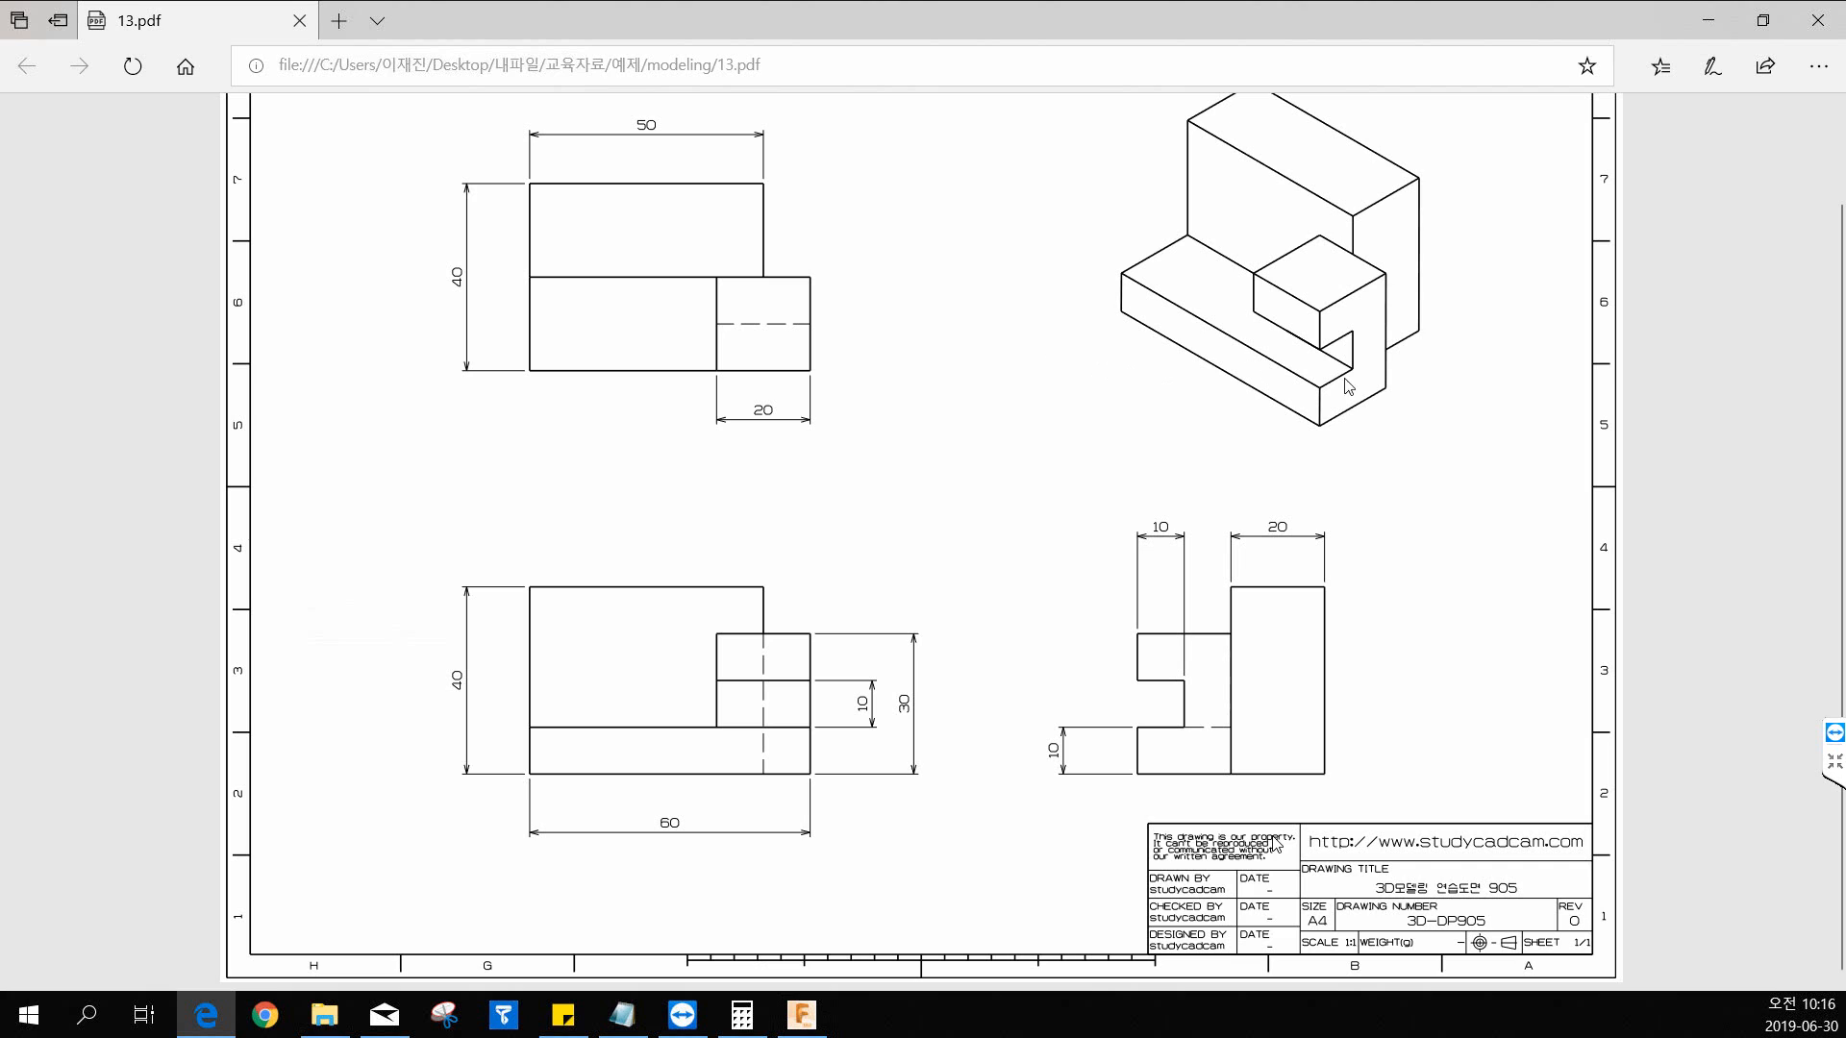
Step: Switch from the PDF drawing to Fusion 360 and start a sketch on the vertical YZ origin plane
{"action": "scroll", "coordinate": [1540, 430], "scroll_direction": "up", "scroll_amount": 1}
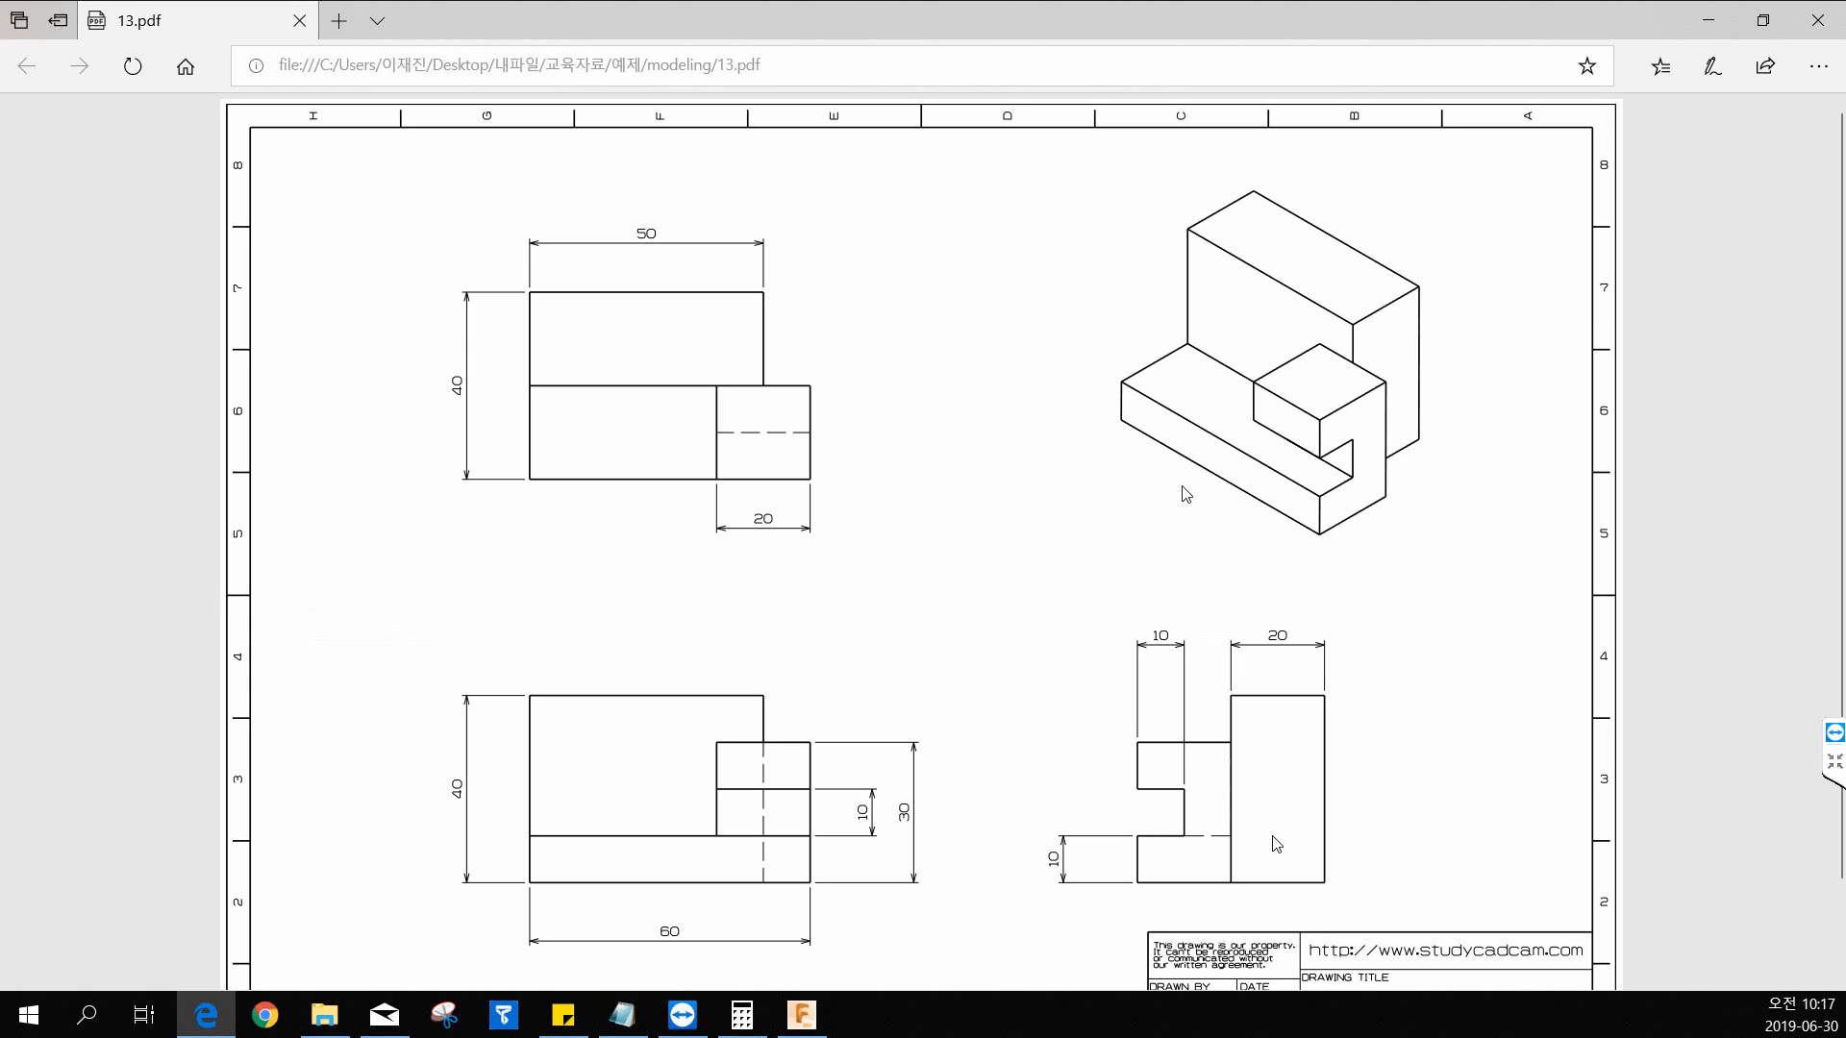
{"action": "left_click_drag", "start_coordinate": [1021, 11], "coordinate": [0, 145]}
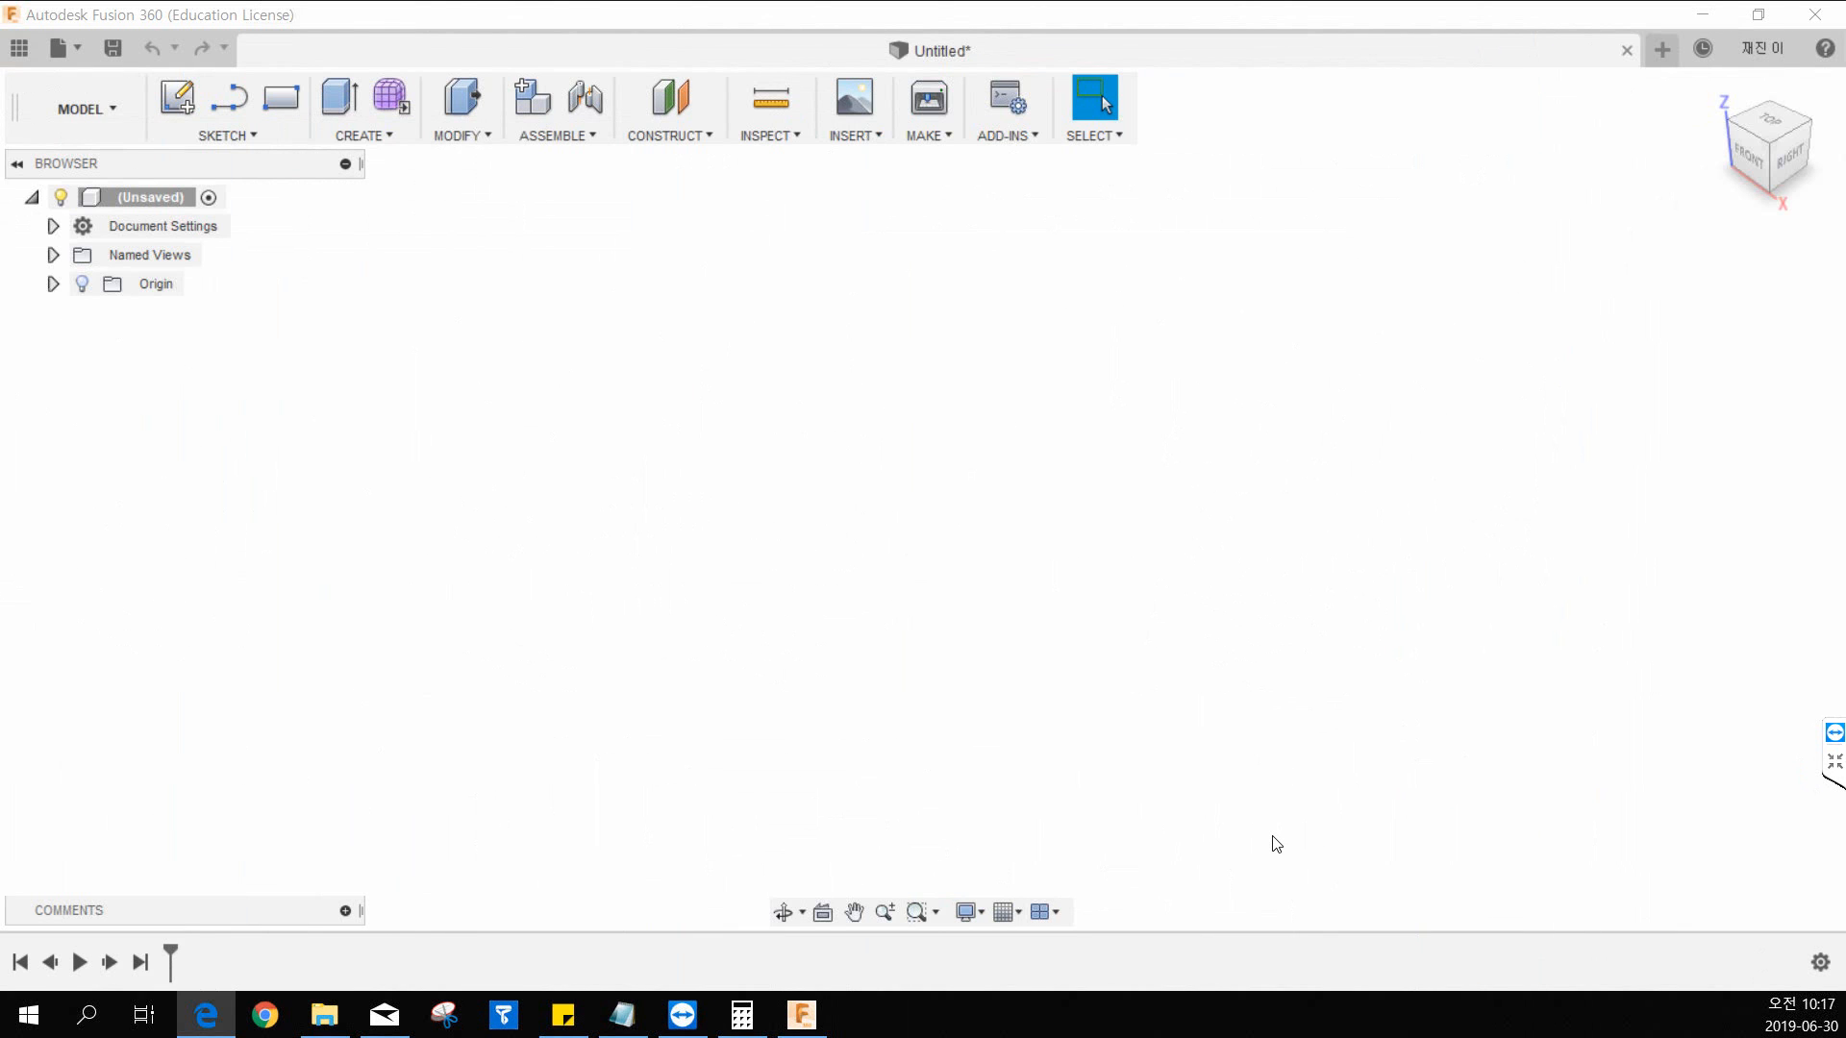
{"action": "left_click", "coordinate": [312, 343]}
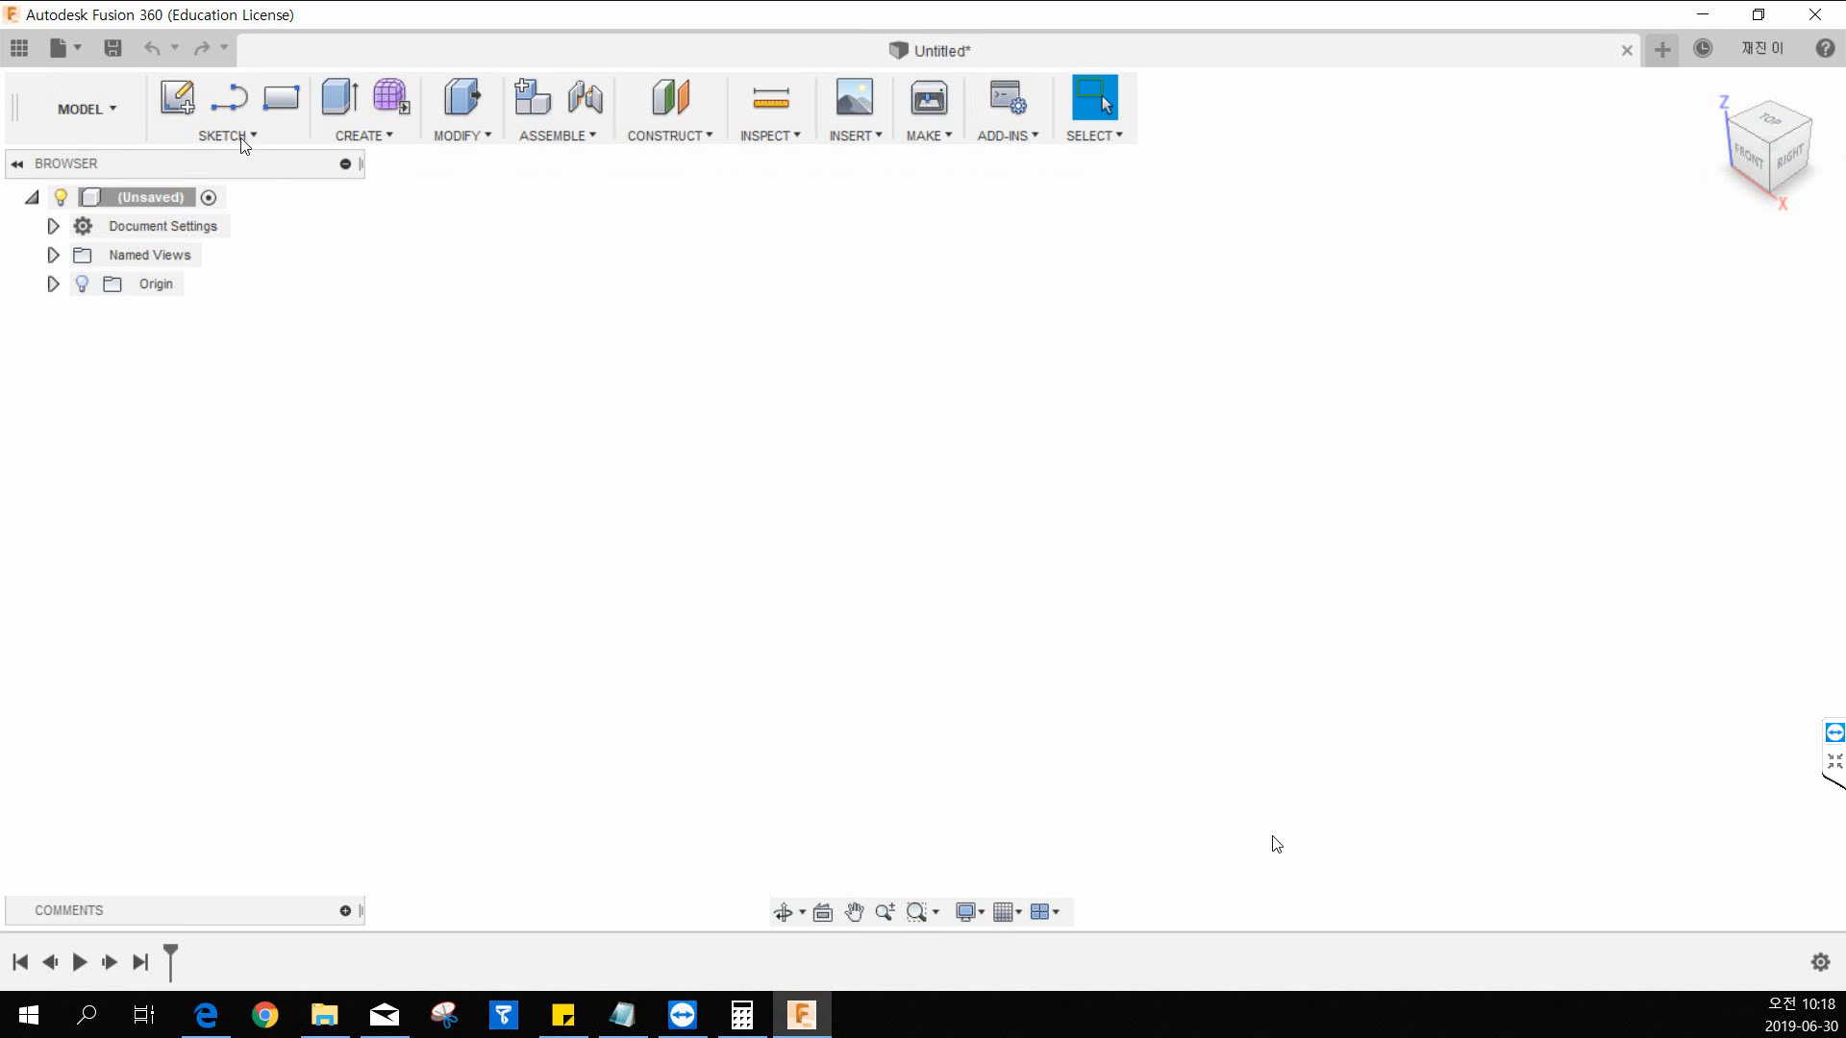
{"action": "left_click", "coordinate": [177, 112]}
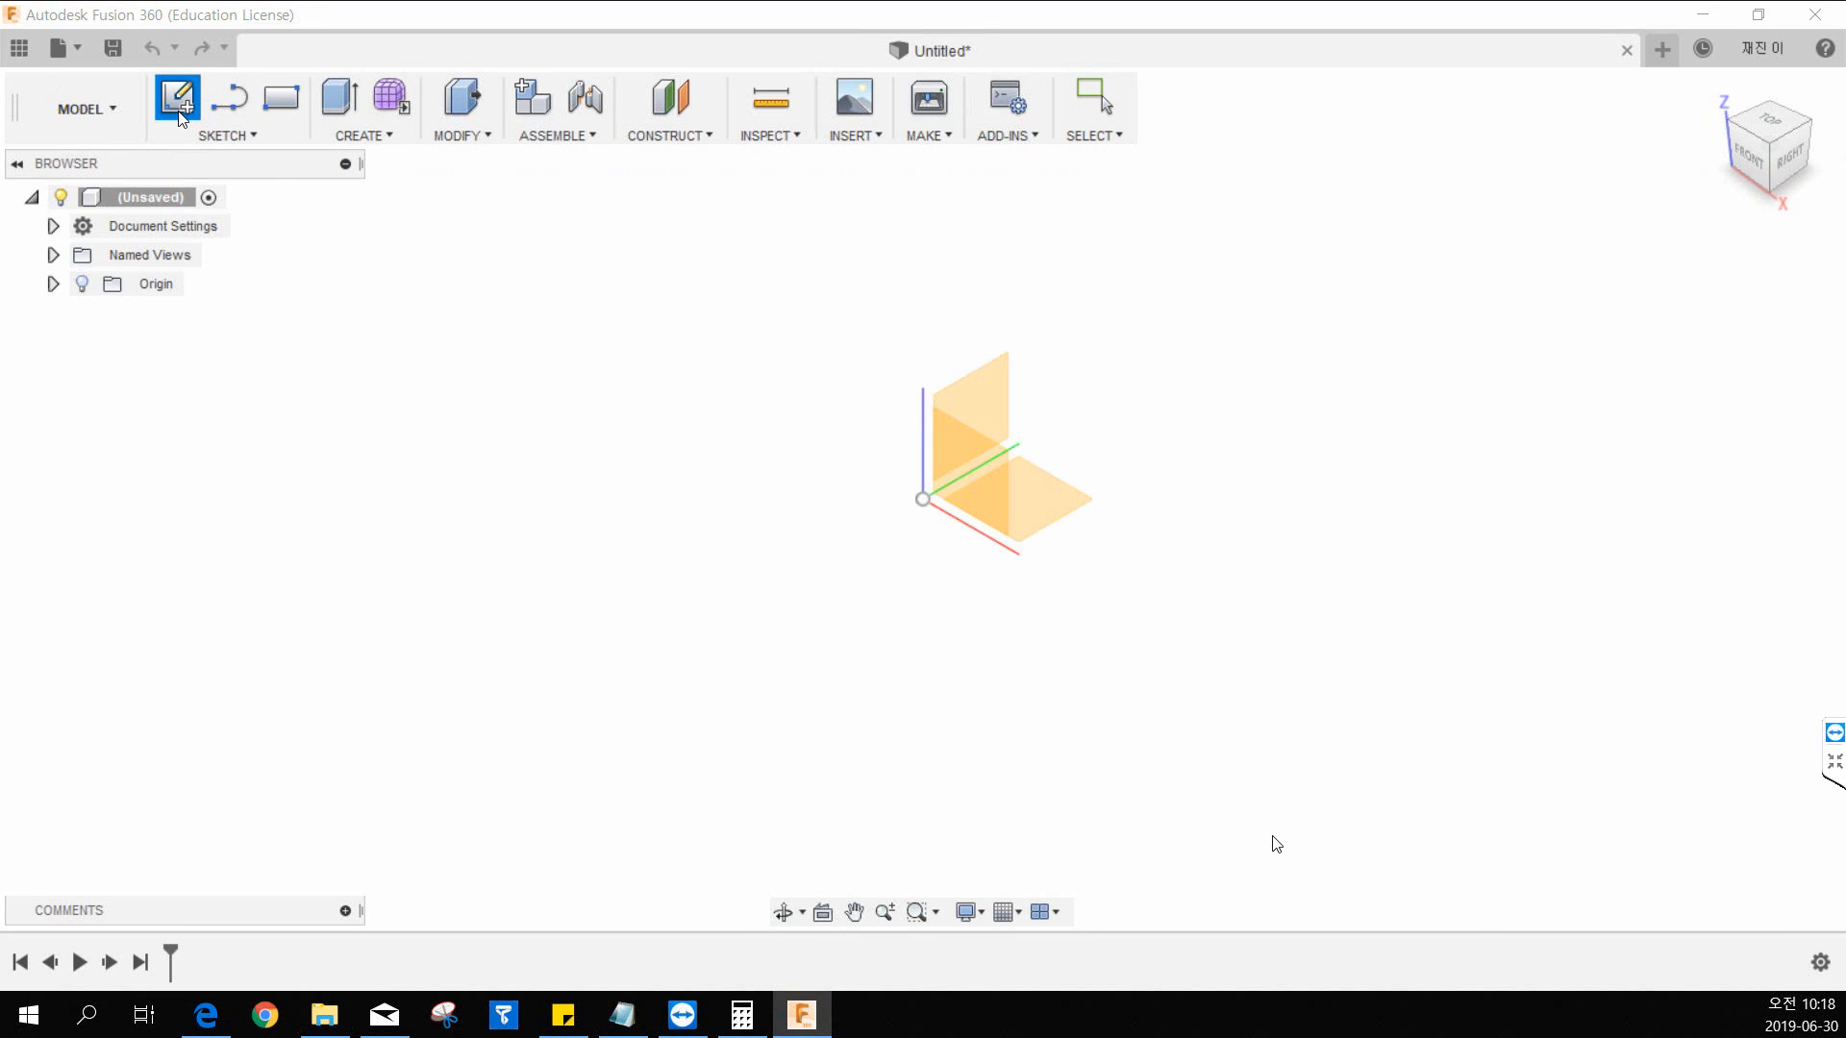
{"action": "left_click", "coordinate": [983, 385]}
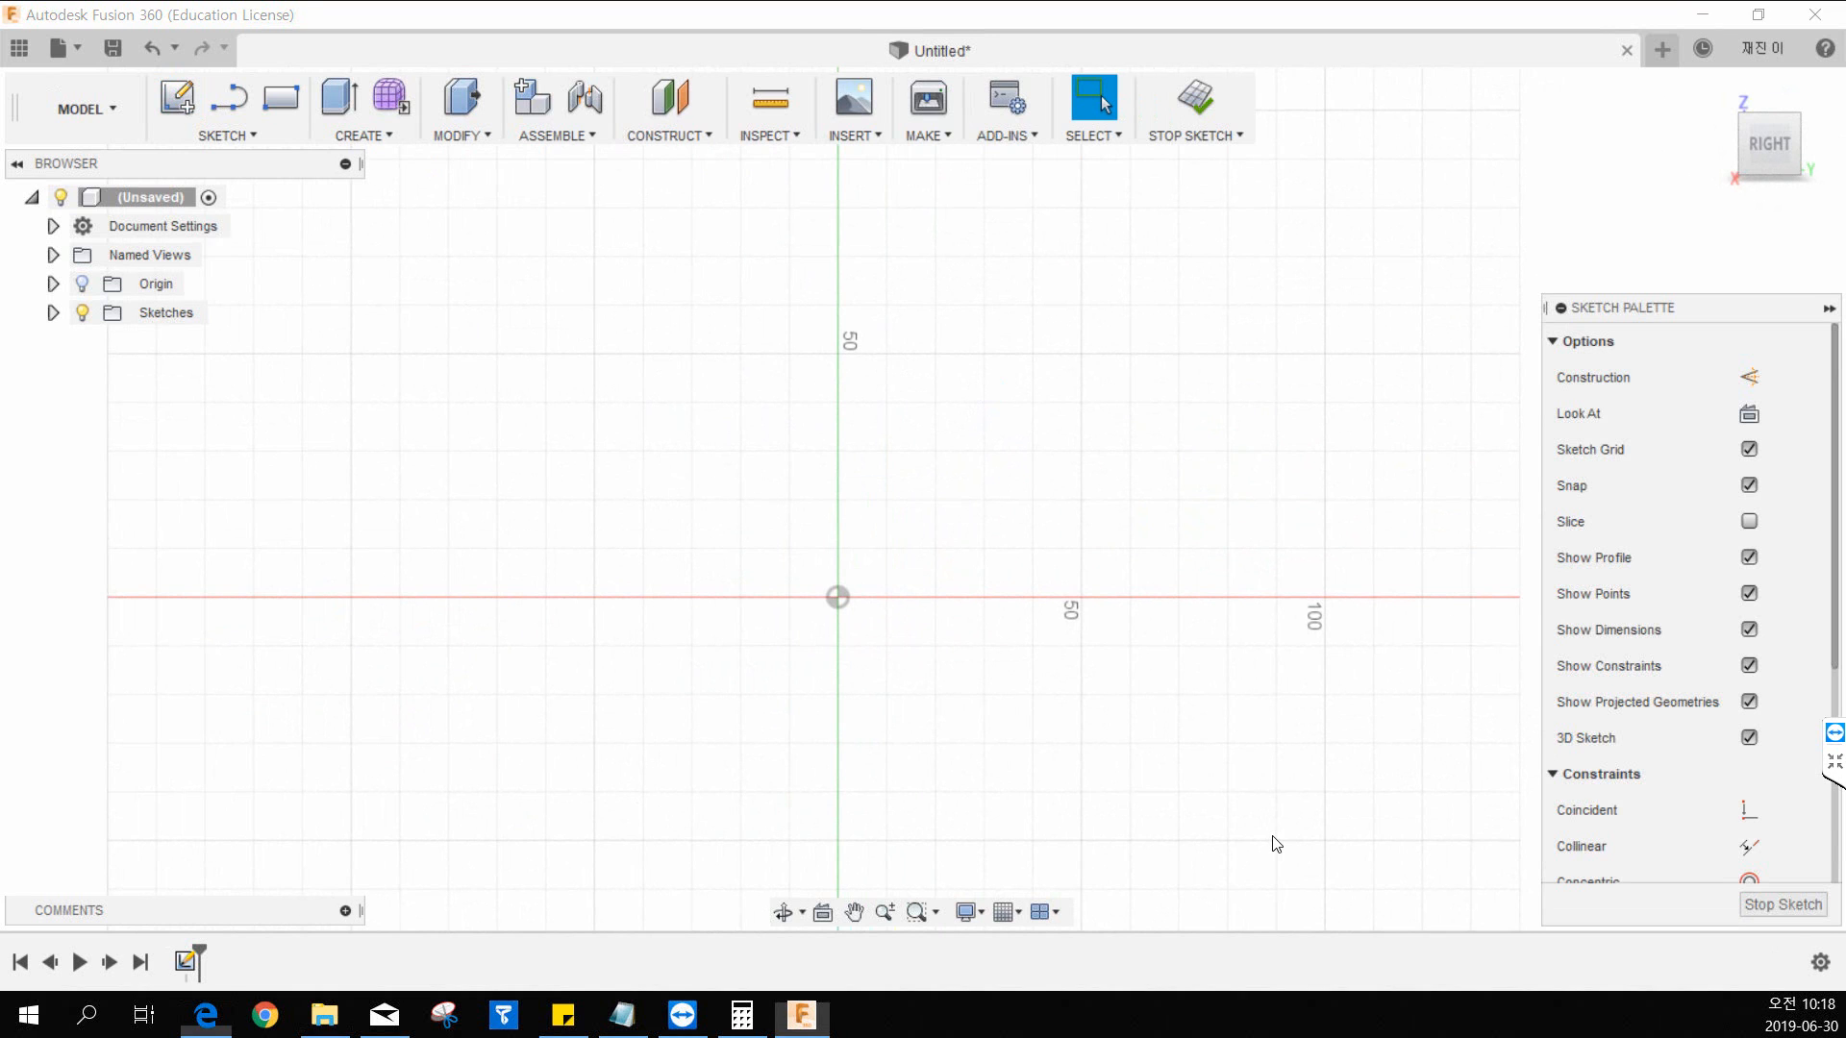
Step: Examine the side view and its dimensions in the 13.pdf drawing and return to Fusion 360
{"action": "left_click_drag", "start_coordinate": [0, 48], "coordinate": [1050, 160]}
{"action": "double_click", "coordinate": [1050, 159]}
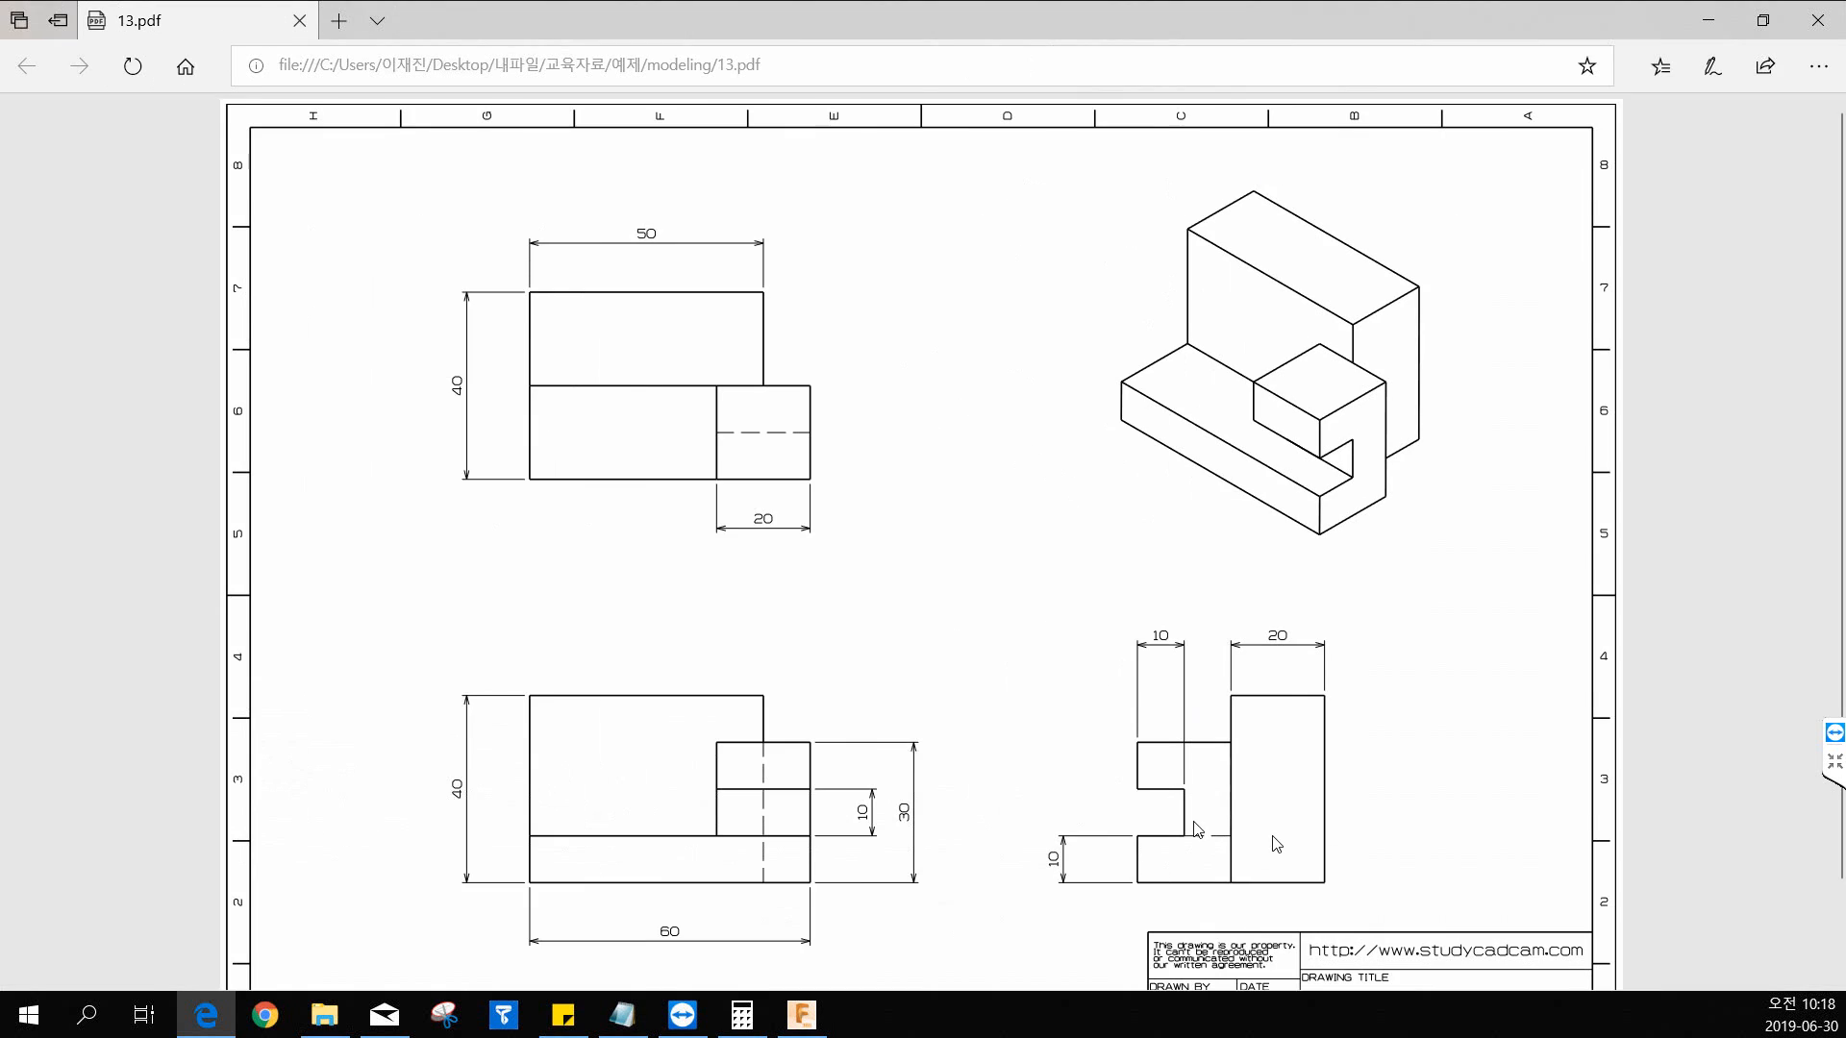
{"action": "scroll", "coordinate": [1216, 819], "scroll_direction": "down", "scroll_amount": 2}
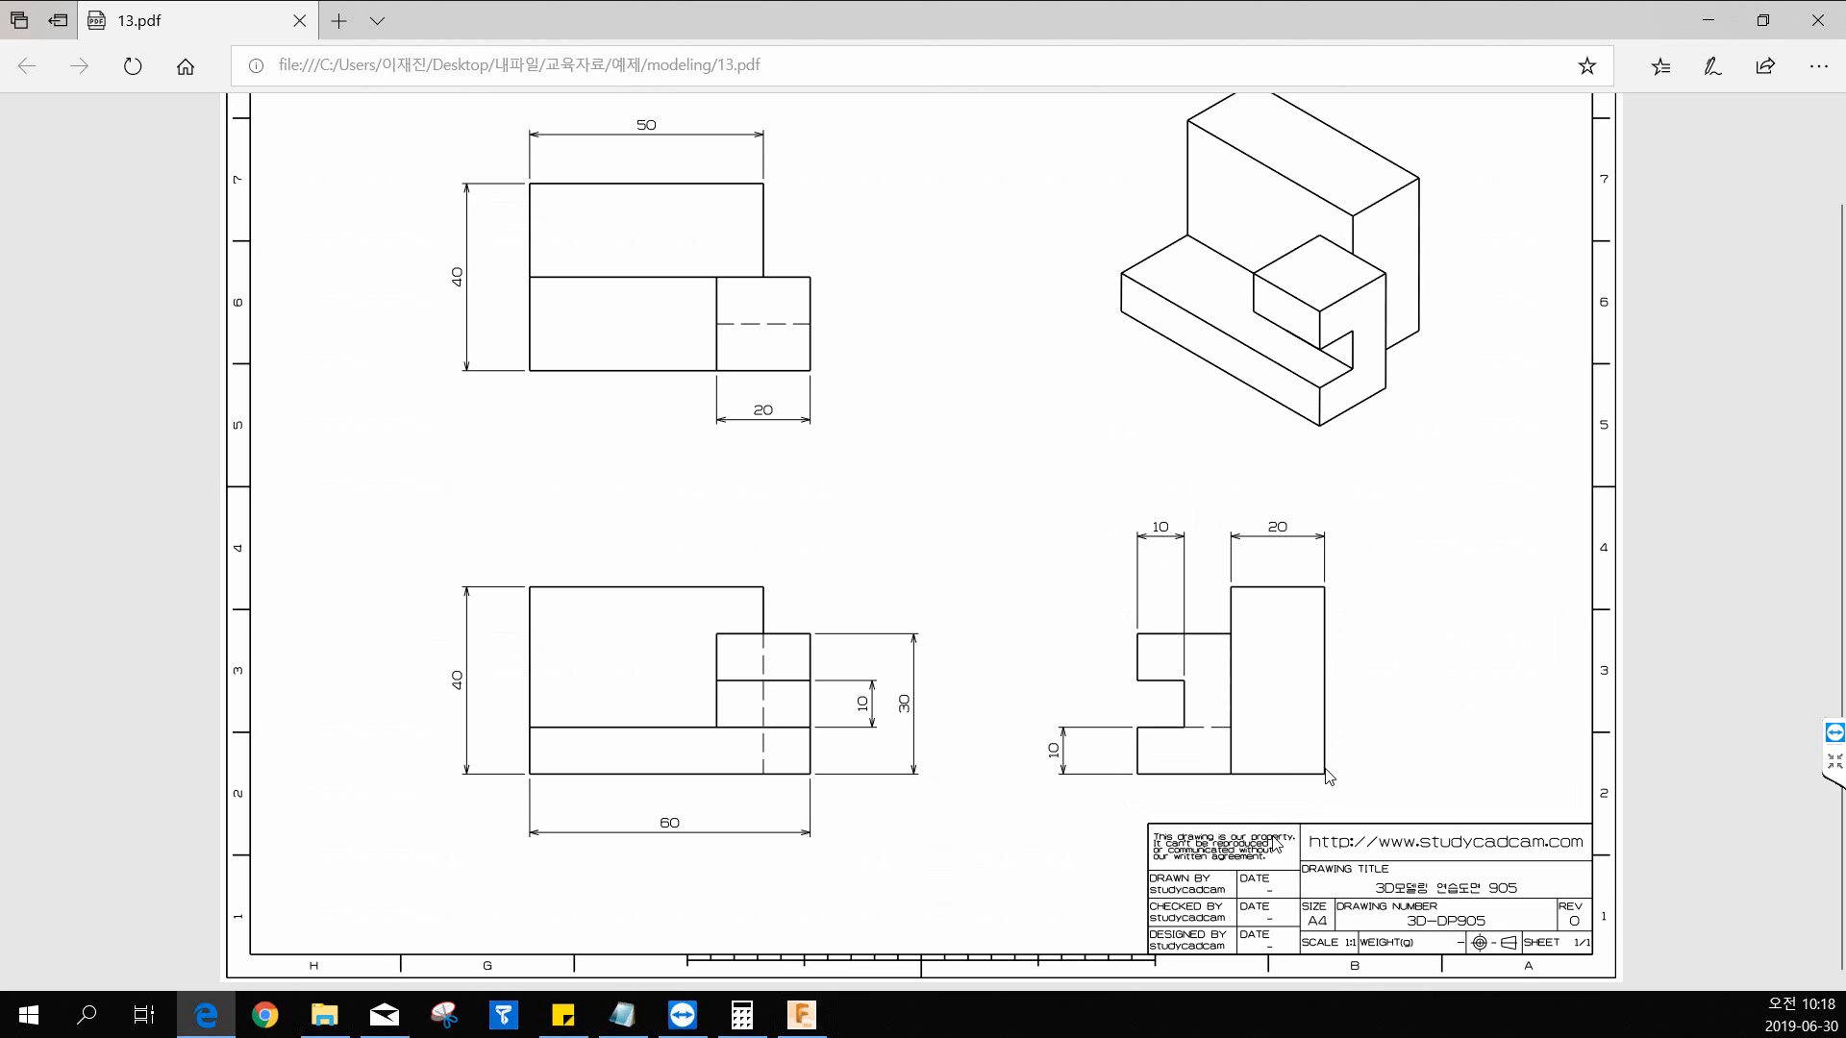
{"action": "key", "text": "ctrl"}
{"action": "key", "text": "ctrl"}
{"action": "key", "text": "ctrl"}
{"action": "left_click_drag", "start_coordinate": [1020, 16], "coordinate": [0, 3]}
{"action": "left_click", "coordinate": [1276, 844]}
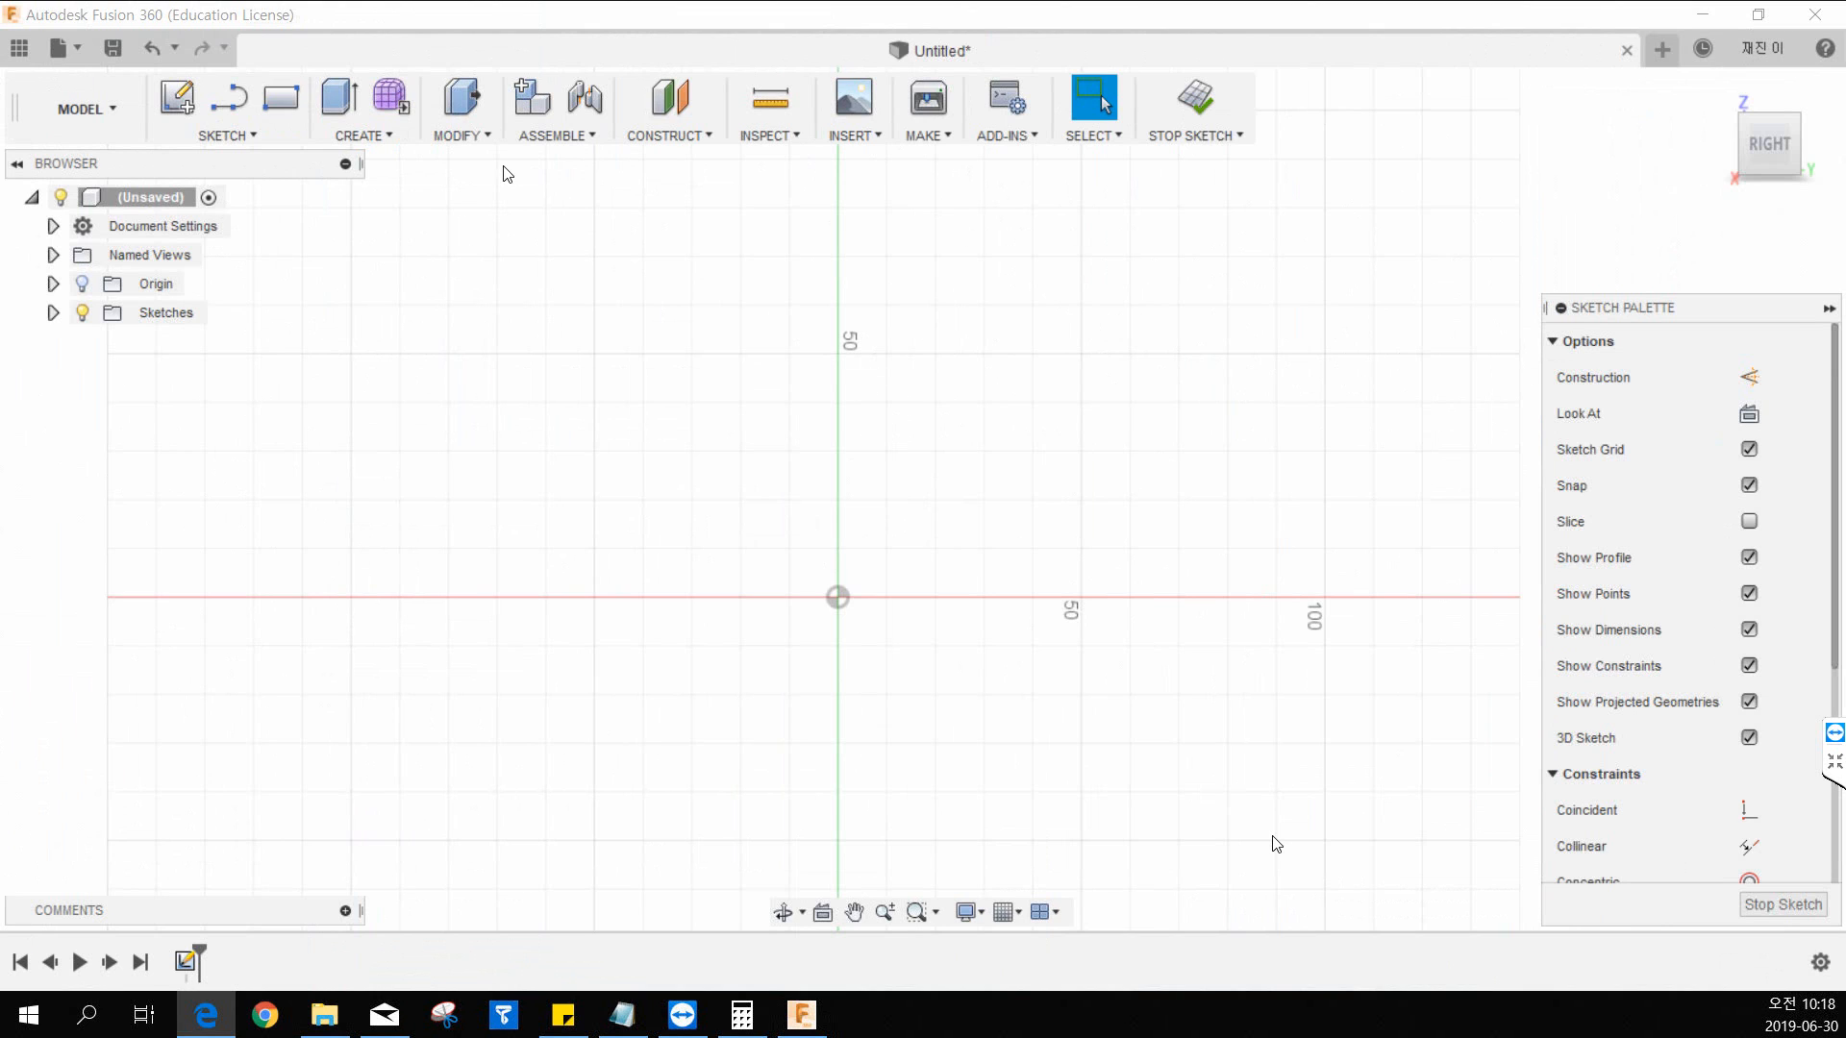
Step: Reopen the 13.pdf drawing and inspect the side view's notch and height dimensions up close before returning to Fusion 360
{"action": "left_click", "coordinate": [222, 137]}
{"action": "left_click", "coordinate": [223, 140]}
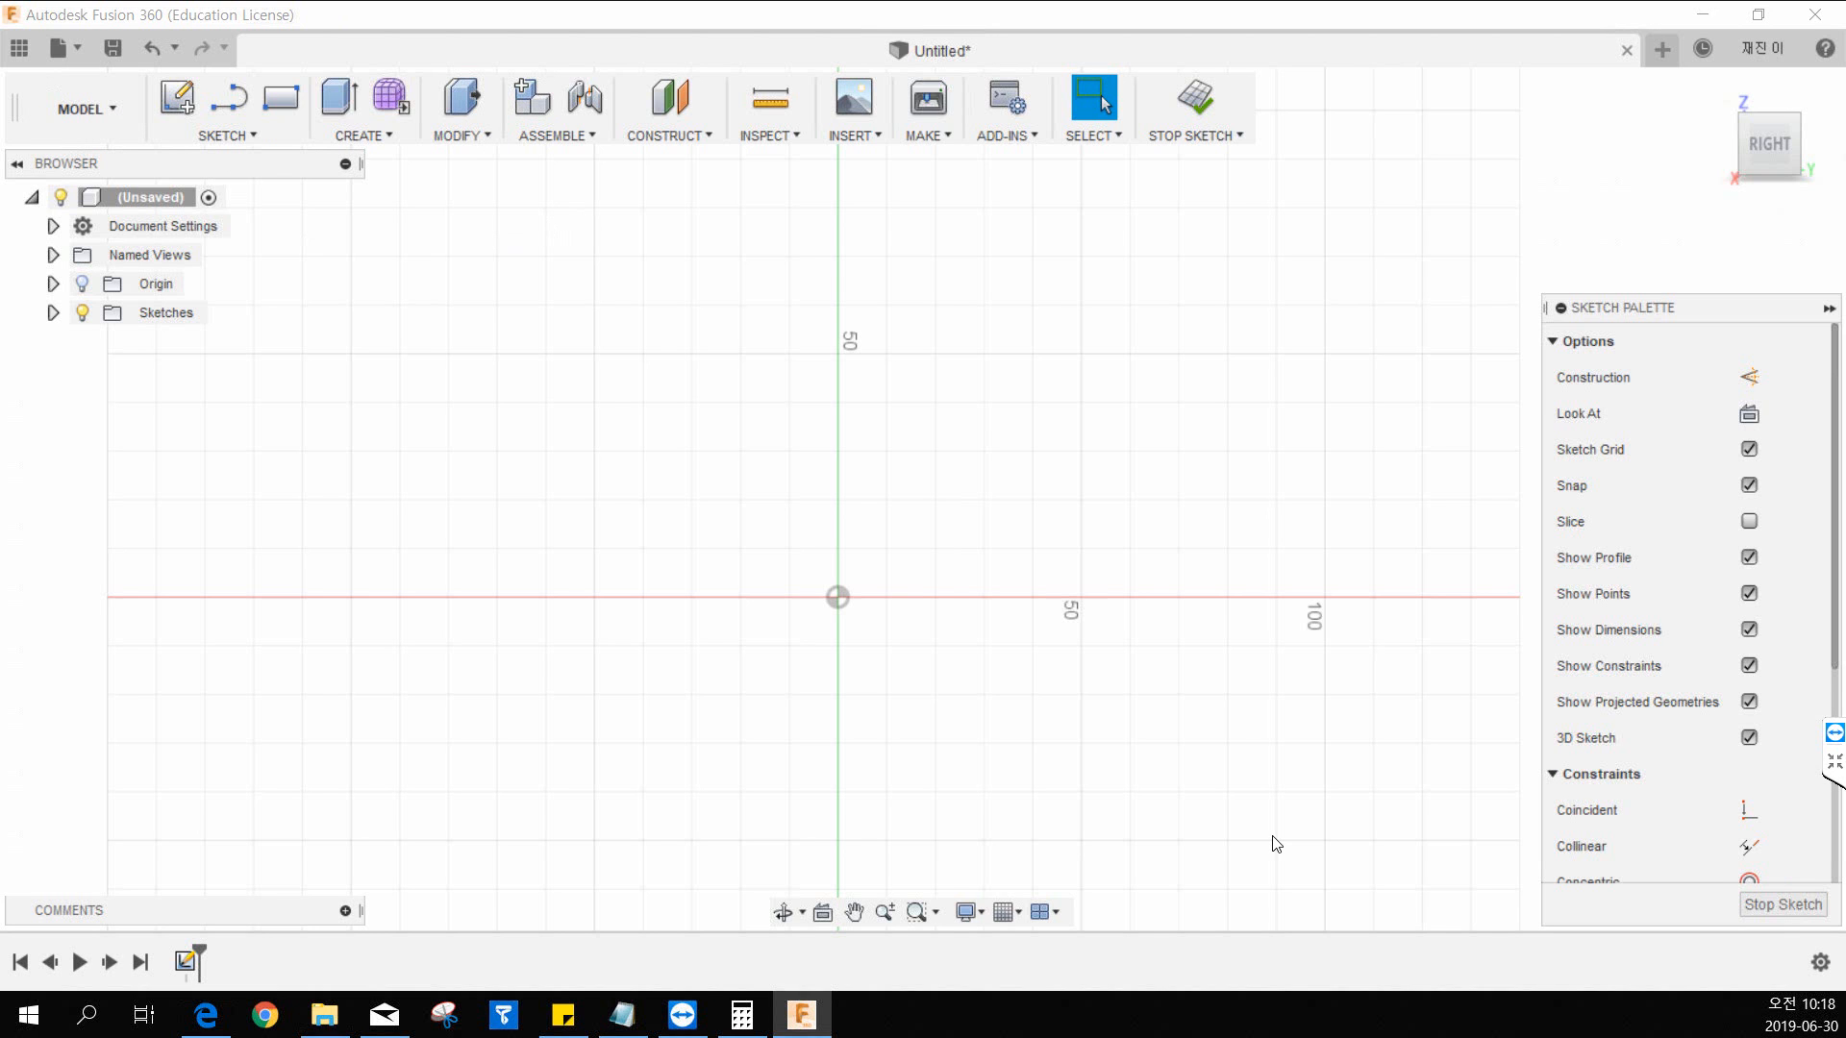
{"action": "key", "text": "alt+Tab"}
{"action": "left_click_drag", "start_coordinate": [866, 9], "coordinate": [834, 22]}
{"action": "double_click", "coordinate": [834, 22]}
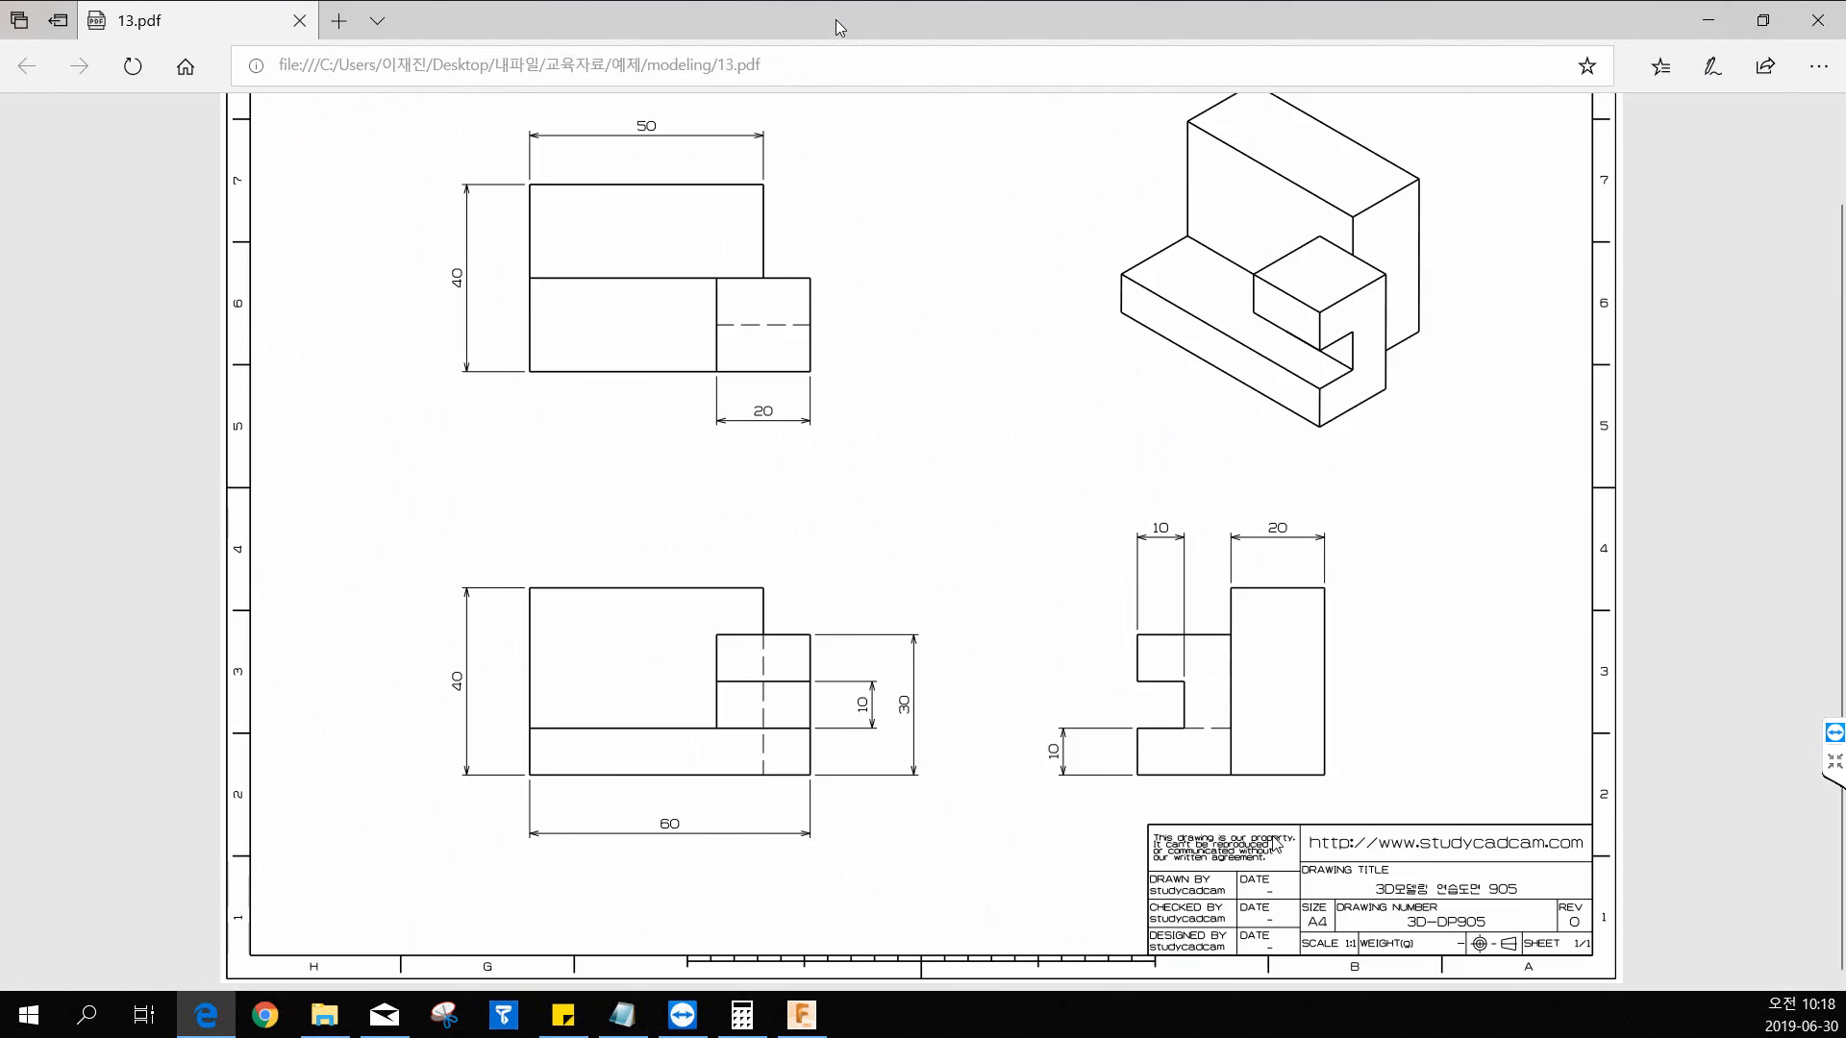
{"action": "right_click", "coordinate": [863, 28]}
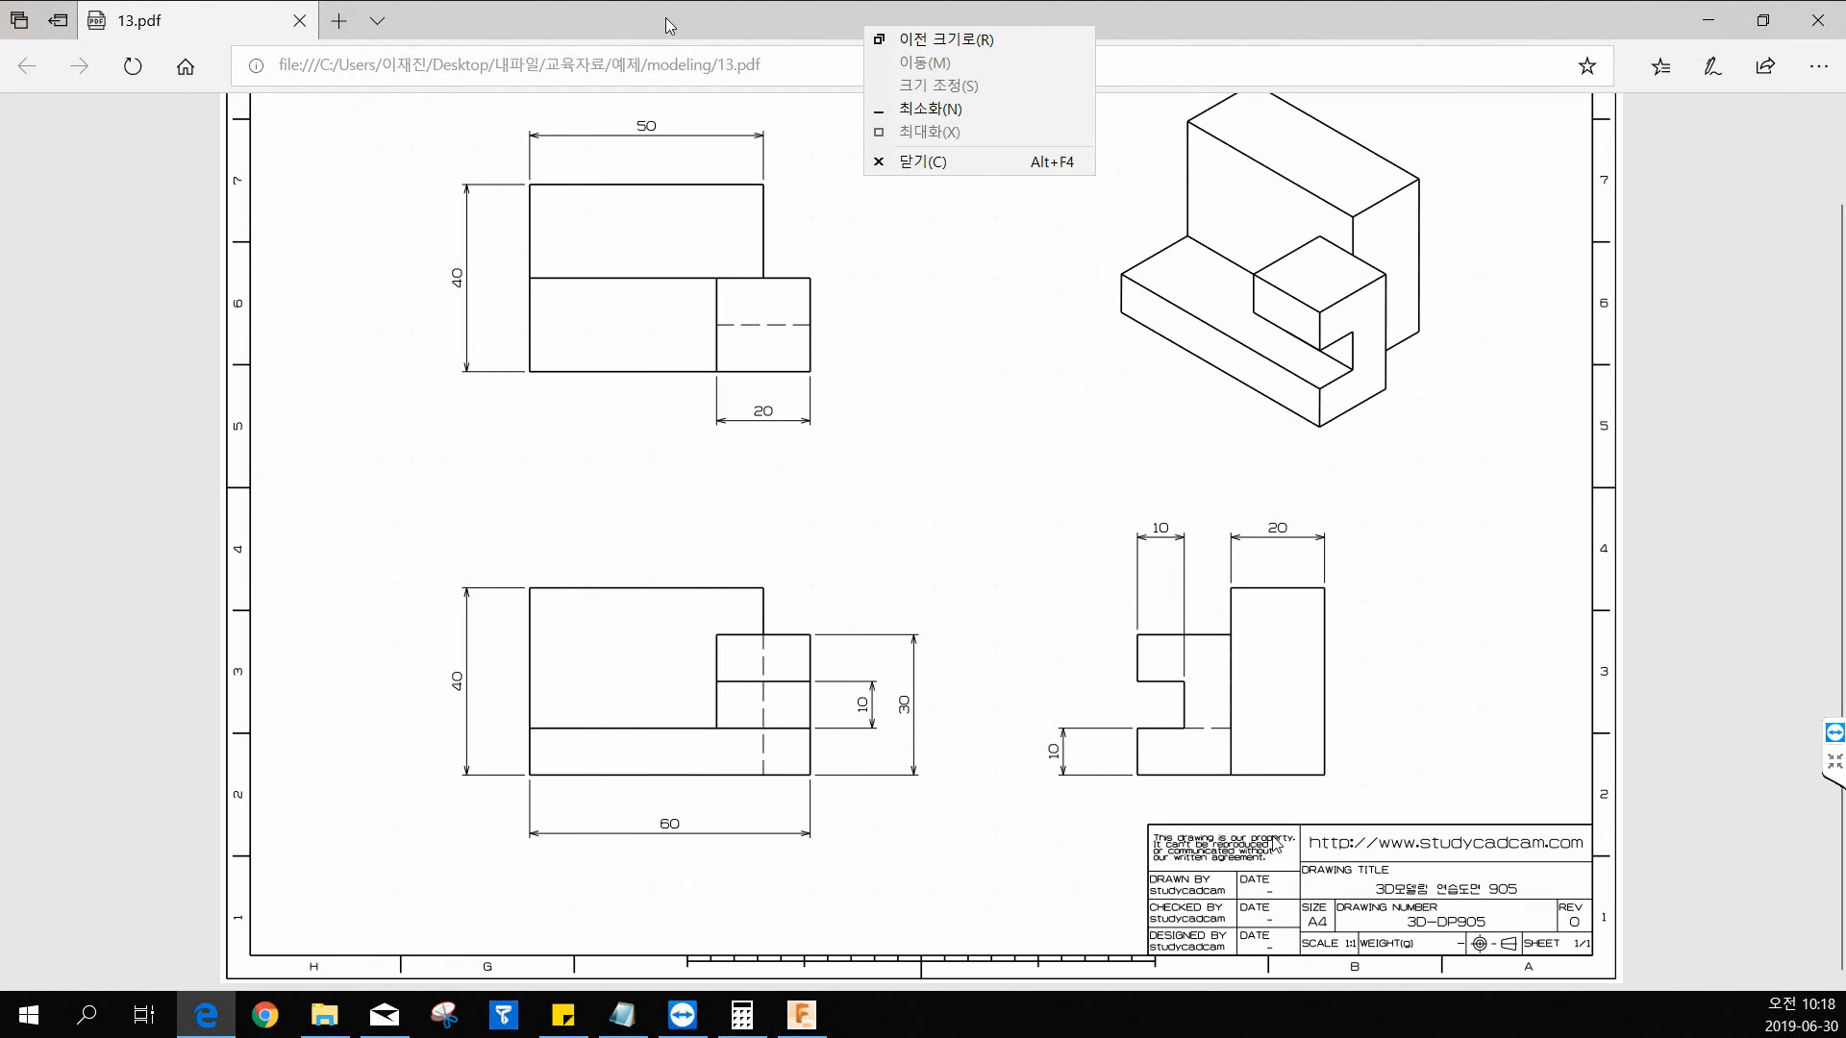
{"action": "left_click", "coordinate": [1204, 613]}
{"action": "scroll", "coordinate": [1293, 720], "scroll_direction": "up", "scroll_amount": 2, "text": "ctrl"}
{"action": "scroll", "coordinate": [1295, 728], "scroll_direction": "up", "scroll_amount": 3, "text": "ctrl"}
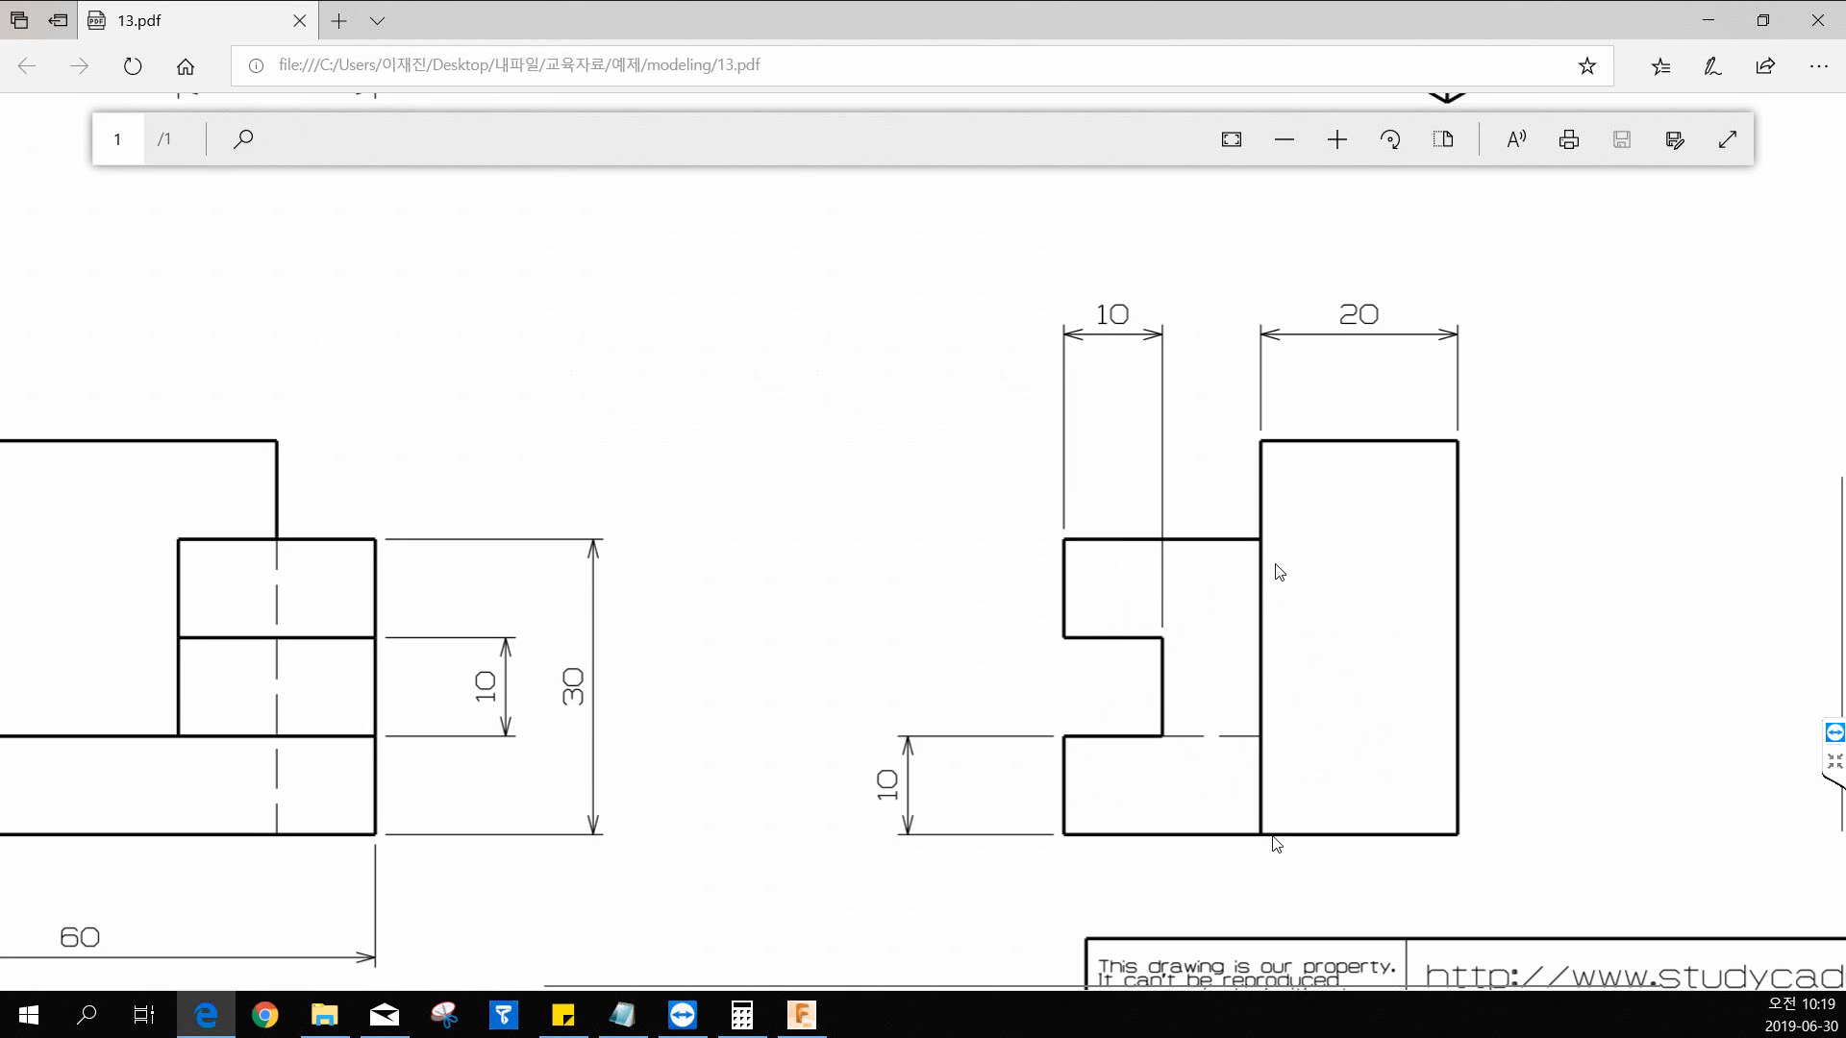
{"action": "scroll", "coordinate": [1022, 389], "scroll_direction": "down", "scroll_amount": 5, "text": "ctrl"}
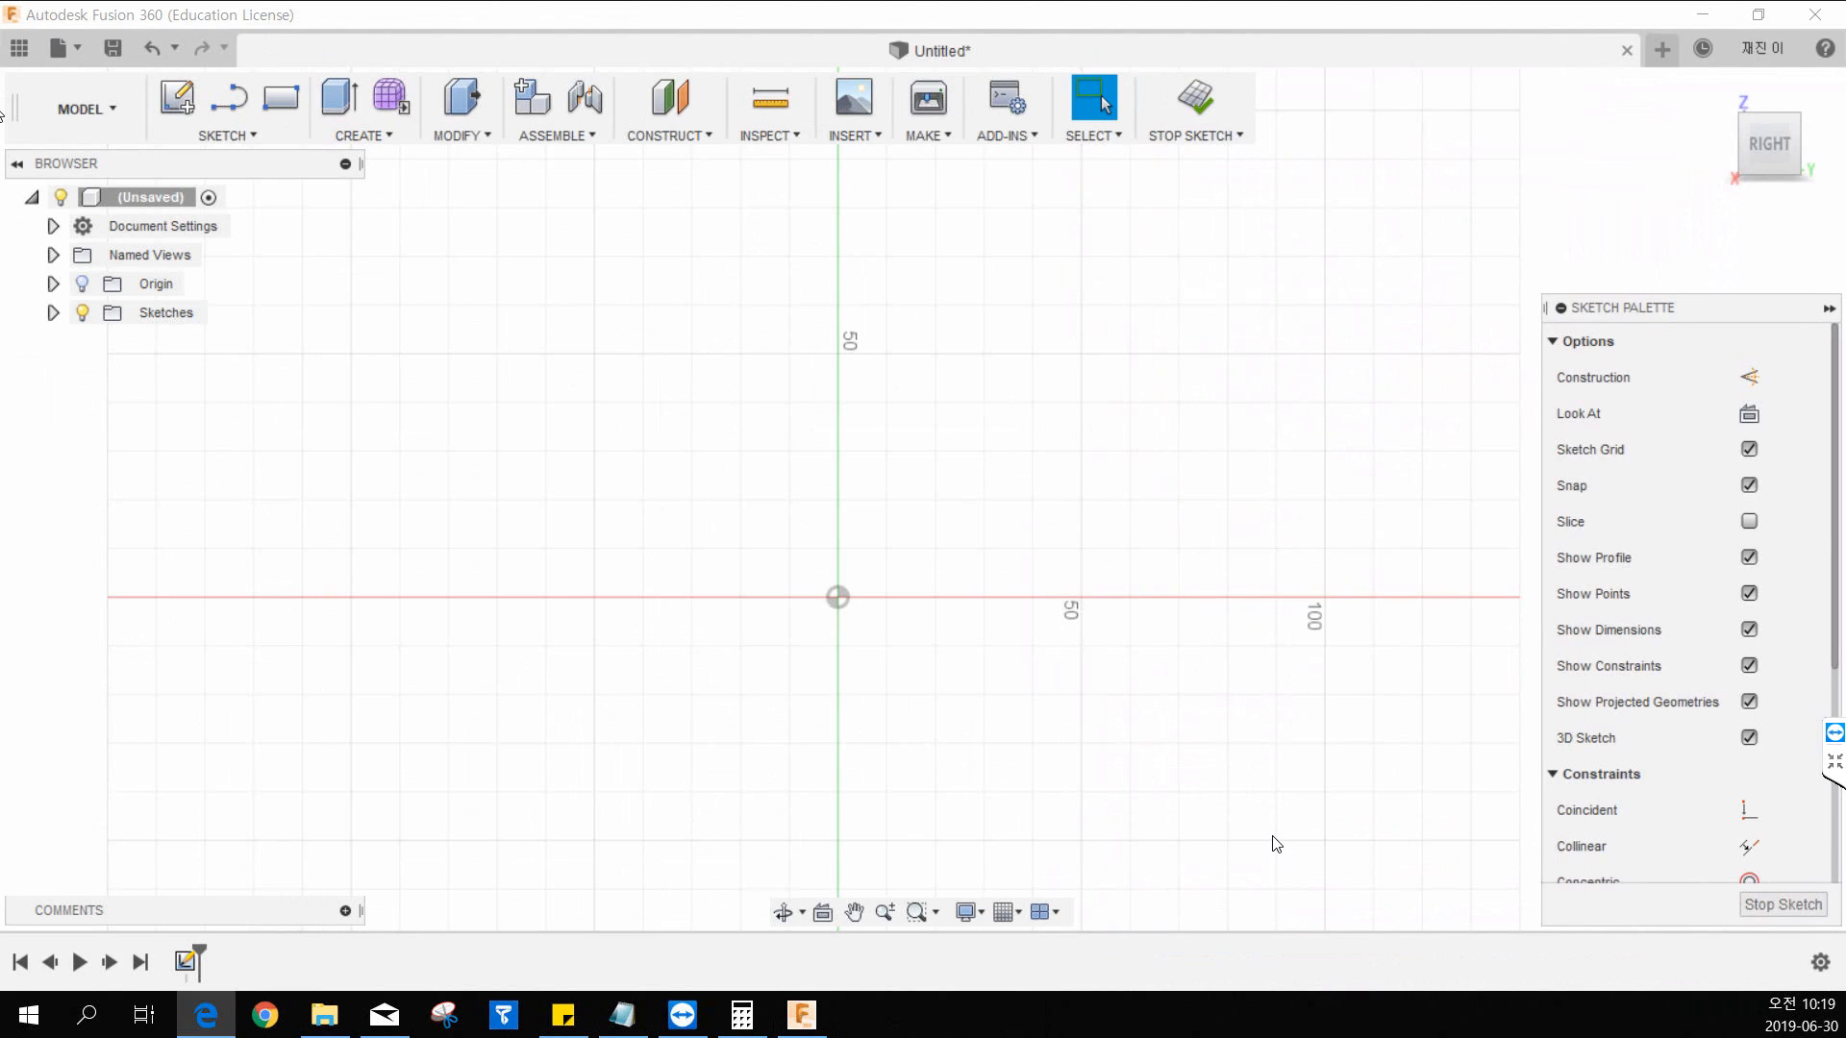
{"action": "left_click", "coordinate": [467, 318]}
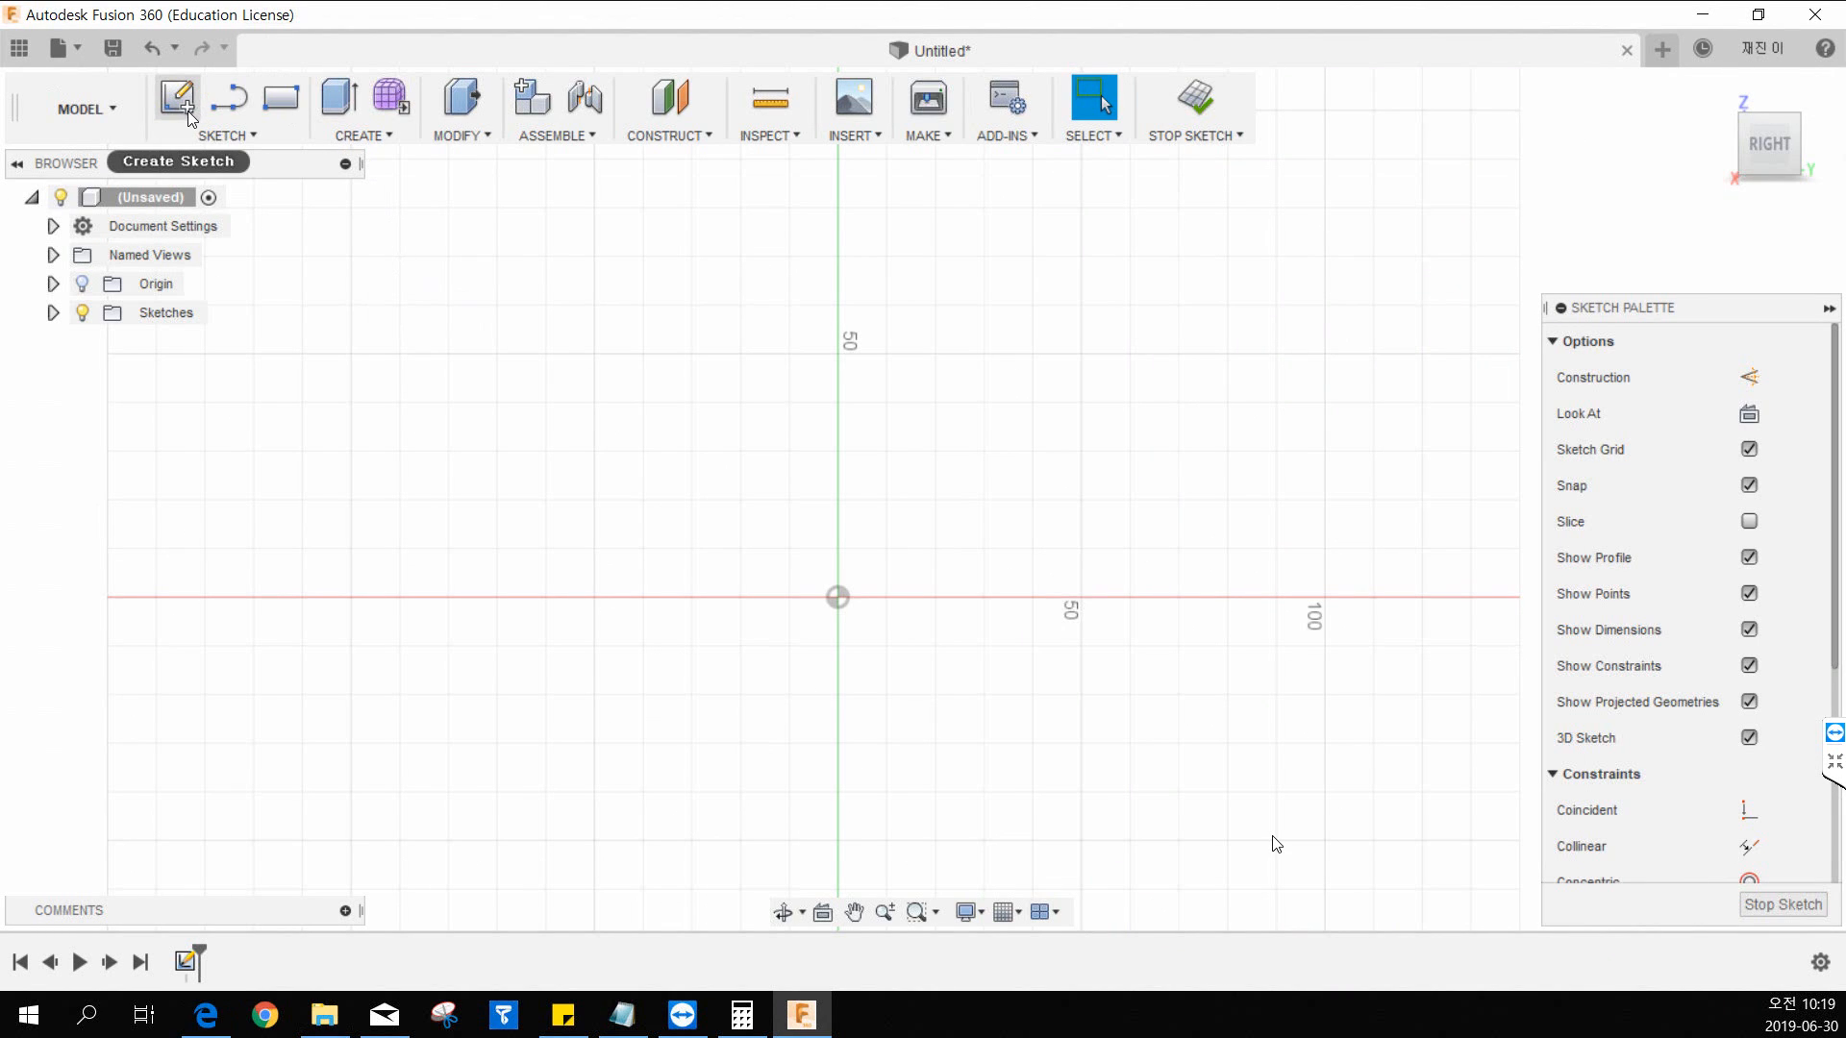
{"action": "left_click", "coordinate": [272, 132]}
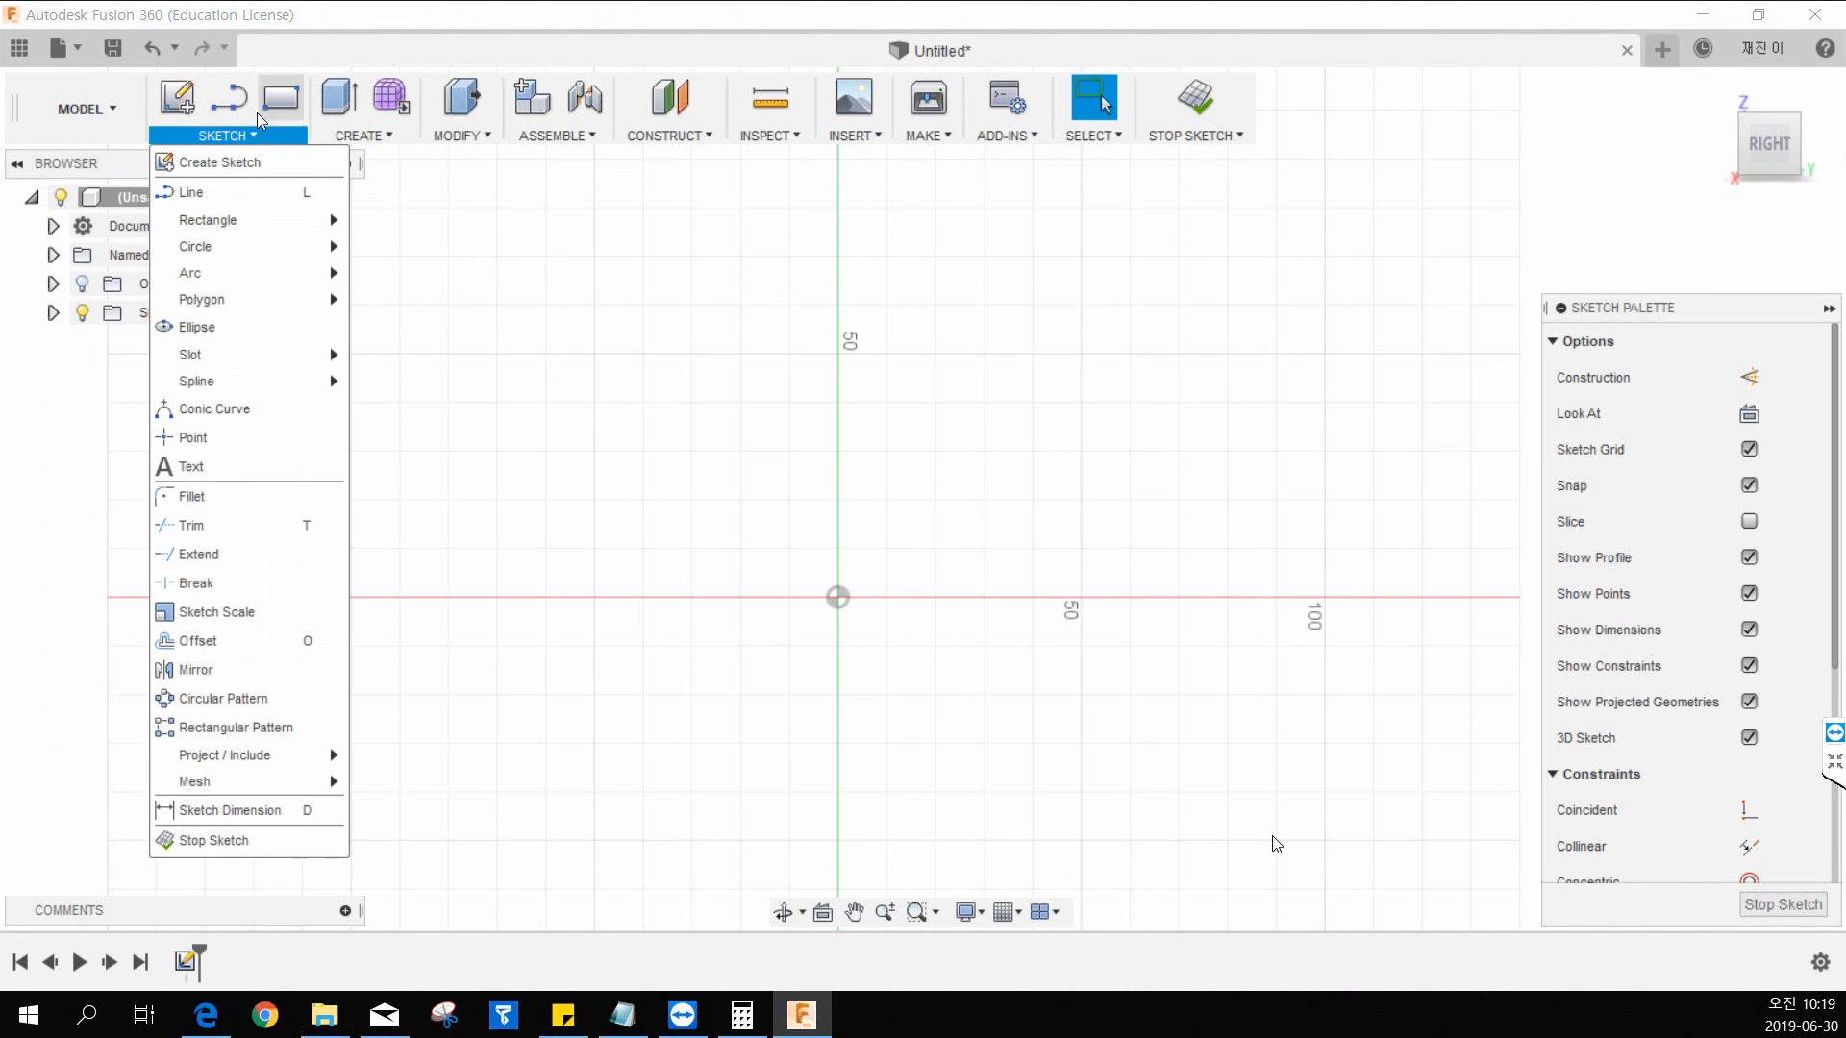
{"action": "left_click", "coordinate": [244, 187]}
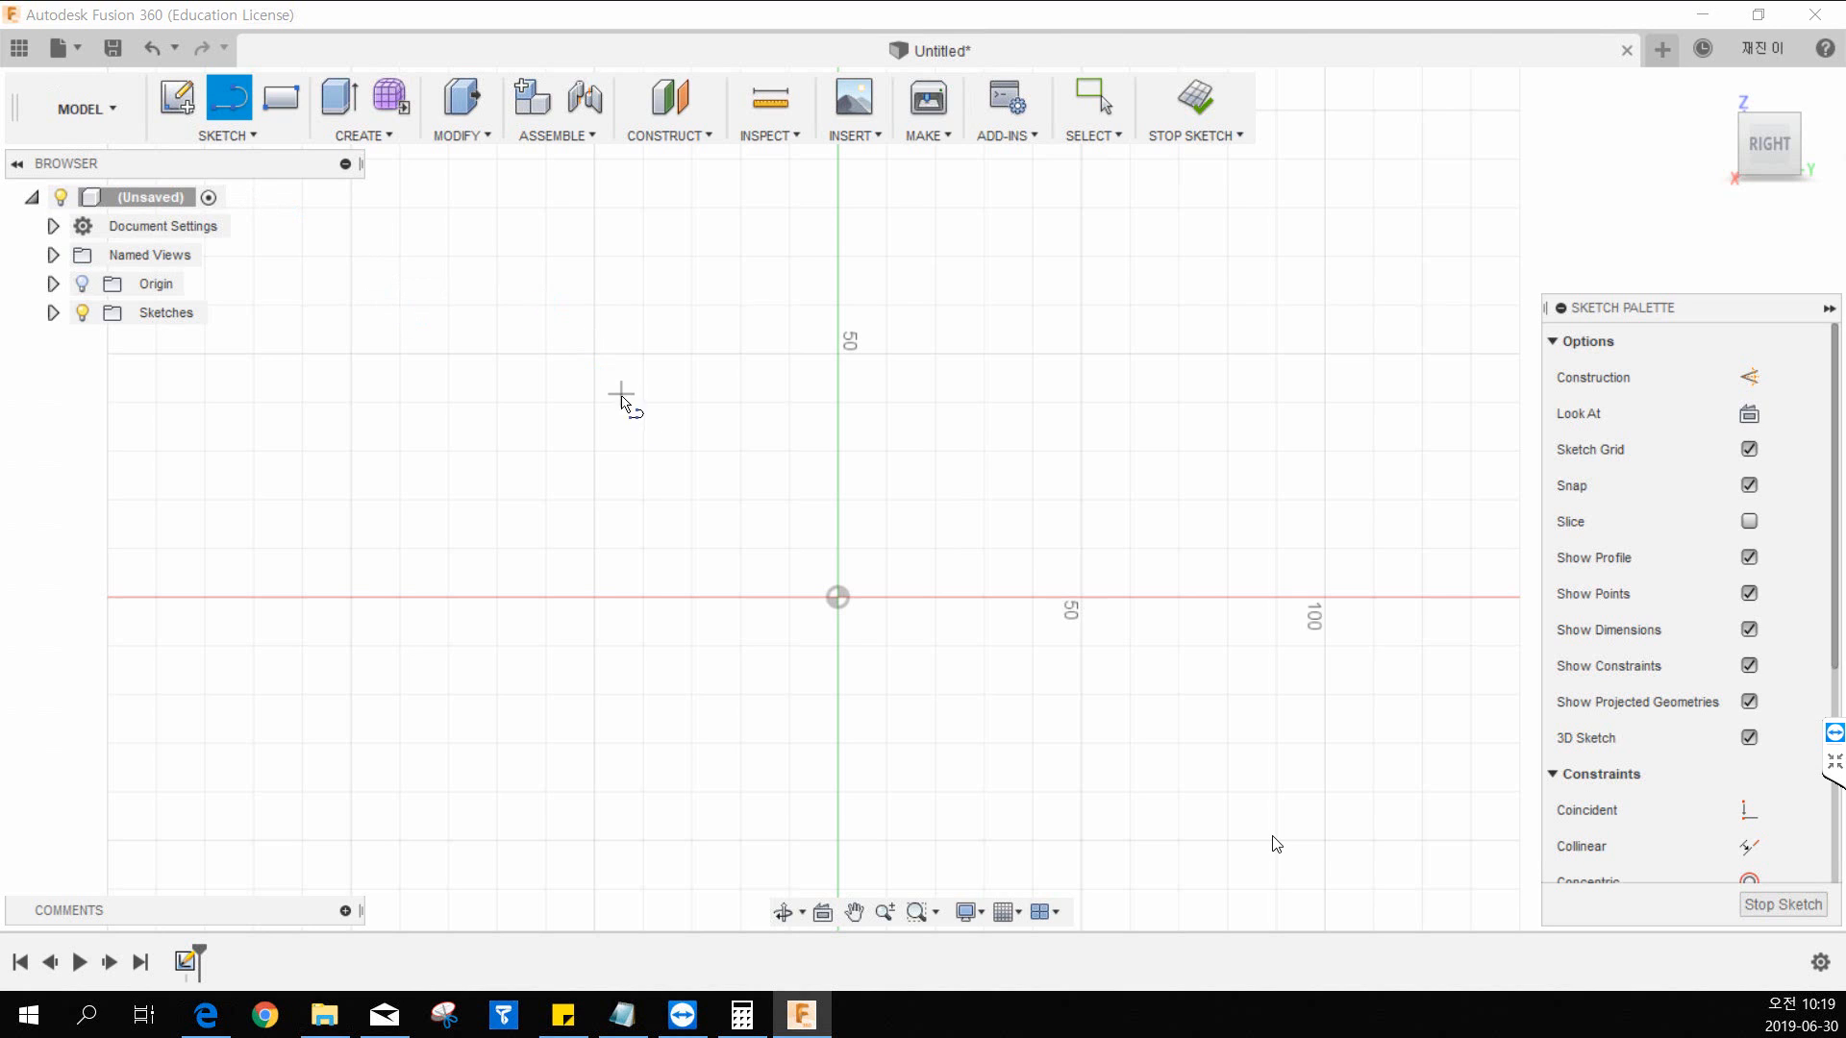
{"action": "left_click", "coordinate": [837, 597]}
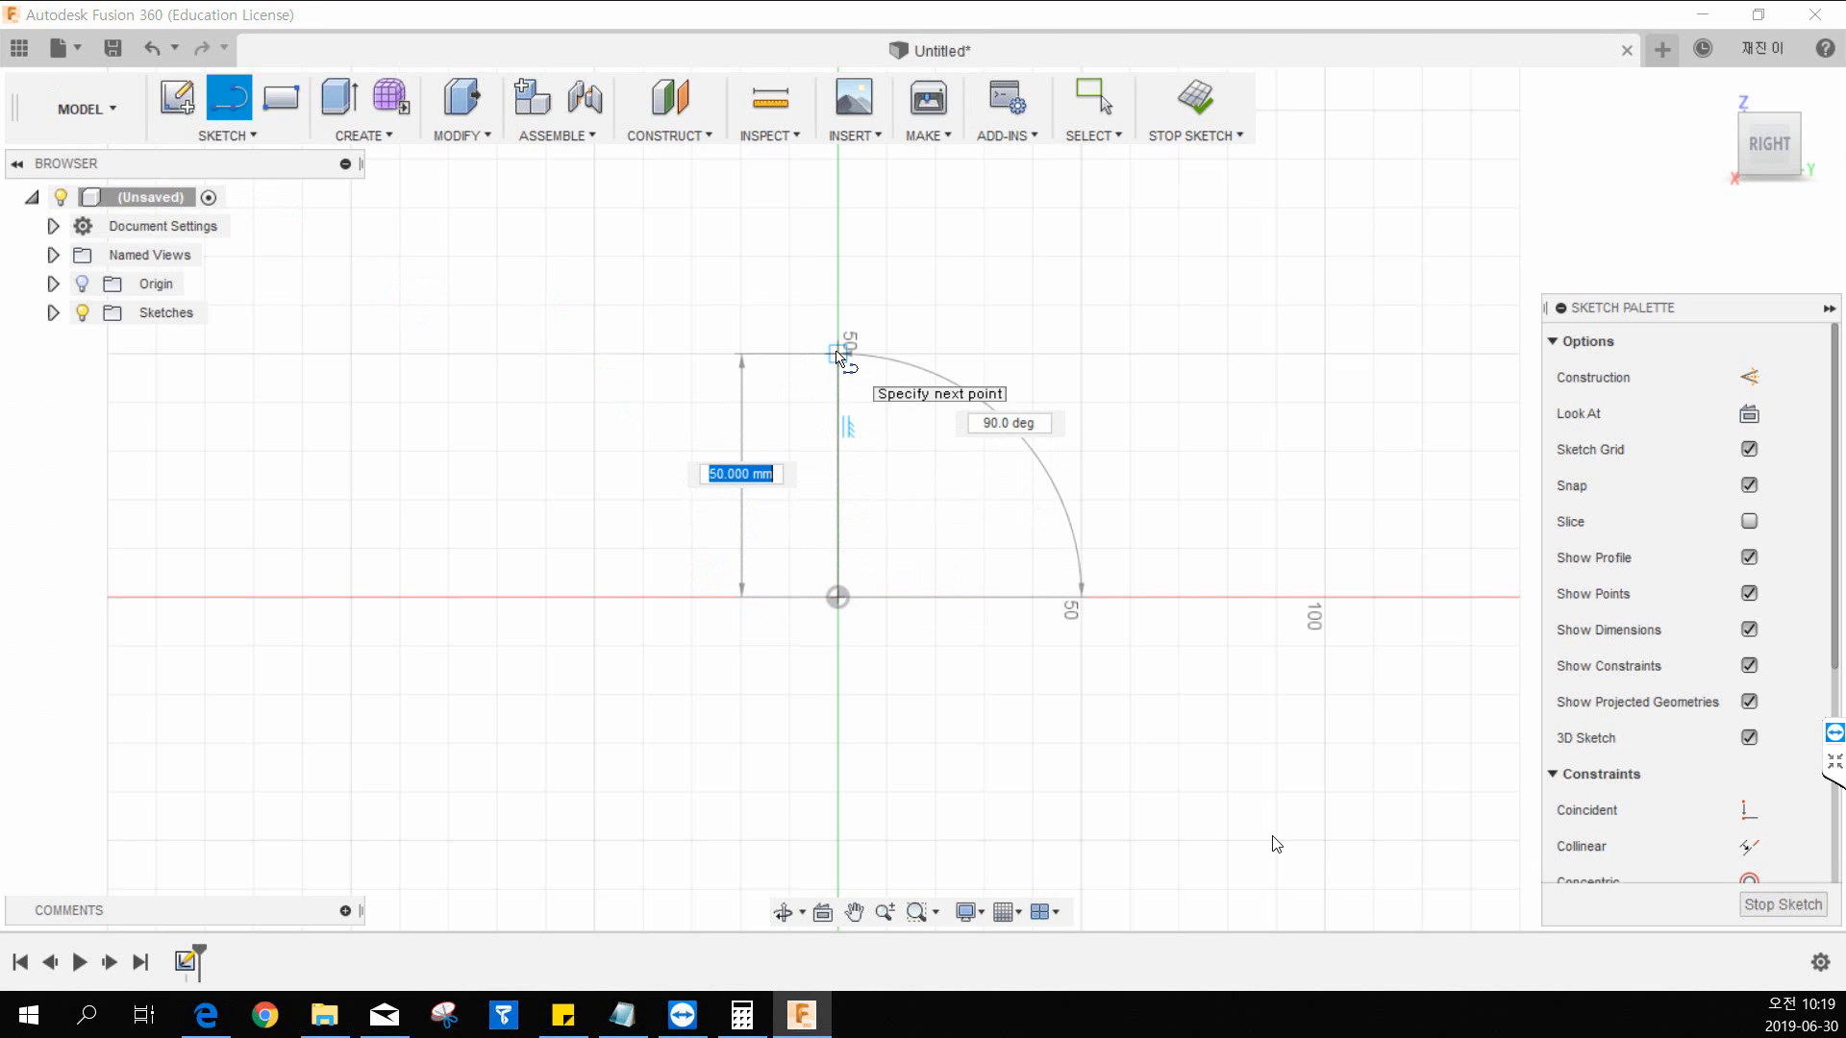
{"action": "key", "text": "Escape"}
Step: Sketch a rectangle about 25.5 mm wide and 50.9 mm high from the origin, on the left of the vertical axis
{"action": "key", "text": "r"}
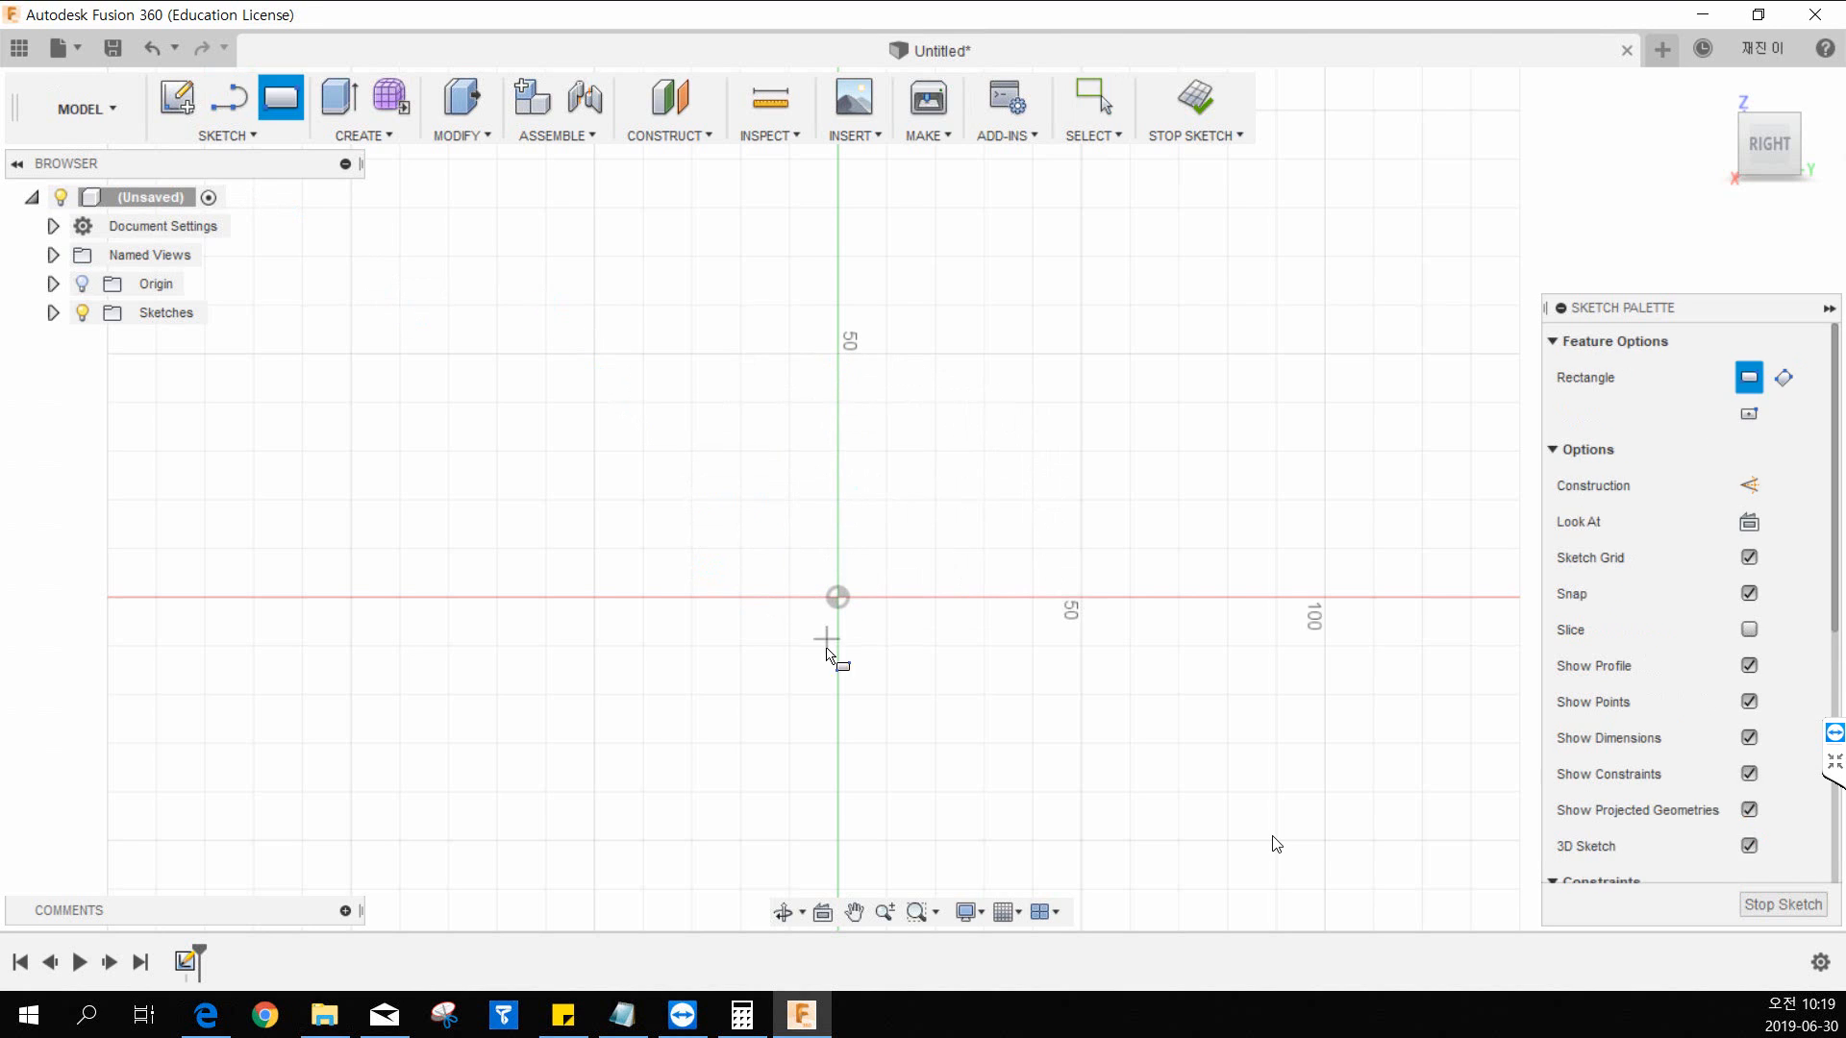
{"action": "left_click", "coordinate": [838, 597]}
{"action": "left_click", "coordinate": [713, 350]}
{"action": "key", "text": "Escape"}
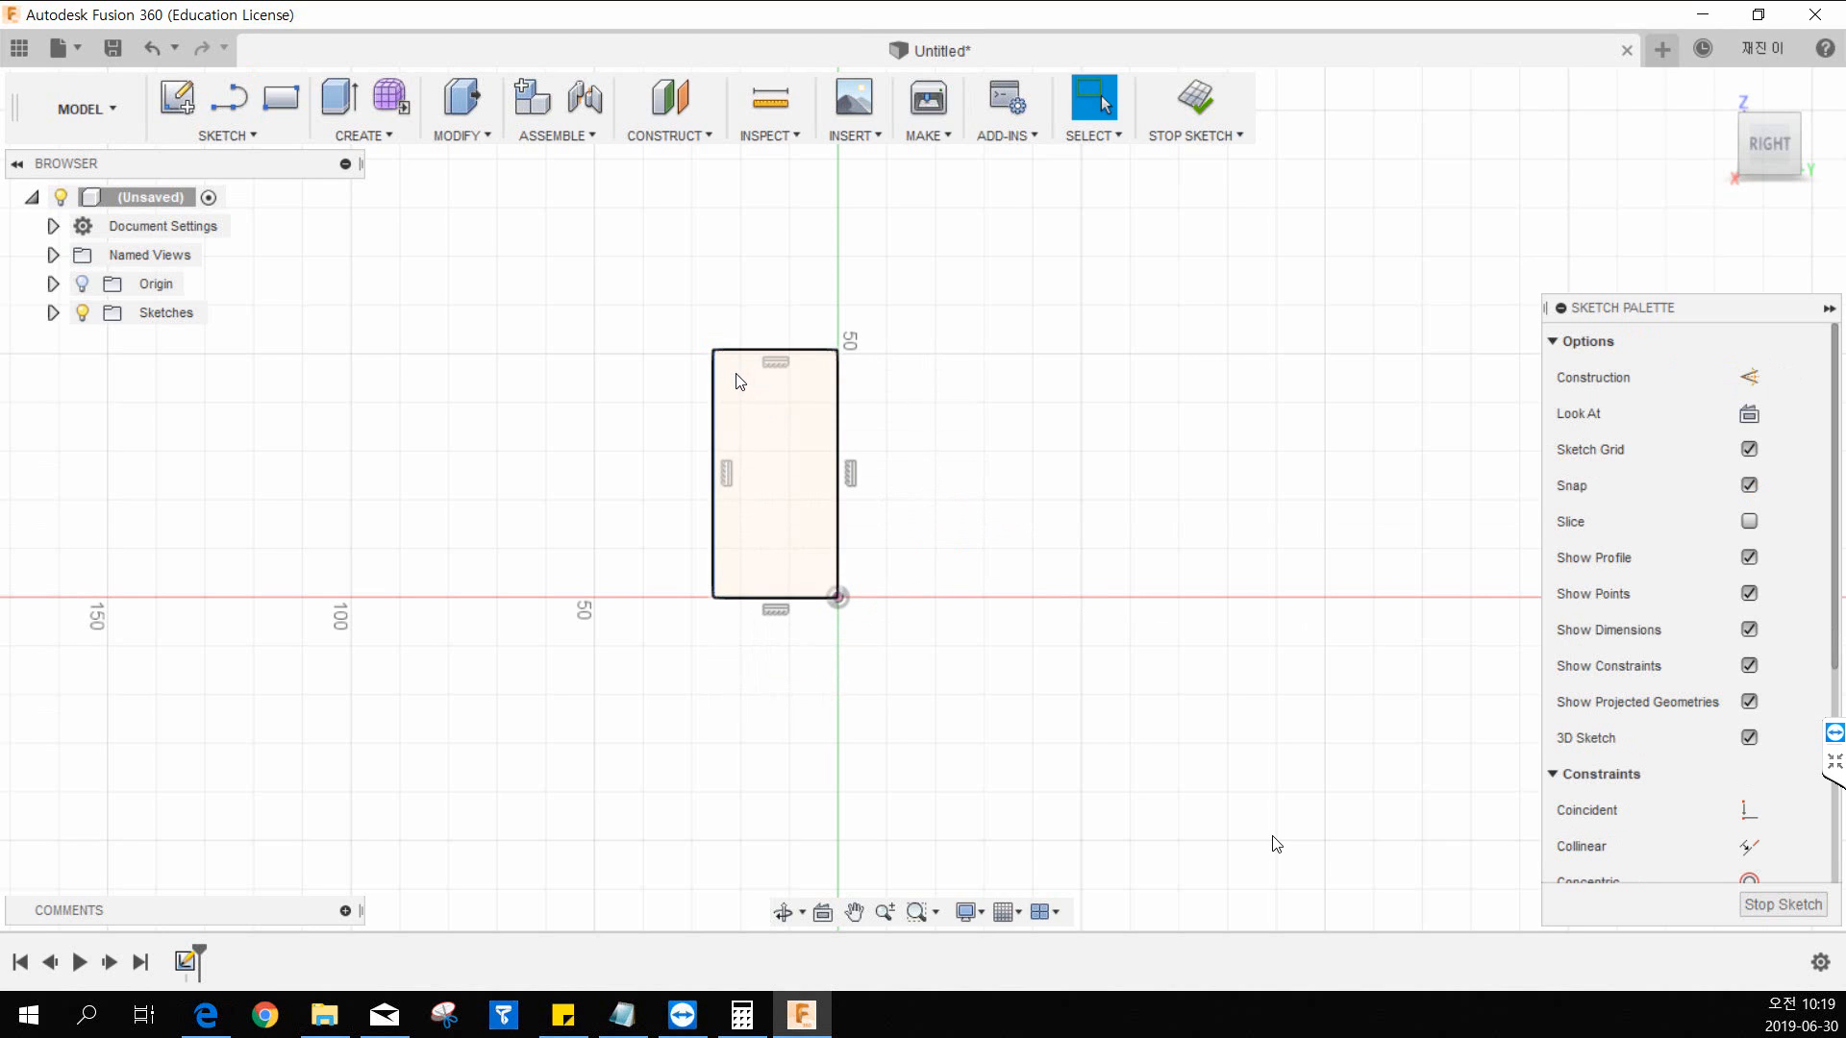
Step: Dimension the rectangle's top edge to a width of 20 mm
{"action": "key", "text": "d"}
{"action": "left_click", "coordinate": [775, 362]}
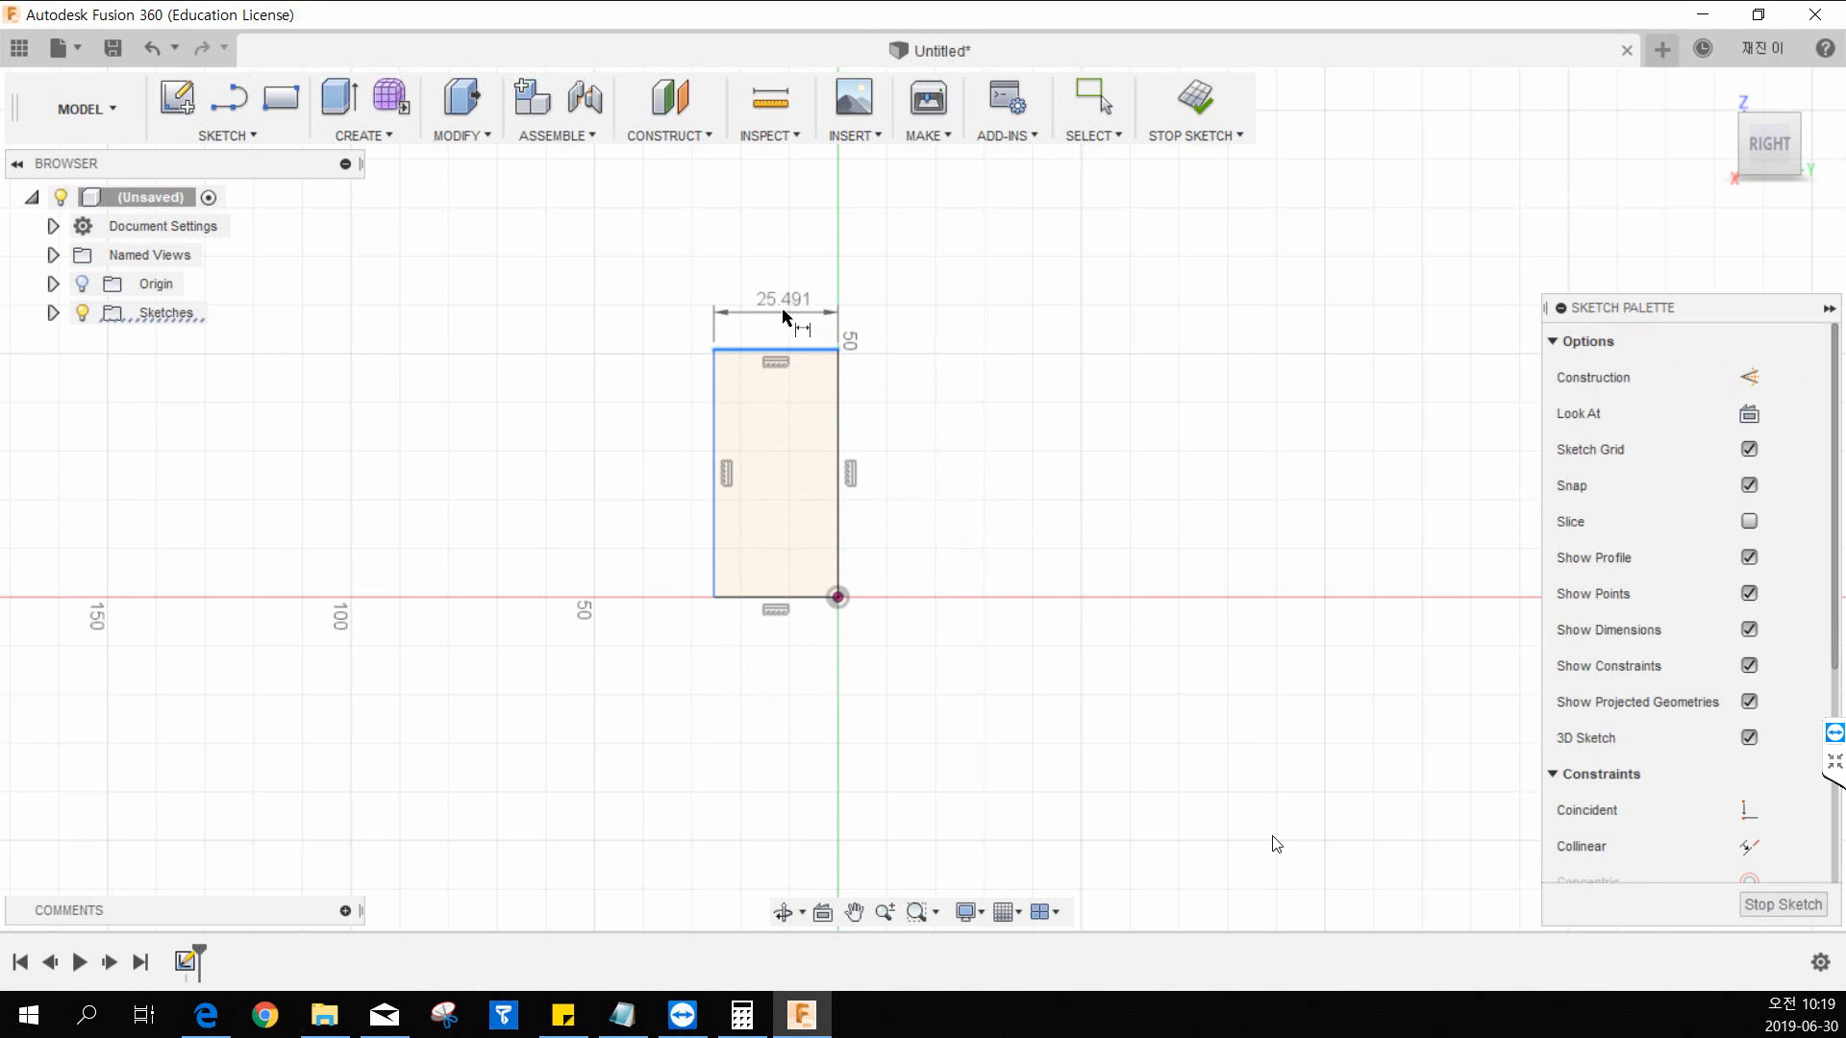
{"action": "left_click", "coordinate": [784, 312]}
{"action": "type", "text": "20"}
{"action": "key", "text": "Return"}
{"action": "key", "text": "Escape"}
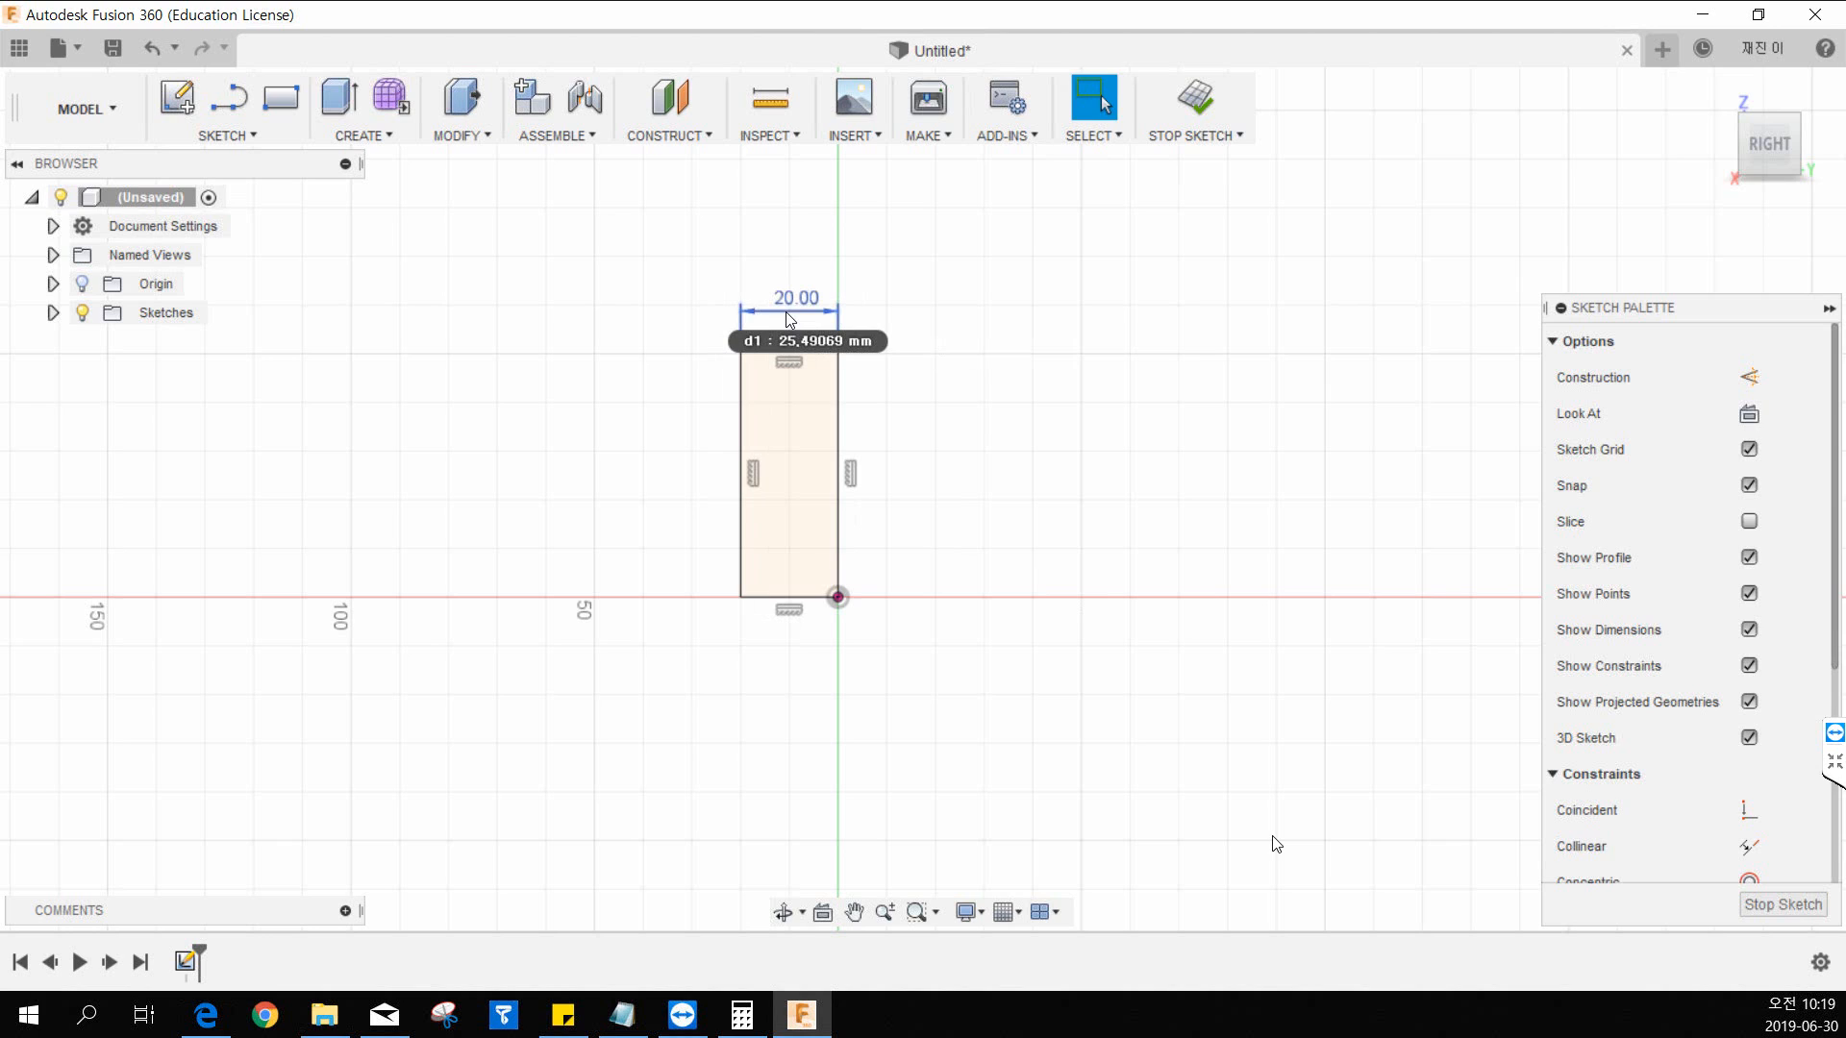
Step: Dimension the rectangle's right edge to a height of 40 mm
{"action": "key", "text": "d"}
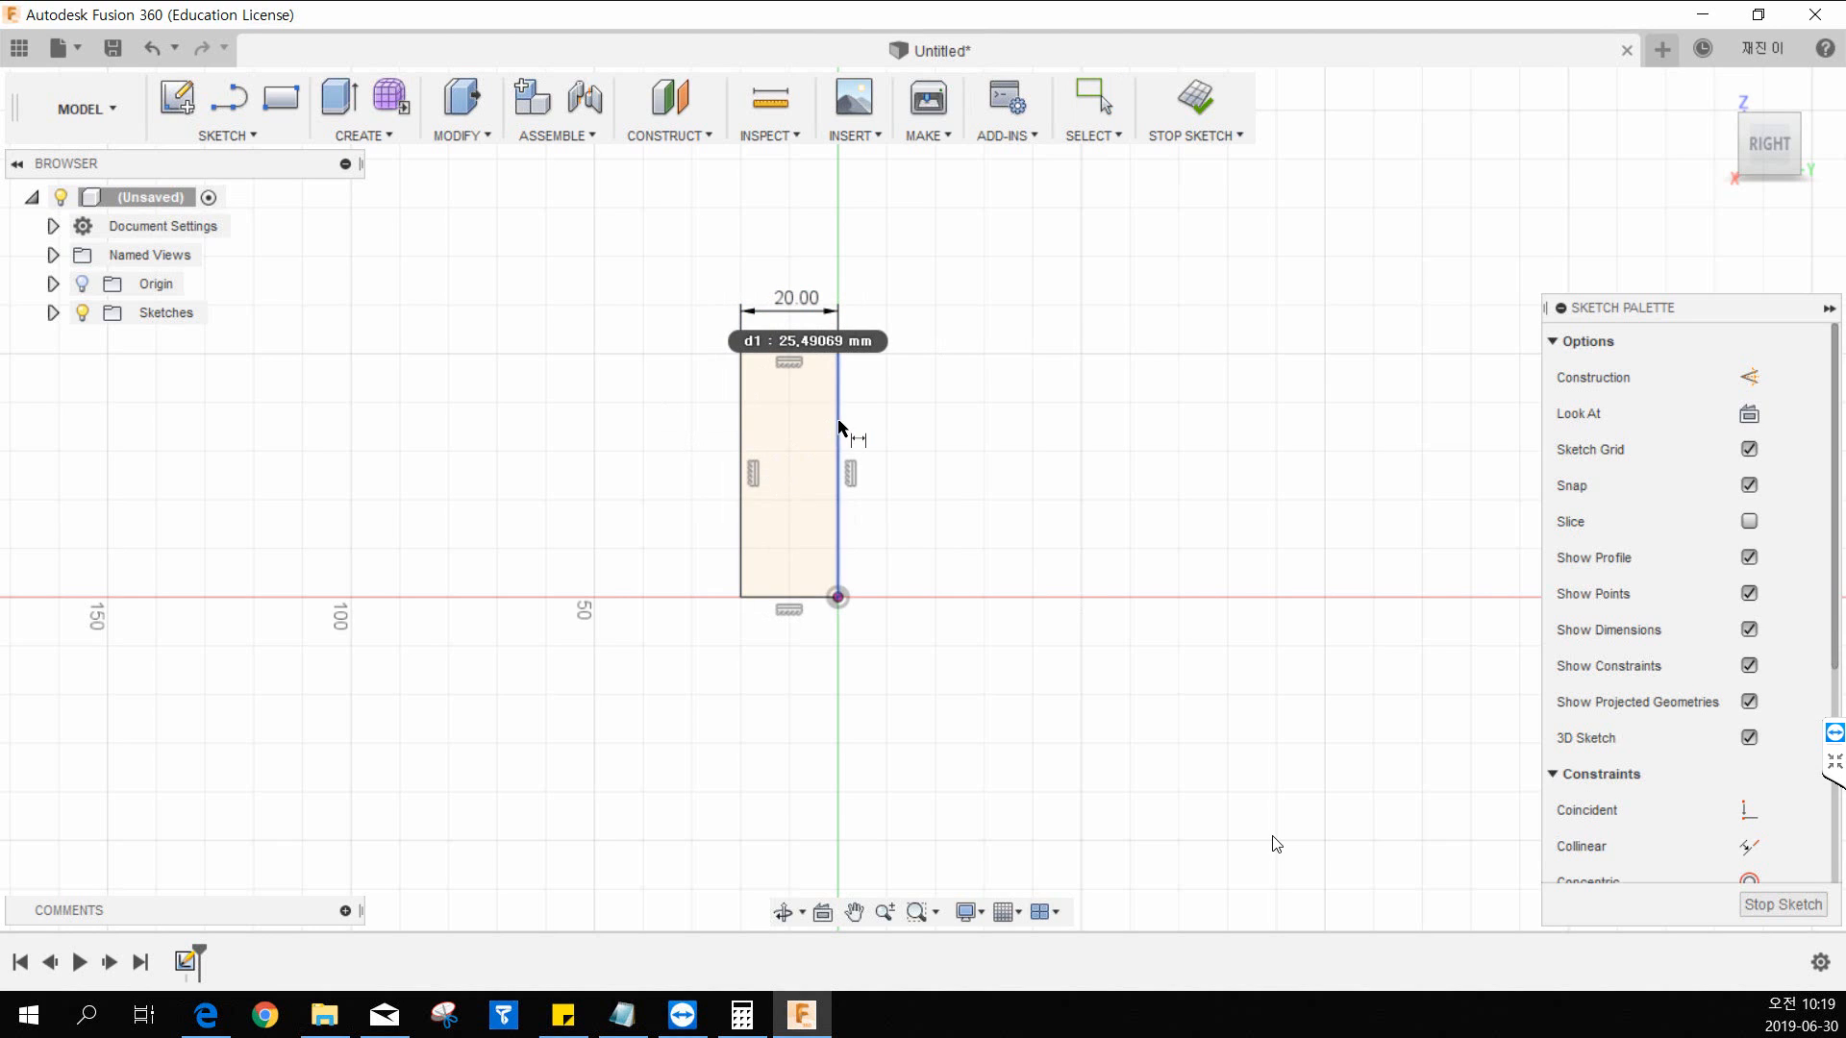
{"action": "left_click", "coordinate": [839, 432]}
{"action": "left_click", "coordinate": [925, 429]}
{"action": "type", "text": "40"}
{"action": "key", "text": "Return"}
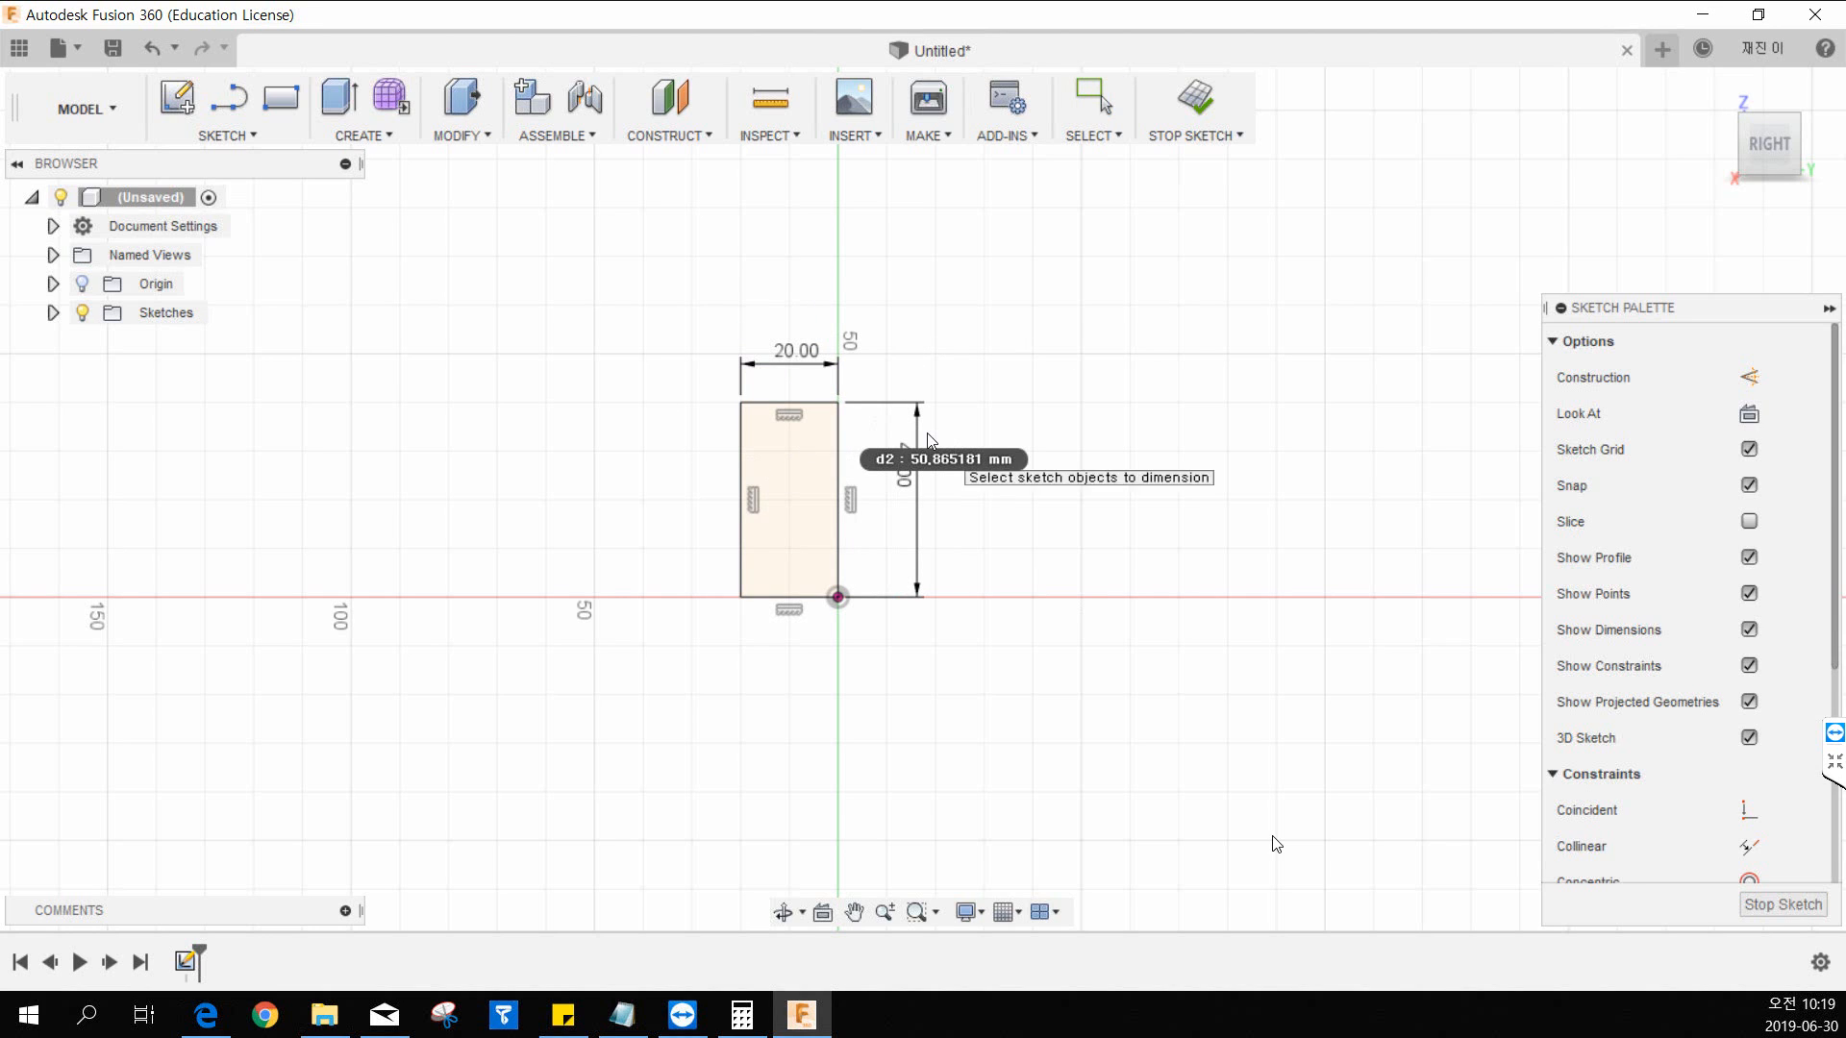
{"action": "key", "text": "Escape"}
{"action": "key", "text": "l"}
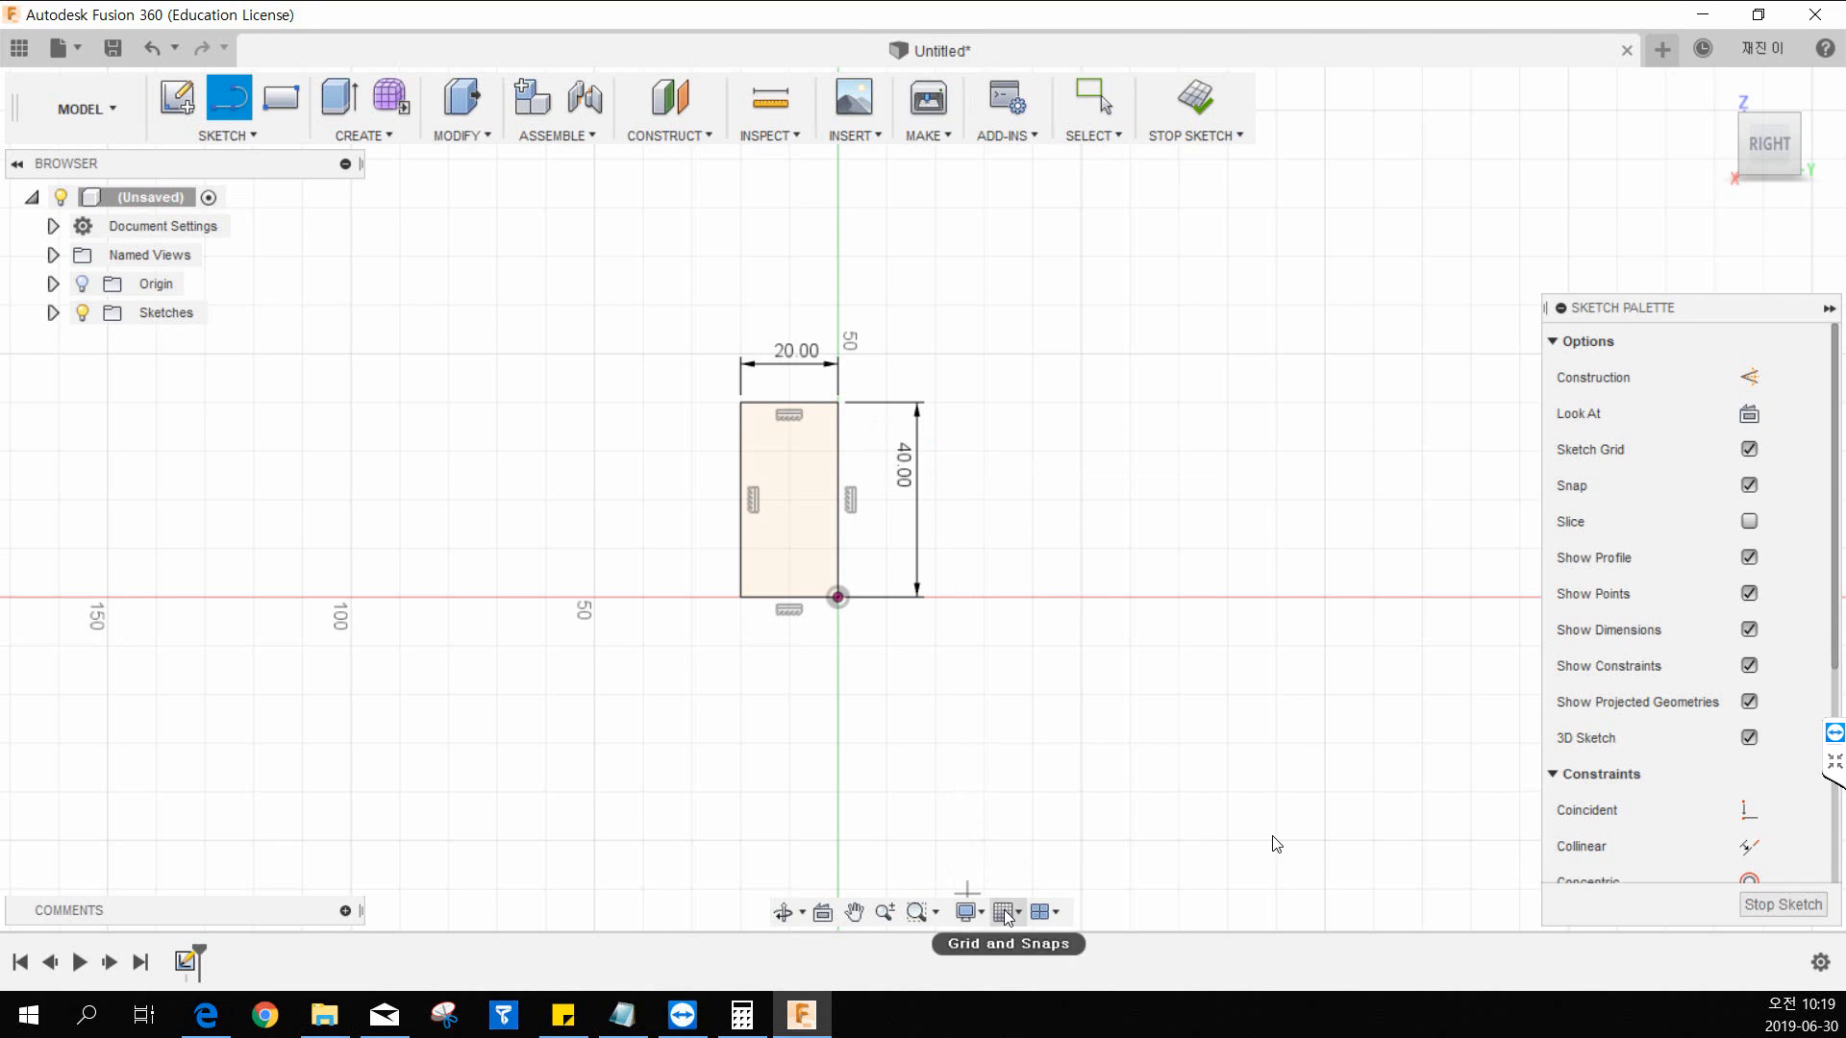
{"action": "left_click", "coordinate": [493, 766]}
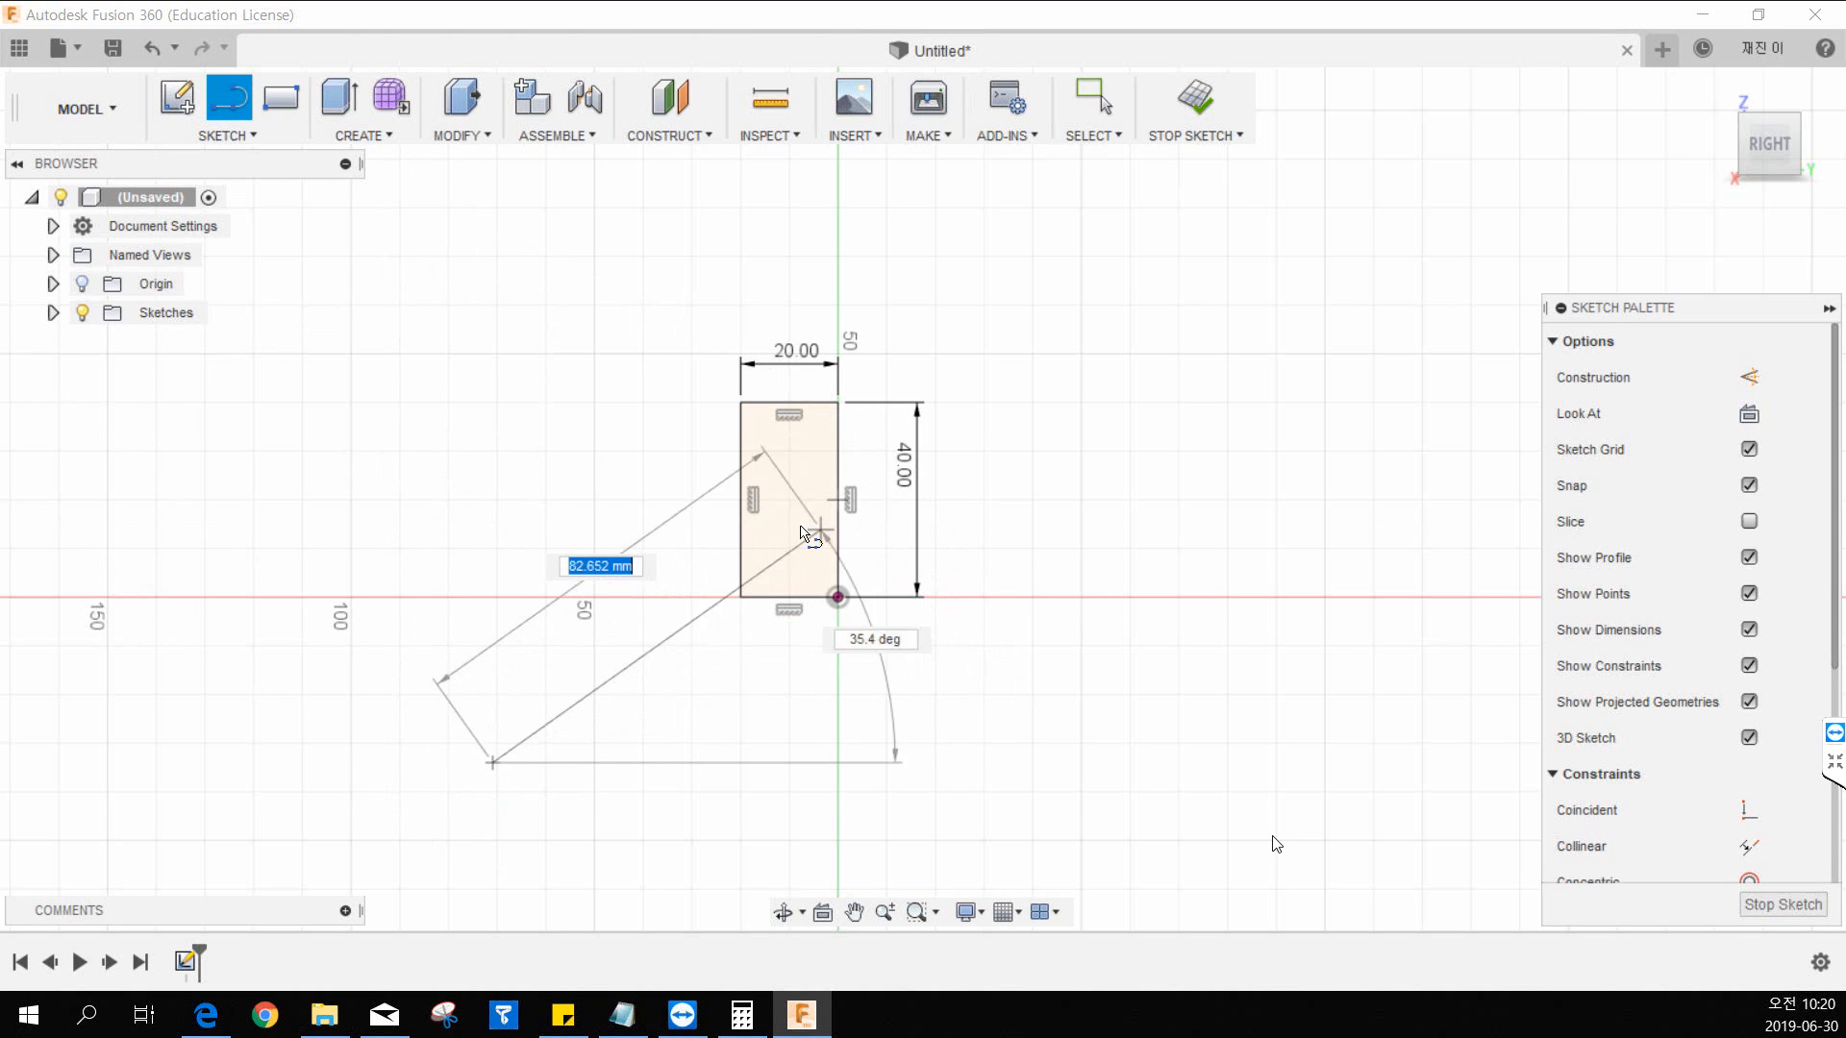
{"action": "key", "text": "Escape"}
Step: Draw three connected lines forming a lower rectangular block against the left edge of the 20 by 40 mm rectangle, level with its base
{"action": "key", "text": "l"}
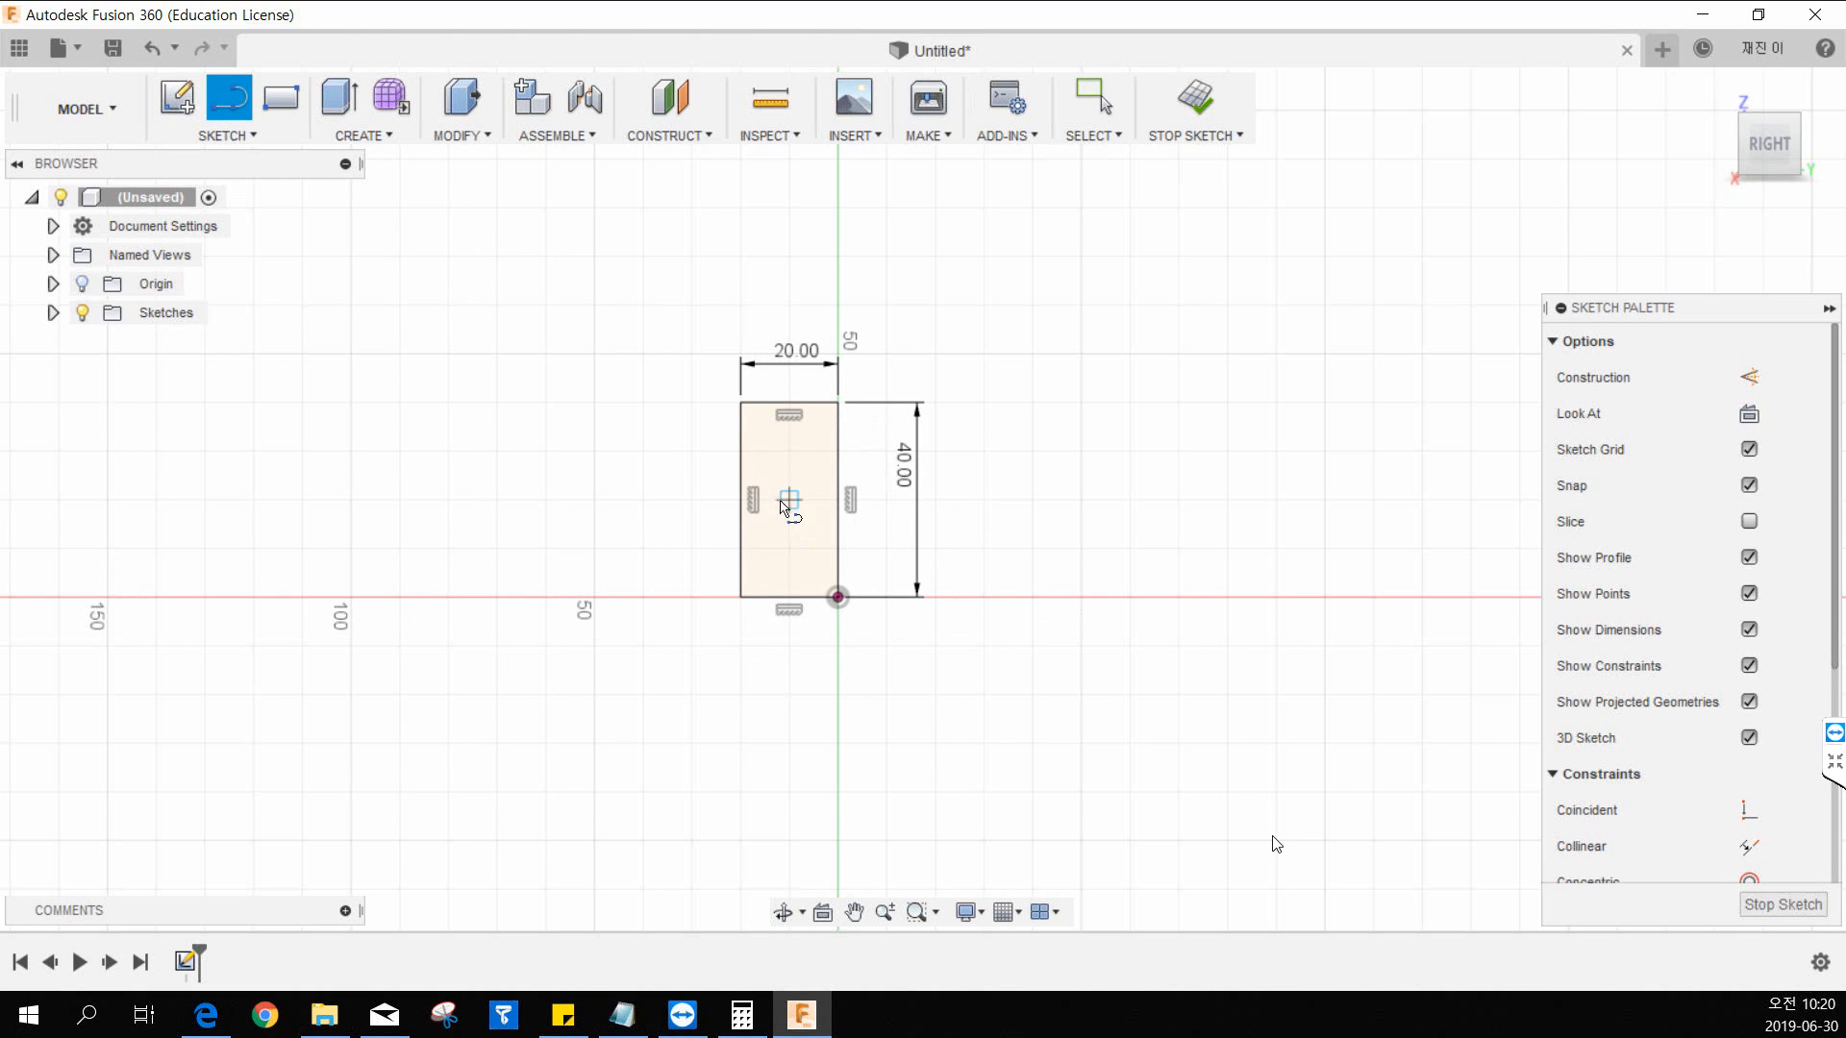
{"action": "left_click", "coordinate": [741, 476]}
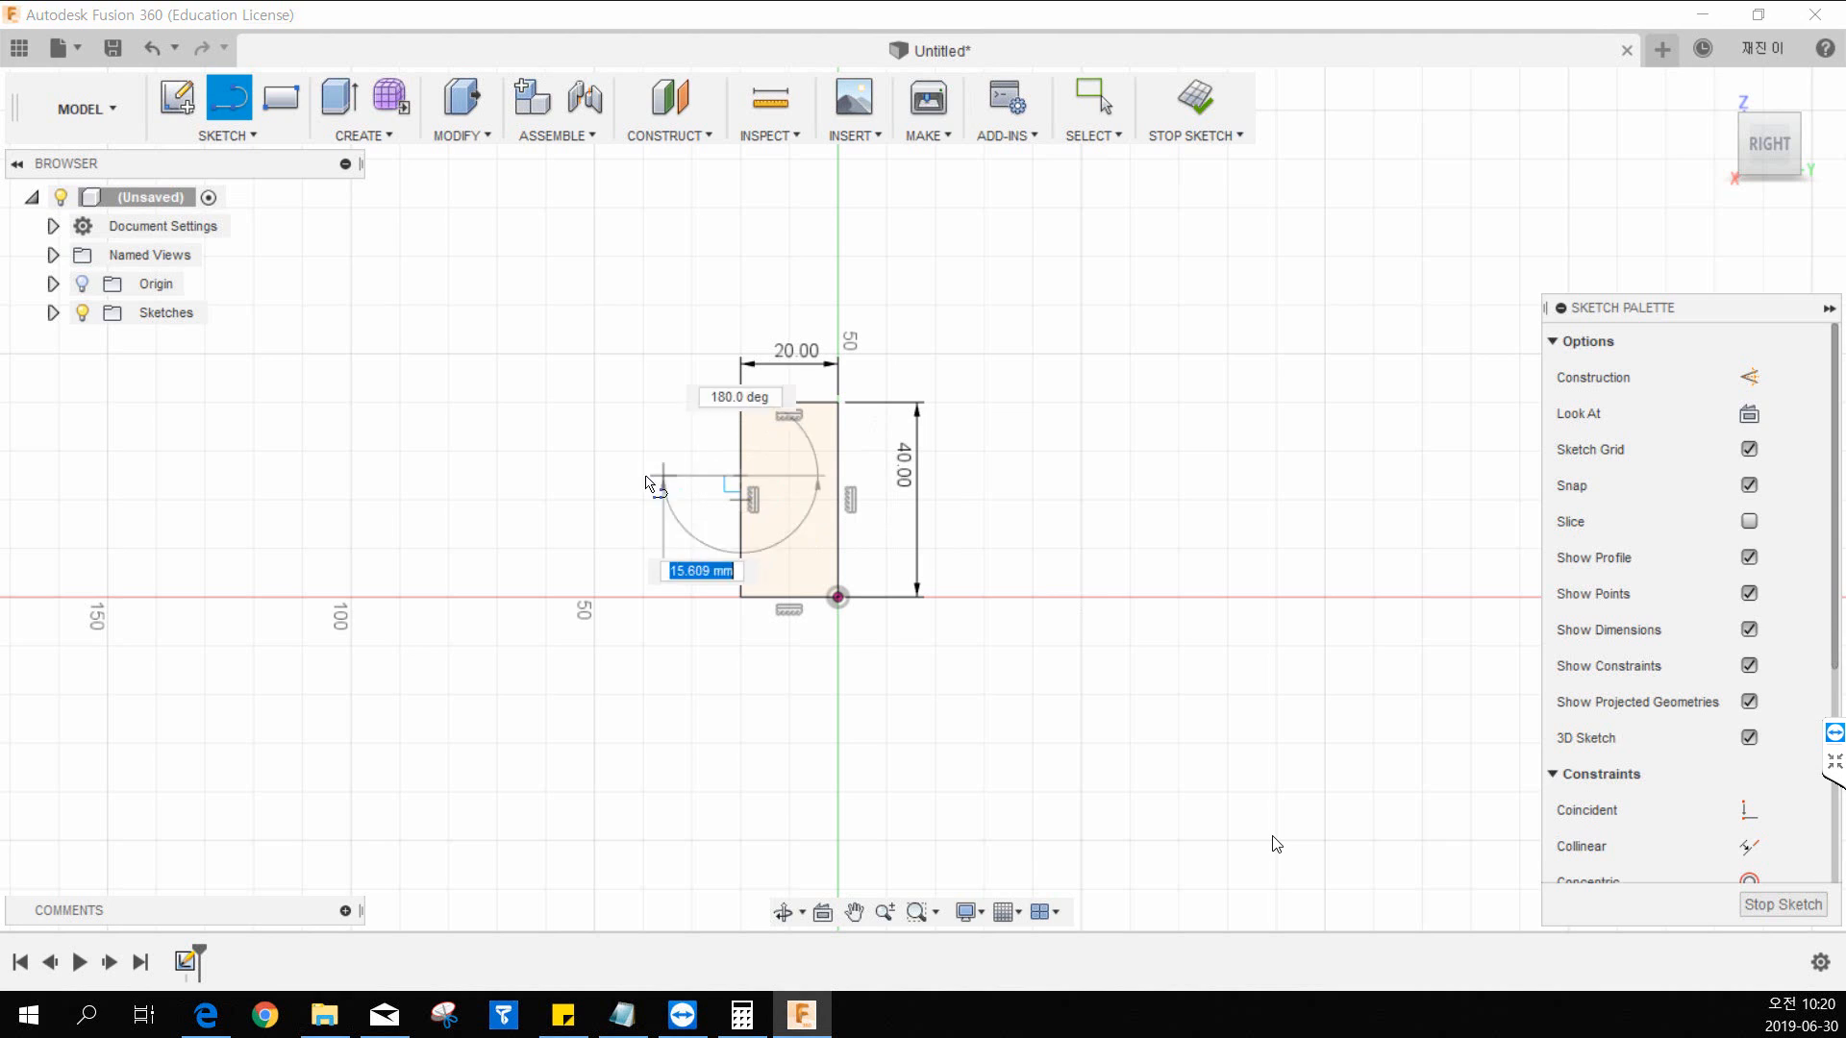
{"action": "left_click", "coordinate": [619, 475]}
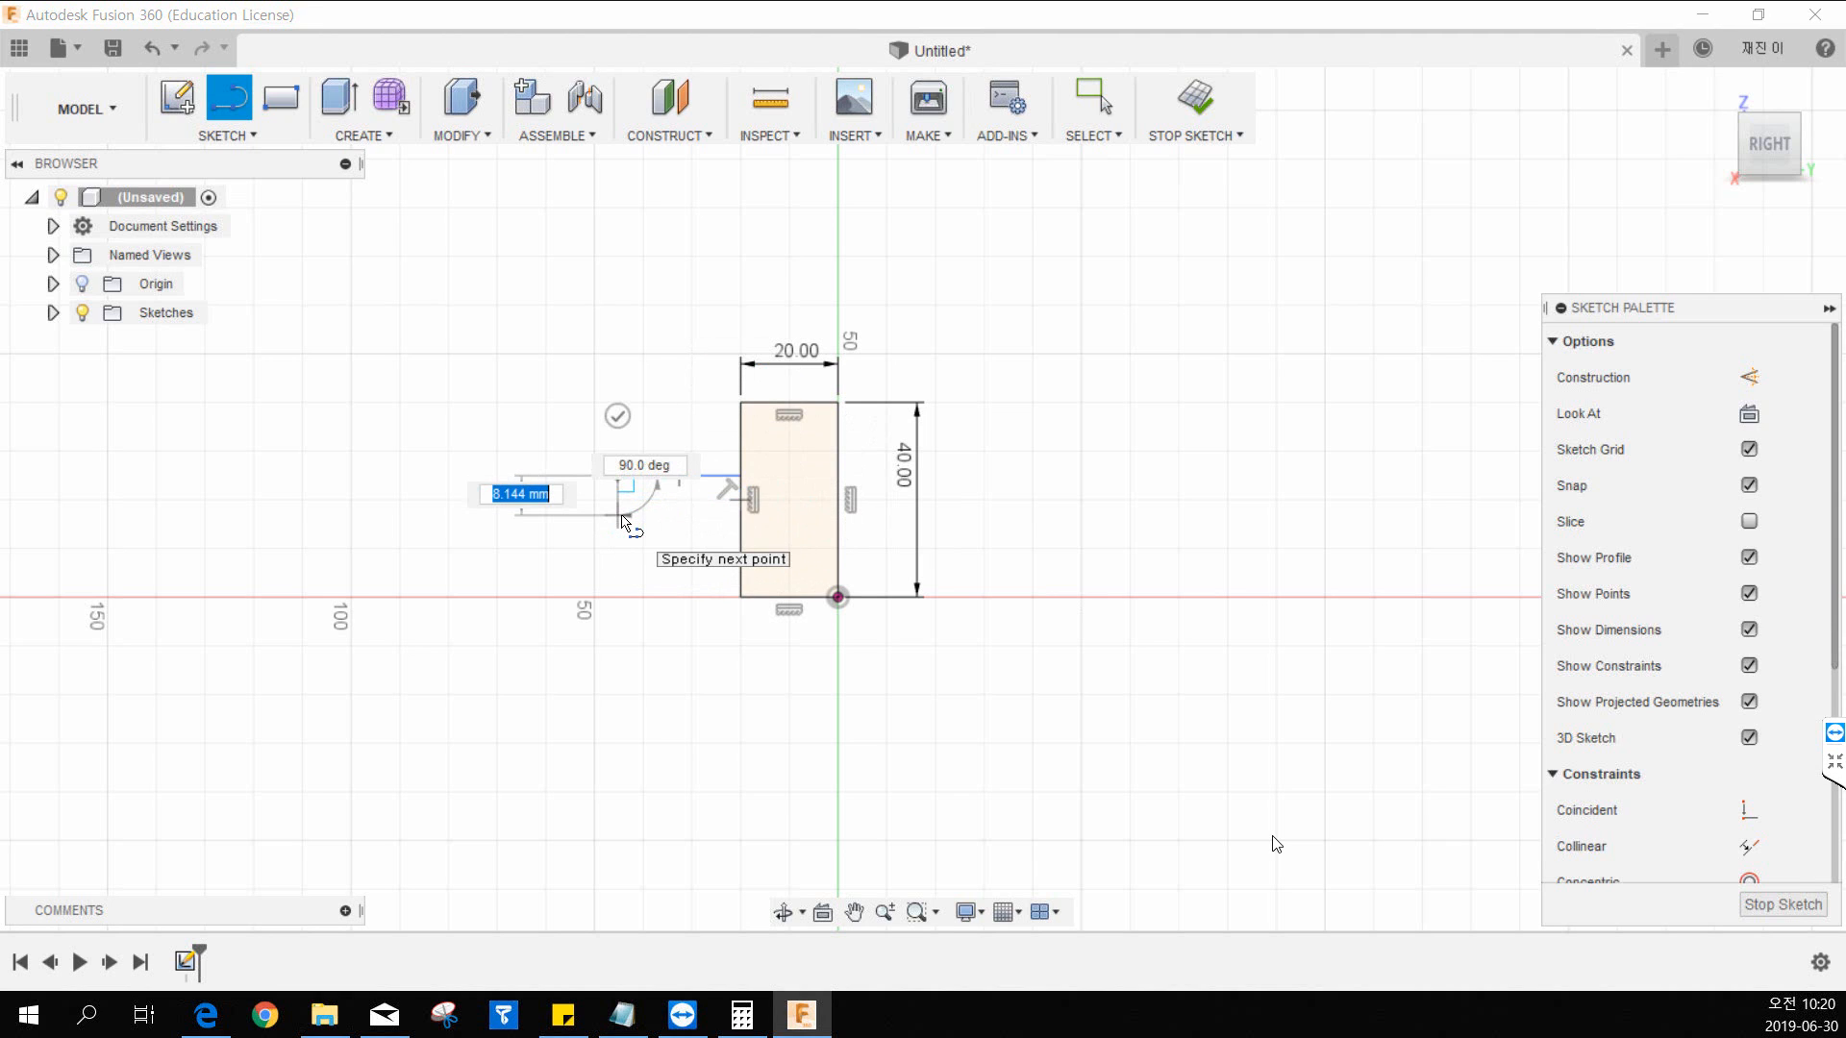
{"action": "left_click", "coordinate": [618, 597]}
{"action": "left_click", "coordinate": [738, 598]}
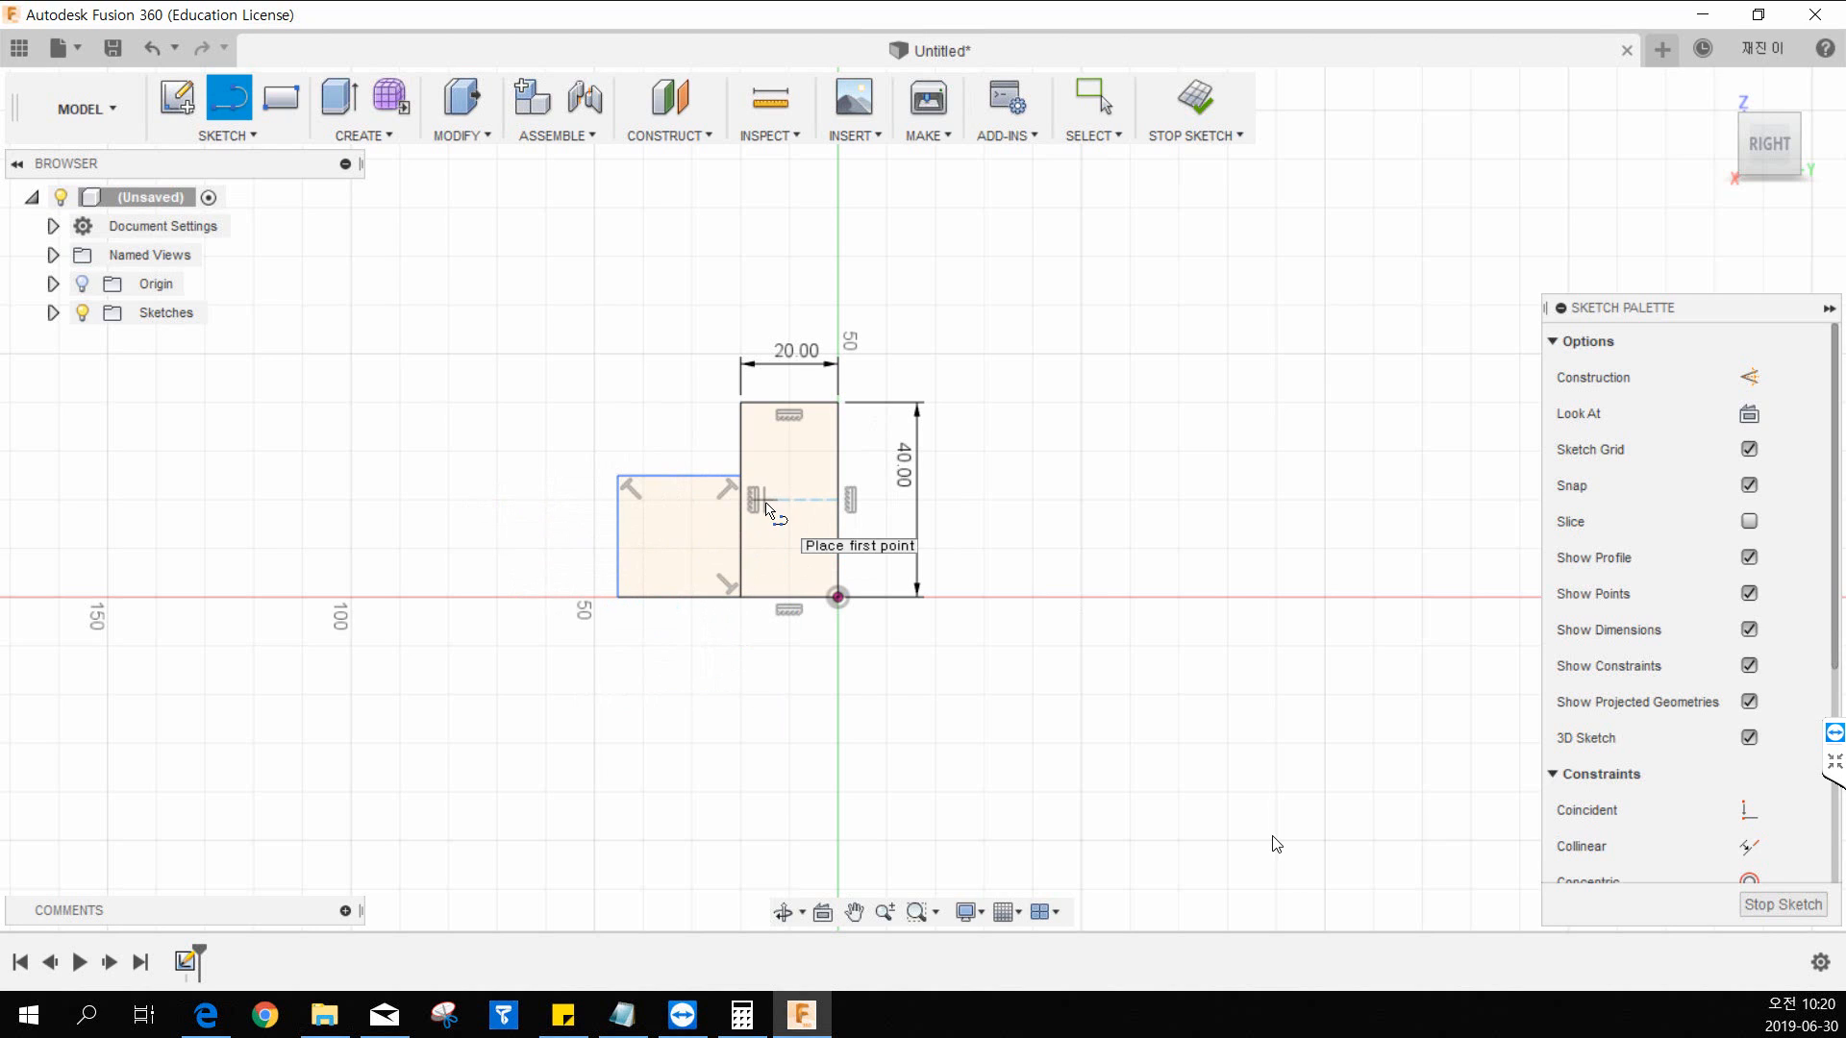
Step: Sketch a small horizontal rectangle crossing the left edge of the lower block at about mid-height
{"action": "key", "text": "Escape"}
{"action": "key", "text": "r"}
{"action": "left_click", "coordinate": [569, 525]}
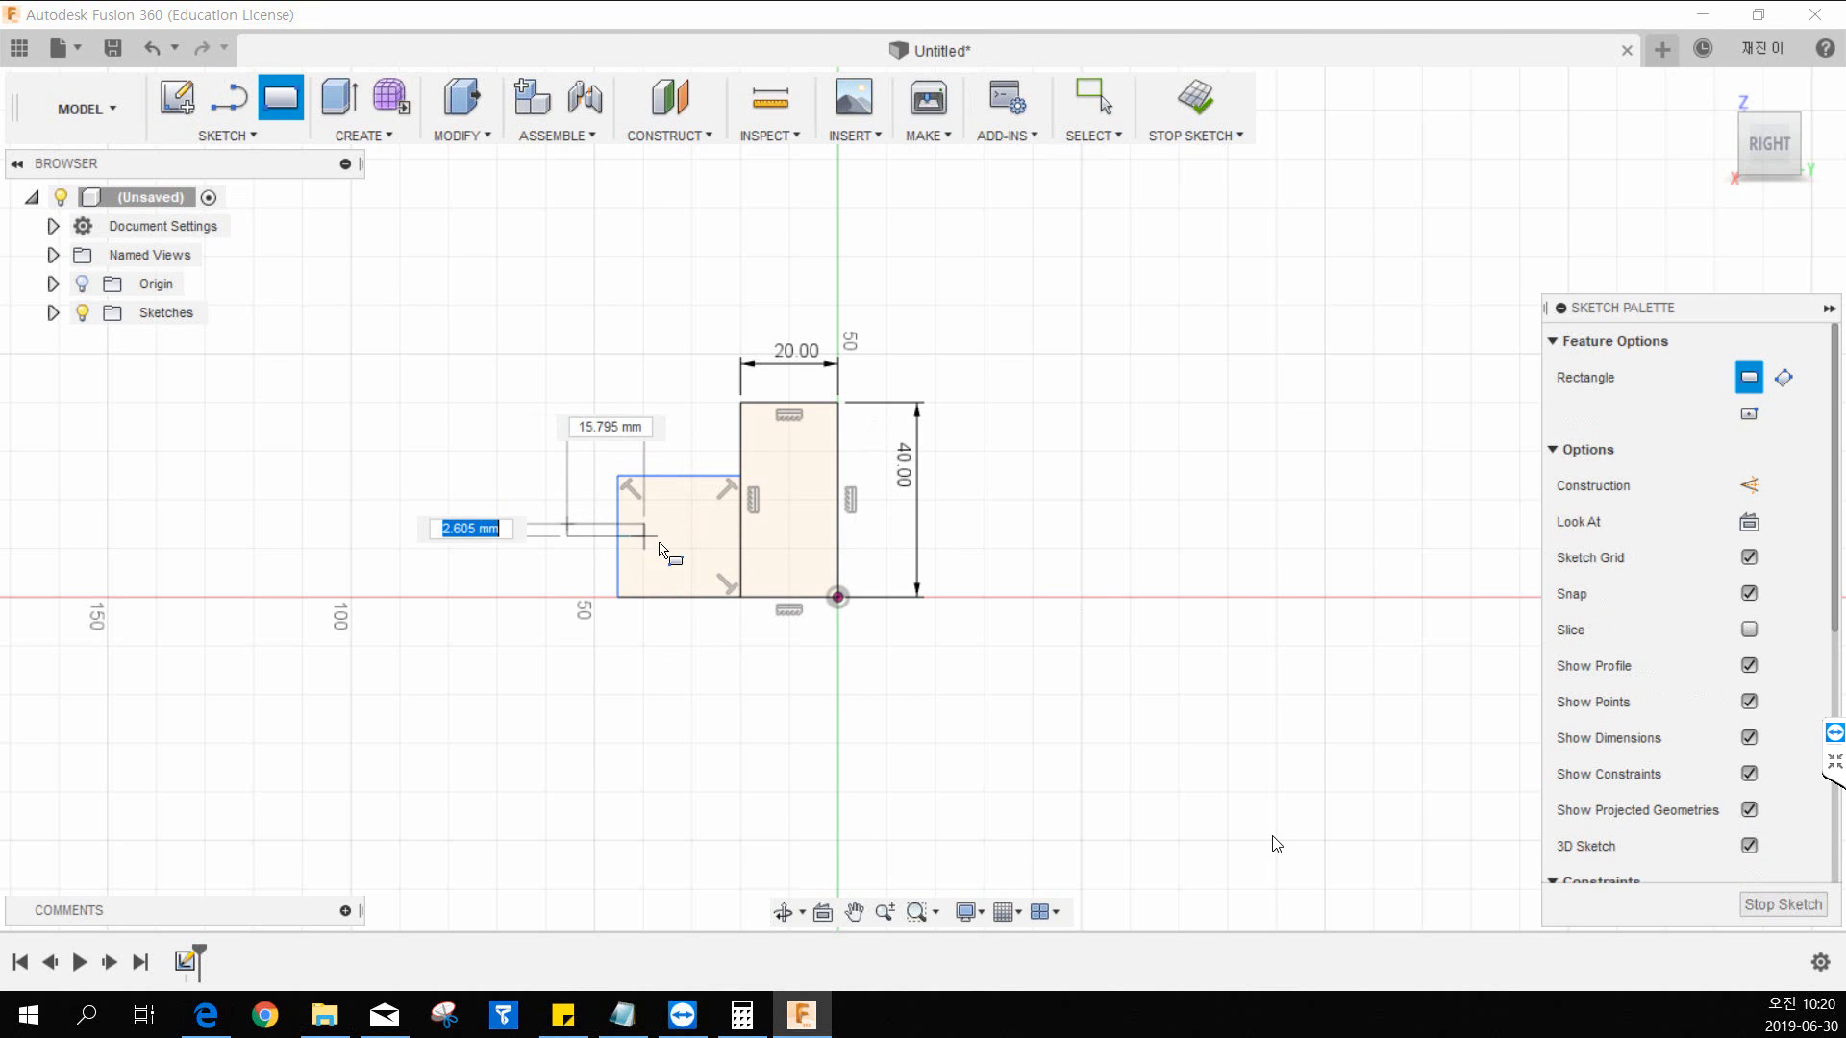
{"action": "left_click", "coordinate": [671, 553]}
{"action": "key", "text": "Escape"}
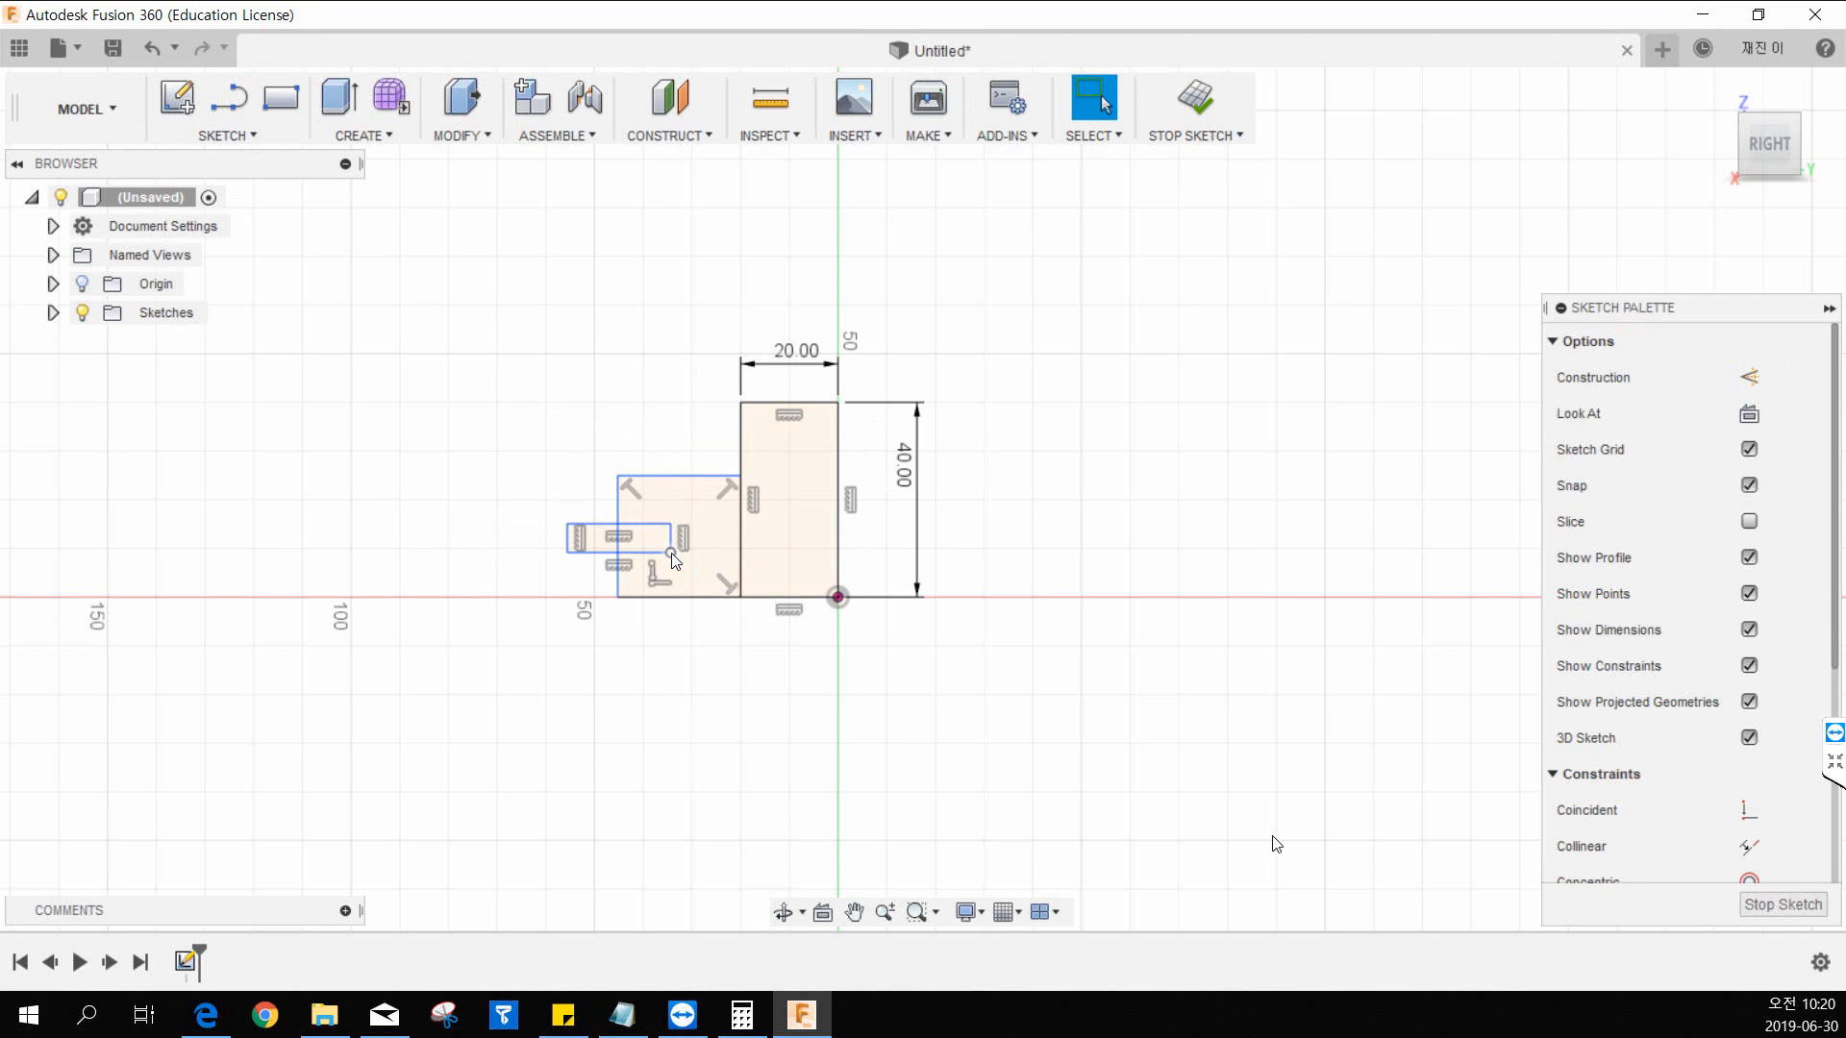
Step: Trim the small rectangle's protruding lines and the block edge across it to leave an open notch about 11 mm deep
{"action": "key", "text": "t"}
{"action": "left_click", "coordinate": [588, 524]}
{"action": "left_click", "coordinate": [584, 553]}
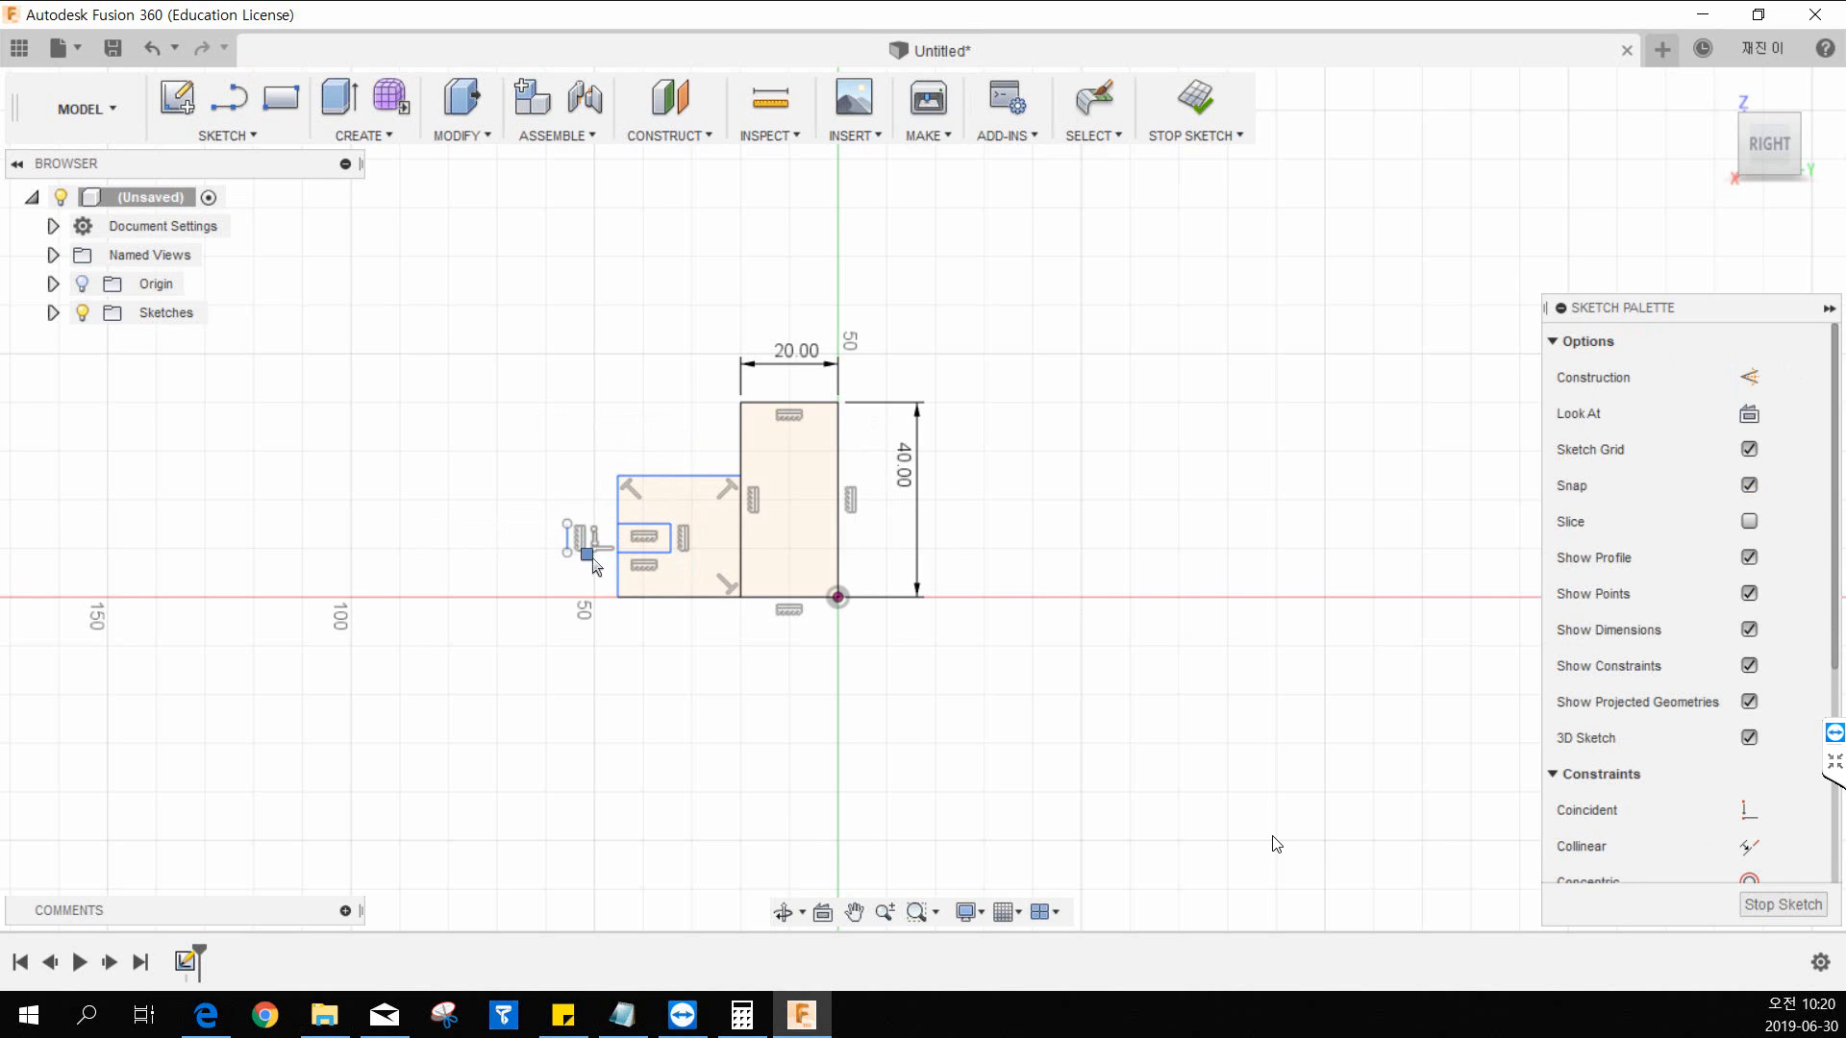
{"action": "left_click", "coordinate": [567, 544]}
{"action": "key", "text": "Escape"}
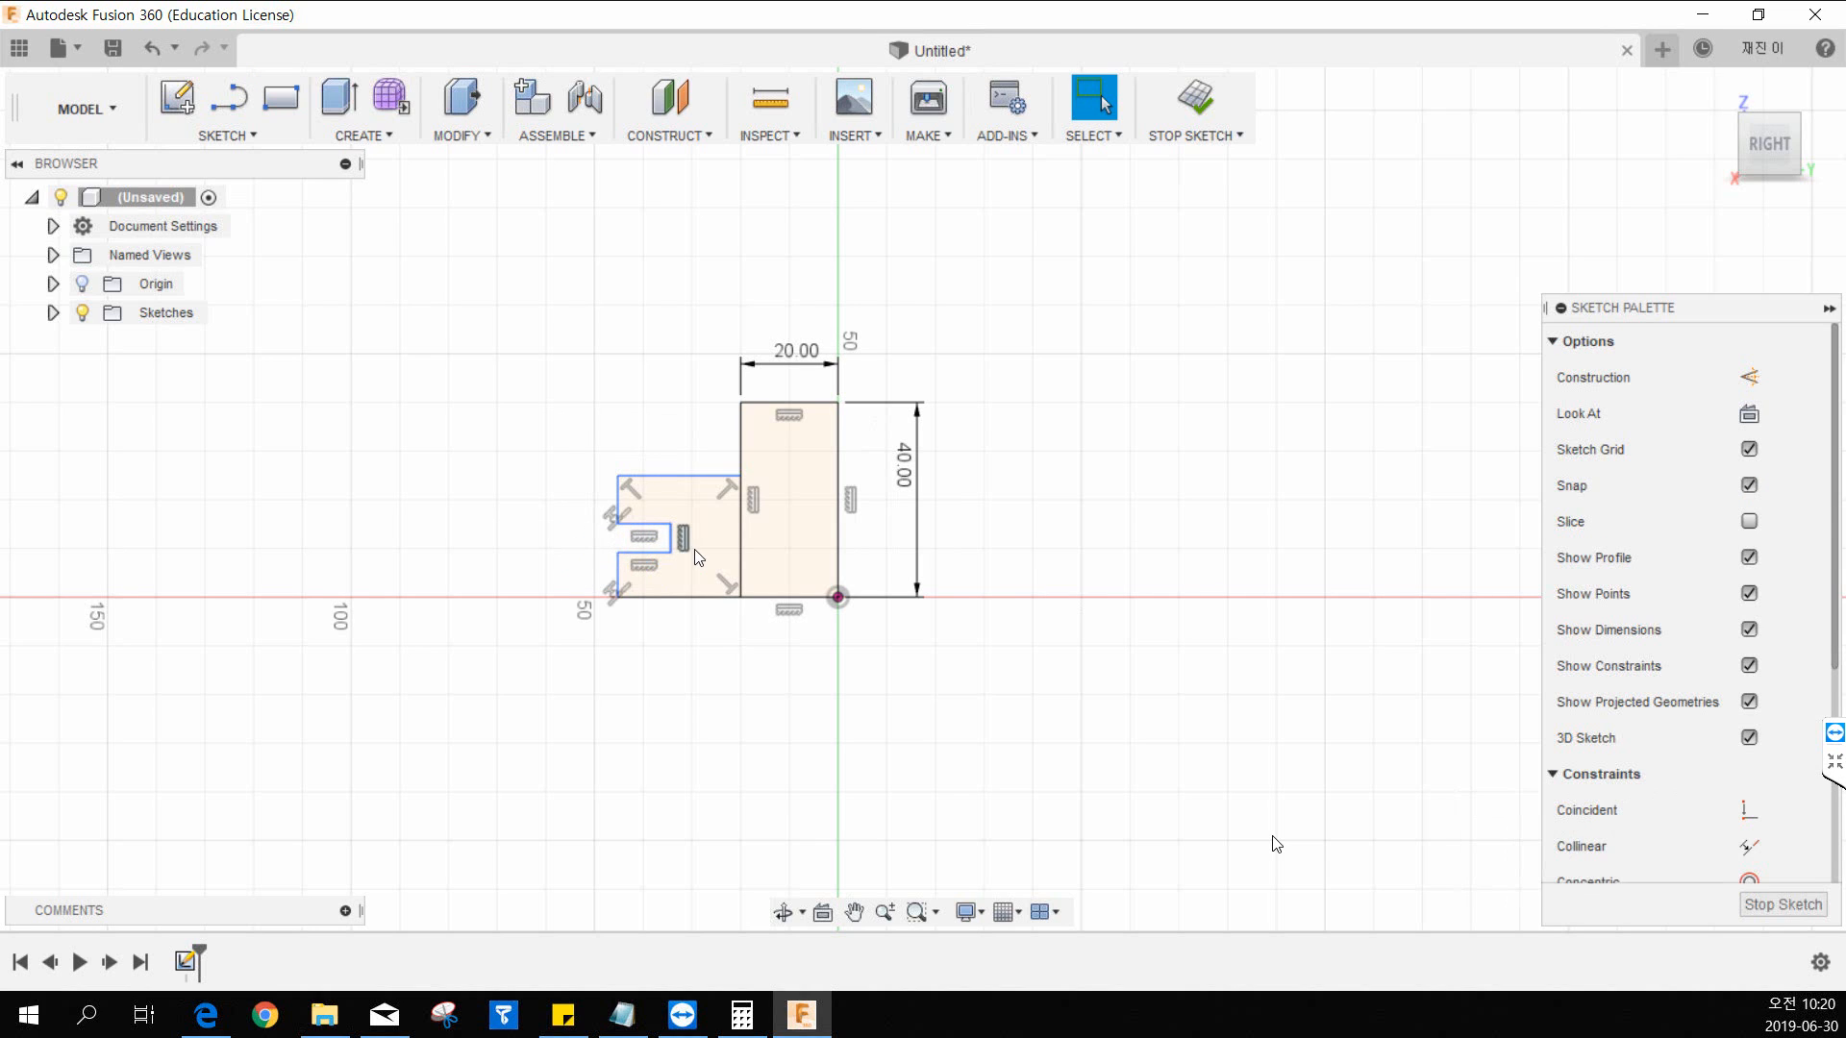
Step: Dimension the notch's horizontal edge to a depth of 10 mm
{"action": "key", "text": "d"}
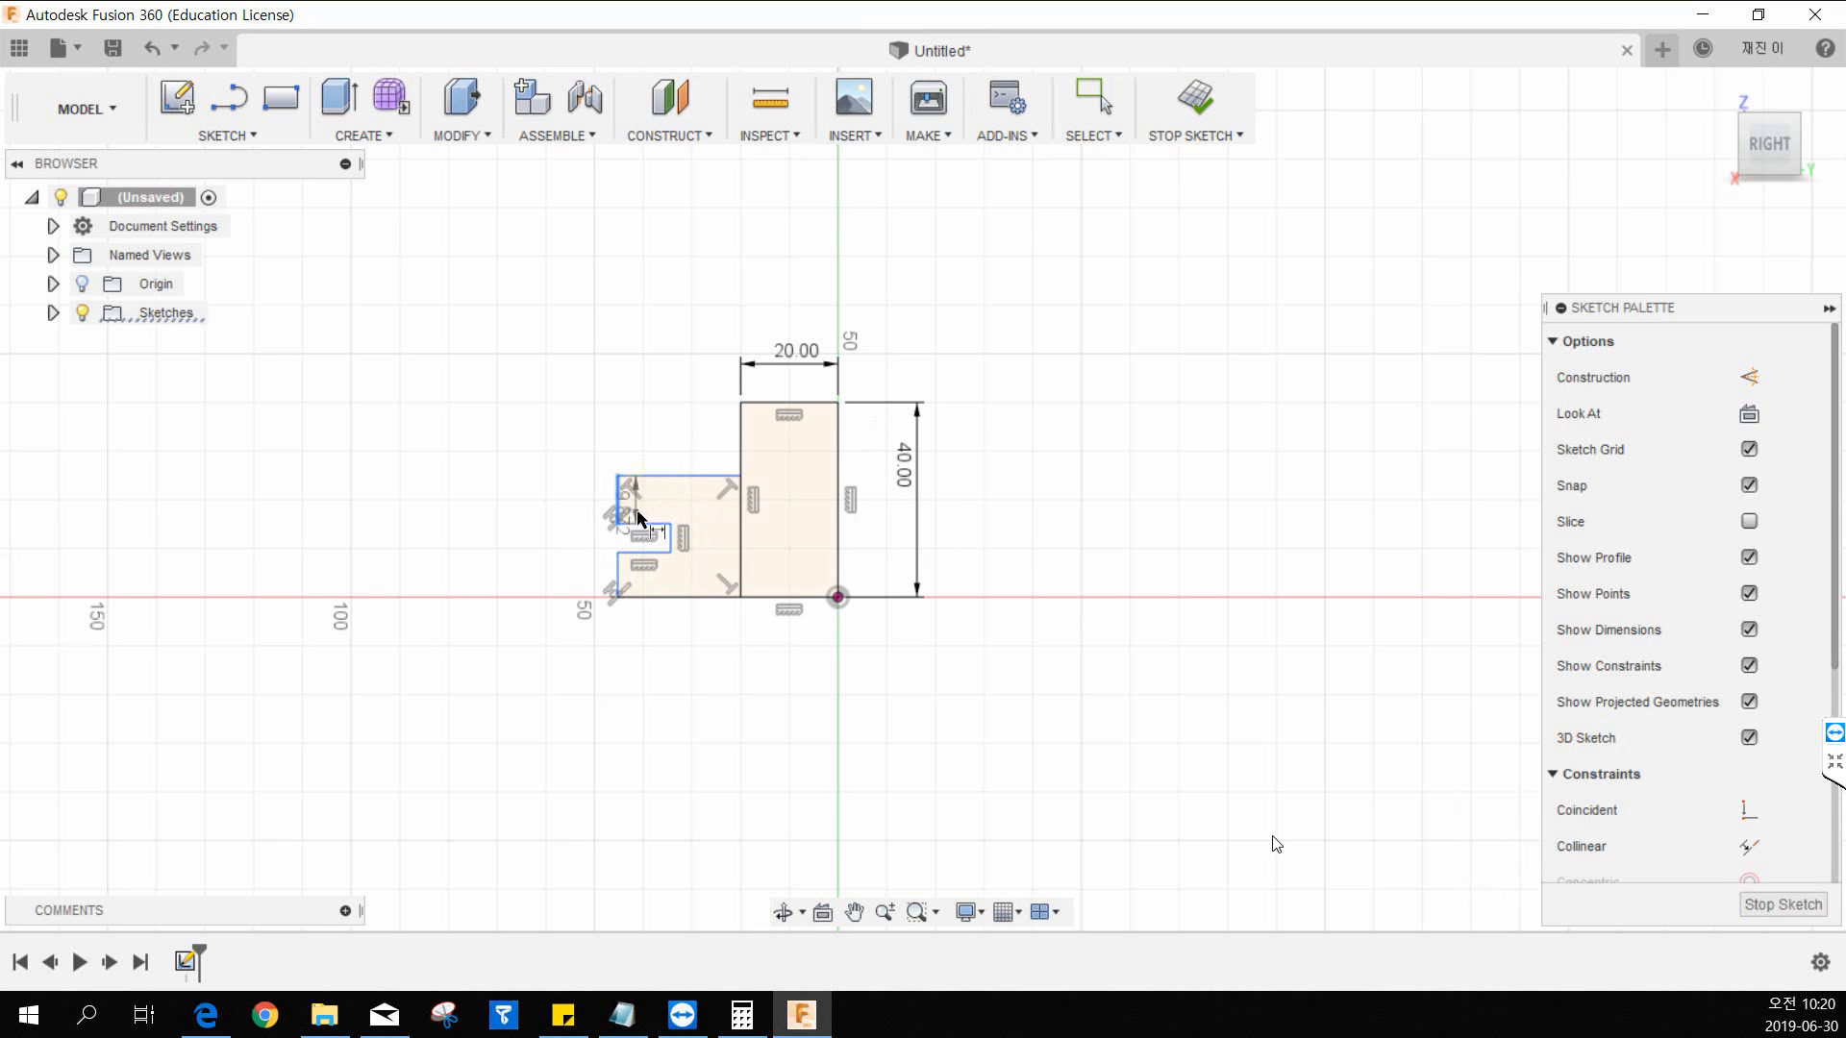
{"action": "left_click", "coordinate": [644, 525]}
{"action": "left_click", "coordinate": [655, 443]}
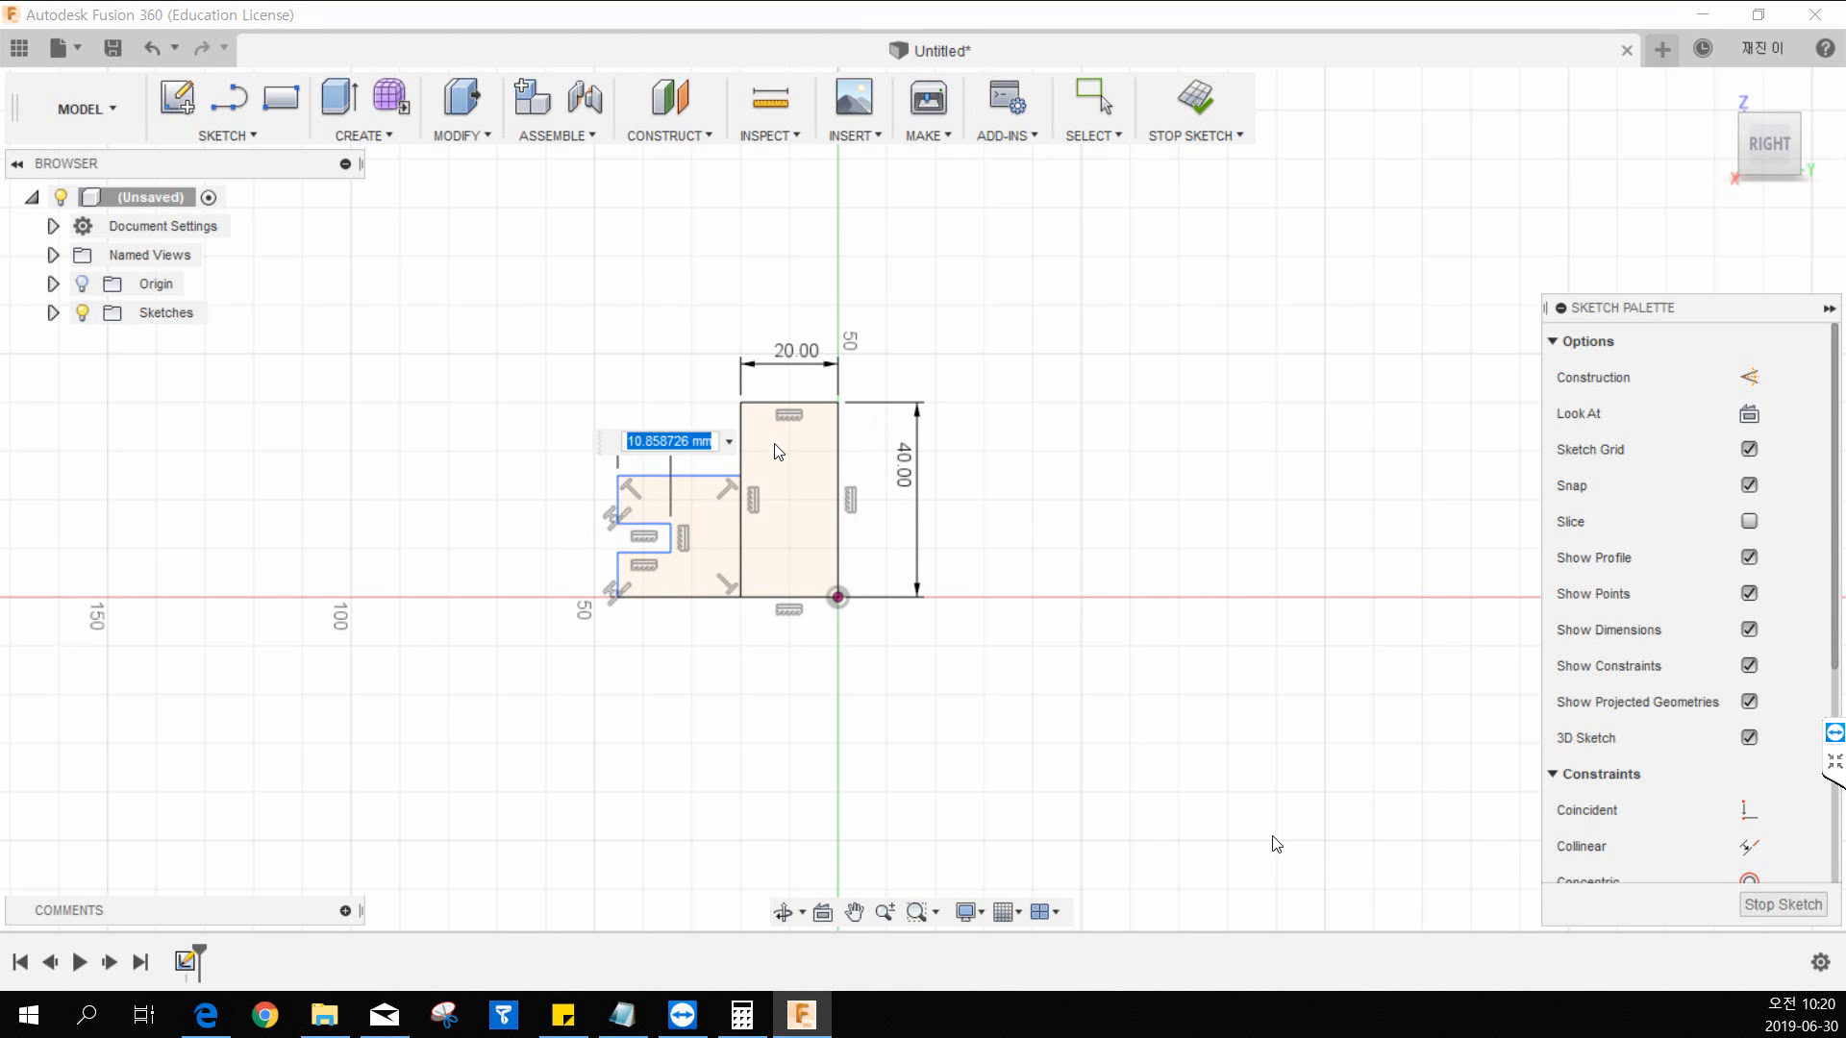
{"action": "type", "text": "10"}
{"action": "key", "text": "Return"}
{"action": "key", "text": "Escape"}
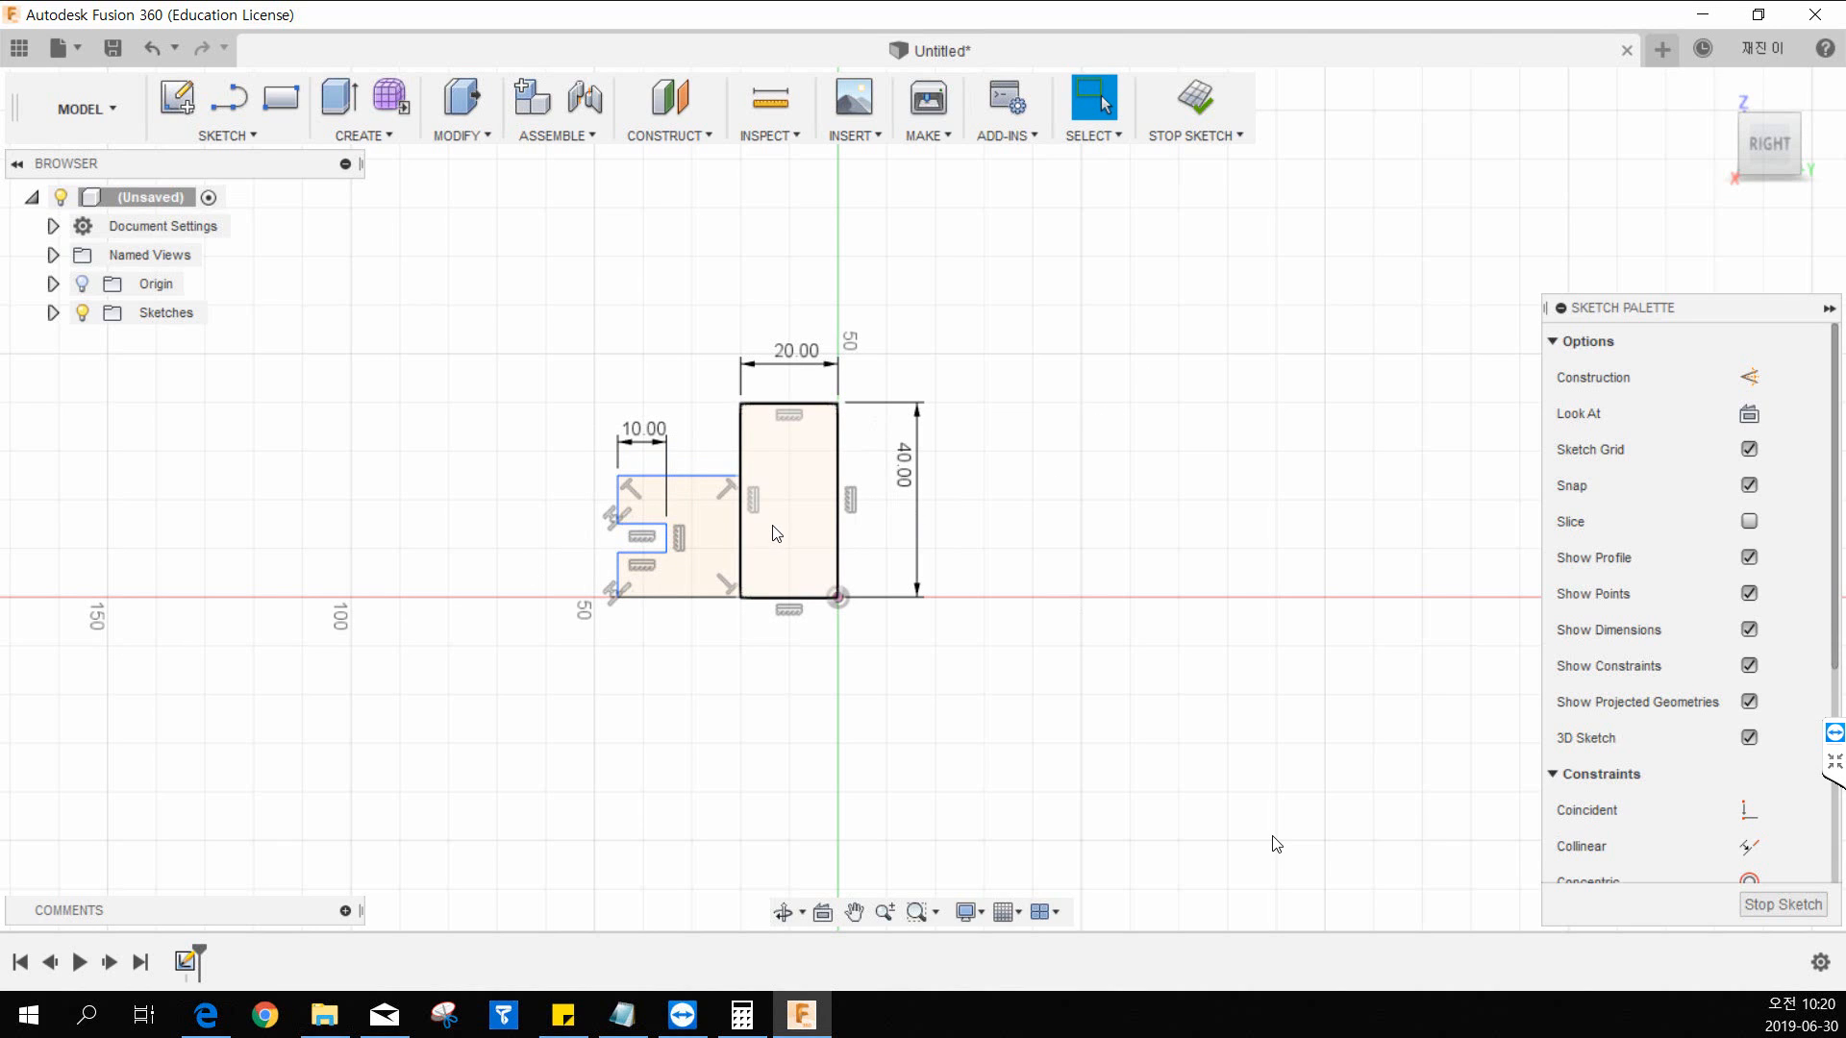
Step: Dimension the lower block's overall height between its top and bottom edges to 30 mm
{"action": "key", "text": "d"}
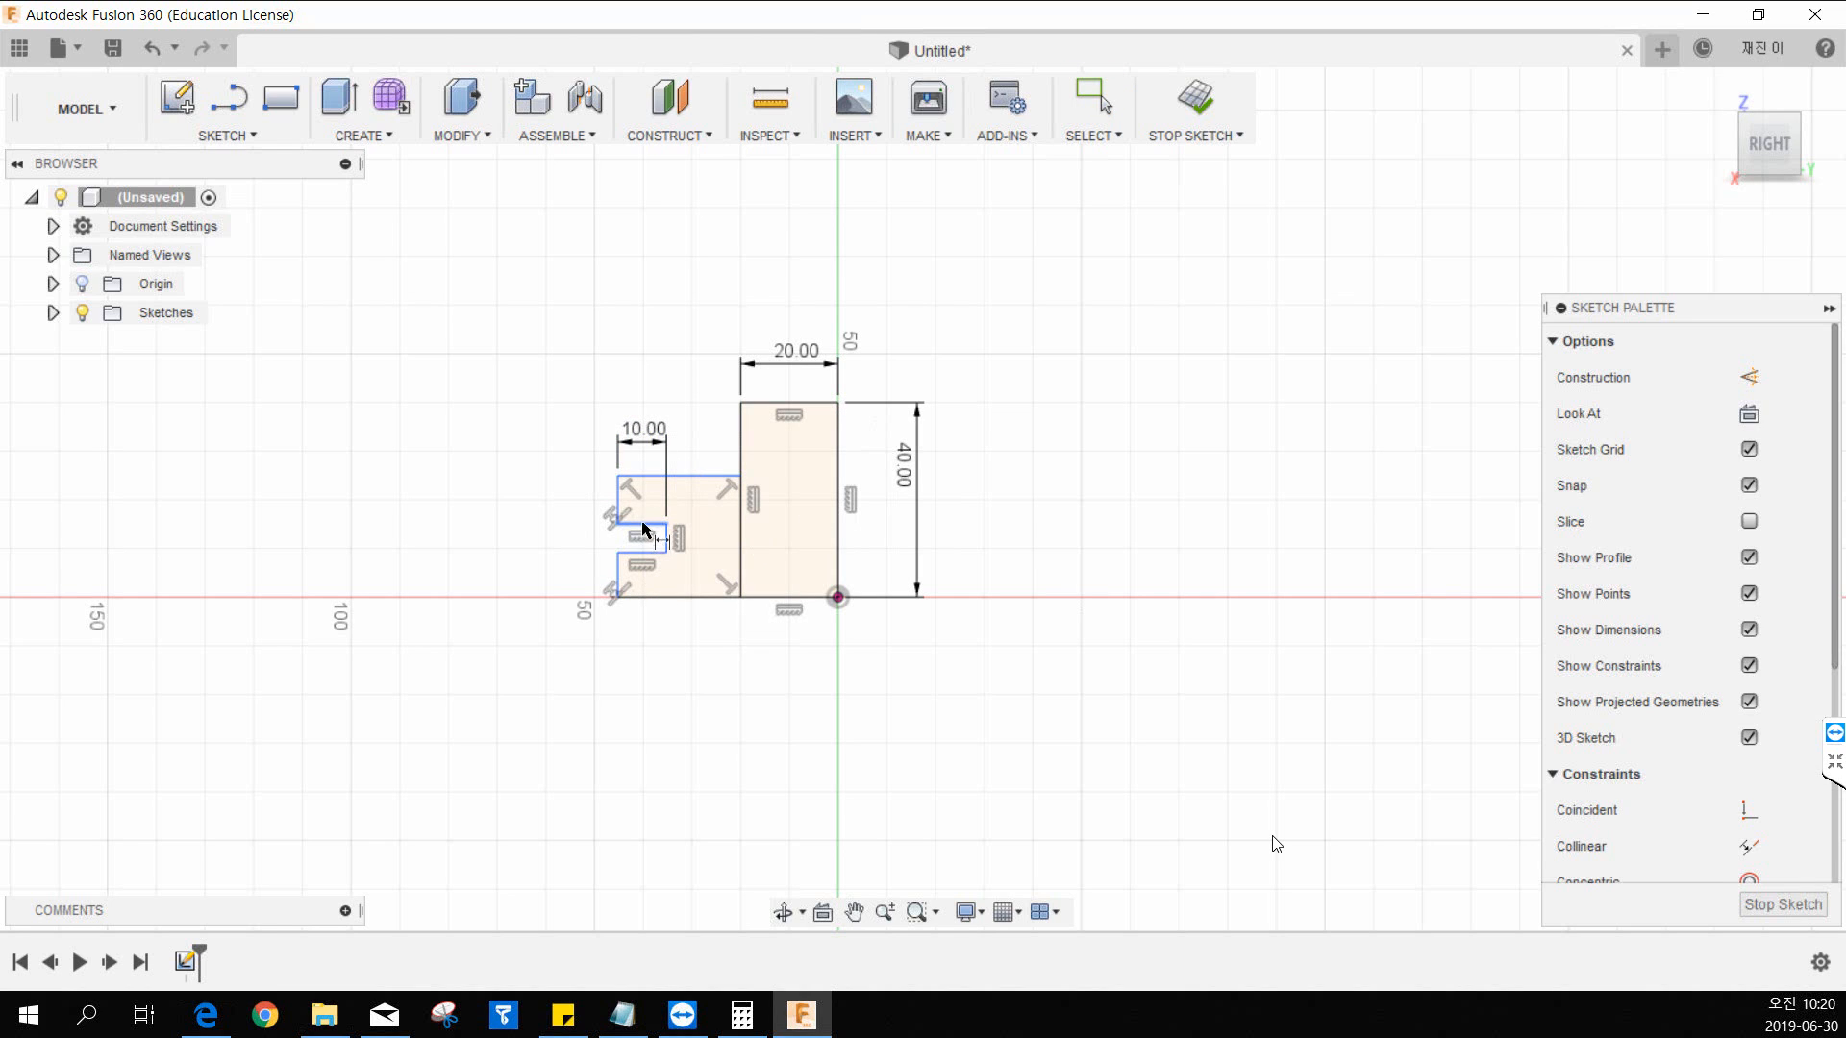
{"action": "left_click", "coordinate": [649, 476]}
{"action": "left_click", "coordinate": [672, 597]}
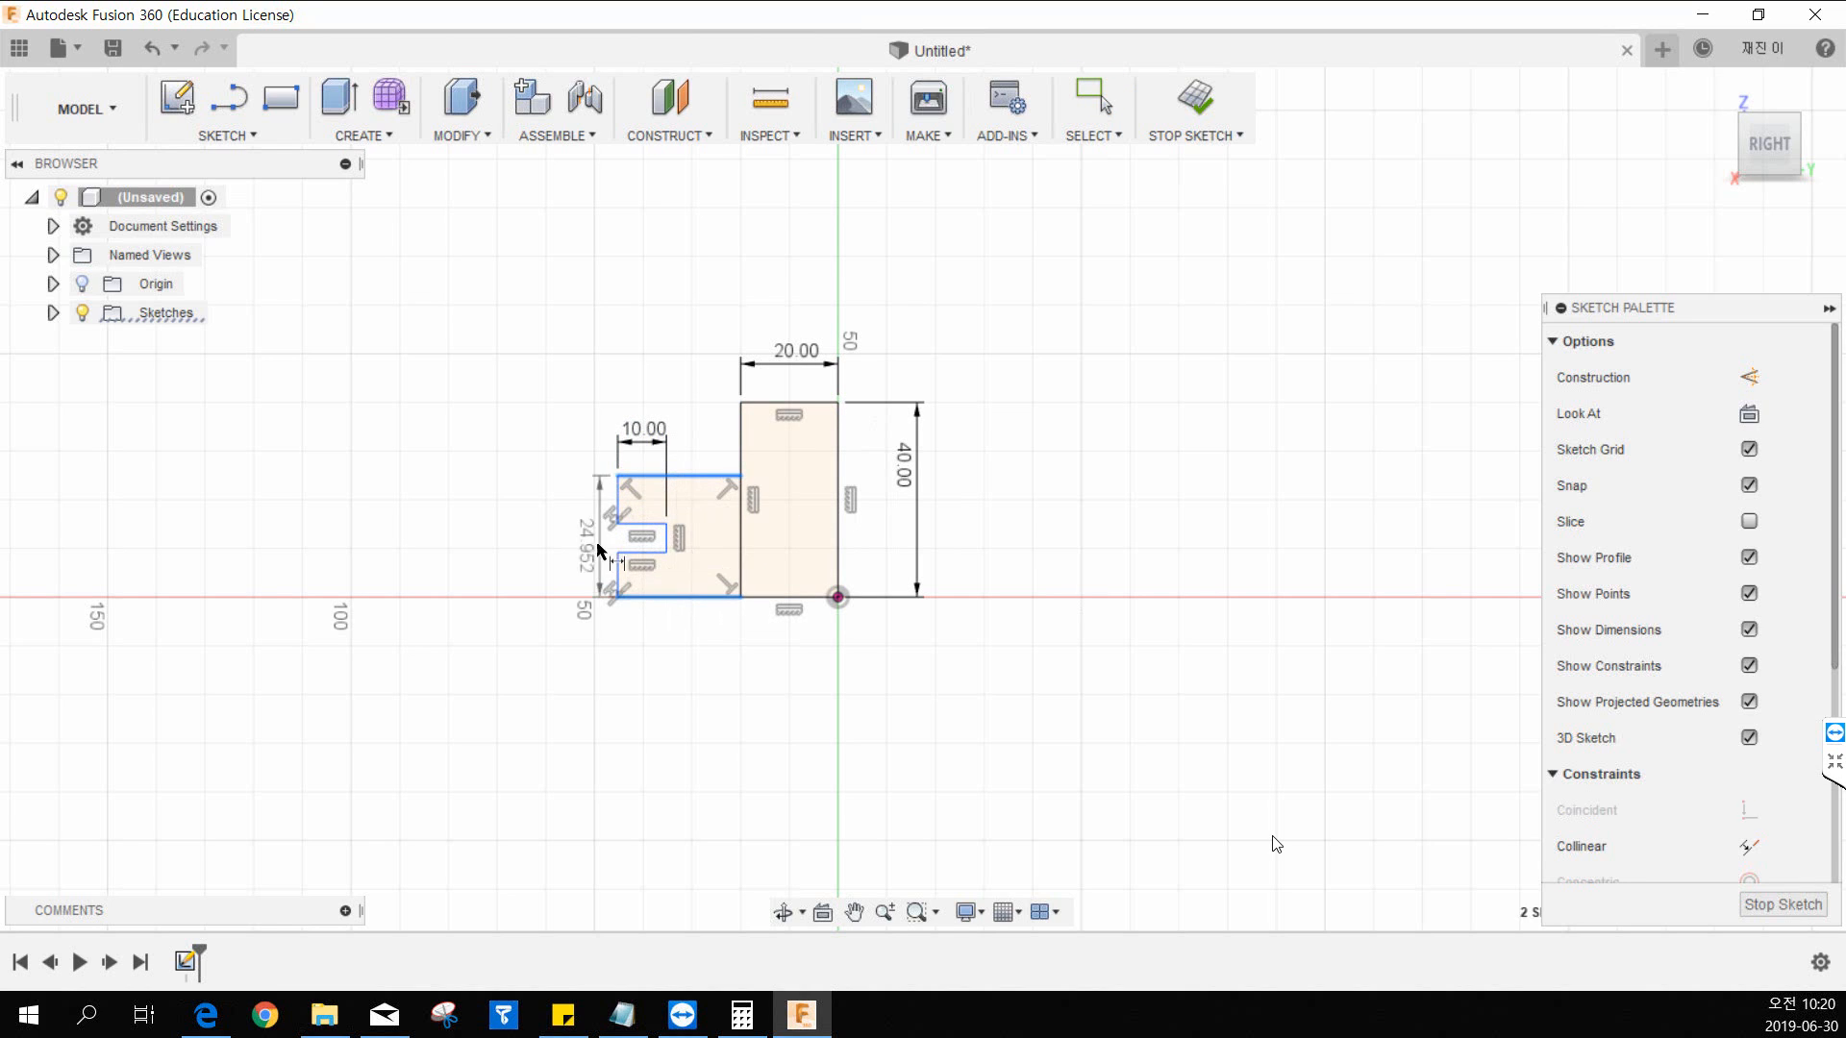
{"action": "left_click", "coordinate": [556, 548]}
{"action": "type", "text": "30"}
{"action": "key", "text": "Return"}
{"action": "key", "text": "Escape"}
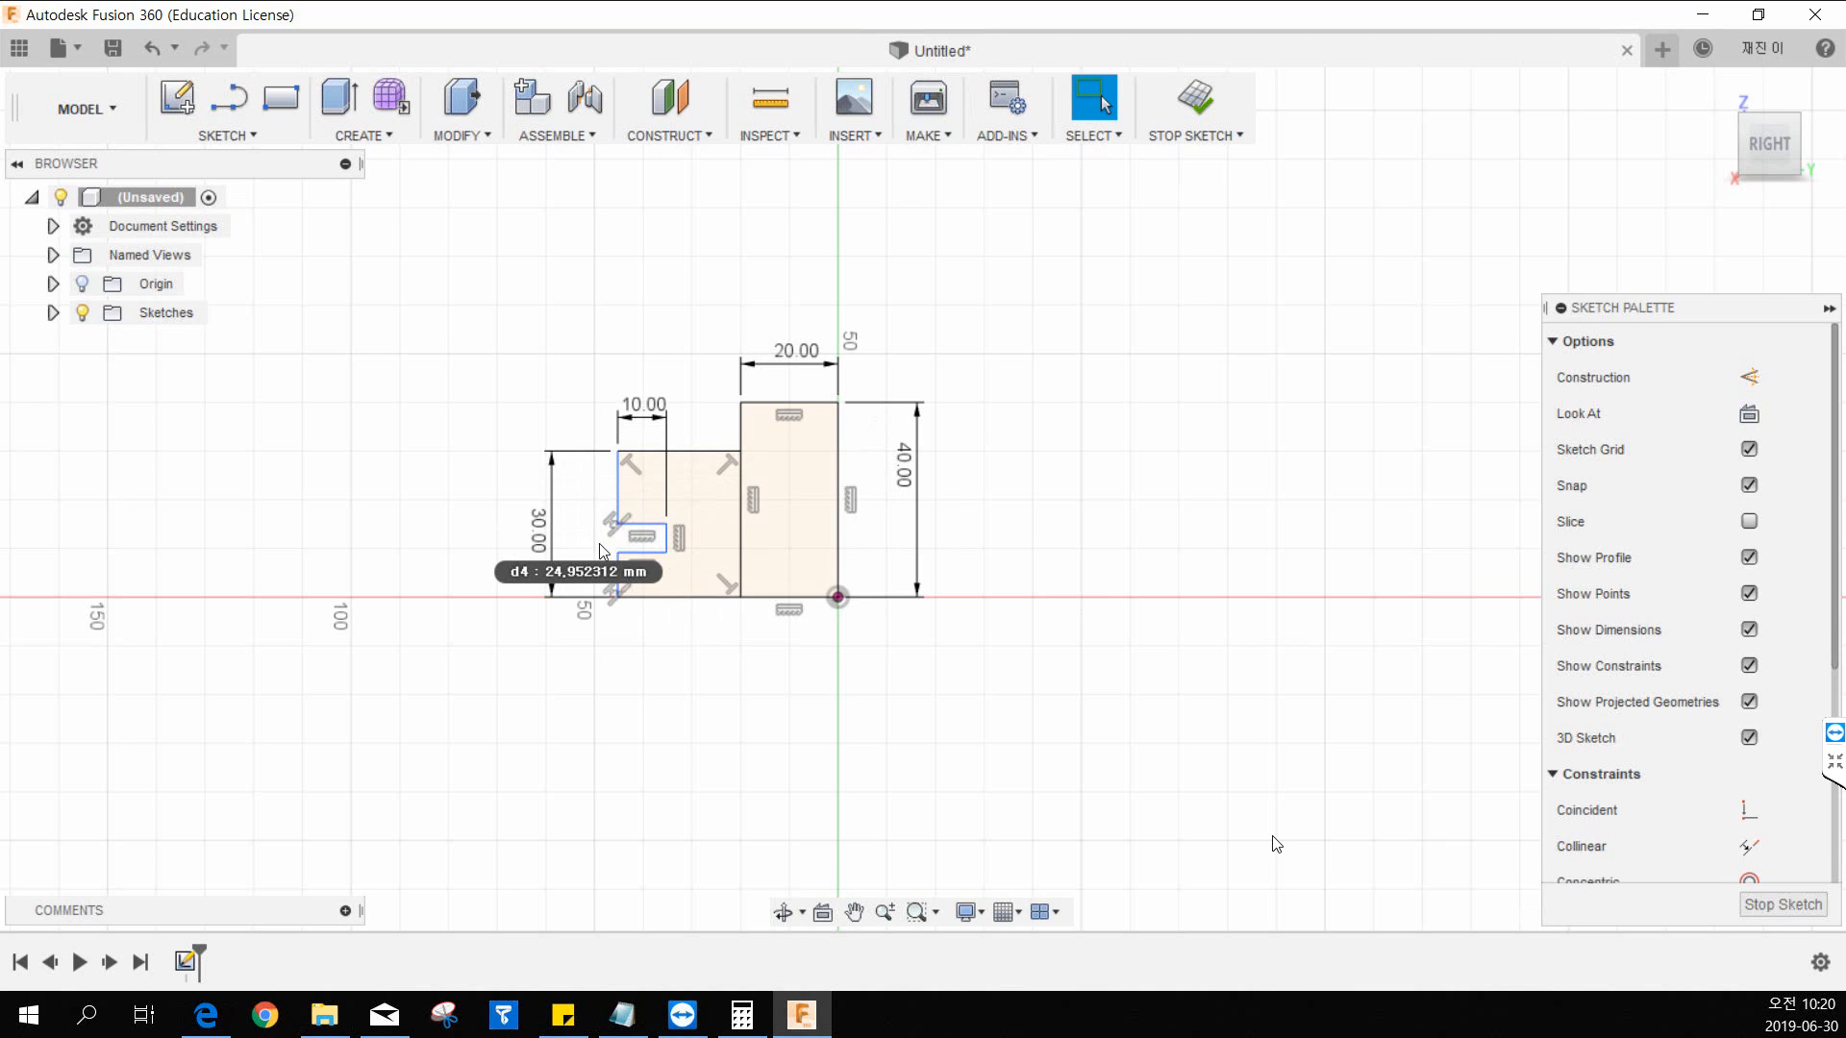
Step: Move the notch's upper edge up slightly and dimension the notch's inner vertical edge to 10 mm
{"action": "left_click_drag", "start_coordinate": [650, 524], "coordinate": [651, 504]}
{"action": "key", "text": "d"}
{"action": "left_click", "coordinate": [666, 529]}
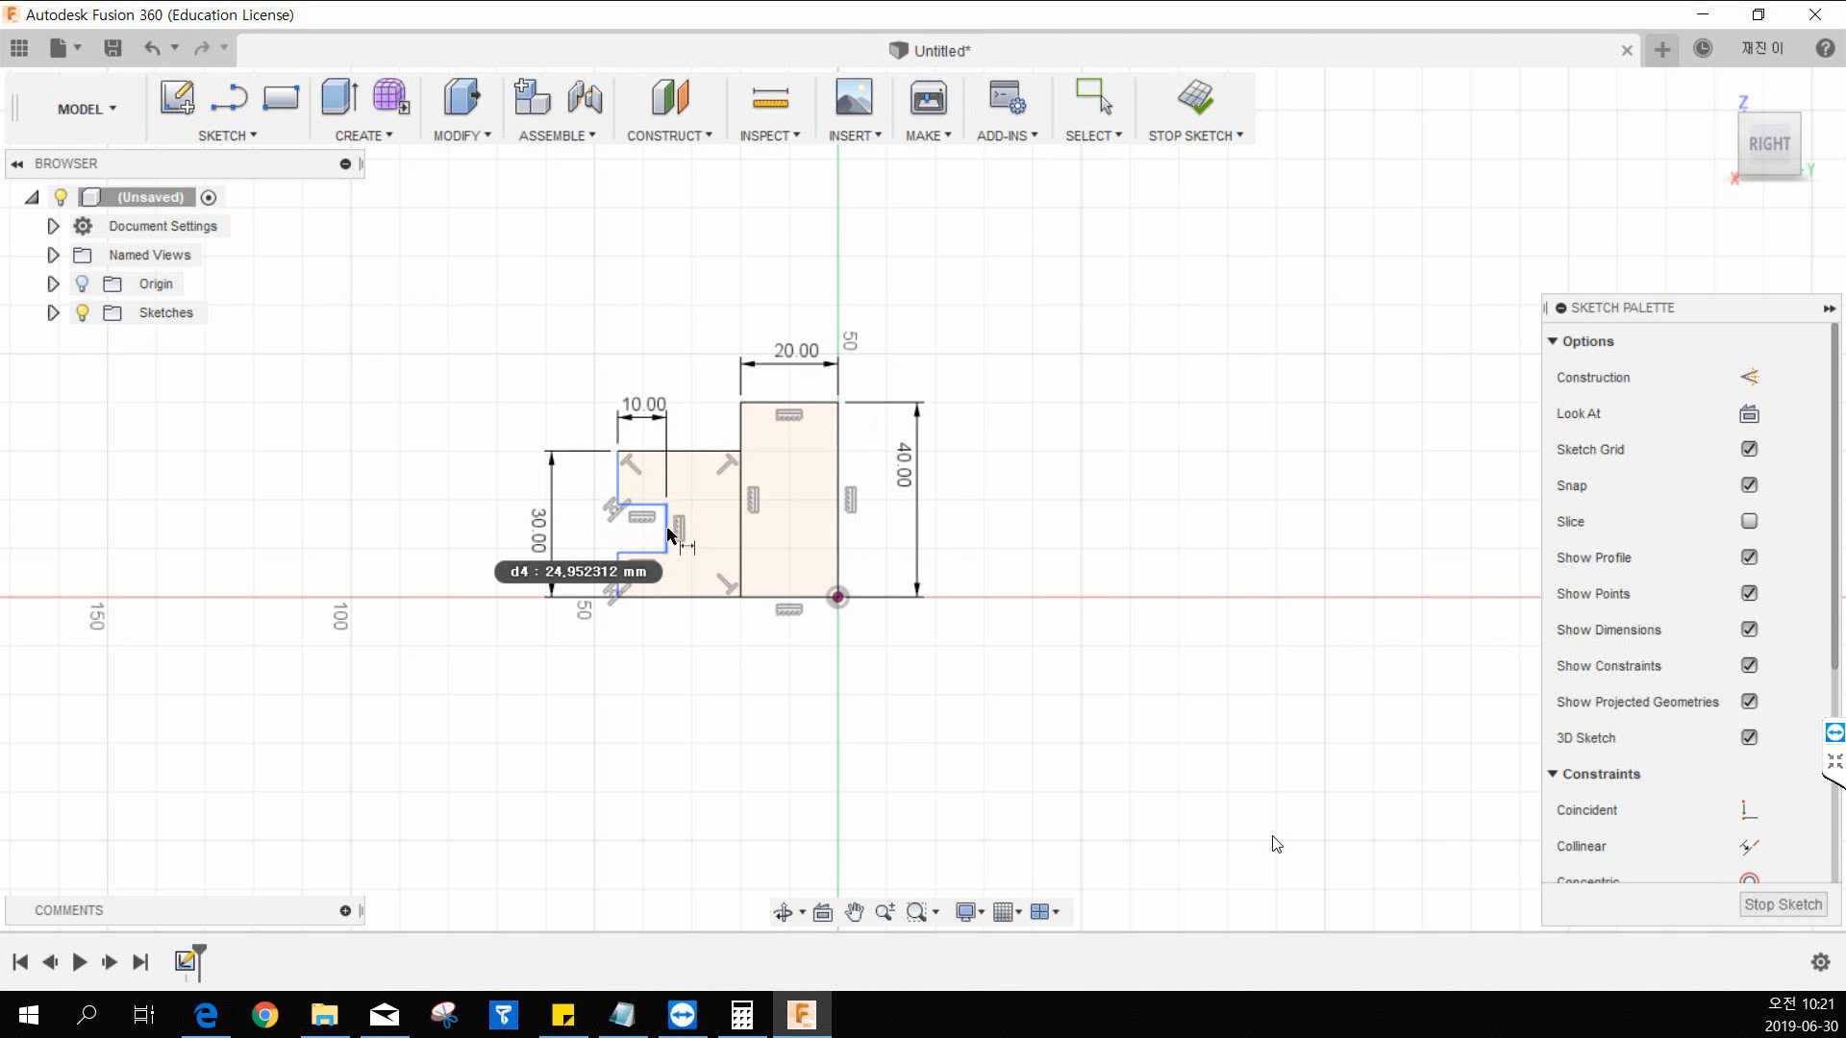
{"action": "left_click", "coordinate": [577, 538]}
{"action": "type", "text": "10"}
{"action": "key", "text": "Return"}
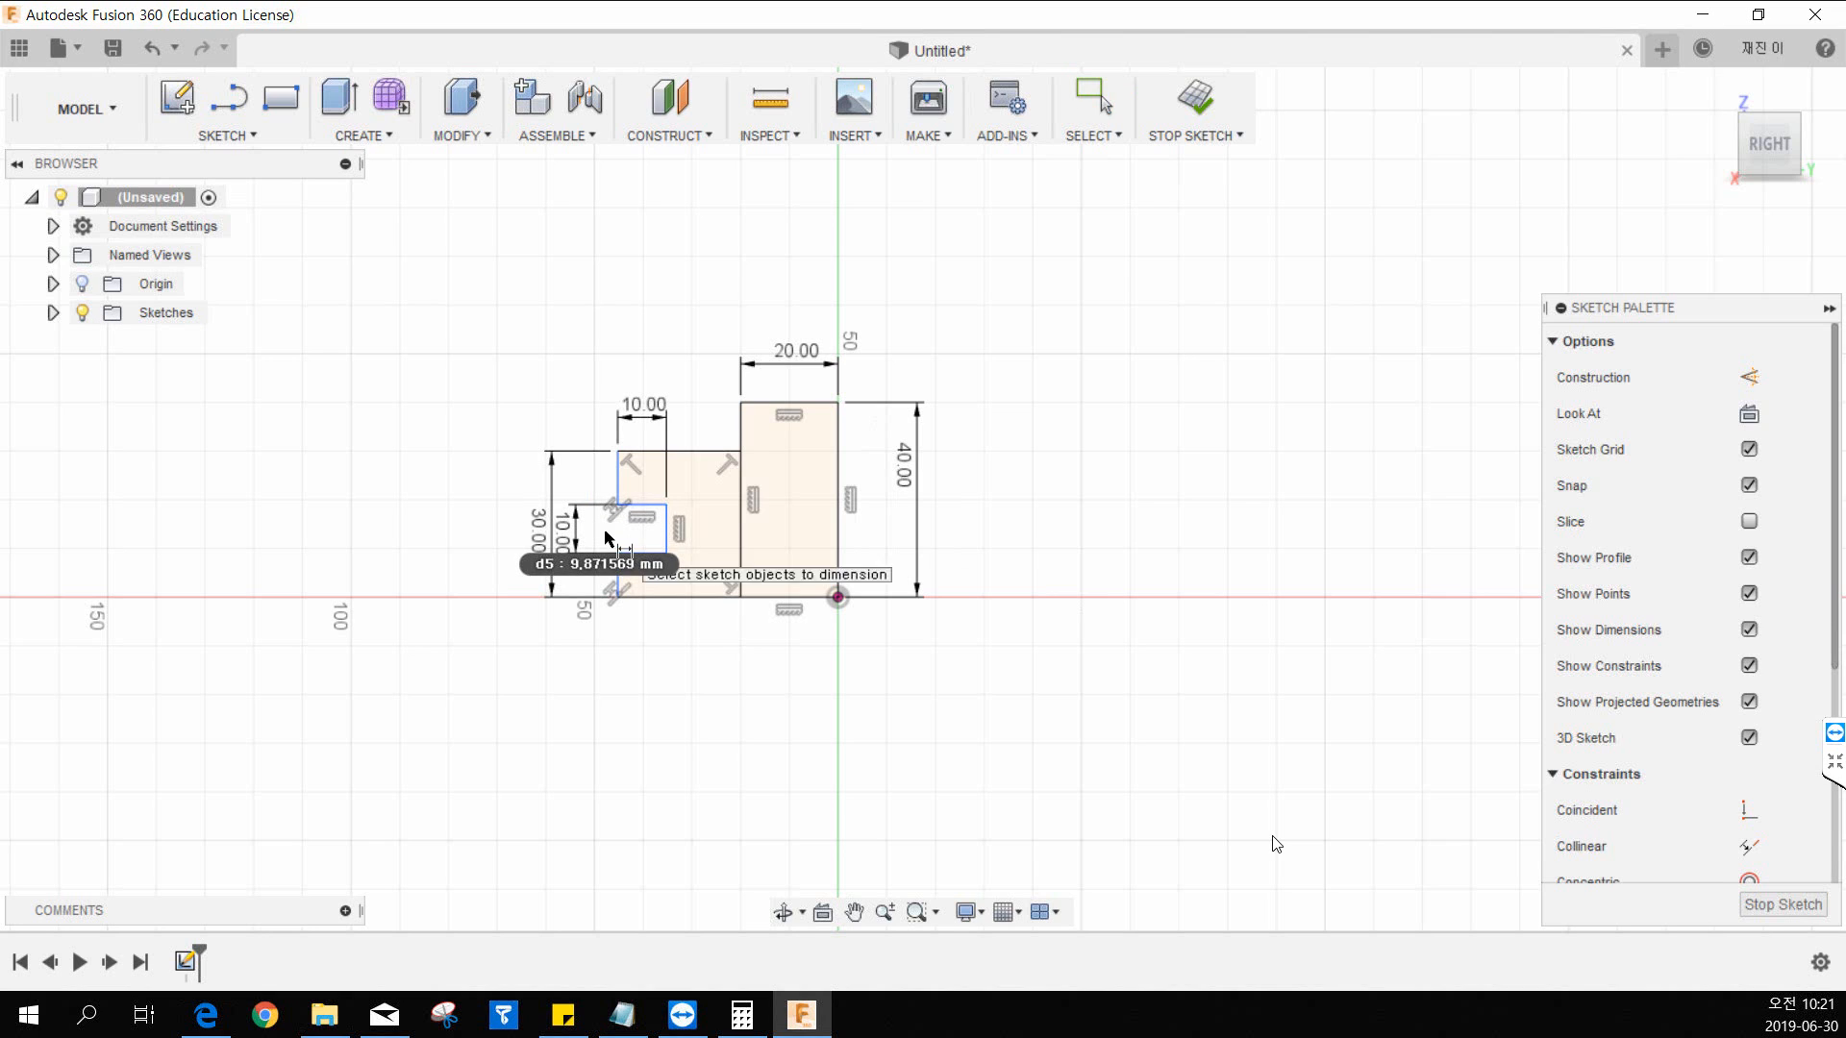
{"action": "key", "text": "Escape"}
Step: Dimension the lower block's short vertical edge above the notch to 10 mm
{"action": "key", "text": "d"}
{"action": "left_click", "coordinate": [618, 483]}
{"action": "left_click", "coordinate": [576, 480]}
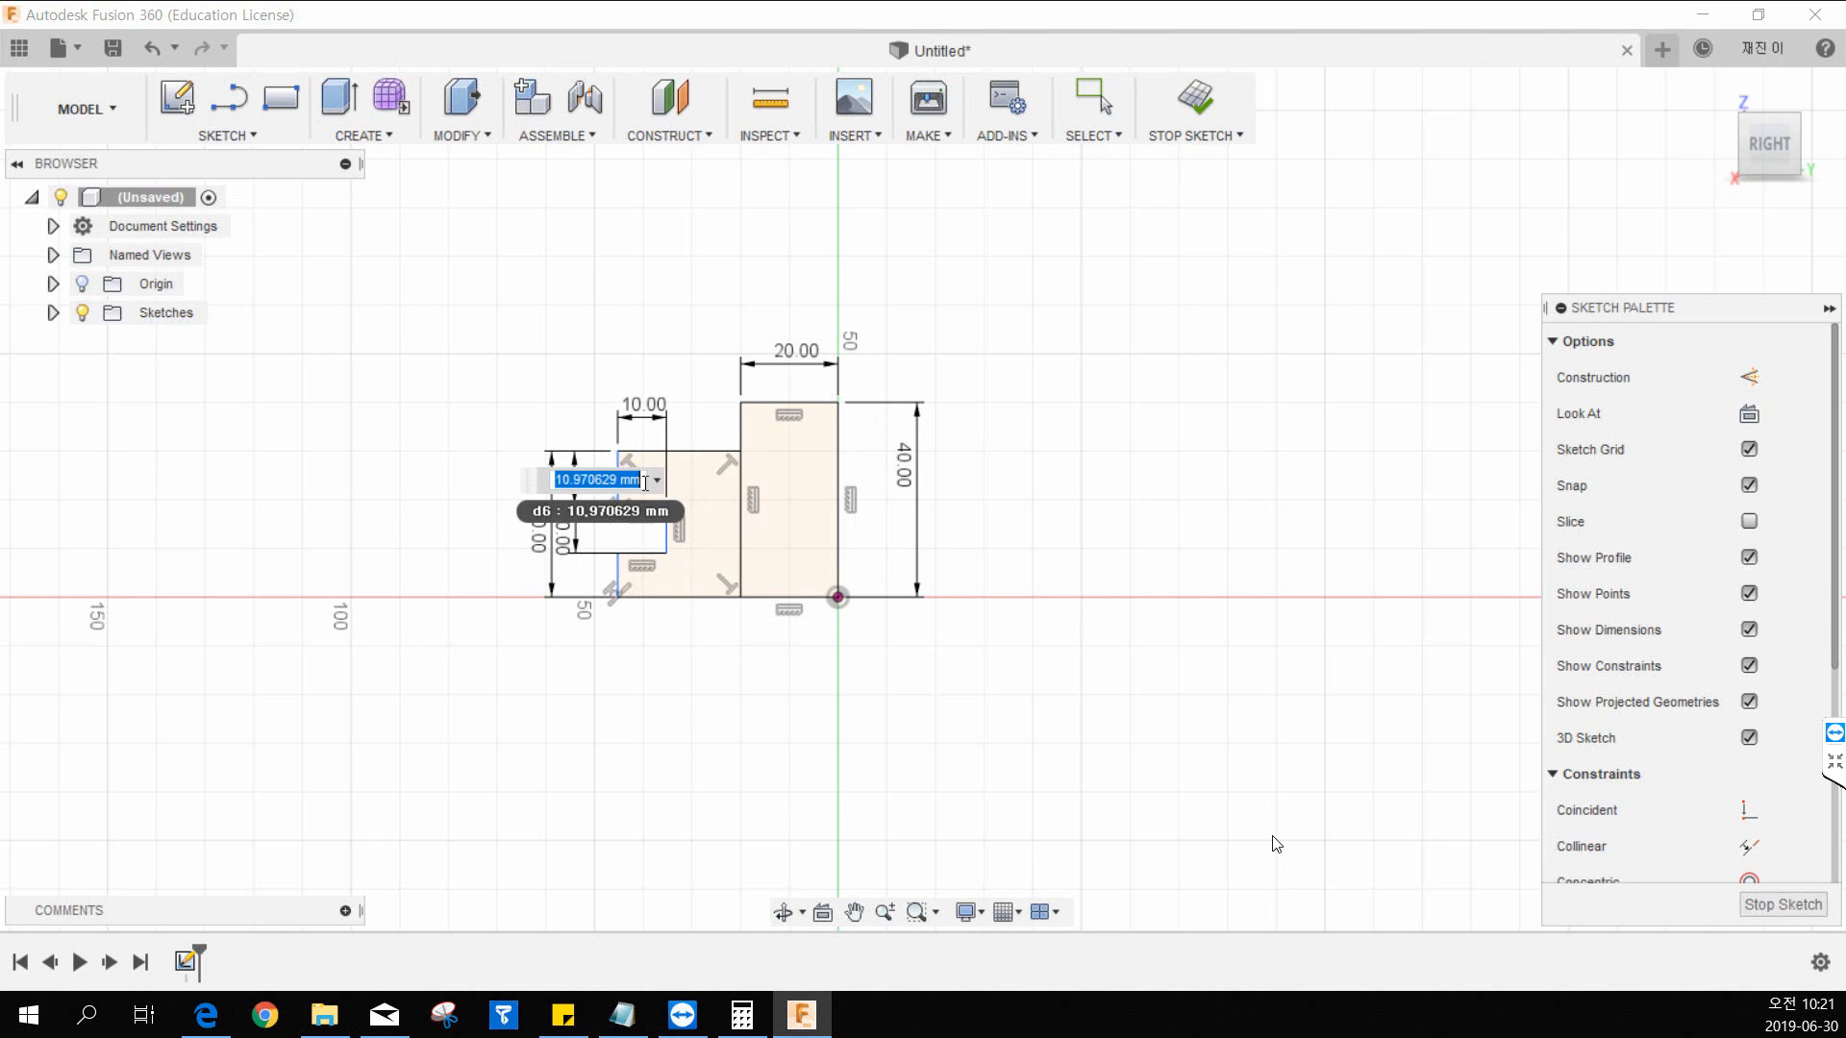
{"action": "type", "text": "10"}
{"action": "key", "text": "Return"}
{"action": "key", "text": "Escape"}
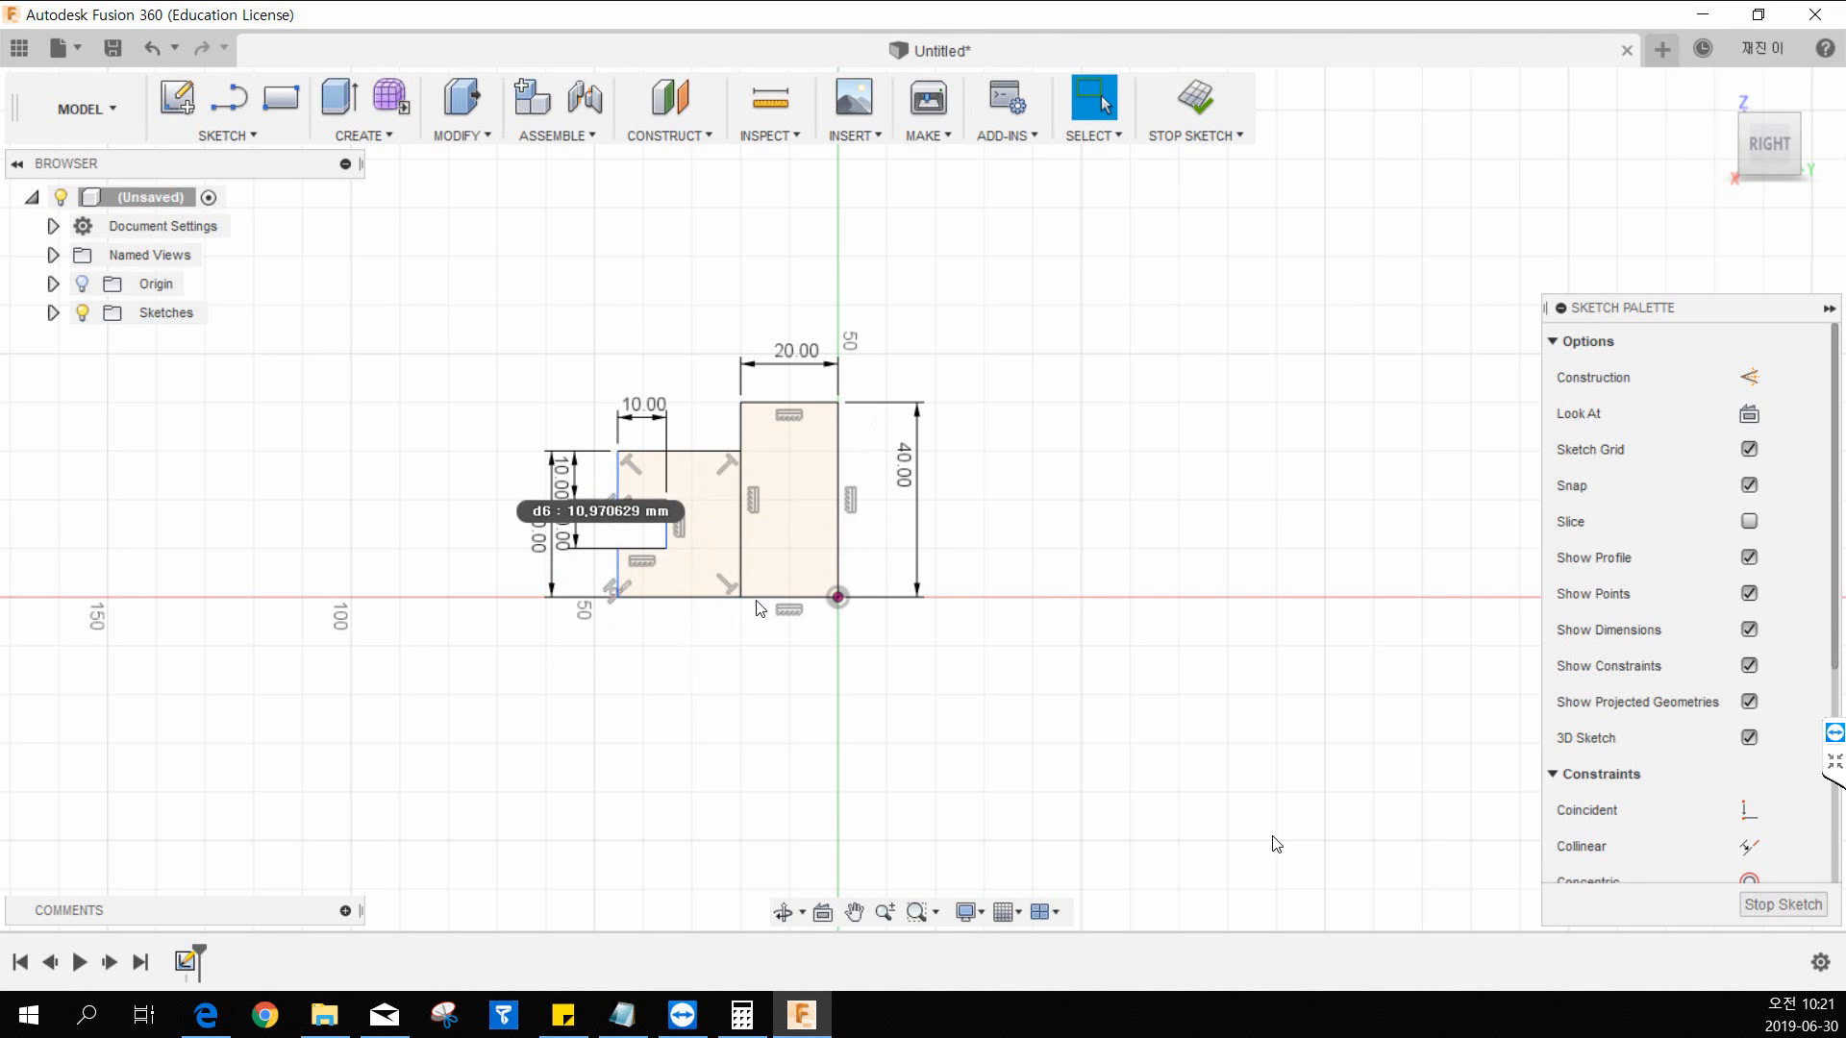
Step: Dimension the lower block's width, from its outer edge to the tall rectangle's shared edge, to 20 mm
{"action": "mouse_move", "coordinate": [871, 527]}
{"action": "middle_mouse_down"}
{"action": "mouse_move", "coordinate": [804, 562]}
{"action": "mouse_move", "coordinate": [803, 619]}
{"action": "mouse_move", "coordinate": [870, 663]}
{"action": "middle_mouse_up"}
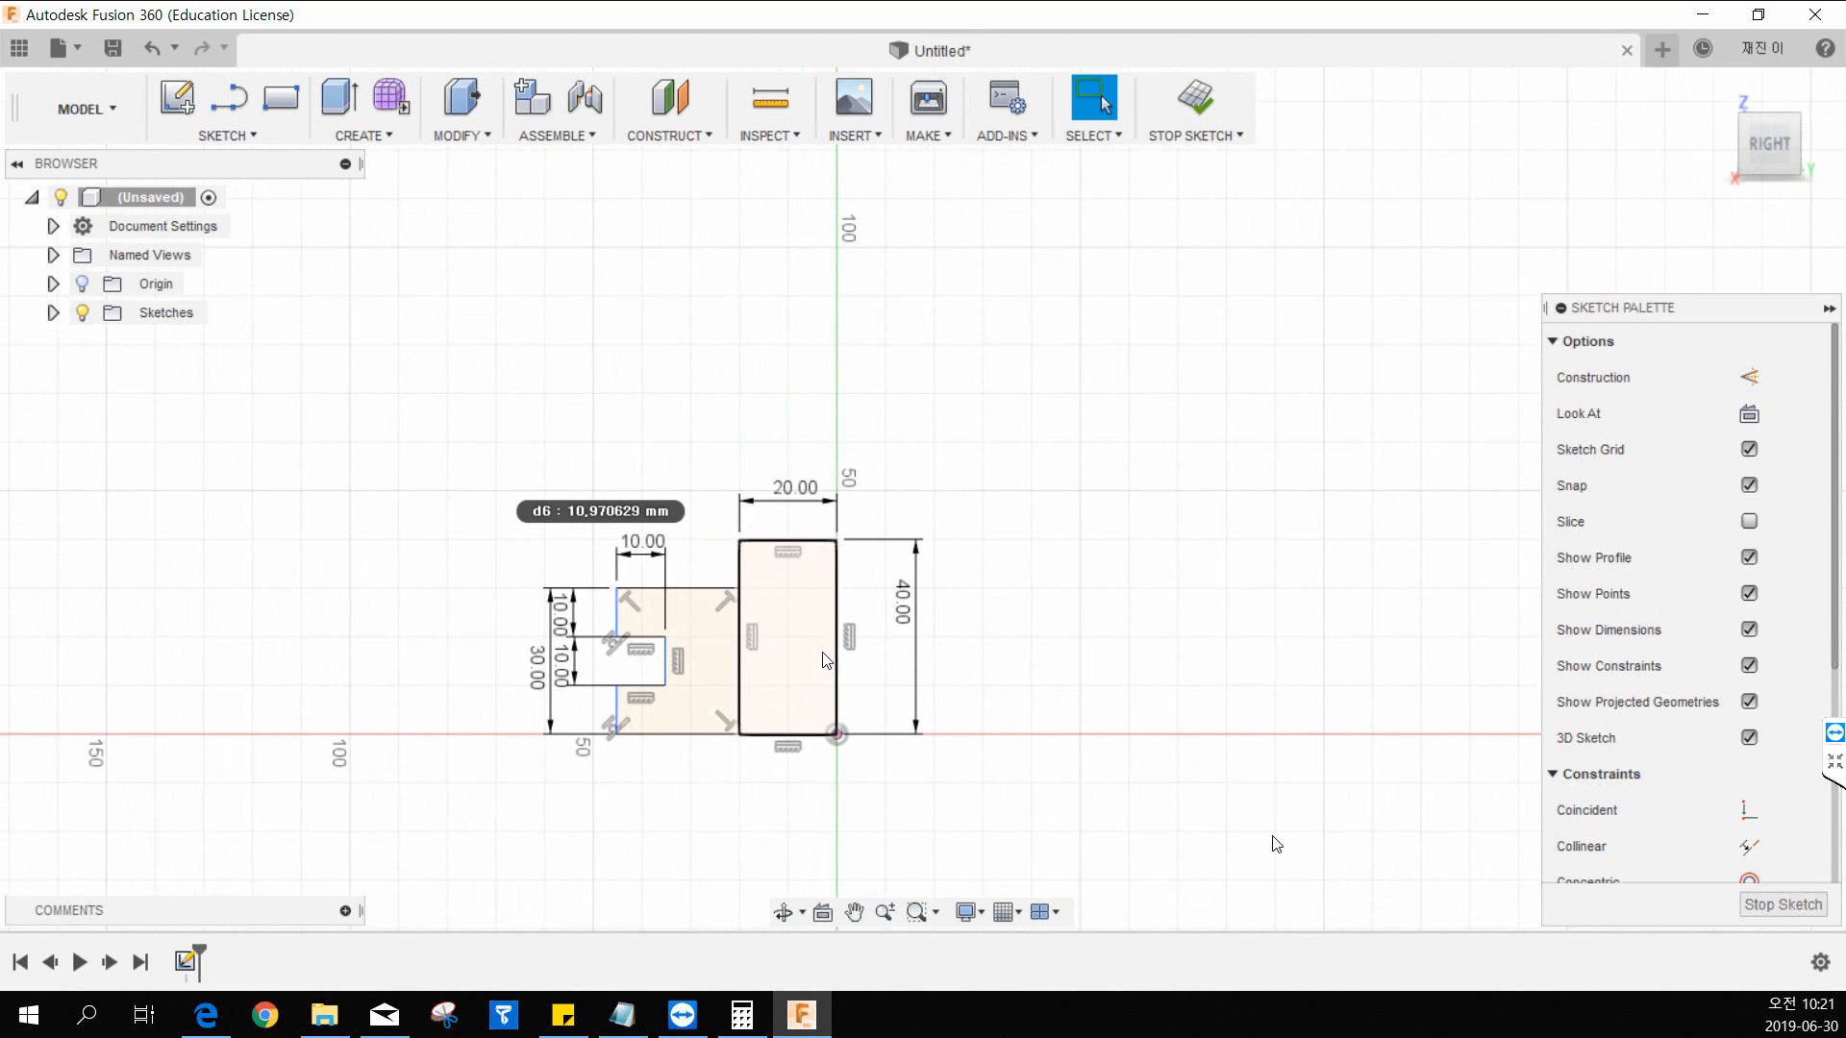
{"action": "key", "text": "d"}
{"action": "left_click", "coordinate": [617, 602]}
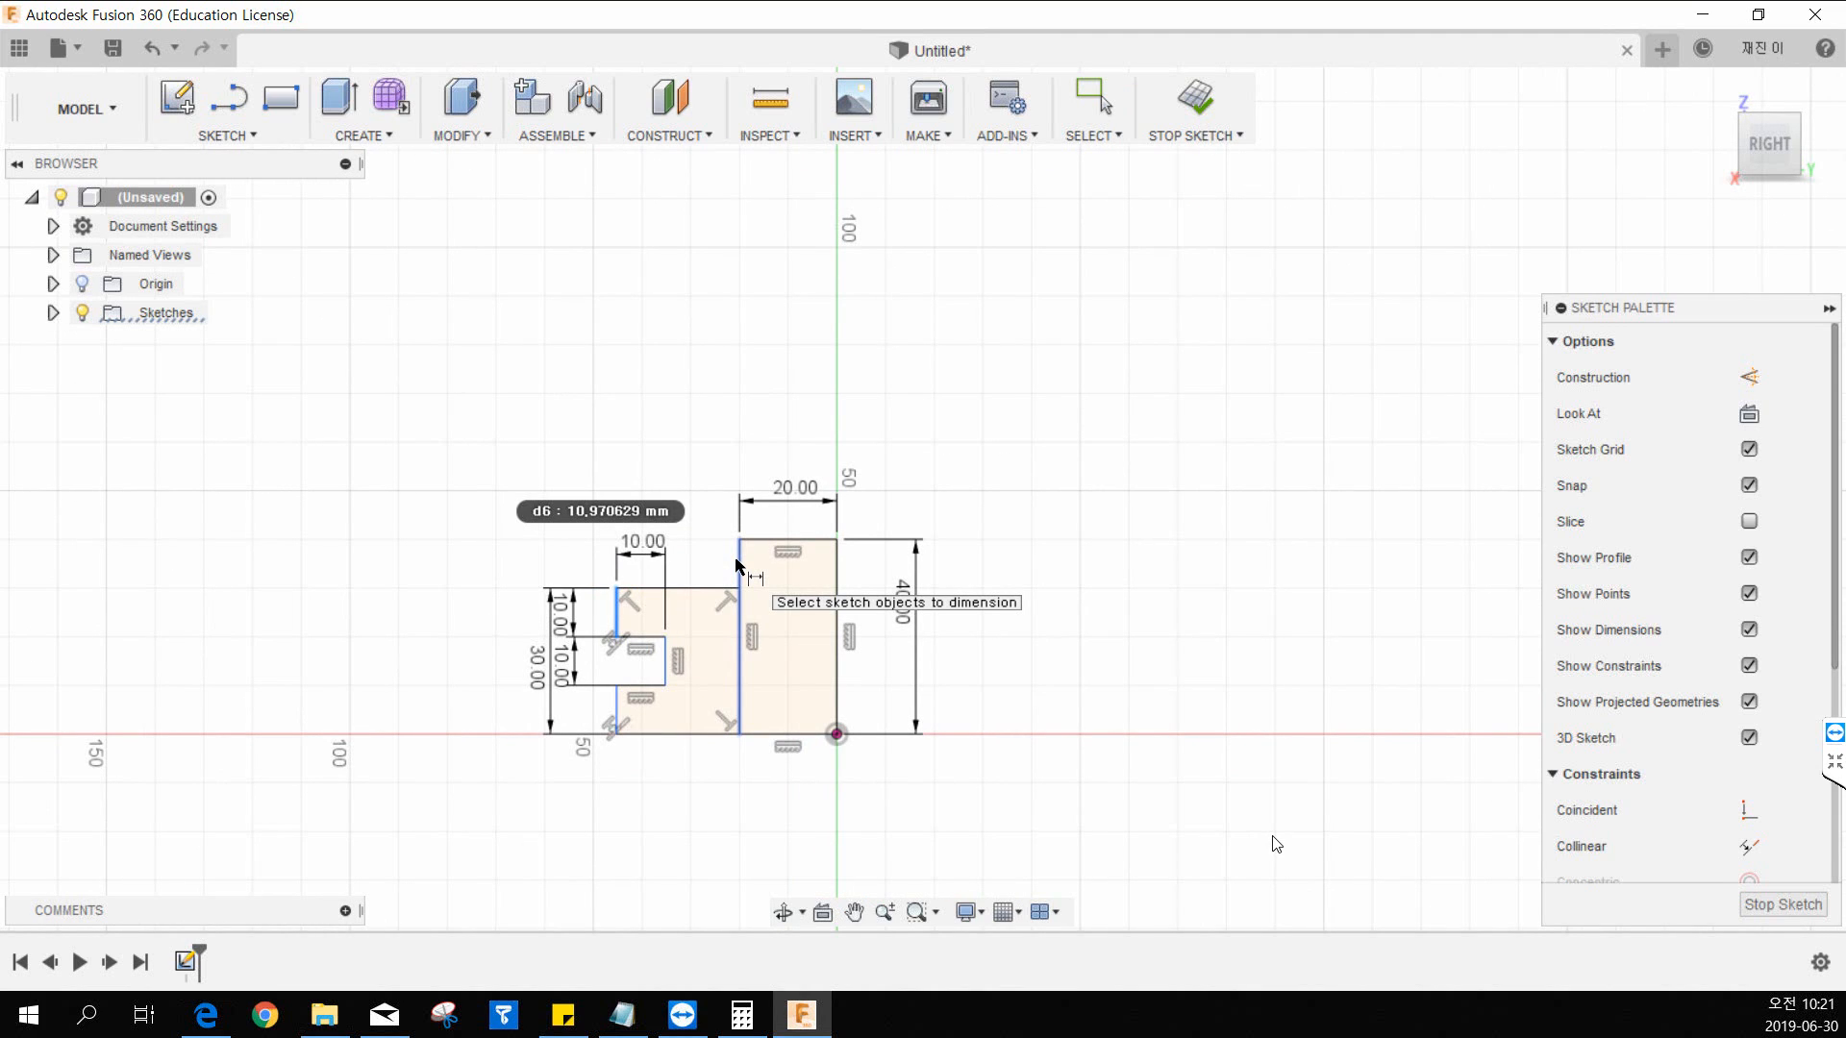
{"action": "left_click", "coordinate": [737, 567]}
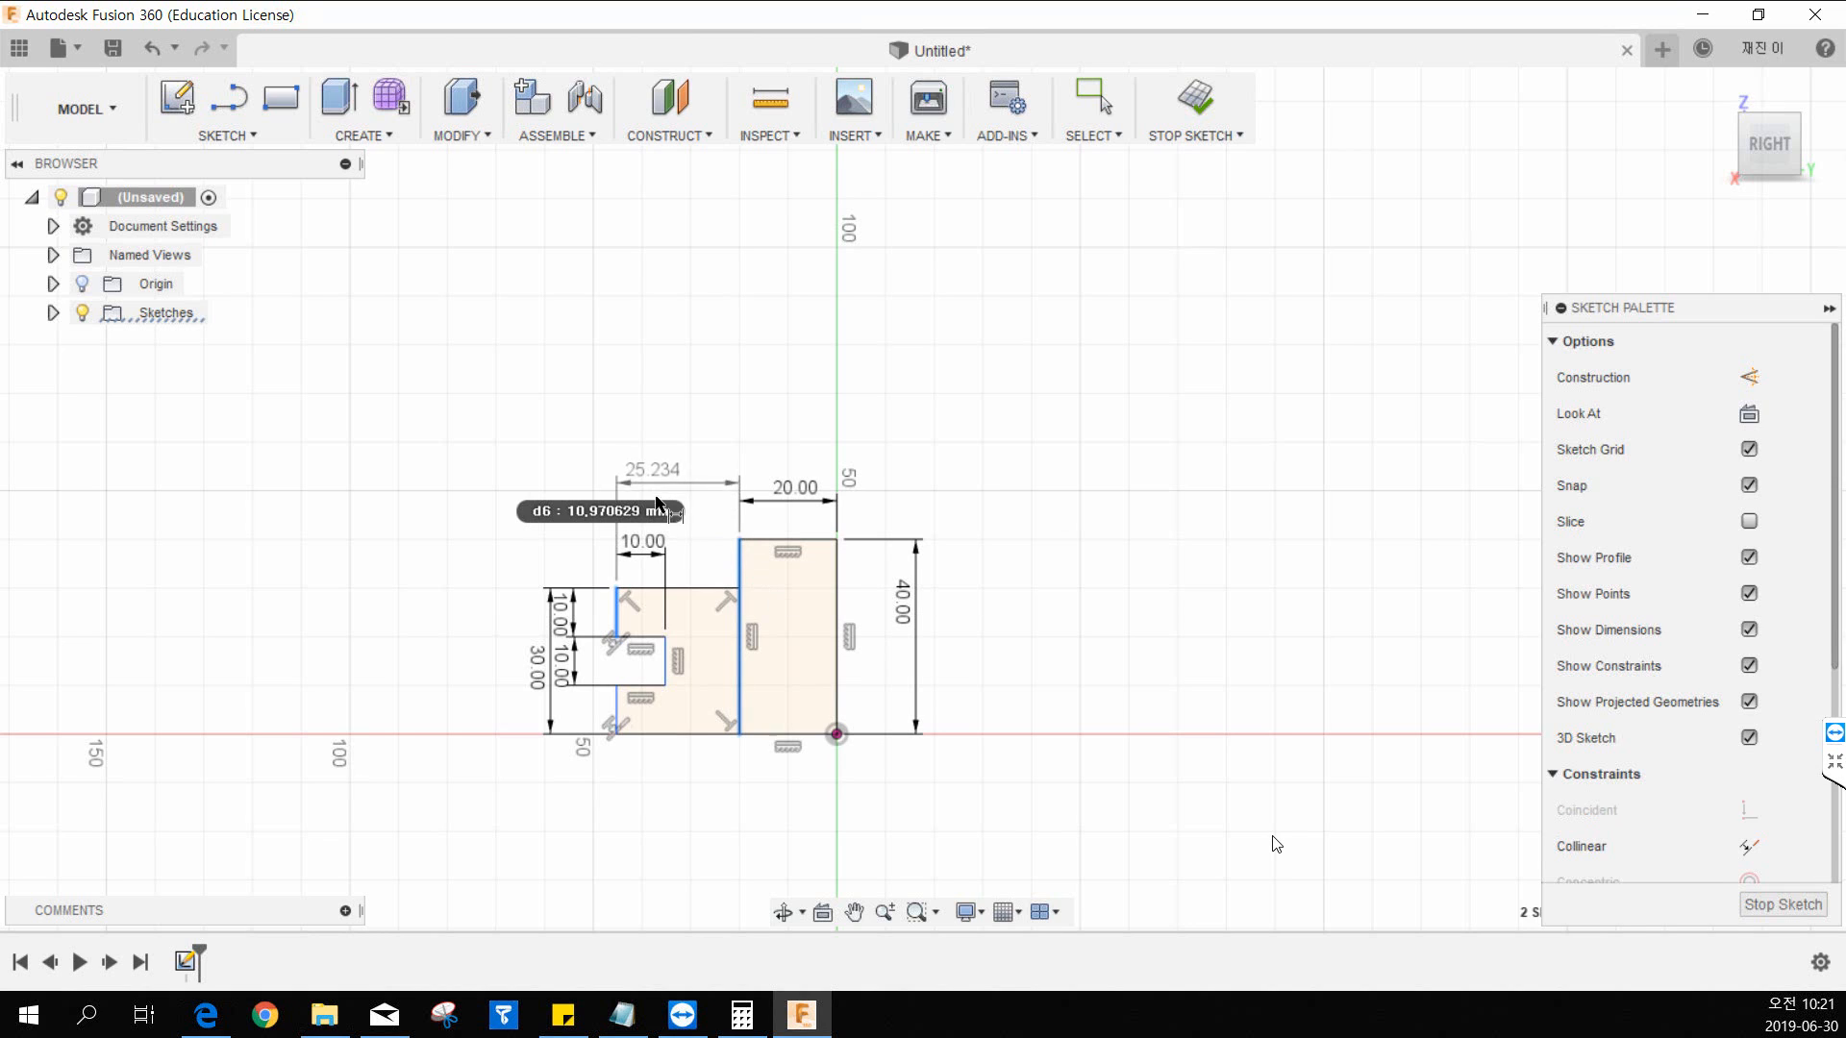
{"action": "left_click", "coordinate": [663, 499]}
{"action": "type", "text": "20"}
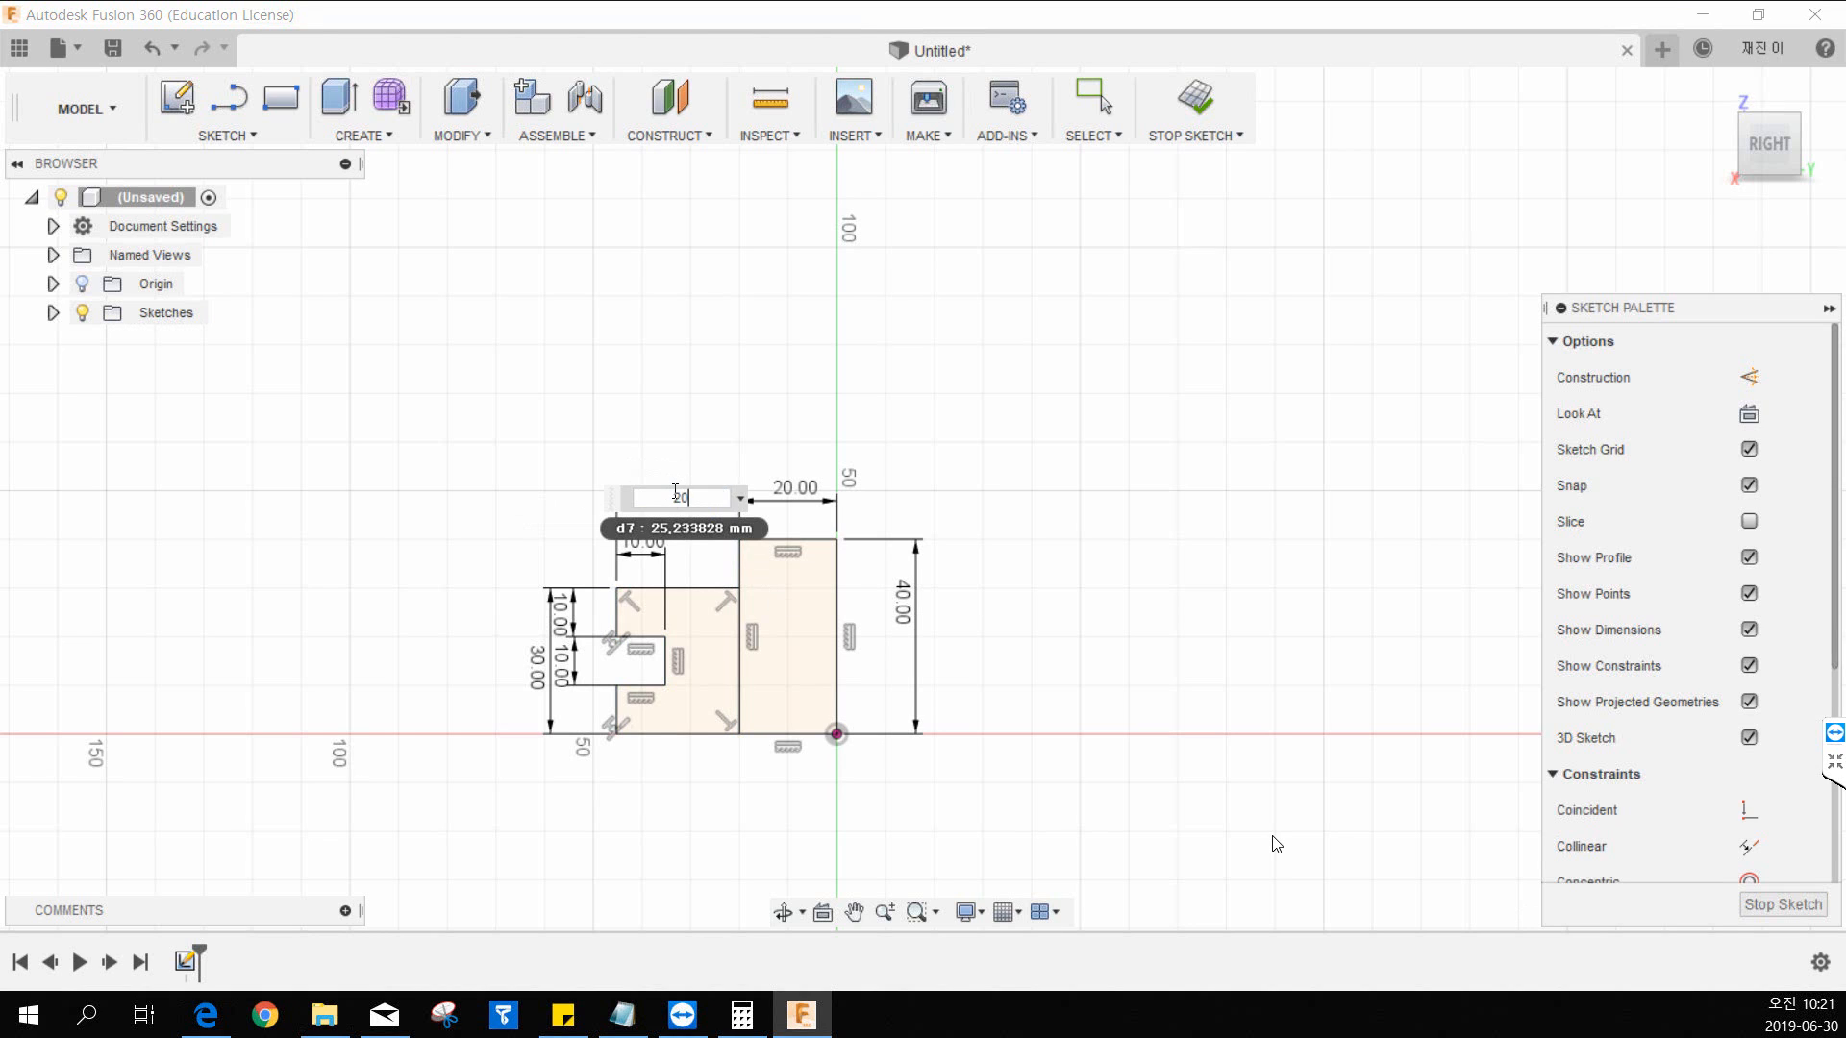
{"action": "key", "text": "Return"}
{"action": "key", "text": "Escape"}
Step: Finish the dimensioned profile sketch and show it in the home isometric view
{"action": "middle_click_drag", "start_coordinate": [1013, 481], "coordinate": [1187, 540]}
{"action": "mouse_move", "coordinate": [1127, 595]}
{"action": "middle_mouse_down"}
{"action": "mouse_move", "coordinate": [1146, 424]}
{"action": "mouse_move", "coordinate": [1165, 453]}
{"action": "mouse_move", "coordinate": [1184, 437]}
{"action": "middle_mouse_up"}
{"action": "scroll", "coordinate": [1125, 455], "scroll_direction": "up", "scroll_amount": 3}
{"action": "mouse_move", "coordinate": [723, 560]}
{"action": "middle_mouse_down"}
{"action": "mouse_move", "coordinate": [743, 547]}
{"action": "mouse_move", "coordinate": [725, 487]}
{"action": "middle_mouse_up"}
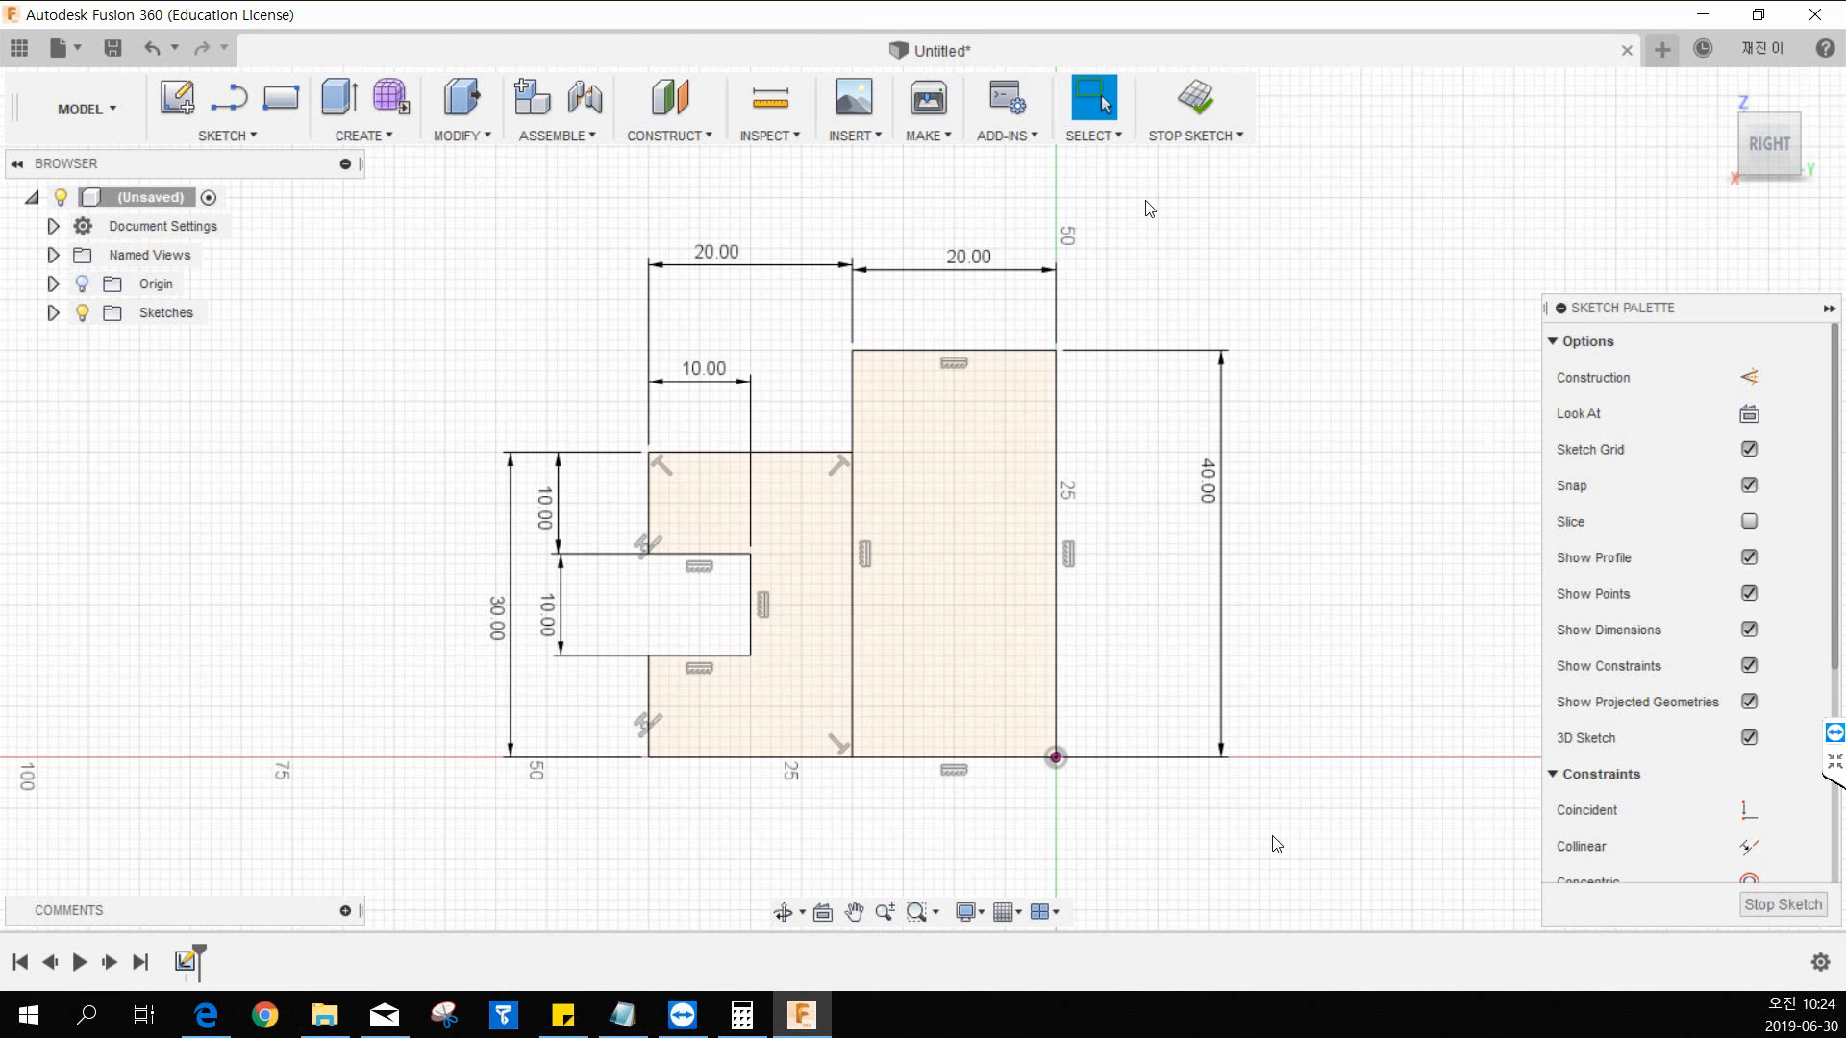
{"action": "middle_click_drag", "start_coordinate": [1138, 309], "coordinate": [1153, 326]}
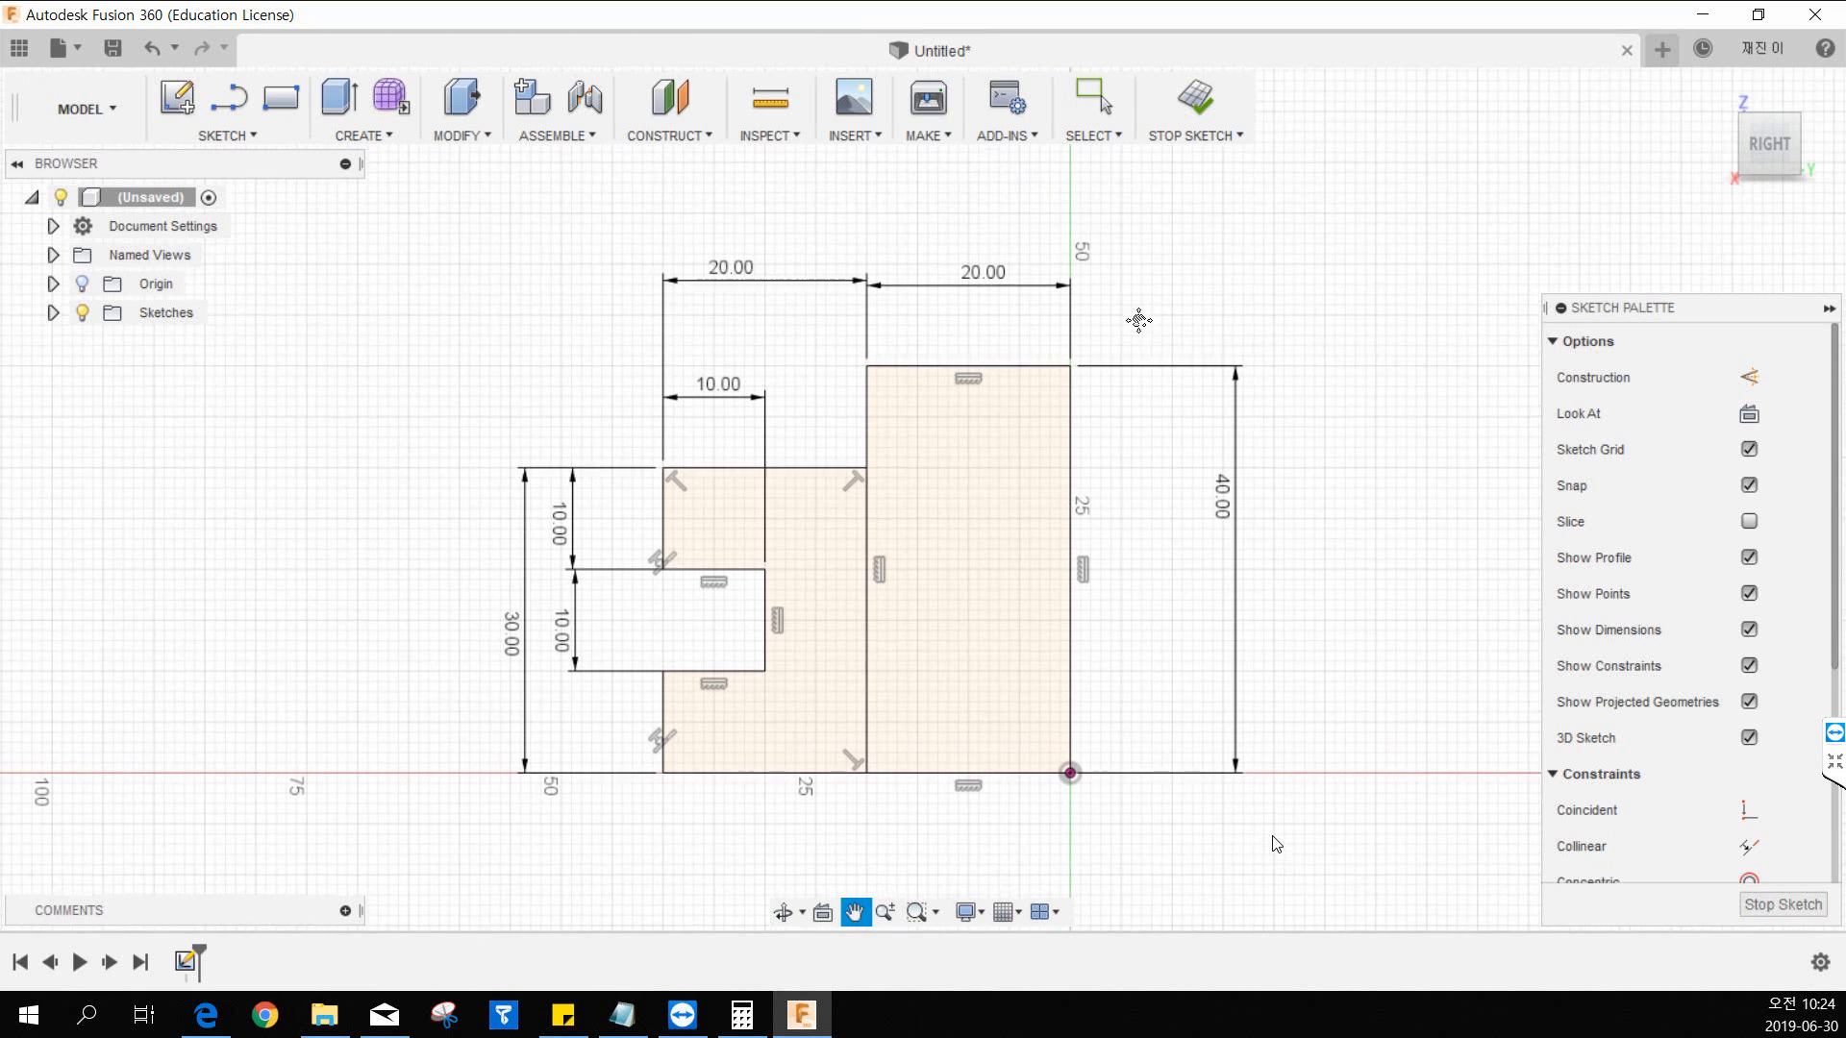
{"action": "left_click", "coordinate": [1209, 104]}
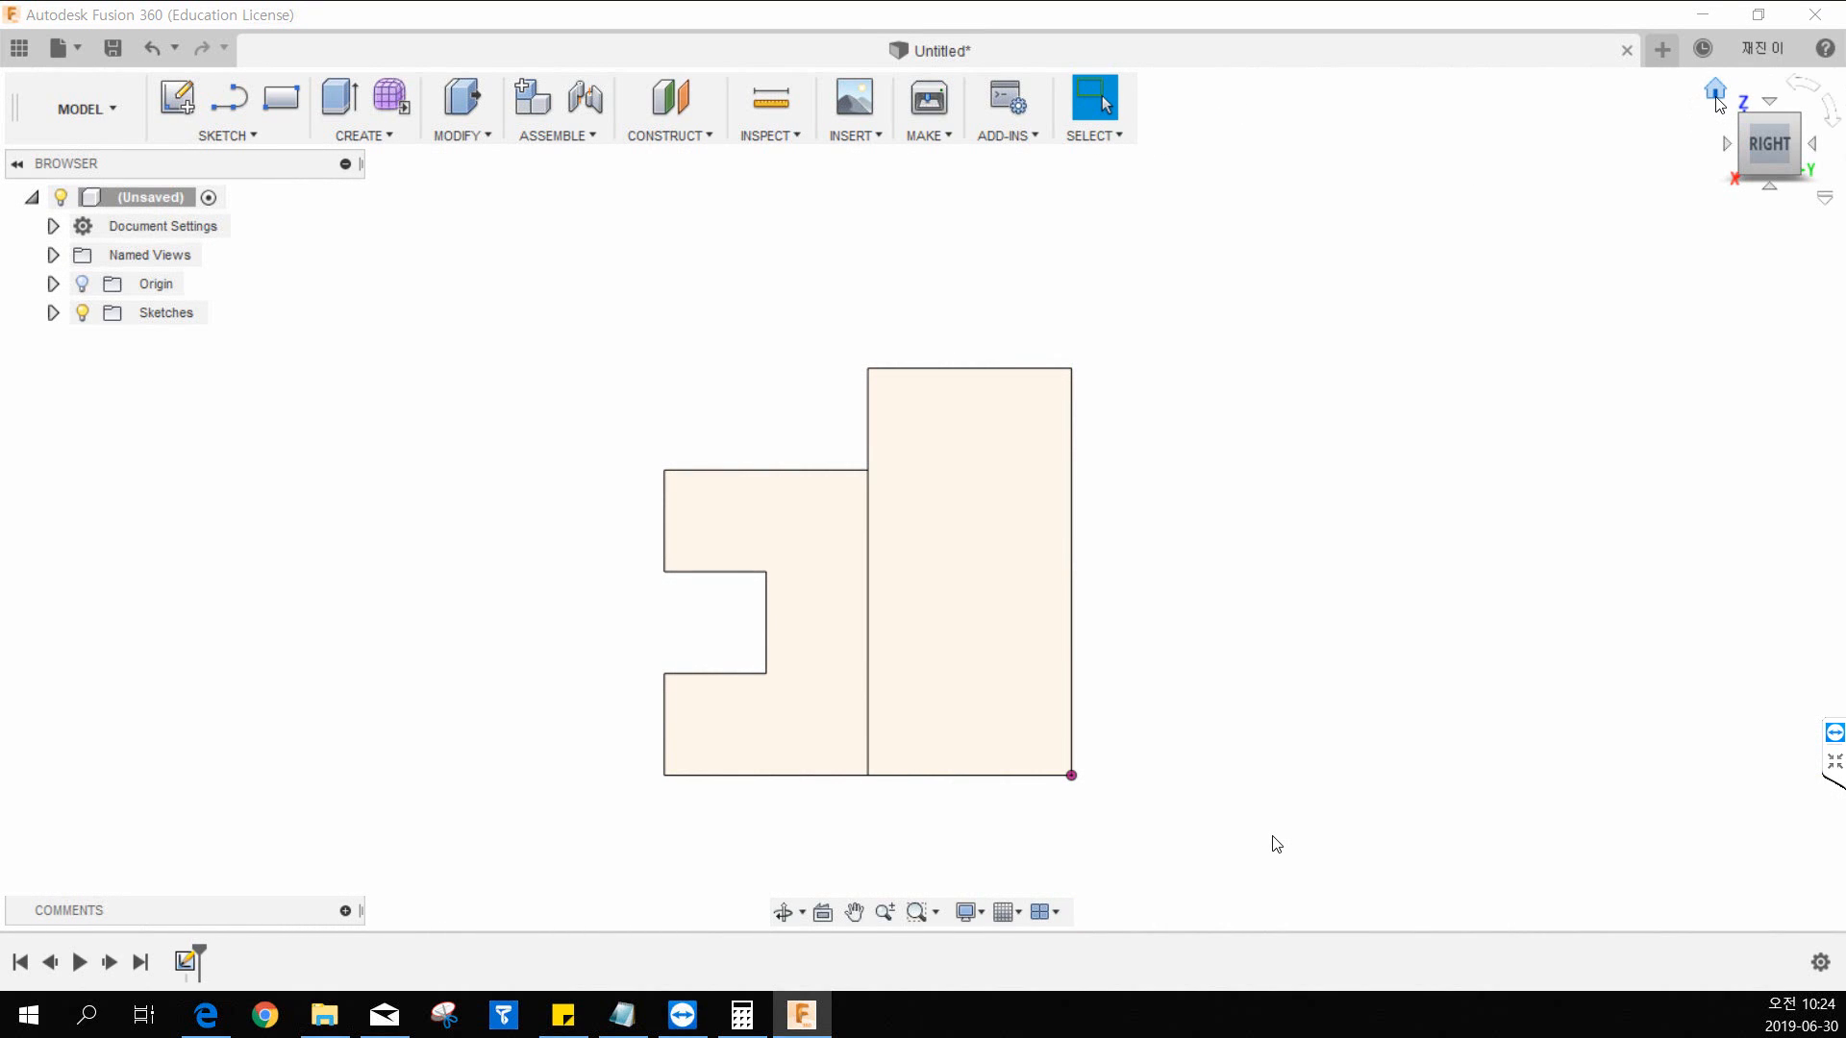
{"action": "left_click", "coordinate": [1716, 93]}
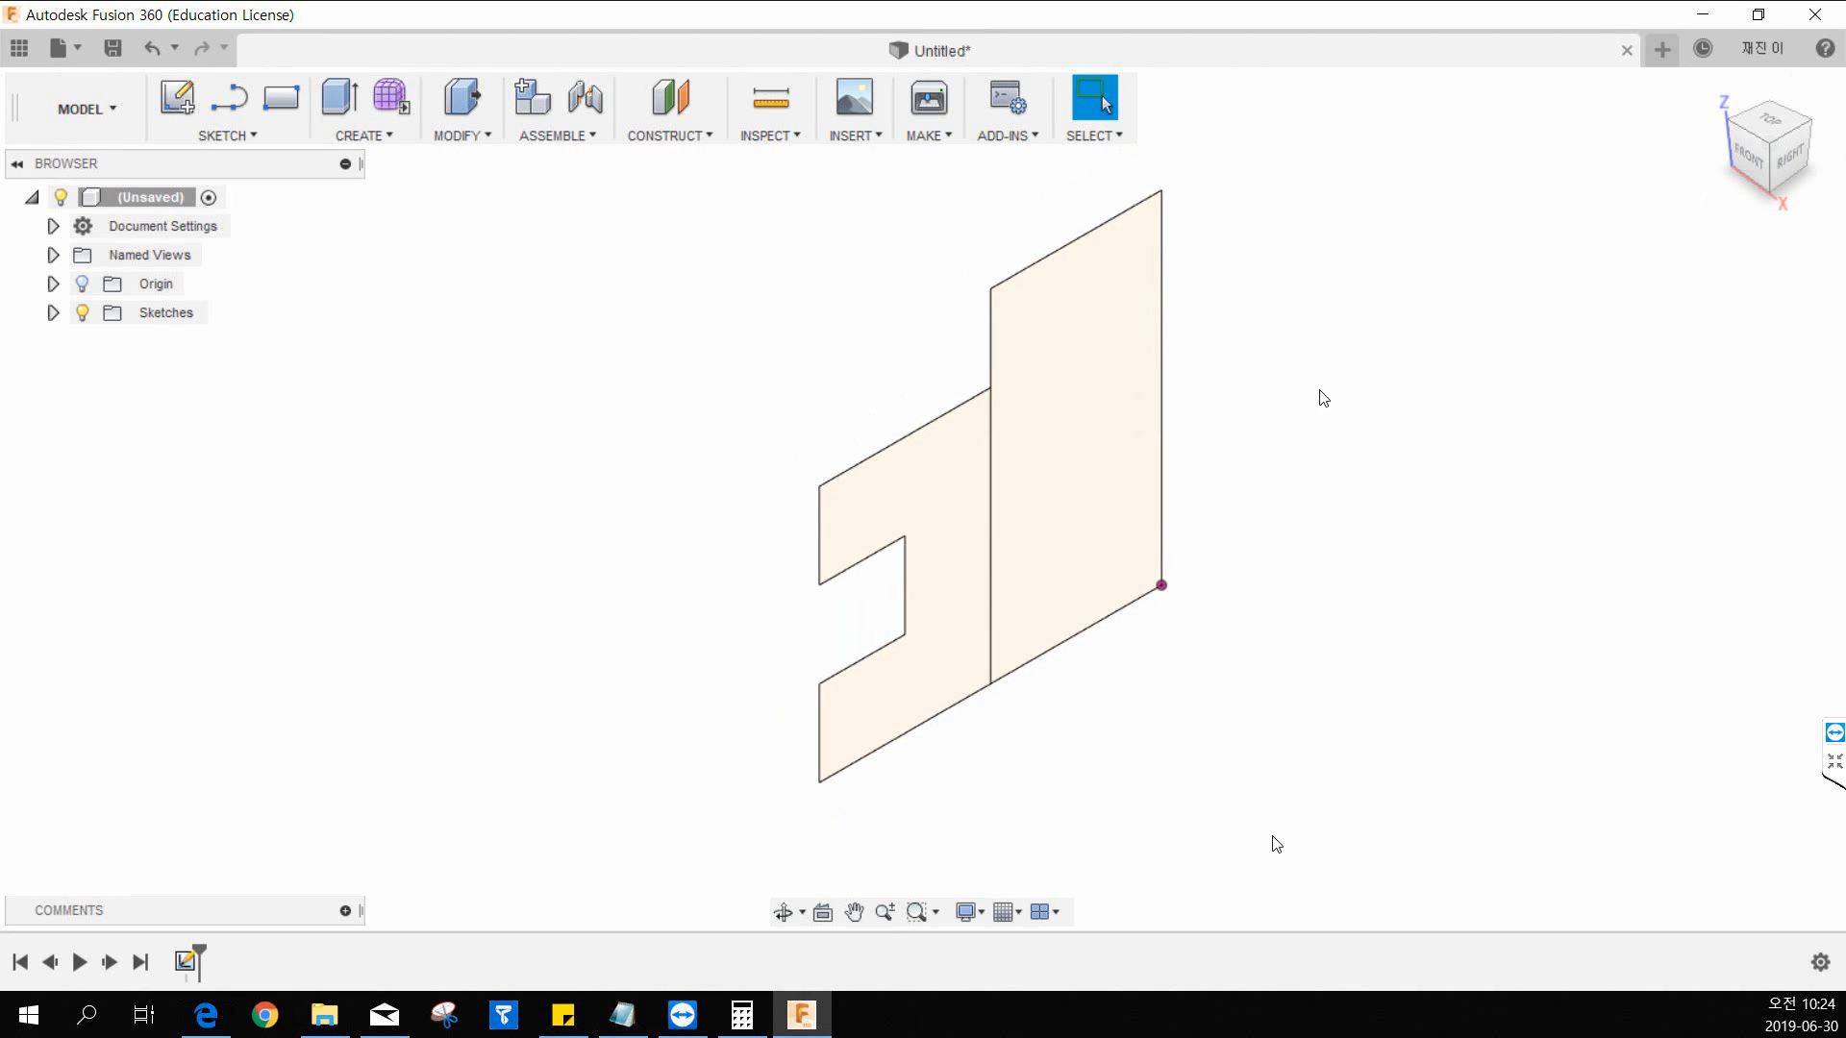
Step: Examine the finished sketch profiles from different angles and return to the home isometric view
{"action": "middle_click_drag", "start_coordinate": [1324, 402], "coordinate": [1292, 435]}
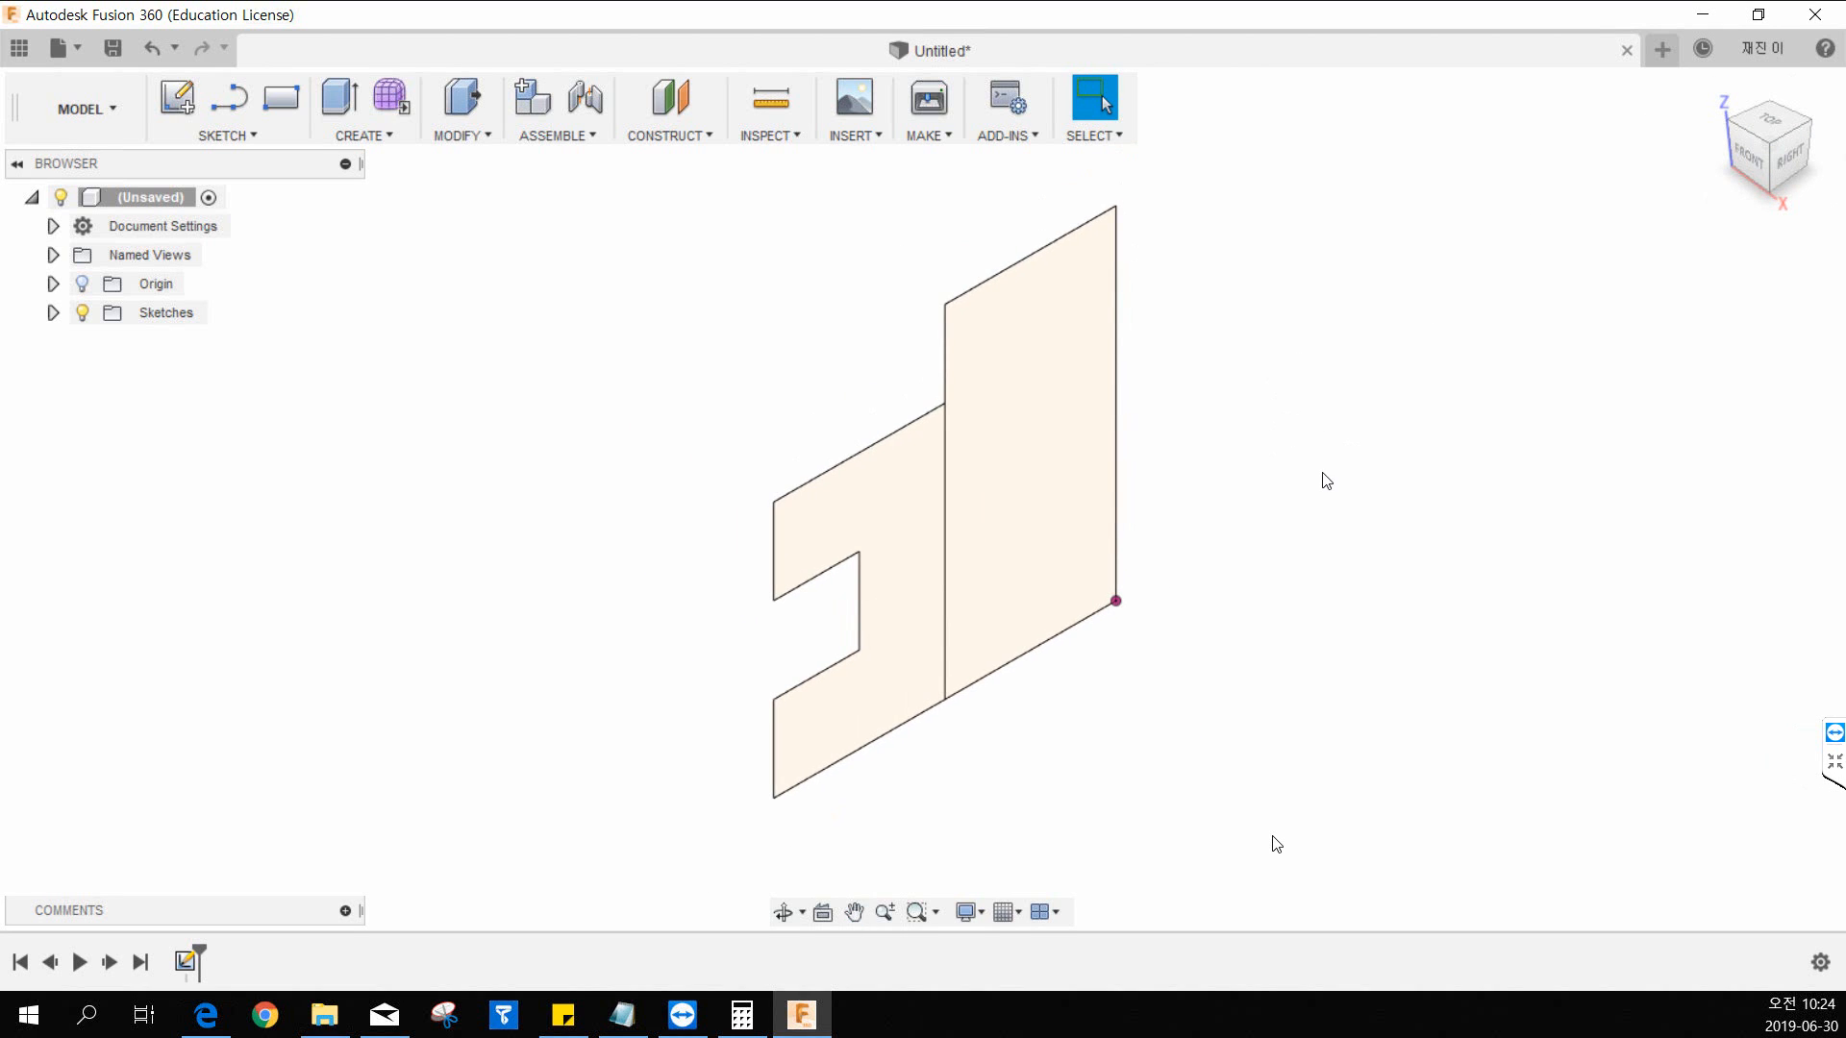
{"action": "scroll", "coordinate": [1327, 480], "scroll_direction": "down", "scroll_amount": 1}
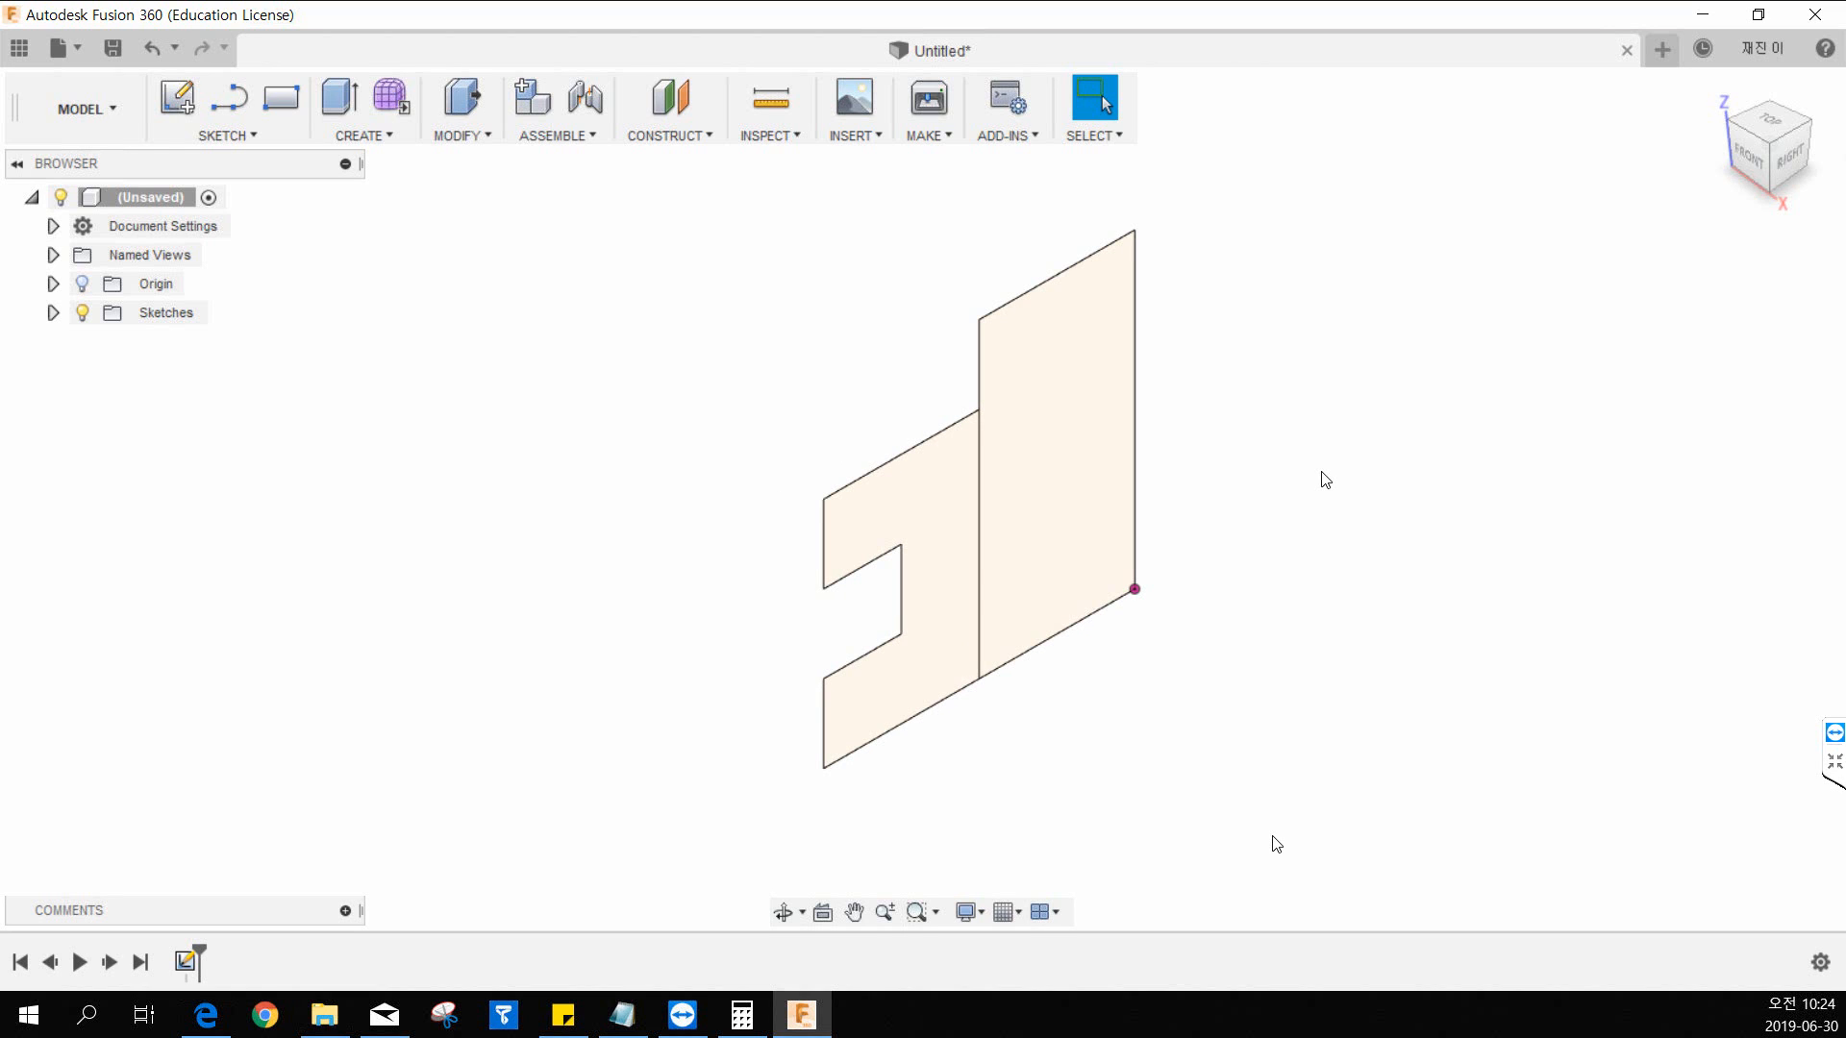
{"action": "mouse_move", "coordinate": [1368, 433]}
{"action": "middle_mouse_down"}
{"action": "mouse_move", "coordinate": [1253, 433]}
{"action": "mouse_move", "coordinate": [1327, 461]}
{"action": "middle_mouse_up"}
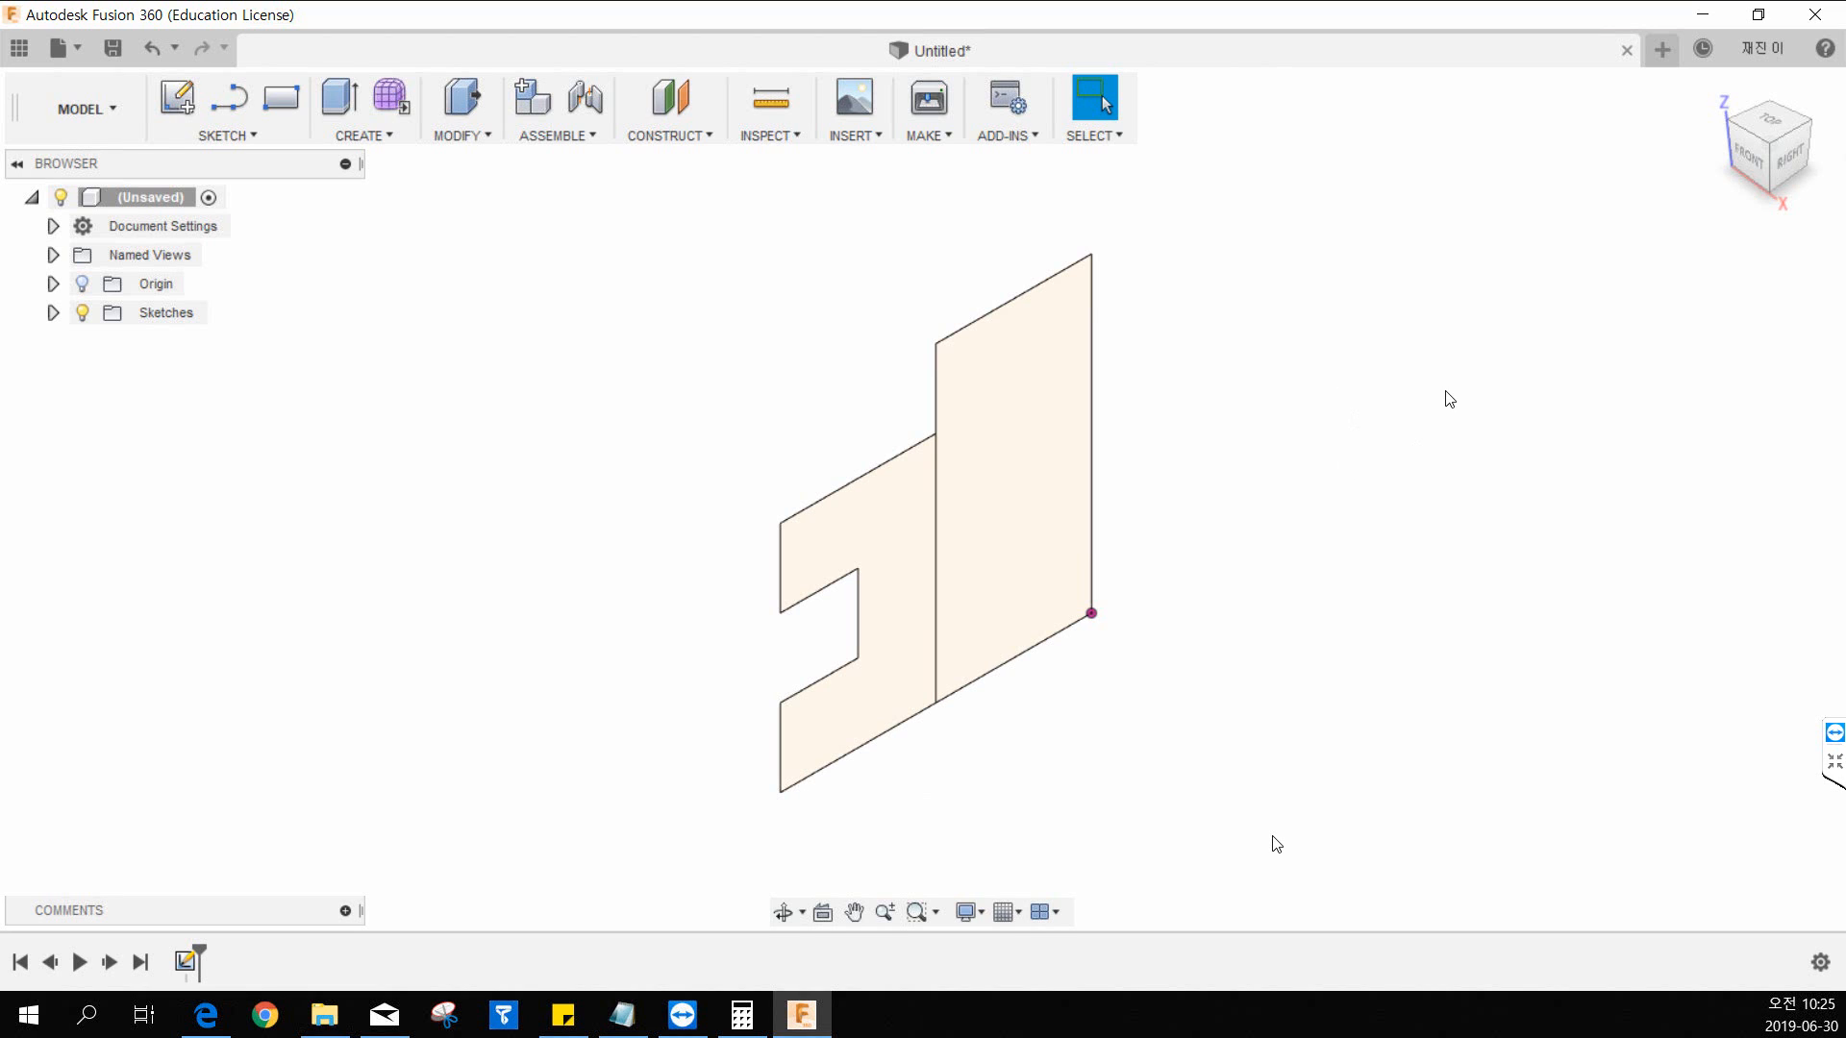
{"action": "mouse_move", "coordinate": [1766, 173]}
{"action": "left_mouse_down"}
{"action": "mouse_move", "coordinate": [1787, 127]}
{"action": "mouse_move", "coordinate": [1761, 155]}
{"action": "mouse_move", "coordinate": [1745, 123]}
{"action": "mouse_move", "coordinate": [1765, 107]}
{"action": "mouse_move", "coordinate": [1765, 140]}
{"action": "mouse_move", "coordinate": [1747, 137]}
{"action": "mouse_move", "coordinate": [1765, 105]}
{"action": "left_mouse_up"}
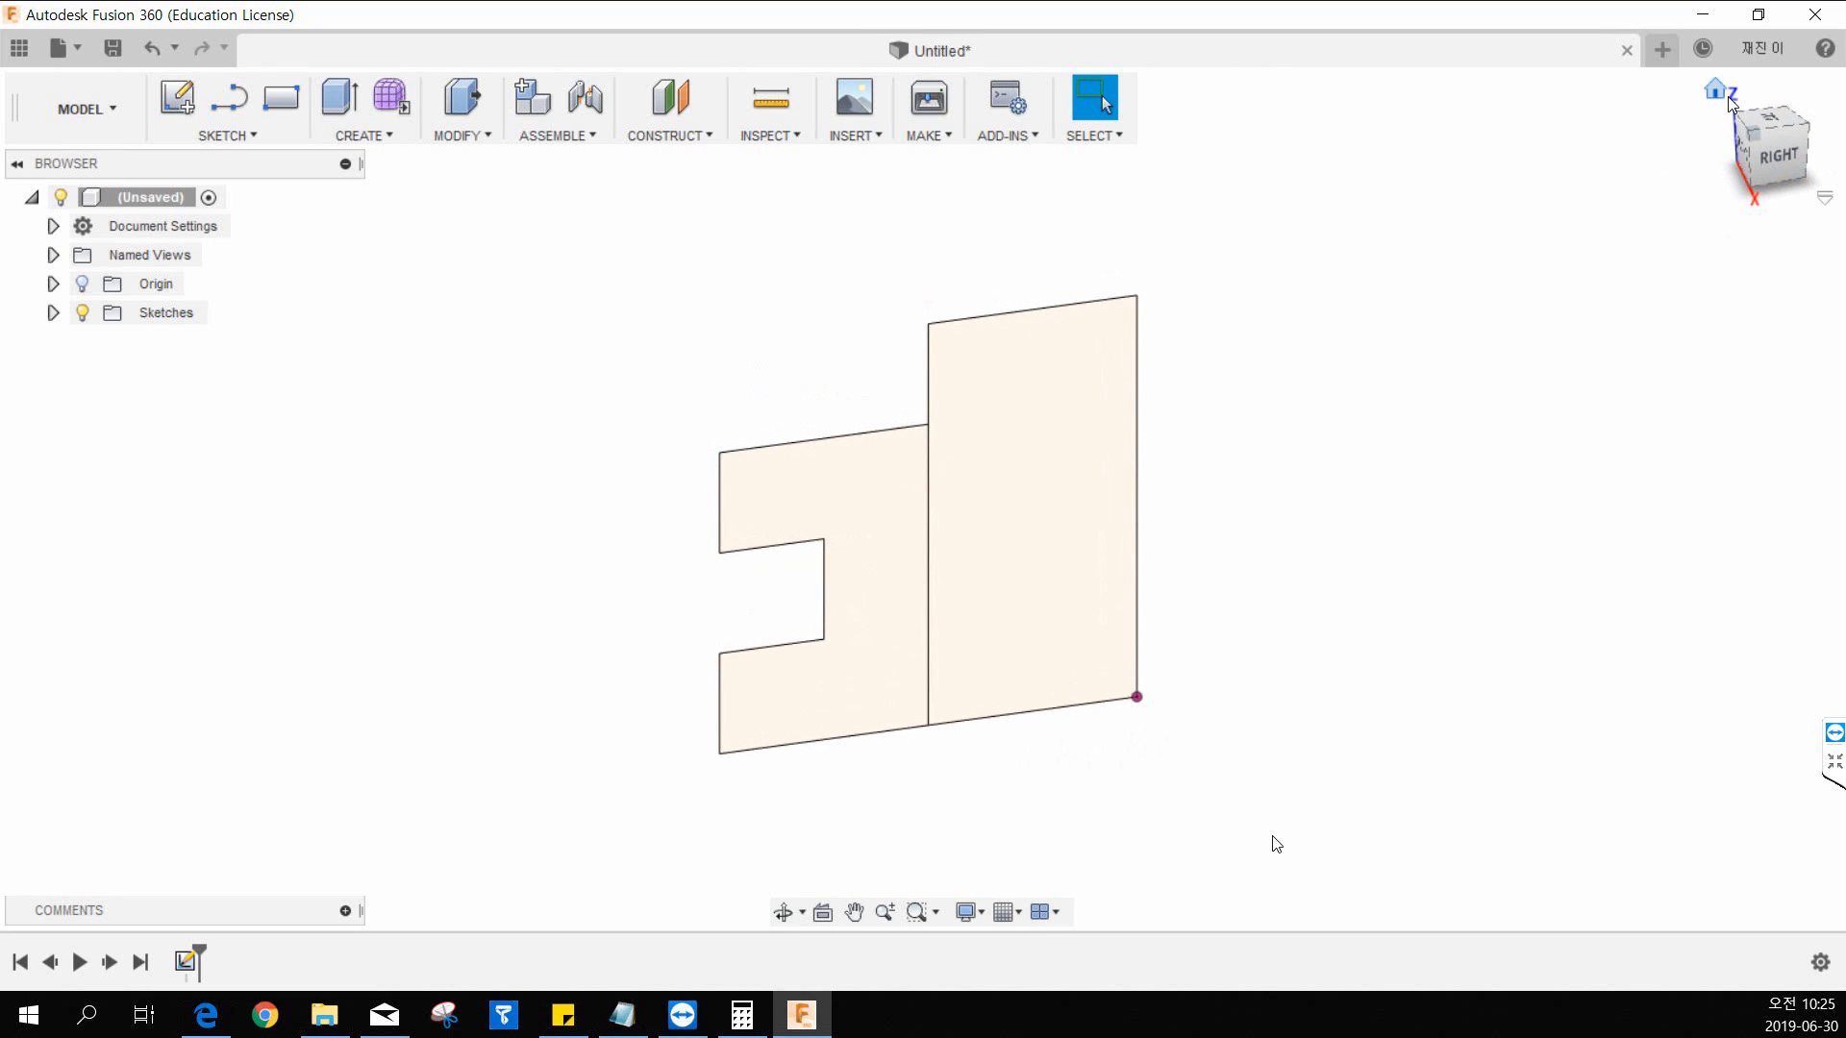
{"action": "left_click", "coordinate": [1726, 95]}
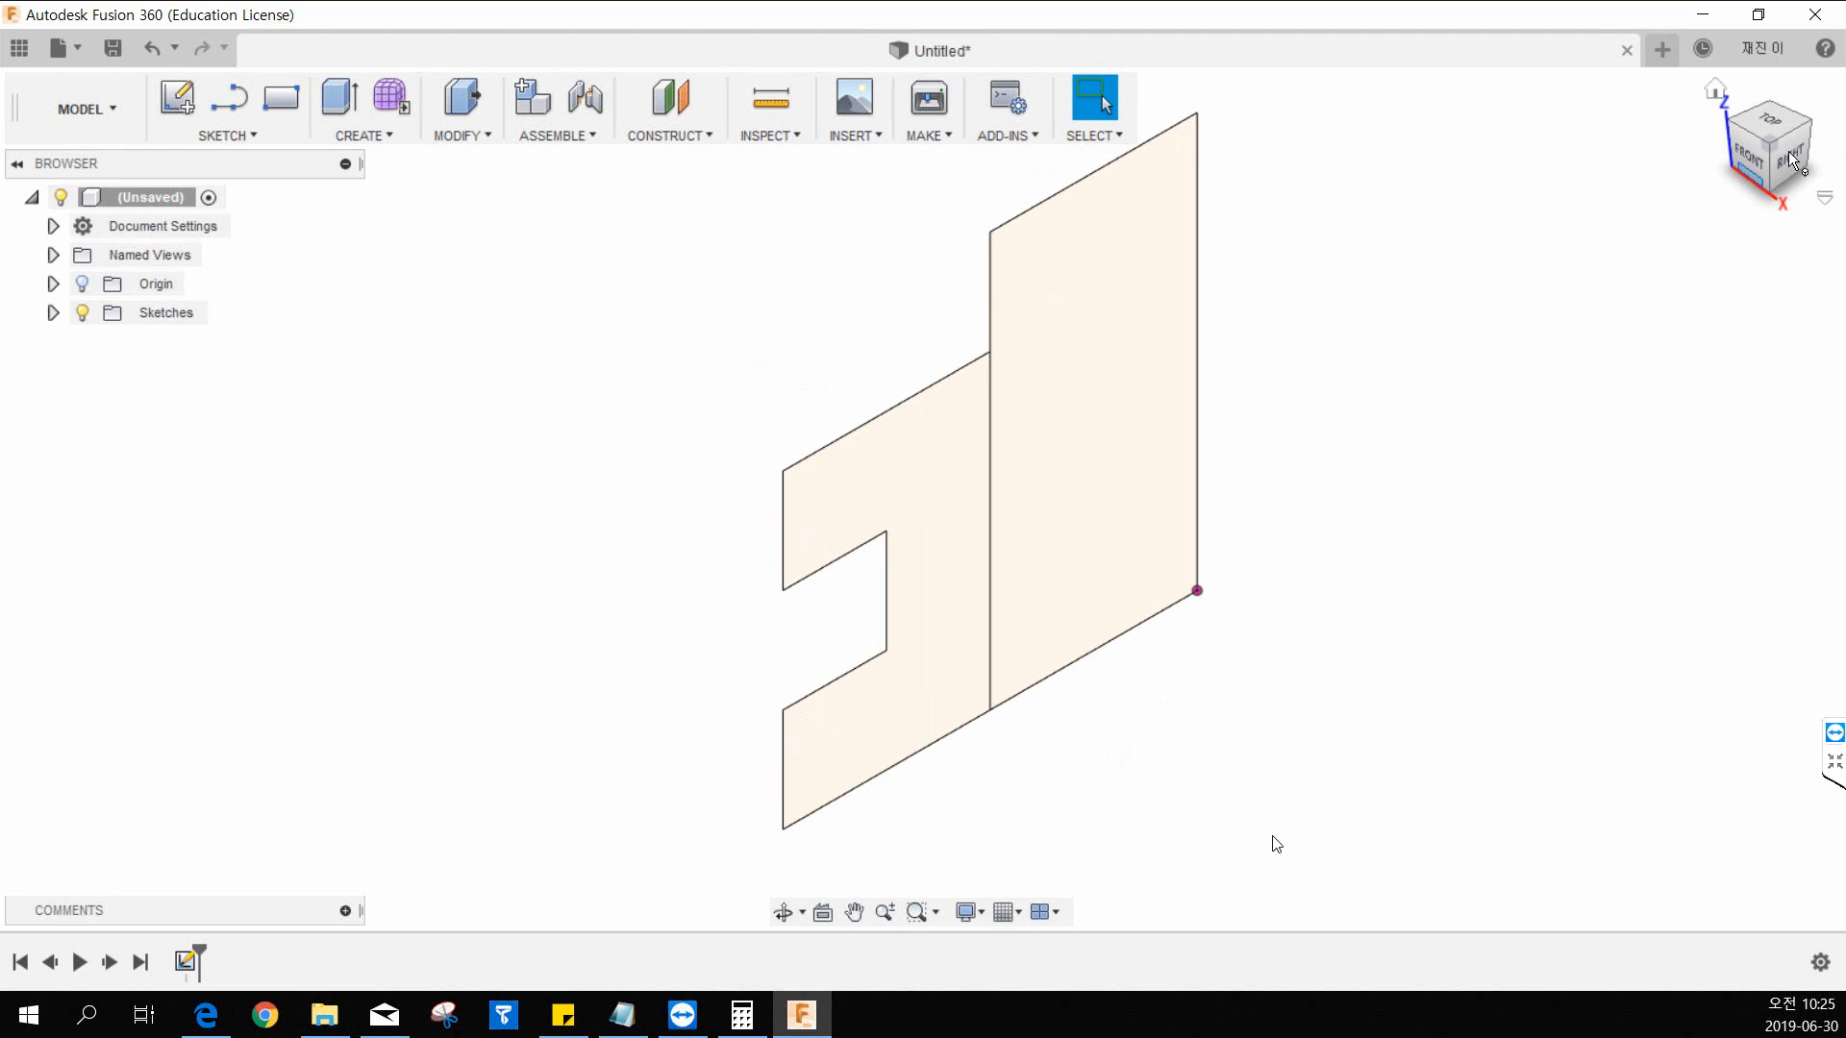
{"action": "mouse_move", "coordinate": [1770, 154]}
{"action": "left_mouse_down"}
{"action": "mouse_move", "coordinate": [1728, 140]}
{"action": "mouse_move", "coordinate": [1804, 114]}
{"action": "mouse_move", "coordinate": [1798, 163]}
{"action": "mouse_move", "coordinate": [1760, 149]}
{"action": "mouse_move", "coordinate": [1767, 121]}
{"action": "mouse_move", "coordinate": [1779, 132]}
{"action": "mouse_move", "coordinate": [1719, 206]}
{"action": "left_mouse_up"}
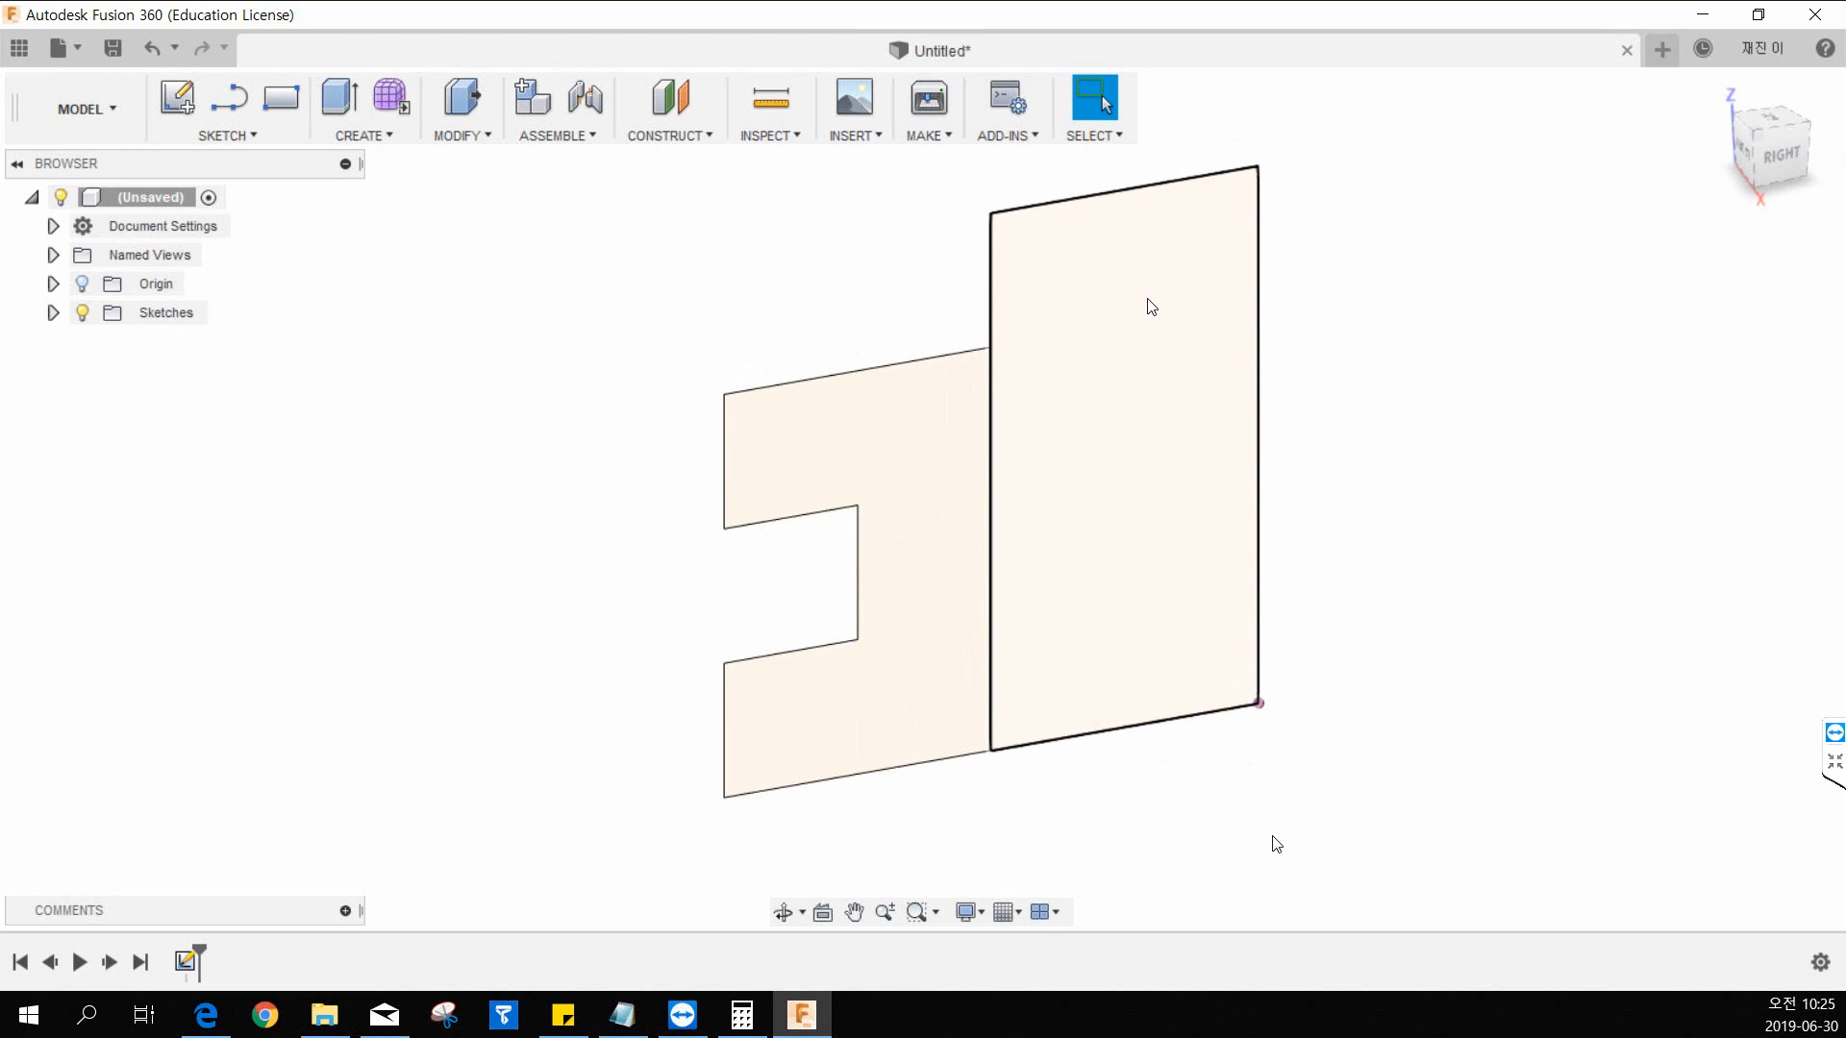
{"action": "scroll", "coordinate": [1149, 298], "scroll_direction": "down", "scroll_amount": 3}
{"action": "left_click", "coordinate": [1718, 92]}
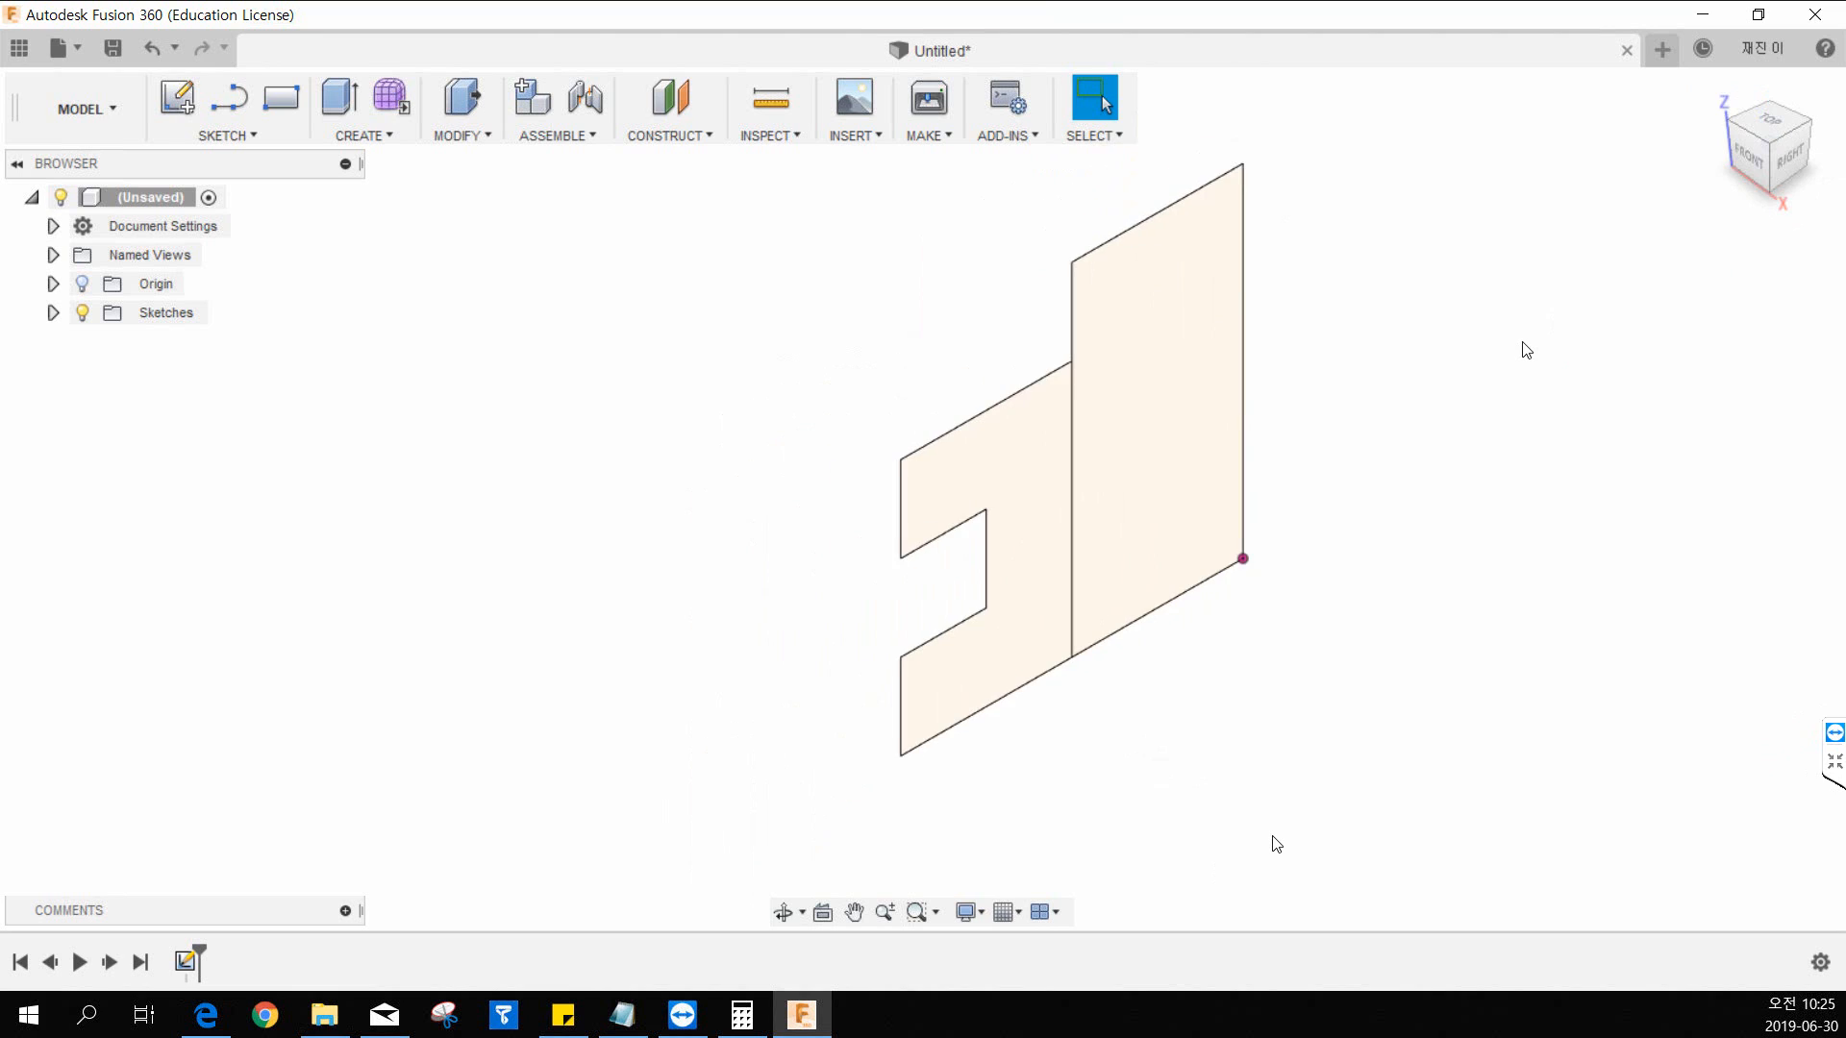
{"action": "middle_click_drag", "start_coordinate": [1503, 272], "coordinate": [1430, 321]}
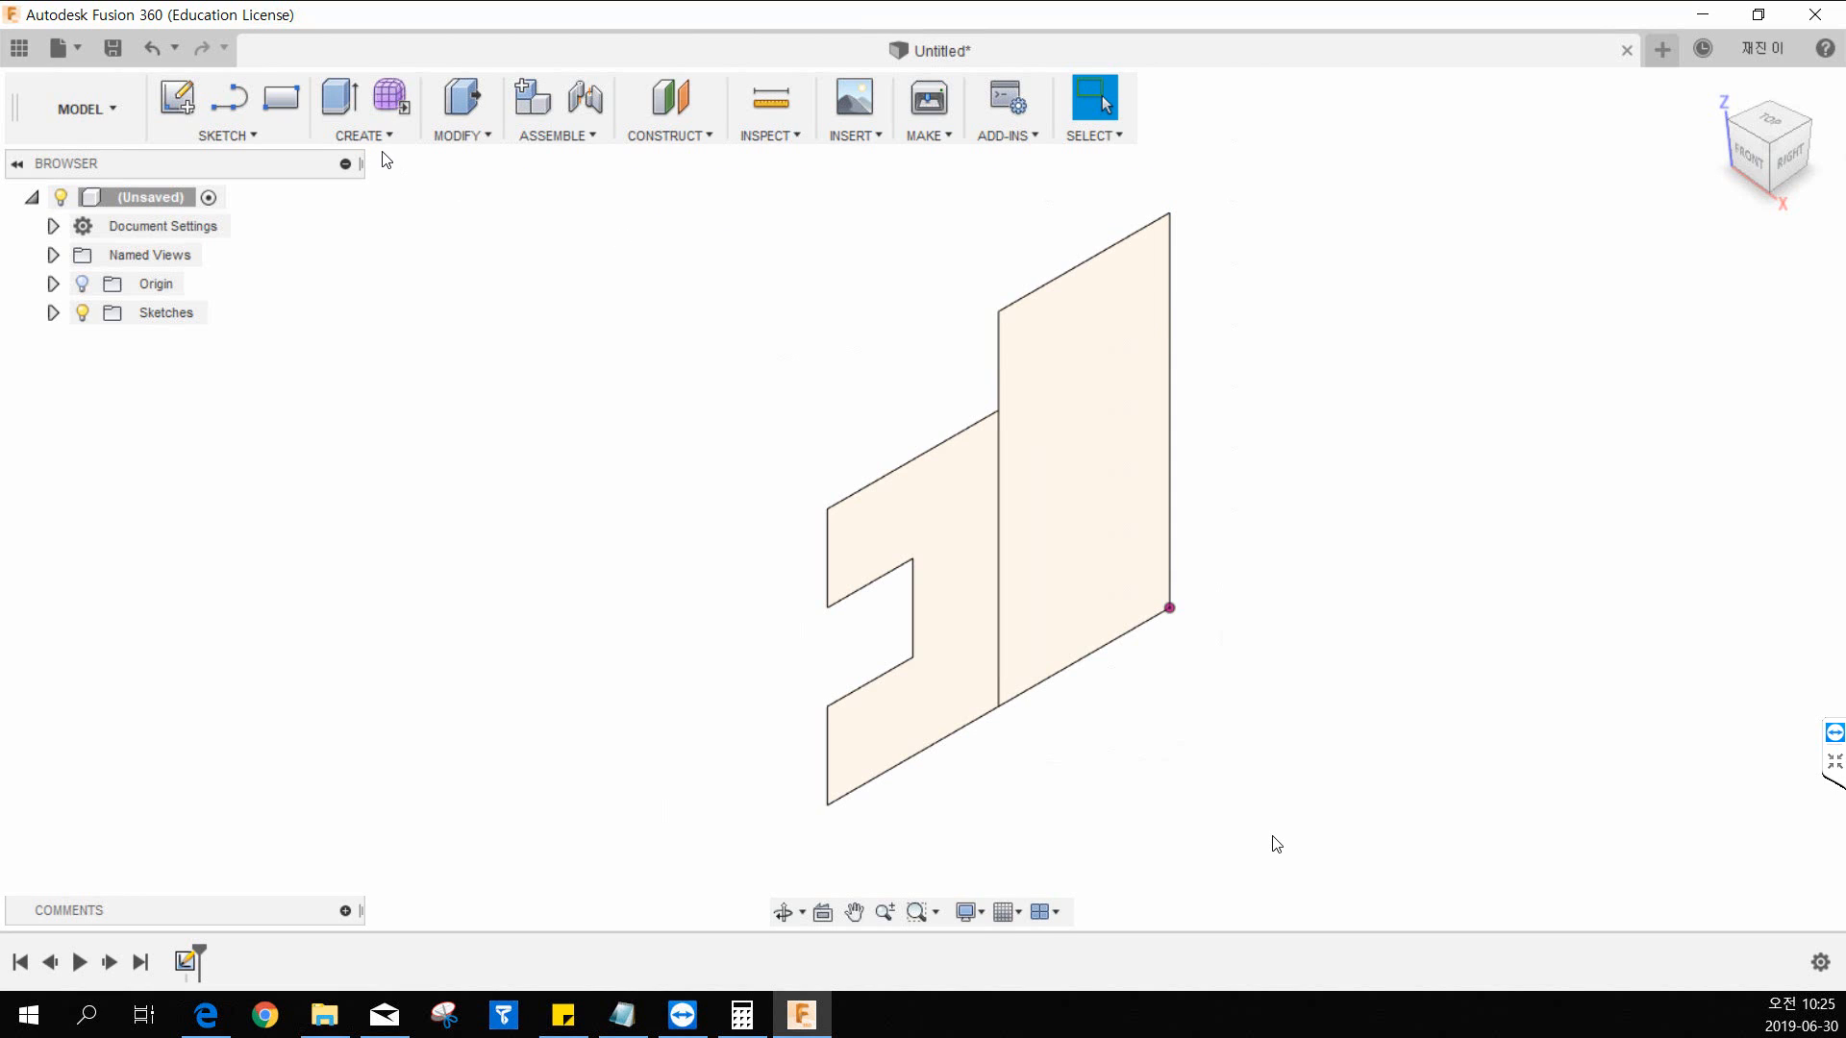
Step: Check the upright block's length in the 13.pdf drawing and extrude the tall 20 by 40 mm profile 50 mm as a new body
{"action": "left_click", "coordinate": [354, 139]}
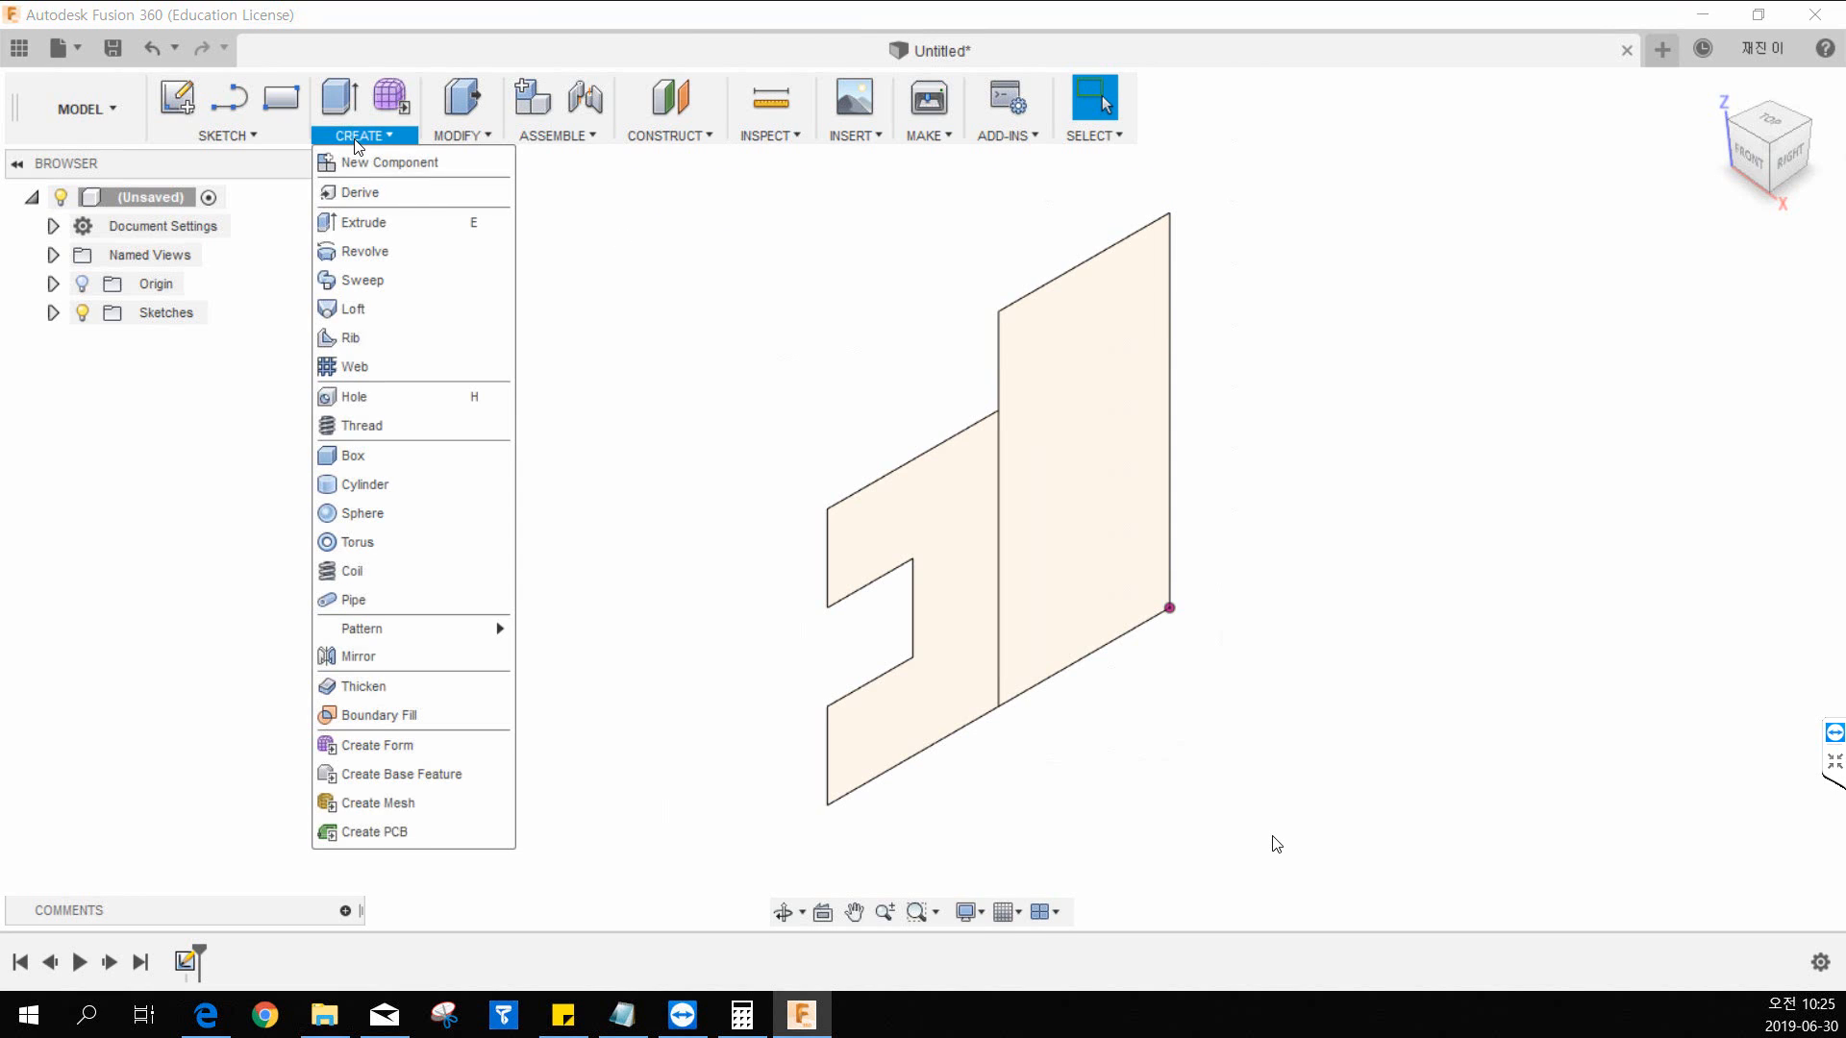
{"action": "left_click", "coordinate": [385, 224]}
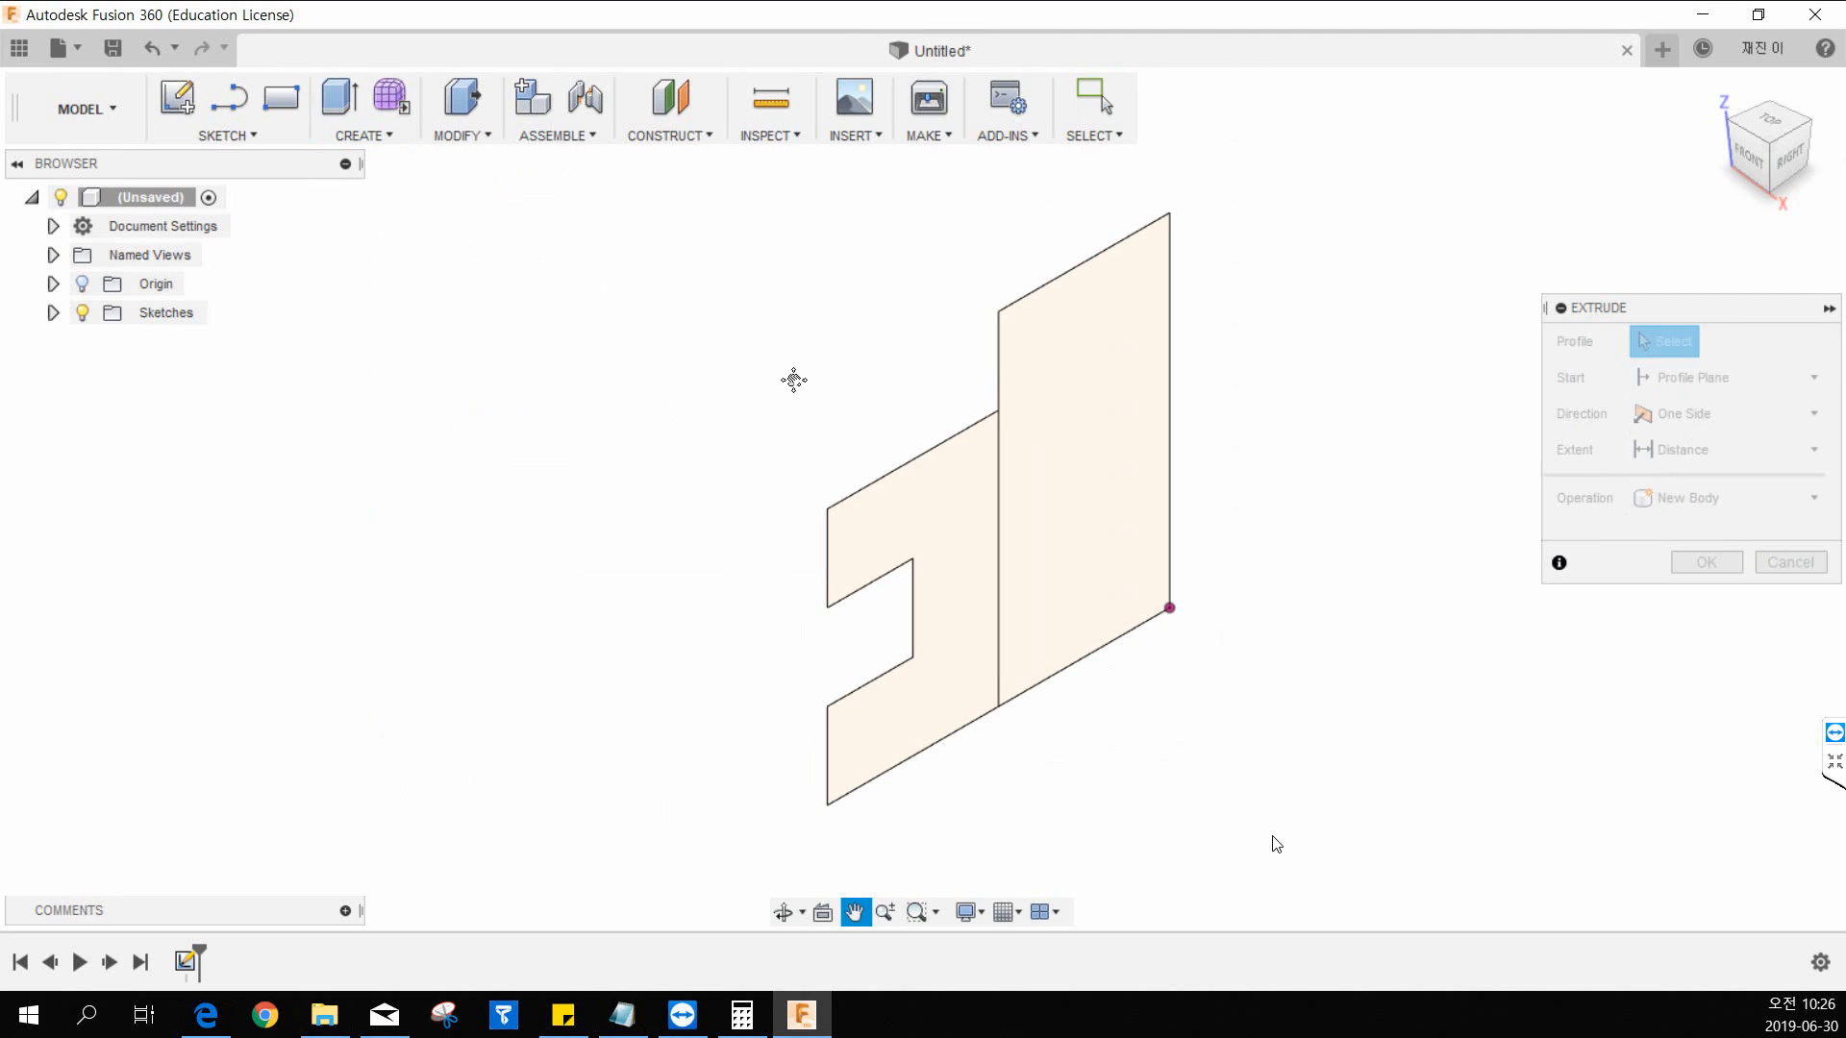
{"action": "left_click_drag", "start_coordinate": [793, 380], "coordinate": [586, 437]}
{"action": "key", "text": "Escape"}
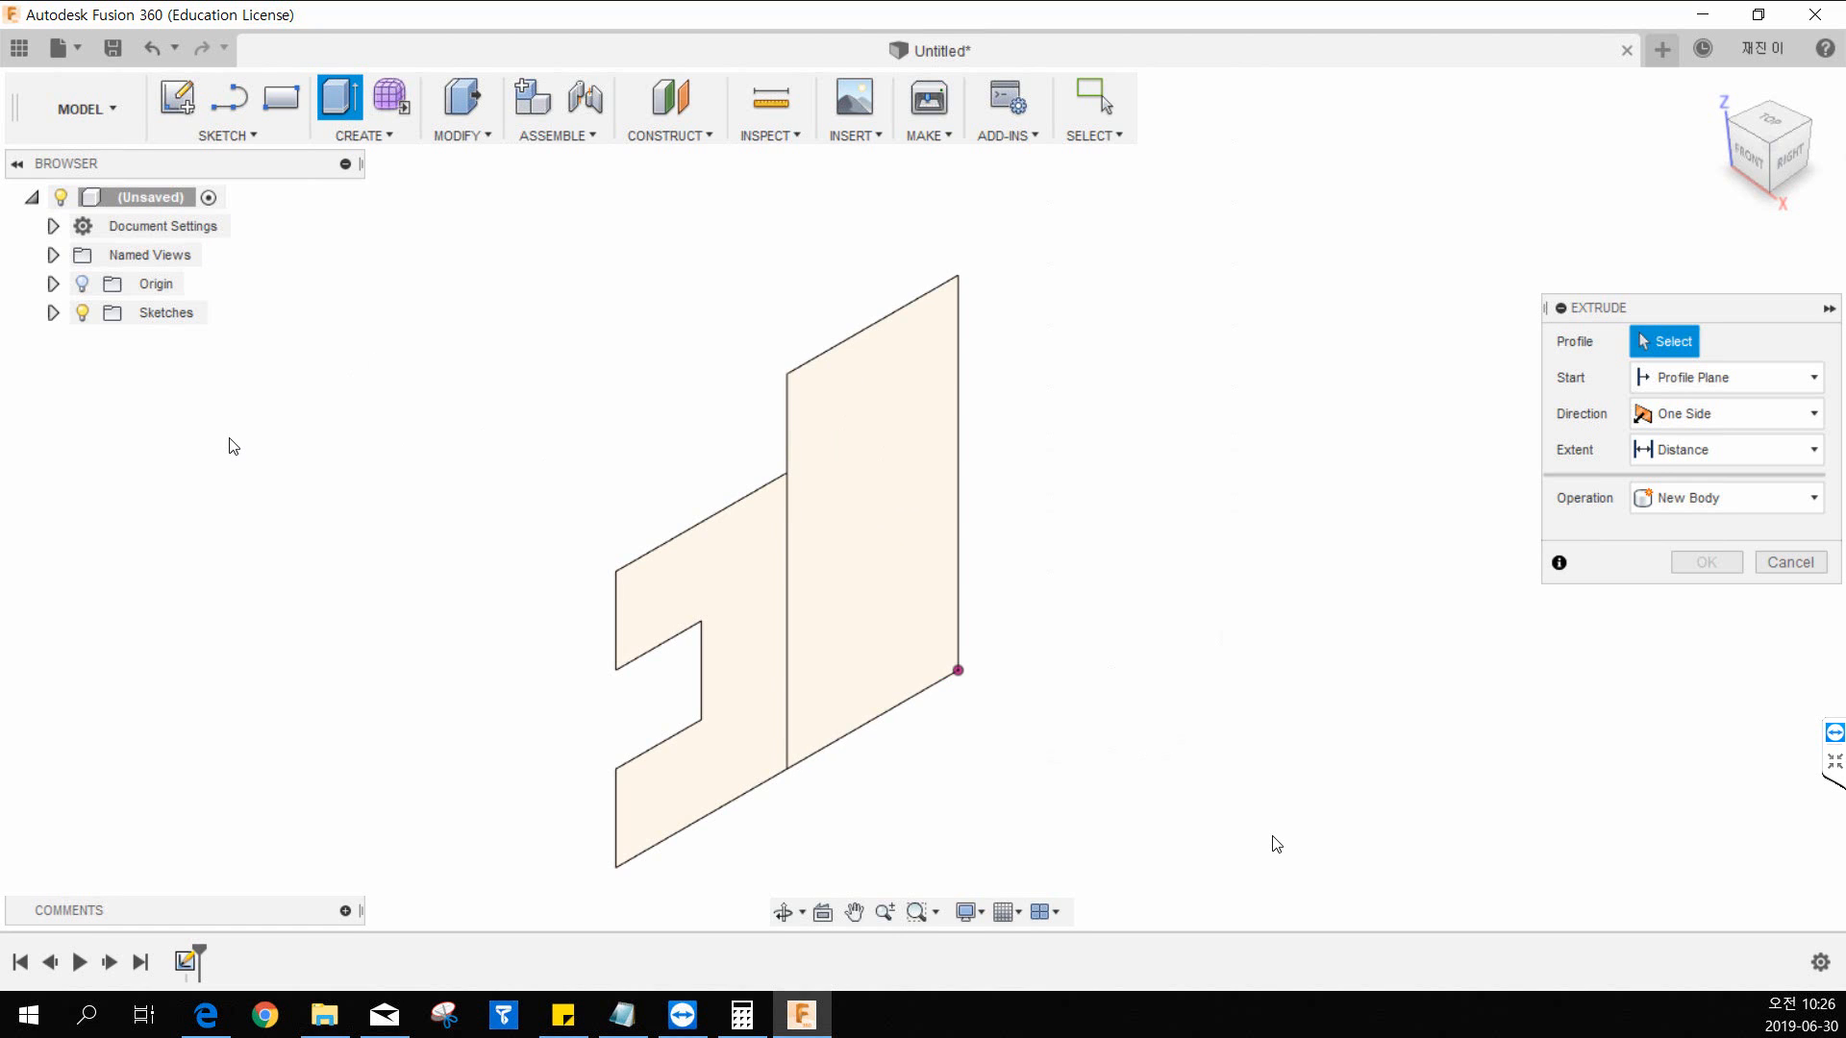
{"action": "key", "text": "alt+Tab"}
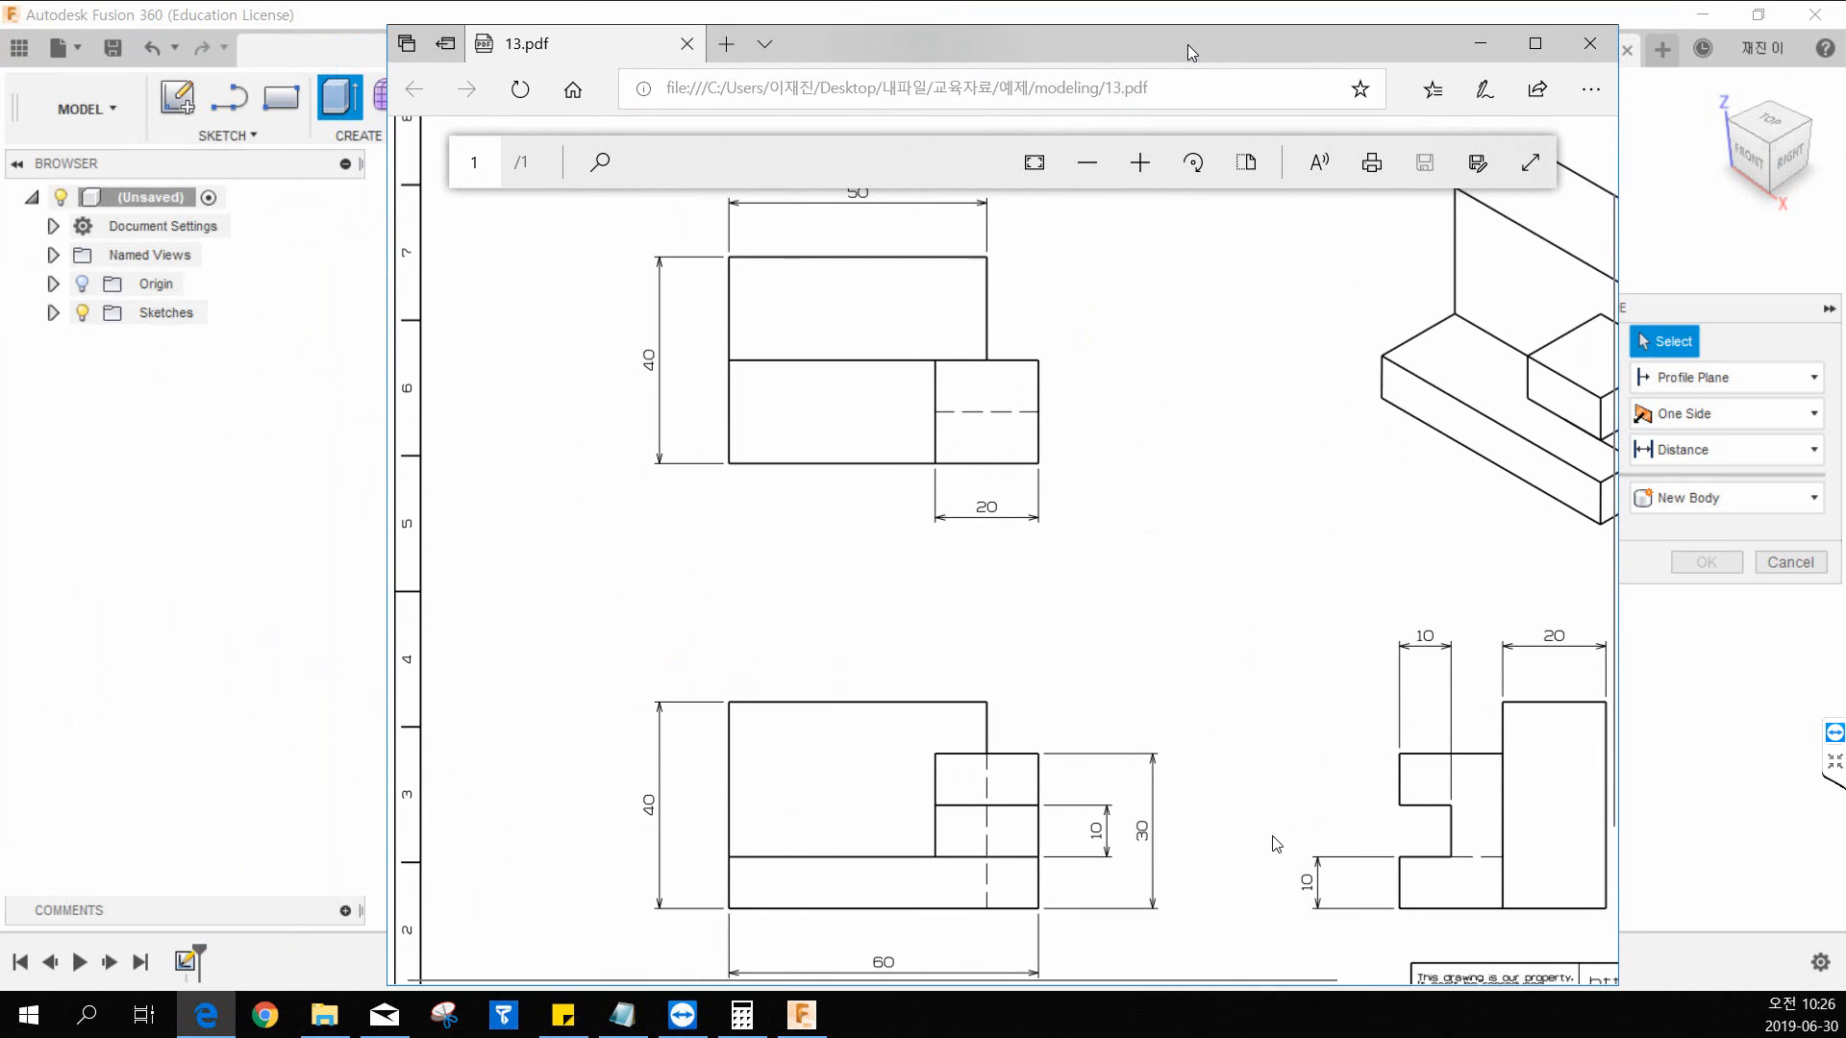
{"action": "scroll", "coordinate": [1147, 289], "scroll_direction": "up", "scroll_amount": 1}
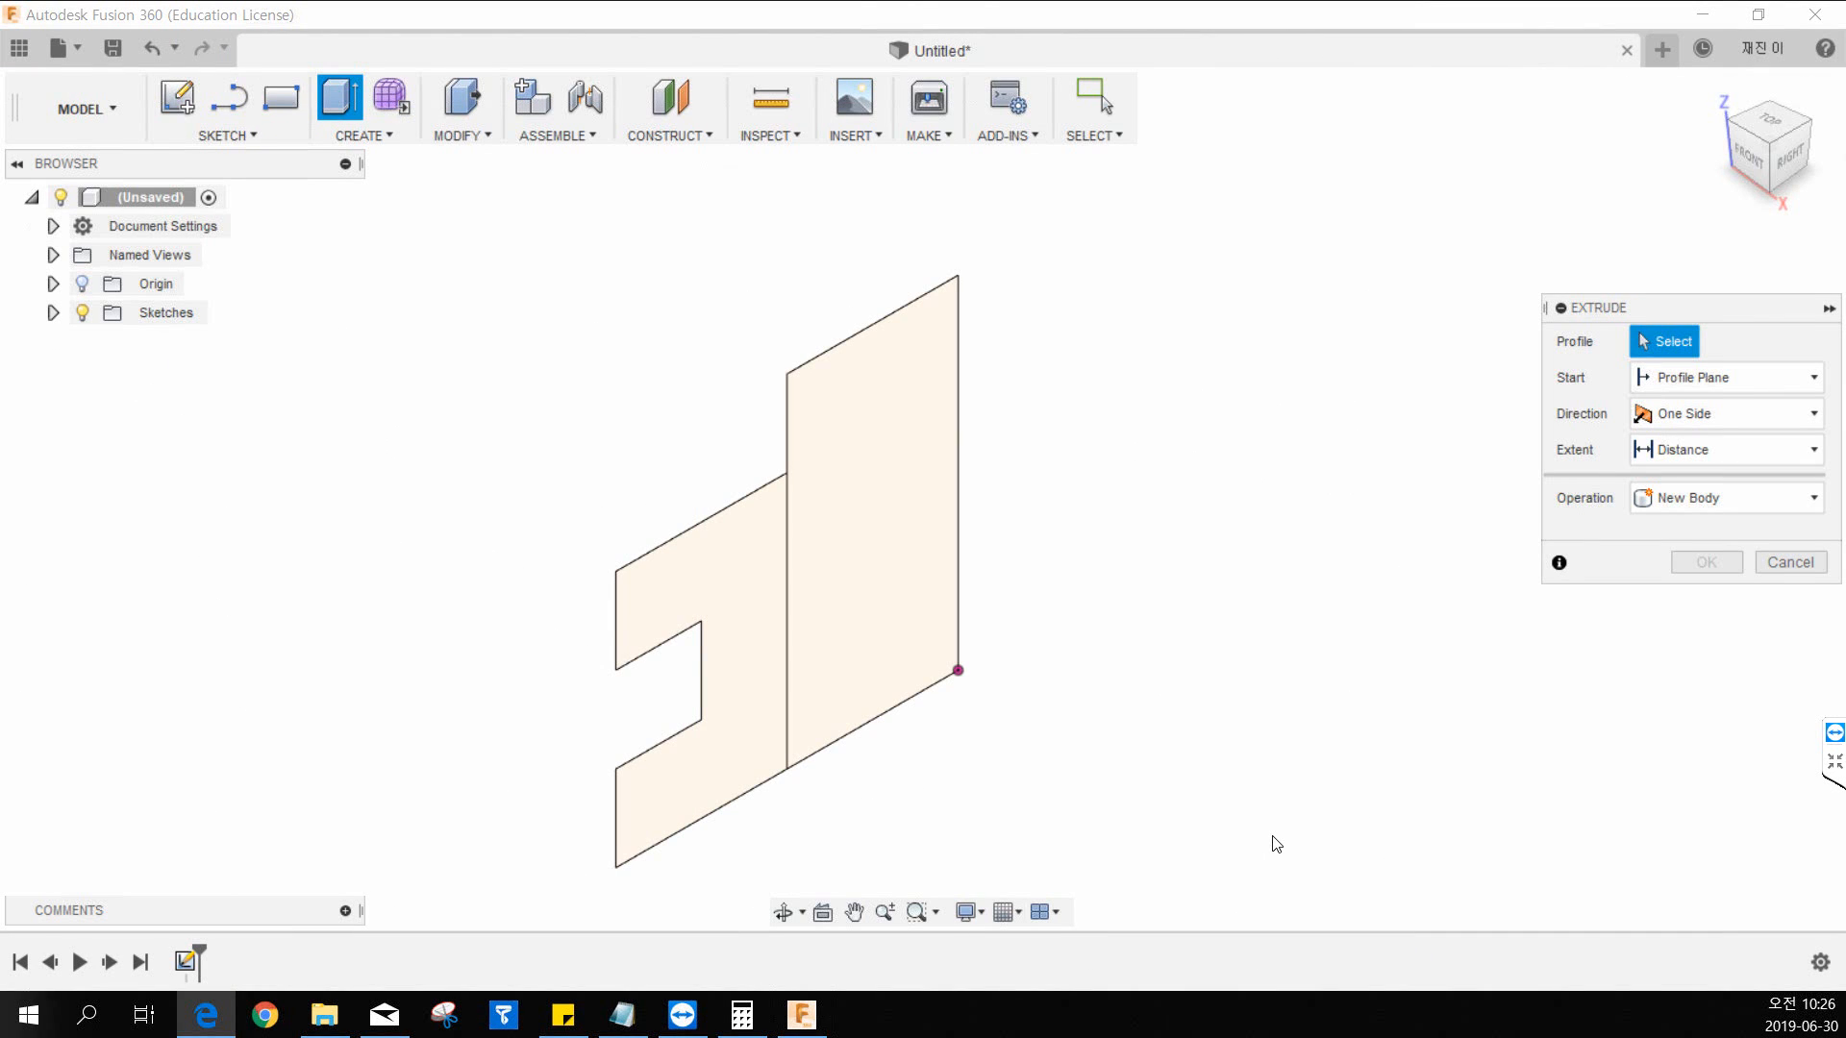
{"action": "left_click", "coordinate": [880, 394]}
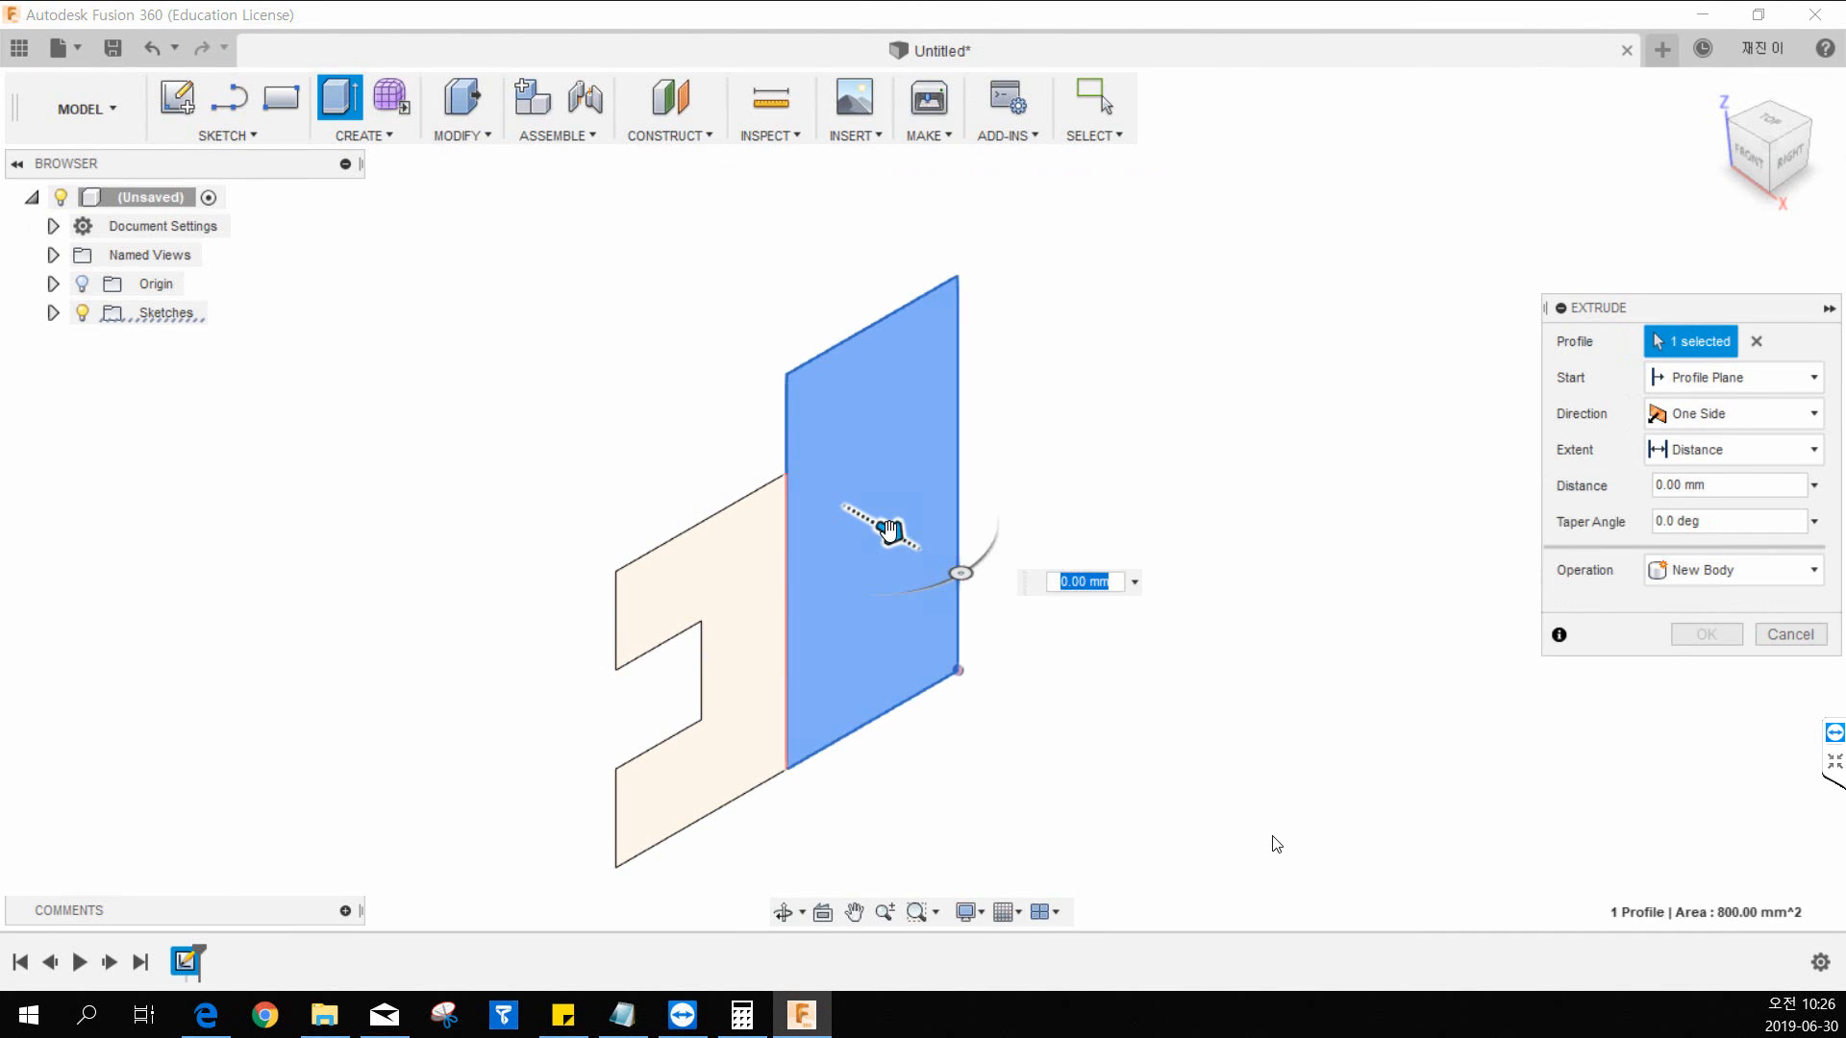
{"action": "left_click_drag", "start_coordinate": [889, 531], "coordinate": [1176, 707]}
{"action": "middle_click_drag", "start_coordinate": [1120, 611], "coordinate": [1048, 515]}
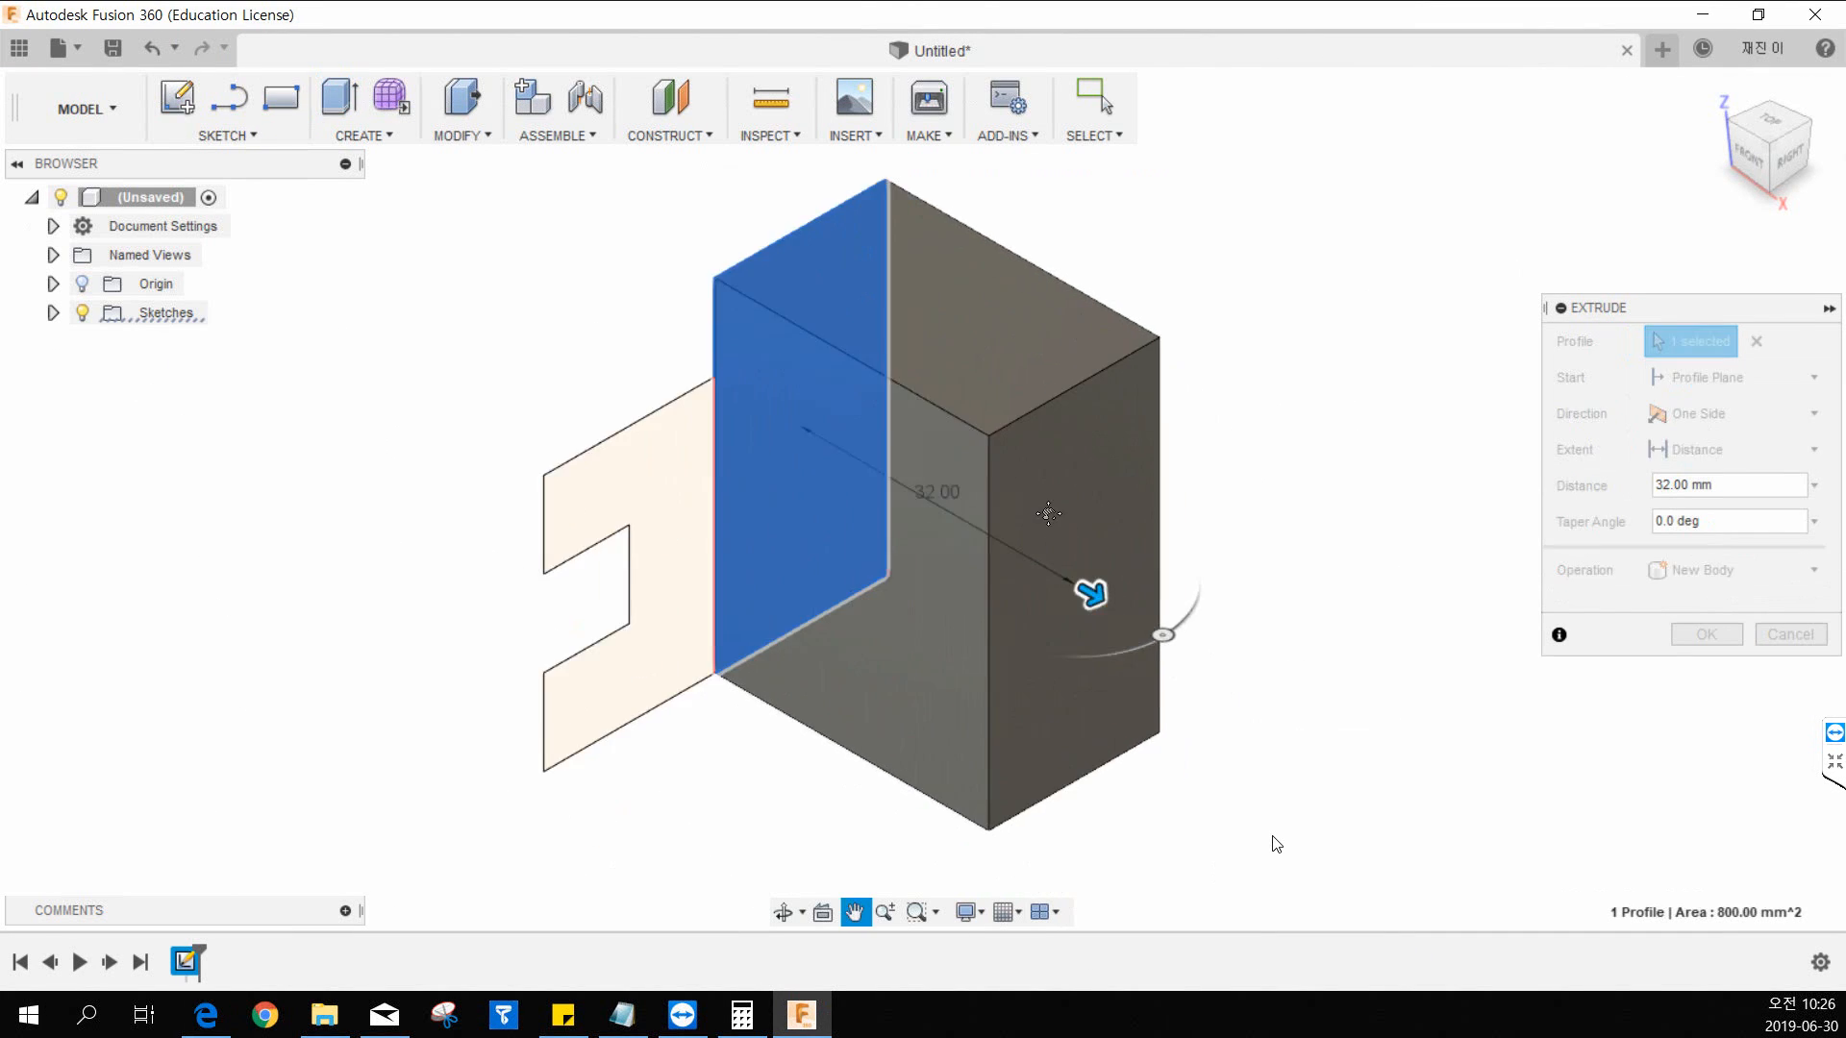
{"action": "type", "text": "50"}
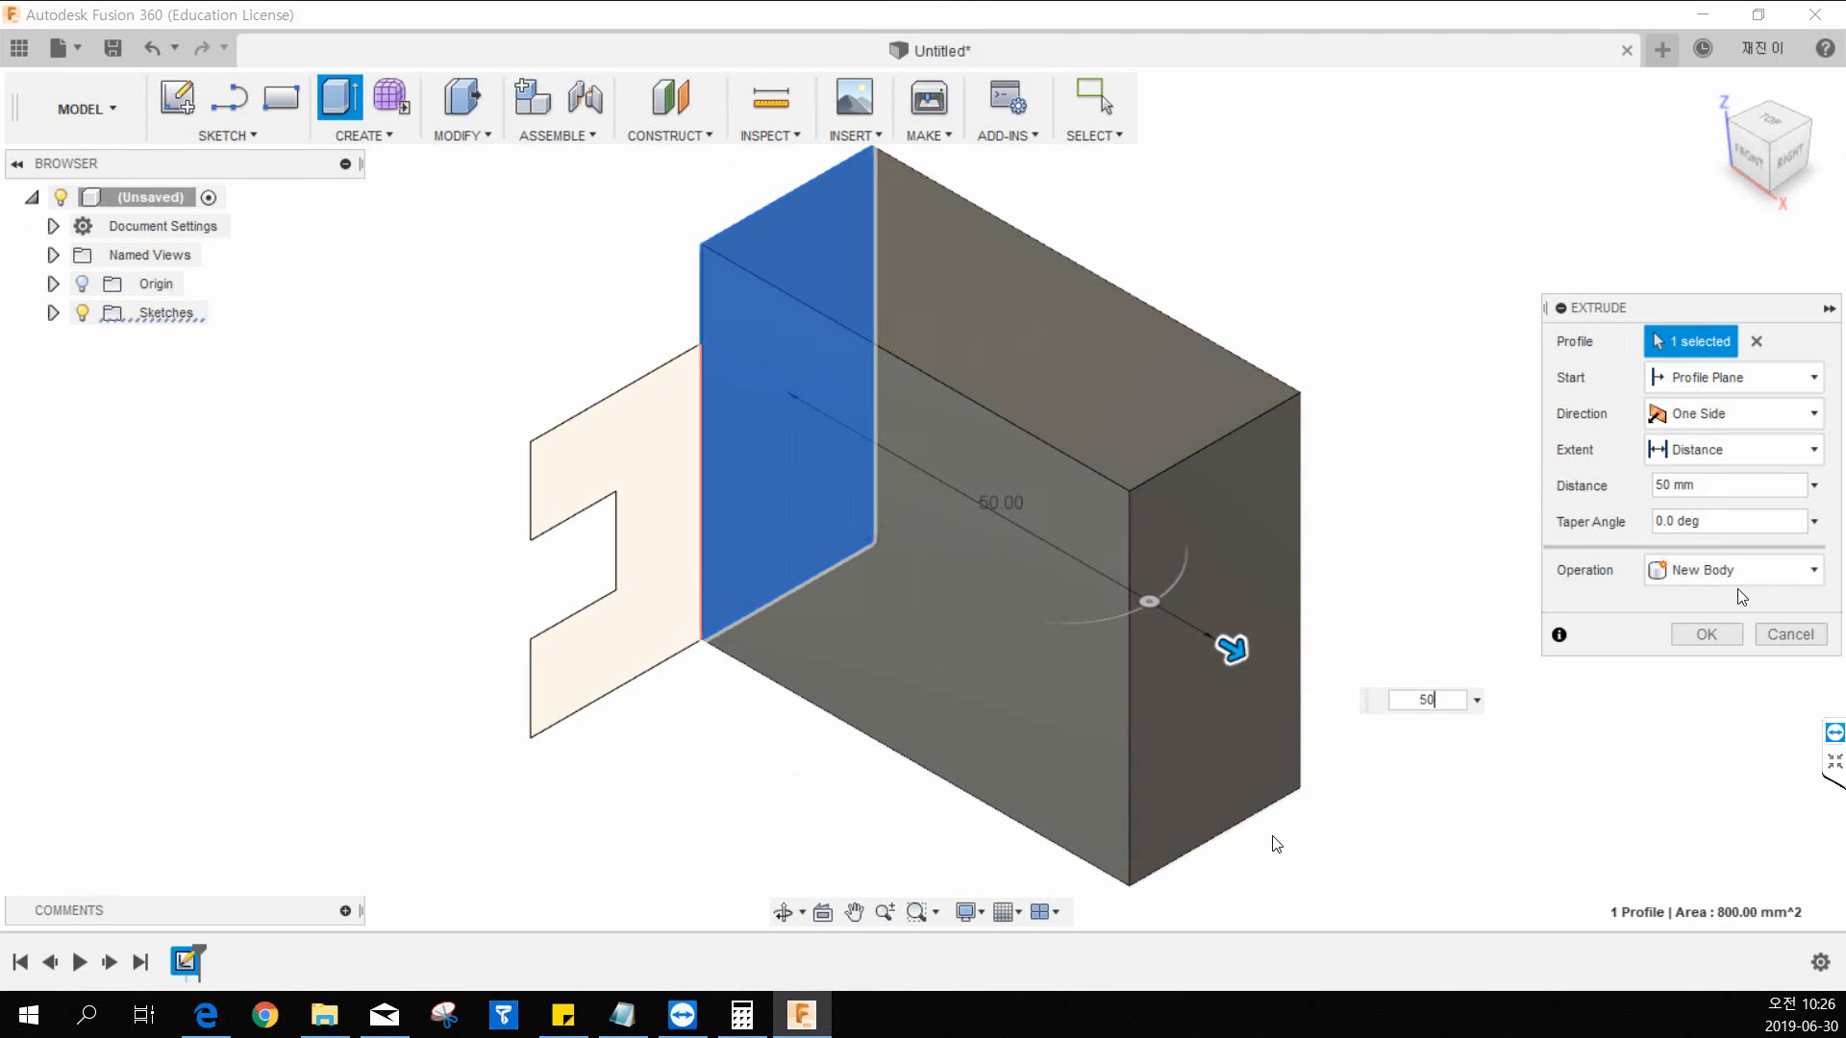
{"action": "left_click", "coordinate": [1706, 634]}
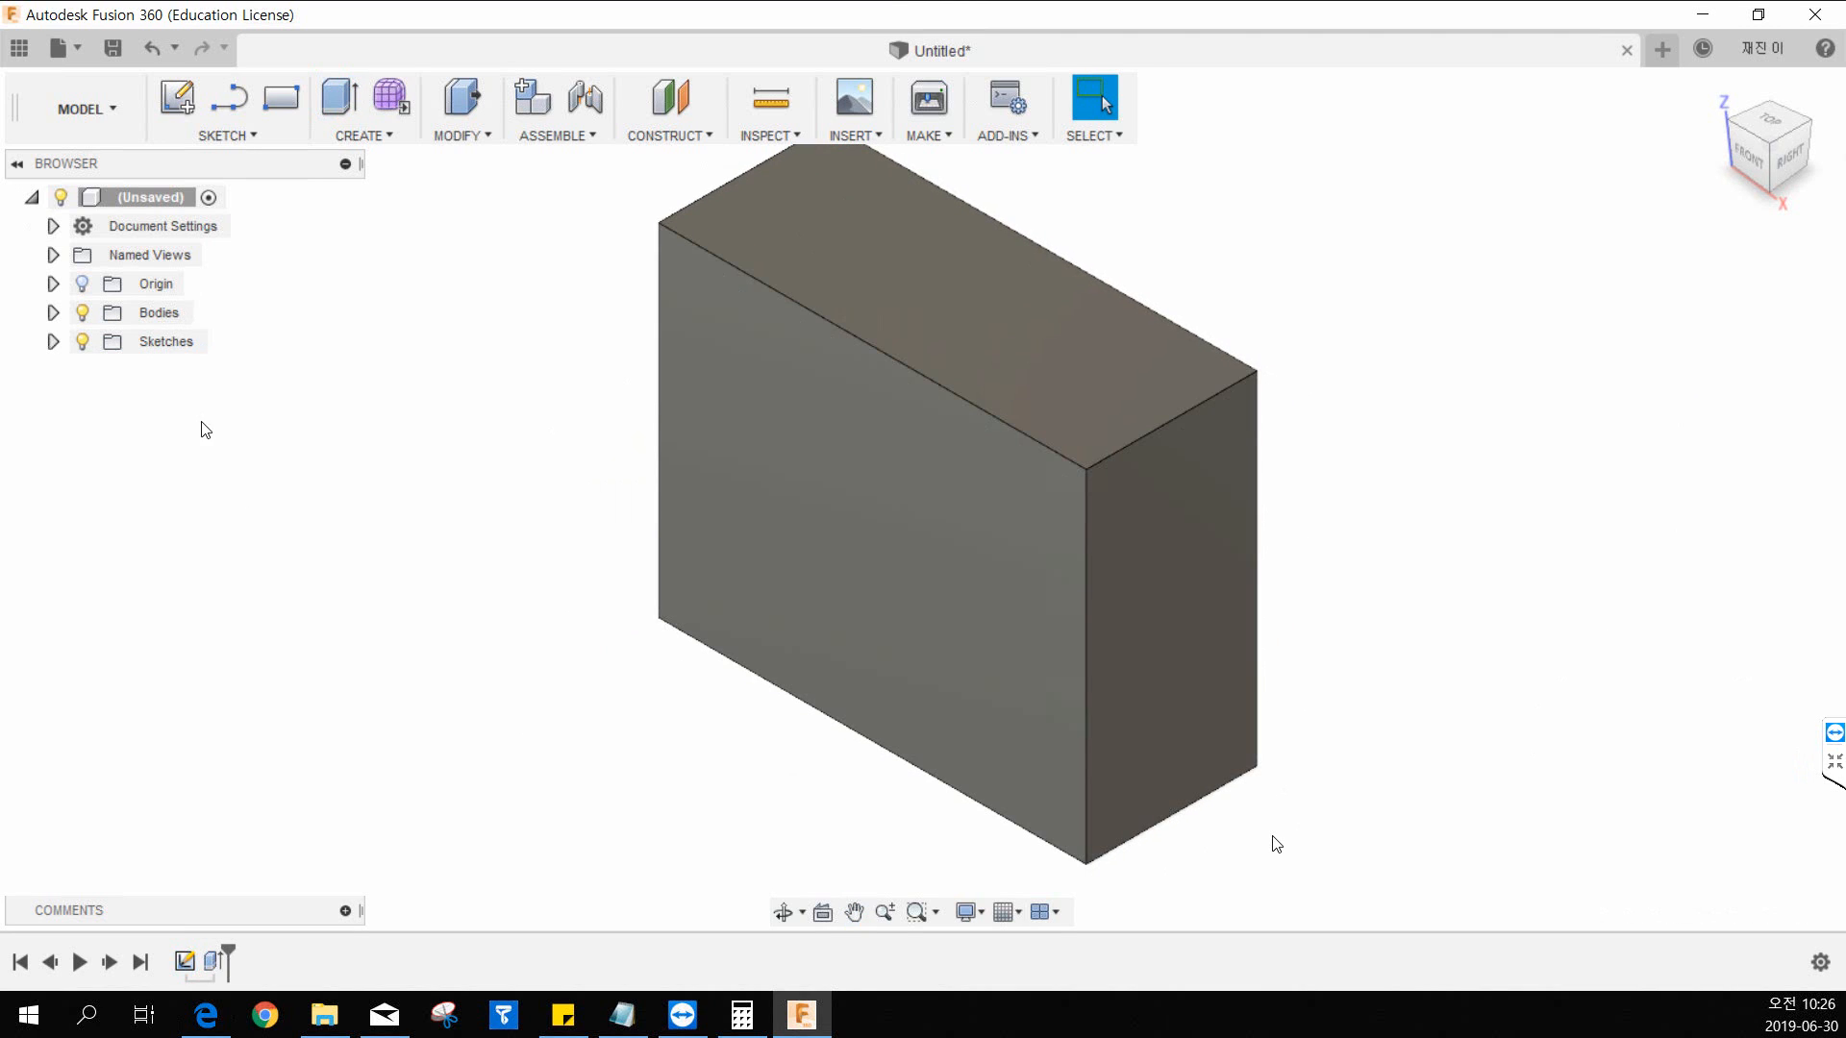
Step: Expand the list of sketches and turn on the visibility of Sketch1
{"action": "middle_click_drag", "start_coordinate": [679, 586], "coordinate": [649, 484]}
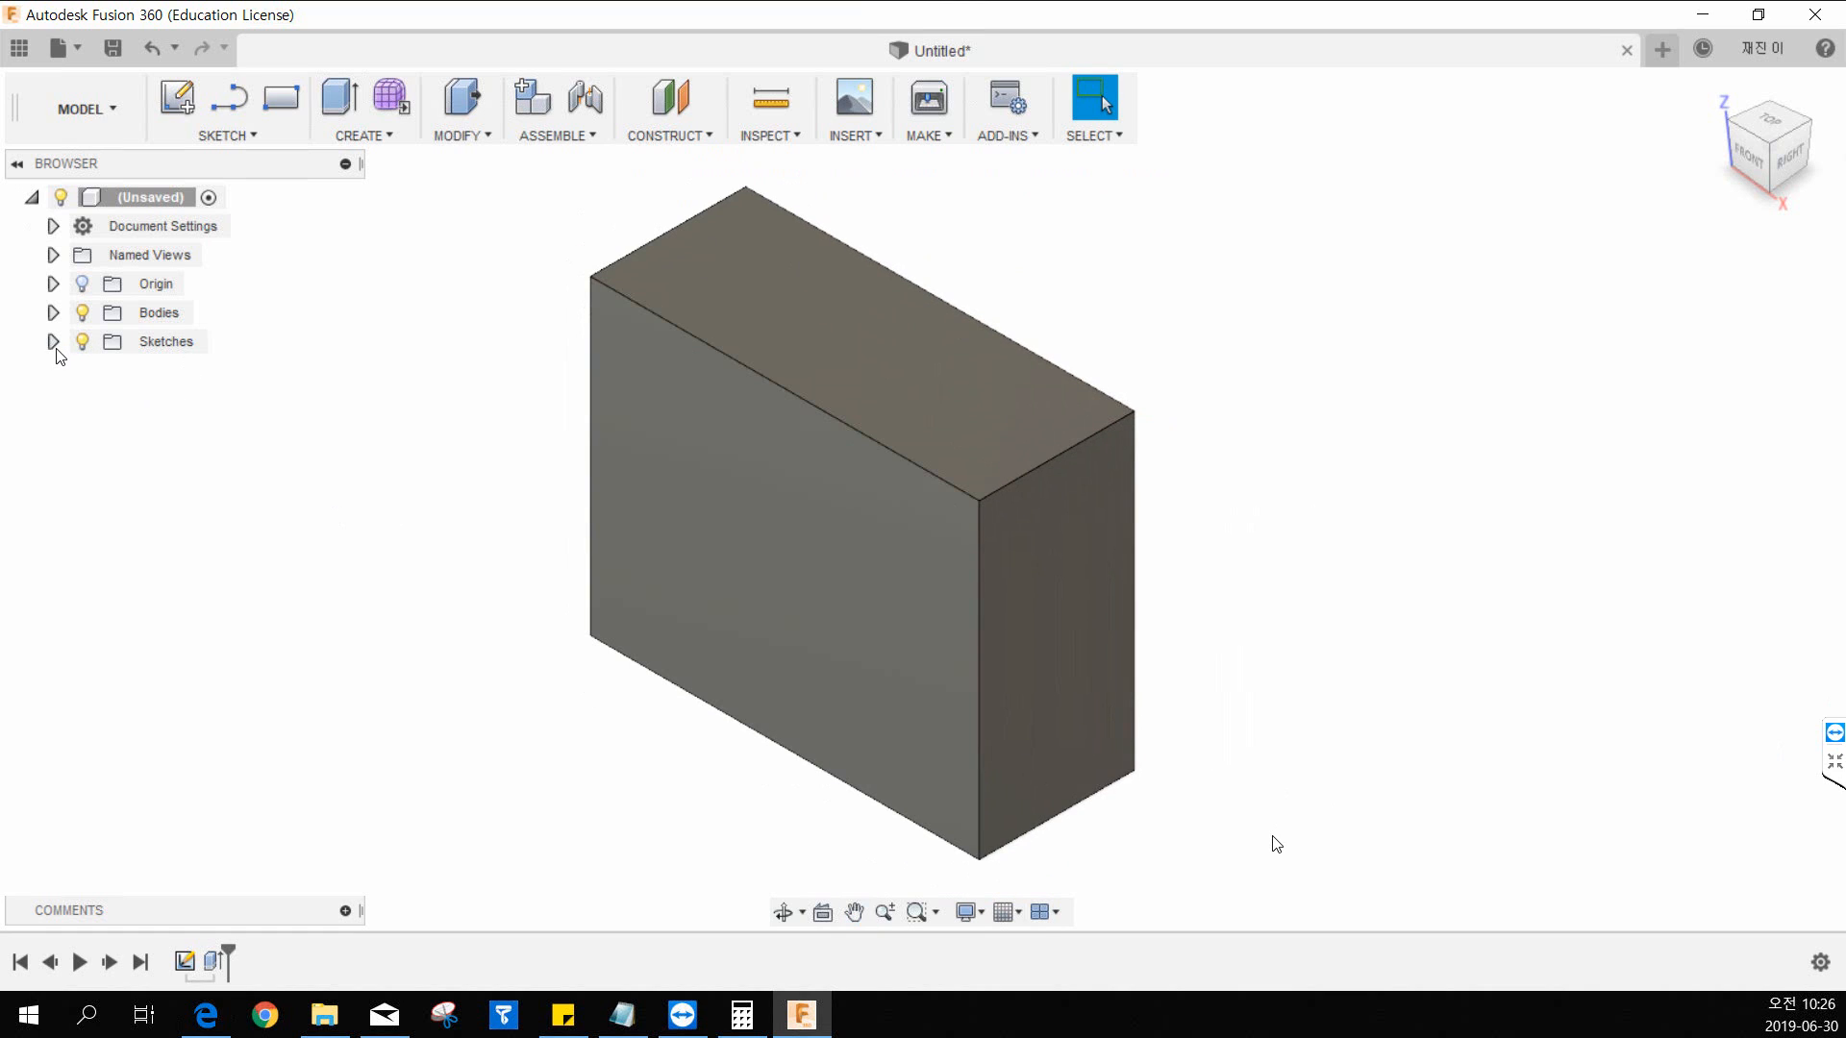
{"action": "left_click", "coordinate": [119, 348]}
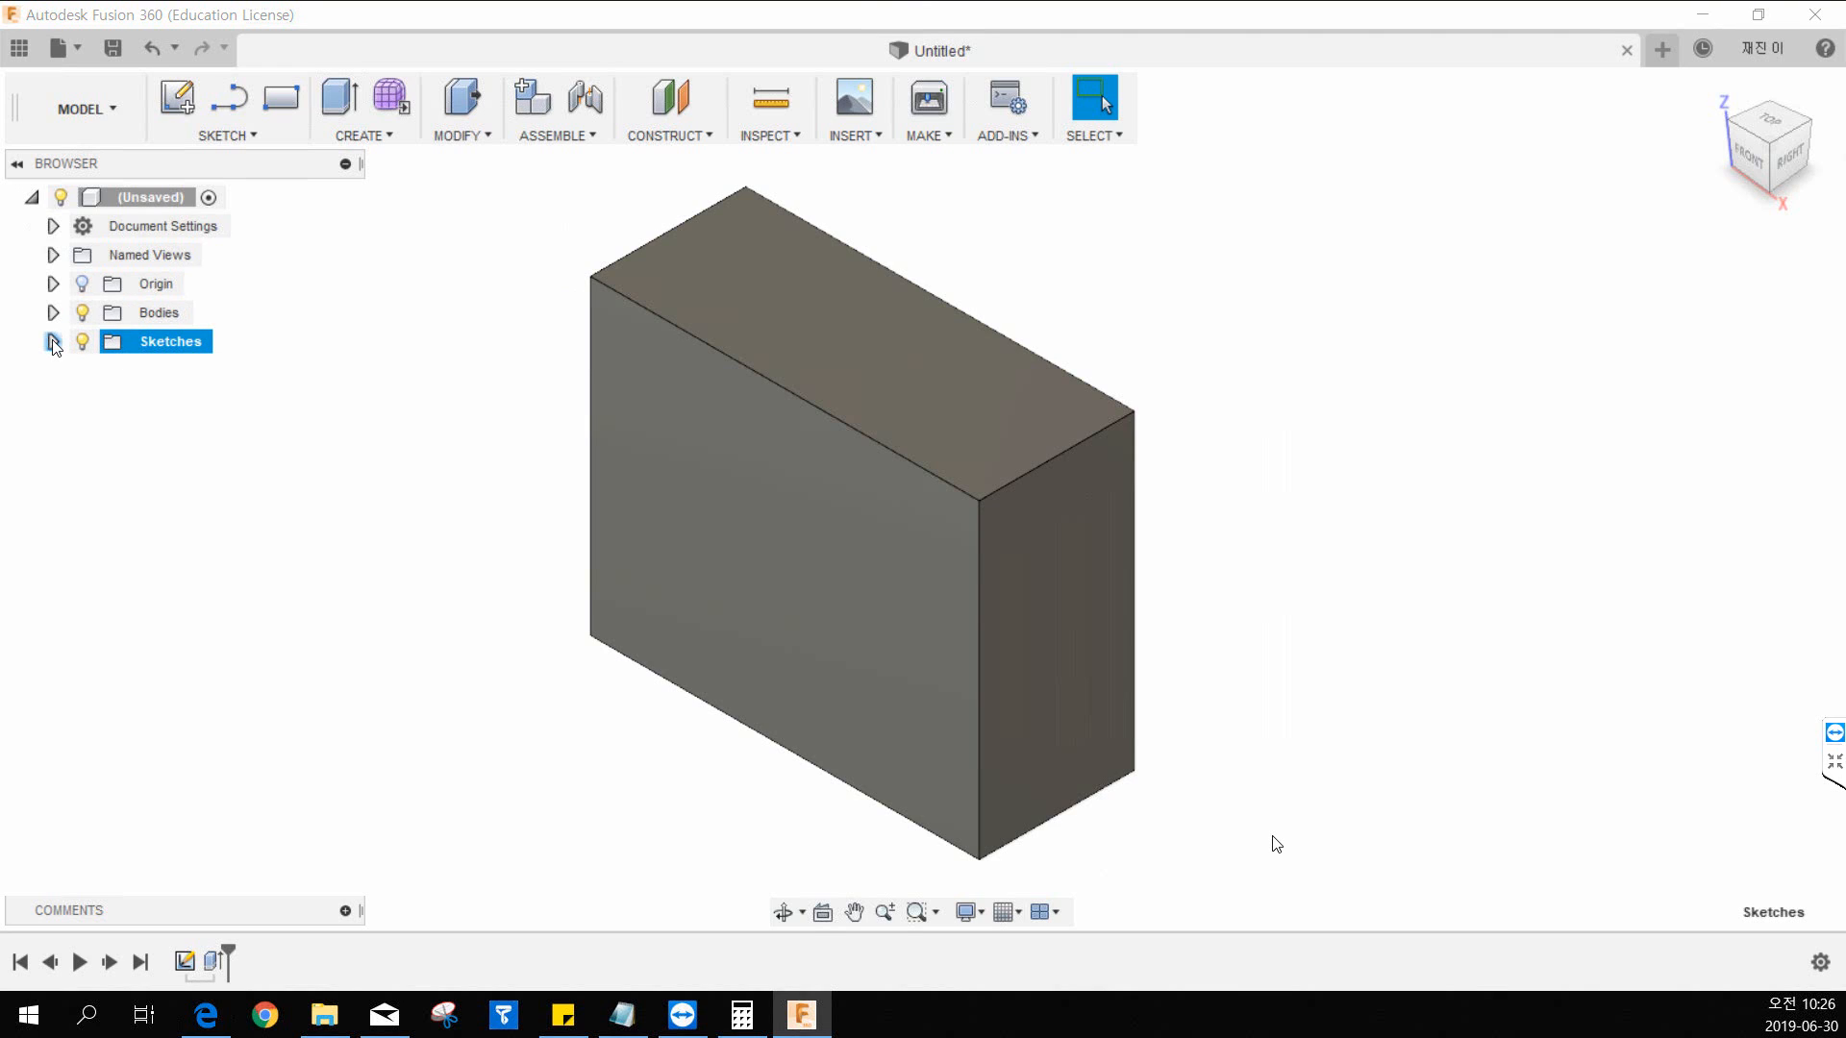
{"action": "left_click", "coordinate": [52, 343]}
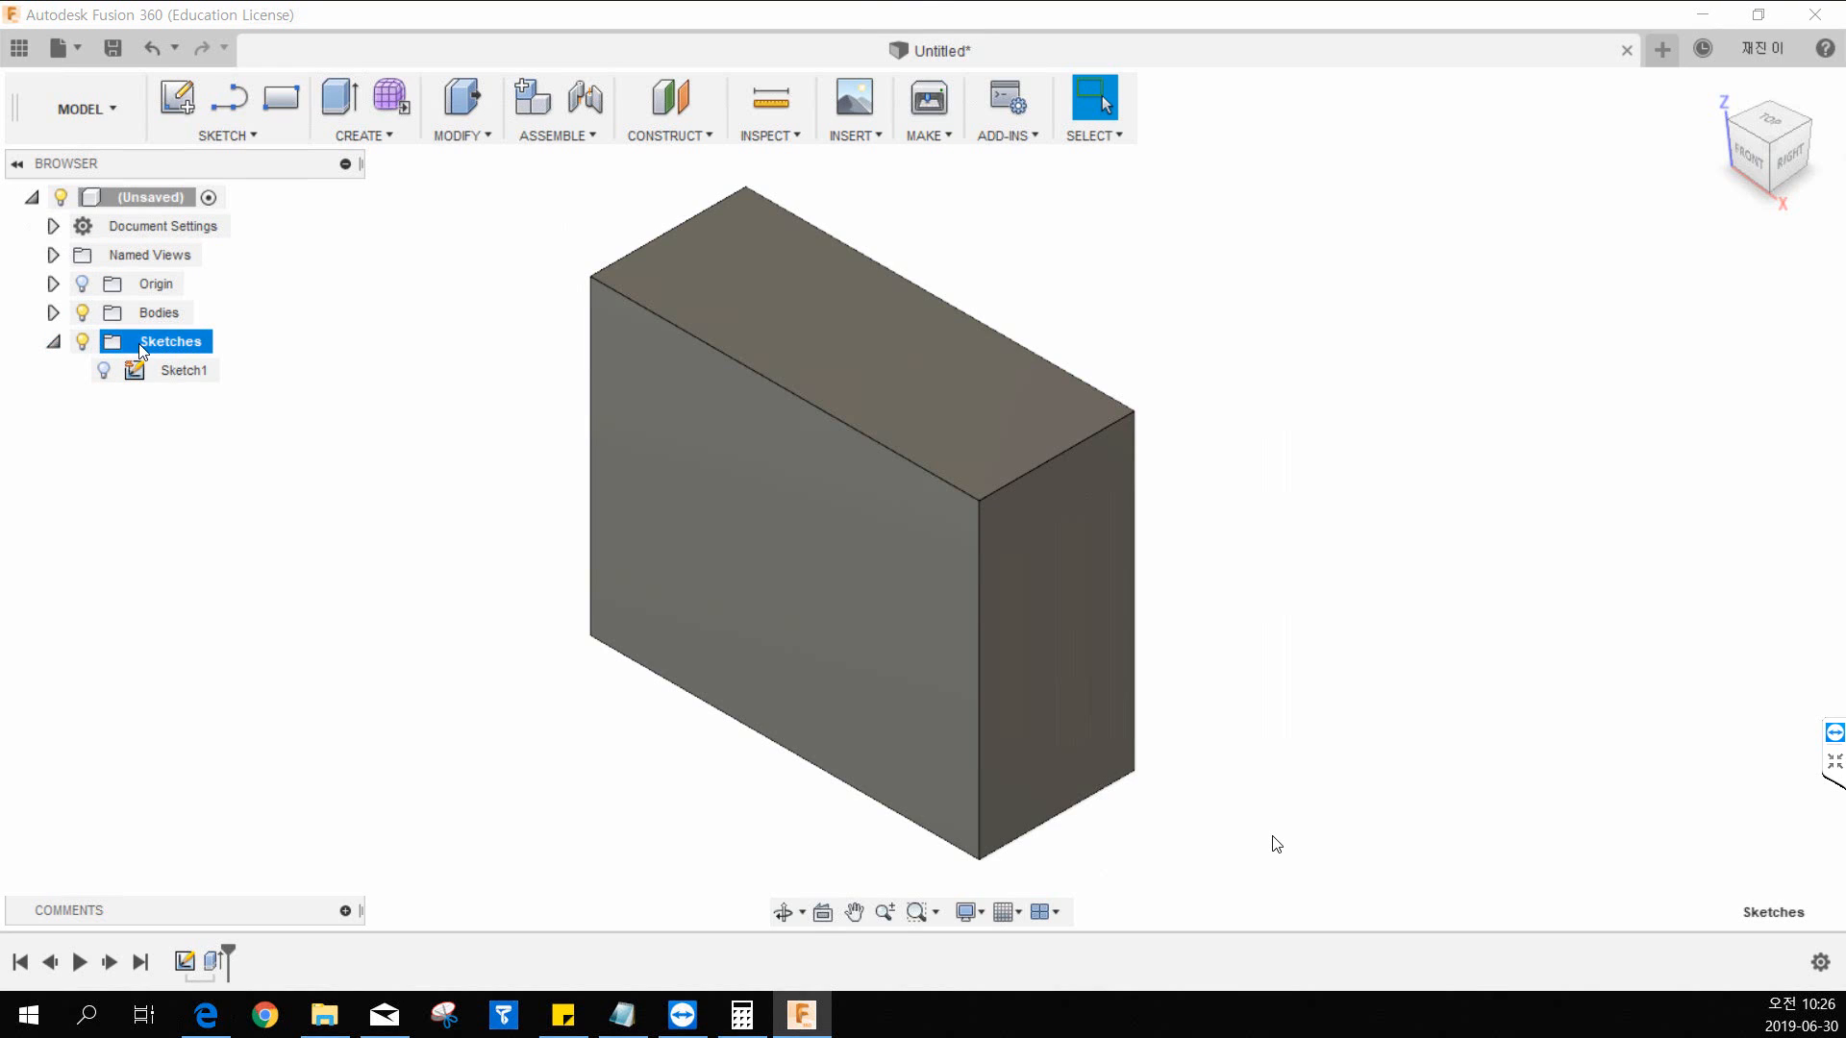
{"action": "left_click", "coordinate": [120, 375]}
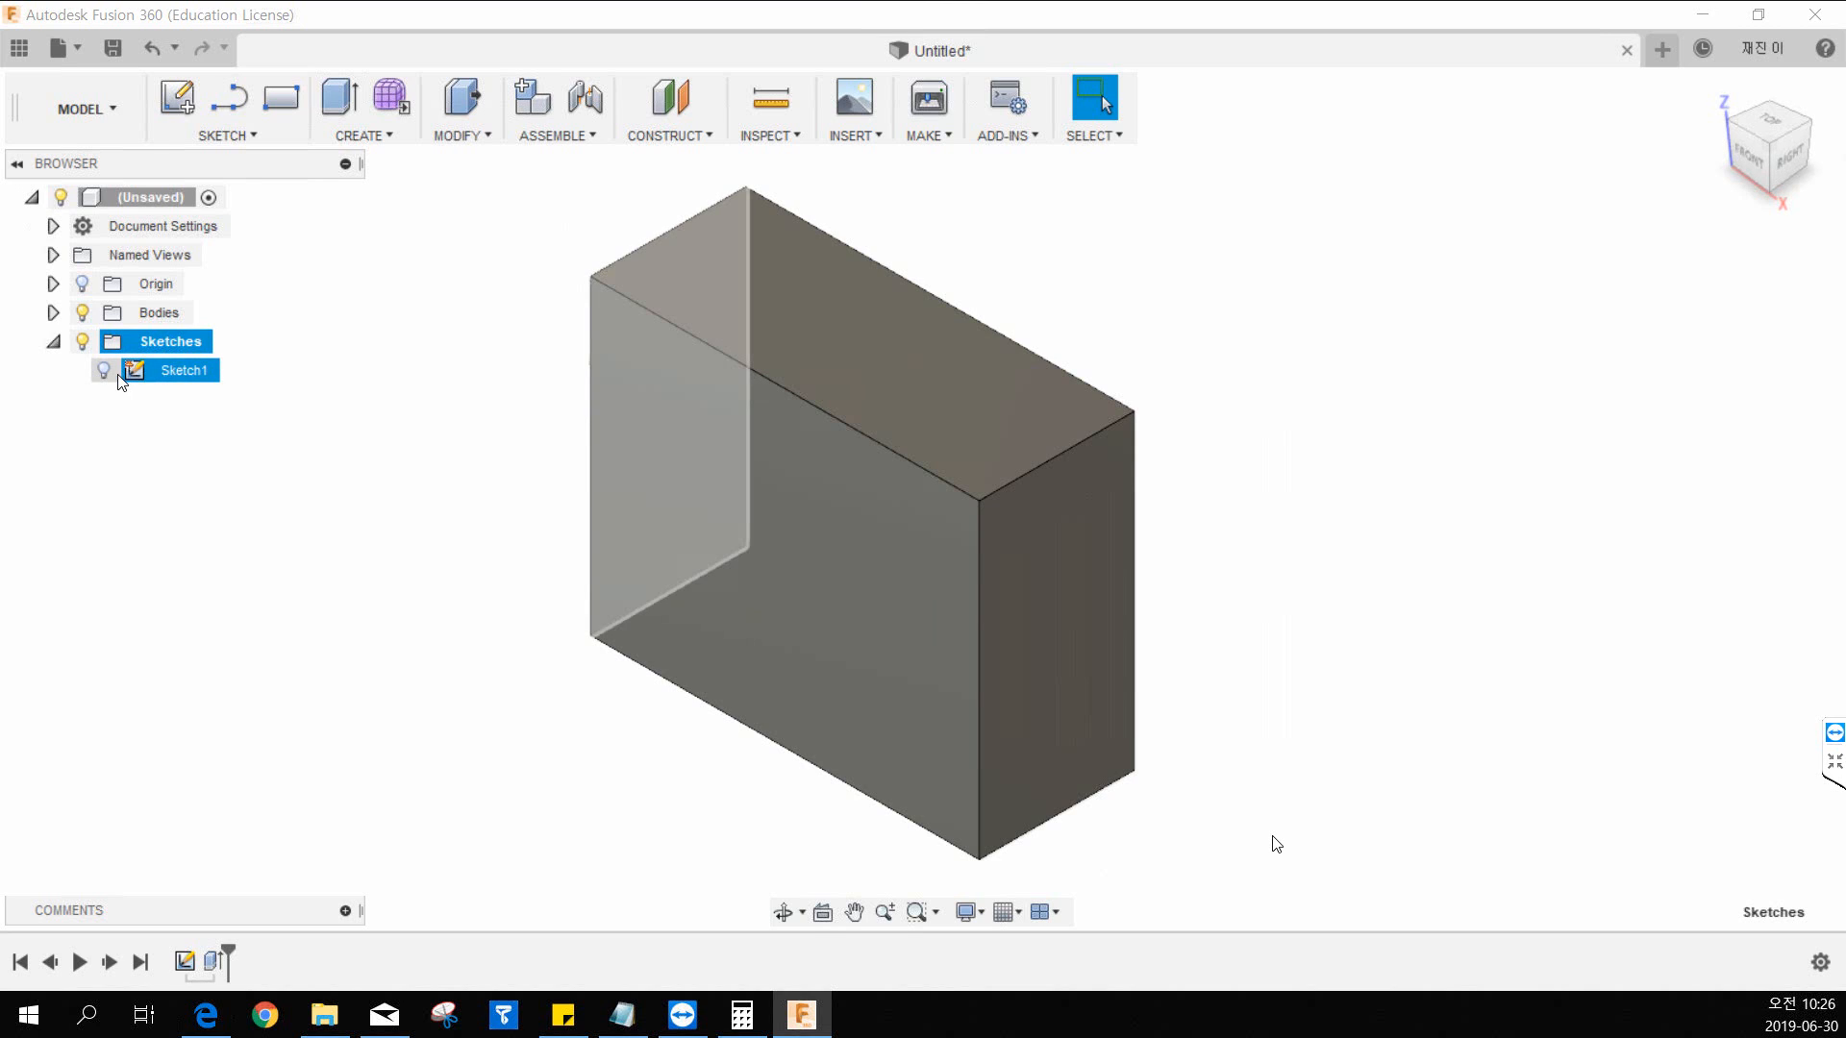
{"action": "left_click", "coordinate": [105, 372]}
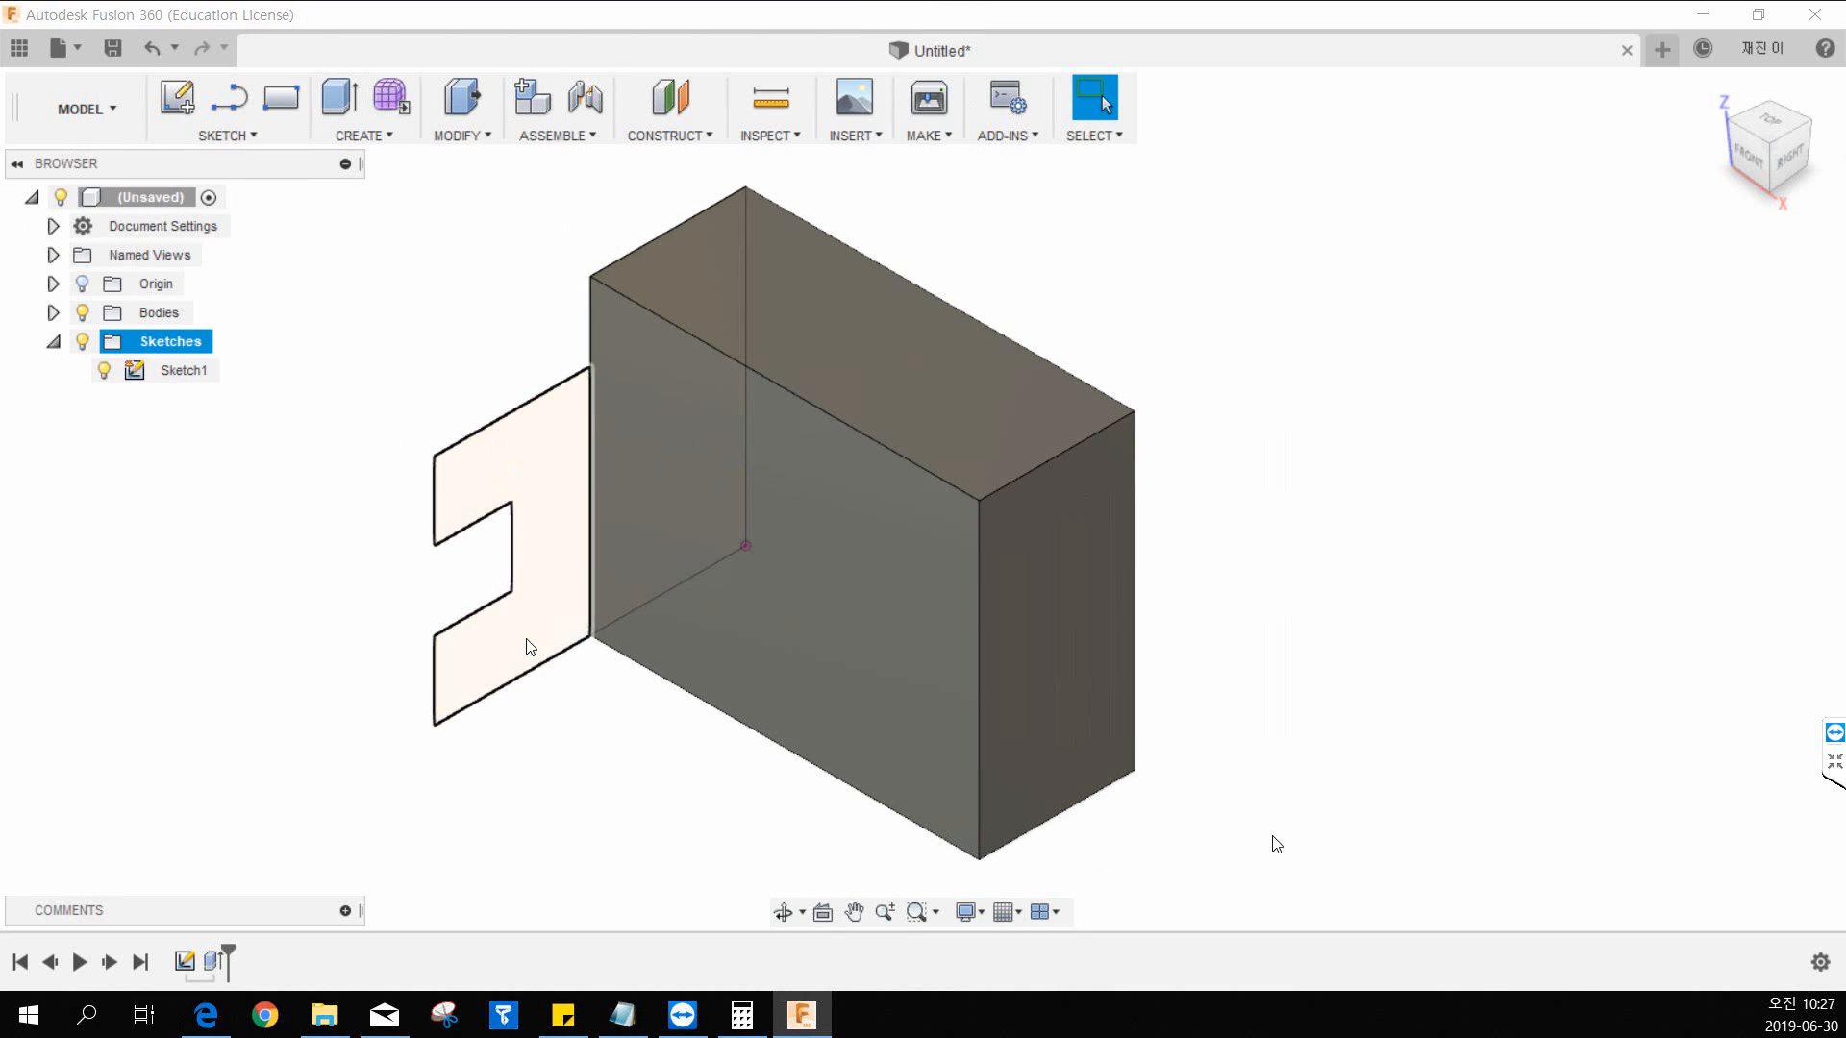
Step: Start an Extrude with the C-shaped profile selected and check the block's overall length in the 13.pdf drawing
{"action": "left_click", "coordinate": [379, 140]}
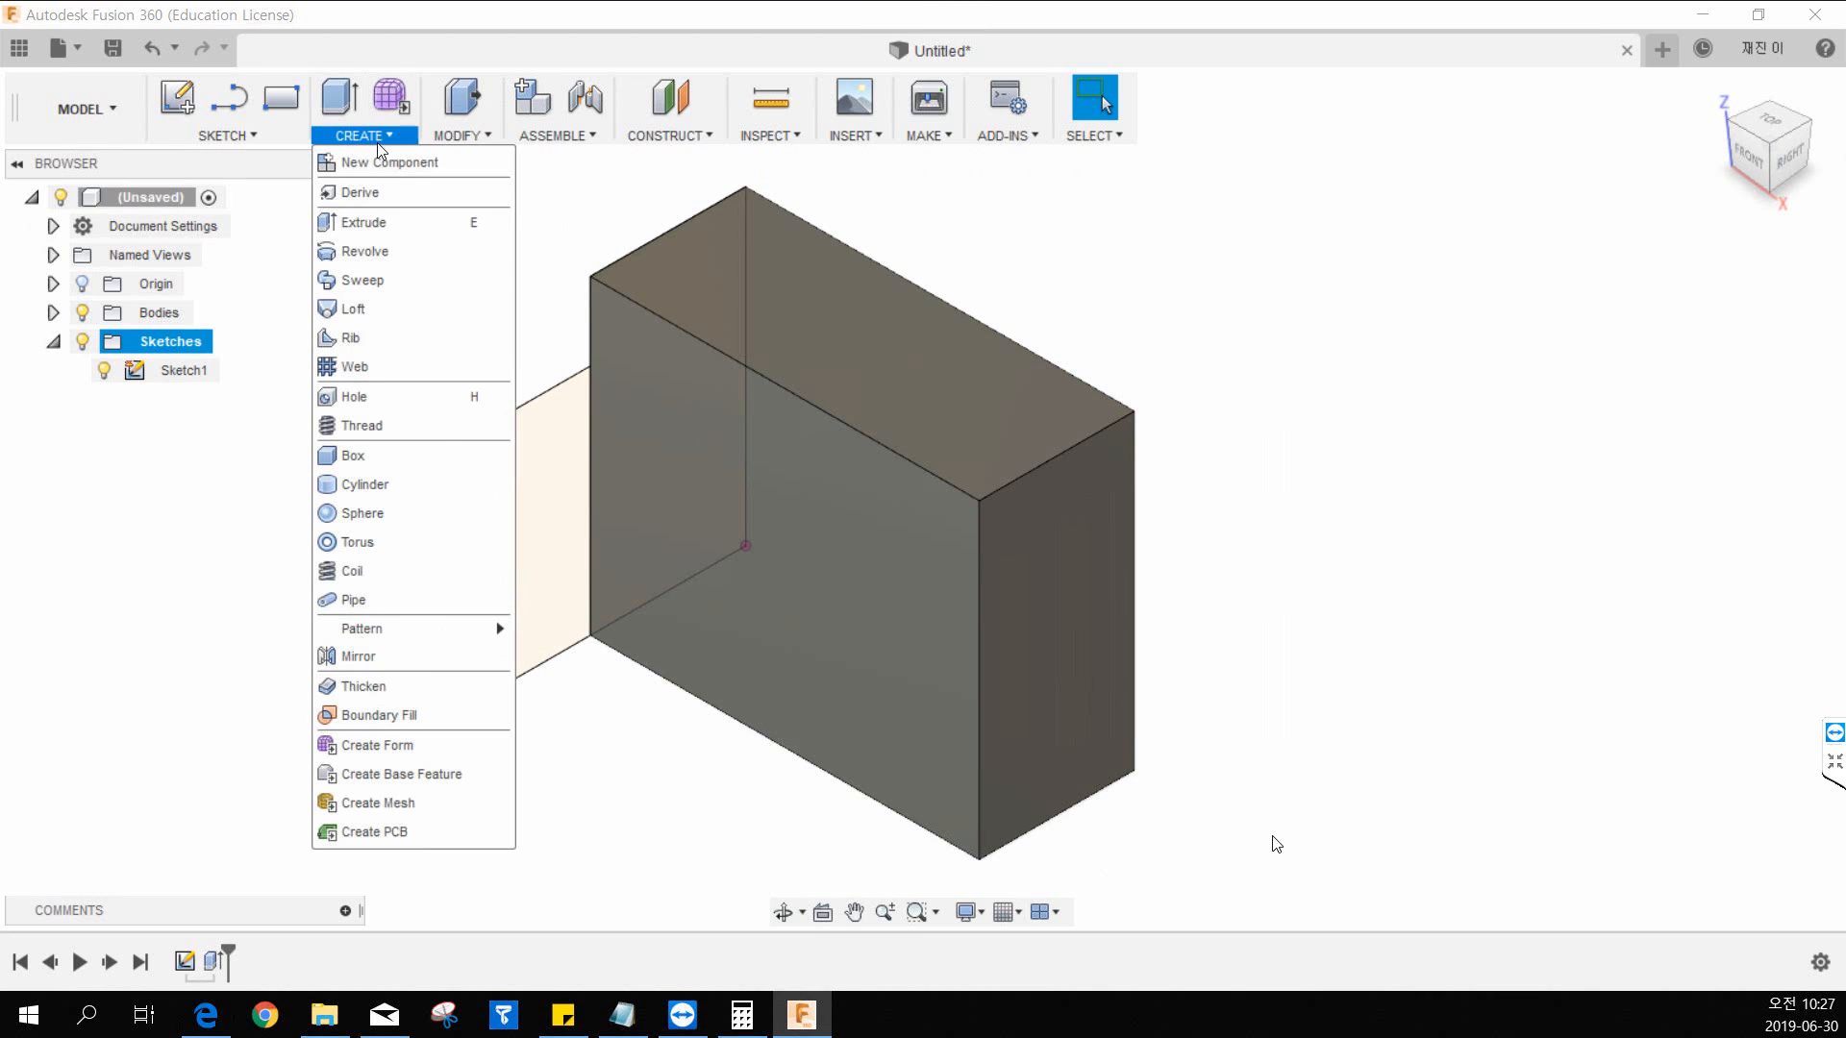
{"action": "left_click", "coordinate": [382, 223]}
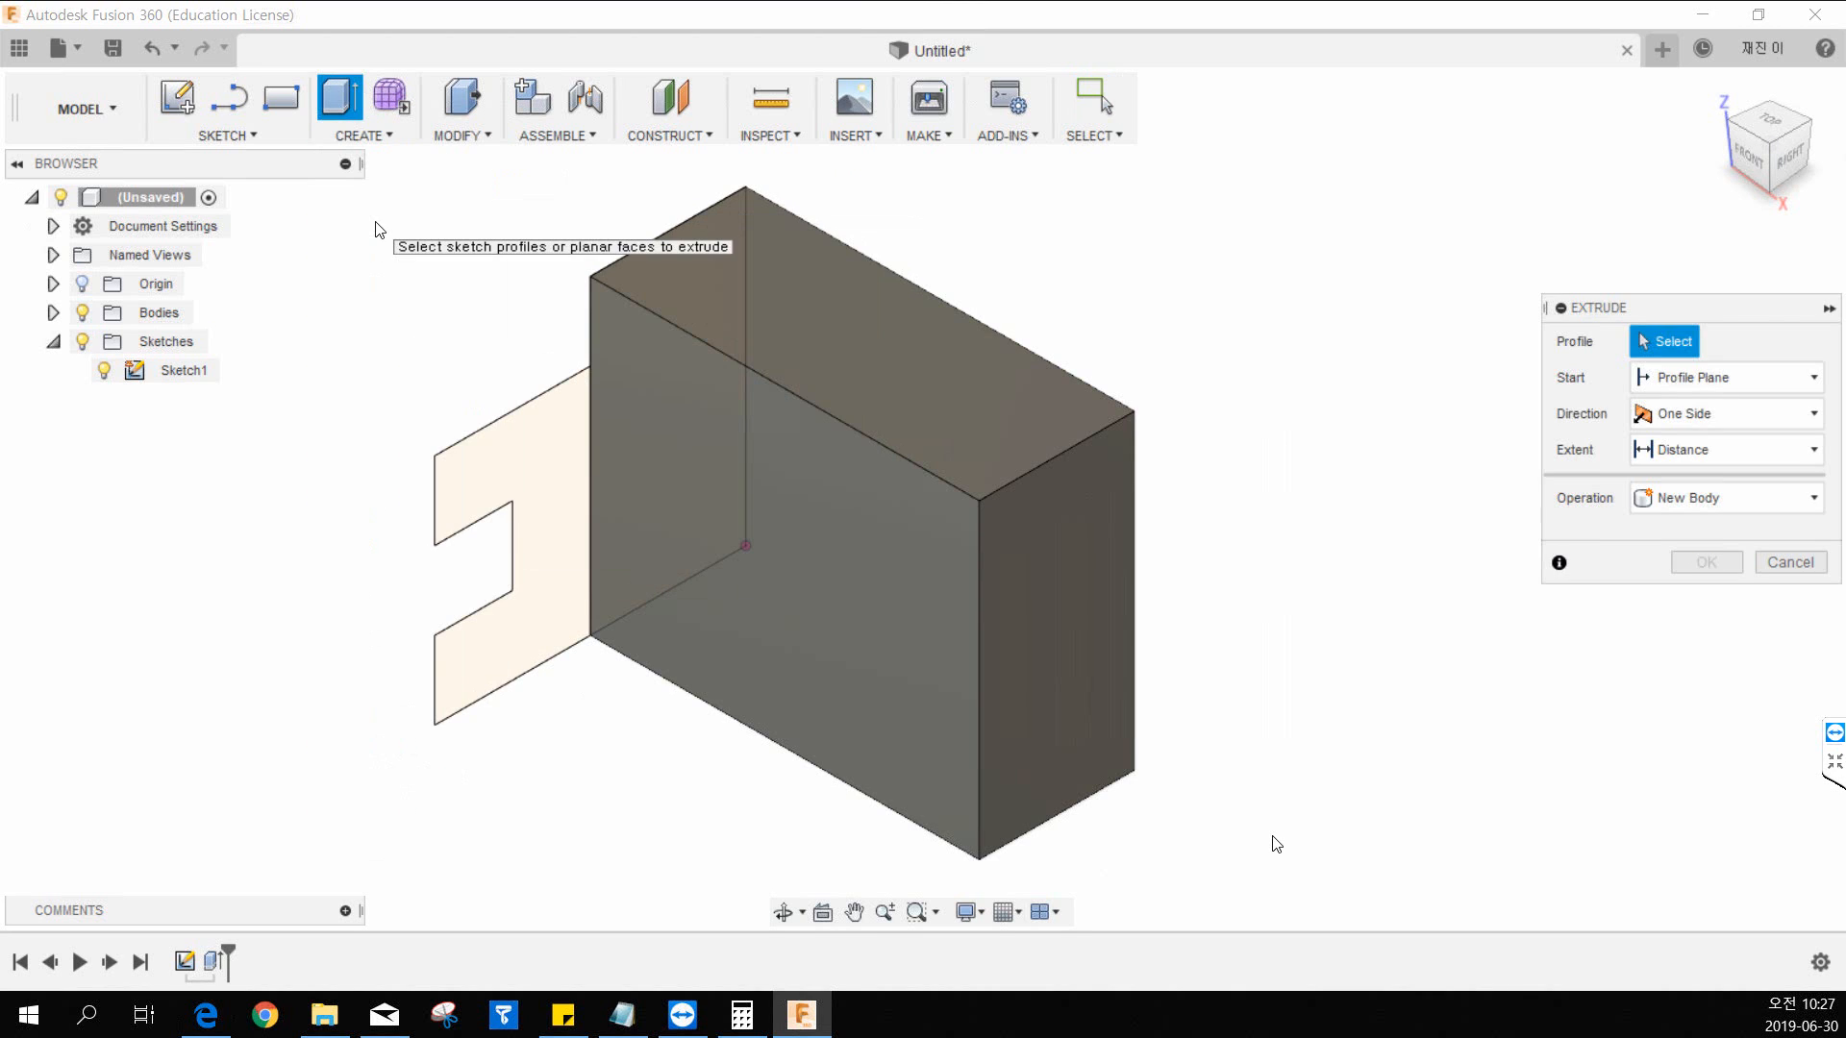
{"action": "left_click", "coordinate": [516, 452]}
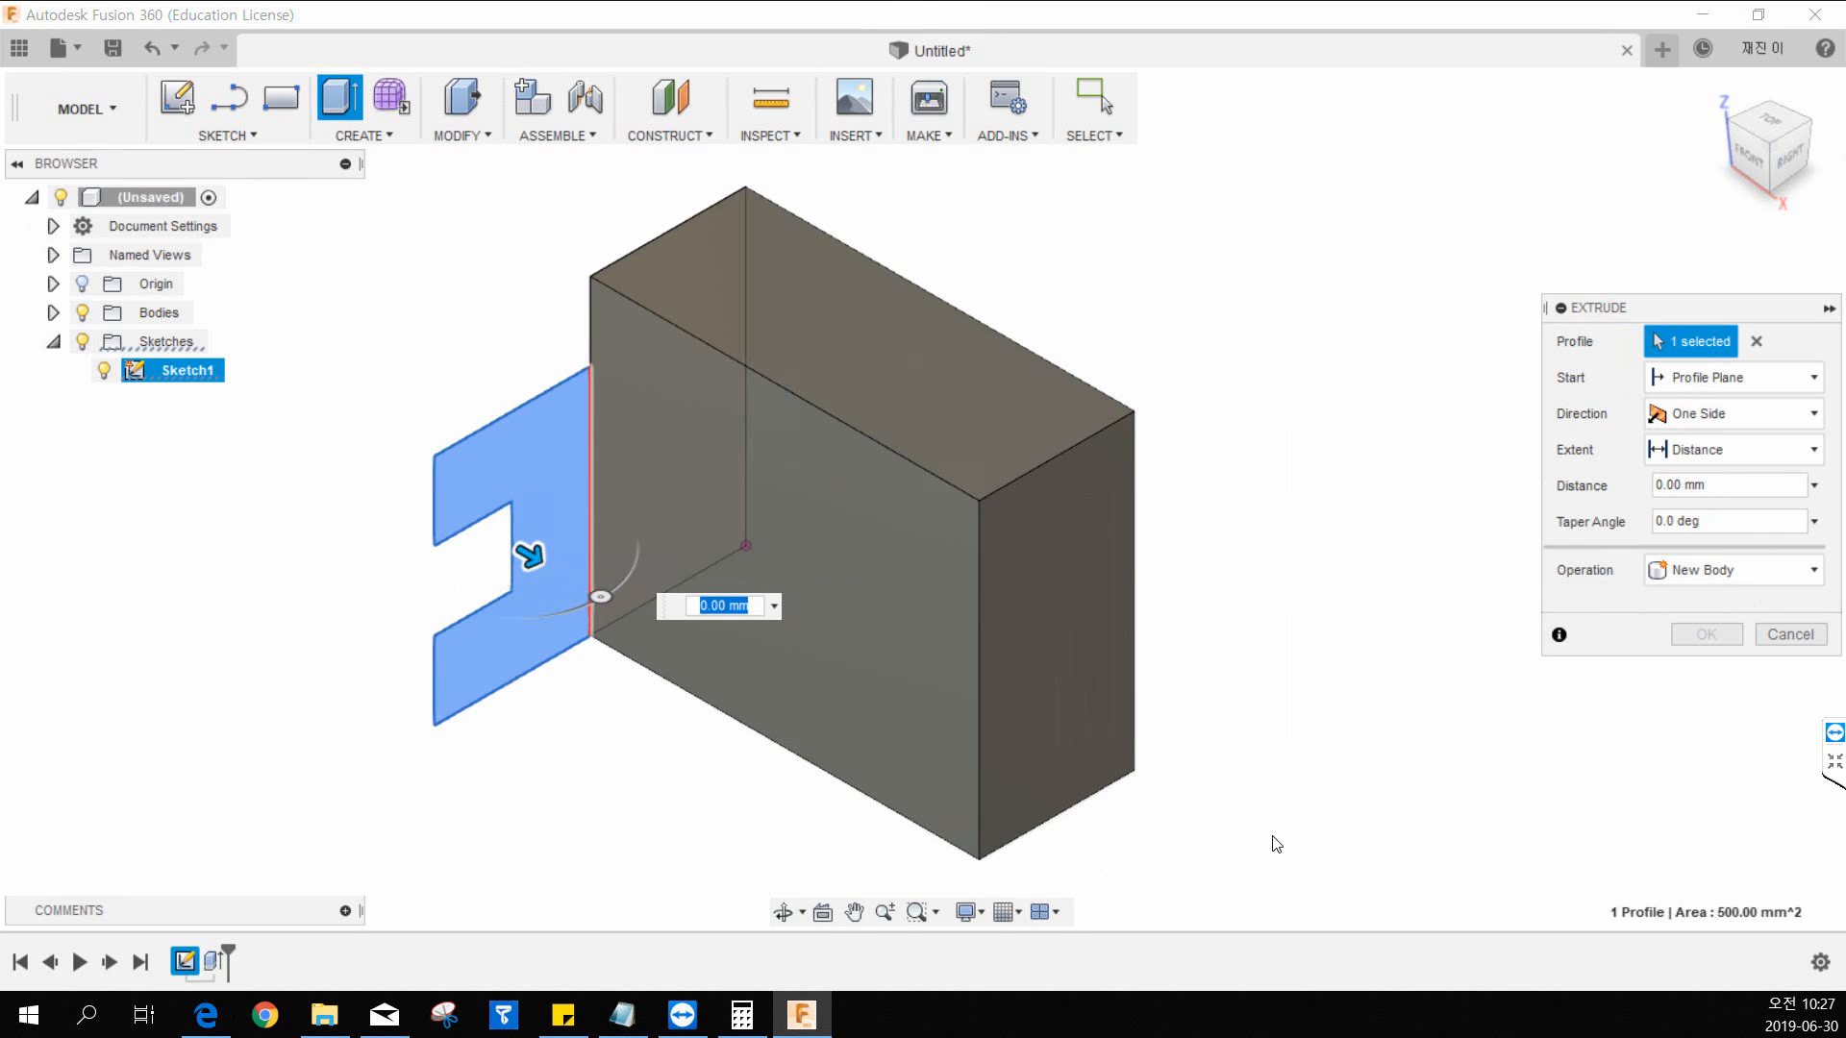
{"action": "key", "text": "alt+Tab"}
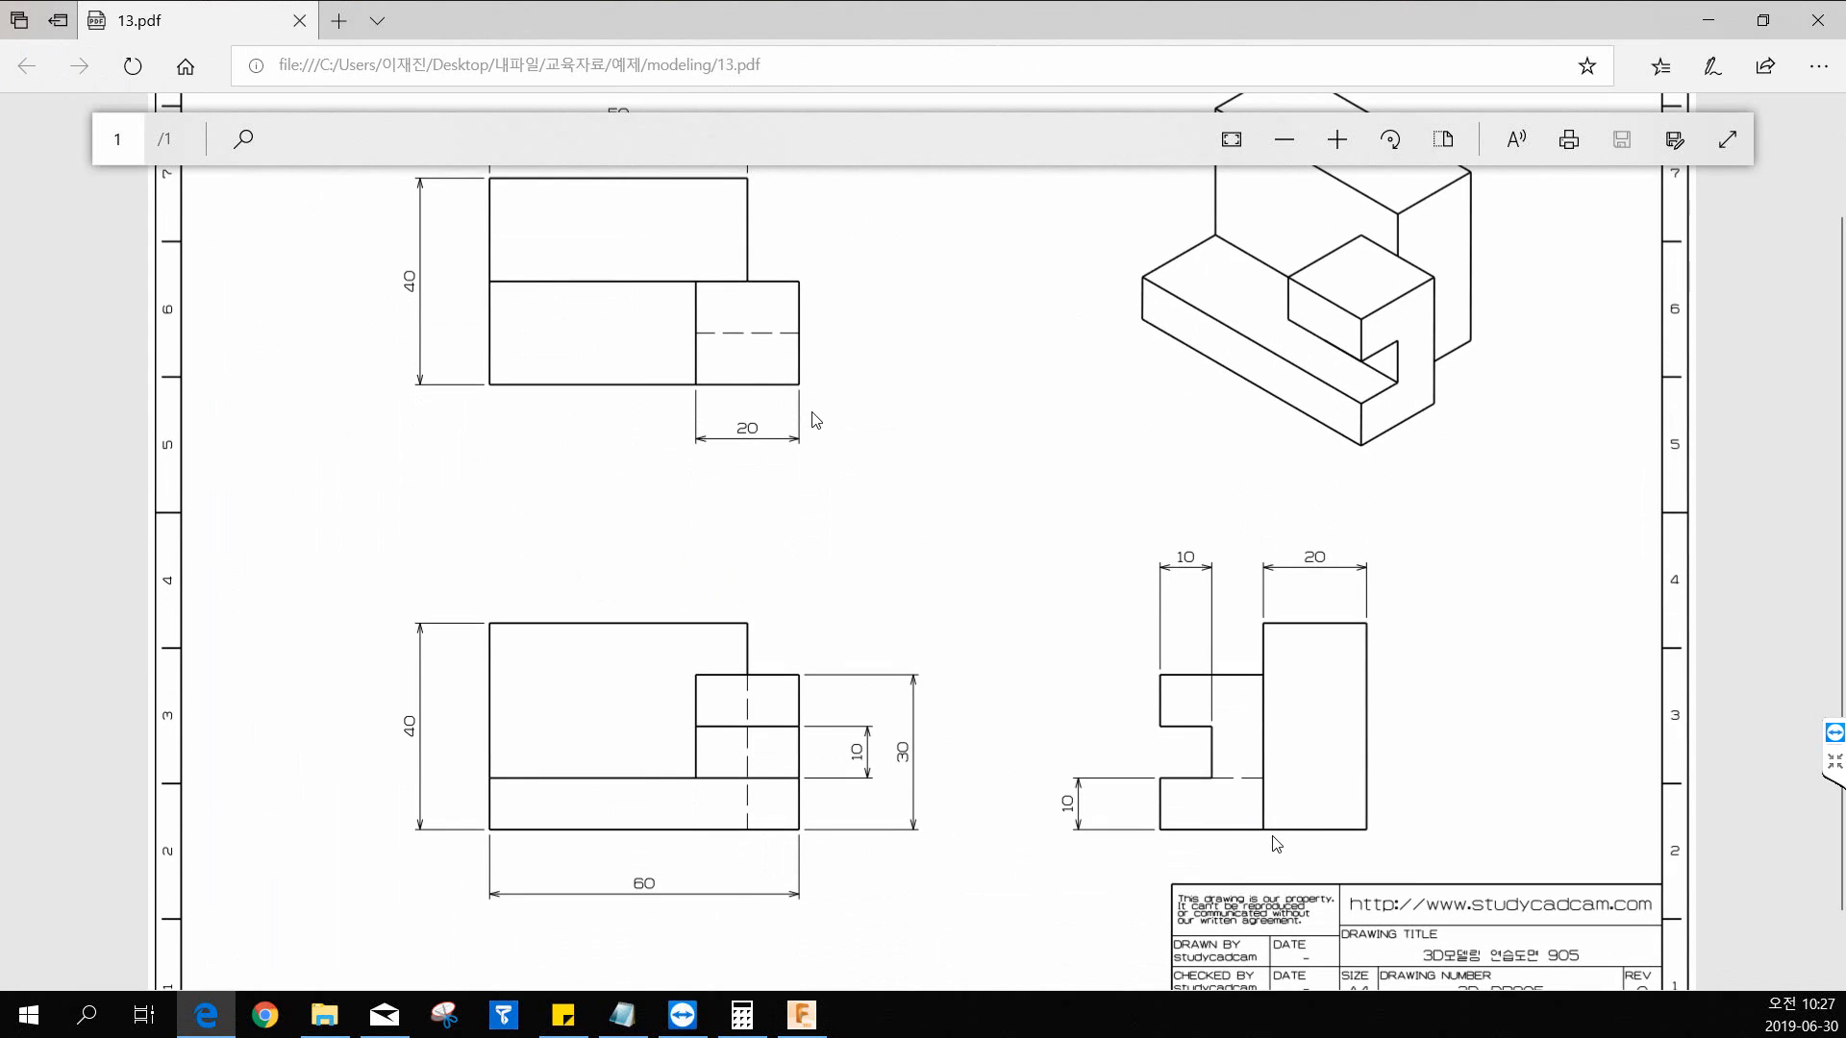
{"action": "scroll", "coordinate": [817, 420], "scroll_direction": "down", "scroll_amount": 1, "text": "ctrl"}
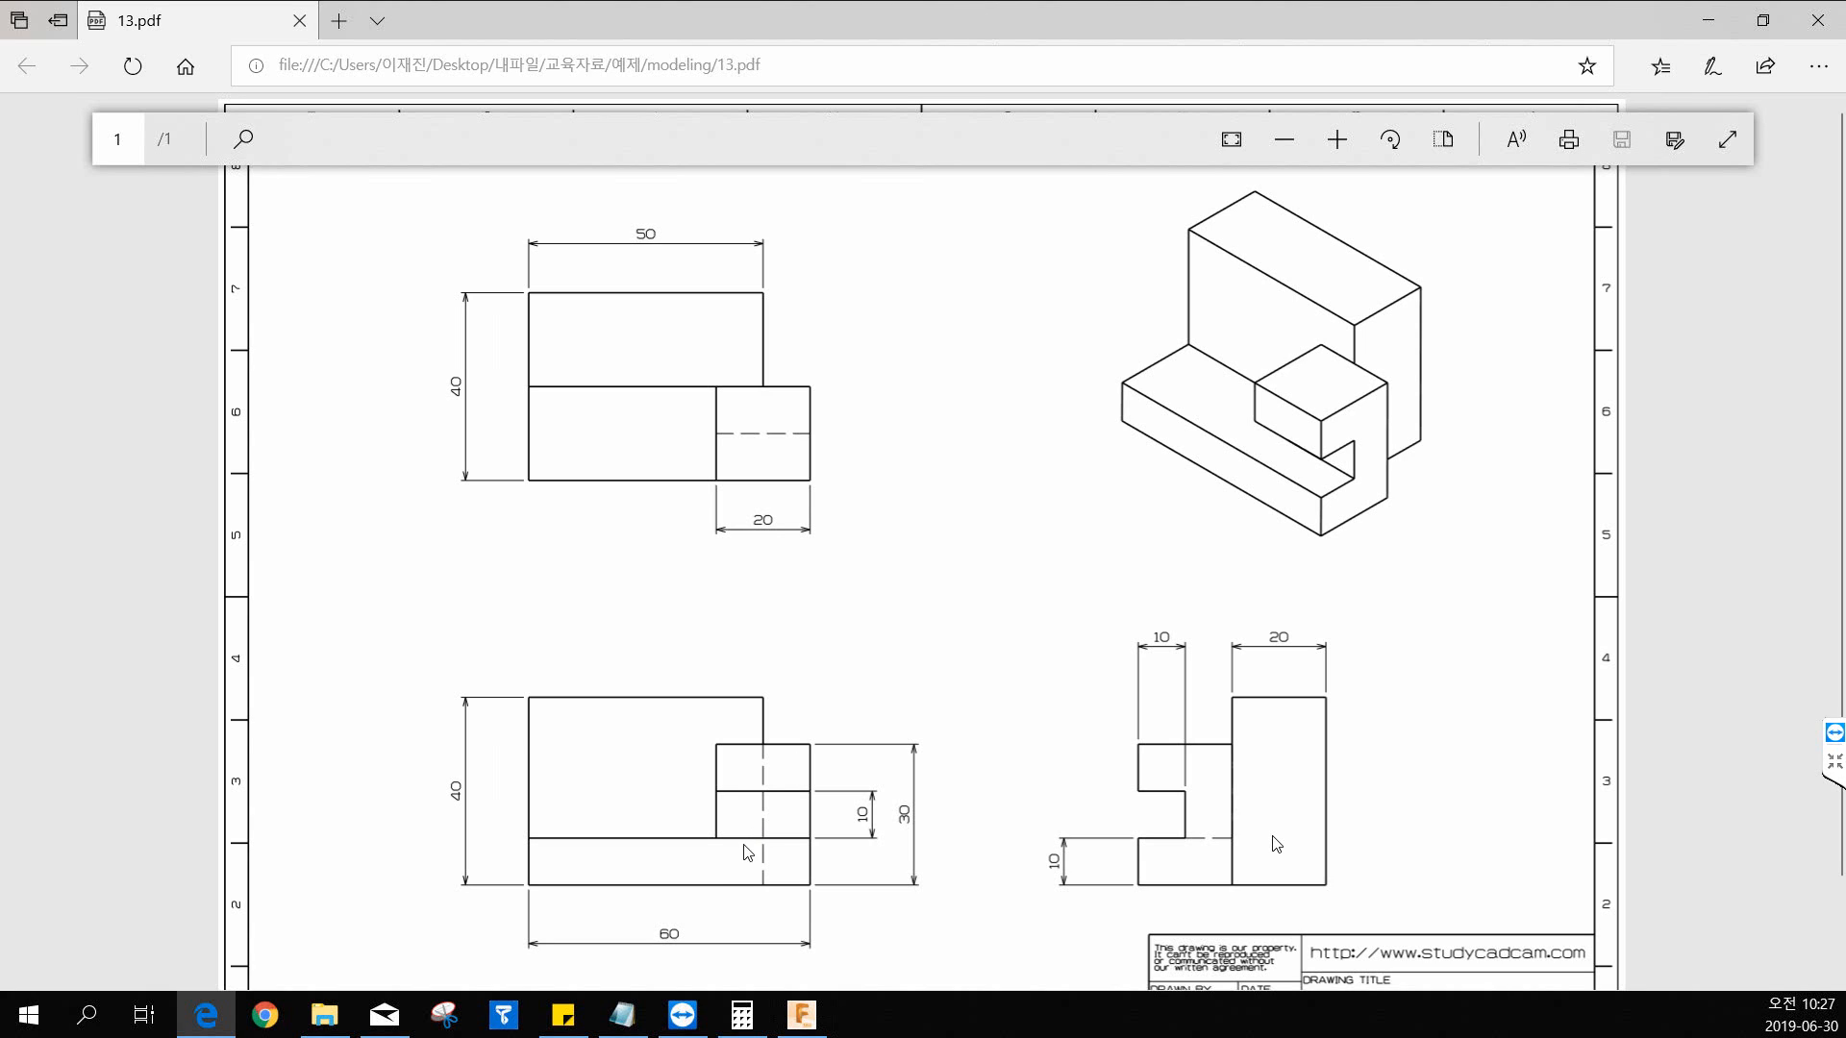
{"action": "left_click", "coordinate": [663, 949]}
{"action": "left_click_drag", "start_coordinate": [838, 15], "coordinate": [0, 96]}
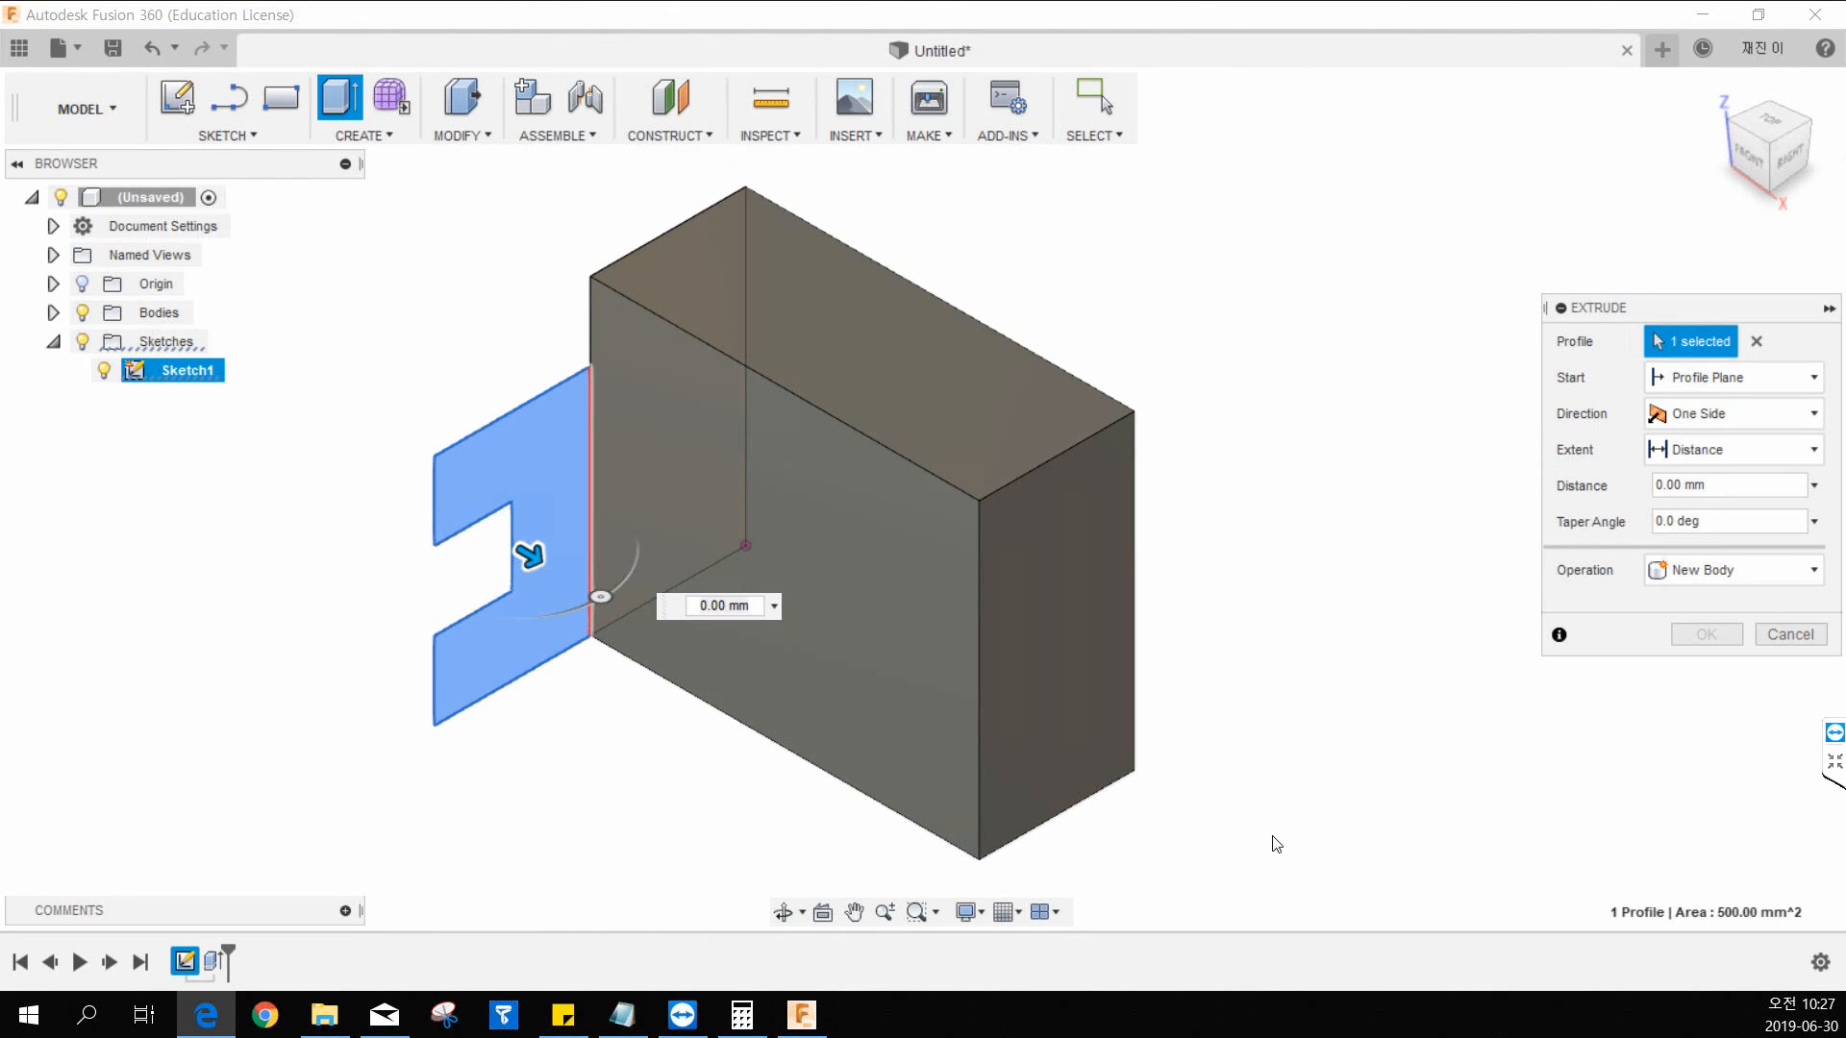
{"action": "left_click_drag", "start_coordinate": [0, 58], "coordinate": [623, 46]}
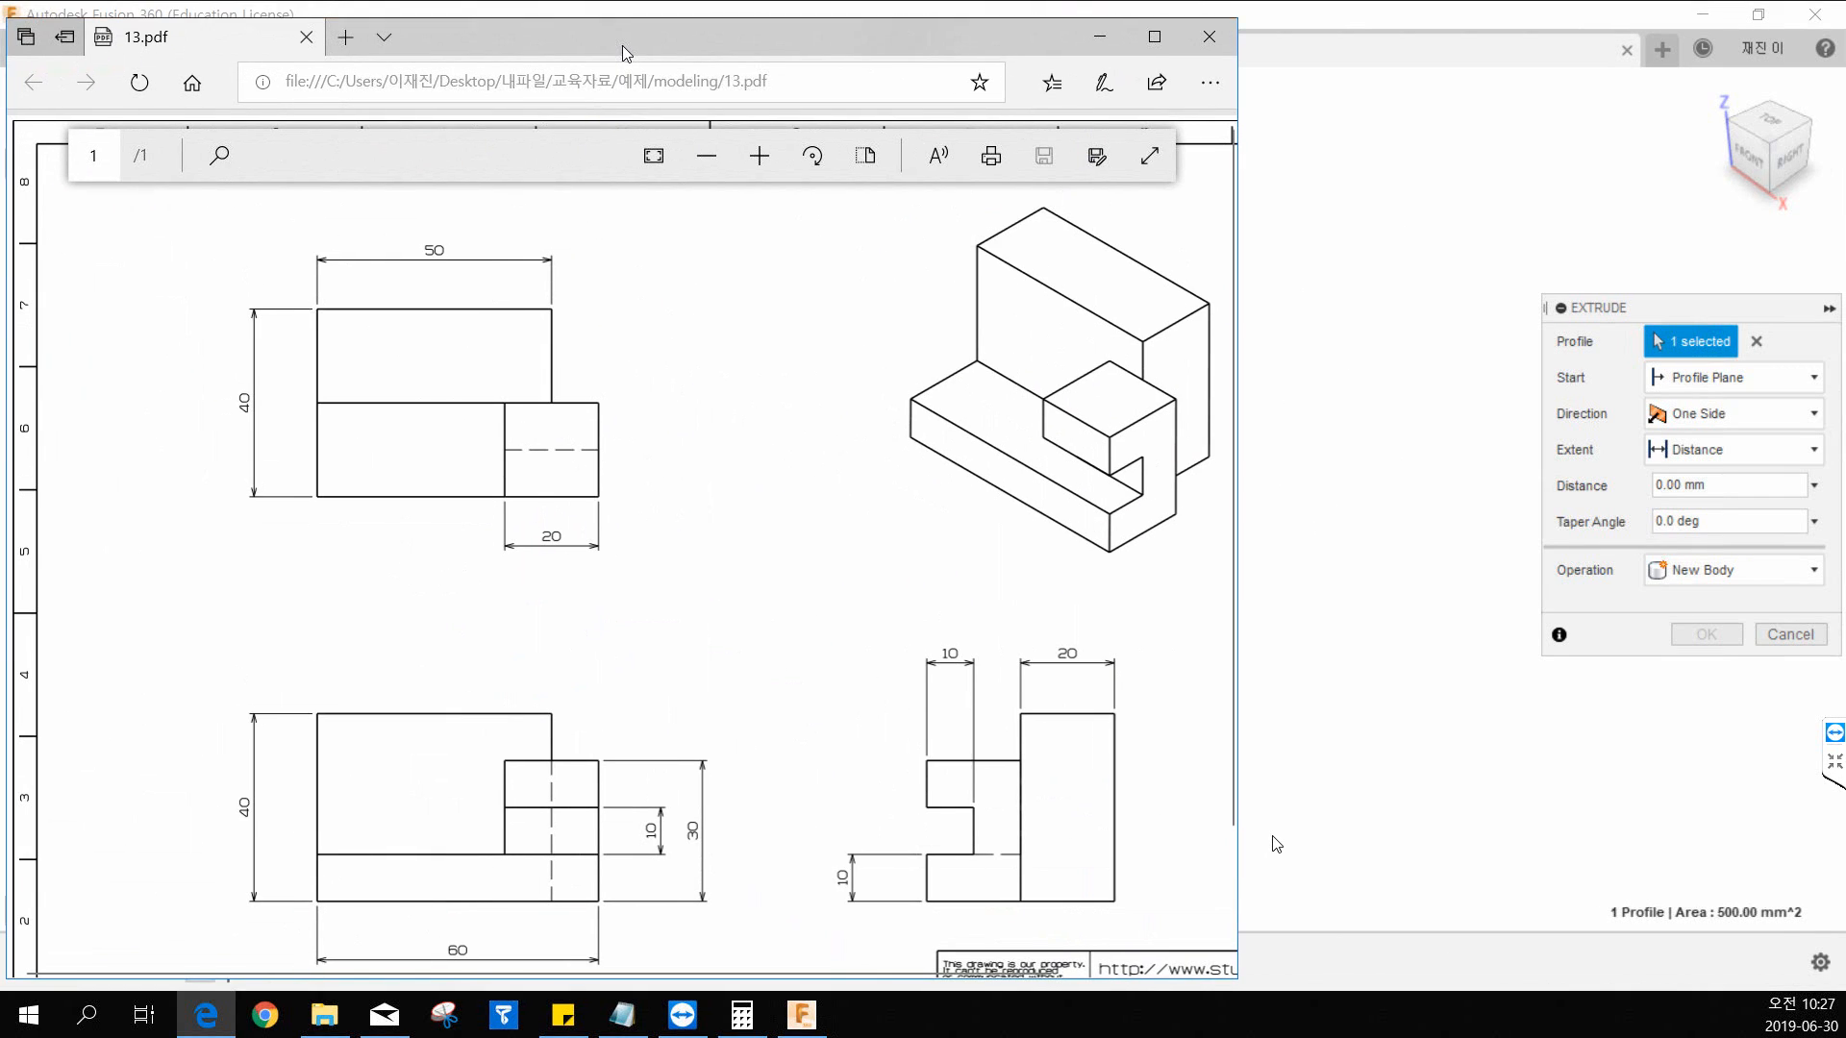
{"action": "double_click", "coordinate": [623, 46]}
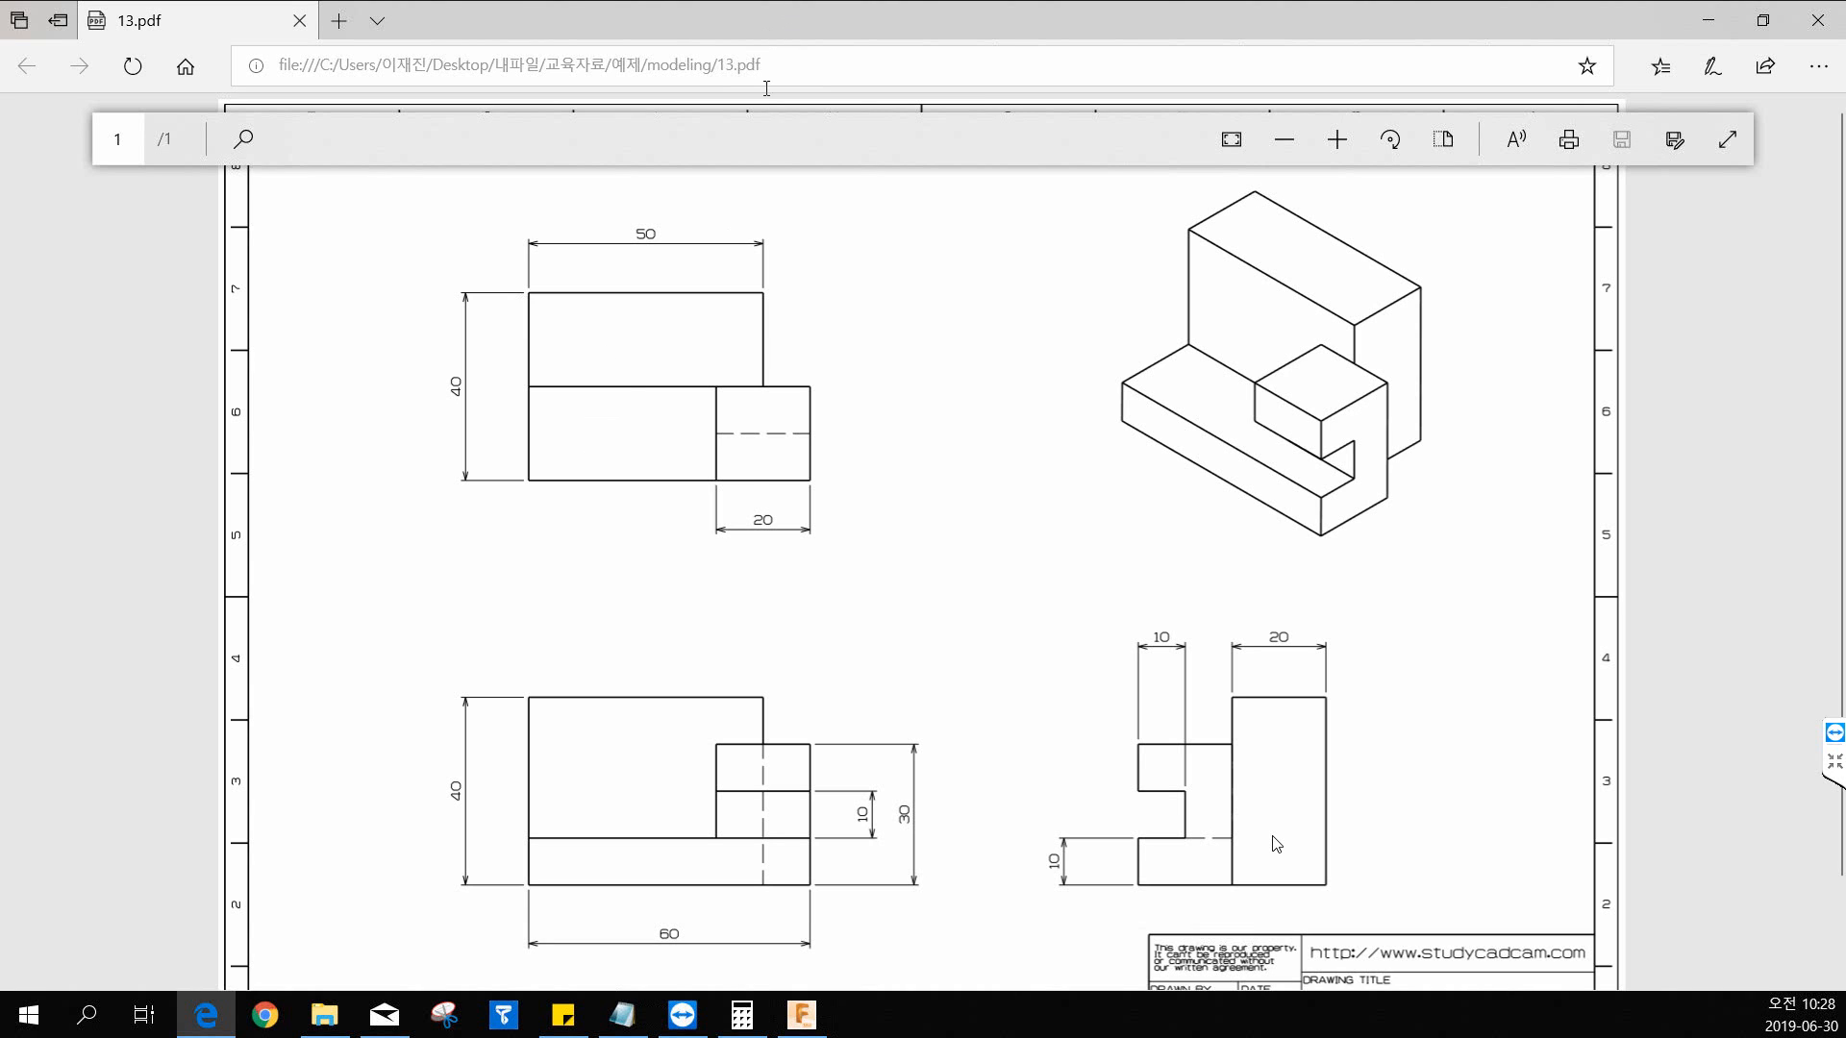
{"action": "double_click", "coordinate": [846, 29]}
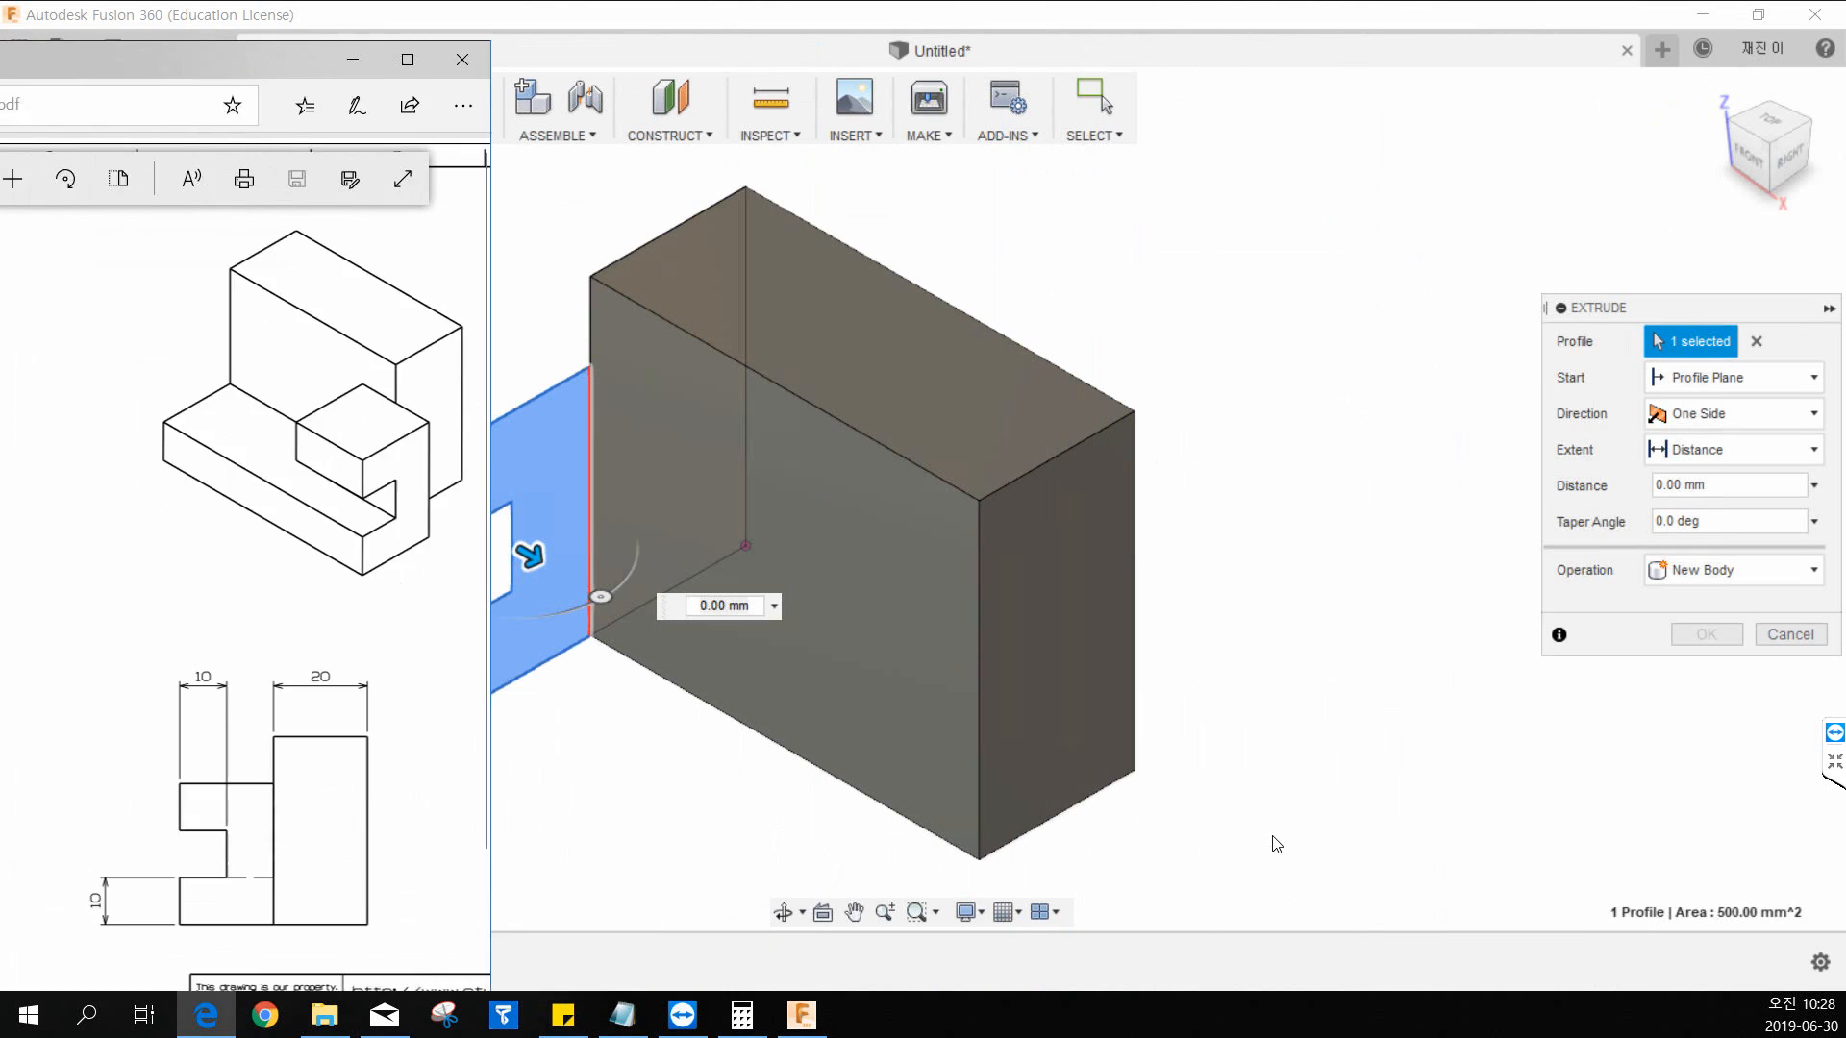
{"action": "left_click", "coordinate": [1276, 844]}
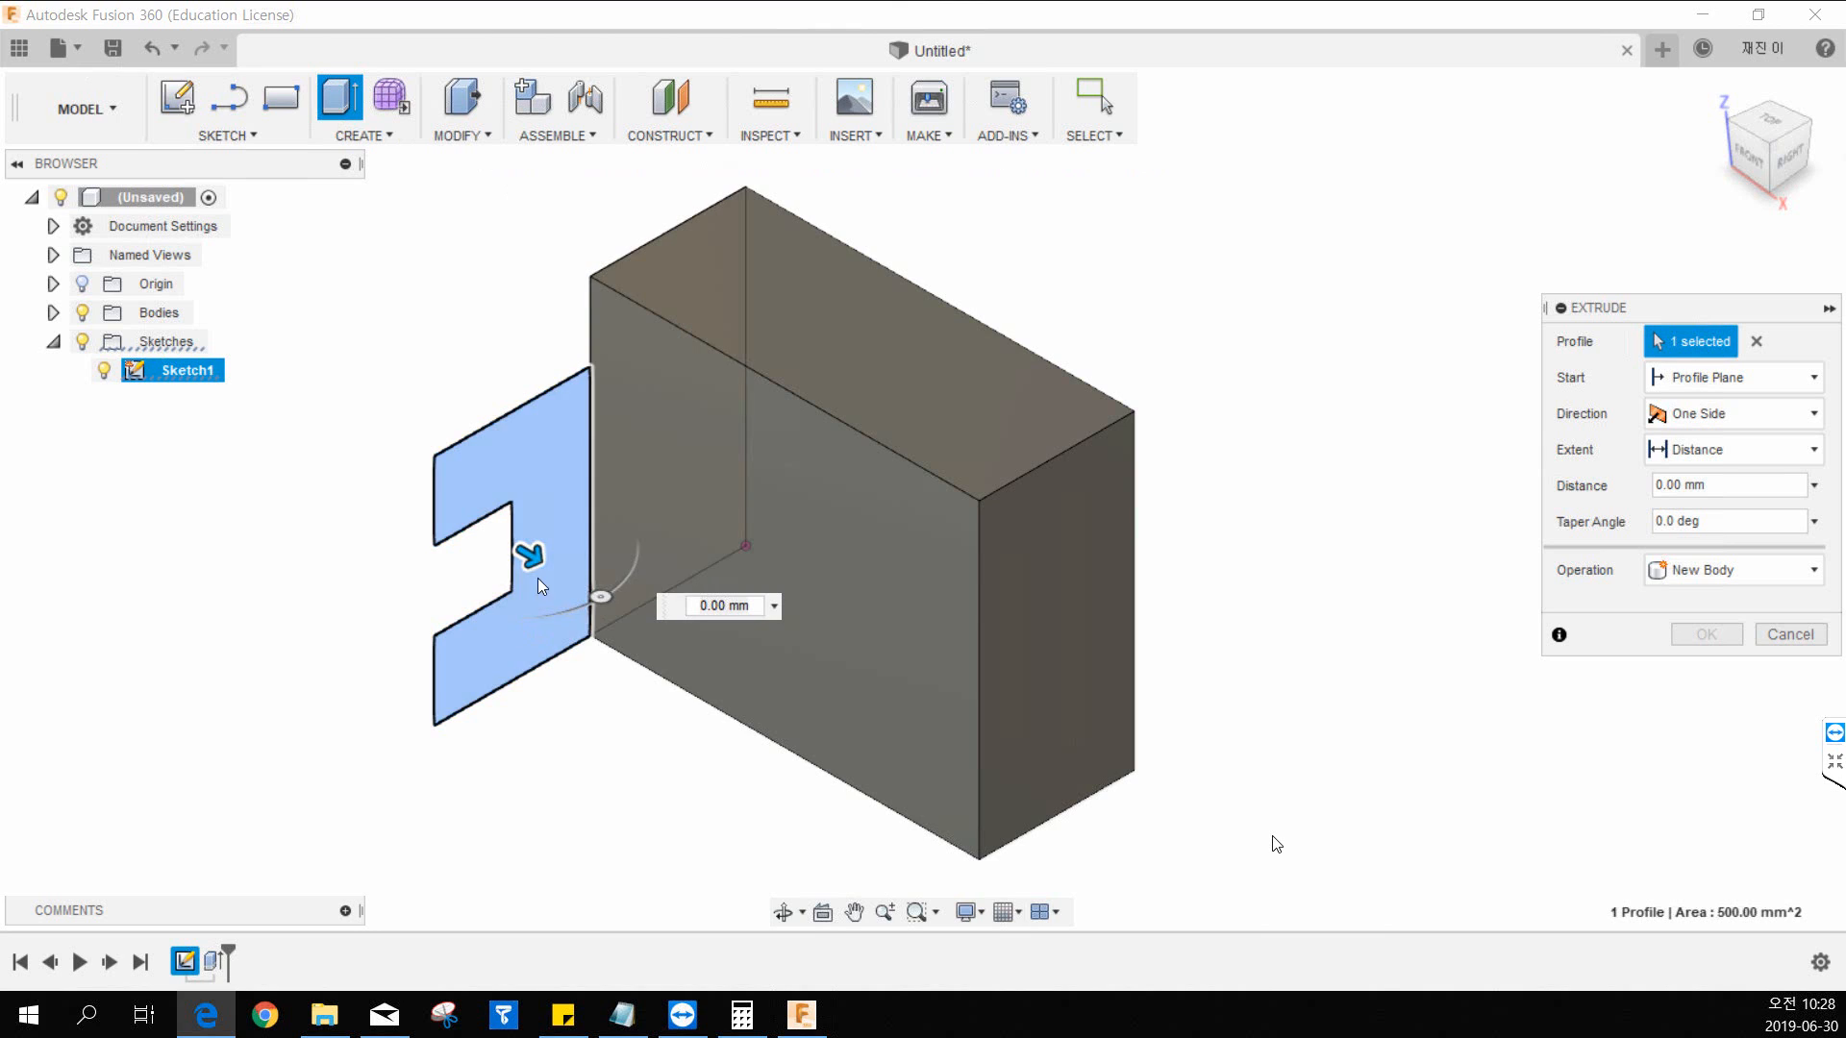
Step: Extrude the C-shaped profile 60 mm along the upright block and join it to the existing body
{"action": "left_click_drag", "start_coordinate": [530, 556], "coordinate": [770, 694]}
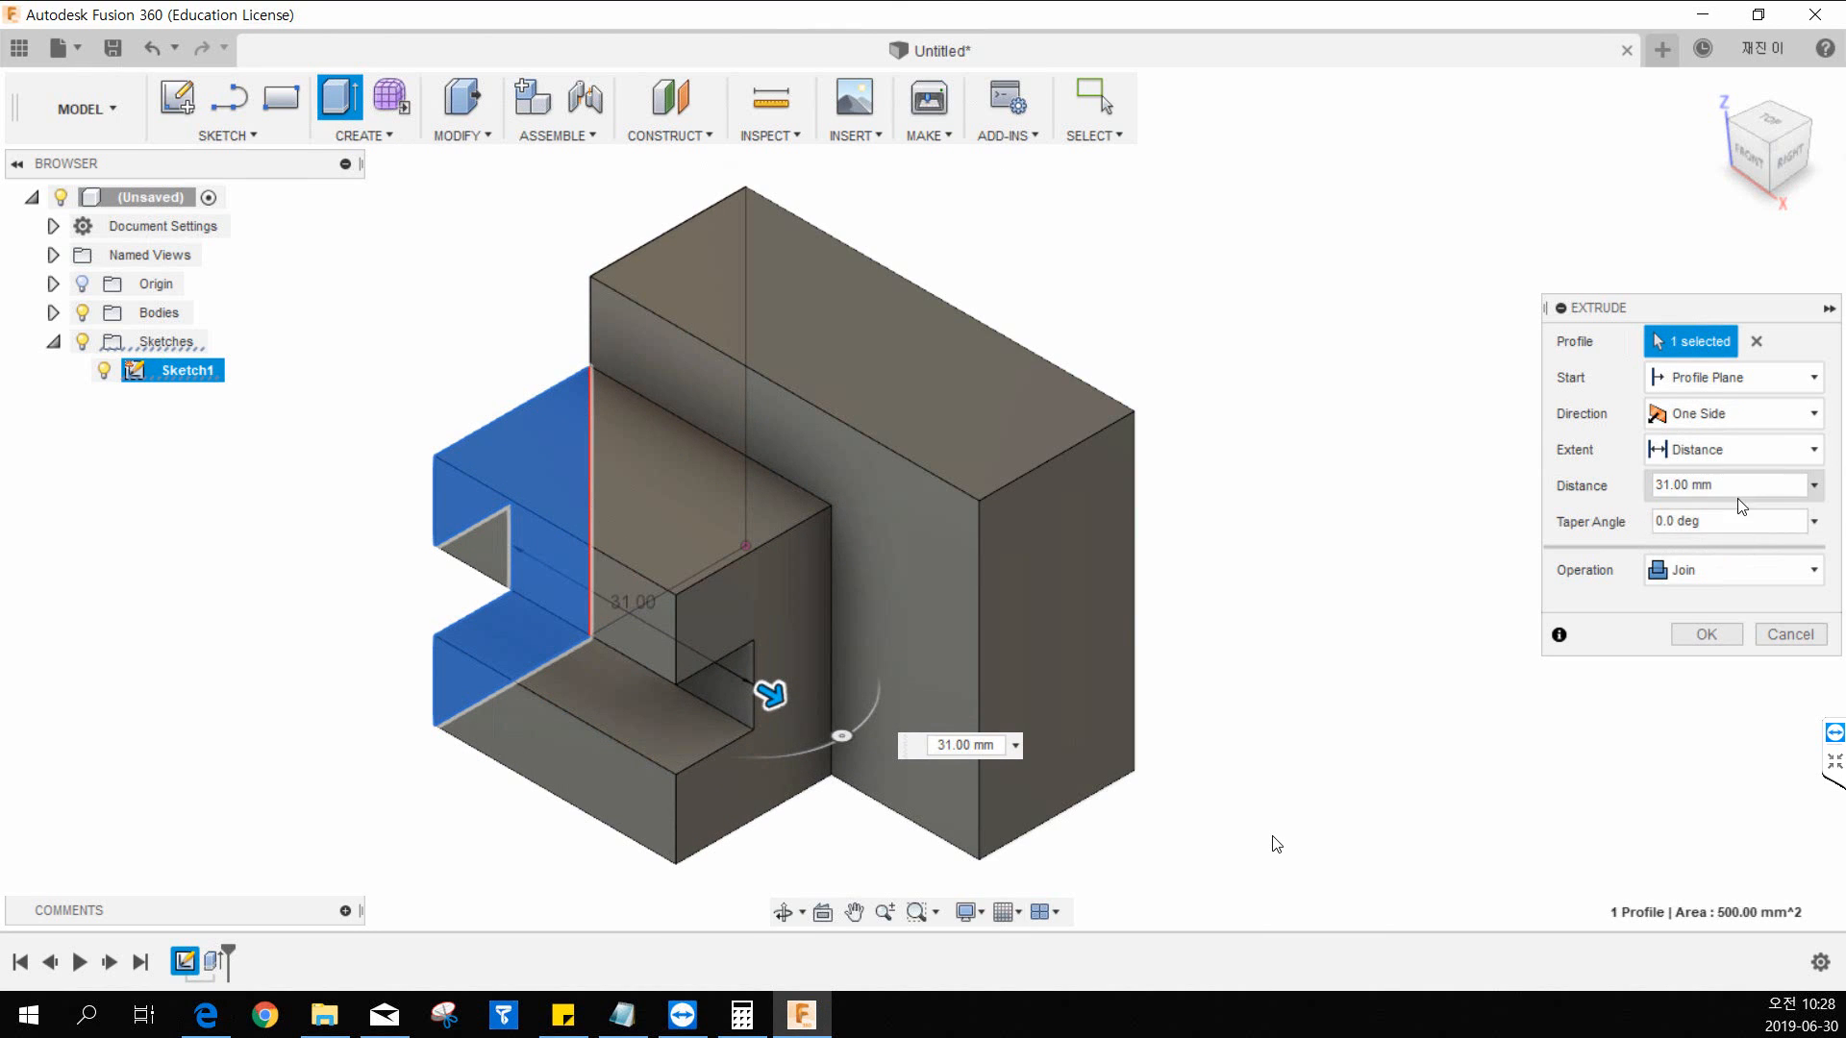
{"action": "left_click", "coordinate": [1682, 485]}
{"action": "type", "text": "60"}
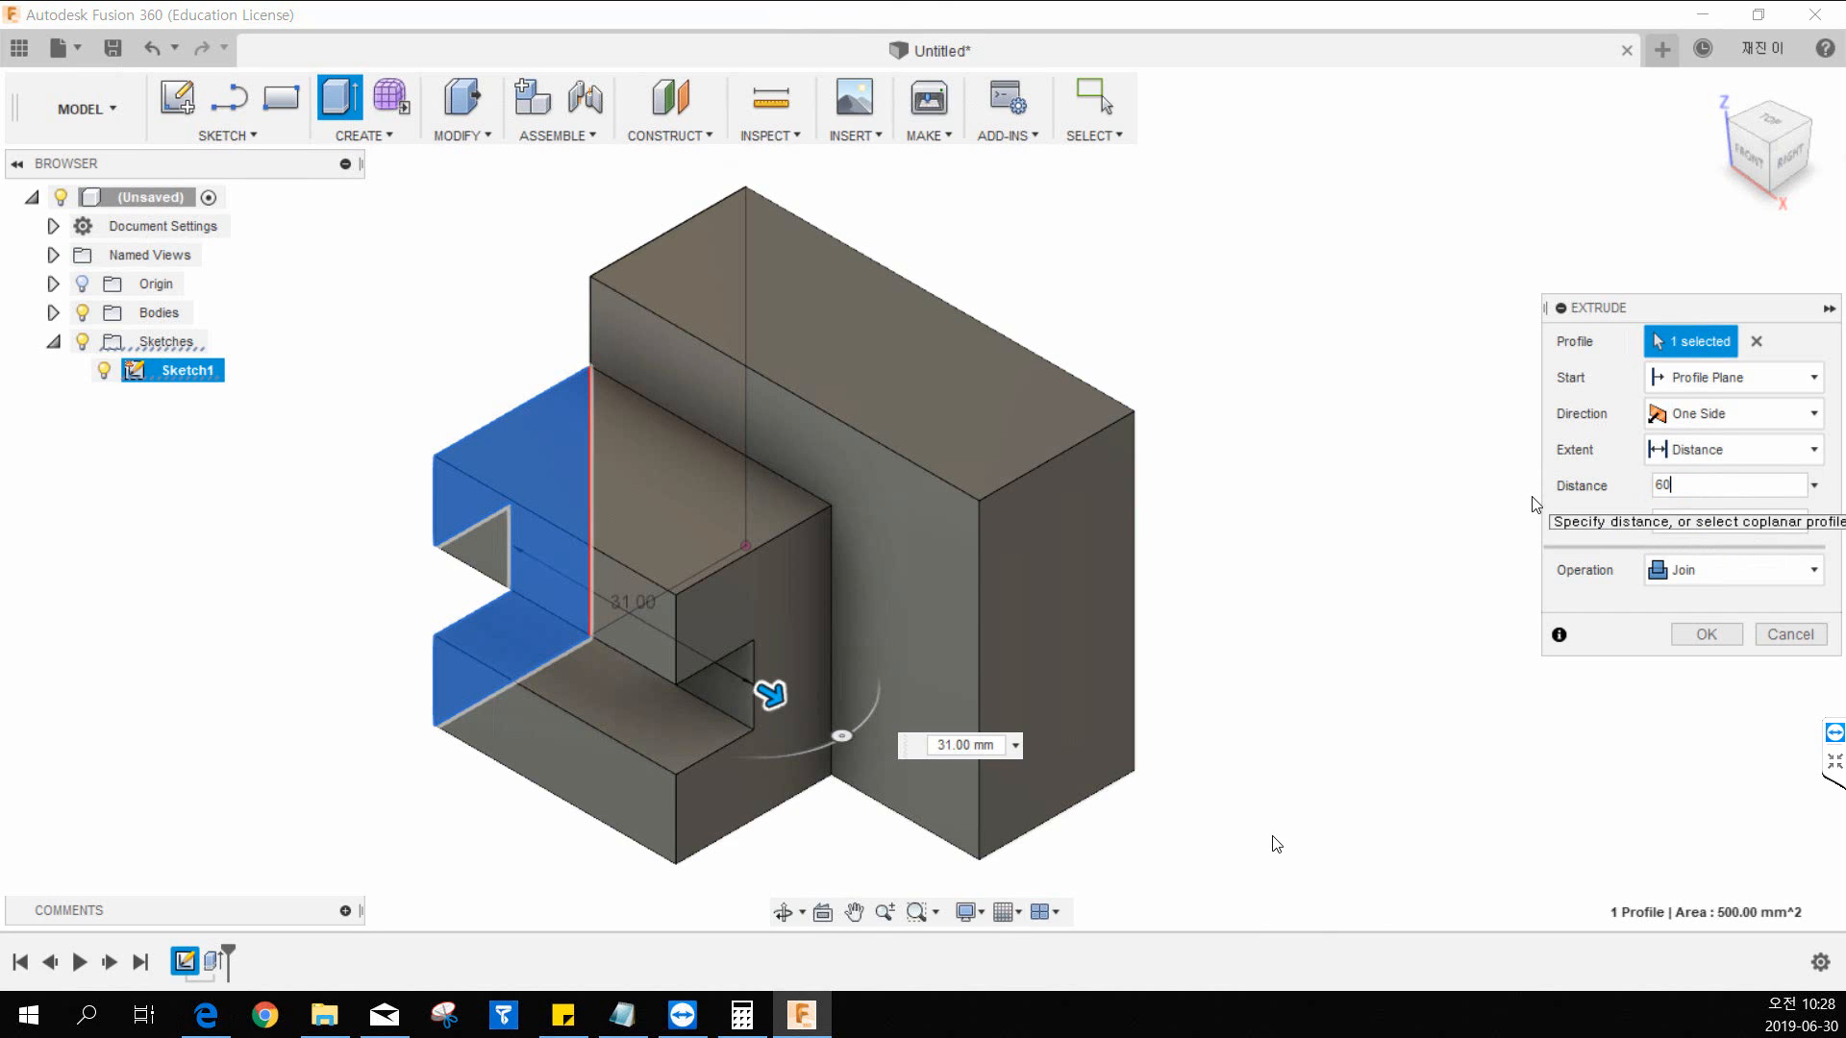
{"action": "middle_click_drag", "start_coordinate": [1156, 546], "coordinate": [1071, 497]}
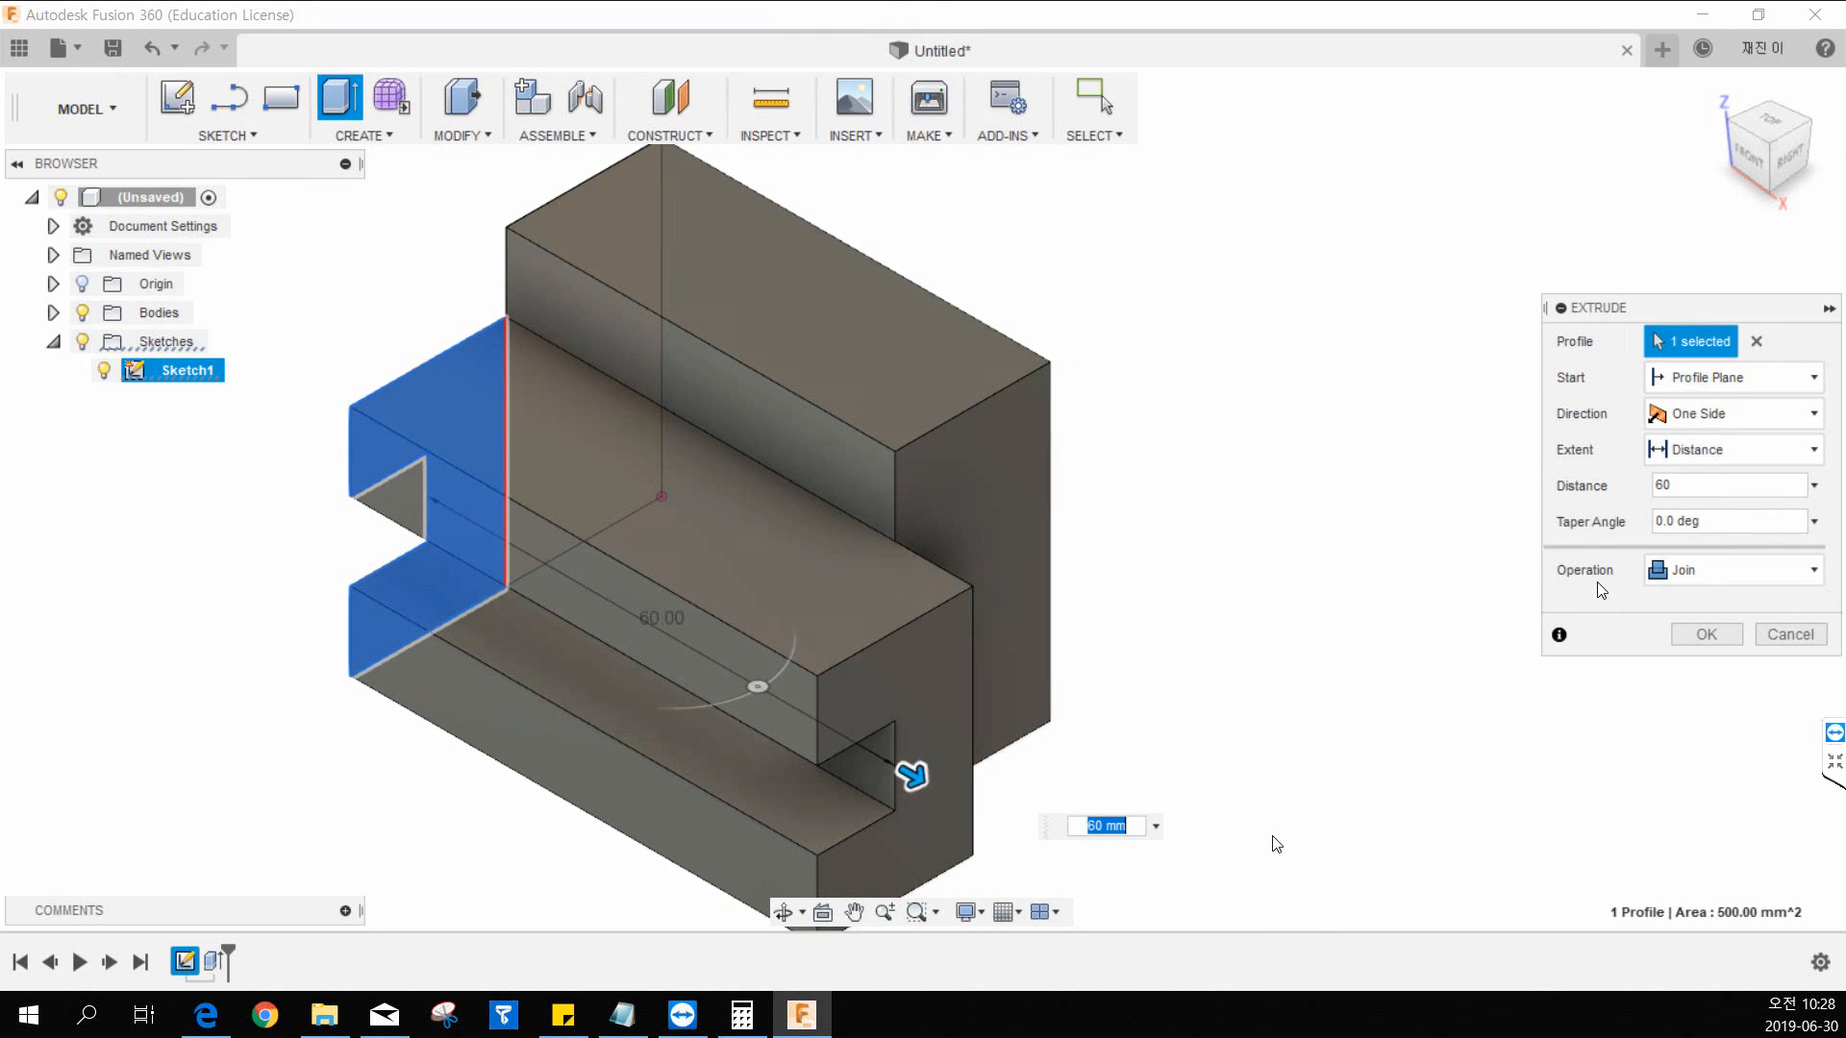
{"action": "left_click", "coordinate": [1721, 586]}
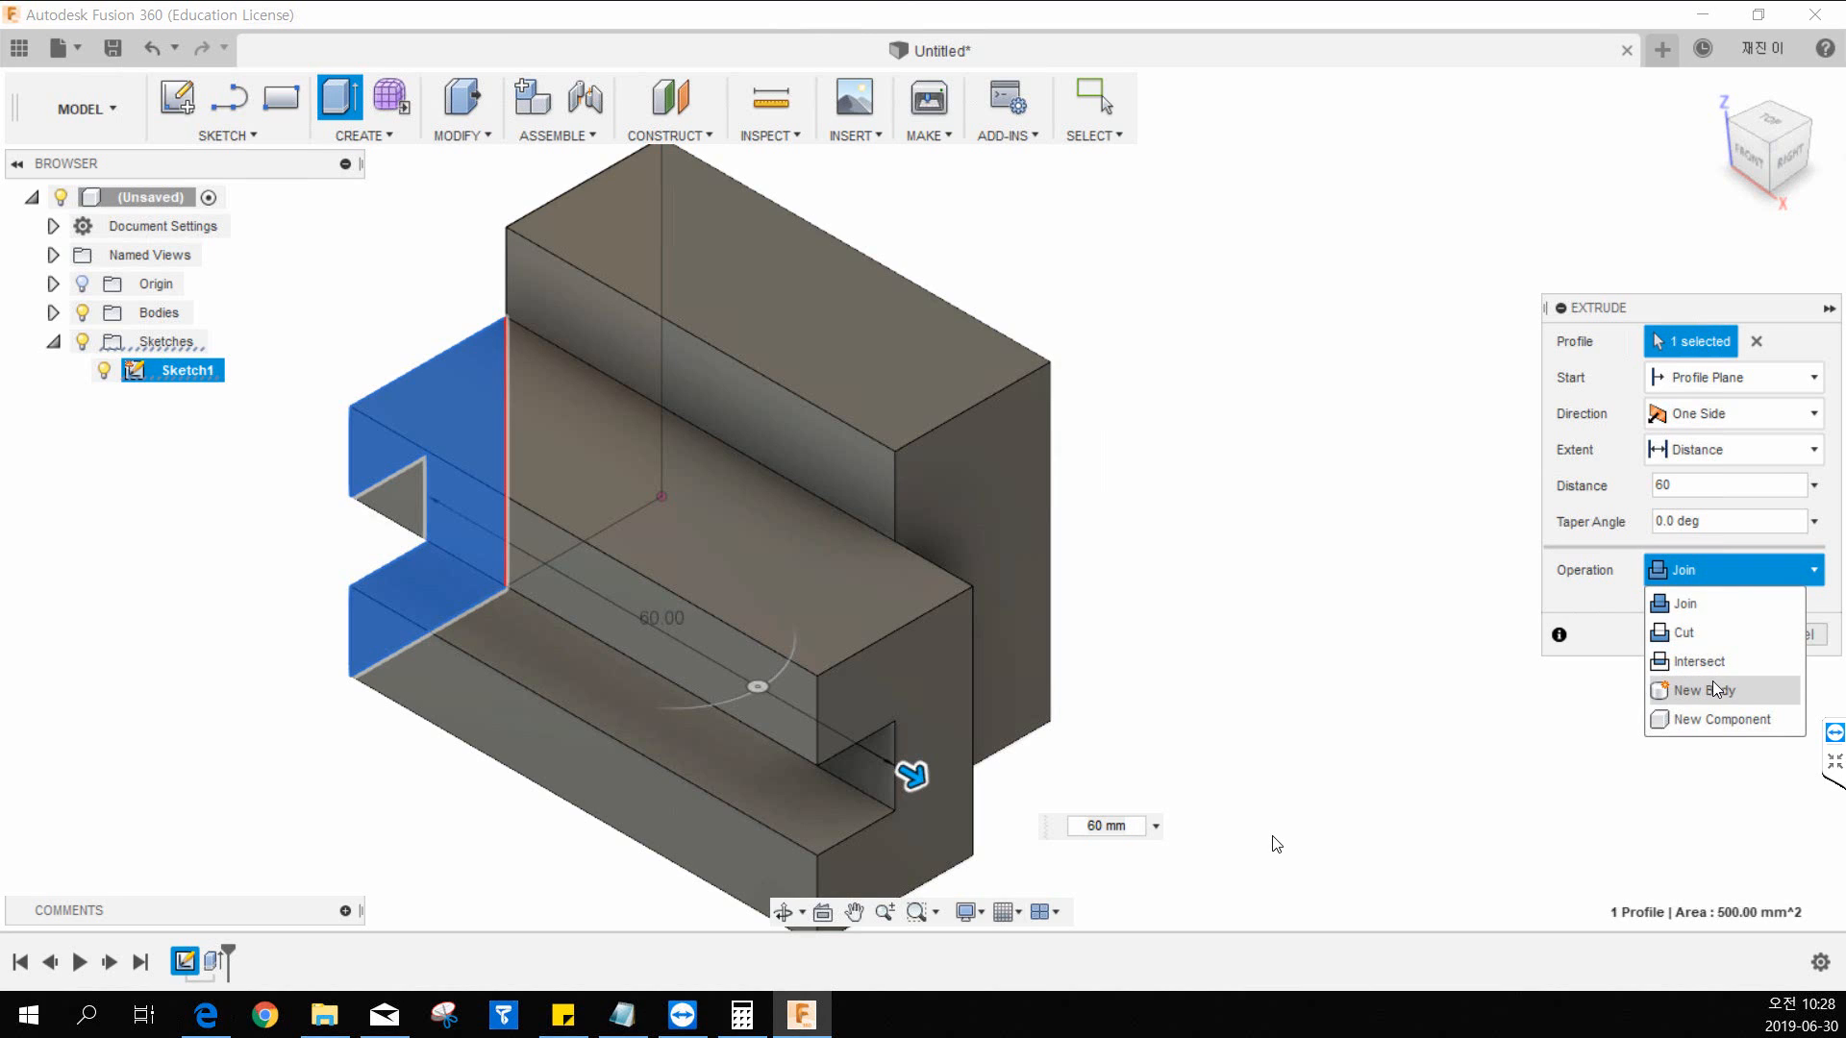
{"action": "left_click", "coordinate": [1696, 602]}
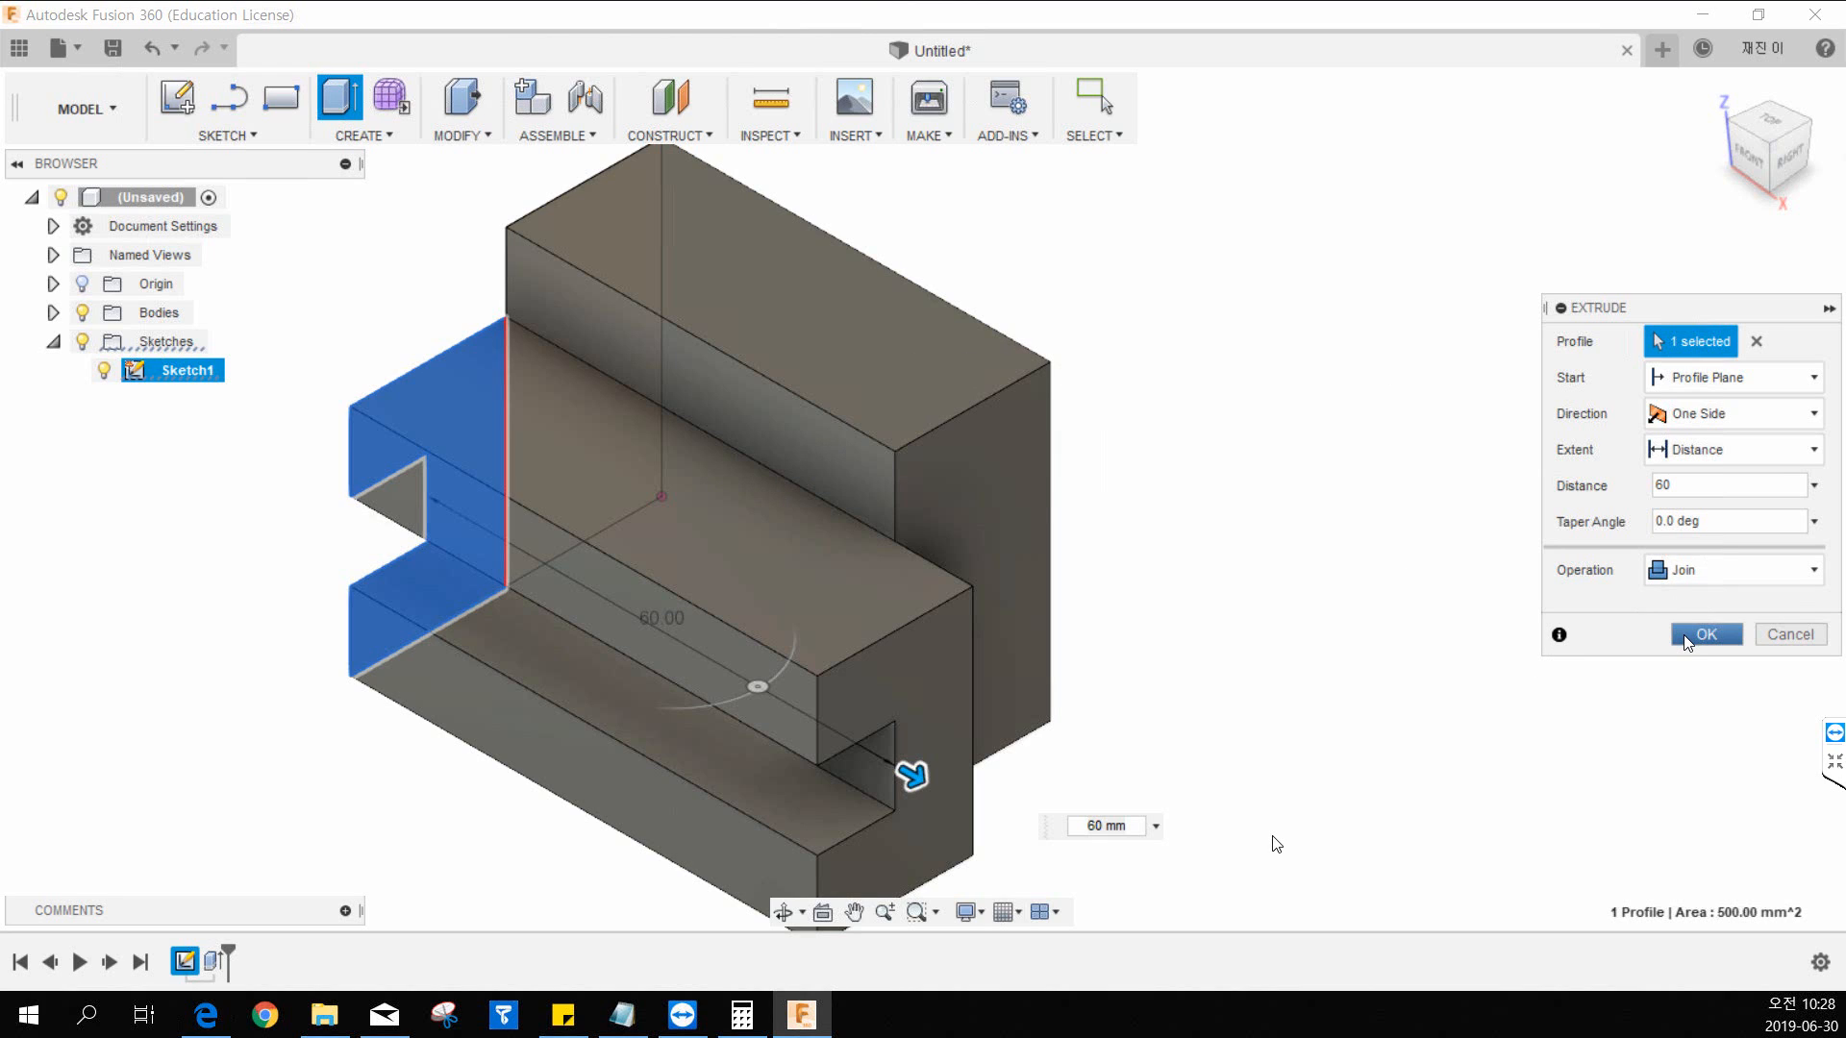
{"action": "left_click", "coordinate": [1684, 637]}
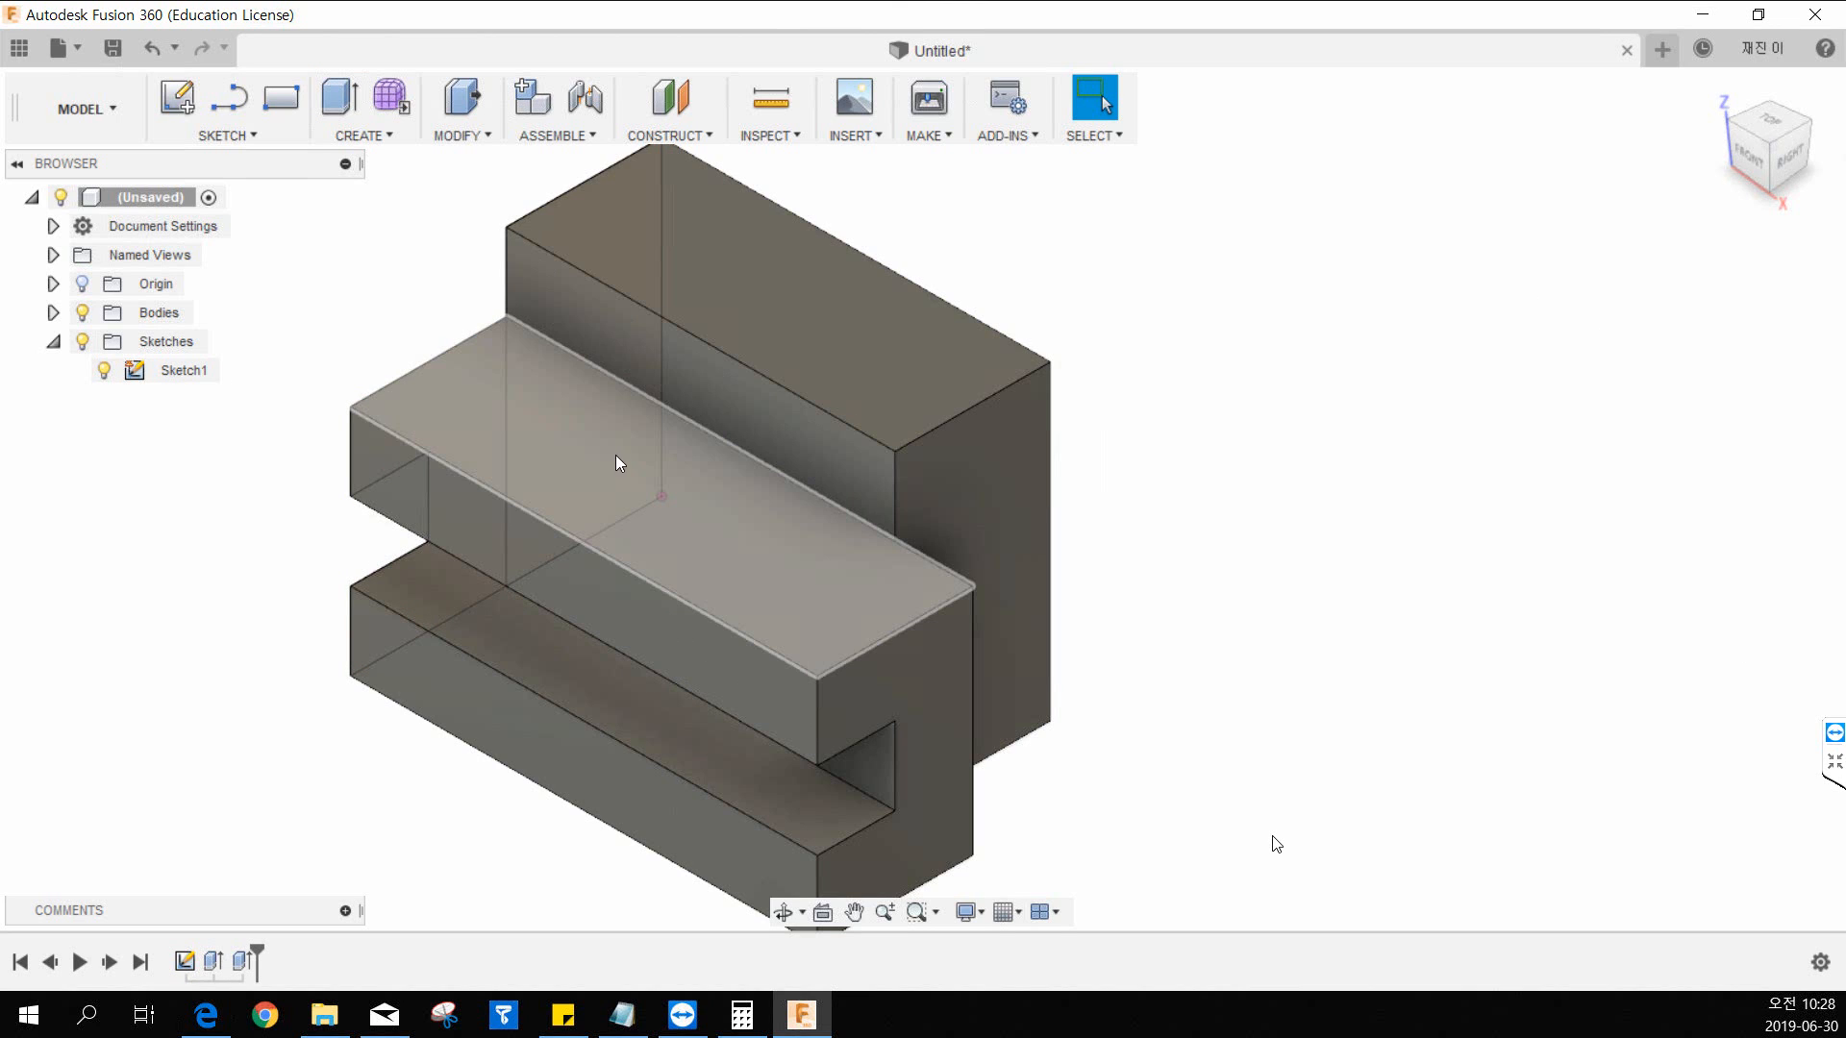
Step: Hide Sketch1 so that only the solid body is displayed
{"action": "middle_click_drag", "start_coordinate": [640, 542], "coordinate": [781, 542]}
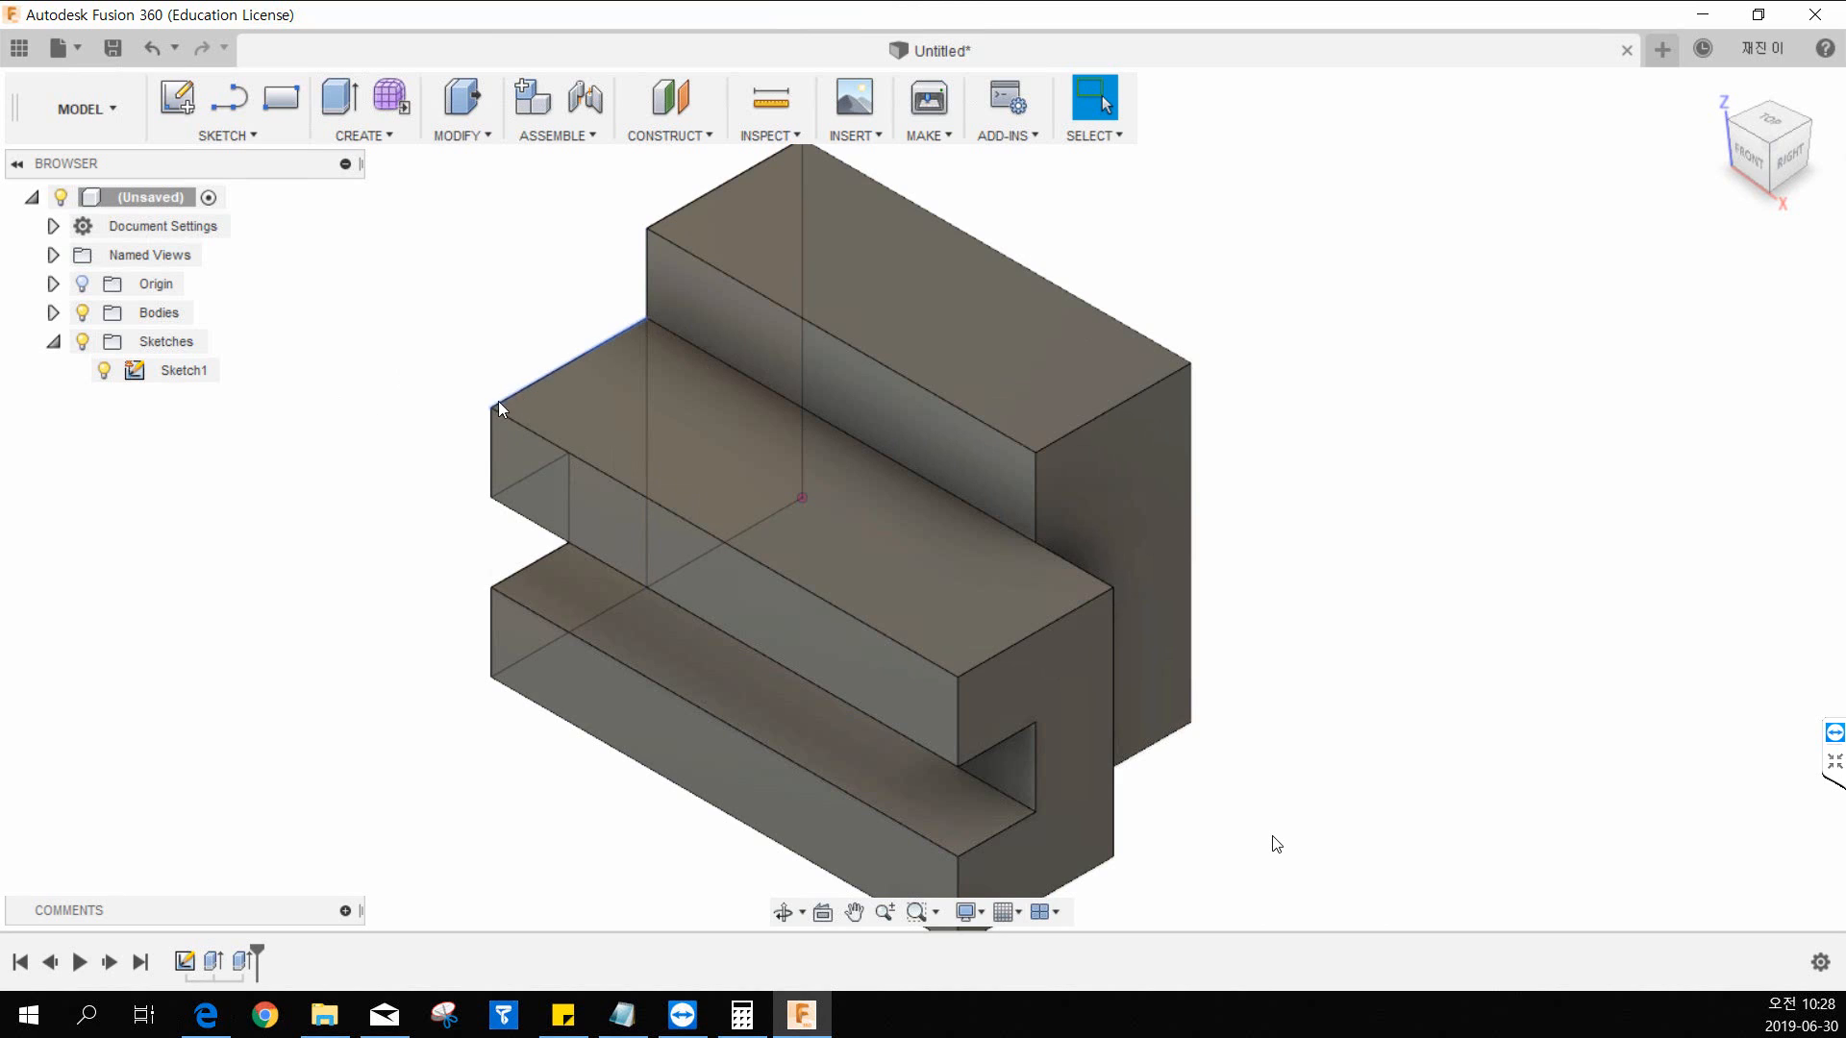
{"action": "left_click", "coordinate": [107, 376]}
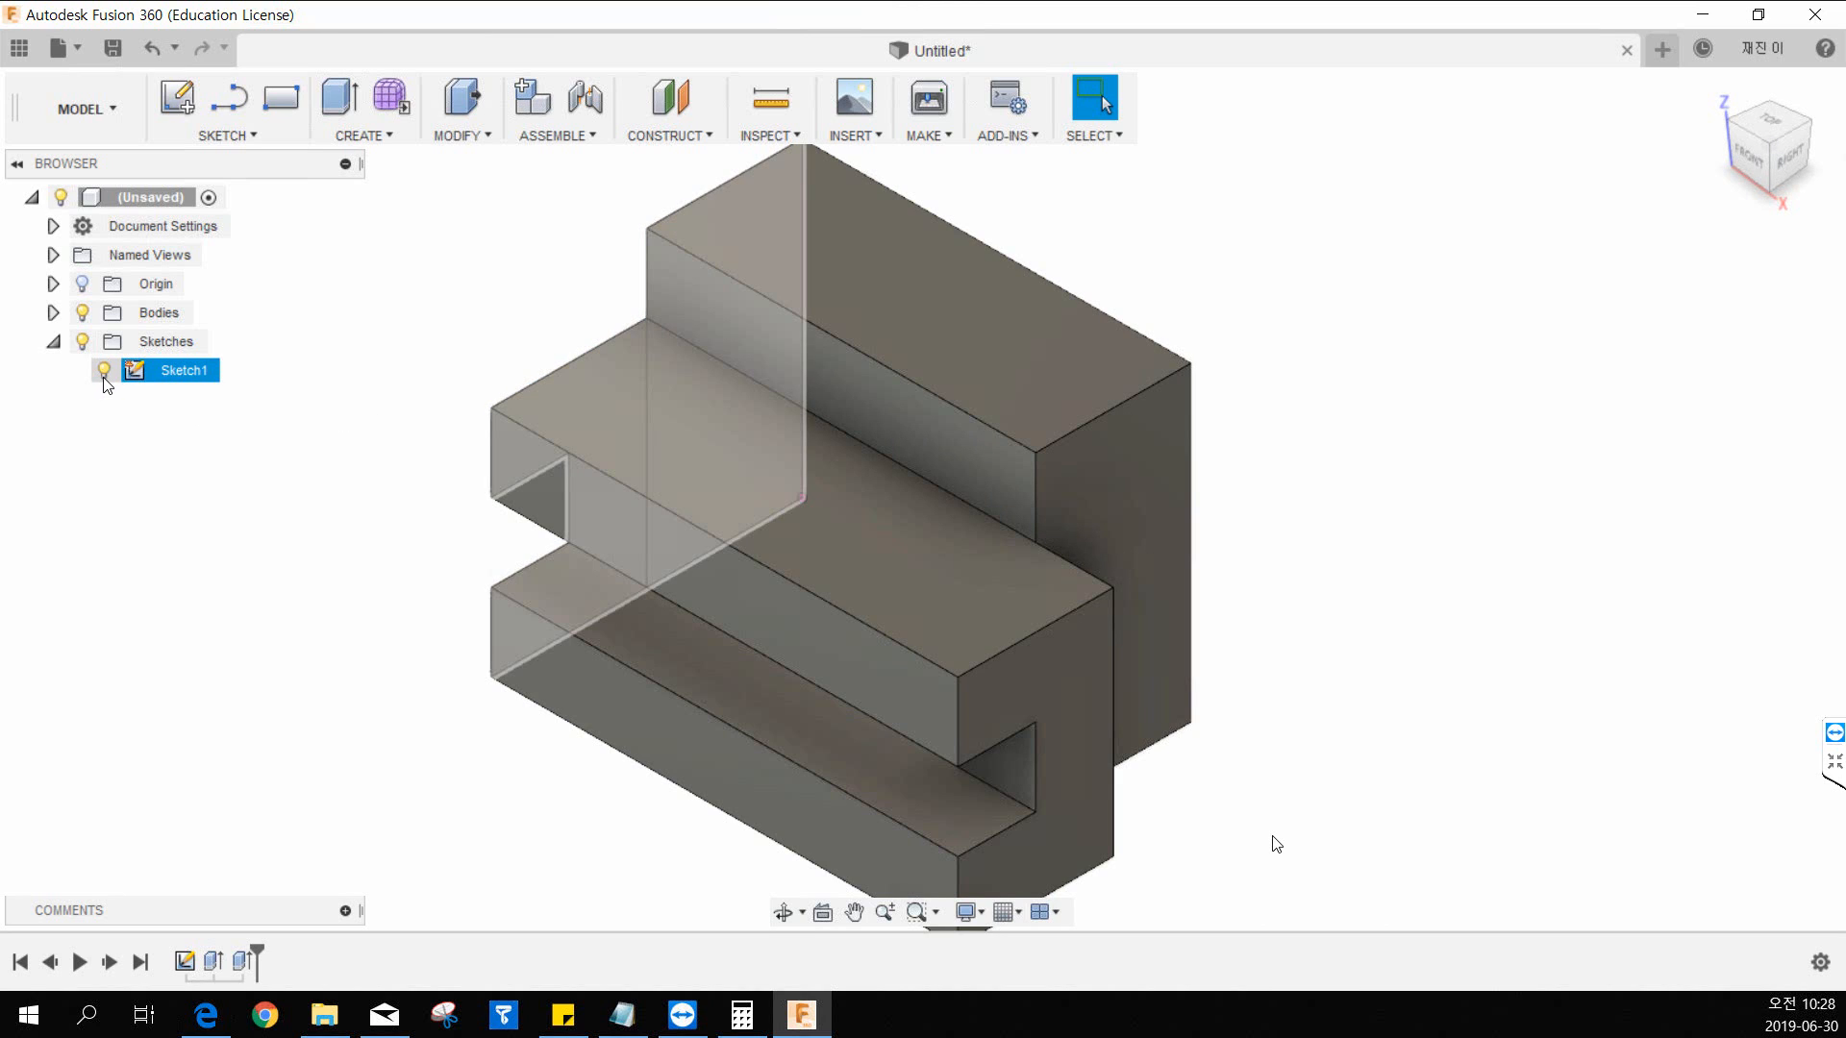
{"action": "left_click", "coordinate": [103, 372]}
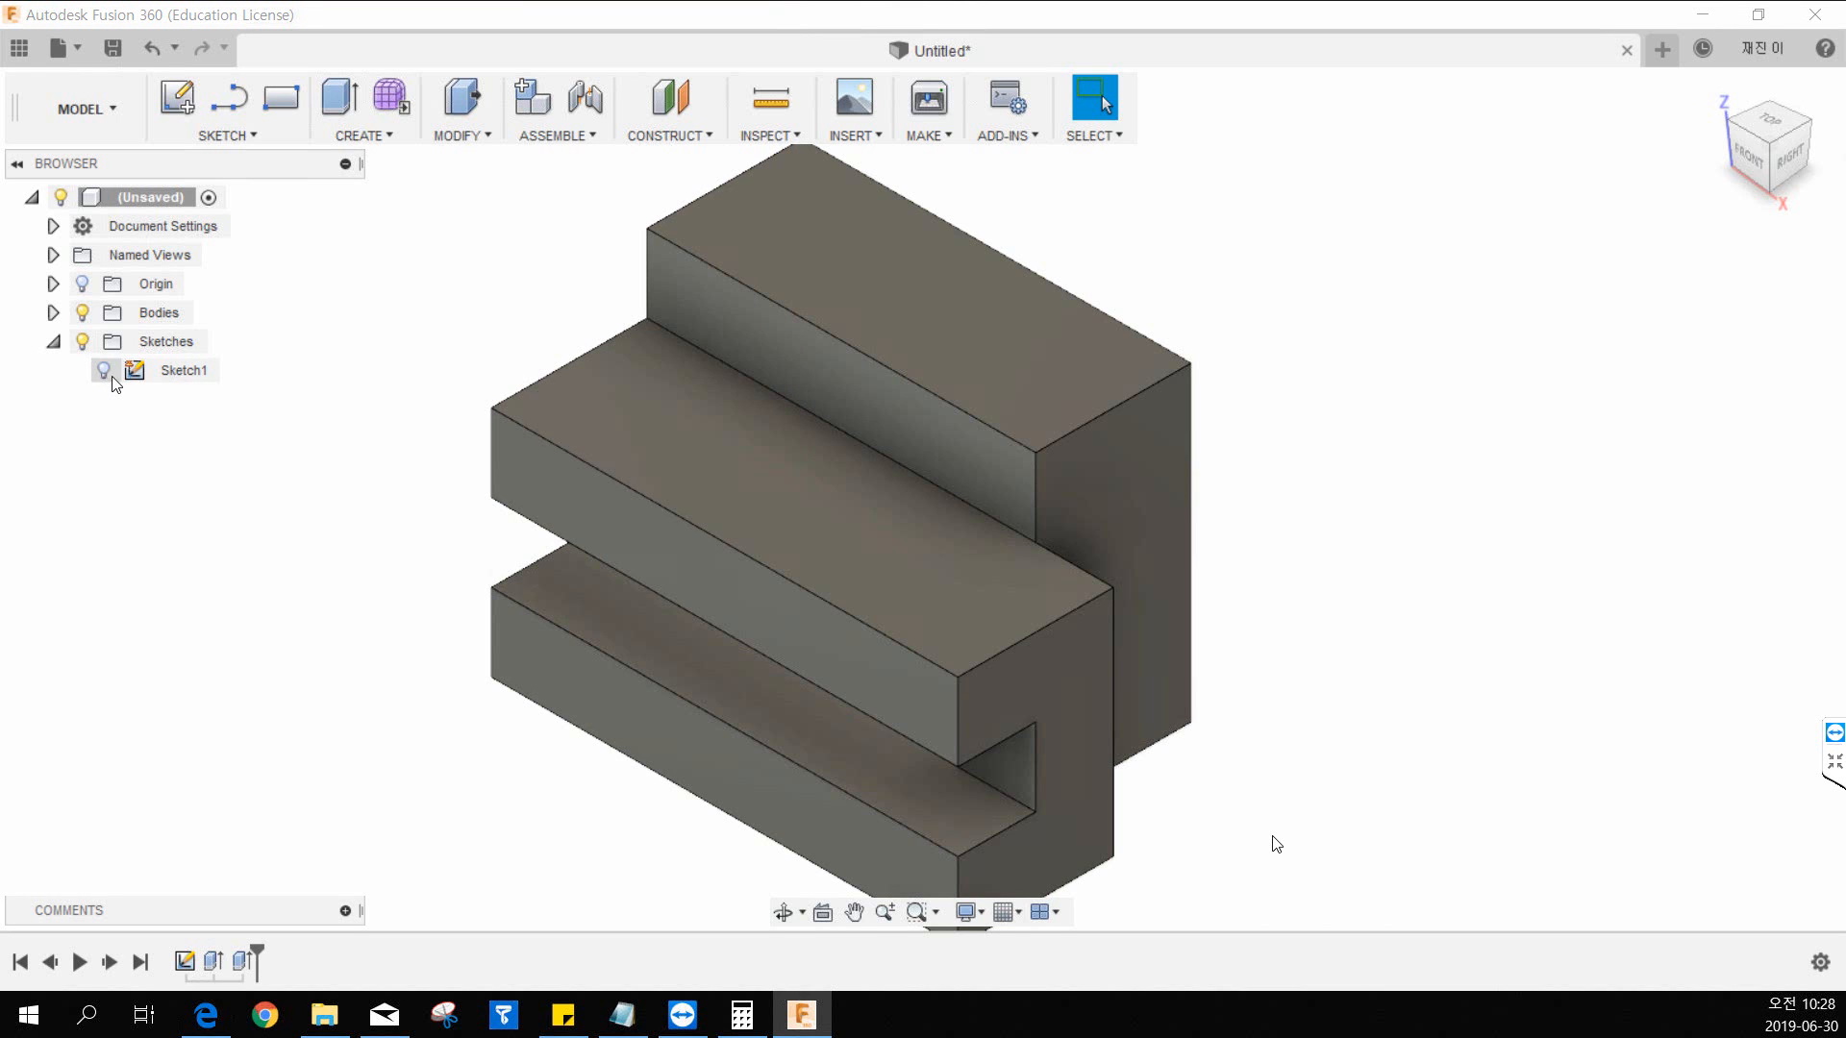
Step: Create a new sketch on the top face of the C-shaped block
{"action": "mouse_move", "coordinate": [1325, 602]}
{"action": "middle_mouse_down"}
{"action": "mouse_move", "coordinate": [1253, 578]}
{"action": "mouse_move", "coordinate": [1223, 589]}
{"action": "middle_mouse_up"}
{"action": "scroll", "coordinate": [1273, 602], "scroll_direction": "up", "scroll_amount": 2}
{"action": "scroll", "coordinate": [1273, 602], "scroll_direction": "down", "scroll_amount": 4}
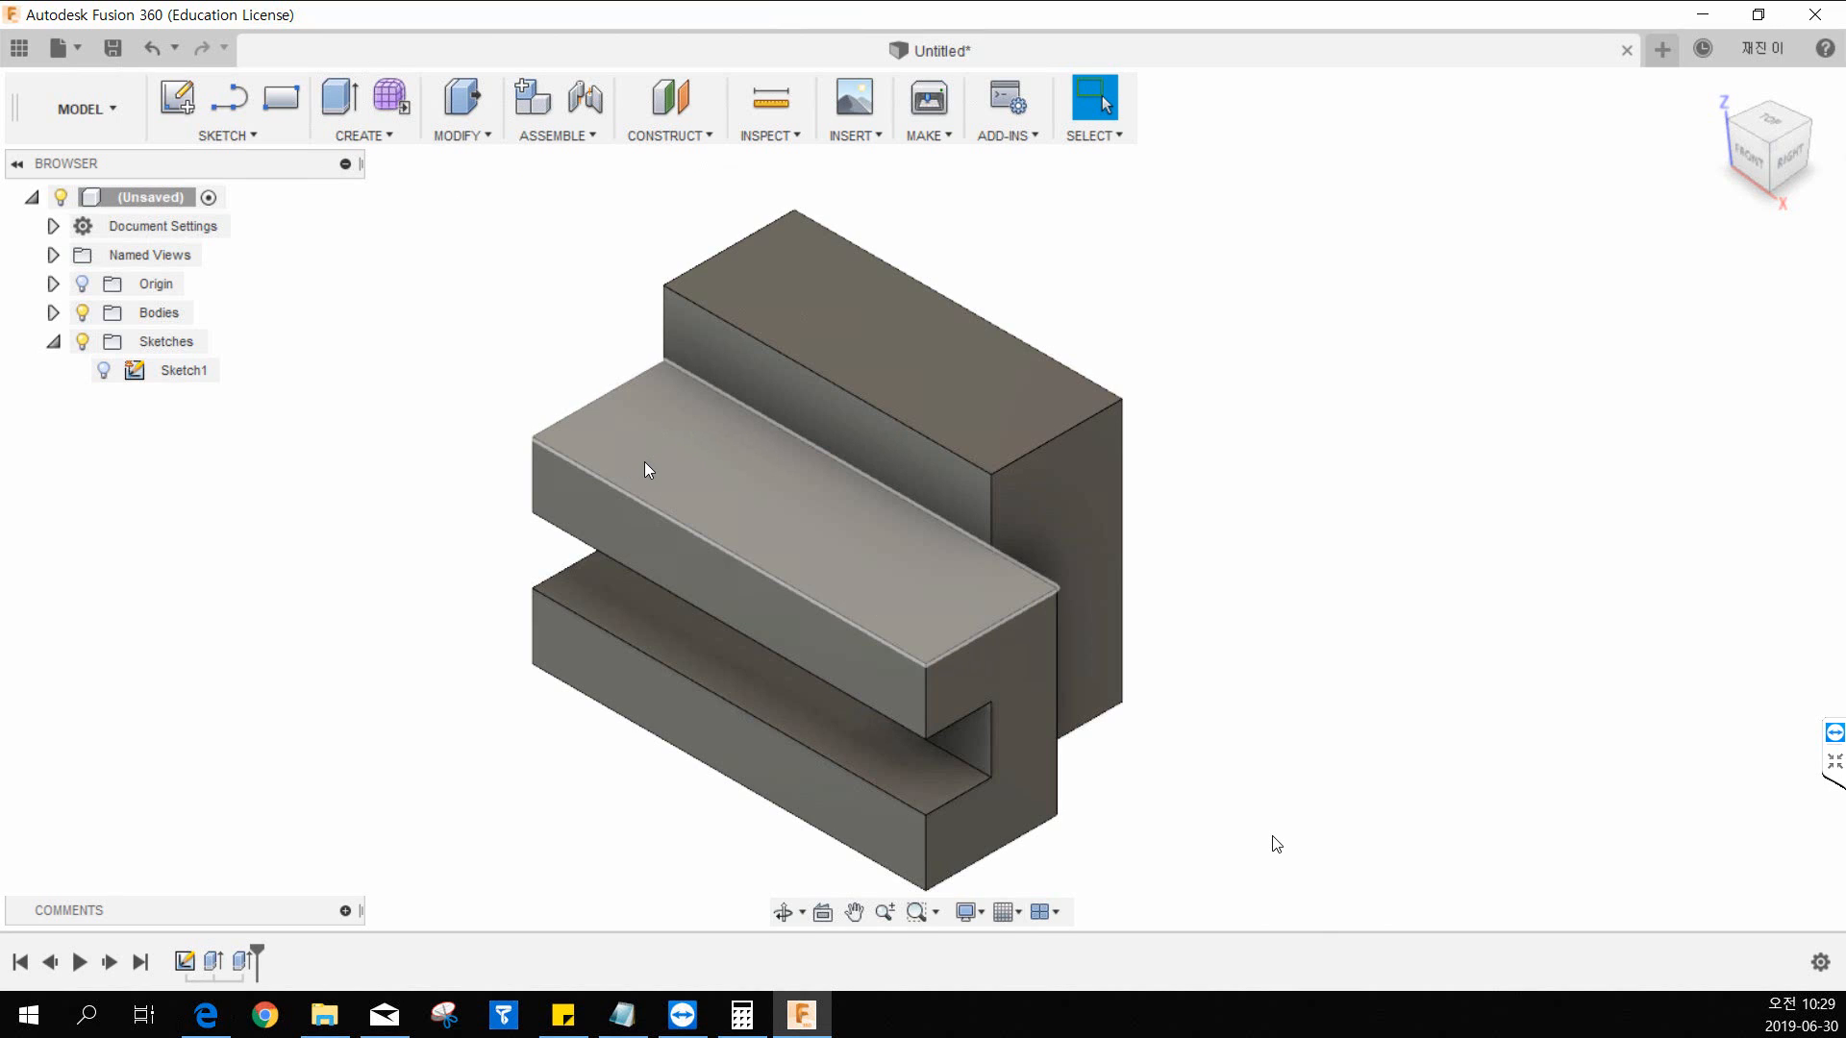
{"action": "left_click", "coordinate": [177, 100]}
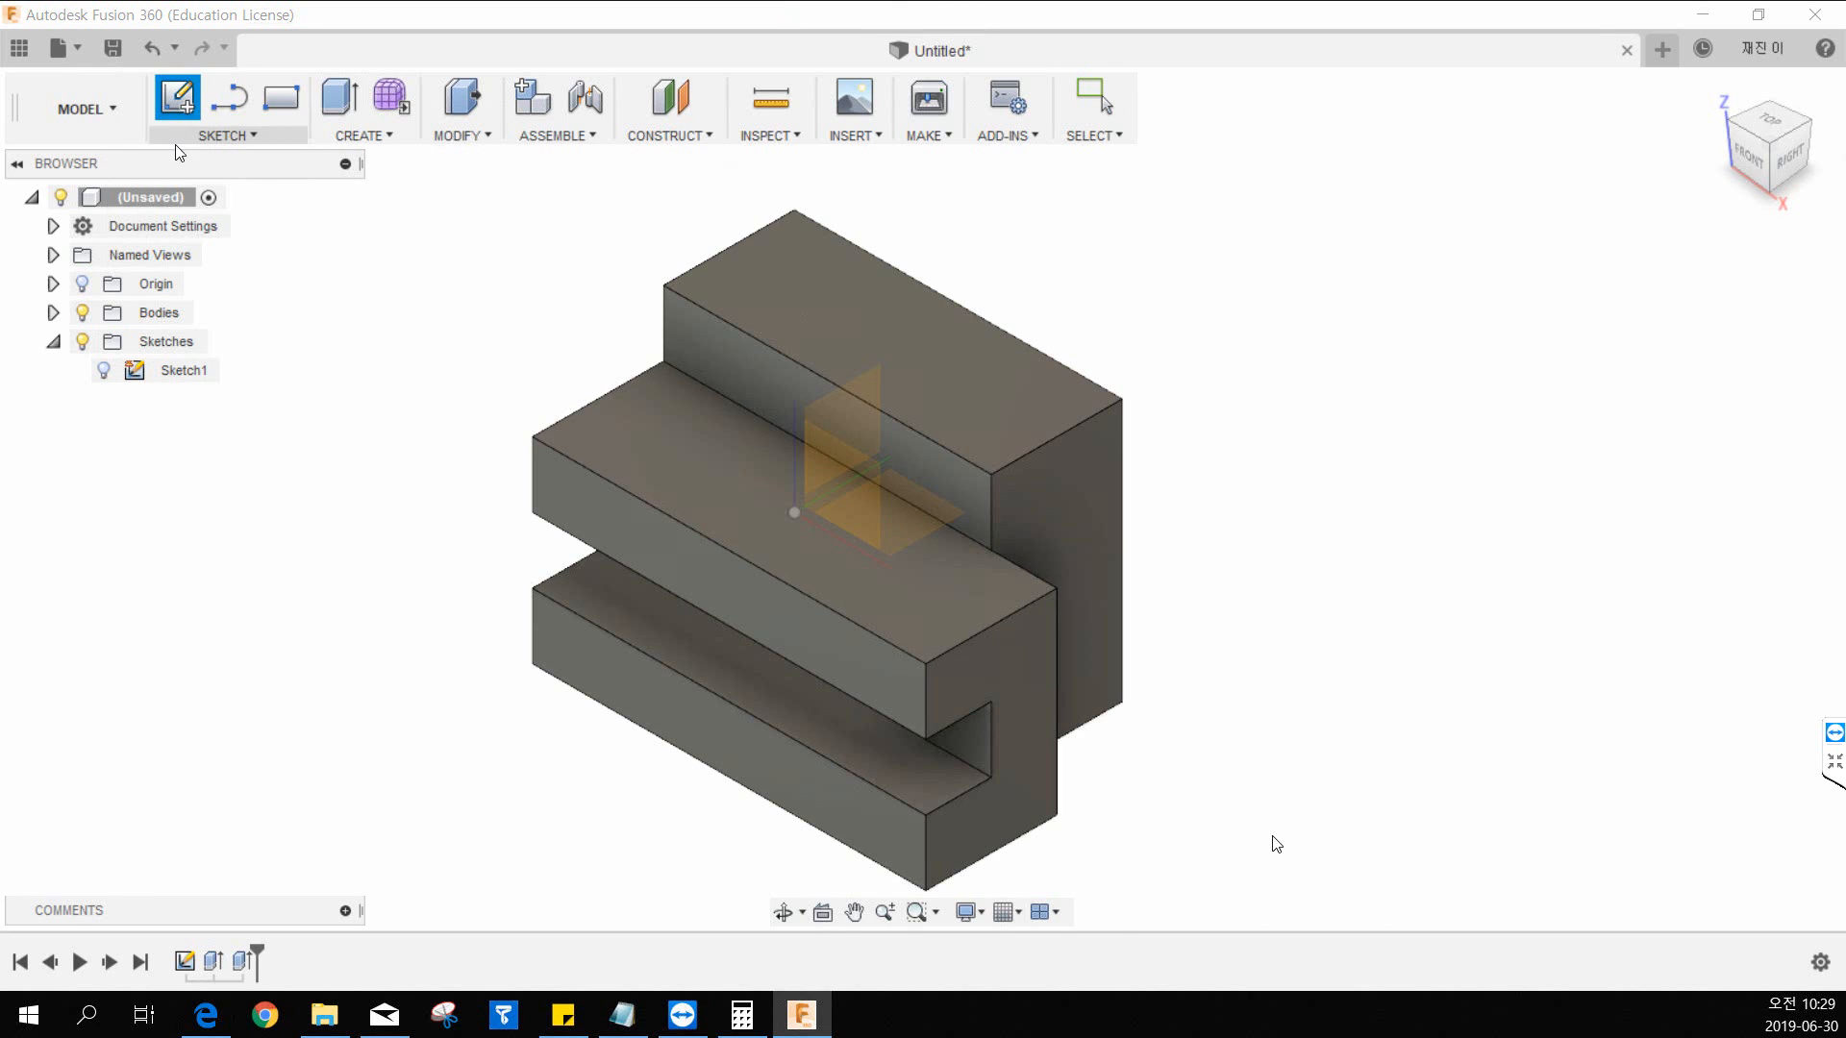
{"action": "left_click", "coordinate": [642, 424]}
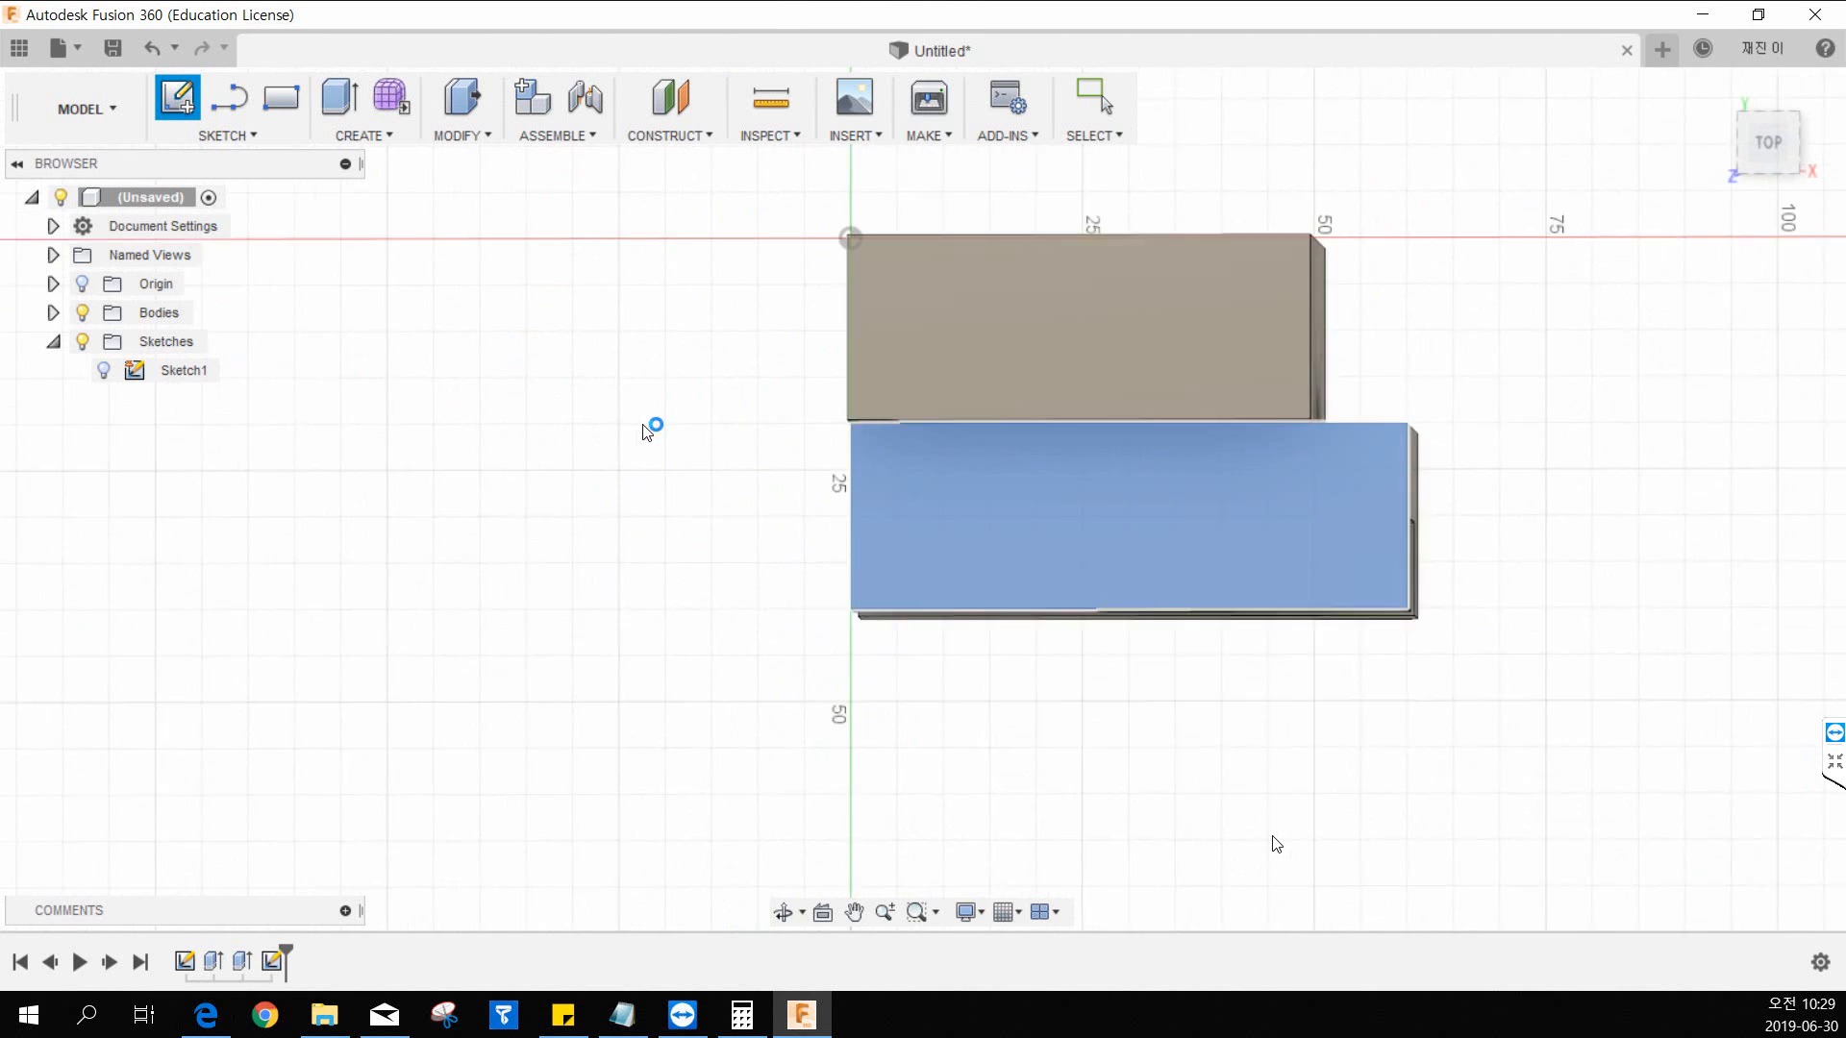
{"action": "middle_click_drag", "start_coordinate": [953, 303], "coordinate": [859, 353]}
{"action": "key", "text": "Escape"}
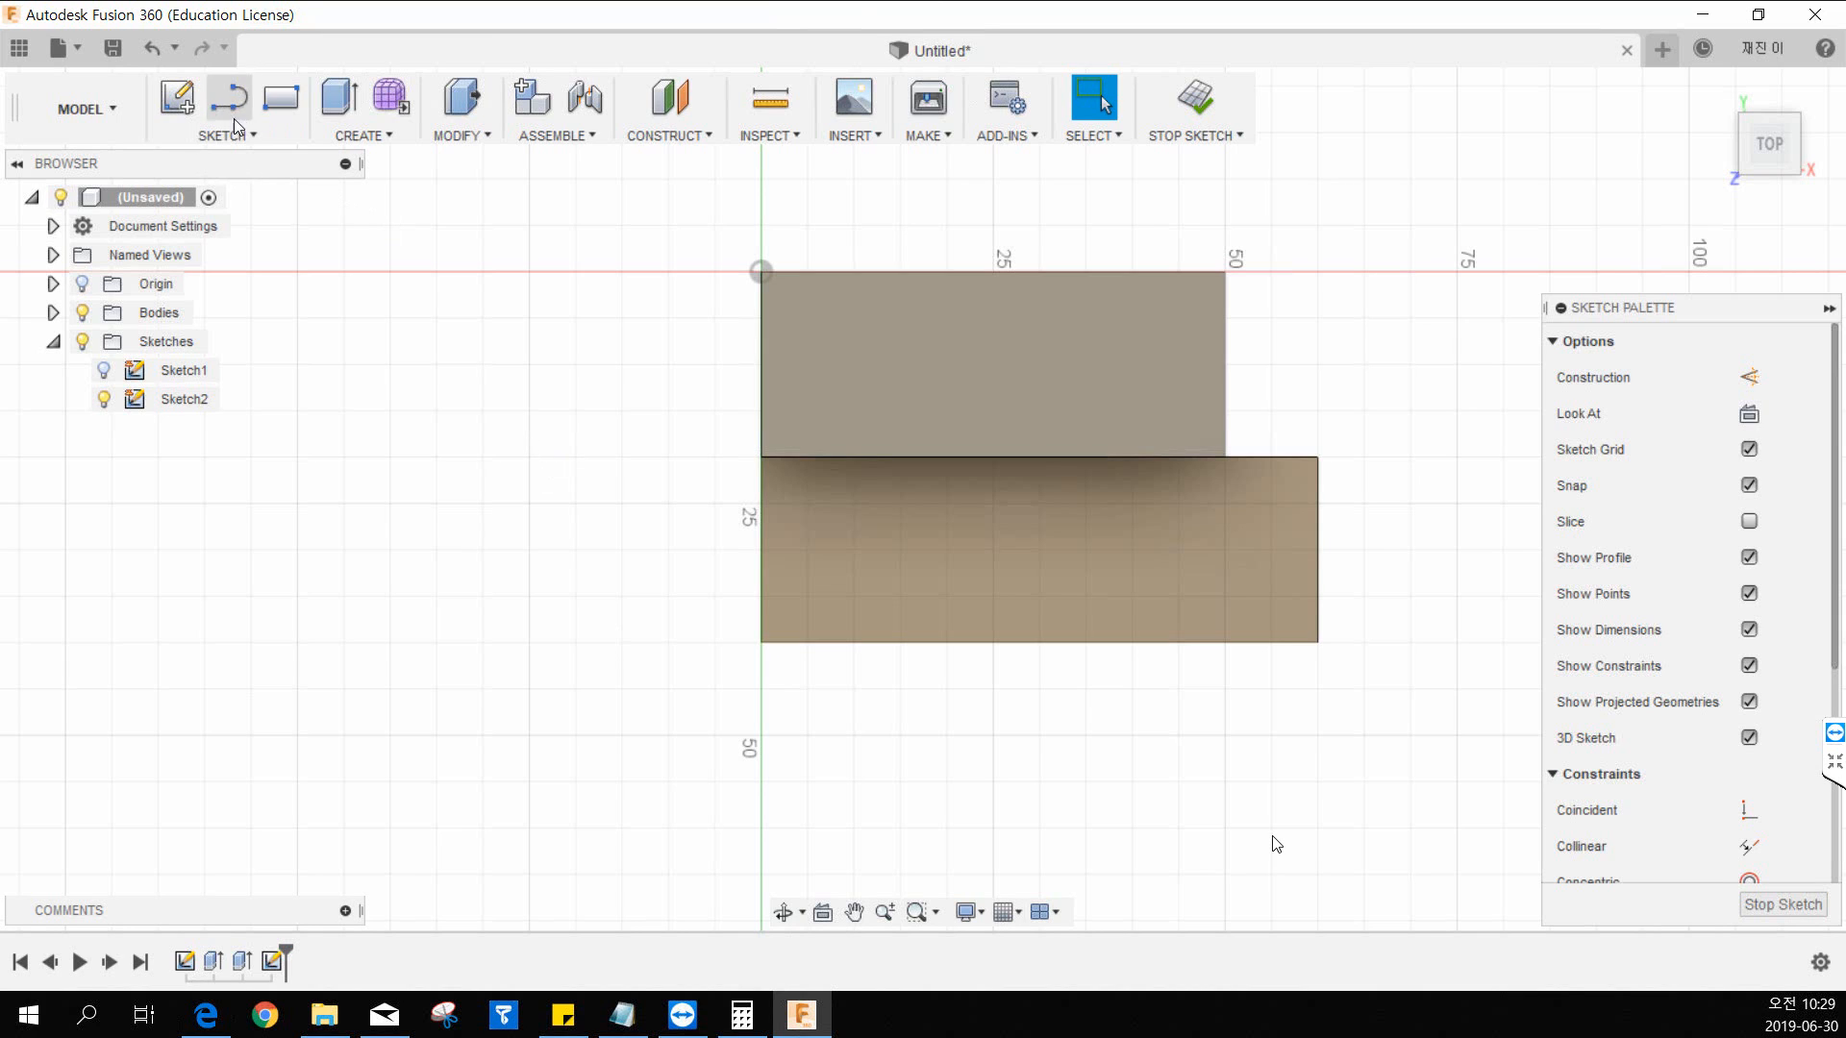
Step: Draw a two-point rectangle from the face's inner corner at the X=0 end to its outer long edge, spanning the full 20 mm depth
{"action": "left_click", "coordinate": [278, 115]}
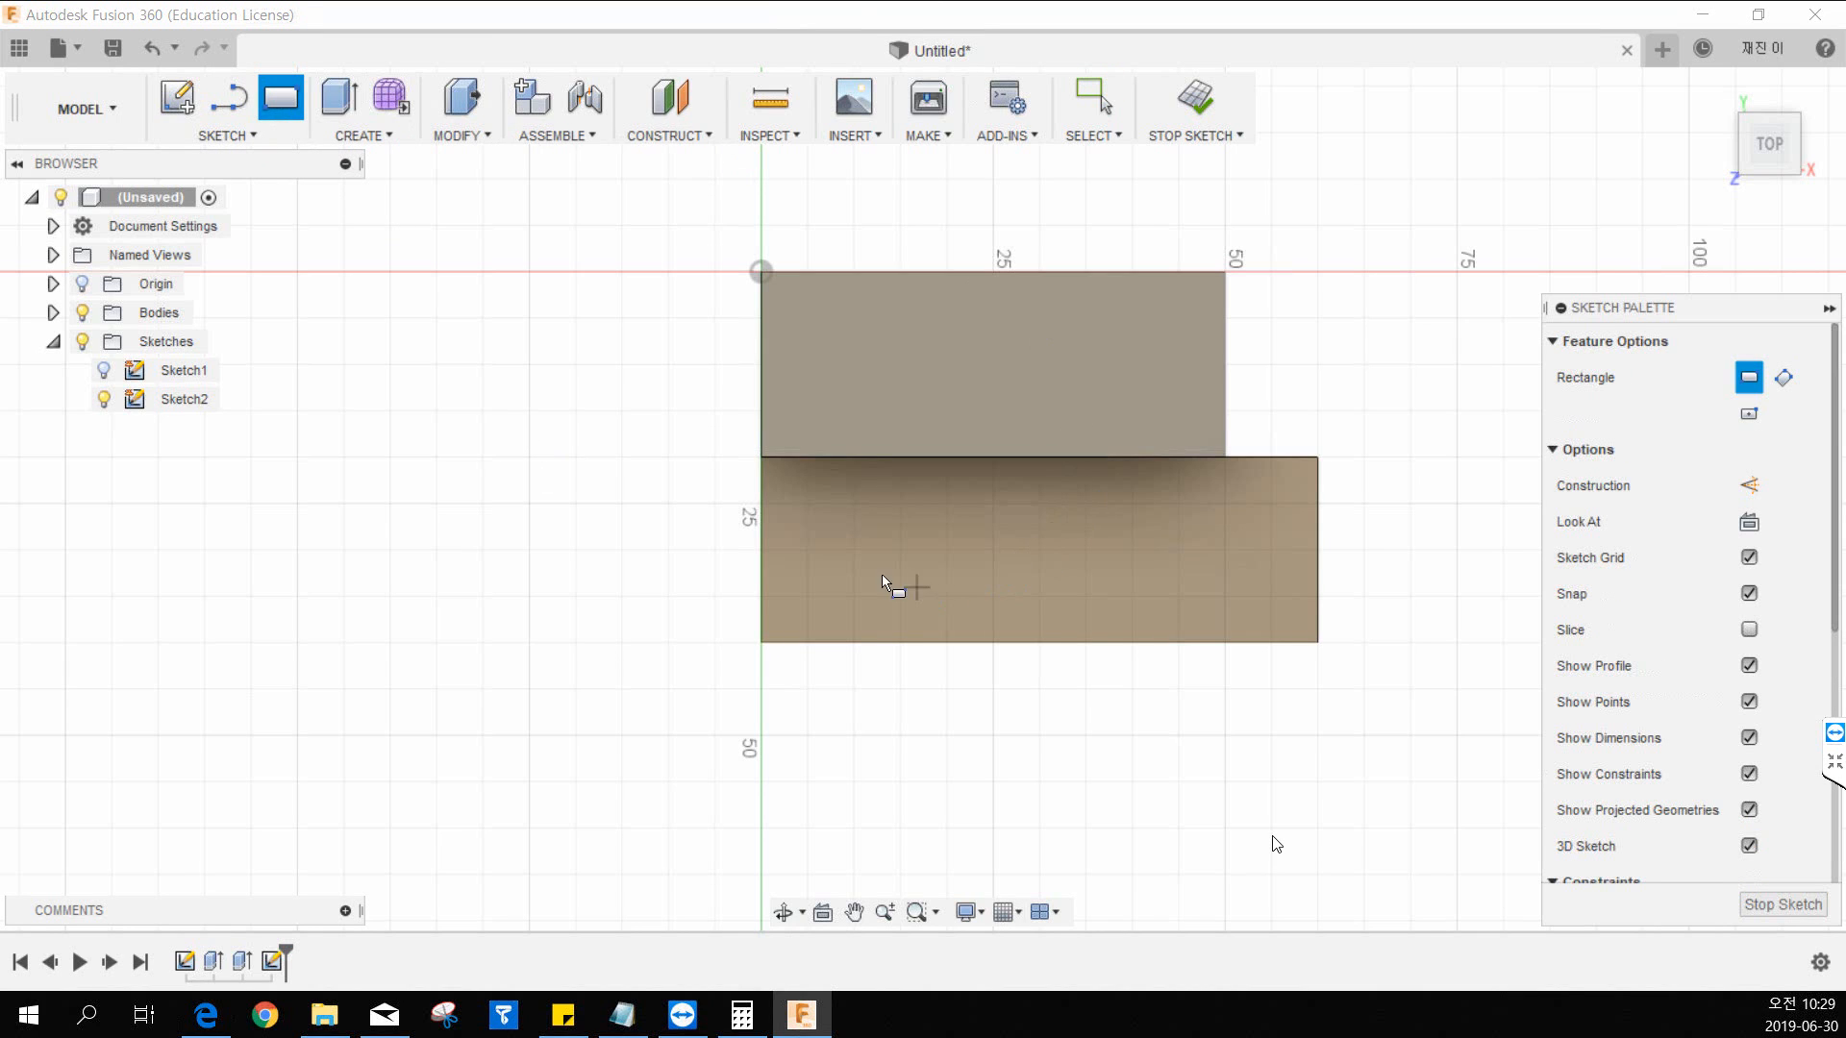
{"action": "middle_click_drag", "start_coordinate": [882, 577], "coordinate": [810, 603]}
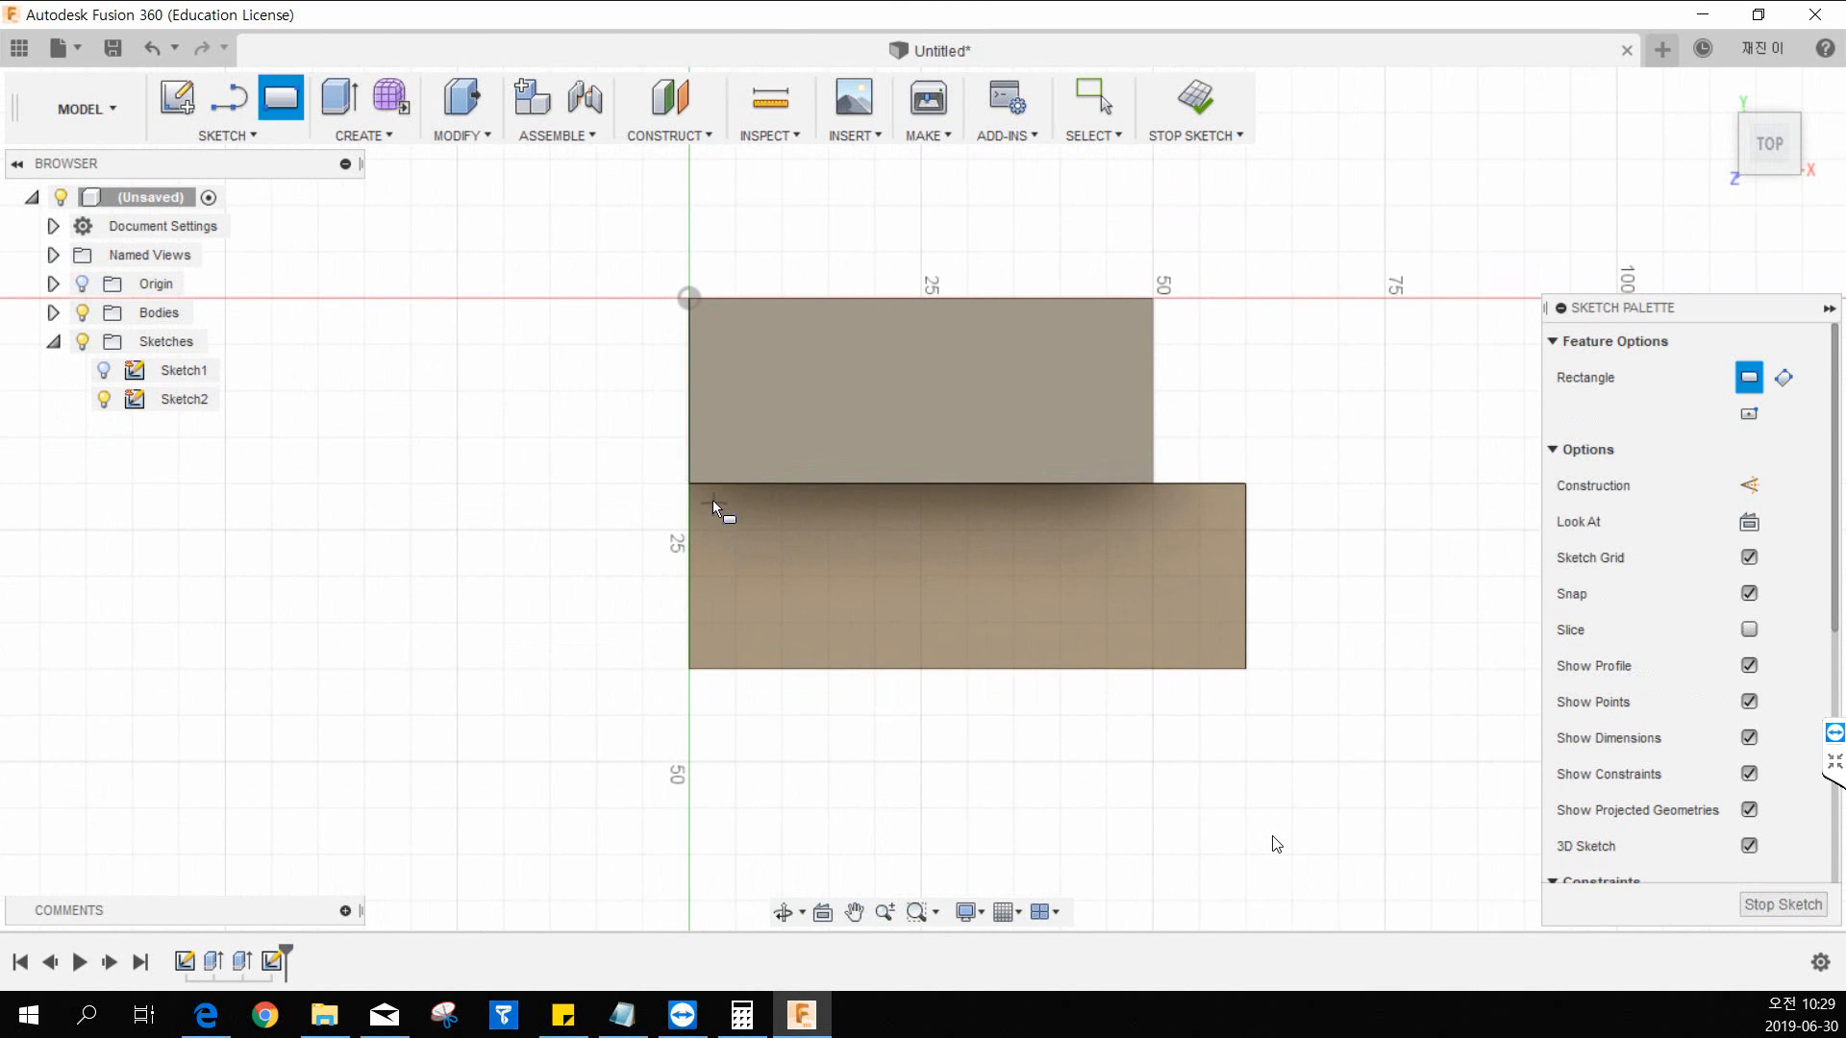
{"action": "left_click", "coordinate": [690, 486]}
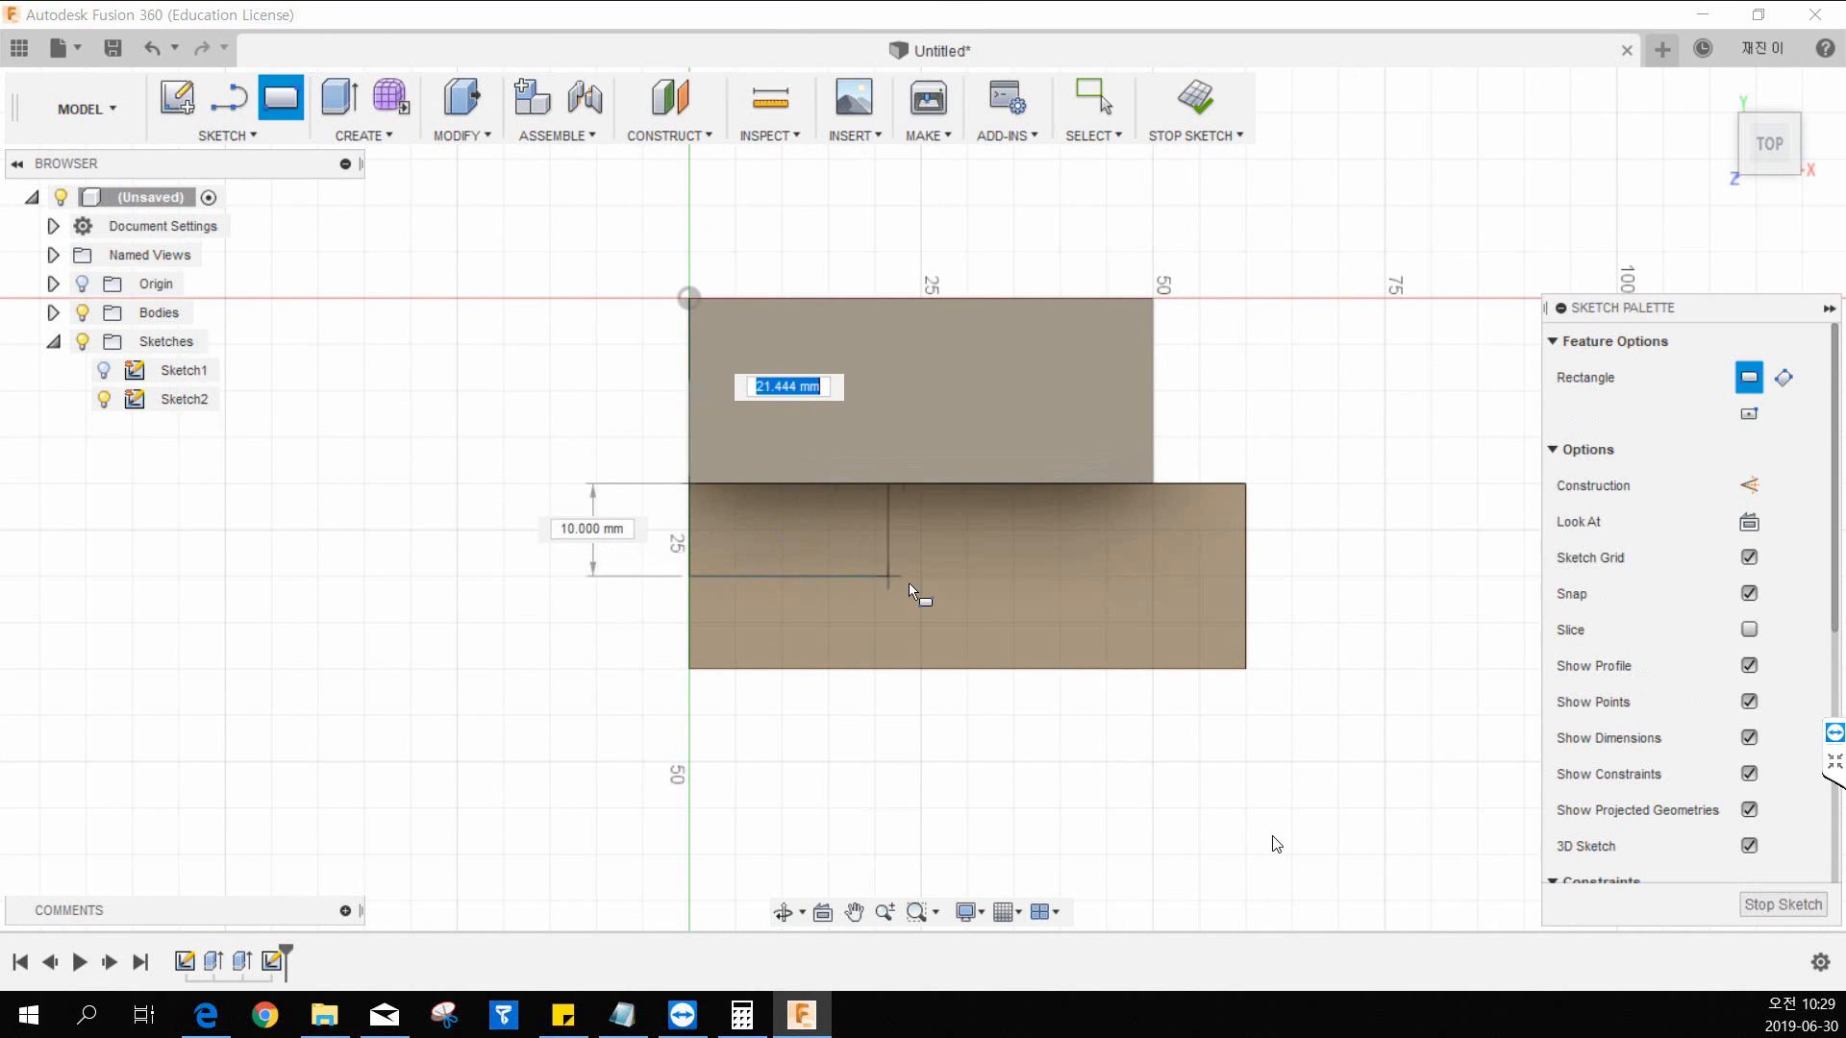
{"action": "left_click", "coordinate": [1013, 668]}
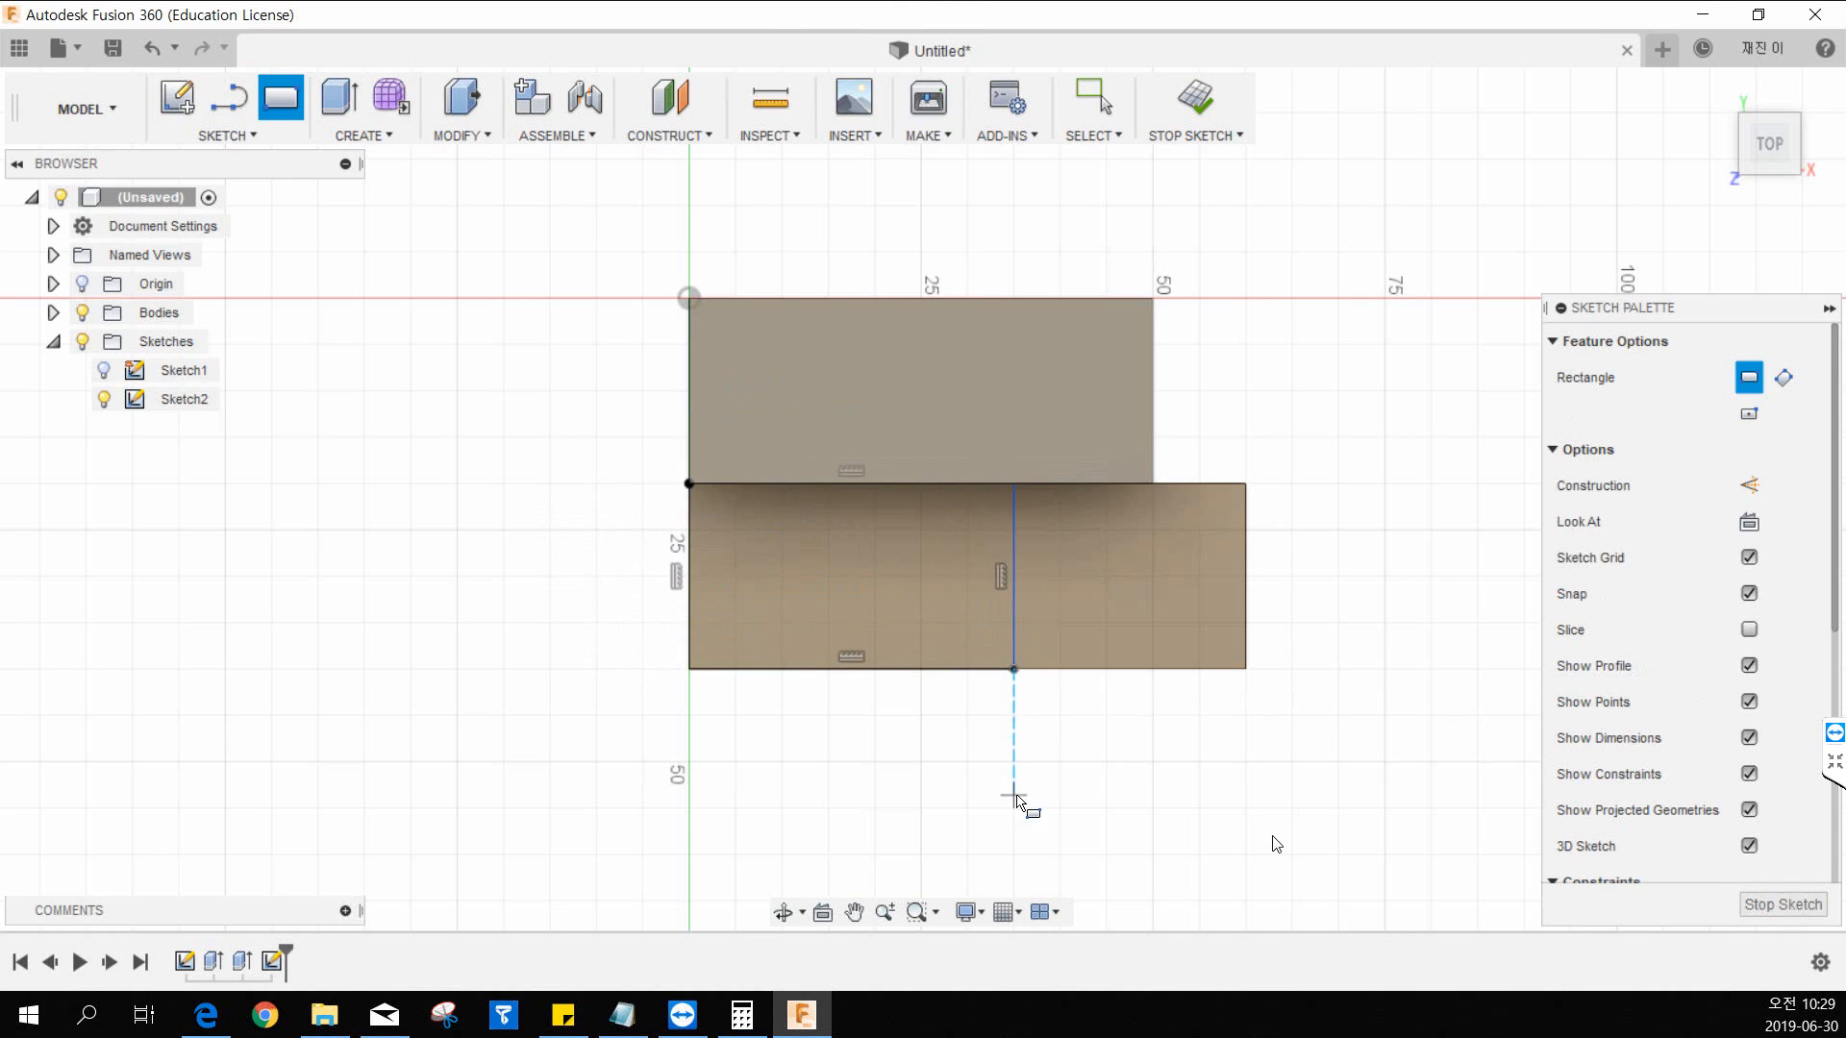
{"action": "key", "text": "Escape"}
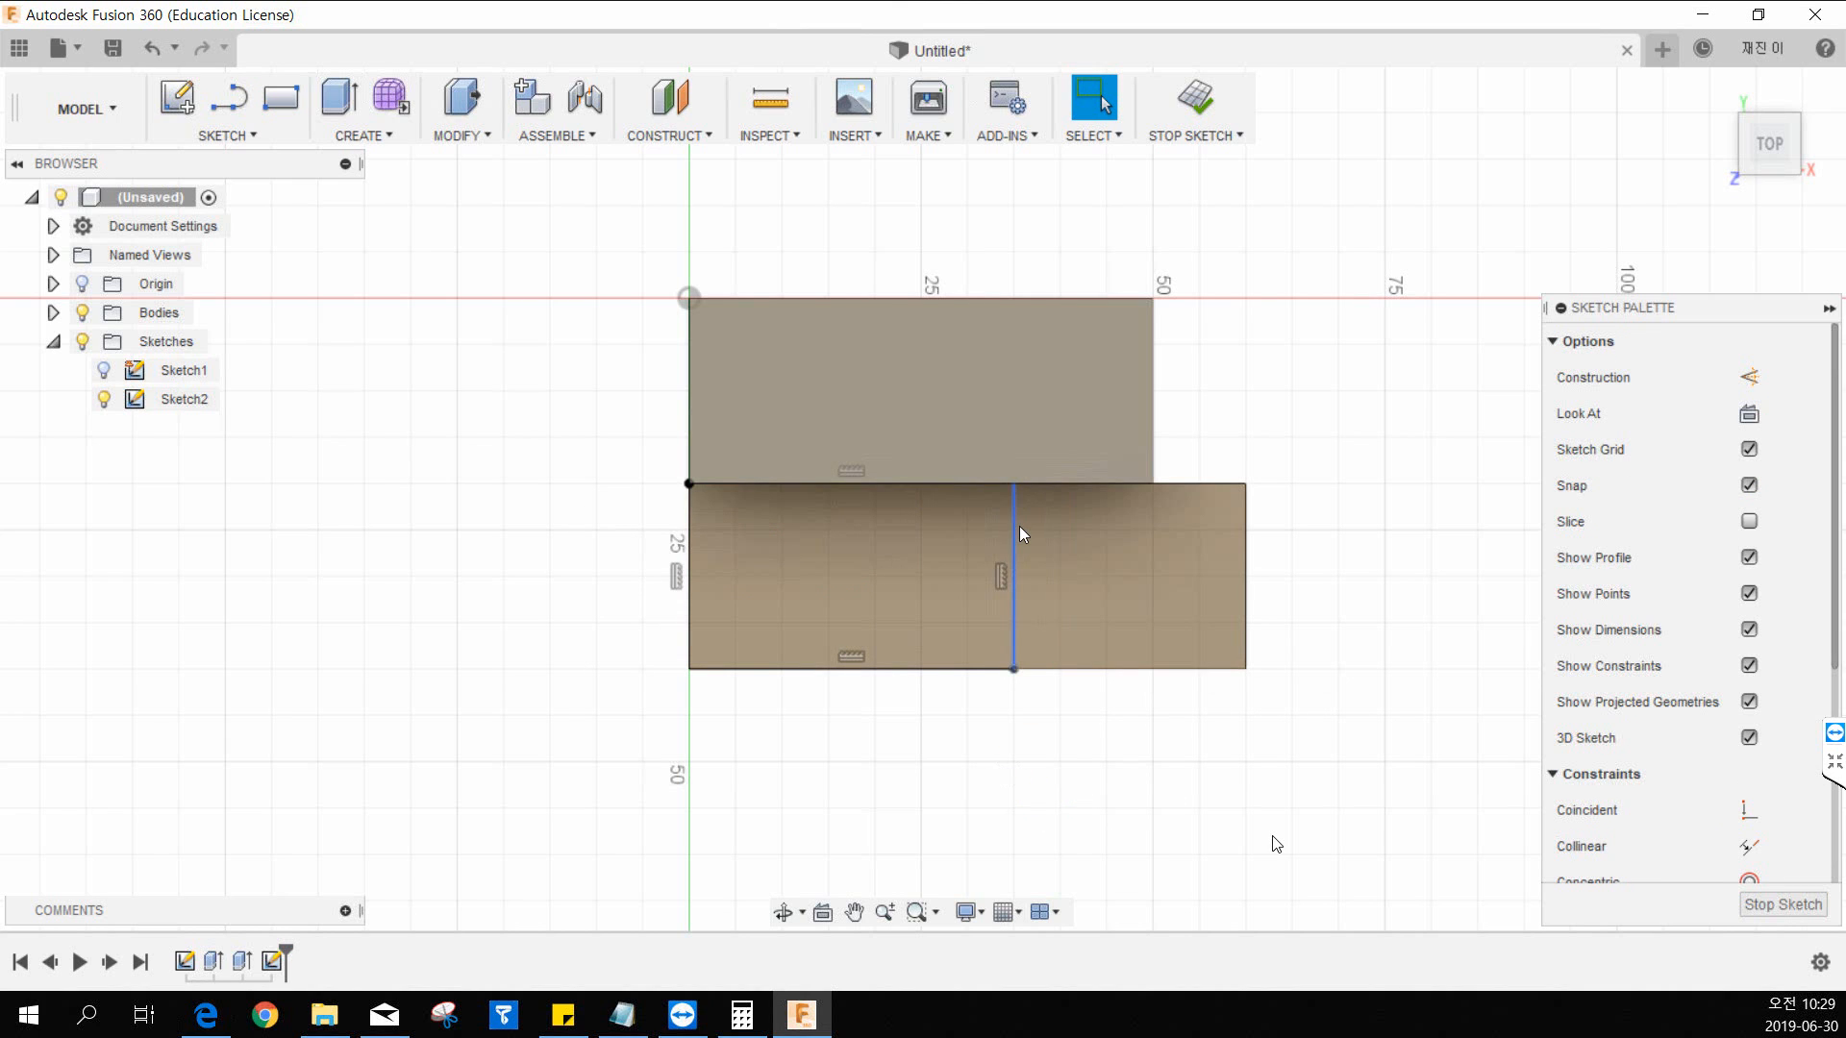
Step: Dimension the distance from the rectangle's inner short edge to the far end edge of the face as 20 mm
{"action": "left_click", "coordinate": [254, 141]}
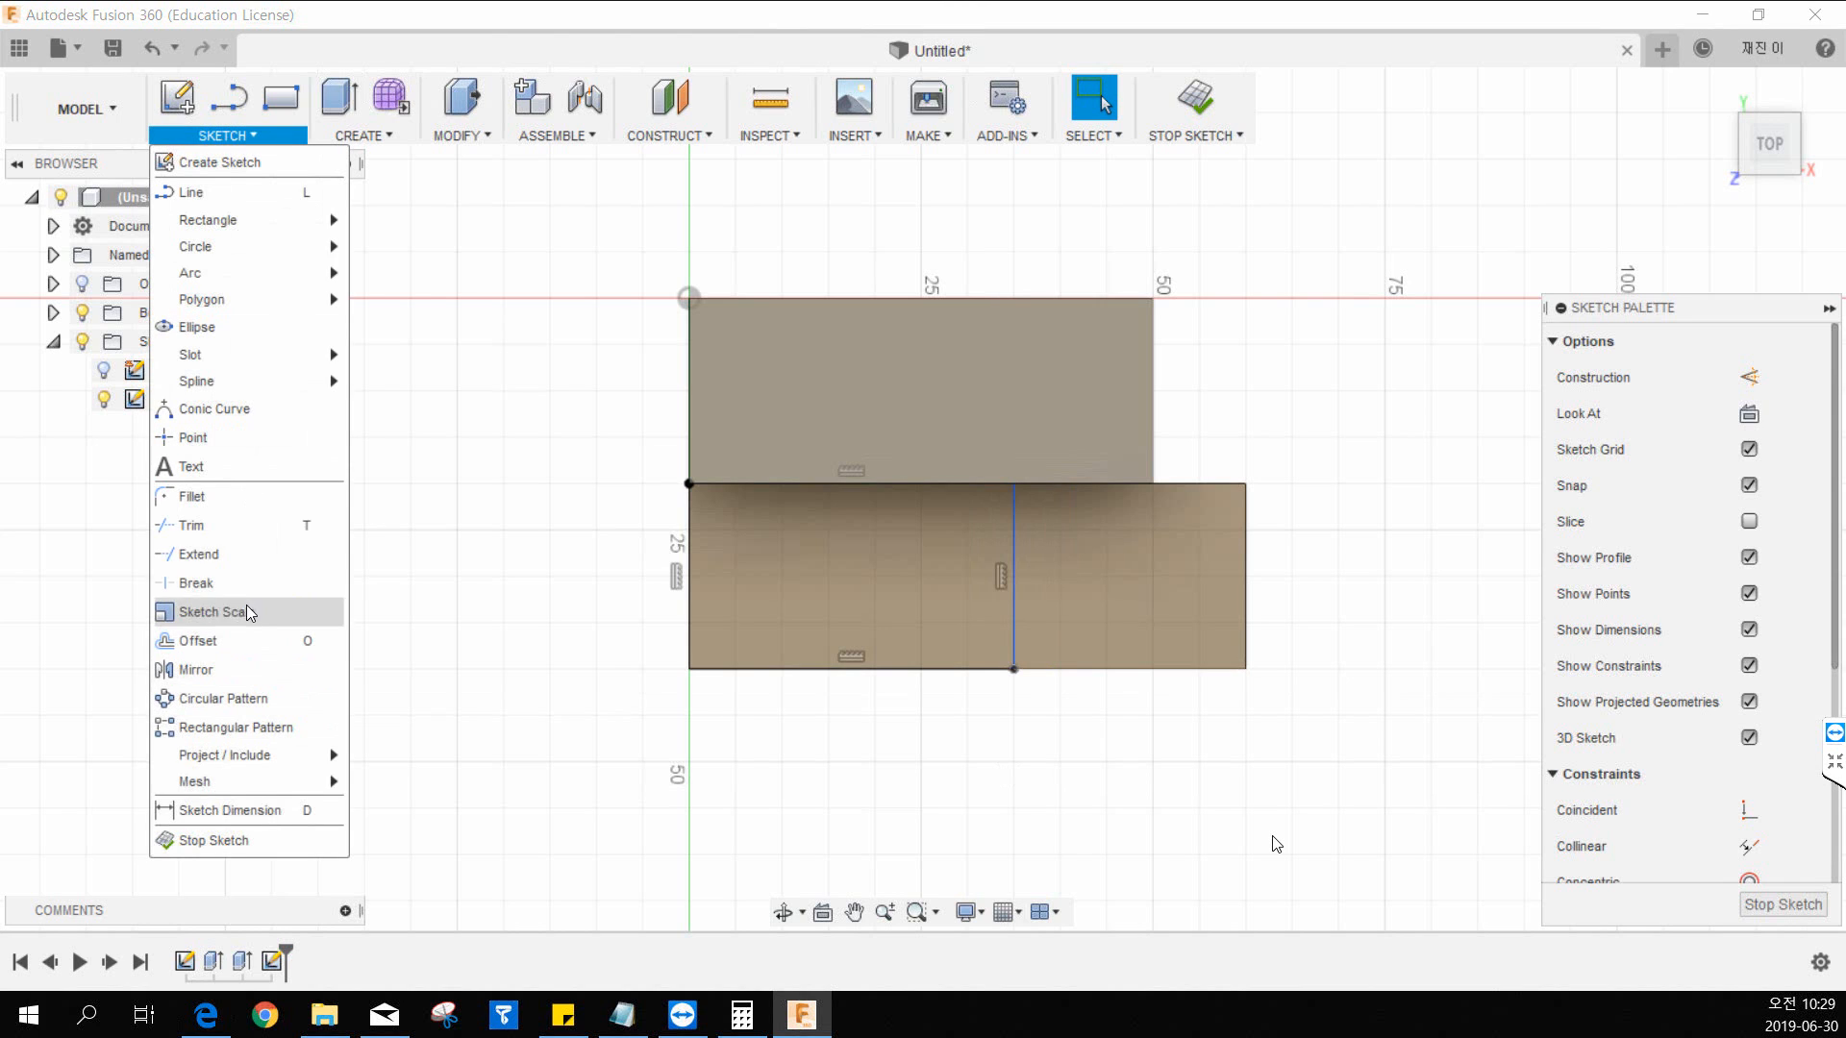
{"action": "left_click", "coordinate": [227, 809]}
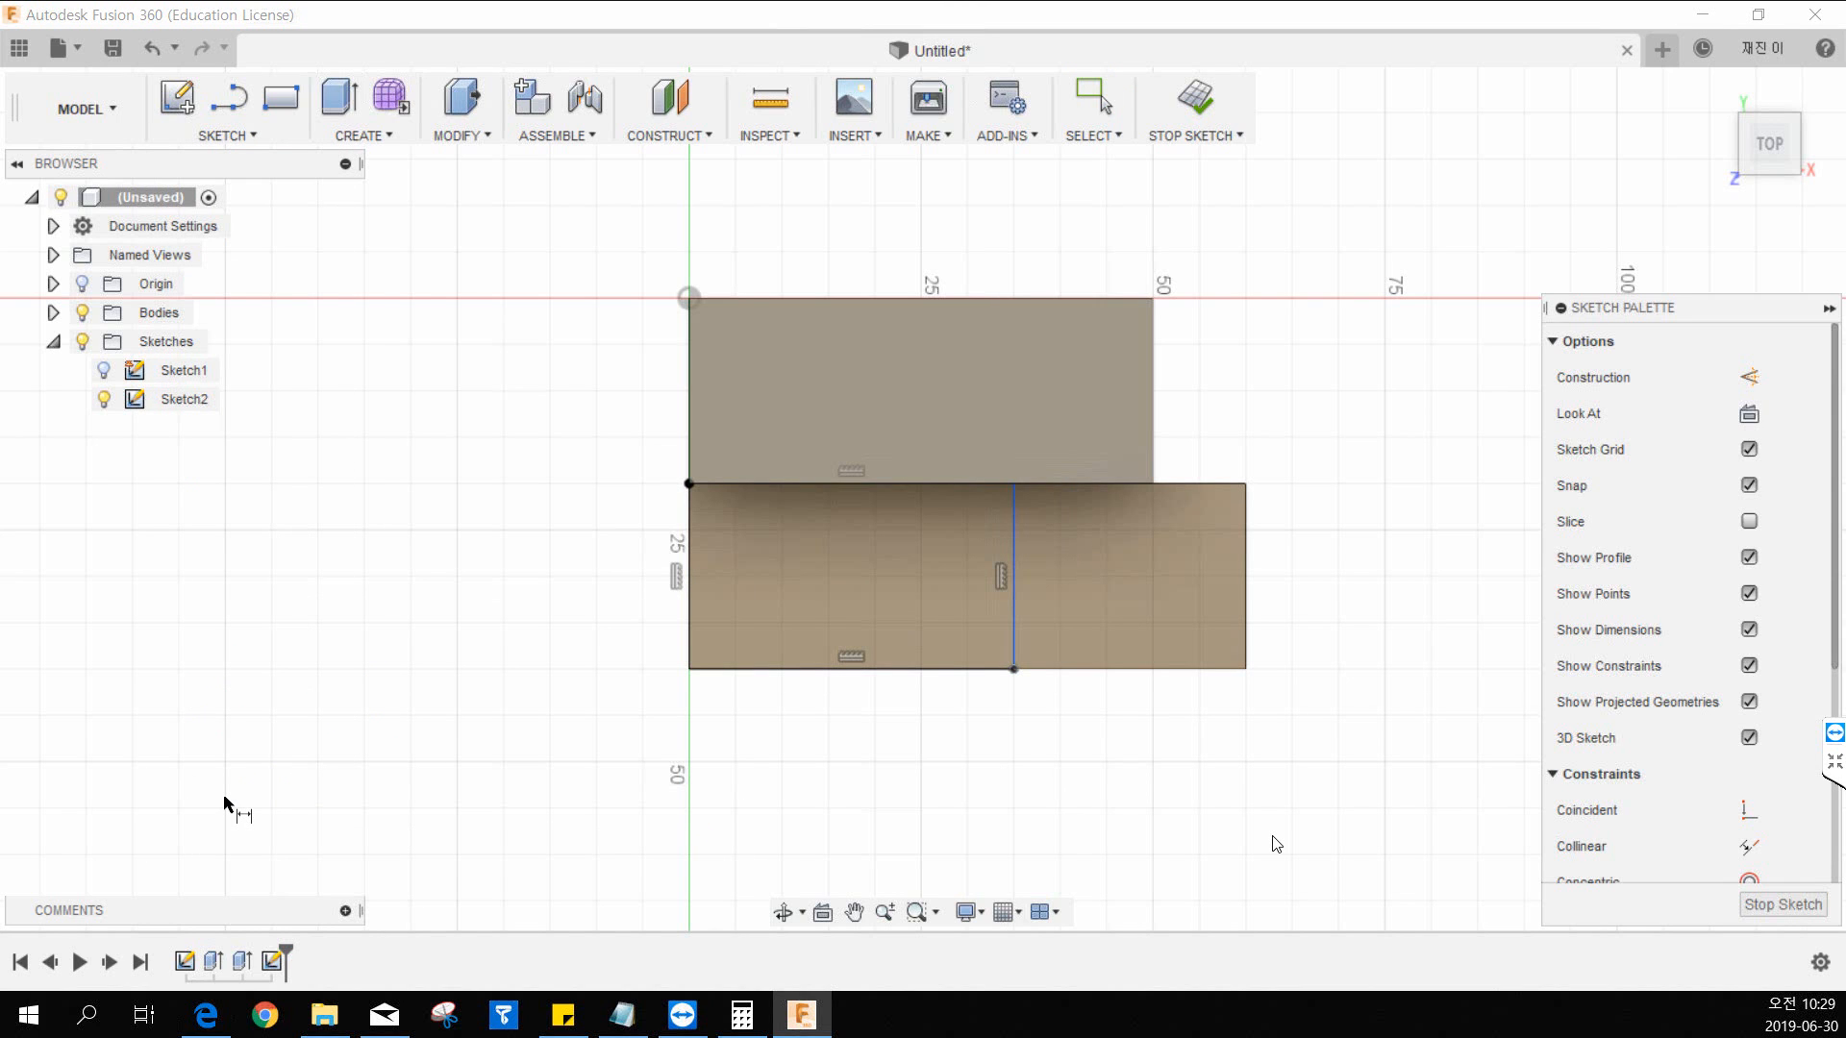
{"action": "left_click", "coordinate": [1015, 550]}
{"action": "left_click", "coordinate": [1248, 528]}
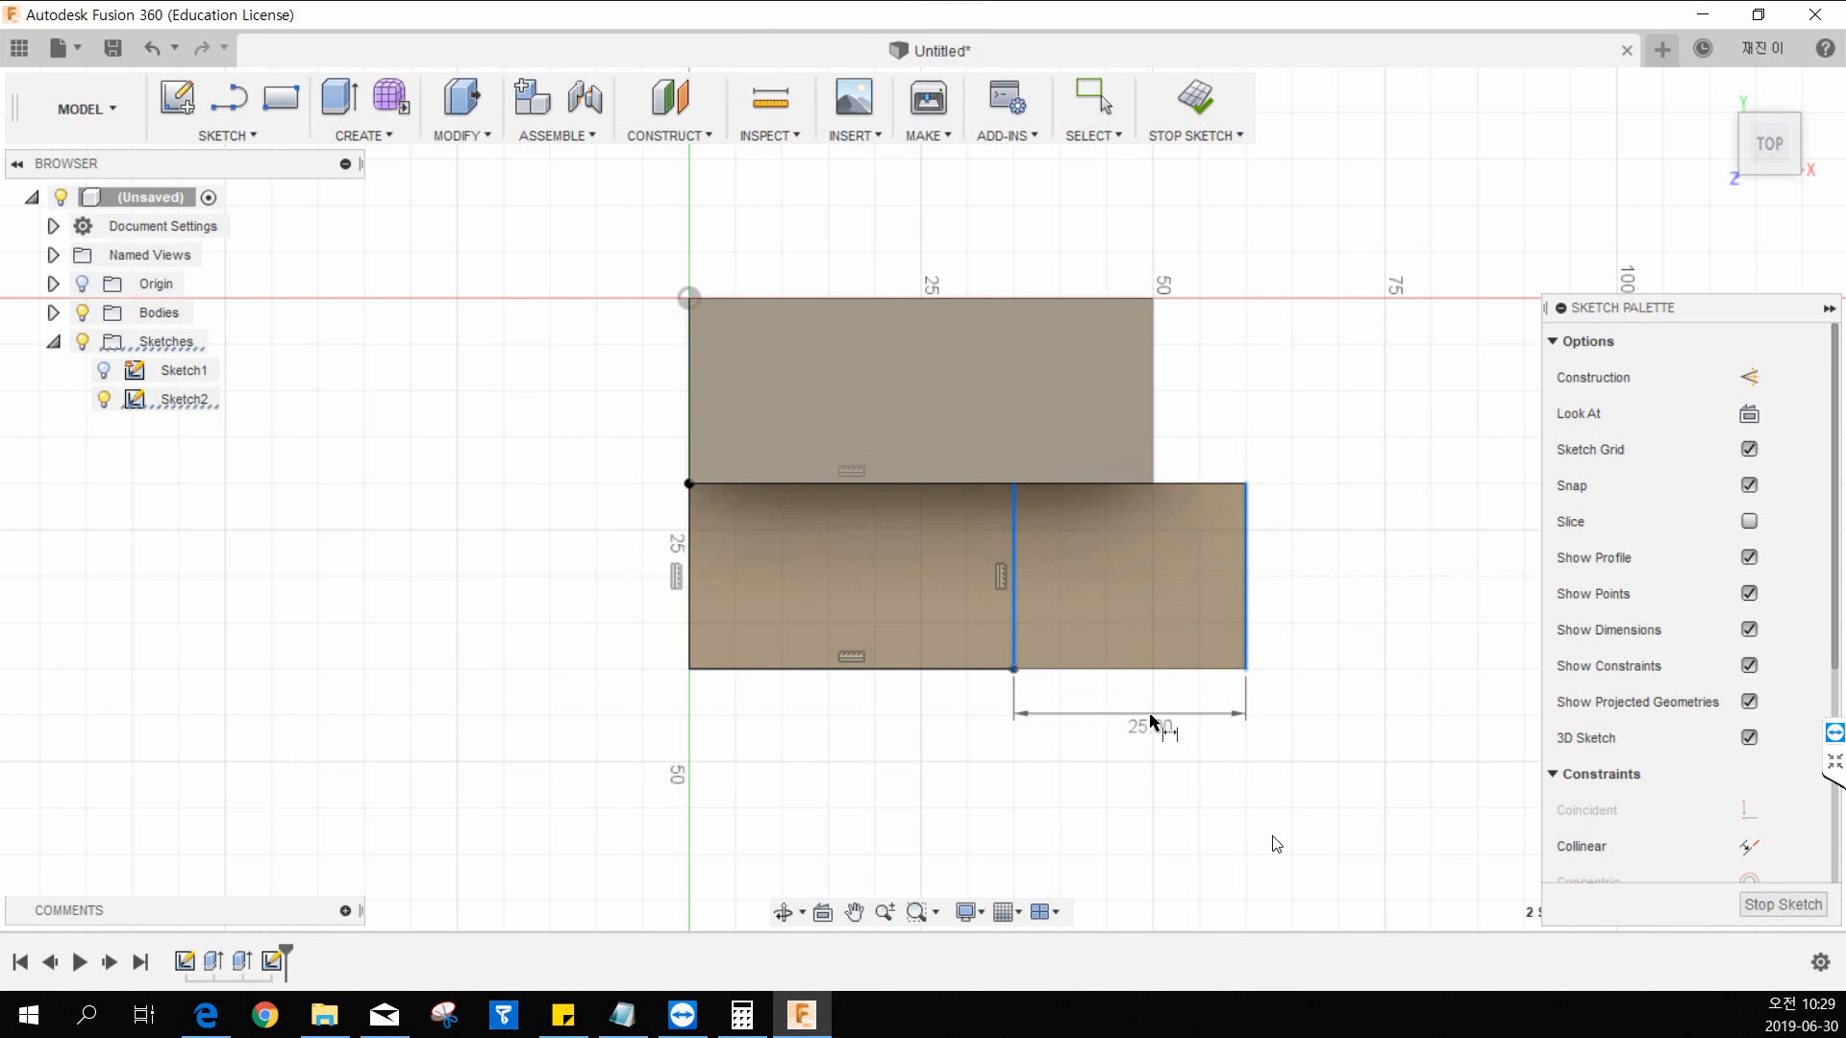
{"action": "left_click", "coordinate": [1168, 717]}
{"action": "type", "text": "20"}
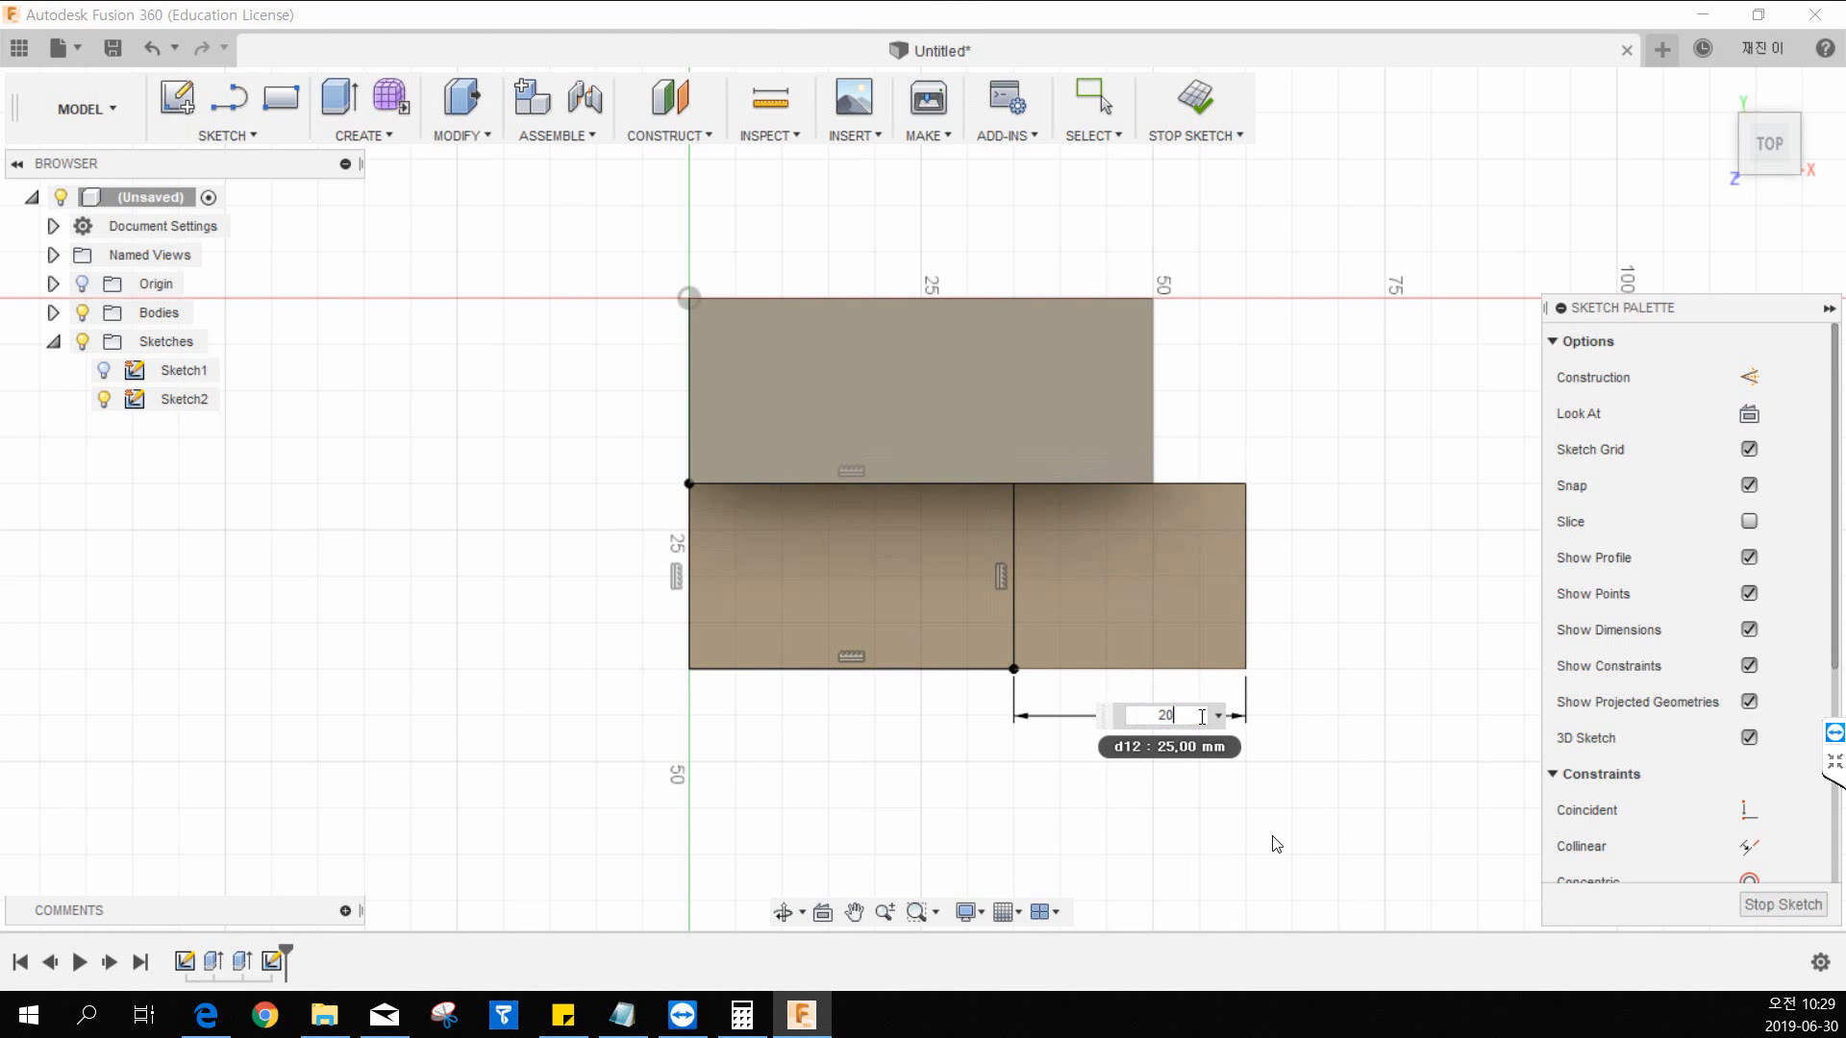
{"action": "key", "text": "Return"}
{"action": "key", "text": "Escape"}
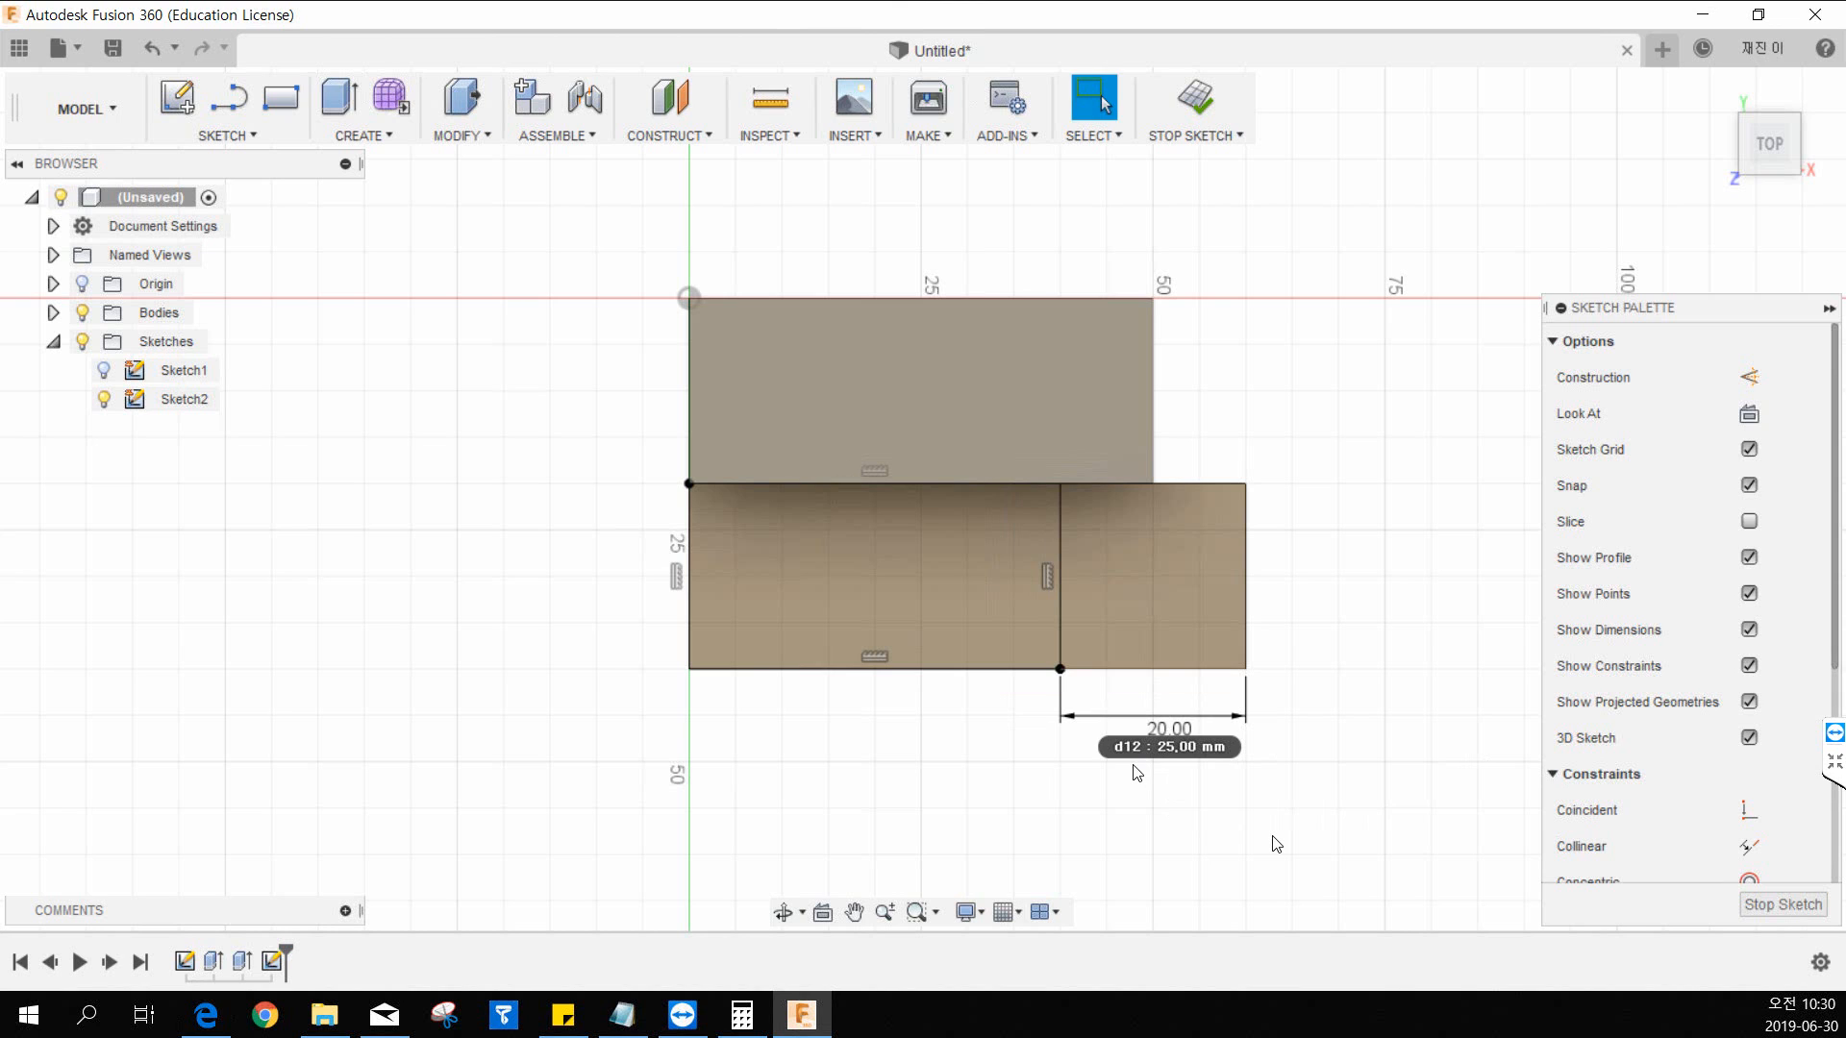
Step: Hide and show the solid bodies repeatedly to compare the rectangle and remaining face regions with and without the solid
{"action": "middle_click_drag", "start_coordinate": [1080, 785], "coordinate": [1022, 775]}
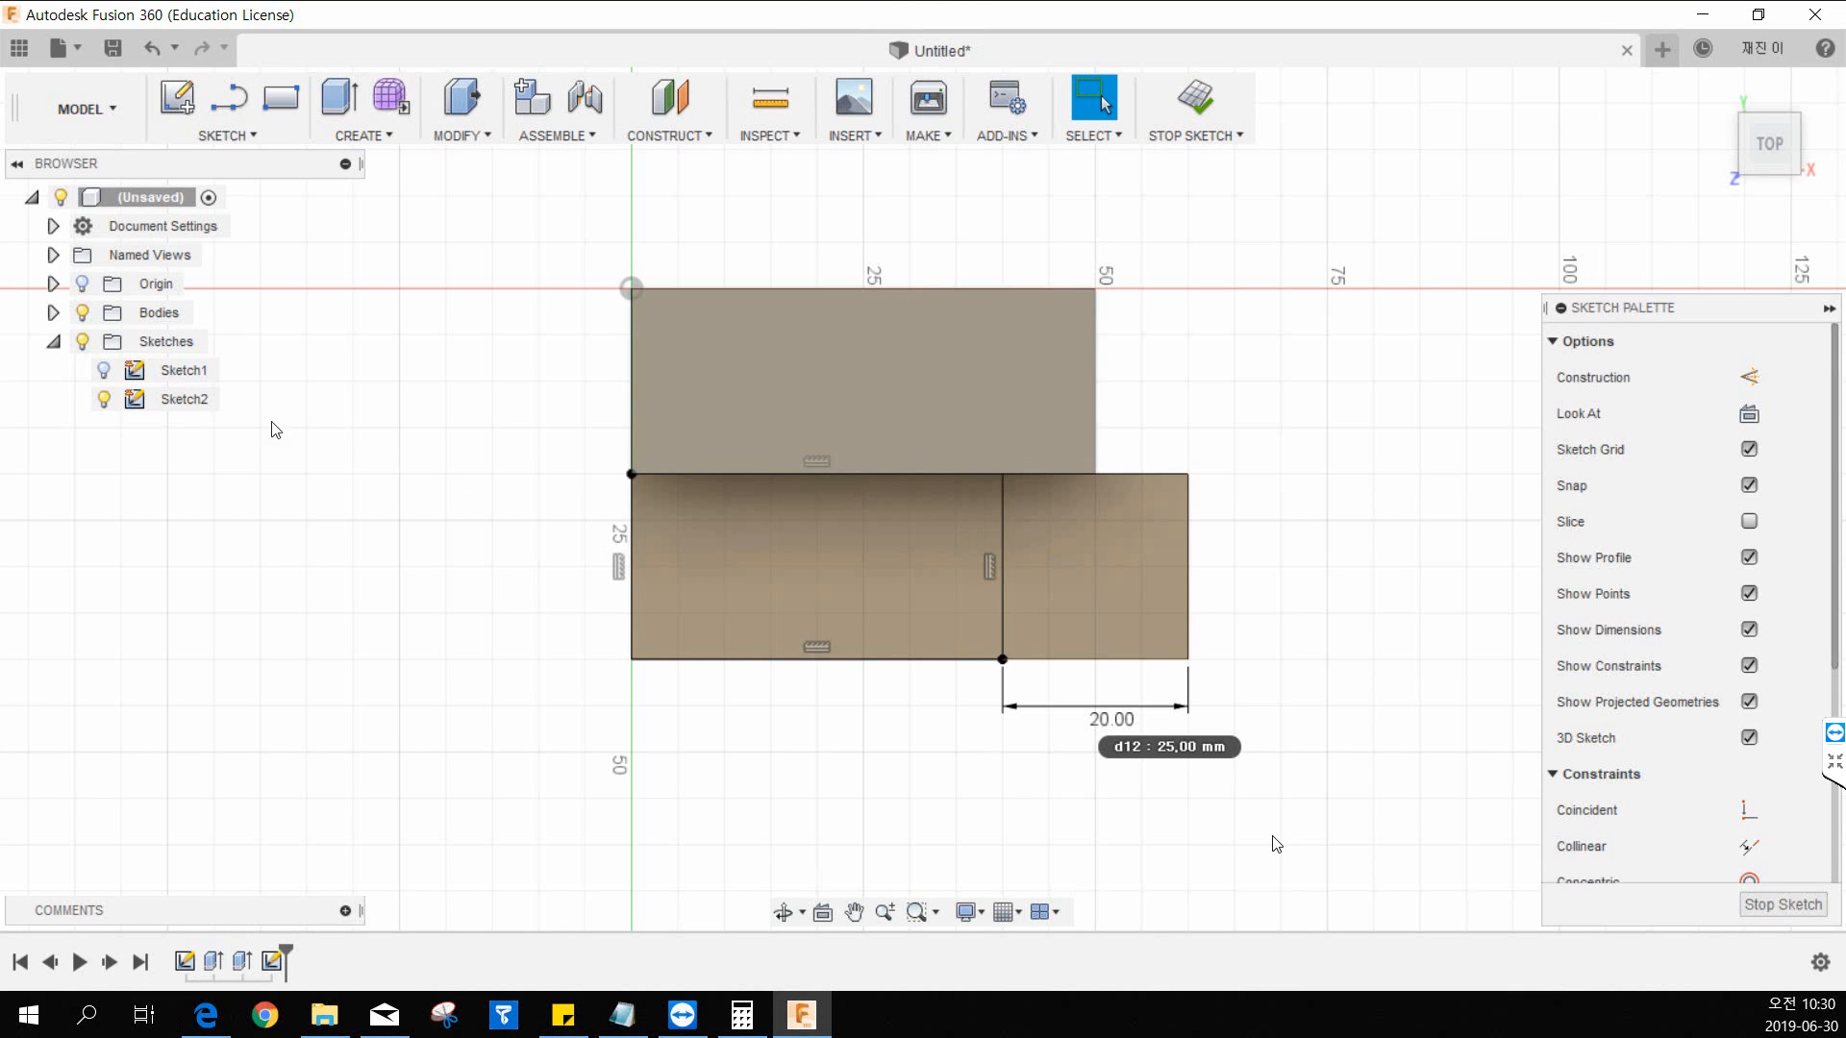
{"action": "left_click", "coordinate": [82, 313]}
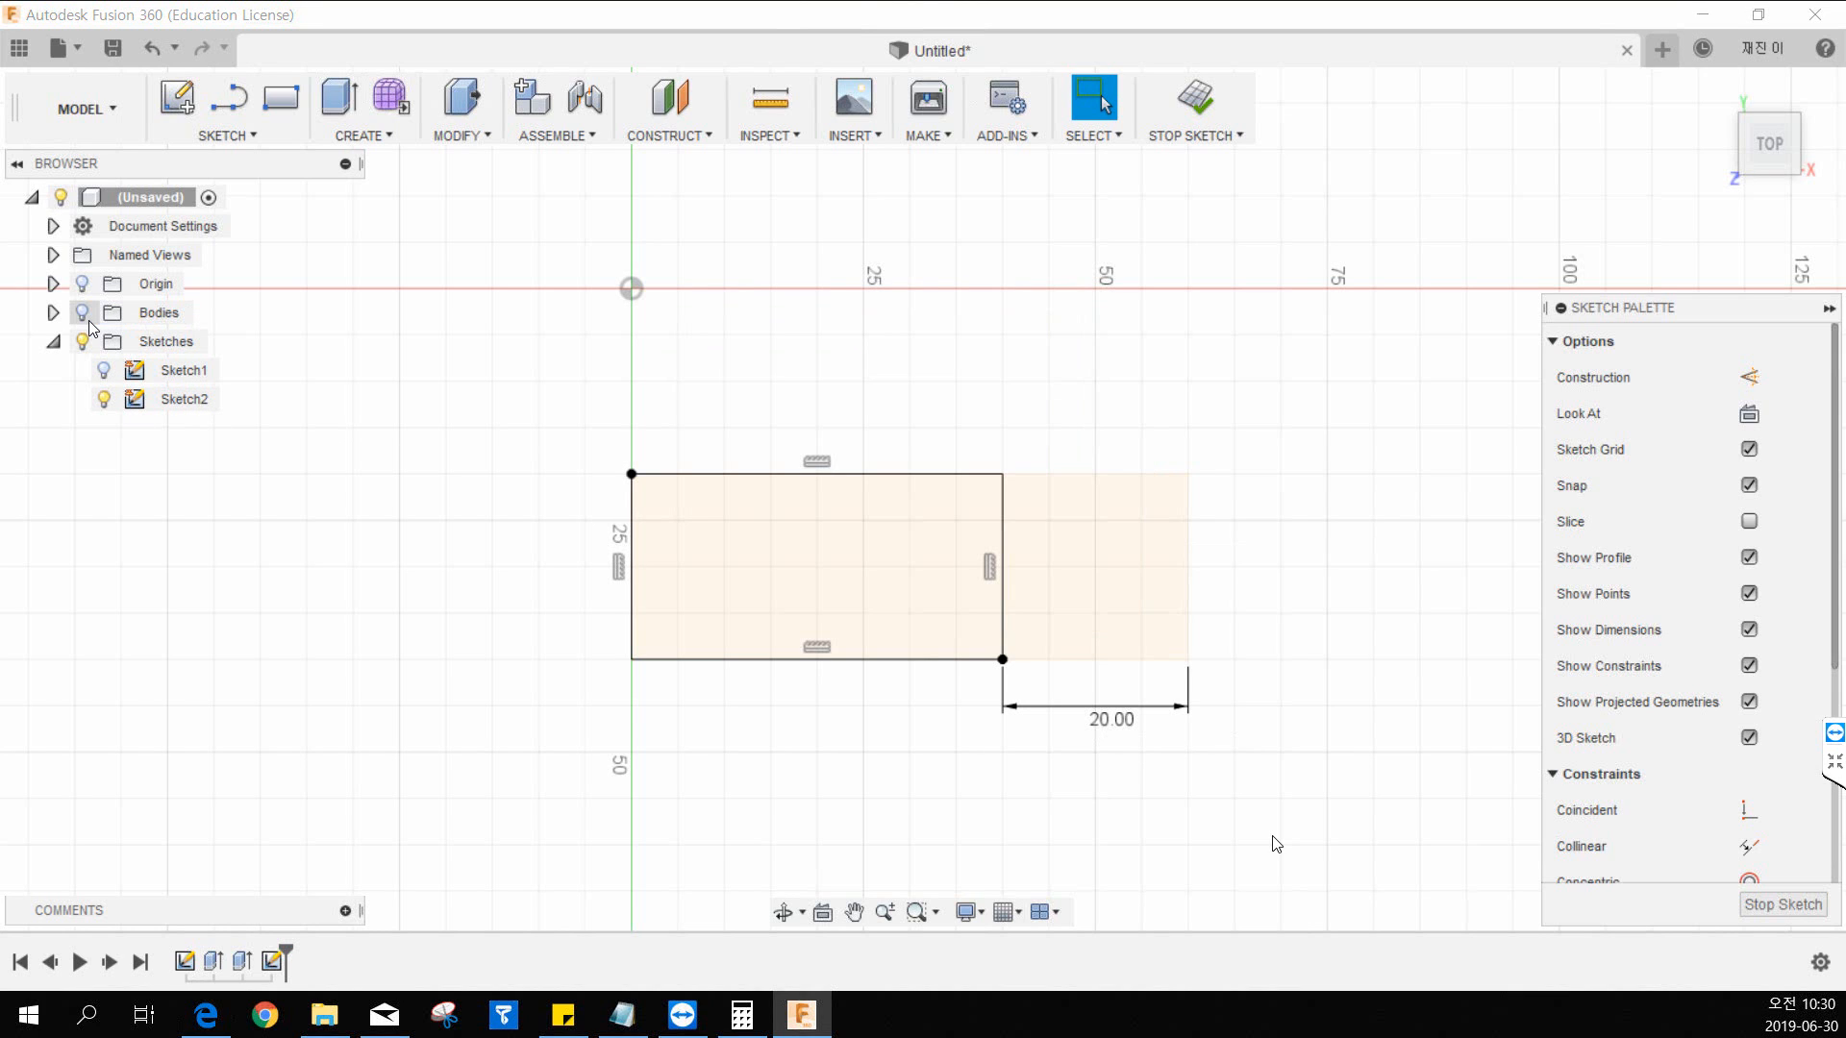
{"action": "left_click", "coordinate": [85, 317]}
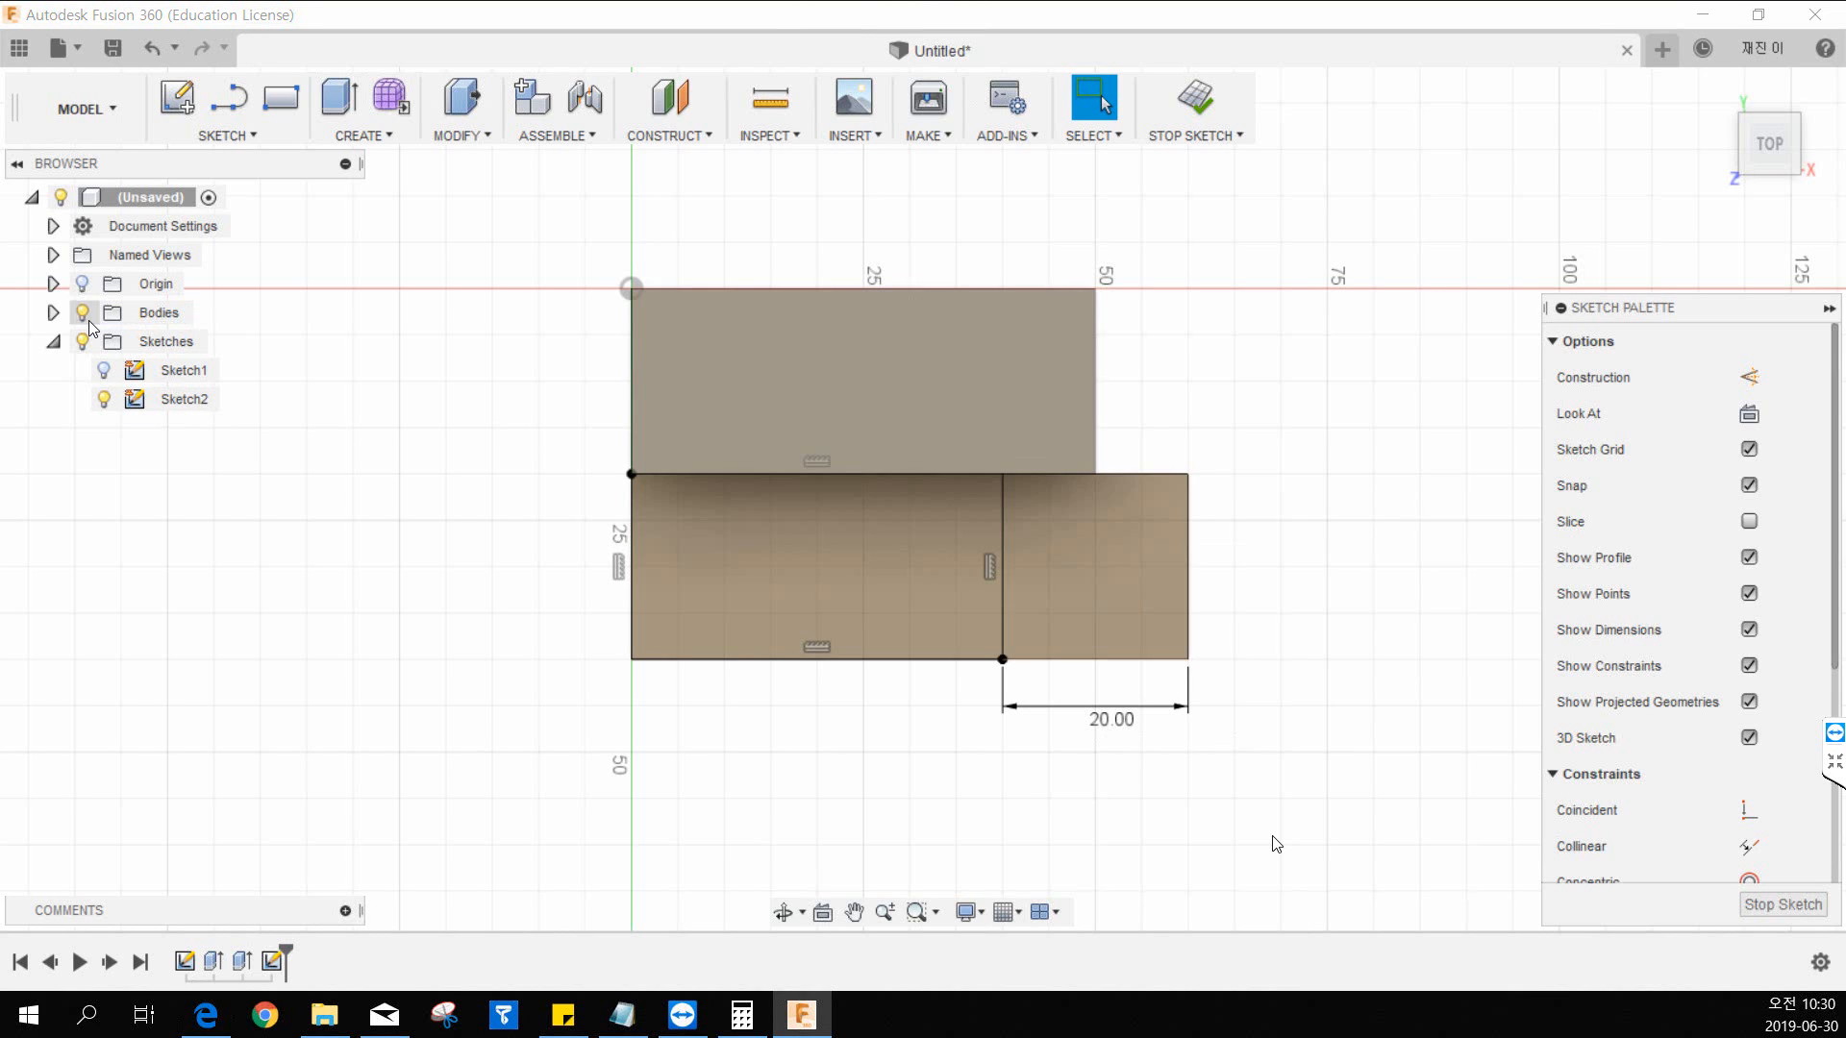
{"action": "left_click", "coordinate": [84, 315]}
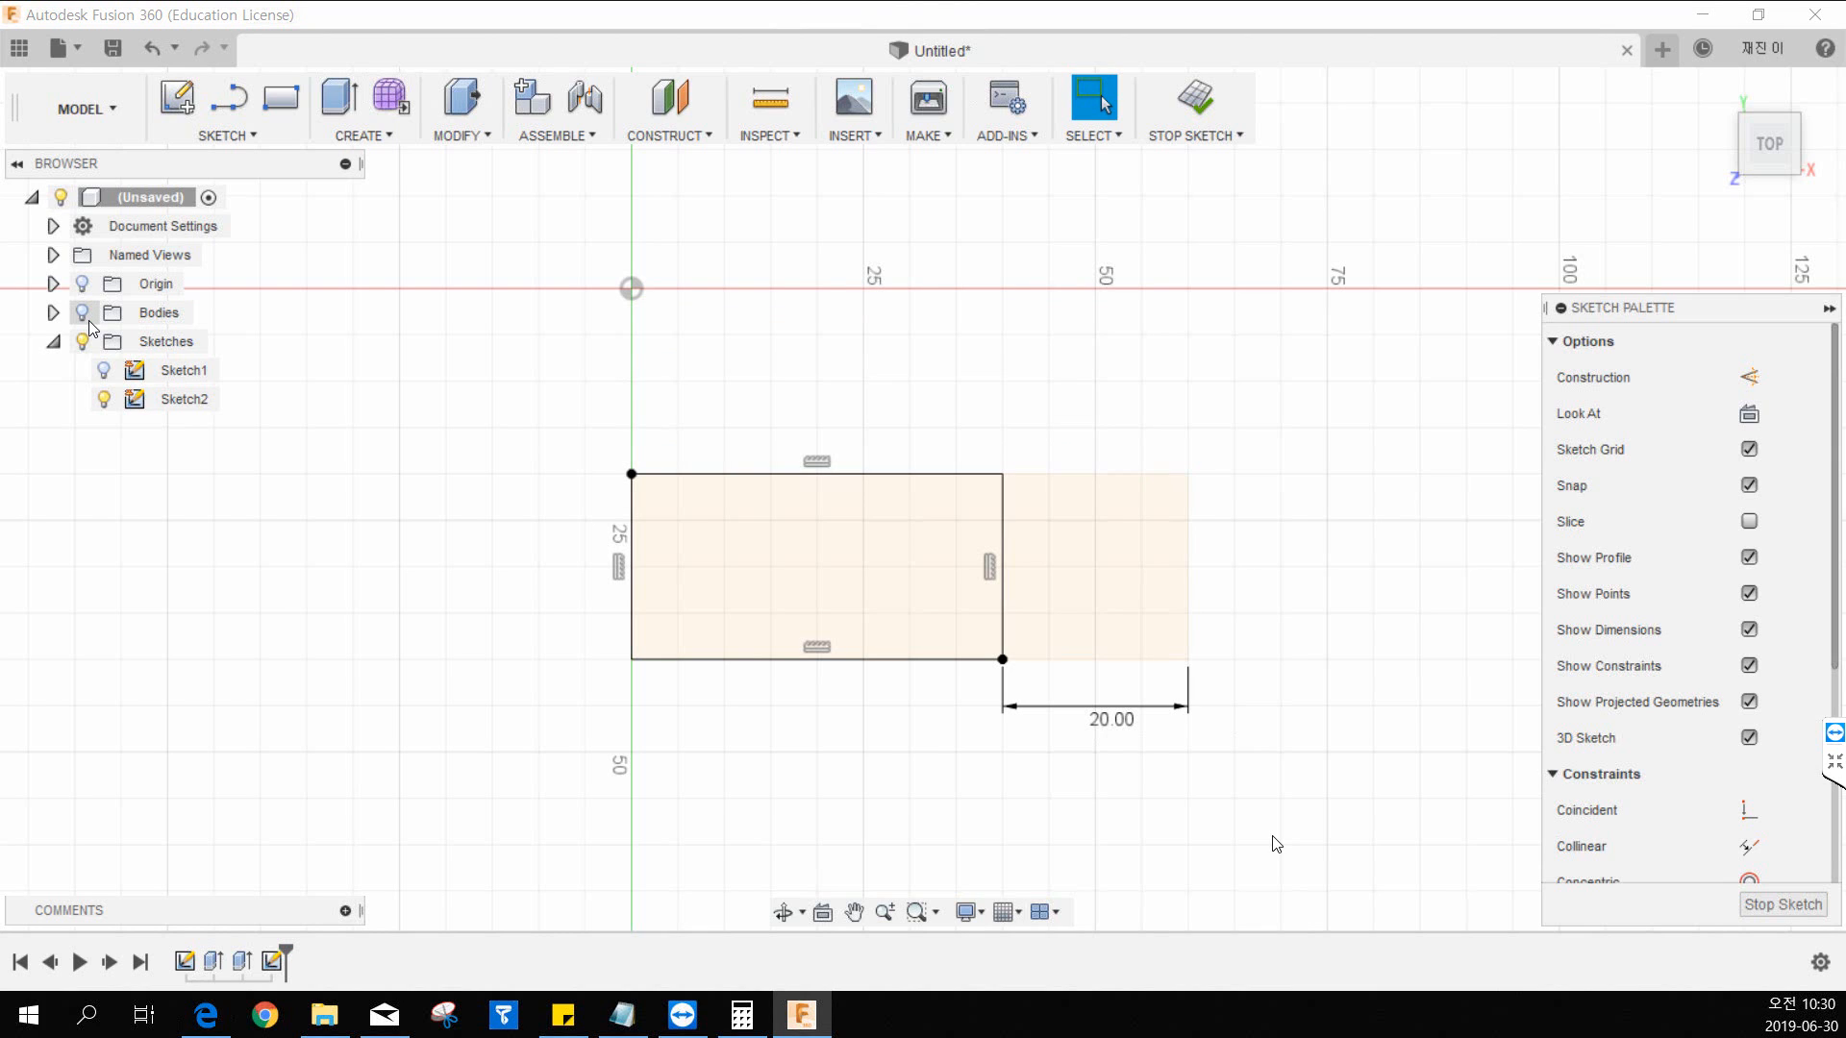
{"action": "left_click", "coordinate": [84, 315]}
{"action": "left_click", "coordinate": [83, 315]}
{"action": "left_click", "coordinate": [84, 315]}
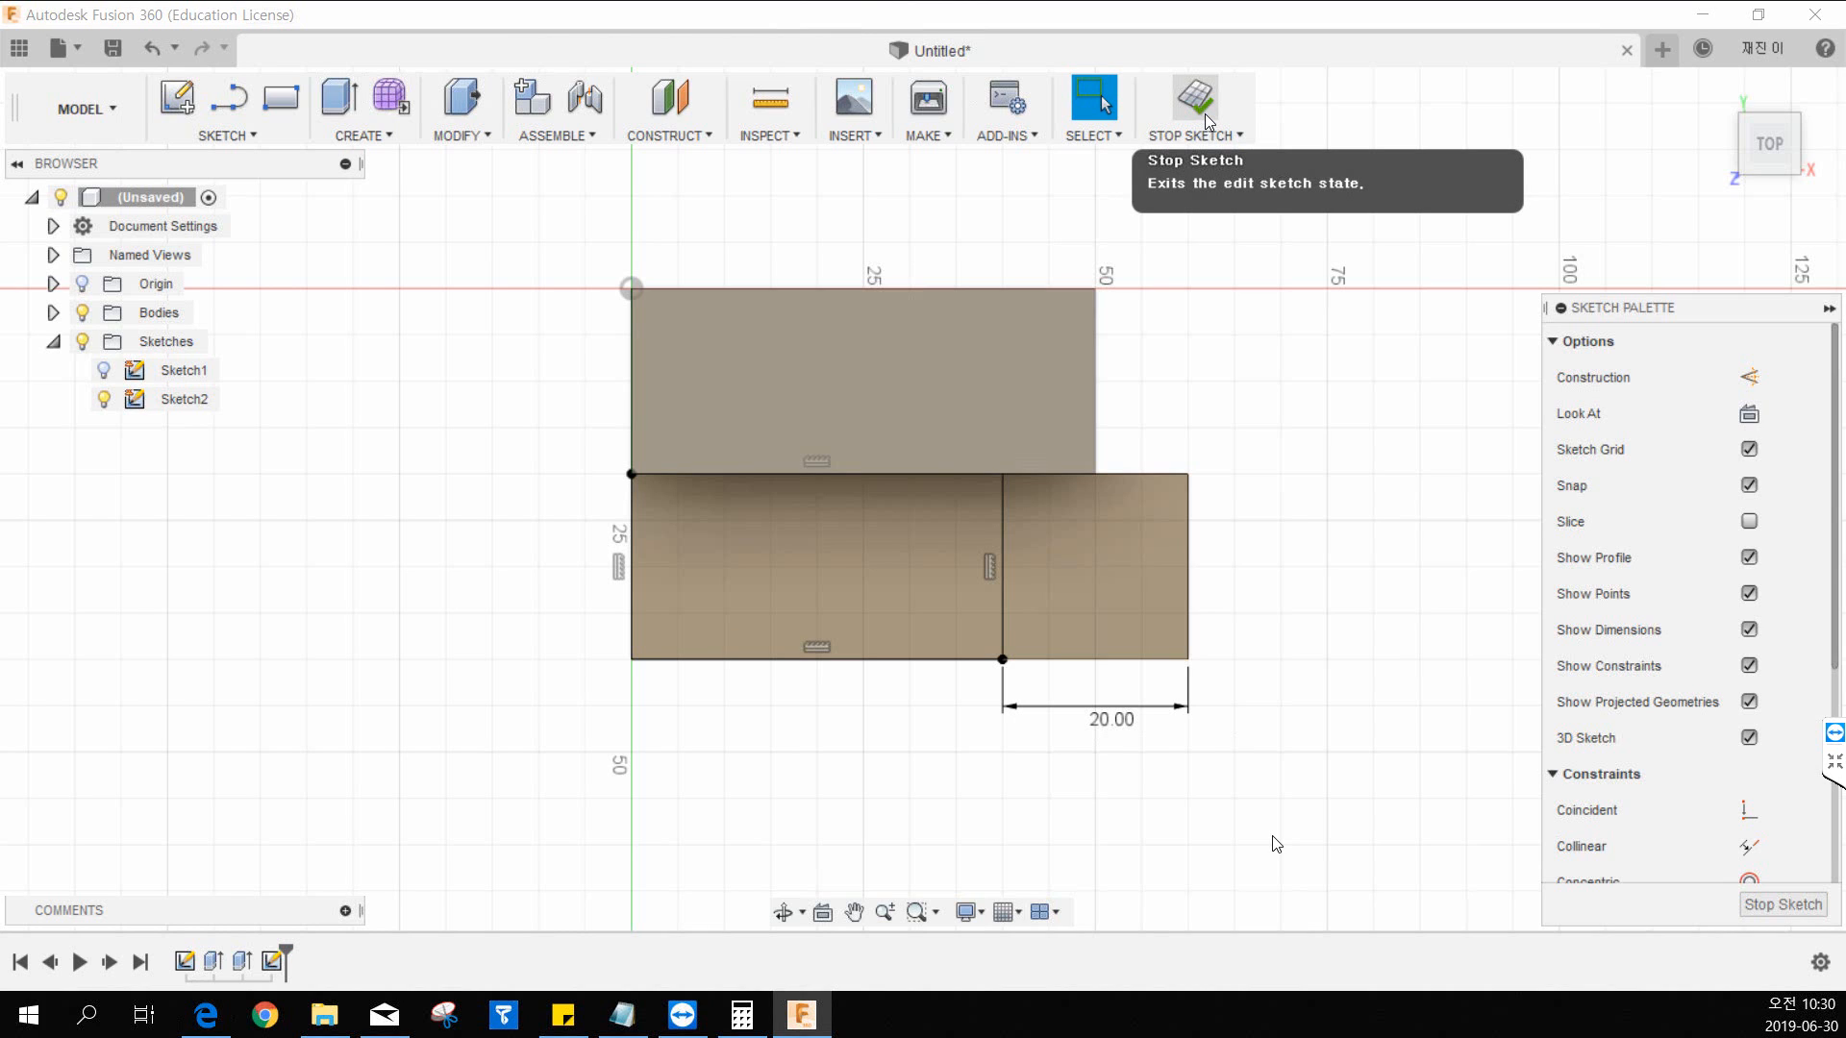
{"action": "left_click", "coordinate": [84, 317]}
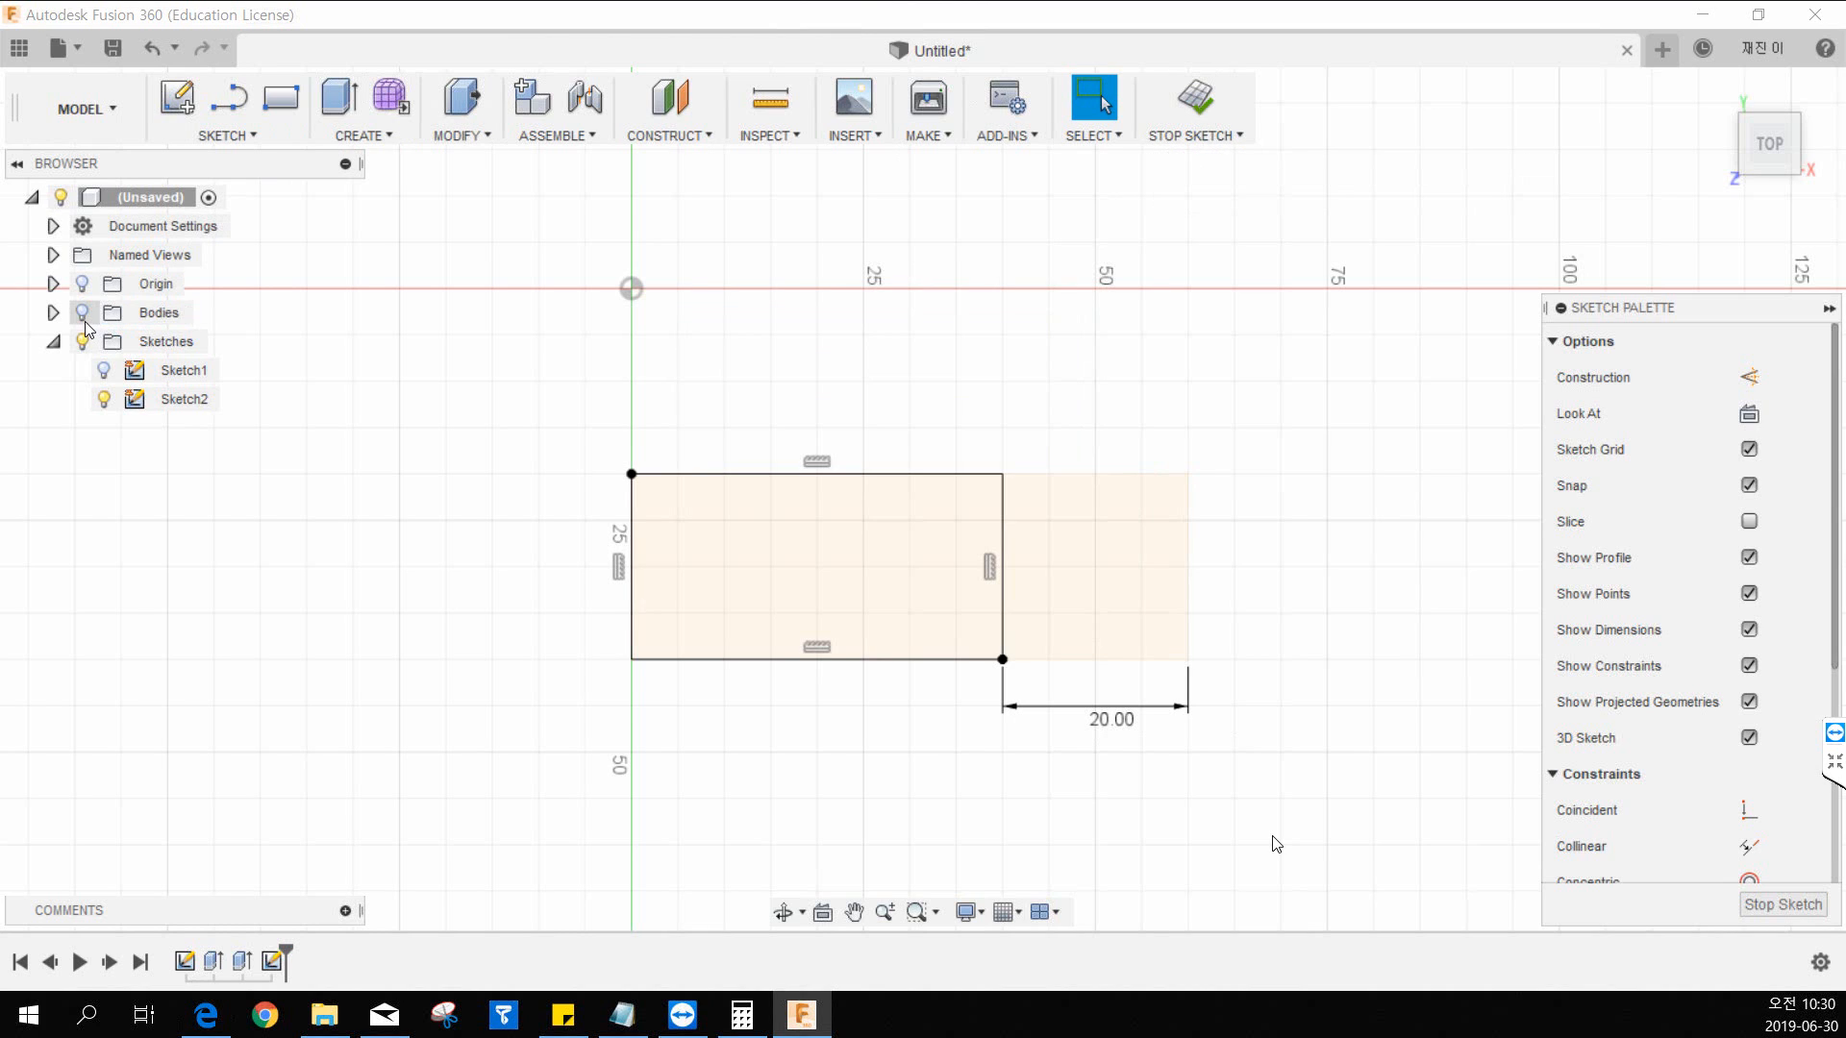
{"action": "left_click", "coordinate": [83, 312]}
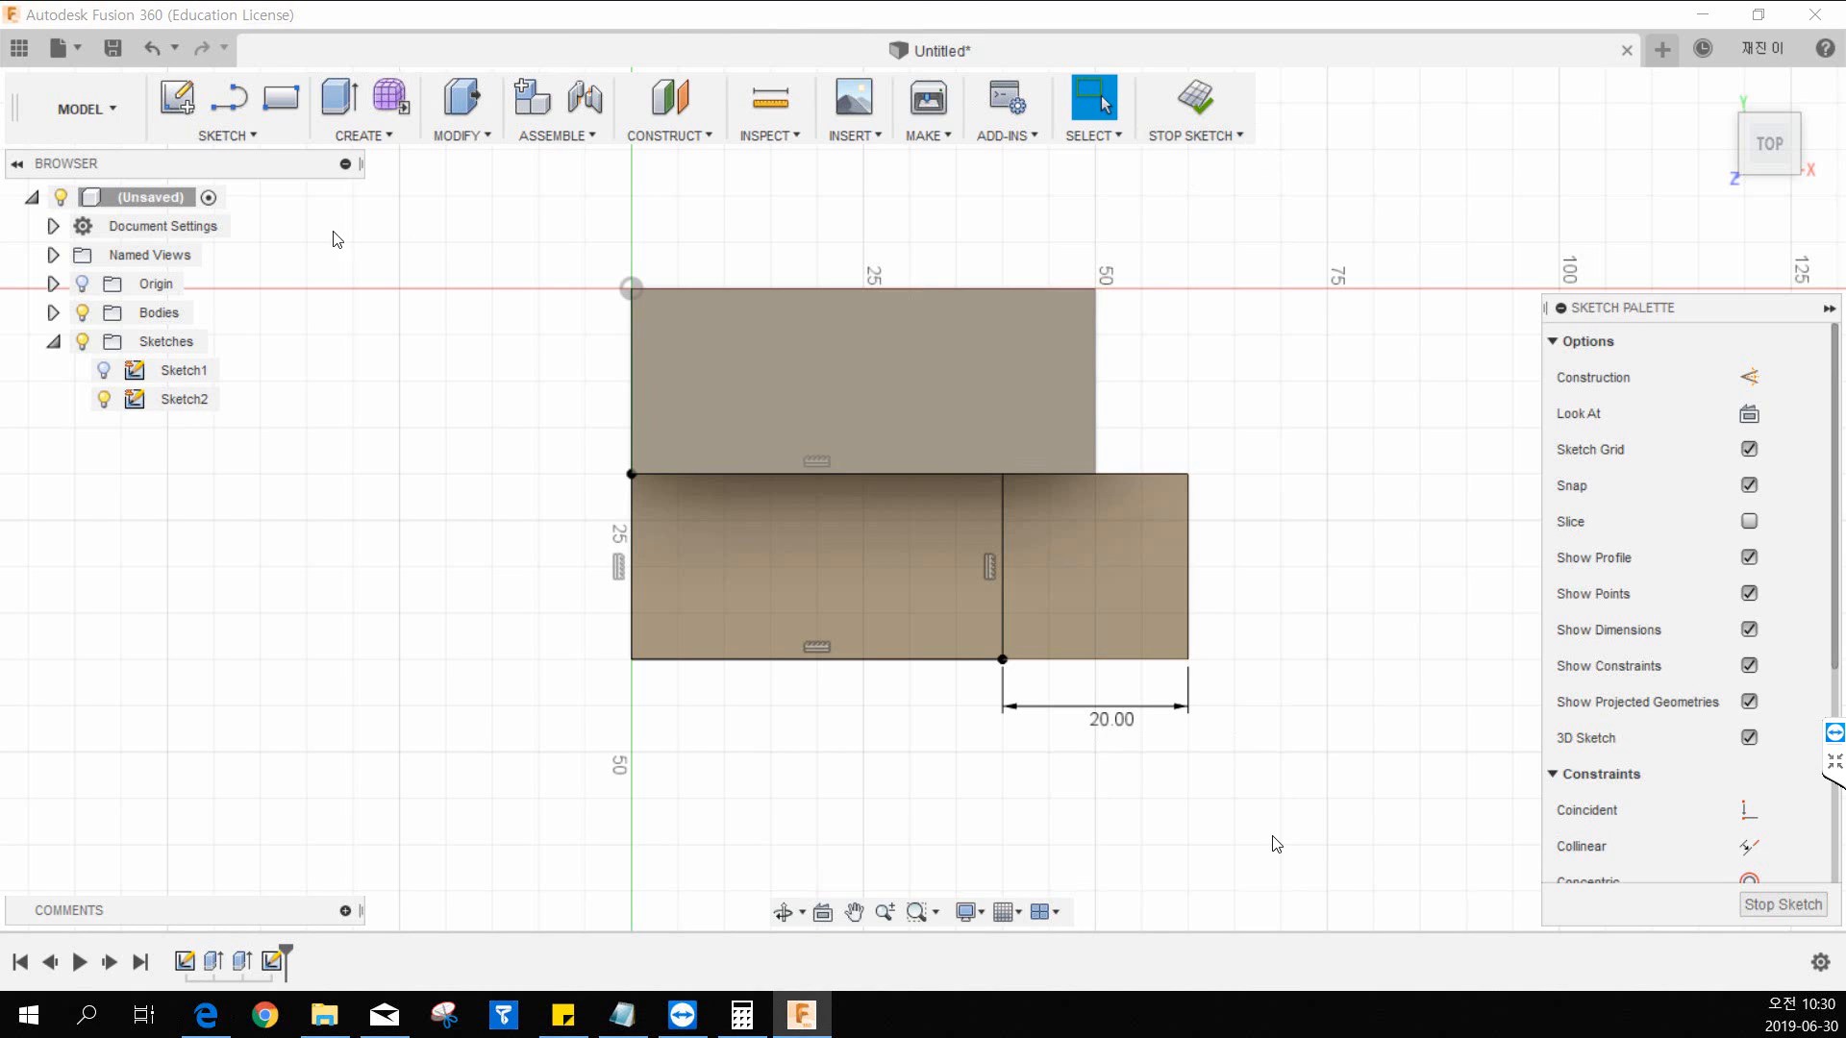
{"action": "left_click", "coordinate": [80, 315]}
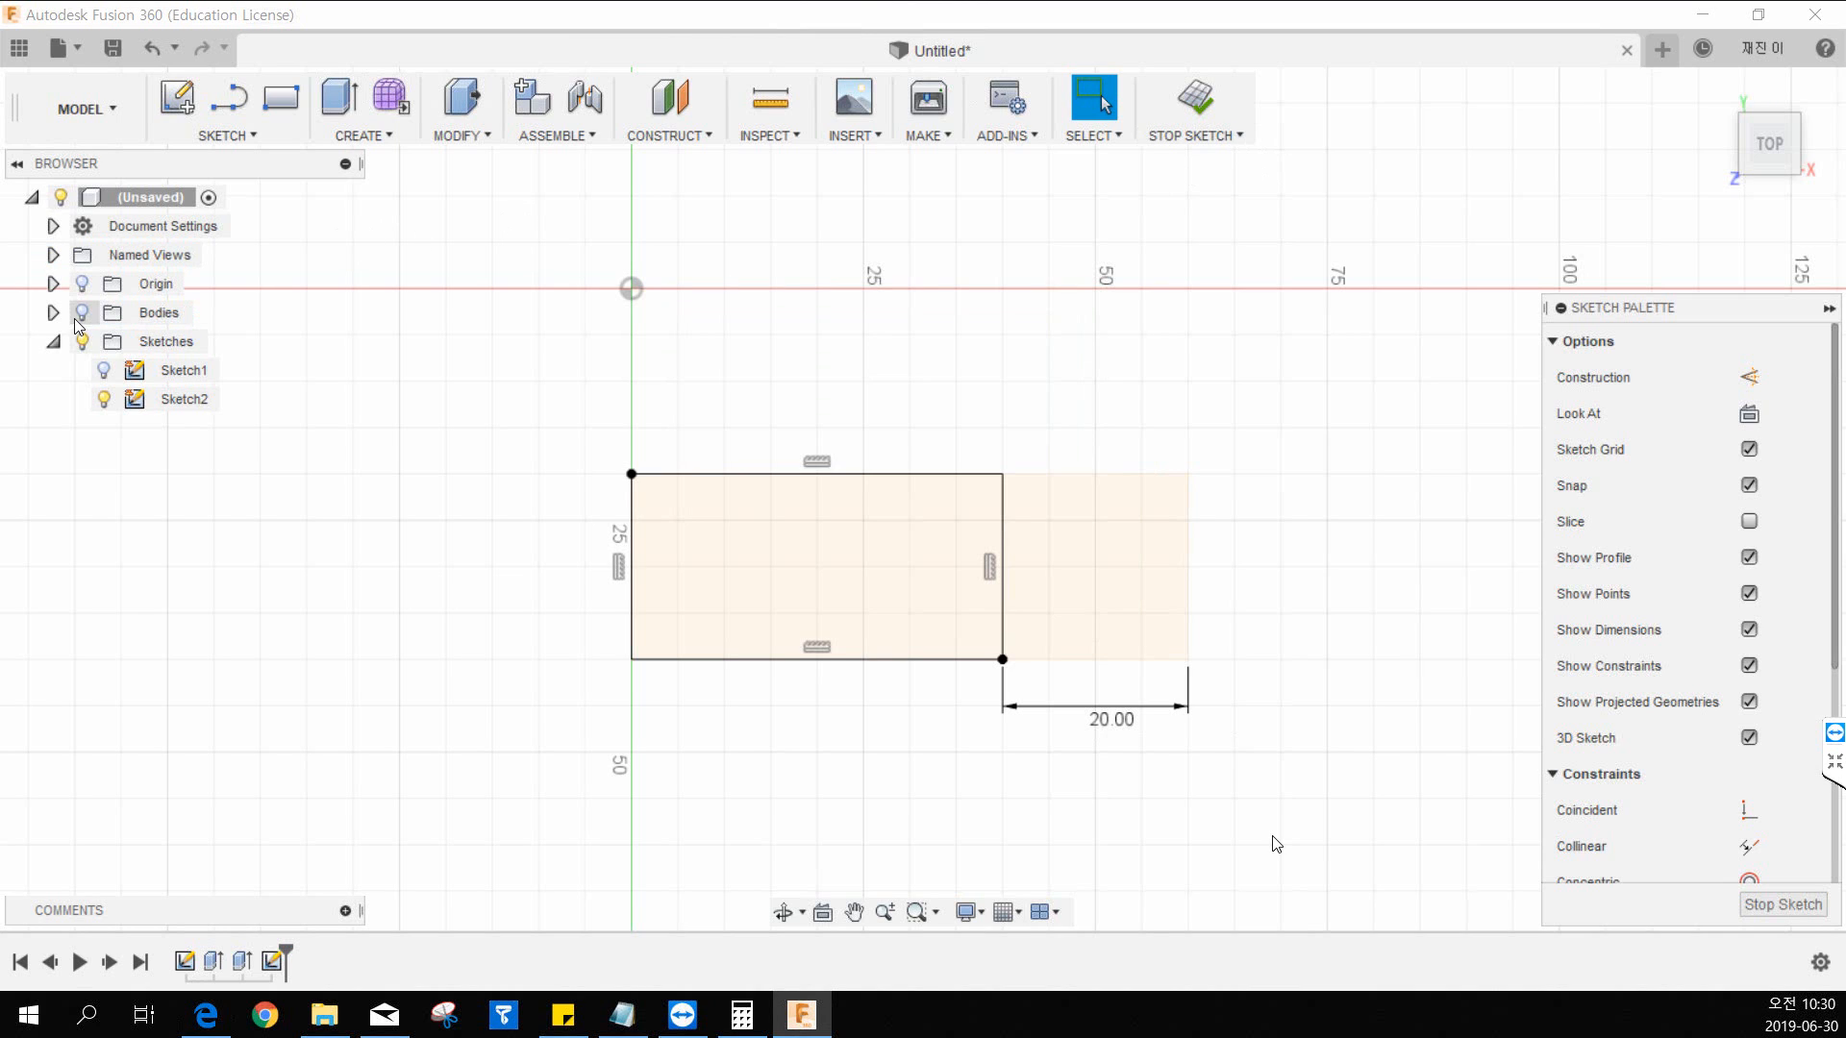
{"action": "left_click", "coordinate": [76, 322]}
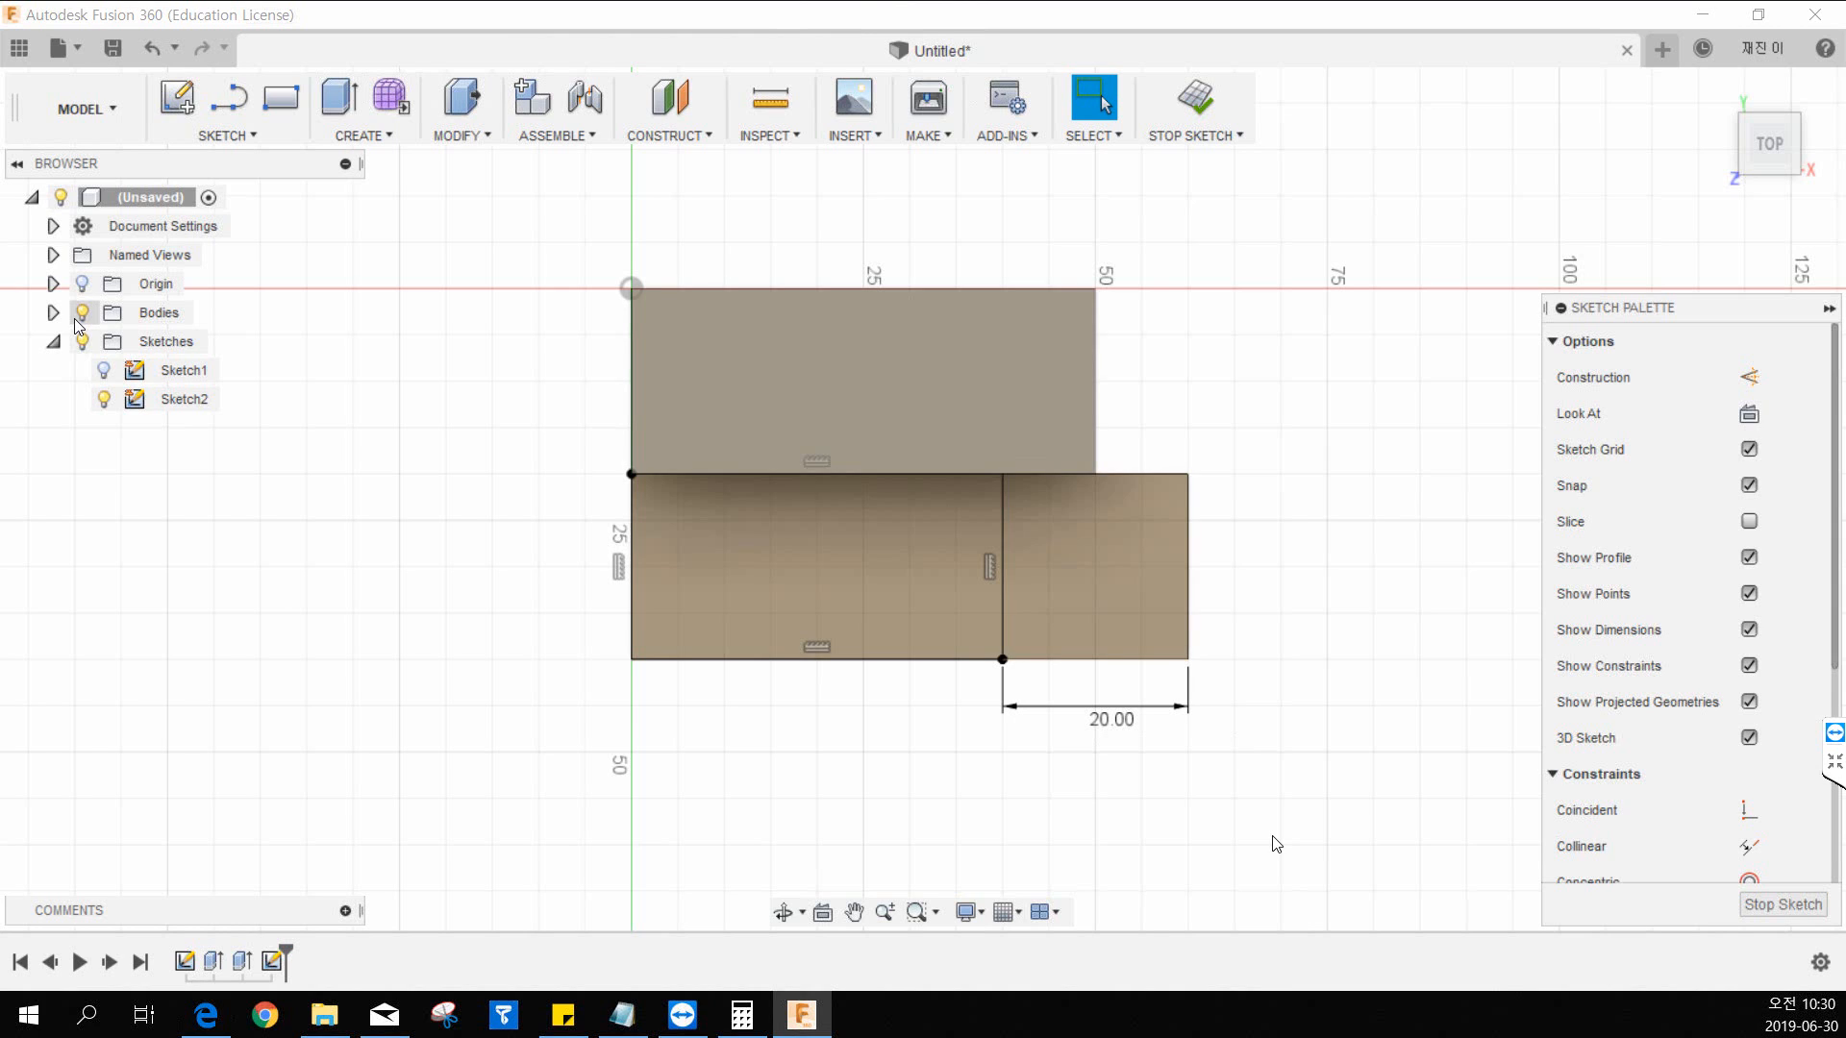
{"action": "left_click", "coordinate": [80, 317]}
{"action": "left_click", "coordinate": [80, 321]}
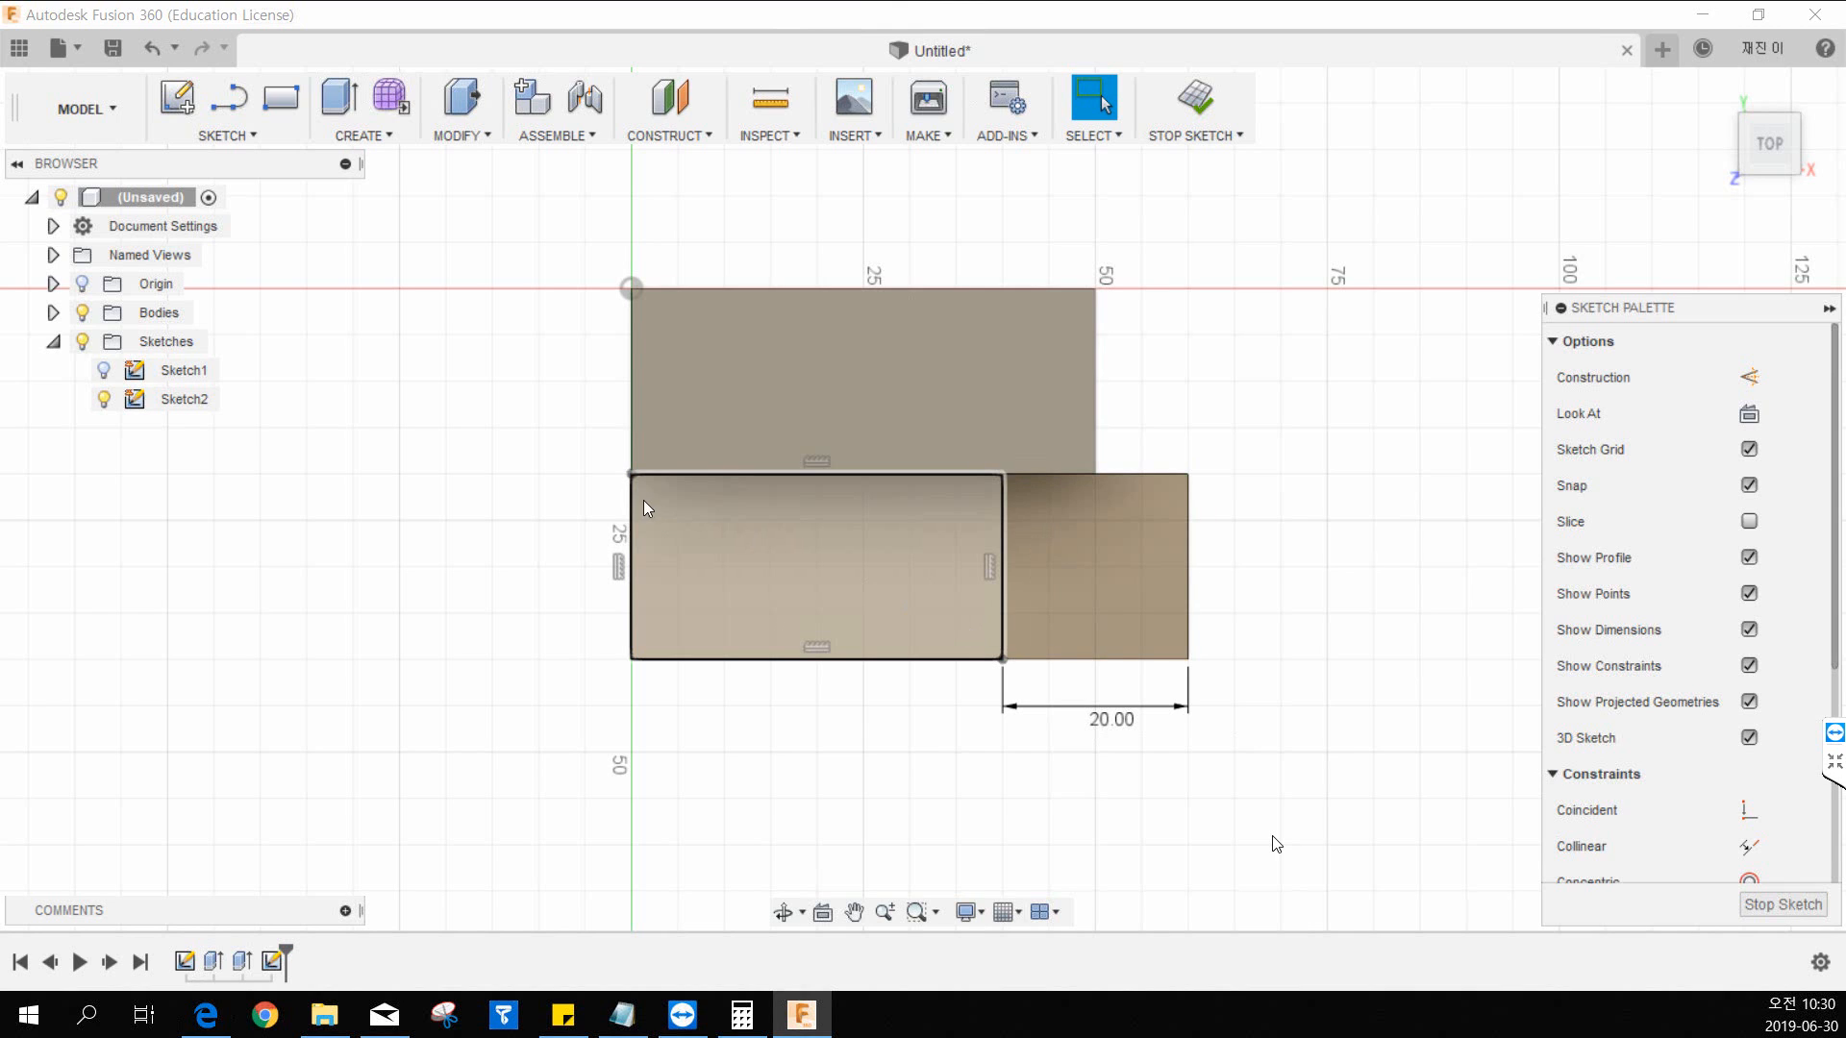
{"action": "left_click", "coordinate": [281, 97]}
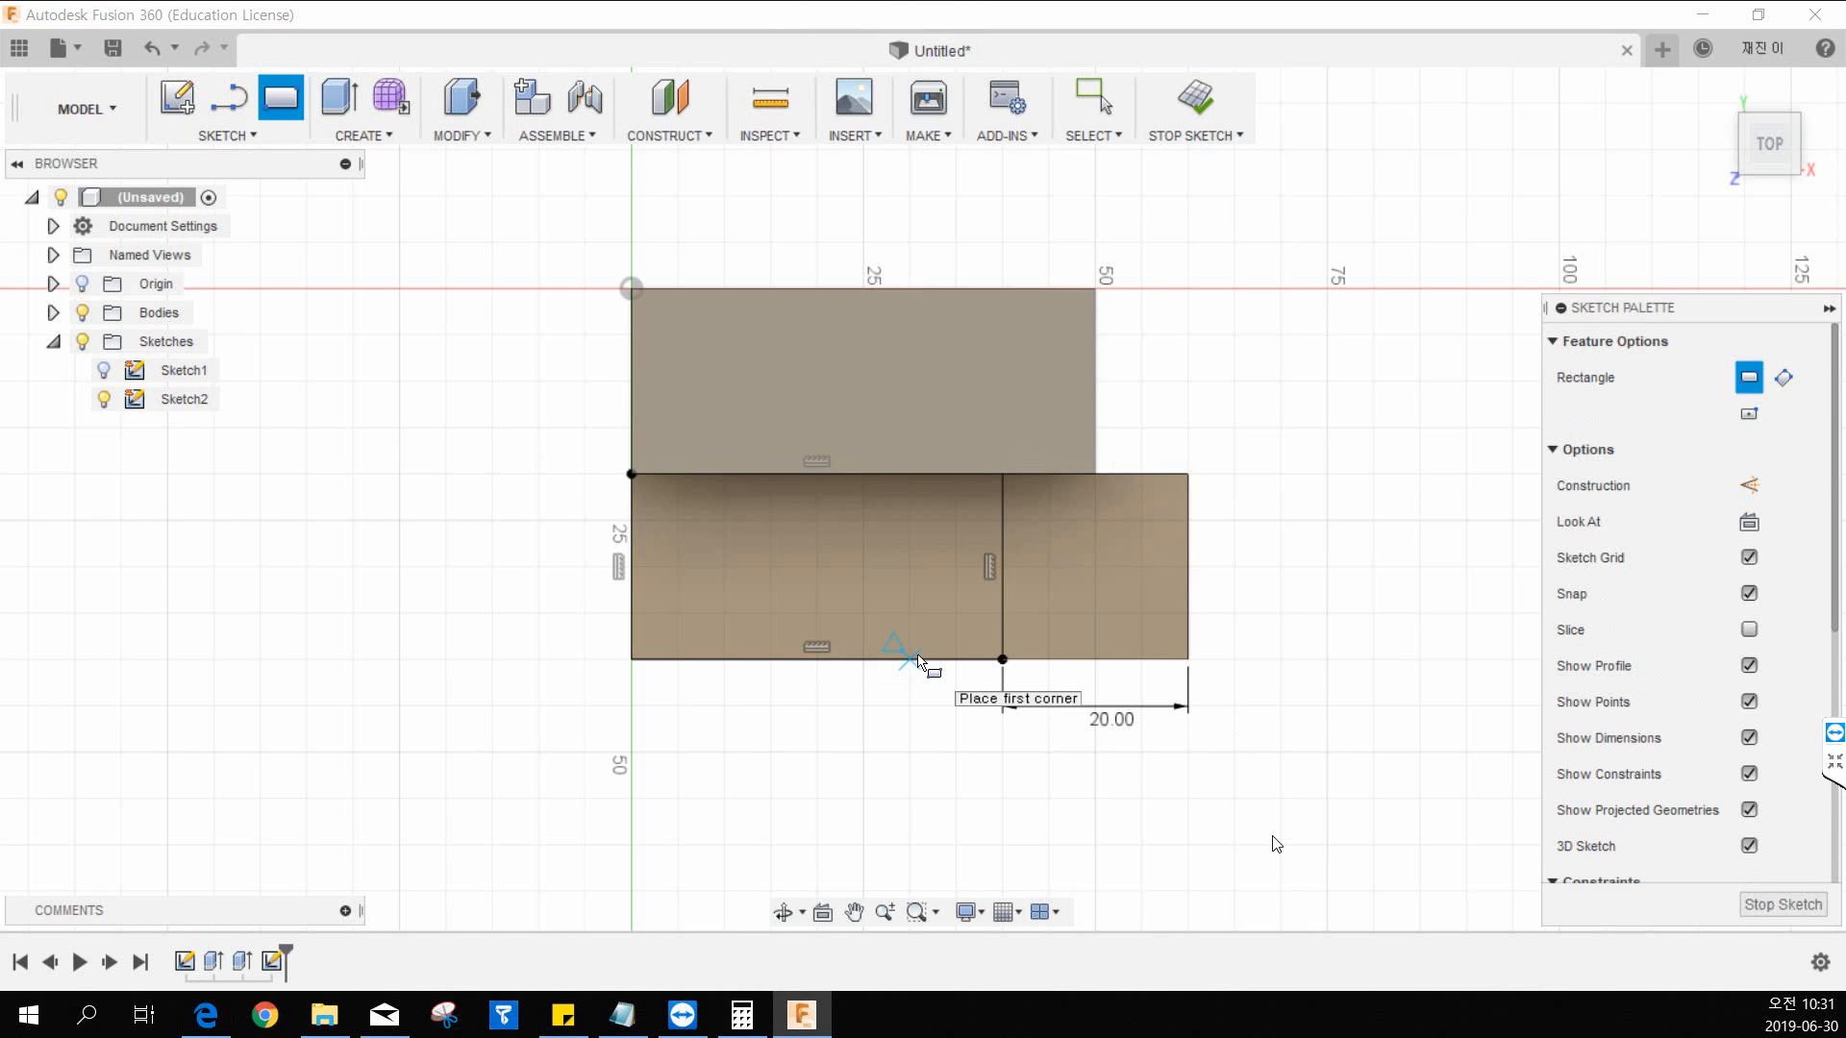
{"action": "left_click", "coordinate": [1002, 659]}
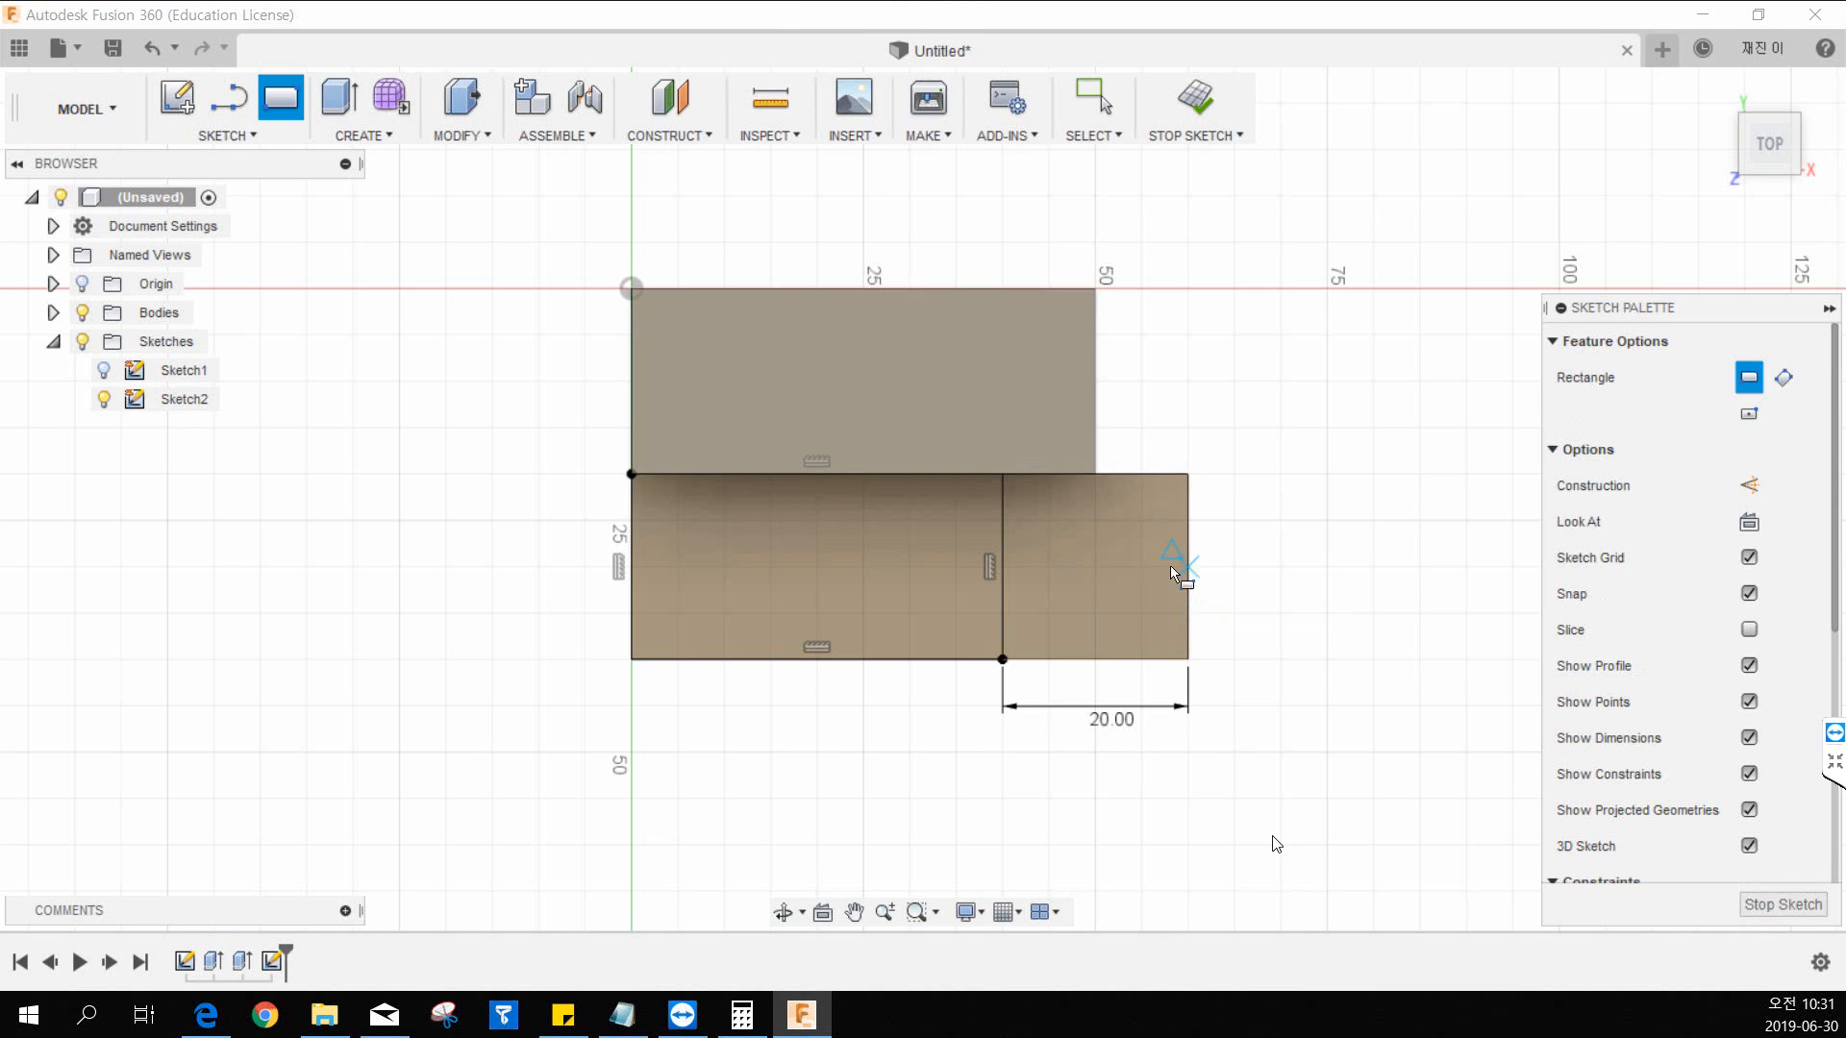
{"action": "mouse_move", "coordinate": [803, 526]}
{"action": "middle_mouse_down"}
{"action": "mouse_move", "coordinate": [832, 543]}
{"action": "mouse_move", "coordinate": [785, 525]}
{"action": "middle_mouse_up"}
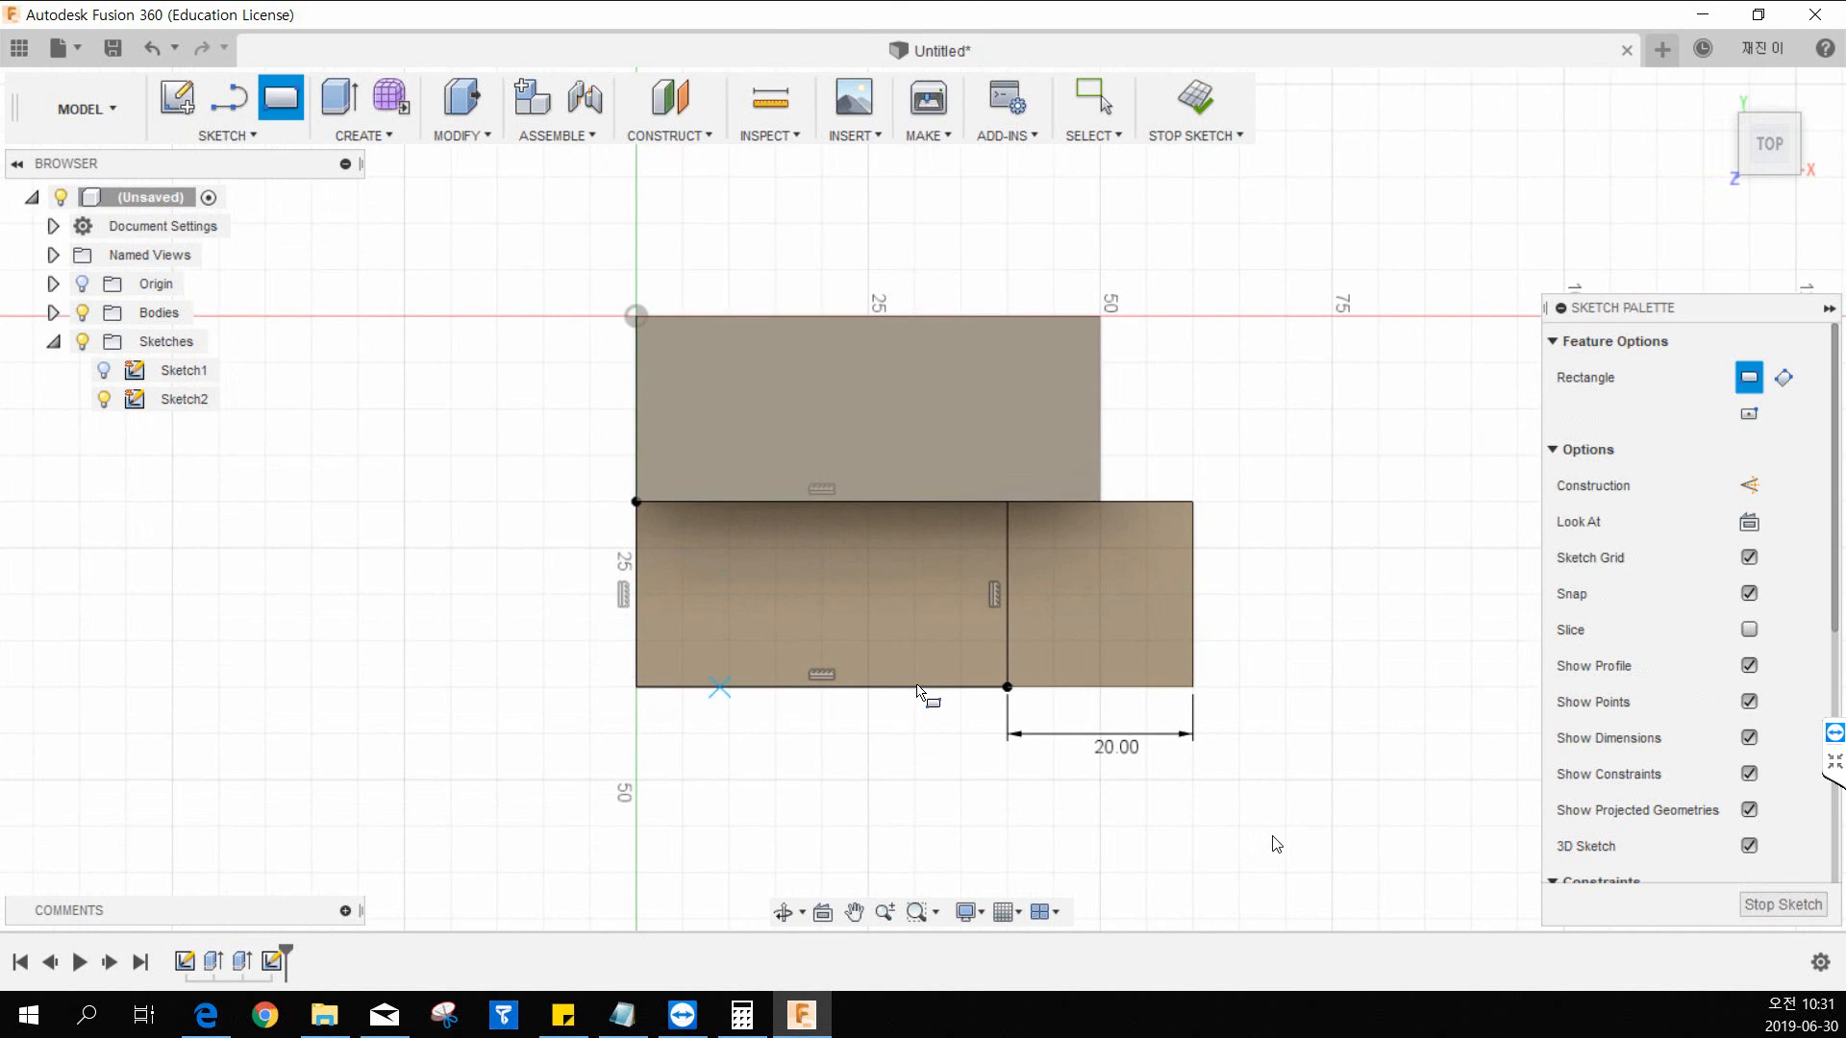
{"action": "left_click", "coordinate": [638, 502]}
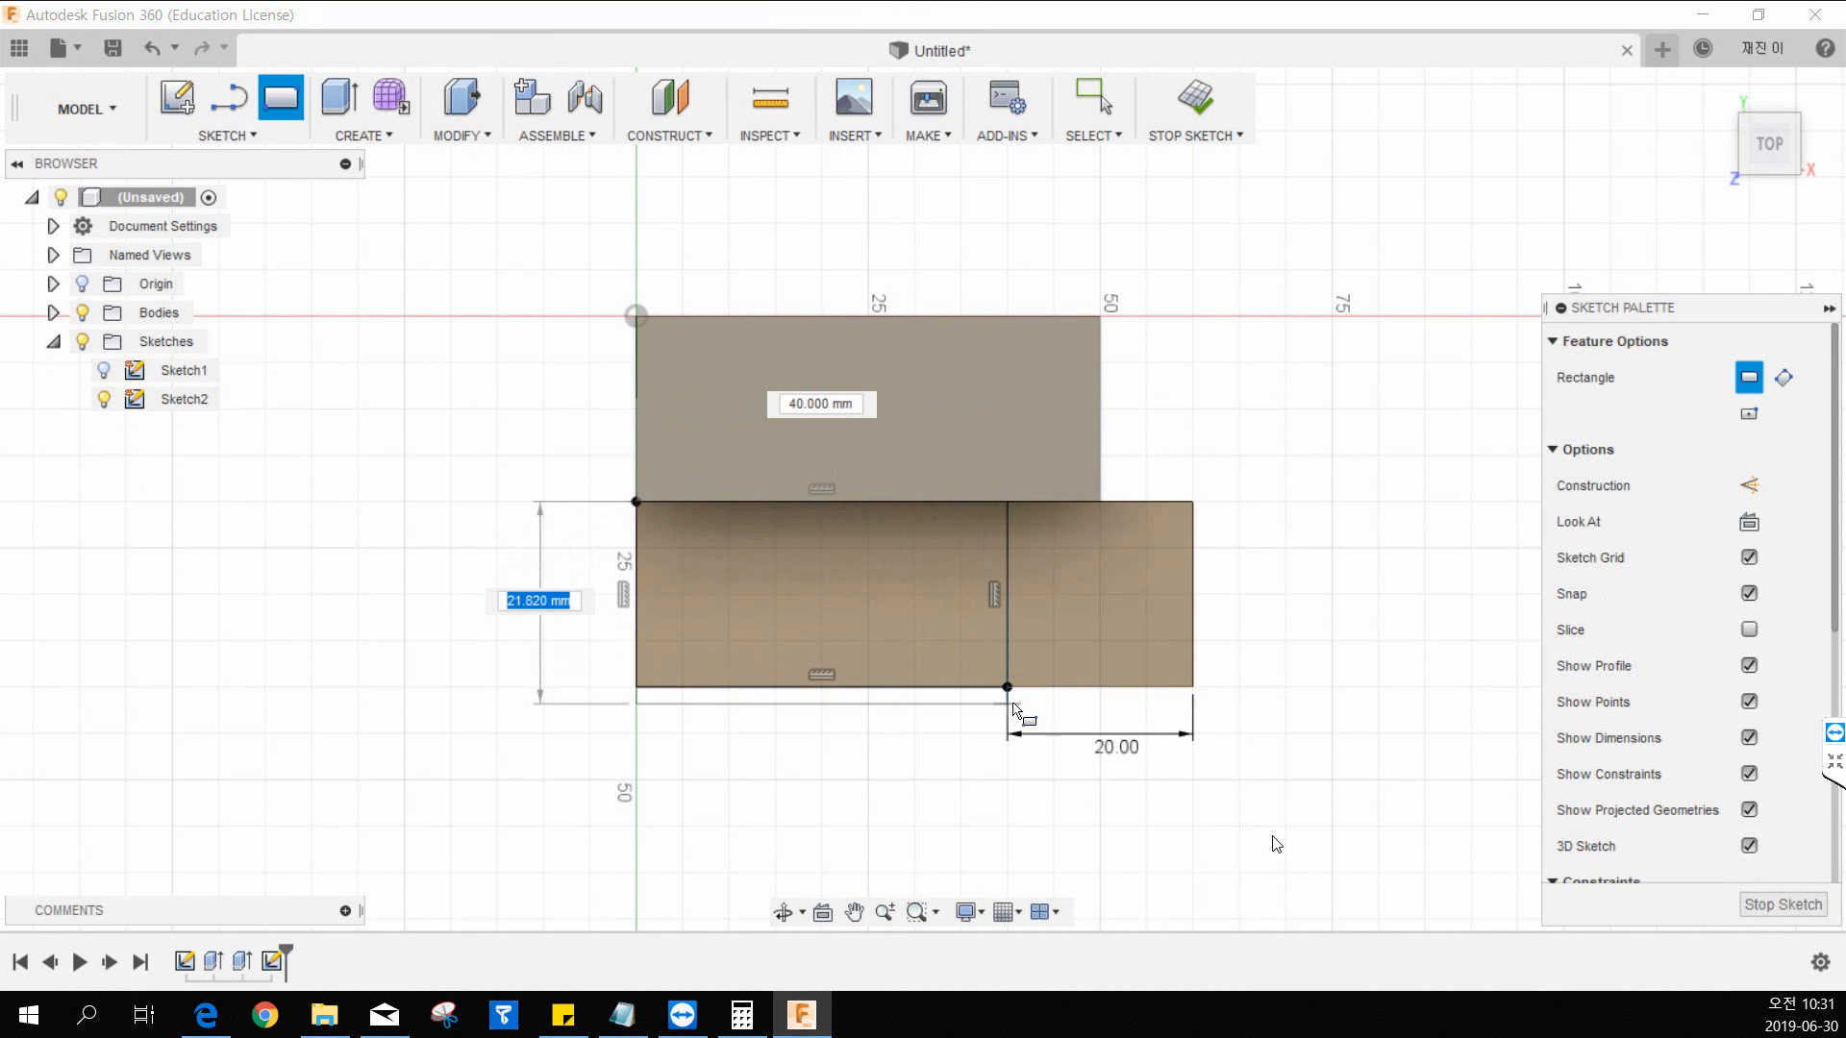
{"action": "left_click", "coordinate": [1007, 687]}
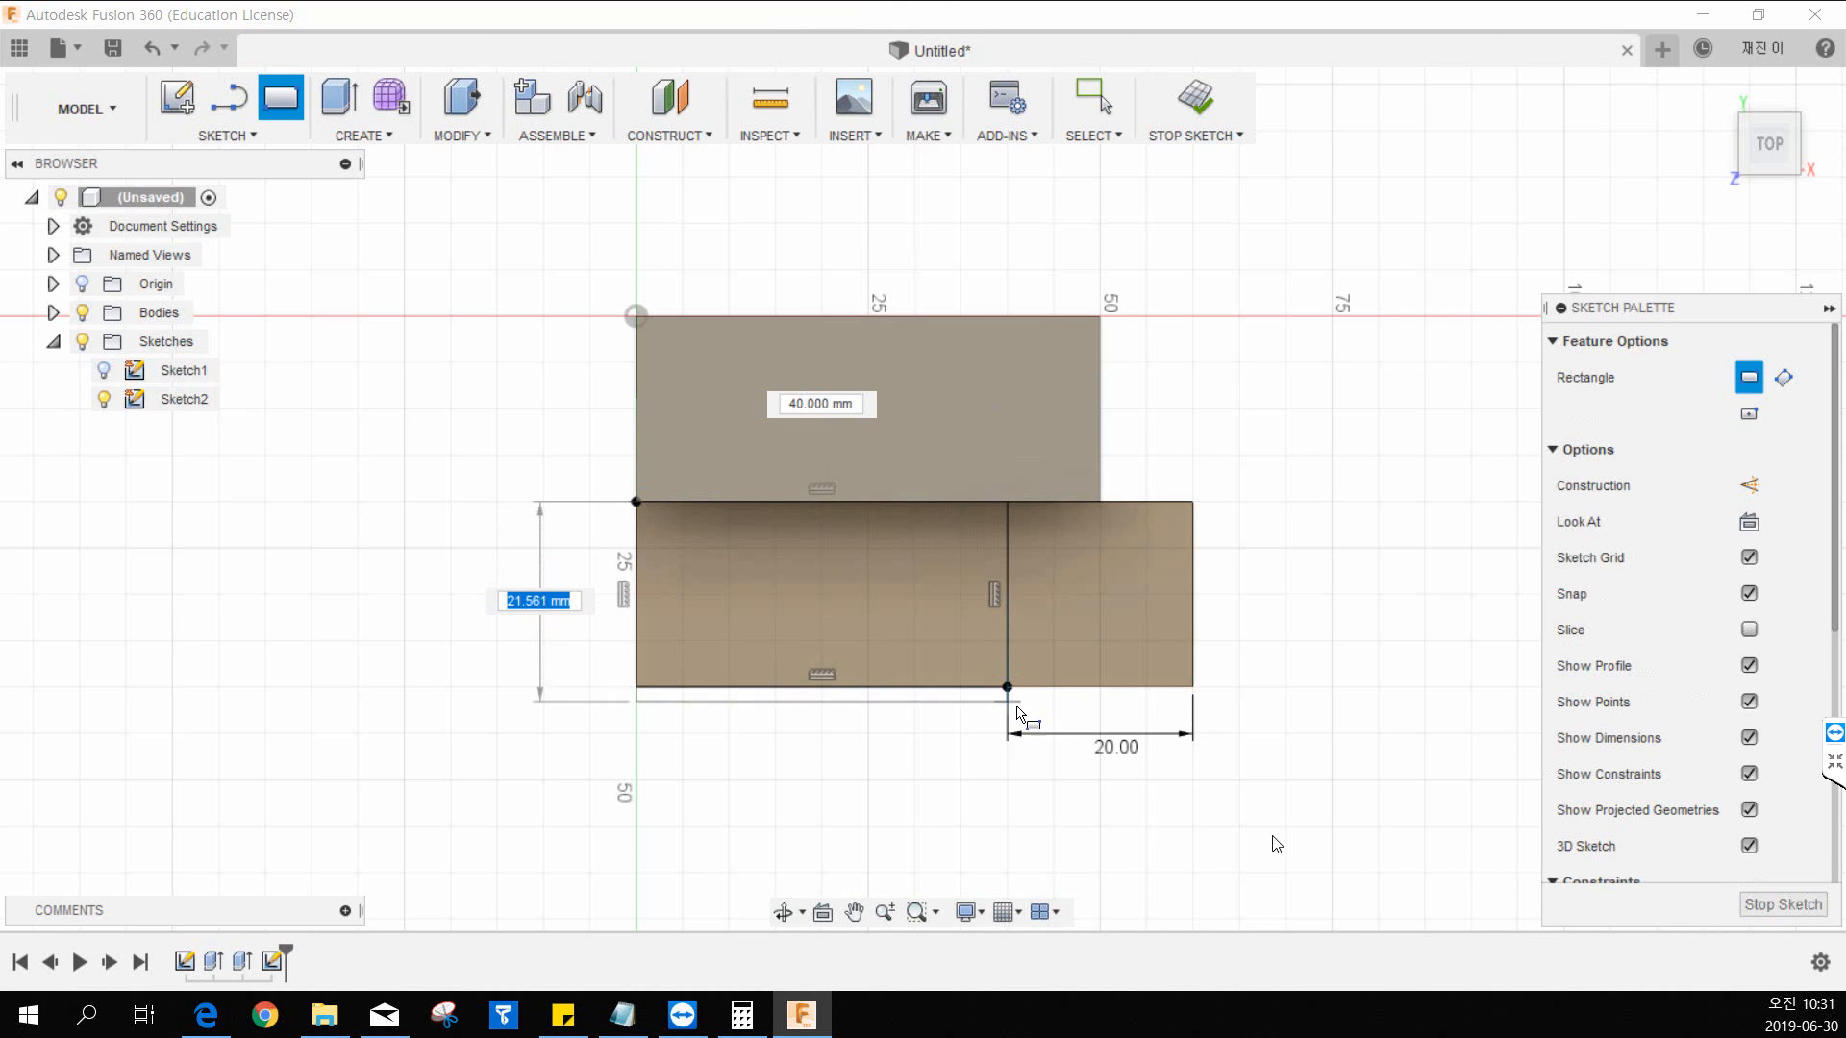
{"action": "left_click", "coordinate": [637, 502]}
{"action": "key", "text": "Escape"}
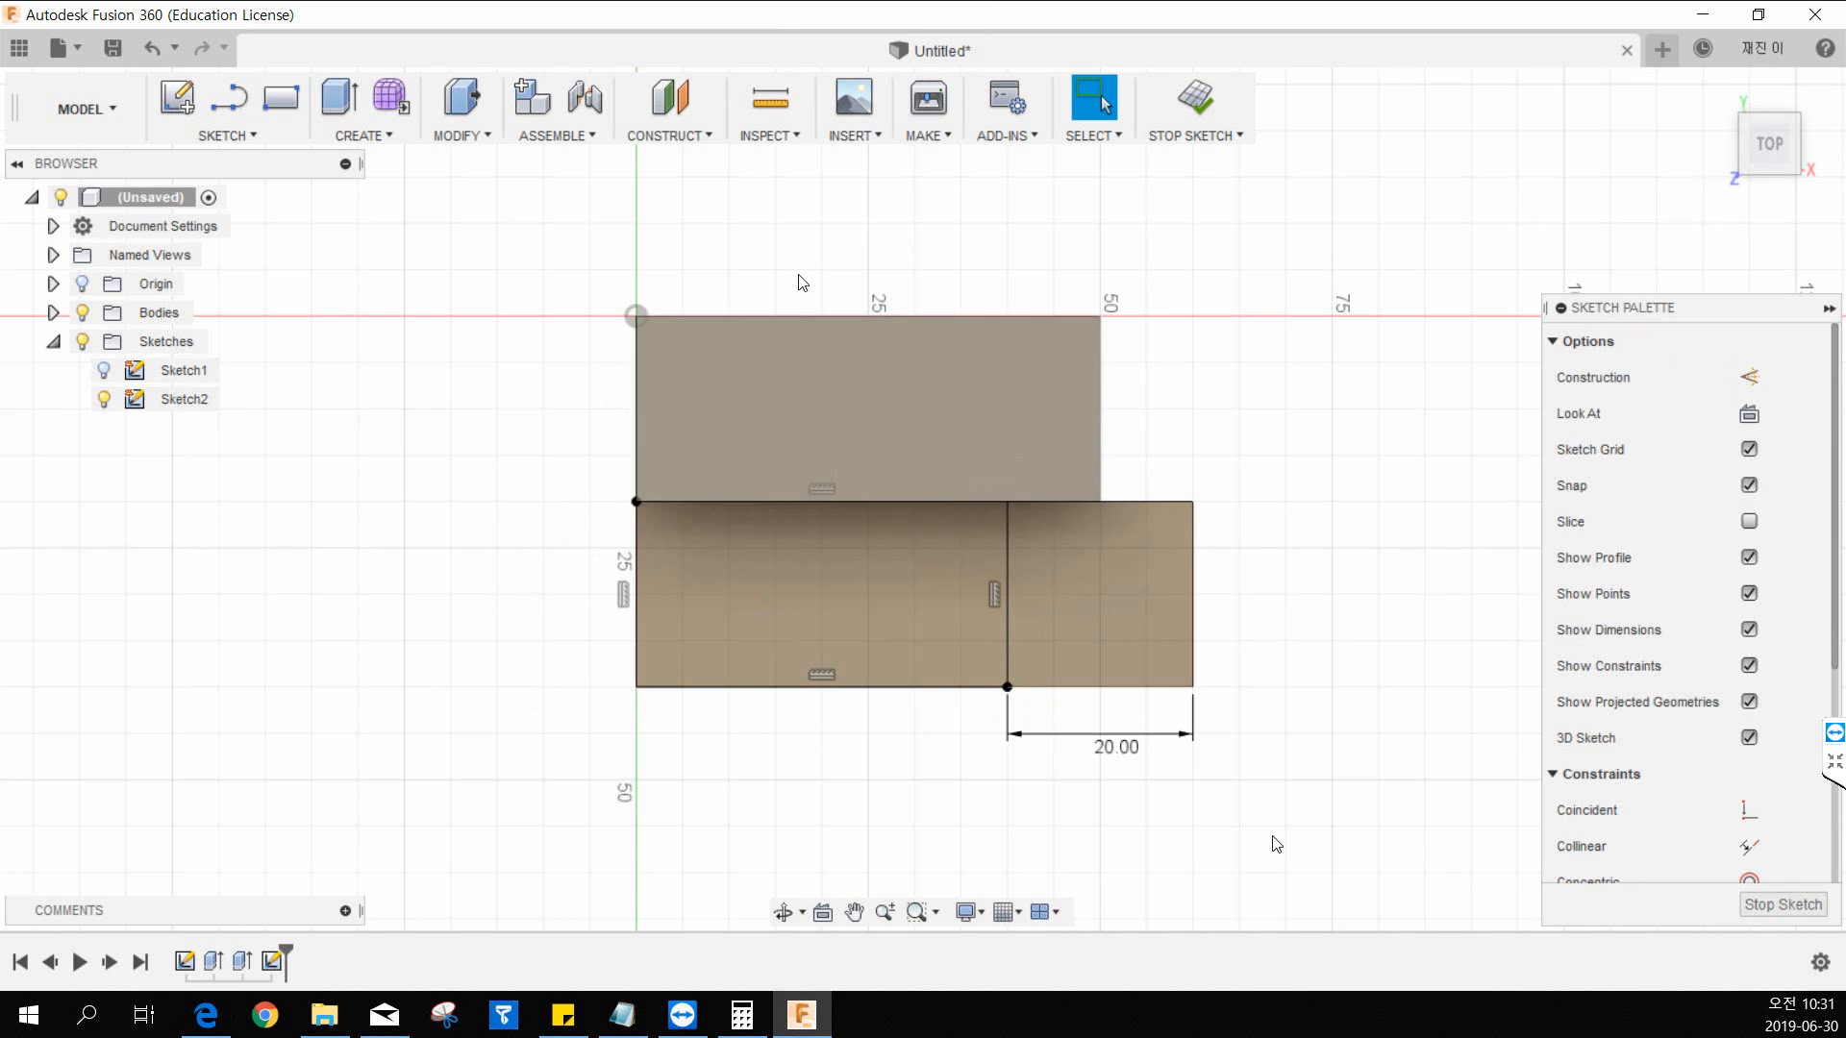
Step: Finish the sketch and extrude the large rectangle profile -15 mm as a cut down into the C-shaped block
{"action": "left_click", "coordinate": [1197, 101]}
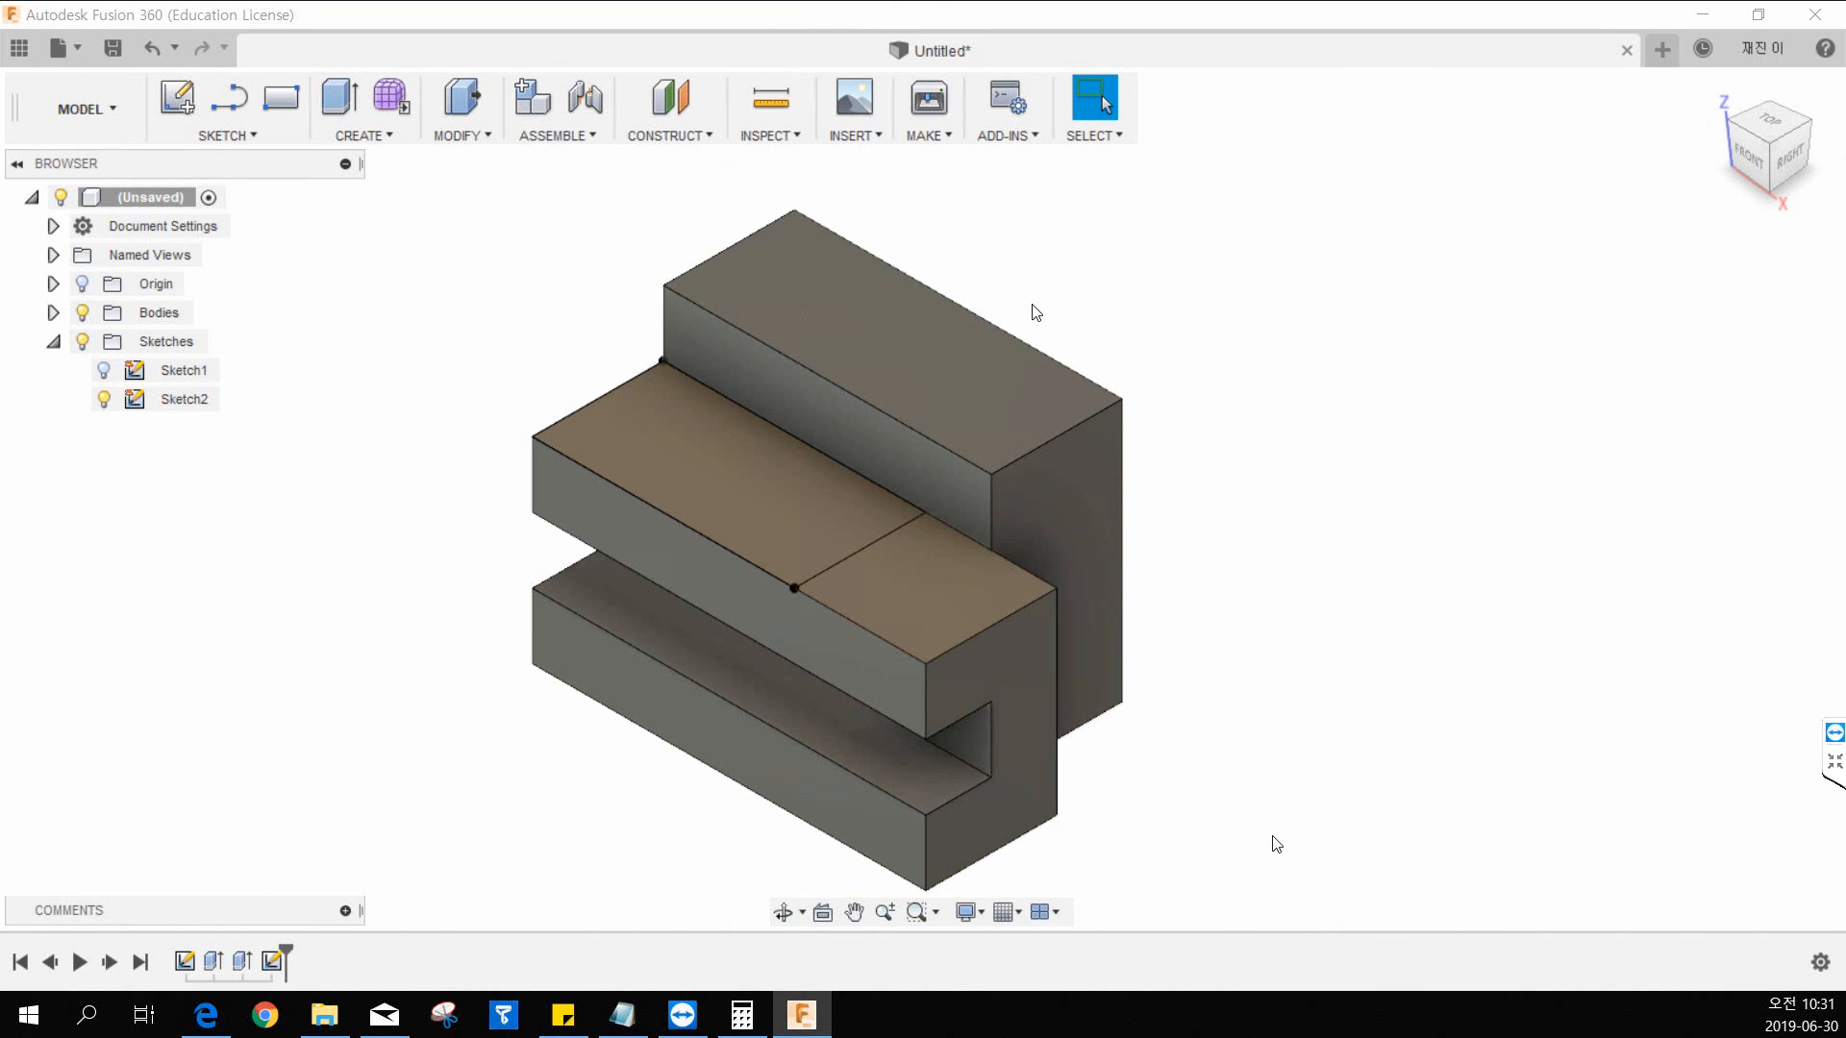
{"action": "middle_click_drag", "start_coordinate": [1113, 272], "coordinate": [1090, 278]}
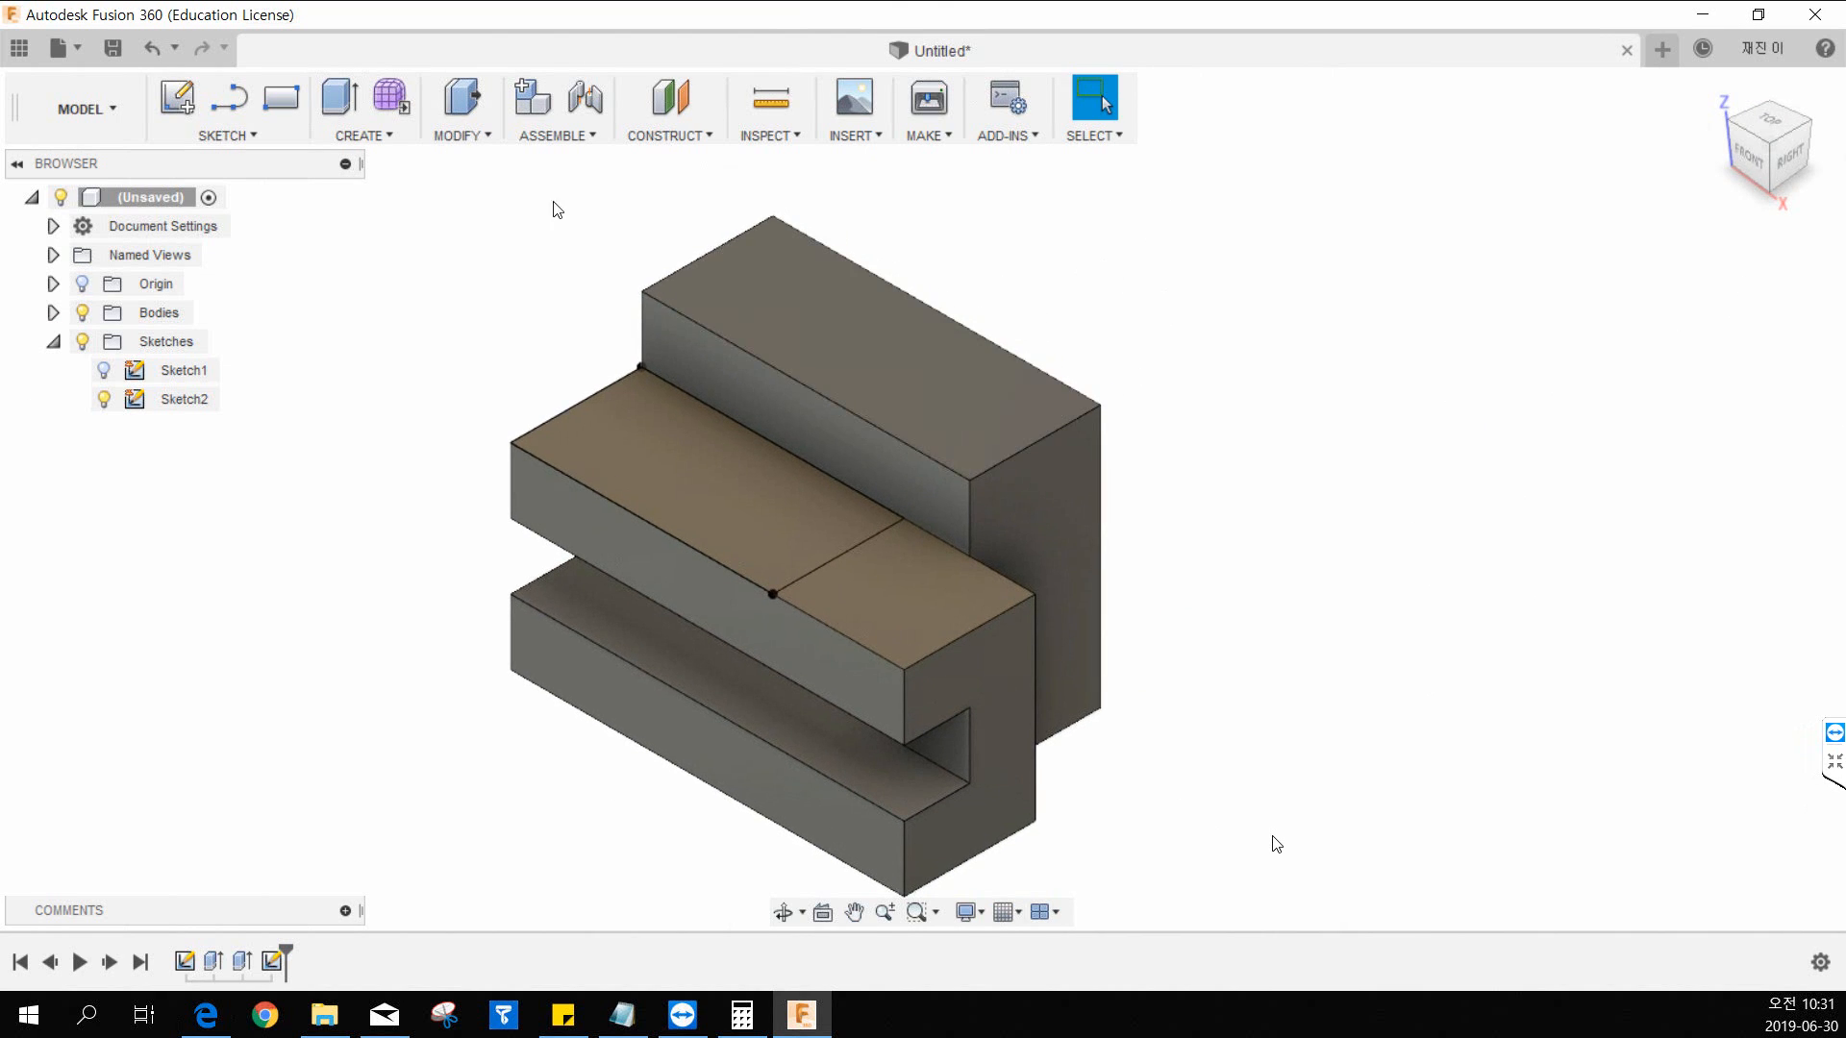
{"action": "left_click", "coordinate": [373, 134]}
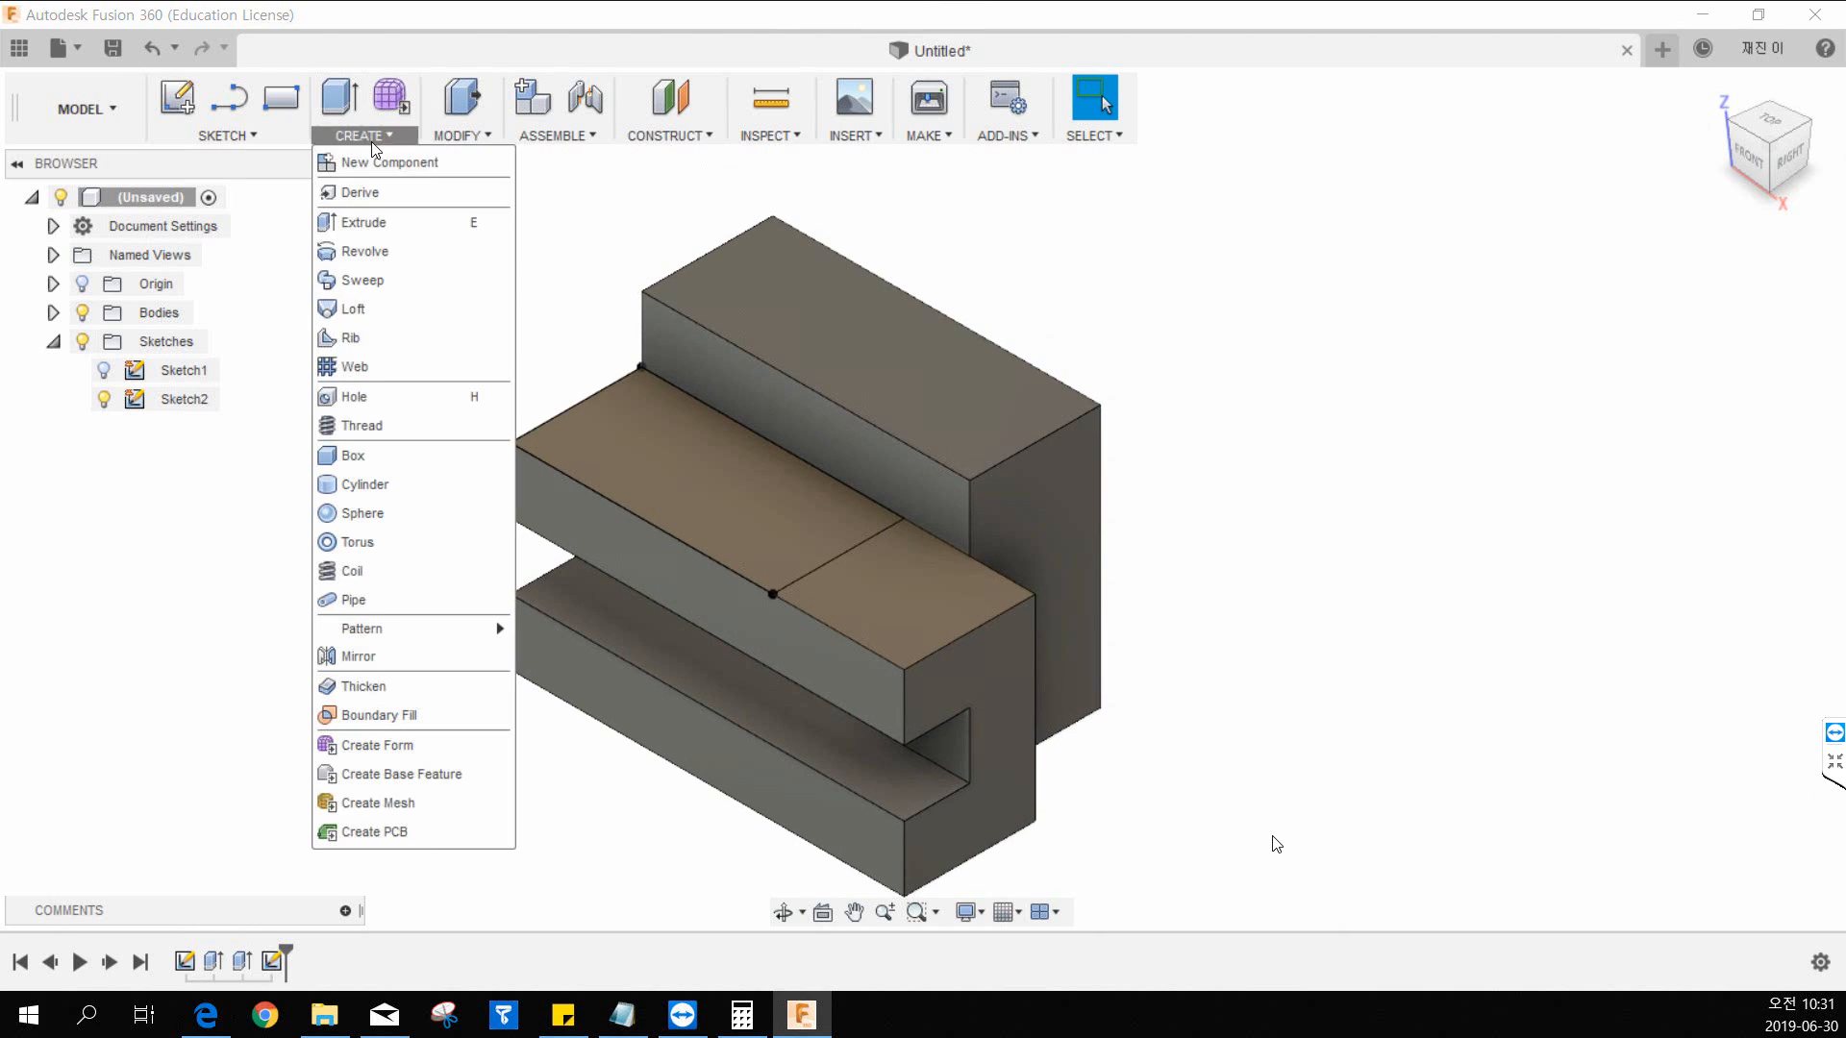
{"action": "left_click", "coordinate": [364, 222]}
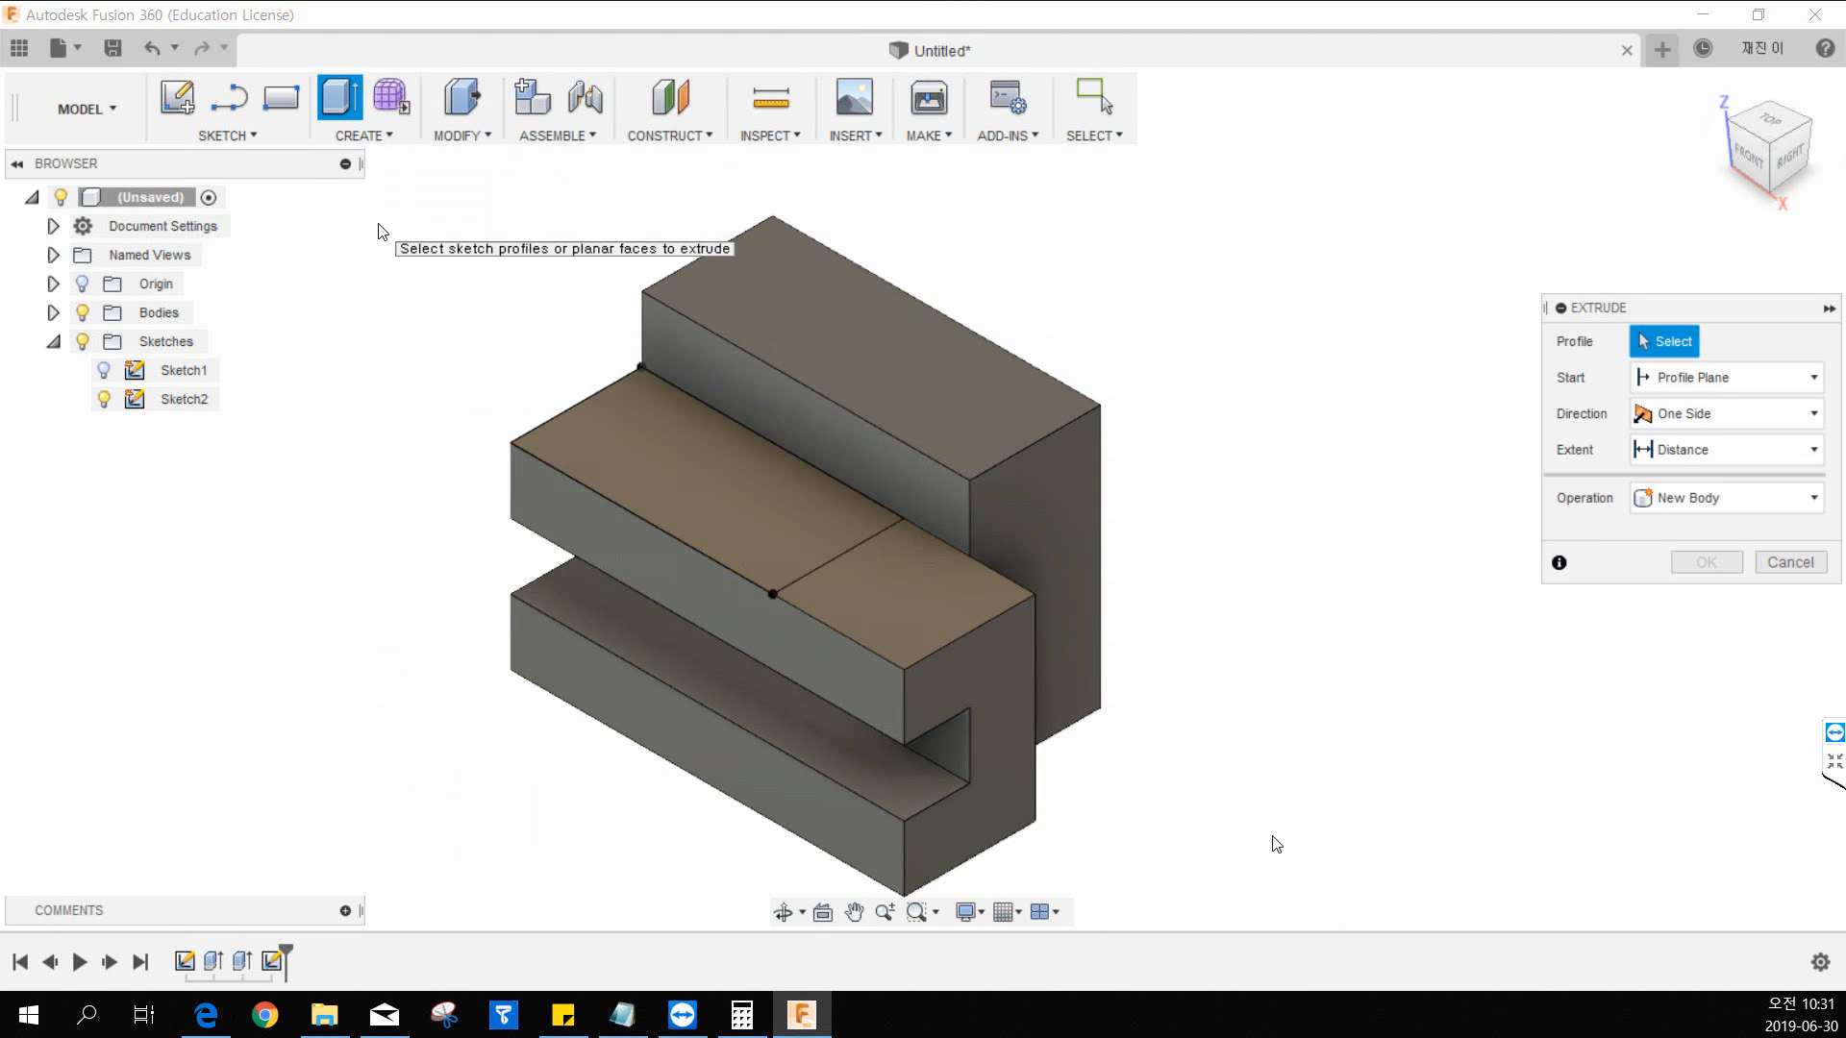
{"action": "left_click", "coordinate": [661, 450]}
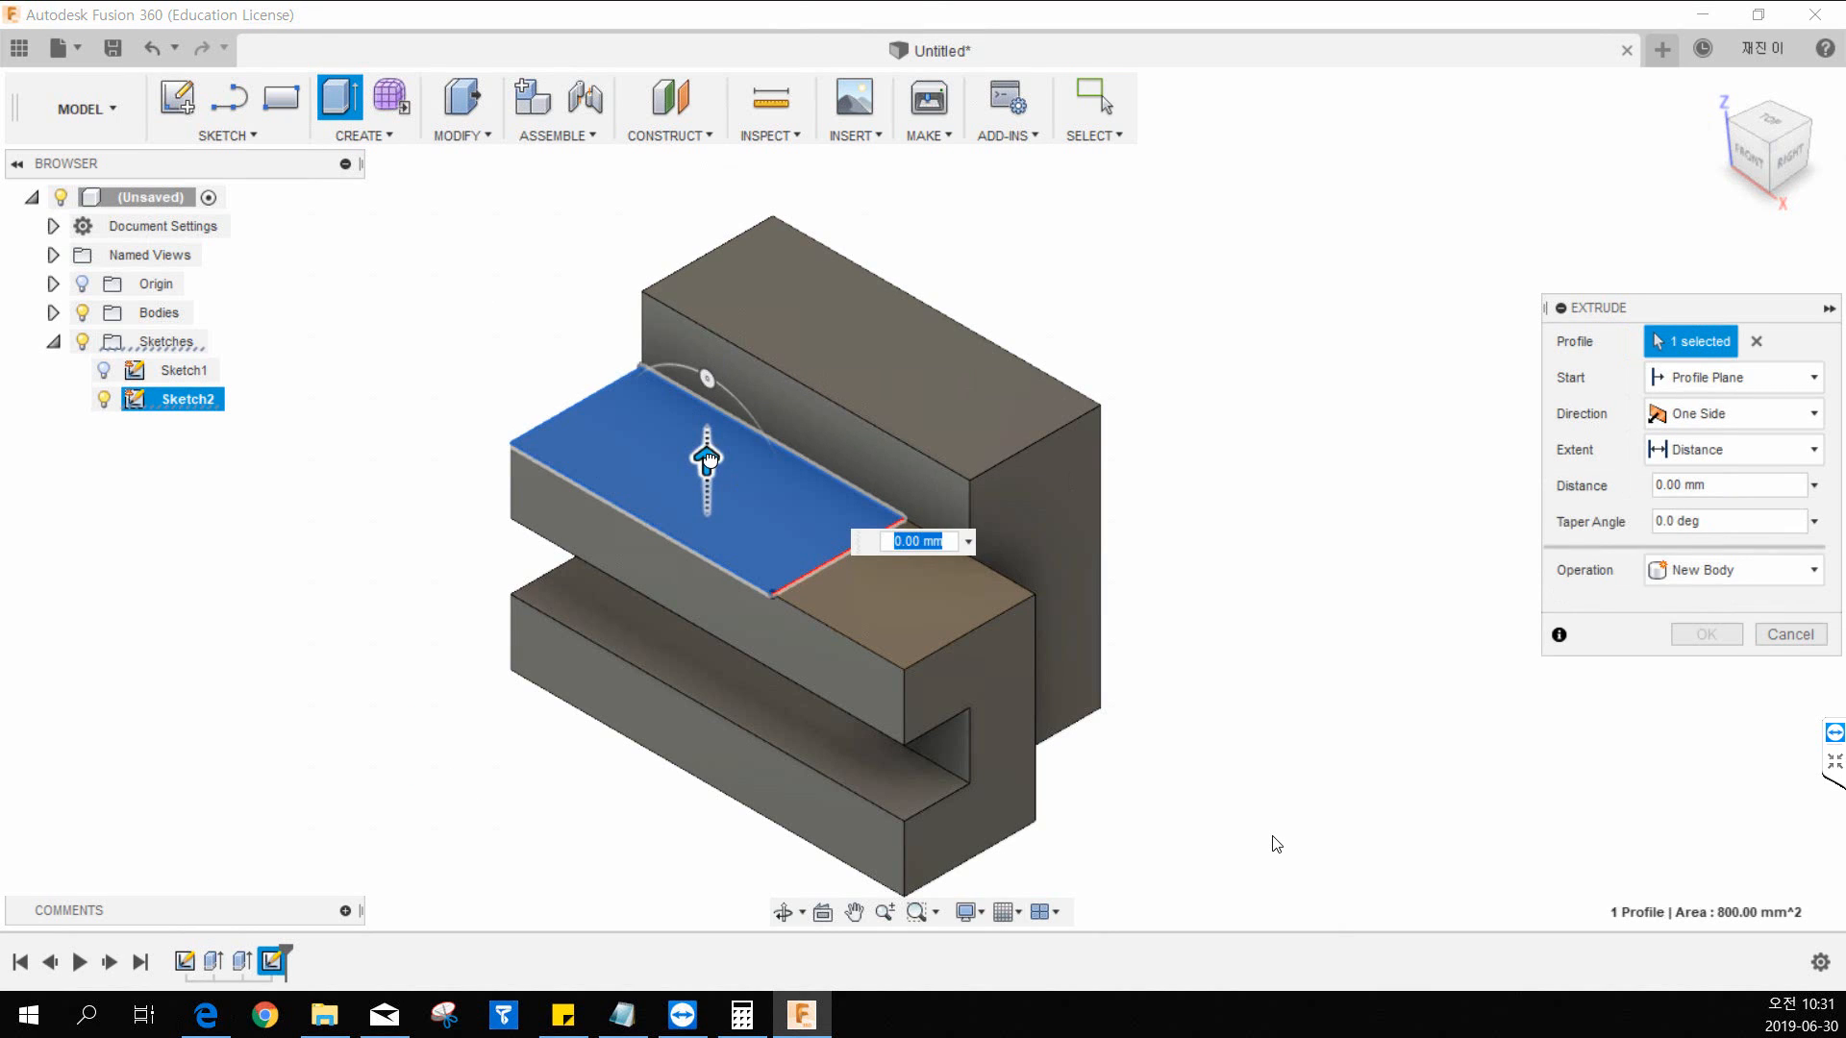
{"action": "left_click_drag", "start_coordinate": [713, 453], "coordinate": [712, 564]}
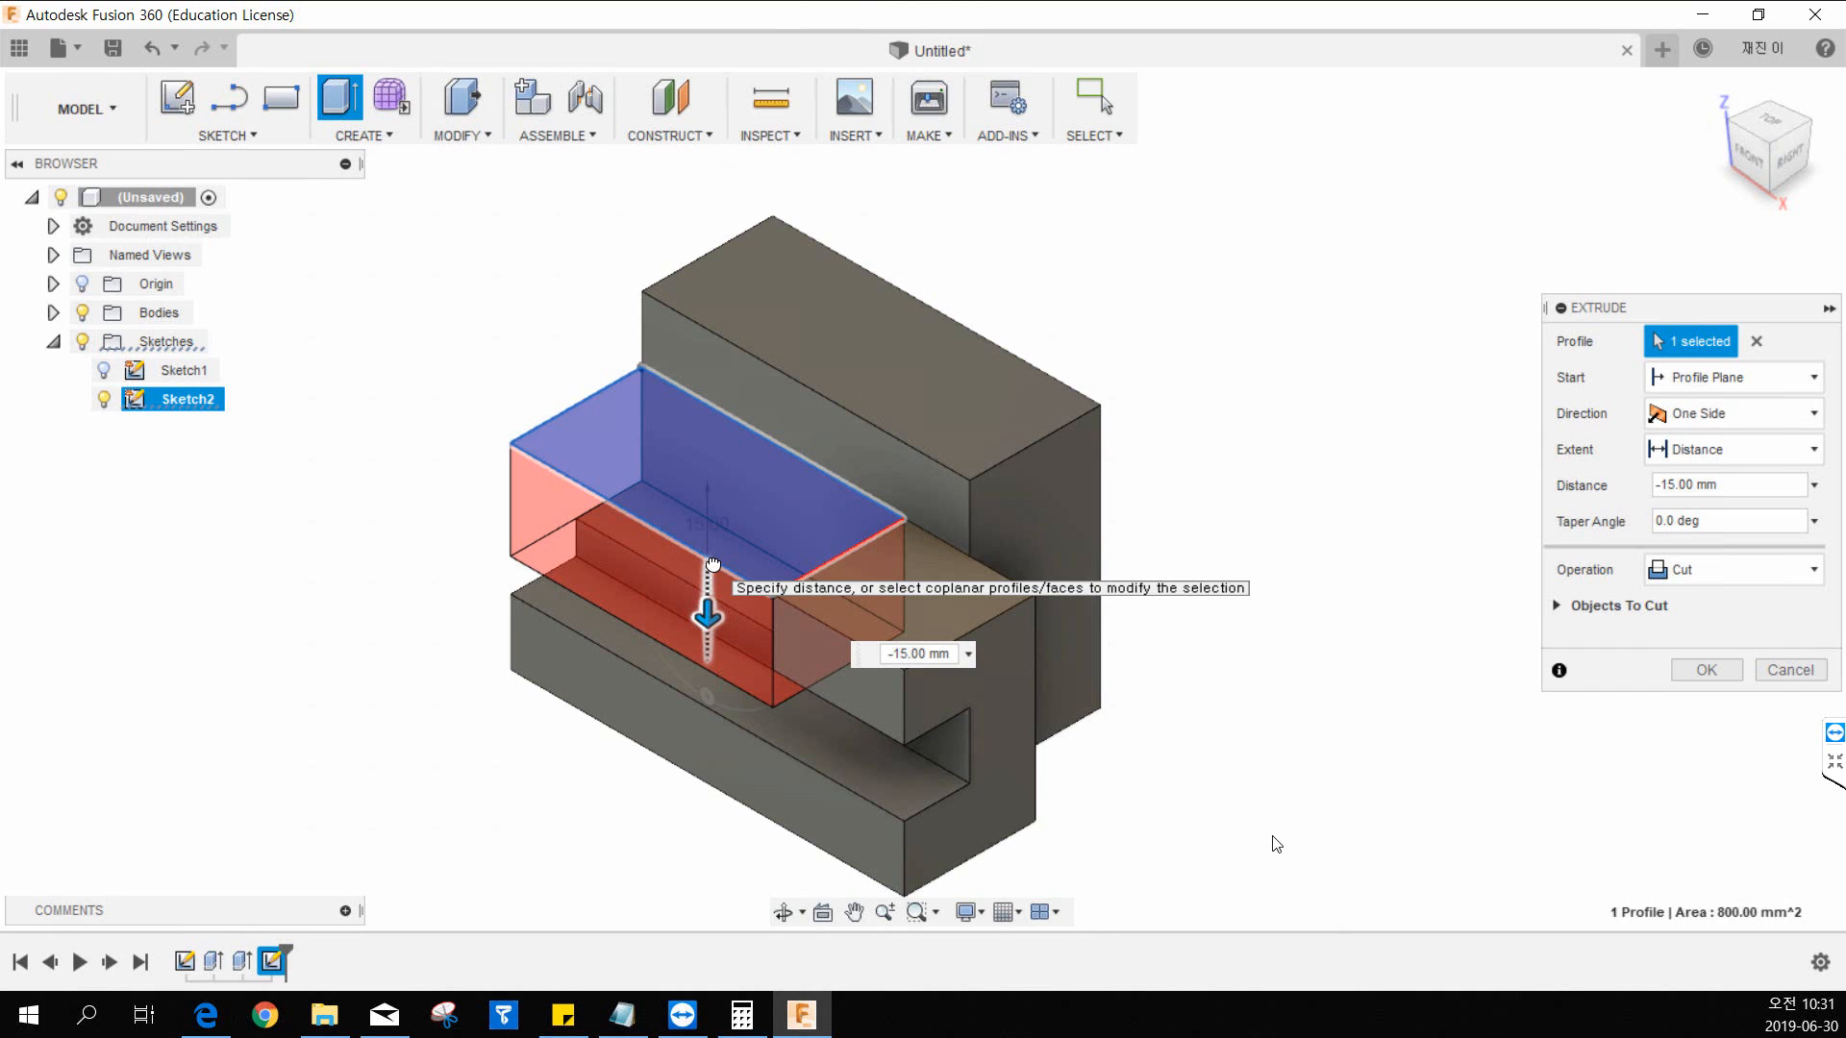
{"action": "mouse_move", "coordinate": [712, 564]}
{"action": "left_mouse_down"}
{"action": "mouse_move", "coordinate": [700, 752]}
{"action": "mouse_move", "coordinate": [716, 575]}
{"action": "left_mouse_up"}
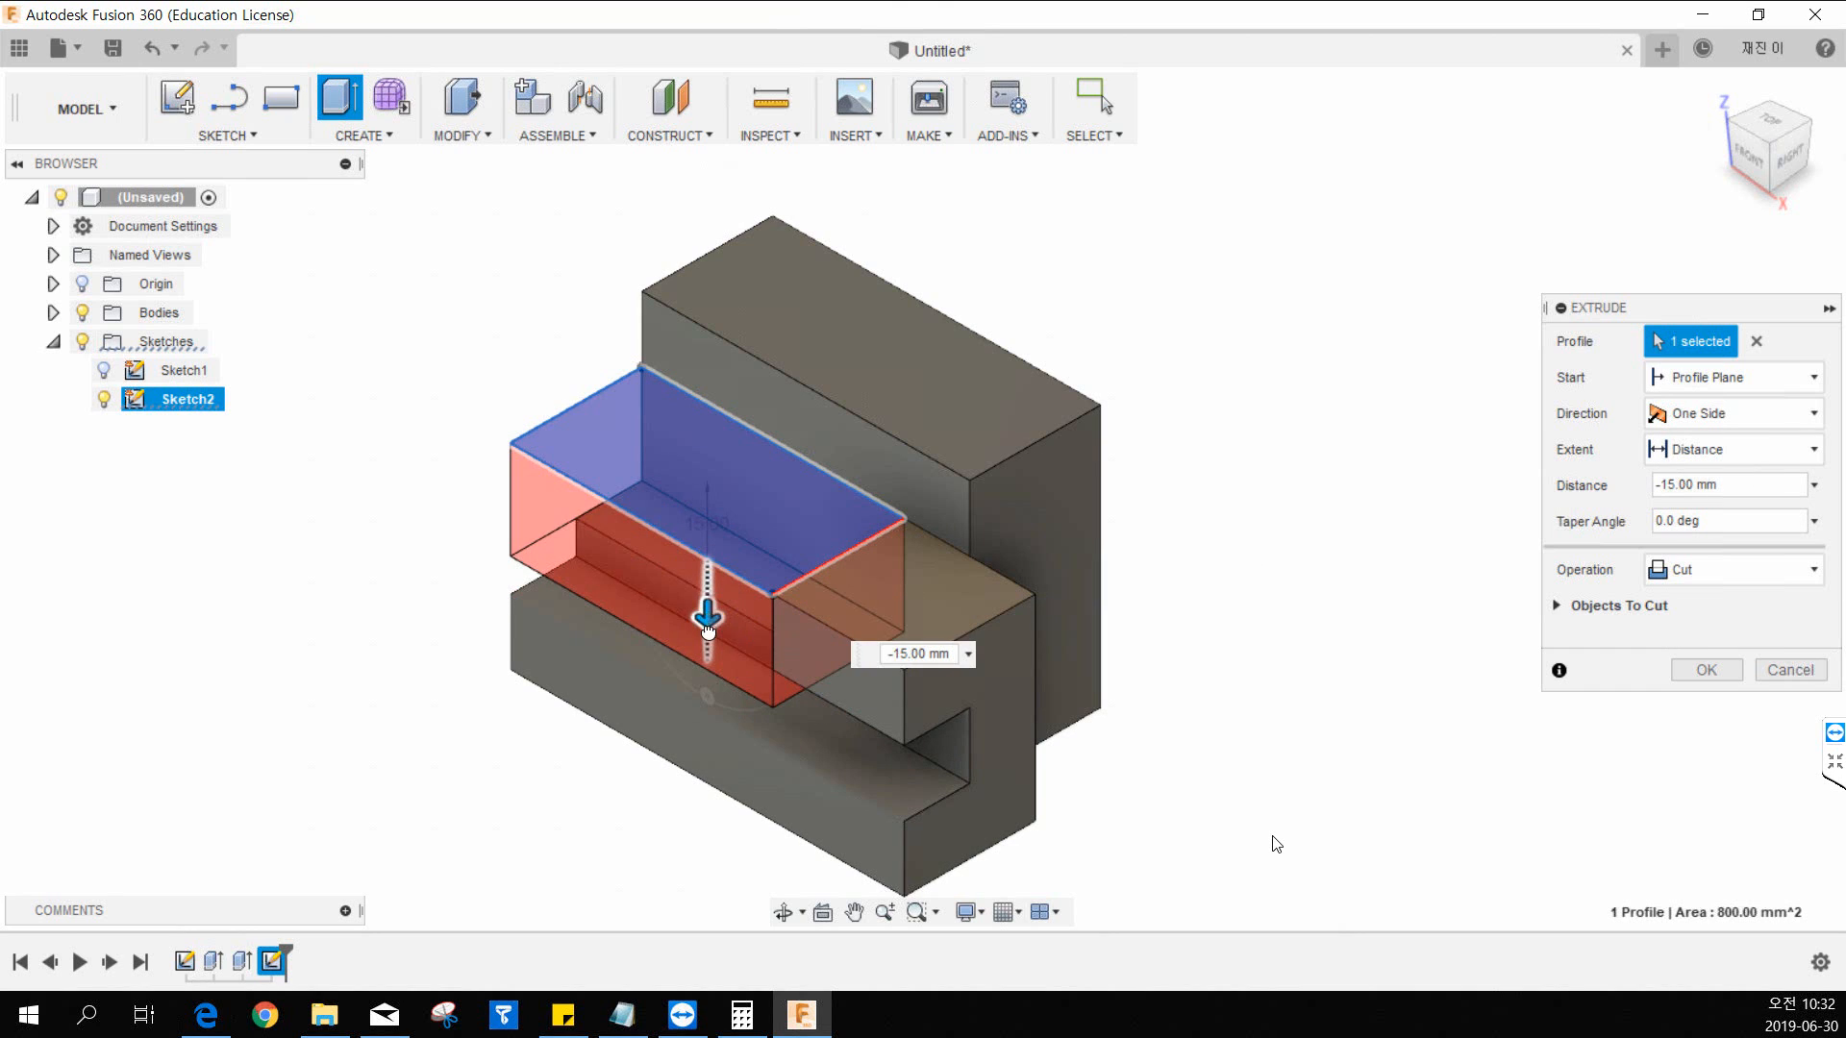
{"action": "mouse_move", "coordinate": [707, 615]}
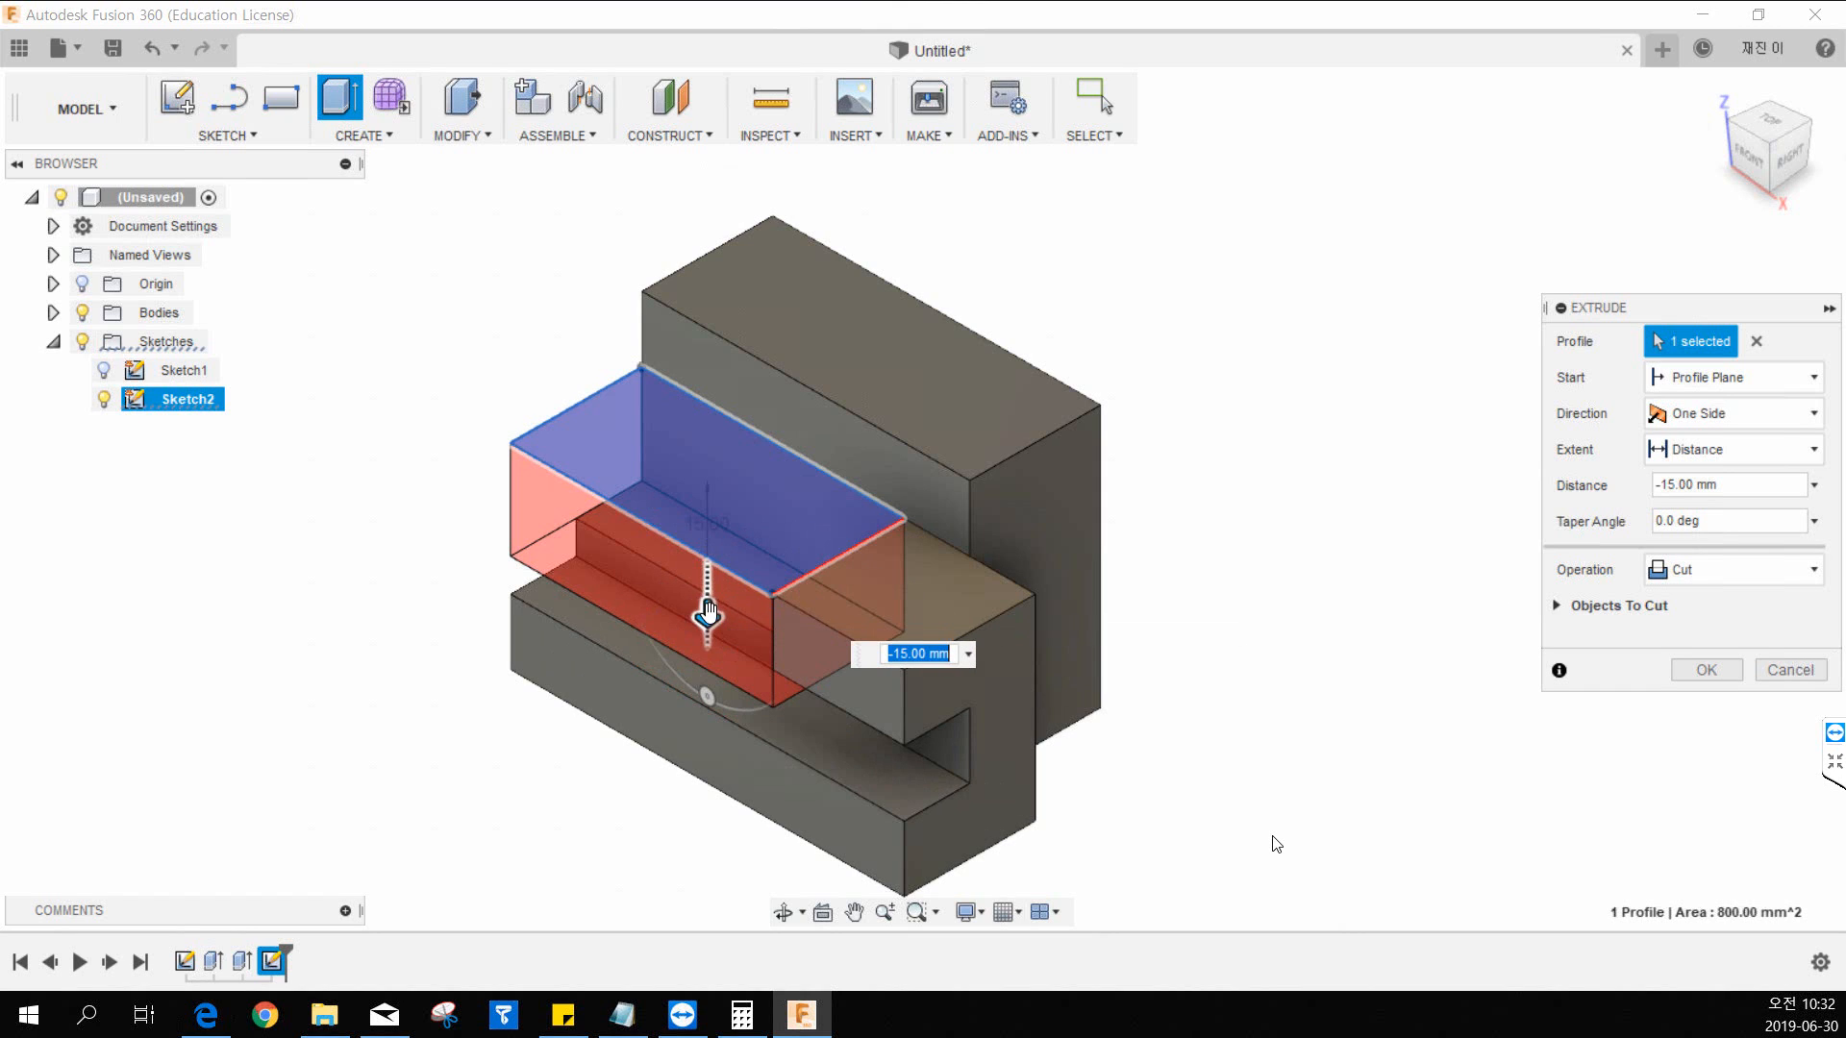
{"action": "left_click", "coordinate": [1692, 583]}
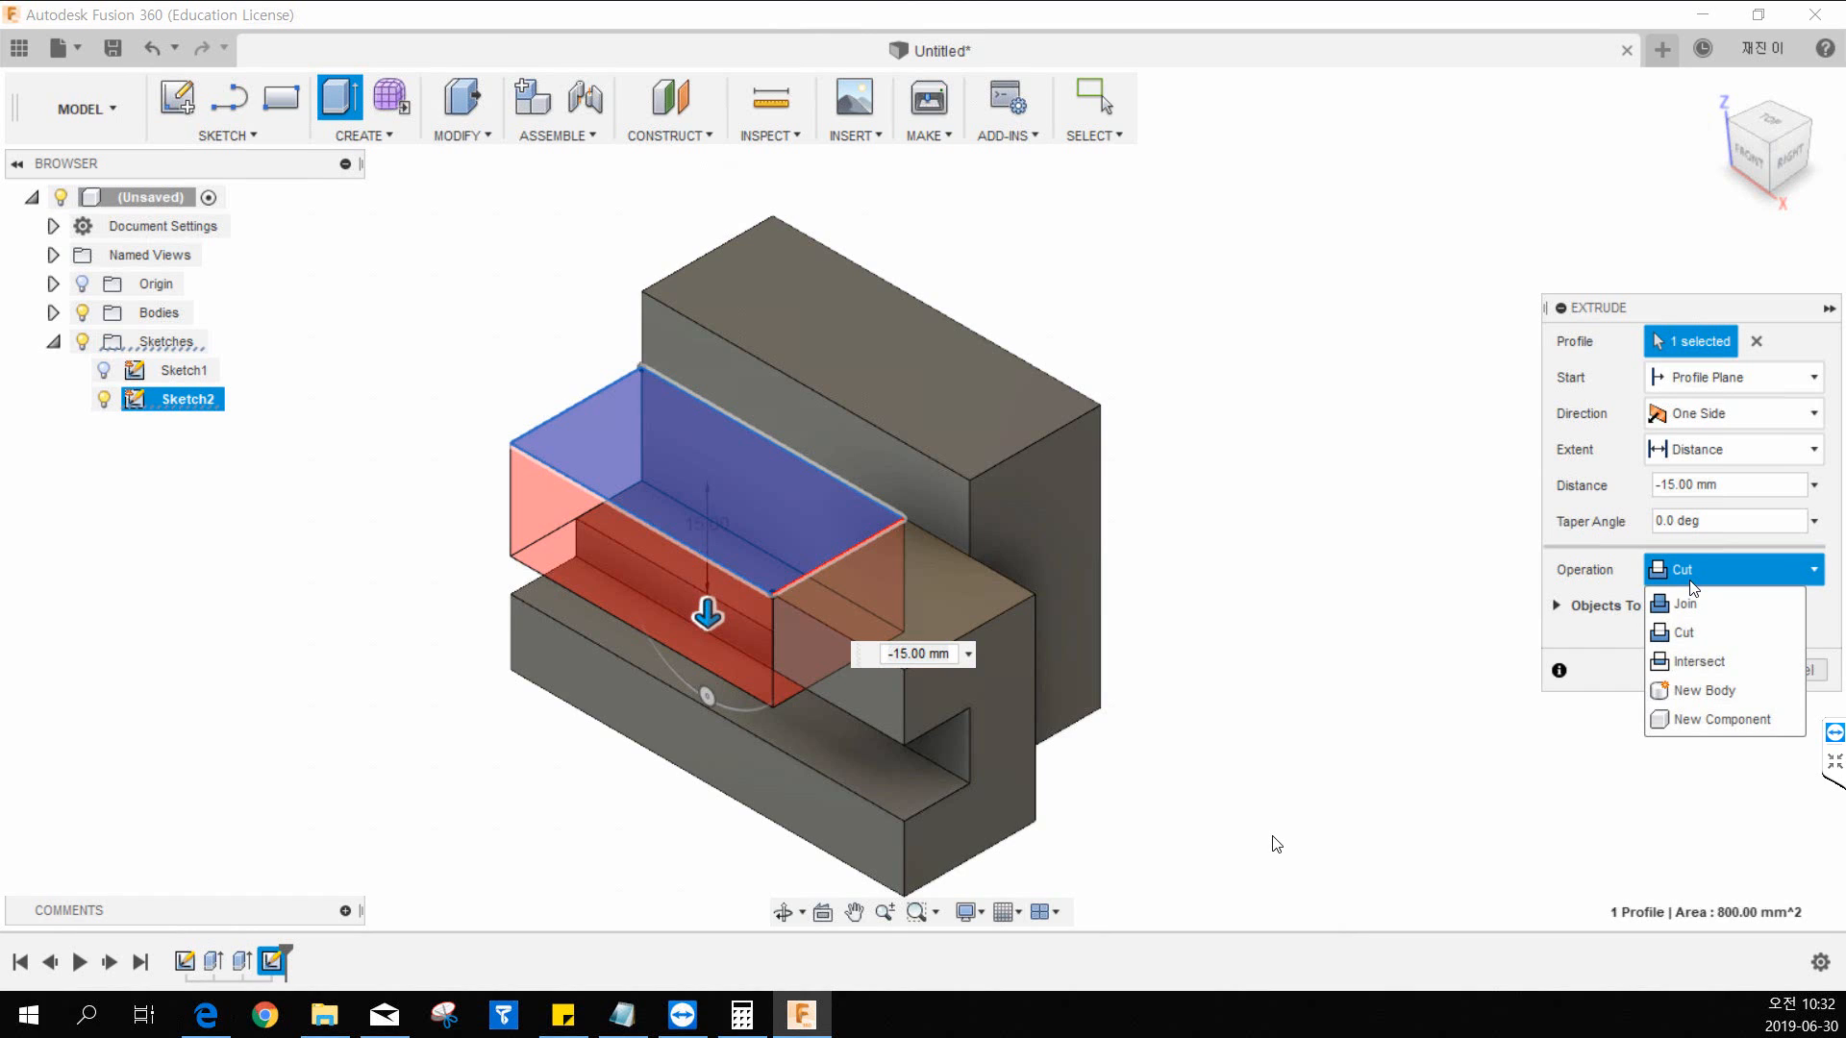
{"action": "left_click", "coordinate": [1692, 585]}
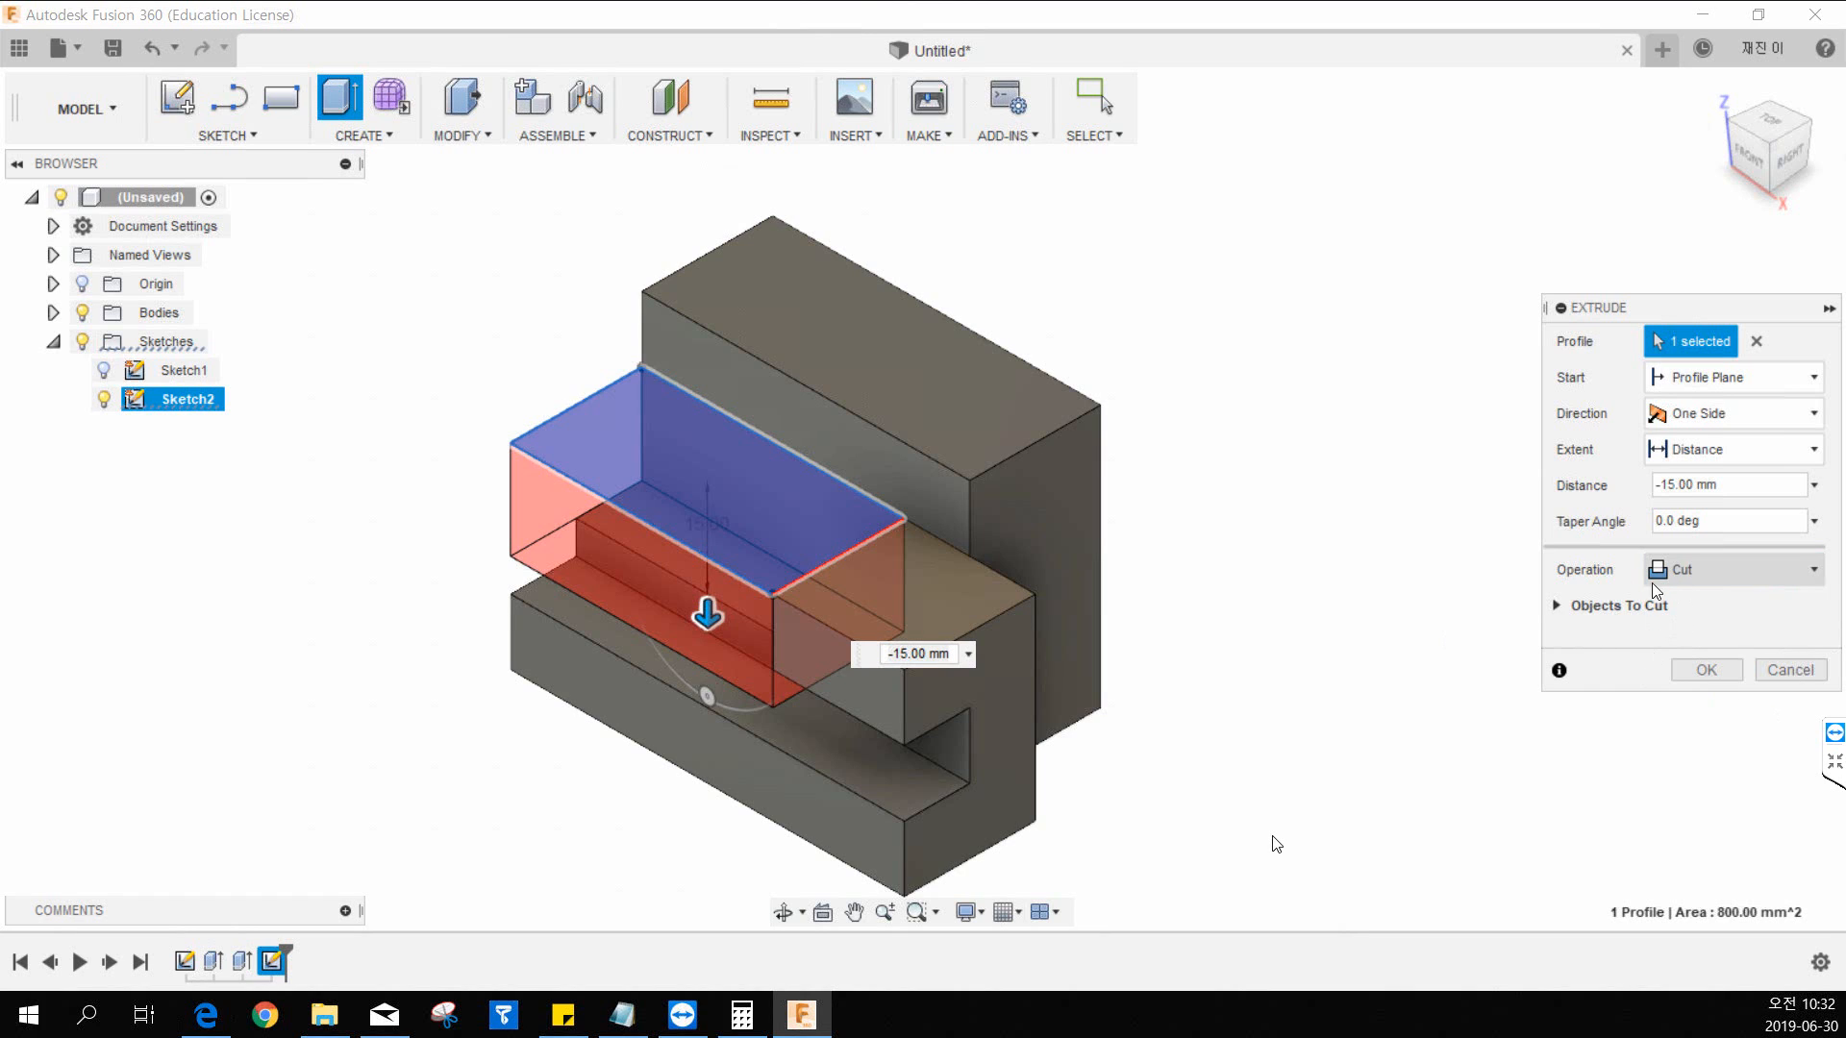
{"action": "left_click", "coordinate": [1697, 670]}
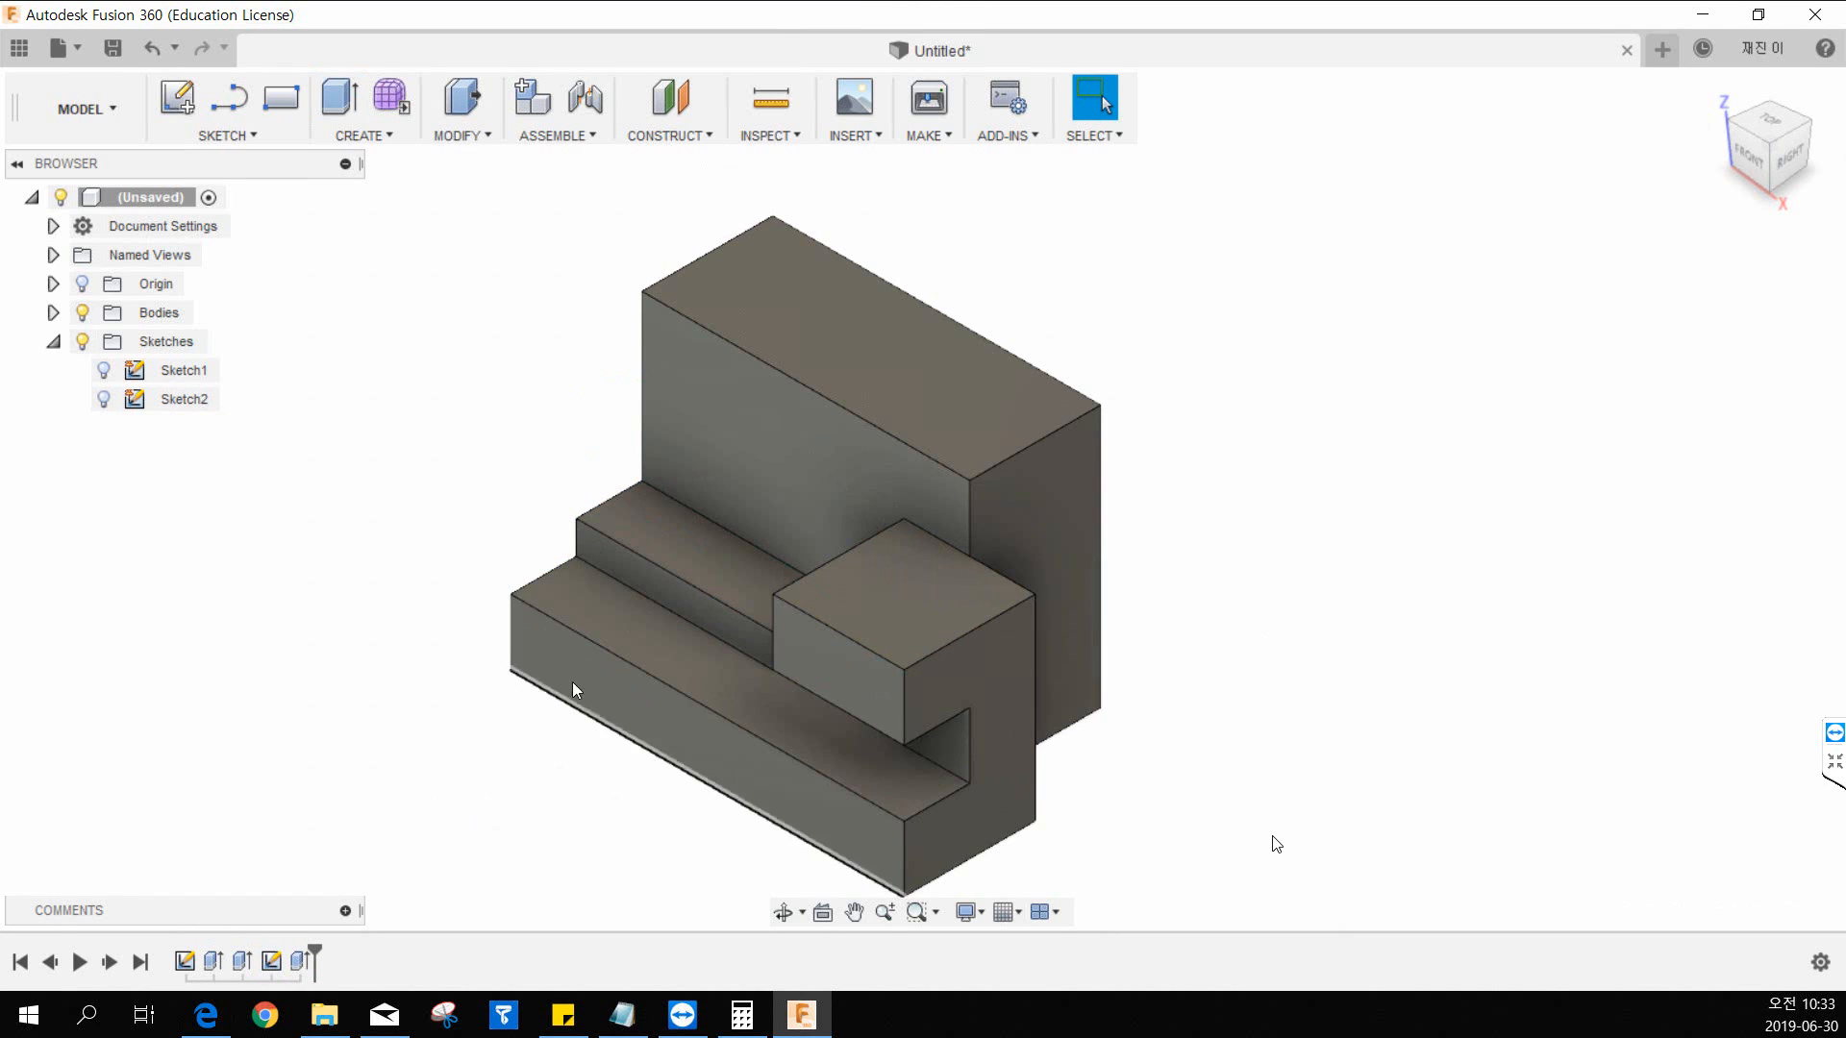
Step: Edit the last extruded cut in the C-shaped block and set its distance to -20 mm
{"action": "mouse_move", "coordinate": [758, 702]}
{"action": "middle_mouse_down", "text": "shift"}
{"action": "mouse_move", "coordinate": [805, 656]}
{"action": "mouse_move", "coordinate": [752, 690]}
{"action": "middle_mouse_up", "text": "shift"}
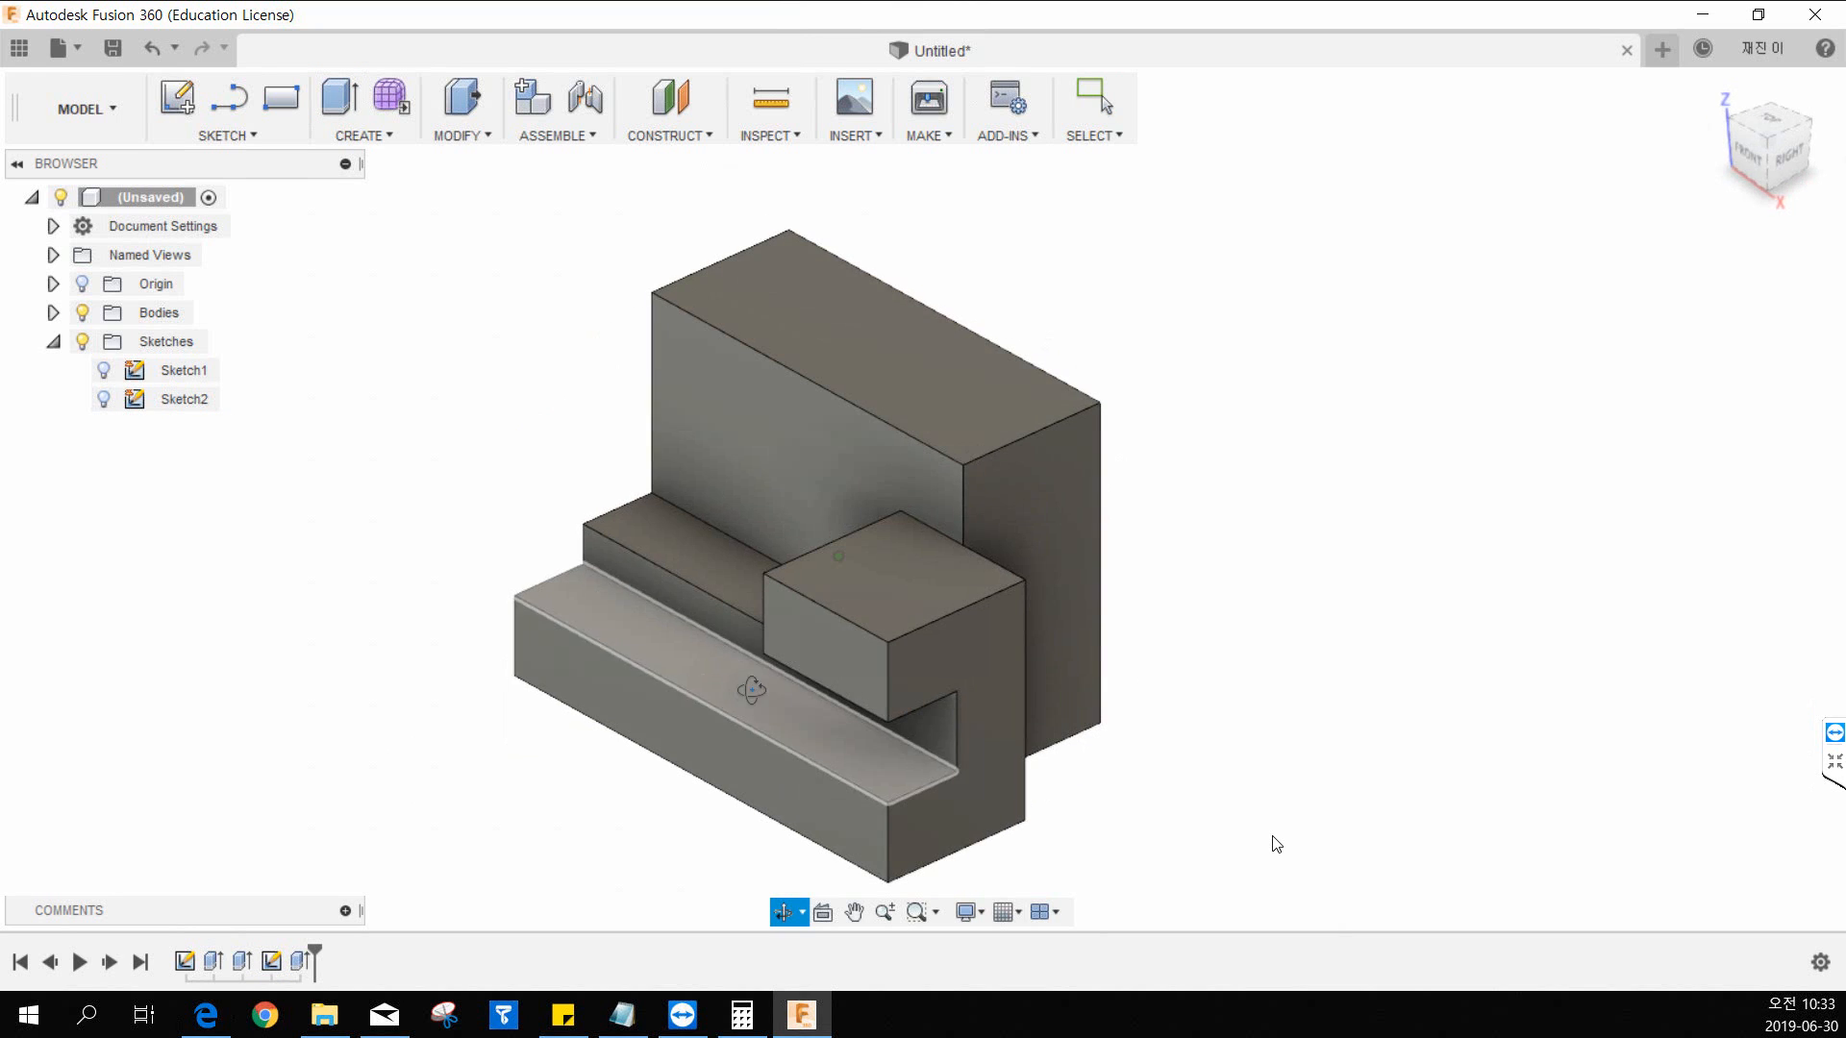
{"action": "double_click", "coordinate": [298, 961]}
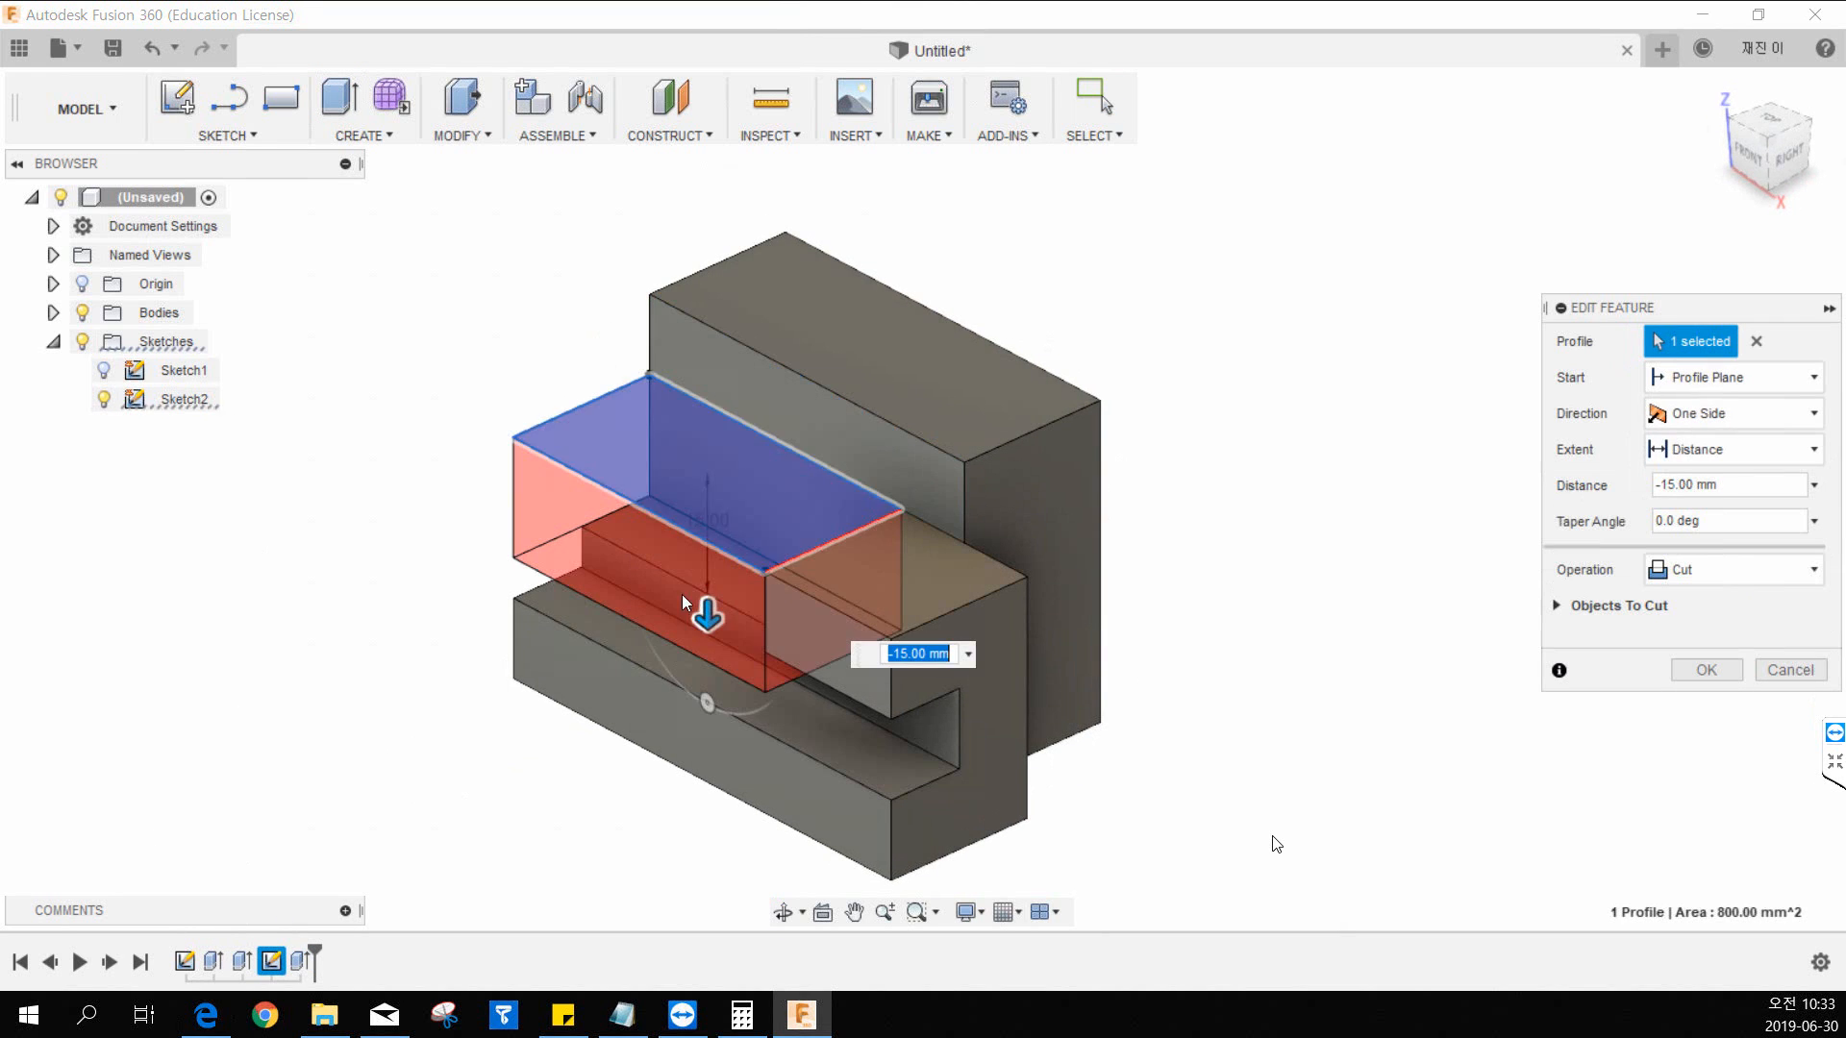
{"action": "left_click_drag", "start_coordinate": [707, 621], "coordinate": [708, 657]}
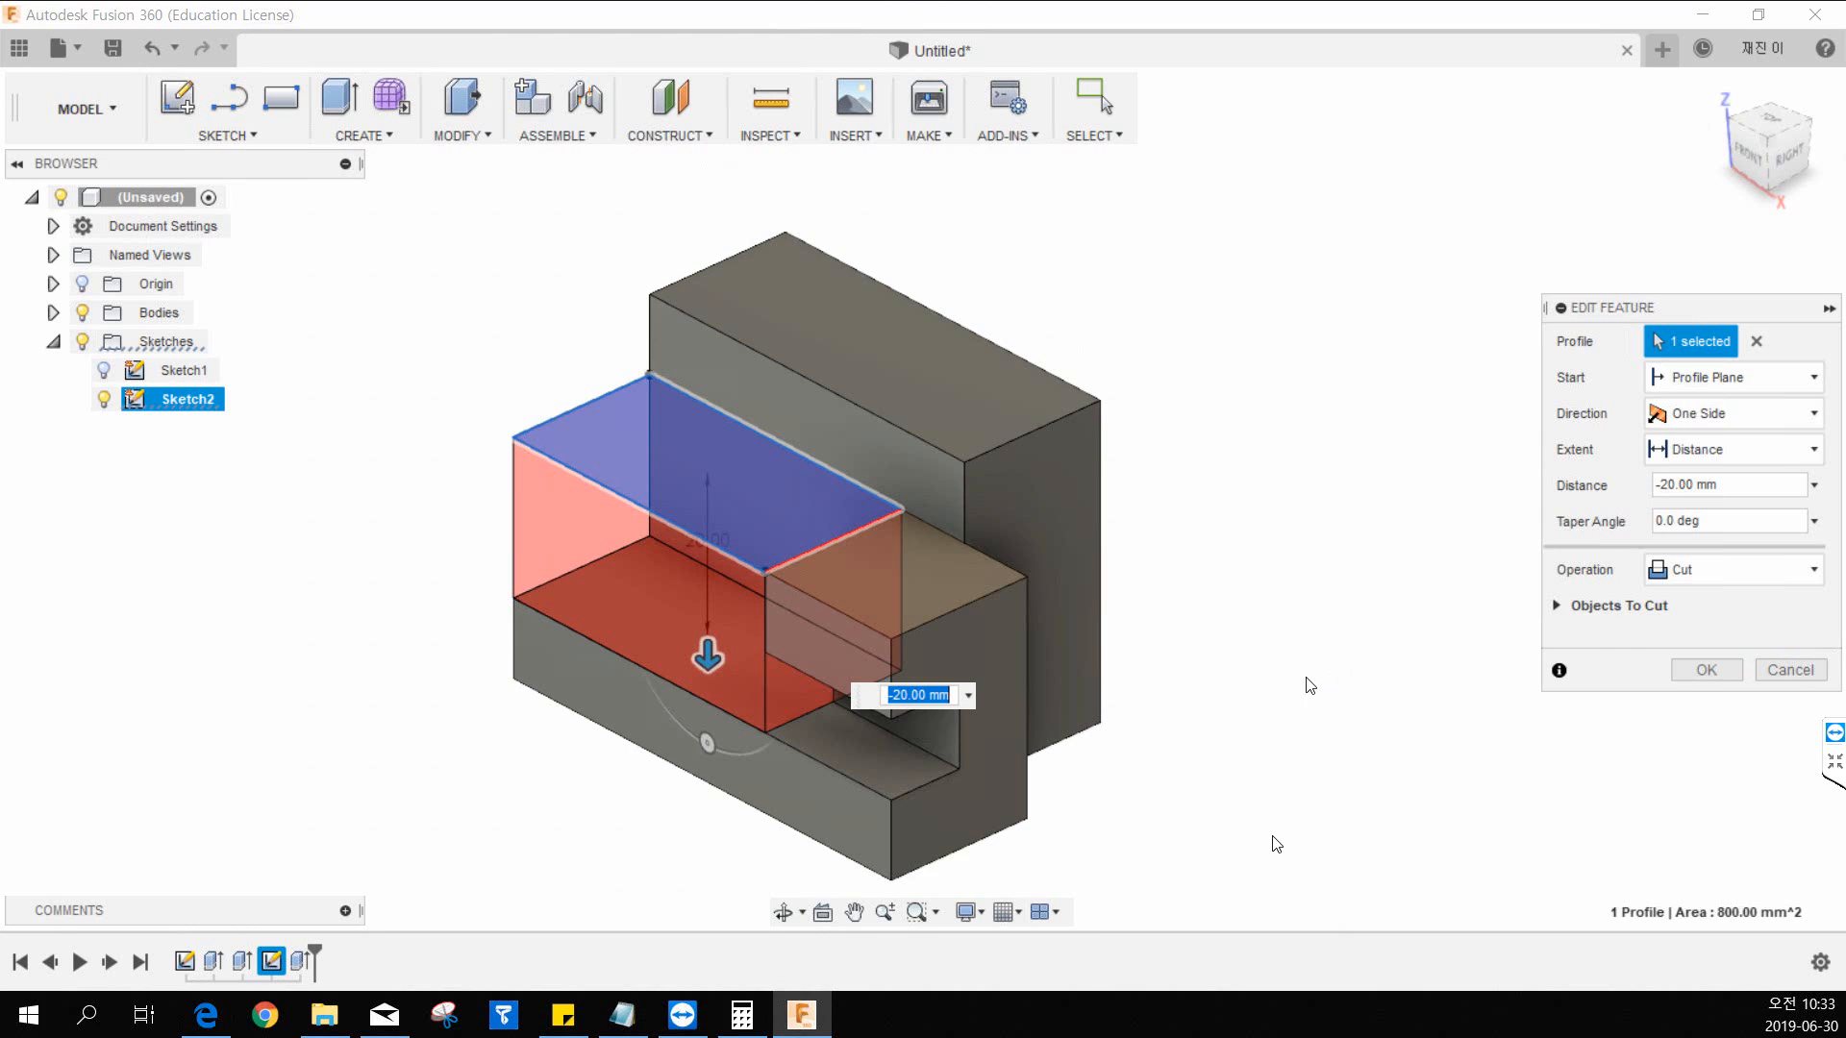
{"action": "left_click", "coordinate": [1706, 671]}
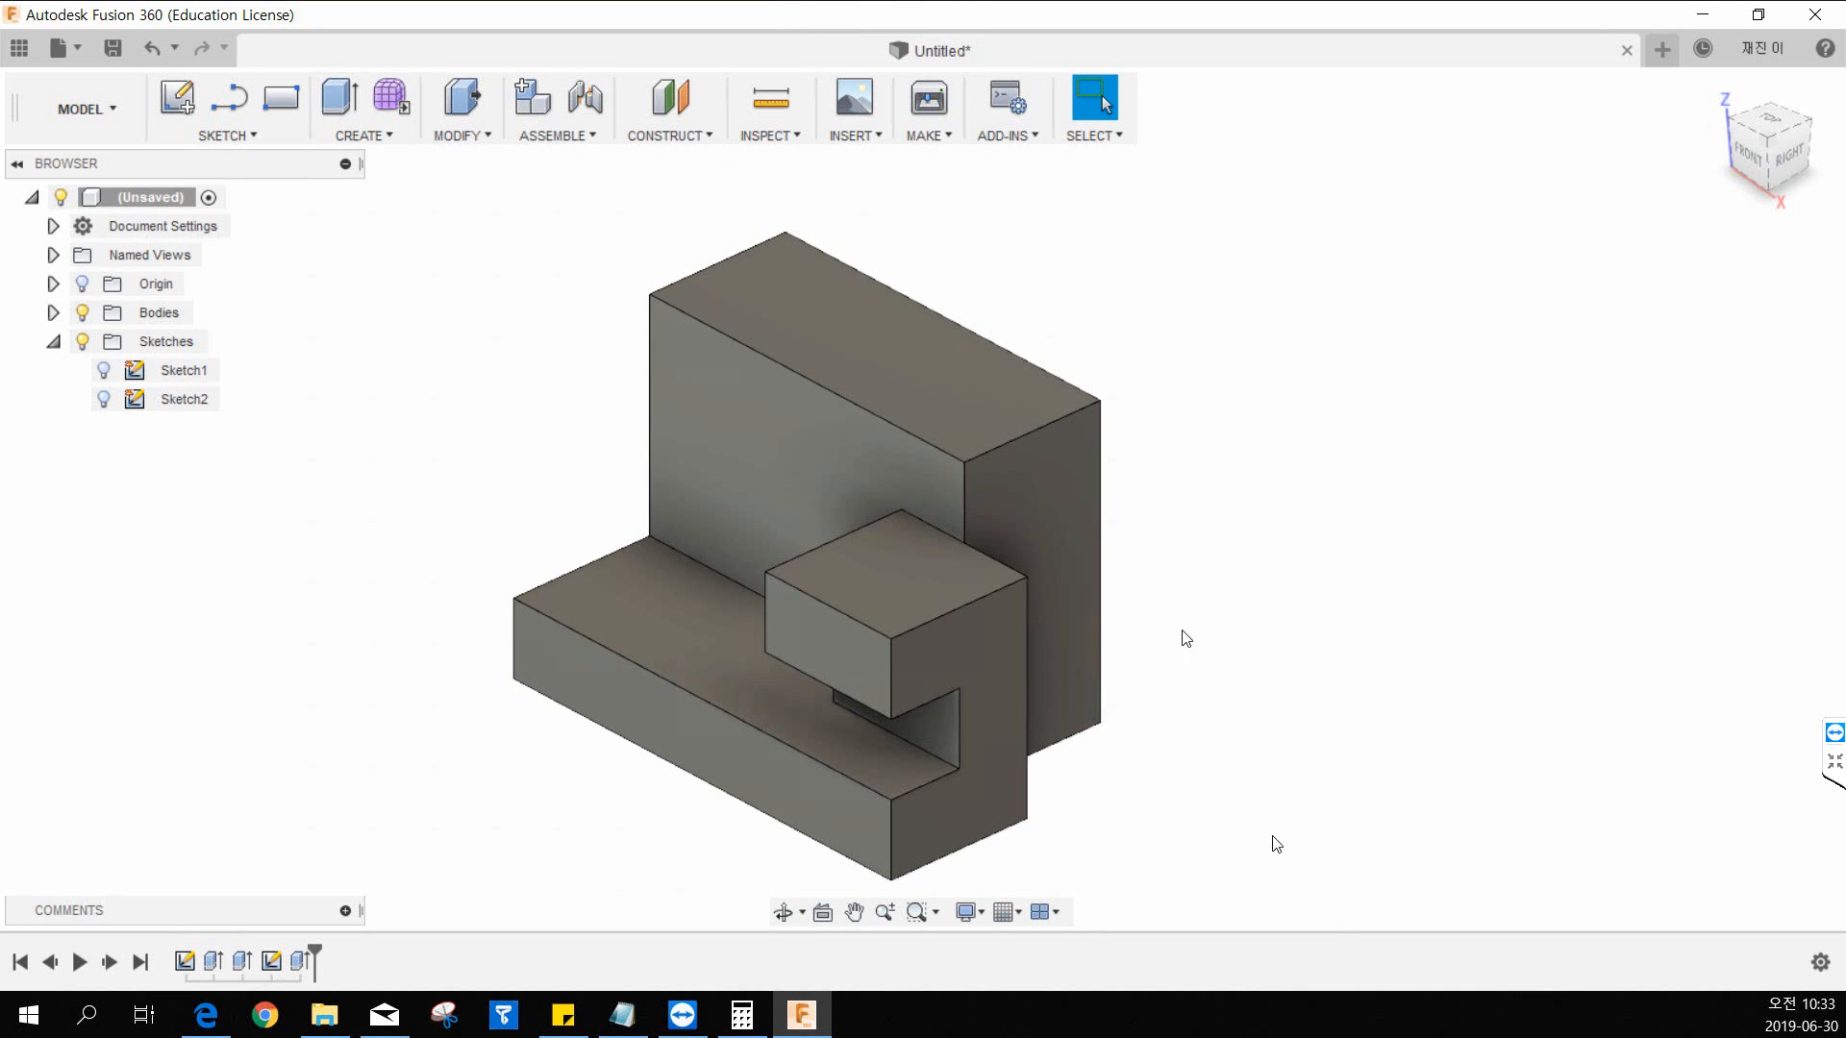
{"action": "left_click", "coordinate": [1716, 99]}
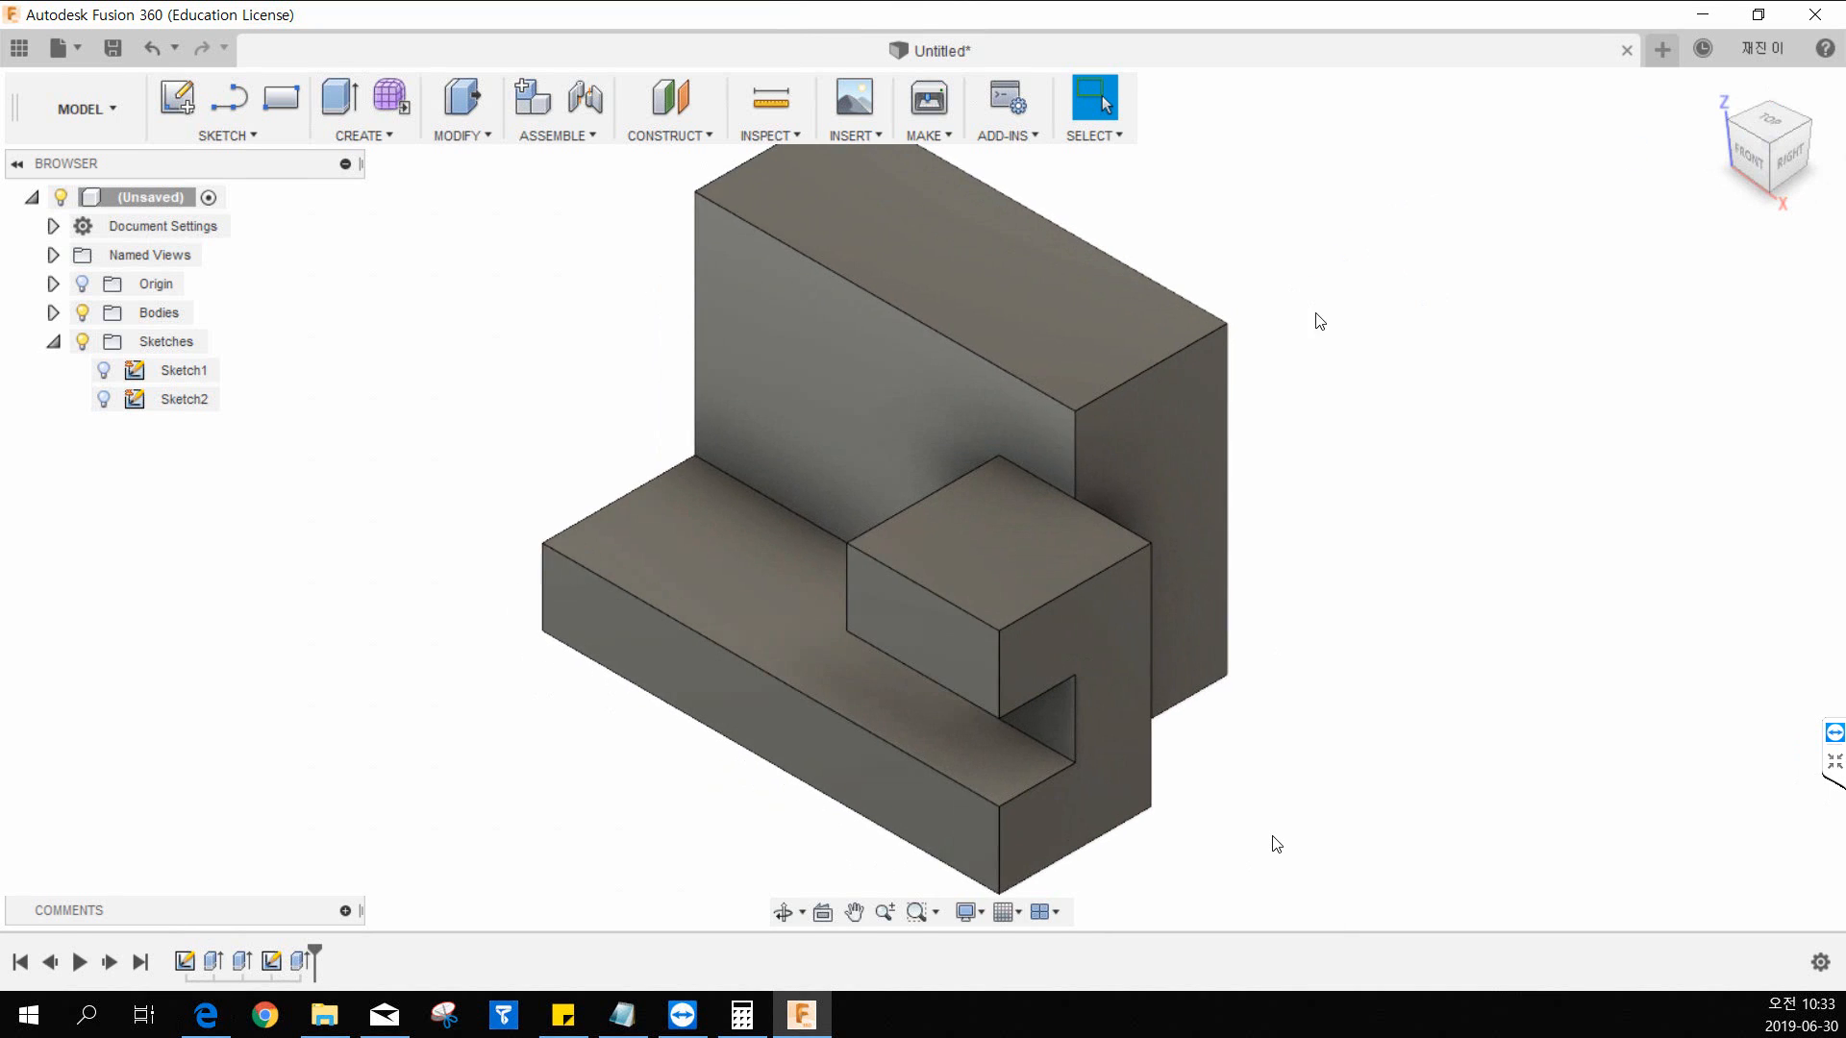
{"action": "scroll", "coordinate": [1308, 343], "scroll_direction": "down", "scroll_amount": 4}
{"action": "middle_click_drag", "start_coordinate": [1347, 325], "coordinate": [1318, 400]}
{"action": "scroll", "coordinate": [1322, 402], "scroll_direction": "up", "scroll_amount": 1}
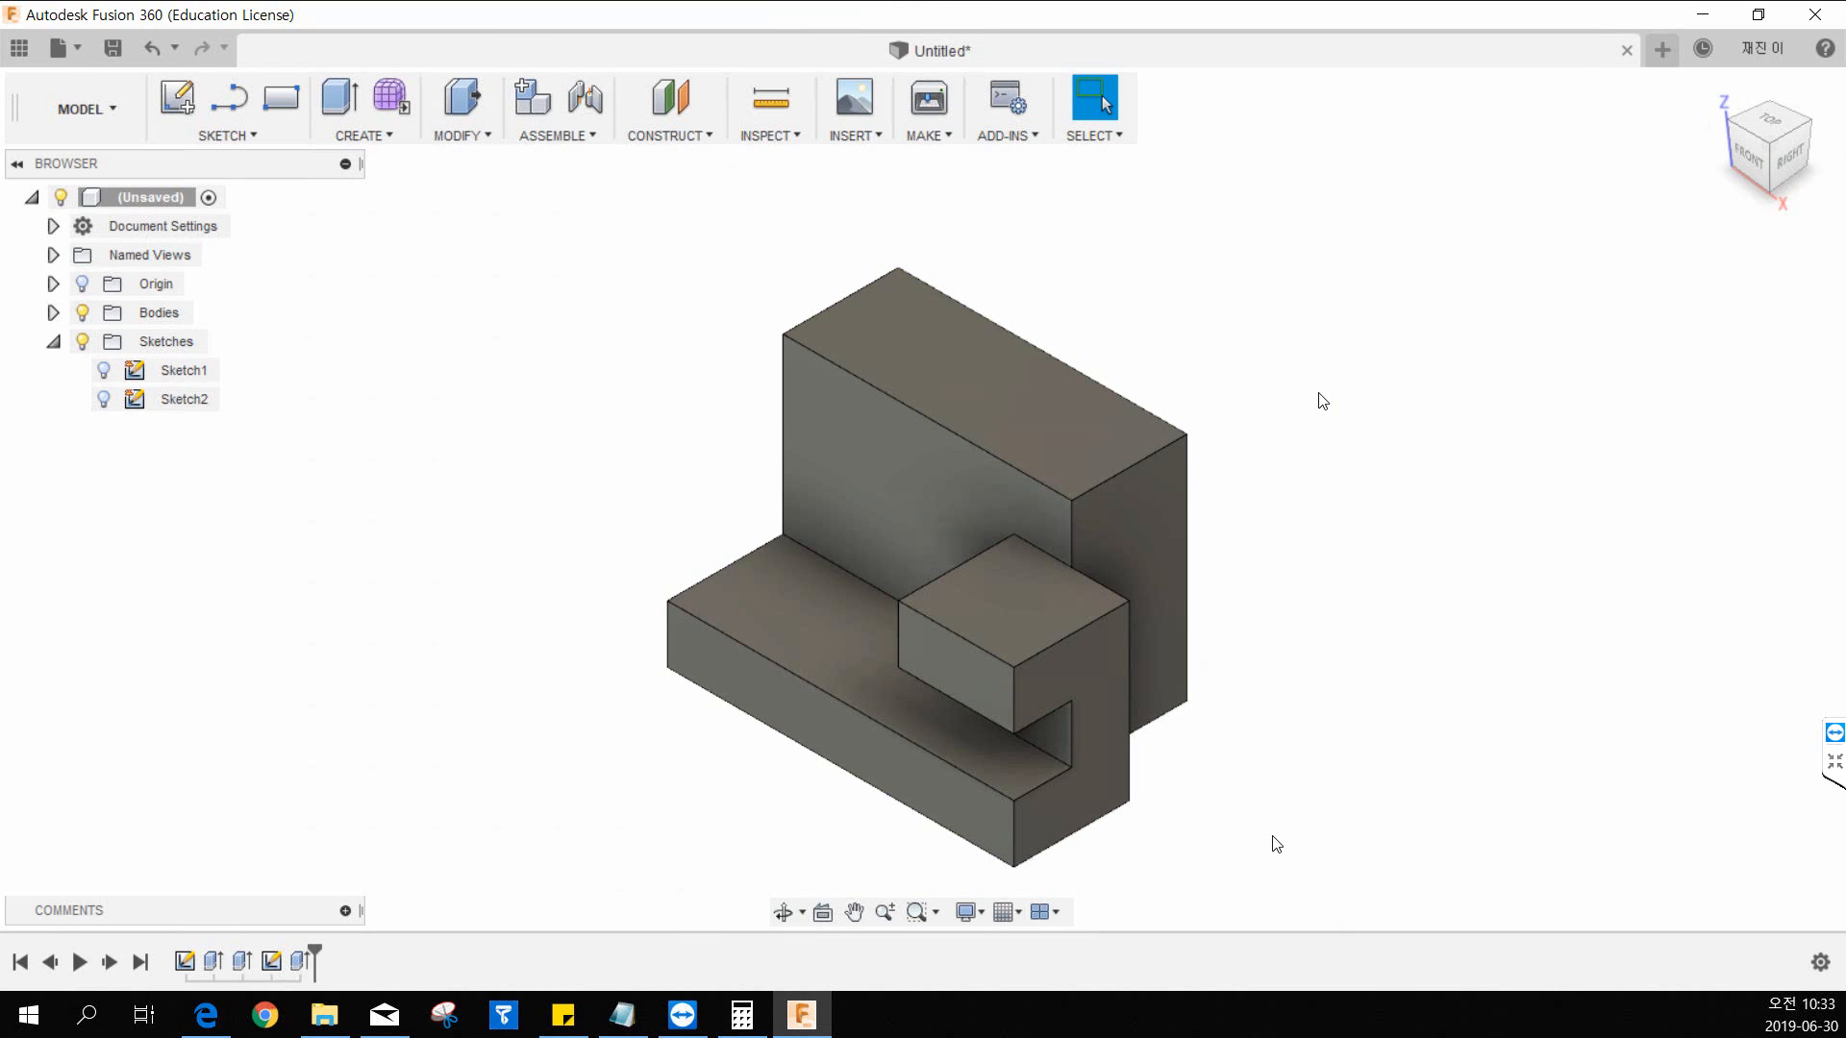
Step: Switch from the 12.pdf drawing to the Fusion 360 sloped-part sketch and reposition the 16 mm dimension between the rectangle and the body's lower edge
{"action": "key", "text": "alt+Tab"}
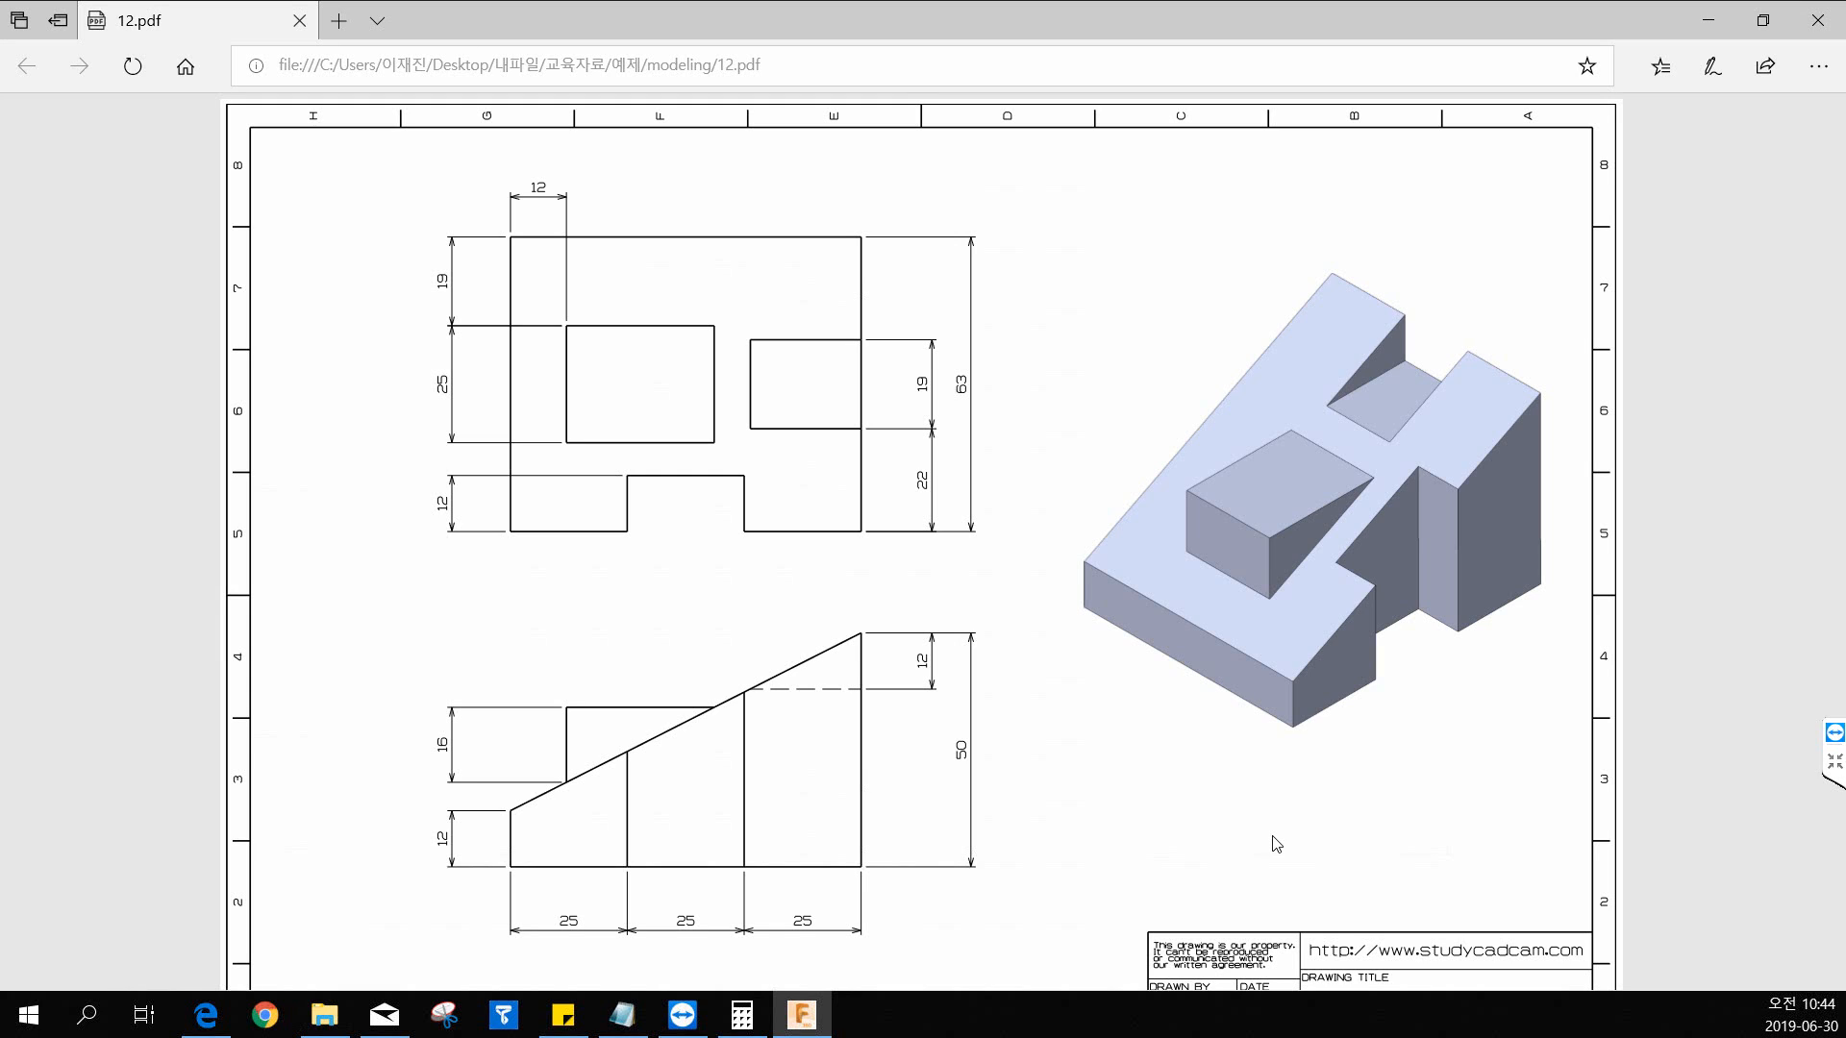
{"action": "key", "text": "alt+Tab"}
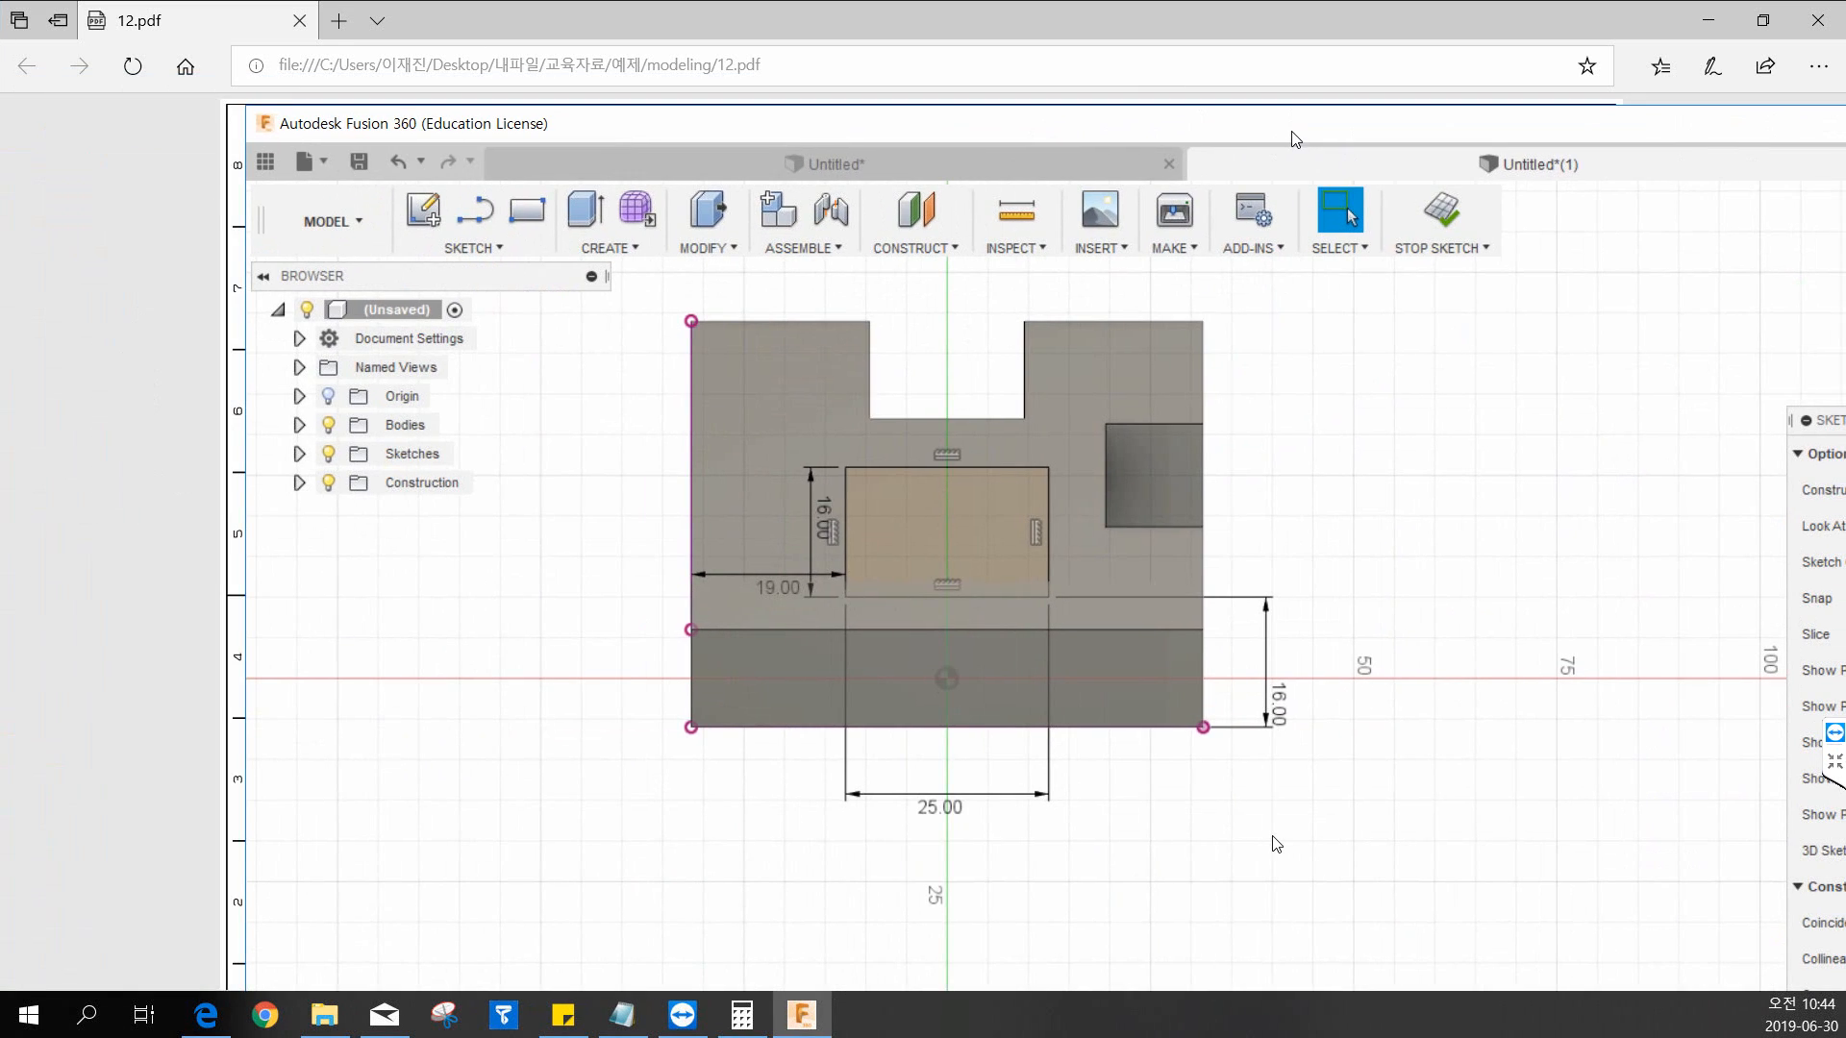
{"action": "scroll", "coordinate": [867, 590], "scroll_direction": "up", "scroll_amount": 2}
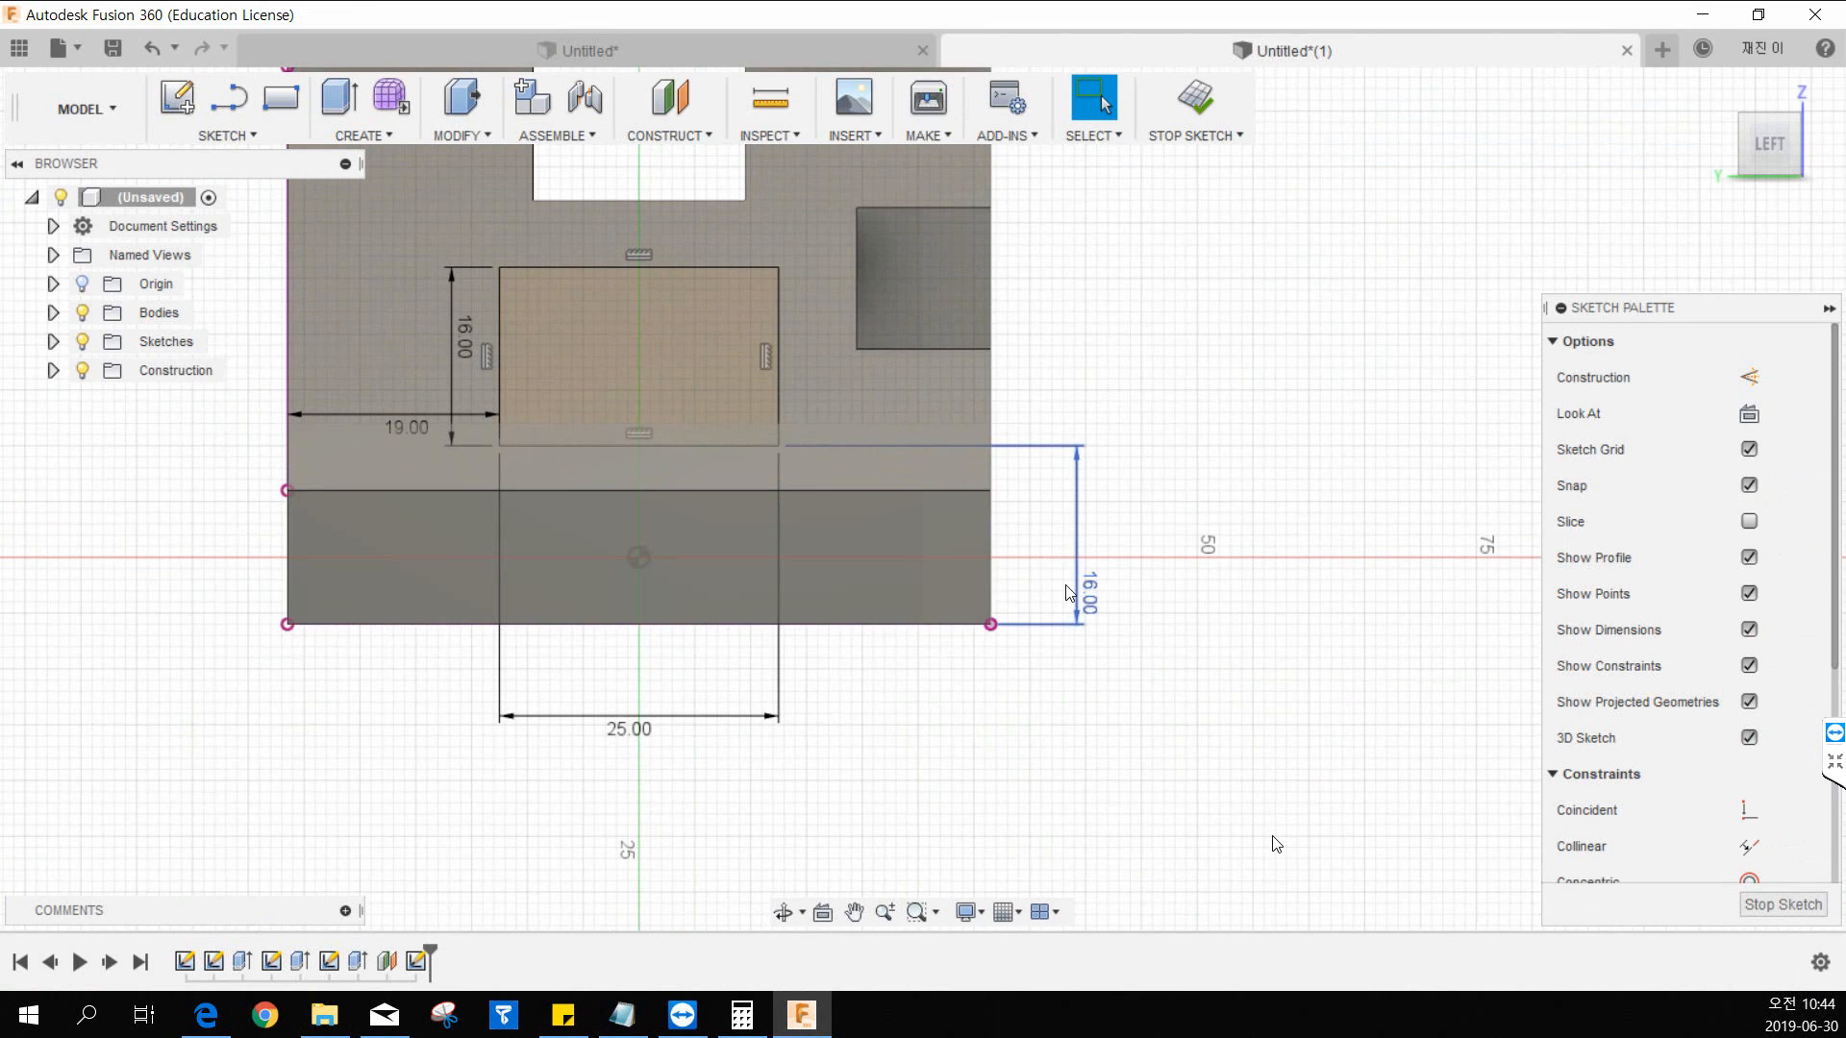
{"action": "left_click_drag", "start_coordinate": [950, 554], "coordinate": [1171, 521]}
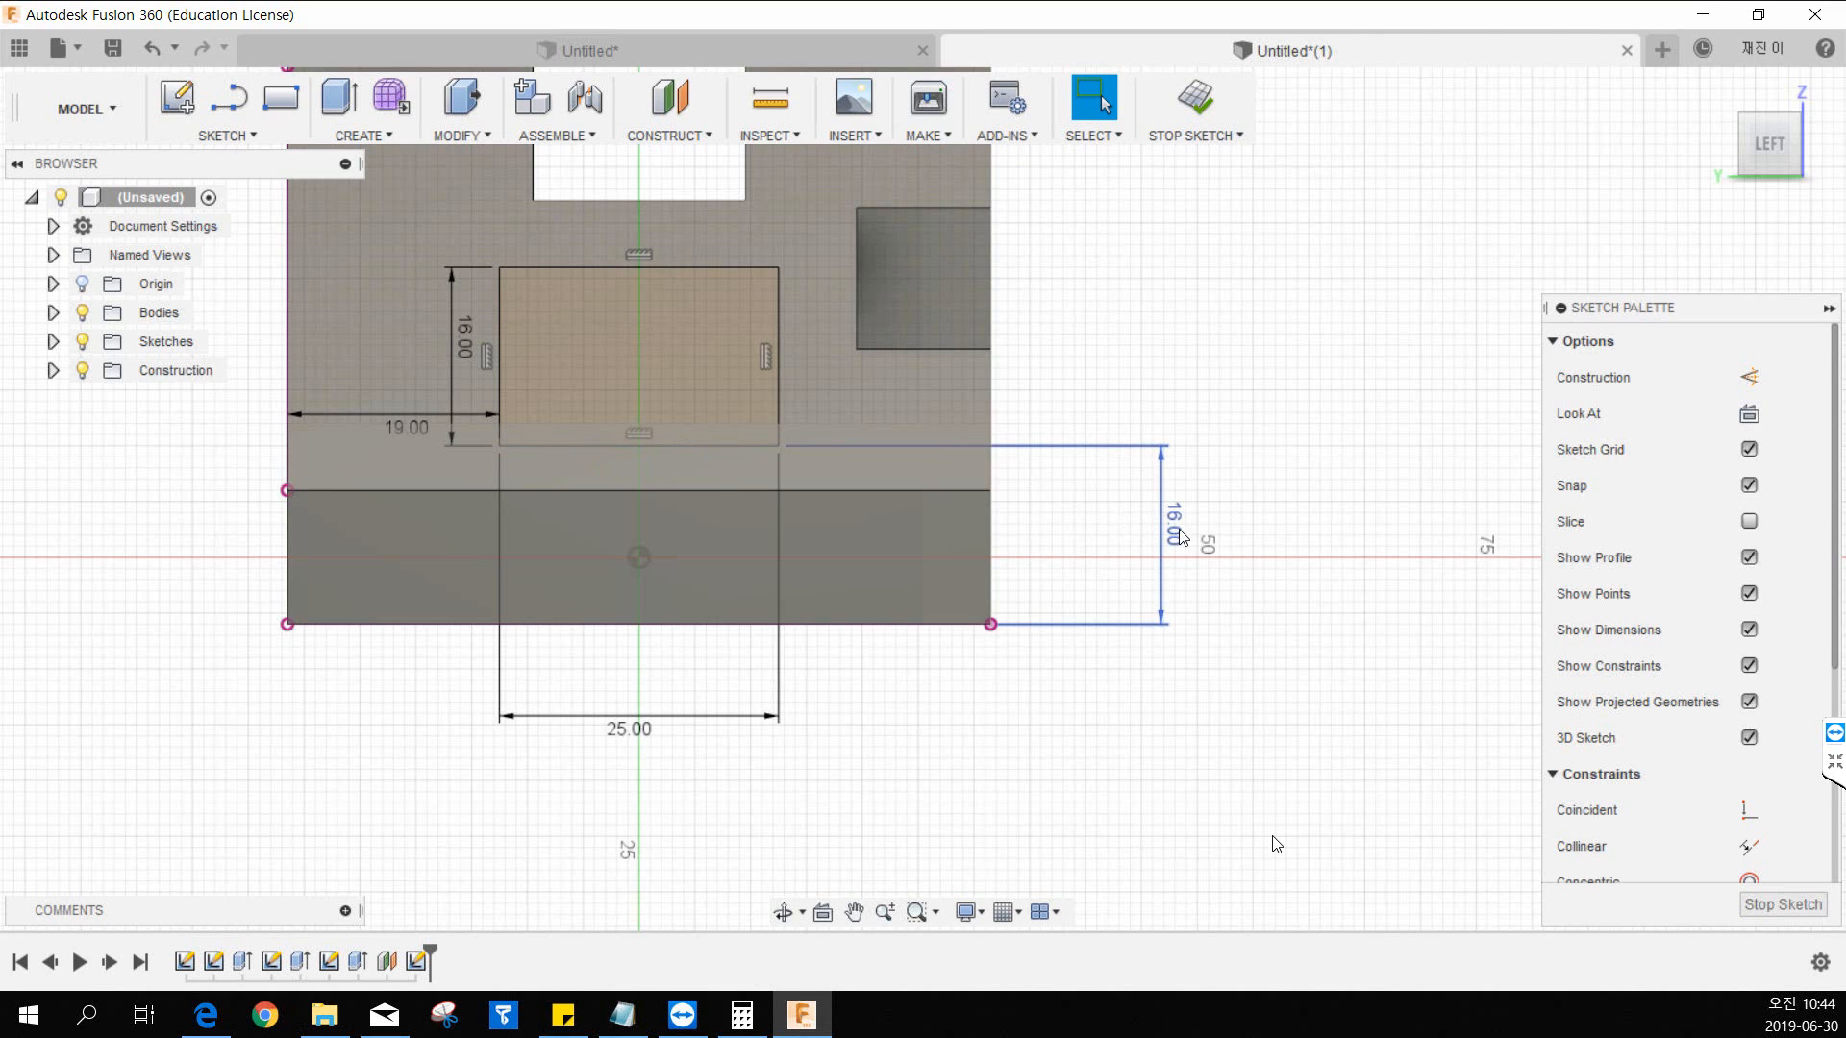
{"action": "left_click_drag", "start_coordinate": [1173, 524], "coordinate": [1072, 531]}
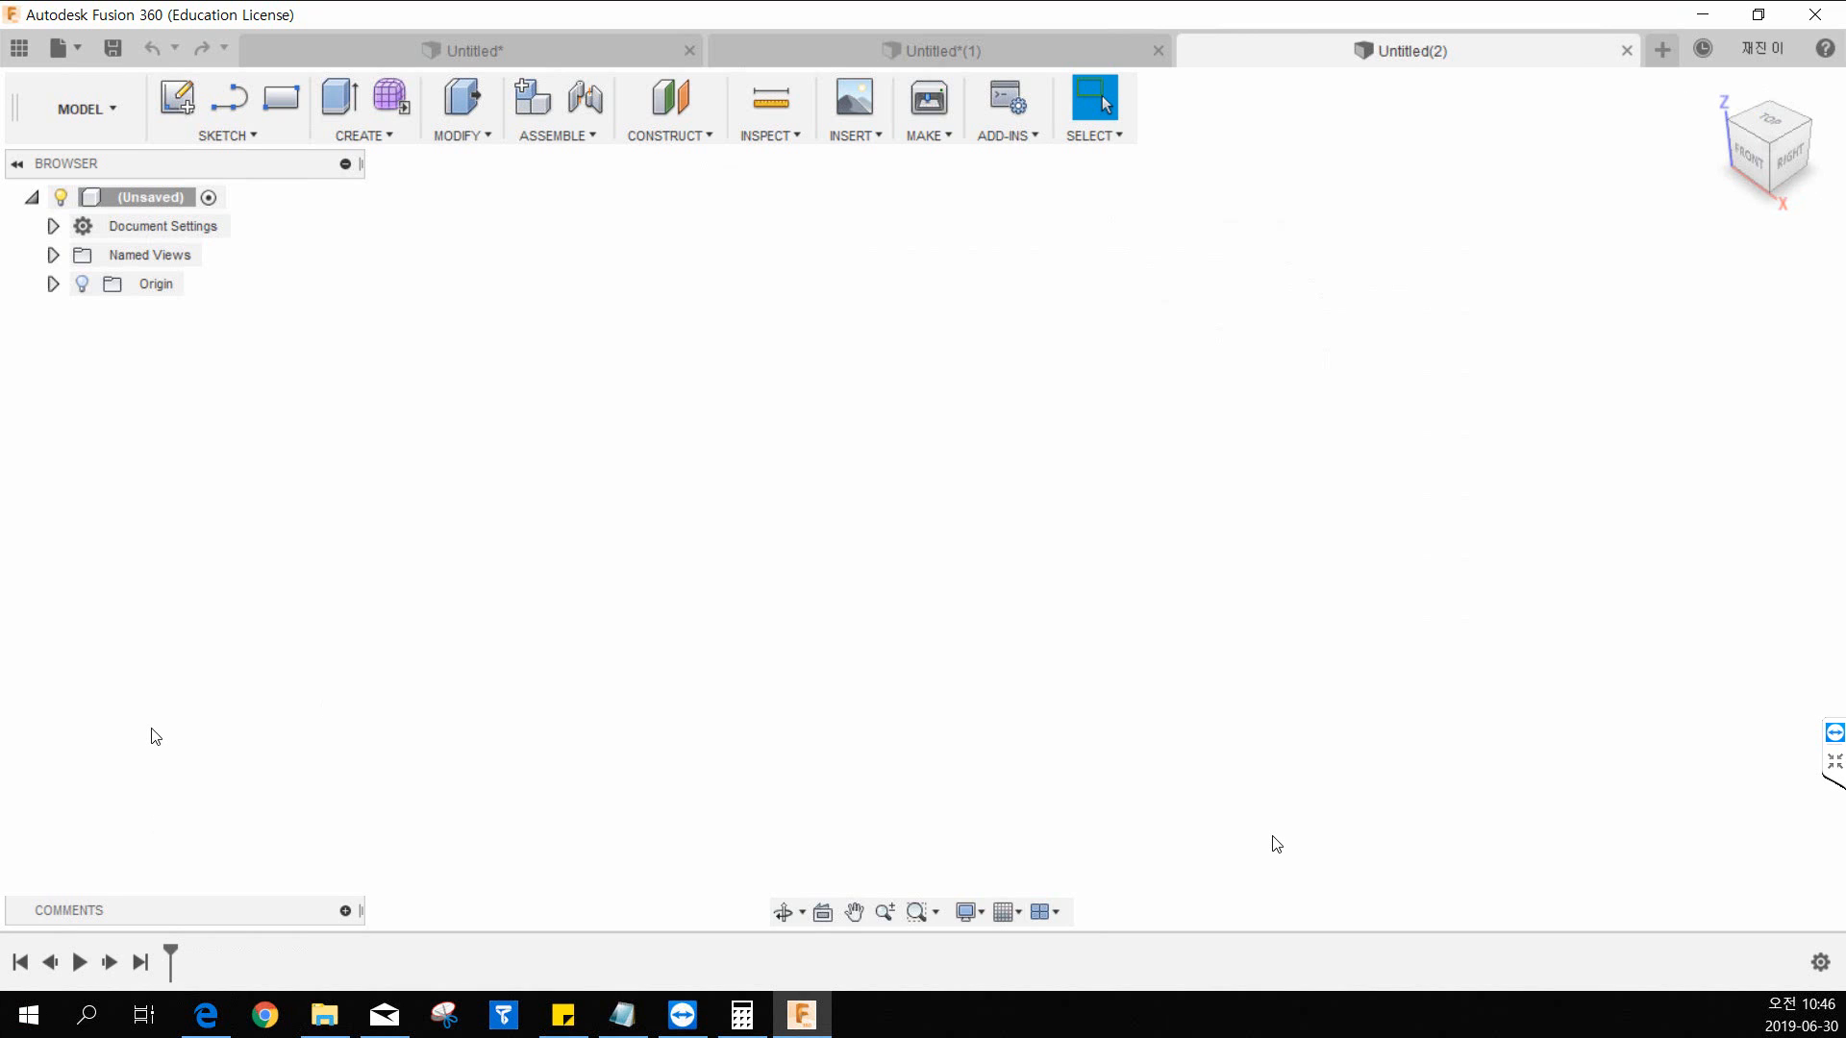
Step: Switch to the 12.pdf drawing in Edge and examine the front view's sloped outline and its dimensions
{"action": "key", "text": "alt+Tab"}
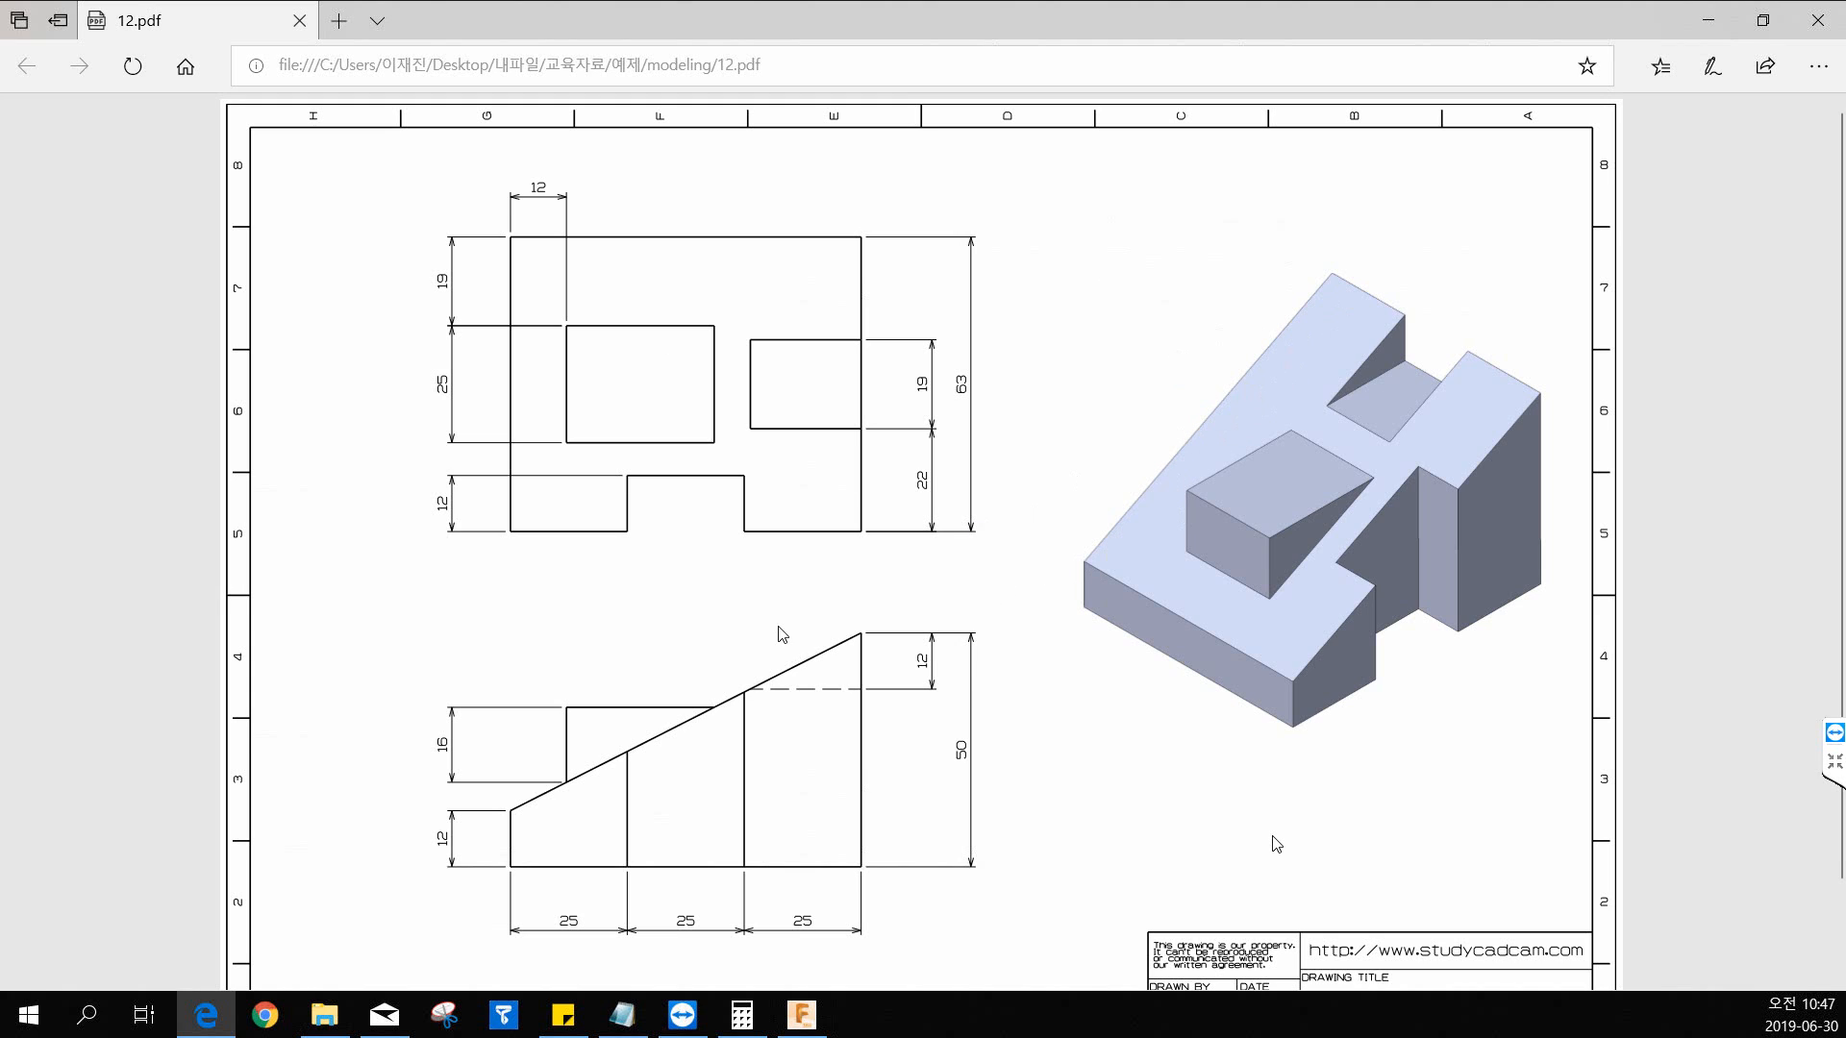
{"action": "scroll", "coordinate": [783, 635], "scroll_direction": "down", "scroll_amount": 1}
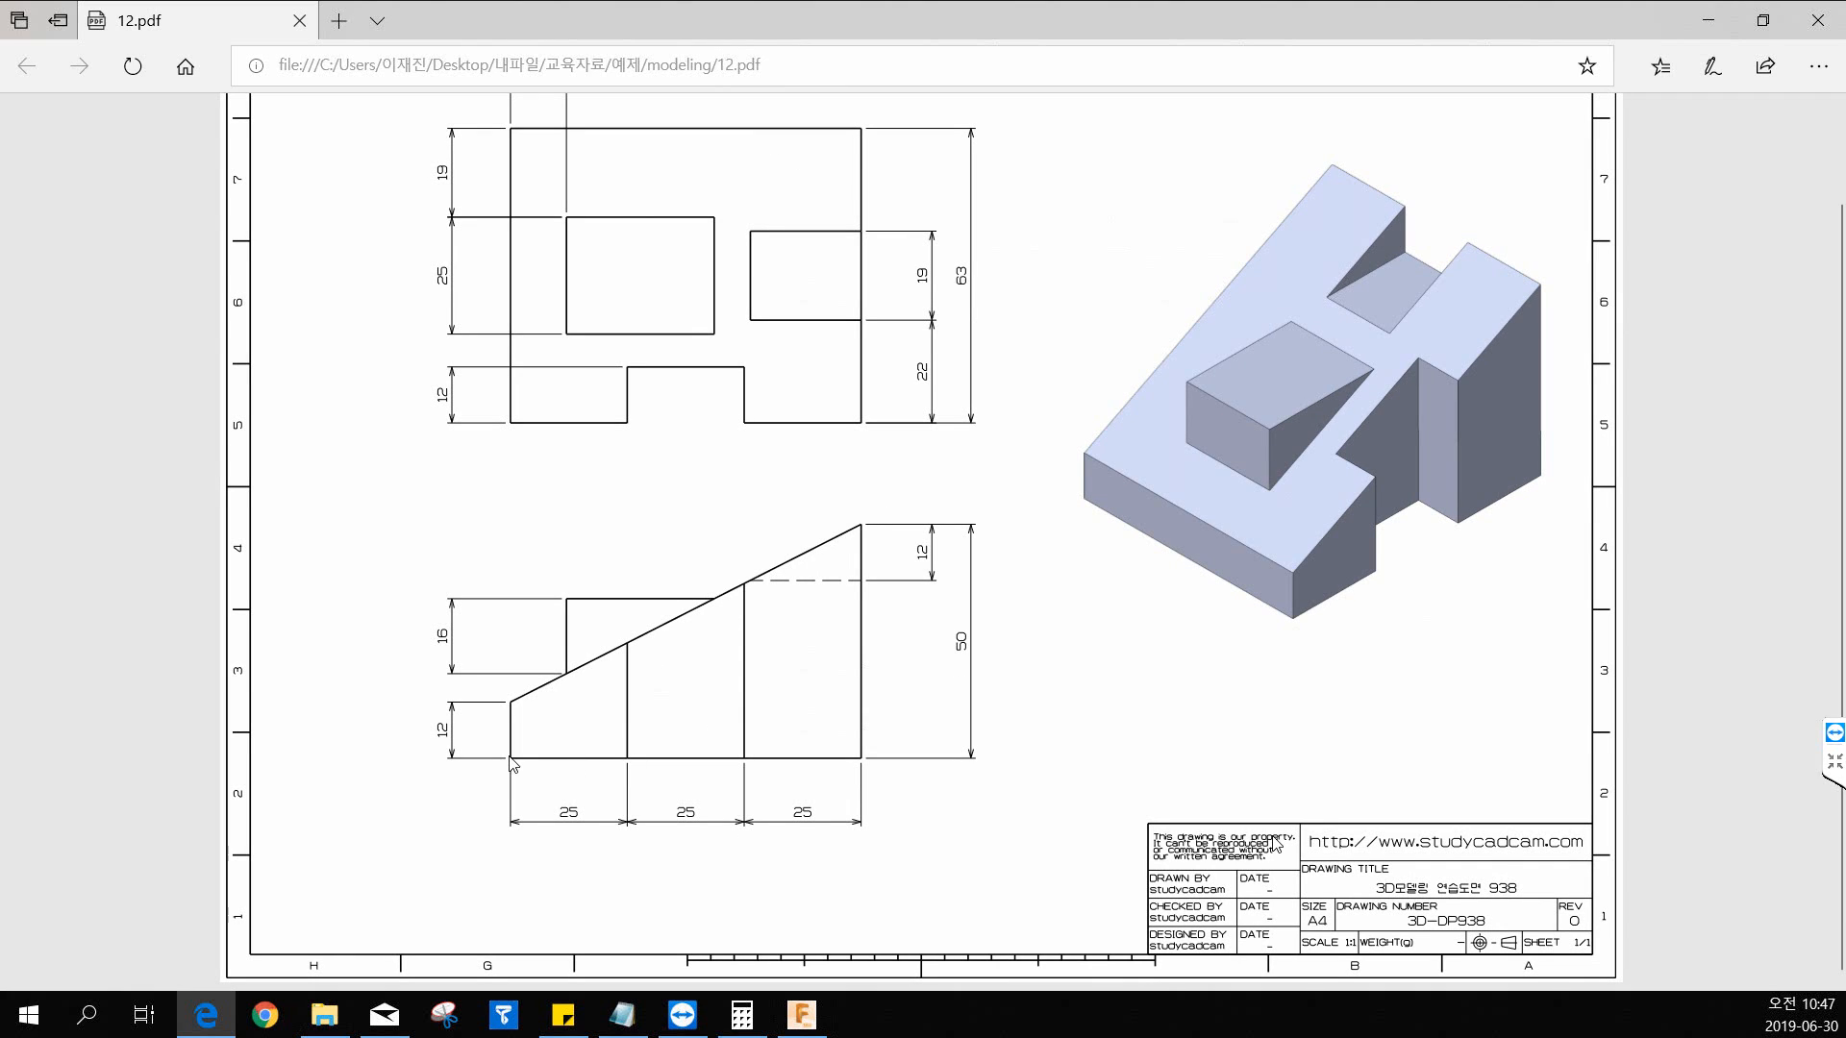
{"action": "key", "text": "ctrl"}
{"action": "key", "text": "ctrl"}
{"action": "key", "text": "ctrl"}
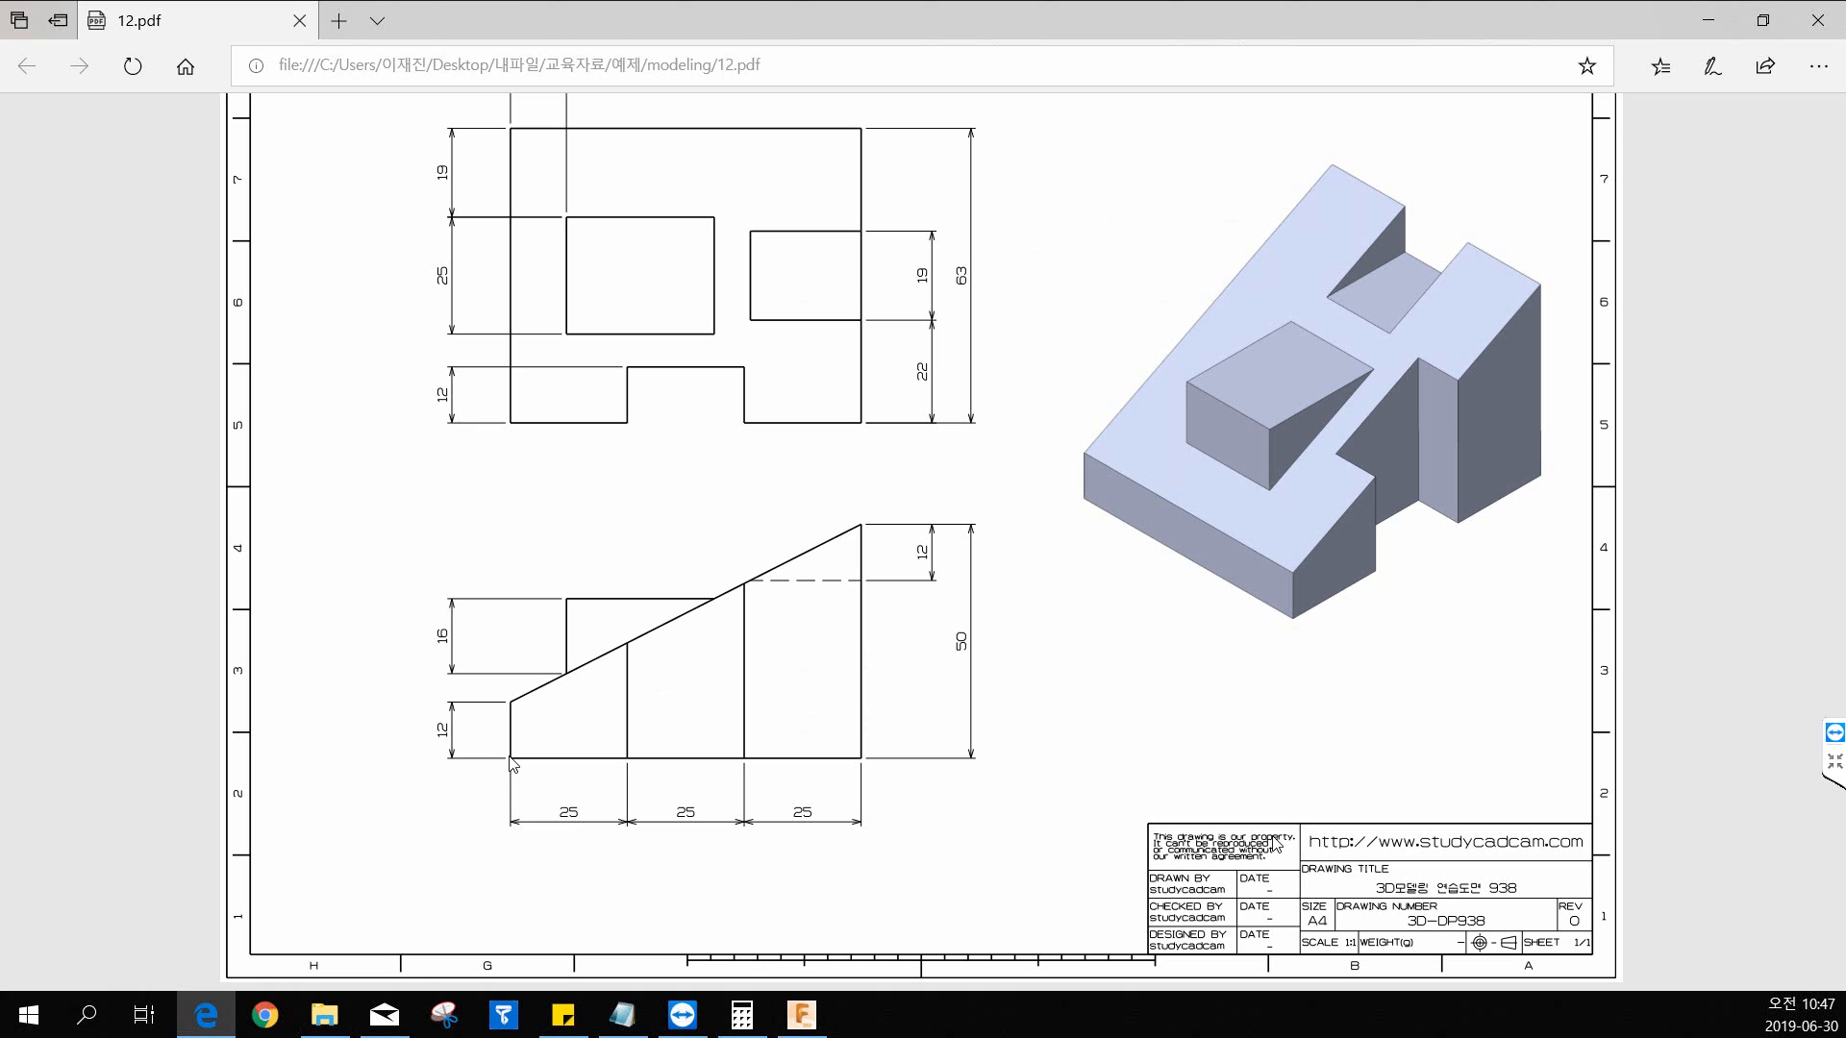
{"action": "key", "text": "ctrl"}
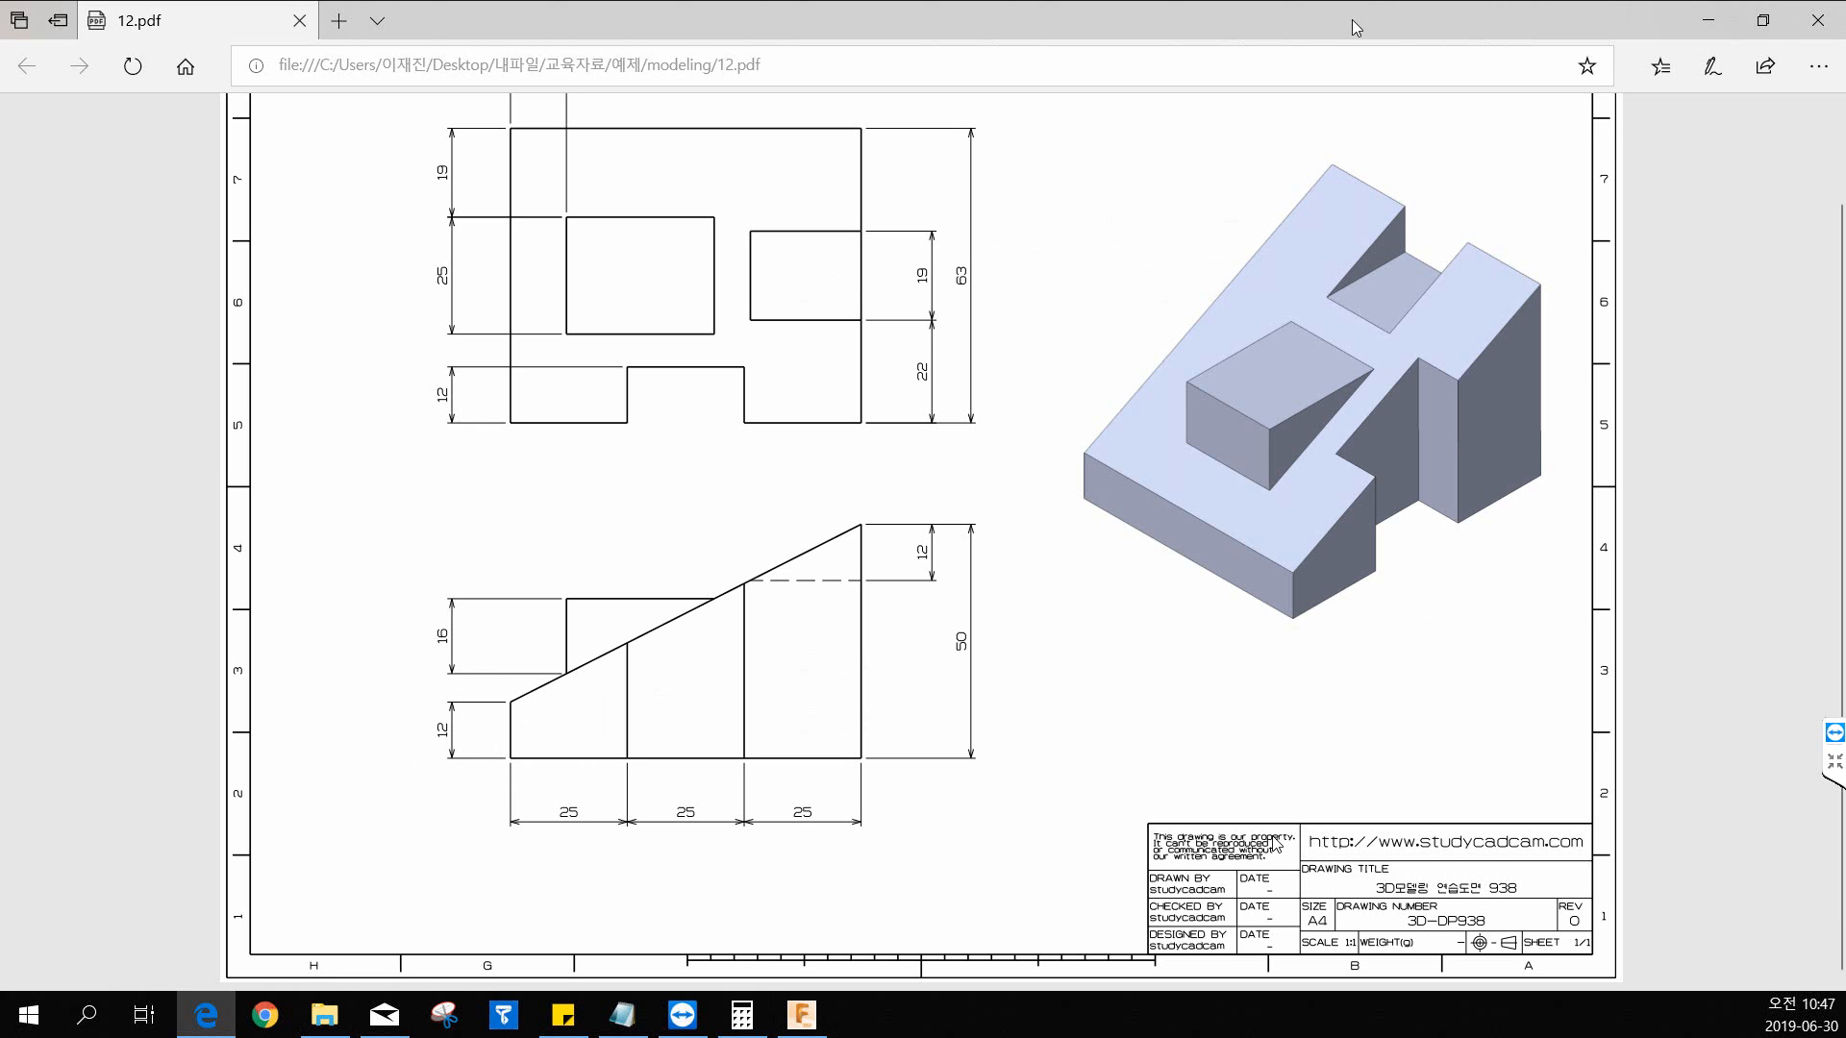
Step: Switch back to the empty Fusion 360 design and create a sketch on the XZ front plane
{"action": "key", "text": "ctrl+super+Left"}
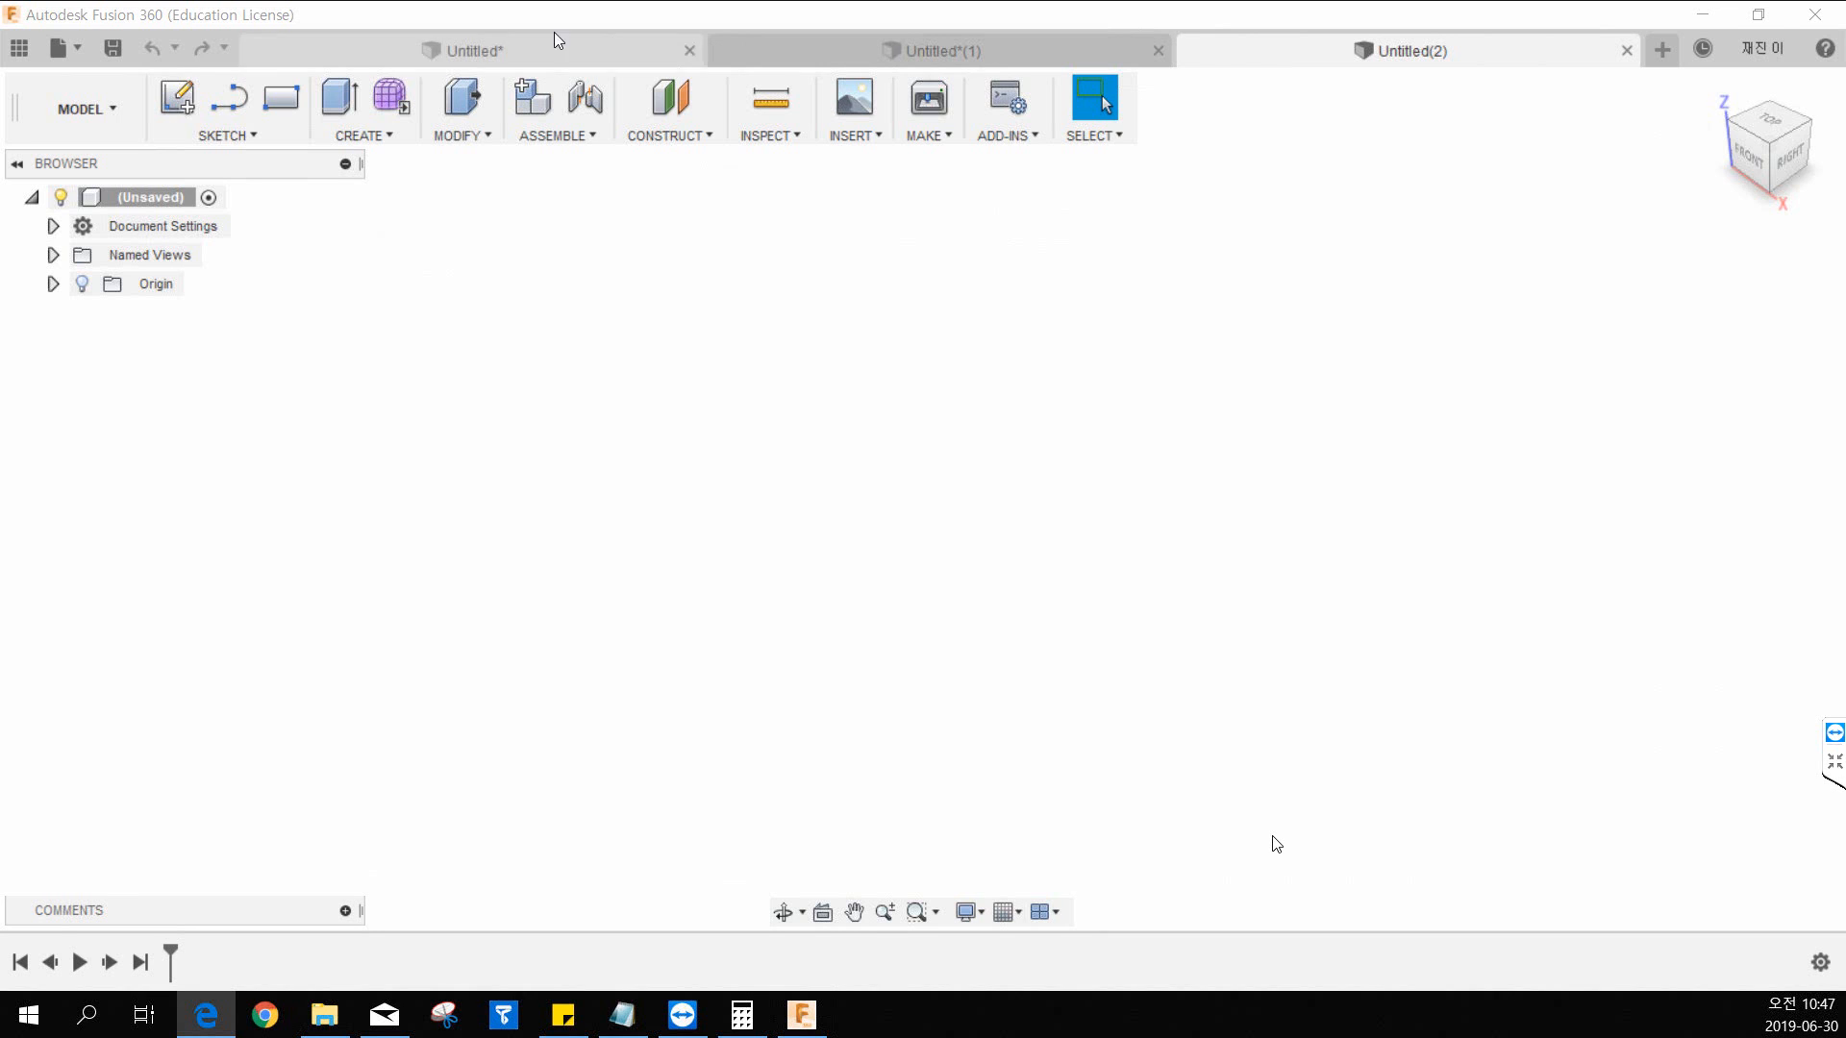
{"action": "left_click", "coordinate": [185, 93]}
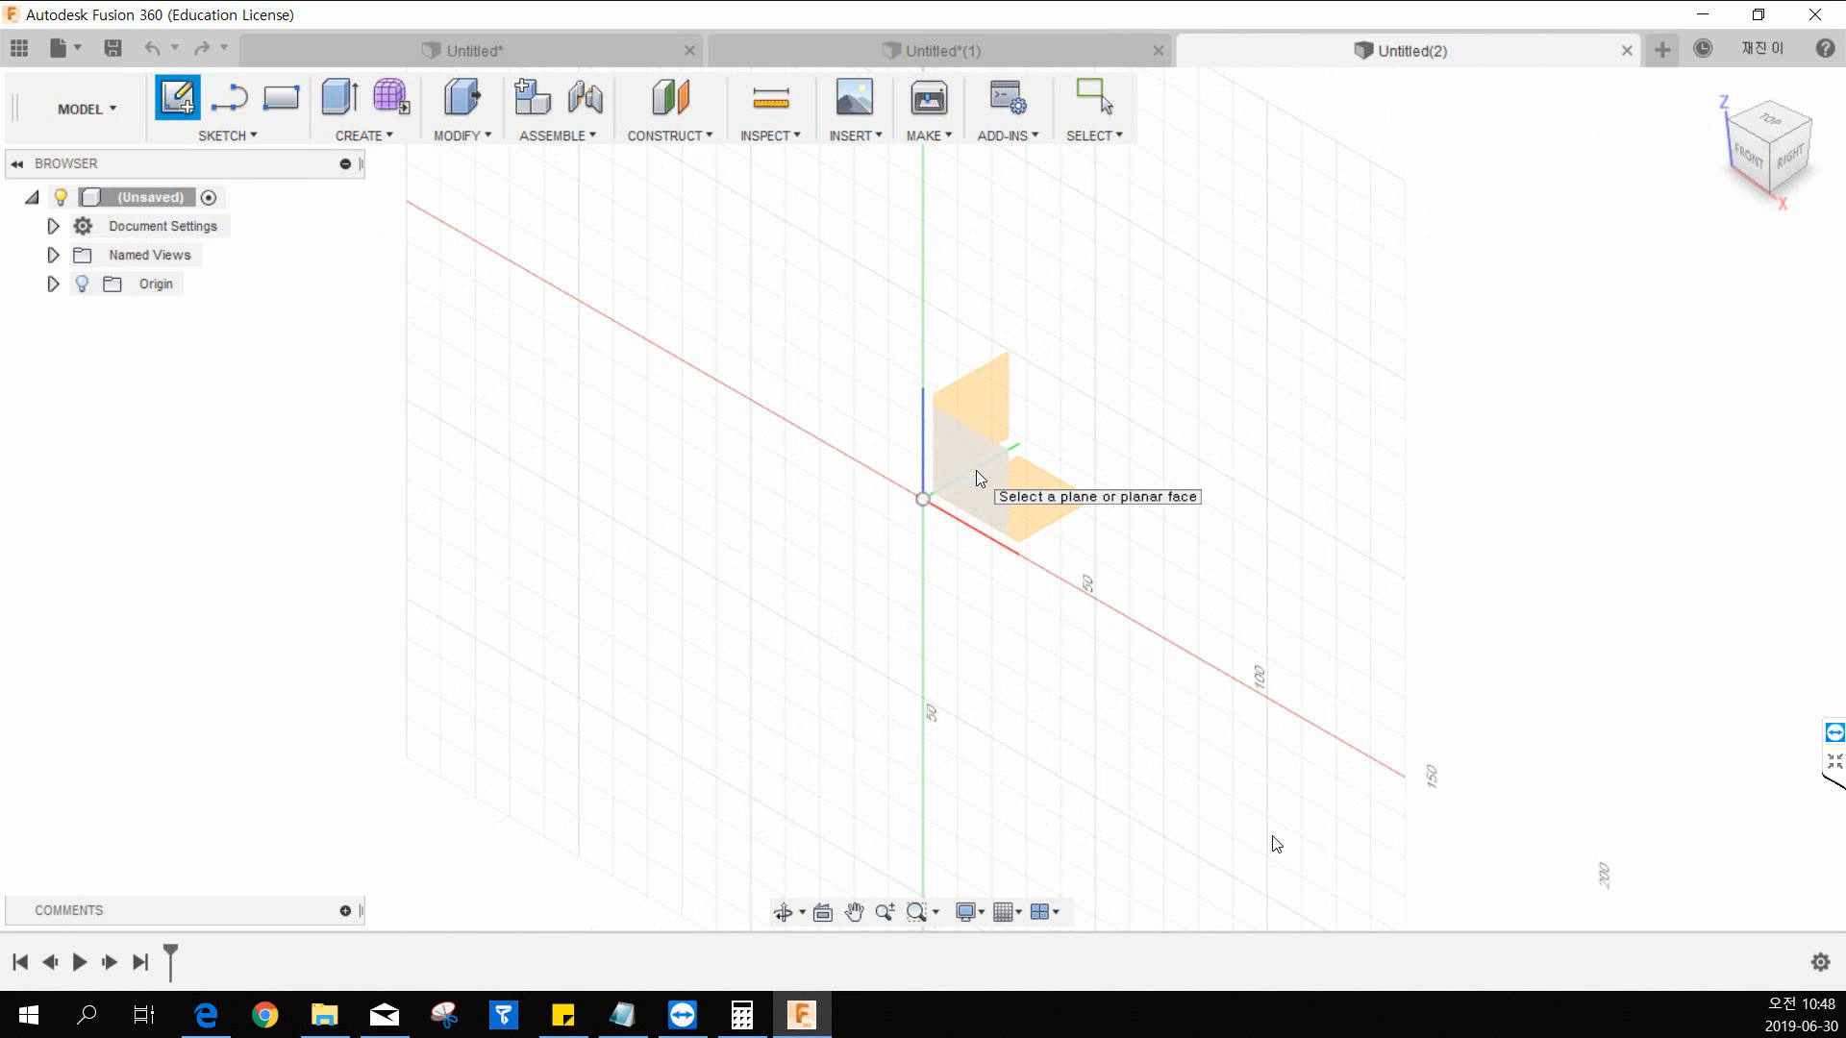
{"action": "left_click", "coordinate": [975, 471]}
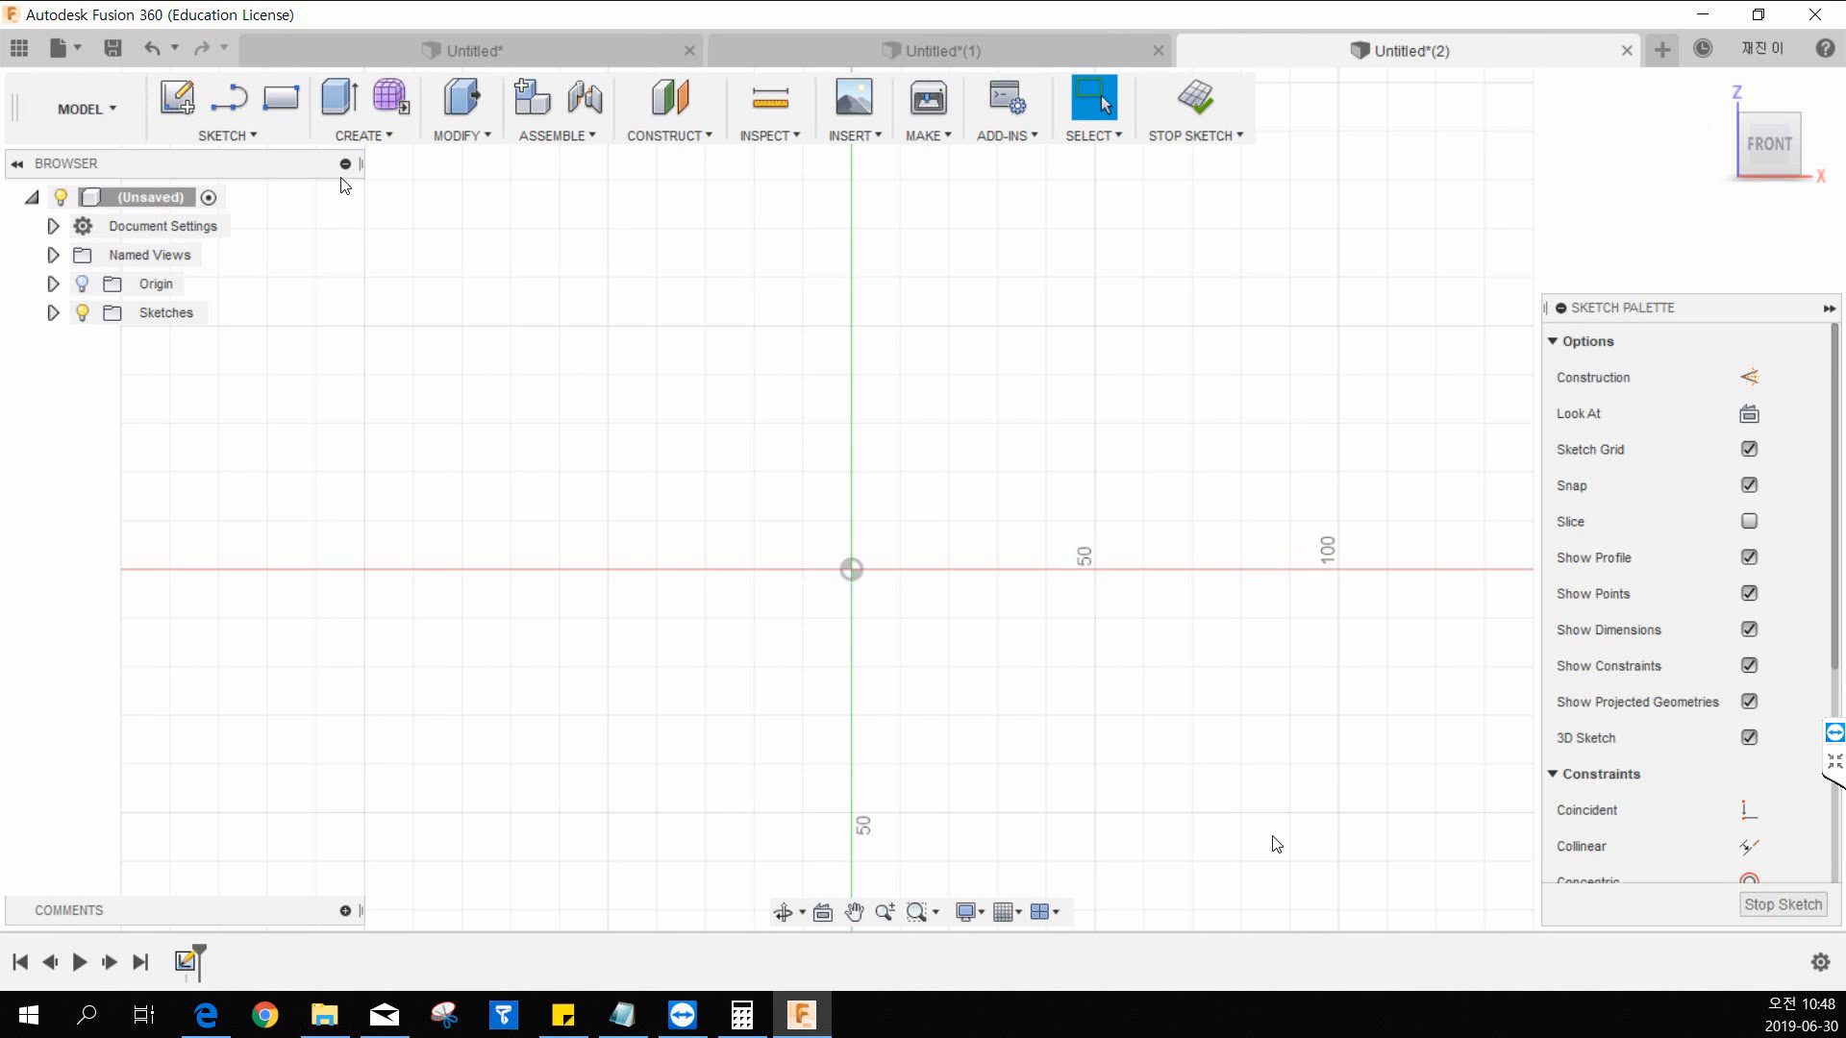
Step: Draw a closed four-line profile from the origin with a horizontal base about 87 mm long, two vertical sides and a top sloping up along X
{"action": "left_click", "coordinate": [229, 134]}
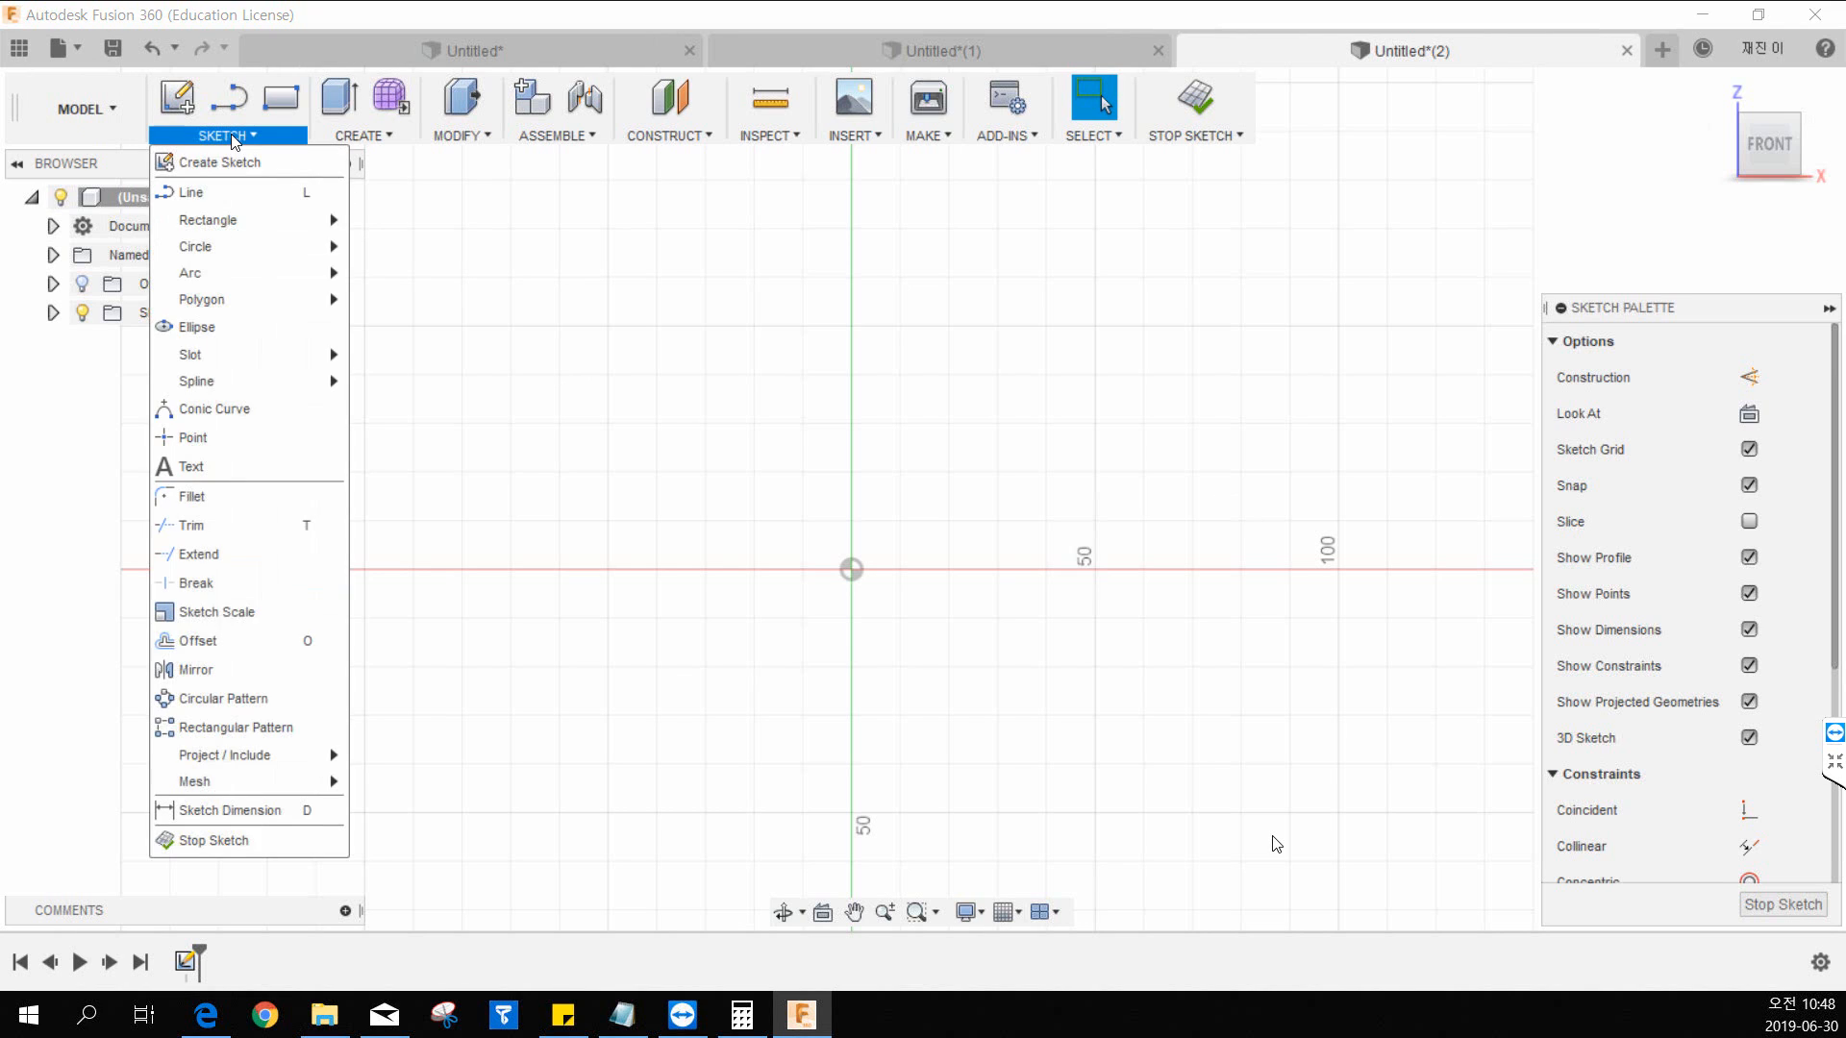
{"action": "left_click", "coordinate": [192, 193]}
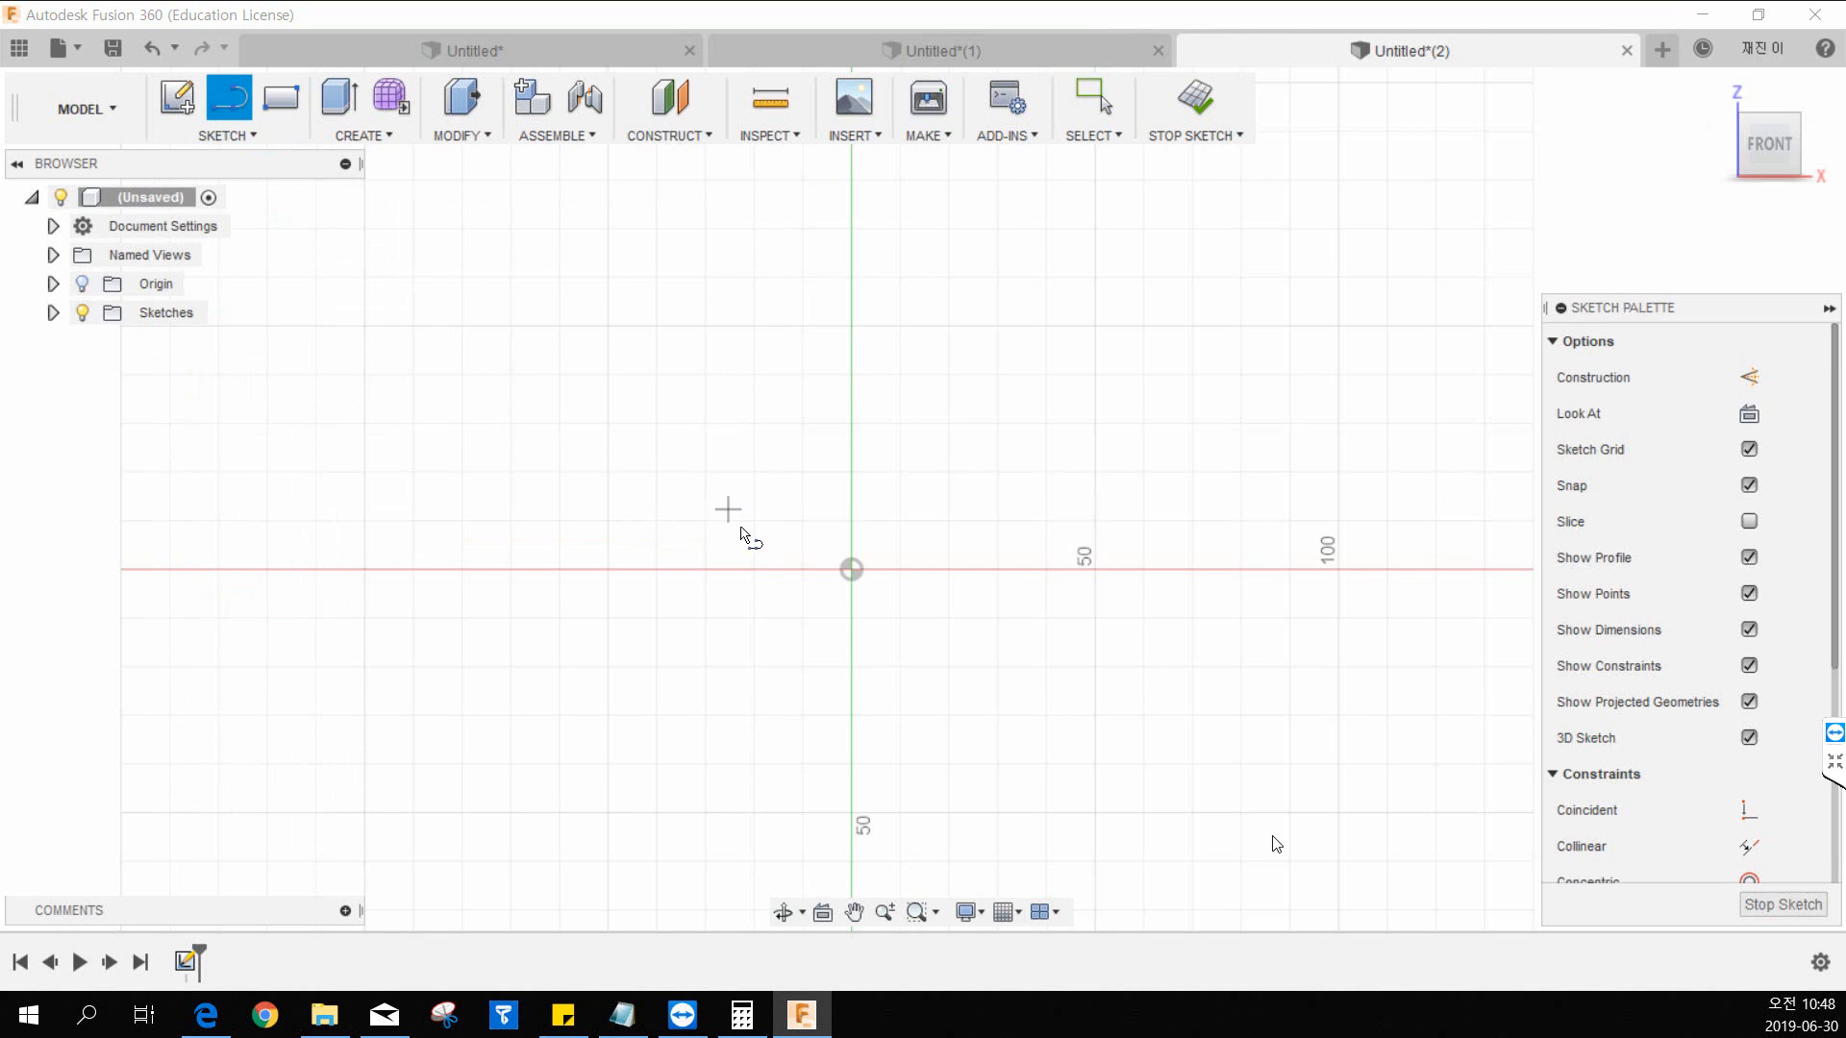
{"action": "left_click", "coordinate": [850, 569]}
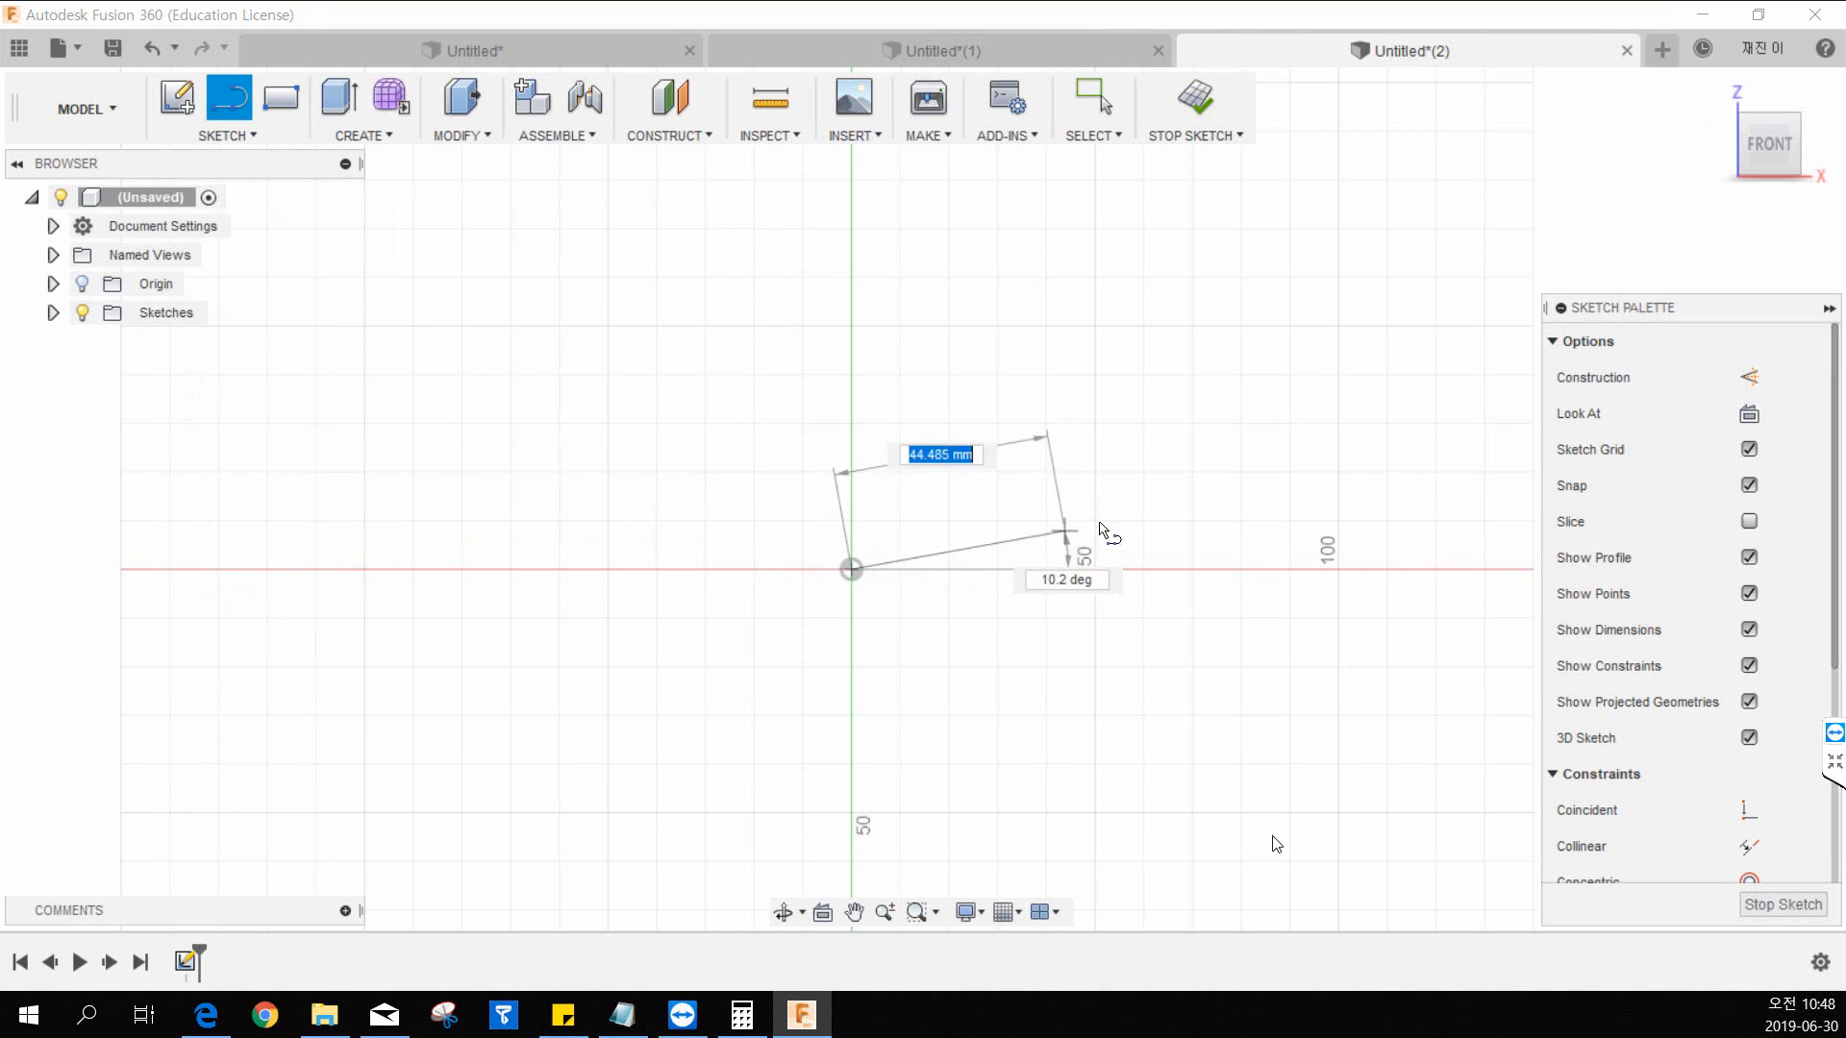
{"action": "left_click", "coordinate": [1274, 569]}
{"action": "left_click", "coordinate": [1272, 327]}
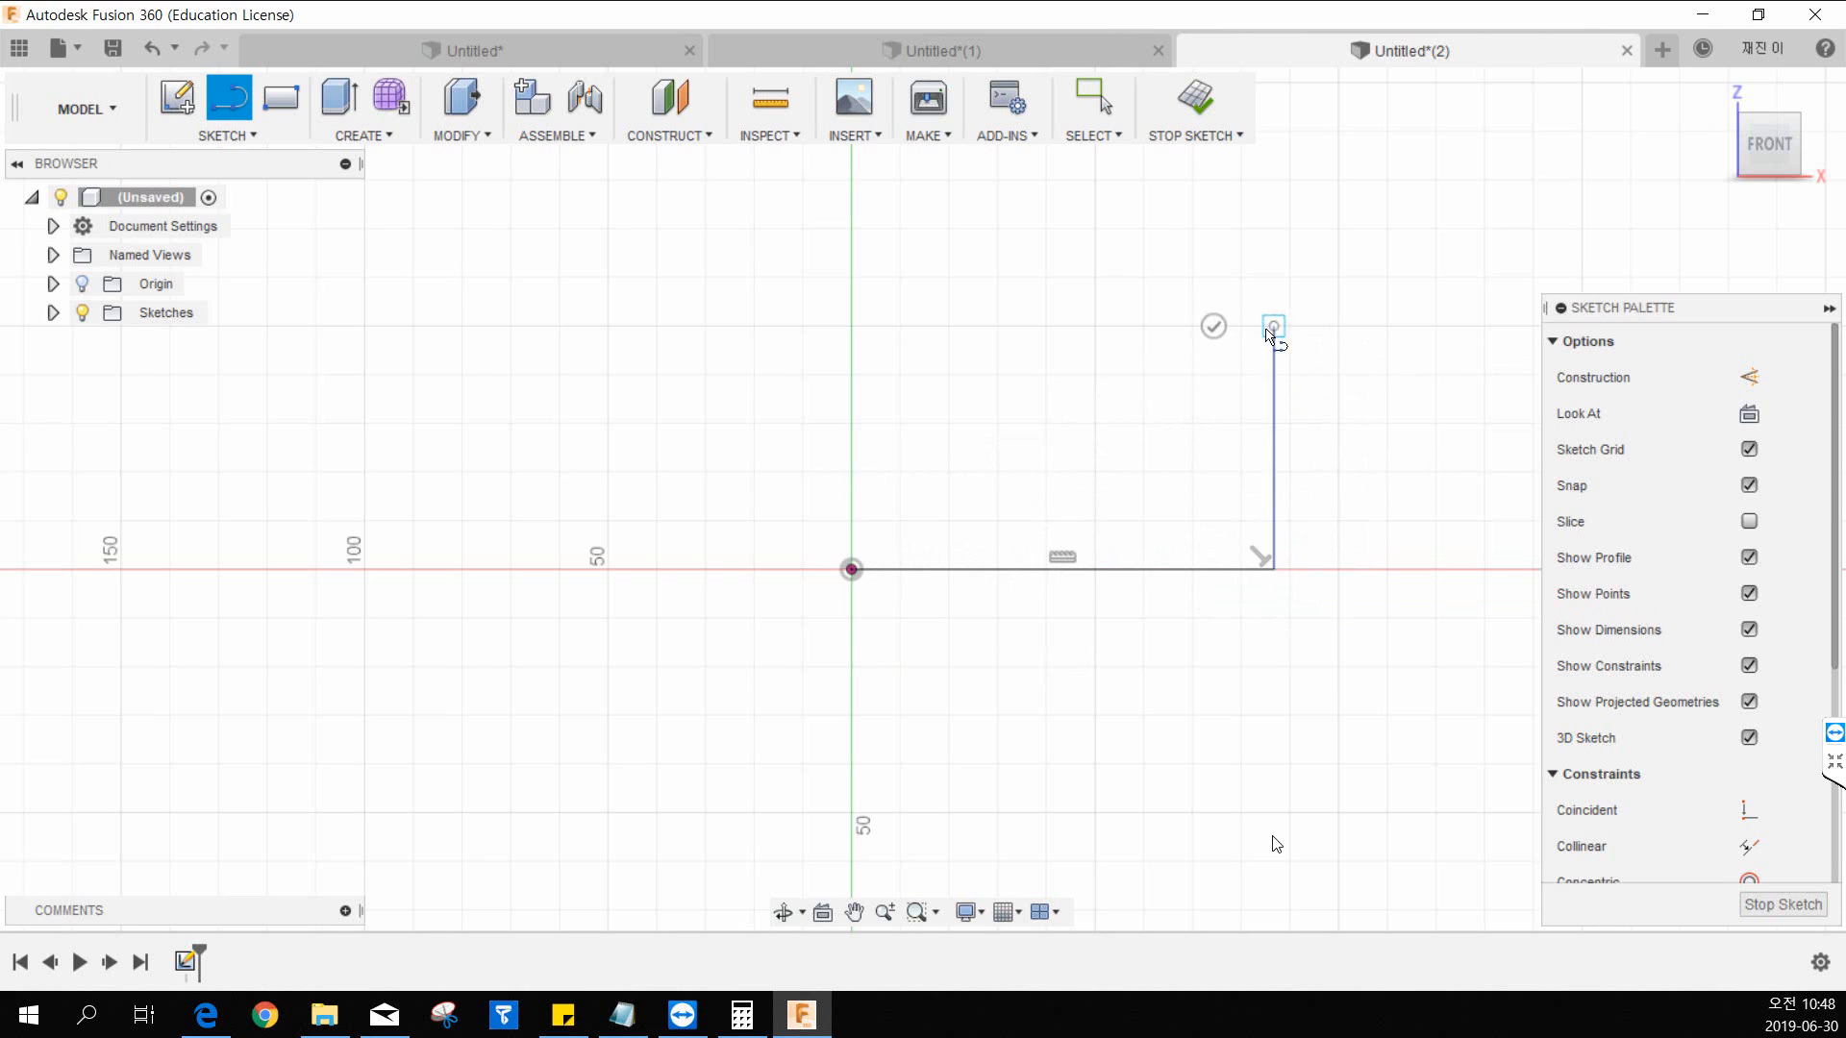
{"action": "left_click", "coordinate": [850, 489]}
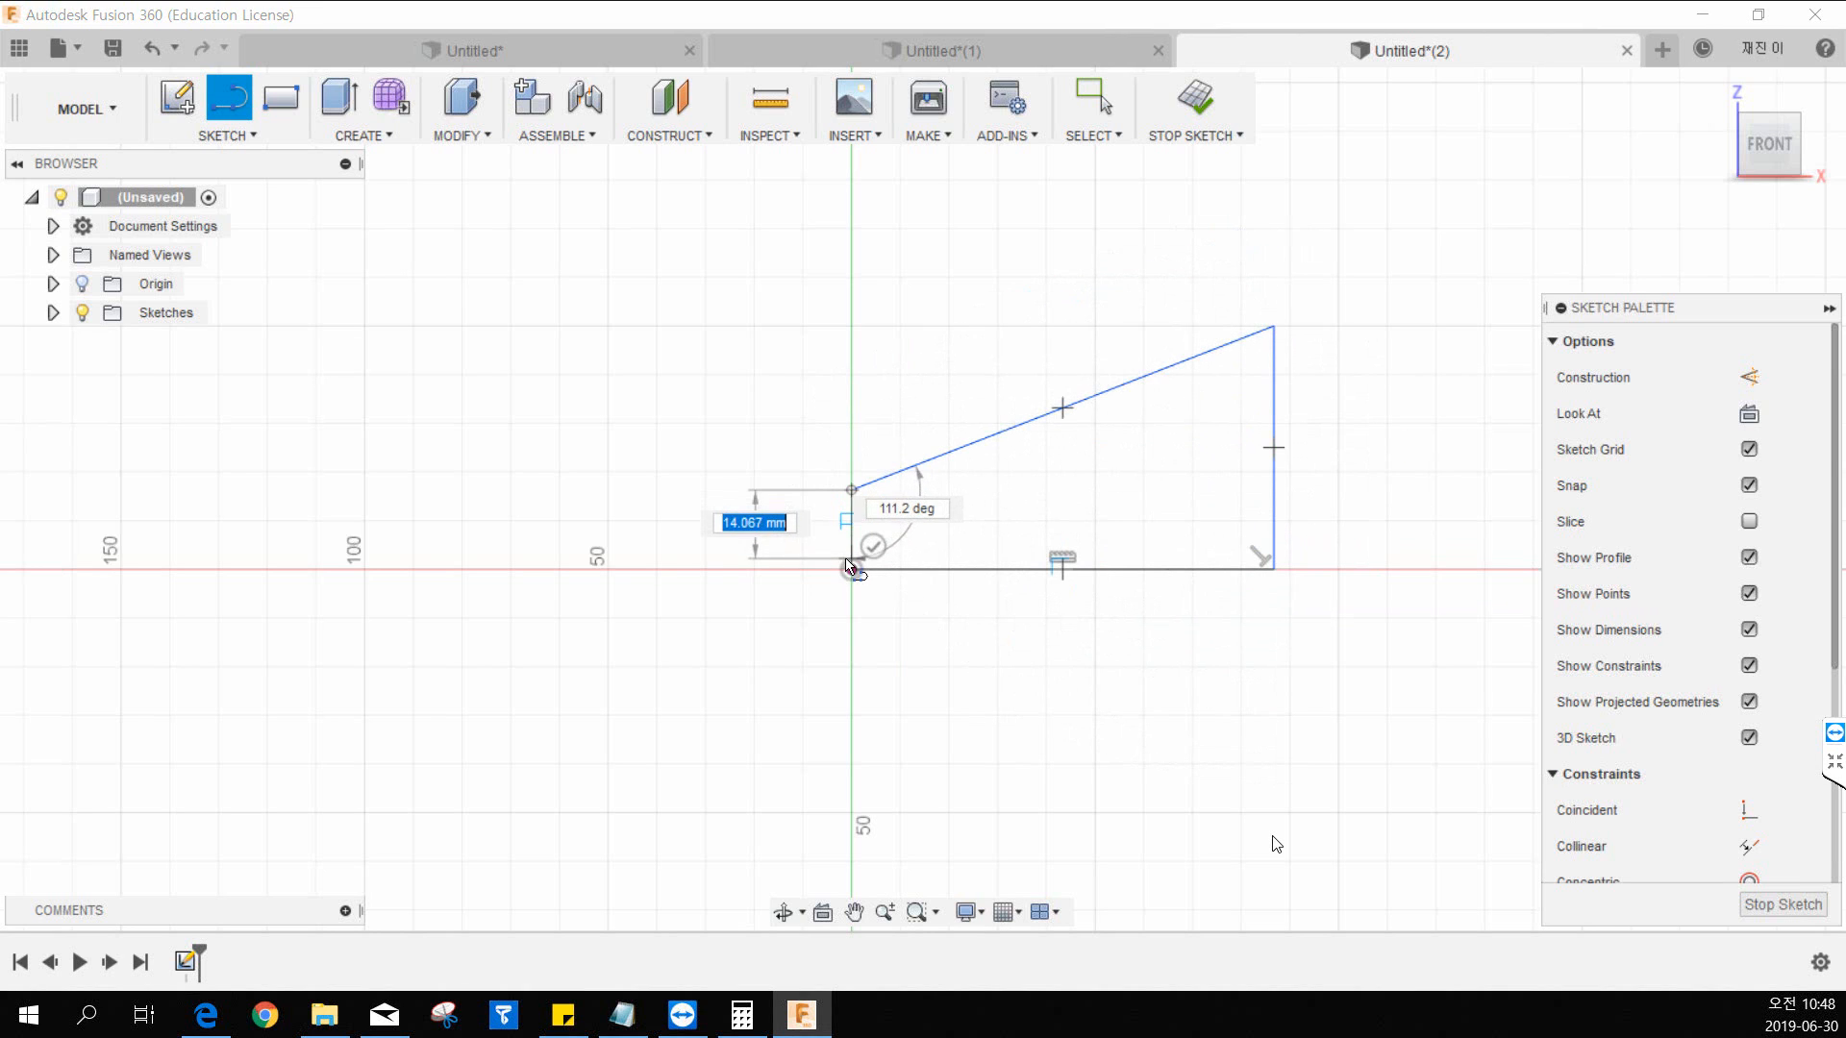
{"action": "left_click", "coordinate": [850, 568]}
{"action": "key", "text": "Escape"}
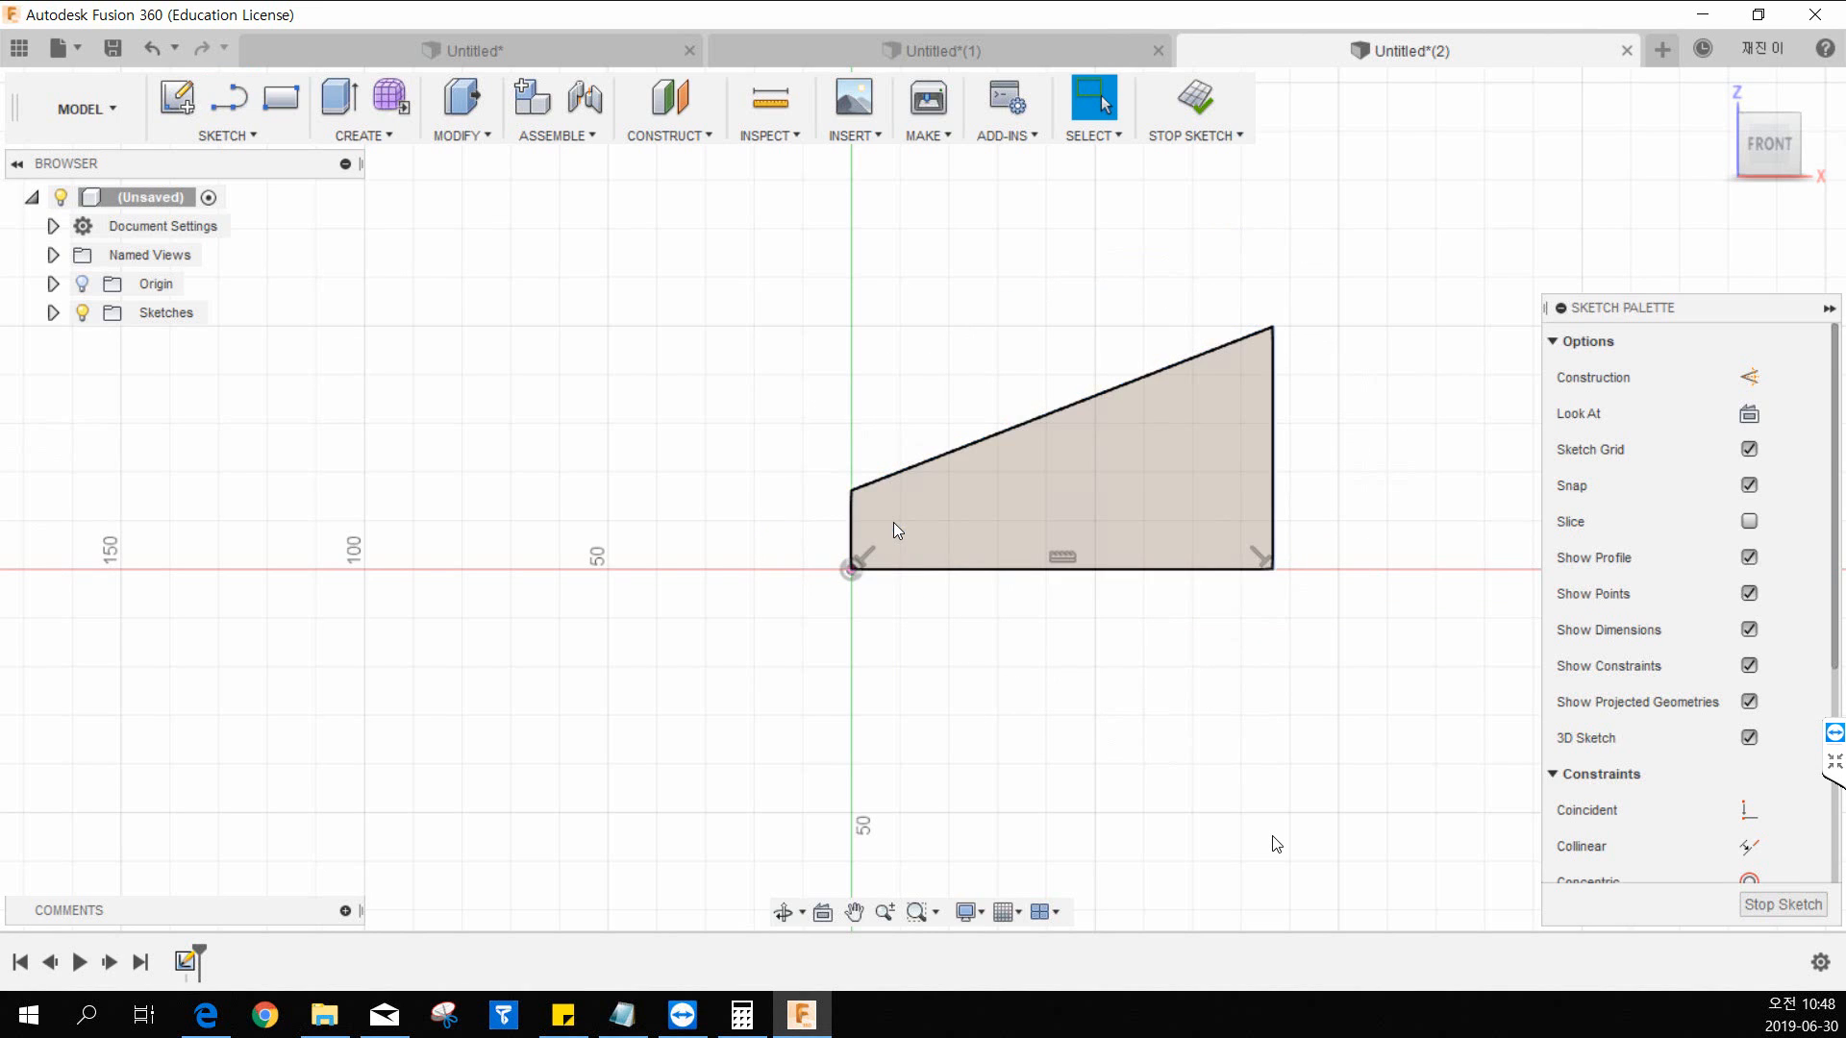
Step: Dimension the profile's horizontal base as 75 mm and place the dimension just below the line
{"action": "left_click", "coordinate": [227, 136]}
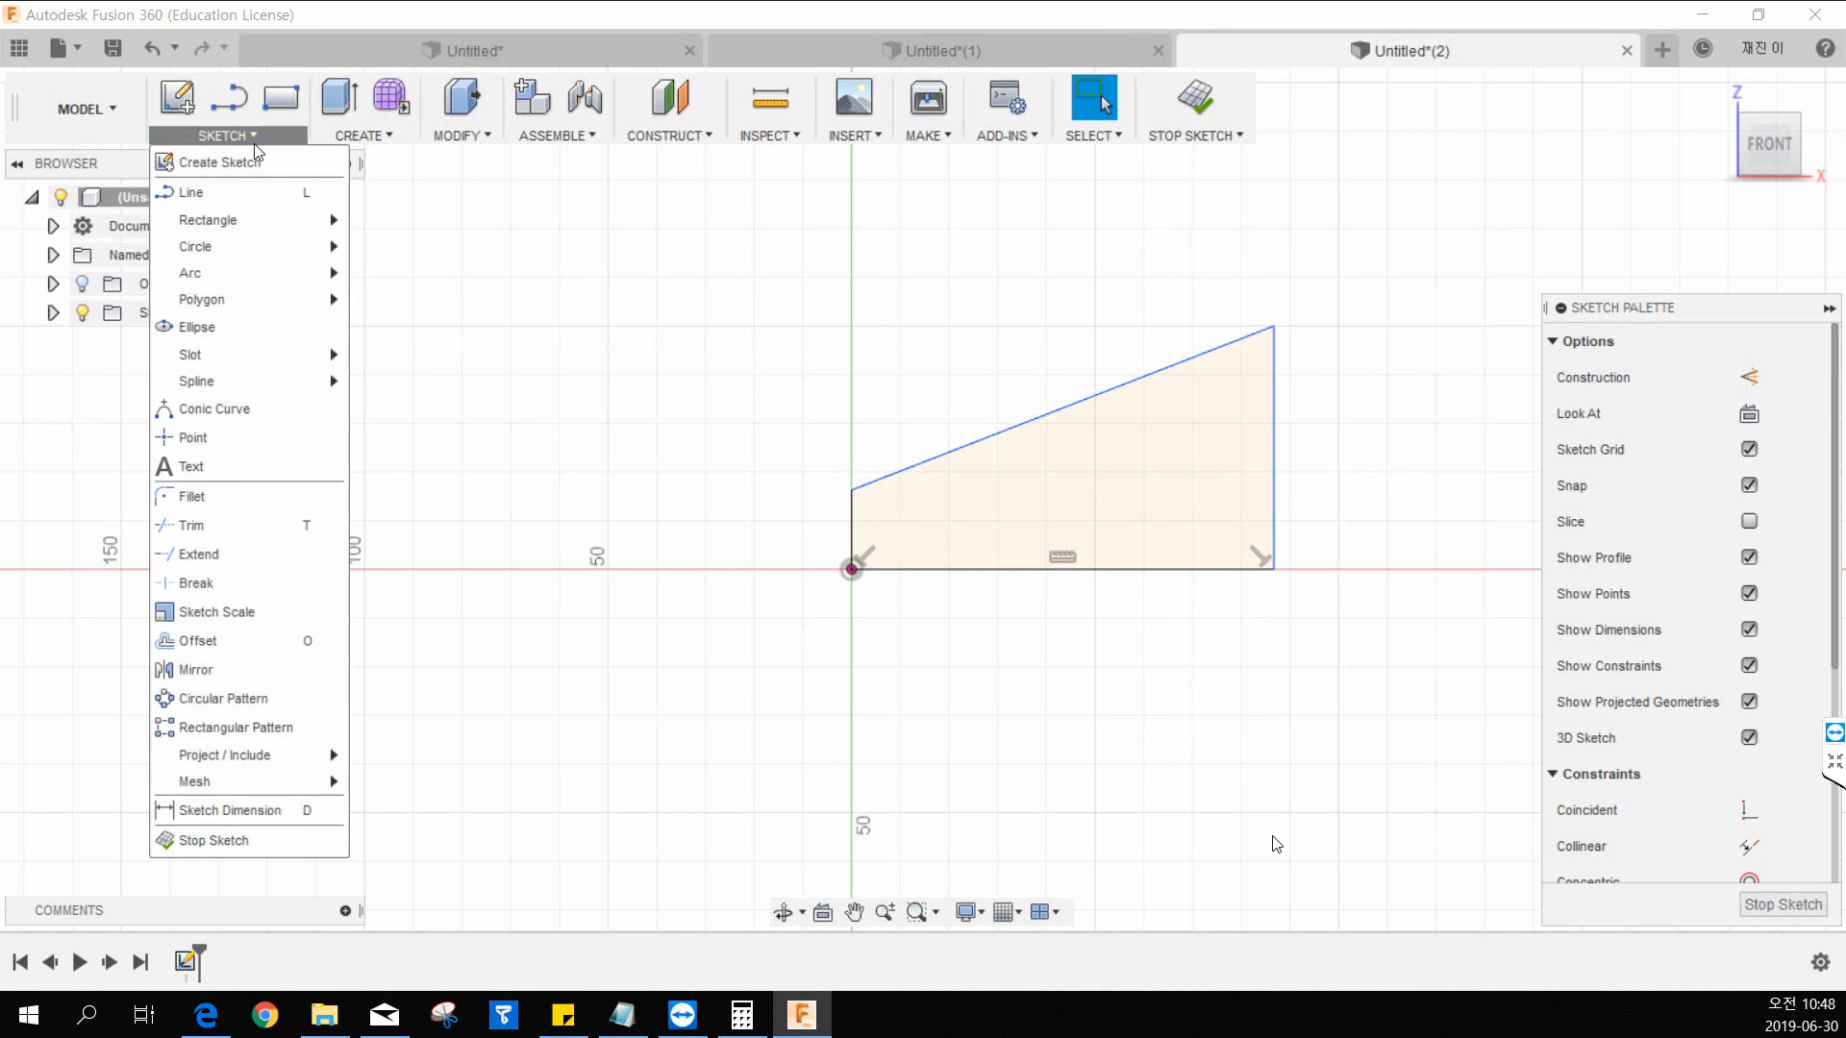
{"action": "left_click", "coordinate": [290, 805]}
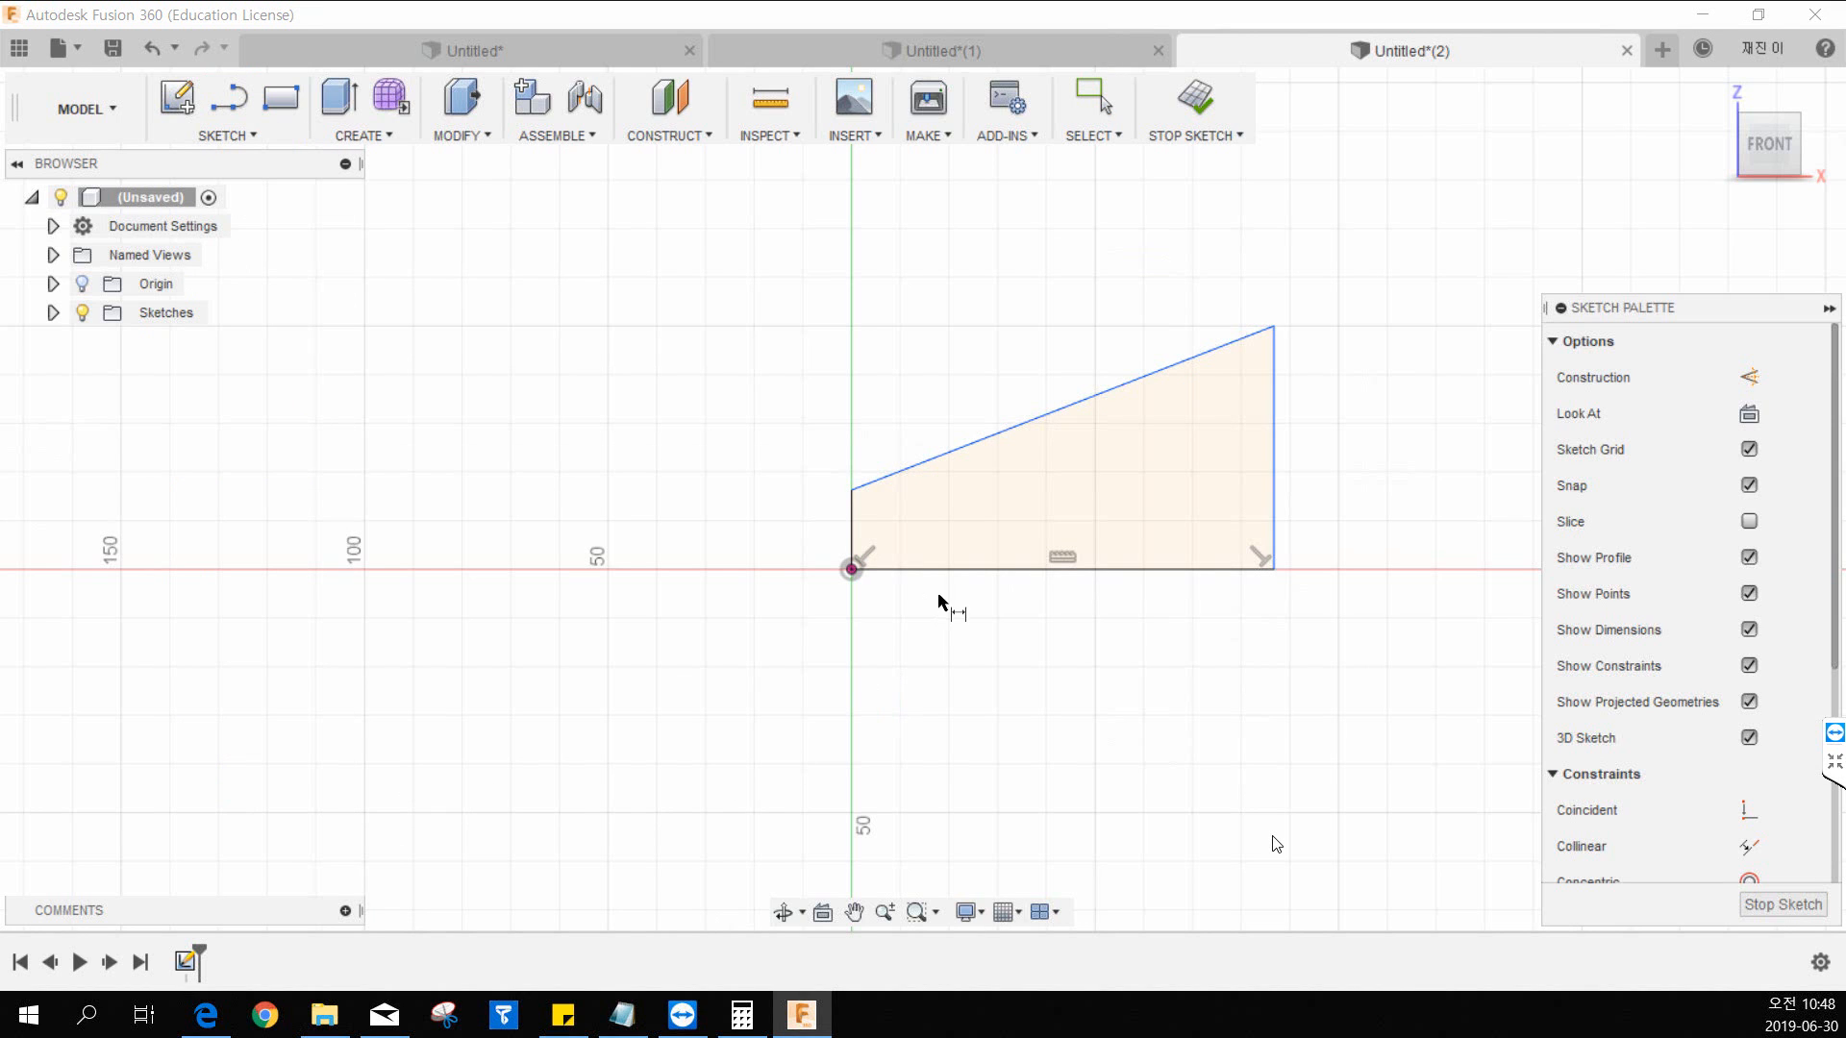
{"action": "left_click", "coordinate": [960, 569]}
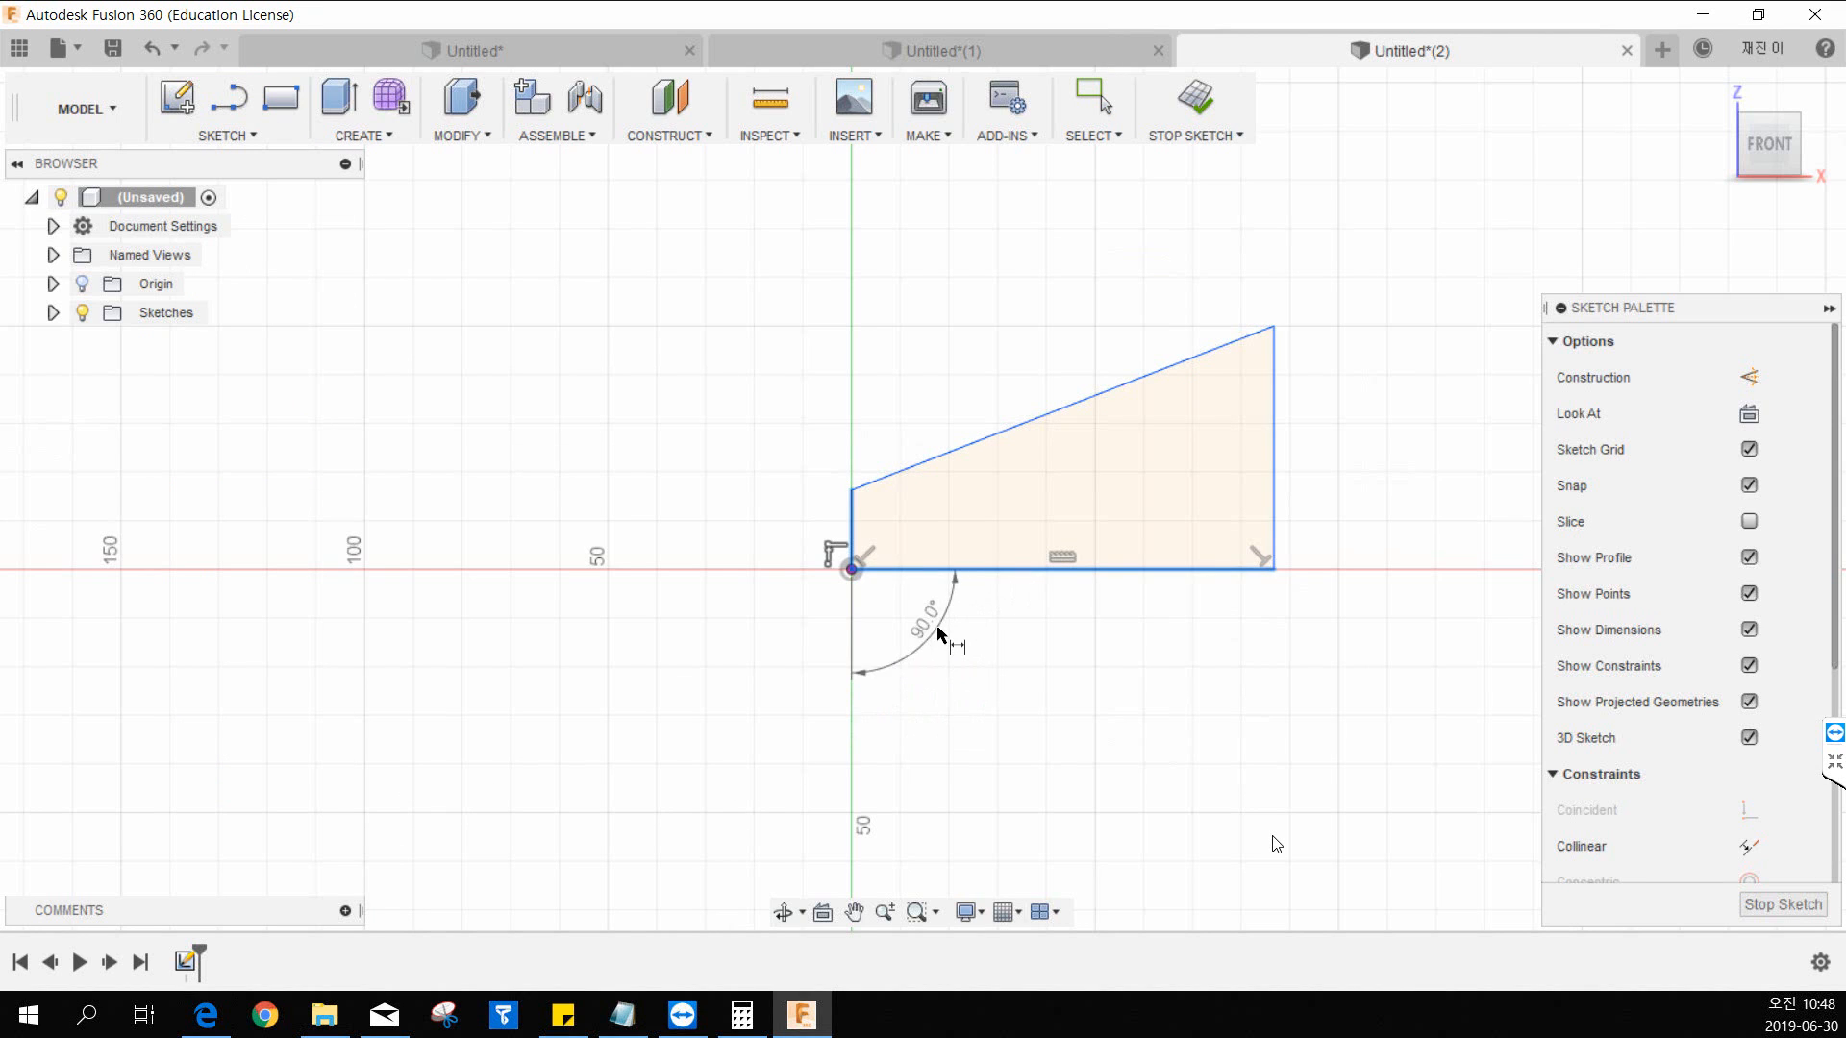
{"action": "key", "text": "Escape"}
{"action": "left_click", "coordinate": [961, 574]}
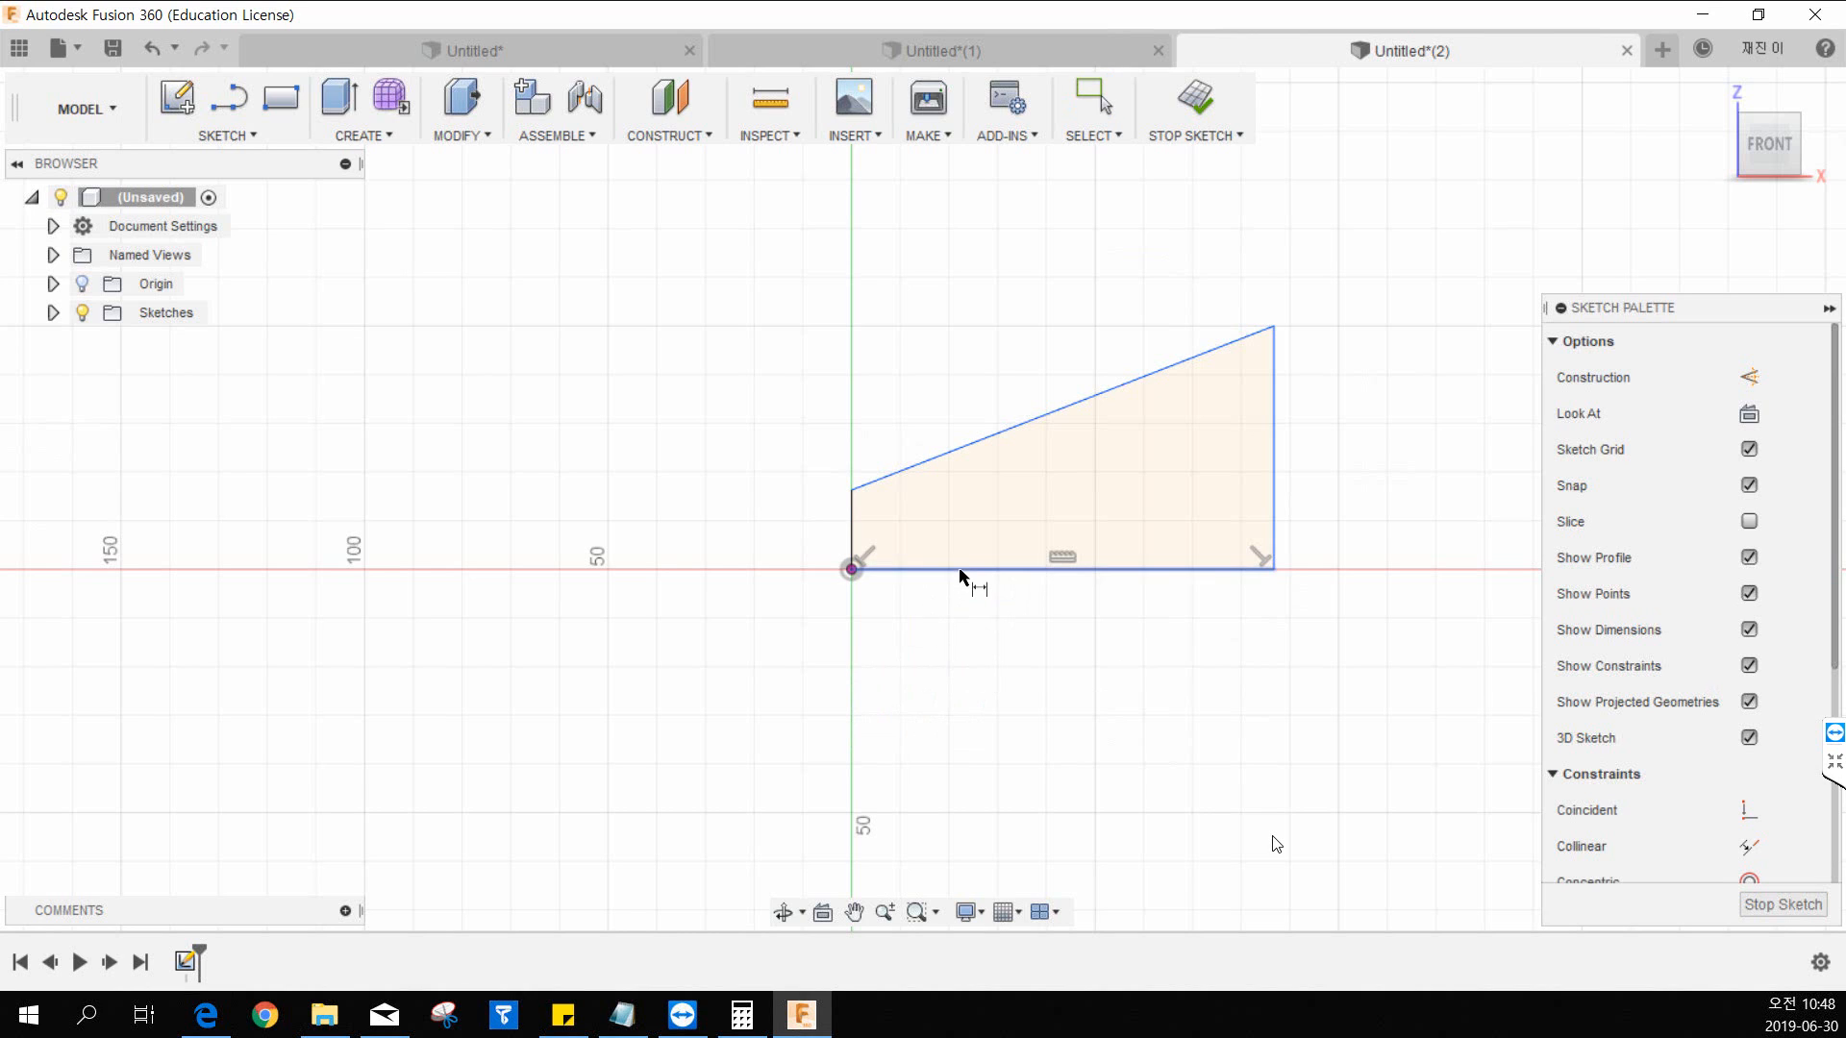
{"action": "left_click", "coordinate": [995, 632]}
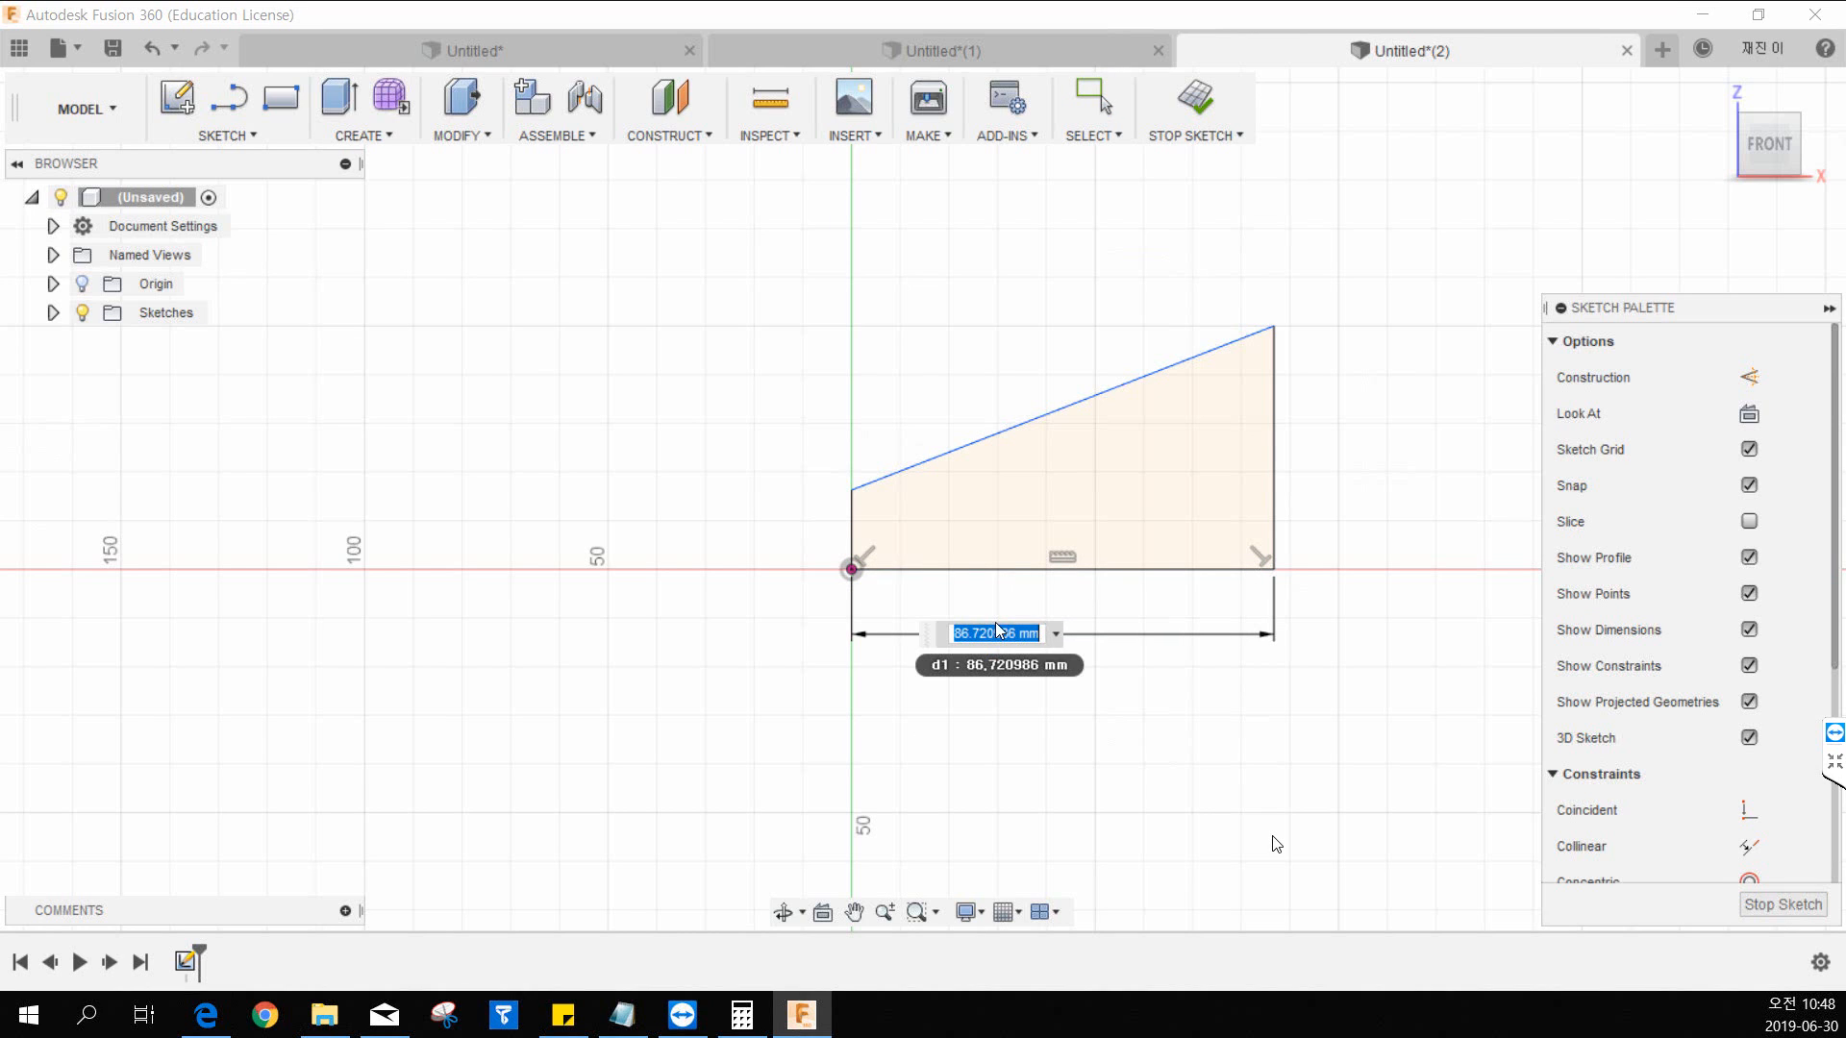
{"action": "type", "text": "75"}
{"action": "key", "text": "Return"}
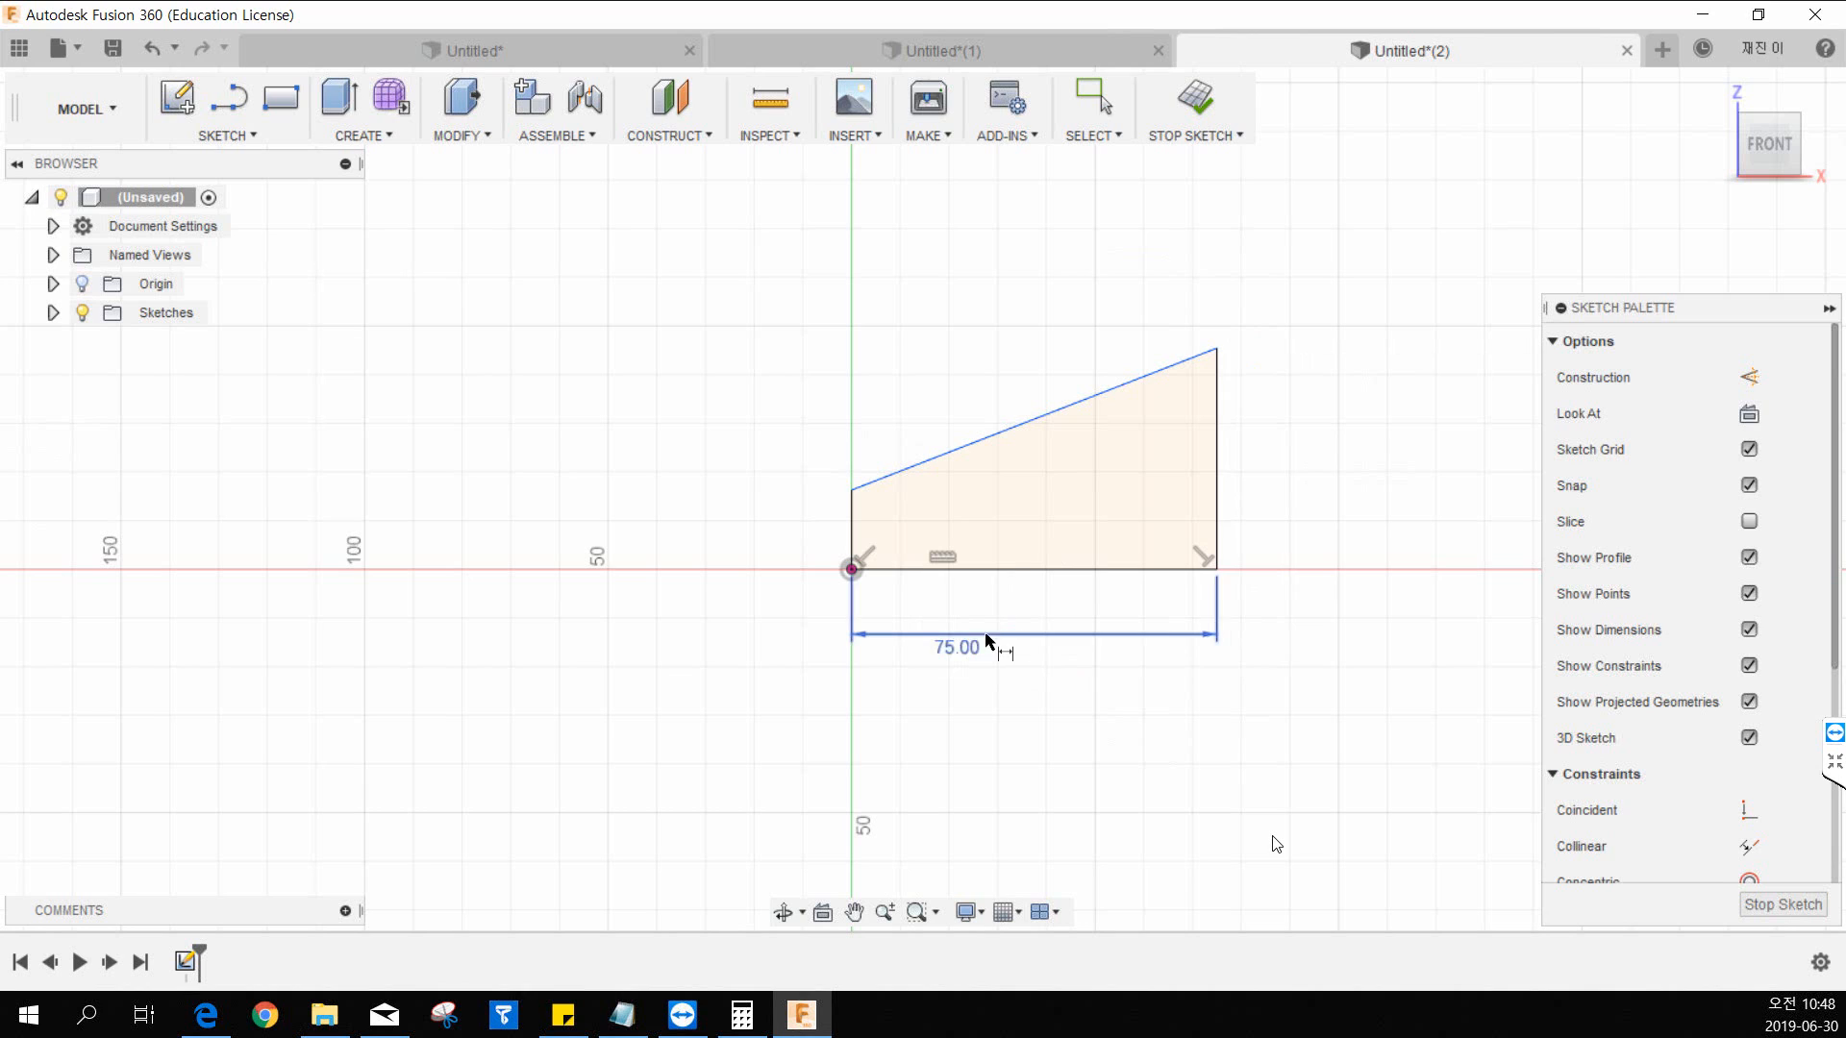
{"action": "left_click_drag", "start_coordinate": [1023, 644], "coordinate": [1053, 627]}
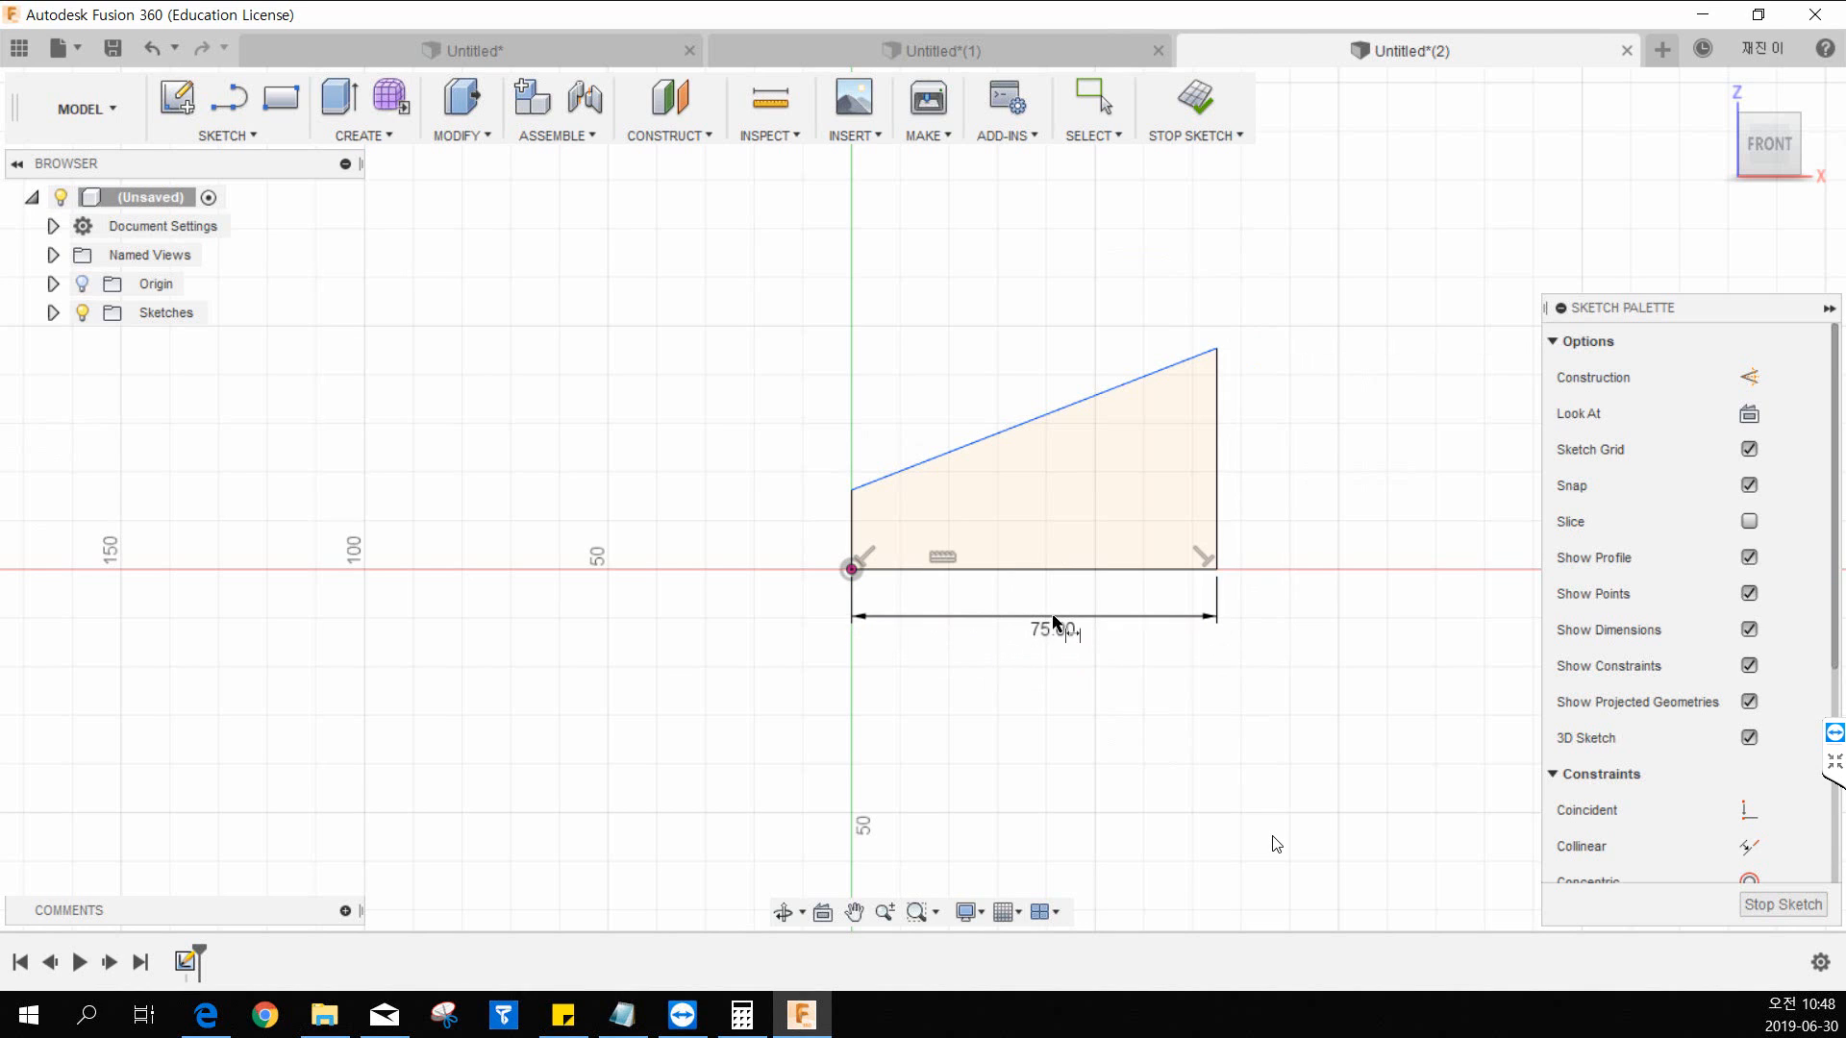
Step: Dimension the profile's tall vertical side as 50 mm
{"action": "left_click", "coordinate": [1218, 441]}
{"action": "left_click", "coordinate": [1289, 452]}
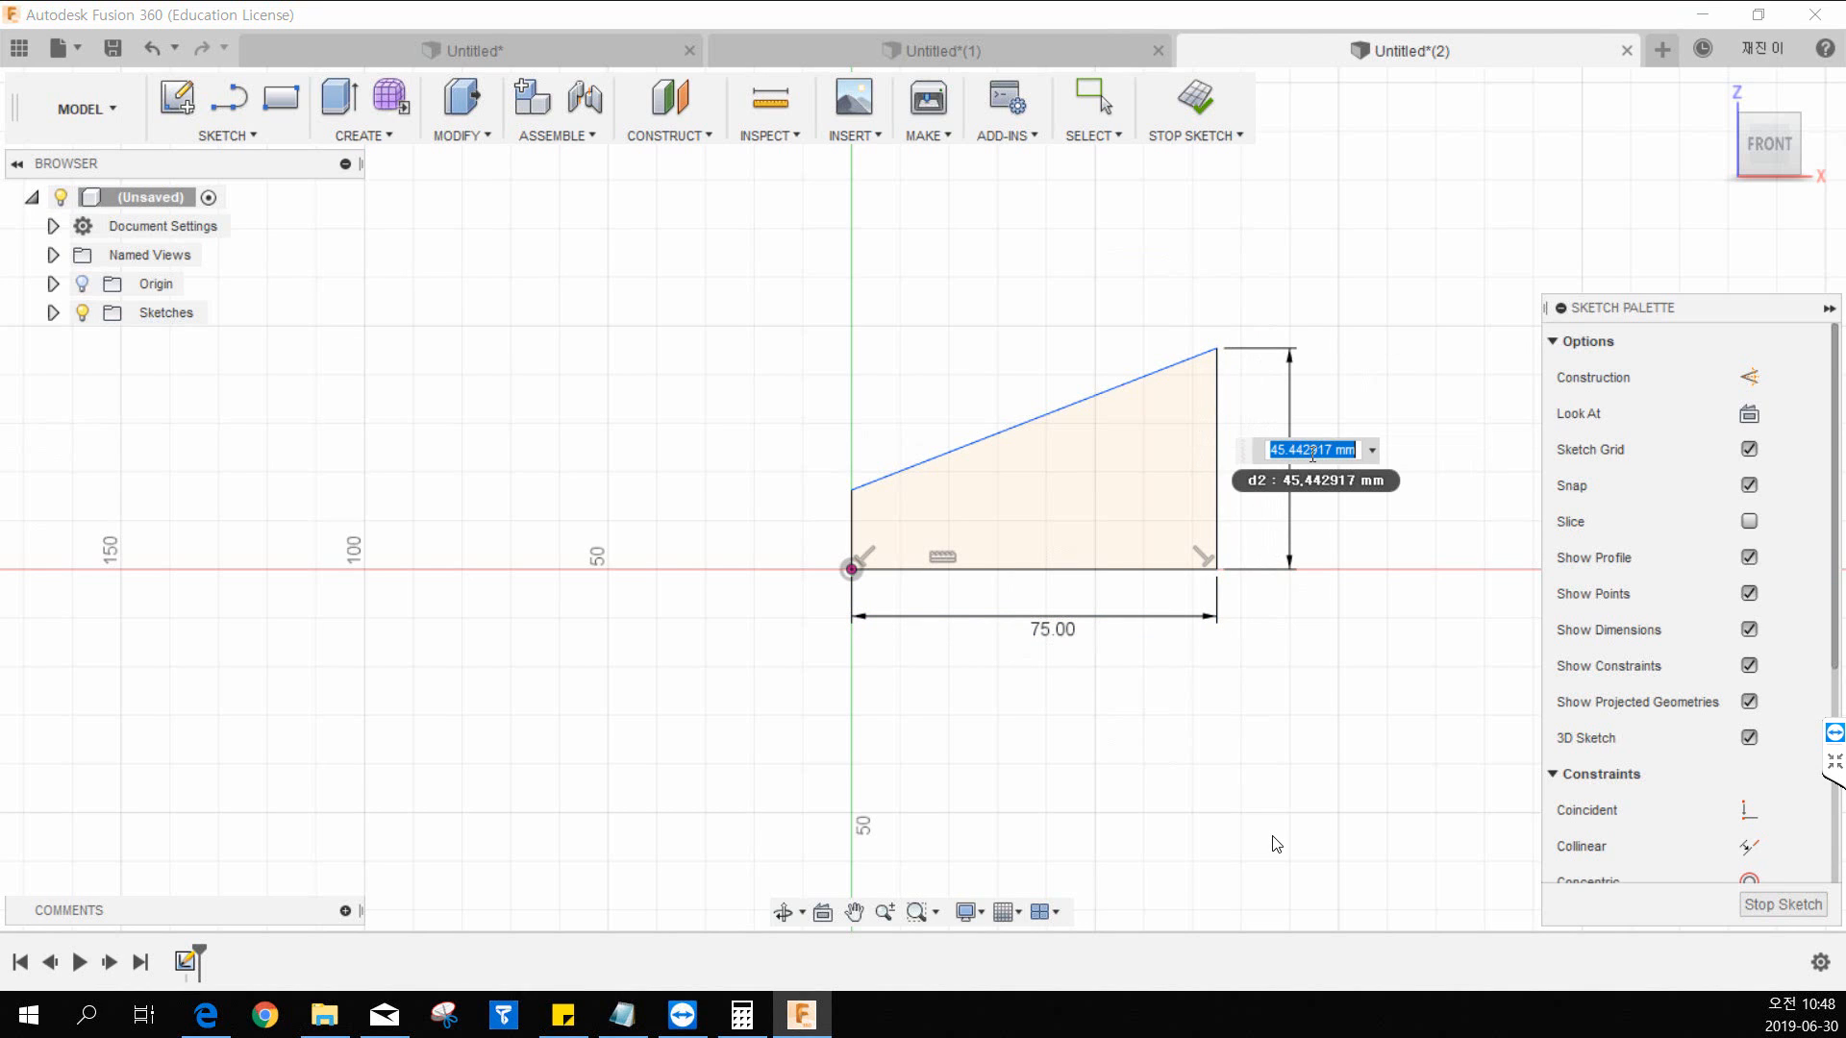
{"action": "key", "text": "BackSpace"}
{"action": "type", "text": "50"}
{"action": "key", "text": "Return"}
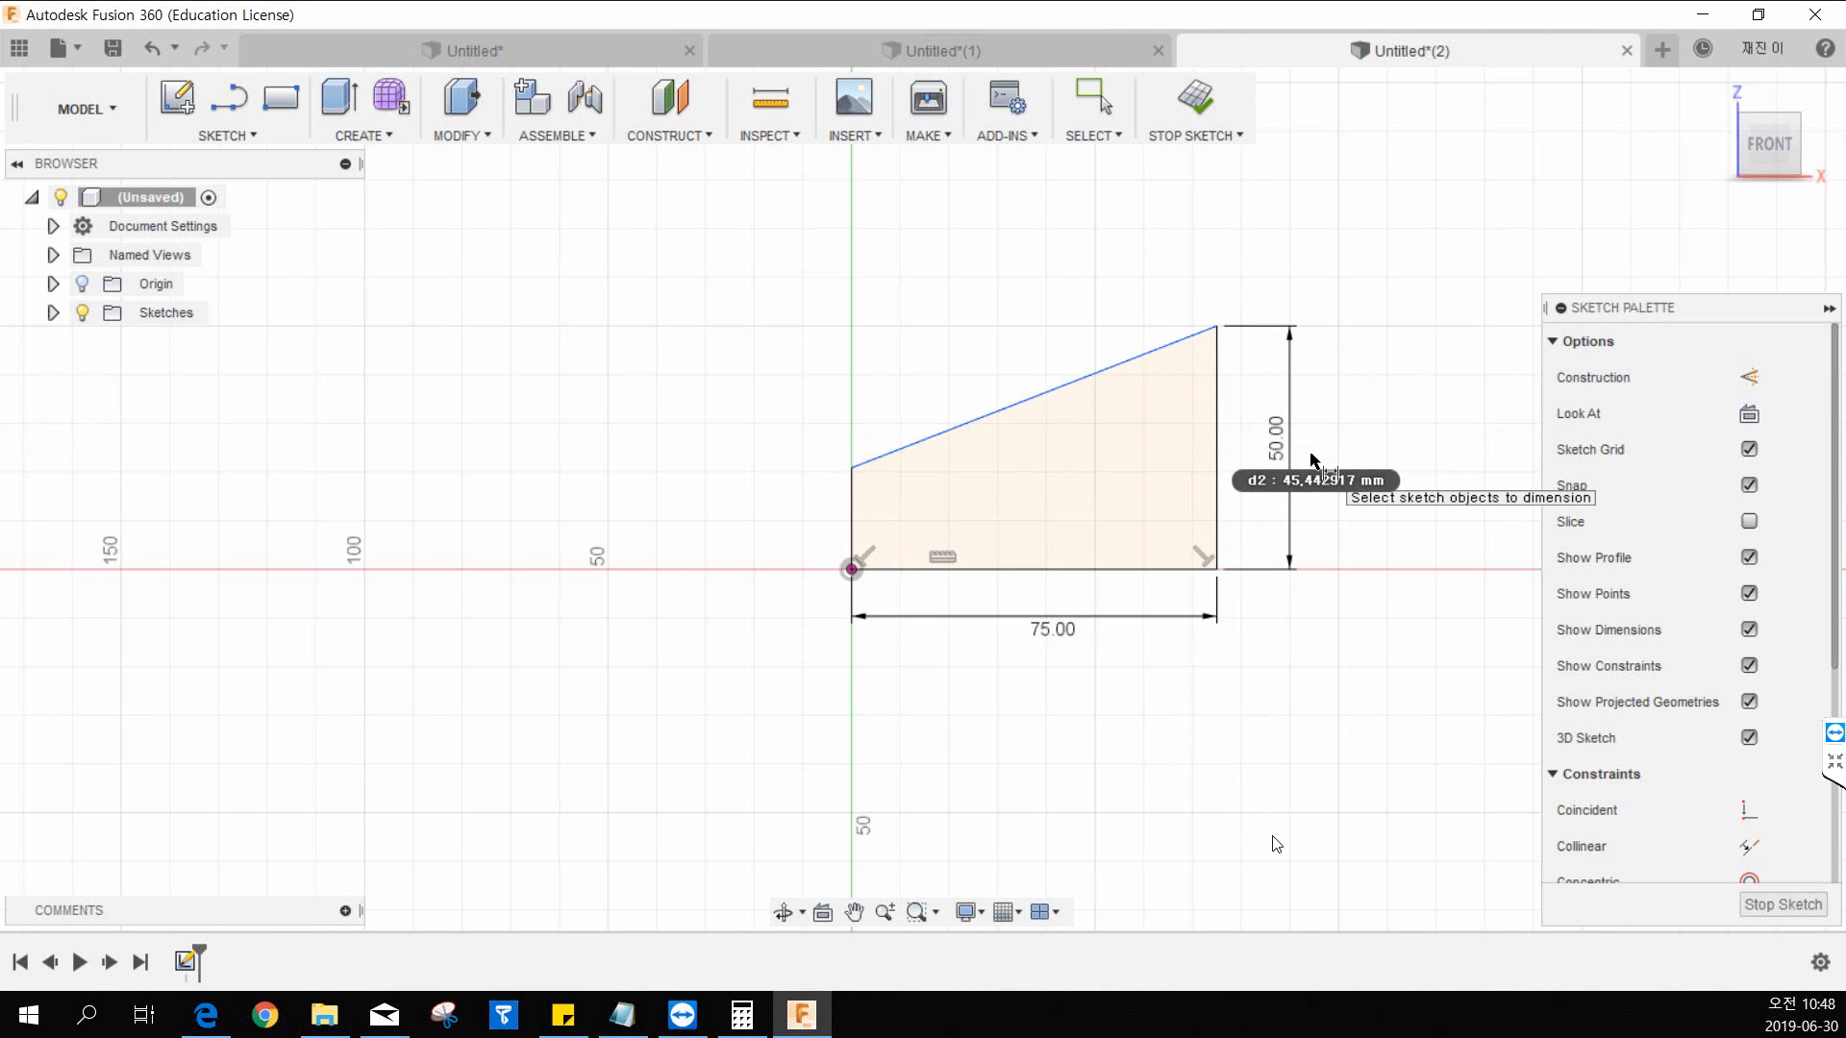
Step: Dimension the profile's short vertical side at the origin as 12 mm
{"action": "left_click", "coordinate": [852, 515]}
{"action": "left_click", "coordinate": [806, 514]}
{"action": "type", "text": "12"}
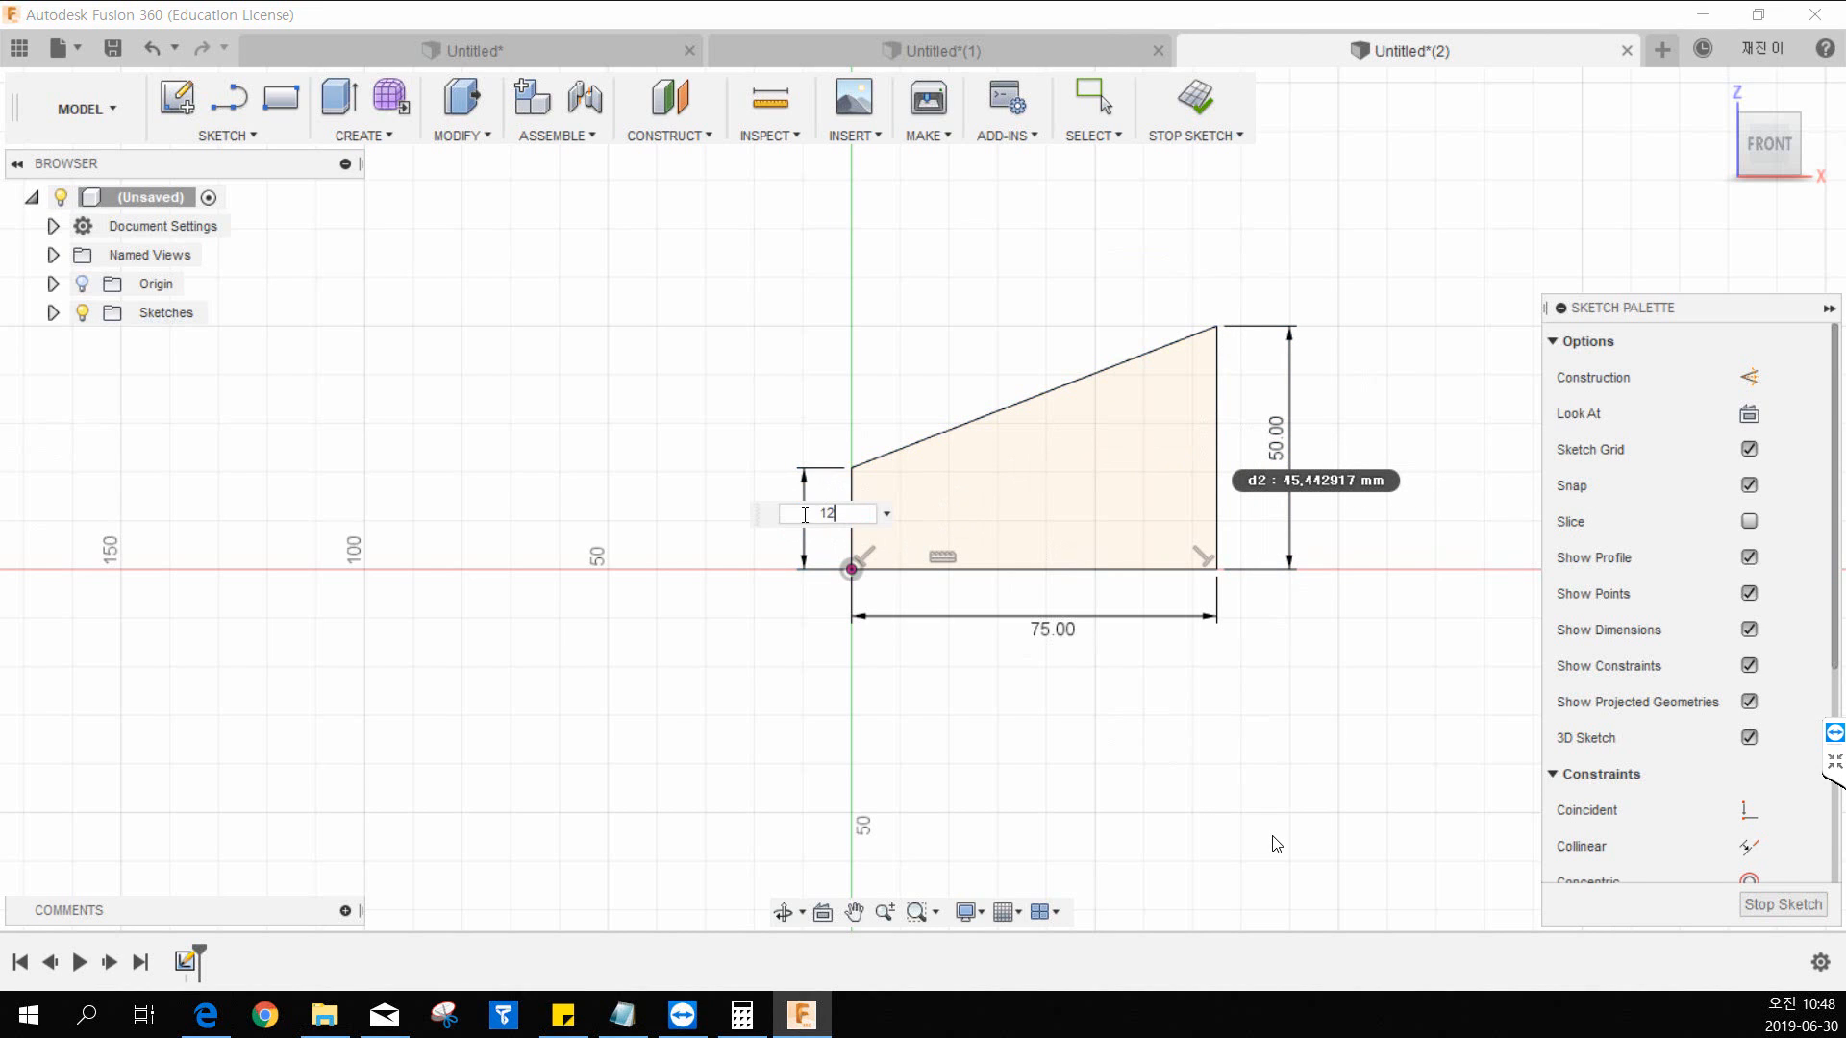
{"action": "key", "text": "Return"}
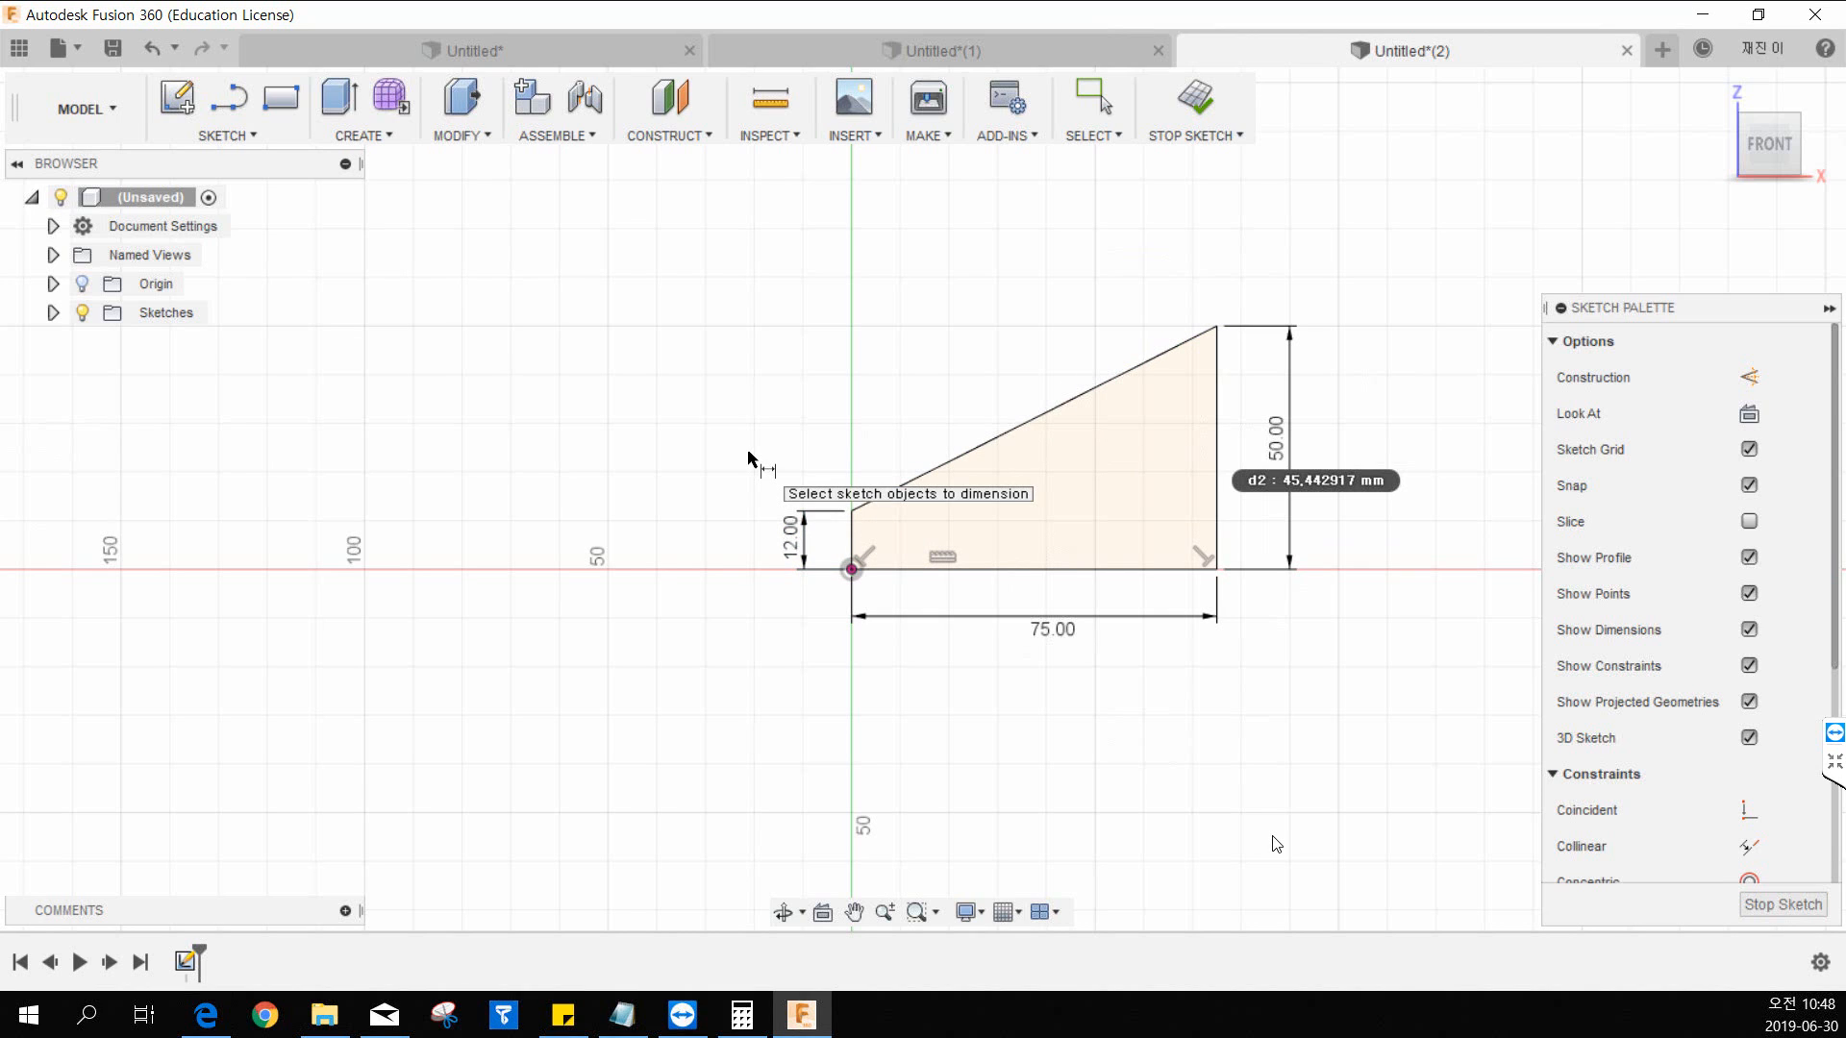
Step: Finish the front profile sketch and extrude the sloped profile 63 mm to one side as a new body, checking the depth against 12.pdf
{"action": "key", "text": "Escape"}
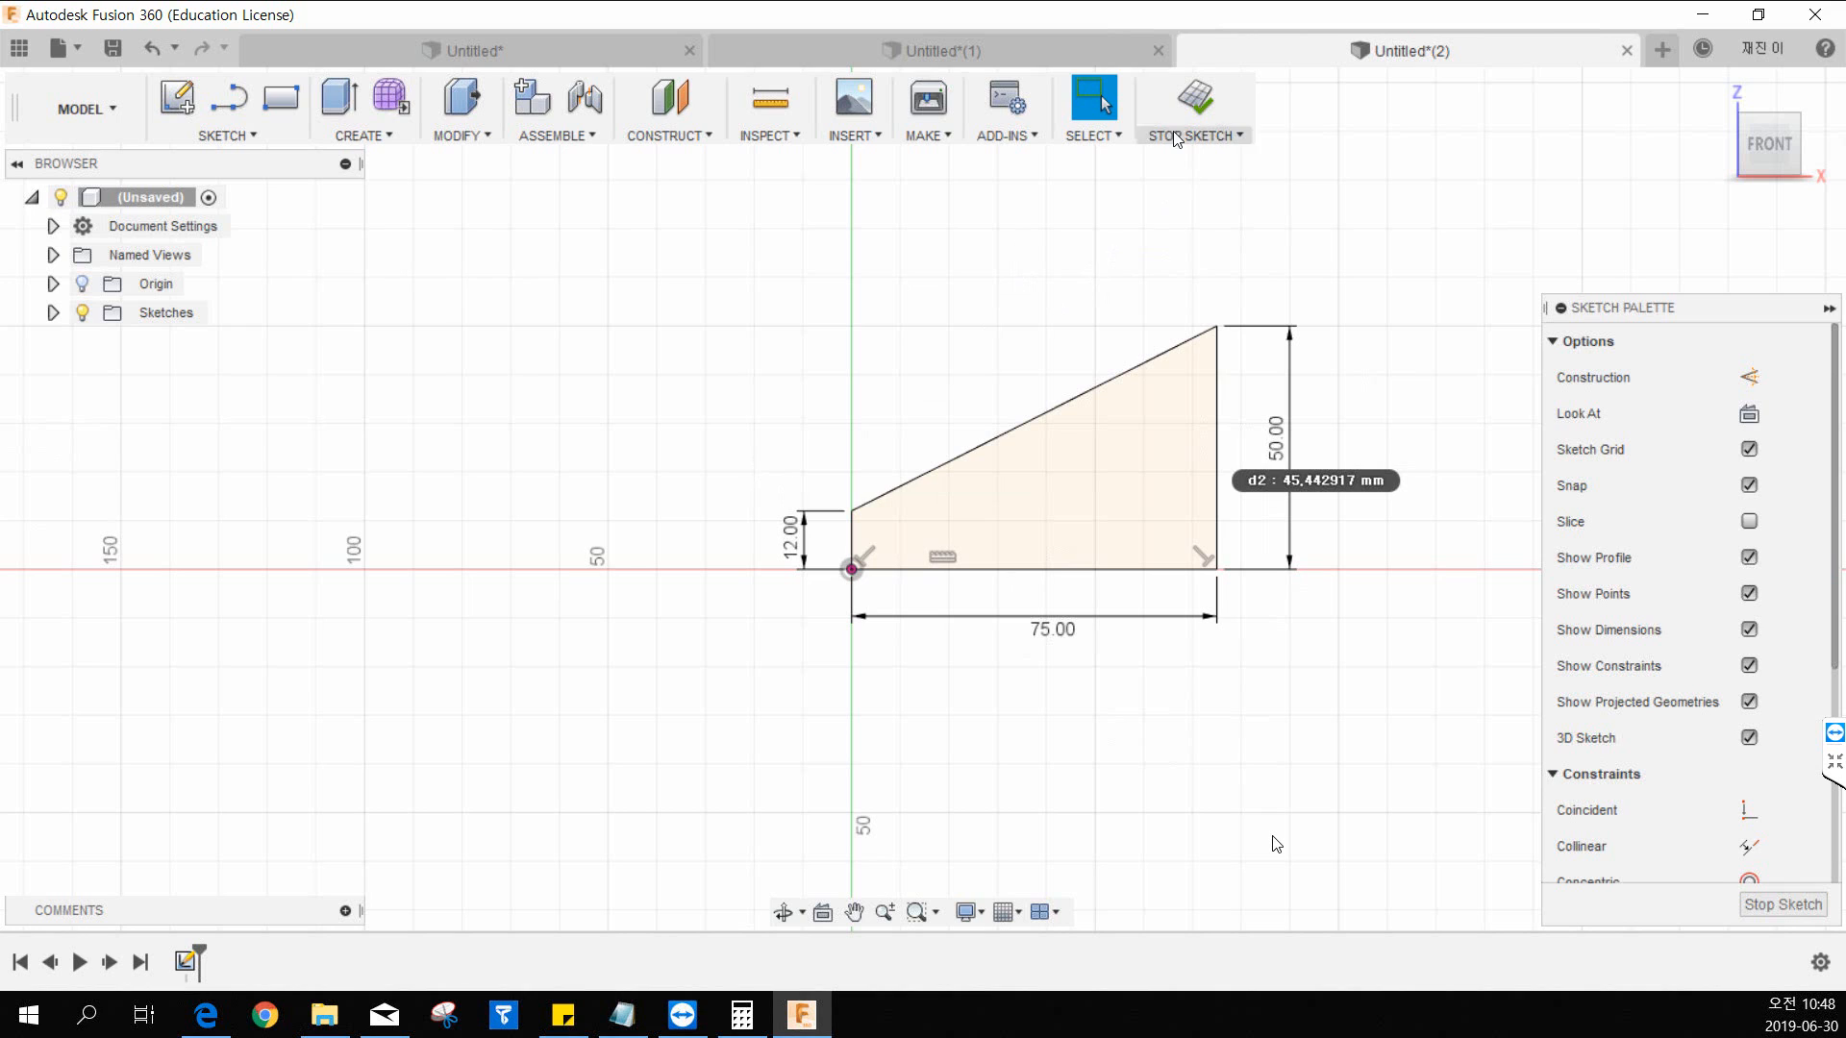
{"action": "left_click", "coordinate": [1196, 109]}
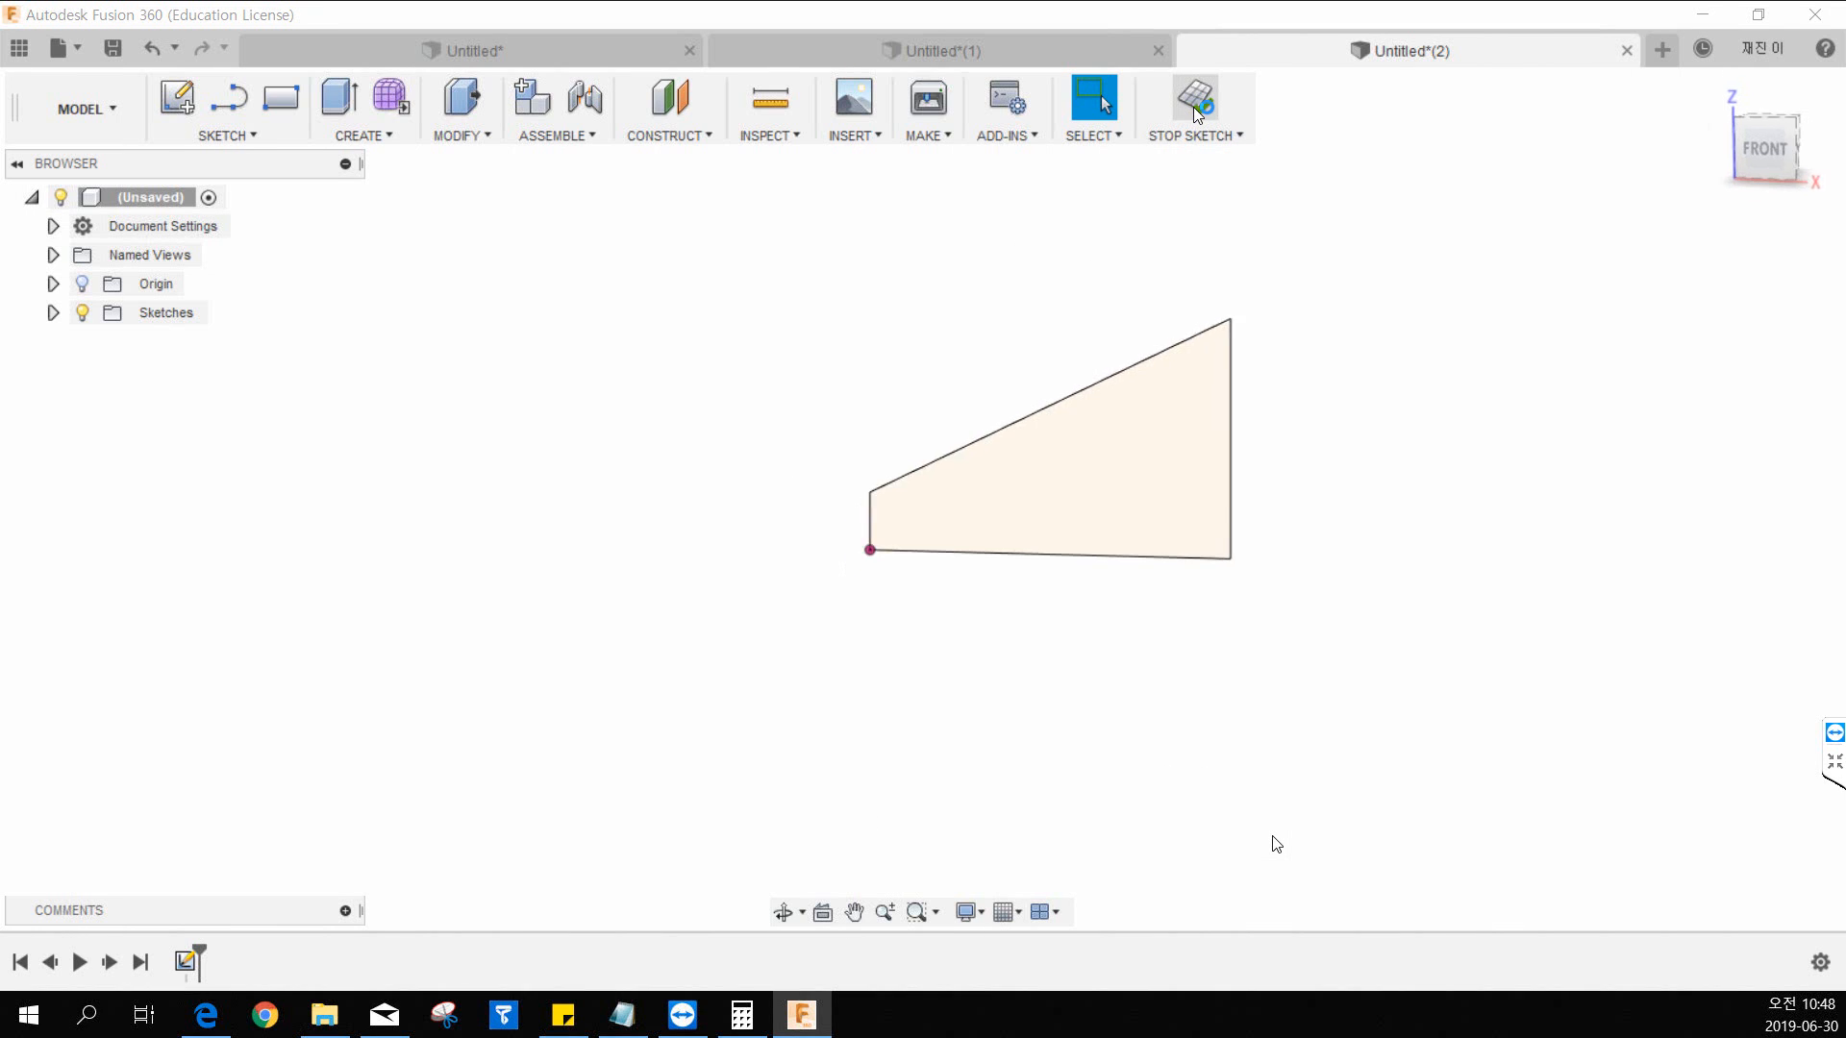
{"action": "left_click", "coordinate": [364, 136]}
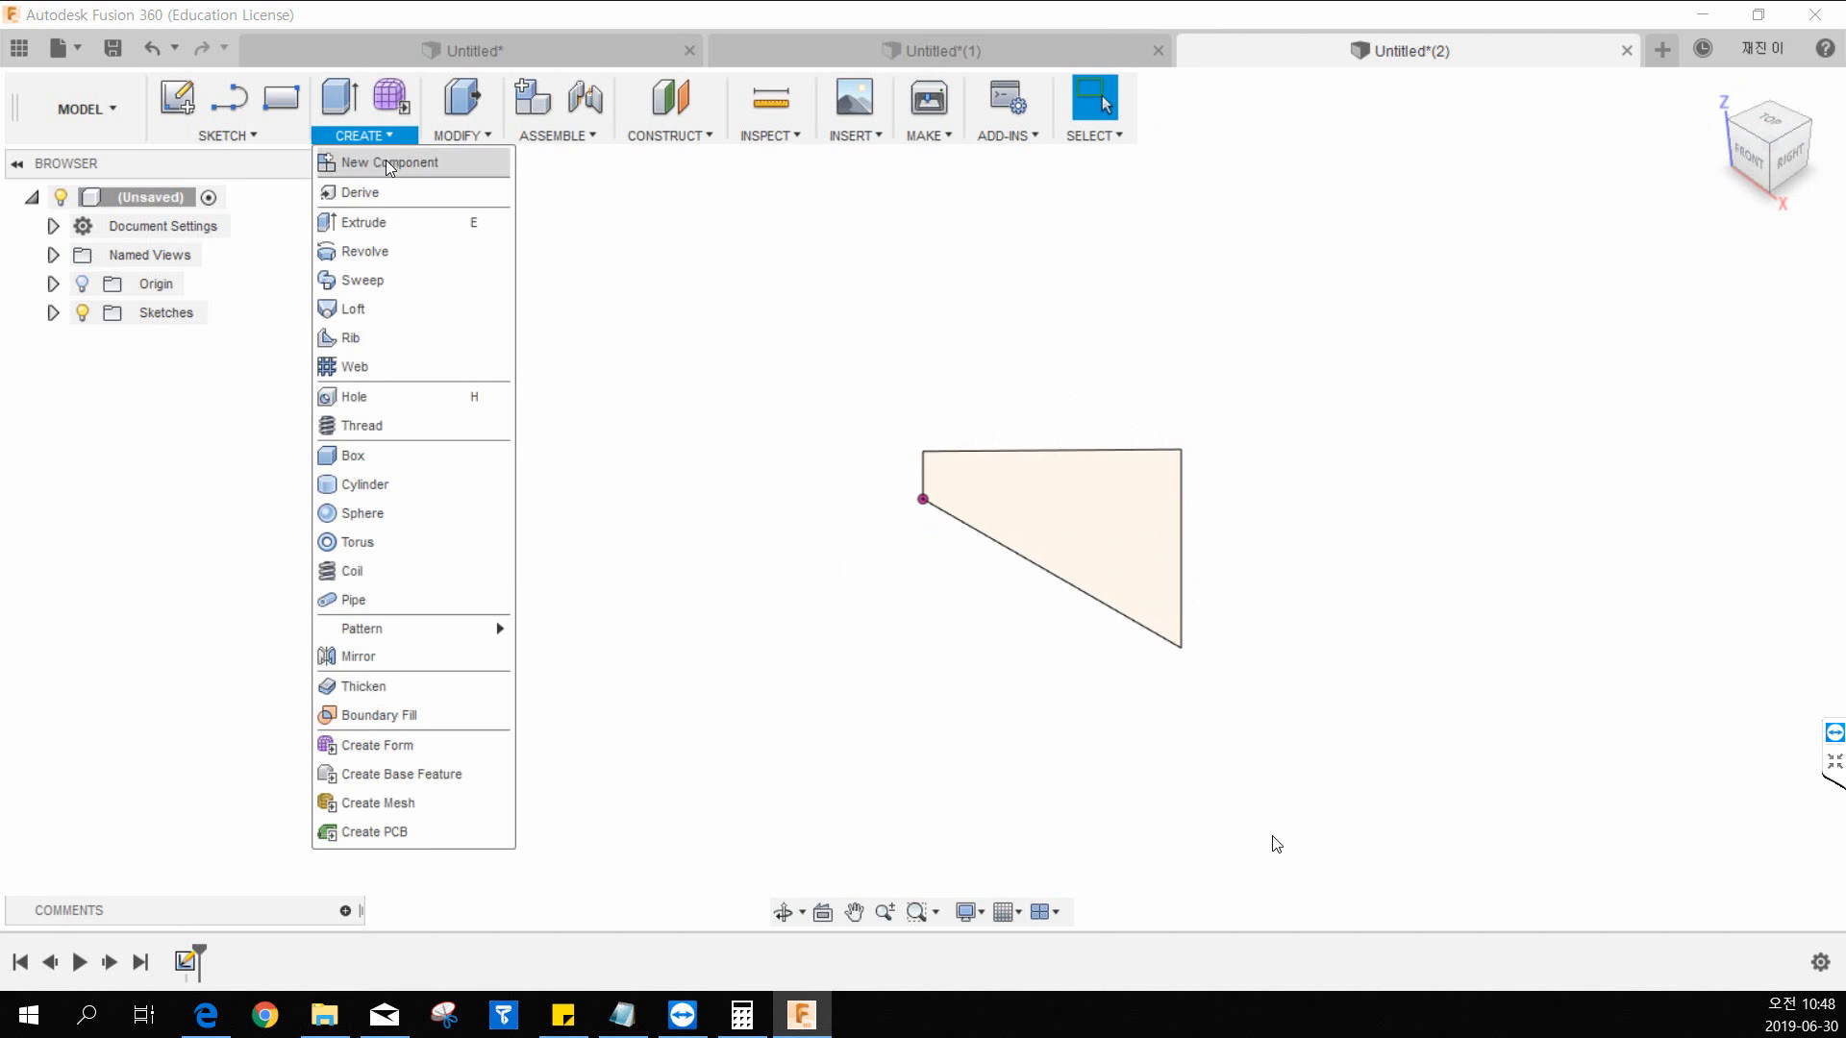
{"action": "left_click", "coordinate": [400, 233]}
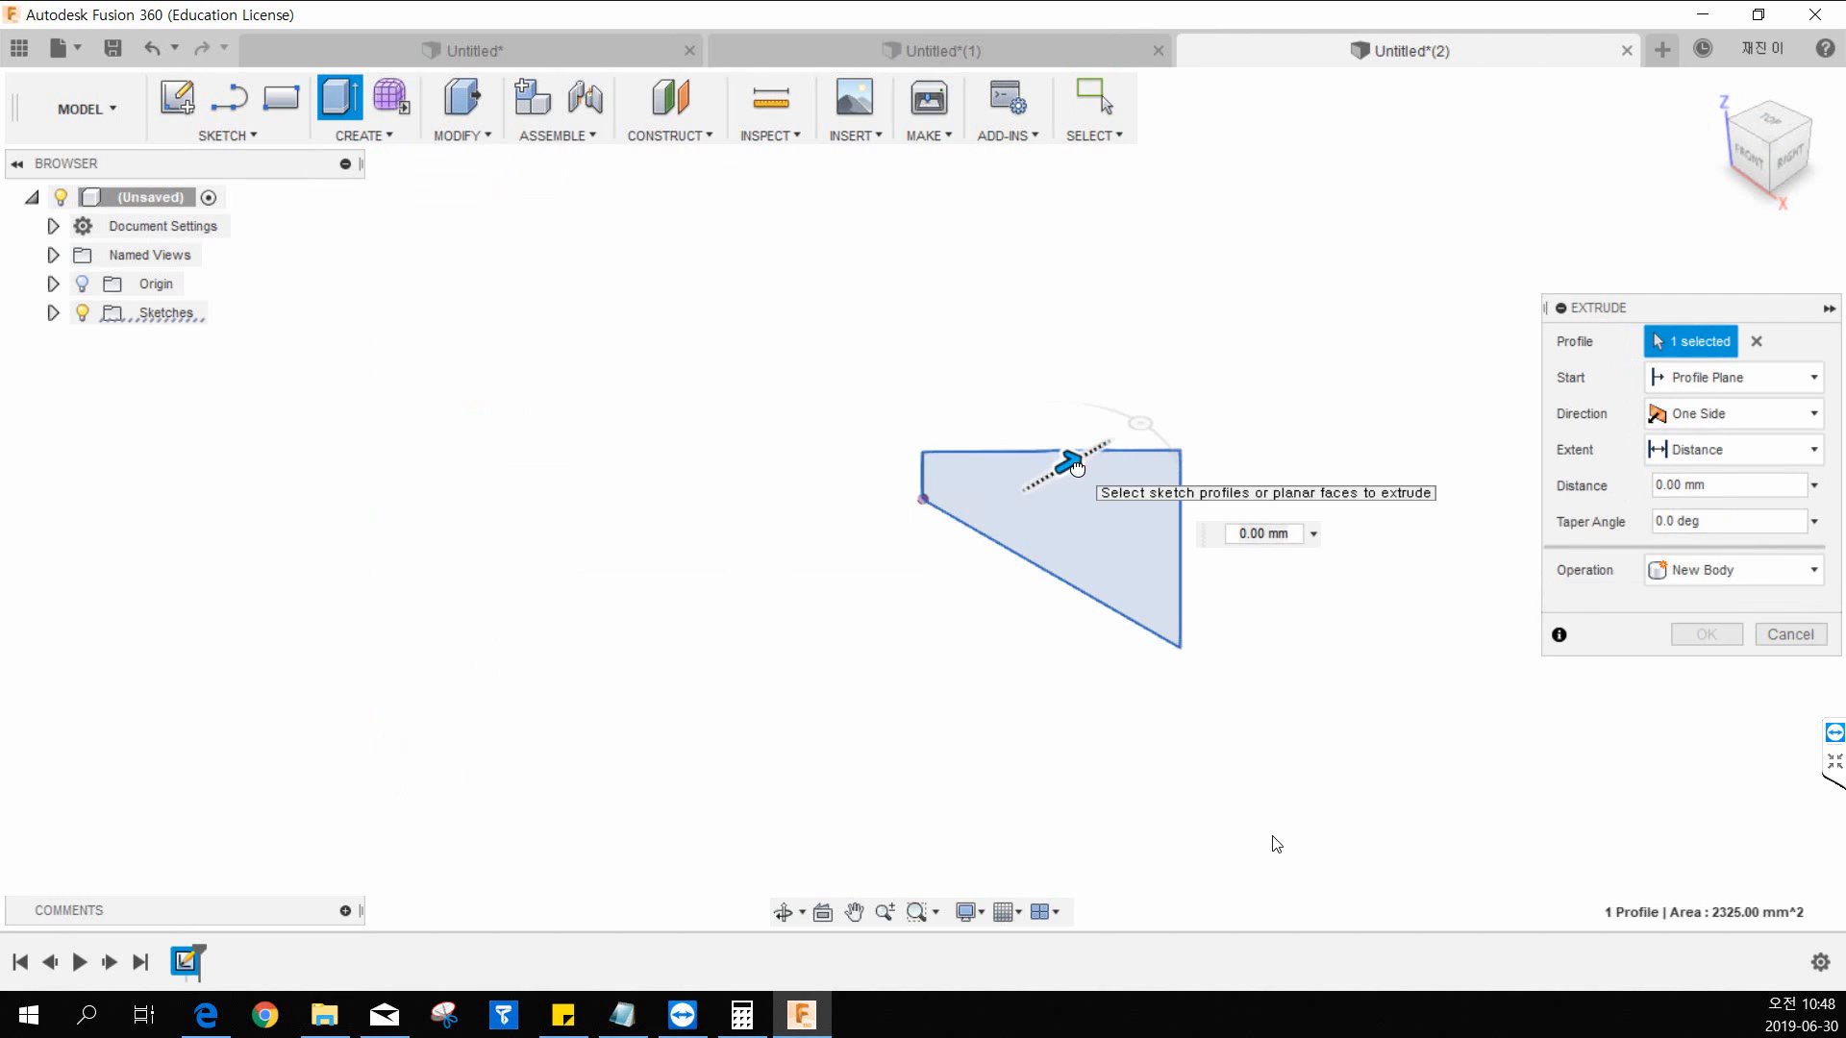
{"action": "left_click_drag", "start_coordinate": [1175, 434], "coordinate": [1278, 377]}
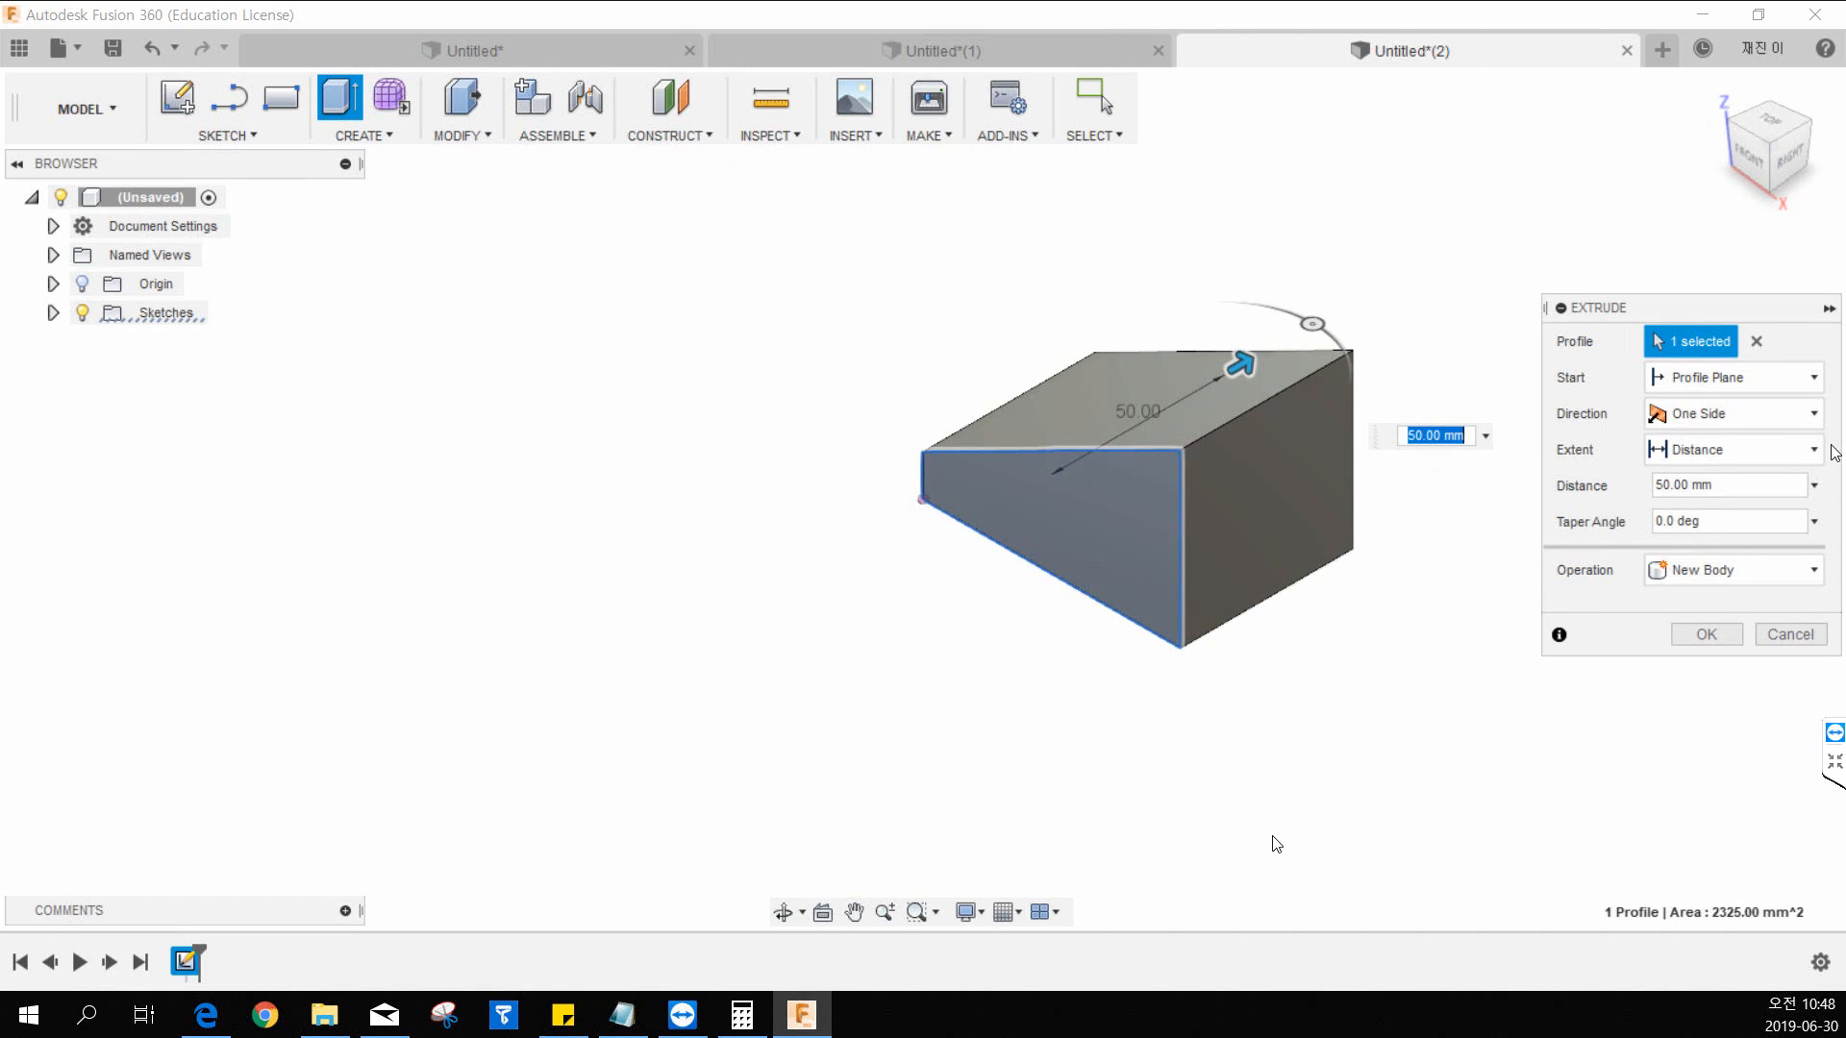
{"action": "type", "text": "63"}
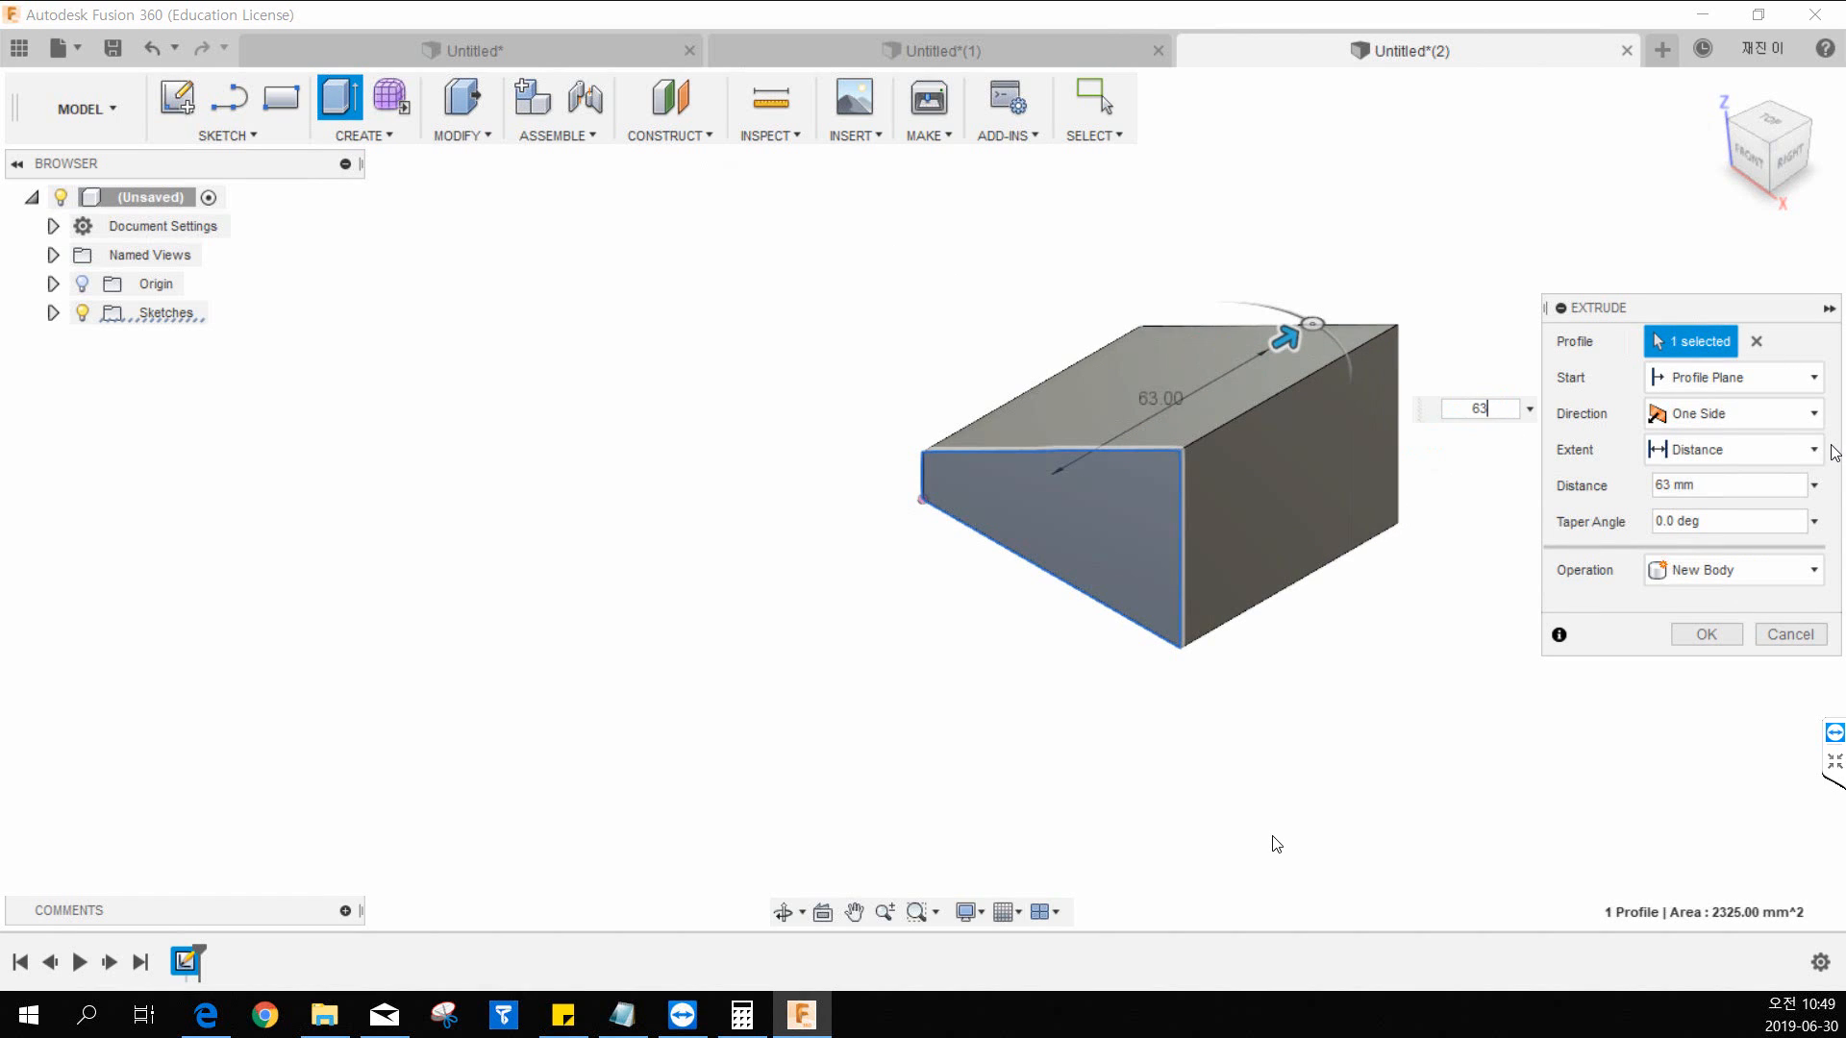
{"action": "middle_click_drag", "start_coordinate": [1319, 228], "coordinate": [1246, 299]}
{"action": "scroll", "coordinate": [1212, 425], "scroll_direction": "up", "scroll_amount": 3}
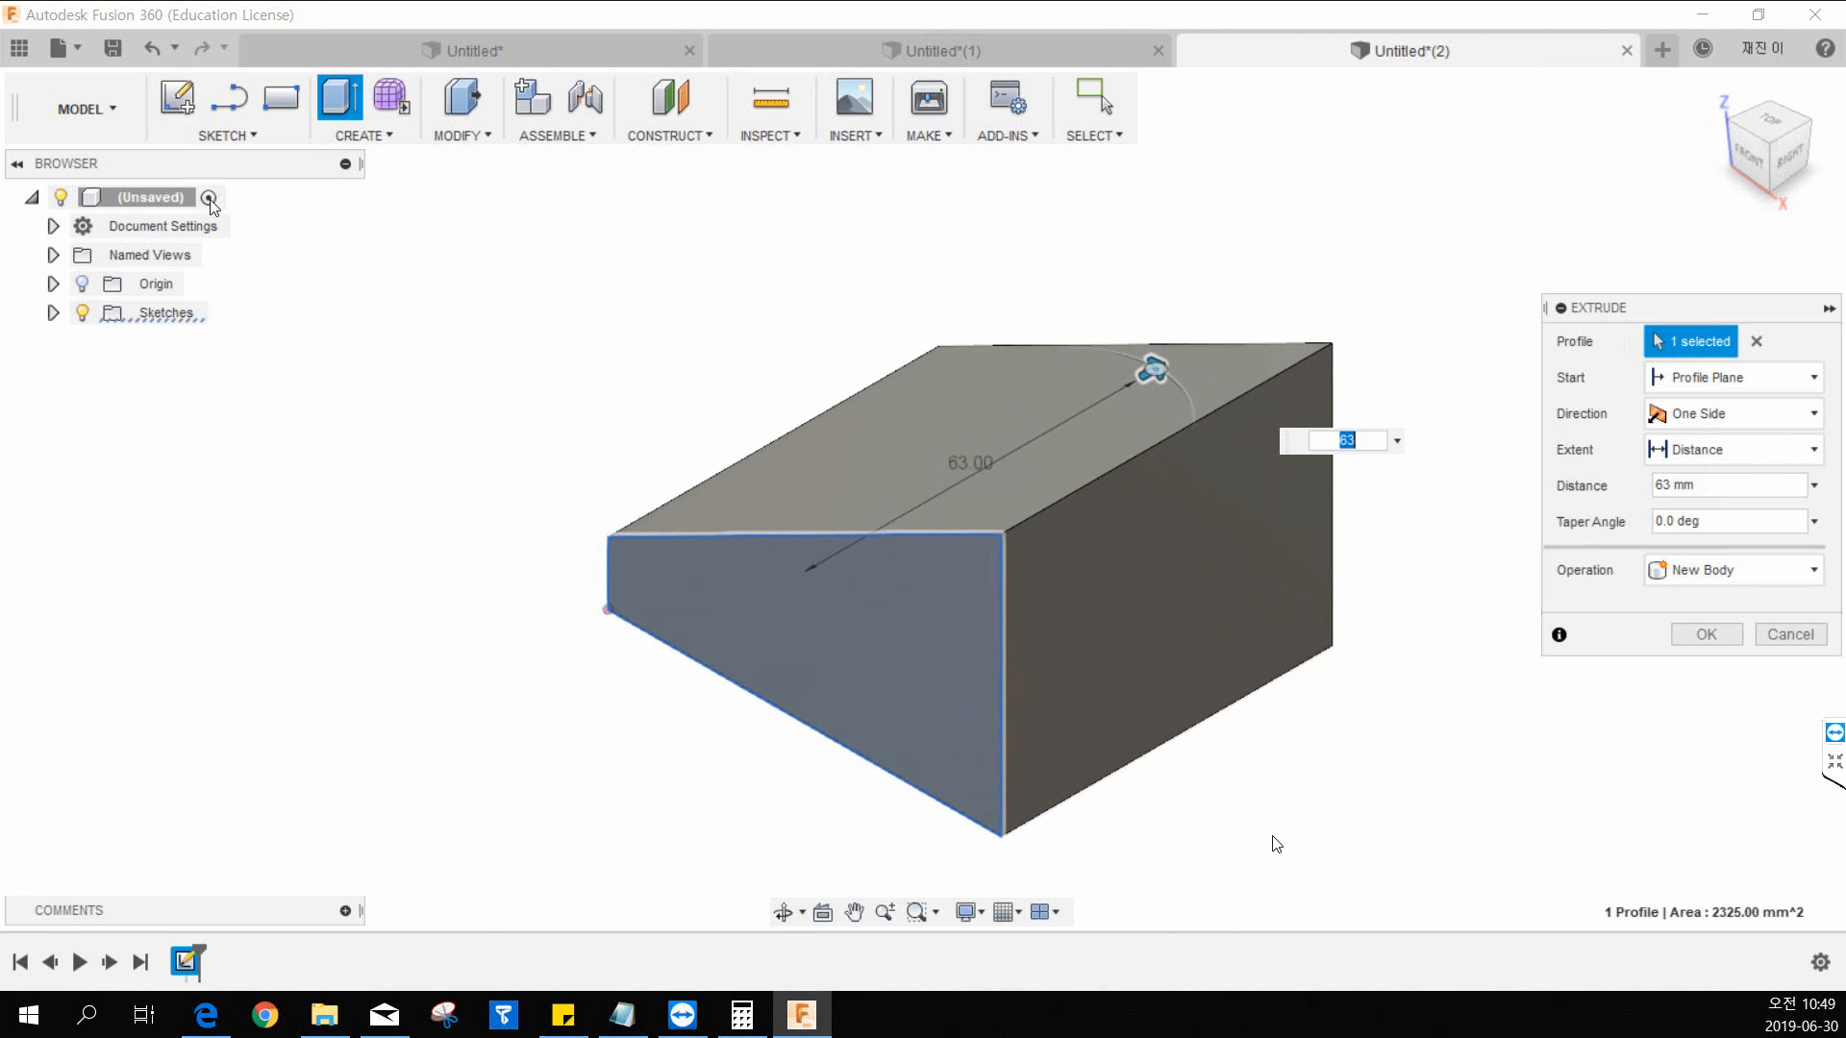
{"action": "left_click_drag", "start_coordinate": [731, 2], "coordinate": [998, 23]}
{"action": "double_click", "coordinate": [998, 23]}
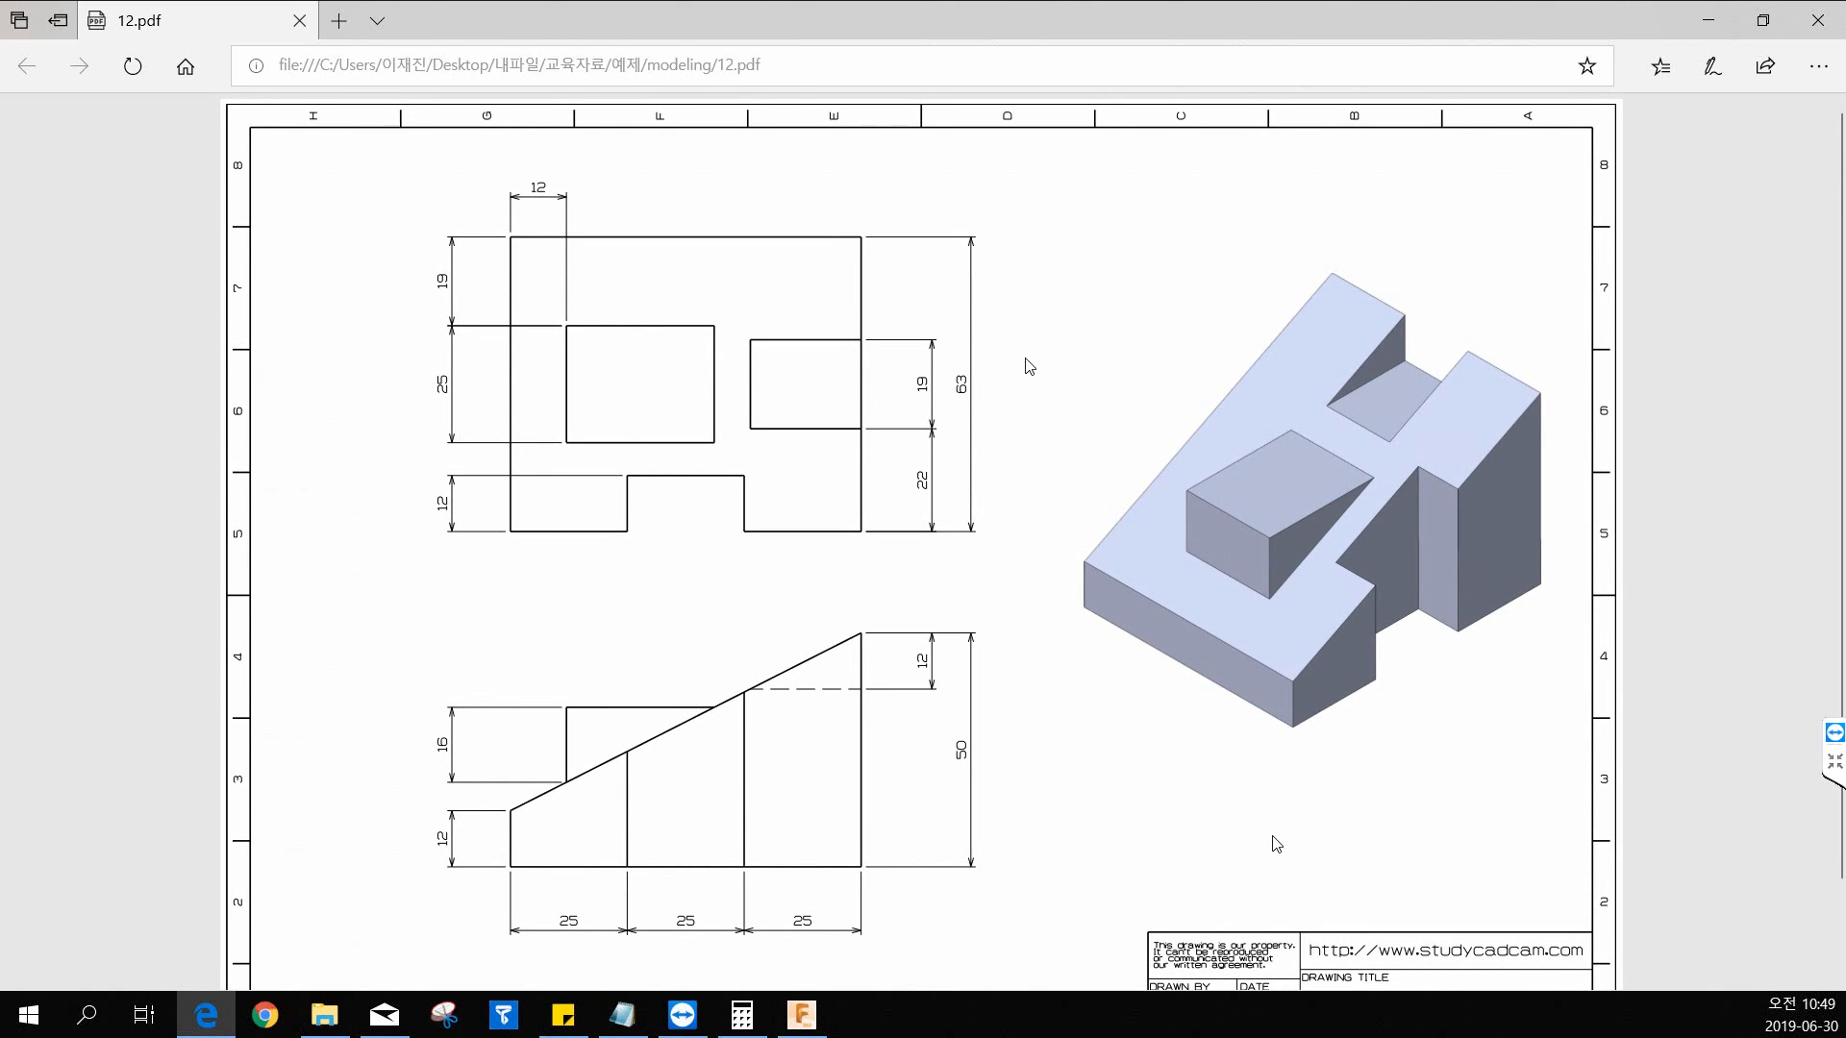
{"action": "left_click_drag", "start_coordinate": [1021, 25], "coordinate": [0, 25]}
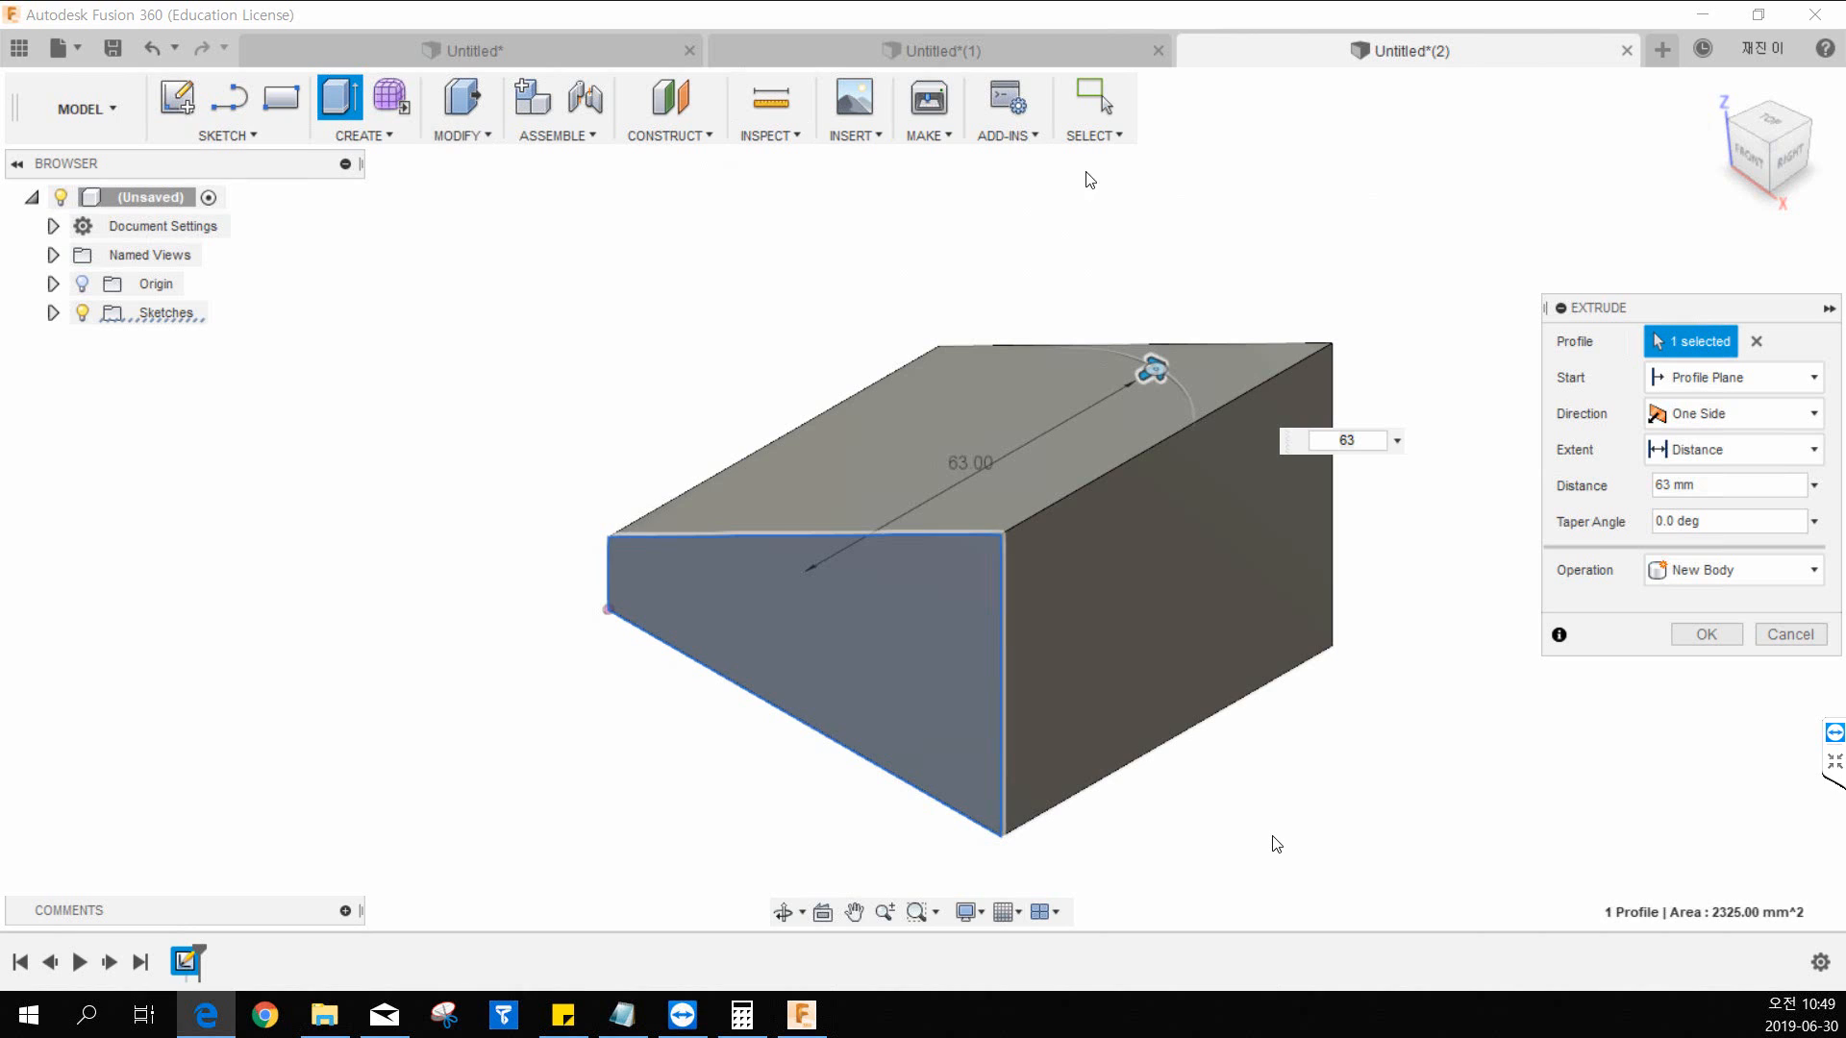
{"action": "left_click", "coordinate": [1705, 635]}
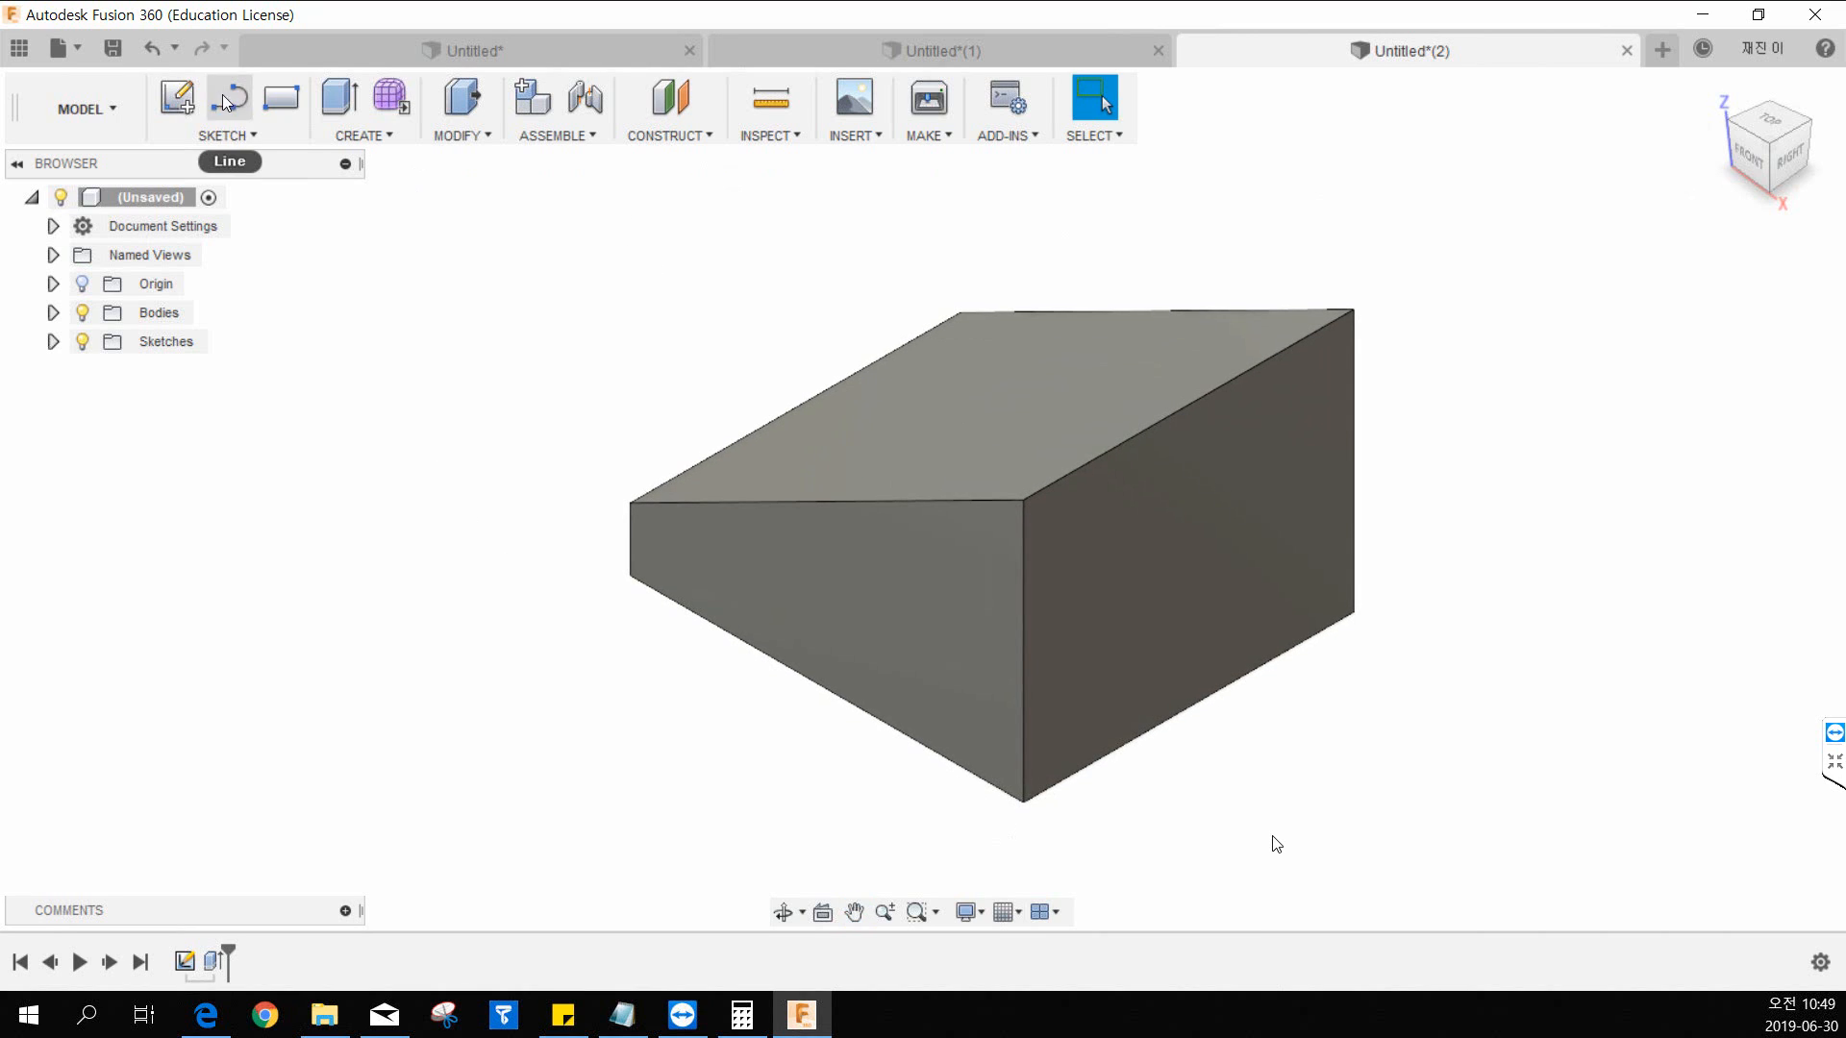
Step: Consult the 12.pdf drawing for the notch and start a sketch on the bottom face of the sloped block
{"action": "key", "text": "alt+Tab"}
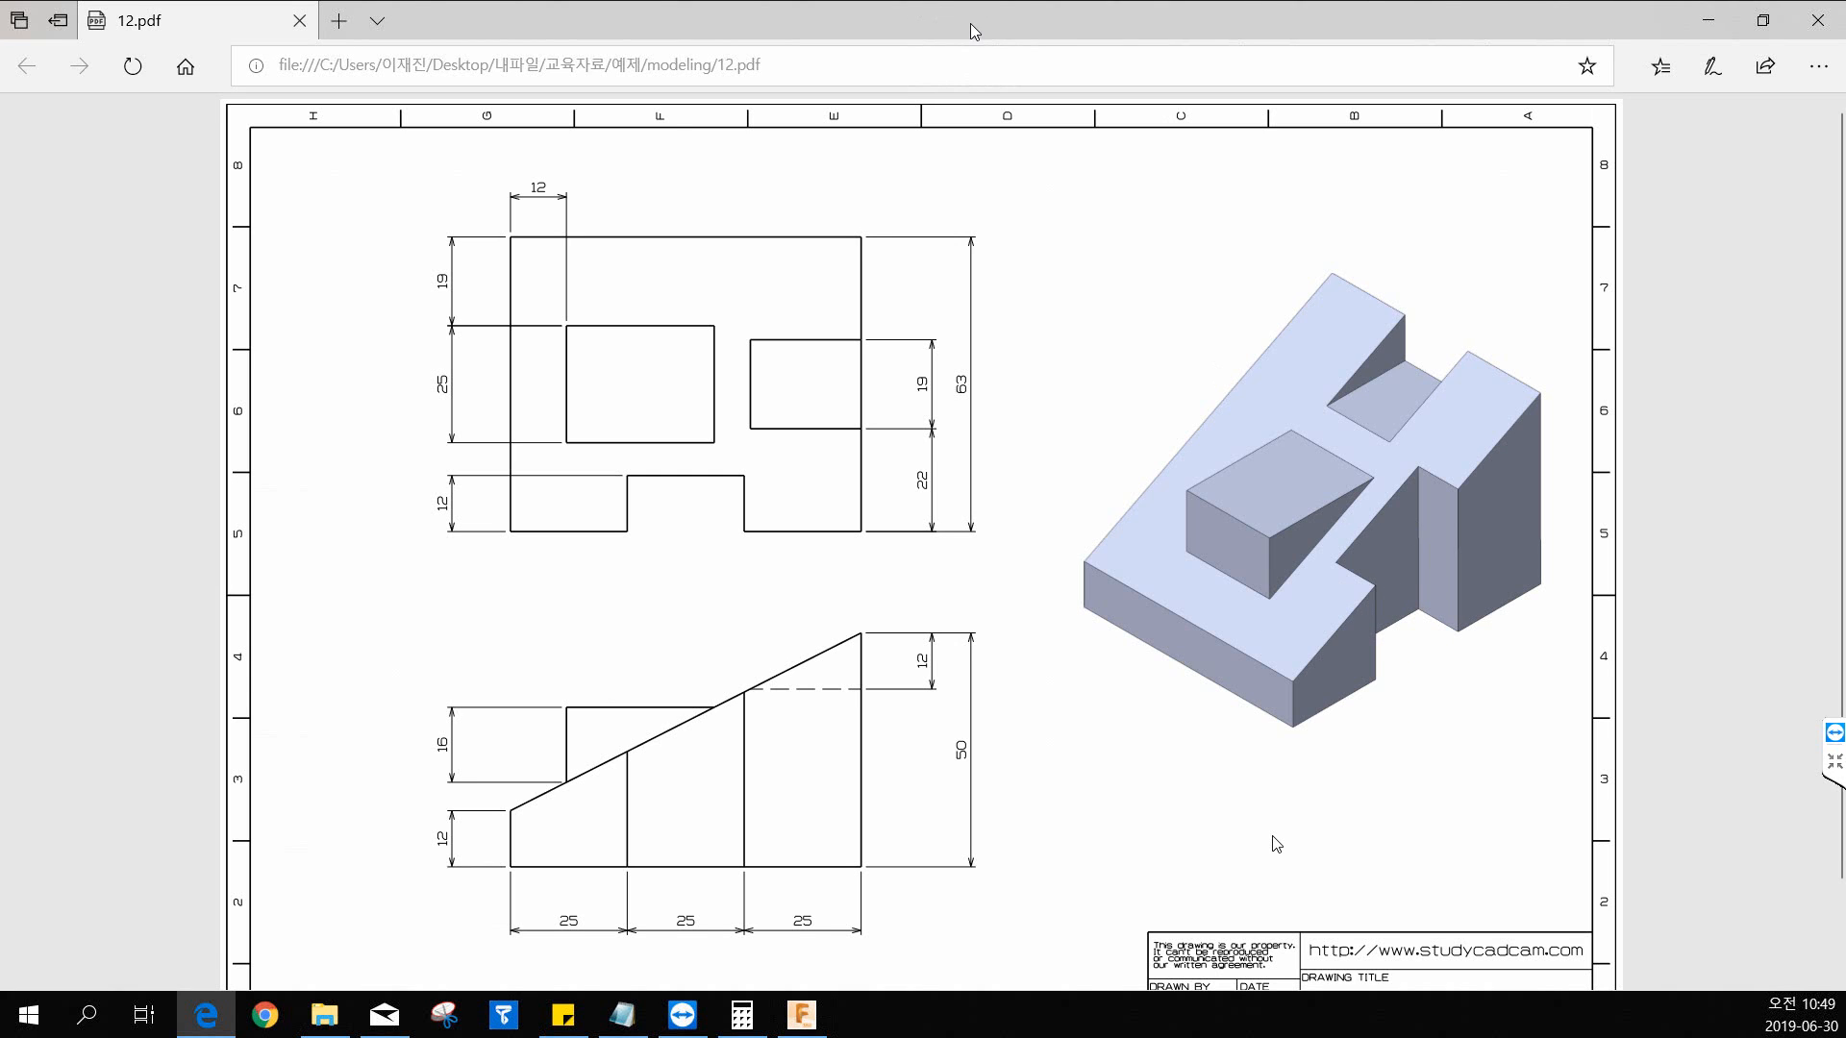
{"action": "left_click_drag", "start_coordinate": [971, 24], "coordinate": [0, 36]}
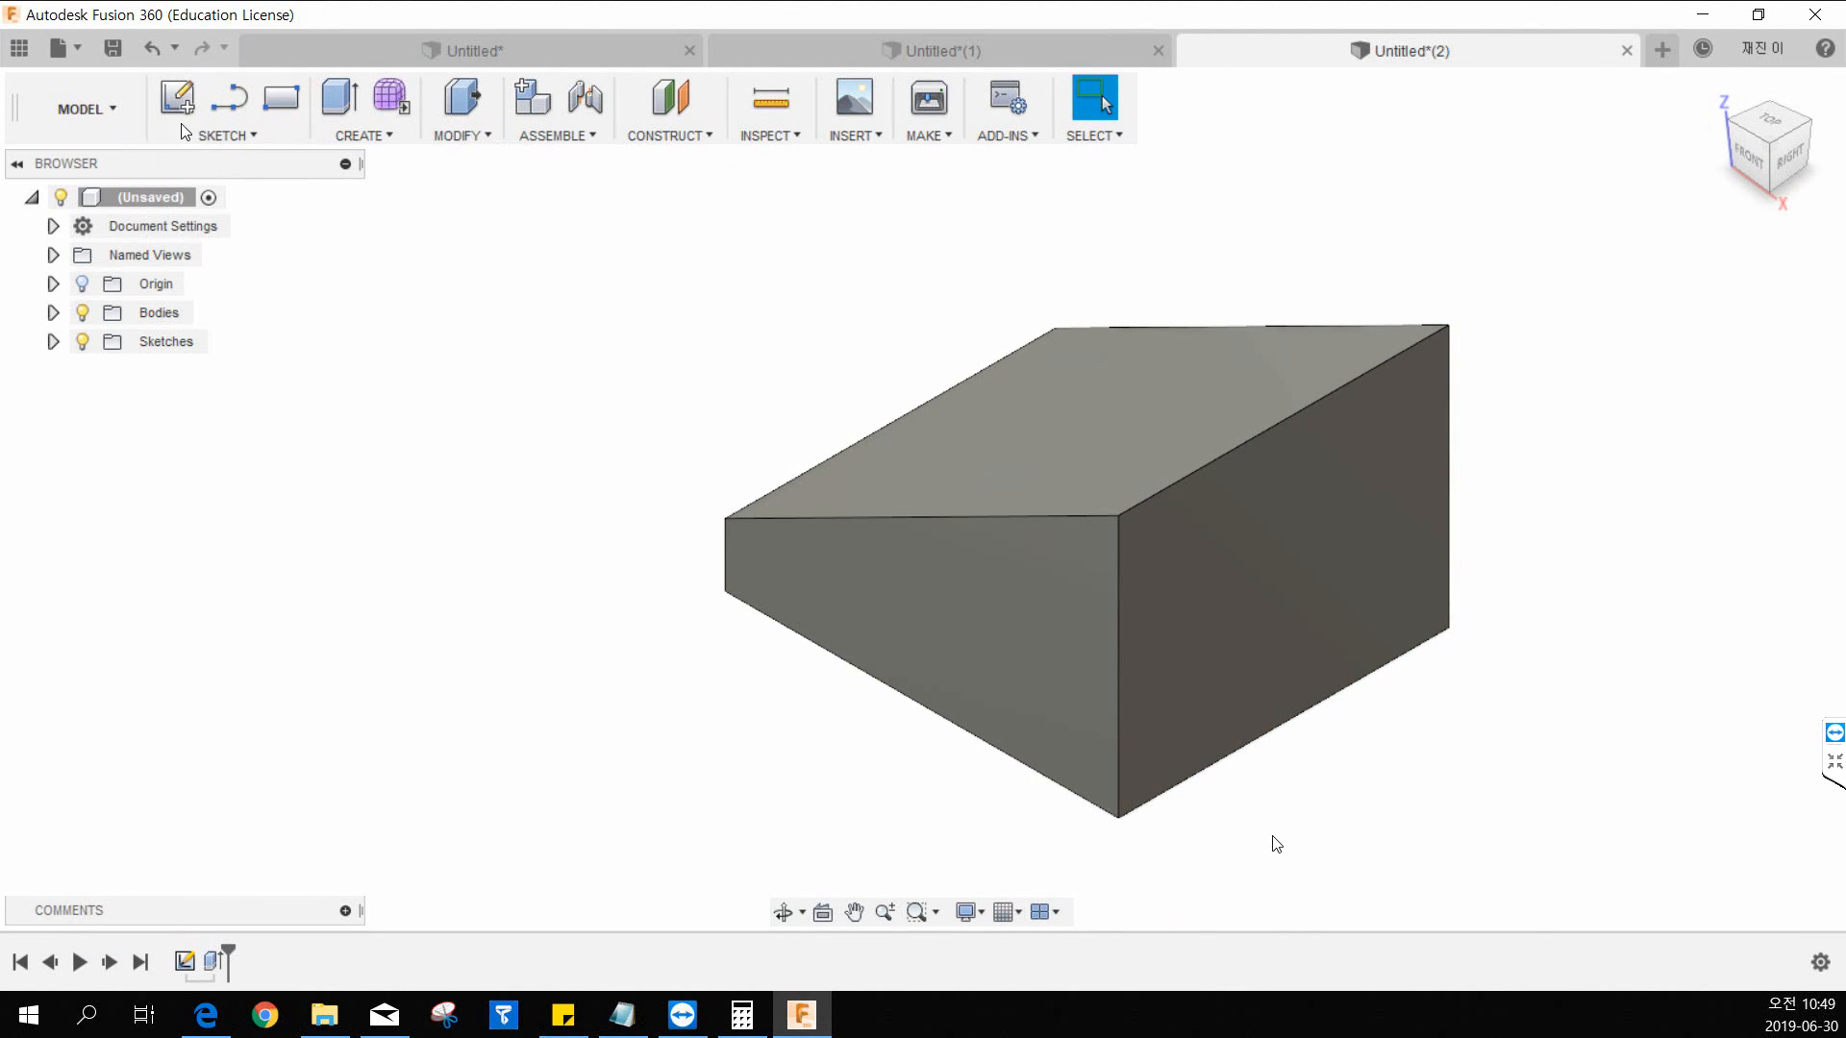
{"action": "left_click", "coordinate": [180, 116]}
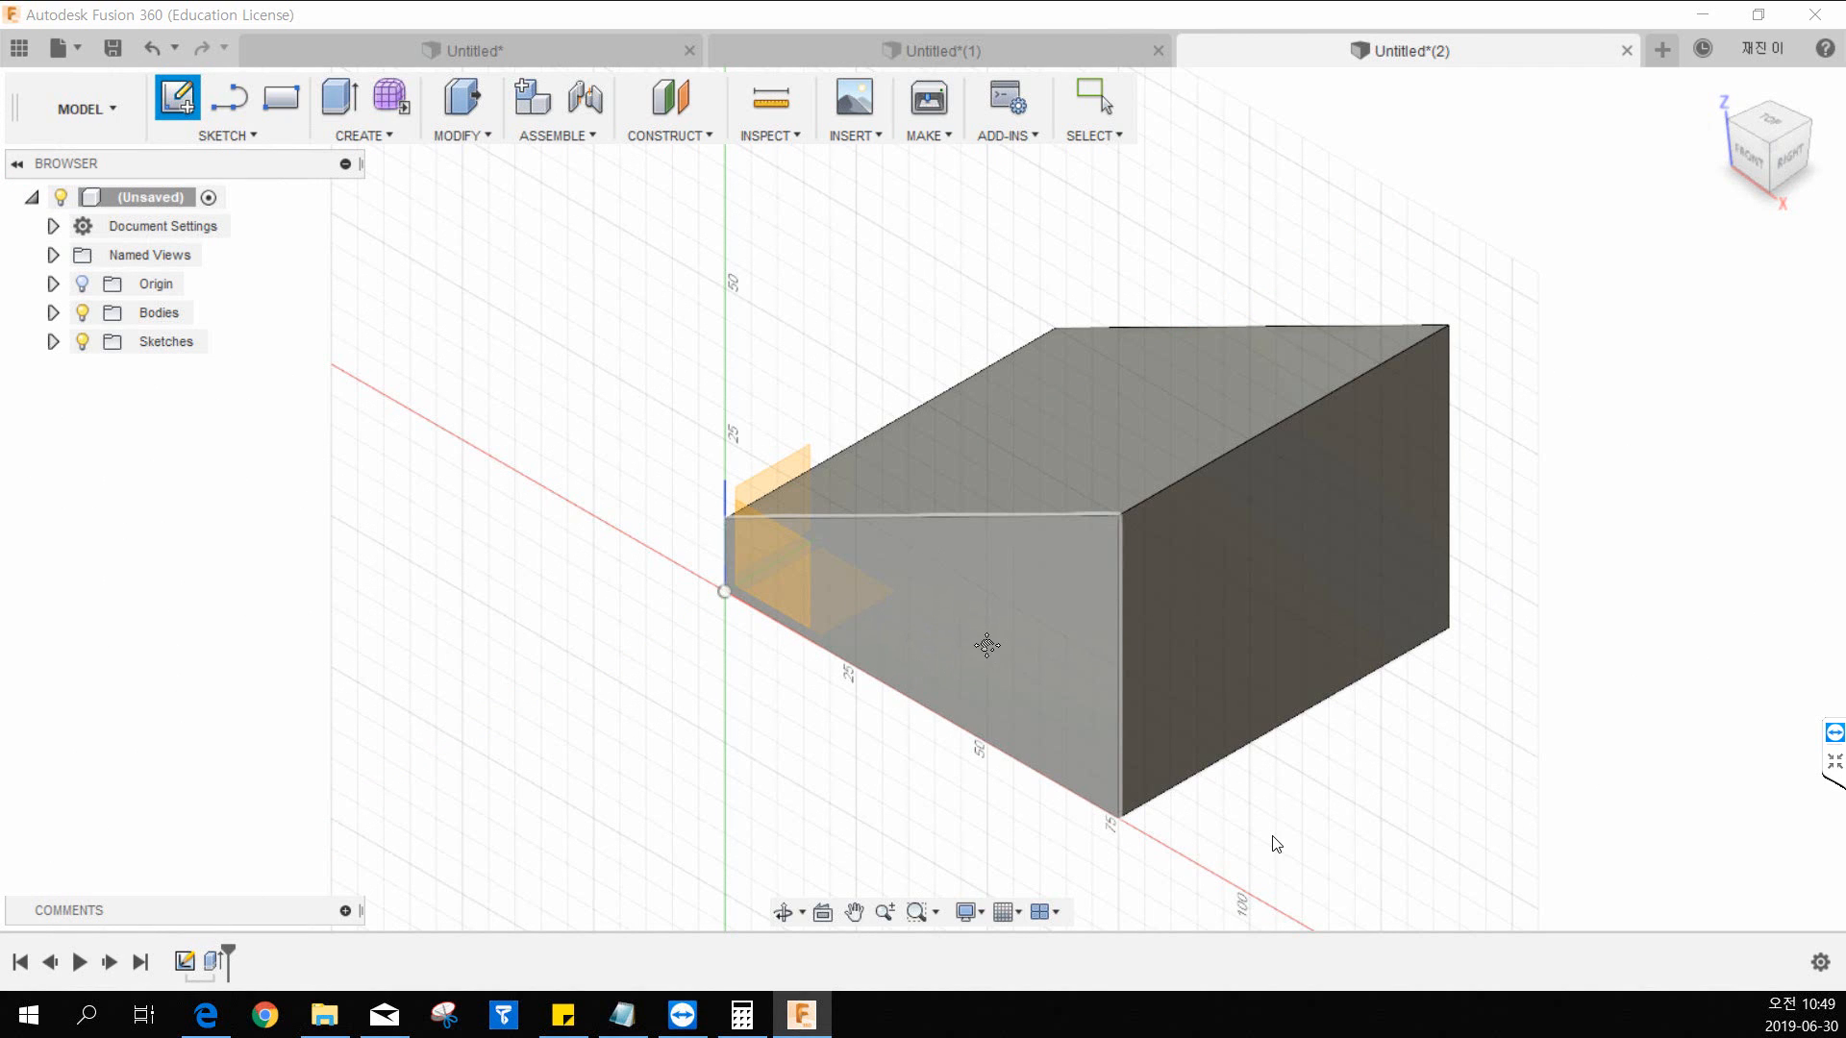
{"action": "middle_click_drag", "start_coordinate": [986, 645], "coordinate": [1133, 647]}
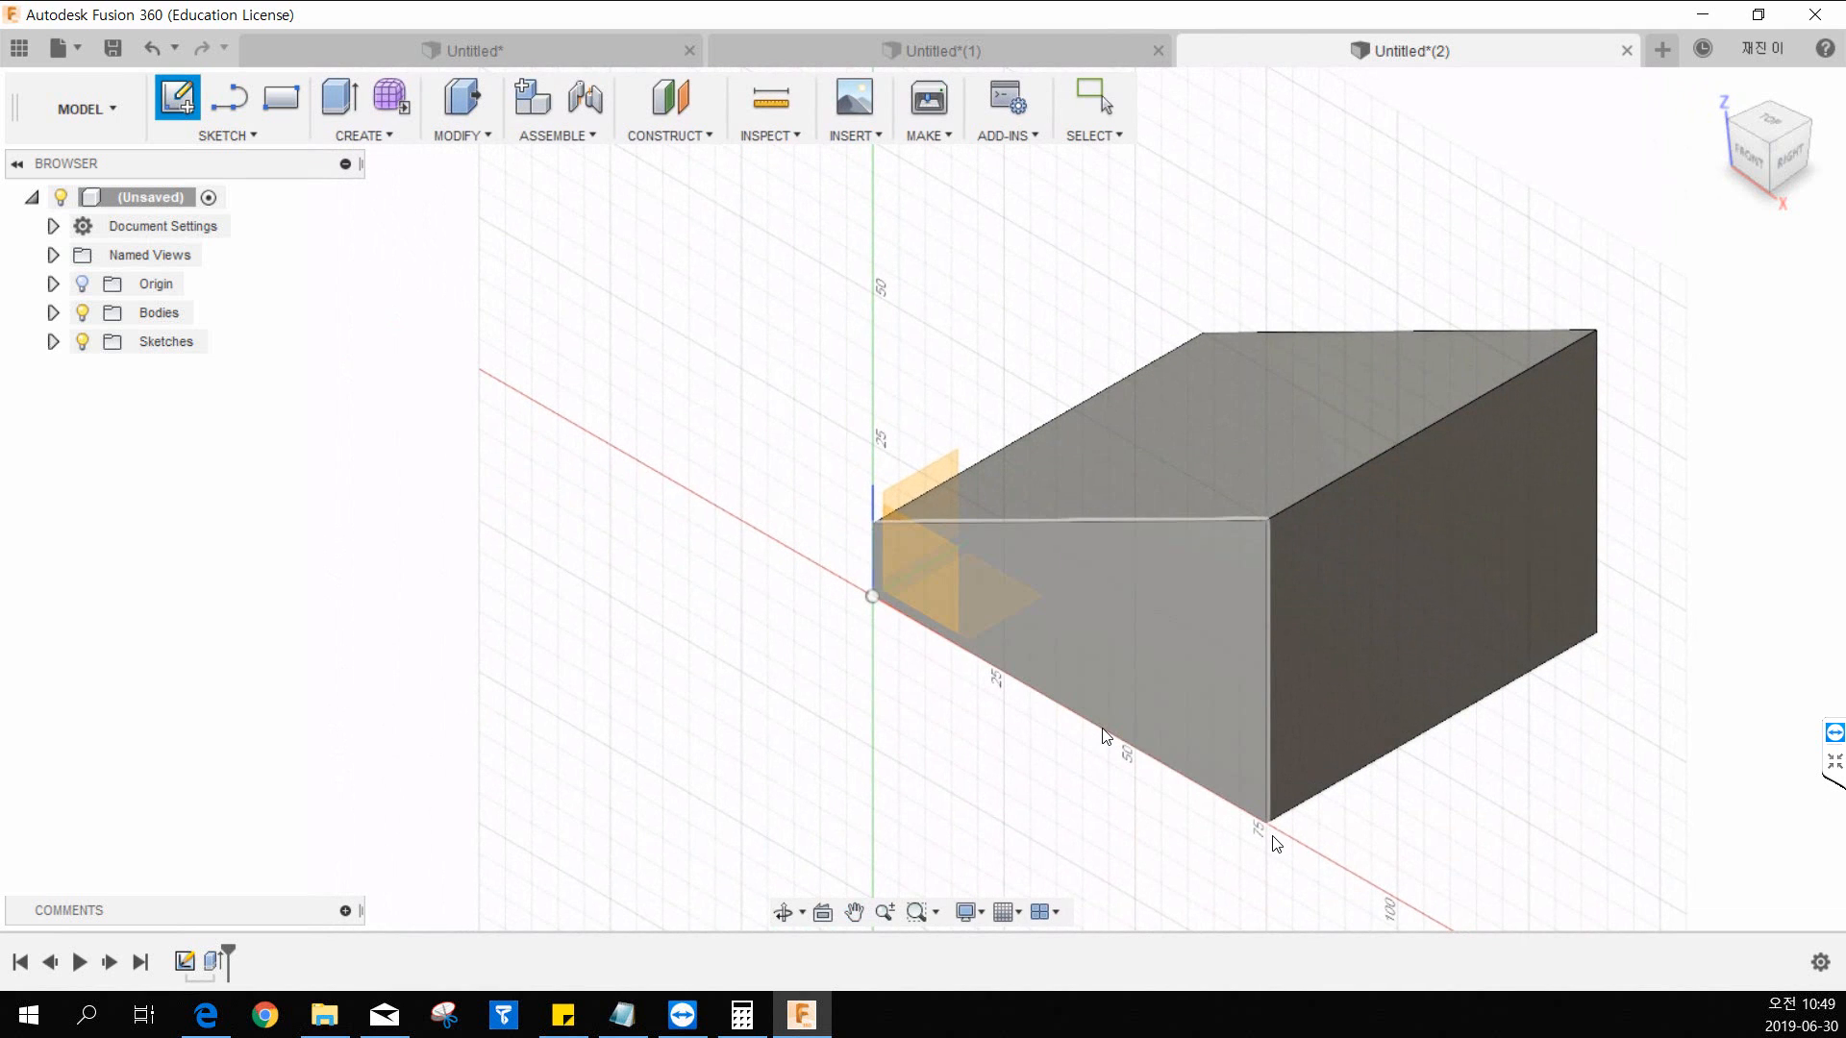
{"action": "key", "text": "Escape"}
{"action": "mouse_move", "coordinate": [1112, 684]}
{"action": "middle_mouse_down", "text": "shift"}
{"action": "mouse_move", "coordinate": [1117, 564]}
{"action": "mouse_move", "coordinate": [1145, 609]}
{"action": "middle_mouse_up", "text": "shift"}
{"action": "left_click", "coordinate": [1145, 610]}
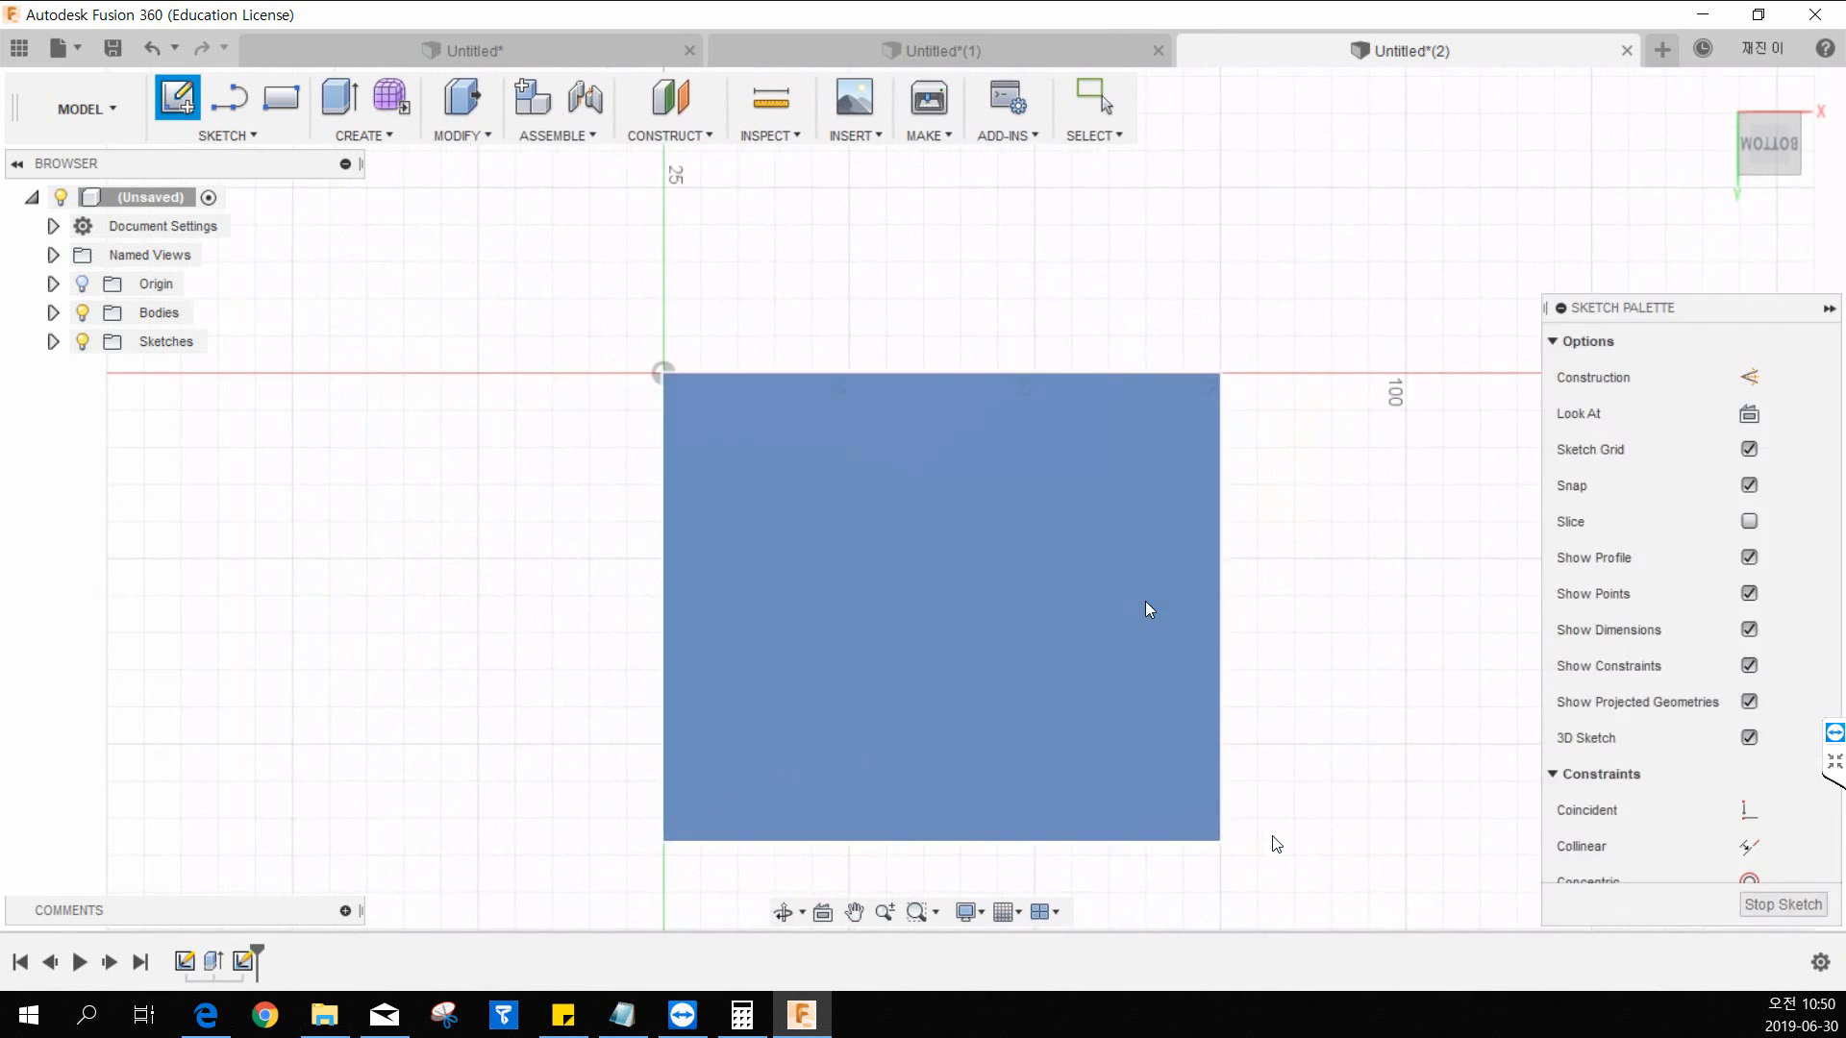
Step: Draw a two-point rectangle about 25 mm by 10 mm on the bottom face's front edge, starting about 25 mm from the origin
{"action": "left_click", "coordinate": [245, 130]}
{"action": "mouse_move", "coordinate": [236, 237]}
{"action": "left_click", "coordinate": [380, 223]}
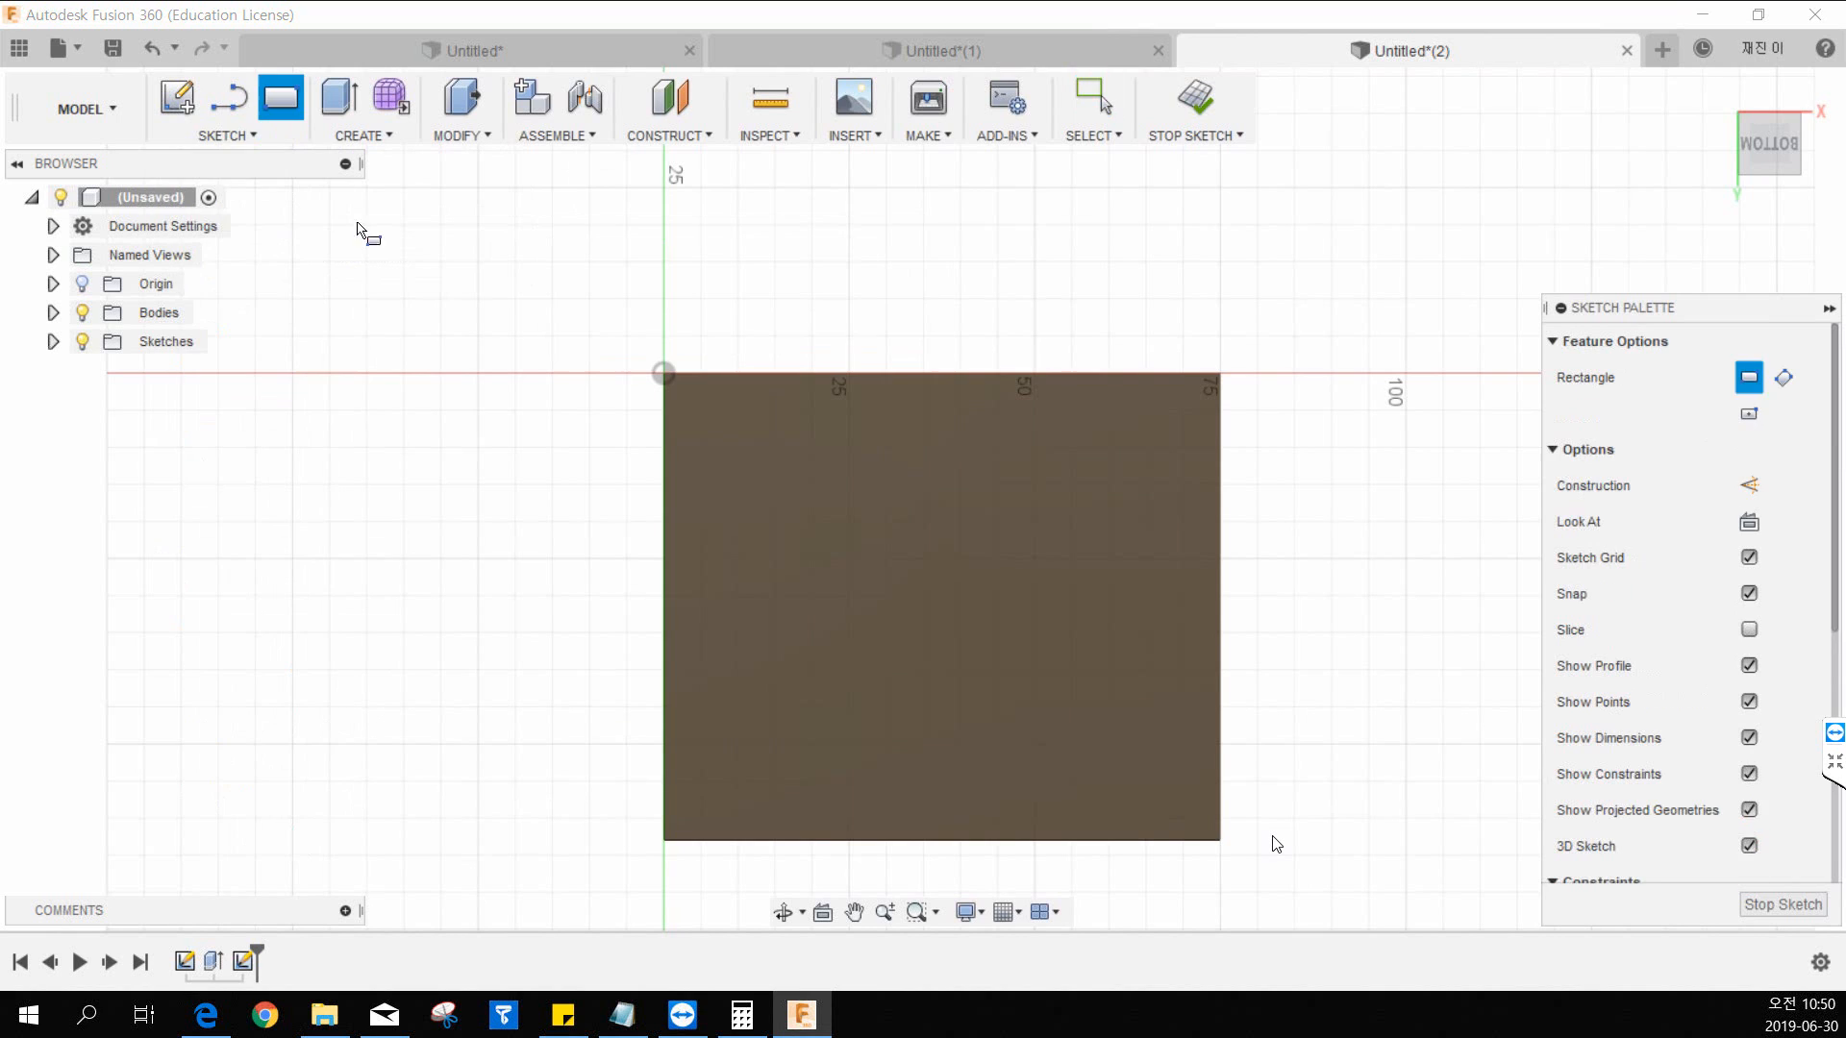
{"action": "left_click", "coordinate": [858, 376]}
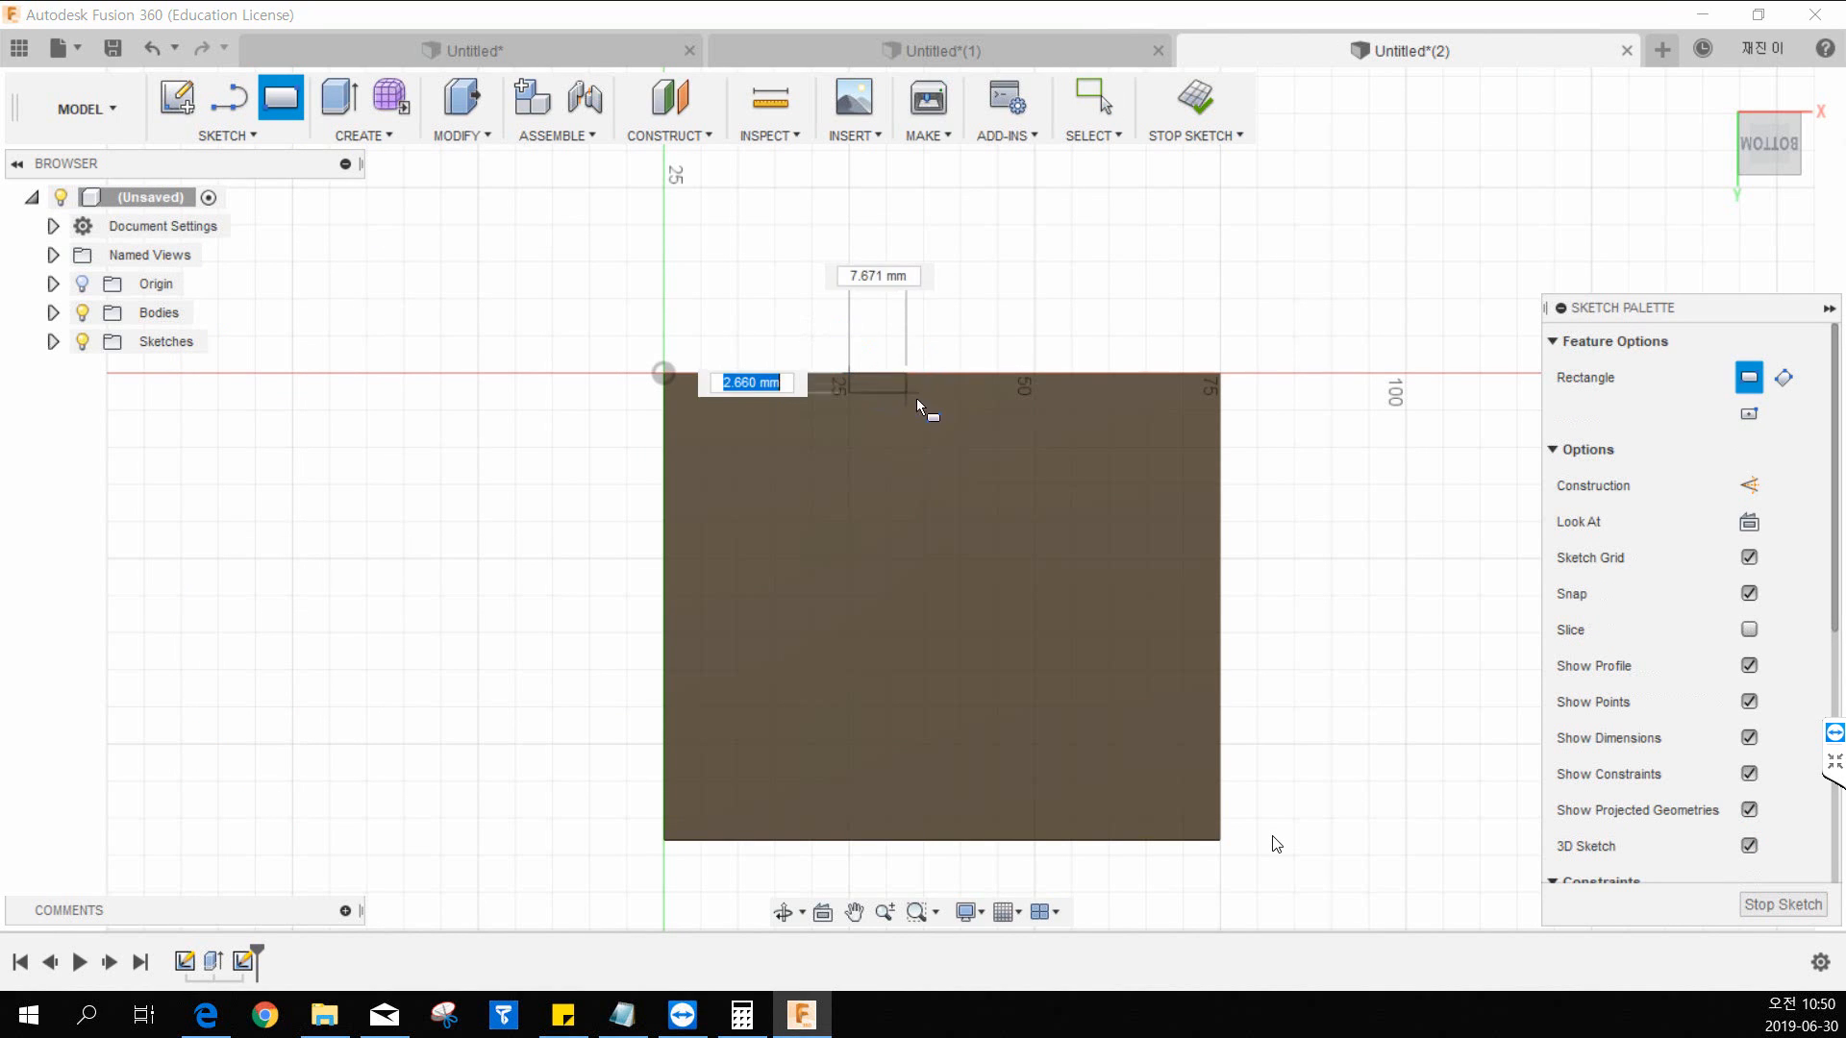
{"action": "left_click", "coordinate": [1037, 449]}
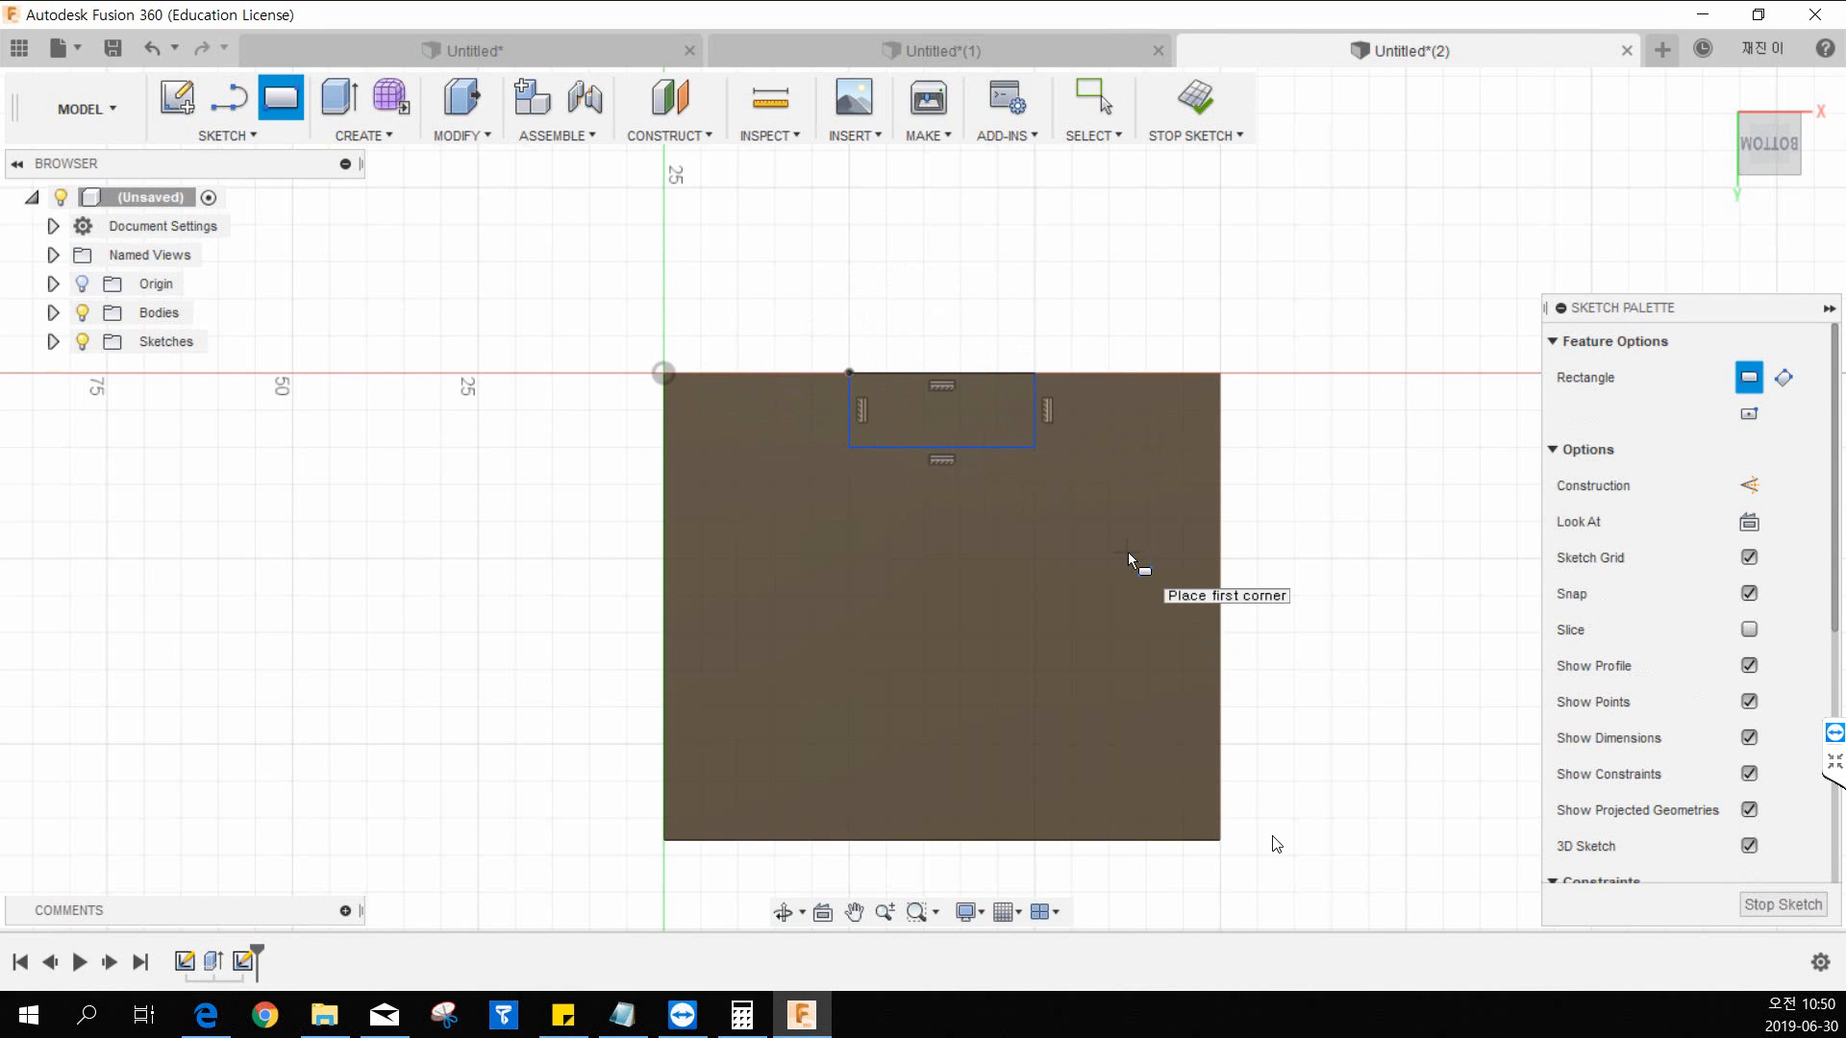
{"action": "key", "text": "Escape"}
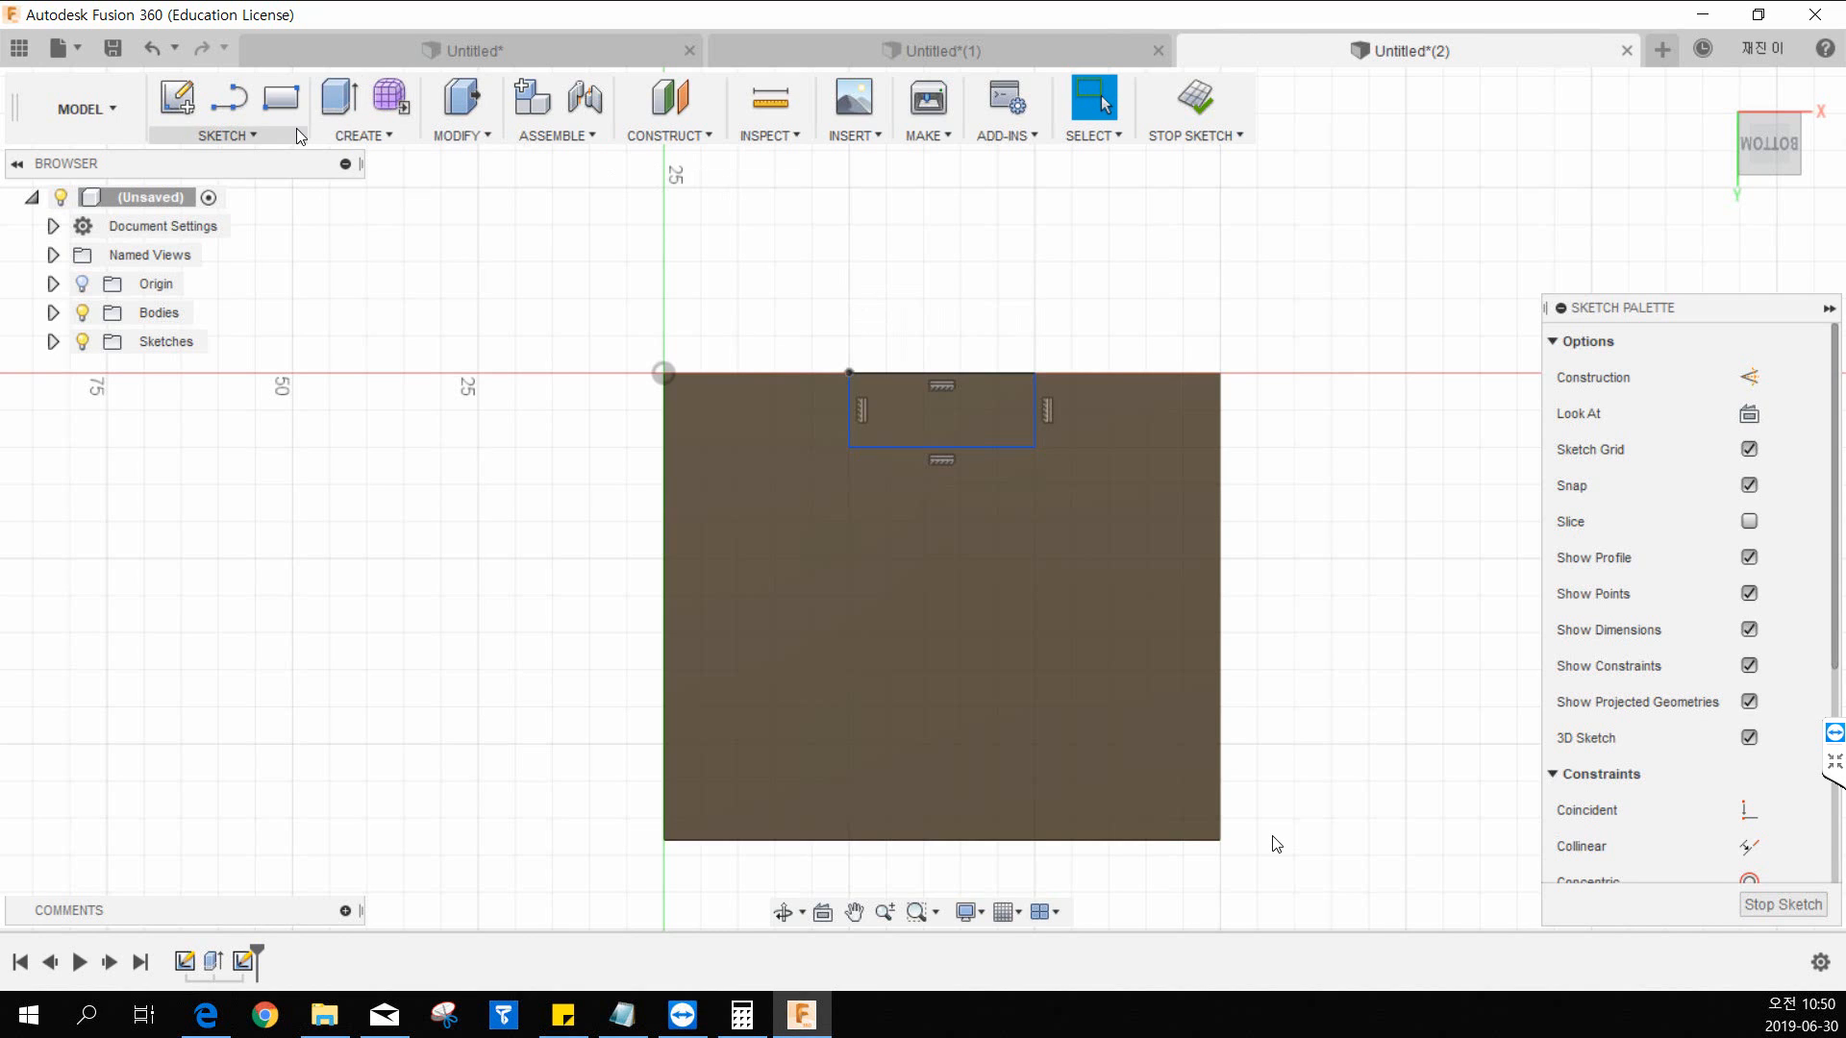
Step: Dimension the rectangle's near side 25 mm from the origin and its width along the front edge as 25 mm
{"action": "left_click", "coordinate": [226, 135]}
{"action": "left_click", "coordinate": [272, 810]}
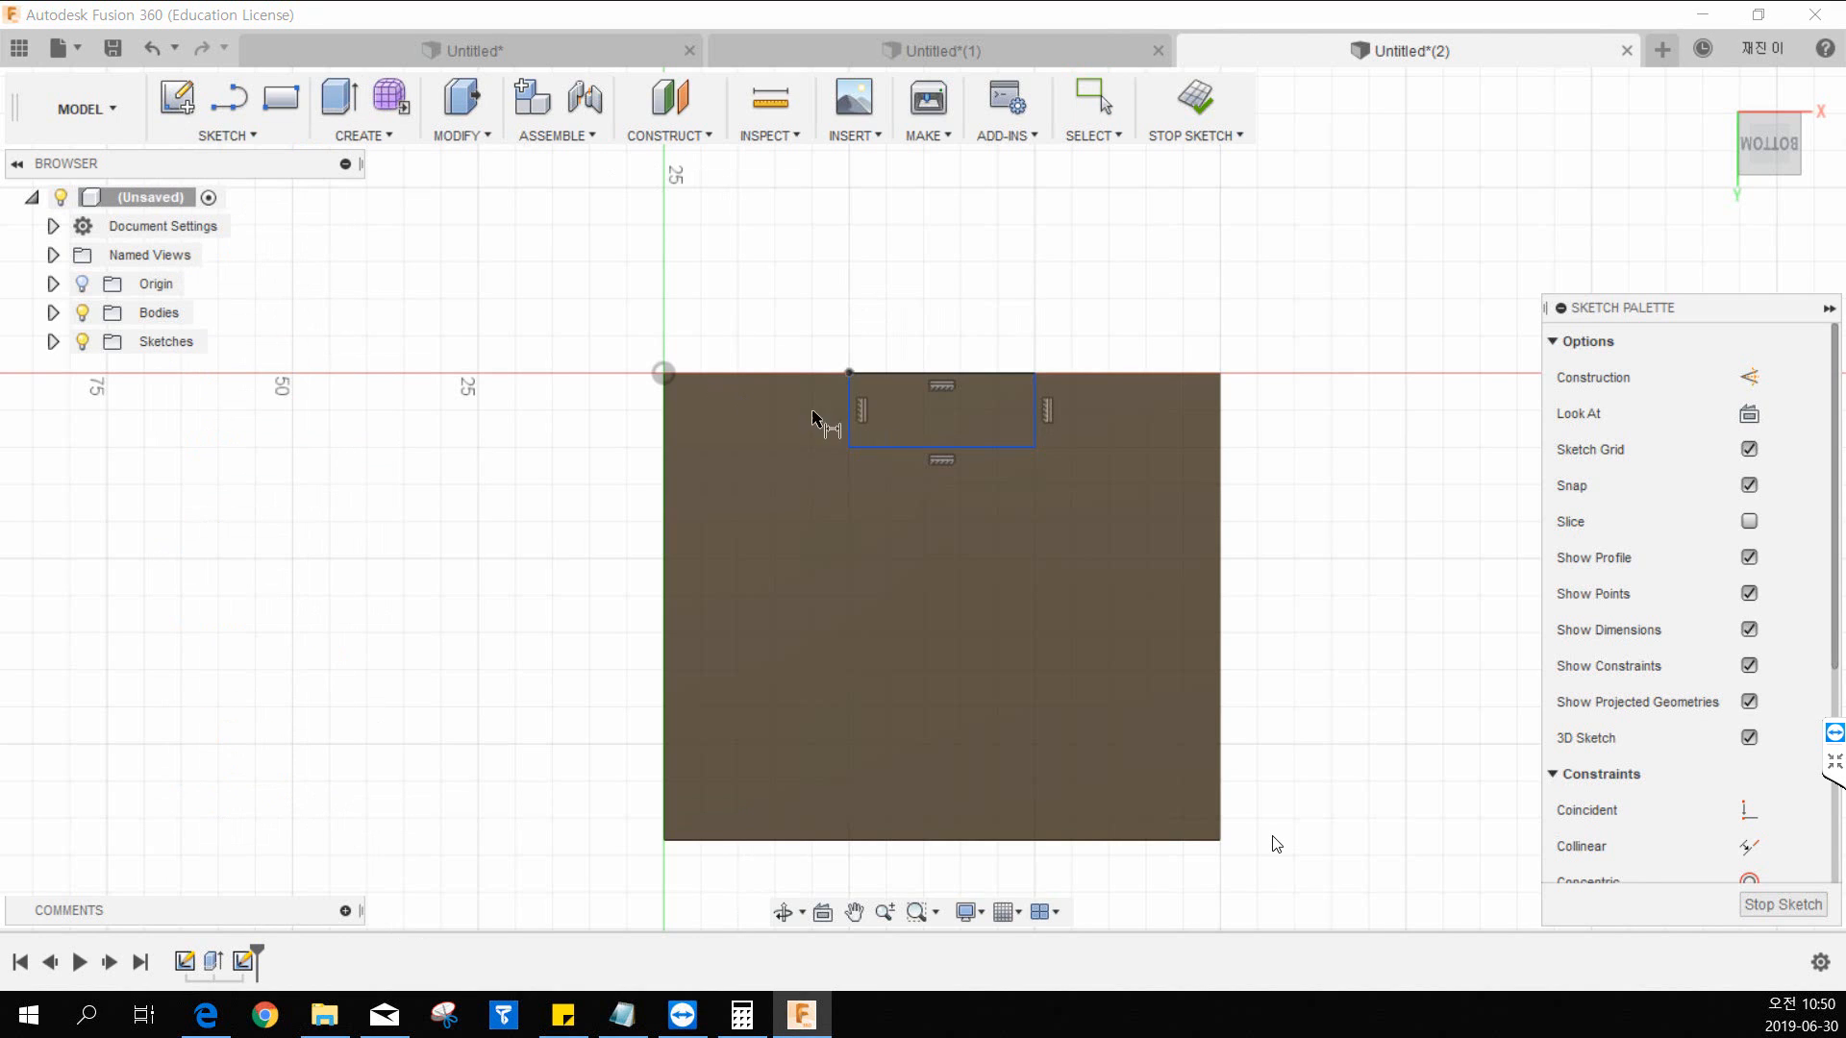
{"action": "left_click", "coordinate": [663, 373]}
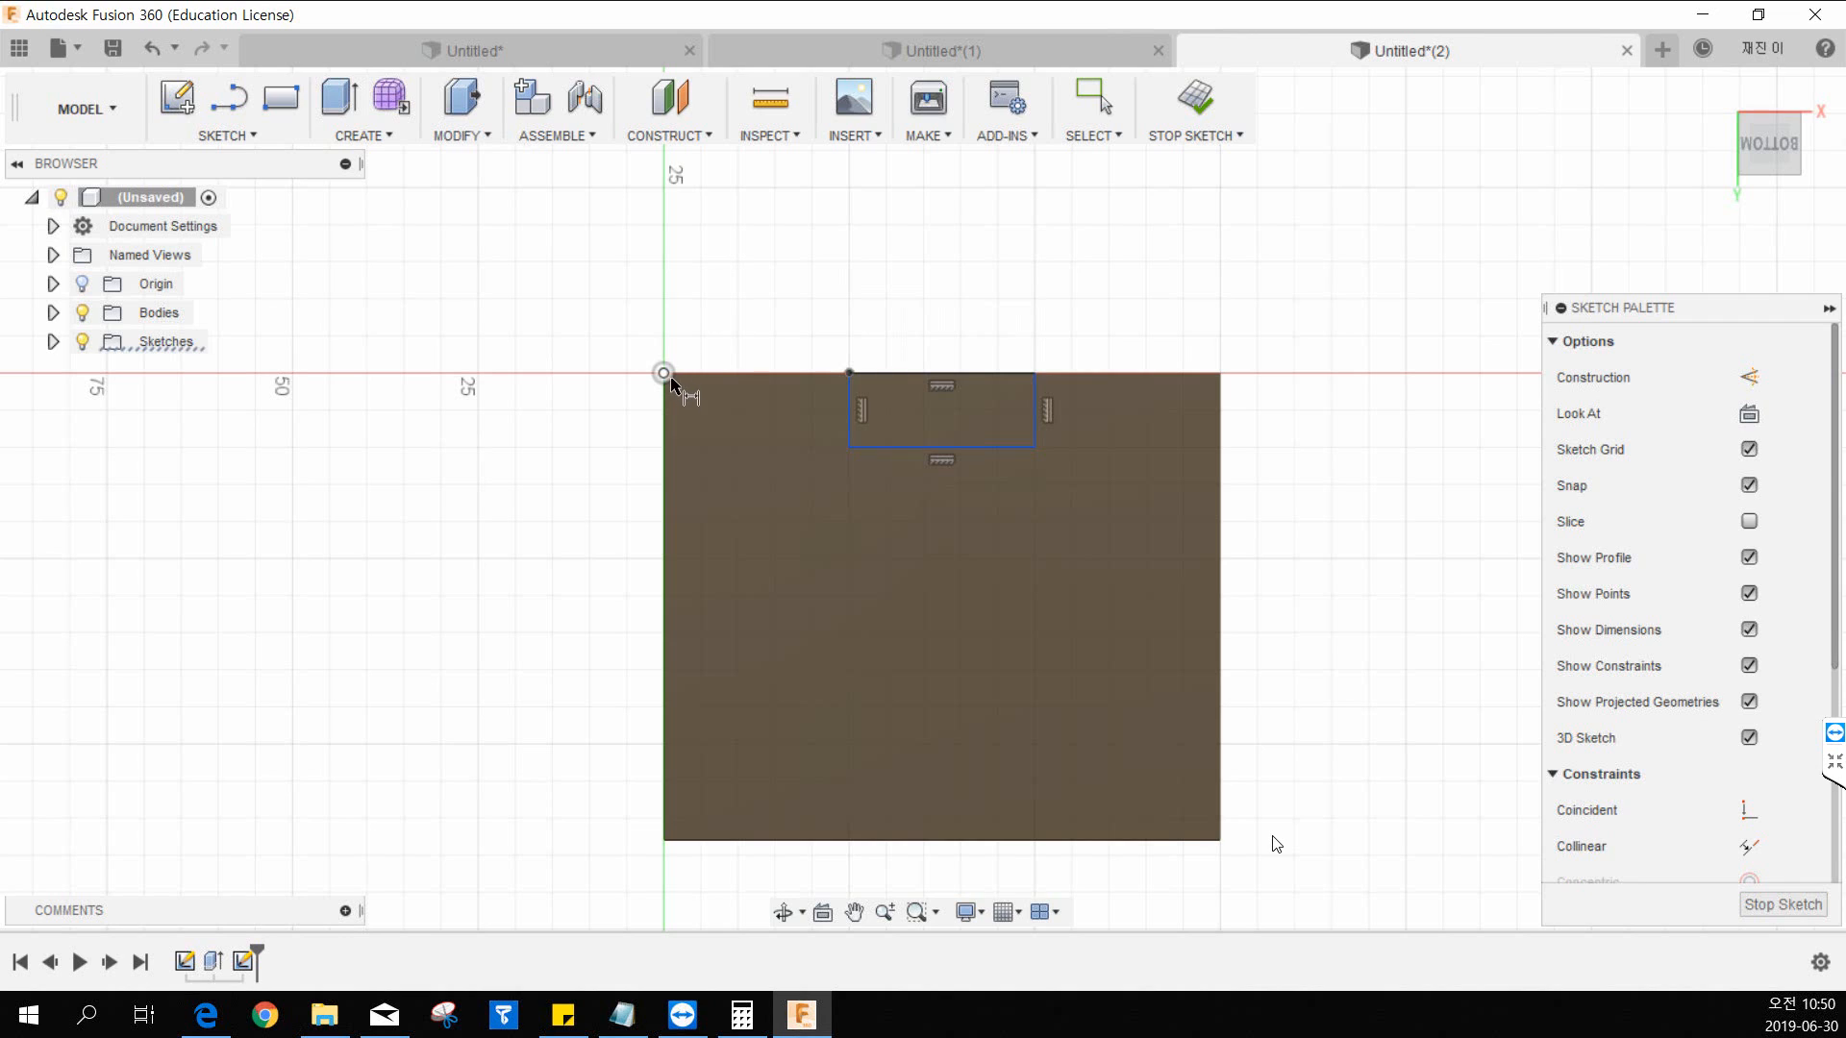
{"action": "left_click", "coordinate": [850, 411]}
{"action": "left_click", "coordinate": [785, 332]}
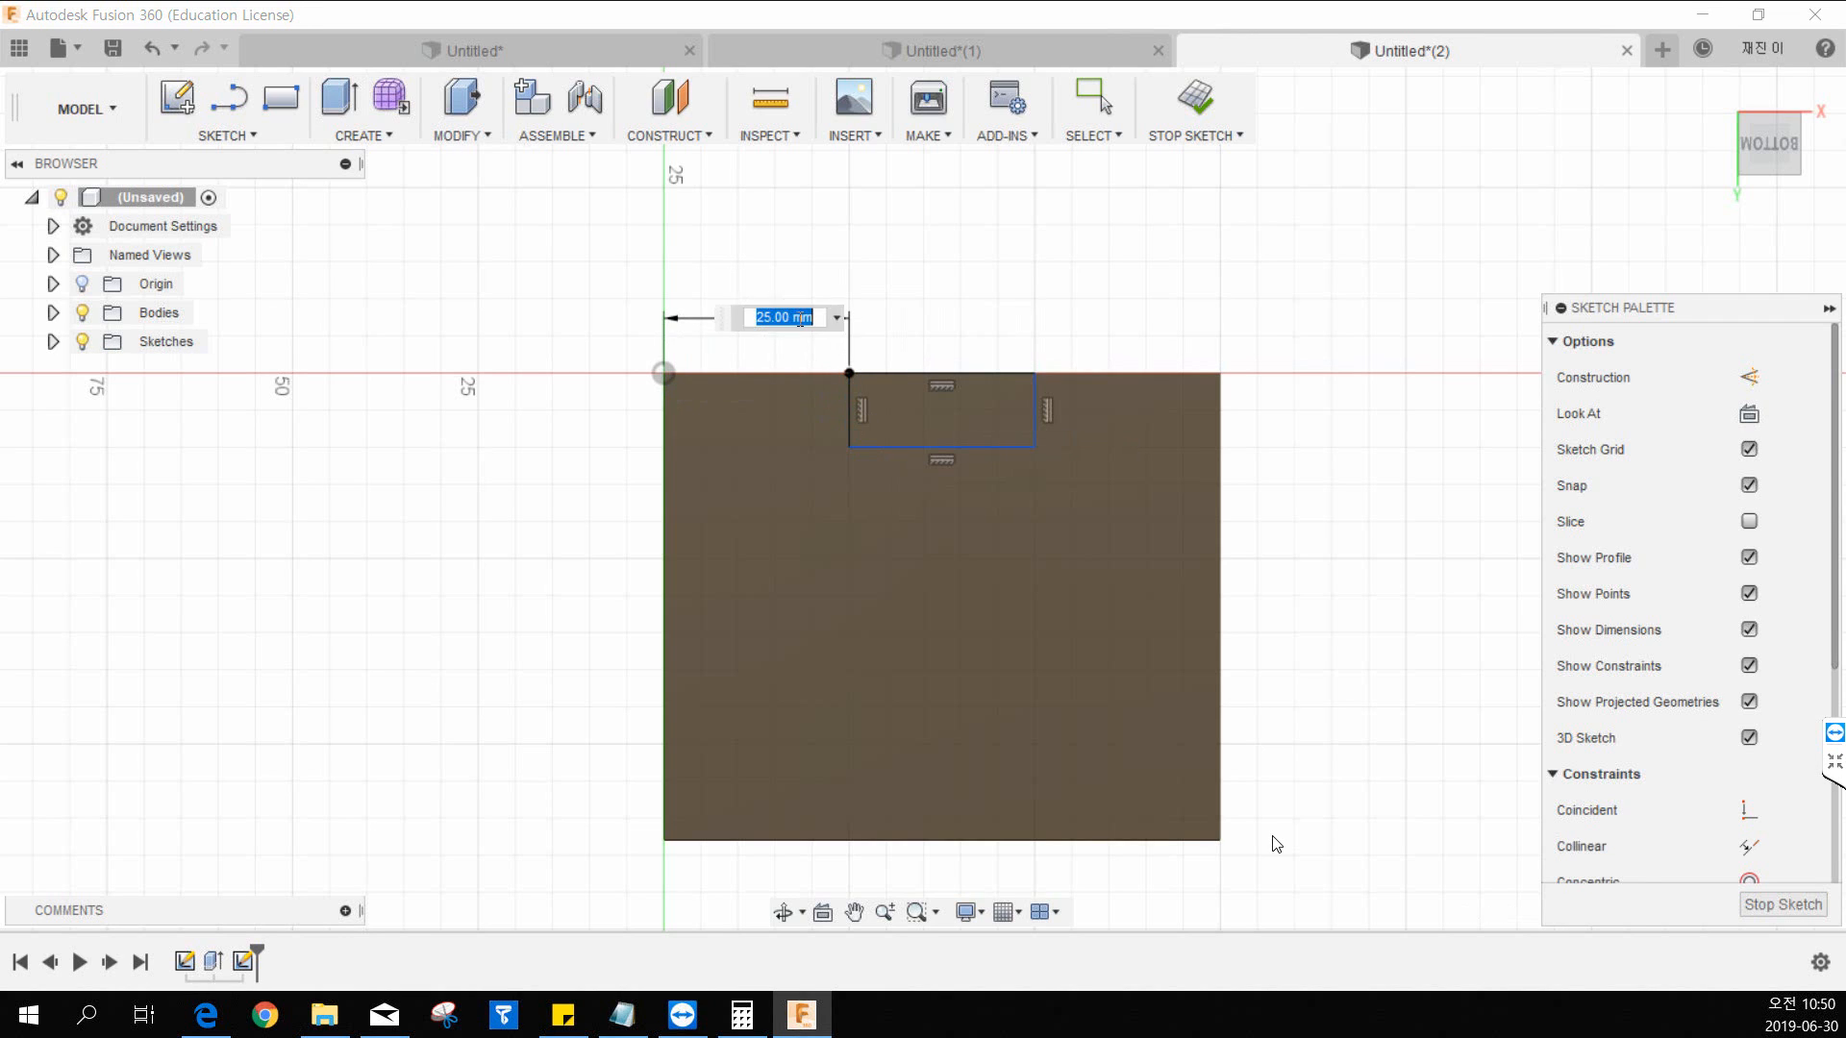
{"action": "key", "text": "Return"}
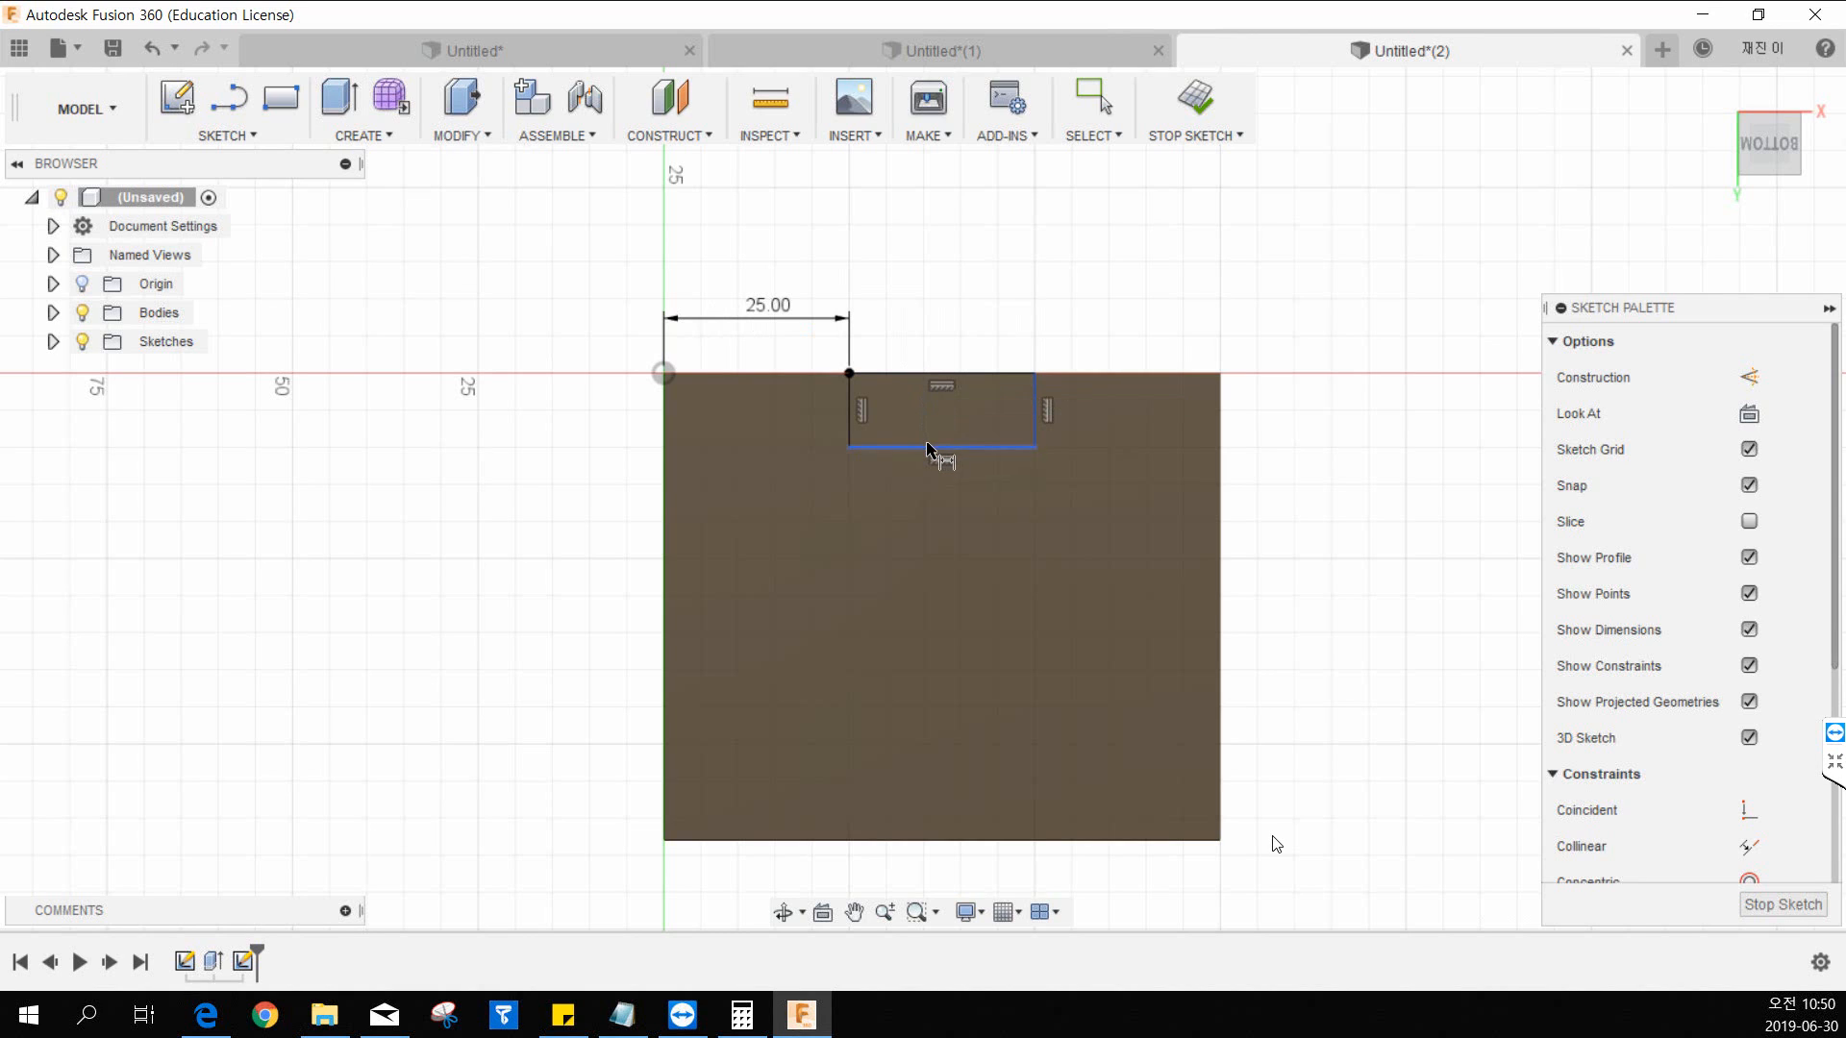
{"action": "left_click", "coordinate": [935, 380]}
{"action": "left_click", "coordinate": [930, 321]}
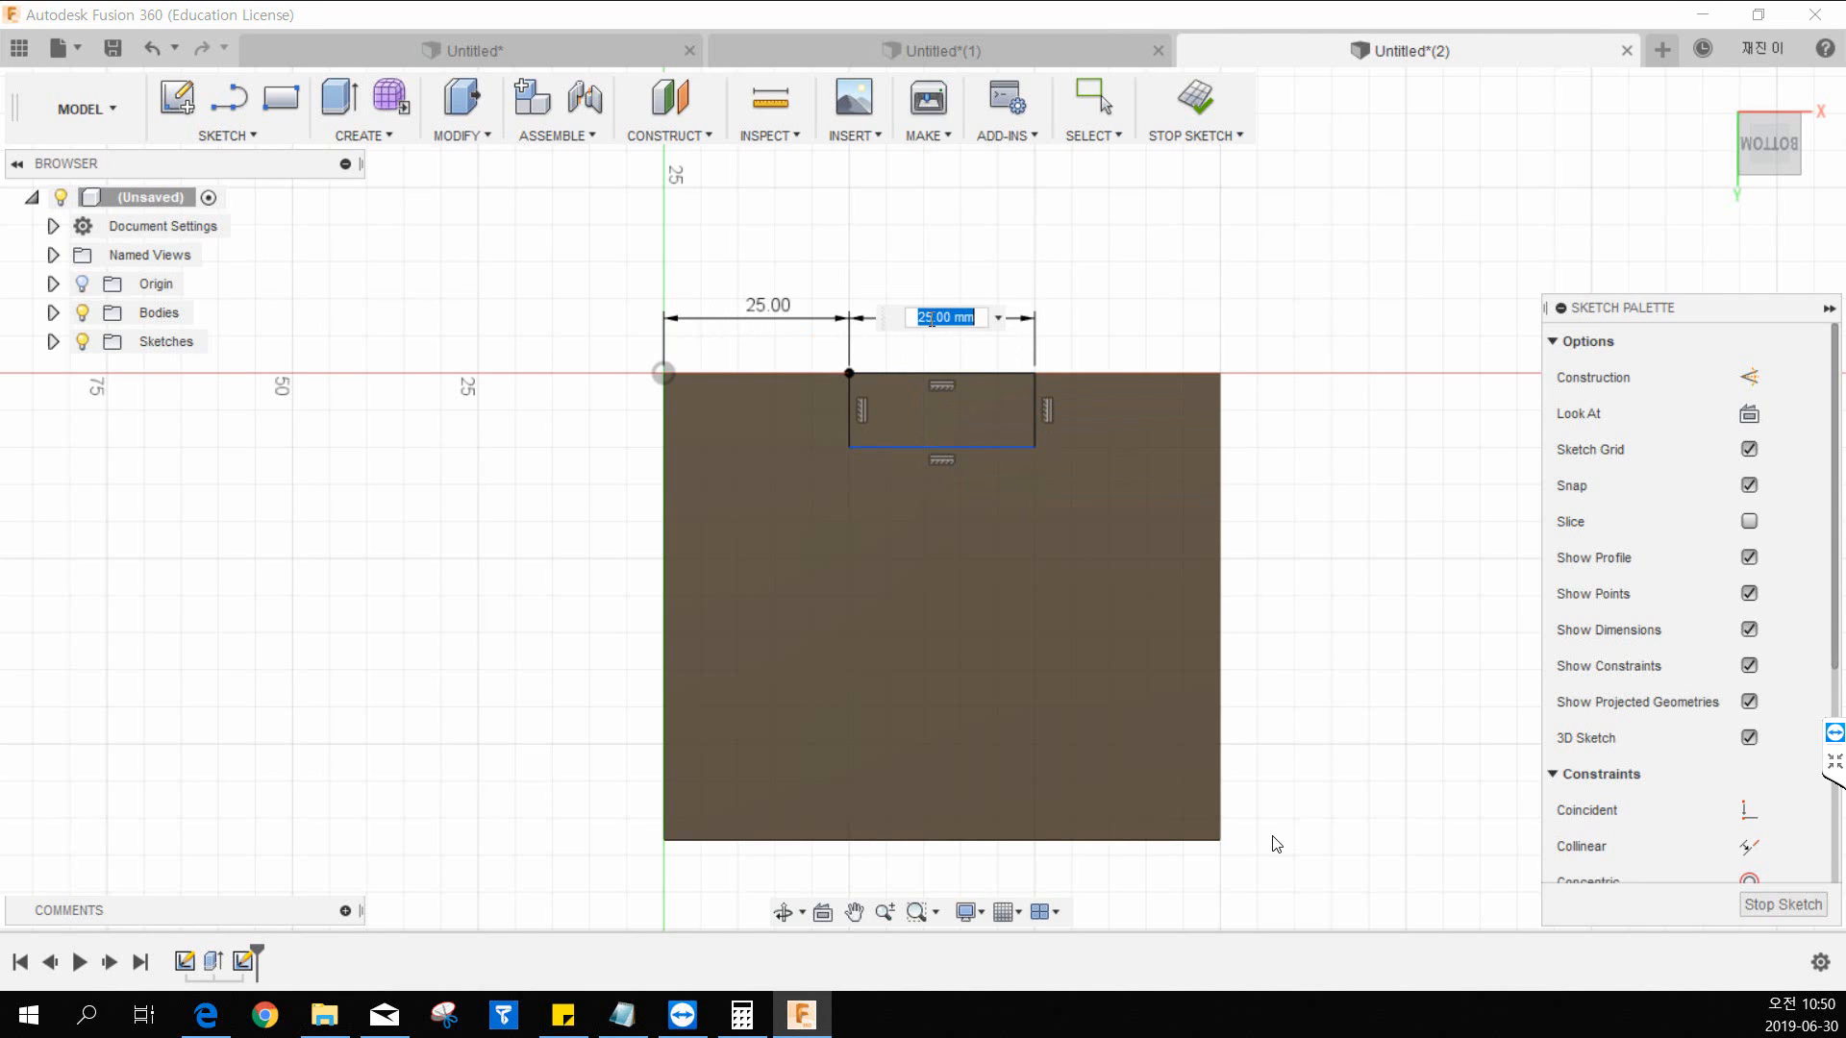
{"action": "key", "text": "Return"}
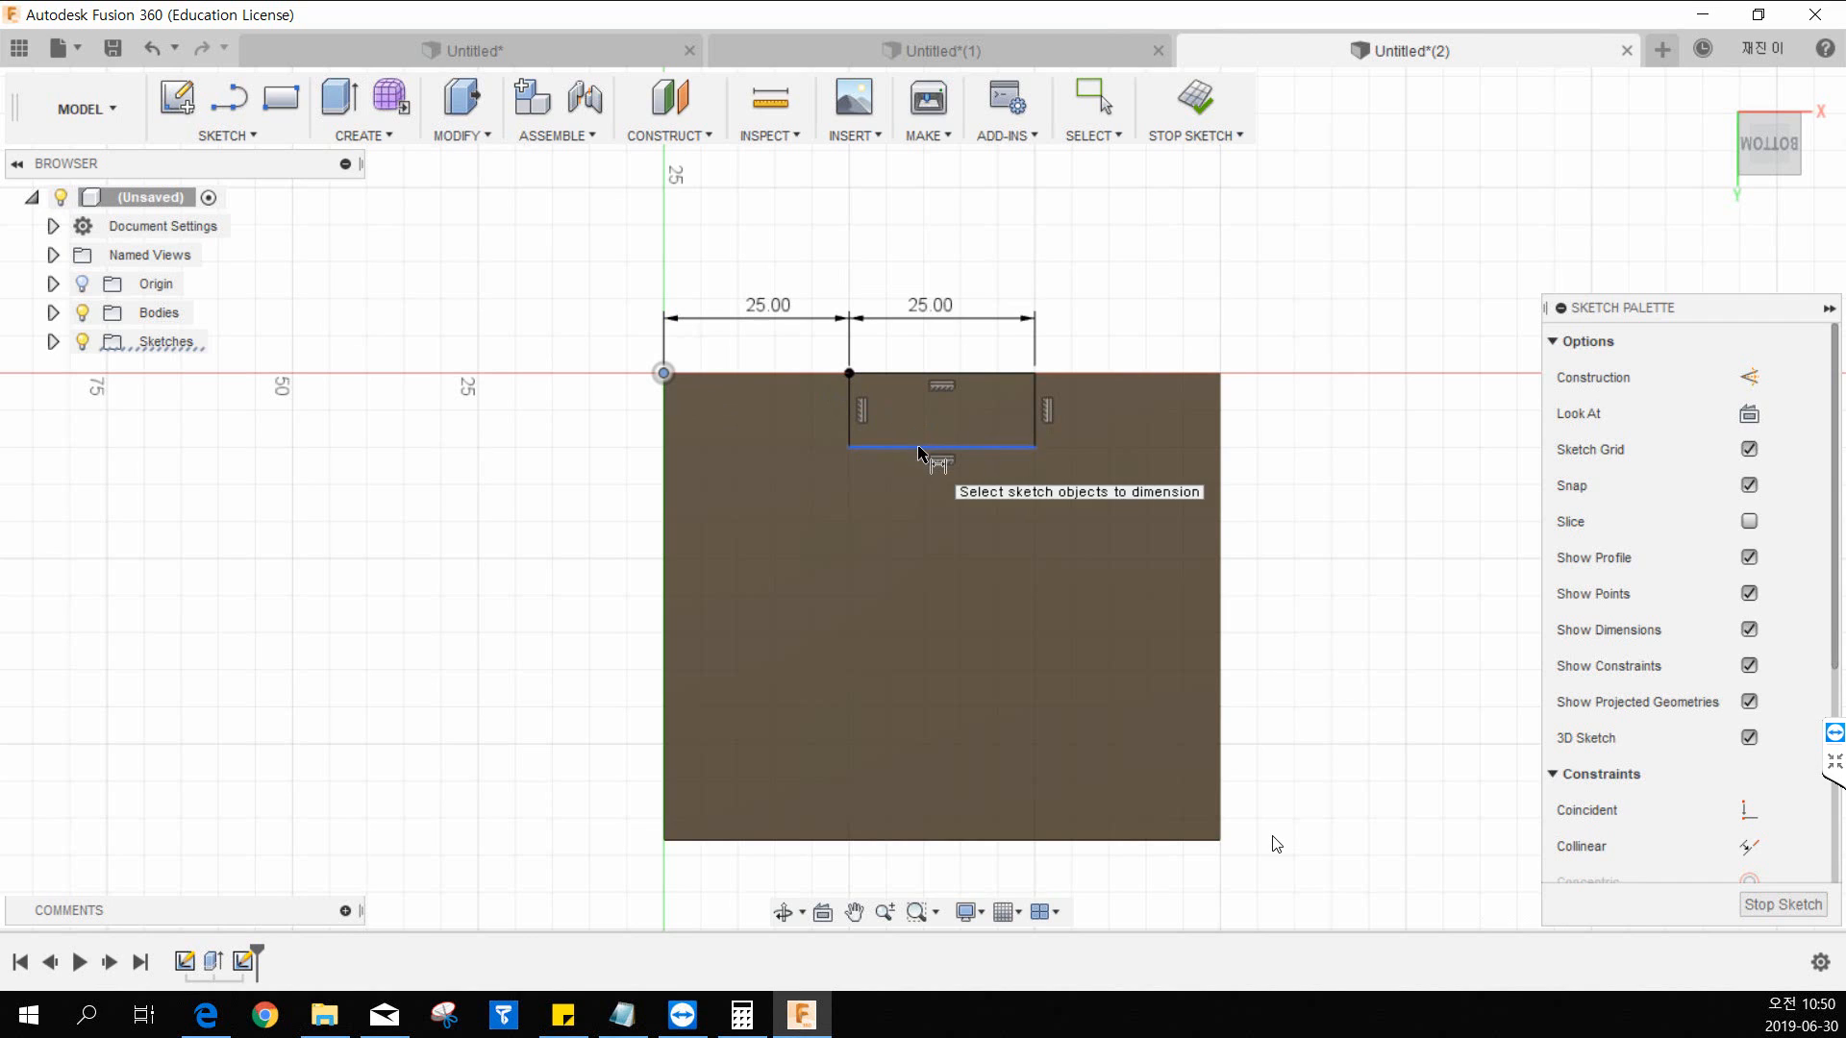
Step: Dimension the rectangle's inner edge 12 mm from the origin and compare the notch with 12.pdf
{"action": "left_click", "coordinate": [918, 447]}
{"action": "left_click", "coordinate": [663, 374]}
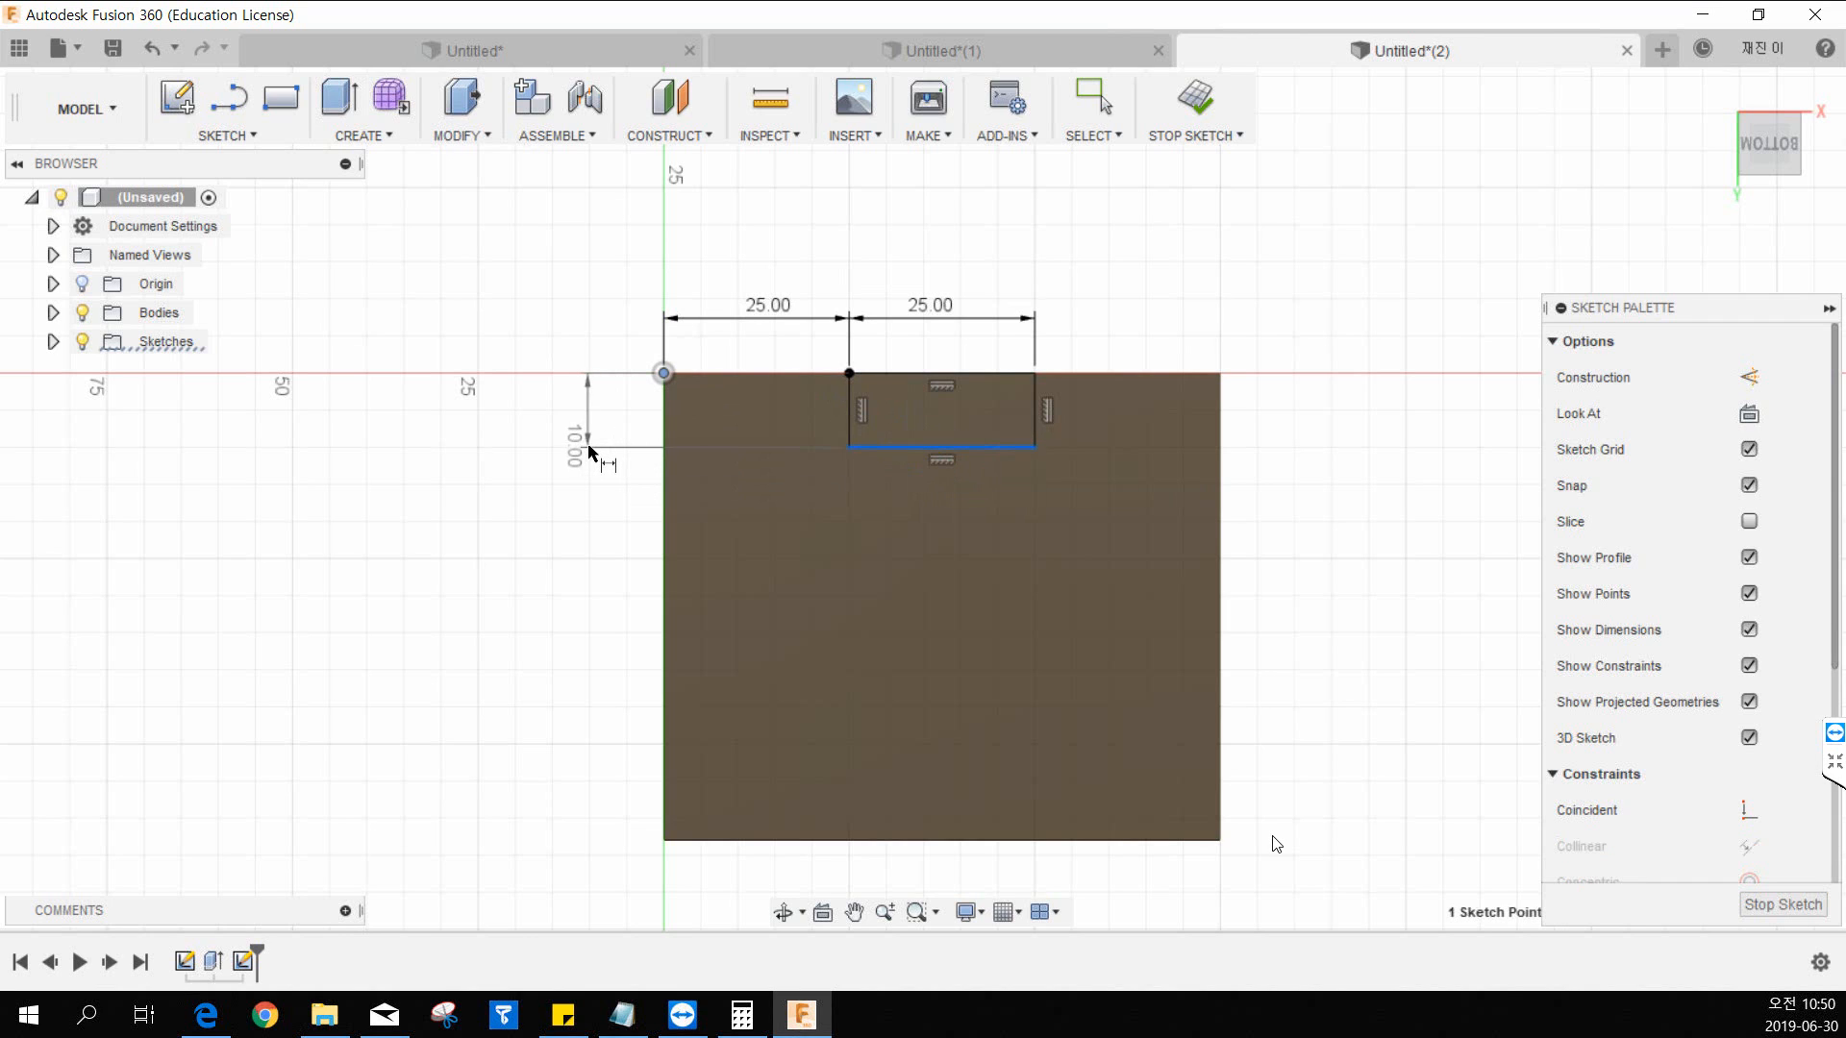
{"action": "left_click", "coordinate": [565, 423]}
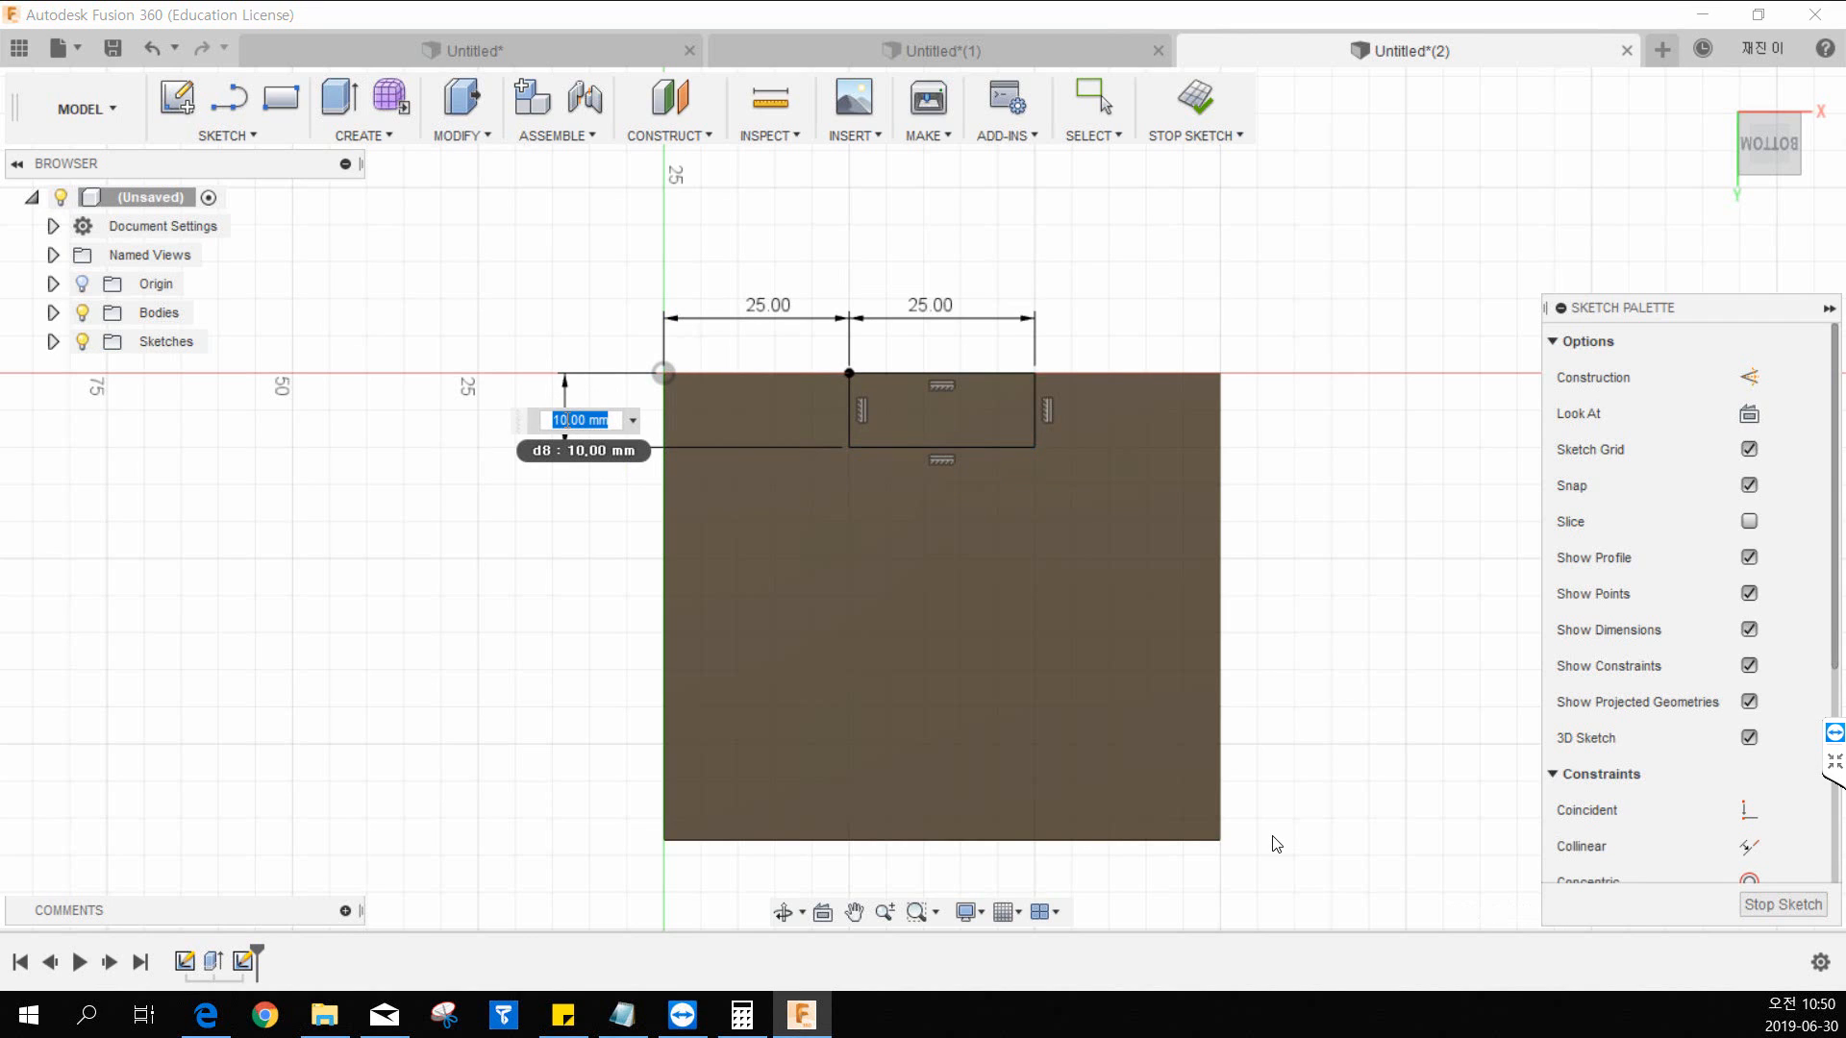
{"action": "type", "text": "12"}
{"action": "key", "text": "Return"}
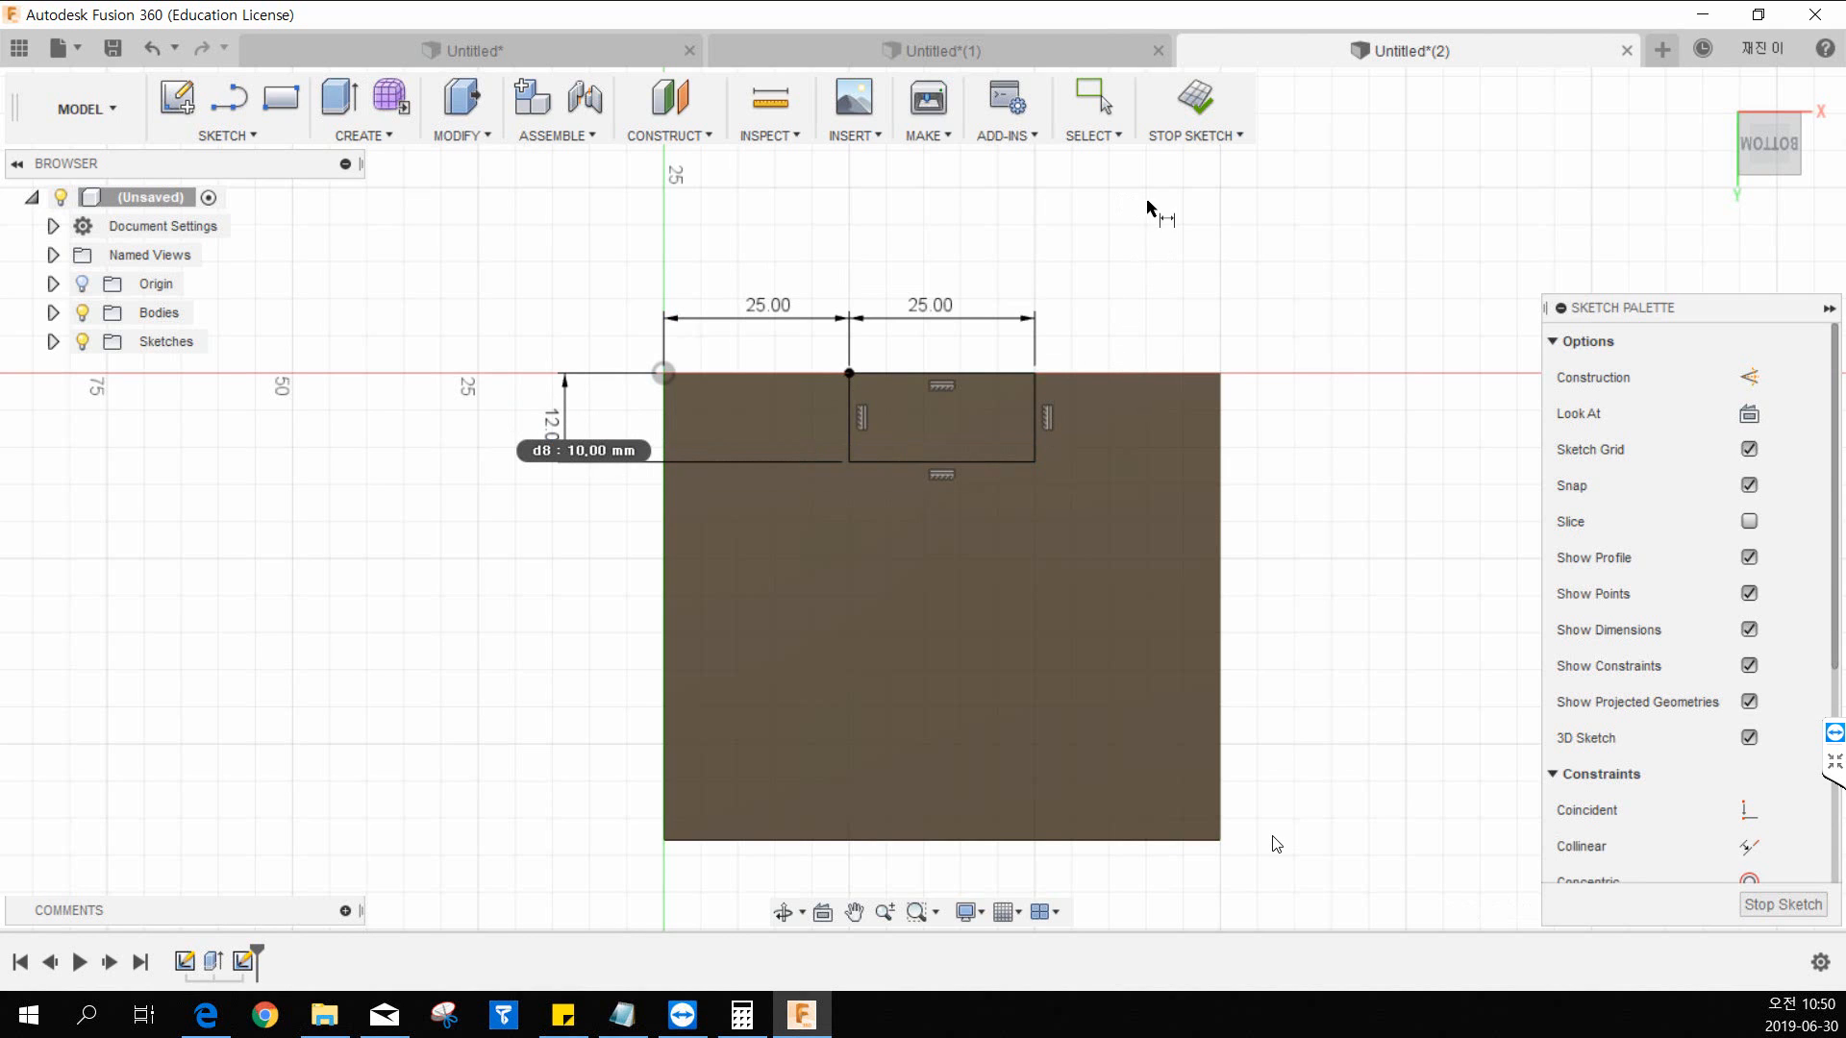
{"action": "key", "text": "alt+Tab"}
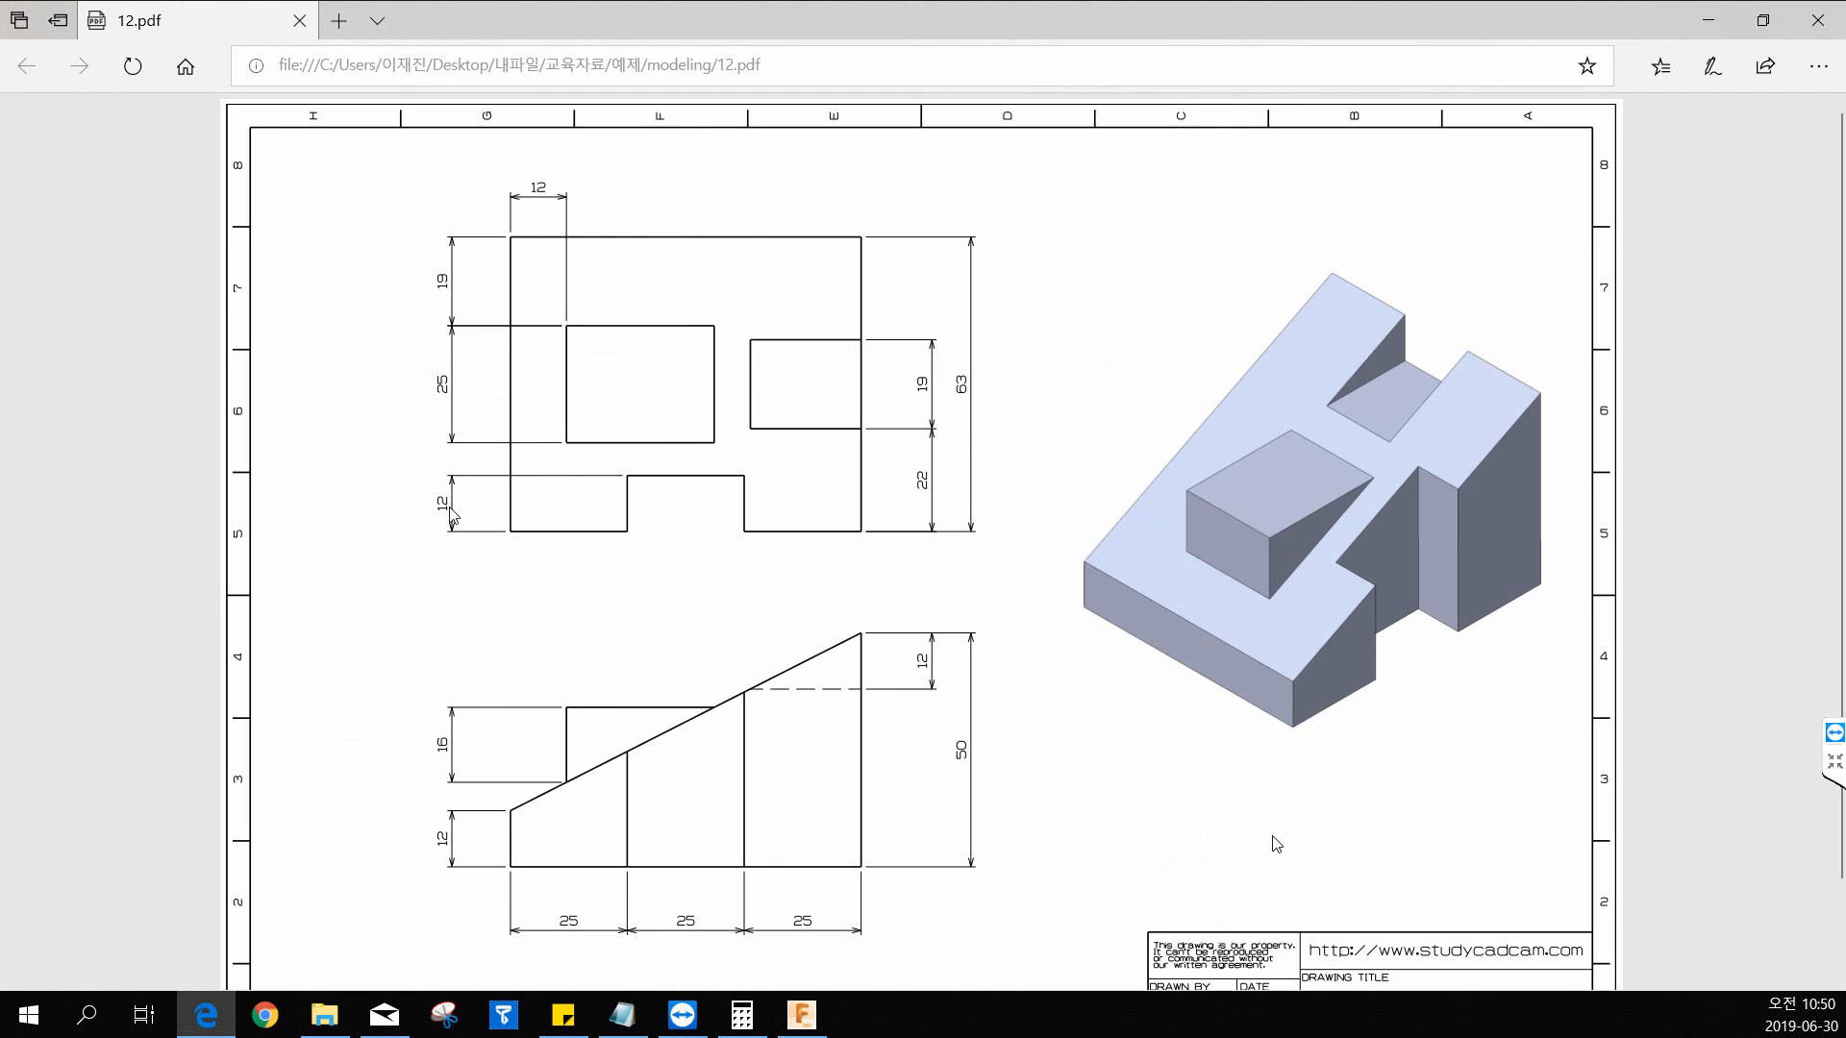
{"action": "left_click", "coordinate": [453, 514]}
{"action": "key", "text": "alt+Tab"}
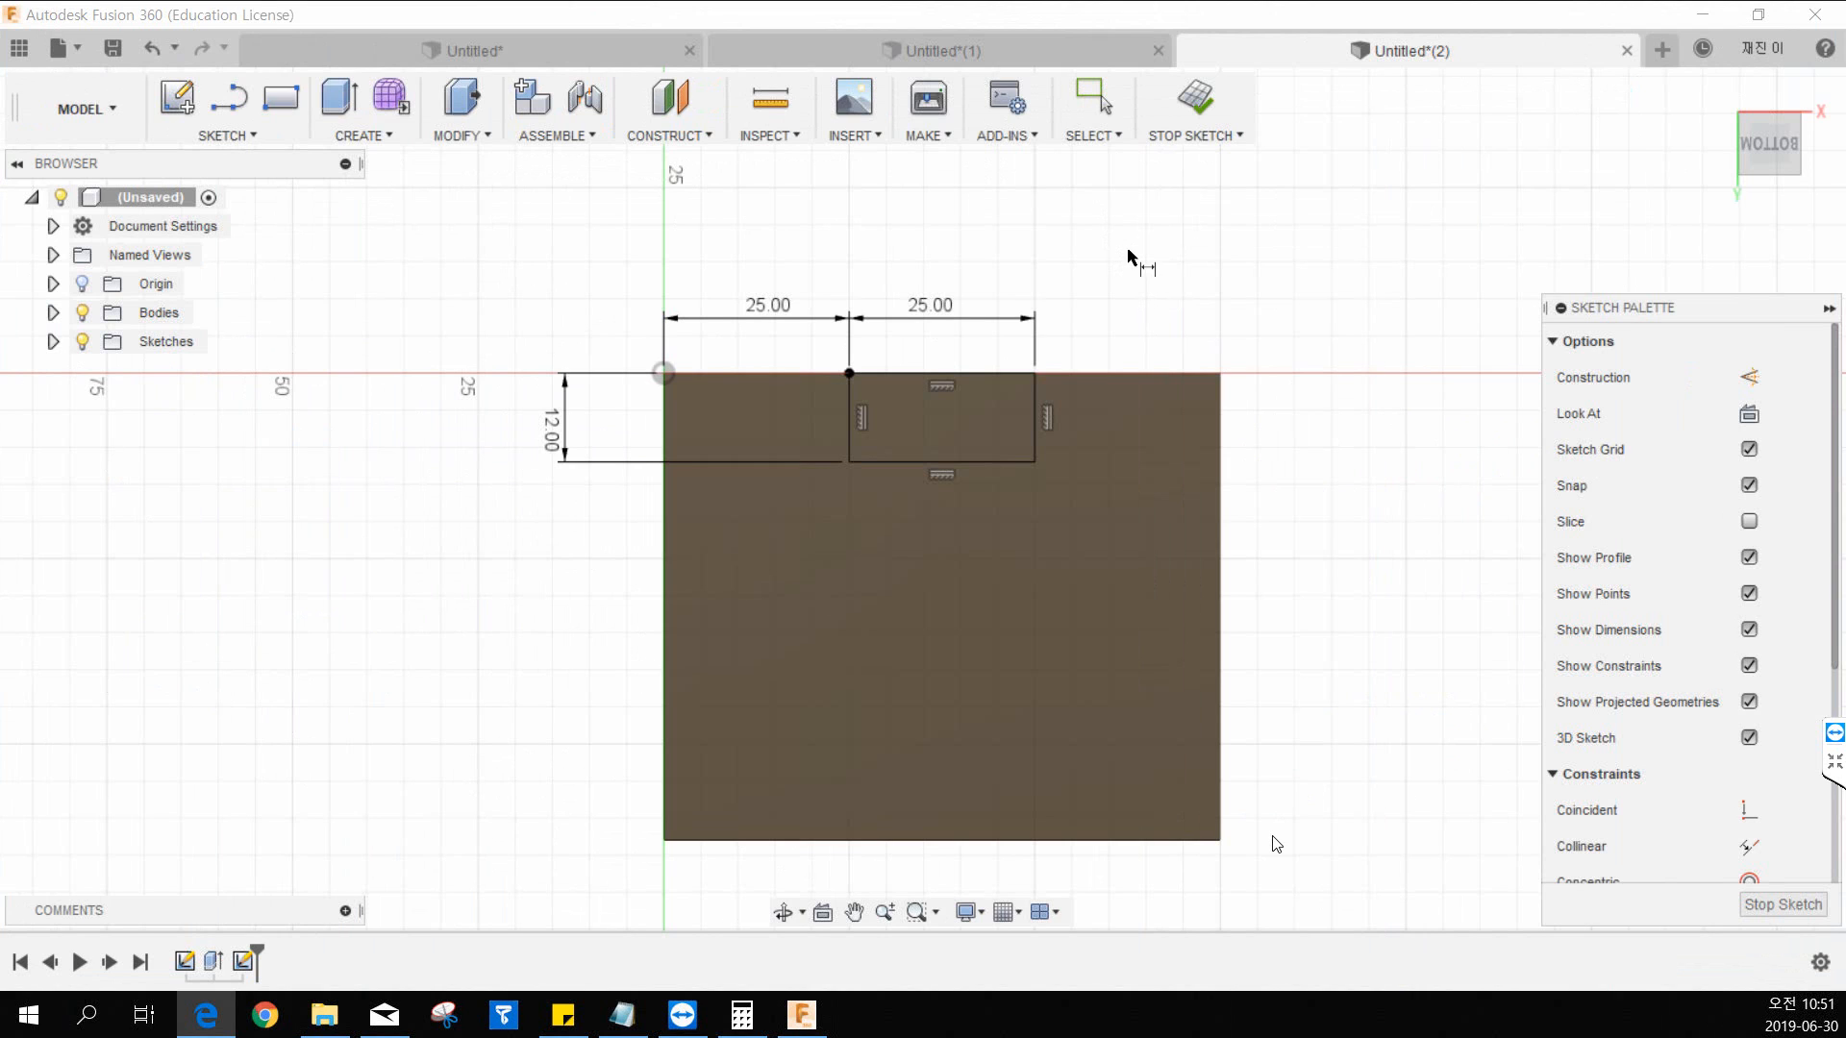
Step: Finish the notch sketch and extrude its rectangle -55 mm up through the sloped block
{"action": "left_click", "coordinate": [1185, 109]}
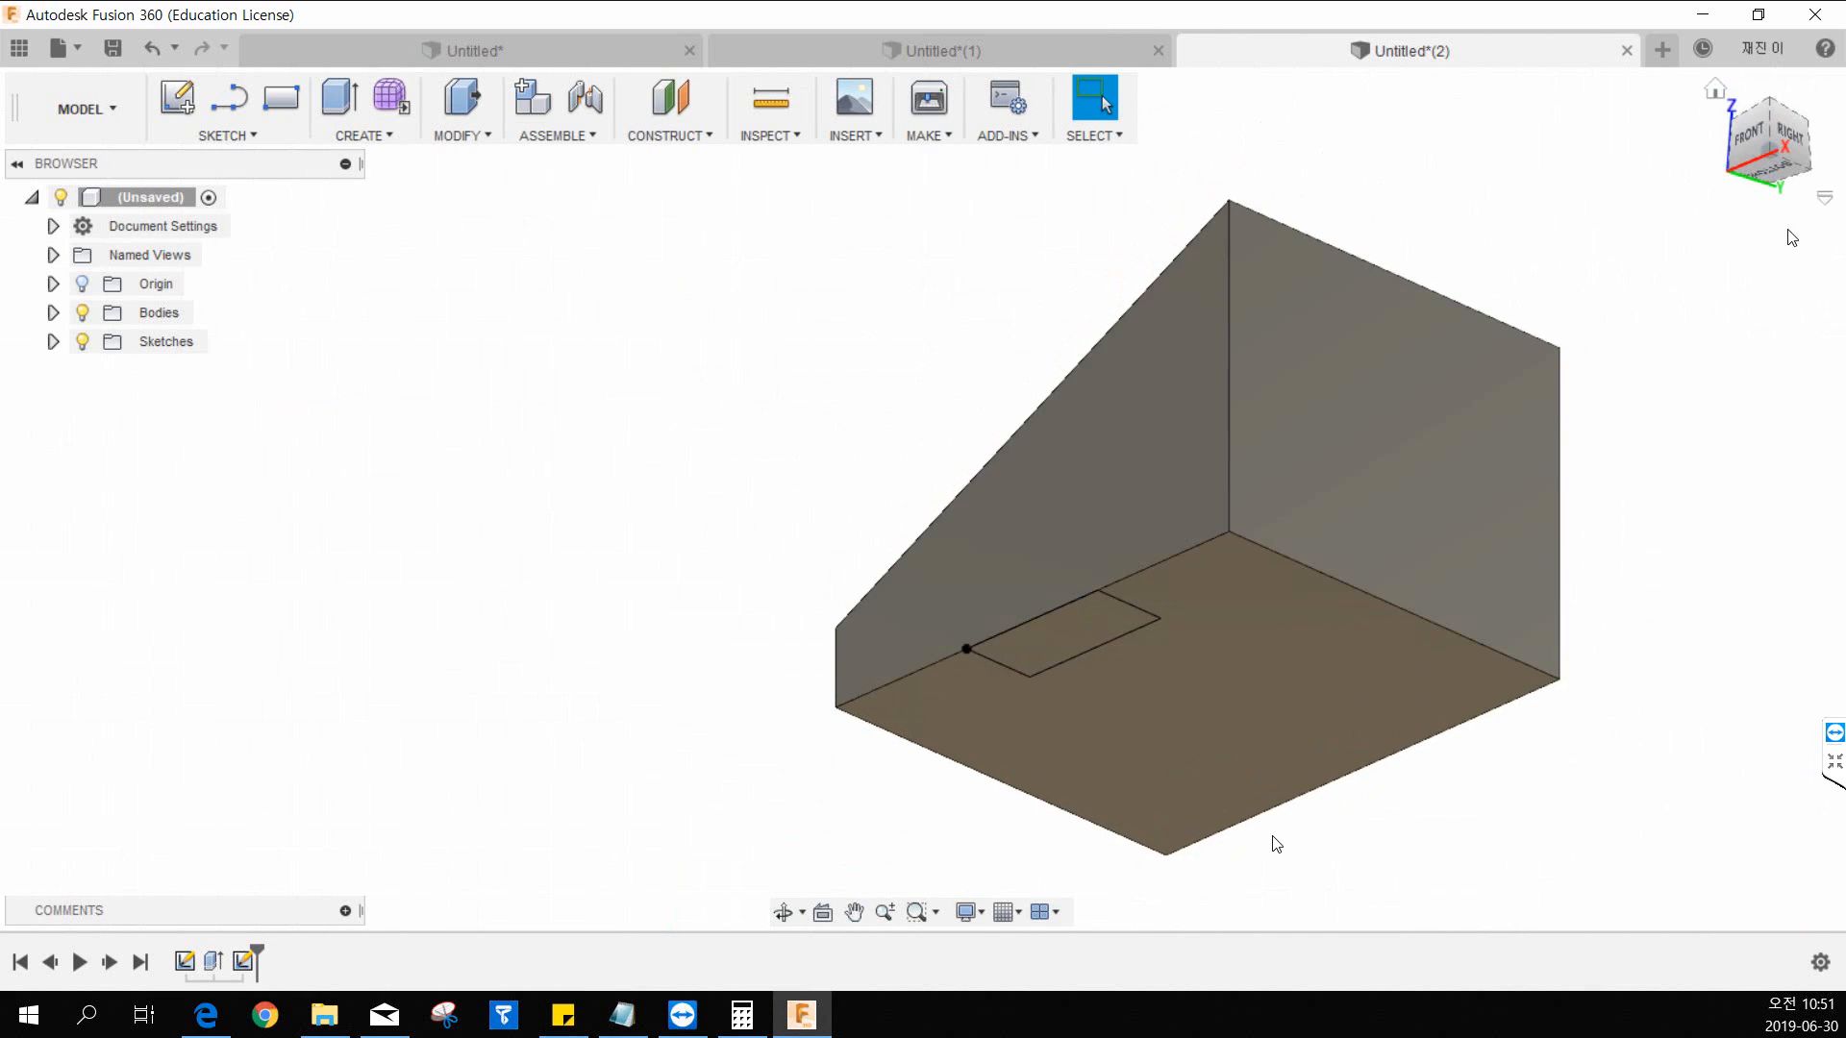
{"action": "left_click", "coordinate": [1721, 90]}
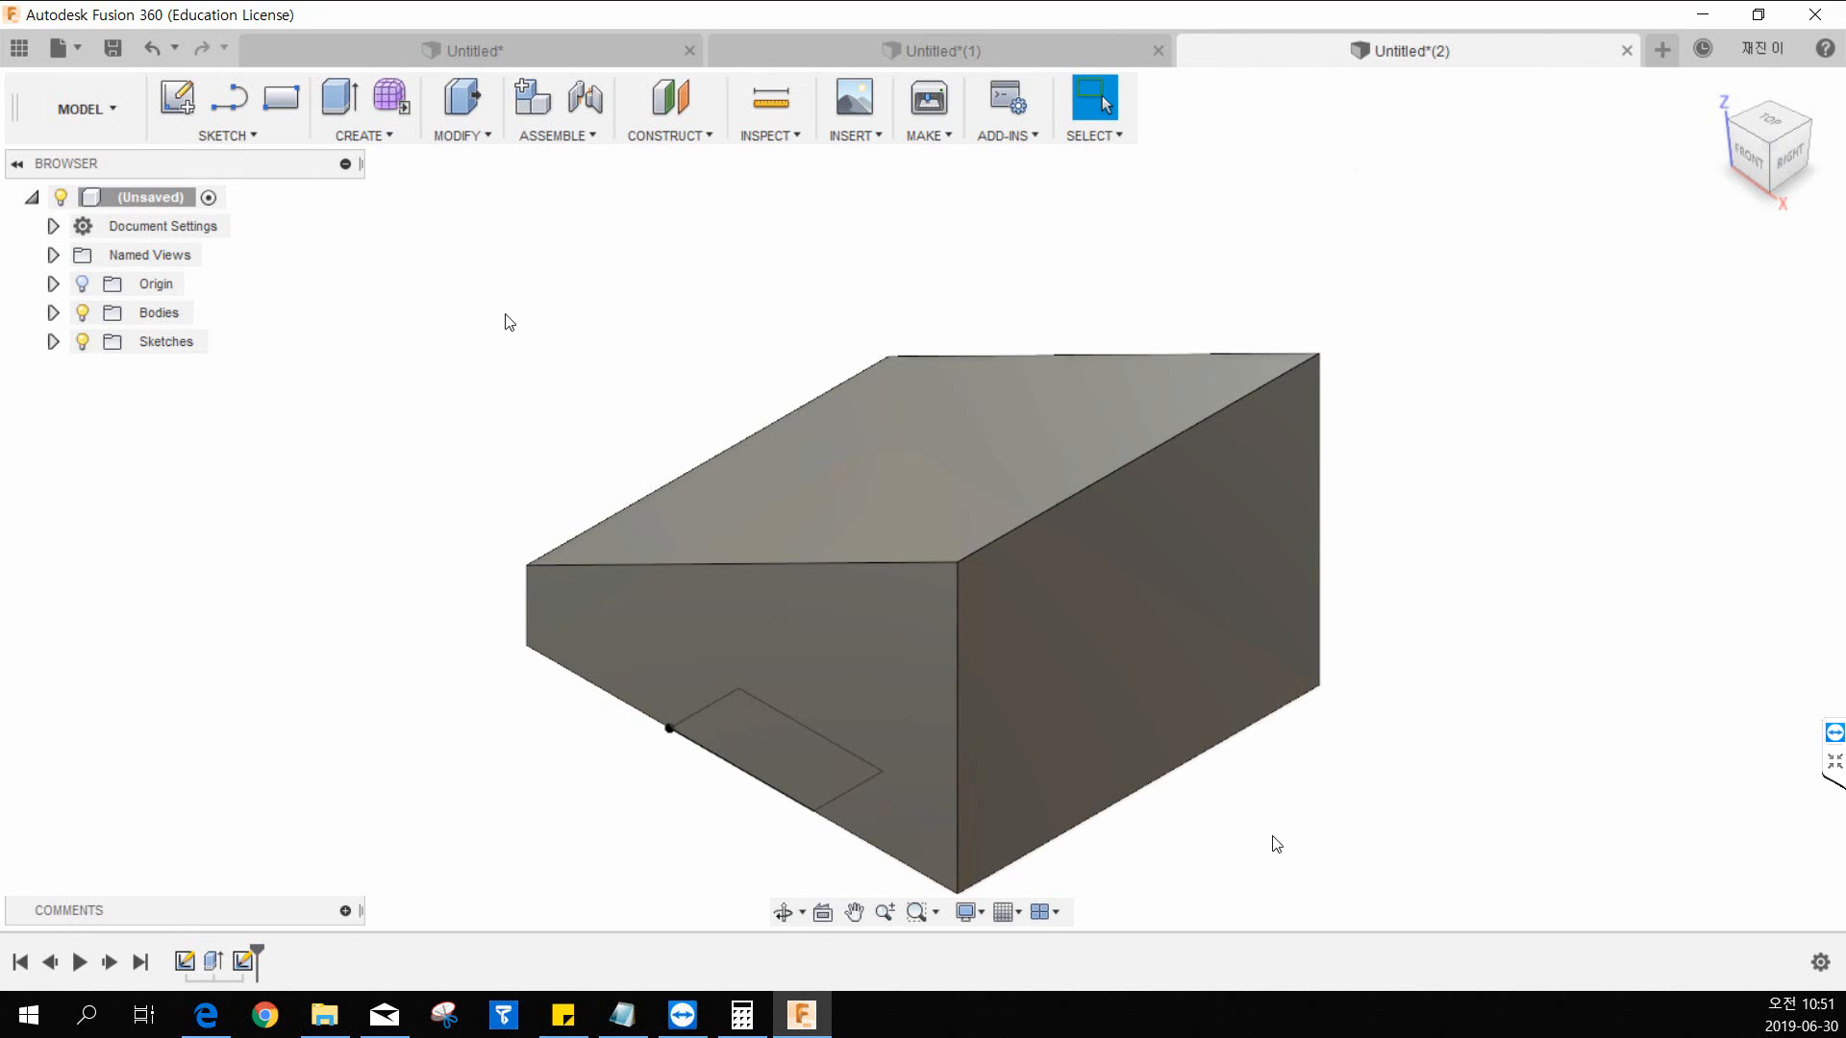
{"action": "left_click", "coordinate": [354, 135]}
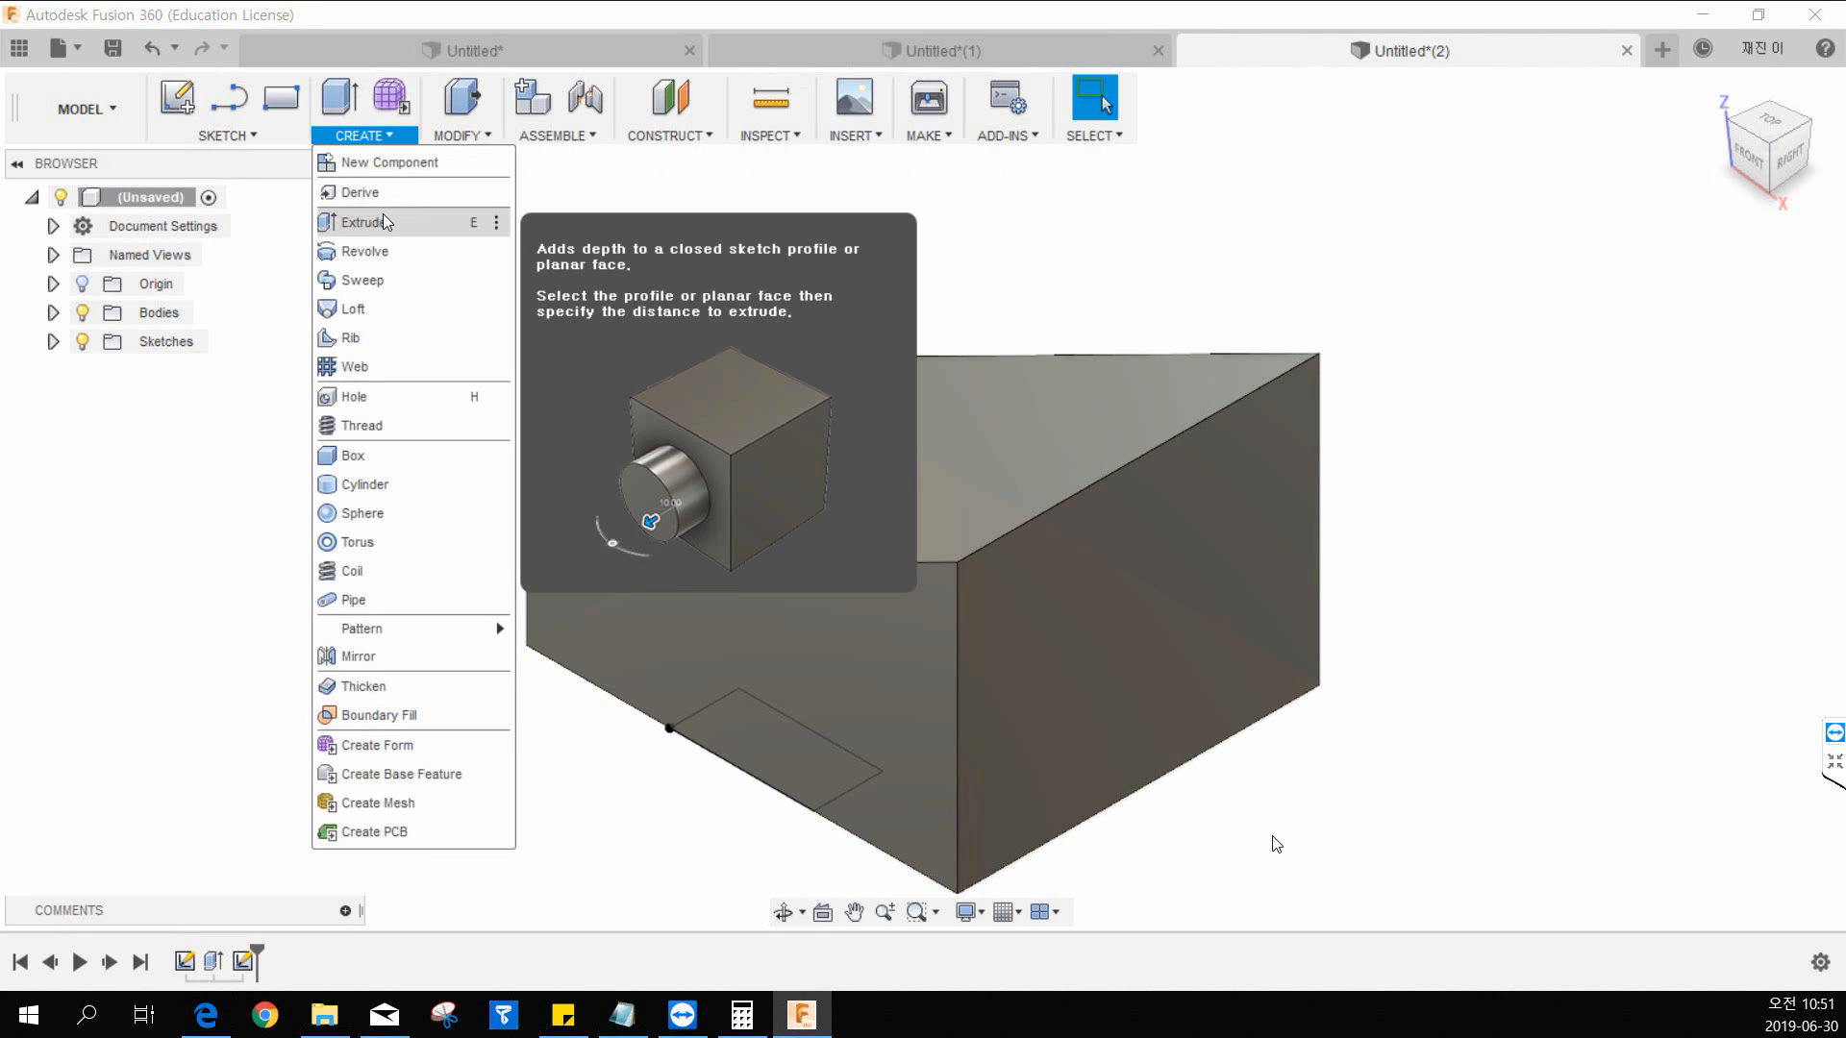
{"action": "left_click", "coordinate": [383, 223]}
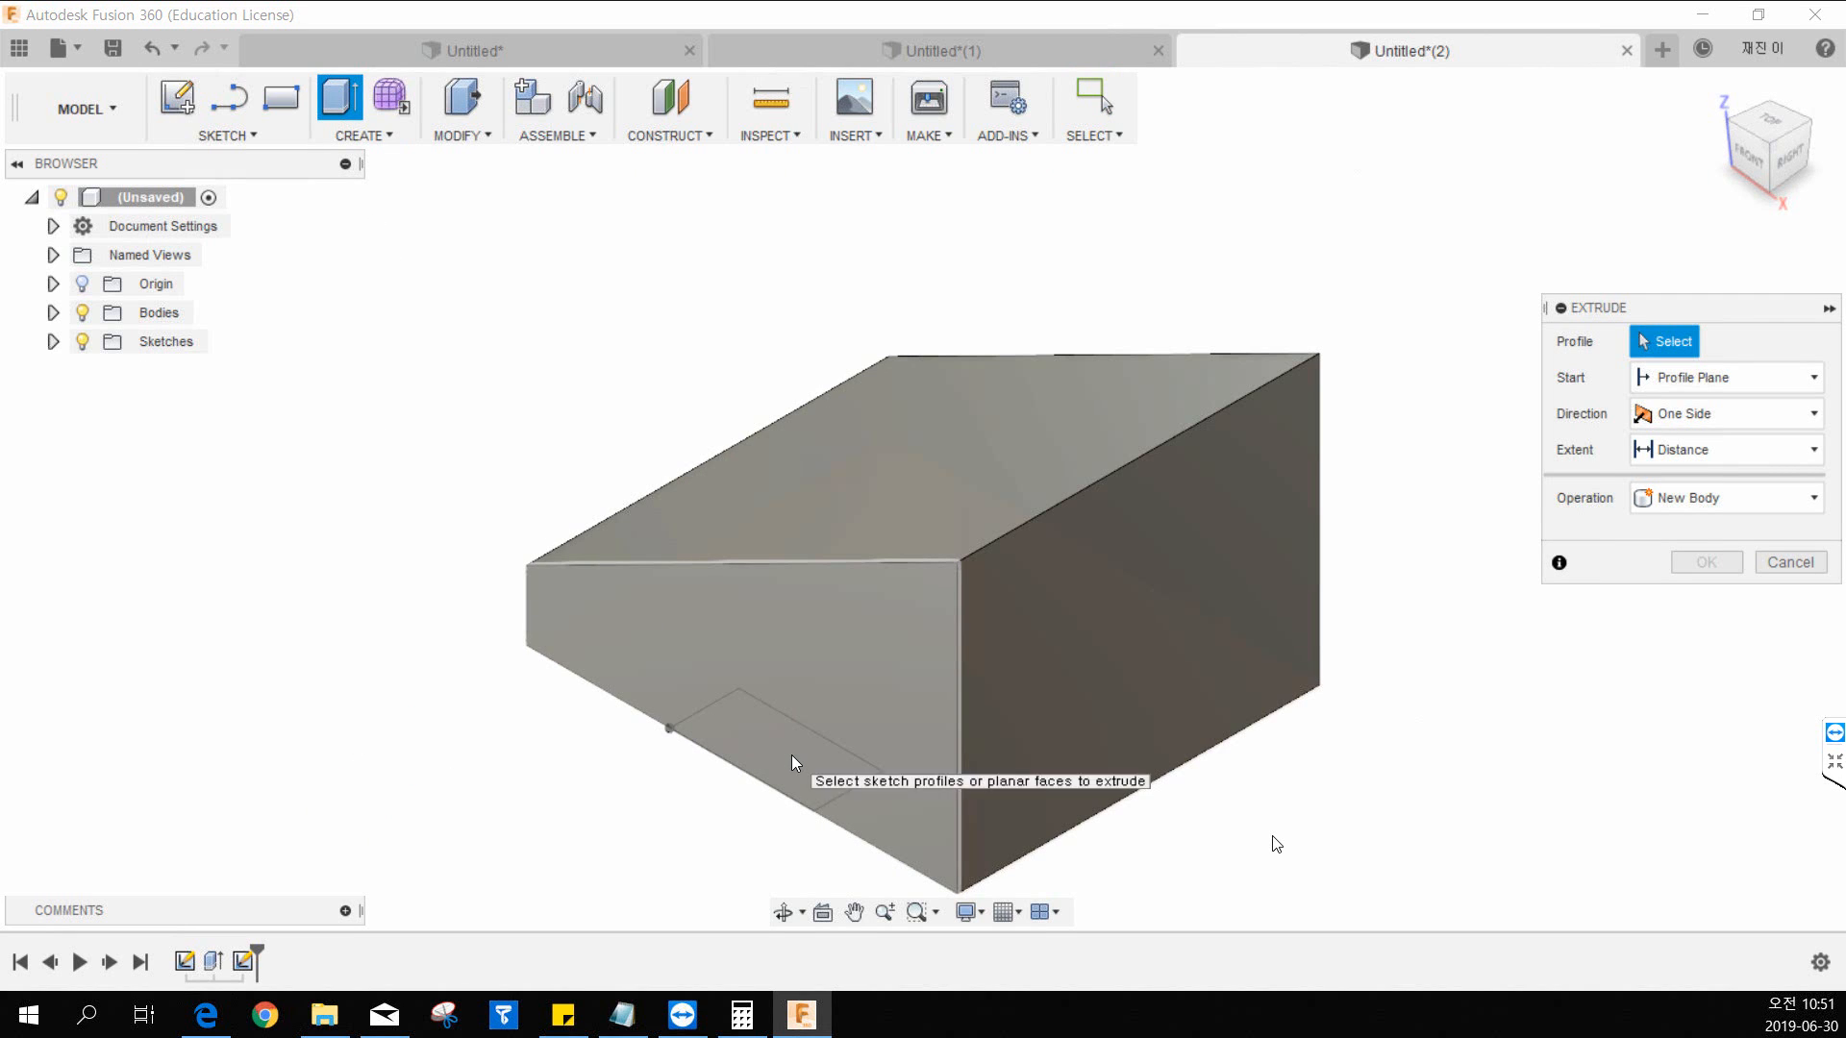
{"action": "middle_click_drag", "start_coordinate": [794, 763], "coordinate": [893, 766], "text": "shift"}
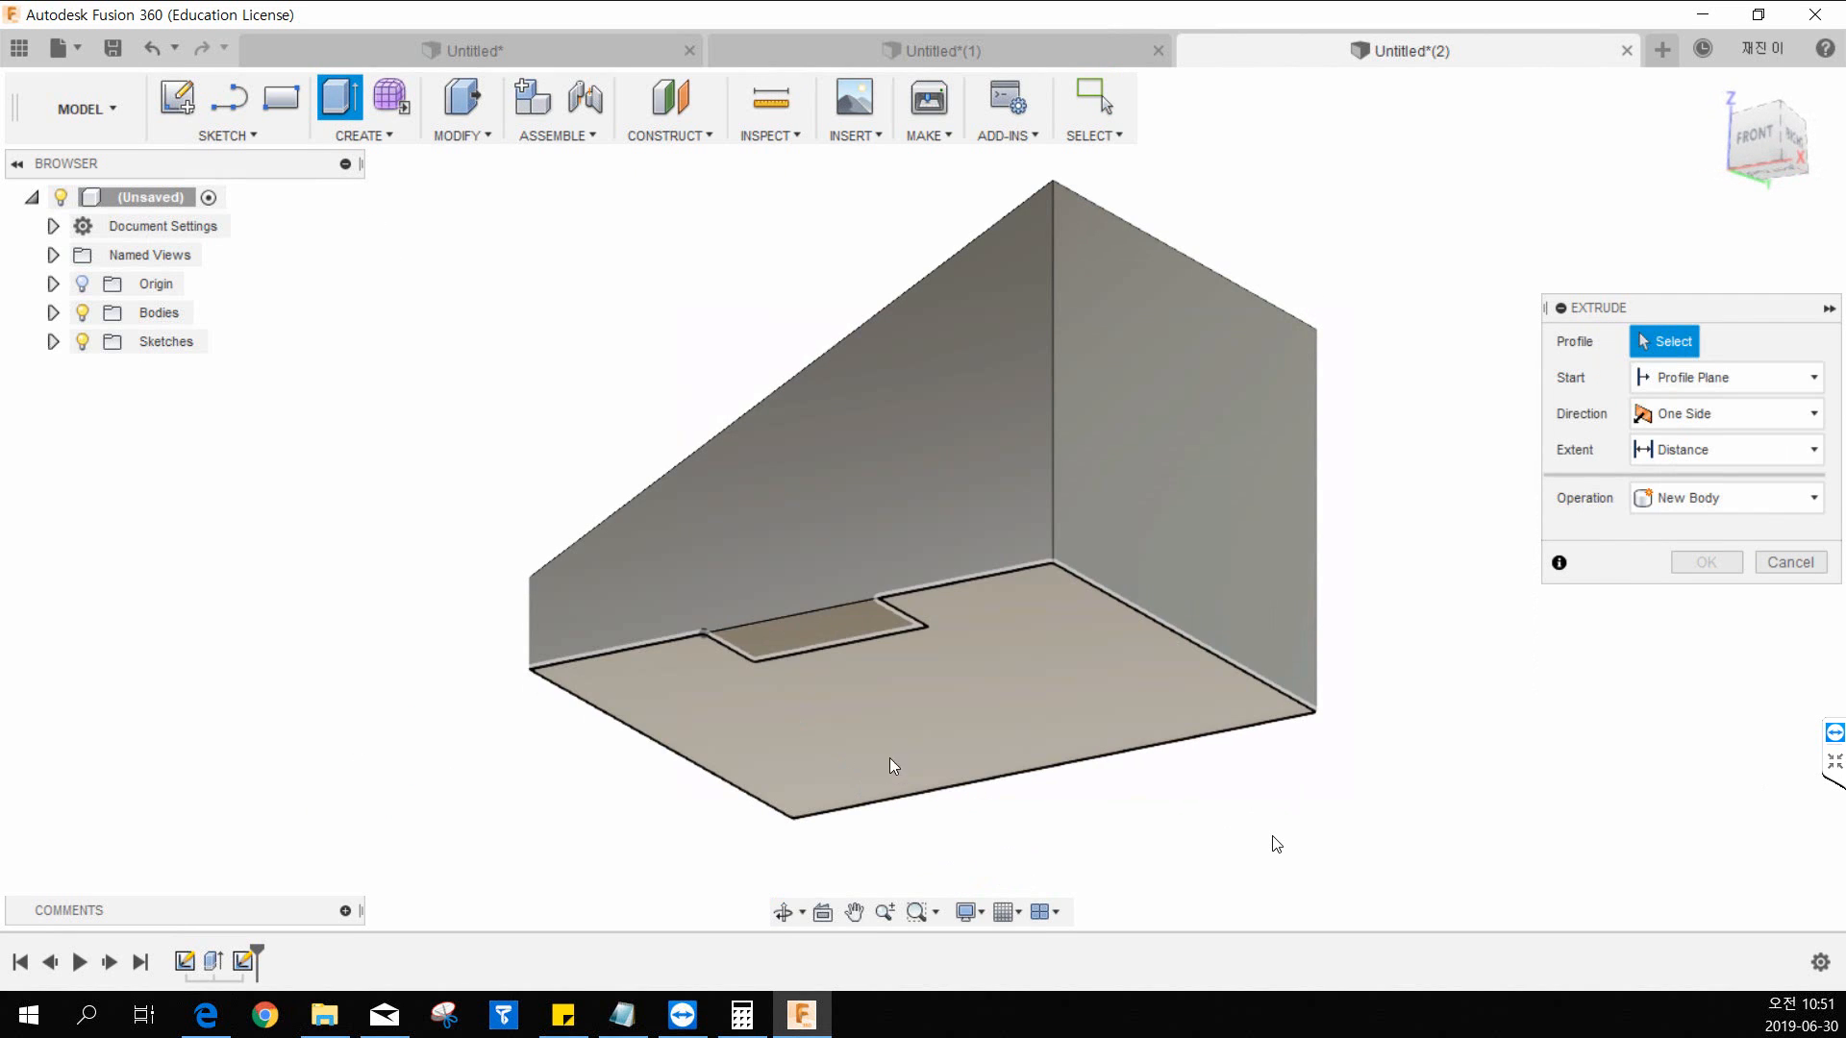
{"action": "left_click", "coordinate": [814, 640]}
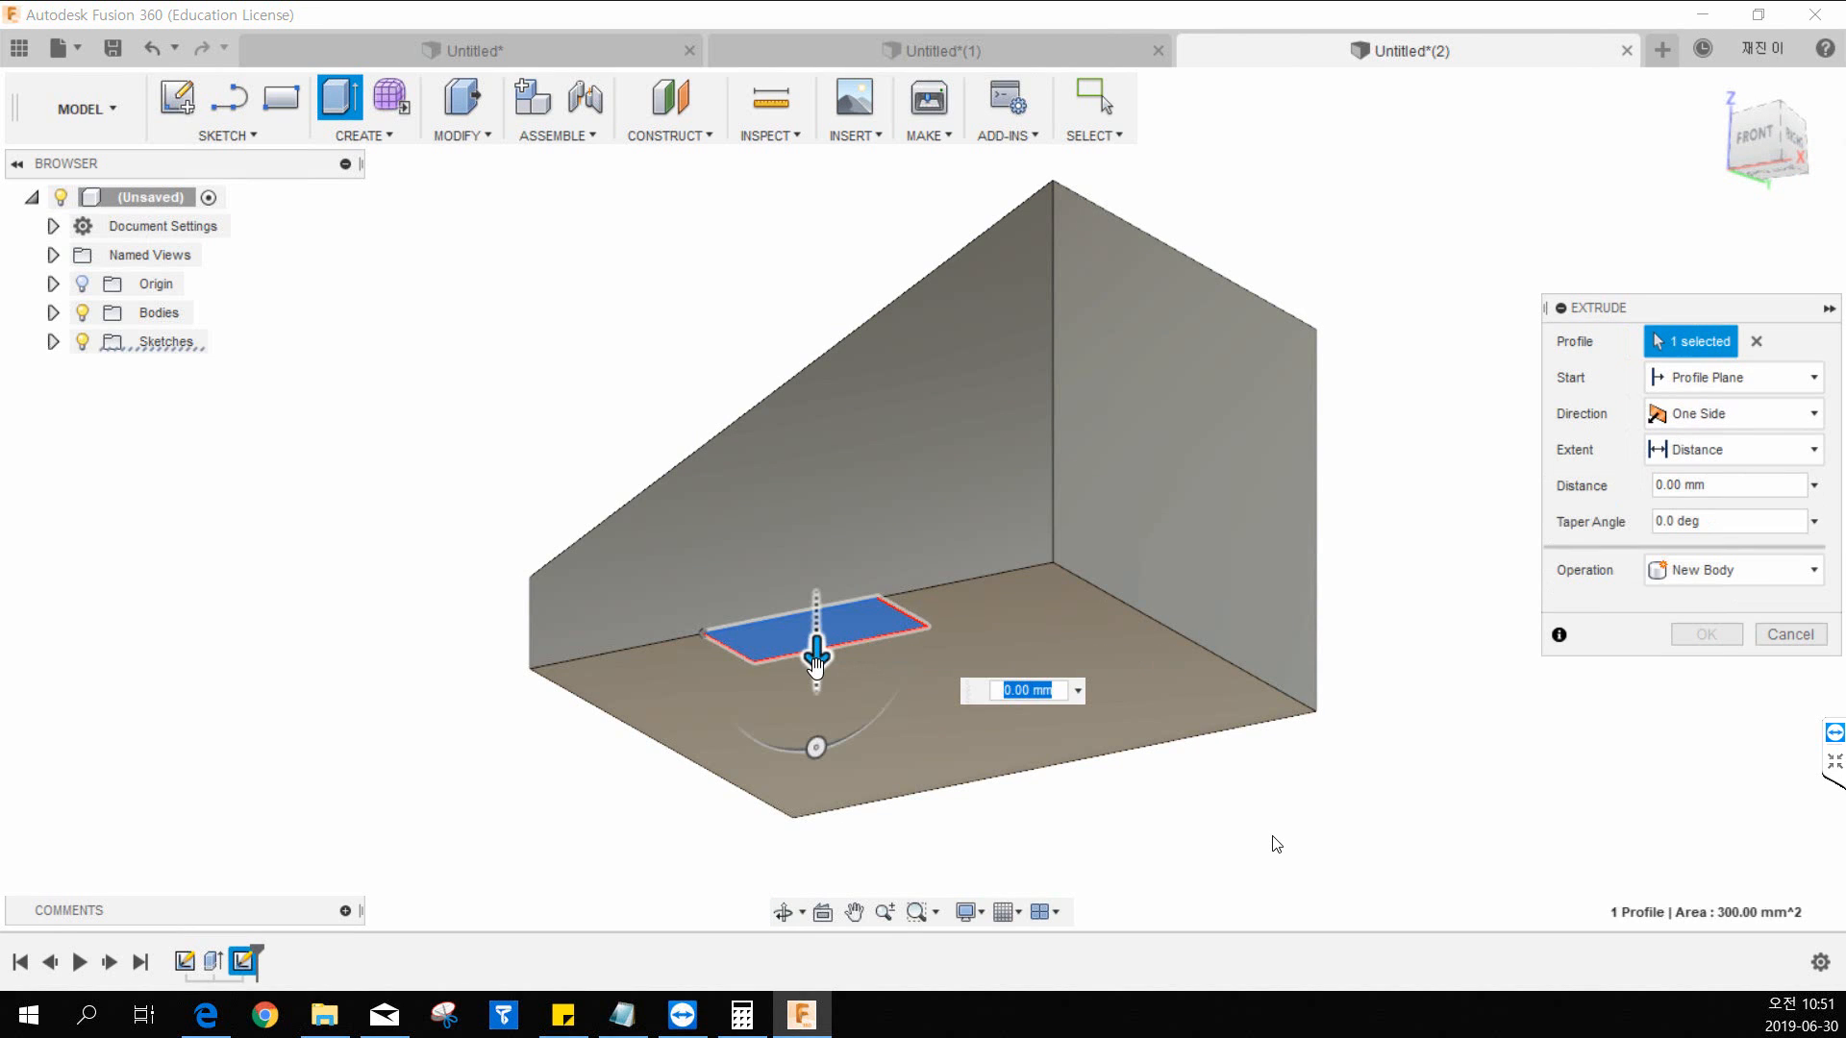
{"action": "left_click_drag", "start_coordinate": [817, 658], "coordinate": [790, 251]}
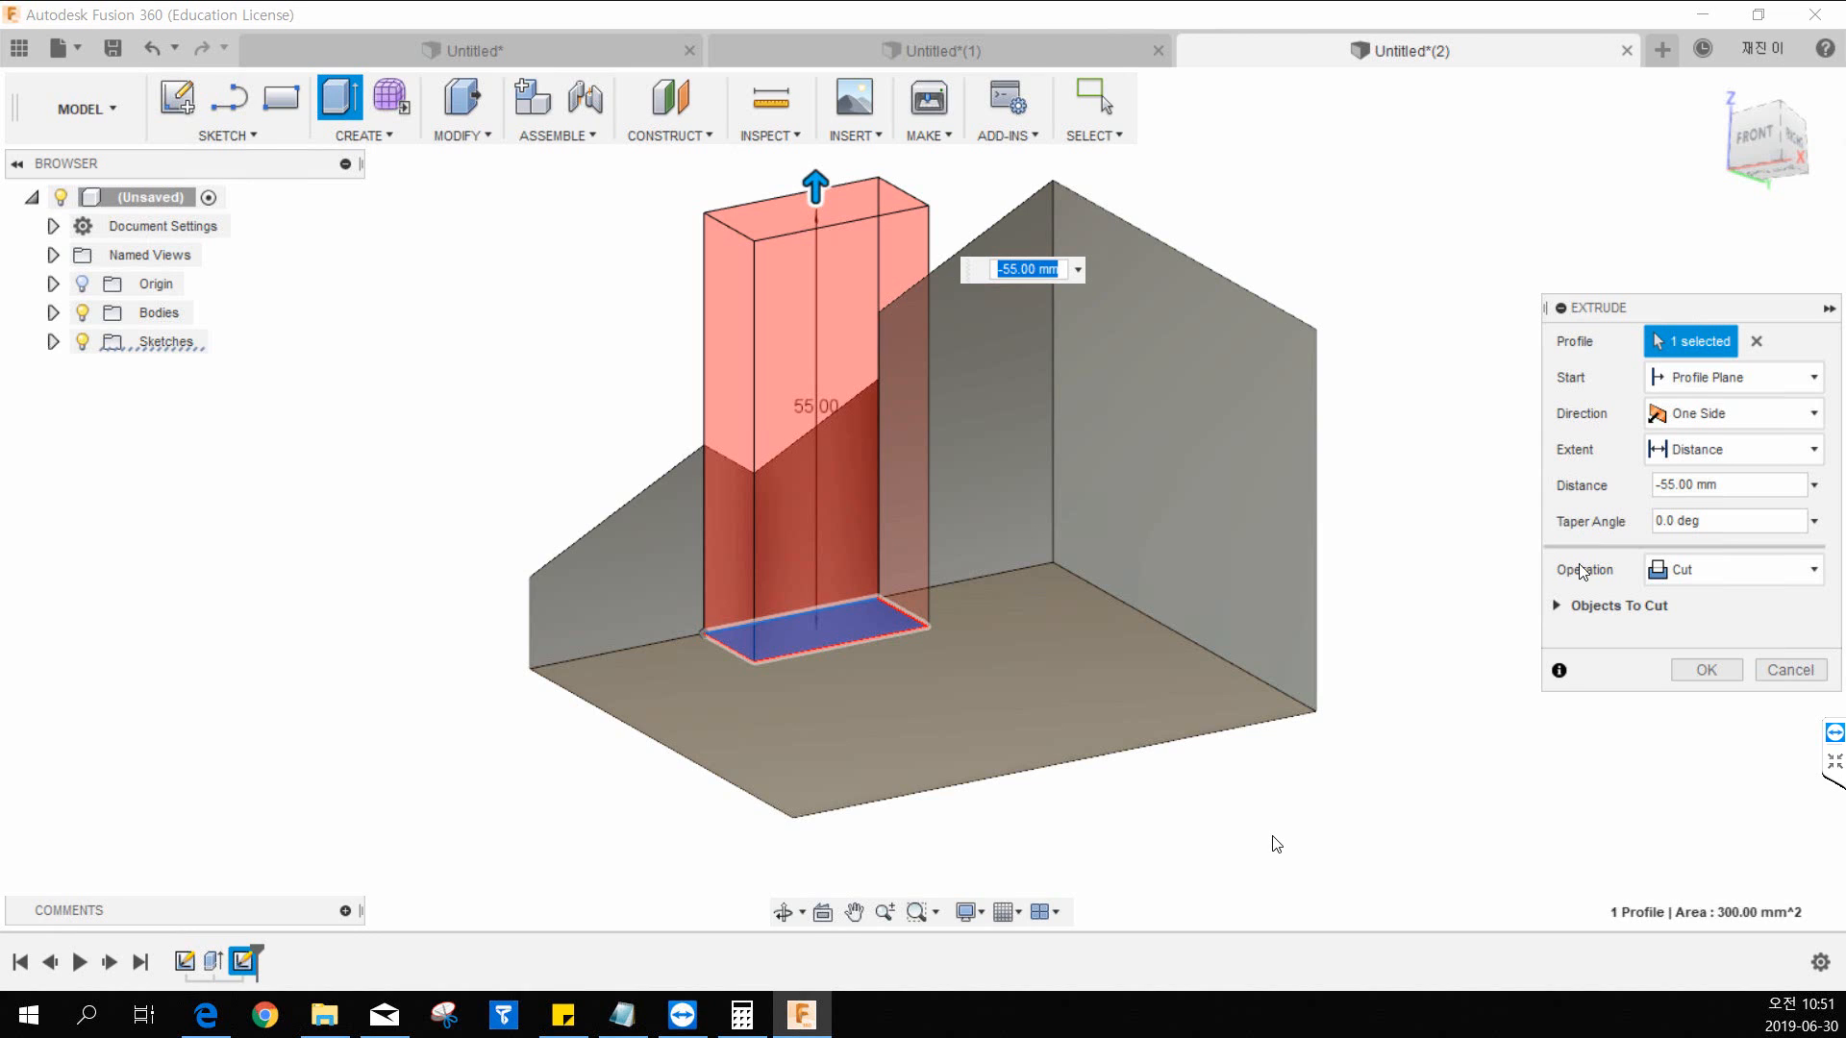
Step: Switch the extrusion's operation to Join and inspect the preview from above the slope
{"action": "left_click", "coordinate": [1697, 580]}
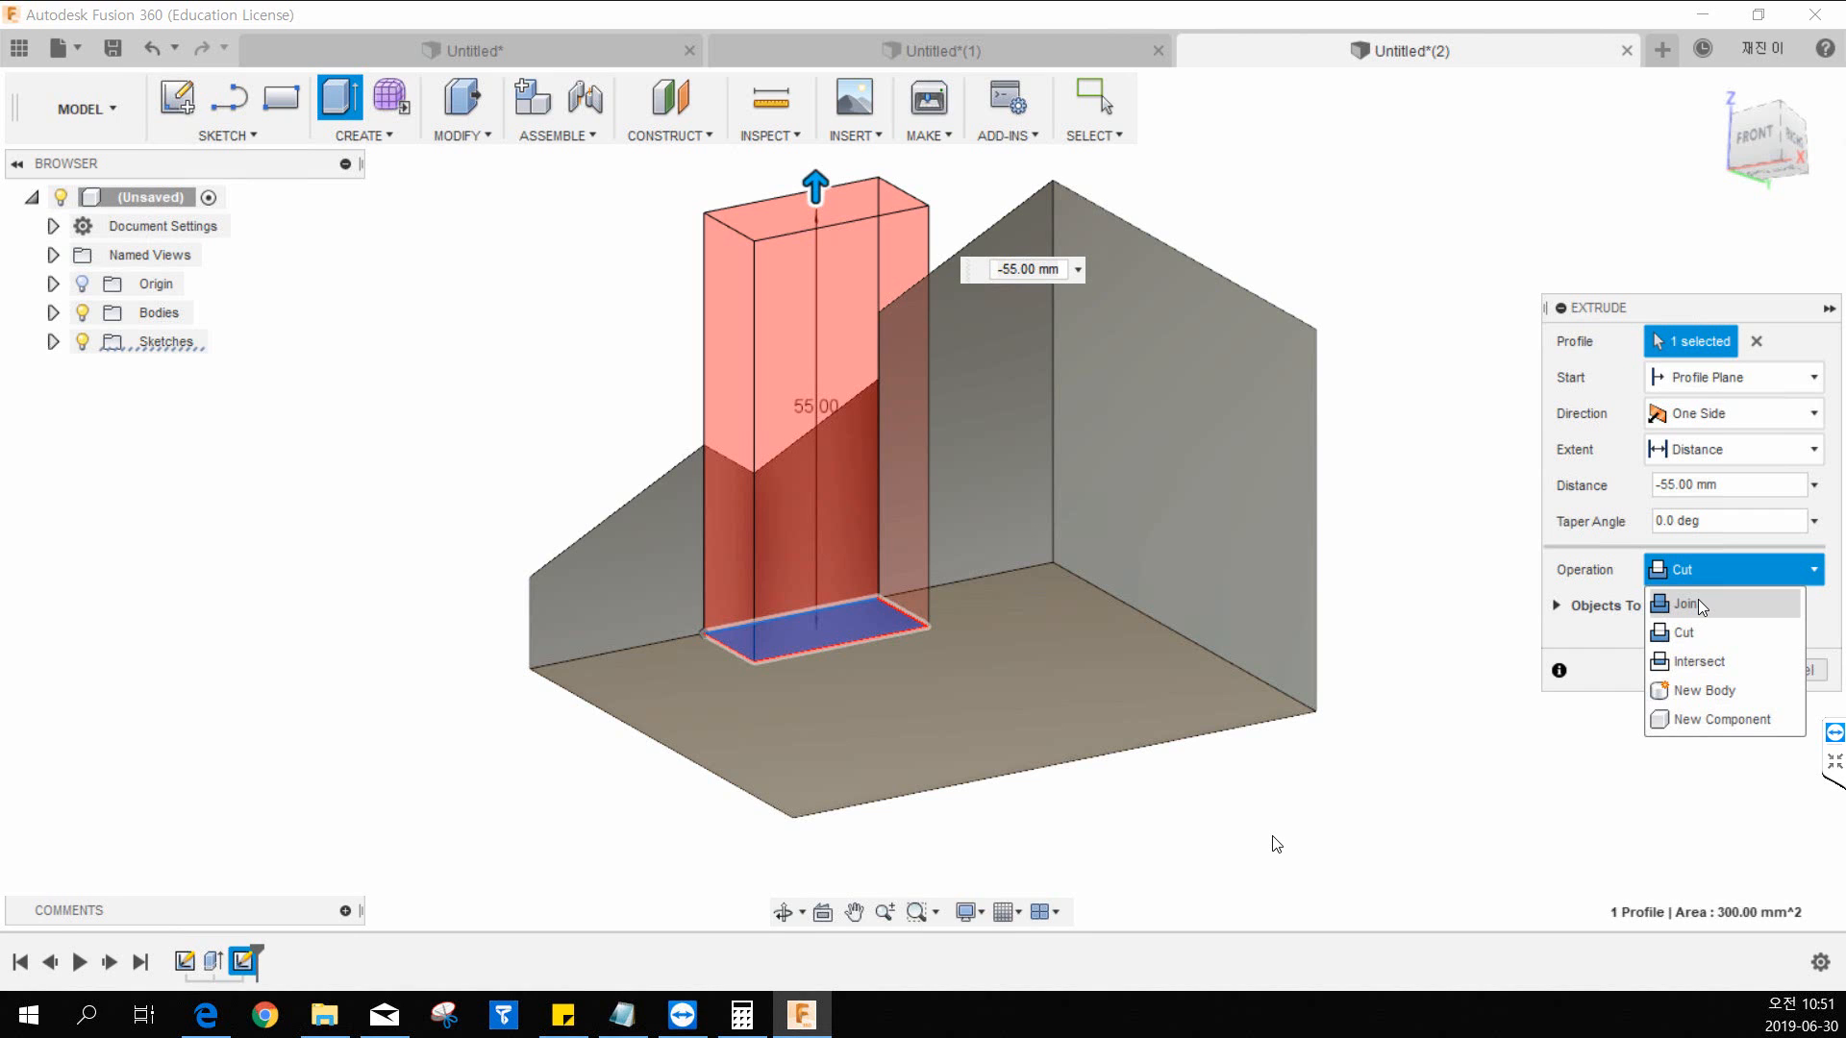
{"action": "left_click", "coordinate": [1692, 604]}
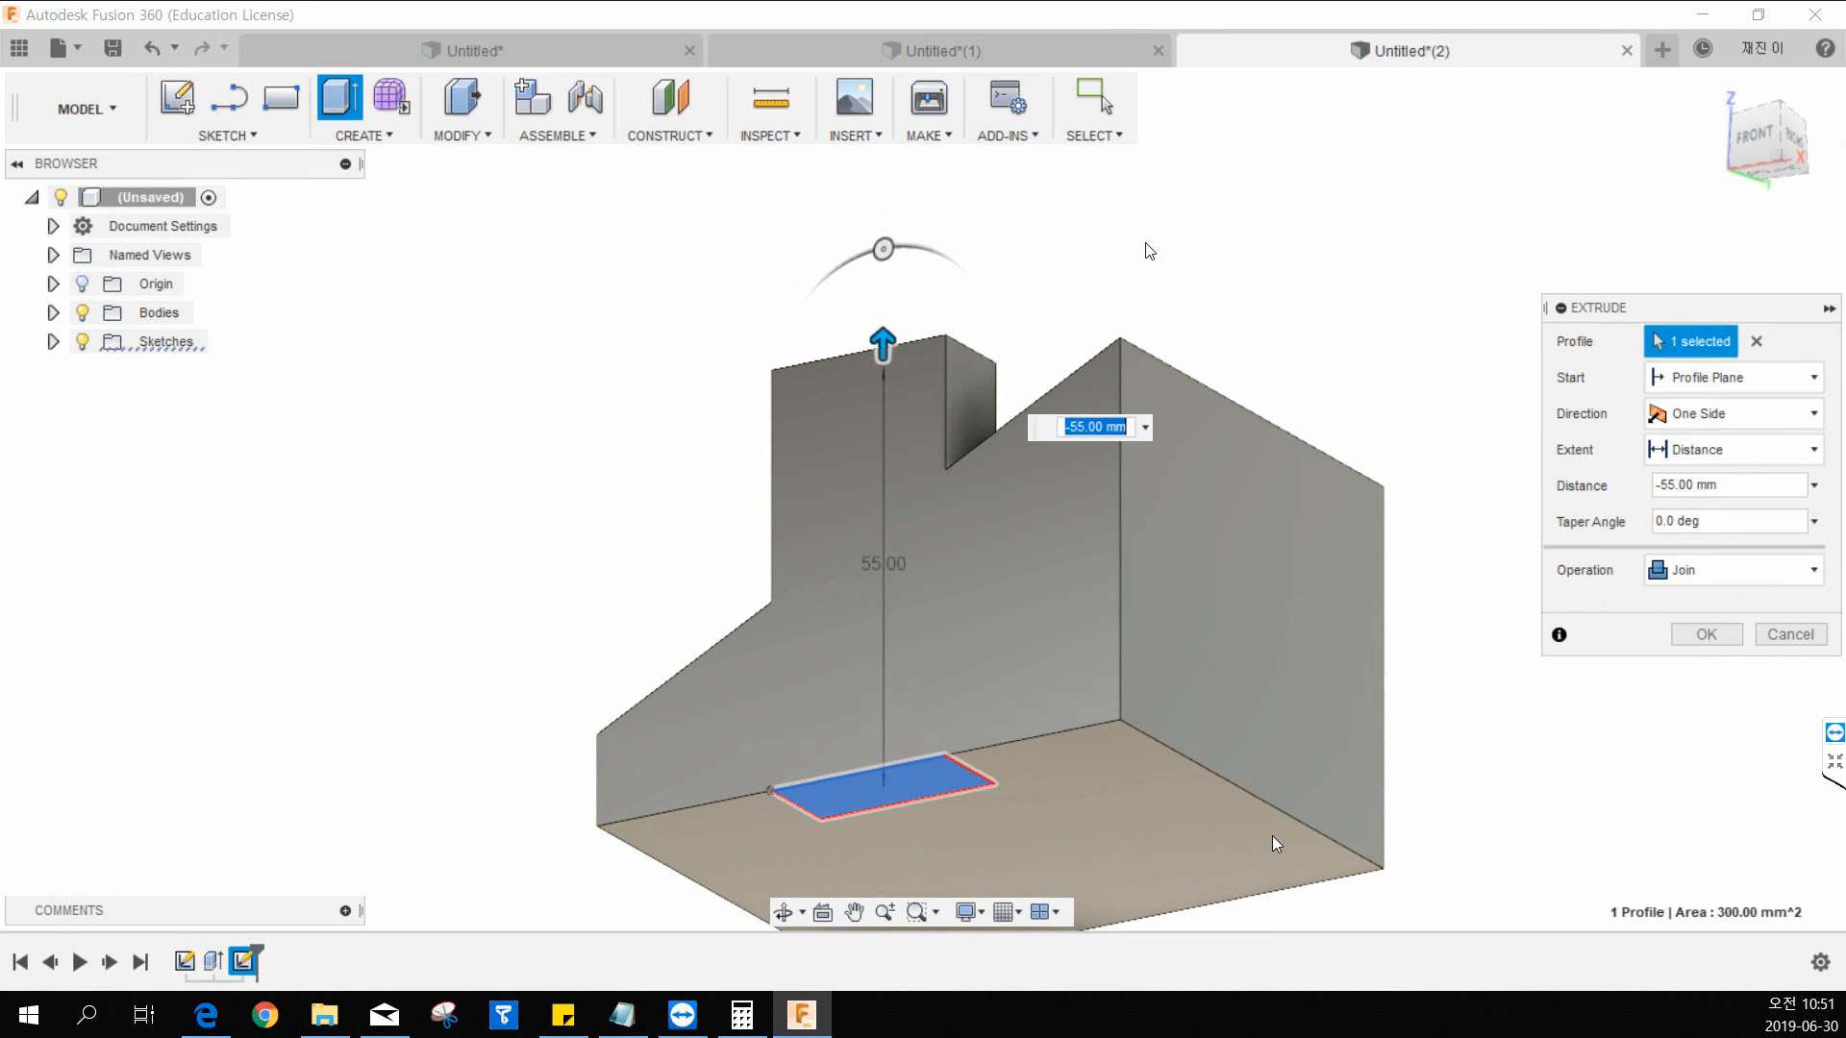
{"action": "mouse_move", "coordinate": [1157, 255]}
{"action": "middle_mouse_down", "text": "shift"}
{"action": "mouse_move", "coordinate": [1282, 384]}
{"action": "mouse_move", "coordinate": [1264, 421]}
{"action": "mouse_move", "coordinate": [1163, 254]}
{"action": "middle_mouse_up", "text": "shift"}
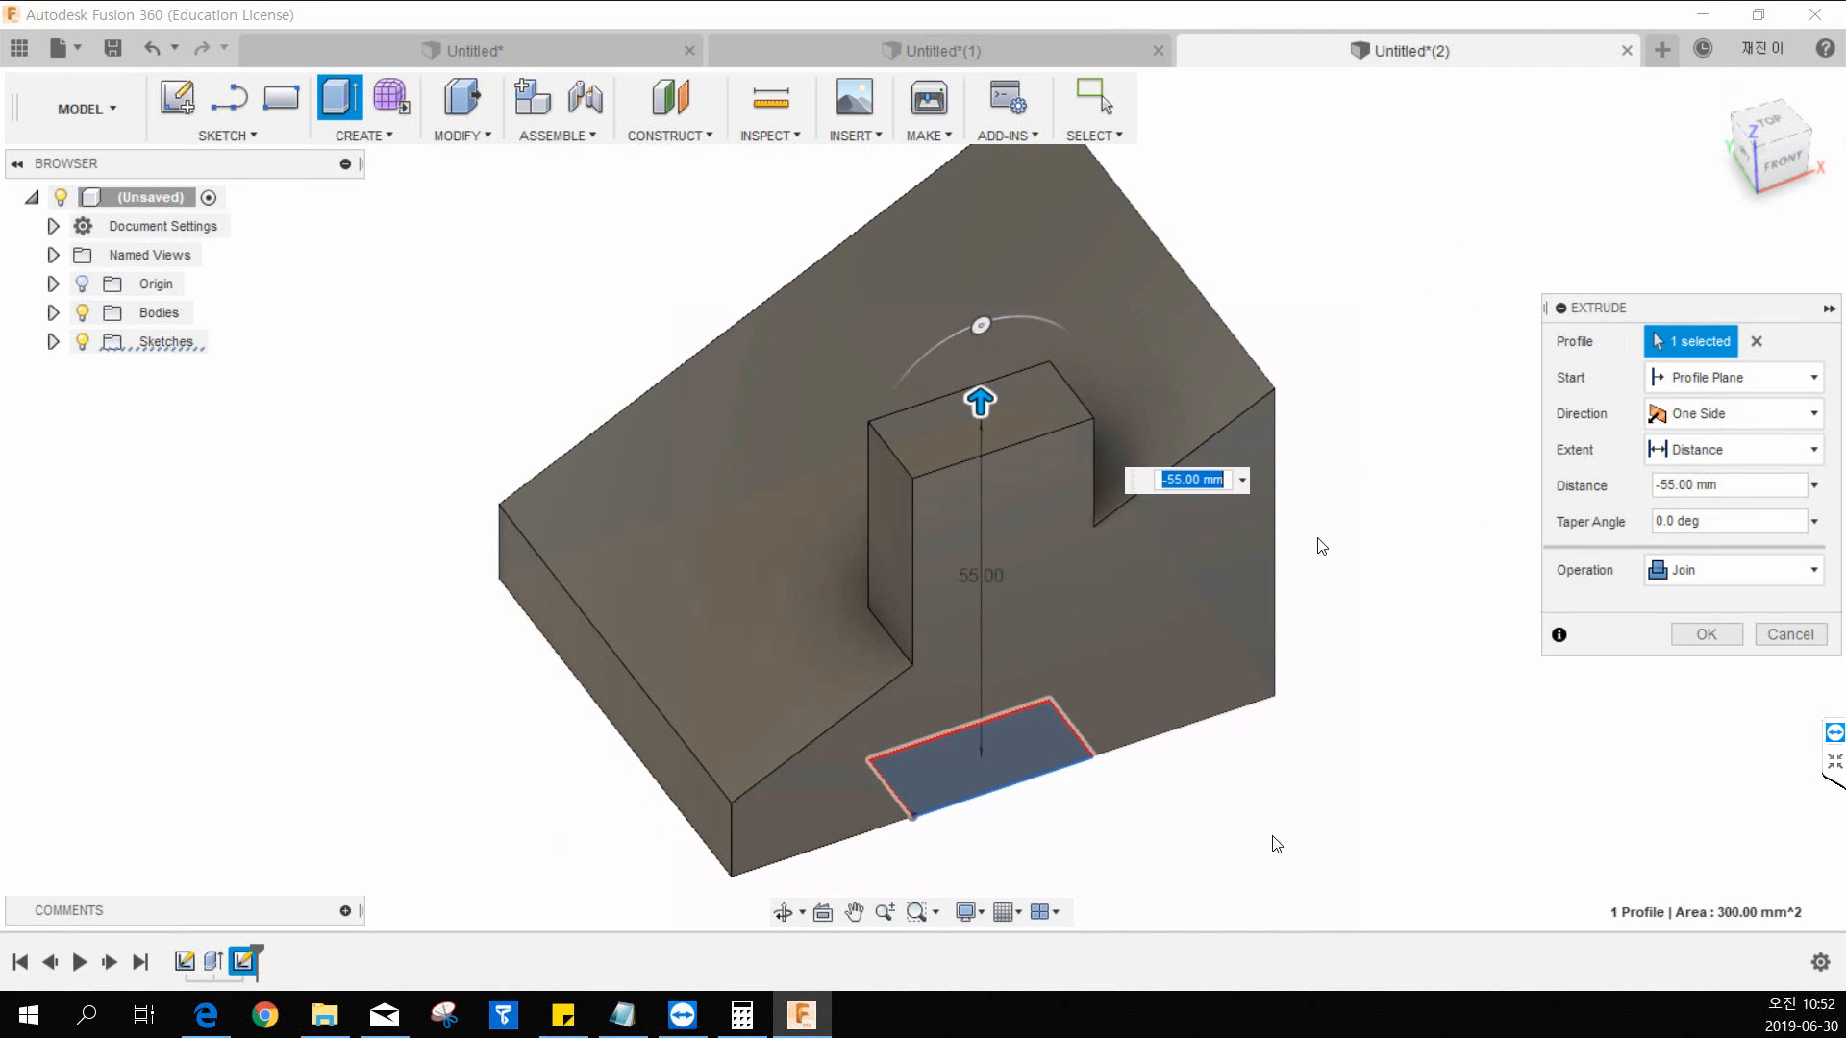
Step: Set the extrusion's operation to Cut, apply it to form the front notch, and return to the home view
{"action": "left_click", "coordinate": [1693, 565]}
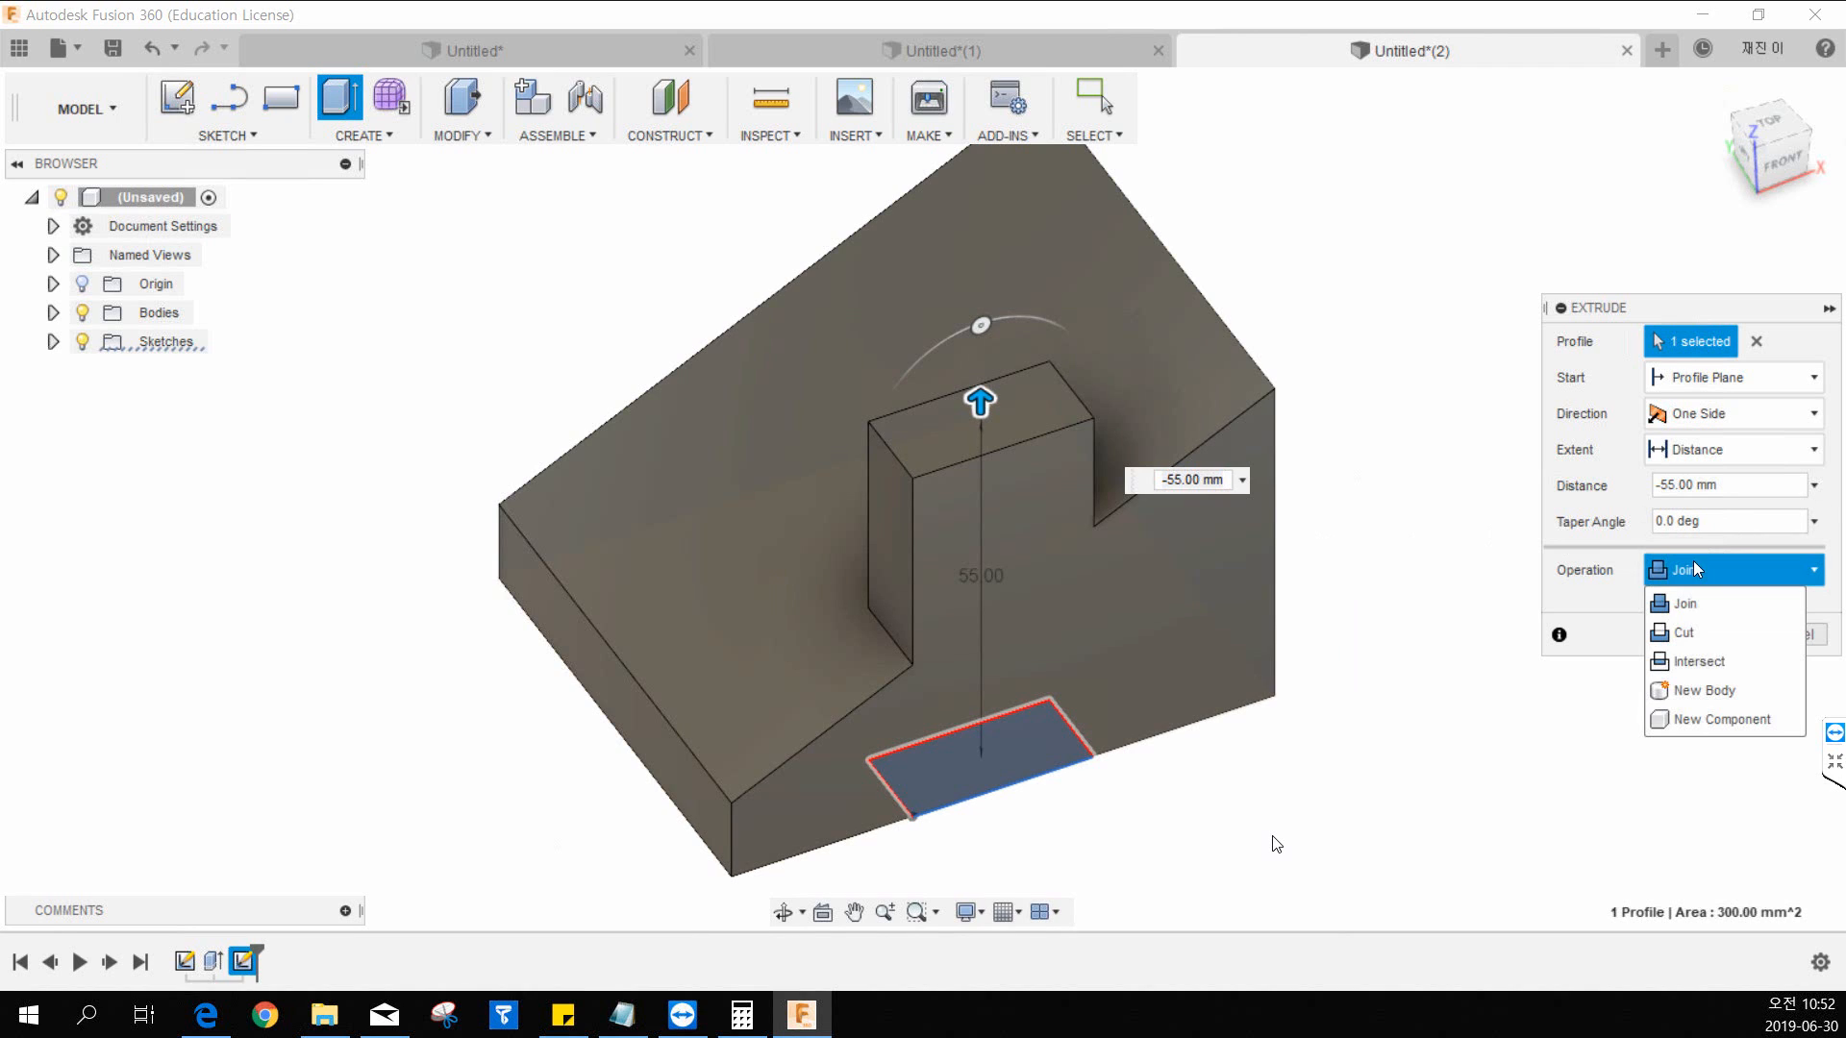
{"action": "left_click", "coordinate": [1689, 629]}
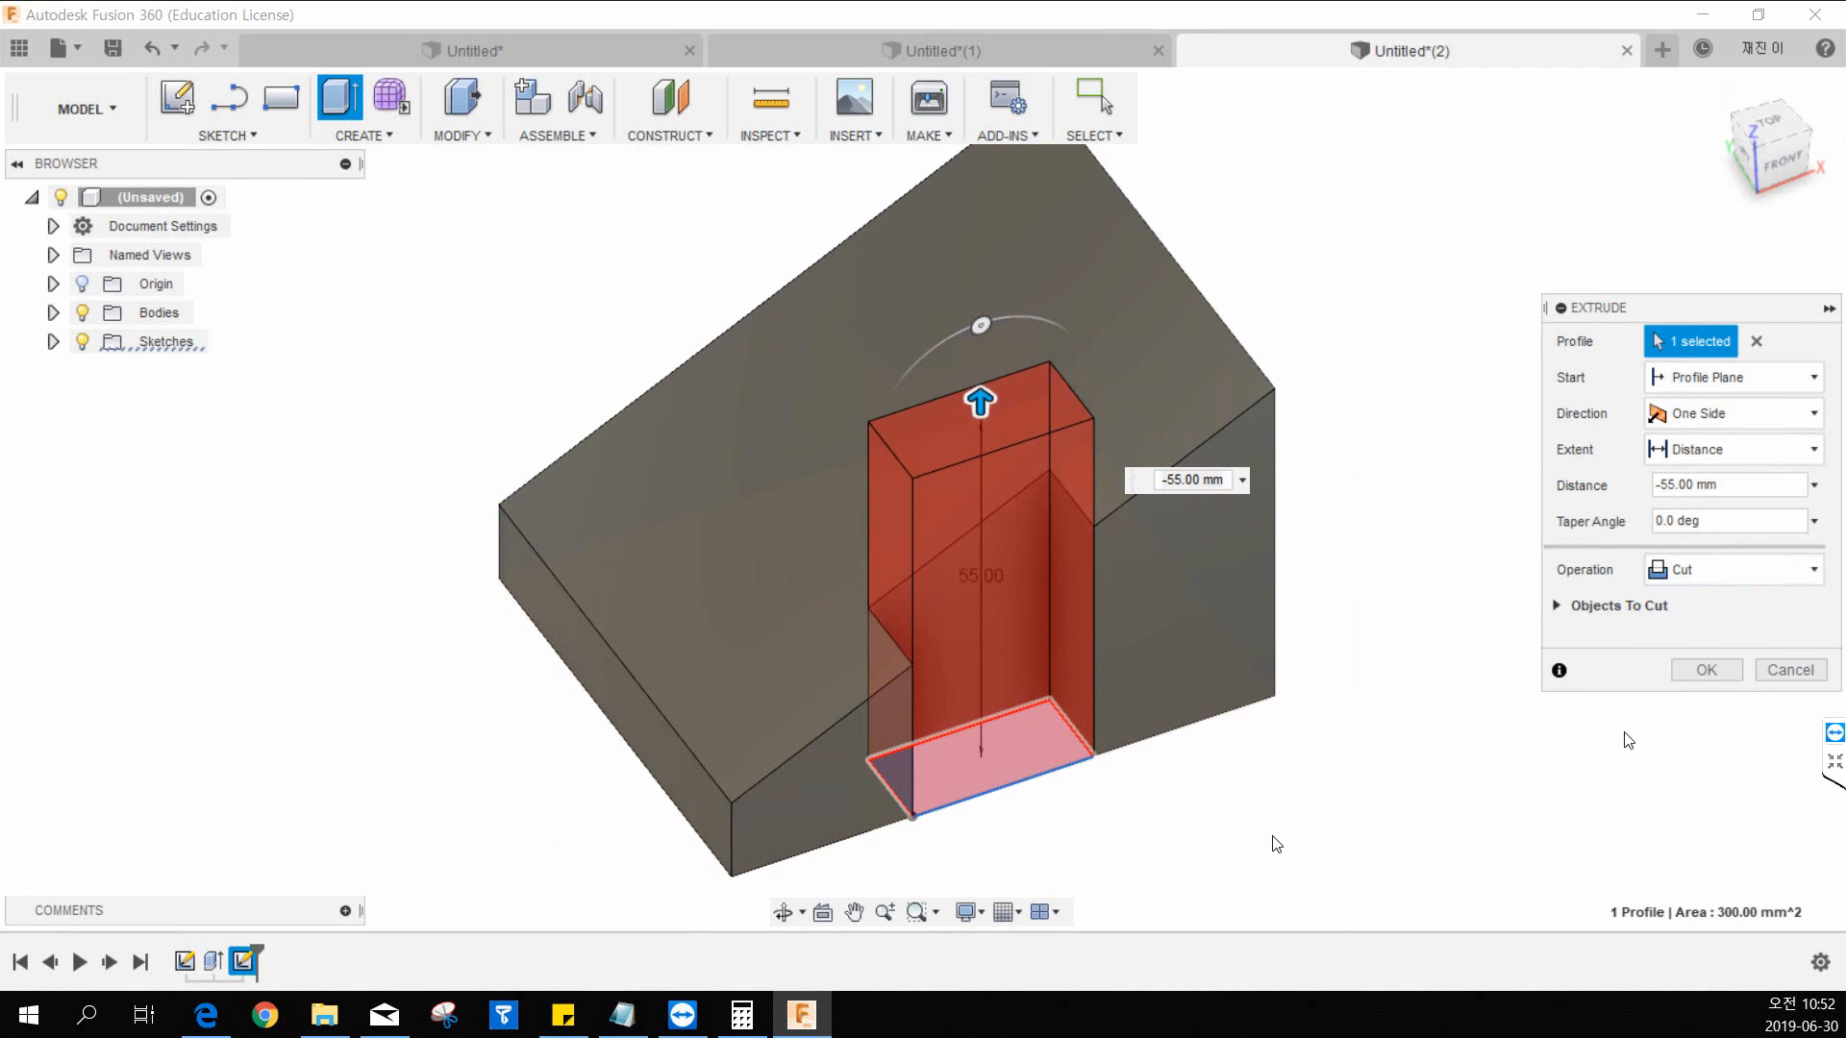
{"action": "left_click", "coordinate": [1703, 671]}
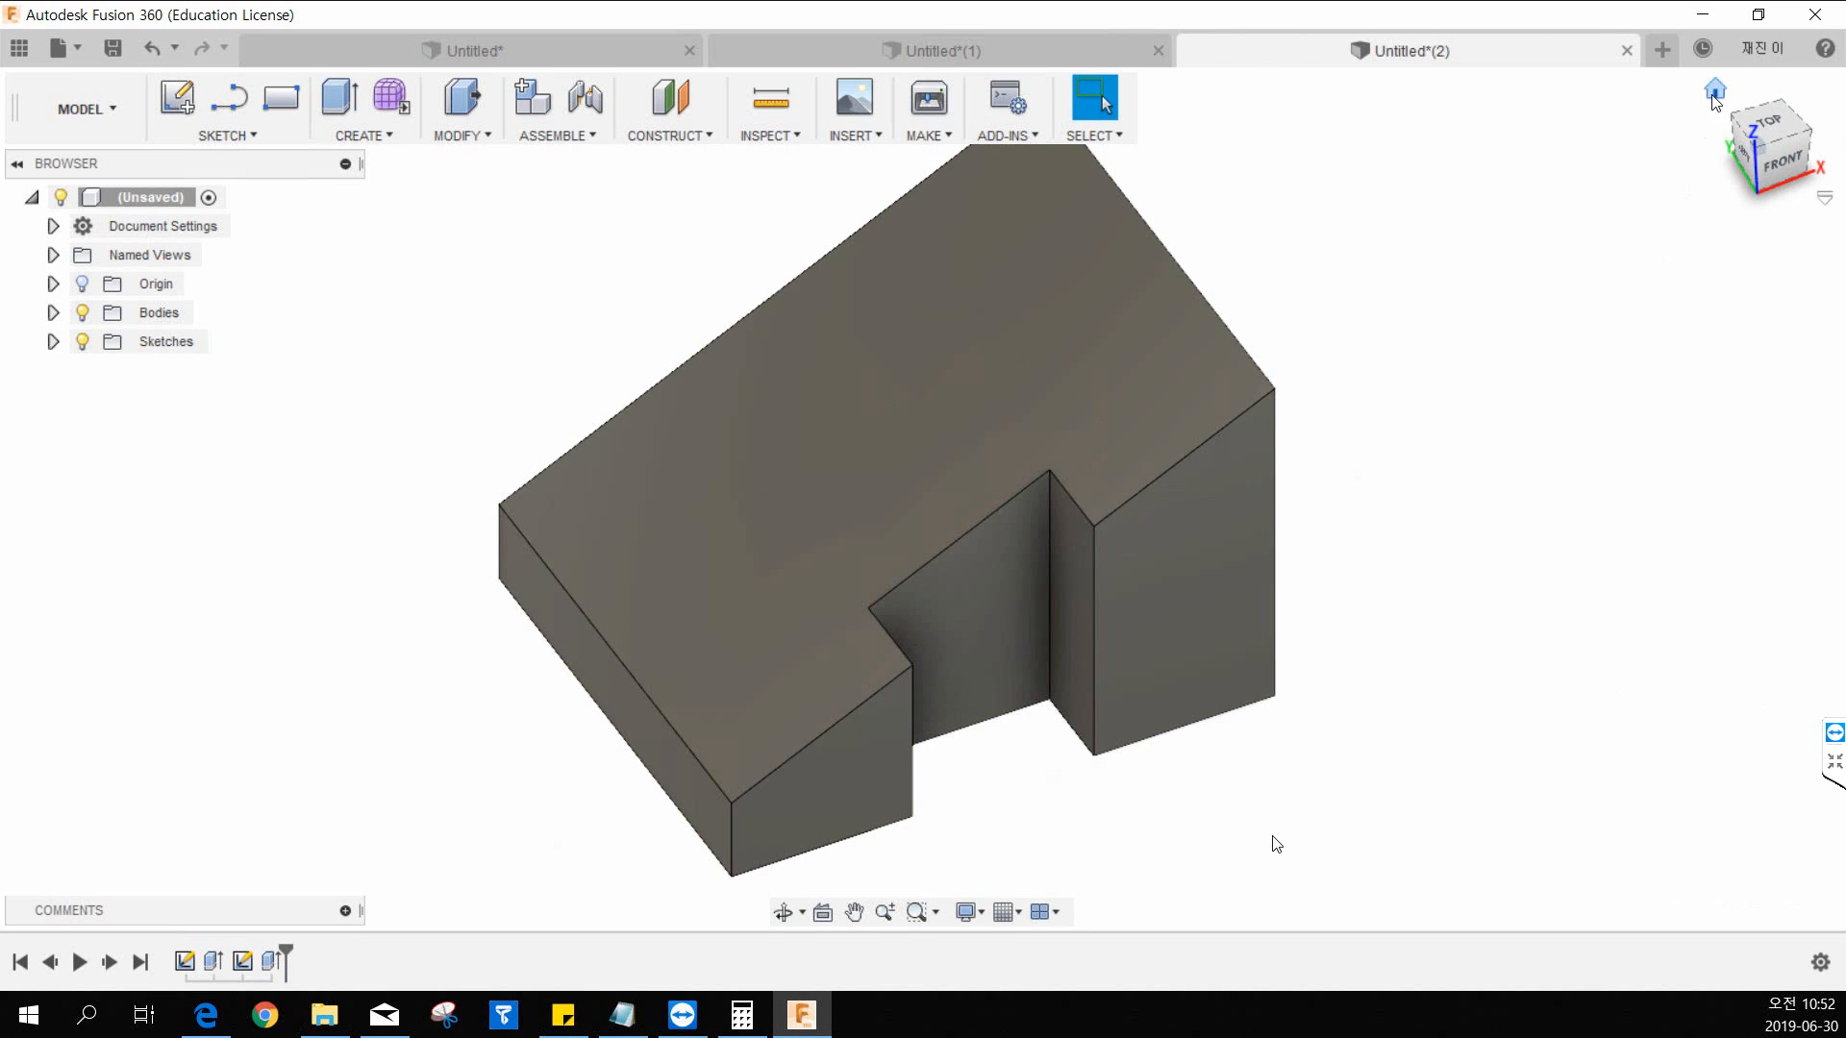
{"action": "left_click", "coordinate": [1715, 92]}
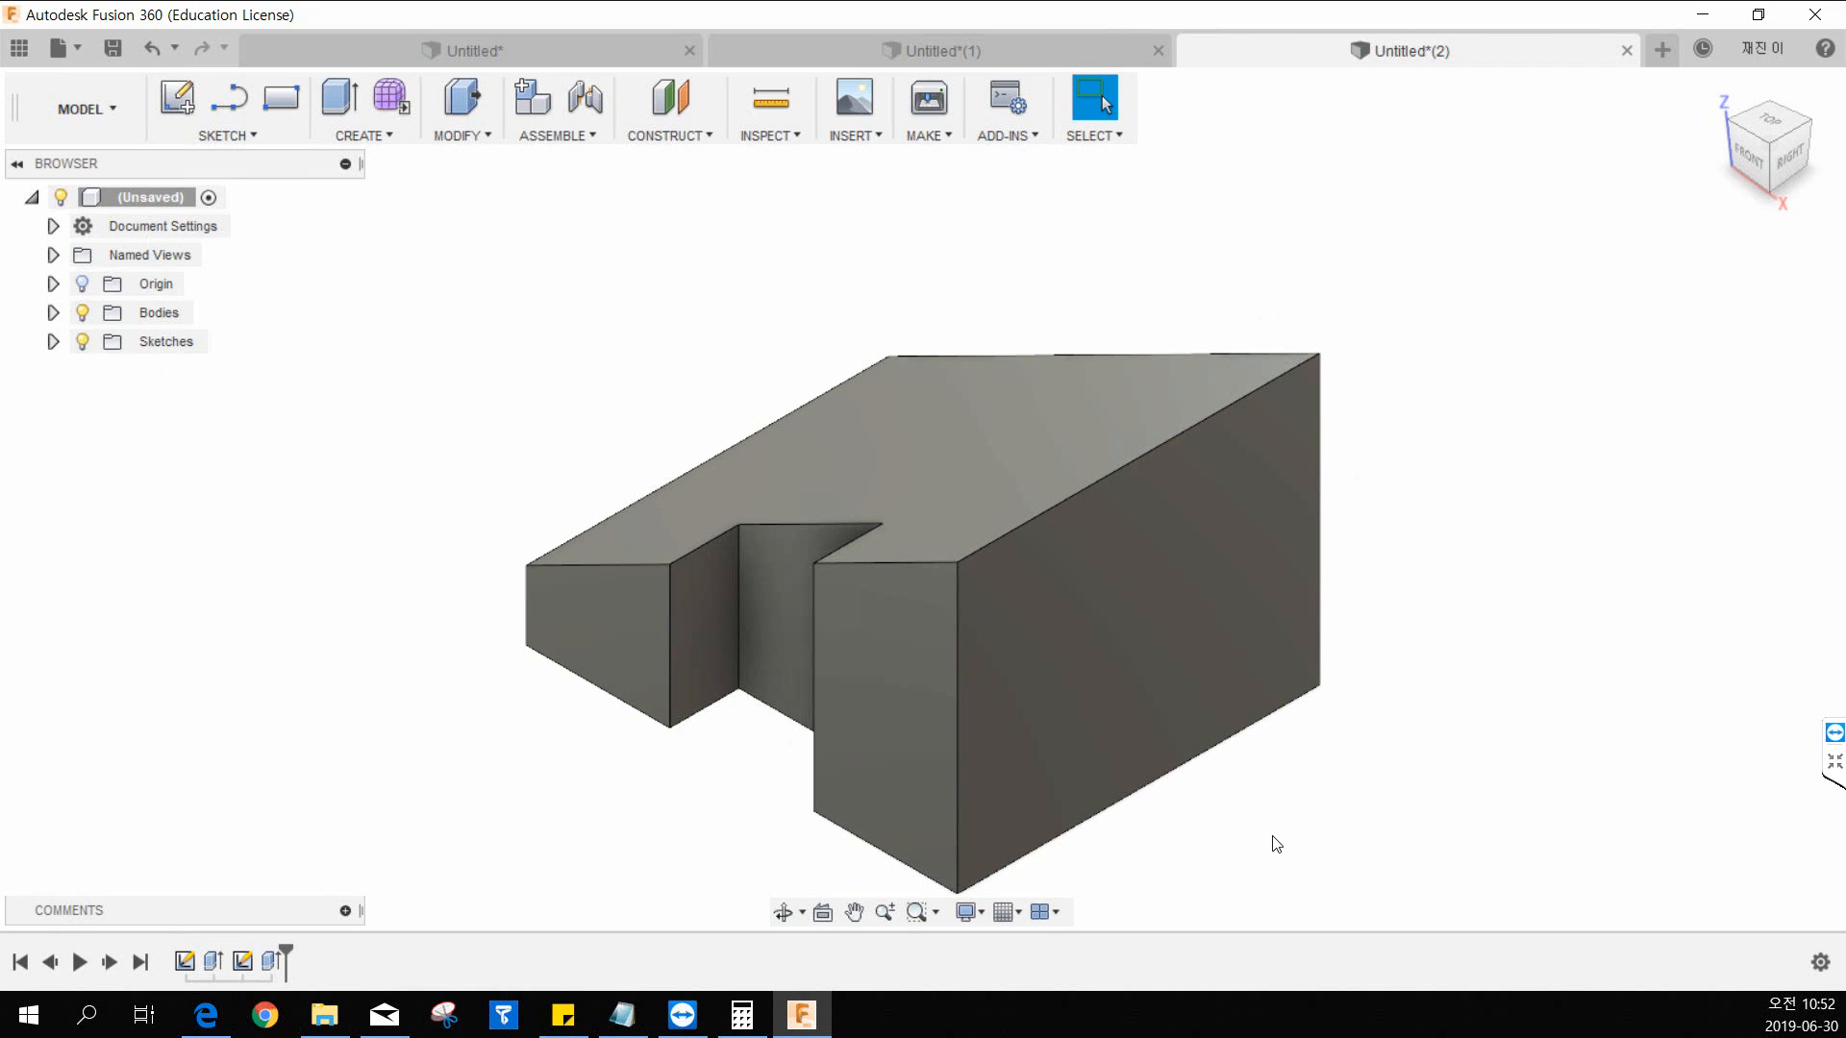
Step: Consult the 12.pdf drawing for the next cut and examine the block's side and front faces as sketch planes
{"action": "left_click_drag", "start_coordinate": [0, 173], "coordinate": [836, 65]}
{"action": "double_click", "coordinate": [836, 65]}
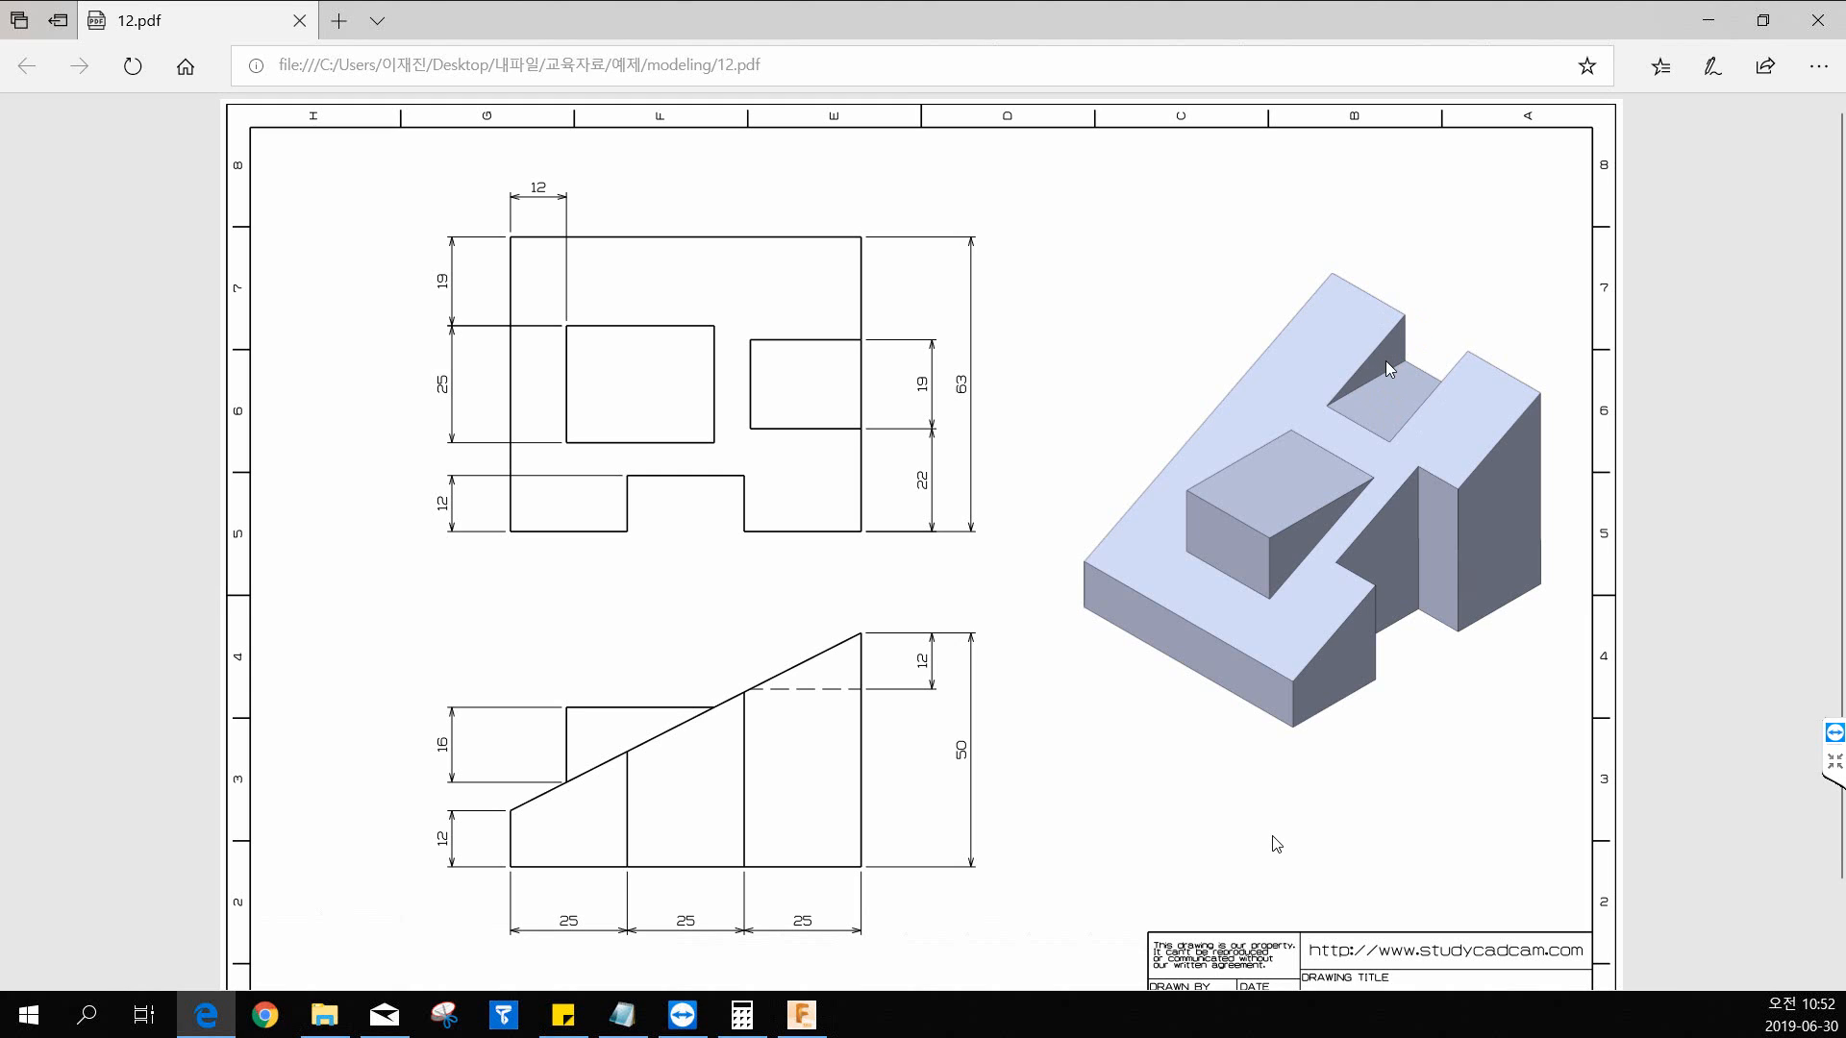
{"action": "left_click_drag", "start_coordinate": [1135, 18], "coordinate": [0, 0]}
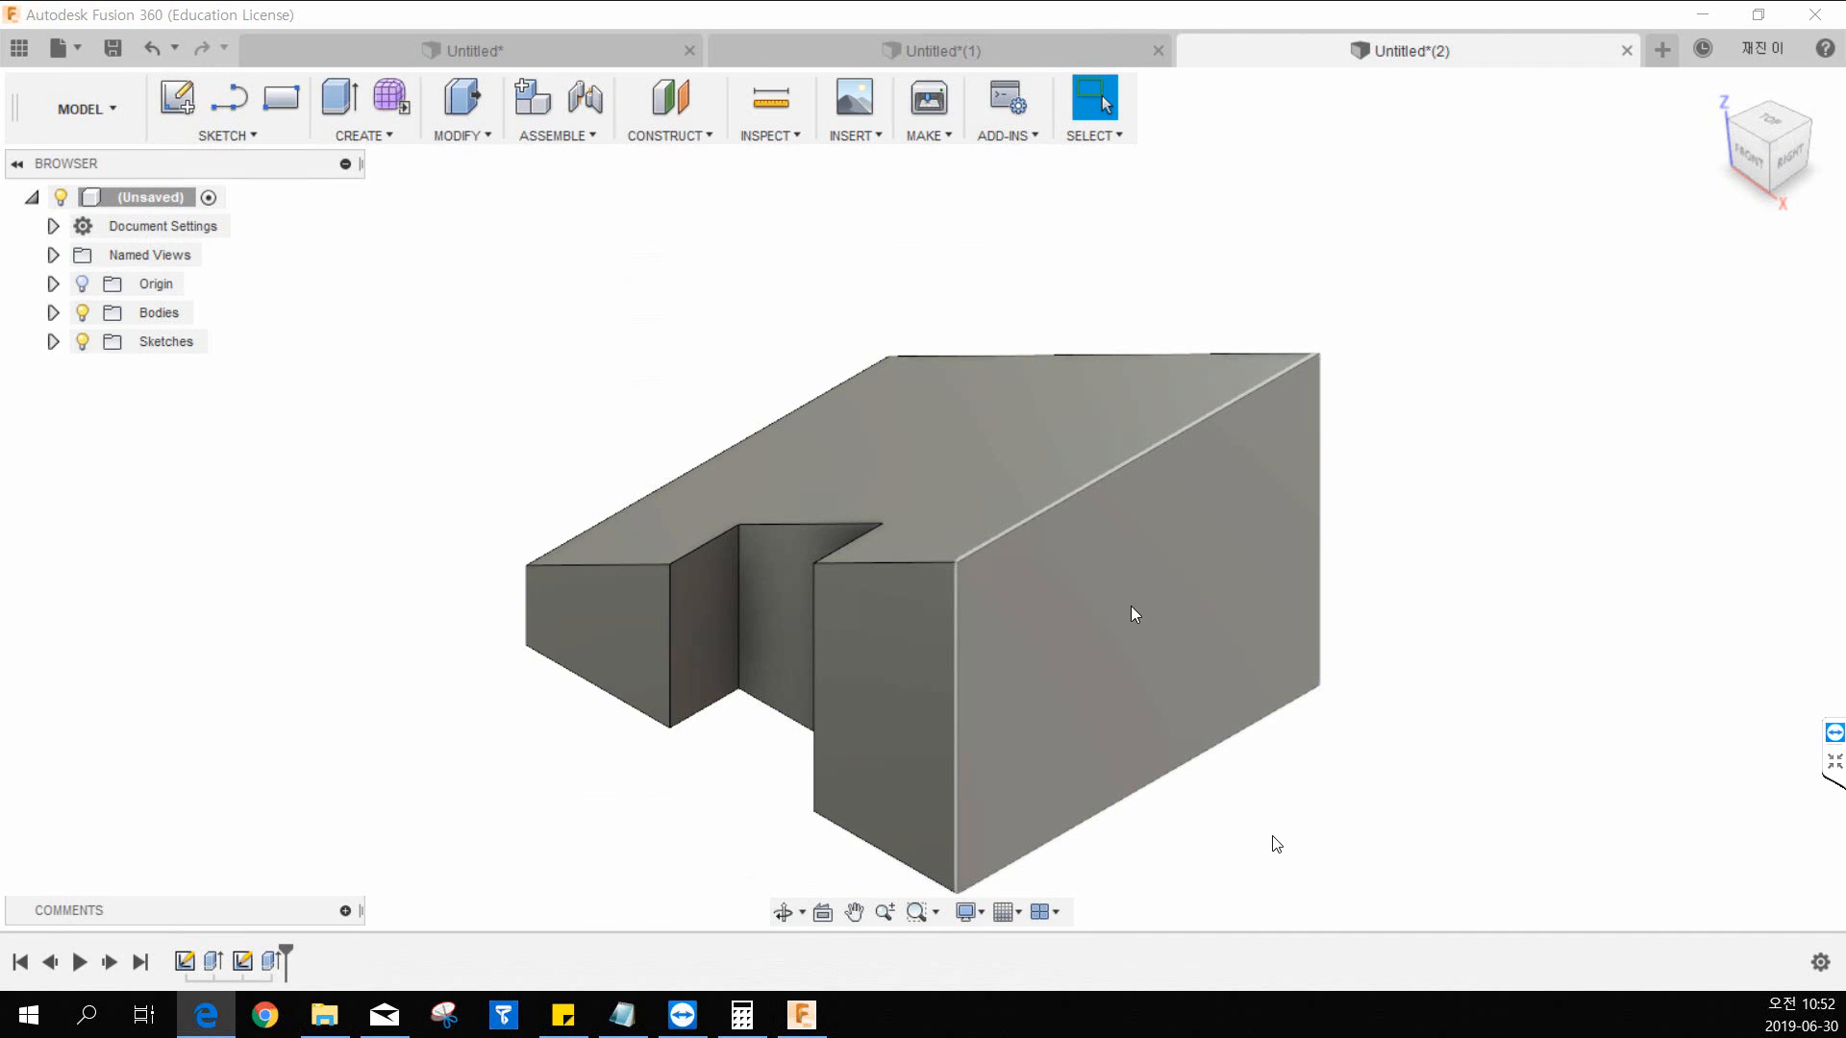
{"action": "left_click", "coordinate": [1100, 548]}
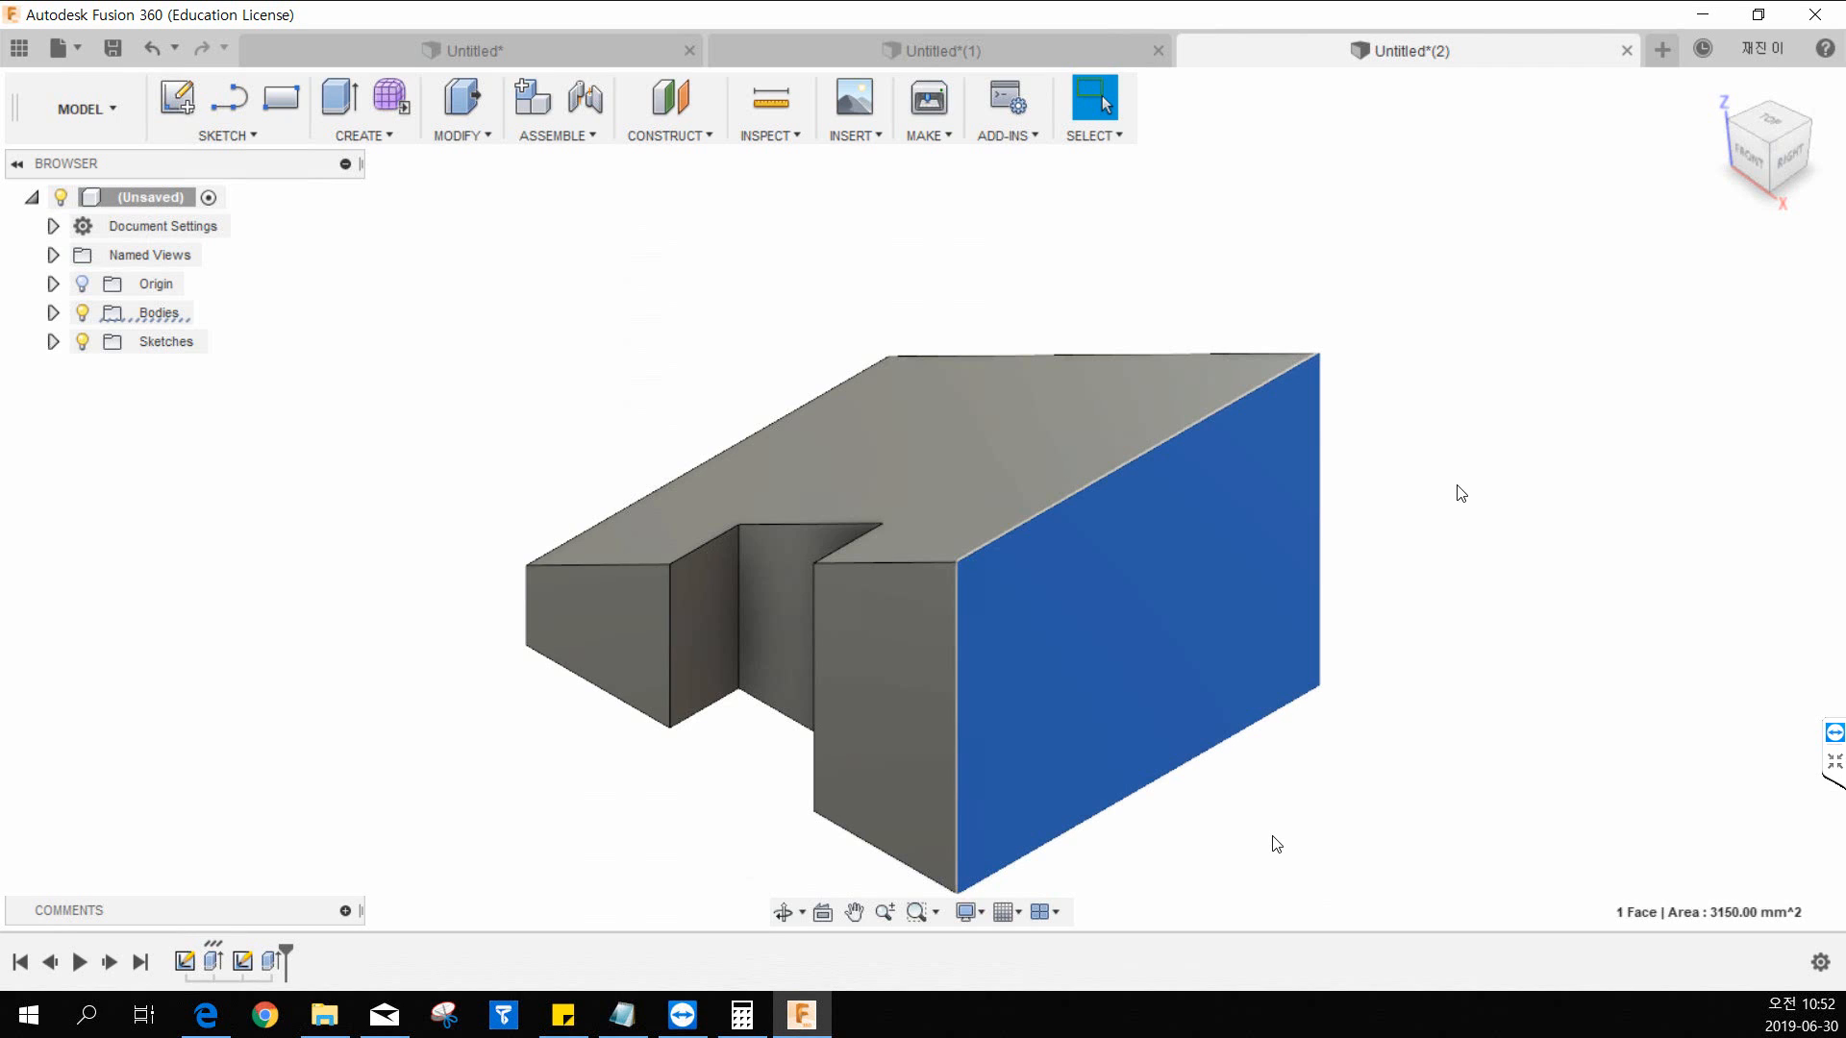
{"action": "left_click", "coordinate": [1487, 479]}
{"action": "left_click", "coordinate": [875, 623]}
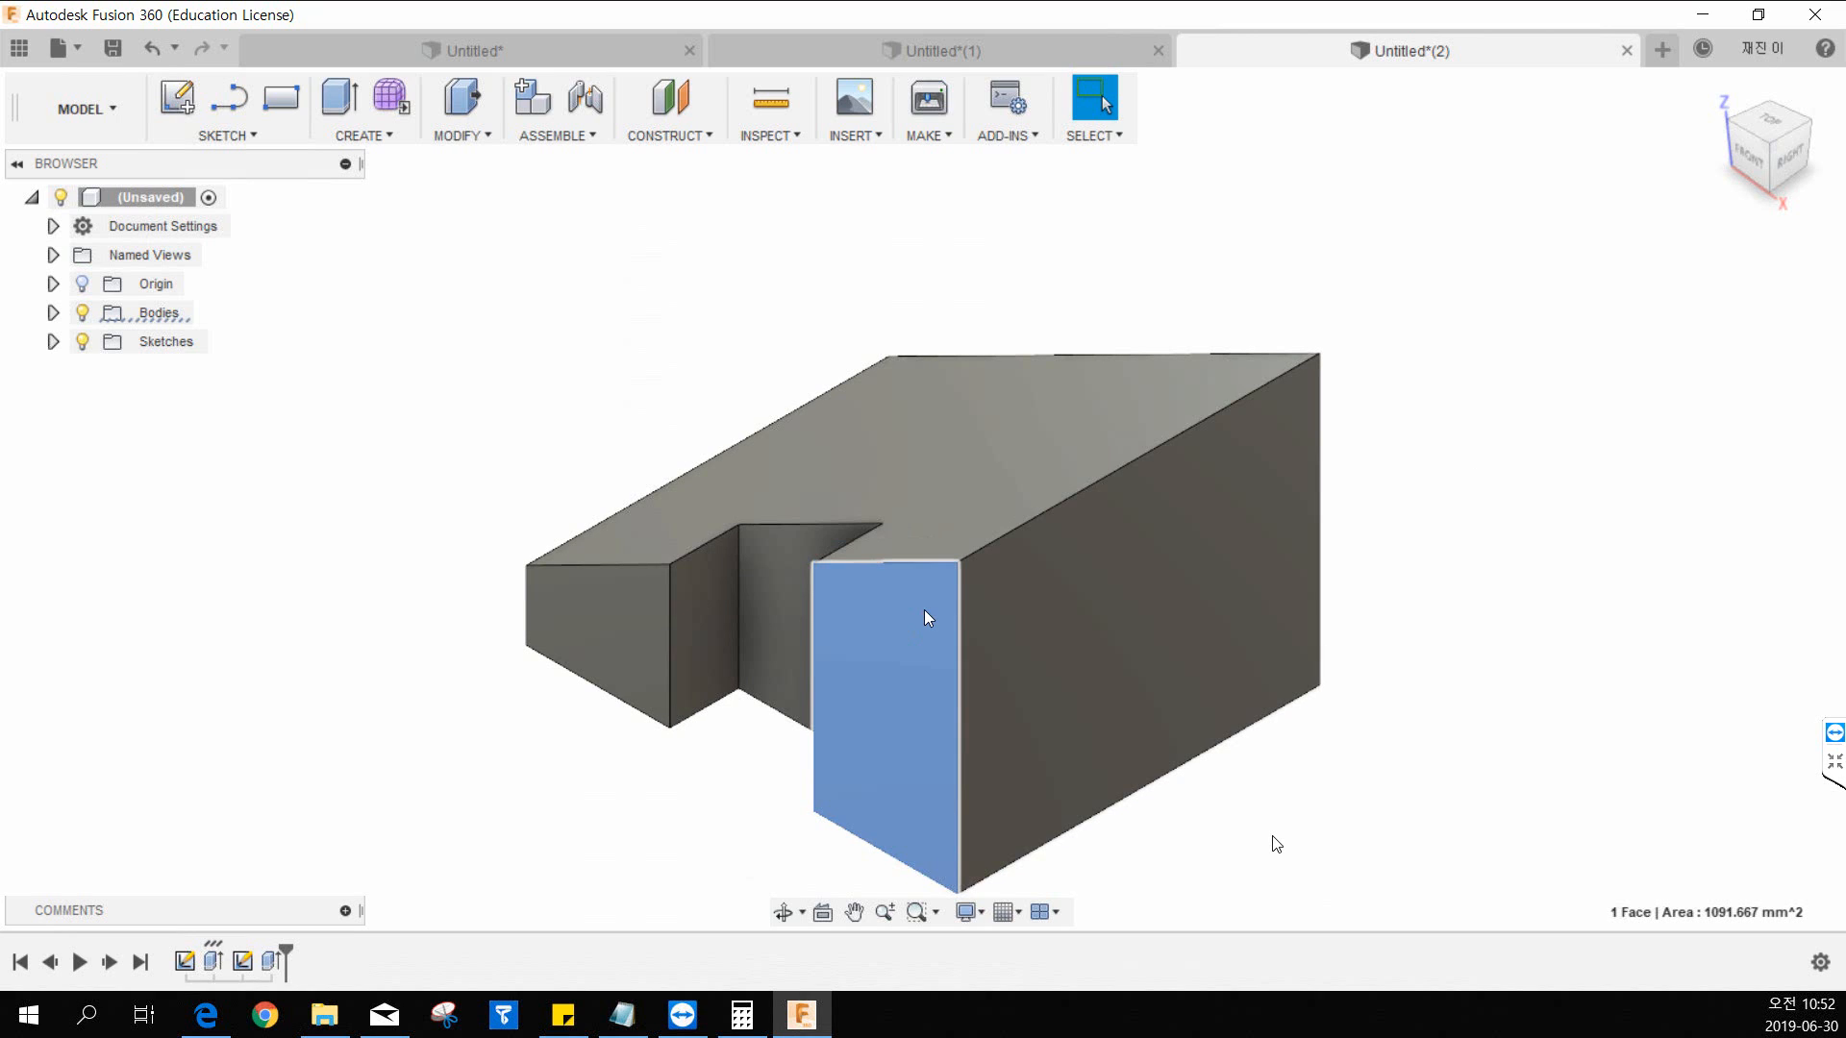
{"action": "left_click", "coordinate": [688, 288]}
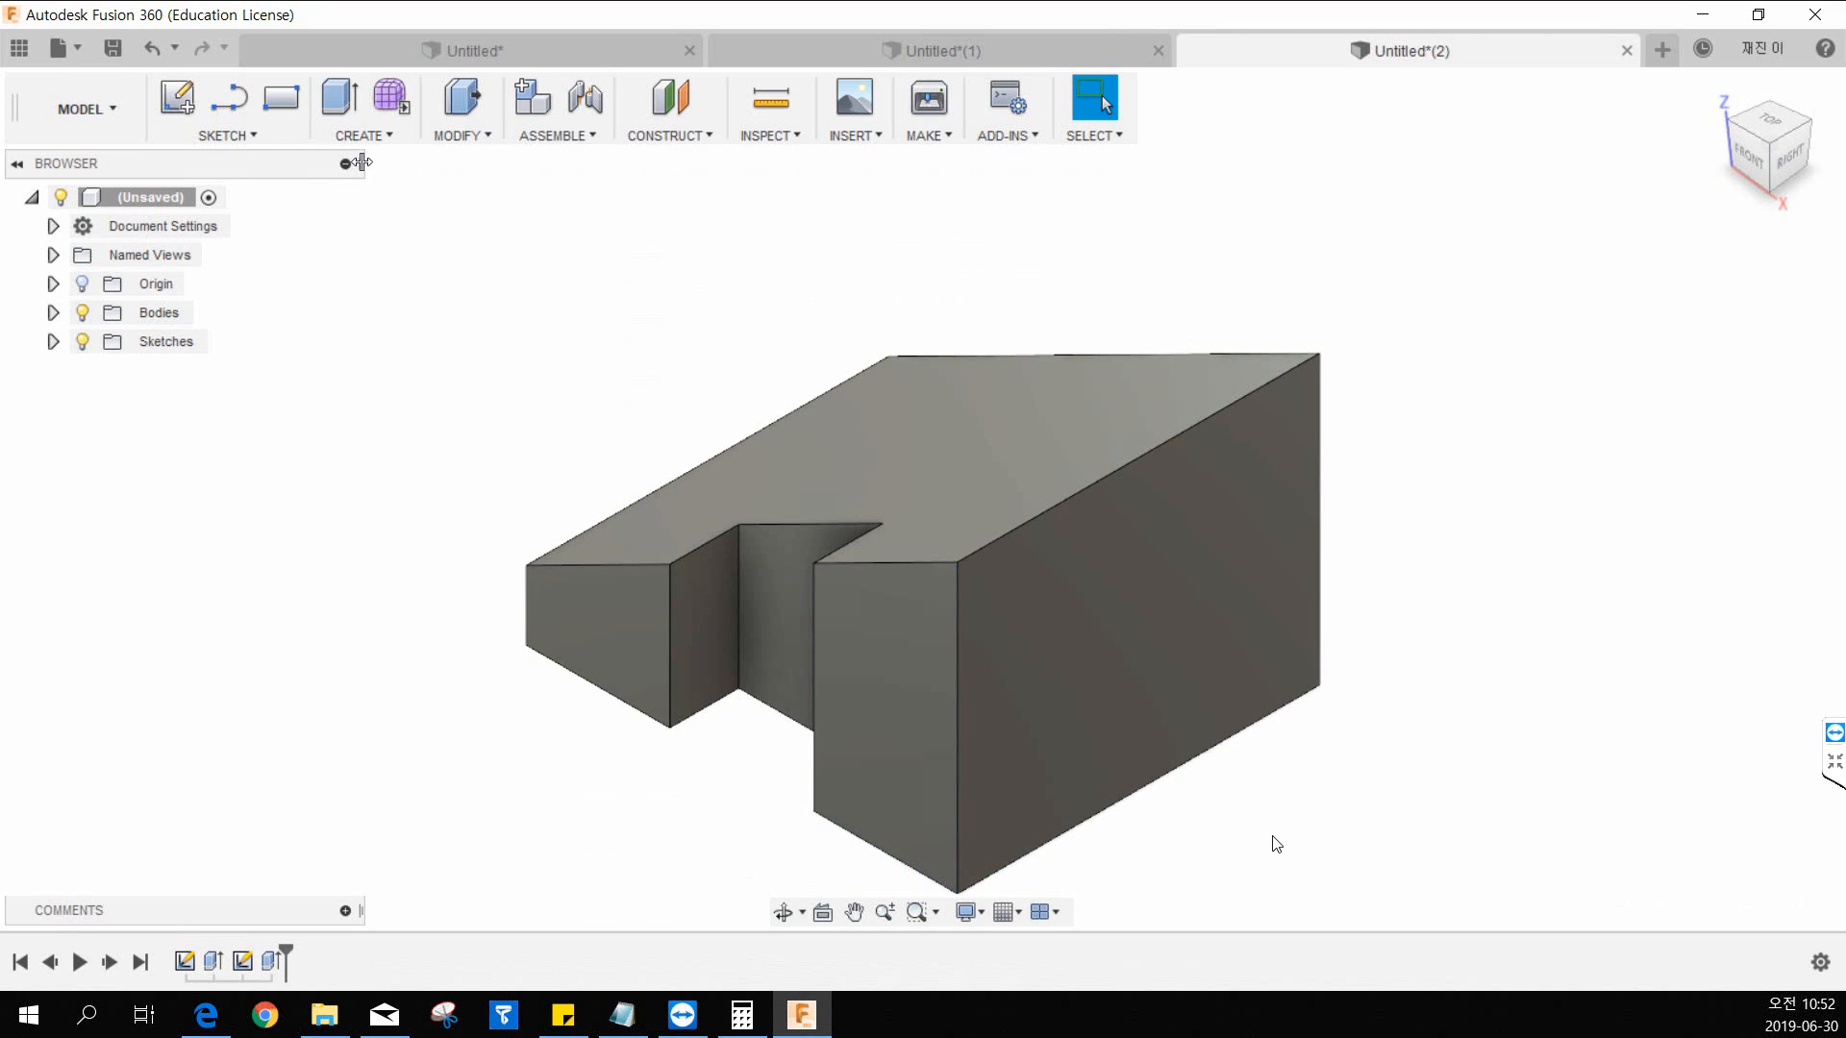
Step: Start a sketch on the block's front face and draw a horizontal line about 51 mm long across the slope, about 41 mm above the base
{"action": "left_click", "coordinate": [239, 139]}
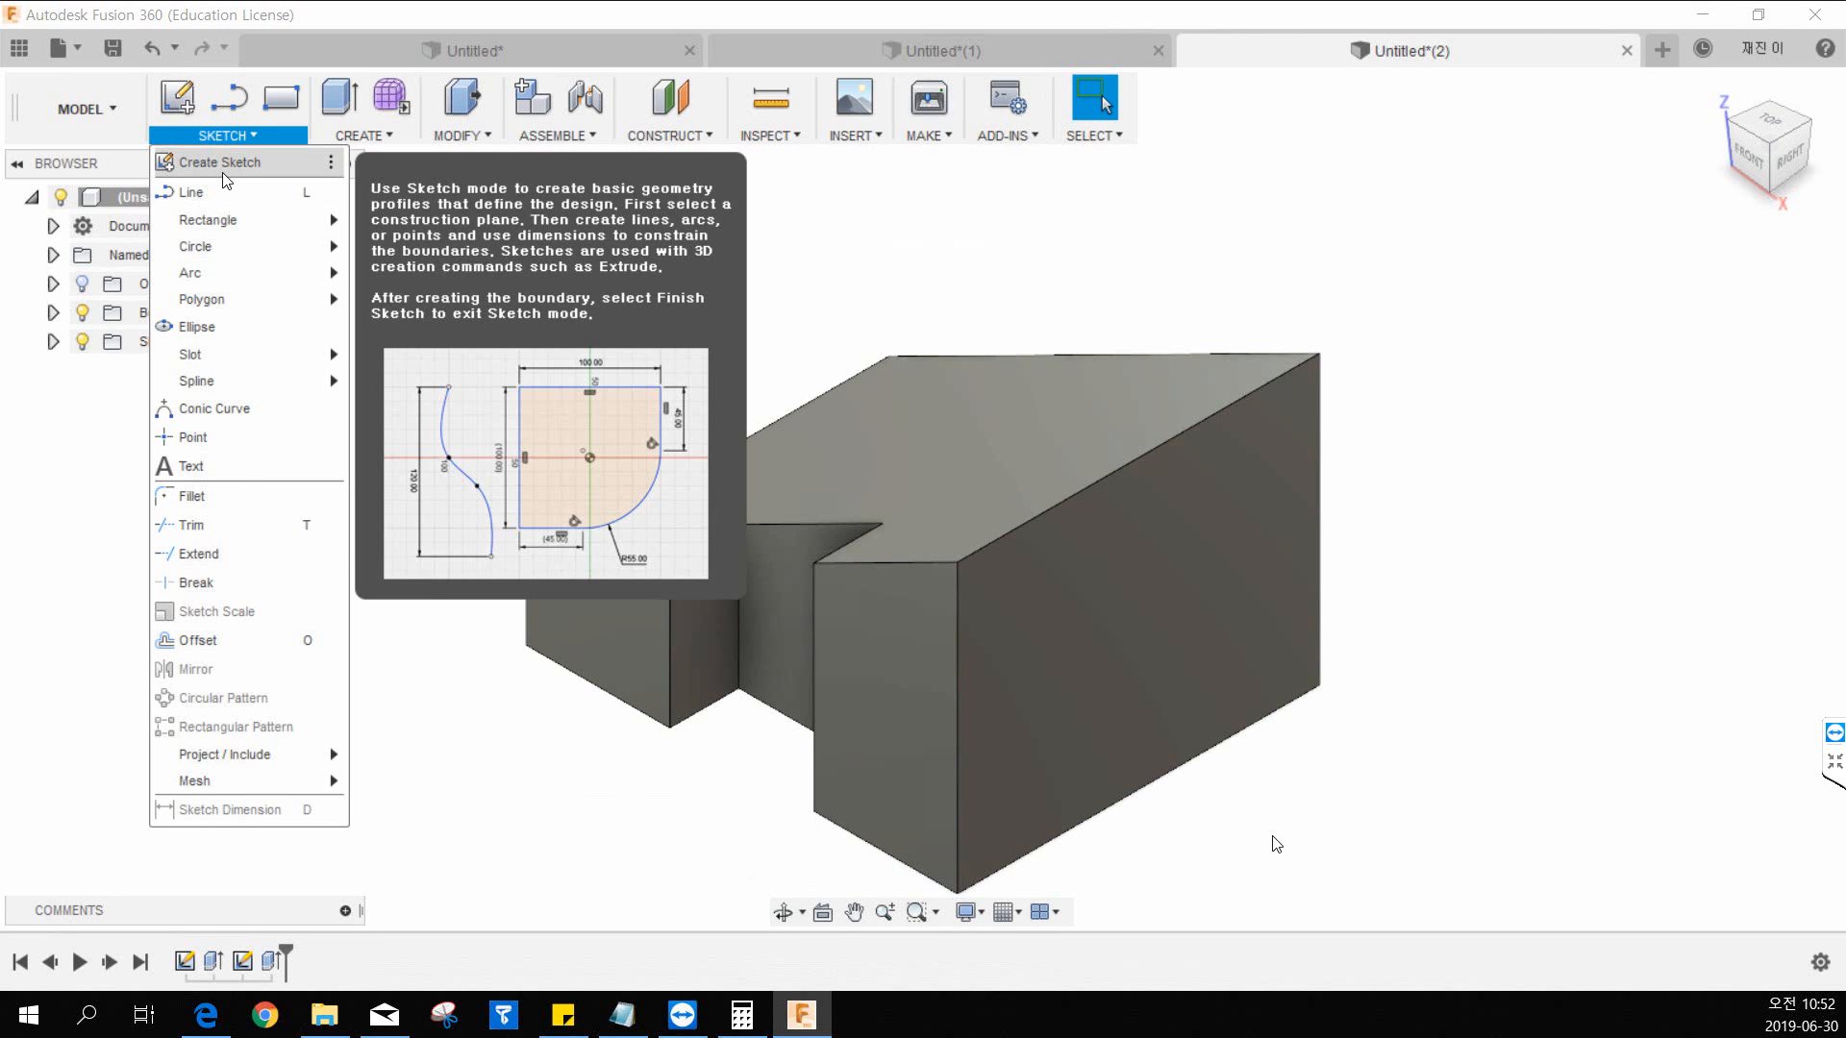
{"action": "left_click", "coordinate": [221, 169]}
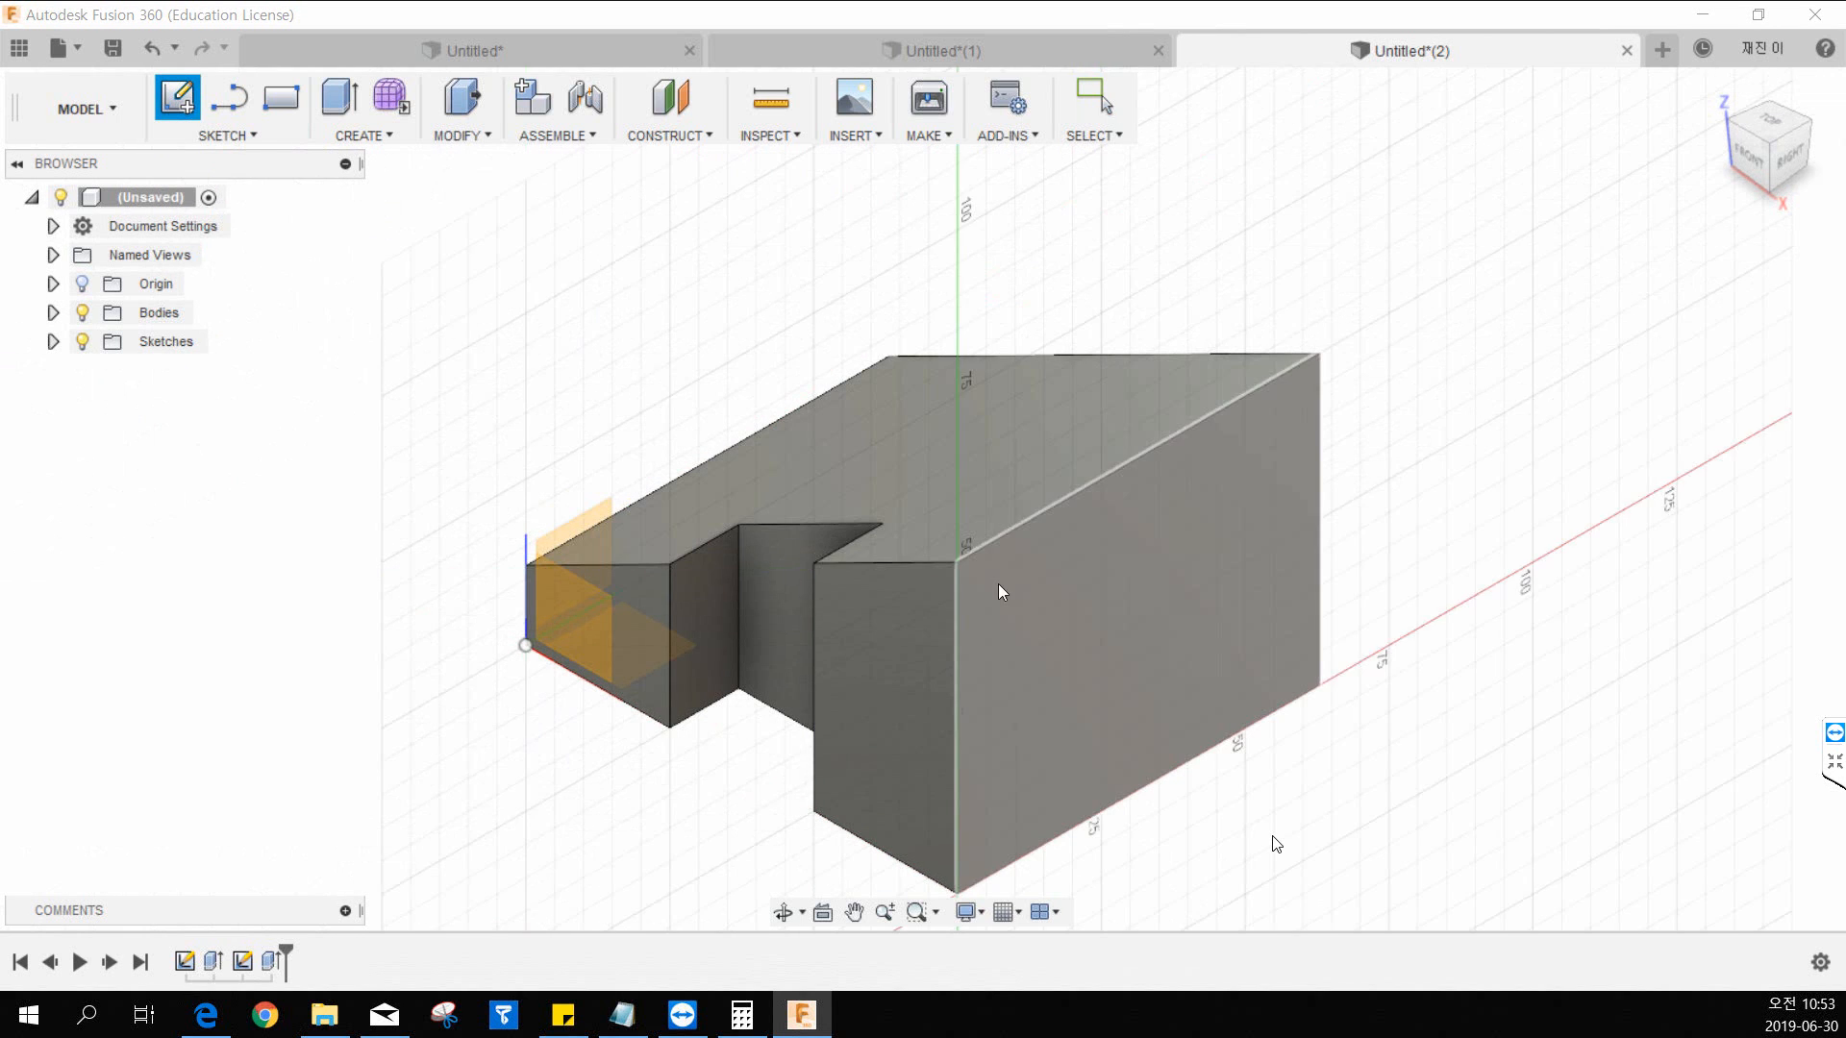
{"action": "left_click", "coordinate": [913, 621]}
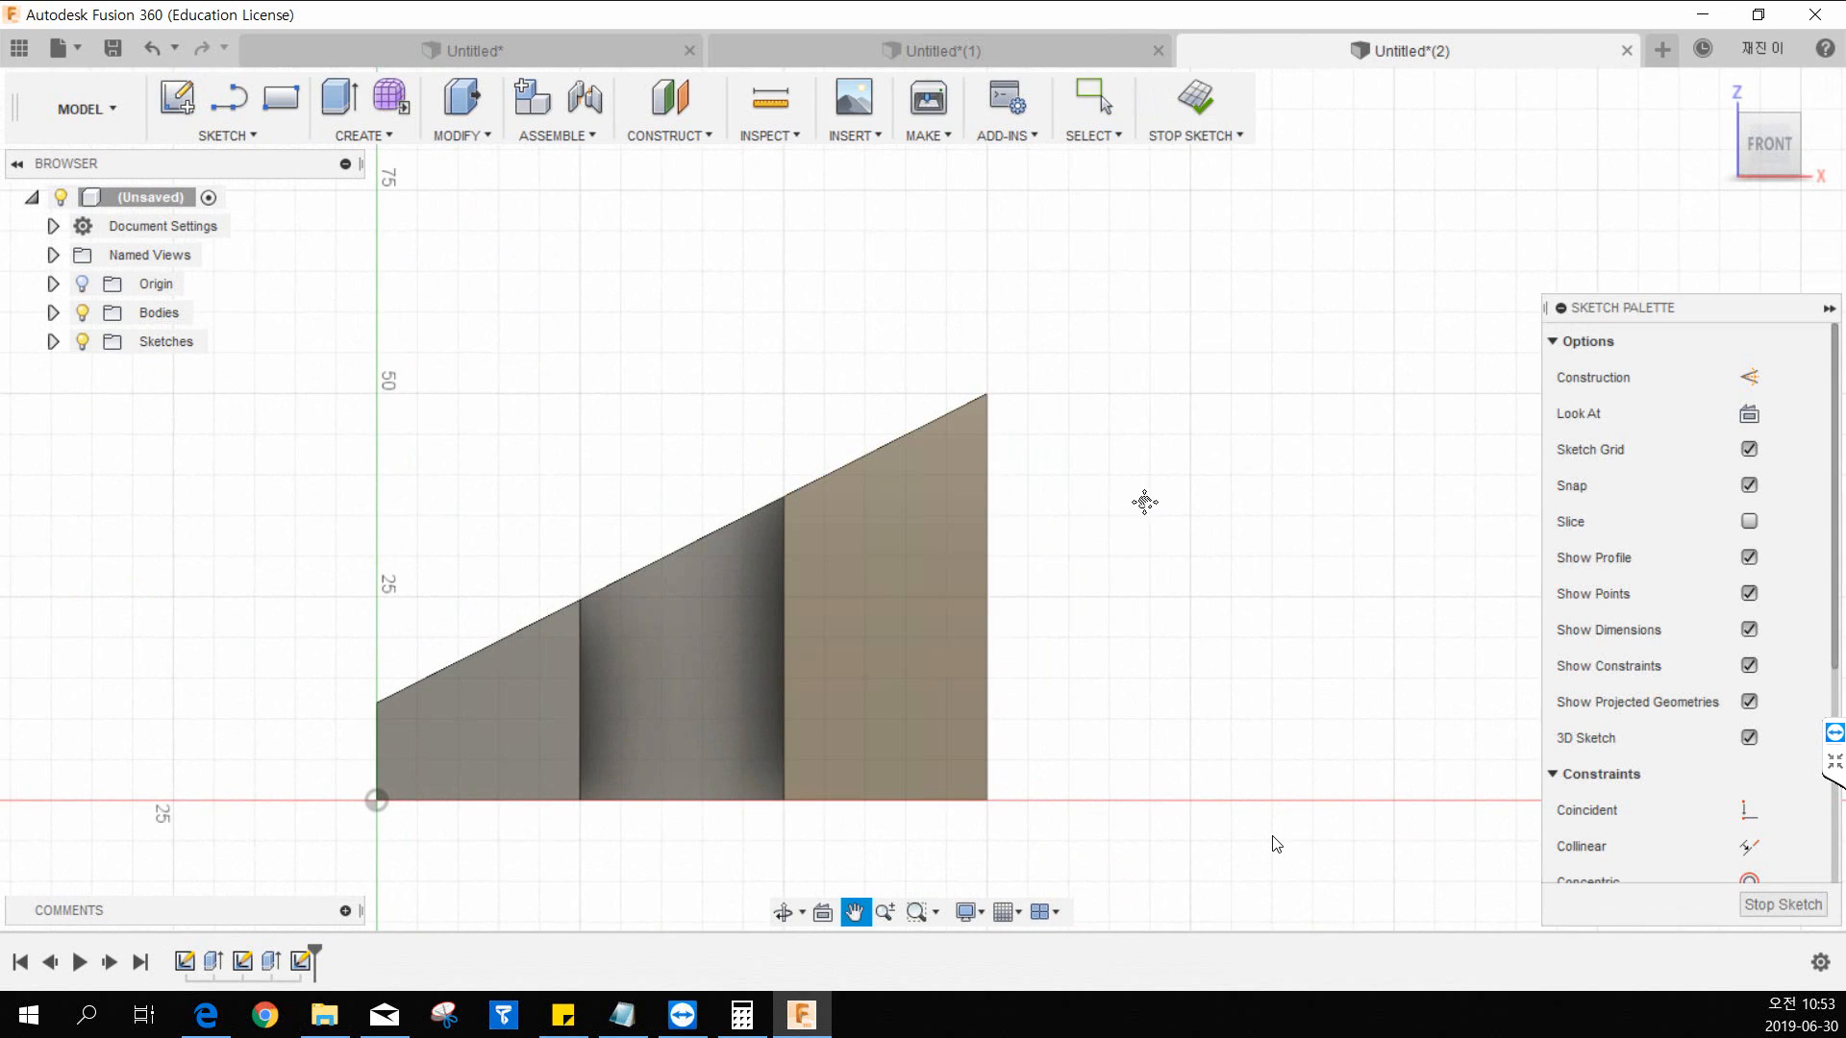
{"action": "left_click", "coordinate": [242, 135]}
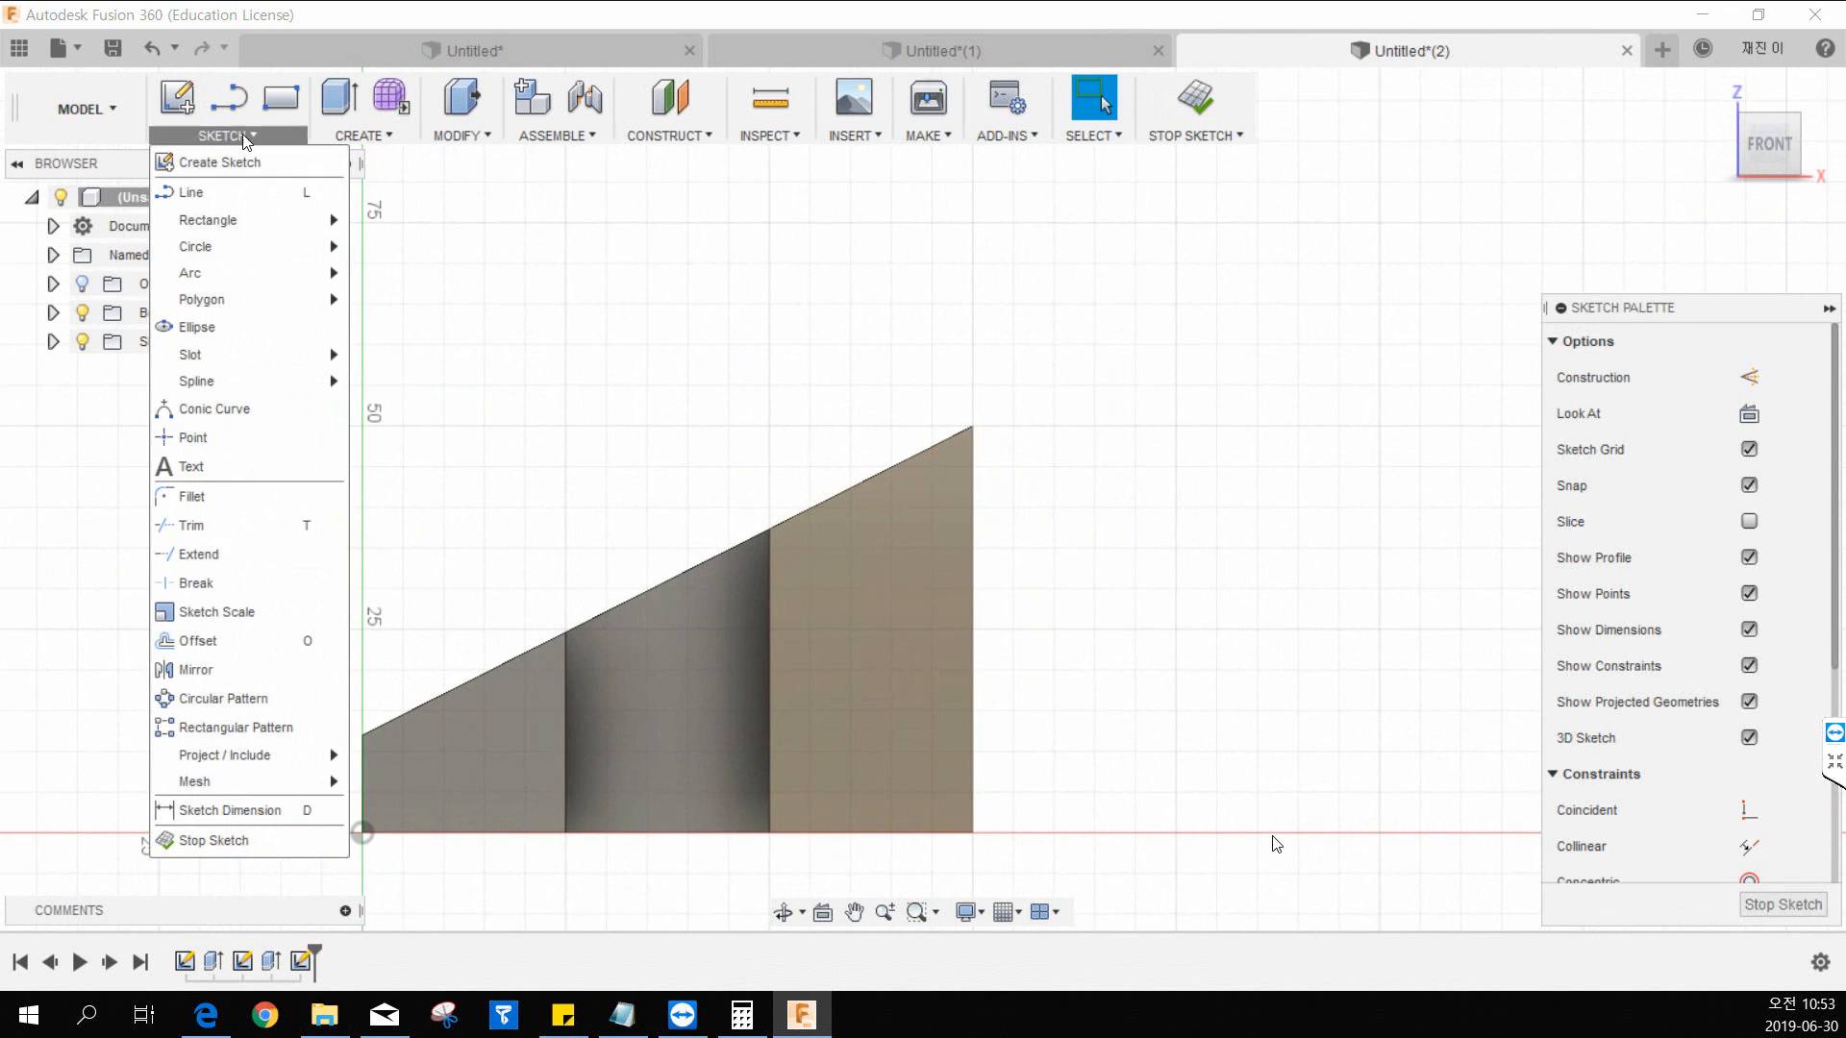
{"action": "left_click", "coordinate": [234, 198]}
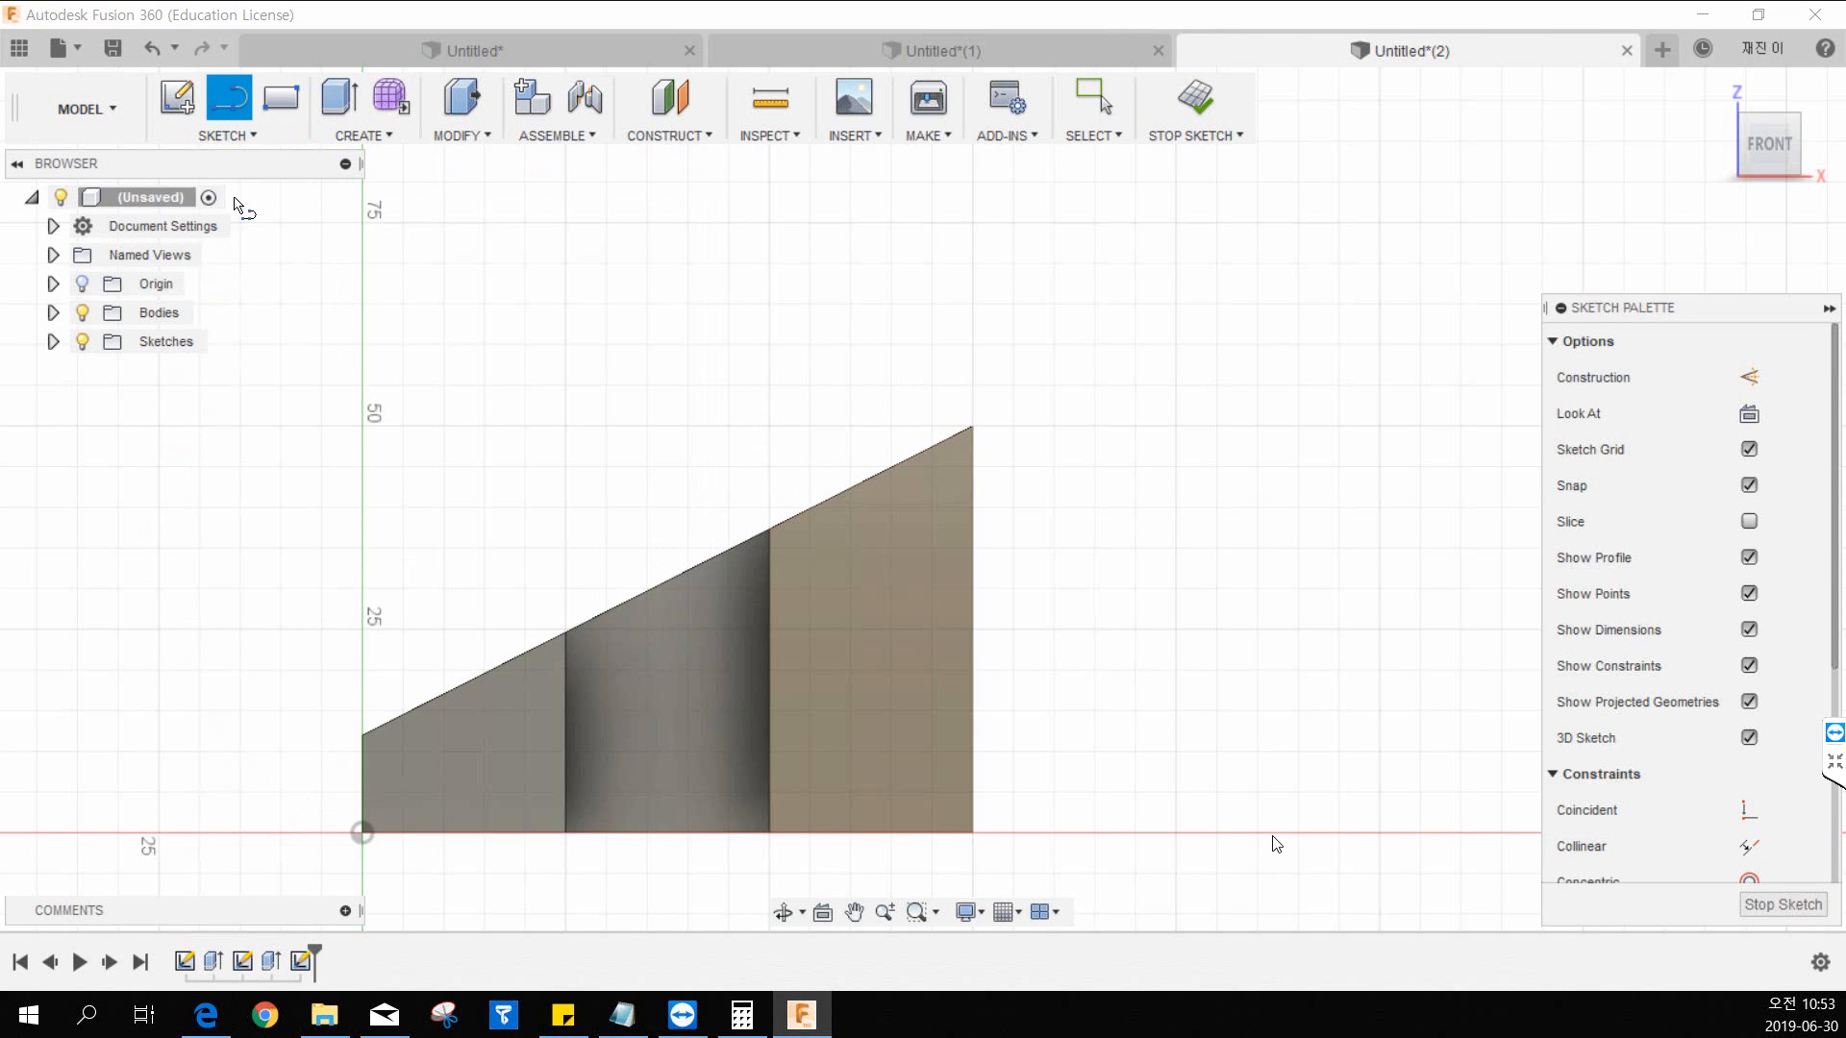
{"action": "left_click", "coordinate": [703, 496]}
{"action": "left_click", "coordinate": [1120, 495]}
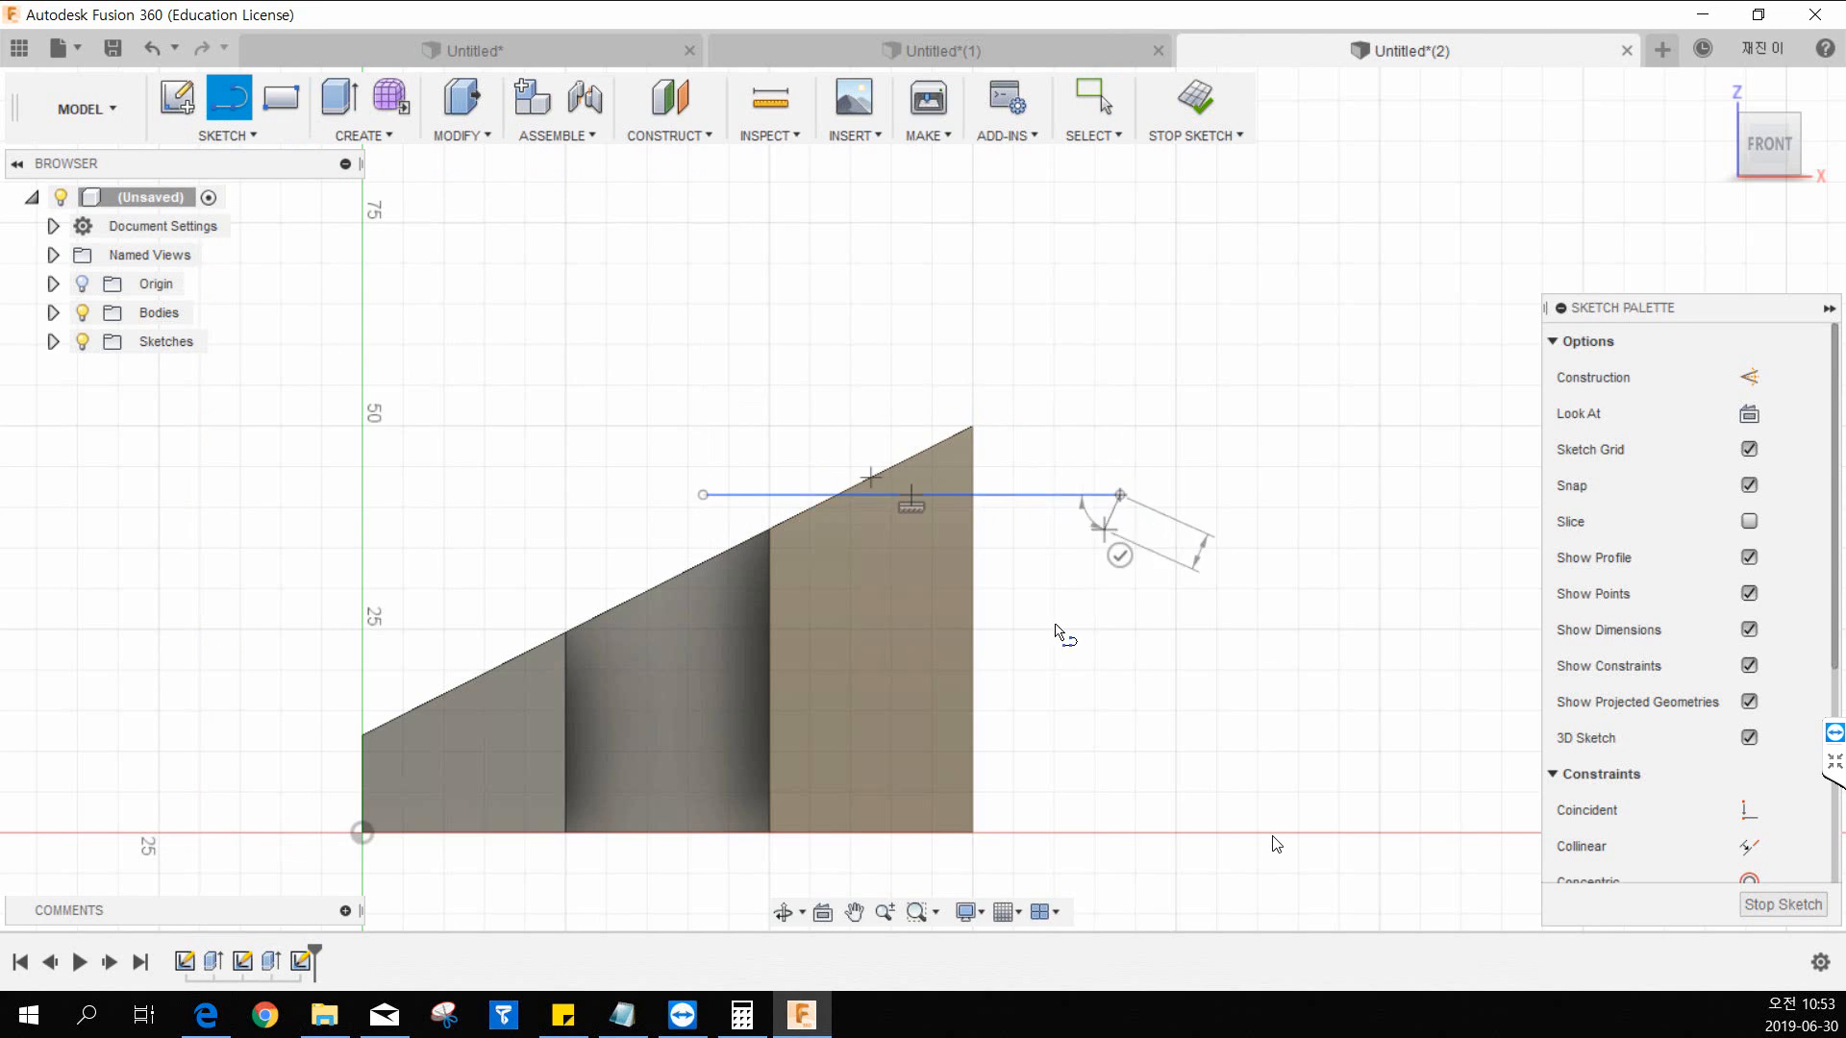
{"action": "key", "text": "Escape"}
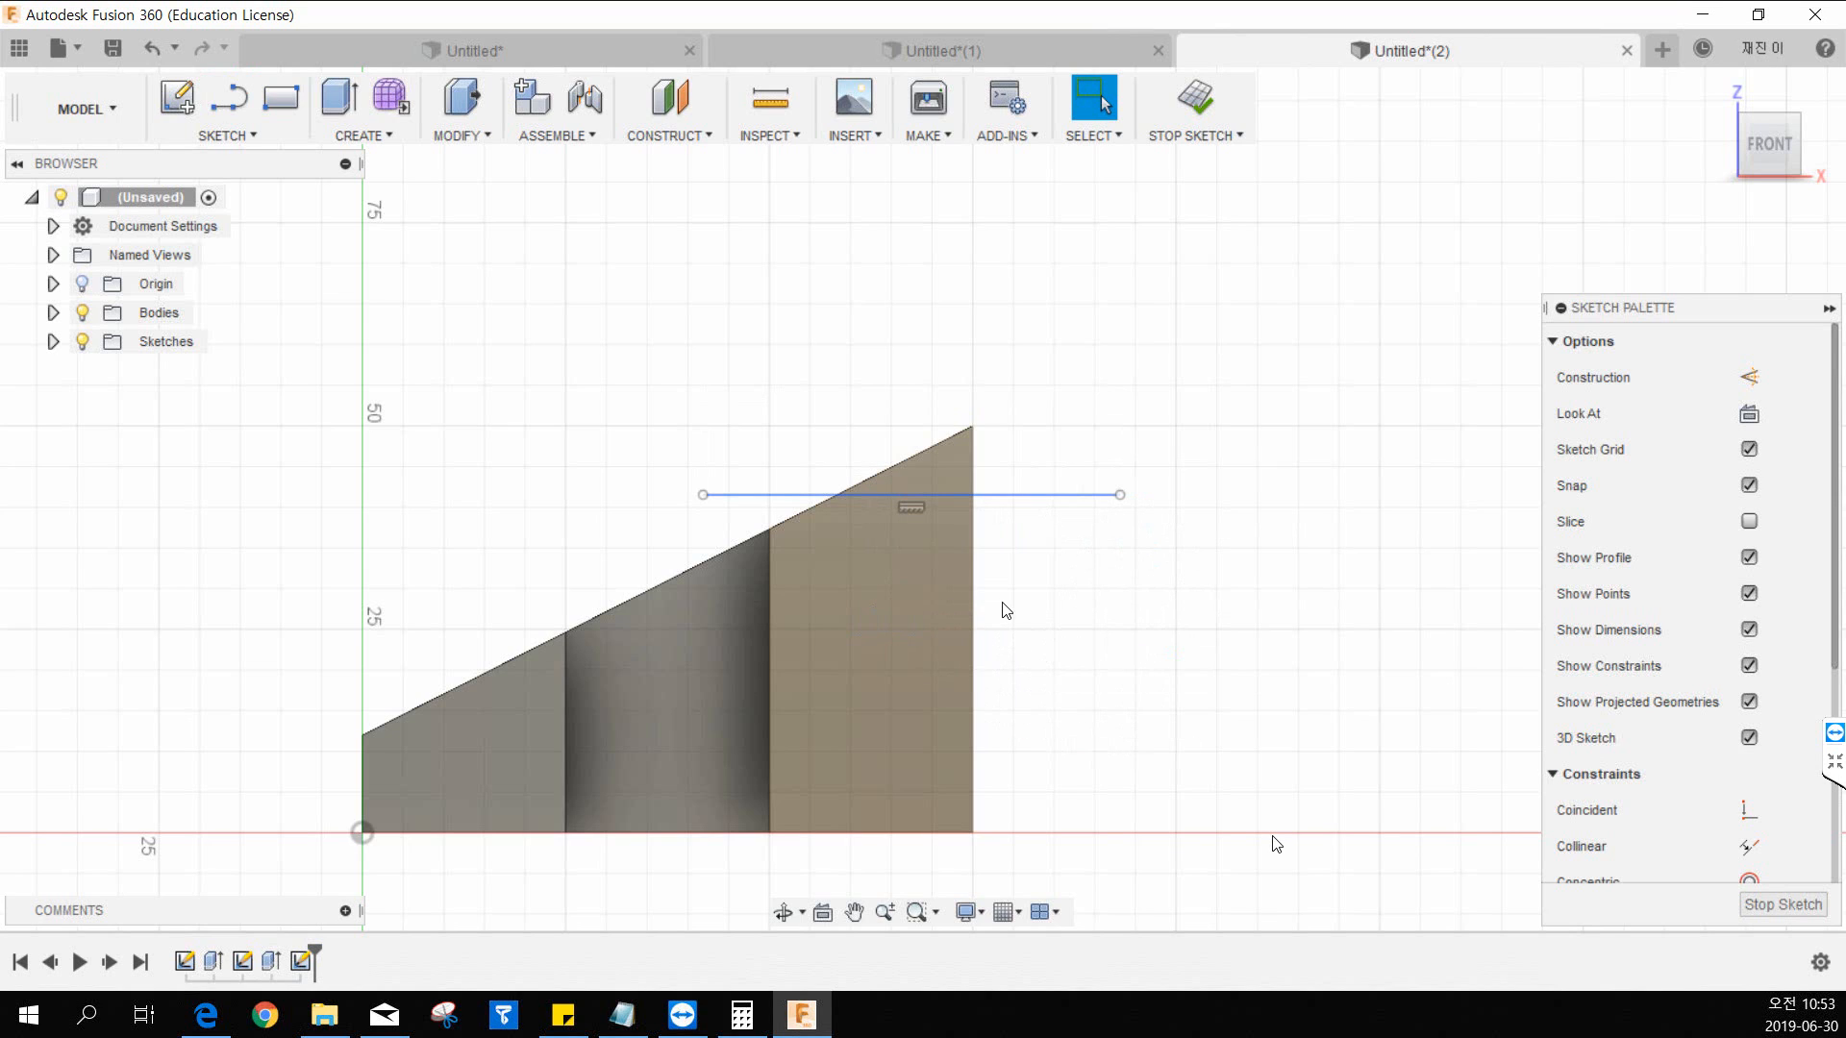
Step: Trim the part of the horizontal line that lies outside the block's sloped edge
{"action": "left_click", "coordinate": [242, 139]}
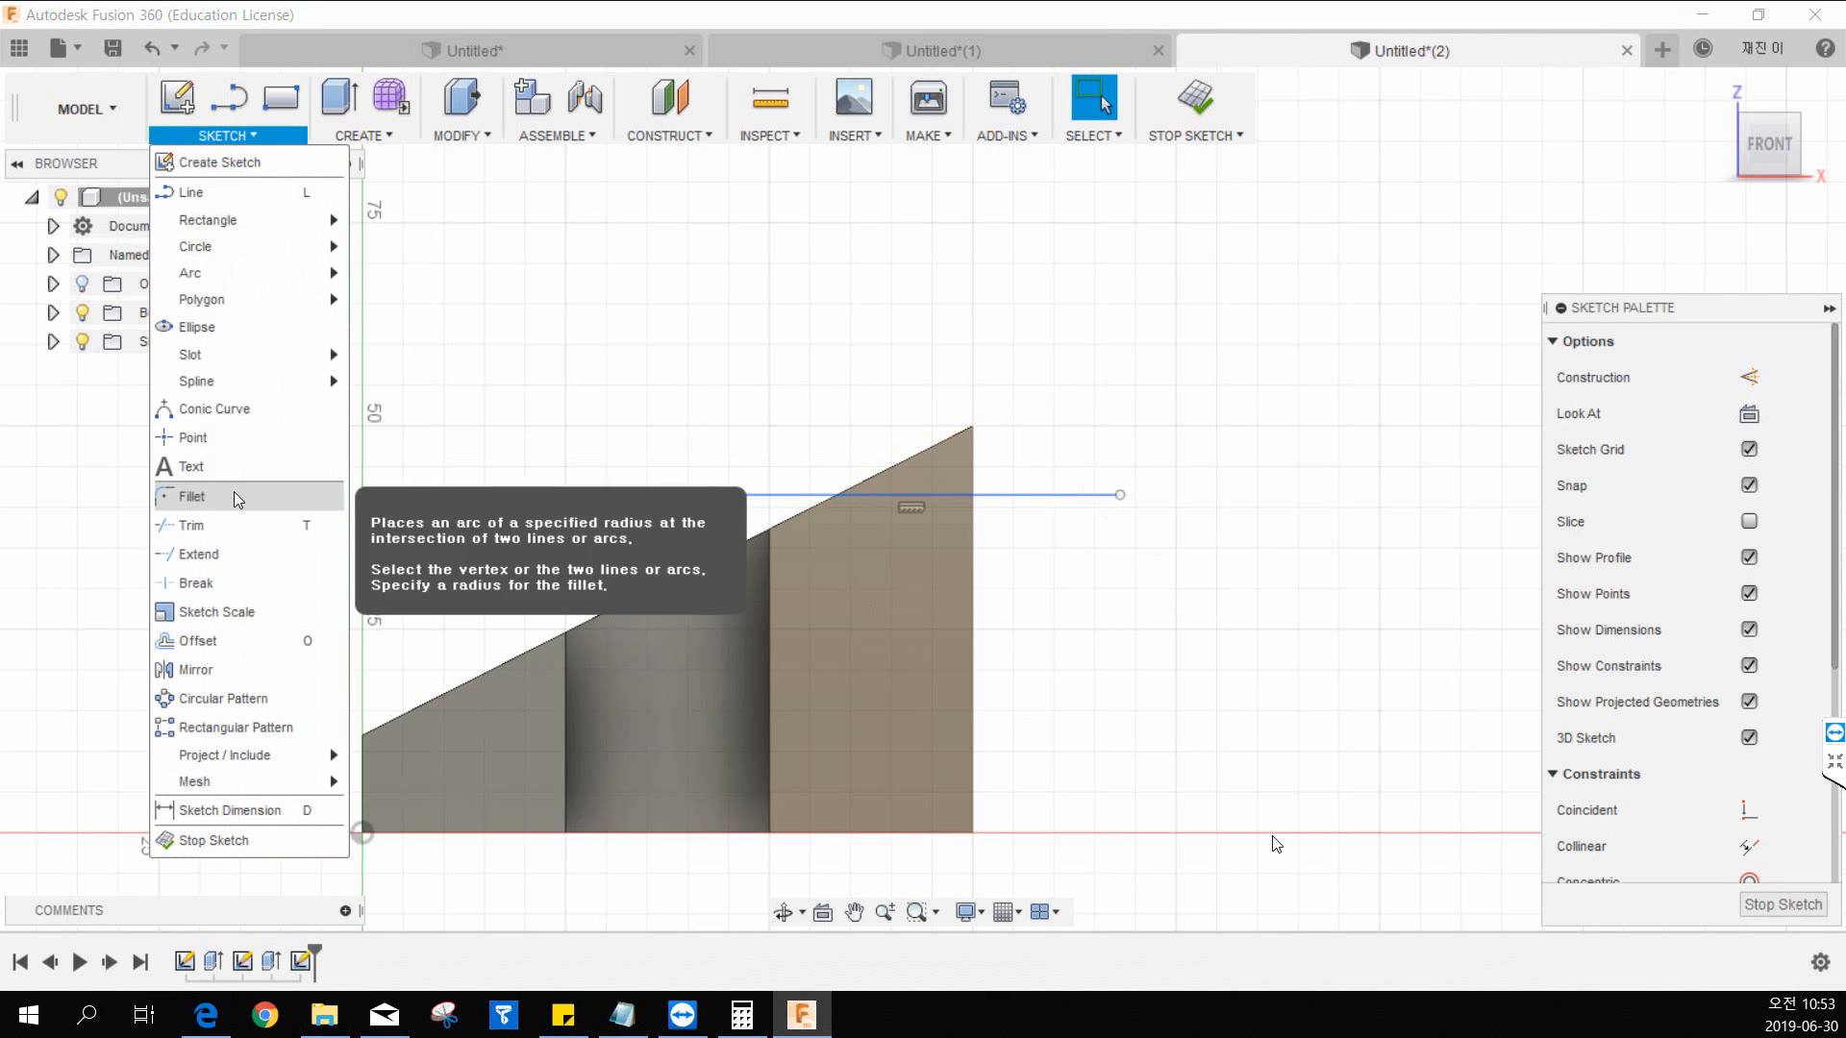
{"action": "left_click", "coordinate": [232, 525]}
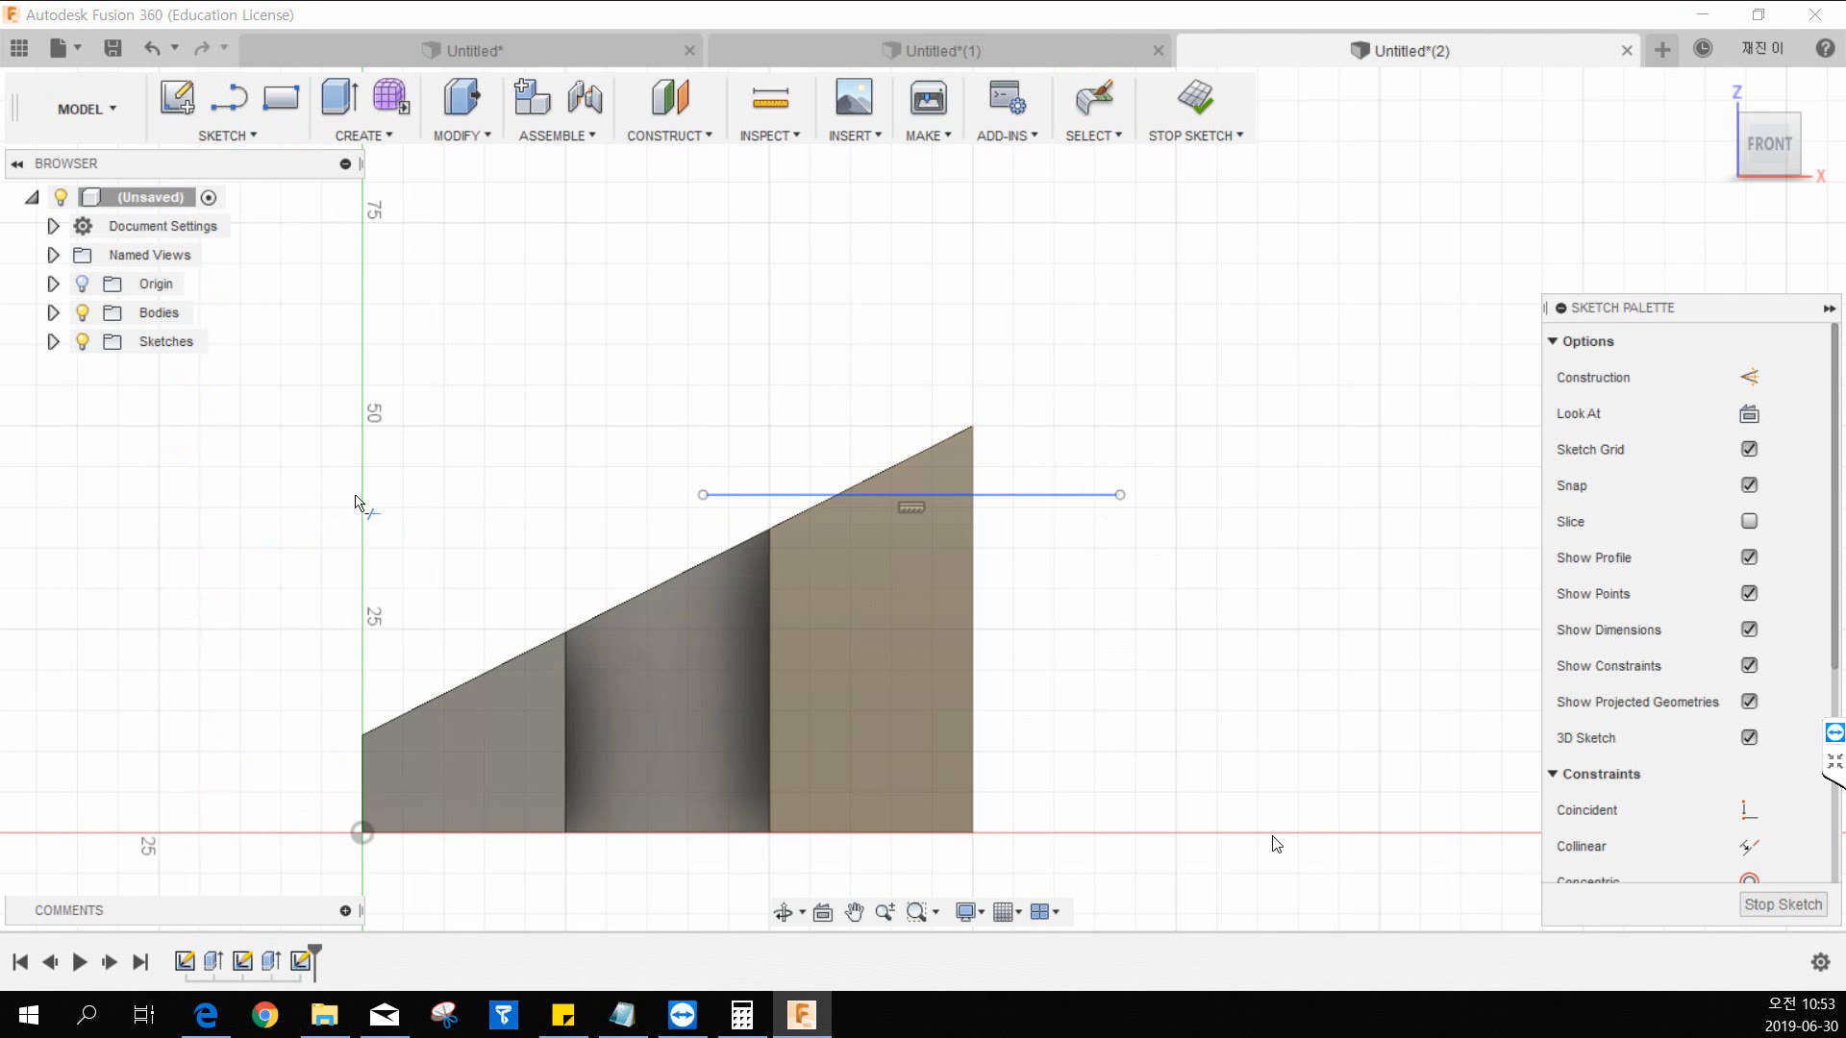
{"action": "left_click", "coordinate": [735, 496]}
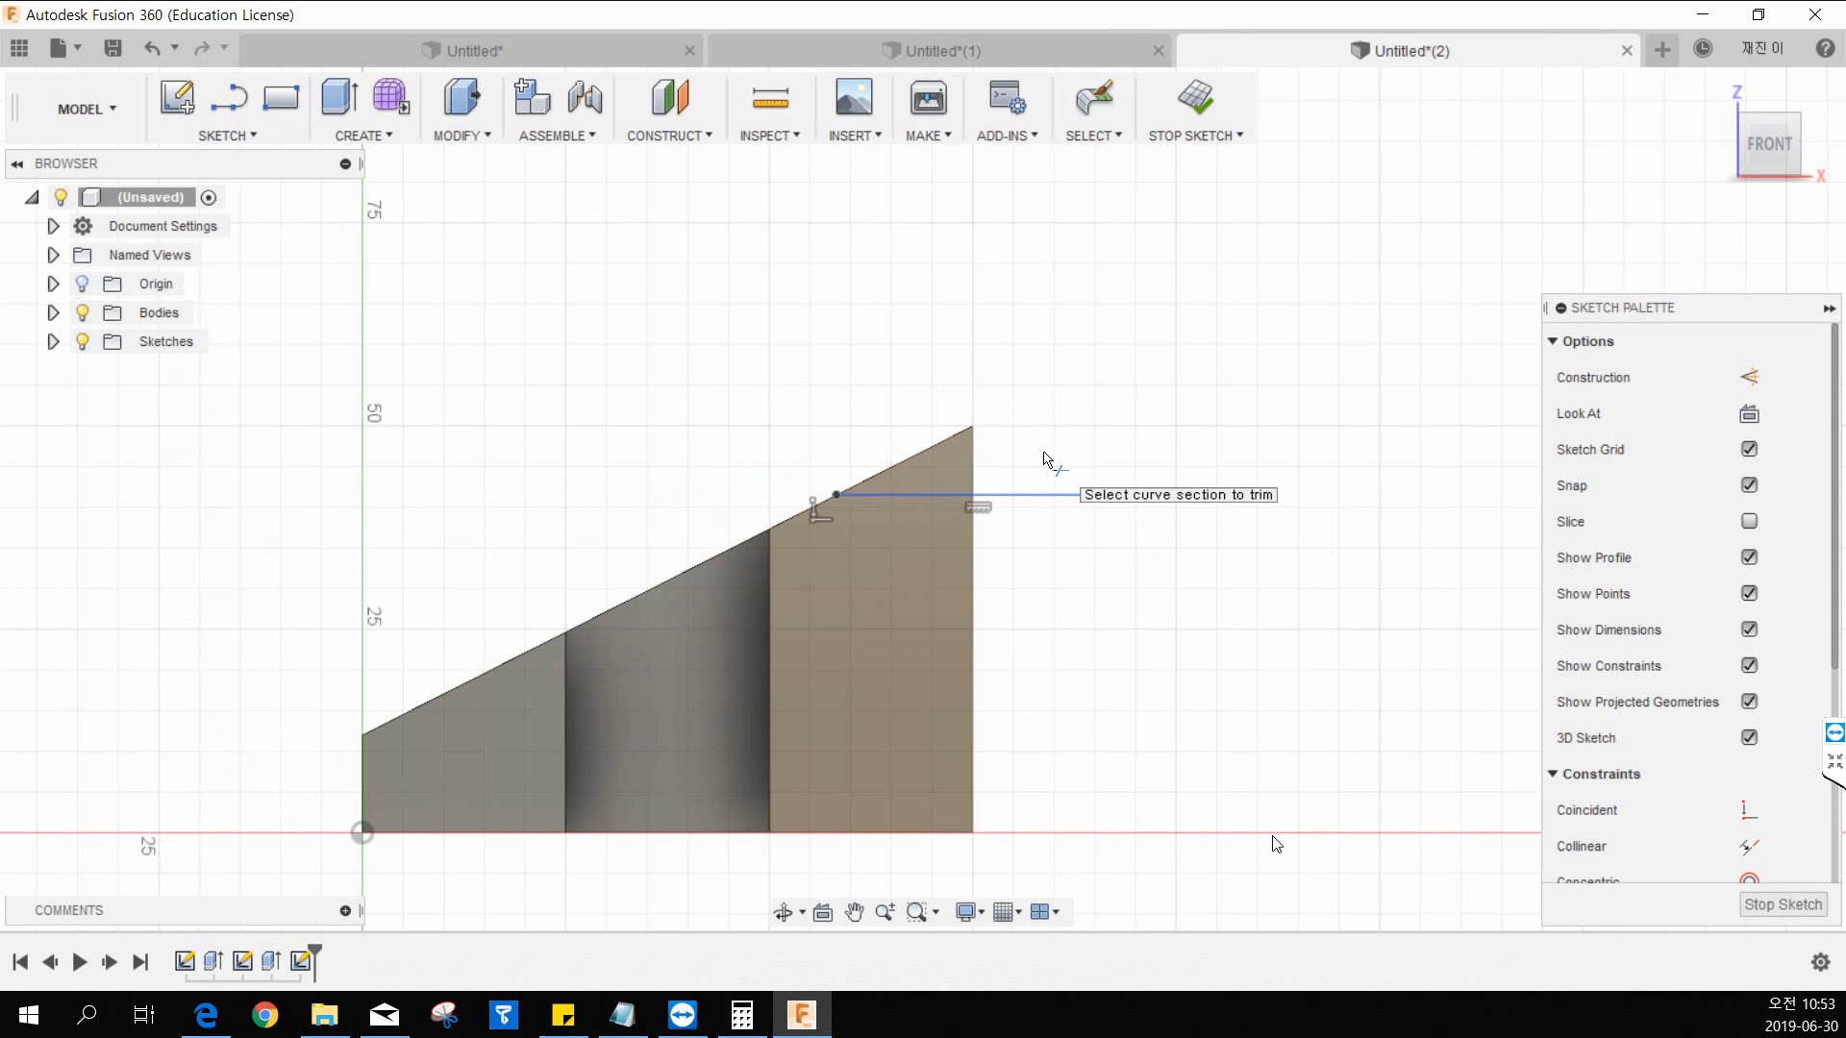
{"action": "key", "text": "Escape"}
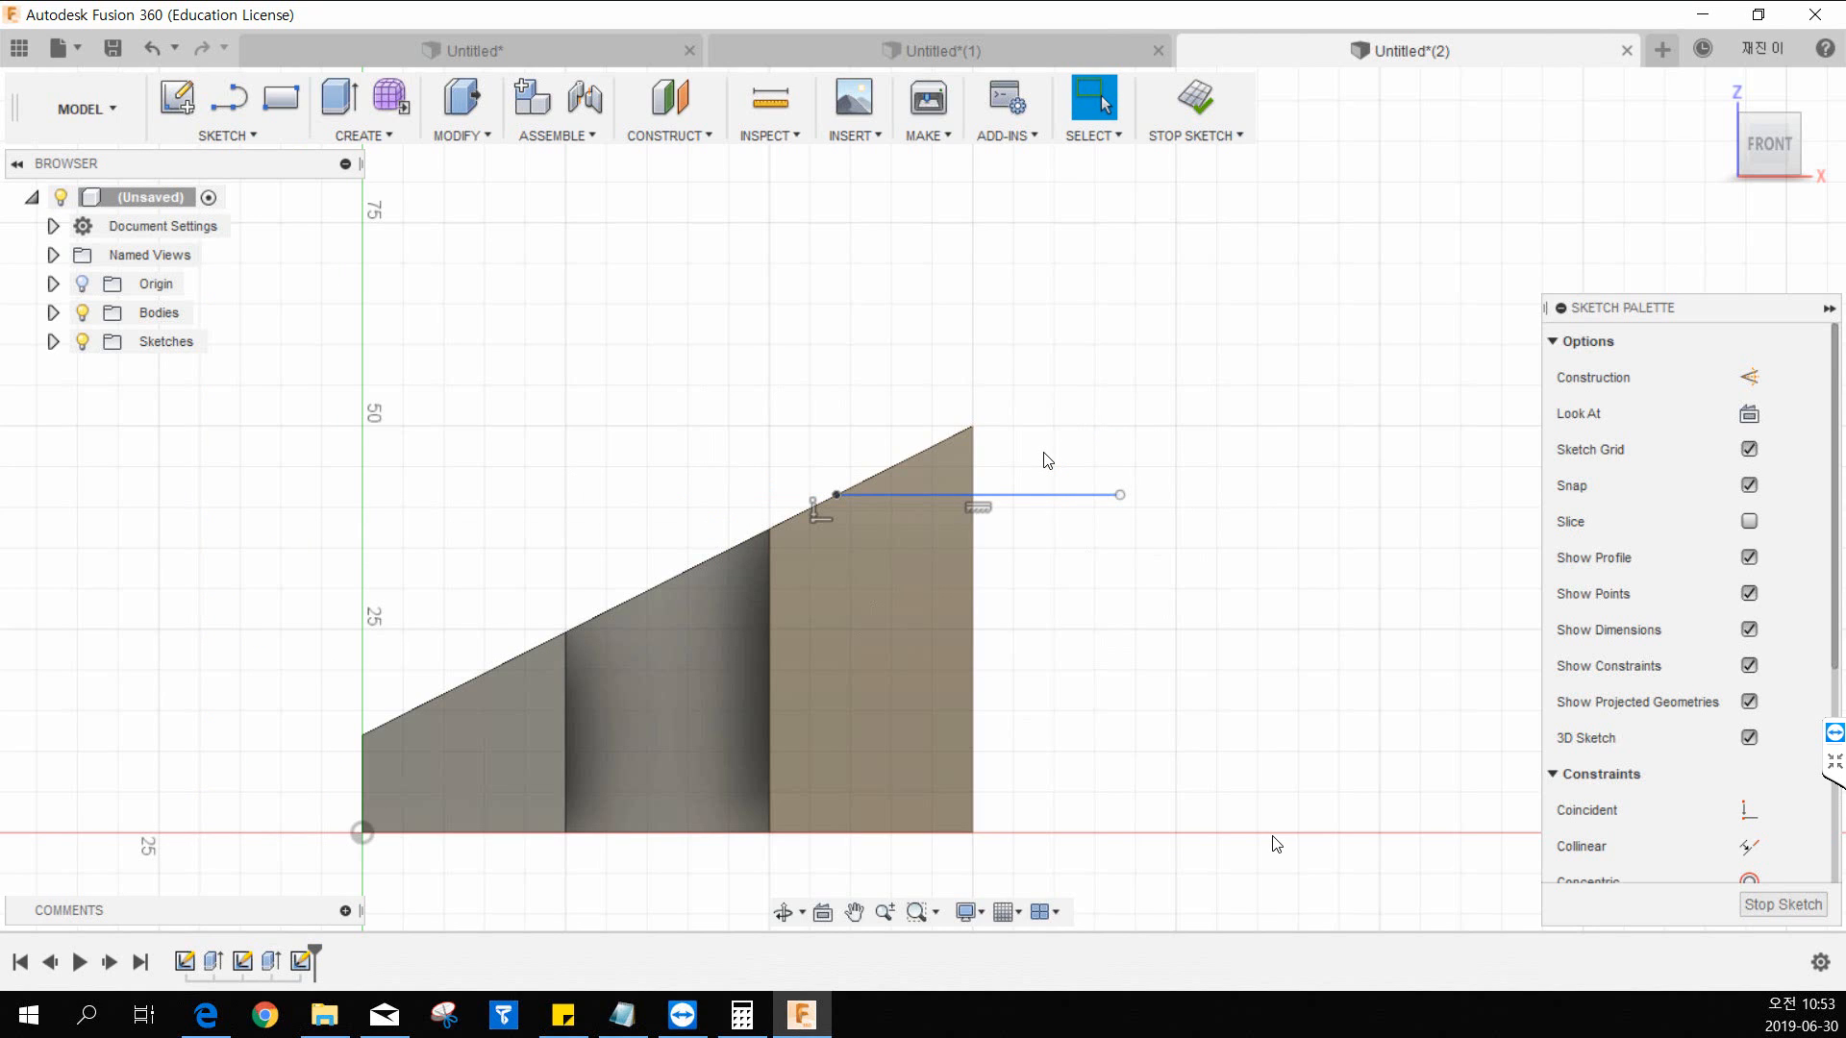
Step: Draw two overlapping two-point rectangles above the block, about 23 by 17 mm and about 28 by 25 mm
{"action": "middle_click_drag", "start_coordinate": [1219, 344], "coordinate": [1058, 499]}
{"action": "key", "text": "r"}
{"action": "left_click", "coordinate": [853, 296]}
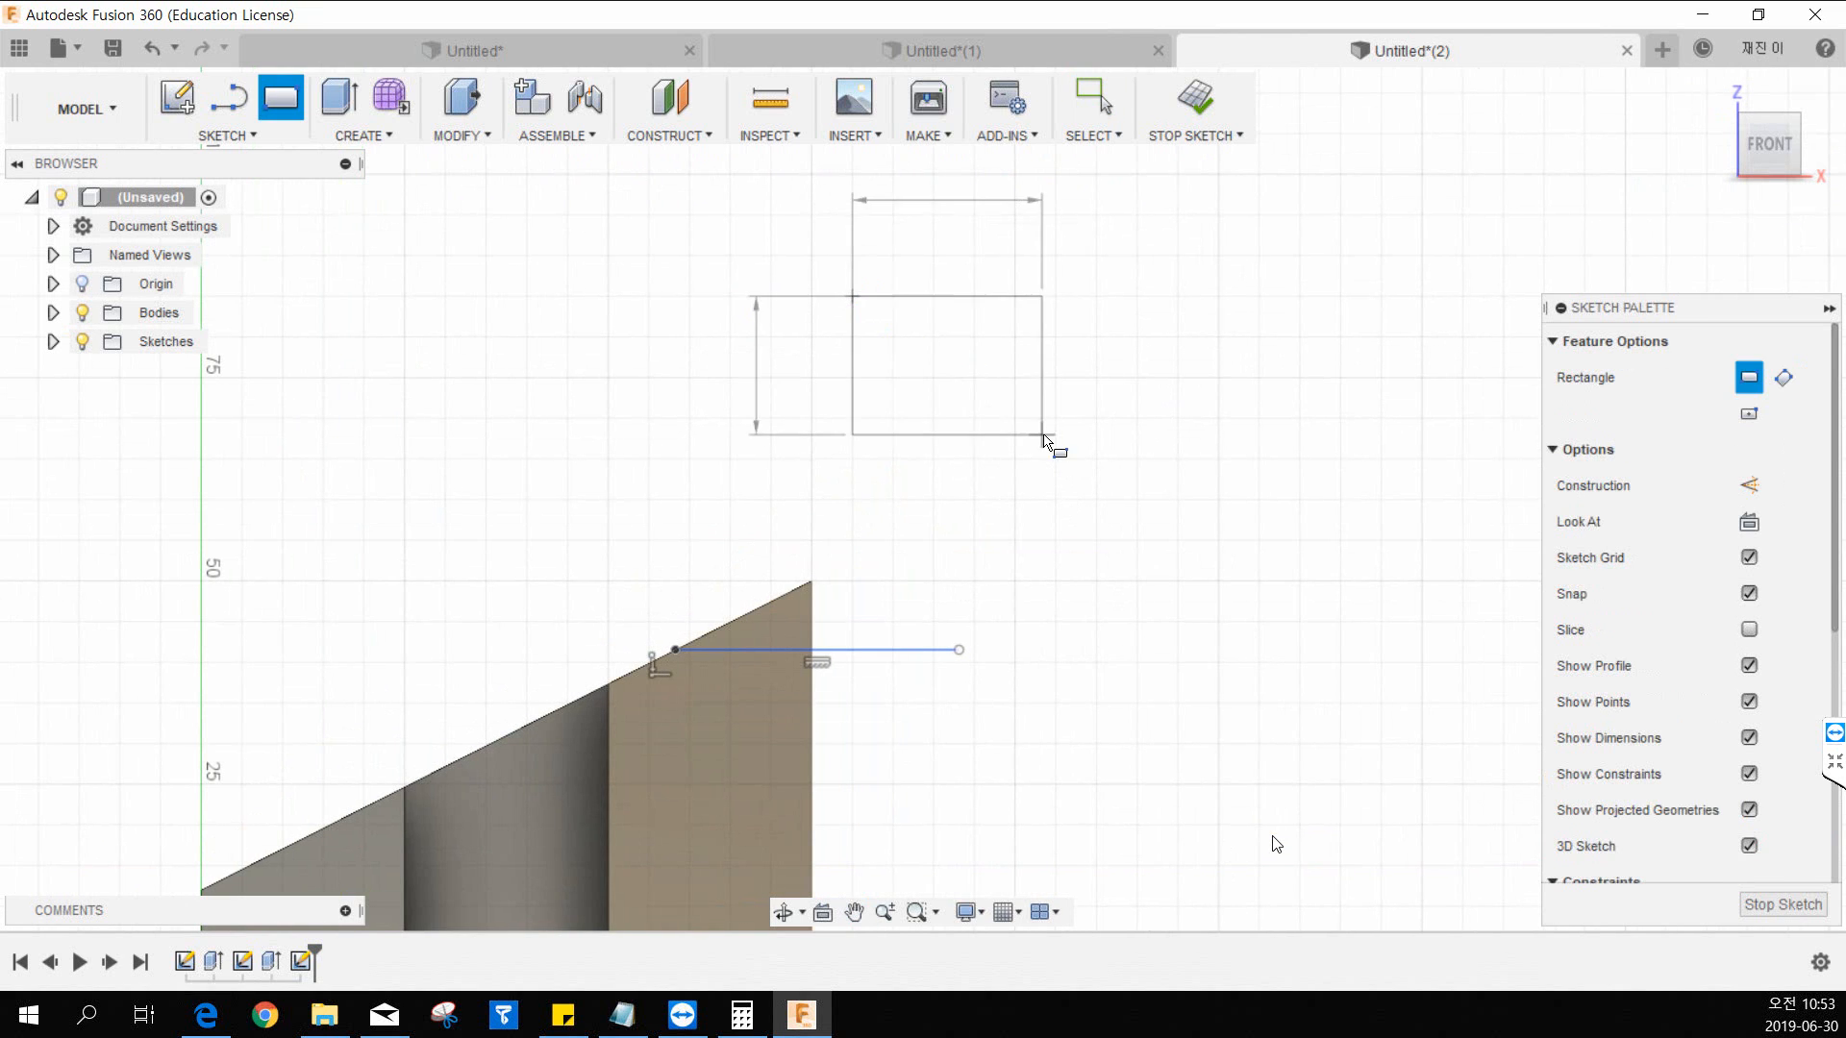
{"action": "left_click", "coordinate": [1042, 435]}
{"action": "key", "text": "Escape"}
{"action": "key", "text": "r"}
{"action": "left_click", "coordinate": [943, 354]}
{"action": "left_click", "coordinate": [1170, 560]}
{"action": "key", "text": "Escape"}
{"action": "scroll", "coordinate": [1004, 353], "scroll_direction": "up", "scroll_amount": 2}
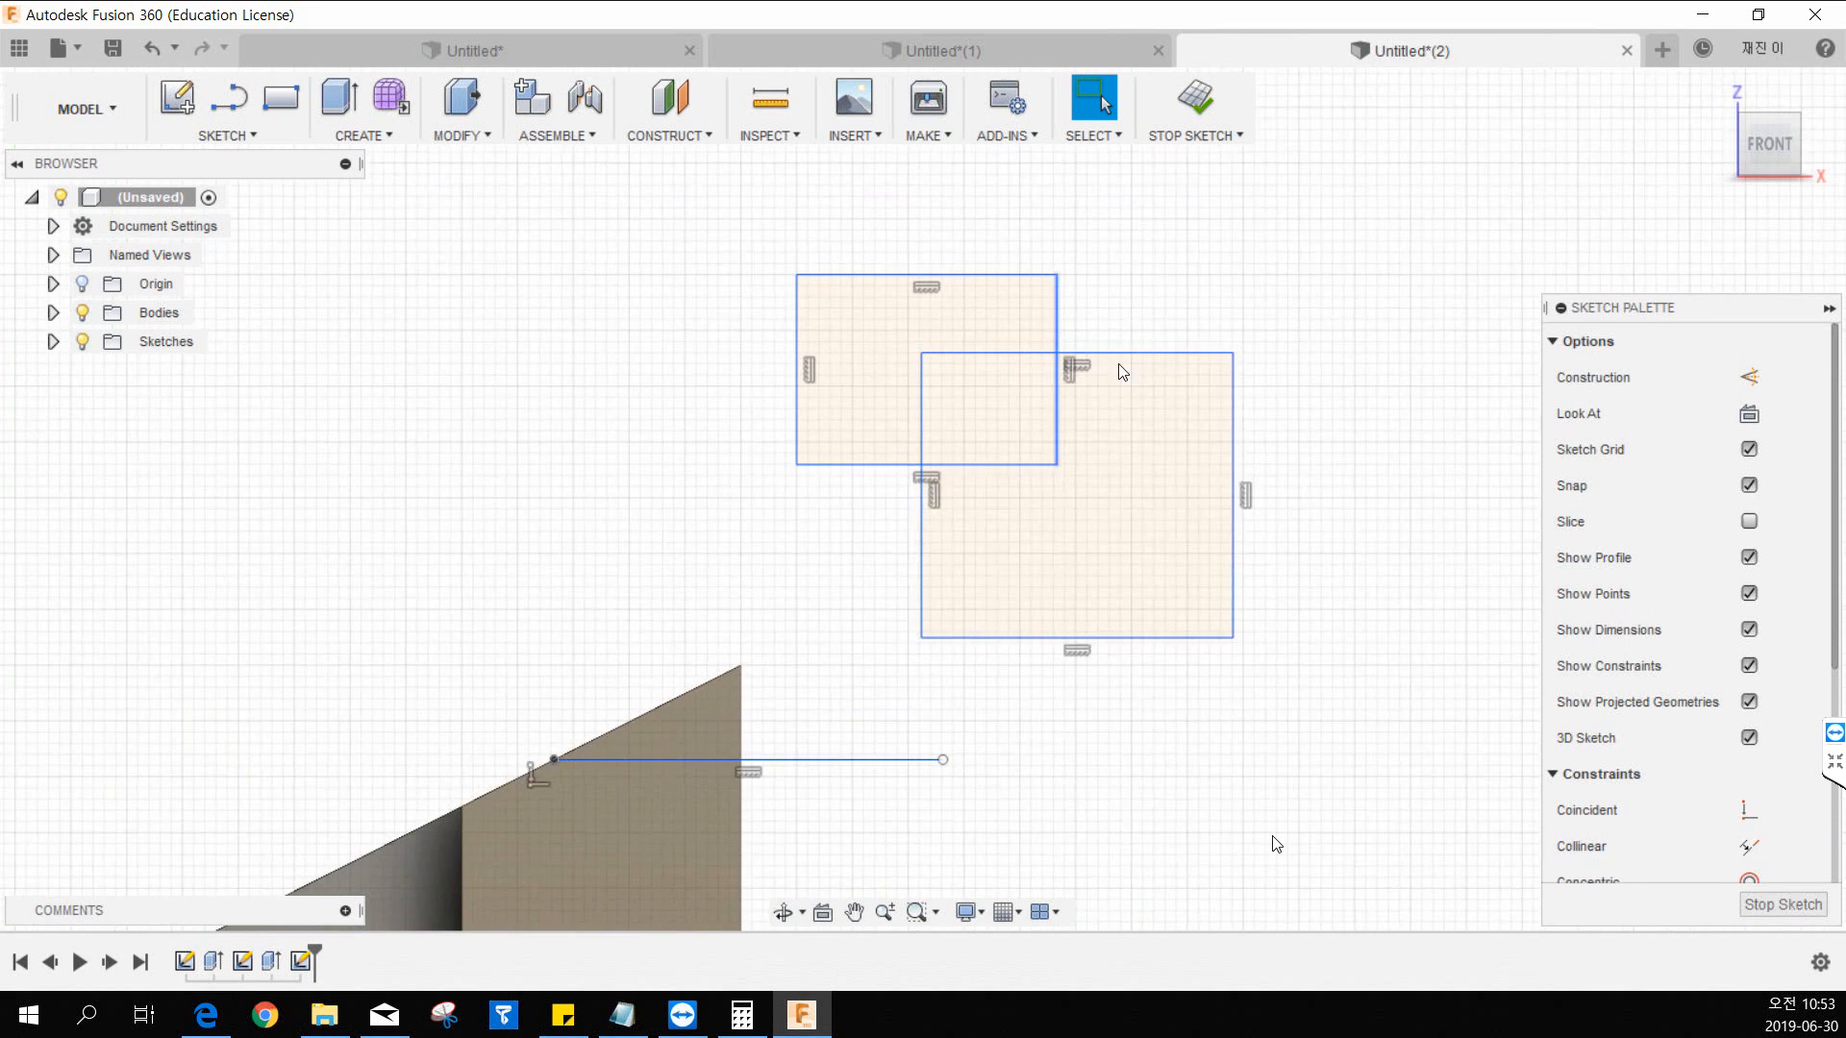
{"action": "scroll", "coordinate": [1134, 376], "scroll_direction": "up", "scroll_amount": 3}
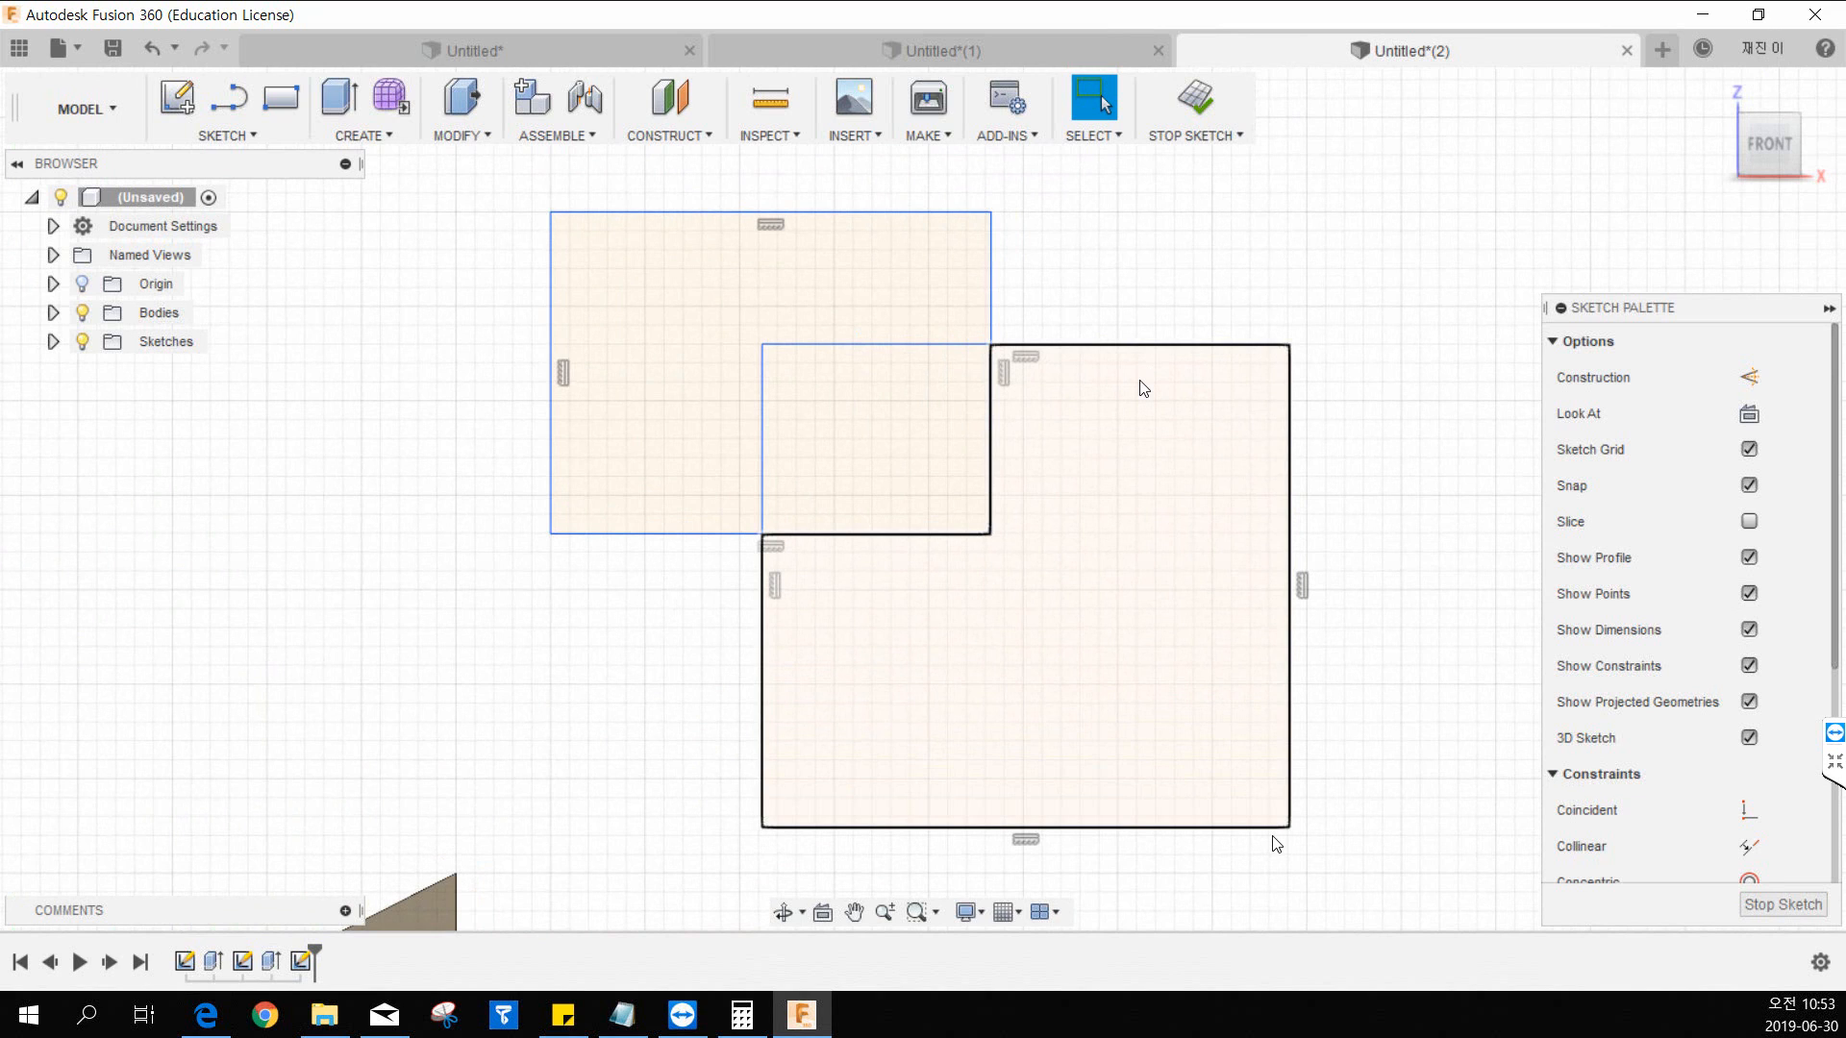
Step: Trim the smaller rectangle's right edge above the overlap and the four edge segments enclosing the overlap of the two rectangles
{"action": "left_click", "coordinate": [228, 136]}
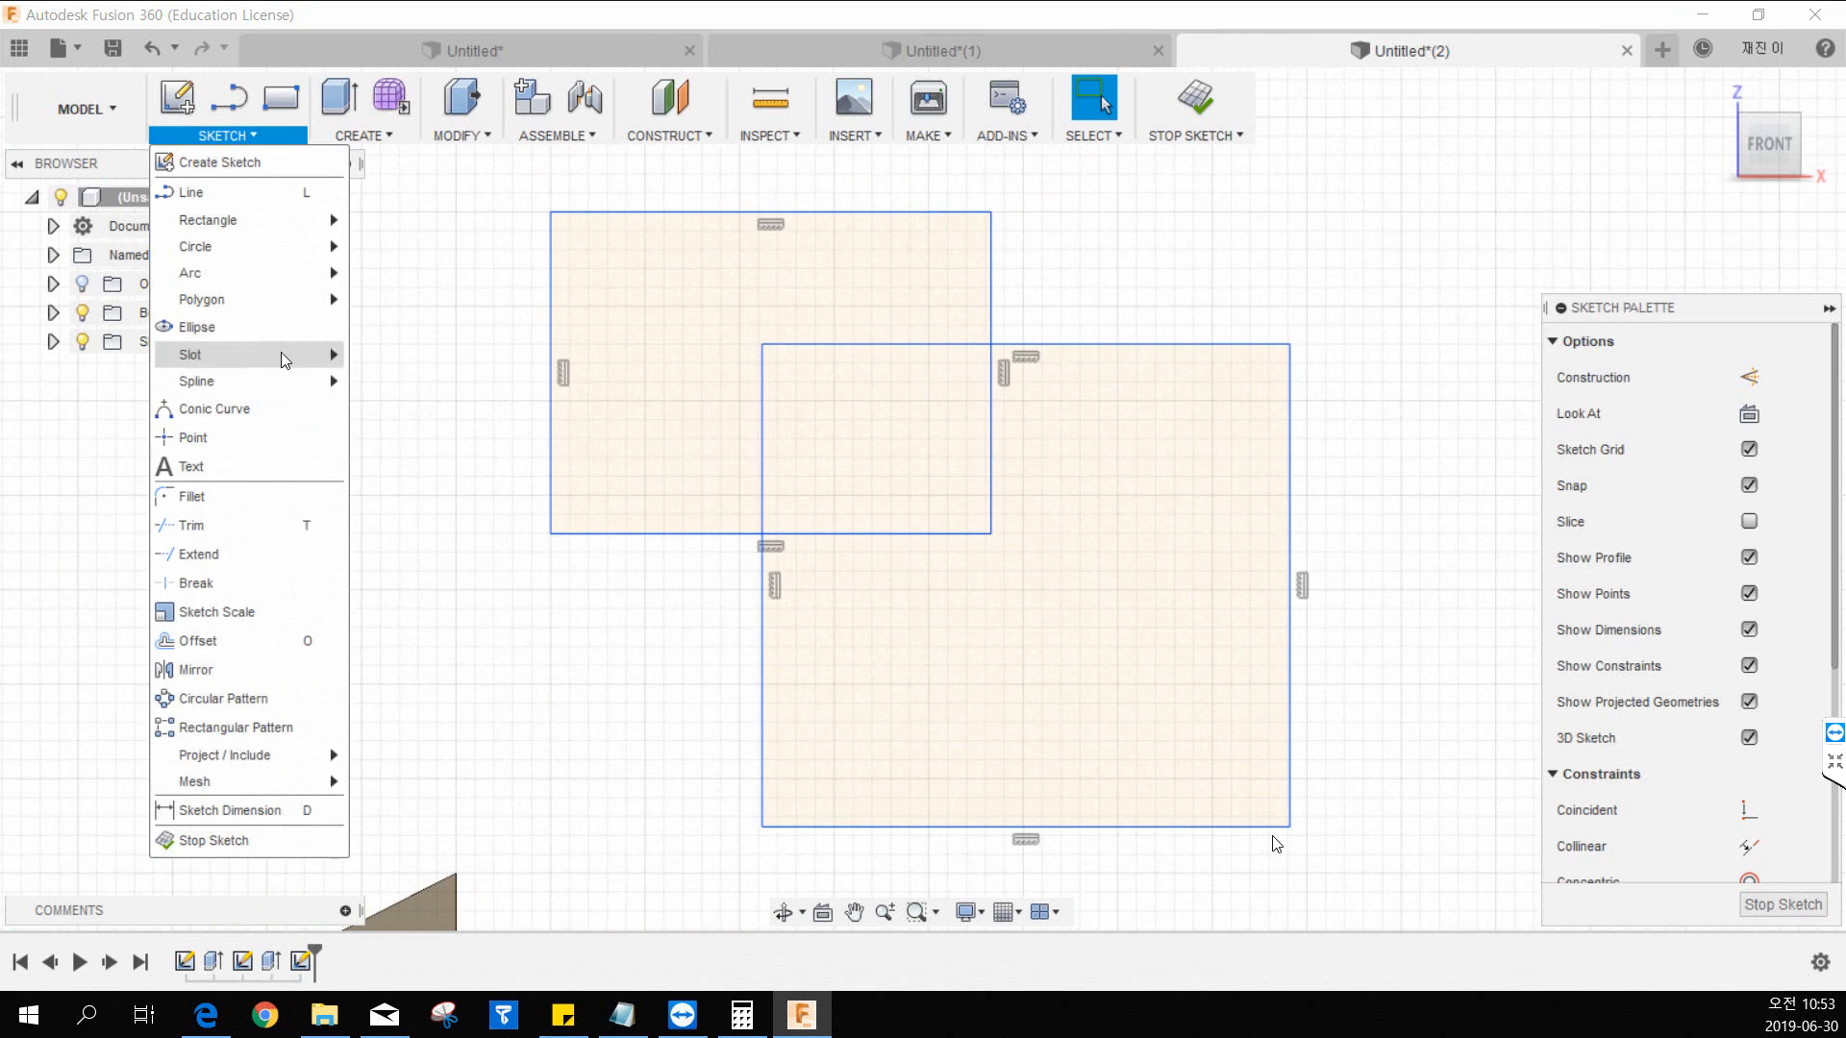
{"action": "left_click", "coordinate": [242, 525]}
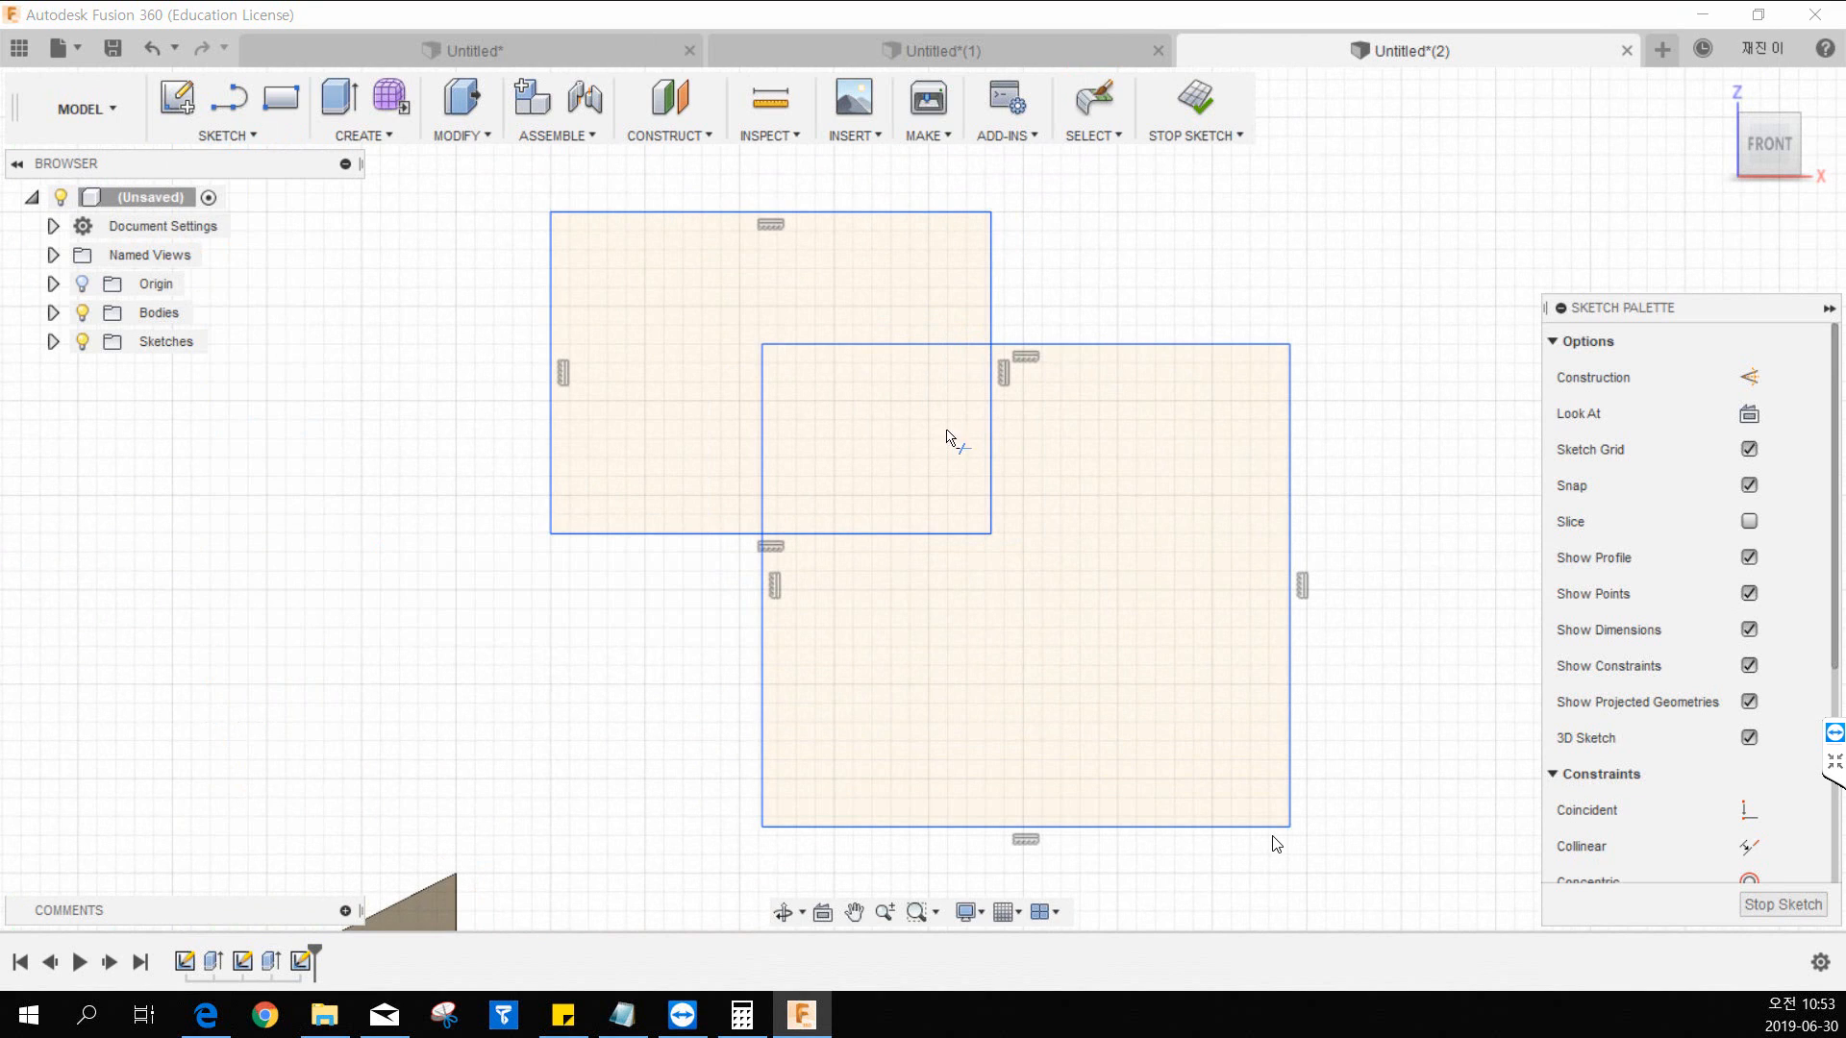
{"action": "left_click", "coordinate": [990, 307]}
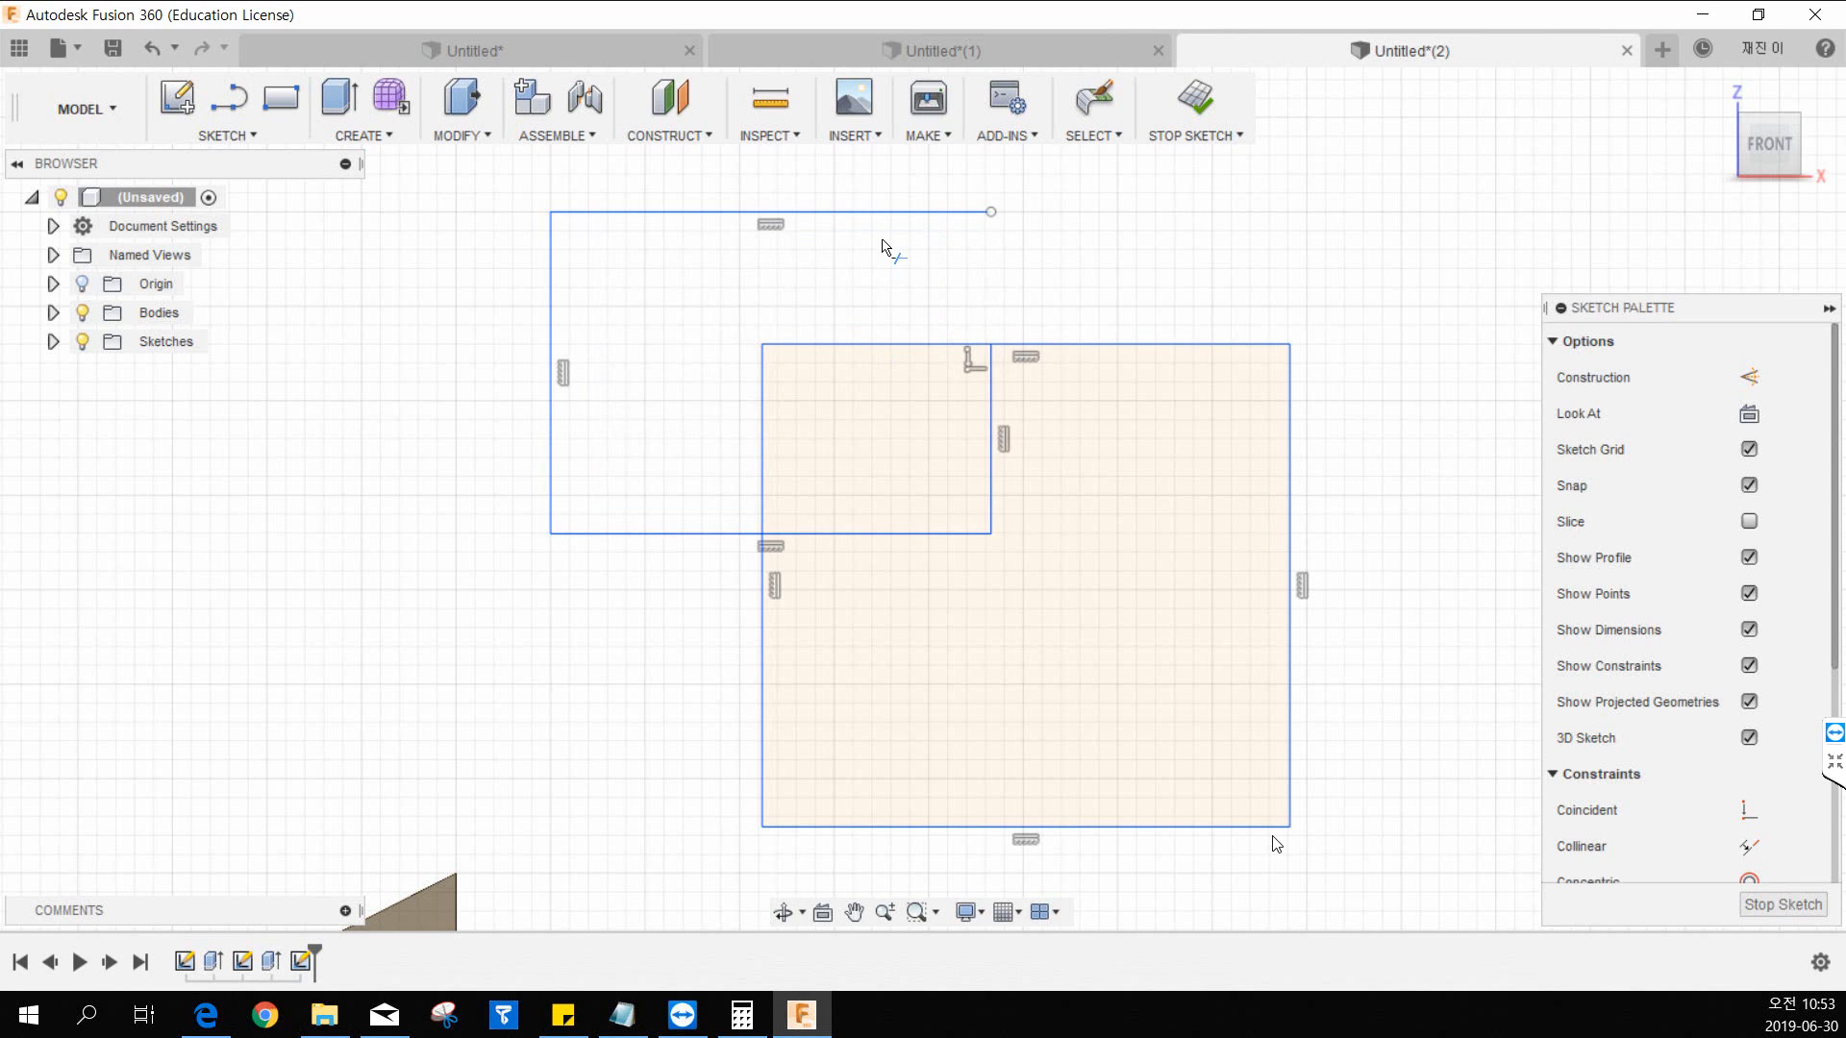
{"action": "left_click", "coordinate": [837, 344]}
{"action": "left_click", "coordinate": [763, 428]}
{"action": "left_click", "coordinate": [841, 533]}
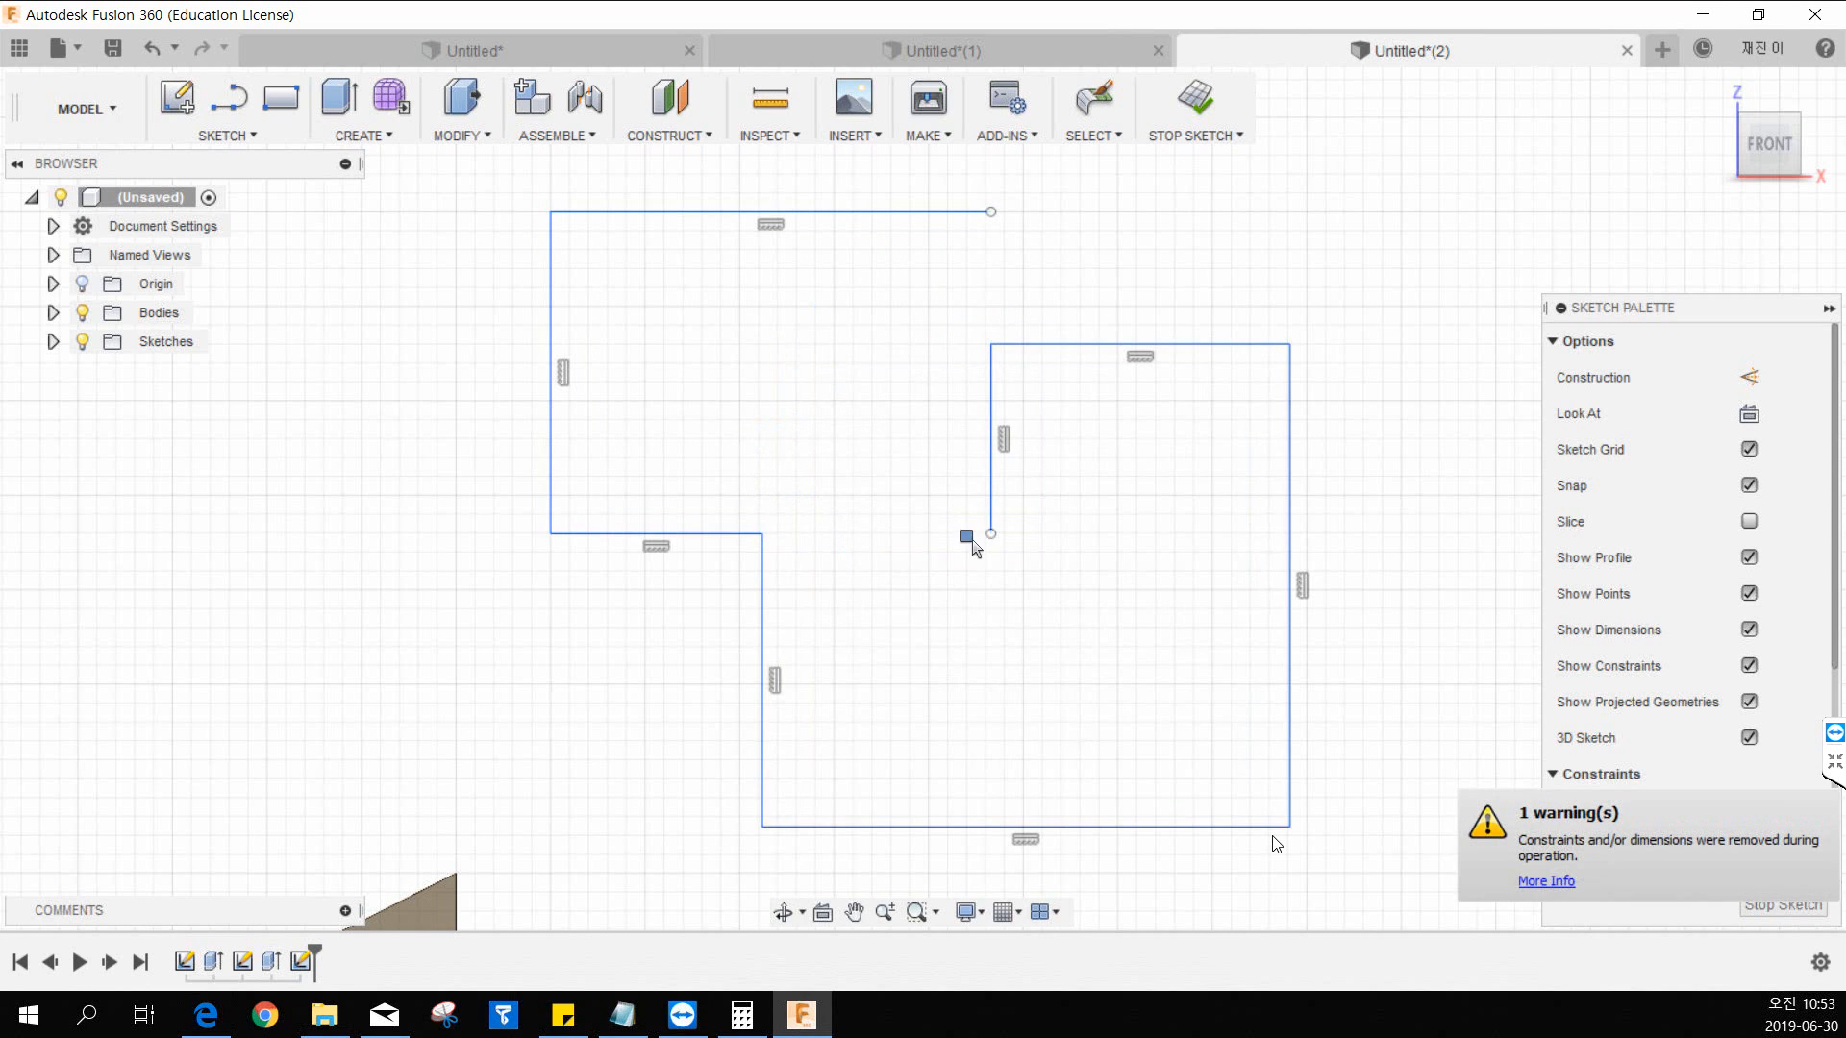
{"action": "left_click", "coordinate": [986, 524]}
Step: Trim away all remaining outer segments of the two practice rectangles
{"action": "left_click", "coordinate": [1085, 346]}
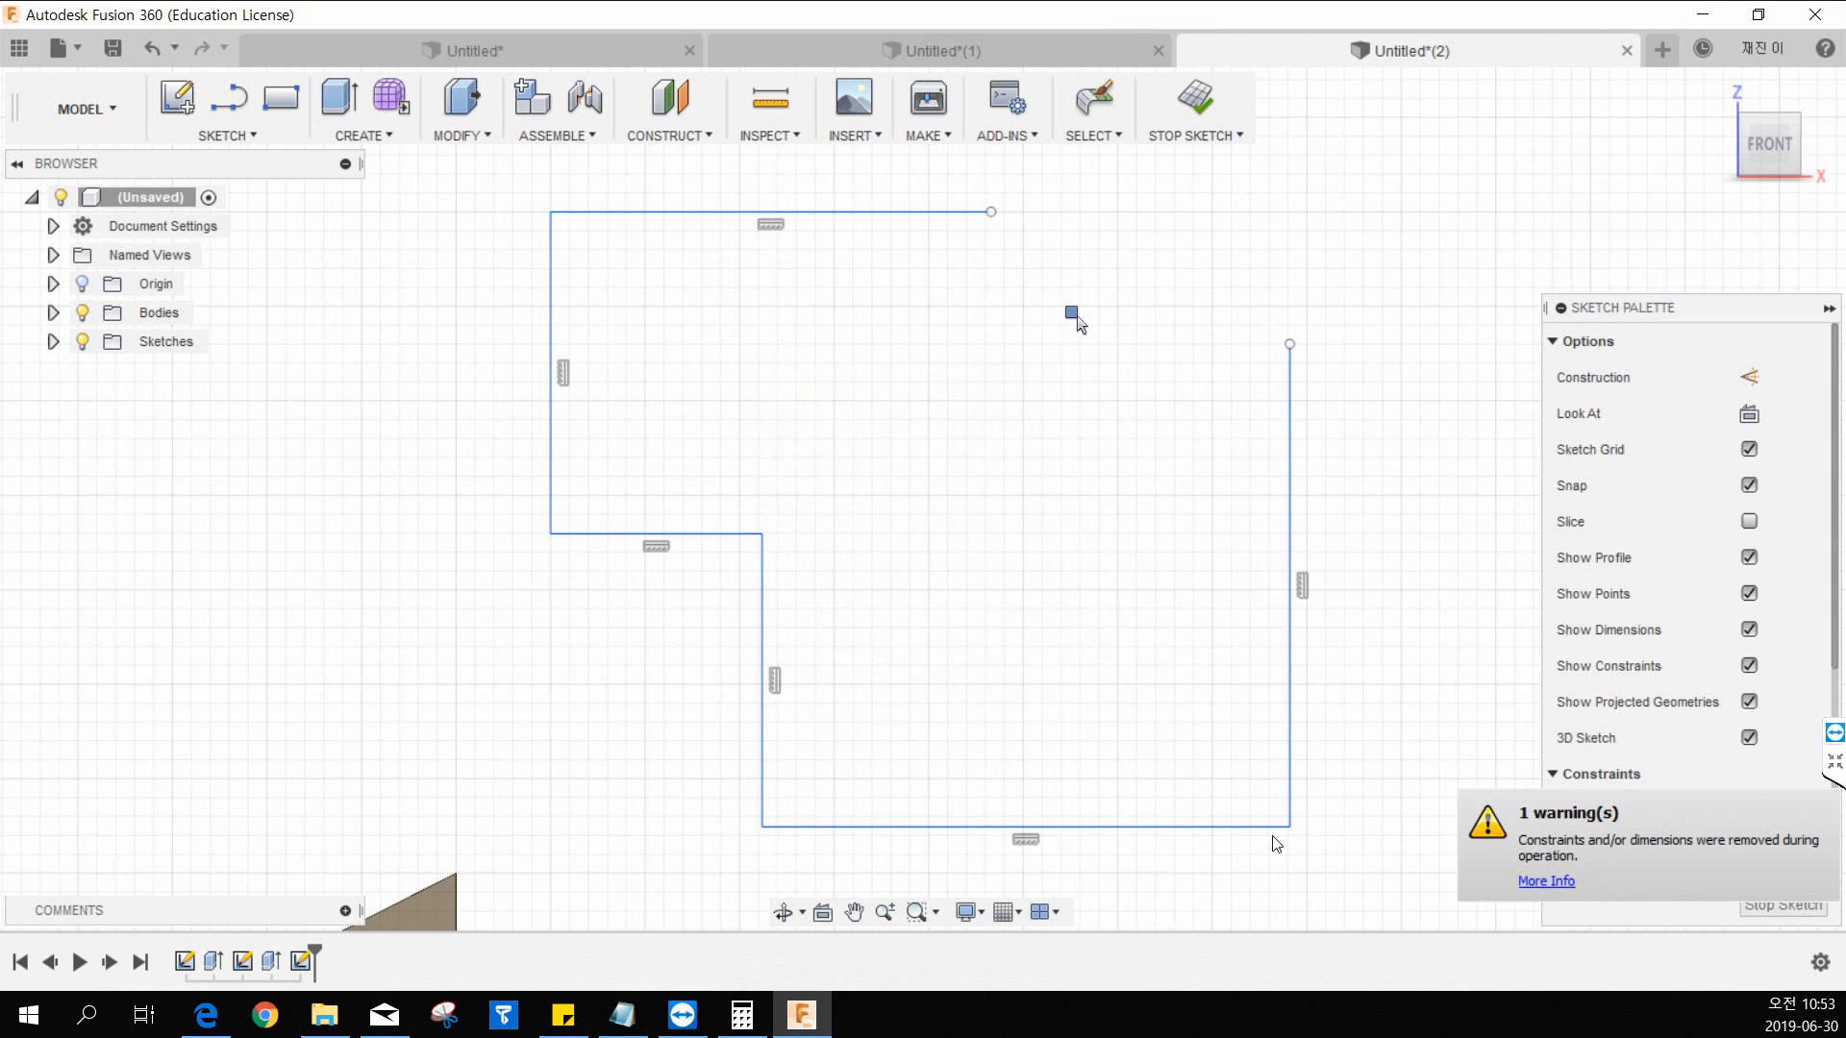
{"action": "left_click", "coordinate": [877, 211]}
{"action": "left_click", "coordinate": [551, 366]}
{"action": "left_click", "coordinate": [684, 534]}
{"action": "left_click", "coordinate": [762, 702]}
{"action": "left_click", "coordinate": [1010, 826]}
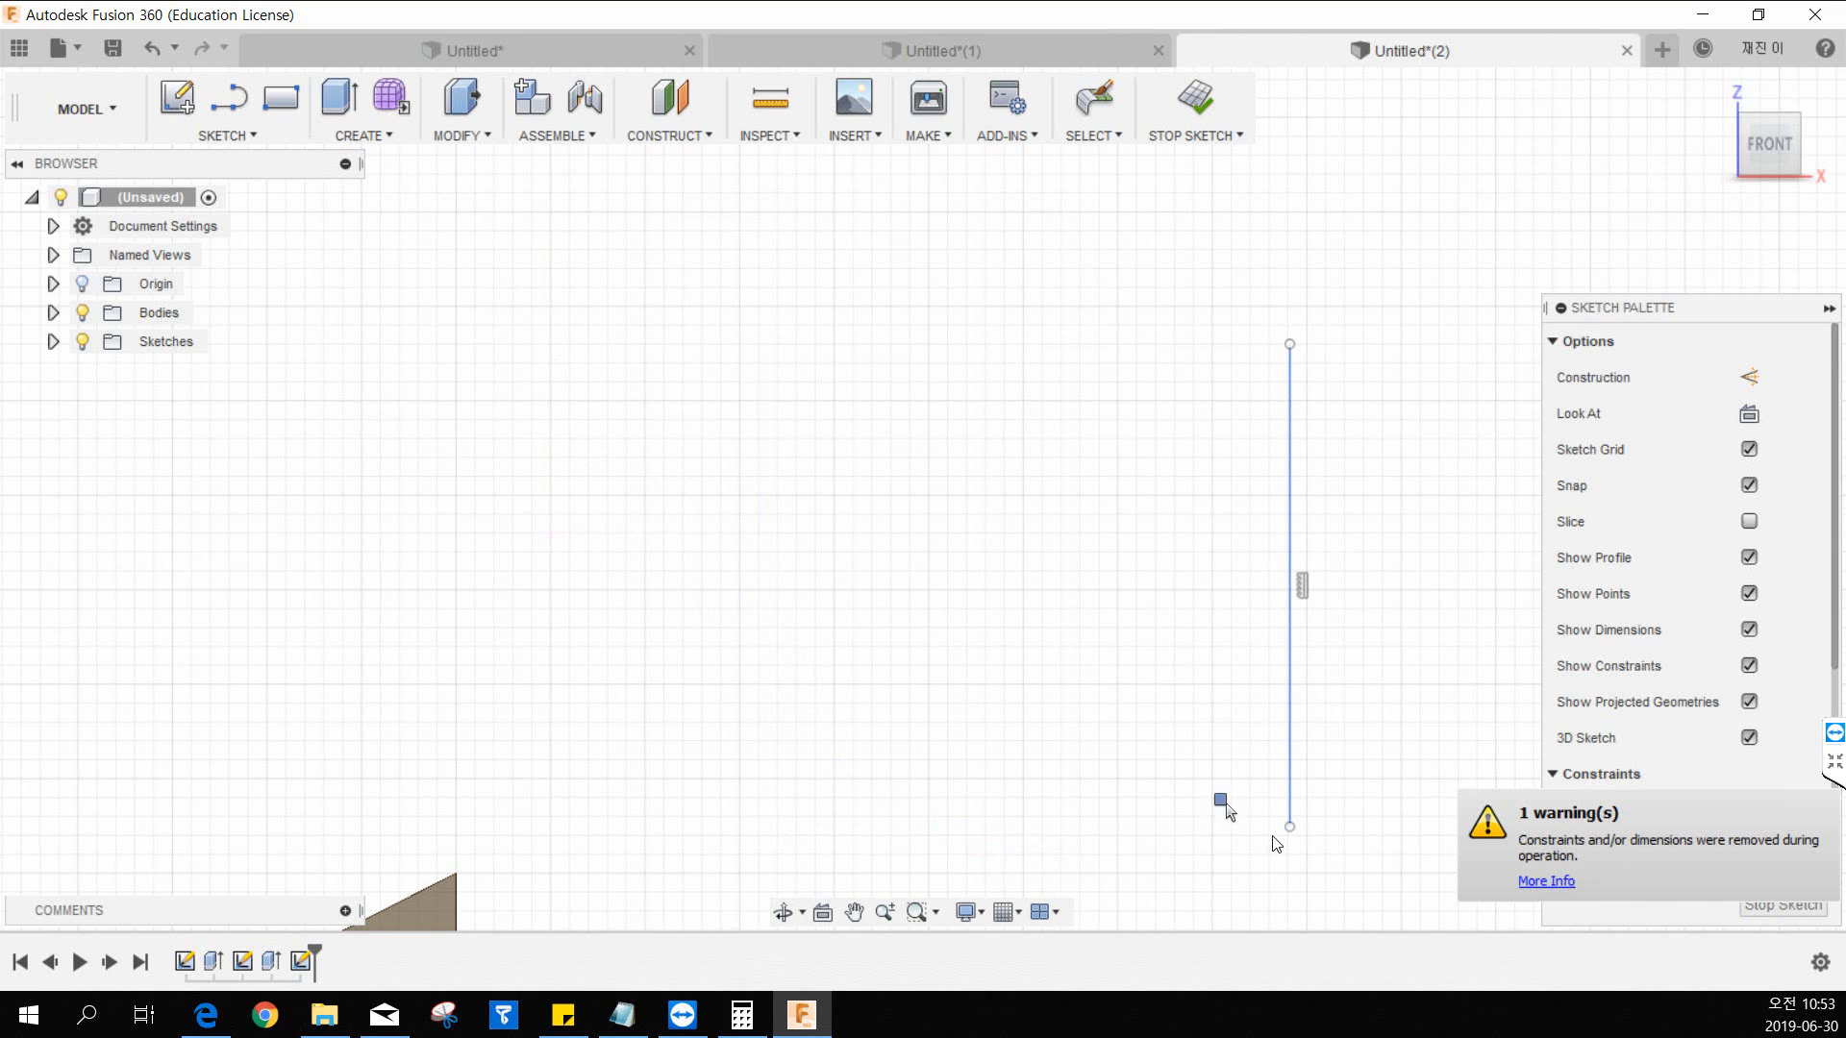
{"action": "left_click", "coordinate": [1289, 594]}
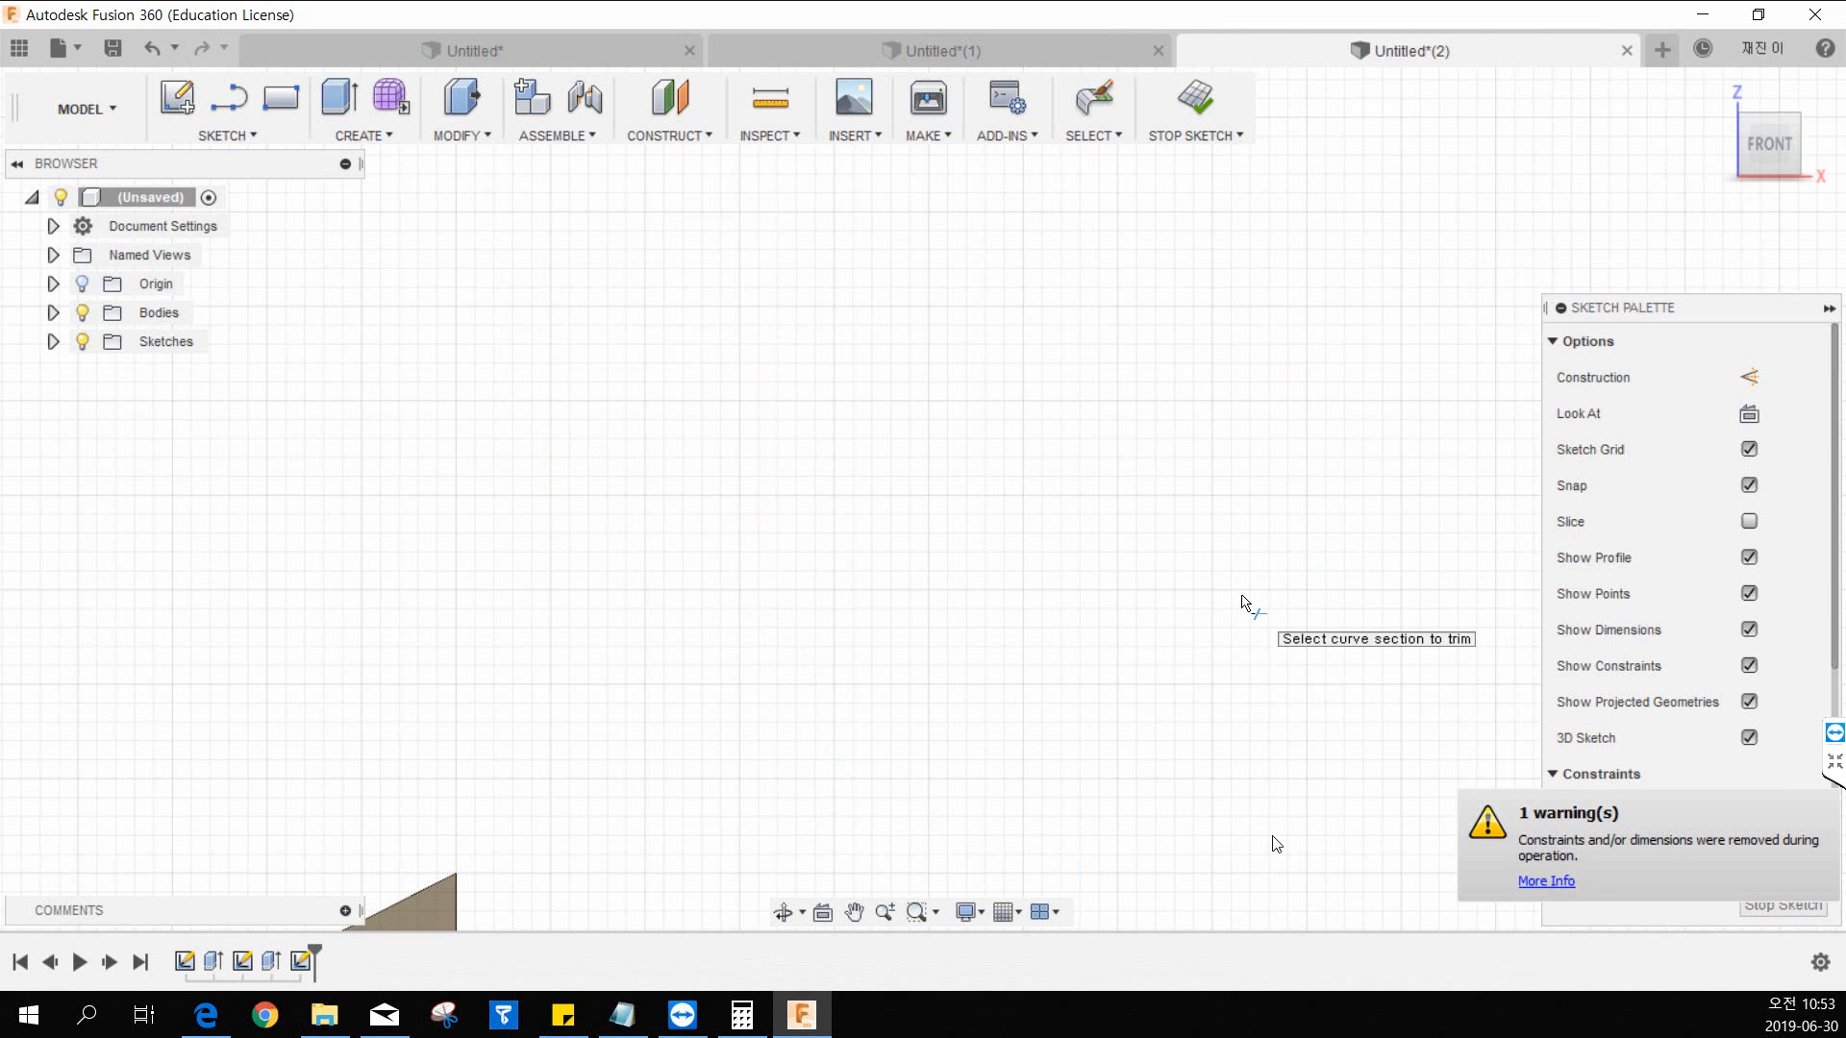
{"action": "key", "text": "Escape"}
Step: Trim the part of the horizontal line that extends past the block's tall vertical edge
{"action": "scroll", "coordinate": [1175, 601], "scroll_direction": "up", "scroll_amount": 2}
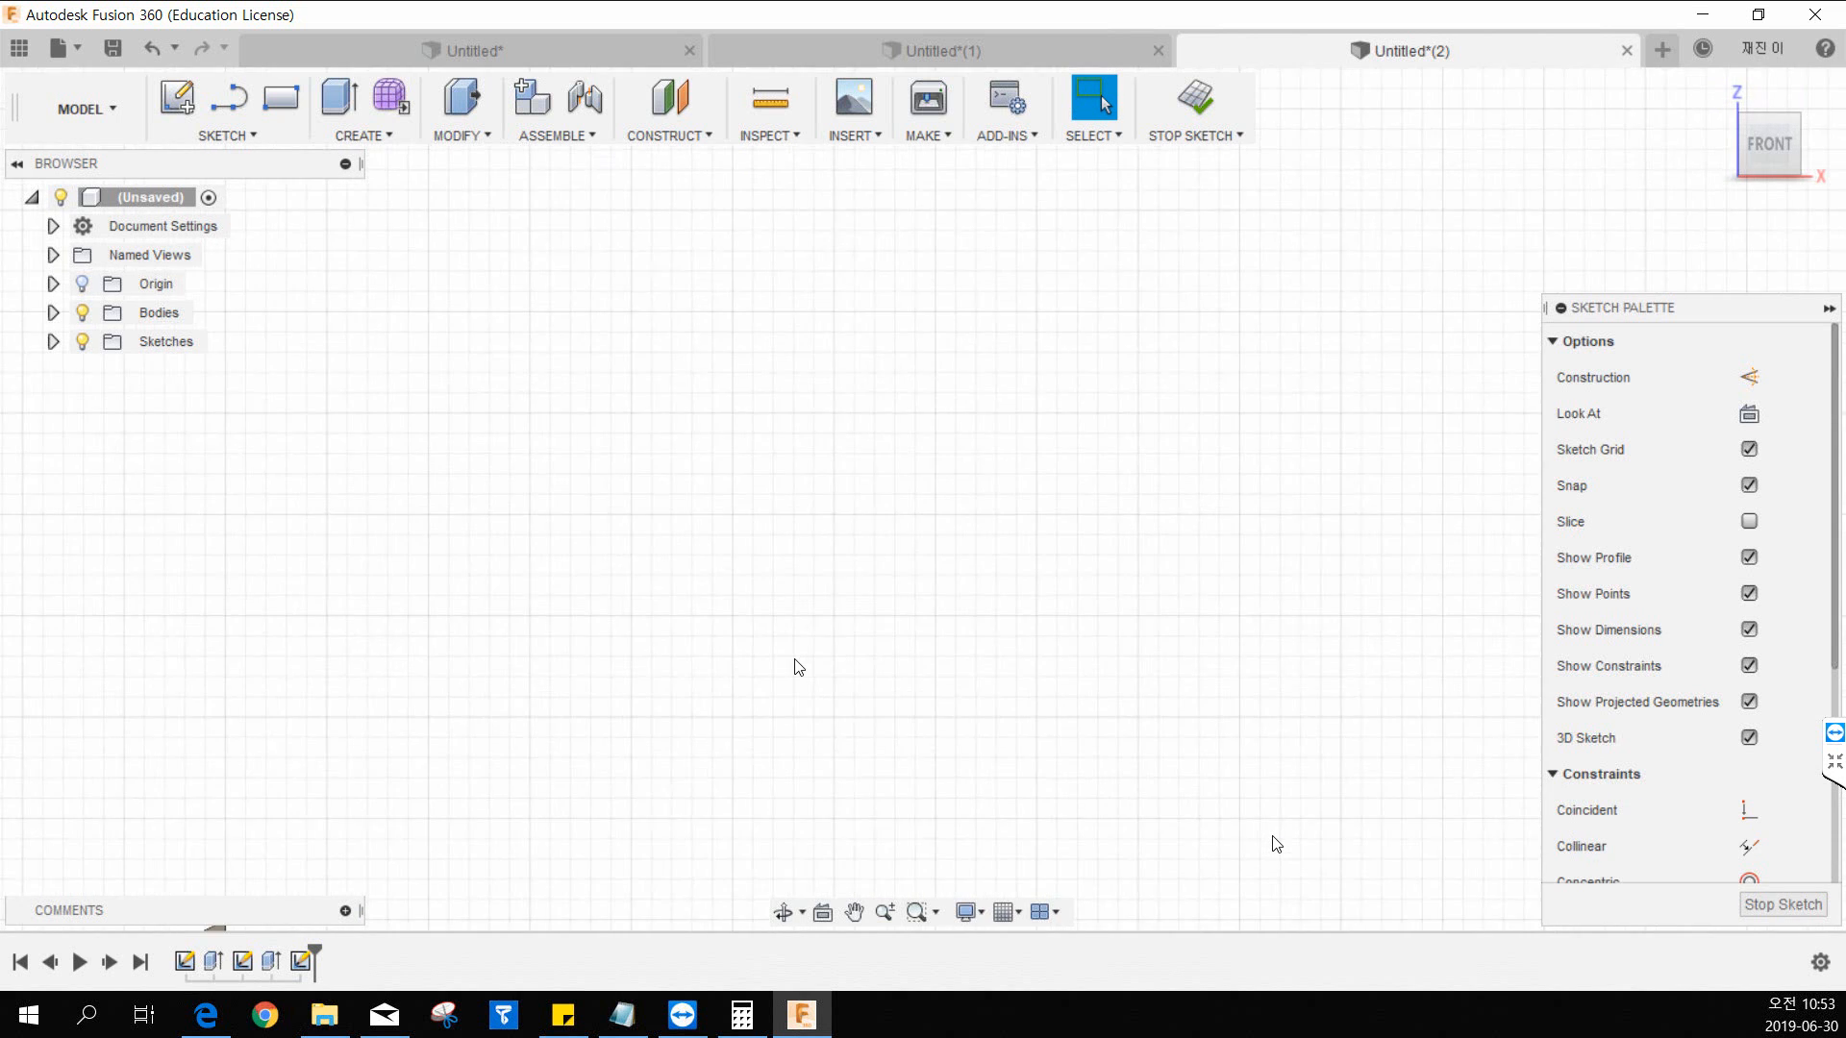
{"action": "scroll", "coordinate": [759, 678], "scroll_direction": "down", "scroll_amount": 7}
{"action": "mouse_move", "coordinate": [660, 812]}
{"action": "middle_mouse_down"}
{"action": "mouse_move", "coordinate": [742, 513]}
{"action": "mouse_move", "coordinate": [804, 487]}
{"action": "middle_mouse_up"}
{"action": "scroll", "coordinate": [805, 492], "scroll_direction": "up", "scroll_amount": 2}
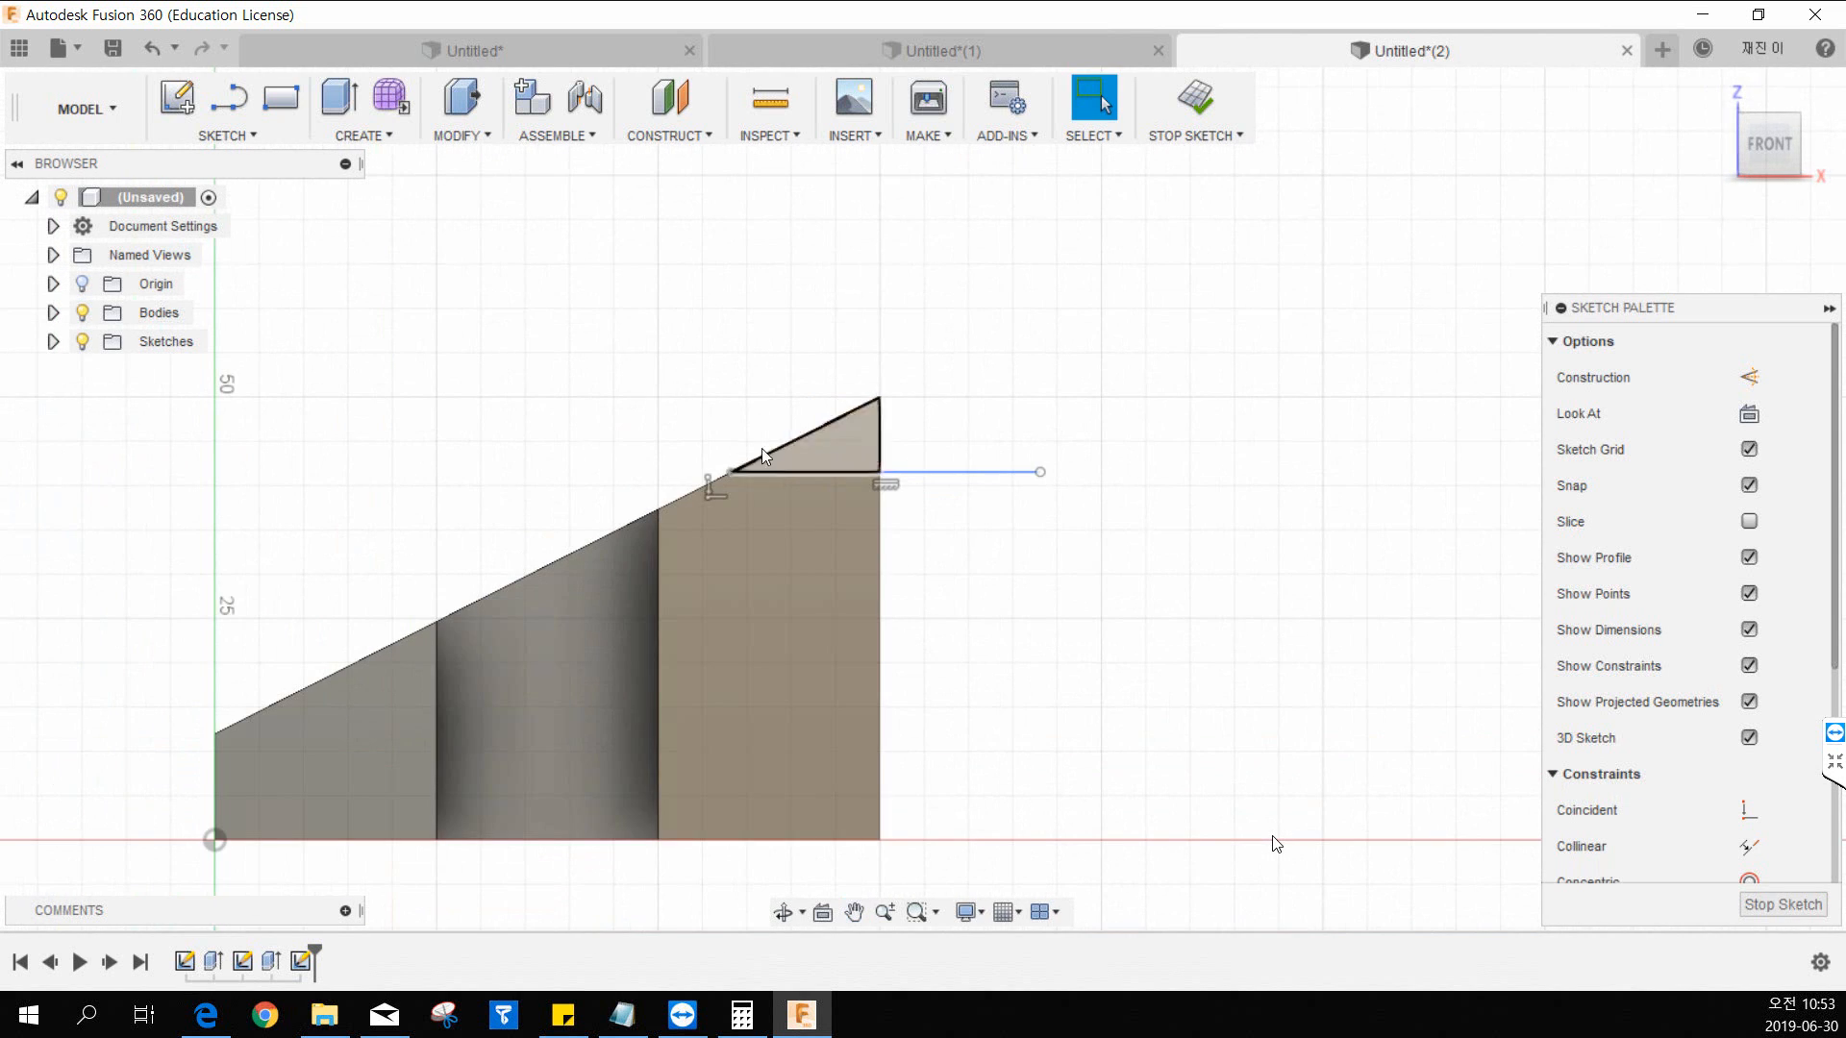
{"action": "key", "text": "l"}
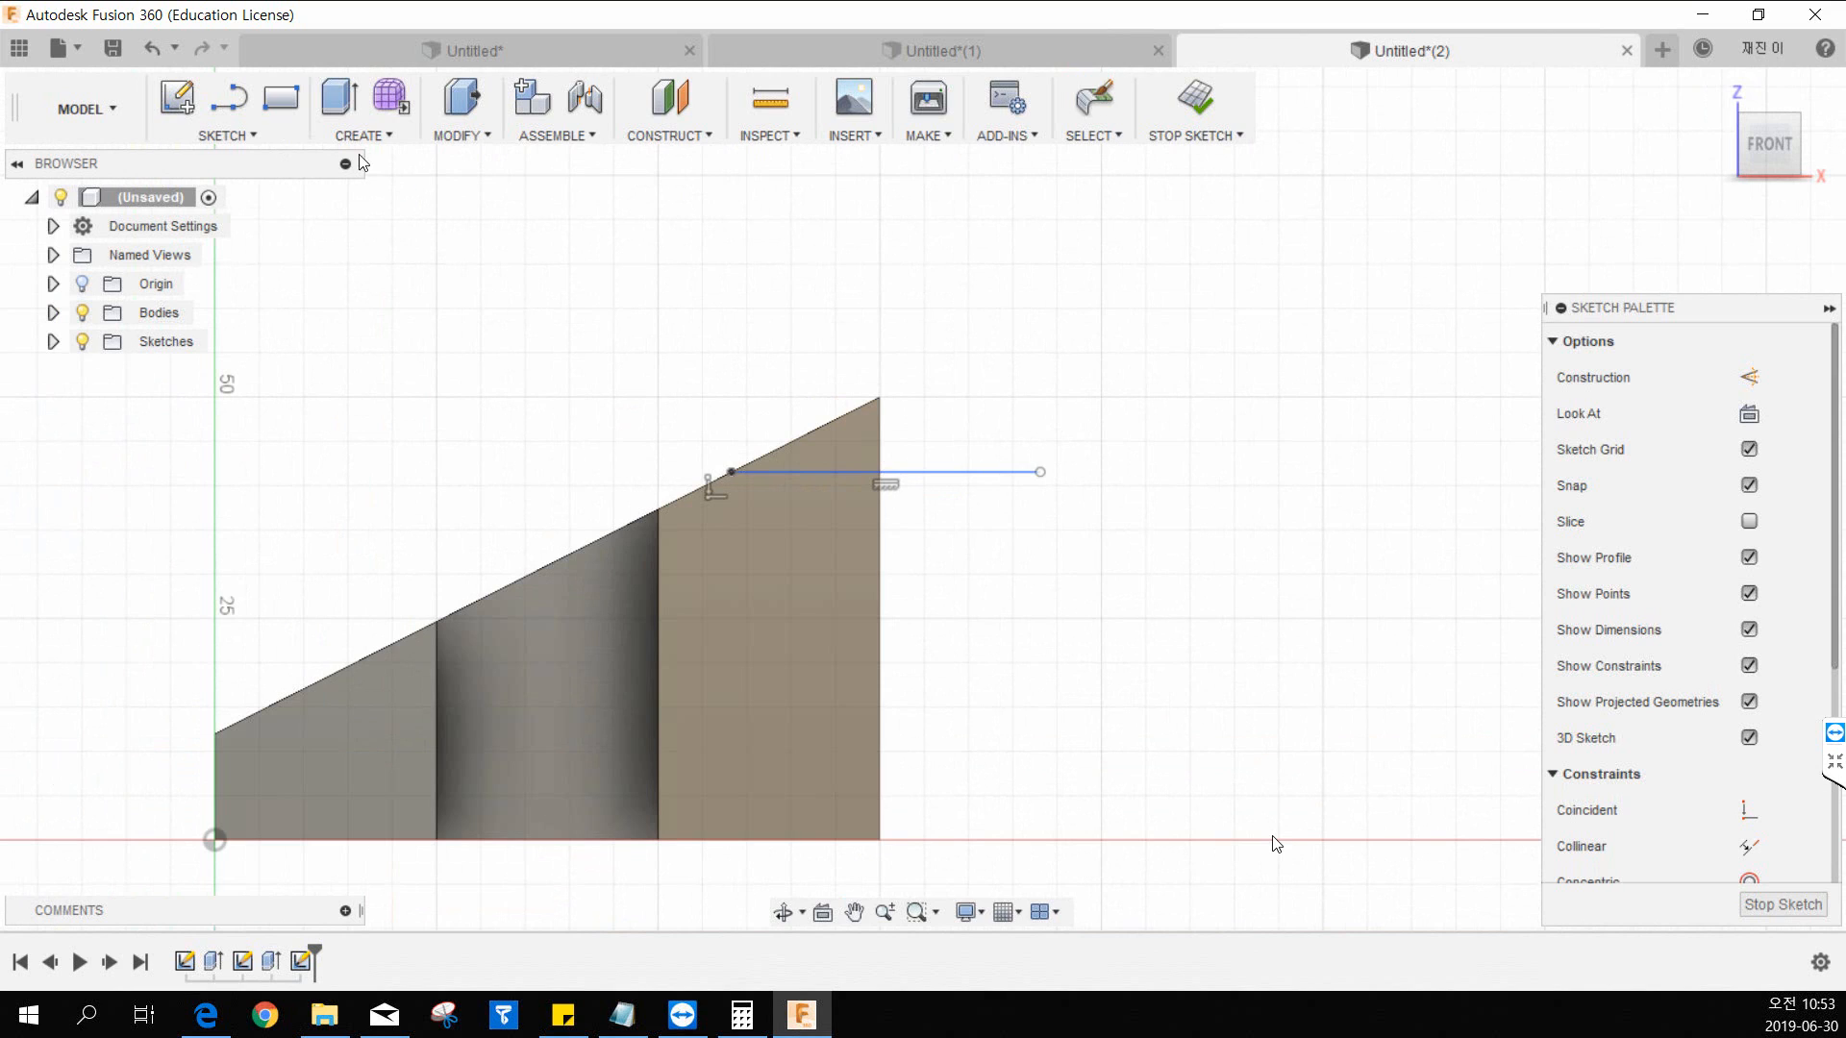
{"action": "left_click", "coordinate": [986, 472]}
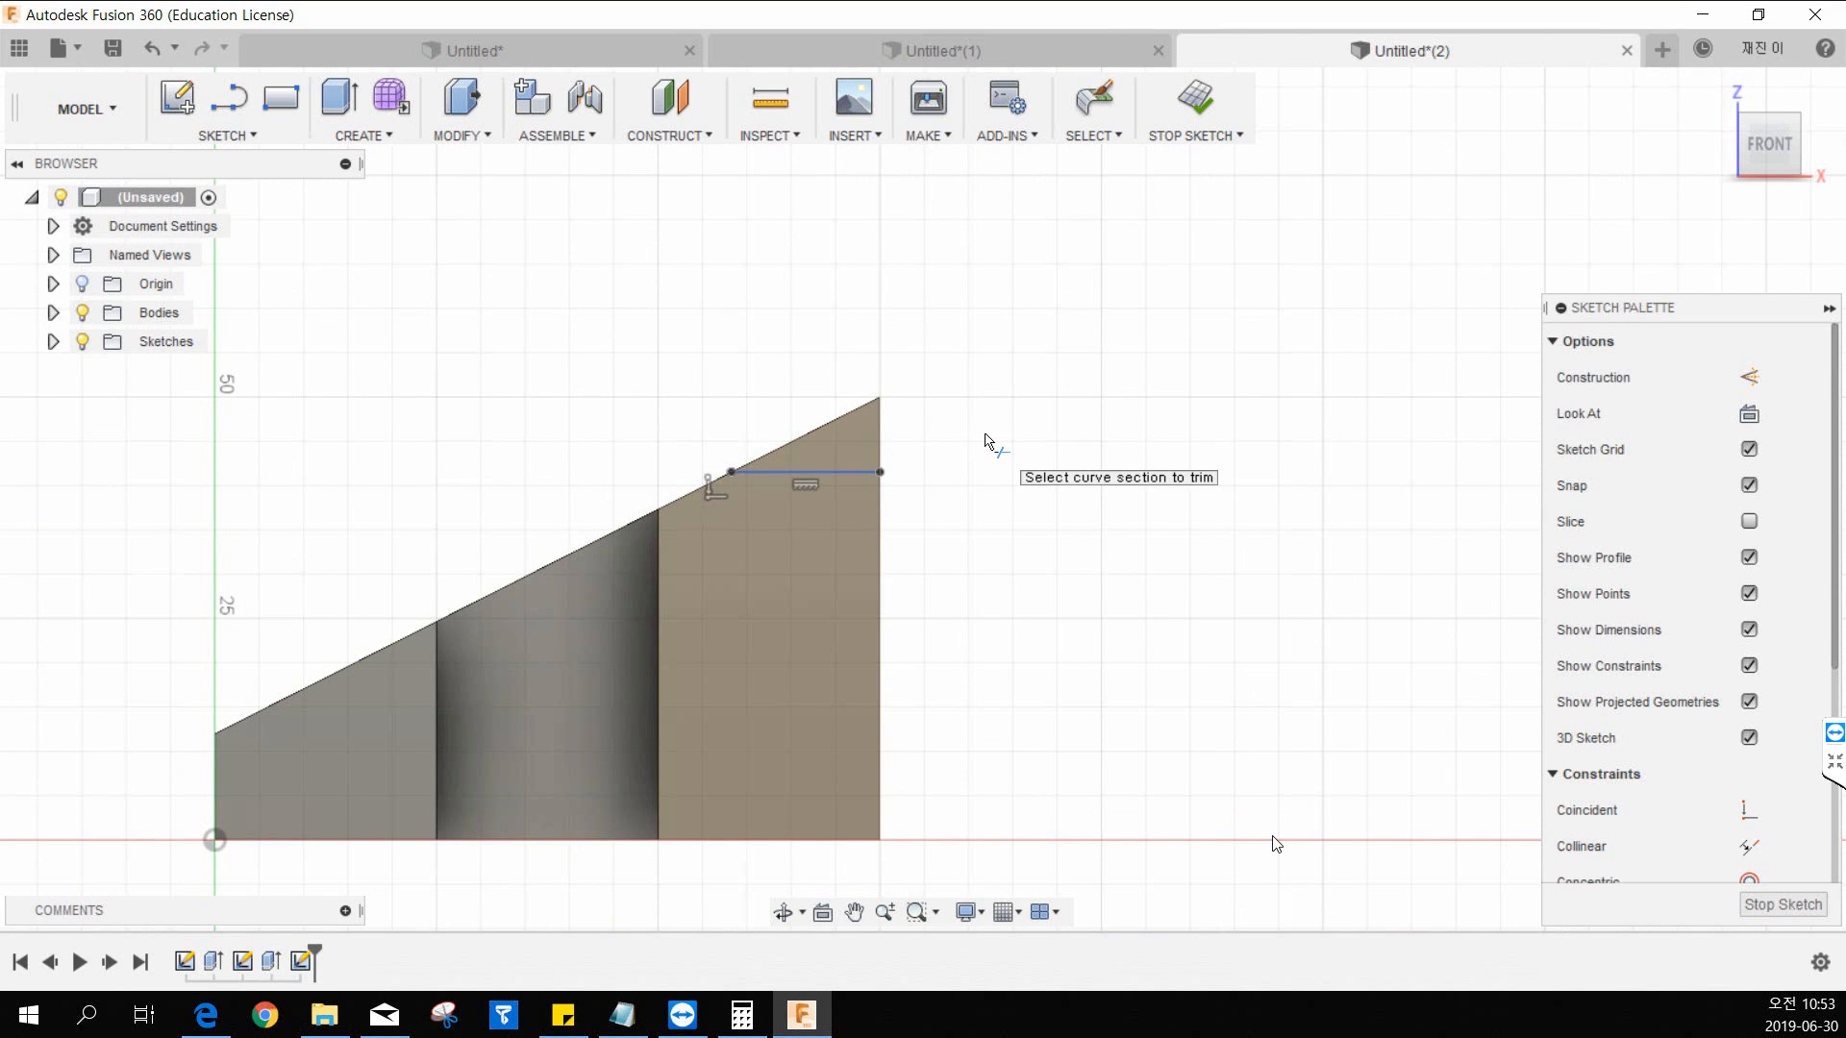
{"action": "key", "text": "Escape"}
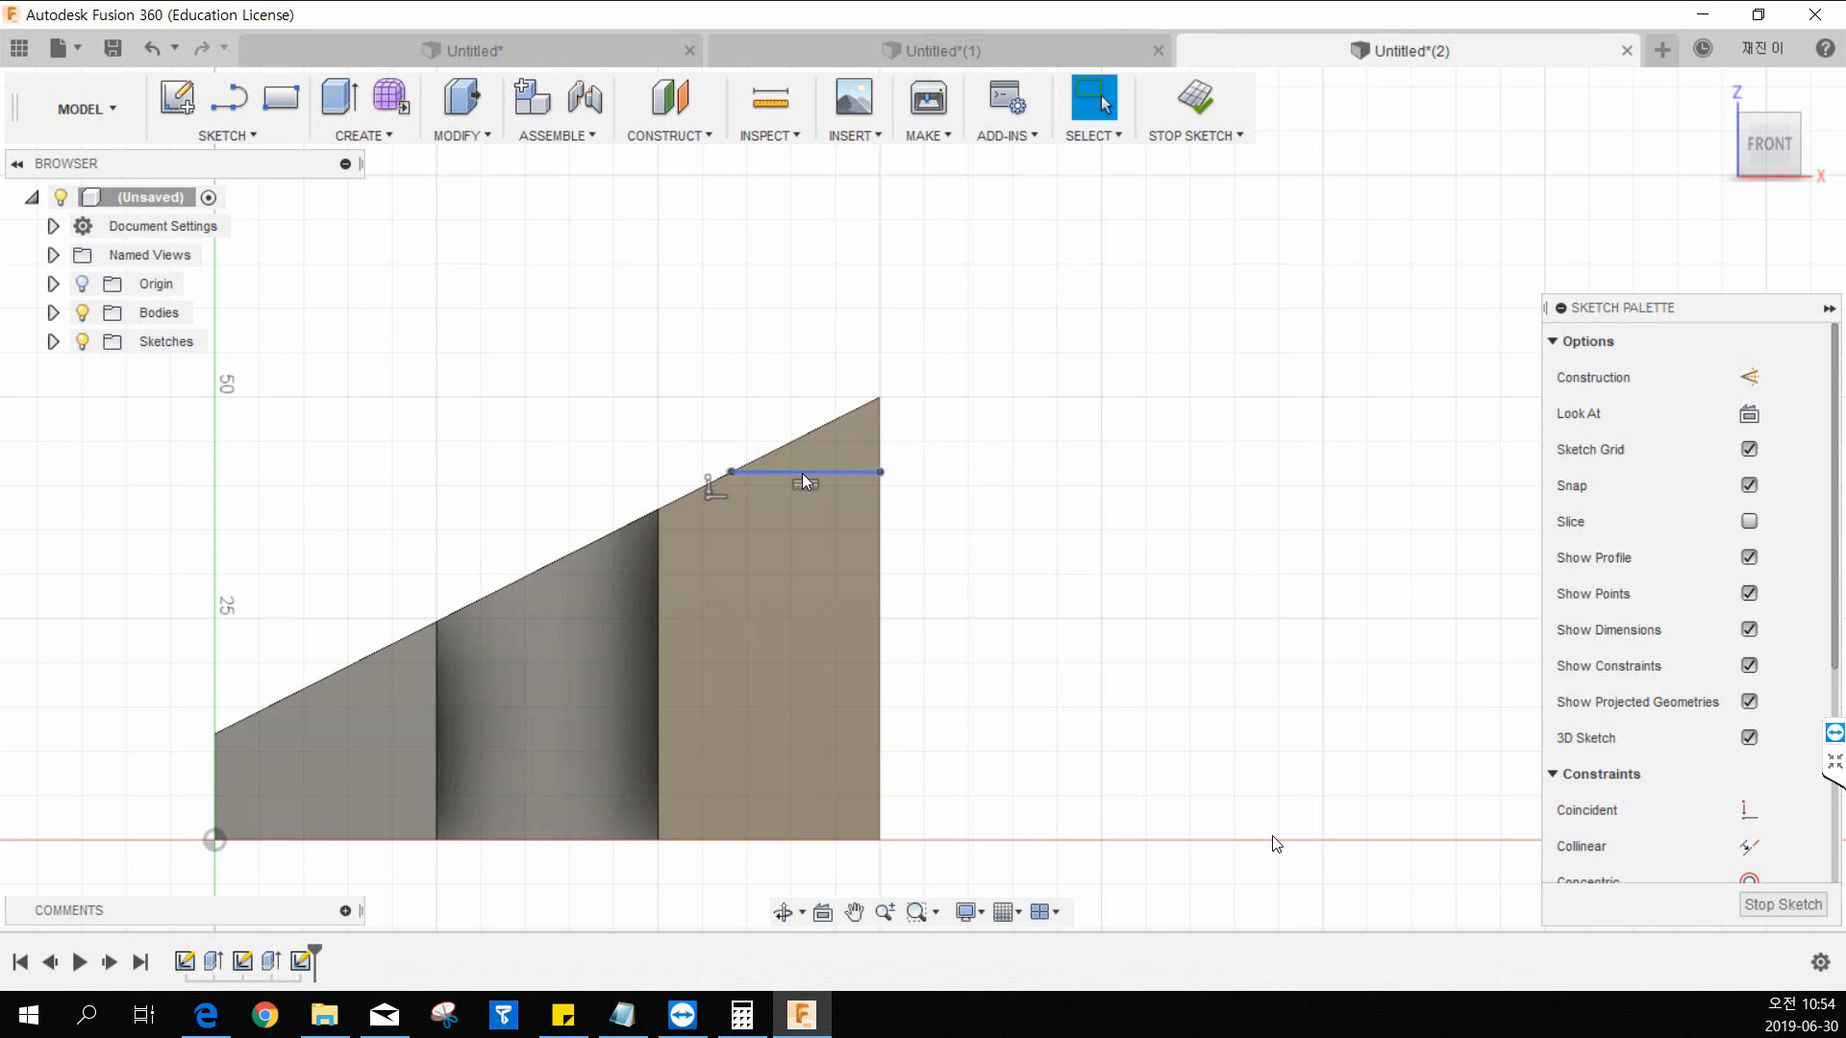
Step: Dimension the vertical distance from the block's highest corner down to the horizontal line as 12 mm
{"action": "left_click", "coordinate": [254, 136]}
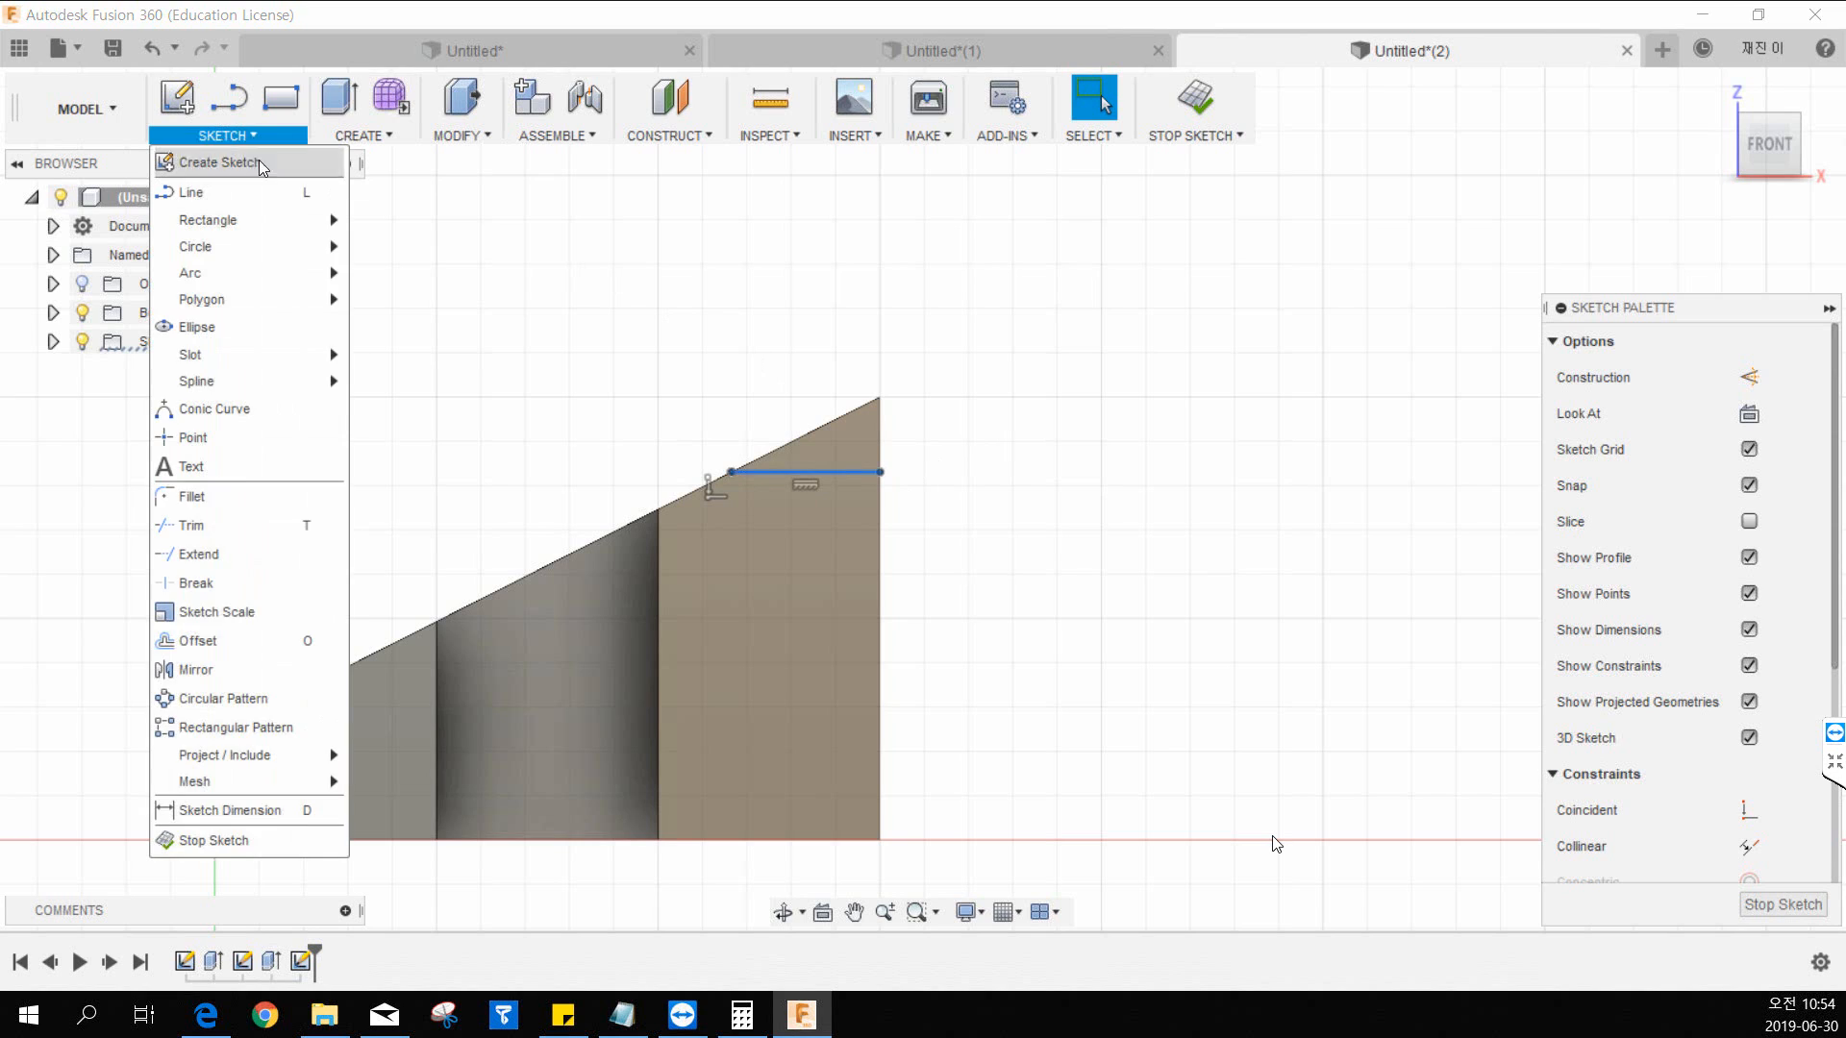
{"action": "left_click", "coordinate": [235, 810]}
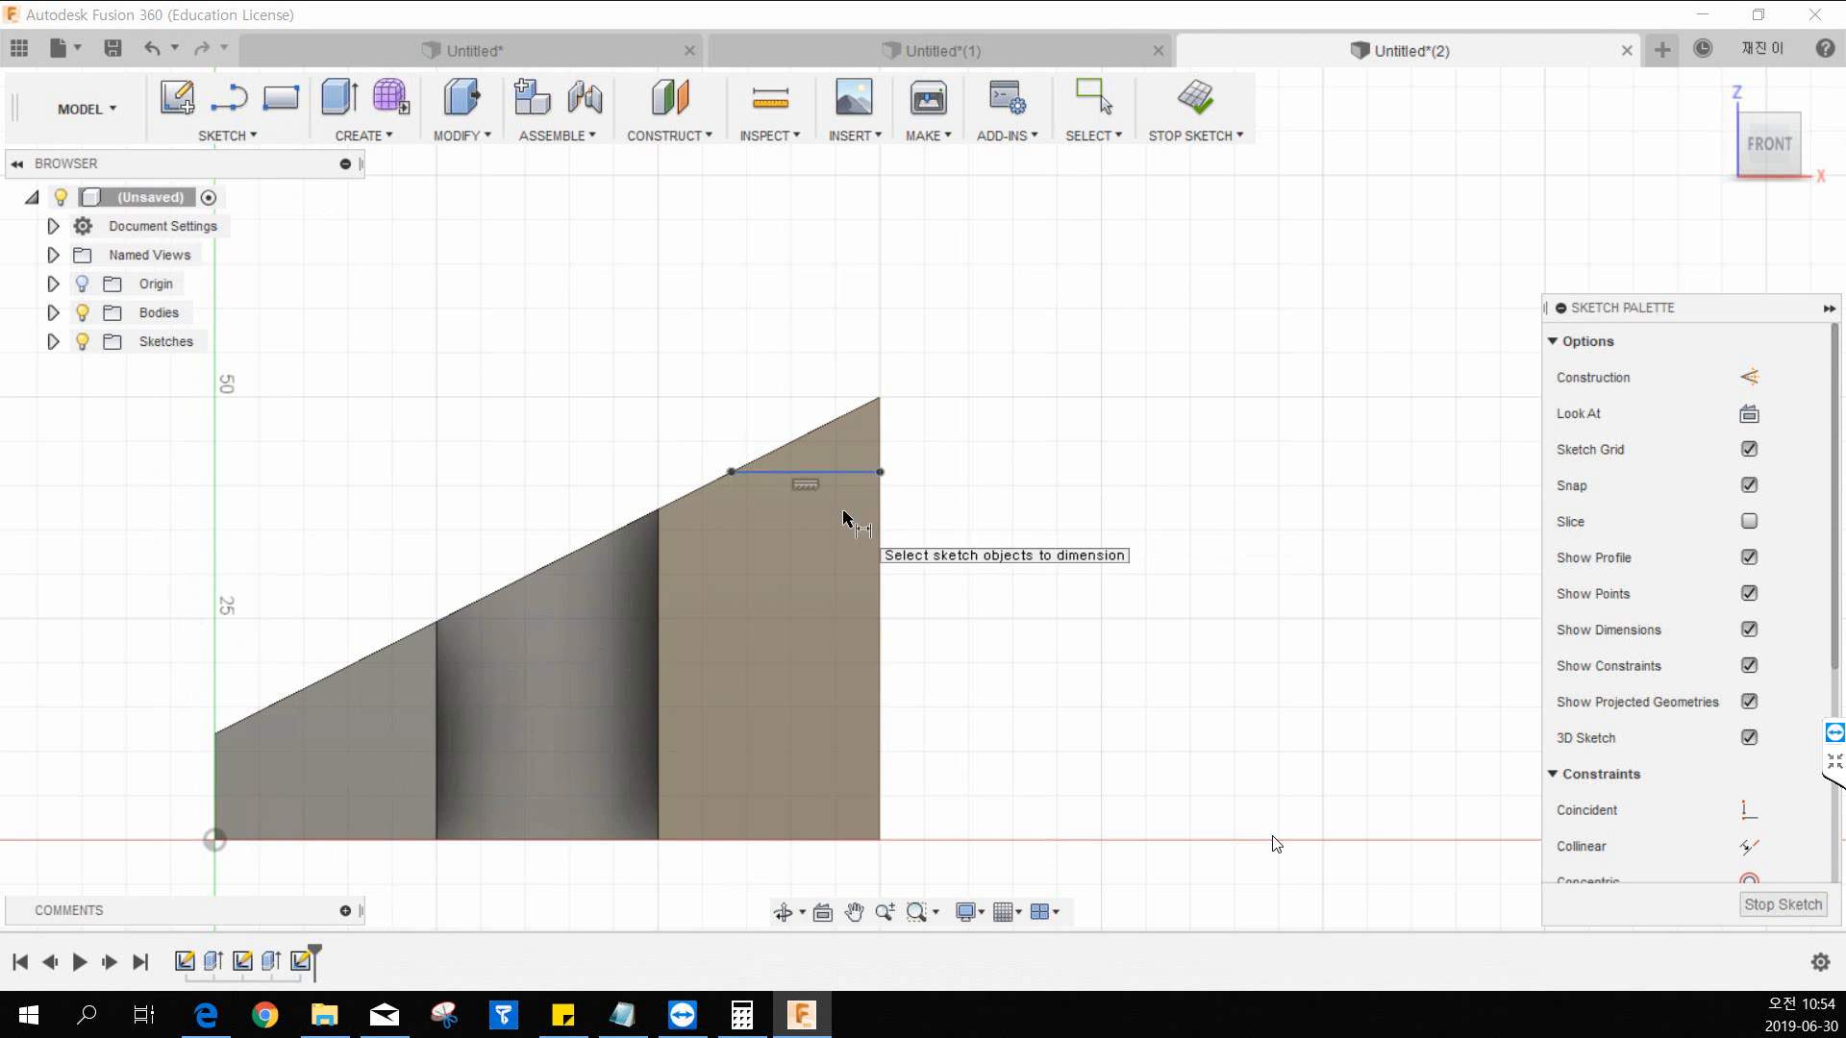
{"action": "left_click", "coordinate": [880, 399]}
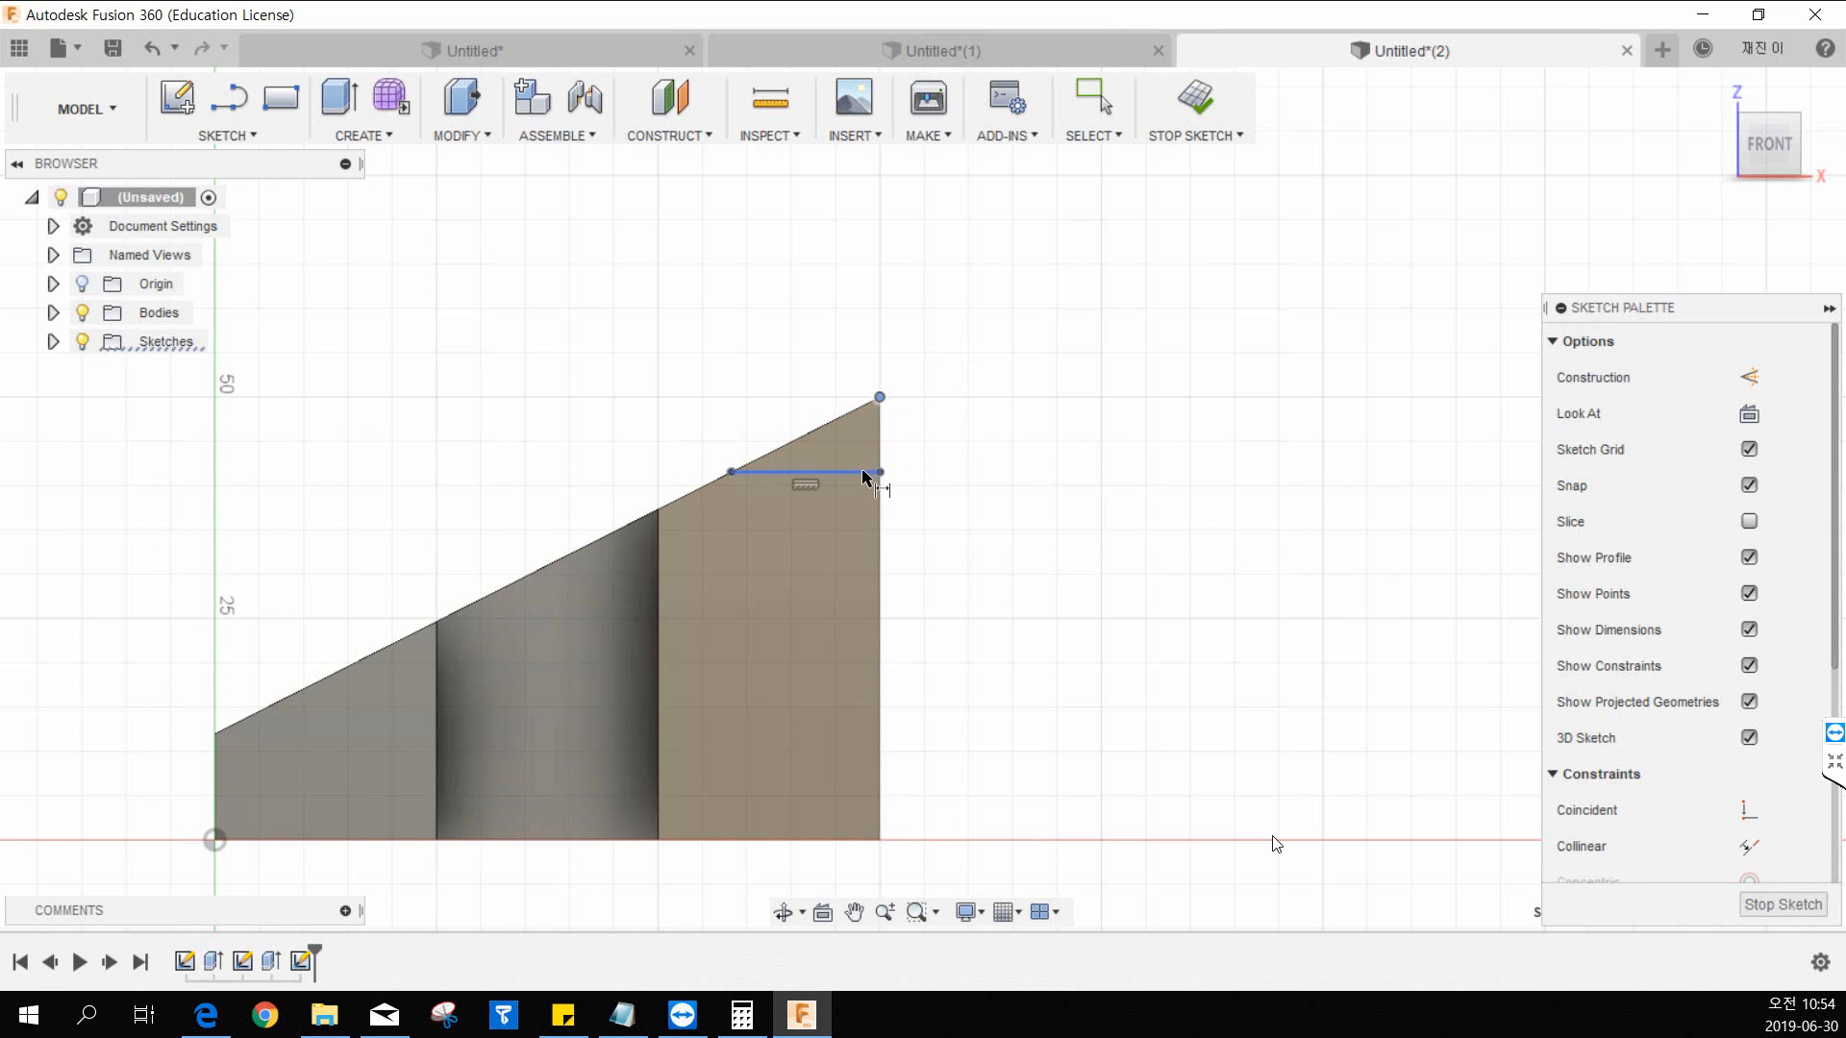
{"action": "left_click", "coordinate": [877, 472]}
{"action": "left_click", "coordinate": [958, 448]}
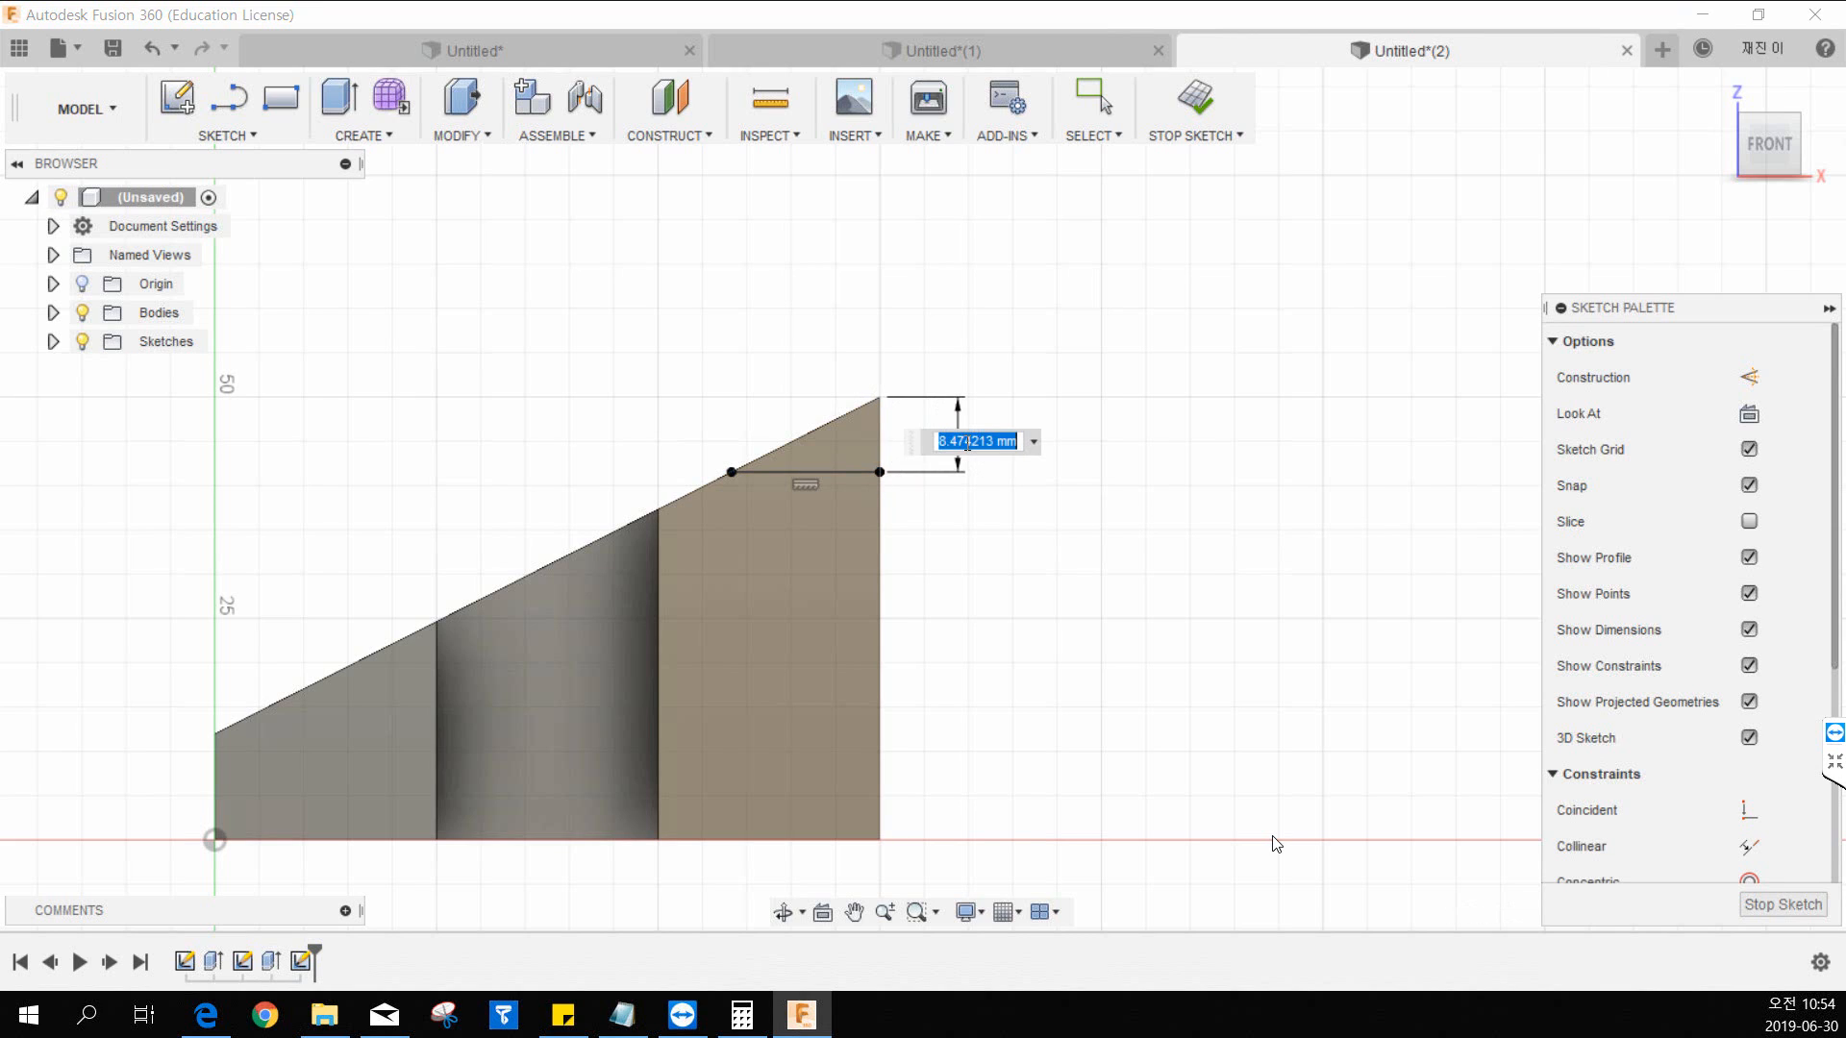
{"action": "type", "text": "12"}
{"action": "key", "text": "Return"}
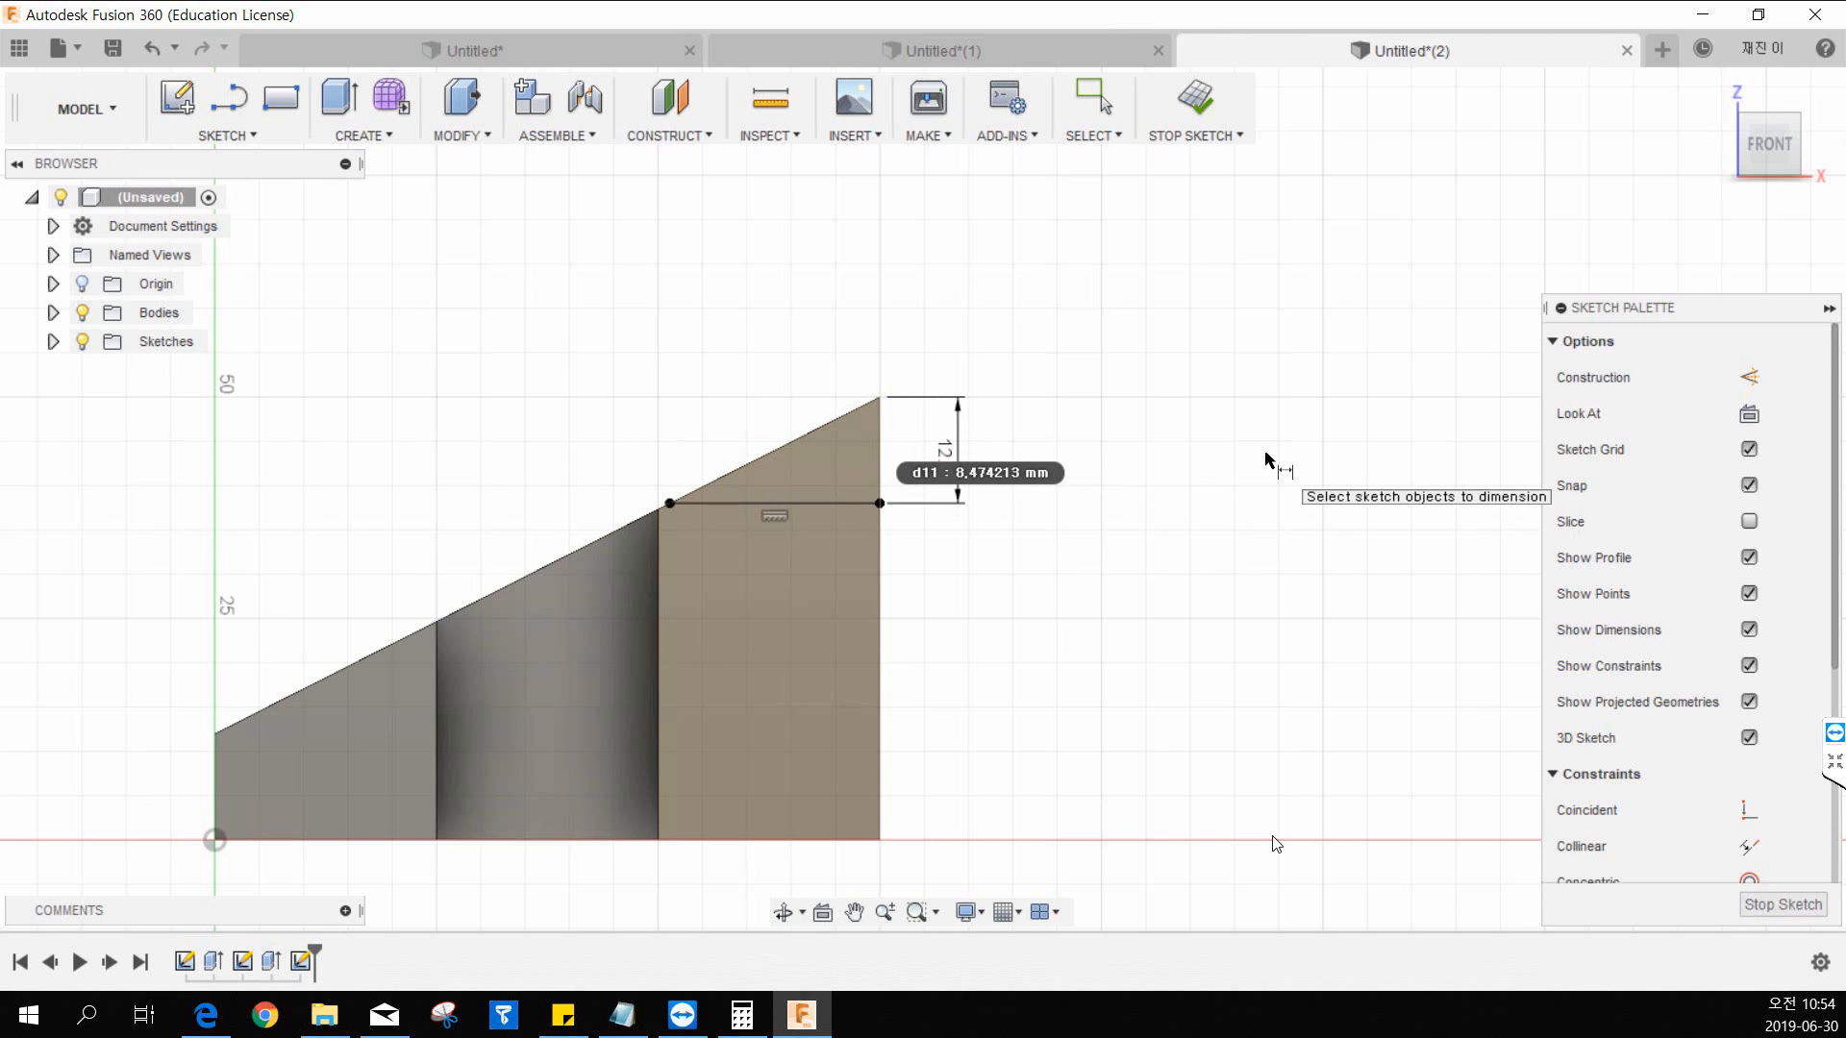
{"action": "key", "text": "Escape"}
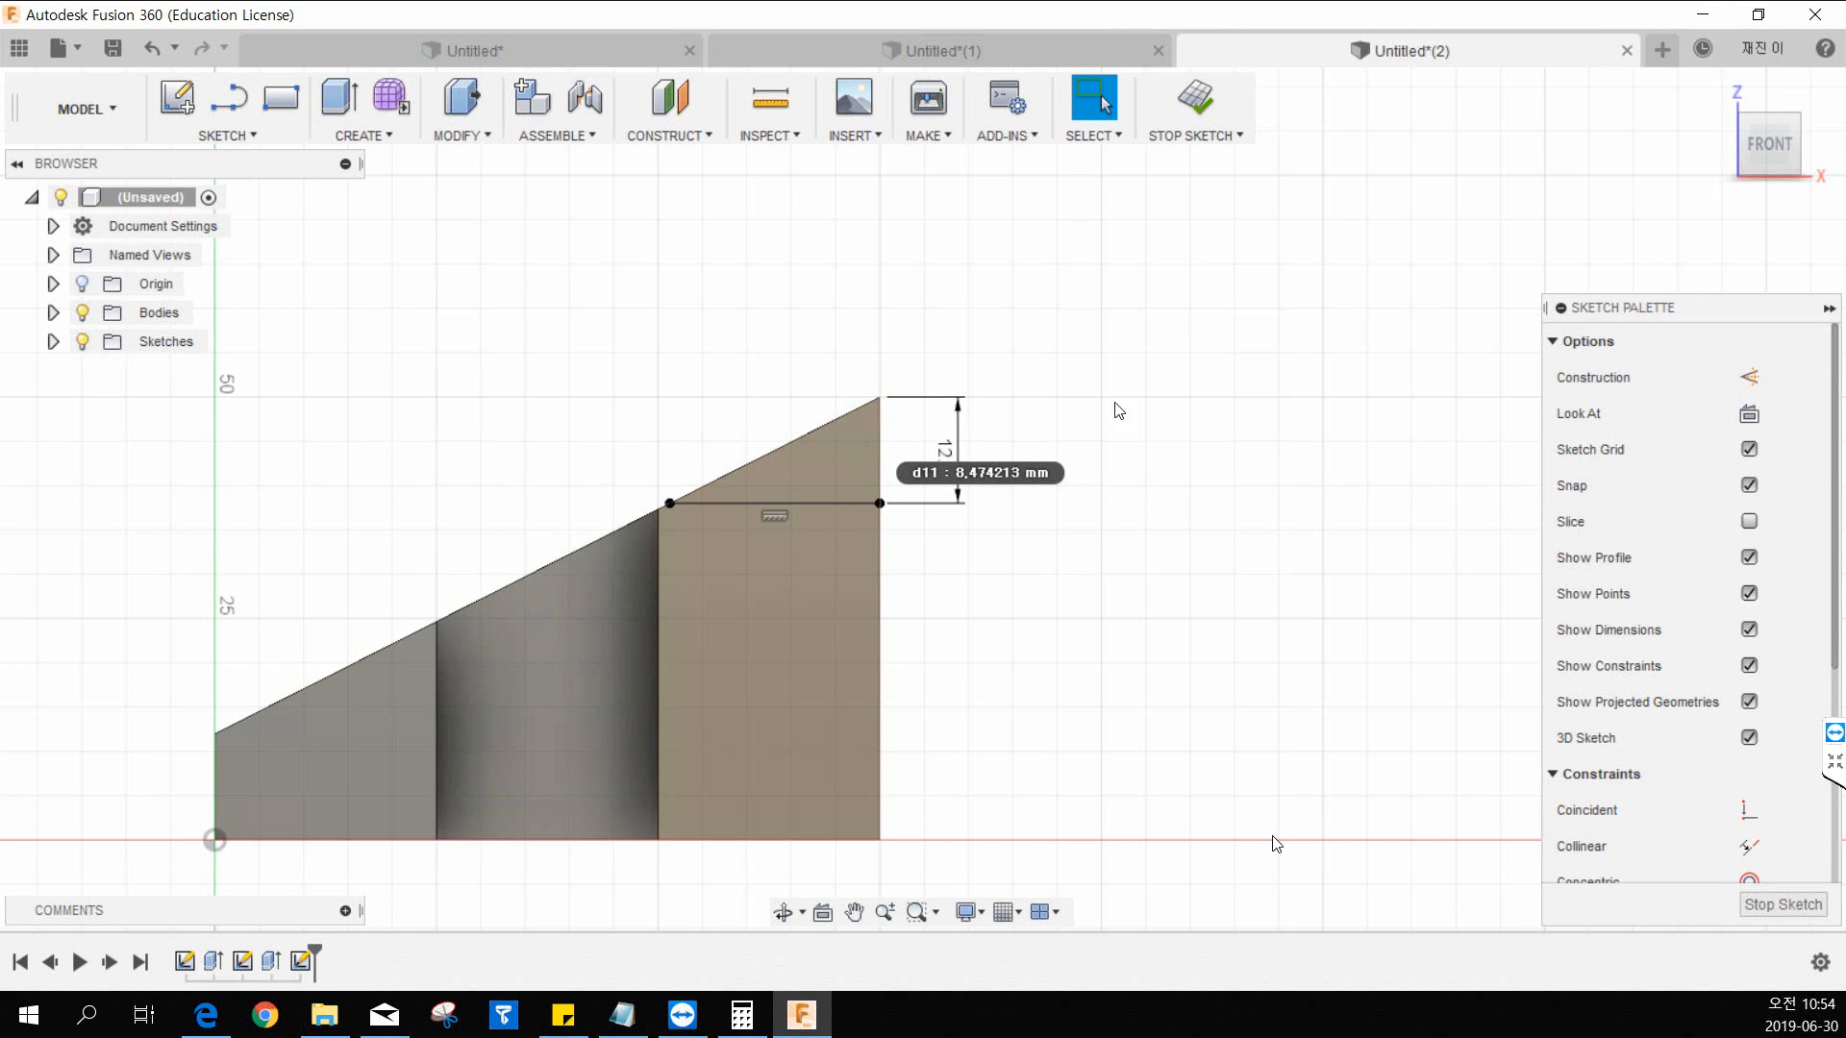
Step: Finish the sketch and start an Extrude of the triangular profile above the line on the block's front face
{"action": "mouse_move", "coordinate": [1117, 410]}
{"action": "middle_mouse_down"}
{"action": "mouse_move", "coordinate": [1056, 288]}
{"action": "mouse_move", "coordinate": [1087, 218]}
{"action": "middle_mouse_up"}
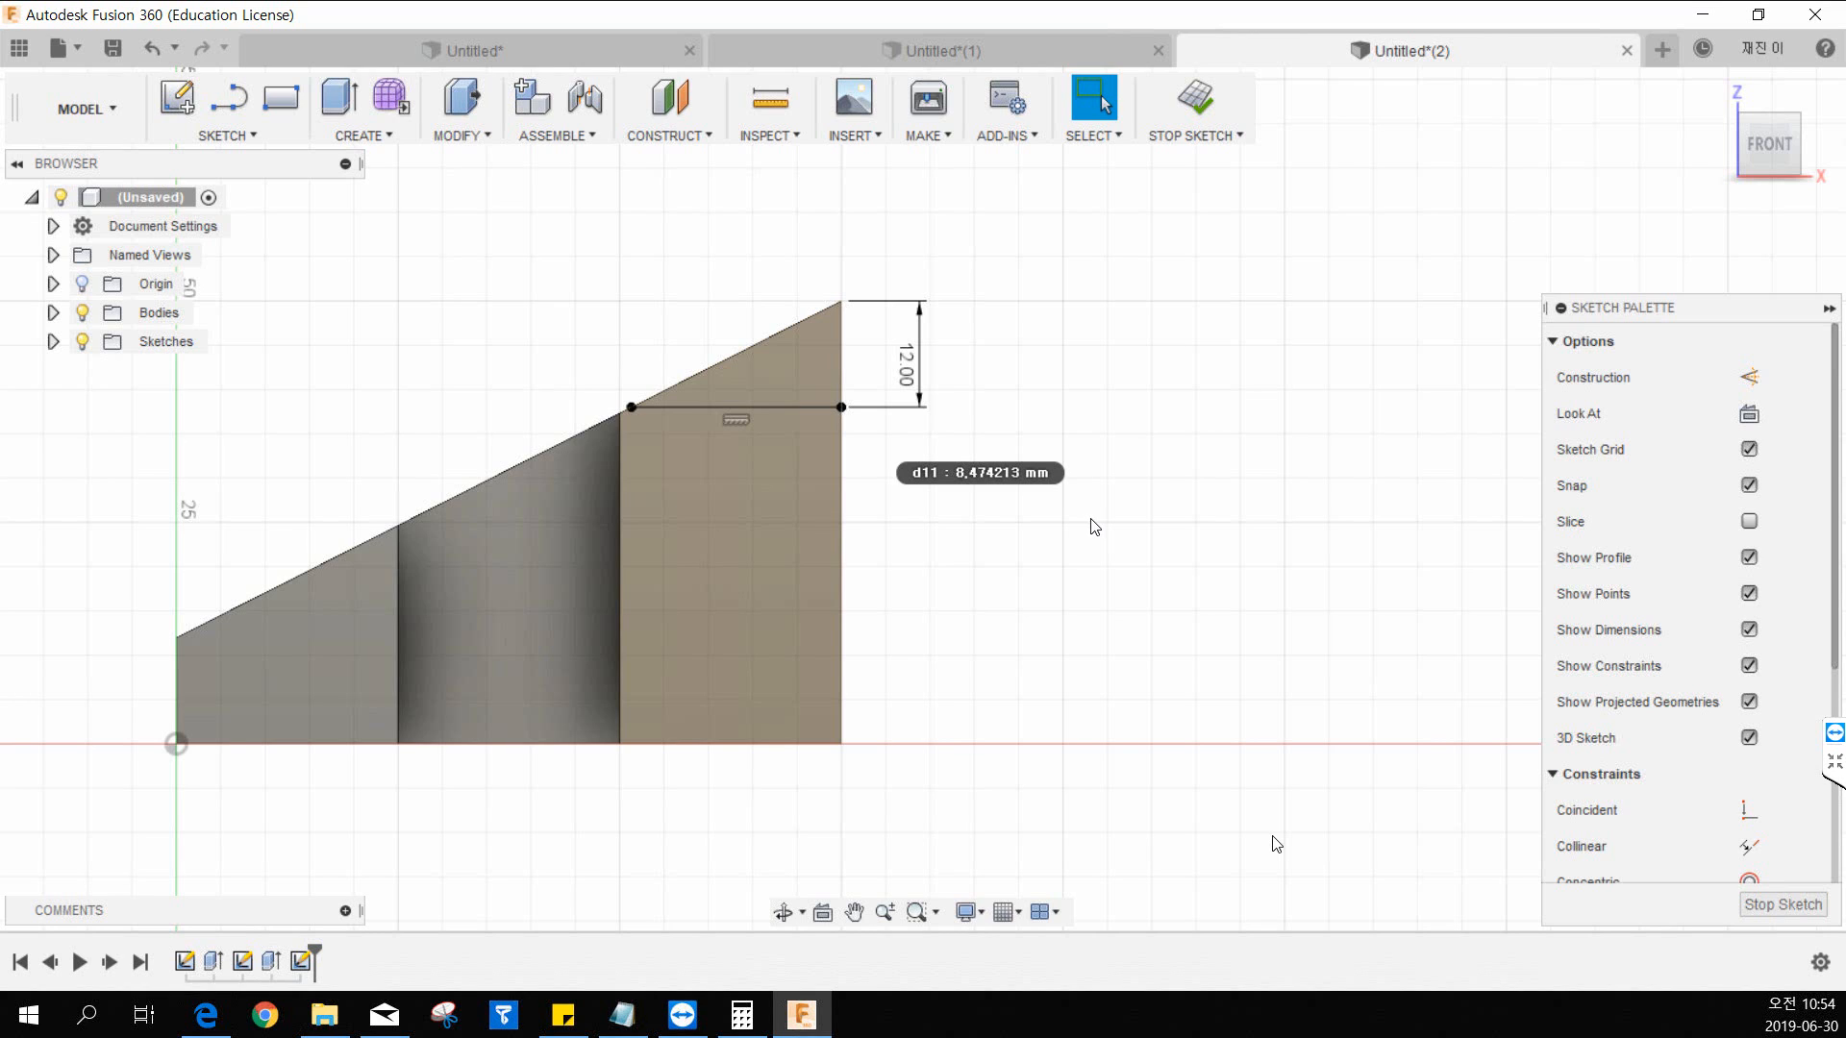
{"action": "left_click", "coordinate": [1192, 96]}
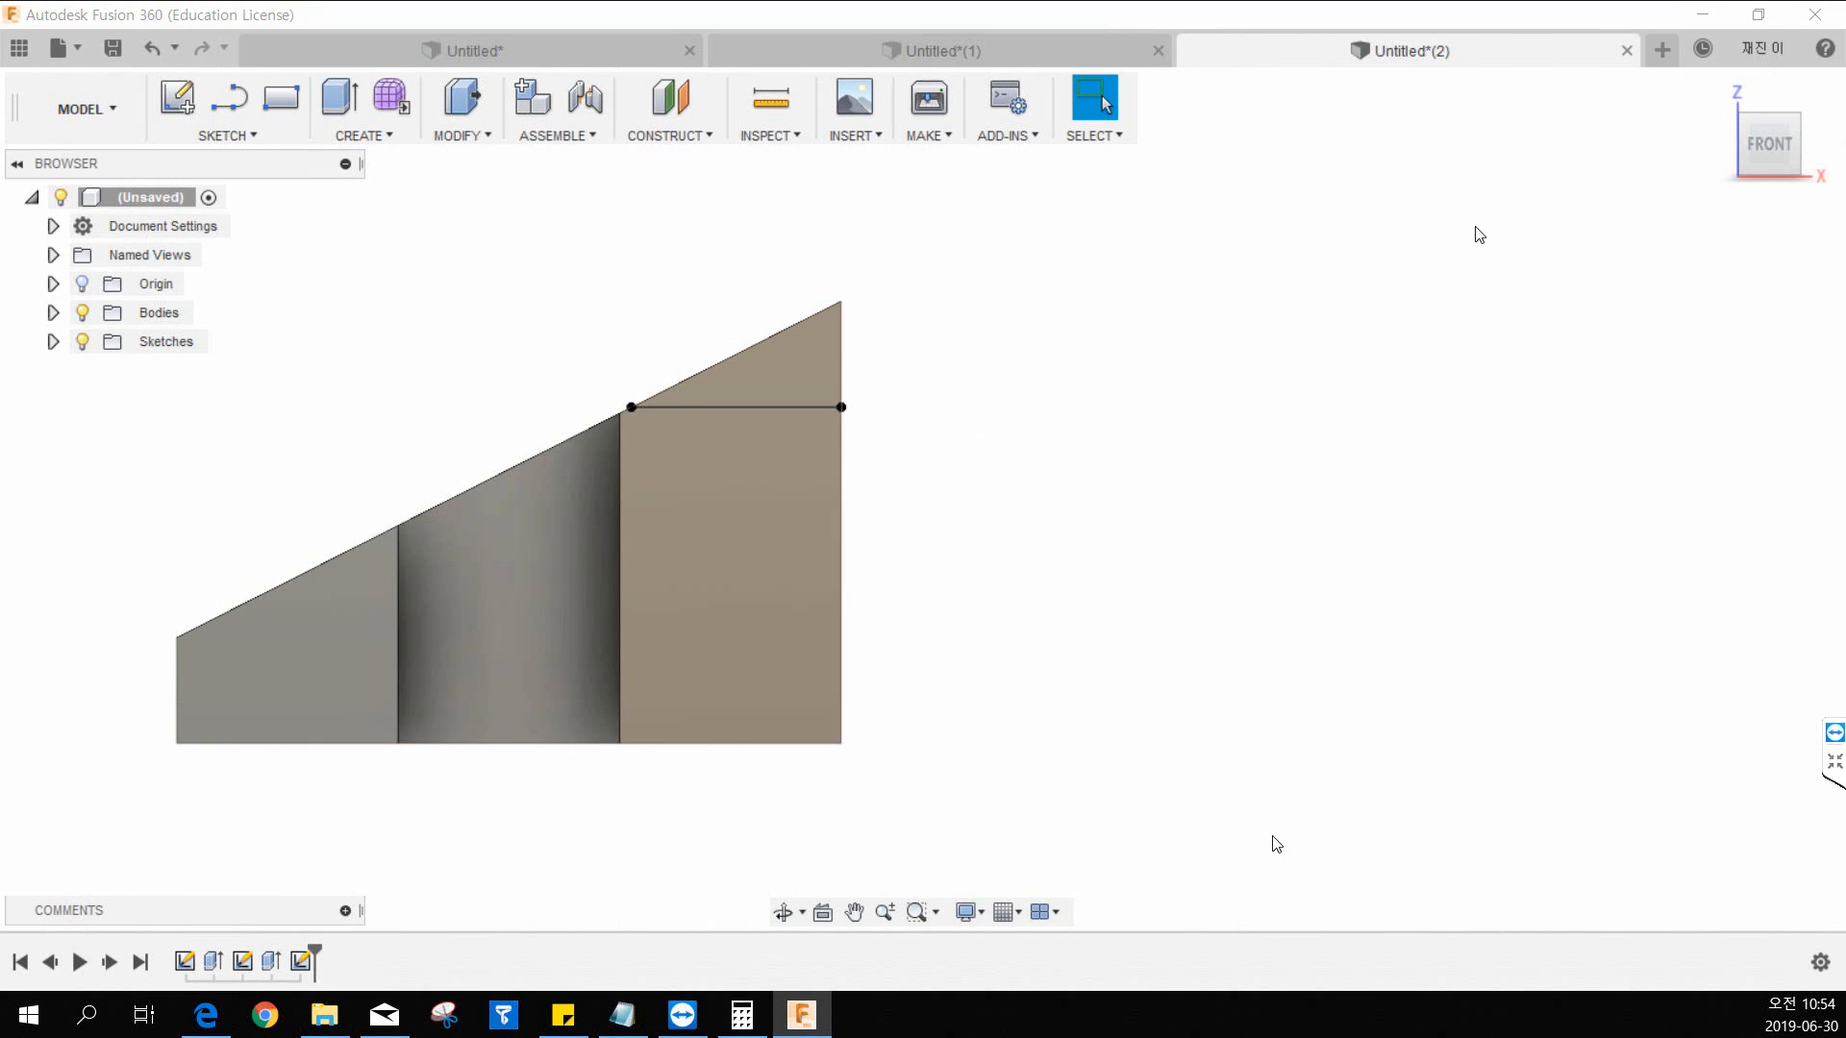
{"action": "left_click", "coordinate": [1715, 92]}
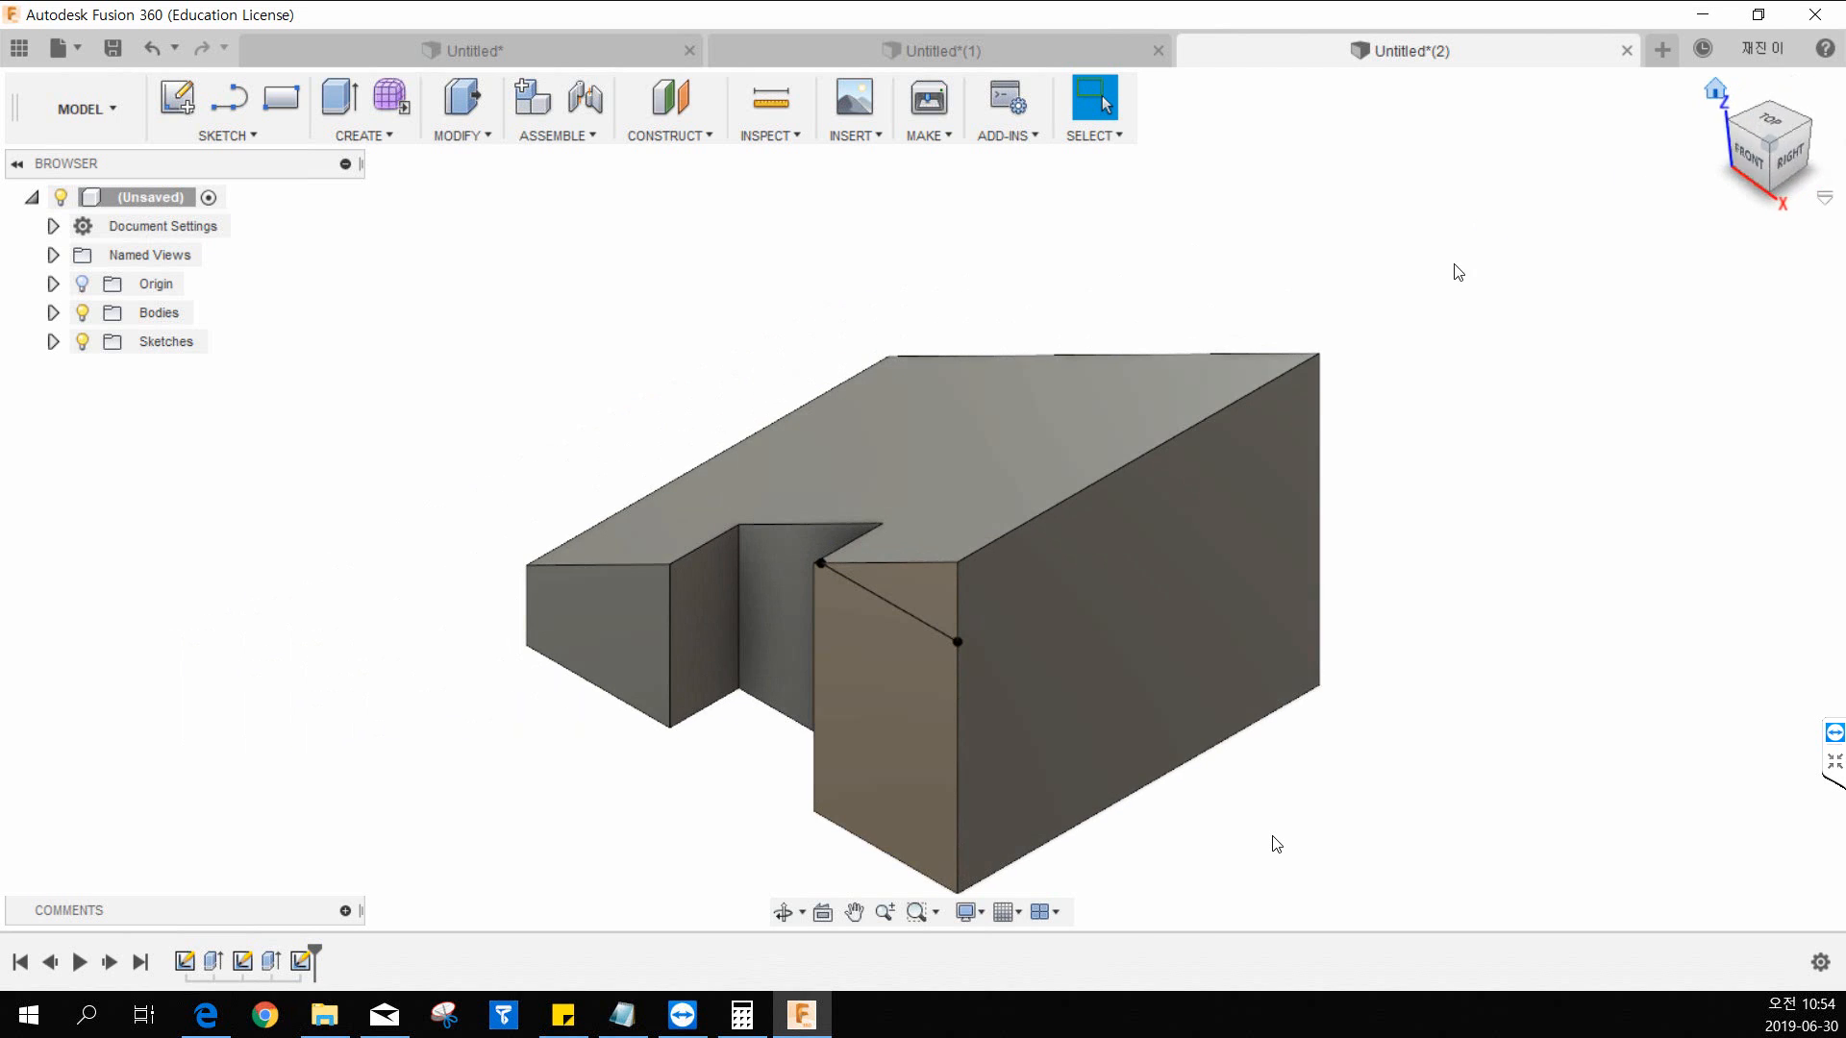
{"action": "middle_click_drag", "start_coordinate": [1451, 273], "coordinate": [1268, 281]}
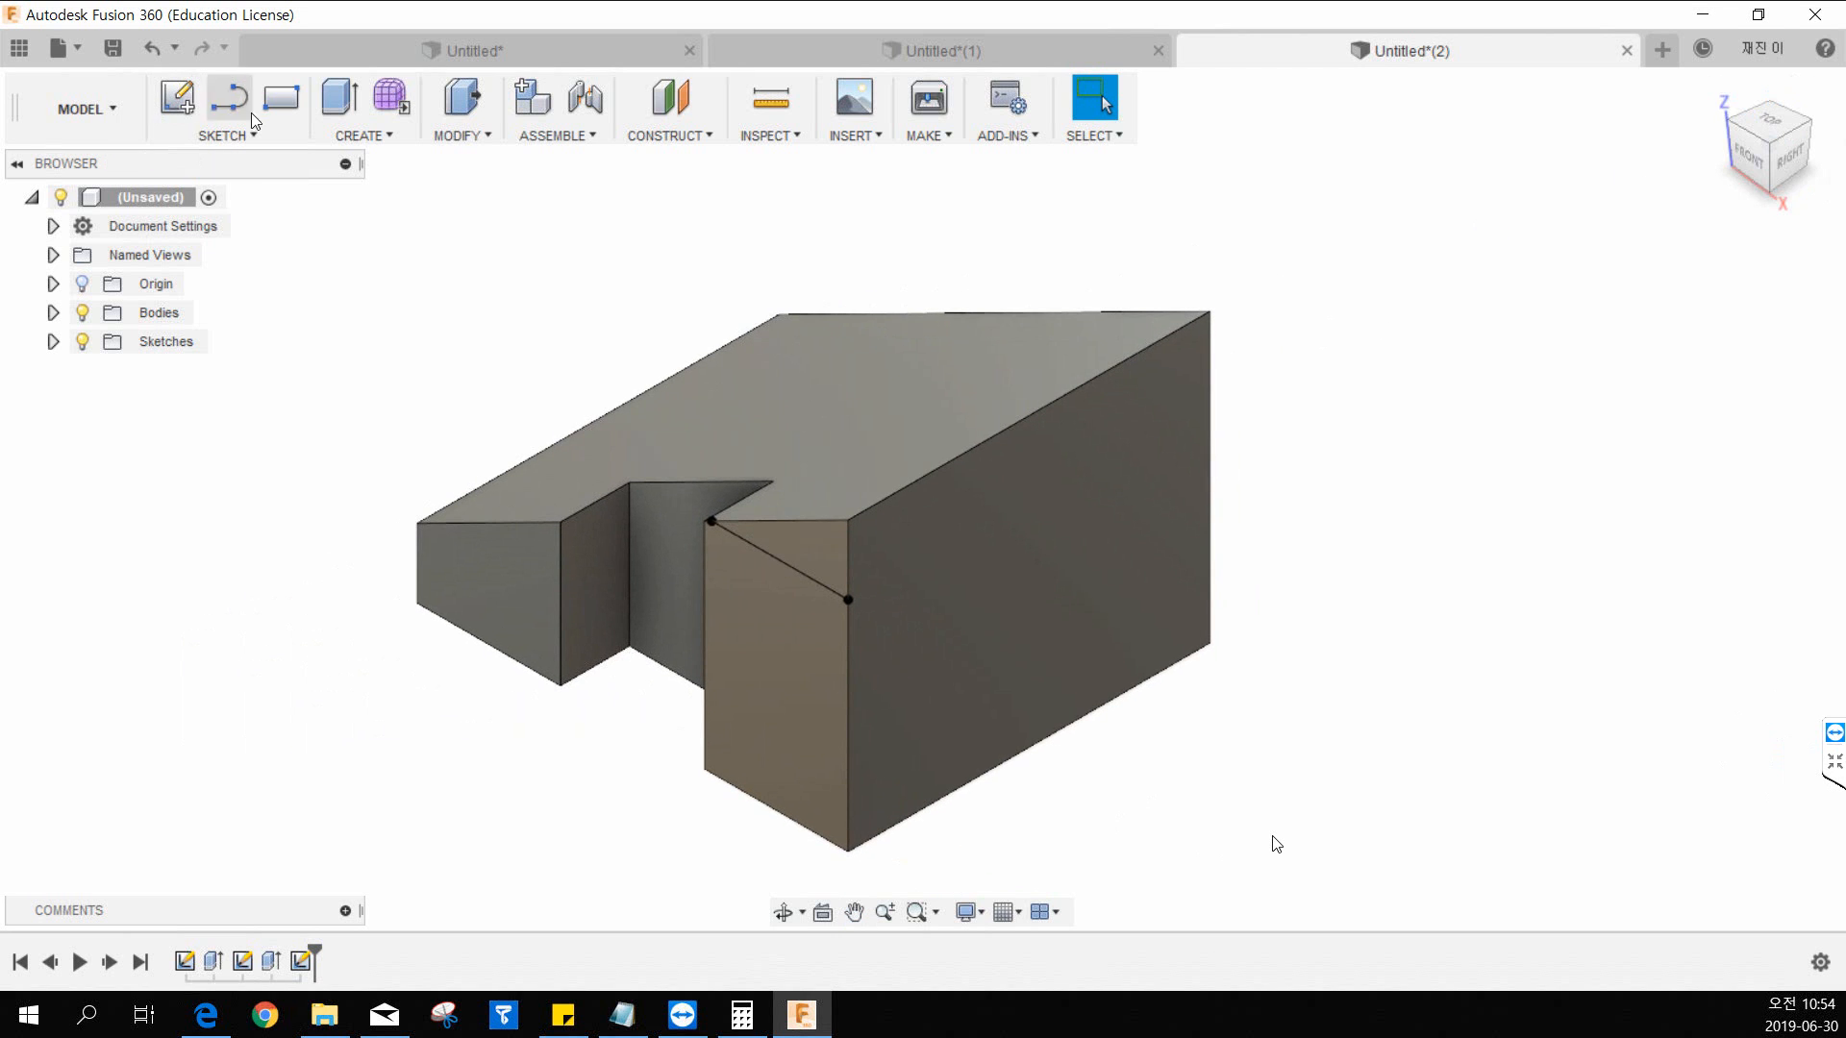
{"action": "middle_click_drag", "start_coordinate": [1019, 285], "coordinate": [972, 302]}
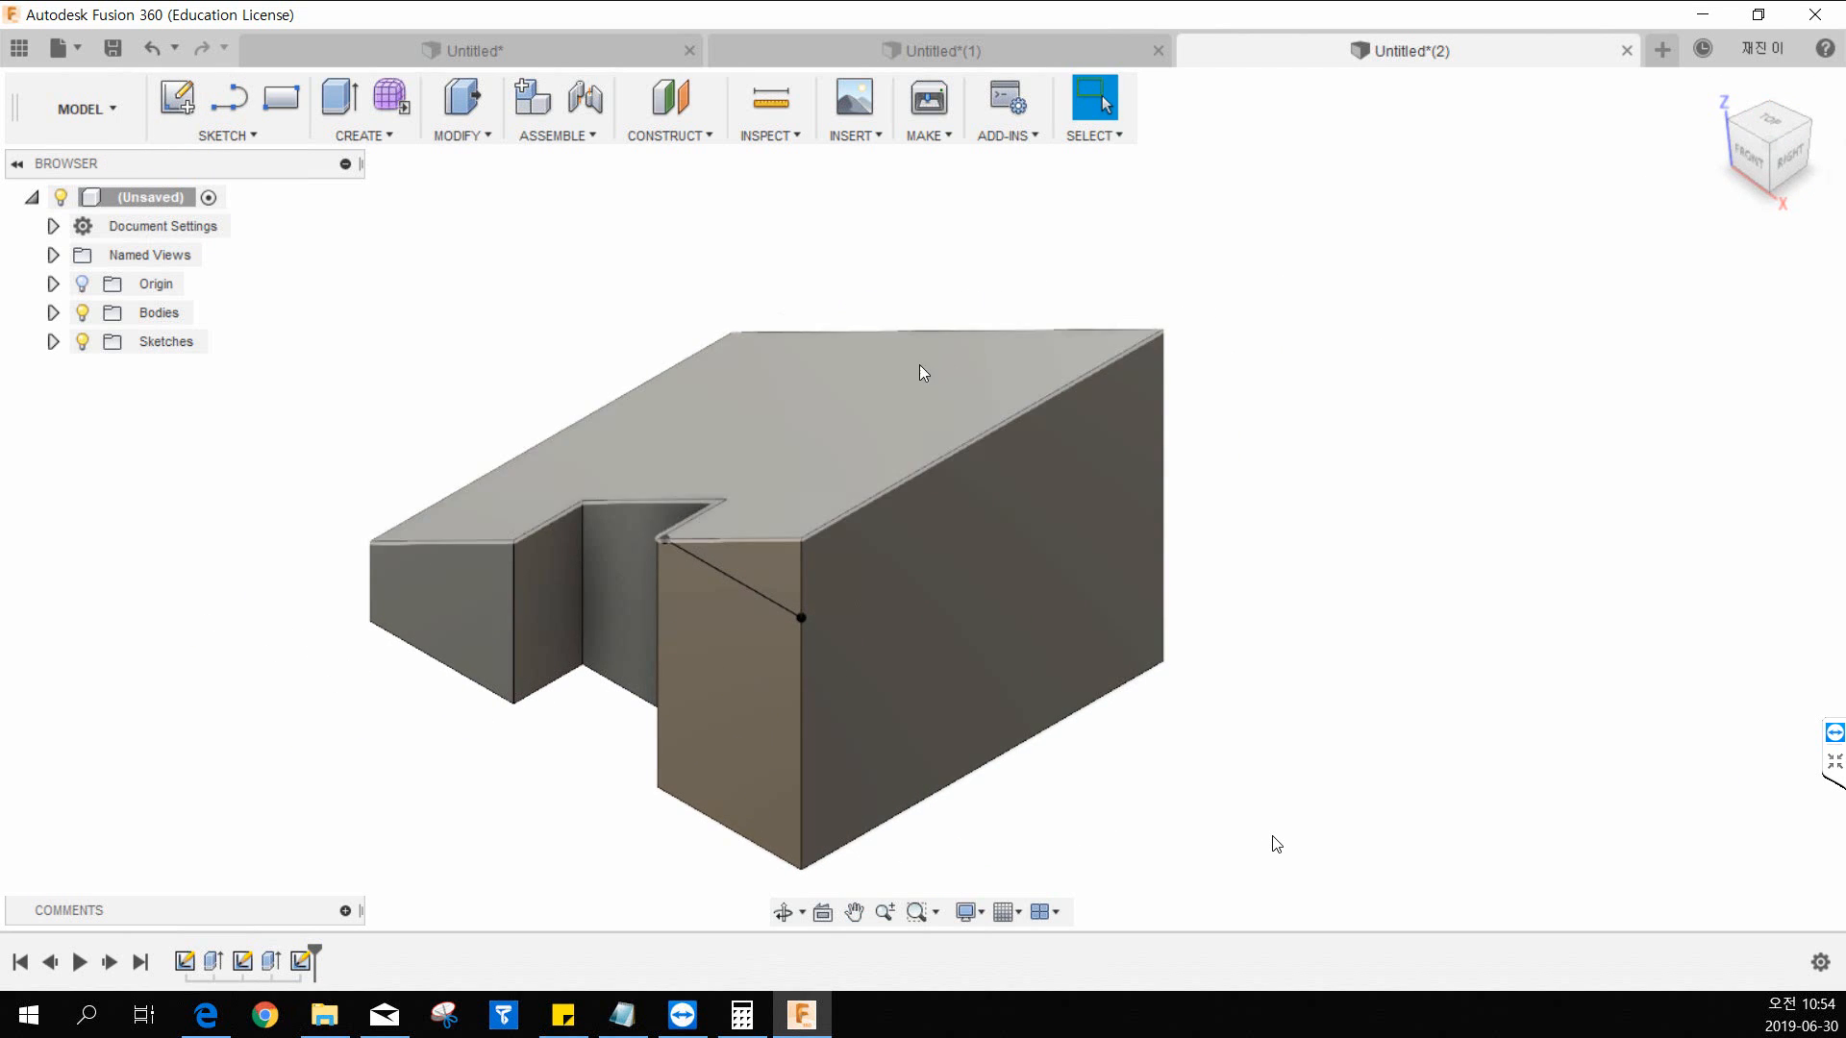
{"action": "left_click", "coordinate": [358, 135]}
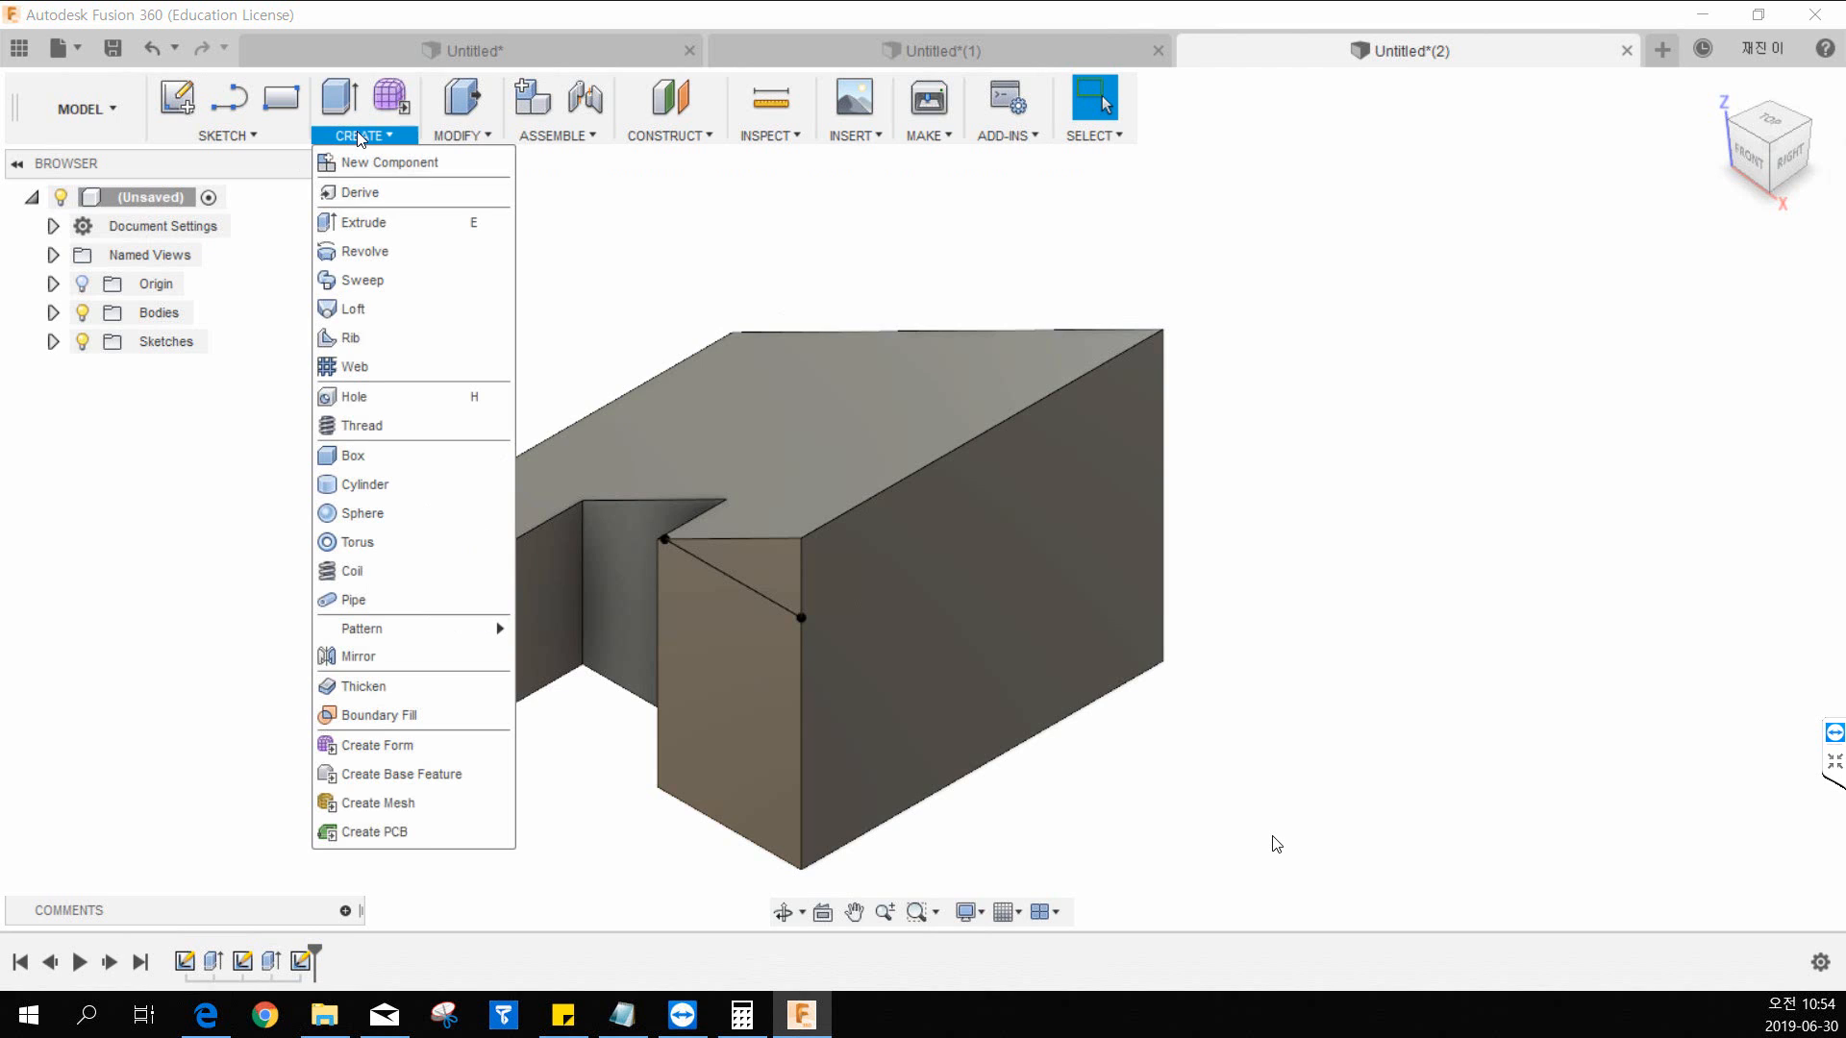
{"action": "left_click", "coordinate": [369, 233]}
{"action": "middle_click_drag", "start_coordinate": [806, 371], "coordinate": [632, 356]}
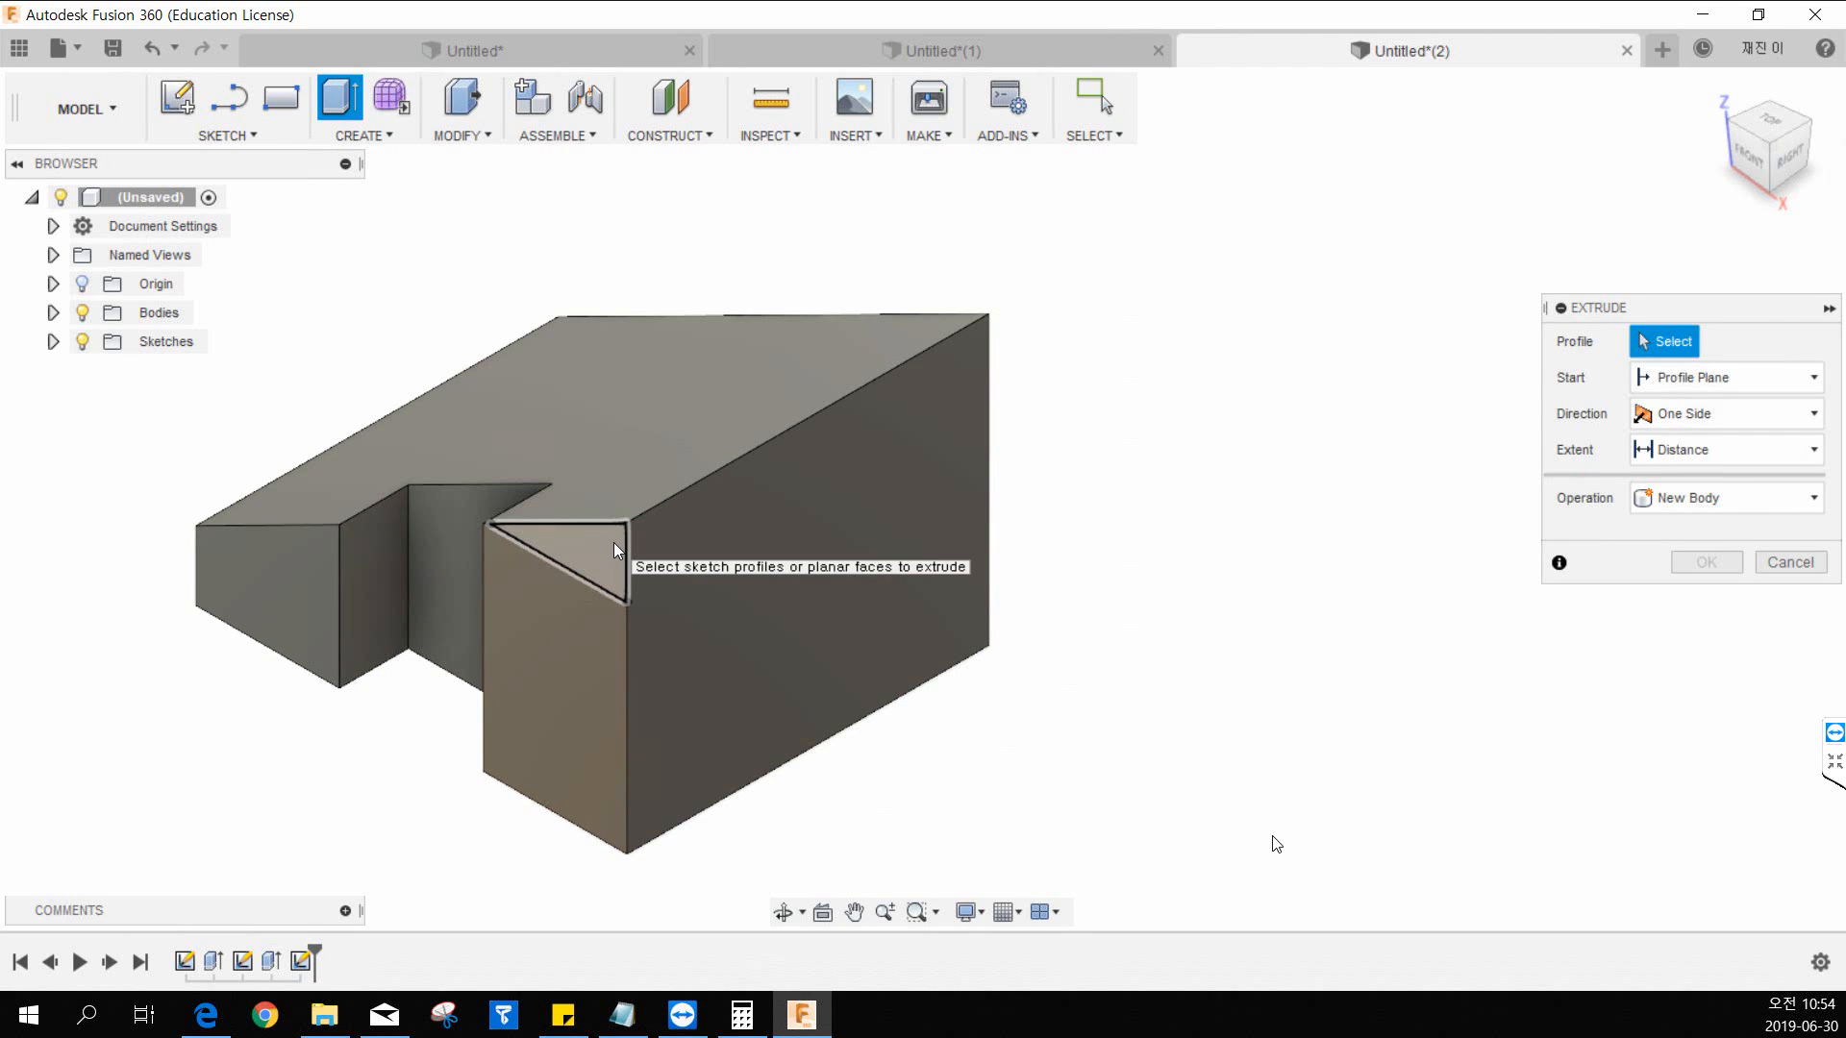
{"action": "left_click", "coordinate": [616, 548]}
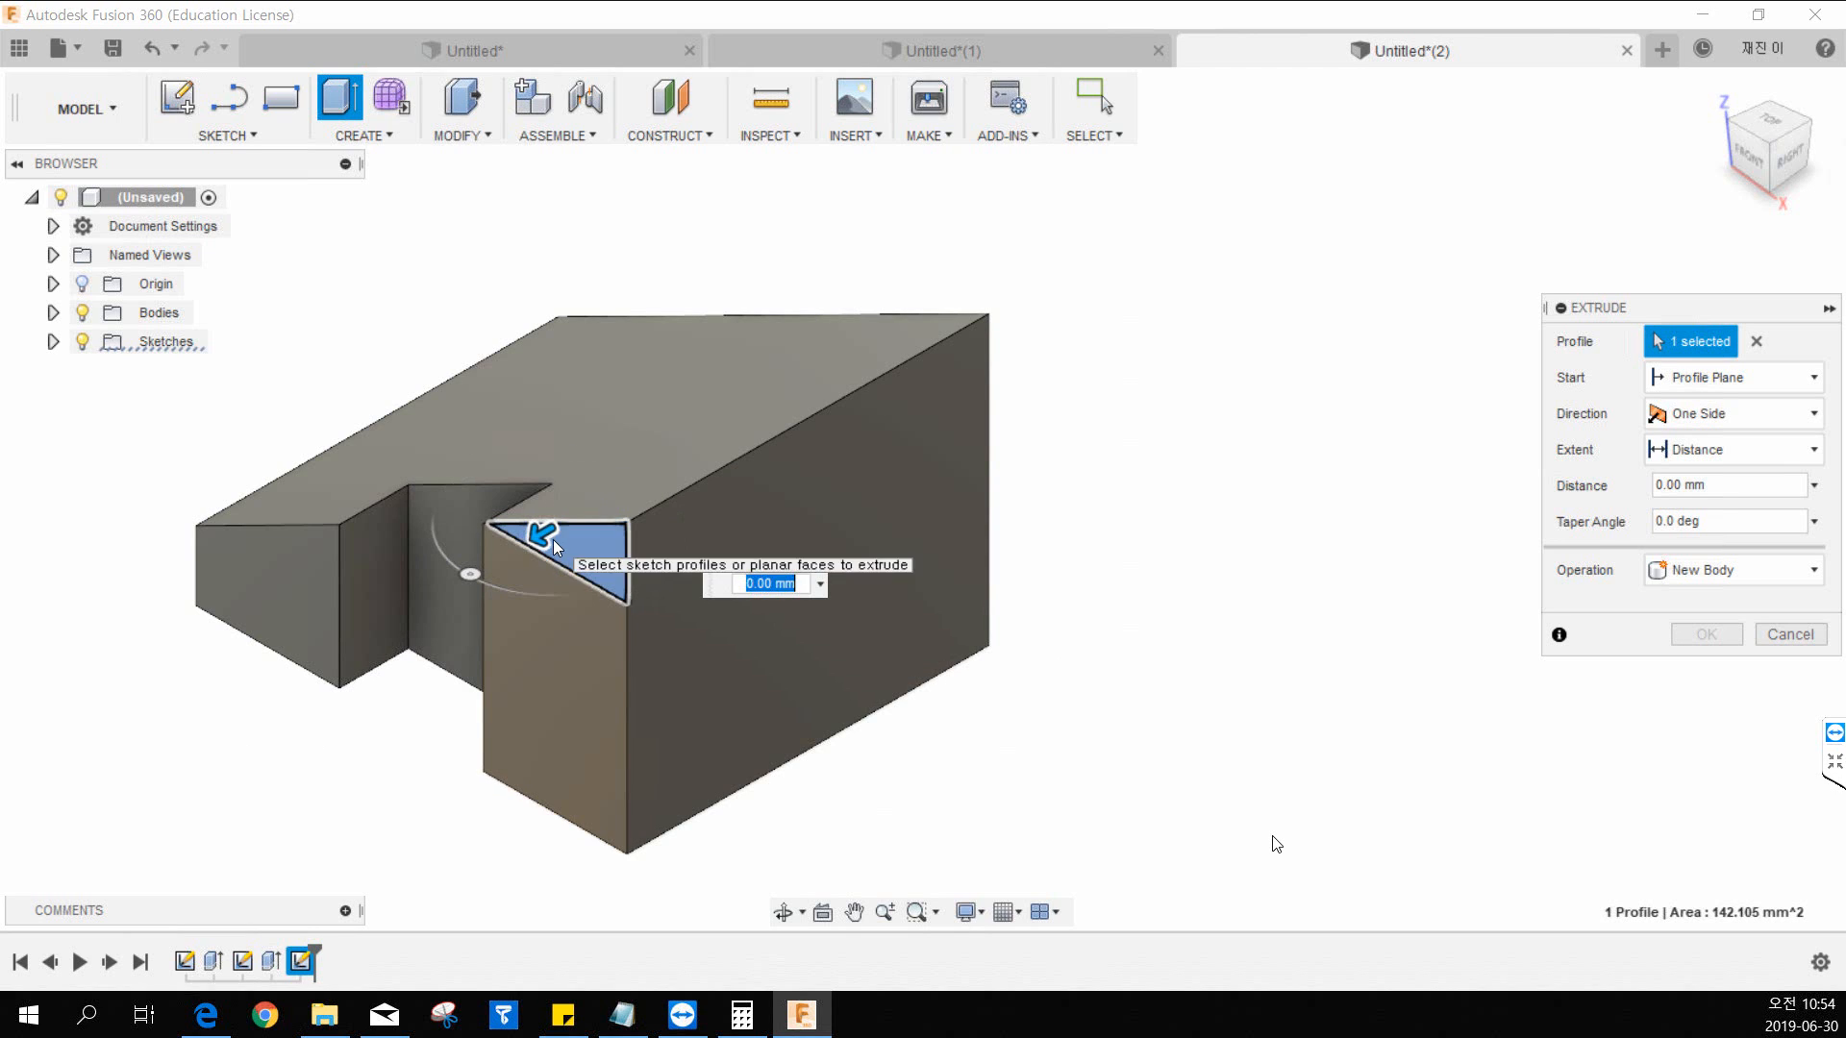
Step: Preview the triangle extruded 20 mm outward as a join and 40 mm into the block as a cut, and return the distance to 0 mm
{"action": "left_click_drag", "start_coordinate": [541, 534], "coordinate": [426, 598]}
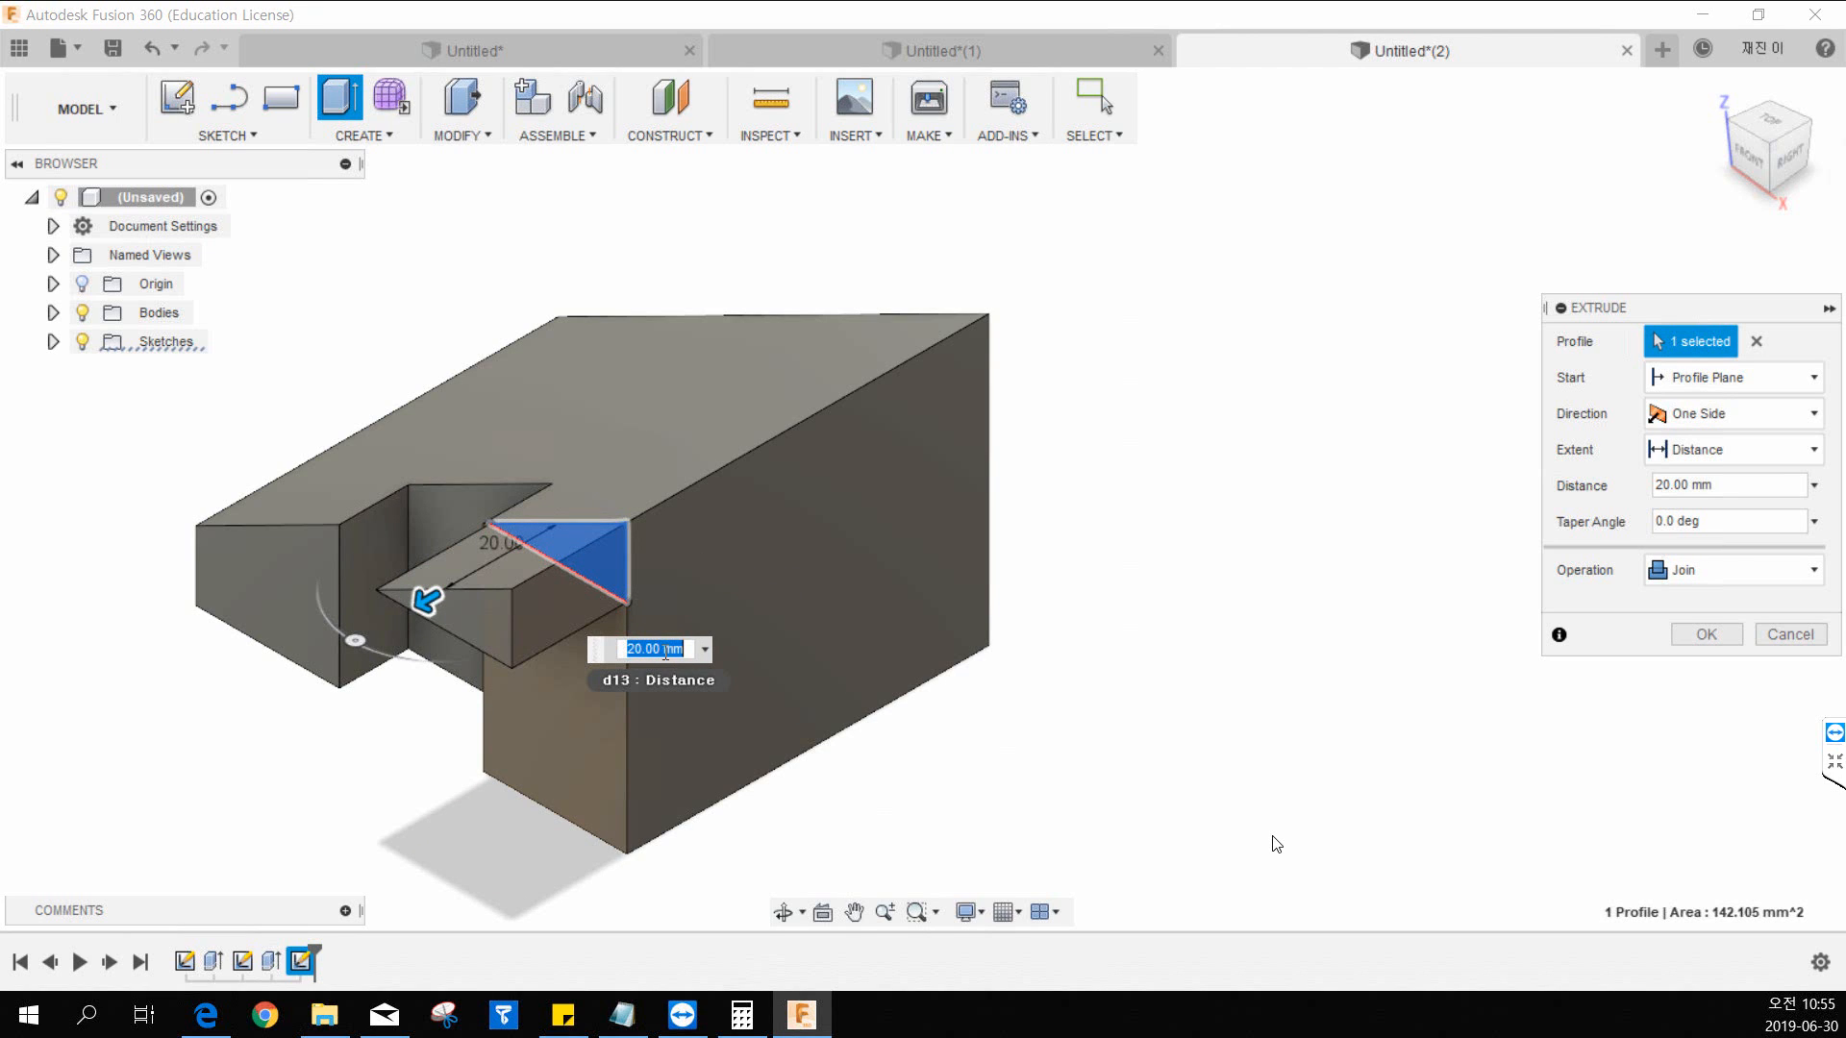
{"action": "left_click_drag", "start_coordinate": [425, 601], "coordinate": [577, 519]}
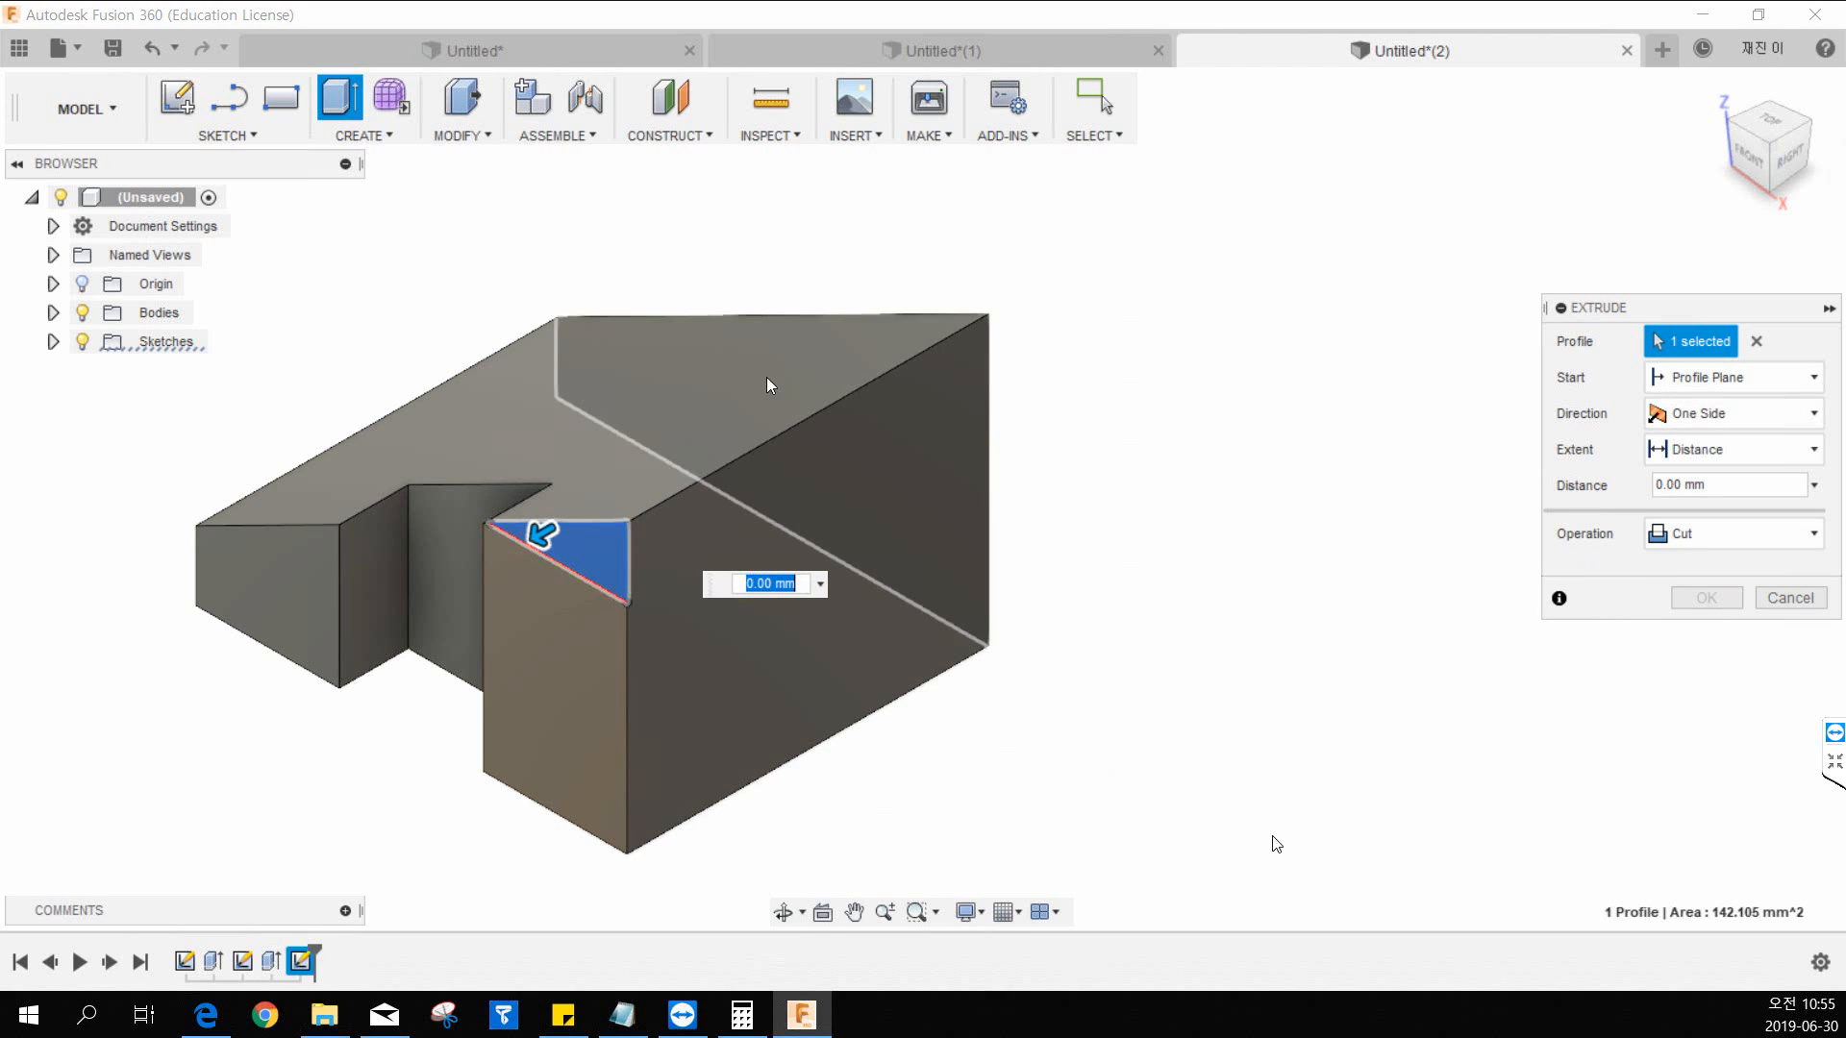
{"action": "left_click_drag", "start_coordinate": [548, 542], "coordinate": [792, 444]}
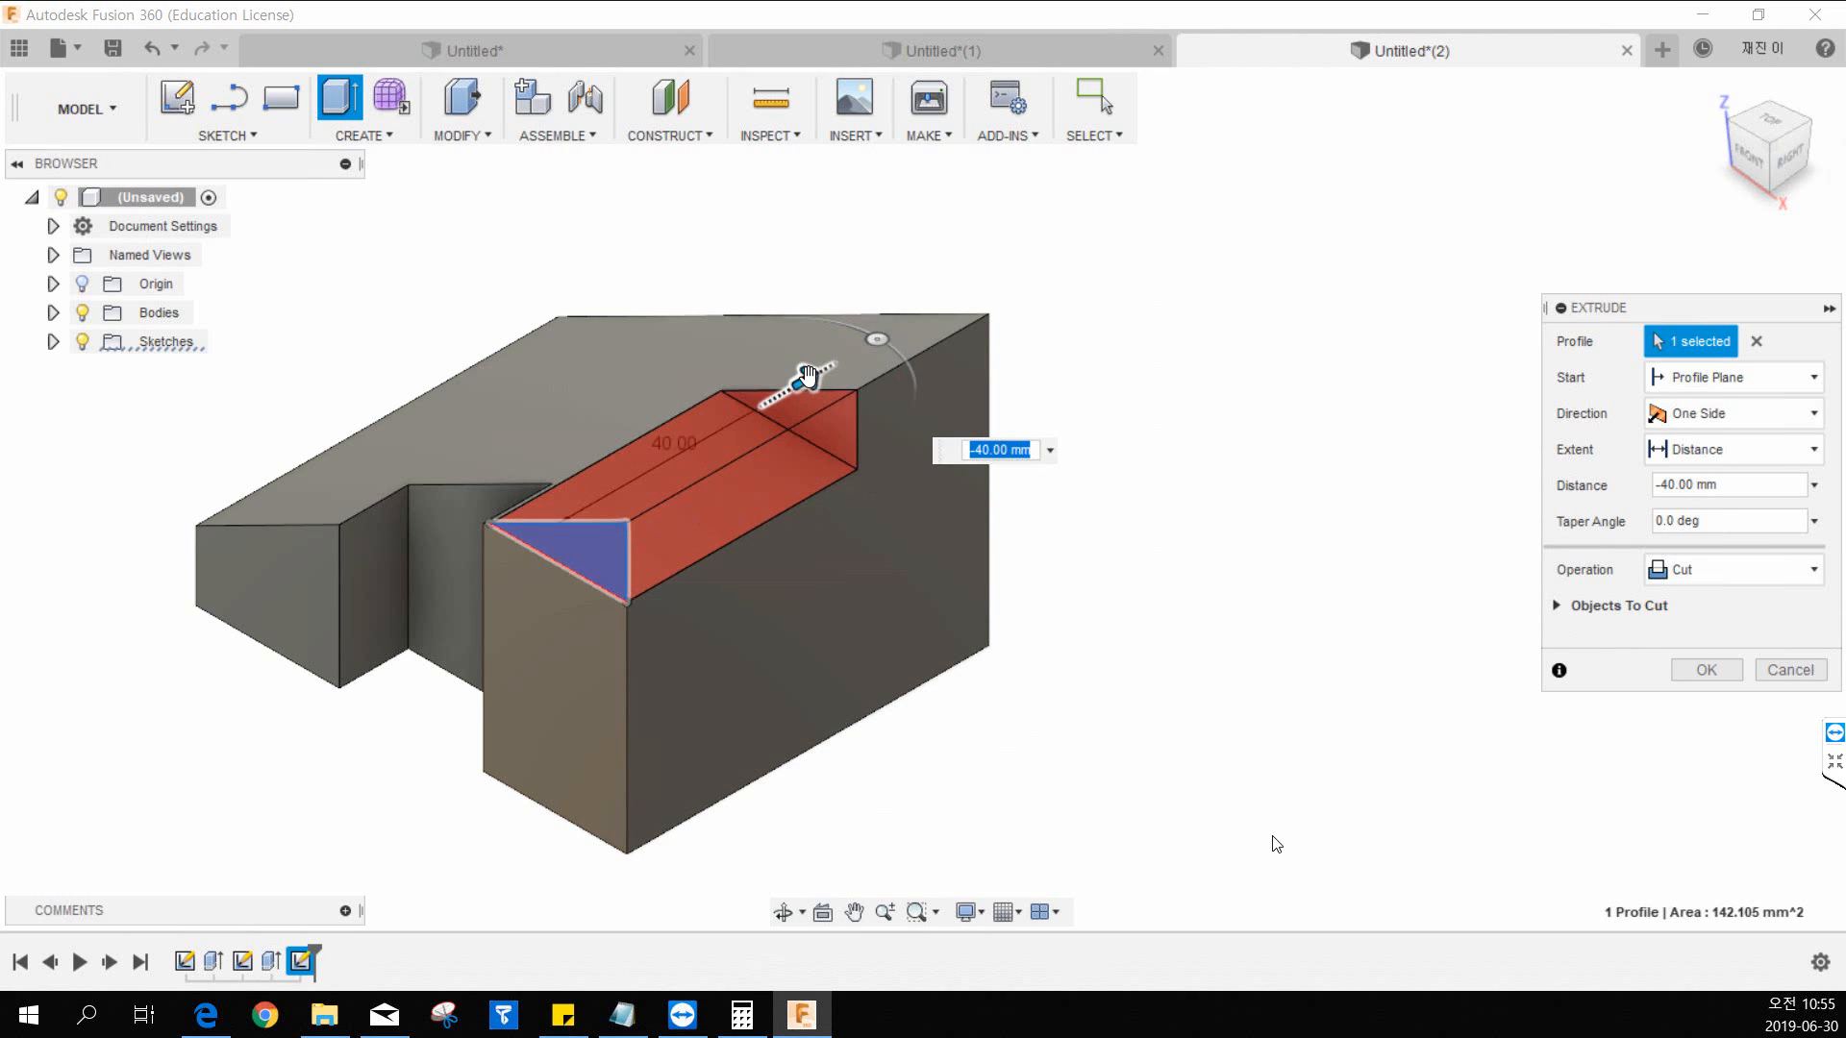
{"action": "left_click_drag", "start_coordinate": [806, 380], "coordinate": [544, 529]}
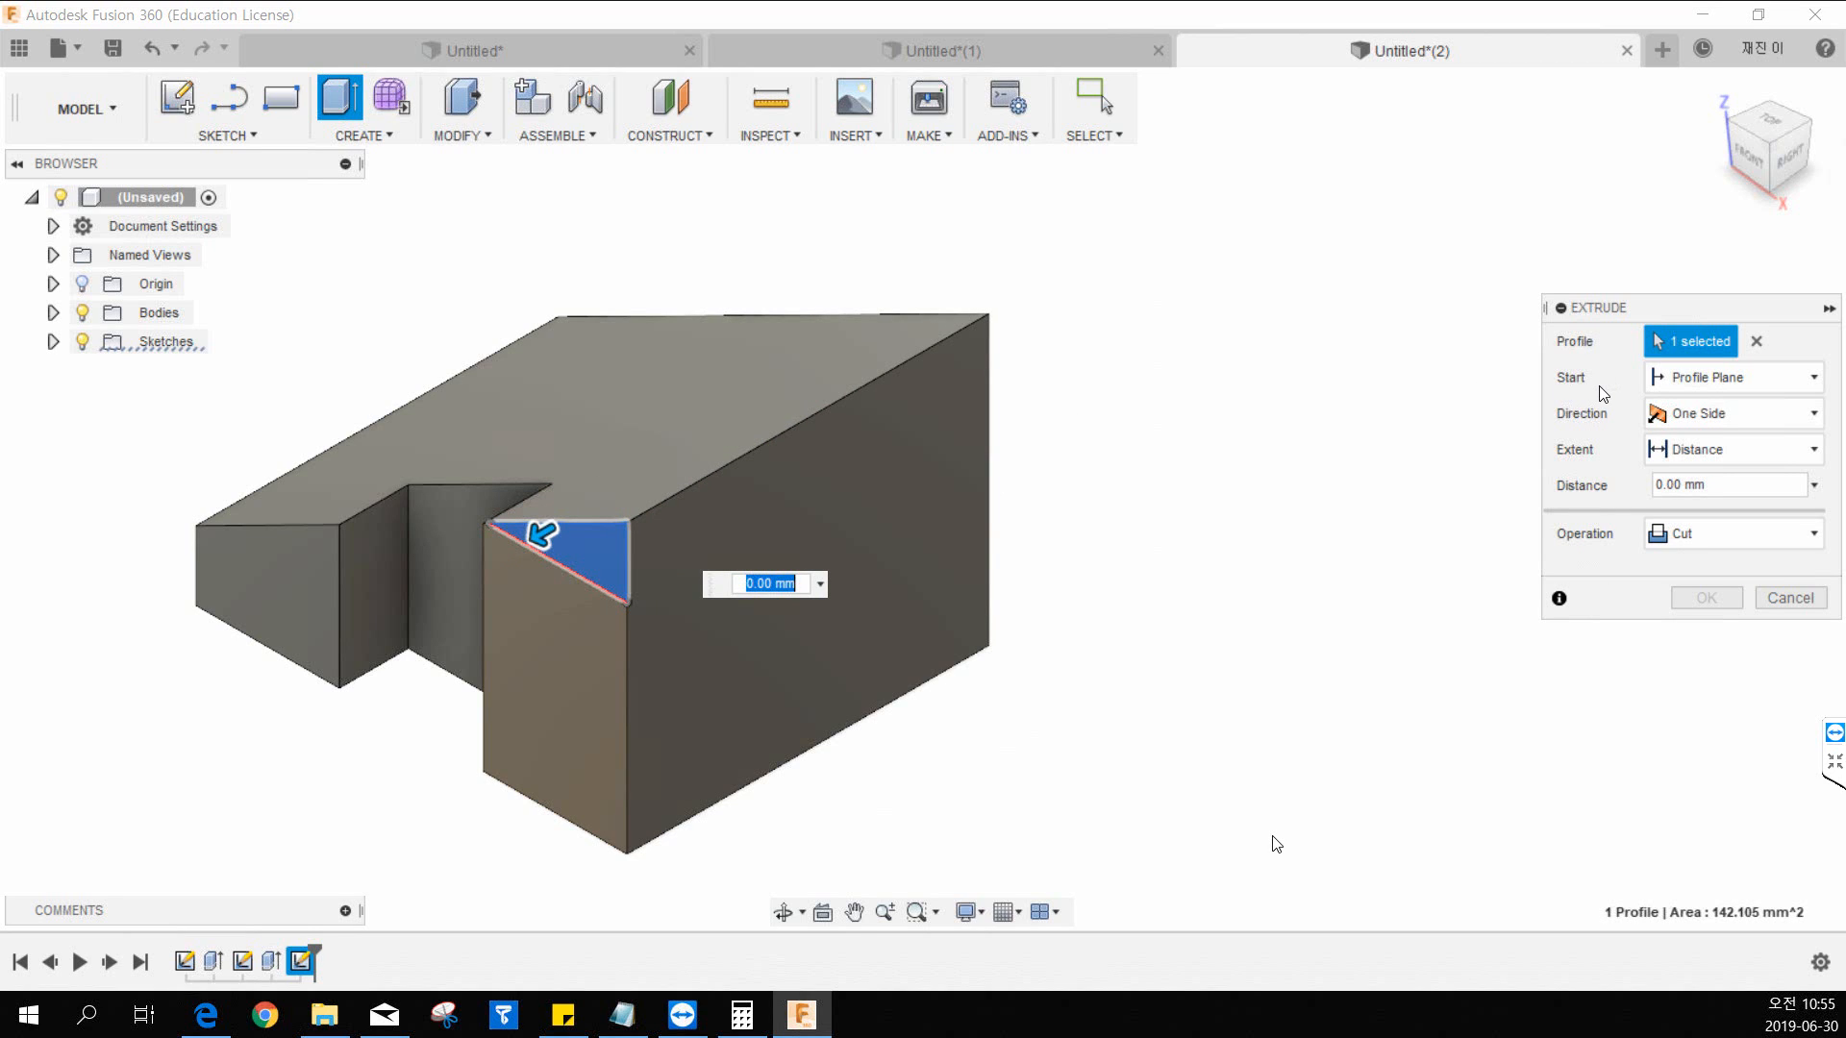
Step: Set the extrusion to start from an offset plane and consult the 12.pdf drawing for the pocket's position
{"action": "left_click", "coordinate": [1724, 385]}
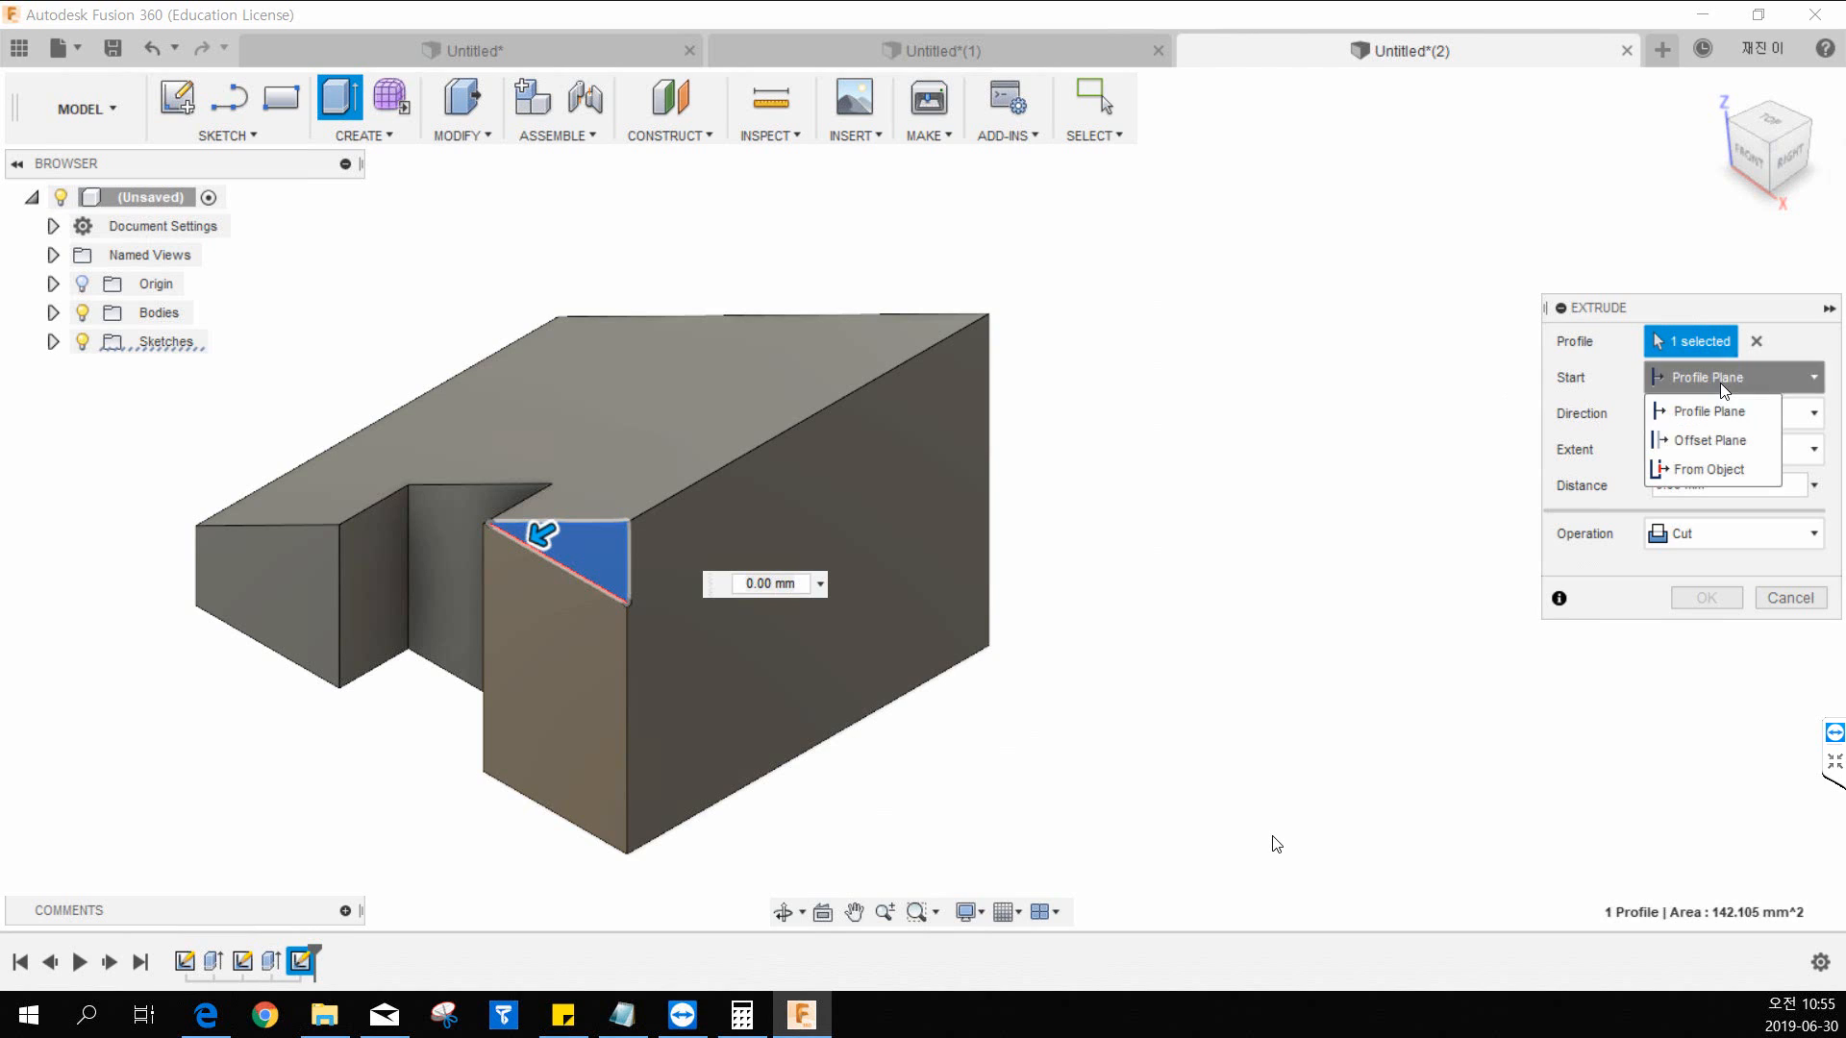
{"action": "left_click", "coordinate": [1718, 441]}
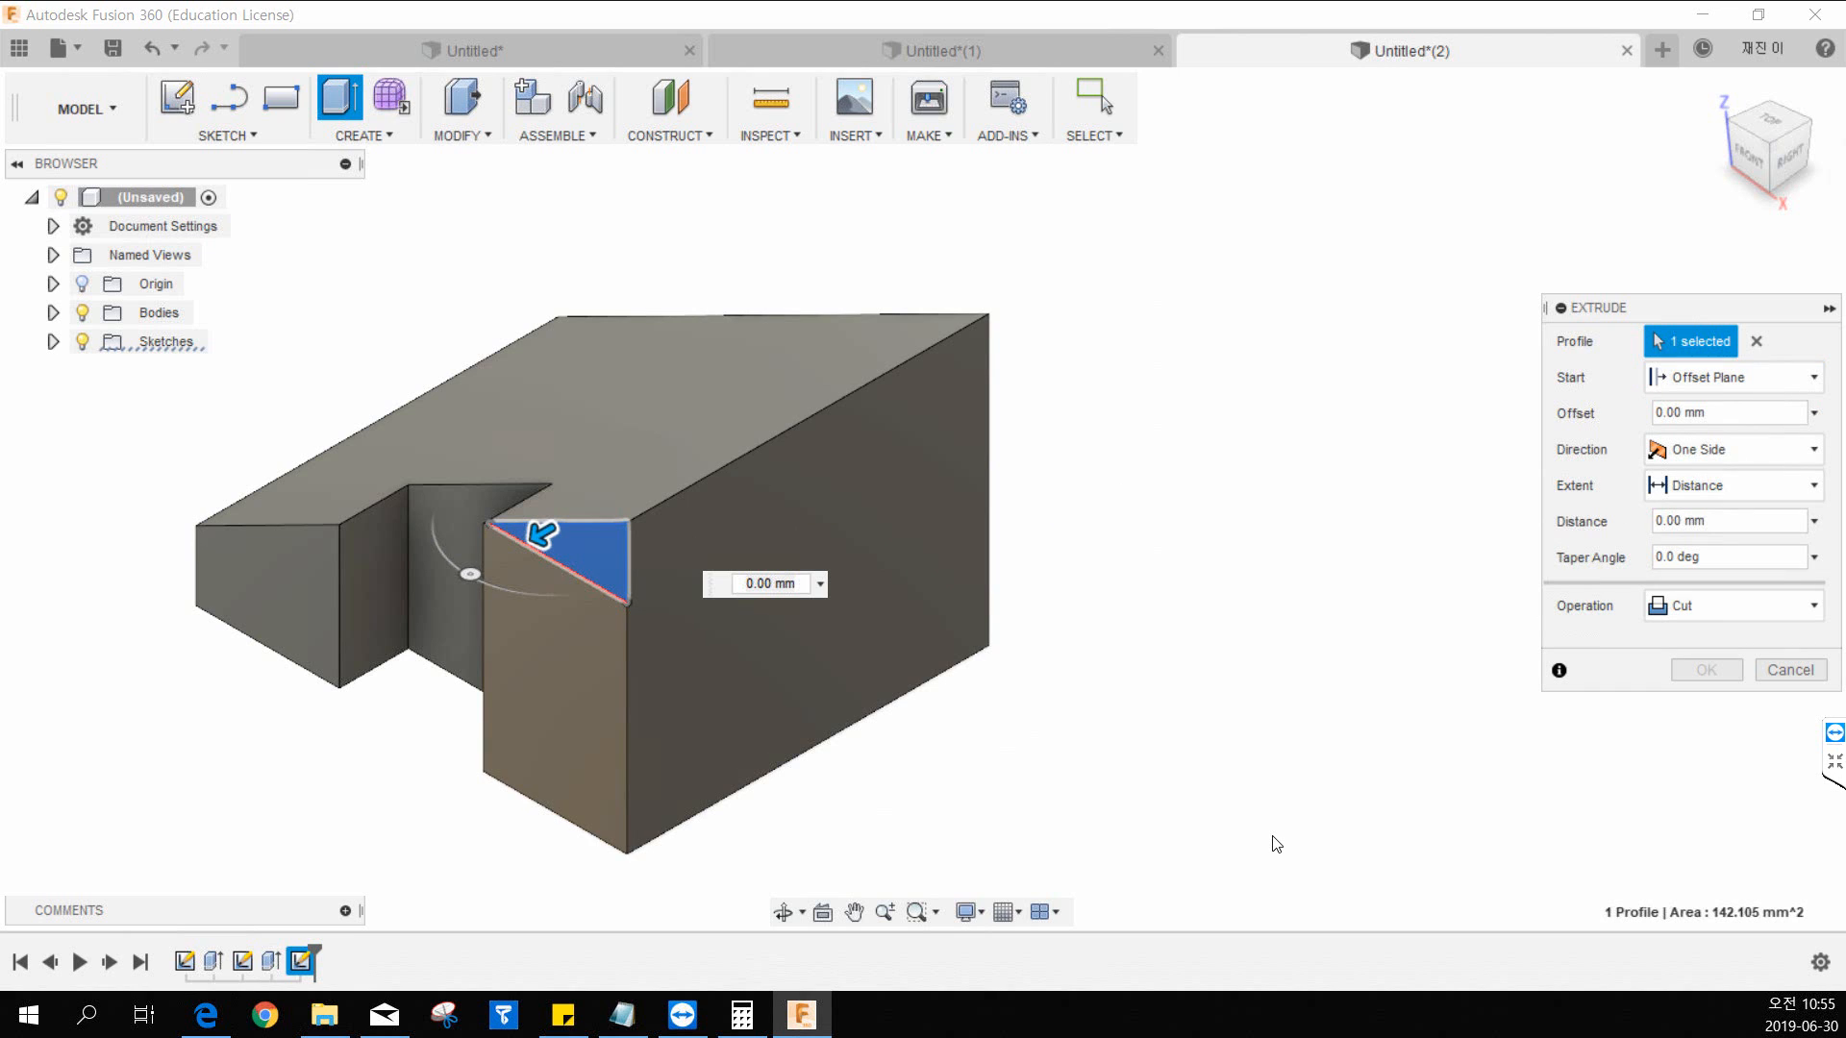
{"action": "key", "text": "alt+Tab"}
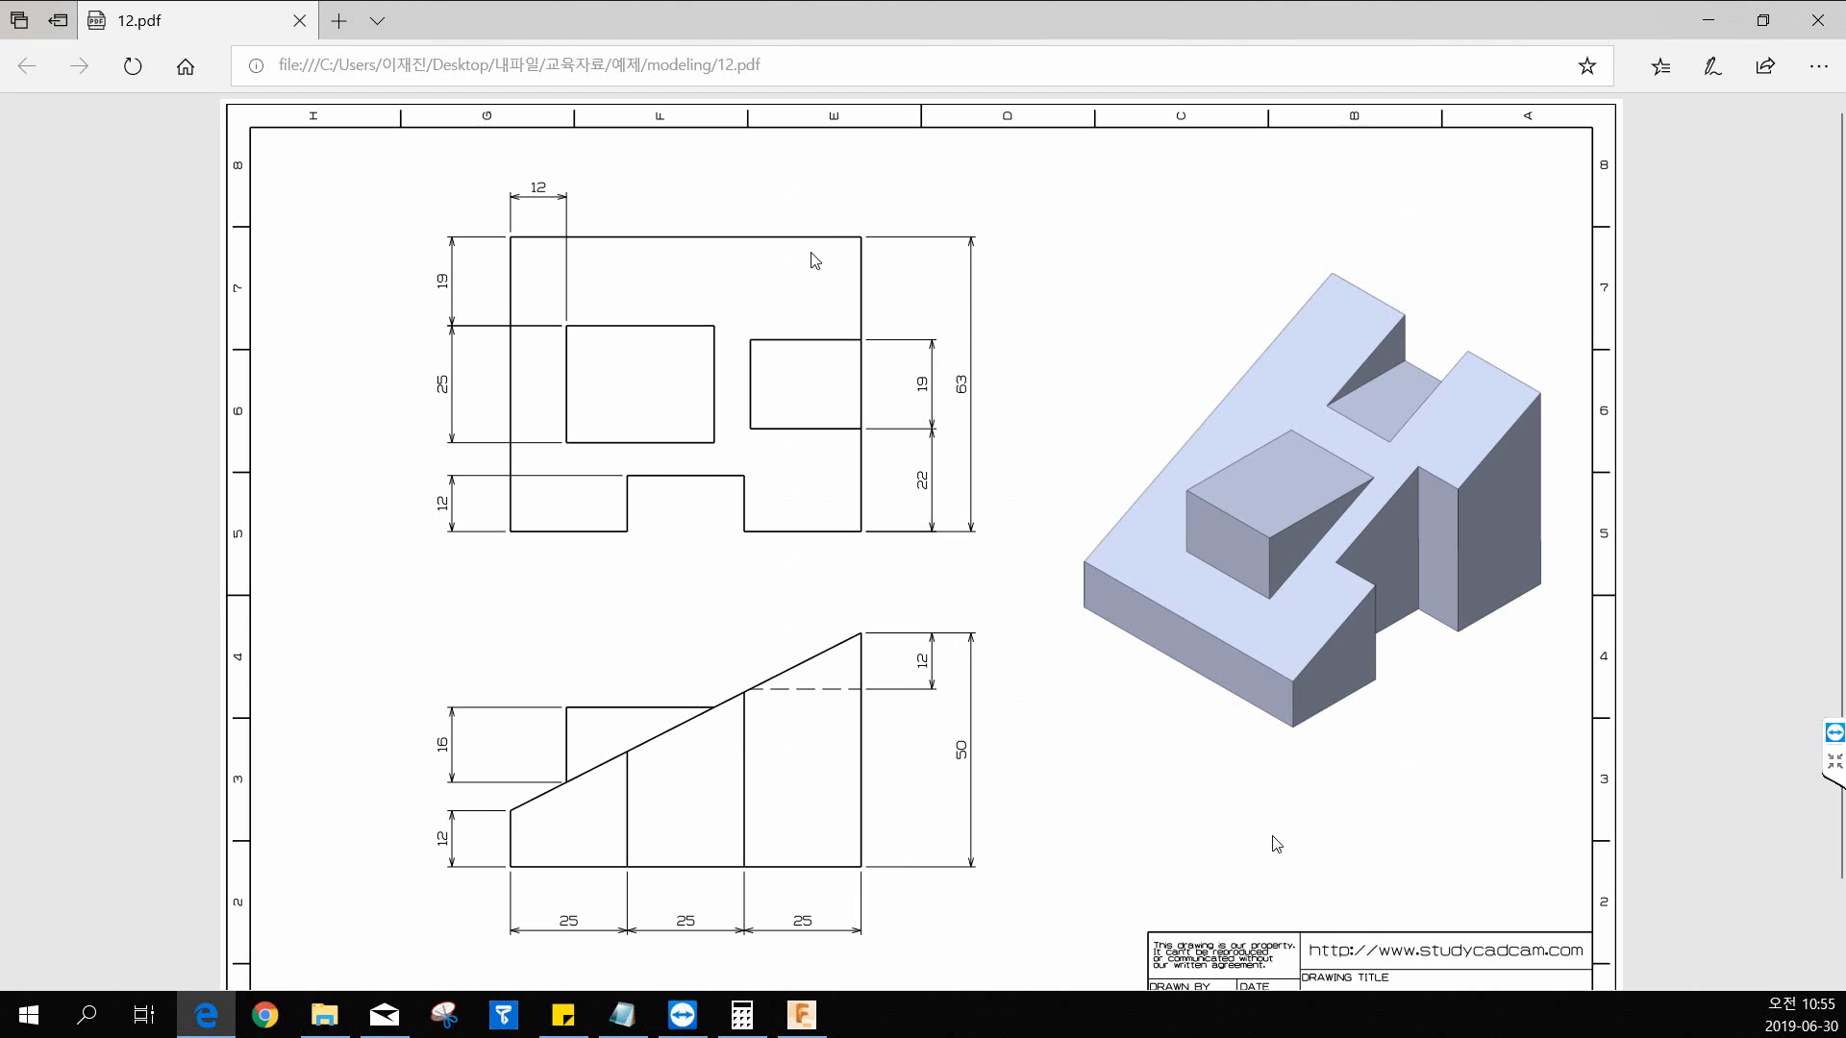
{"action": "left_click_drag", "start_coordinate": [849, 15], "coordinate": [0, 125]}
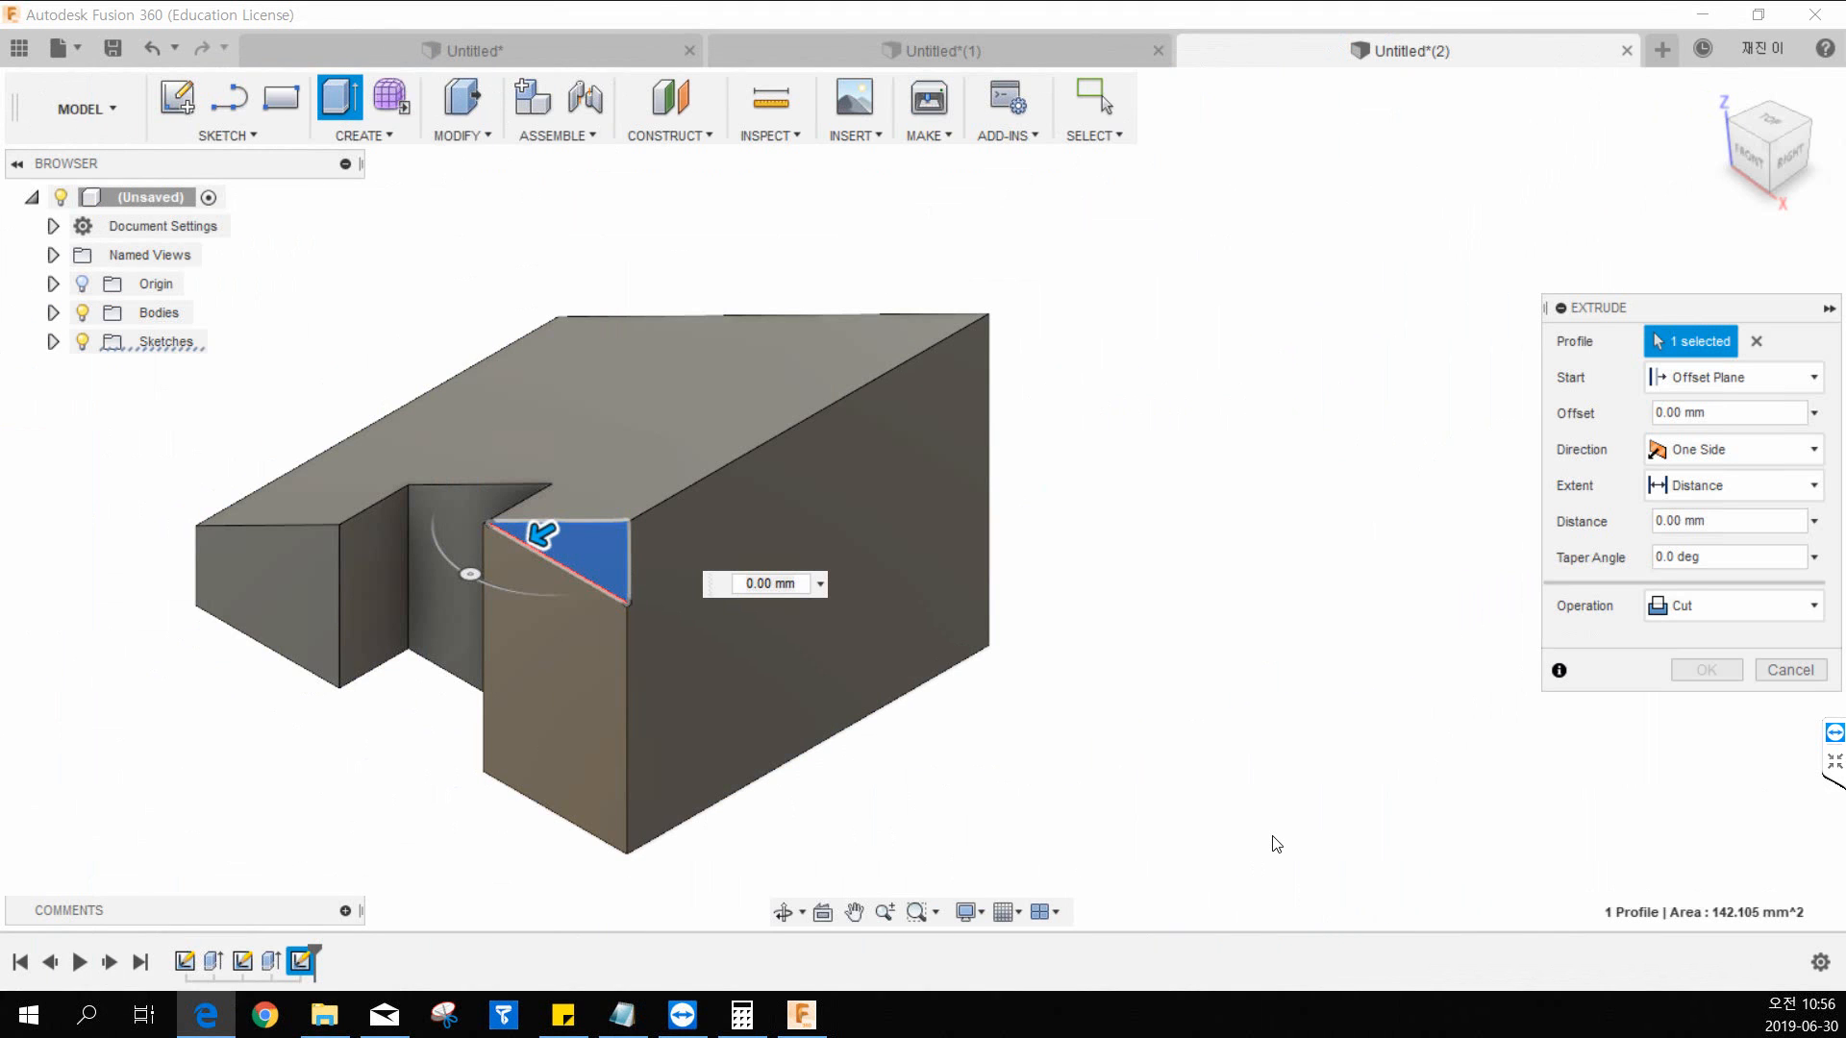
Step: Extend the triangular cut 15 mm into the block and set its start offset to -22 mm
{"action": "left_click_drag", "start_coordinate": [541, 534], "coordinate": [662, 459]}
{"action": "left_click", "coordinate": [1659, 413]}
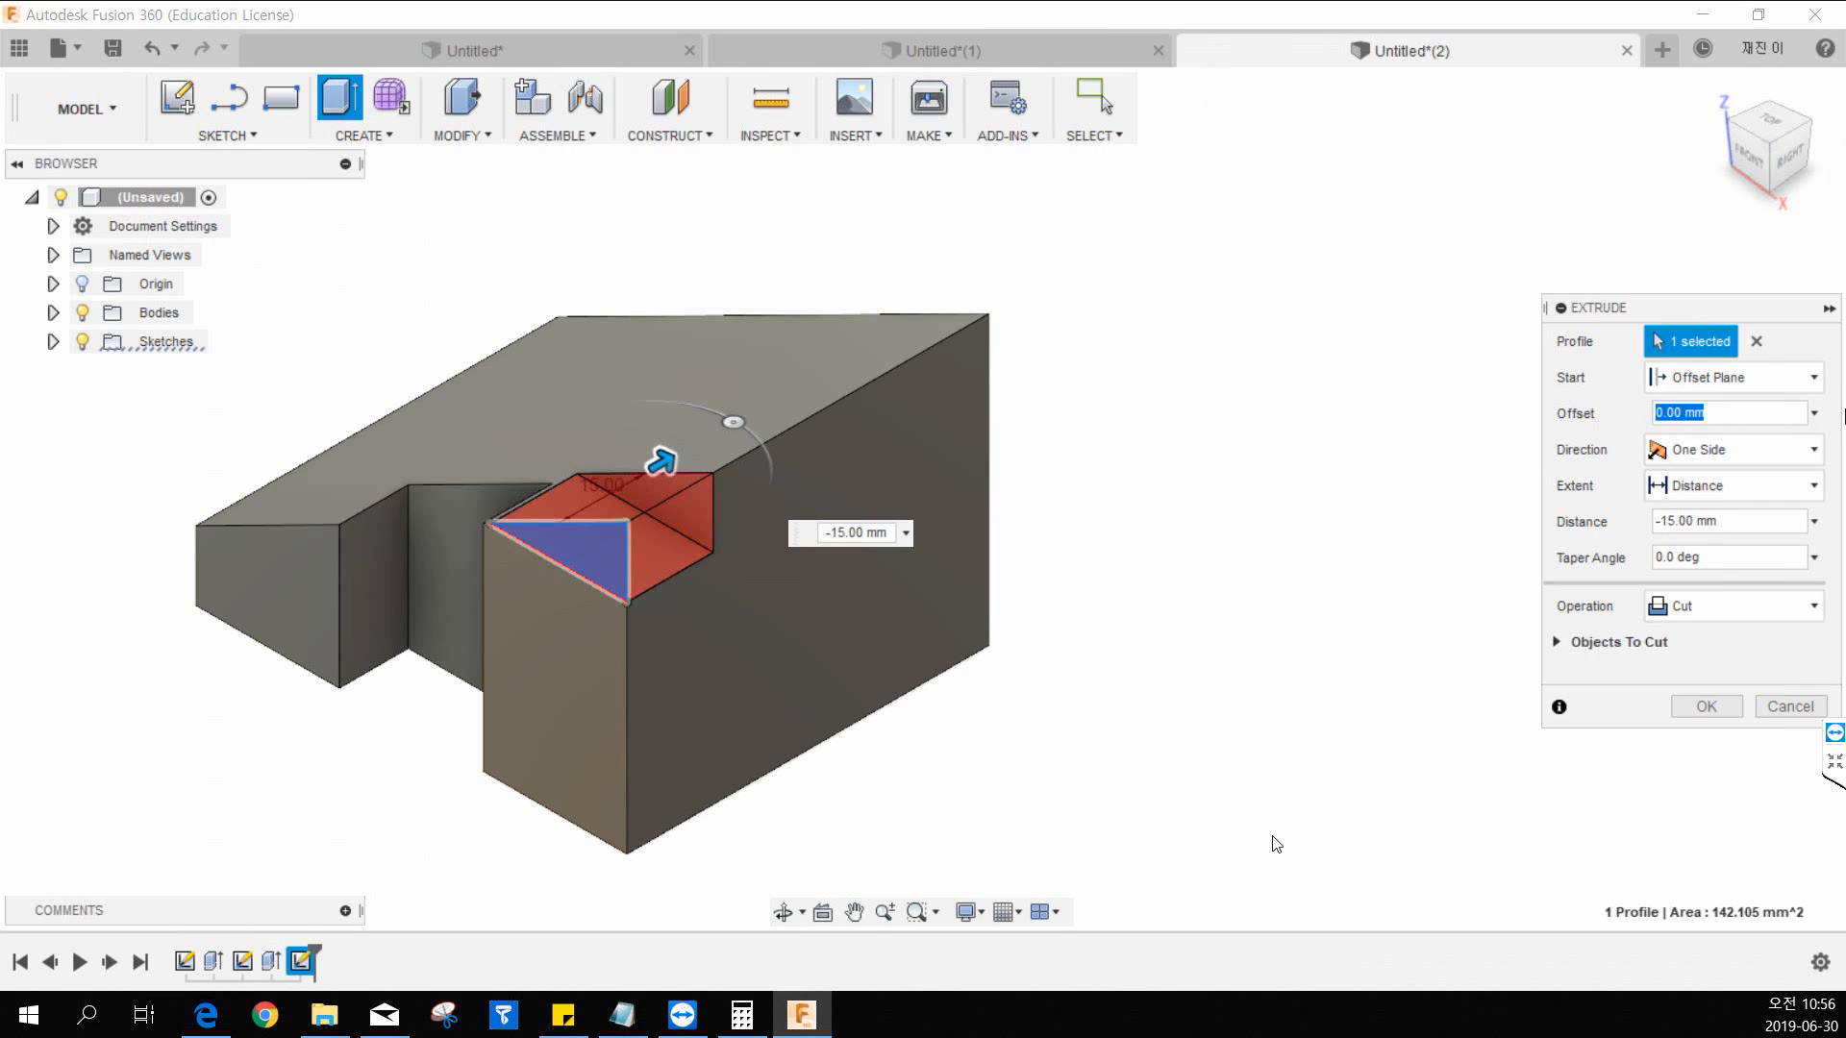
{"action": "type", "text": "-22"}
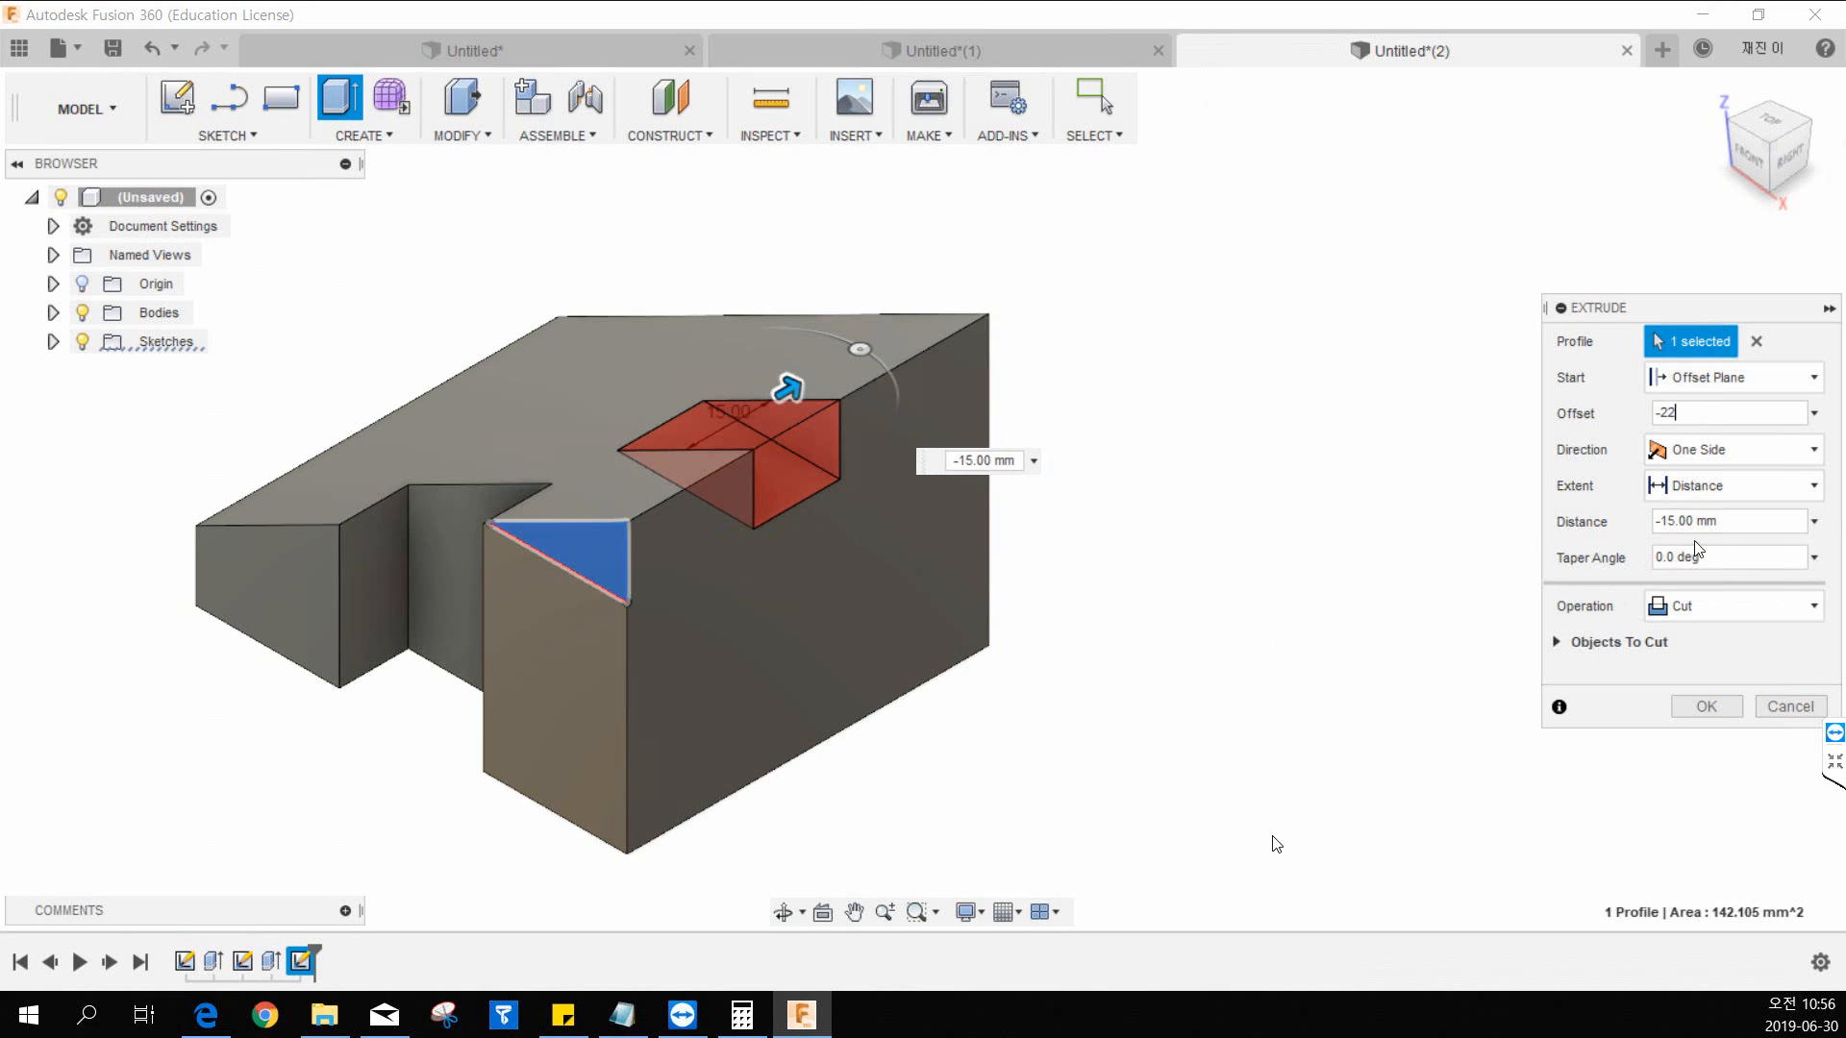
Step: Check the pocket's width in the 12.pdf drawing, set the cut distance to -19 mm and finish the extrusion
{"action": "left_click", "coordinate": [1741, 522]}
{"action": "left_click_drag", "start_coordinate": [0, 22], "coordinate": [1410, 156]}
{"action": "double_click", "coordinate": [1411, 155]}
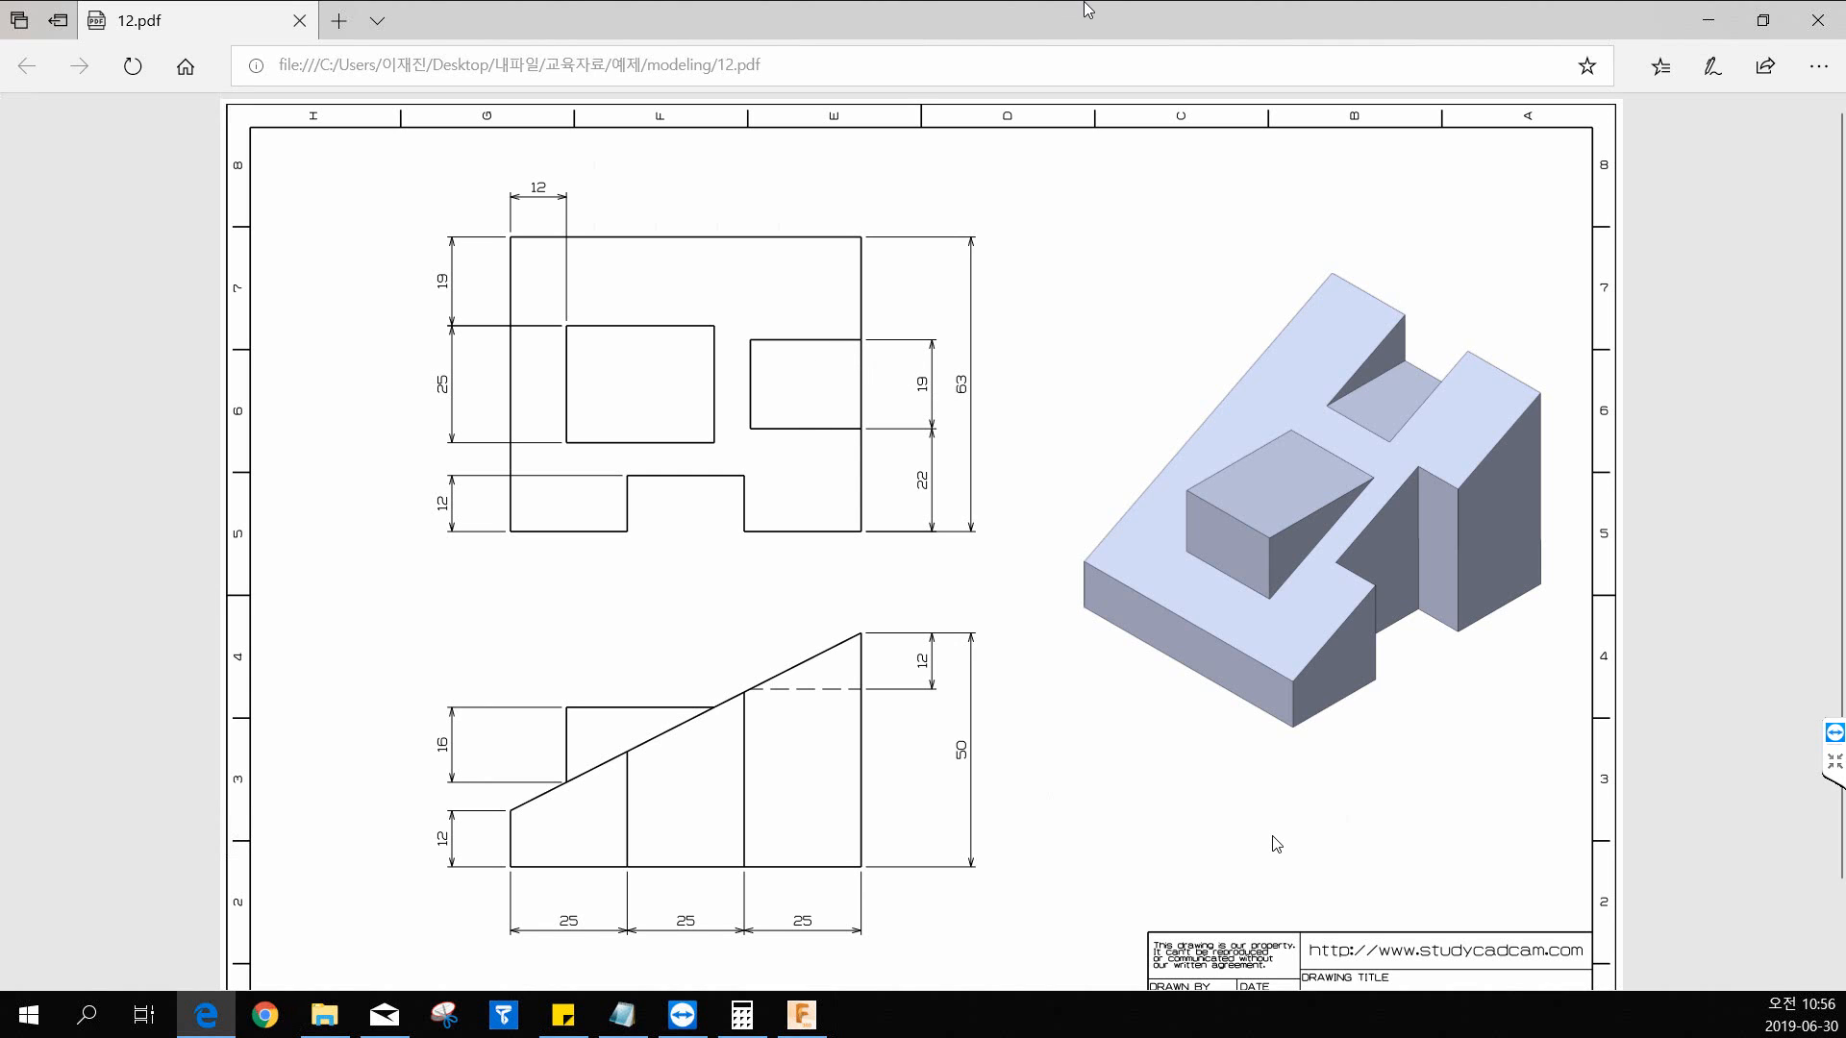
{"action": "left_click_drag", "start_coordinate": [1075, 20], "coordinate": [0, 0]}
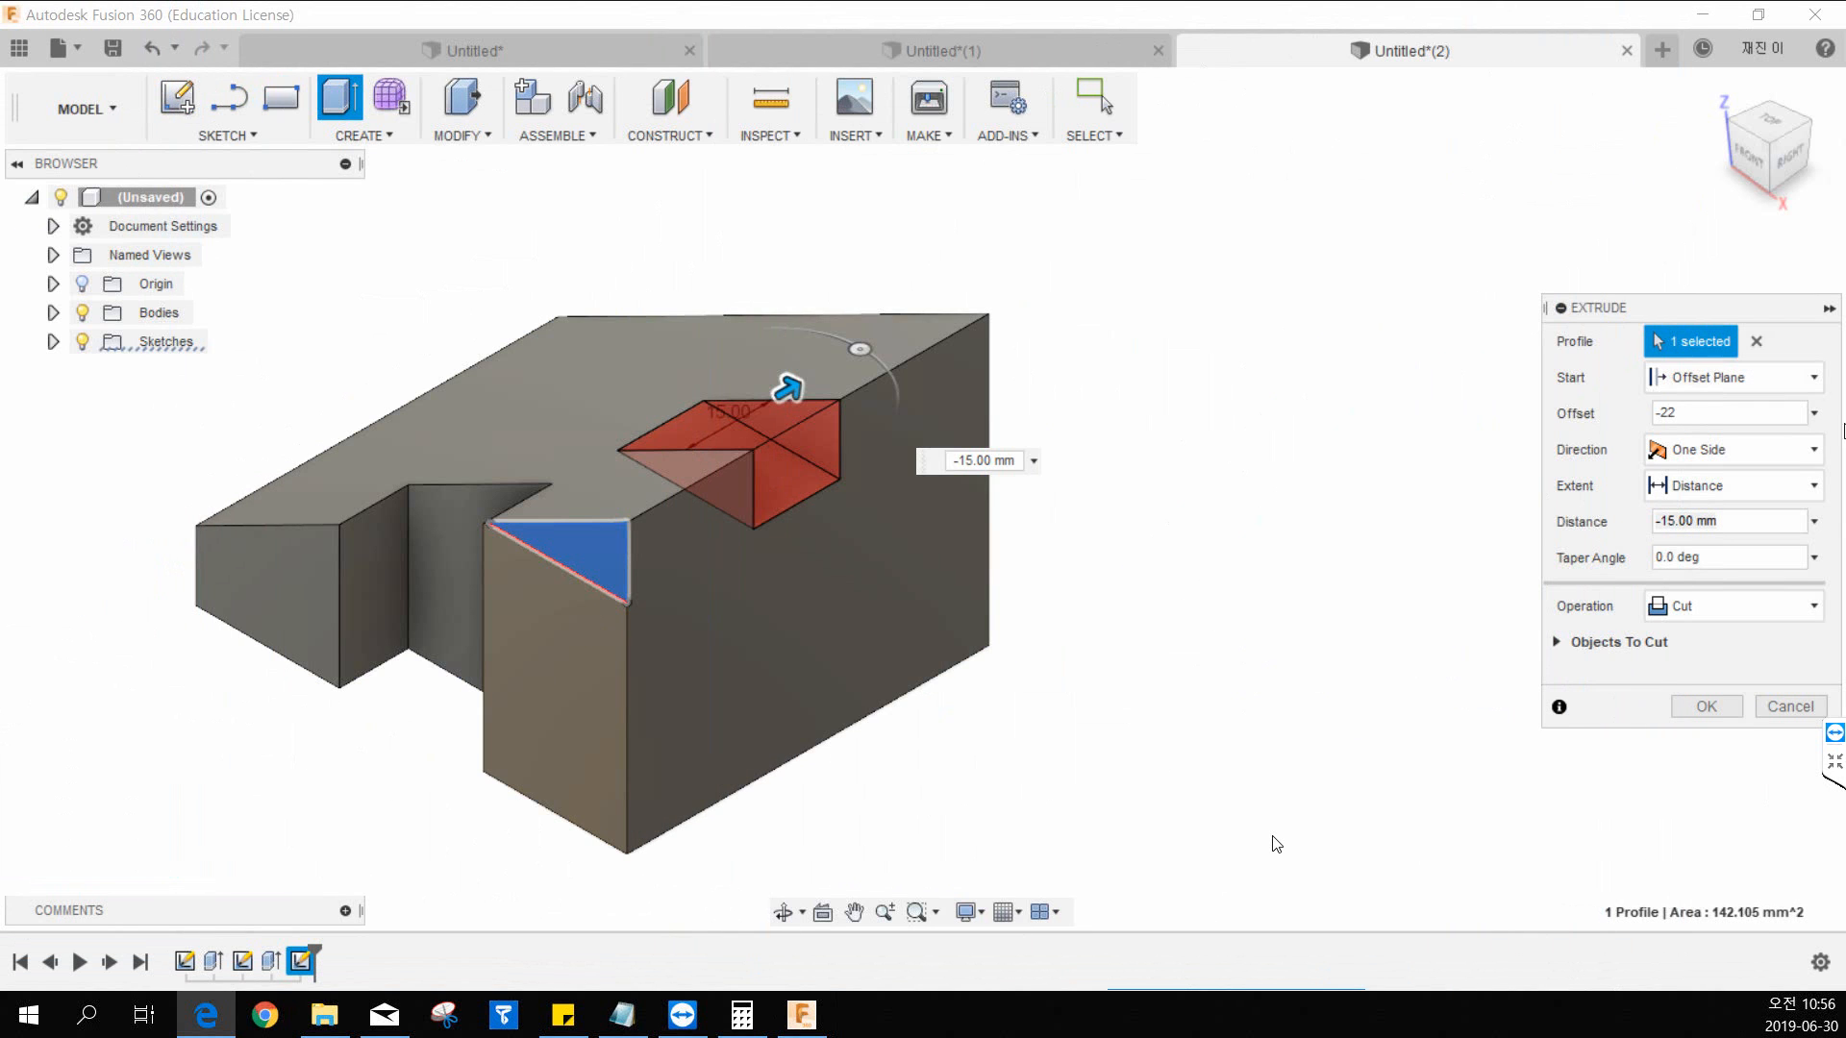
{"action": "left_click_drag", "start_coordinate": [1741, 526], "coordinate": [1580, 530]}
{"action": "type", "text": "-19"}
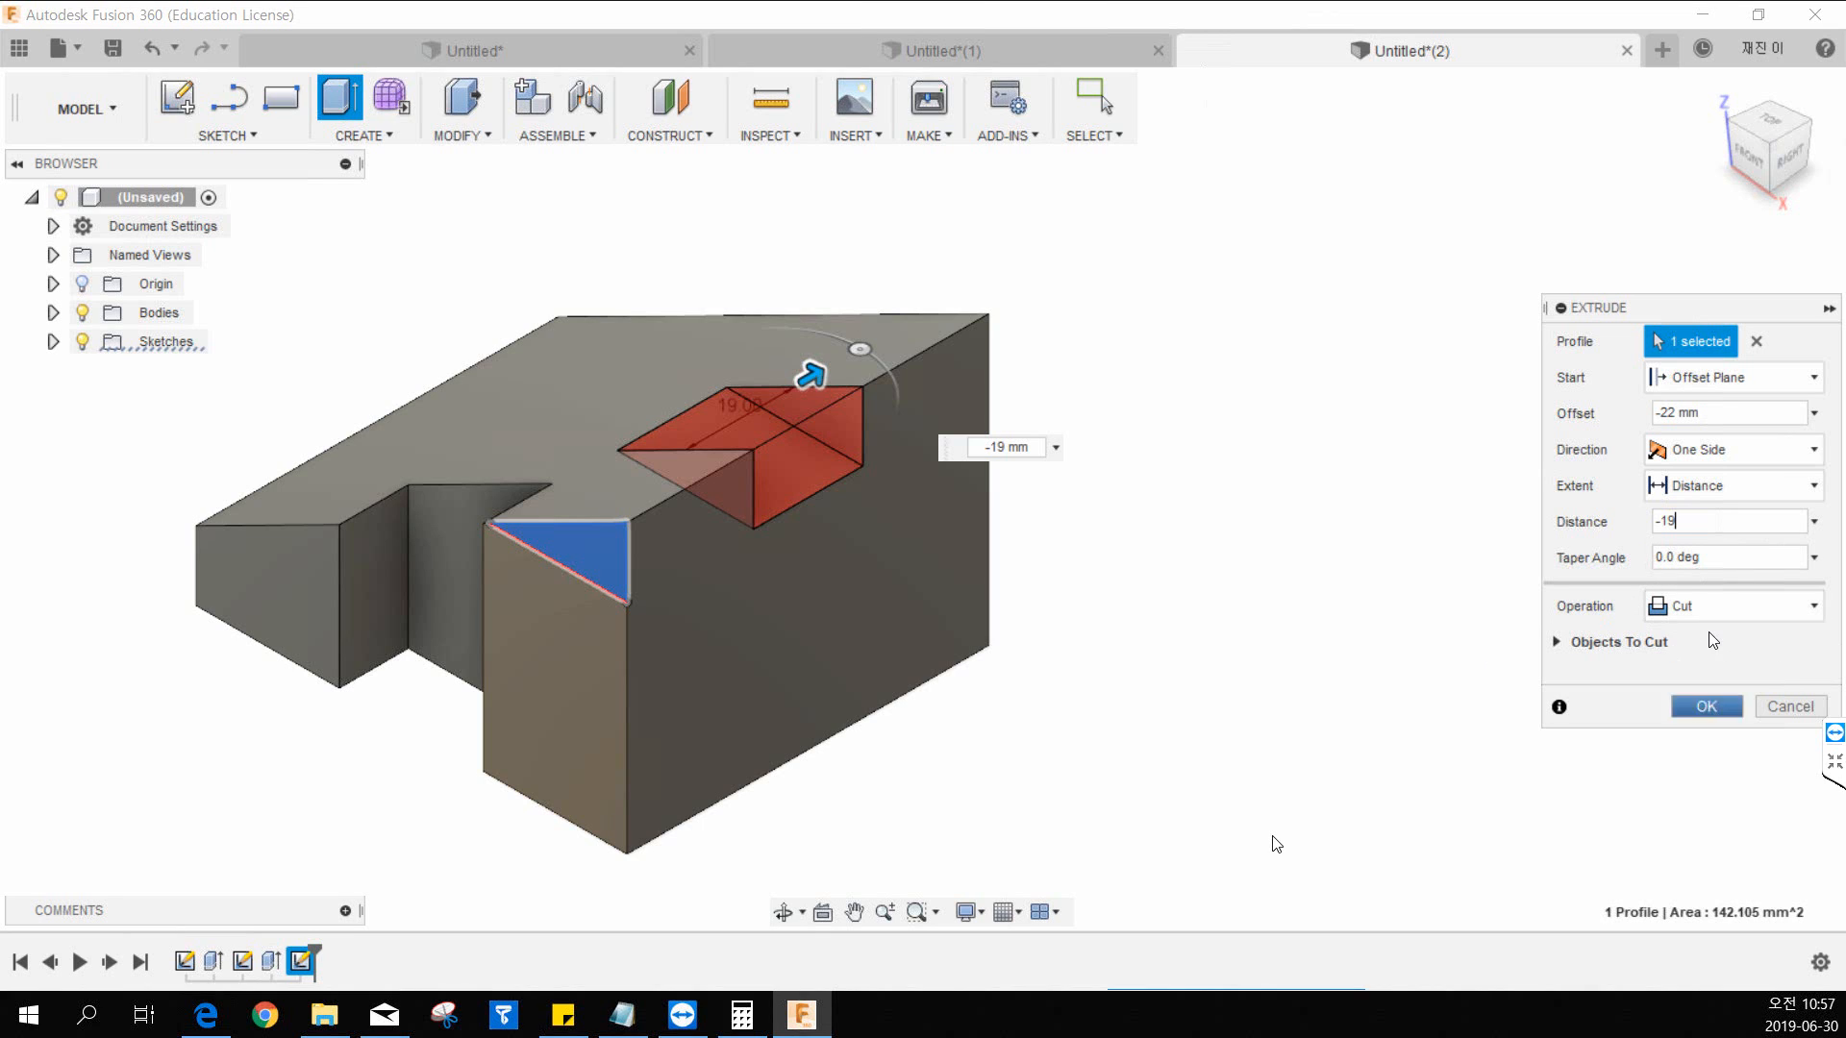
{"action": "left_click", "coordinate": [1700, 708]}
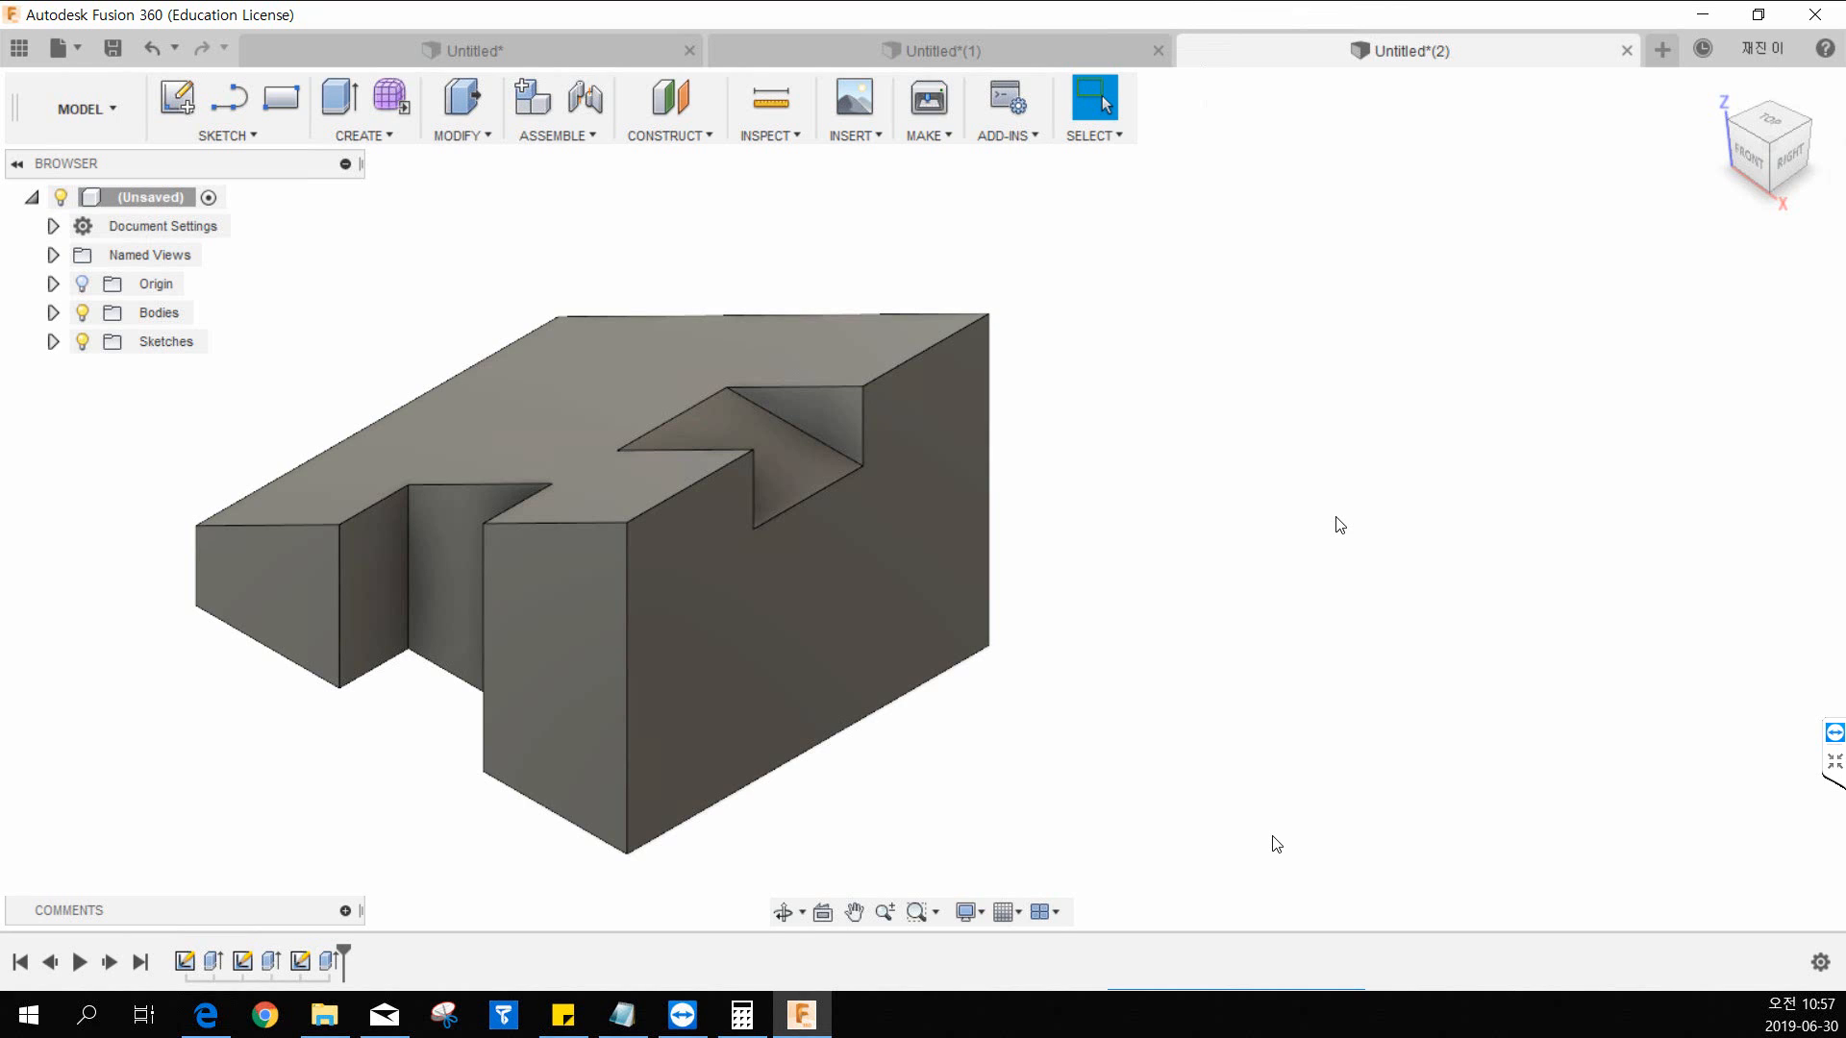
Step: Consult the 12.pdf drawing for the position and height of the raised block on the slope
{"action": "left_click", "coordinate": [854, 911]}
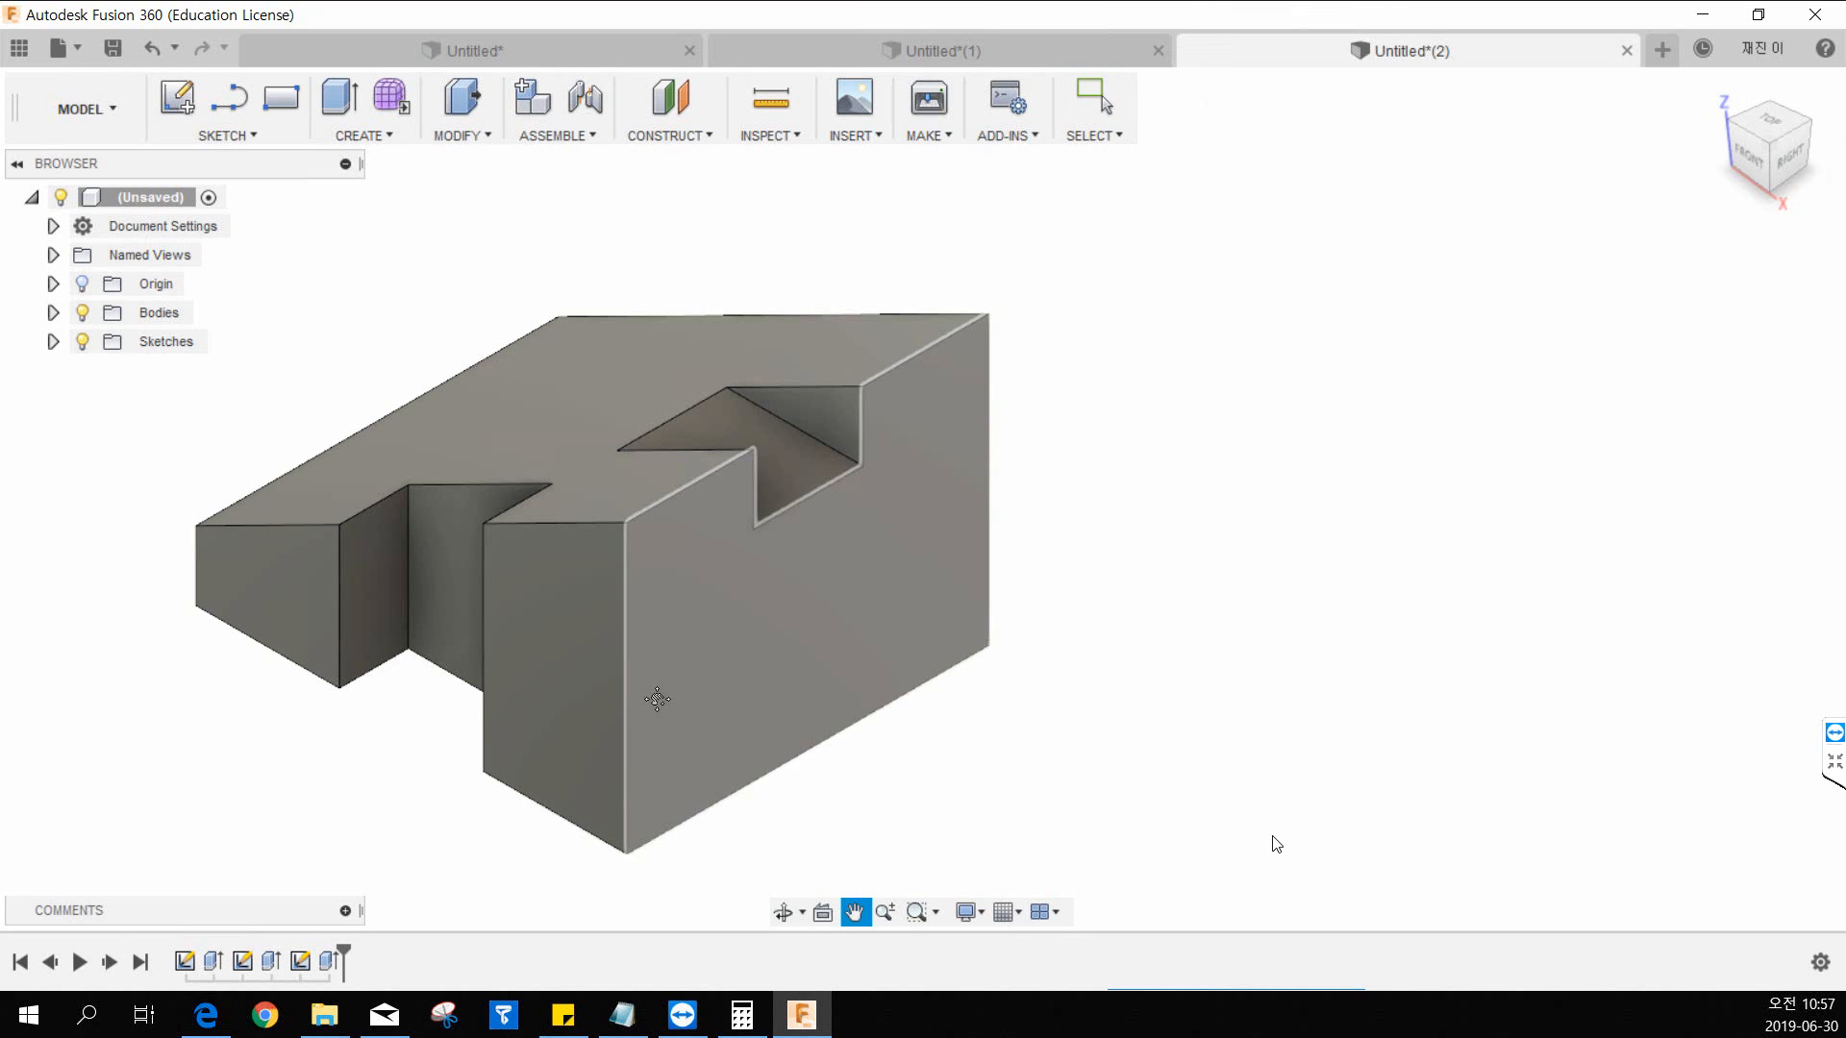
{"action": "left_click_drag", "start_coordinate": [651, 696], "coordinate": [770, 709]}
{"action": "key", "text": "Escape"}
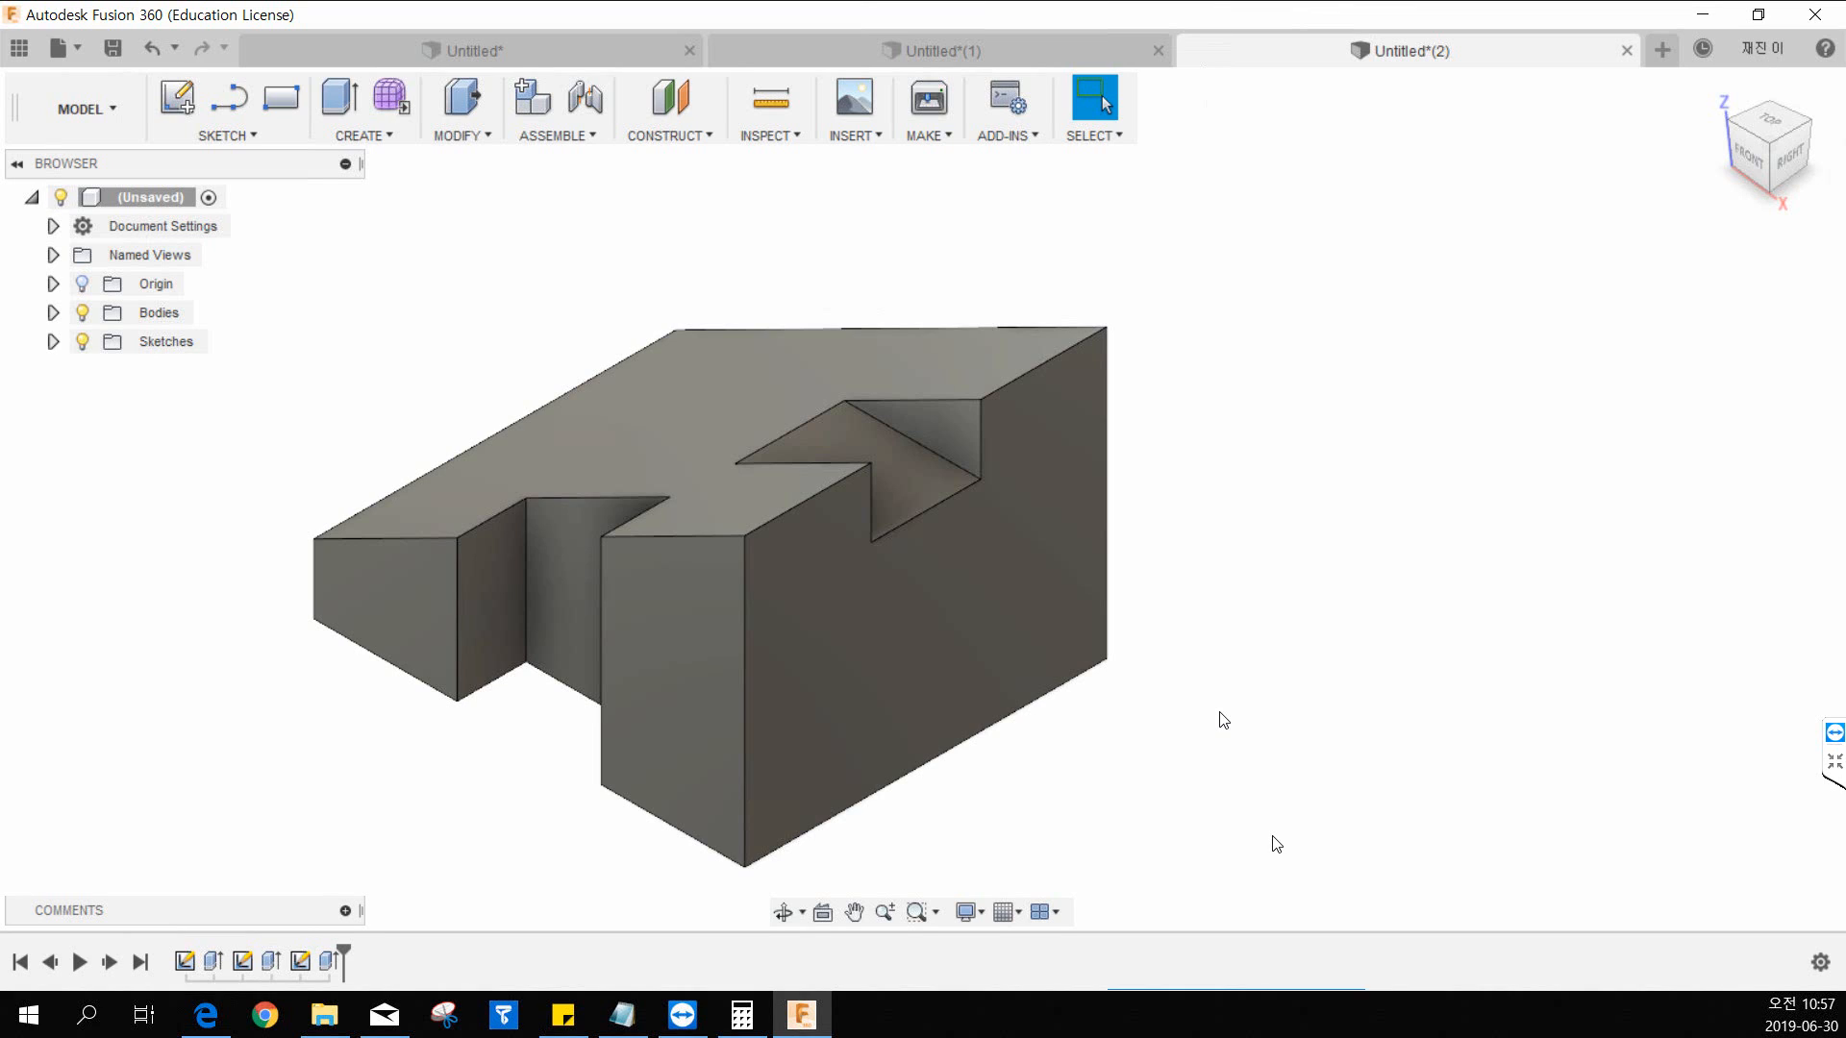
{"action": "left_click", "coordinate": [871, 455]}
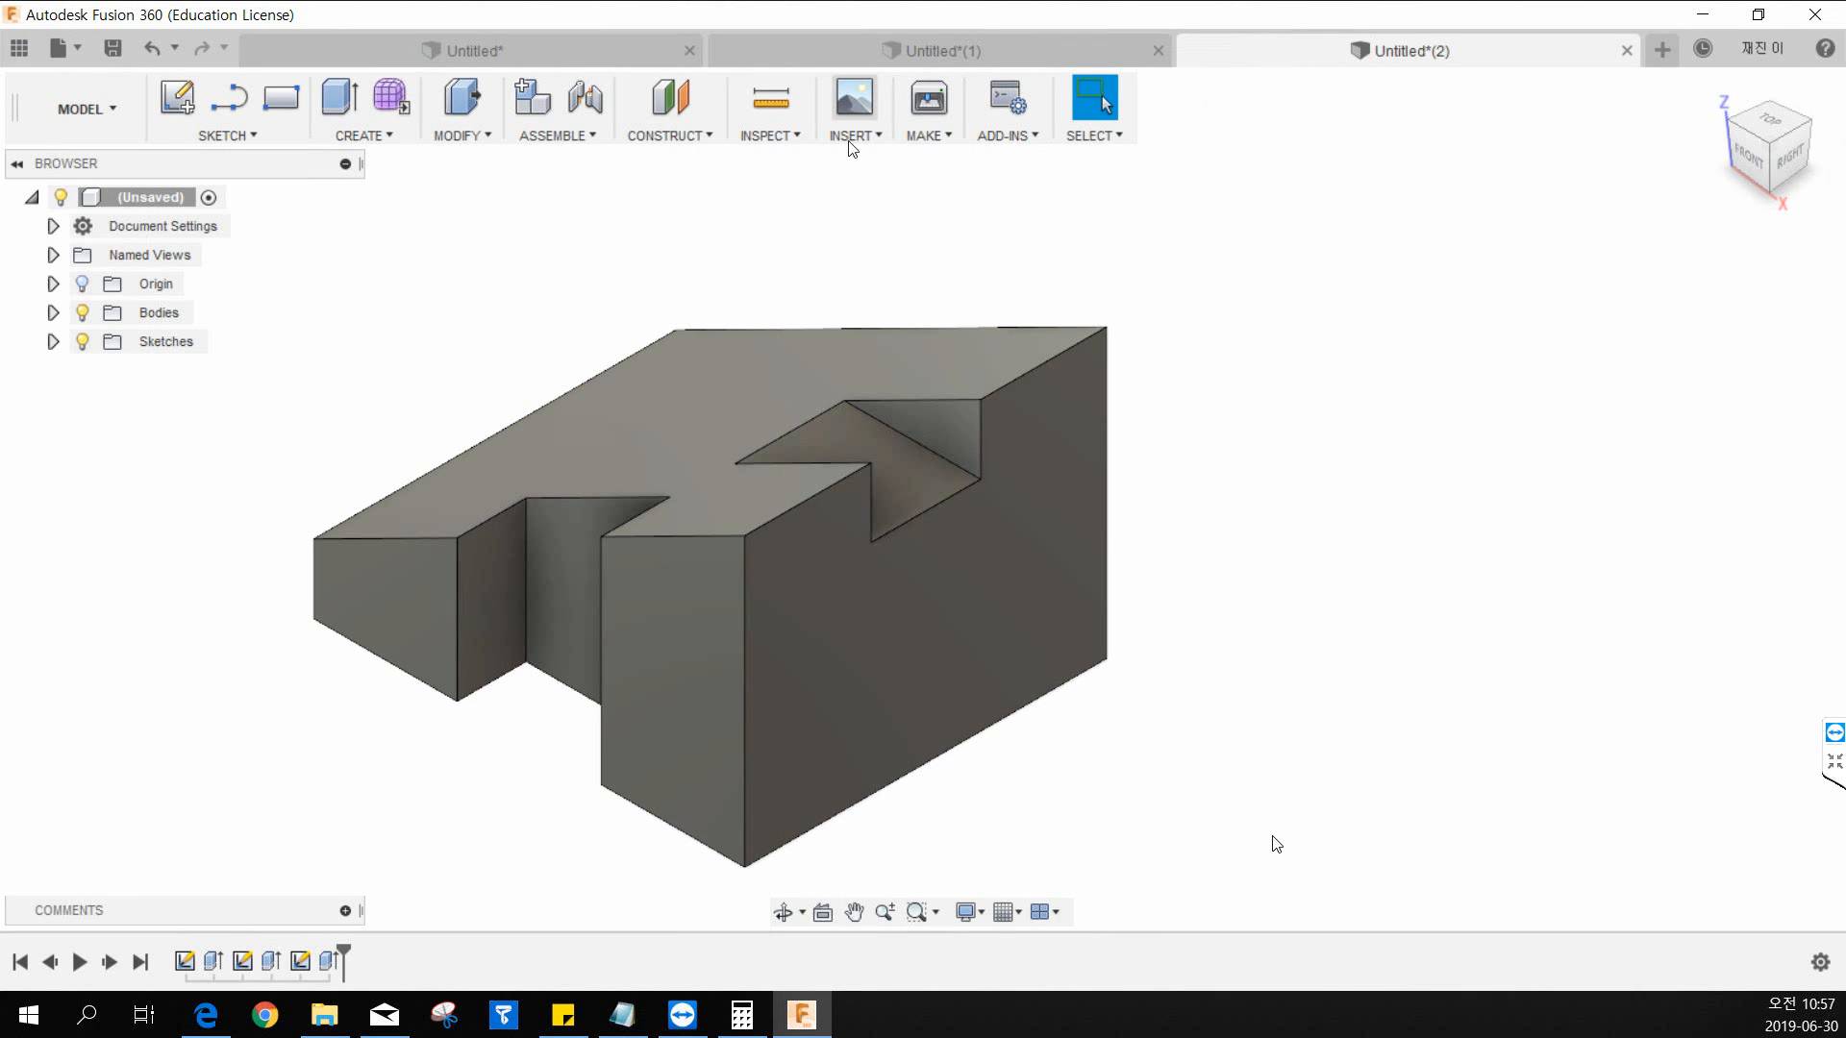
{"action": "left_click", "coordinate": [205, 1016]}
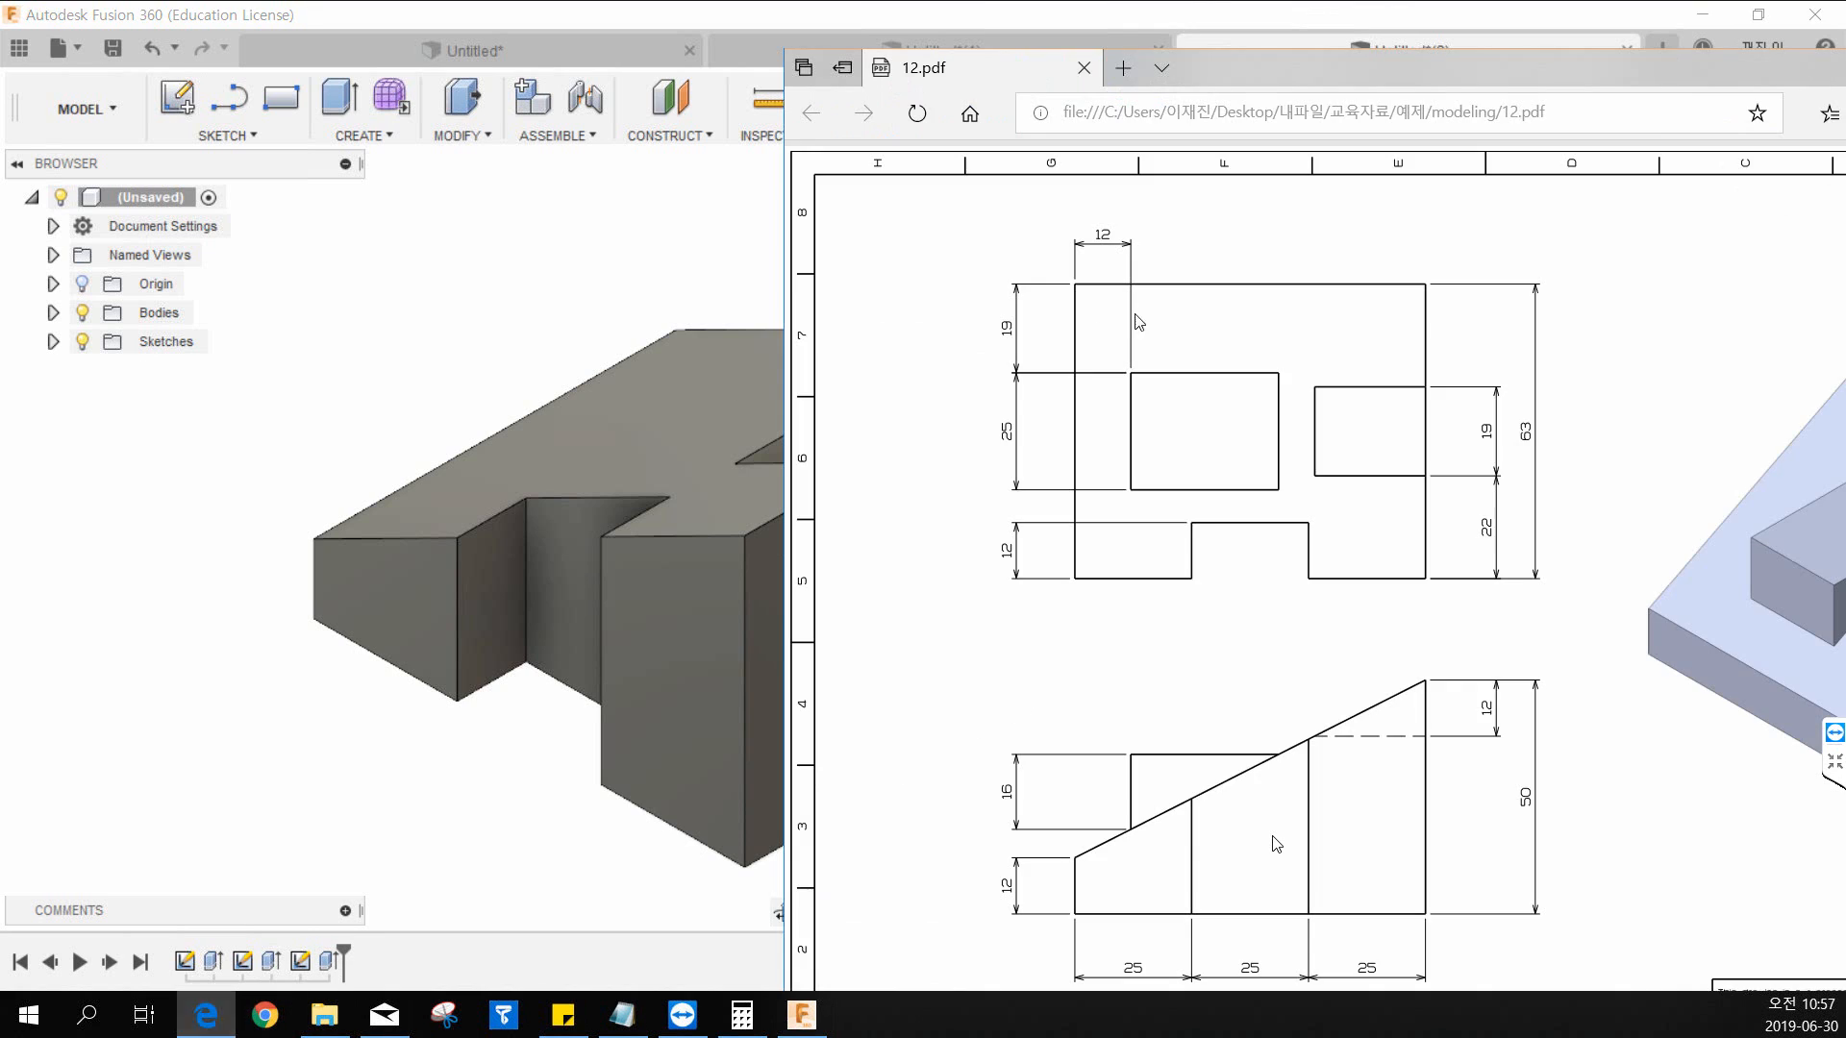
{"action": "double_click", "coordinate": [1345, 59]}
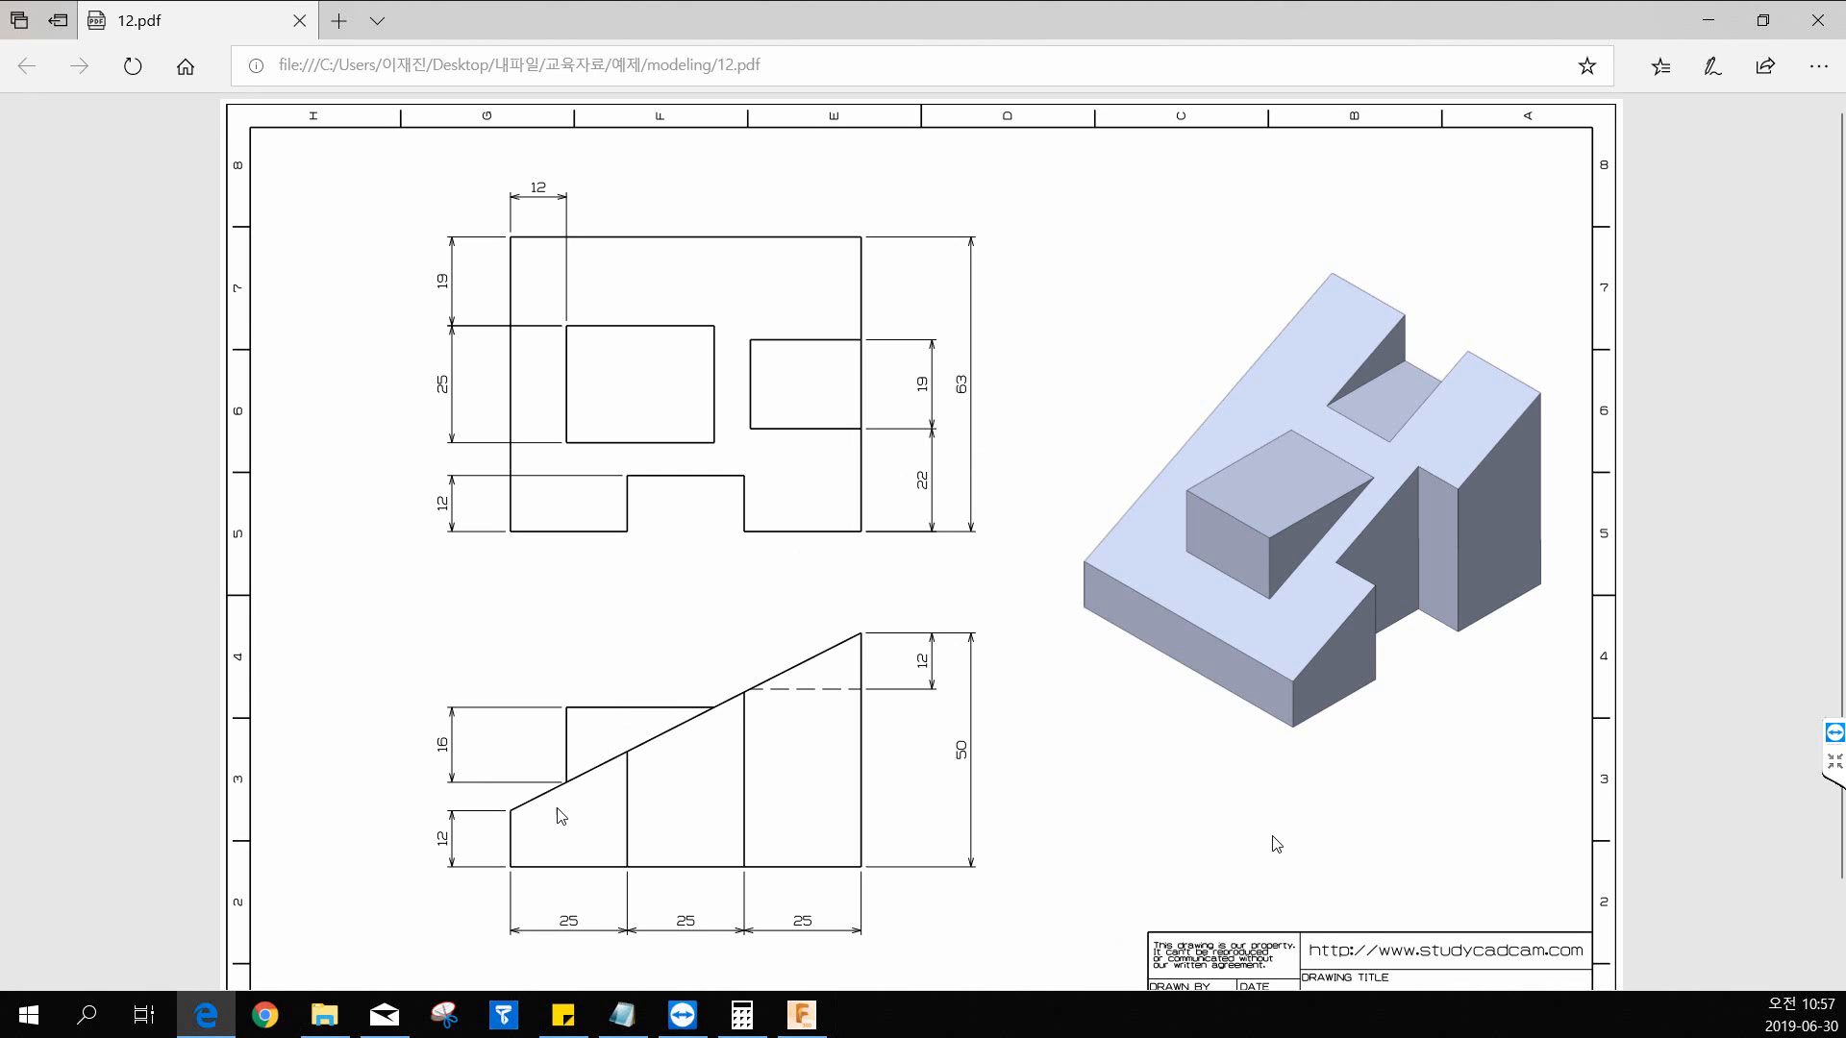
{"action": "scroll", "coordinate": [558, 817], "scroll_direction": "down", "scroll_amount": 1}
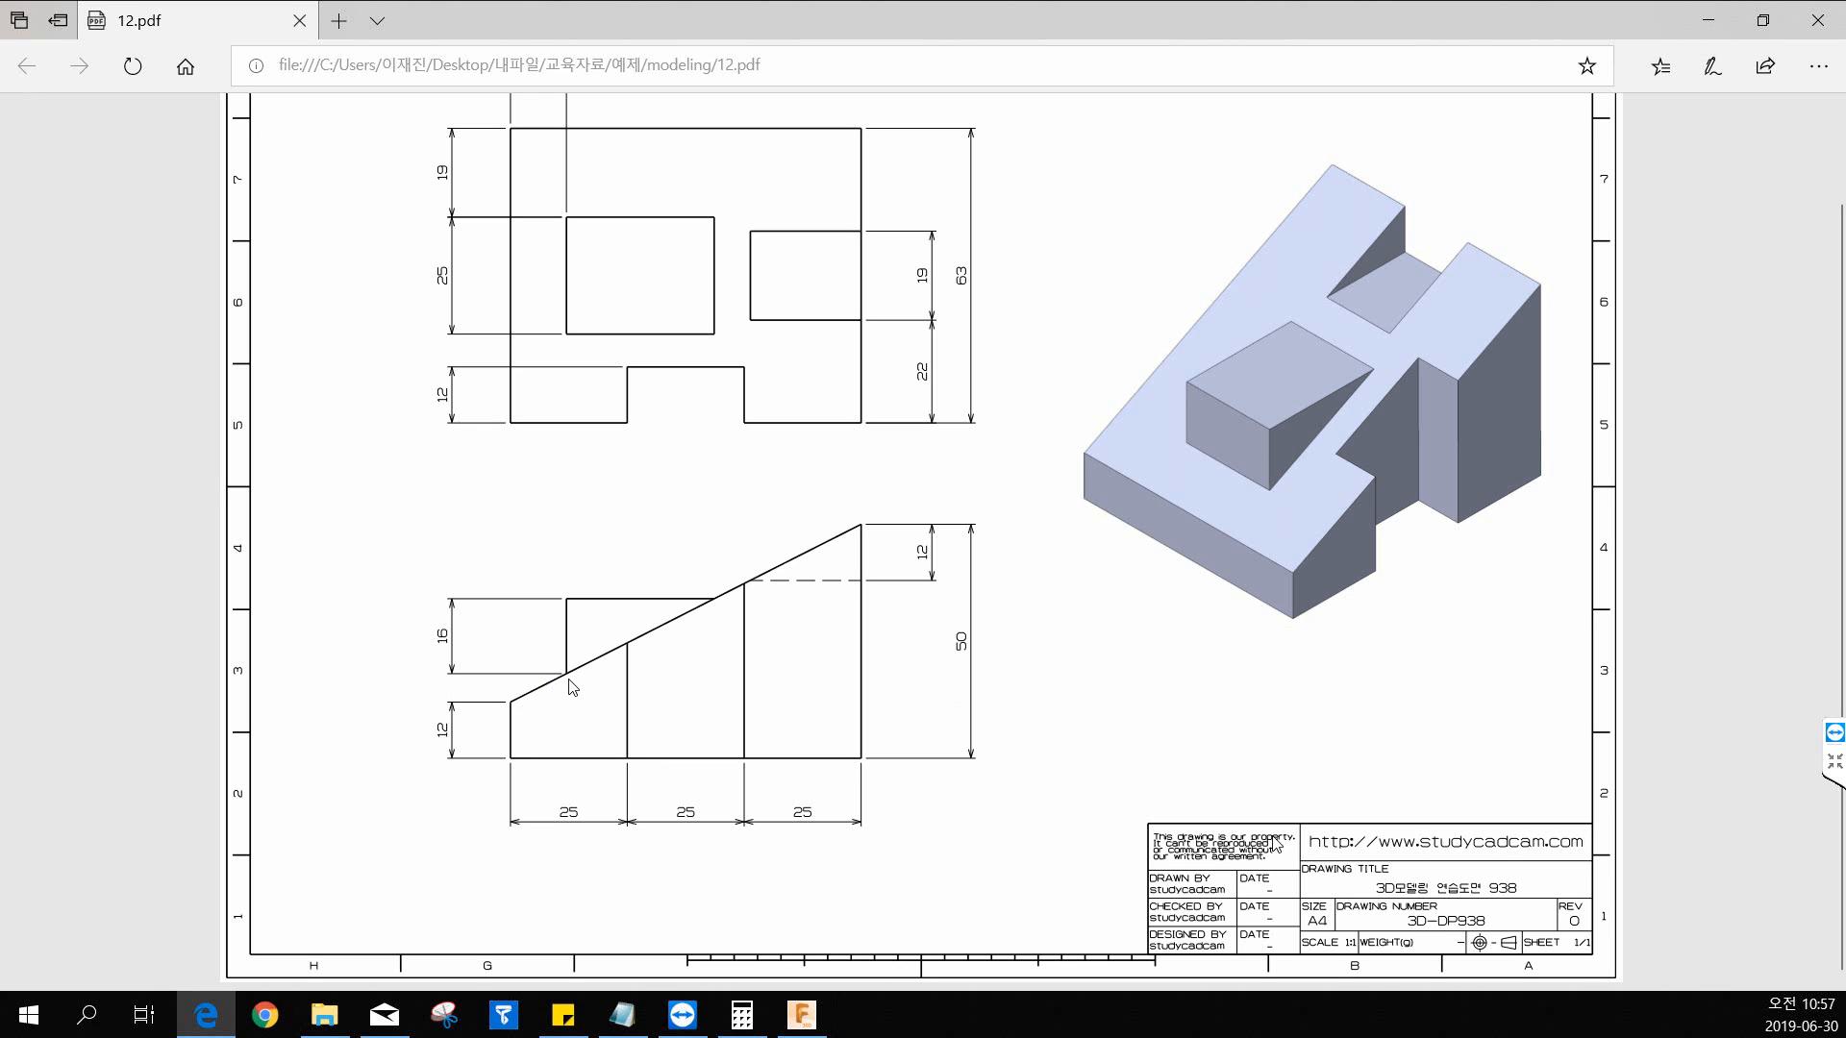
{"action": "scroll", "coordinate": [595, 675], "scroll_direction": "up", "scroll_amount": 1}
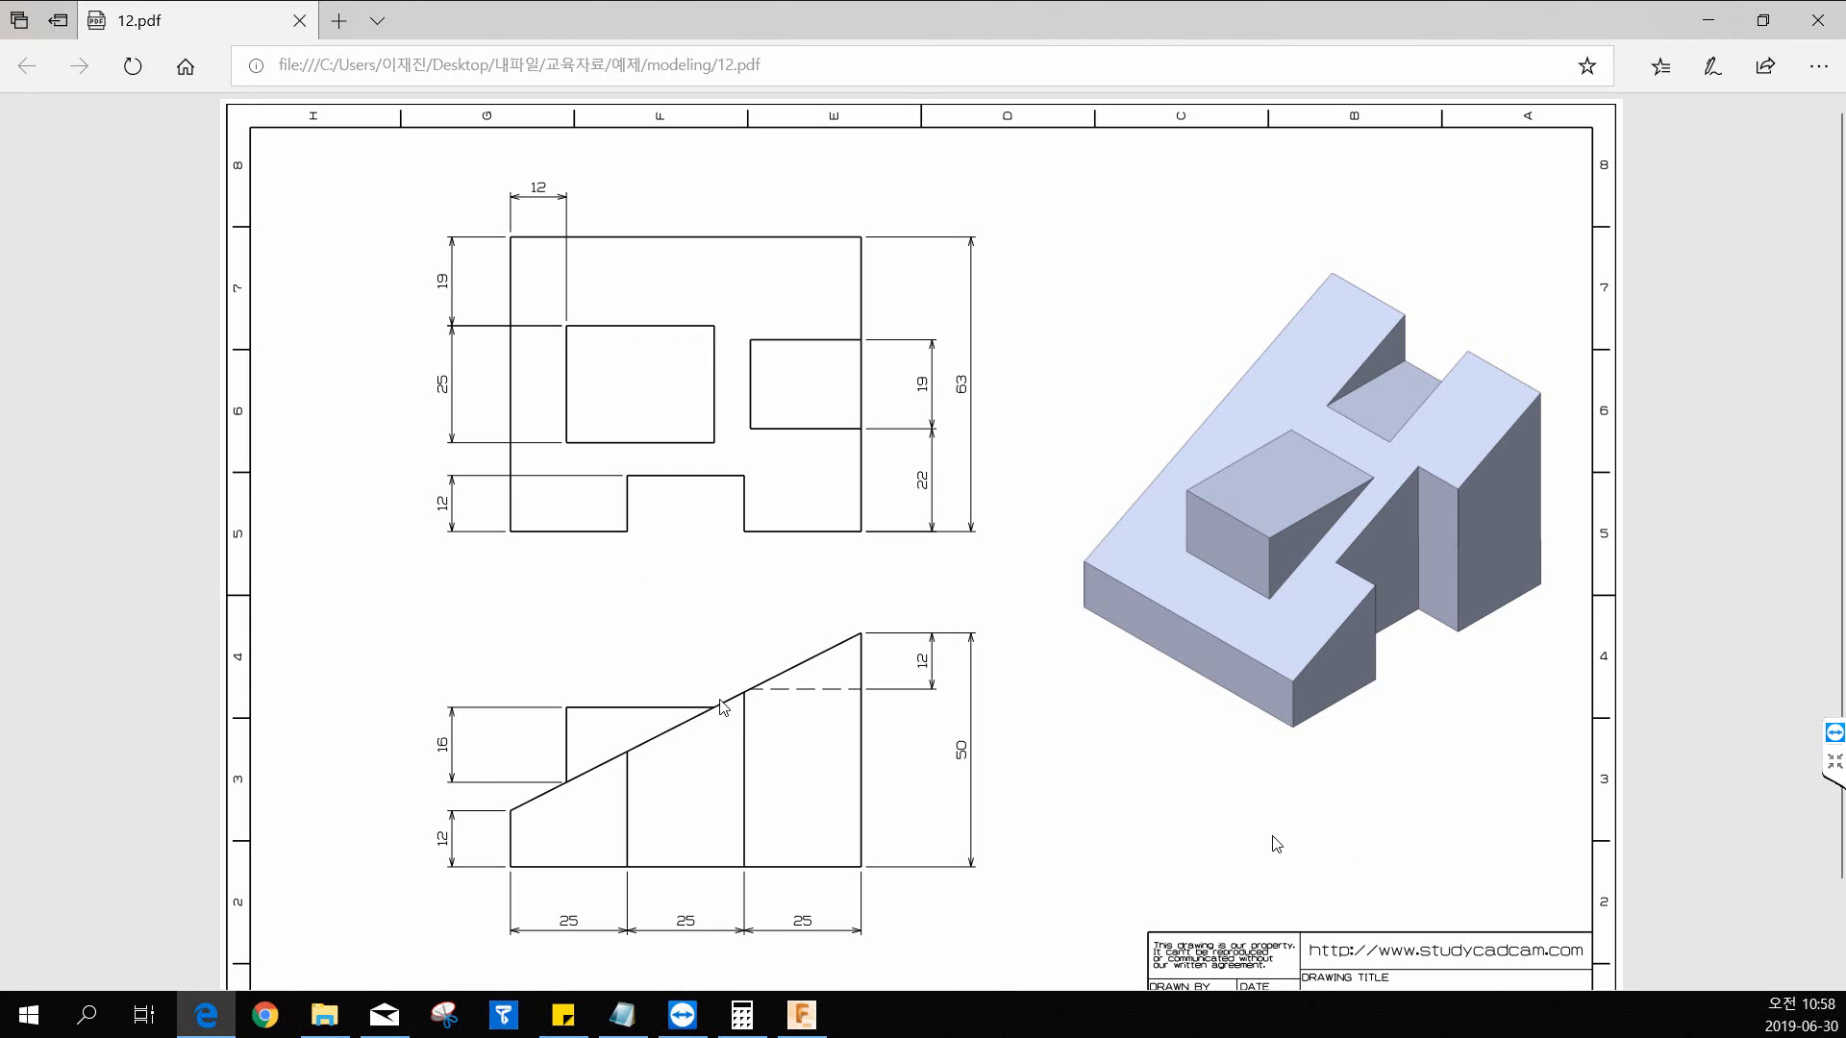
{"action": "double_click", "coordinate": [1192, 24]}
{"action": "left_click_drag", "start_coordinate": [1087, 44], "coordinate": [0, 193]}
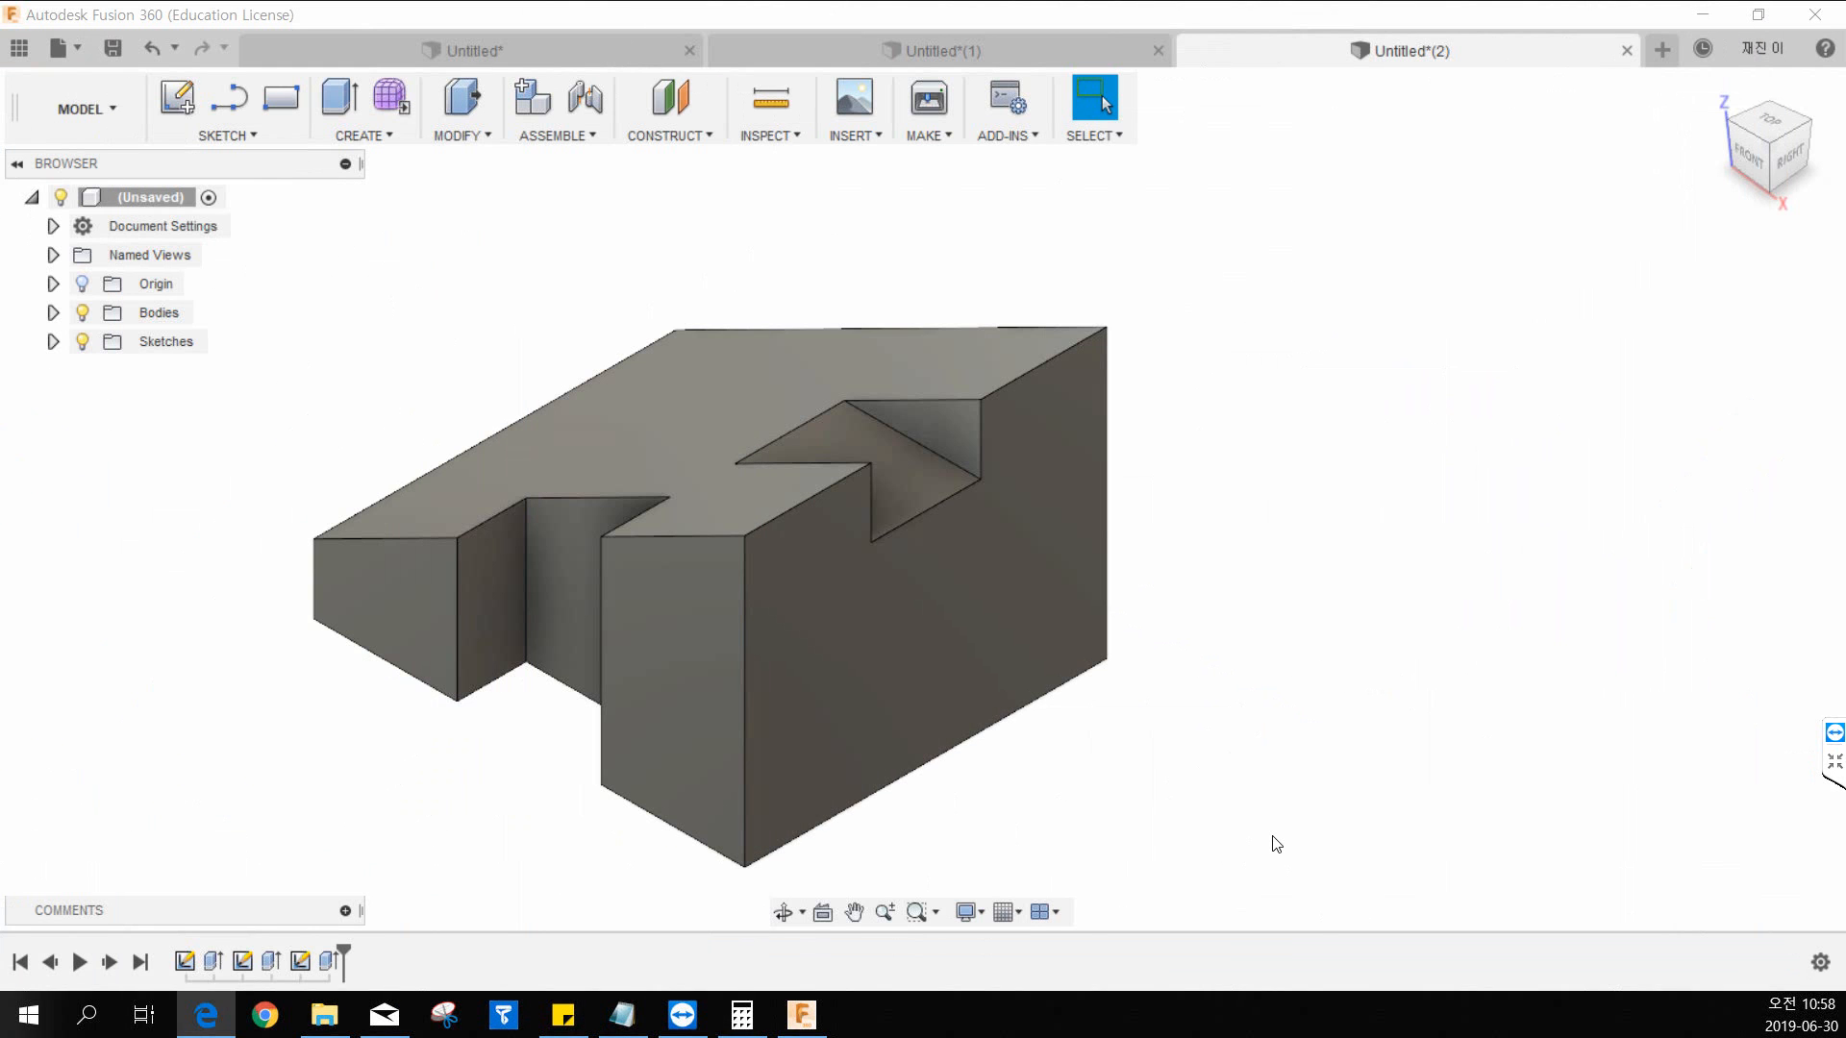
Step: Examine the block's tall and short end faces as possible references for the raised block's sketch plane
{"action": "left_click", "coordinate": [1006, 566]}
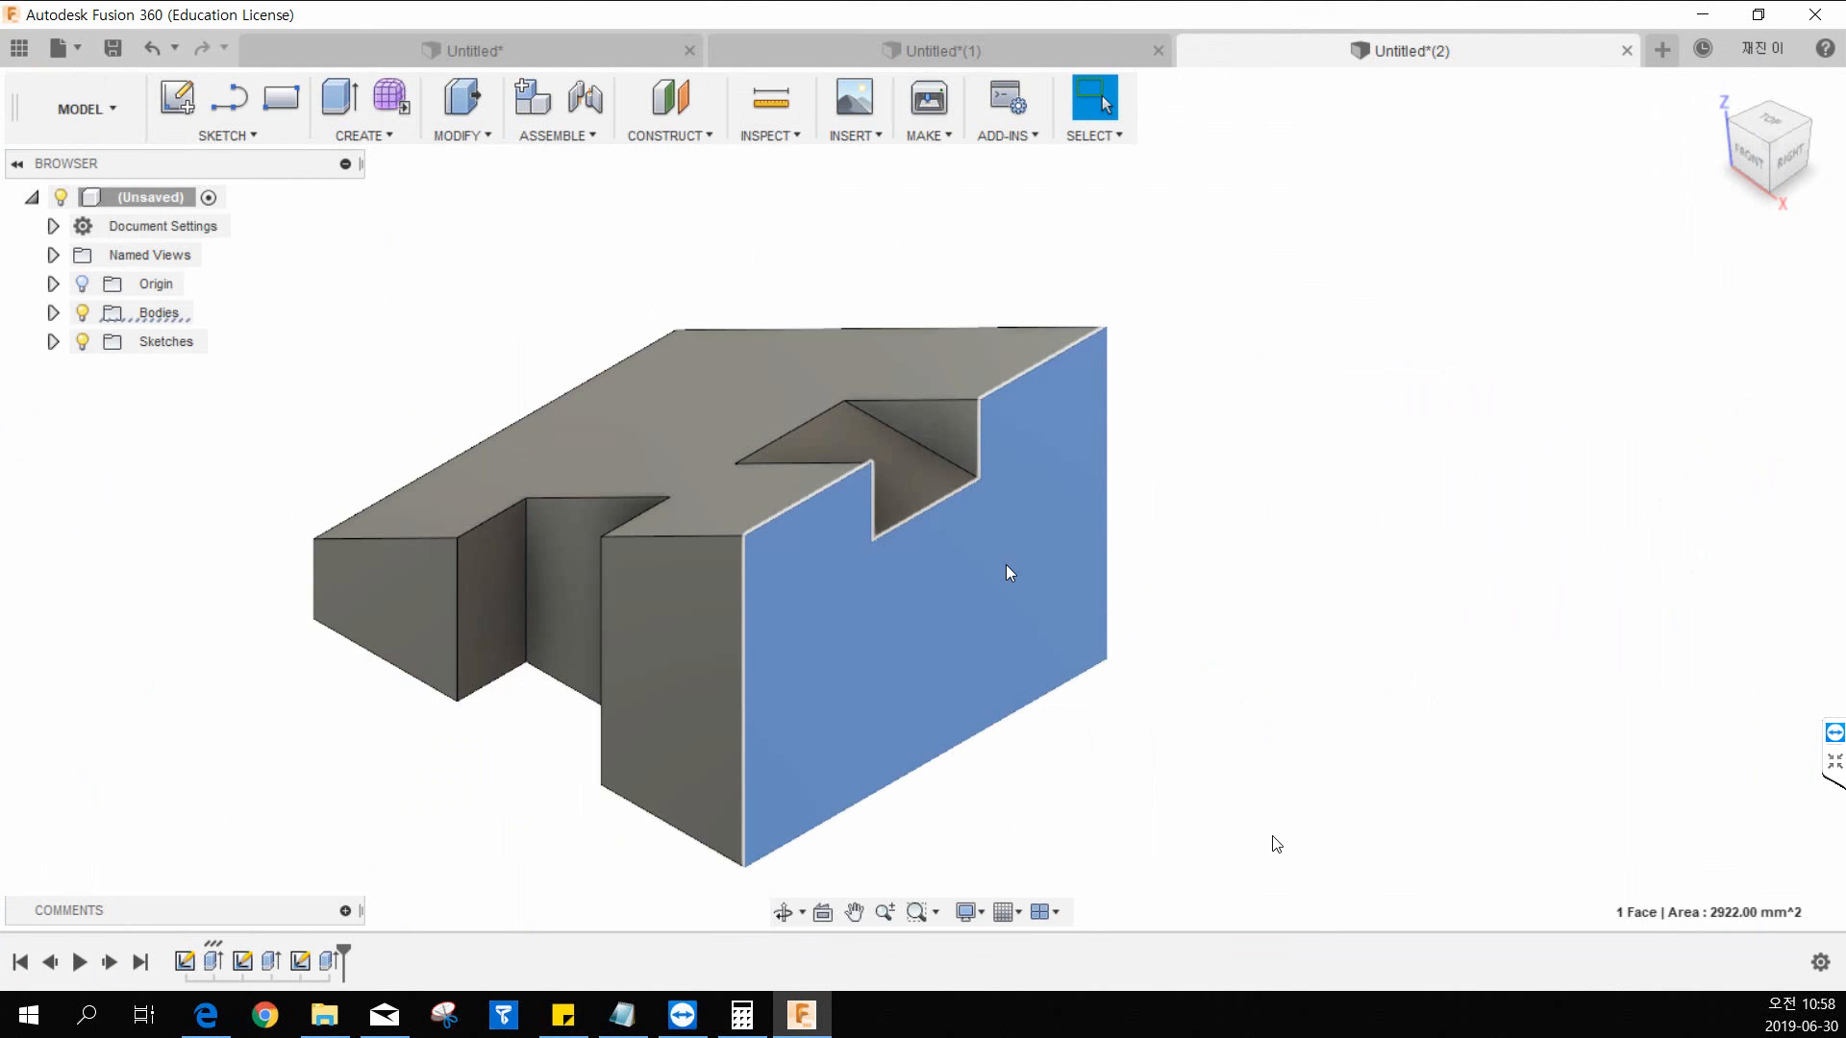
{"action": "left_click", "coordinate": [395, 348]}
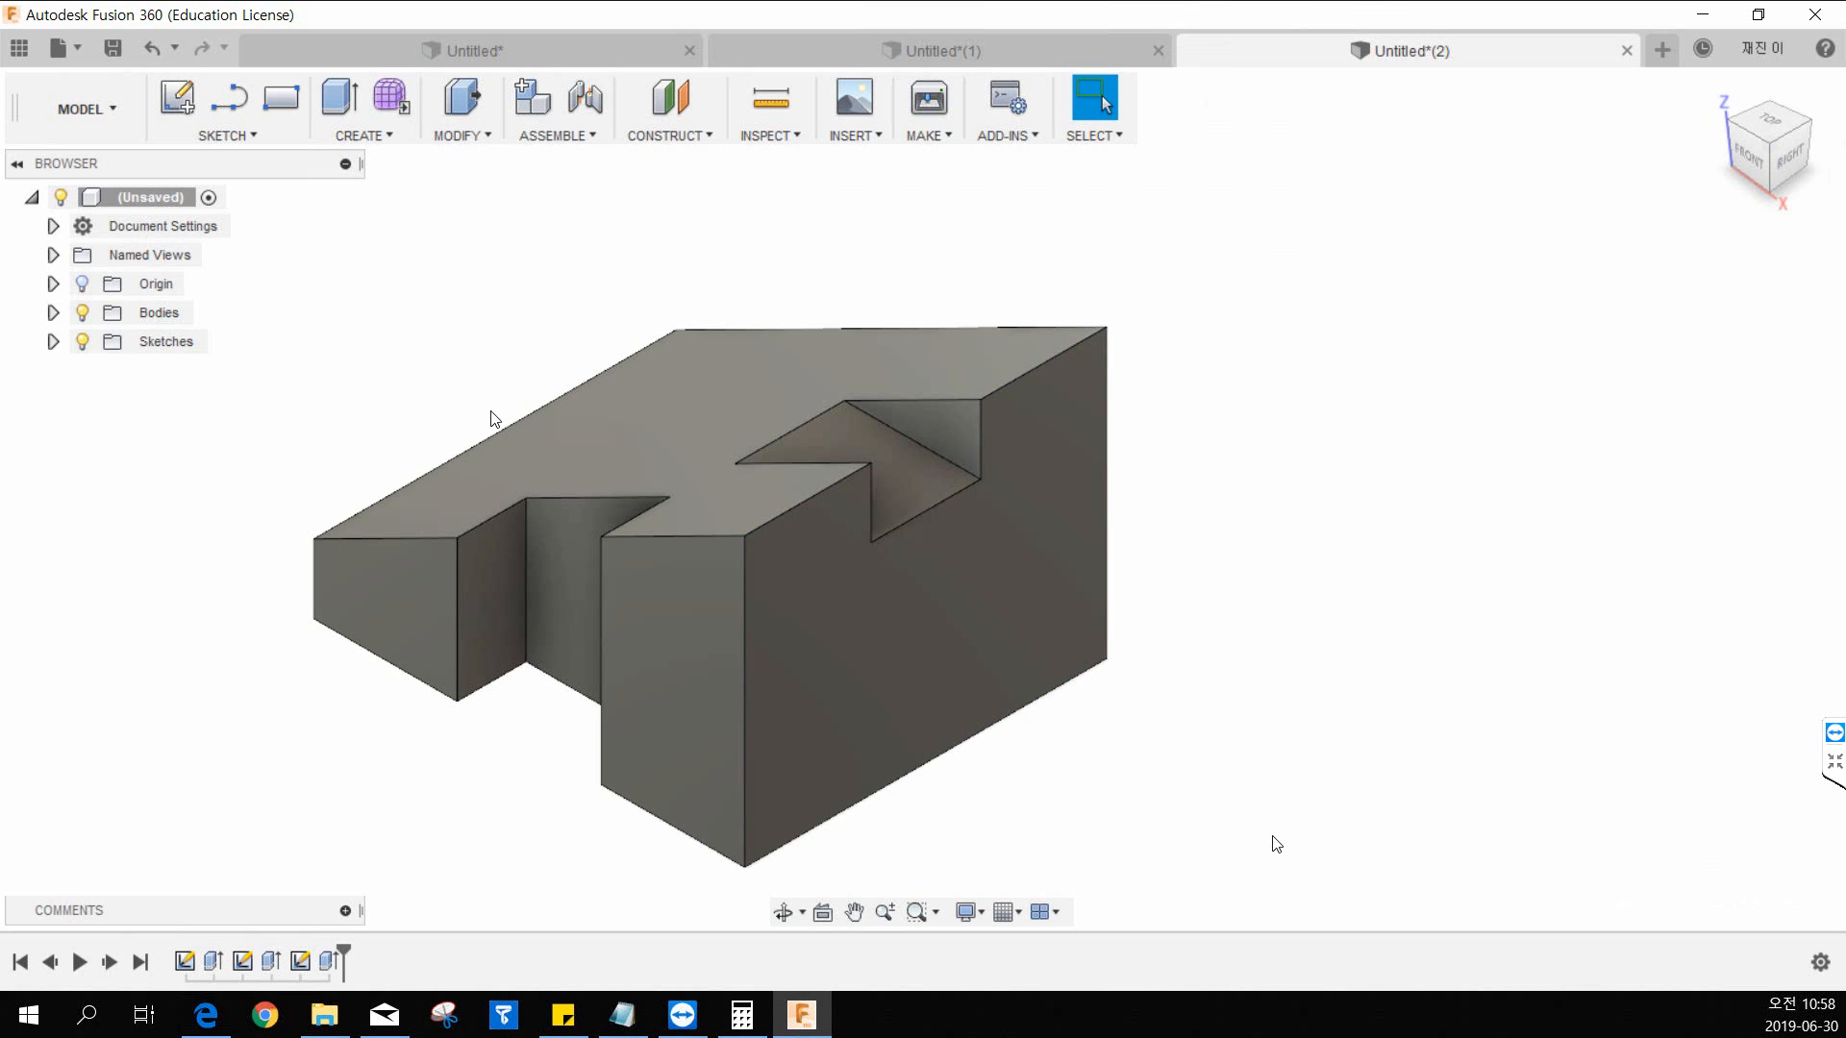
{"action": "middle_click_drag", "start_coordinate": [494, 415], "coordinate": [613, 473], "text": "shift"}
{"action": "left_click", "coordinate": [535, 690]}
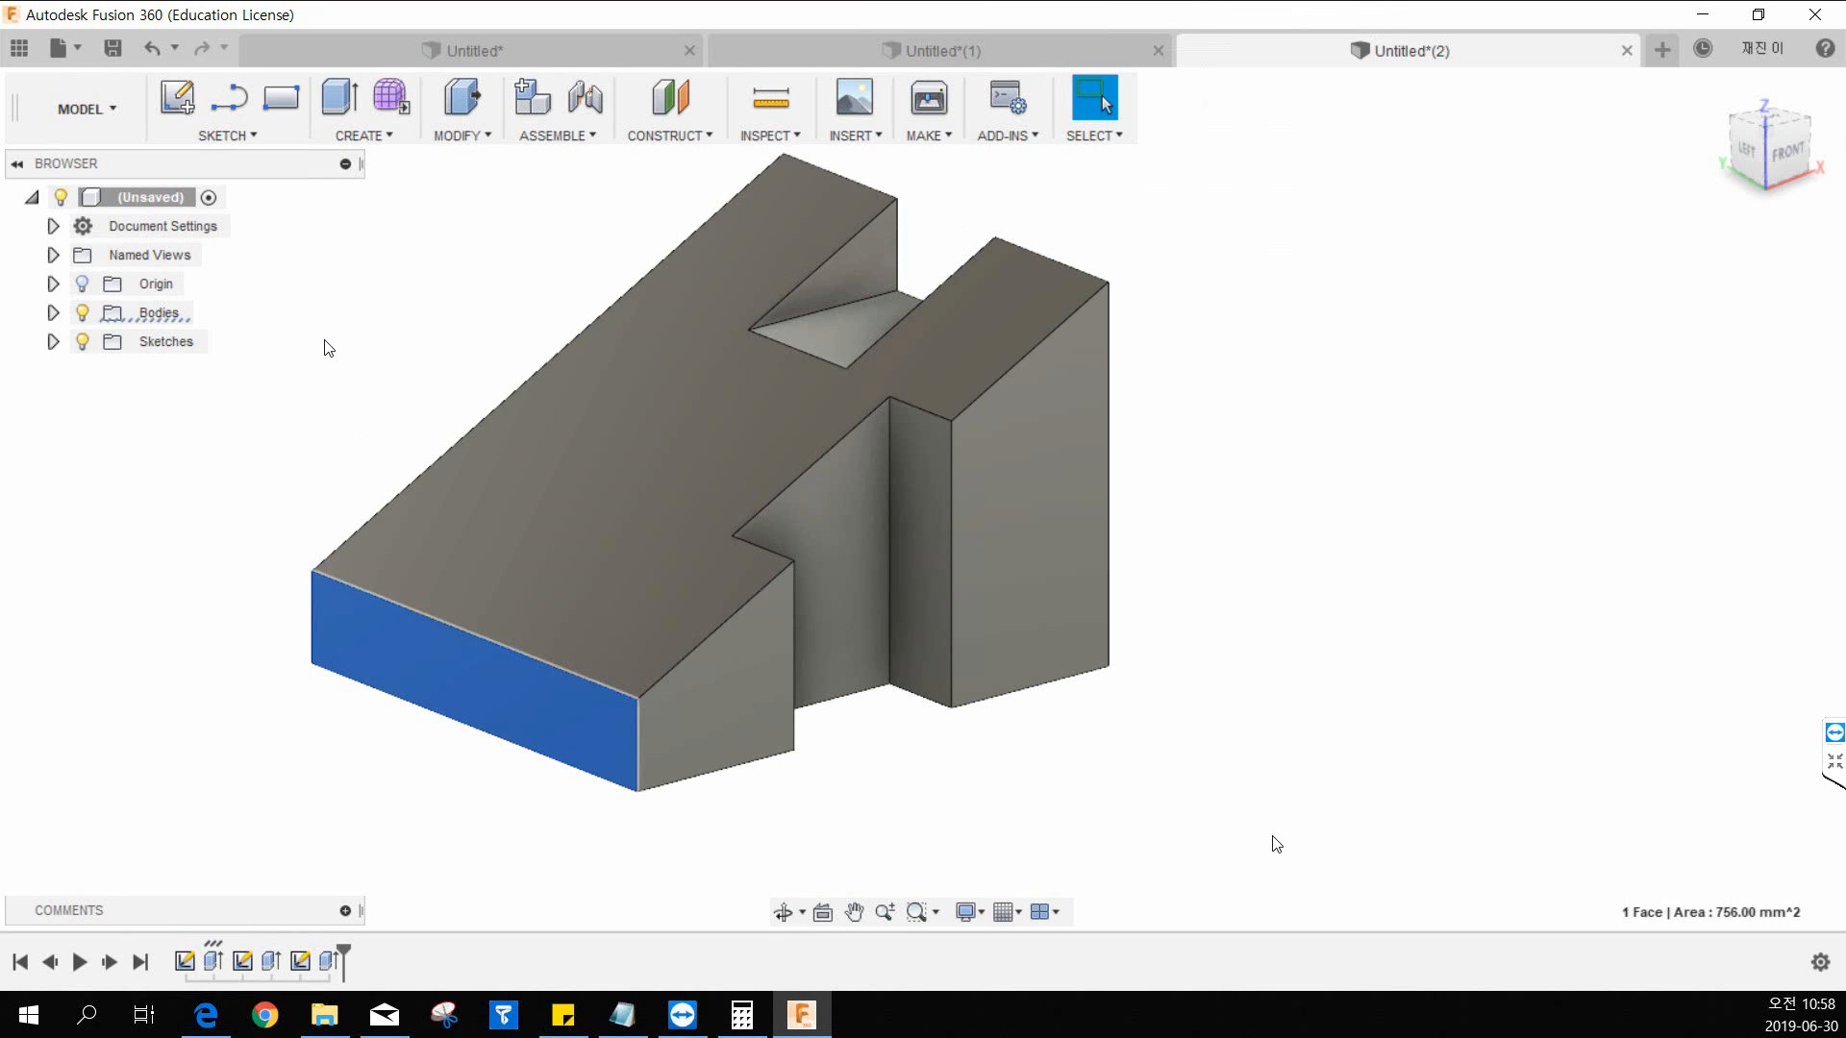
{"action": "left_click", "coordinate": [303, 334]}
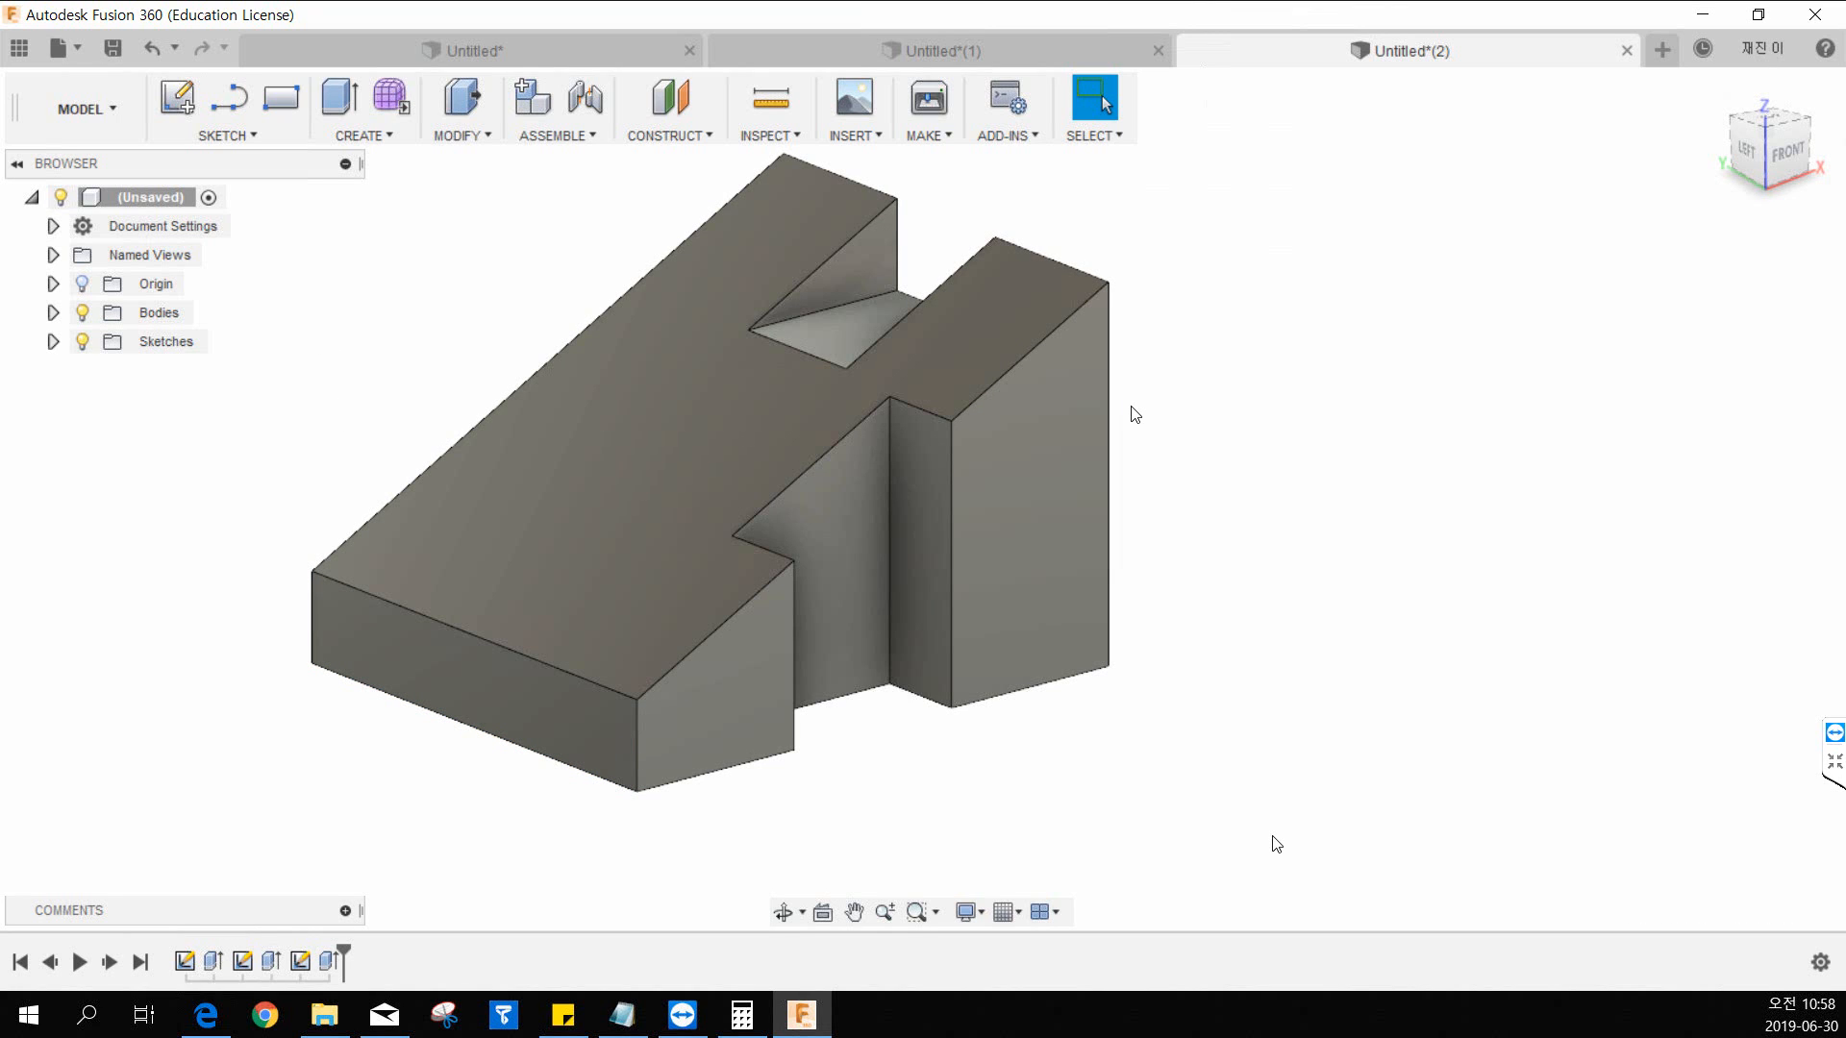
{"action": "middle_click_drag", "start_coordinate": [1135, 413], "coordinate": [1005, 551], "text": "shift"}
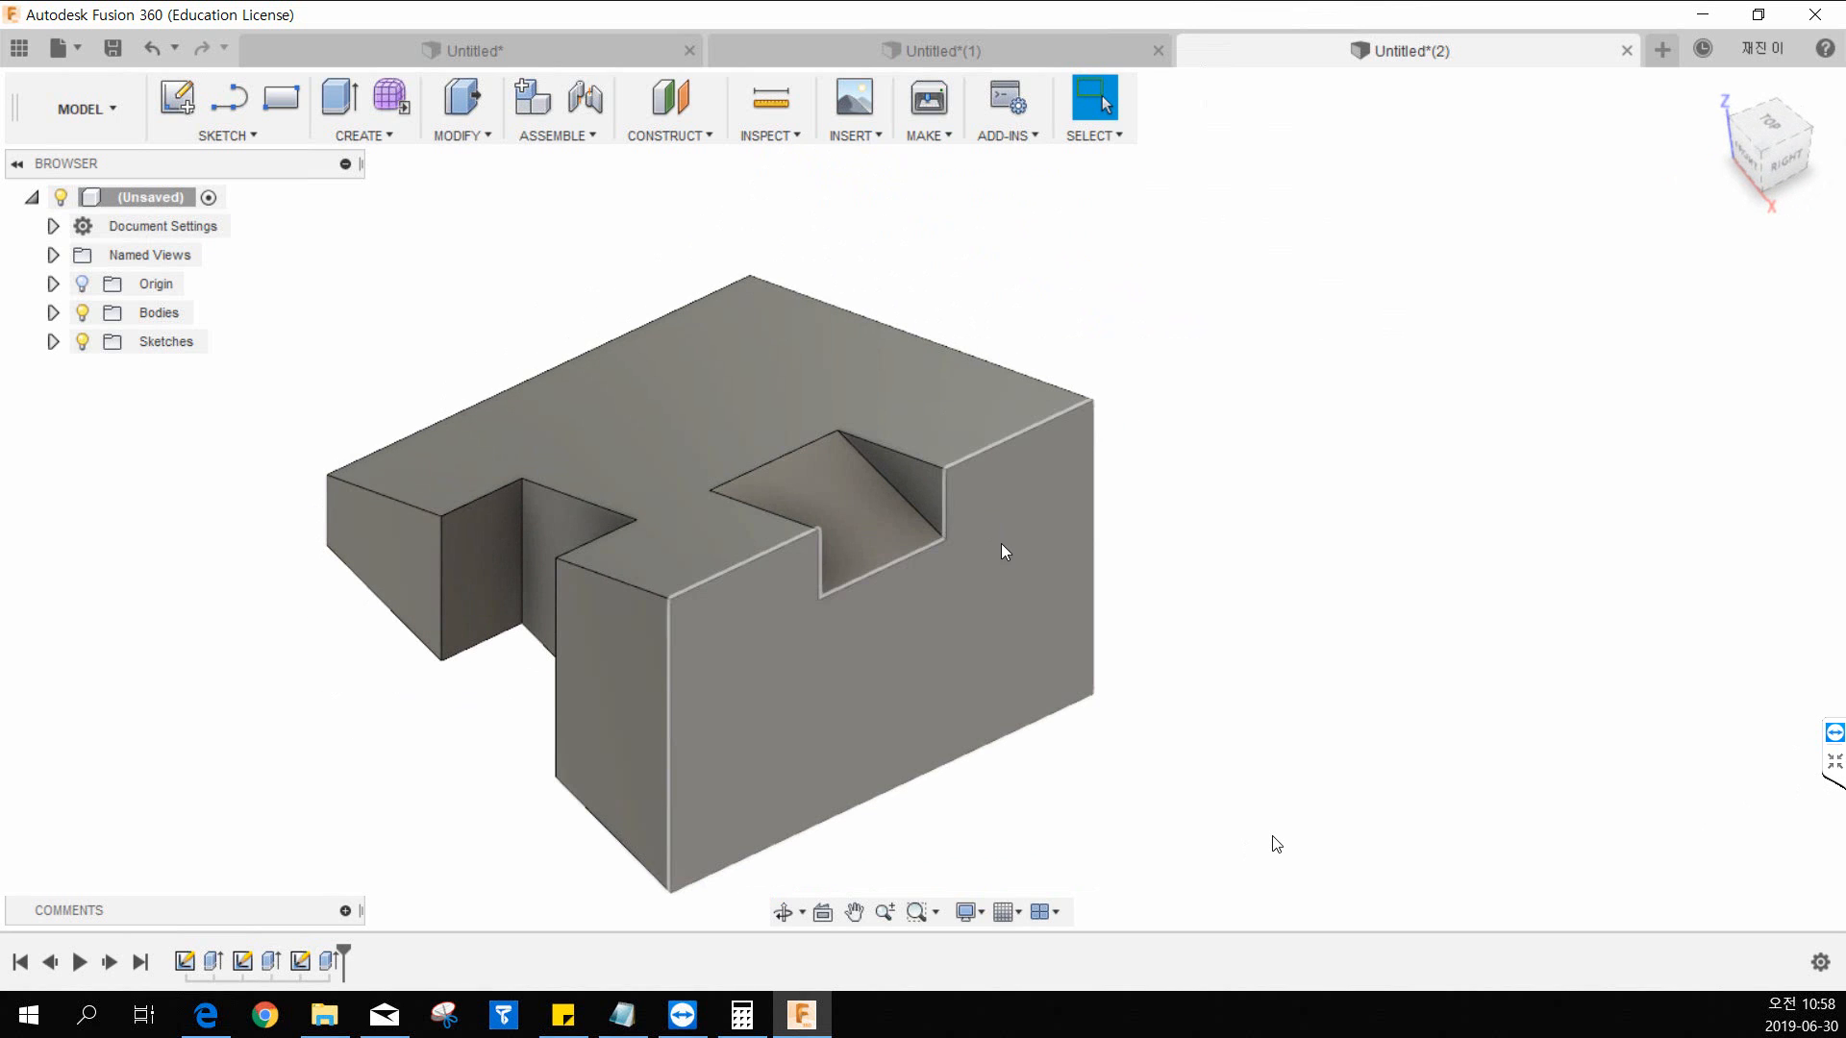
{"action": "left_click", "coordinate": [965, 656]}
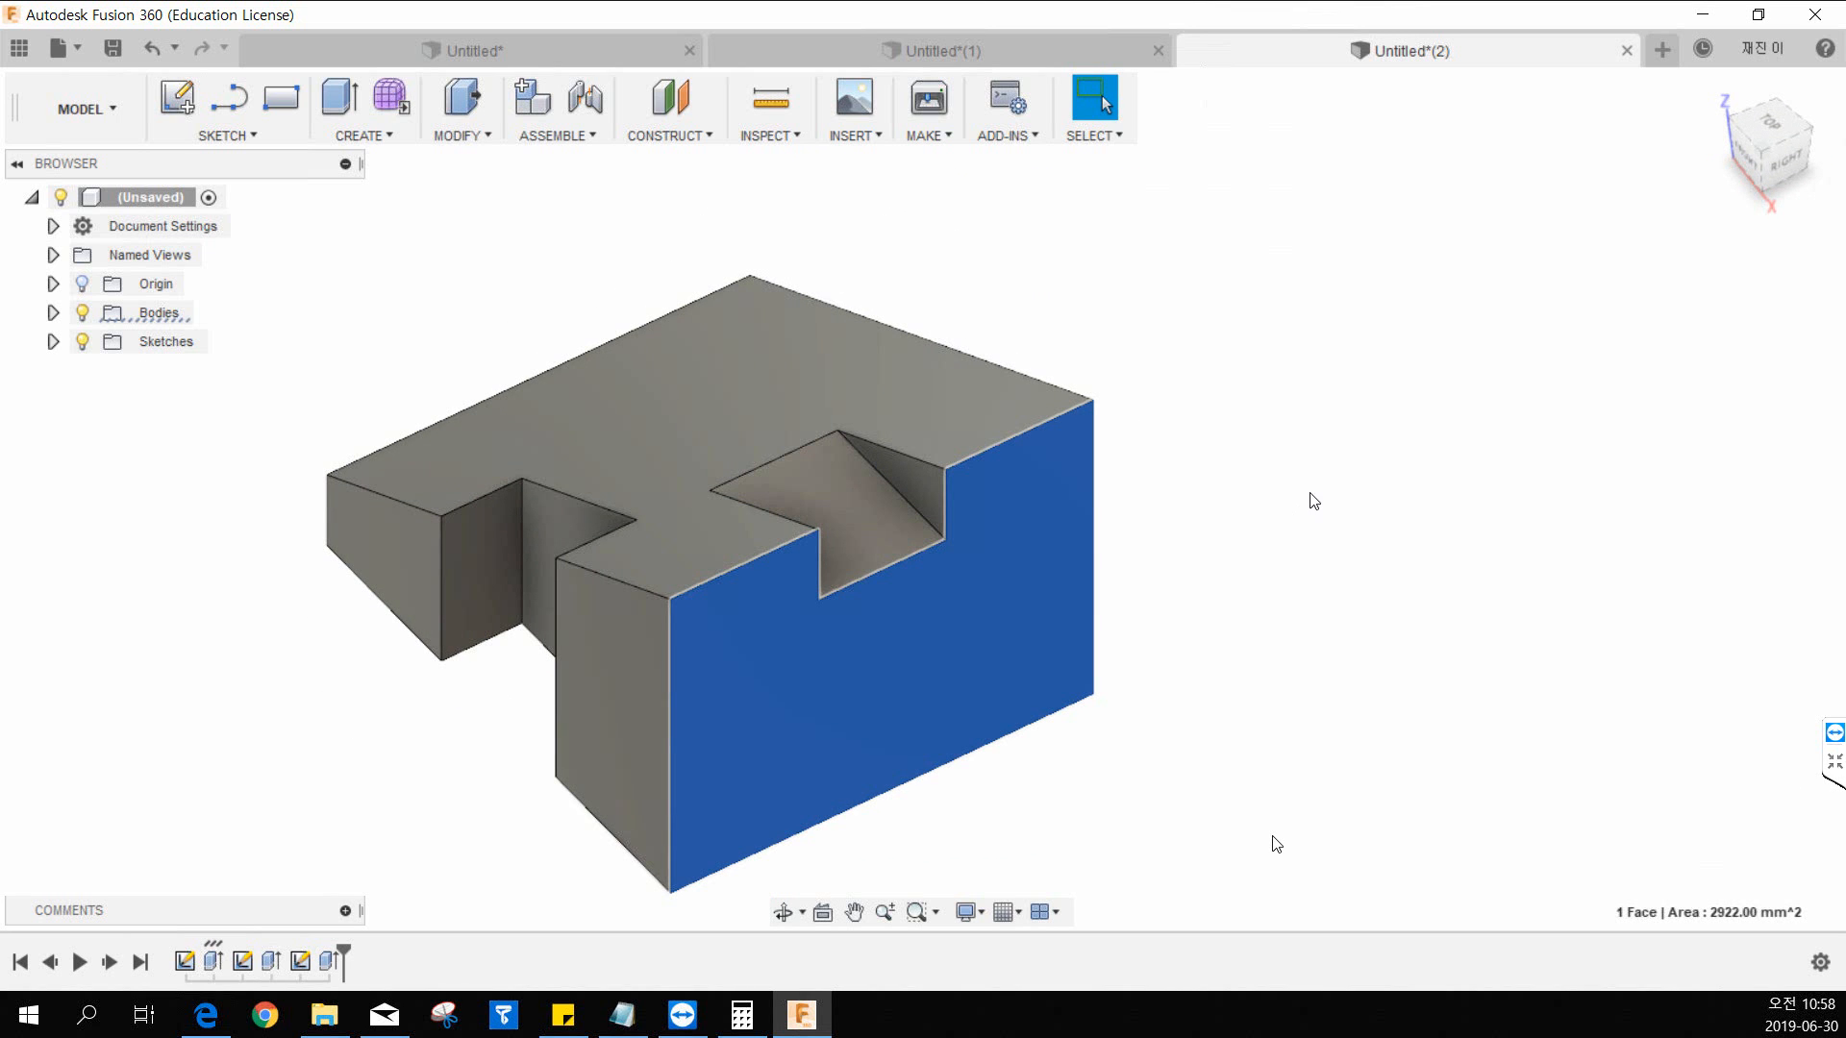
{"action": "left_click", "coordinate": [1240, 486]}
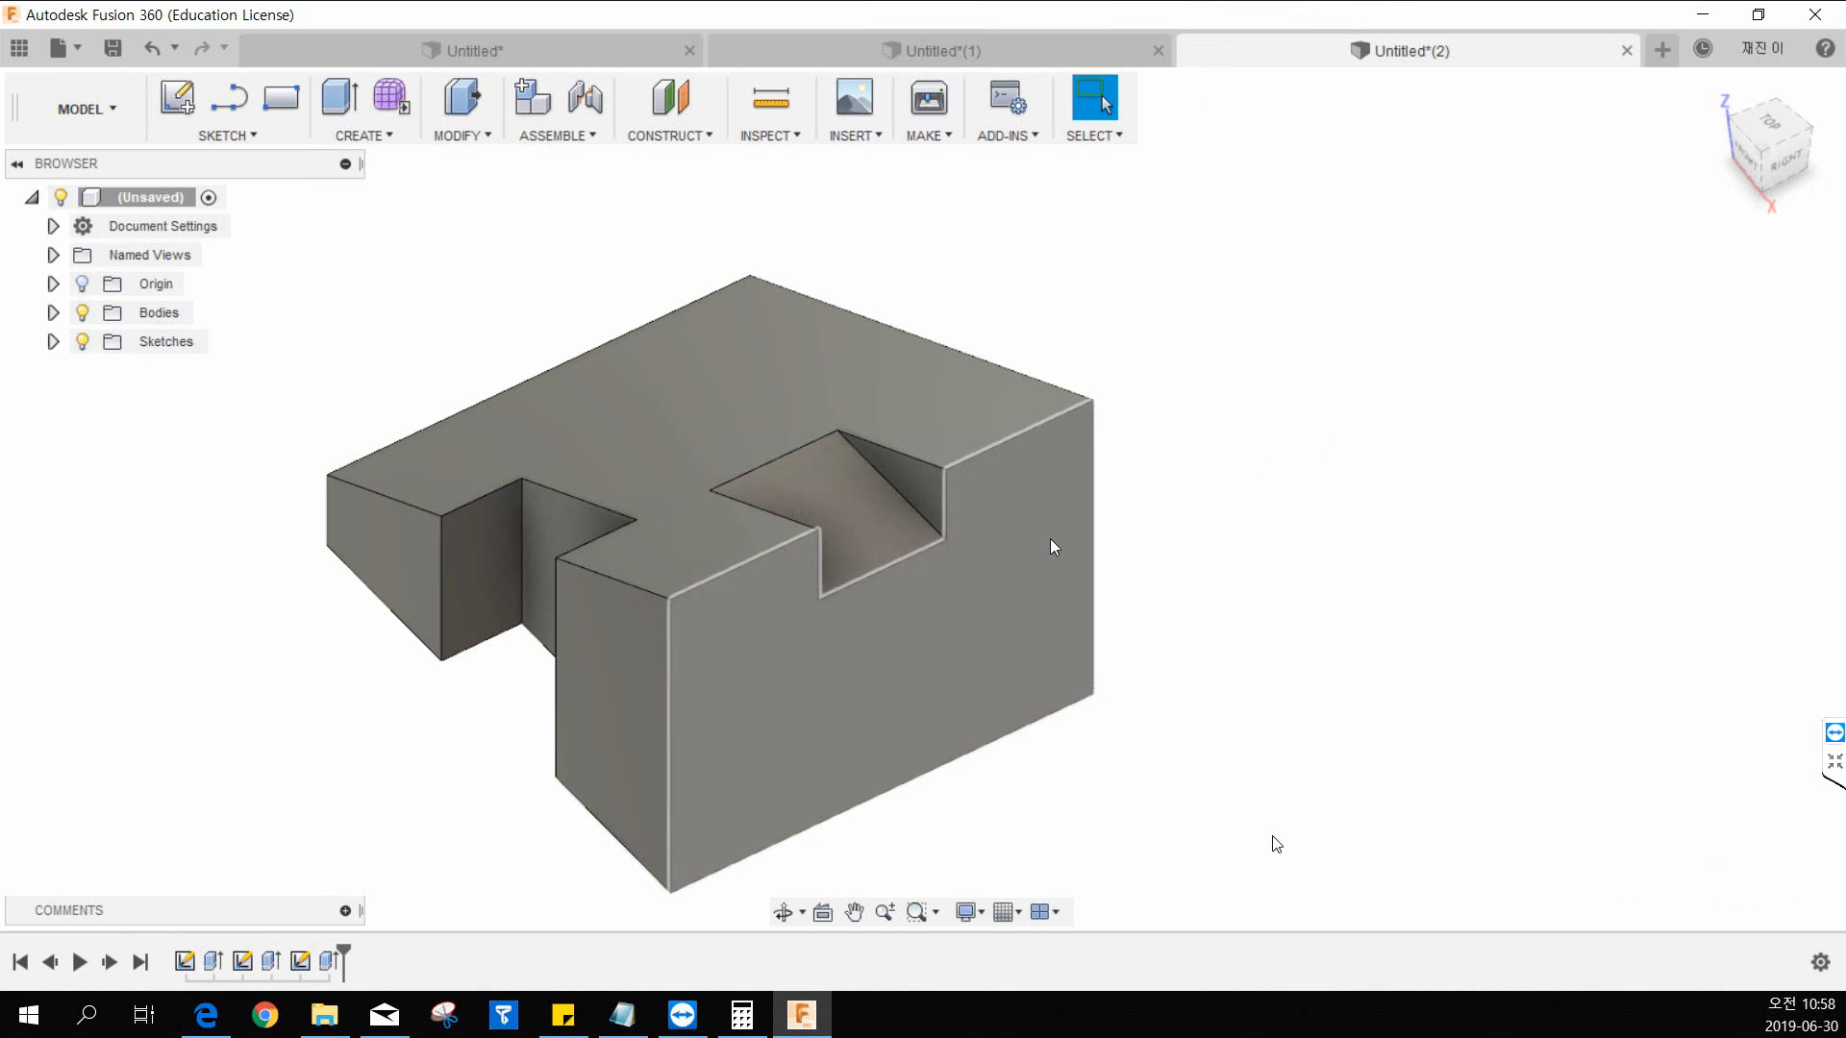
{"action": "middle_click_drag", "start_coordinate": [936, 783], "coordinate": [1042, 730]}
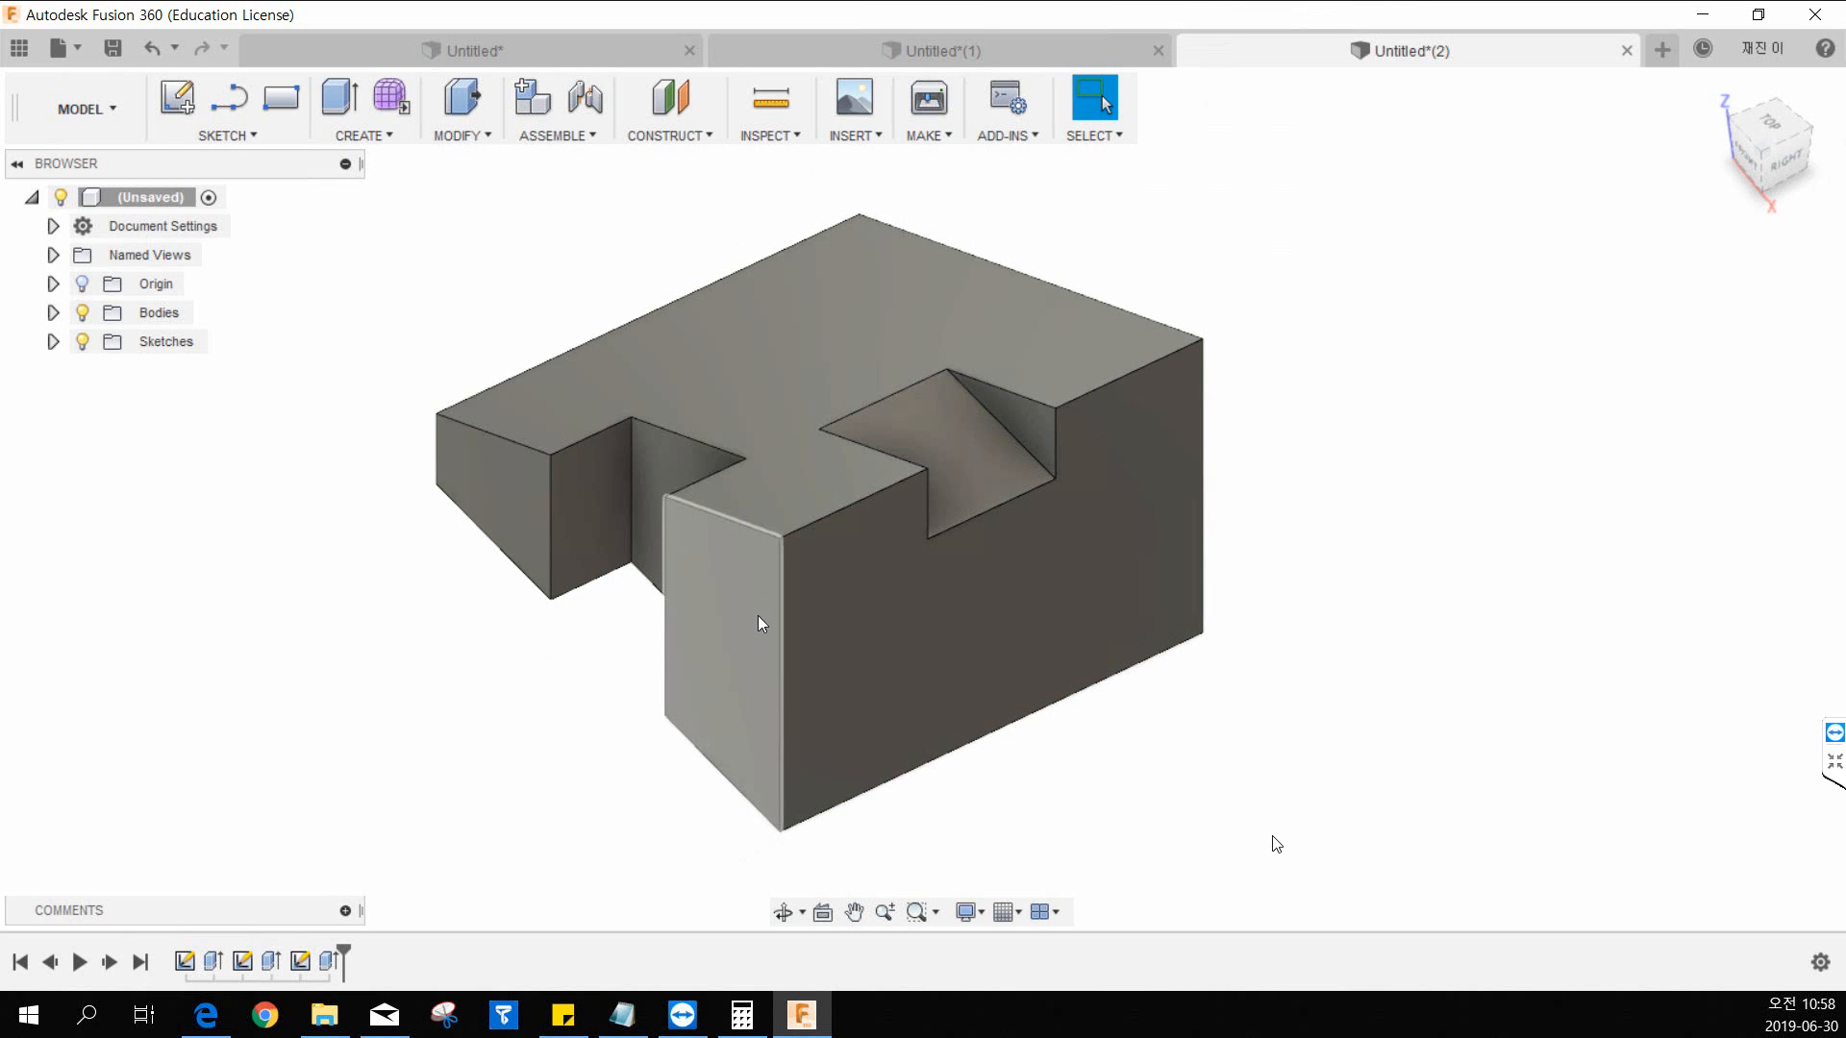
Step: Start an offset construction plane from the short end face at the low side of the slope
{"action": "left_click", "coordinate": [673, 136]}
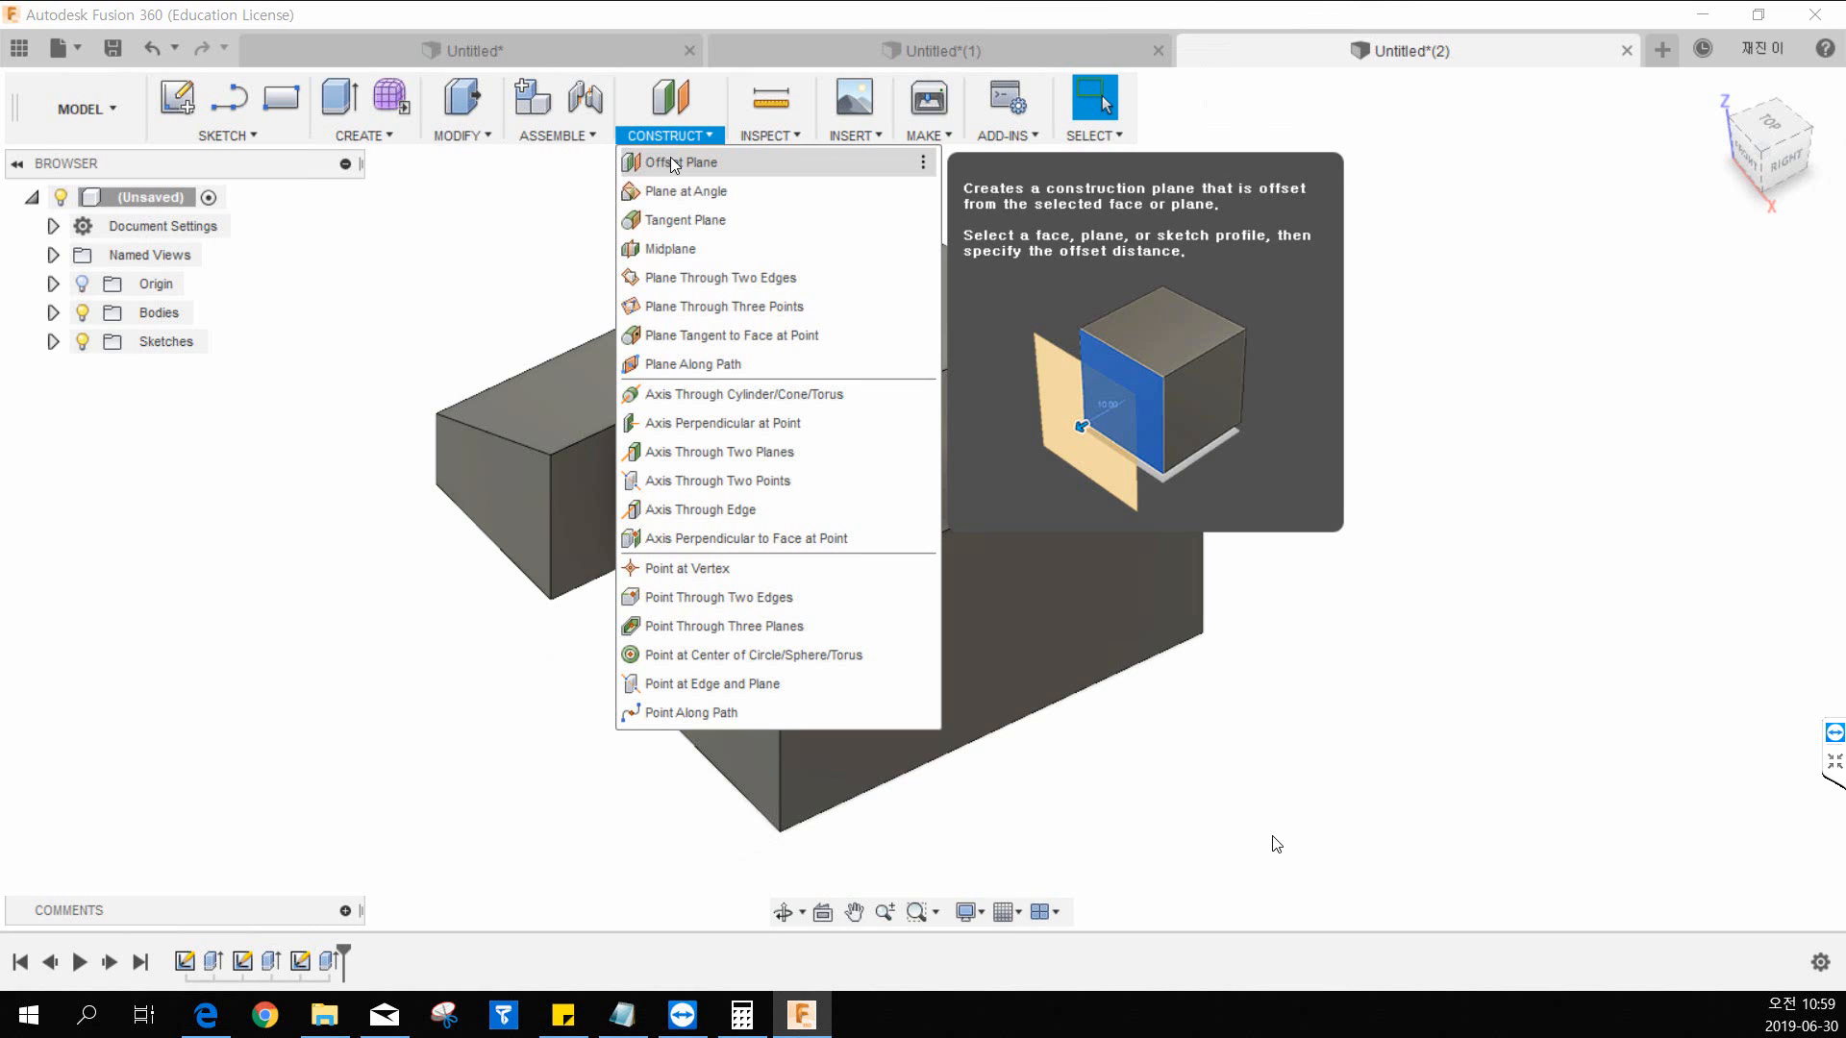
{"action": "left_click", "coordinate": [467, 262]}
{"action": "middle_click_drag", "start_coordinate": [603, 528], "coordinate": [778, 447], "text": "shift"}
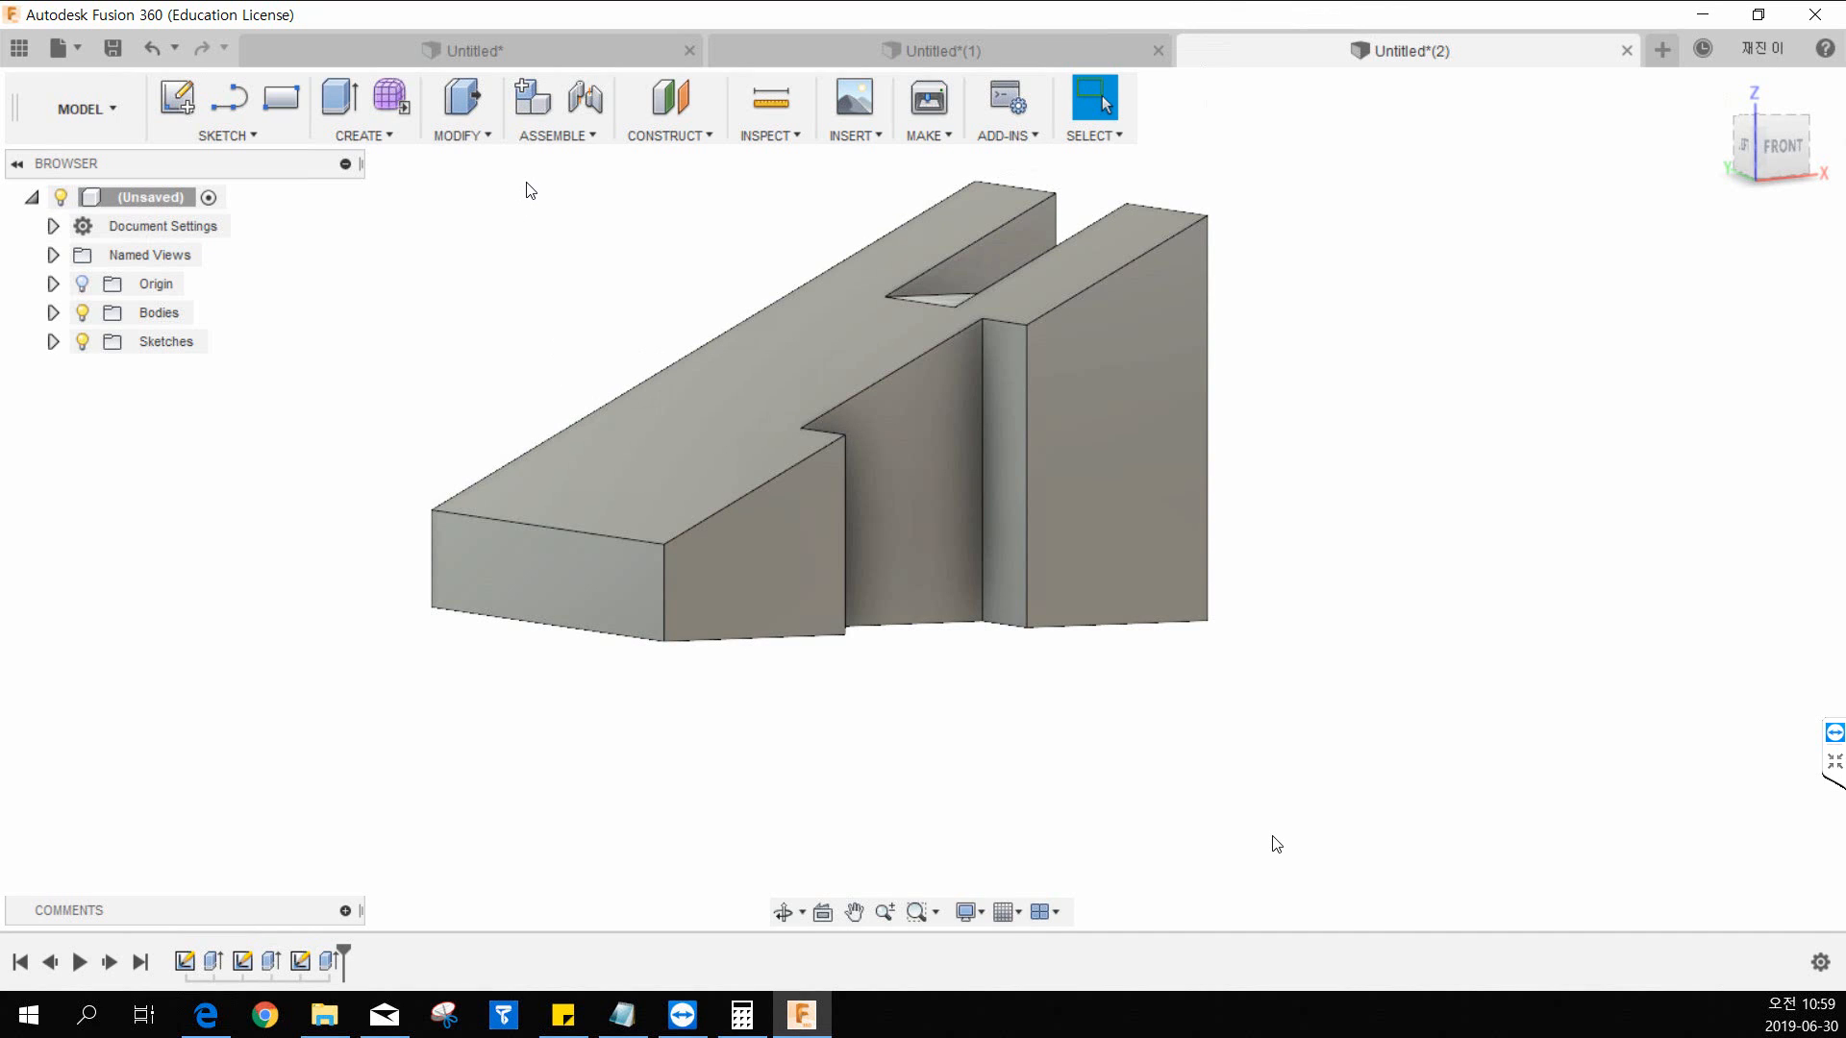
{"action": "left_click", "coordinate": [673, 137]}
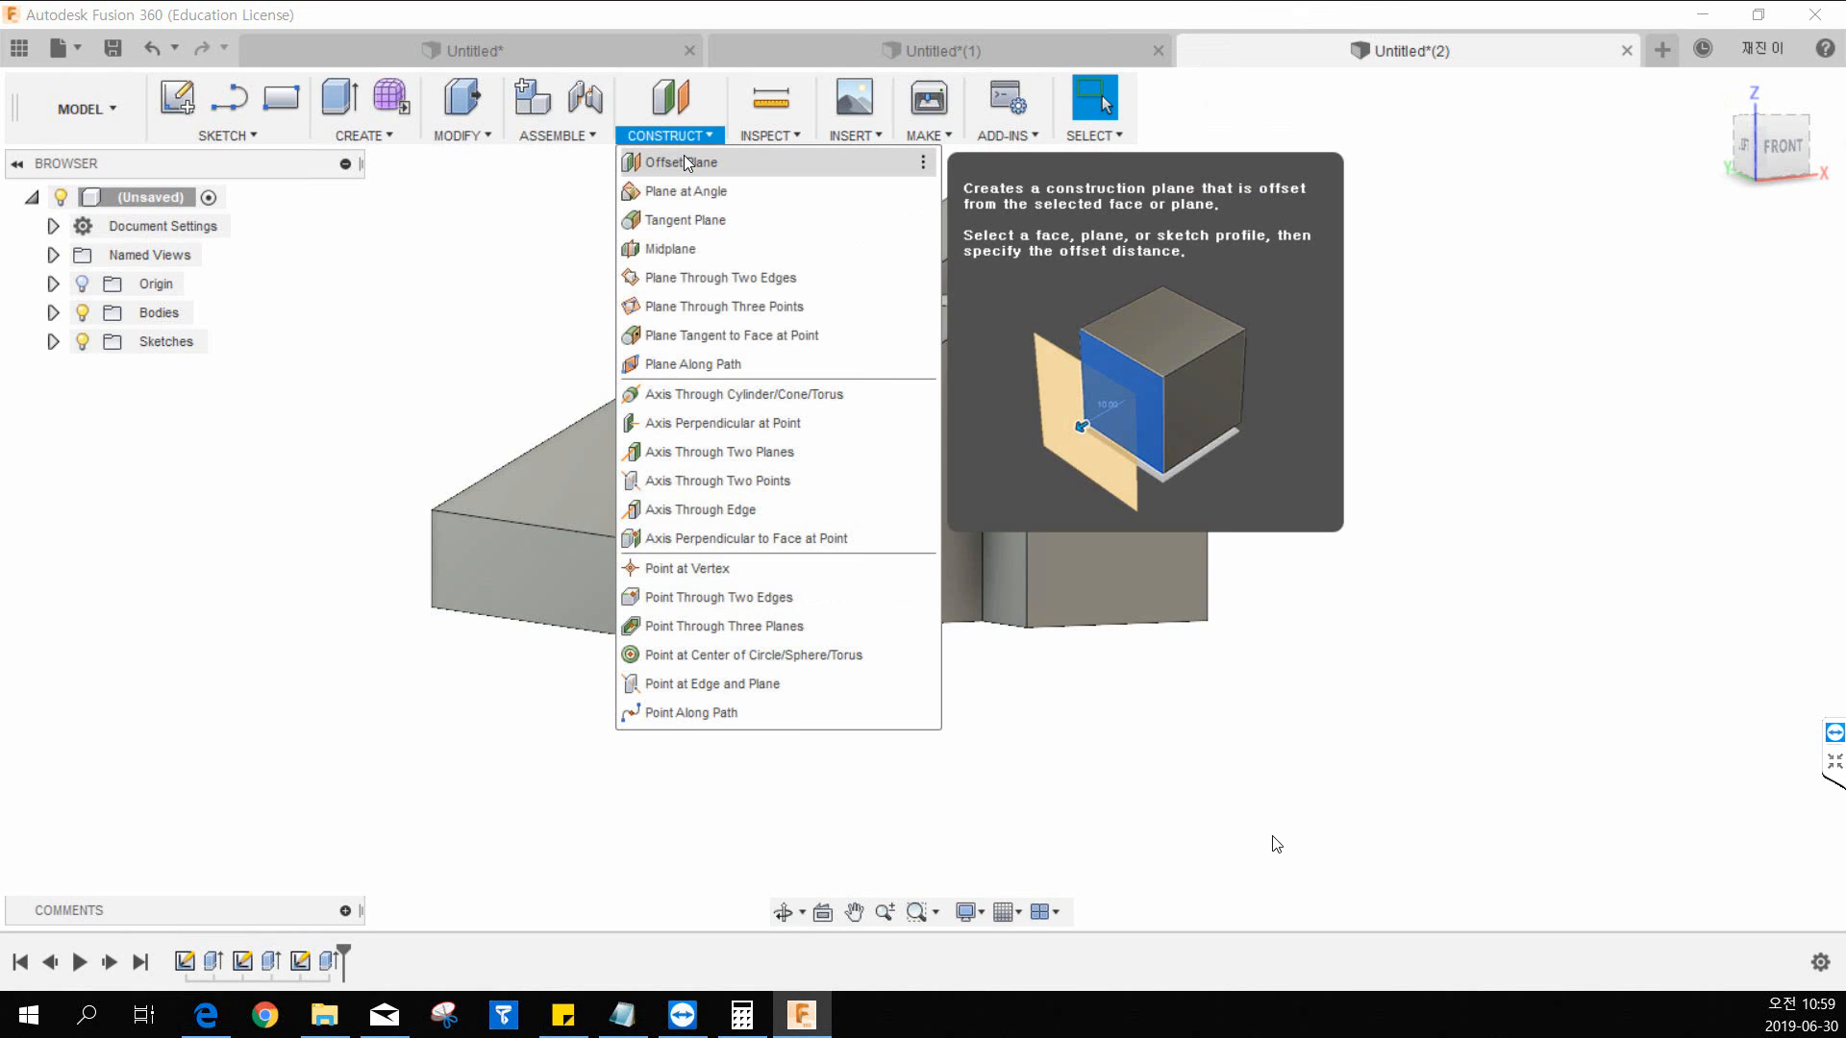
{"action": "left_click", "coordinate": [686, 164]}
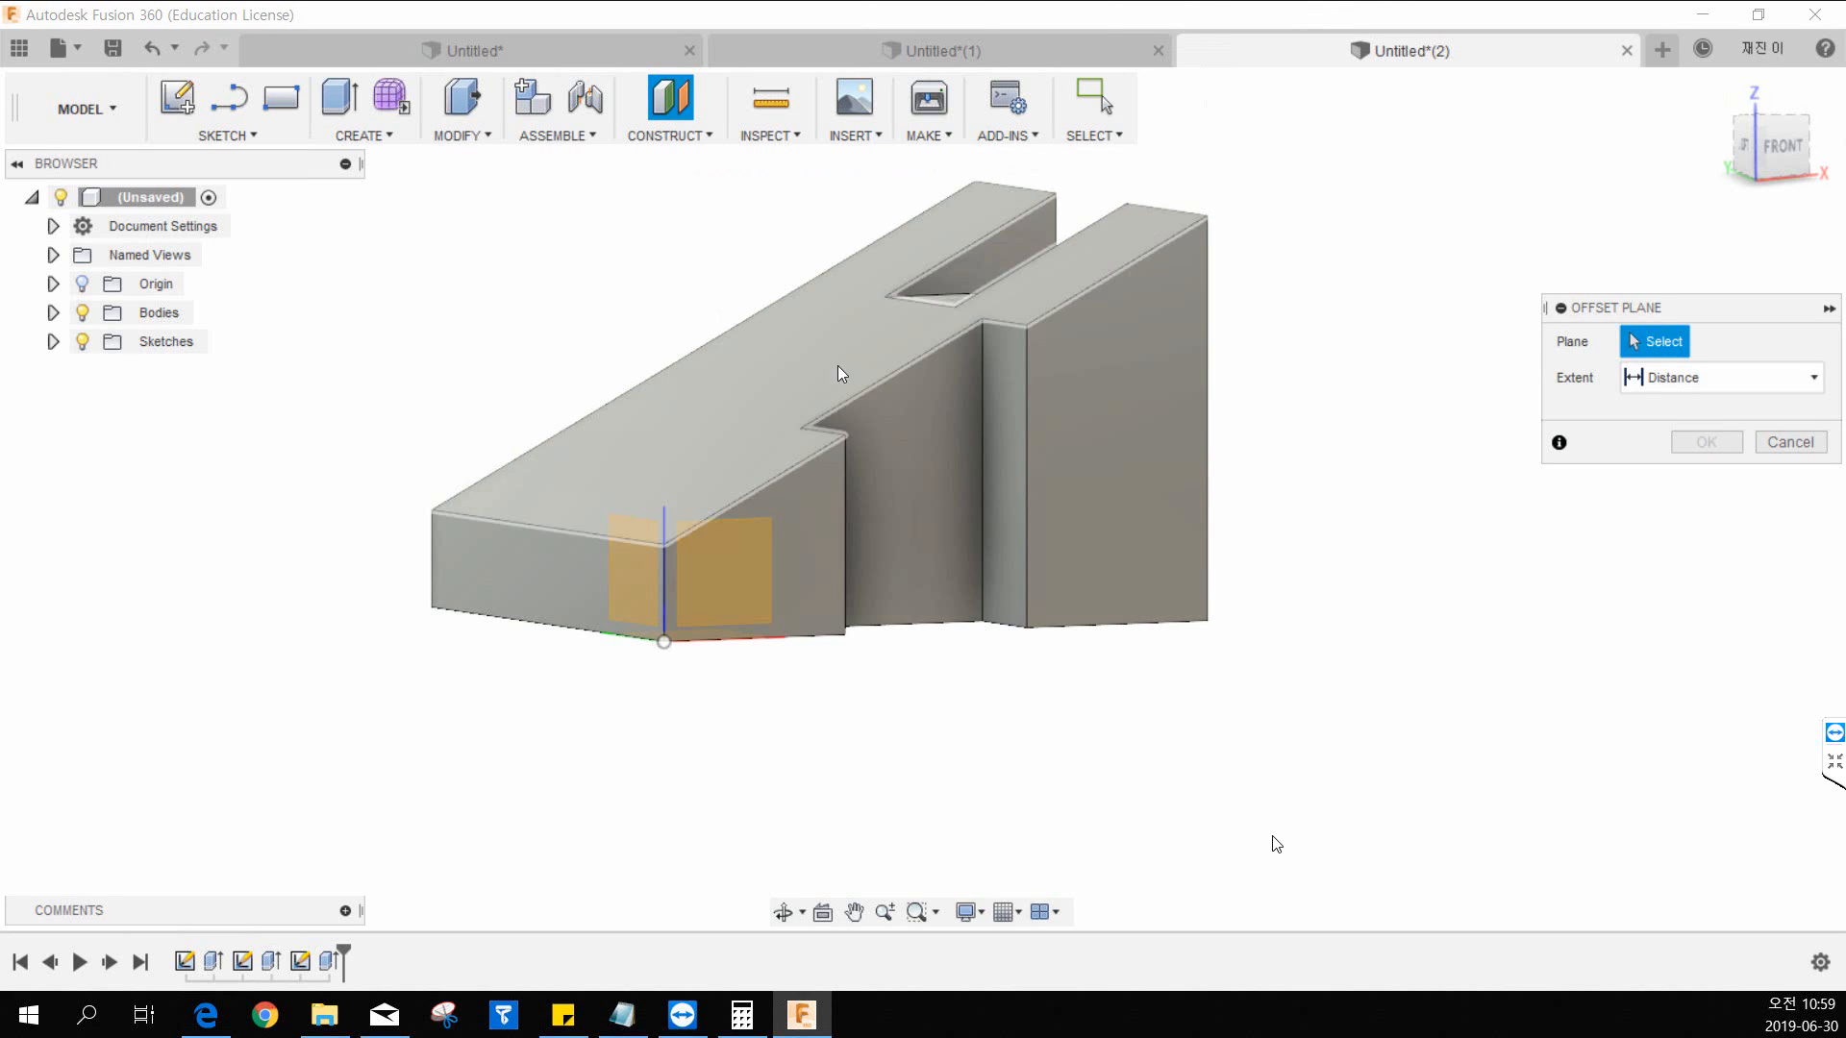
{"action": "mouse_move", "coordinate": [859, 577]}
{"action": "middle_mouse_down", "text": "shift"}
{"action": "mouse_move", "coordinate": [666, 657]}
{"action": "mouse_move", "coordinate": [742, 667]}
{"action": "middle_mouse_up", "text": "shift"}
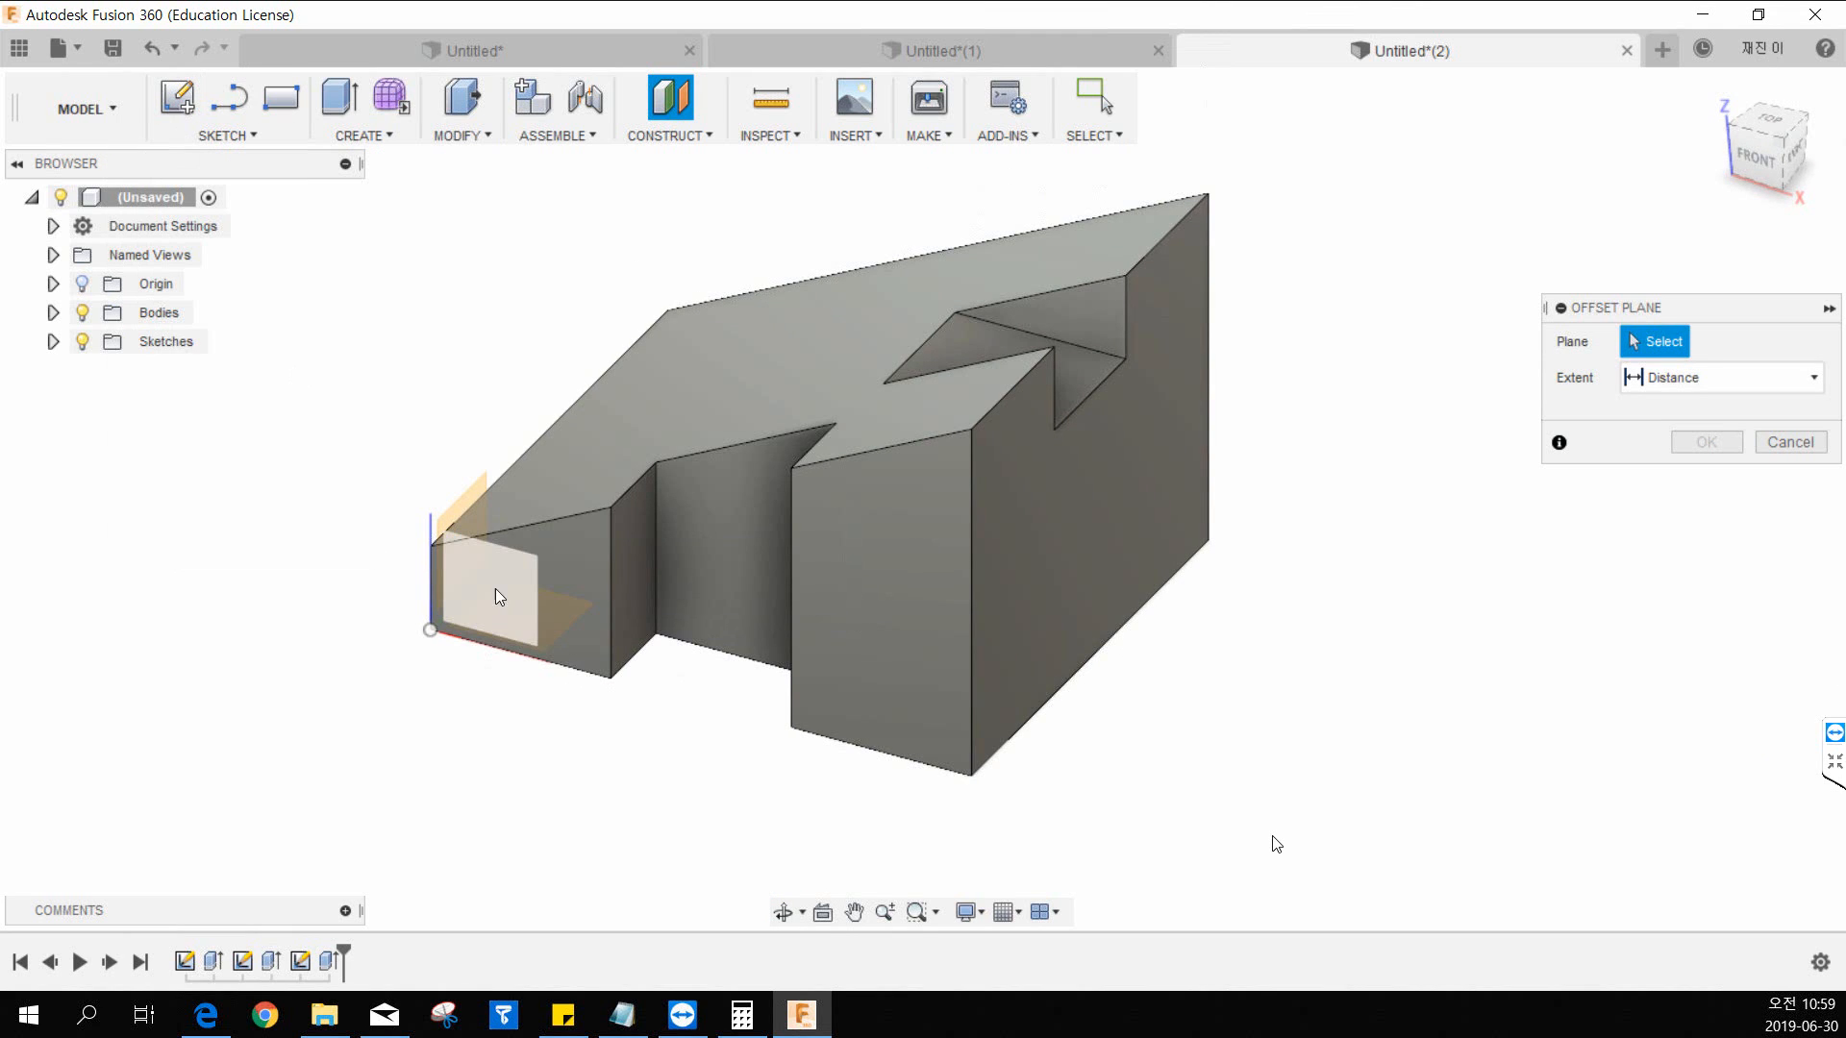
{"action": "middle_click_drag", "start_coordinate": [577, 579], "coordinate": [630, 544], "text": "shift"}
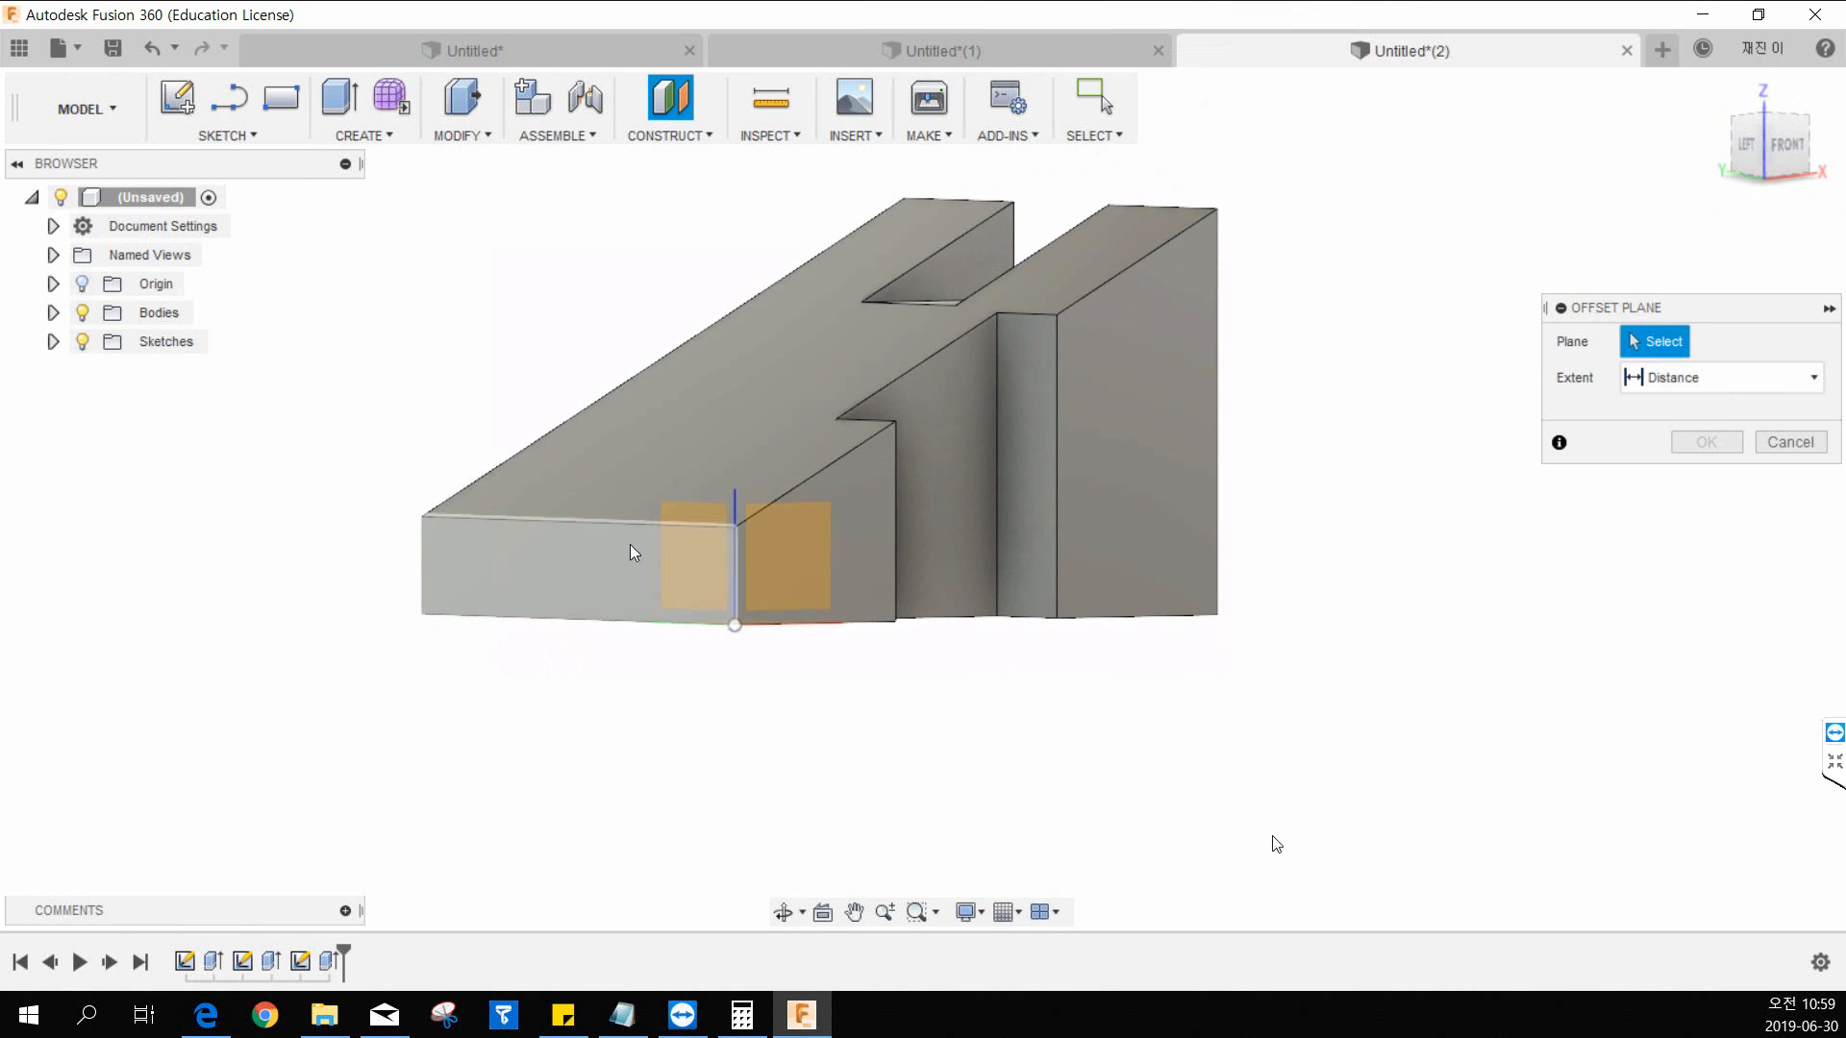
{"action": "left_click", "coordinate": [532, 566]}
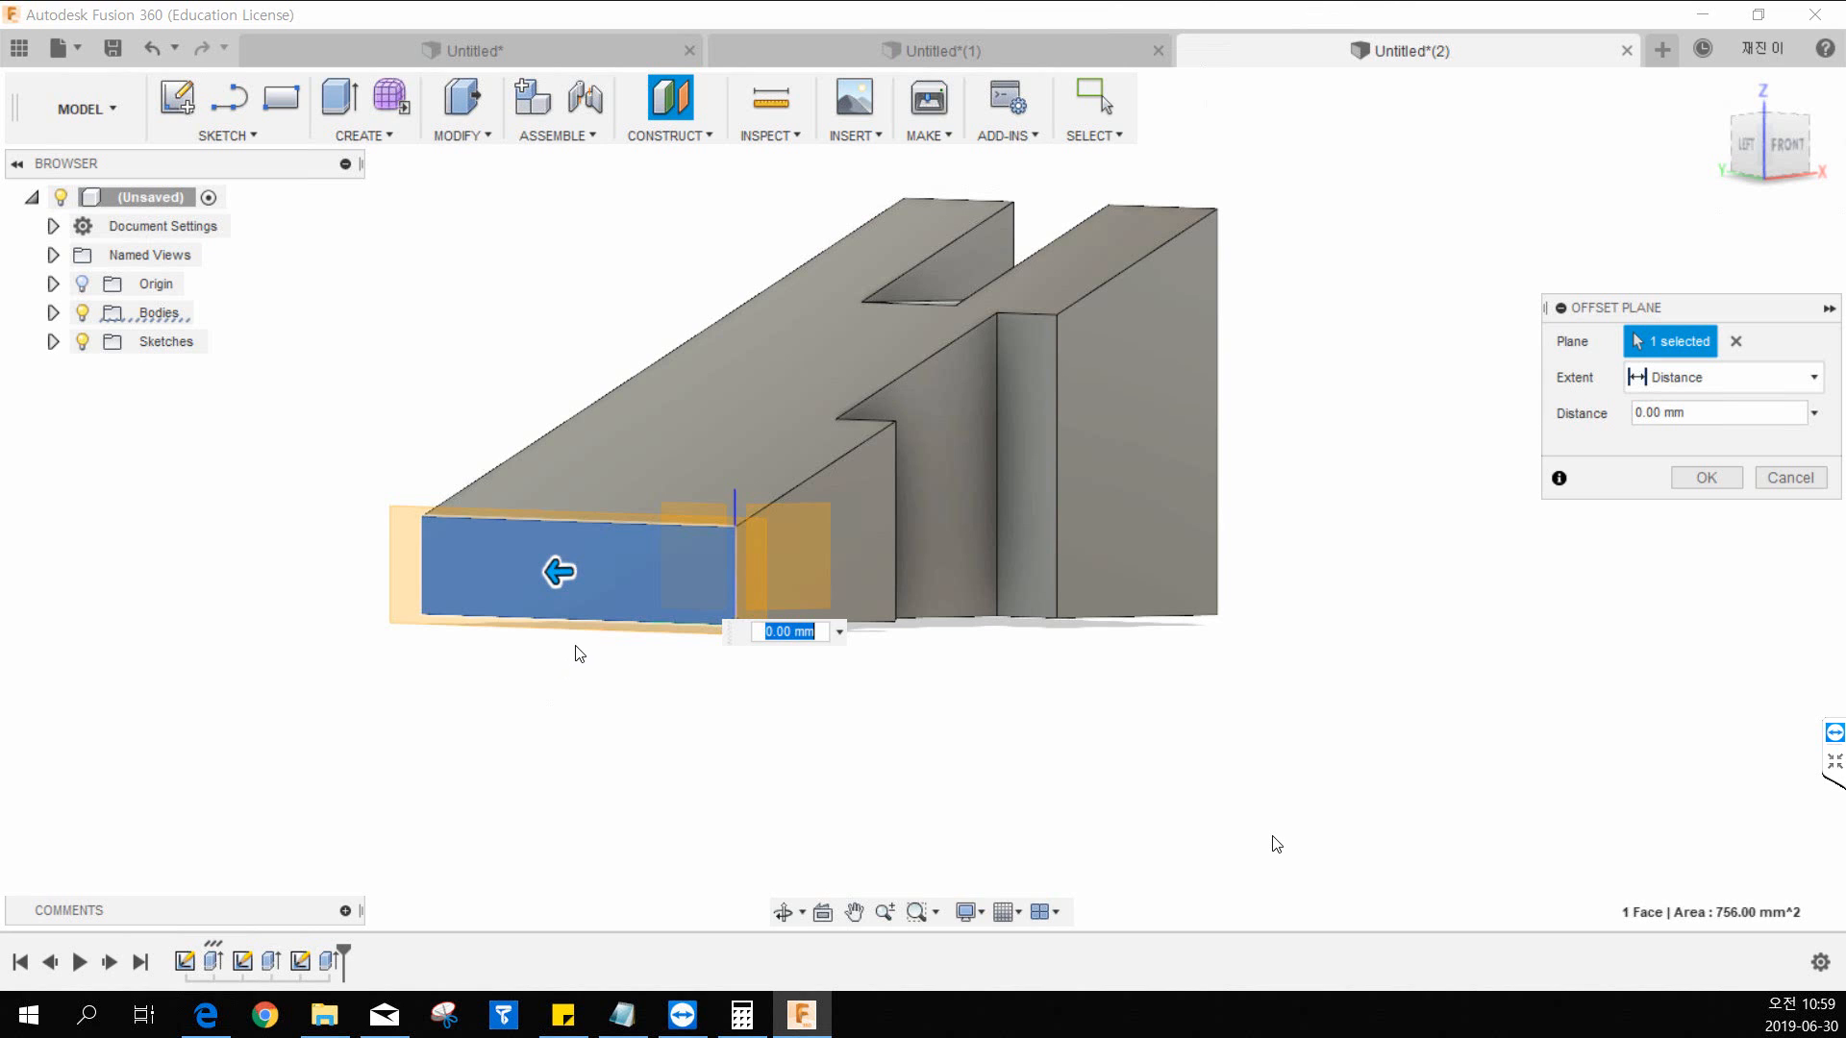
{"action": "middle_click_drag", "start_coordinate": [573, 647], "coordinate": [512, 634], "text": "shift"}
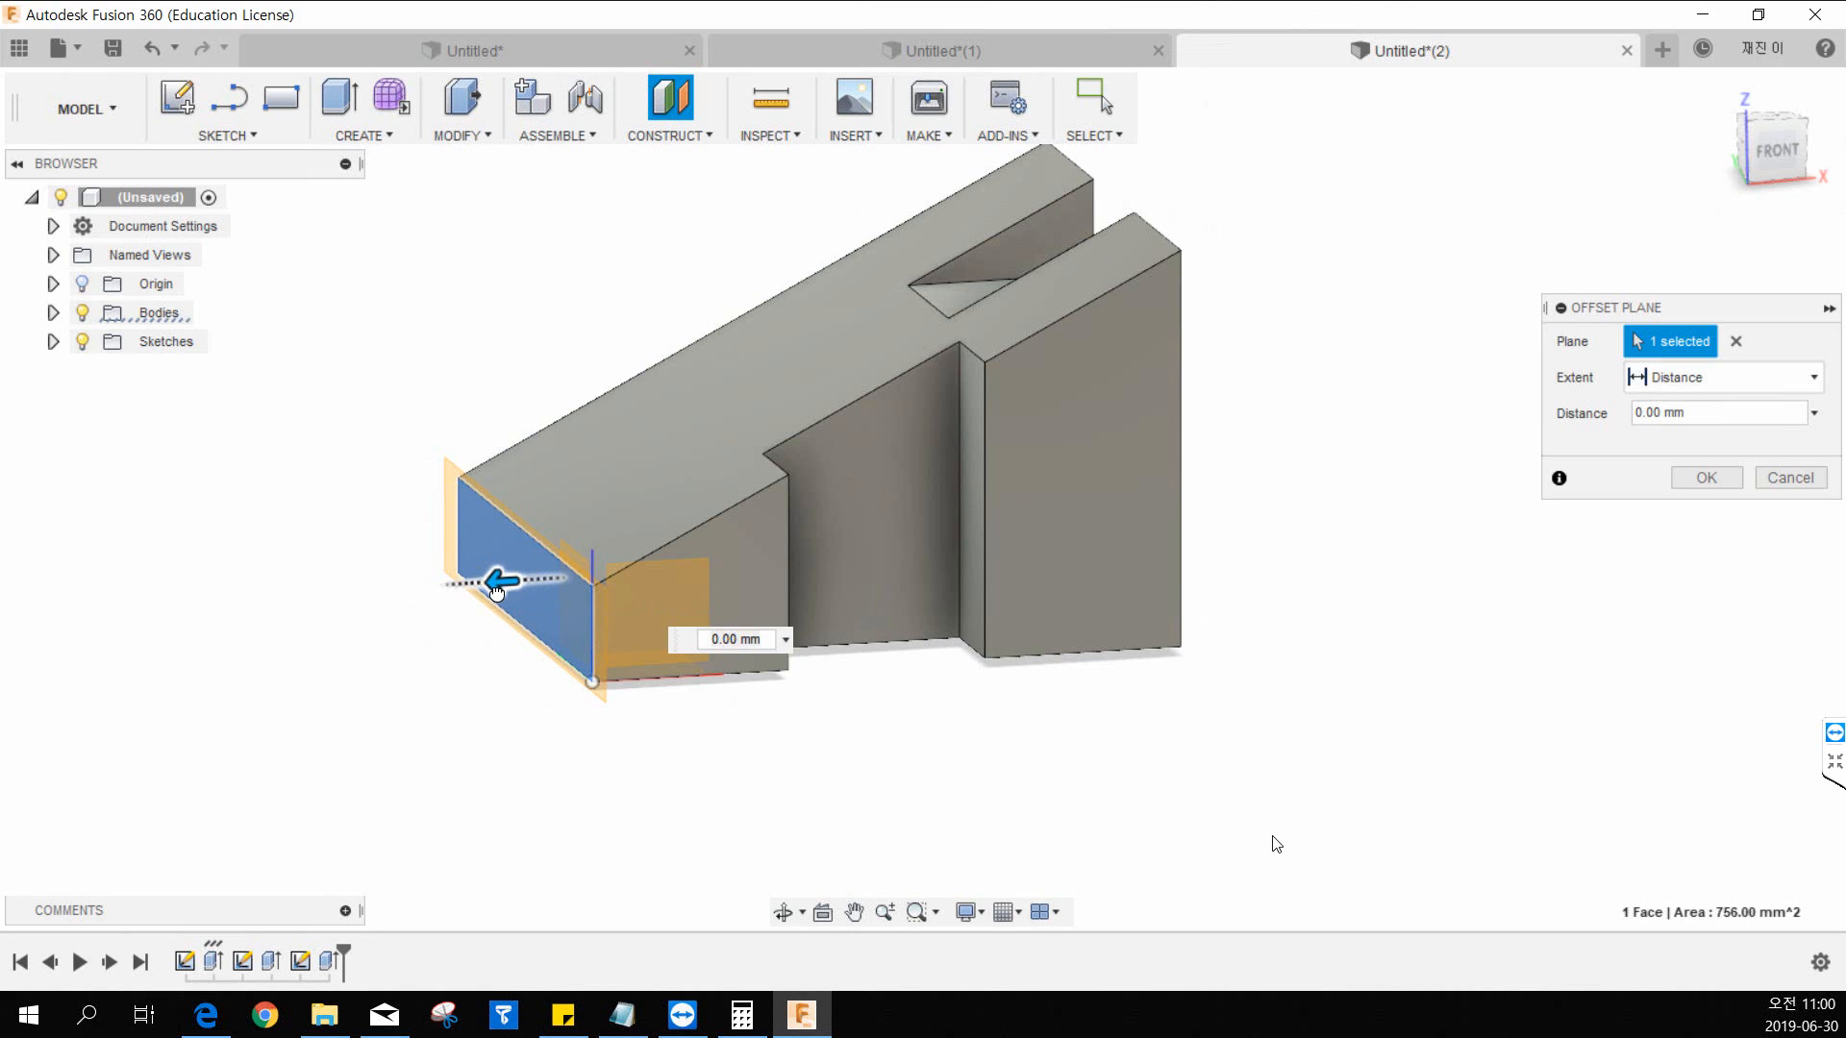
Step: Check the raised block's position in the 12.pdf drawing and set the construction plane's distance to -12 mm, into the block
{"action": "left_click_drag", "start_coordinate": [500, 581], "coordinate": [629, 579]}
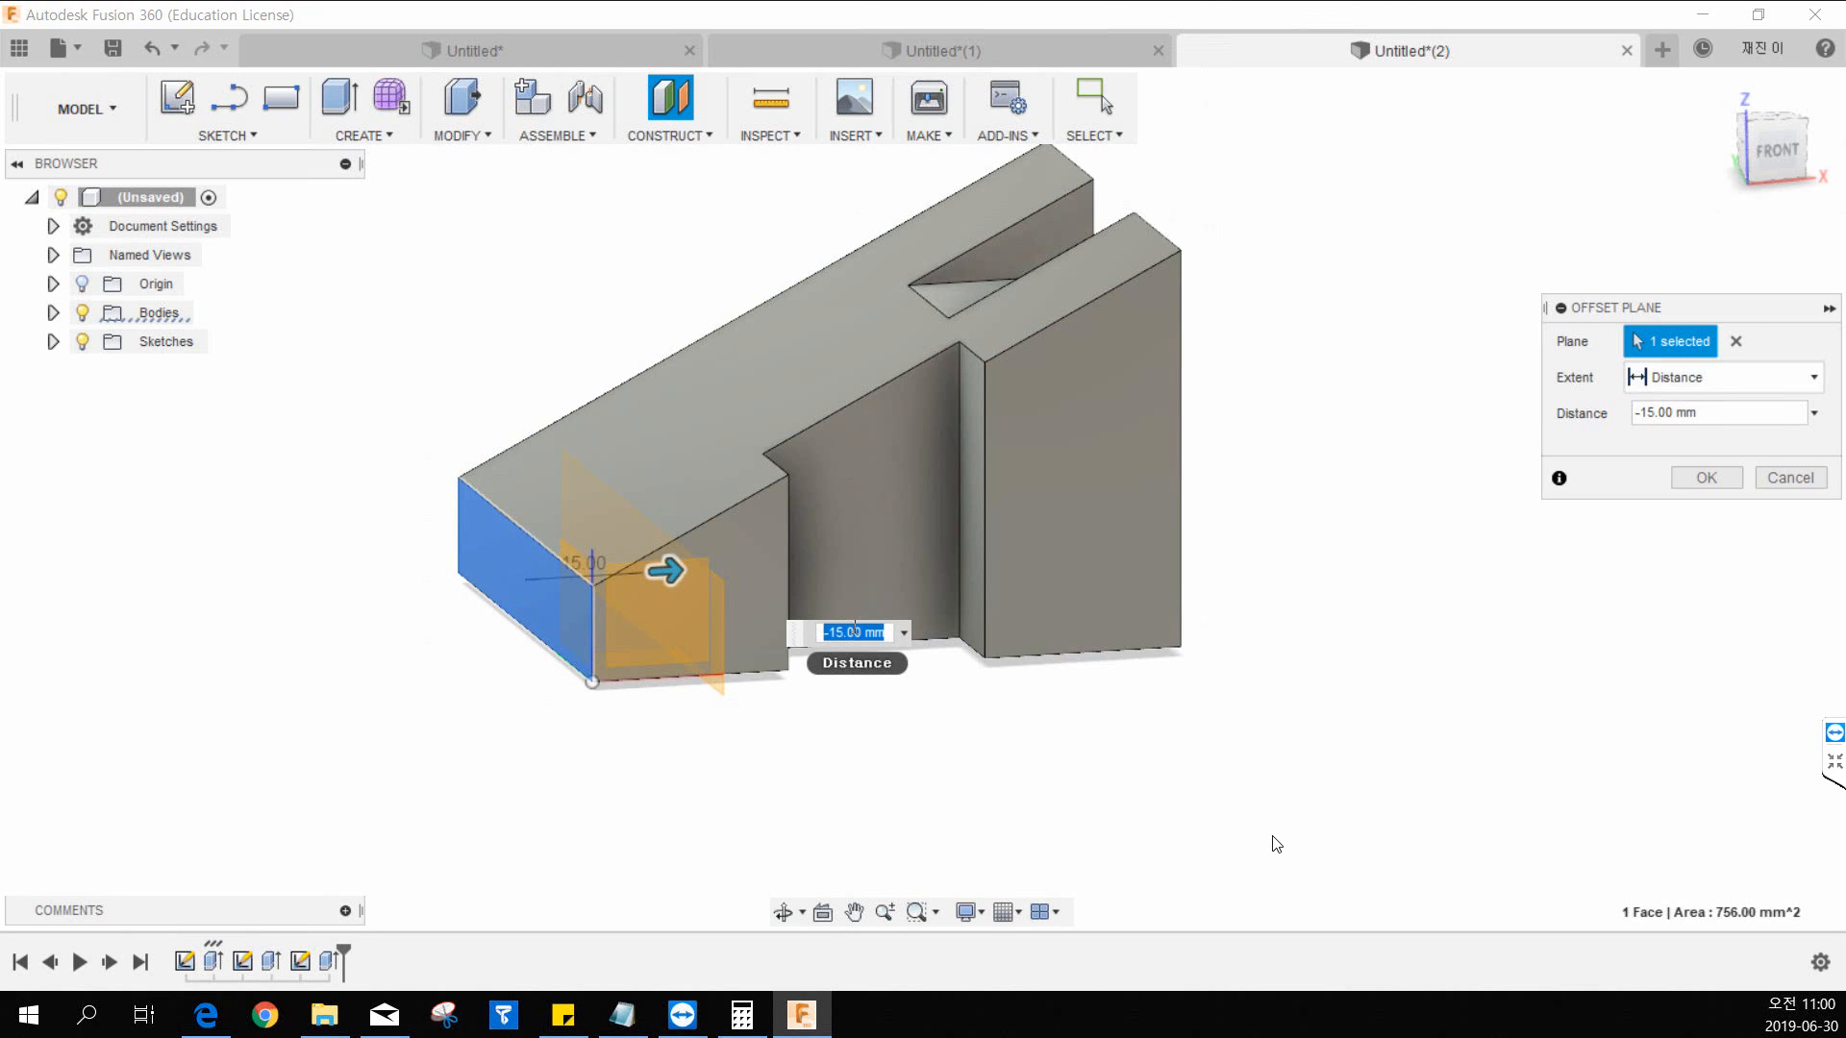
{"action": "left_click", "coordinate": [2, 332]}
{"action": "left_click_drag", "start_coordinate": [2, 46], "coordinate": [909, 195]}
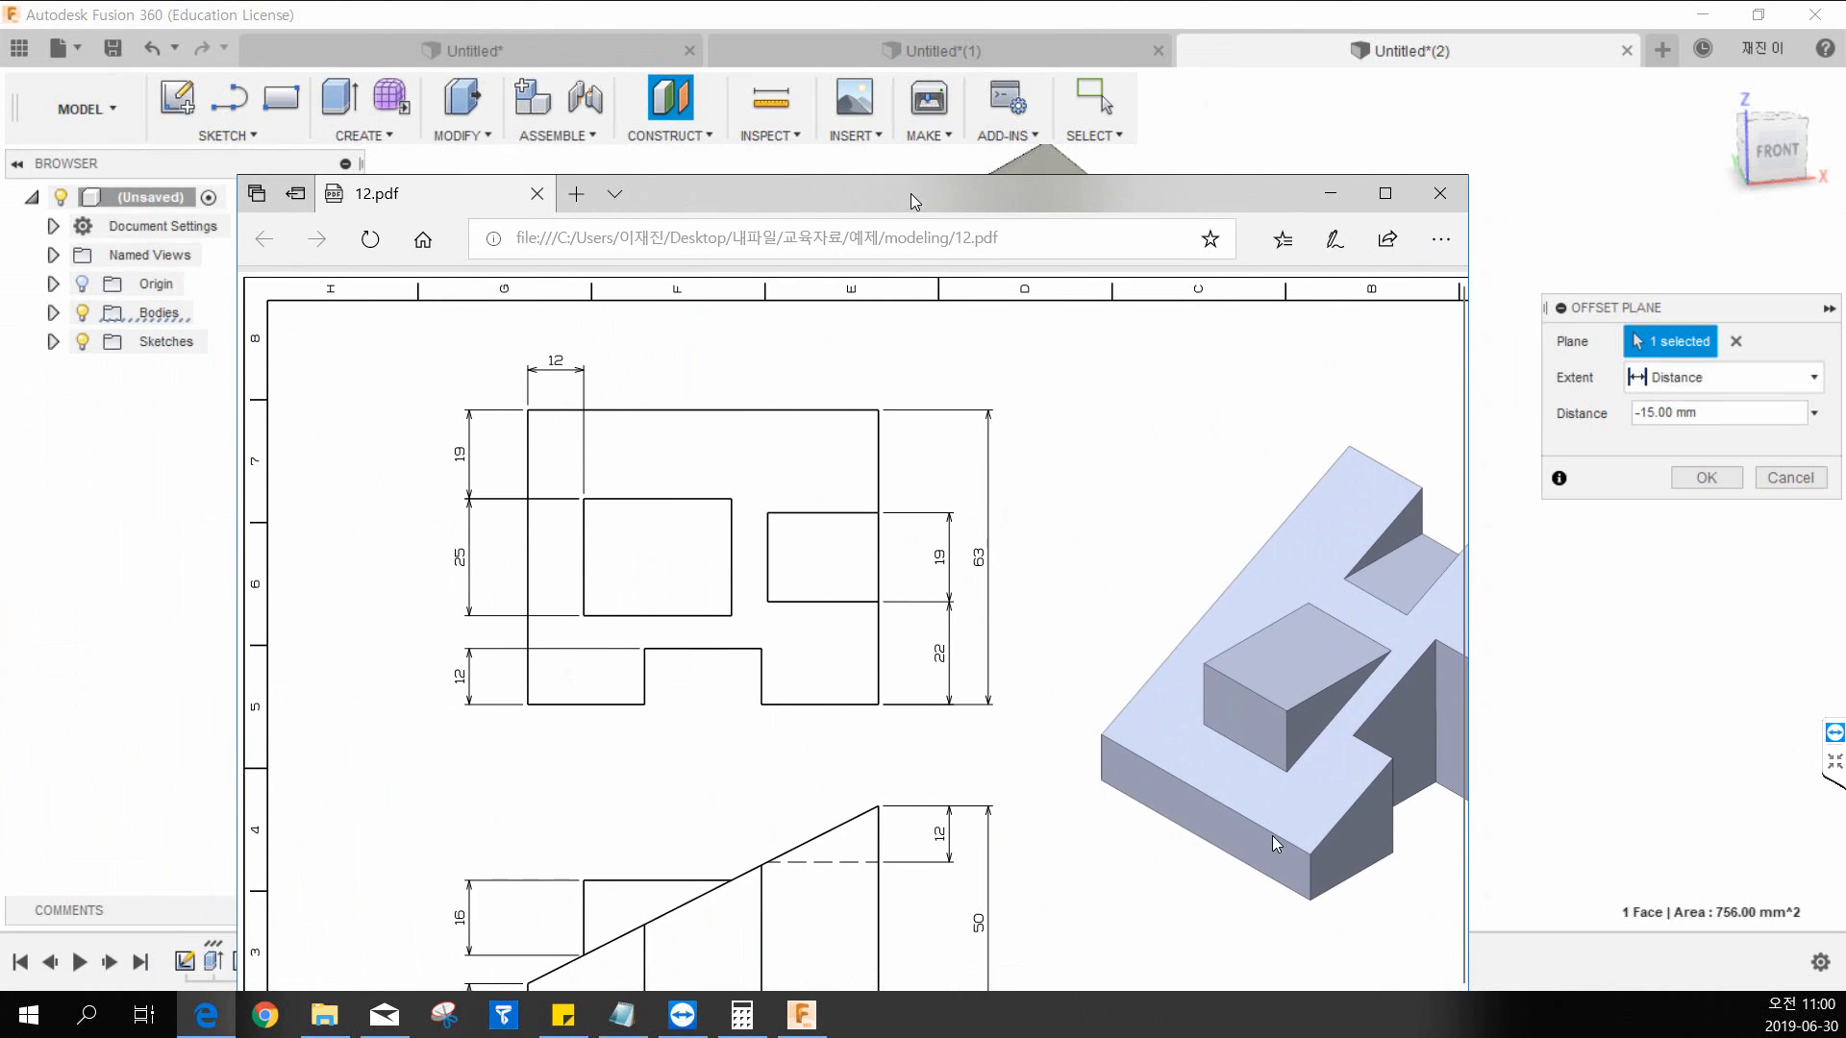
{"action": "double_click", "coordinate": [909, 195]}
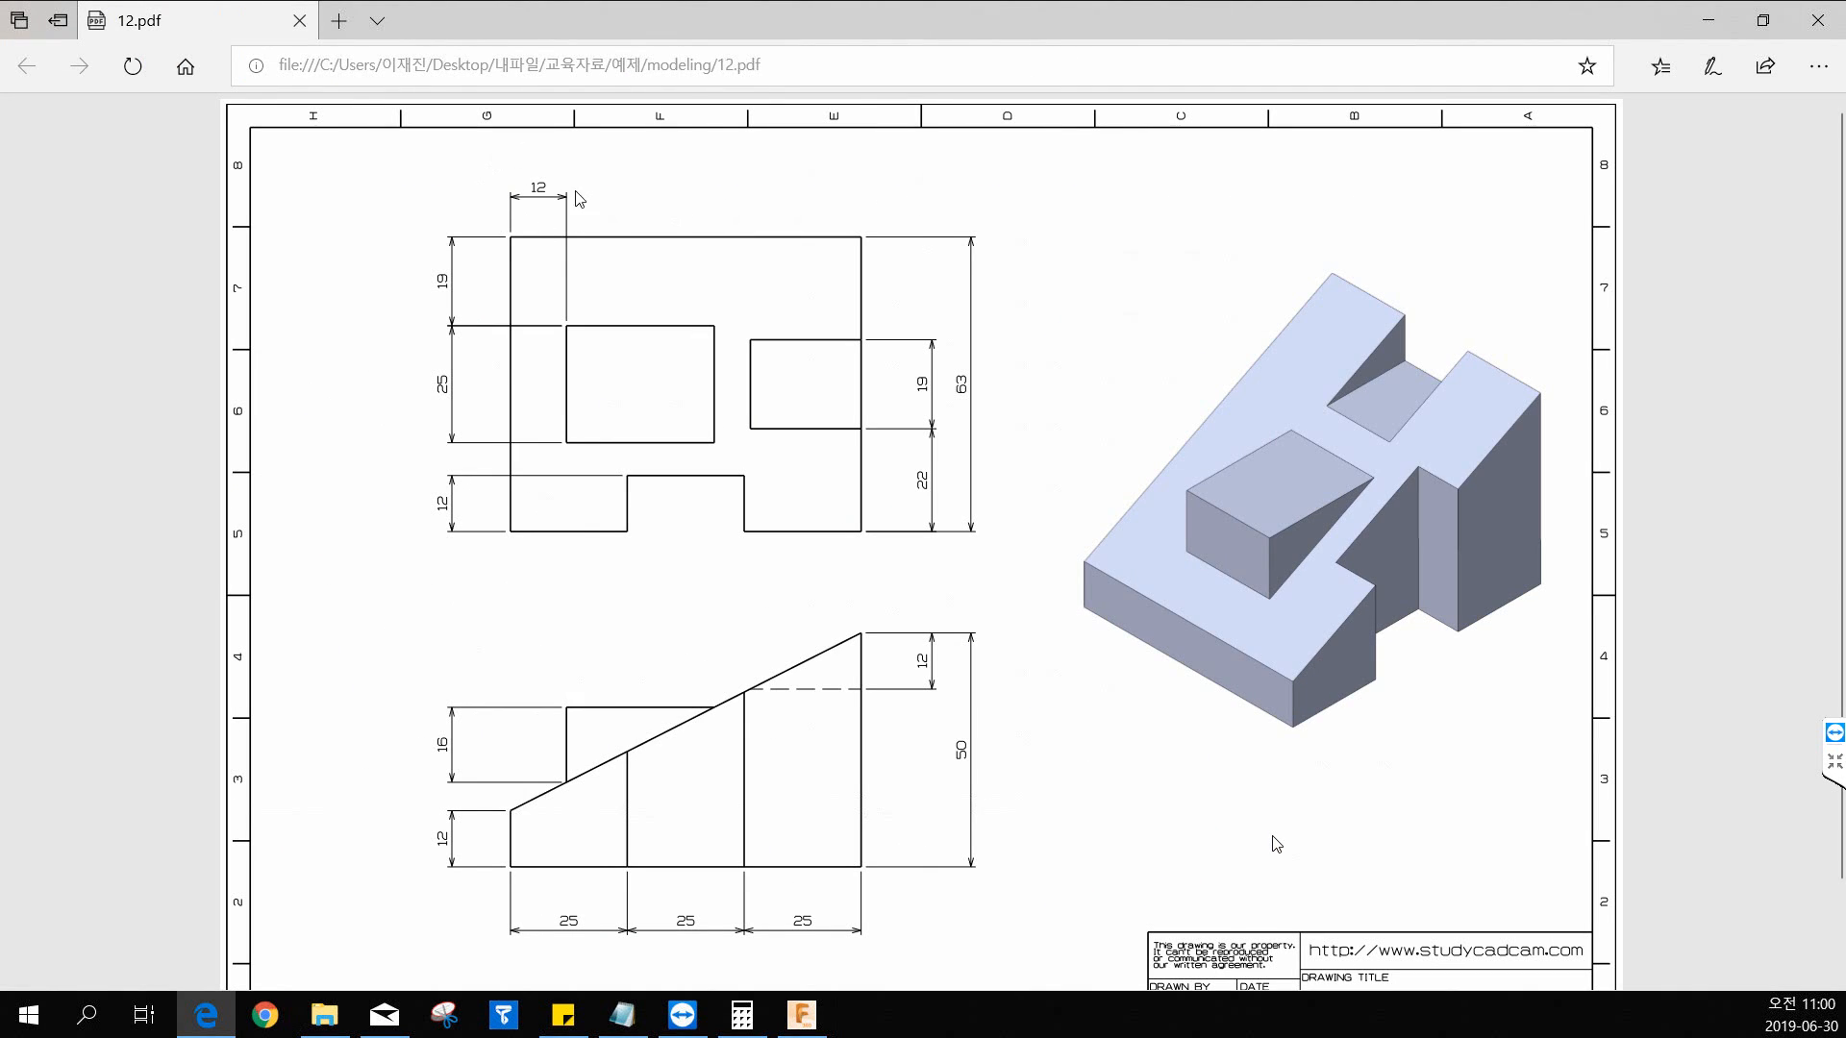
{"action": "left_click_drag", "start_coordinate": [710, 17], "coordinate": [2, 46]}
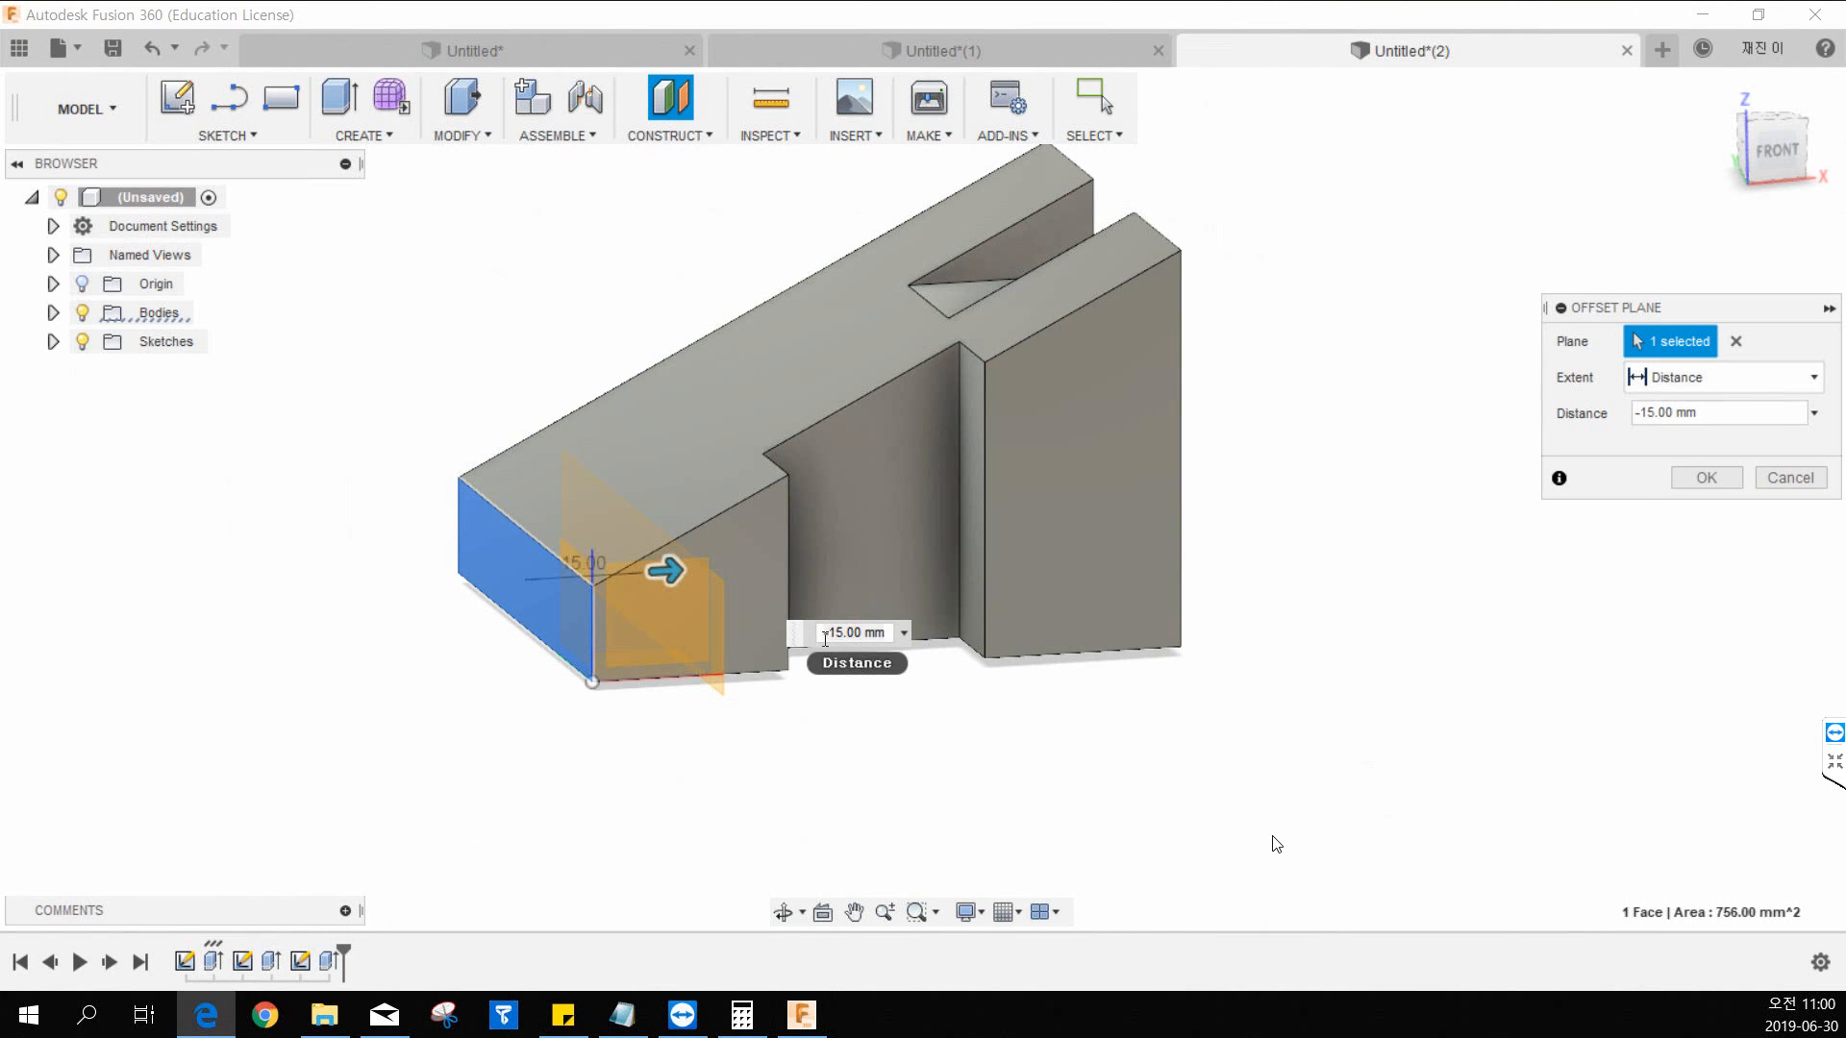
{"action": "left_click_drag", "start_coordinate": [824, 632], "coordinate": [981, 611]}
{"action": "type", "text": "-10"}
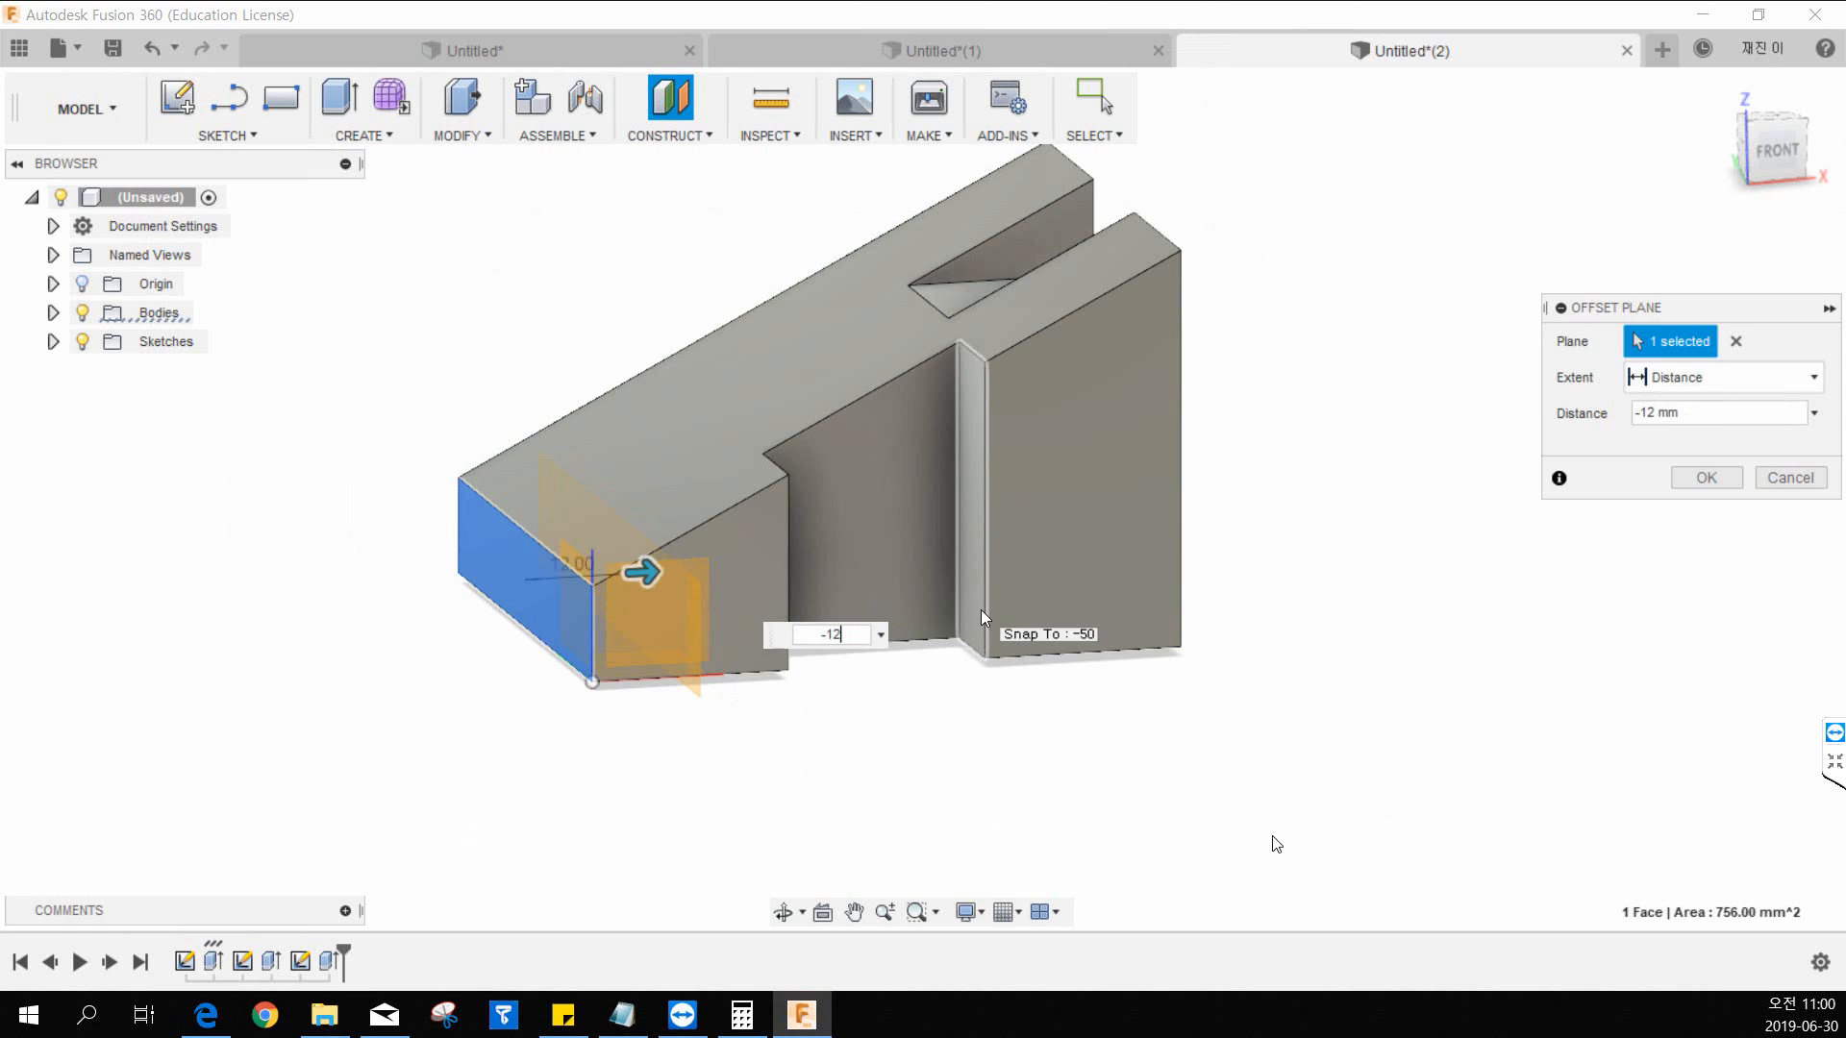
Step: Create the offset plane inside the block and start a sketch on it
{"action": "key", "text": "Return"}
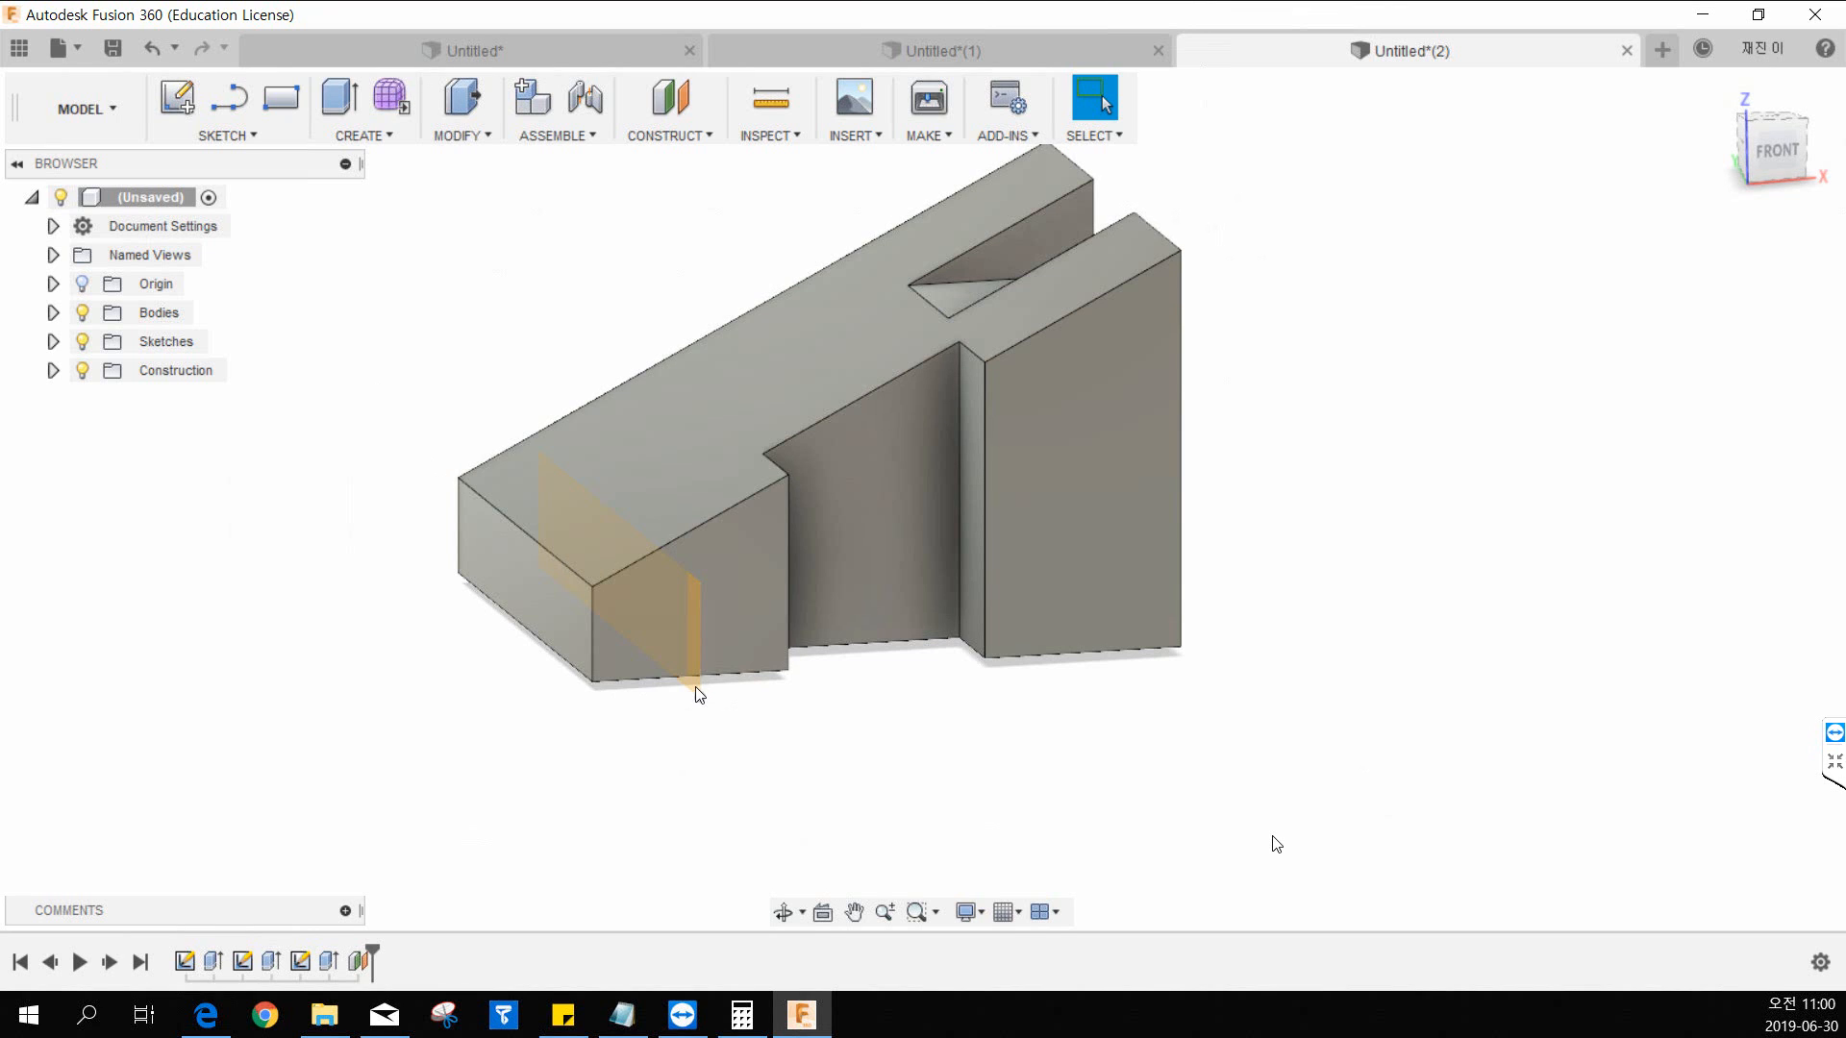
{"action": "left_click", "coordinate": [190, 99]}
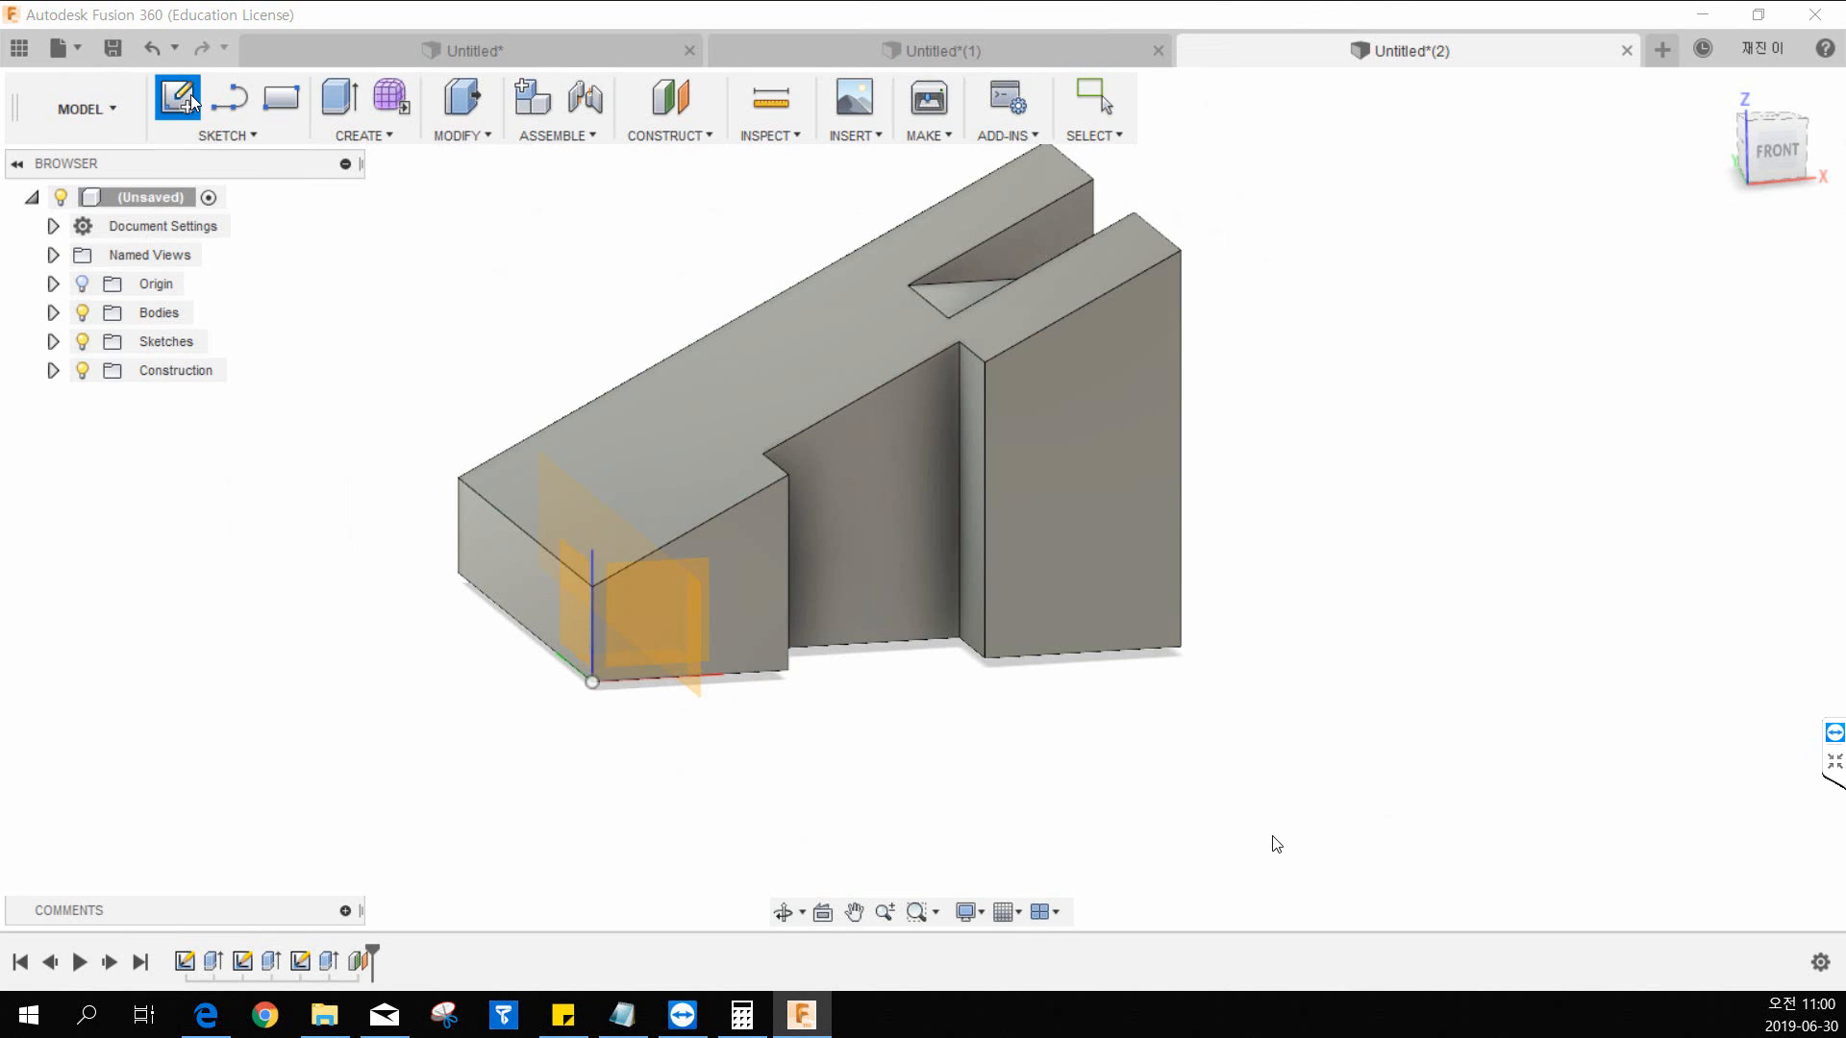
{"action": "left_click", "coordinate": [699, 691]}
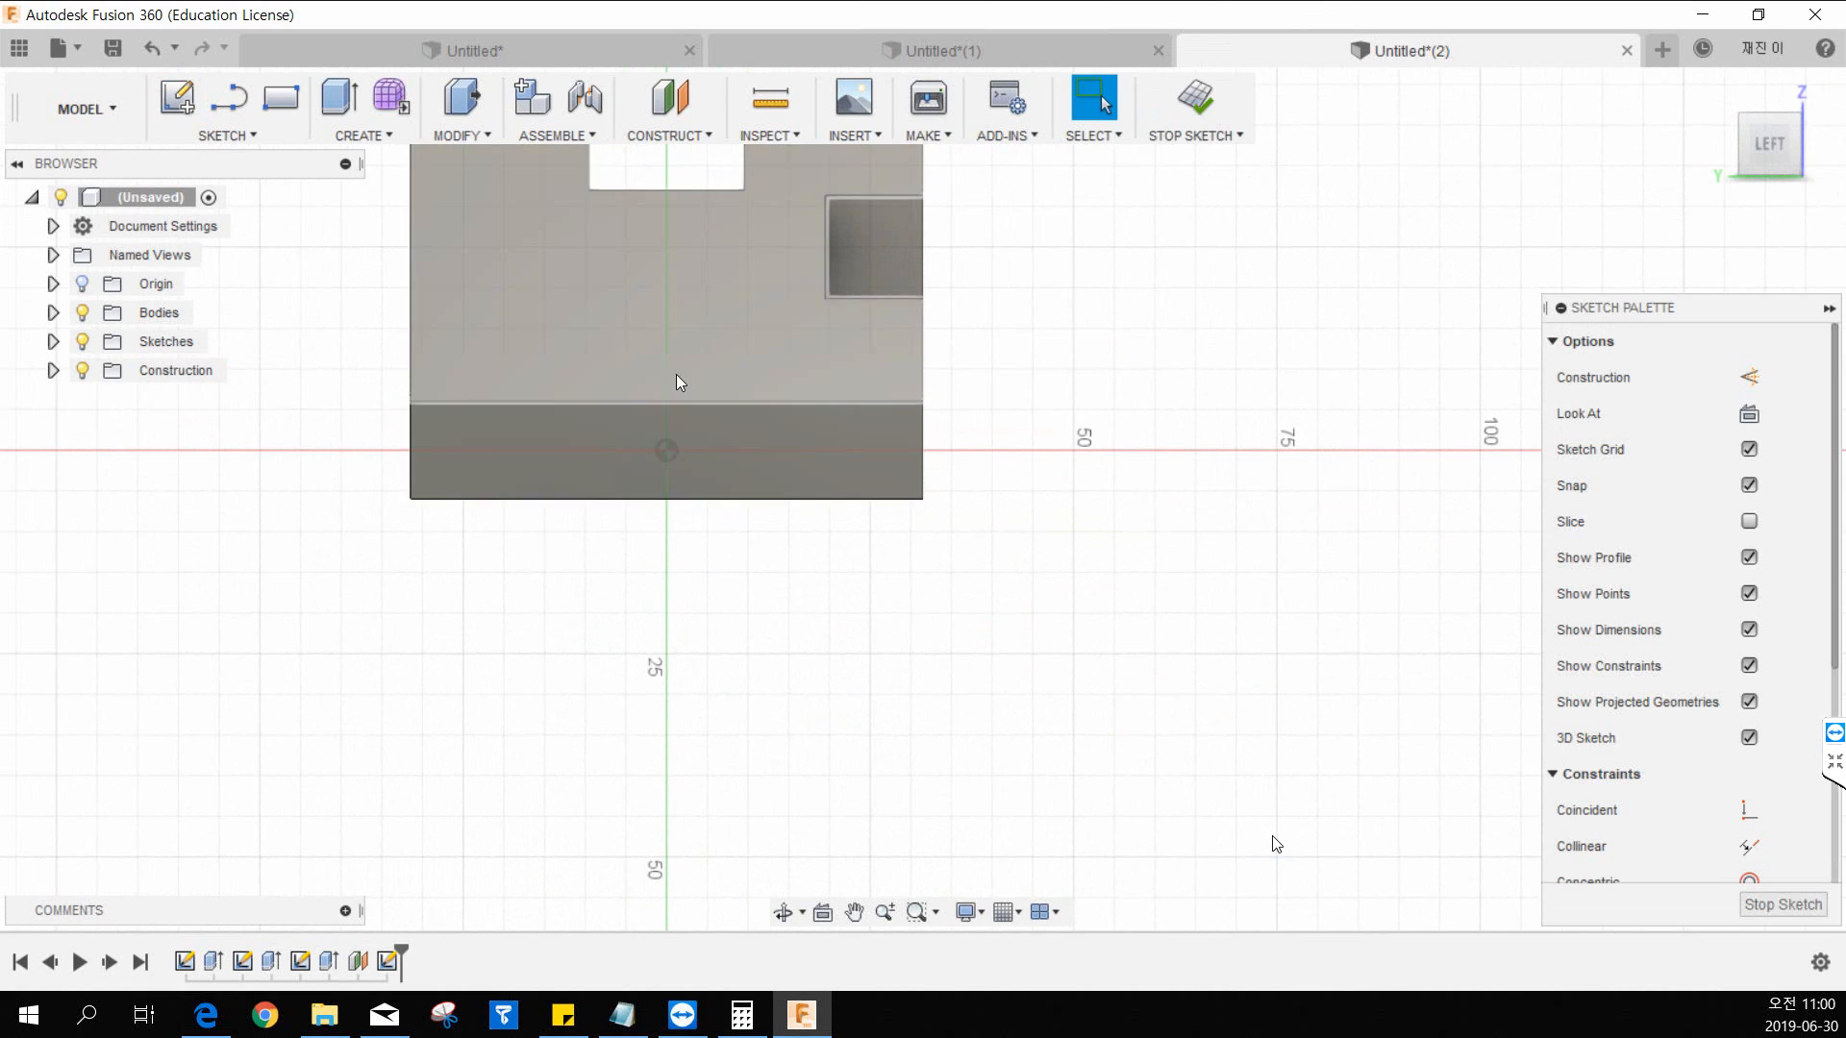
{"action": "middle_click_drag", "start_coordinate": [556, 459], "coordinate": [516, 563]}
{"action": "middle_click_drag", "start_coordinate": [613, 403], "coordinate": [706, 480]}
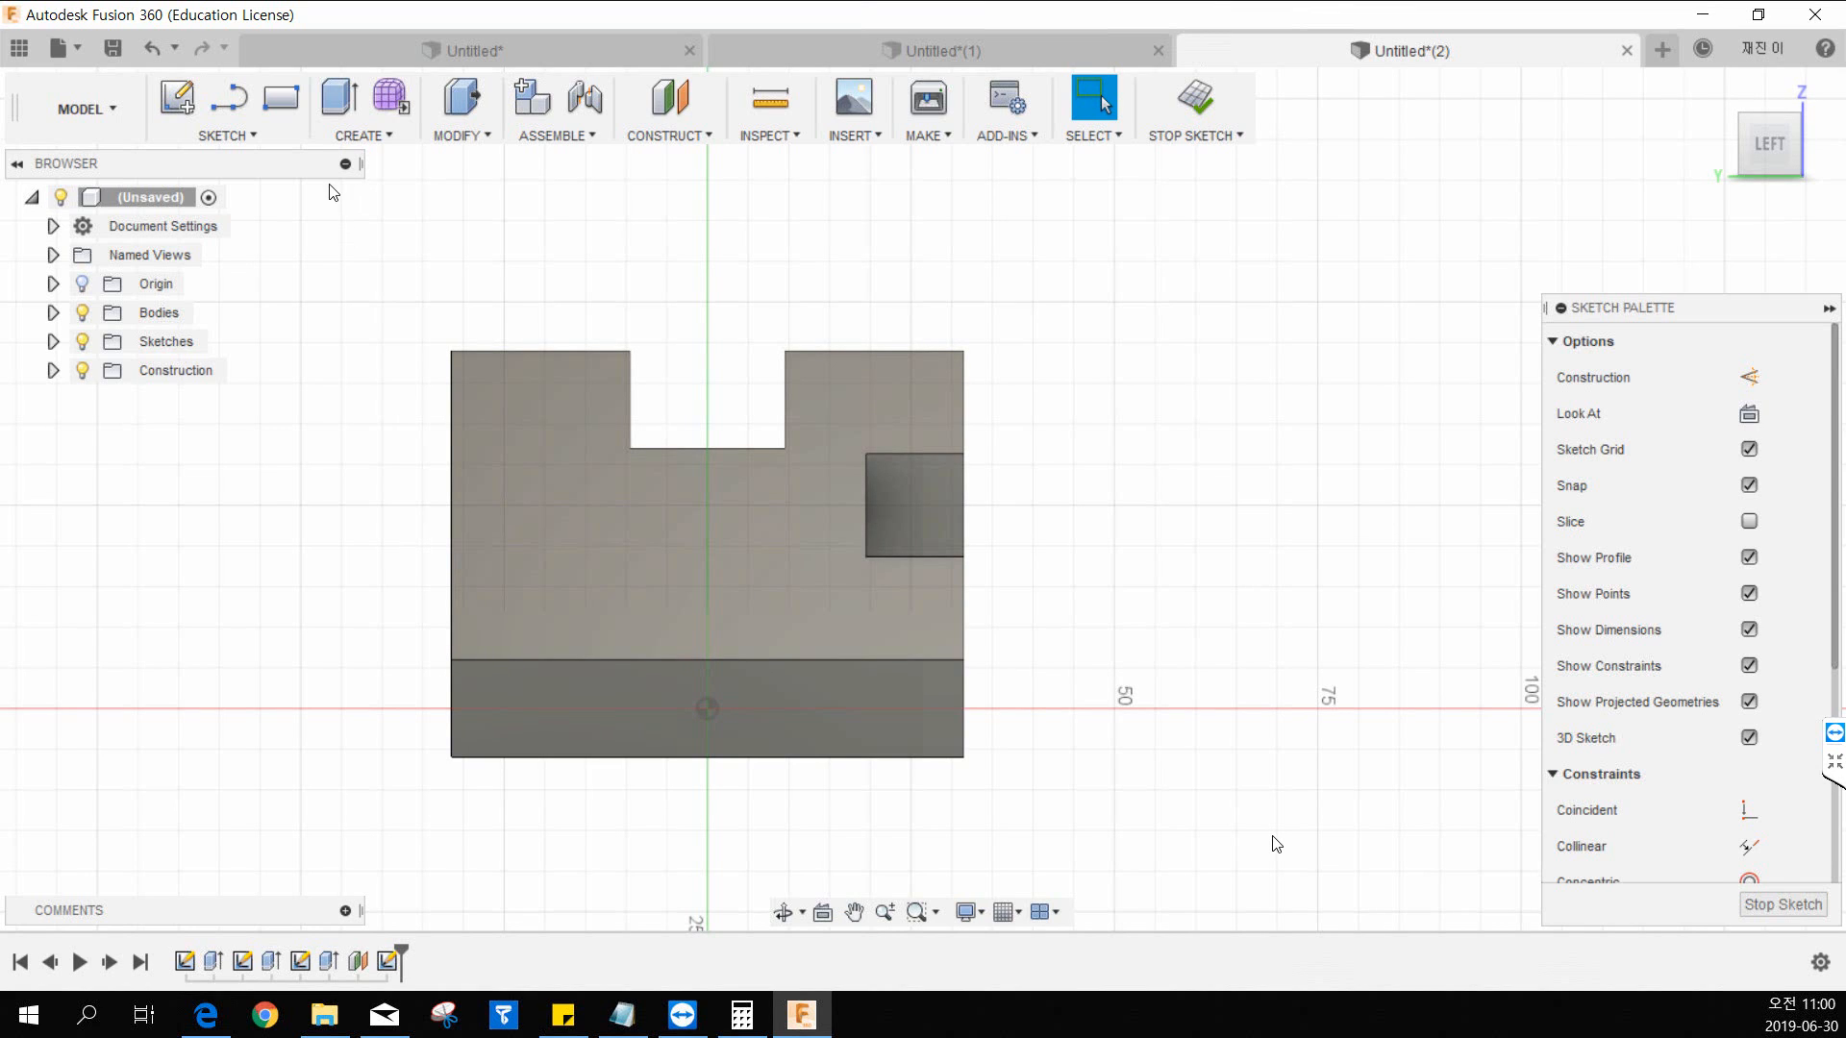
Step: Sketch a two-point rectangle about 28 by 12 mm in the middle of the block, below the rear notch and above the short end face
{"action": "left_click", "coordinate": [239, 135]}
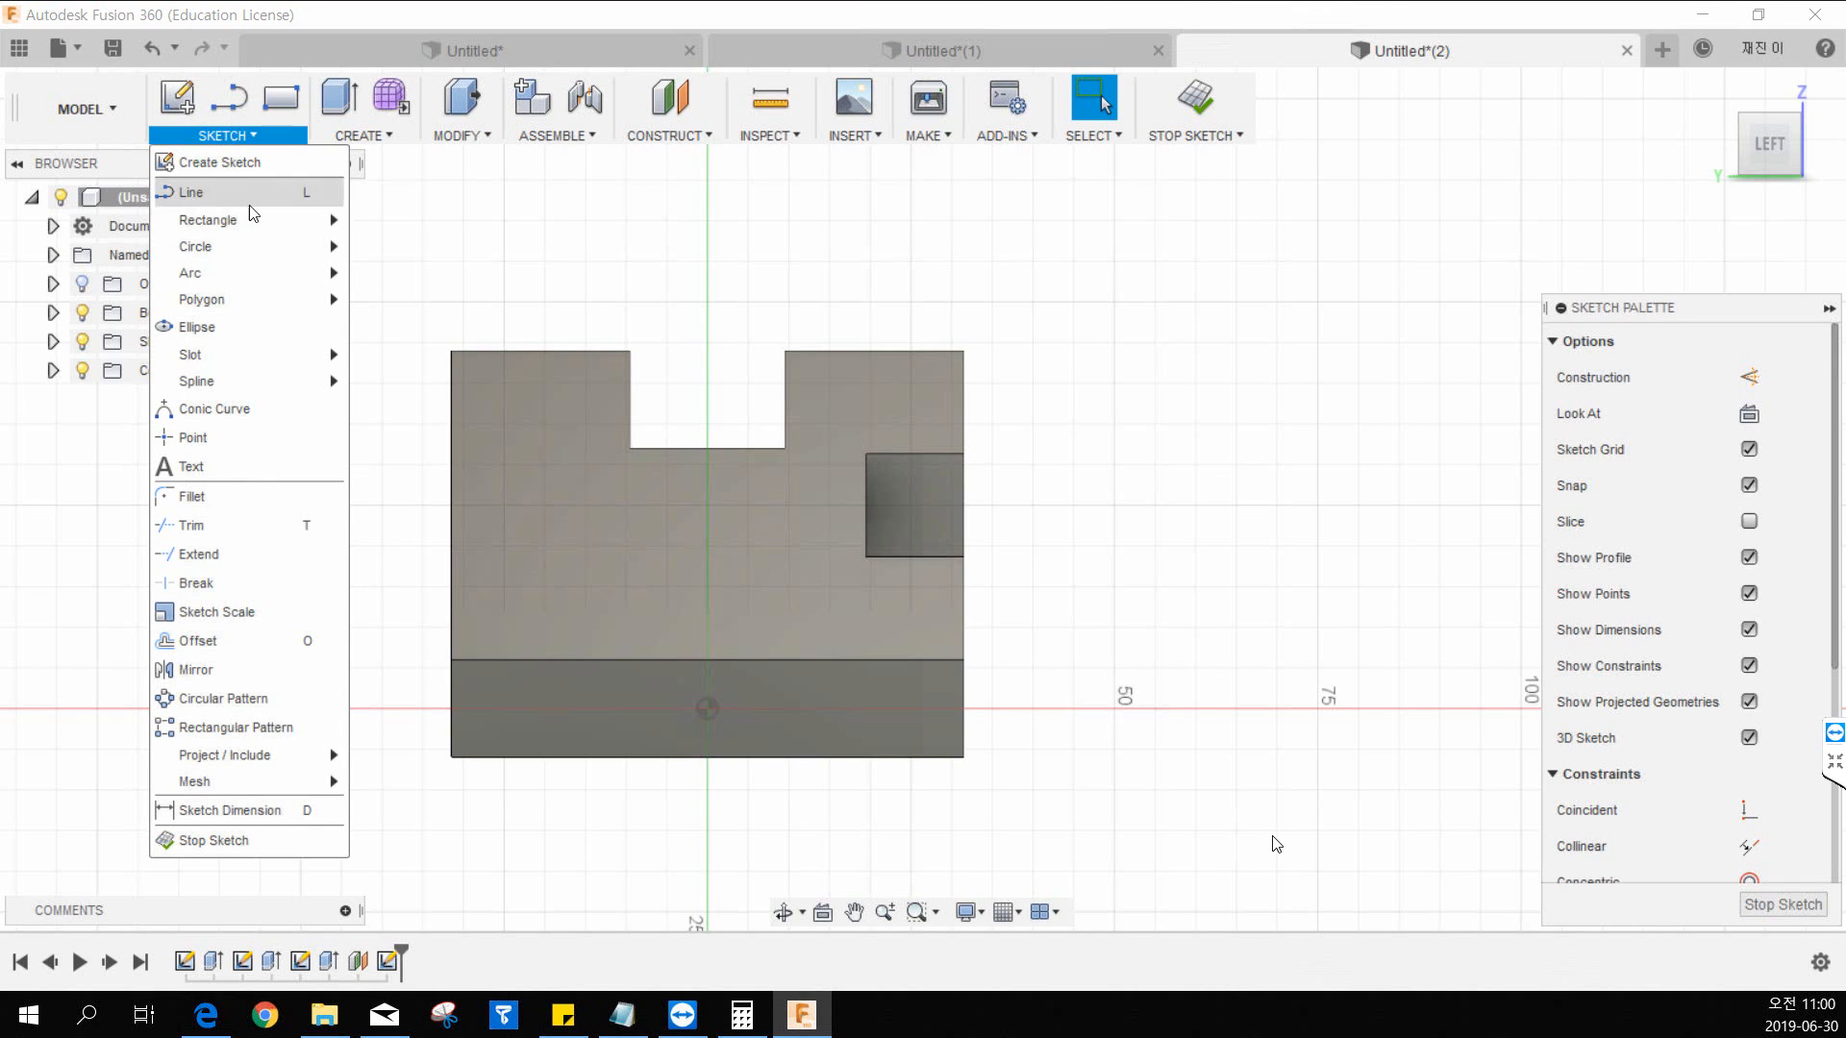
{"action": "mouse_move", "coordinate": [249, 220]}
{"action": "left_click", "coordinate": [418, 225]}
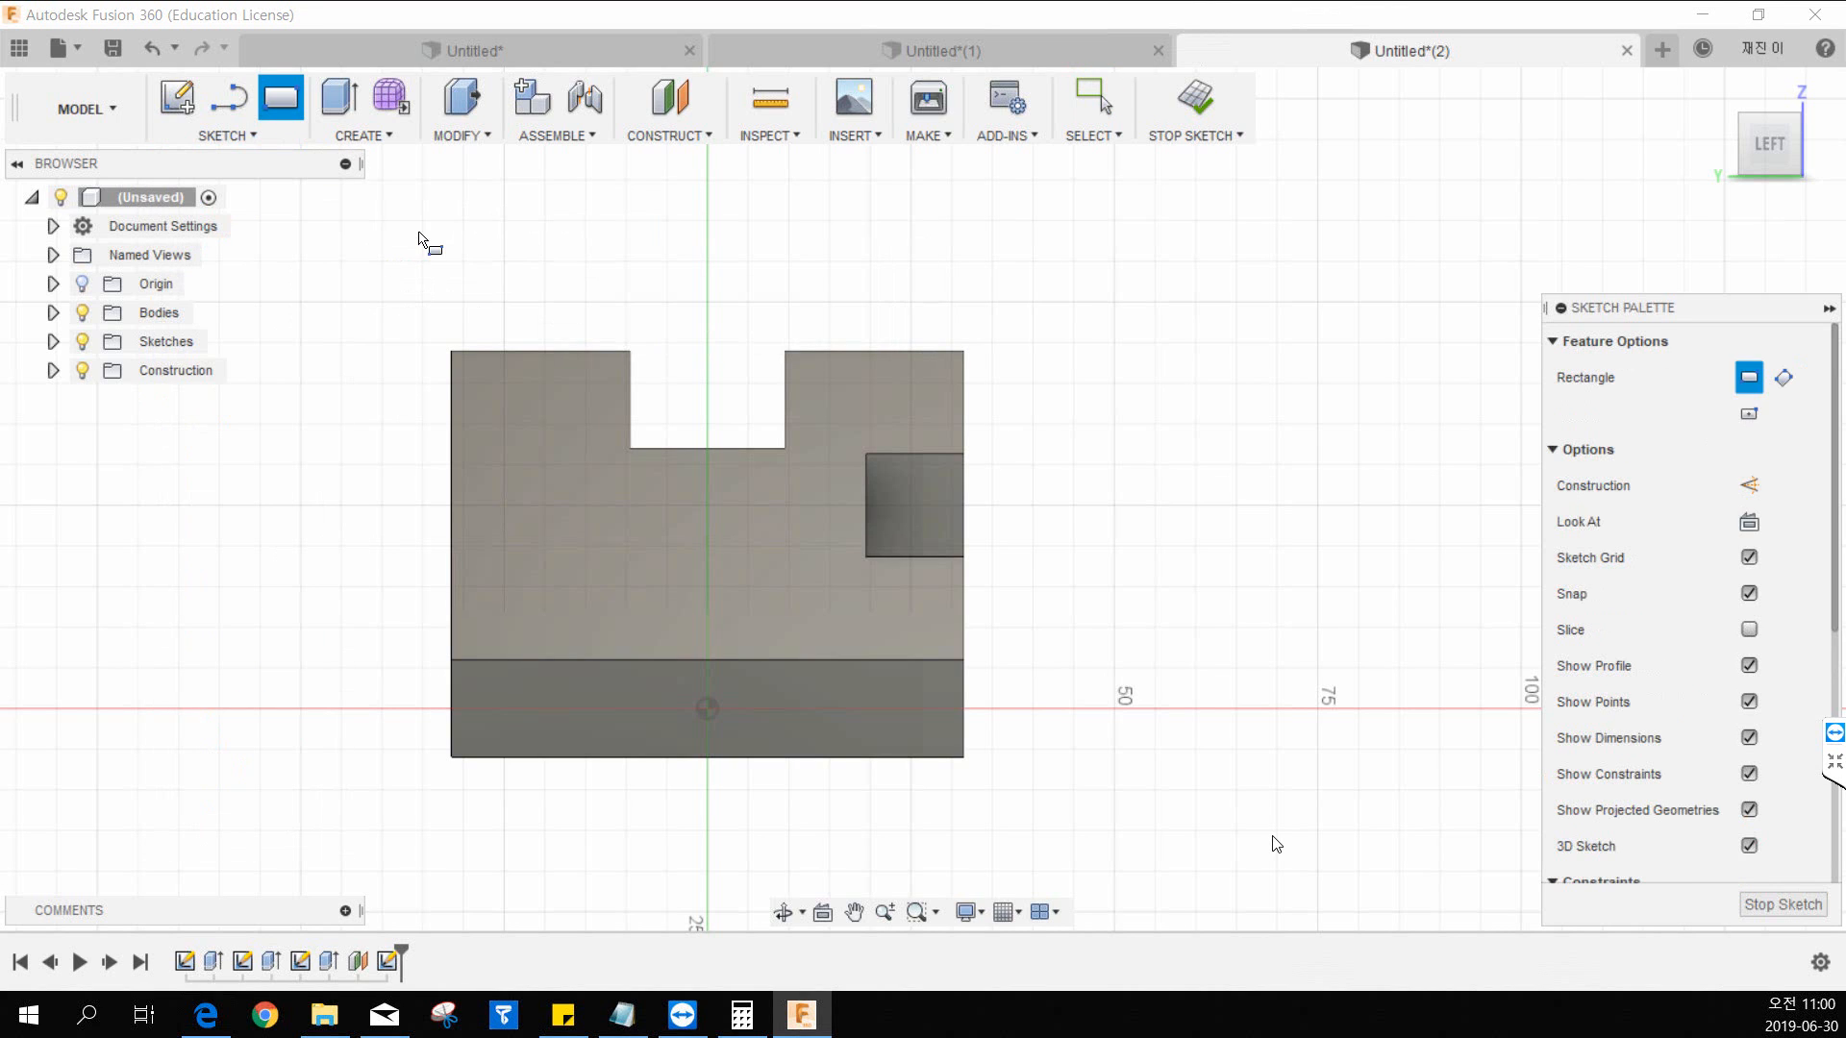
{"action": "left_click", "coordinate": [586, 506]}
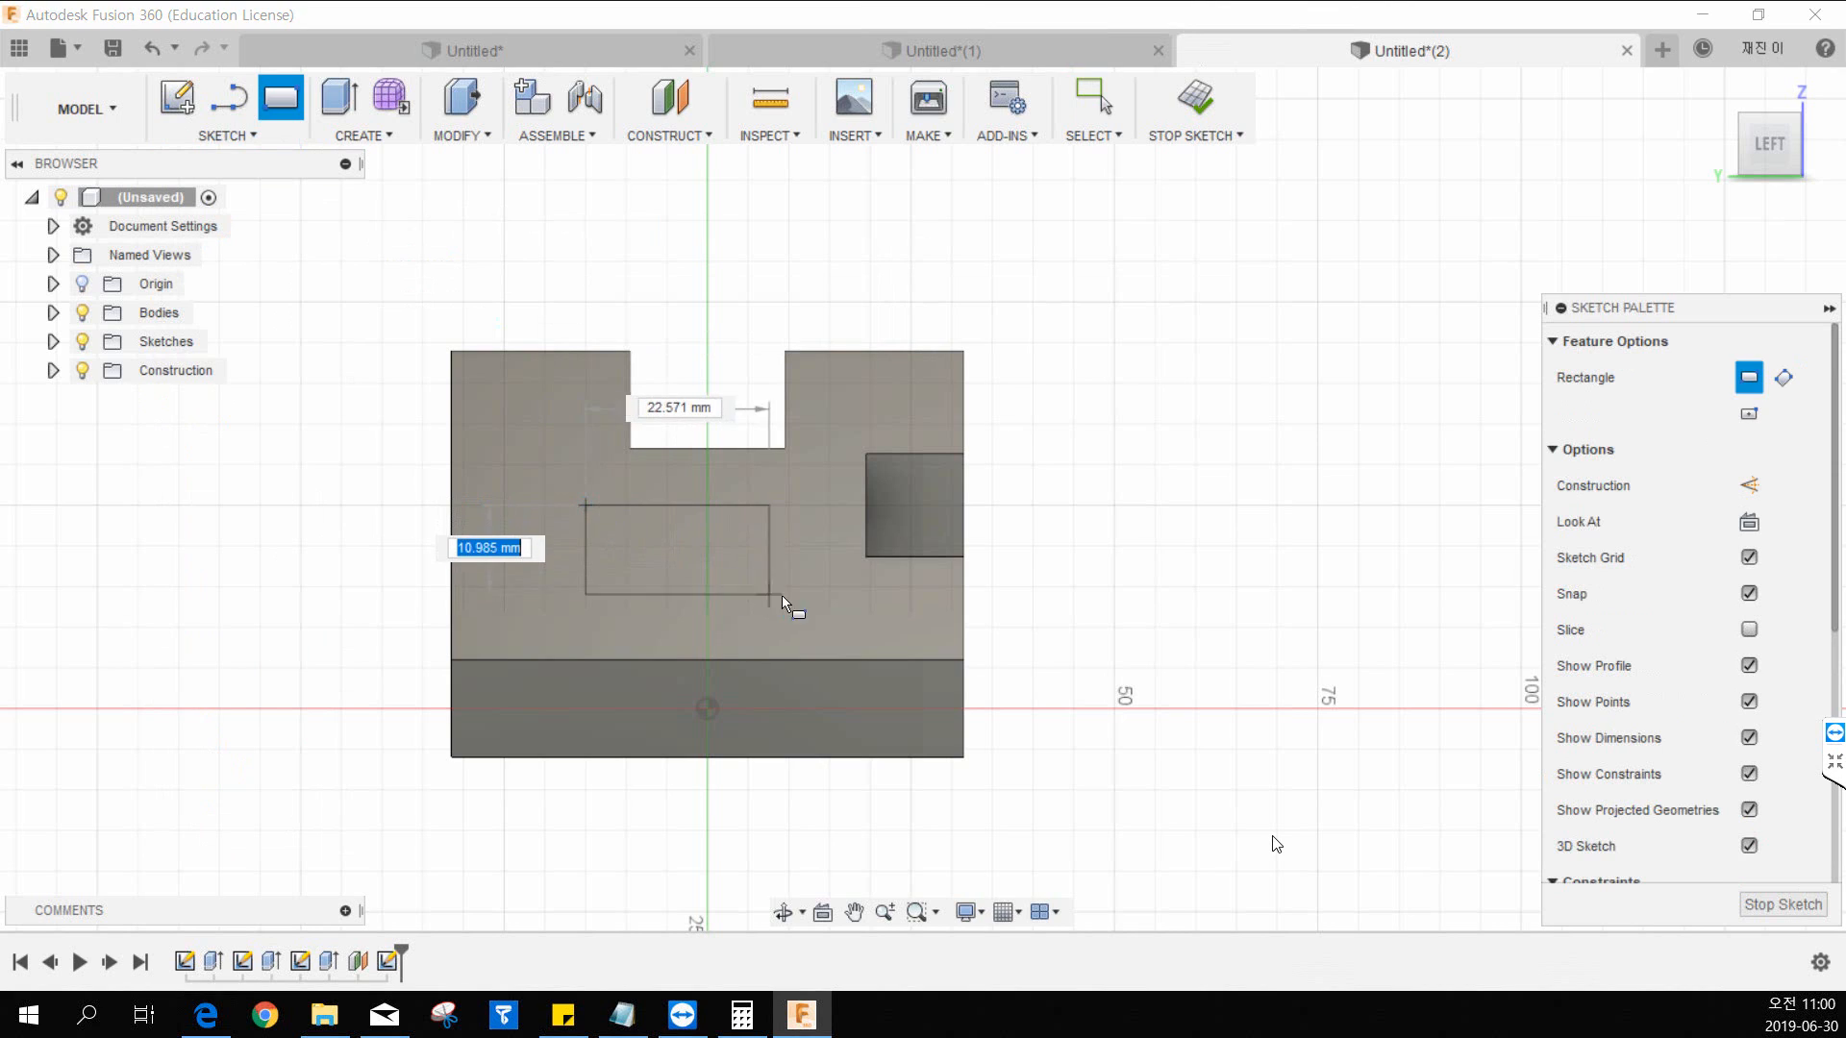
{"action": "left_click", "coordinate": [812, 603]}
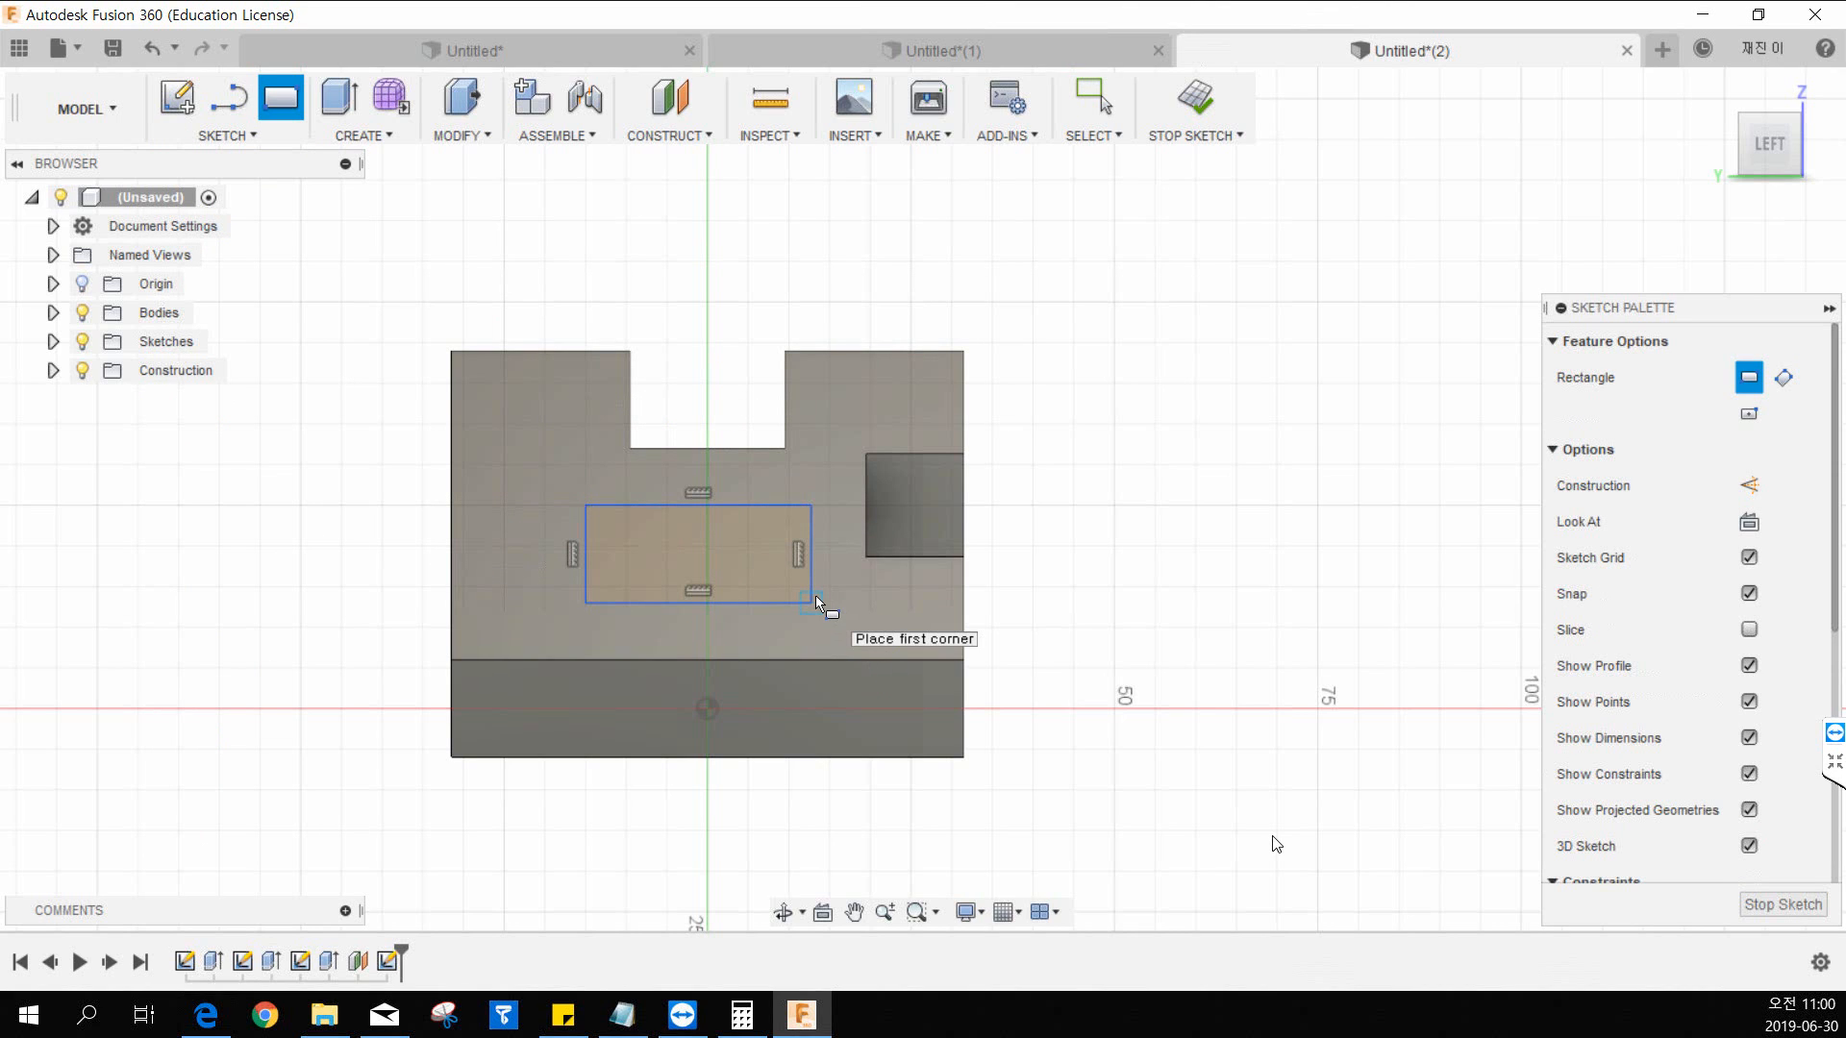
{"action": "key", "text": "Escape"}
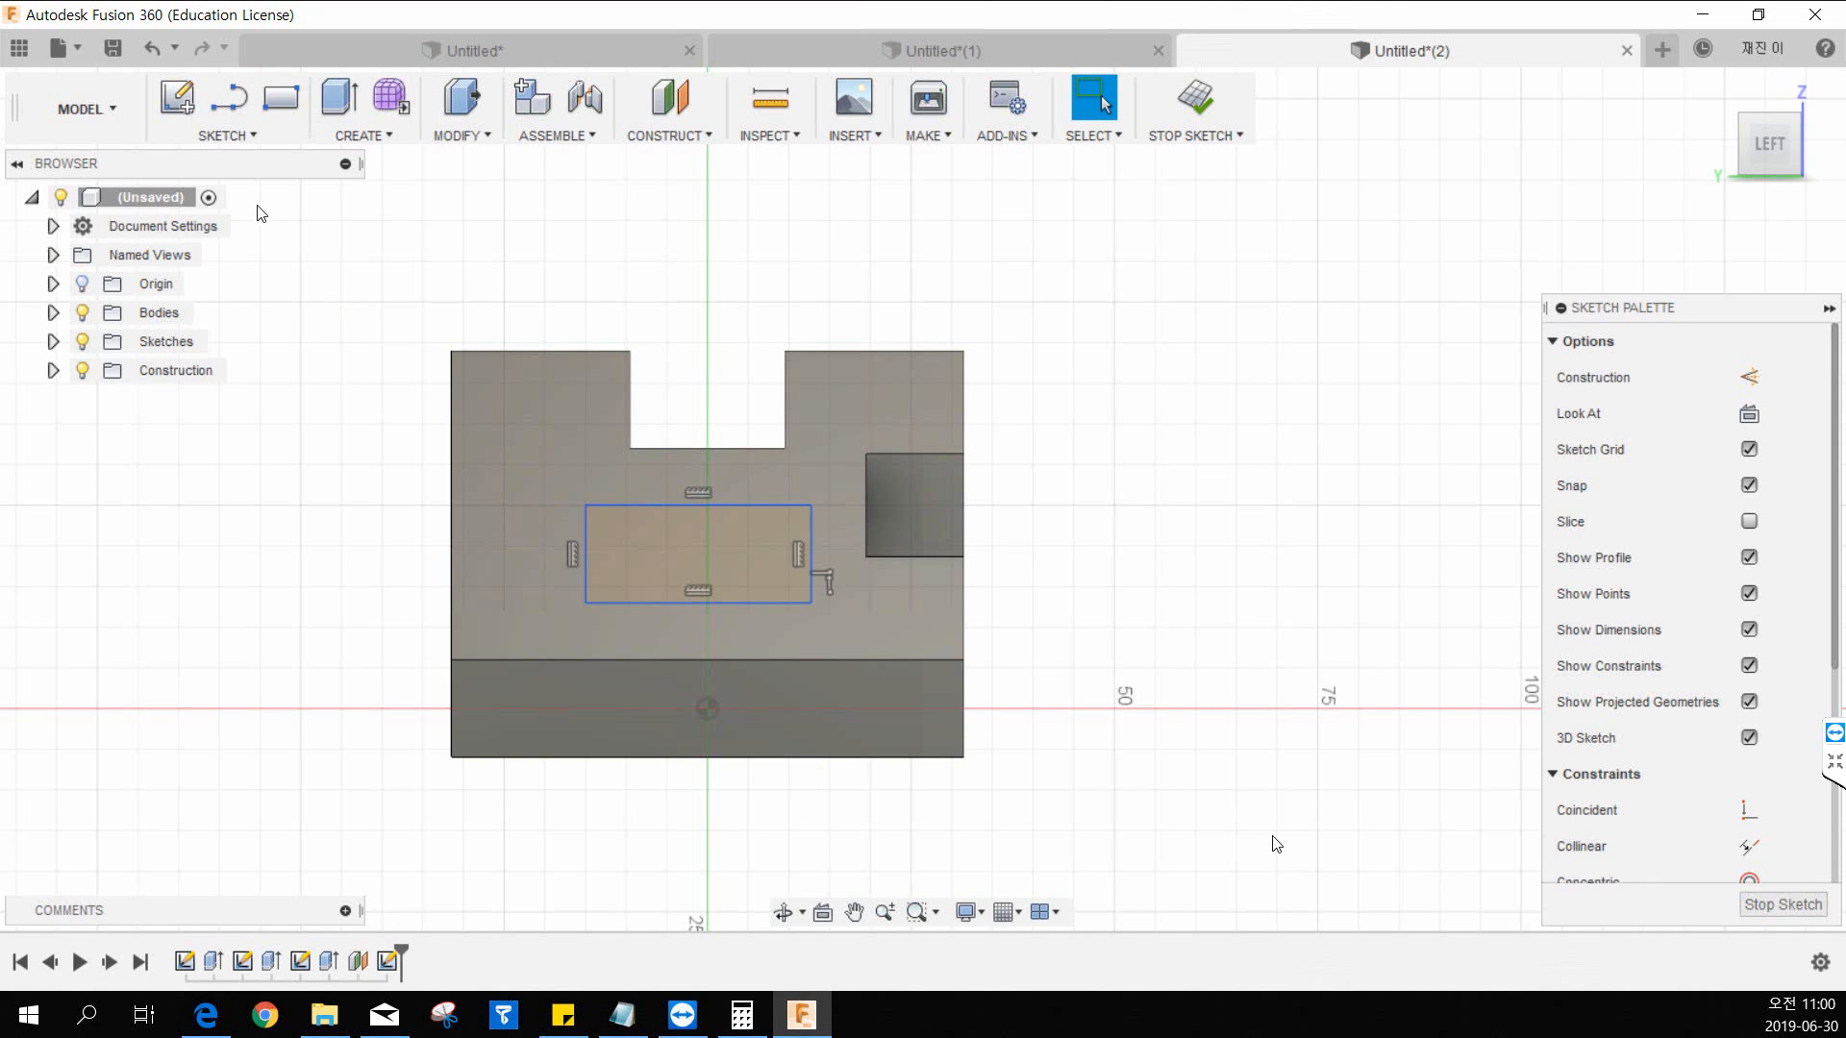
Step: Dimension the rectangle's near vertical side 19 mm from the block's long side edge
{"action": "left_click", "coordinate": [229, 143]}
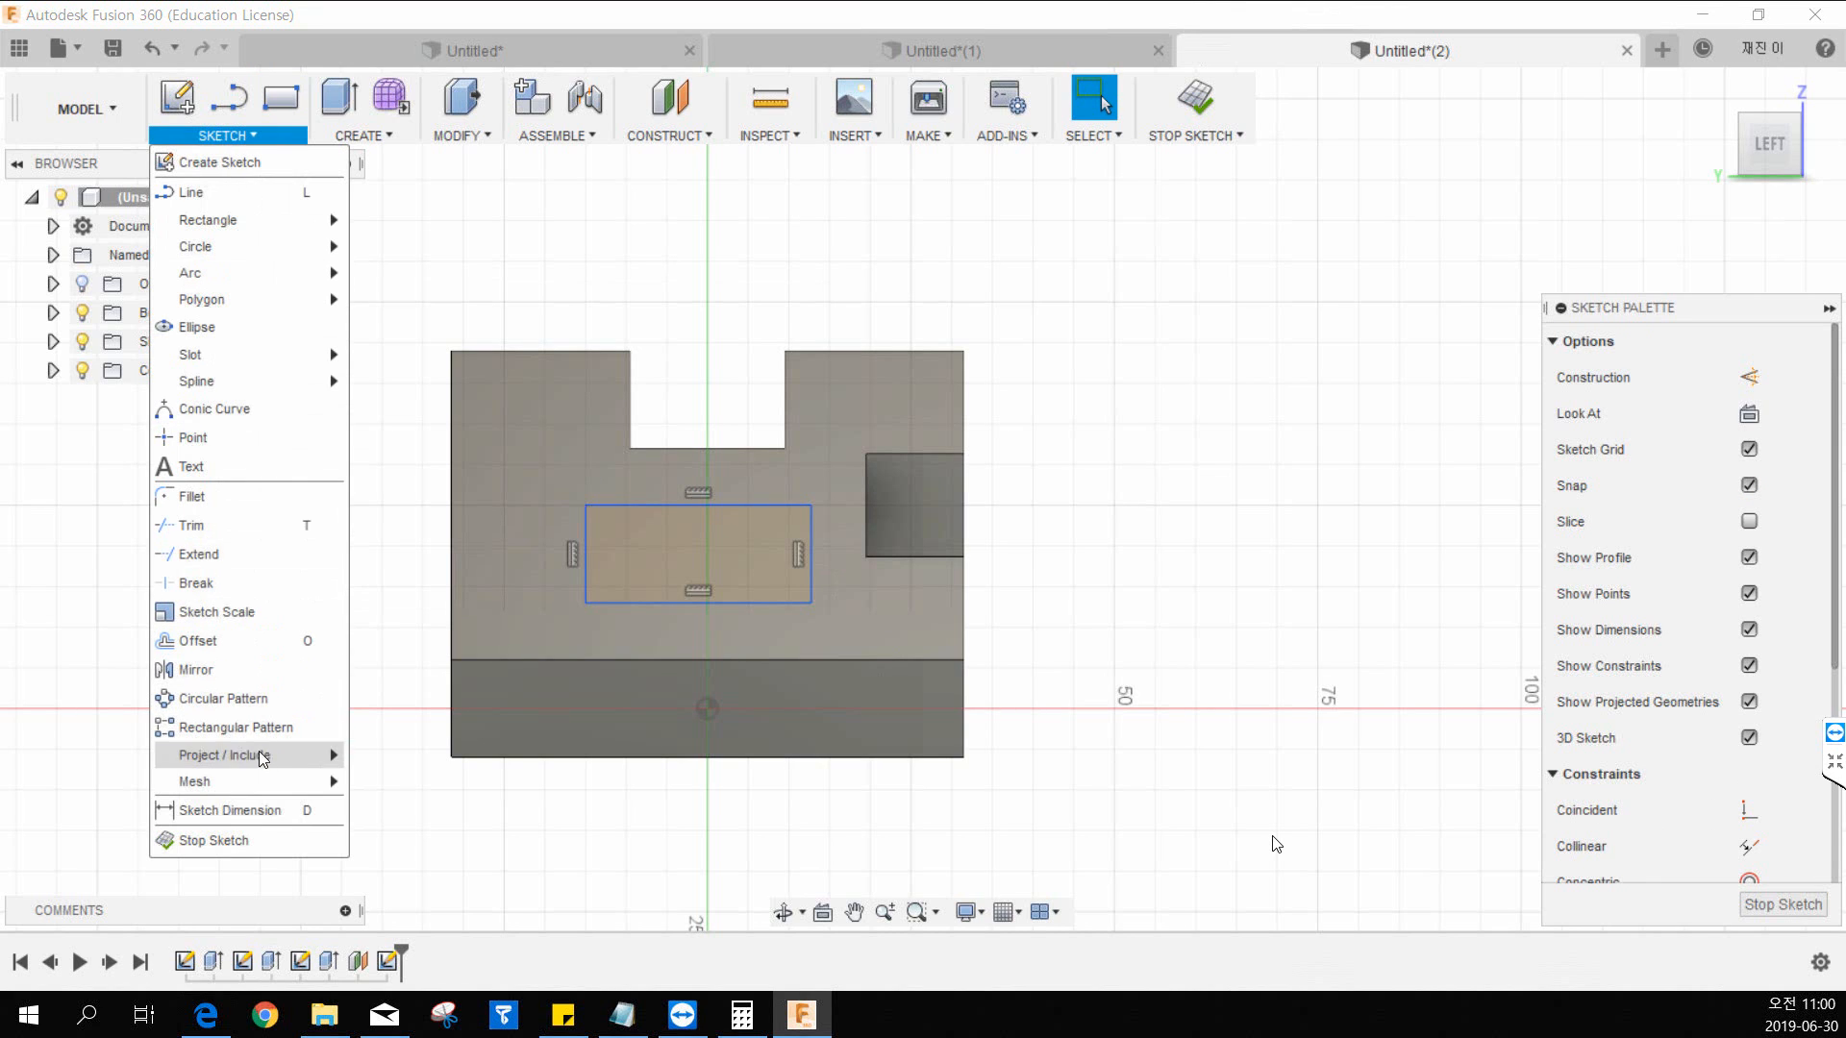
{"action": "left_click", "coordinate": [262, 809]}
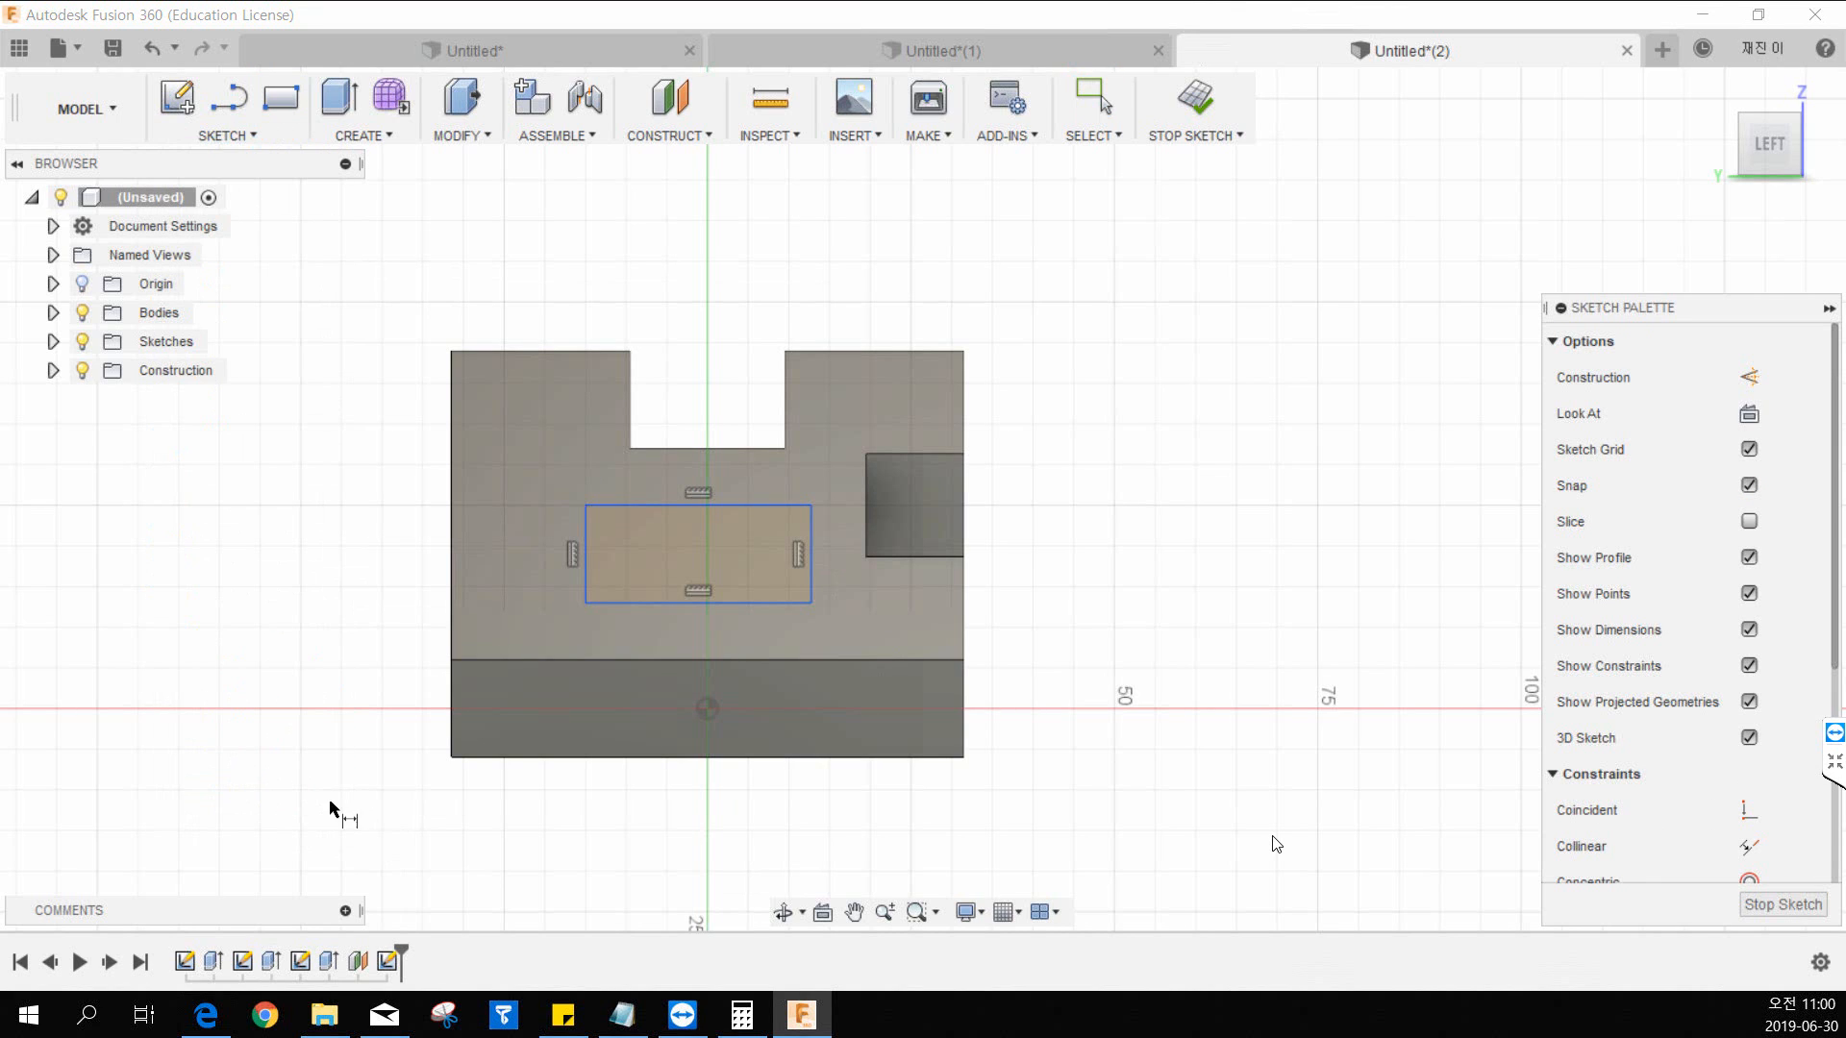
{"action": "left_click", "coordinate": [449, 636]}
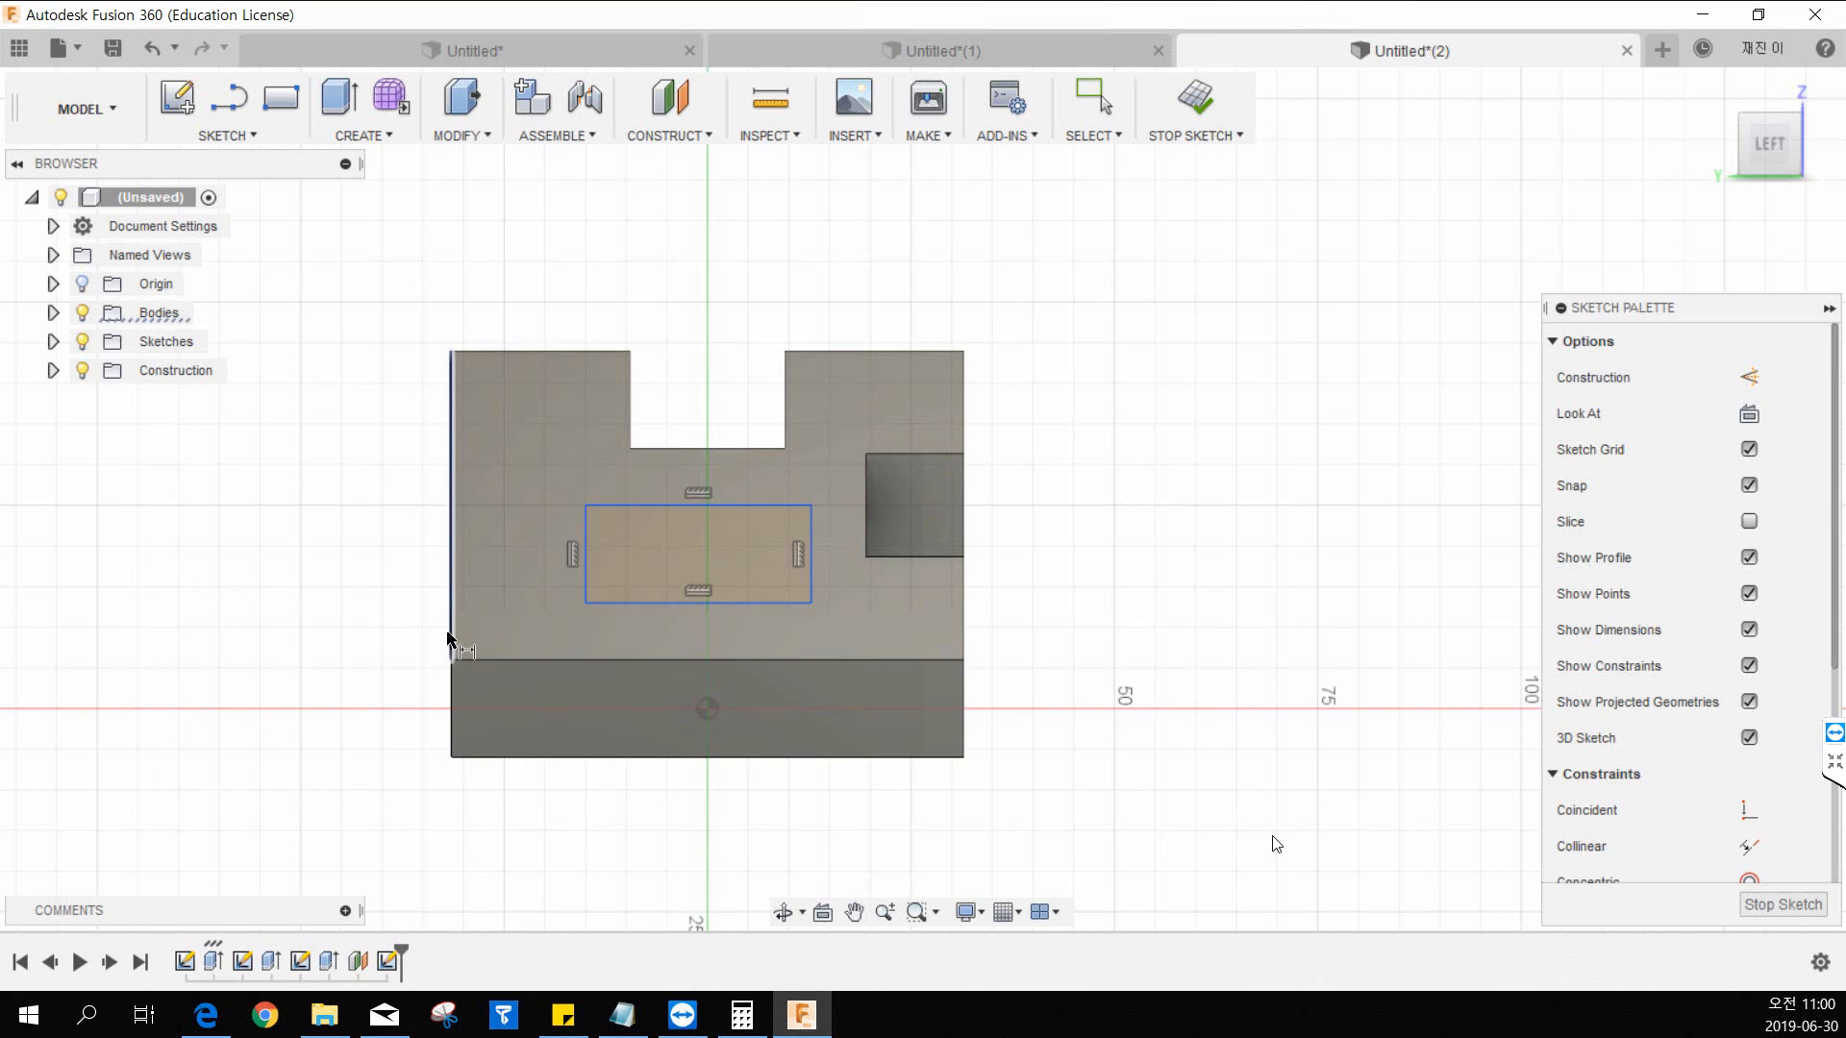
{"action": "left_click", "coordinate": [587, 554]}
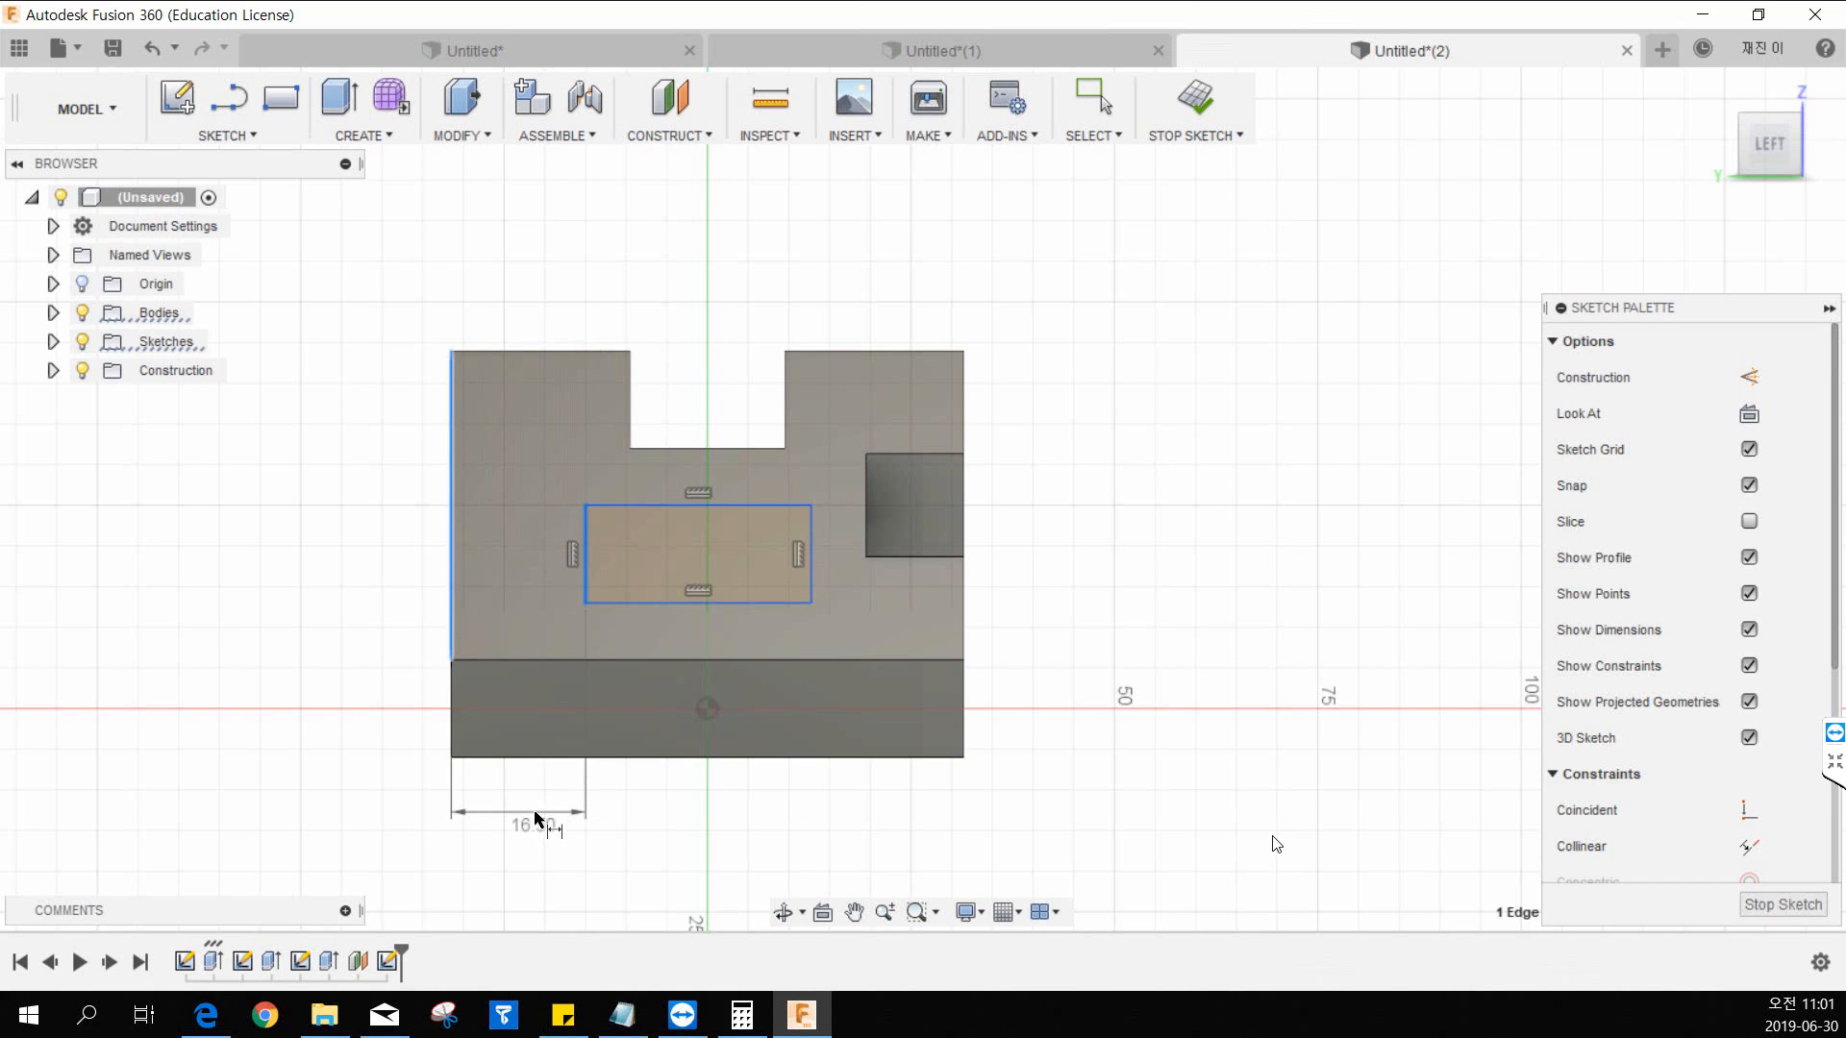
{"action": "left_click", "coordinate": [592, 814]}
{"action": "type", "text": "25"}
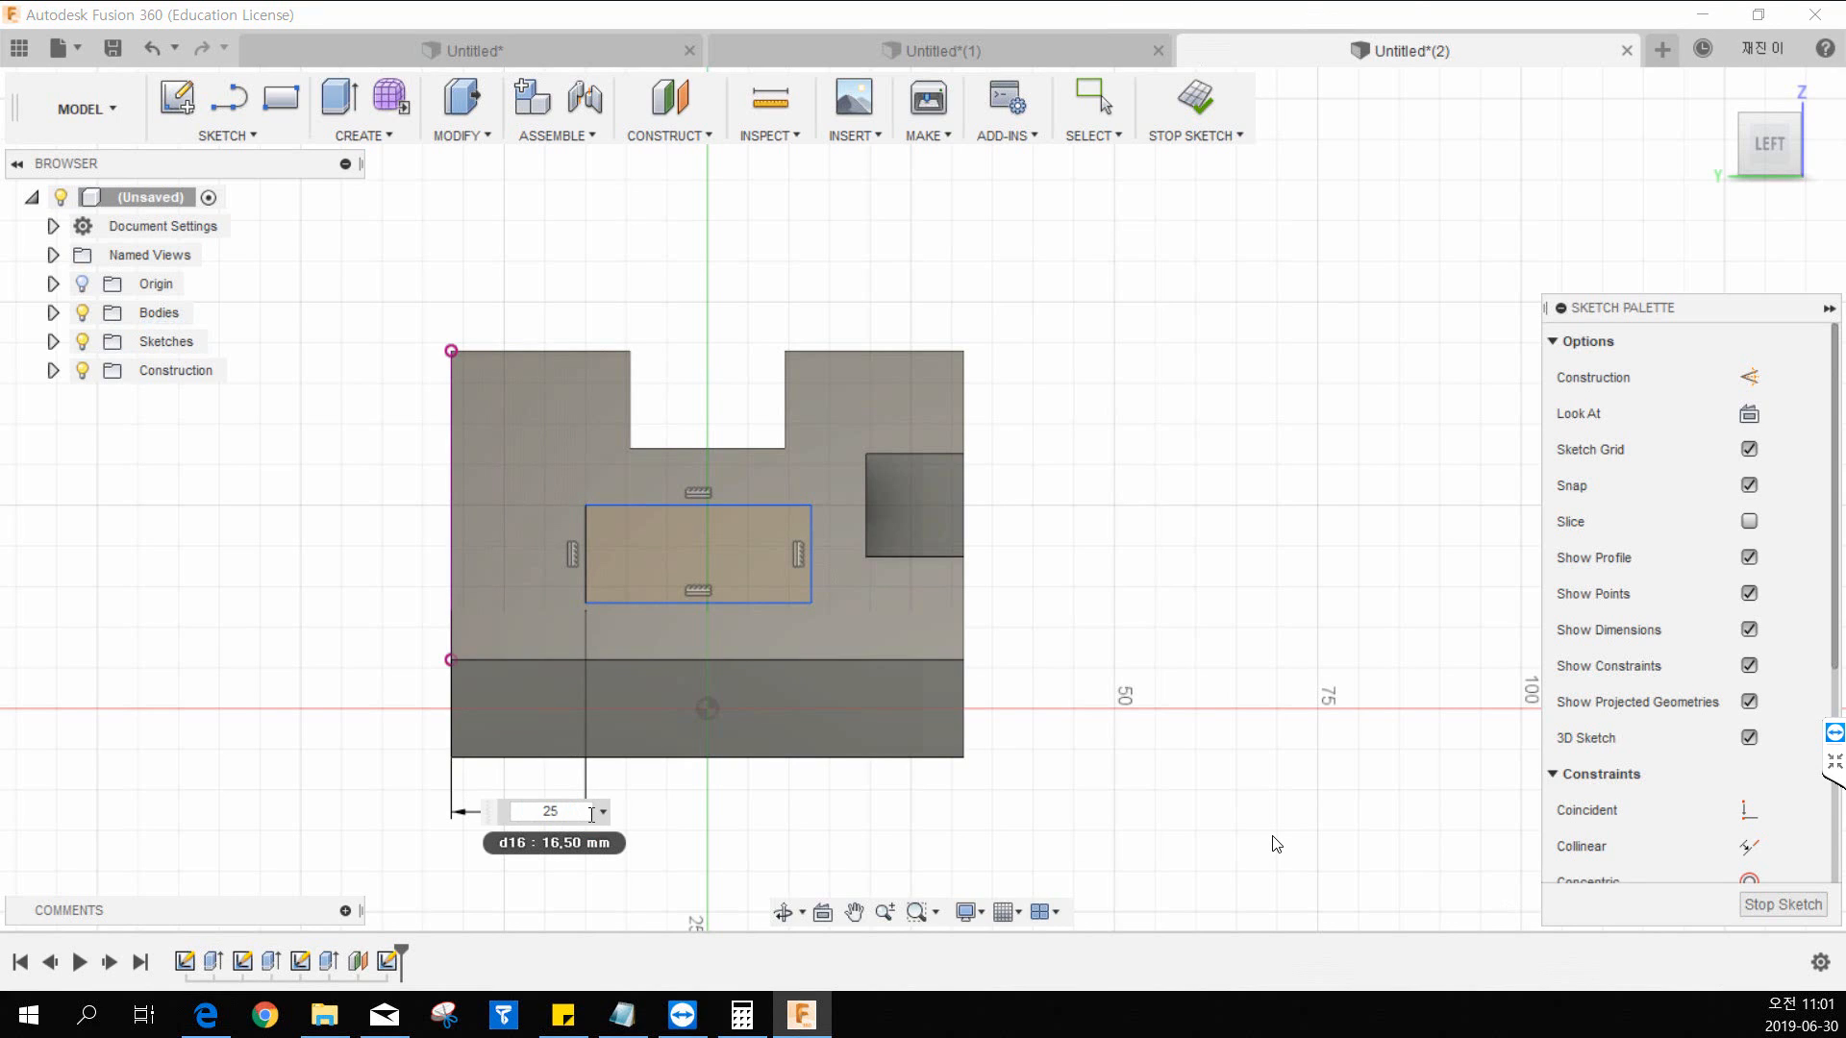
{"action": "key", "text": "BackSpace"}
{"action": "key", "text": "BackSpace"}
{"action": "type", "text": "19"}
{"action": "key", "text": "Return"}
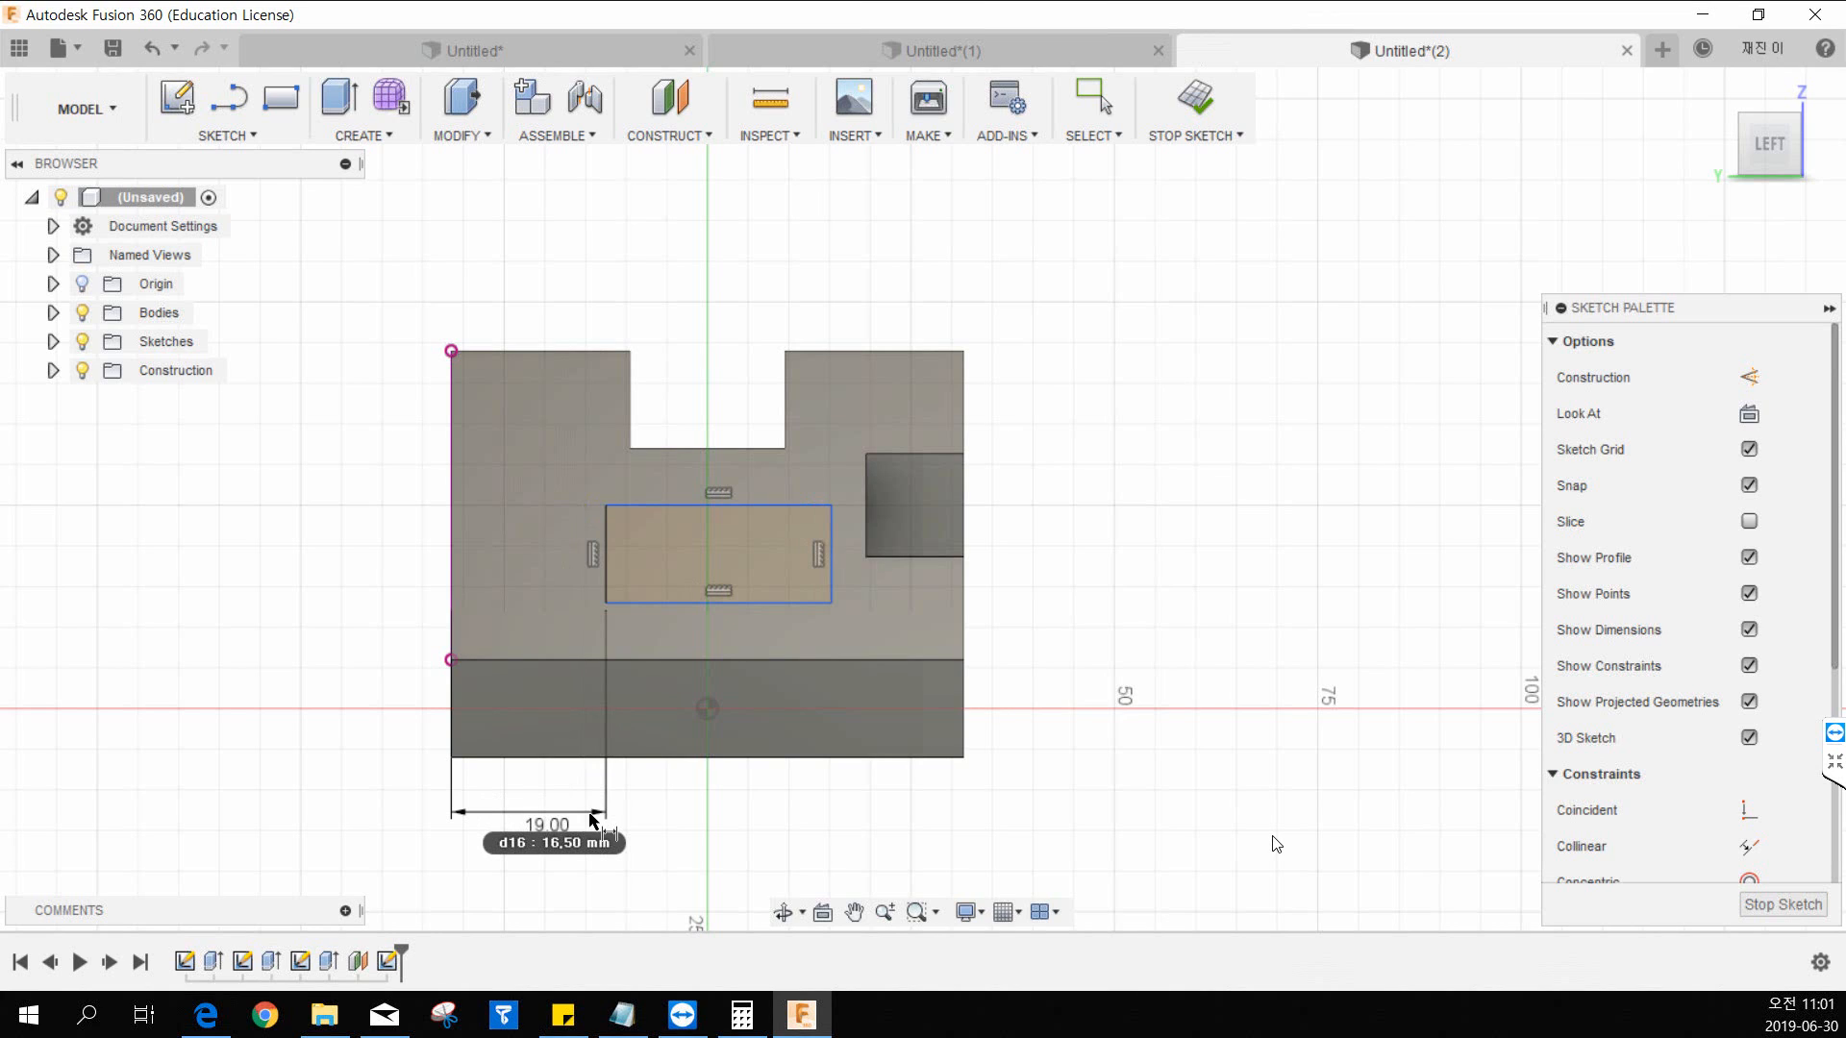
Step: Set the rectangle's width to 25 mm and its height to 16 mm
{"action": "left_click", "coordinate": [686, 604]}
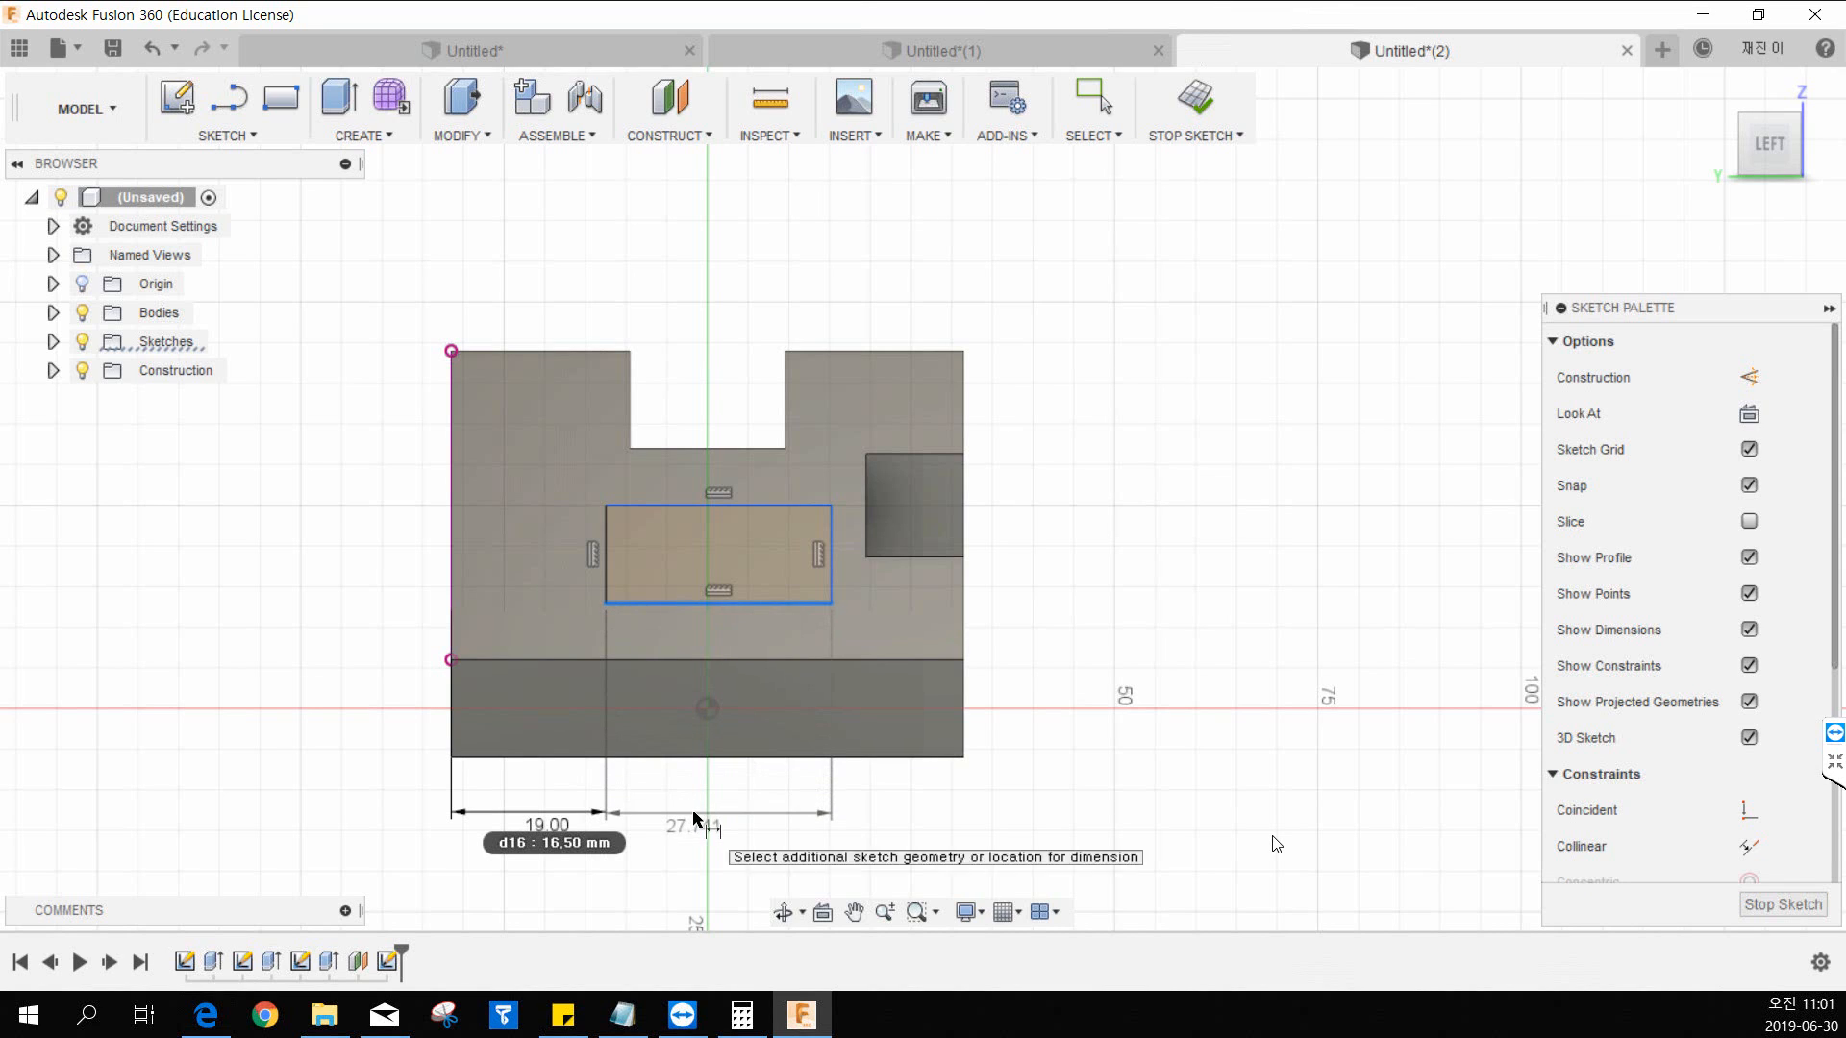
{"action": "left_click", "coordinate": [708, 820]}
{"action": "type", "text": "25"}
{"action": "key", "text": "Return"}
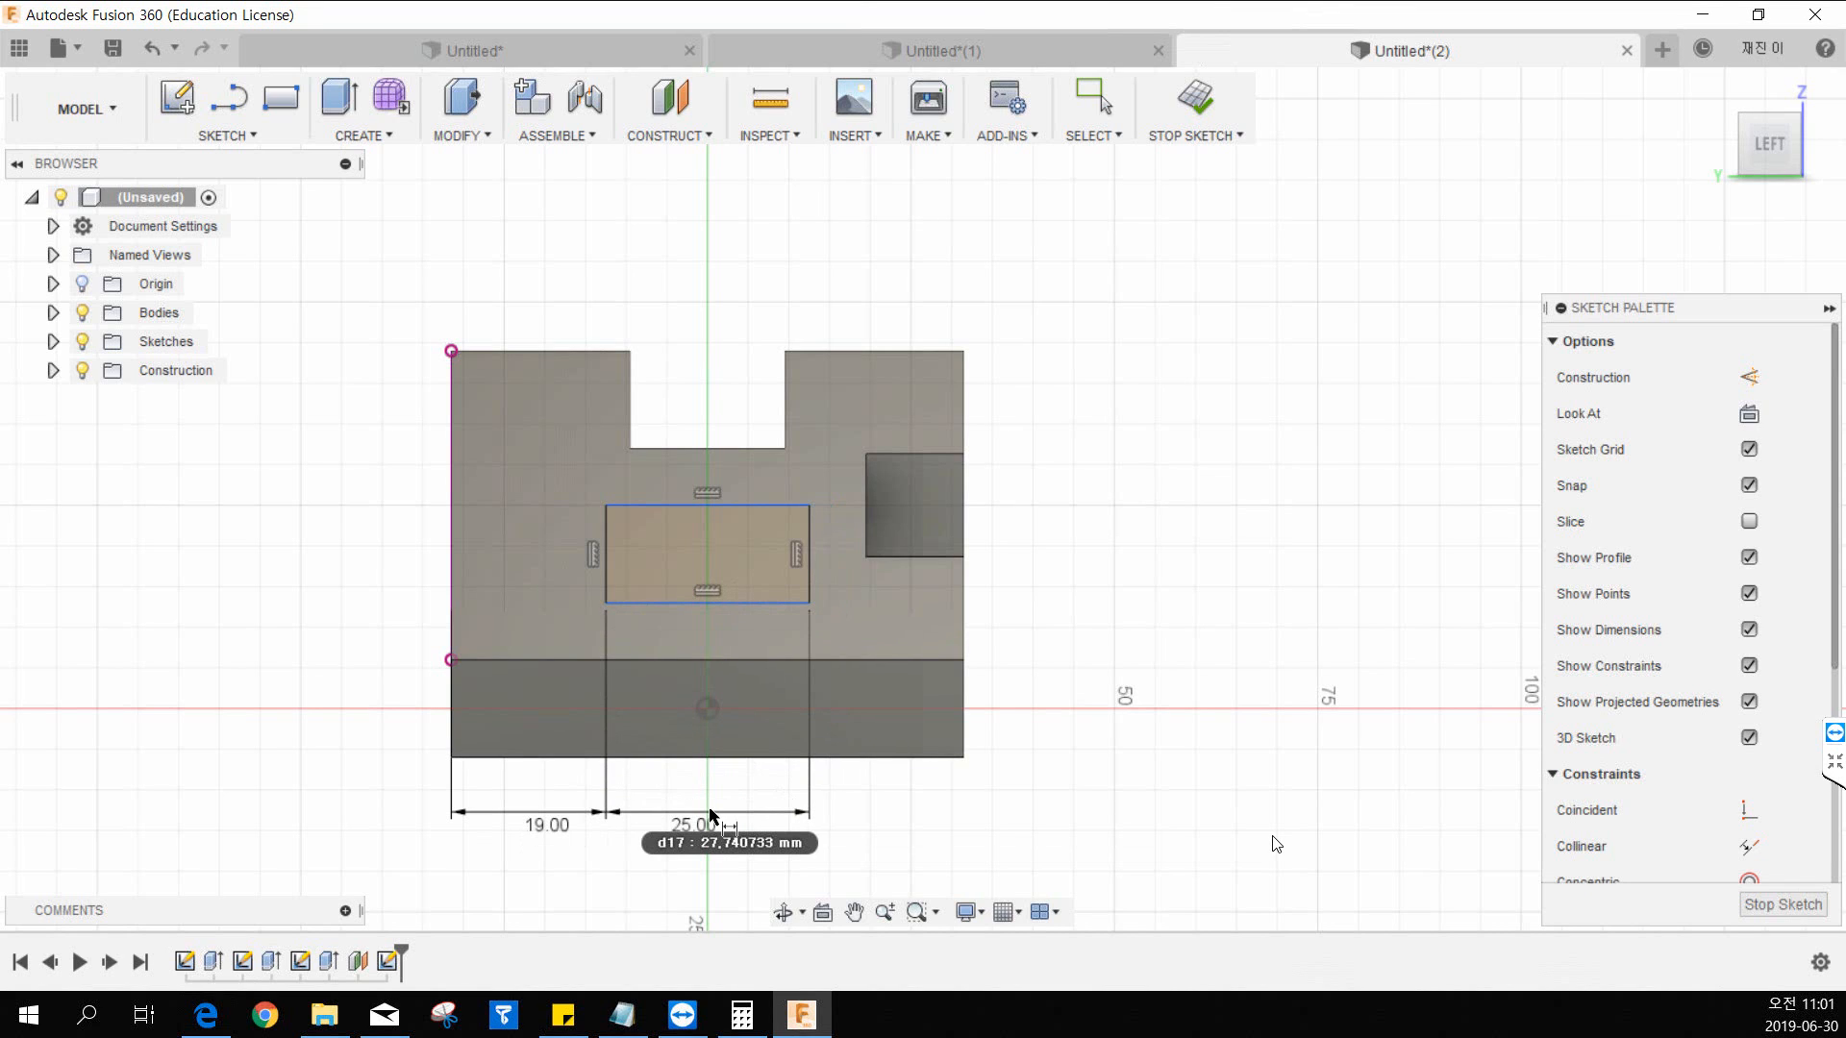
{"action": "left_click", "coordinate": [612, 546]}
{"action": "left_click", "coordinate": [380, 550]}
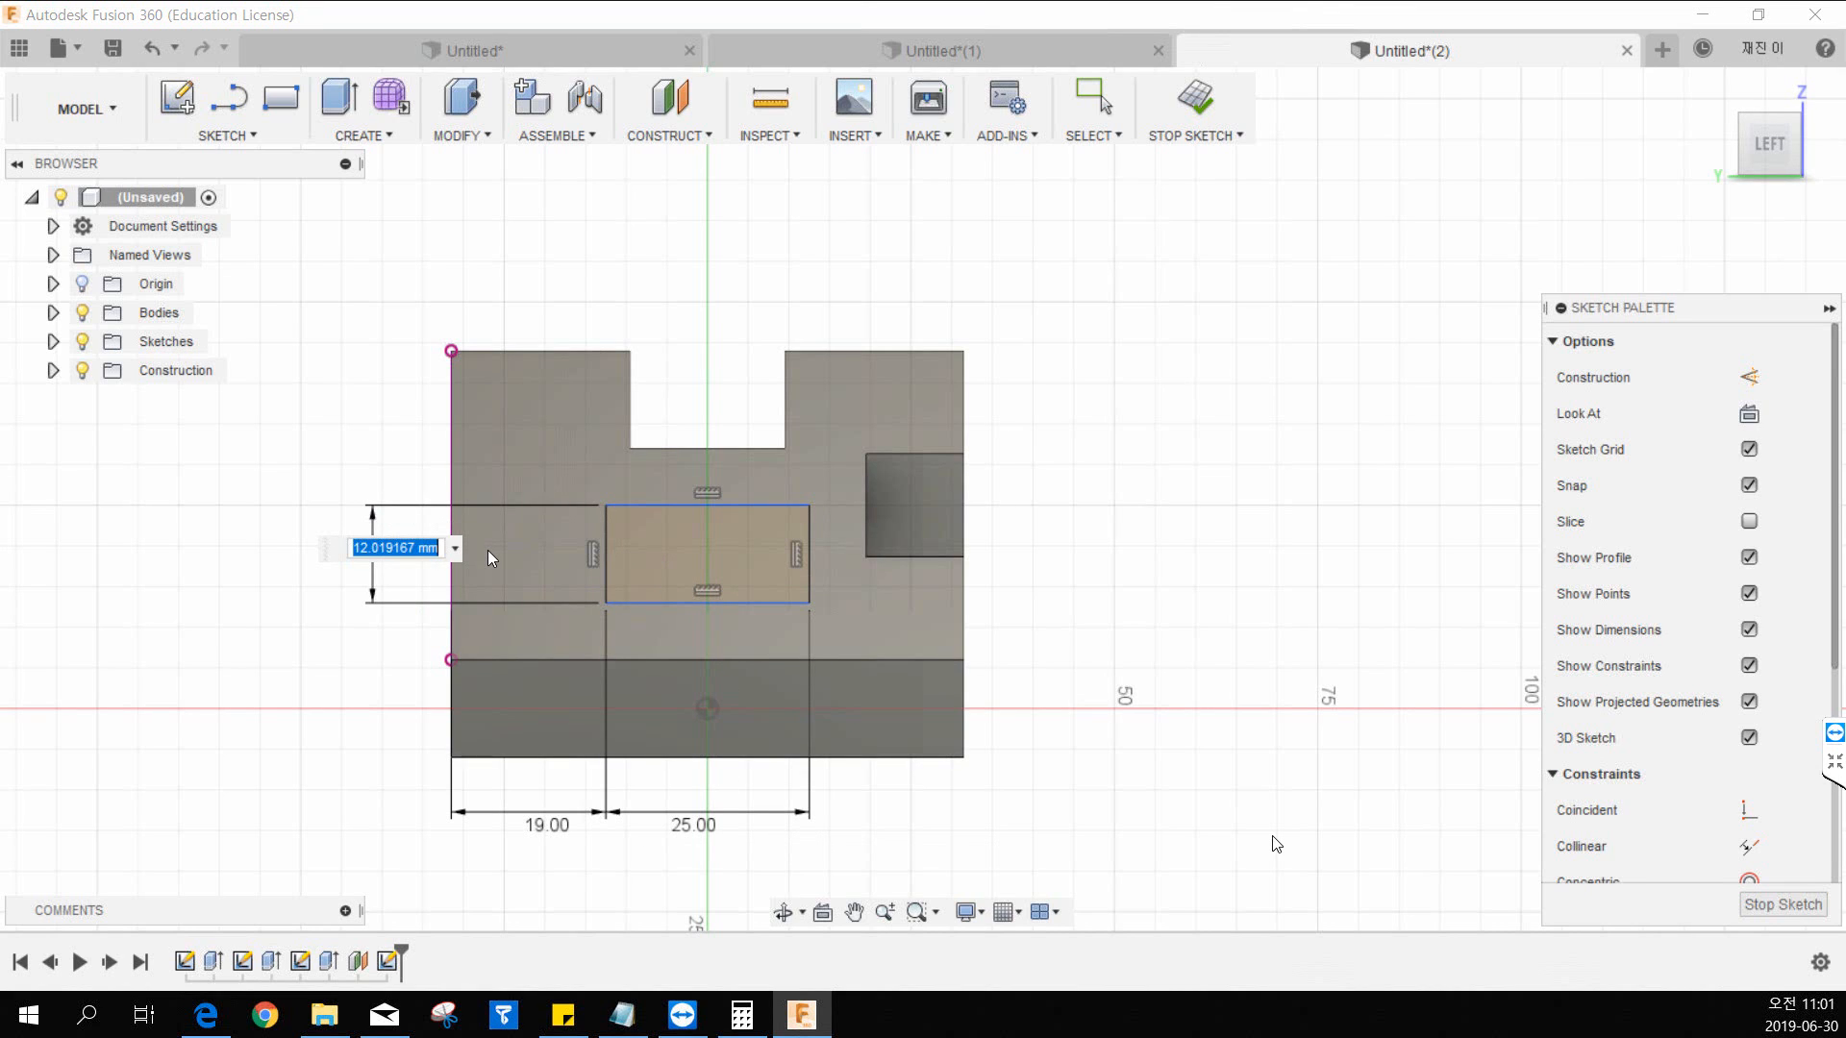
{"action": "type", "text": "16"}
{"action": "key", "text": "Return"}
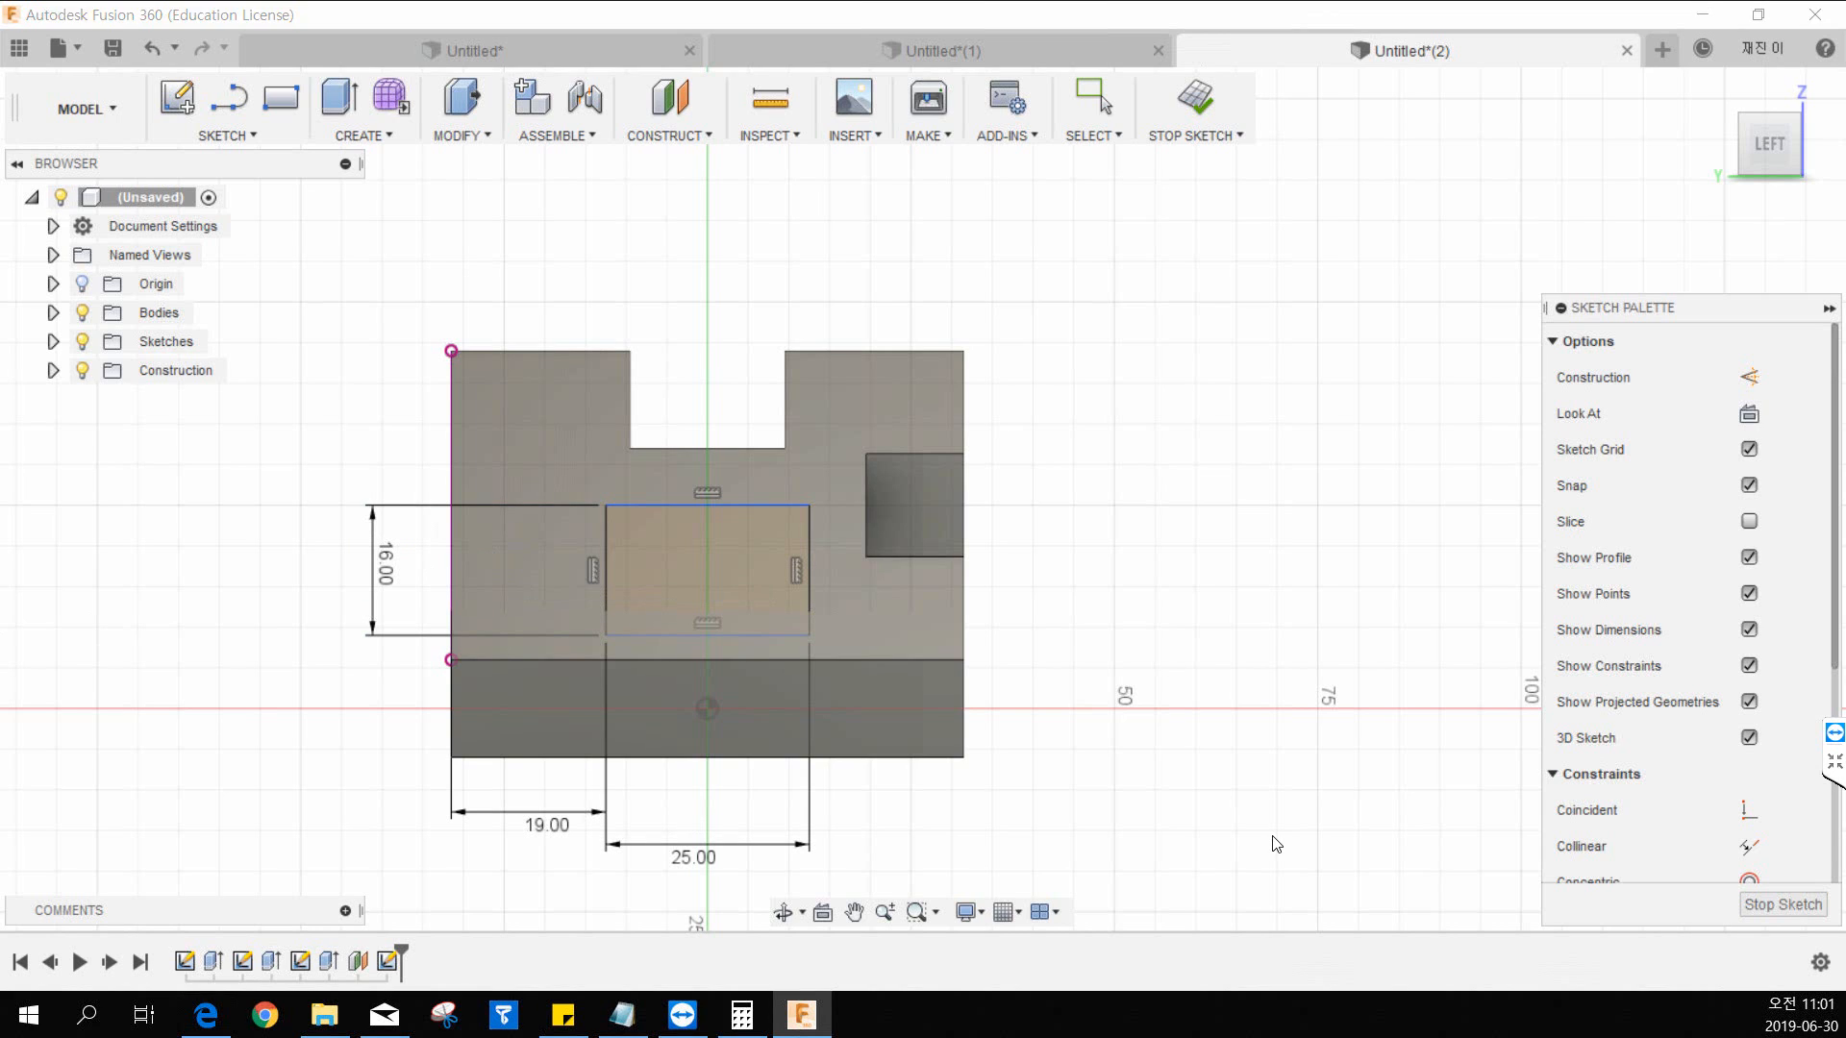
Step: Check the heights in the 12.pdf drawing, dimension the rectangle's lower edge 16 mm above the block's bottom edge, and finish the sketch
{"action": "left_click_drag", "start_coordinate": [0, 0], "coordinate": [315, 22]}
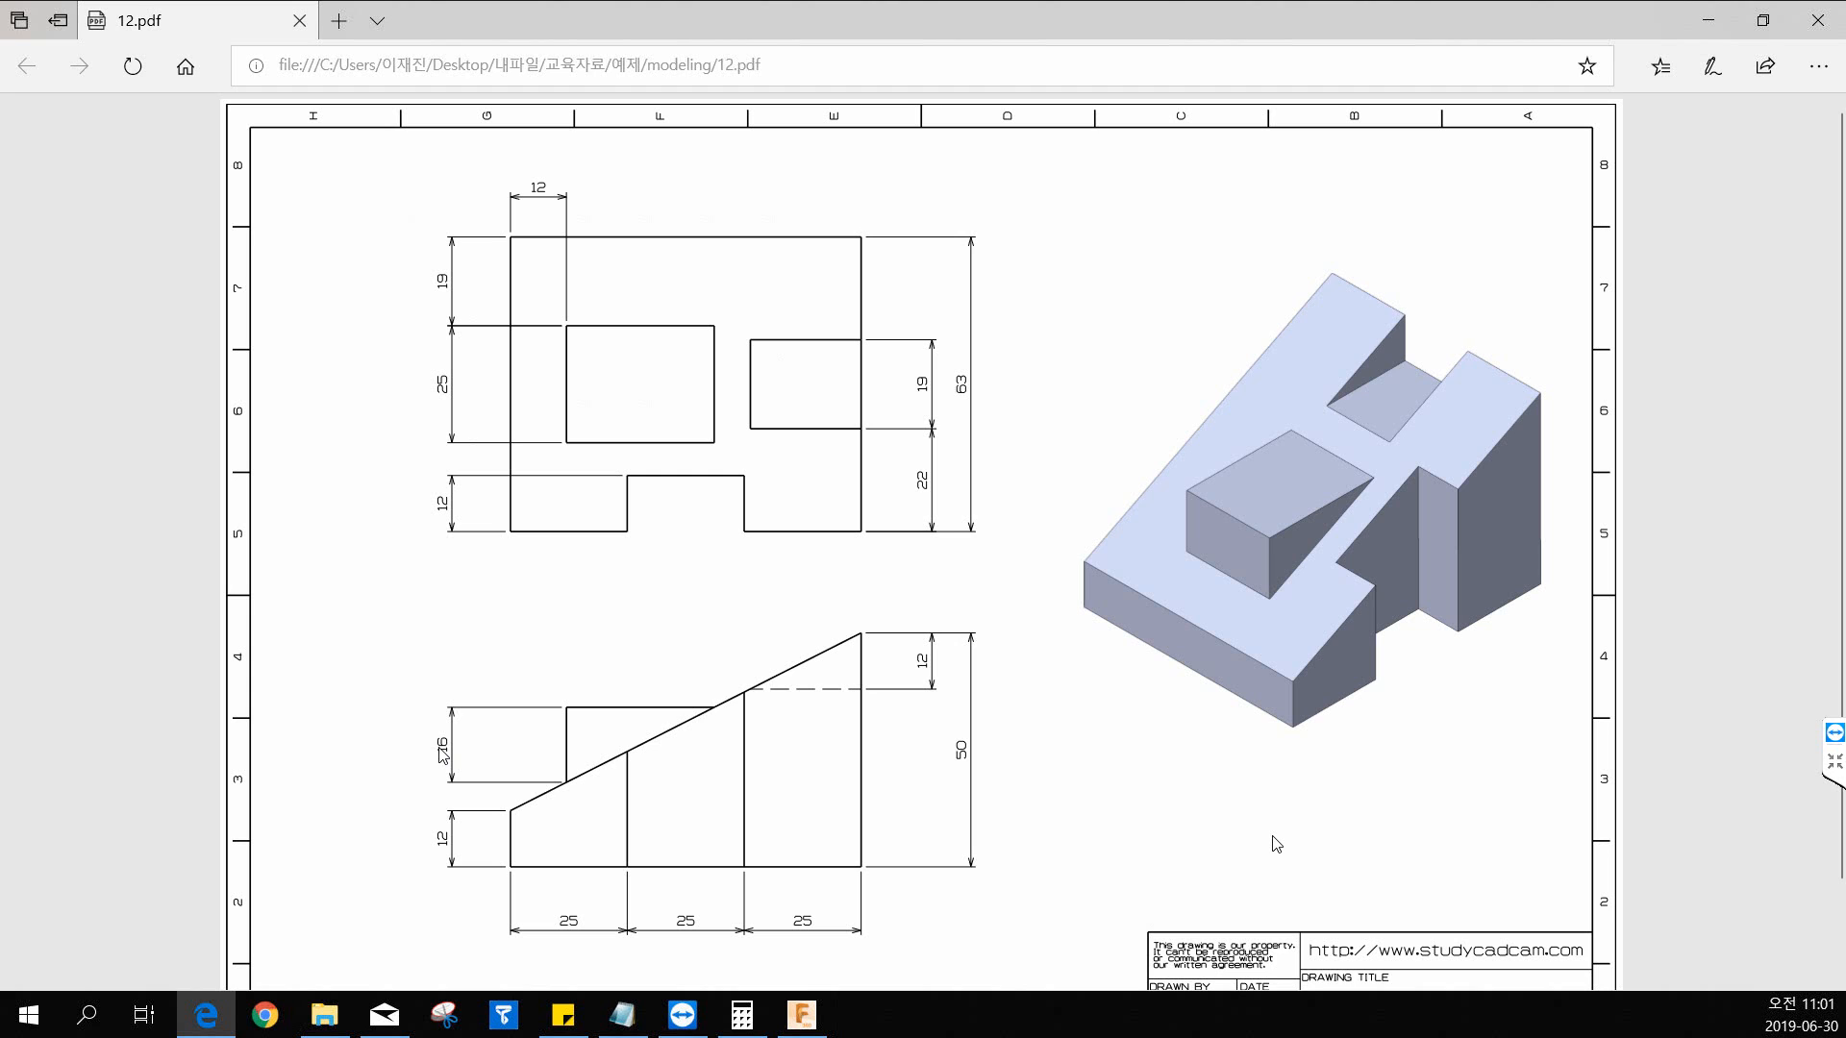
{"action": "left_click_drag", "start_coordinate": [653, 17], "coordinate": [0, 24]}
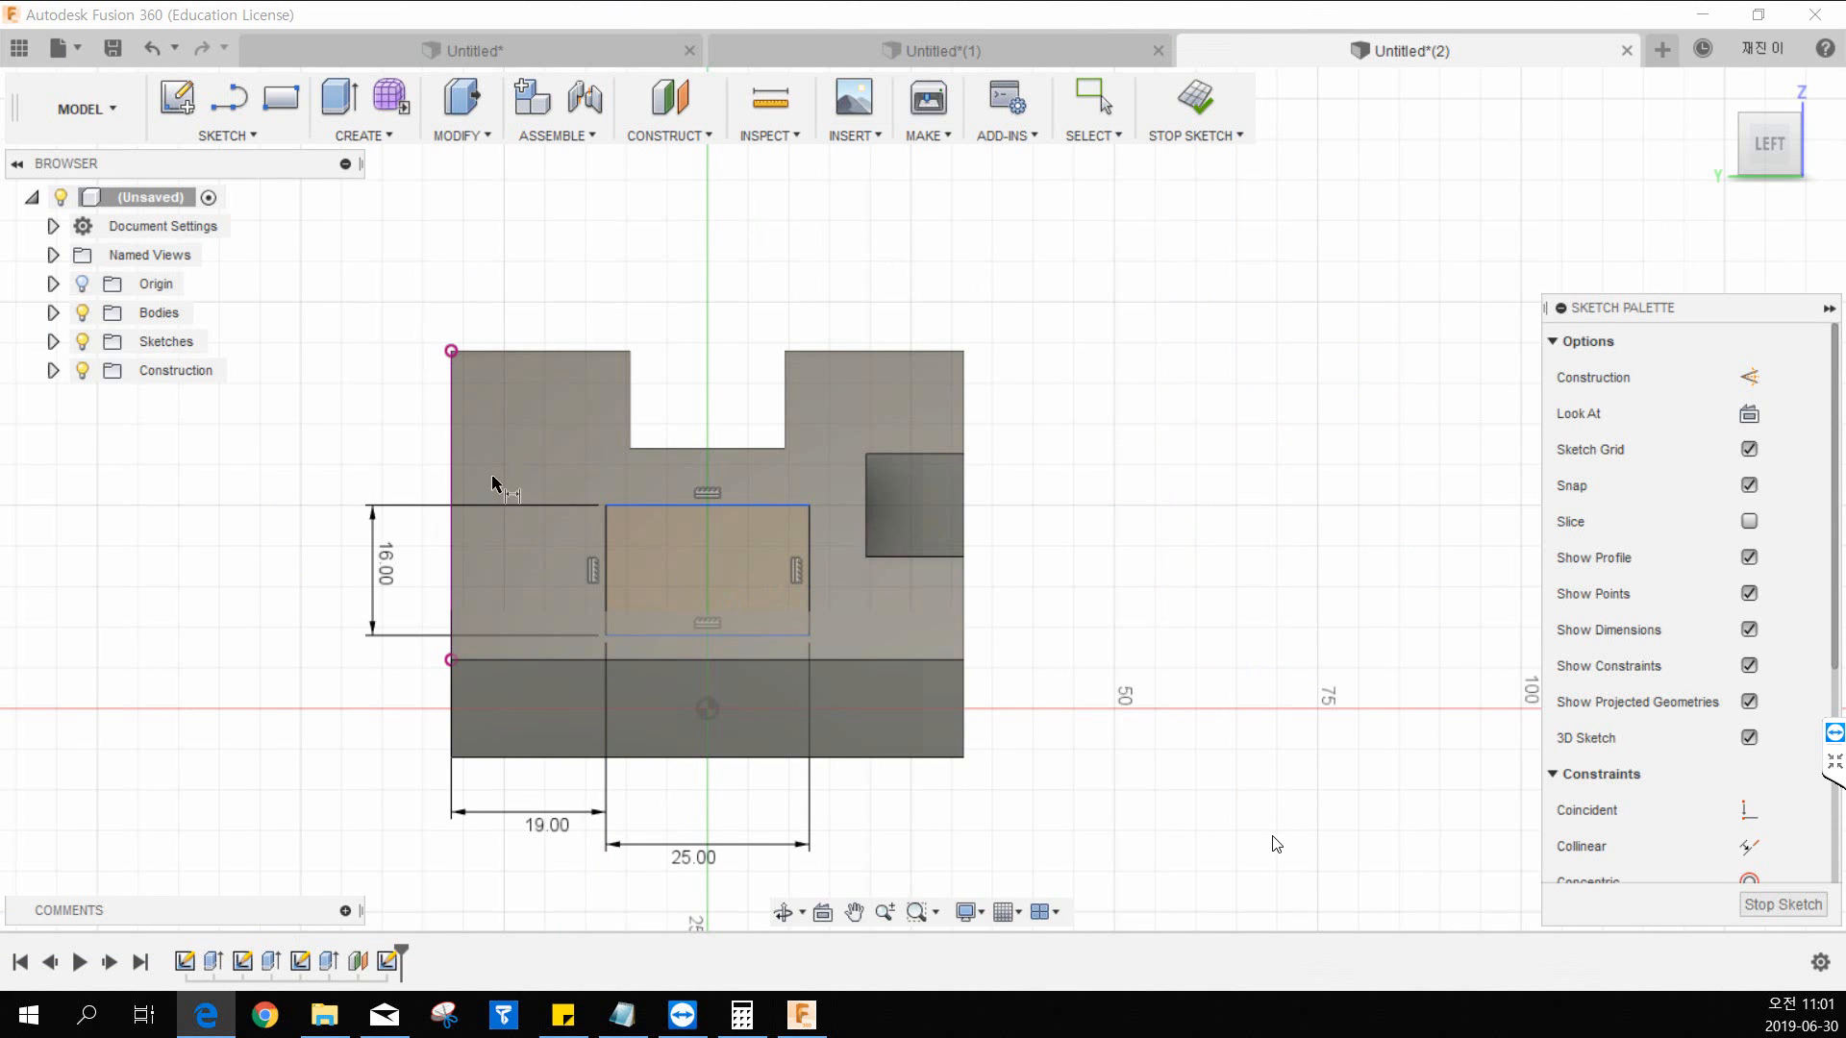
{"action": "left_click", "coordinate": [517, 766]}
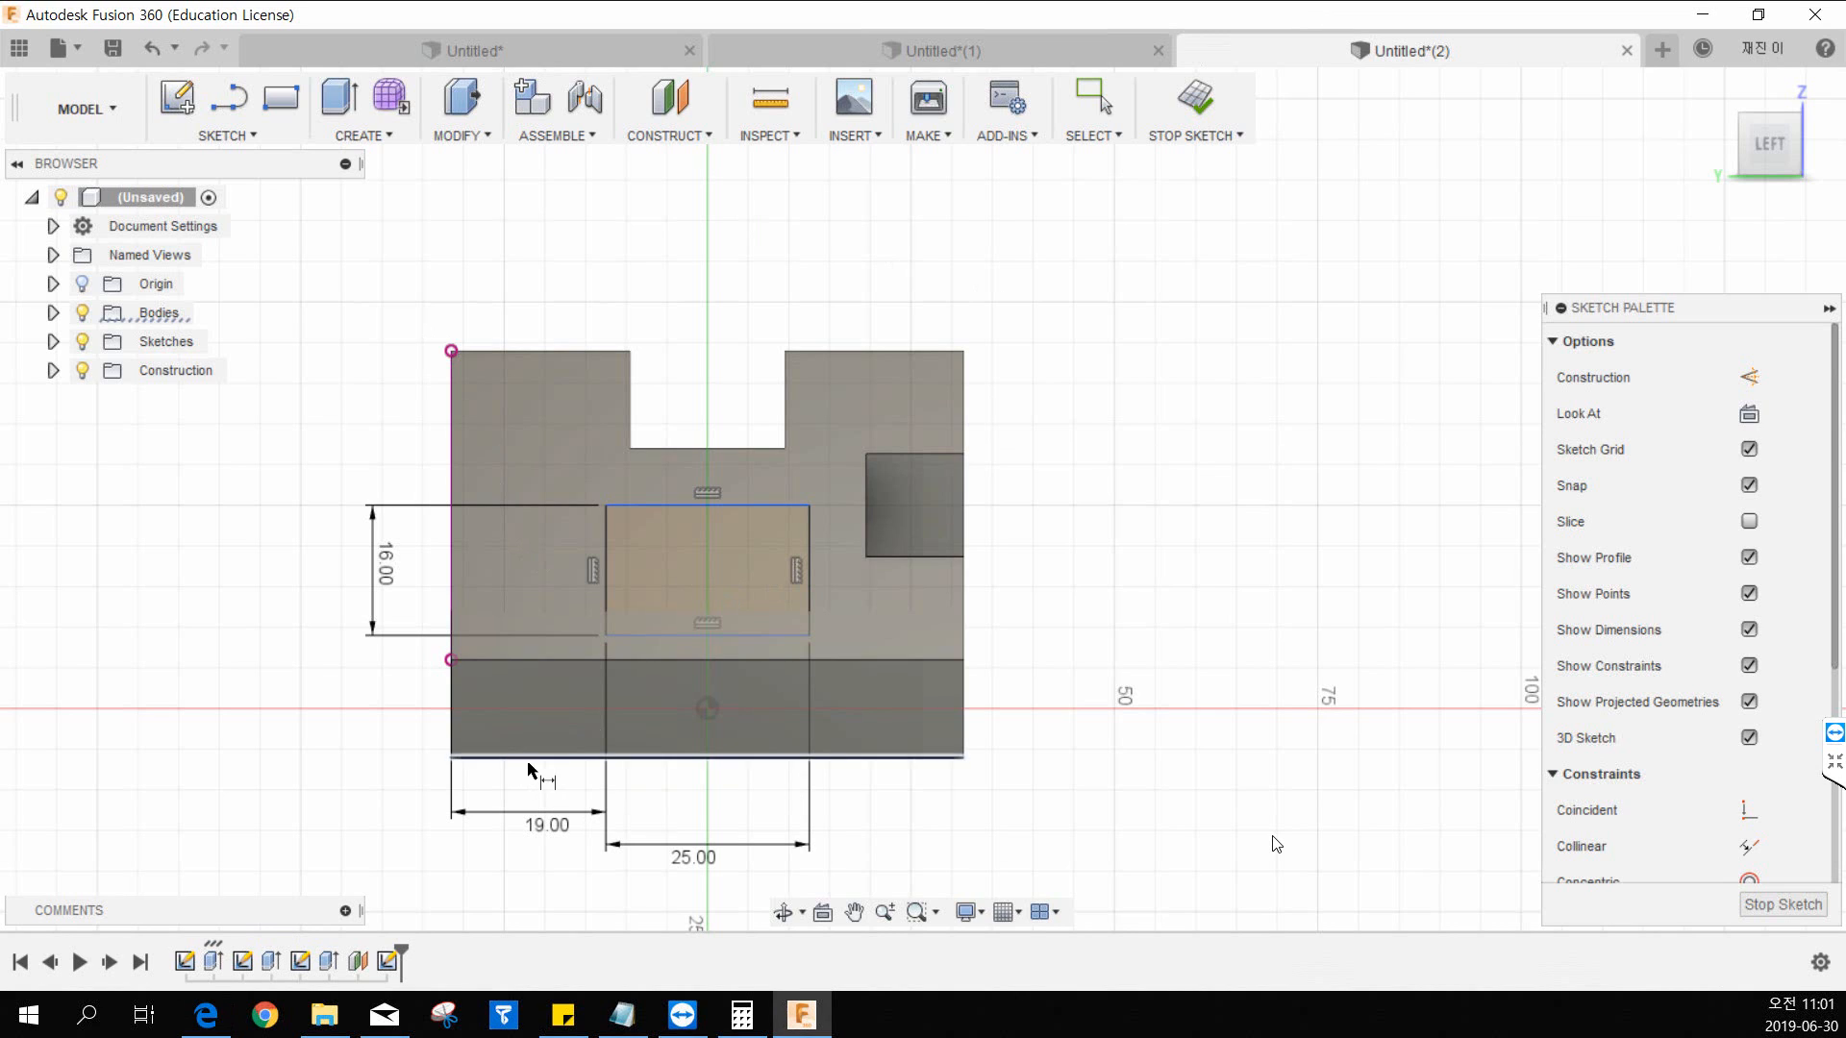
{"action": "left_click", "coordinate": [675, 635]}
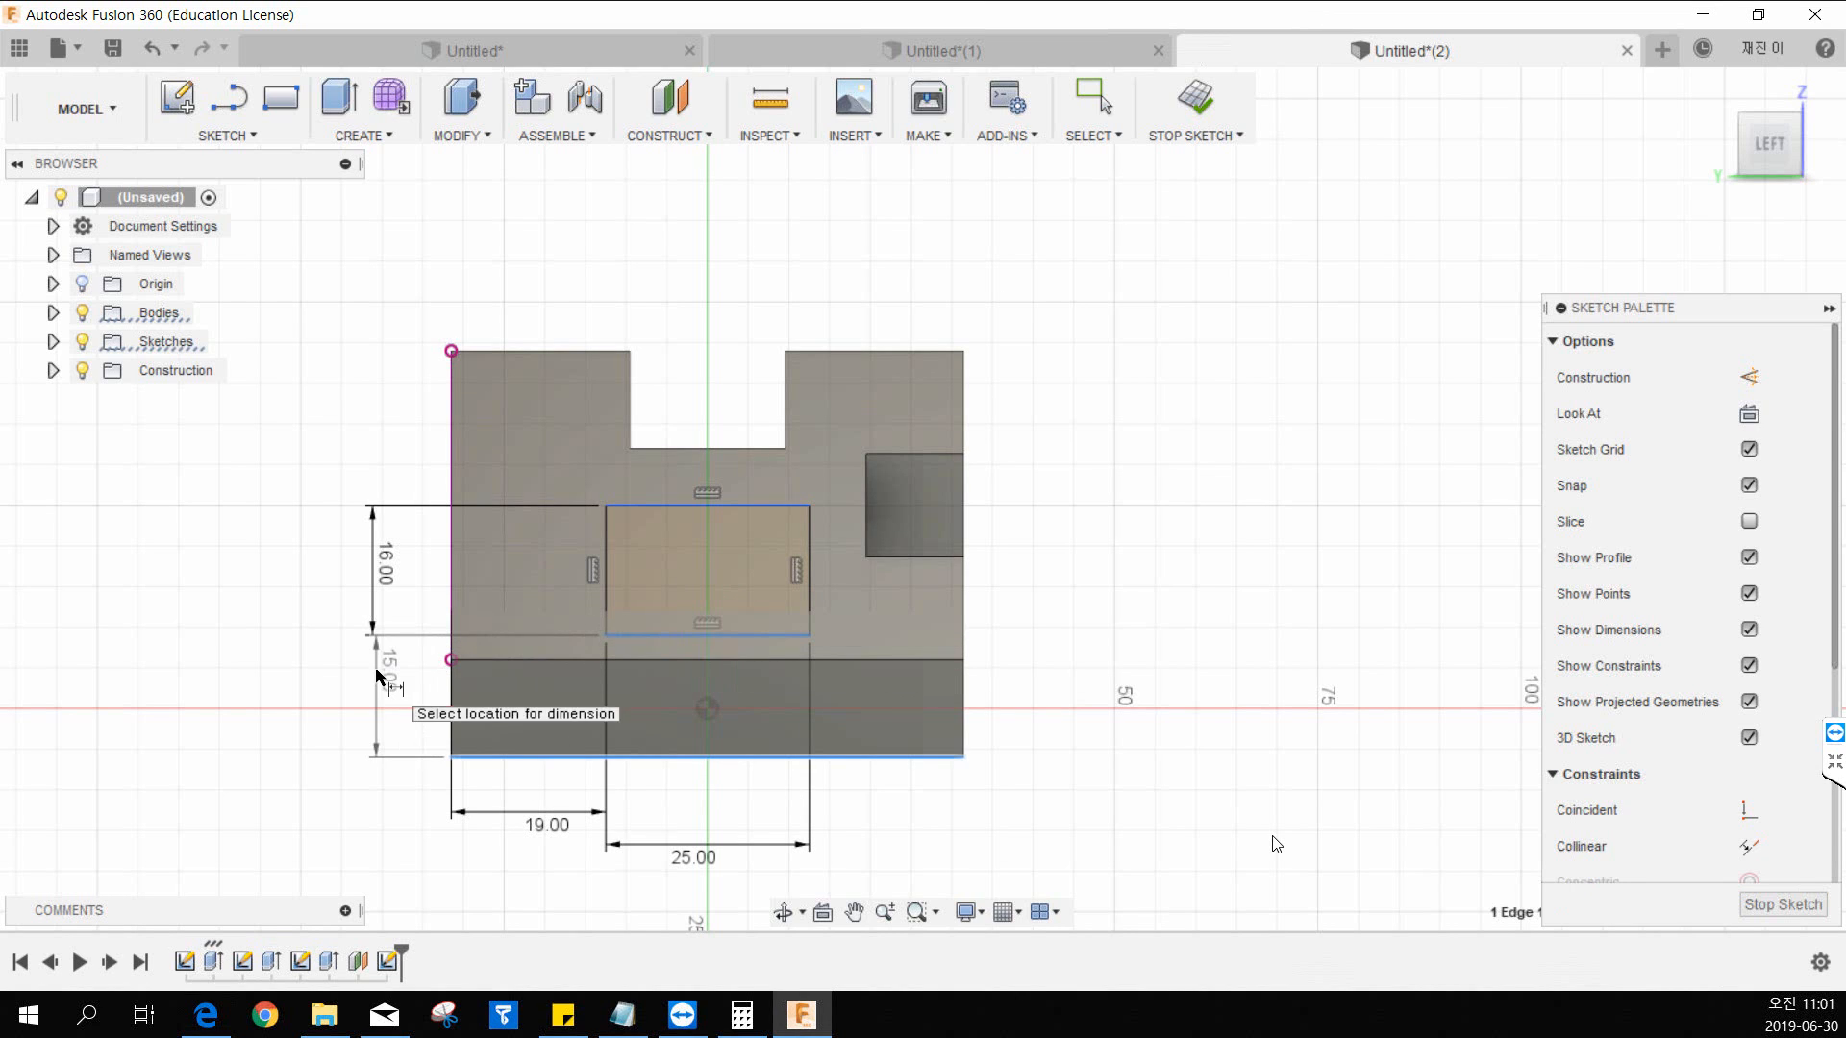
{"action": "left_click", "coordinate": [378, 678]}
{"action": "type", "text": "16"}
{"action": "key", "text": "Return"}
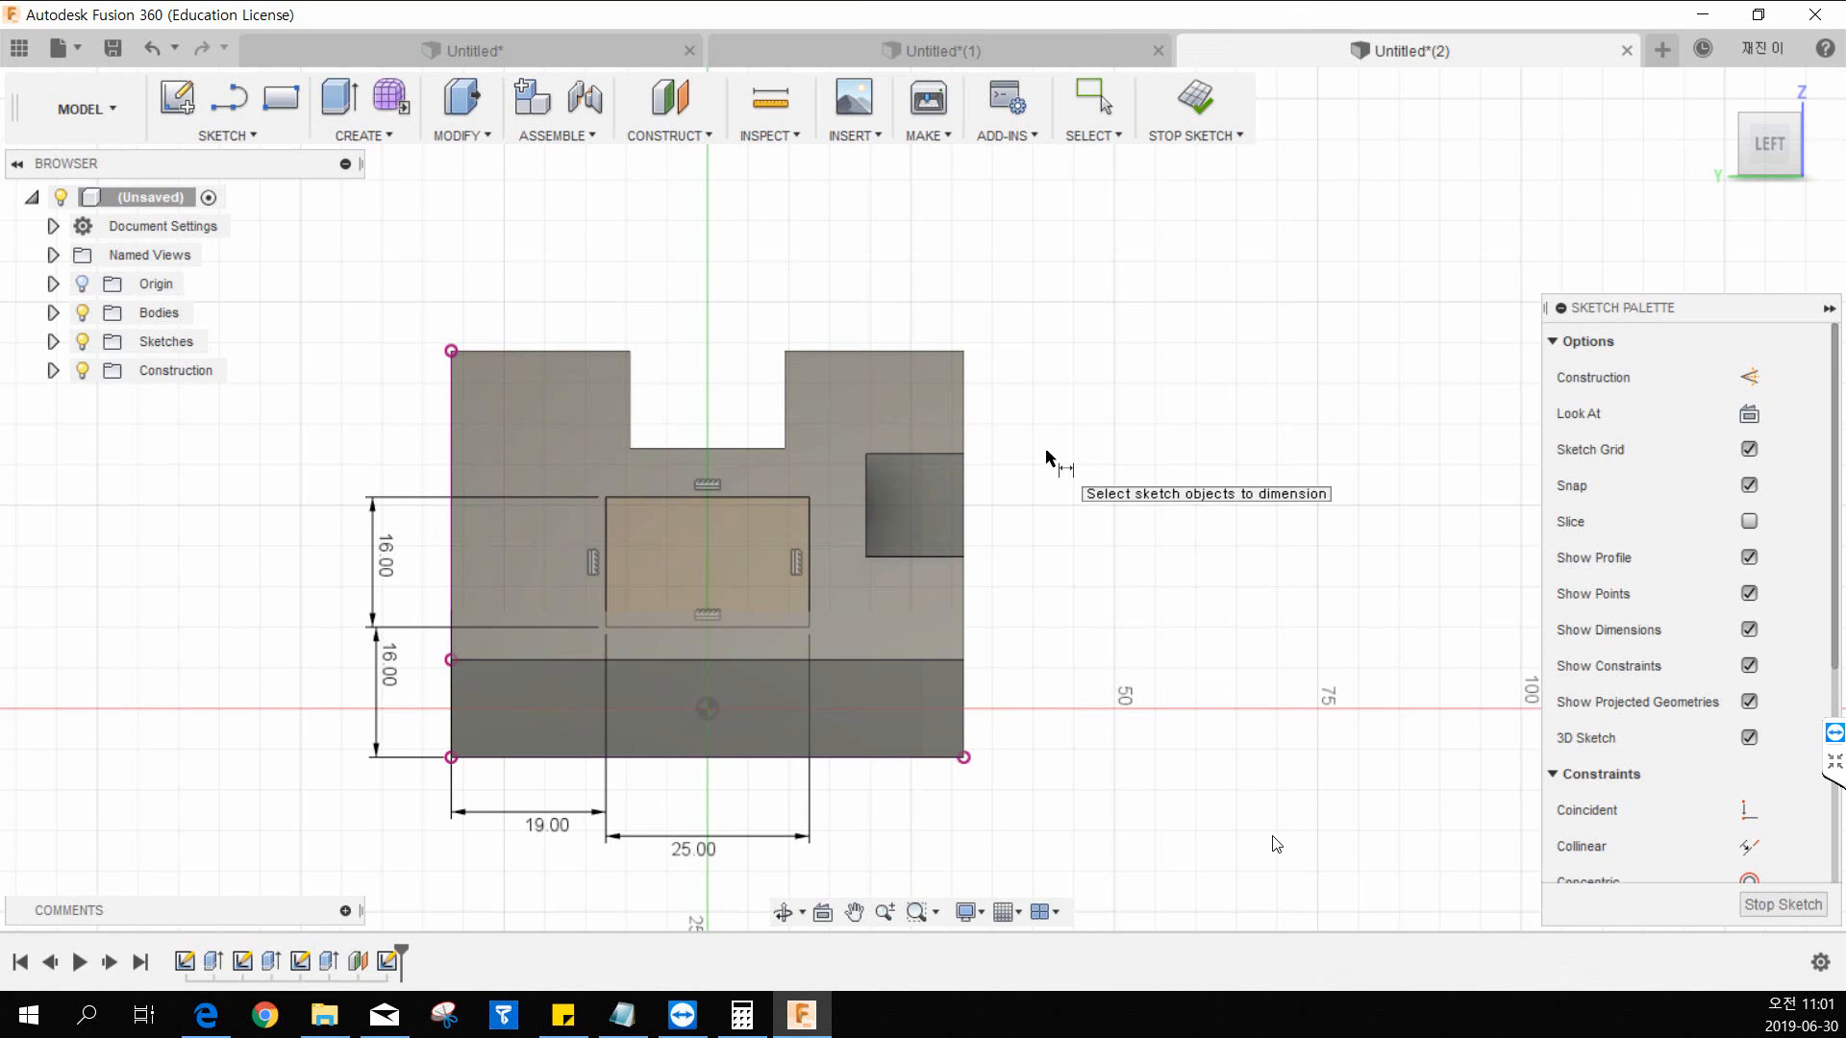
{"action": "left_click", "coordinate": [1213, 95]}
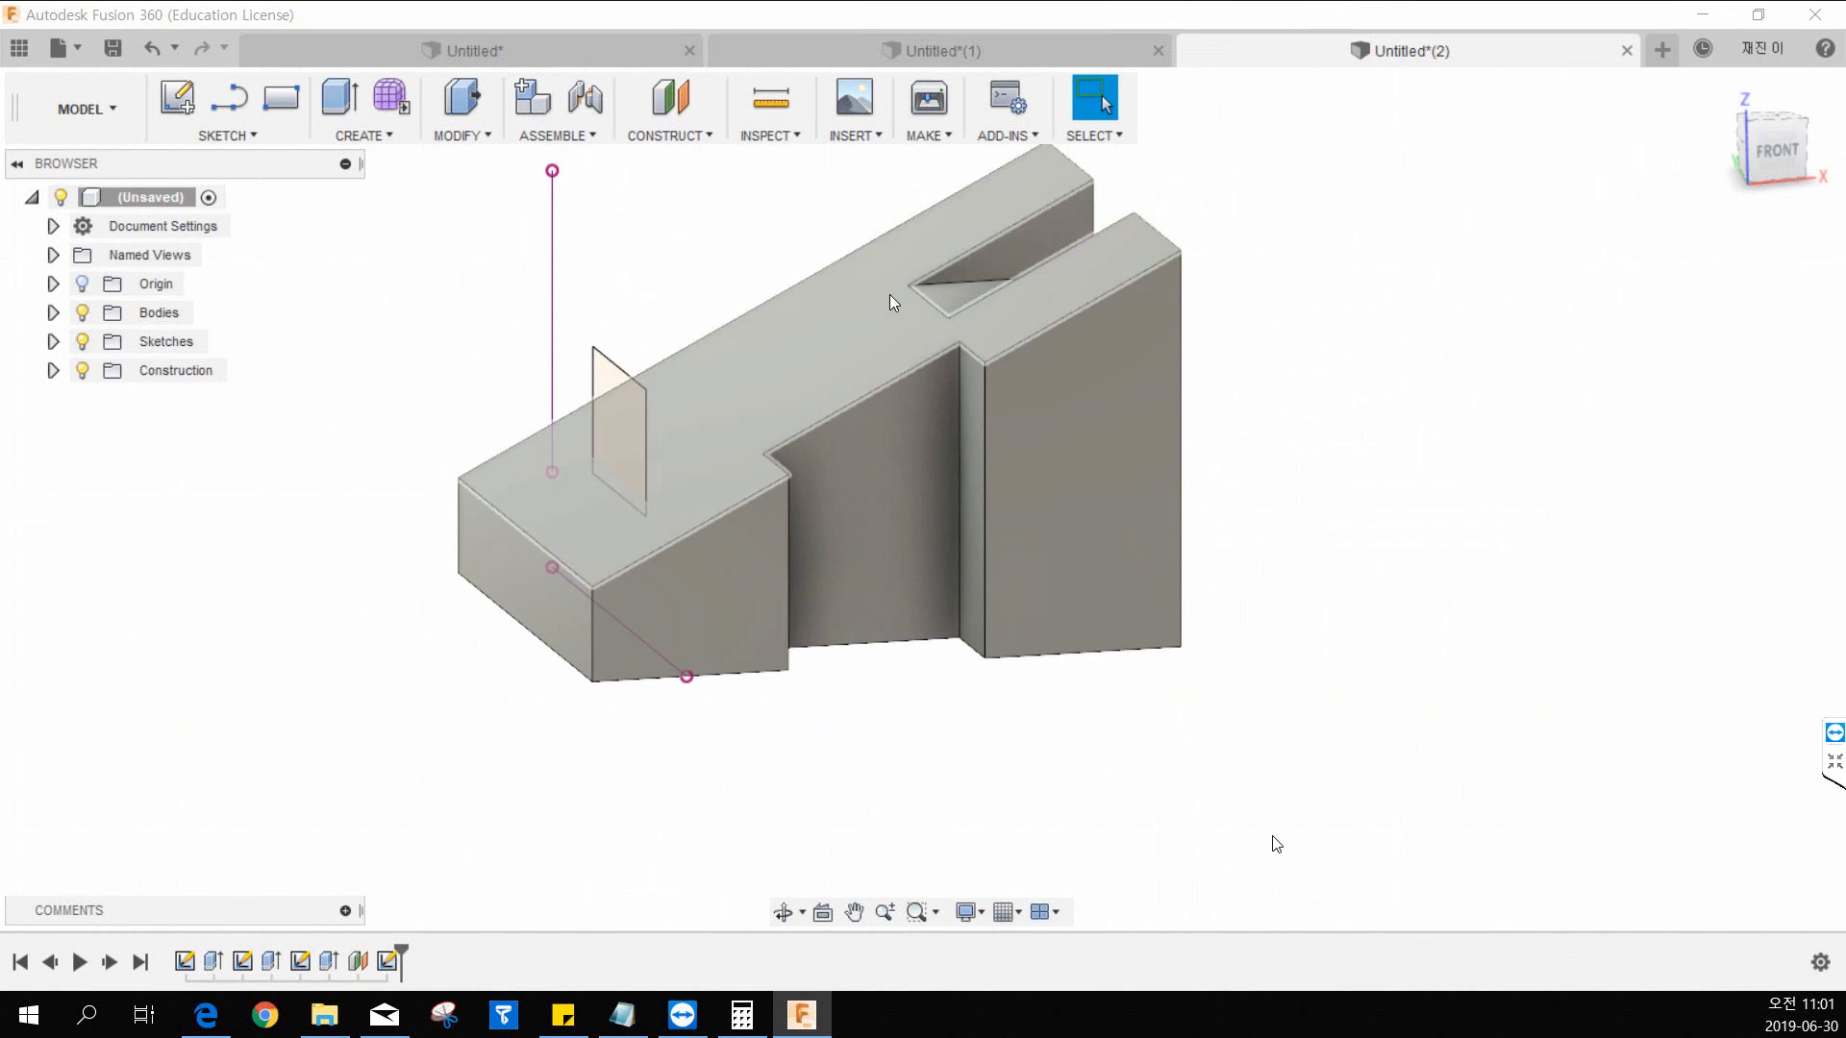
Step: Try deleting the two projected reference lines of the rectangle sketch, and undo both deletions
{"action": "middle_click_drag", "start_coordinate": [768, 285], "coordinate": [854, 385]}
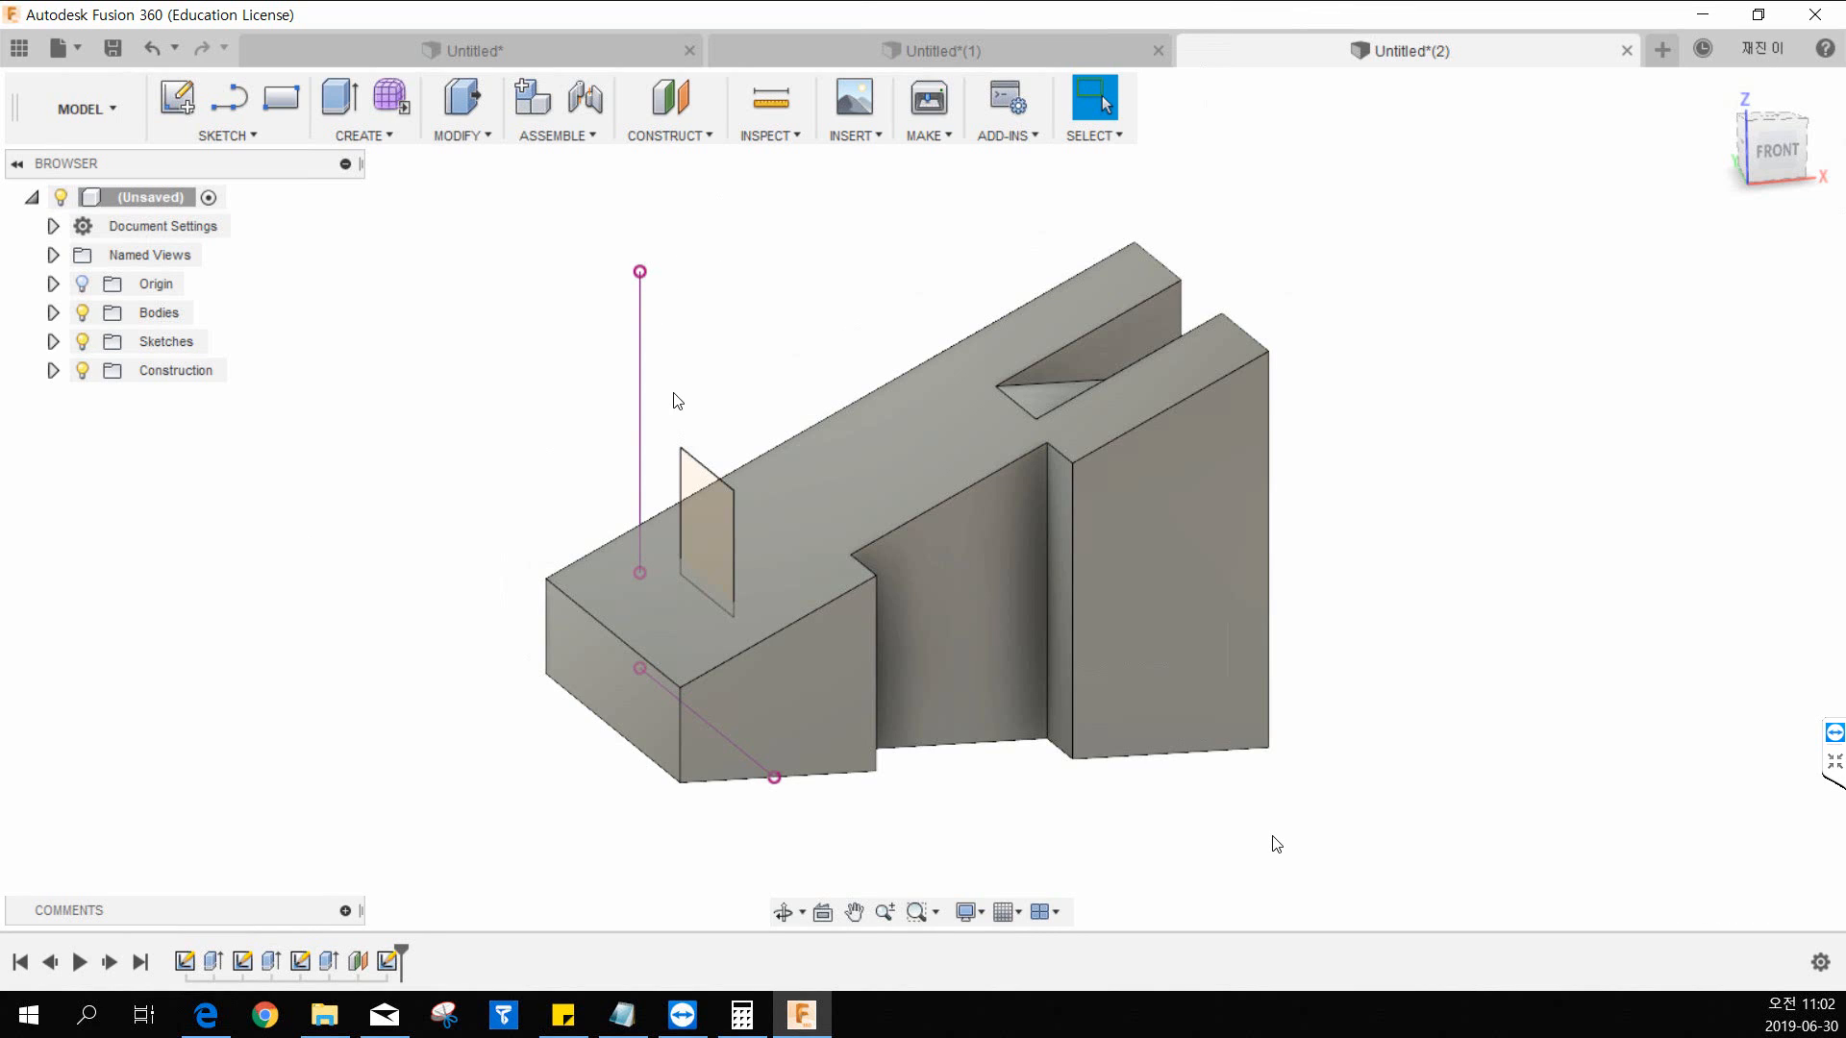
{"action": "left_click", "coordinate": [639, 327]}
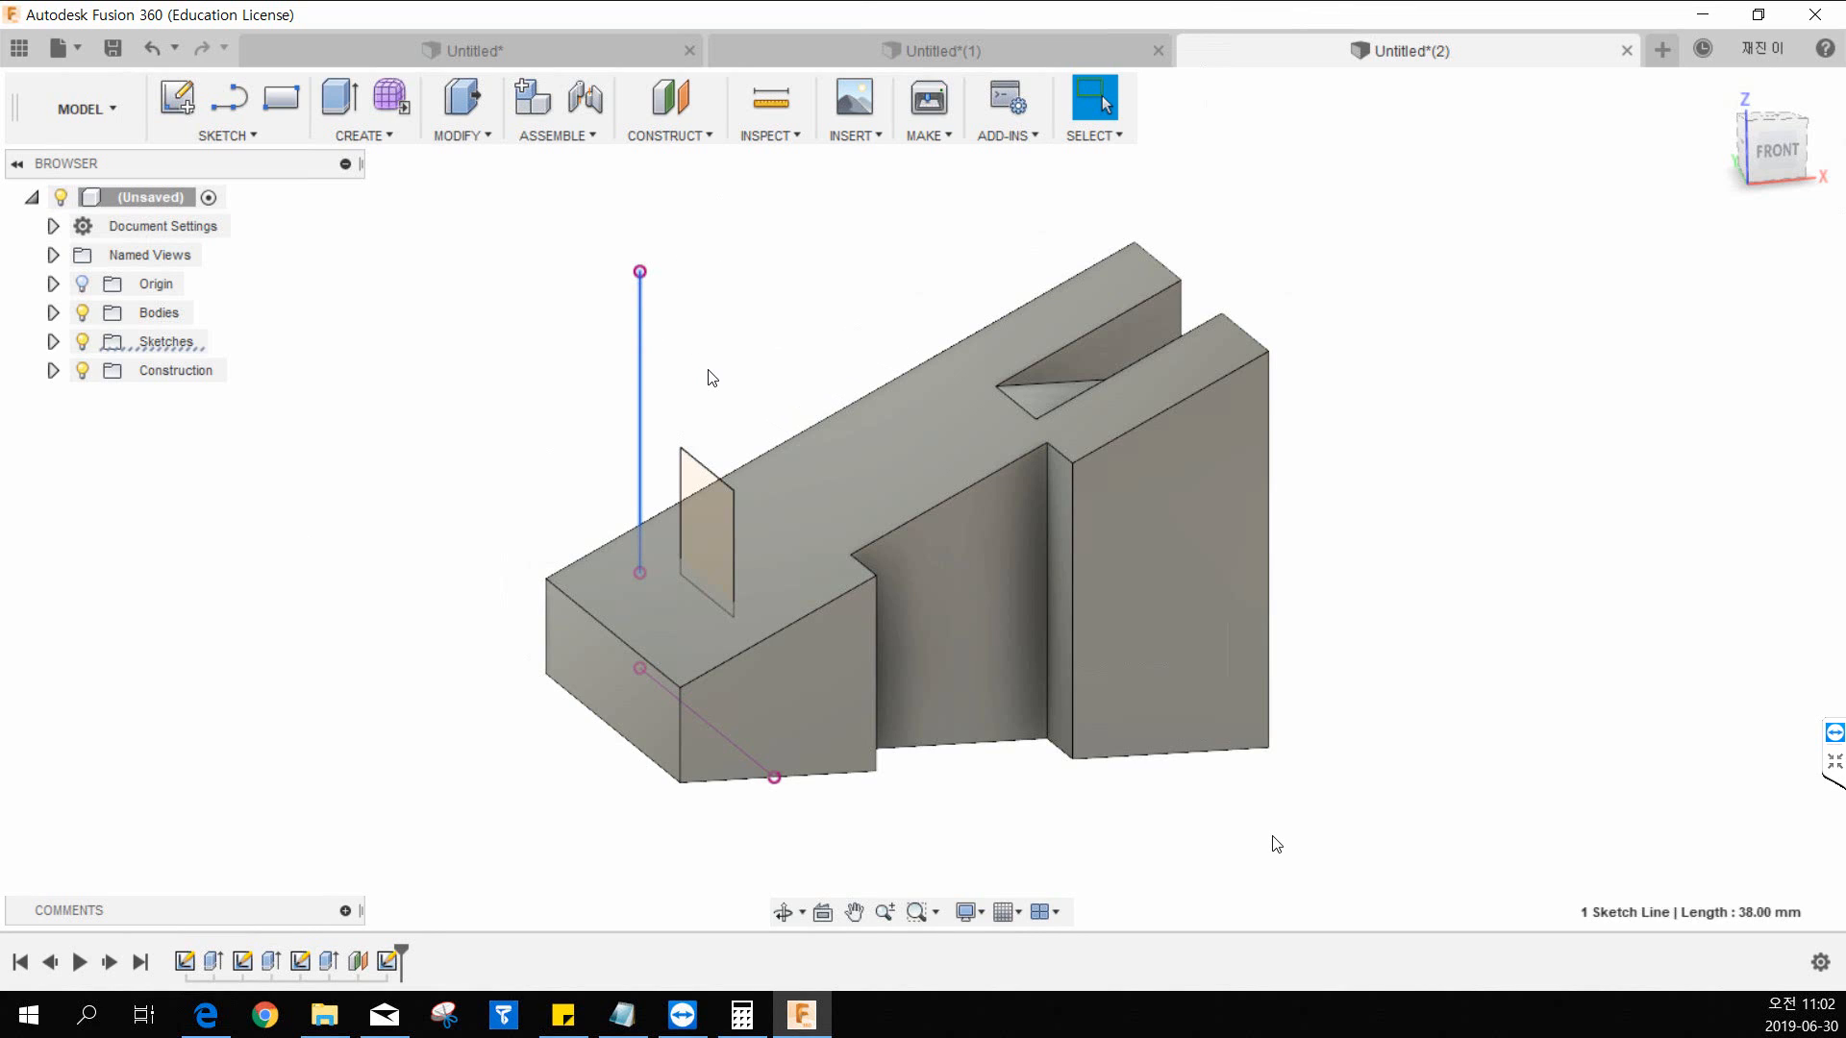
{"action": "key", "text": "Delete"}
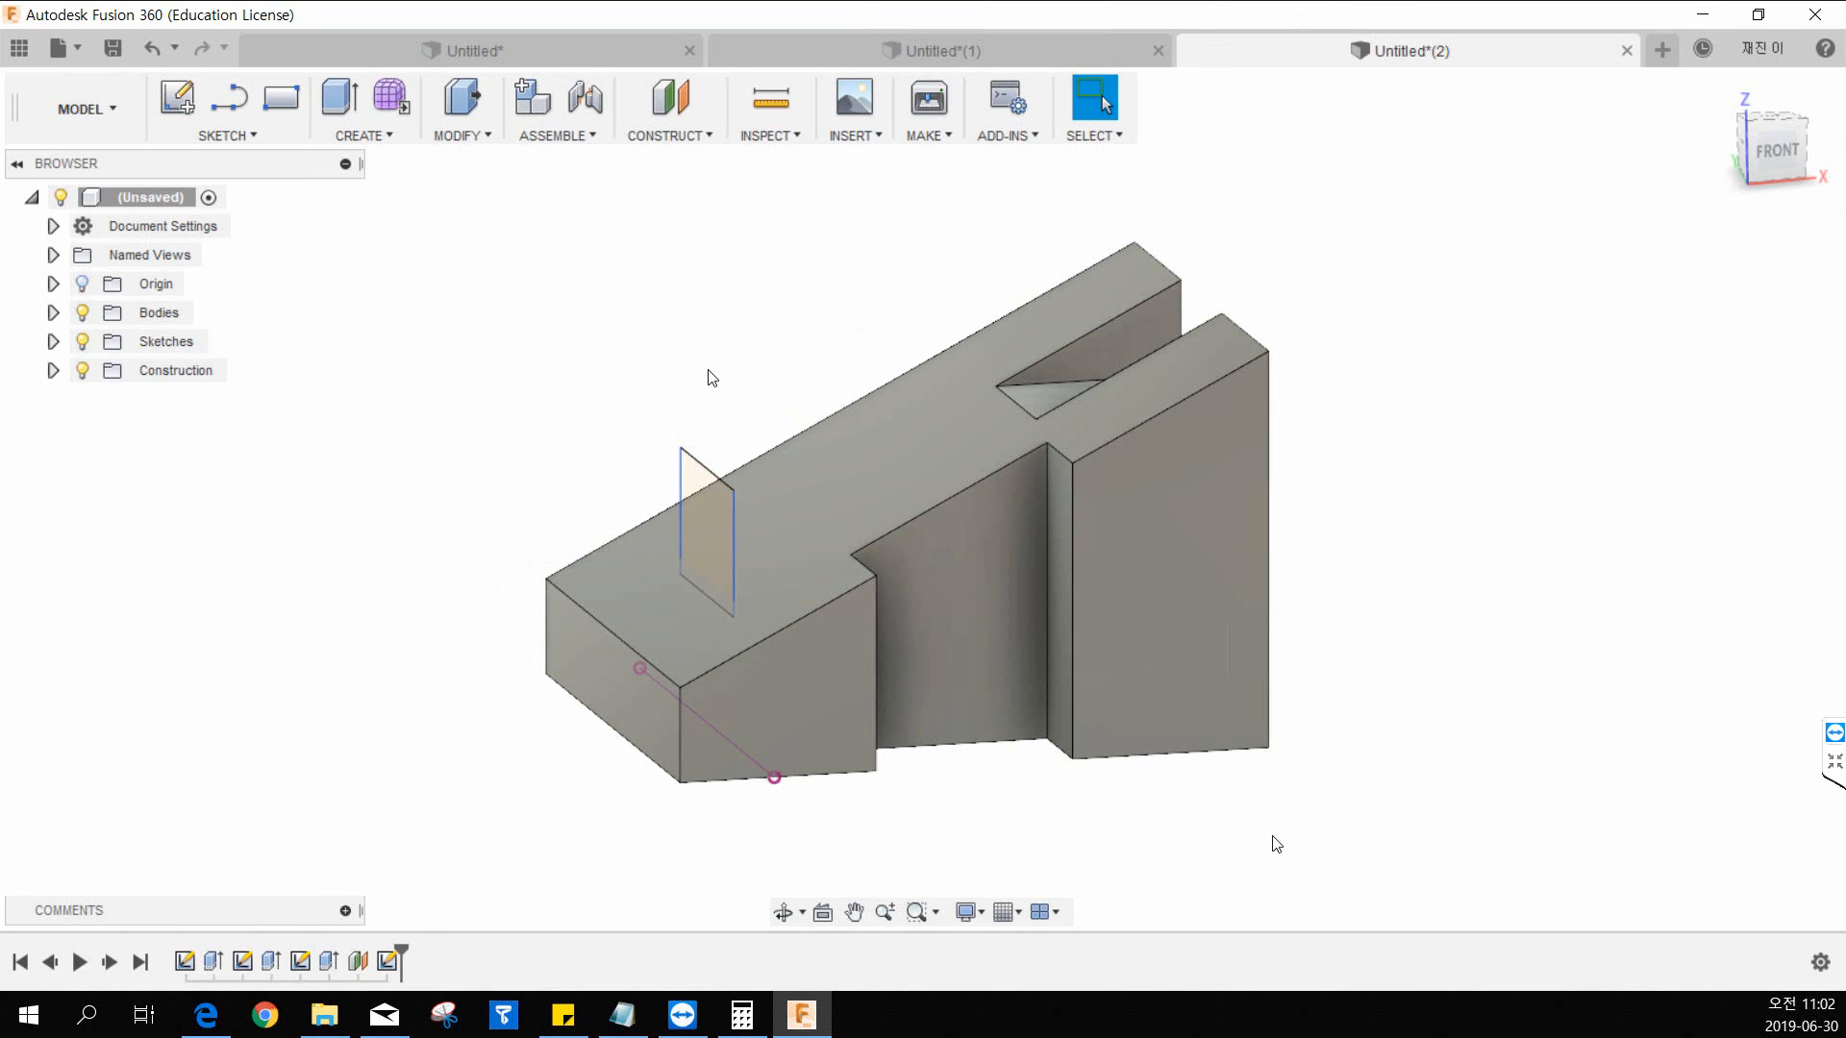
{"action": "left_click", "coordinate": [766, 769]}
{"action": "key", "text": "Delete"}
{"action": "key", "text": "ctrl+z"}
{"action": "key", "text": "ctrl+z"}
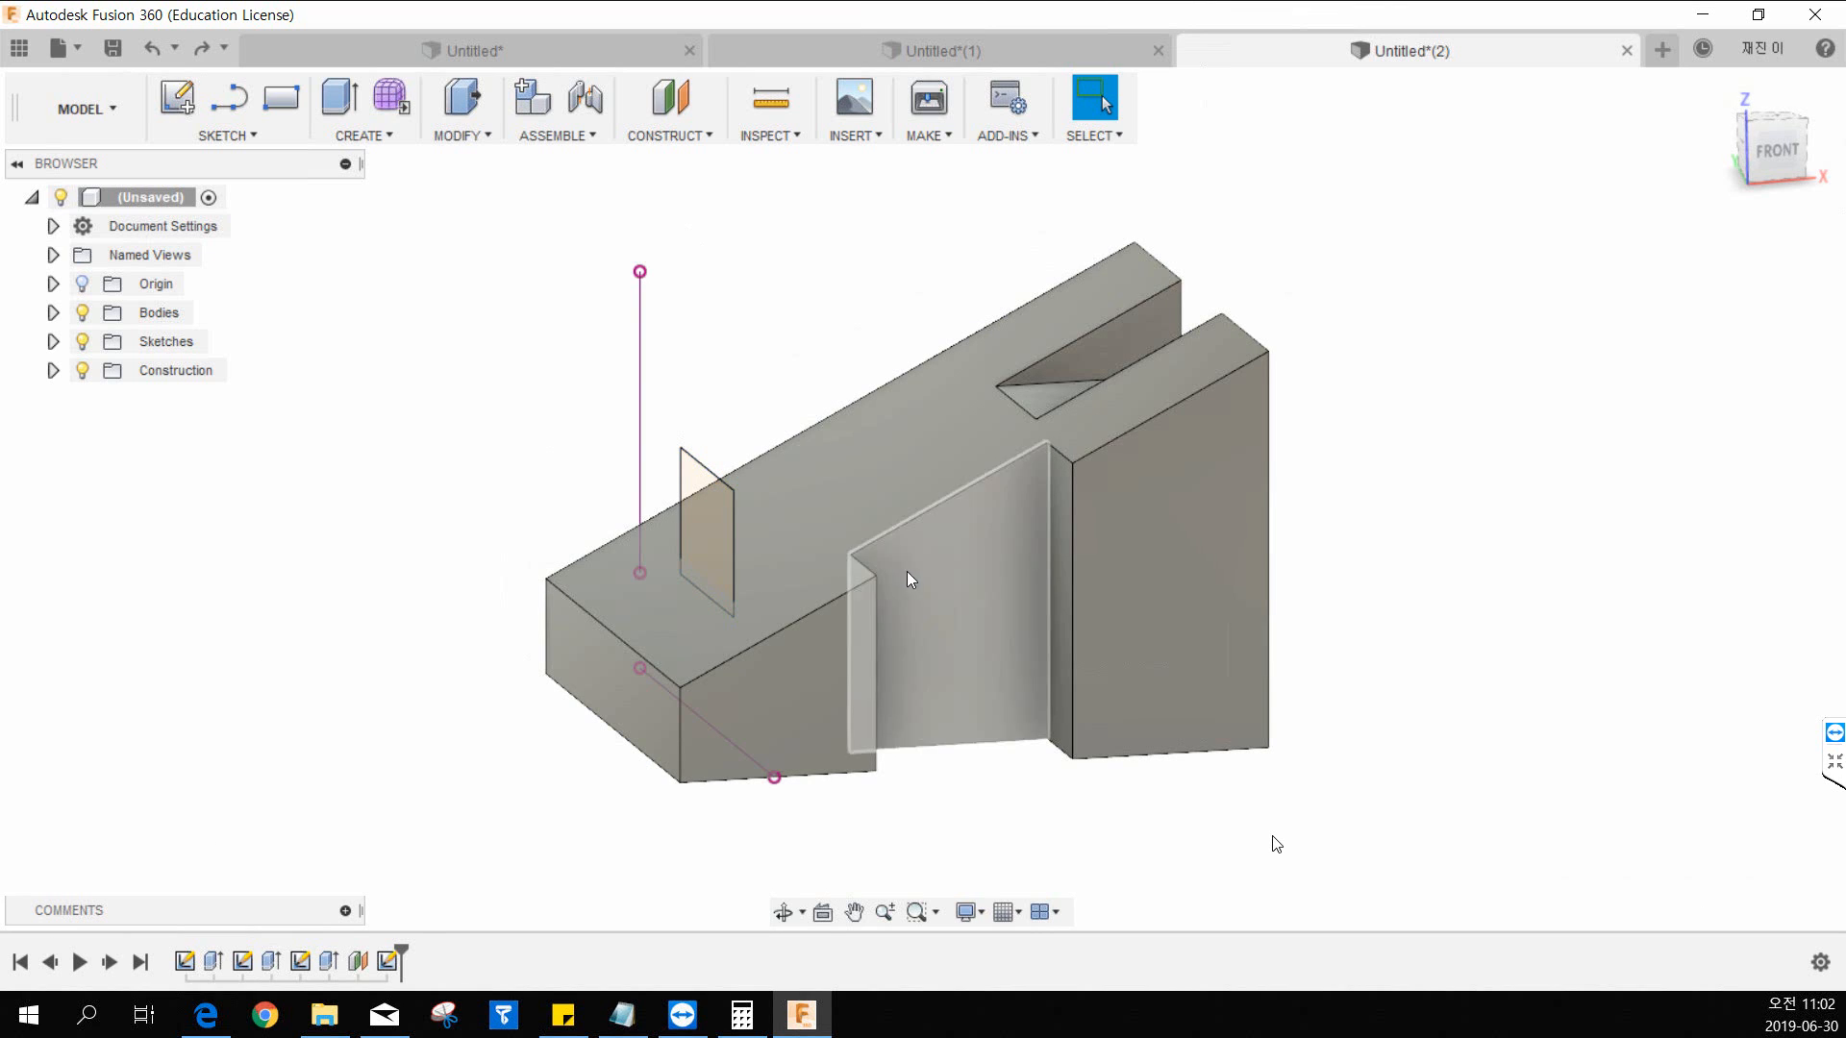
Step: Show the model's origin planes and axes
{"action": "middle_click_drag", "start_coordinate": [676, 338], "coordinate": [725, 326]}
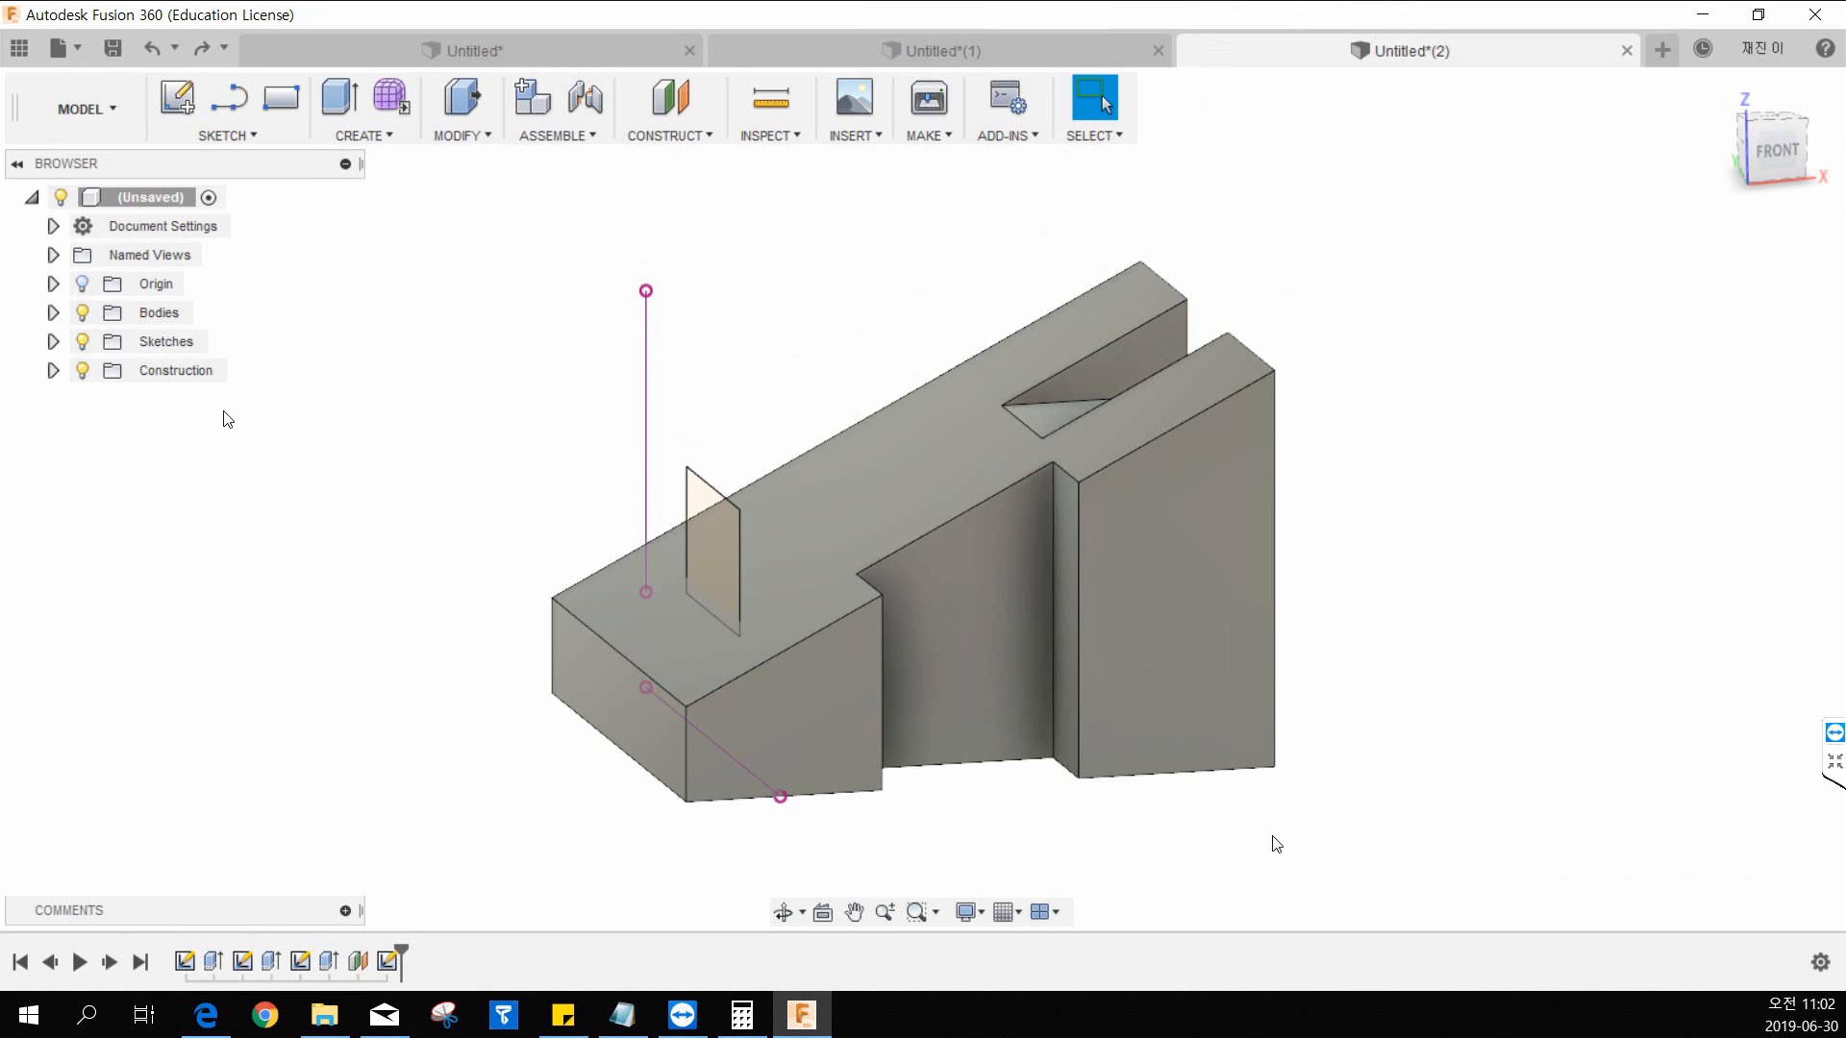
{"action": "left_click", "coordinate": [82, 284]}
{"action": "middle_click_drag", "start_coordinate": [979, 807], "coordinate": [894, 822]}
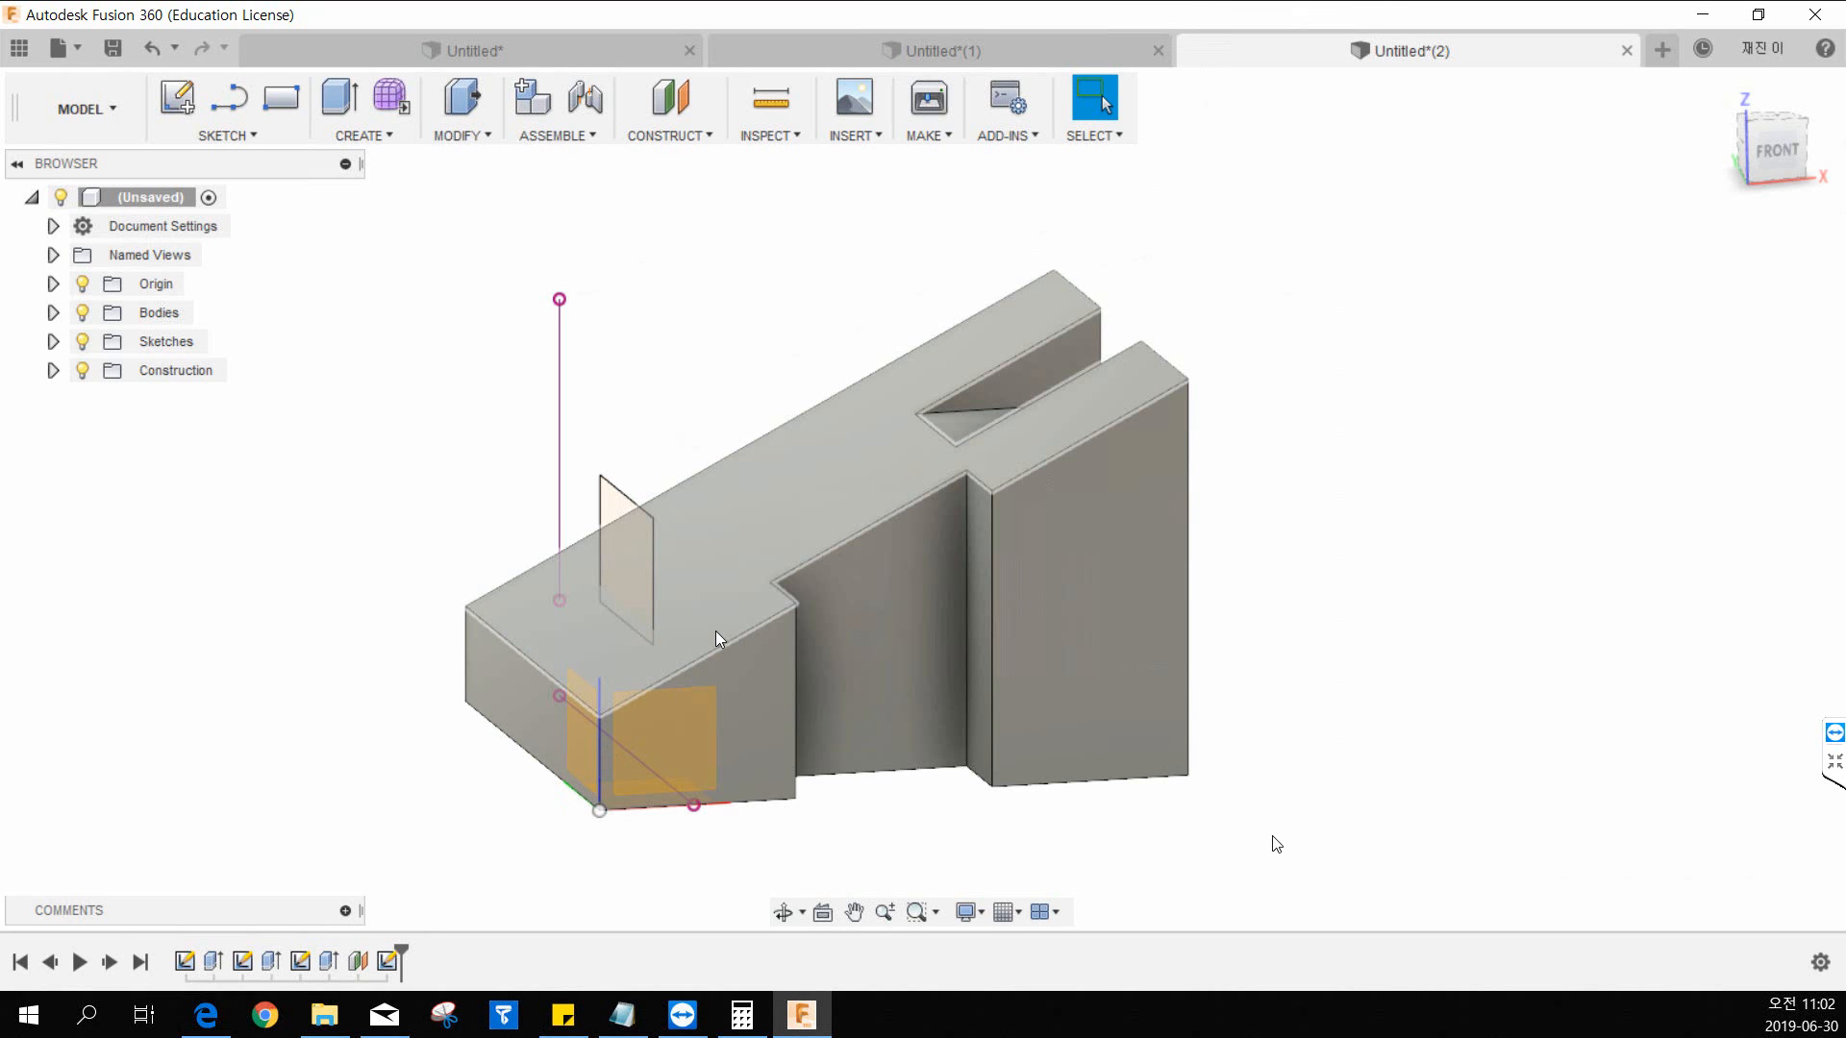
{"action": "left_click", "coordinate": [710, 135]}
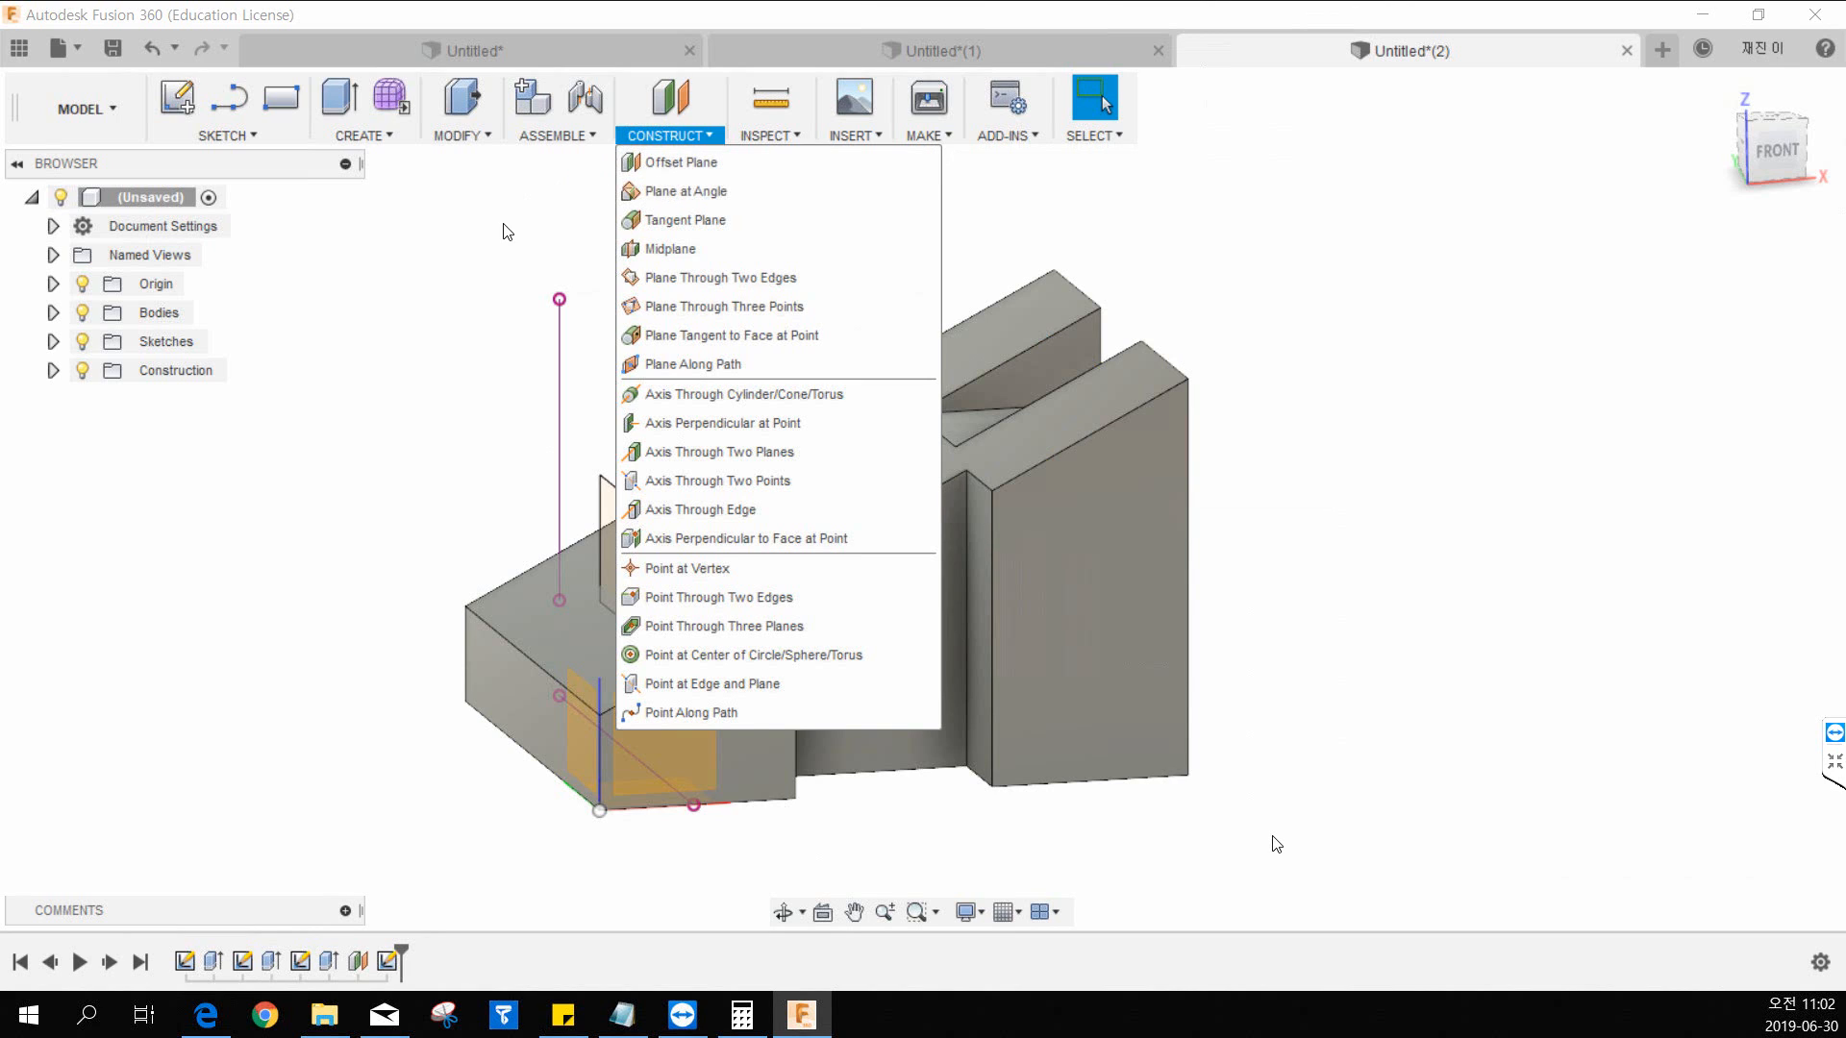
{"action": "left_click", "coordinate": [508, 232]}
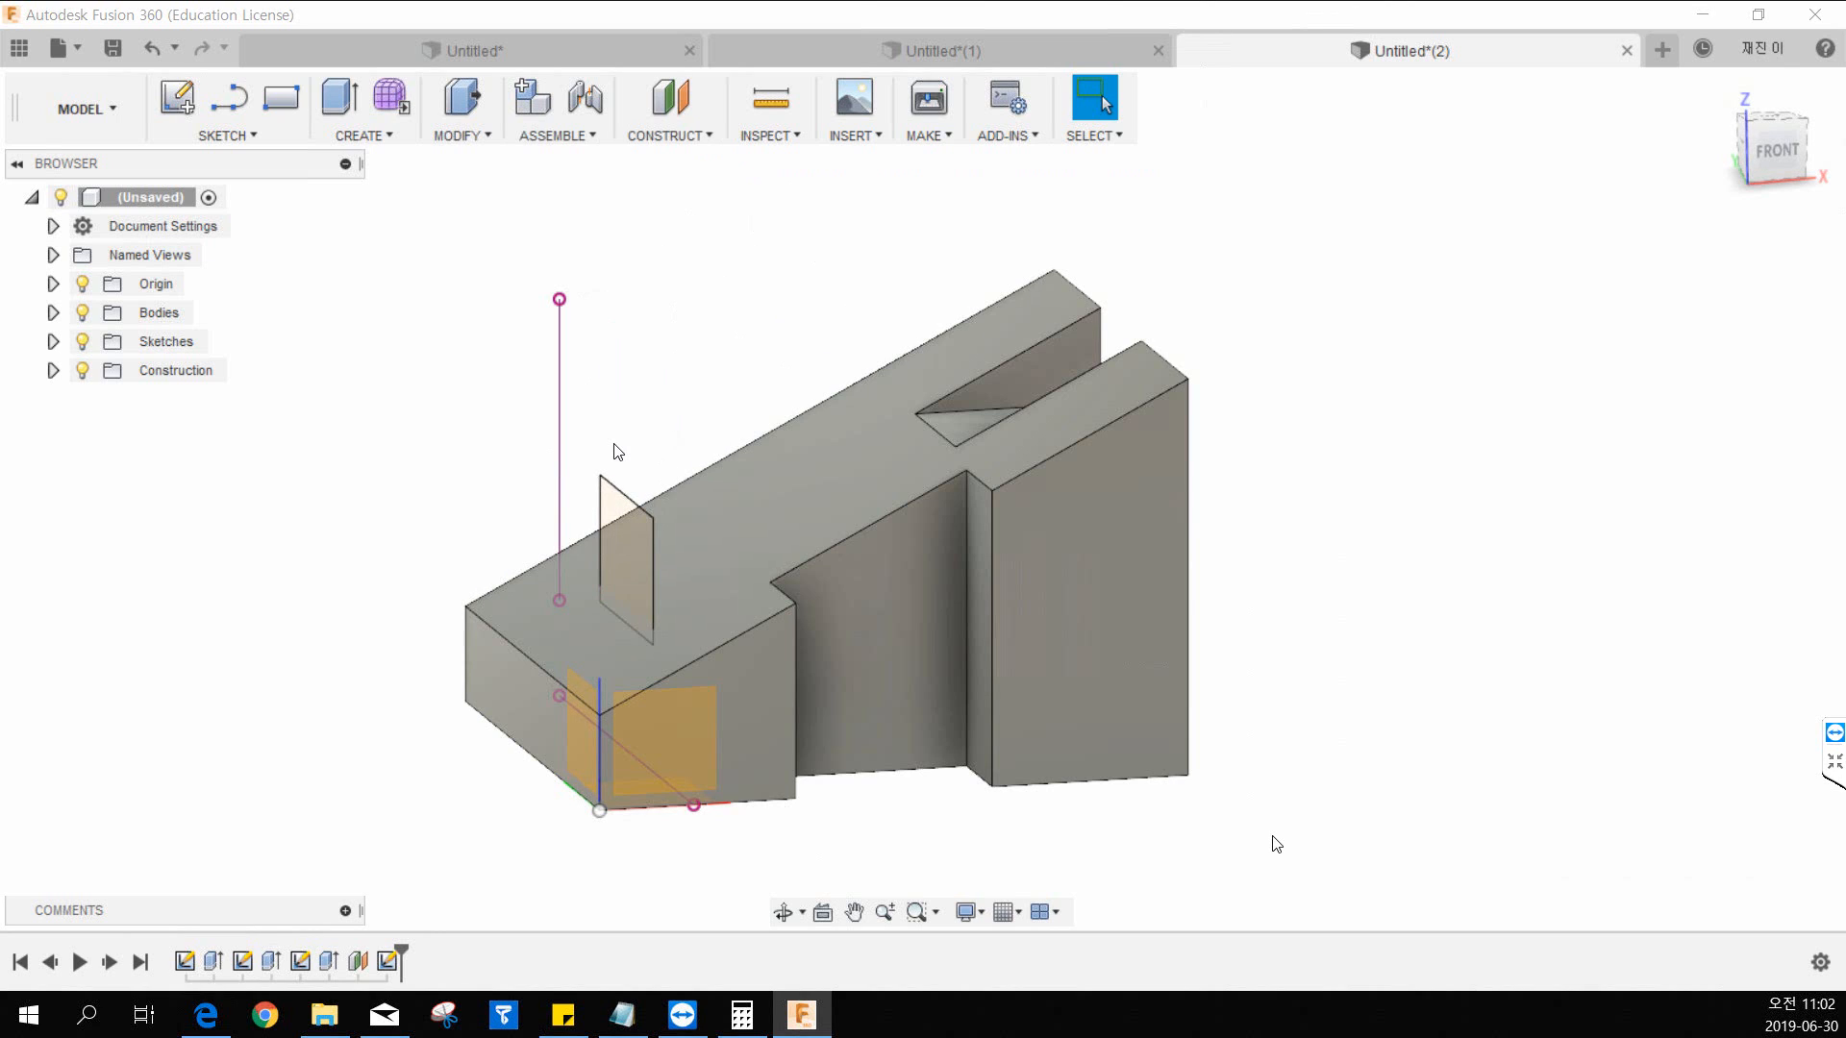
Step: Start an extrusion of the 25 by 16 mm rectangle profile
{"action": "left_click", "coordinate": [363, 138]}
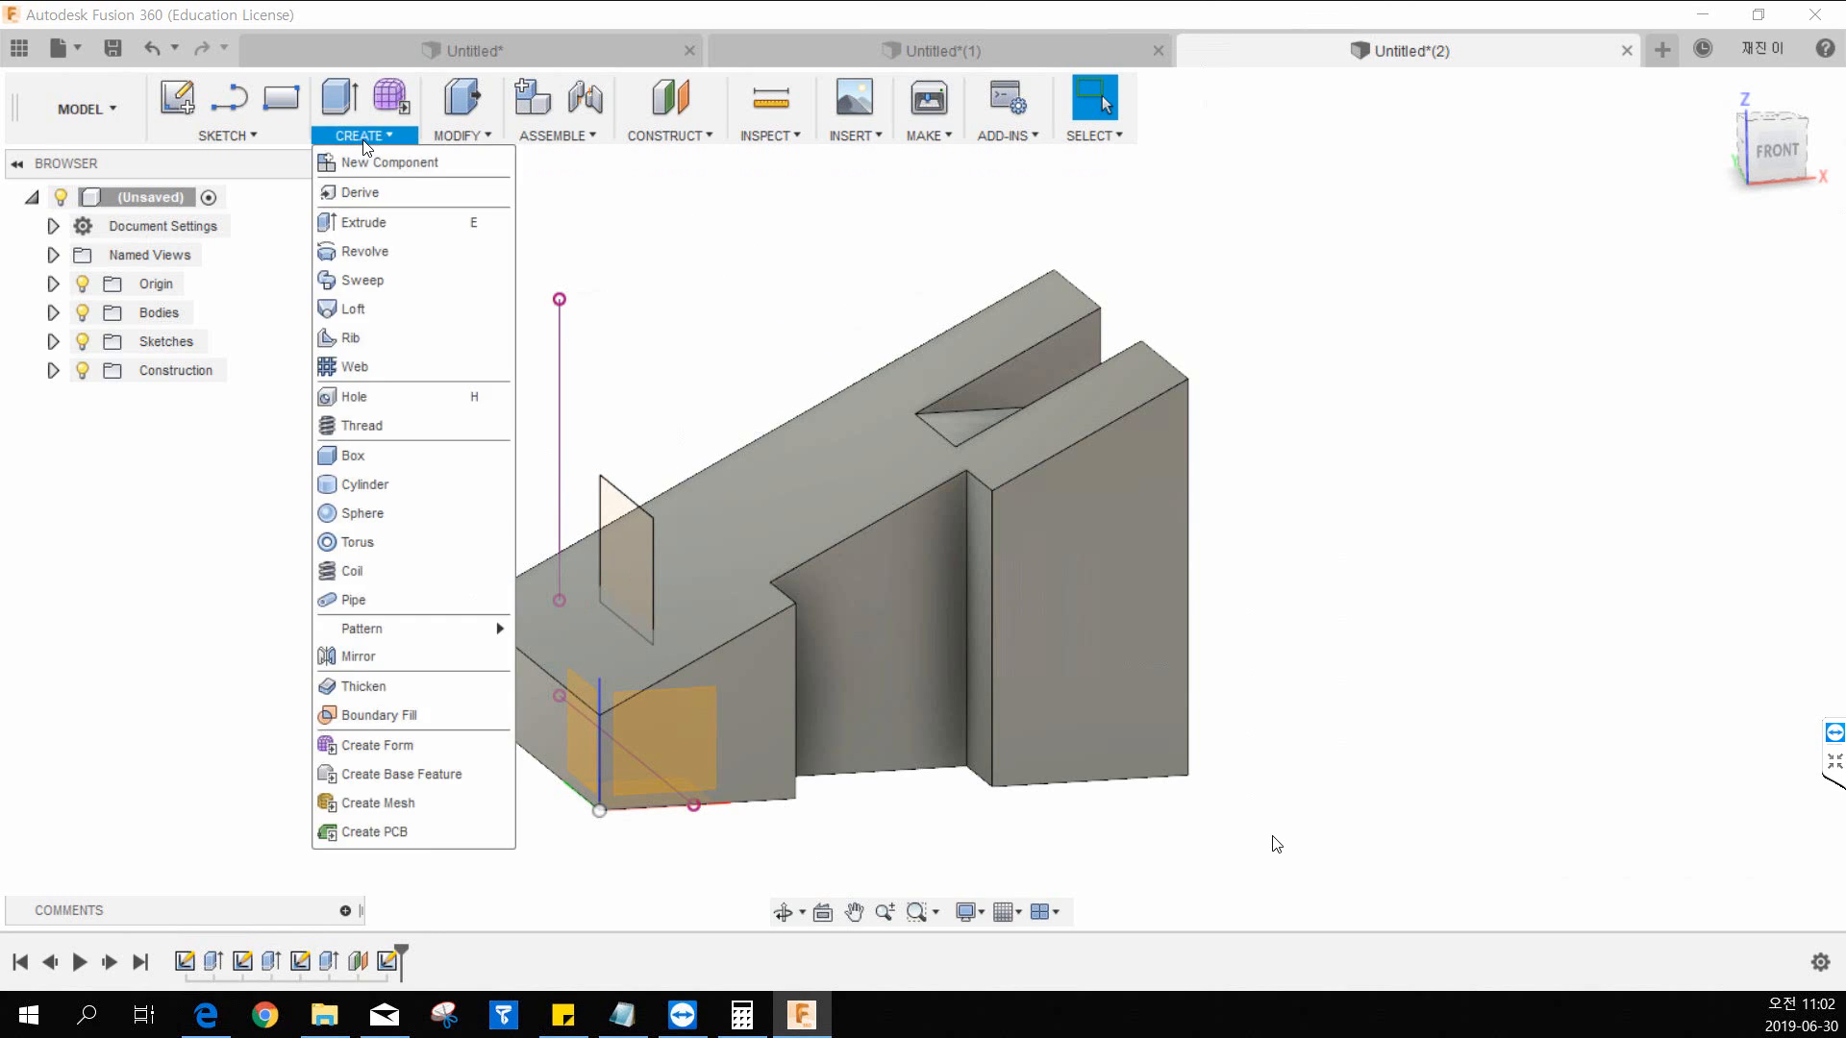
{"action": "left_click", "coordinate": [365, 223]}
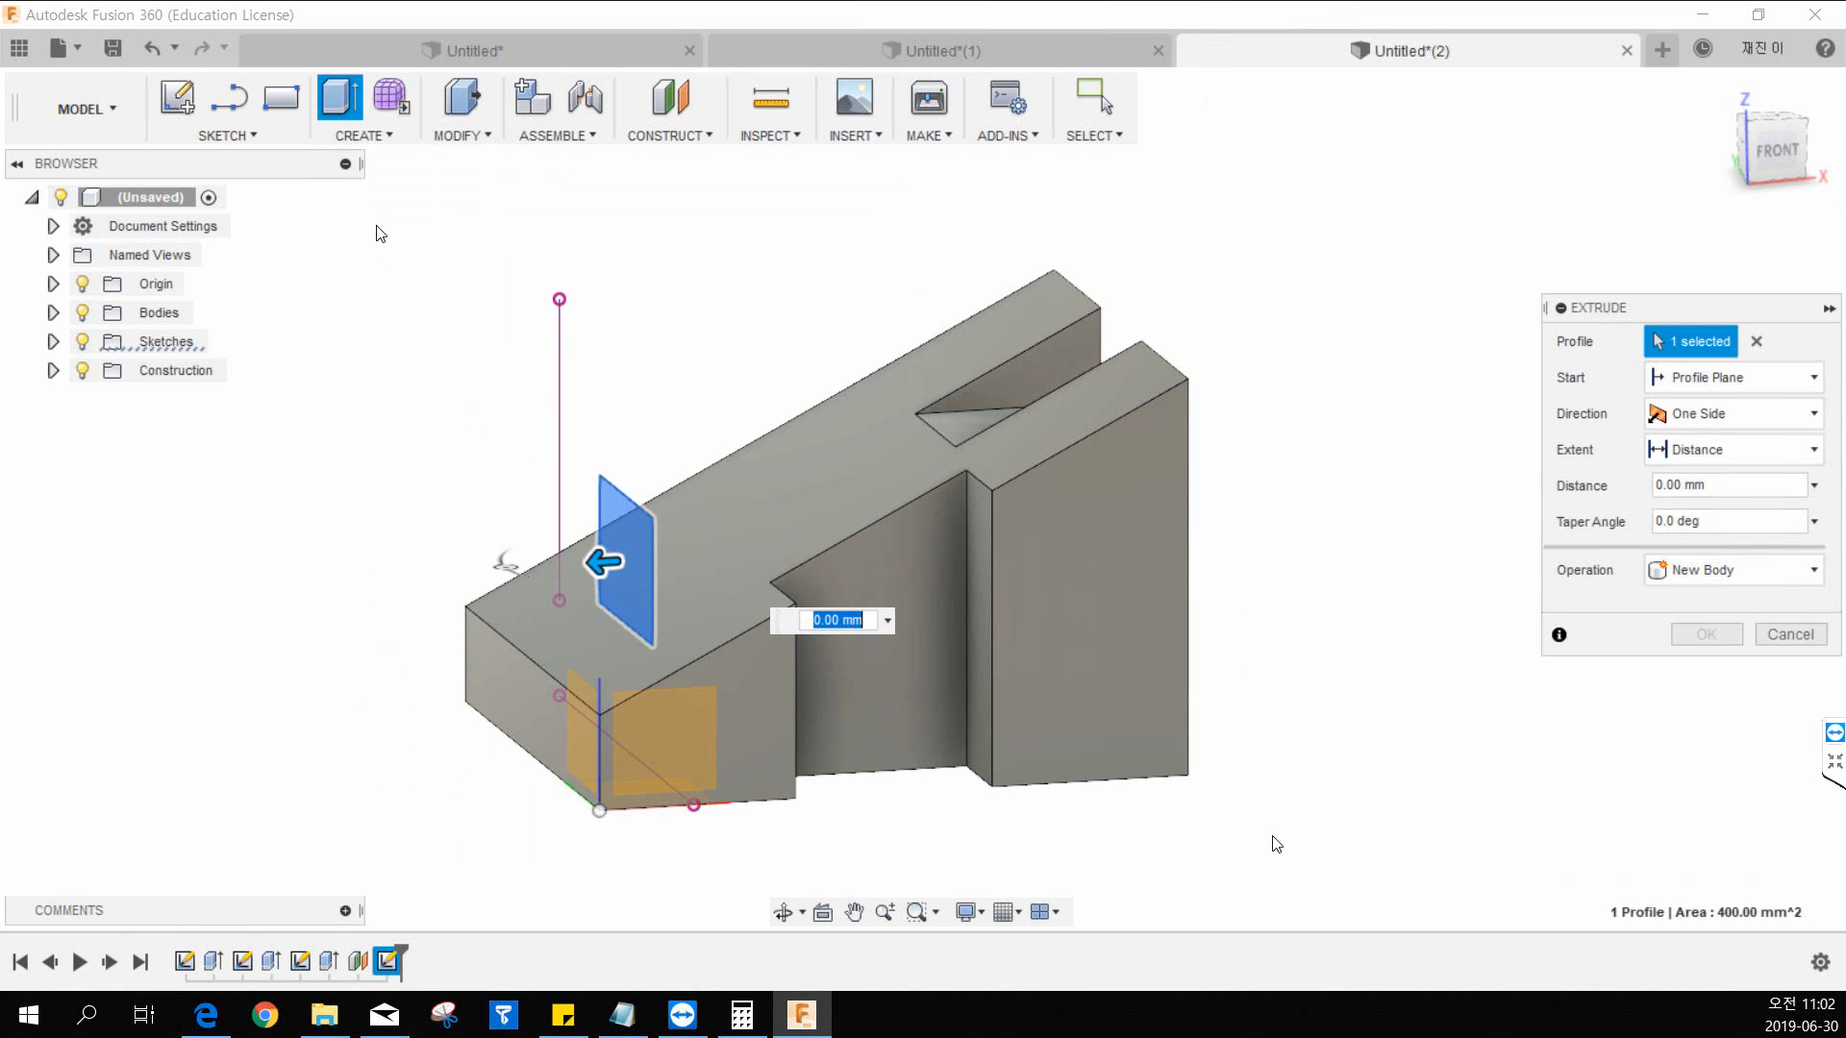
Step: Extrude the selected square profile by -55 mm toward the sloped body, using the Join operation
{"action": "left_click_drag", "start_coordinate": [602, 563], "coordinate": [1121, 530]}
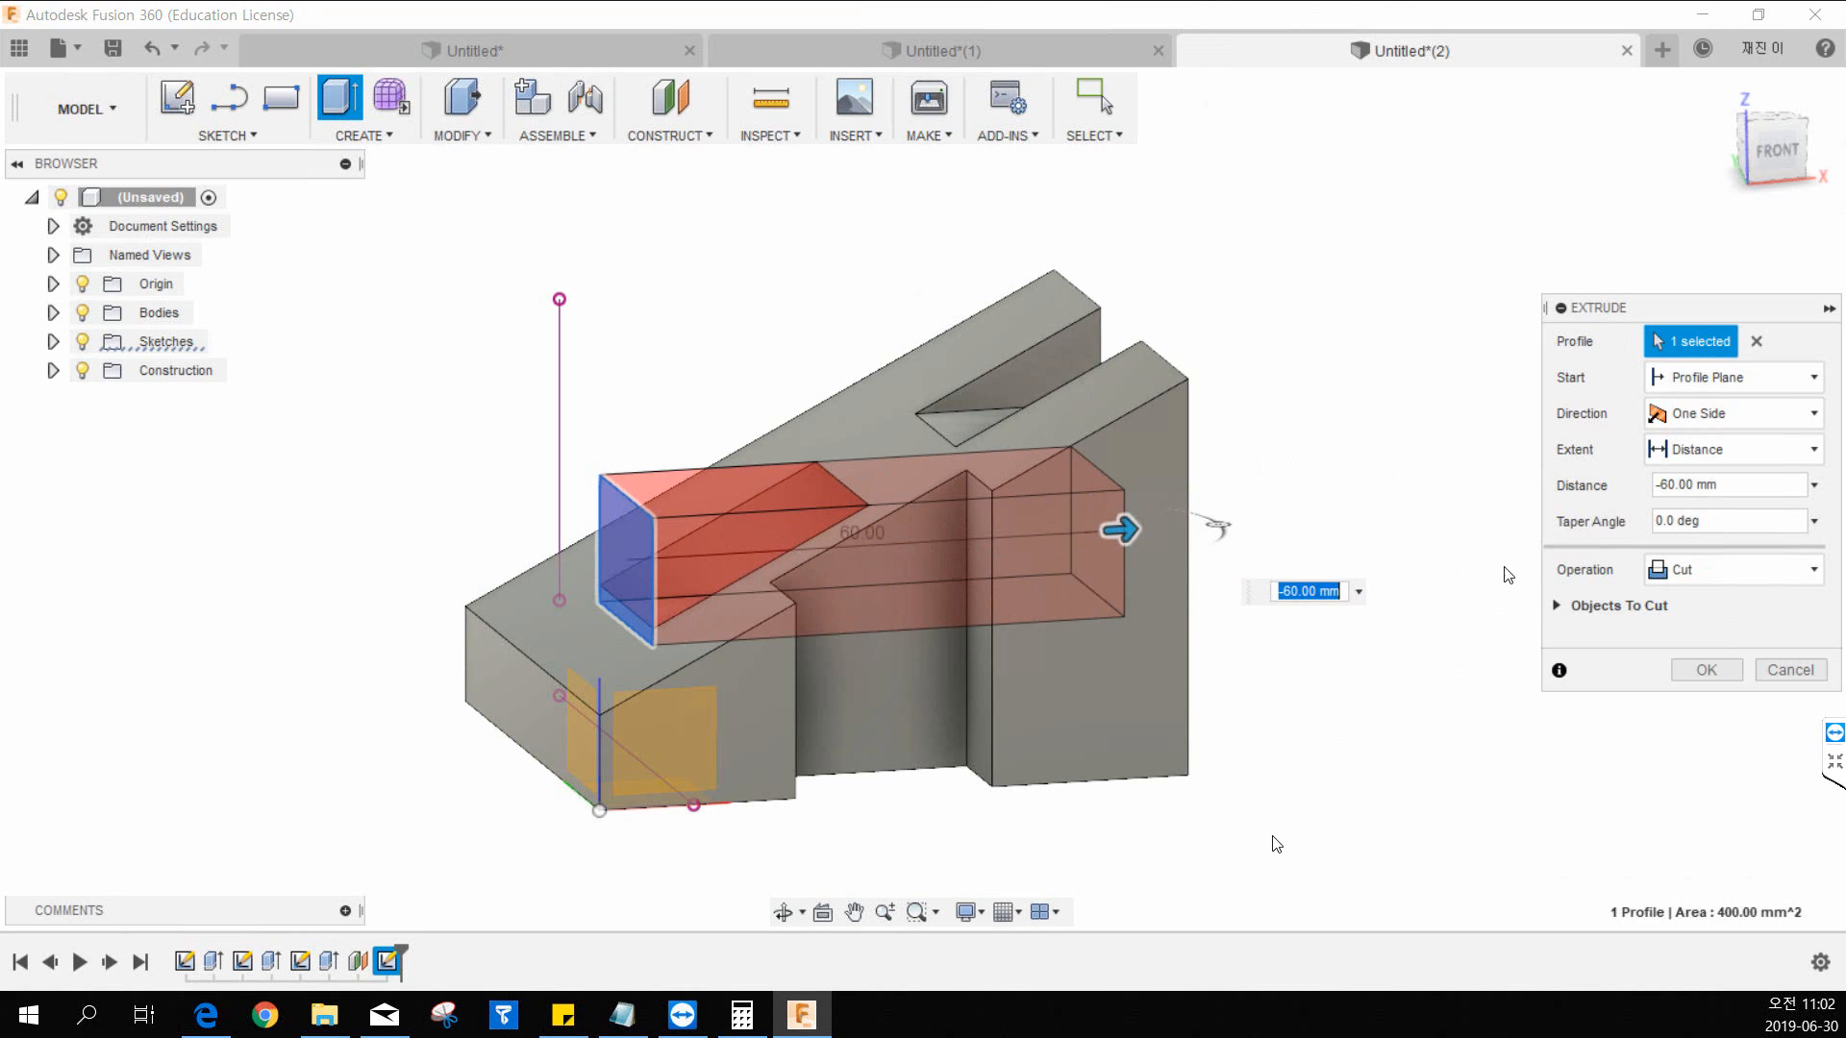
{"action": "left_click", "coordinate": [1656, 577]}
{"action": "left_click", "coordinate": [1673, 602]}
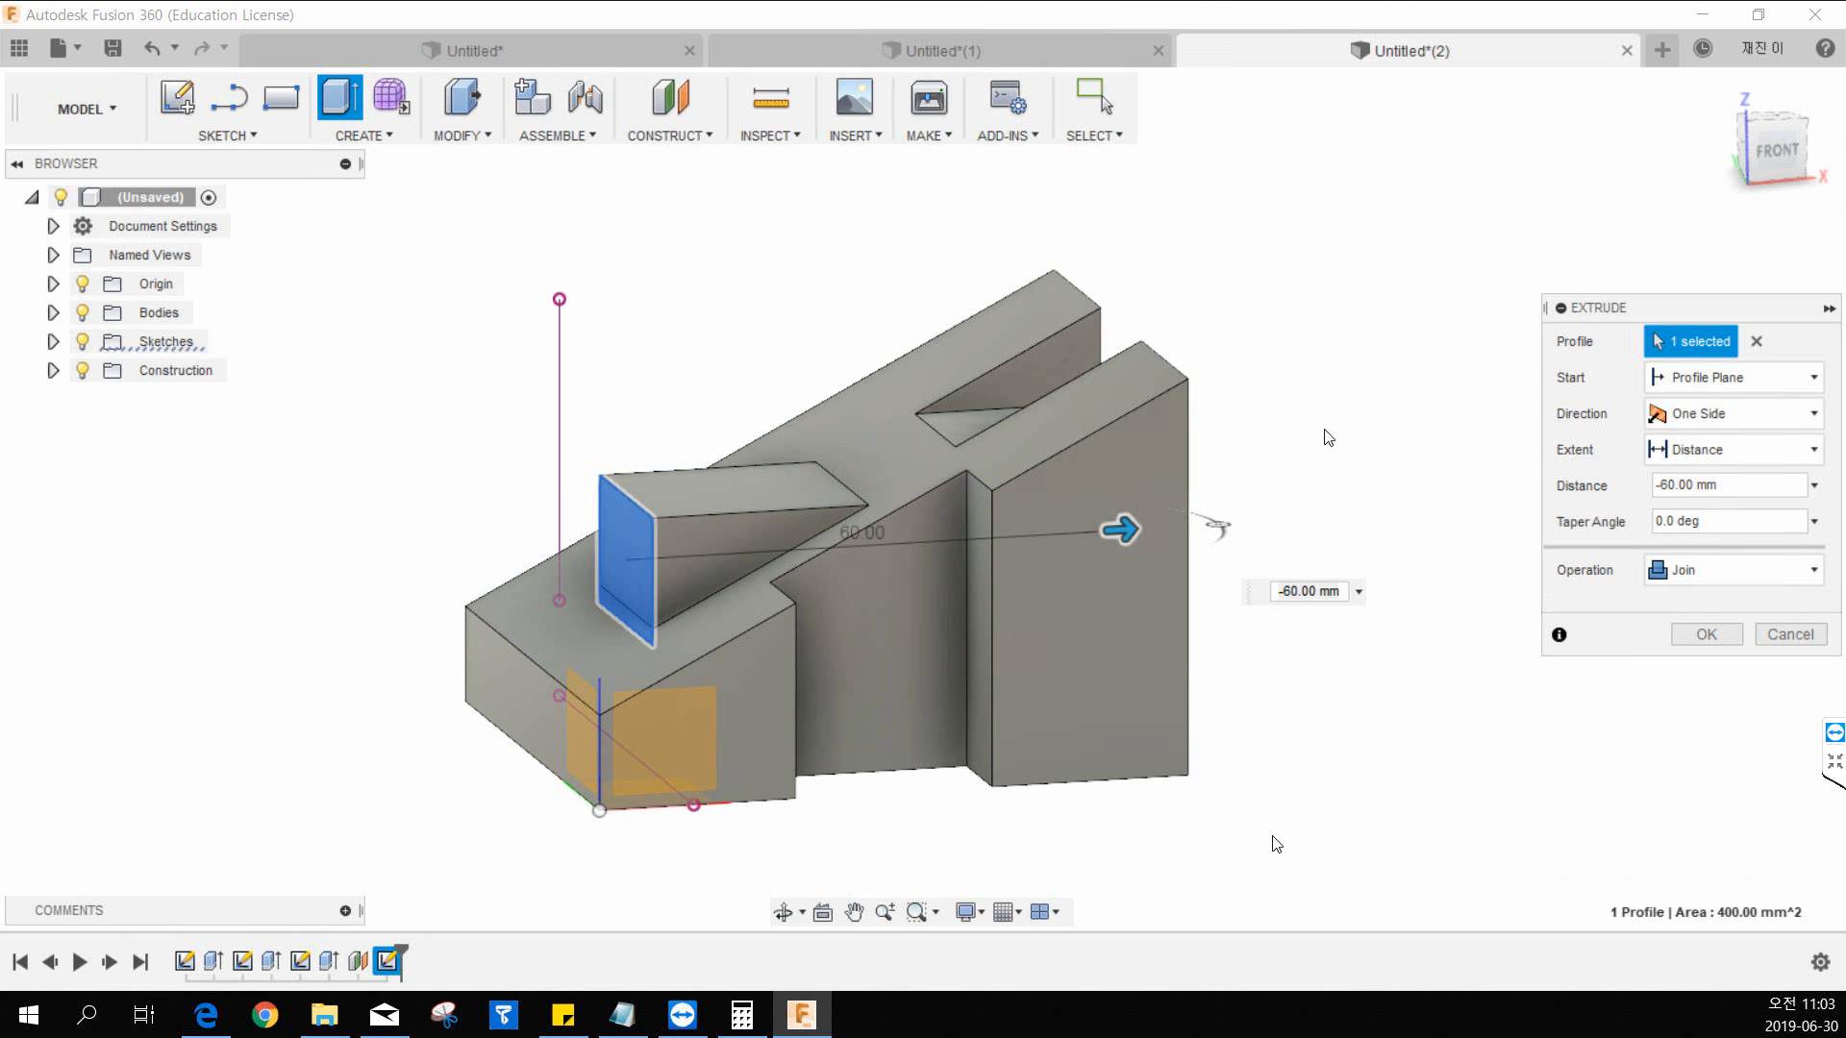
{"action": "left_click", "coordinate": [1794, 152]}
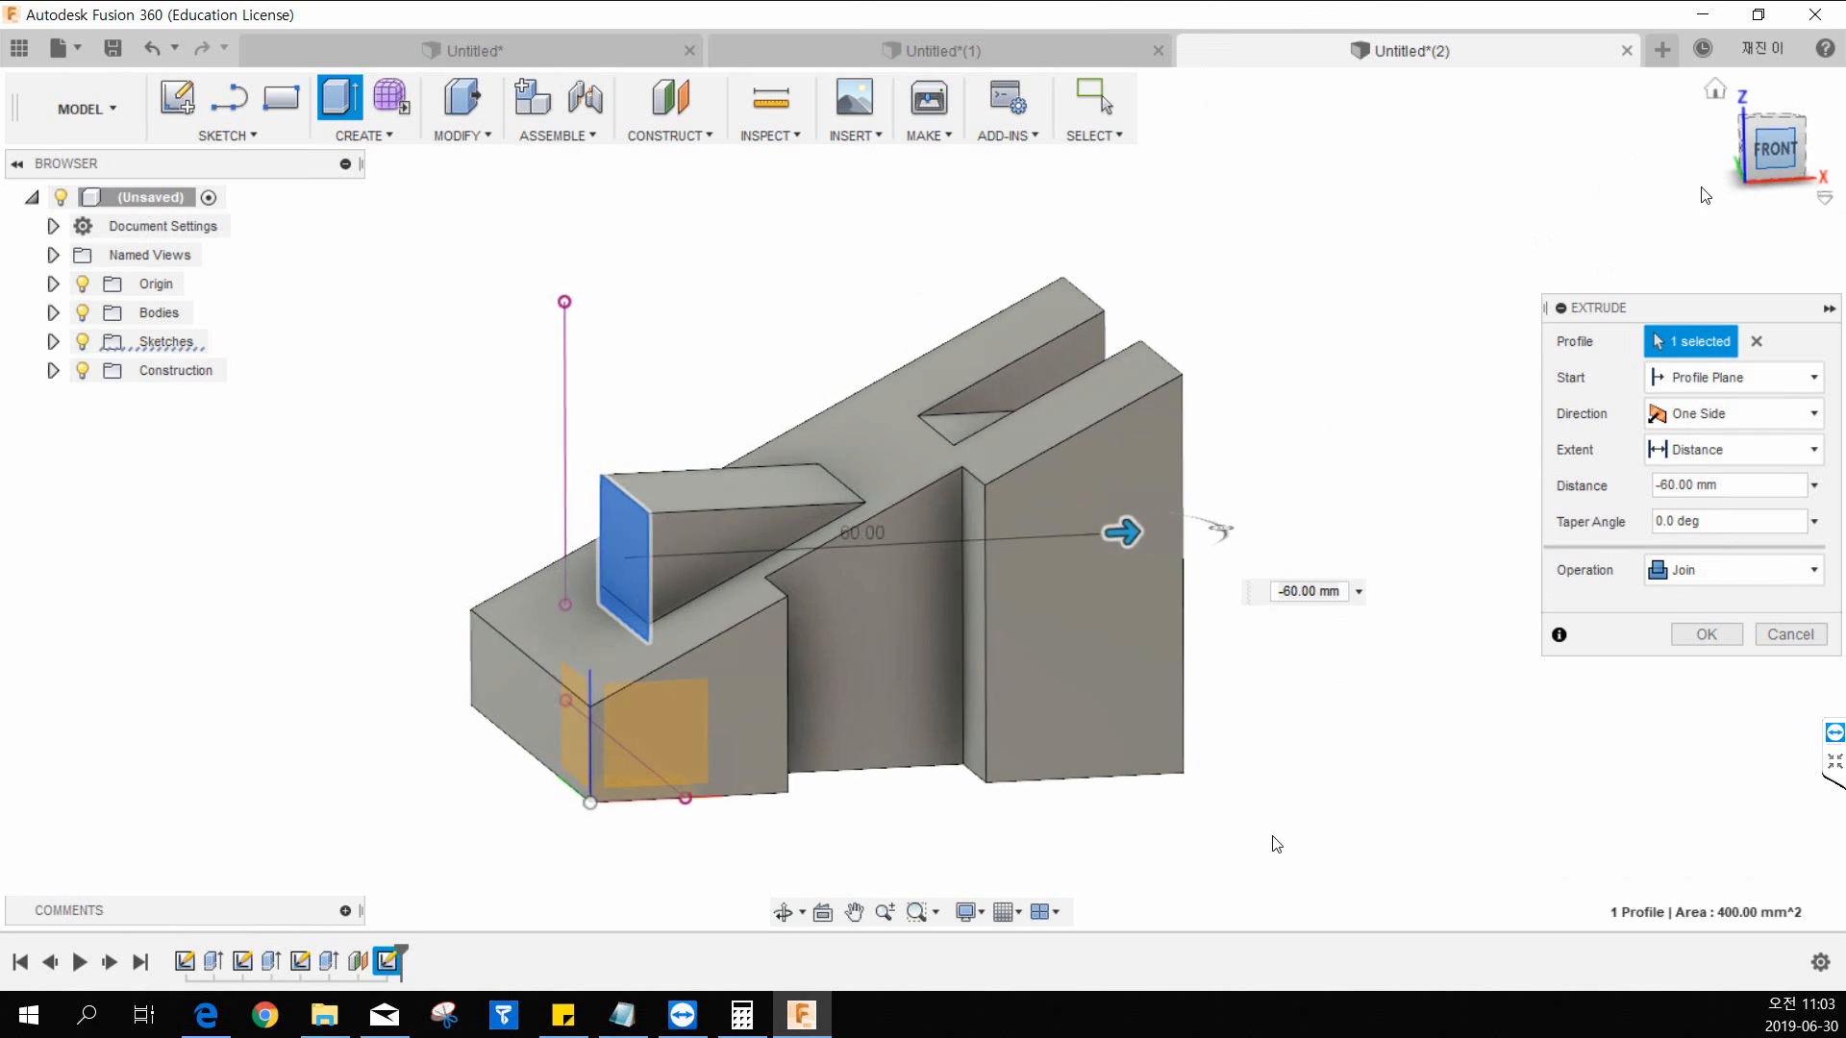
{"action": "mouse_move", "coordinate": [1134, 545]}
{"action": "left_mouse_down"}
{"action": "mouse_move", "coordinate": [1279, 541]}
{"action": "mouse_move", "coordinate": [1106, 544]}
{"action": "left_mouse_up"}
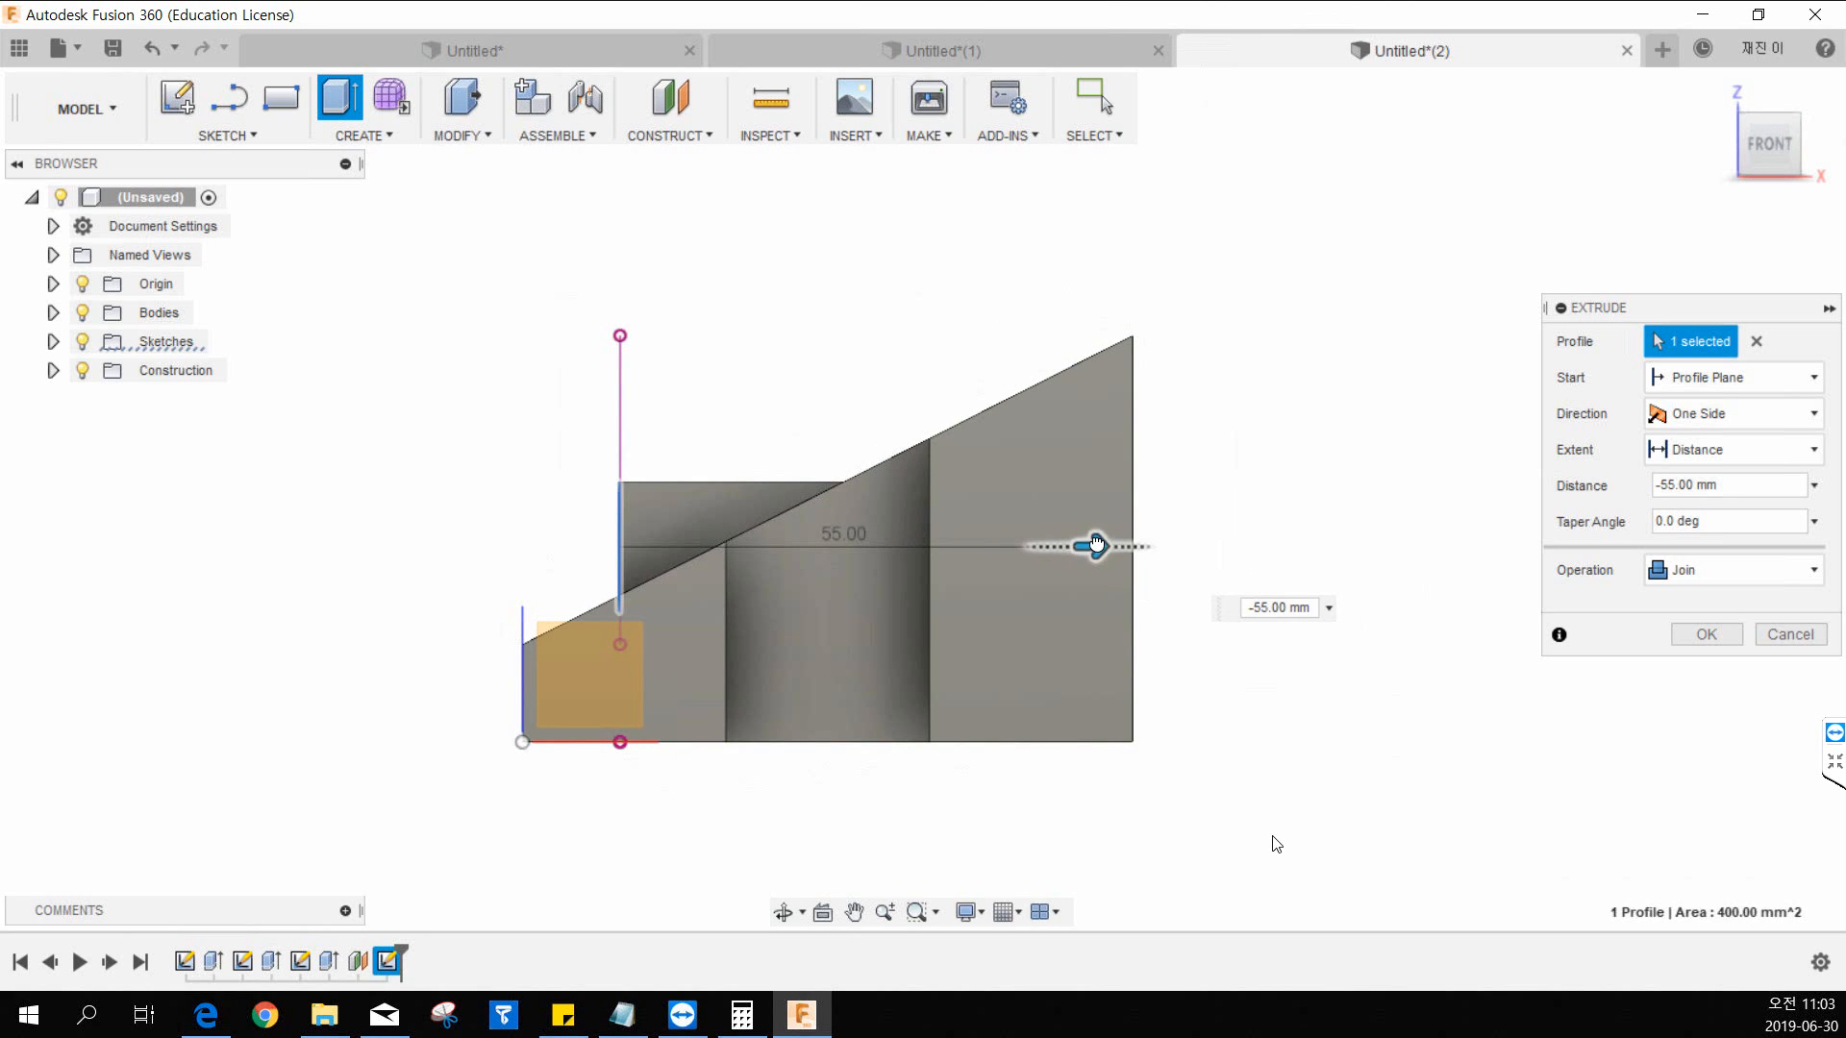
{"action": "left_click", "coordinate": [1704, 634]}
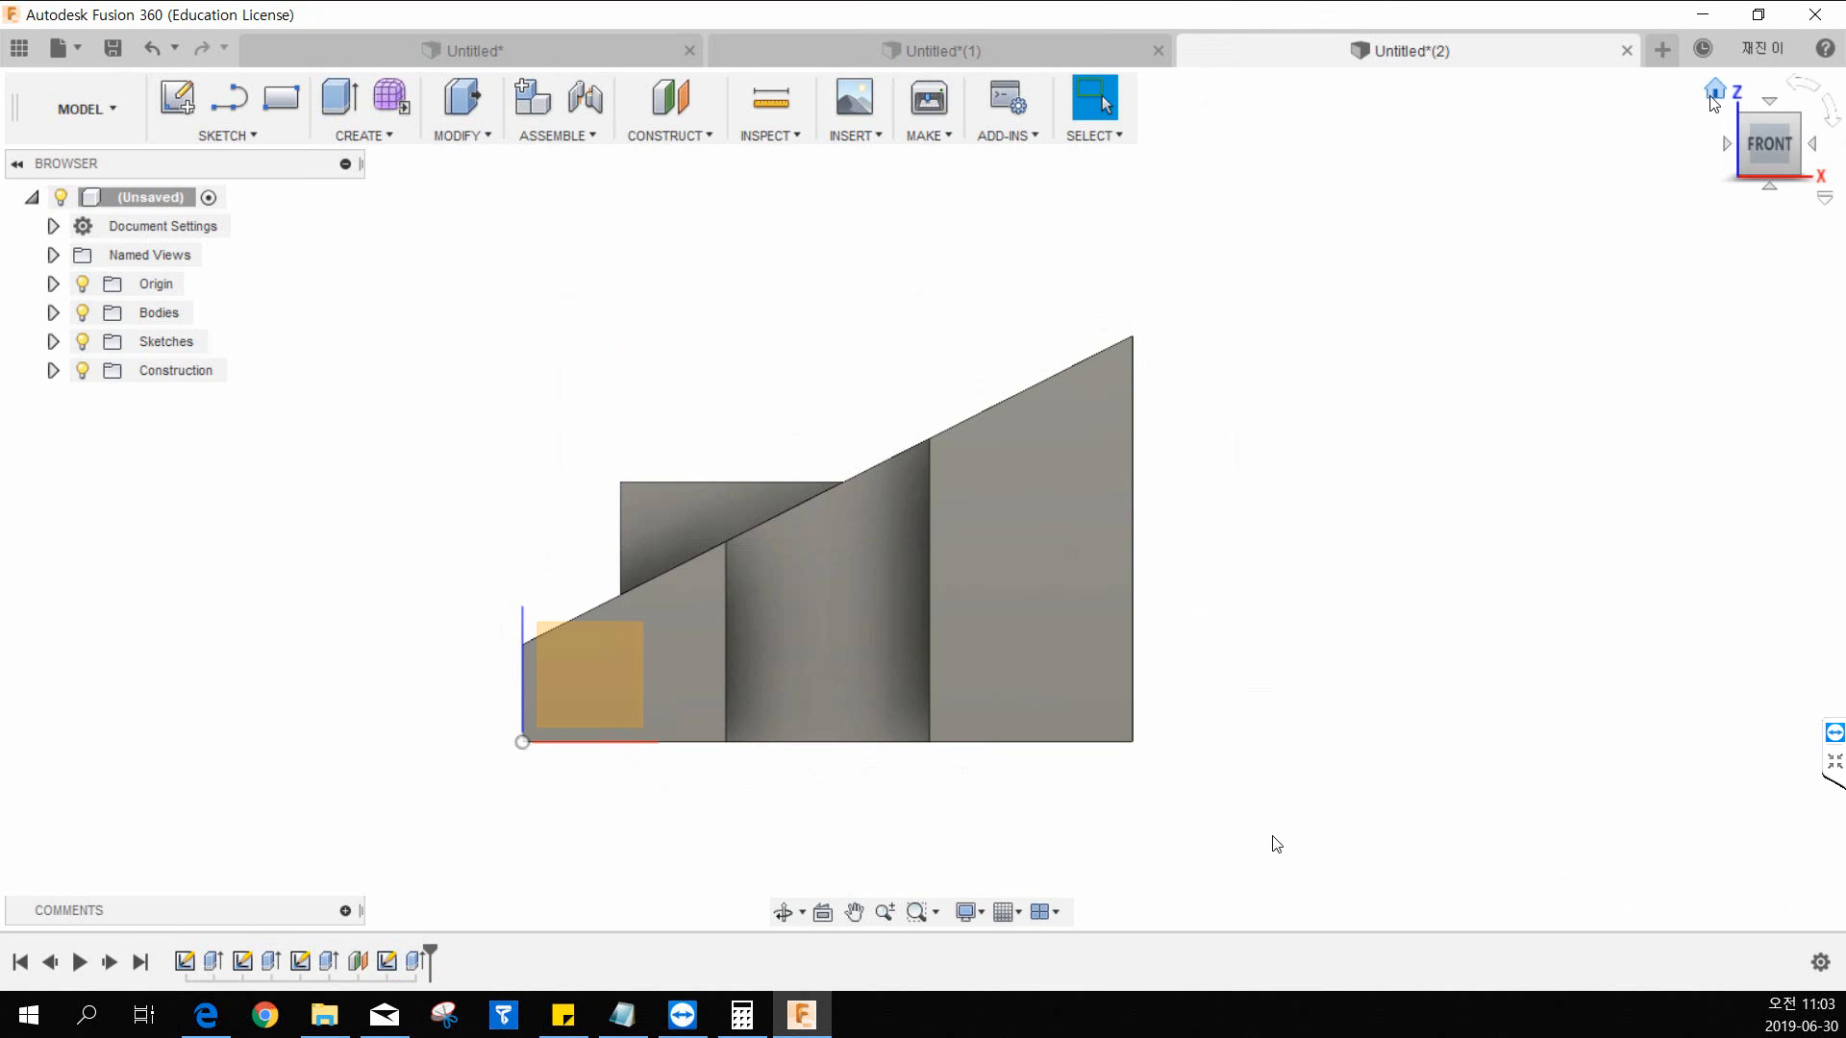
{"action": "left_click", "coordinate": [1715, 92]}
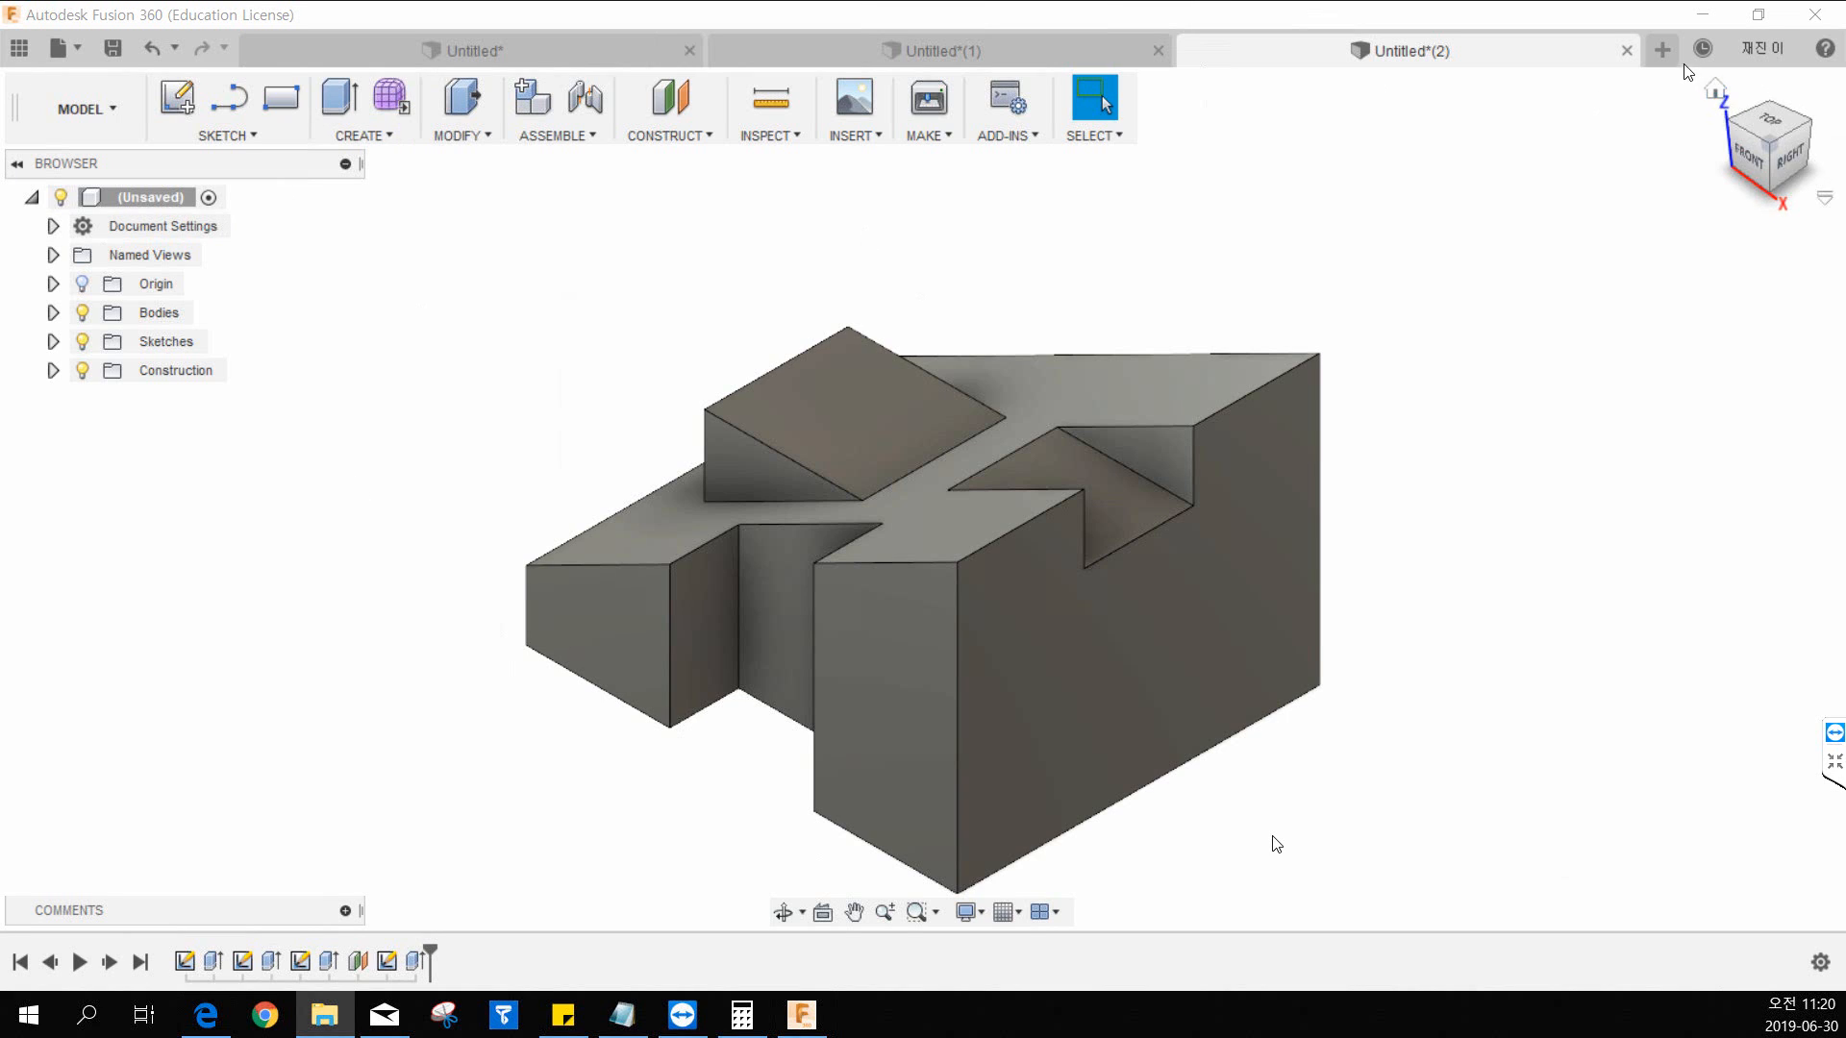
Step: Create a new design and start a sketch on the front plane
{"action": "left_click", "coordinate": [1662, 49]}
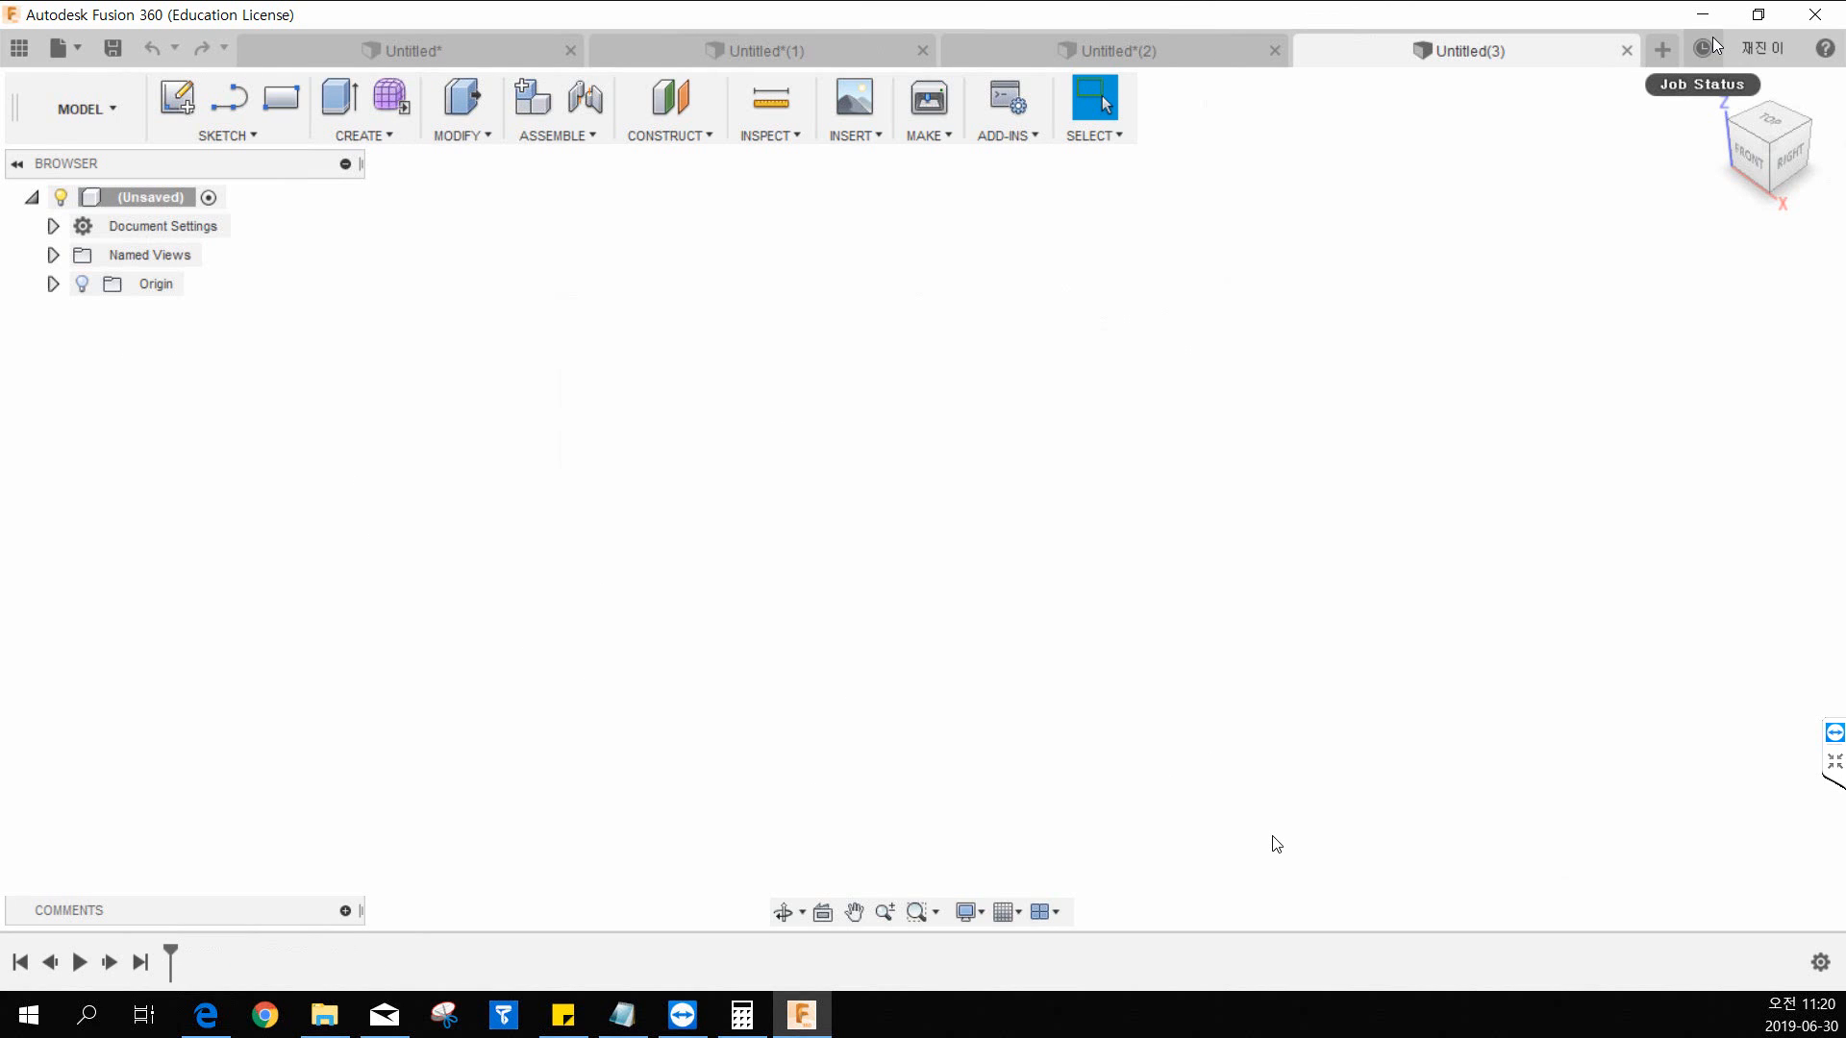
{"action": "left_click", "coordinate": [399, 136]}
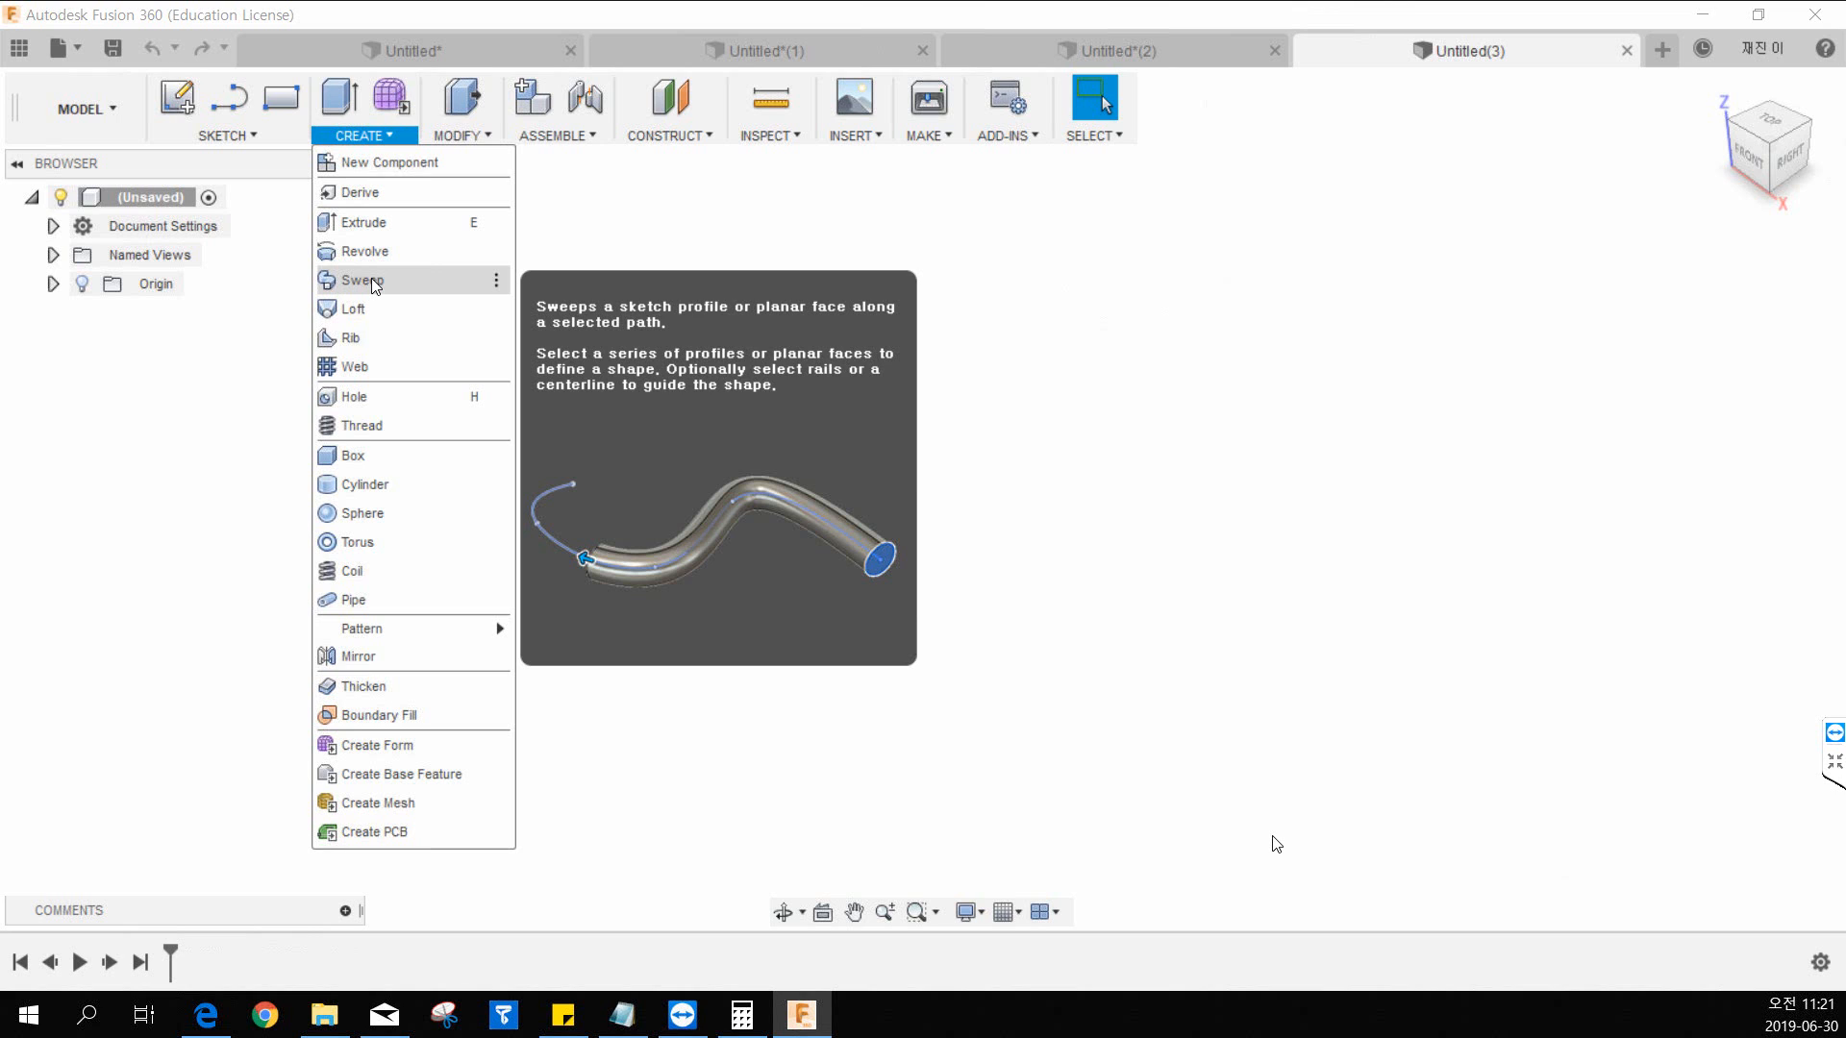
{"action": "left_click", "coordinate": [597, 250]}
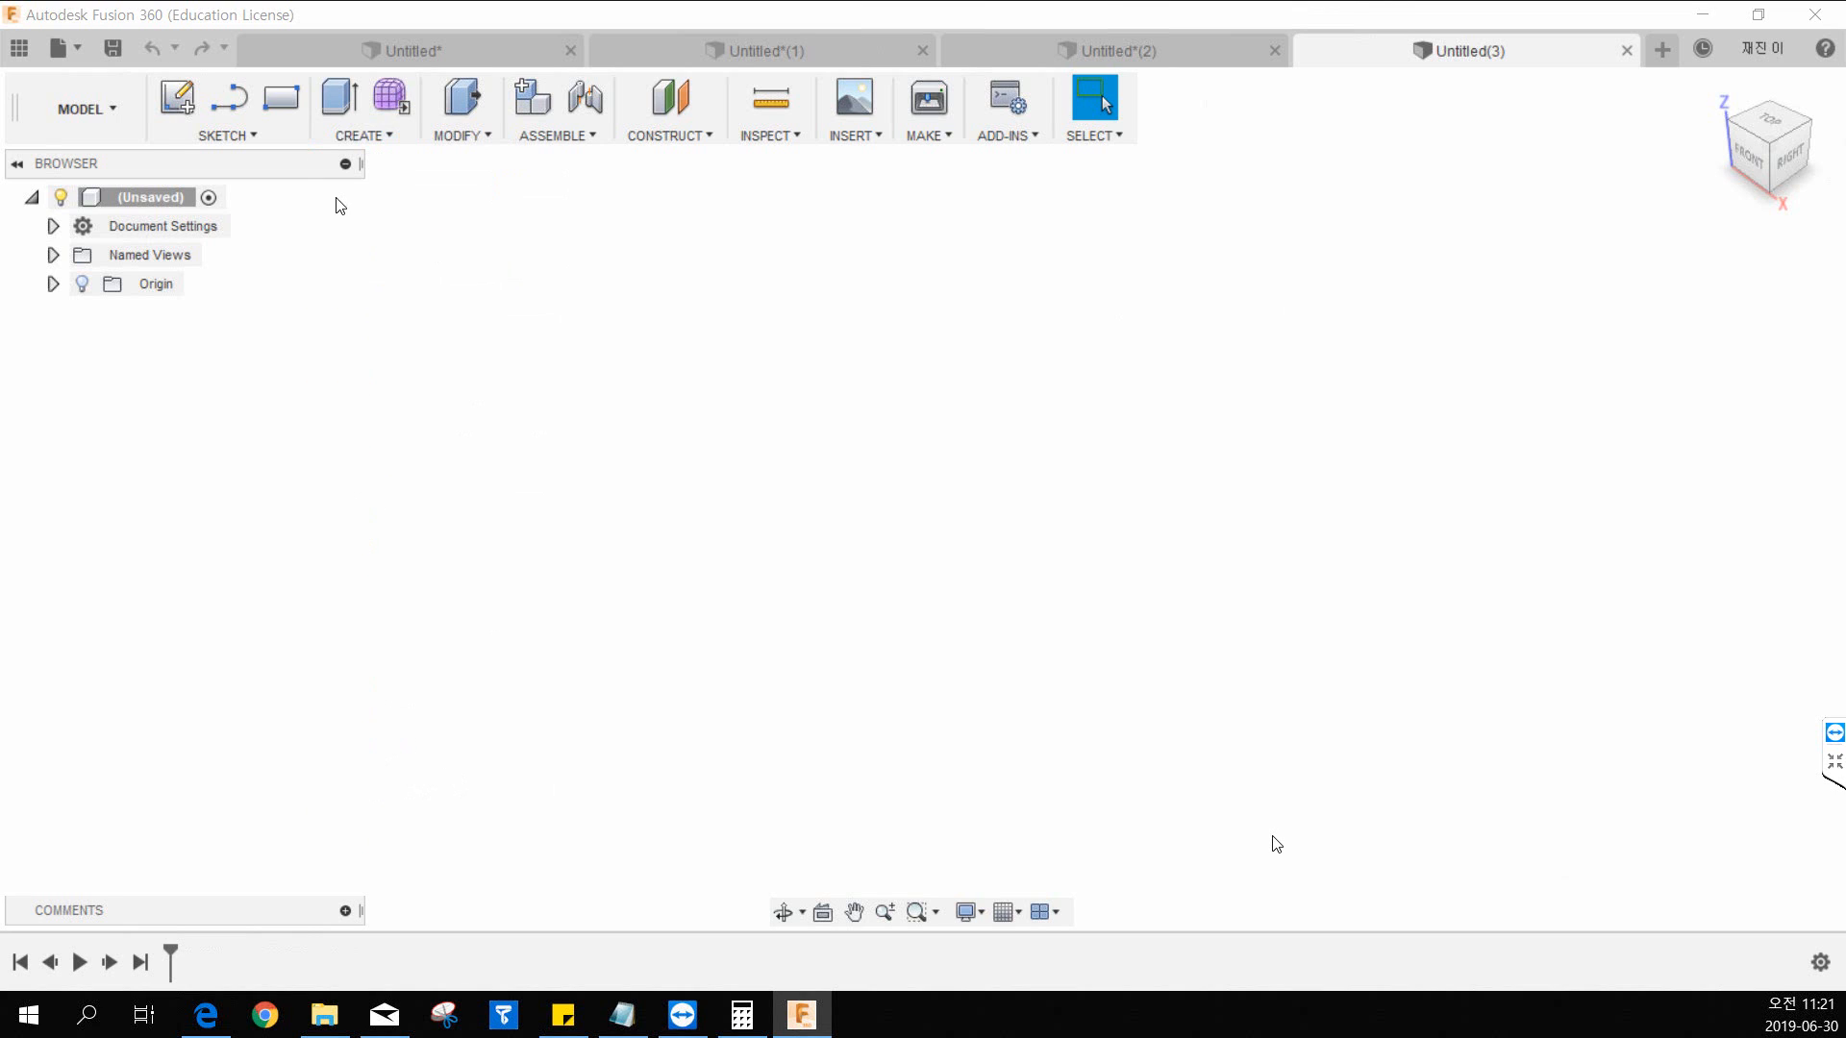
{"action": "left_click", "coordinate": [180, 112]}
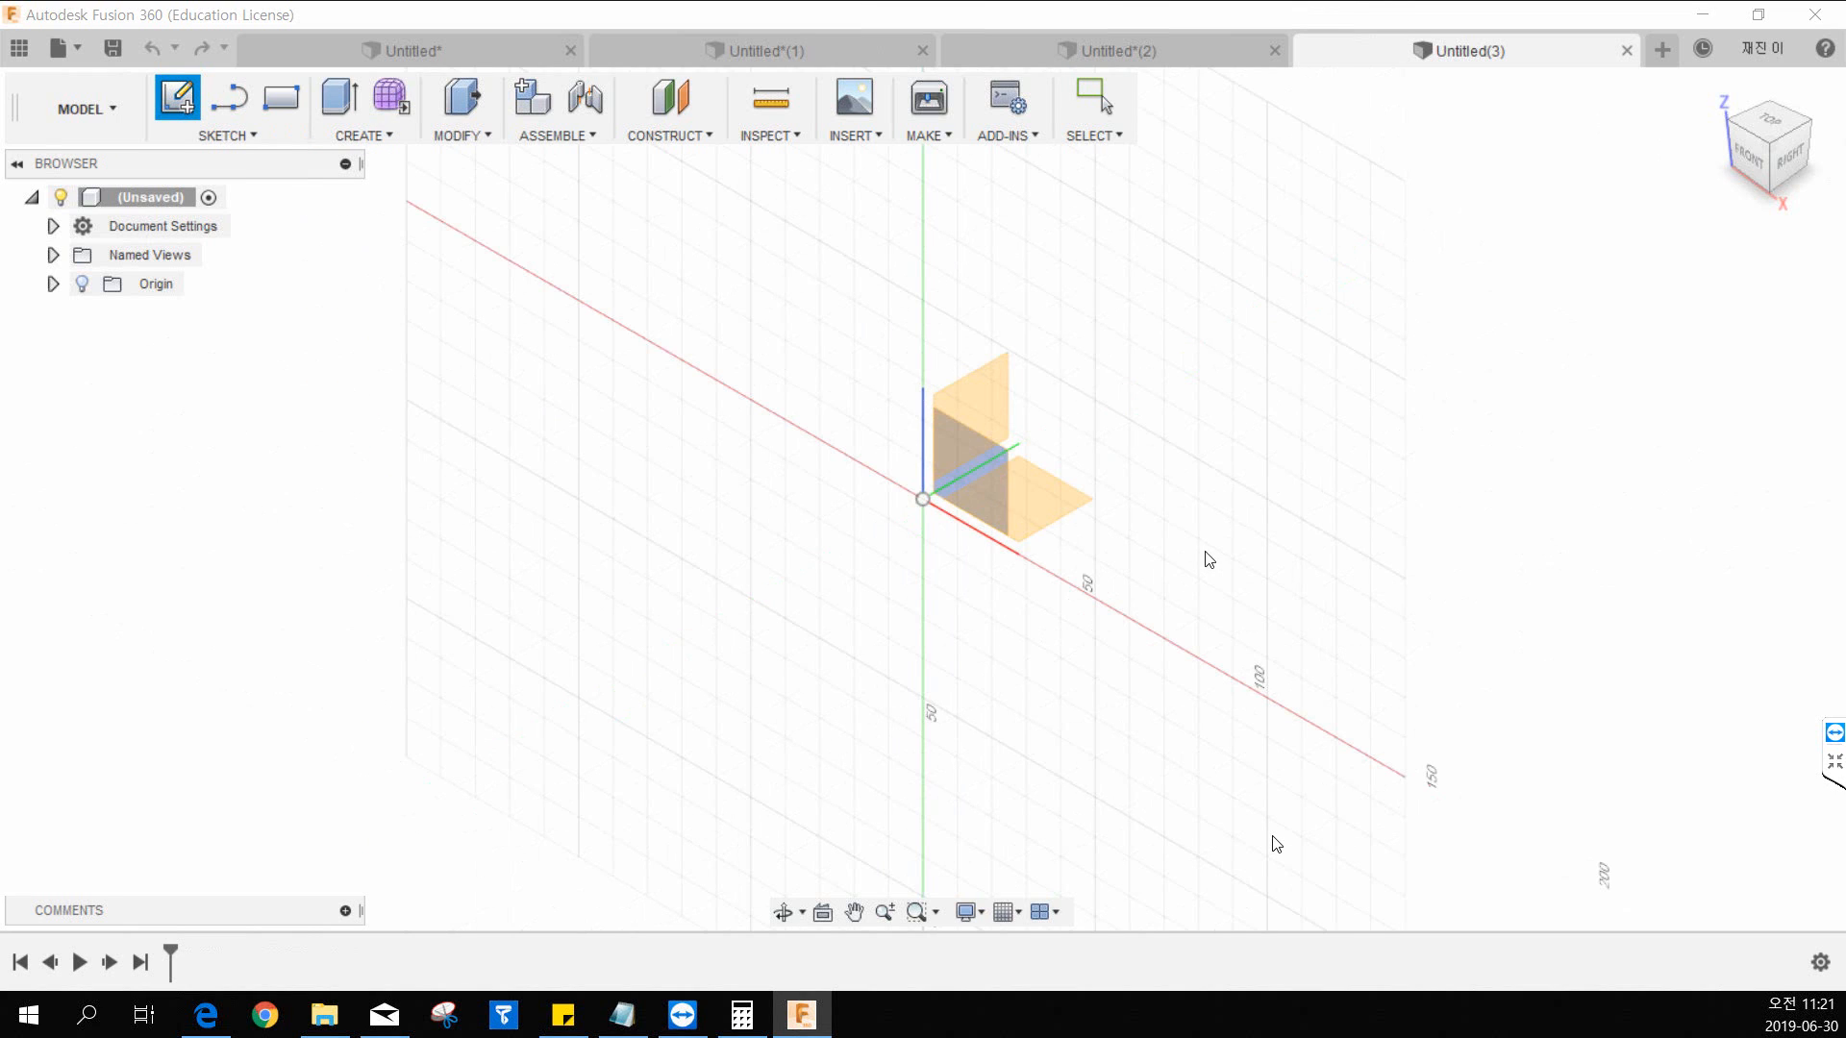
{"action": "left_click", "coordinate": [964, 494]}
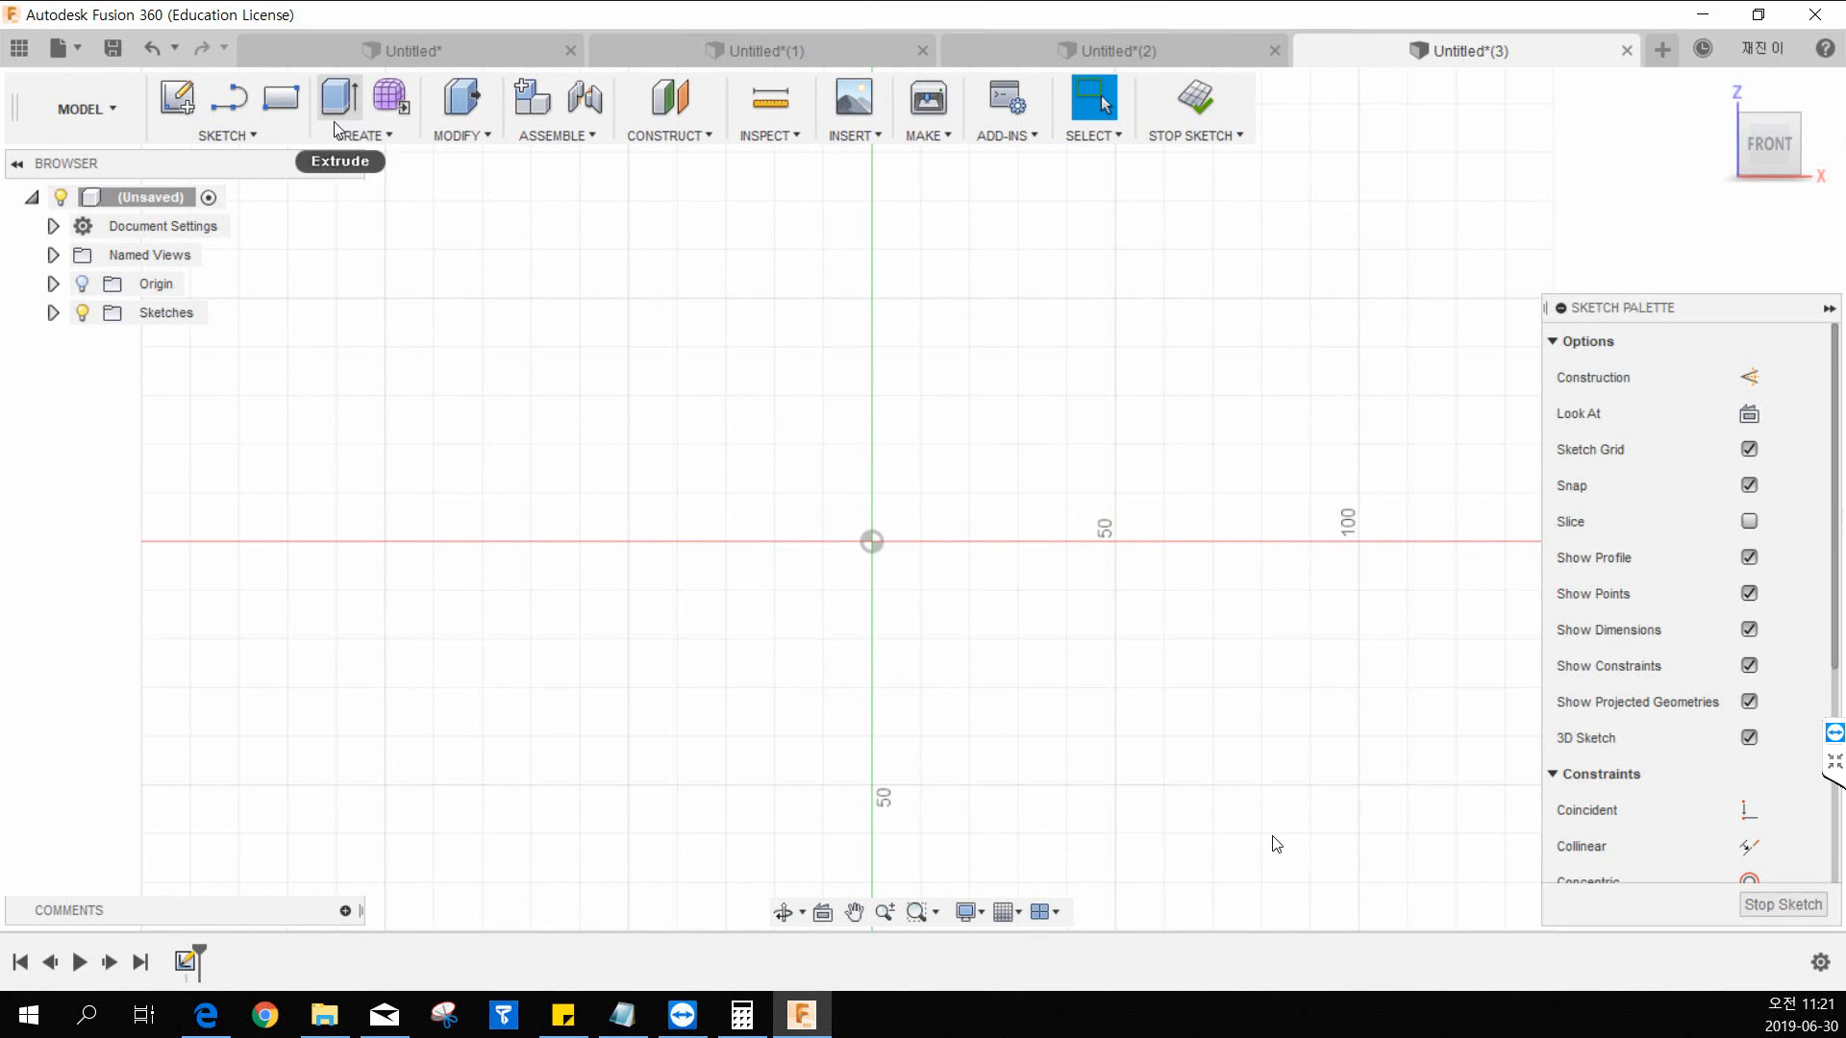
Step: Draw a center diameter circle of 30 mm at the origin and finish the sketch
{"action": "left_click", "coordinate": [253, 135]}
{"action": "mouse_move", "coordinate": [271, 240]}
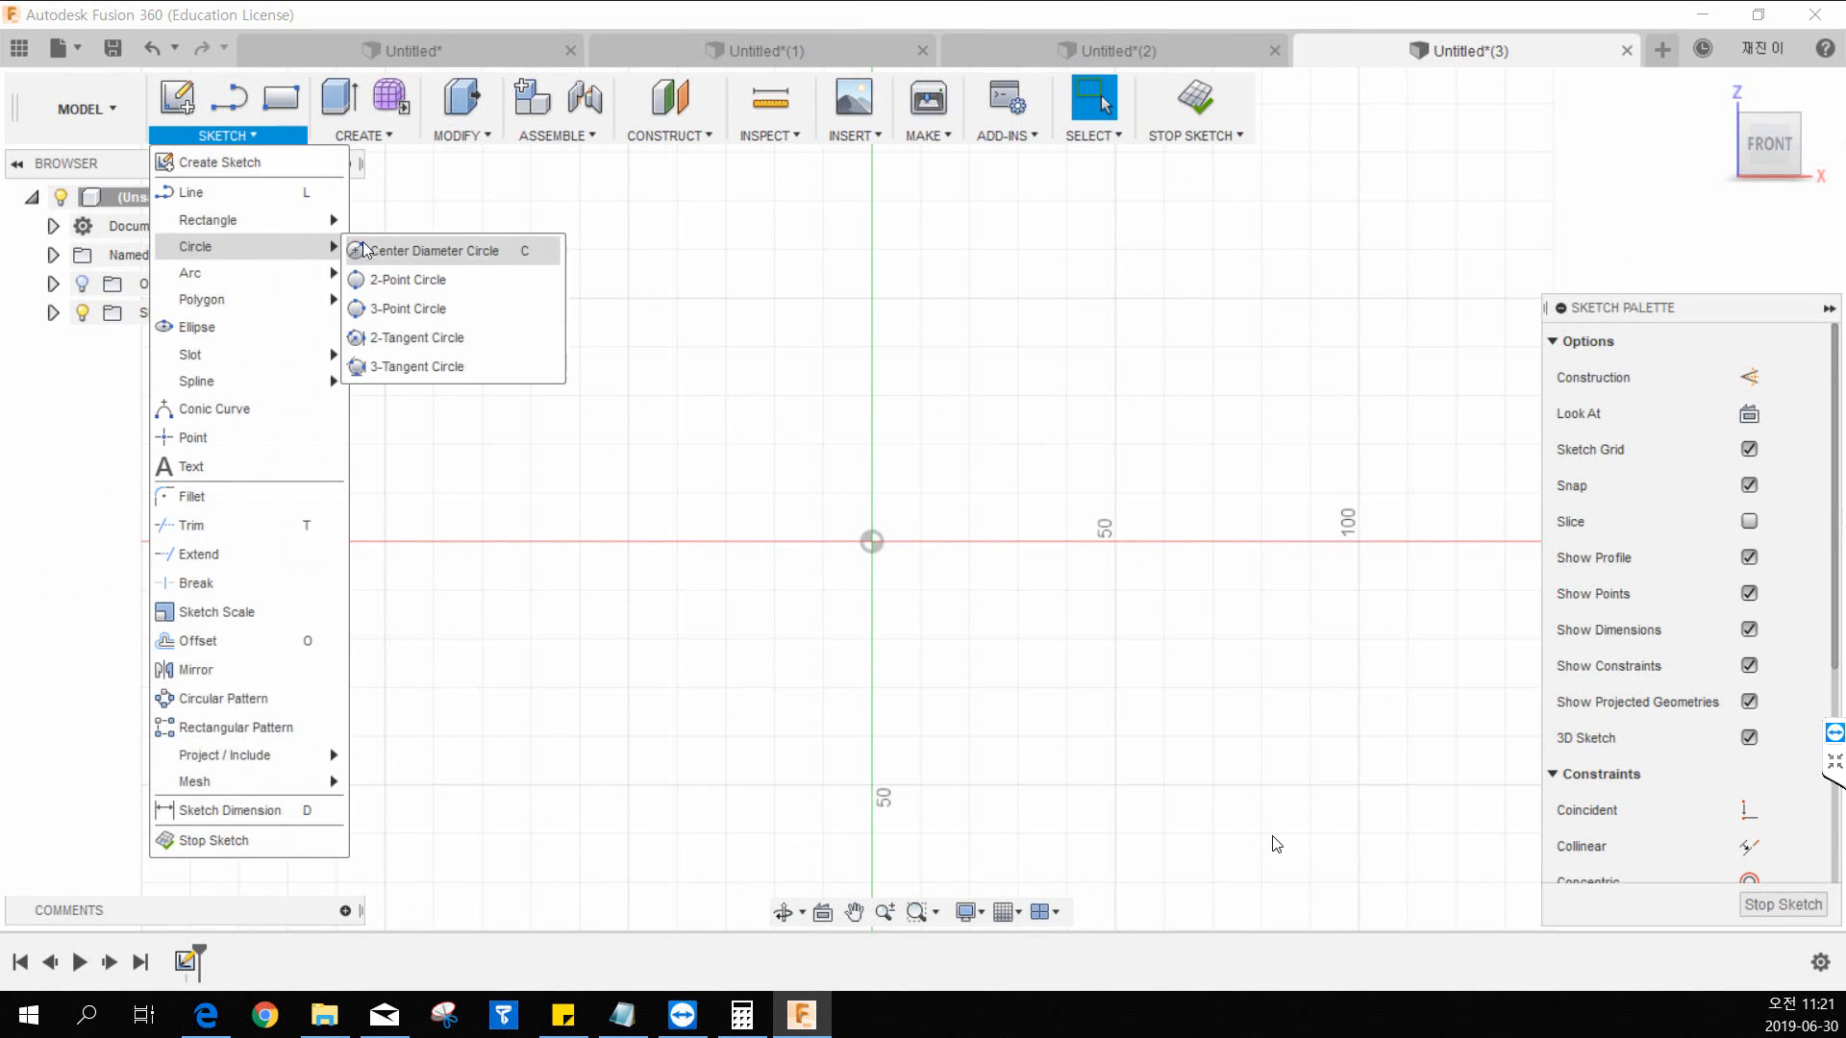
{"action": "left_click", "coordinate": [395, 252]}
{"action": "left_click", "coordinate": [871, 541]}
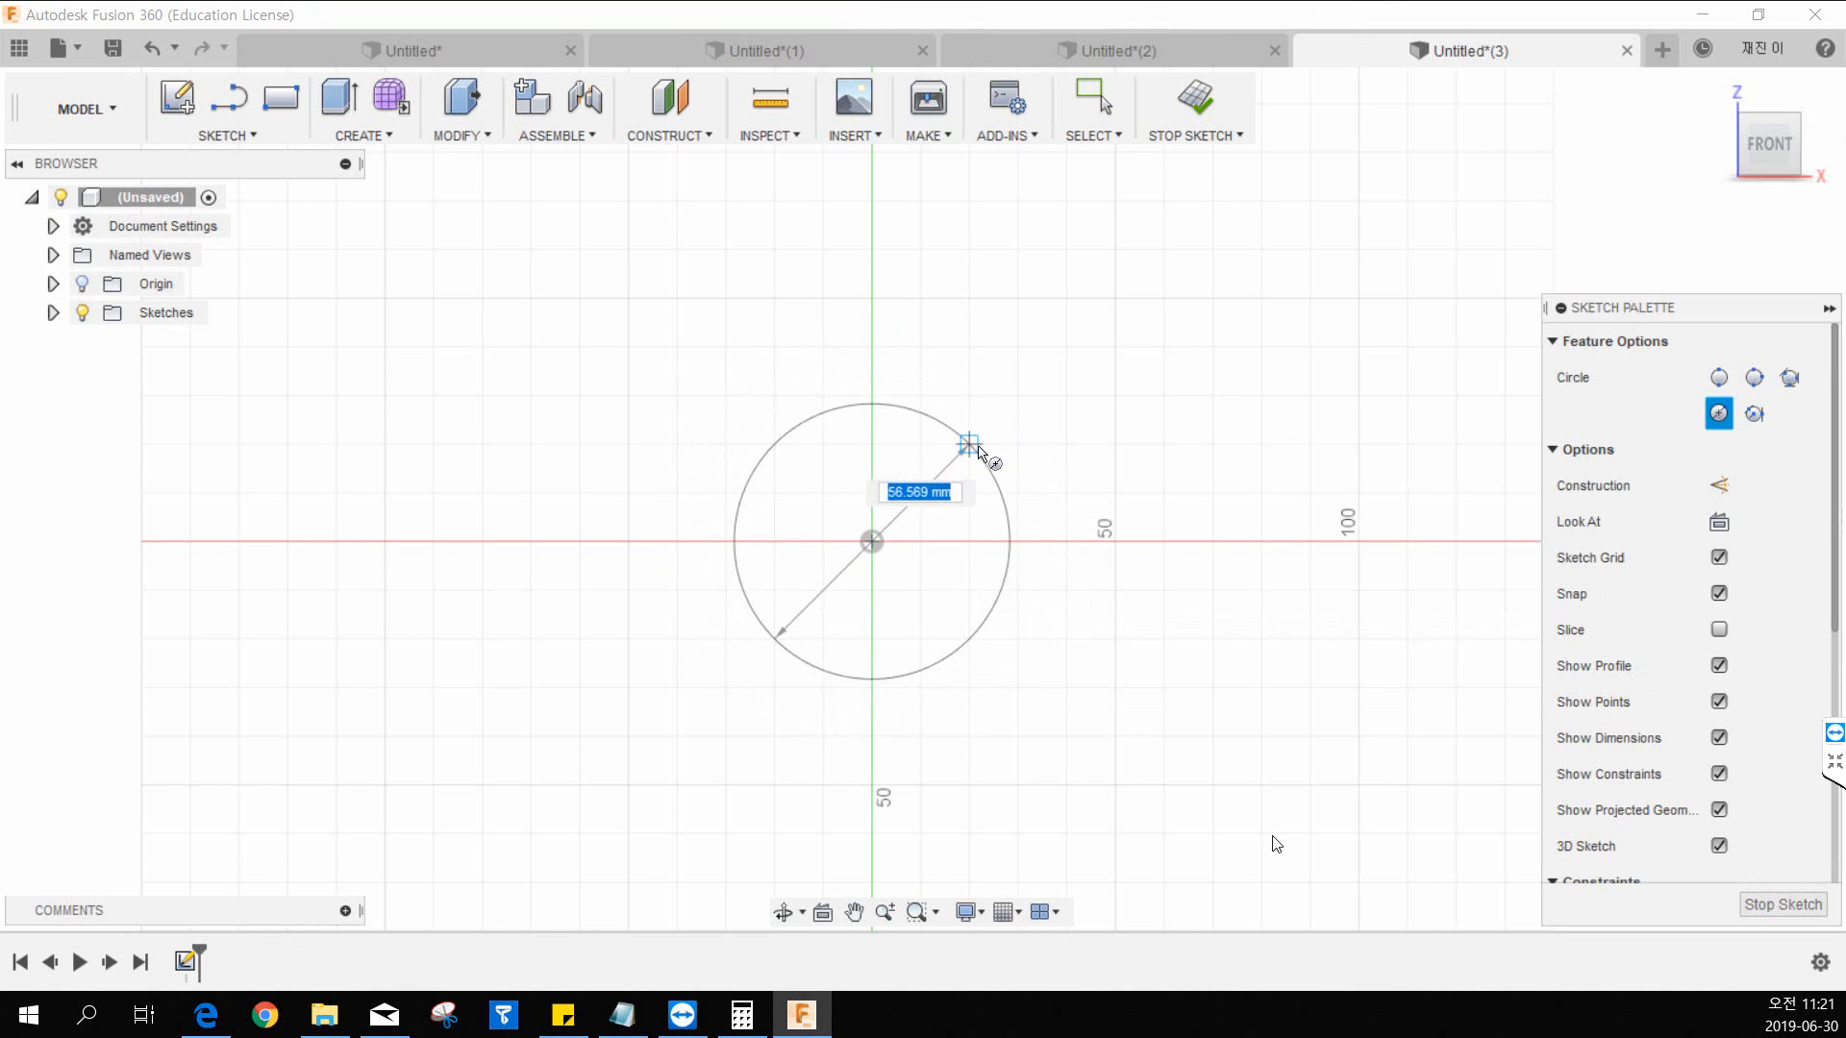
{"action": "type", "text": "30"}
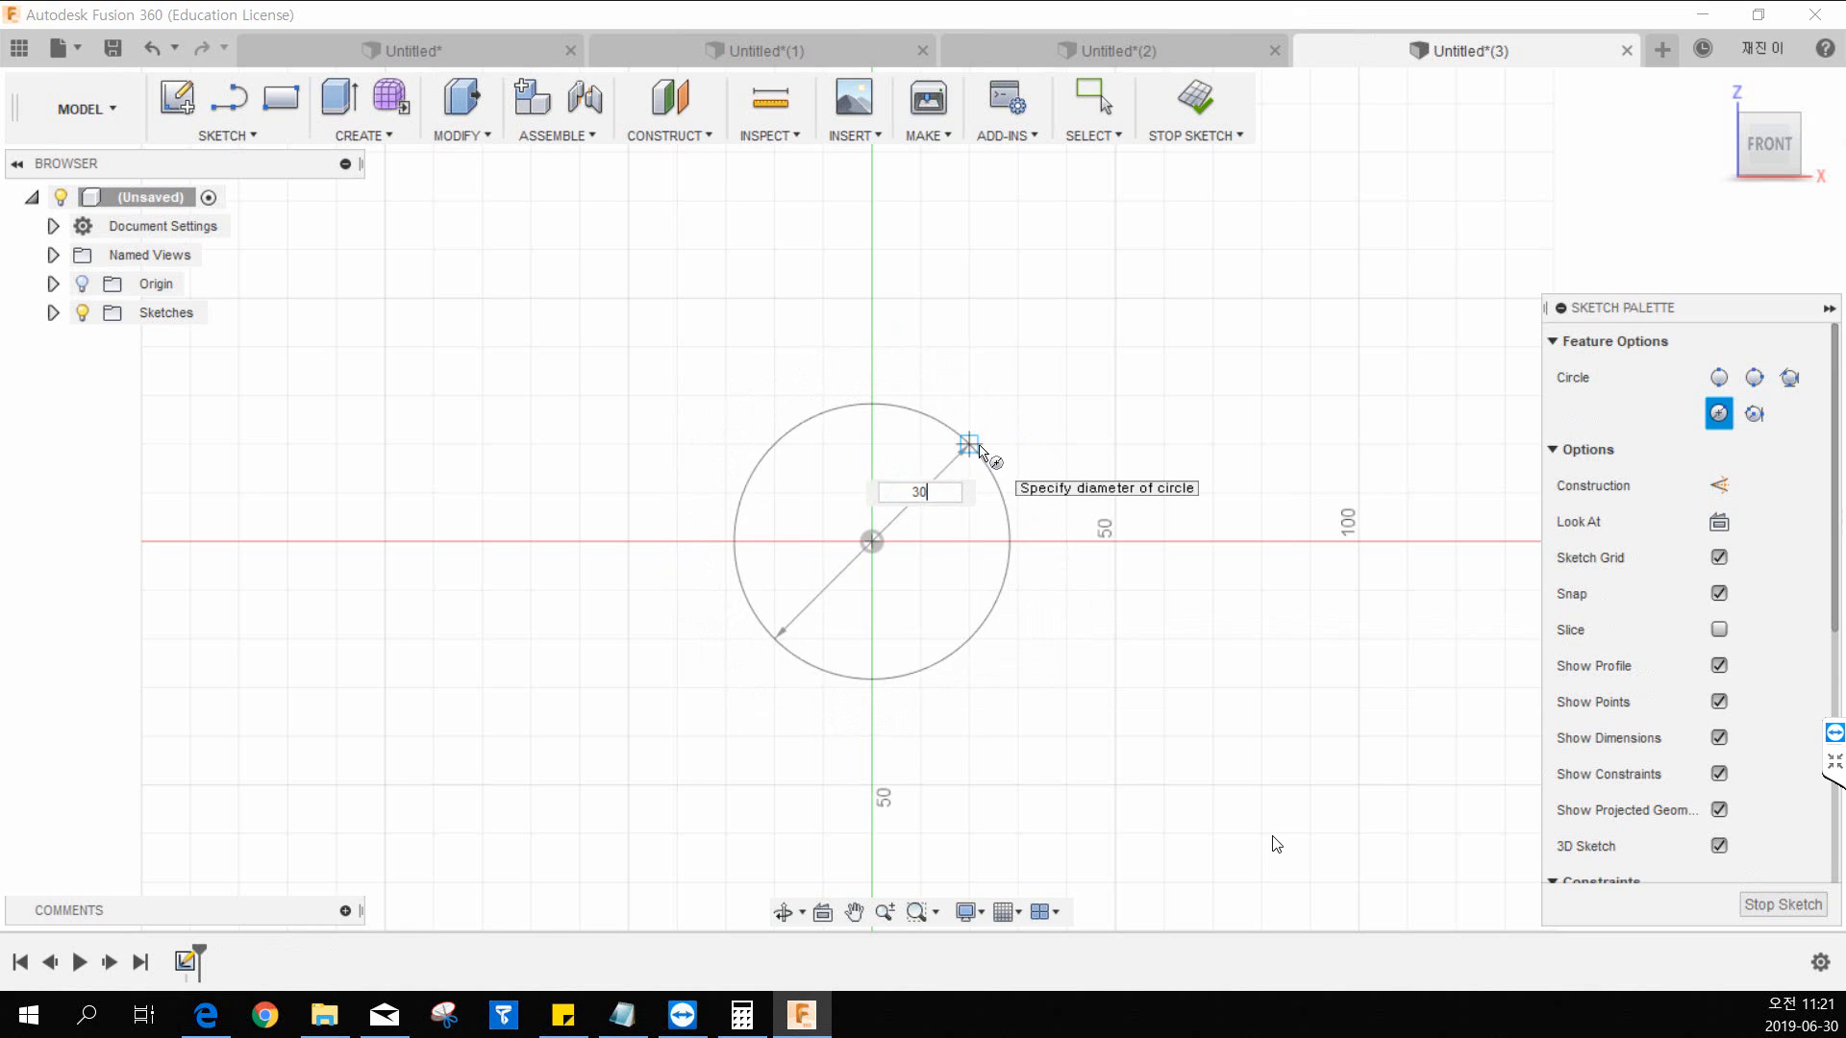
{"action": "key", "text": "Return"}
{"action": "scroll", "coordinate": [982, 454], "scroll_direction": "up", "scroll_amount": 3}
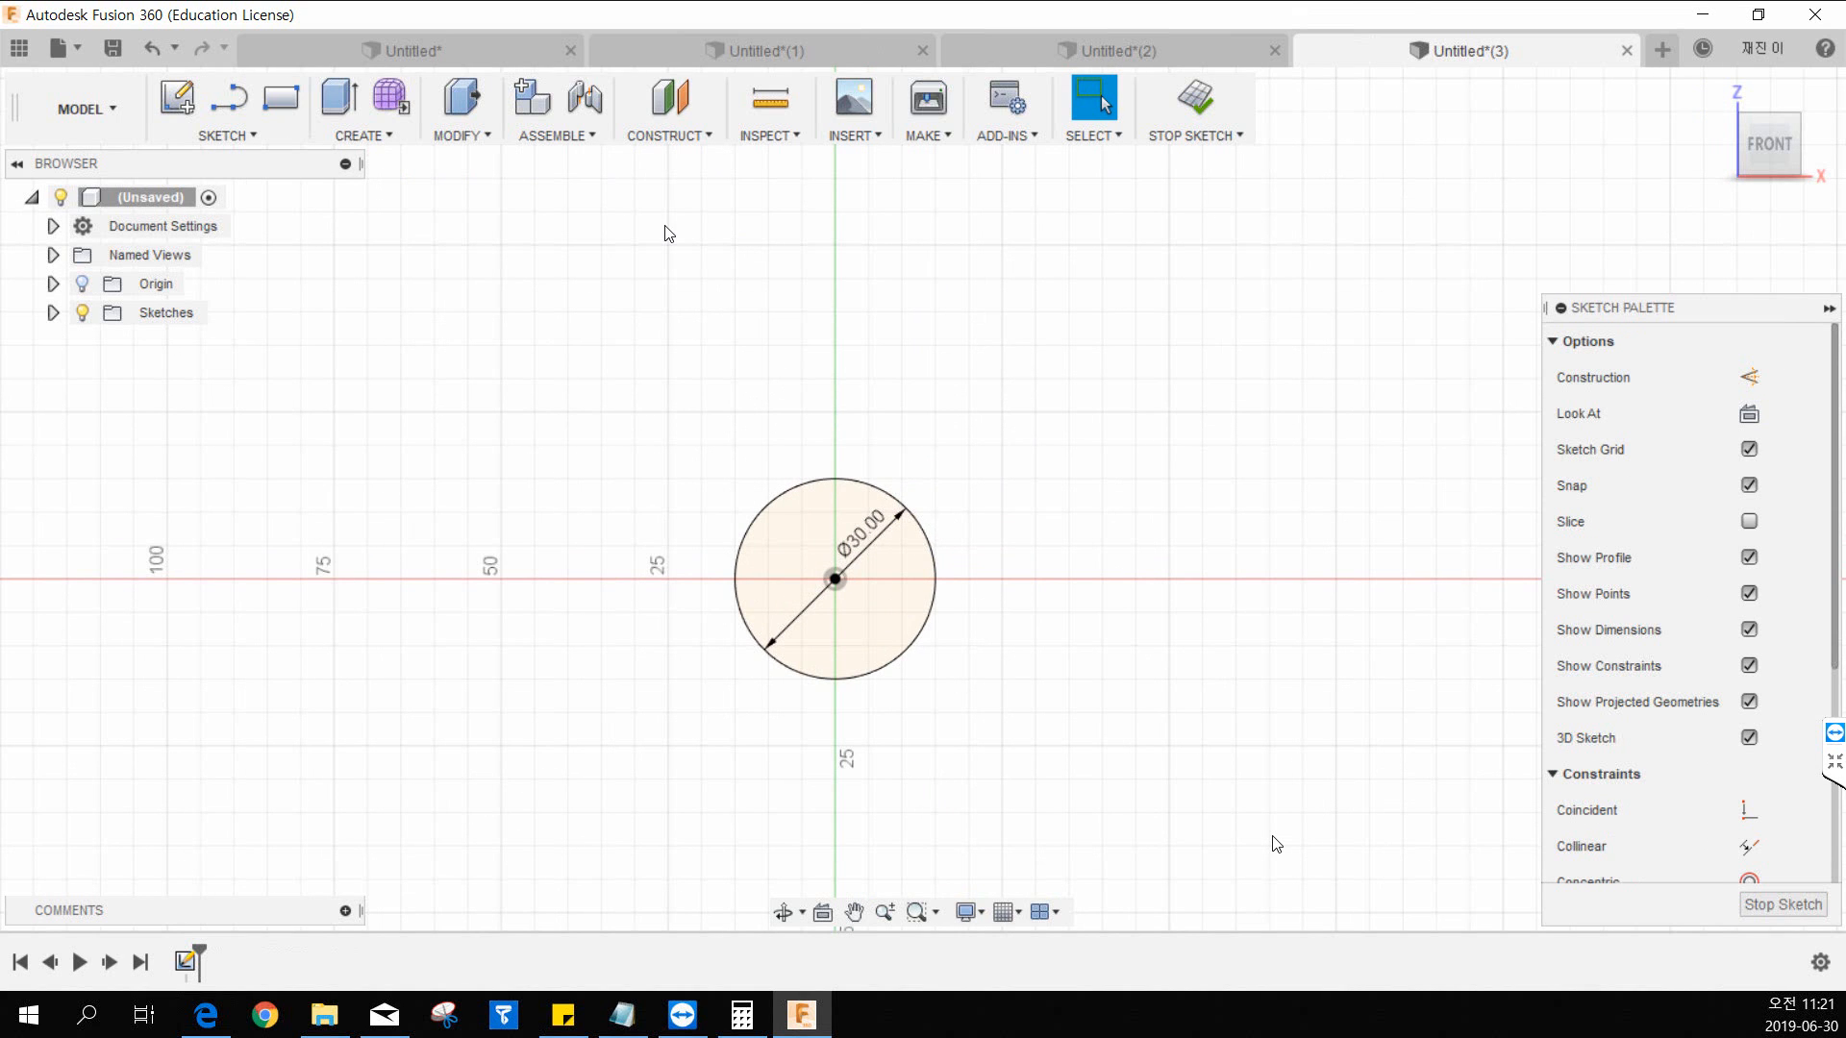
{"action": "left_click", "coordinate": [1197, 98]}
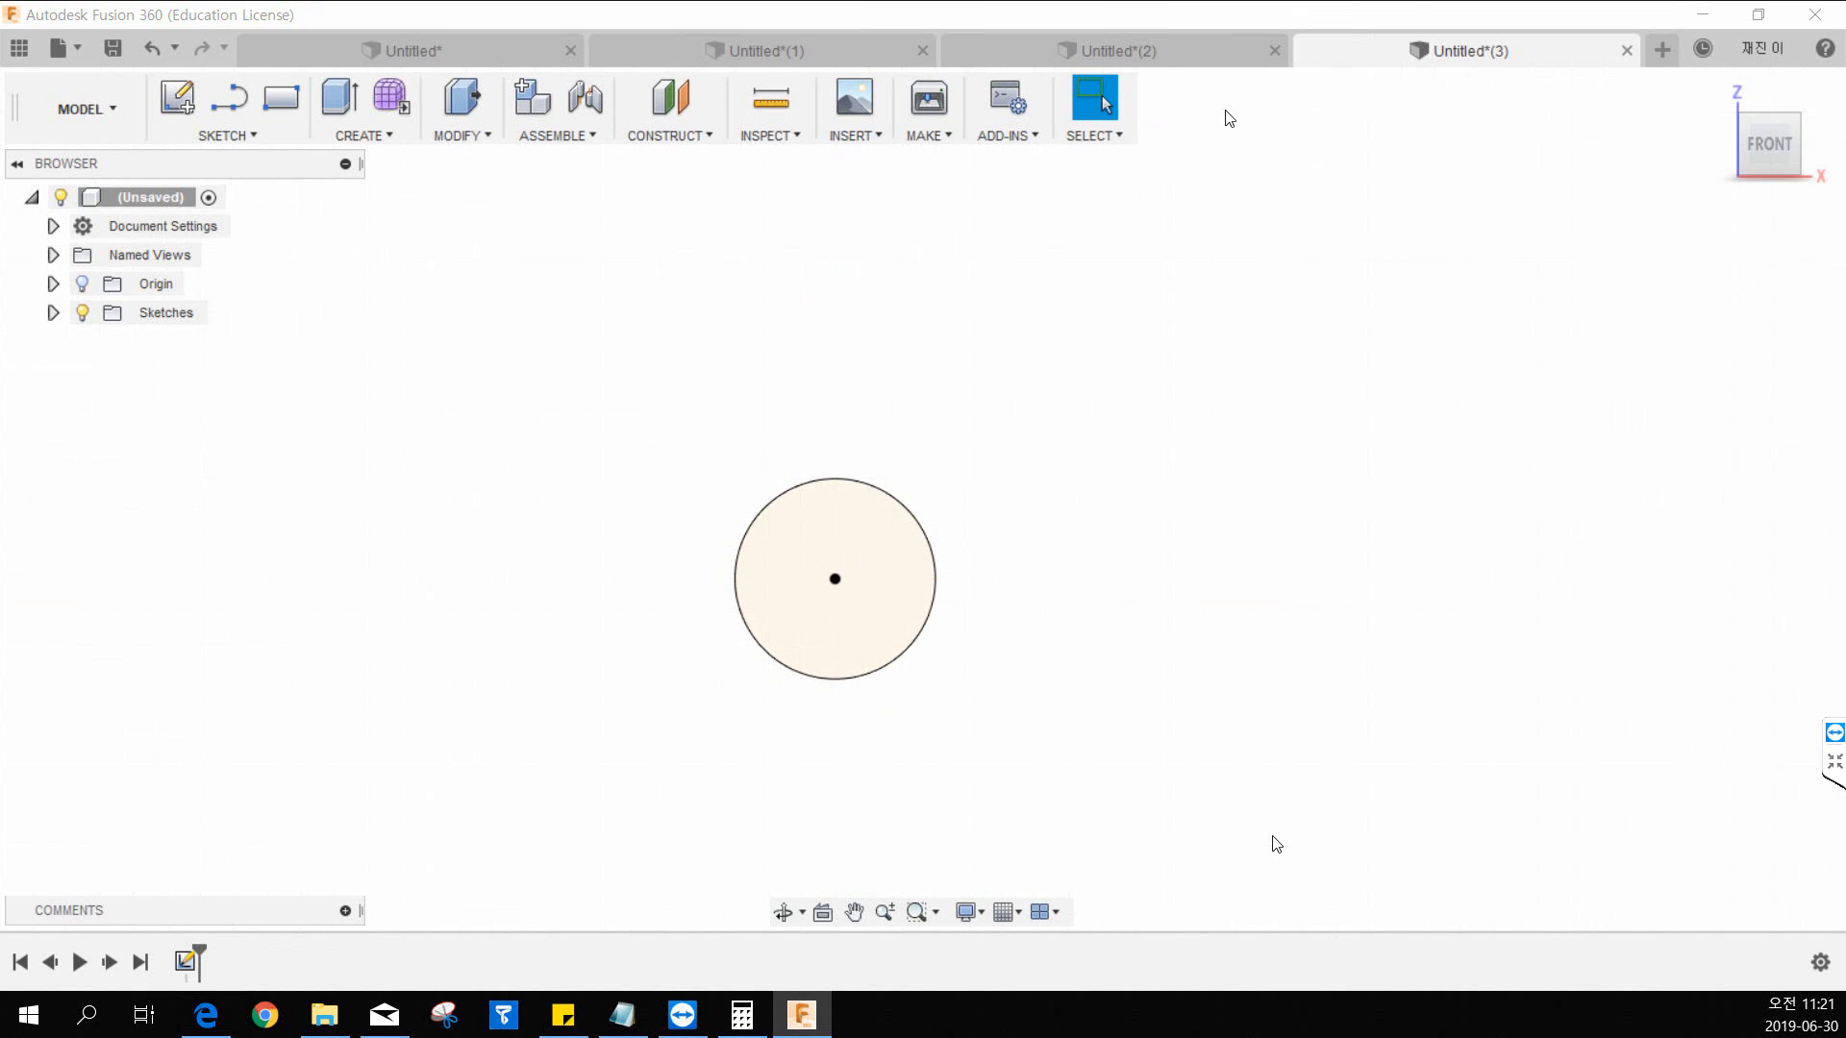
Step: Start a sketch on the vertical plane perpendicular to the circle and draw a horizontal line from the circle's center along the axis
{"action": "left_click", "coordinate": [1713, 96]}
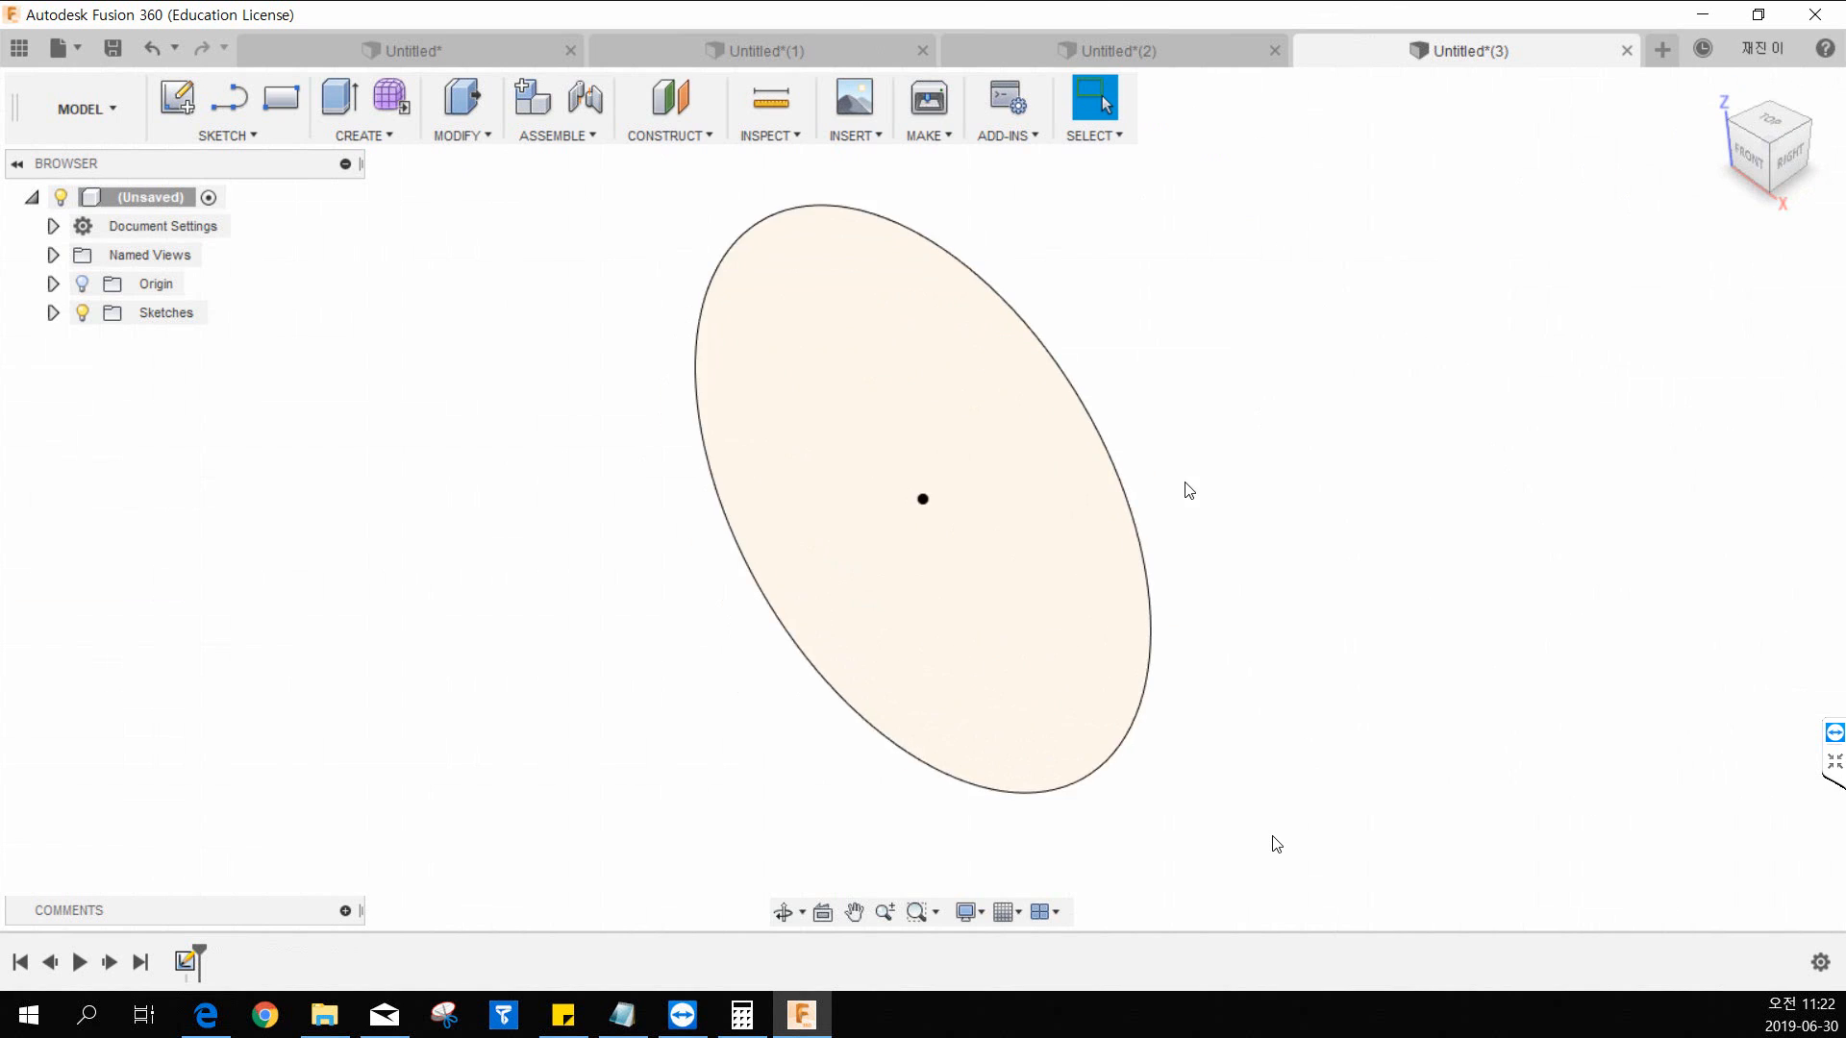
{"action": "middle_click_drag", "start_coordinate": [1375, 338], "coordinate": [1376, 342]}
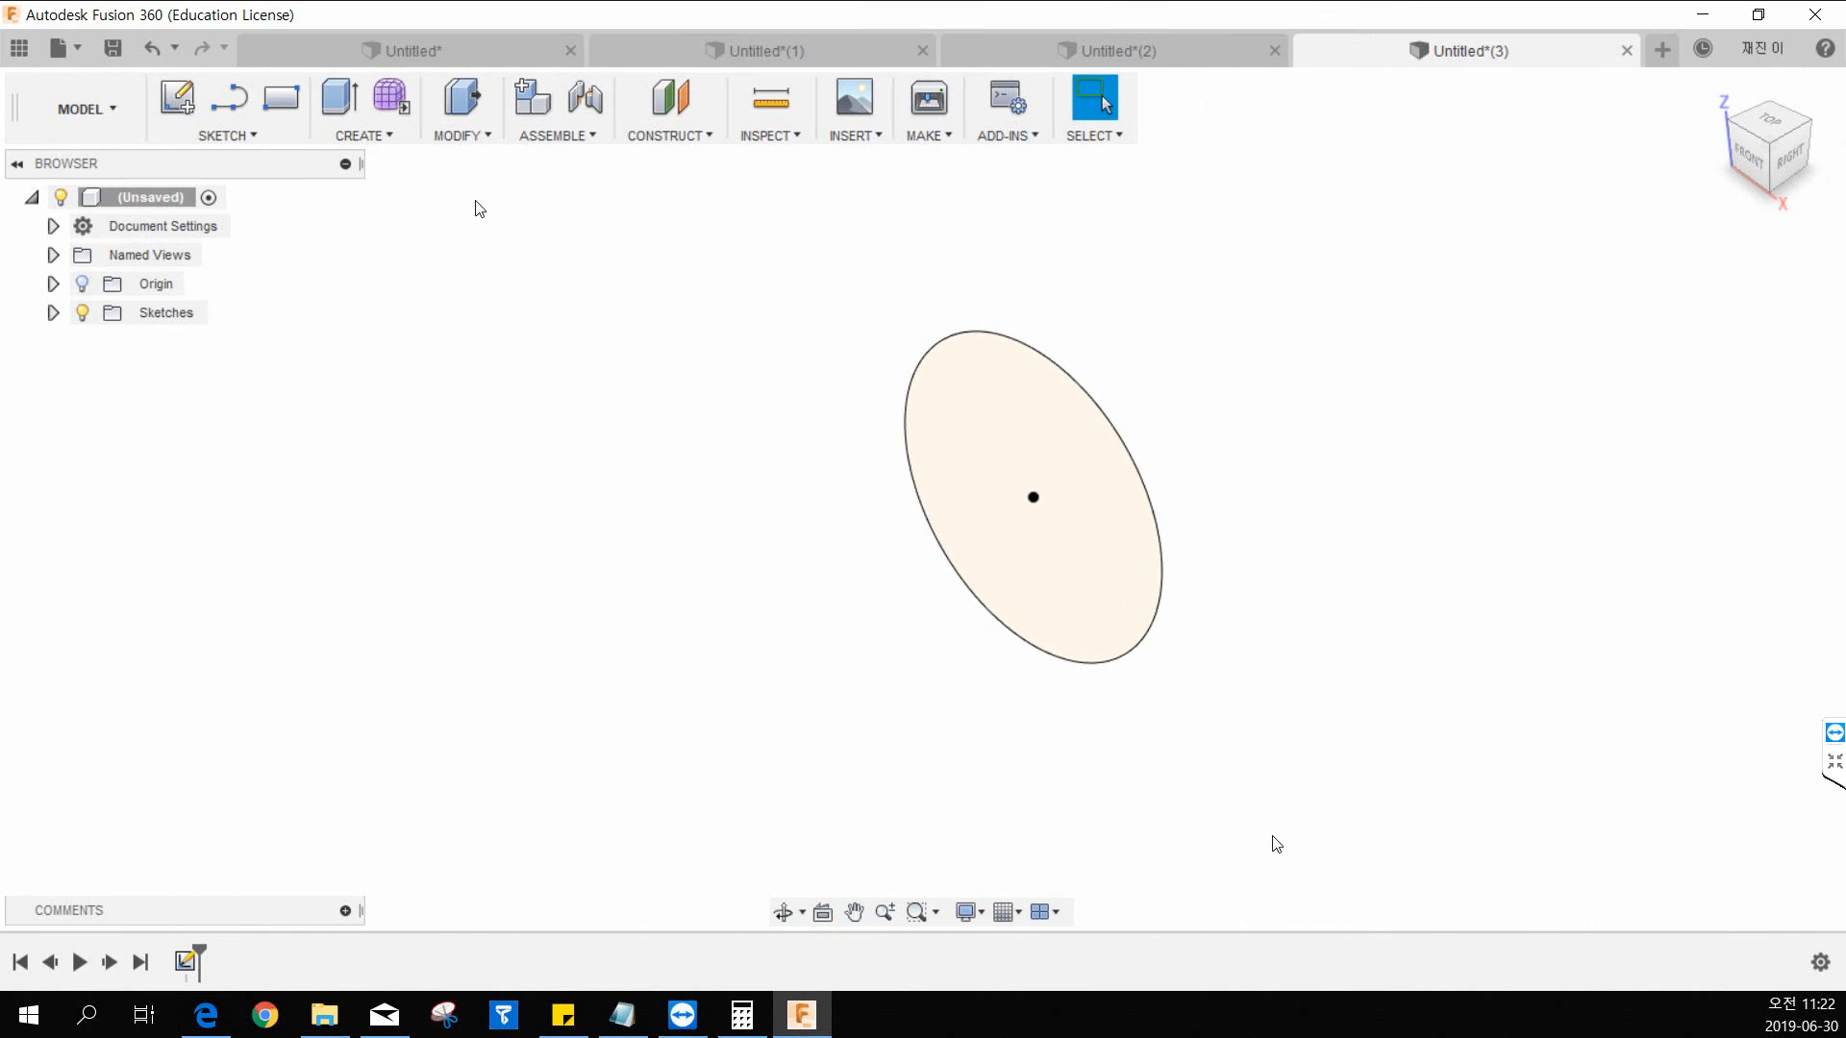
{"action": "left_click", "coordinate": [254, 136]}
{"action": "left_click", "coordinate": [180, 99]}
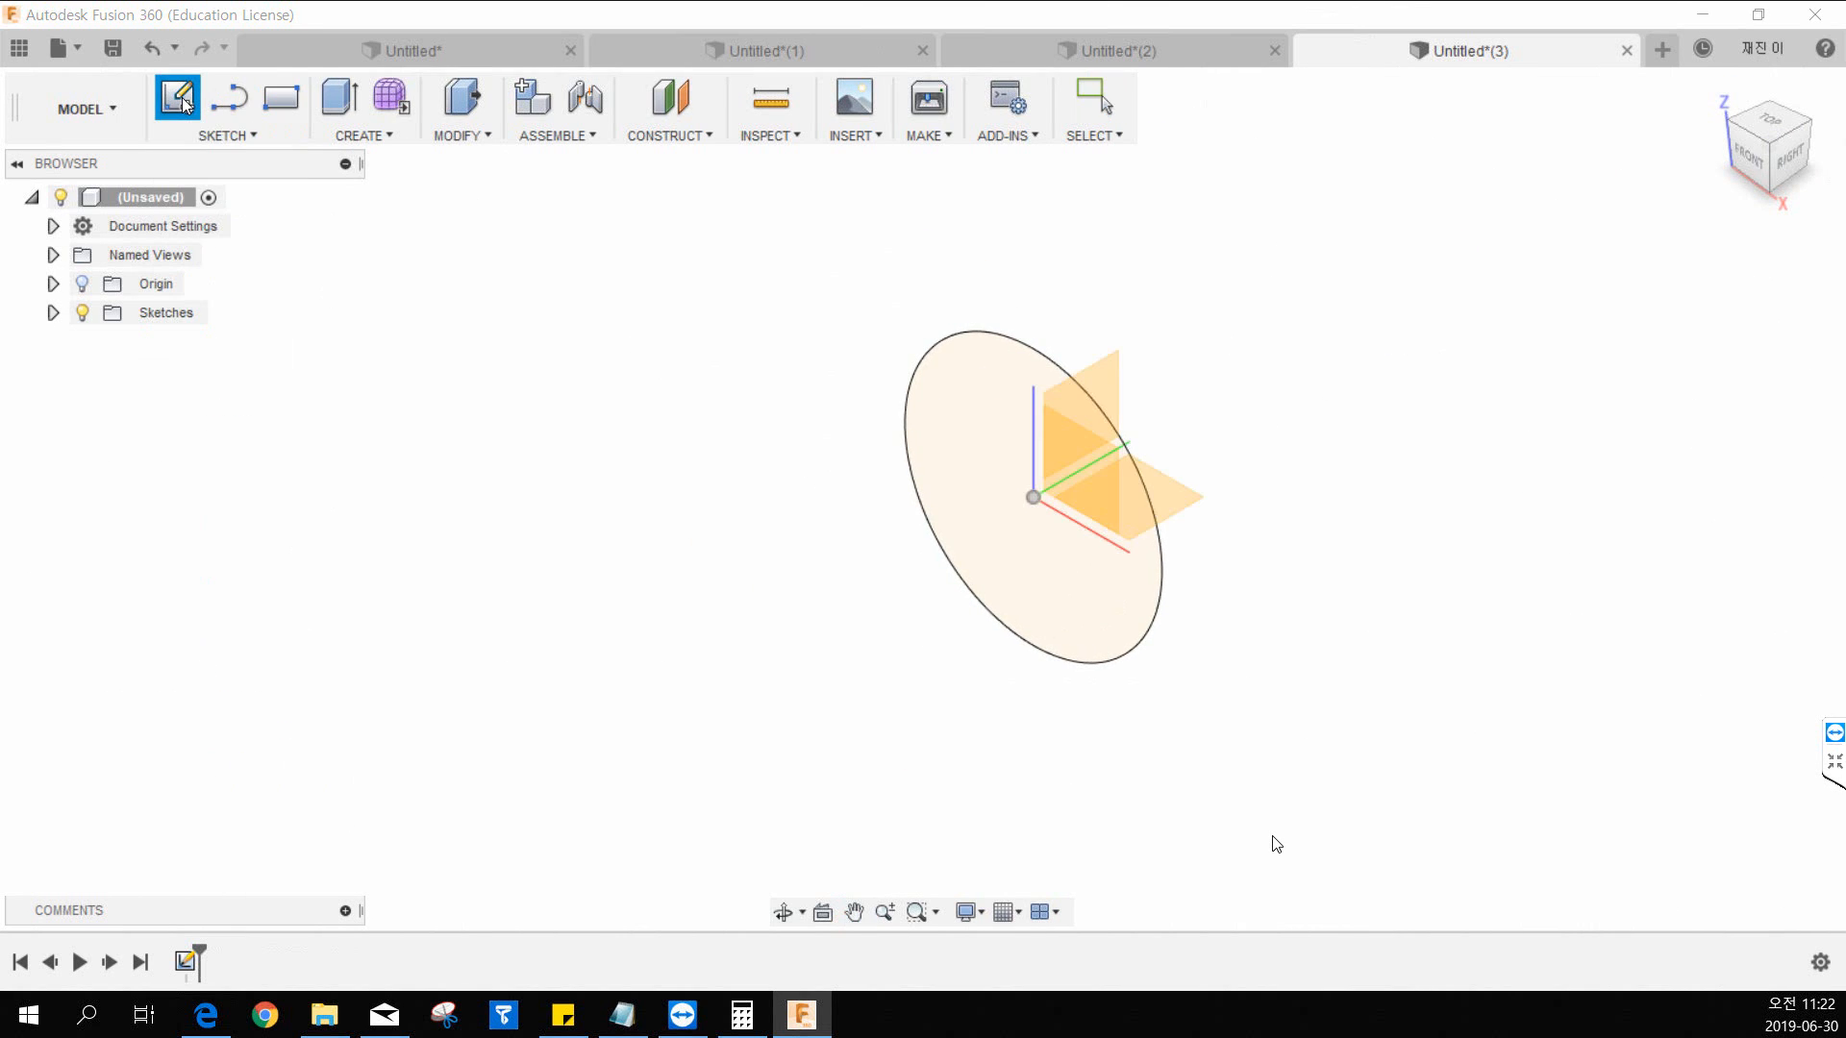
{"action": "middle_click_drag", "start_coordinate": [1479, 601], "coordinate": [1274, 683]}
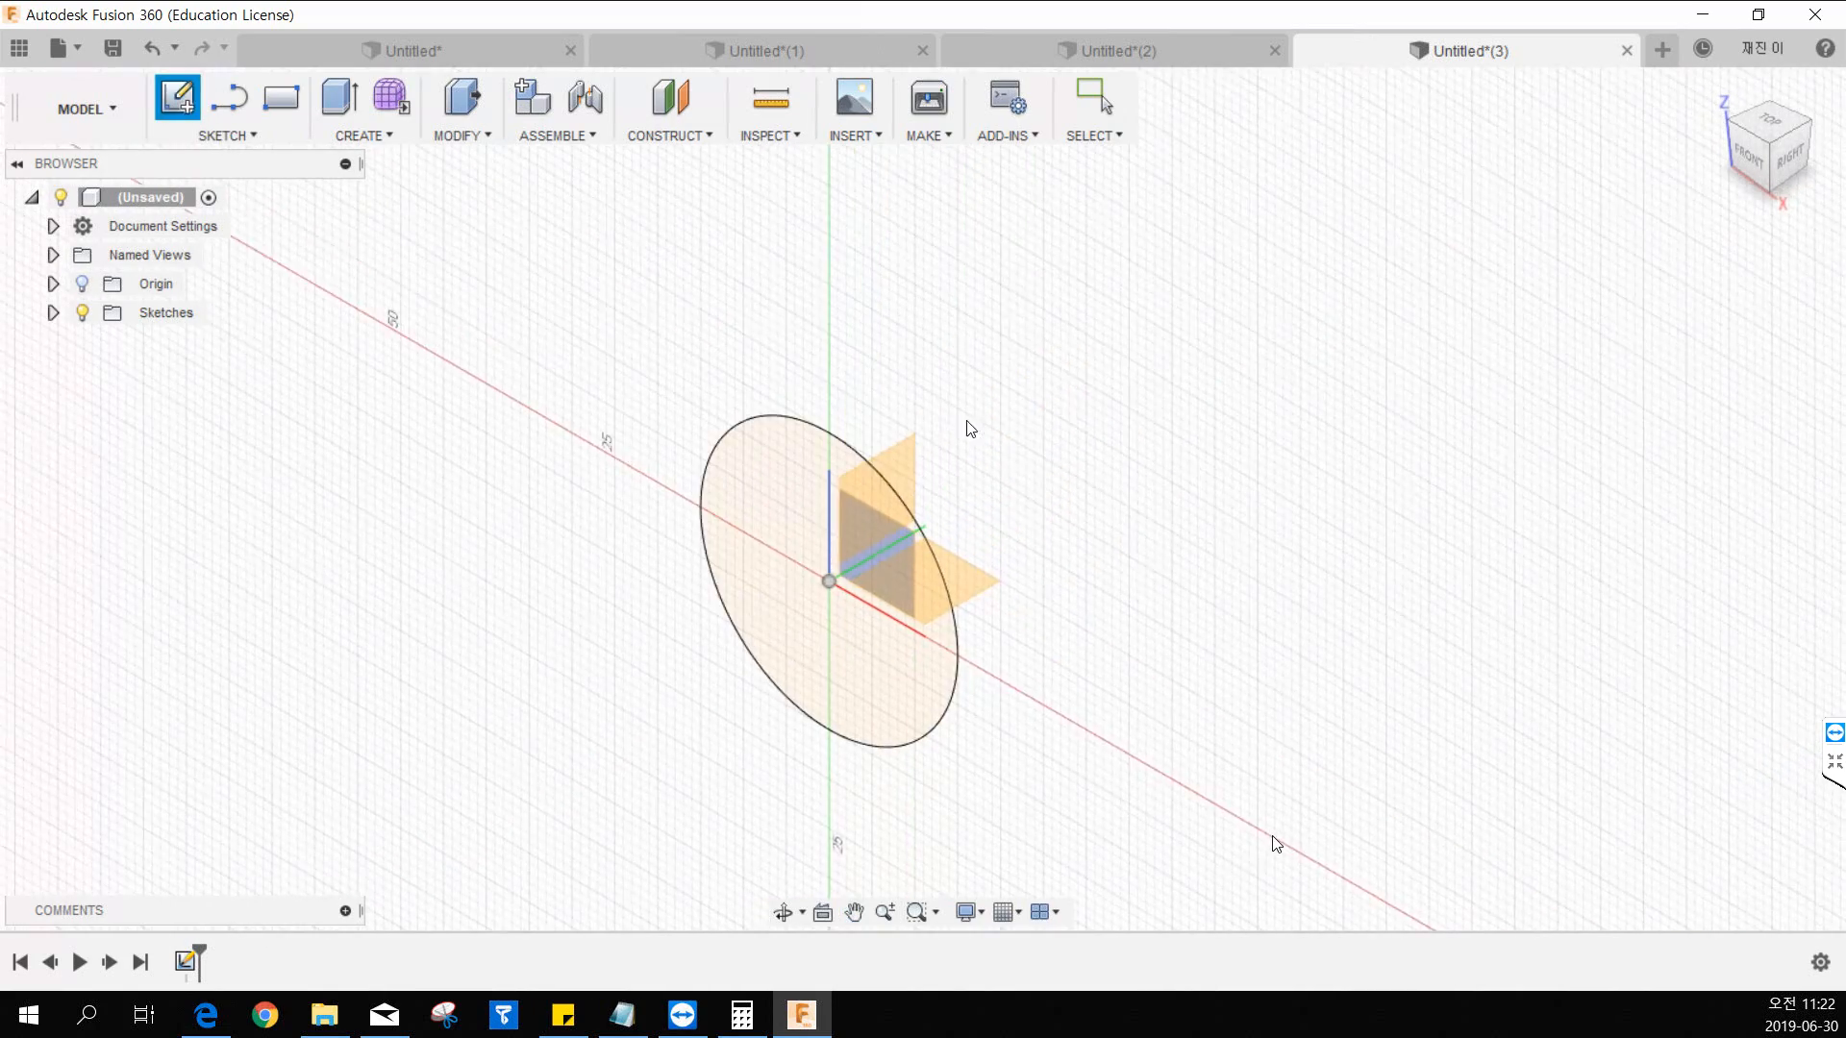
{"action": "left_click", "coordinate": [915, 471]}
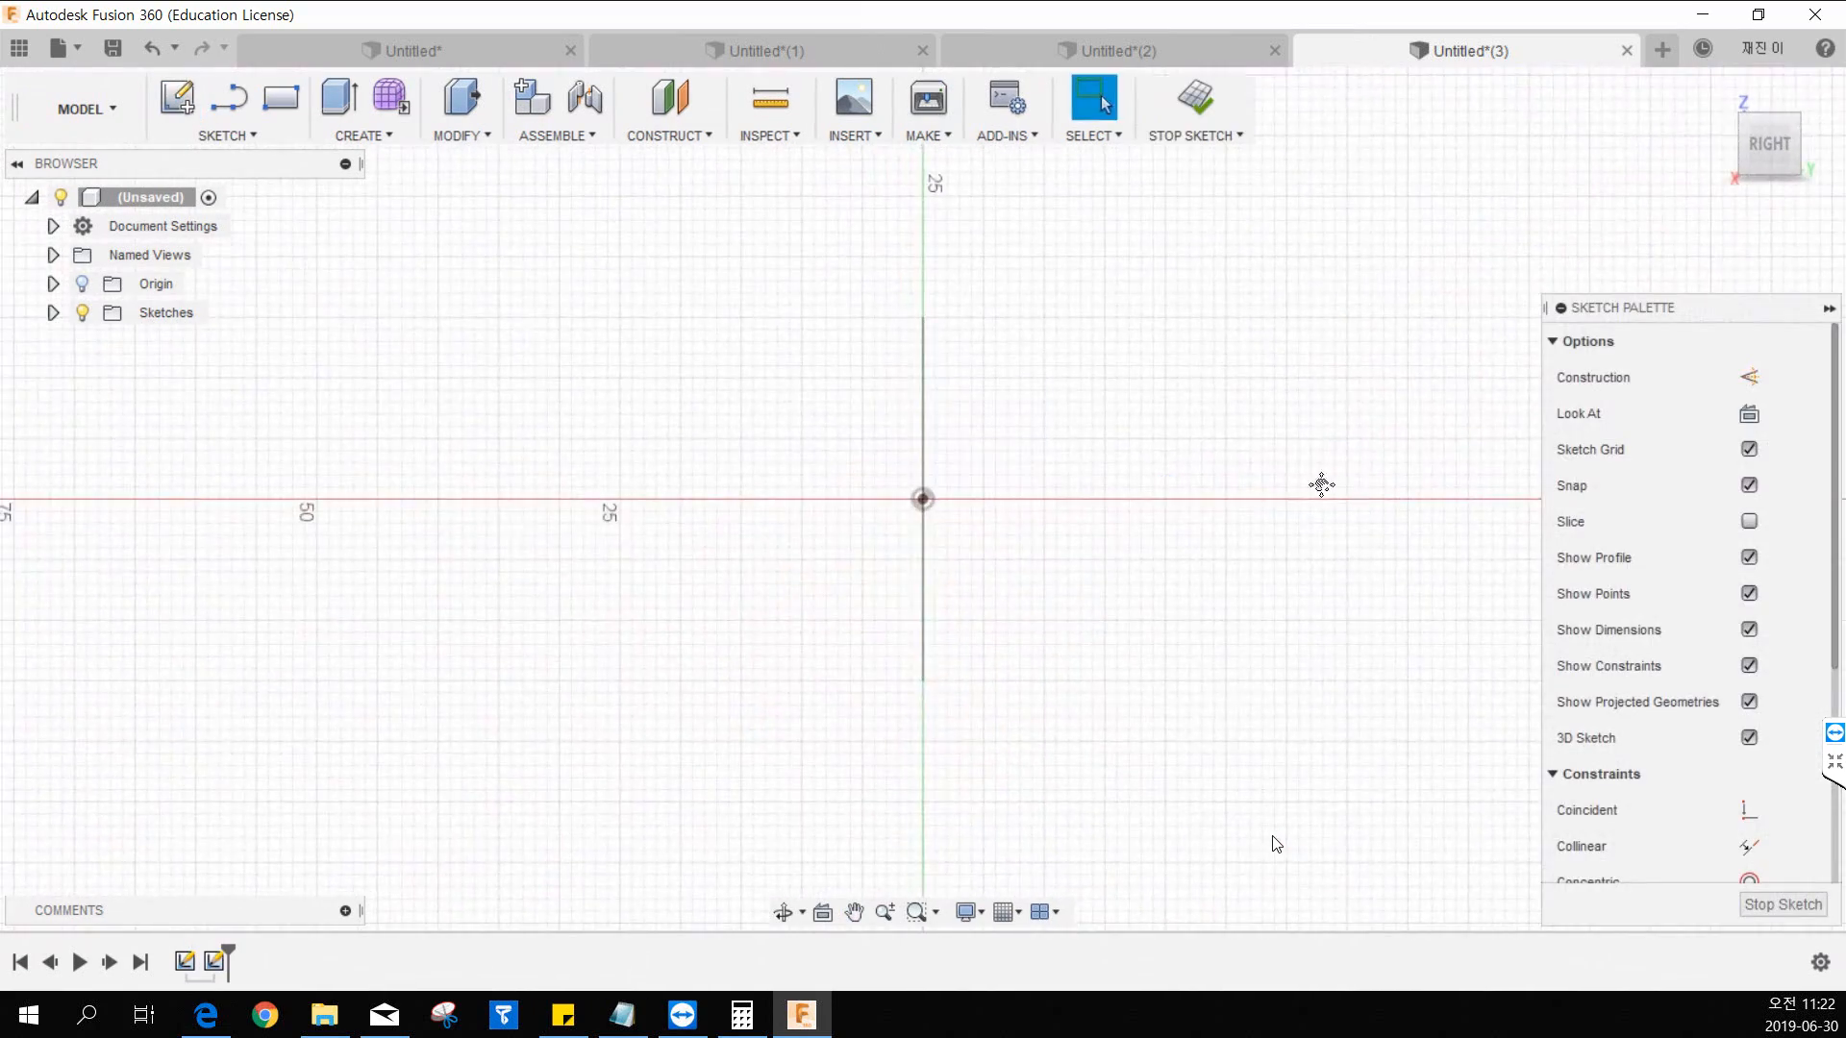
{"action": "key", "text": "l"}
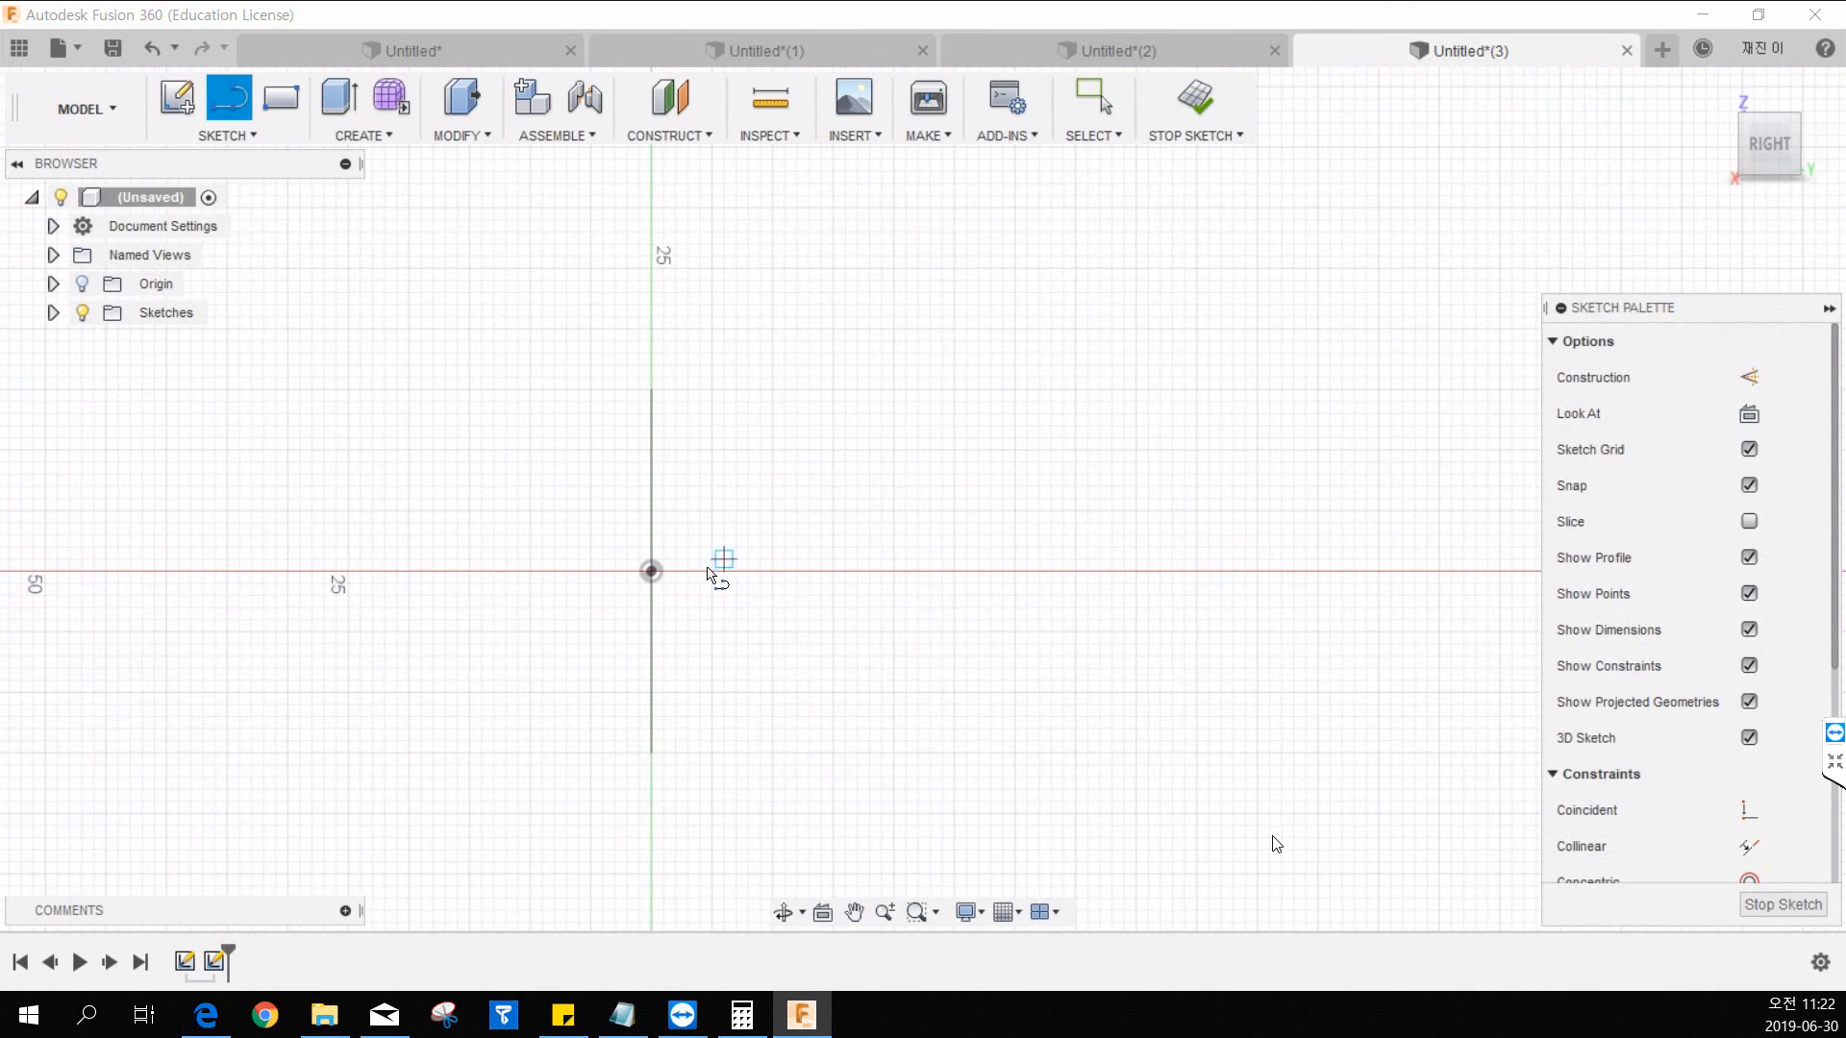
{"action": "left_click", "coordinate": [650, 571]}
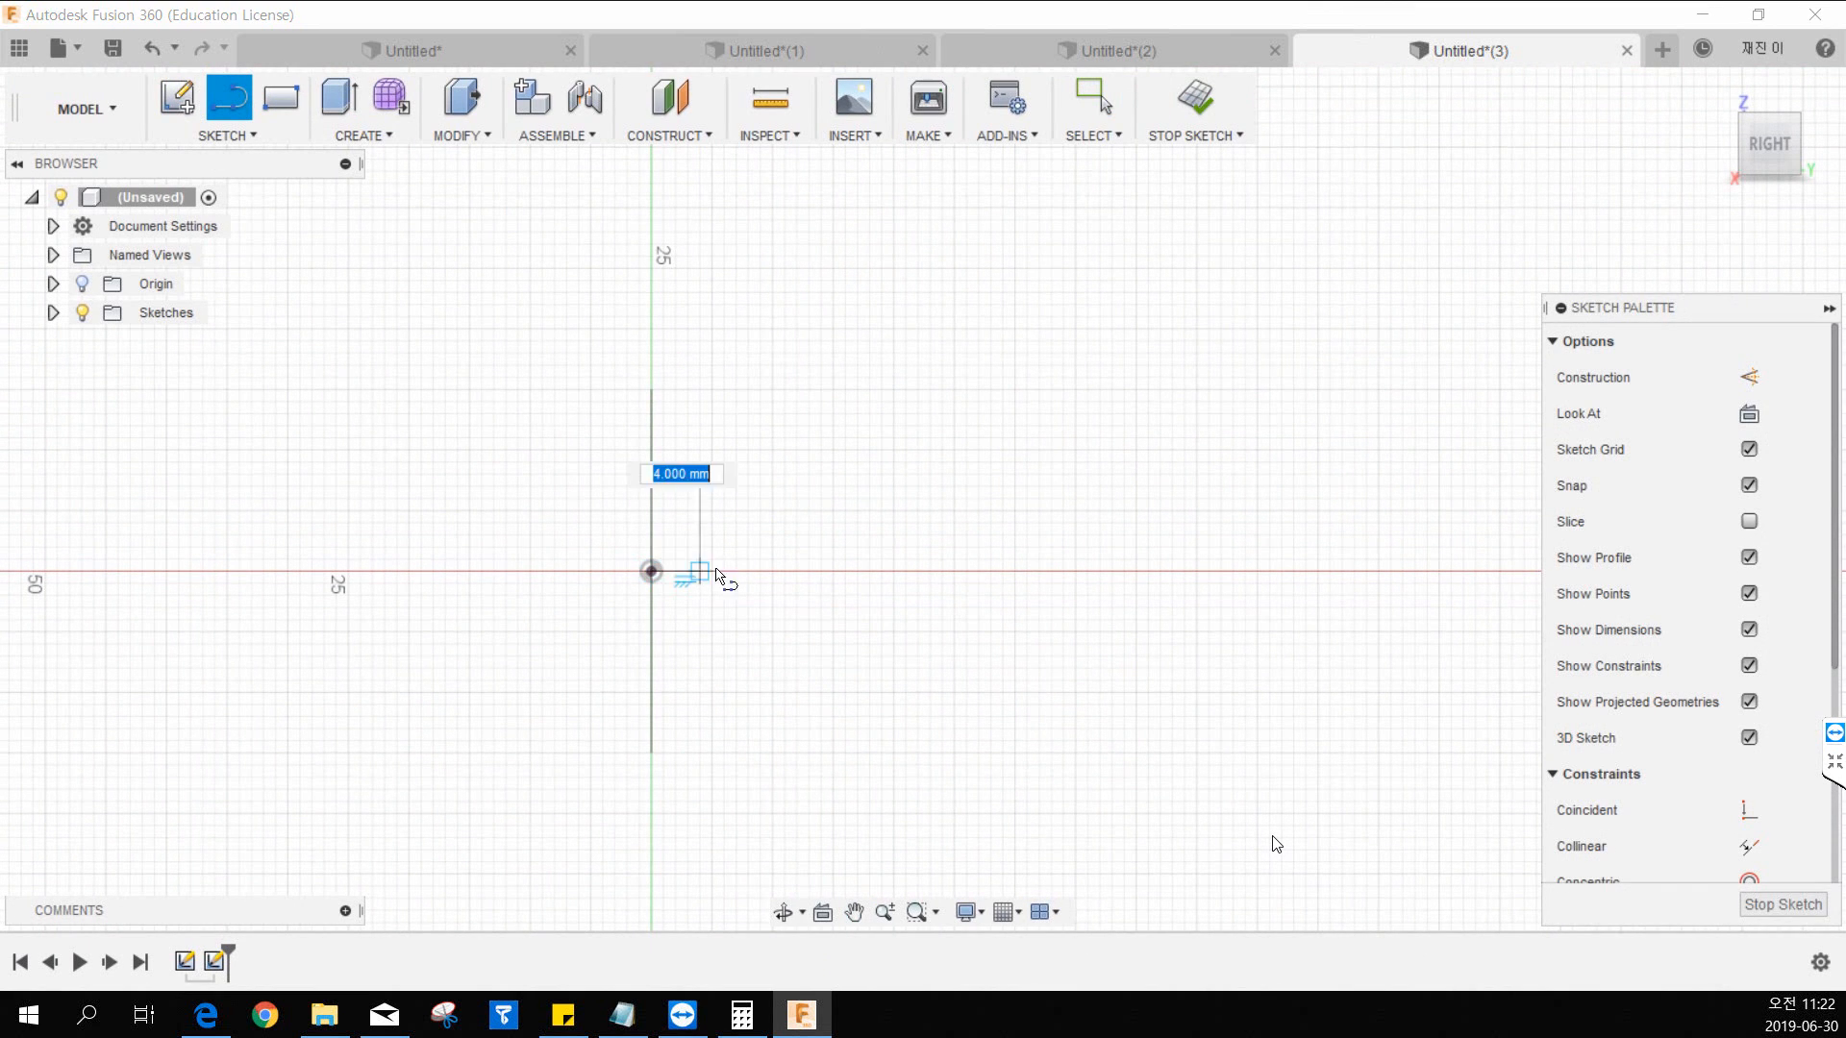
{"action": "left_click", "coordinate": [1051, 572]}
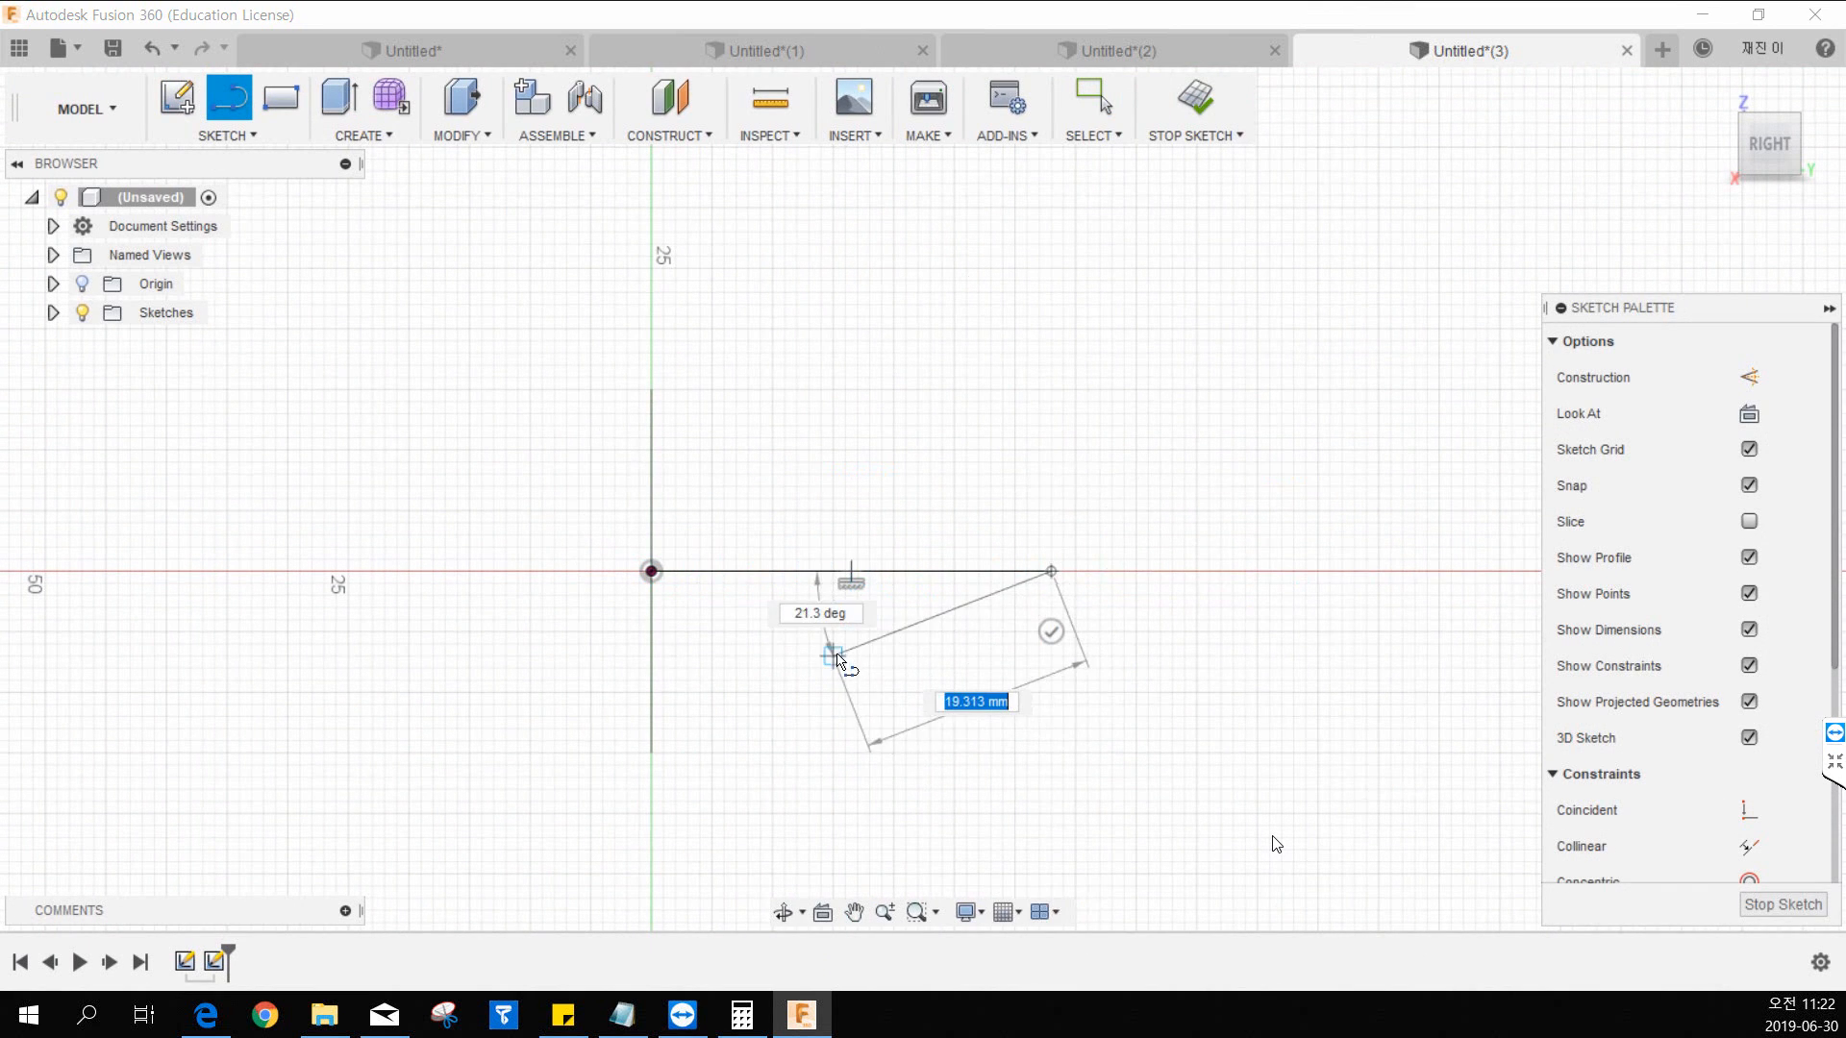
Step: Continue the line into a 3D zigzag path with a slanted, a vertical and a final outward segment, and finish the sketch
{"action": "middle_click_drag", "start_coordinate": [943, 698], "coordinate": [973, 699], "text": "shift"}
{"action": "left_click", "coordinate": [1192, 527]}
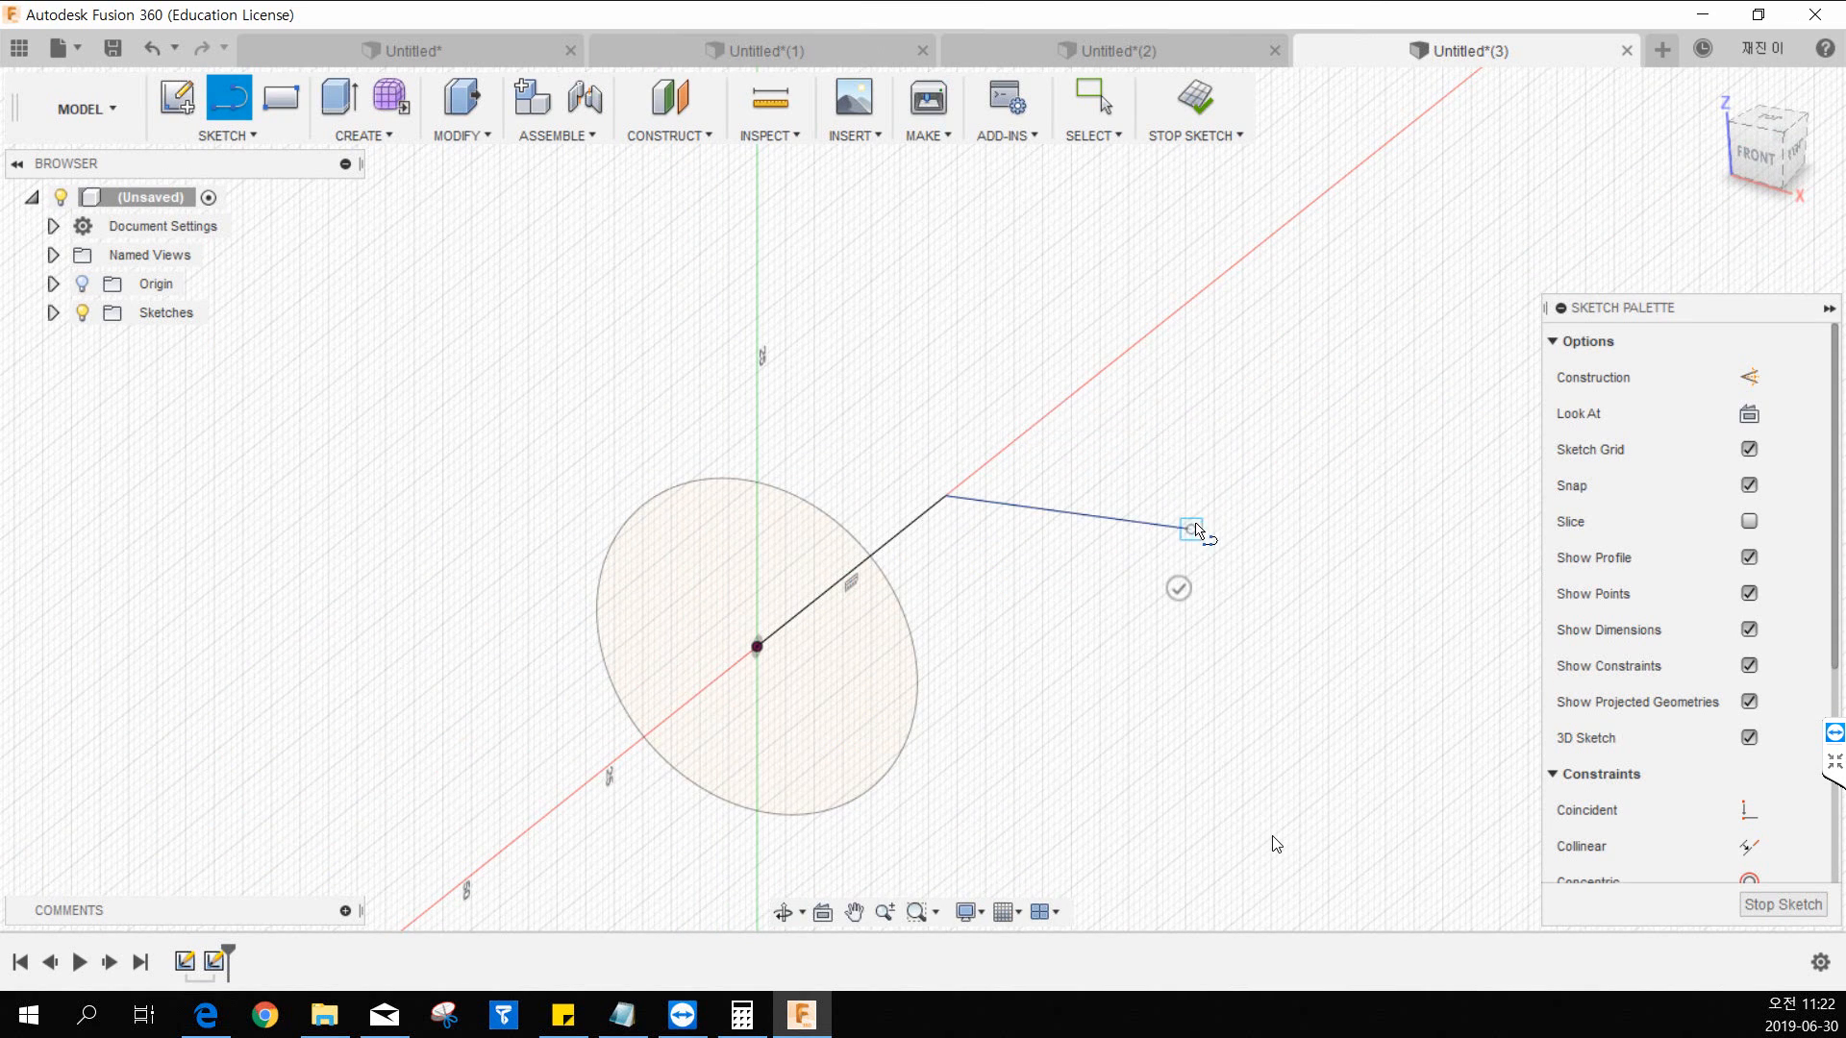
{"action": "left_click", "coordinate": [1192, 320]}
{"action": "left_click", "coordinate": [1343, 242]}
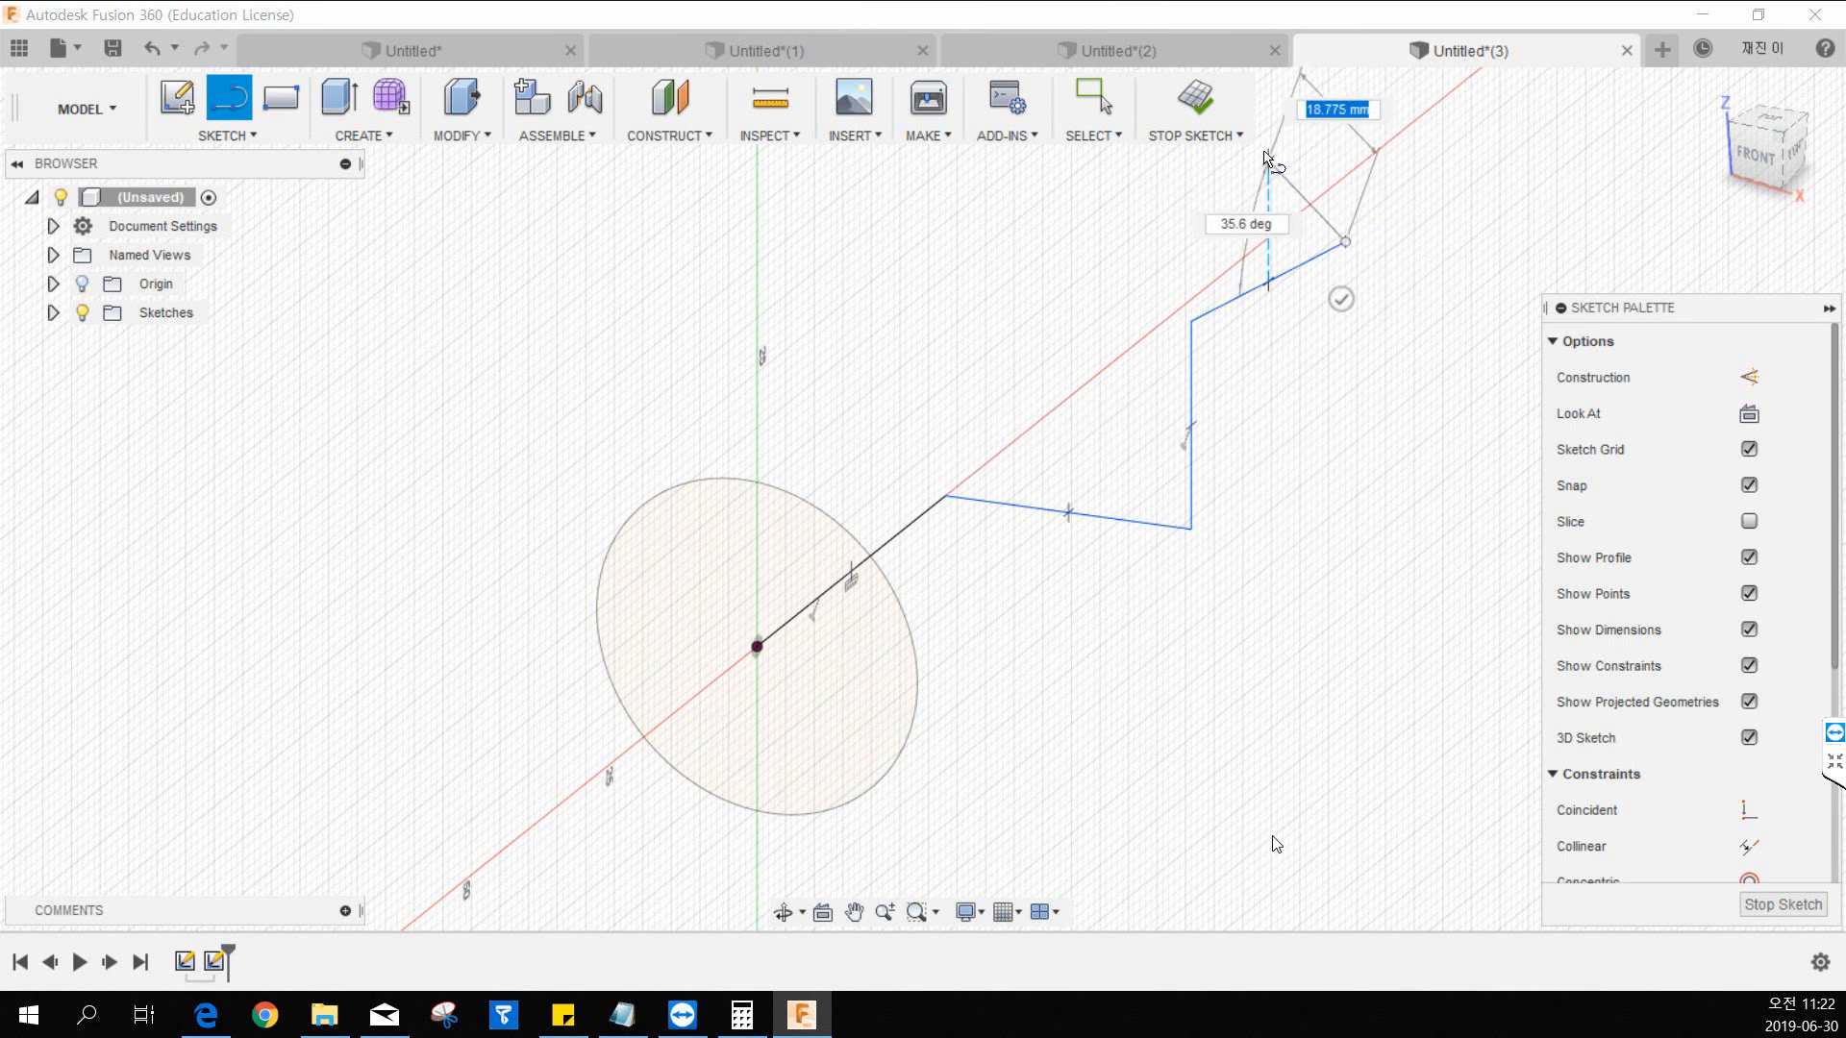
{"action": "left_click", "coordinate": [1202, 105]}
{"action": "middle_click_drag", "start_coordinate": [1265, 303], "coordinate": [1226, 292]}
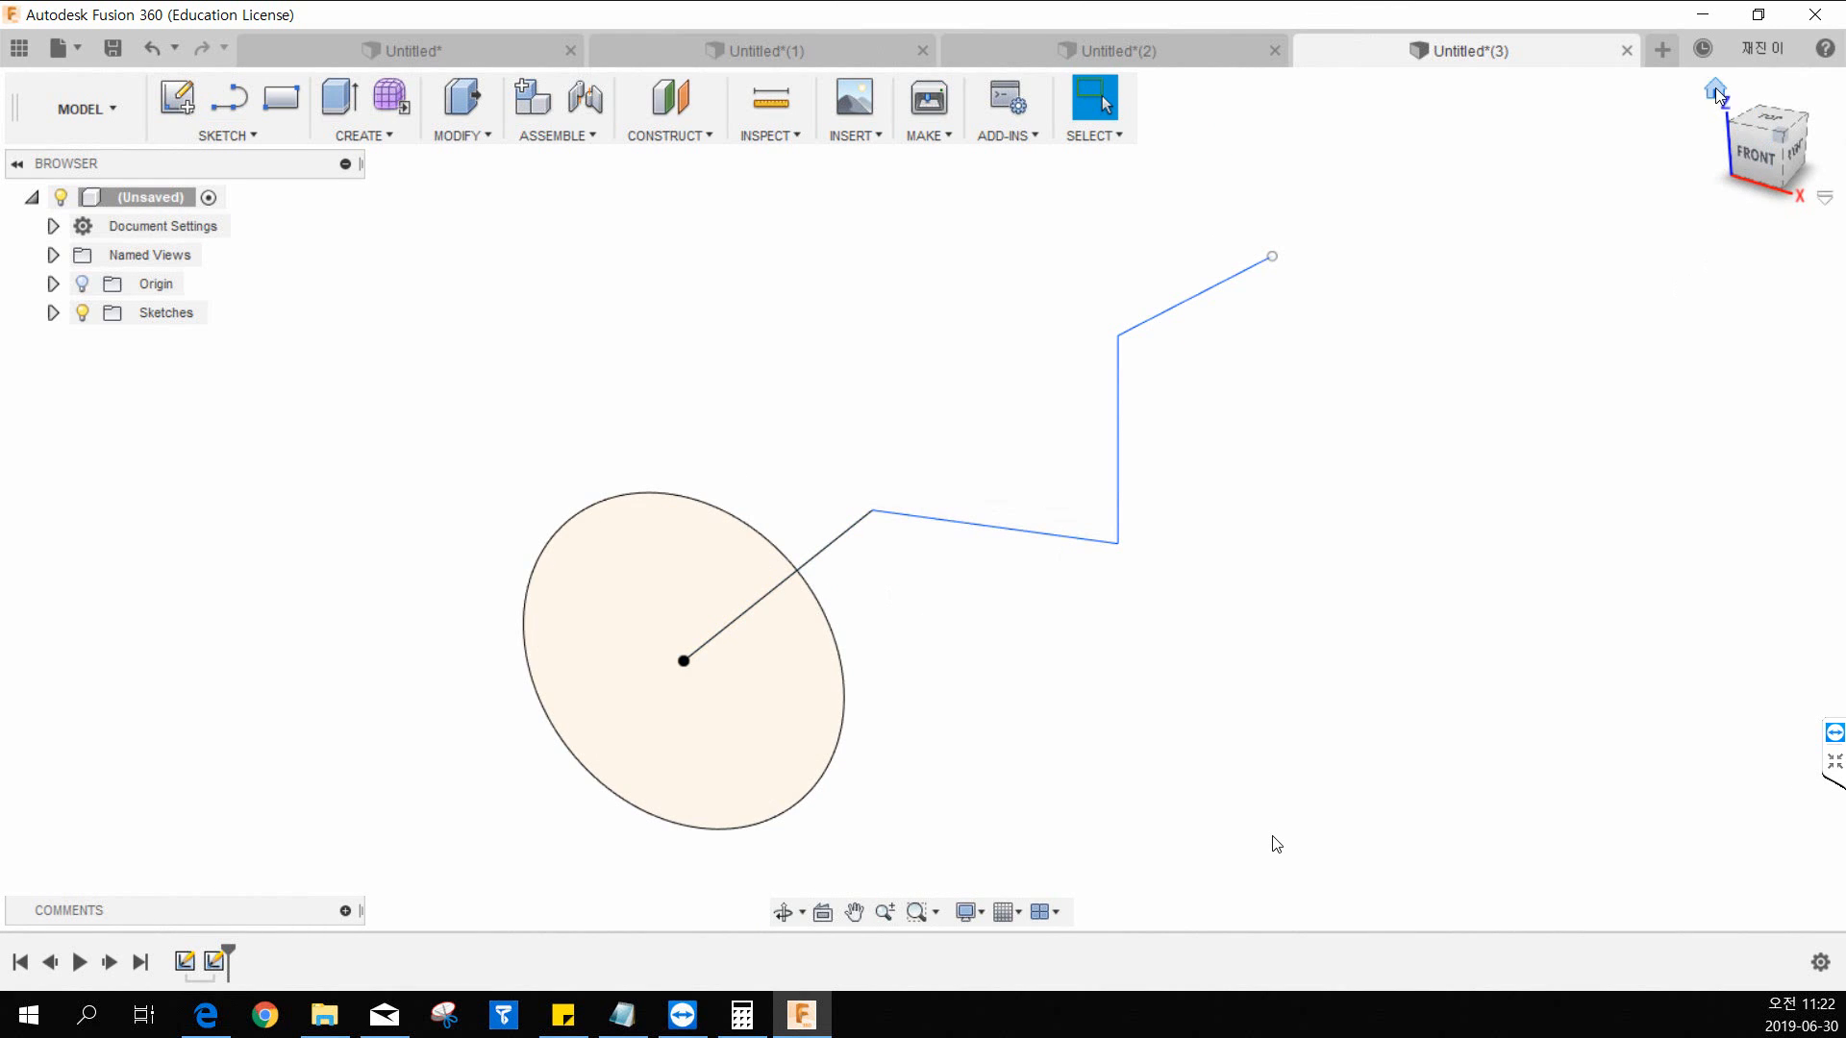
Step: Try to sweep the circle profile along the sharp-cornered zigzag path with the Single Path type as a new body
{"action": "left_click", "coordinate": [1715, 88]}
{"action": "mouse_move", "coordinate": [944, 612]}
{"action": "middle_mouse_down", "text": "shift"}
{"action": "mouse_move", "coordinate": [939, 503]}
{"action": "mouse_move", "coordinate": [917, 572]}
{"action": "middle_mouse_up", "text": "shift"}
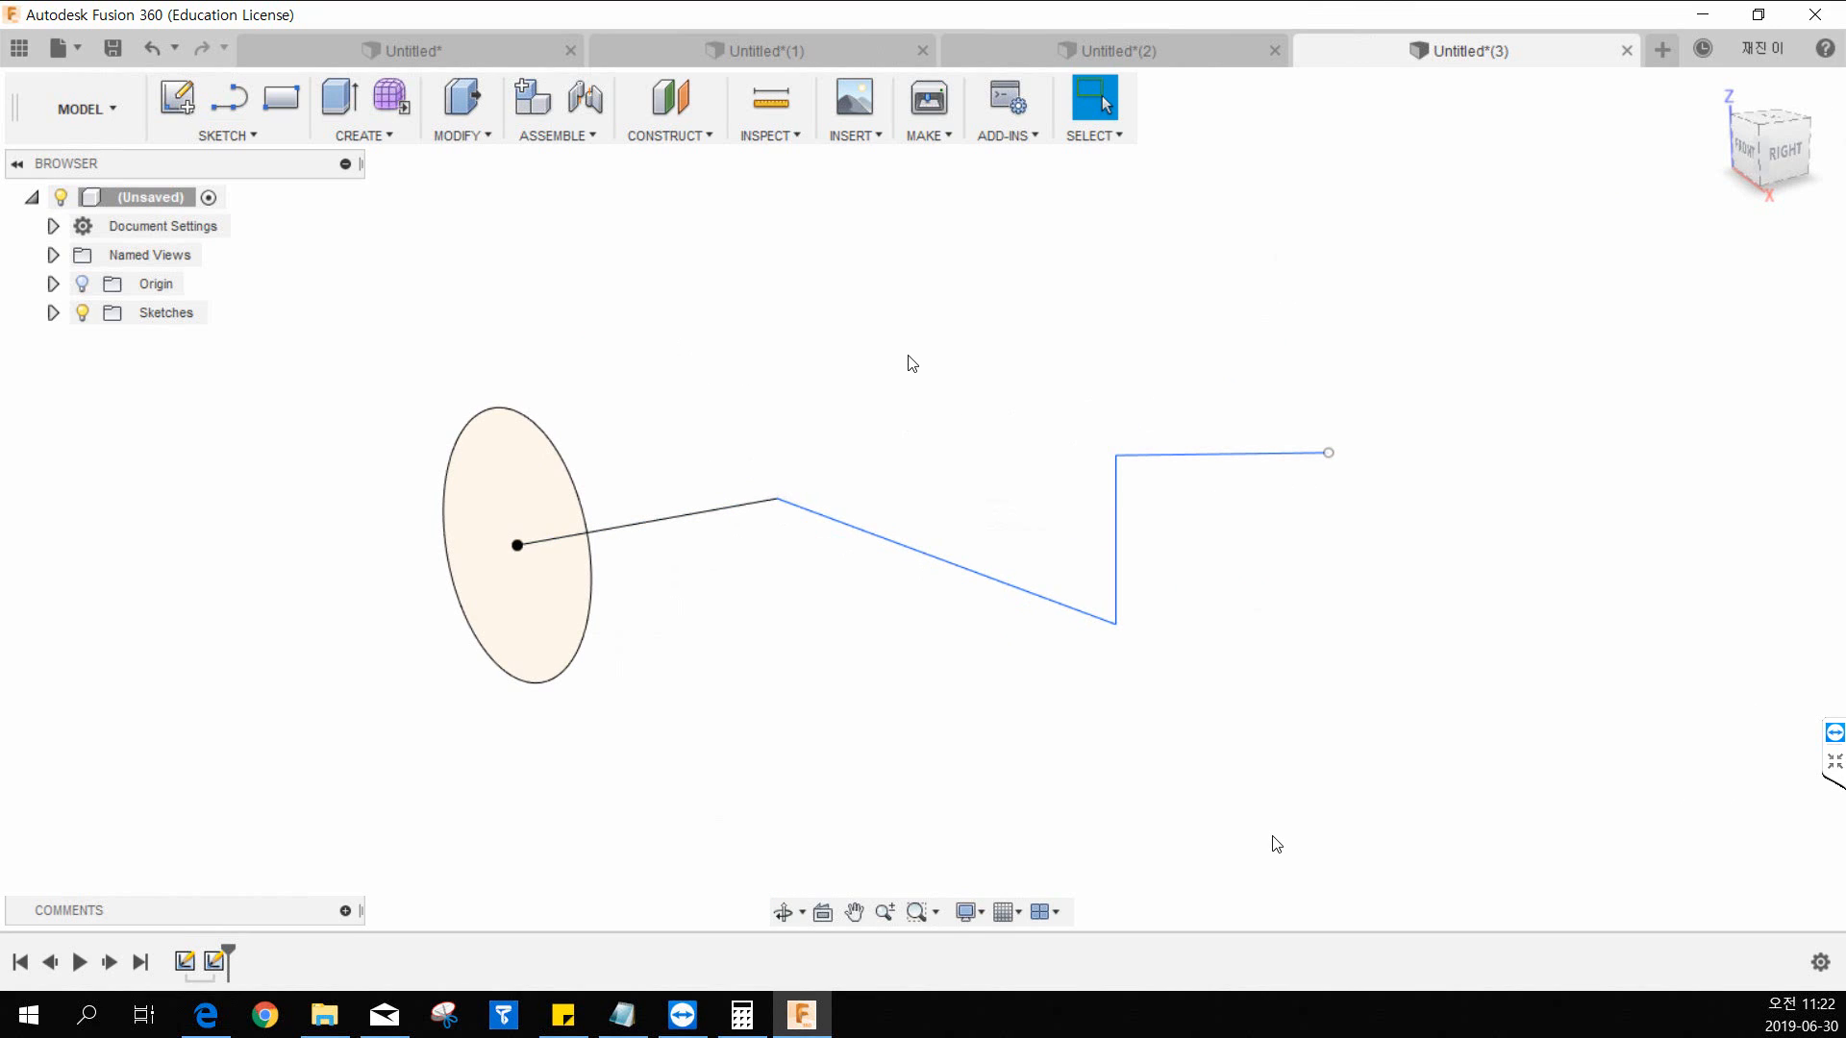
{"action": "mouse_move", "coordinate": [971, 365]}
{"action": "middle_mouse_down", "text": "shift"}
{"action": "mouse_move", "coordinate": [1001, 371]}
{"action": "mouse_move", "coordinate": [984, 404]}
{"action": "middle_mouse_up", "text": "shift"}
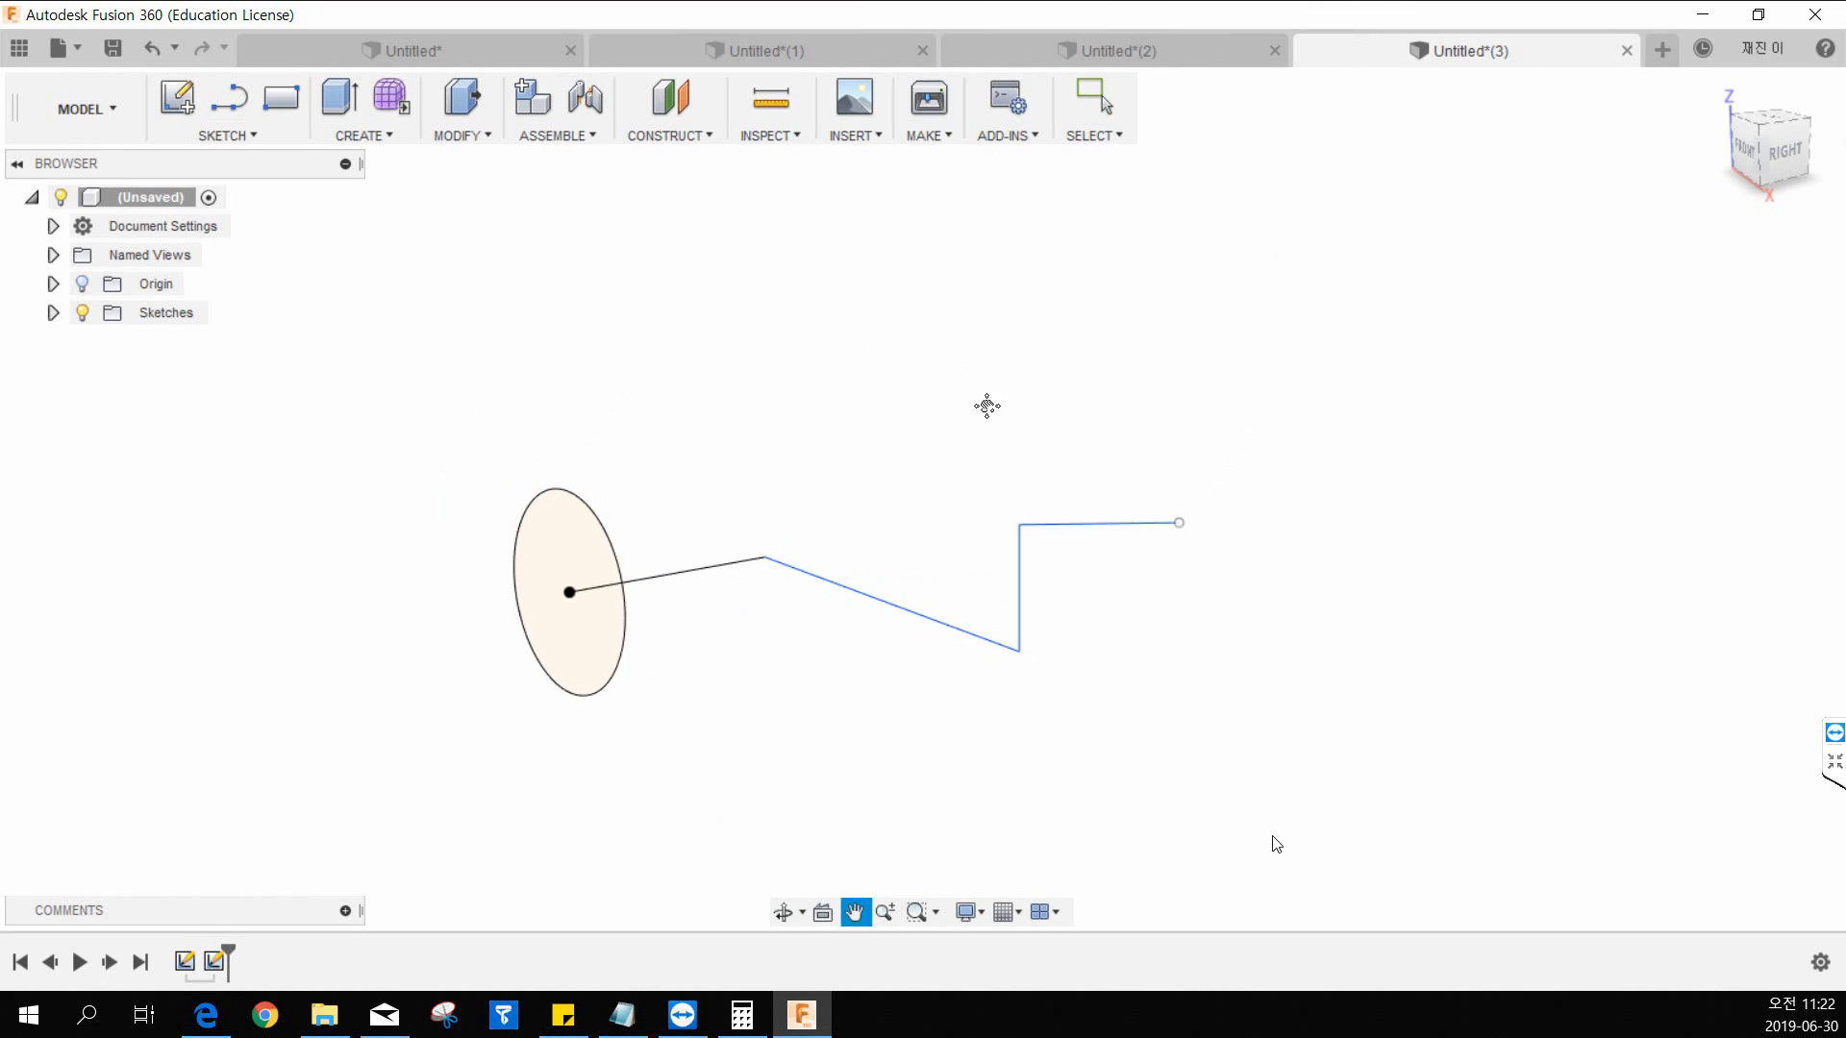
{"action": "left_click", "coordinate": [373, 140]}
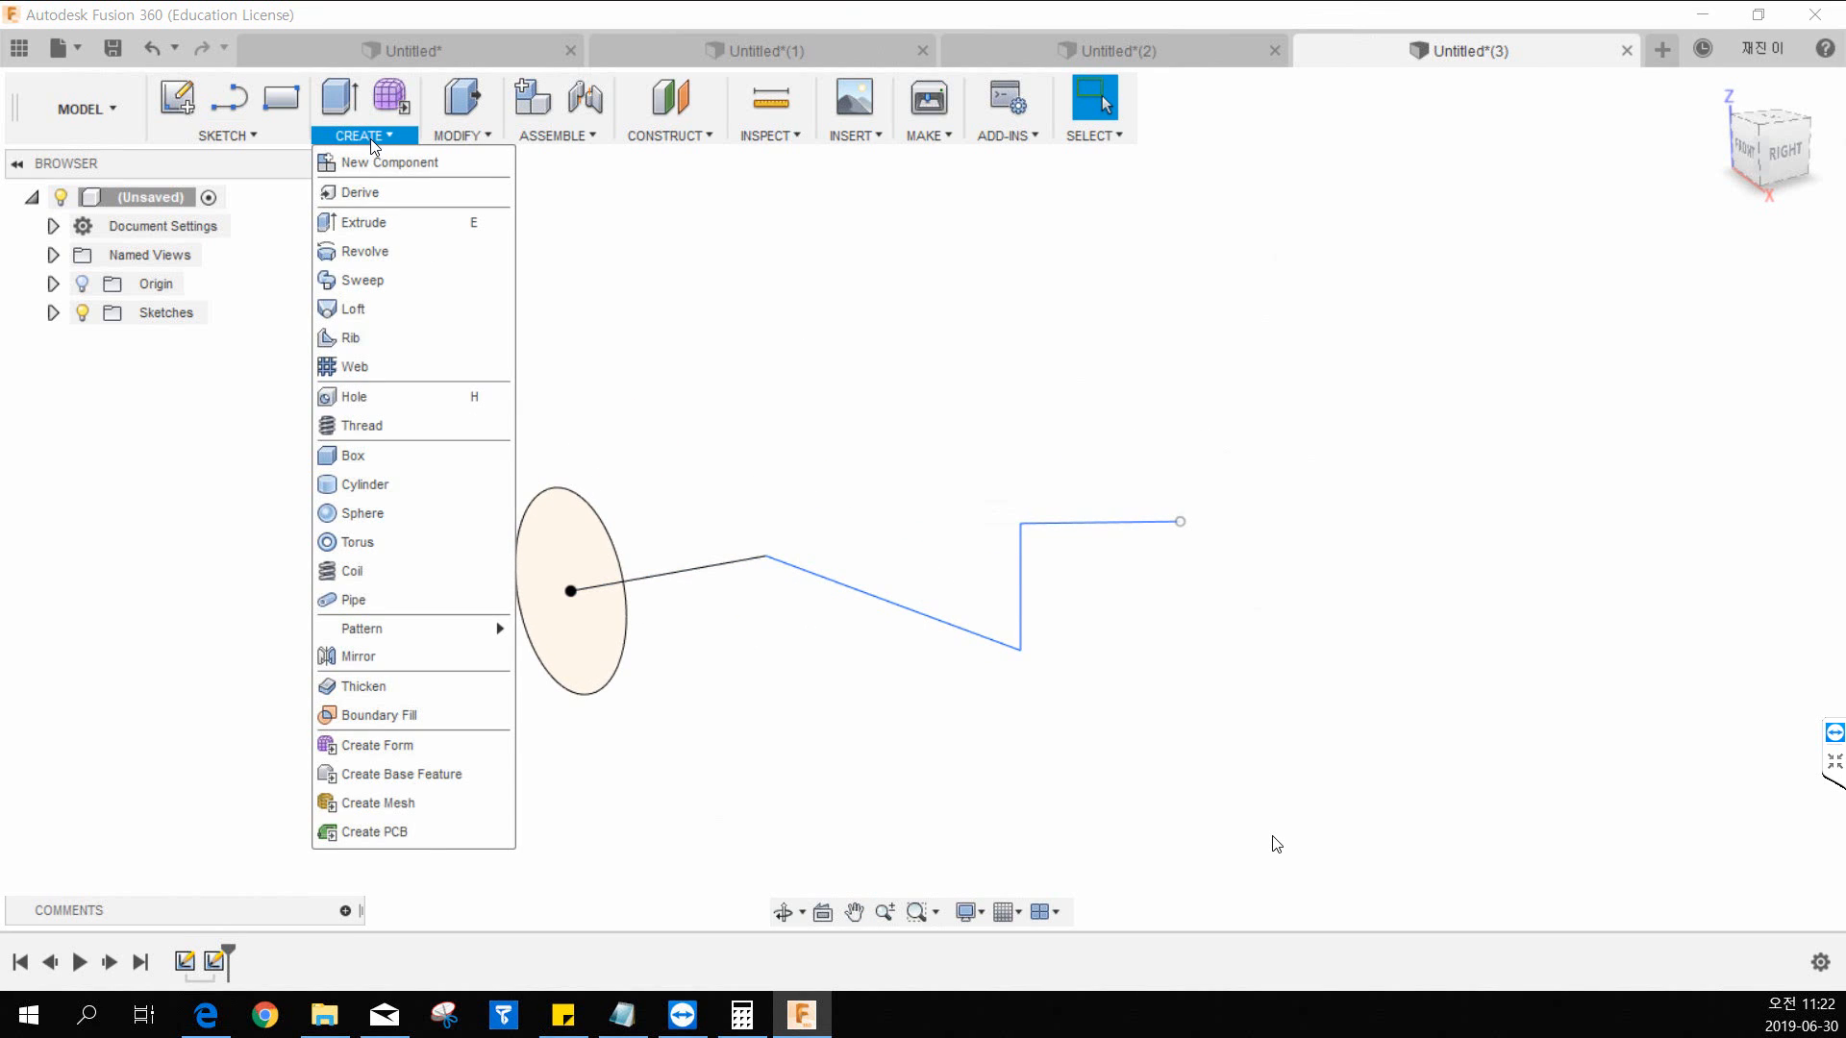
{"action": "left_click", "coordinate": [360, 279]}
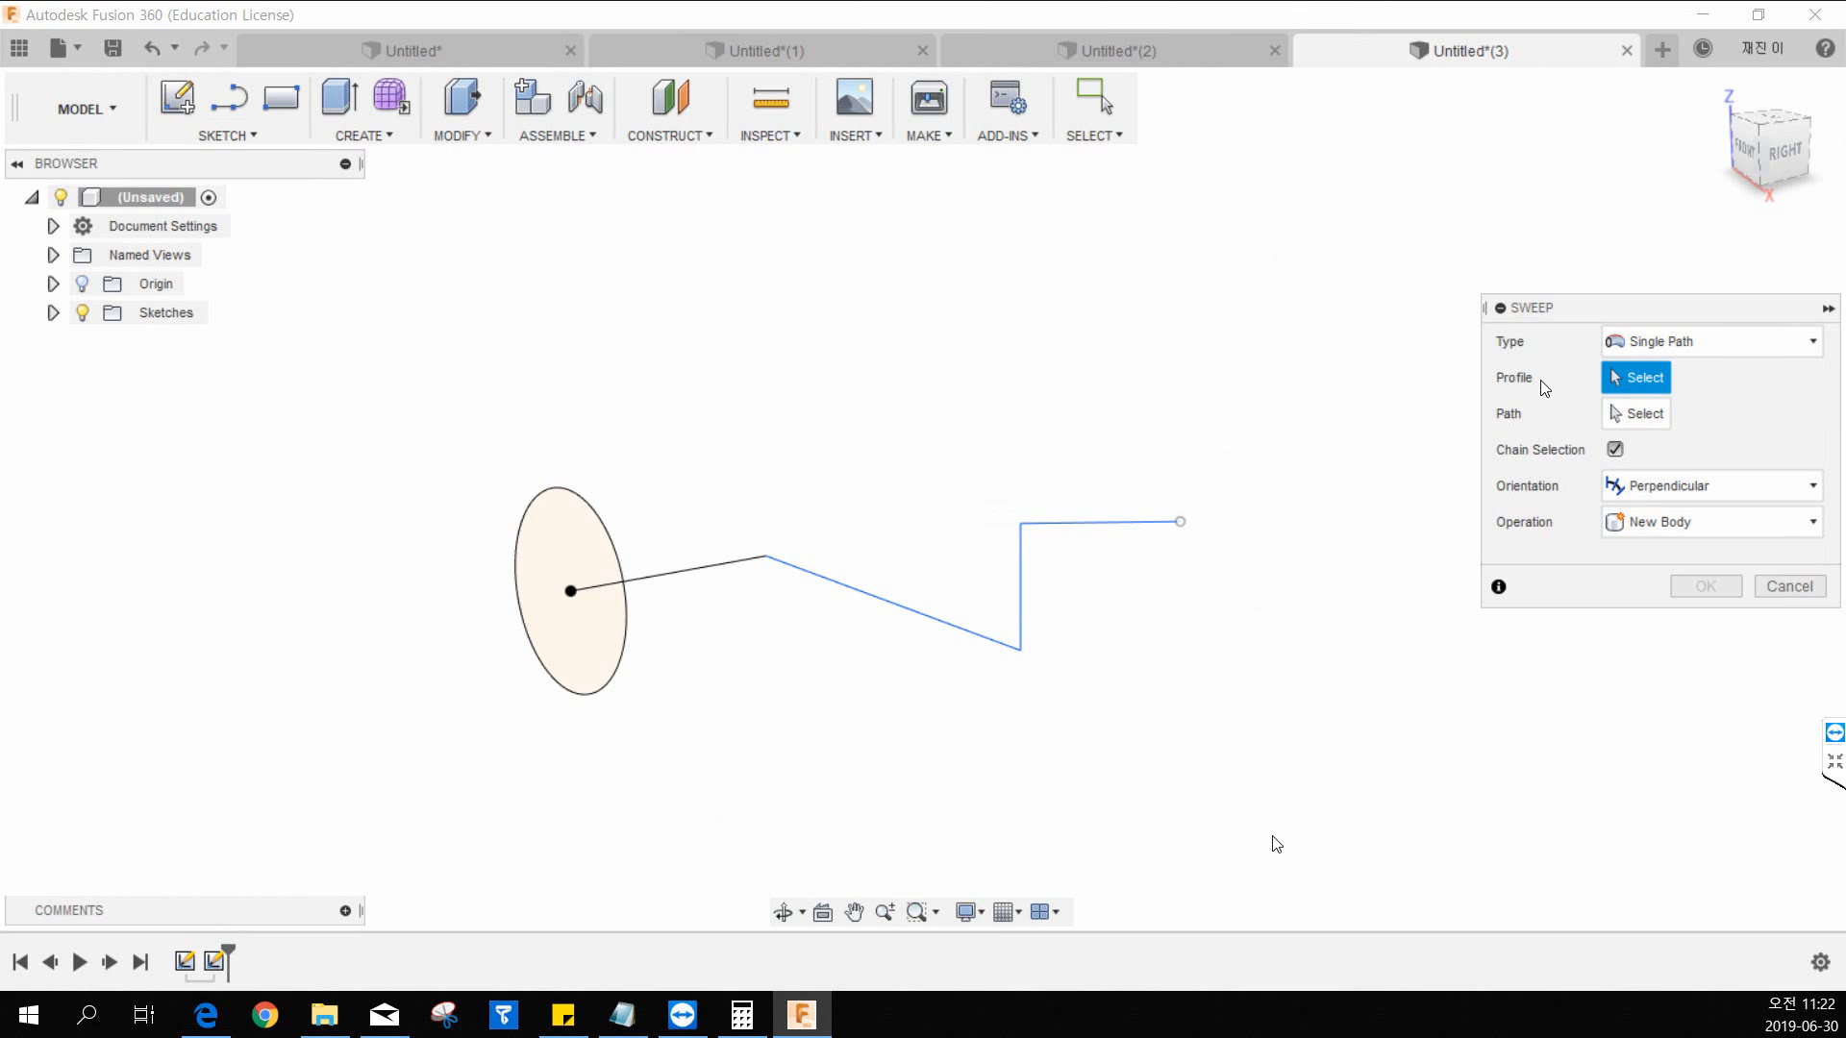
{"action": "left_click", "coordinate": [1645, 348]}
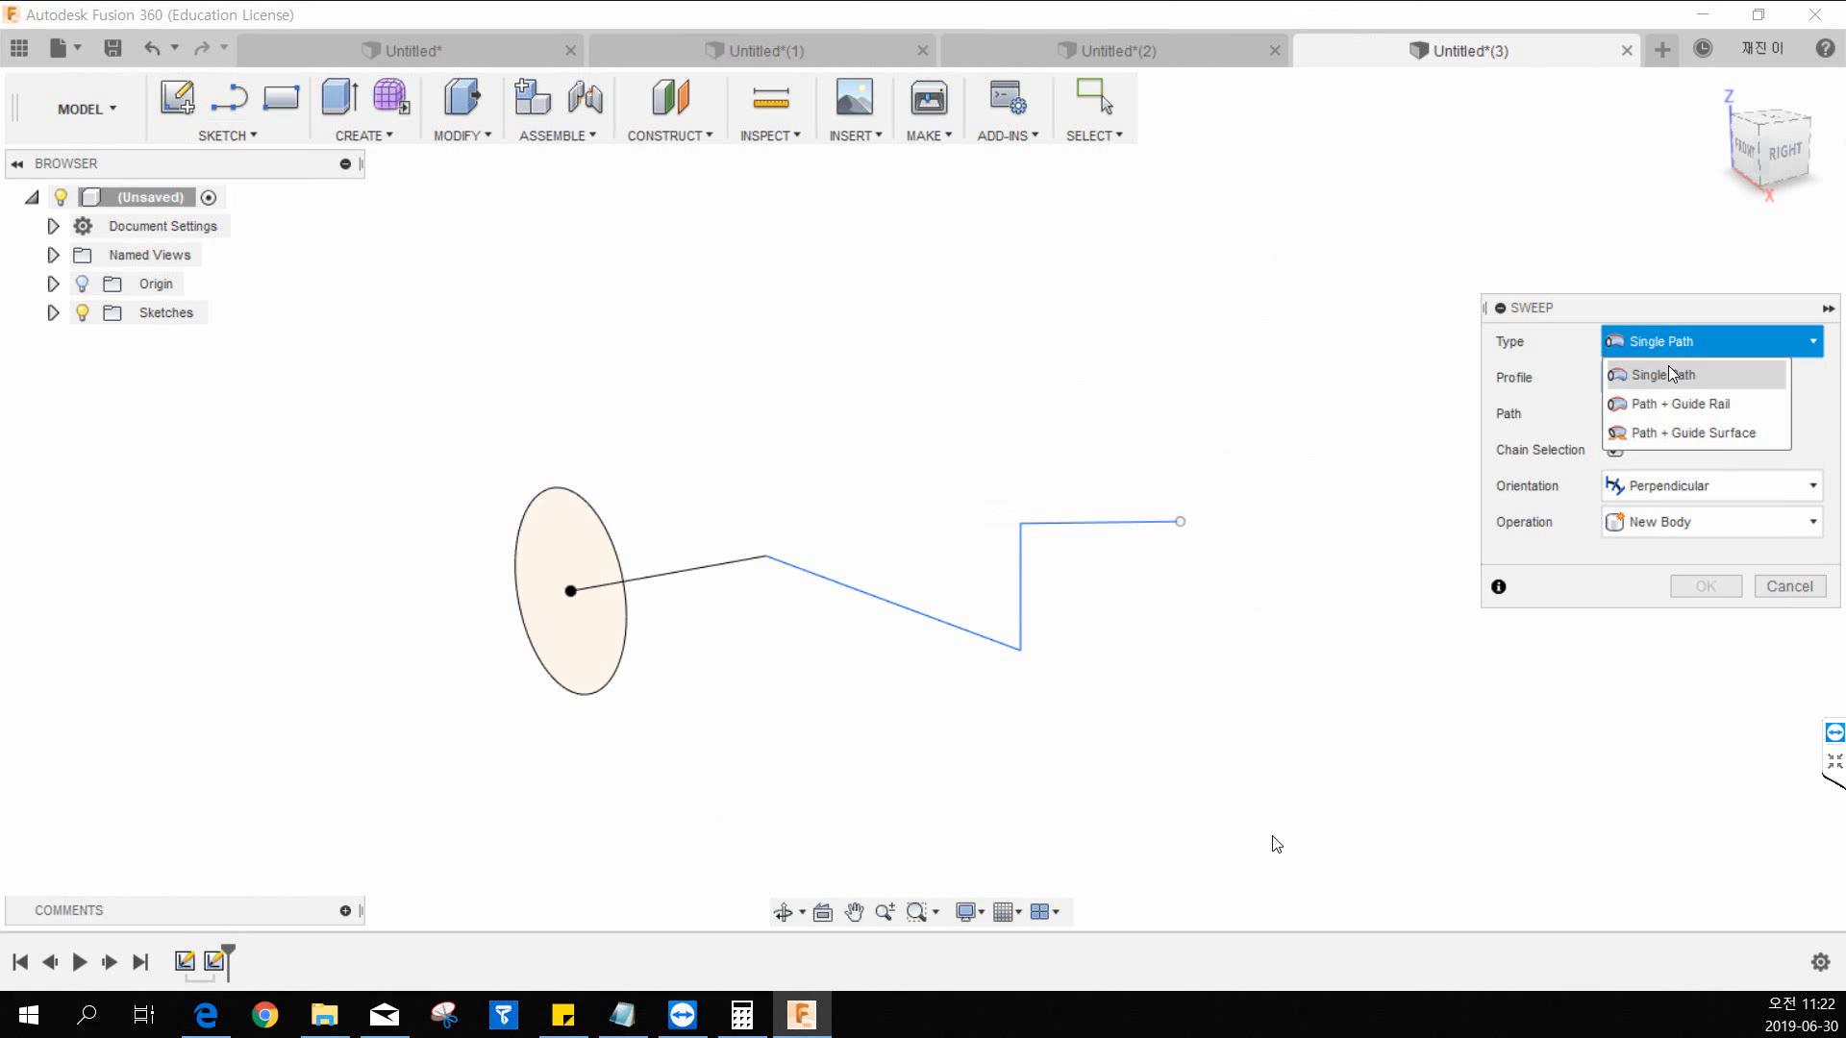
{"action": "left_click", "coordinate": [1669, 367]}
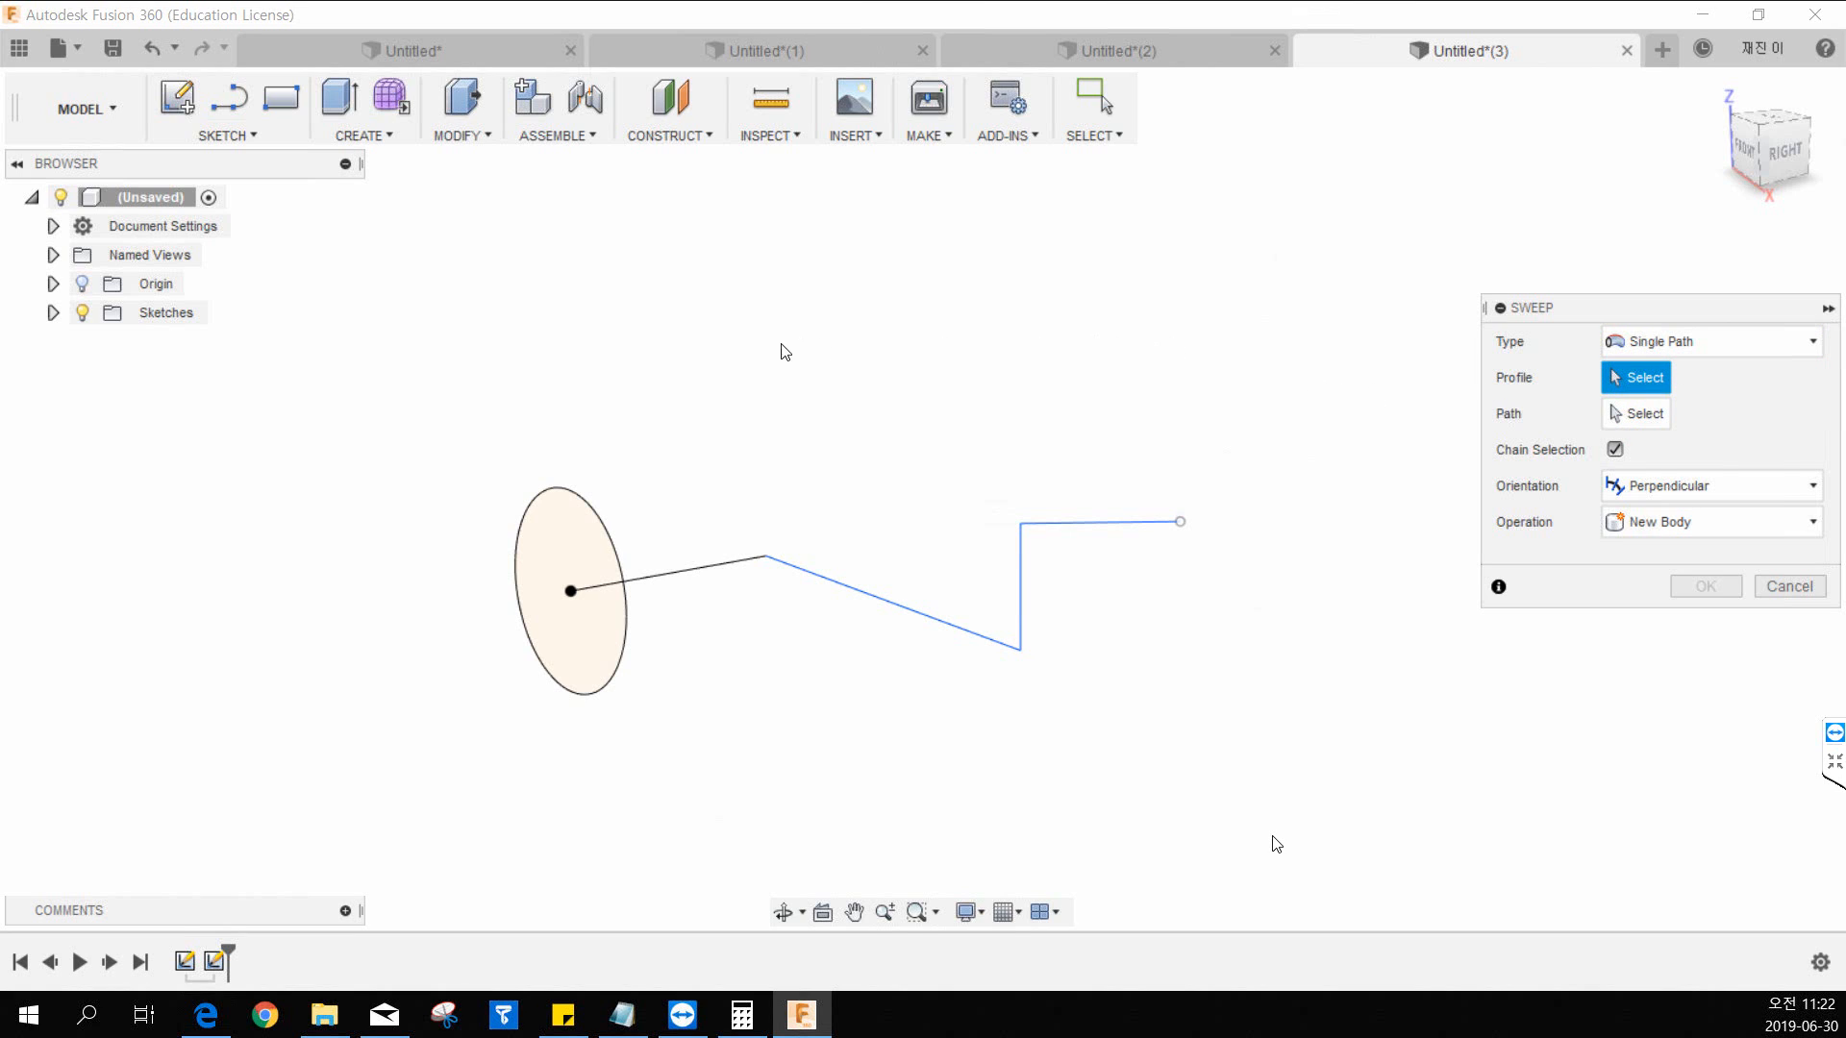
{"action": "left_click", "coordinate": [558, 536]}
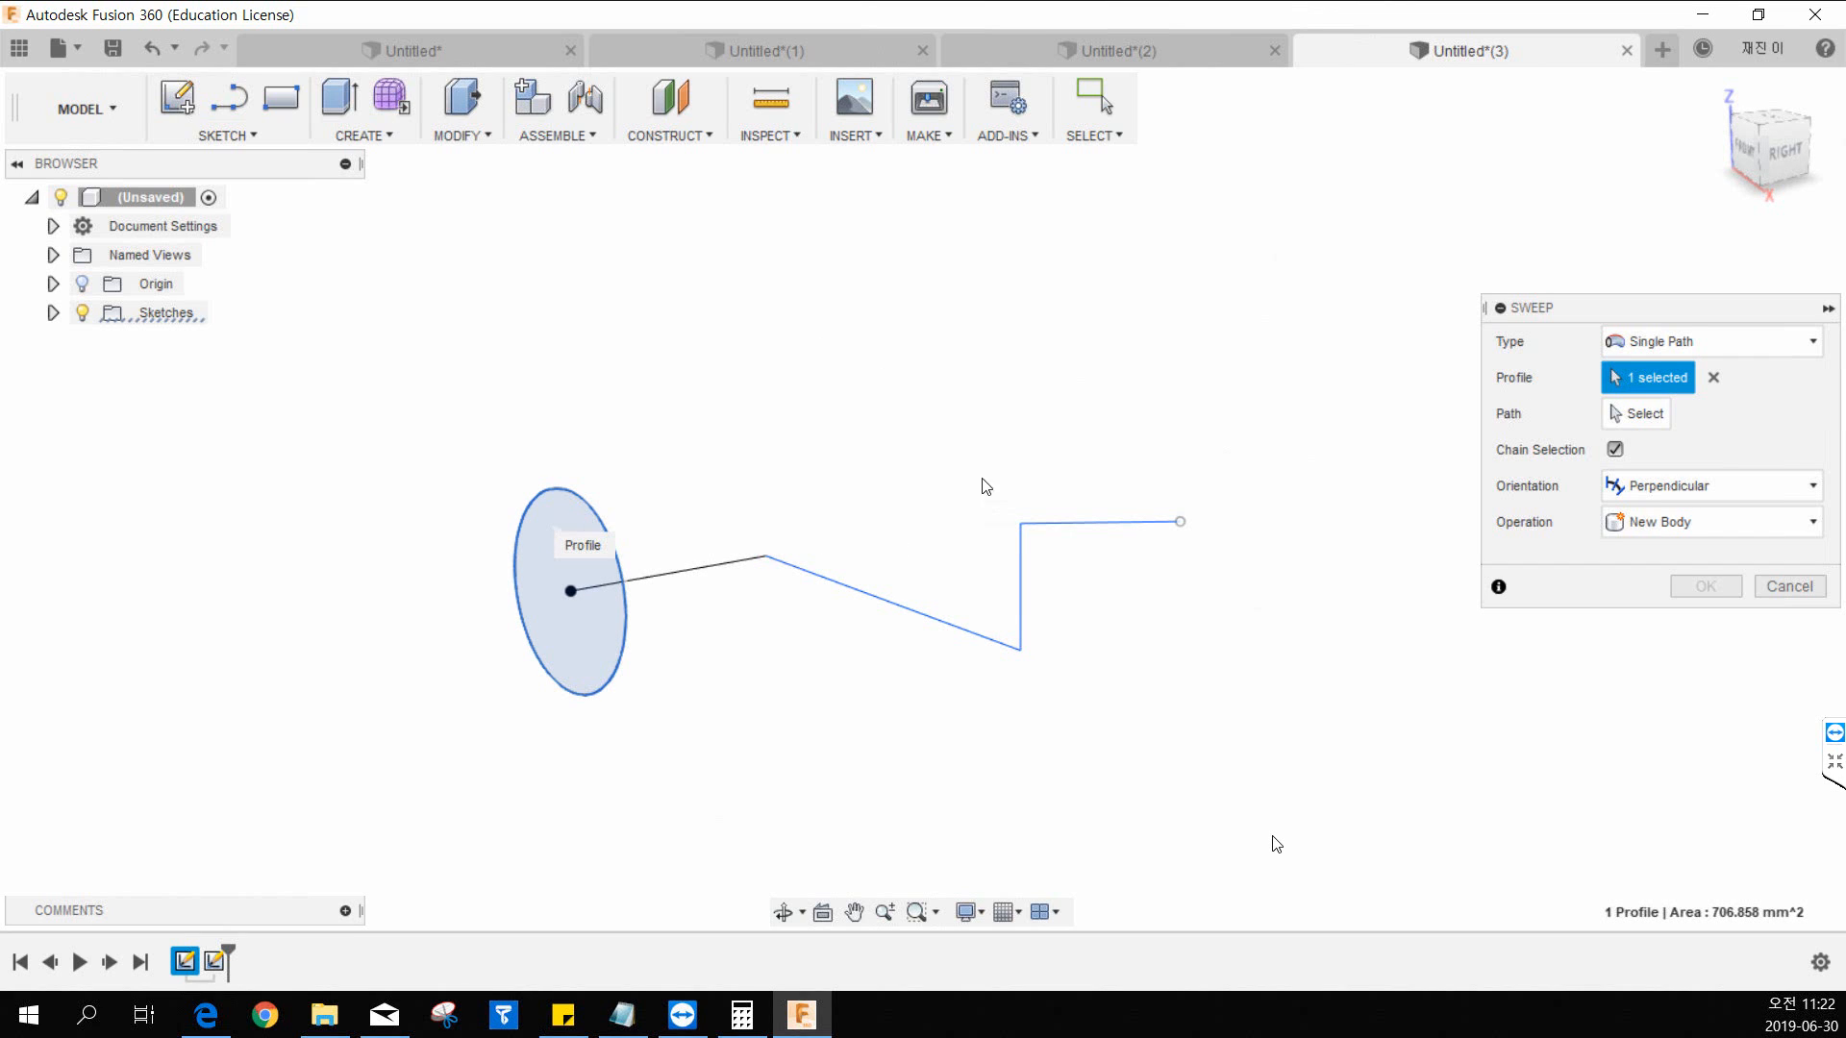
{"action": "left_click", "coordinate": [1623, 417]}
{"action": "left_click", "coordinate": [750, 563]}
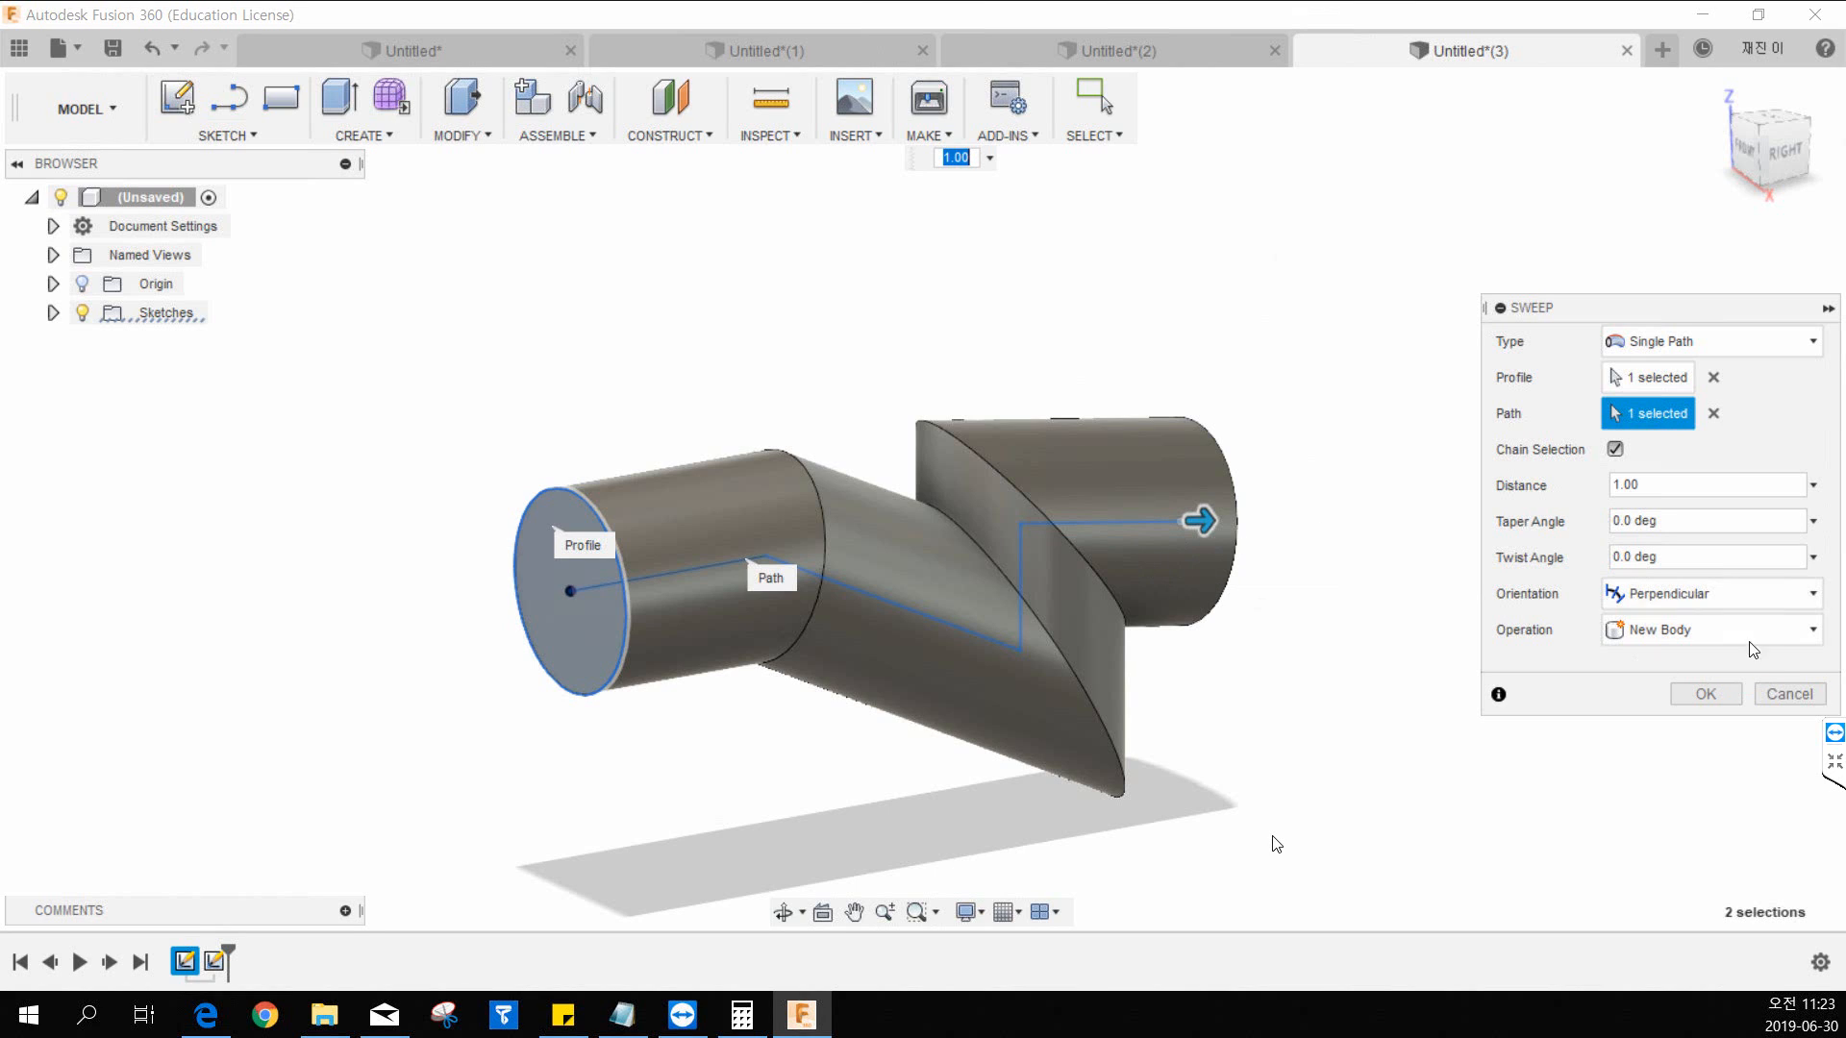
{"action": "left_click", "coordinate": [1791, 694]}
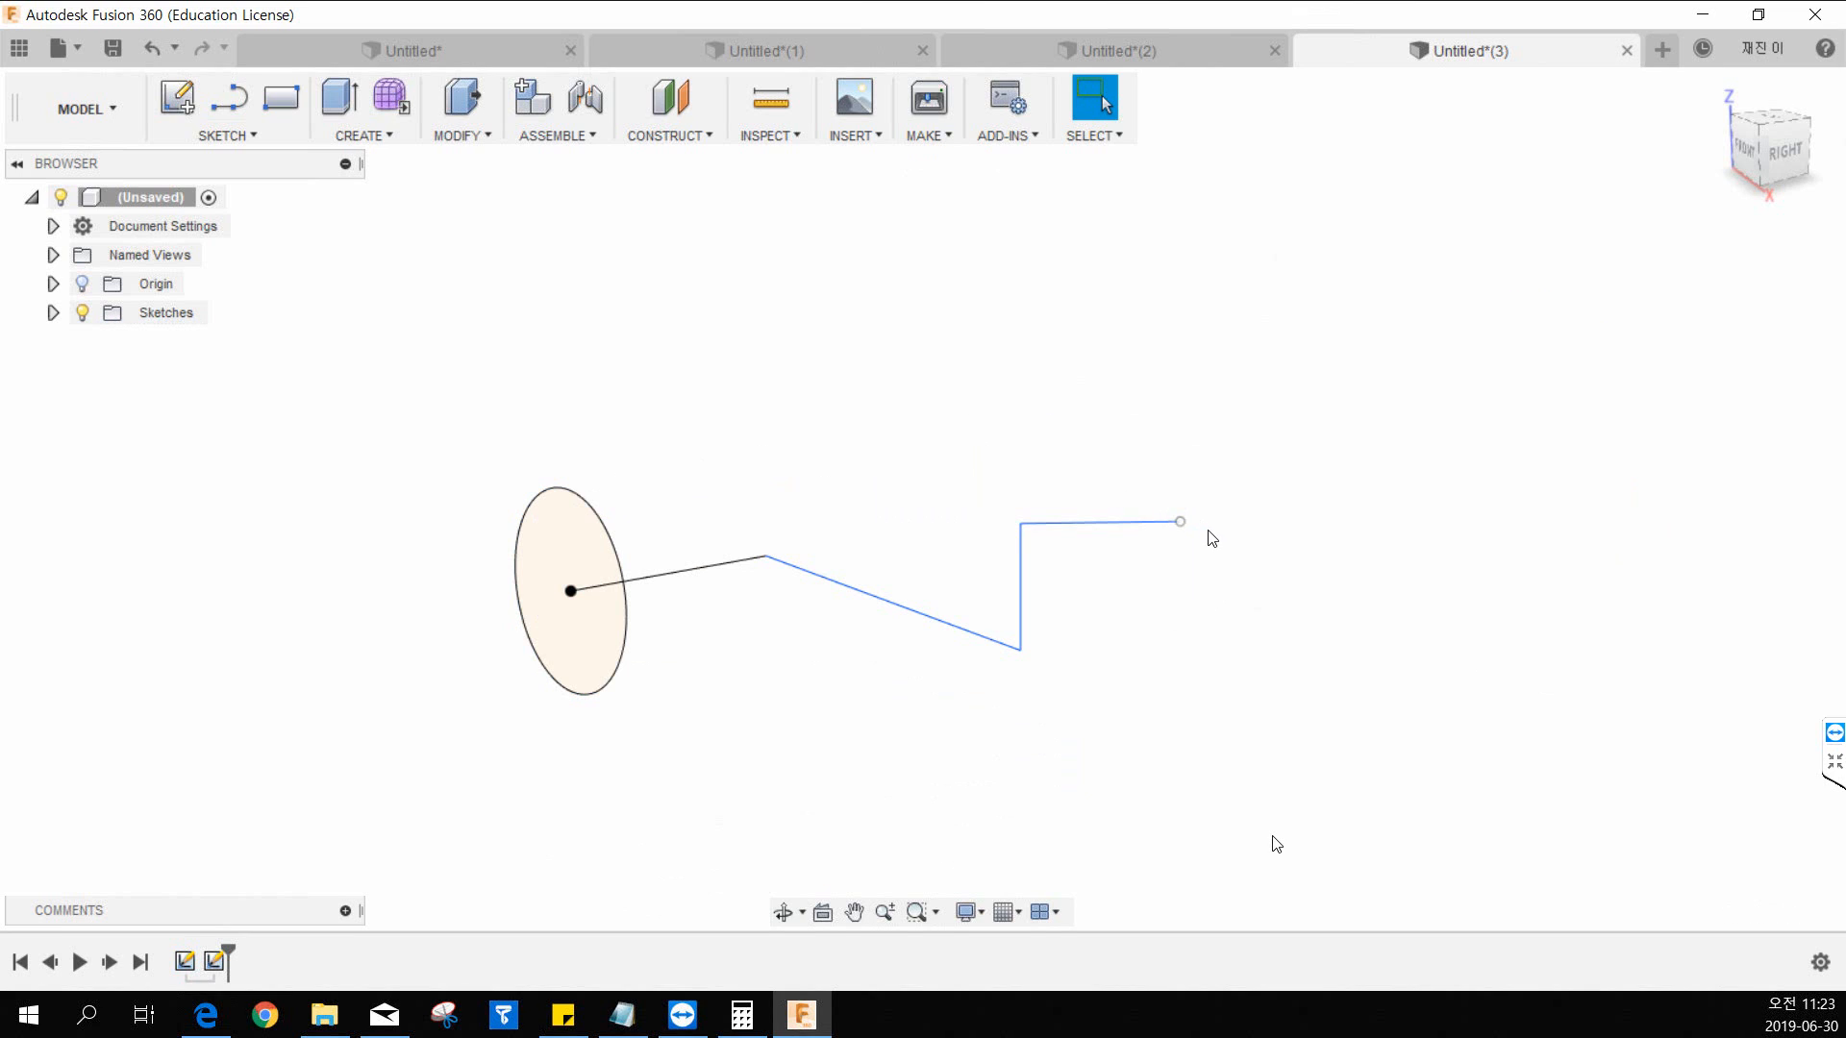
Step: Reopen the path sketch and stretch the zigzag outward by moving its vertical segment and final segment farther from the circle
{"action": "left_click", "coordinate": [53, 313]}
{"action": "left_click", "coordinate": [52, 312]}
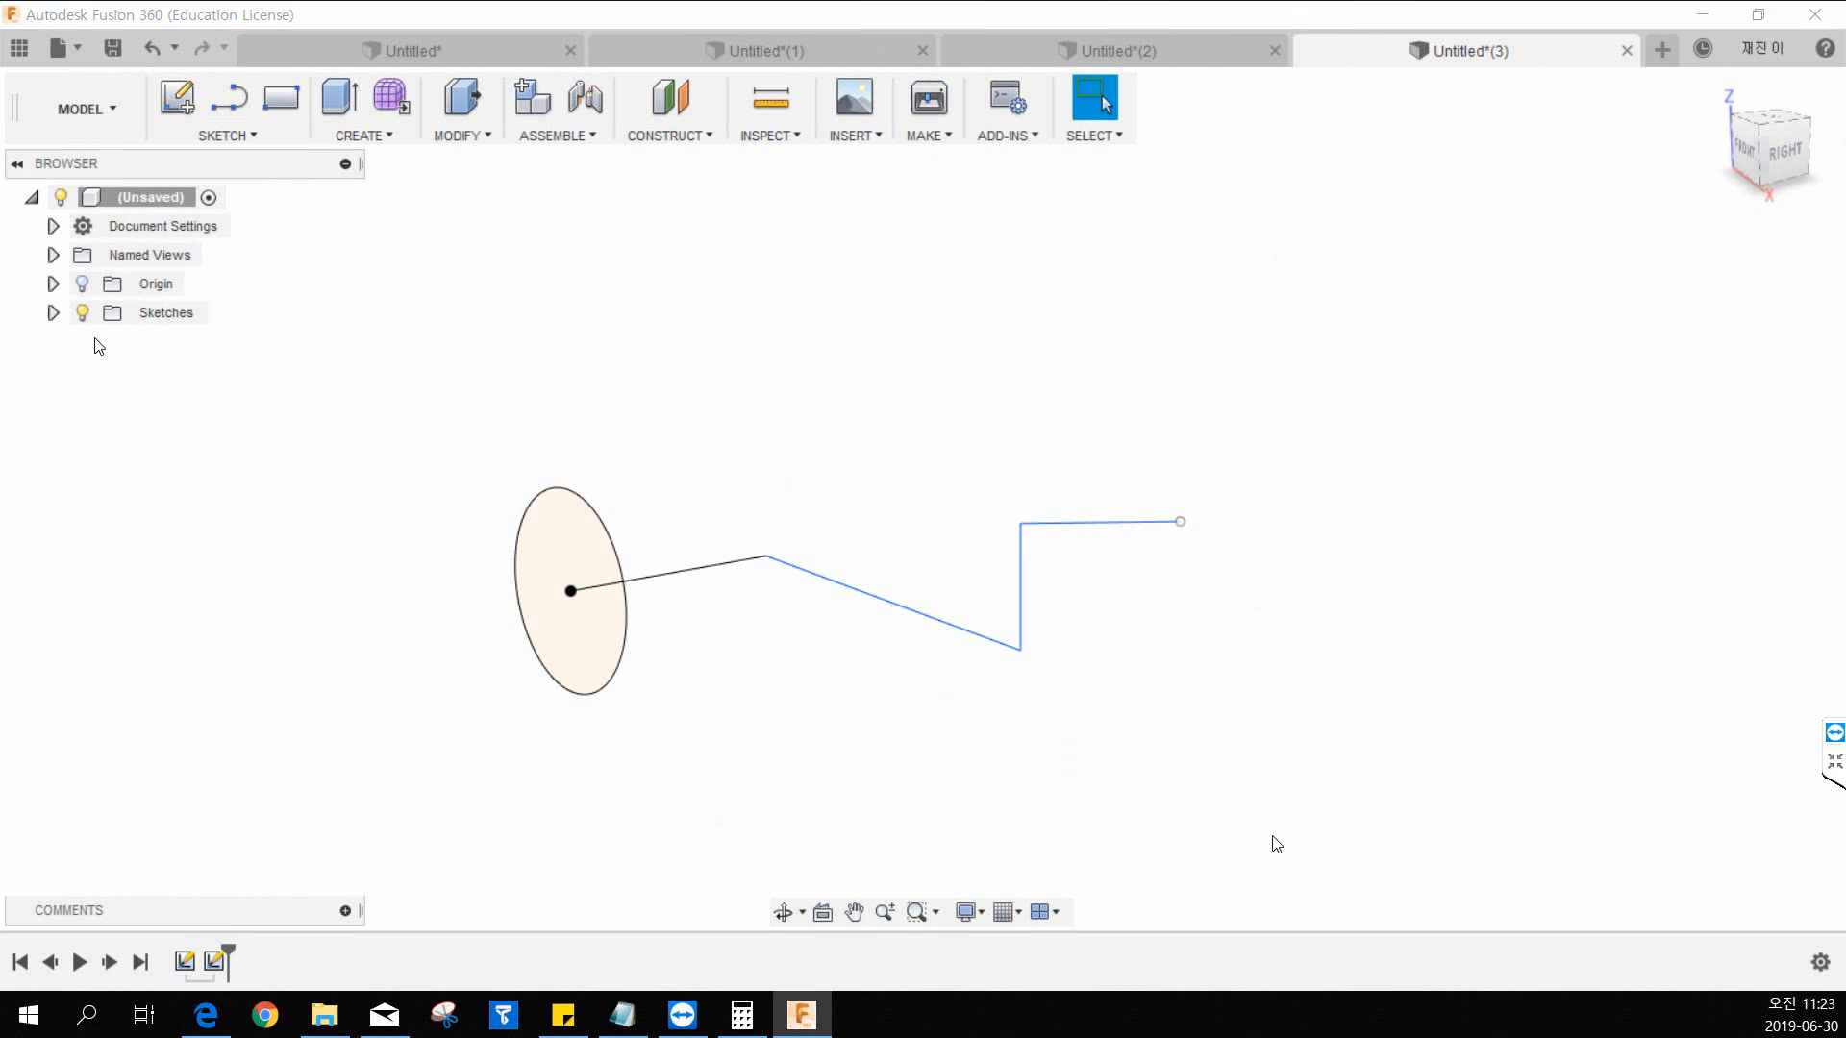
{"action": "left_click", "coordinate": [53, 315]}
{"action": "double_click", "coordinate": [144, 370]}
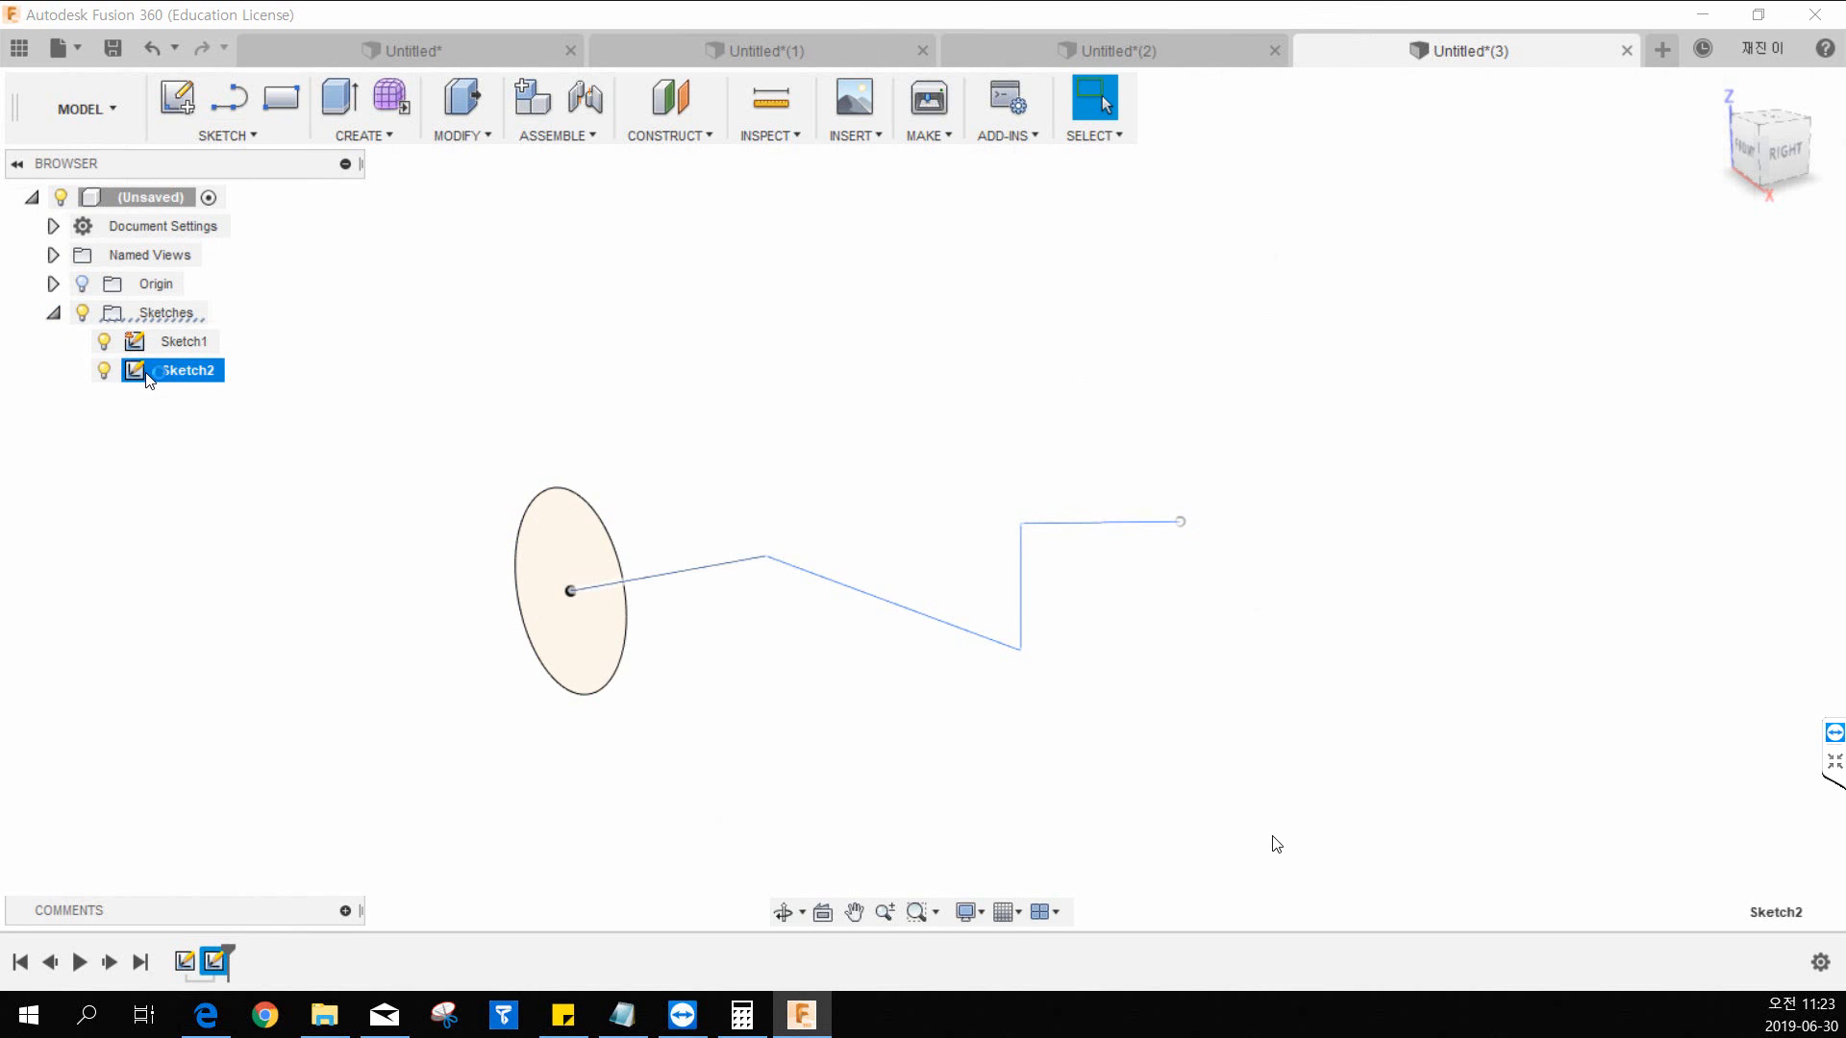
{"action": "left_click_drag", "start_coordinate": [1101, 570], "coordinate": [1224, 524]}
{"action": "middle_click_drag", "start_coordinate": [1041, 532], "coordinate": [1112, 555], "text": "shift"}
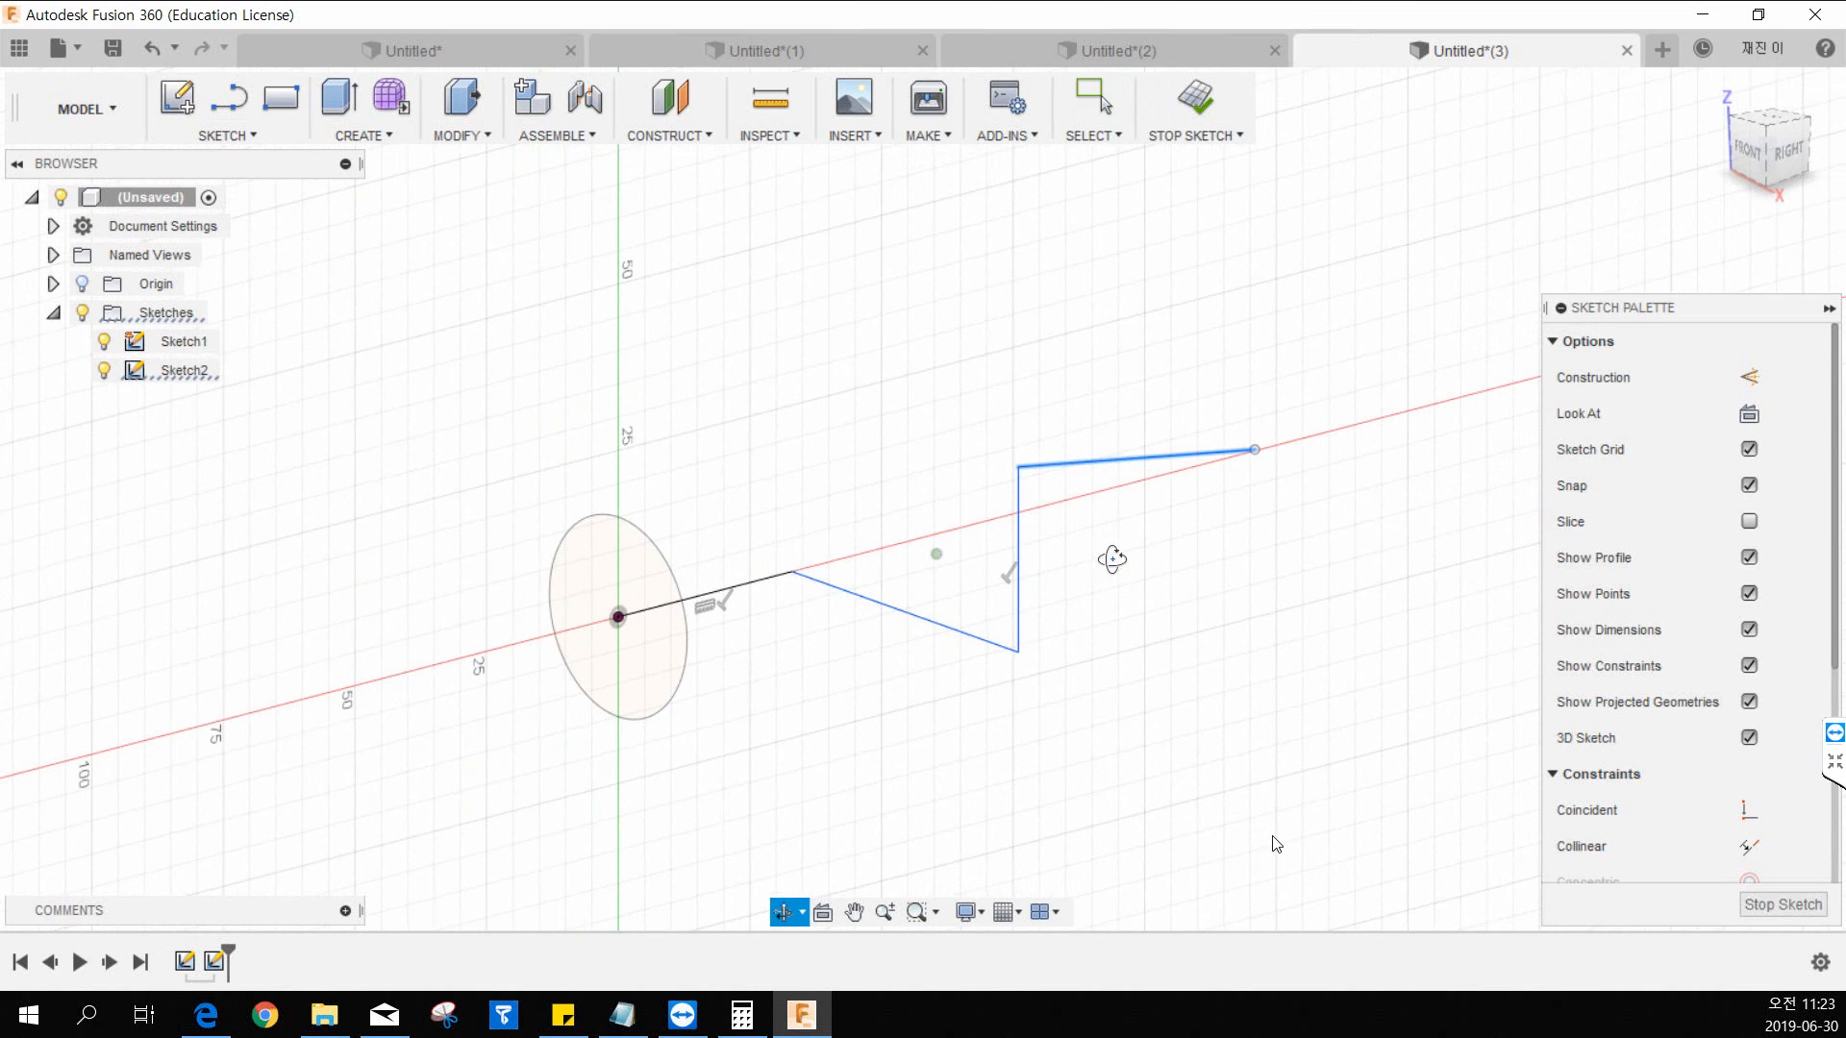
{"action": "left_click_drag", "start_coordinate": [1186, 462], "coordinate": [1206, 454]}
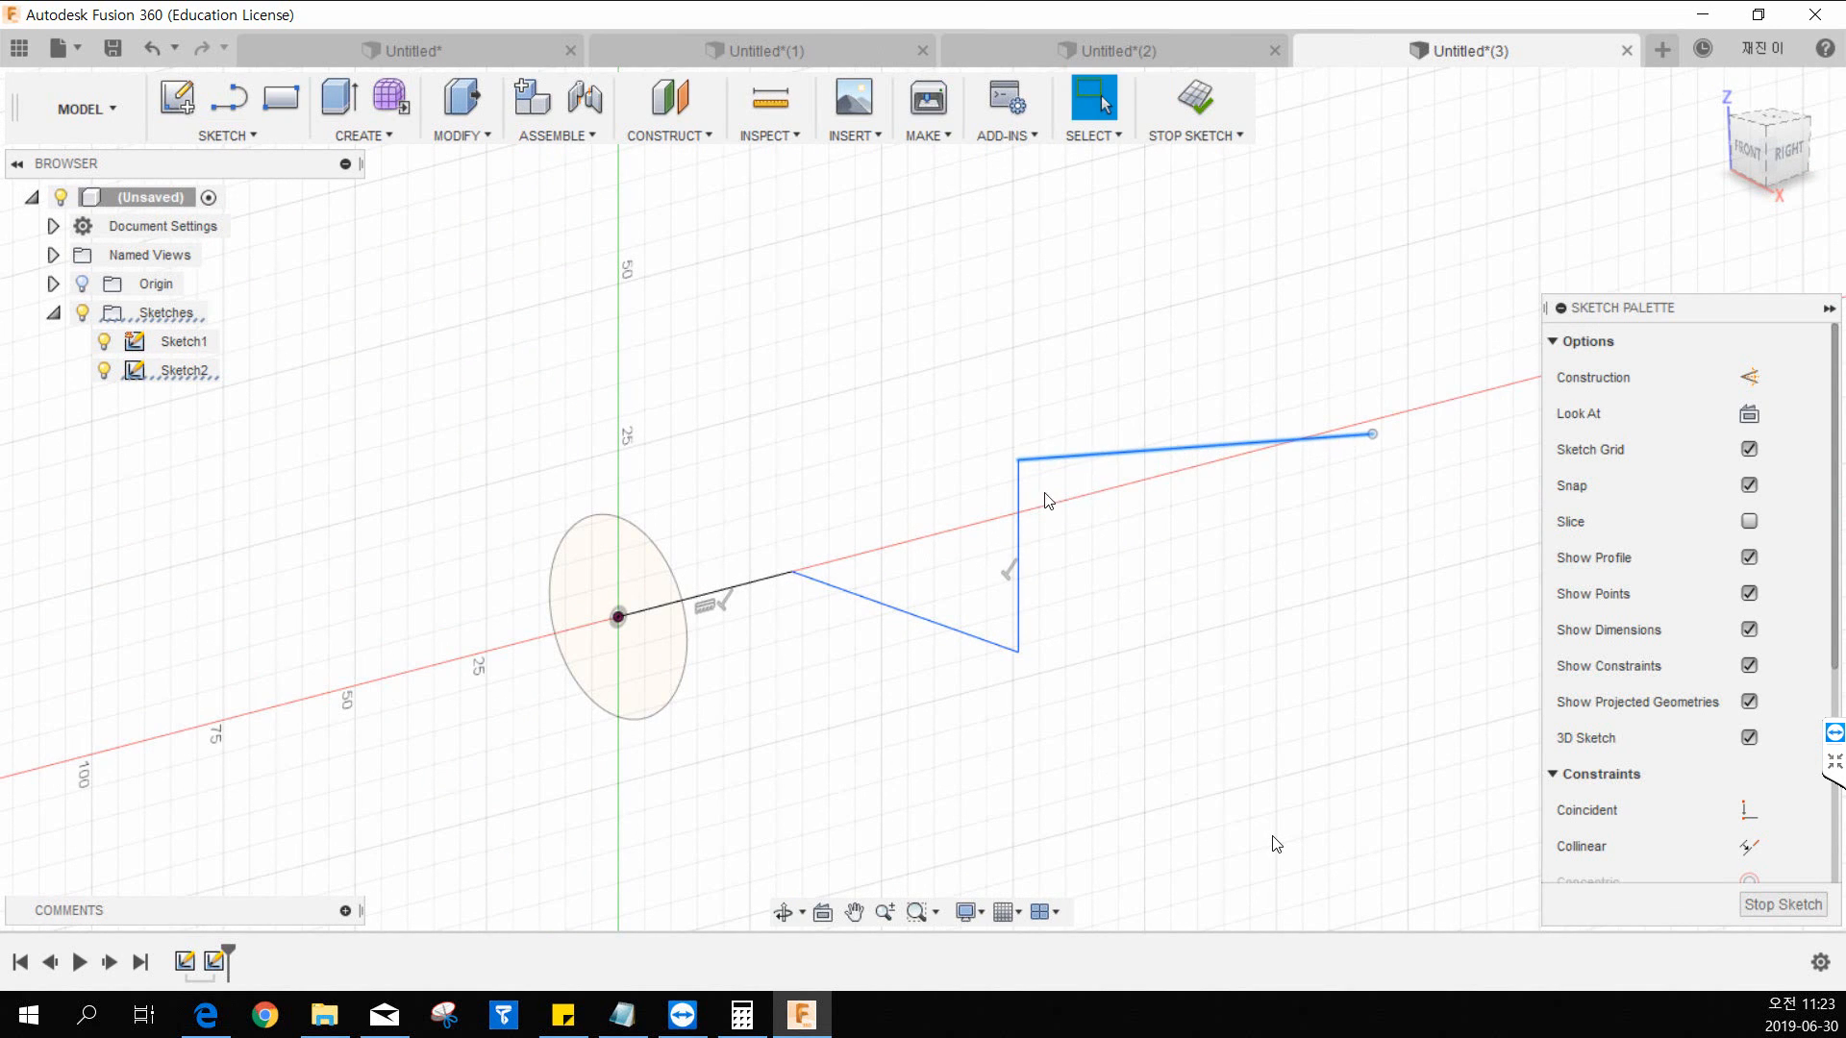
{"action": "left_click_drag", "start_coordinate": [1019, 492], "coordinate": [1124, 487]}
{"action": "left_click_drag", "start_coordinate": [1225, 445], "coordinate": [1326, 447]}
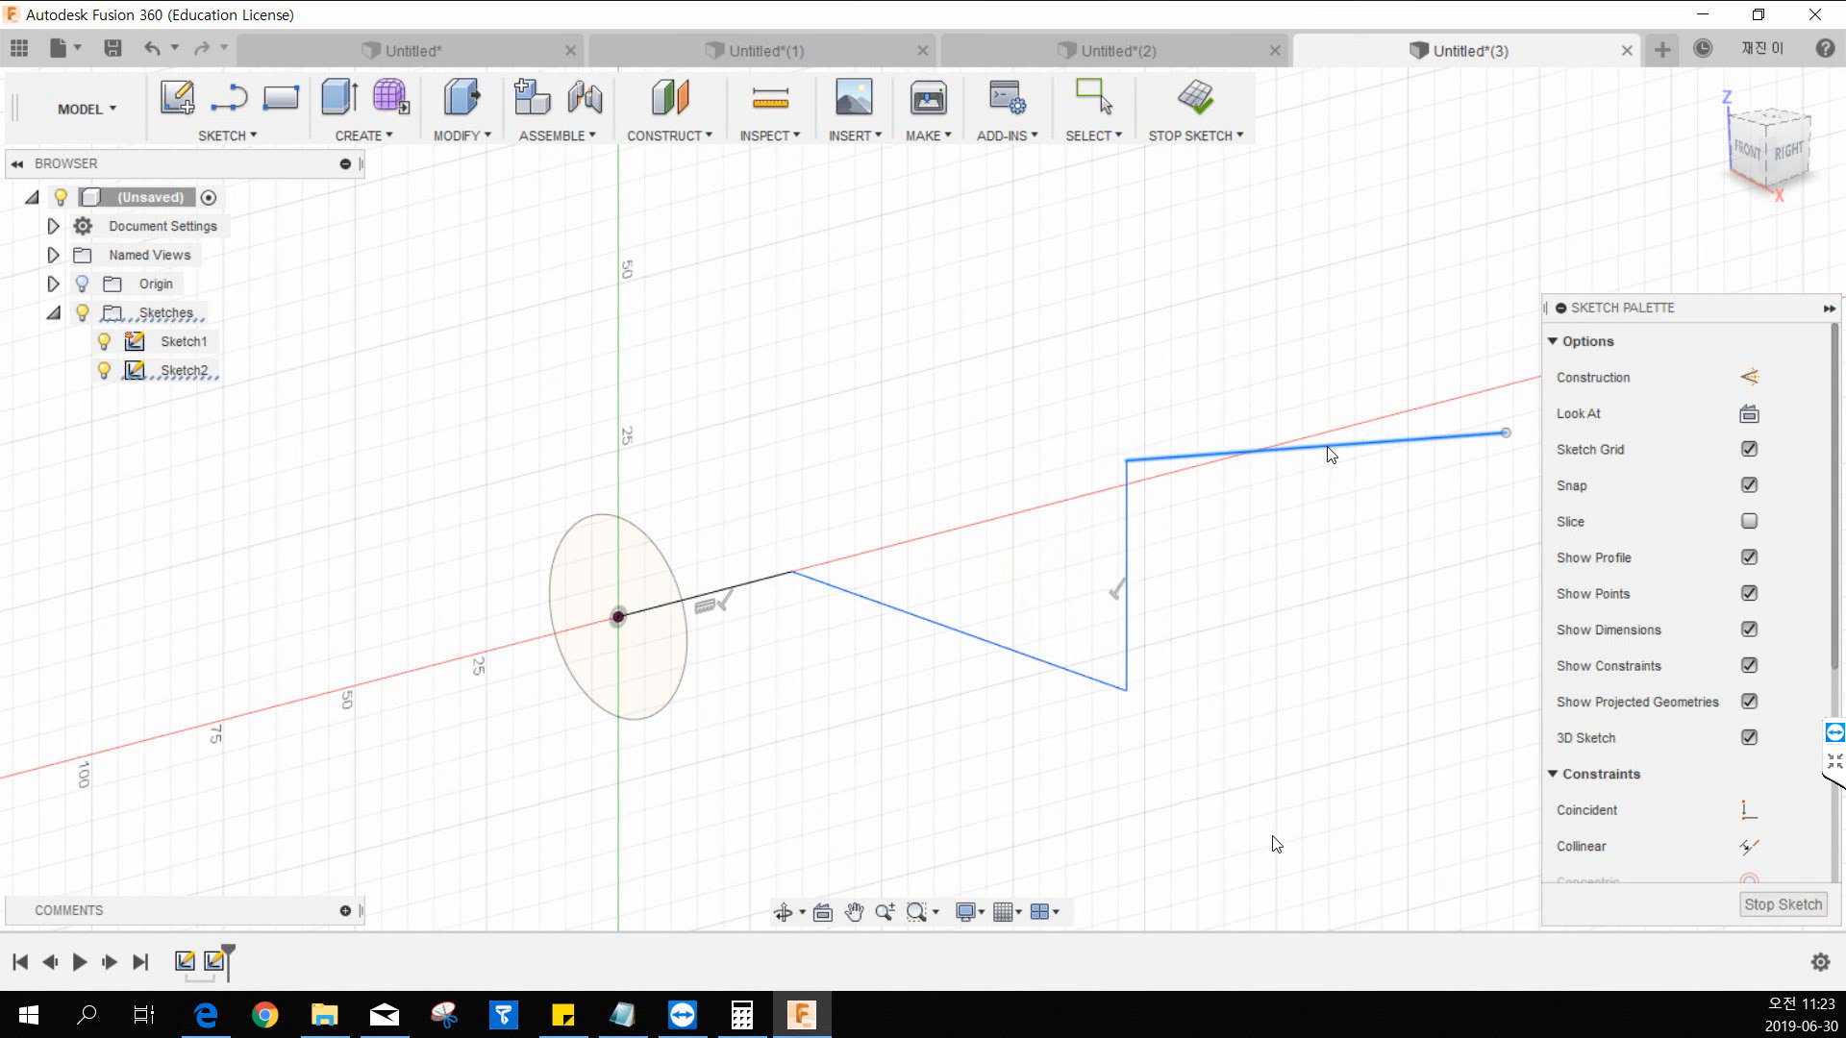
Step: Fillet the path's first corner, between the line from the circle's center and the slanted segment, with a 140 mm radius
{"action": "left_click", "coordinate": [361, 131]}
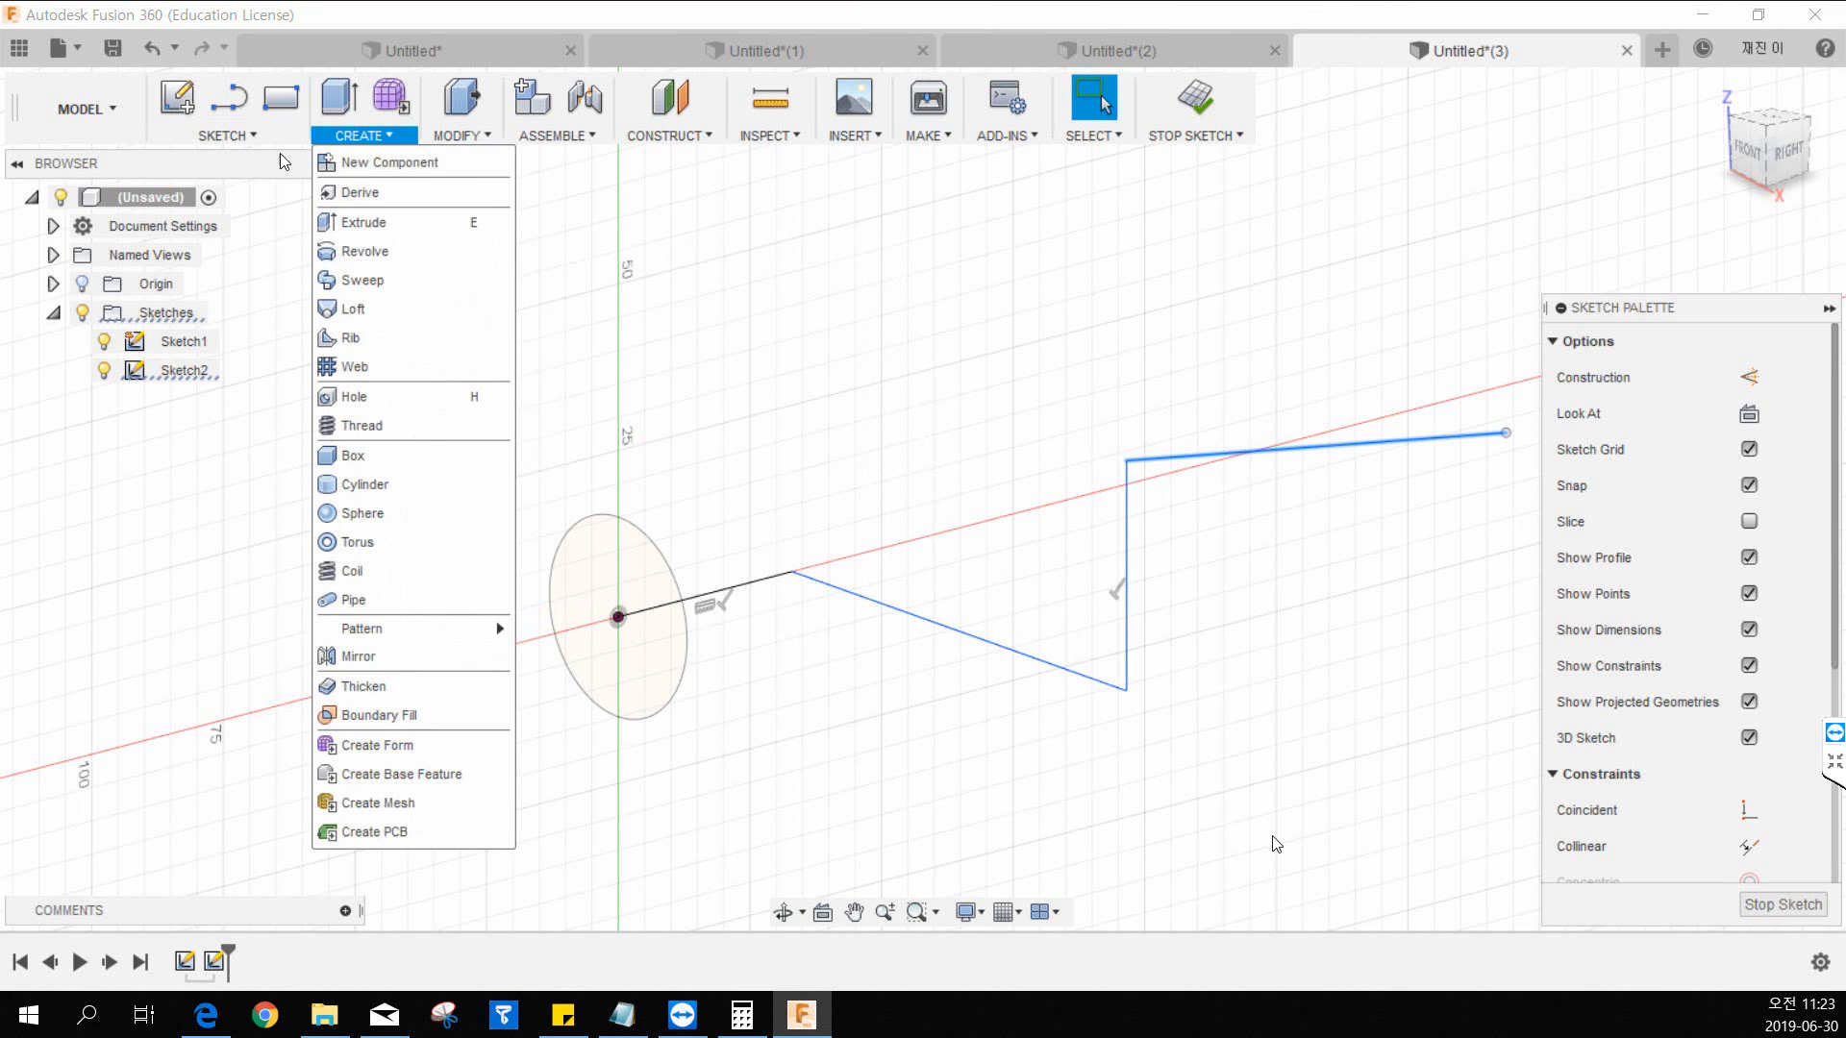
{"action": "left_click", "coordinate": [241, 135]}
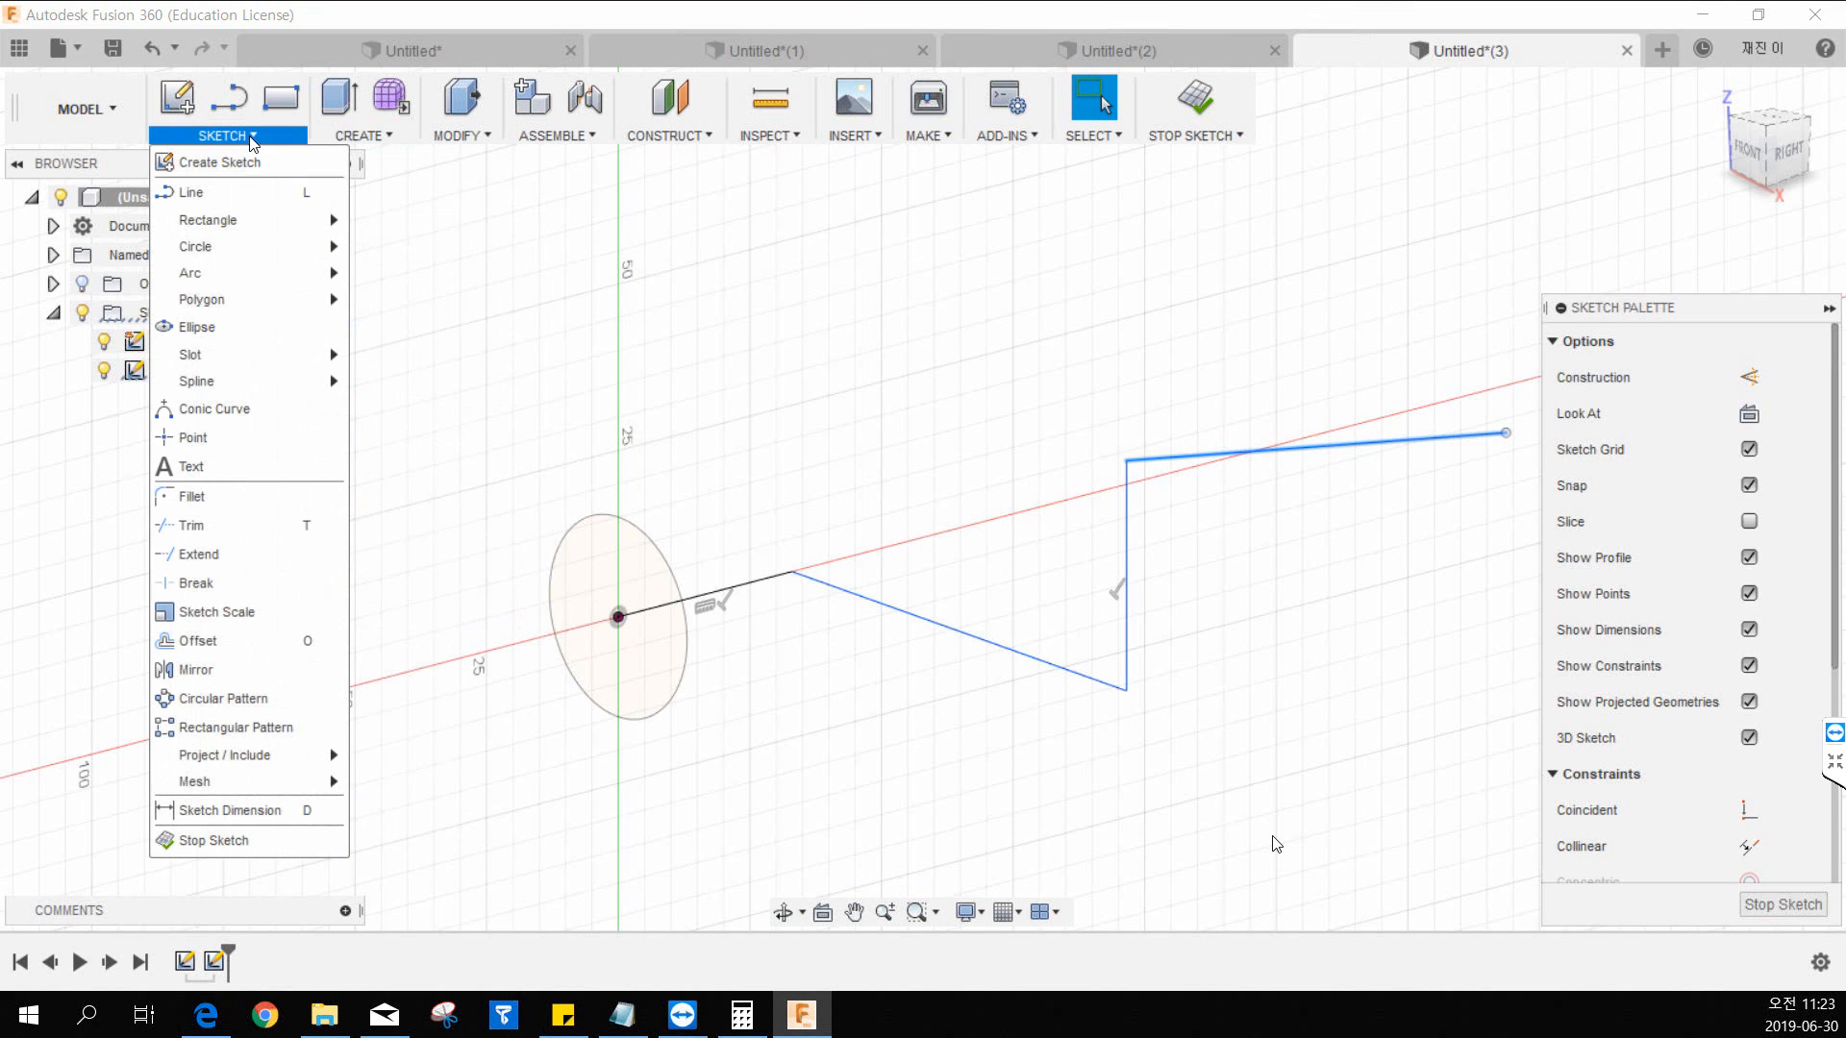
{"action": "left_click", "coordinate": [244, 487]}
{"action": "left_click", "coordinate": [769, 589]}
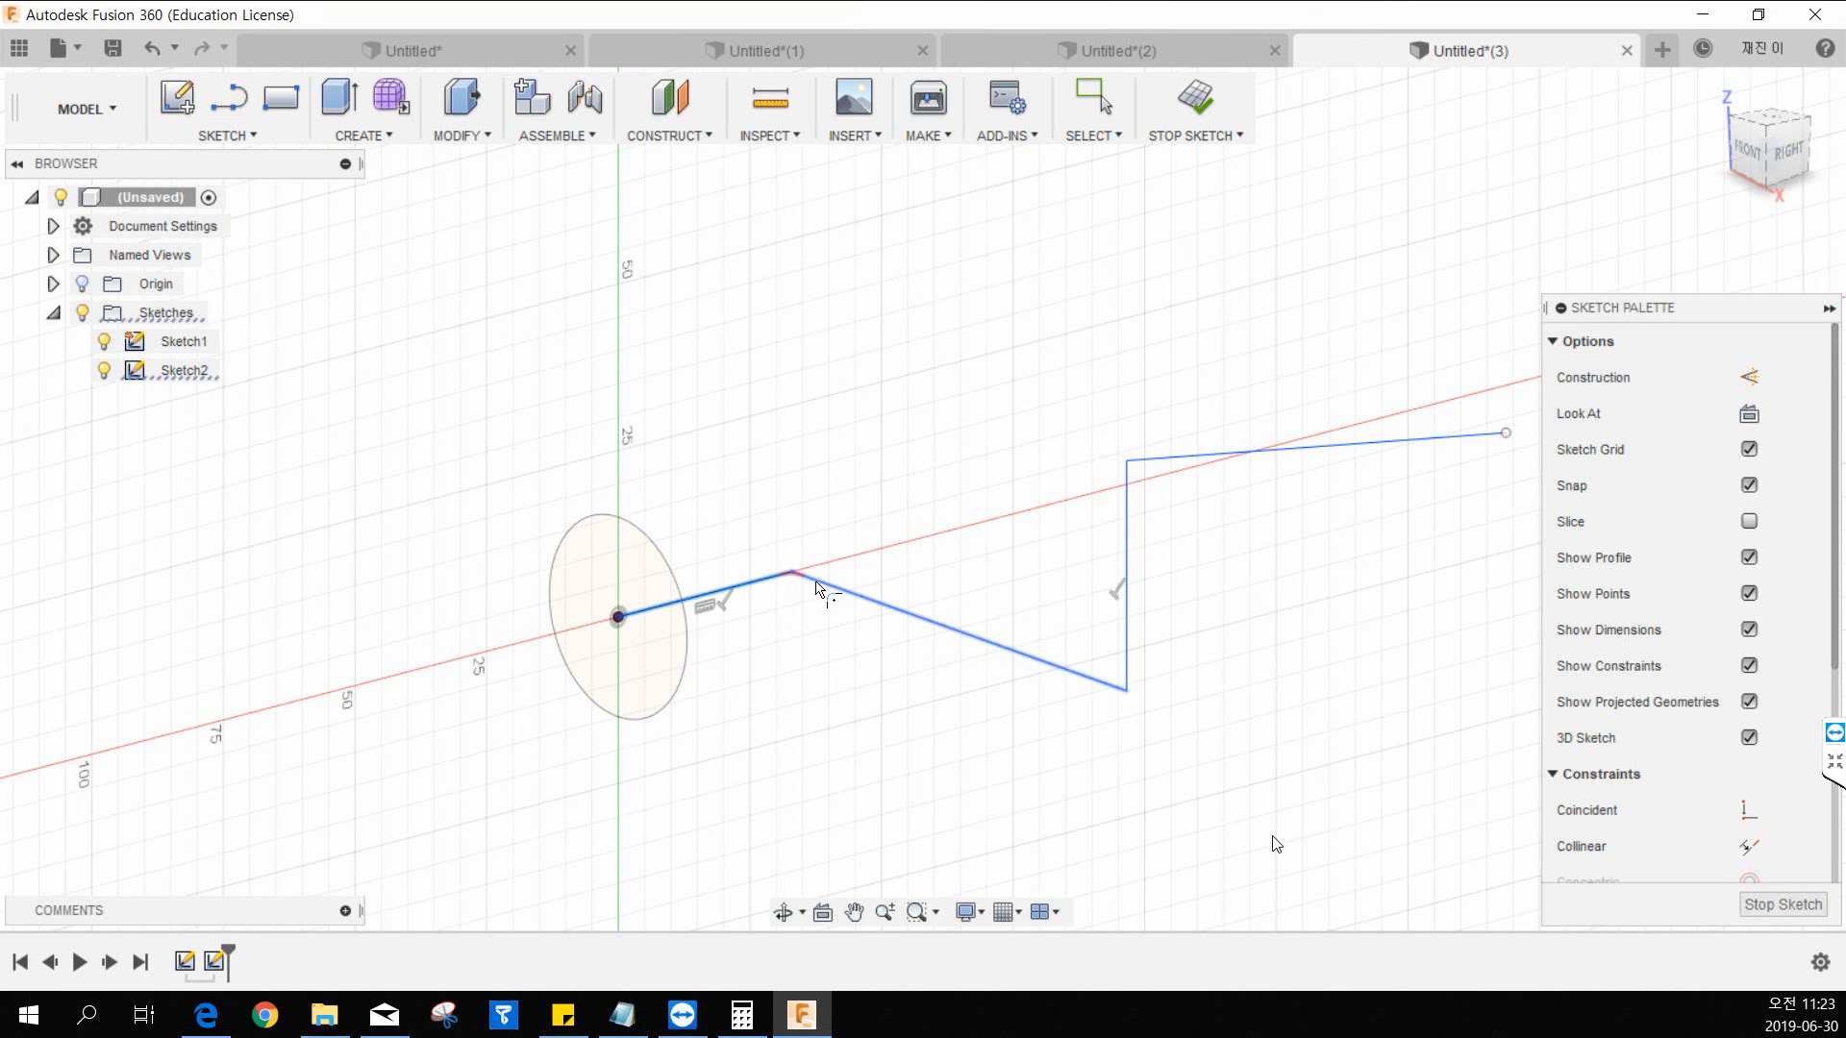
{"action": "left_click", "coordinate": [825, 586]}
{"action": "left_click_drag", "start_coordinate": [796, 558], "coordinate": [787, 578]}
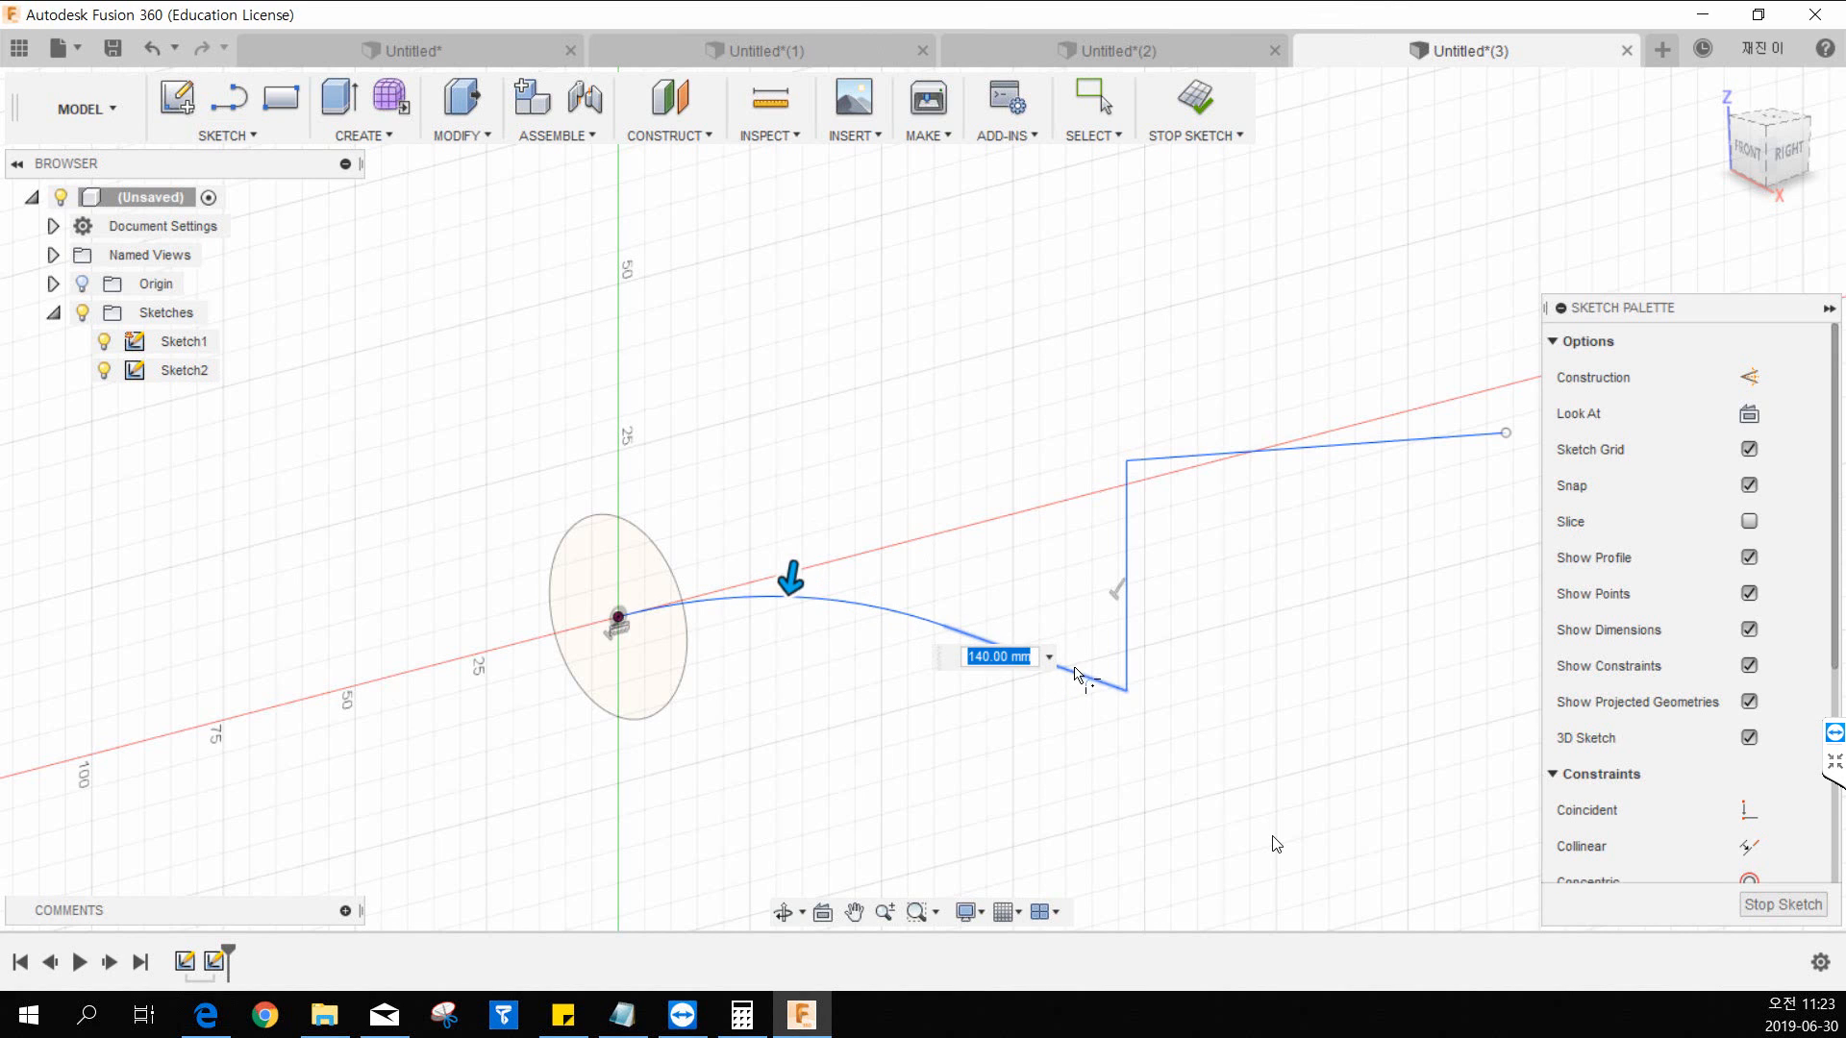
{"action": "key", "text": "Return"}
Step: Fillet the corner between the slanted and vertical segments and reduce the shared fillet radius to 15 mm
{"action": "scroll", "coordinate": [956, 613], "scroll_direction": "down", "scroll_amount": 1}
{"action": "scroll", "coordinate": [953, 606], "scroll_direction": "up", "scroll_amount": 2}
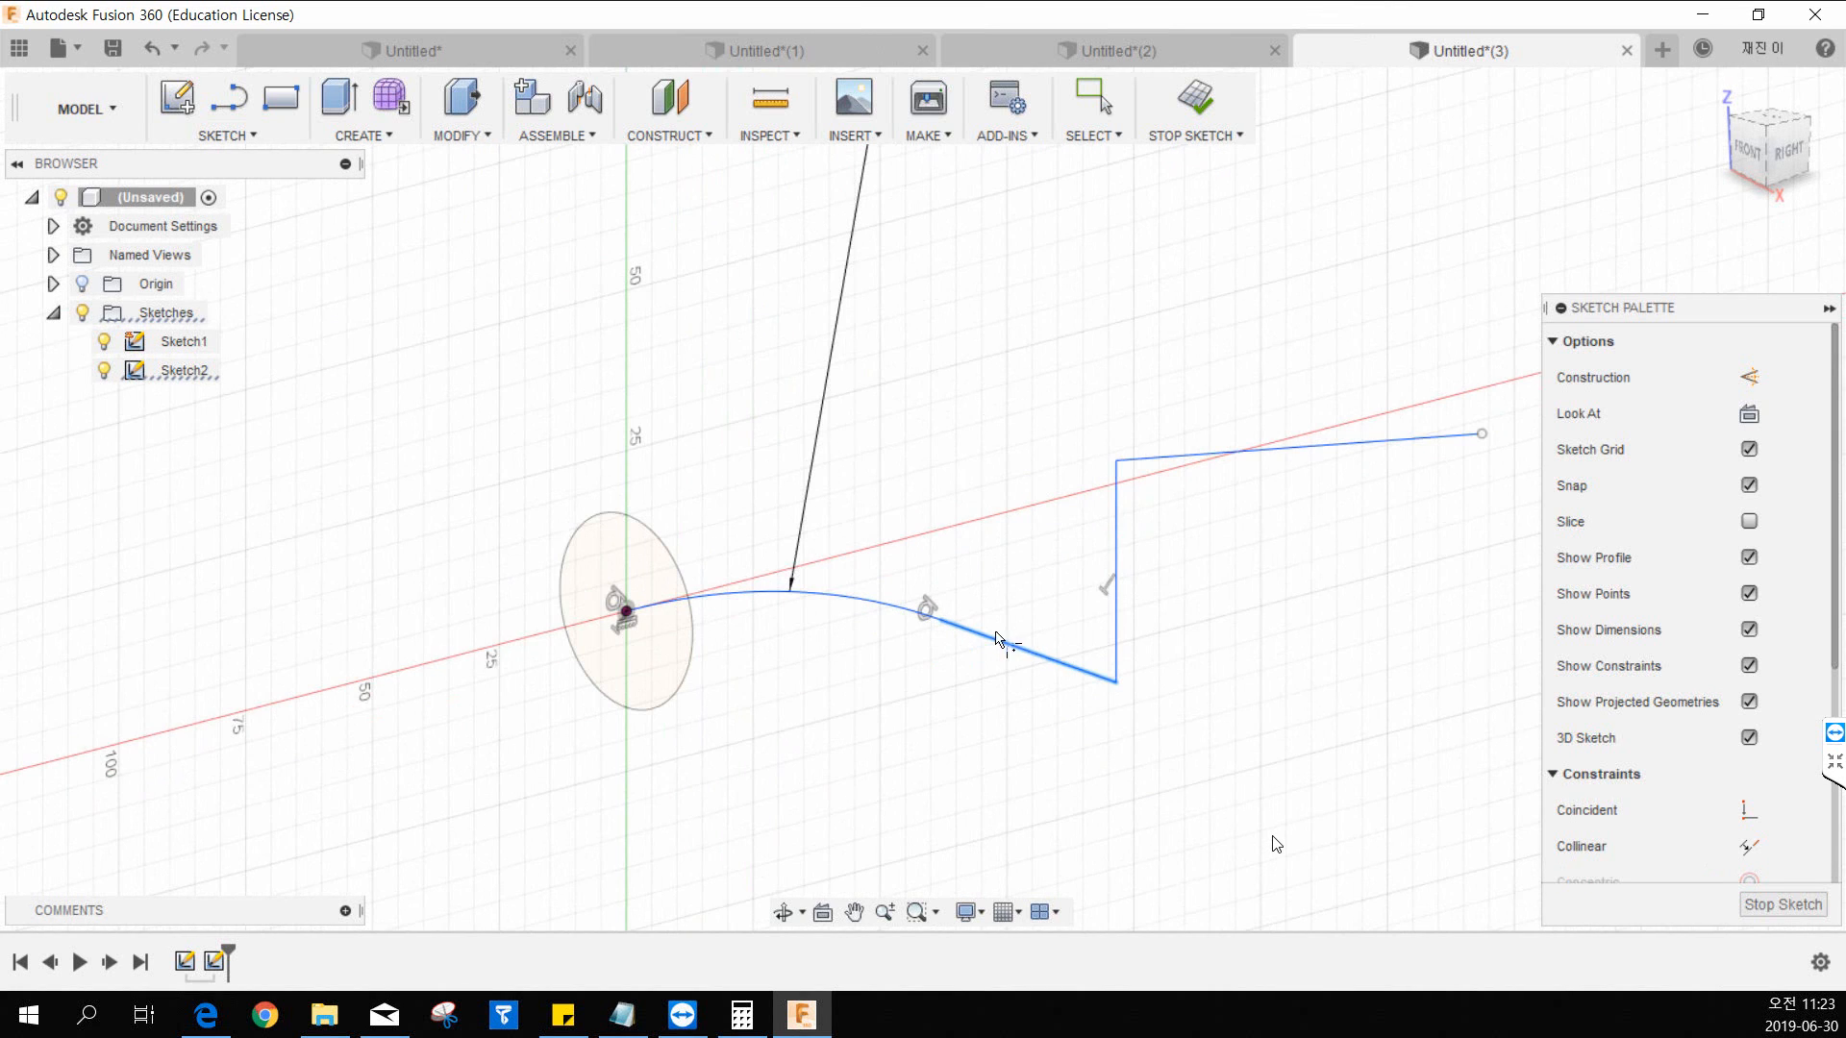
{"action": "left_click", "coordinate": [1019, 646]}
{"action": "left_click", "coordinate": [1111, 634]}
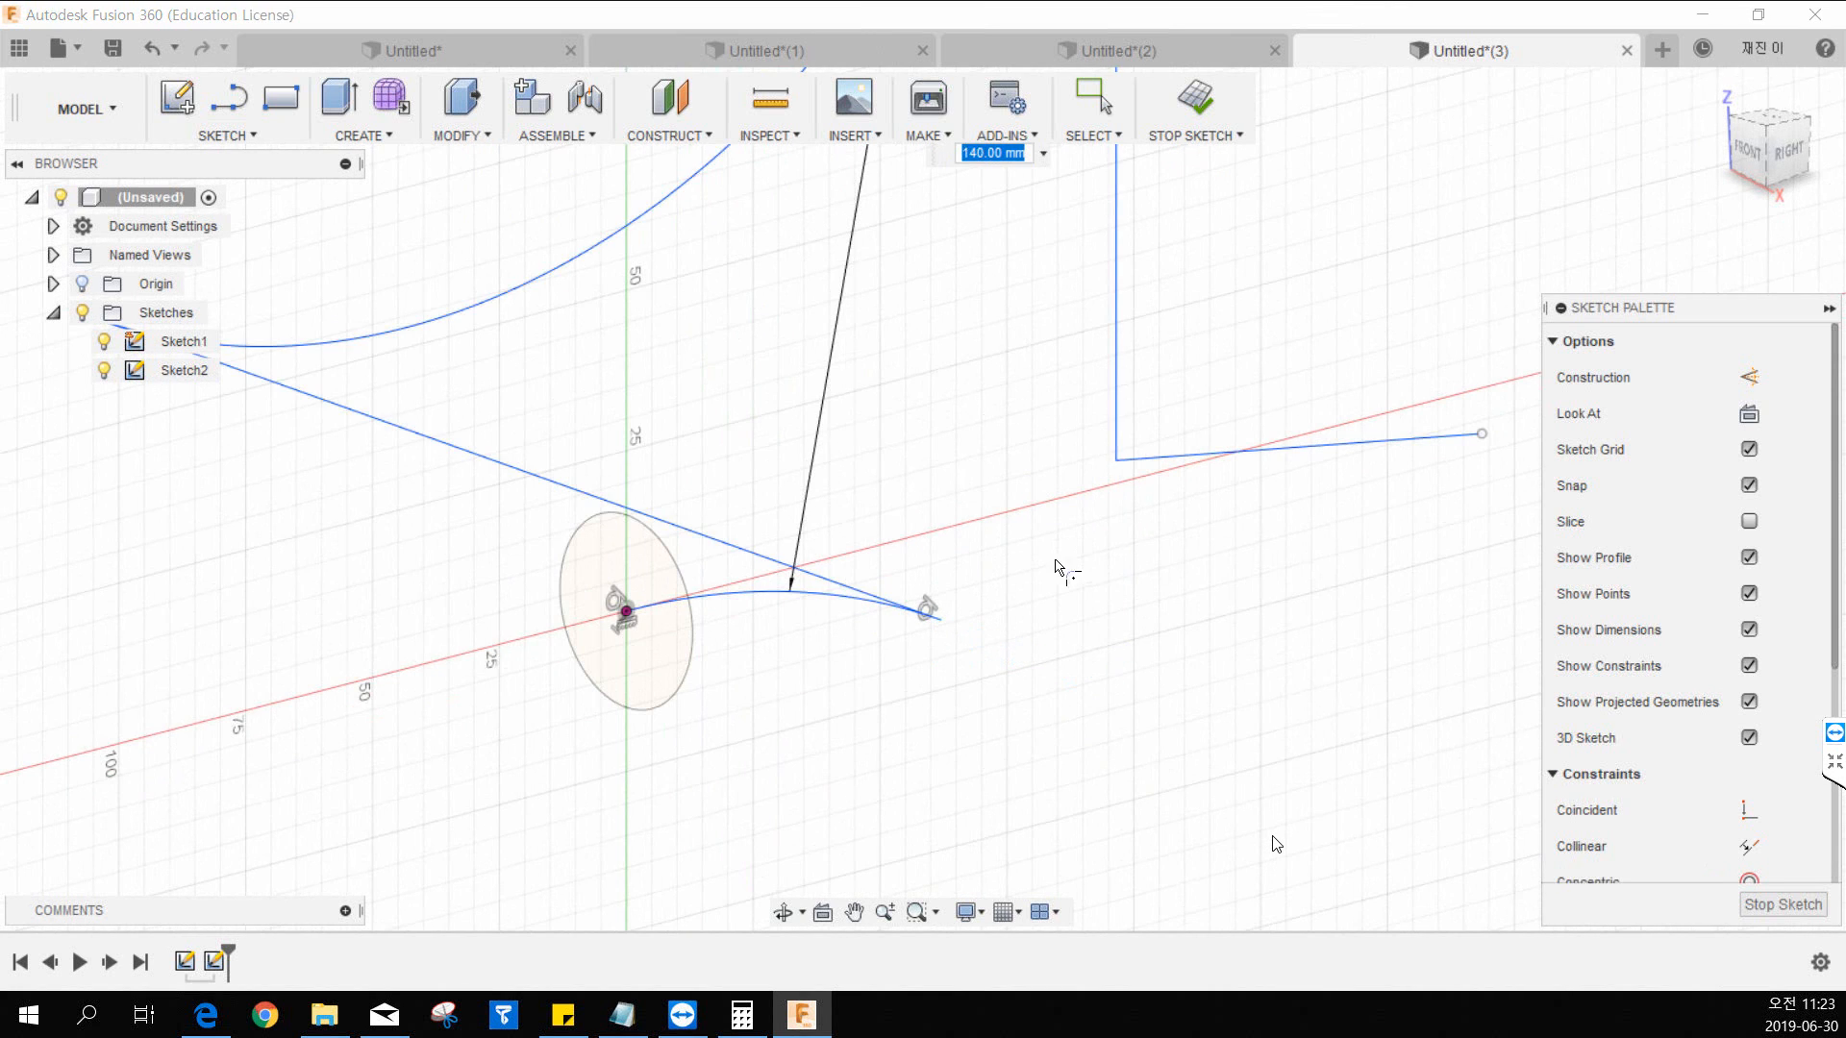
{"action": "scroll", "coordinate": [1058, 569], "scroll_direction": "down", "scroll_amount": 2}
{"action": "left_click_drag", "start_coordinate": [837, 257], "coordinate": [1025, 637]}
Step: Fillet the corner between the vertical and final segments, set the shared radius to 9.5 mm, and finish the sketch
{"action": "scroll", "coordinate": [1079, 620], "scroll_direction": "up", "scroll_amount": 3}
{"action": "middle_click_drag", "start_coordinate": [1154, 589], "coordinate": [1073, 552]}
{"action": "left_click", "coordinate": [947, 496]}
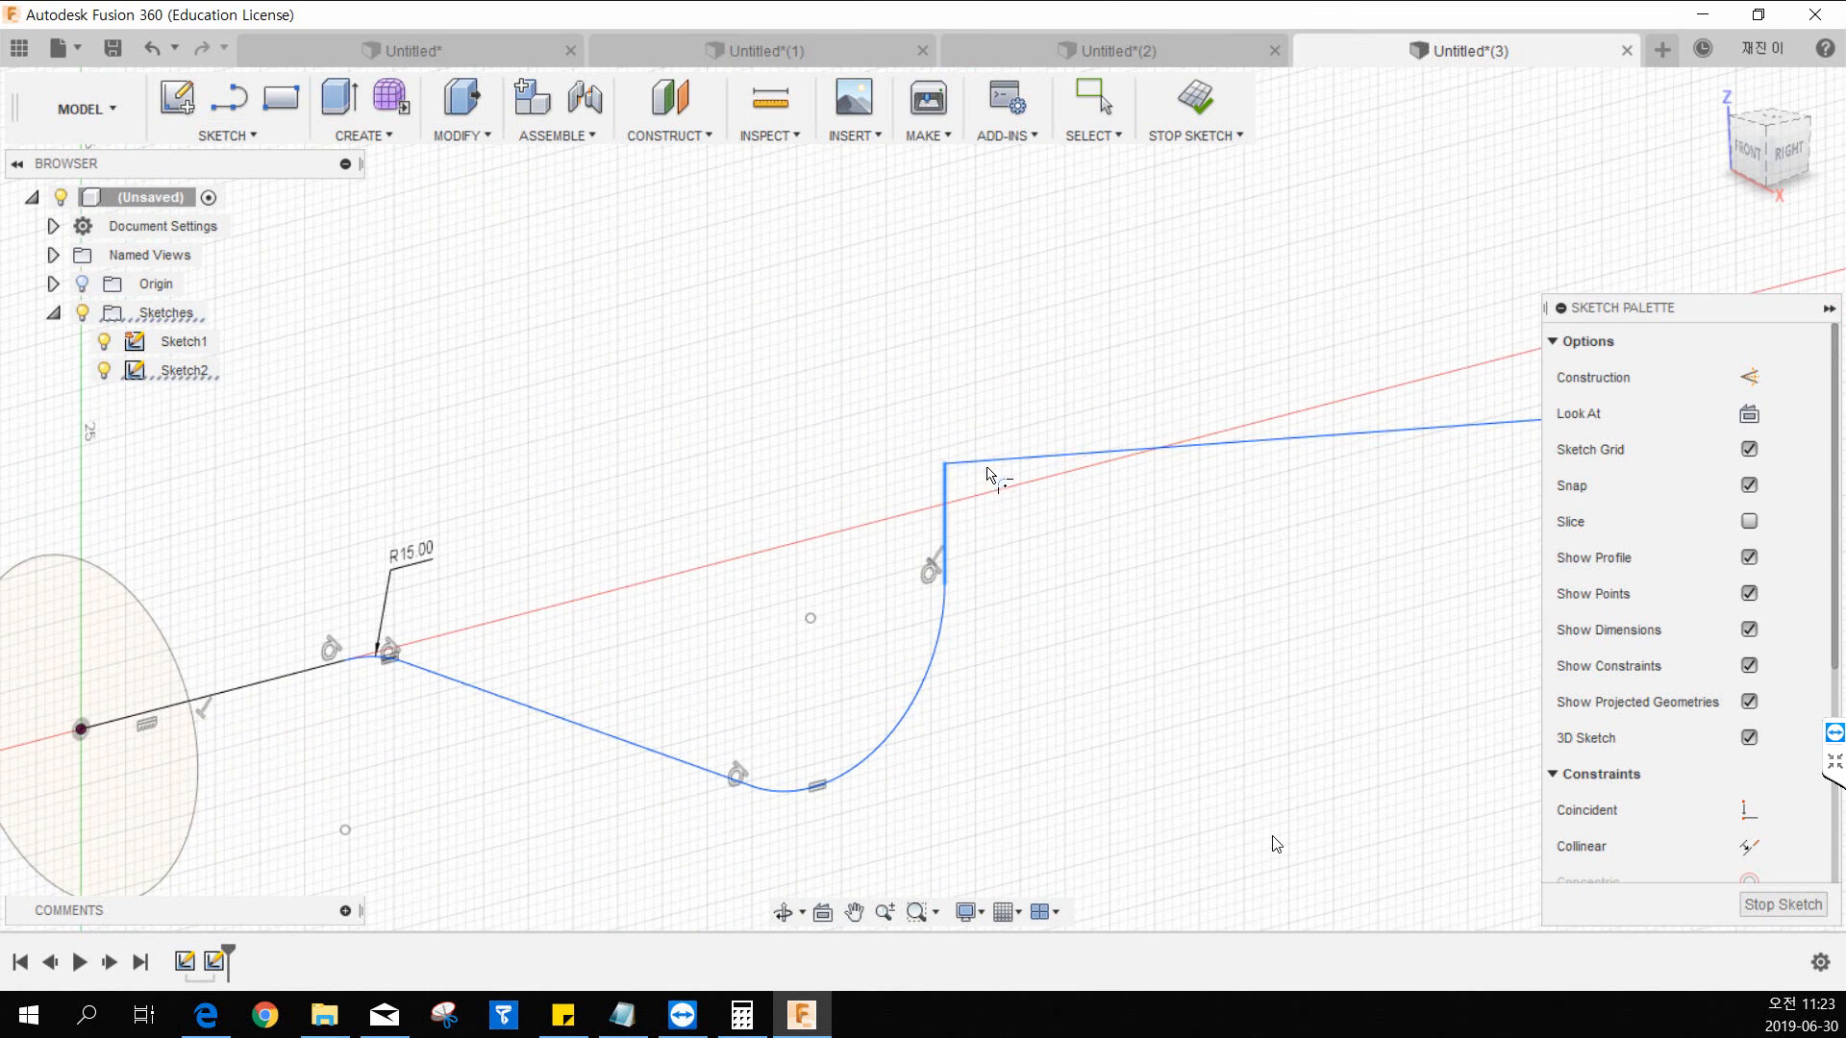
{"action": "left_click", "coordinate": [988, 465]}
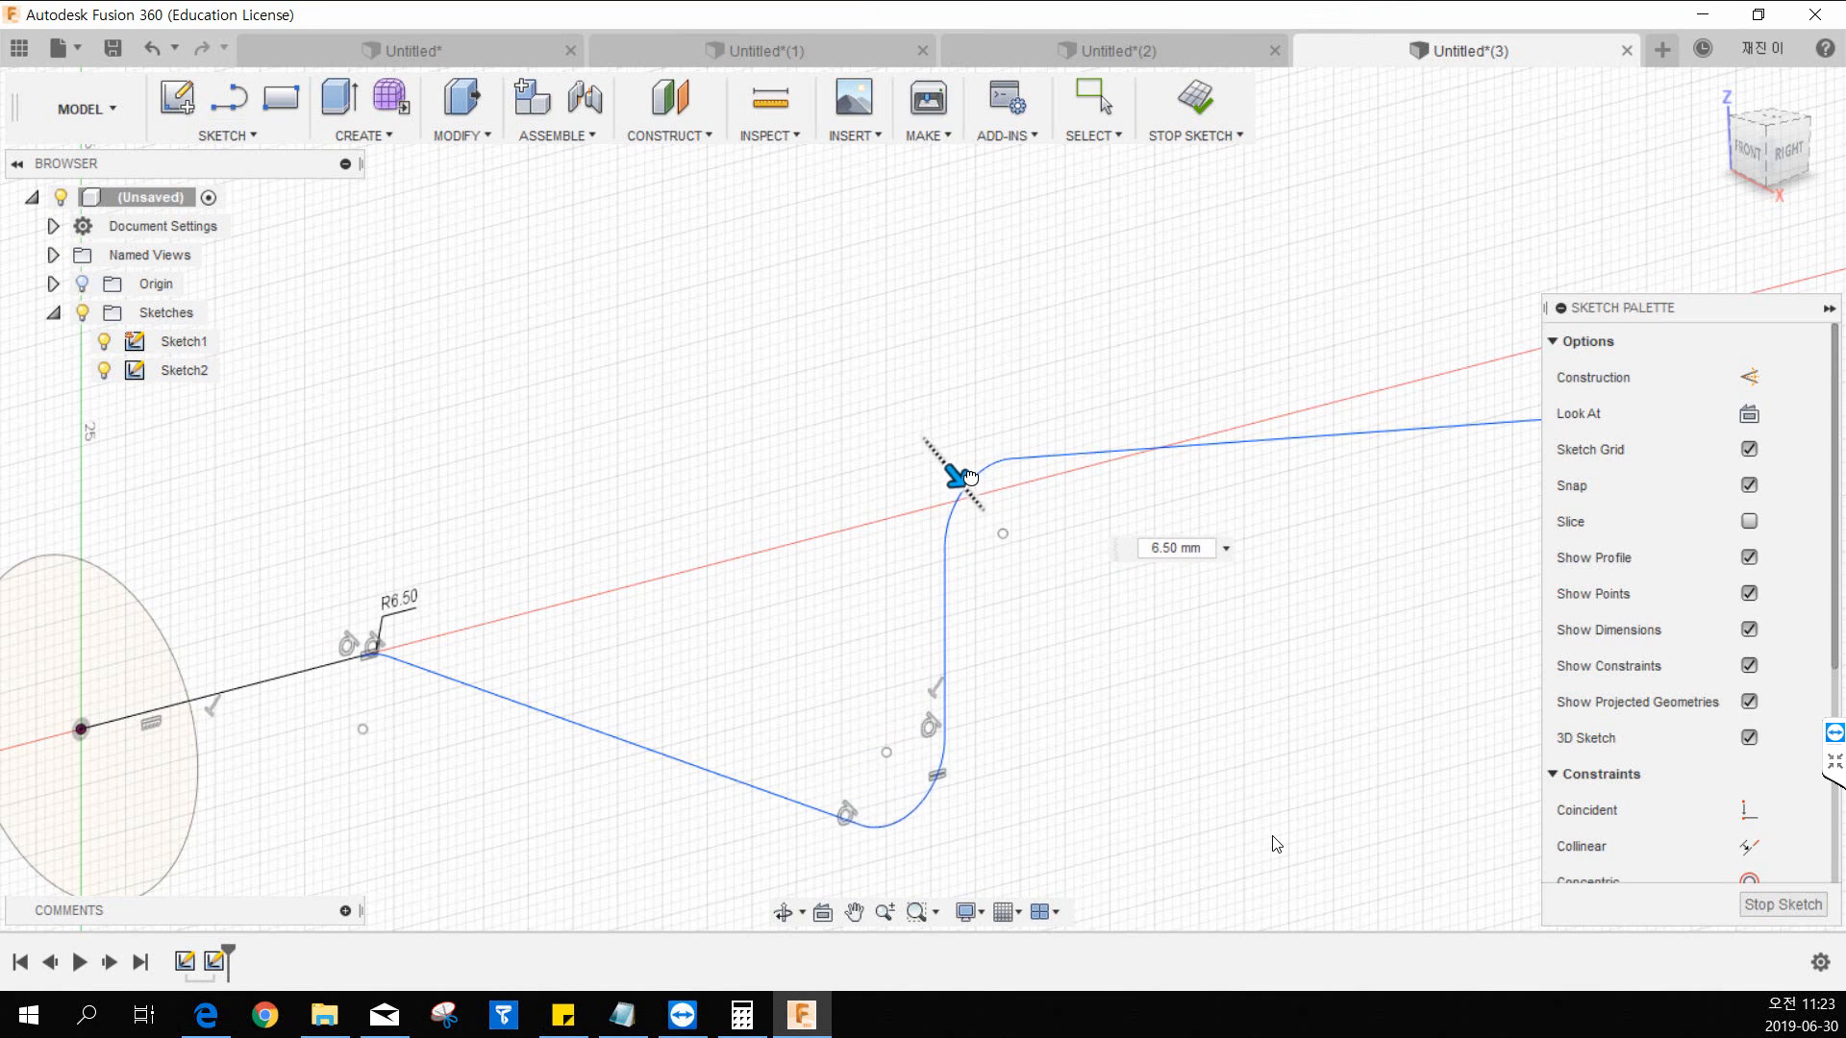
{"action": "mouse_move", "coordinate": [969, 477]}
{"action": "left_mouse_down"}
{"action": "mouse_move", "coordinate": [970, 494]}
{"action": "mouse_move", "coordinate": [918, 387]}
{"action": "left_mouse_up"}
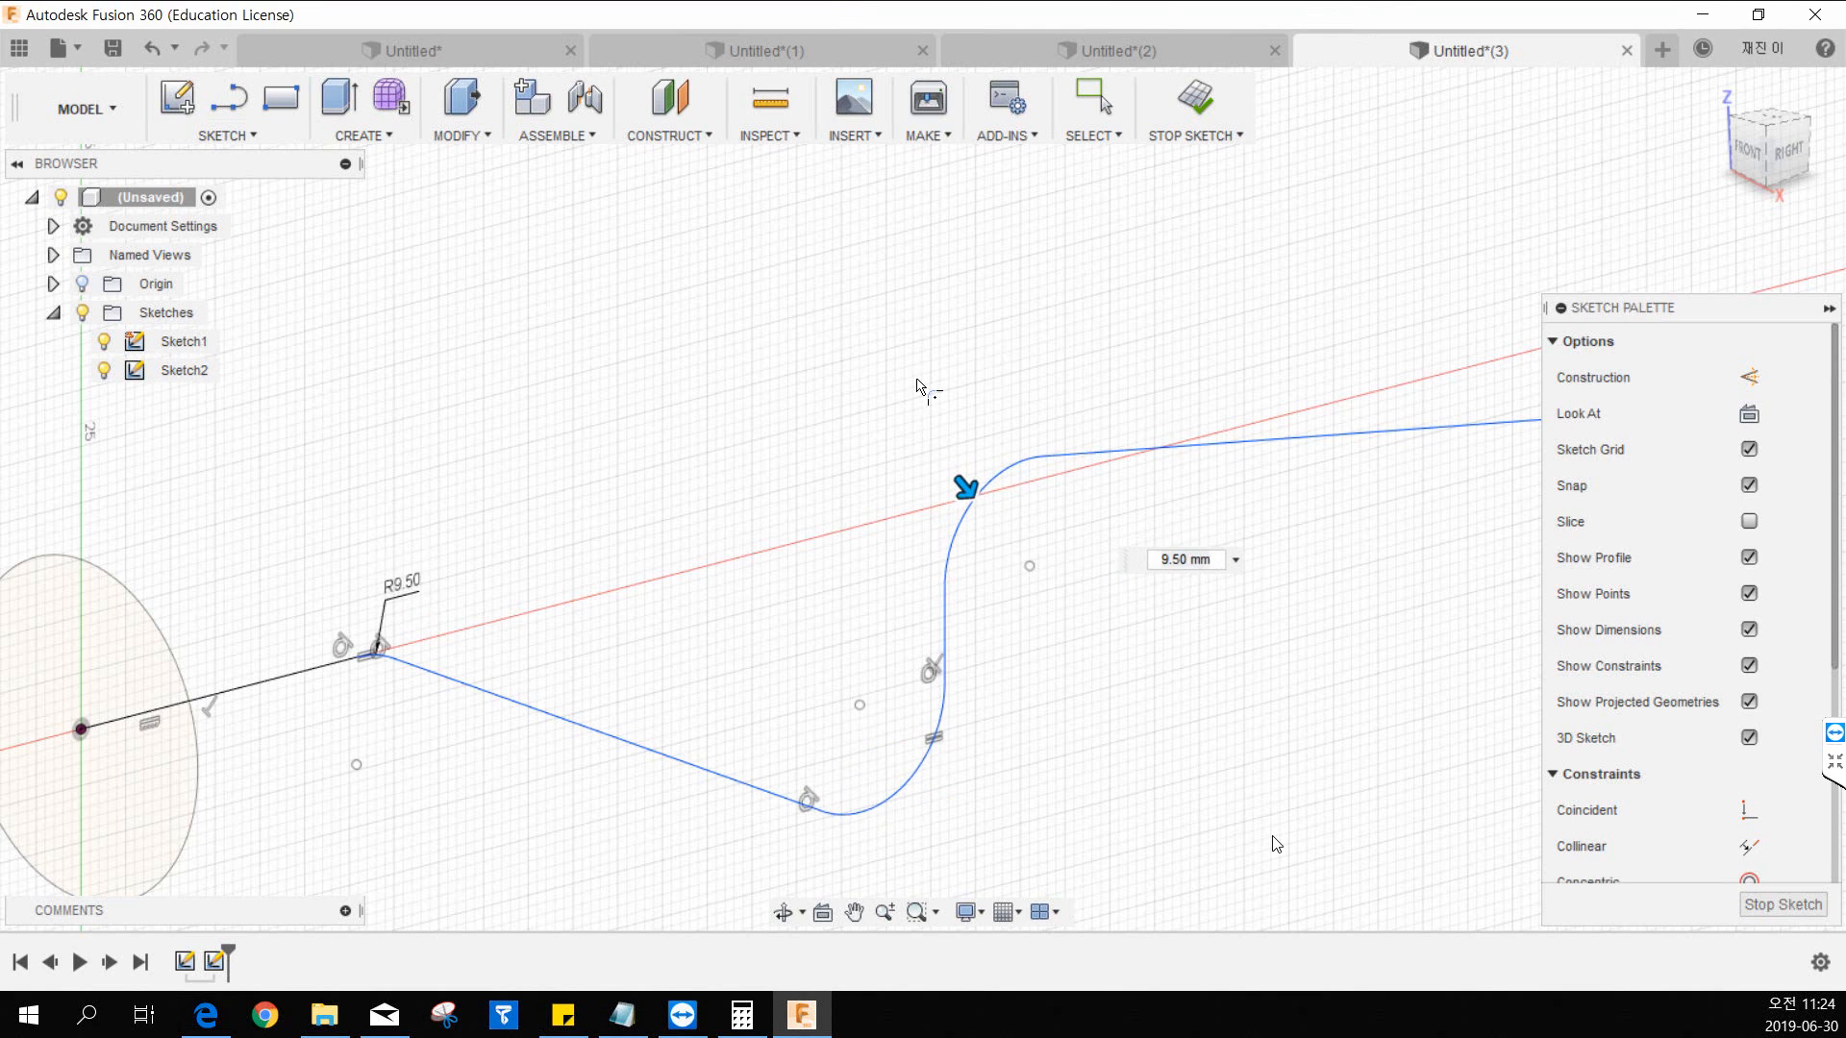
{"action": "left_click", "coordinate": [1197, 100]}
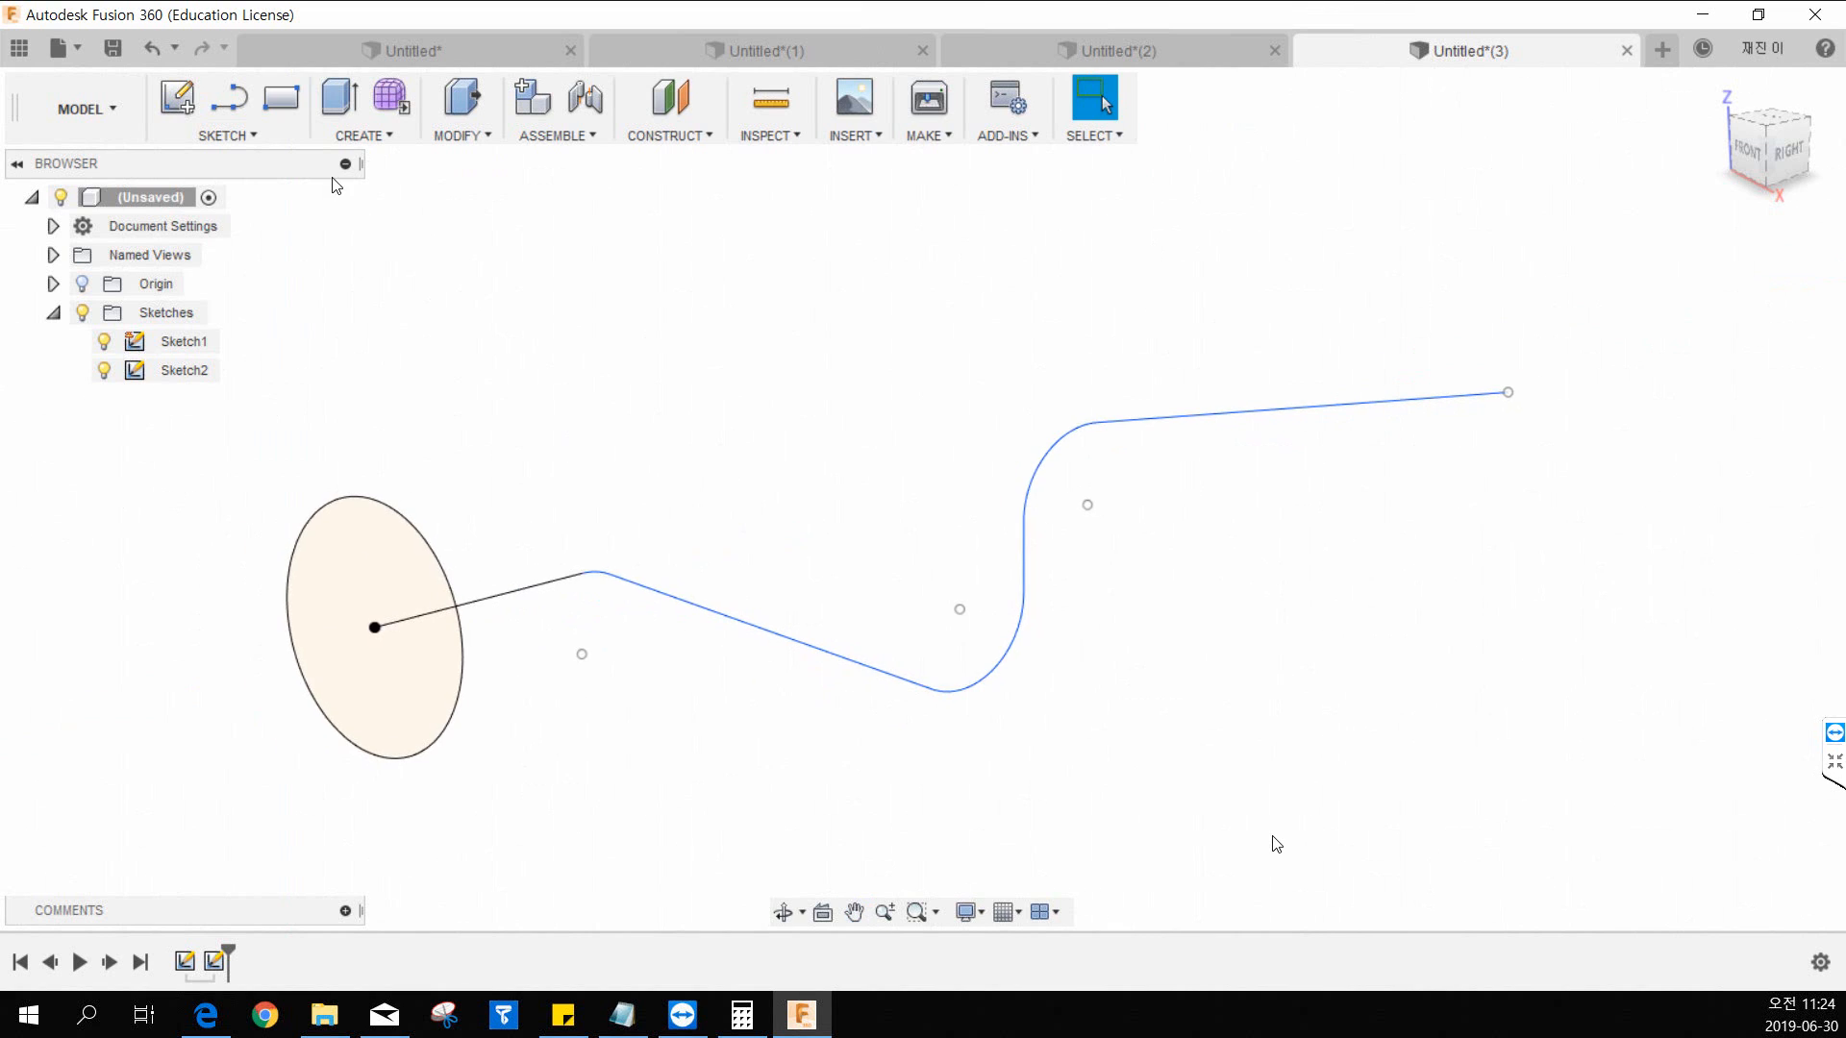
Step: Try a Single Path sweep of the circle along the filleted path as a new body
{"action": "left_click", "coordinate": [340, 140]}
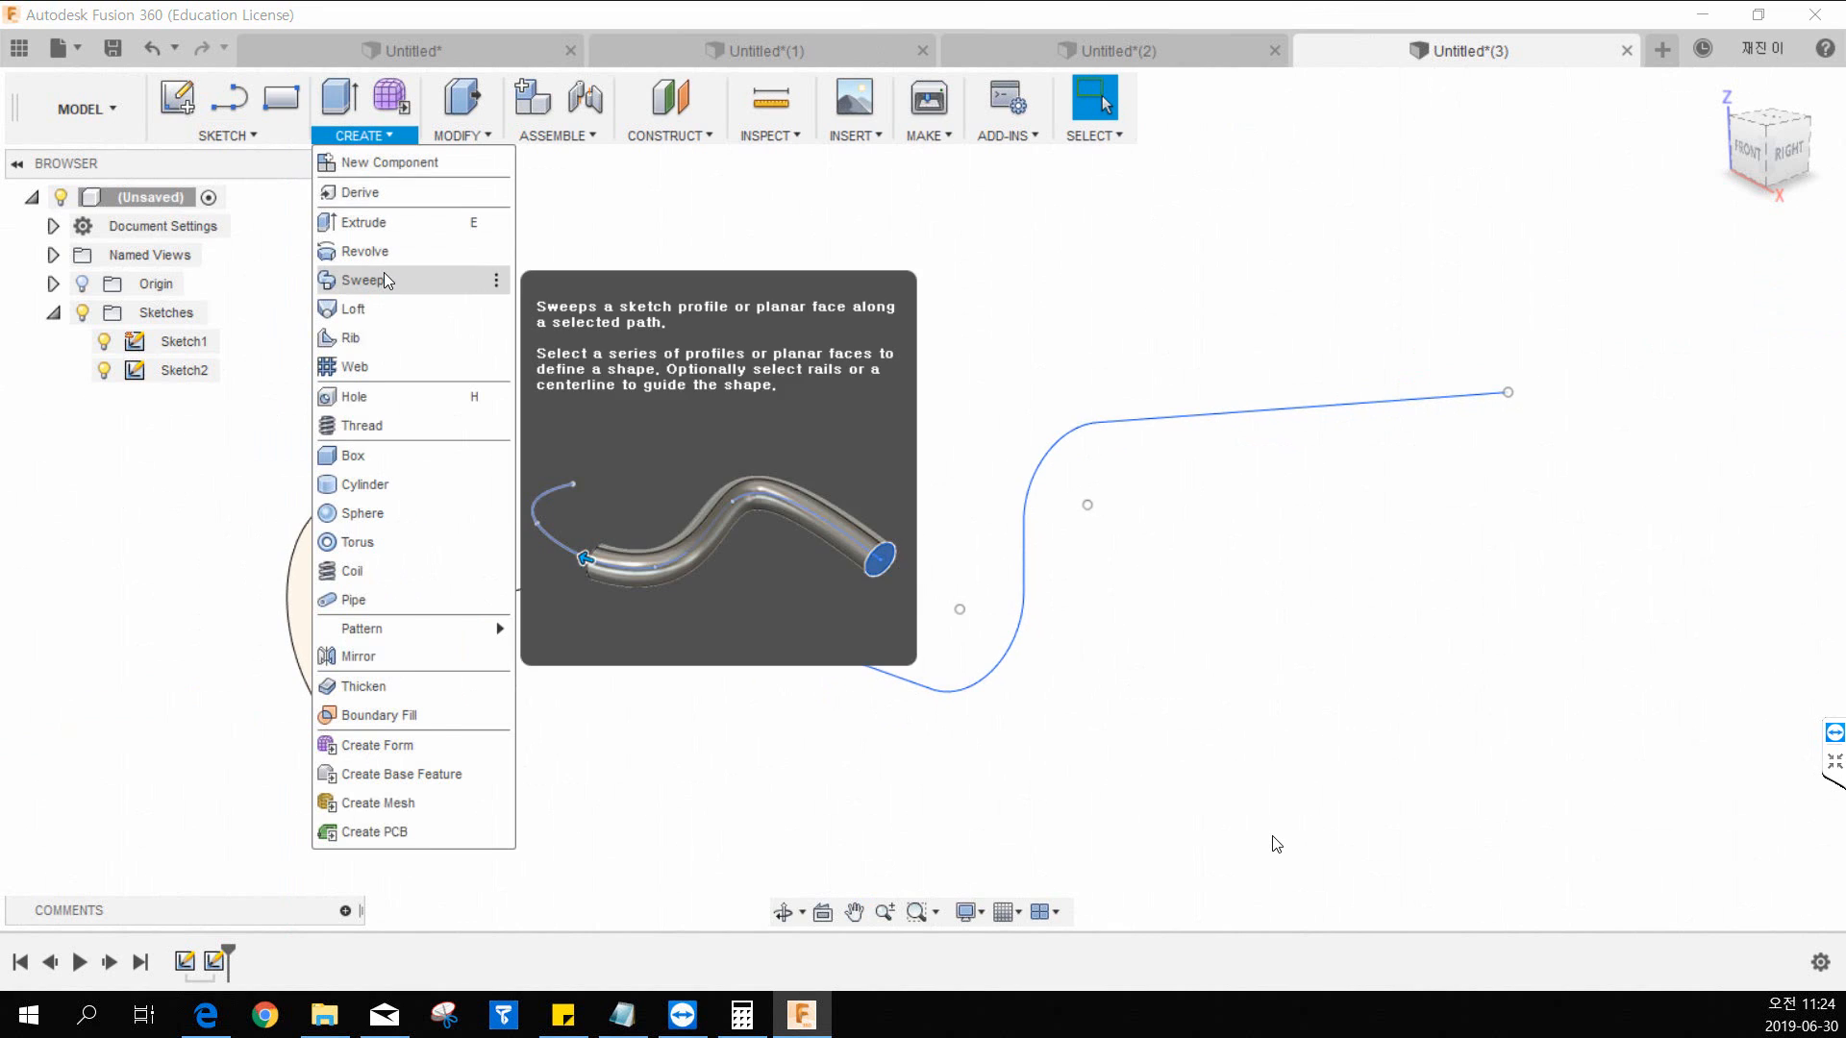
{"action": "left_click", "coordinate": [383, 273]}
{"action": "middle_click_drag", "start_coordinate": [609, 398], "coordinate": [673, 362]}
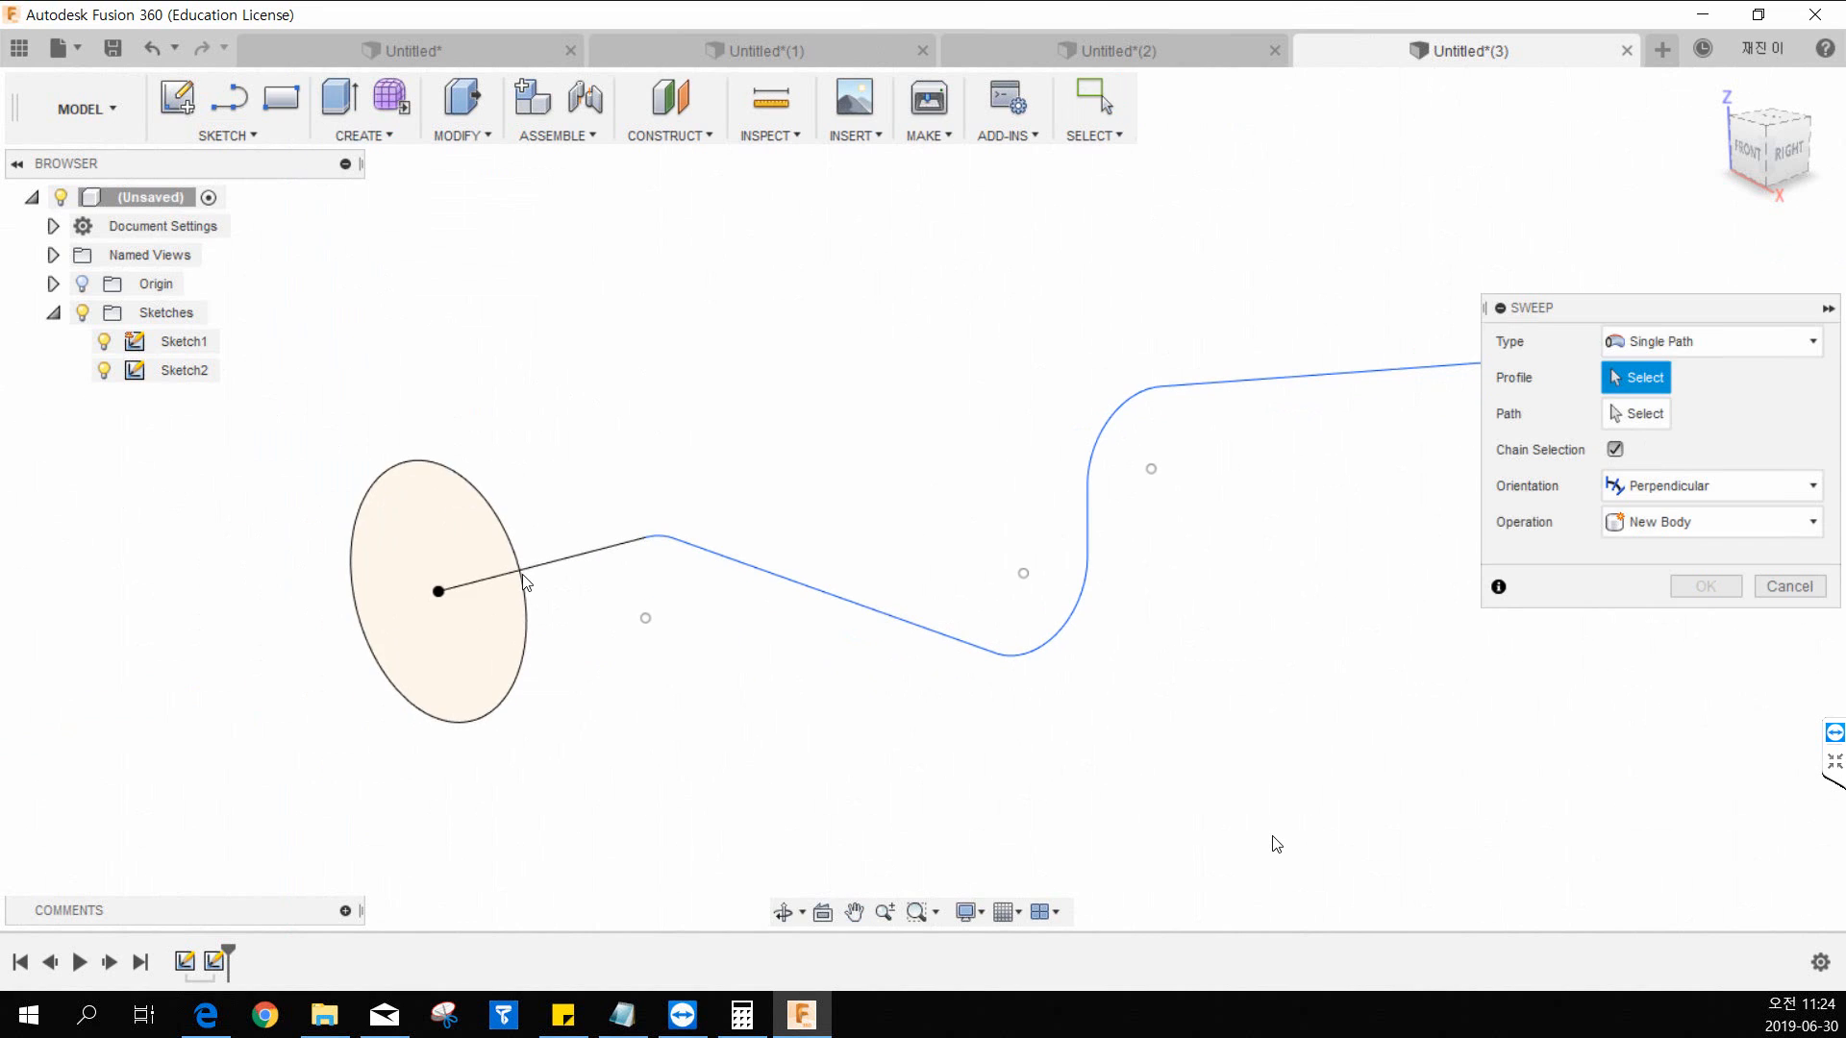
{"action": "left_click", "coordinate": [459, 667]}
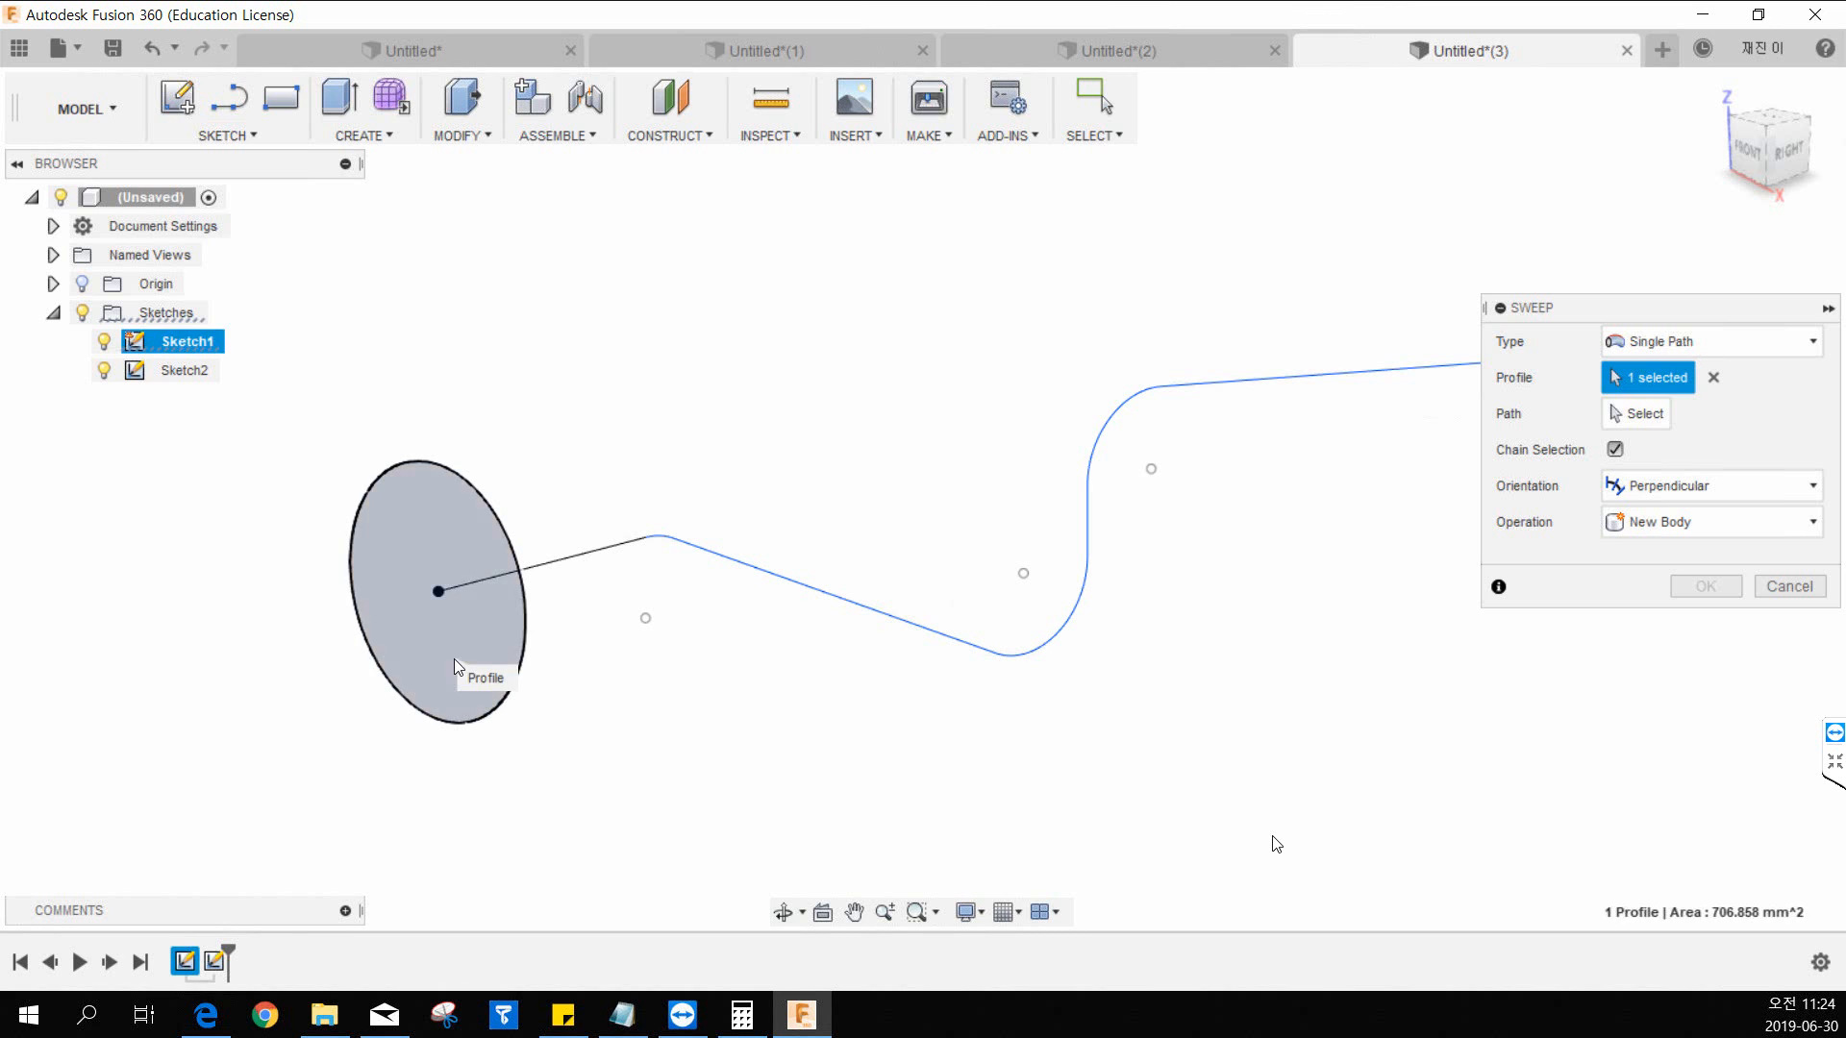
{"action": "left_click", "coordinate": [1619, 423]}
{"action": "left_click", "coordinate": [606, 550]}
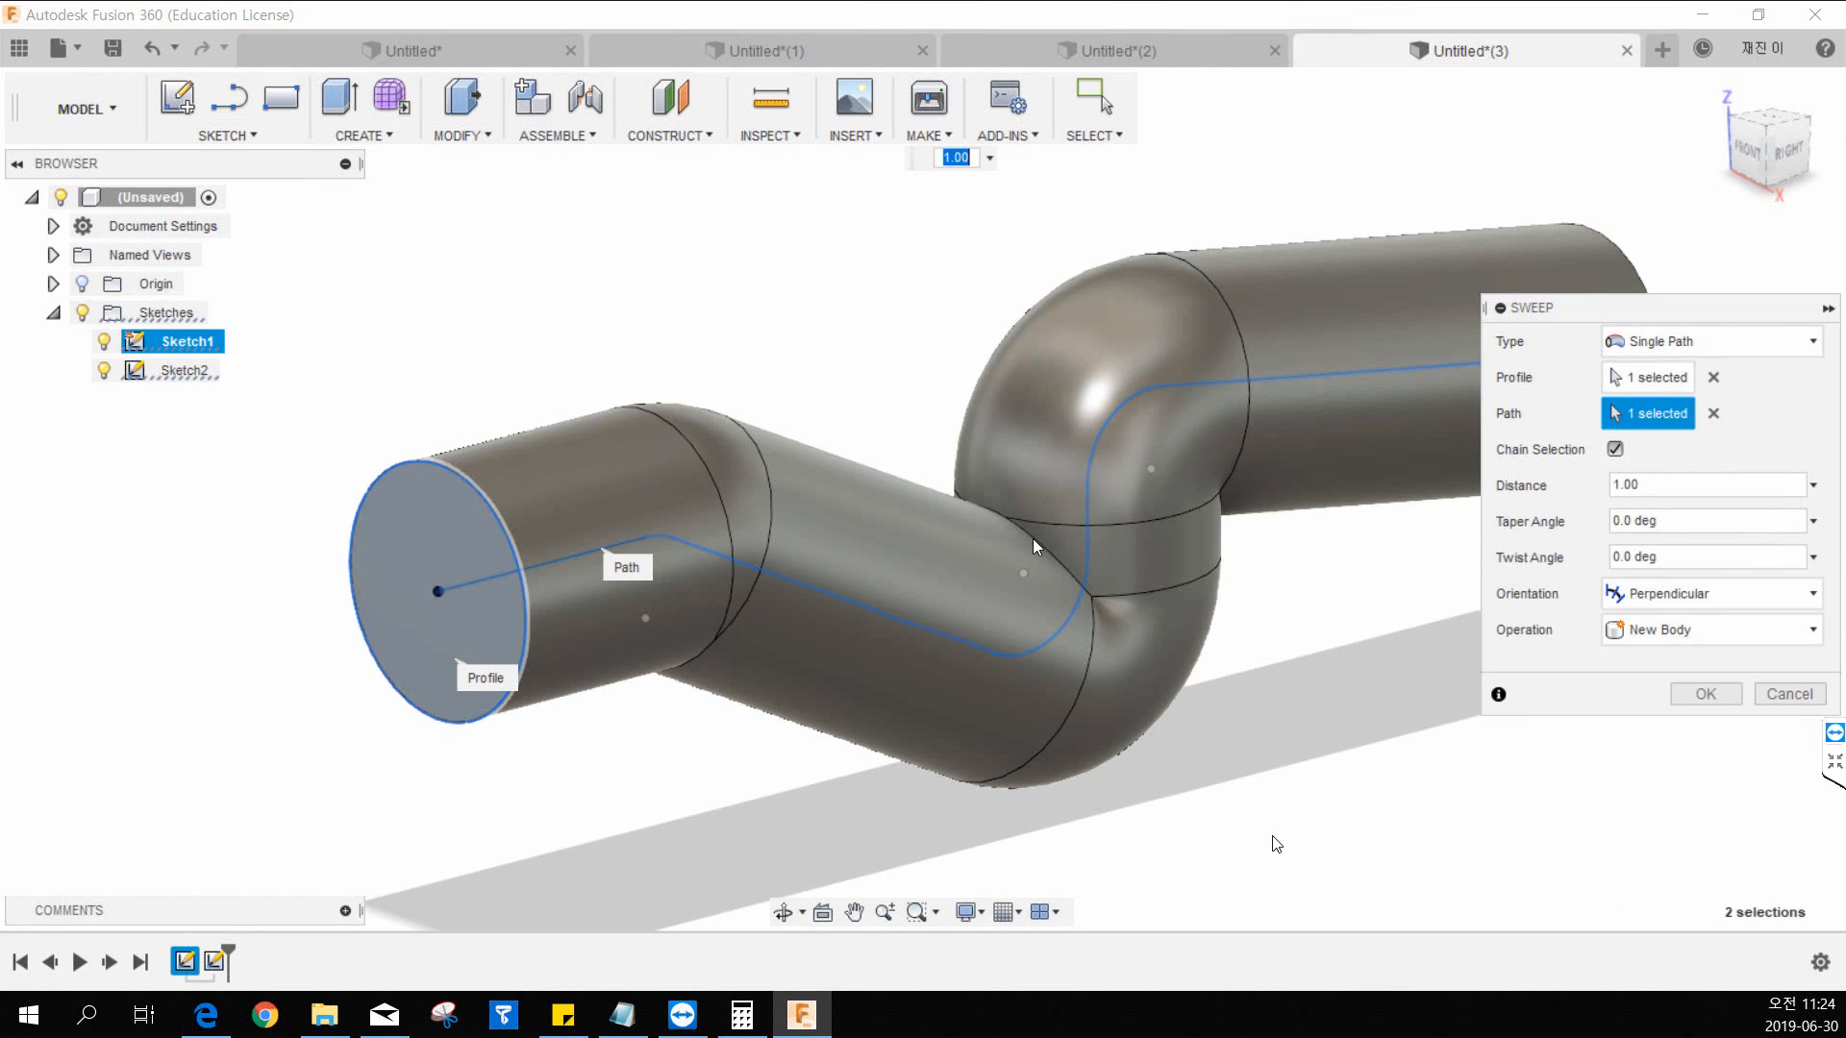
{"action": "middle_click_drag", "start_coordinate": [1071, 537], "coordinate": [911, 561]}
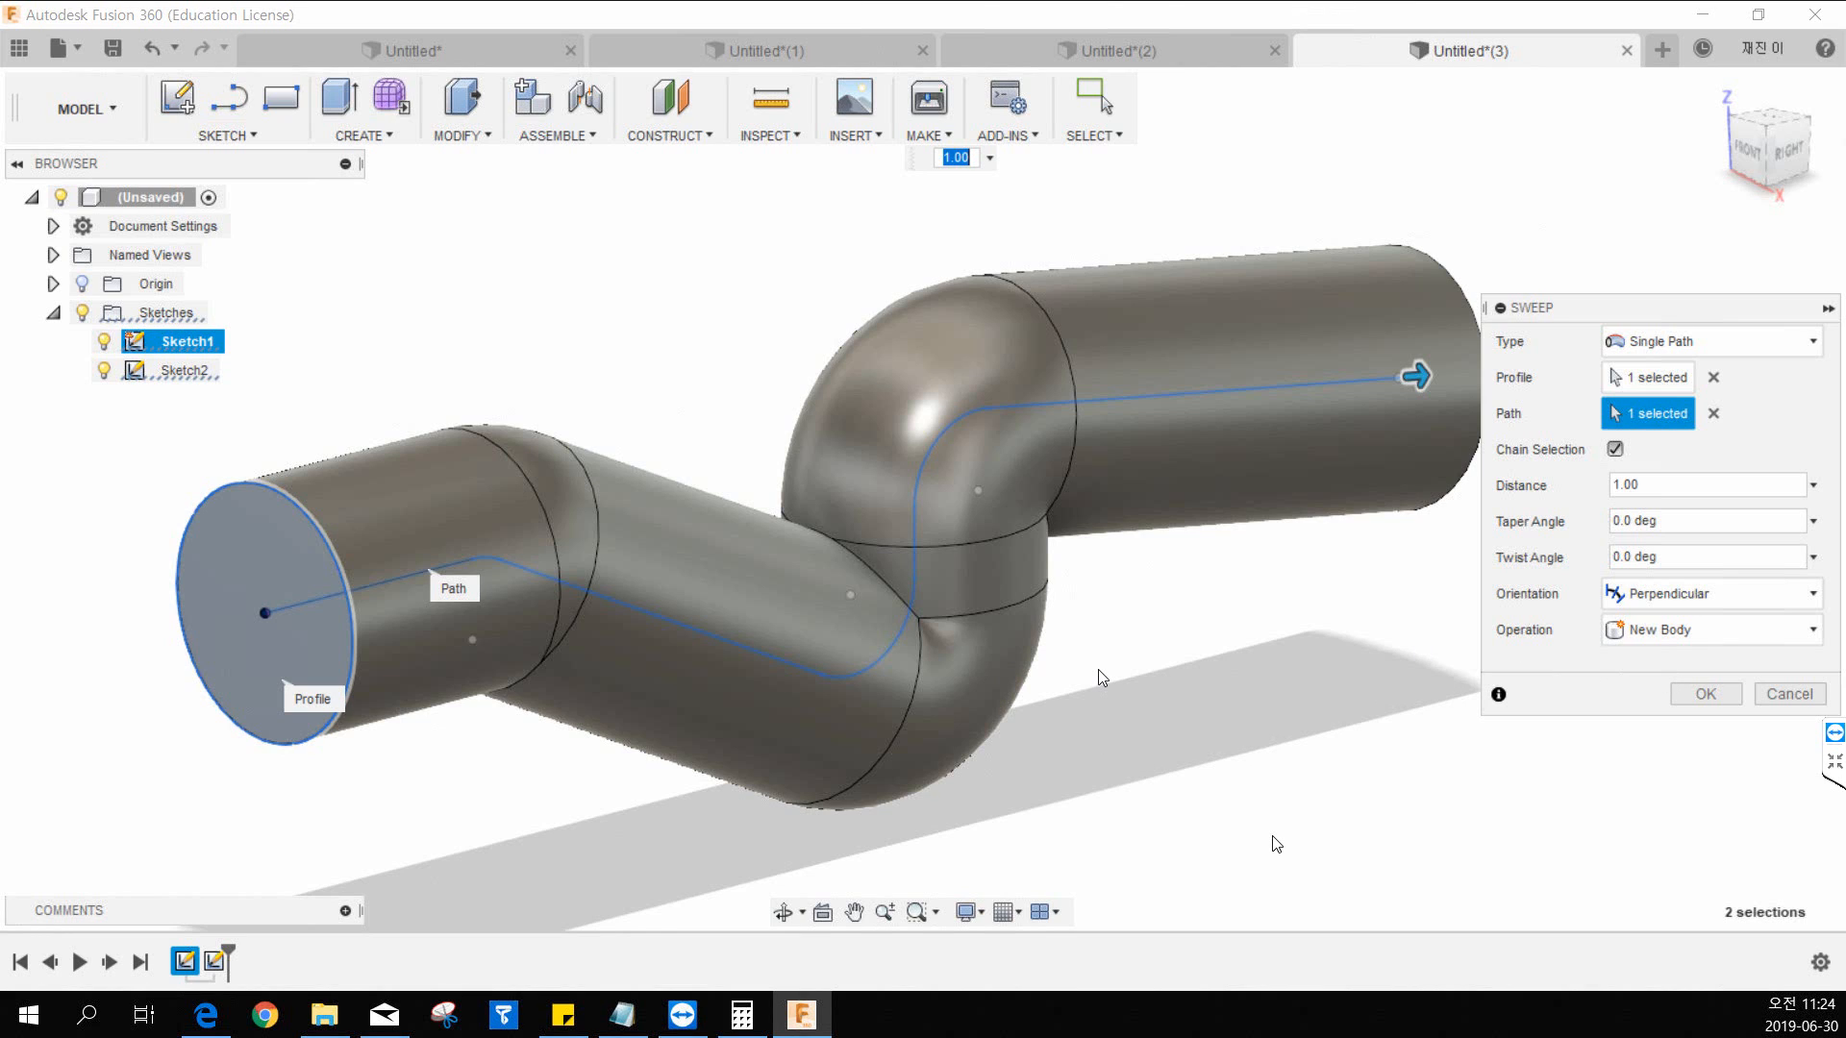
{"action": "middle_click_drag", "start_coordinate": [983, 673], "coordinate": [898, 677]}
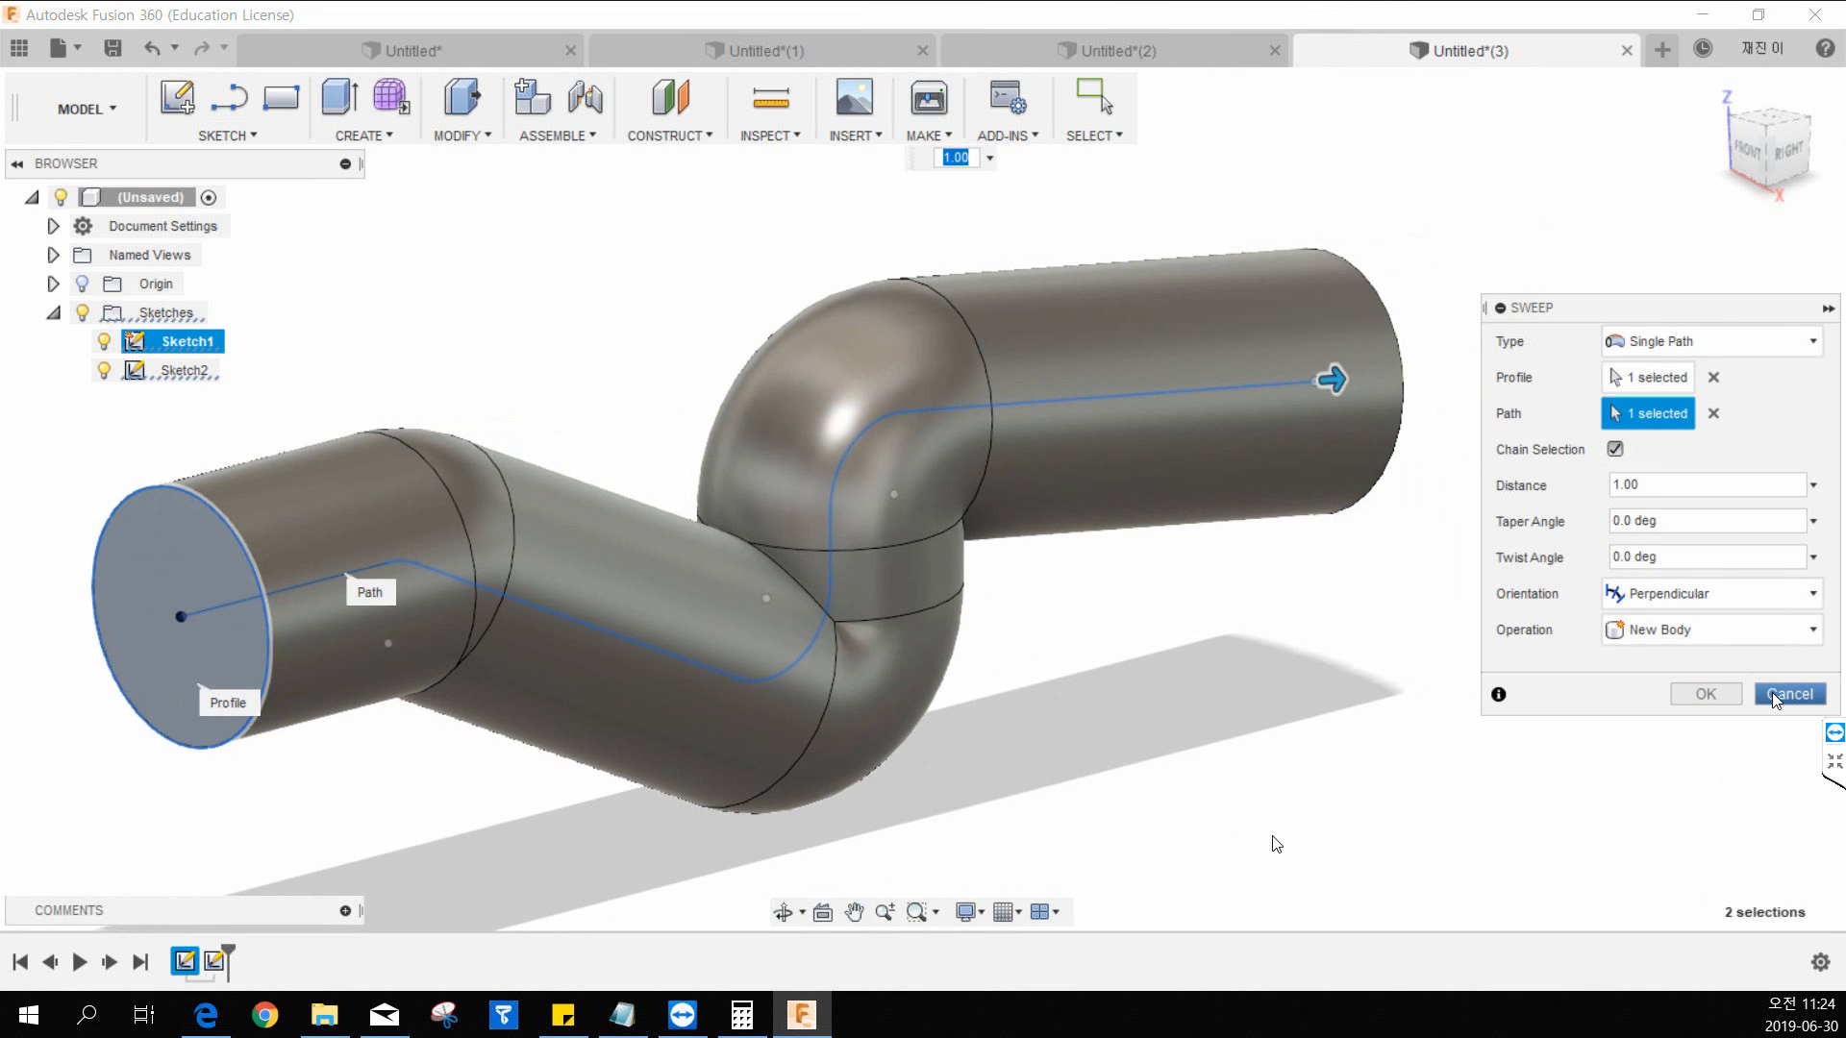
{"action": "left_click", "coordinate": [1786, 694]}
{"action": "middle_click_drag", "start_coordinate": [948, 417], "coordinate": [1036, 399]}
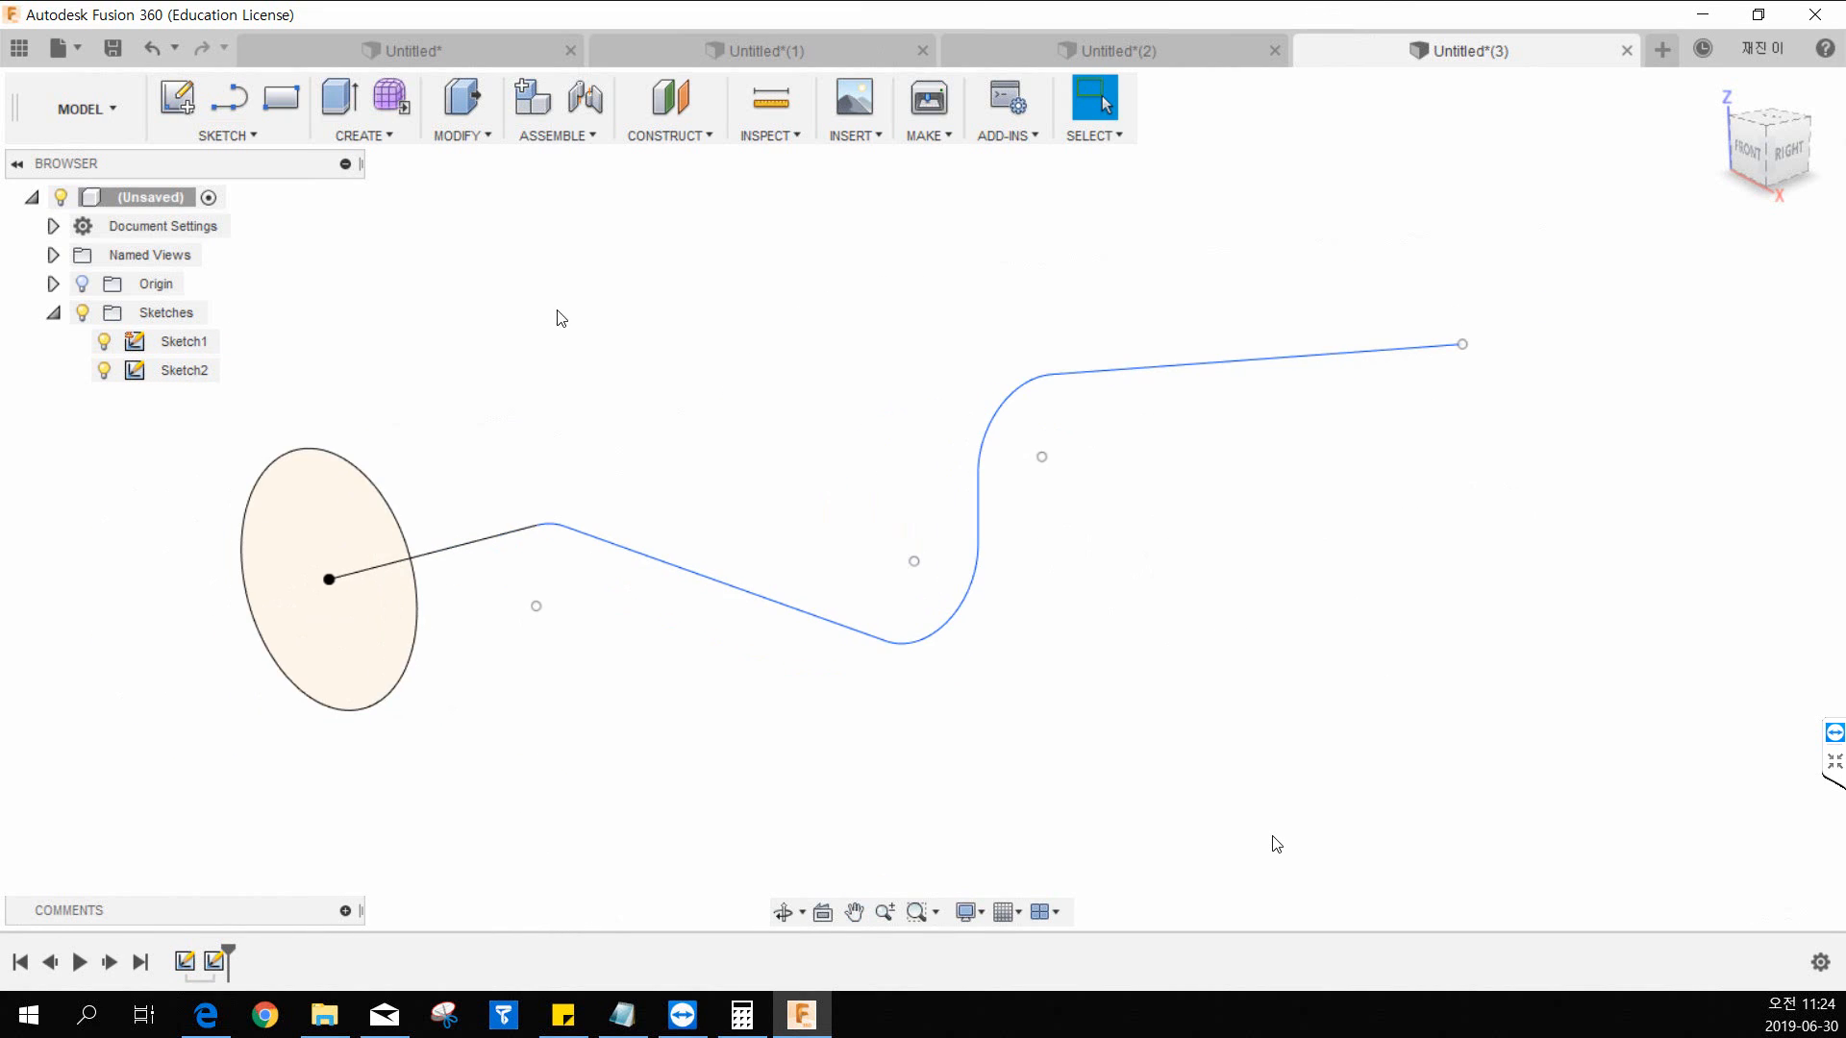
{"action": "scroll", "coordinate": [545, 511], "scroll_direction": "down", "scroll_amount": 3}
{"action": "scroll", "coordinate": [545, 505], "scroll_direction": "up", "scroll_amount": 2}
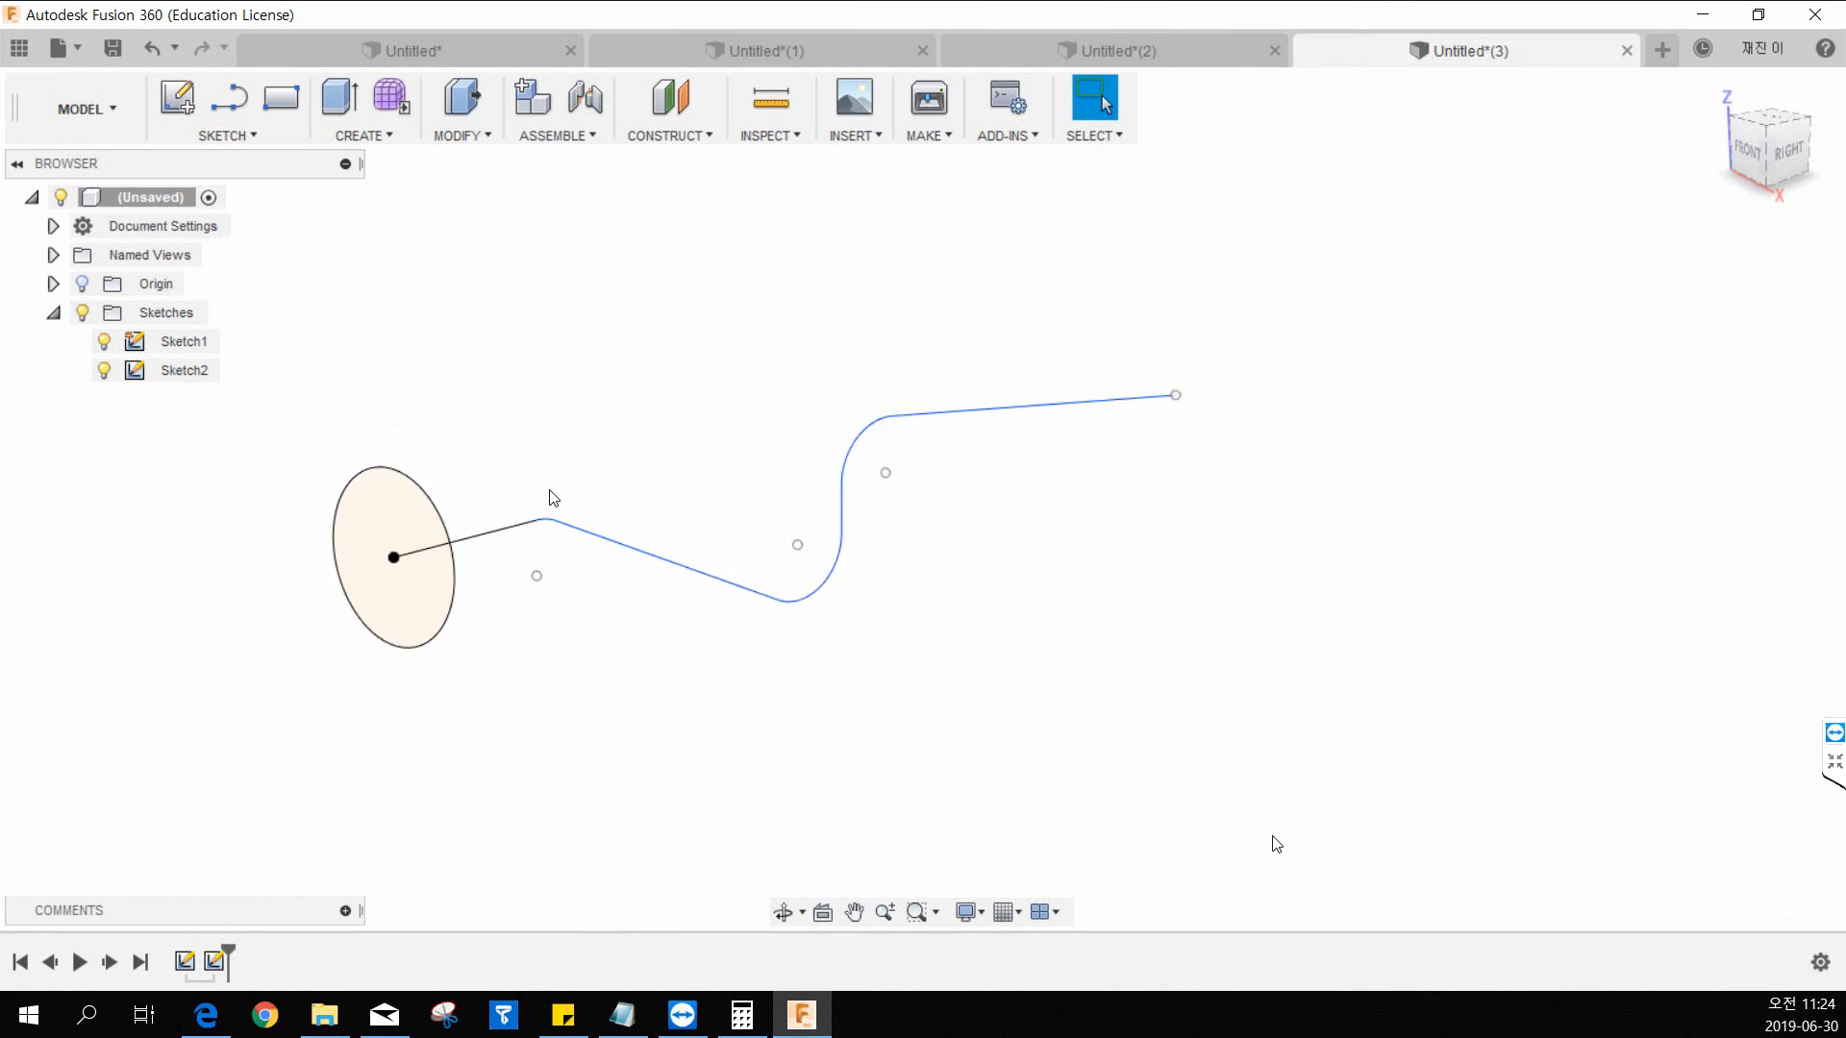
Step: Create a new design and start a sketch on the front plane
{"action": "left_click", "coordinate": [1665, 50]}
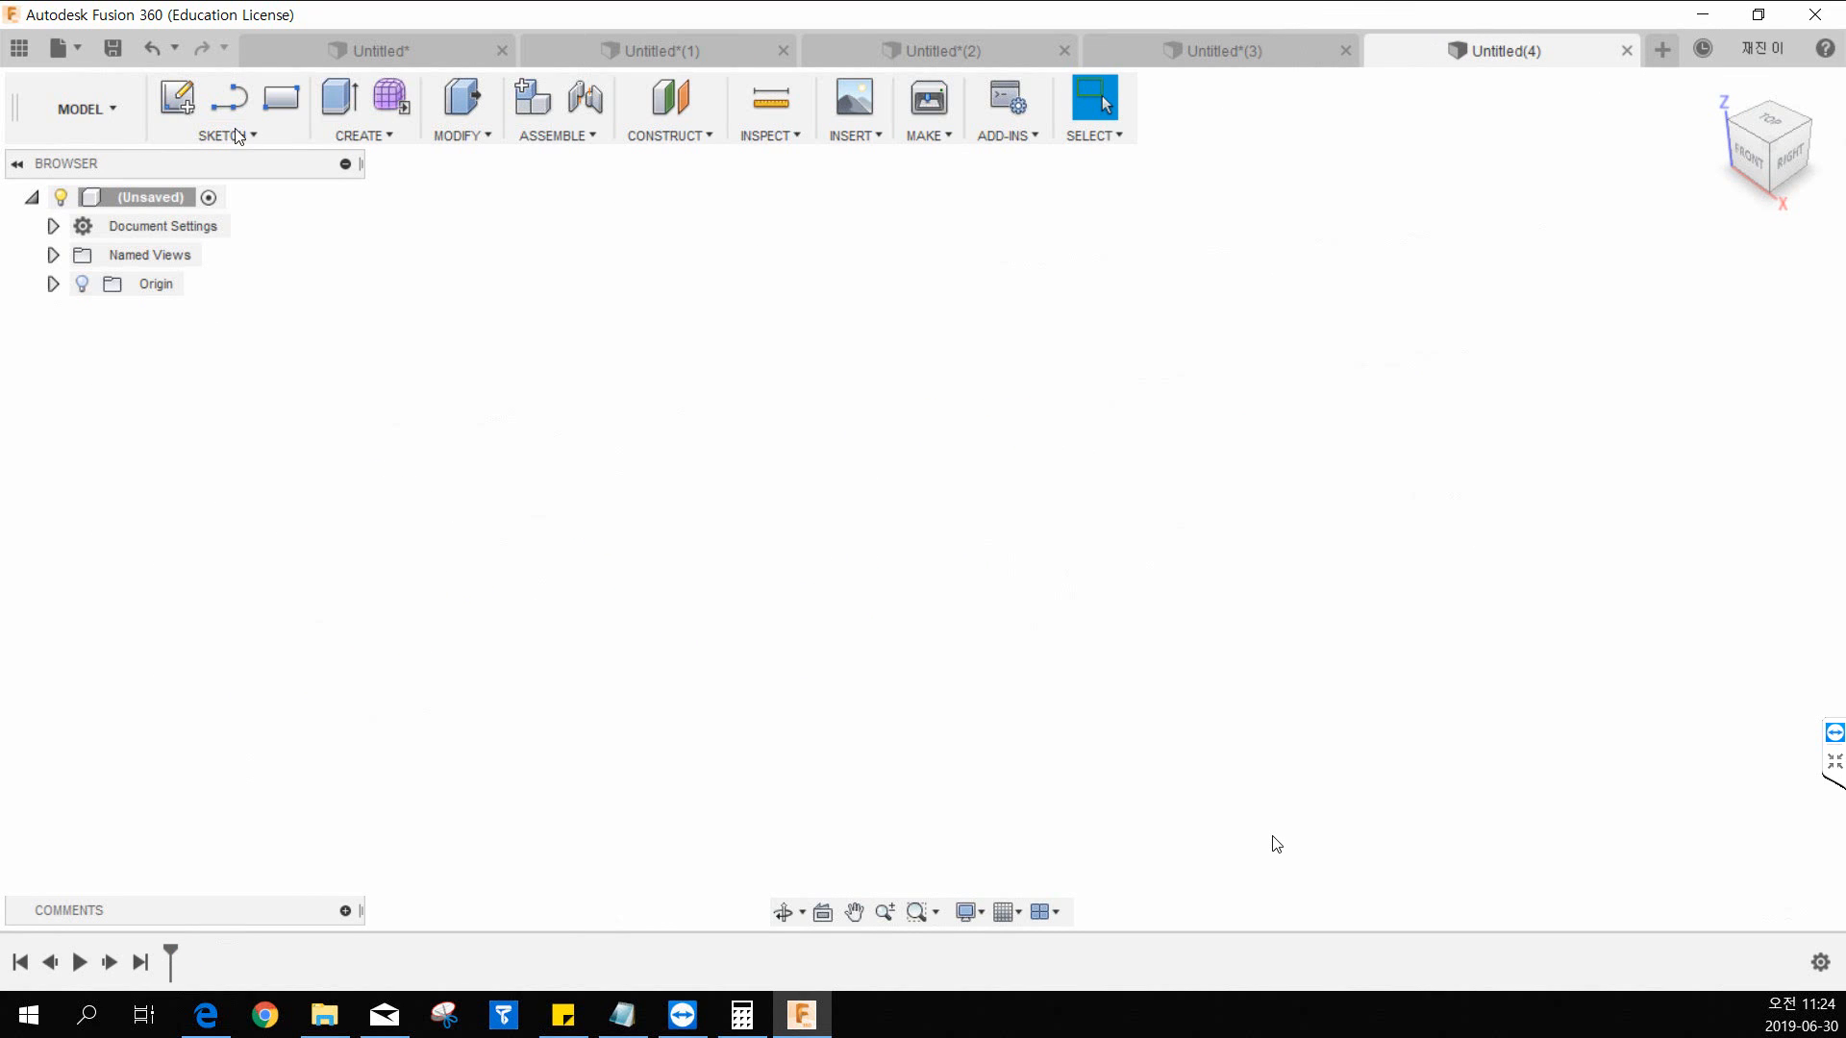
{"action": "left_click", "coordinate": [177, 98]}
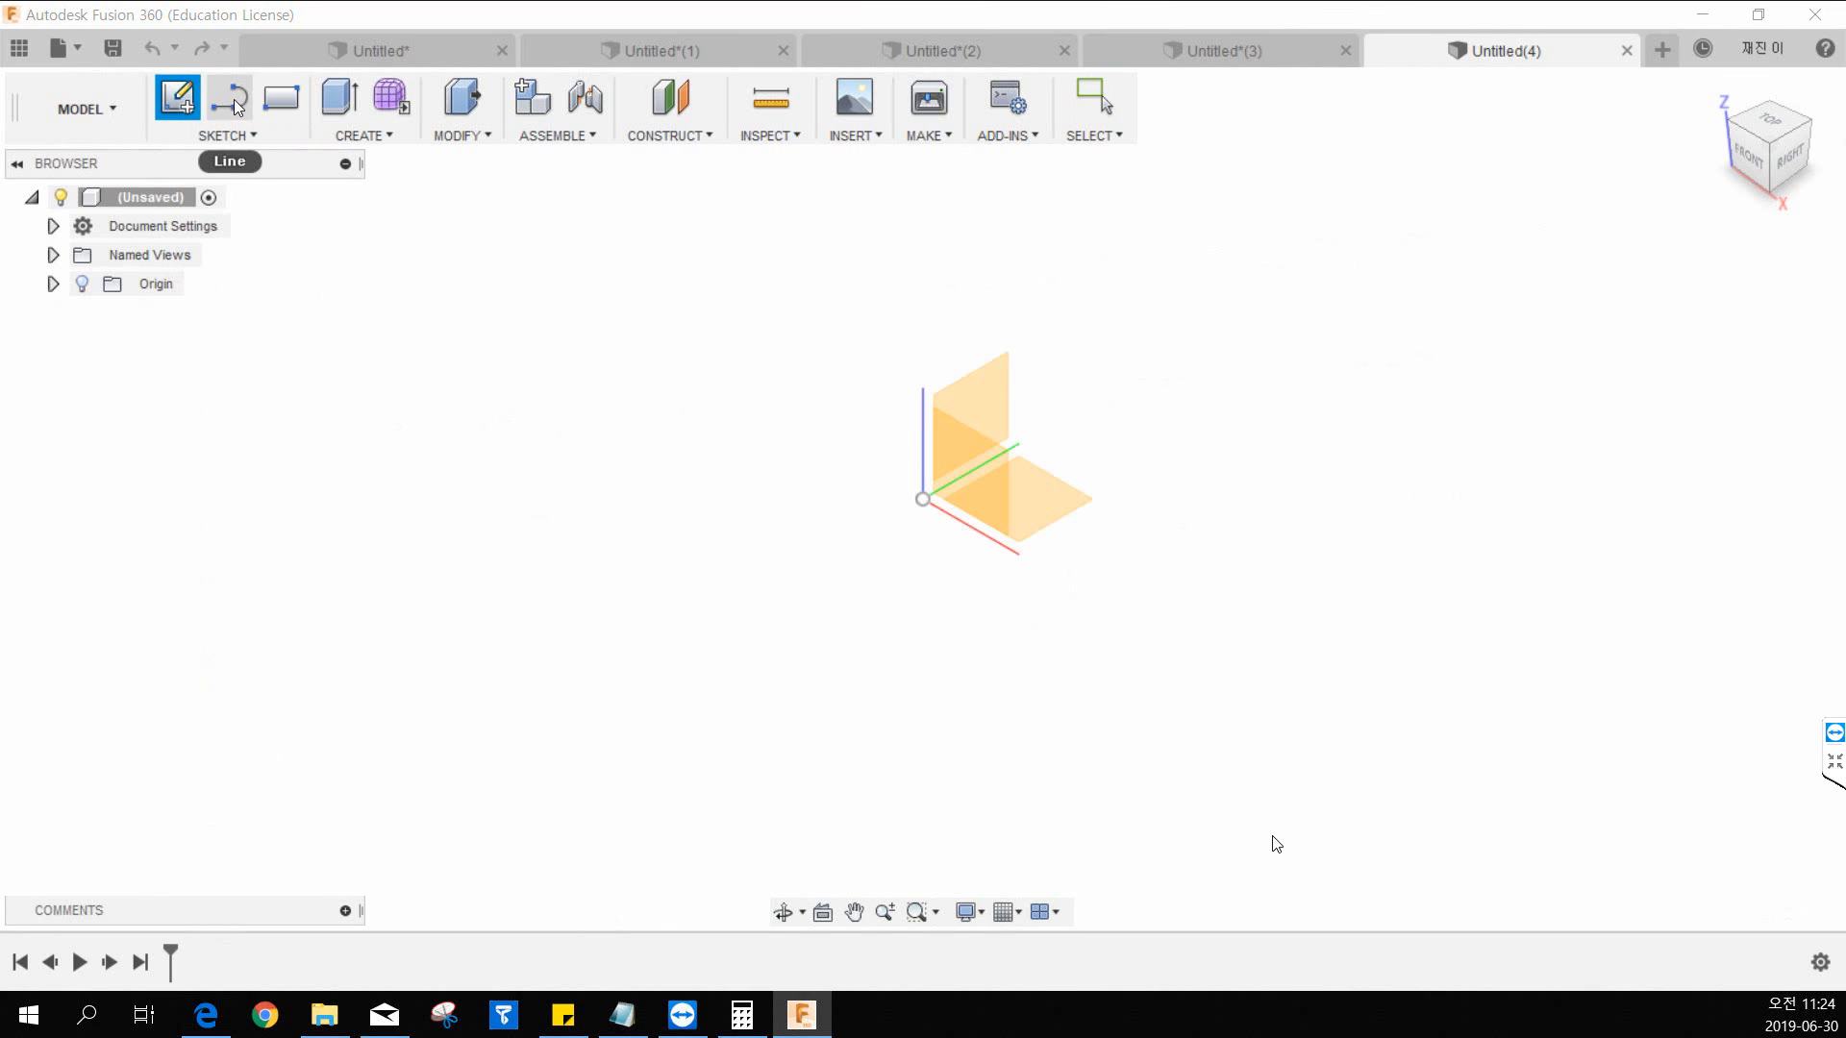
{"action": "left_click", "coordinate": [976, 481]}
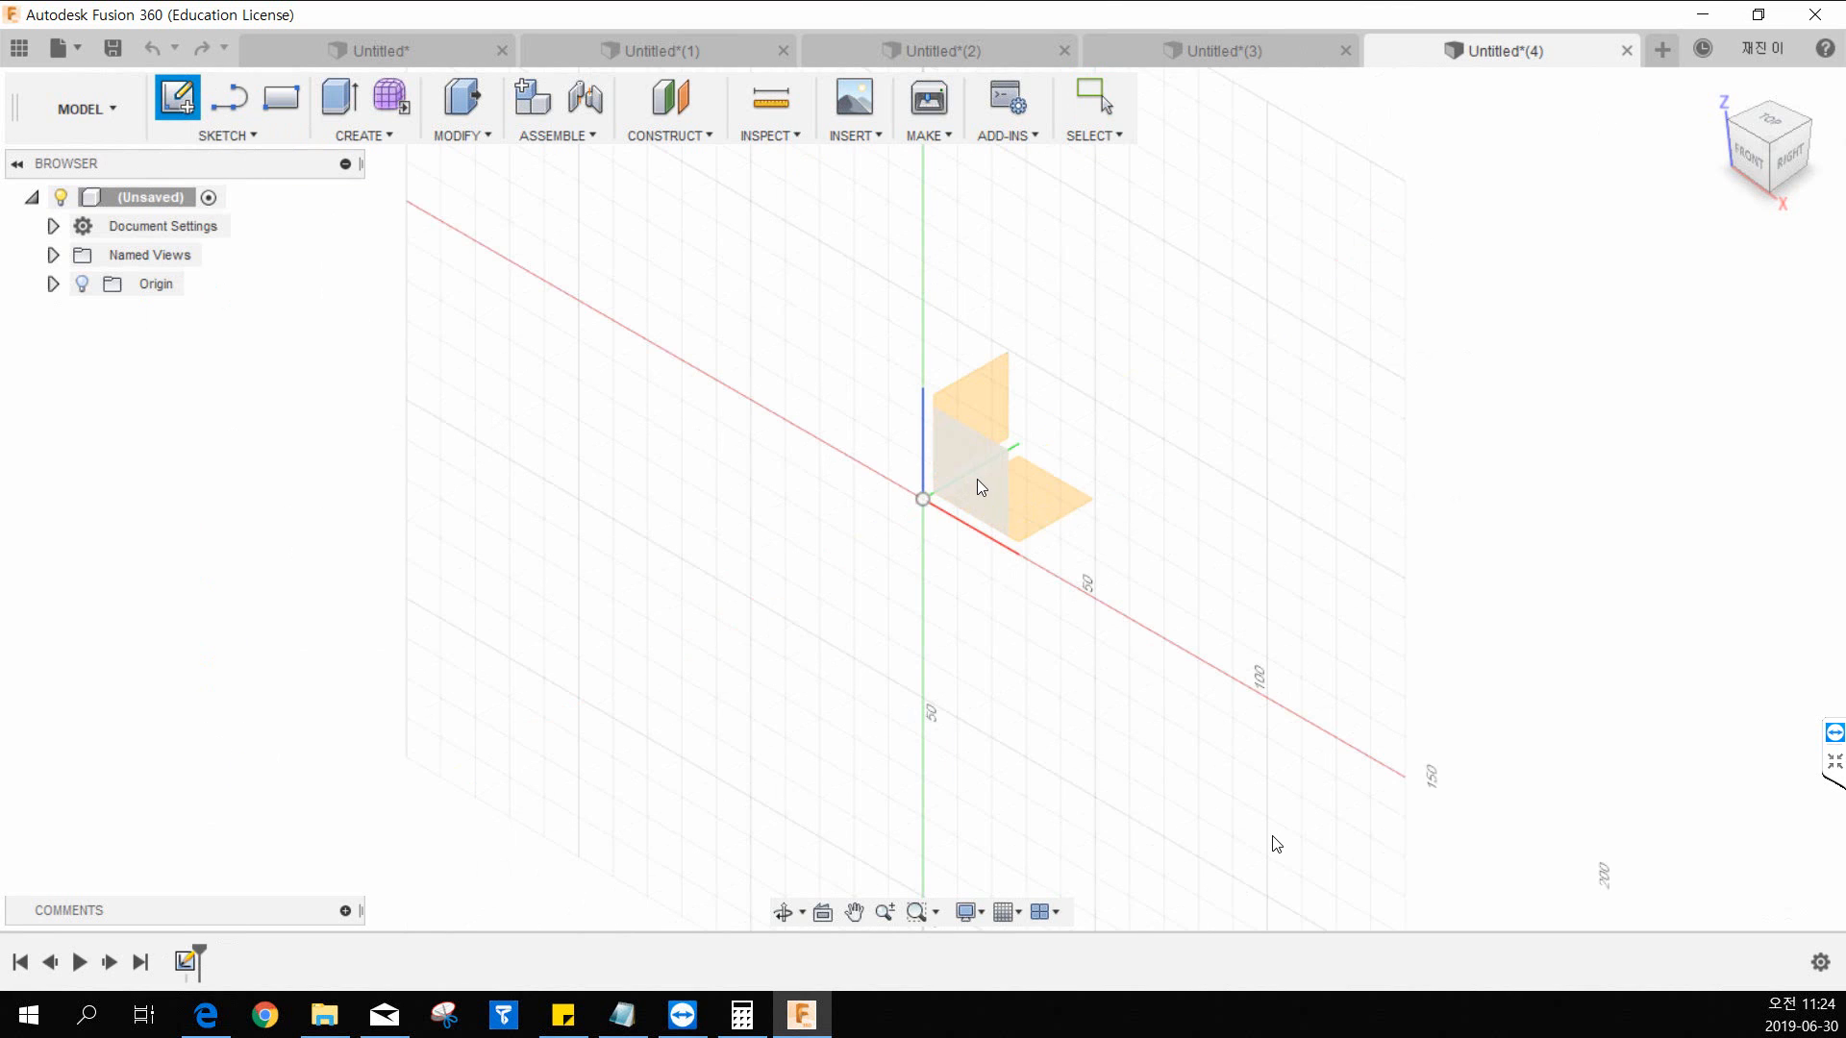
{"action": "key", "text": "Escape"}
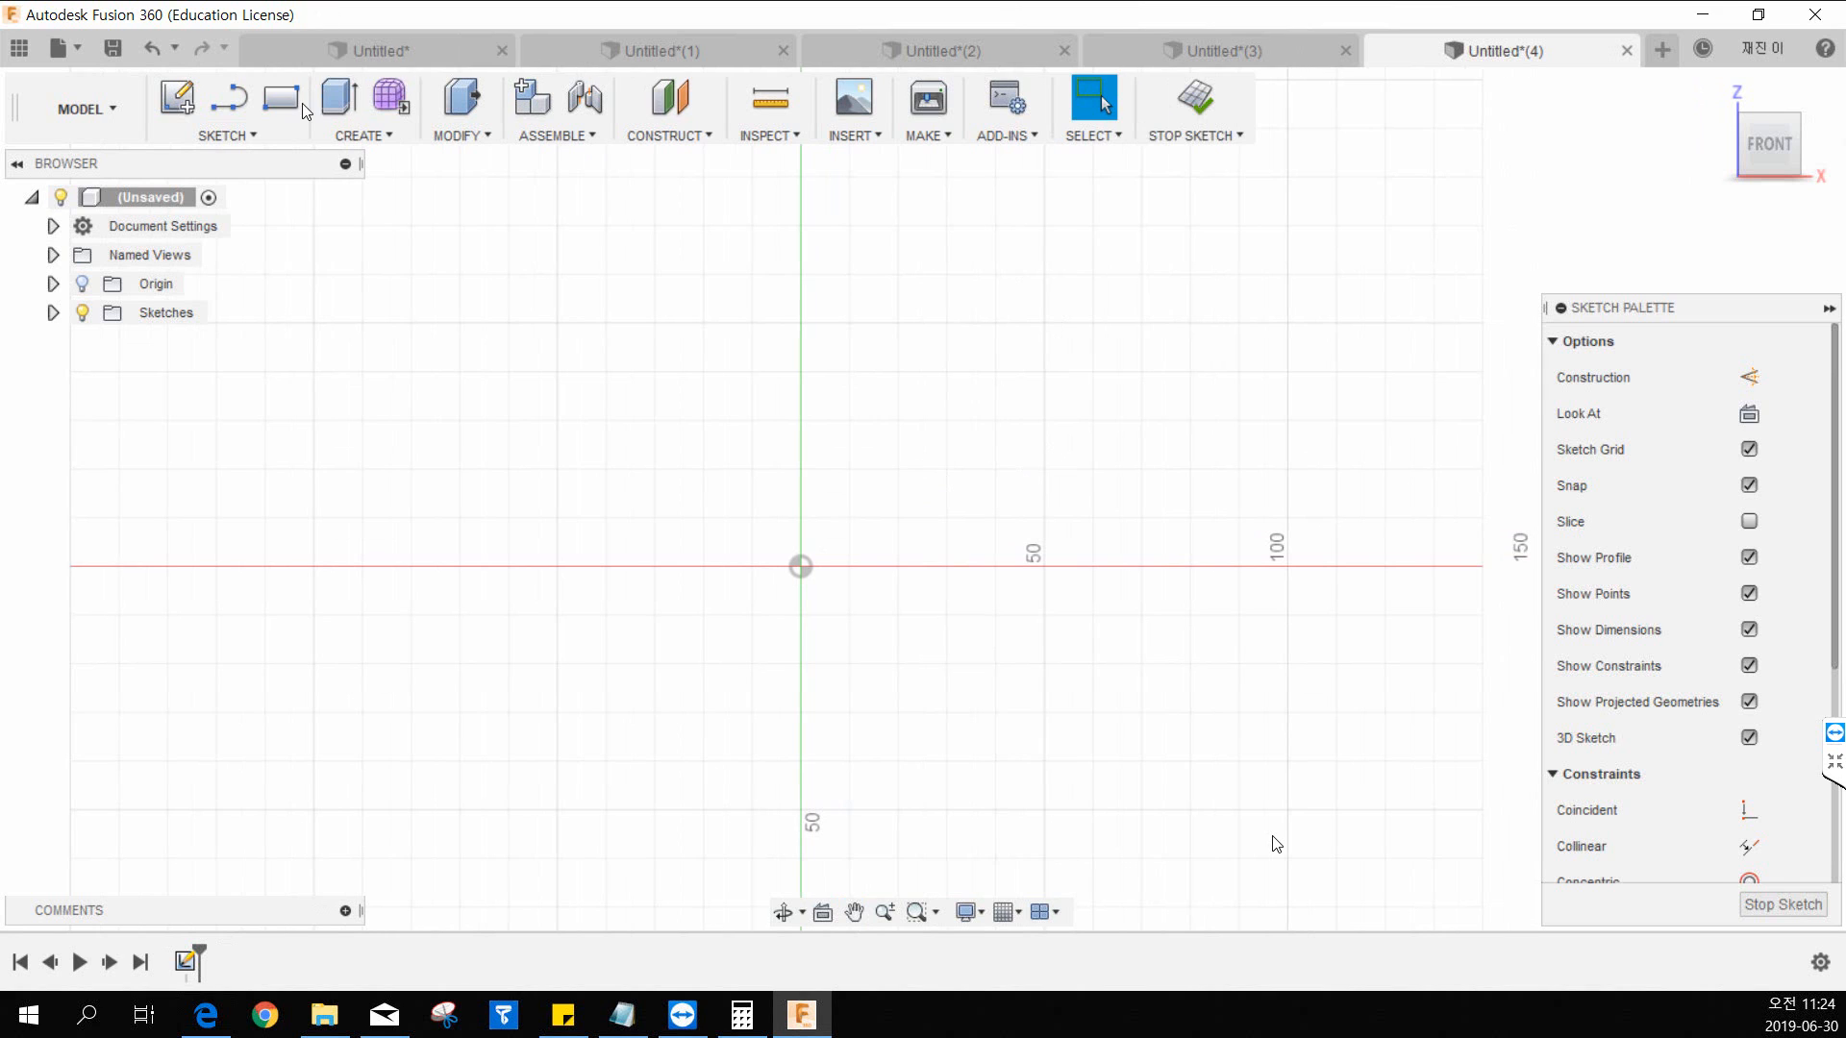
{"action": "left_click", "coordinate": [252, 132]}
{"action": "mouse_move", "coordinate": [265, 246]}
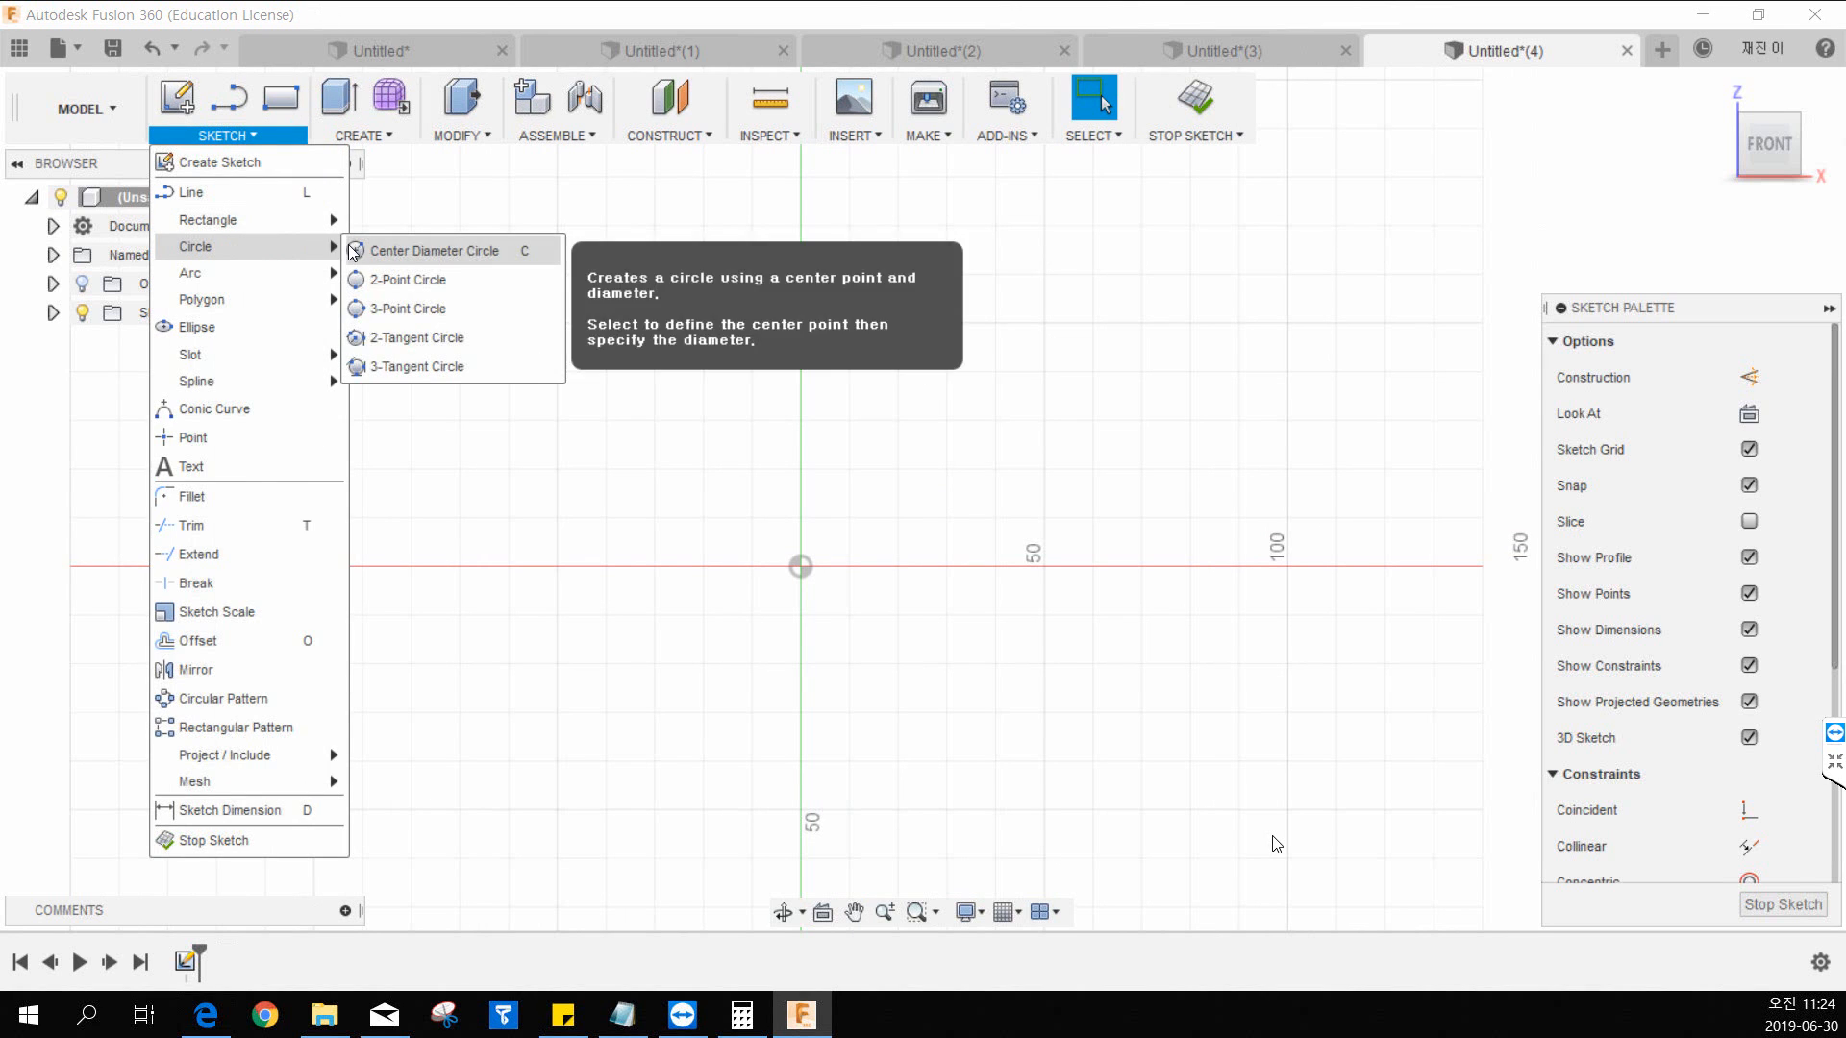
{"action": "left_click", "coordinate": [353, 251]}
{"action": "left_click", "coordinate": [800, 566]}
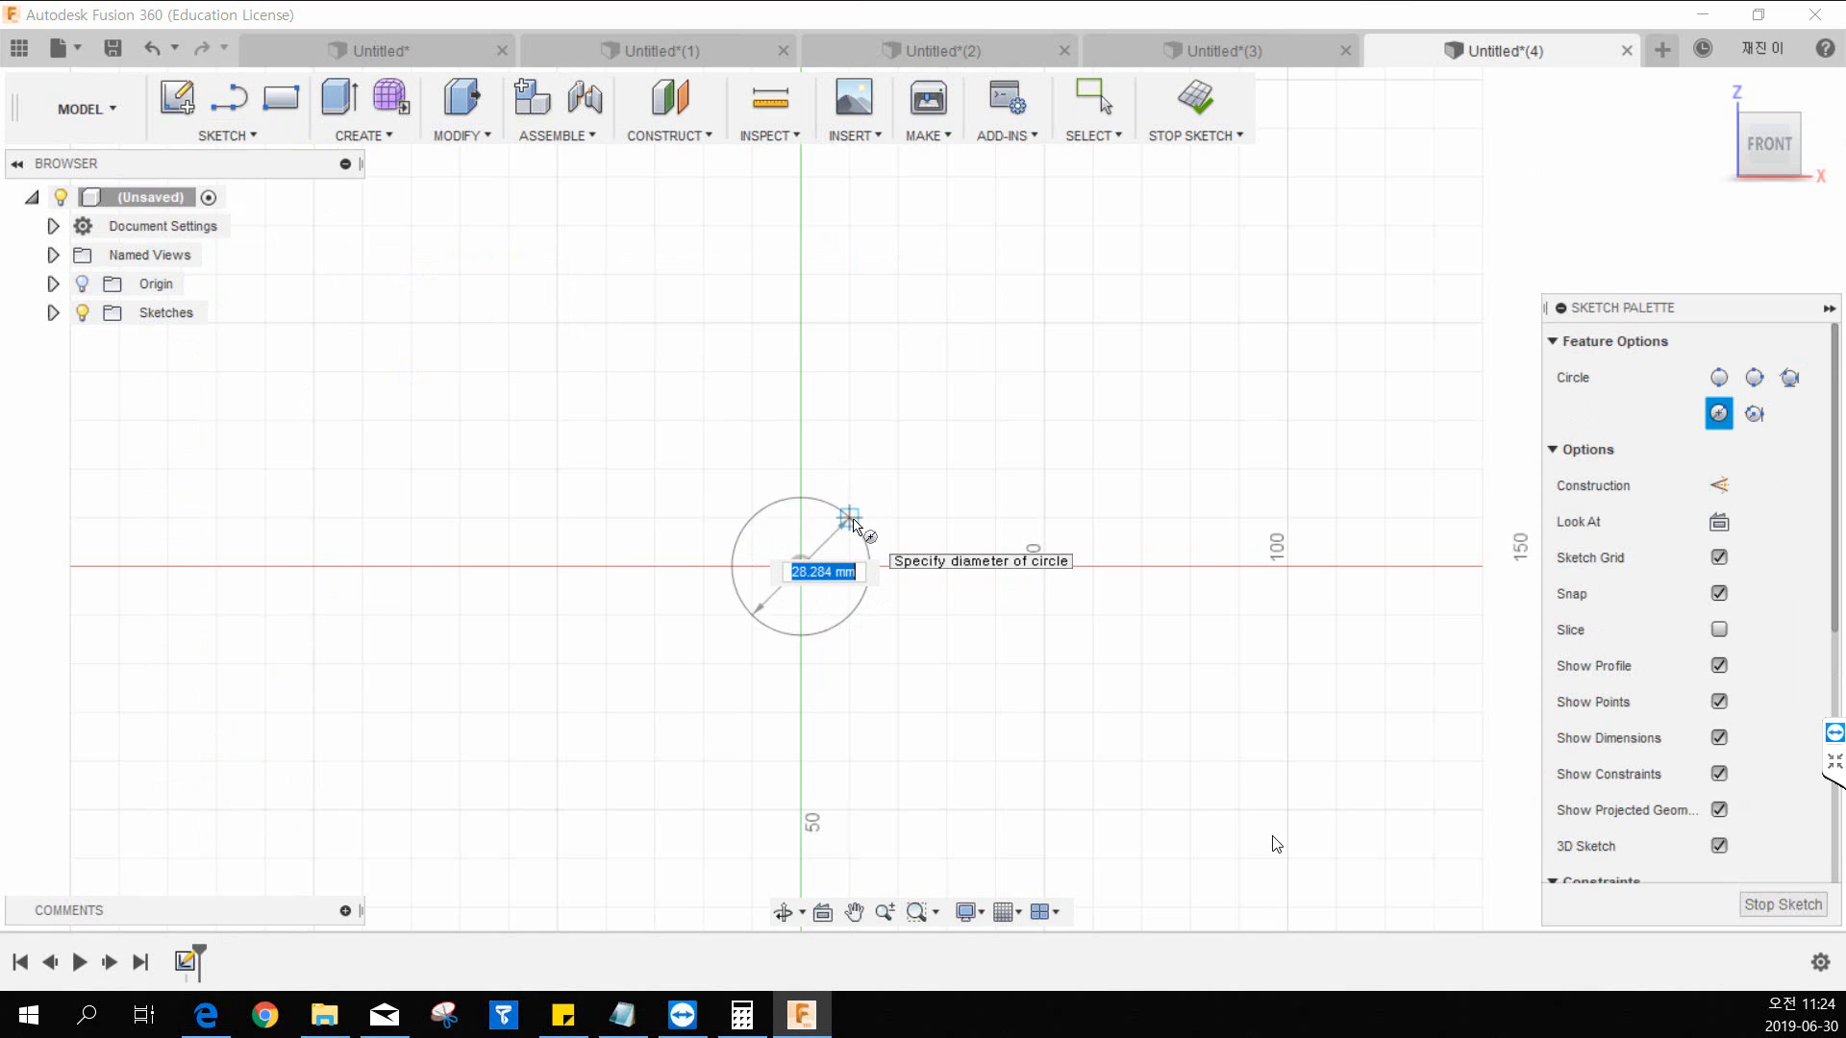
{"action": "left_click", "coordinate": [853, 524]}
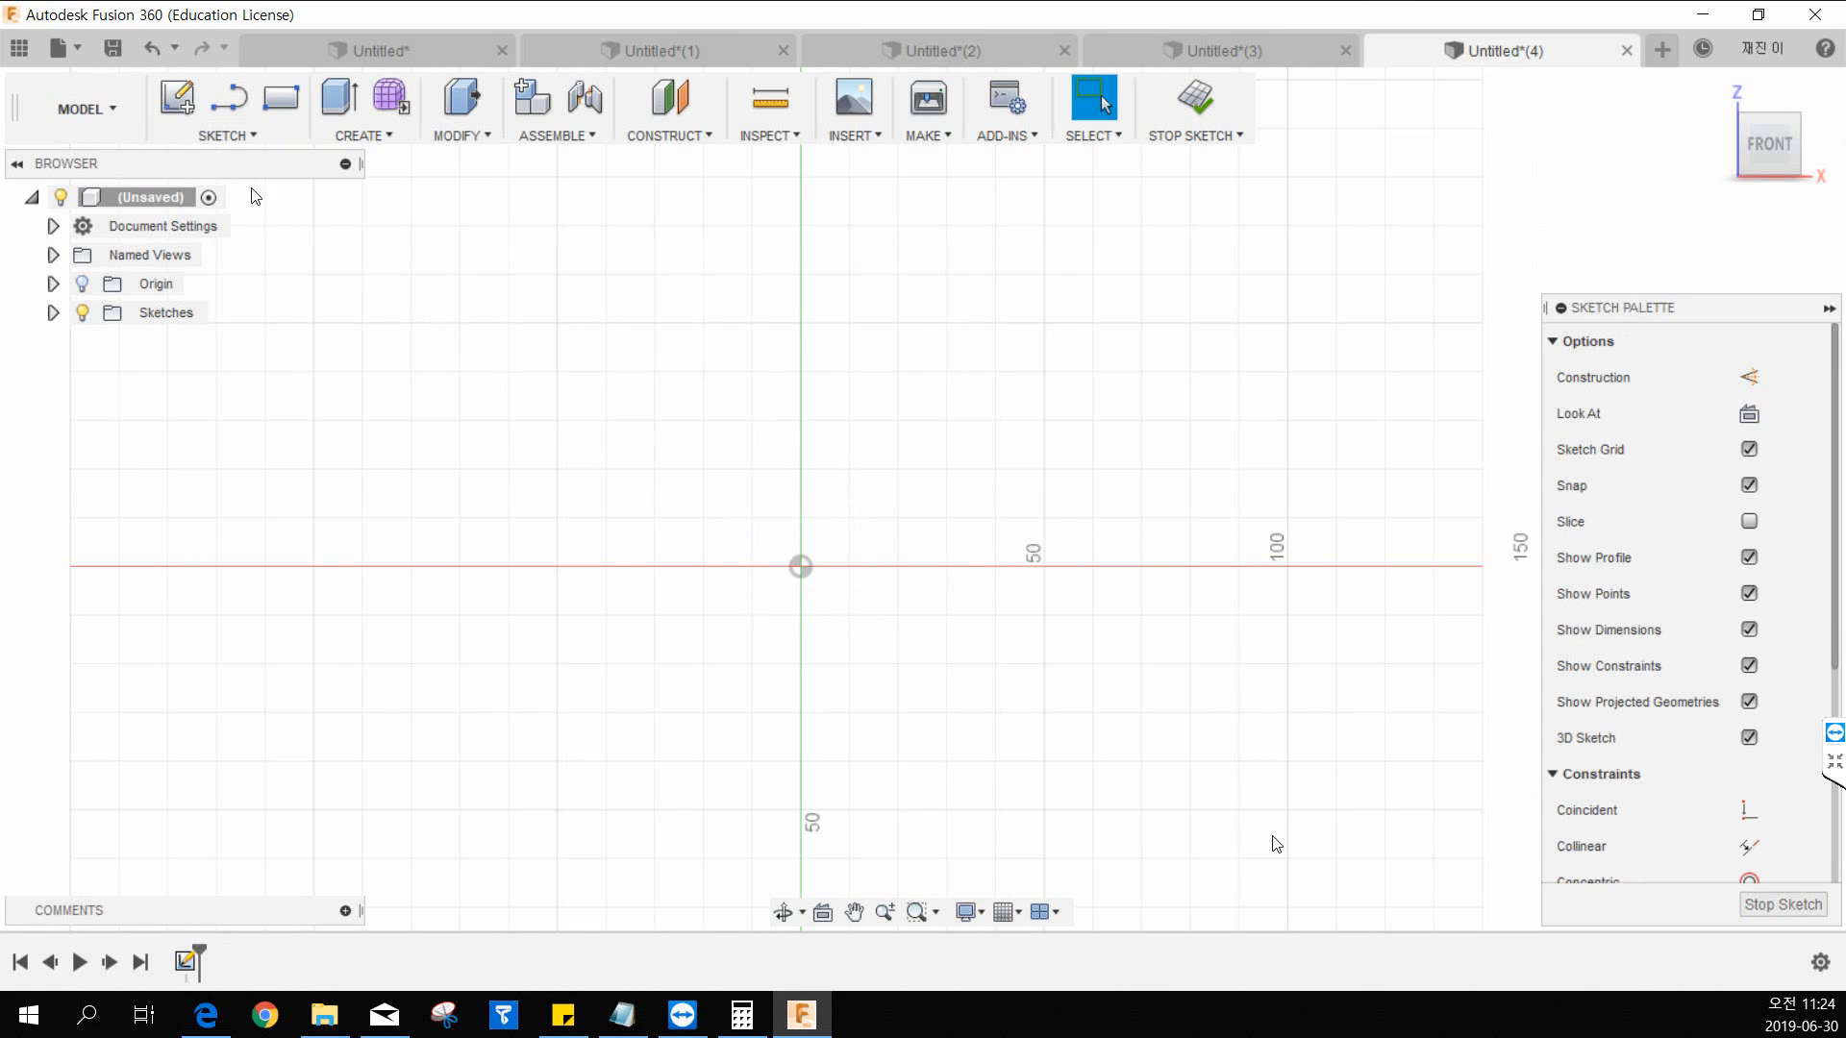
{"action": "left_click", "coordinate": [281, 99]}
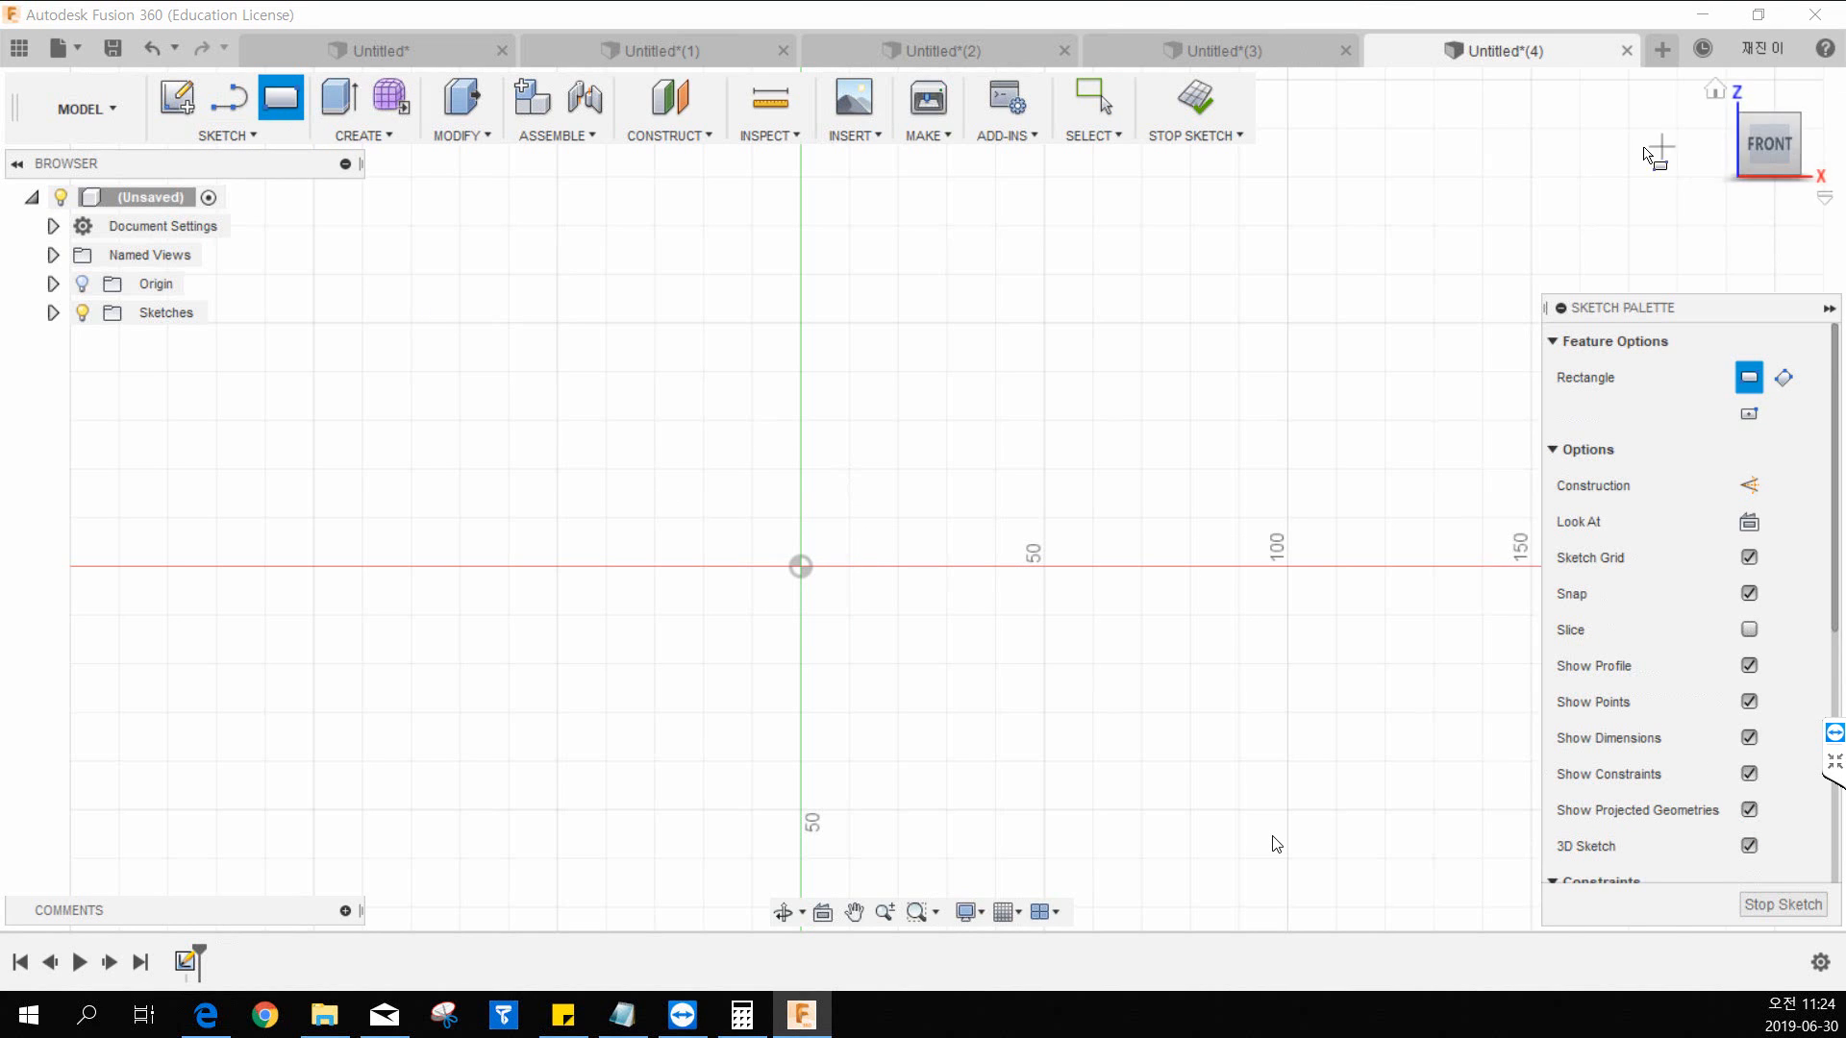
{"action": "left_click", "coordinate": [1195, 97]}
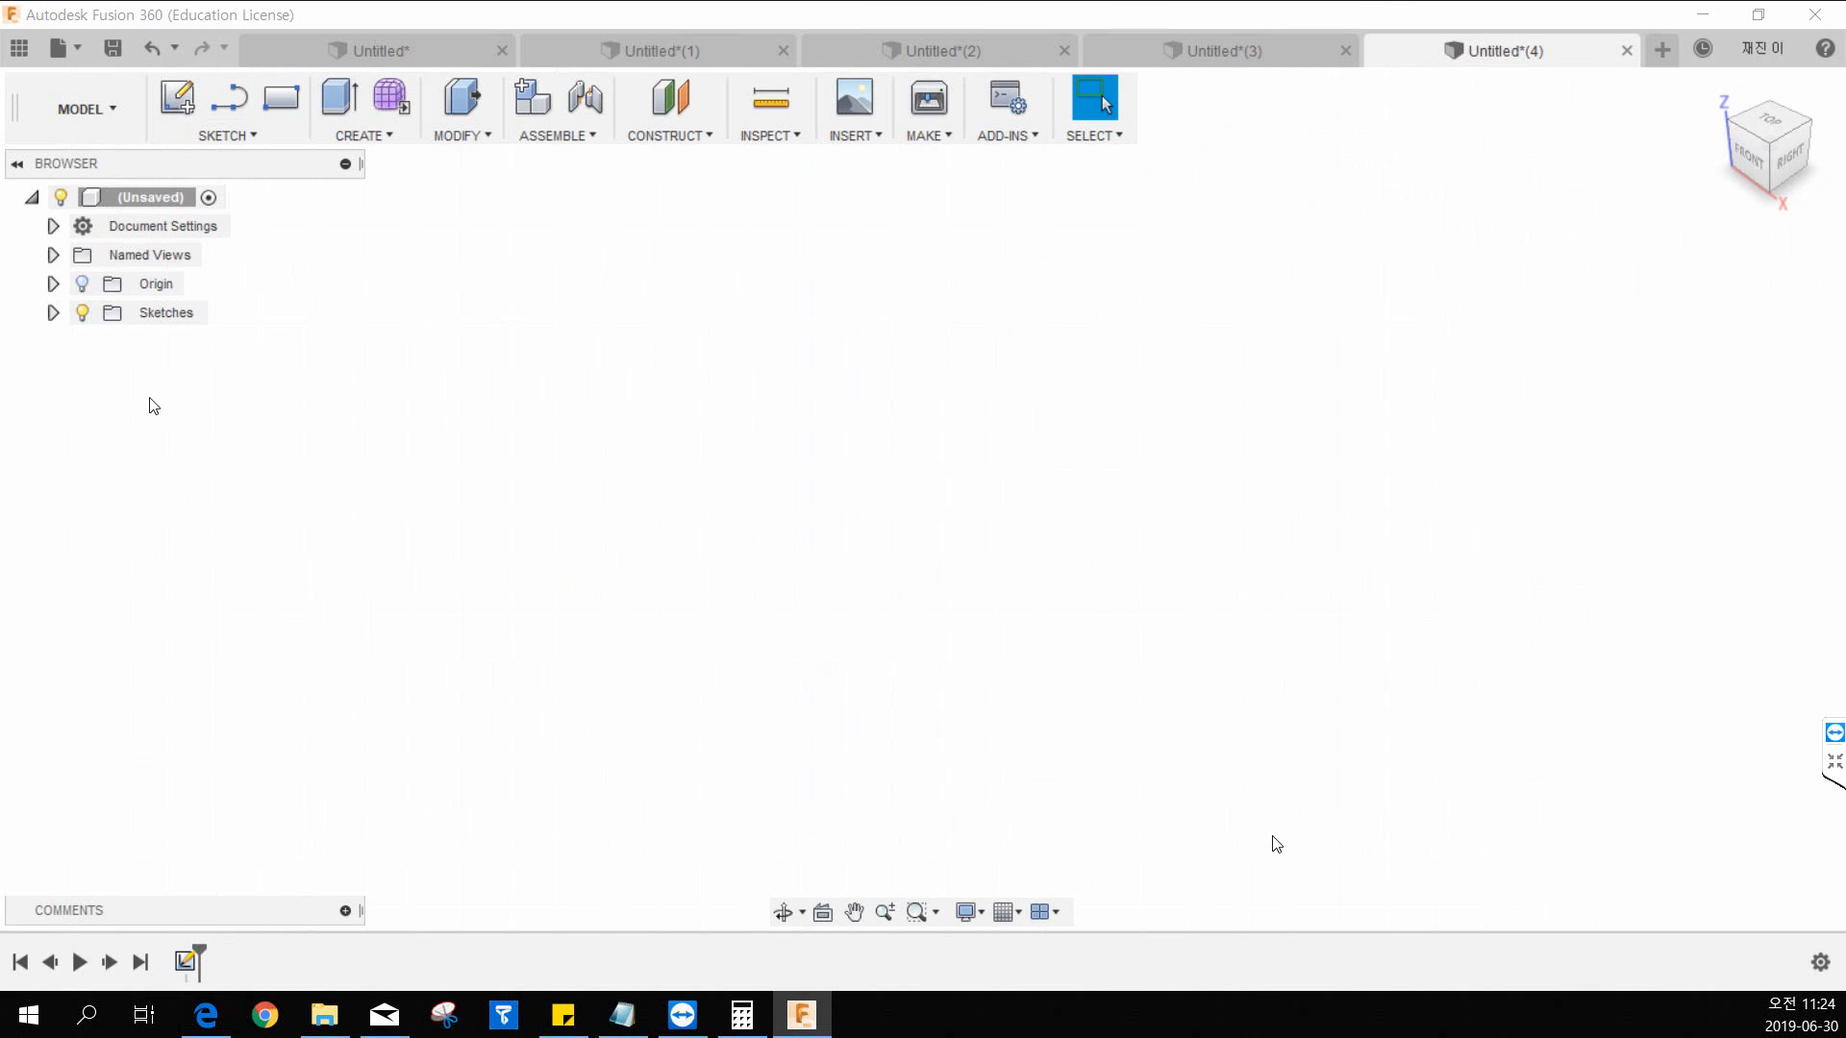
Step: Show the origin planes and start a new sketch on the front plane
{"action": "left_click", "coordinate": [83, 282]}
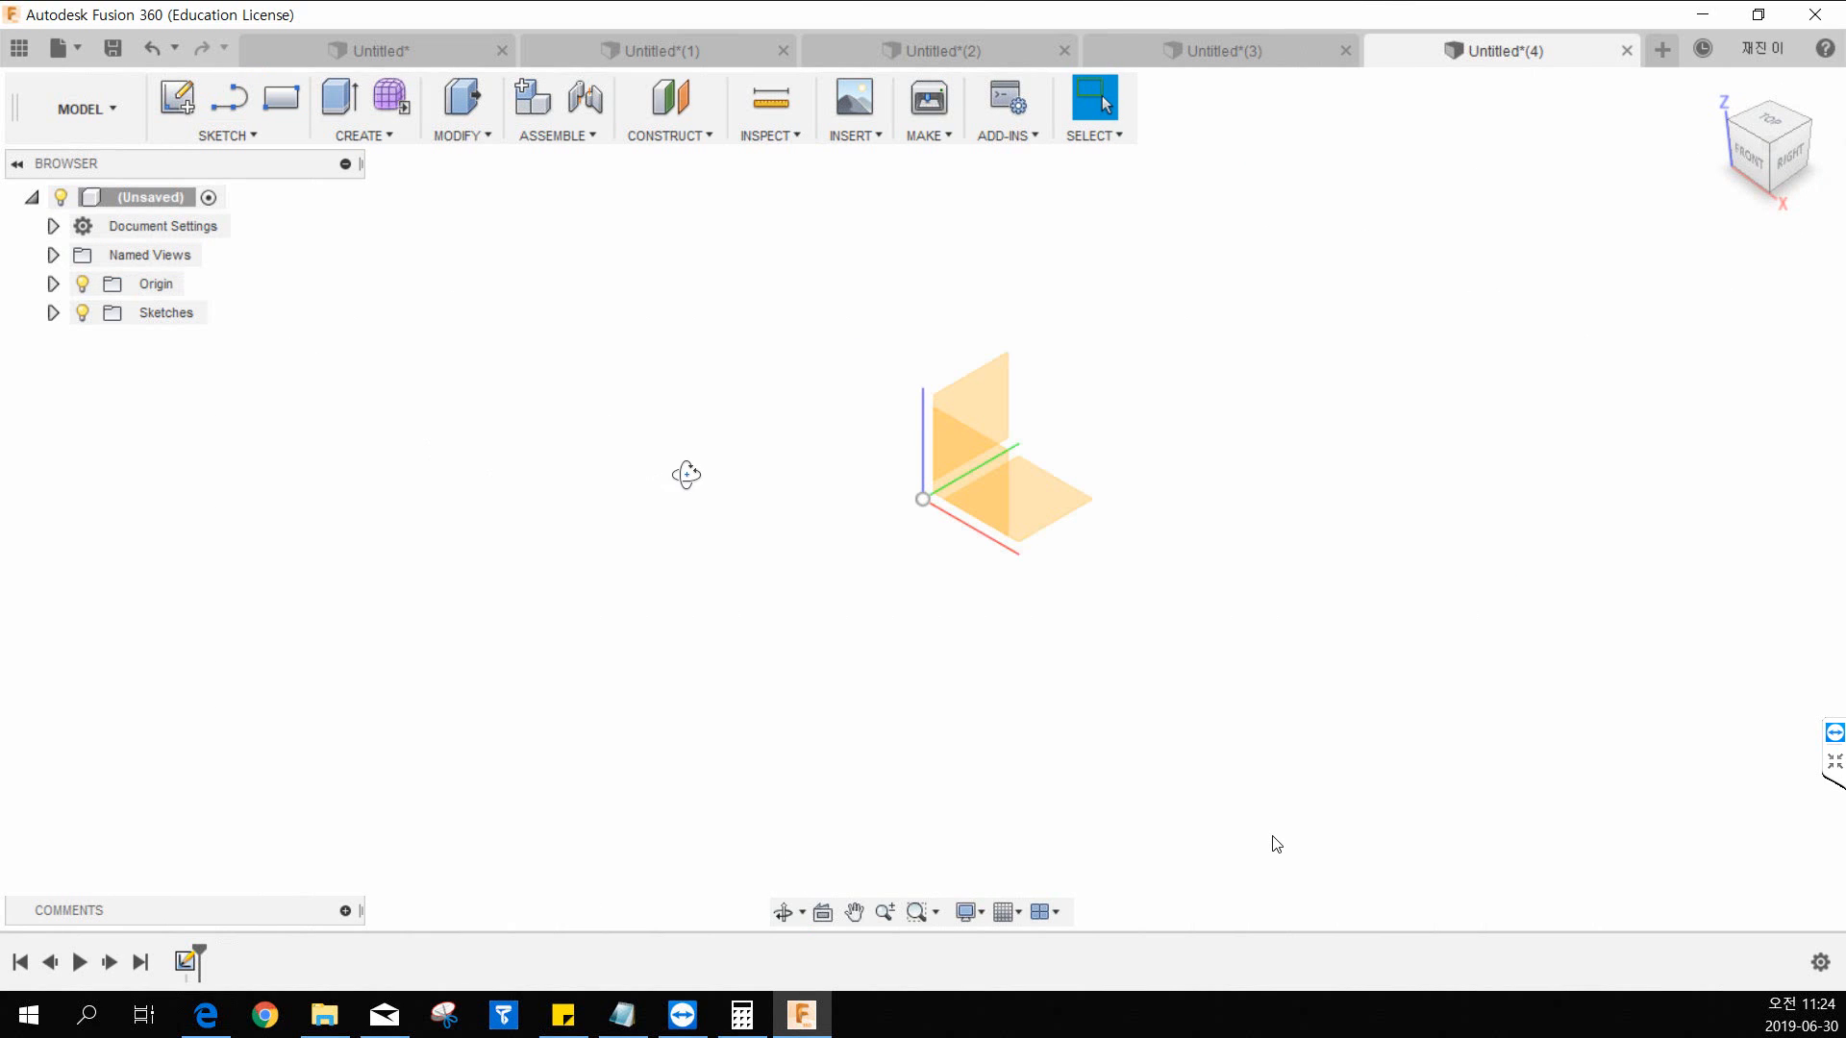
{"action": "middle_click_drag", "start_coordinate": [683, 474], "coordinate": [692, 478], "text": "shift"}
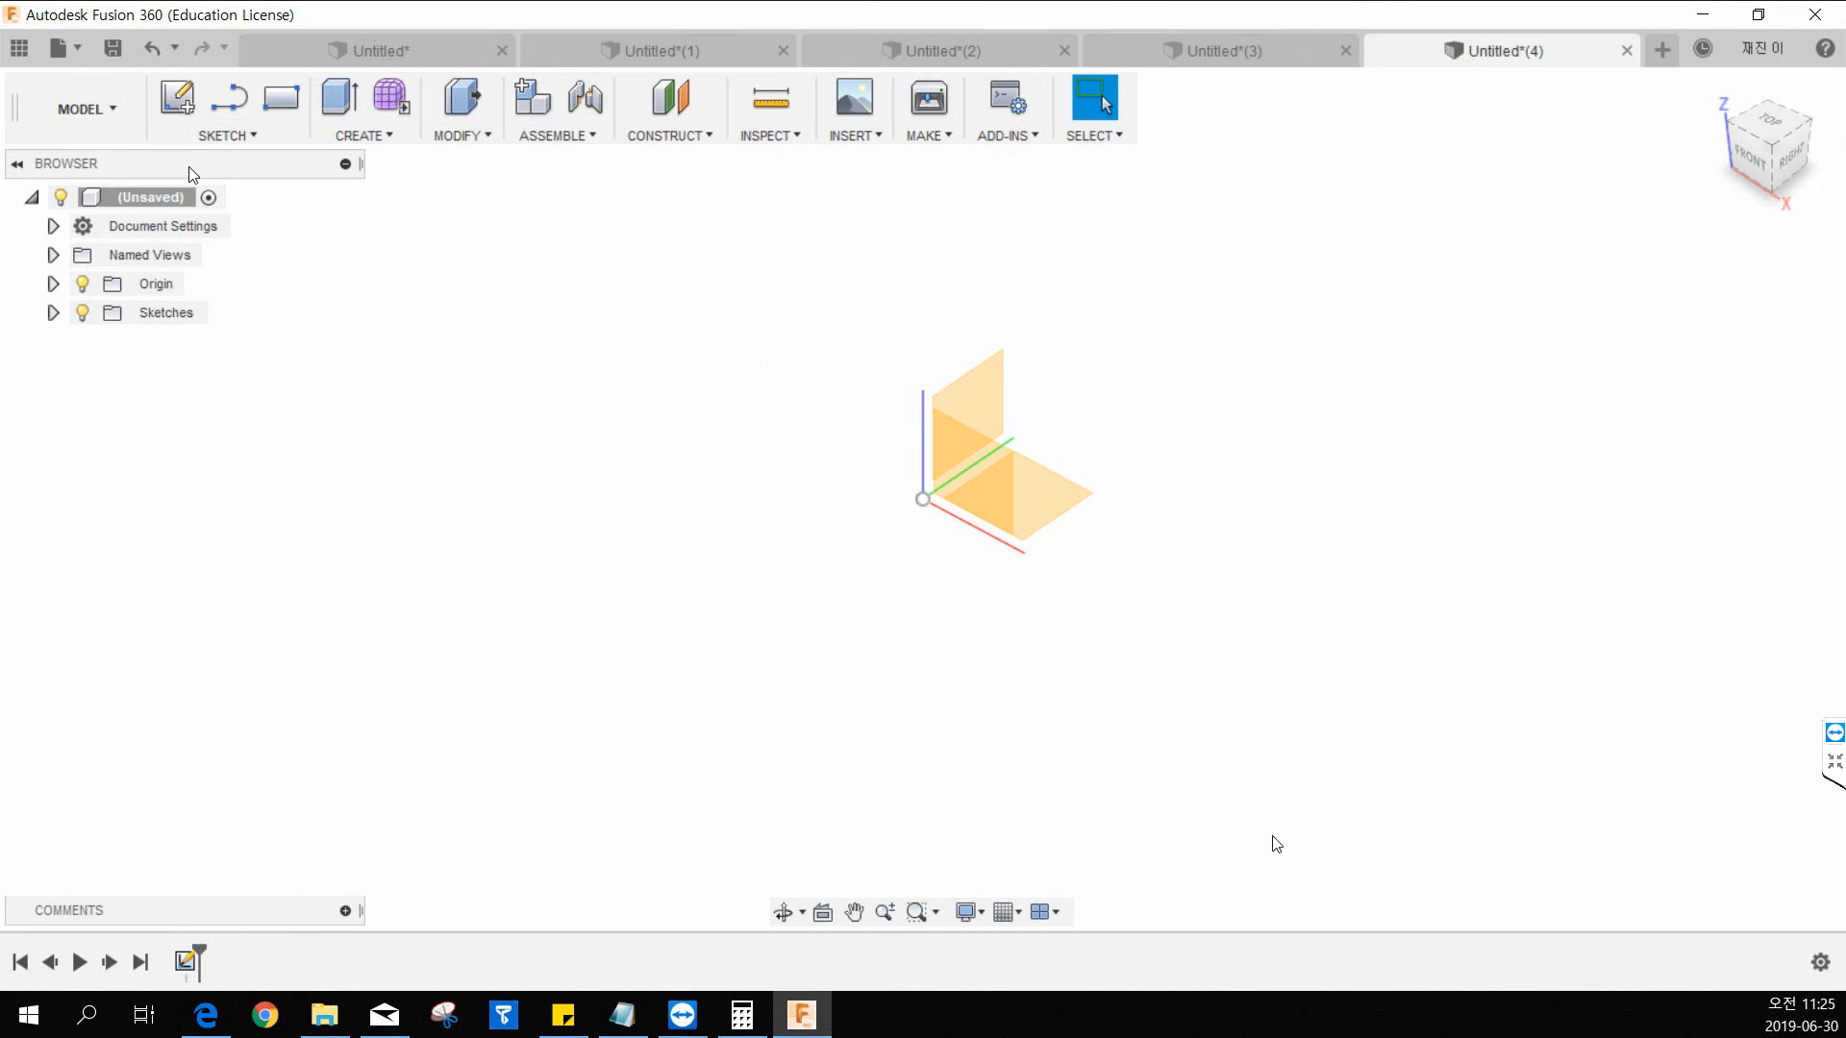
{"action": "left_click", "coordinate": [177, 96]}
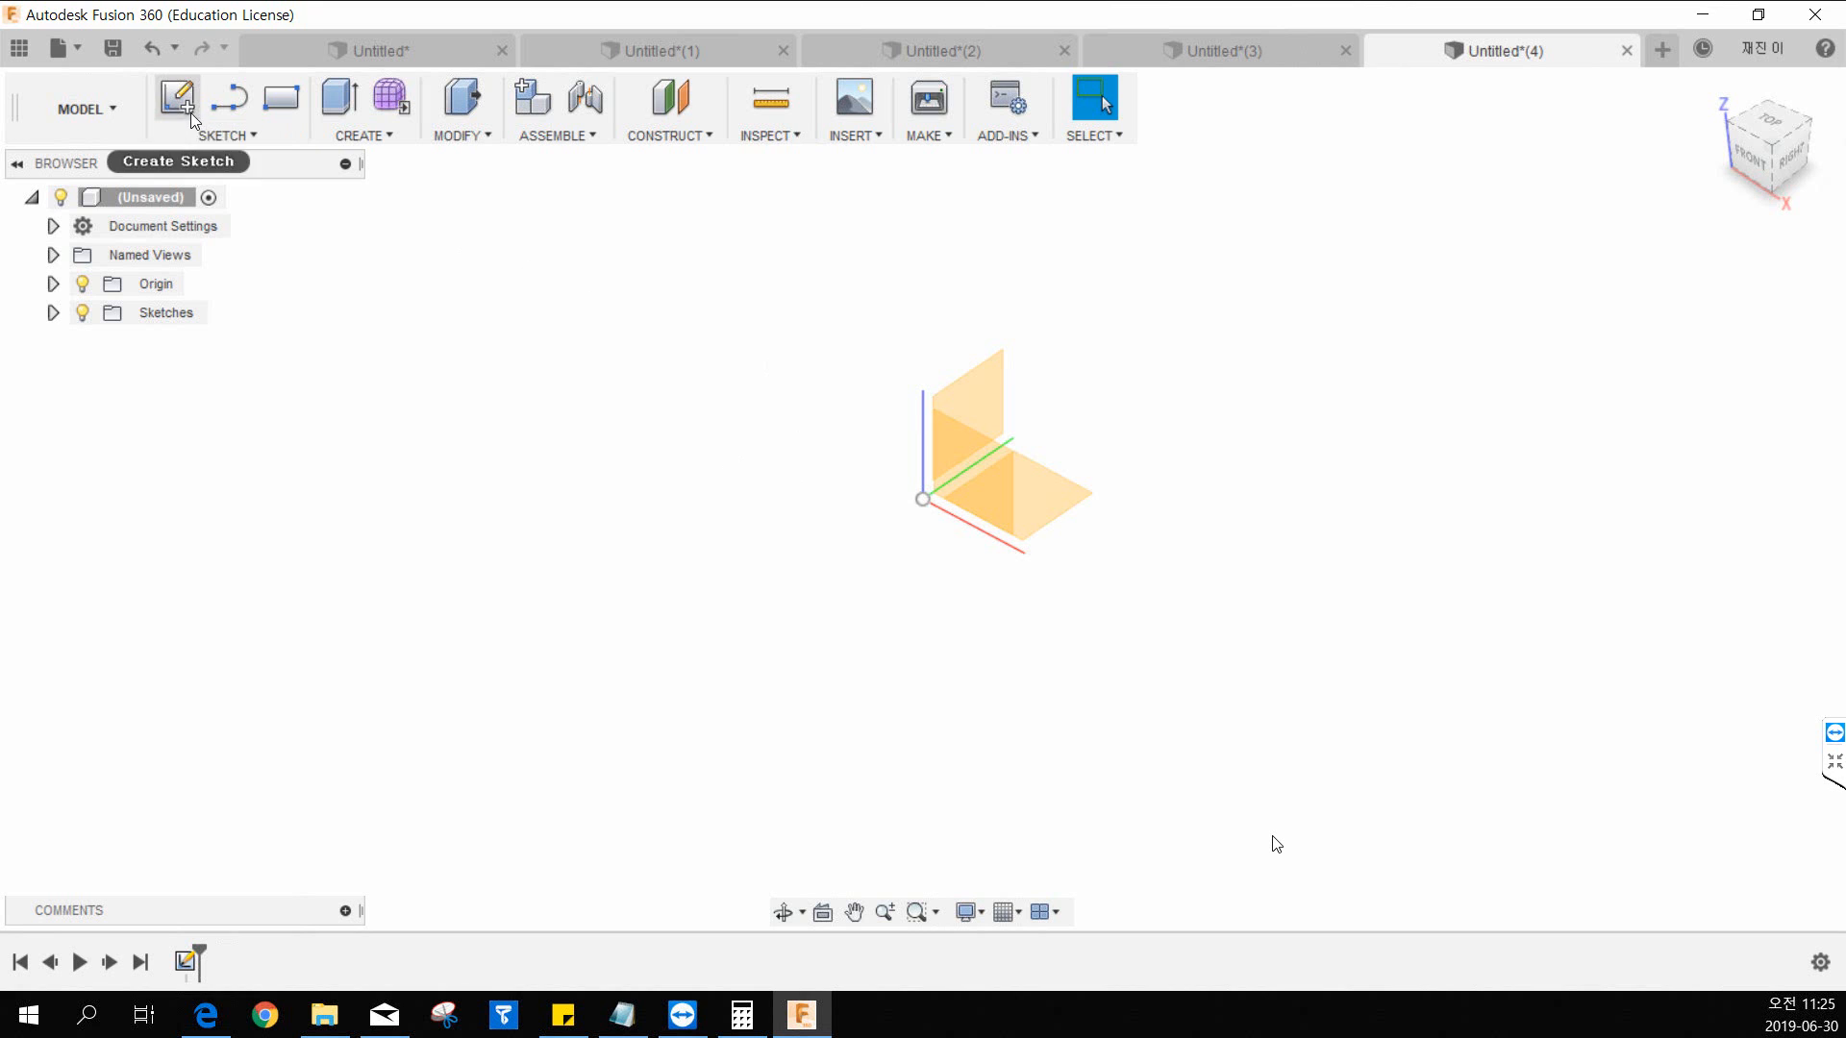
{"action": "left_click", "coordinate": [971, 476]}
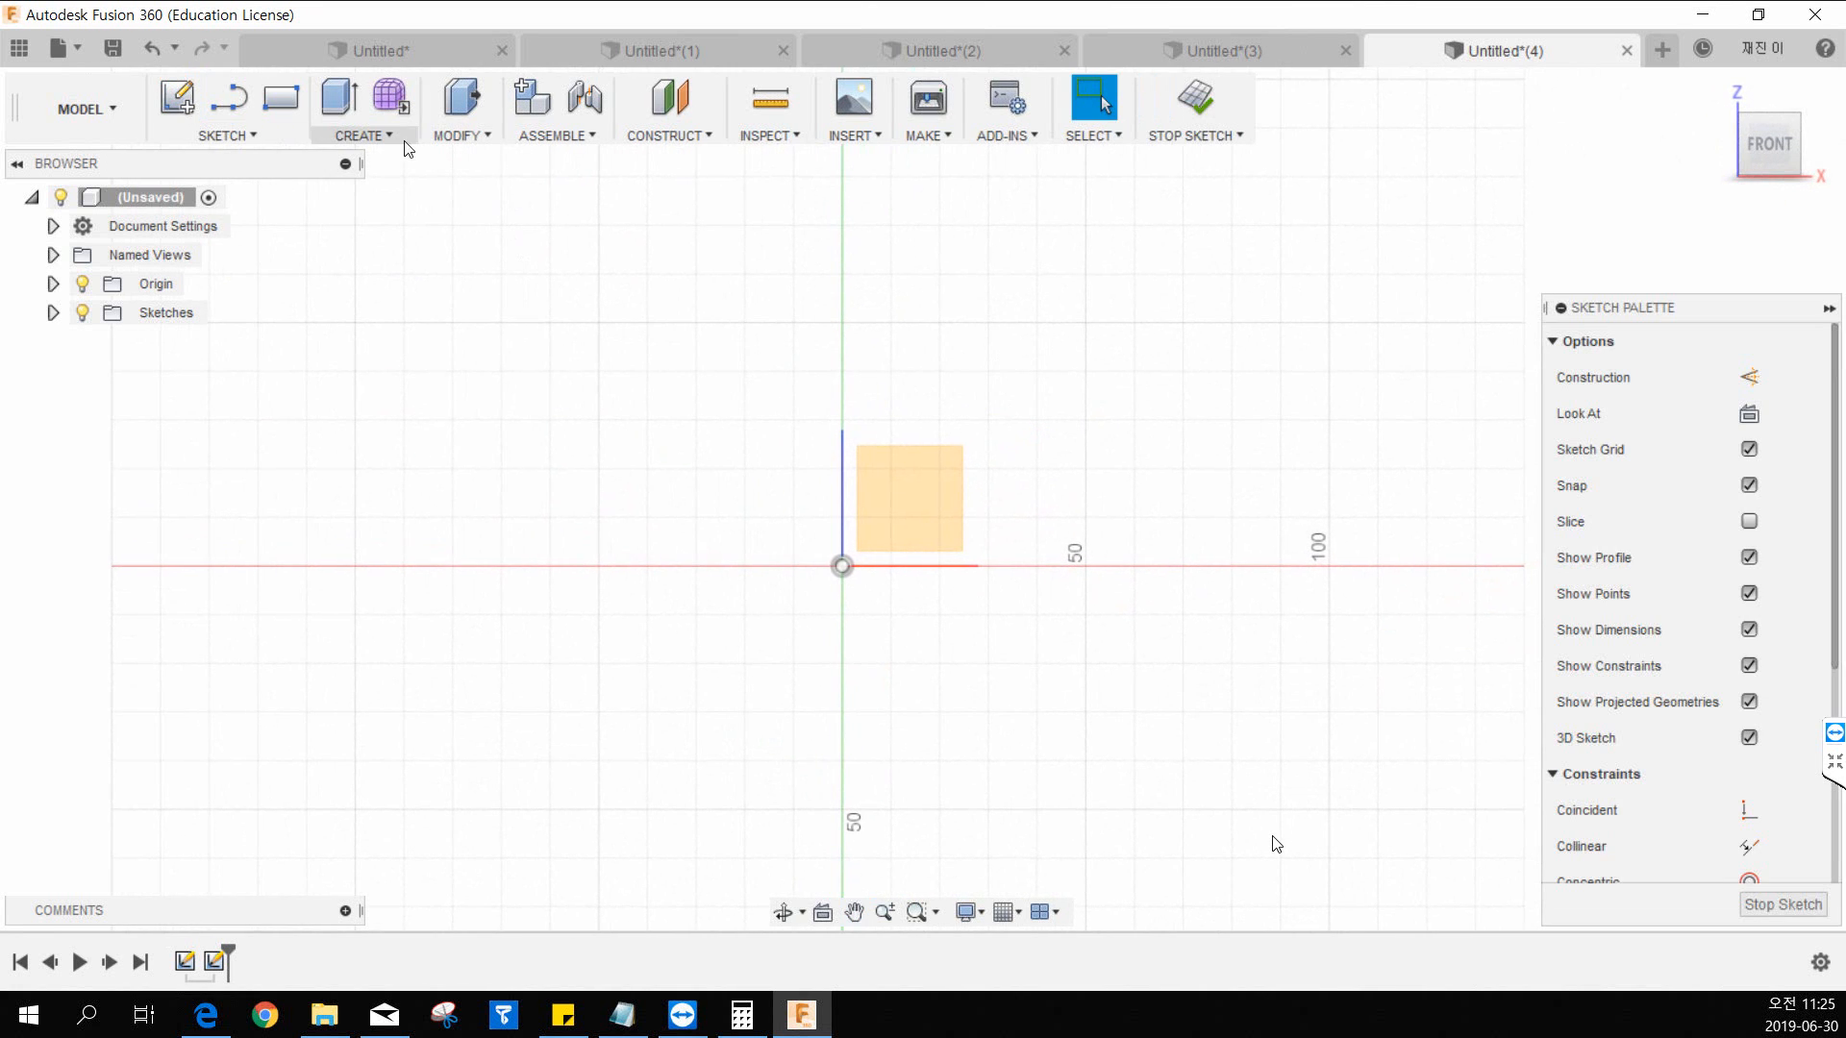
Step: Draw a center diameter circle centred on the origin and finish the sketch
{"action": "left_click", "coordinate": [270, 134]}
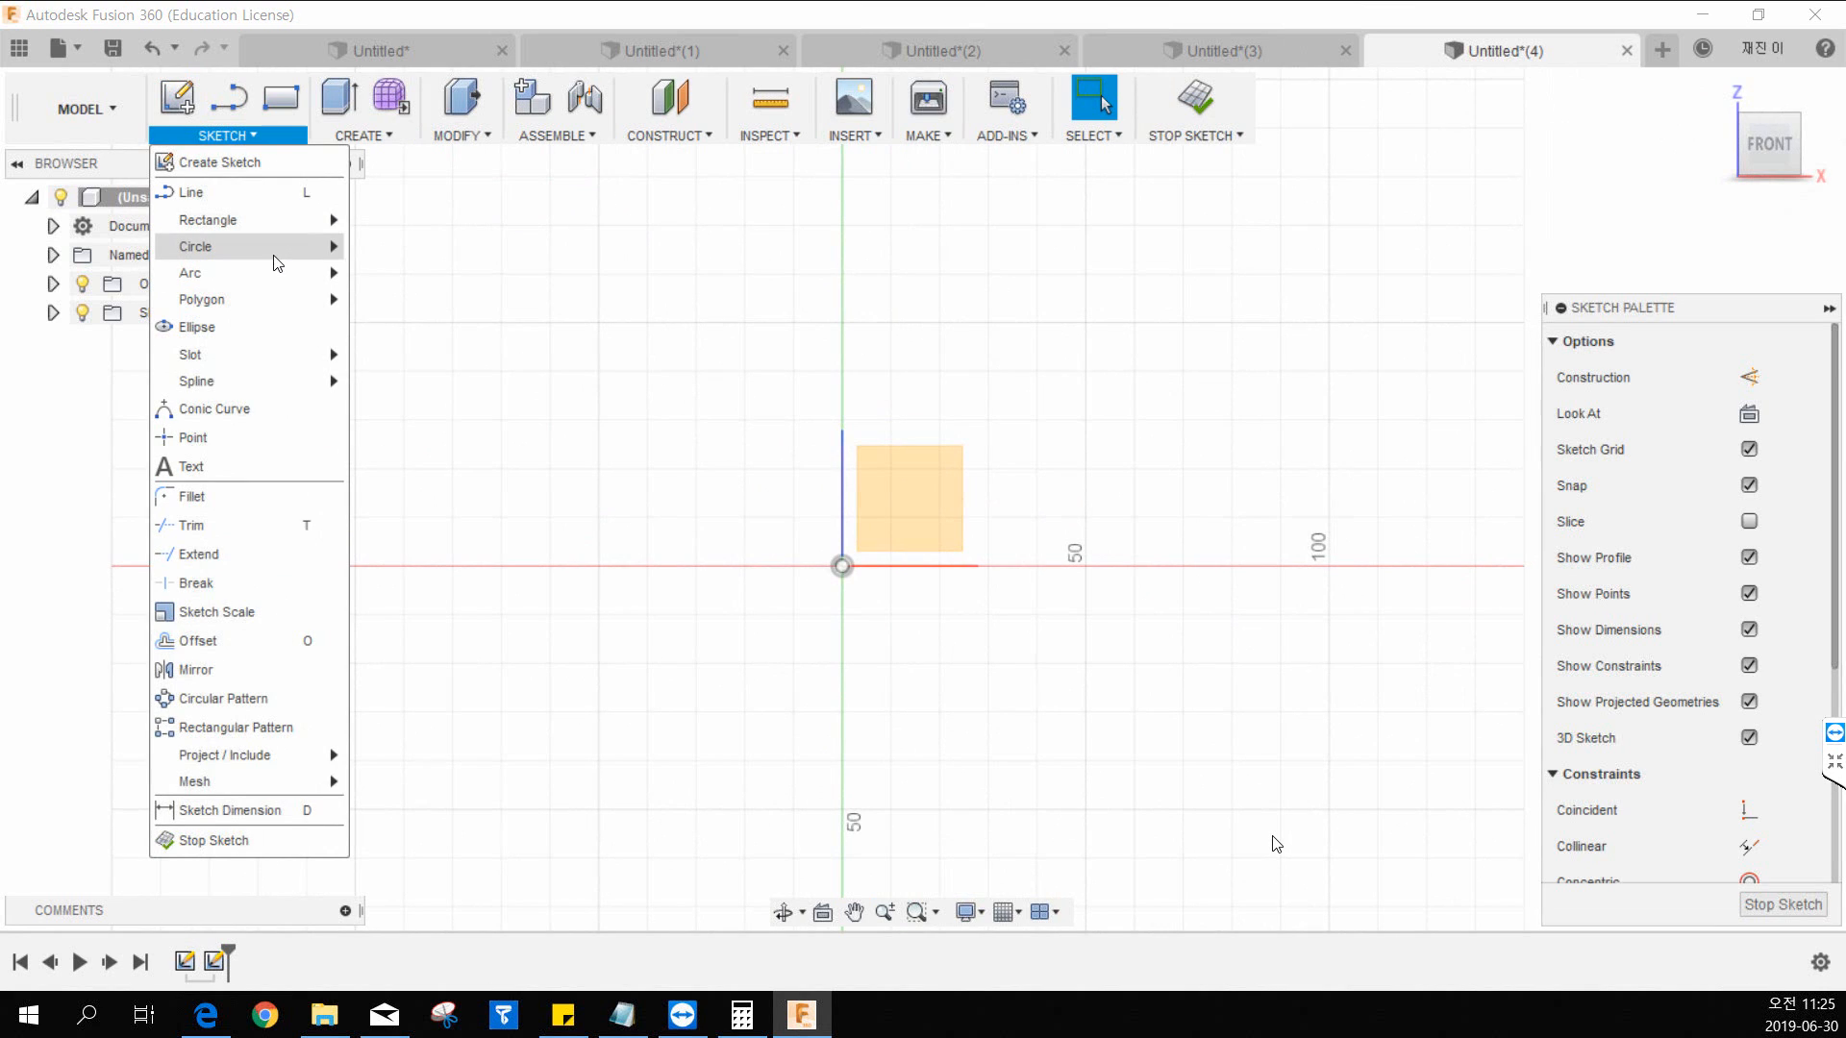
{"action": "mouse_move", "coordinate": [277, 252]}
{"action": "left_click", "coordinate": [423, 248]}
{"action": "left_click", "coordinate": [842, 566]}
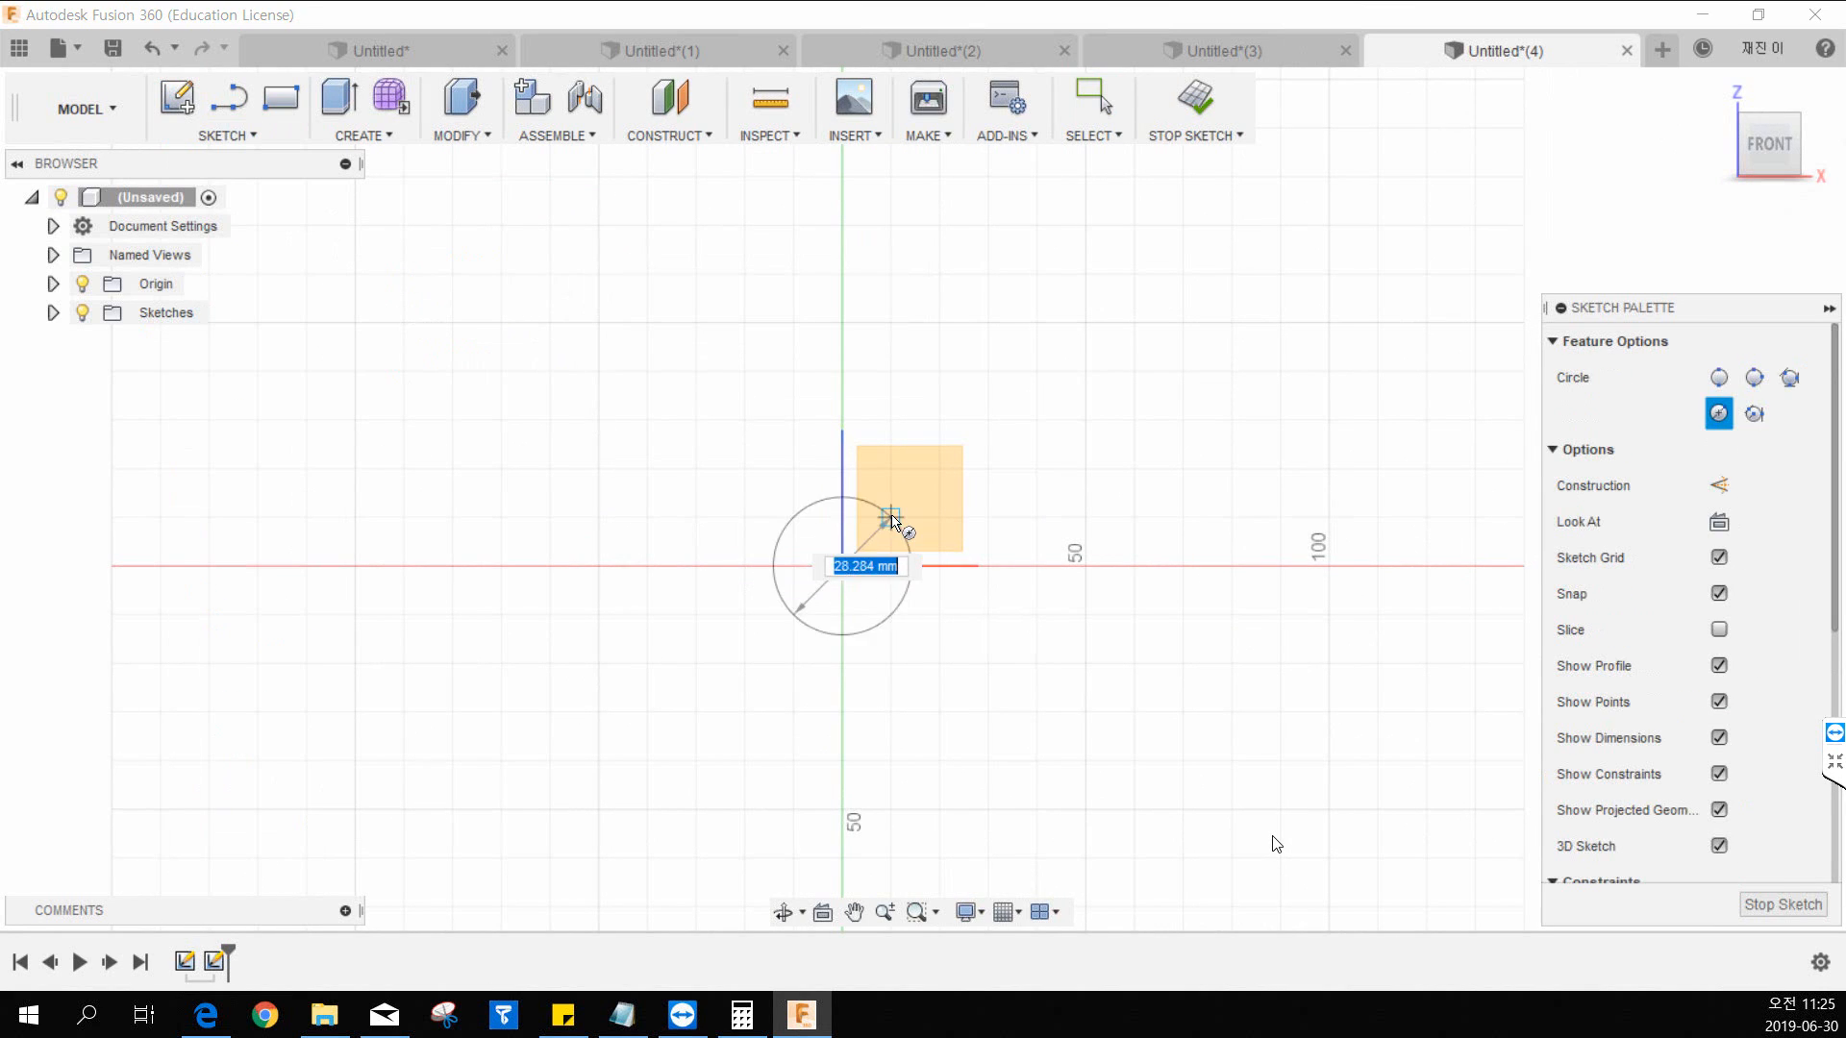
{"action": "left_click", "coordinate": [900, 510]}
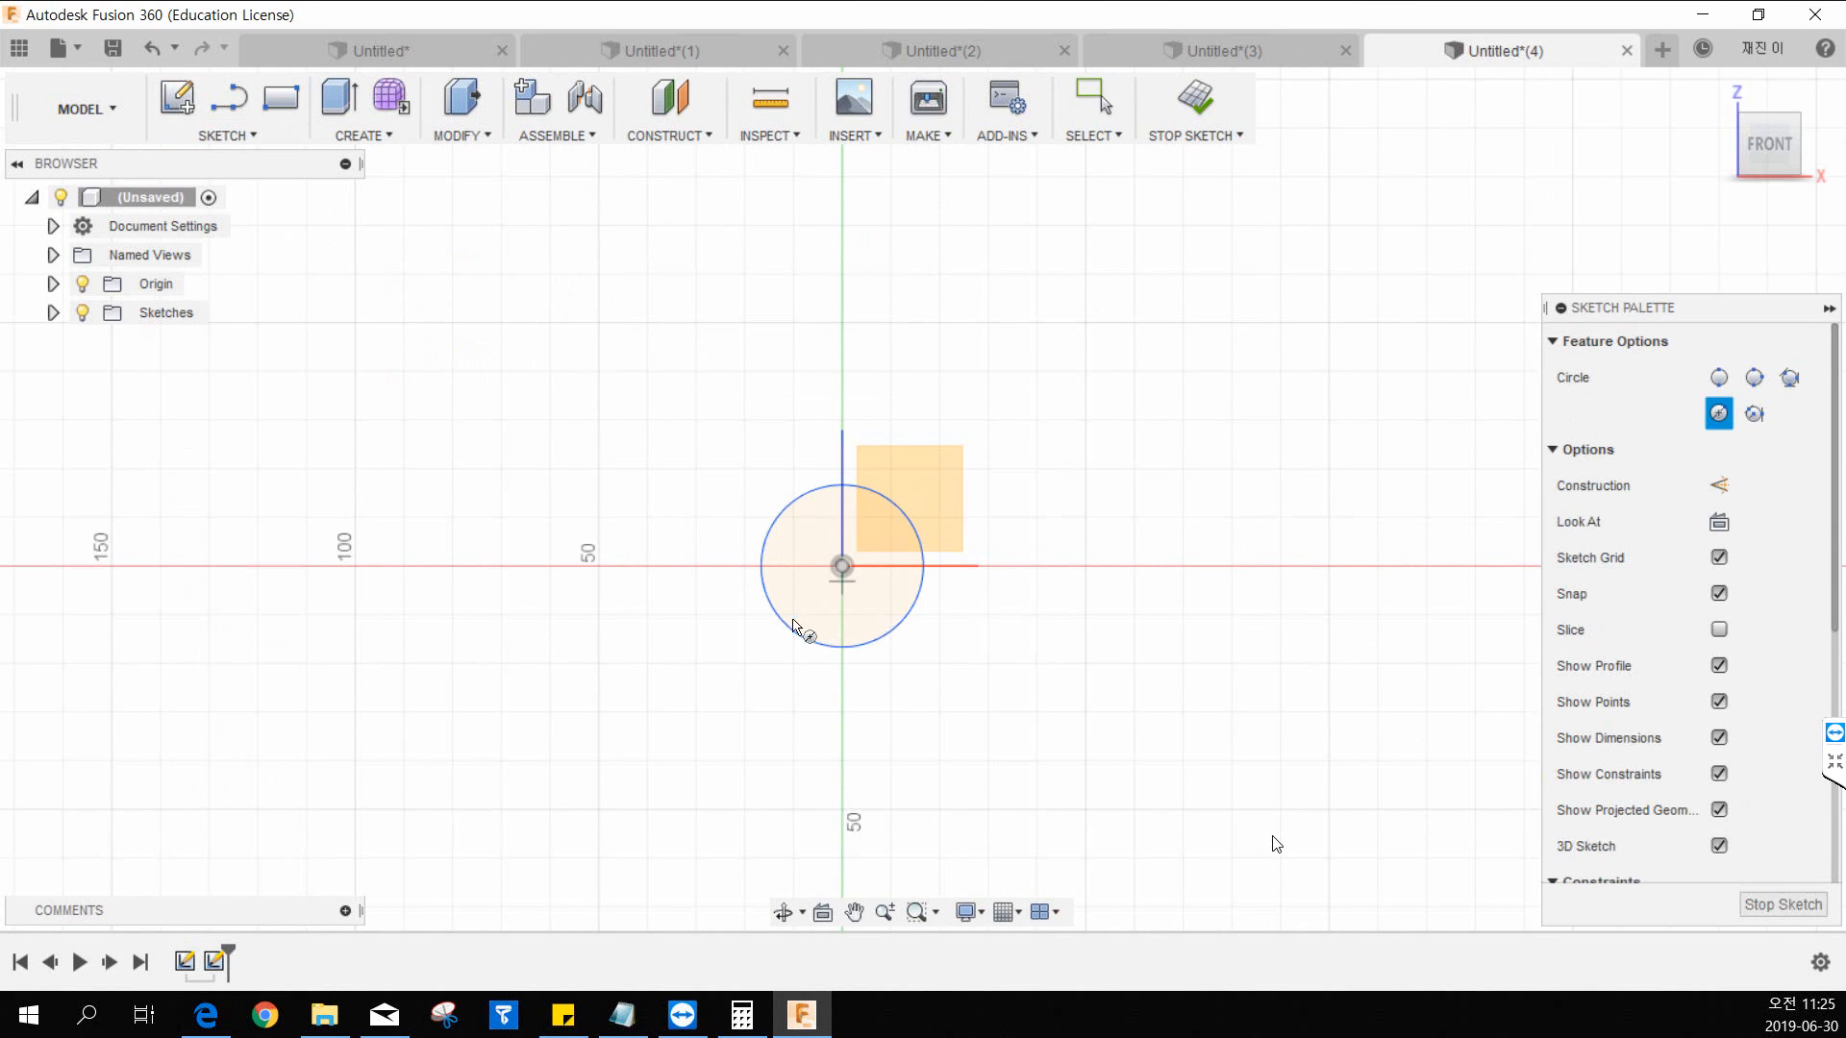
{"action": "left_click", "coordinate": [1217, 128]}
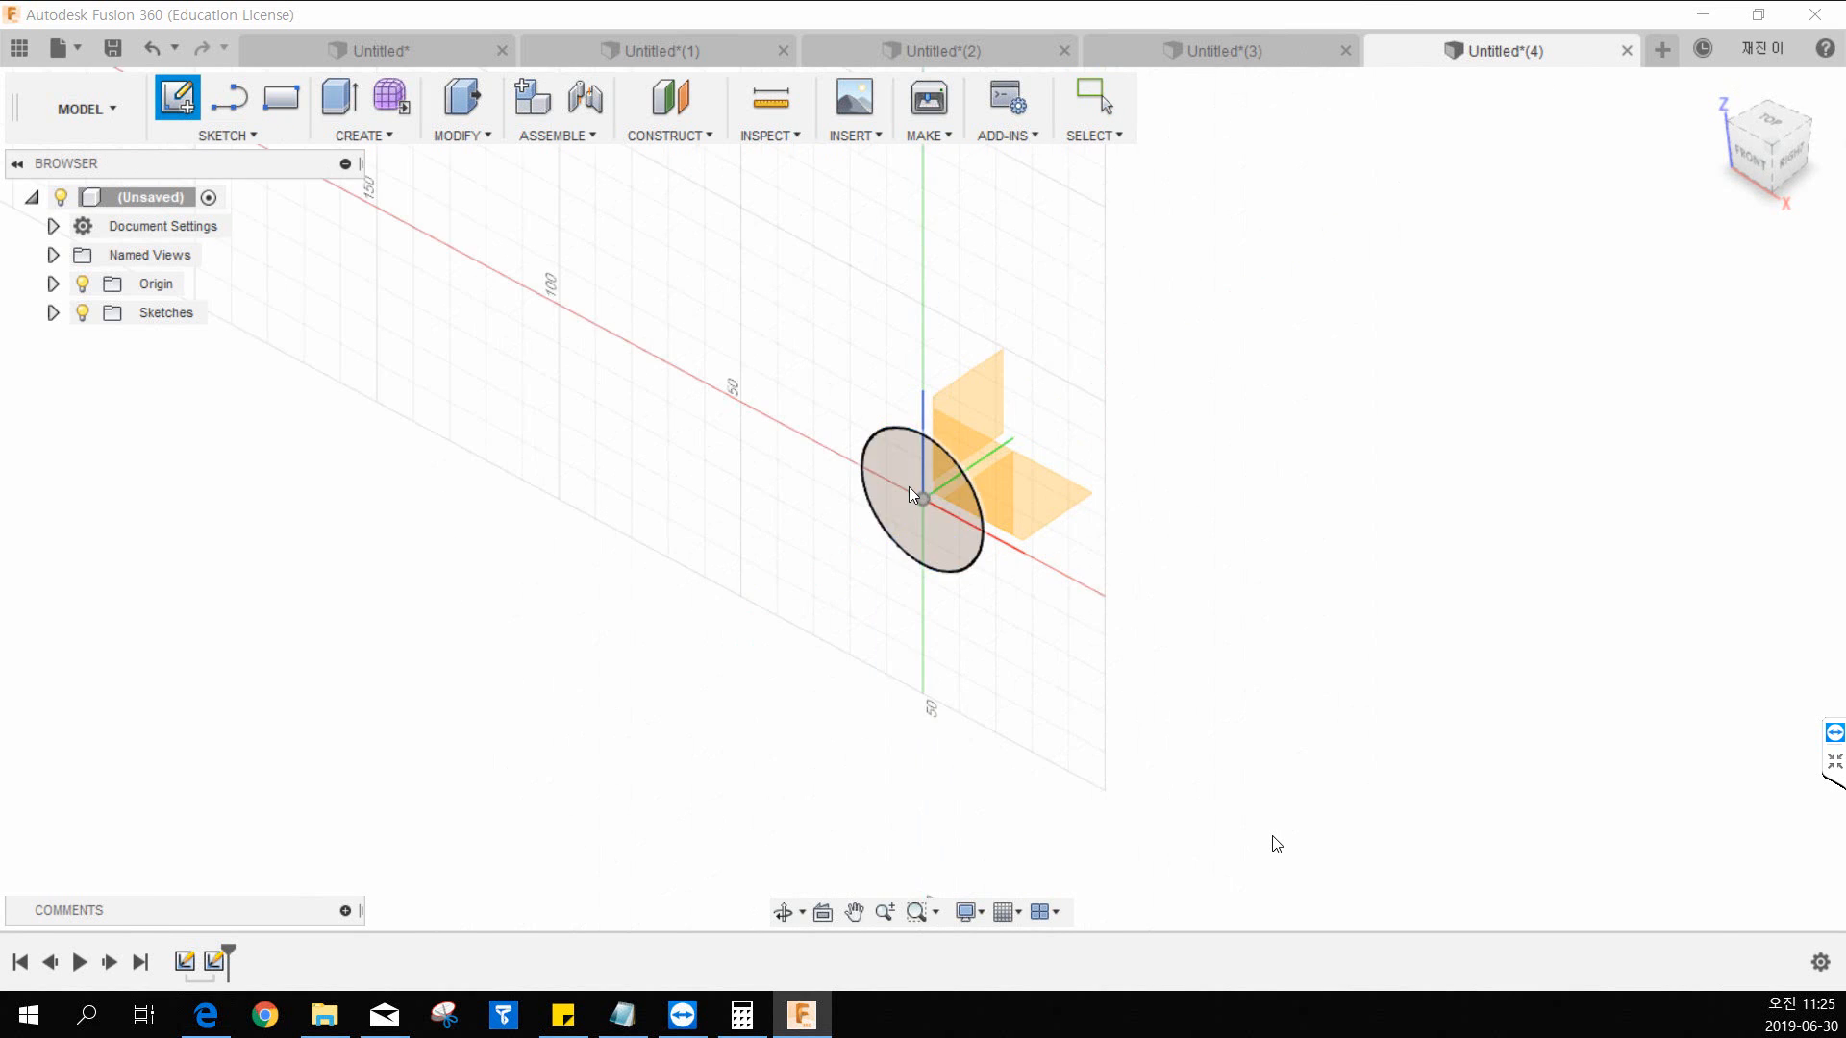
Step: Sketch a four-segment line path on the front plane from the origin, starting about 54 mm long at about 21.8 degrees, and finish the sketch
{"action": "left_click", "coordinate": [990, 464]}
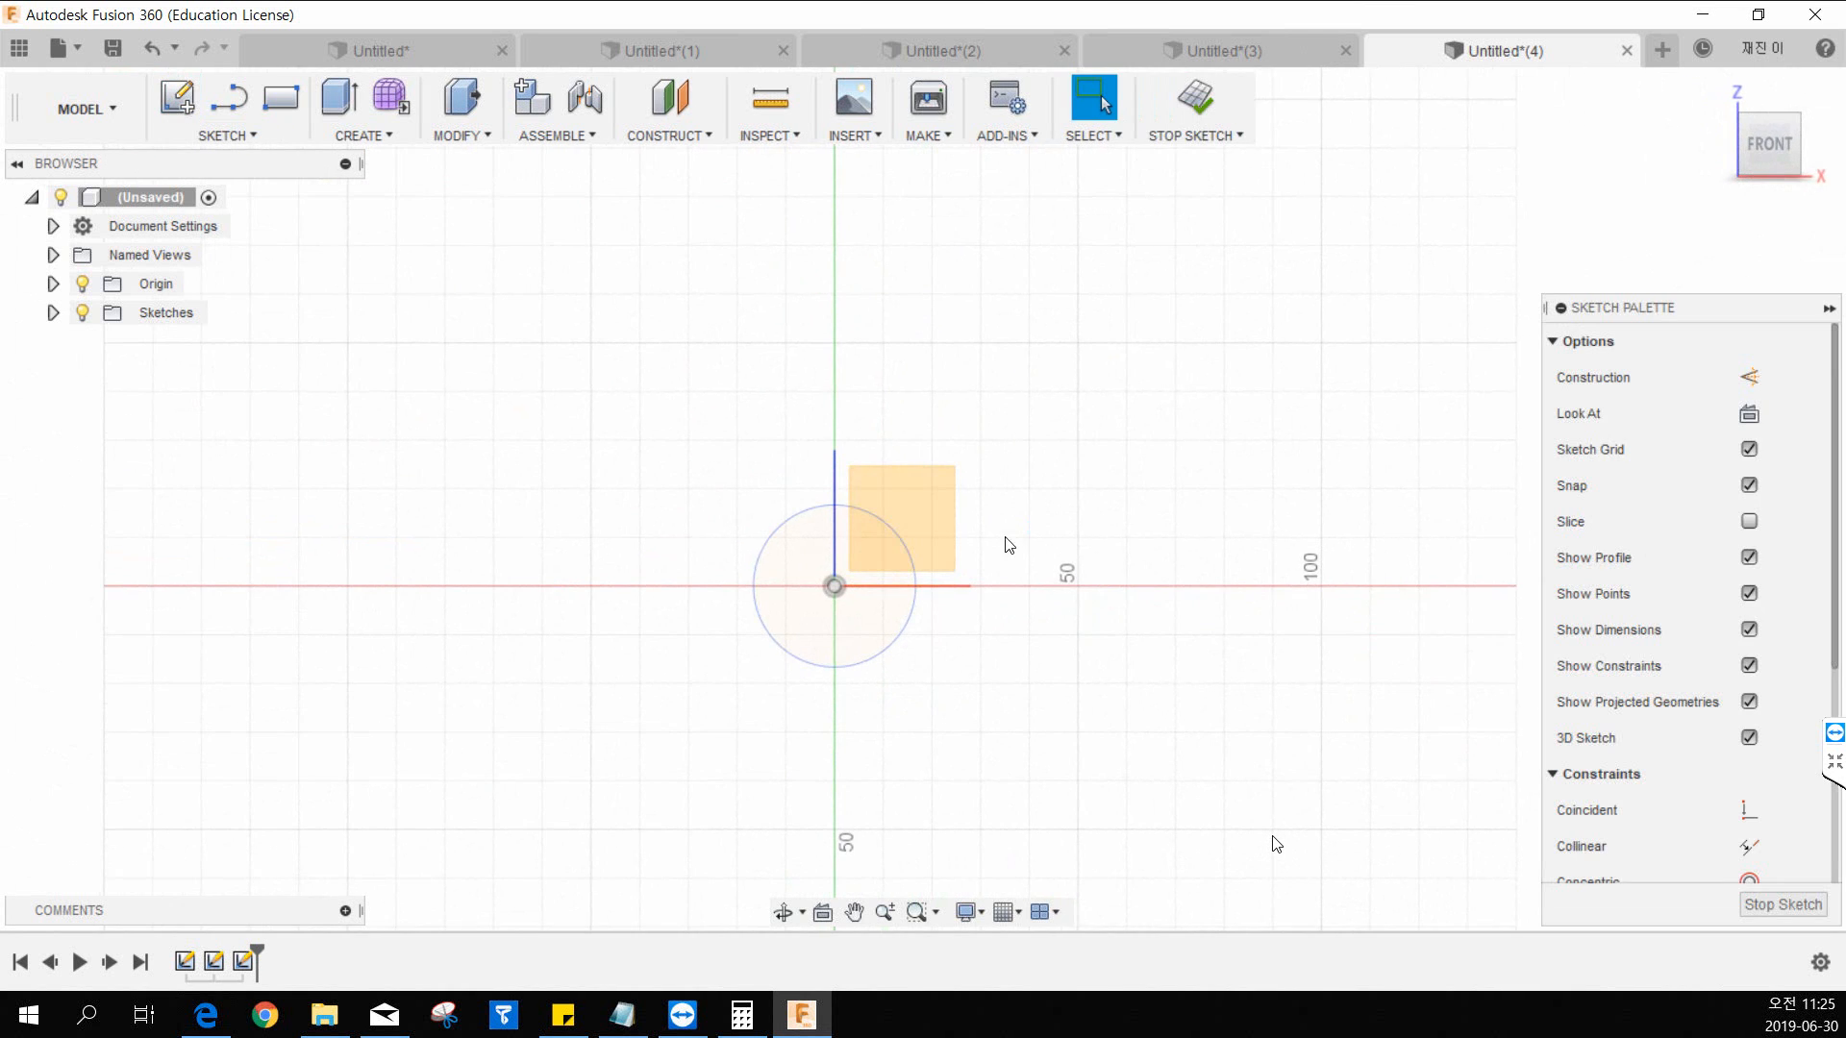
{"action": "mouse_move", "coordinate": [1121, 563]}
{"action": "middle_mouse_down", "text": "shift"}
{"action": "mouse_move", "coordinate": [1058, 556]}
{"action": "mouse_move", "coordinate": [1062, 573]}
{"action": "middle_mouse_up", "text": "shift"}
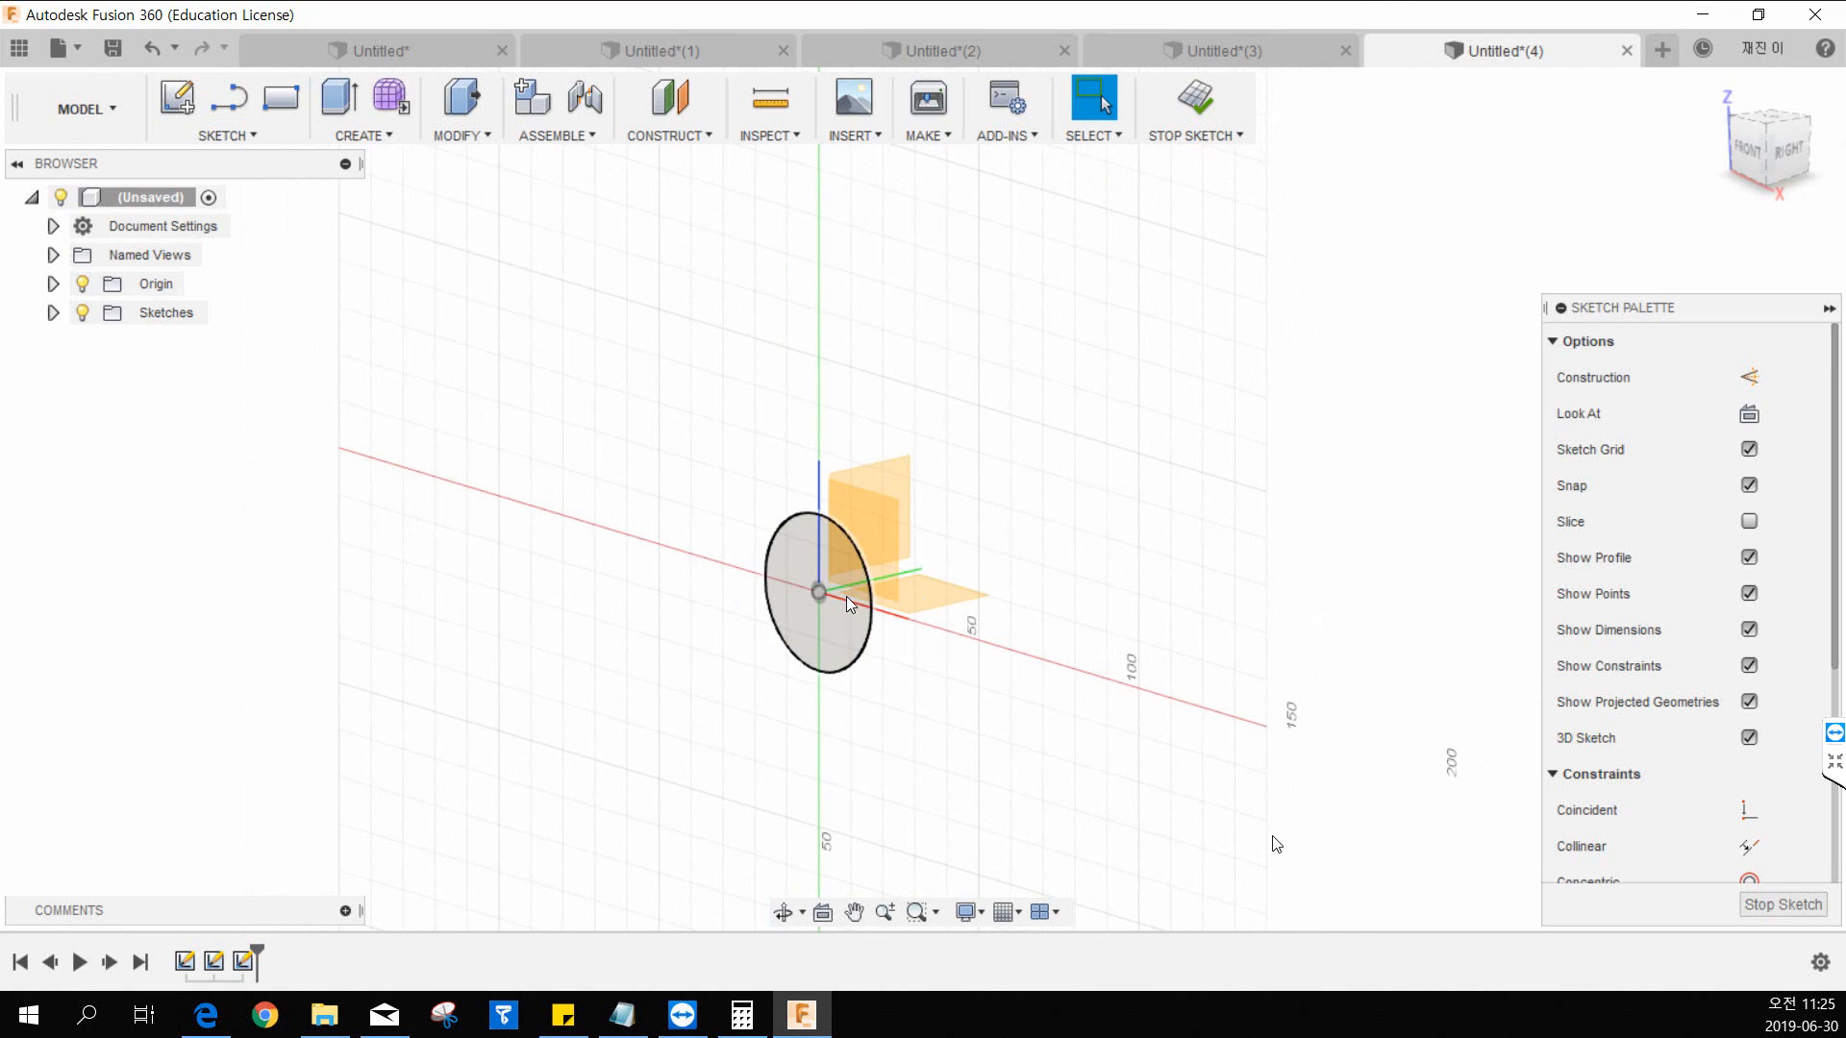
{"action": "left_click", "coordinate": [279, 135]}
{"action": "left_click", "coordinate": [231, 202]}
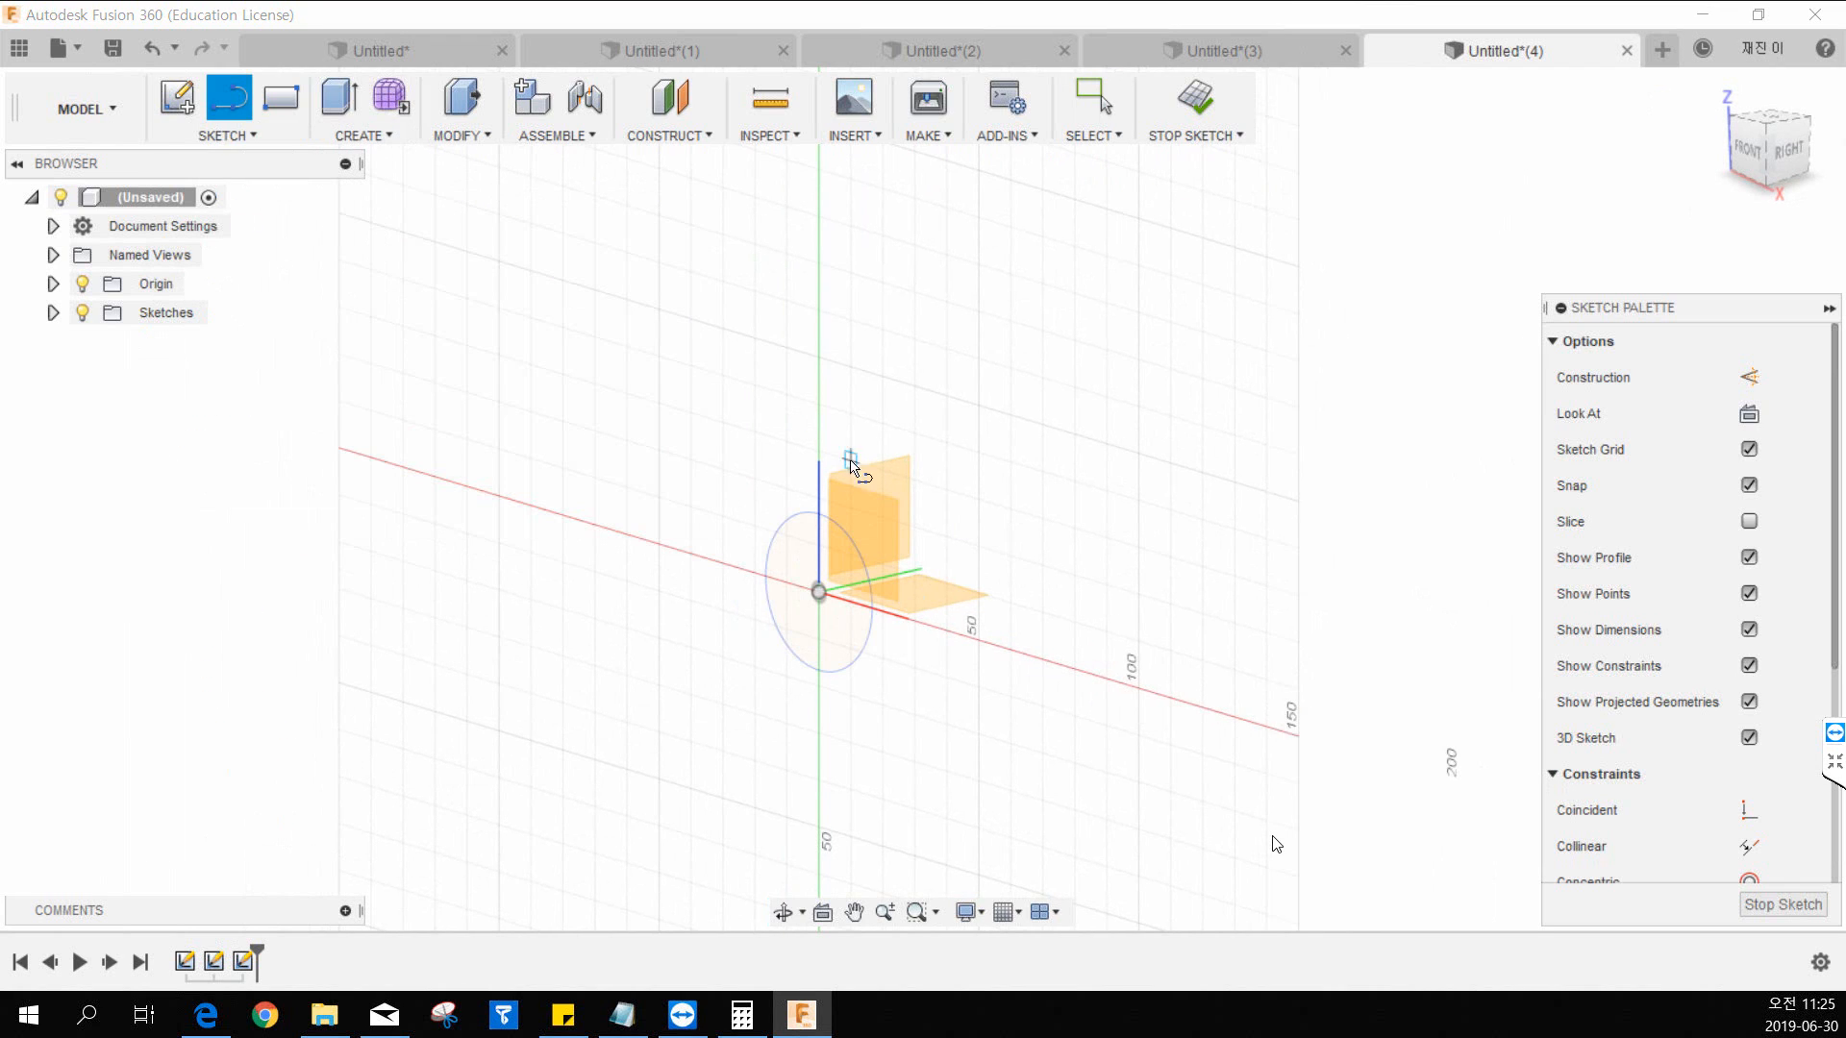
{"action": "left_click", "coordinate": [818, 591]}
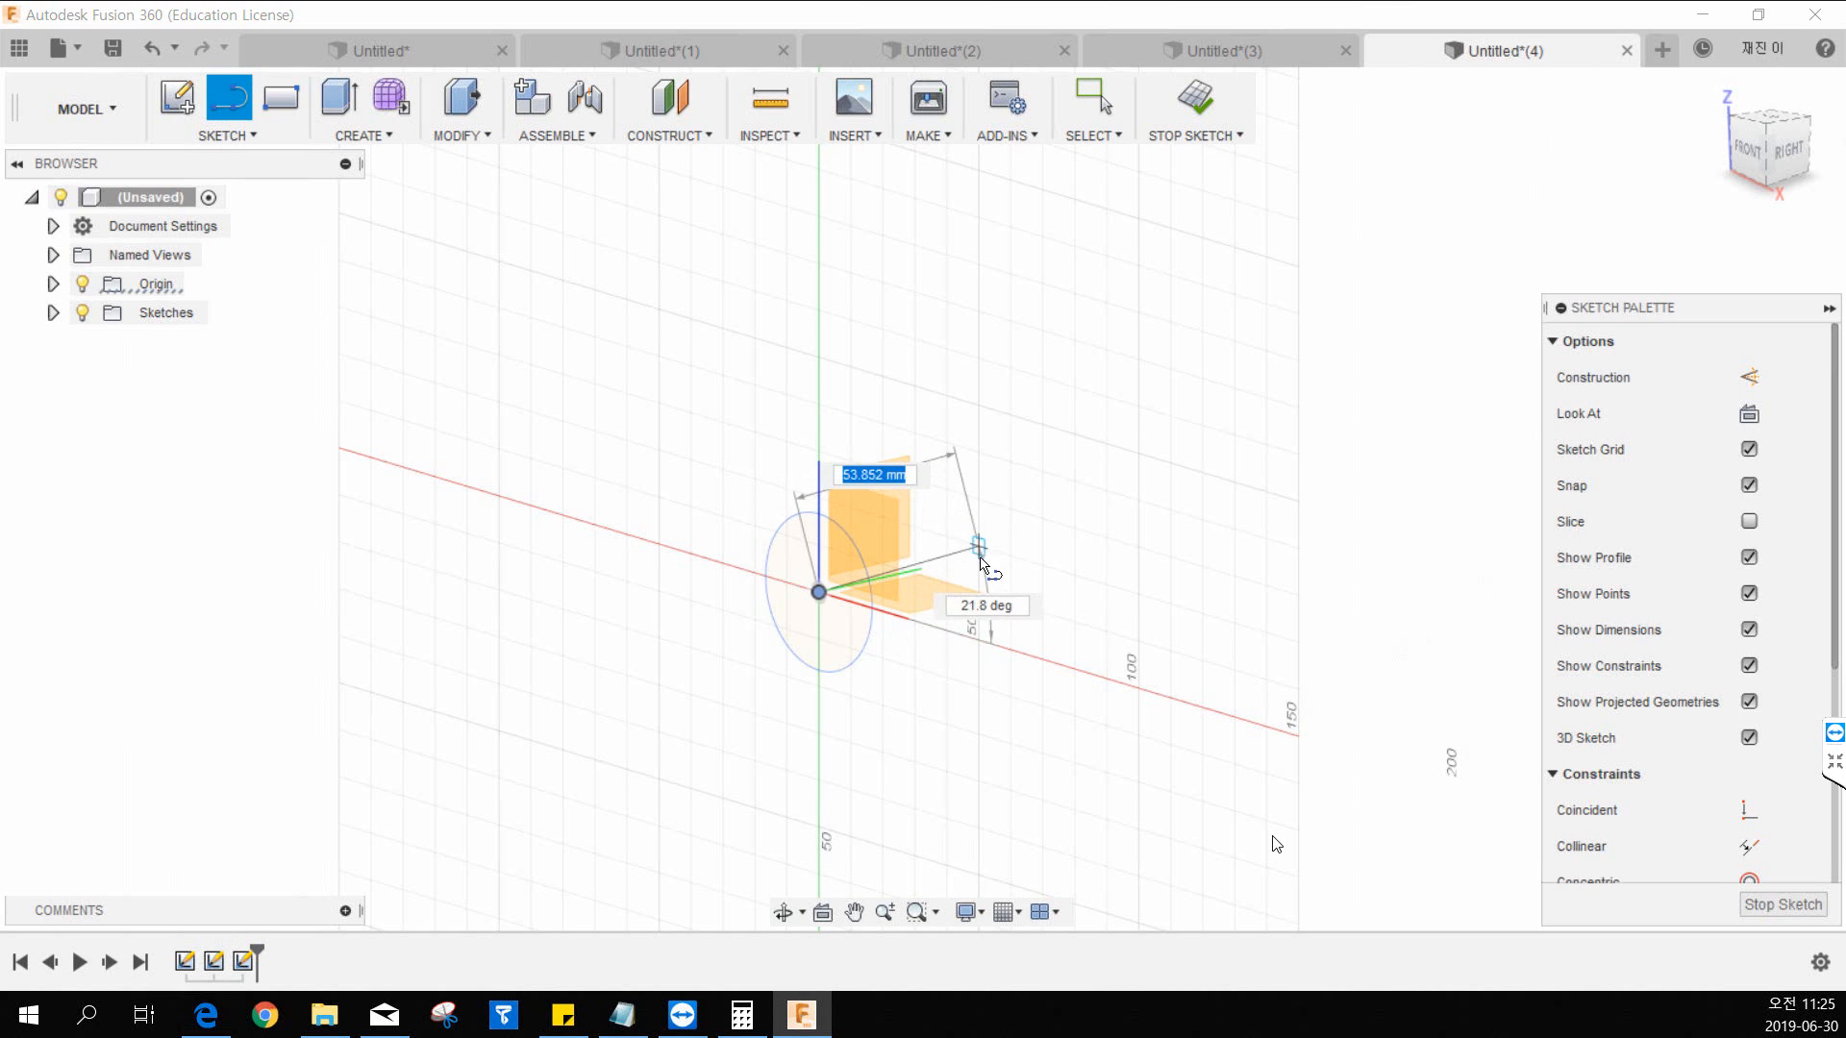
{"action": "left_click", "coordinate": [979, 547]}
{"action": "left_click", "coordinate": [1125, 591]}
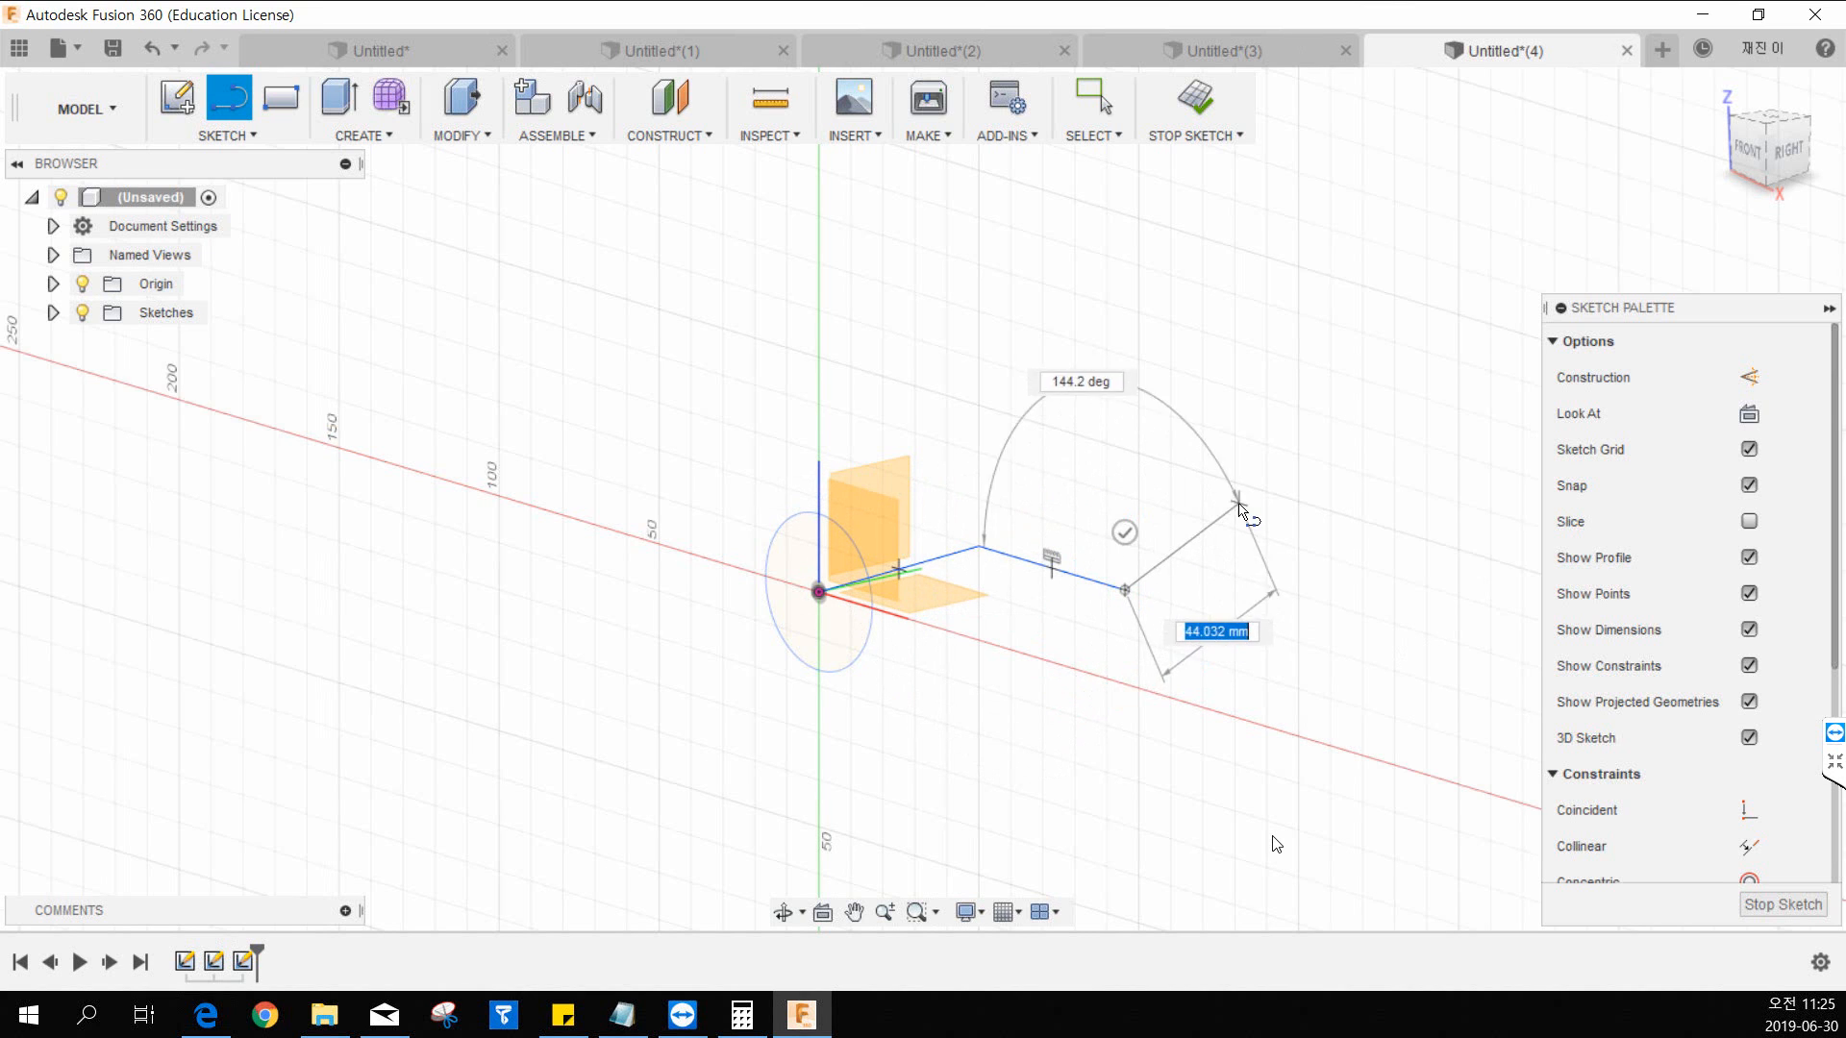
{"action": "middle_click_drag", "start_coordinate": [1140, 515], "coordinate": [1252, 566], "text": "shift"}
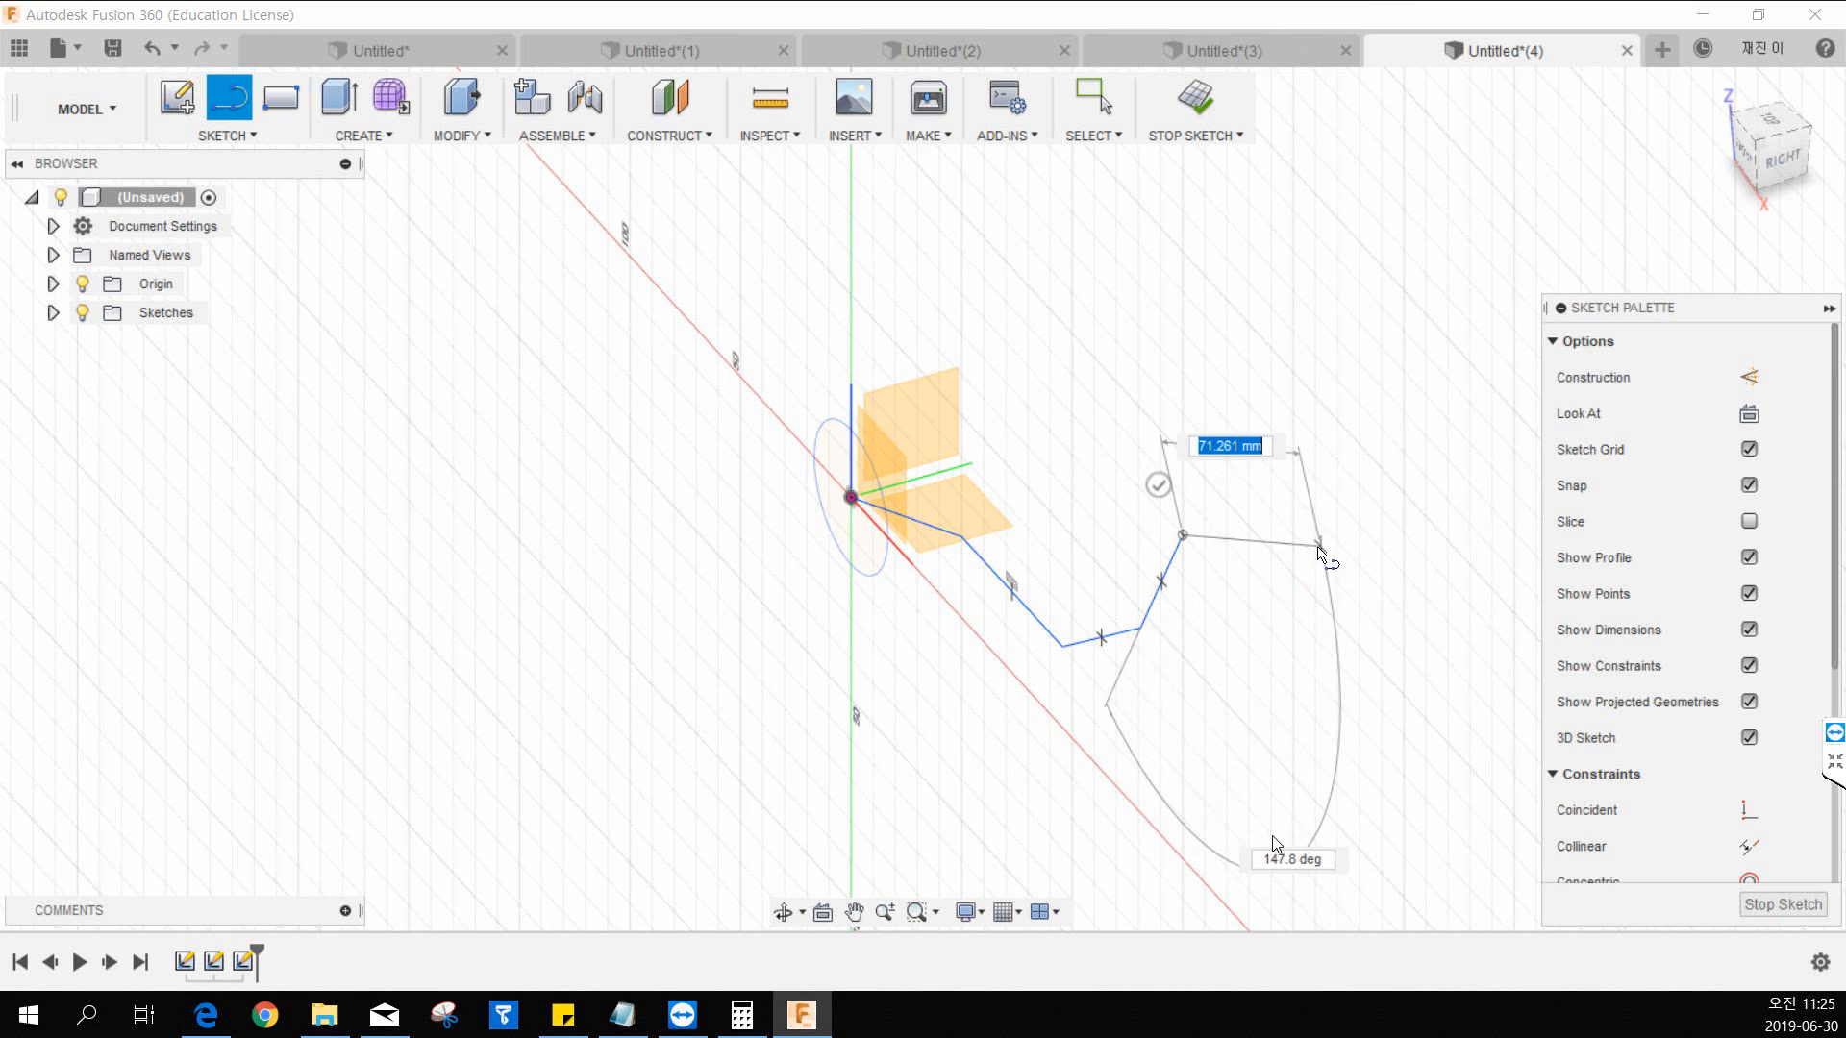
{"action": "key", "text": "Escape"}
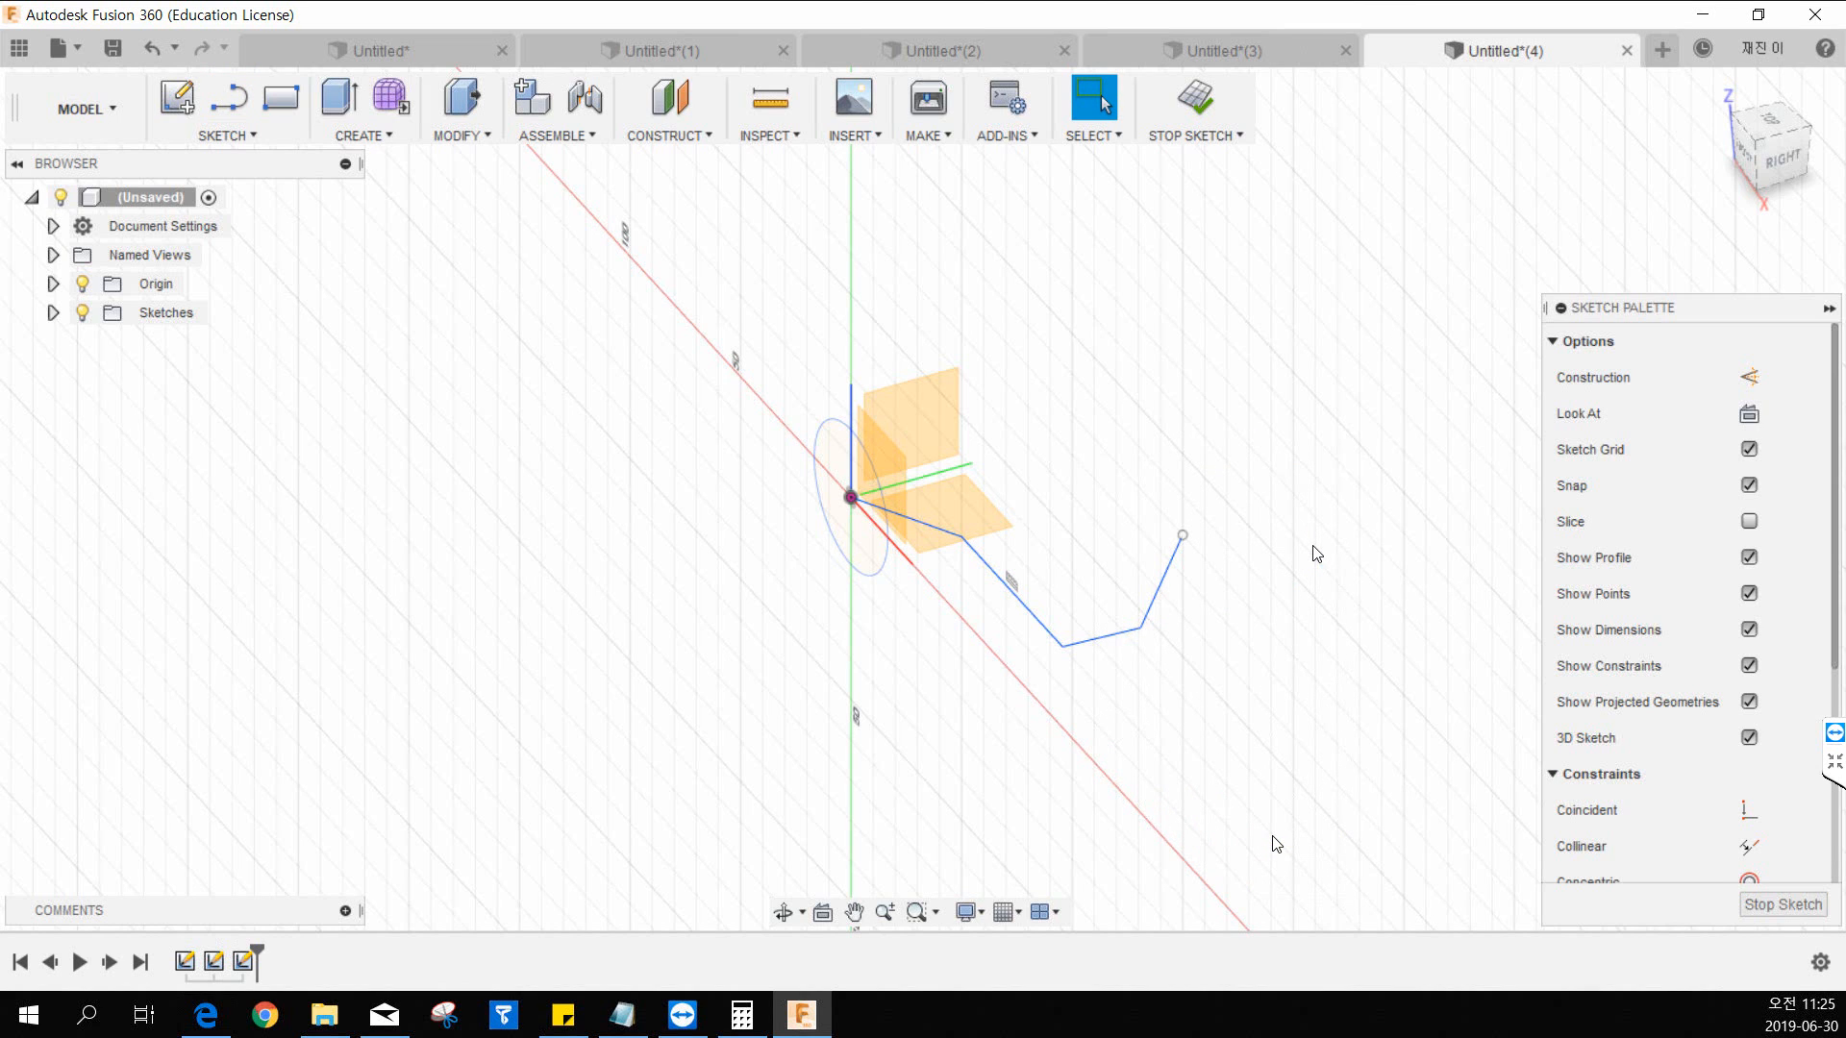
{"action": "left_click", "coordinate": [1196, 96]}
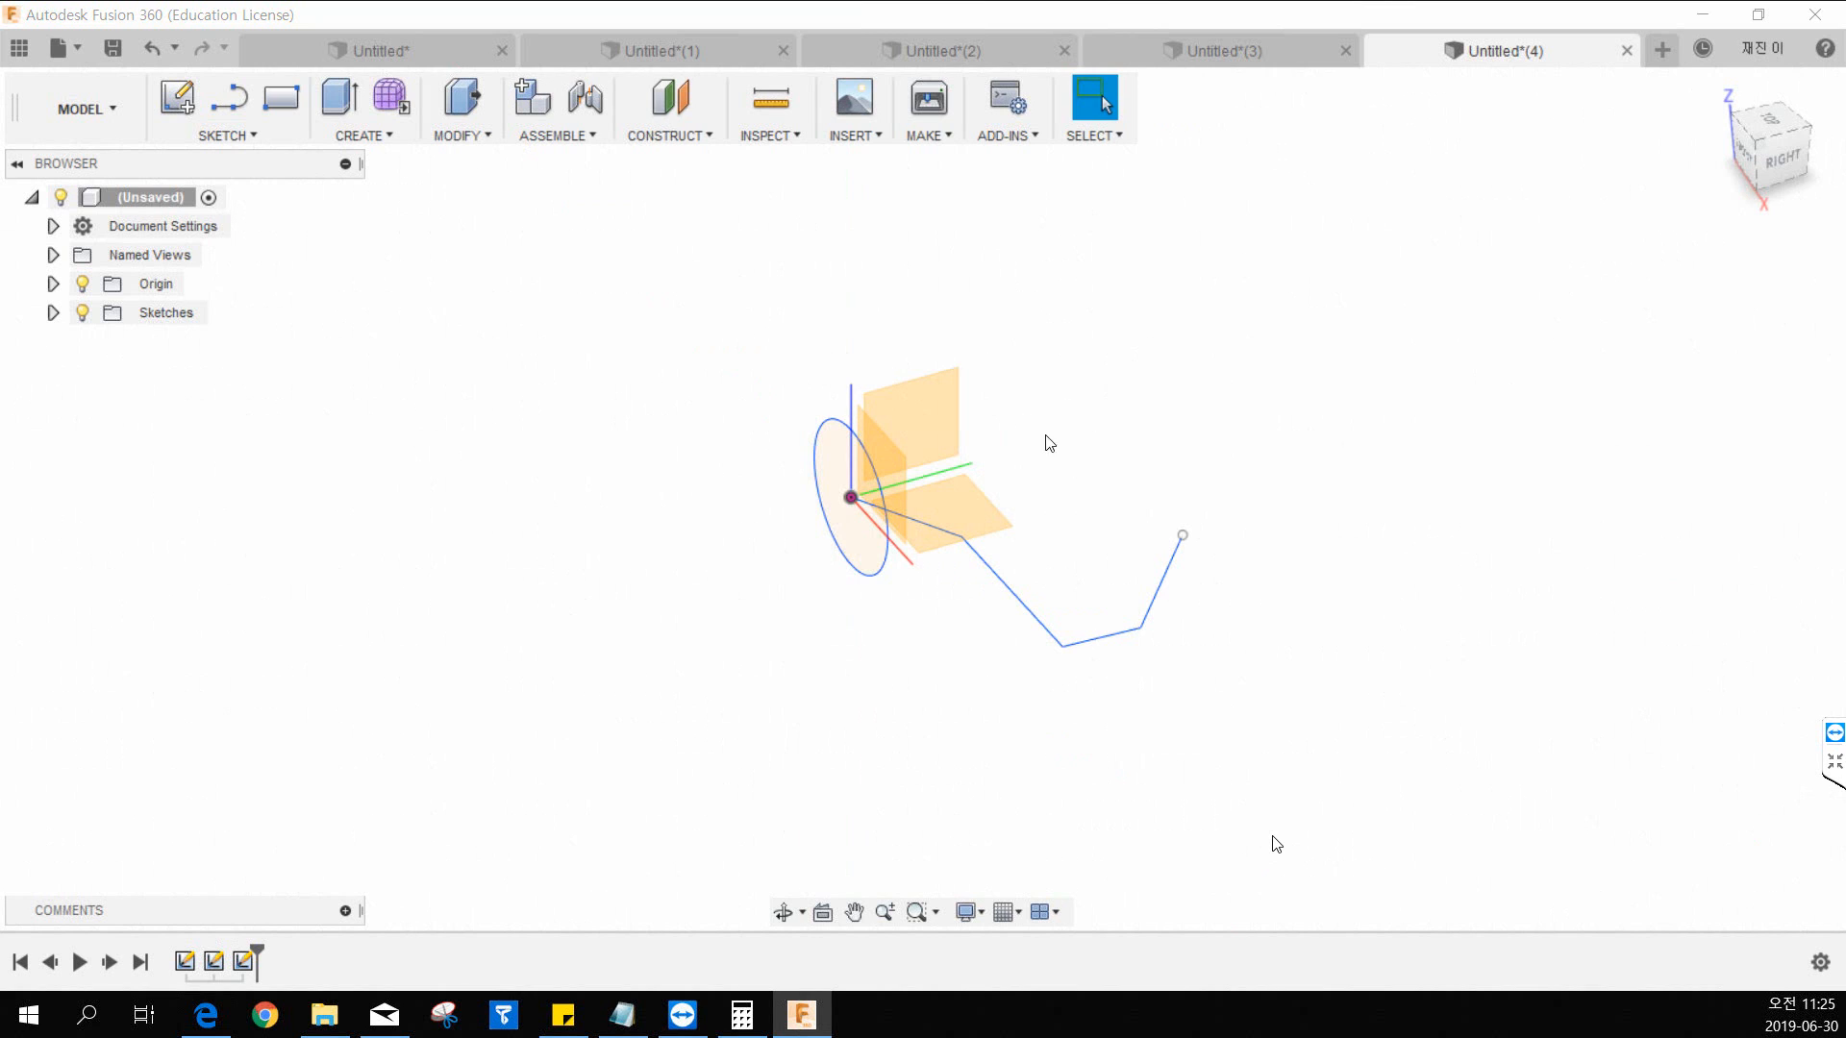
Step: Try a Single Path sweep of the circle along the four-segment line path, with perpendicular orientation, as a new body
{"action": "left_click", "coordinate": [385, 135]}
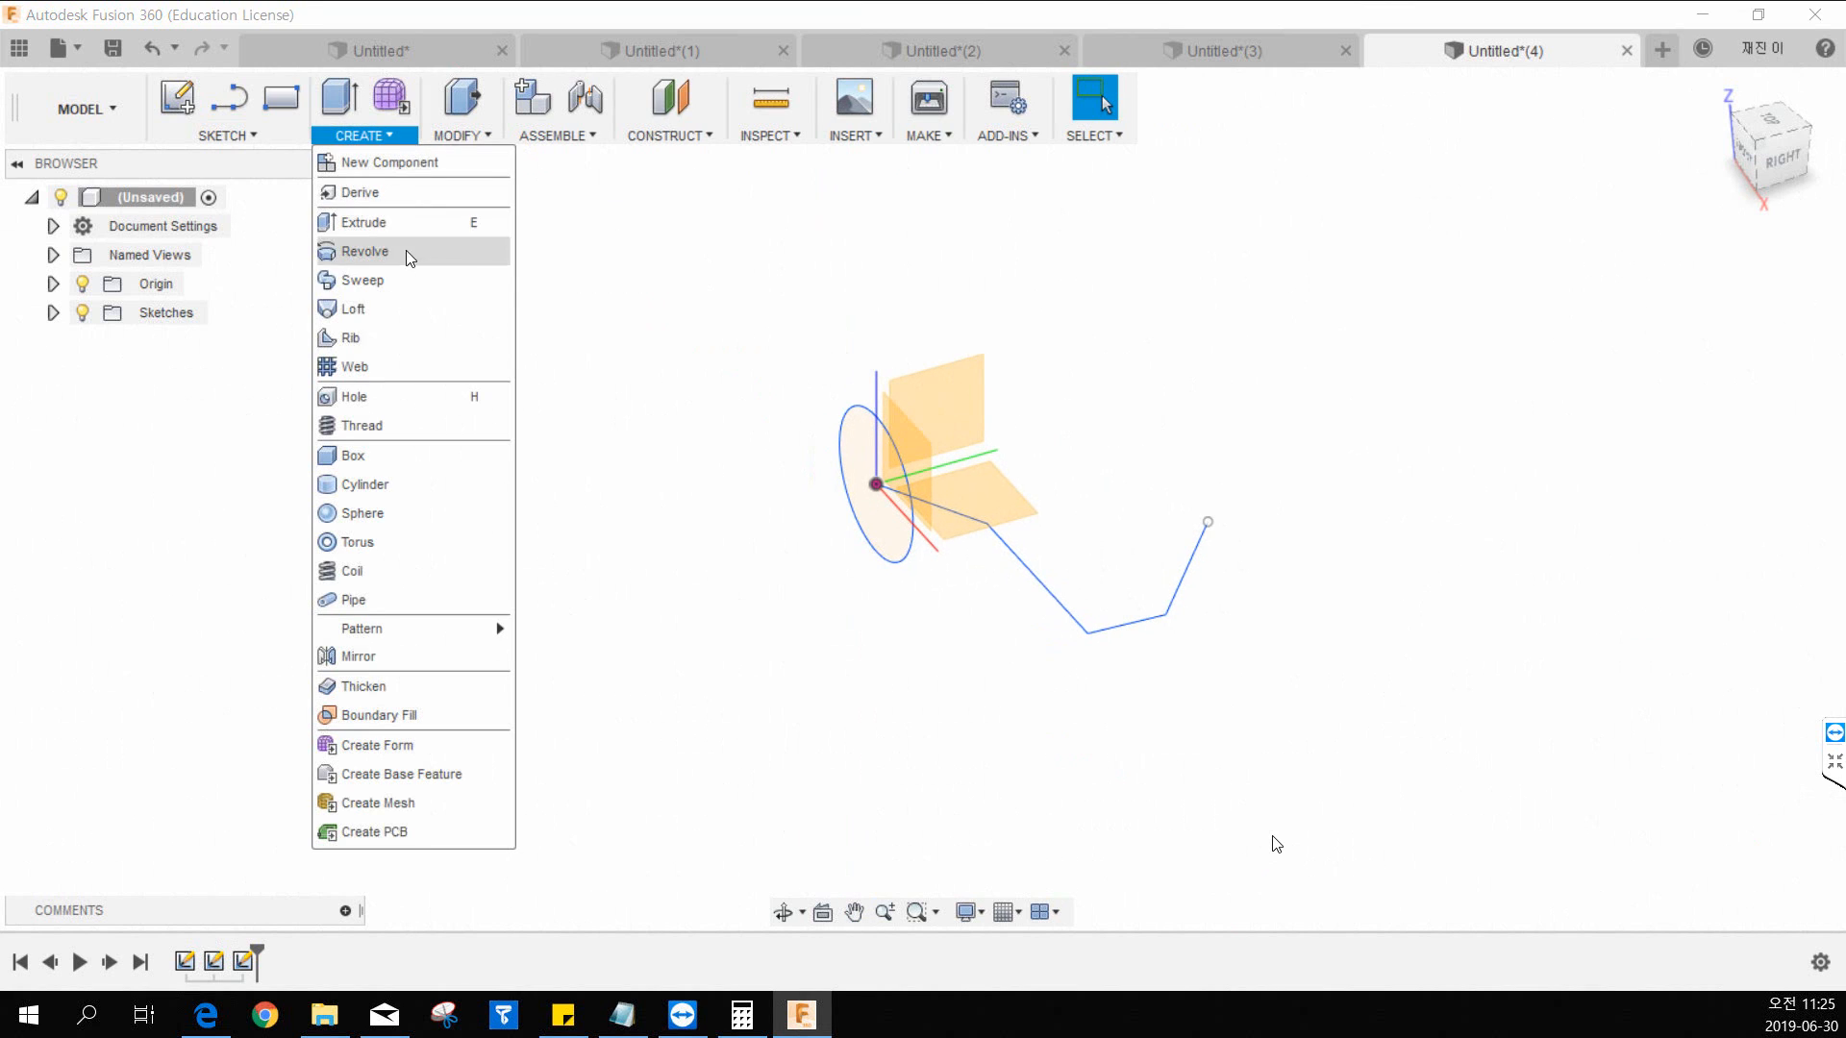
{"action": "left_click", "coordinate": [409, 280]}
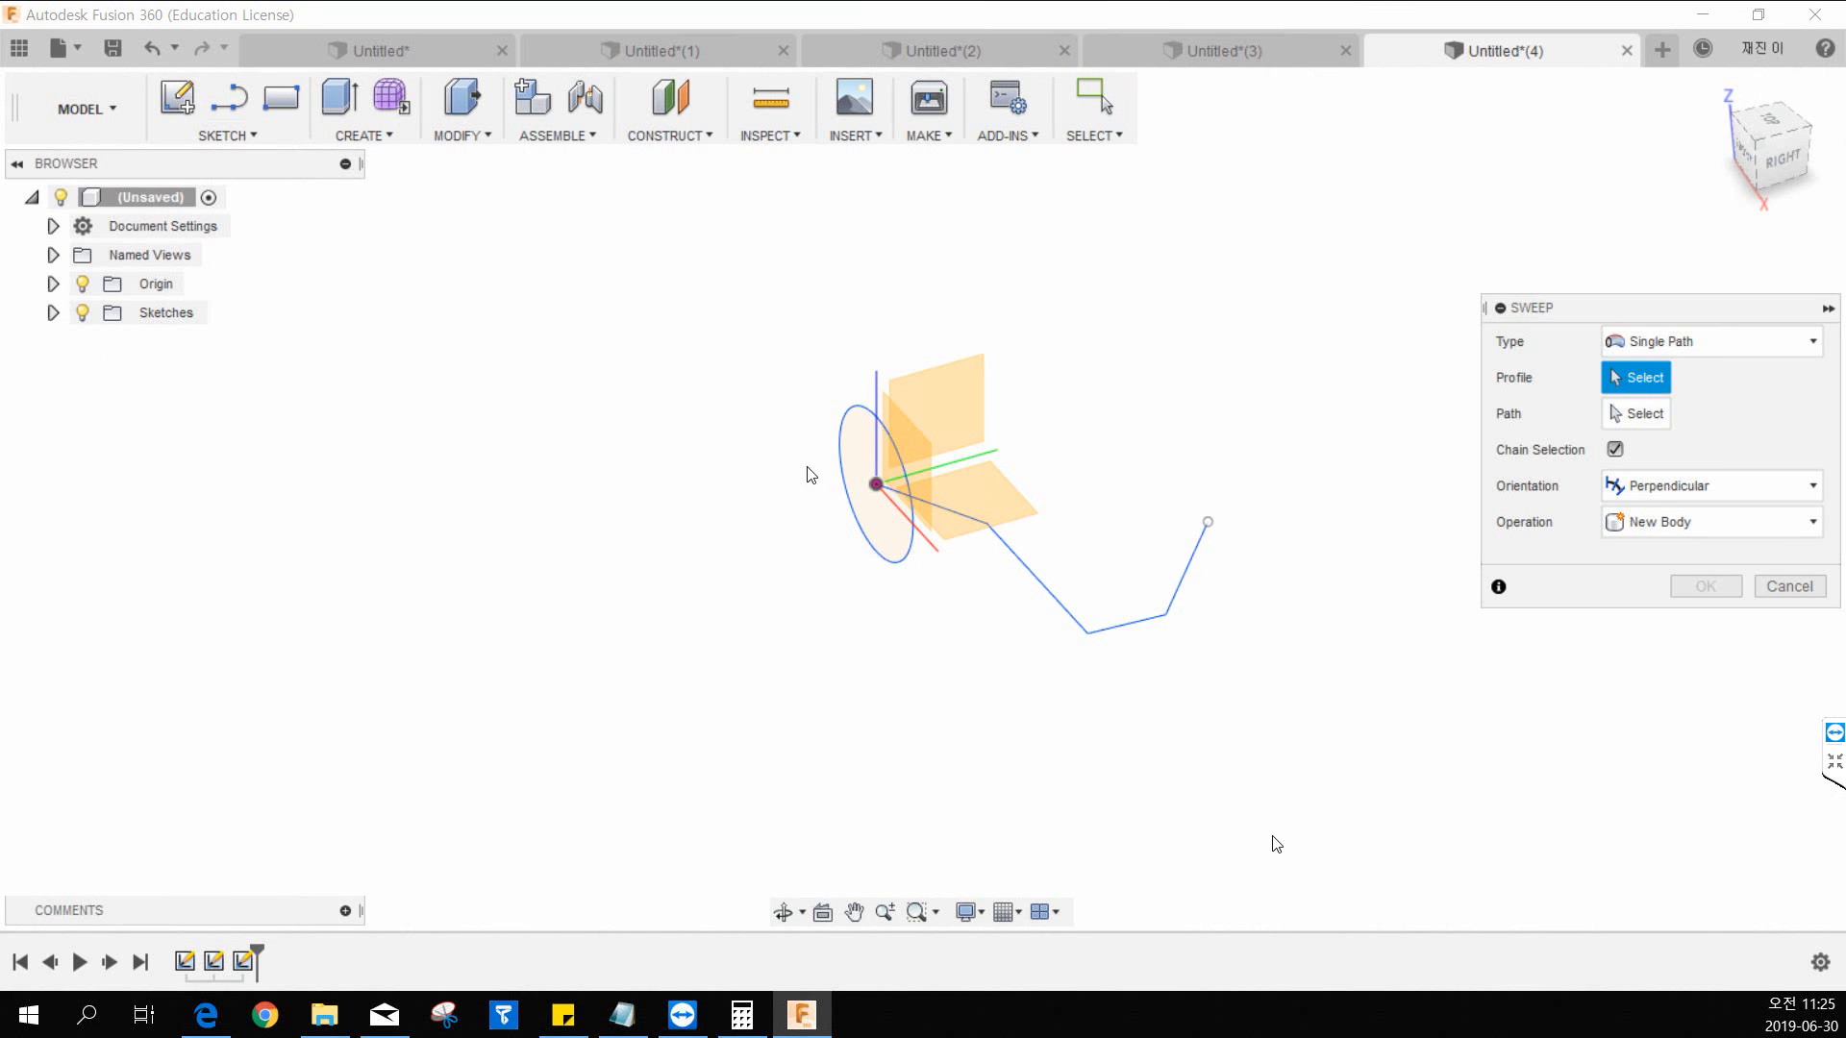
{"action": "left_click", "coordinate": [865, 530]}
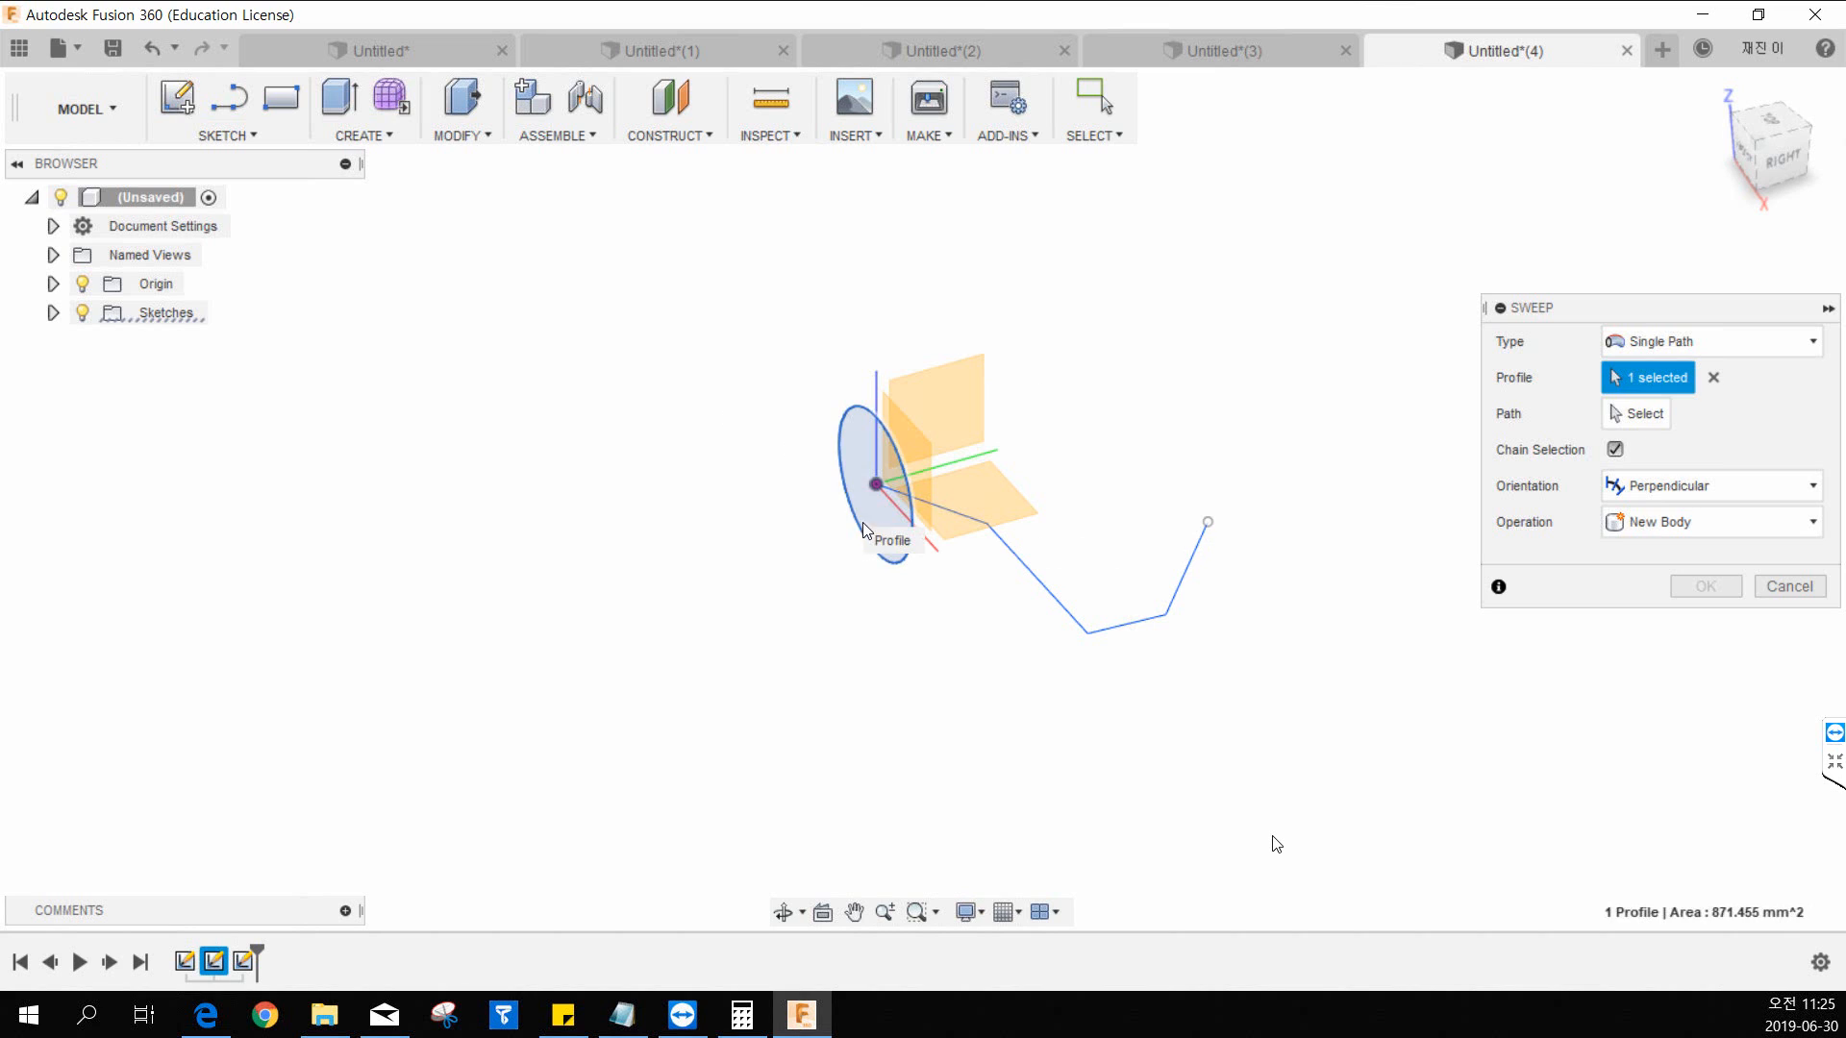
{"action": "left_click", "coordinate": [1639, 413]}
{"action": "left_click", "coordinate": [1033, 572]}
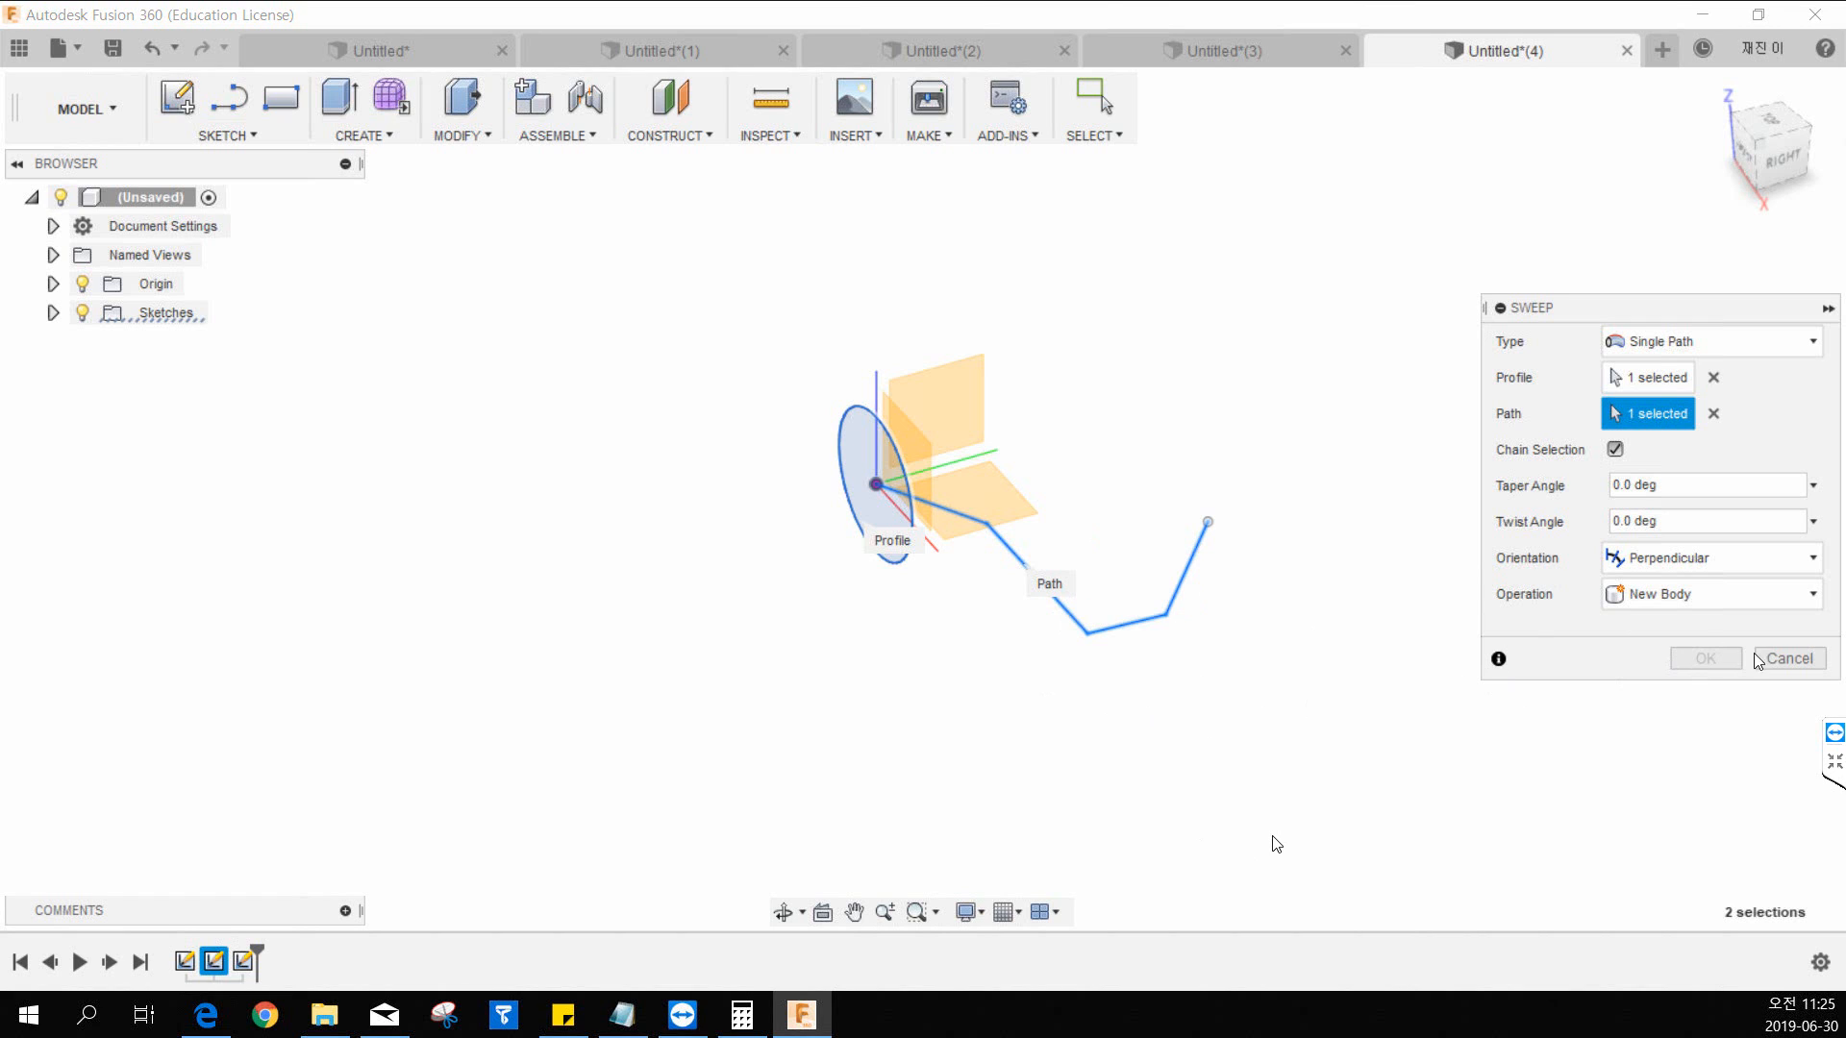
{"action": "left_click", "coordinate": [1789, 658]}
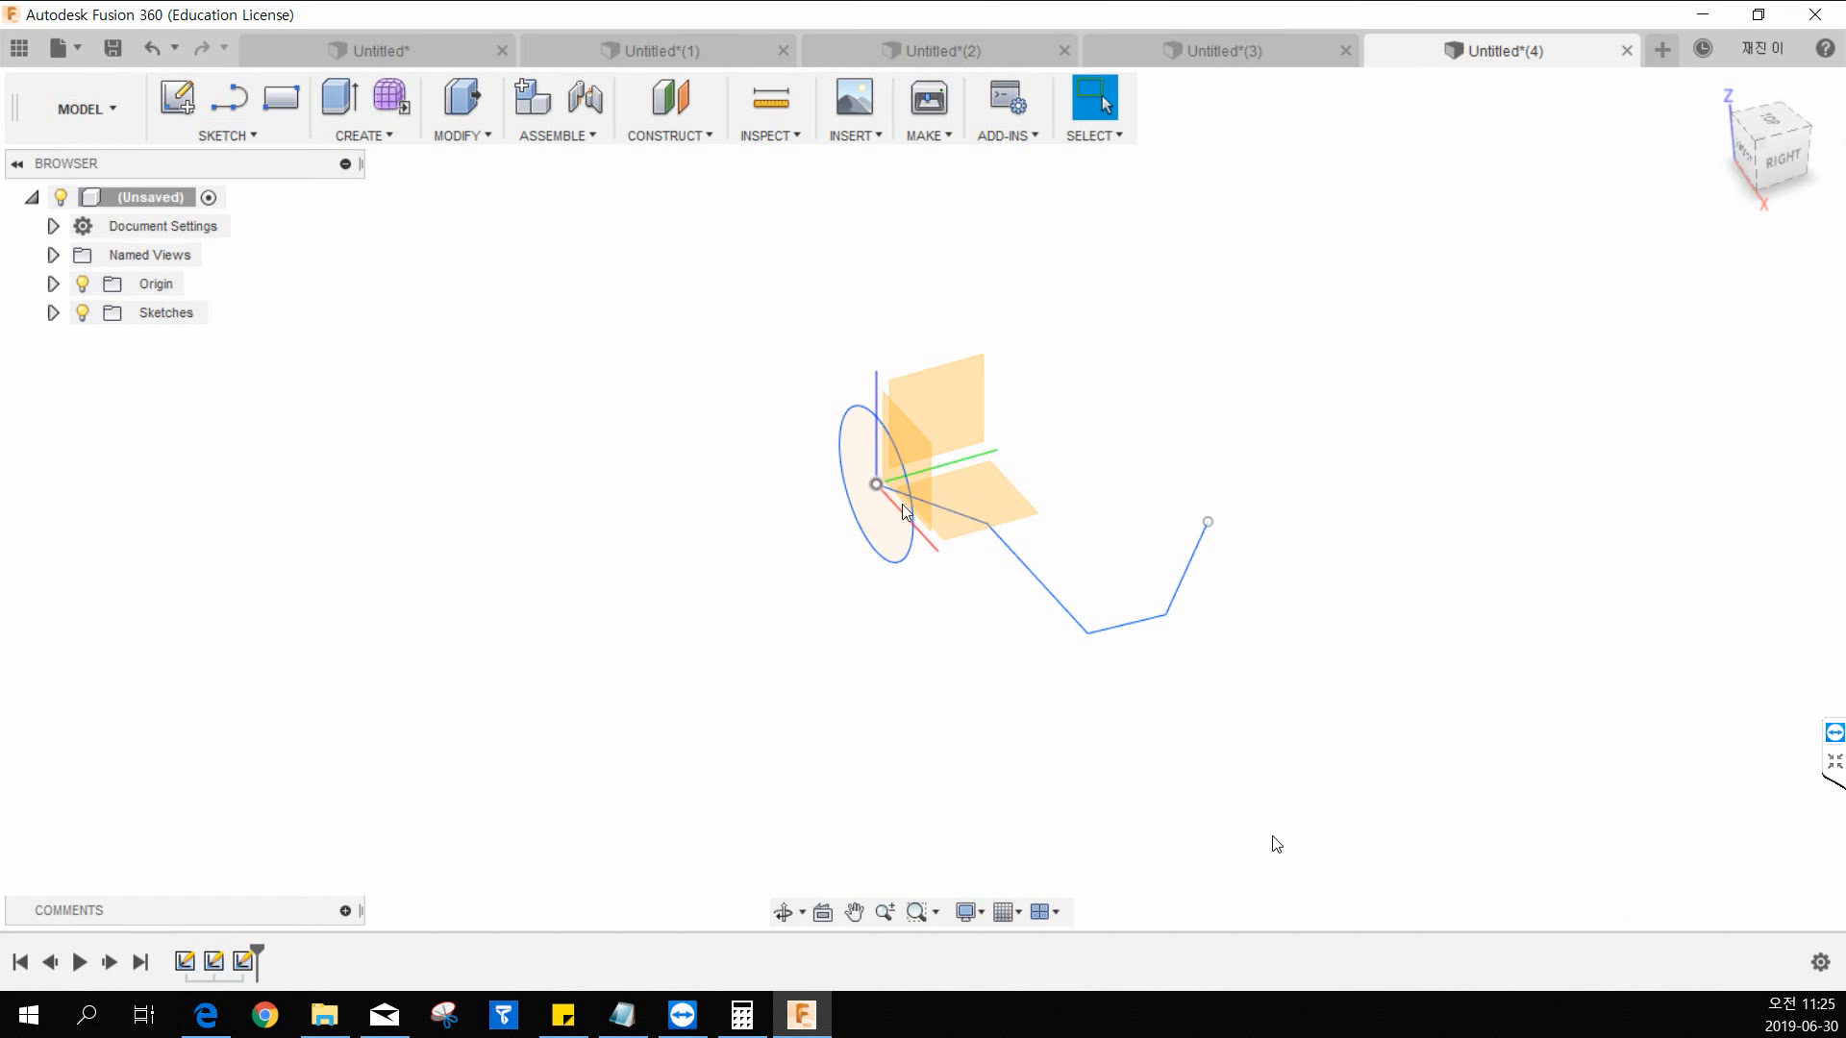
Step: Inspect the path from the right side and delete its second line segment
{"action": "left_click", "coordinate": [1052, 607]}
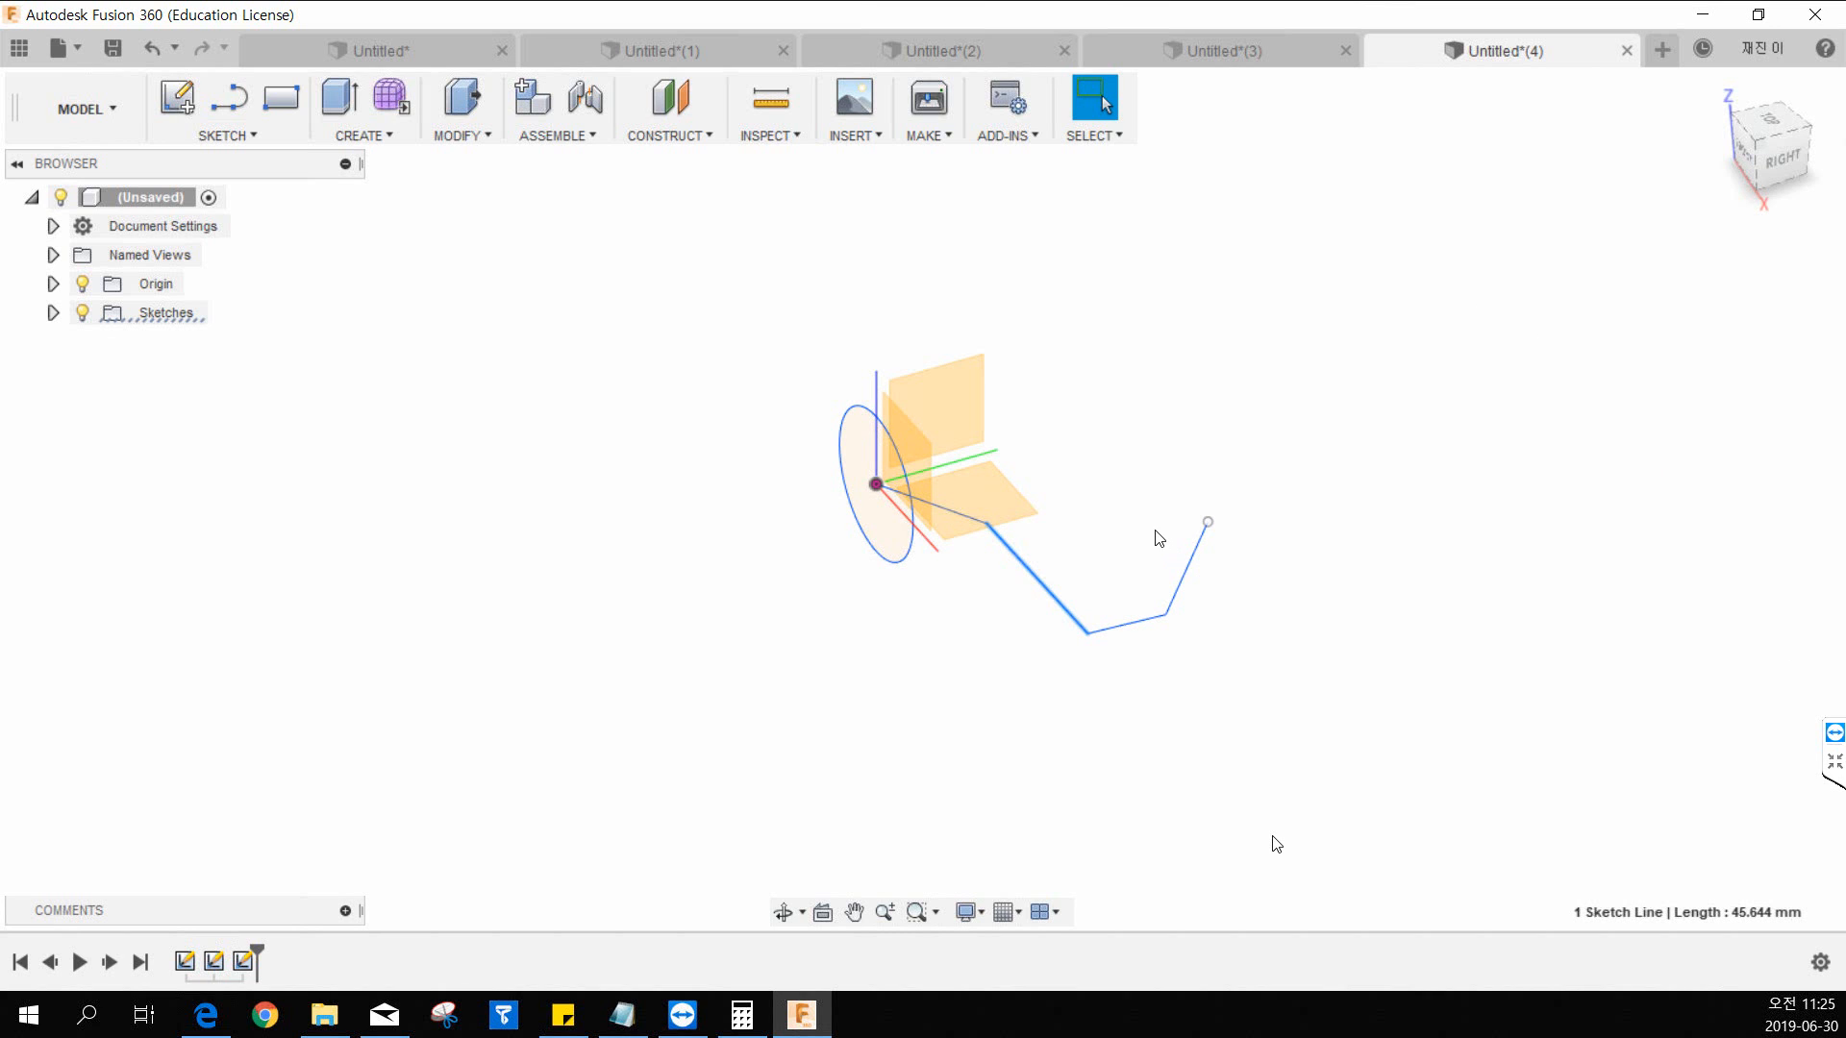
{"action": "left_click", "coordinate": [1775, 165]}
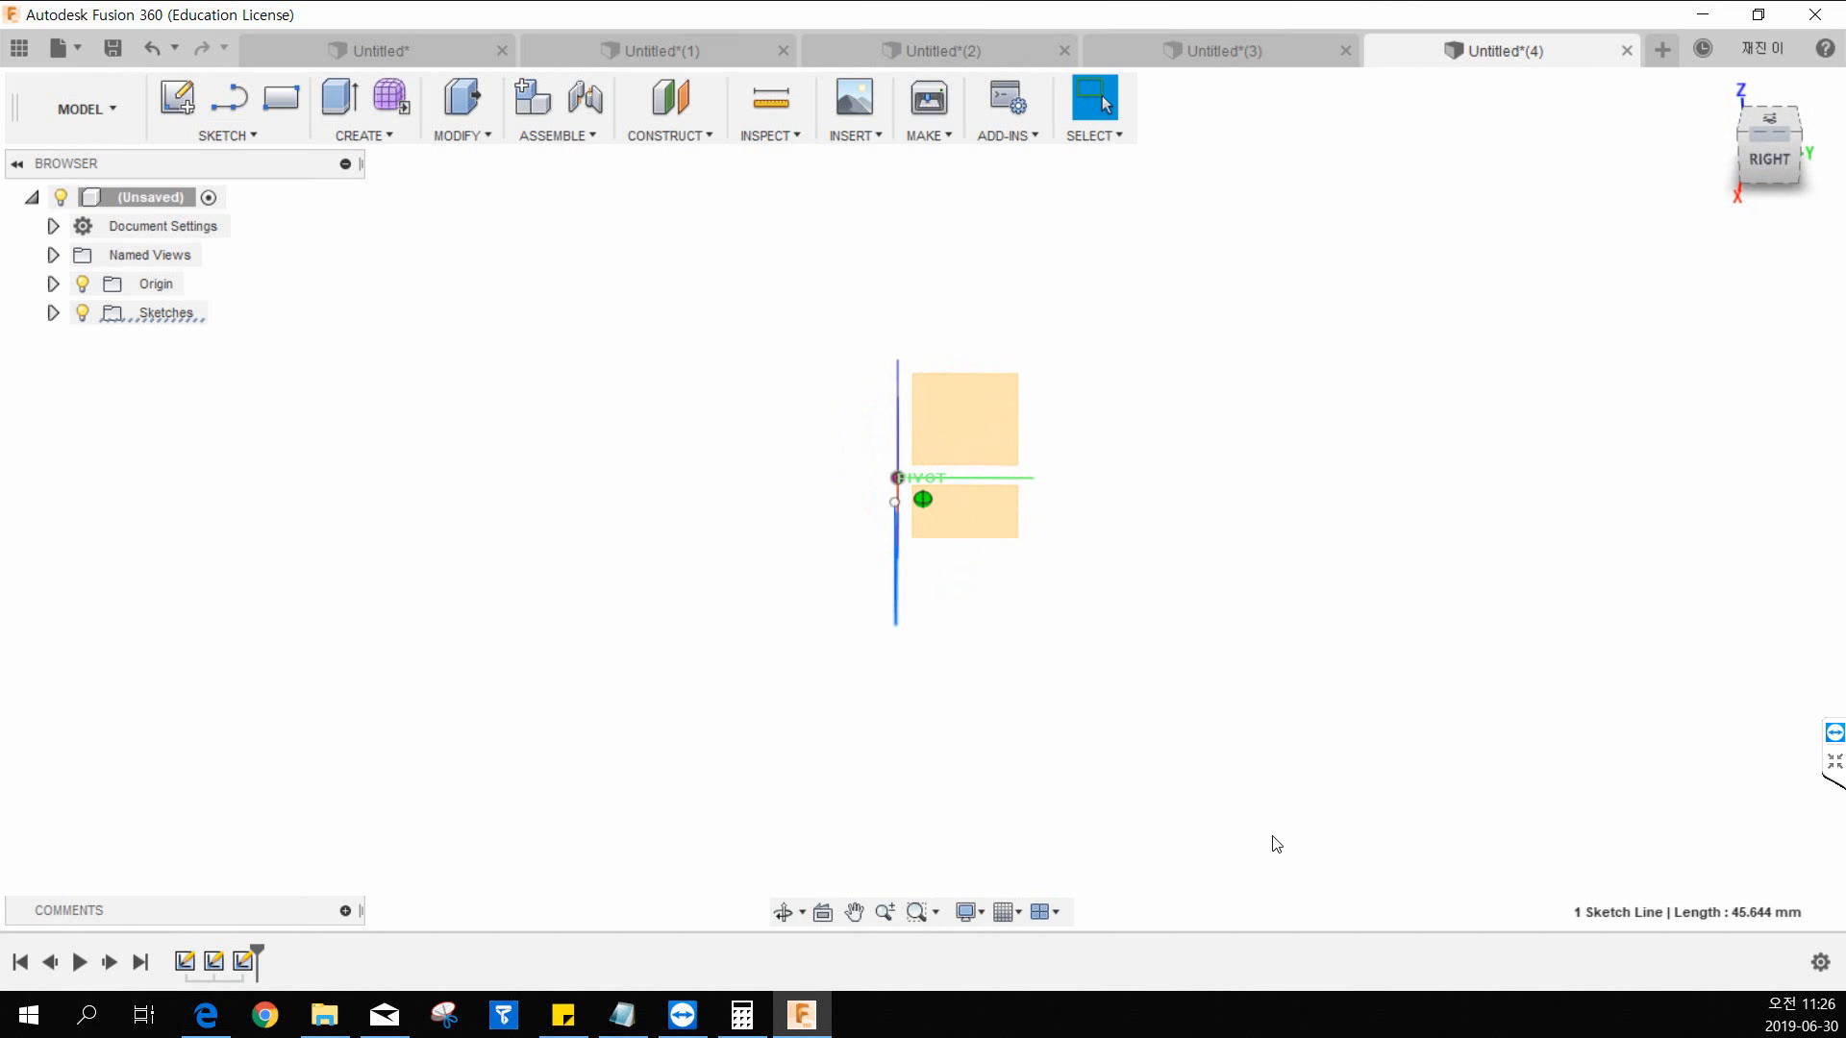
{"action": "mouse_move", "coordinate": [1277, 844]}
{"action": "middle_mouse_down", "text": "shift"}
{"action": "mouse_move", "coordinate": [1334, 847]}
{"action": "mouse_move", "coordinate": [1311, 875]}
{"action": "mouse_move", "coordinate": [955, 631]}
{"action": "middle_mouse_up", "text": "shift"}
{"action": "left_click", "coordinate": [53, 313]}
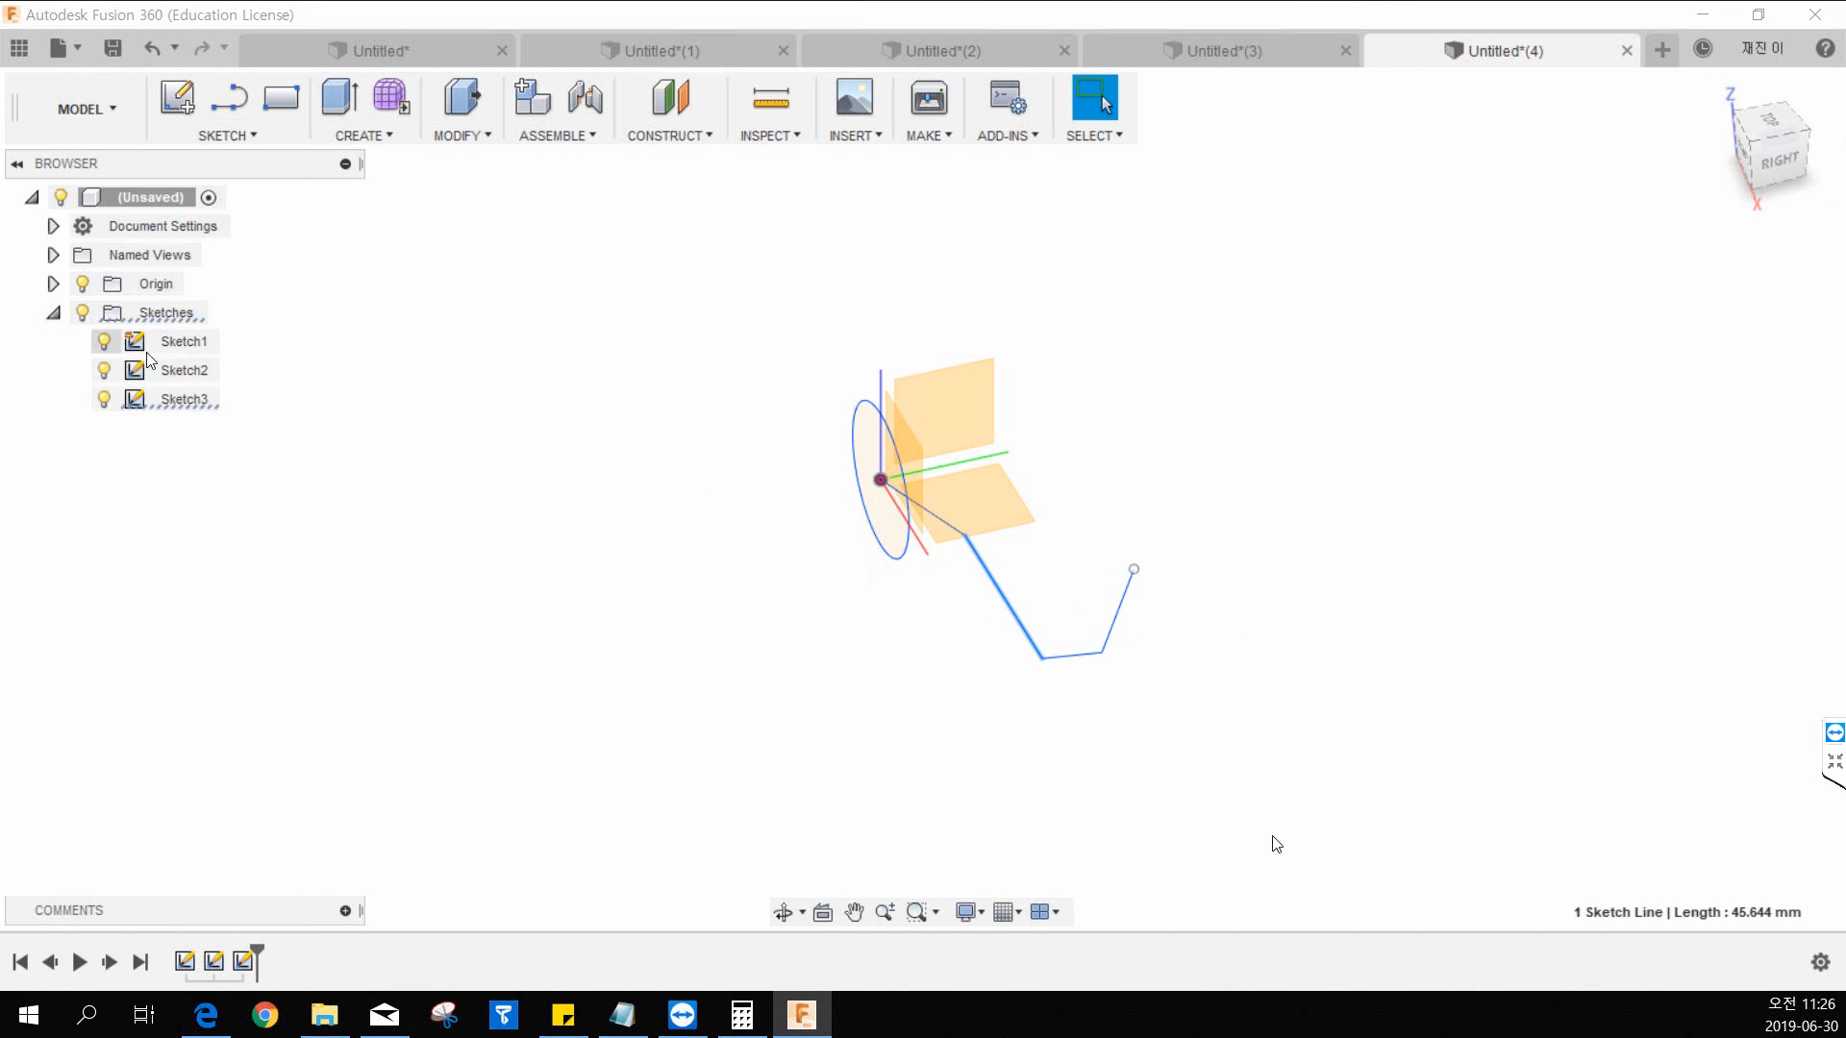
{"action": "key", "text": "Delete"}
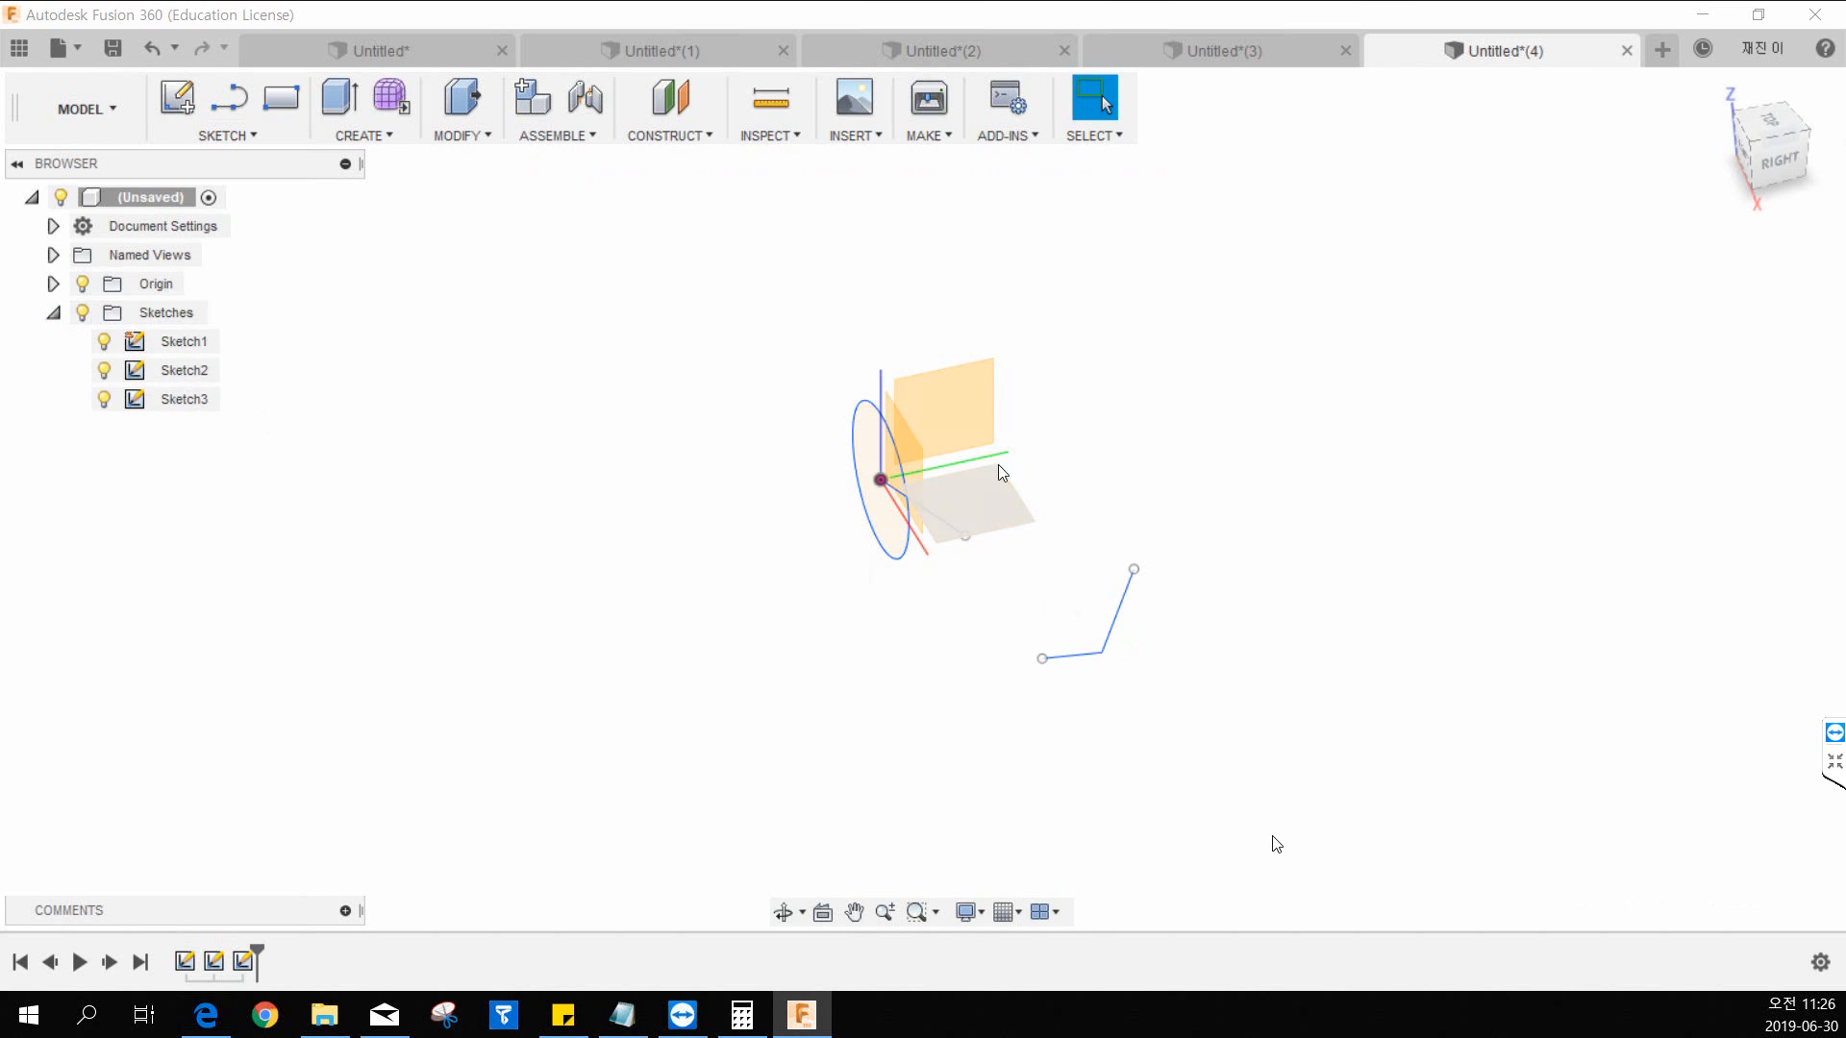
Step: Undo the segment deletion, the whole line path sketch and the circle
{"action": "key", "text": "ctrl+z"}
{"action": "key", "text": "ctrl+z"}
{"action": "key", "text": "ctrl+z"}
{"action": "key", "text": "ctrl+z"}
{"action": "key", "text": "ctrl+z"}
{"action": "key", "text": "ctrl+z"}
{"action": "key", "text": "ctrl+z"}
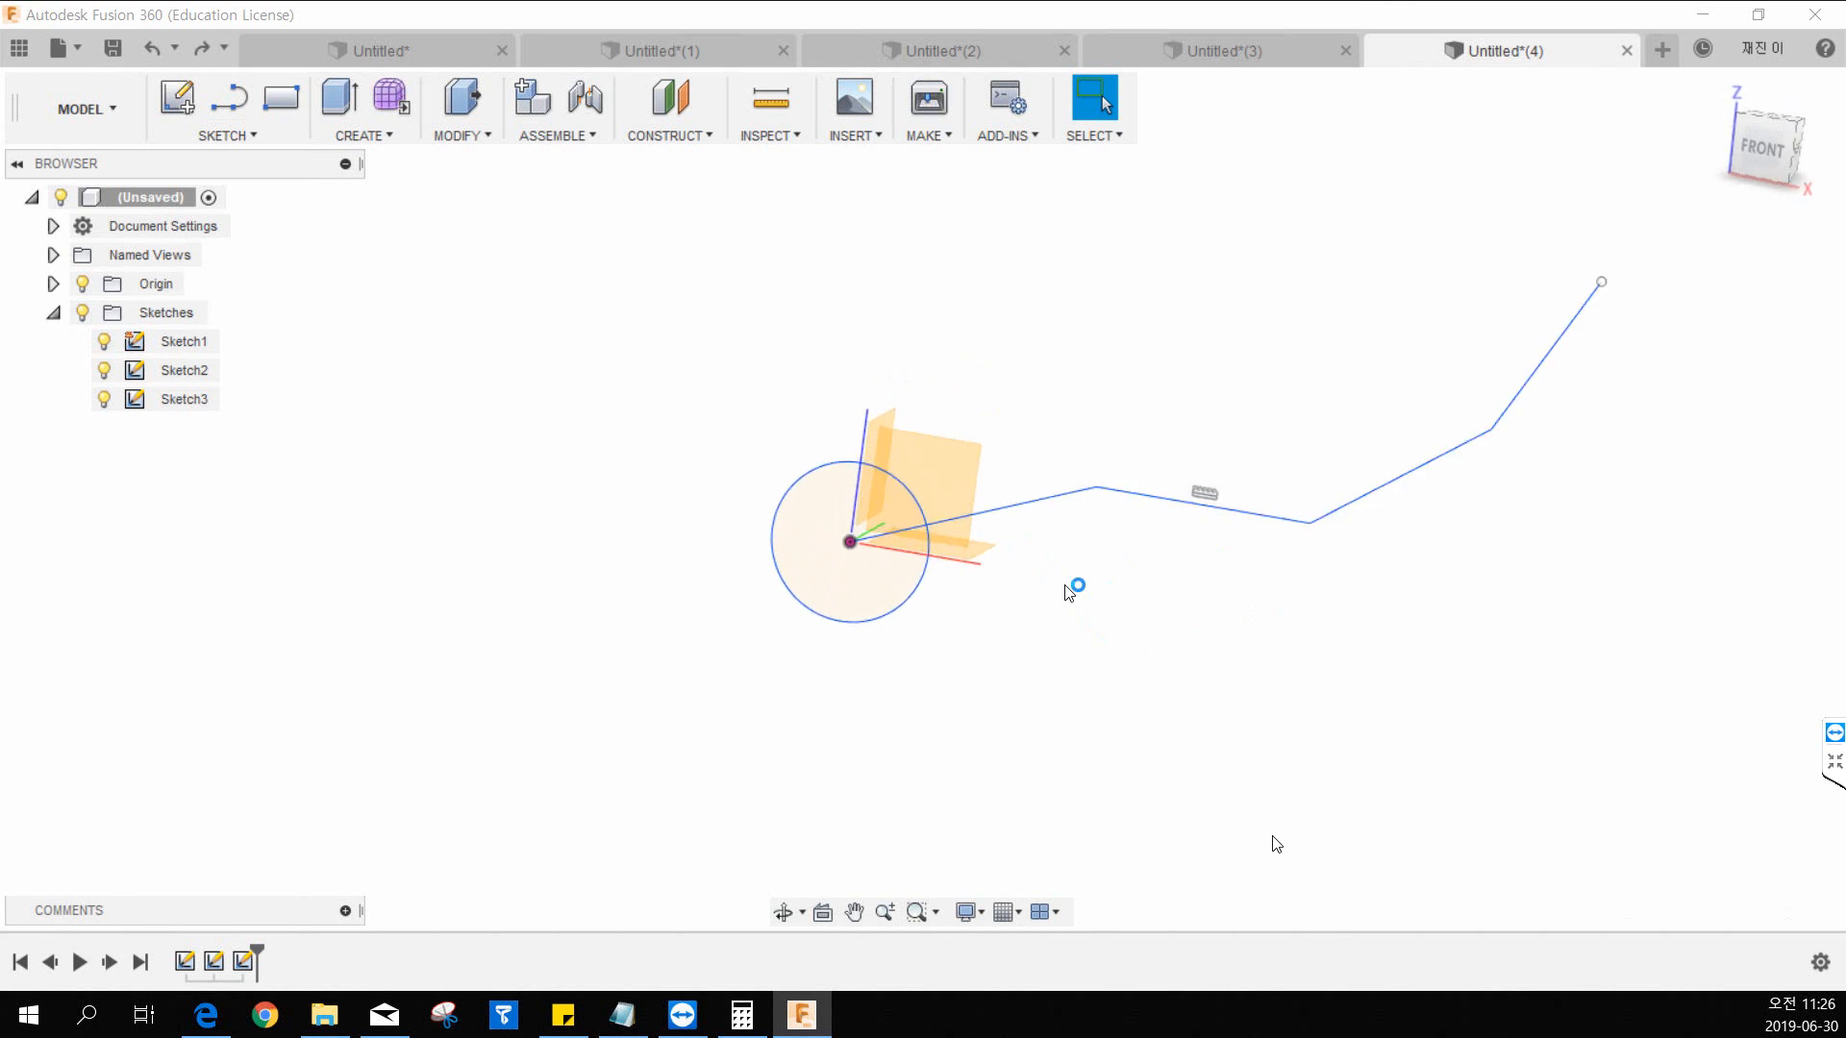
{"action": "key", "text": "ctrl+z"}
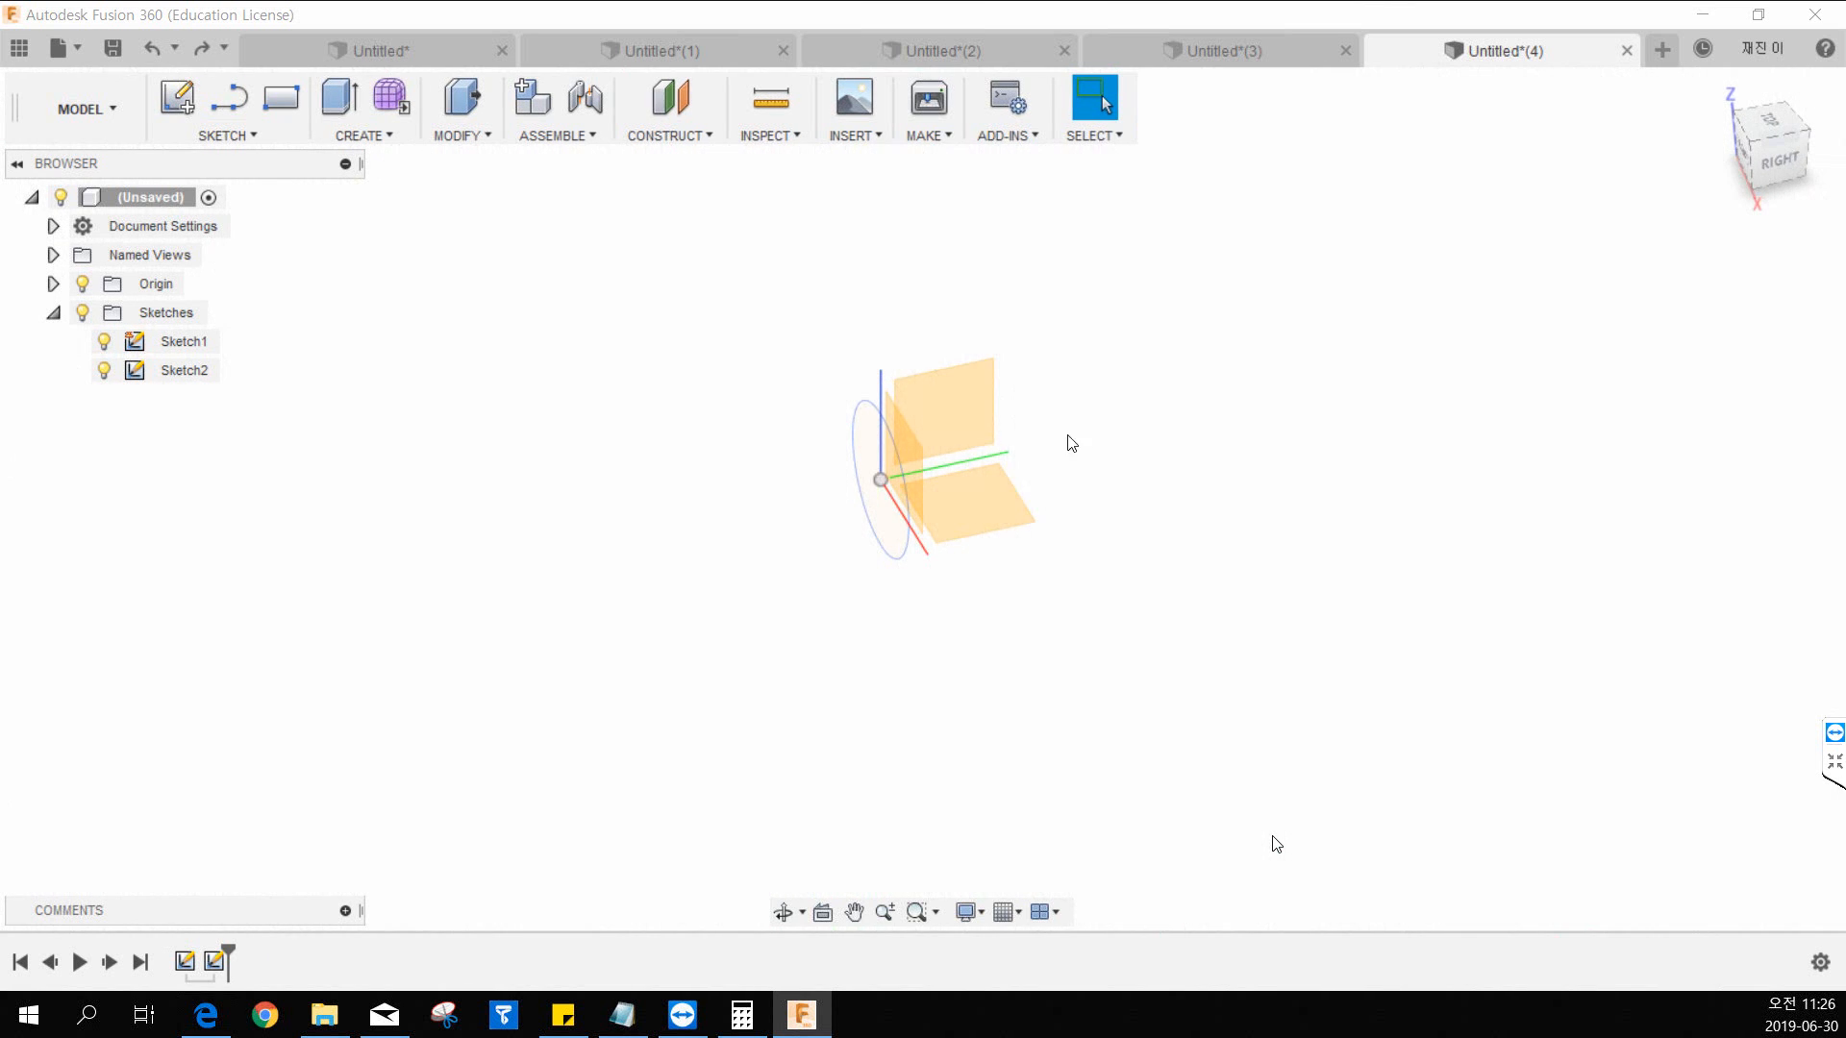
{"action": "left_click", "coordinate": [942, 464]}
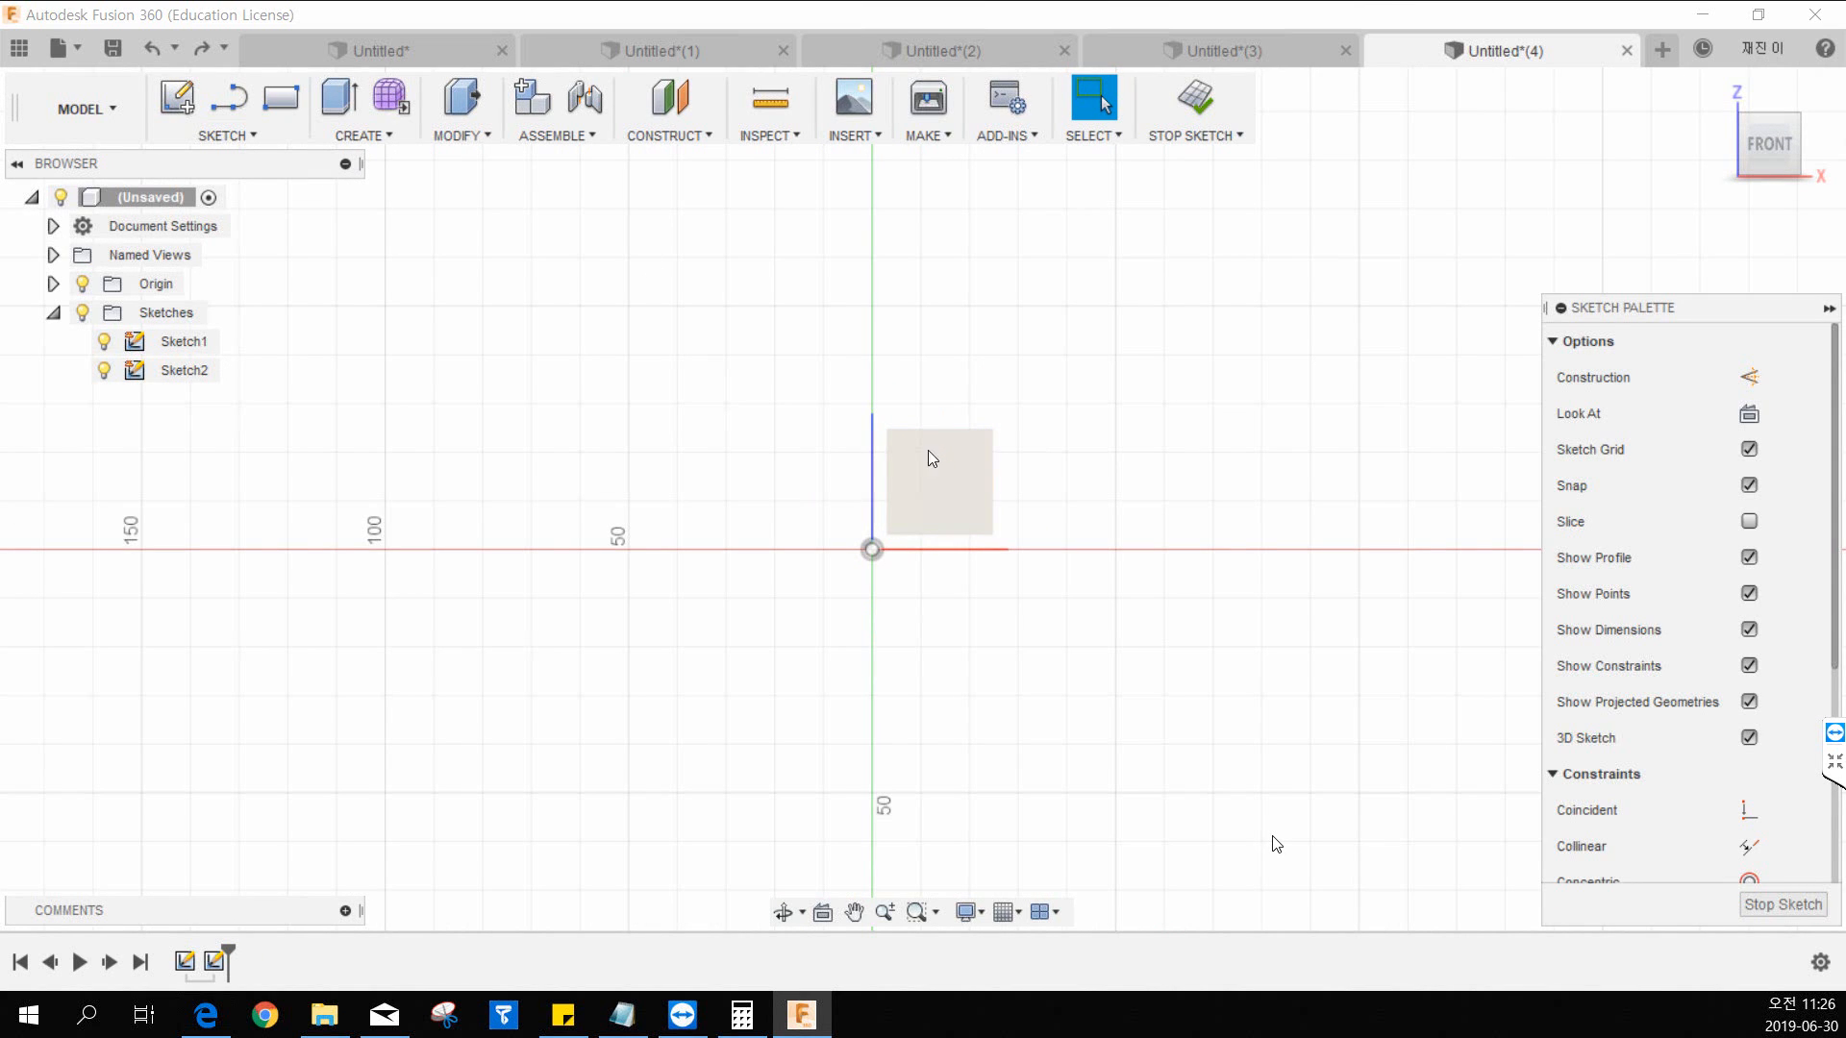
Step: Delete the empty second sketch from the design
{"action": "left_click", "coordinate": [183, 342]}
{"action": "left_click", "coordinate": [184, 370], "text": "shift"}
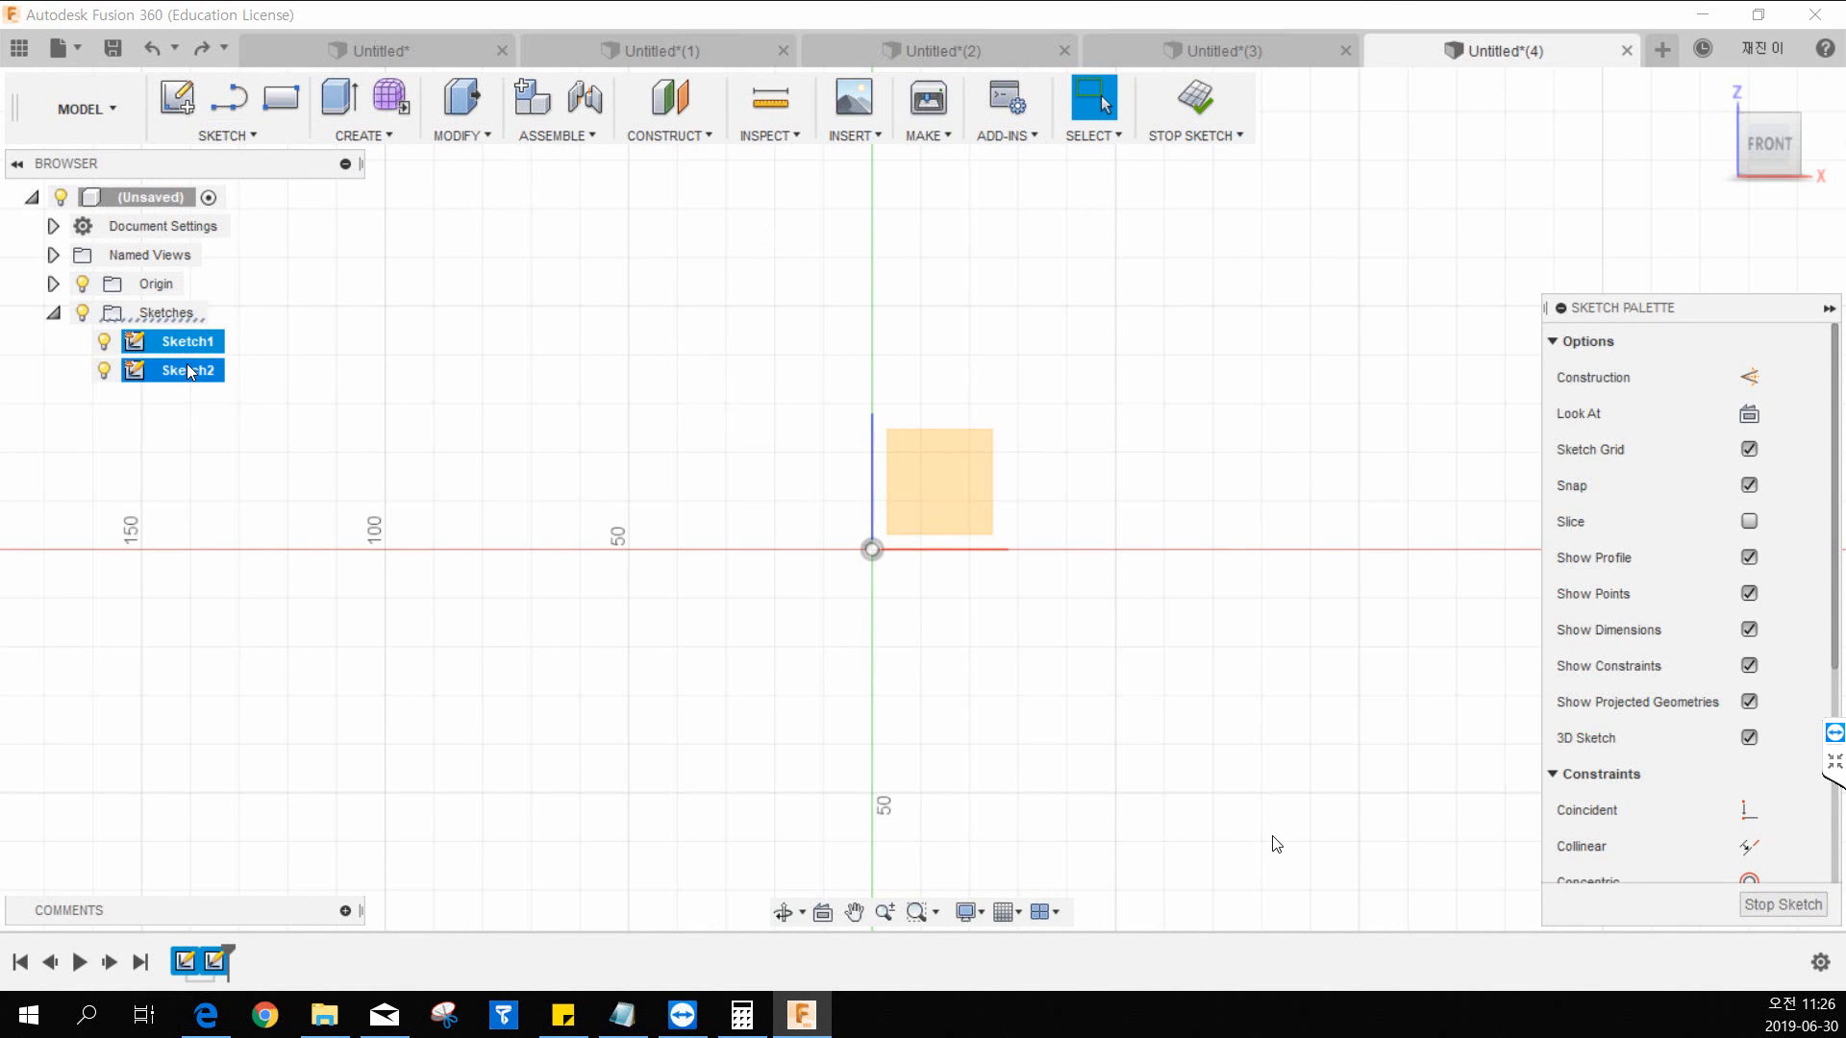
{"action": "right_click", "coordinate": [190, 370]}
{"action": "left_click", "coordinate": [349, 505]}
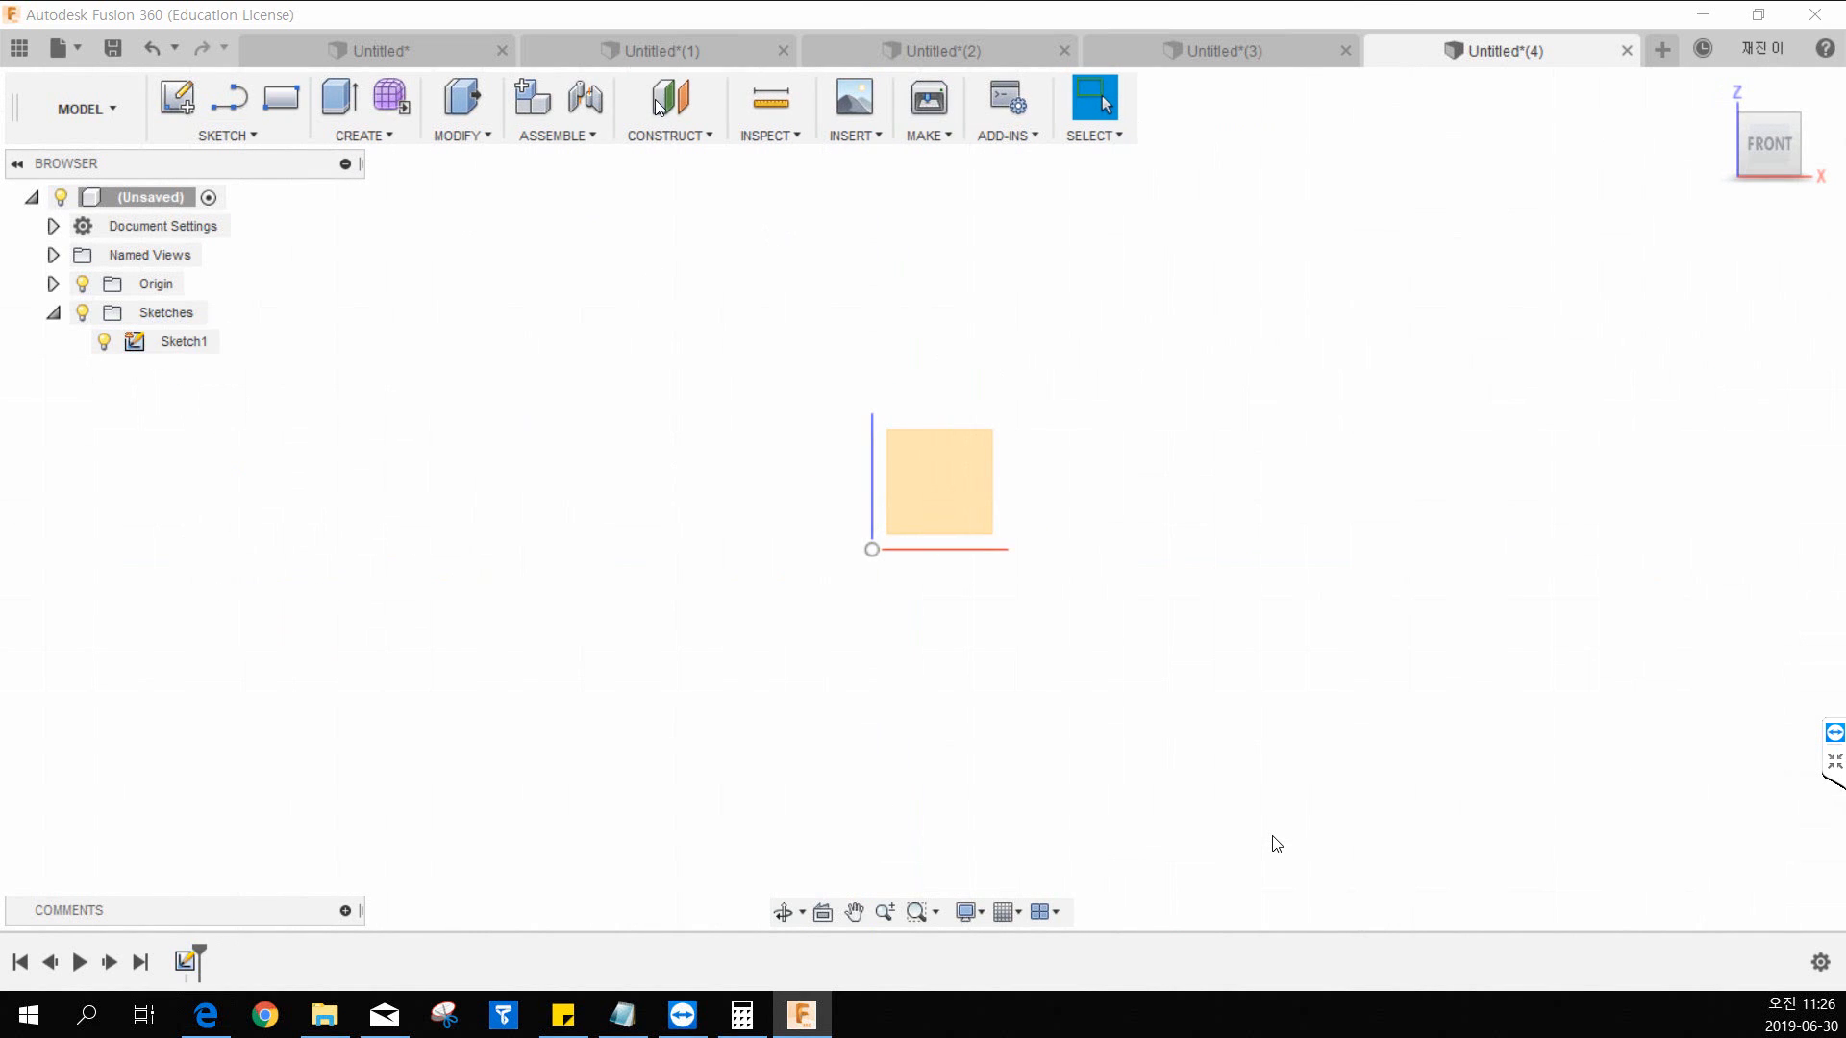
Step: Sketch a six-sided circumscribed polygon centred on the origin on the front plane, with its flat edges horizontal, and finish the sketch
{"action": "middle_click_drag", "start_coordinate": [1190, 391], "coordinate": [941, 519], "text": "shift"}
{"action": "left_click", "coordinate": [940, 513]}
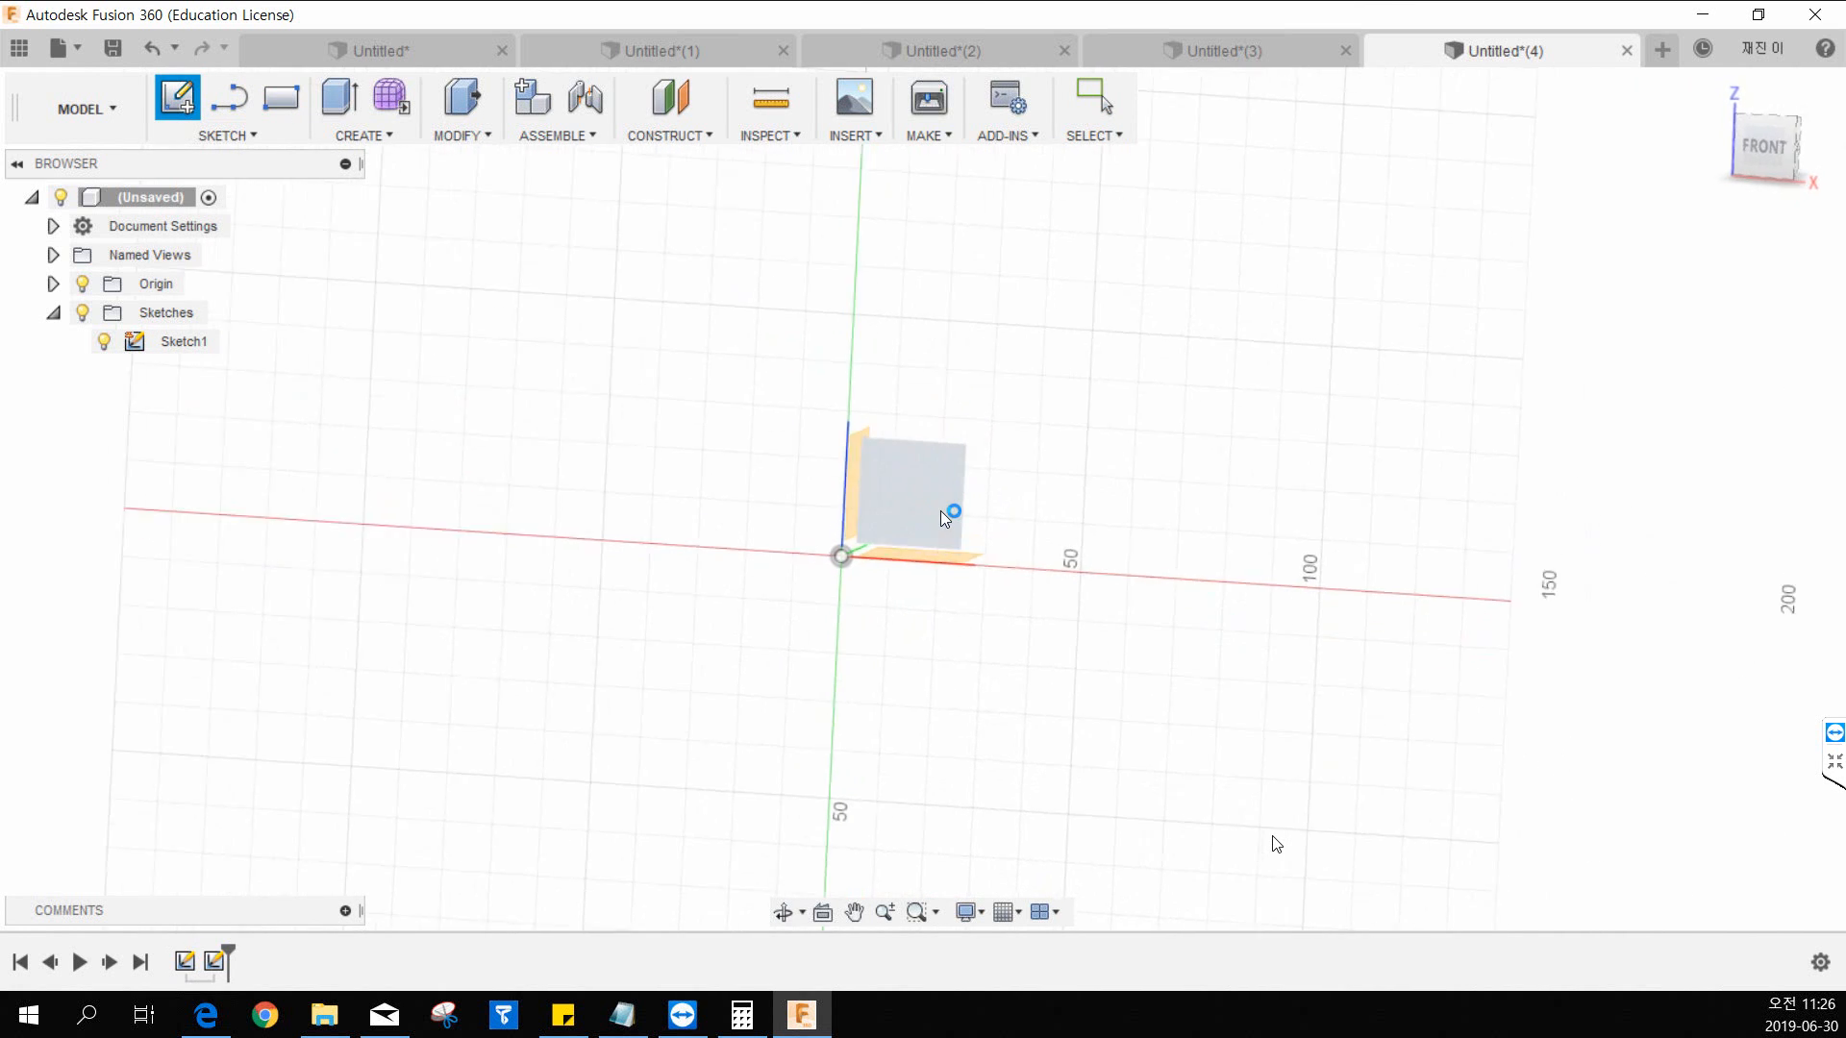
{"action": "left_click", "coordinate": [227, 137]}
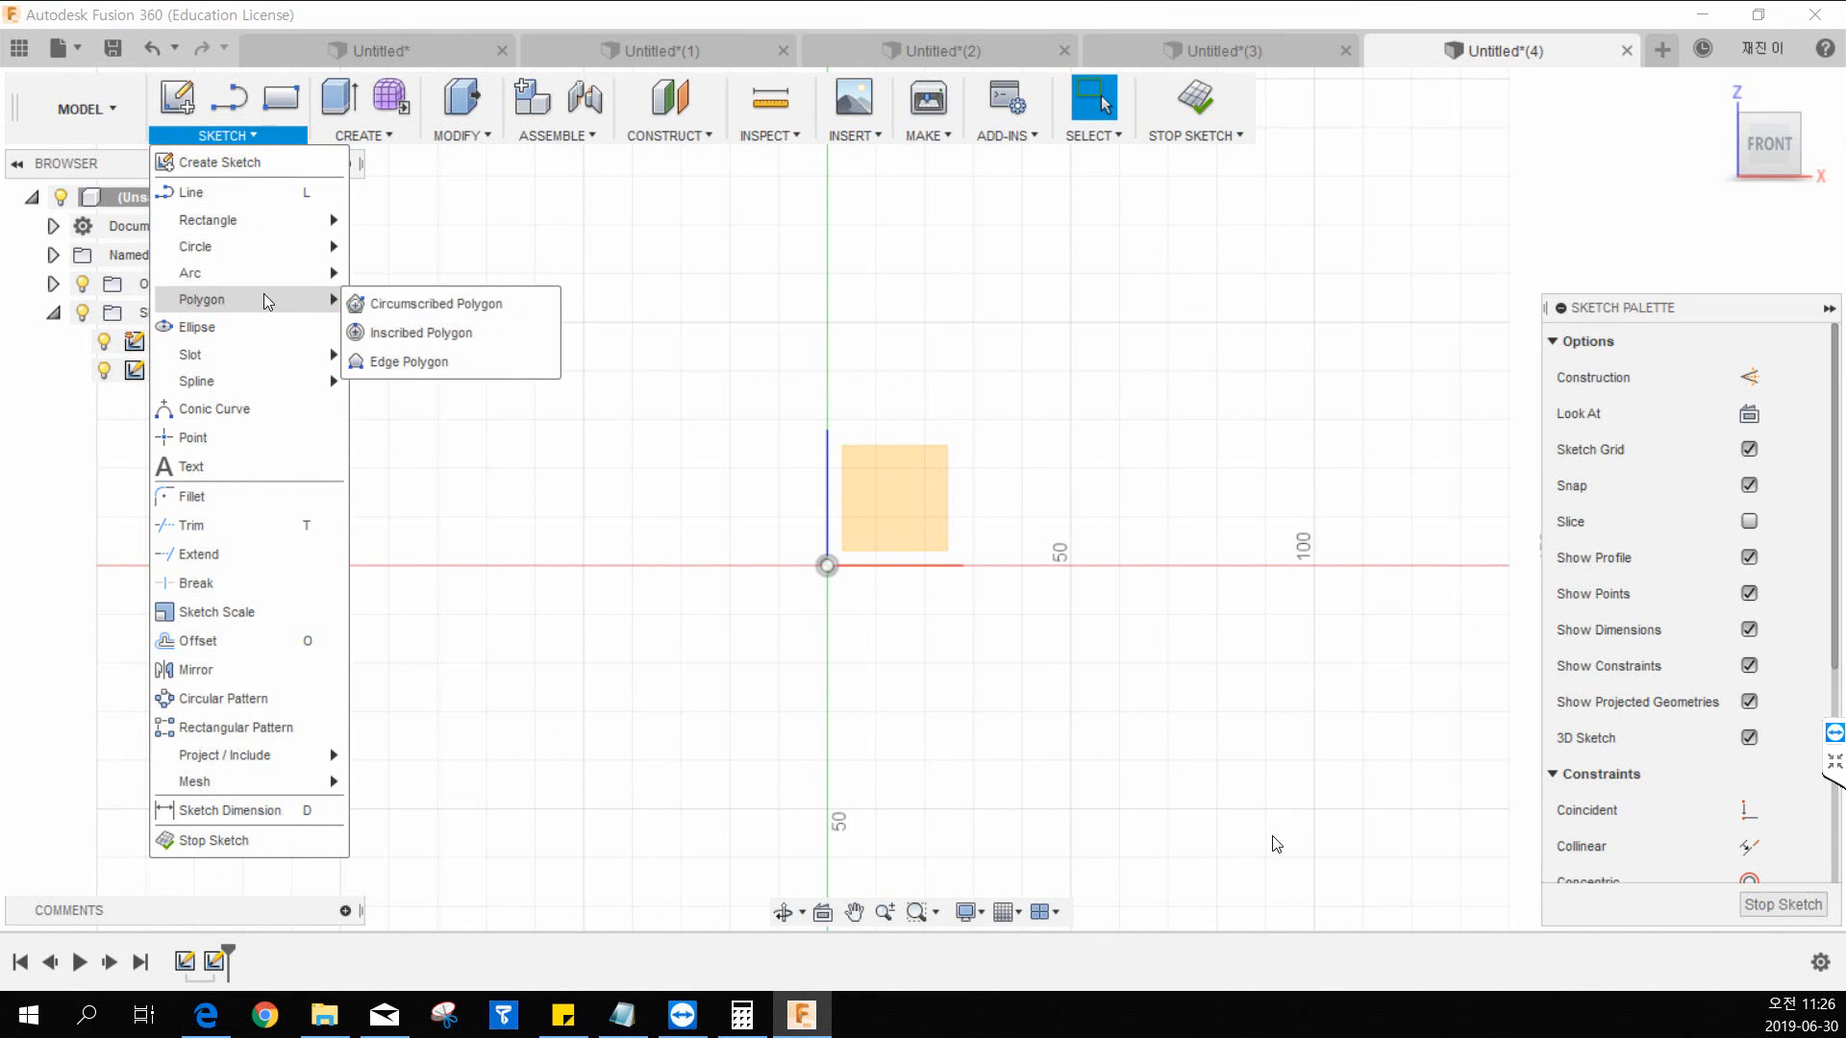
{"action": "left_click", "coordinate": [434, 303]}
{"action": "left_click", "coordinate": [827, 565]}
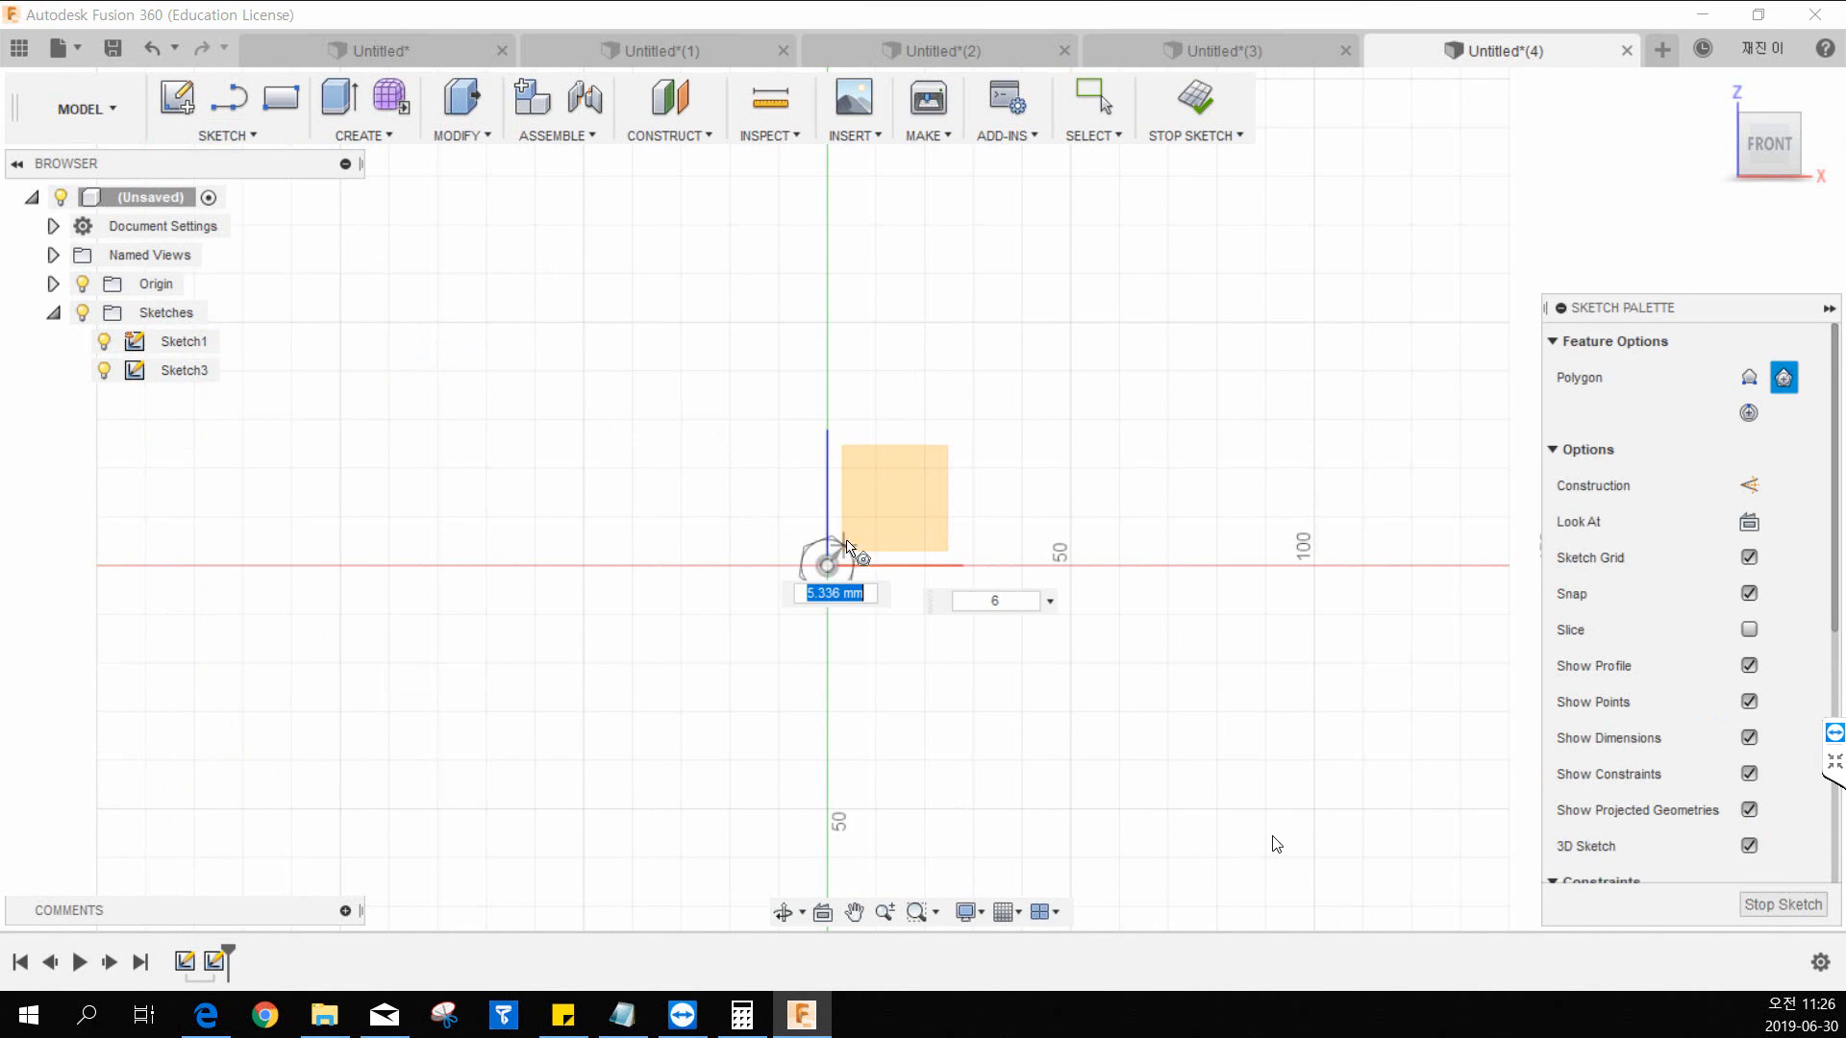
{"action": "left_click", "coordinate": [827, 493]}
{"action": "key", "text": "Escape"}
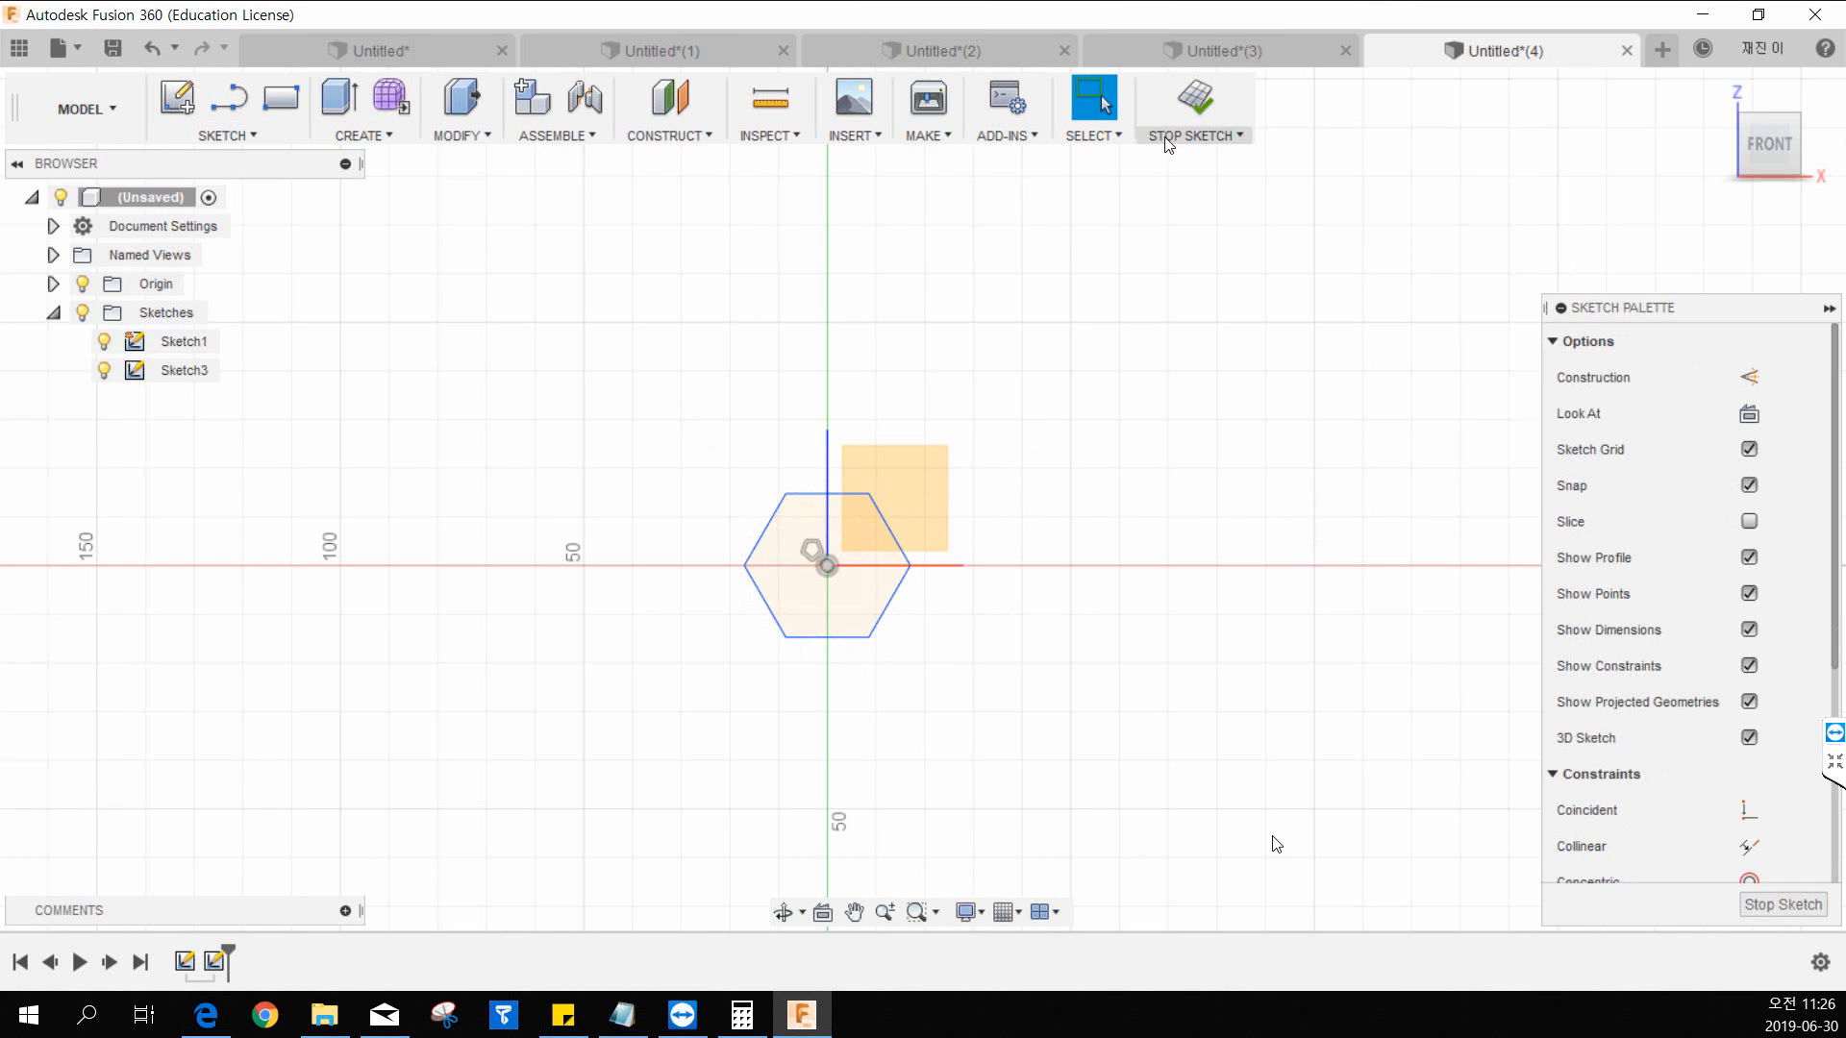
{"action": "left_click", "coordinate": [1197, 109]}
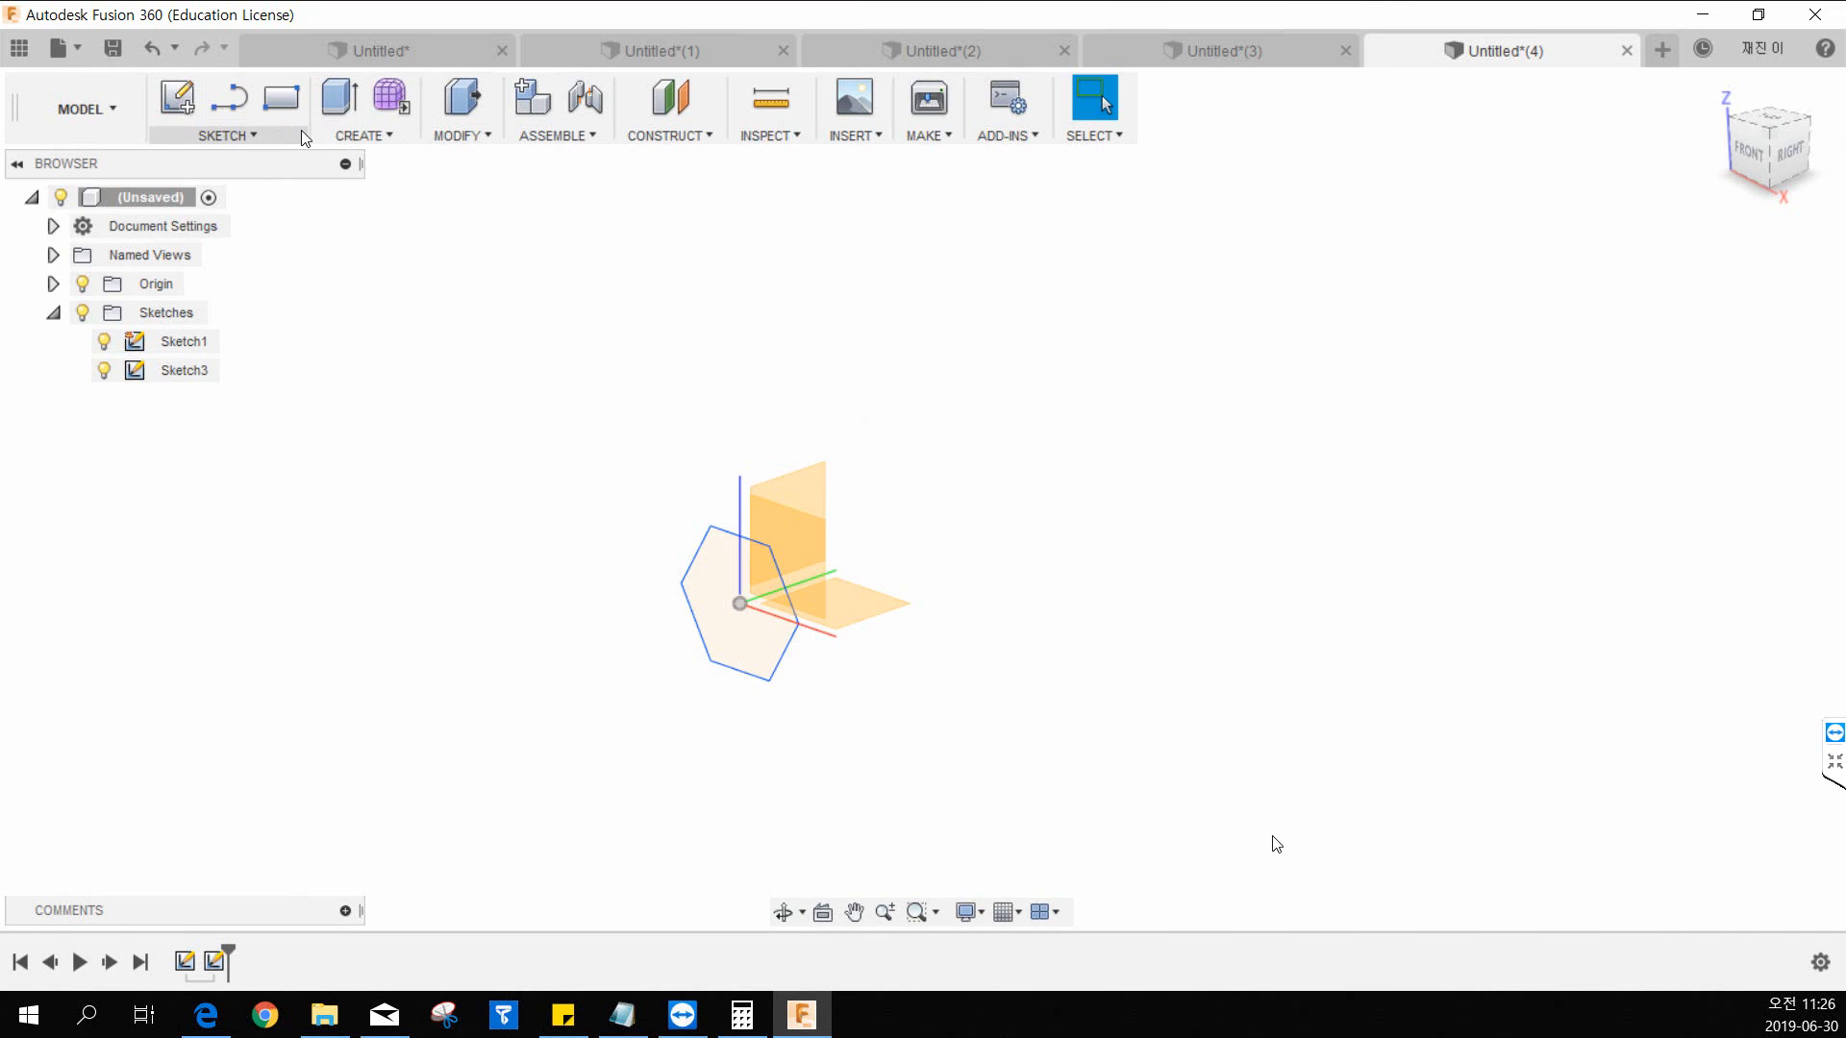
Step: Start a line path on the right plane with a horizontal segment about 50 mm long from the origin and a rising diagonal segment
{"action": "left_click", "coordinate": [177, 97]}
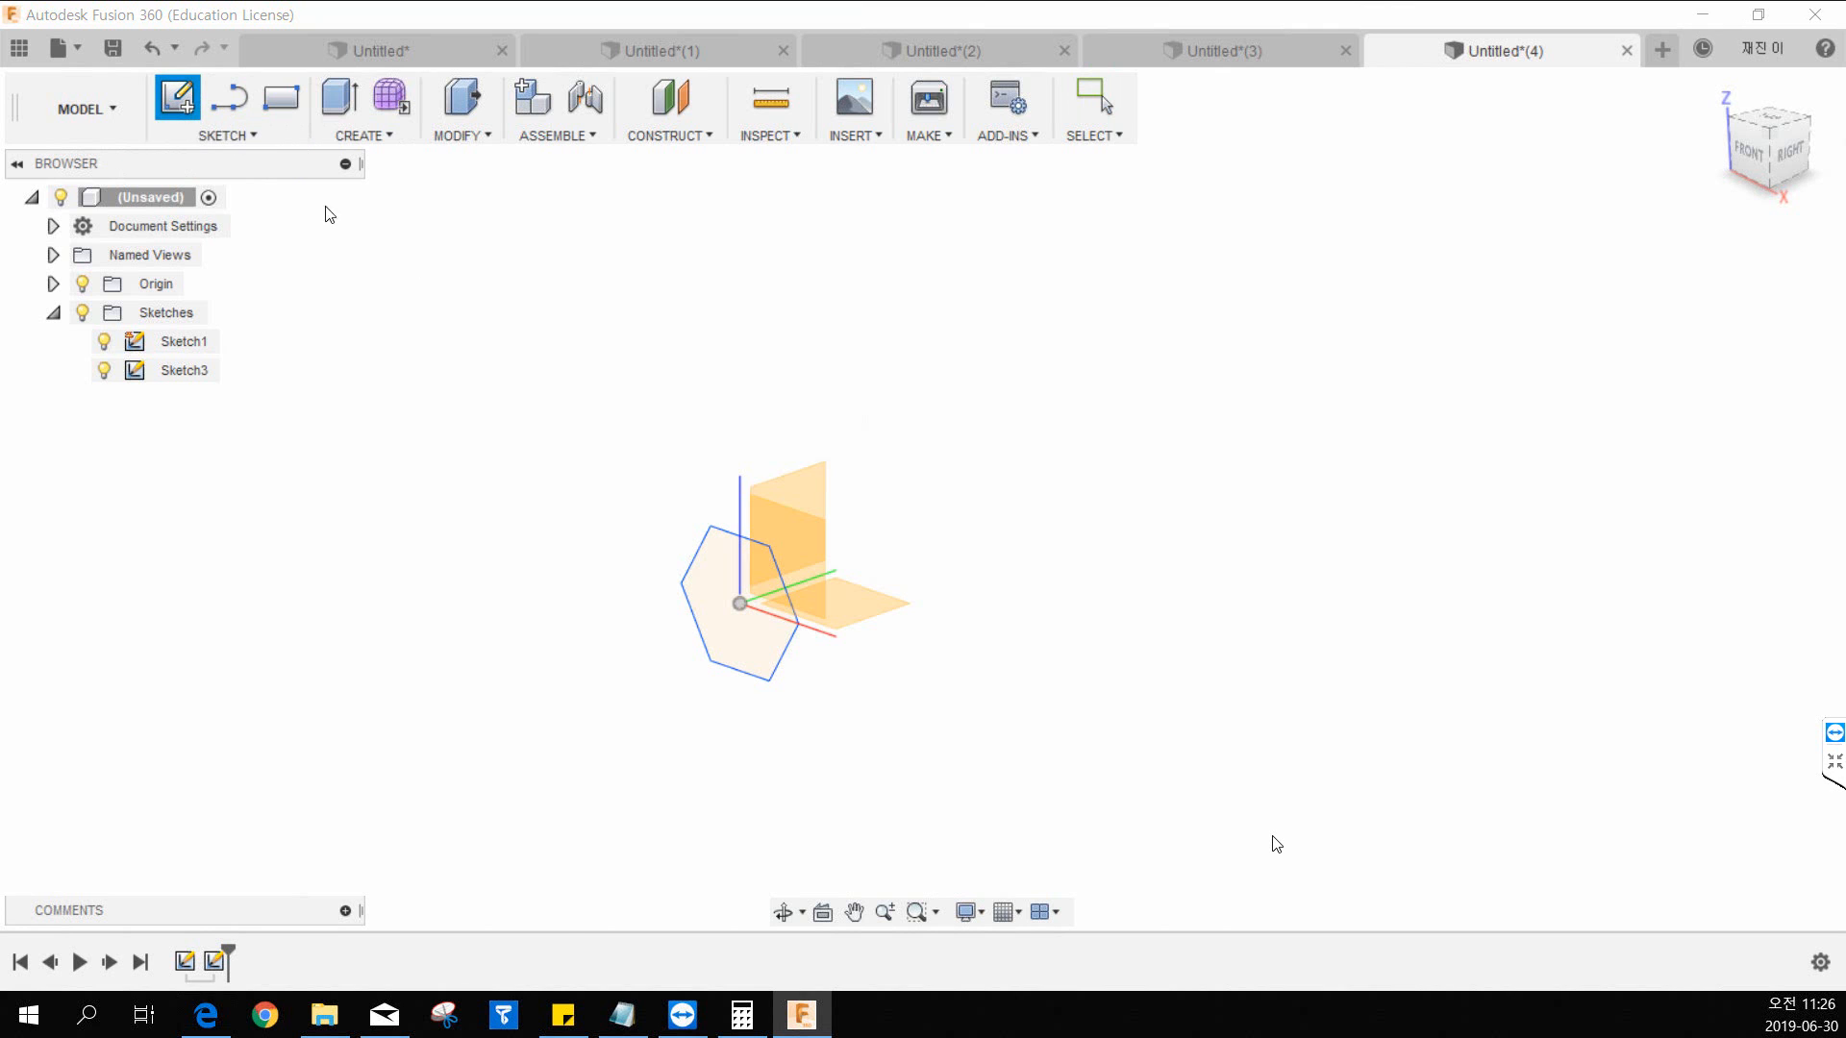
{"action": "left_click", "coordinate": [798, 487]}
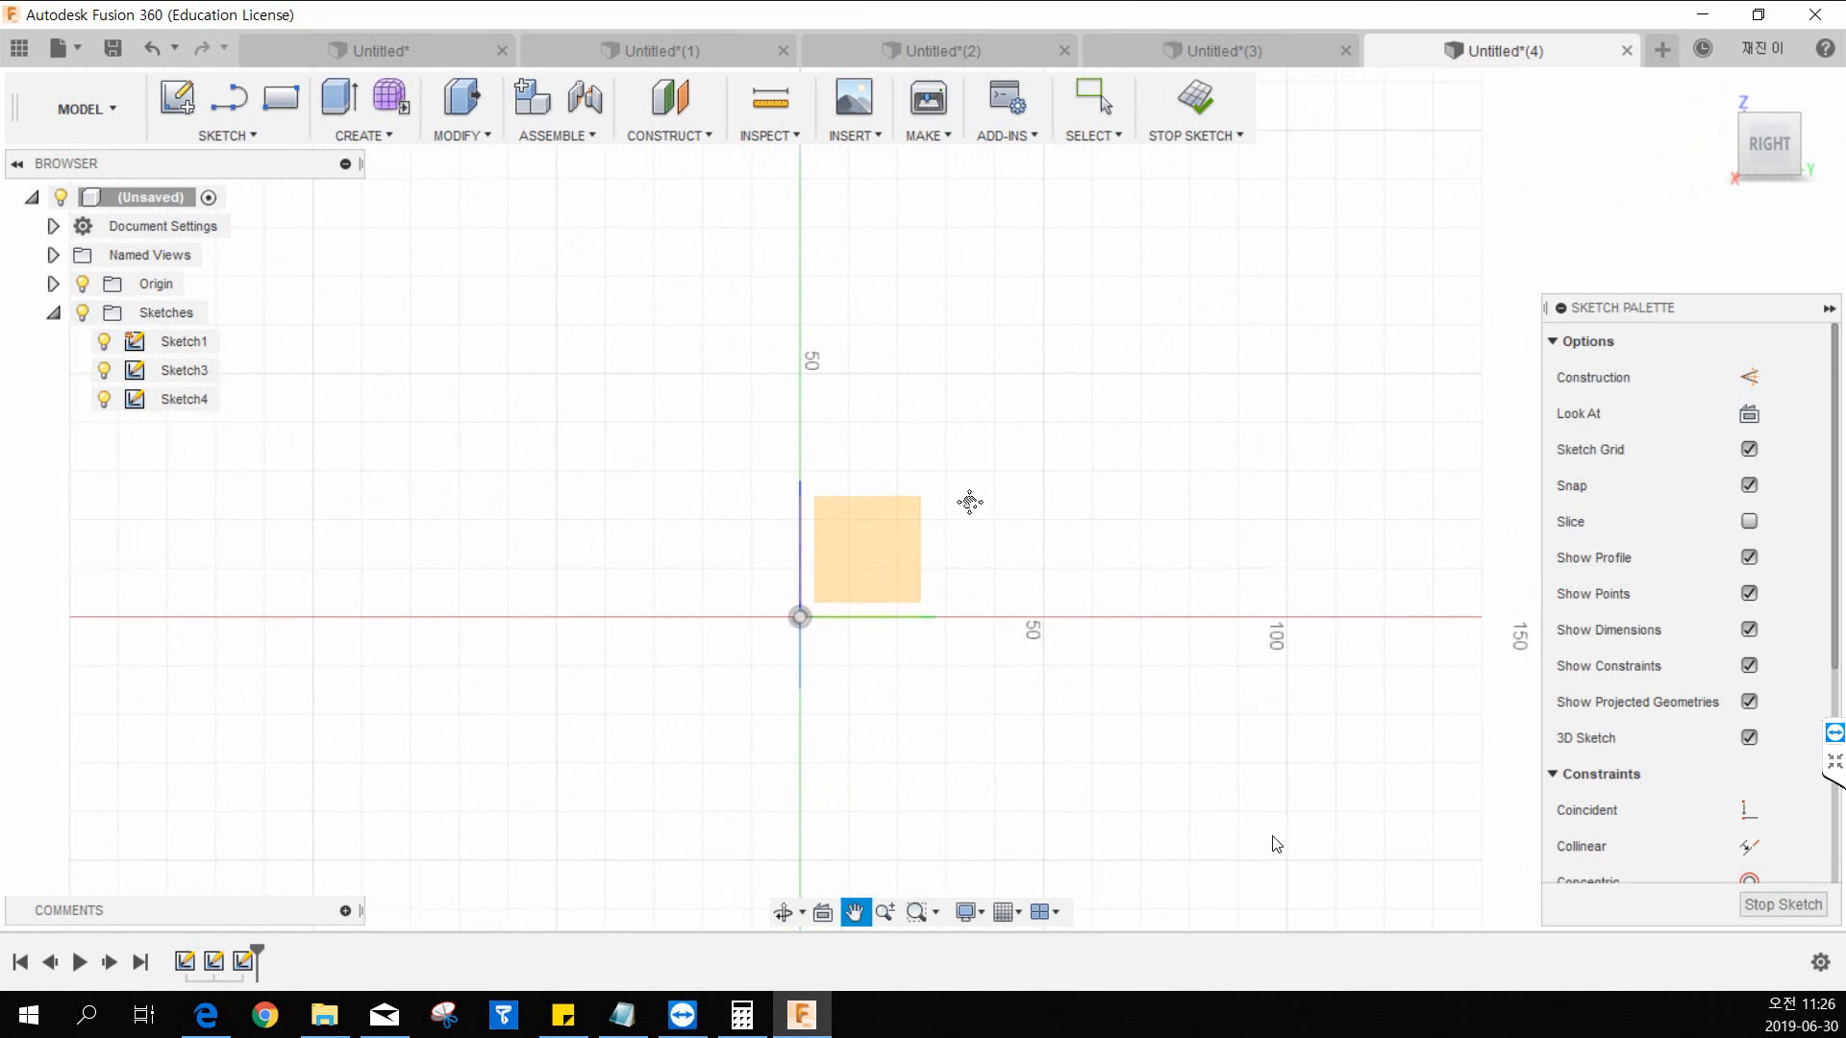
{"action": "left_click", "coordinate": [241, 111]}
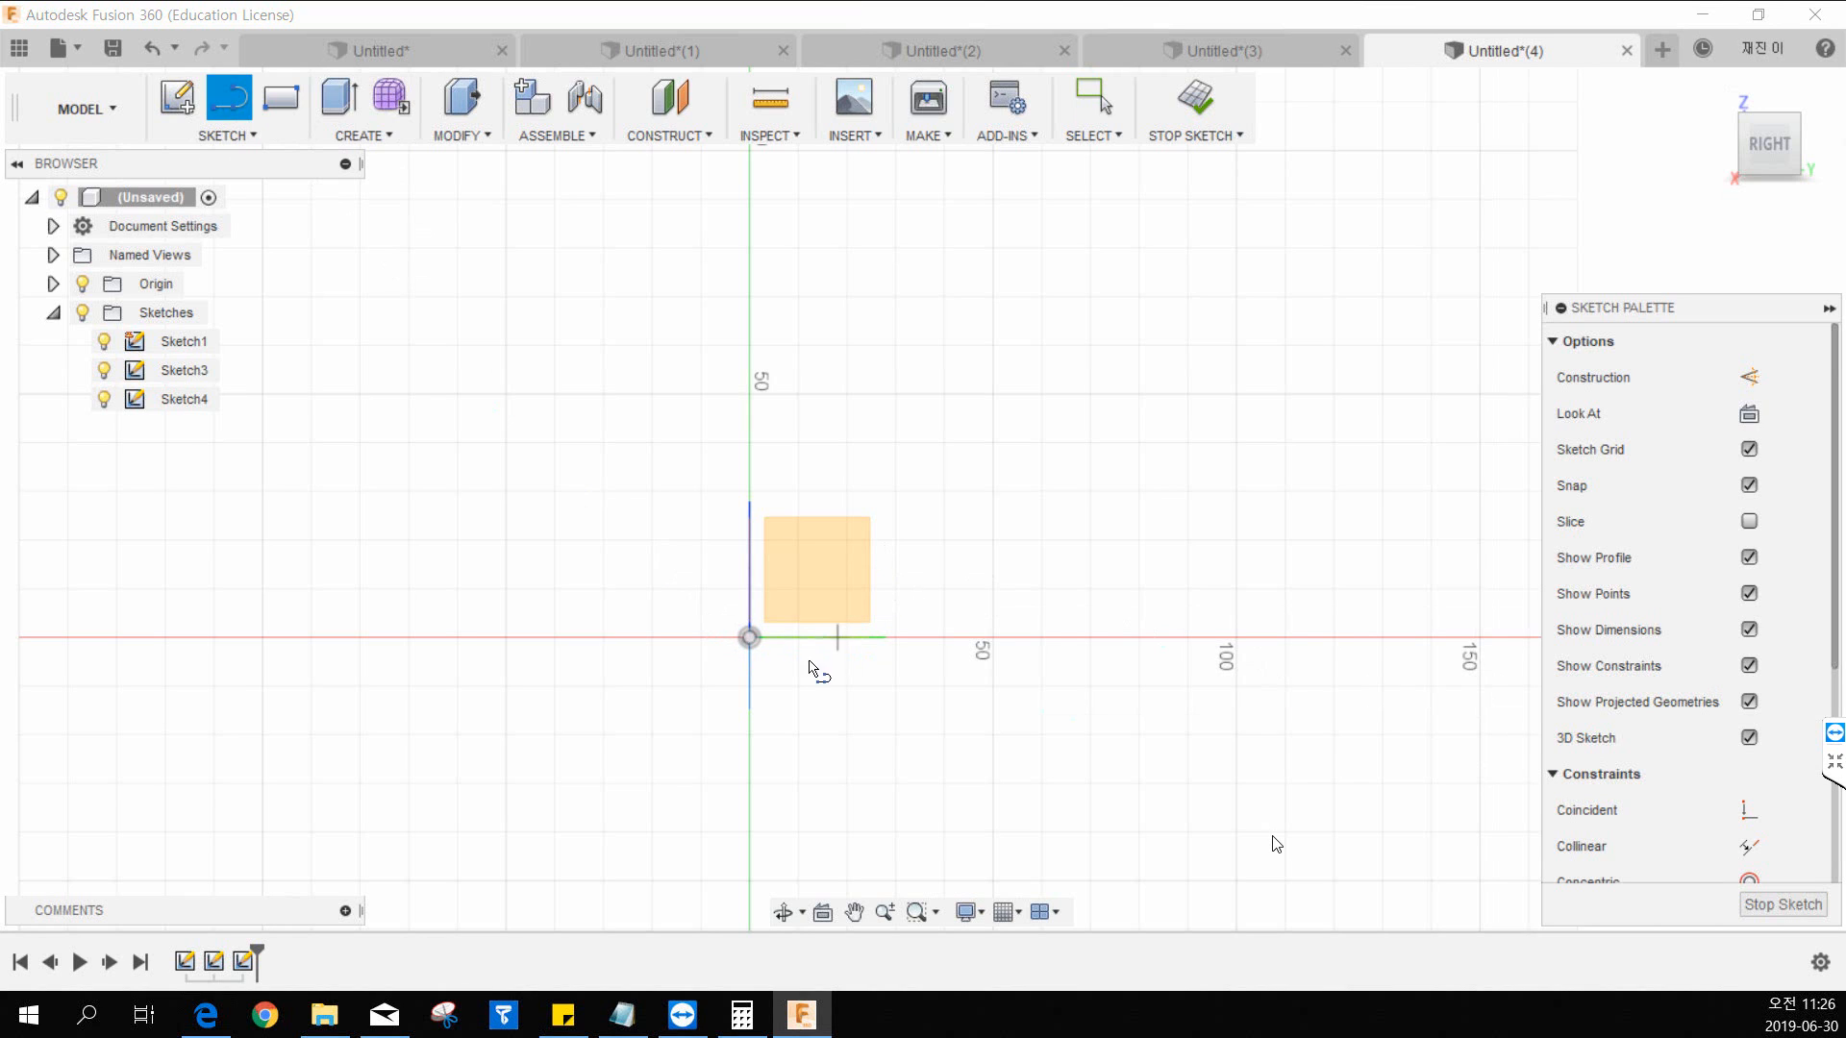
{"action": "left_click", "coordinate": [749, 638]}
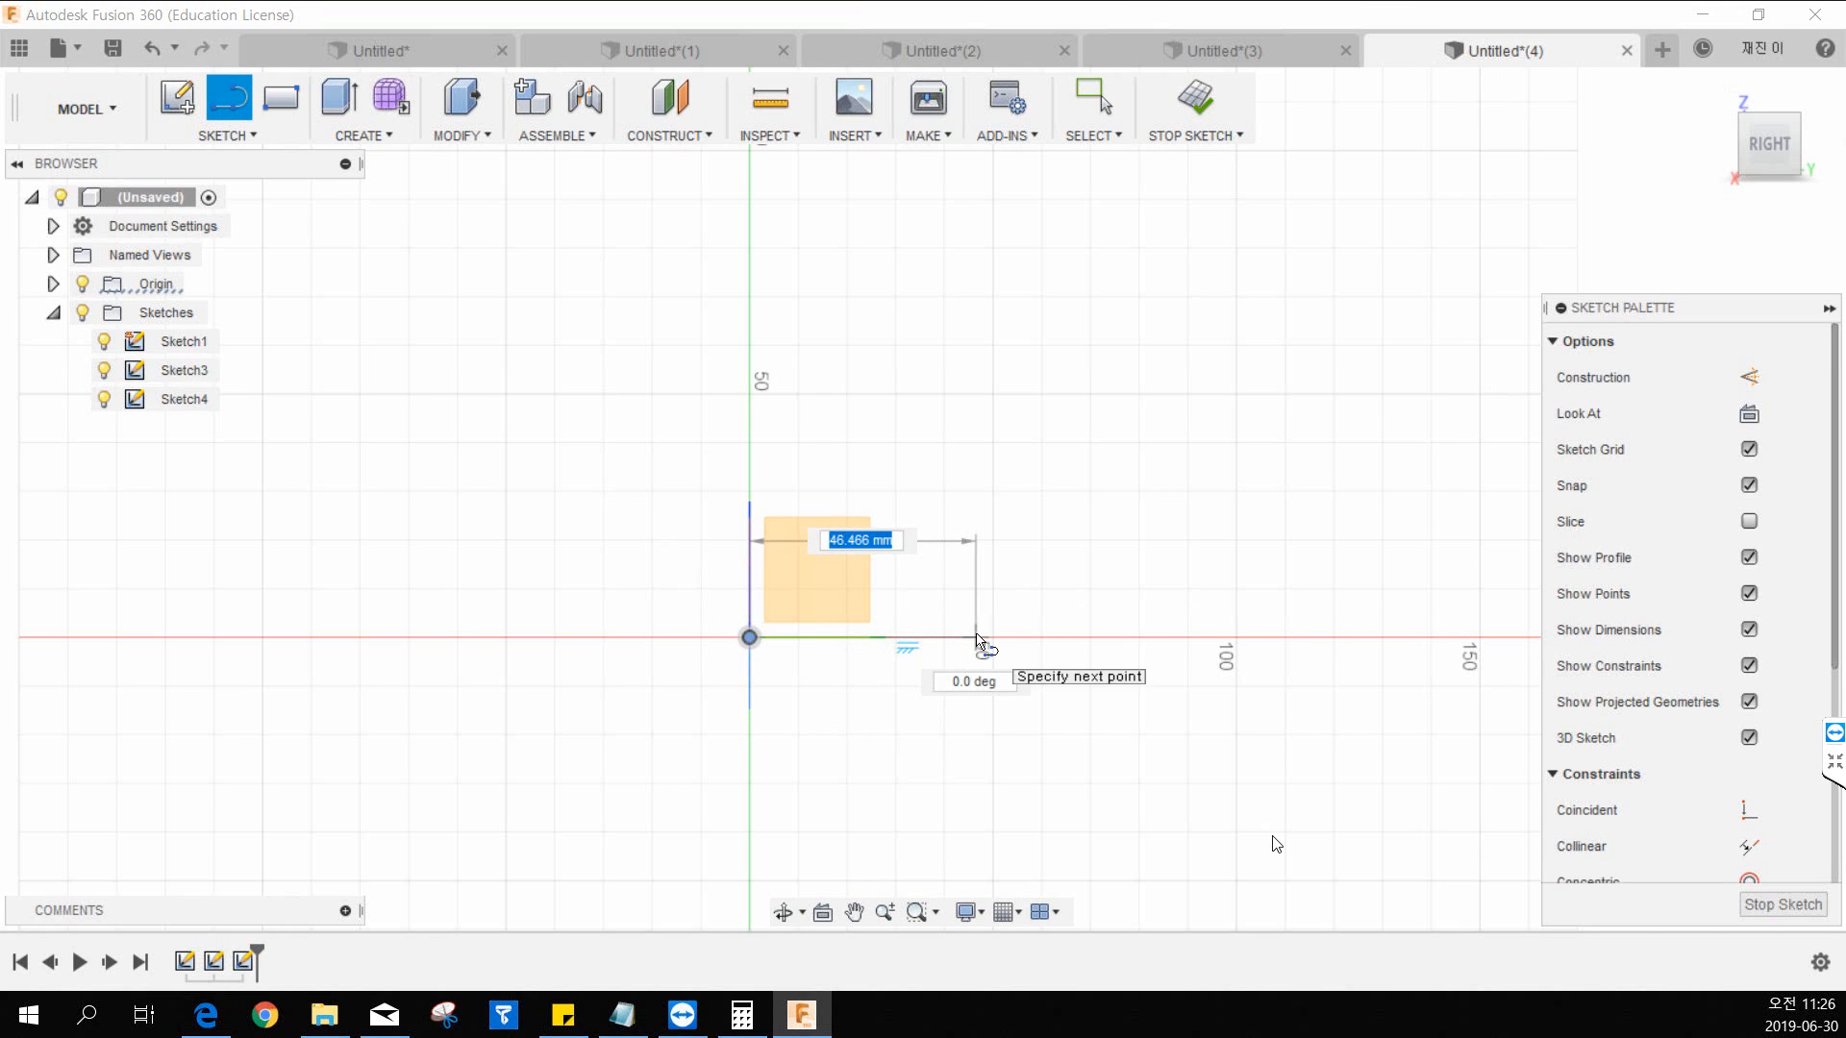
{"action": "left_click", "coordinate": [993, 637]}
{"action": "left_click", "coordinate": [1187, 395]}
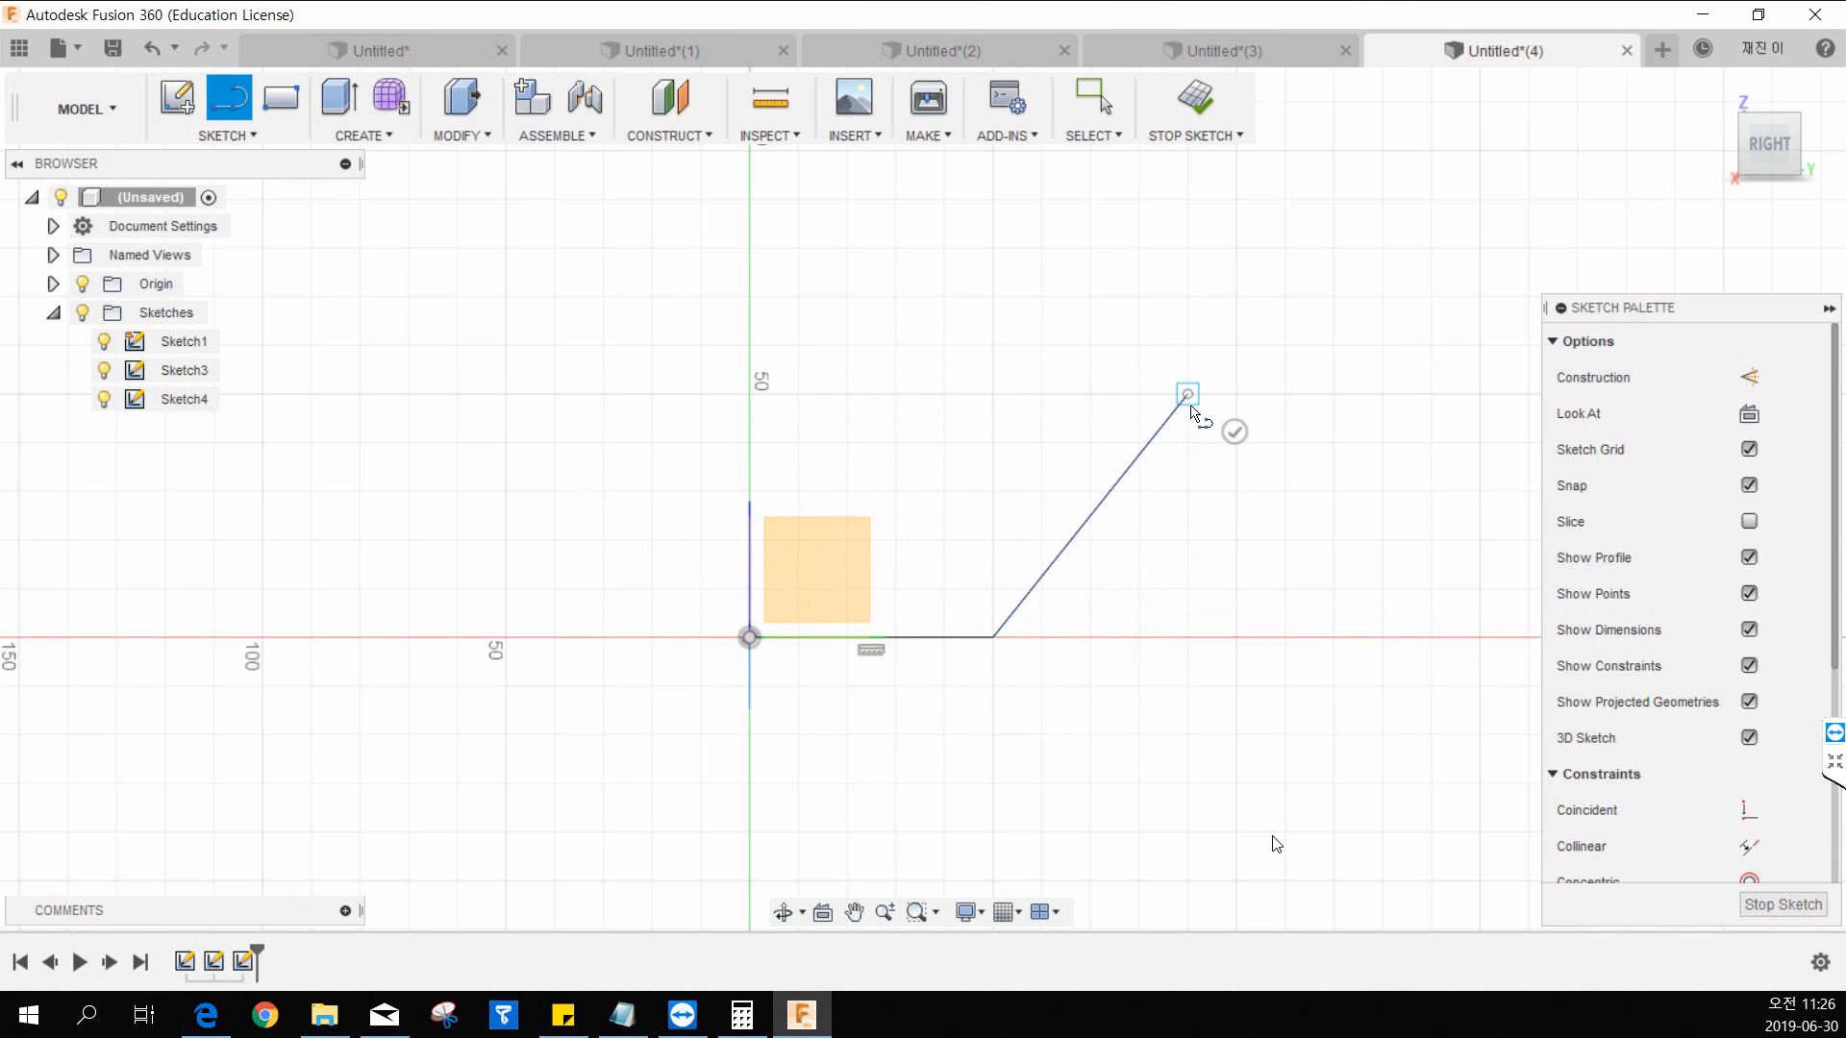
Step: Extend the path with a horizontal, a descending and a slightly rising segment about 60 mm long, and finish the sketch
{"action": "middle_click_drag", "start_coordinate": [1335, 417], "coordinate": [647, 453]}
{"action": "left_click", "coordinate": [862, 431]}
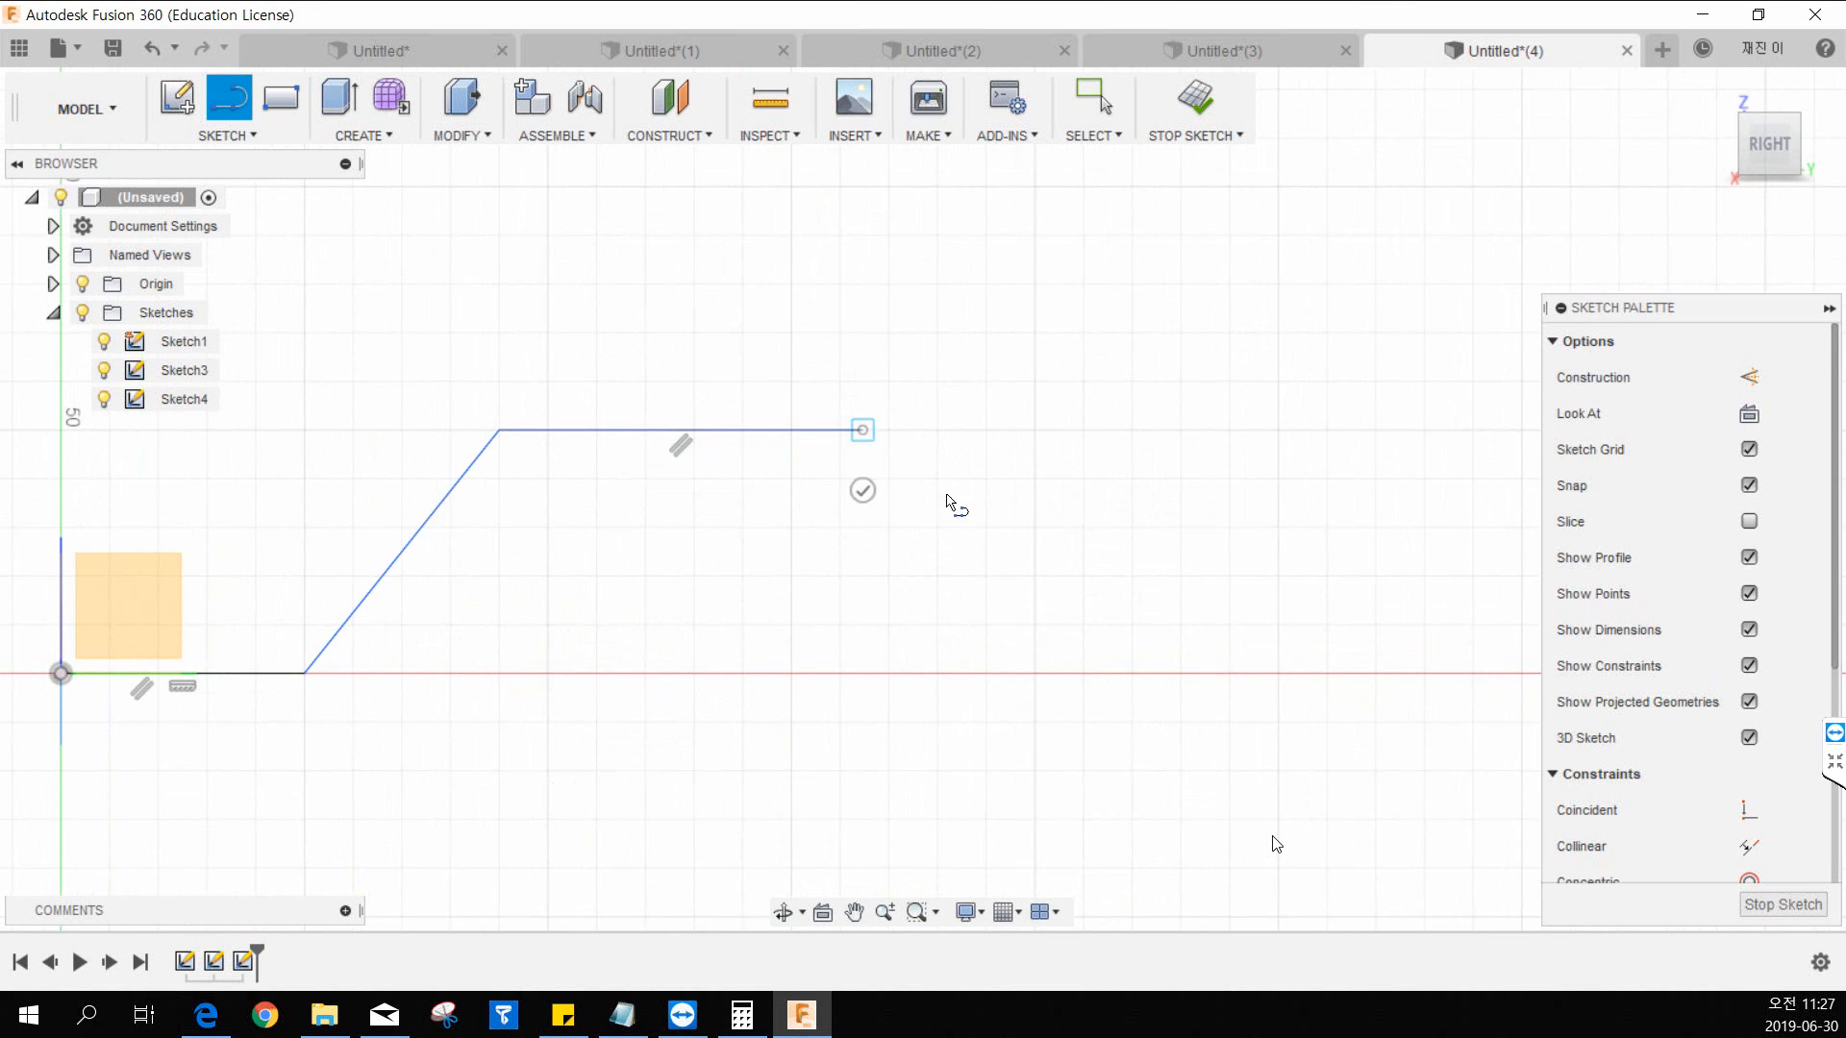
{"action": "left_click", "coordinate": [1078, 596]}
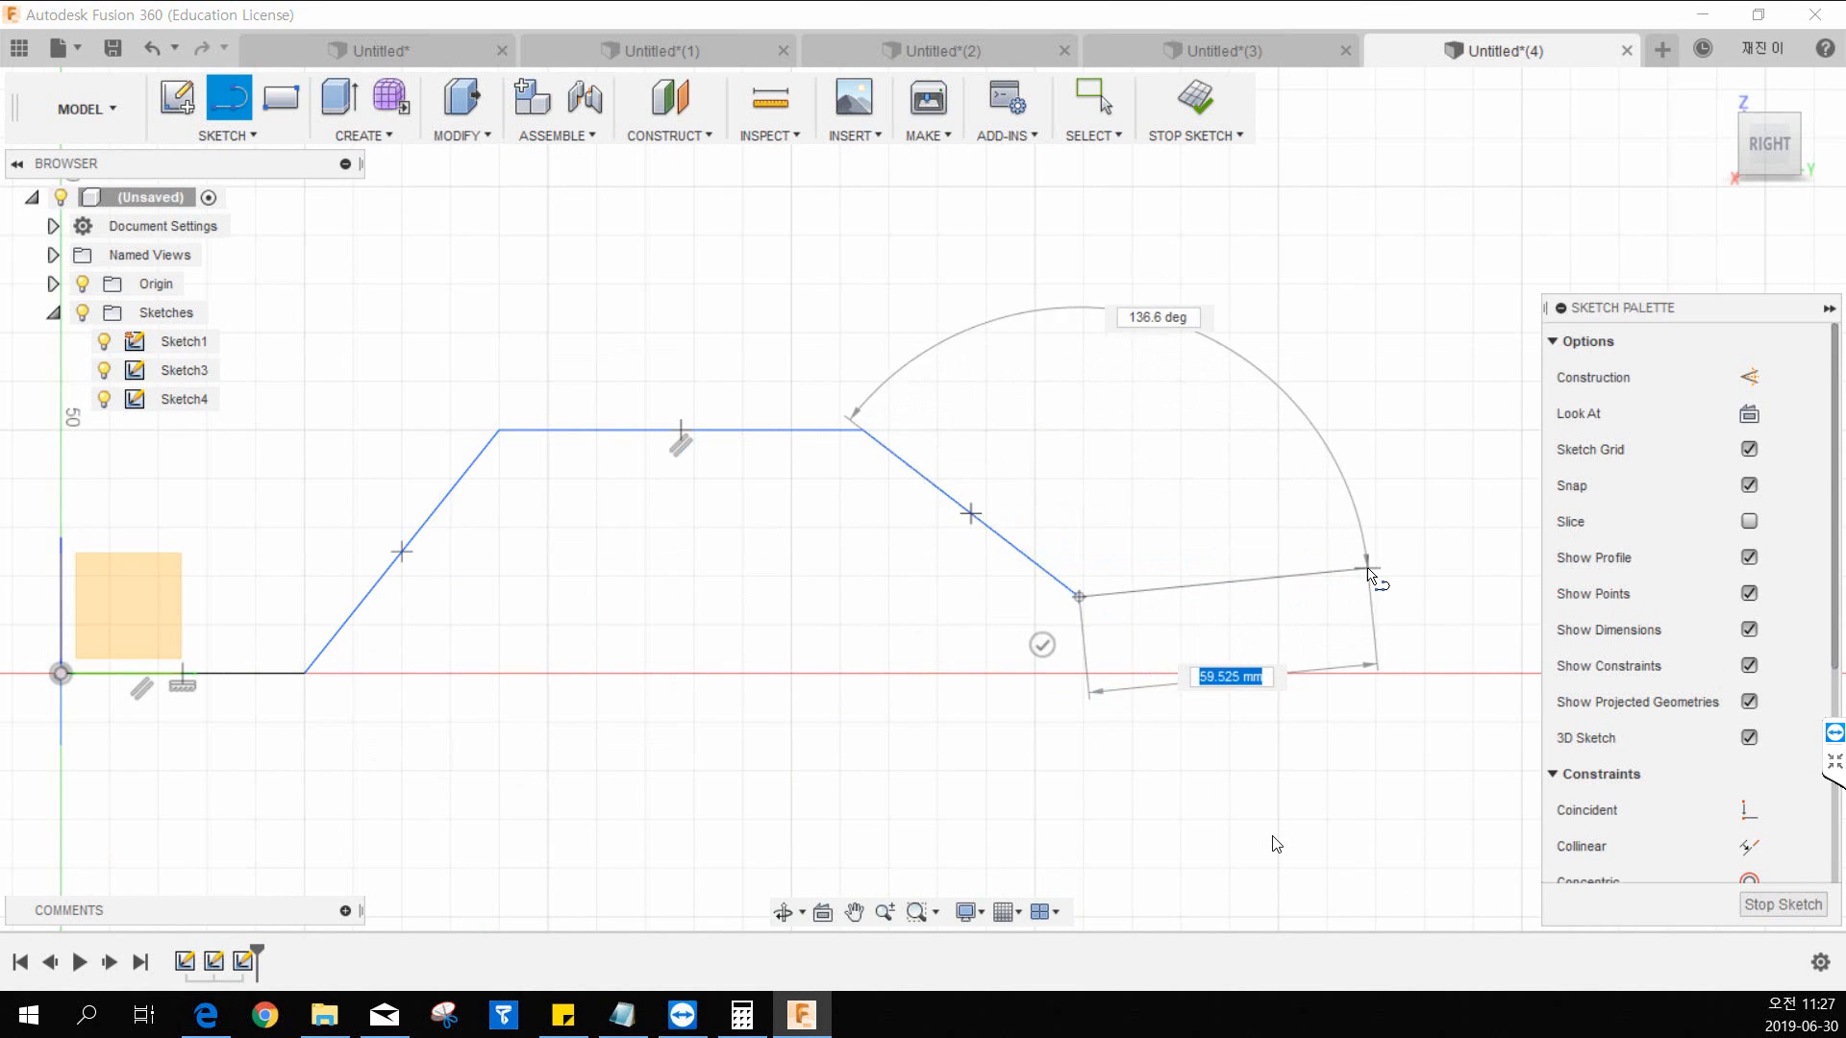
{"action": "left_click", "coordinate": [1367, 568]}
{"action": "key", "text": "Escape"}
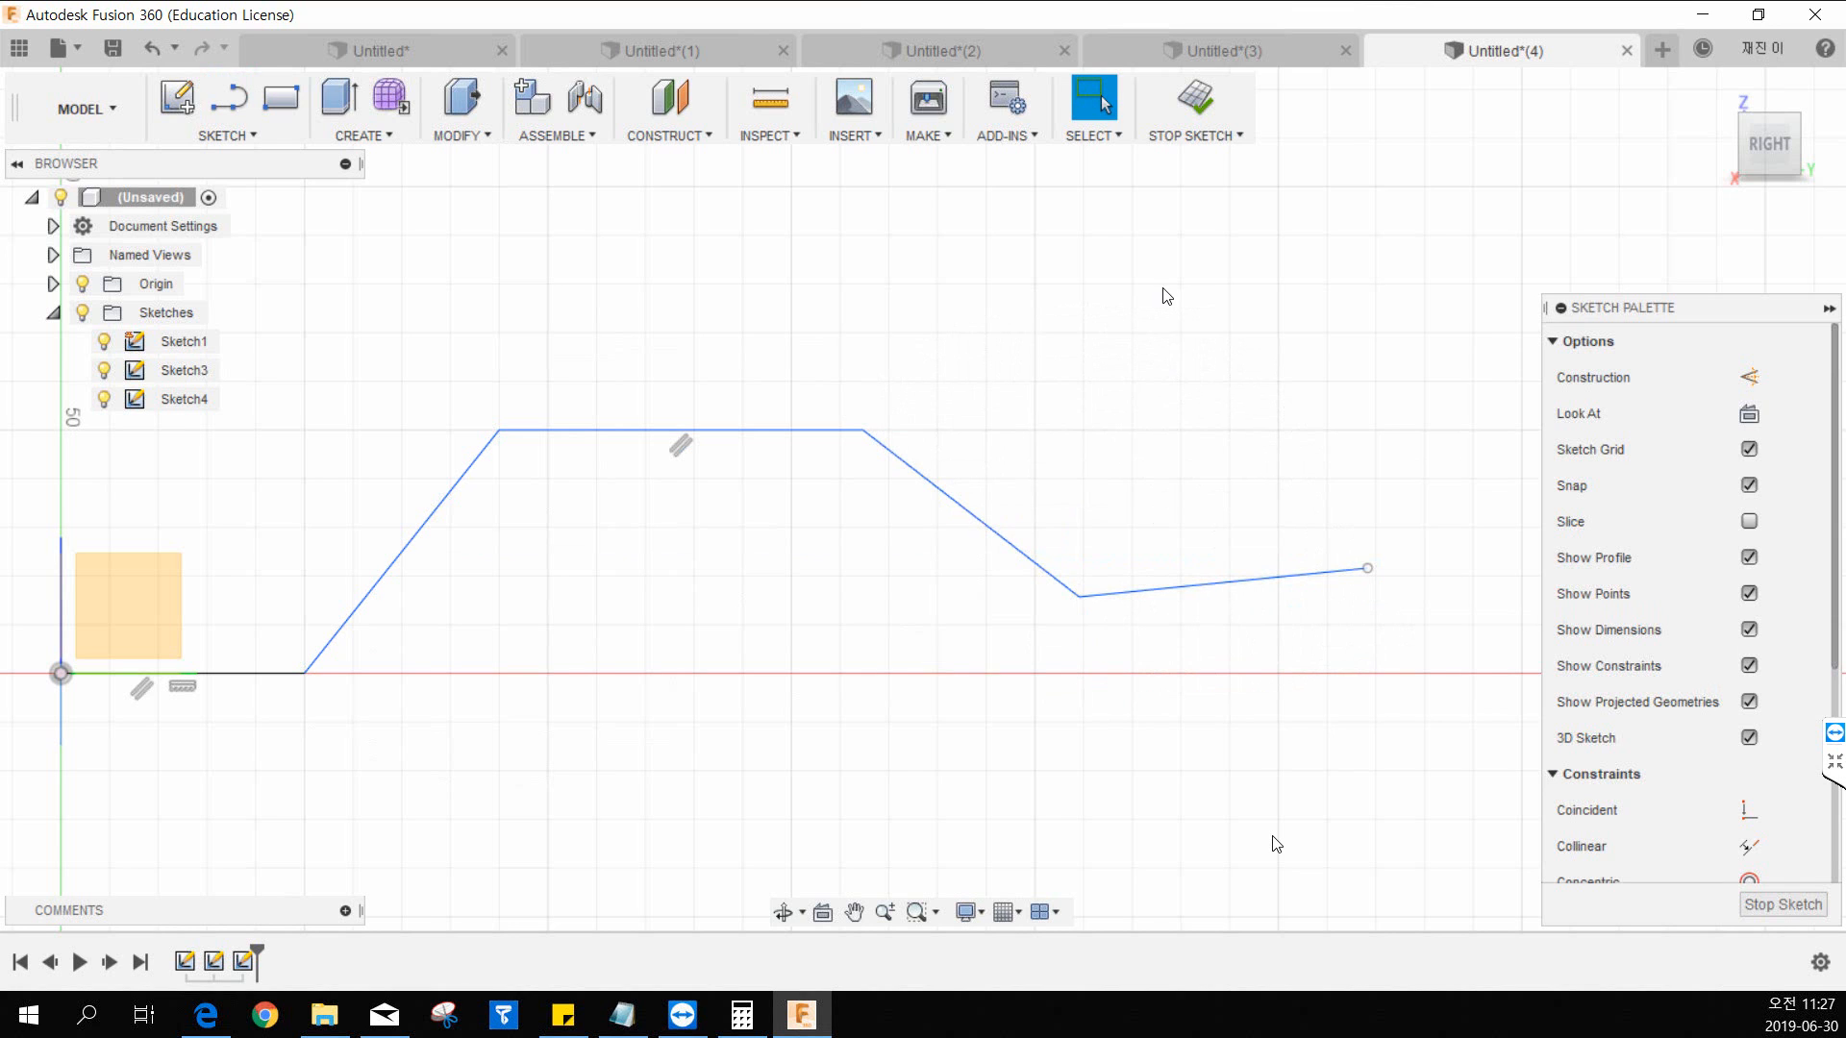
{"action": "middle_click_drag", "start_coordinate": [737, 517], "coordinate": [767, 542], "text": "shift"}
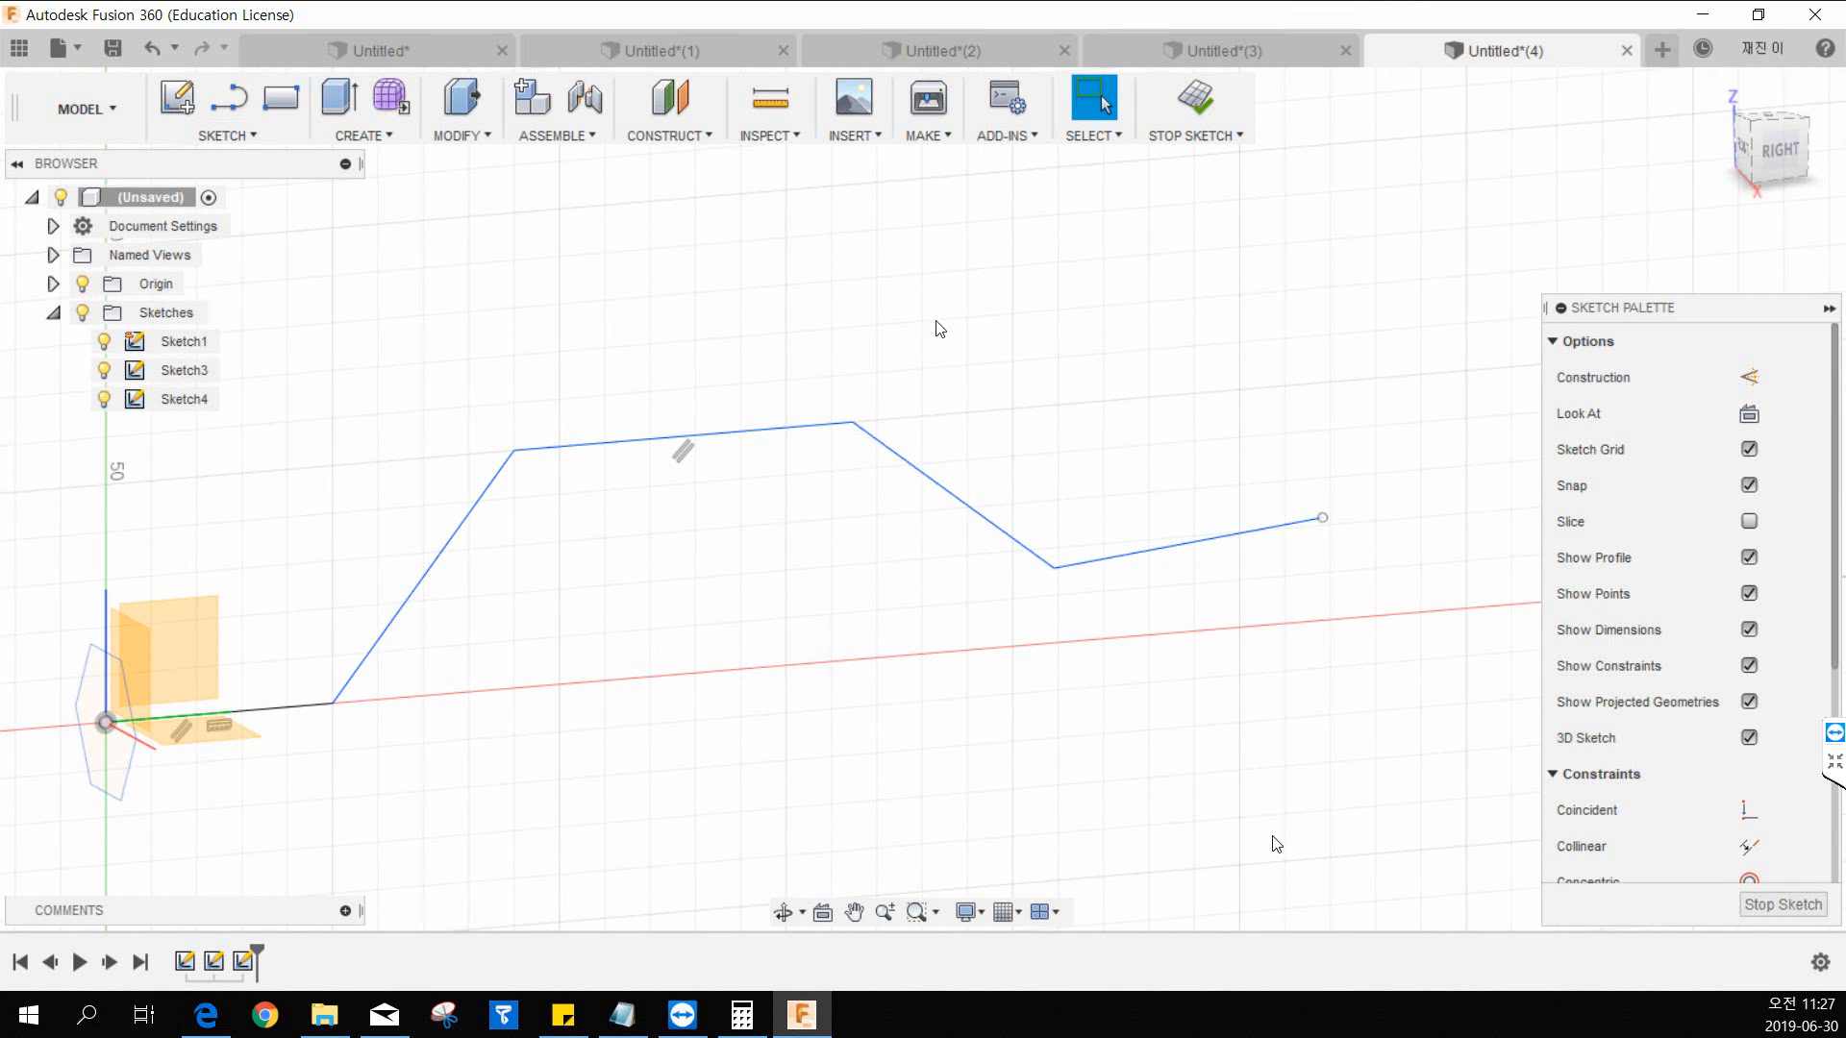
{"action": "left_click", "coordinate": [1190, 110]}
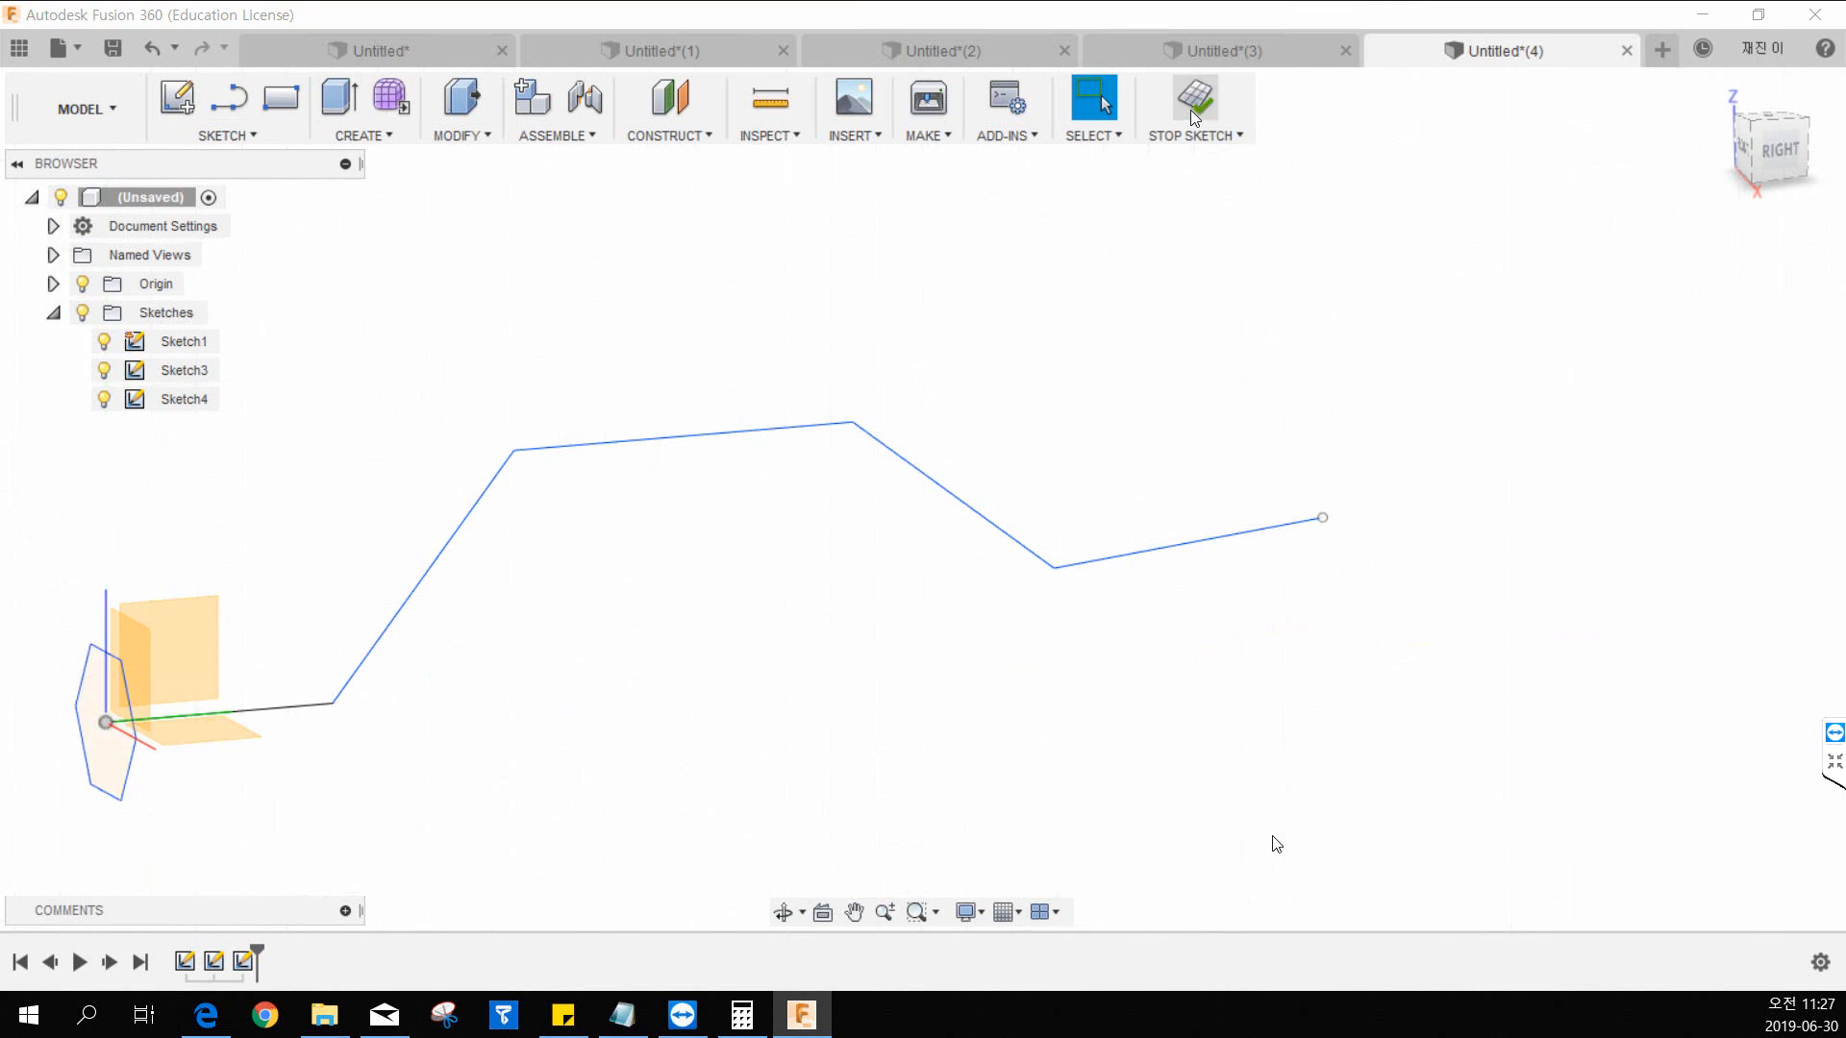
Step: Sweep the hexagon along the five-segment line path as a Single Path with perpendicular orientation, creating a new body
{"action": "mouse_move", "coordinate": [521, 686]}
{"action": "middle_mouse_down"}
{"action": "mouse_move", "coordinate": [590, 683]}
{"action": "mouse_move", "coordinate": [698, 575]}
{"action": "middle_mouse_up"}
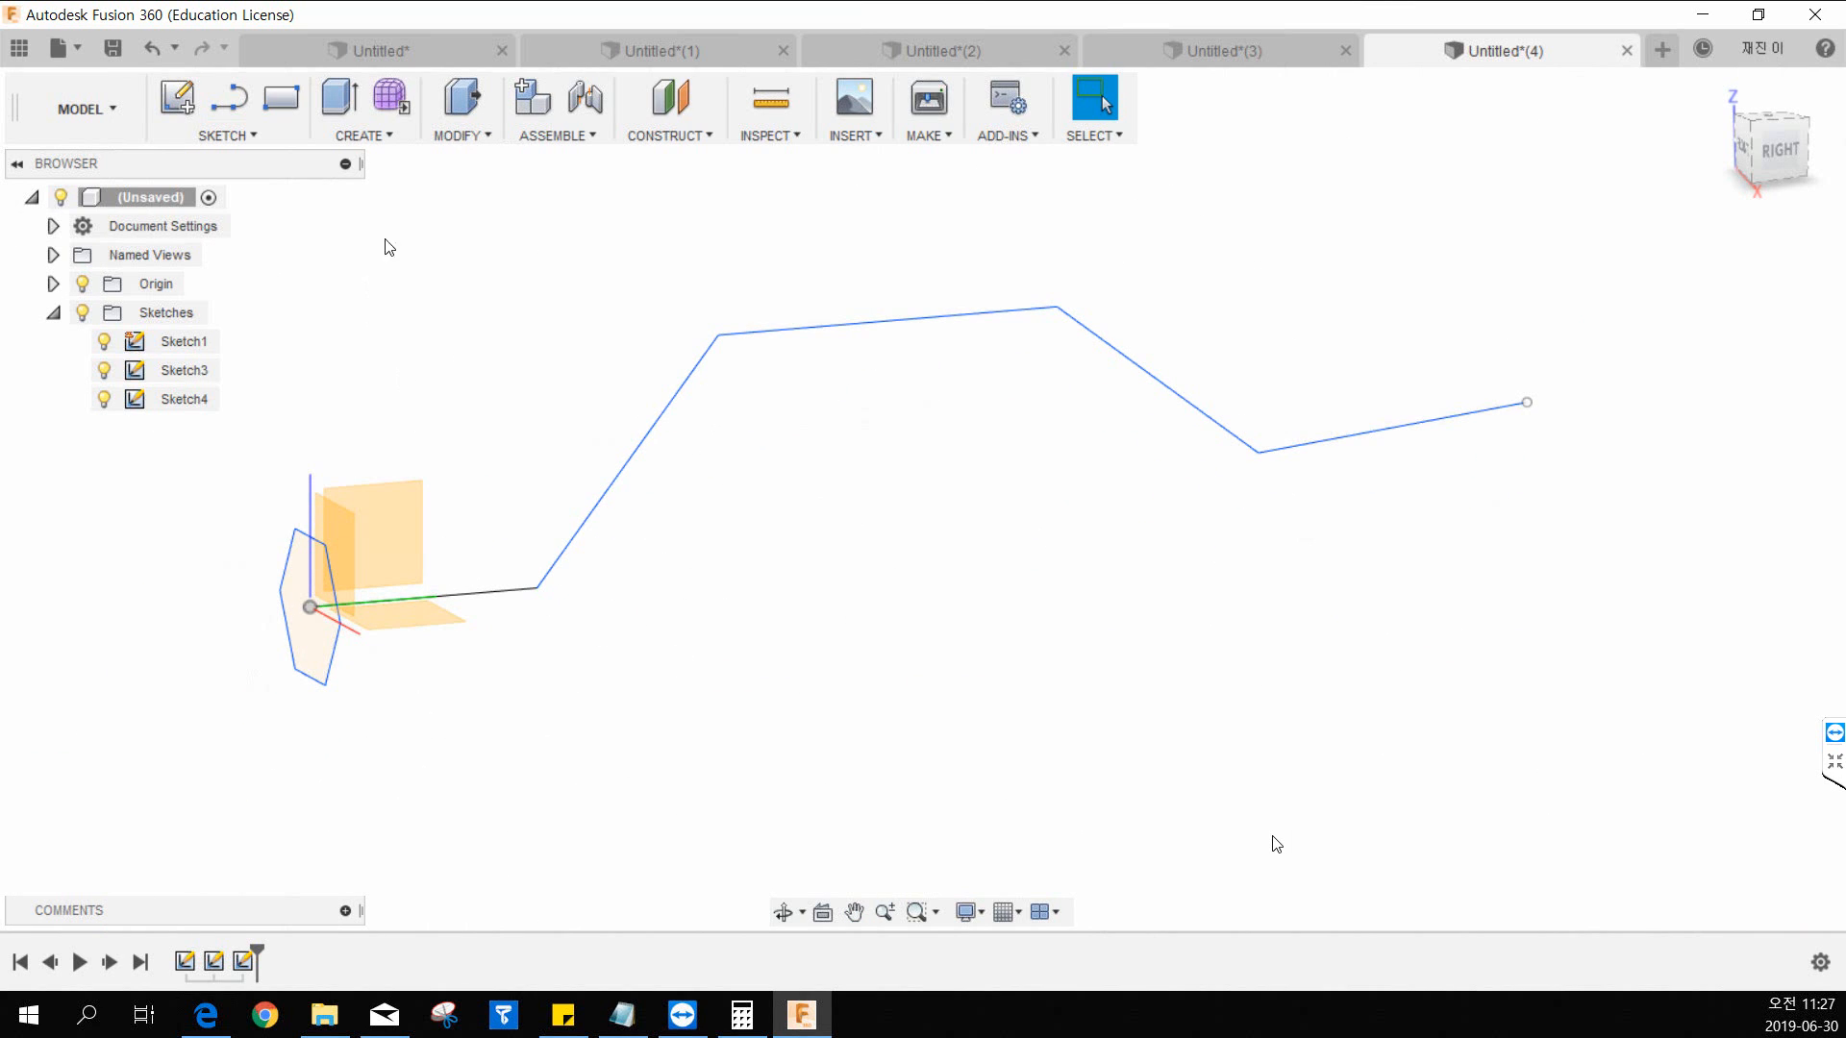
{"action": "left_click", "coordinate": [390, 137]}
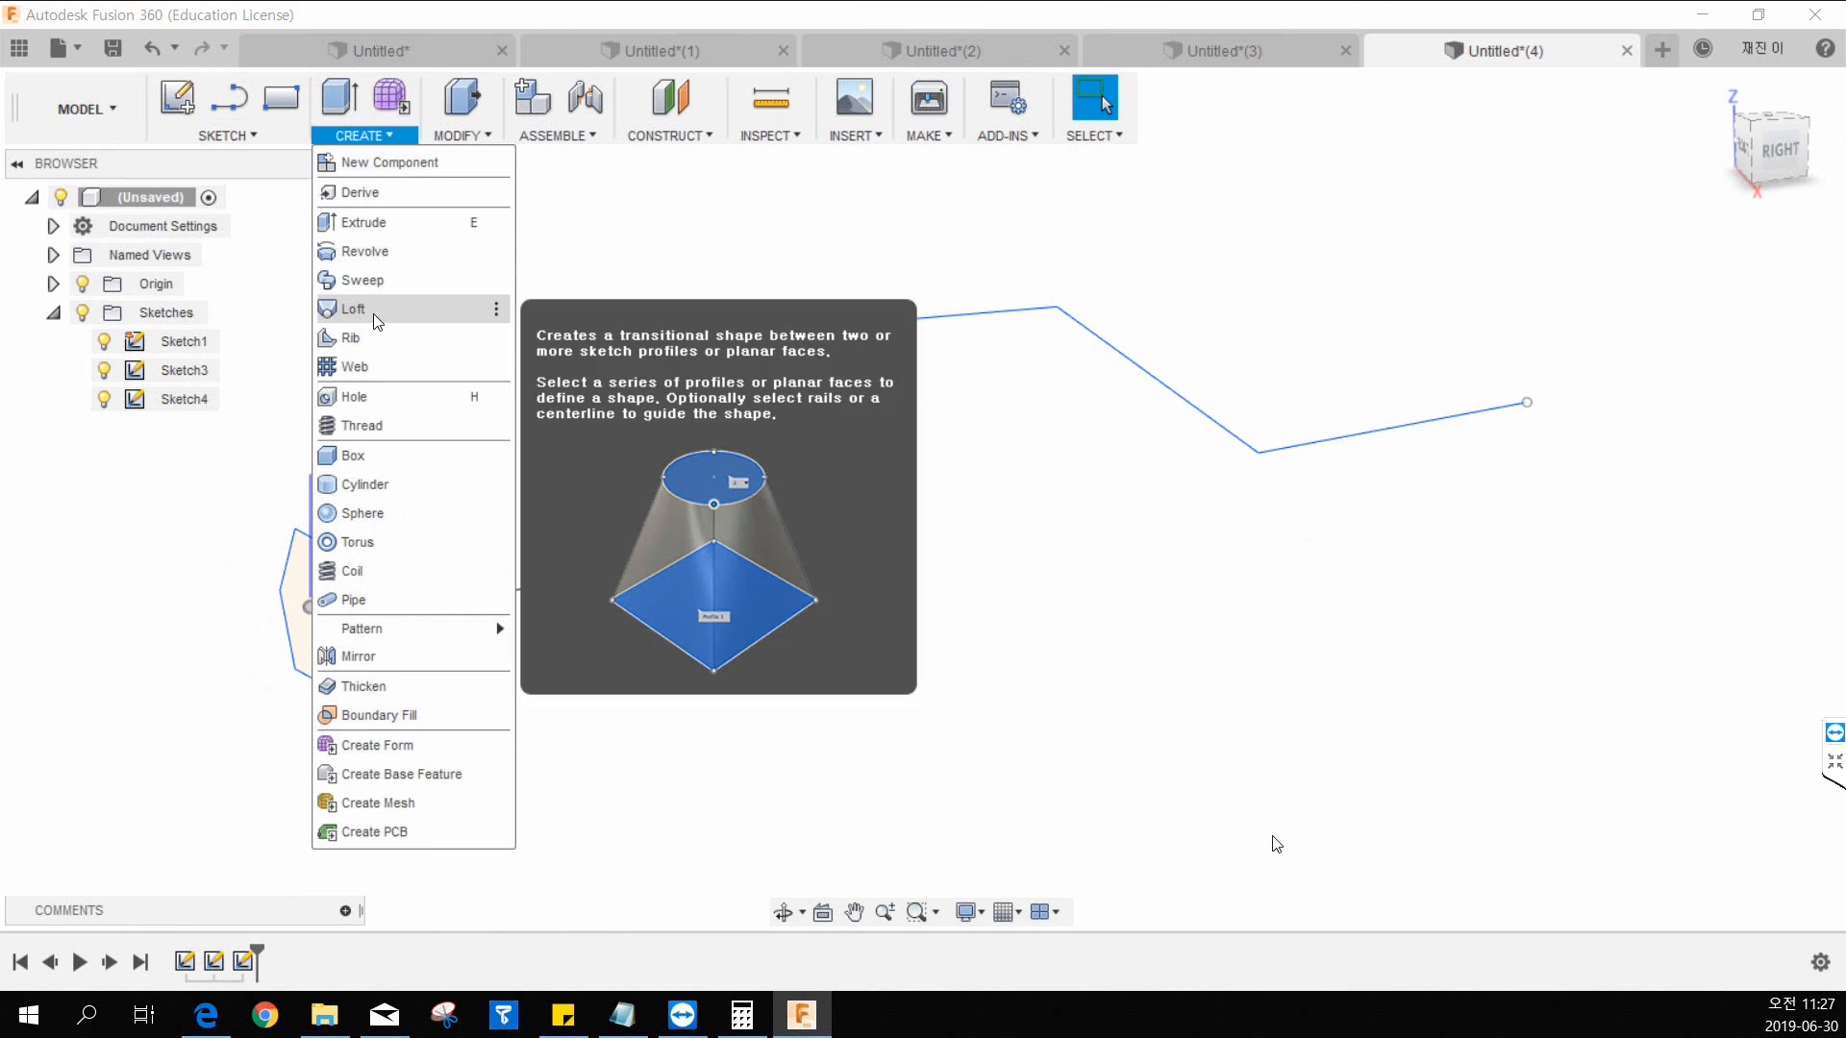
{"action": "left_click", "coordinate": [363, 280]}
{"action": "middle_click_drag", "start_coordinate": [316, 558], "coordinate": [424, 505]}
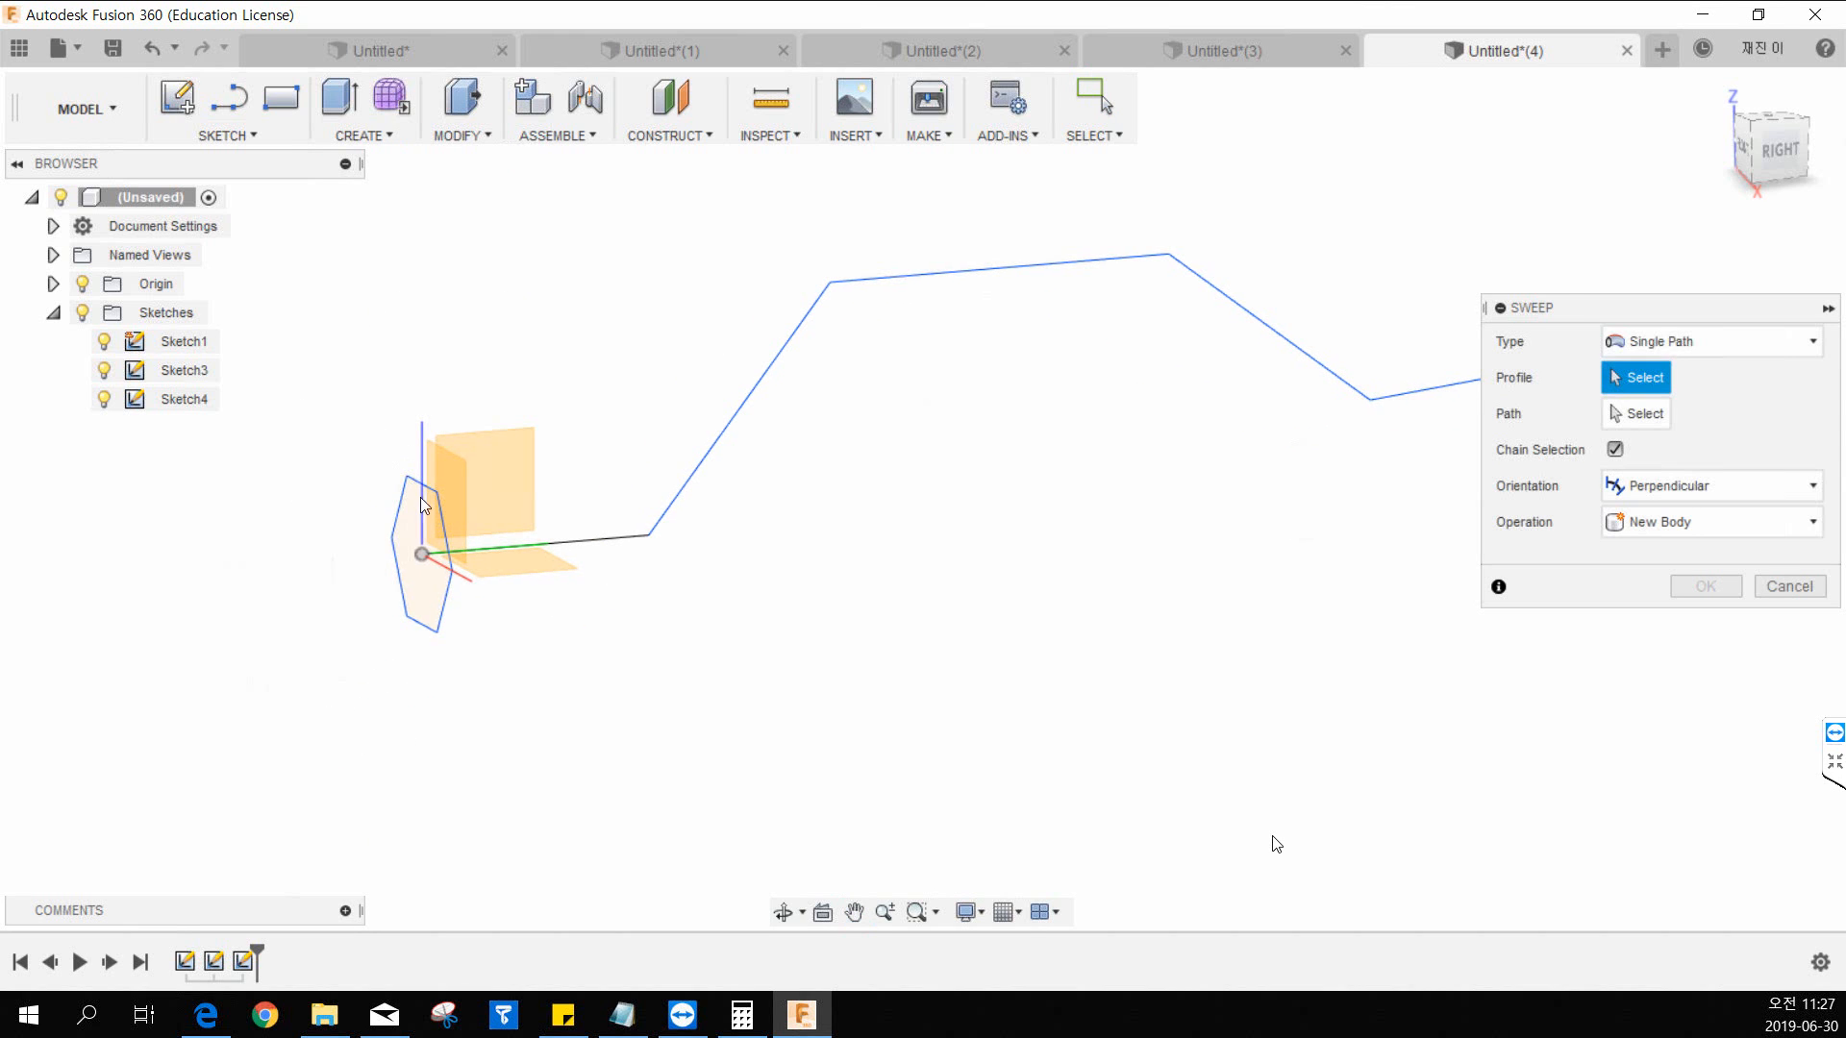
{"action": "left_click", "coordinate": [424, 506]}
{"action": "middle_click_drag", "start_coordinate": [1431, 309], "coordinate": [1300, 408]}
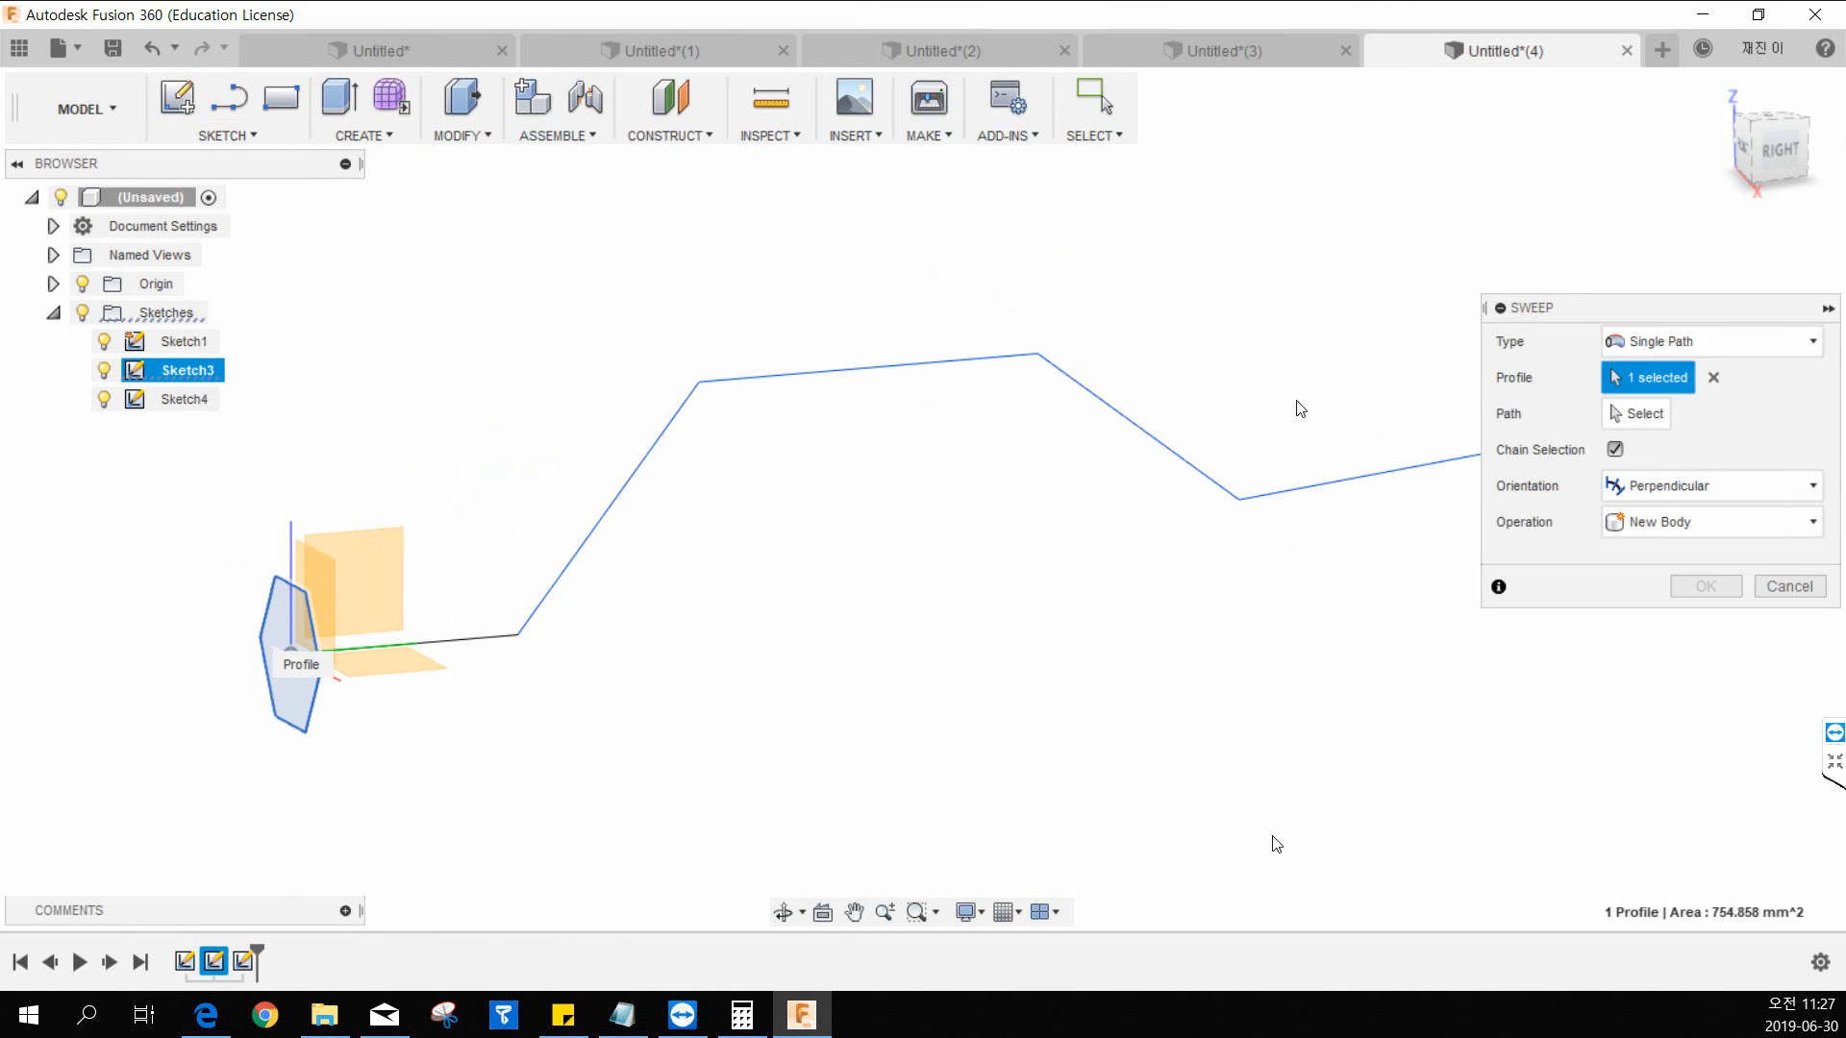
{"action": "left_click", "coordinate": [1604, 421]}
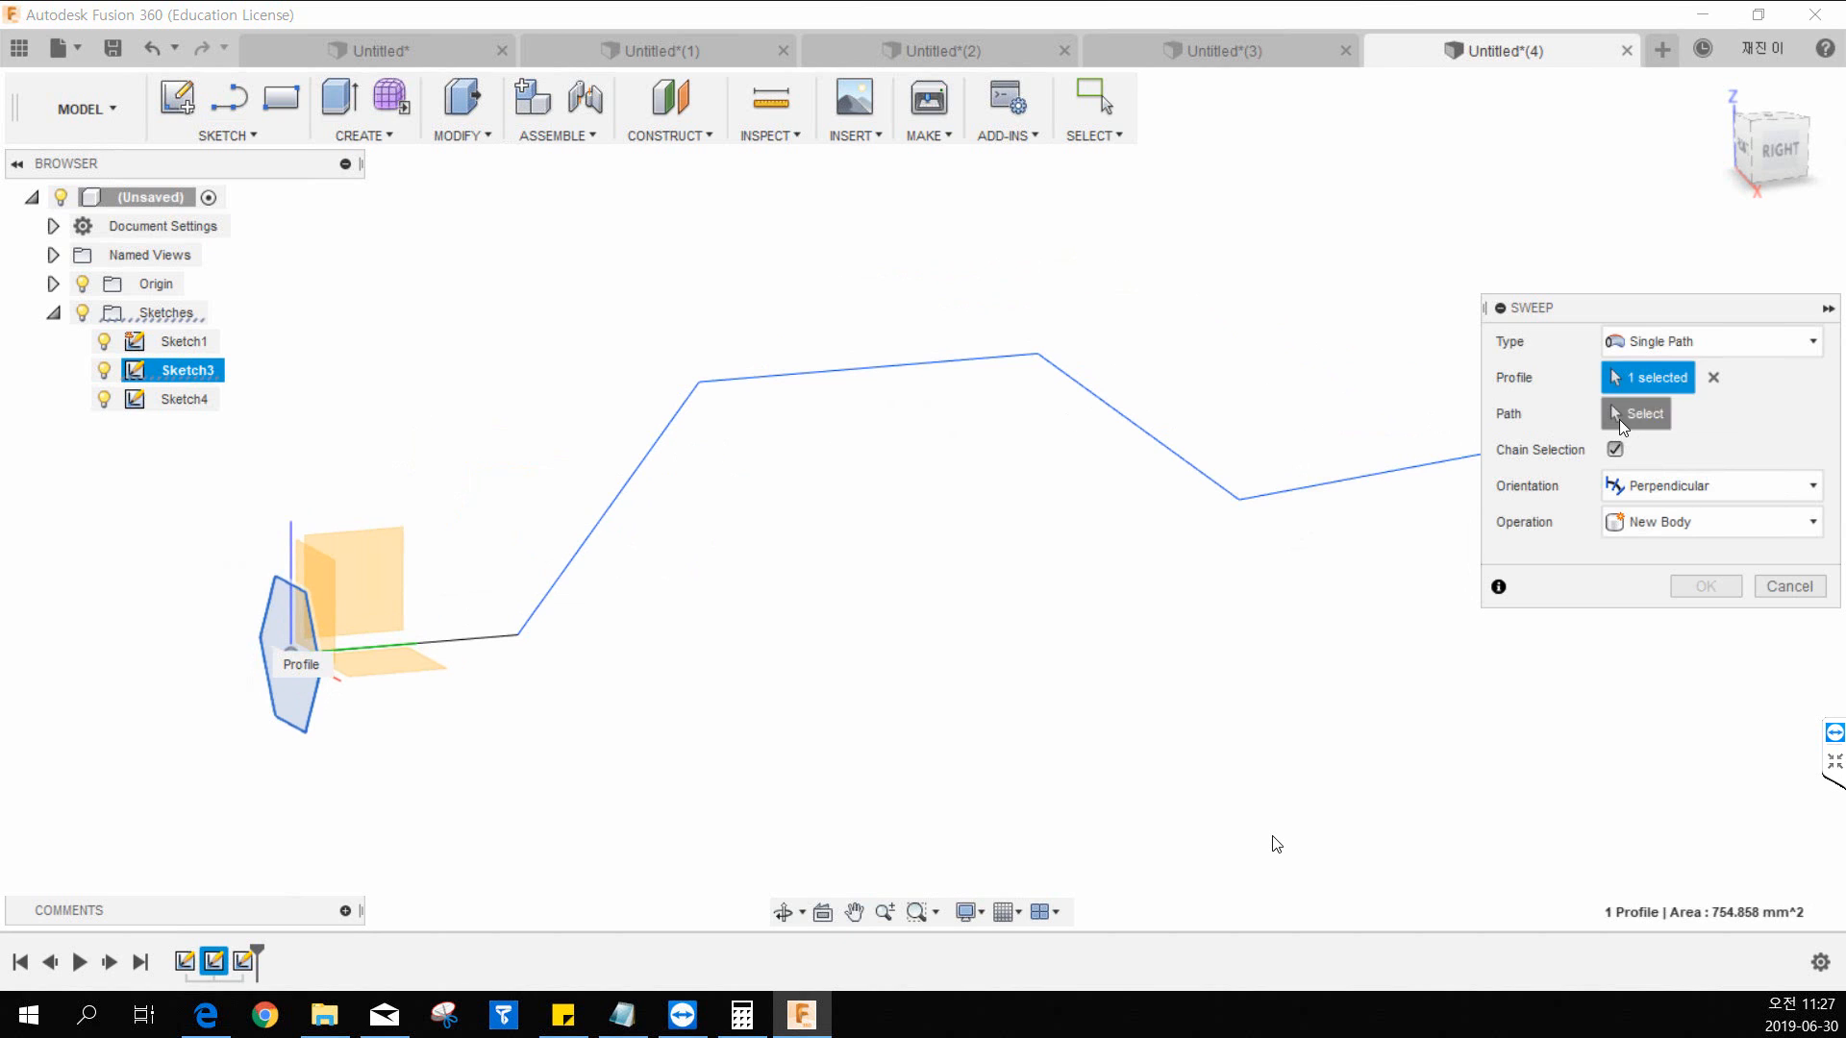
{"action": "left_click", "coordinate": [477, 645]}
{"action": "scroll", "coordinate": [867, 676], "scroll_direction": "down", "scroll_amount": 3}
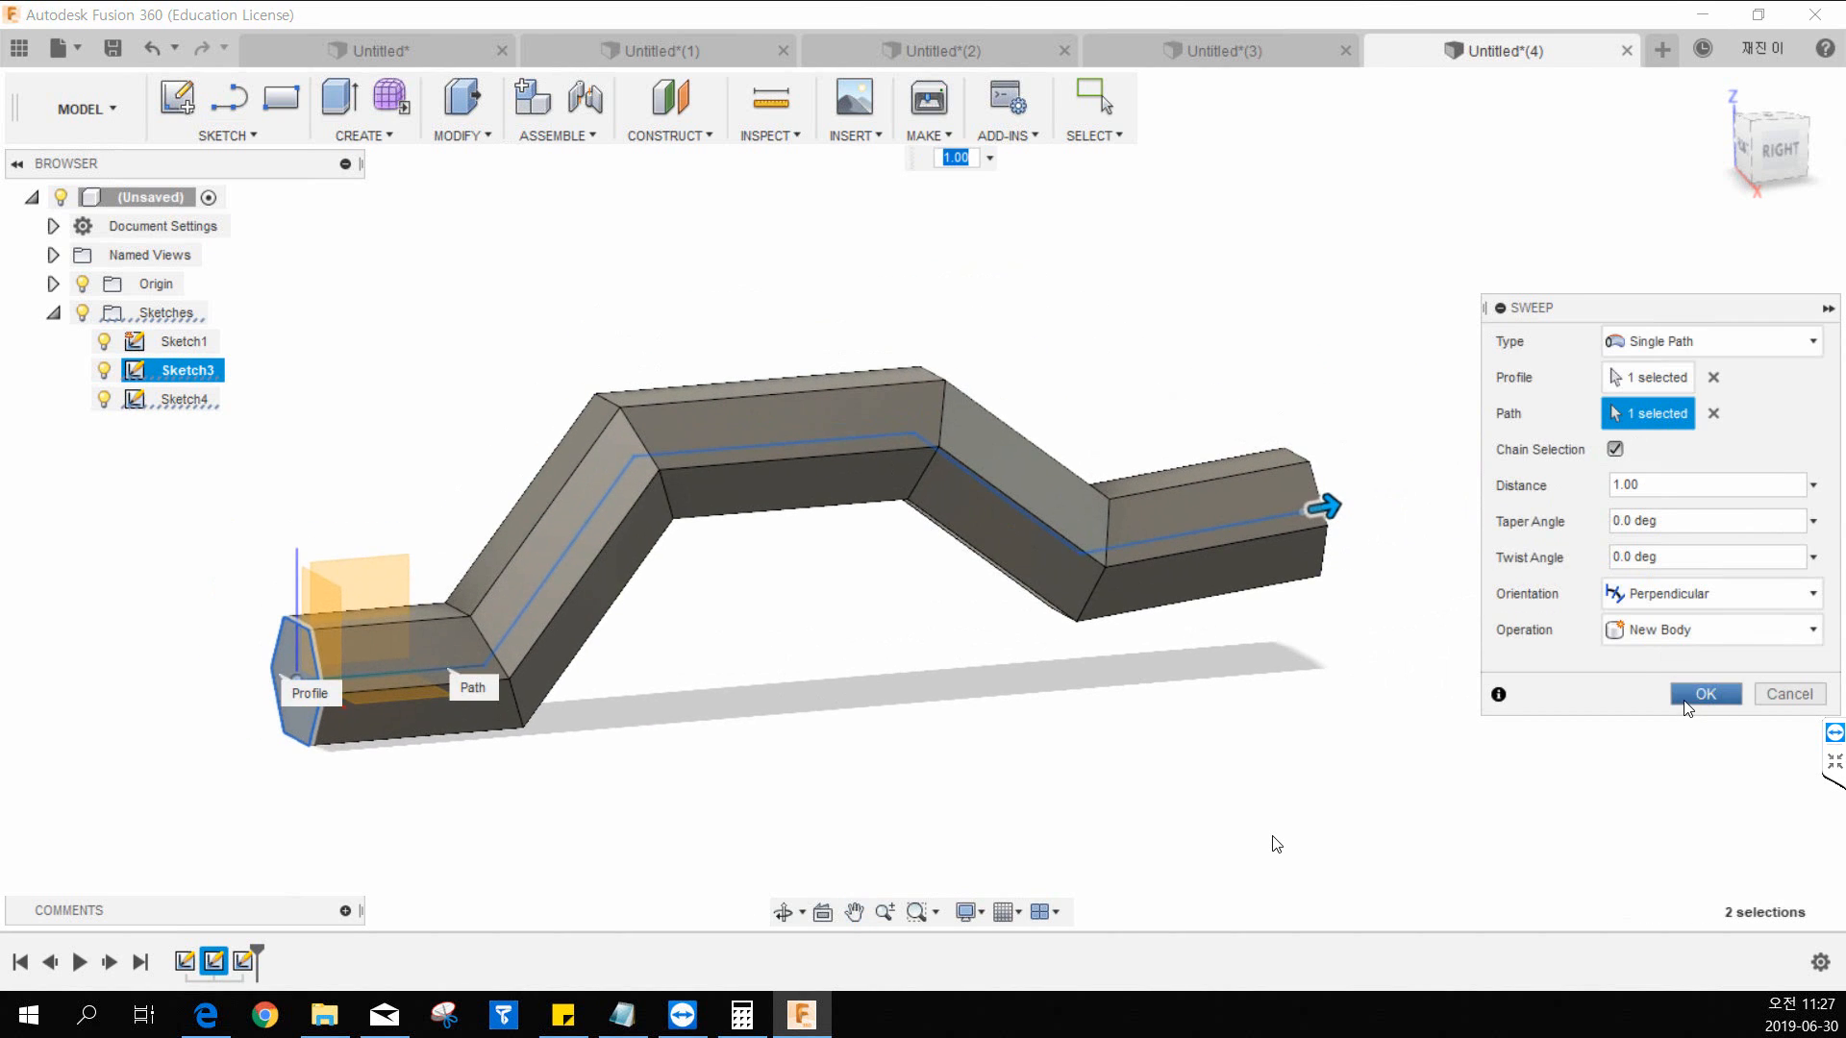
{"action": "left_click", "coordinate": [1704, 694]}
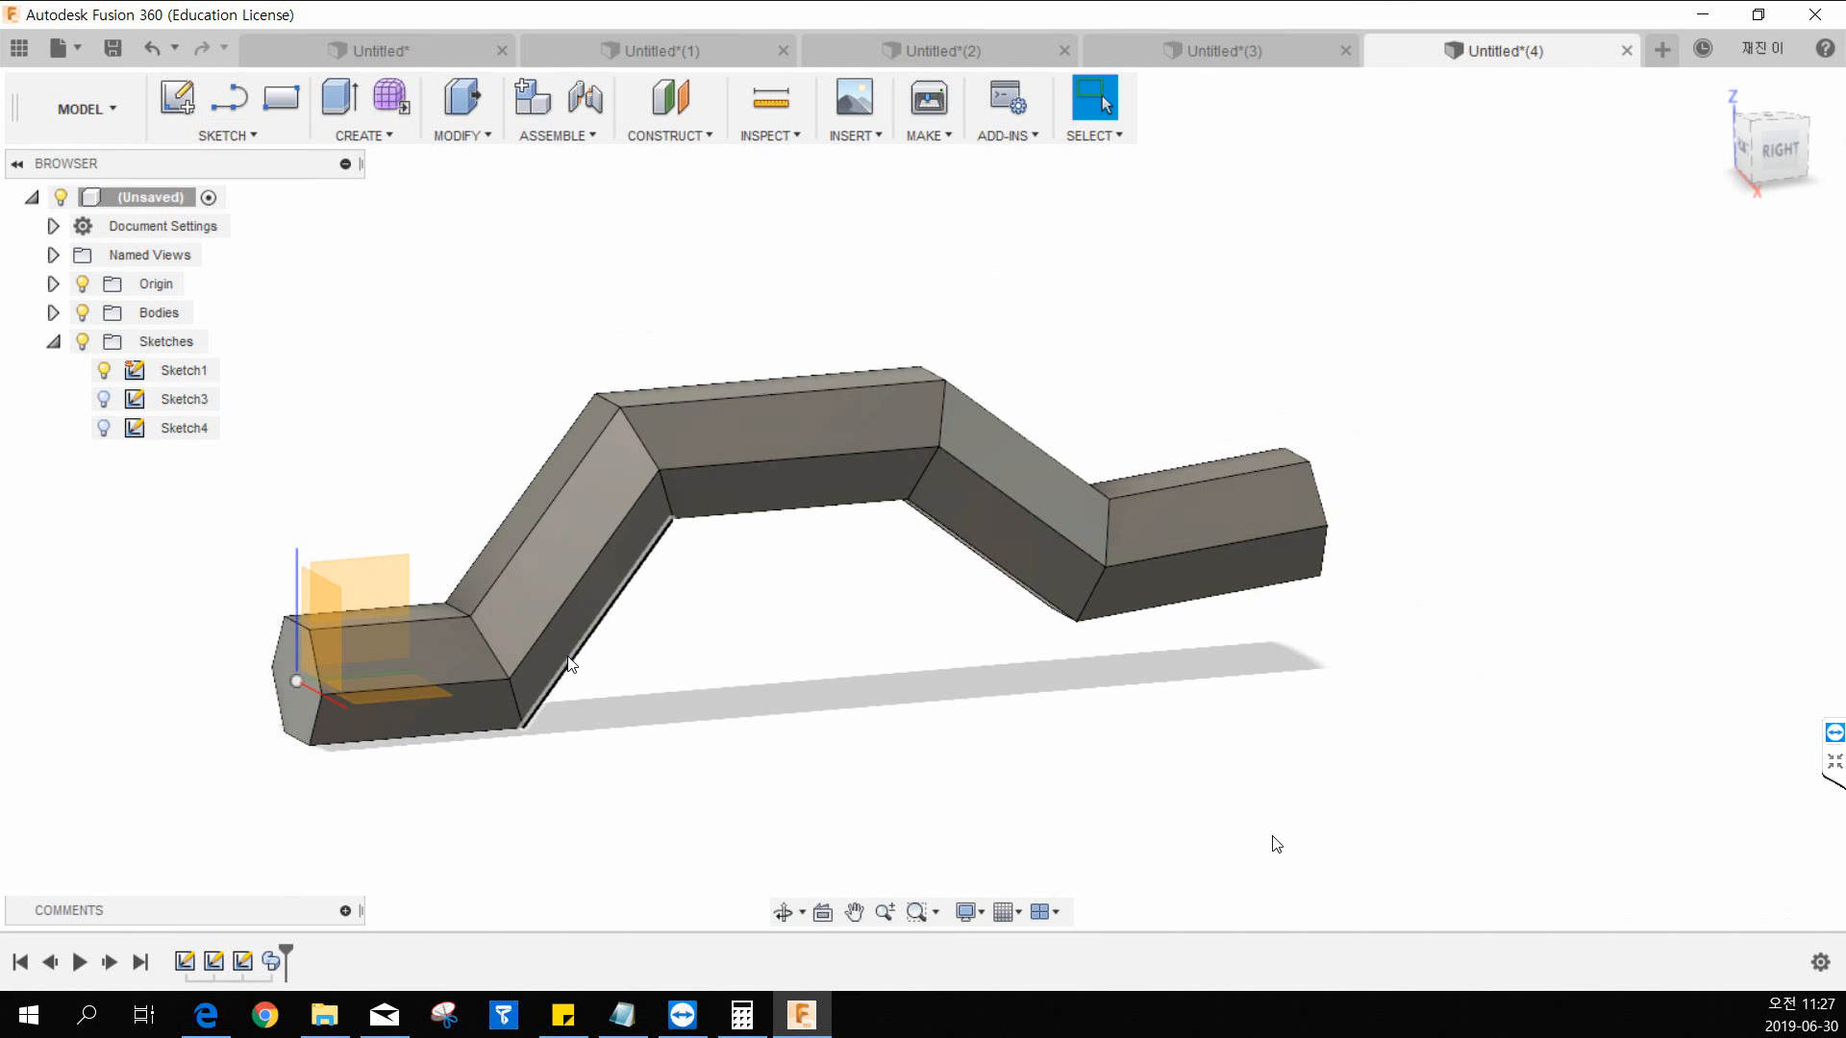
{"action": "middle_click_drag", "start_coordinate": [588, 665], "coordinate": [631, 673], "text": "shift"}
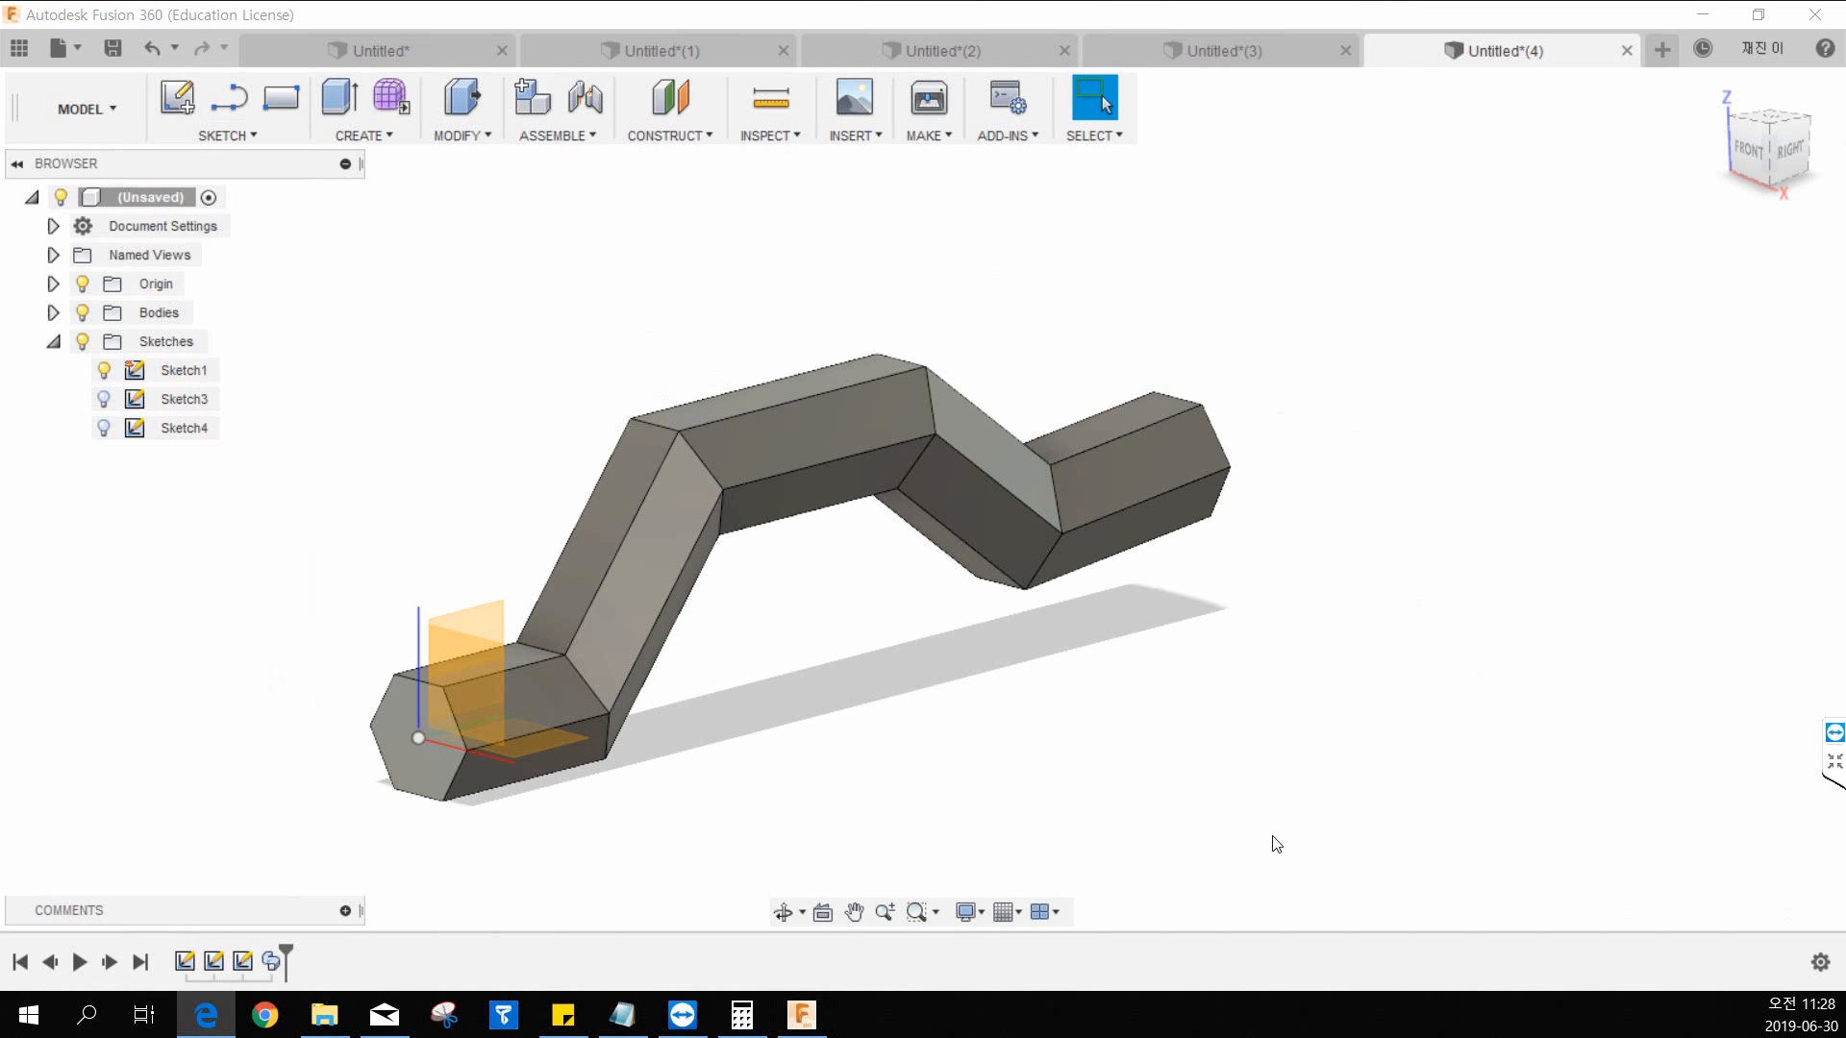
{"action": "middle_click_drag", "start_coordinate": [486, 344], "coordinate": [612, 395]}
{"action": "middle_click_drag", "start_coordinate": [704, 734], "coordinate": [558, 643]}
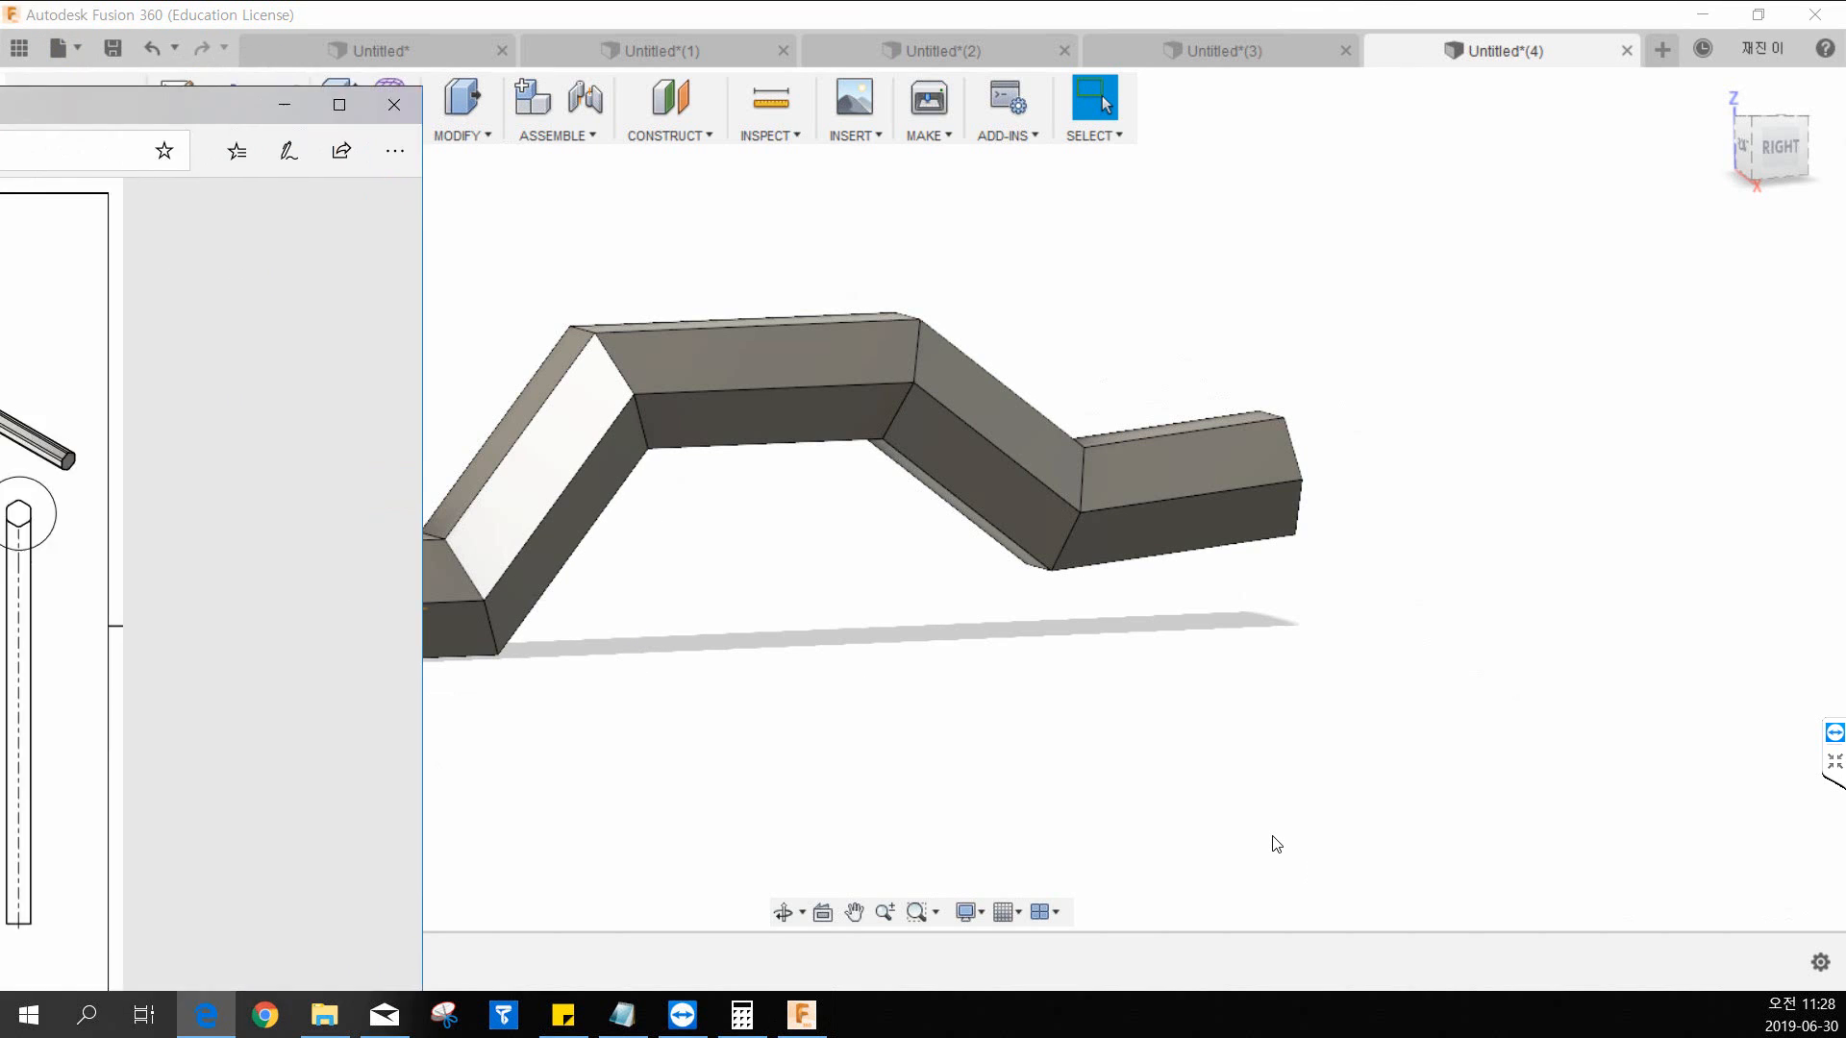
Step: Switch to the 17.pdf drawing in Microsoft Edge, maximize its window and examine the hex key's views and dimensions
{"action": "left_click_drag", "start_coordinate": [0, 120], "coordinate": [902, 188]}
{"action": "double_click", "coordinate": [920, 181]}
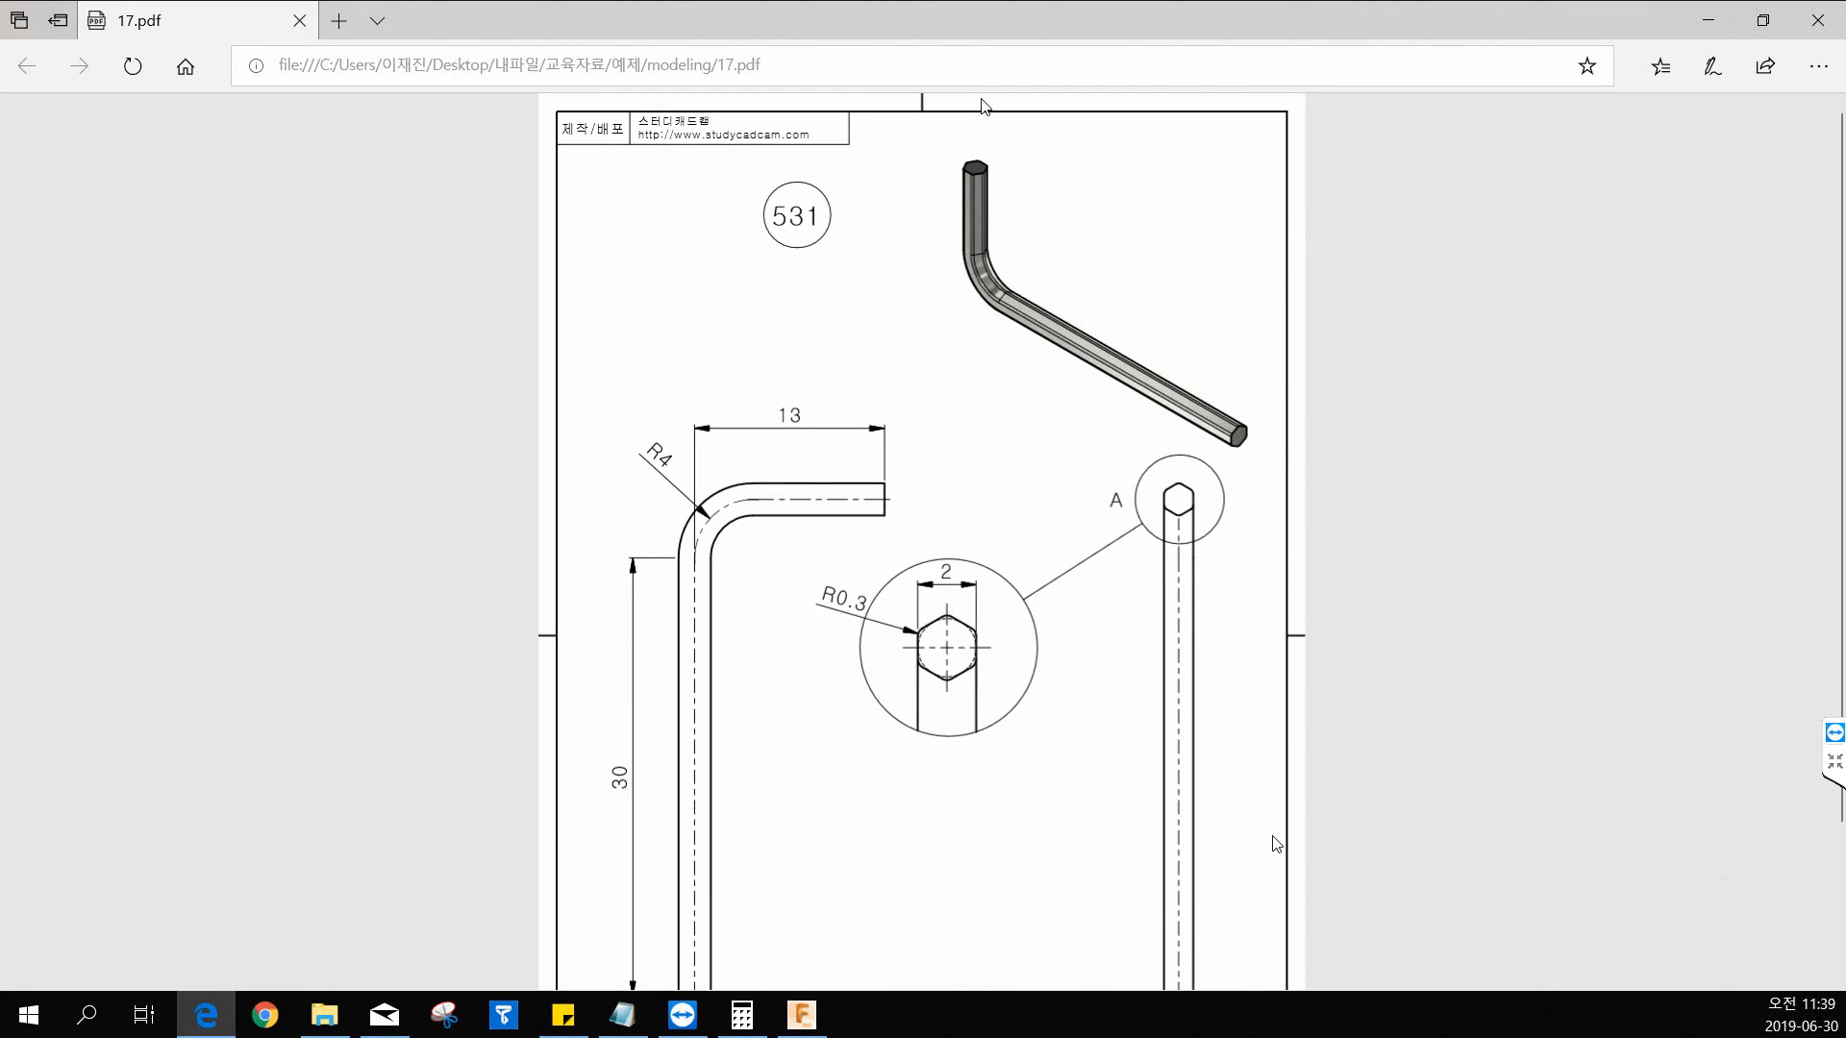
{"action": "scroll", "coordinate": [947, 396], "scroll_direction": "down", "scroll_amount": 3}
{"action": "scroll", "coordinate": [1168, 431], "scroll_direction": "up", "scroll_amount": 2}
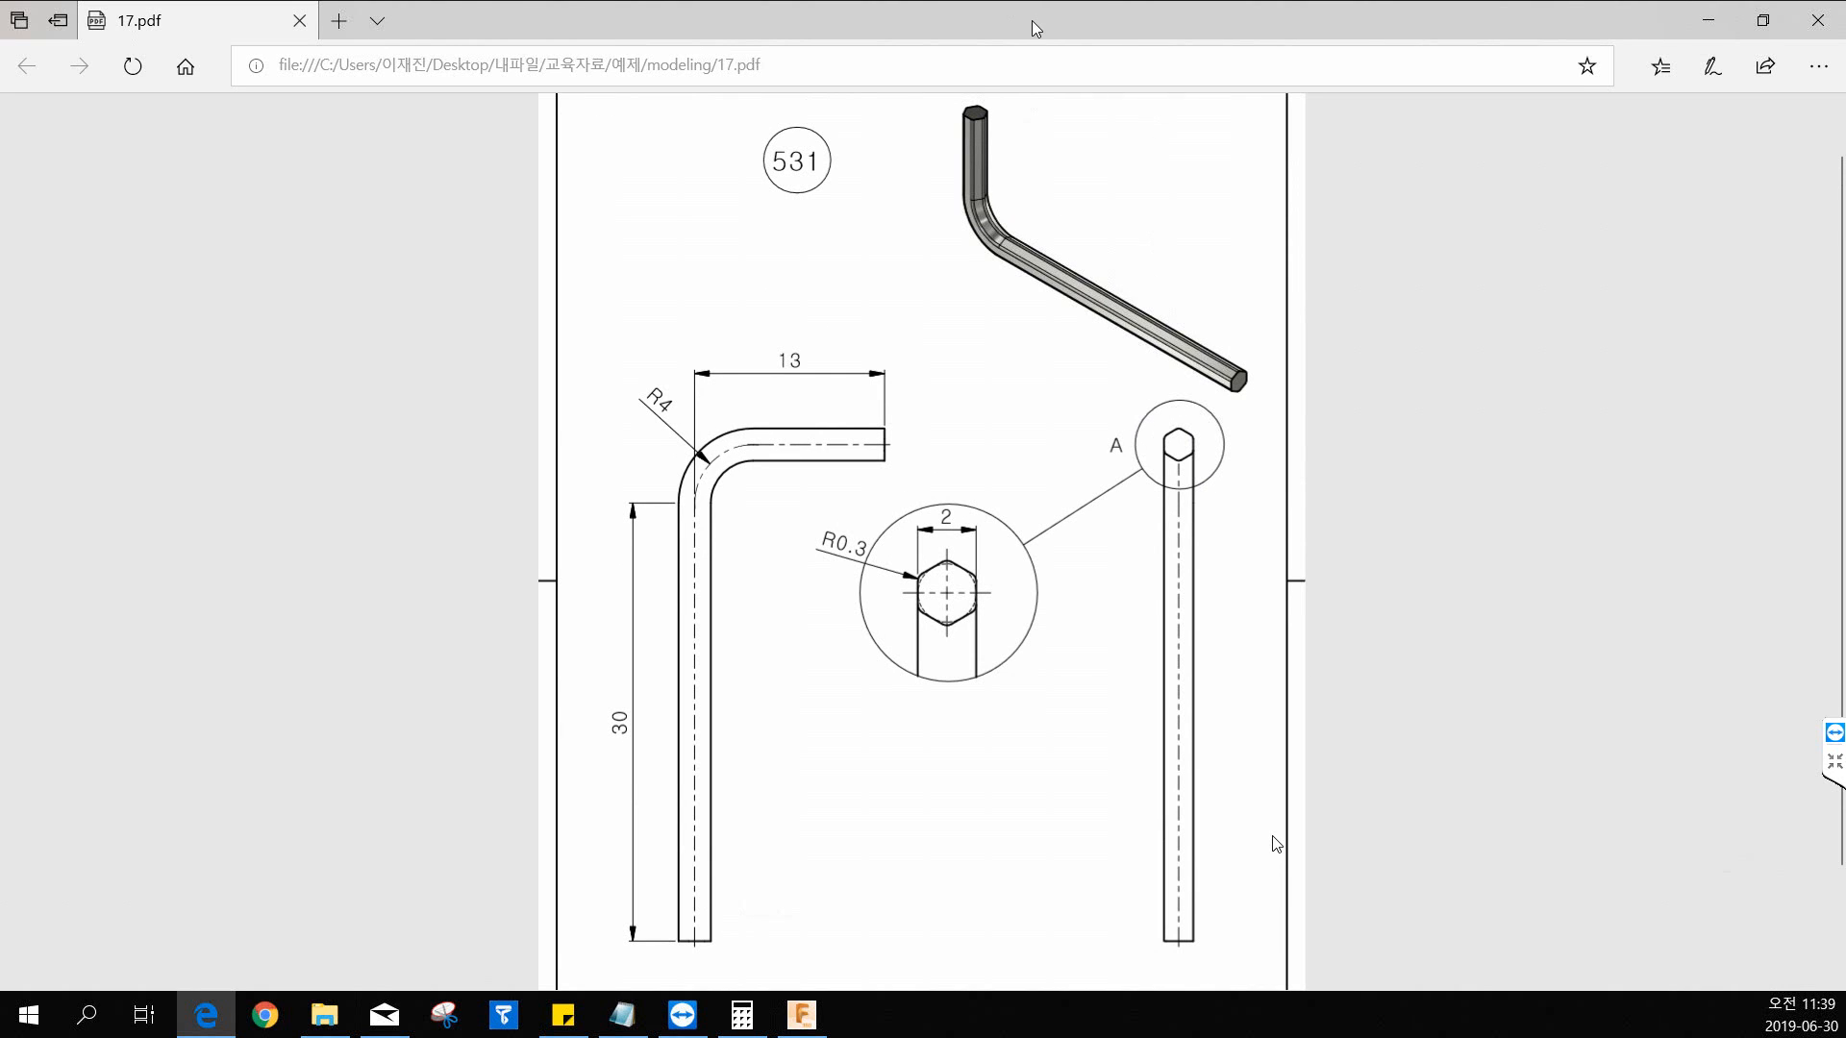
Step: Switch back to Fusion 360 and sketch a circumscribed hexagon on the front plane, centred on the origin, about 18.6 mm from centre to side
{"action": "key", "text": "alt+Tab"}
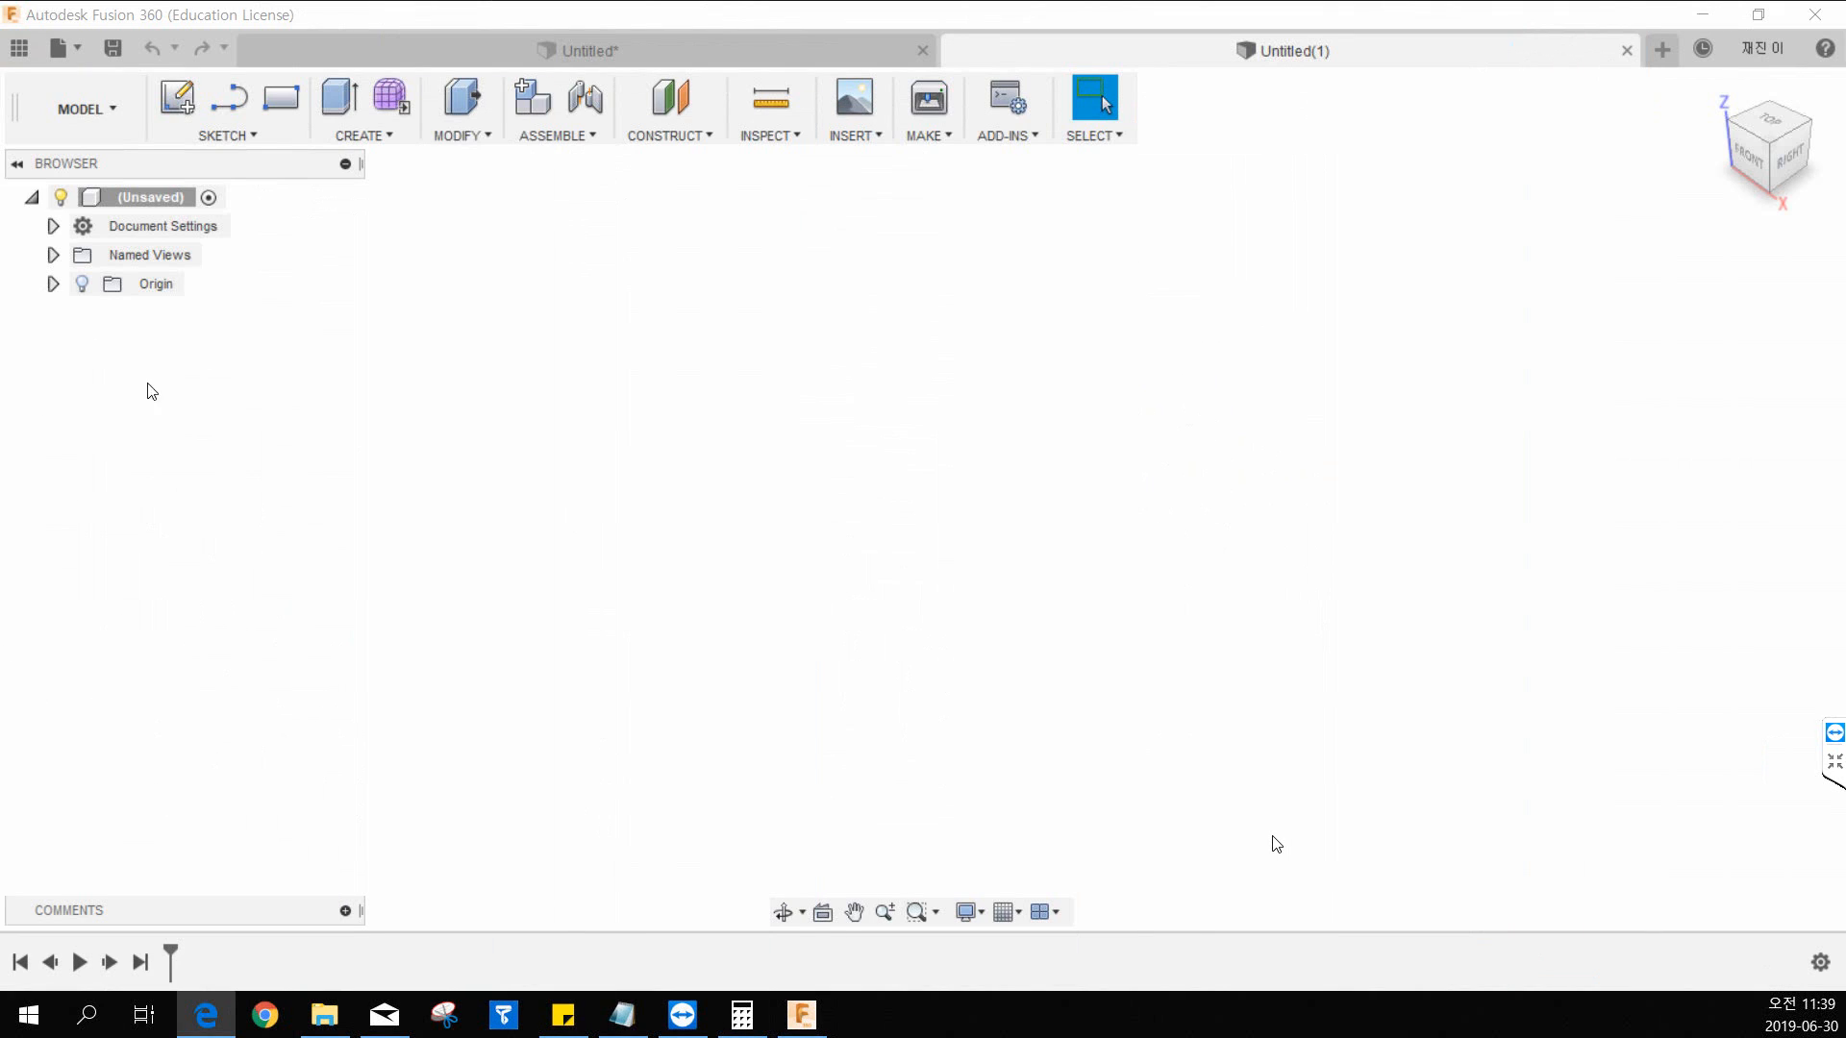
{"action": "left_click", "coordinate": [176, 99]}
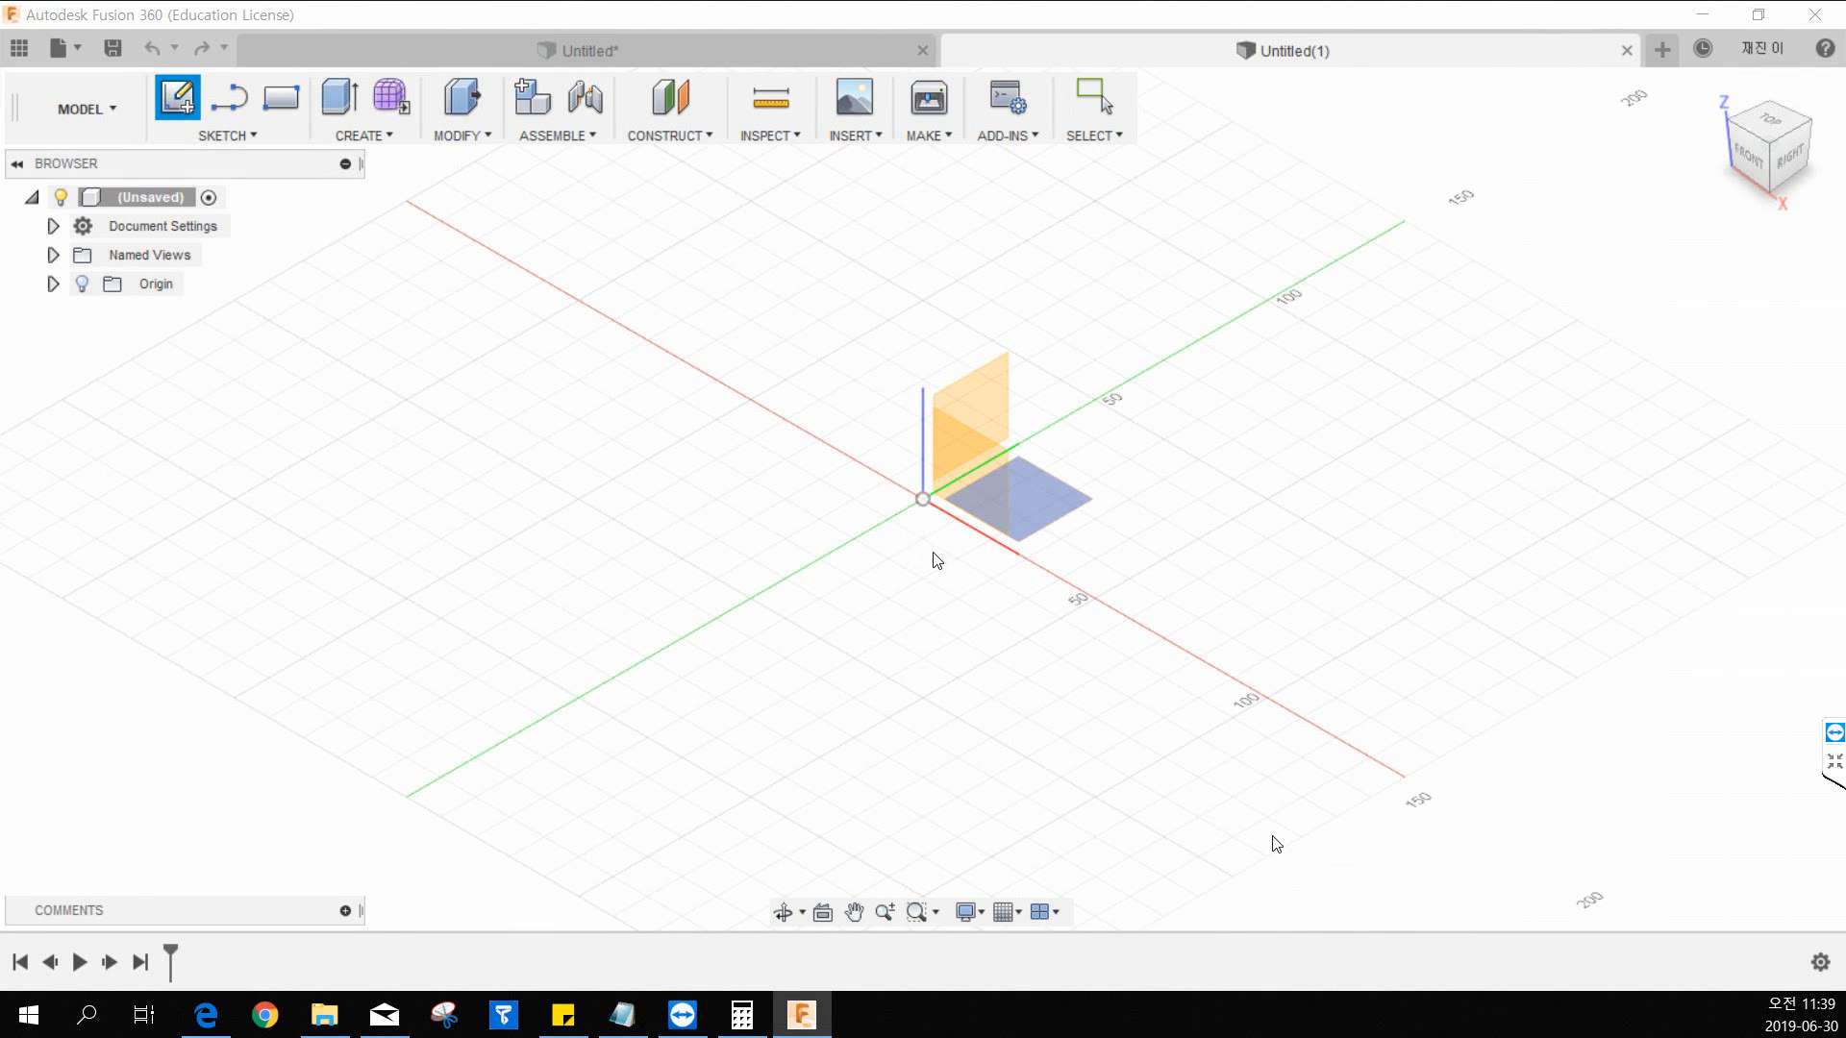
{"action": "left_click", "coordinate": [960, 495]}
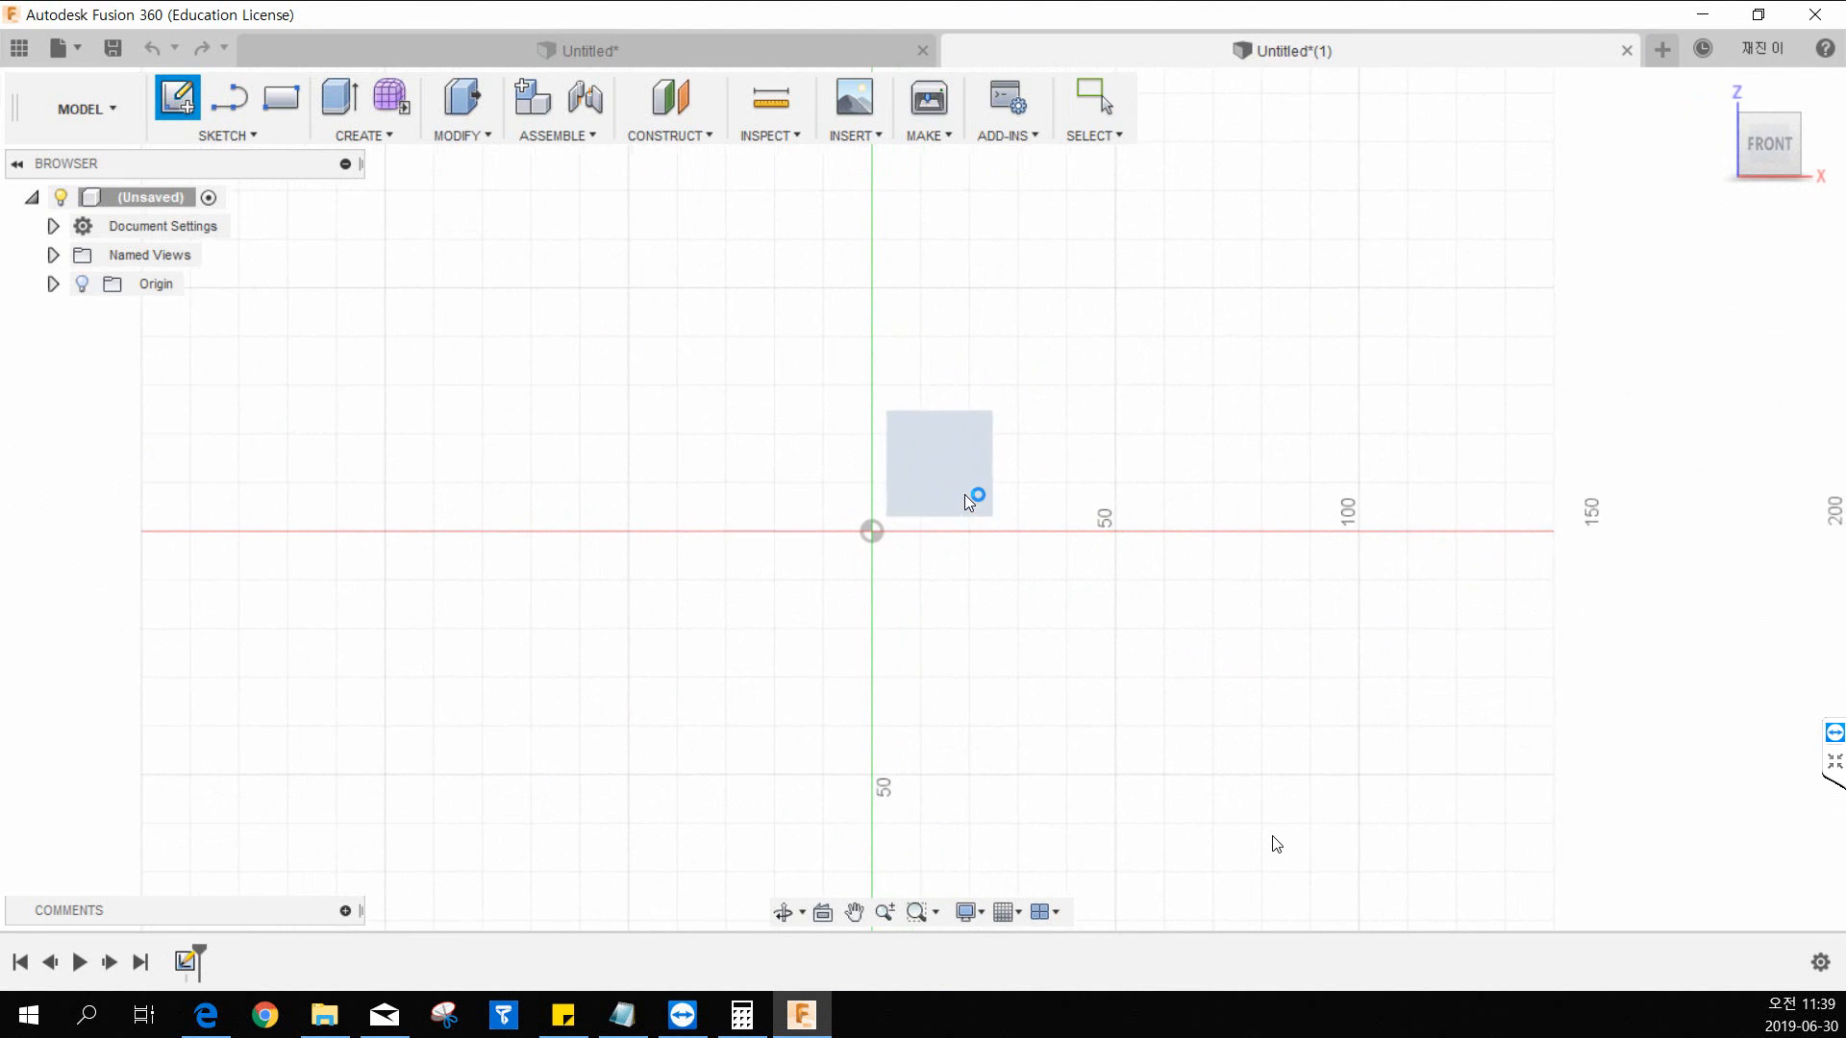
{"action": "left_click", "coordinate": [285, 138]}
{"action": "mouse_move", "coordinate": [272, 297]}
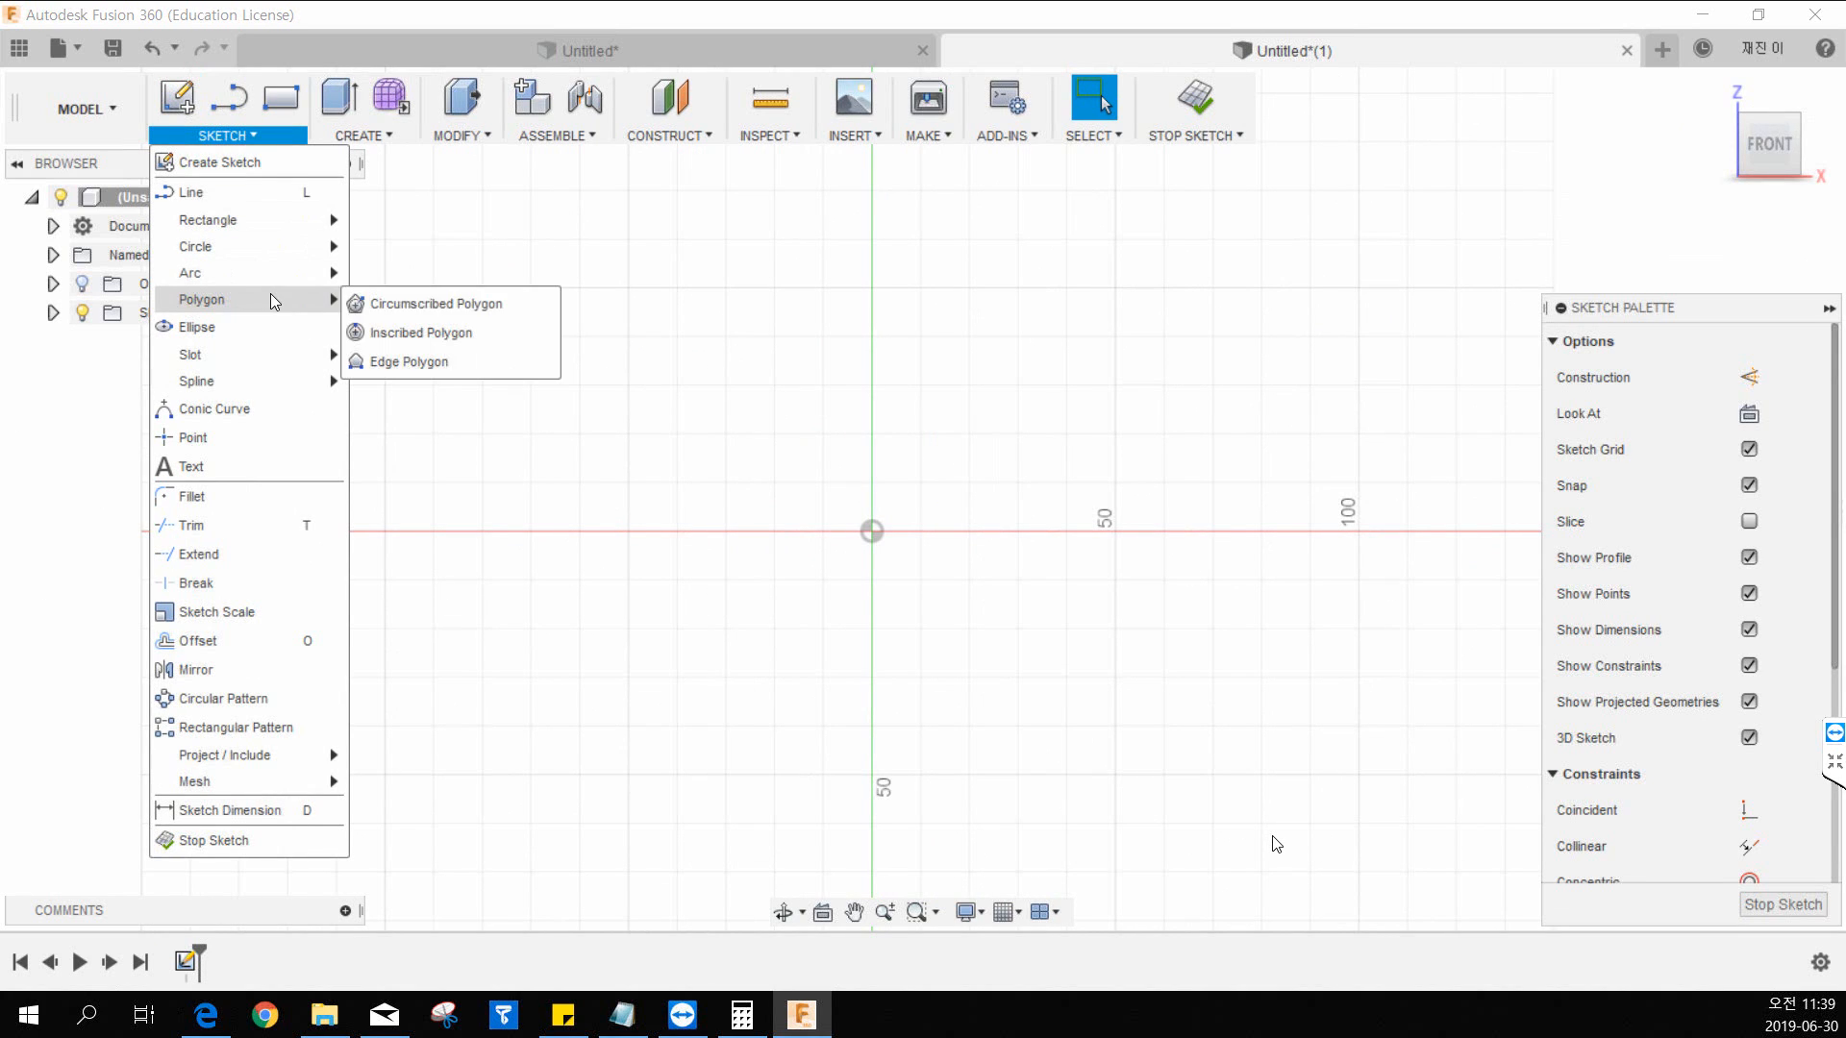
{"action": "left_click", "coordinate": [440, 306]}
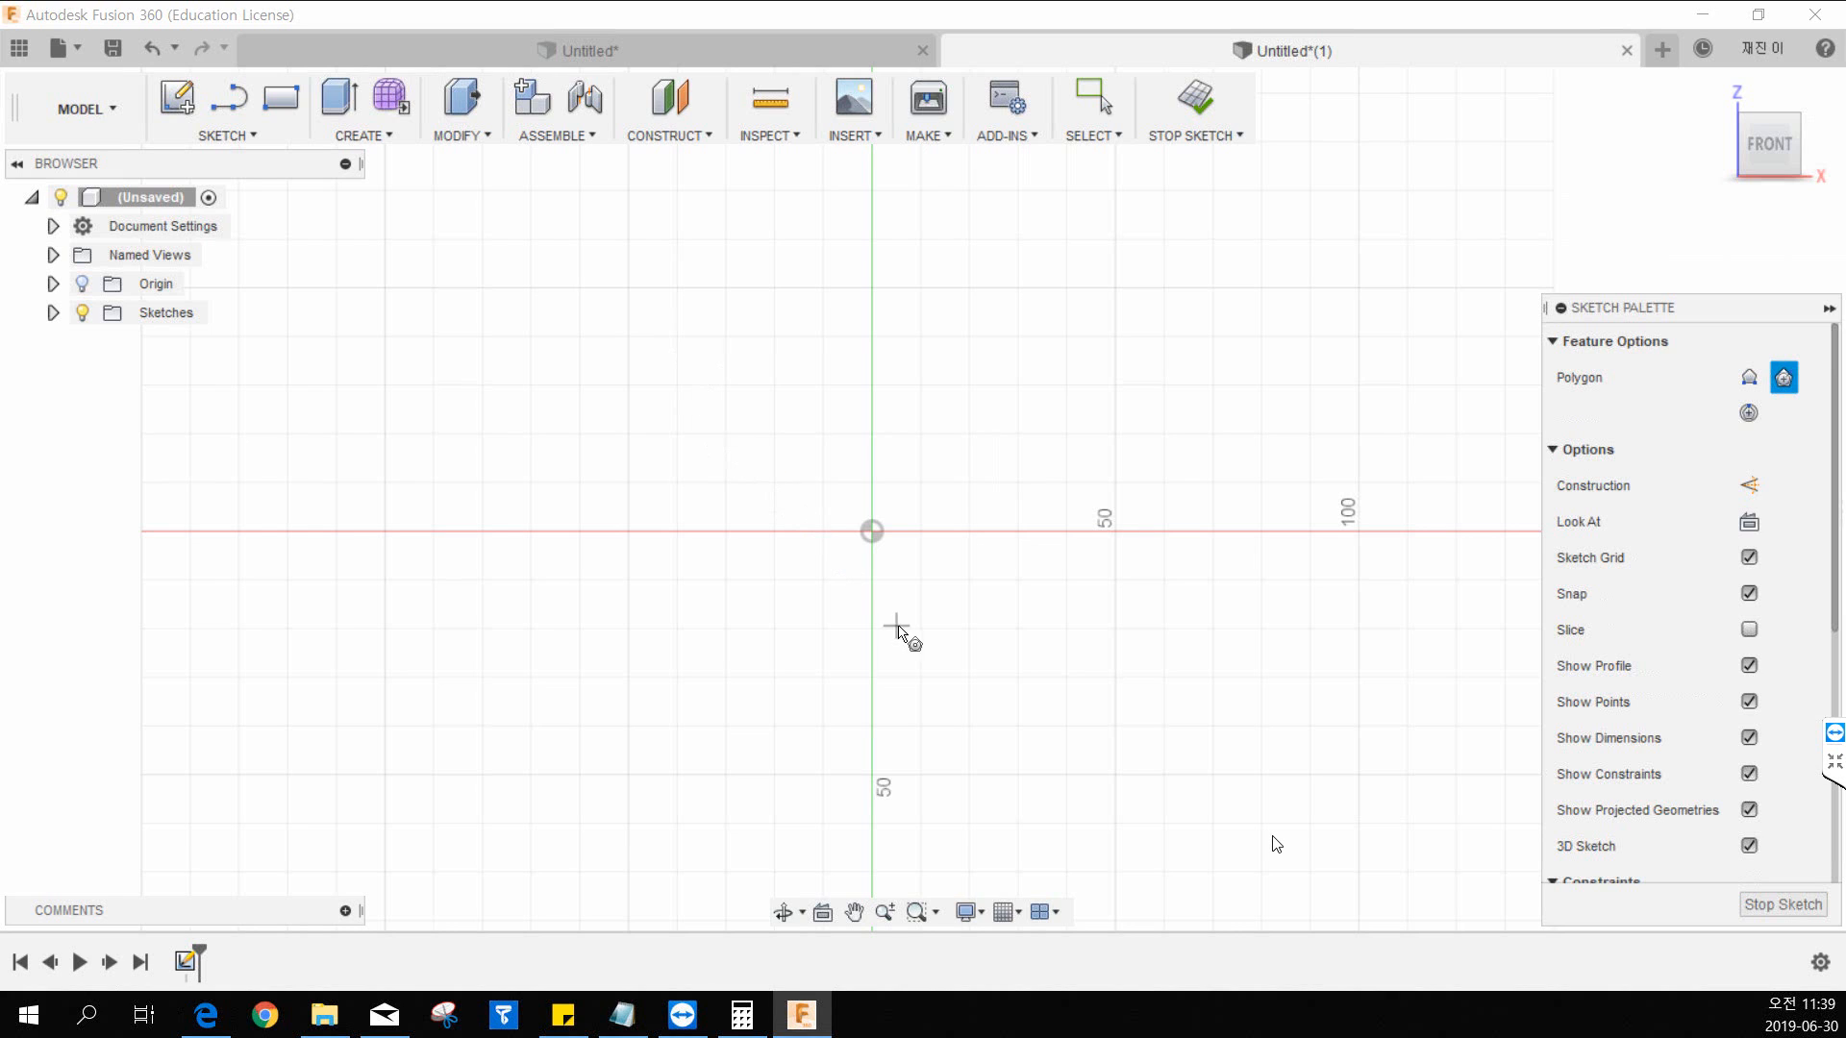
{"action": "left_click", "coordinate": [872, 532]}
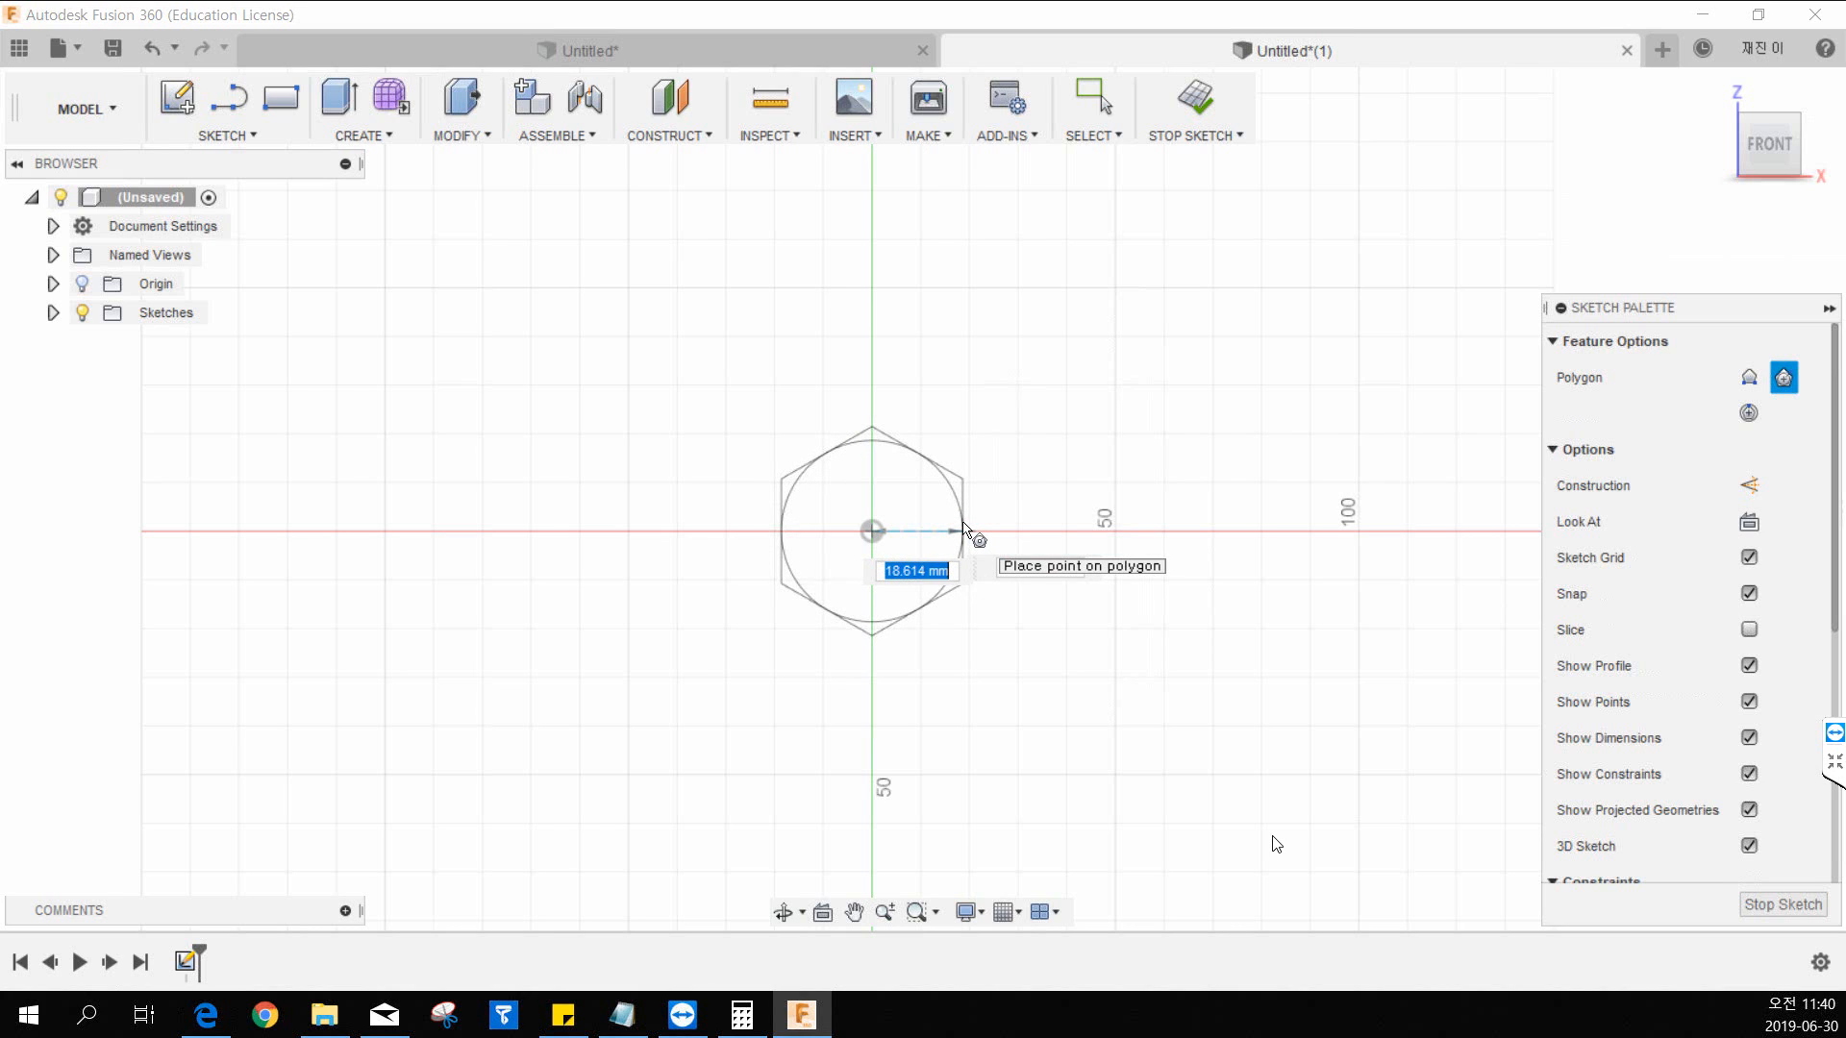
{"action": "left_click", "coordinate": [963, 528]}
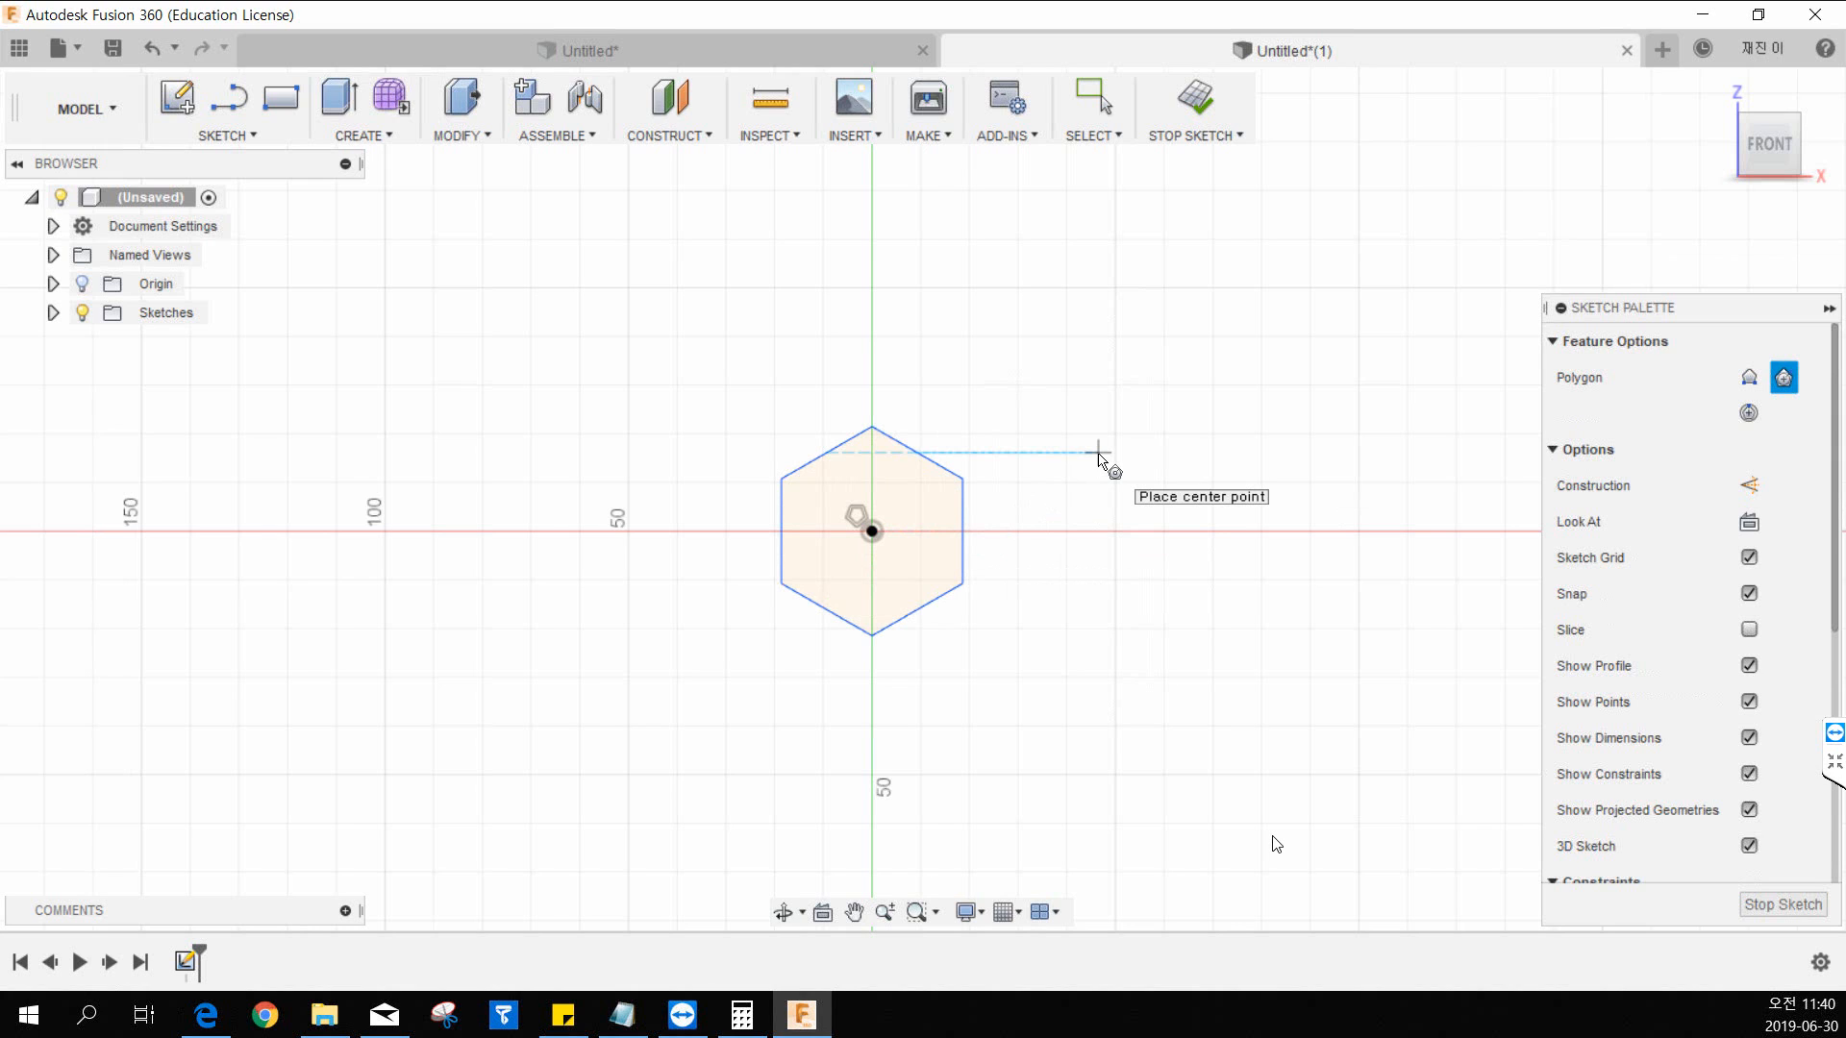
Step: Dimension the distance between the hexagon's two vertical sides as 2 mm
{"action": "key", "text": "Escape"}
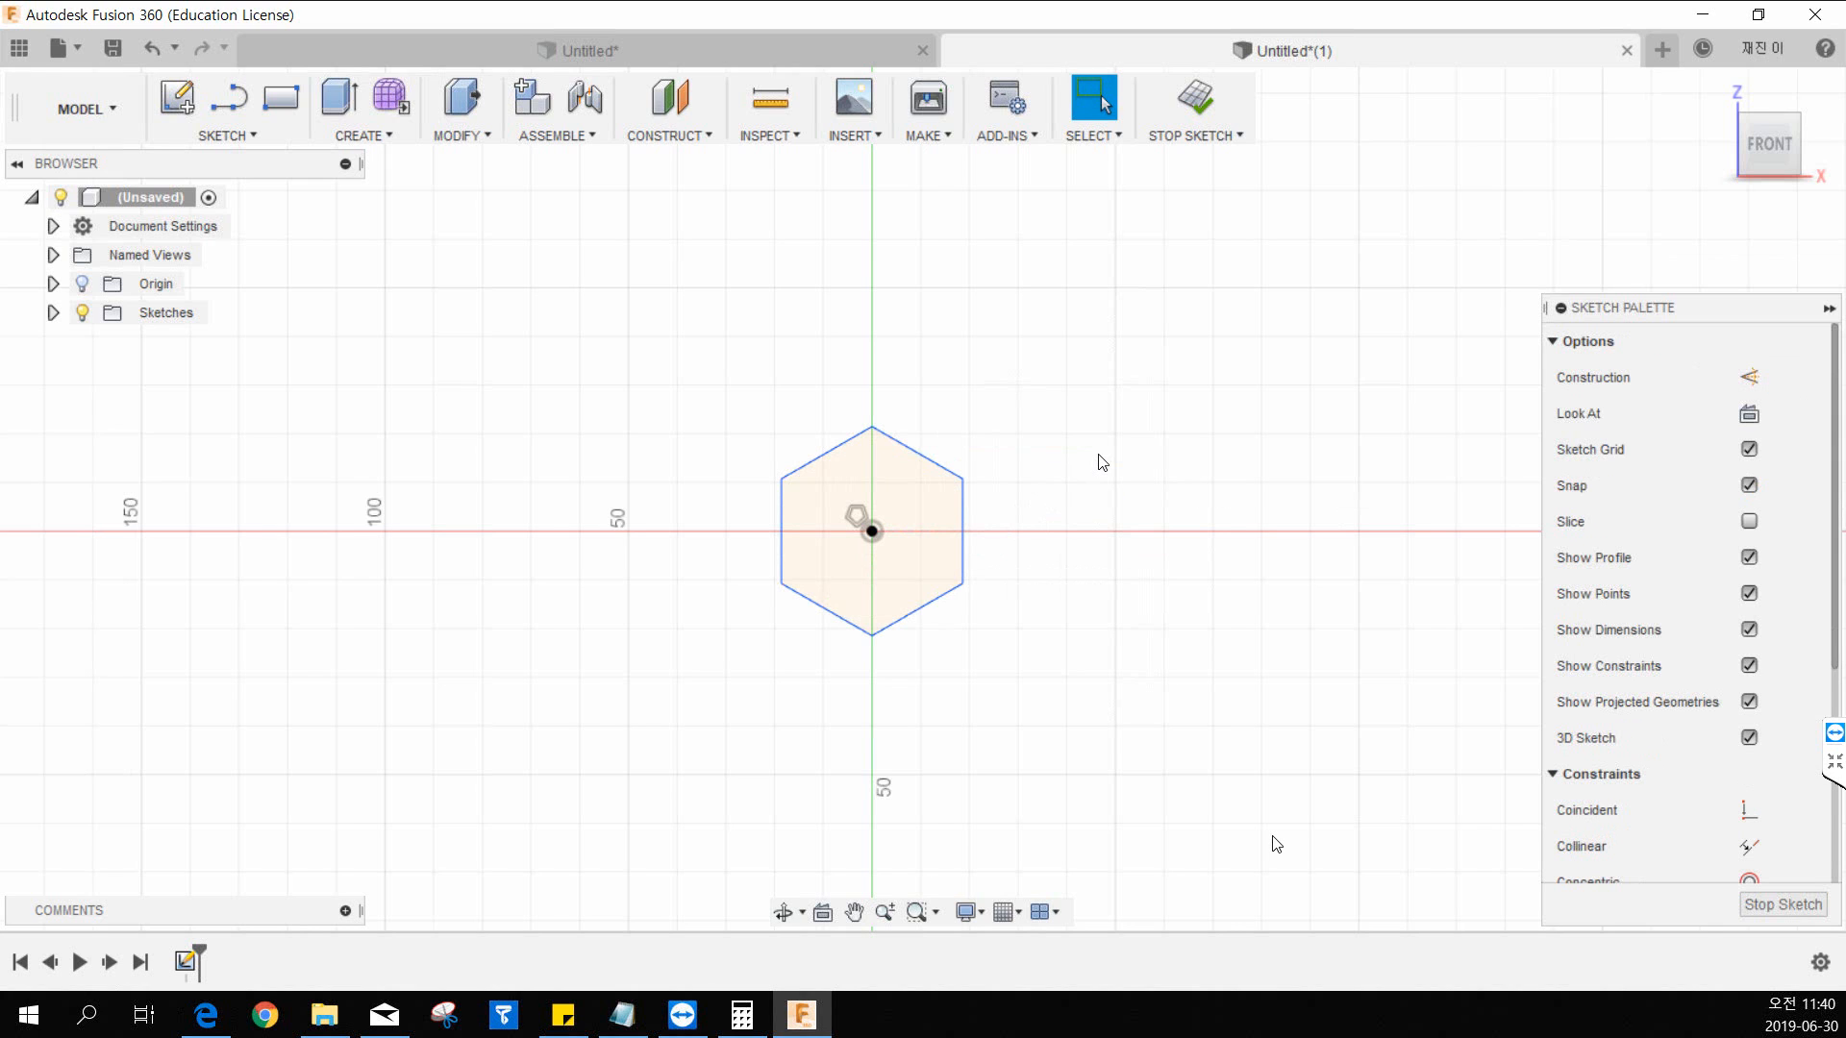
{"action": "left_click", "coordinate": [248, 136]}
{"action": "left_click", "coordinate": [259, 806]}
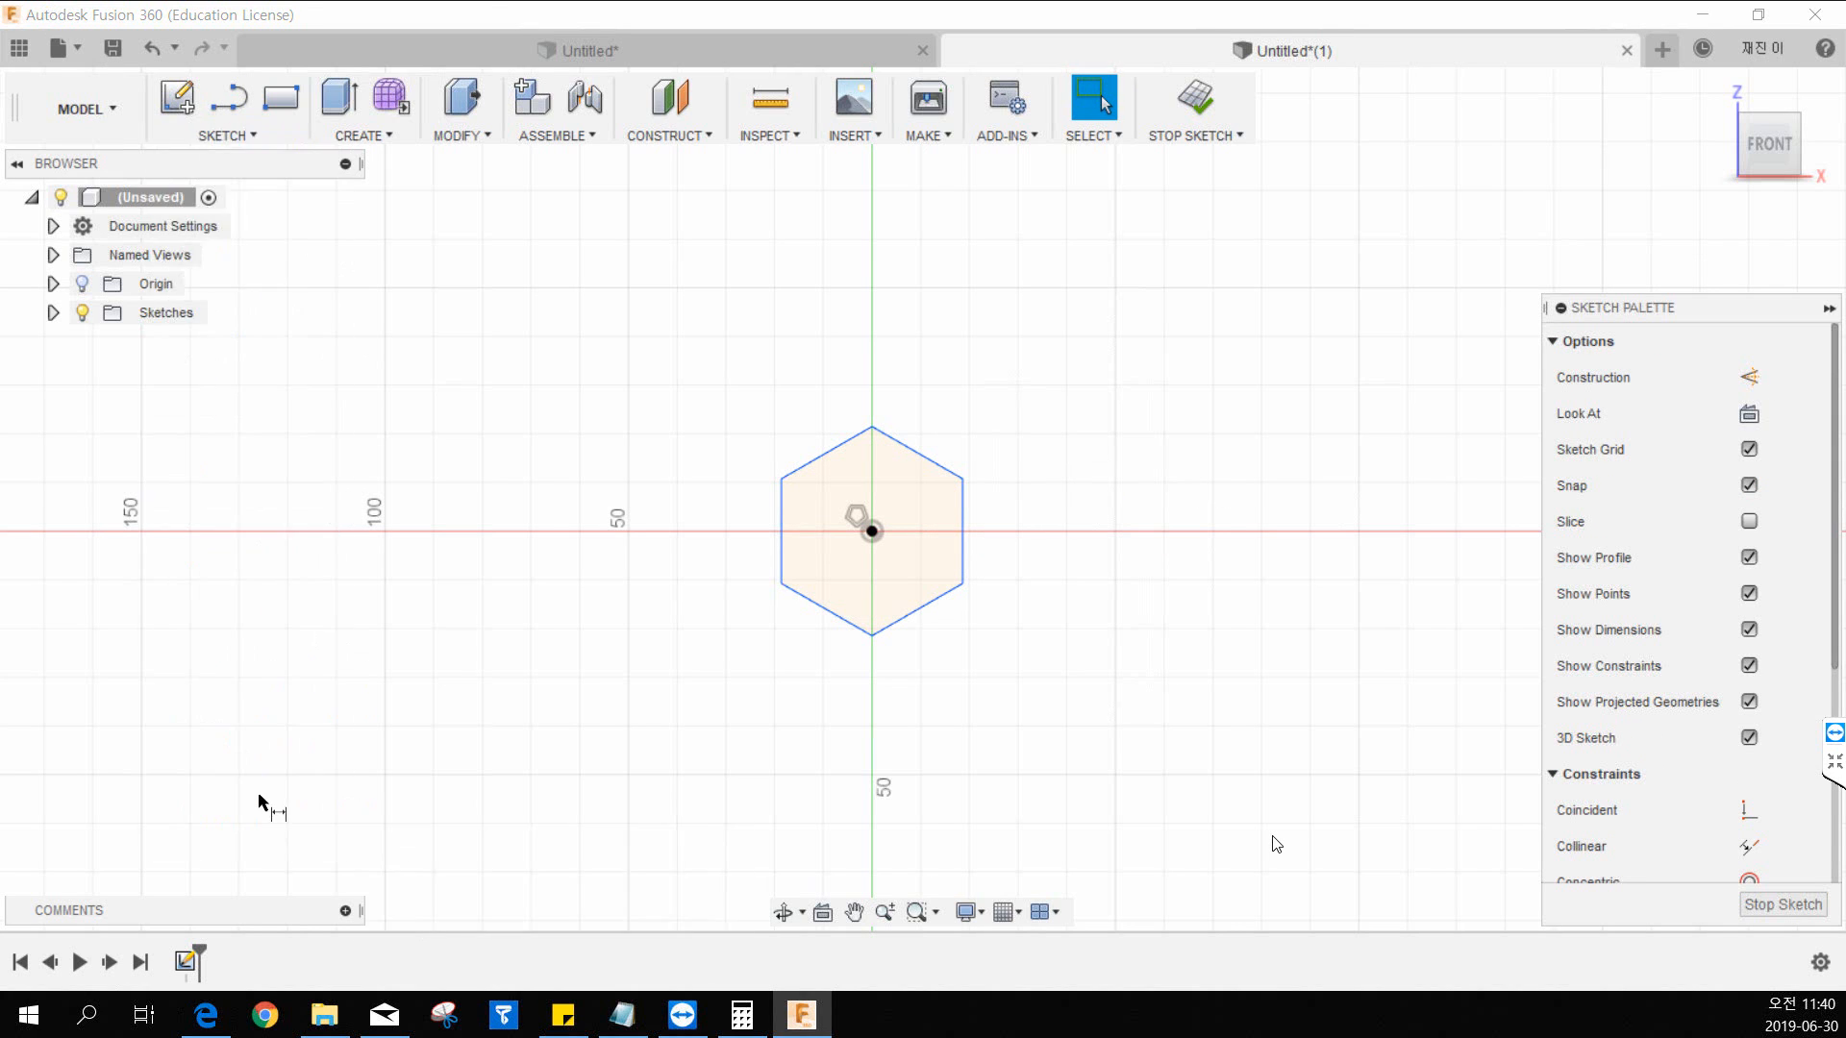
{"action": "left_click", "coordinate": [783, 503]}
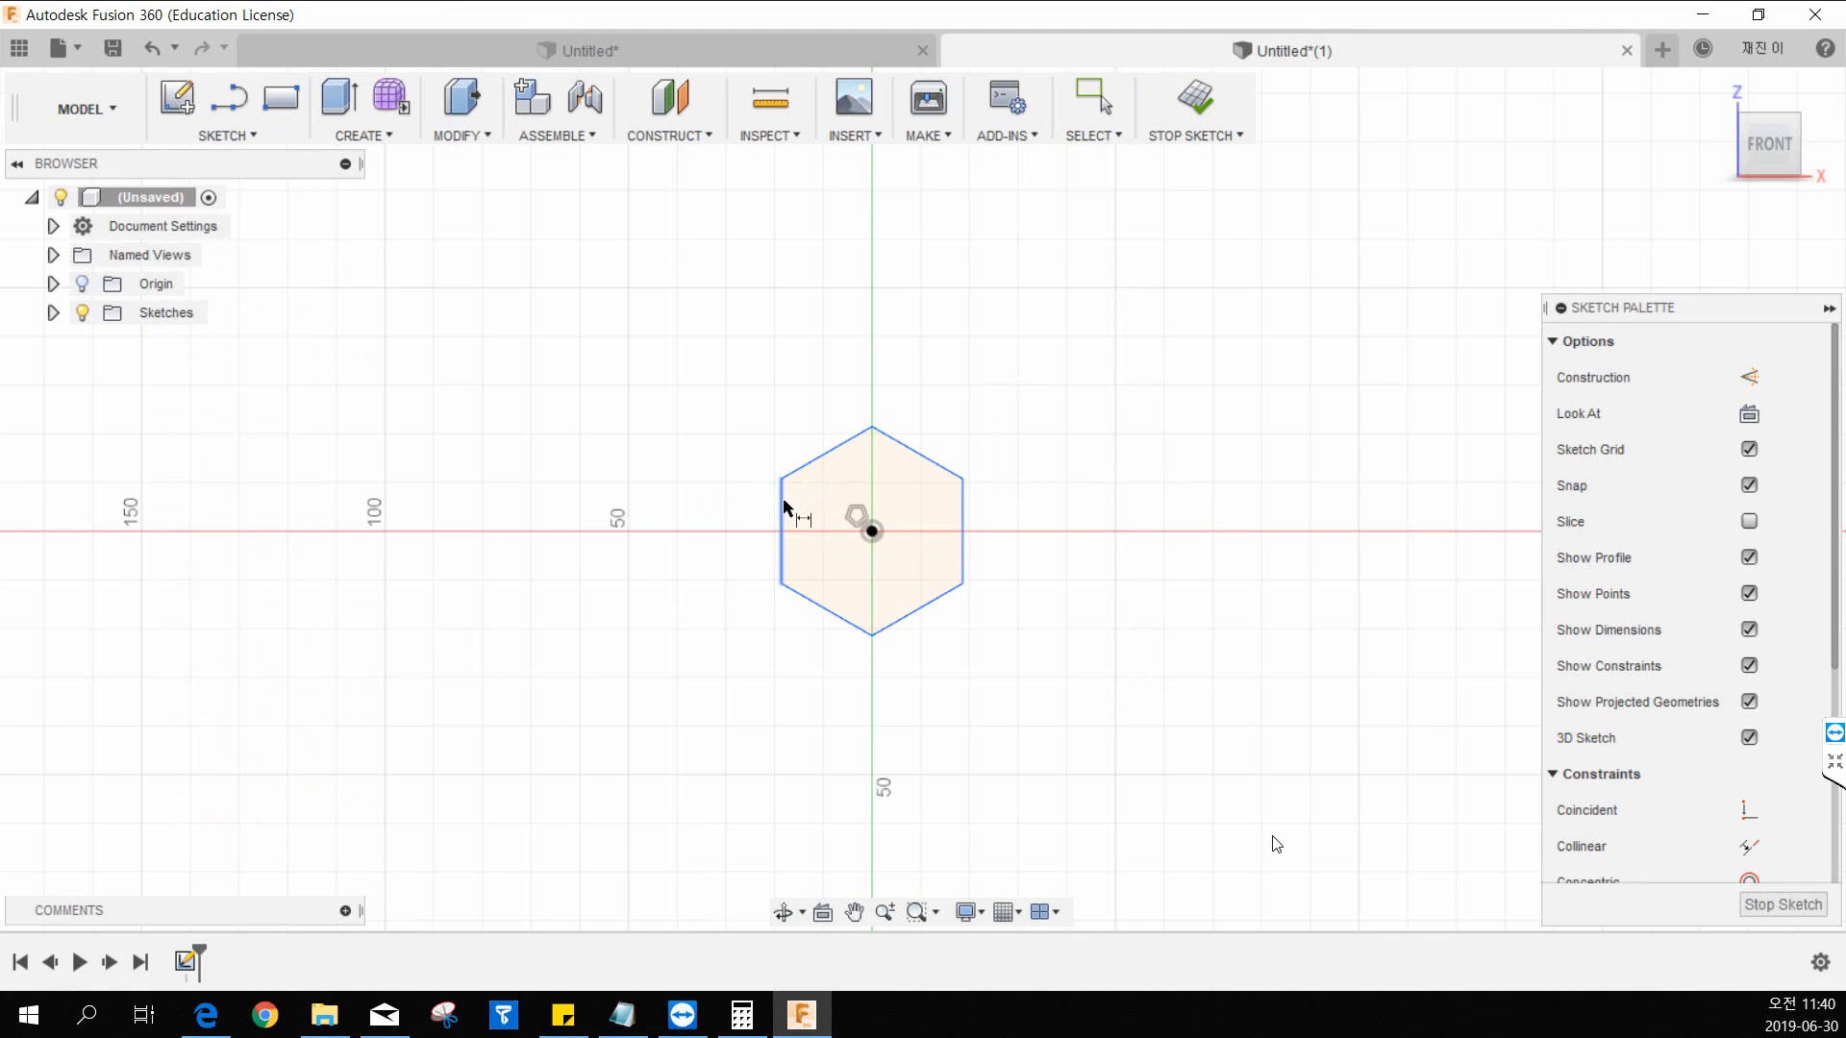
{"action": "left_click", "coordinate": [963, 501]}
{"action": "left_click", "coordinate": [872, 344]}
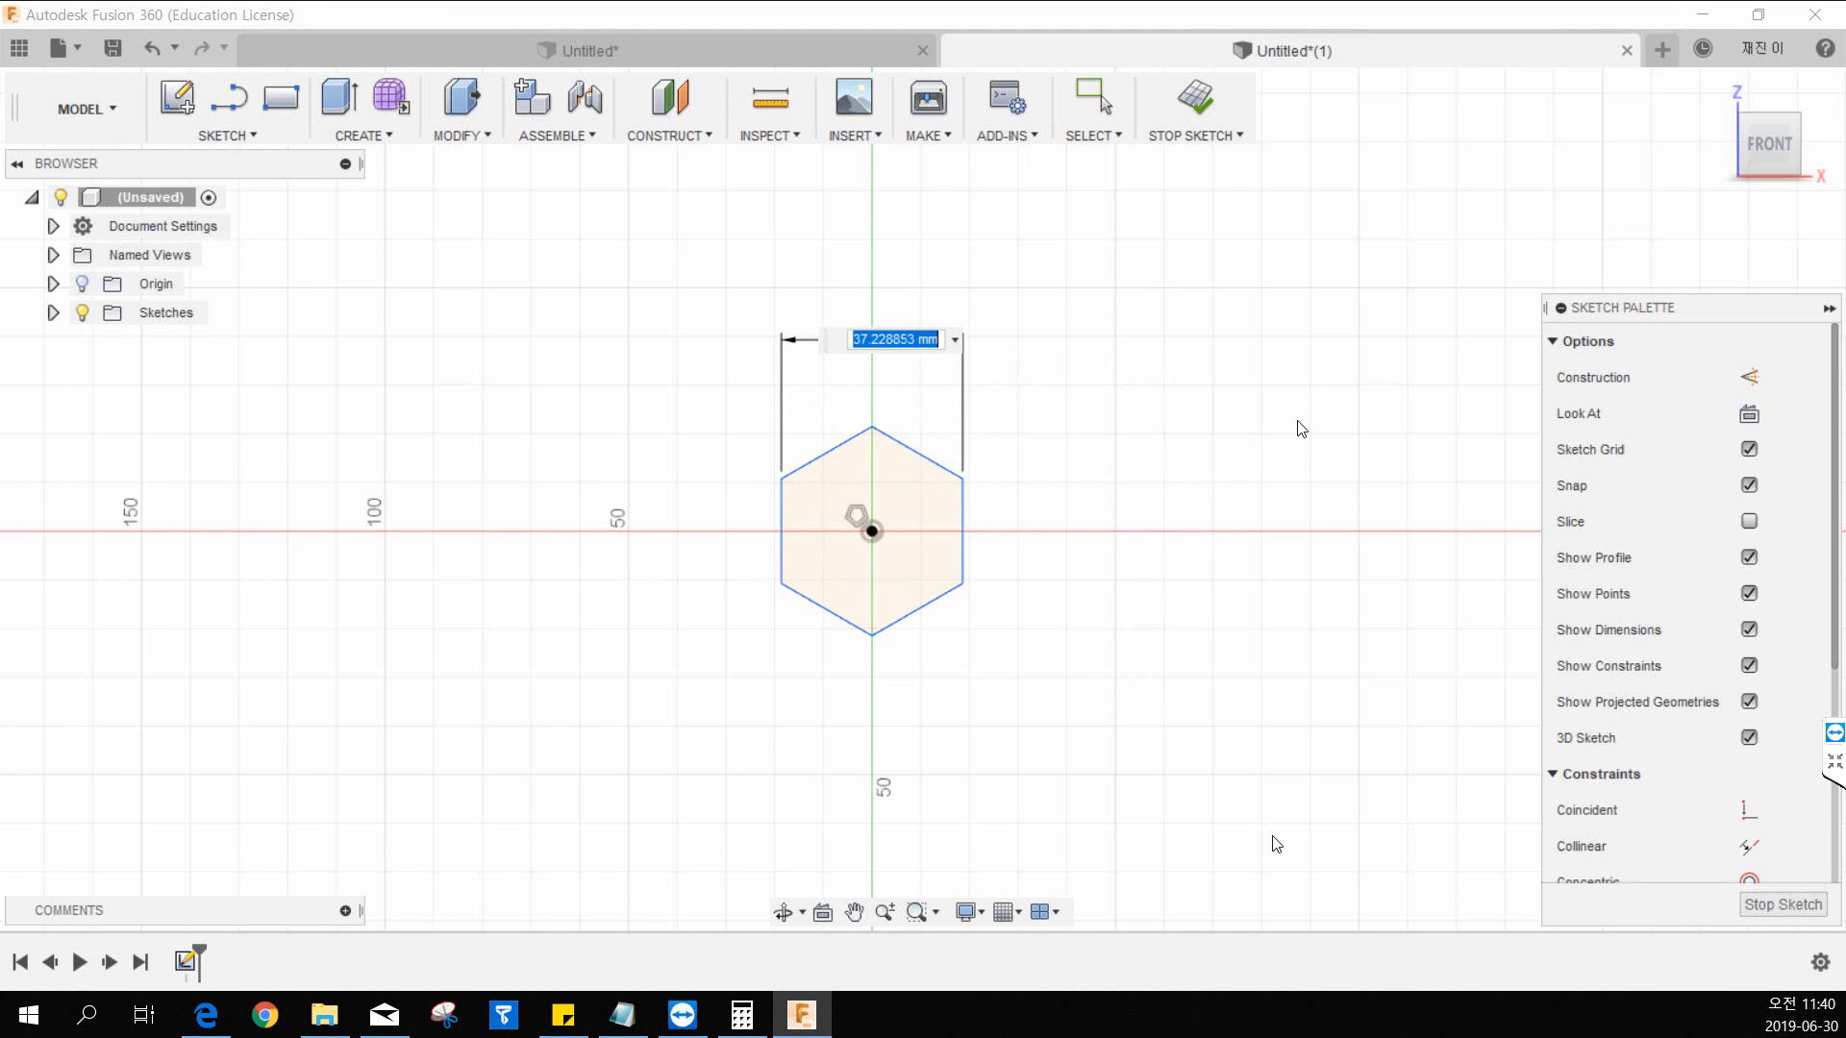
{"action": "type", "text": "2"}
{"action": "key", "text": "Return"}
{"action": "scroll", "coordinate": [902, 442], "scroll_direction": "up", "scroll_amount": 4}
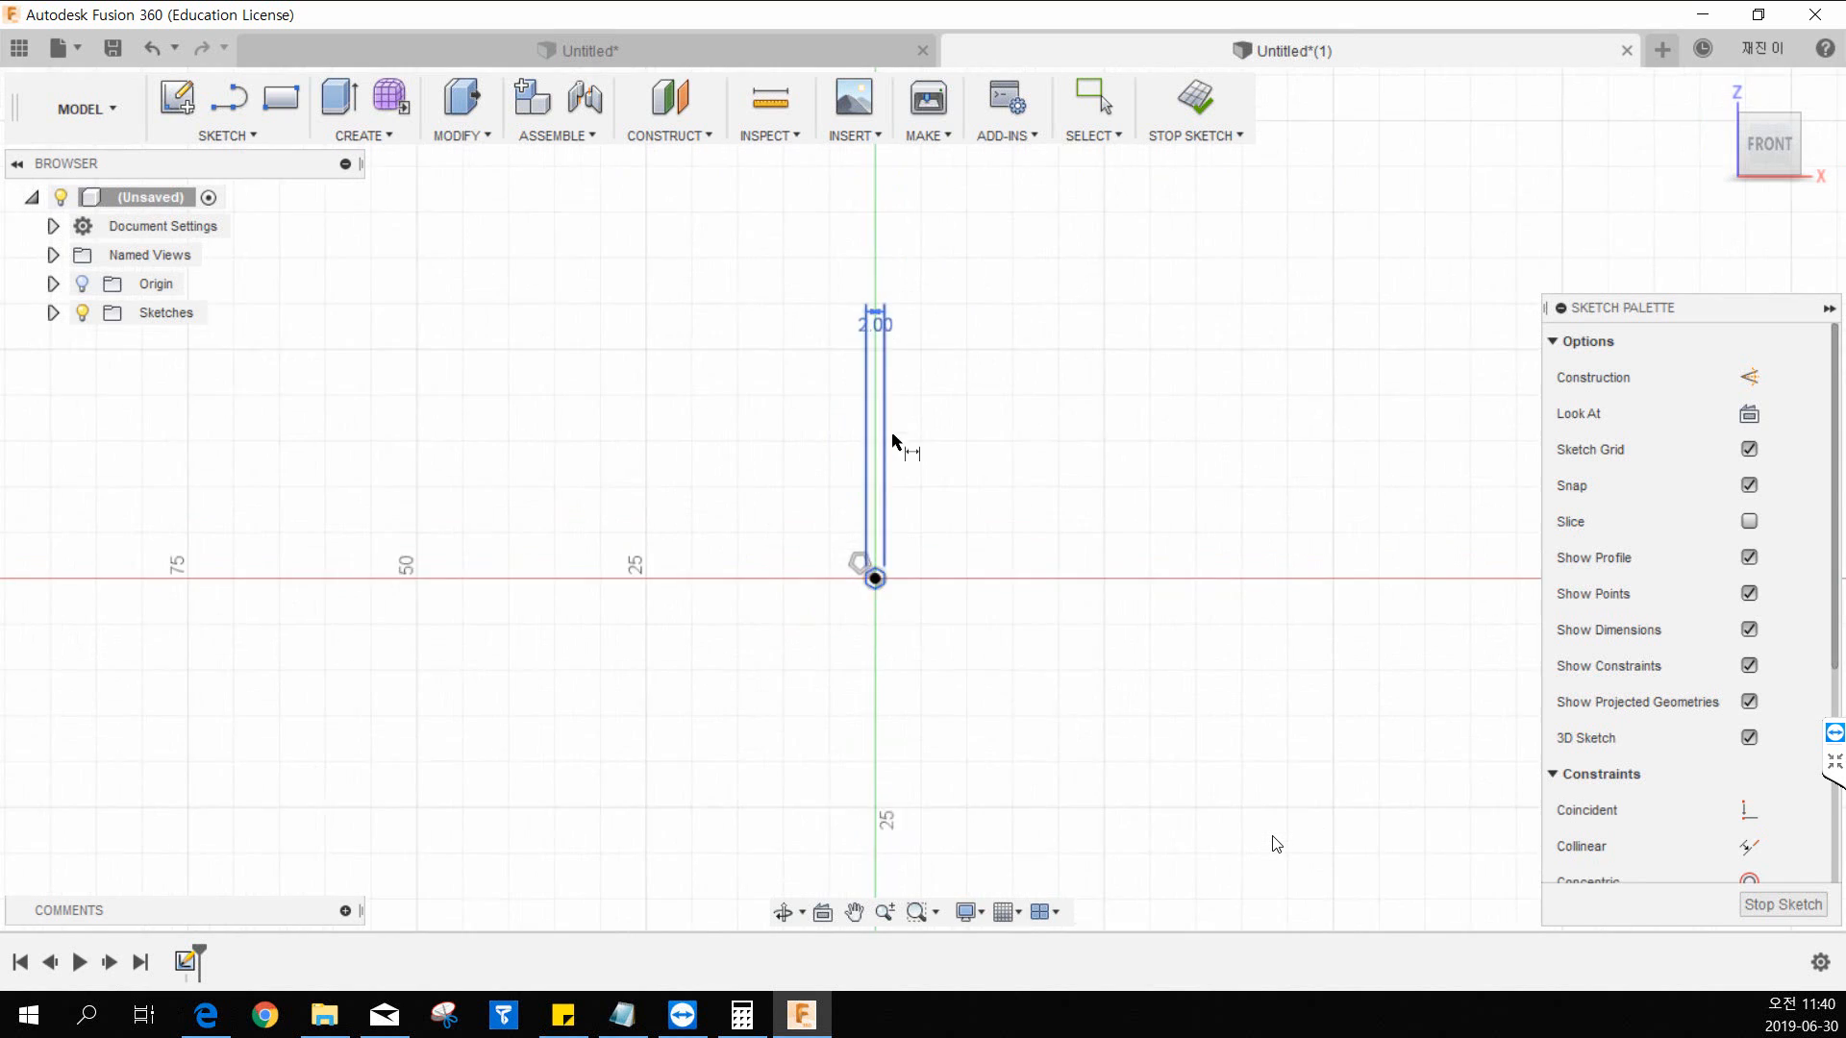
{"action": "scroll", "coordinate": [894, 587], "scroll_direction": "up", "scroll_amount": 6}
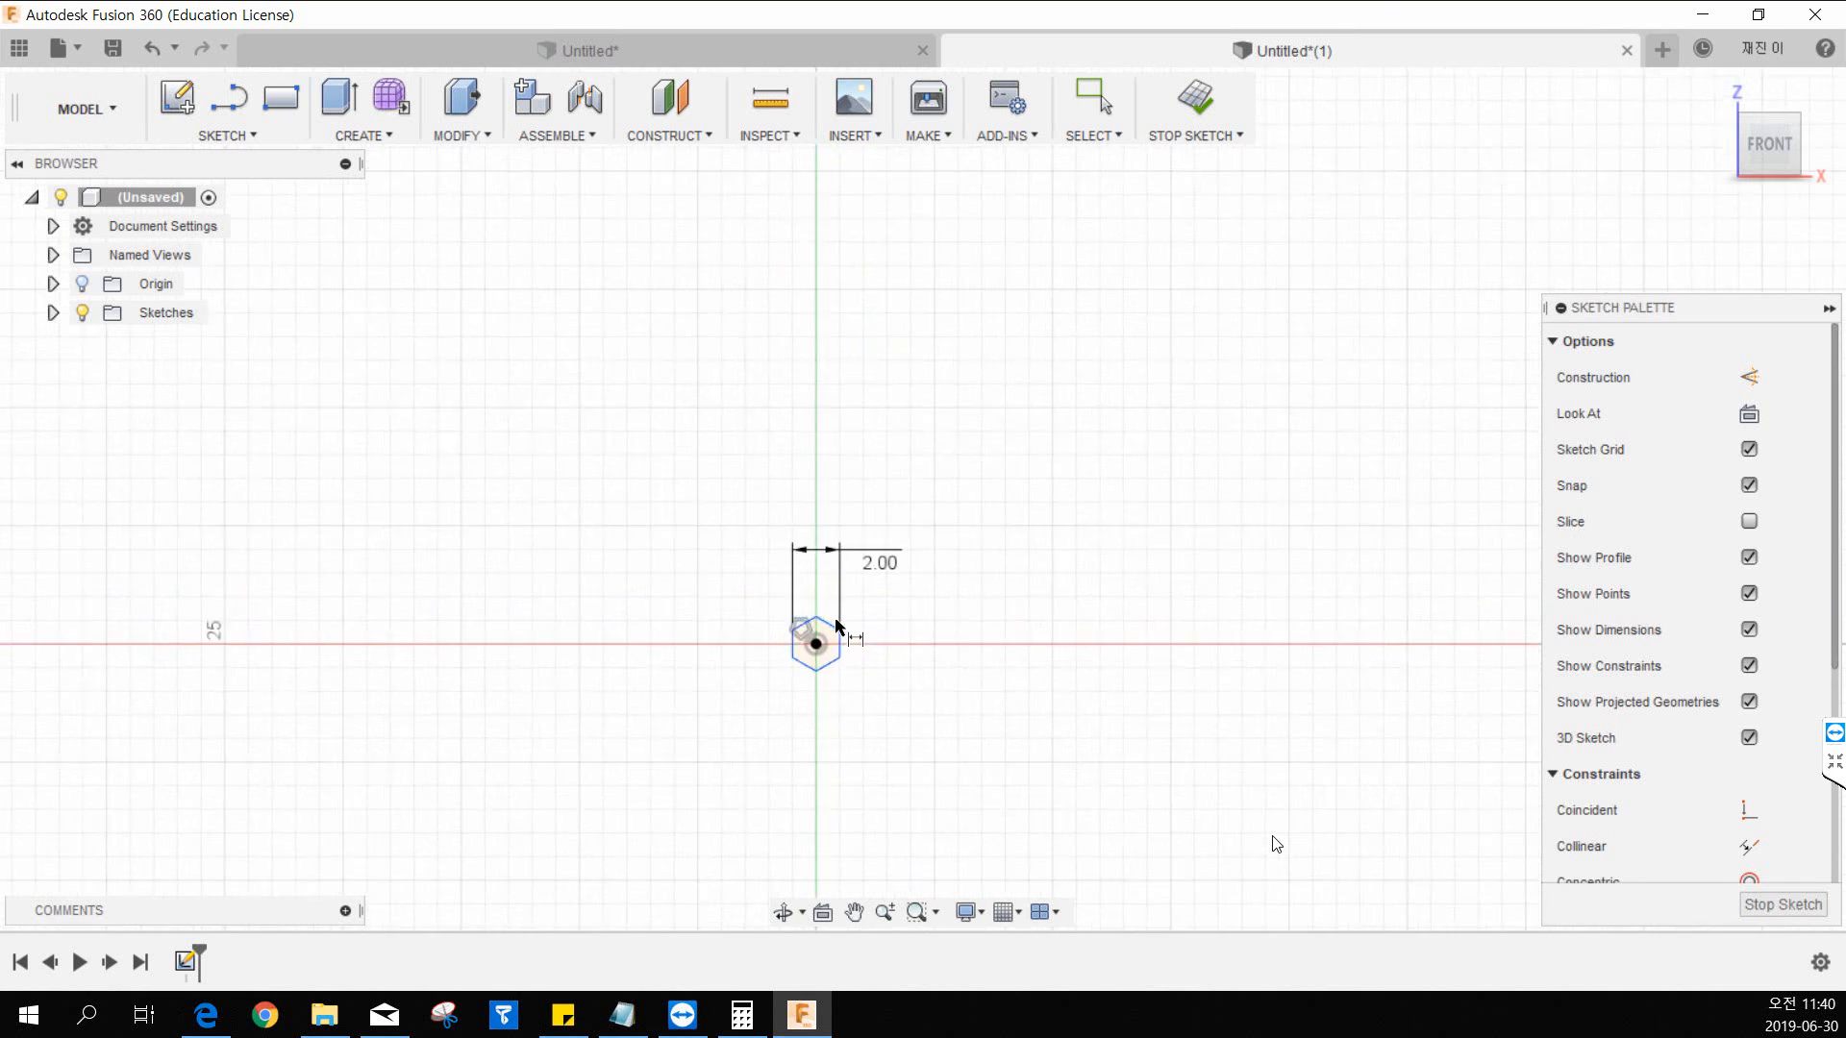
{"action": "scroll", "coordinate": [824, 627], "scroll_direction": "up", "scroll_amount": 3}
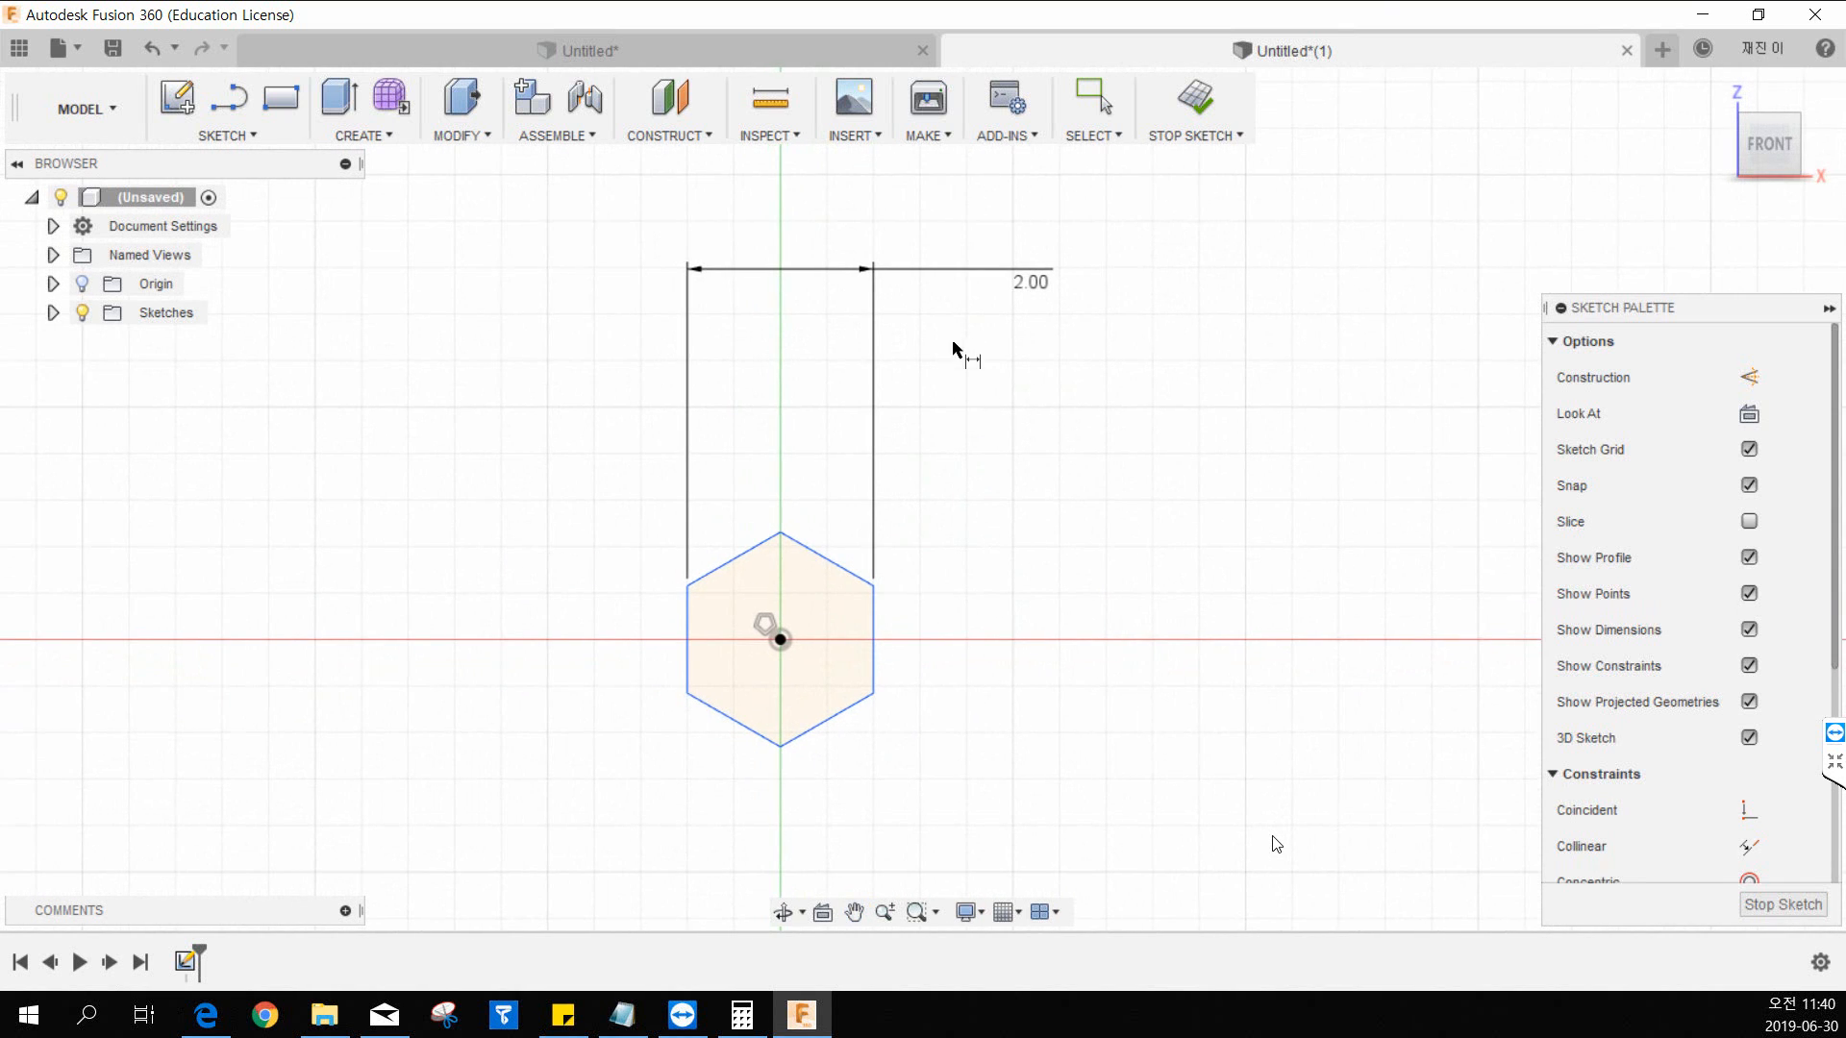
Step: Move the 2 mm dimension text to just above the hexagon, finish the sketch and show the home view
{"action": "left_click_drag", "start_coordinate": [1048, 281], "coordinate": [794, 438]}
{"action": "scroll", "coordinate": [913, 480], "scroll_direction": "up", "scroll_amount": 1}
{"action": "scroll", "coordinate": [930, 524], "scroll_direction": "up", "scroll_amount": 1}
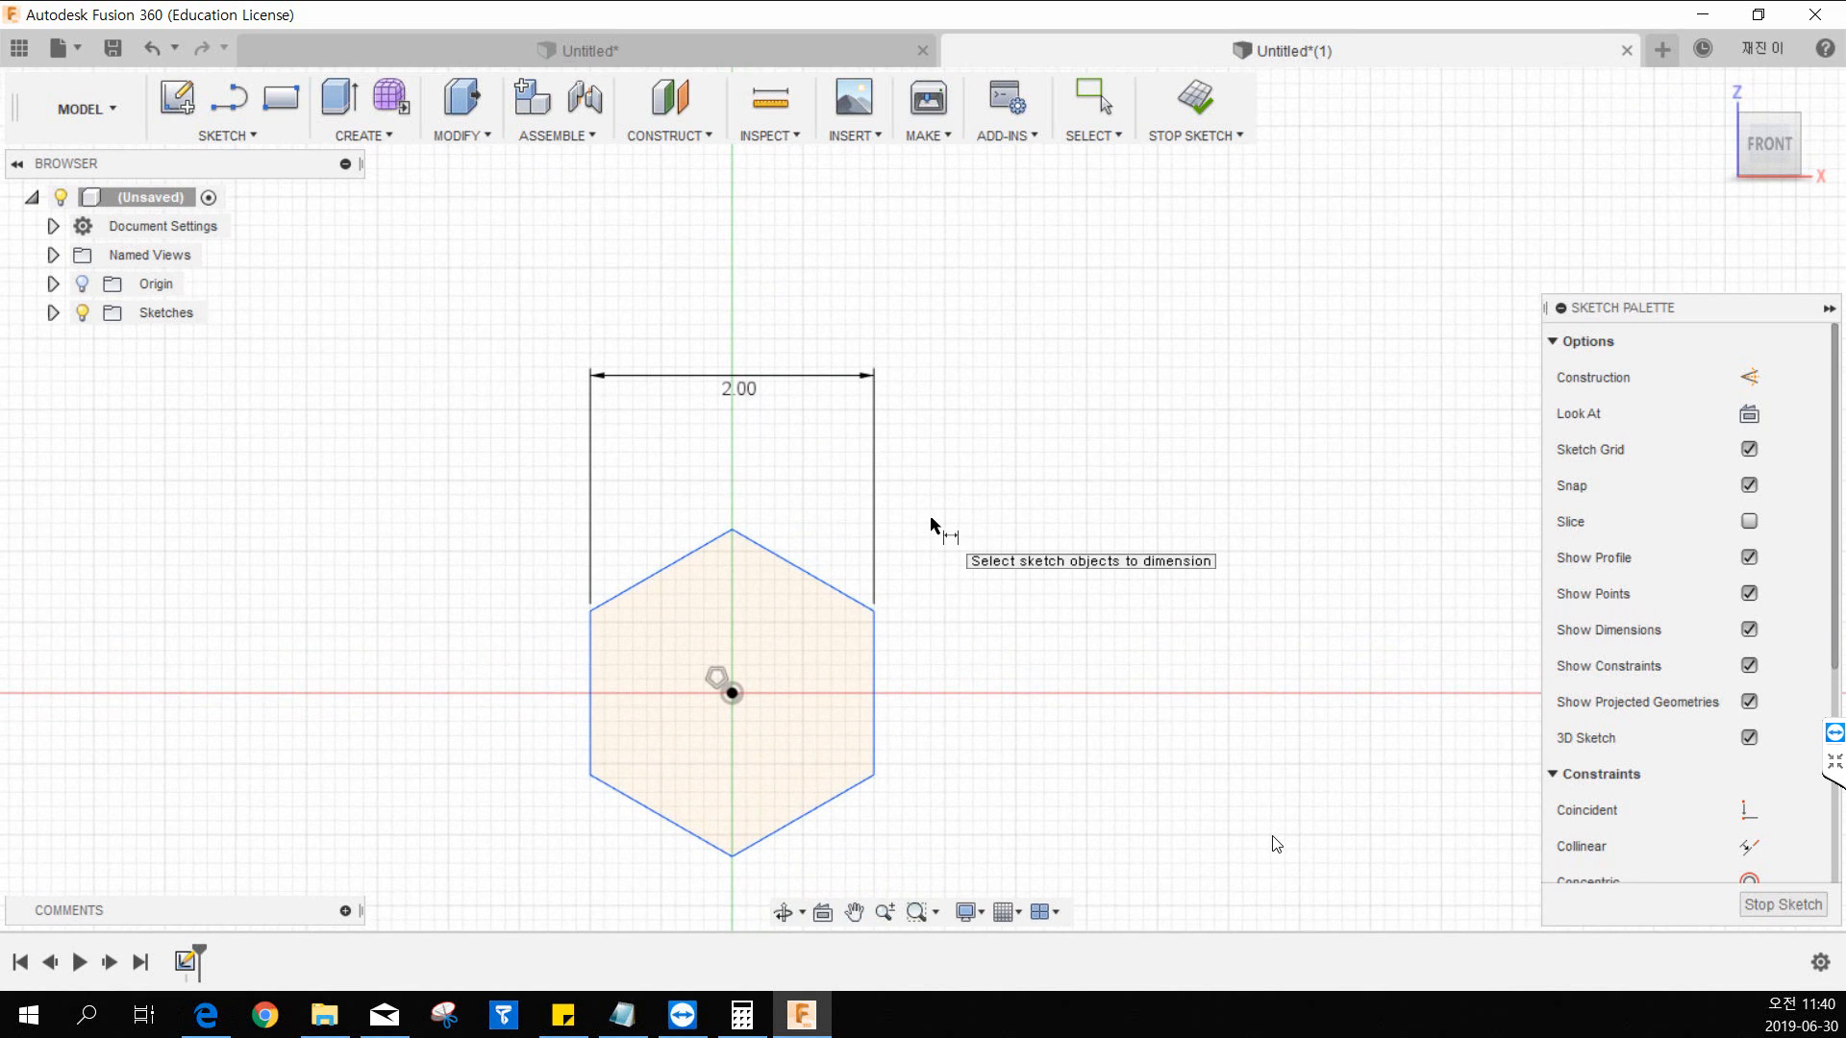
{"action": "key", "text": "Escape"}
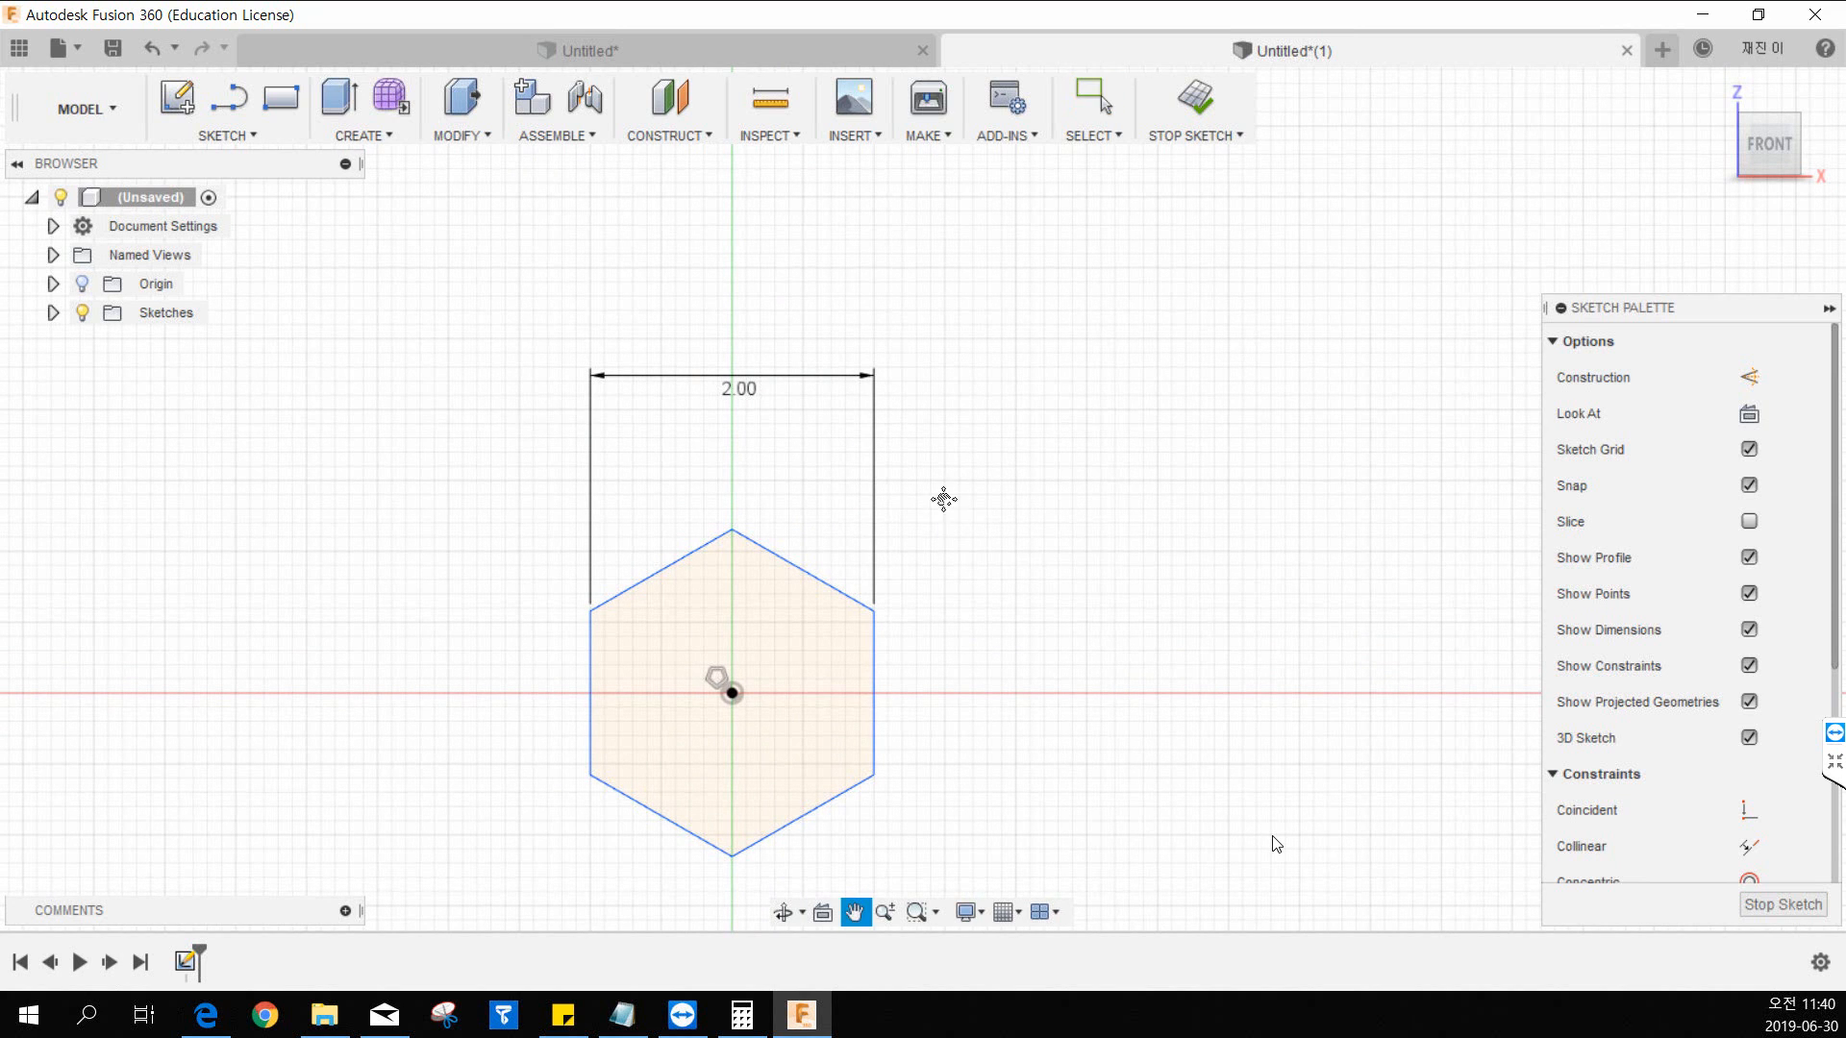
{"action": "middle_click_drag", "start_coordinate": [943, 499], "coordinate": [960, 458]}
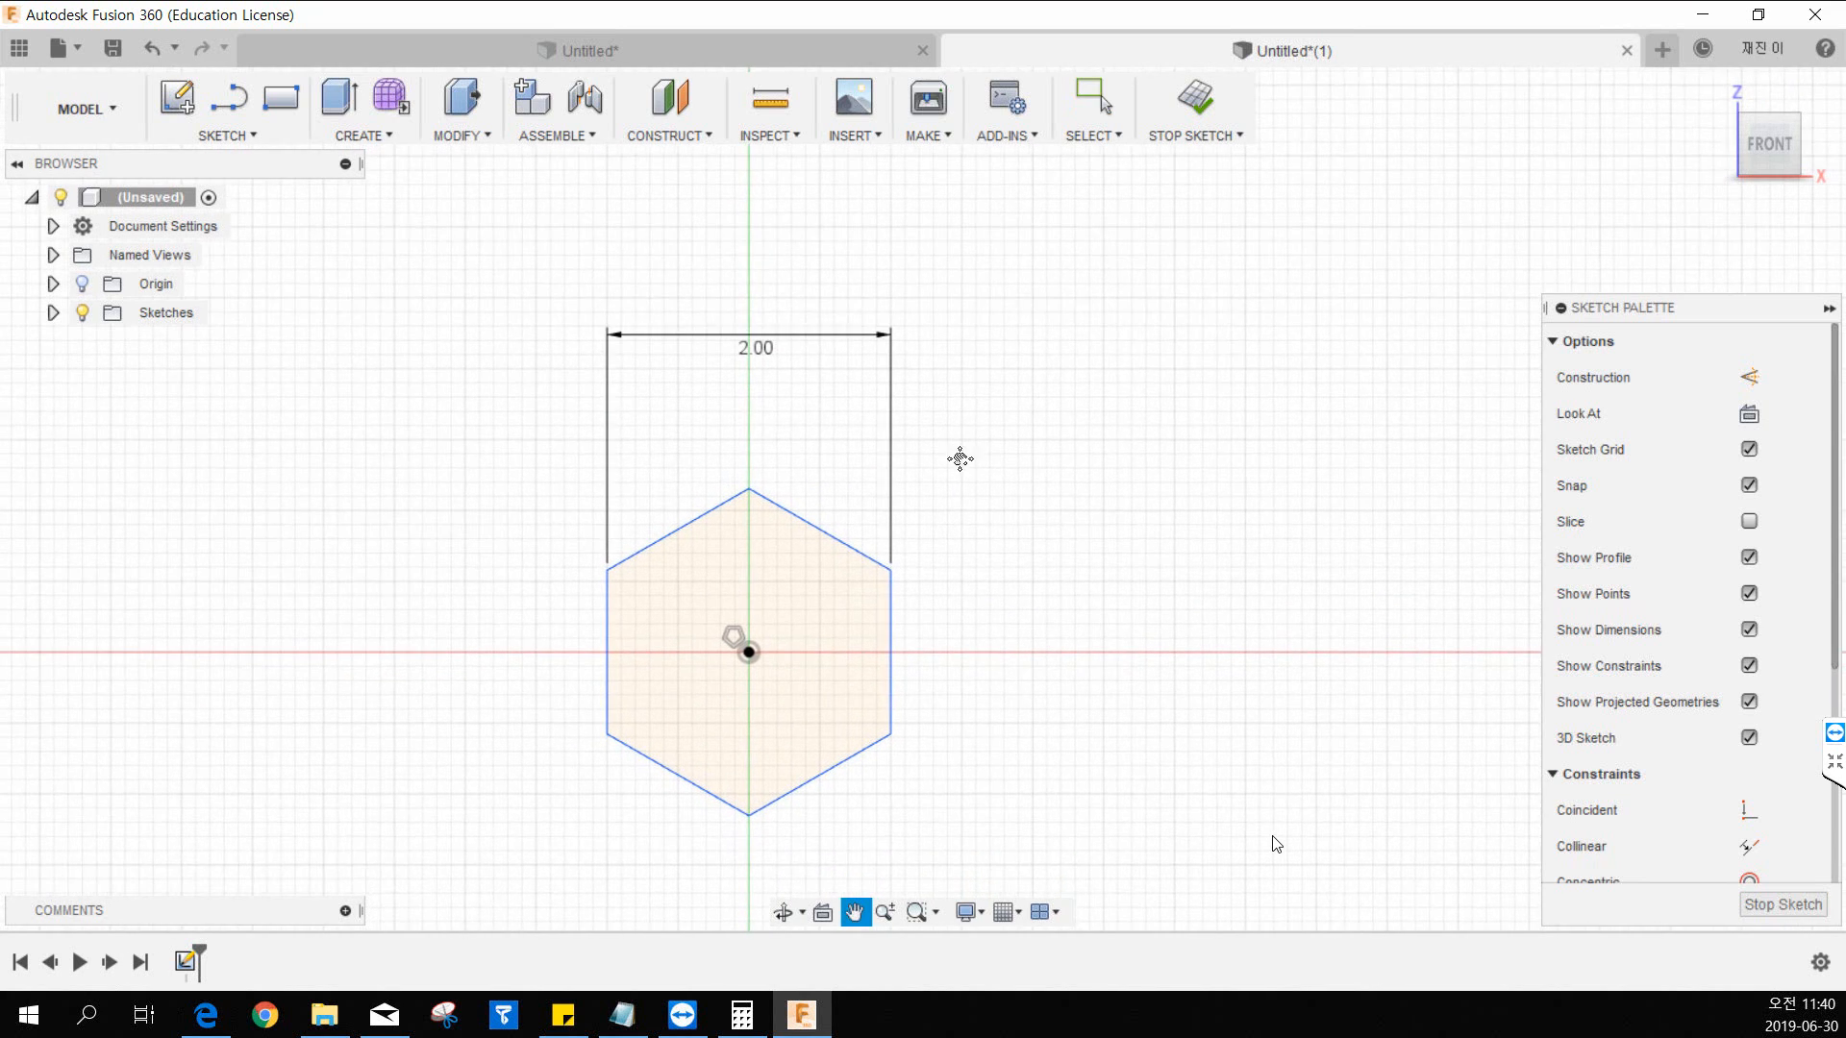
{"action": "left_click", "coordinate": [1196, 114]}
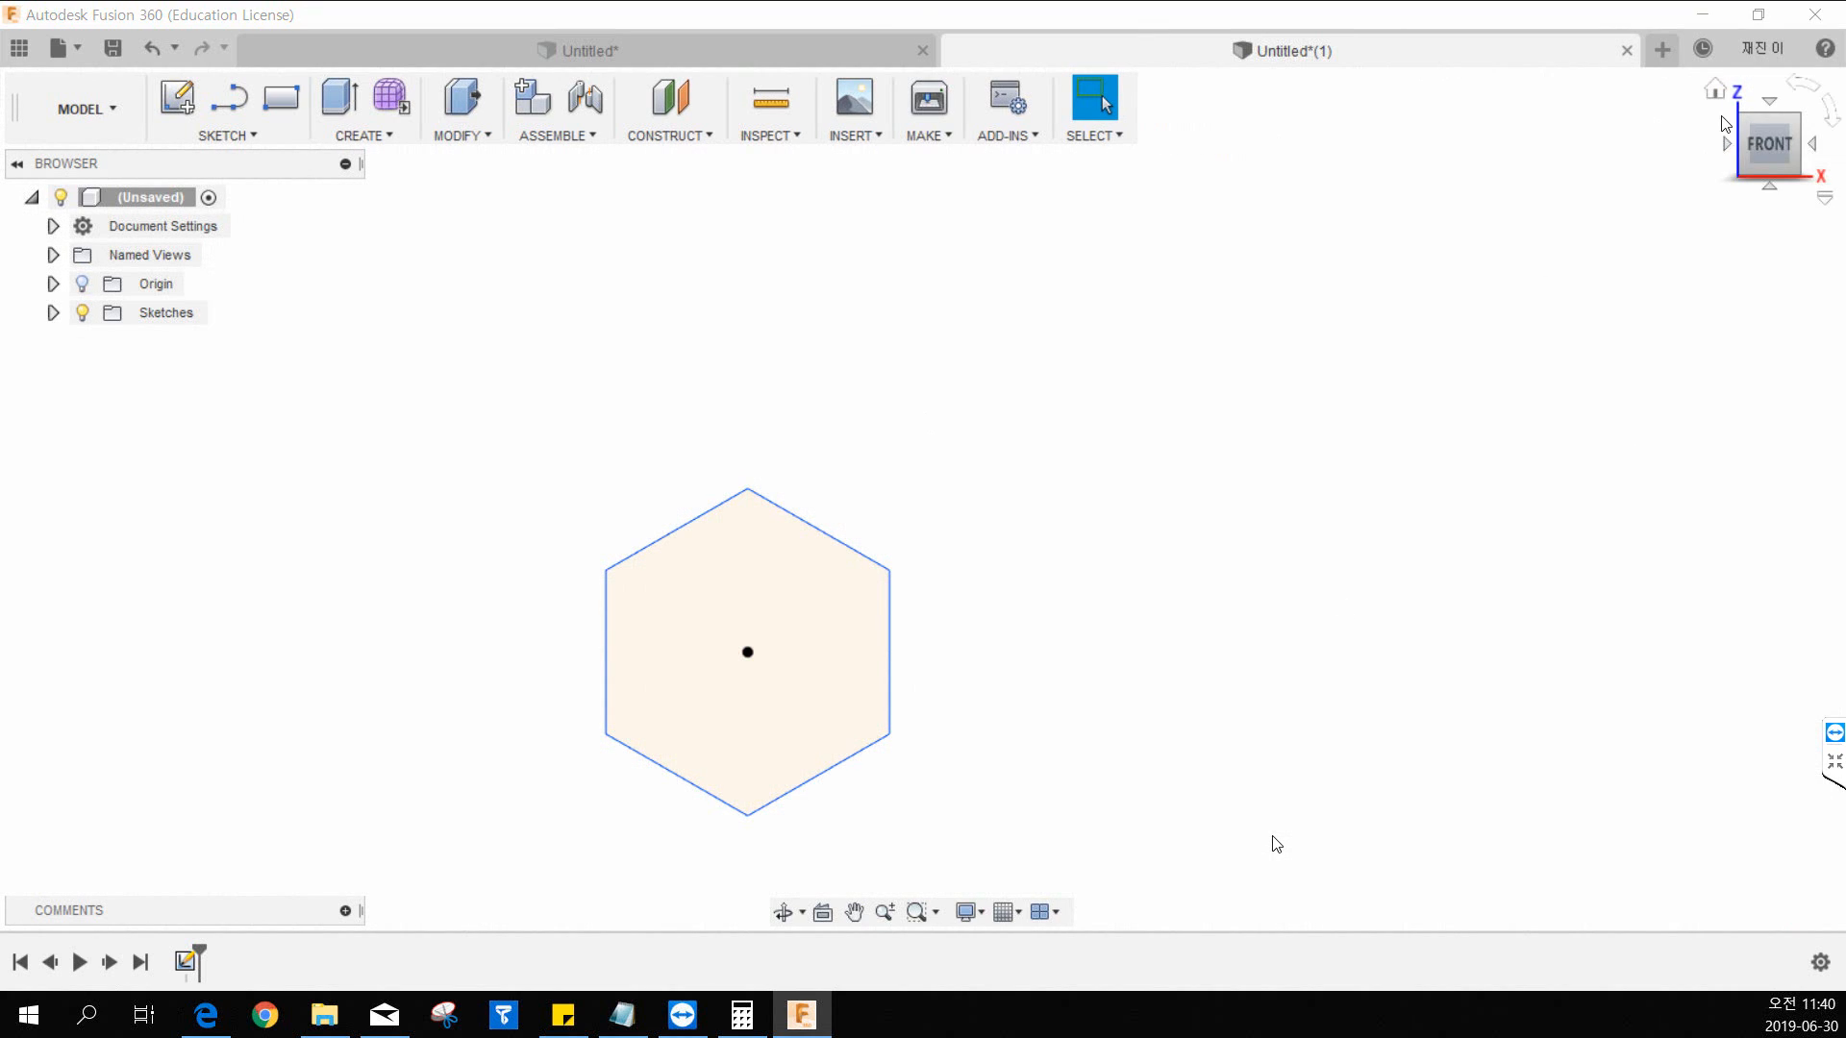
{"action": "left_click", "coordinate": [1715, 89]}
{"action": "scroll", "coordinate": [983, 620], "scroll_direction": "down", "scroll_amount": 4}
{"action": "middle_click_drag", "start_coordinate": [1193, 568], "coordinate": [1063, 528]}
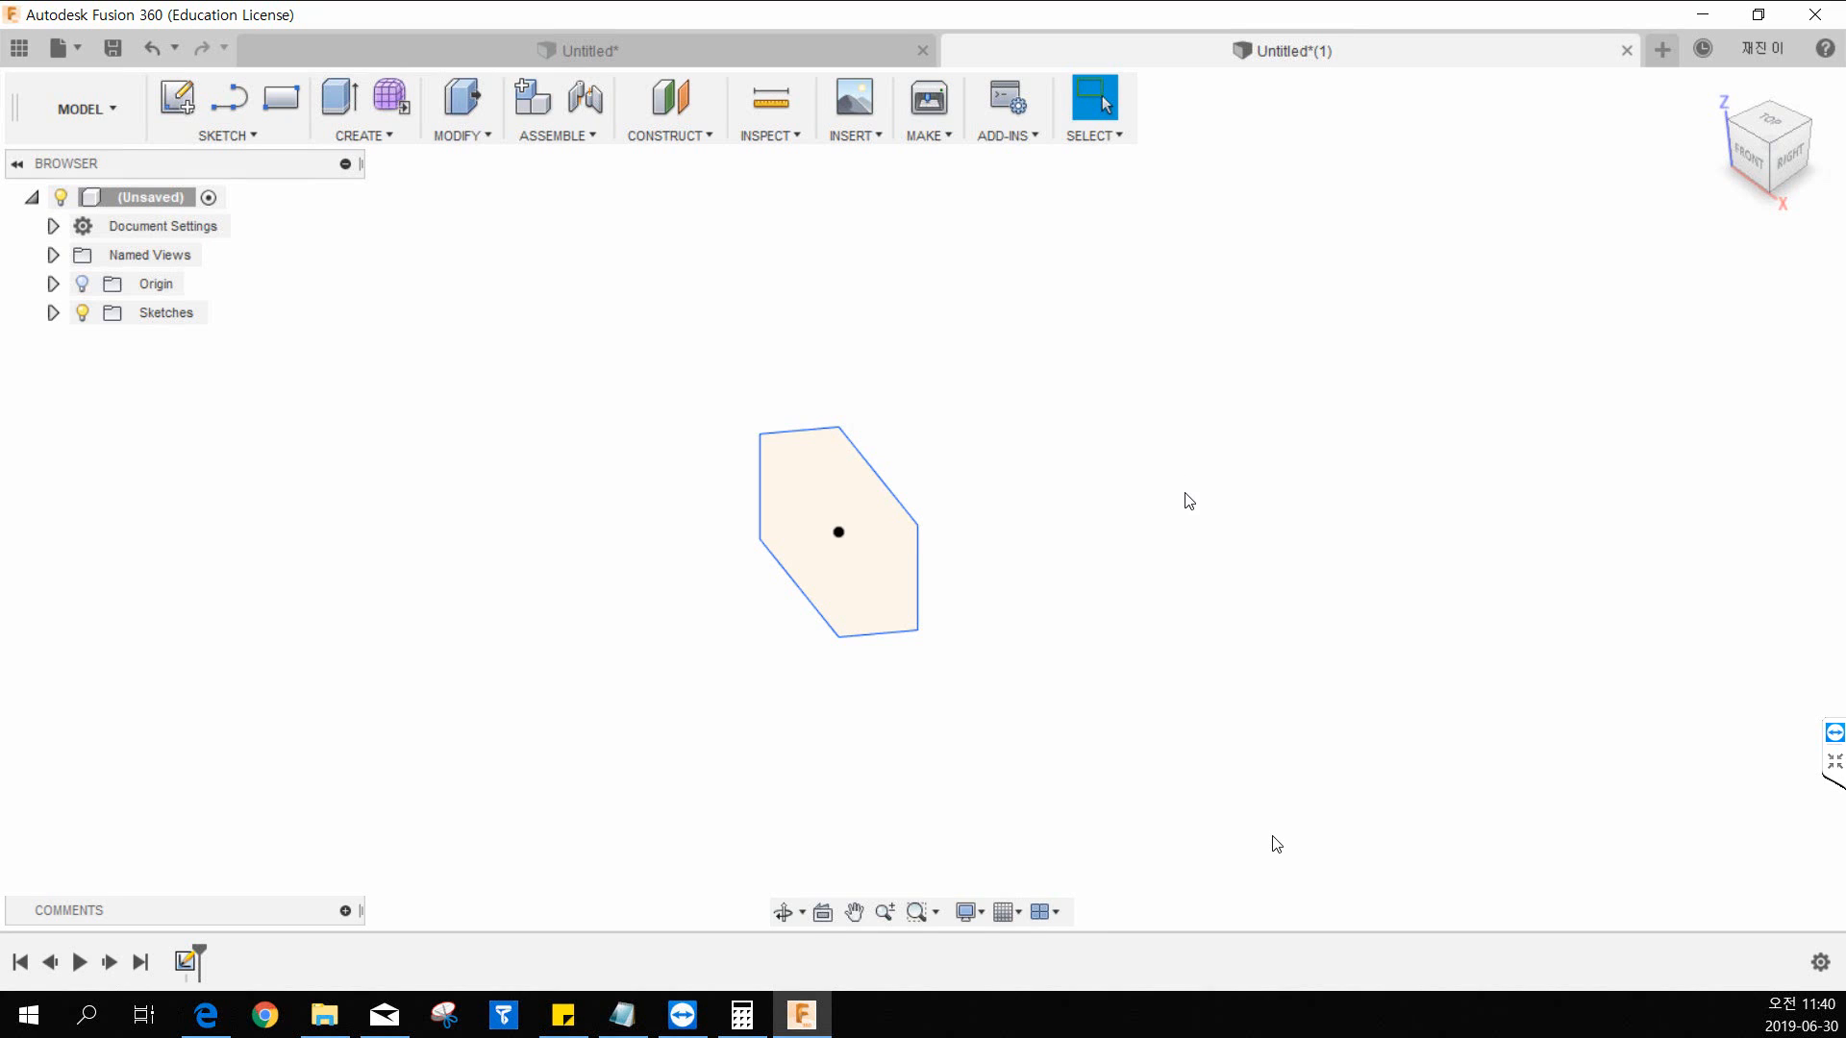
Step: Sketch an L-shaped path on the right plane, with a horizontal line about 2 mm long from the origin and a descending 4.5 mm line
{"action": "left_click", "coordinate": [179, 107]}
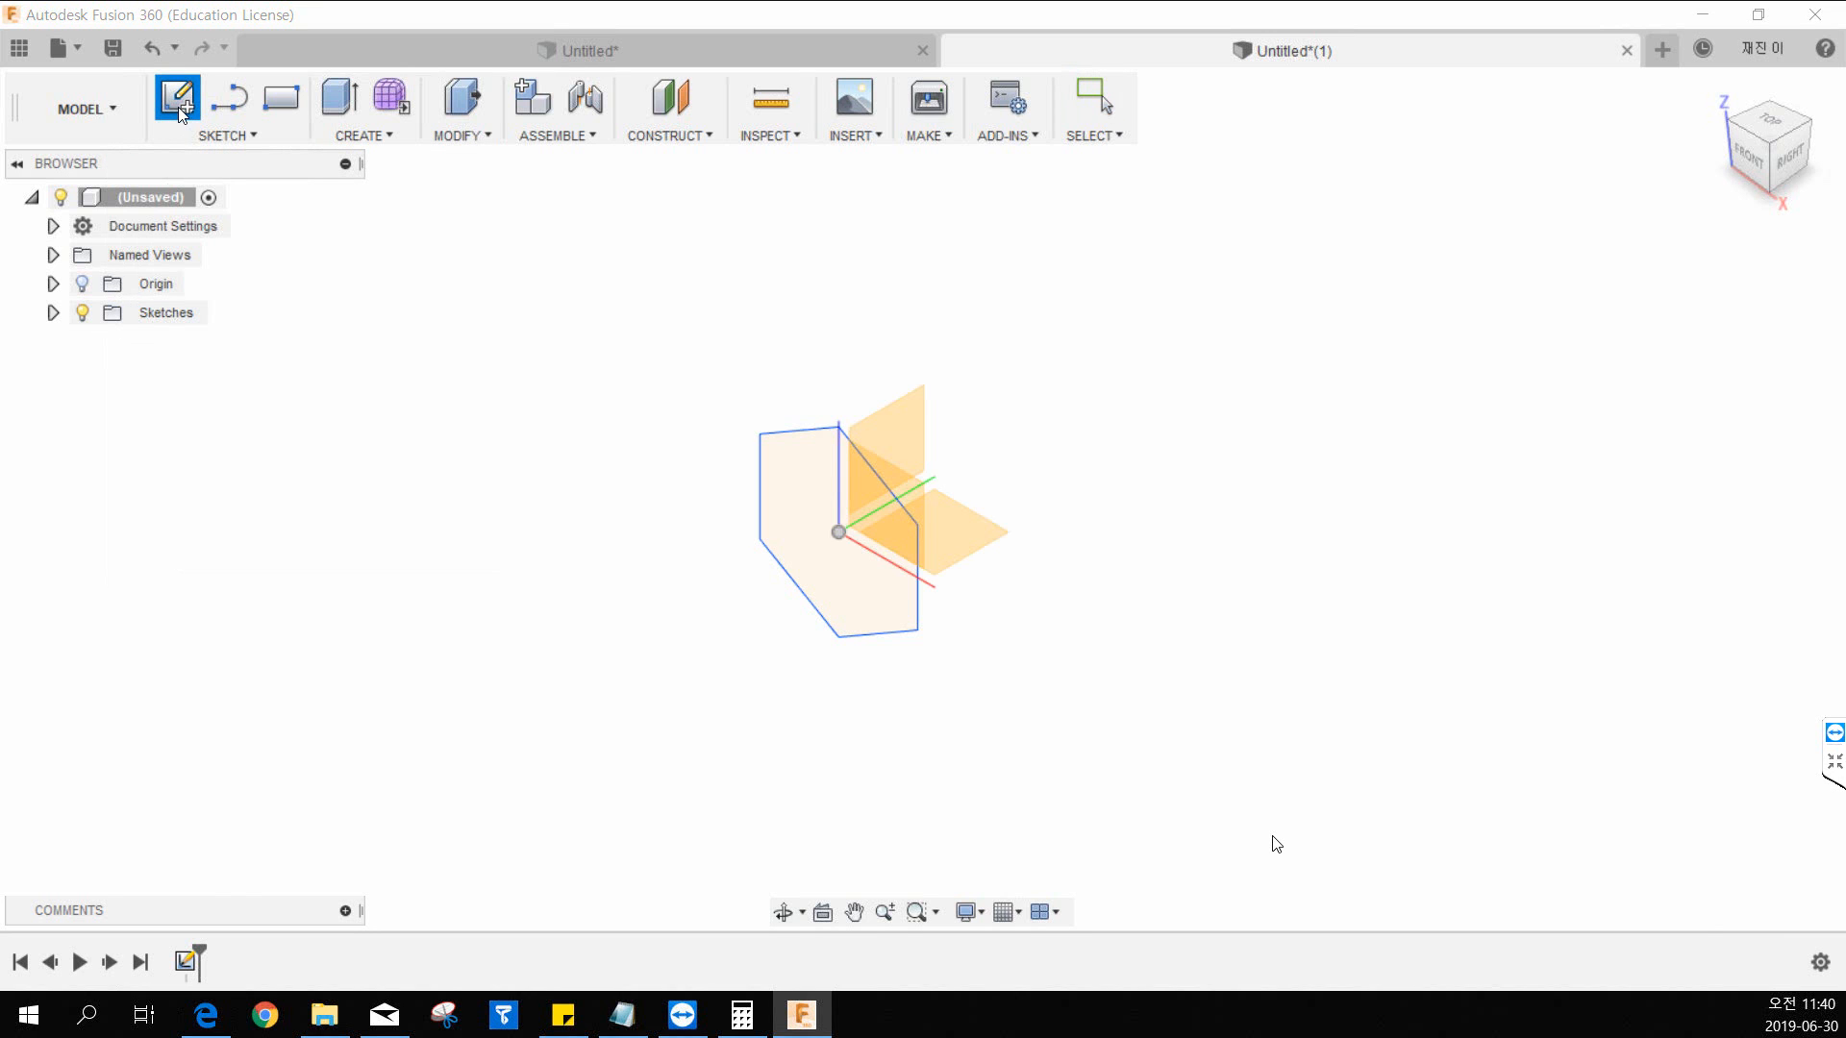
{"action": "left_click", "coordinate": [886, 424]}
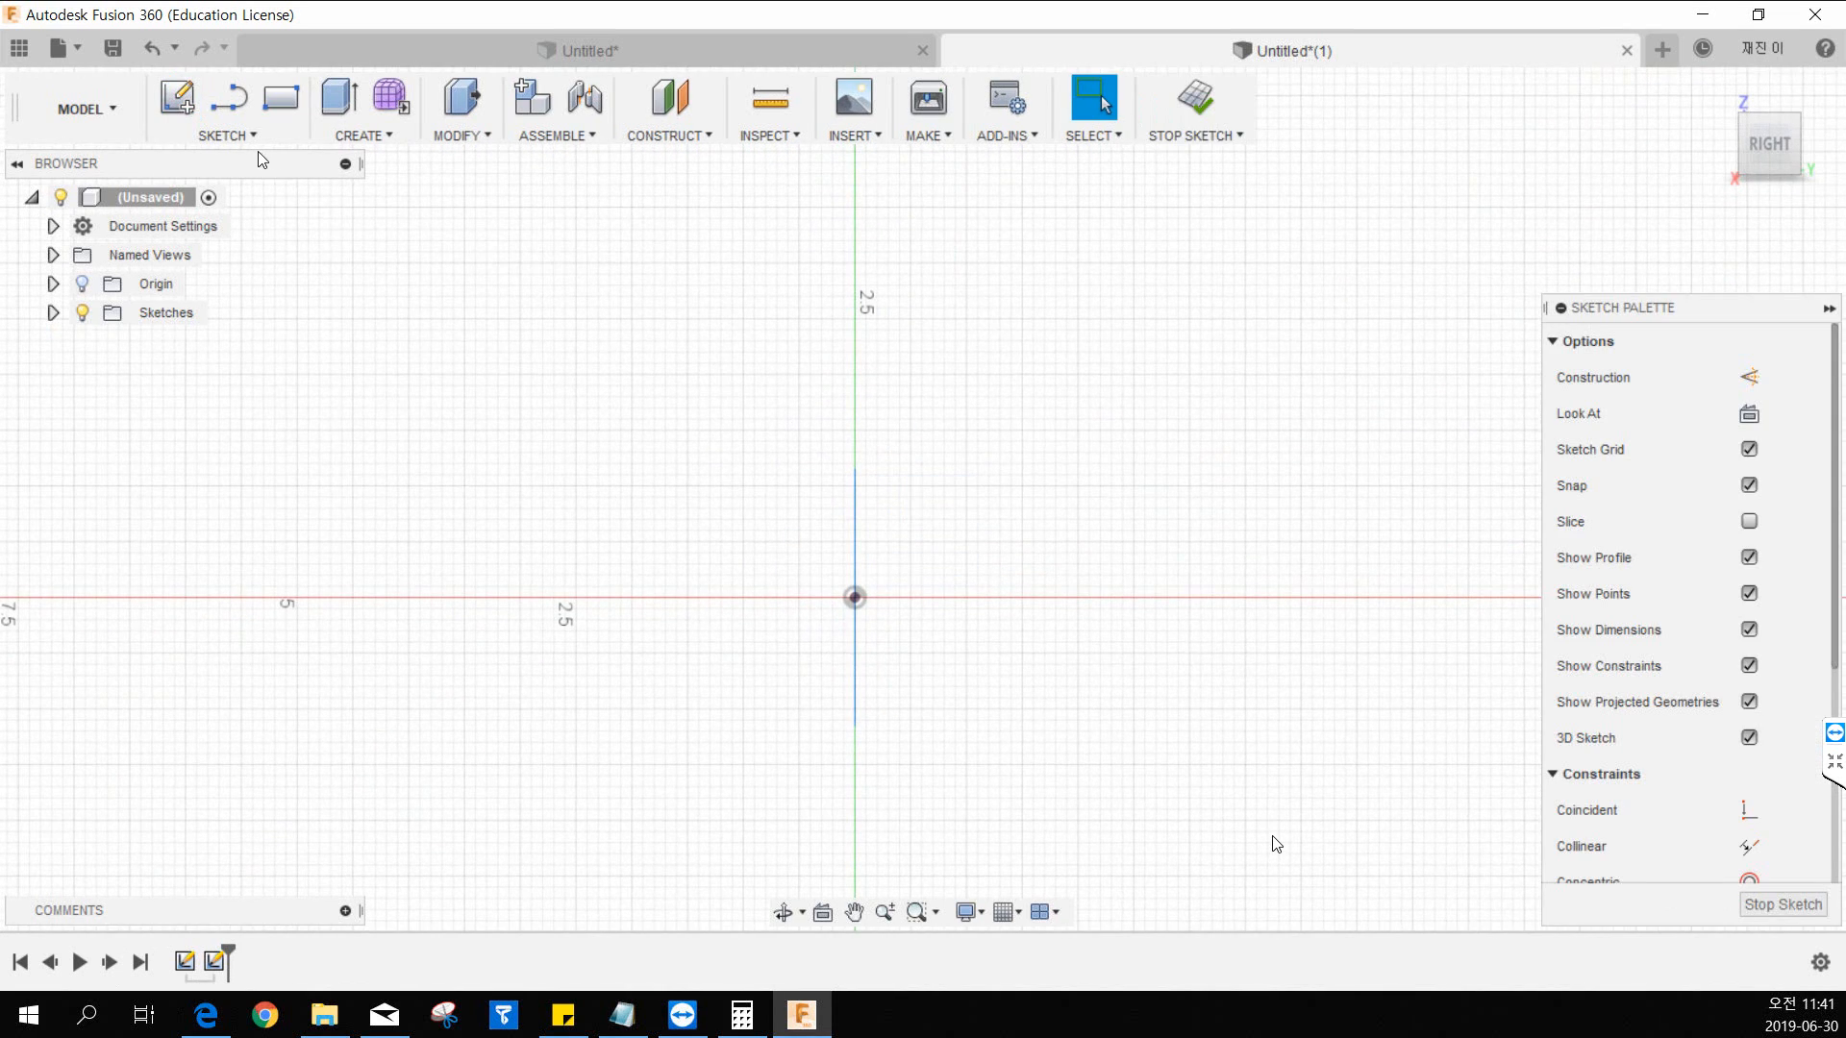
{"action": "left_click", "coordinate": [229, 135]}
{"action": "left_click", "coordinate": [227, 187]}
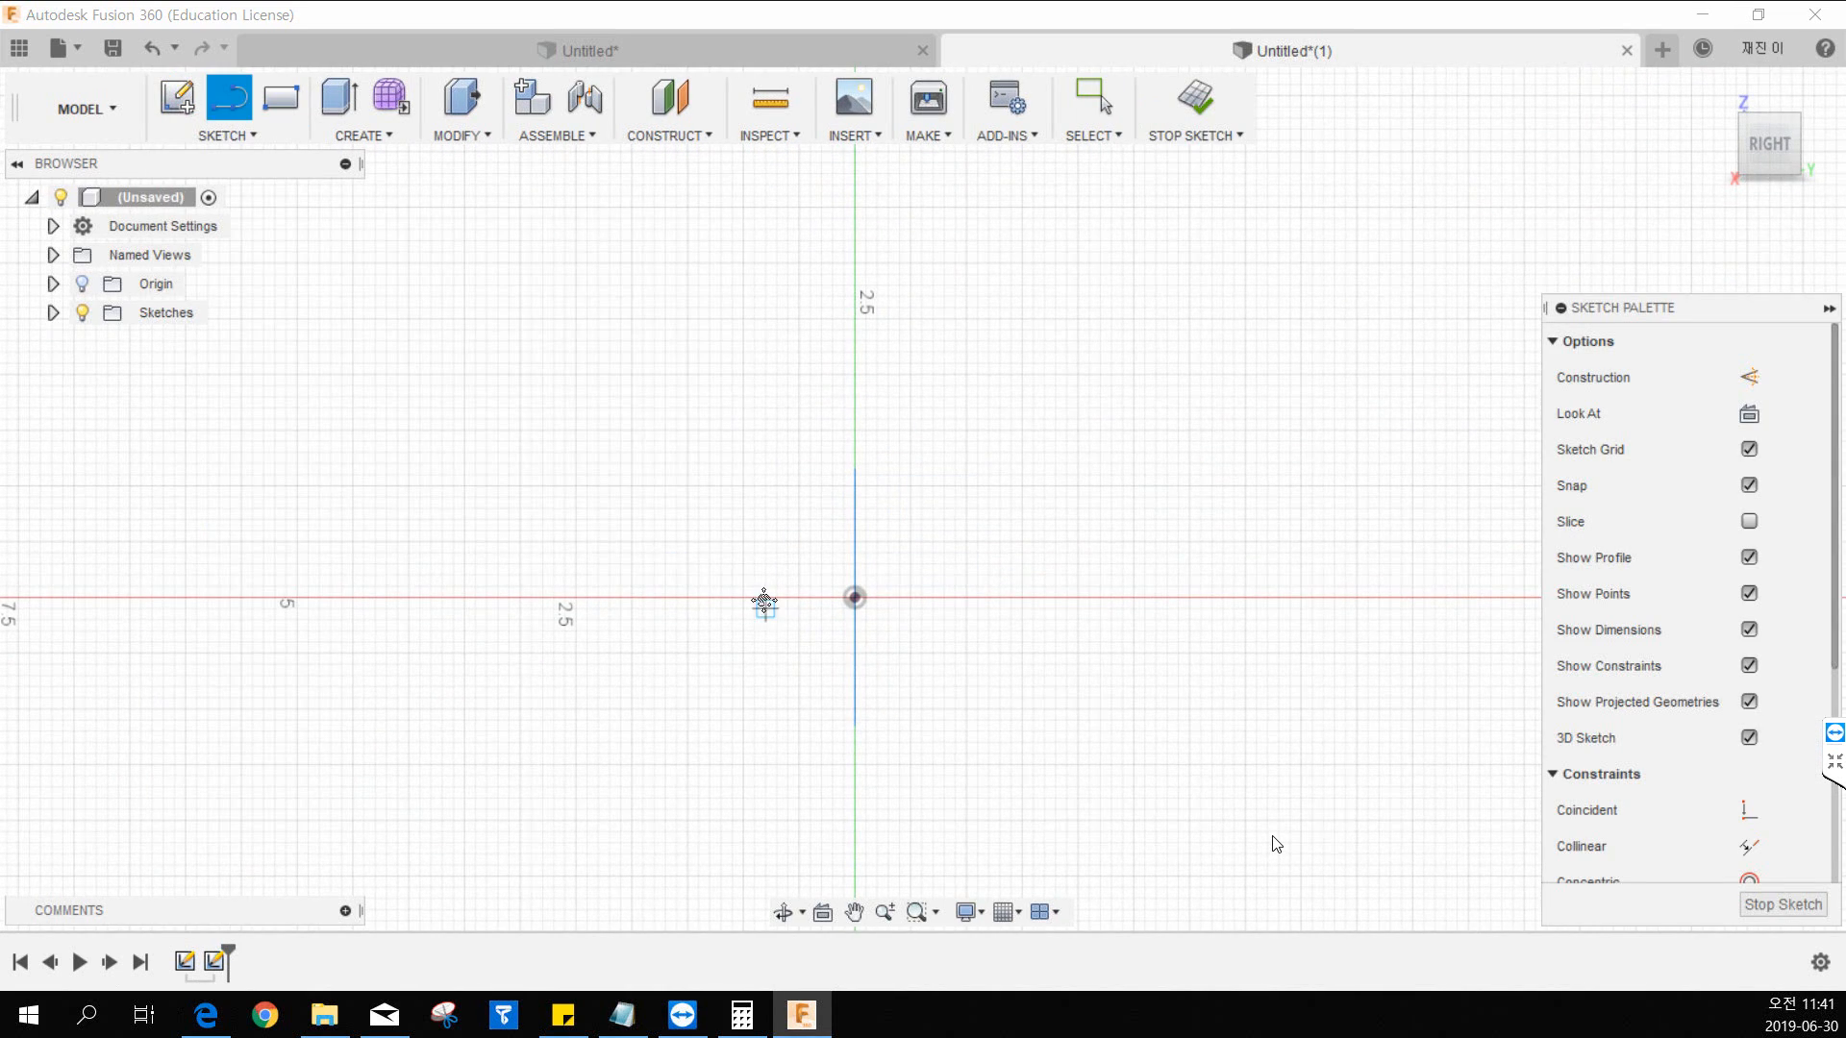
{"action": "middle_click_drag", "start_coordinate": [764, 602], "coordinate": [762, 383]}
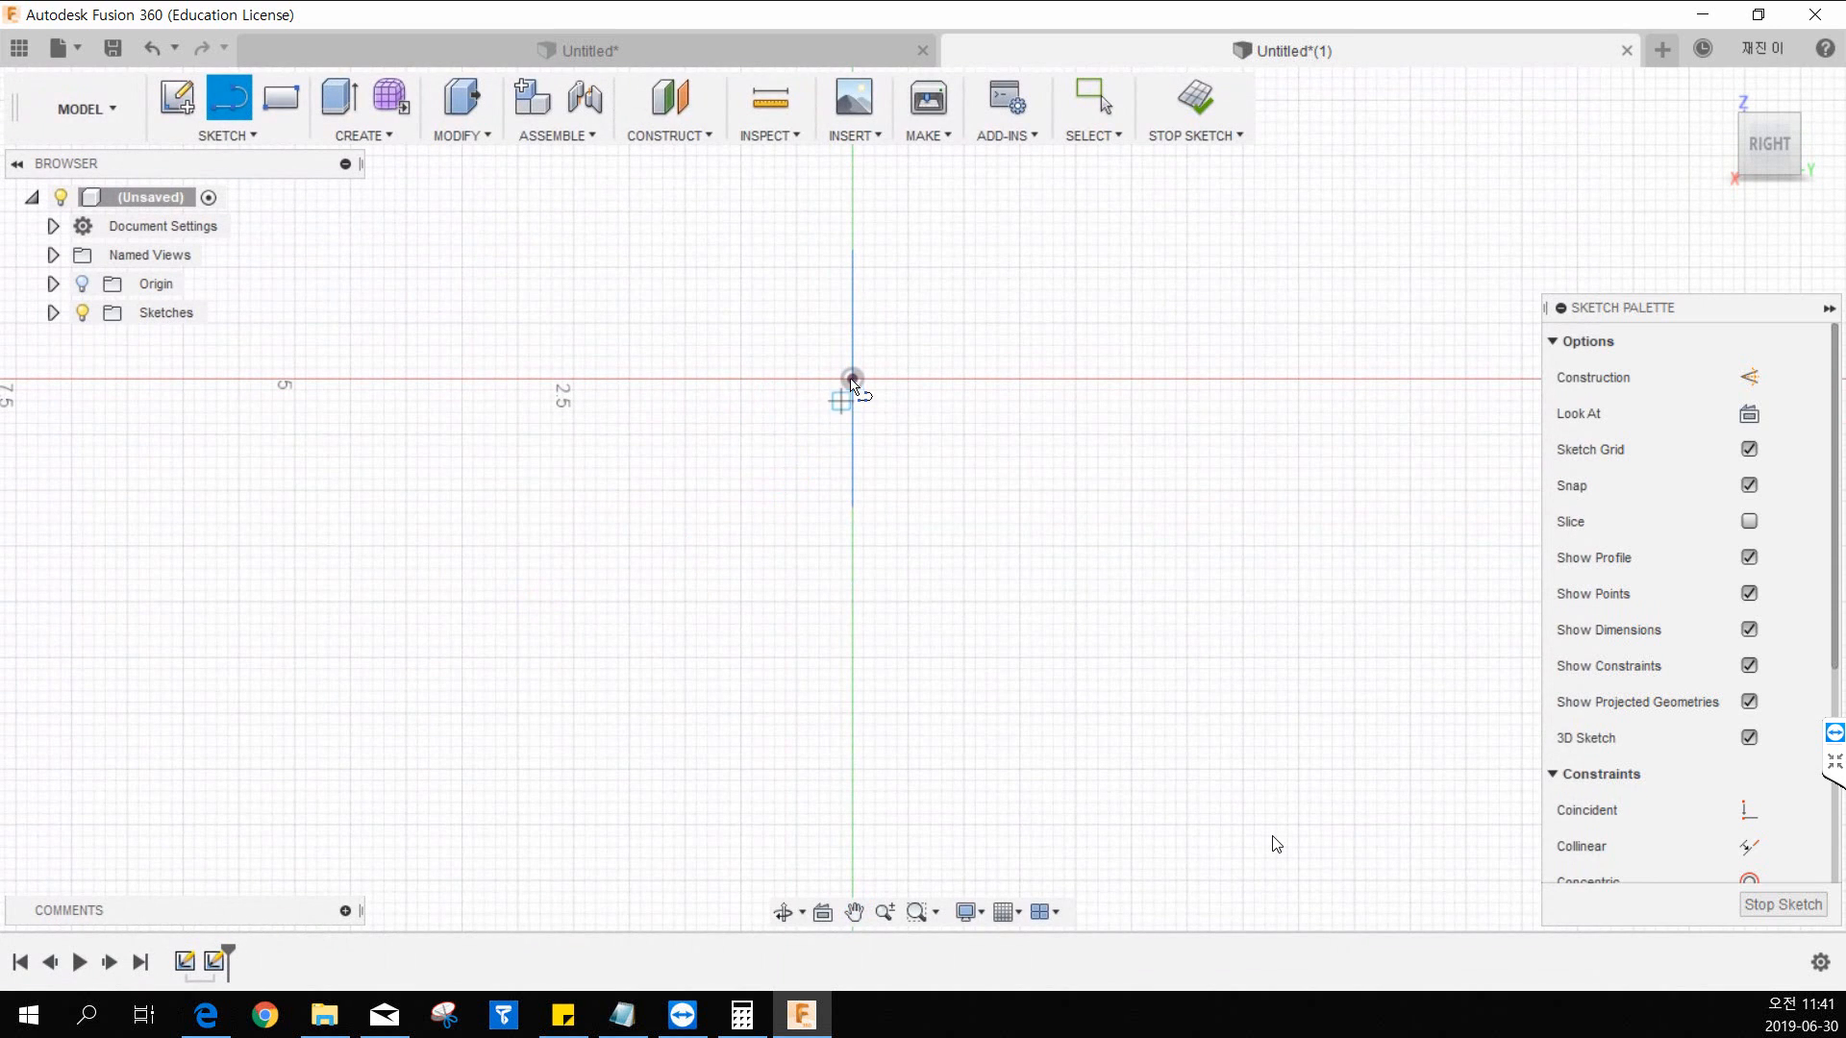
{"action": "left_click", "coordinate": [852, 378]}
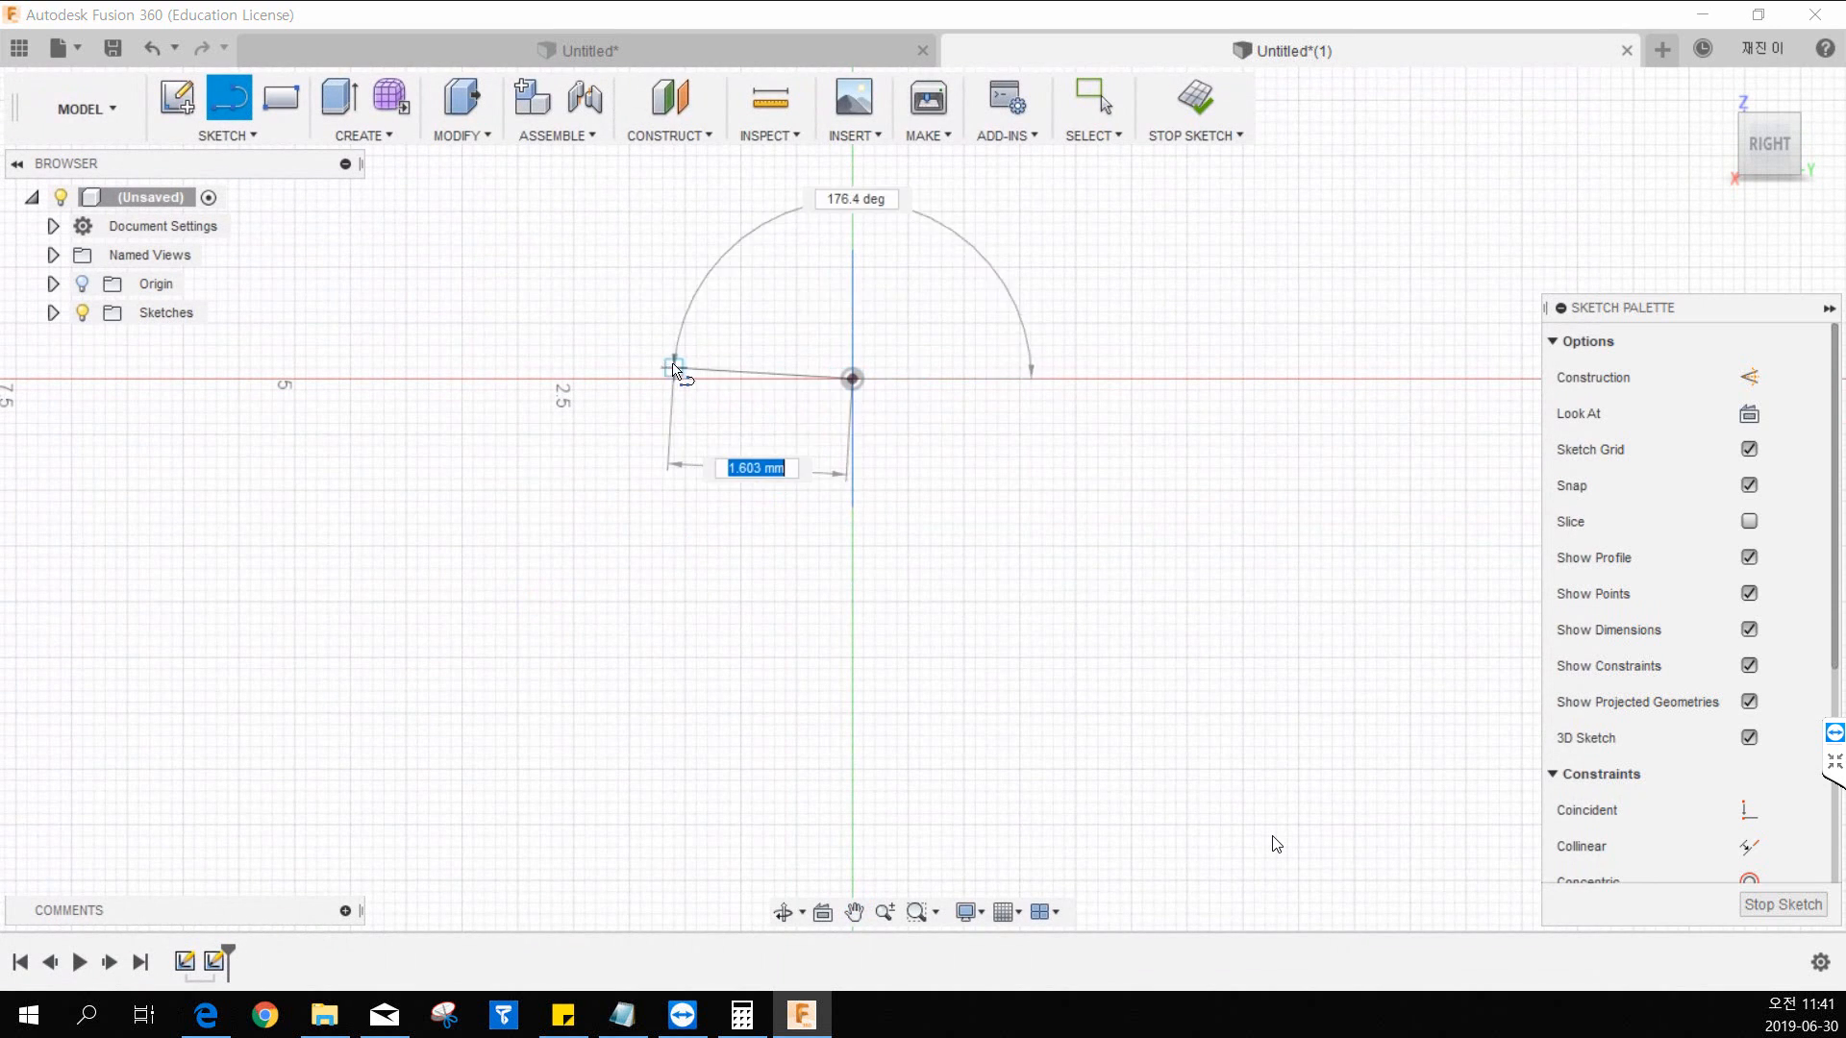
{"action": "left_click", "coordinate": [618, 379]}
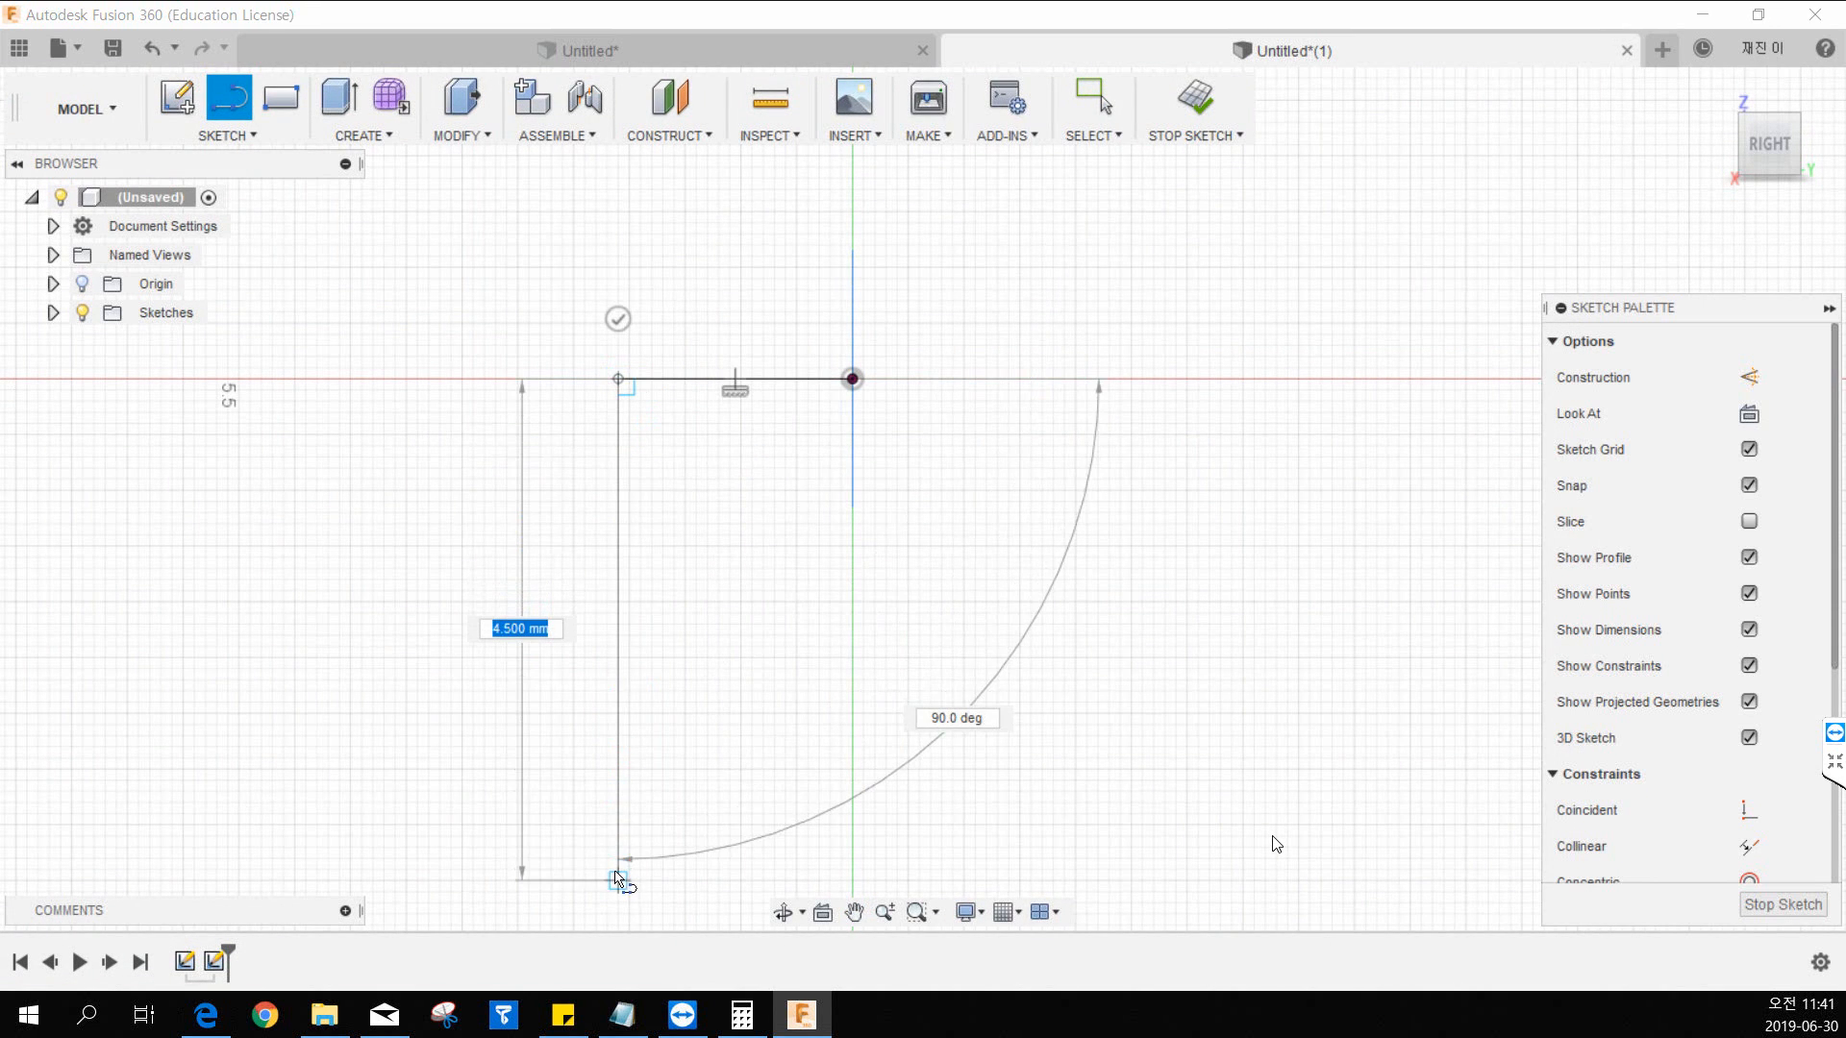
{"action": "left_click", "coordinate": [618, 880]}
{"action": "key", "text": "Escape"}
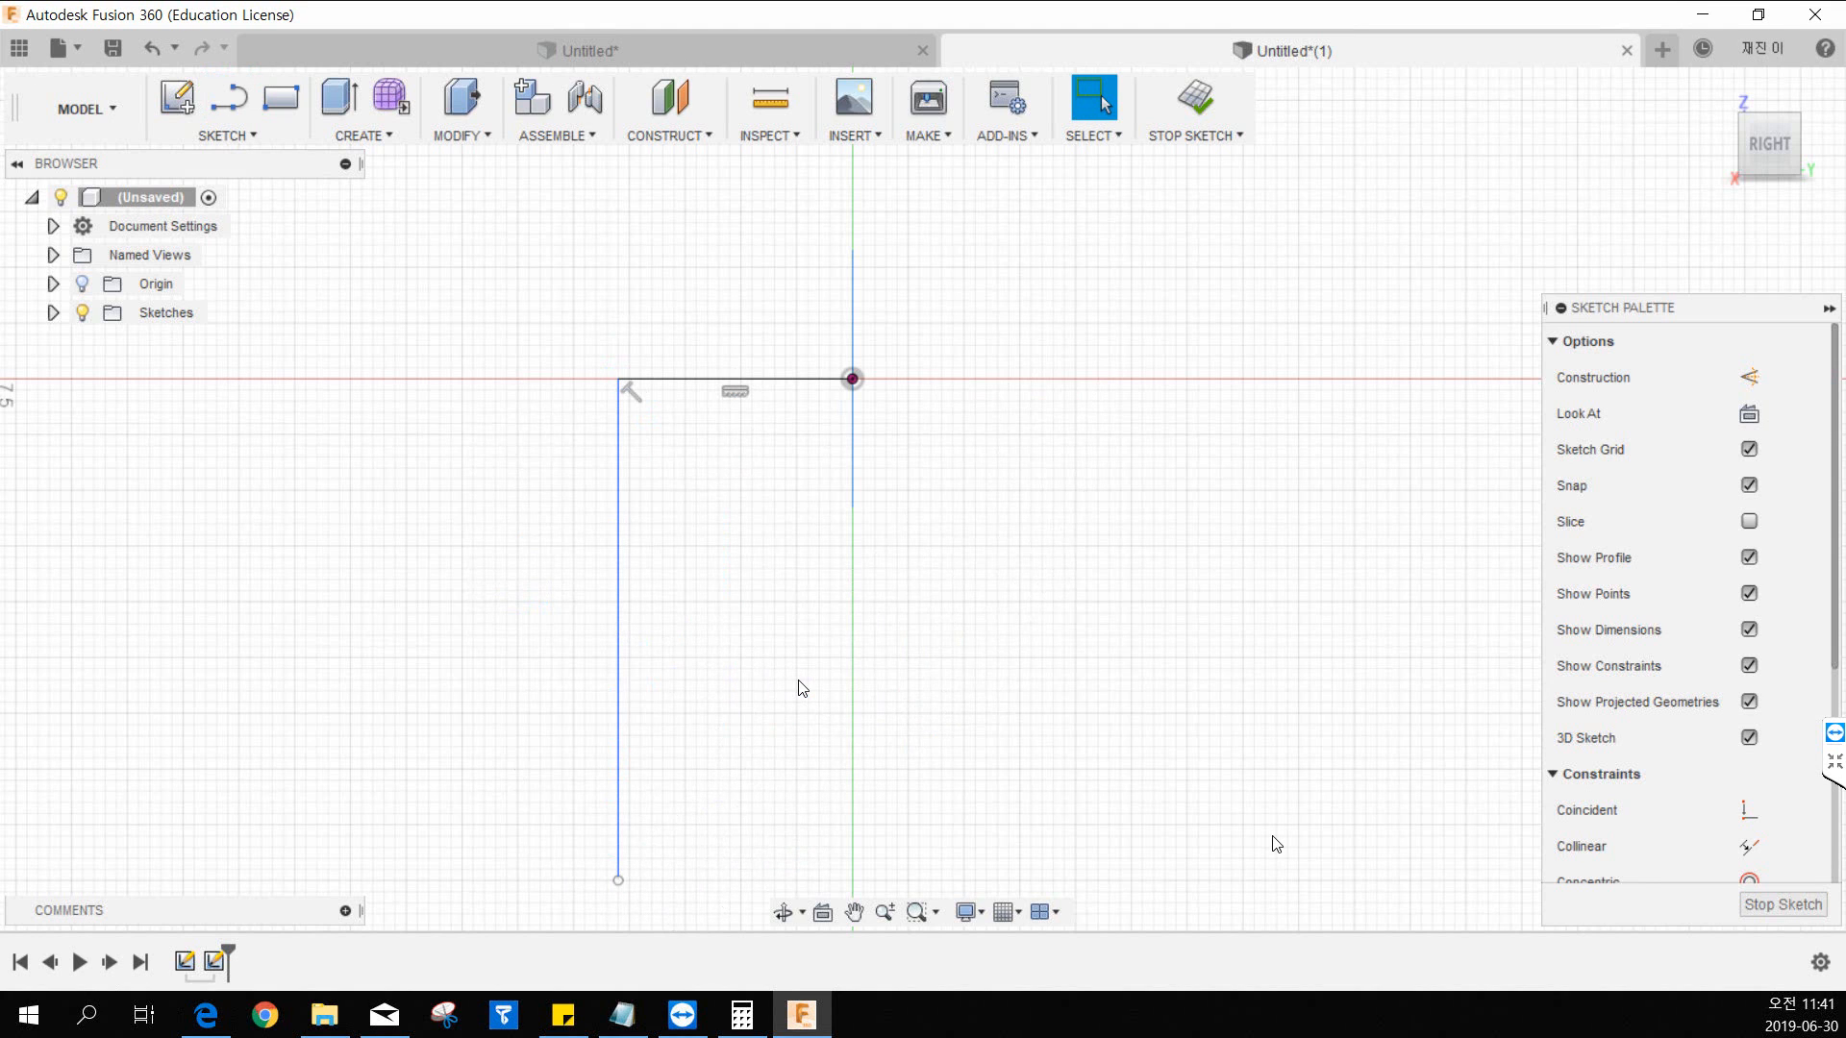
Step: Fillet the corner between the path's horizontal and vertical lines with a 4 mm radius
{"action": "middle_click_drag", "start_coordinate": [743, 583], "coordinate": [702, 534]}
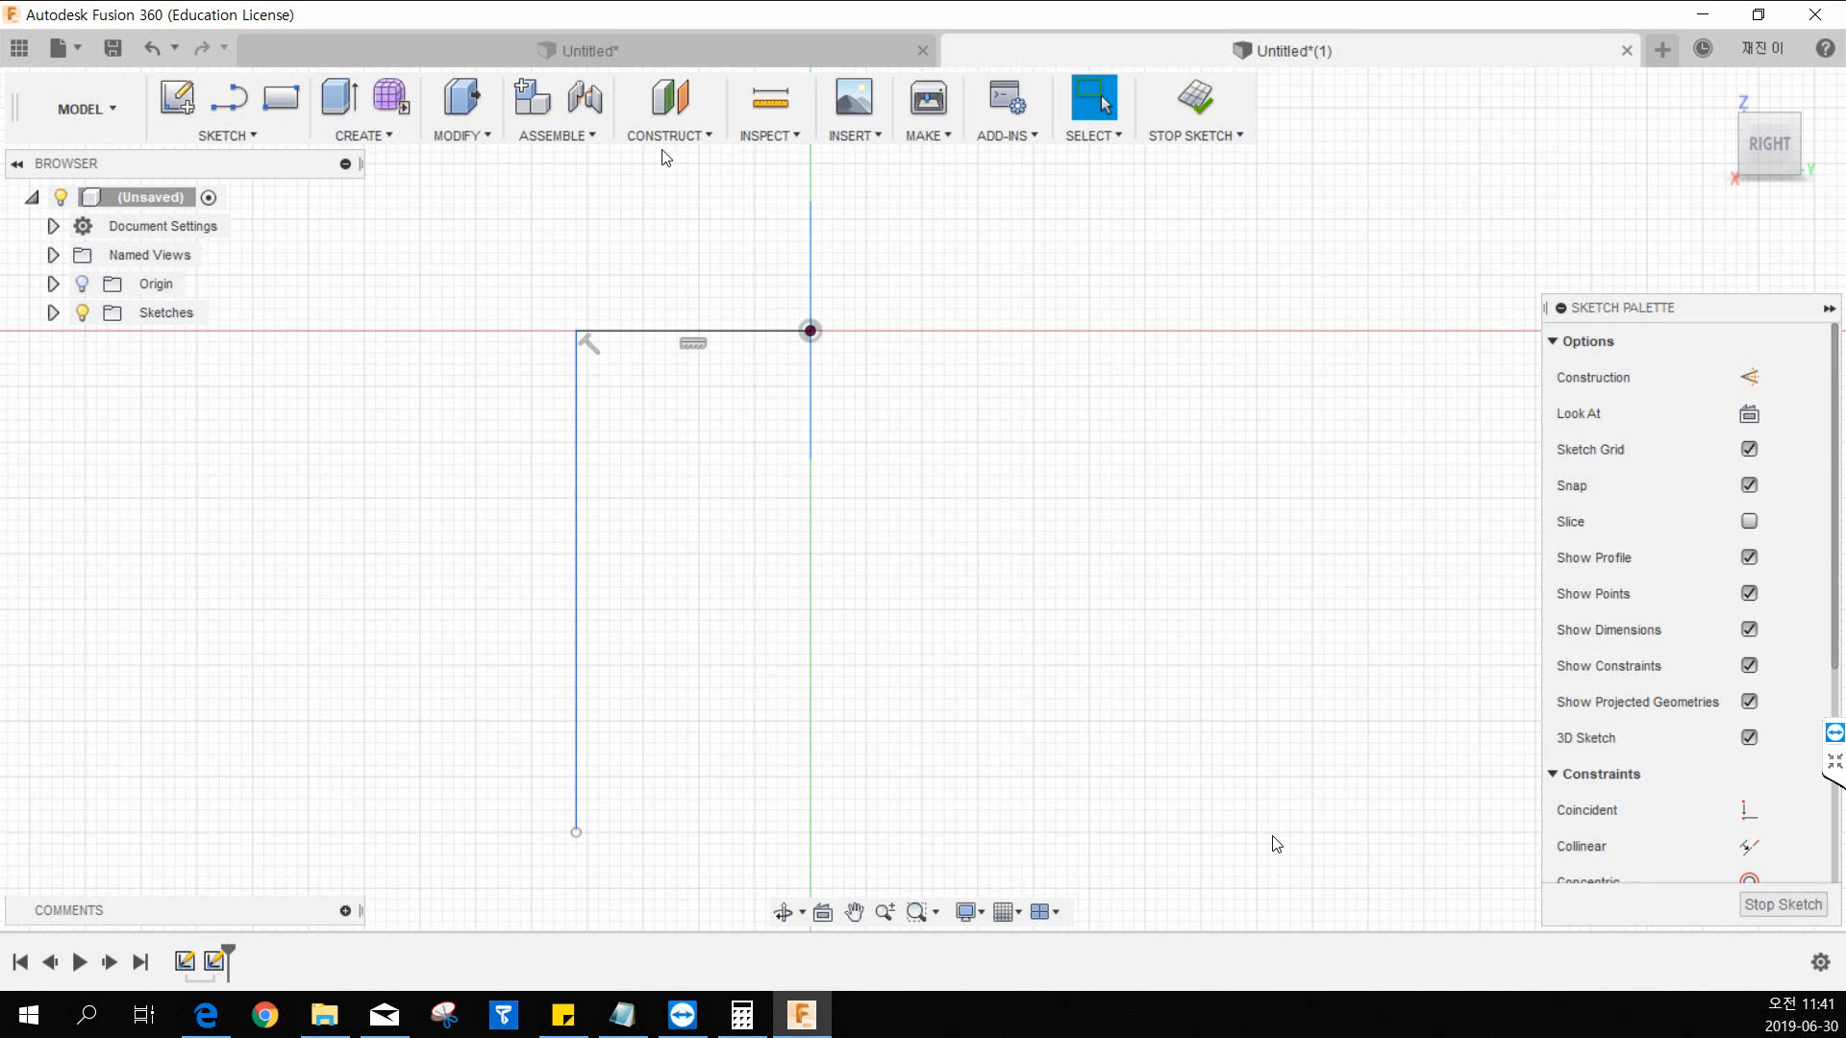
{"action": "left_click", "coordinate": [235, 140]}
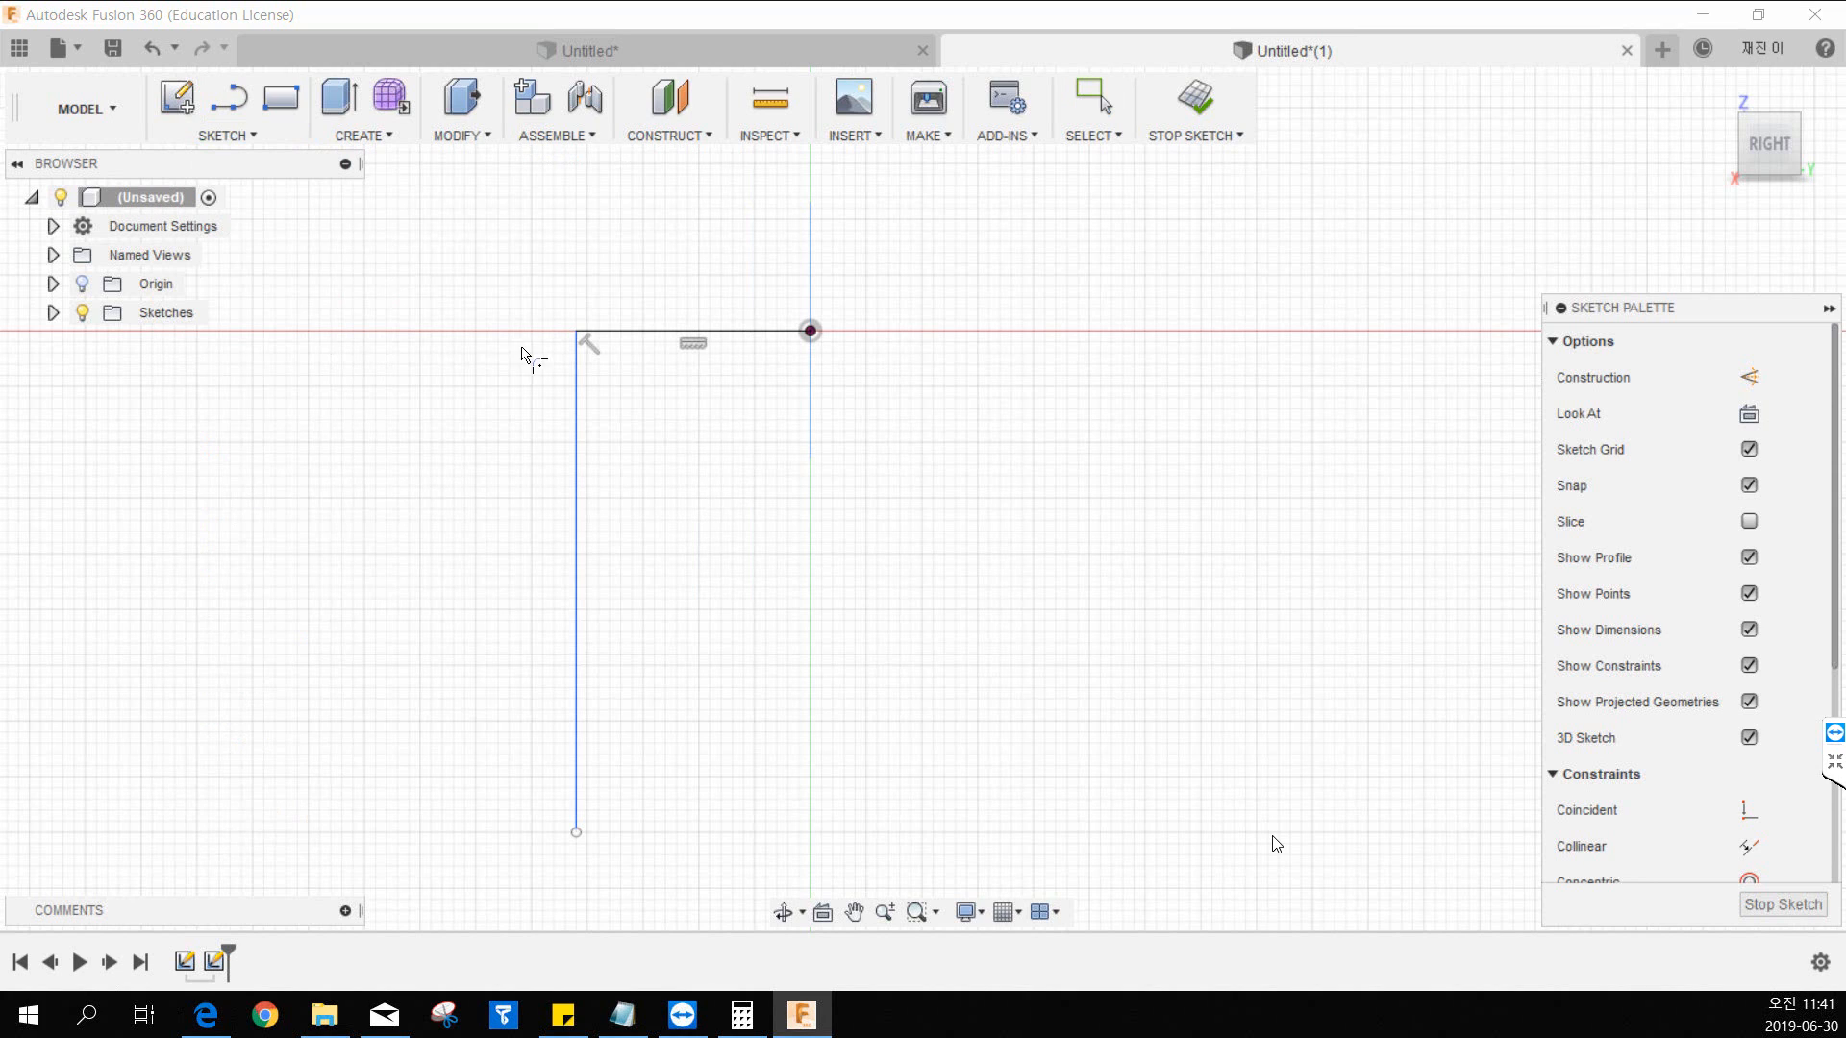
{"action": "left_click", "coordinate": [576, 385]}
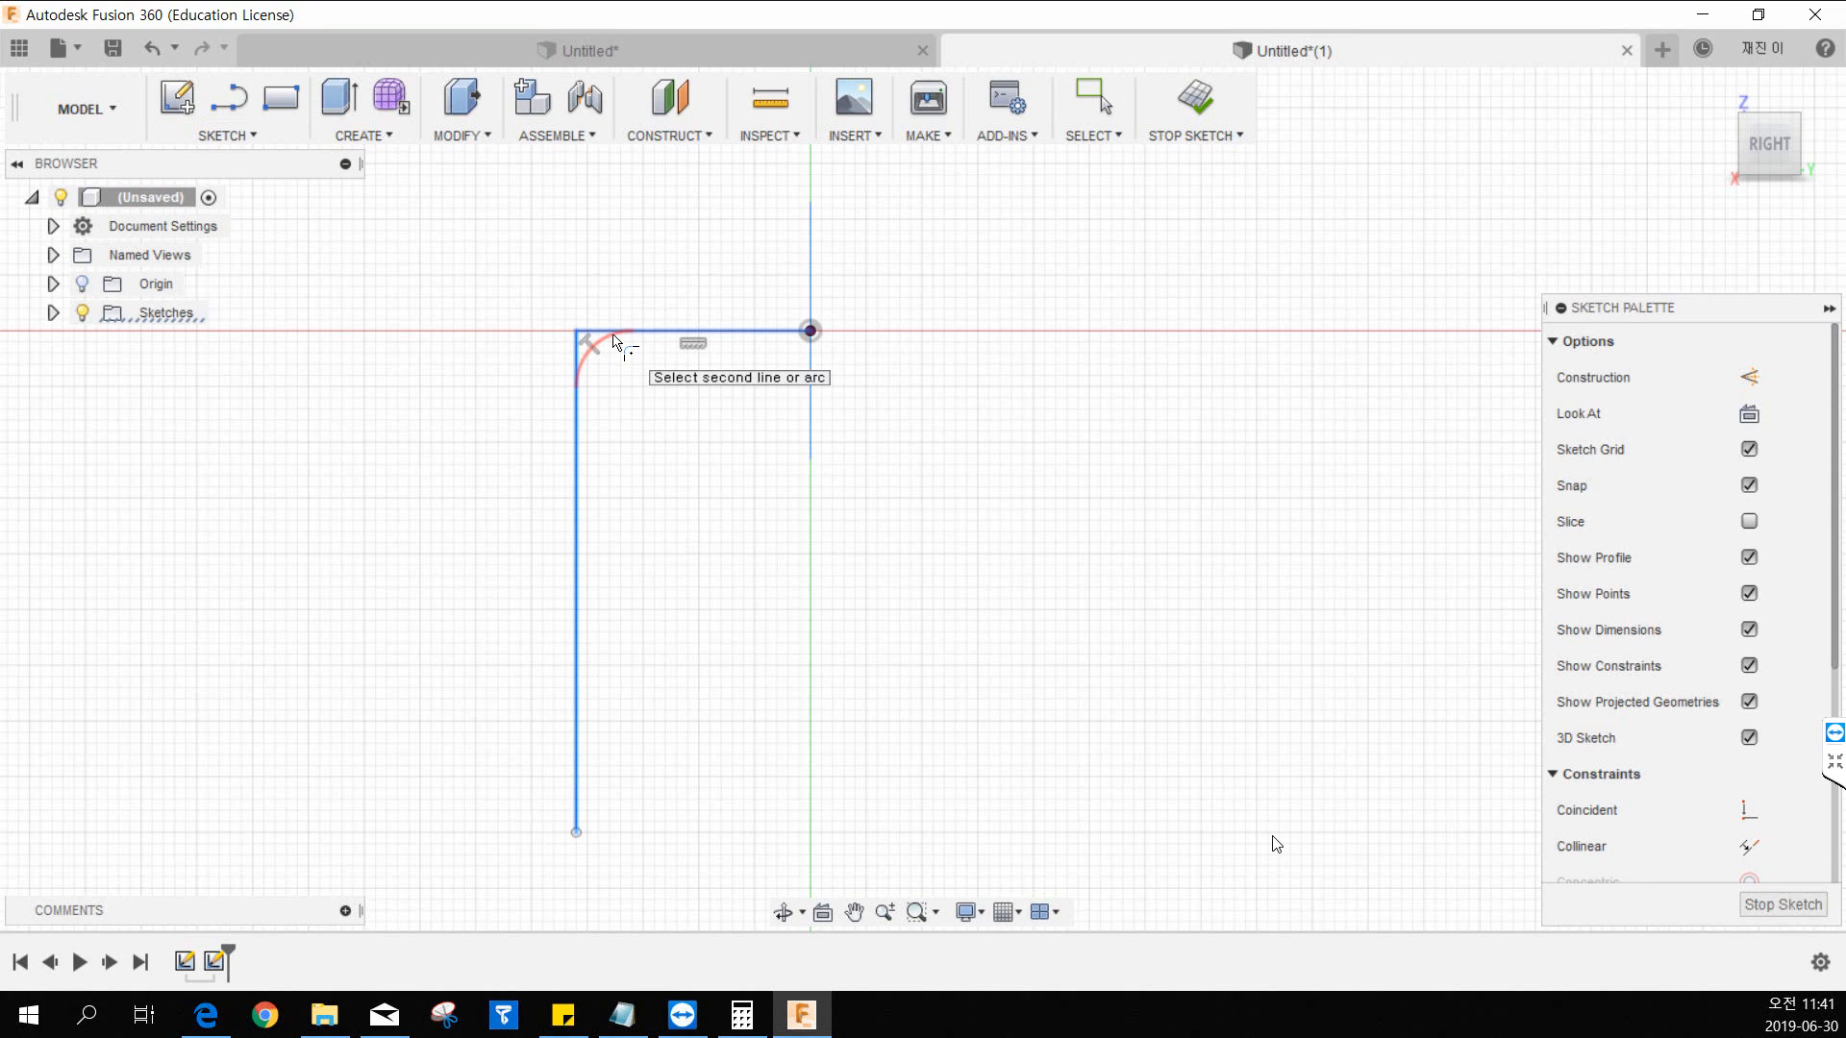
{"action": "left_click", "coordinate": [617, 340]}
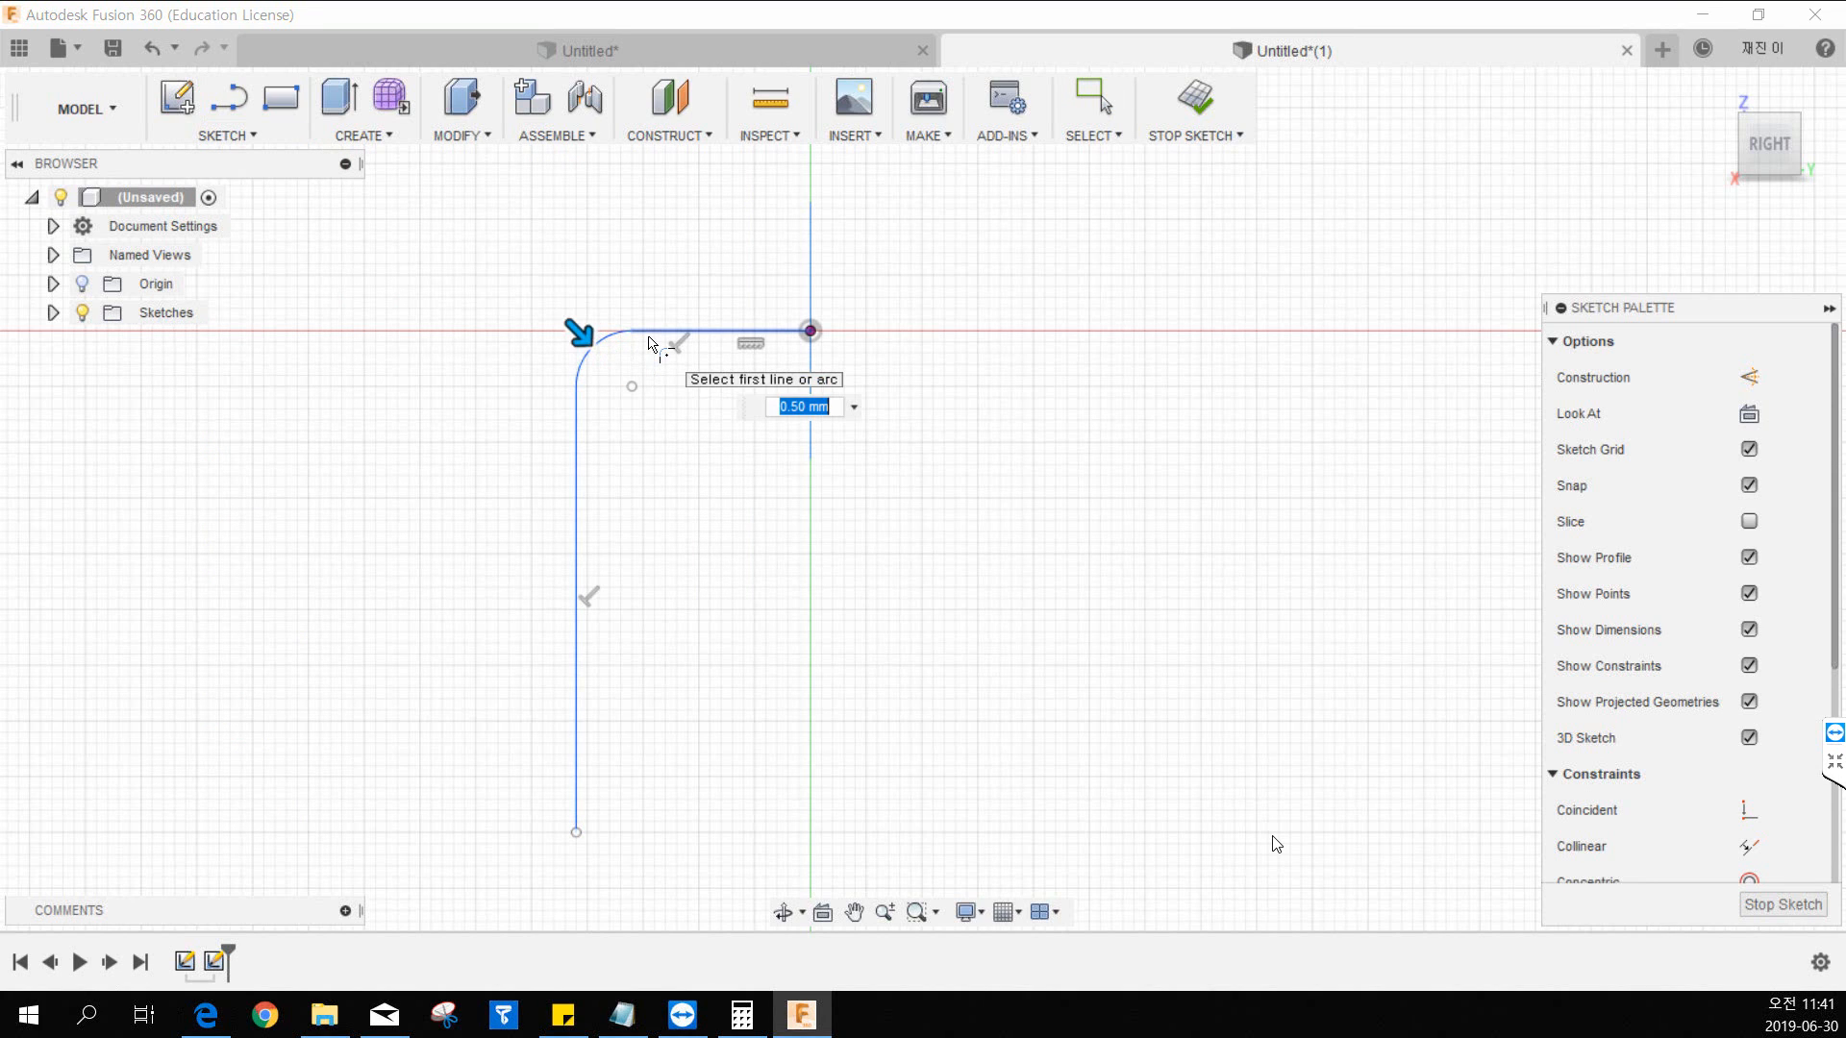
{"action": "type", "text": "4"}
{"action": "key", "text": "Return"}
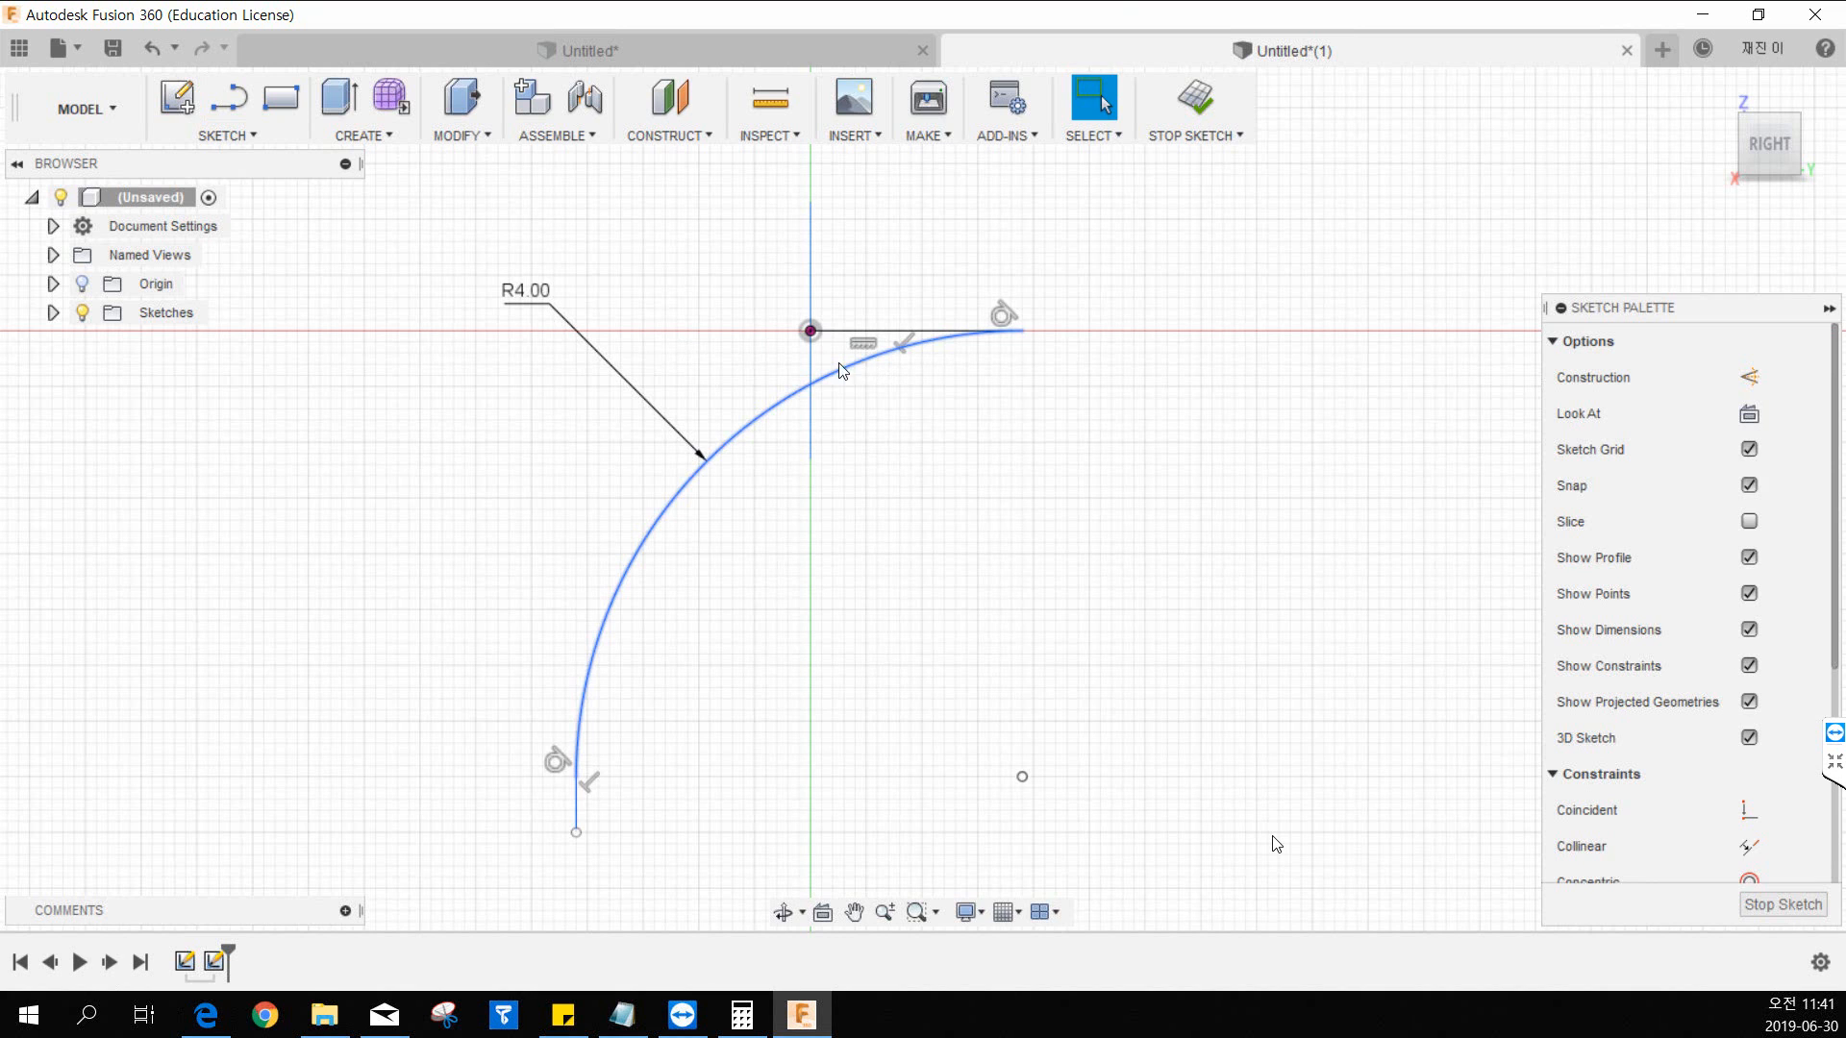
Step: Shift the filleted arc to the origin's other side and lengthen the path's vertical leg to about 2.5 mm
{"action": "left_click_drag", "start_coordinate": [837, 363], "coordinate": [454, 411]}
{"action": "middle_click_drag", "start_coordinate": [308, 742], "coordinate": [359, 560]}
{"action": "scroll", "coordinate": [360, 561], "scroll_direction": "down", "scroll_amount": 2}
{"action": "scroll", "coordinate": [322, 666], "scroll_direction": "down", "scroll_amount": 2}
{"action": "left_click", "coordinate": [334, 656]}
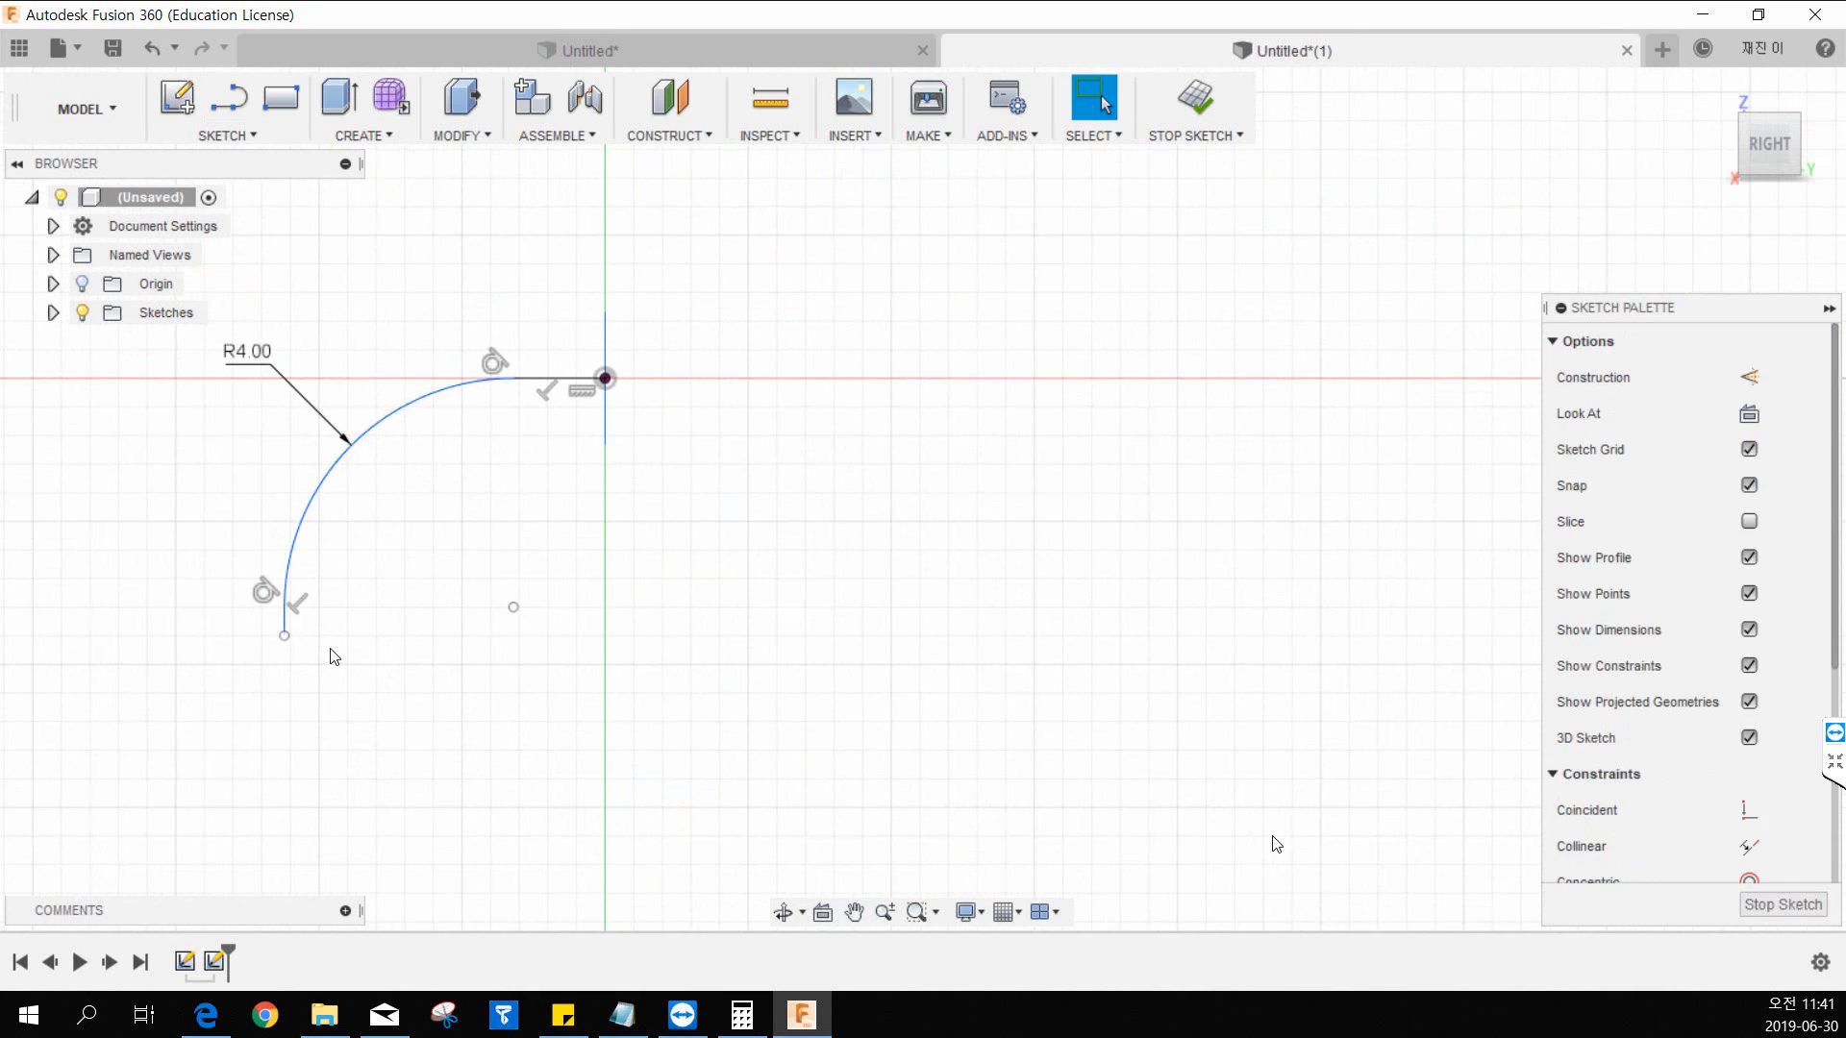
{"action": "left_click_drag", "start_coordinate": [285, 636], "coordinate": [285, 750]}
Step: Dimension the horizontal distance from the path's vertical leg to the origin as 13 mm
{"action": "left_click", "coordinate": [246, 138]}
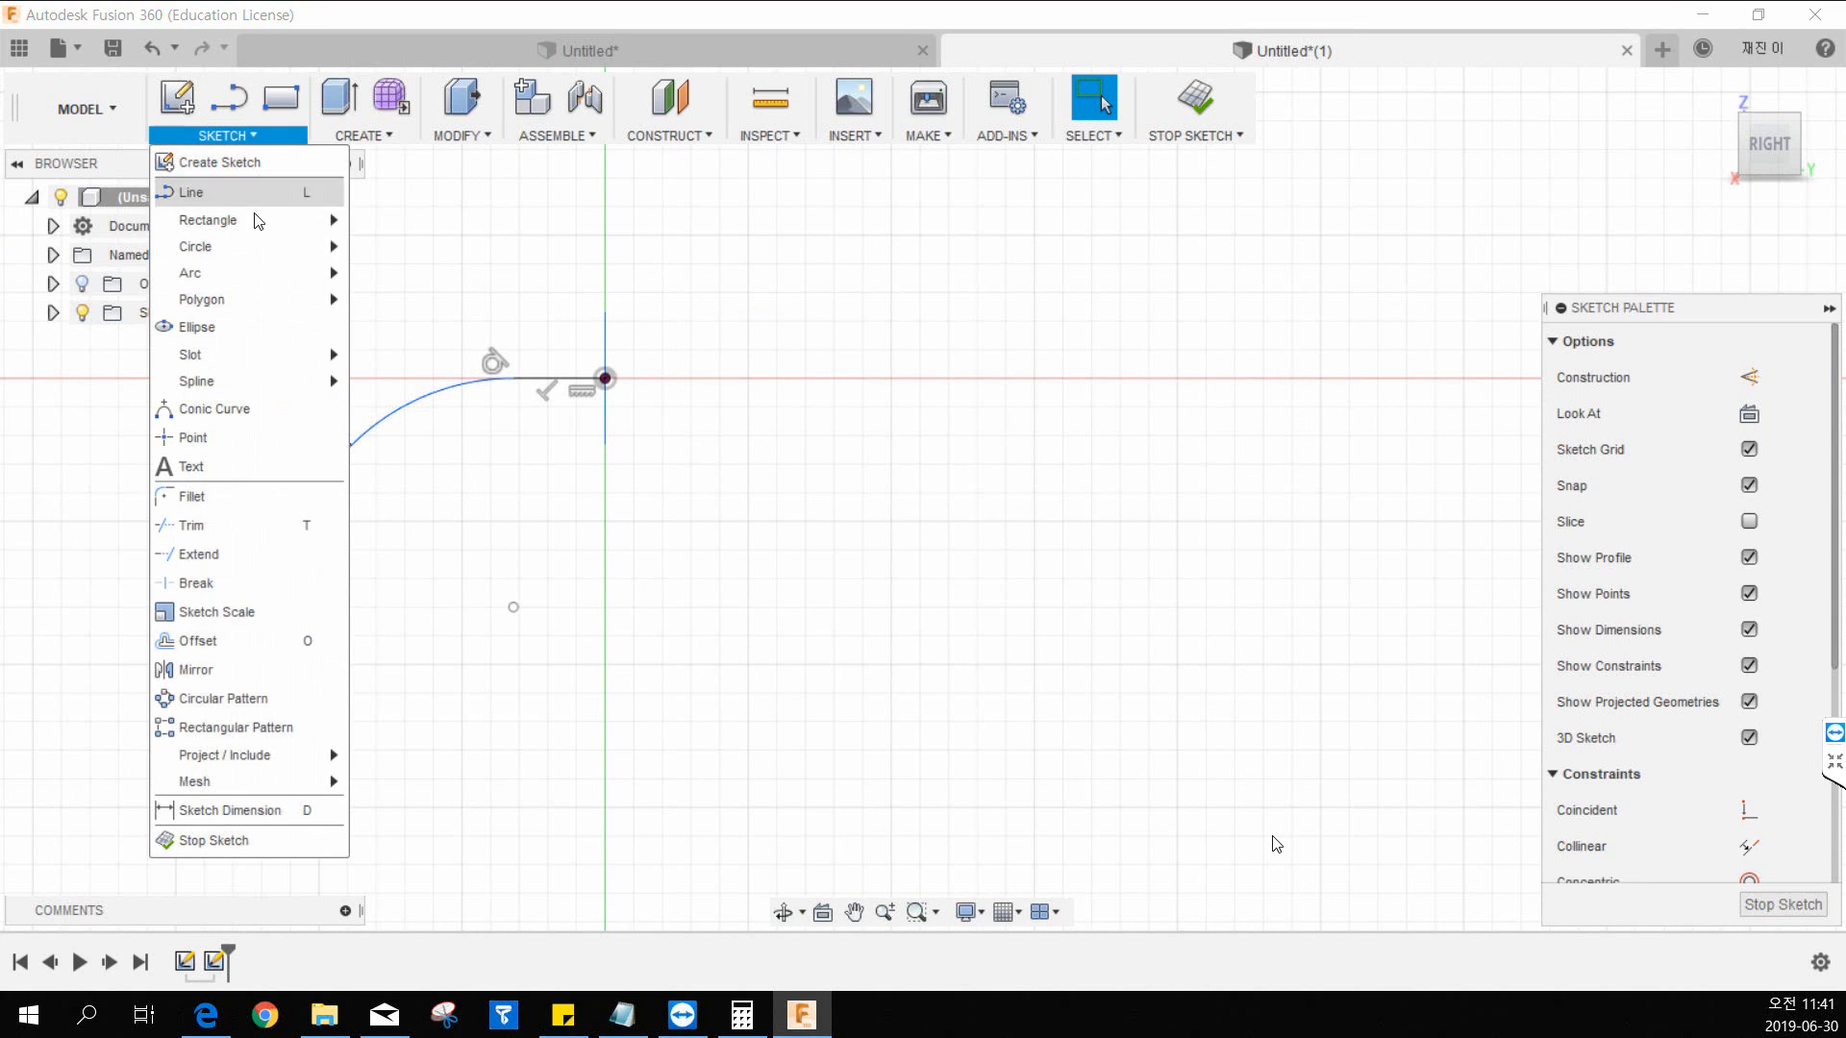
{"action": "left_click", "coordinate": [238, 810]}
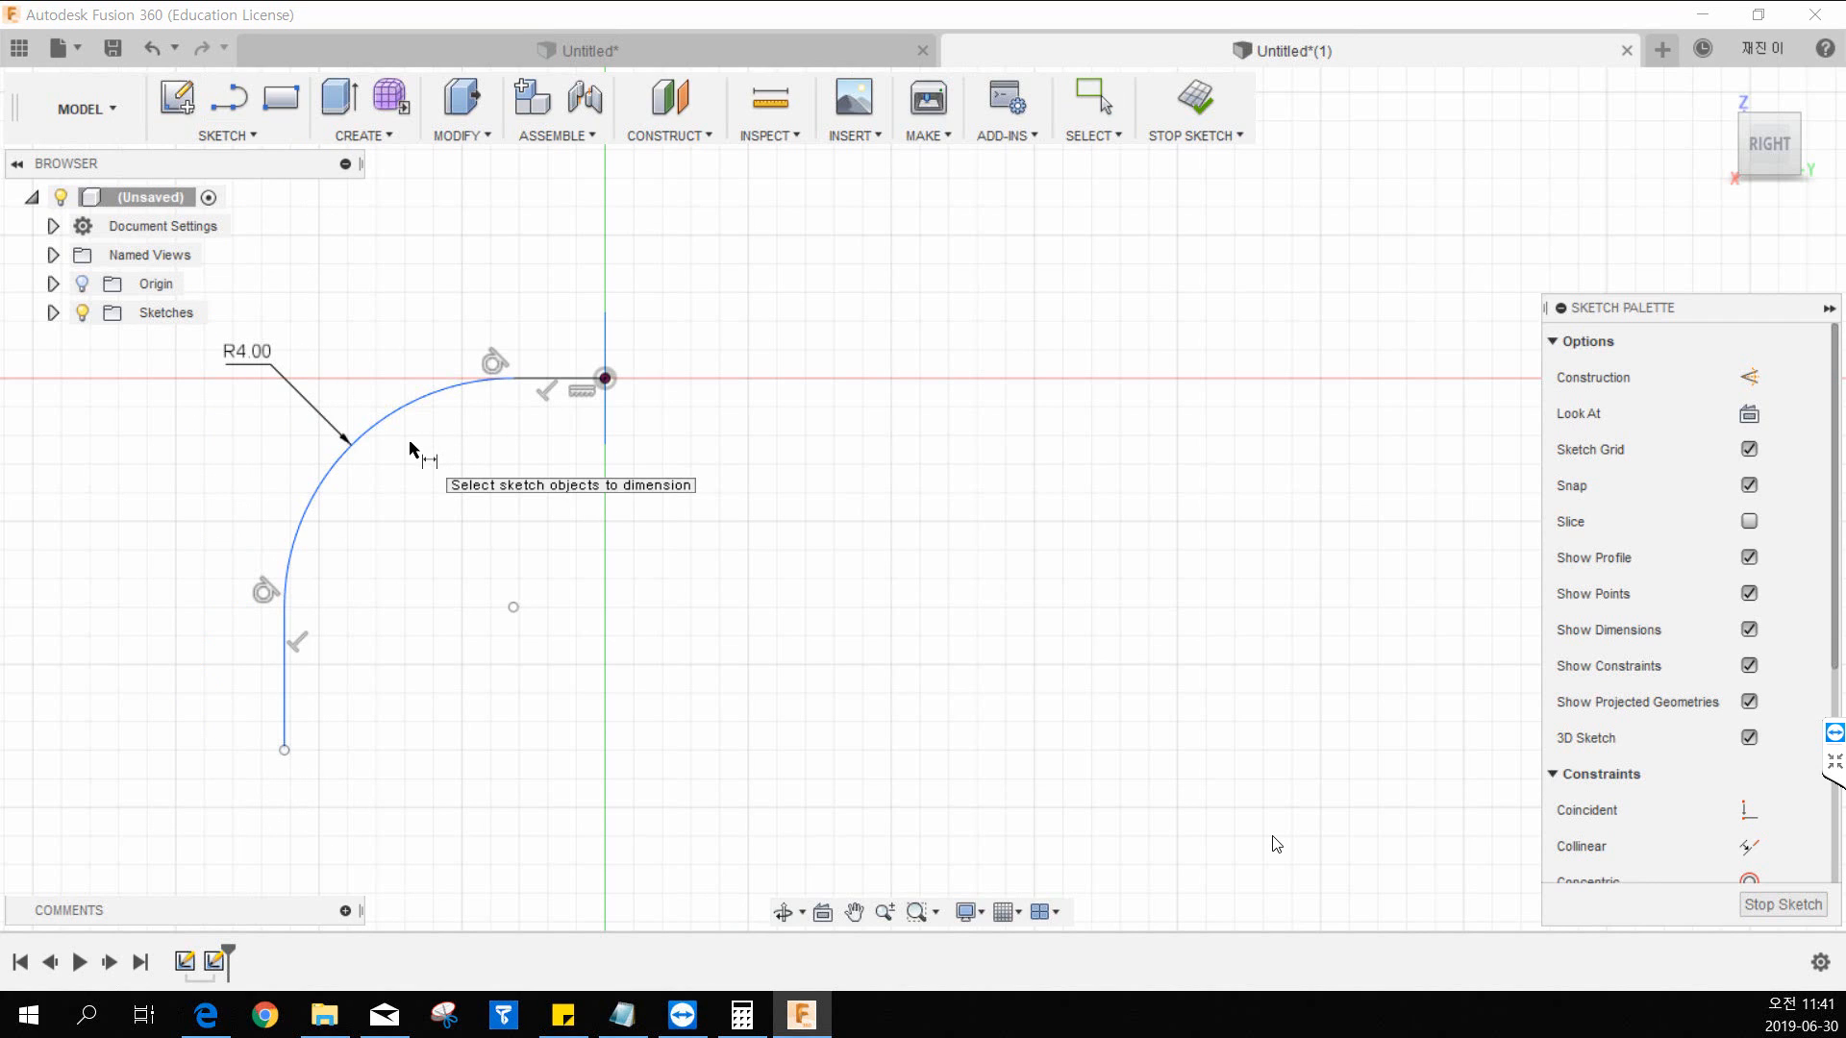
{"action": "left_click", "coordinate": [287, 699]}
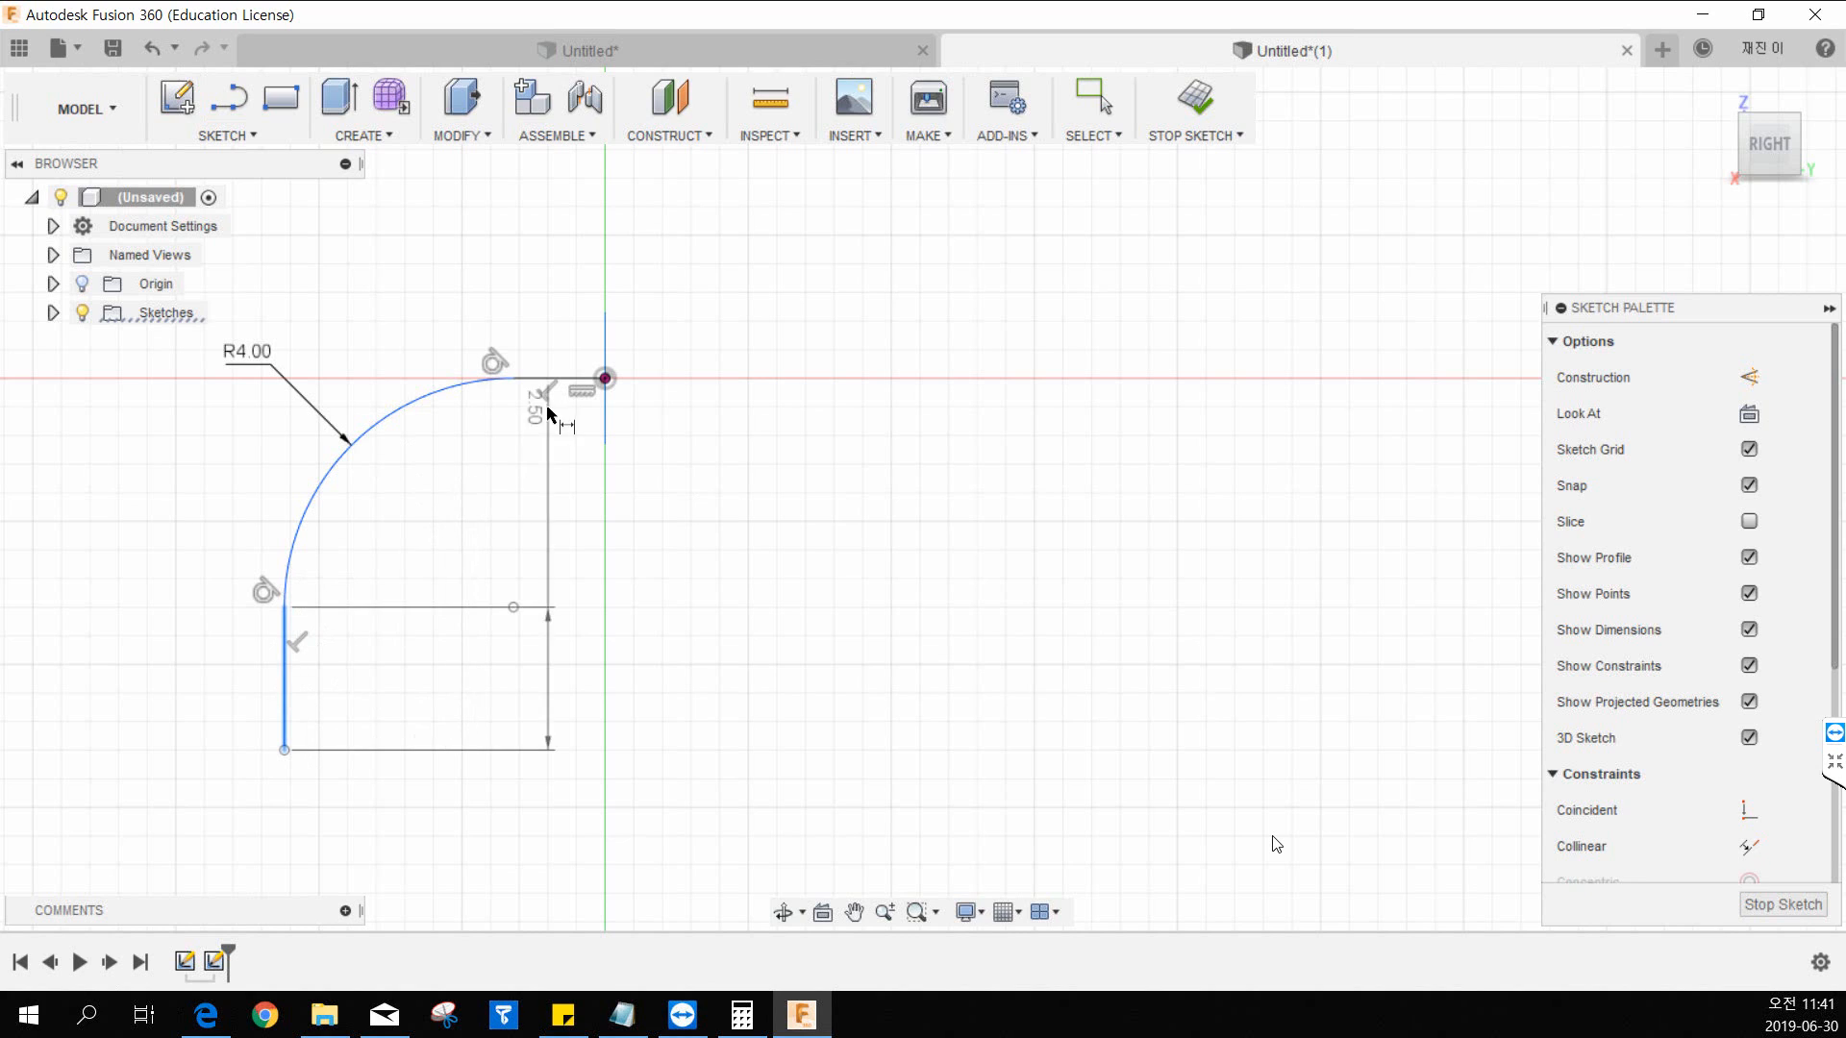
{"action": "key", "text": "Escape"}
{"action": "left_click", "coordinate": [603, 382]}
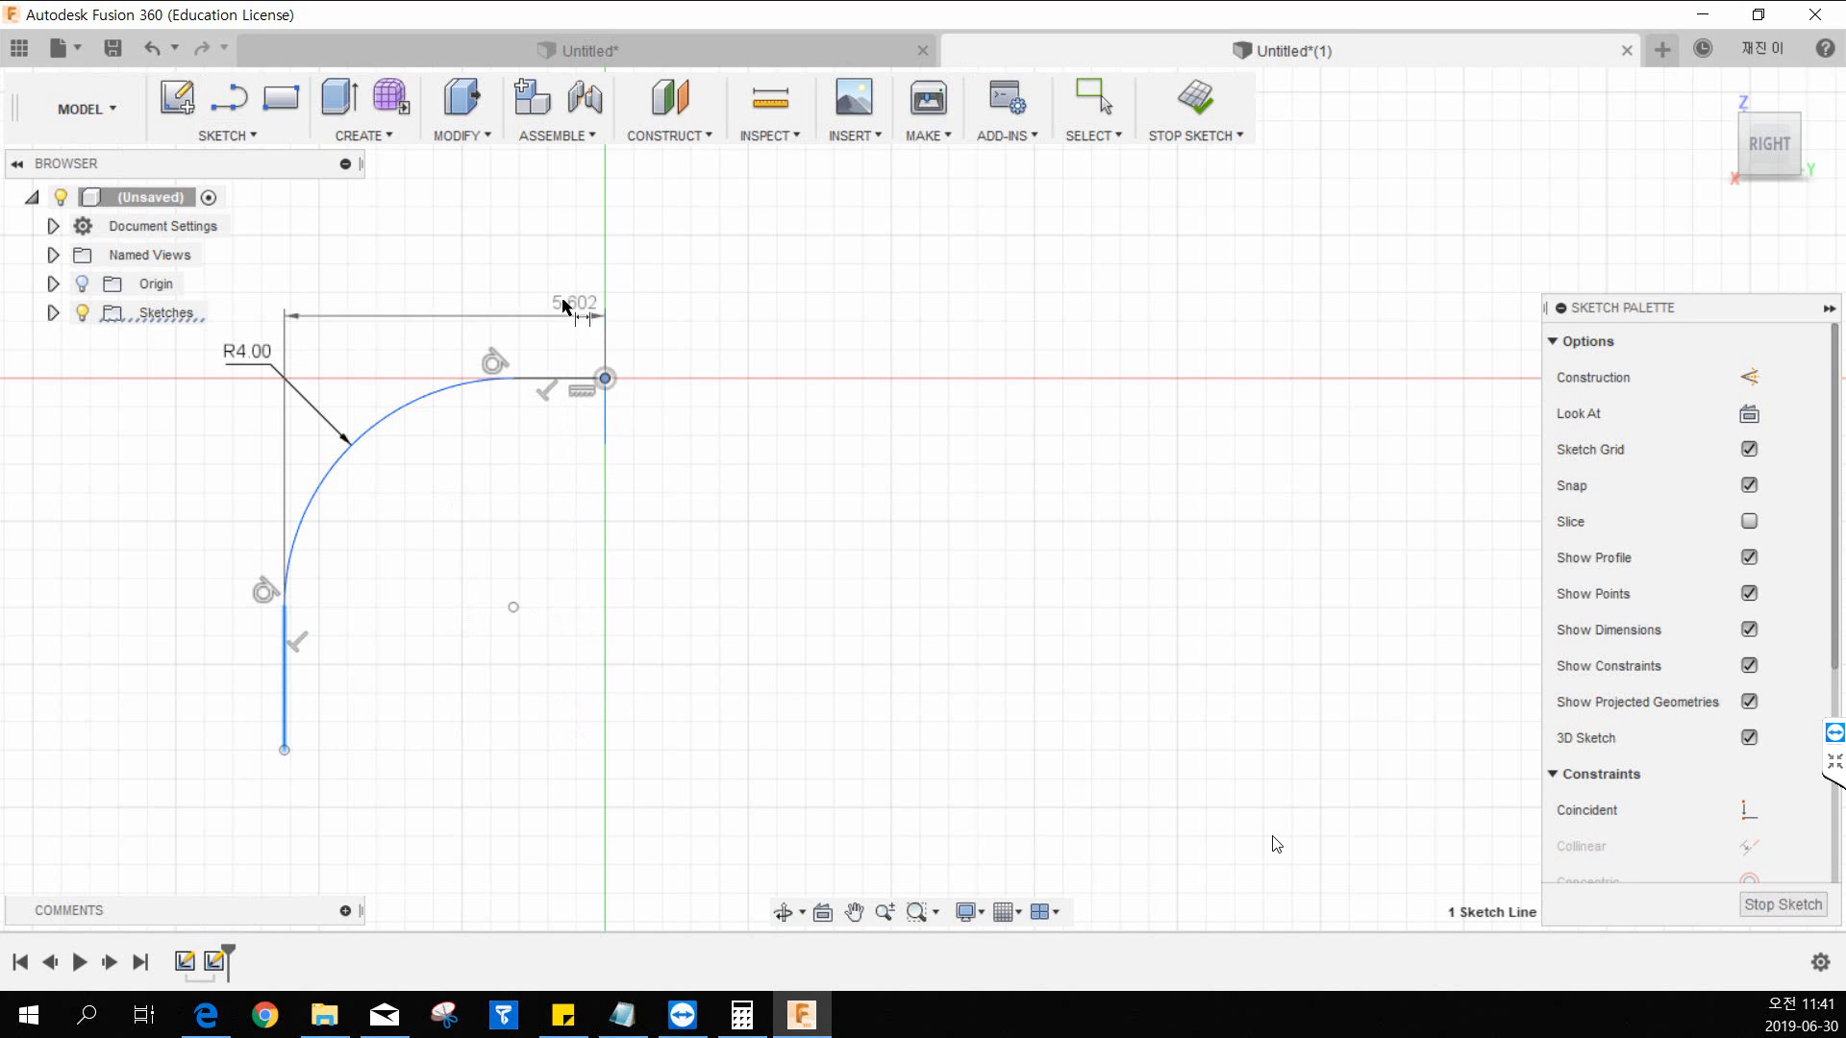
{"action": "left_click", "coordinate": [465, 261]}
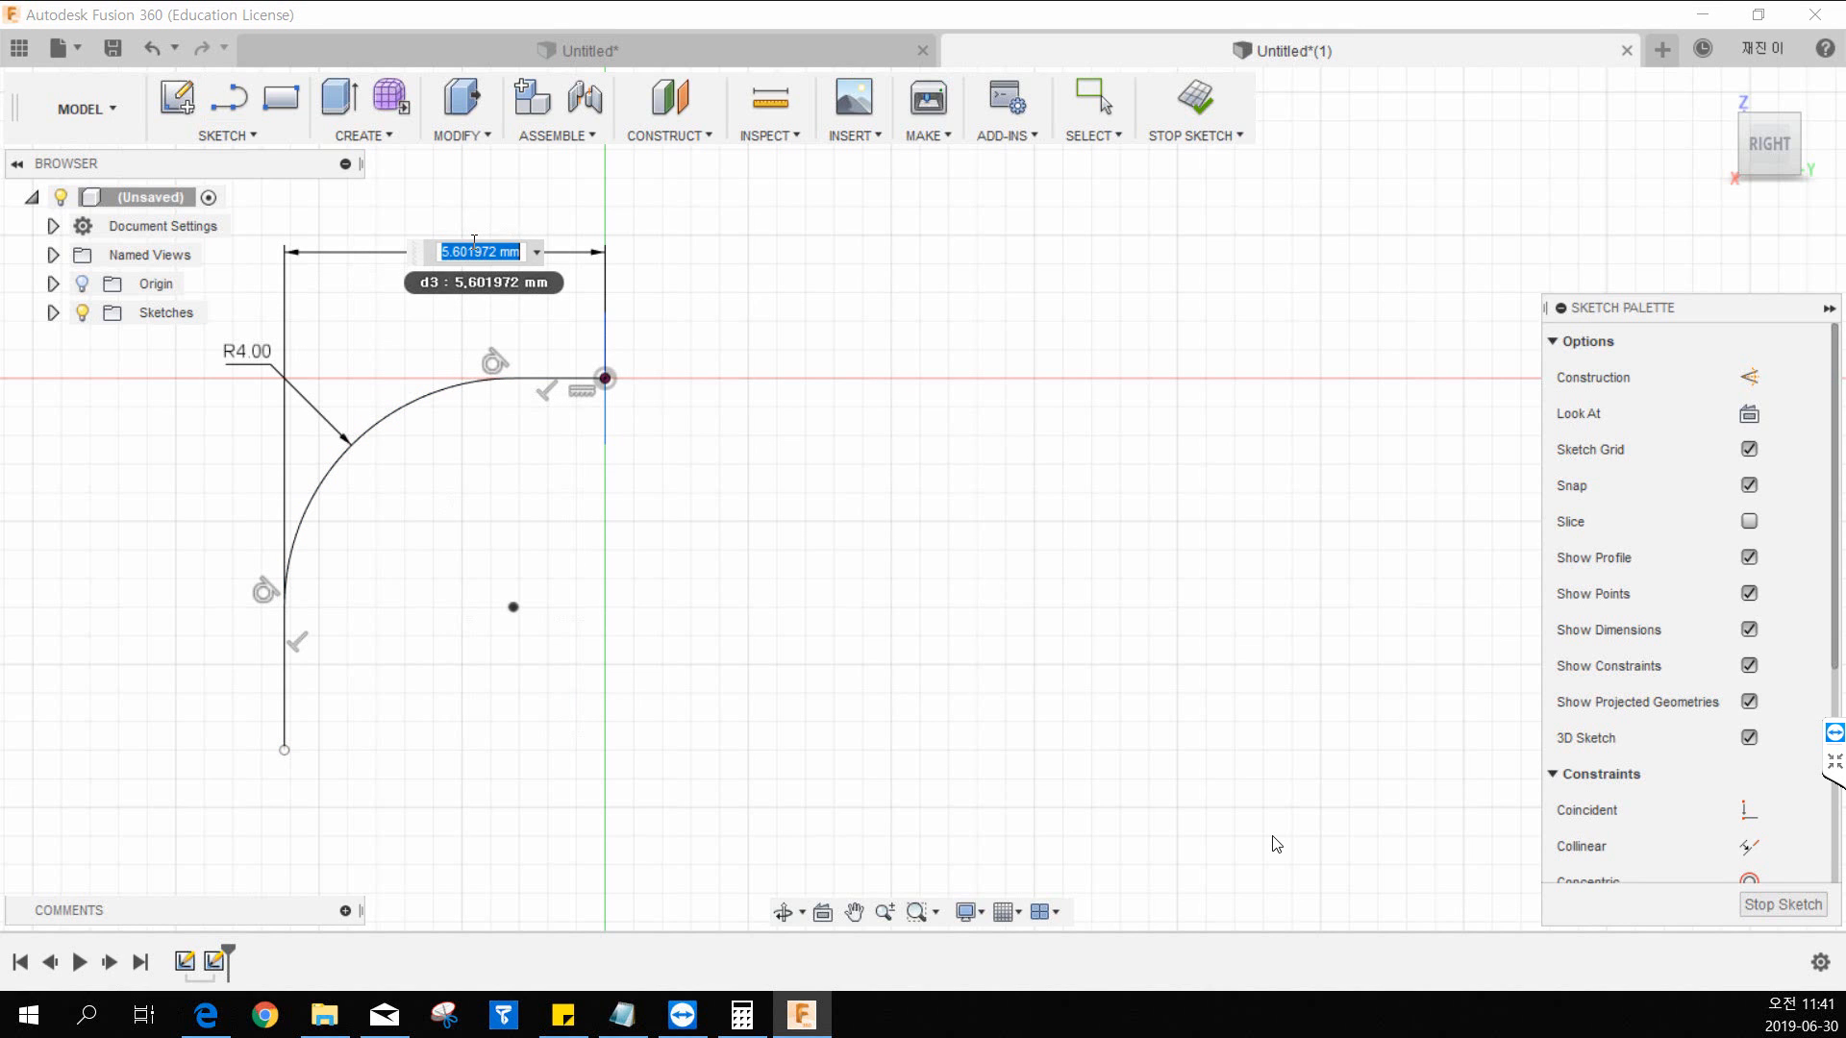
{"action": "type", "text": "13"}
{"action": "key", "text": "Return"}
Step: Dimension the length of the path's straight vertical segment below the fillet as 30 mm
{"action": "scroll", "coordinate": [471, 249], "scroll_direction": "up", "scroll_amount": 2}
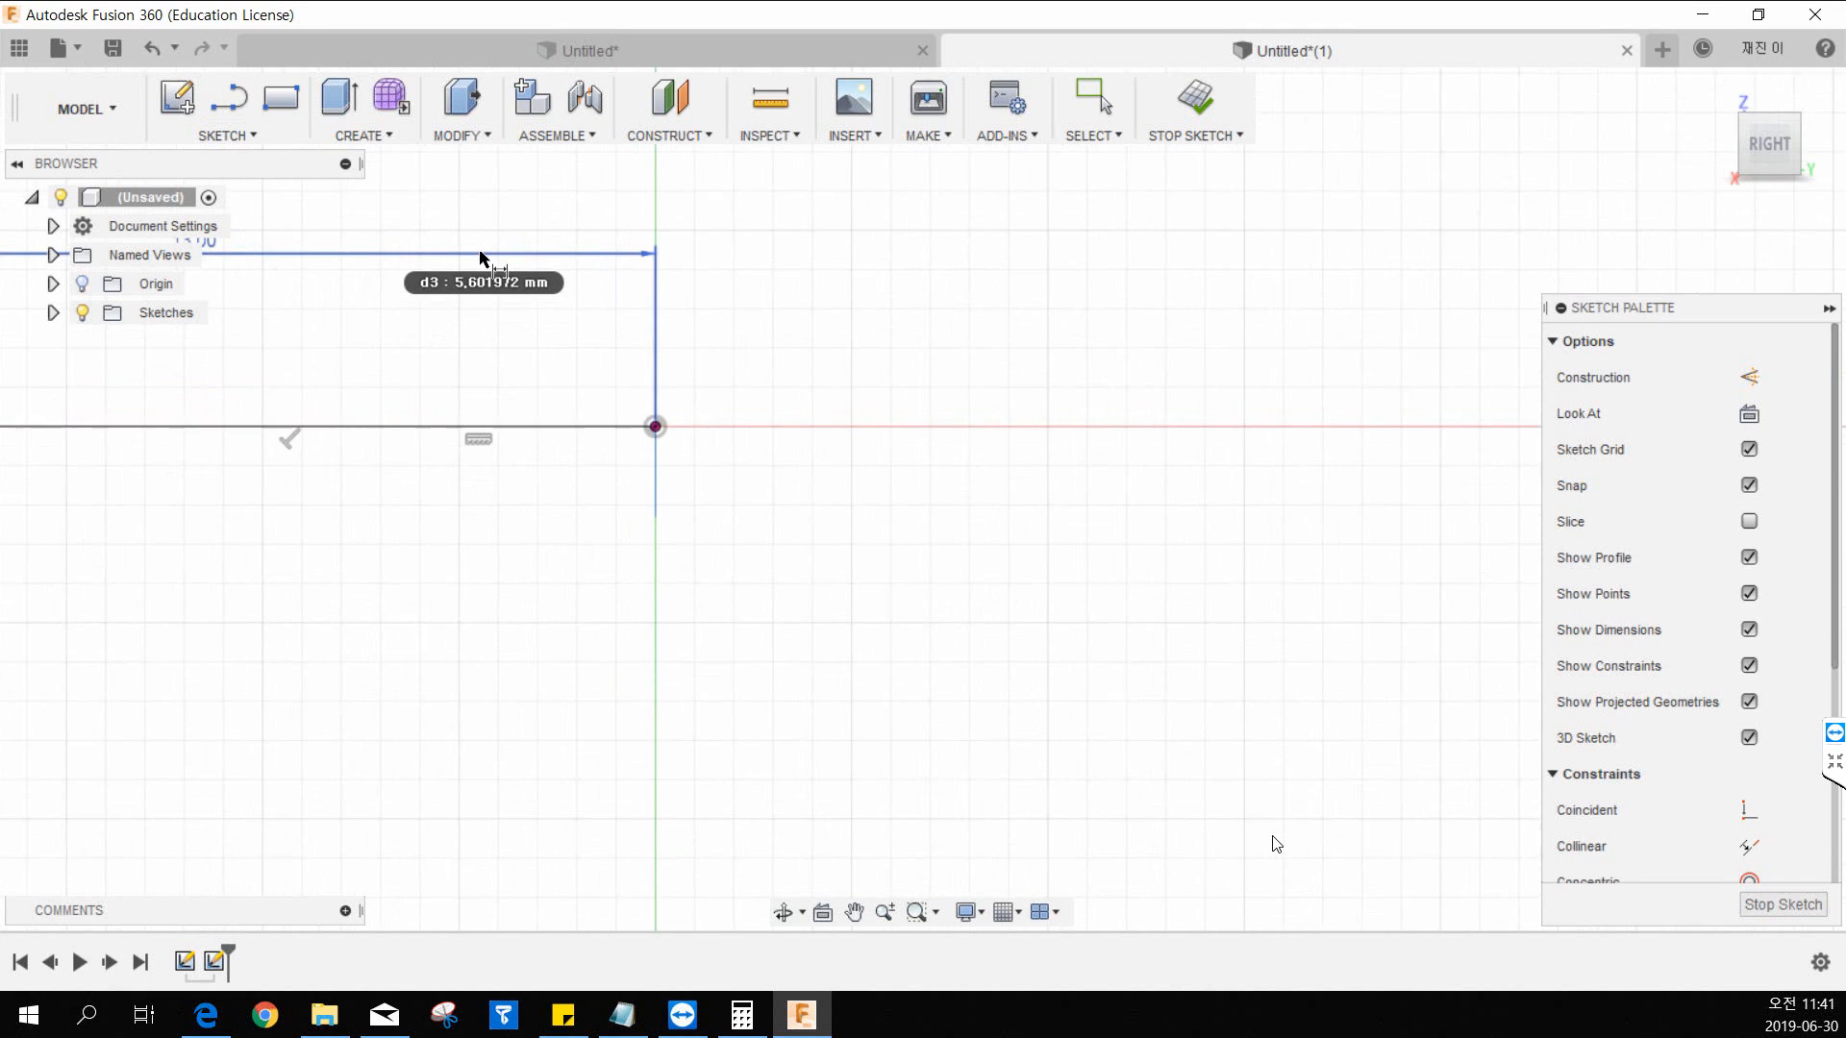
{"action": "scroll", "coordinate": [484, 253], "scroll_direction": "down", "scroll_amount": 5}
{"action": "middle_click_drag", "start_coordinate": [396, 360], "coordinate": [771, 336]}
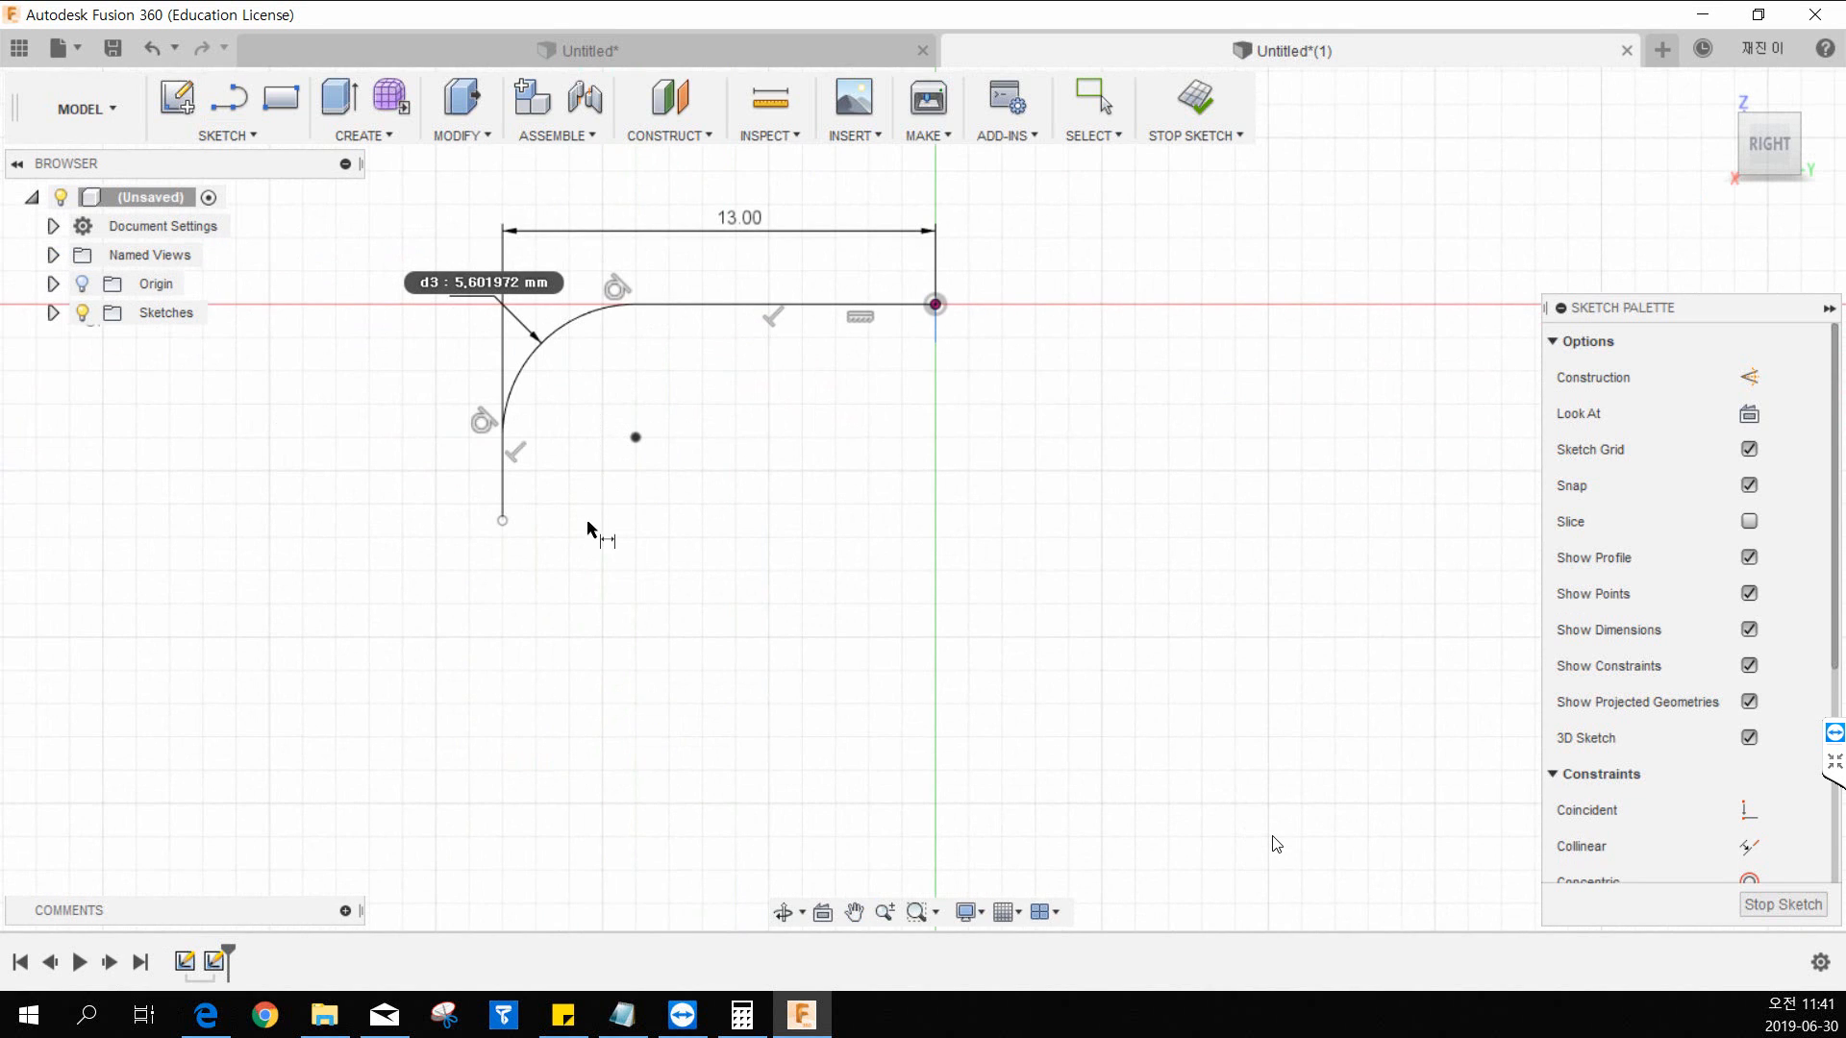
{"action": "middle_click_drag", "start_coordinate": [597, 528], "coordinate": [638, 549]}
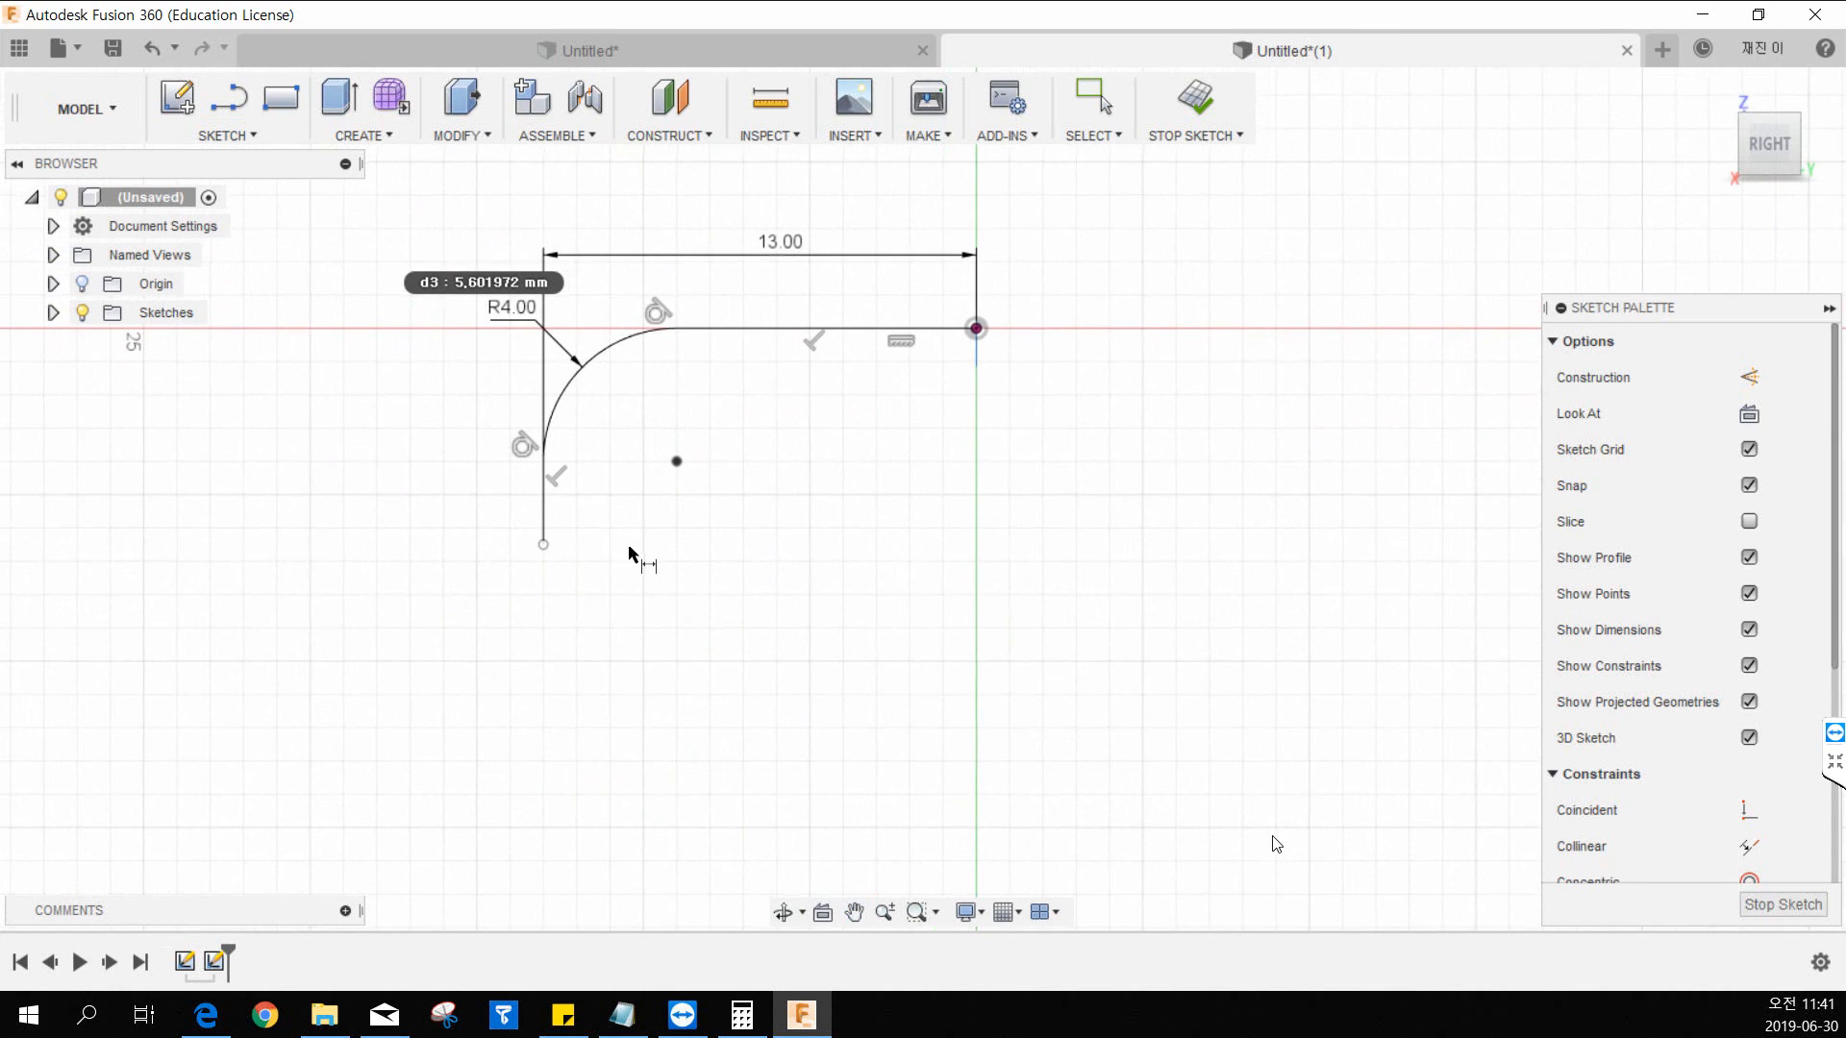
{"action": "left_click", "coordinate": [547, 526]}
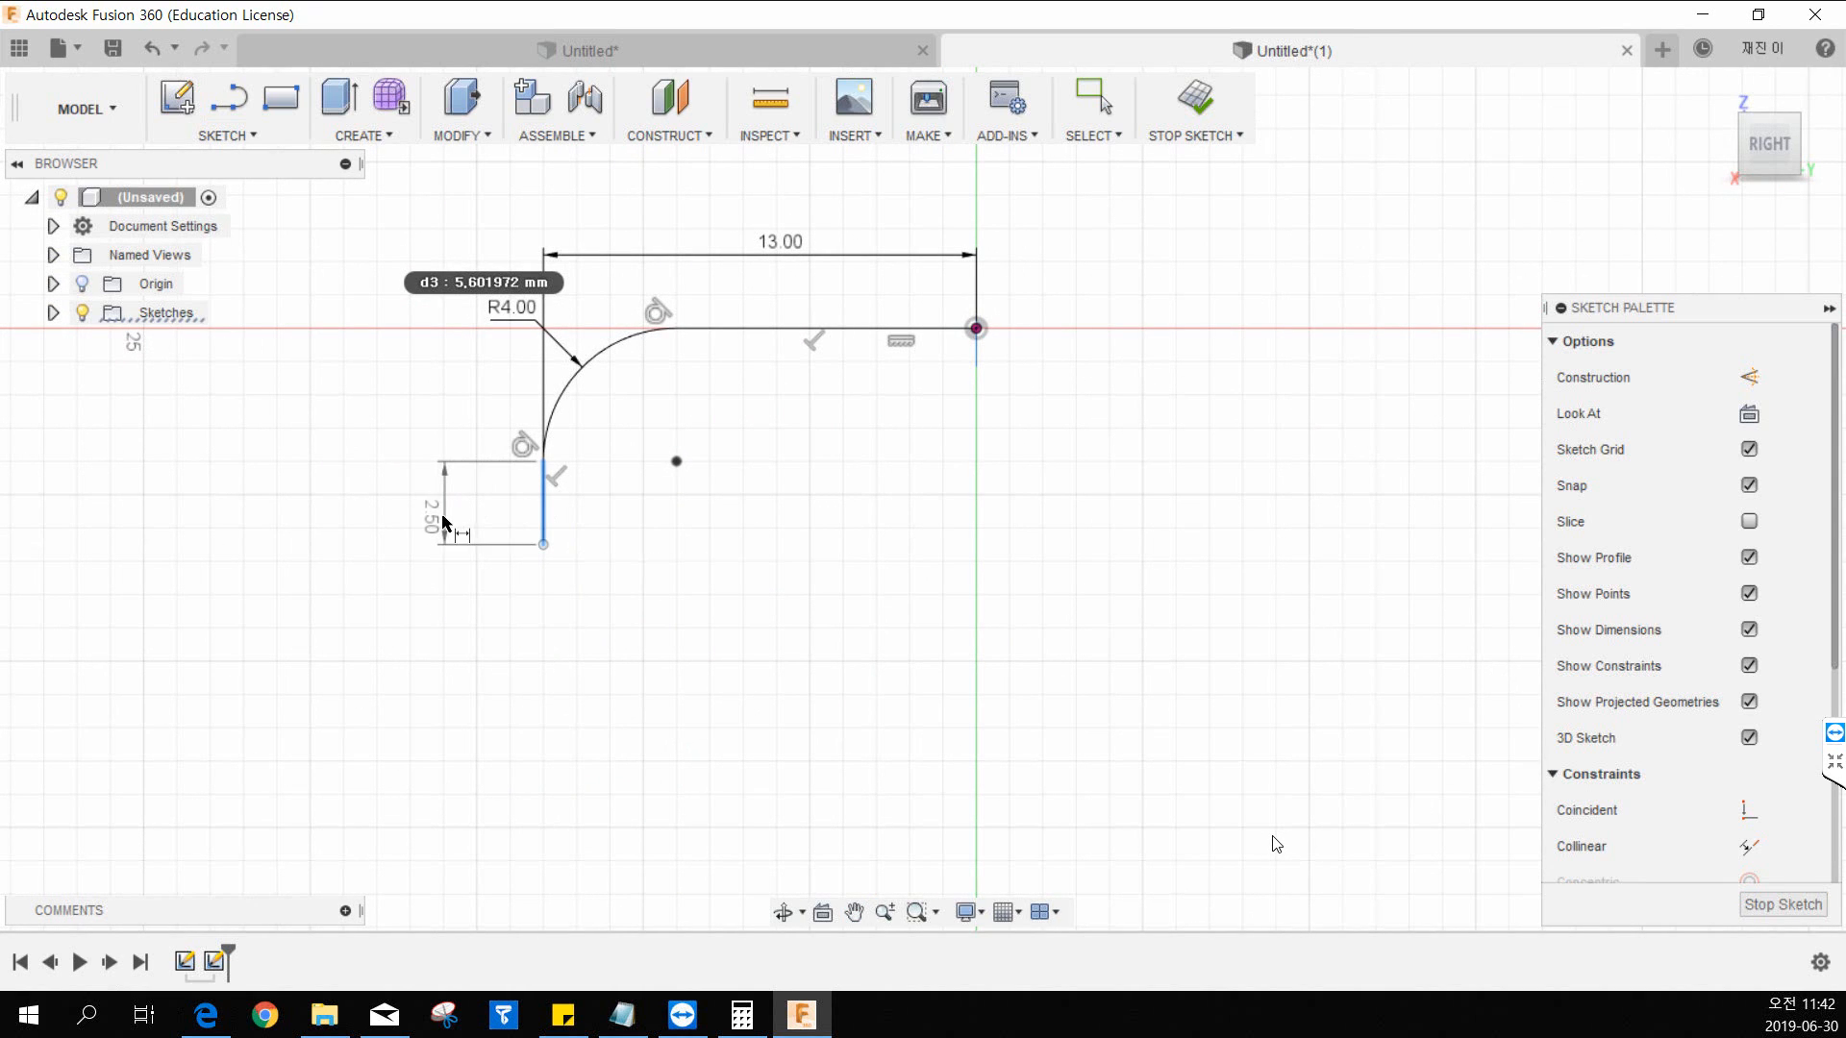
{"action": "left_click", "coordinate": [440, 517]}
{"action": "type", "text": "30"}
{"action": "key", "text": "Return"}
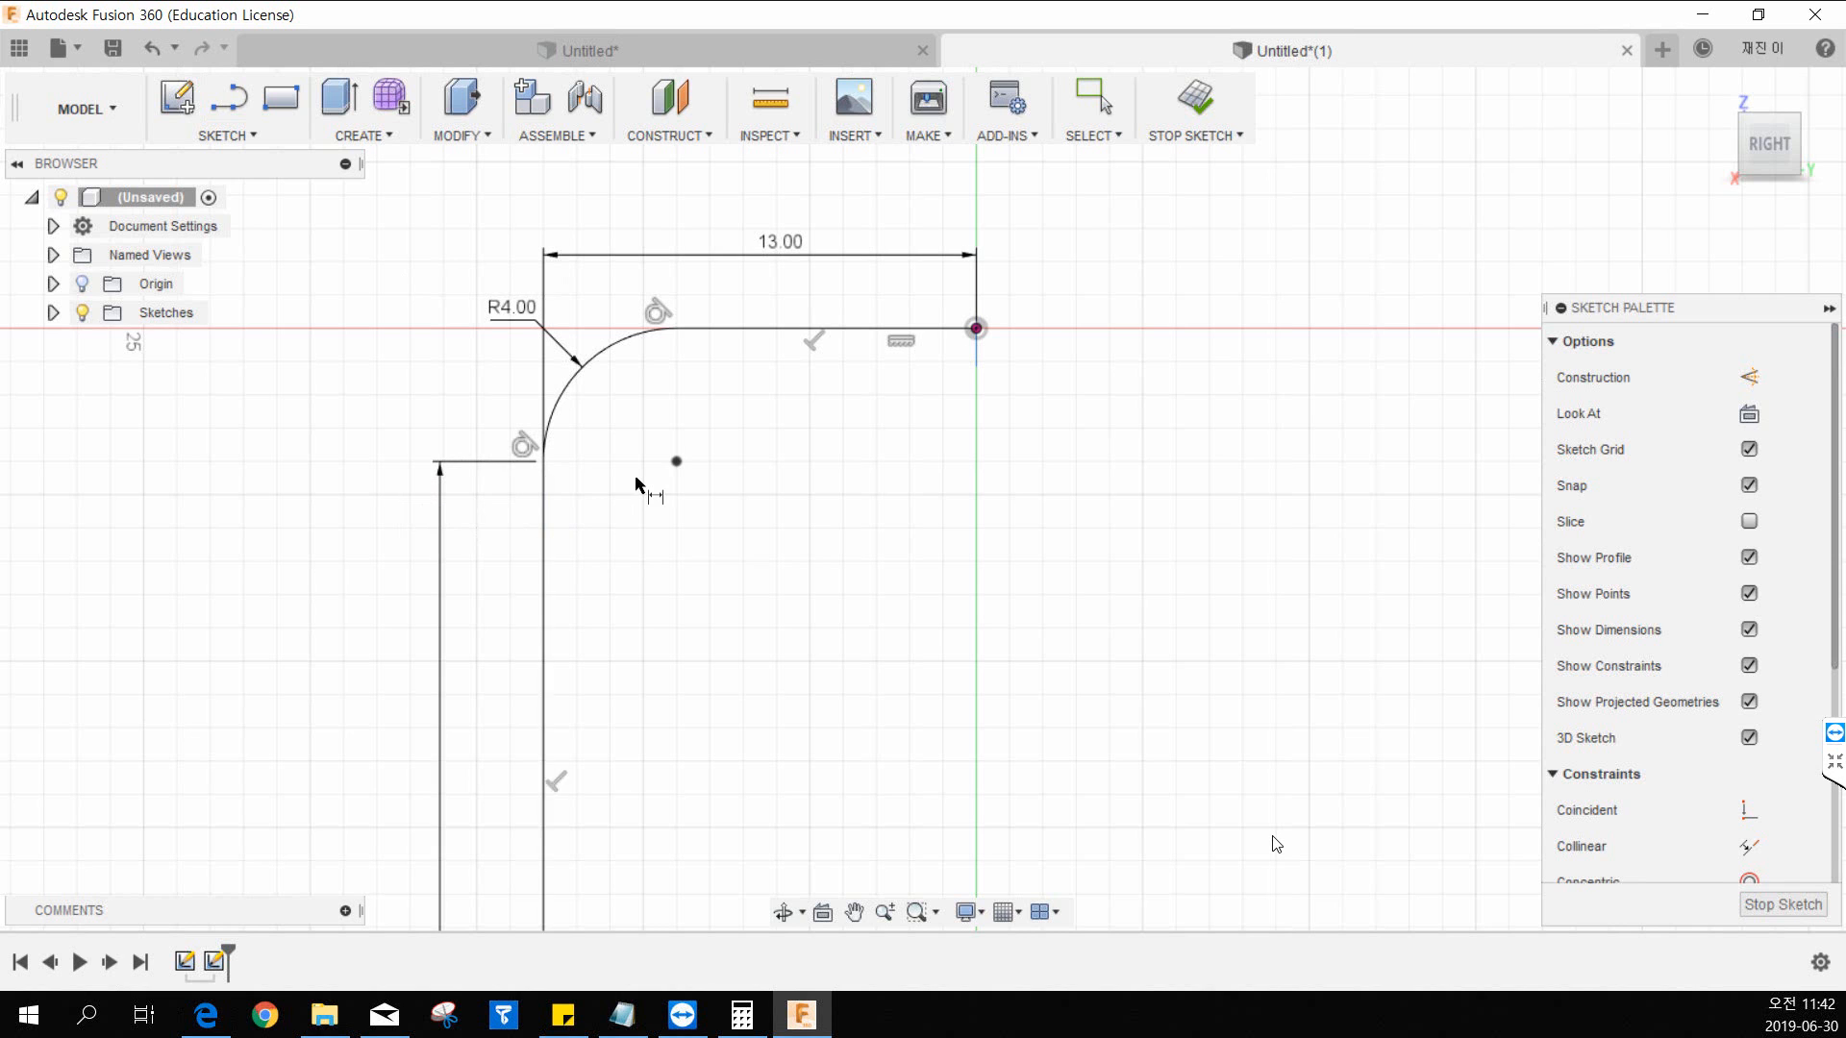
Step: Finish the sketch of the L-shaped path
{"action": "scroll", "coordinate": [822, 694], "scroll_direction": "down", "scroll_amount": 5}
{"action": "middle_click_drag", "start_coordinate": [818, 711], "coordinate": [797, 443]}
{"action": "middle_click_drag", "start_coordinate": [847, 506], "coordinate": [752, 572]}
{"action": "scroll", "coordinate": [772, 519], "scroll_direction": "up", "scroll_amount": 2}
{"action": "key", "text": "Escape"}
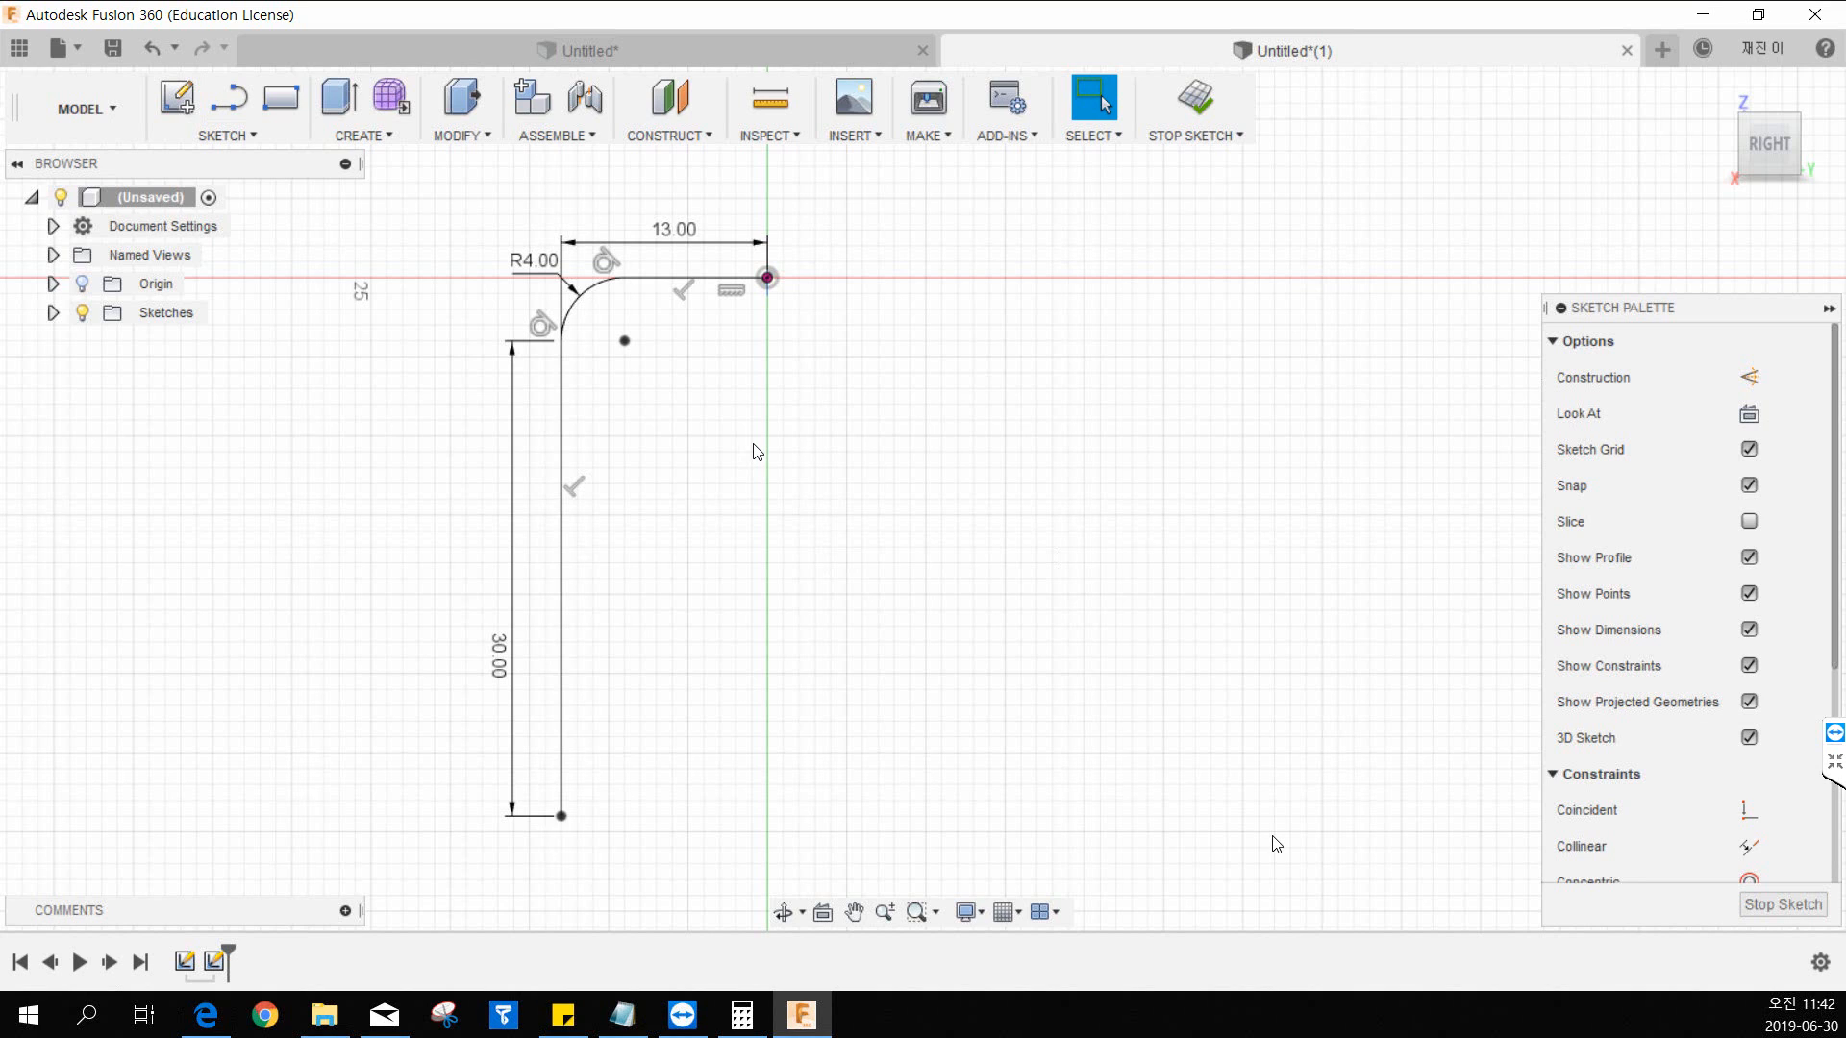
{"action": "left_click", "coordinate": [1203, 118]}
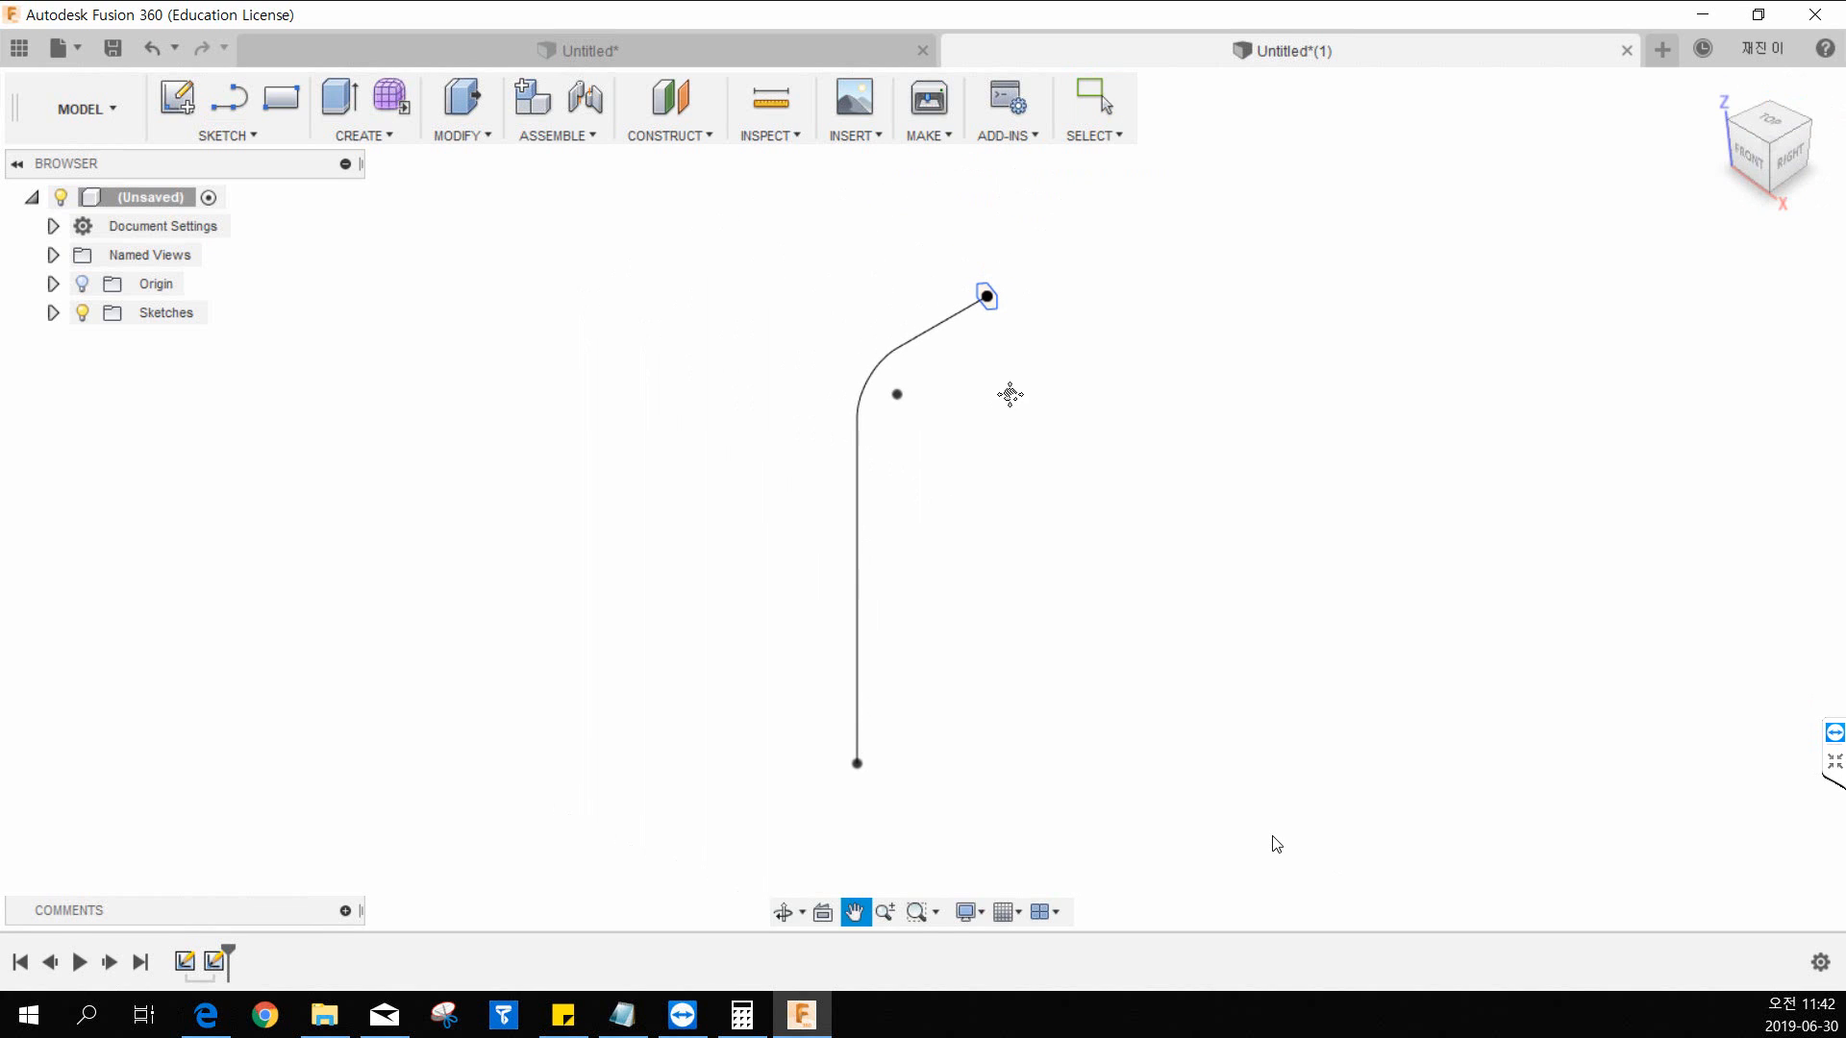
{"action": "scroll", "coordinate": [1079, 520], "scroll_direction": "up", "scroll_amount": 1}
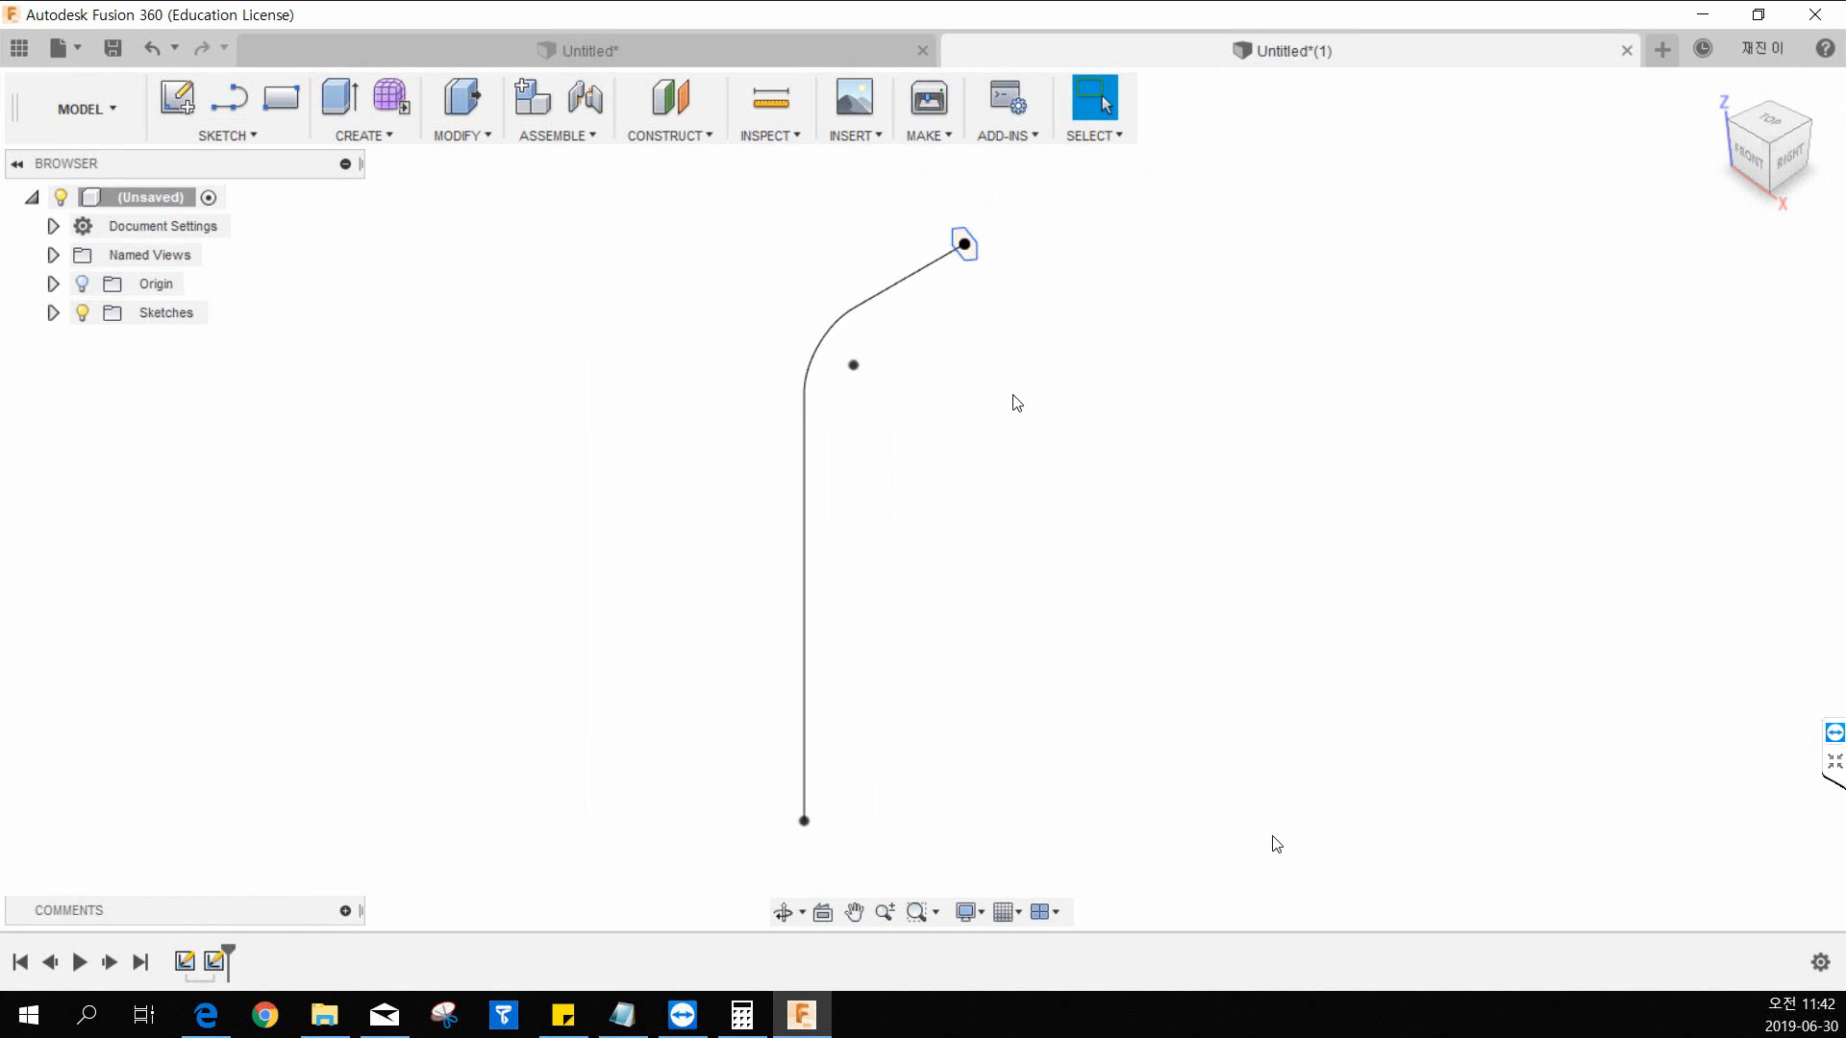
{"action": "middle_click_drag", "start_coordinate": [1014, 394], "coordinate": [1049, 416], "text": "shift"}
{"action": "left_click", "coordinate": [1716, 88]}
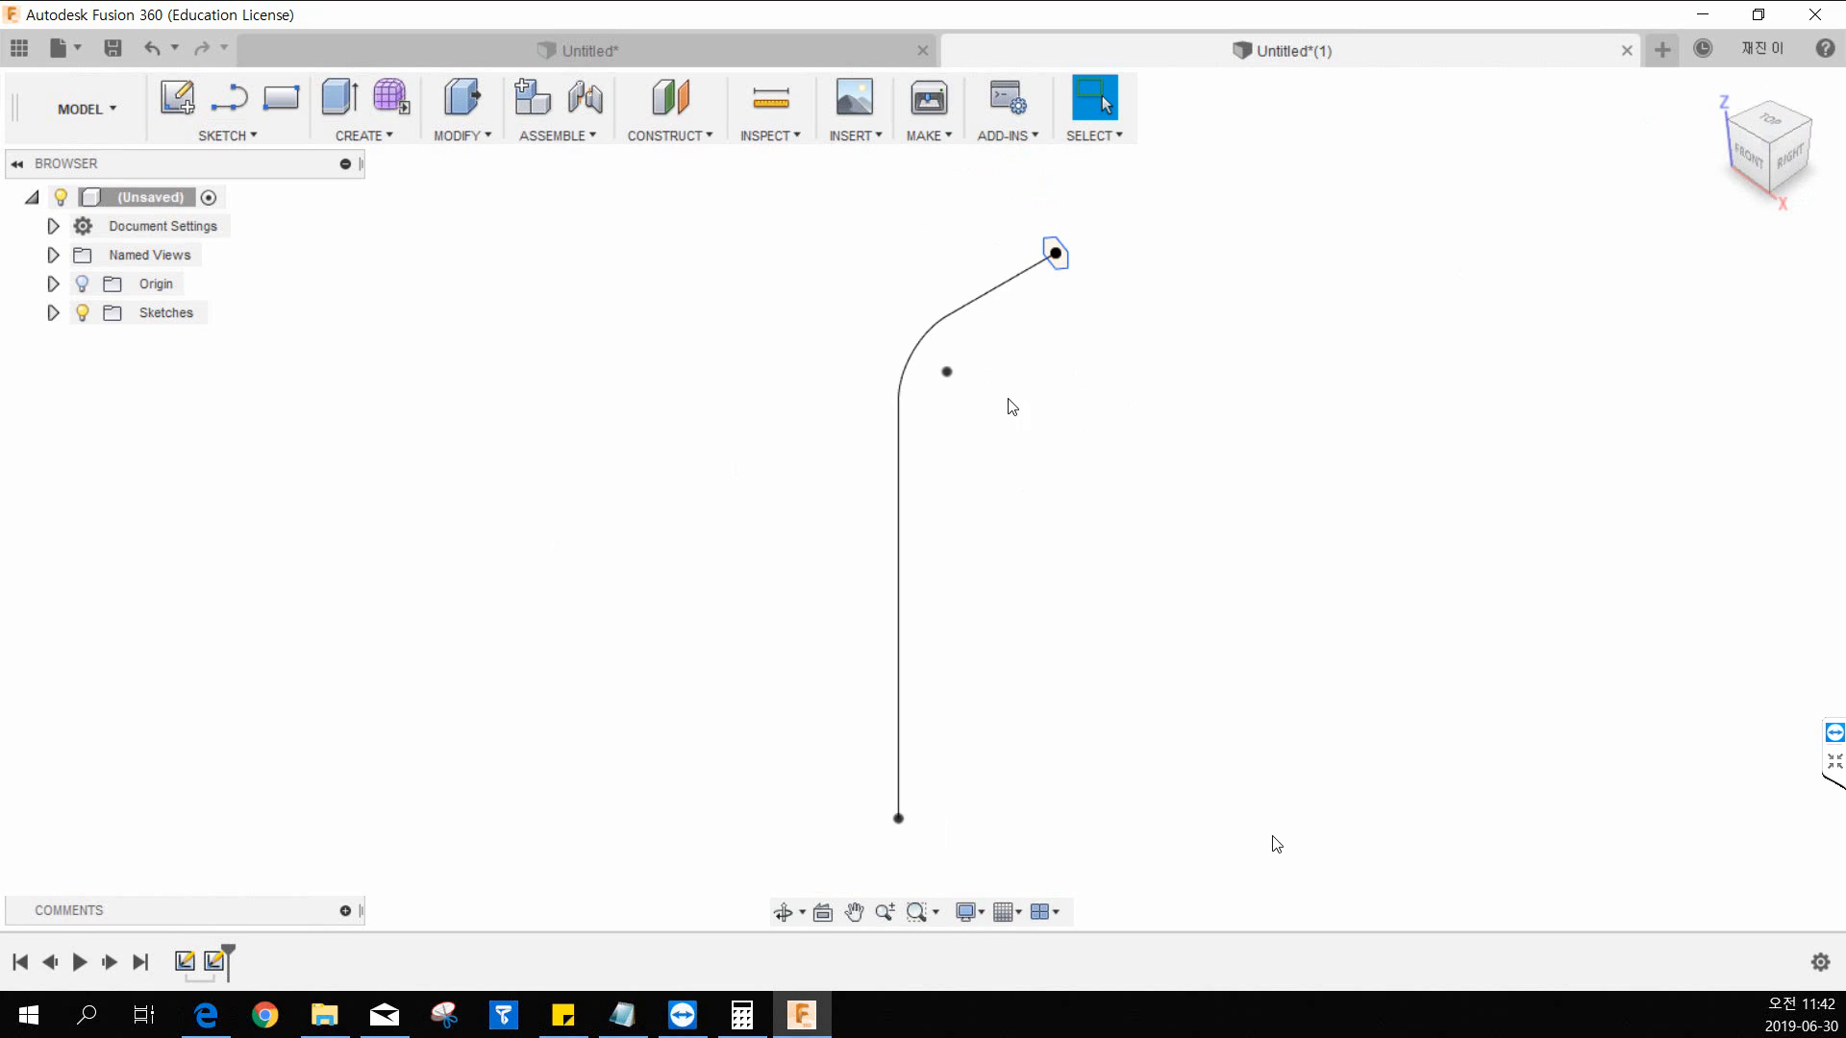
{"action": "middle_click_drag", "start_coordinate": [1033, 526], "coordinate": [964, 490]}
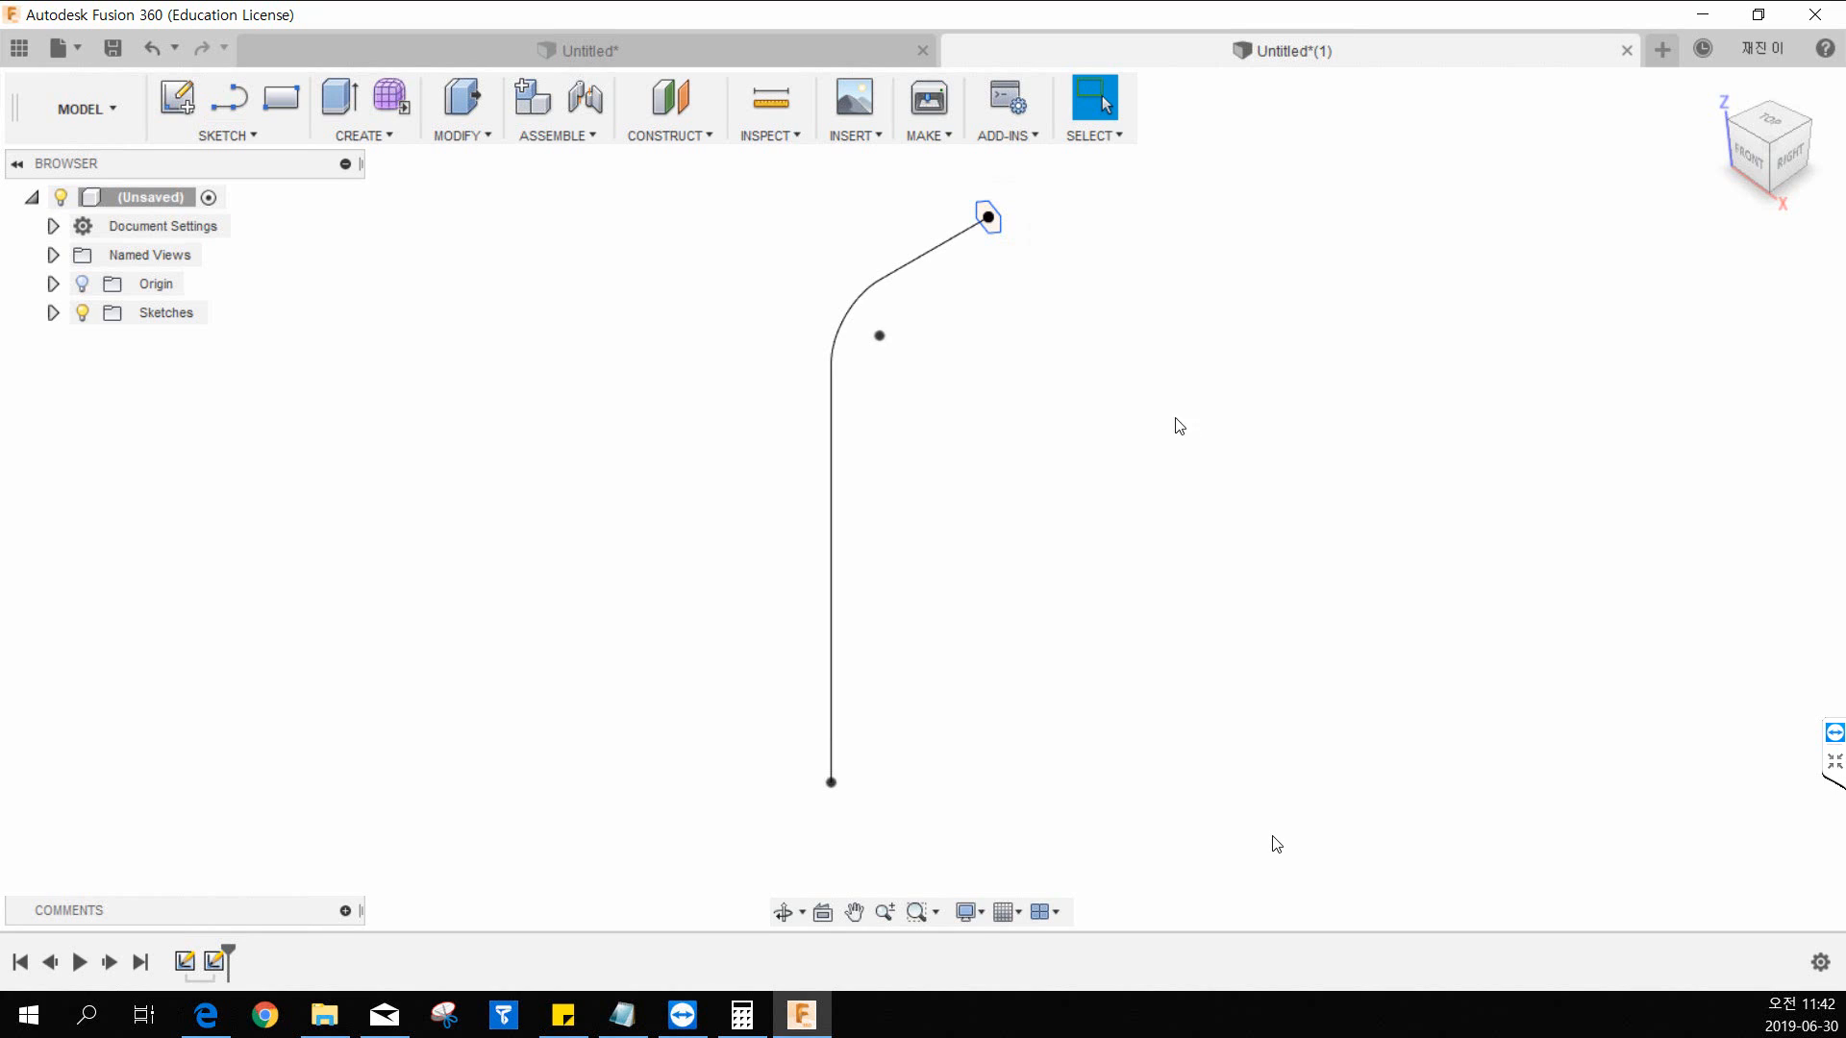
Step: Sweep the hexagon profile along the L-shaped path as a new body, using a single path with perpendicular orientation
{"action": "left_click", "coordinate": [365, 136]}
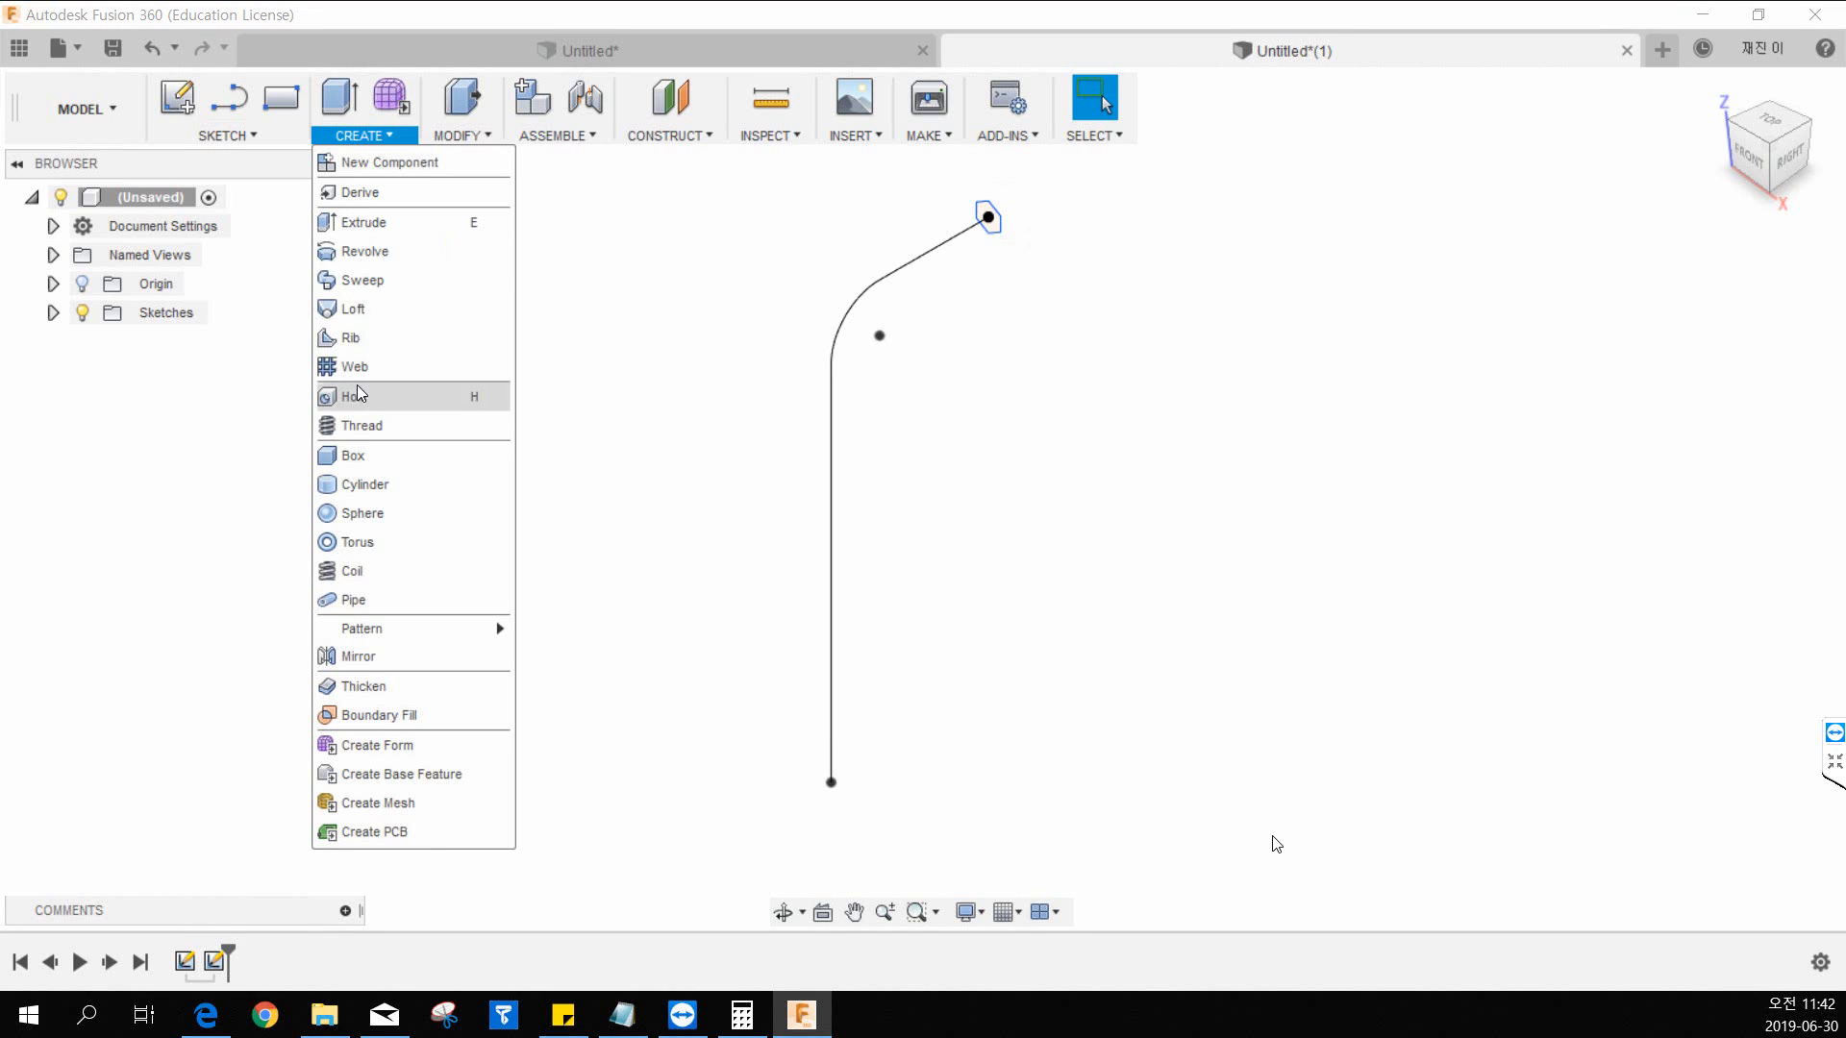
{"action": "left_click", "coordinate": [380, 289]}
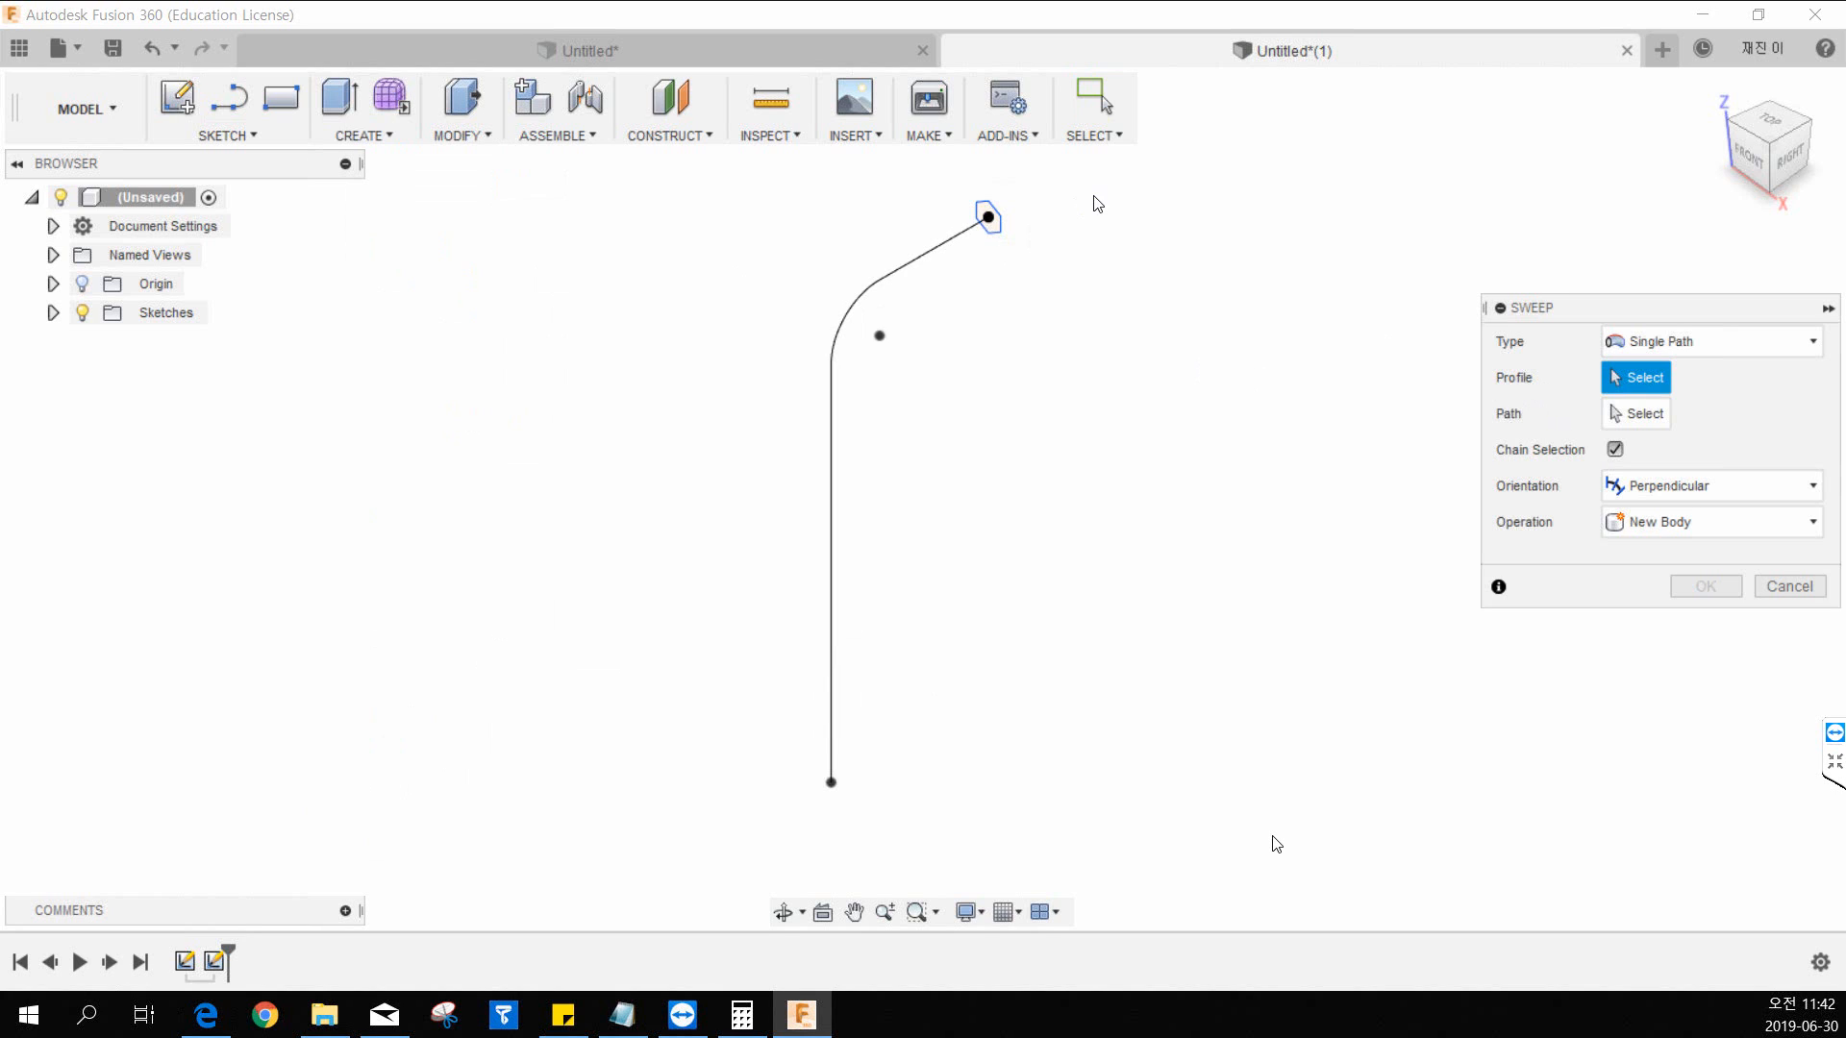
{"action": "scroll", "coordinate": [1030, 198], "scroll_direction": "up", "scroll_amount": 5}
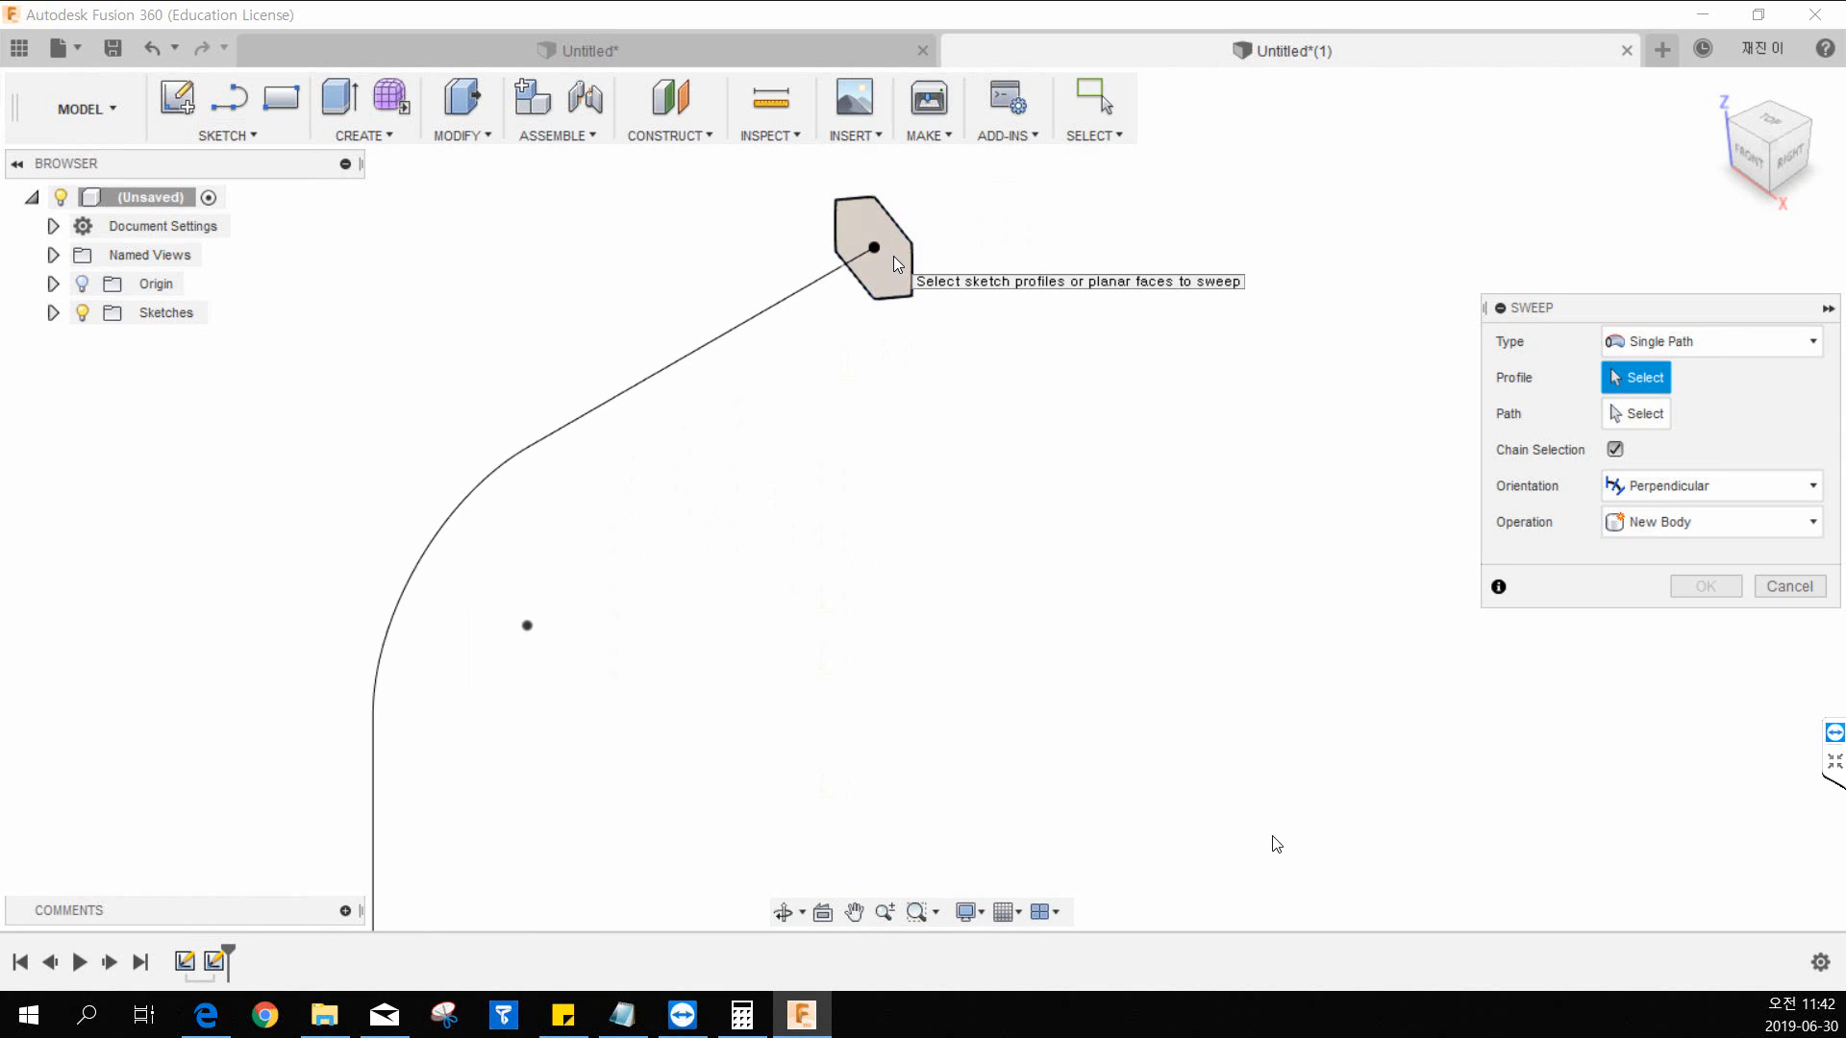
{"action": "left_click", "coordinate": [892, 256]}
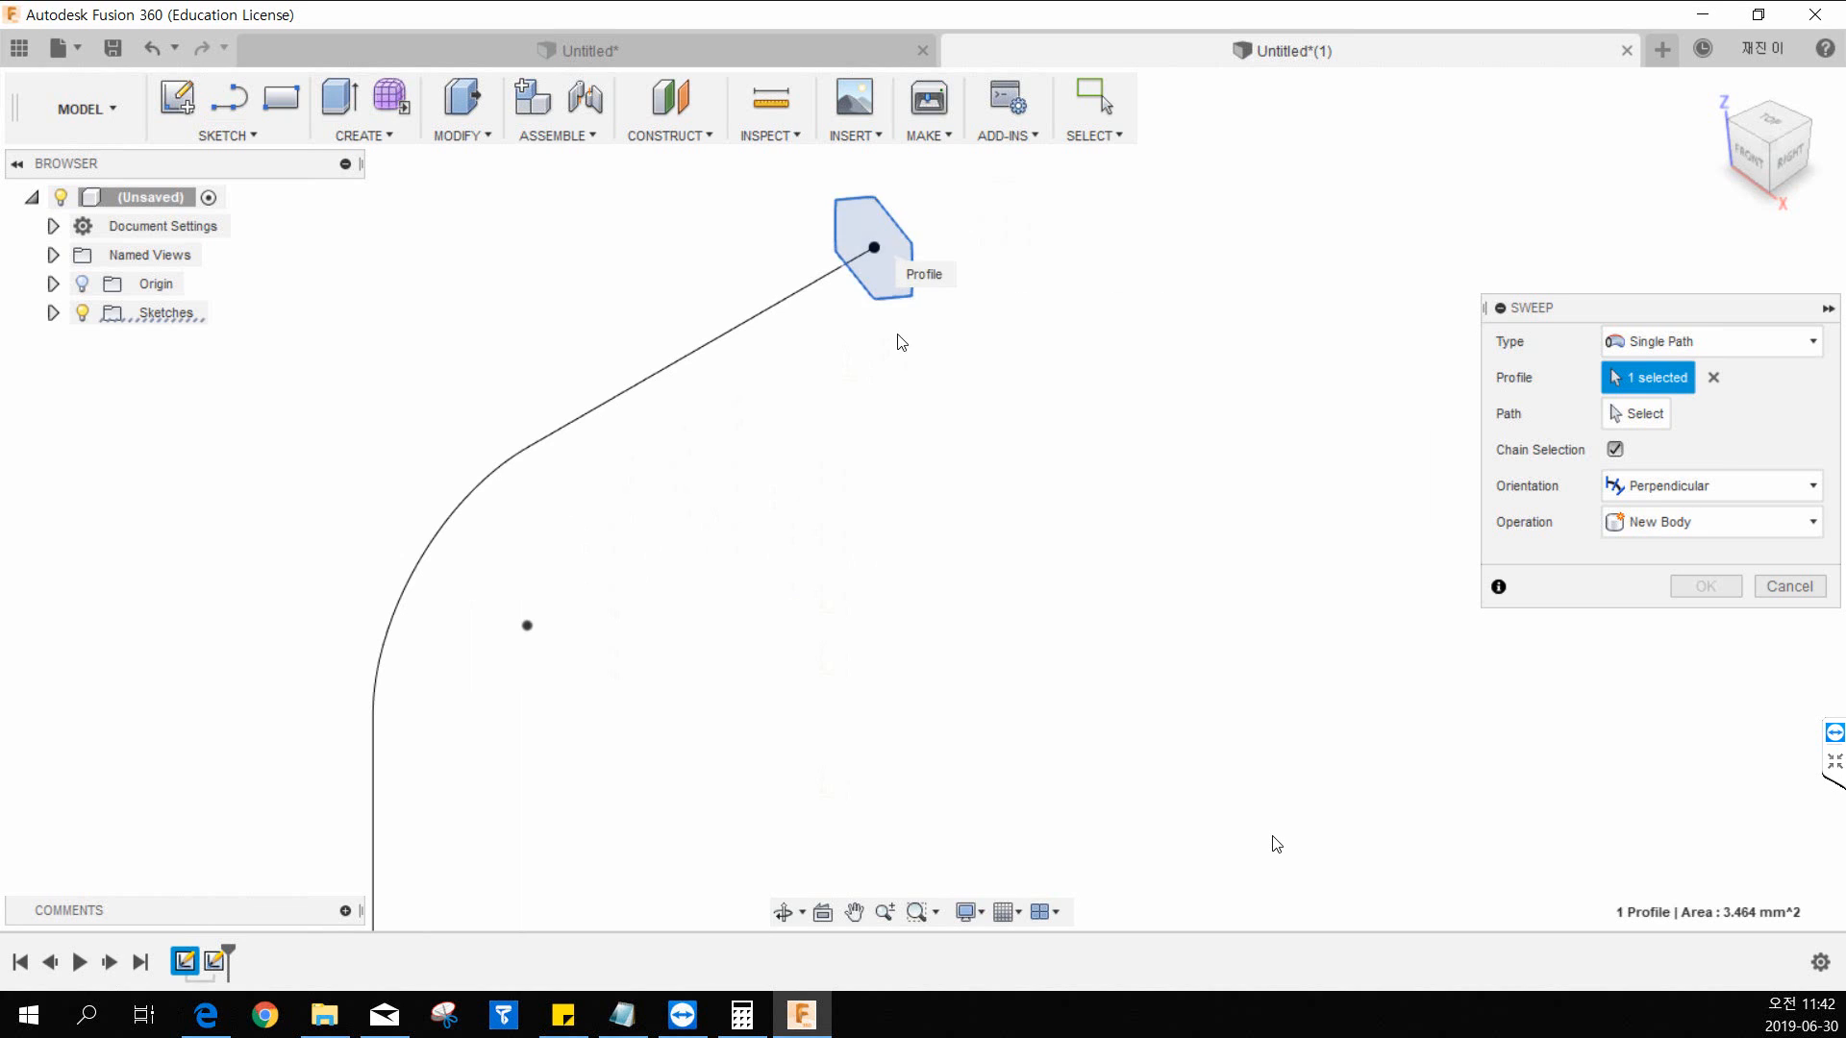
{"action": "scroll", "coordinate": [898, 338], "scroll_direction": "down", "scroll_amount": 3}
{"action": "left_click", "coordinate": [1623, 425]}
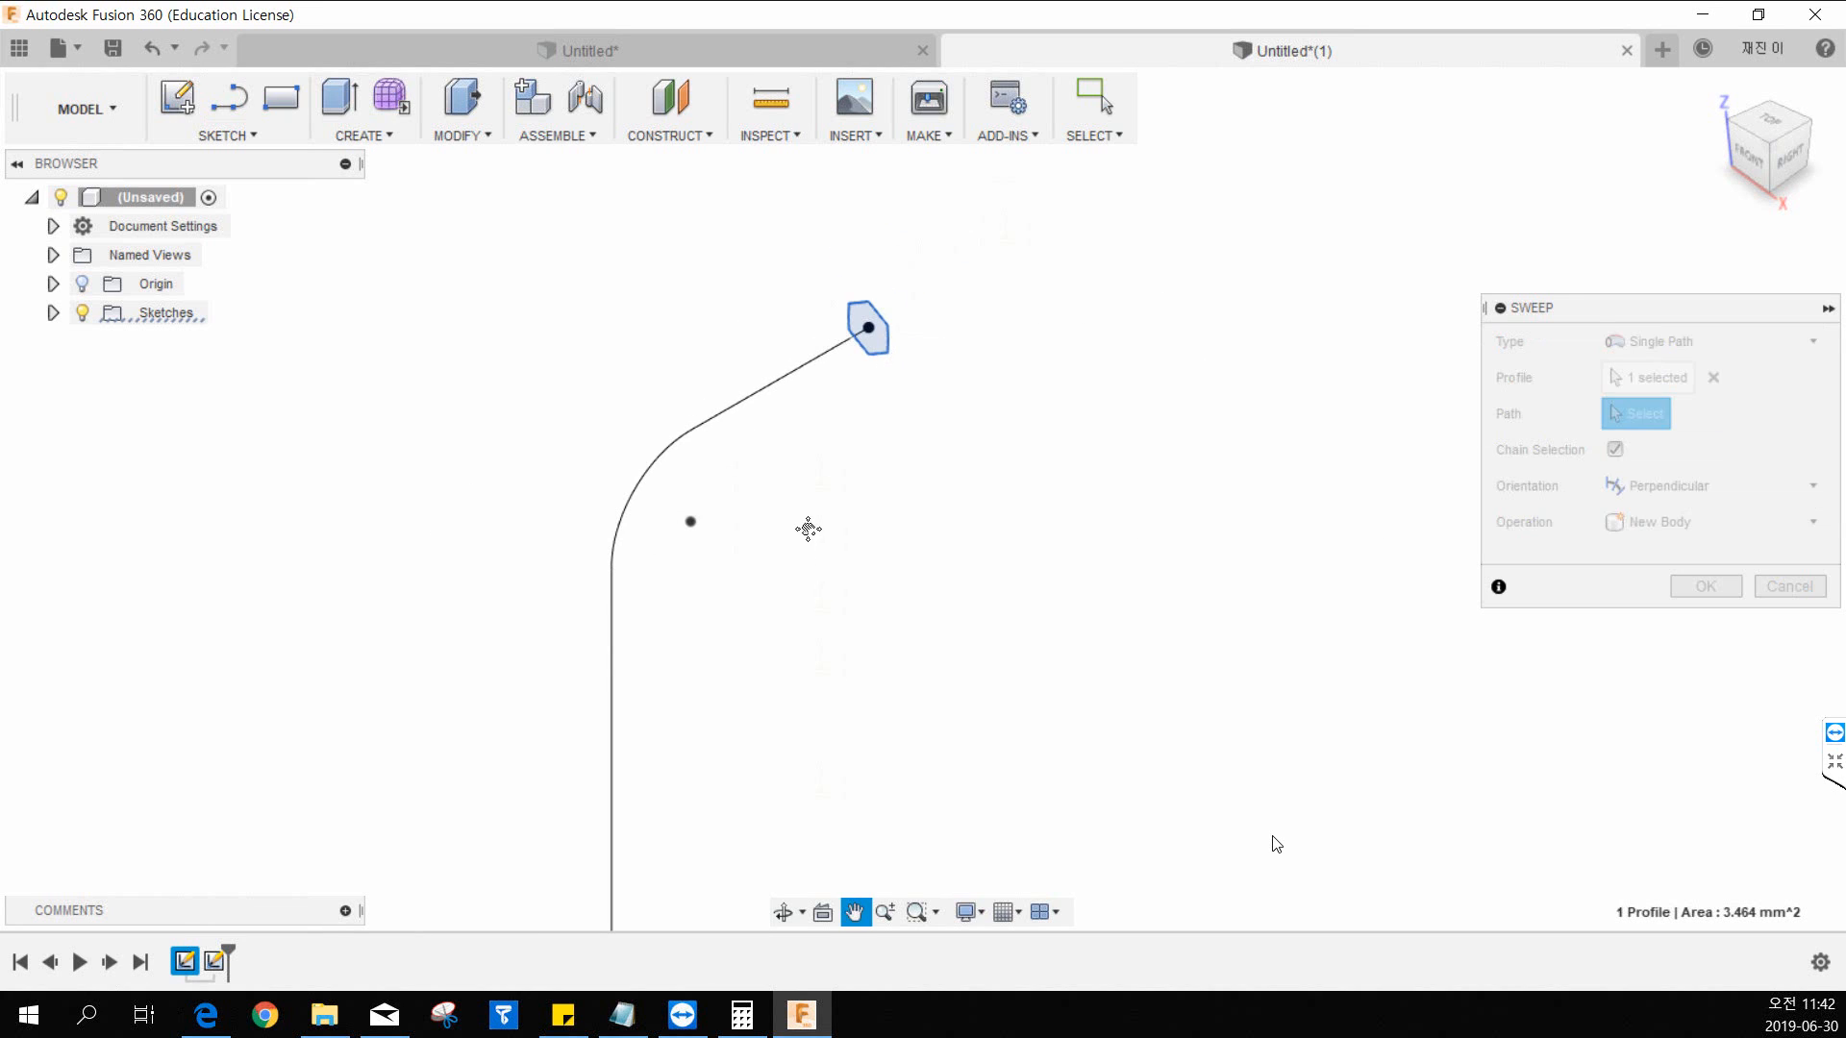
{"action": "middle_click_drag", "start_coordinate": [808, 528], "coordinate": [816, 414]}
{"action": "scroll", "coordinate": [817, 414], "scroll_direction": "down", "scroll_amount": 2}
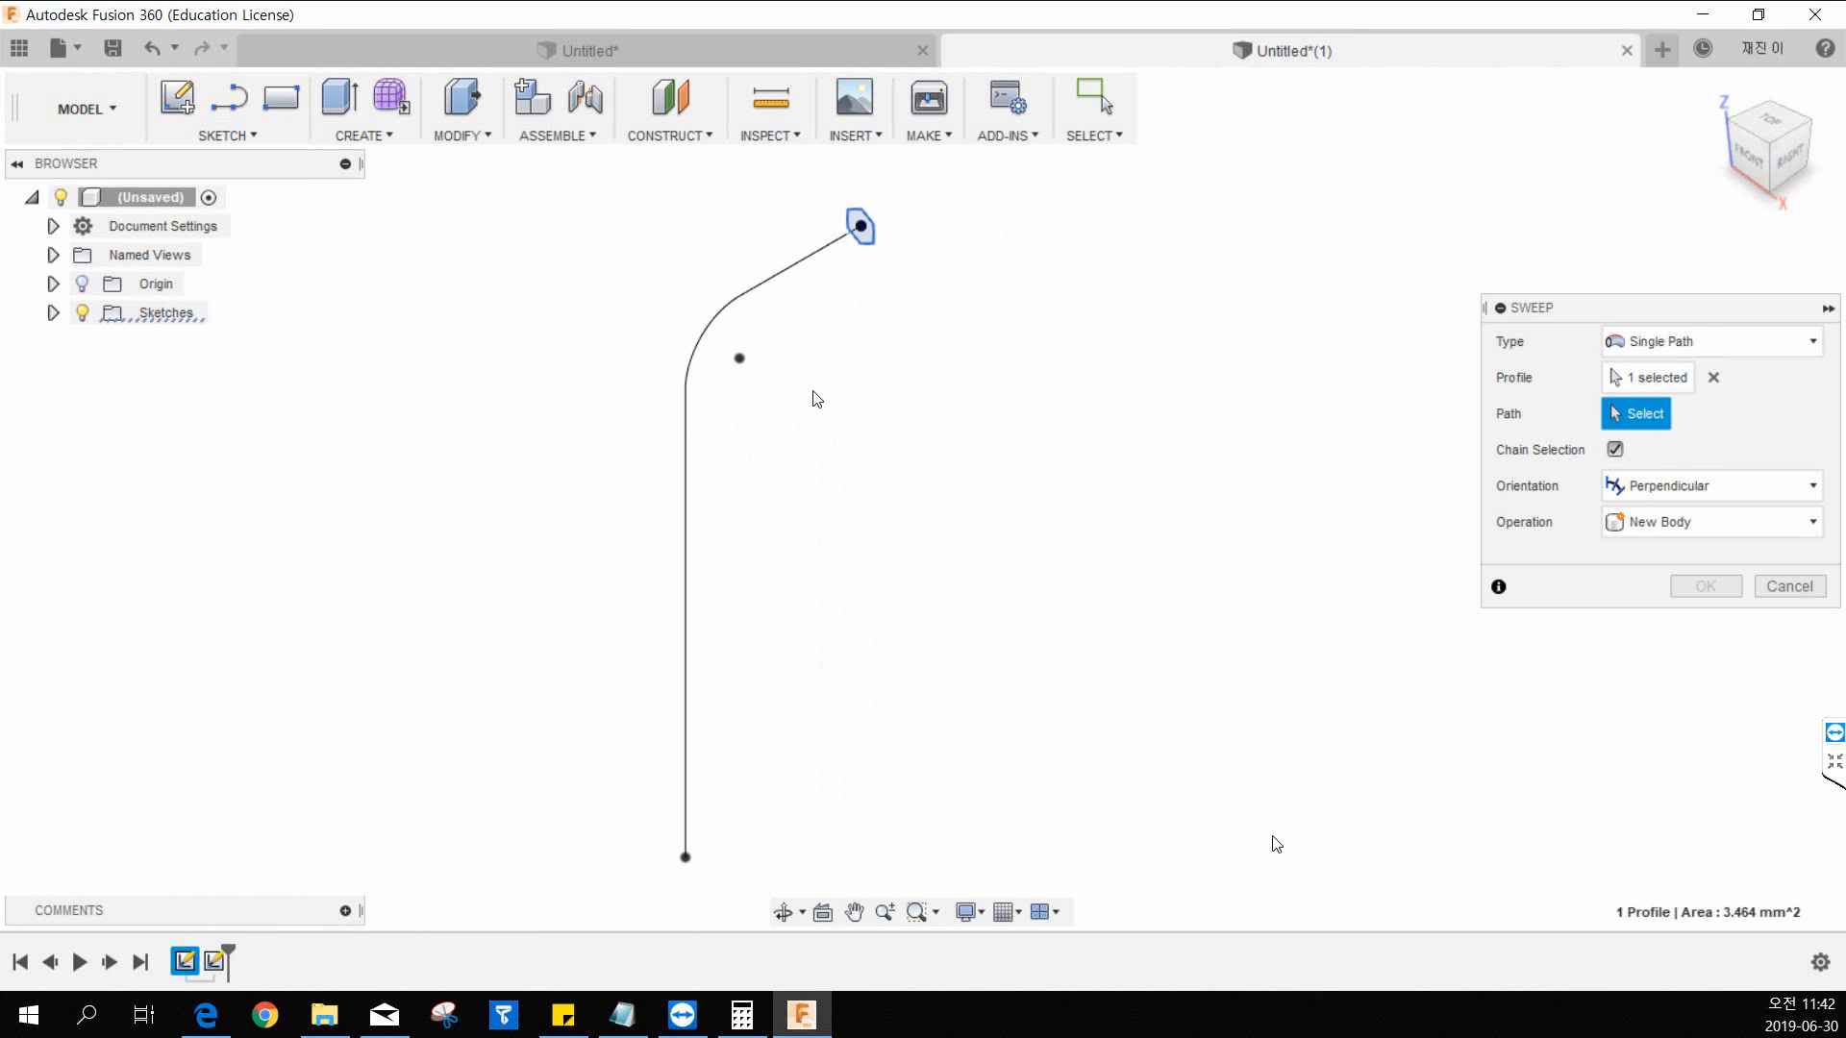
{"action": "left_click", "coordinate": [777, 281]}
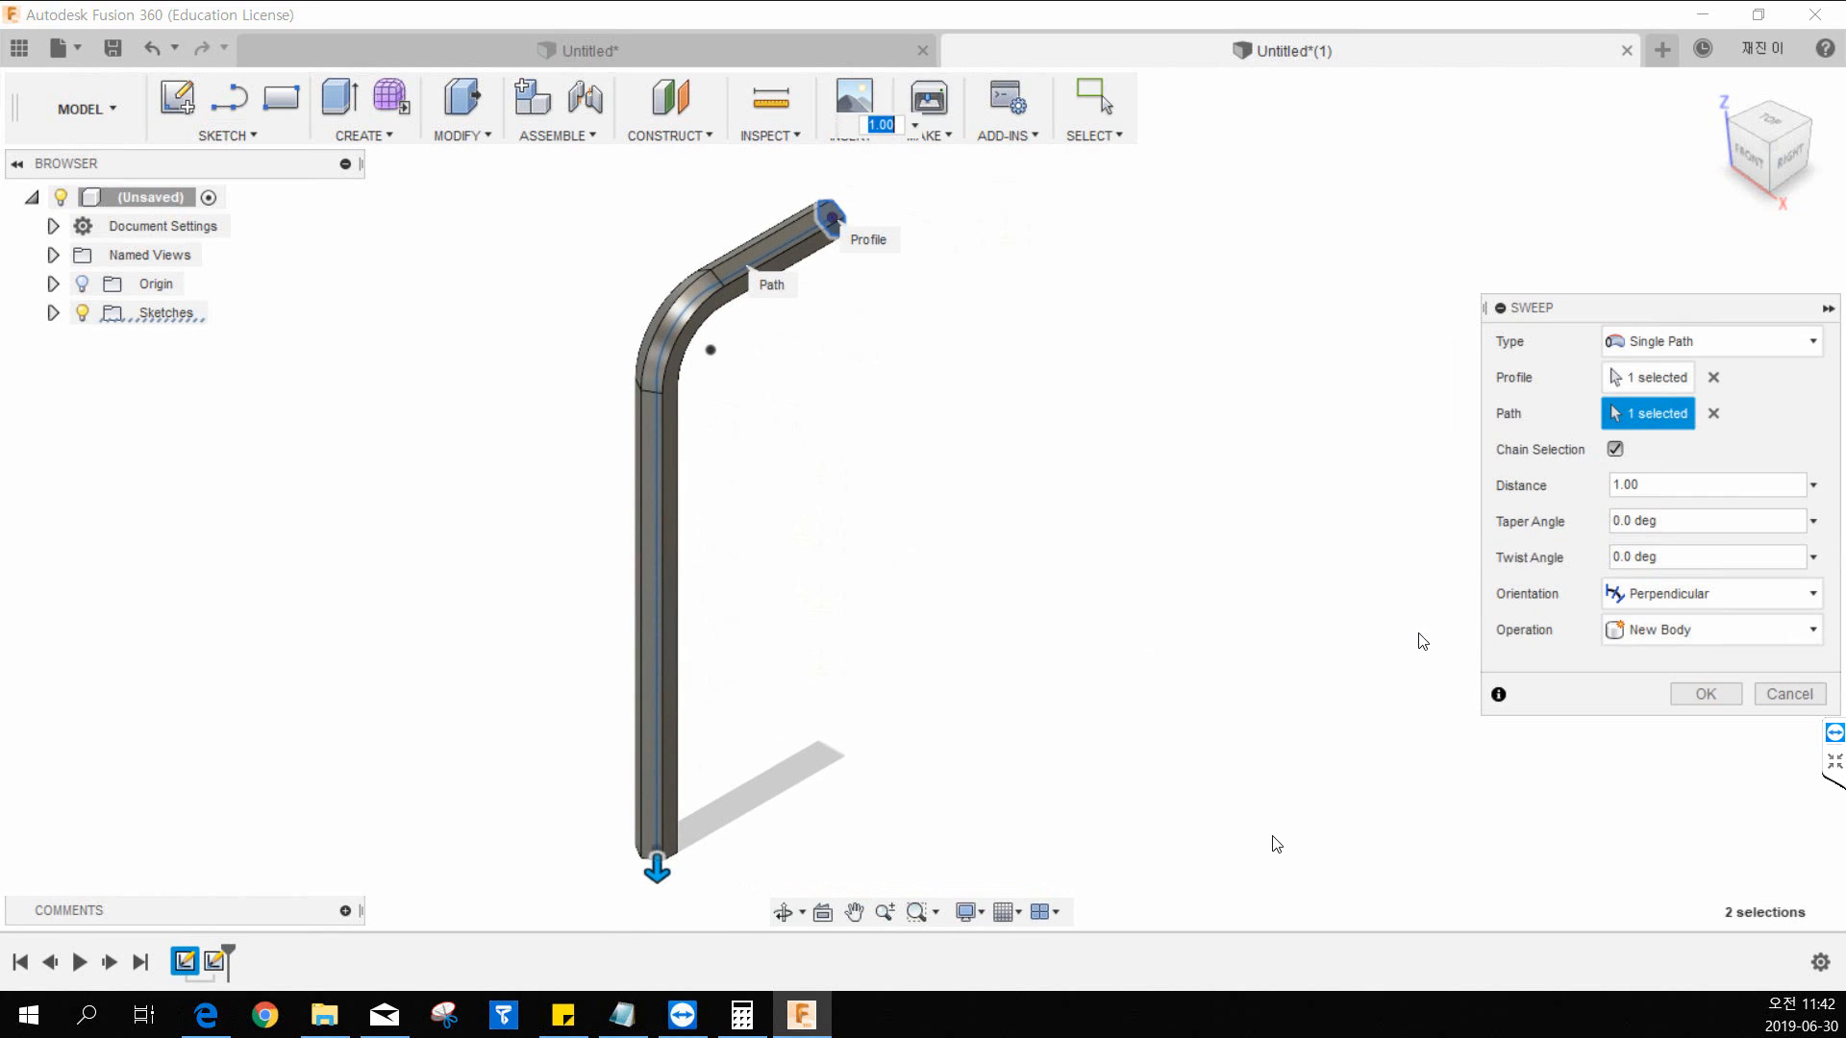
{"action": "left_click", "coordinate": [1706, 693]}
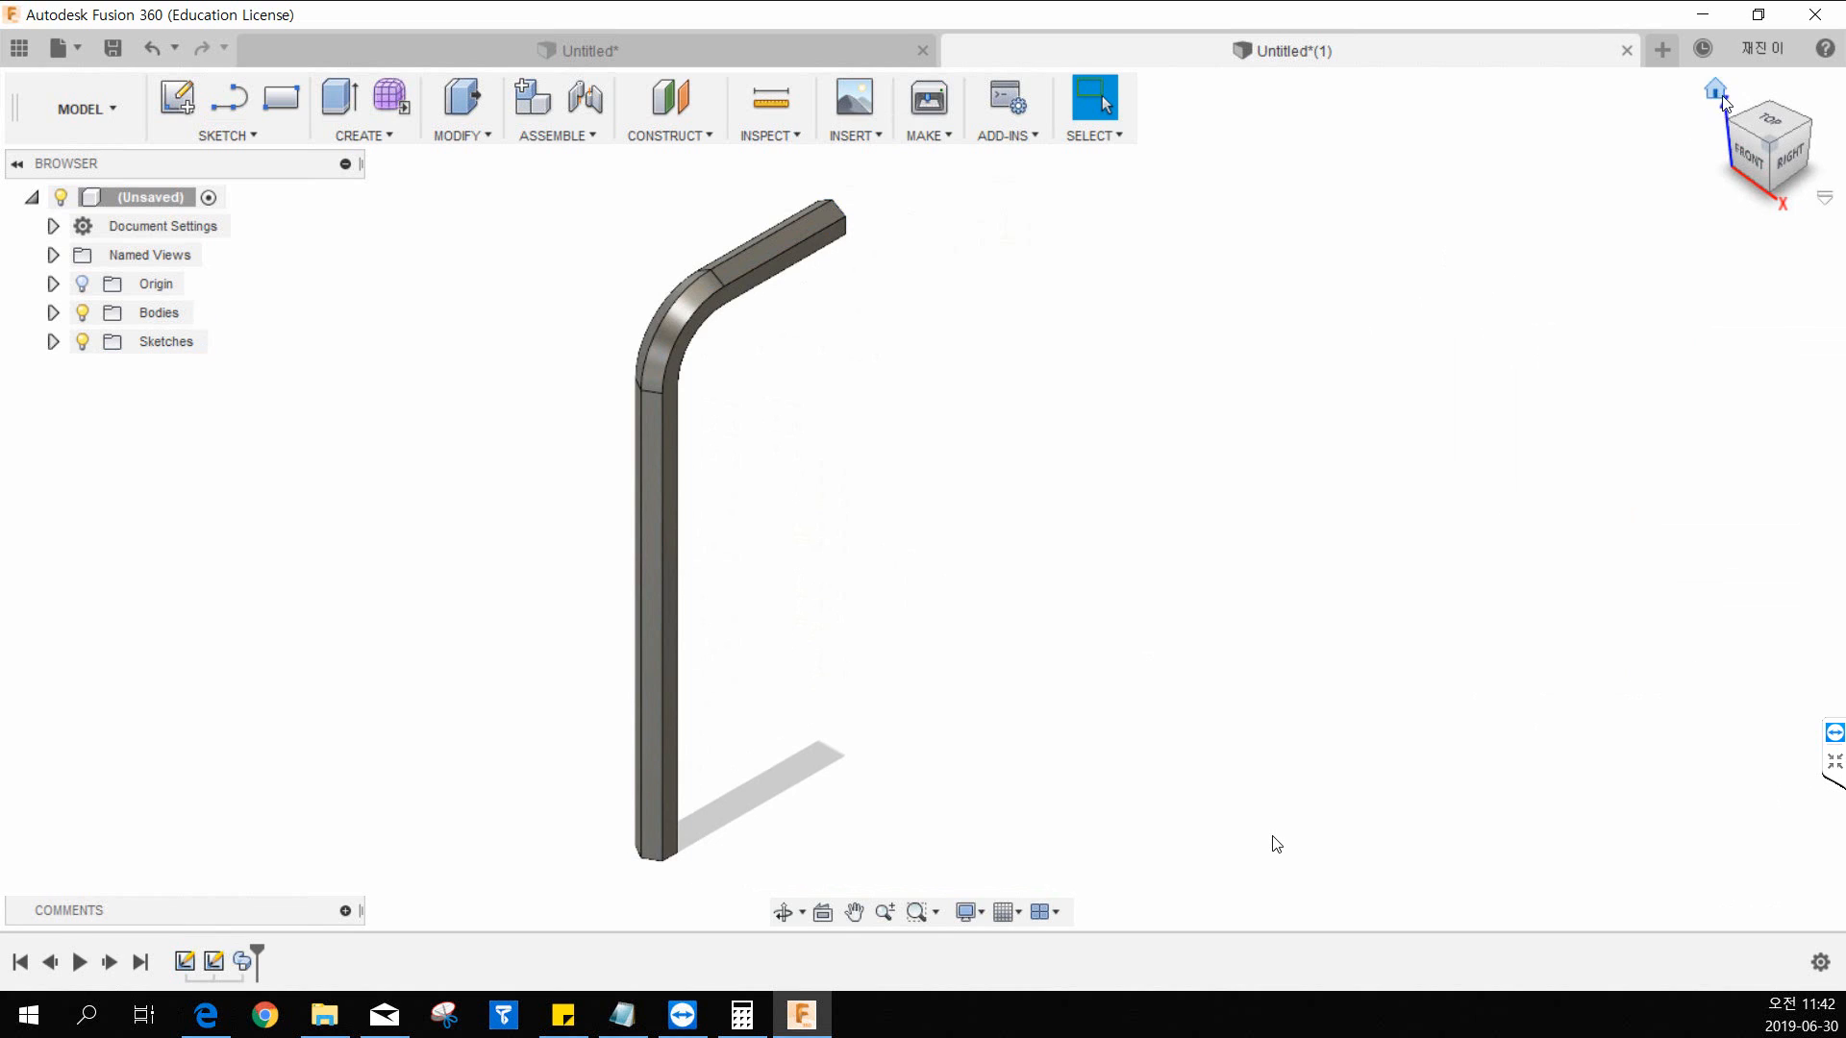
Step: Fillet all the lengthwise edges of the swept hex key body with a 0.3 mm constant radius
{"action": "left_click", "coordinate": [1718, 94]}
{"action": "middle_click_drag", "start_coordinate": [1128, 622], "coordinate": [859, 656]}
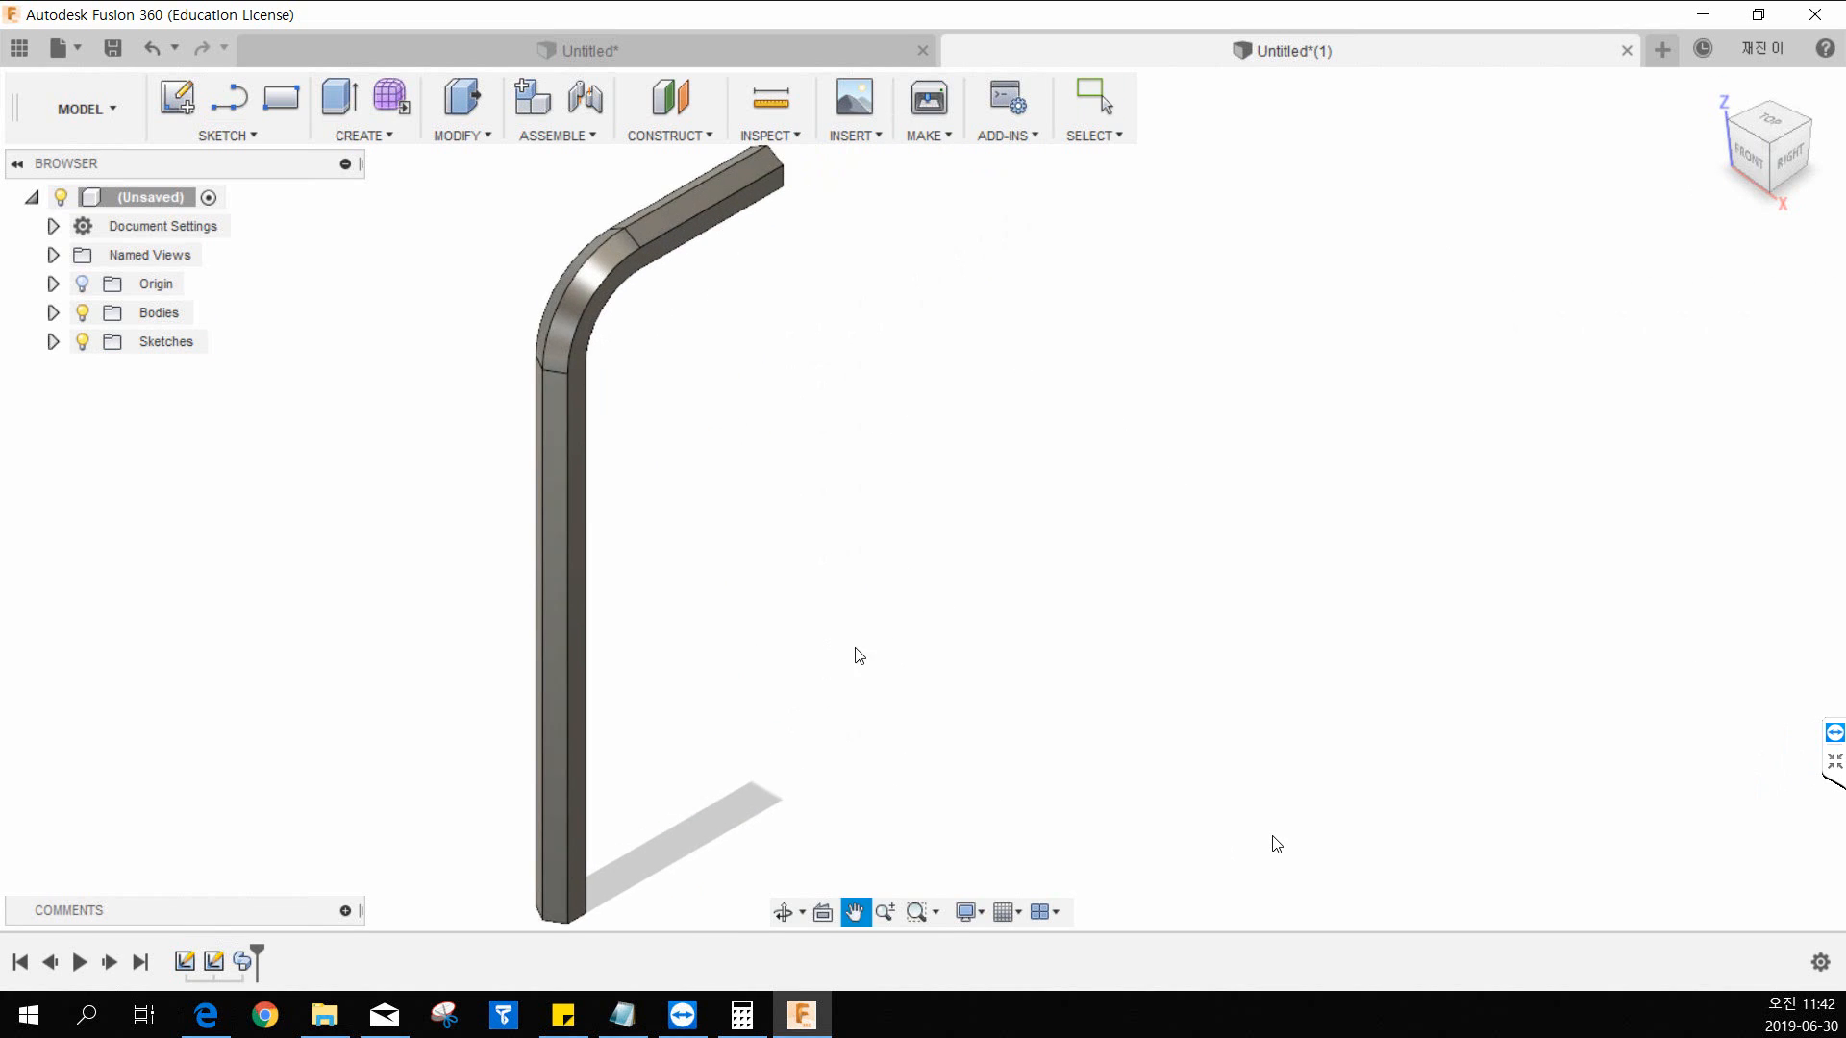
{"action": "key", "text": "Escape"}
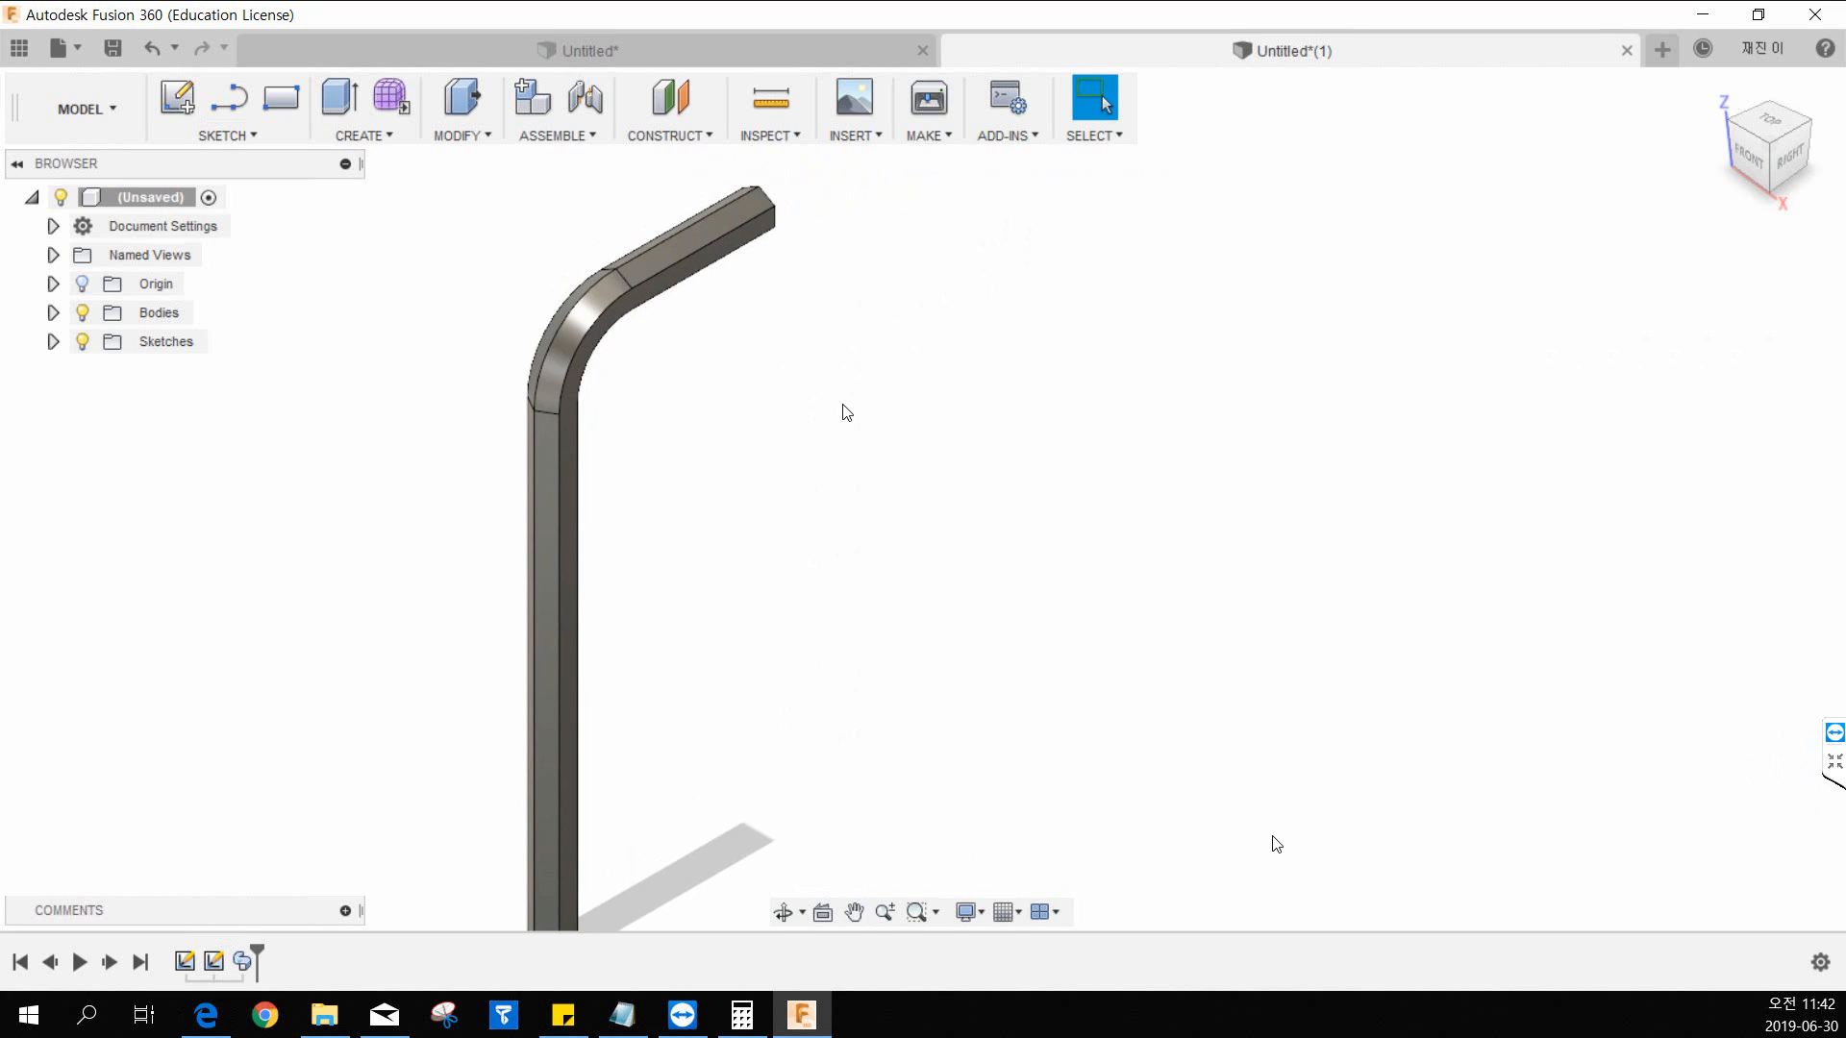
{"action": "middle_click_drag", "start_coordinate": [735, 354], "coordinate": [707, 447]}
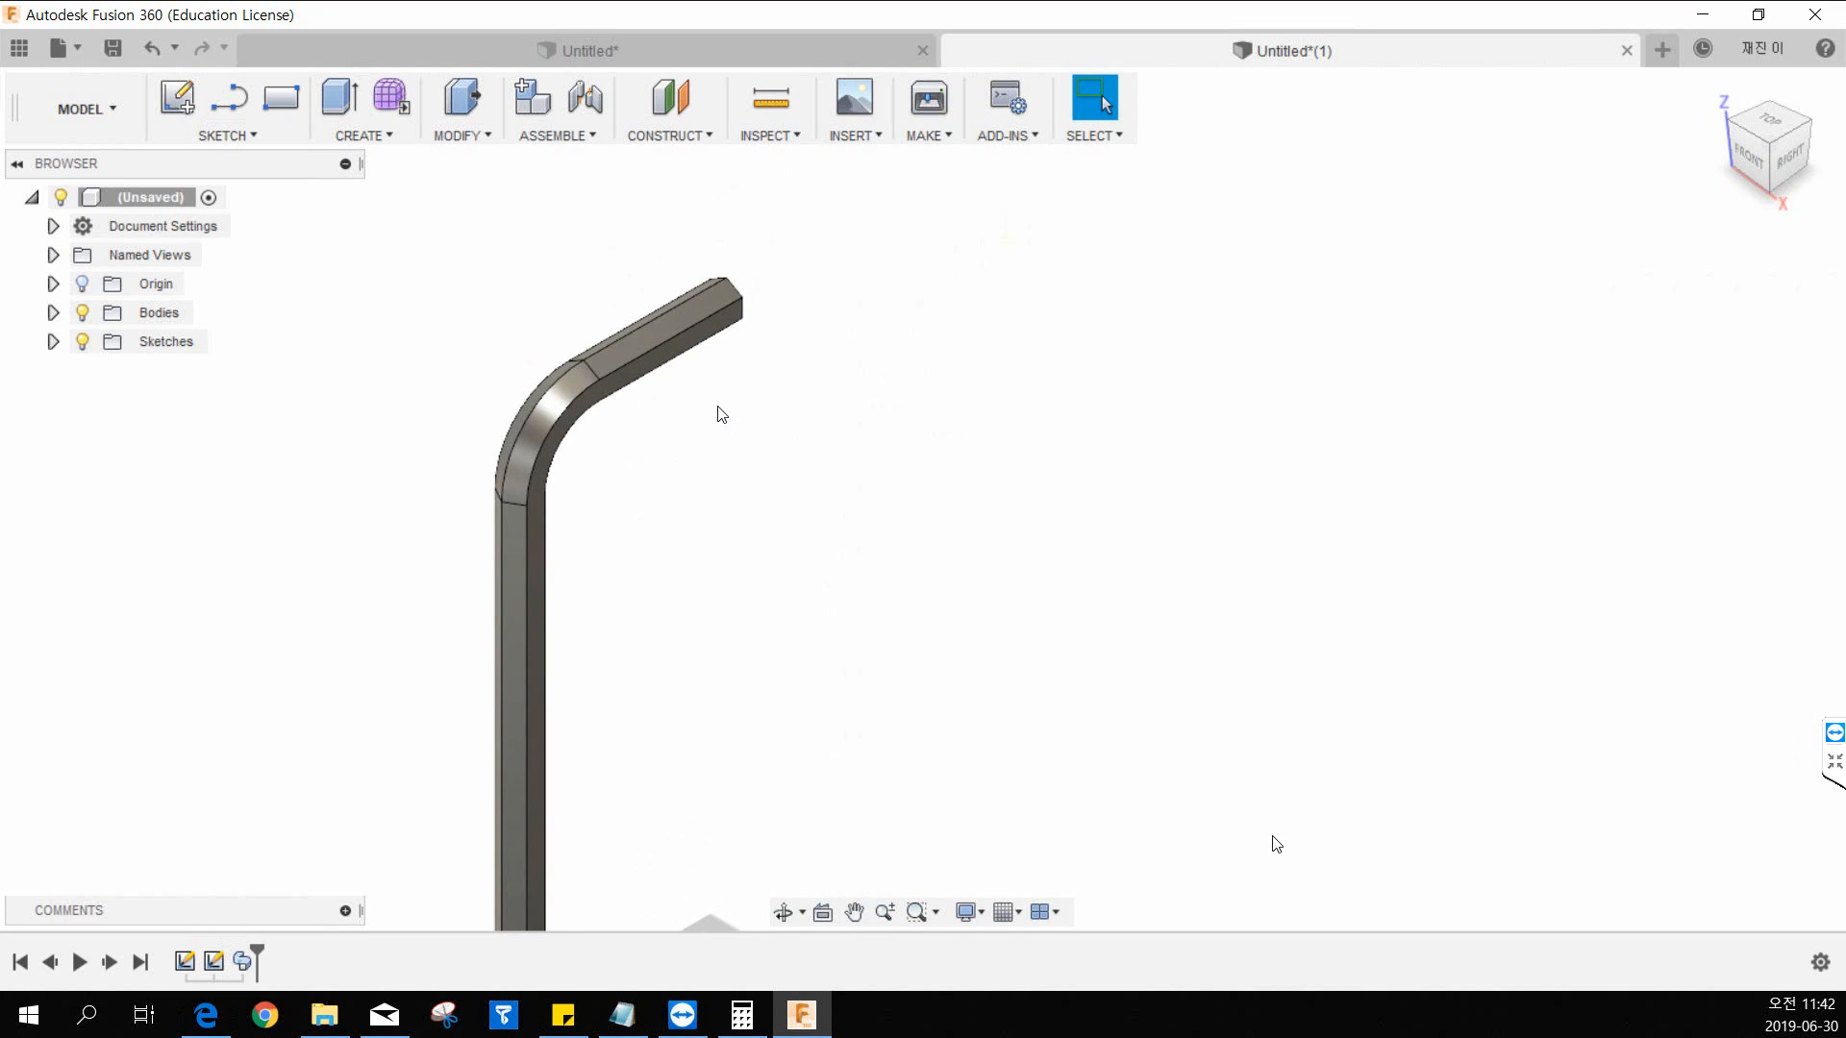
{"action": "scroll", "coordinate": [750, 419], "scroll_direction": "up", "scroll_amount": 3}
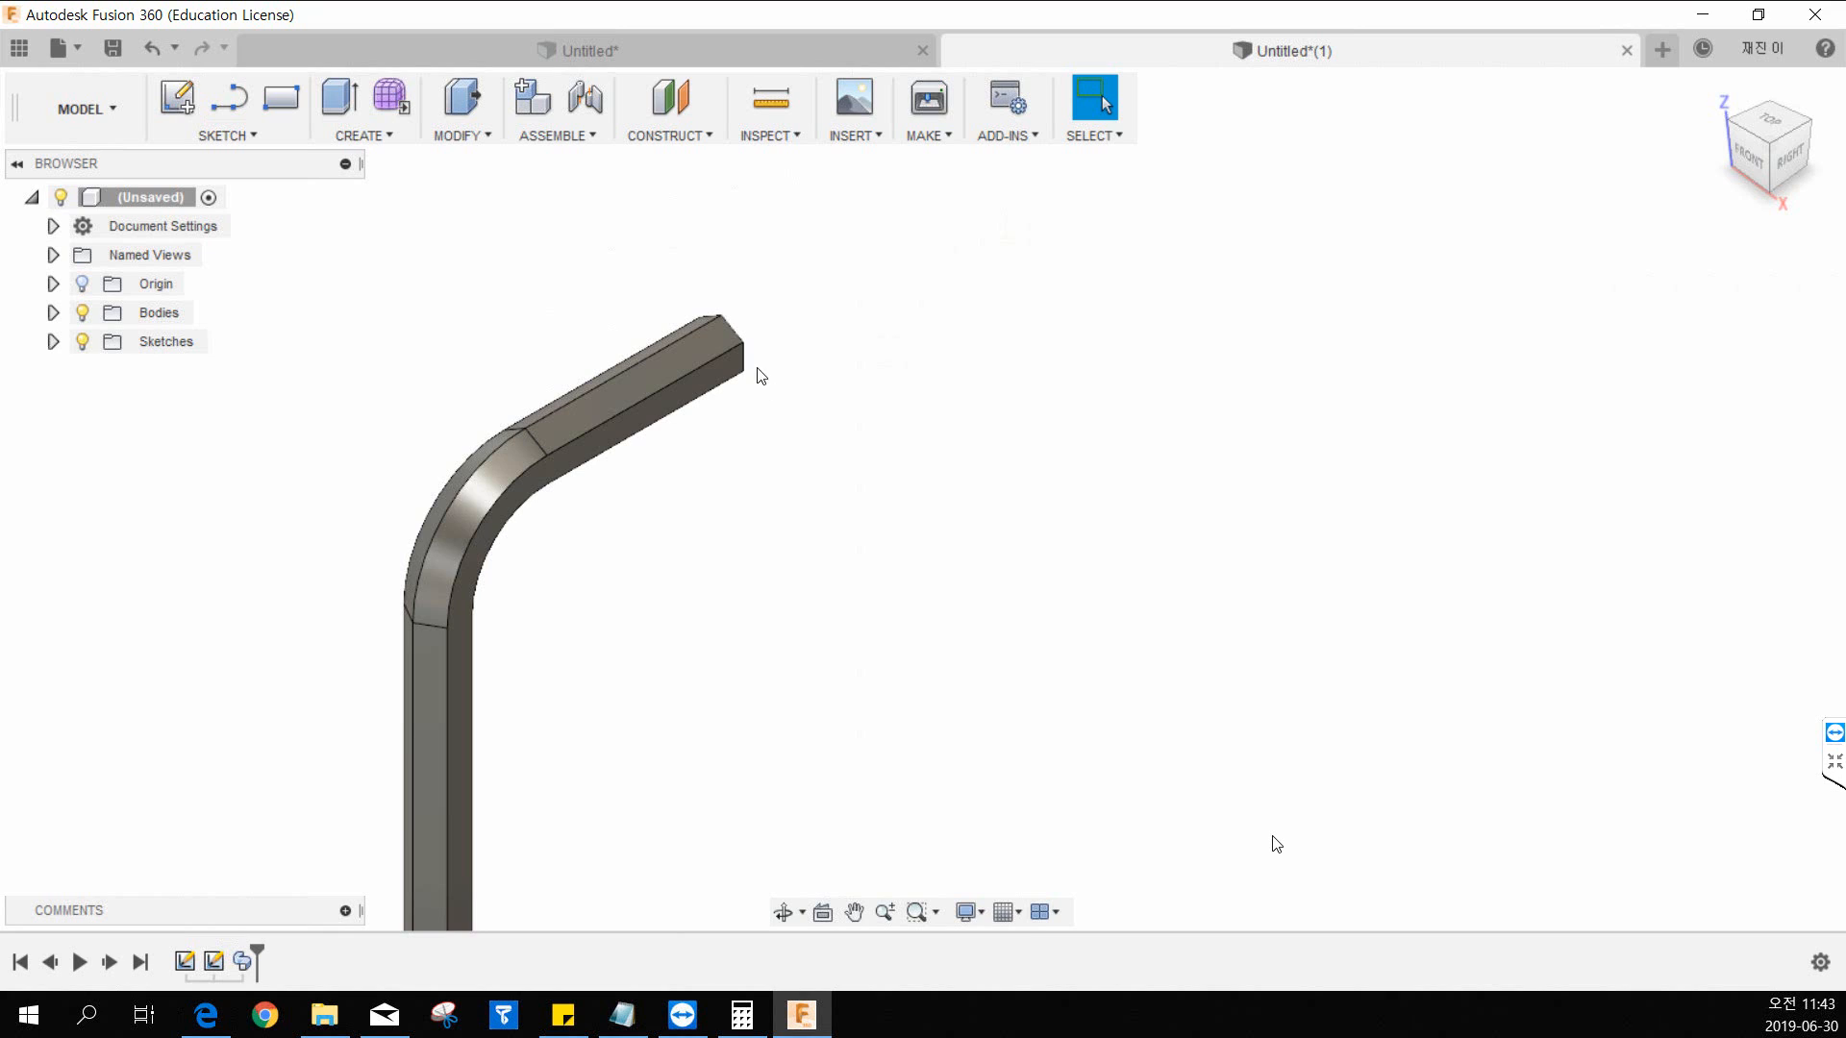
{"action": "middle_click_drag", "start_coordinate": [881, 327], "coordinate": [831, 358]}
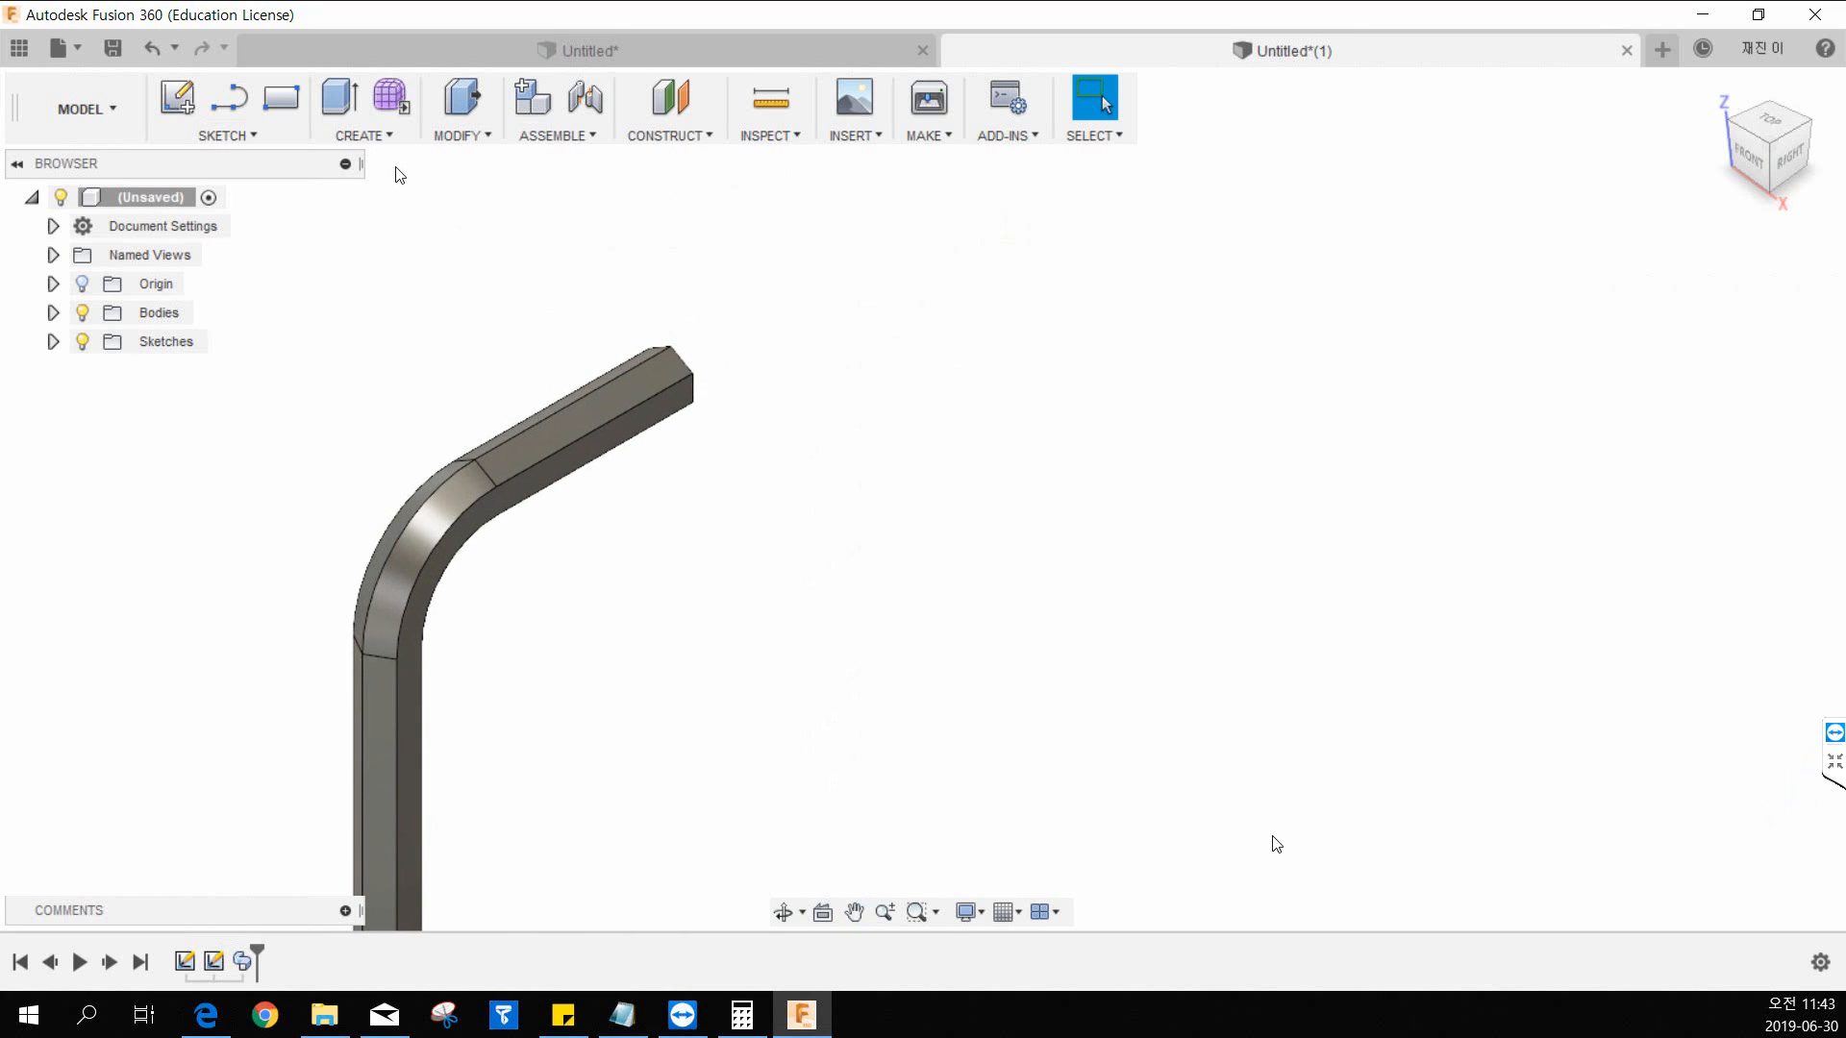
{"action": "left_click", "coordinate": [452, 143]}
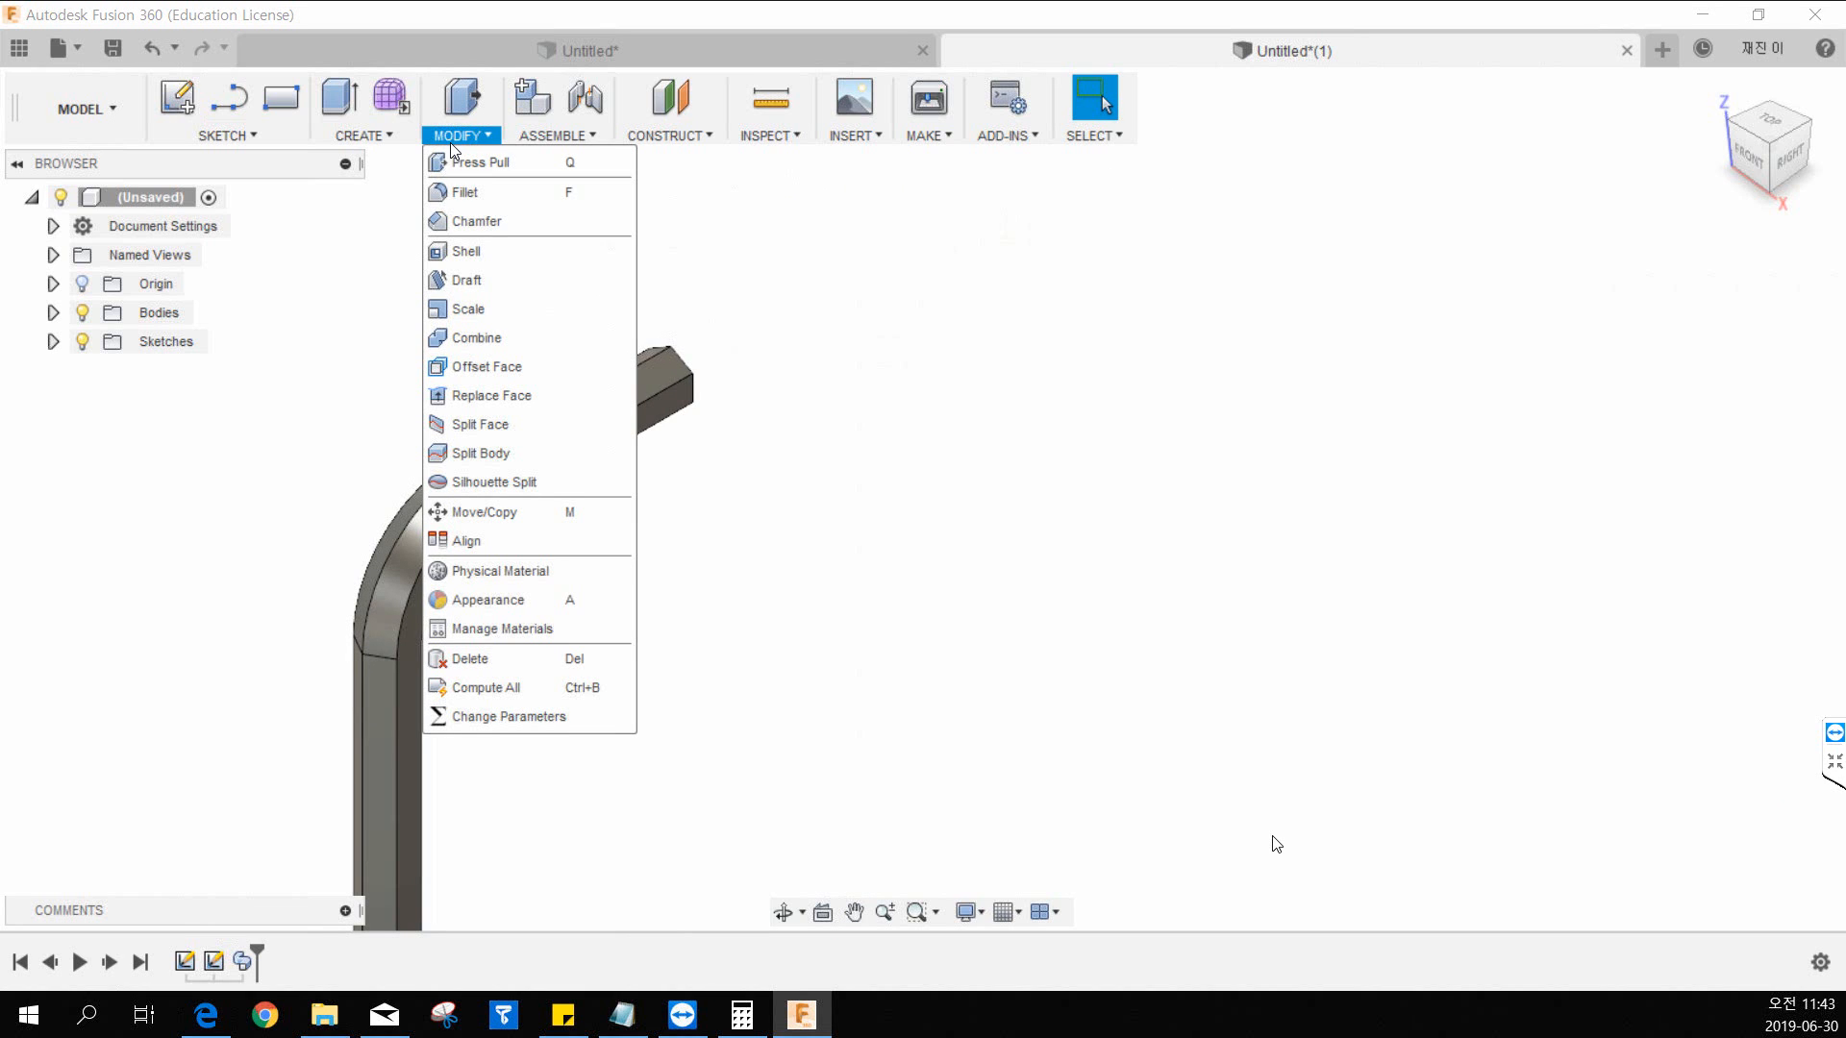
{"action": "left_click", "coordinate": [463, 192]}
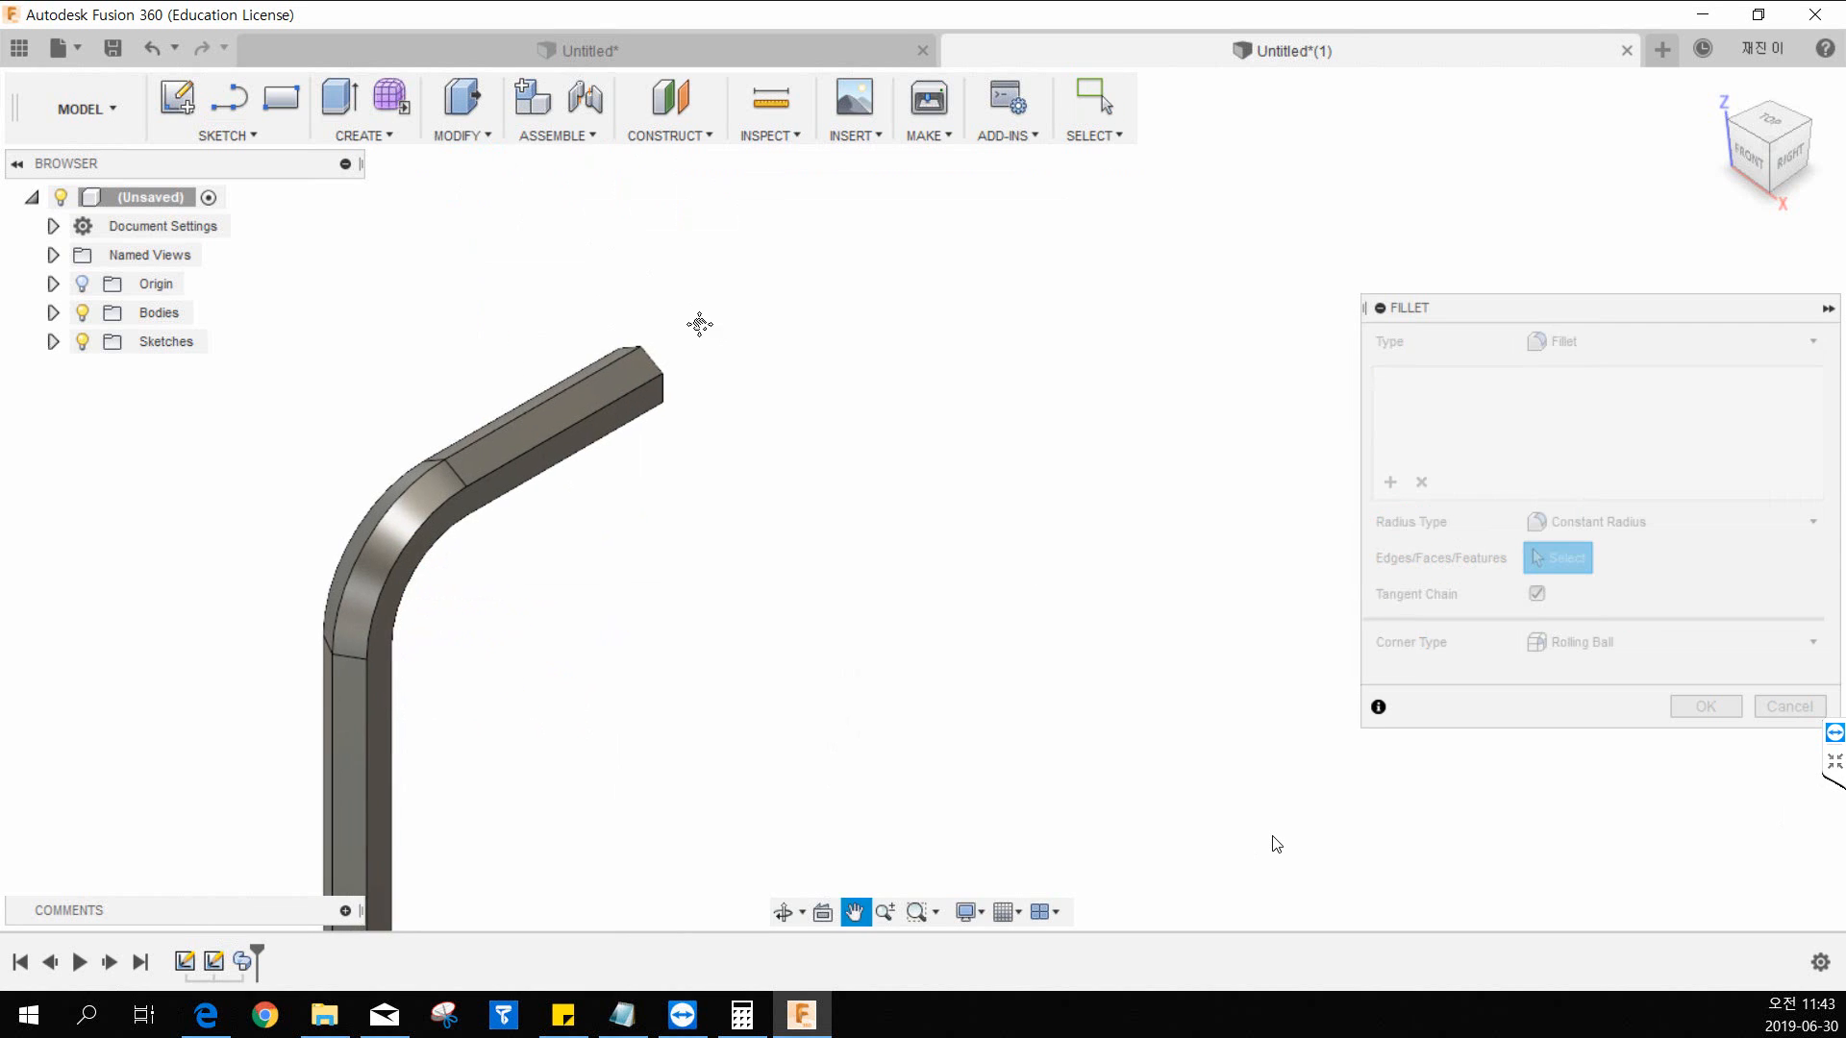
{"action": "left_click", "coordinate": [593, 415]}
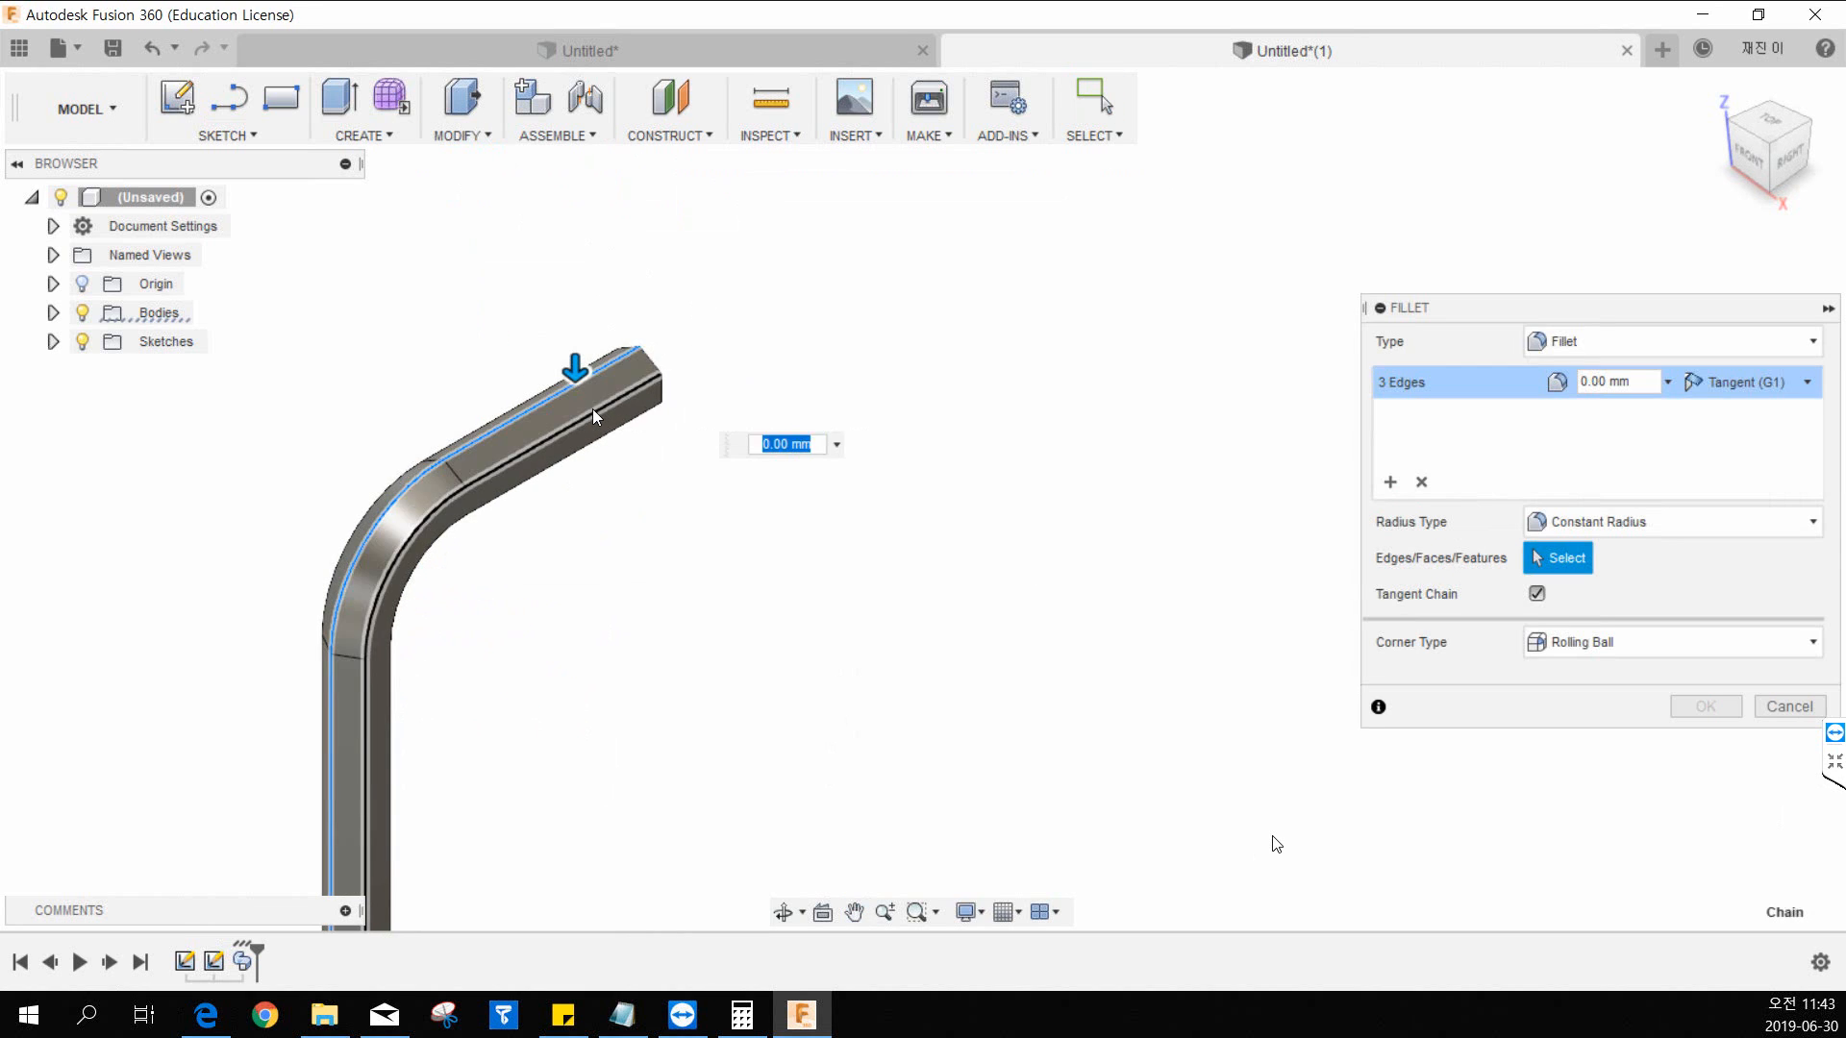
{"action": "left_click", "coordinate": [637, 414]}
{"action": "middle_click_drag", "start_coordinate": [658, 424], "coordinate": [739, 358], "text": "shift"}
{"action": "left_click", "coordinate": [672, 415]}
{"action": "left_click", "coordinate": [687, 443]}
{"action": "middle_click_drag", "start_coordinate": [688, 449], "coordinate": [704, 371], "text": "shift"}
{"action": "left_click", "coordinate": [675, 494]}
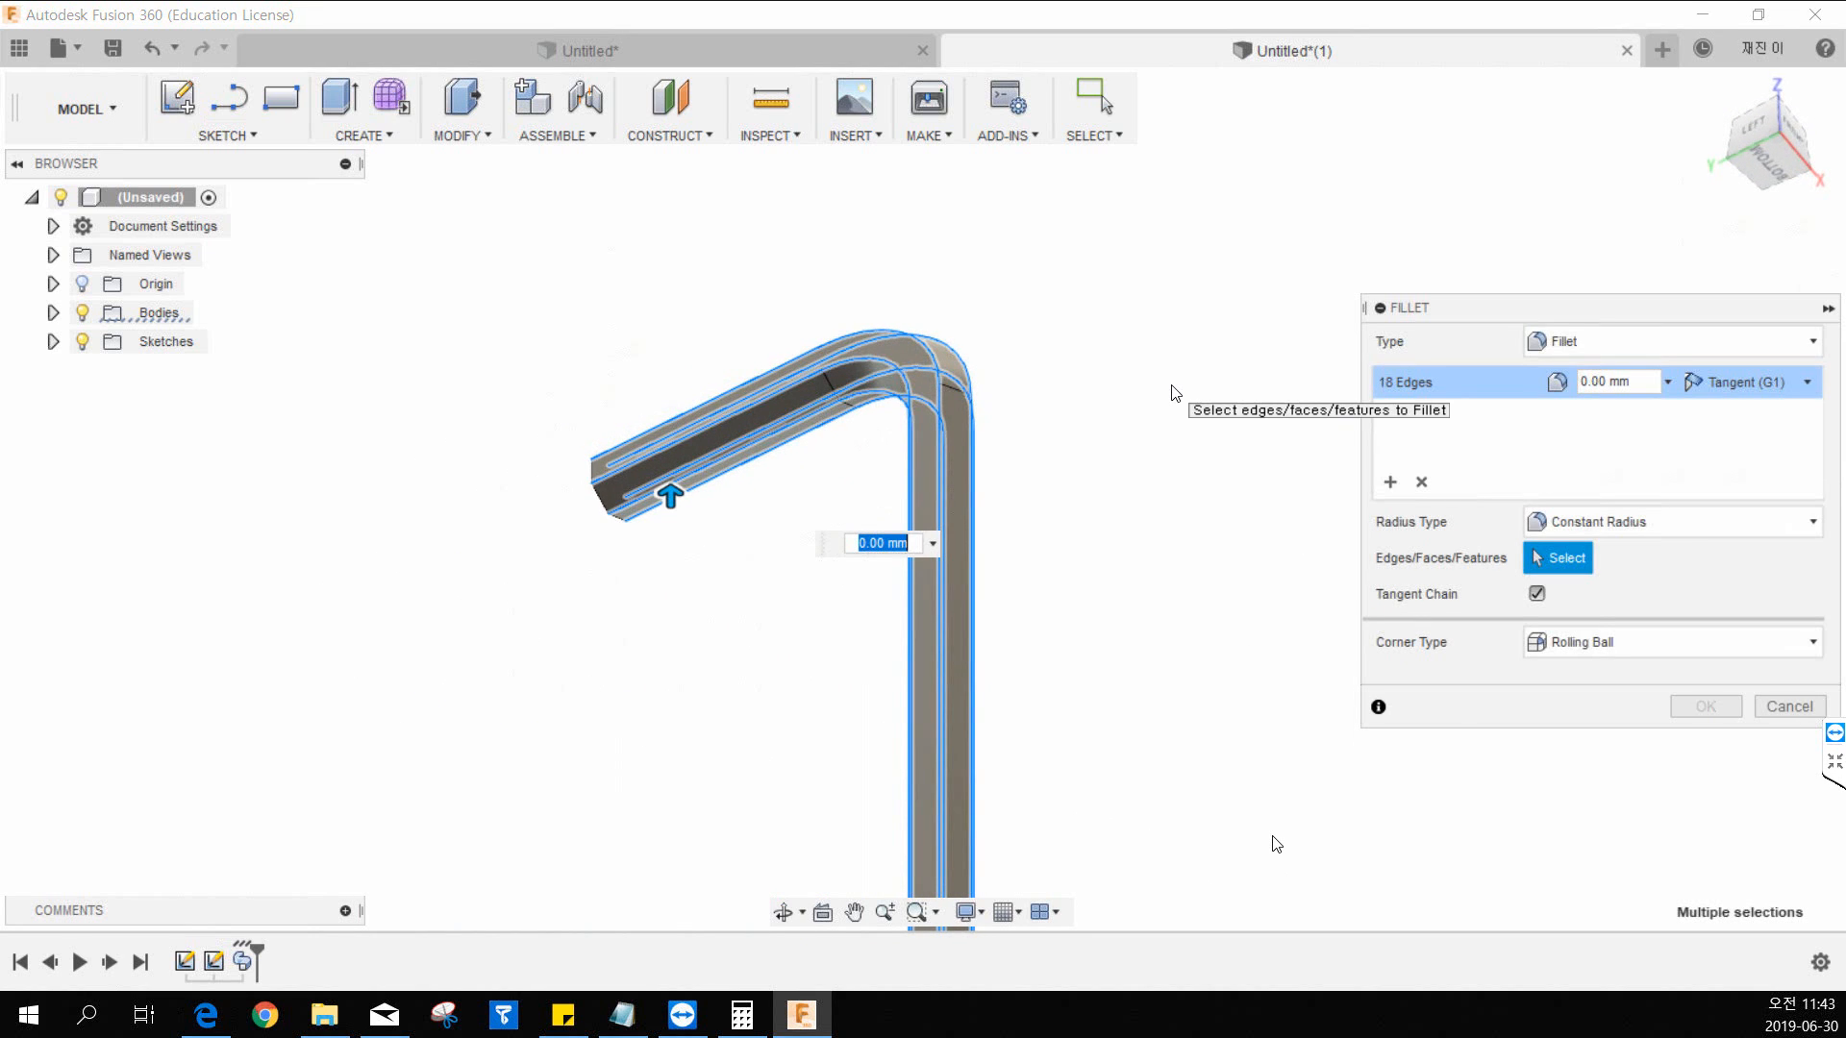
{"action": "type", "text": "0.3"}
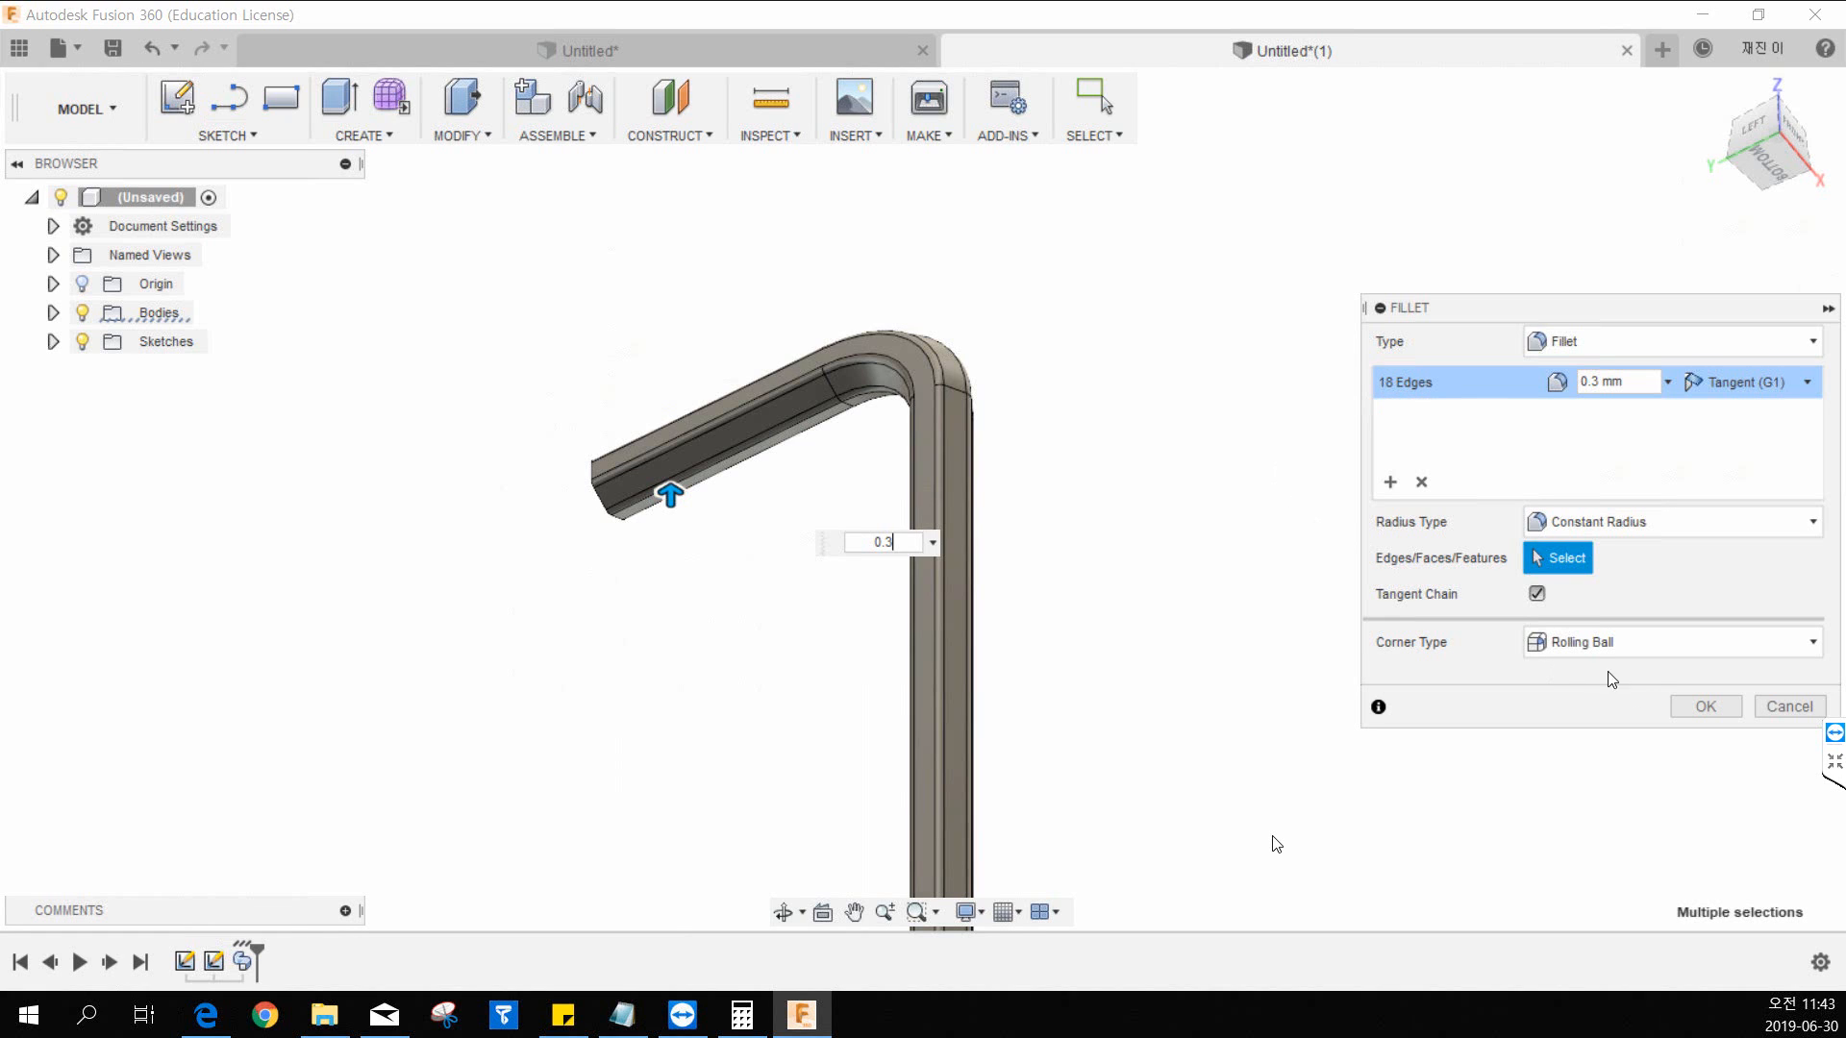
{"action": "left_click", "coordinate": [1692, 708]}
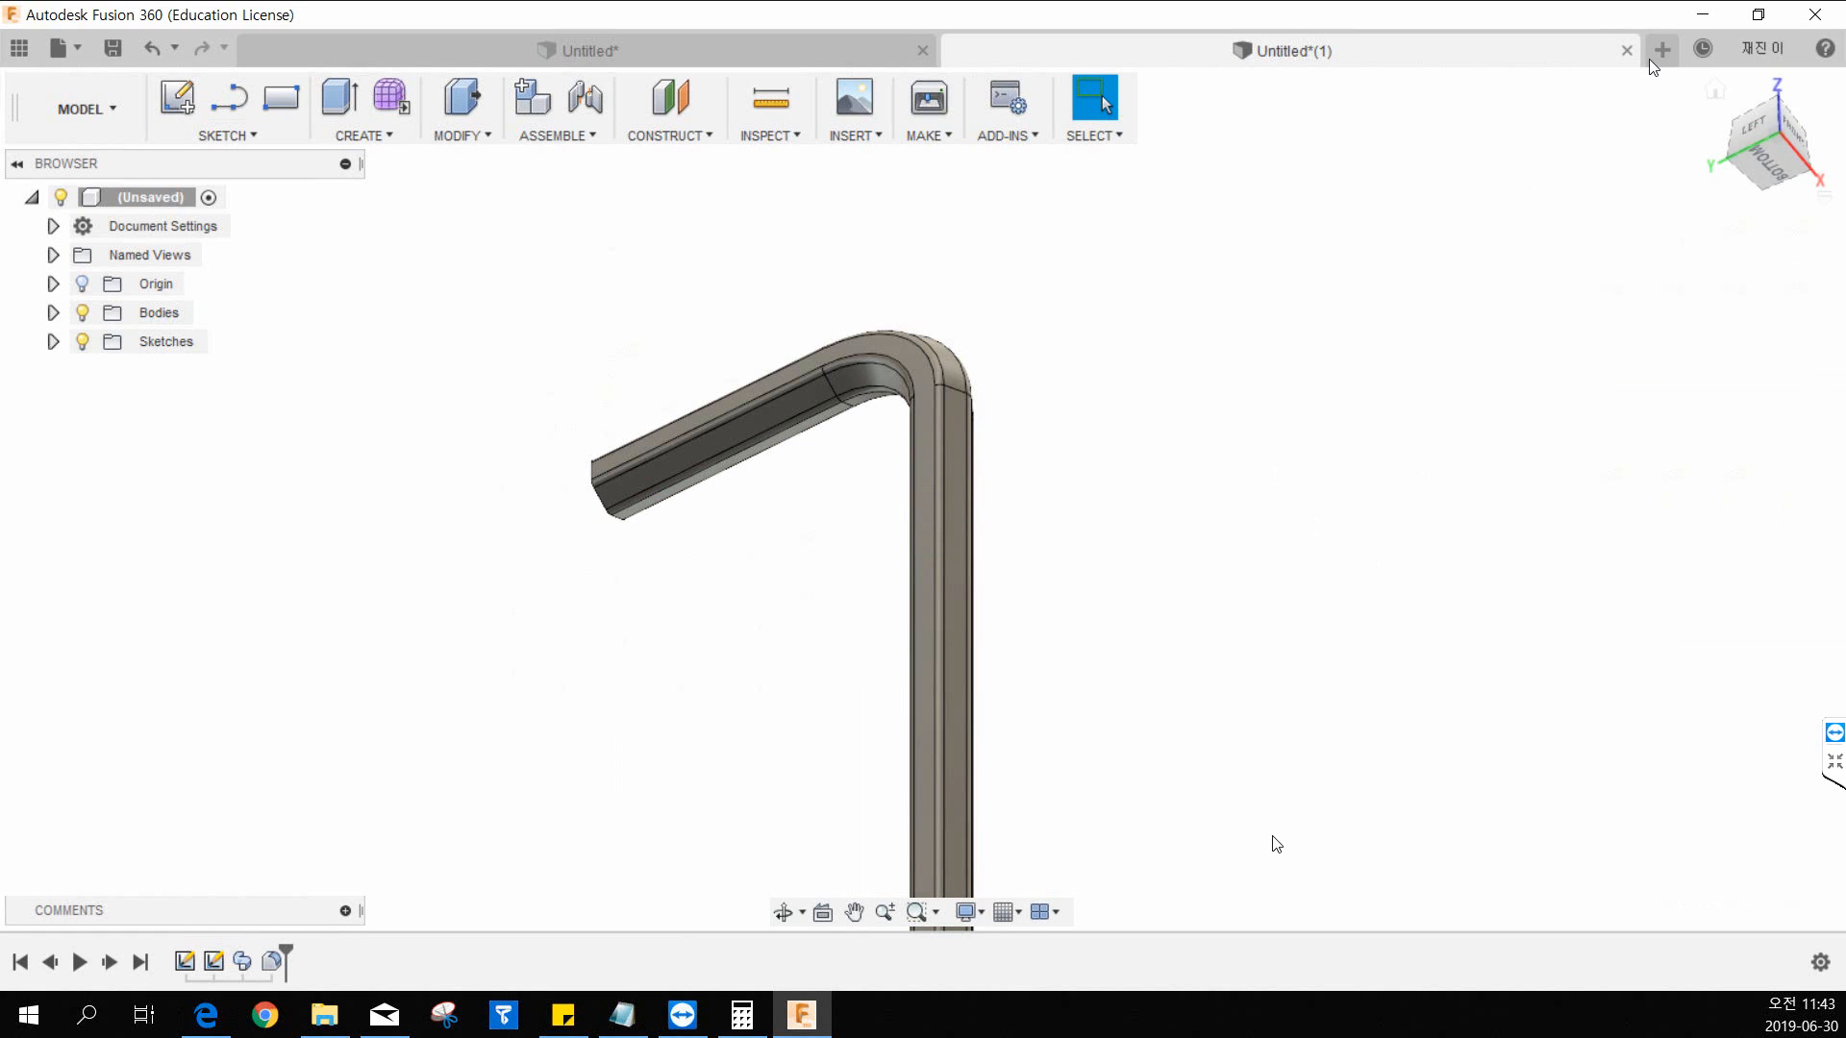
Step: Reopen the L-shaped path sketch, Sketch2, for editing
{"action": "left_click", "coordinate": [1713, 90]}
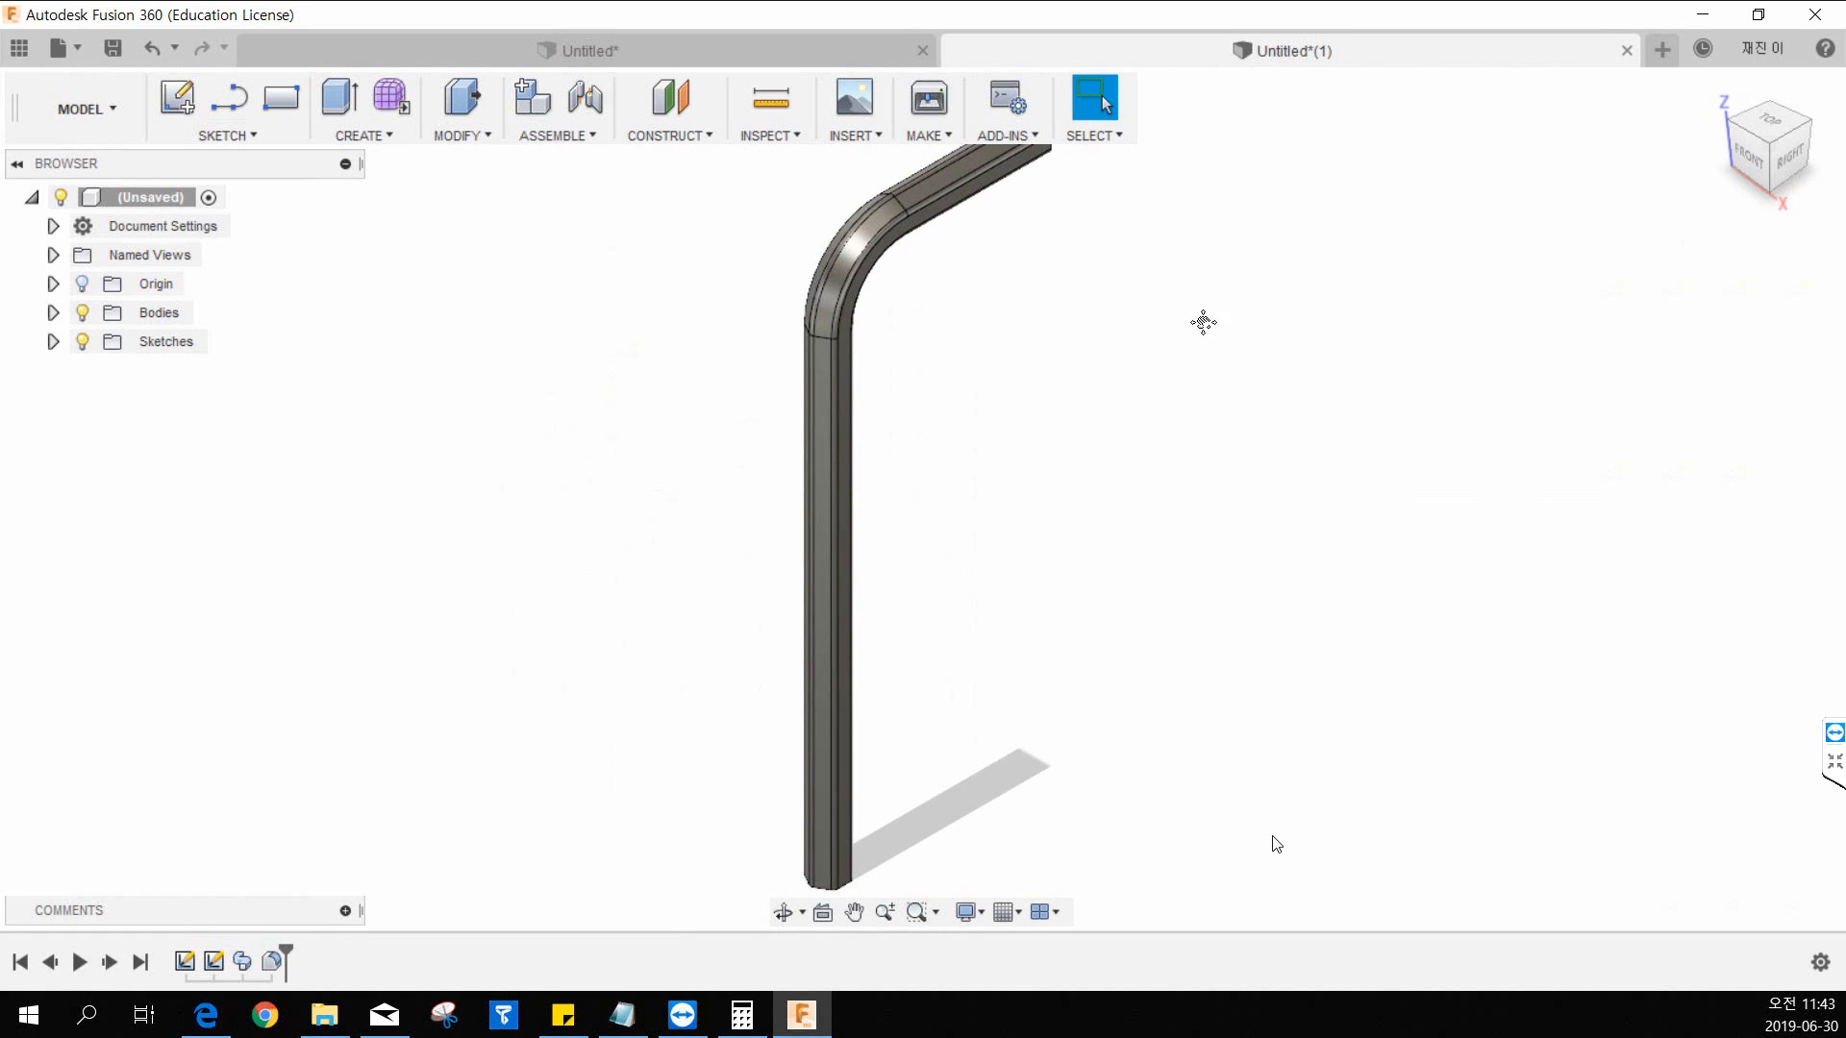
{"action": "middle_click_drag", "start_coordinate": [1202, 321], "coordinate": [1090, 359]}
{"action": "scroll", "coordinate": [1108, 352], "scroll_direction": "down", "scroll_amount": 1}
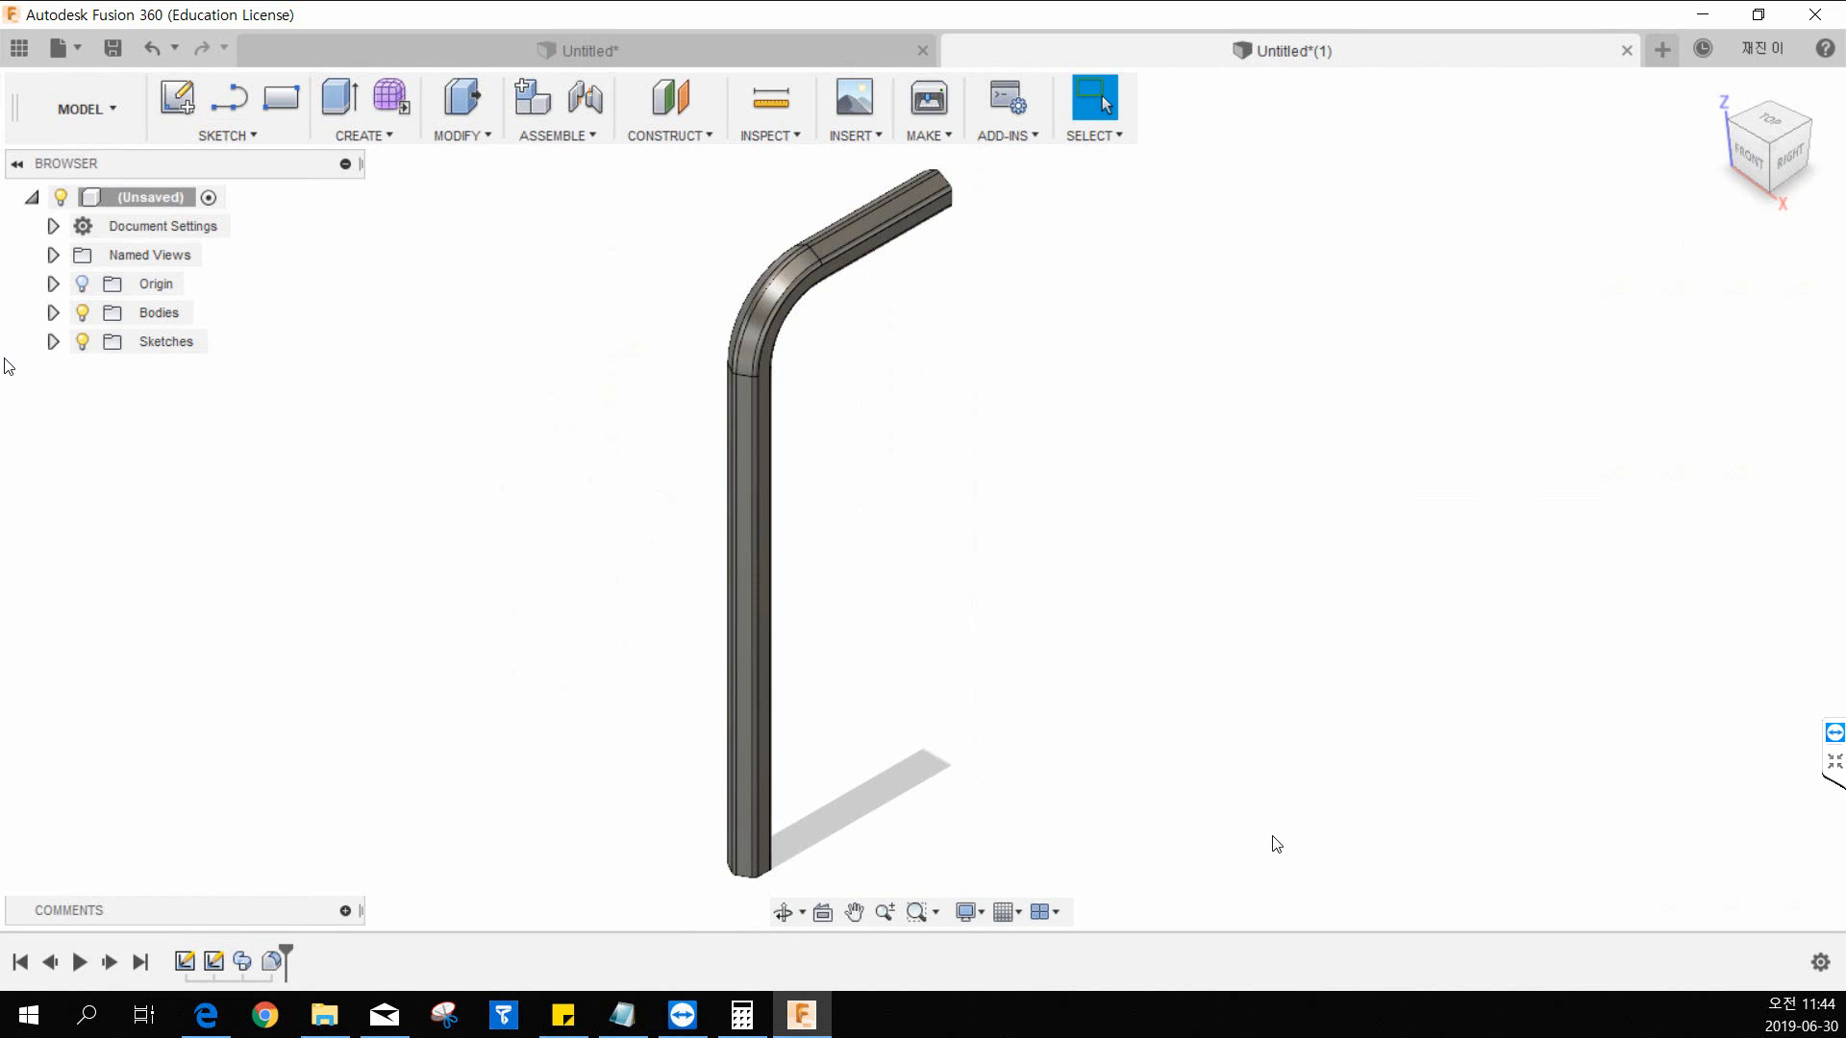
{"action": "left_click", "coordinate": [54, 342]}
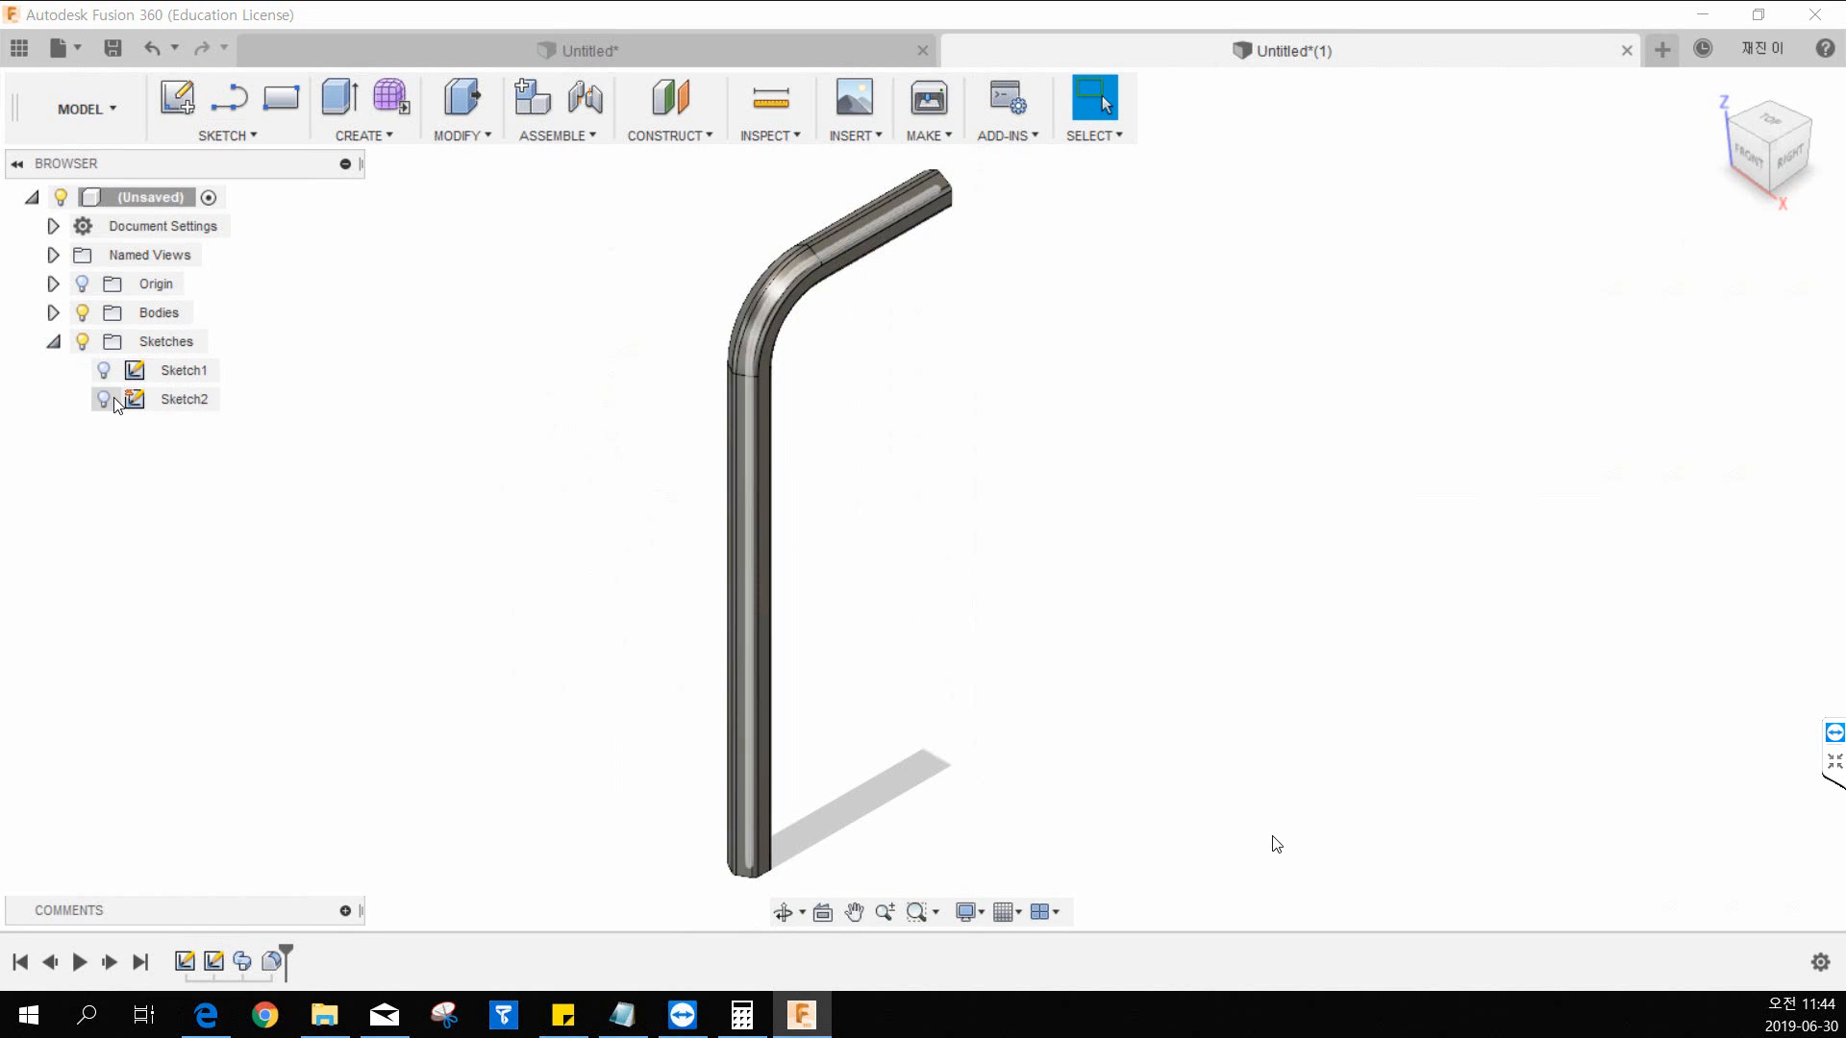
{"action": "left_click", "coordinate": [139, 403]}
{"action": "double_click", "coordinate": [139, 402]}
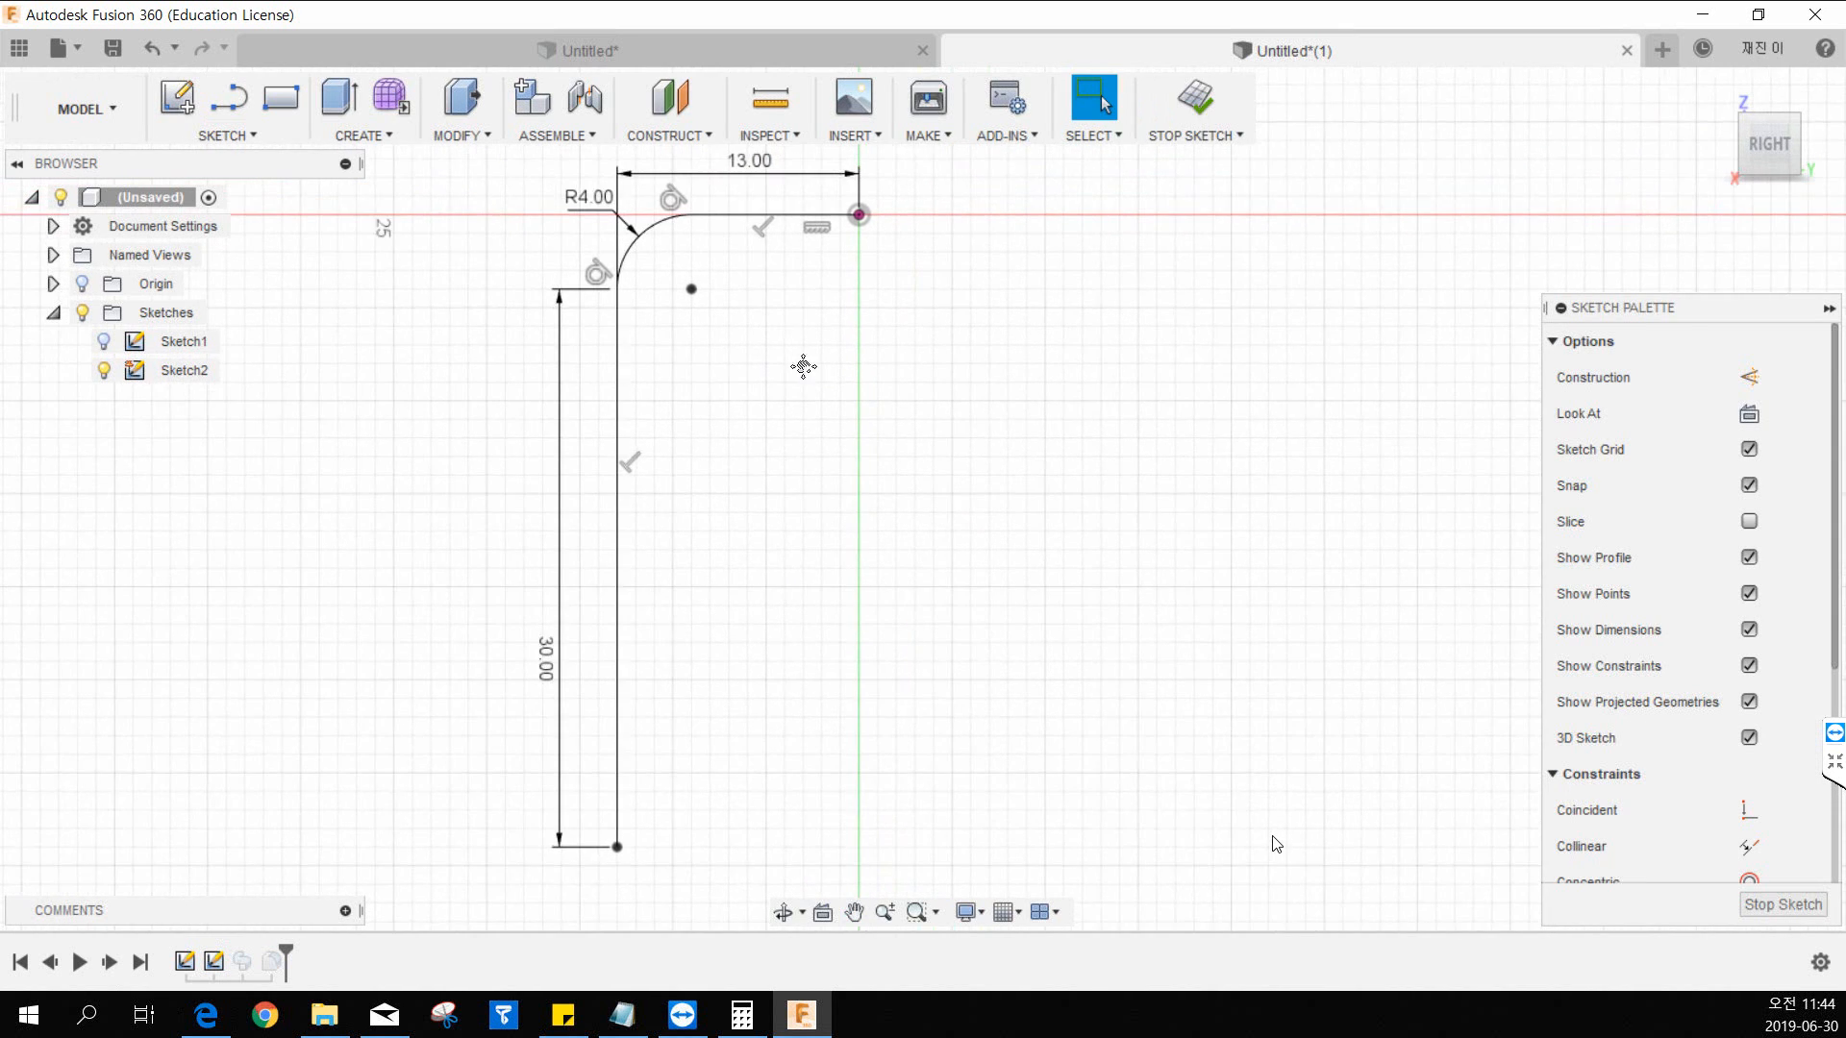
{"action": "left_click_drag", "start_coordinate": [441, 719], "coordinate": [437, 632]}
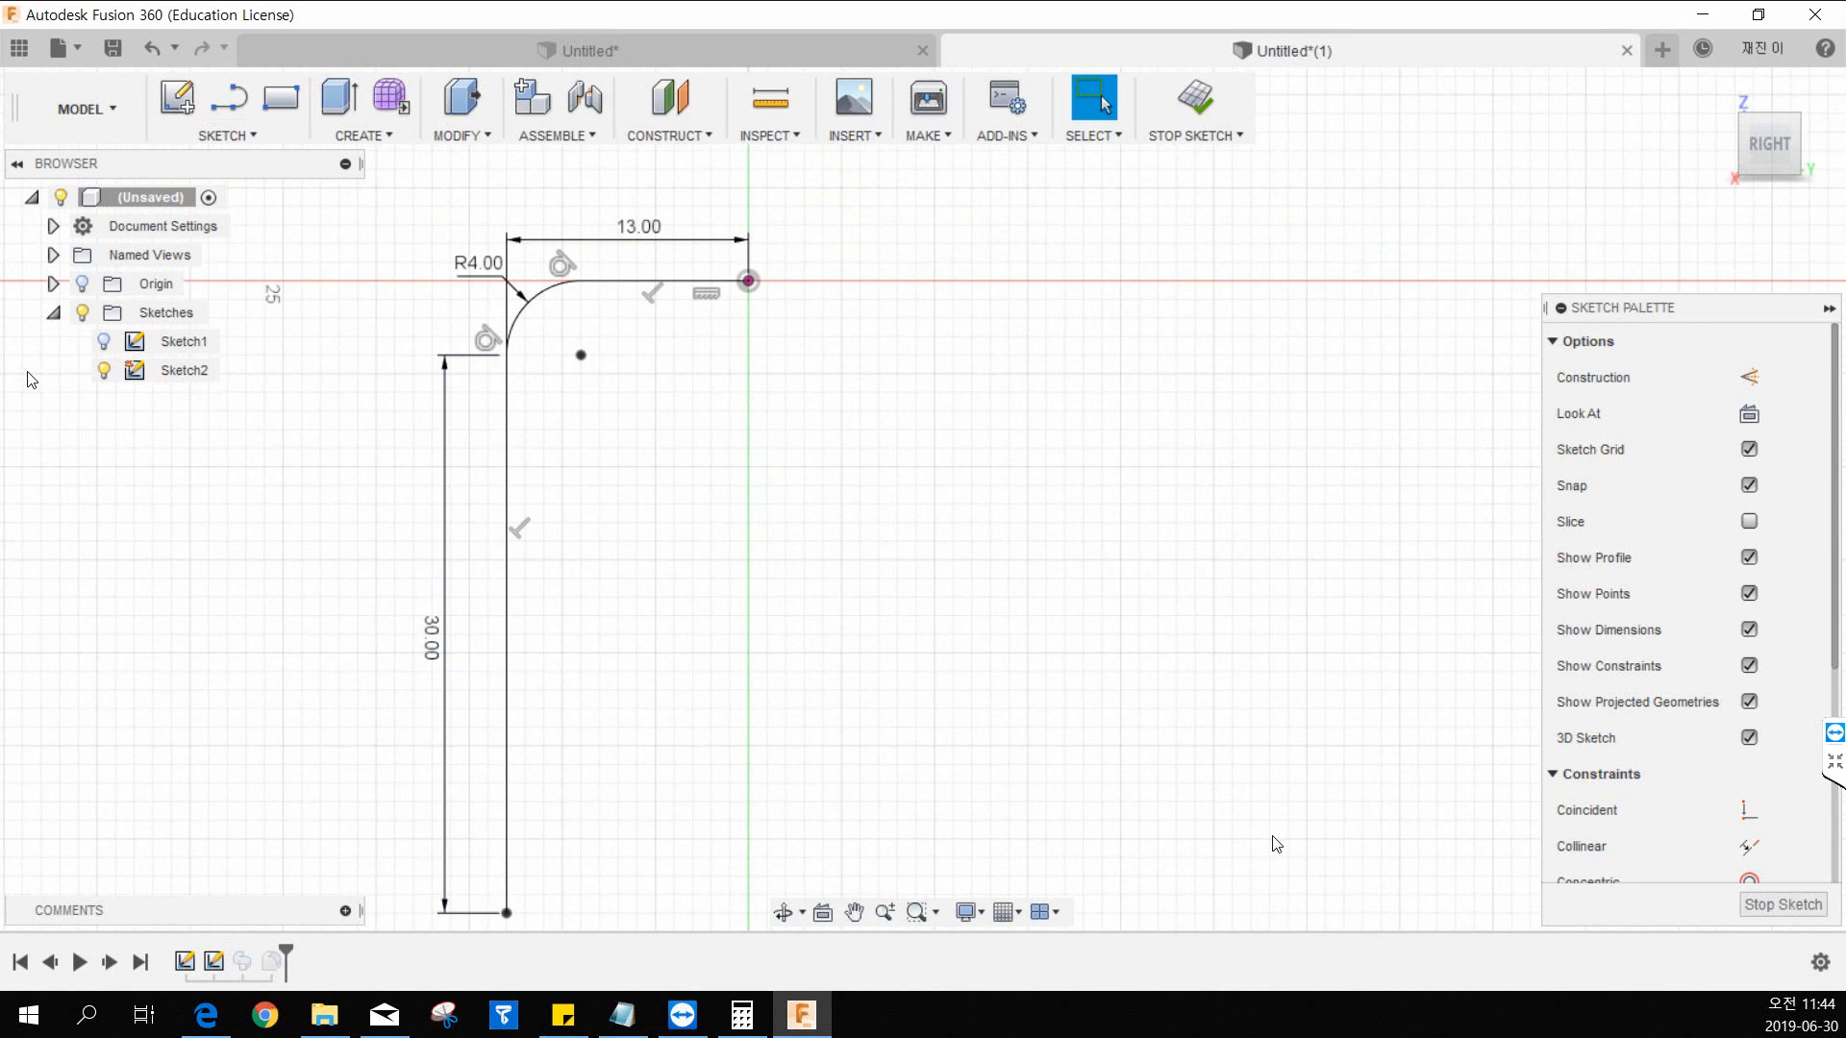
Step: Switch to the 17.pdf drawing in Edge, check how the key's leg lengths and bend radius are dimensioned, and return to Fusion 360
{"action": "left_click", "coordinate": [206, 1015]}
{"action": "double_click", "coordinate": [1084, 73]}
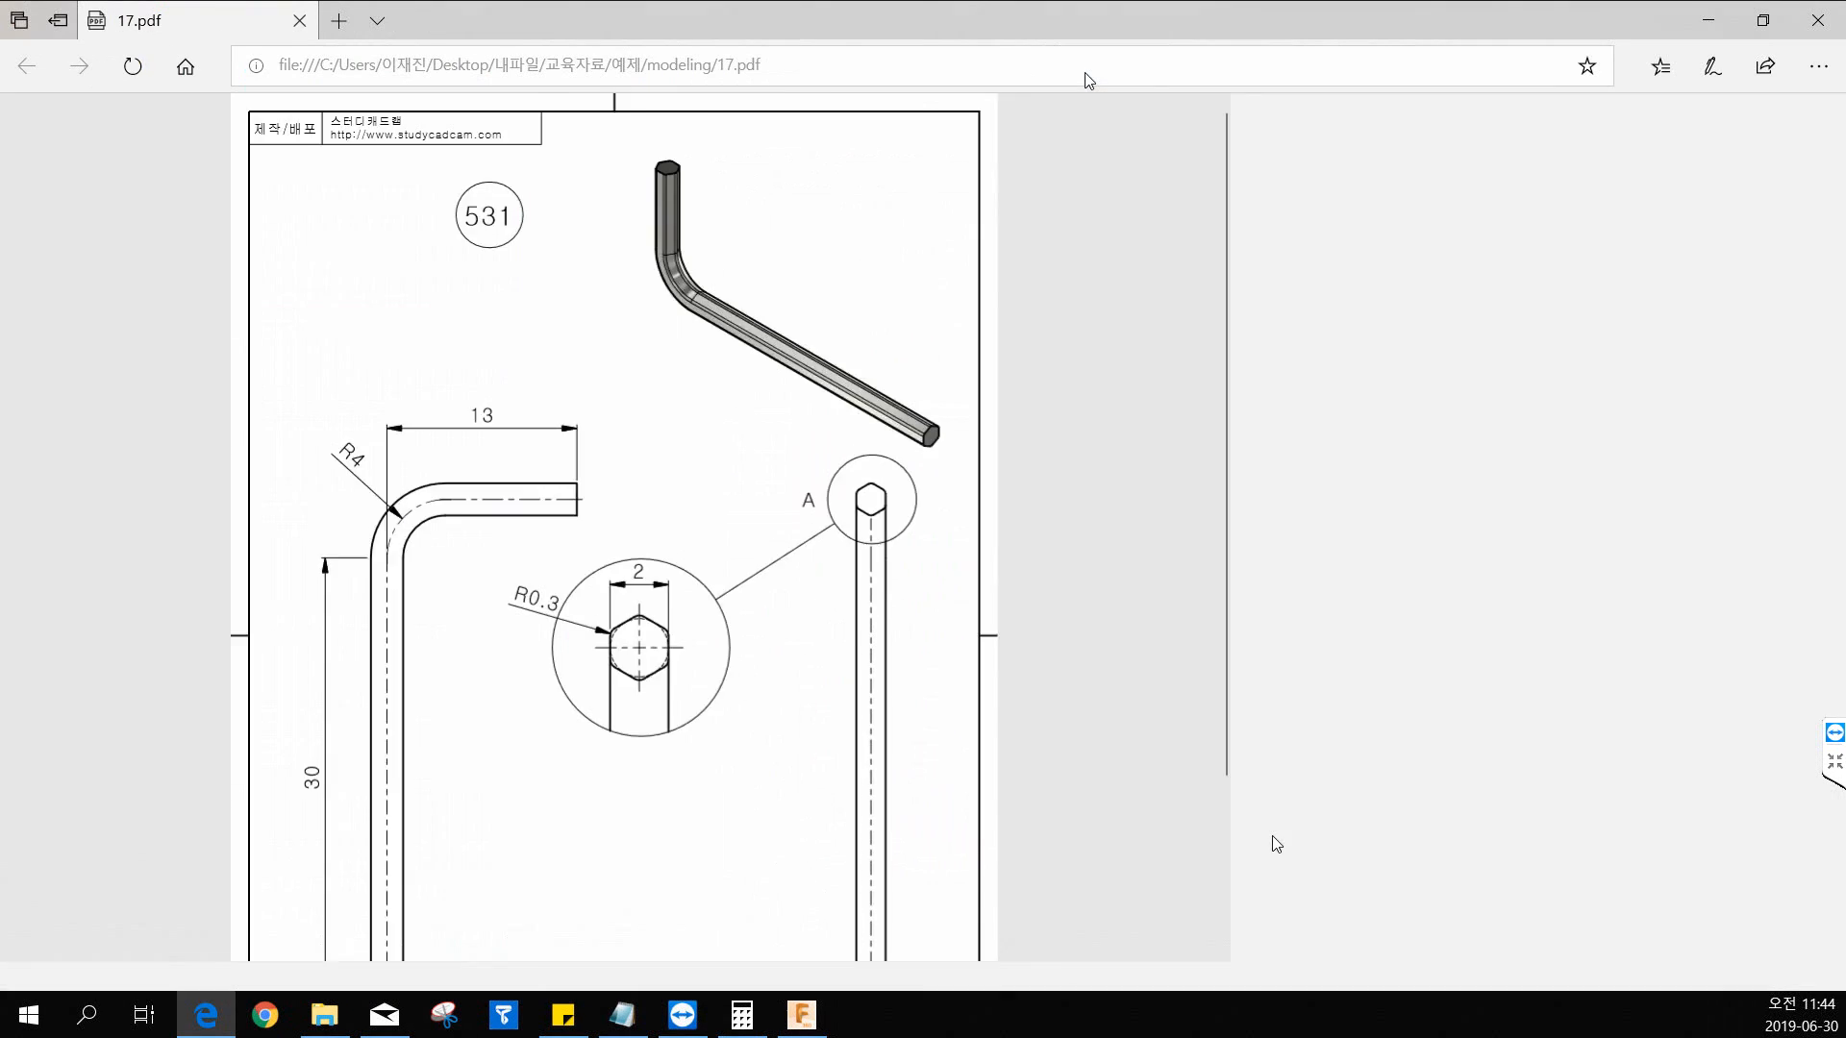
{"action": "scroll", "coordinate": [783, 568], "scroll_direction": "down", "scroll_amount": 2}
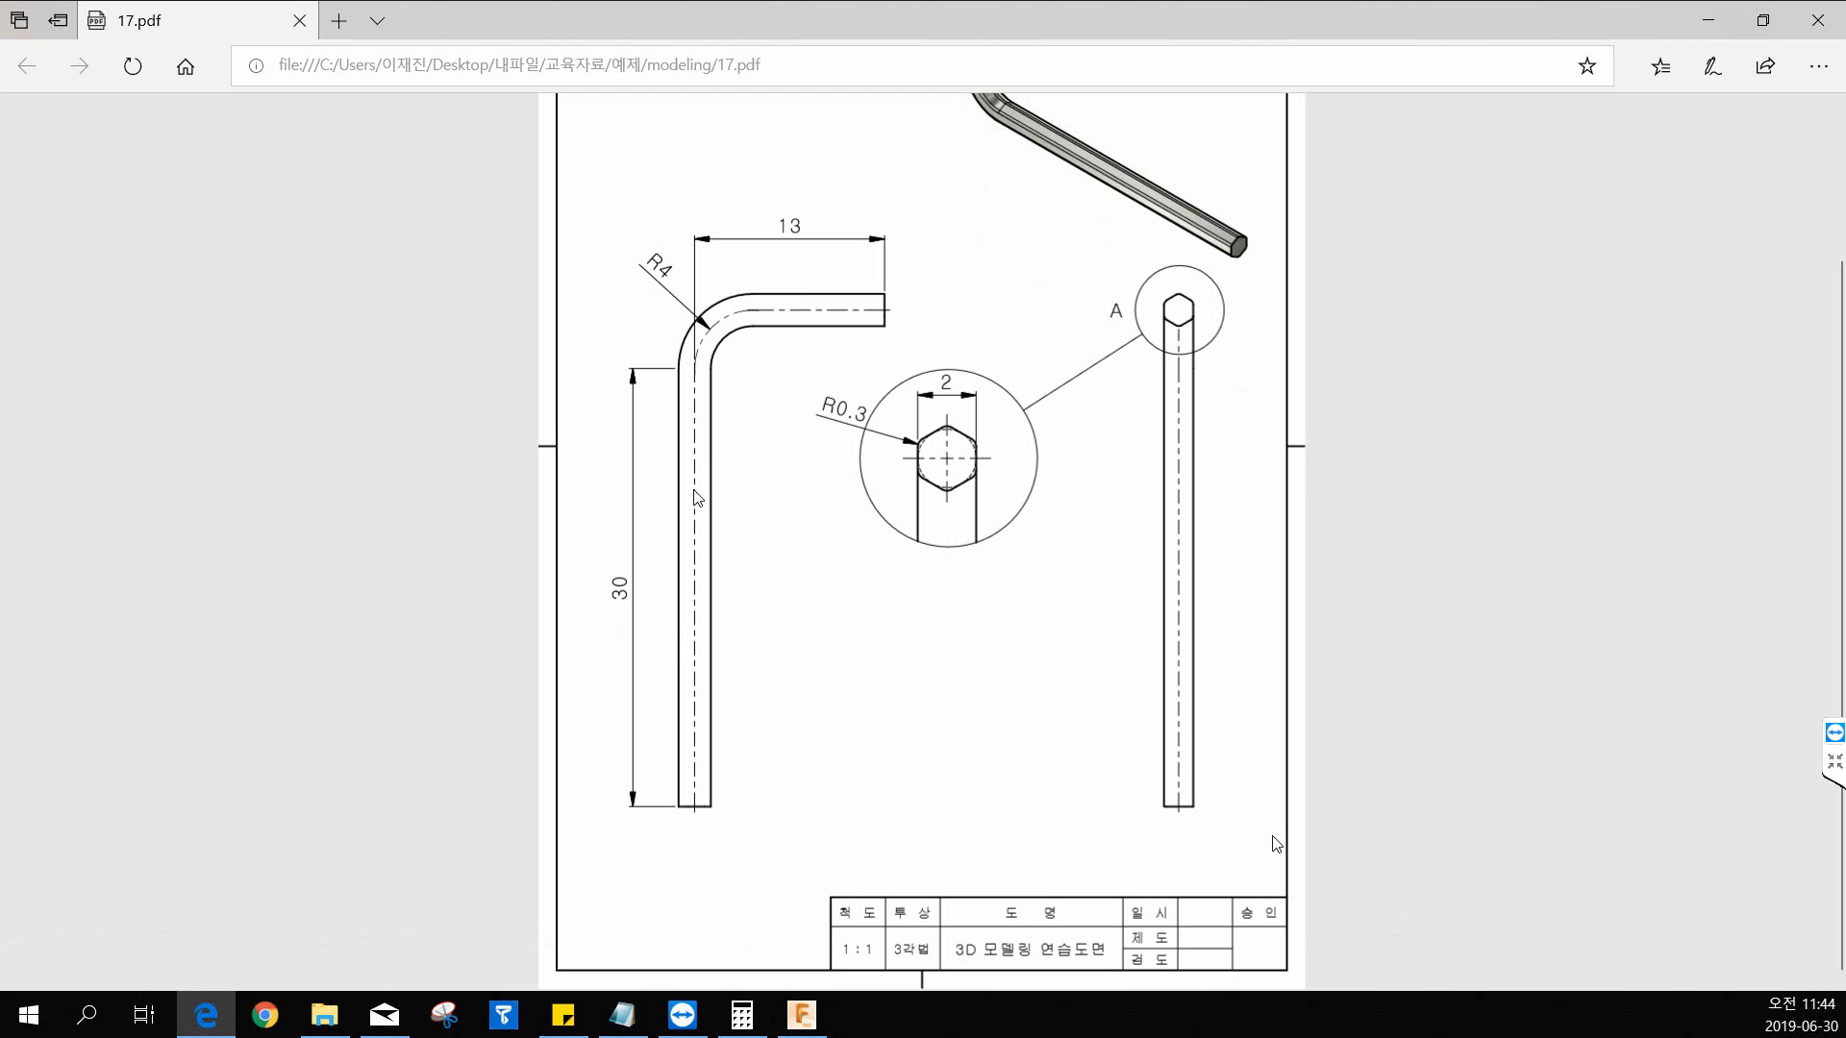
{"action": "left_click_drag", "start_coordinate": [804, 18], "coordinate": [0, 37]}
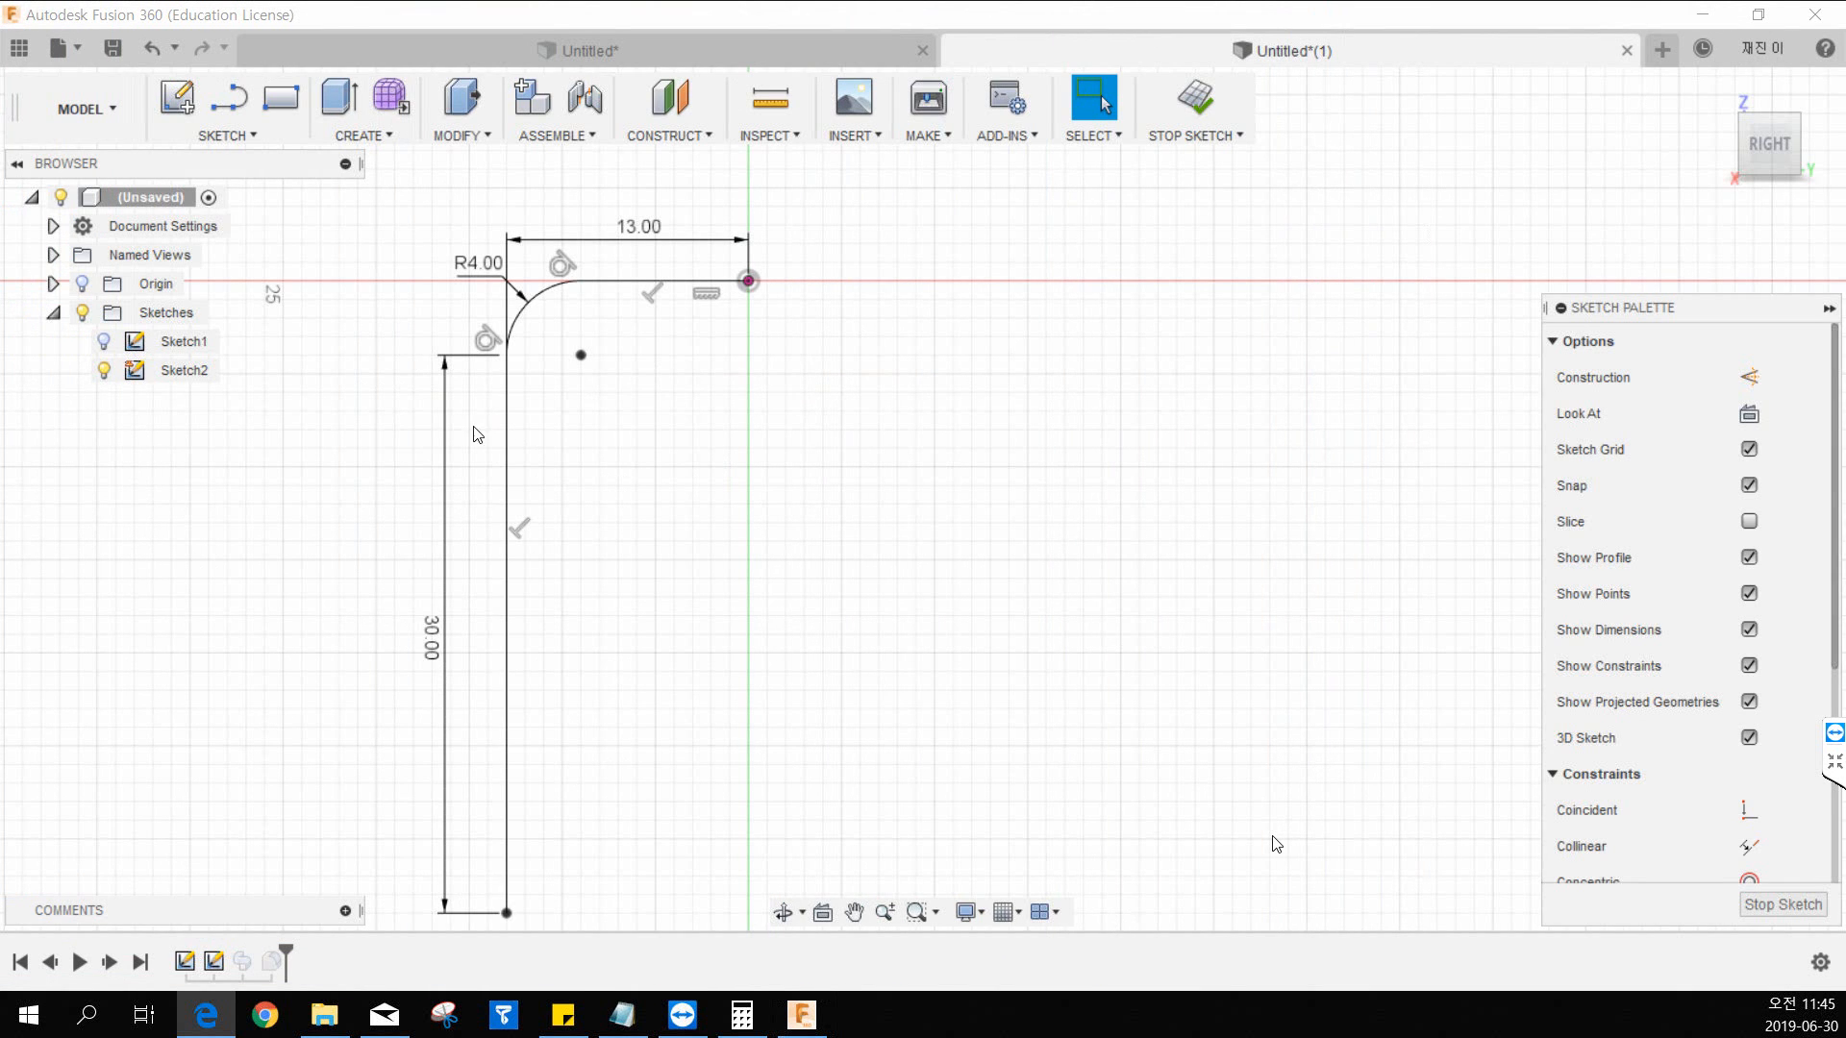
Step: Delete the 30 mm dimension on the path's vertical leg and move the 13 mm horizontal dimension far below the bend
{"action": "middle_click_drag", "start_coordinate": [473, 427], "coordinate": [448, 387]}
{"action": "left_click", "coordinate": [412, 581]}
{"action": "key", "text": "Delete"}
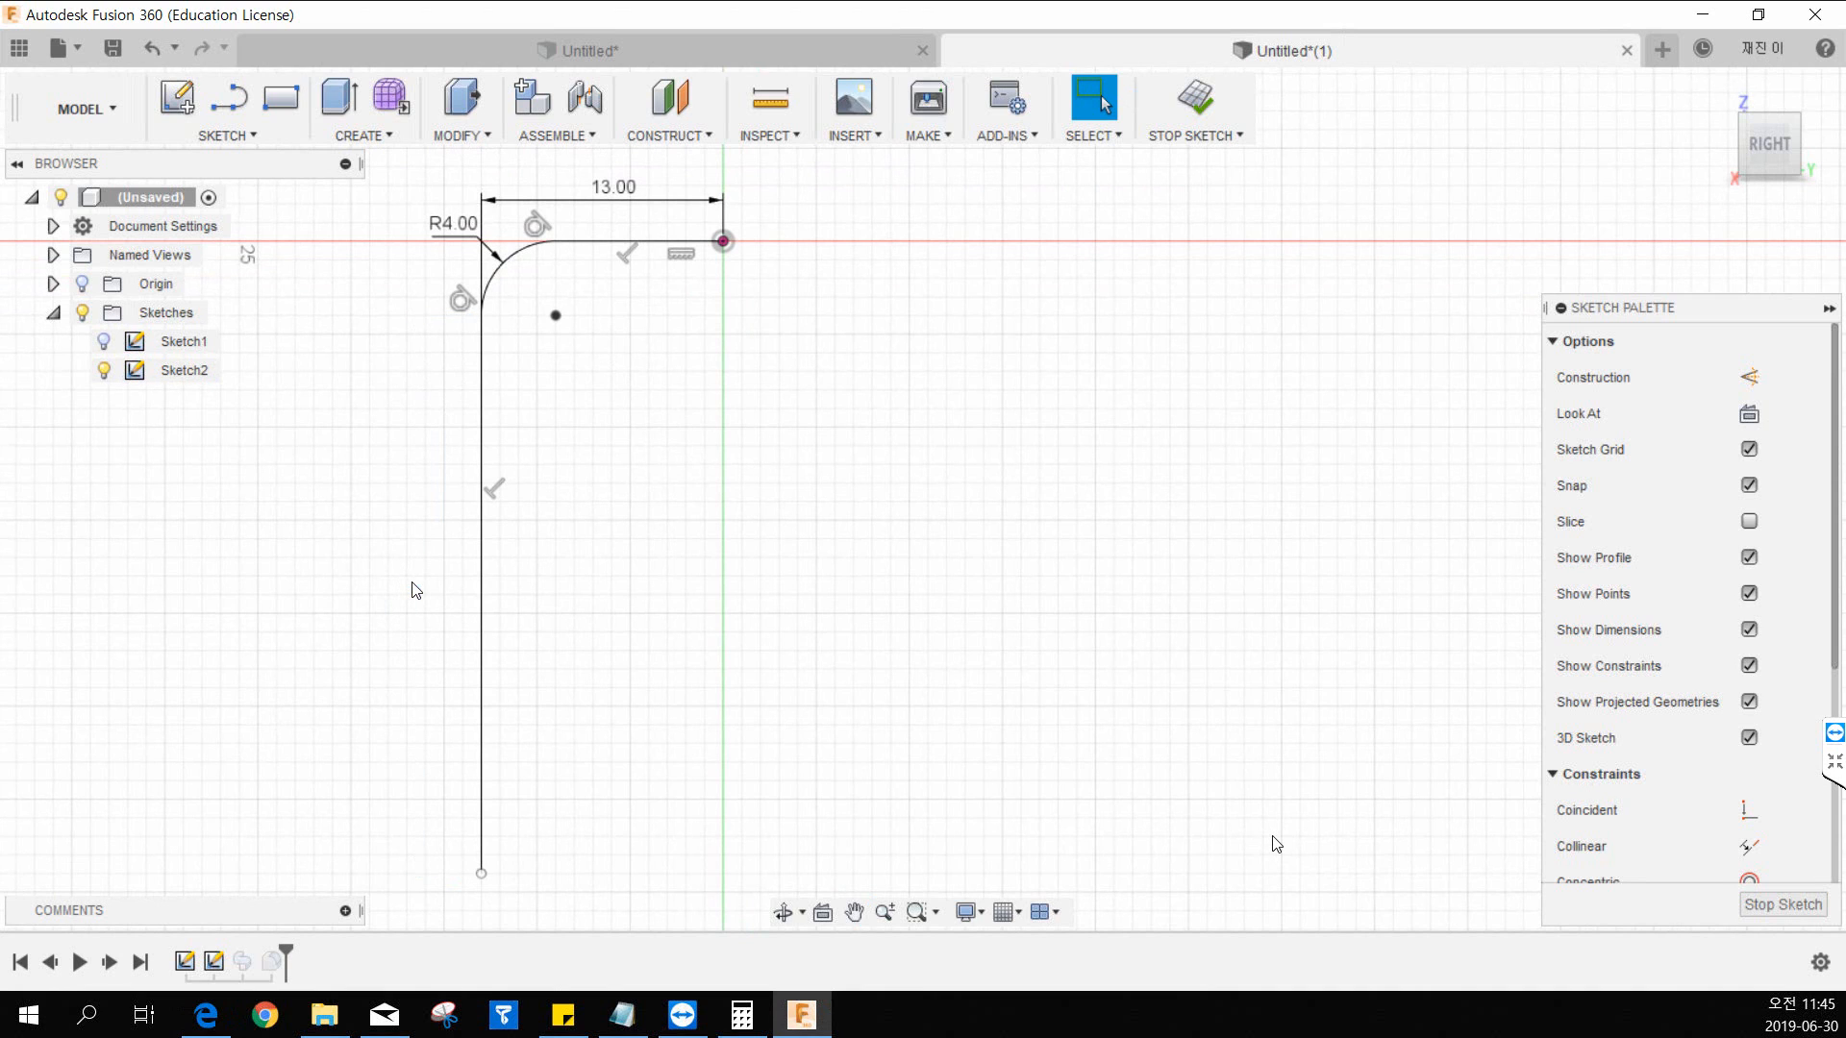
{"action": "left_click_drag", "start_coordinate": [543, 200], "coordinate": [585, 960]}
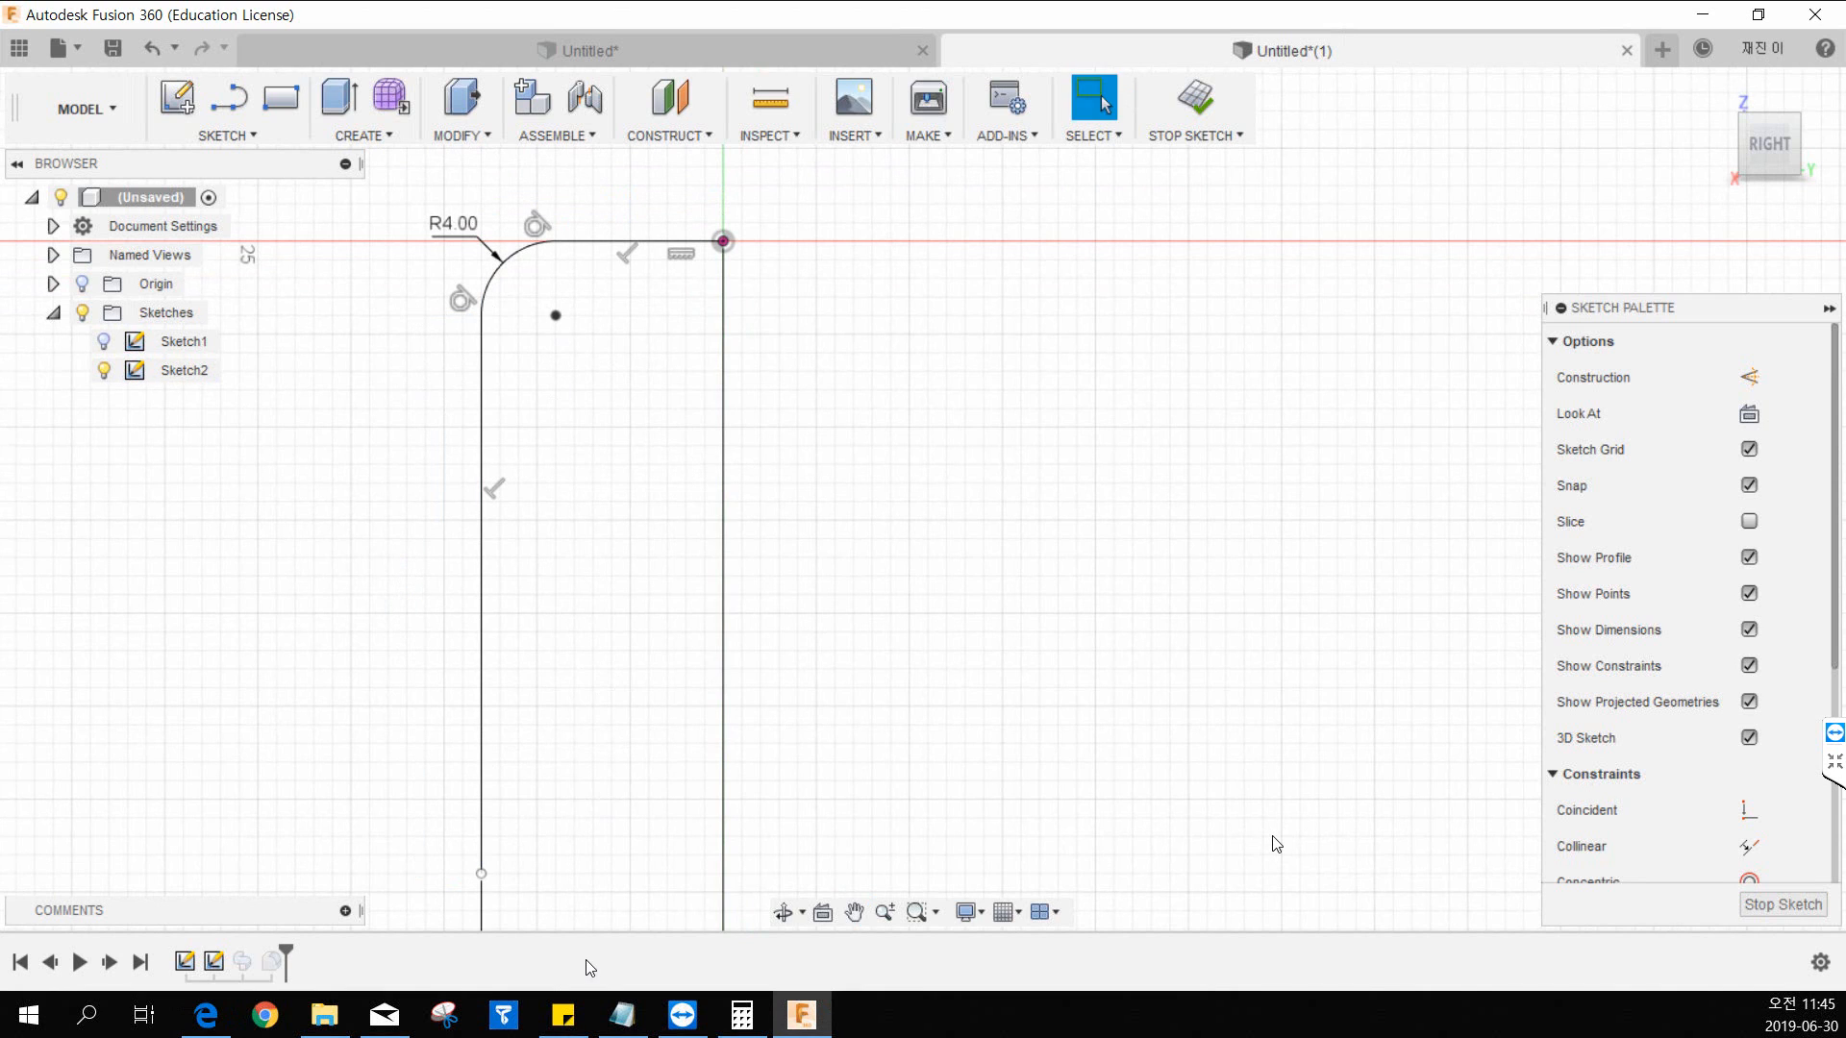
Step: Dimension the distance from the vertical leg's lower endpoint to the horizontal line as 30 mm and delete that dimension again
{"action": "mouse_move", "coordinate": [542, 773]}
{"action": "middle_mouse_down"}
{"action": "mouse_move", "coordinate": [599, 677]}
{"action": "mouse_move", "coordinate": [568, 705]}
{"action": "mouse_move", "coordinate": [519, 874]}
{"action": "middle_mouse_up"}
{"action": "key", "text": "d"}
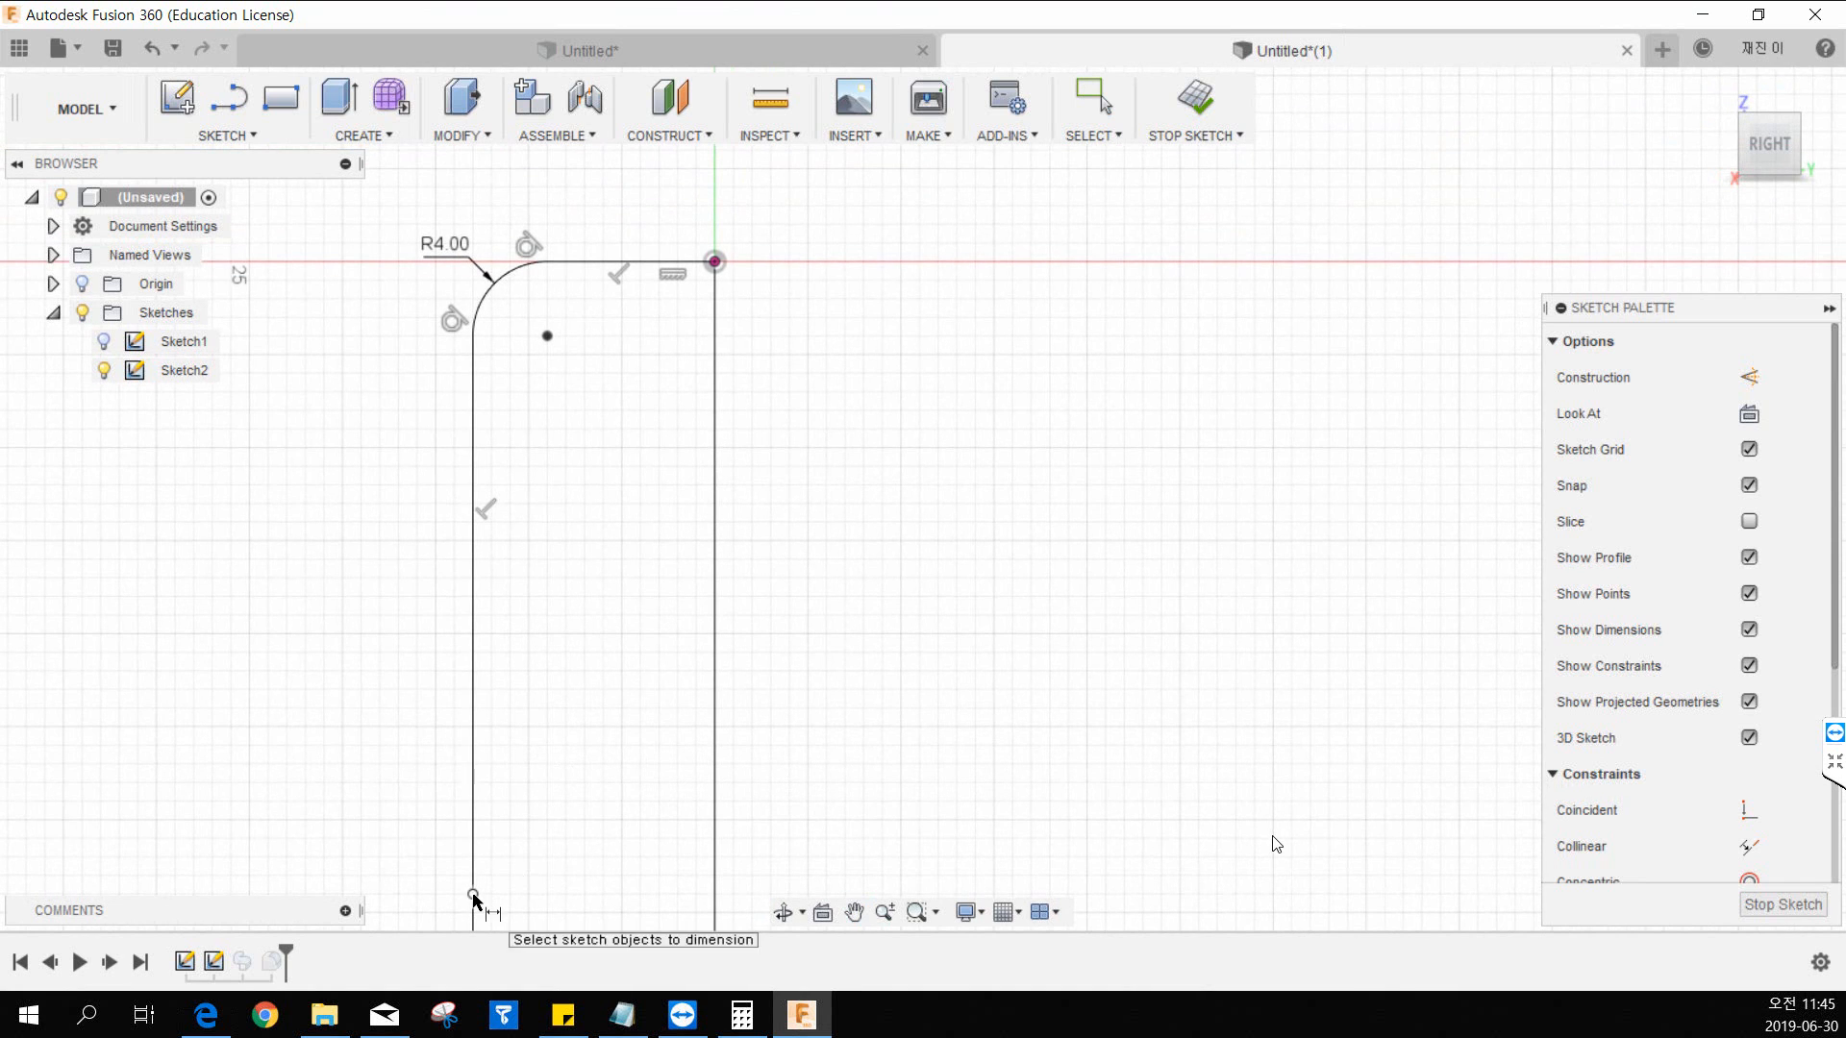
{"action": "left_click", "coordinate": [618, 263]}
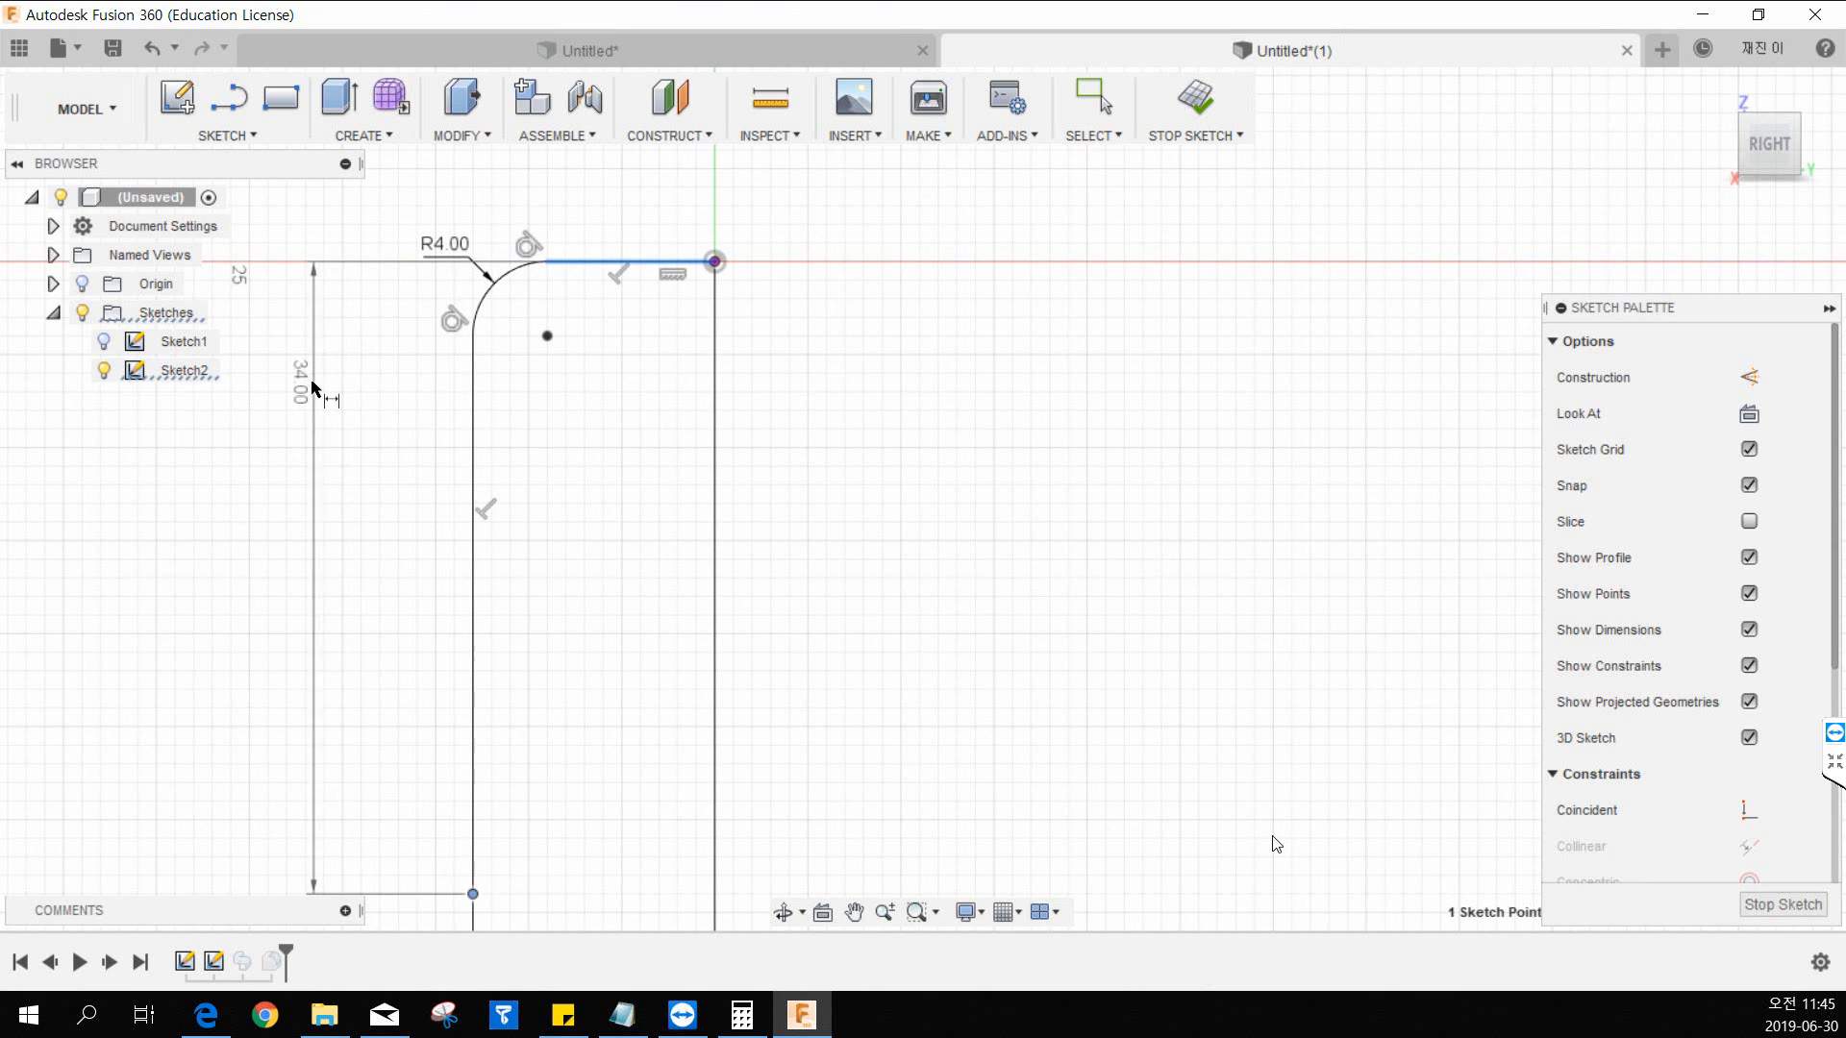
{"action": "left_click", "coordinate": [313, 388]}
{"action": "type", "text": "30"}
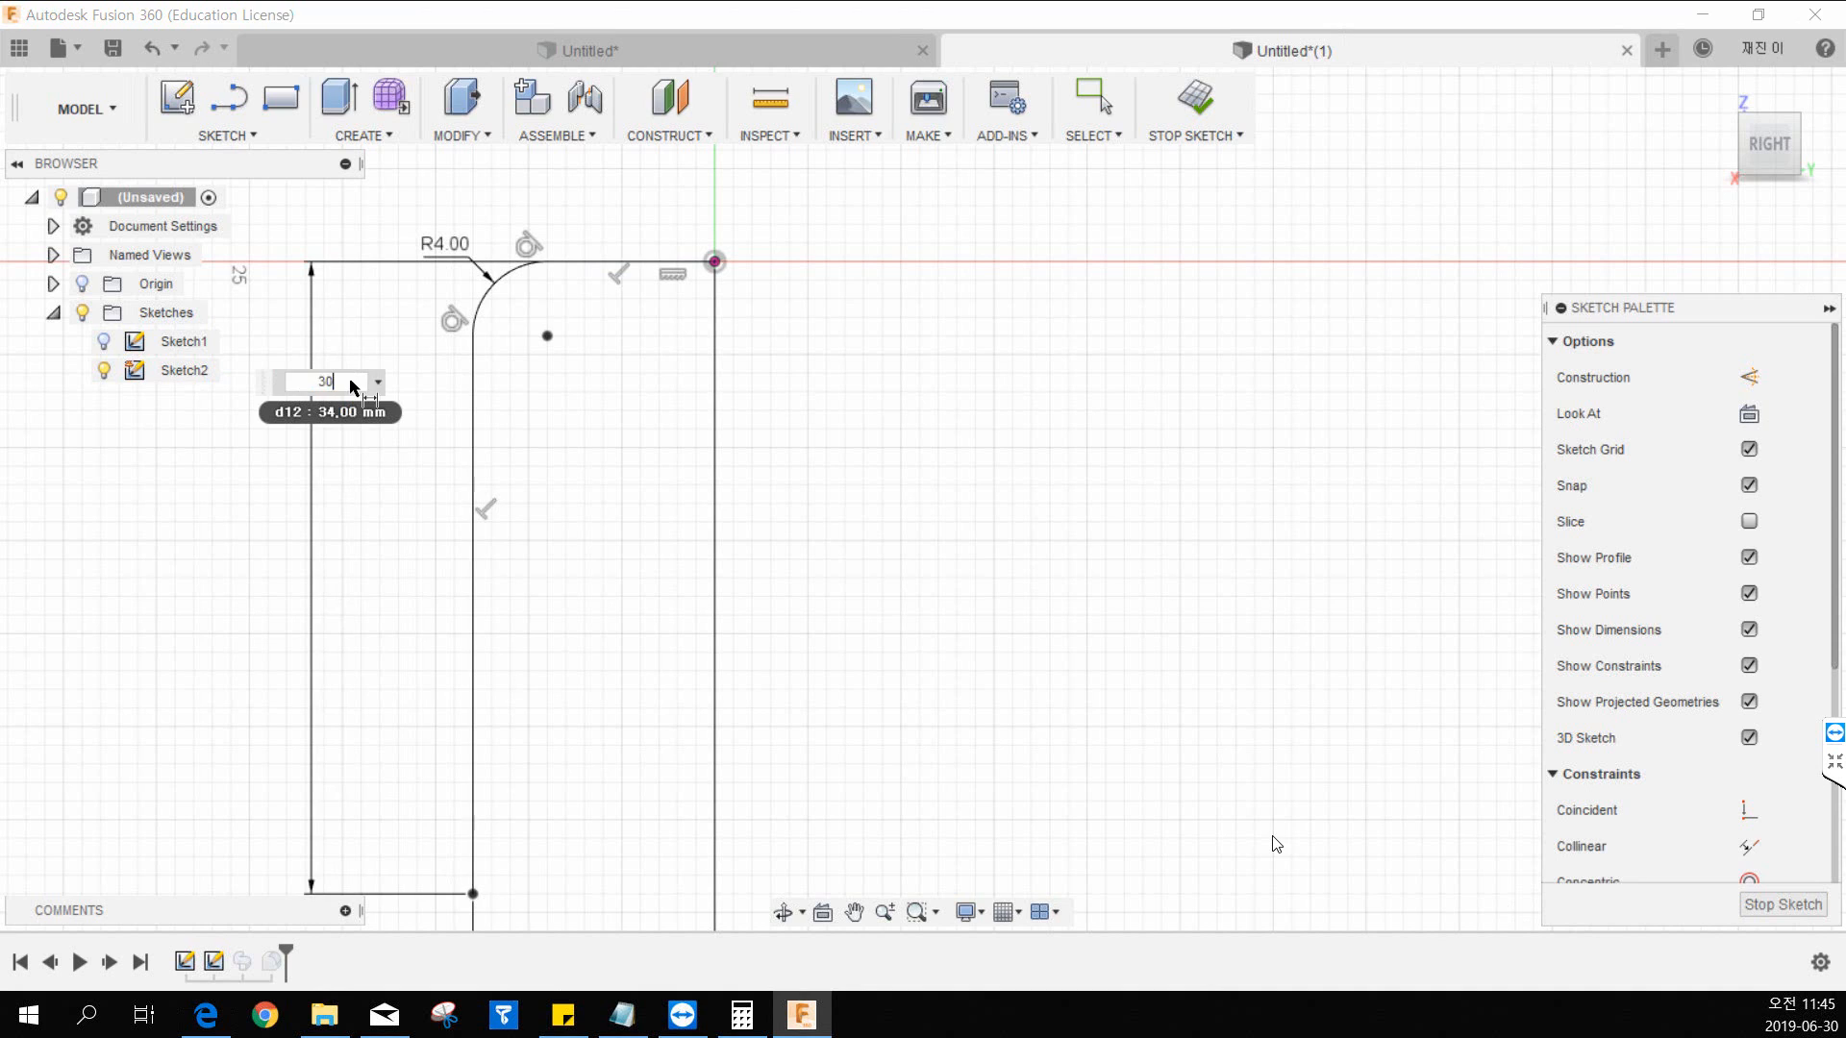
{"action": "key", "text": "Return"}
{"action": "key", "text": "Escape"}
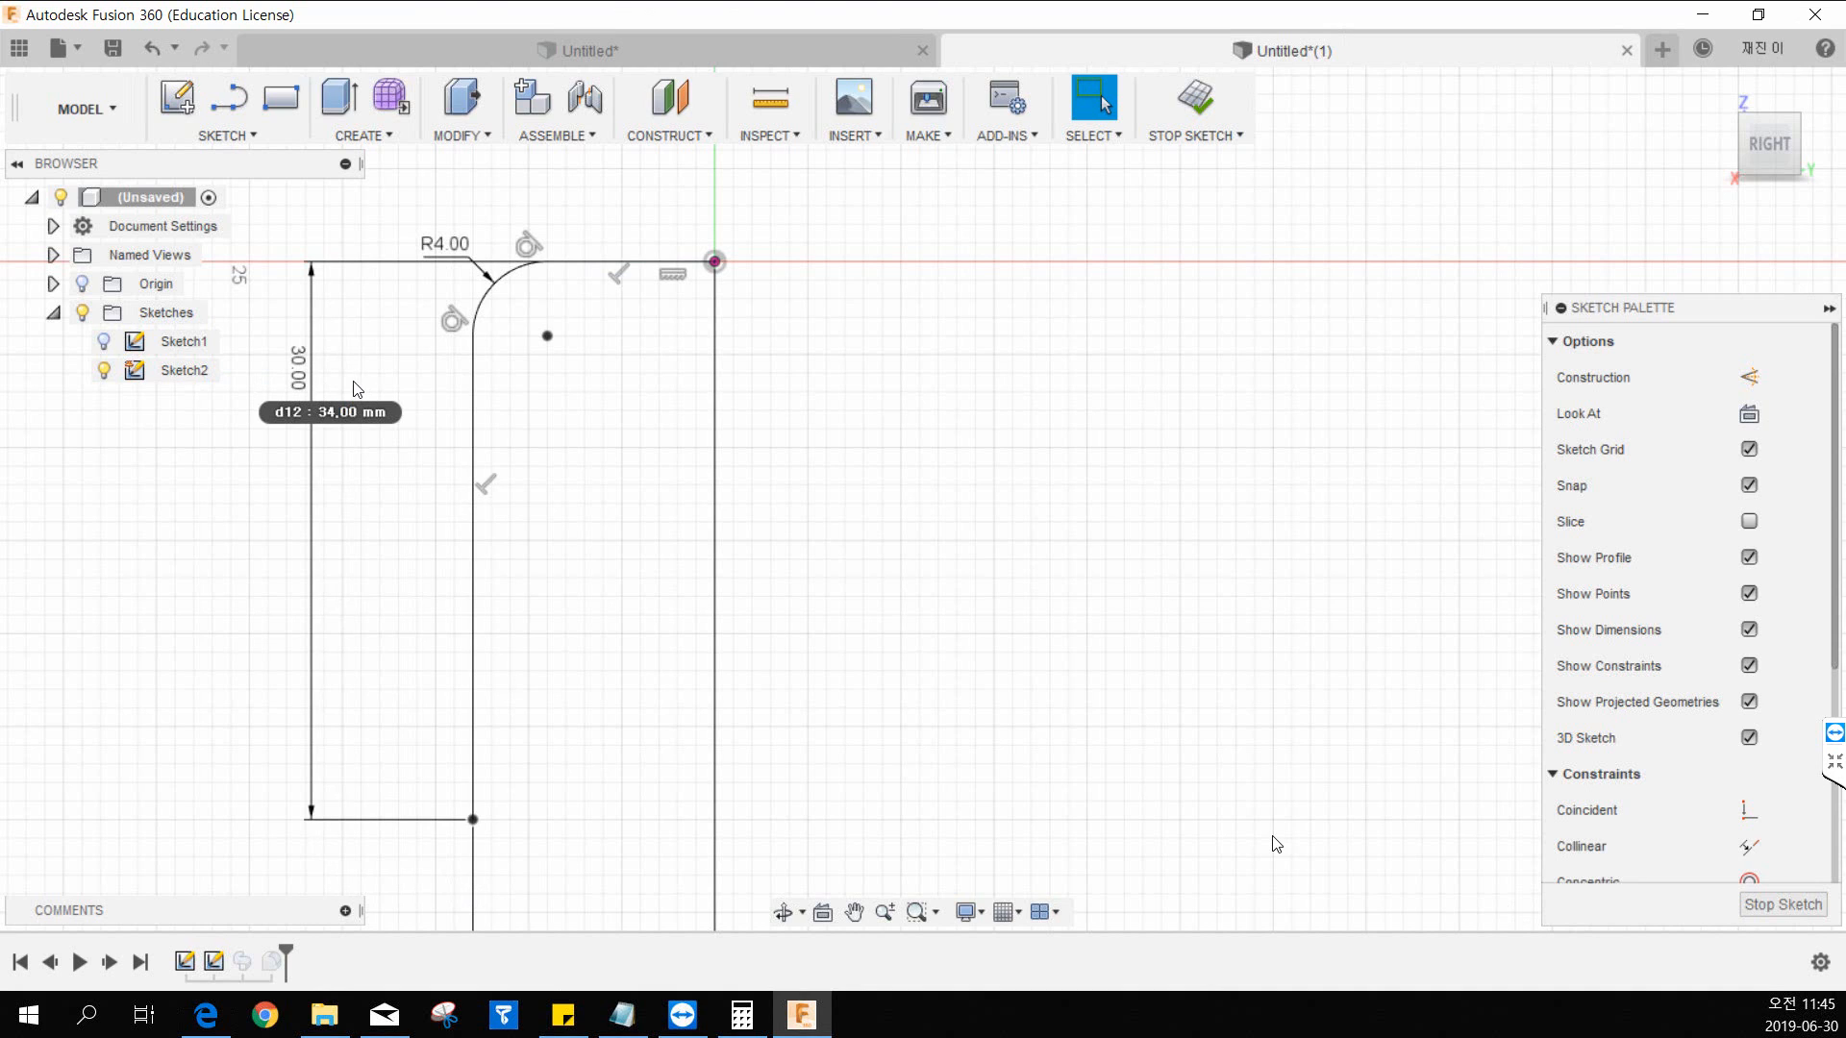
{"action": "key", "text": "Delete"}
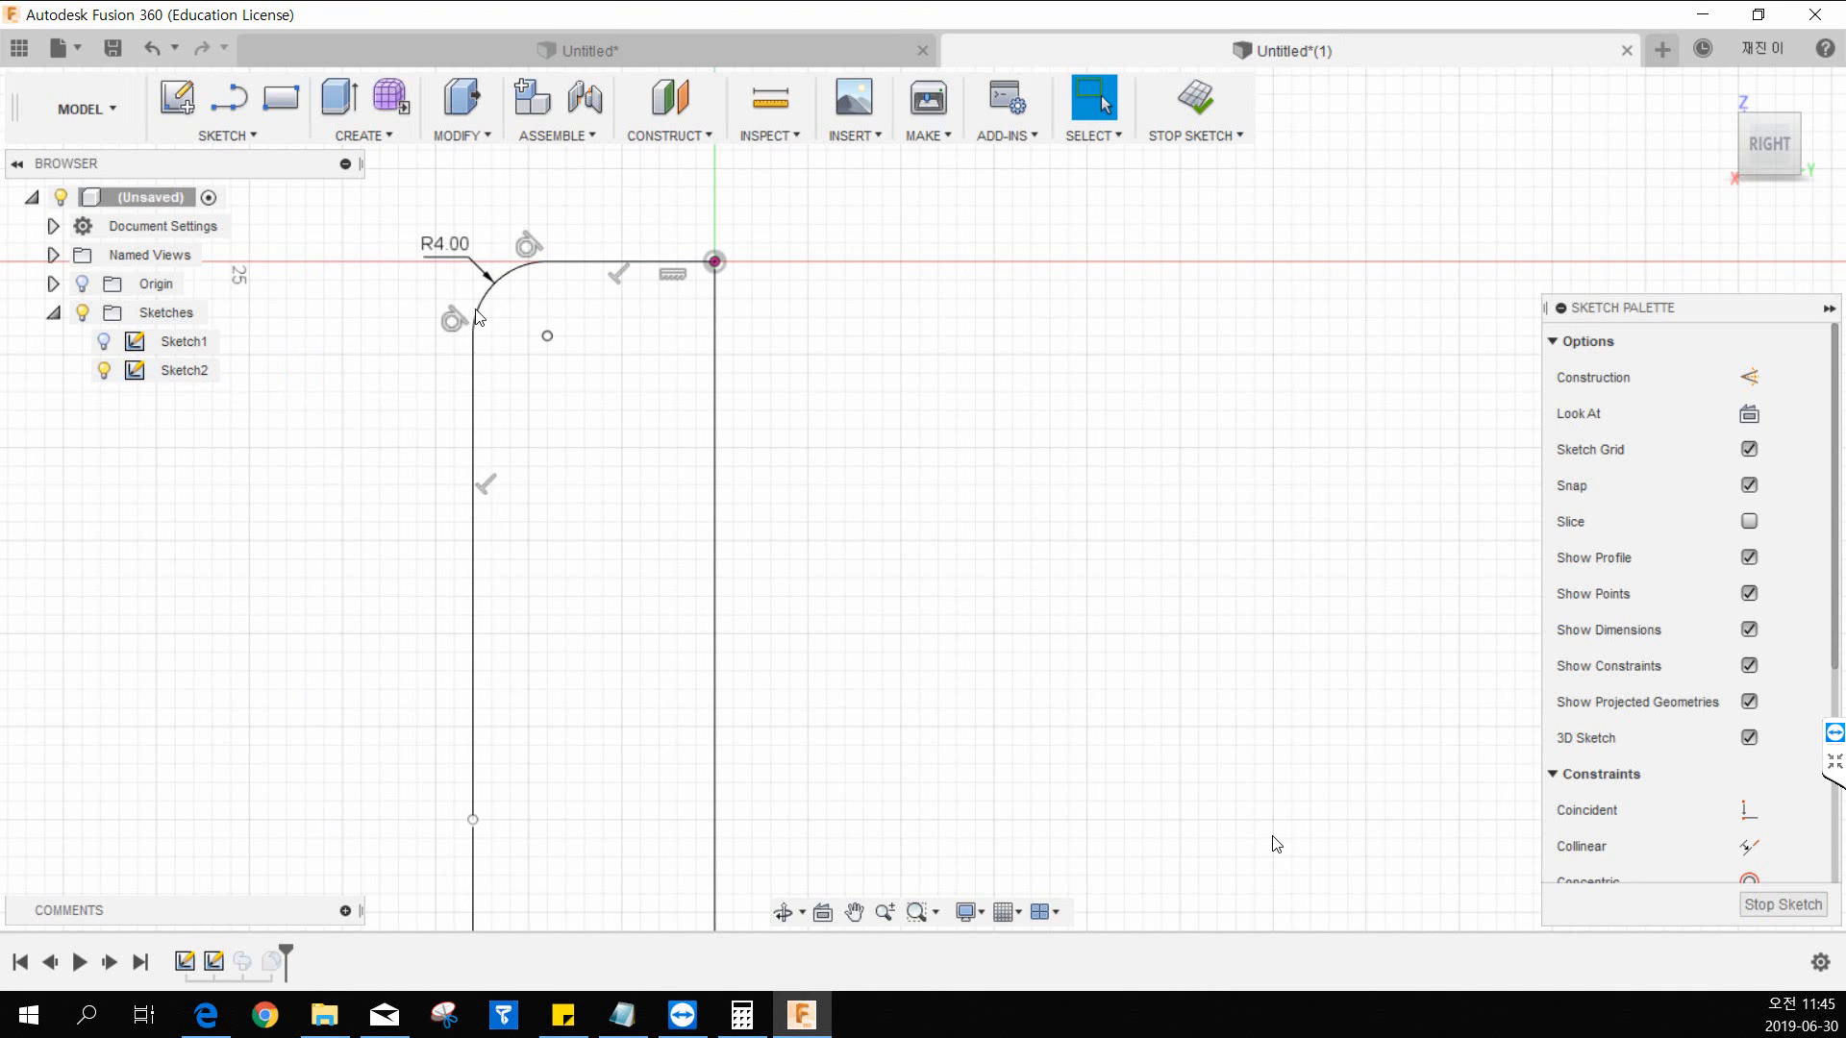
Step: Try to add a dimension between the path's vertical leg and the origin point with Sketch Dimension
{"action": "double_click", "coordinate": [481, 302]}
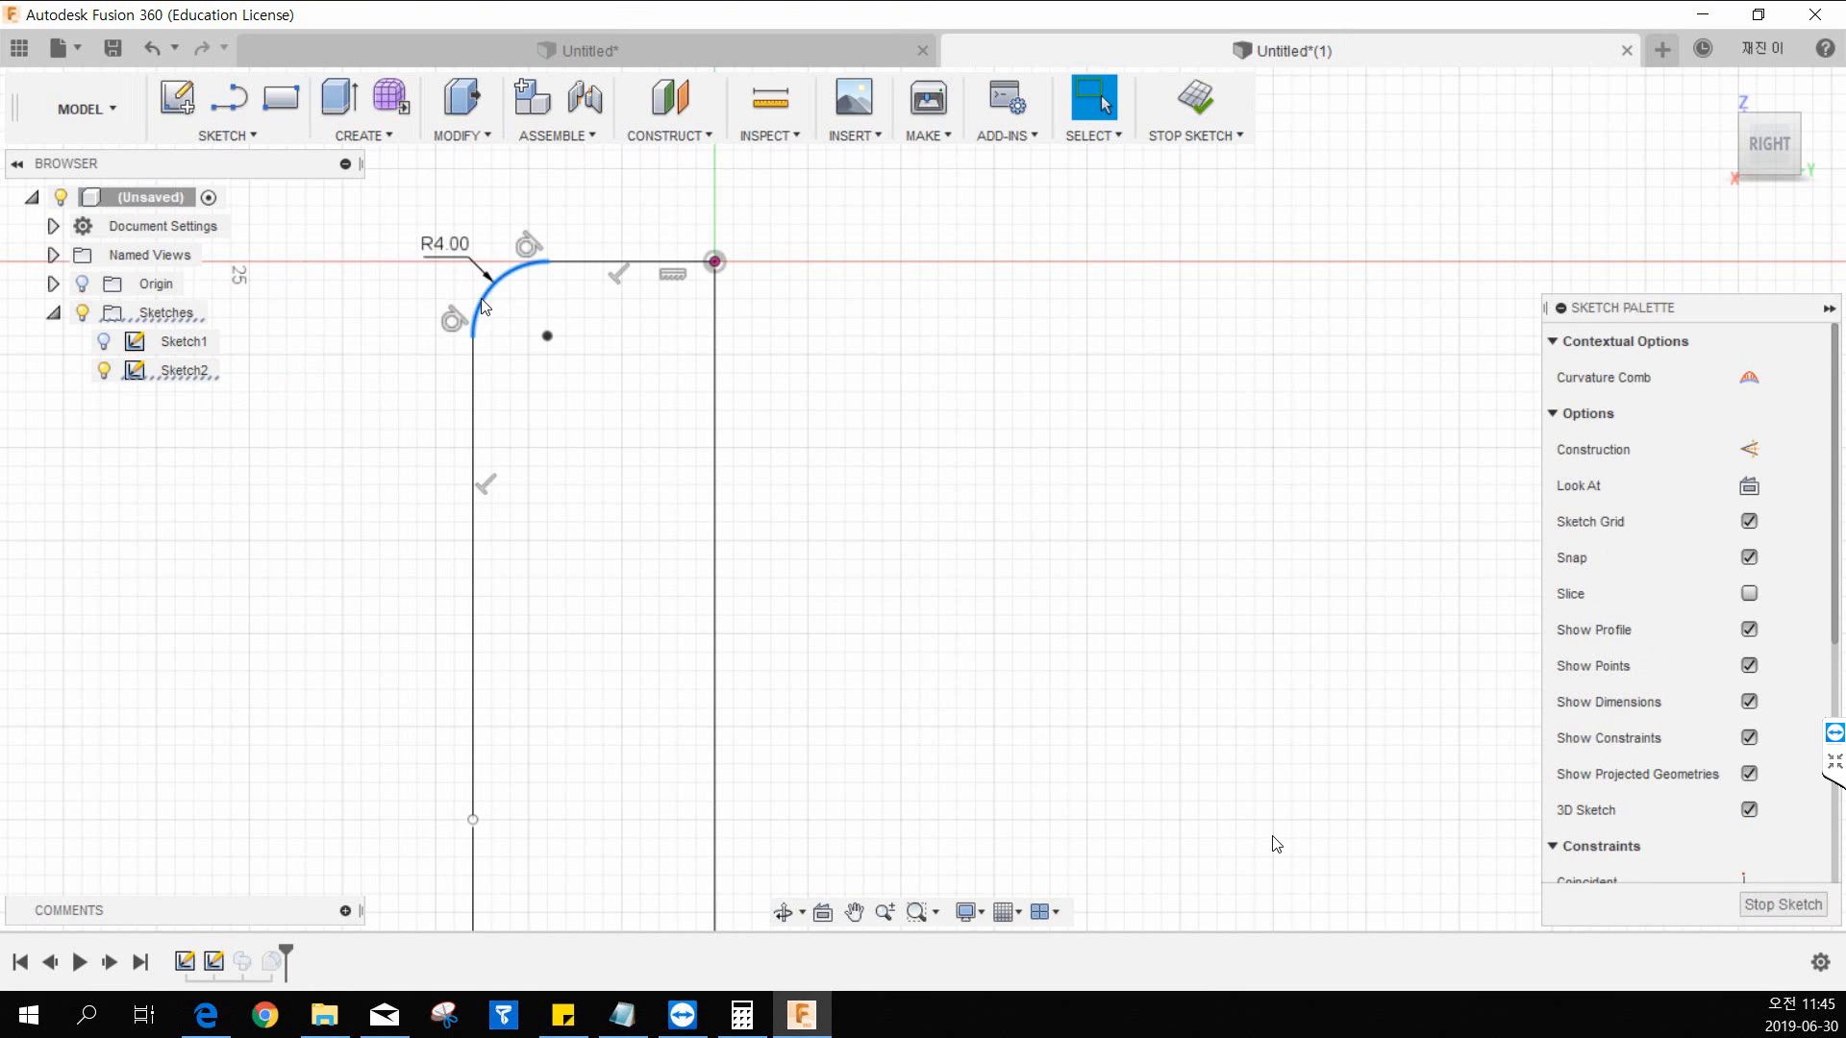
{"action": "left_click", "coordinate": [499, 329]}
{"action": "left_click", "coordinate": [481, 304]}
{"action": "left_click", "coordinate": [332, 404]}
{"action": "left_click", "coordinate": [227, 135]}
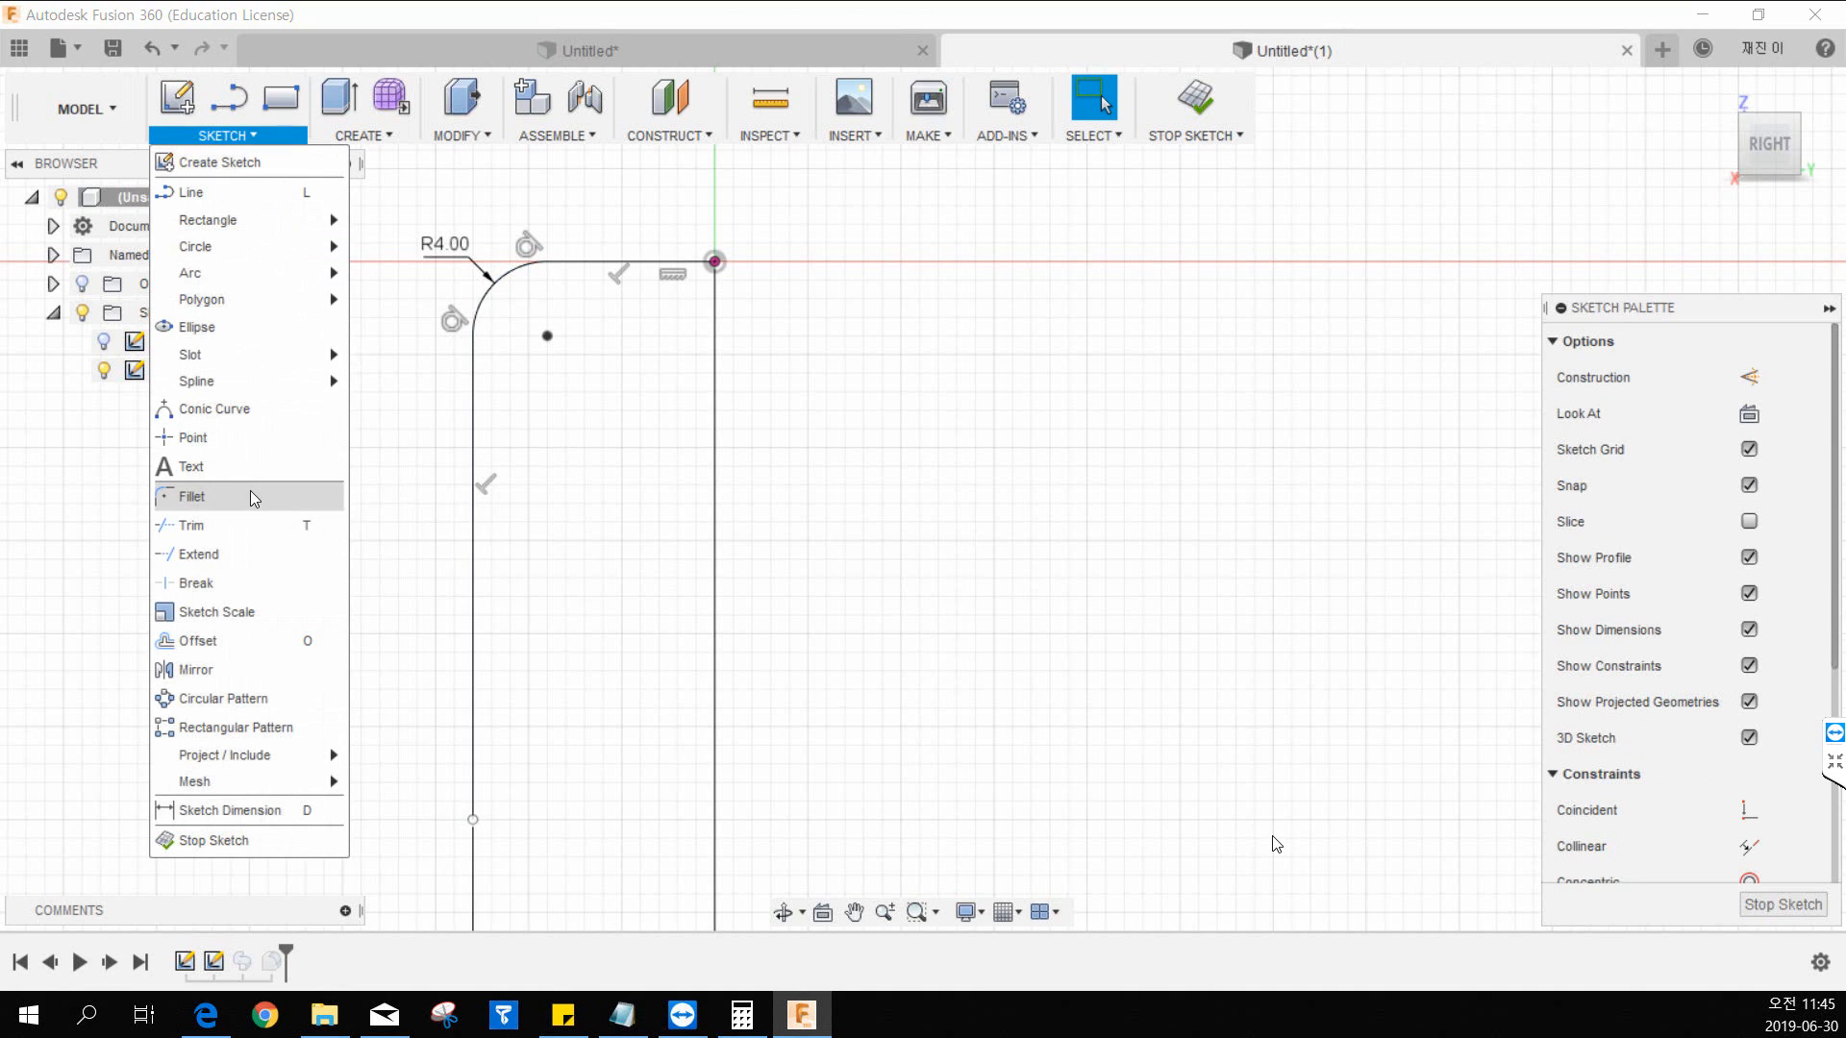
{"action": "left_click", "coordinate": [235, 810]}
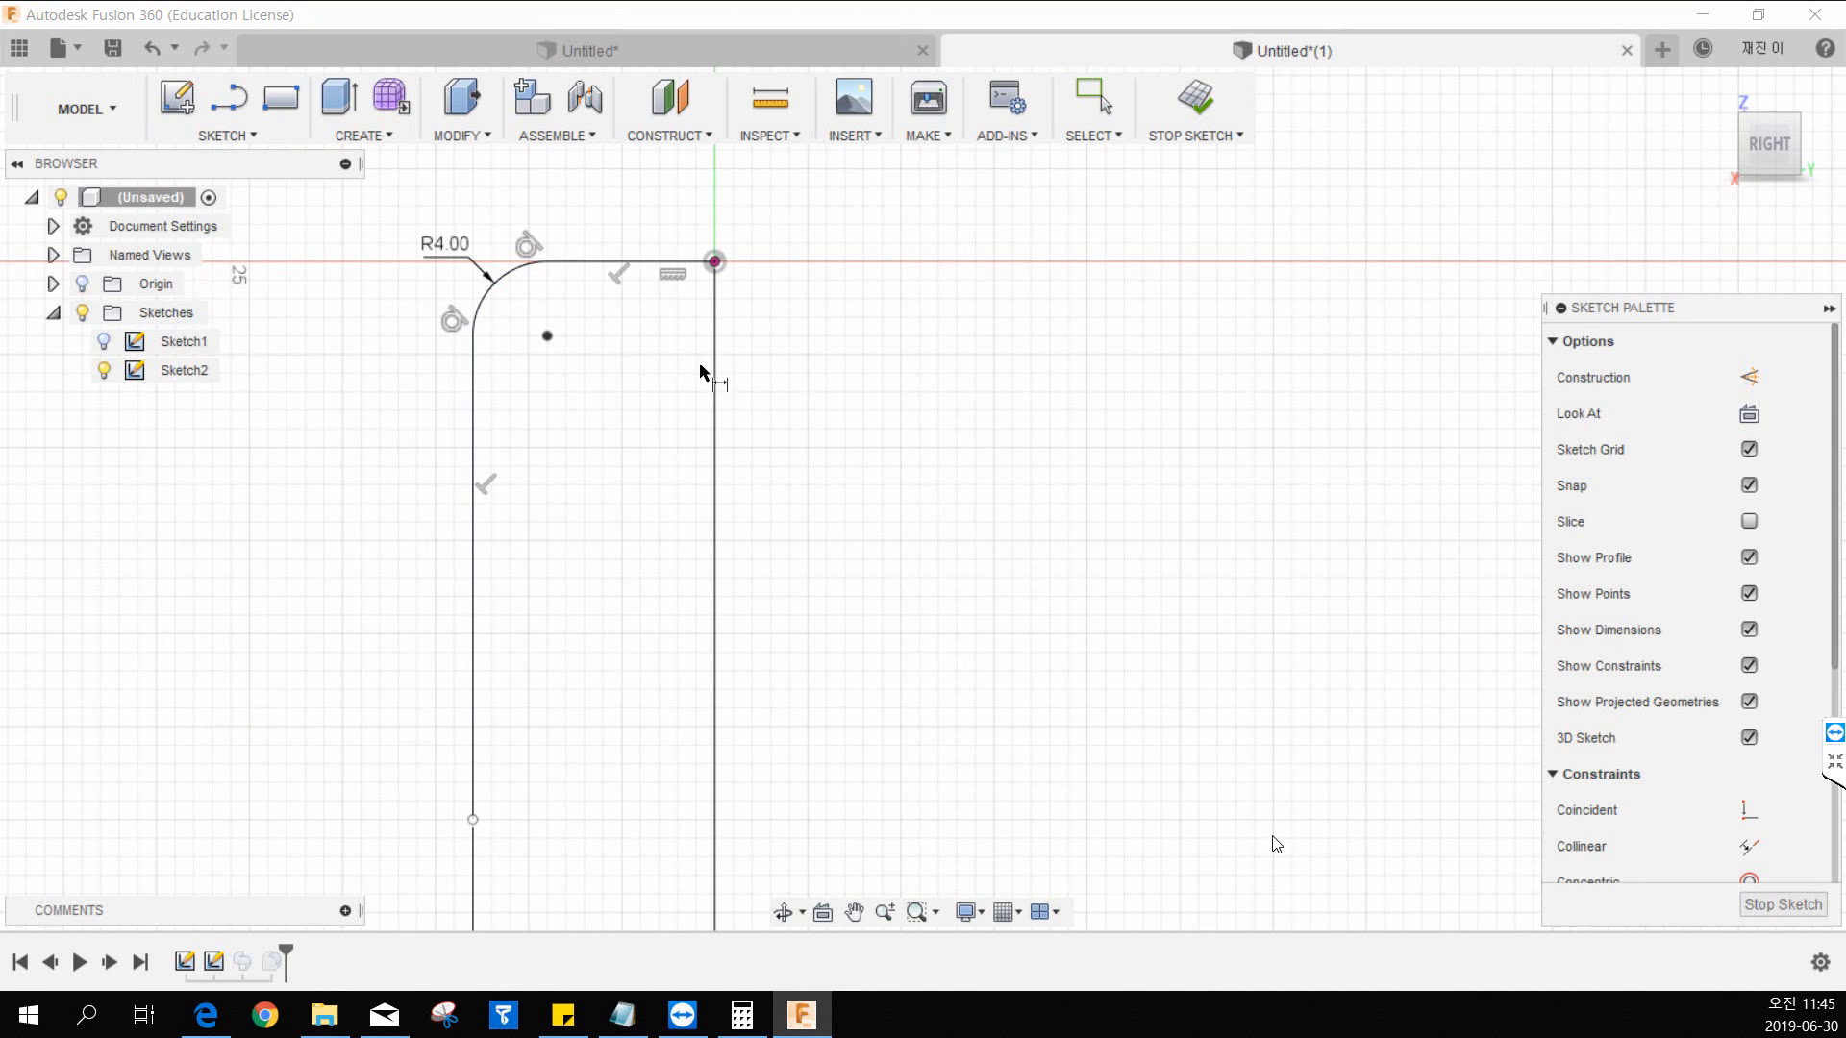
{"action": "middle_click_drag", "start_coordinate": [700, 372], "coordinate": [623, 416]}
{"action": "left_click", "coordinate": [397, 409]}
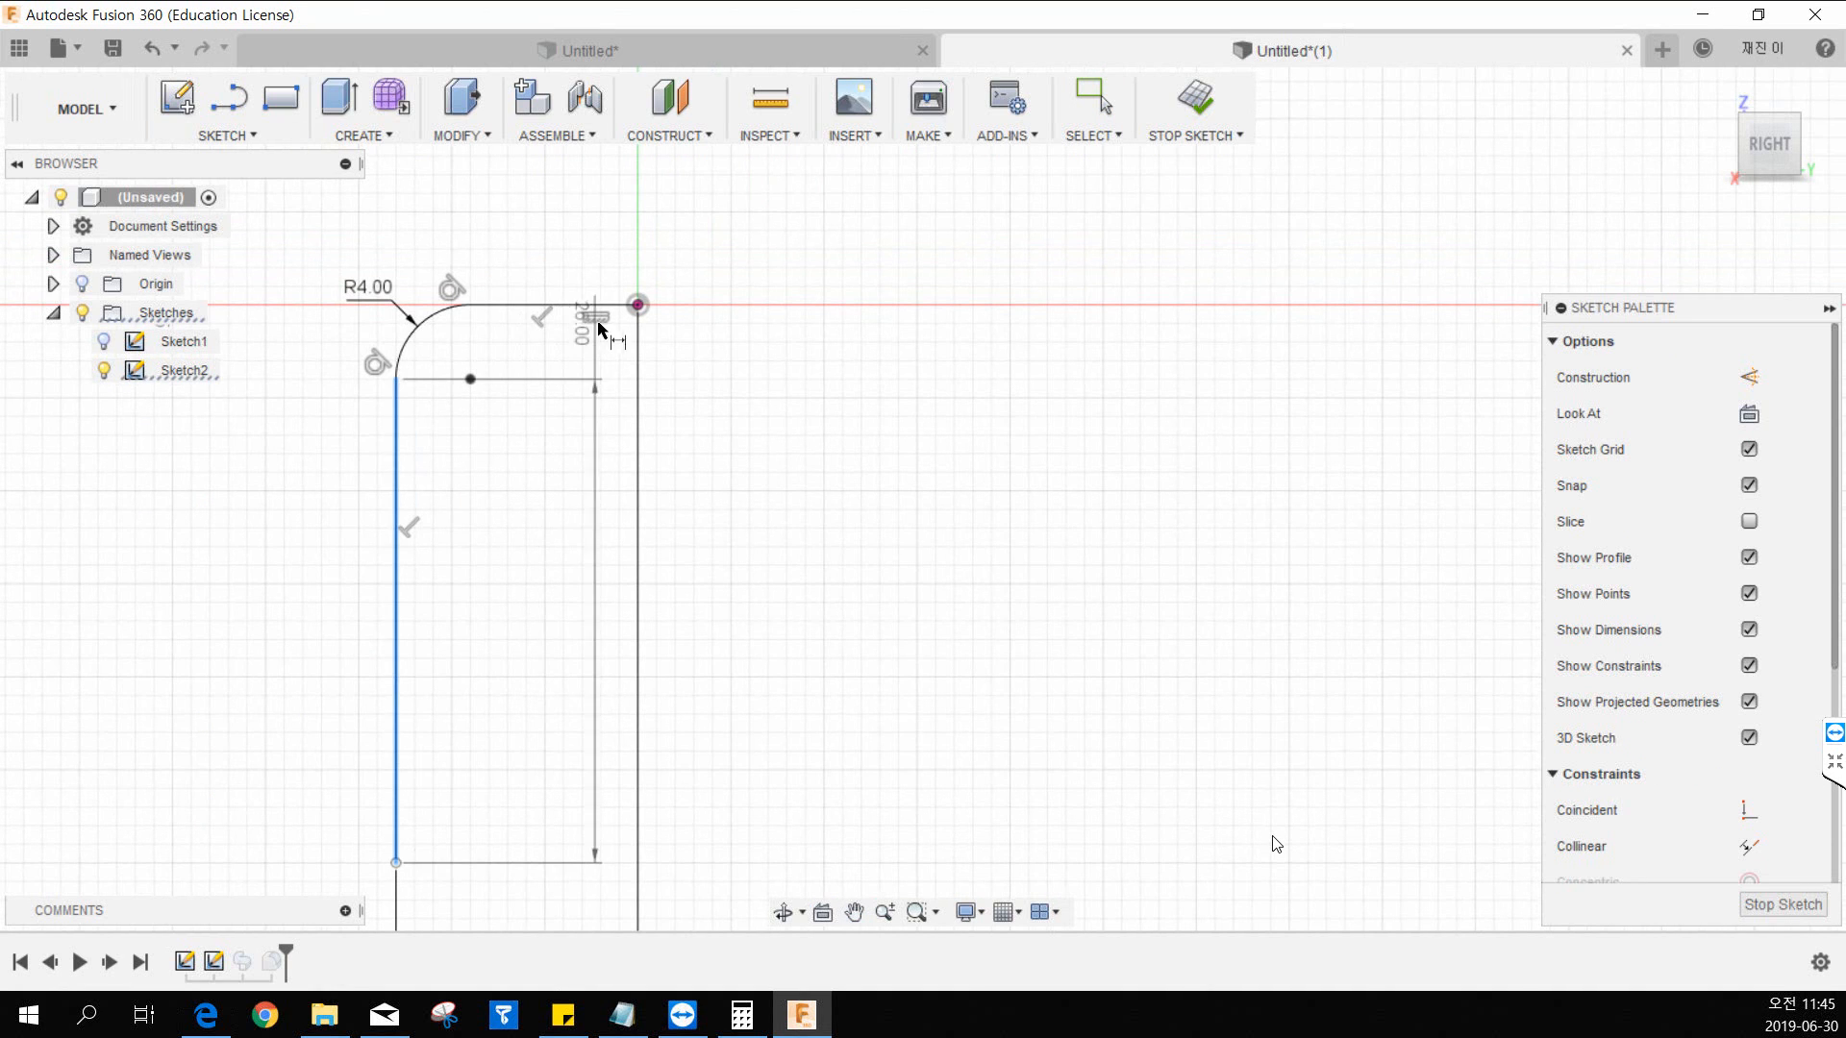
{"action": "left_click", "coordinate": [637, 304]}
{"action": "left_click", "coordinate": [499, 241]}
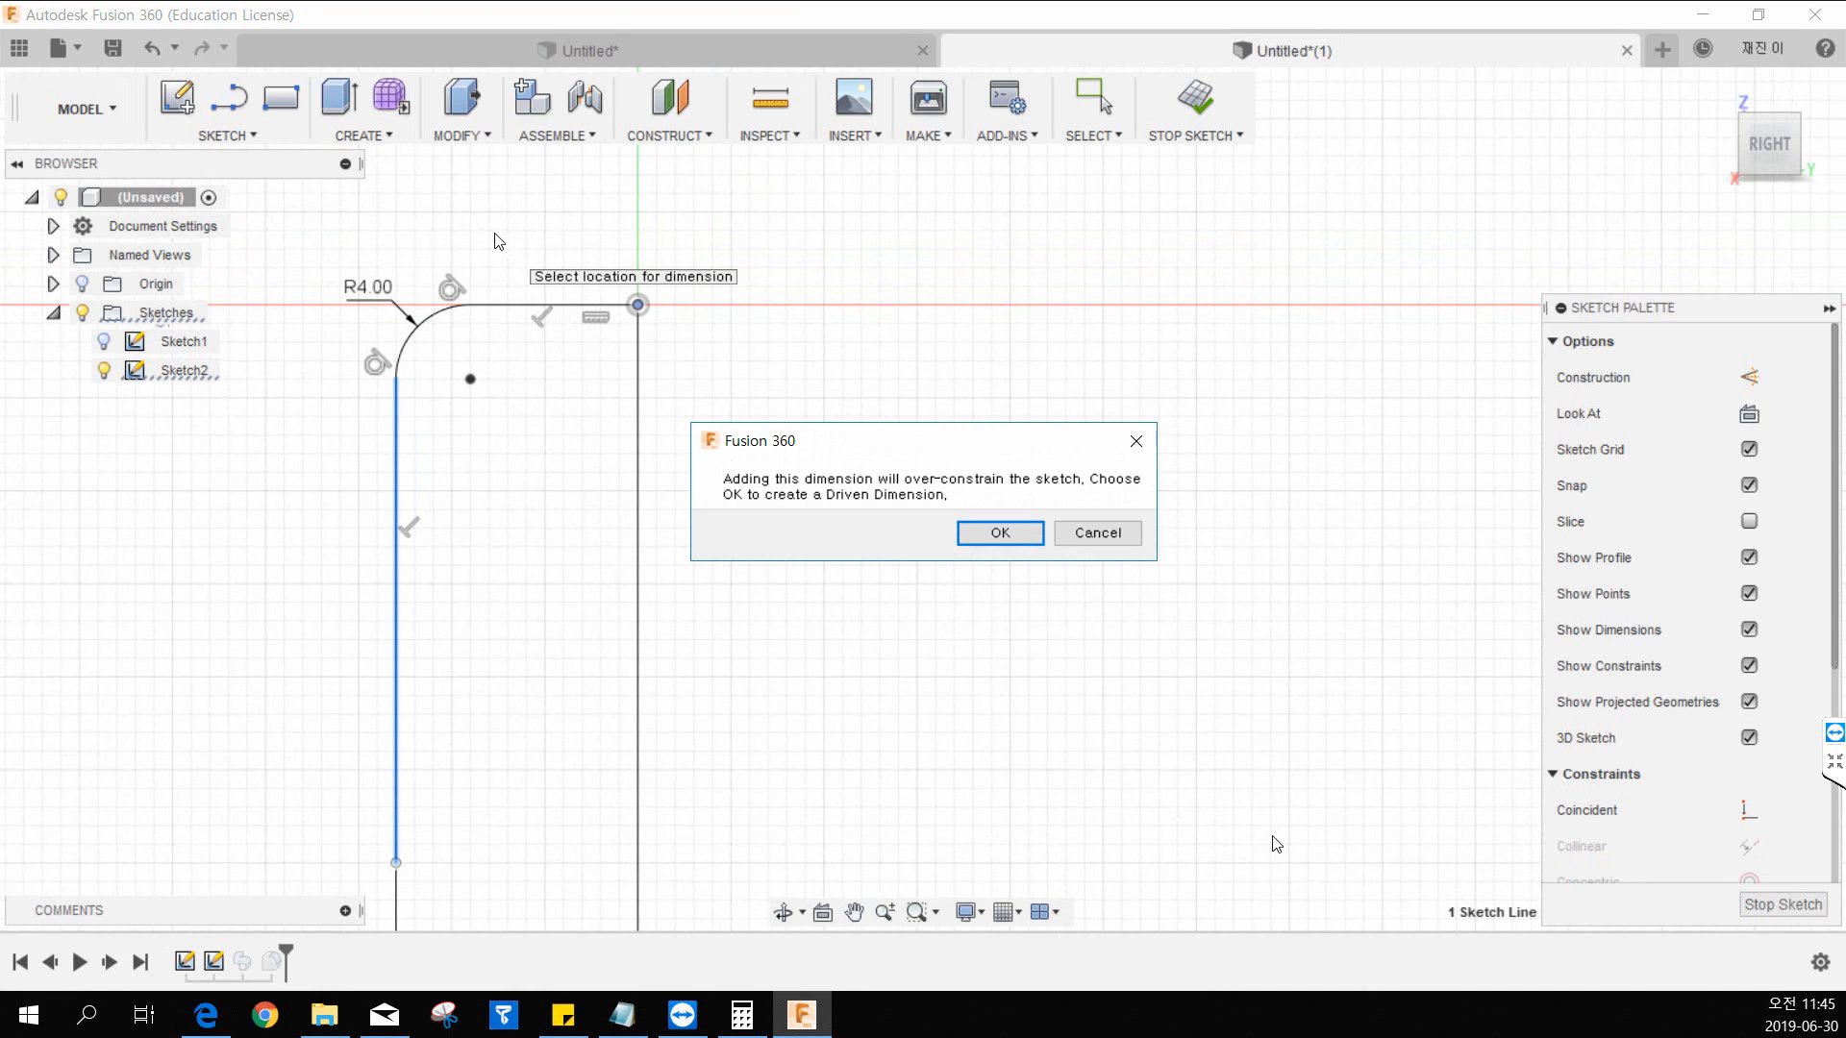
{"action": "key", "text": "Return"}
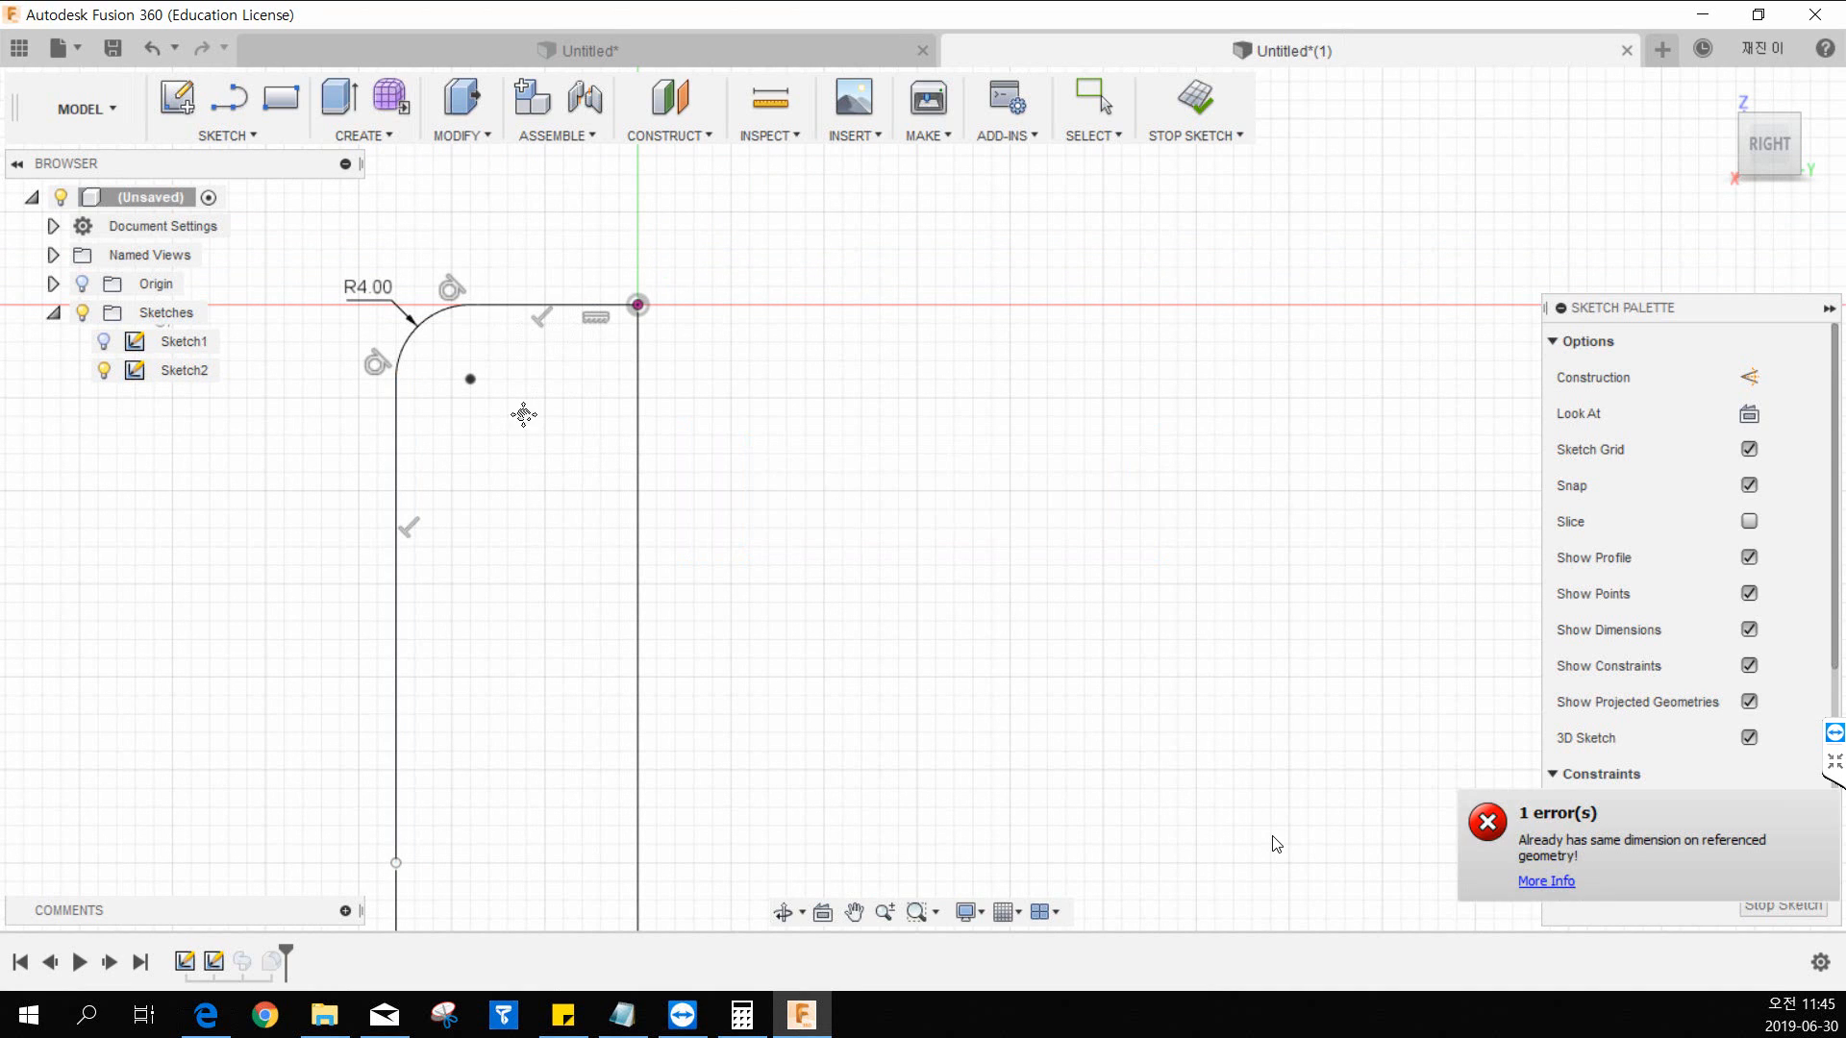
{"action": "middle_click_drag", "start_coordinate": [524, 414], "coordinate": [484, 196]}
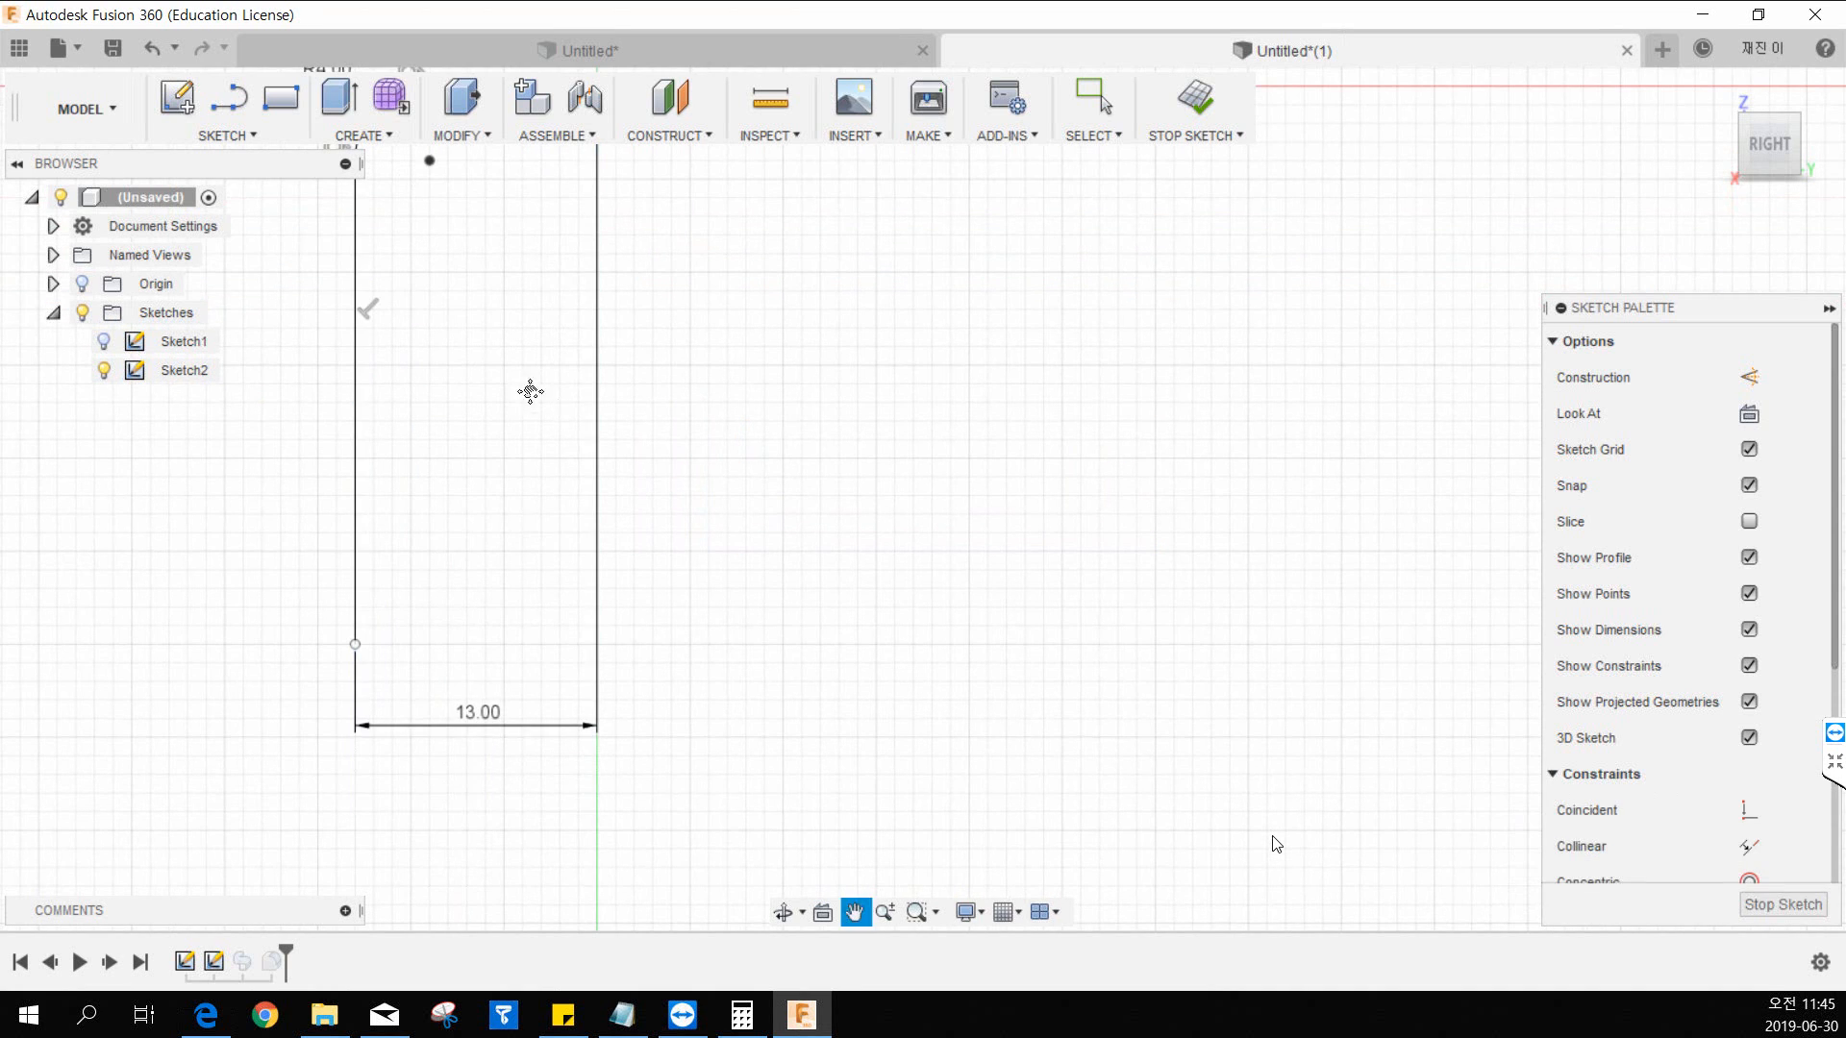
{"action": "middle_click_drag", "start_coordinate": [528, 392], "coordinate": [478, 642]}
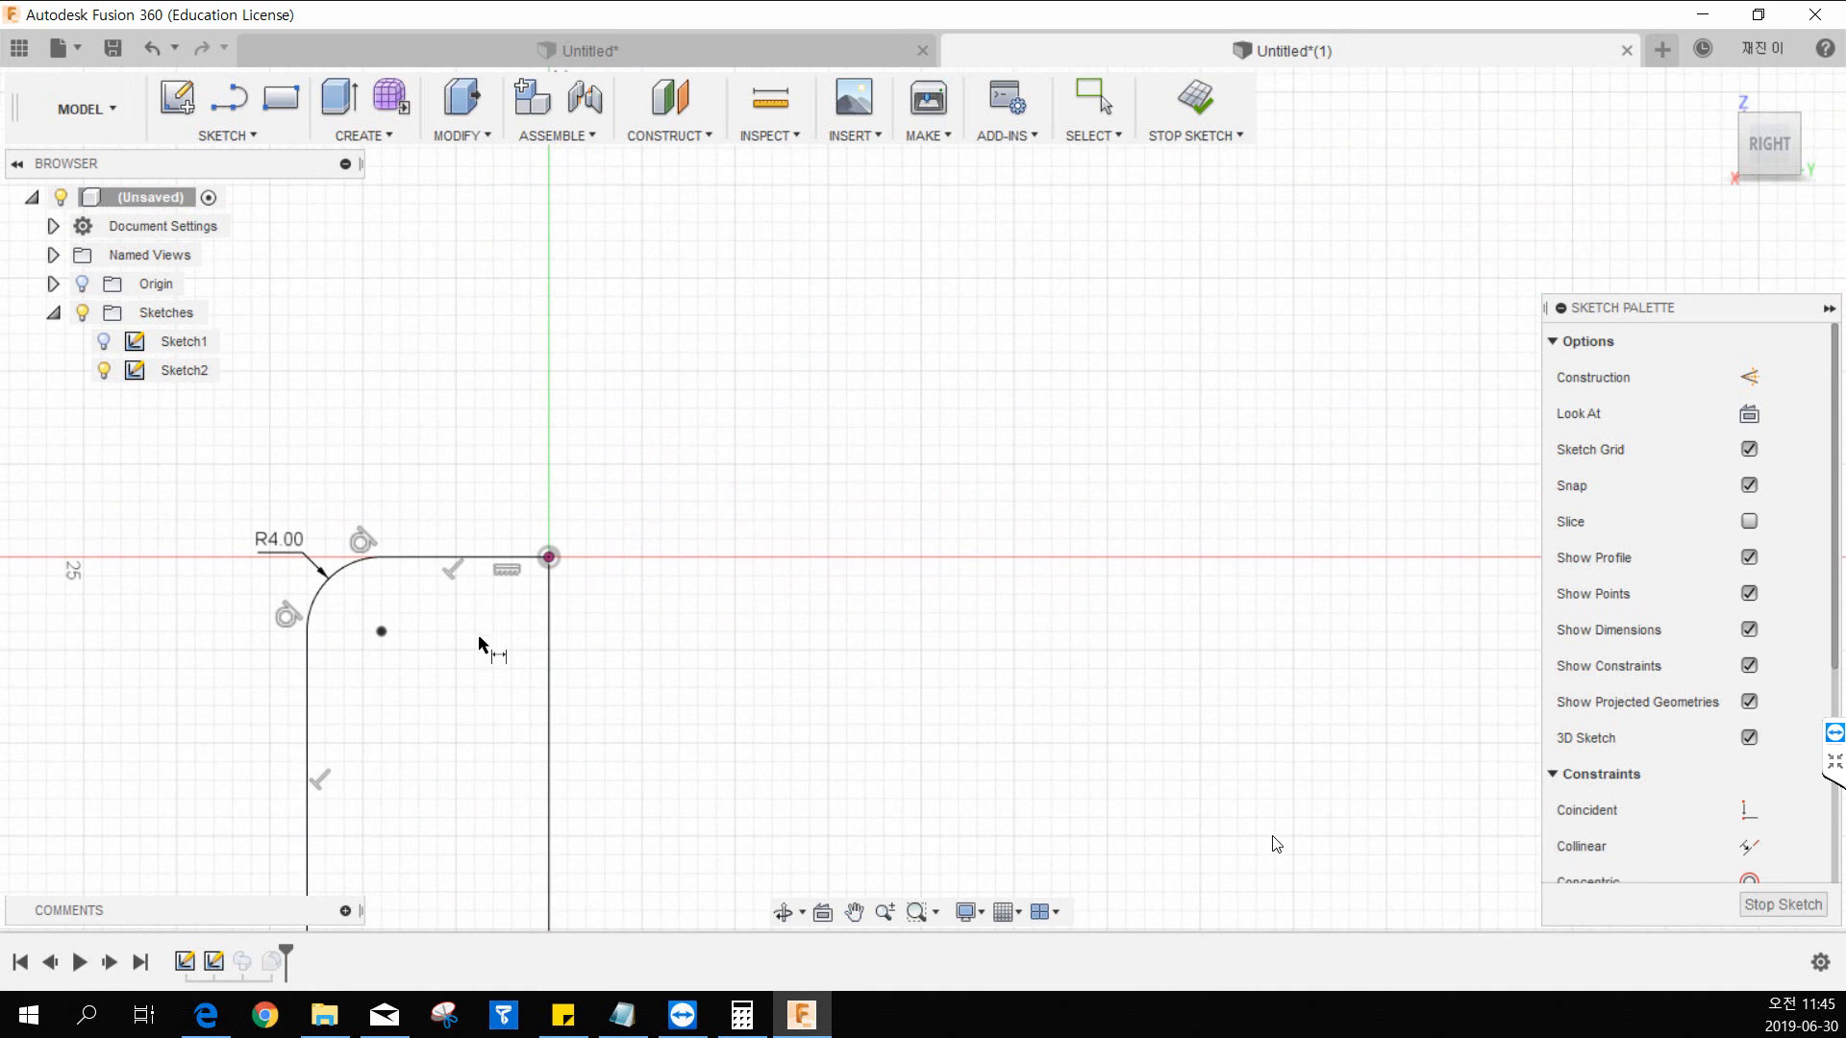
{"action": "left_click", "coordinate": [457, 559]}
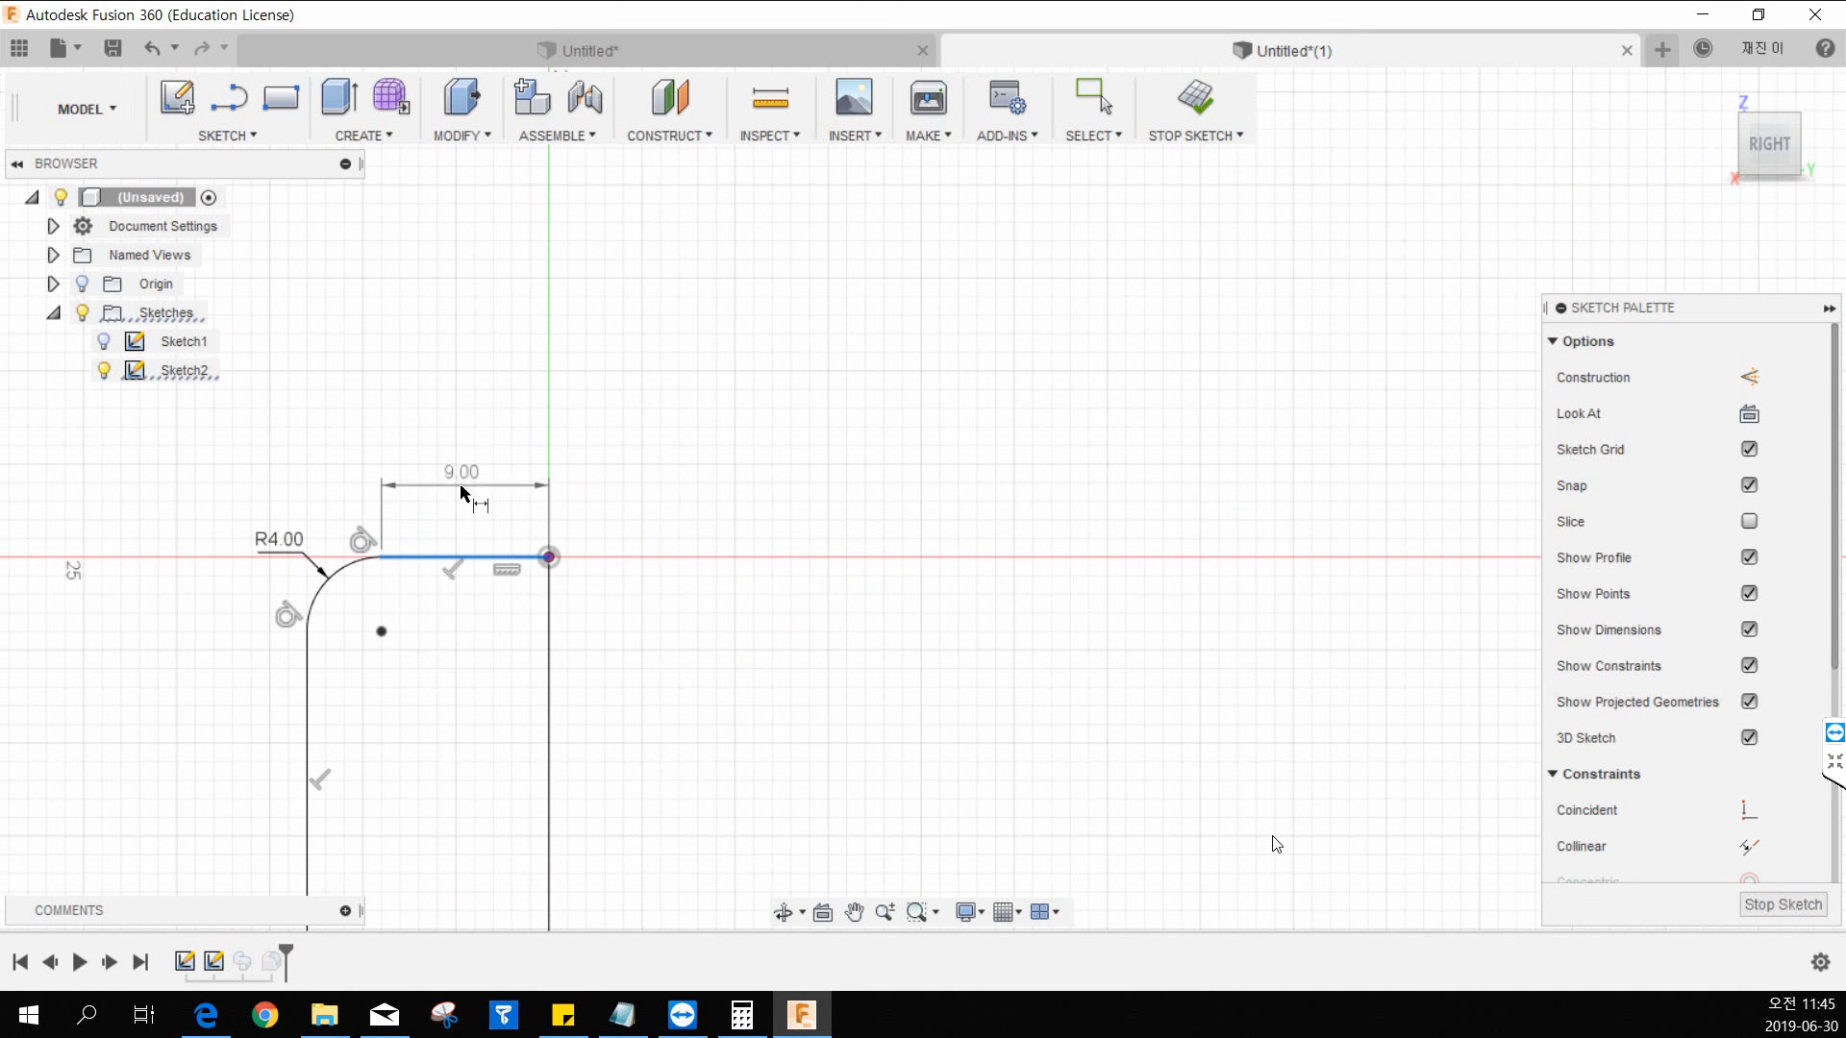
{"action": "middle_click_drag", "start_coordinate": [461, 480], "coordinate": [458, 444]}
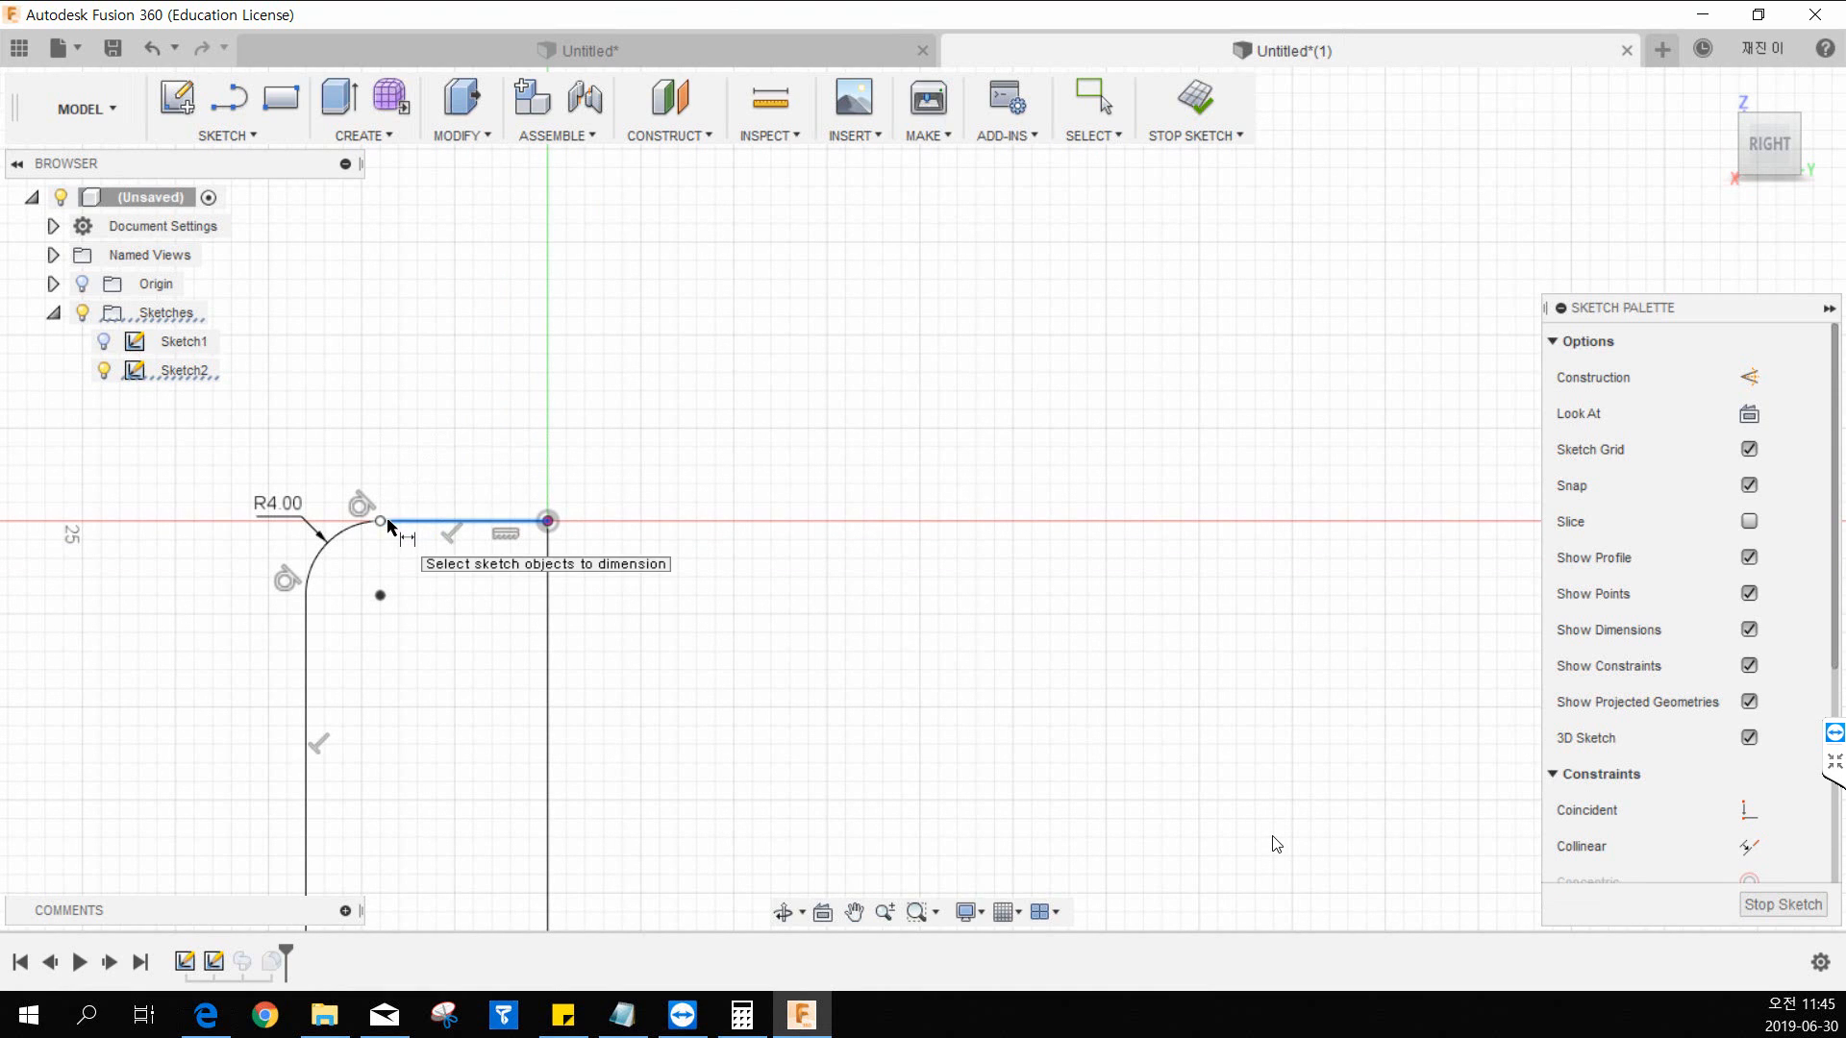
{"action": "left_click", "coordinate": [430, 524]}
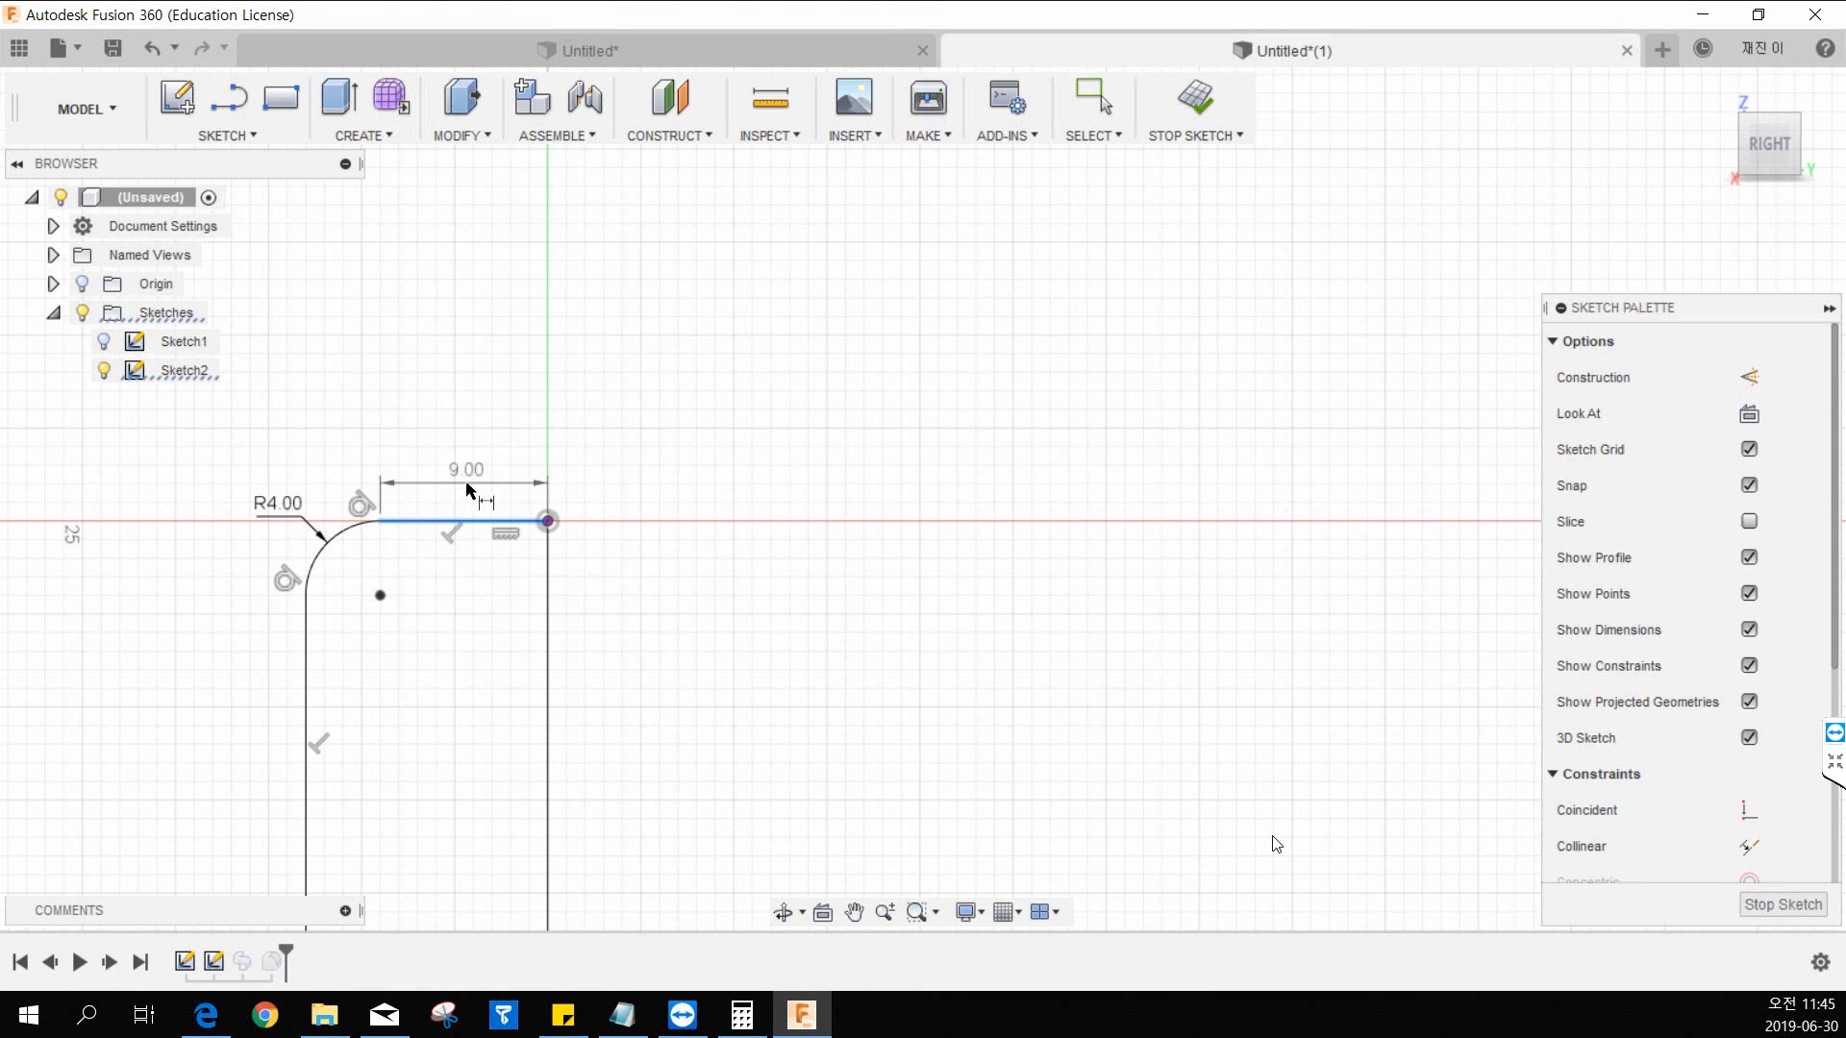
{"action": "key", "text": "Escape"}
Step: Sketch a separate horizontal line about 14 mm long in the empty area above the L-shaped path
{"action": "key", "text": "l"}
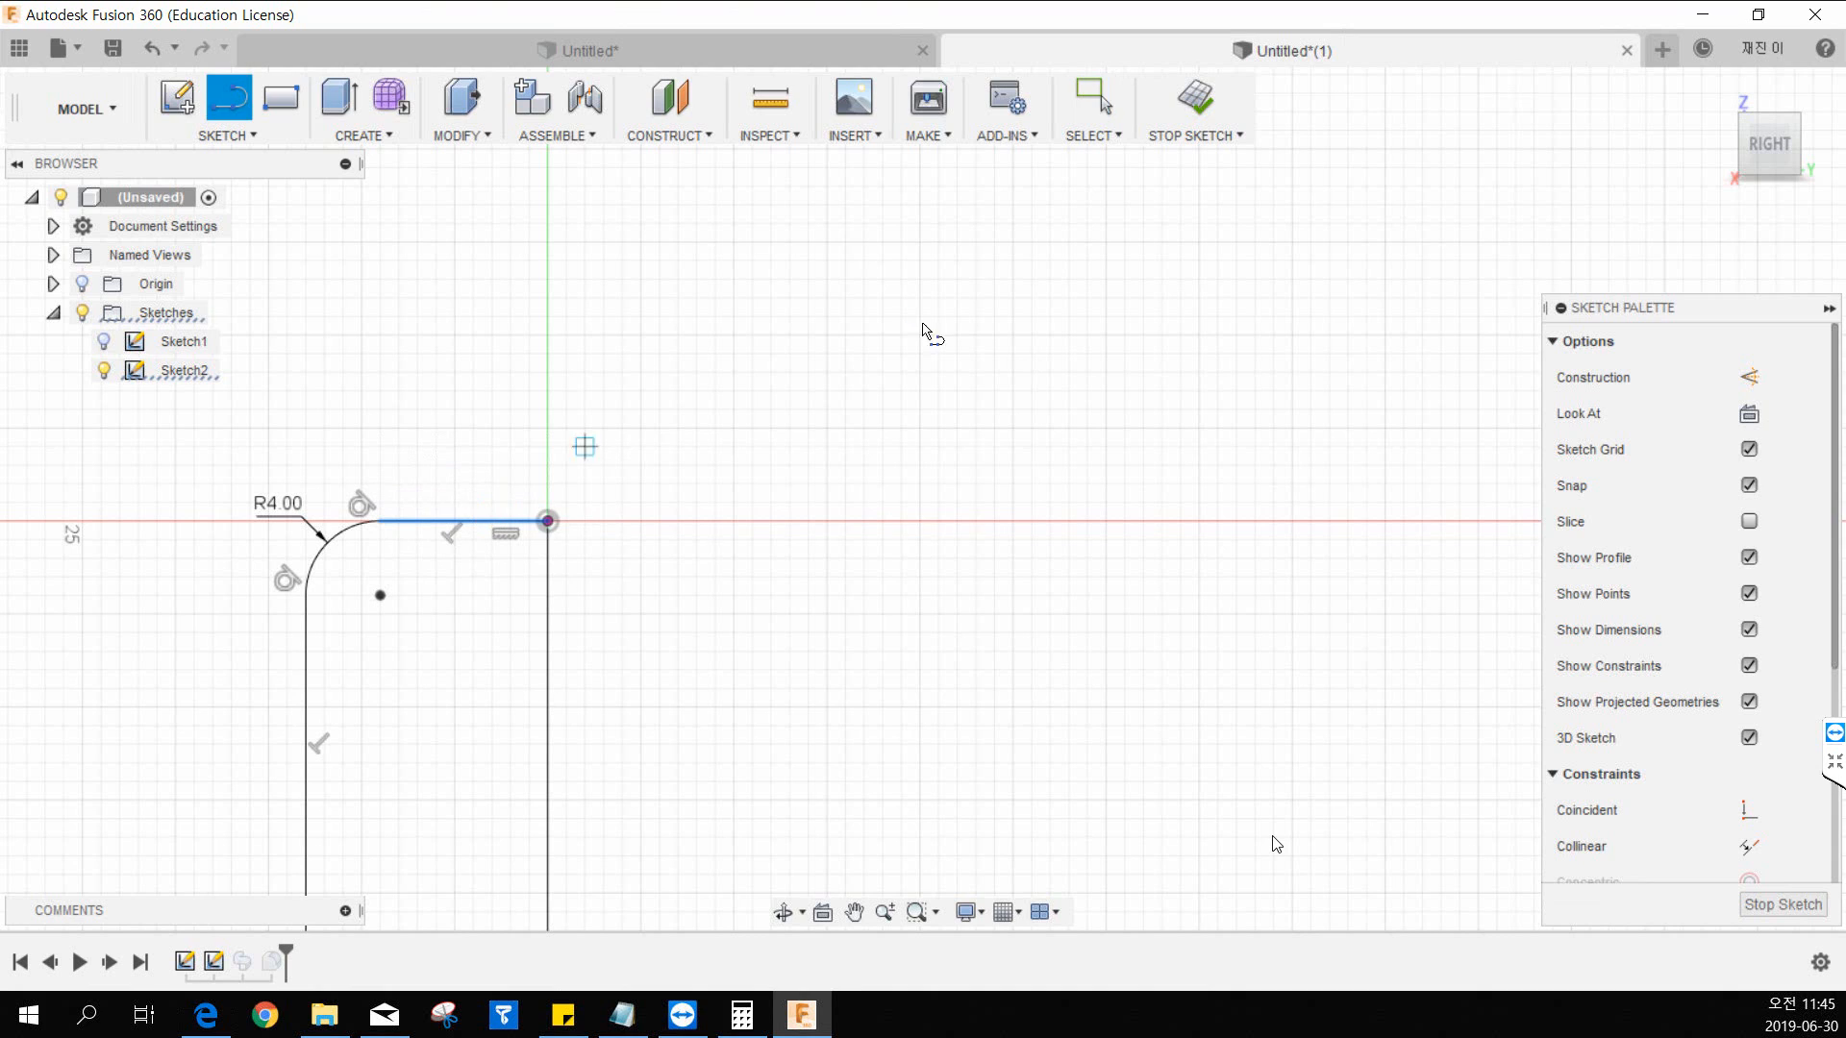
{"action": "left_click", "coordinate": [528, 316]}
{"action": "left_click", "coordinate": [785, 320]}
{"action": "key", "text": "Escape"}
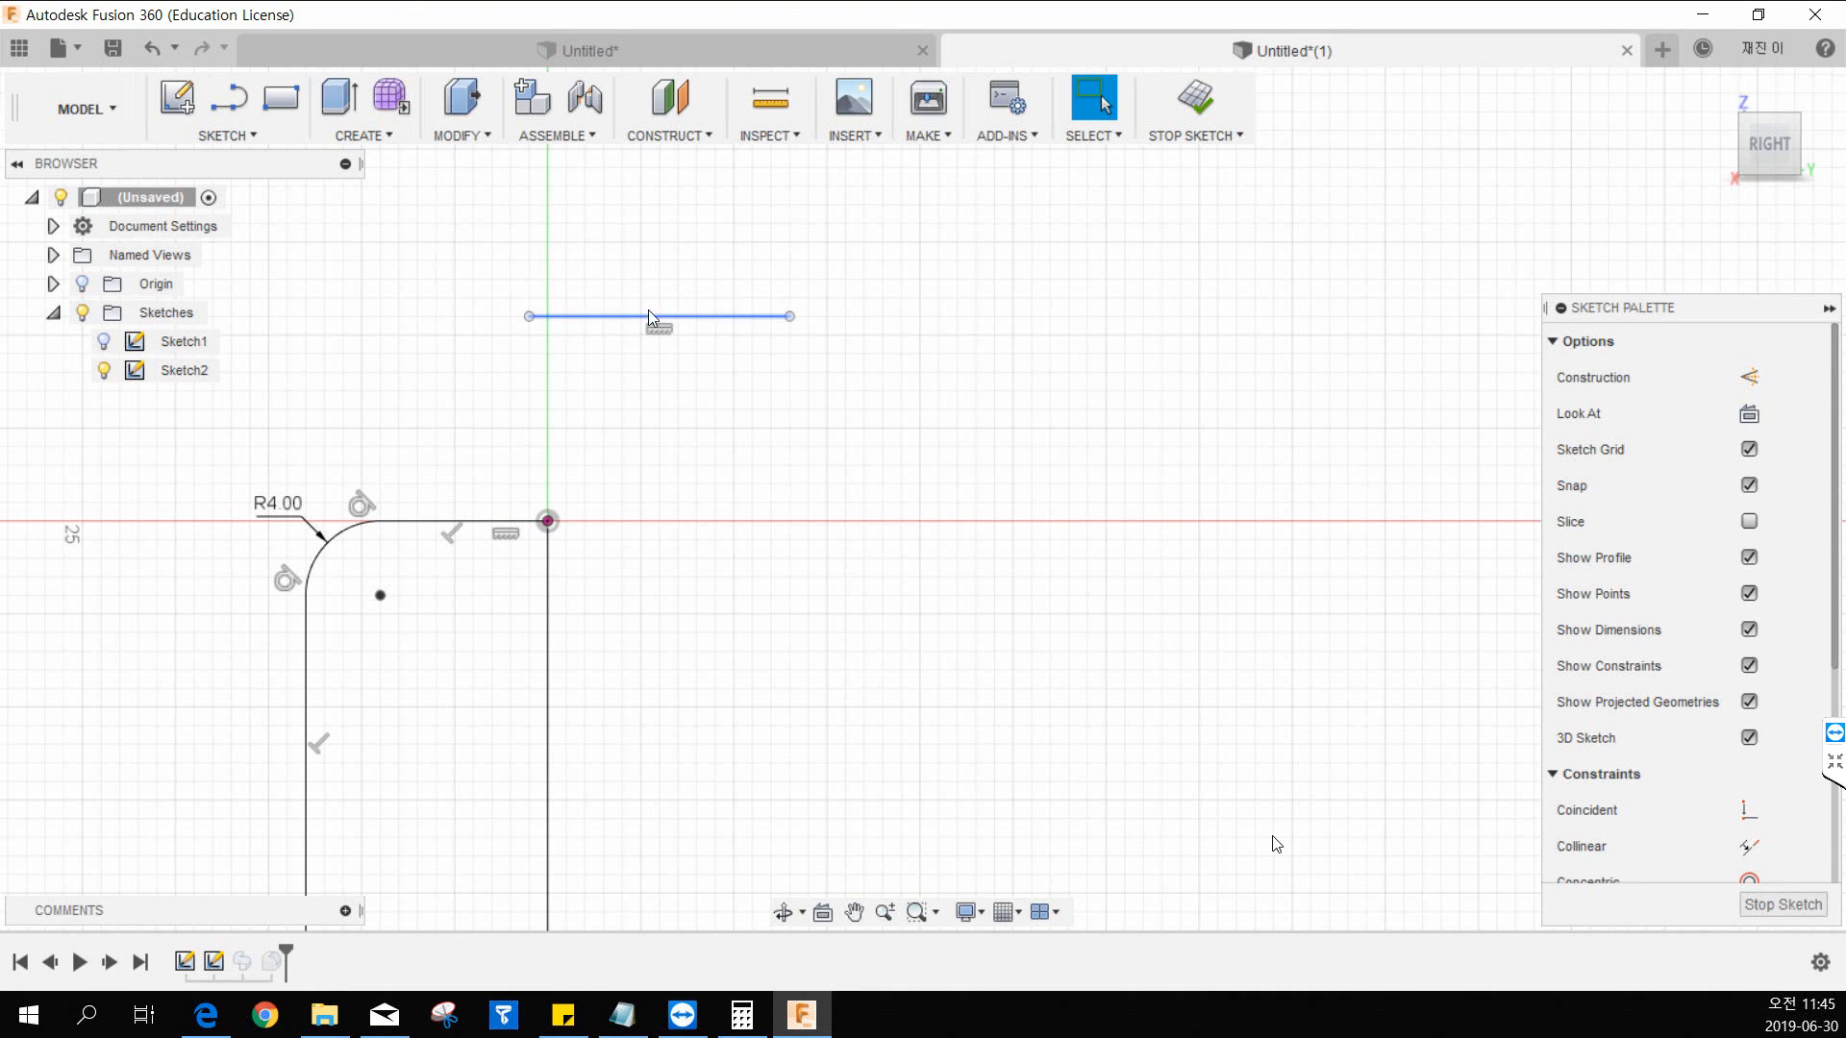
Step: Dimension the separate horizontal line between its two endpoints as 14 mm and delete that dimension again
{"action": "middle_click_drag", "start_coordinate": [537, 524], "coordinate": [629, 475]}
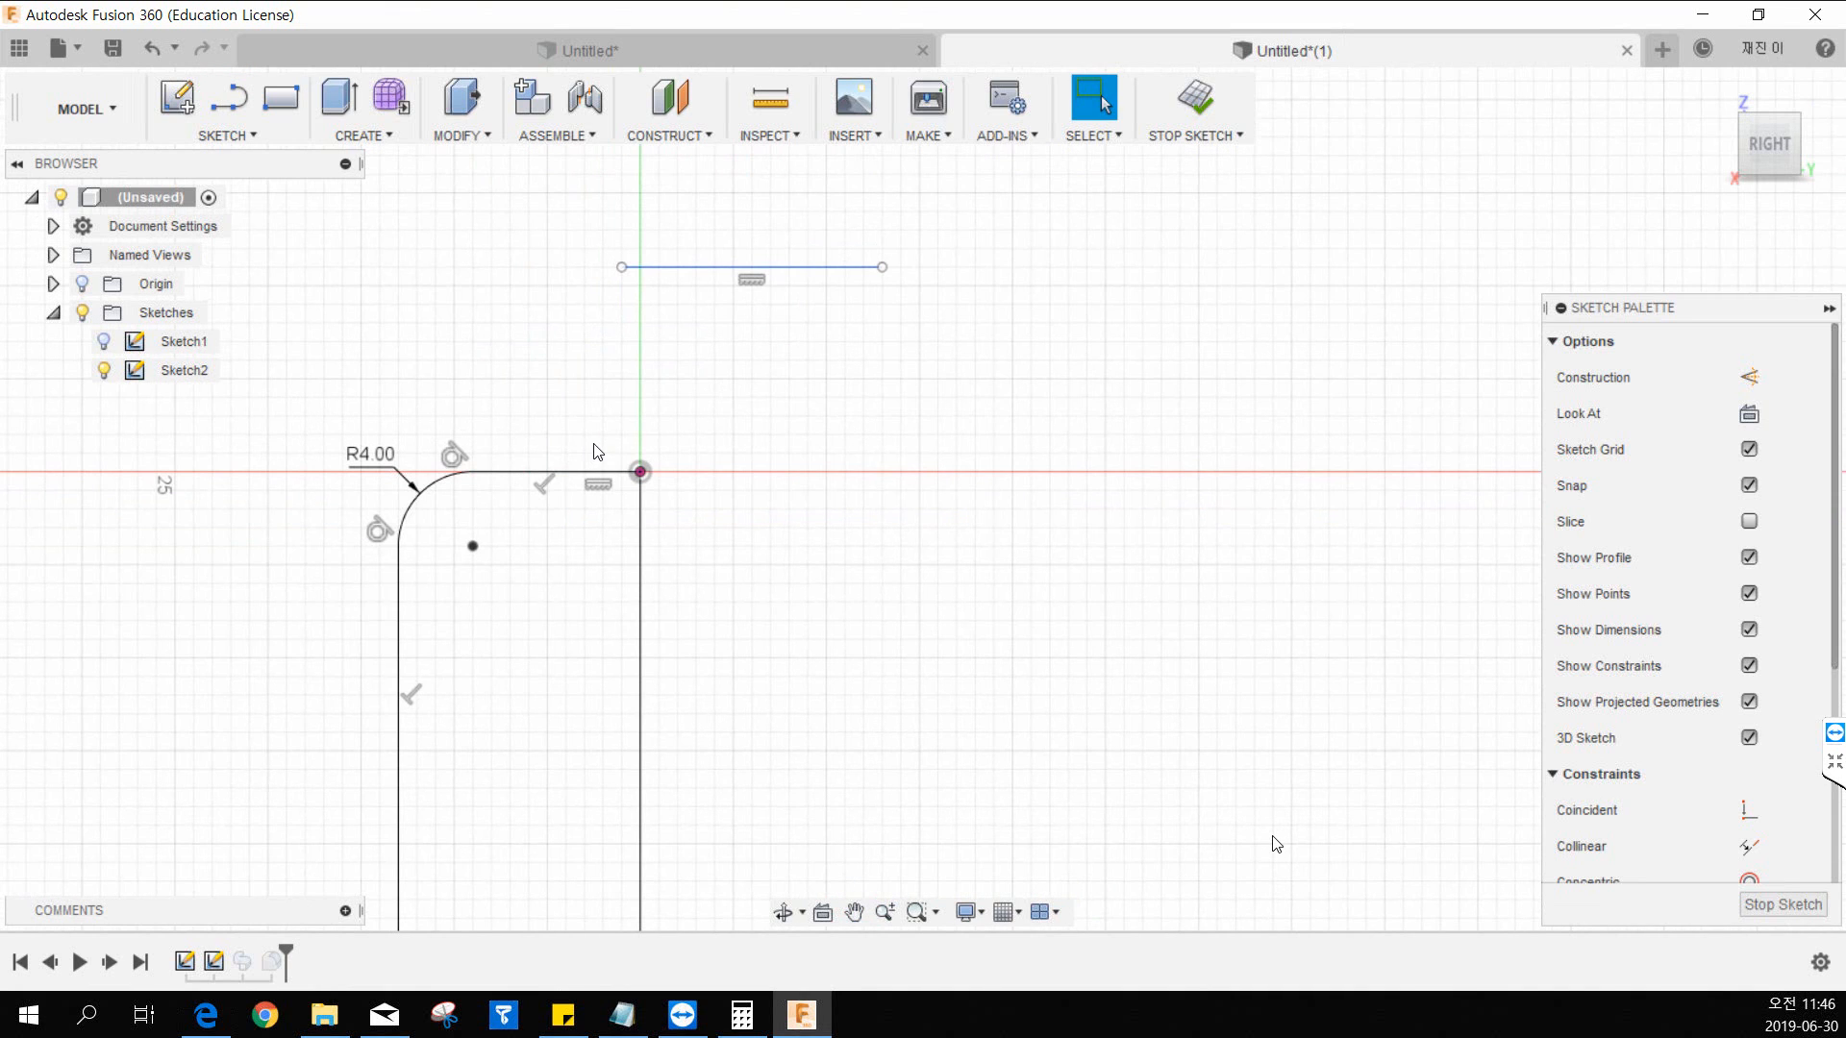
{"action": "key", "text": "d"}
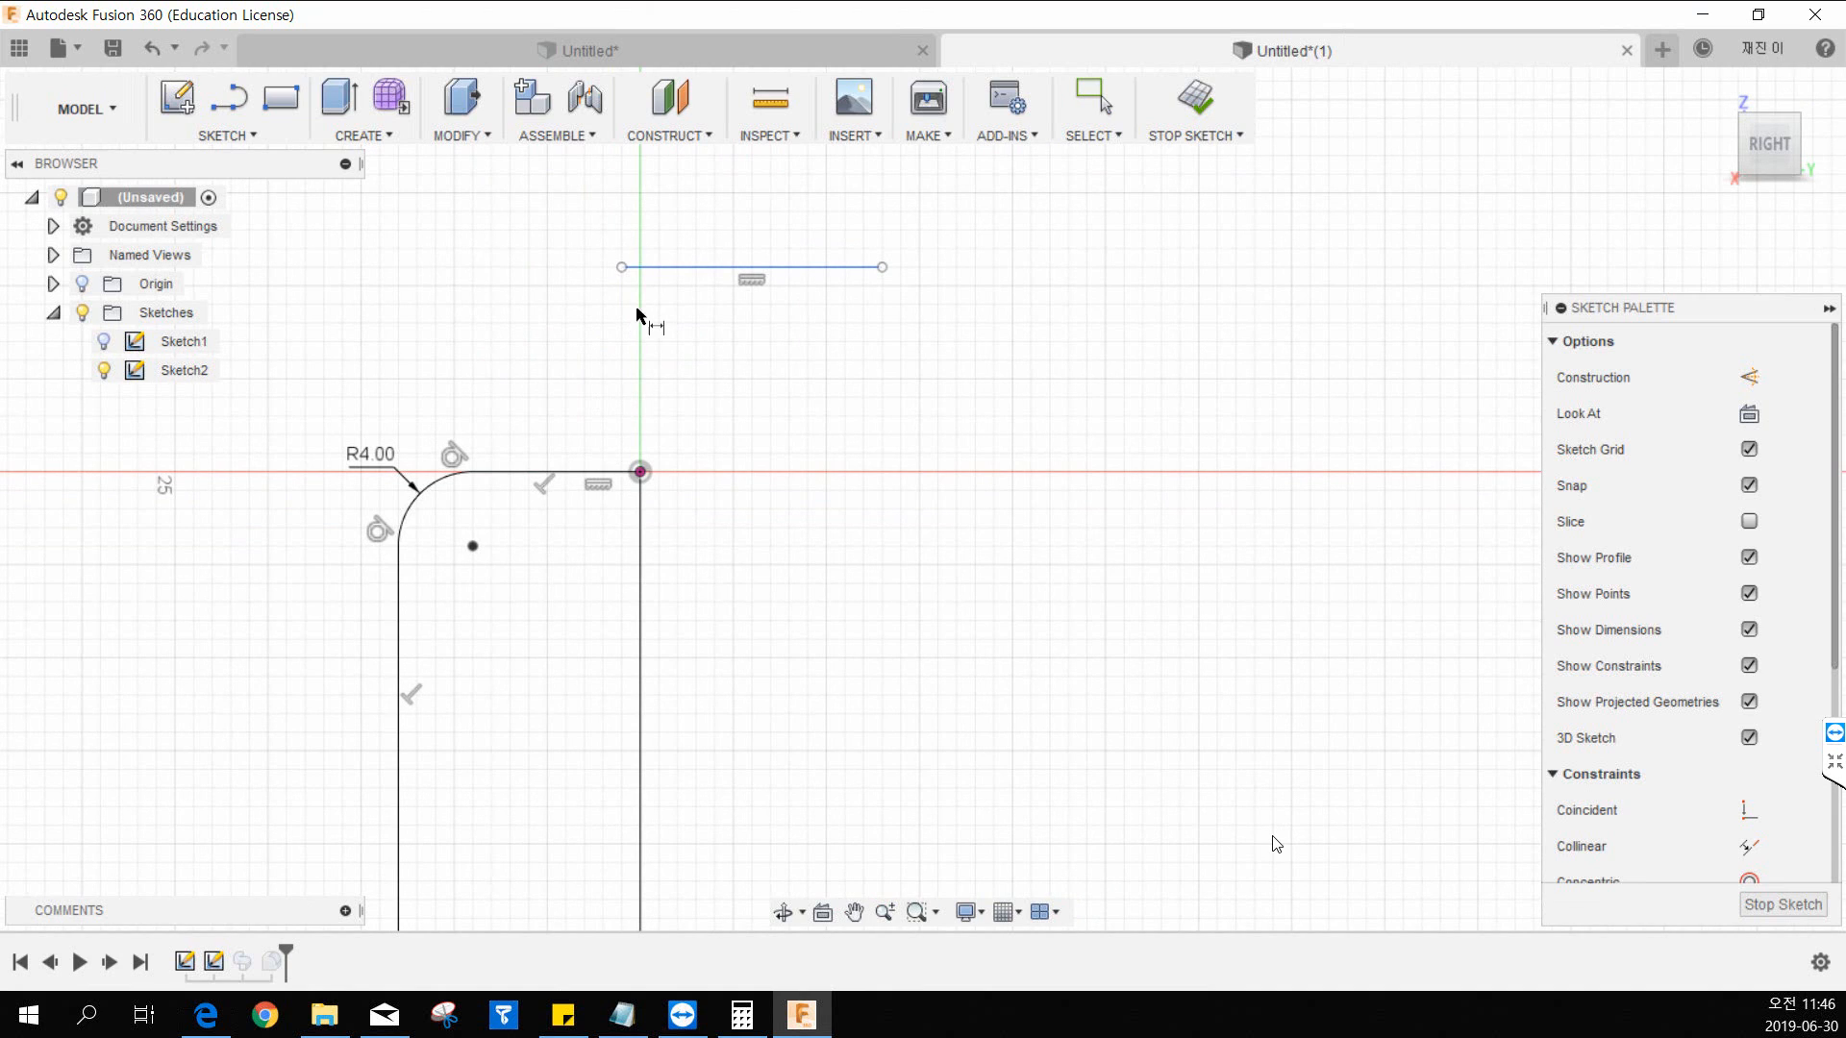
{"action": "left_click", "coordinate": [623, 269]}
{"action": "left_click", "coordinate": [882, 269]}
{"action": "left_click", "coordinate": [765, 331]}
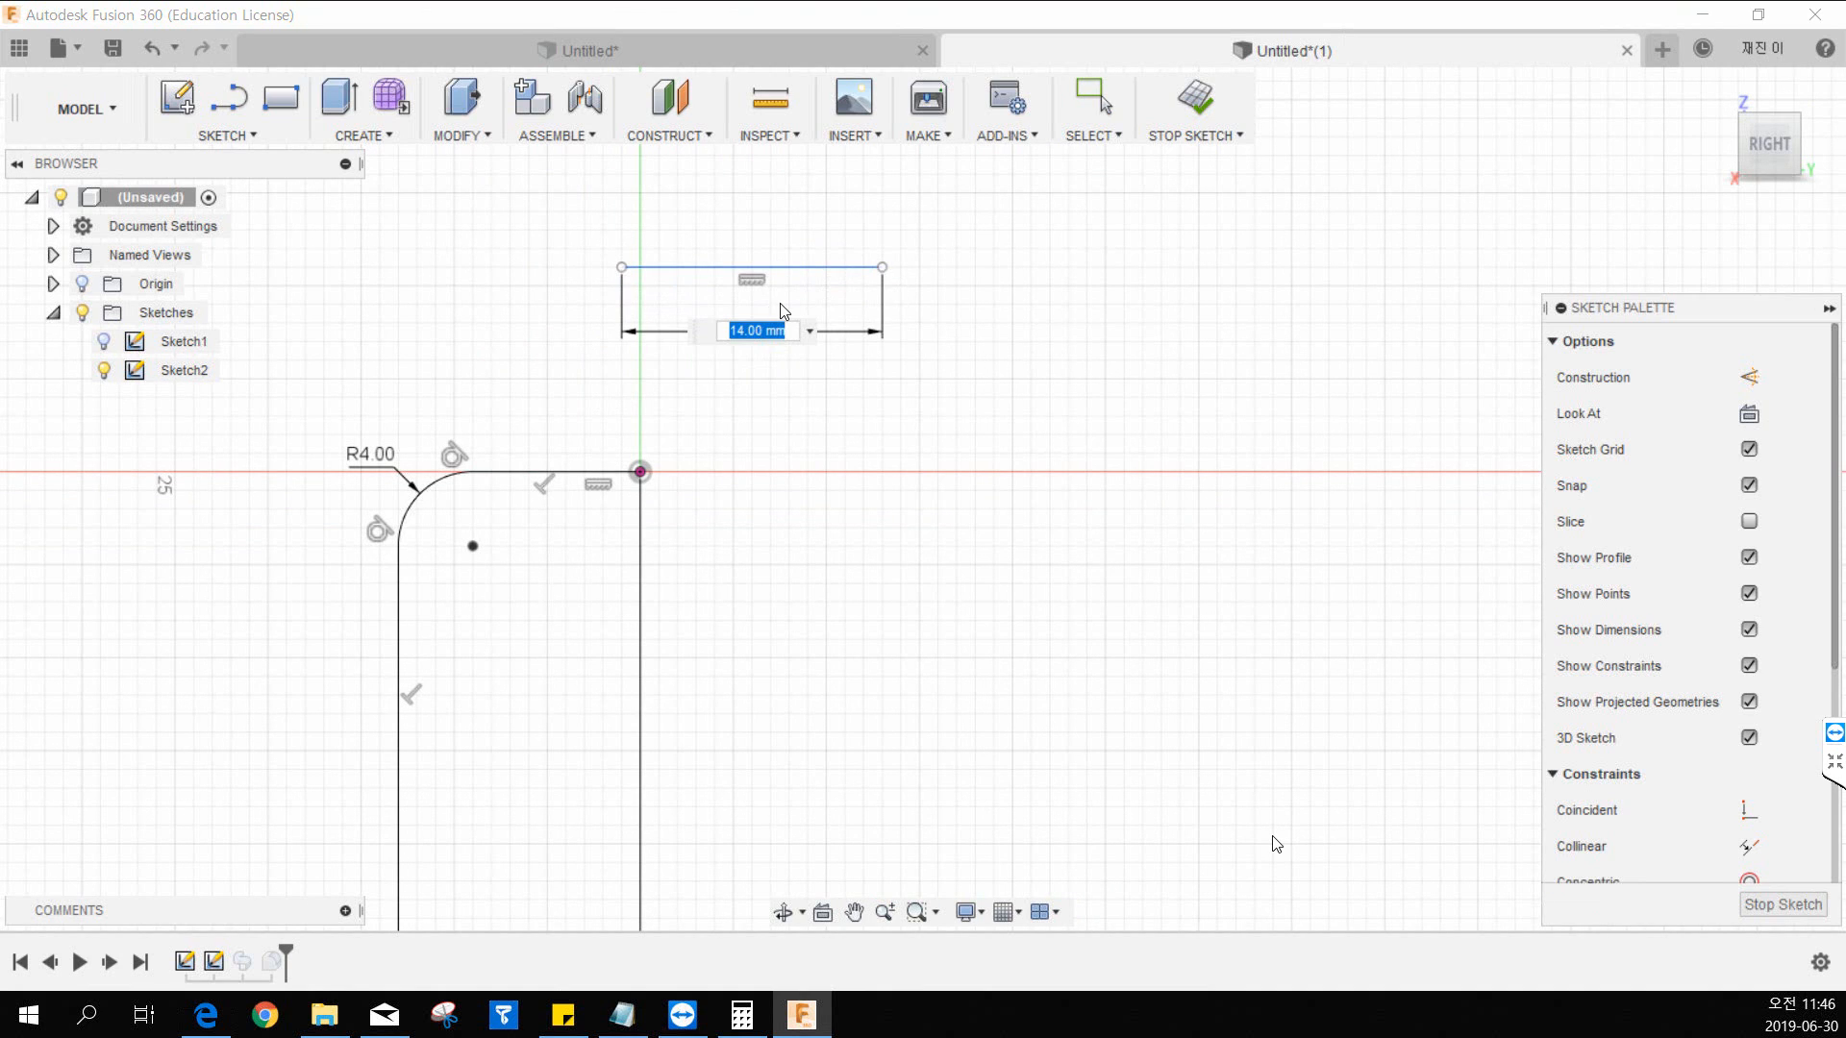
{"action": "key", "text": "Return"}
{"action": "key", "text": "Escape"}
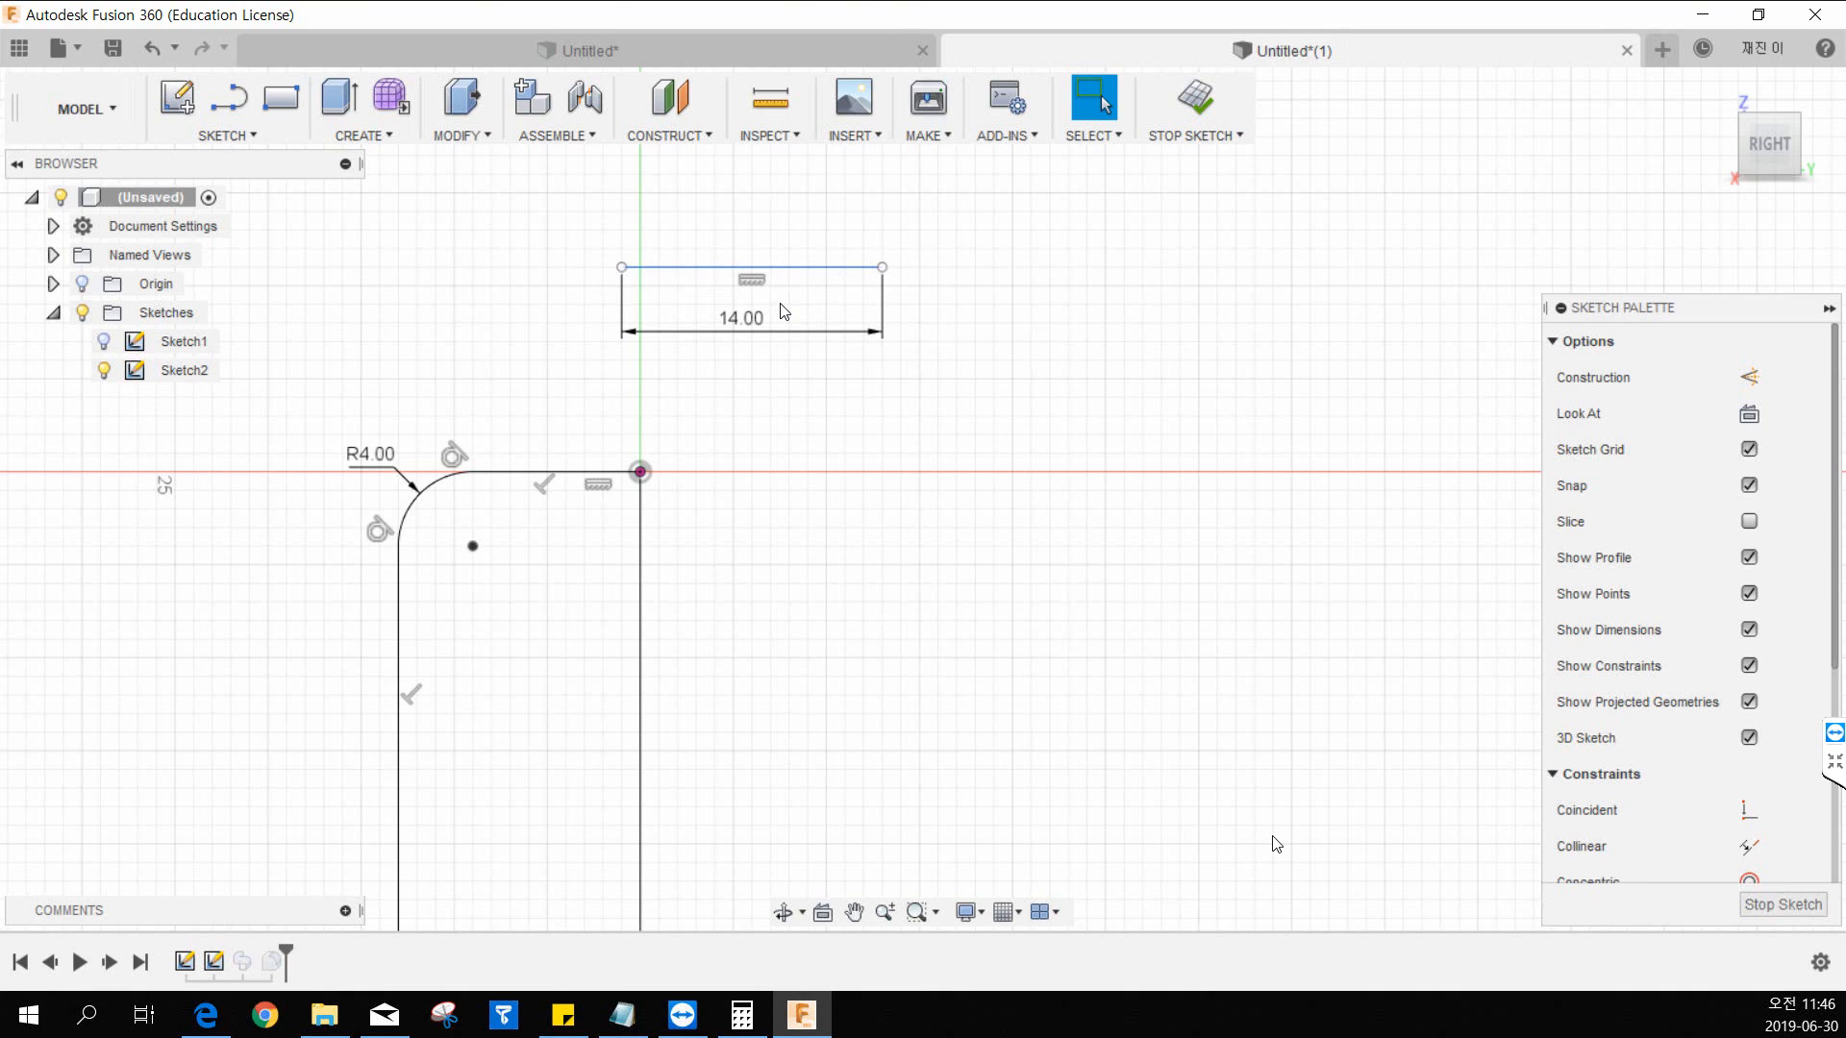
{"action": "left_click", "coordinate": [727, 317]}
{"action": "key", "text": "Delete"}
Step: Dimension the separate horizontal line by picking the line itself, accepting 14 mm, with the dimension placed above it
{"action": "key", "text": "d"}
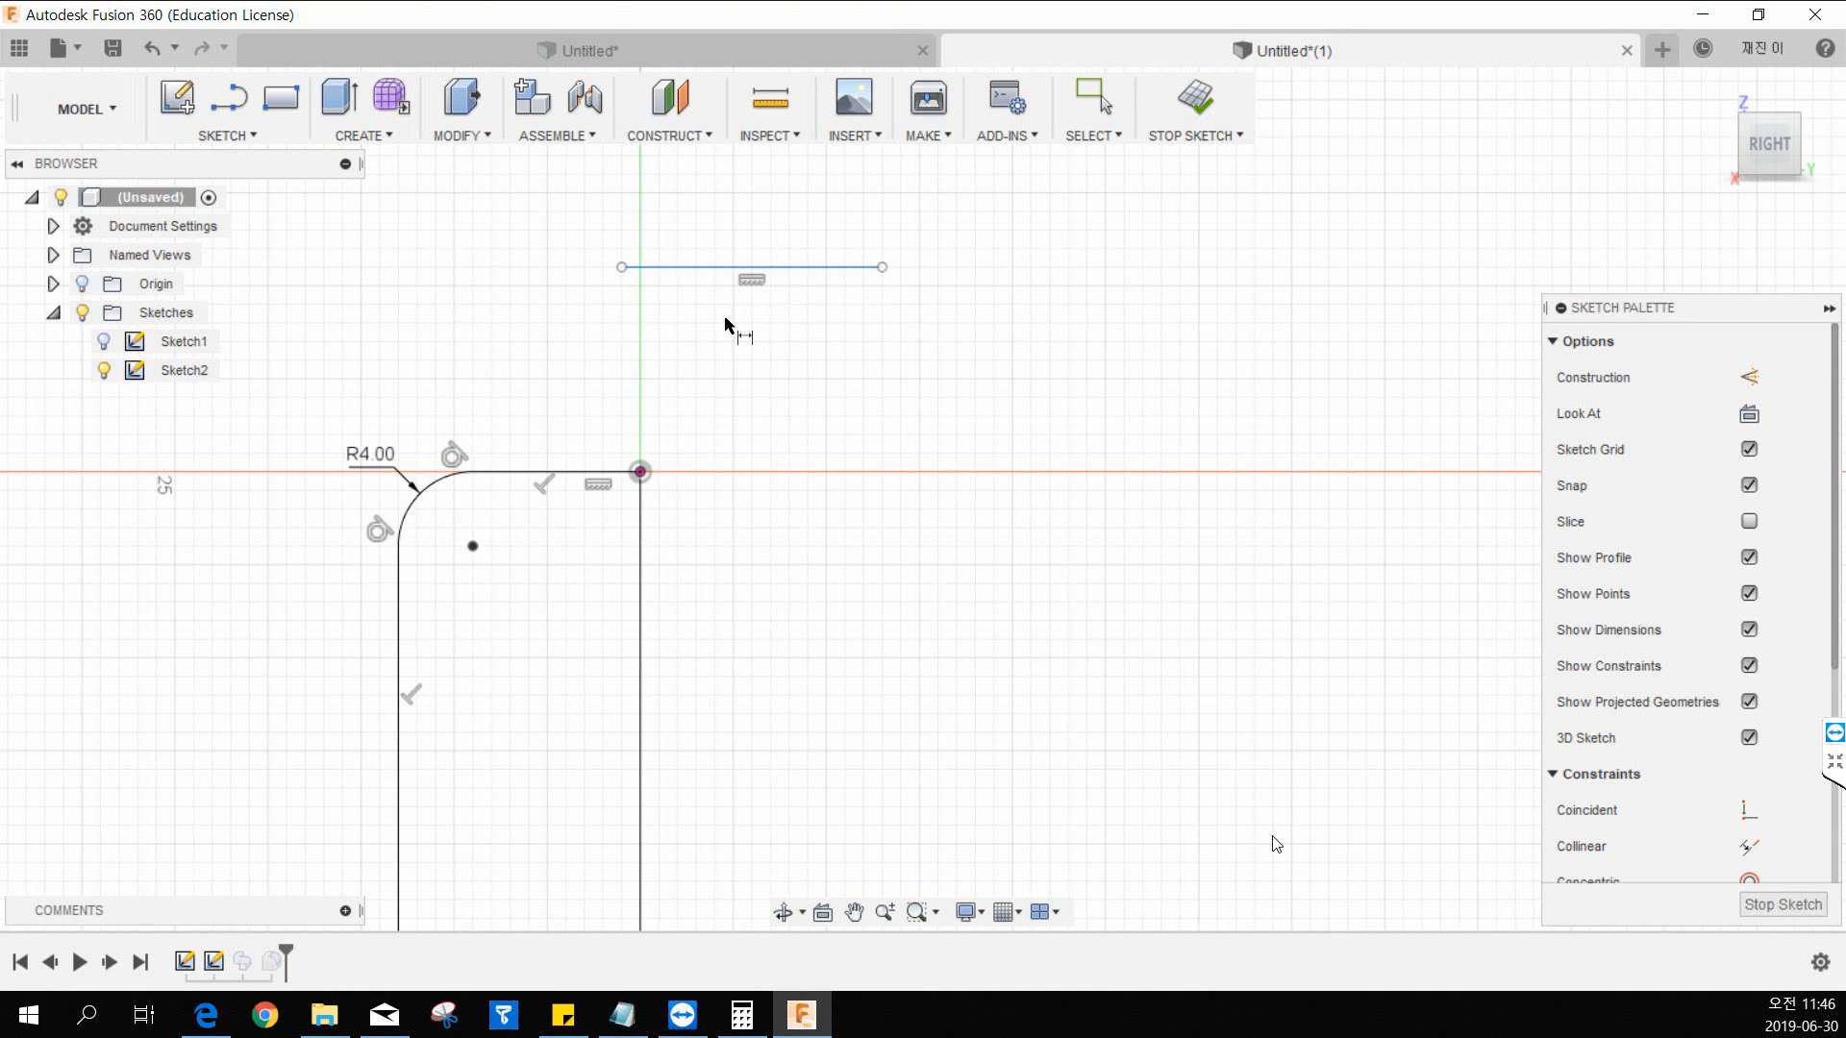
{"action": "left_click", "coordinate": [710, 270]}
{"action": "left_click", "coordinate": [728, 222]}
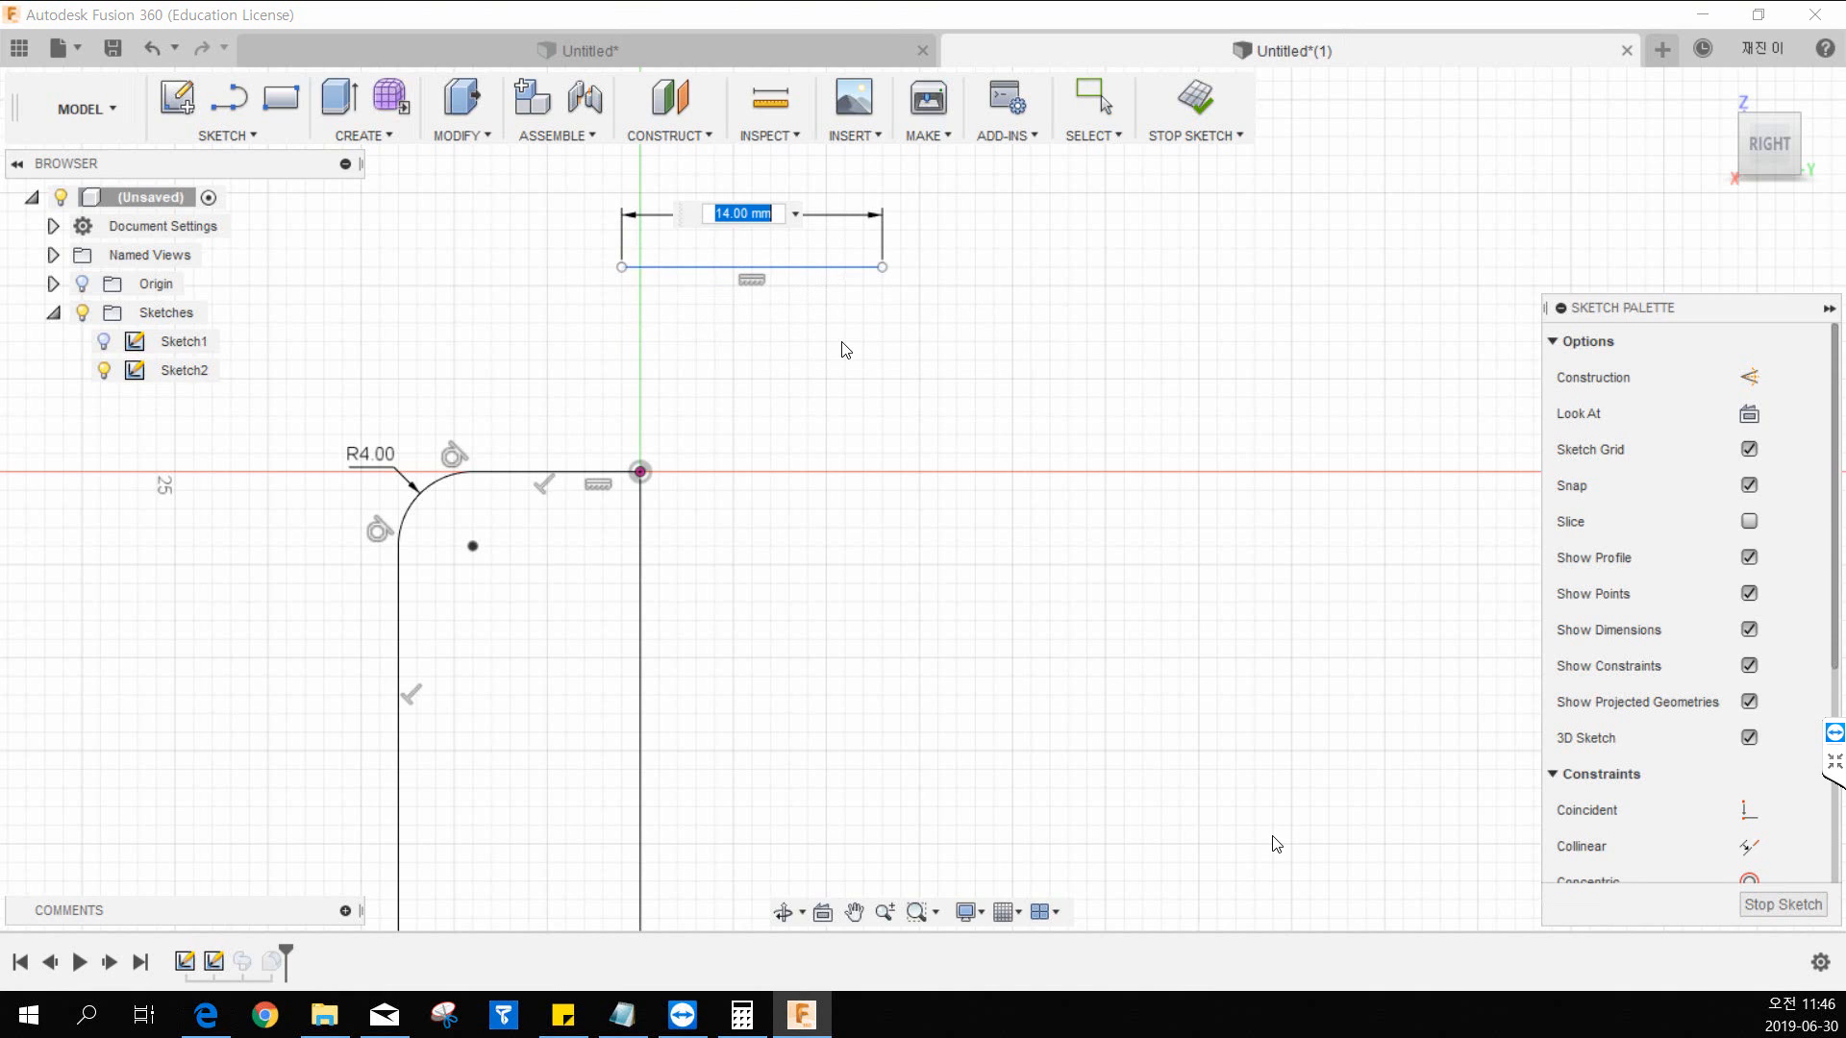
{"action": "key", "text": "Return"}
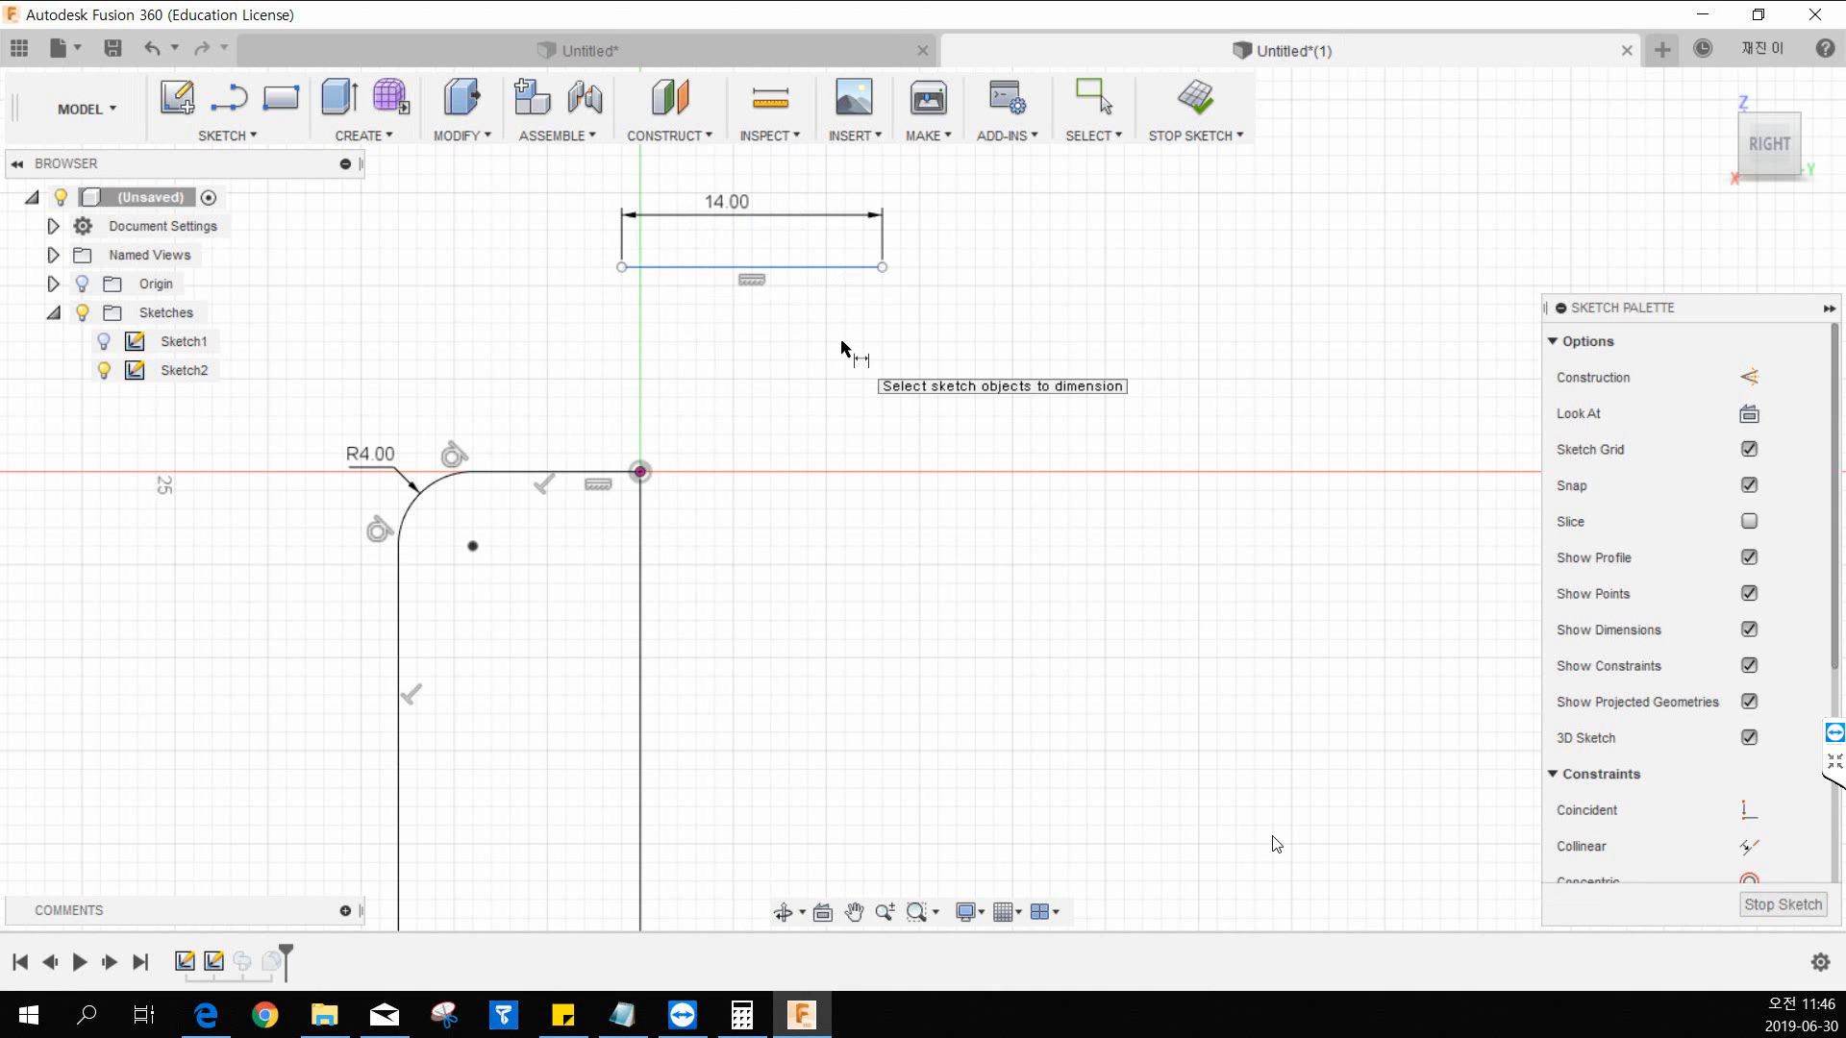
Step: Place a length dimension on the straight segment of the path's vertical leg, outside the L shape
{"action": "middle_click_drag", "start_coordinate": [375, 467], "coordinate": [415, 241]}
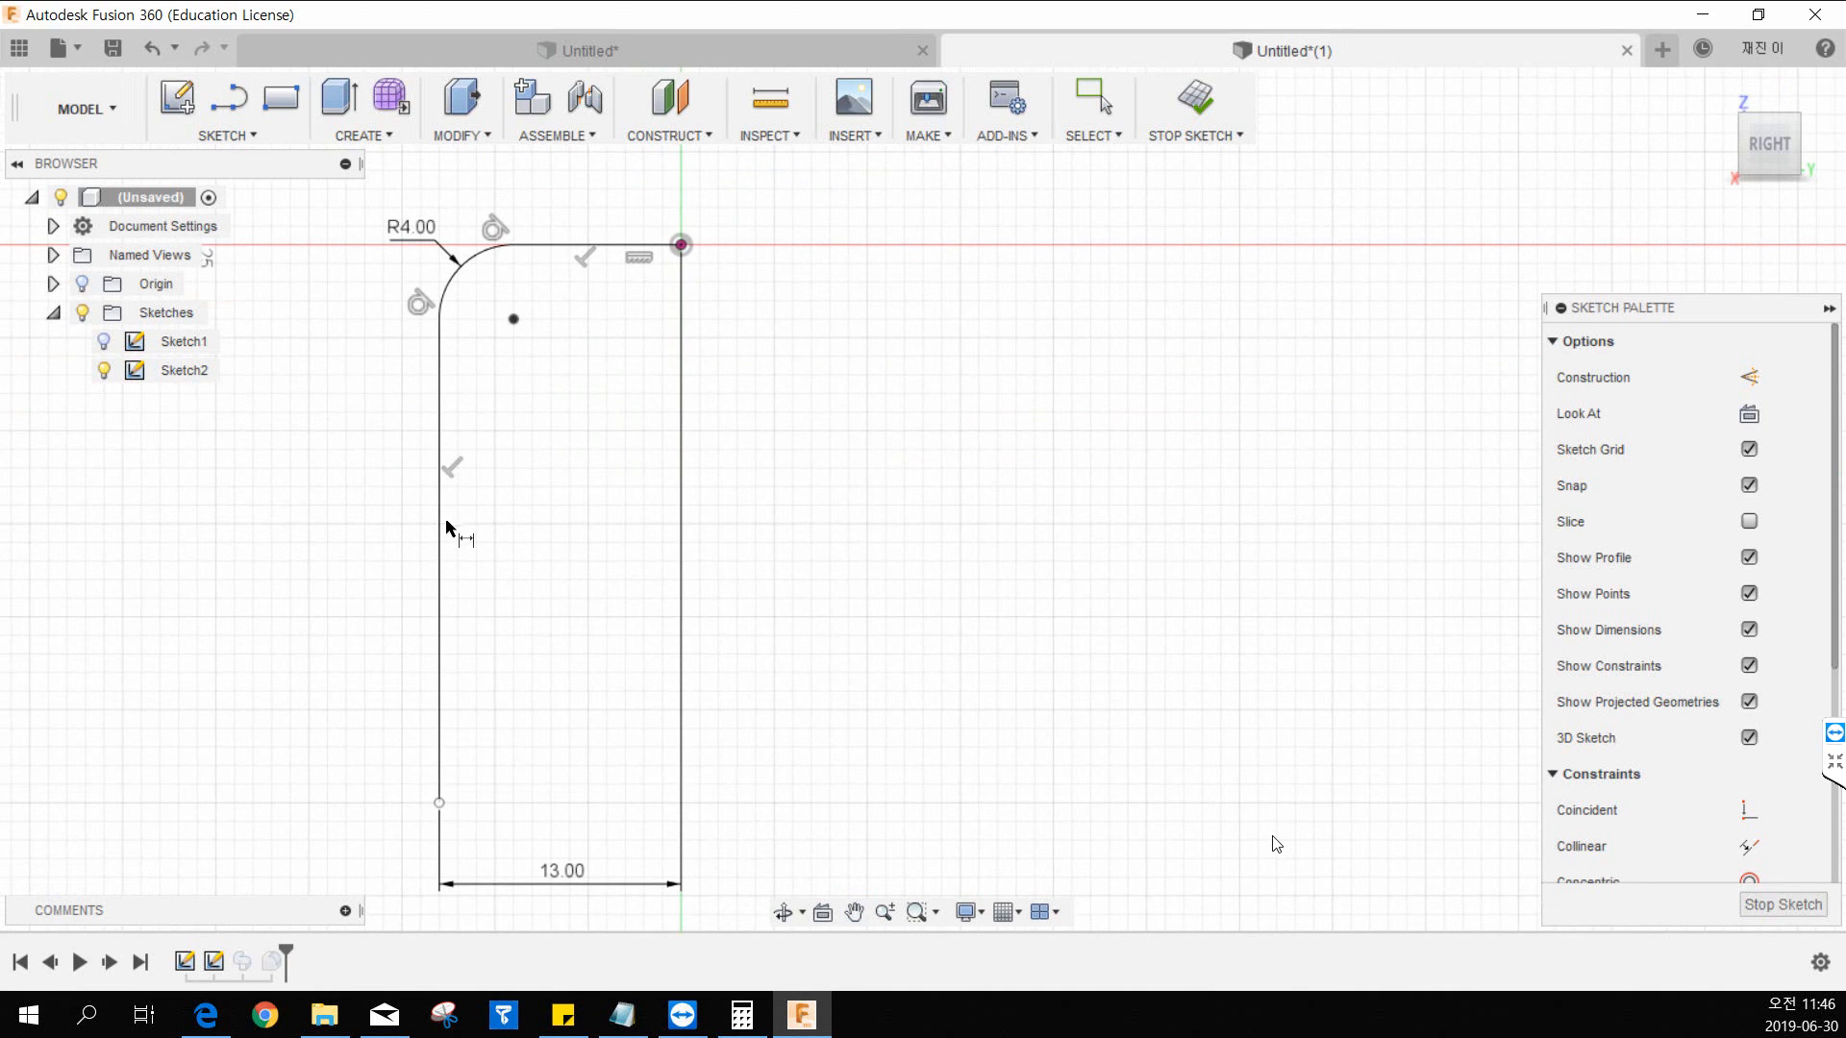
{"action": "left_click", "coordinate": [439, 318]}
{"action": "left_click", "coordinate": [439, 802]}
{"action": "key", "text": "Escape"}
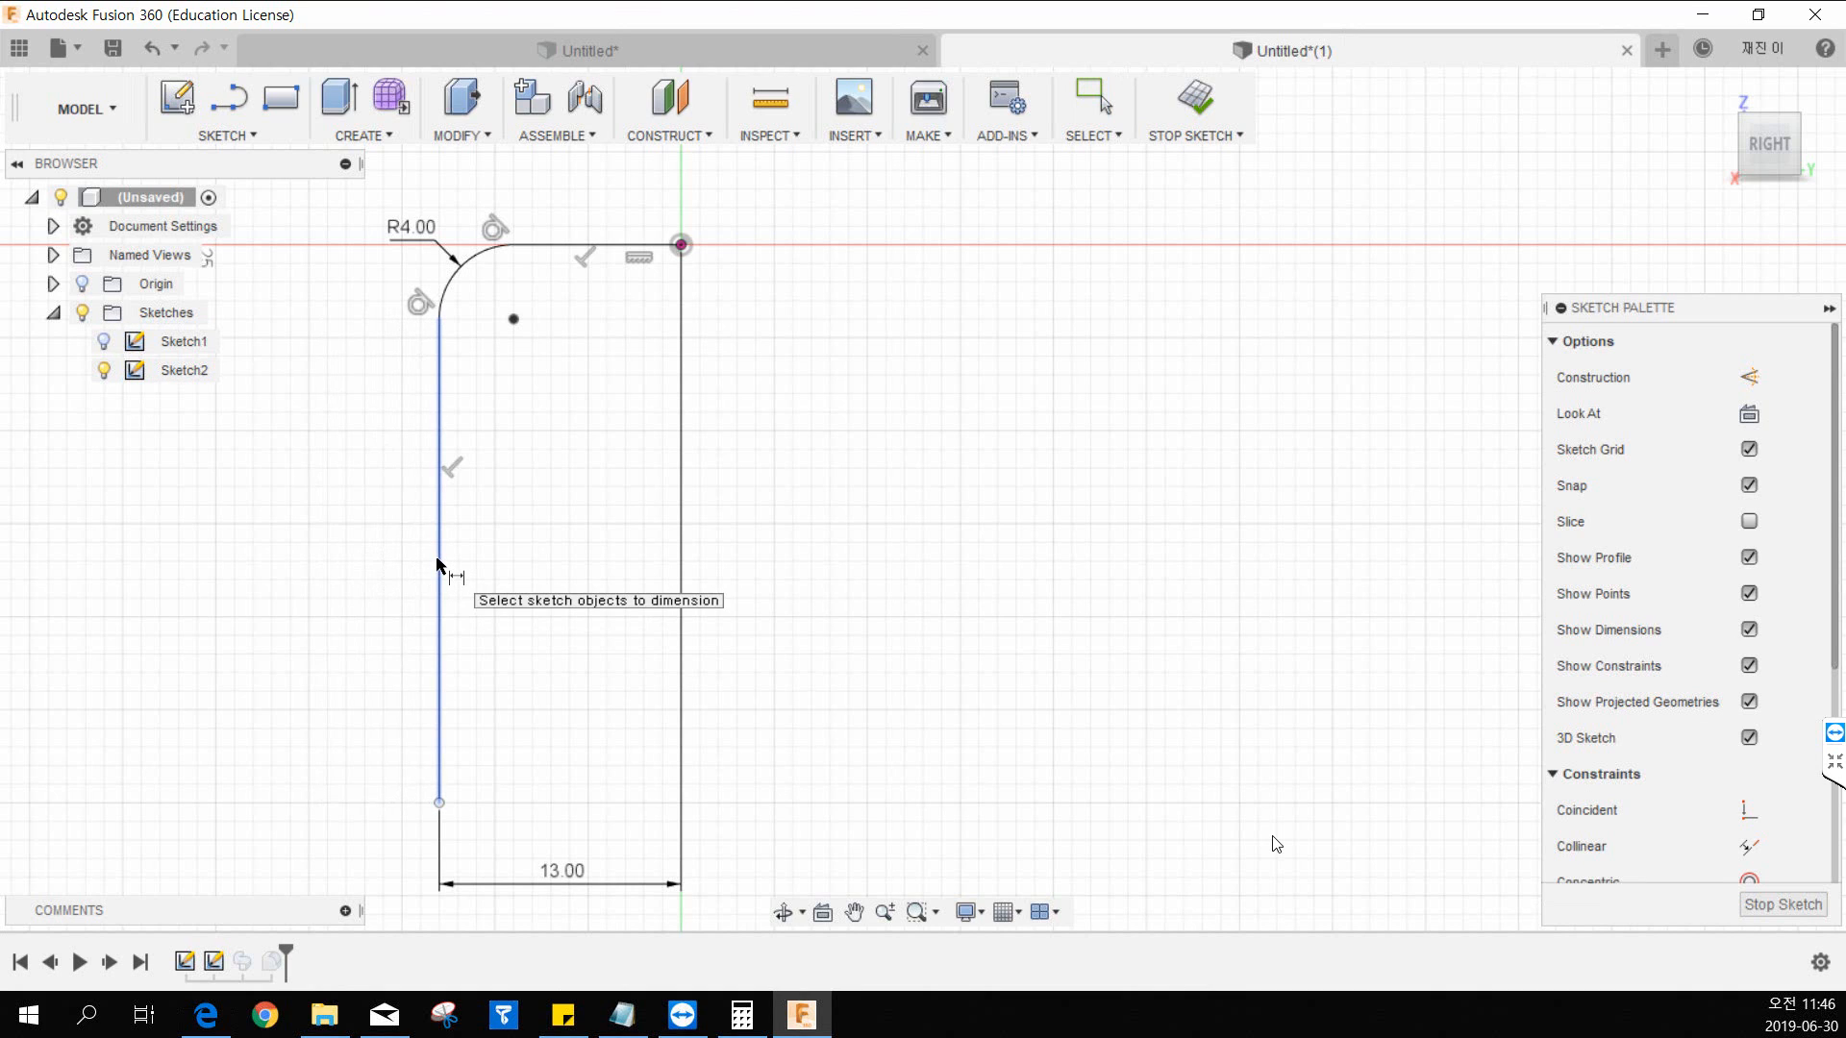
{"action": "left_click", "coordinate": [438, 565]}
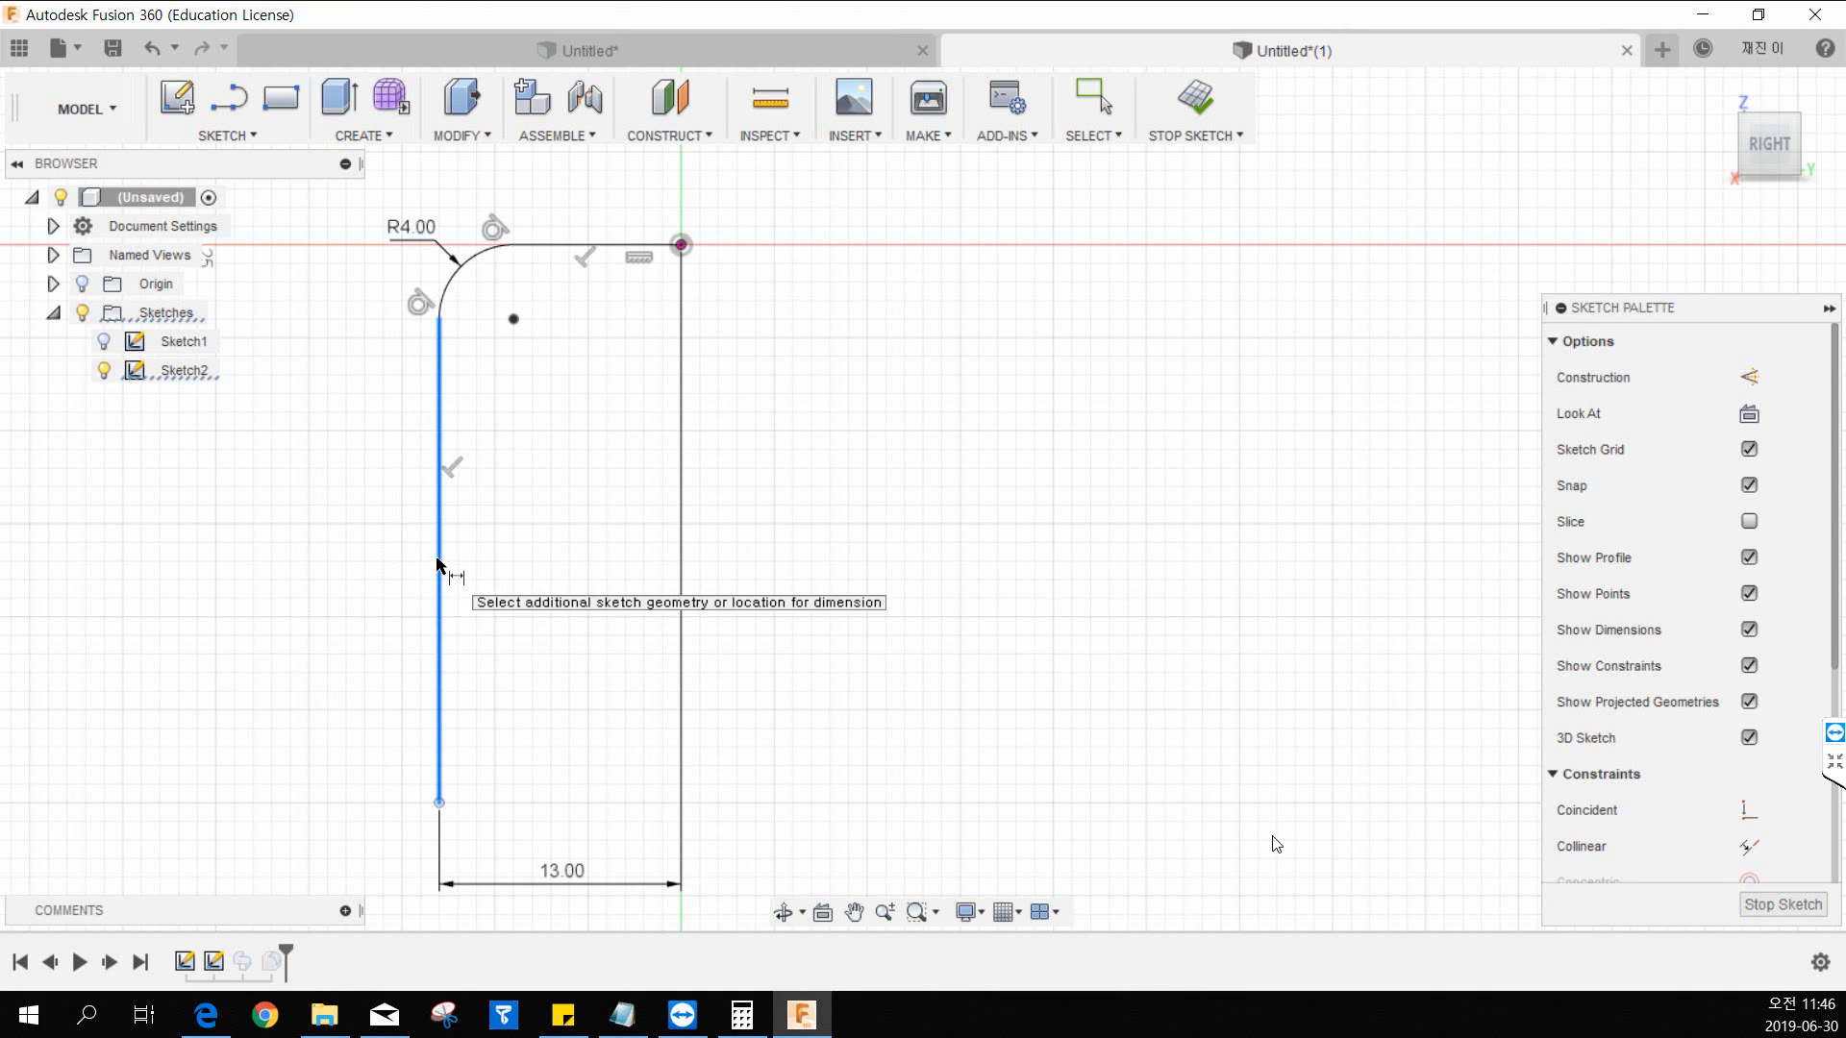
{"action": "left_click", "coordinate": [361, 560]}
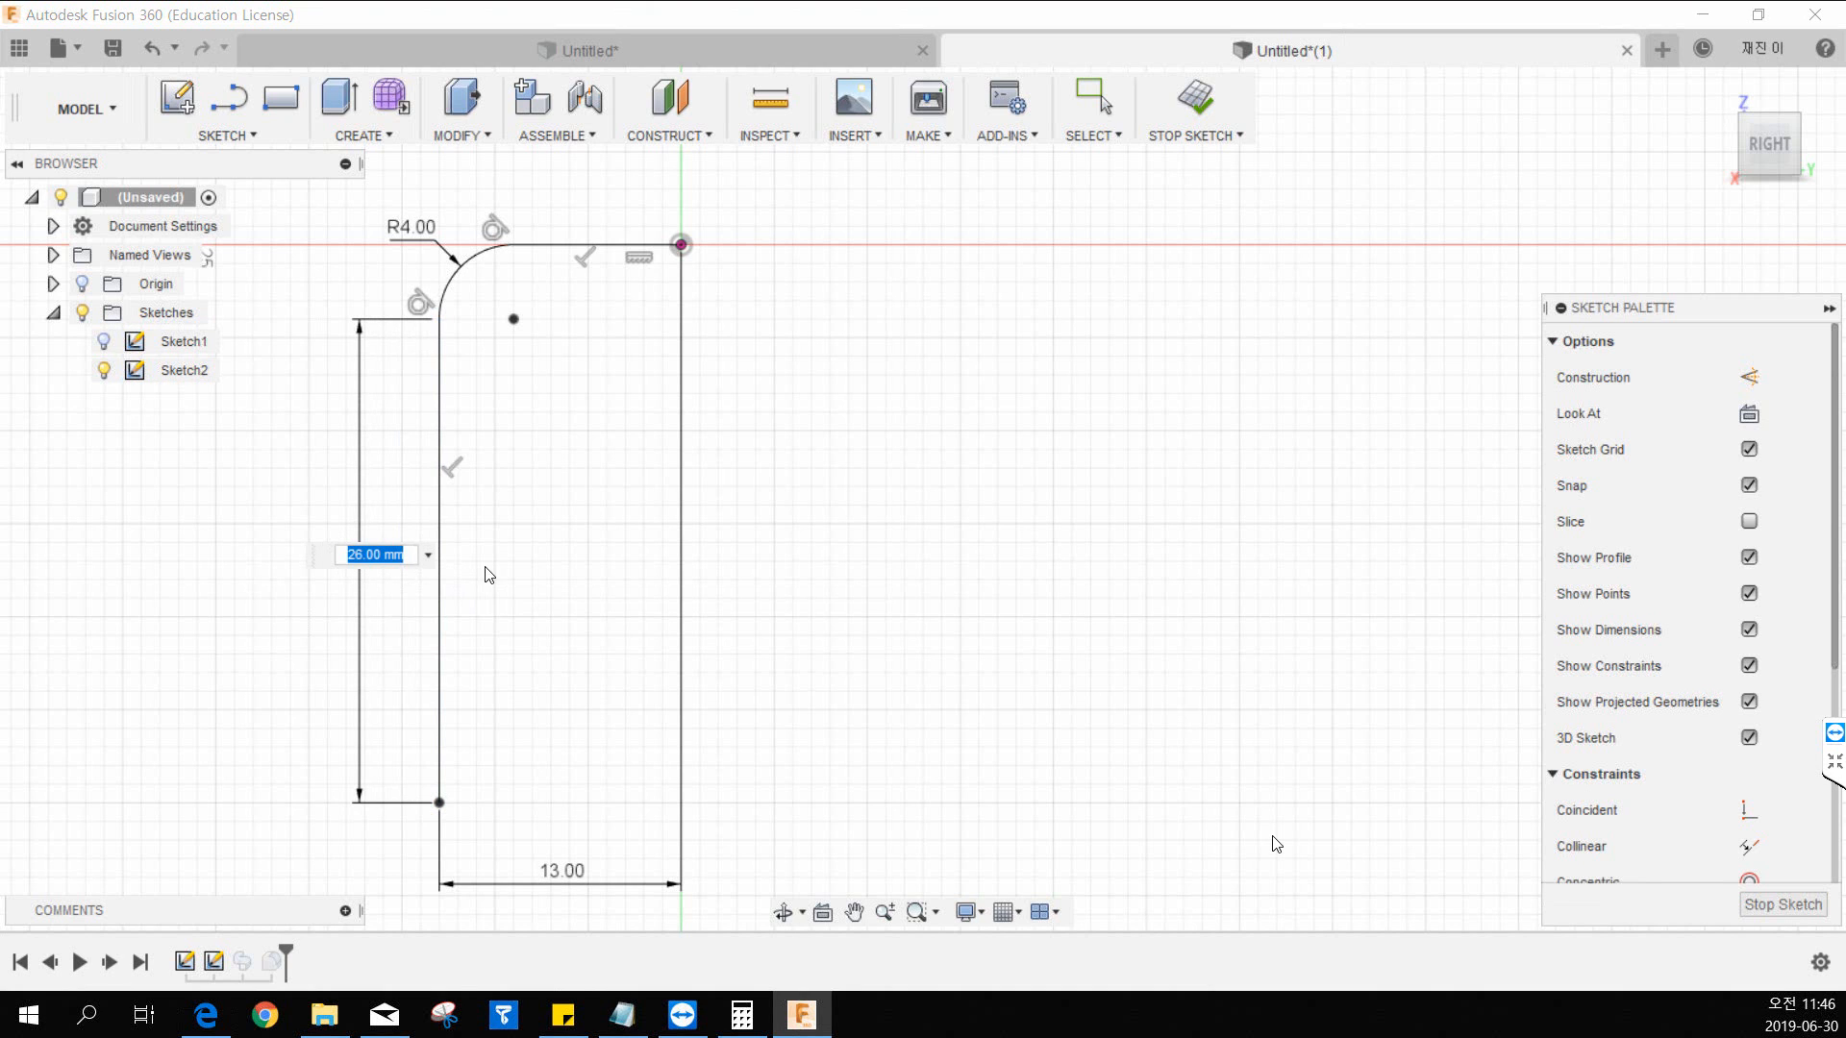
Step: Switch to the 17.pdf drawing in Edge, check where the long leg's length is measured from, and return to Fusion 360
{"action": "left_click", "coordinate": [206, 1015]}
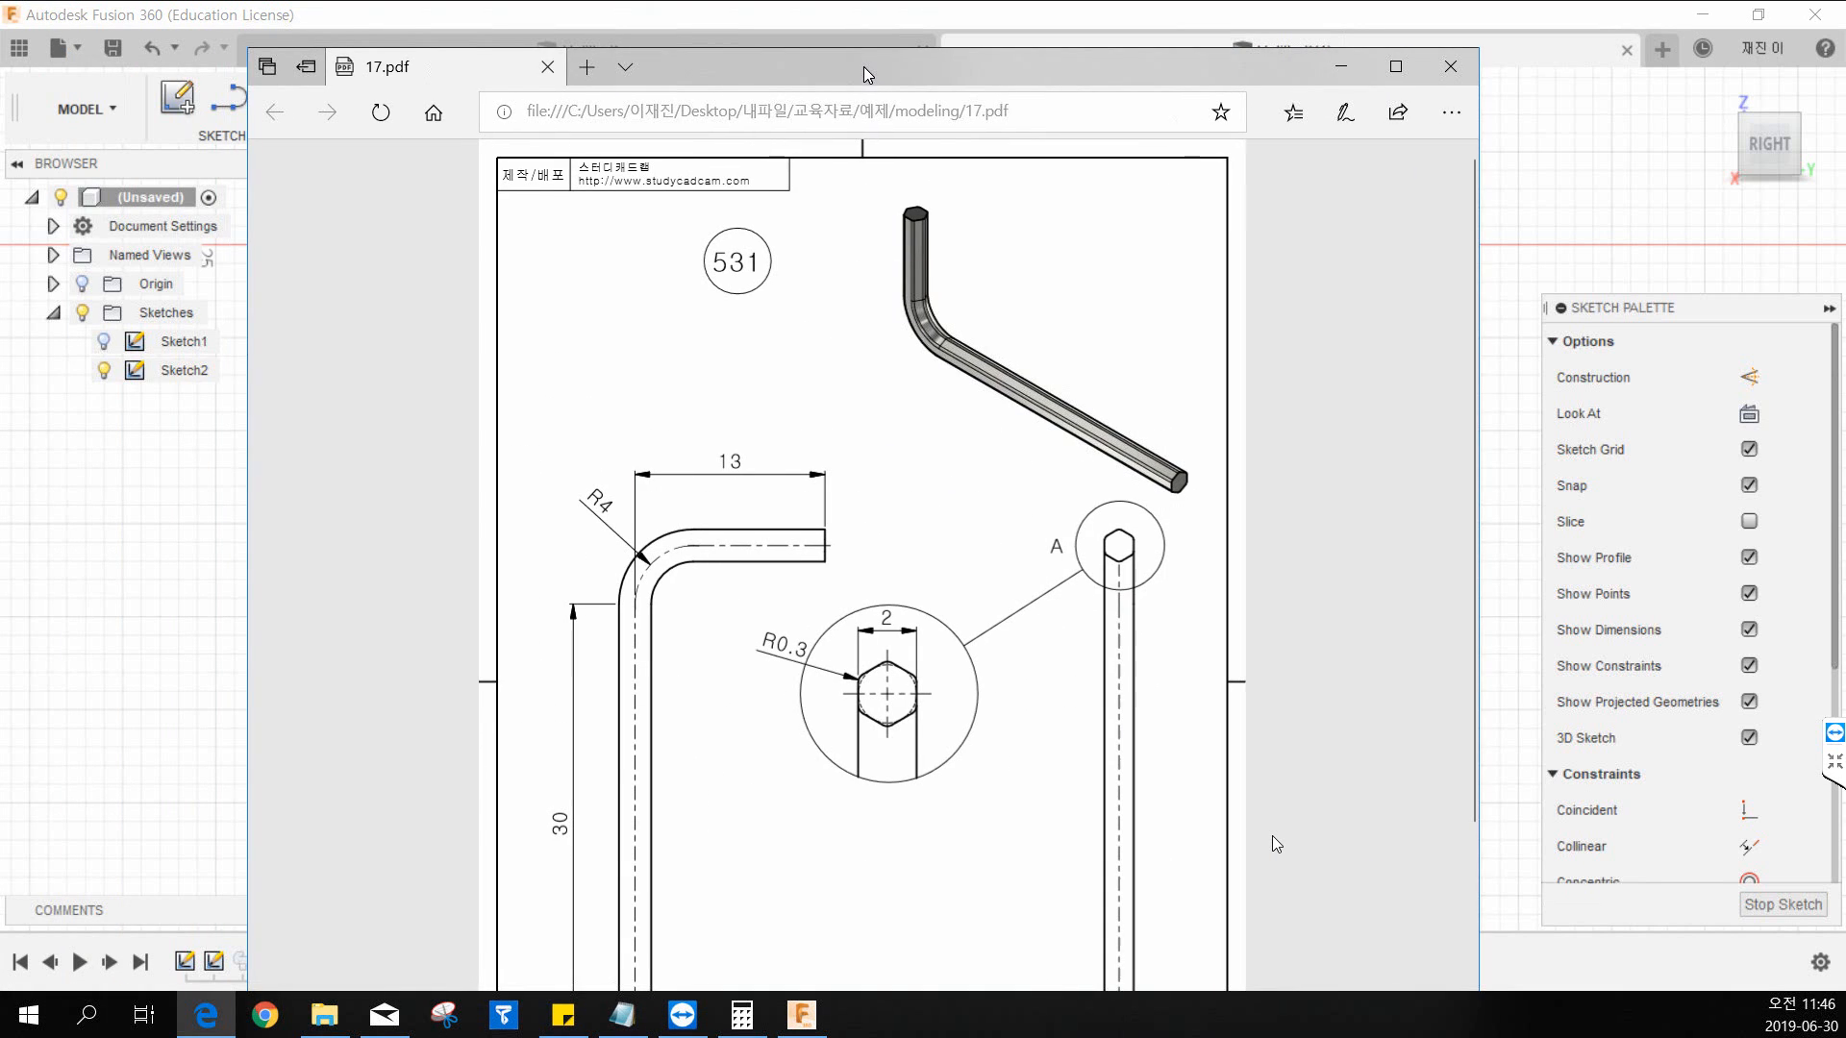
{"action": "double_click", "coordinate": [863, 66]}
{"action": "scroll", "coordinate": [706, 590], "scroll_direction": "down", "scroll_amount": 1}
{"action": "scroll", "coordinate": [706, 591], "scroll_direction": "down", "scroll_amount": 1}
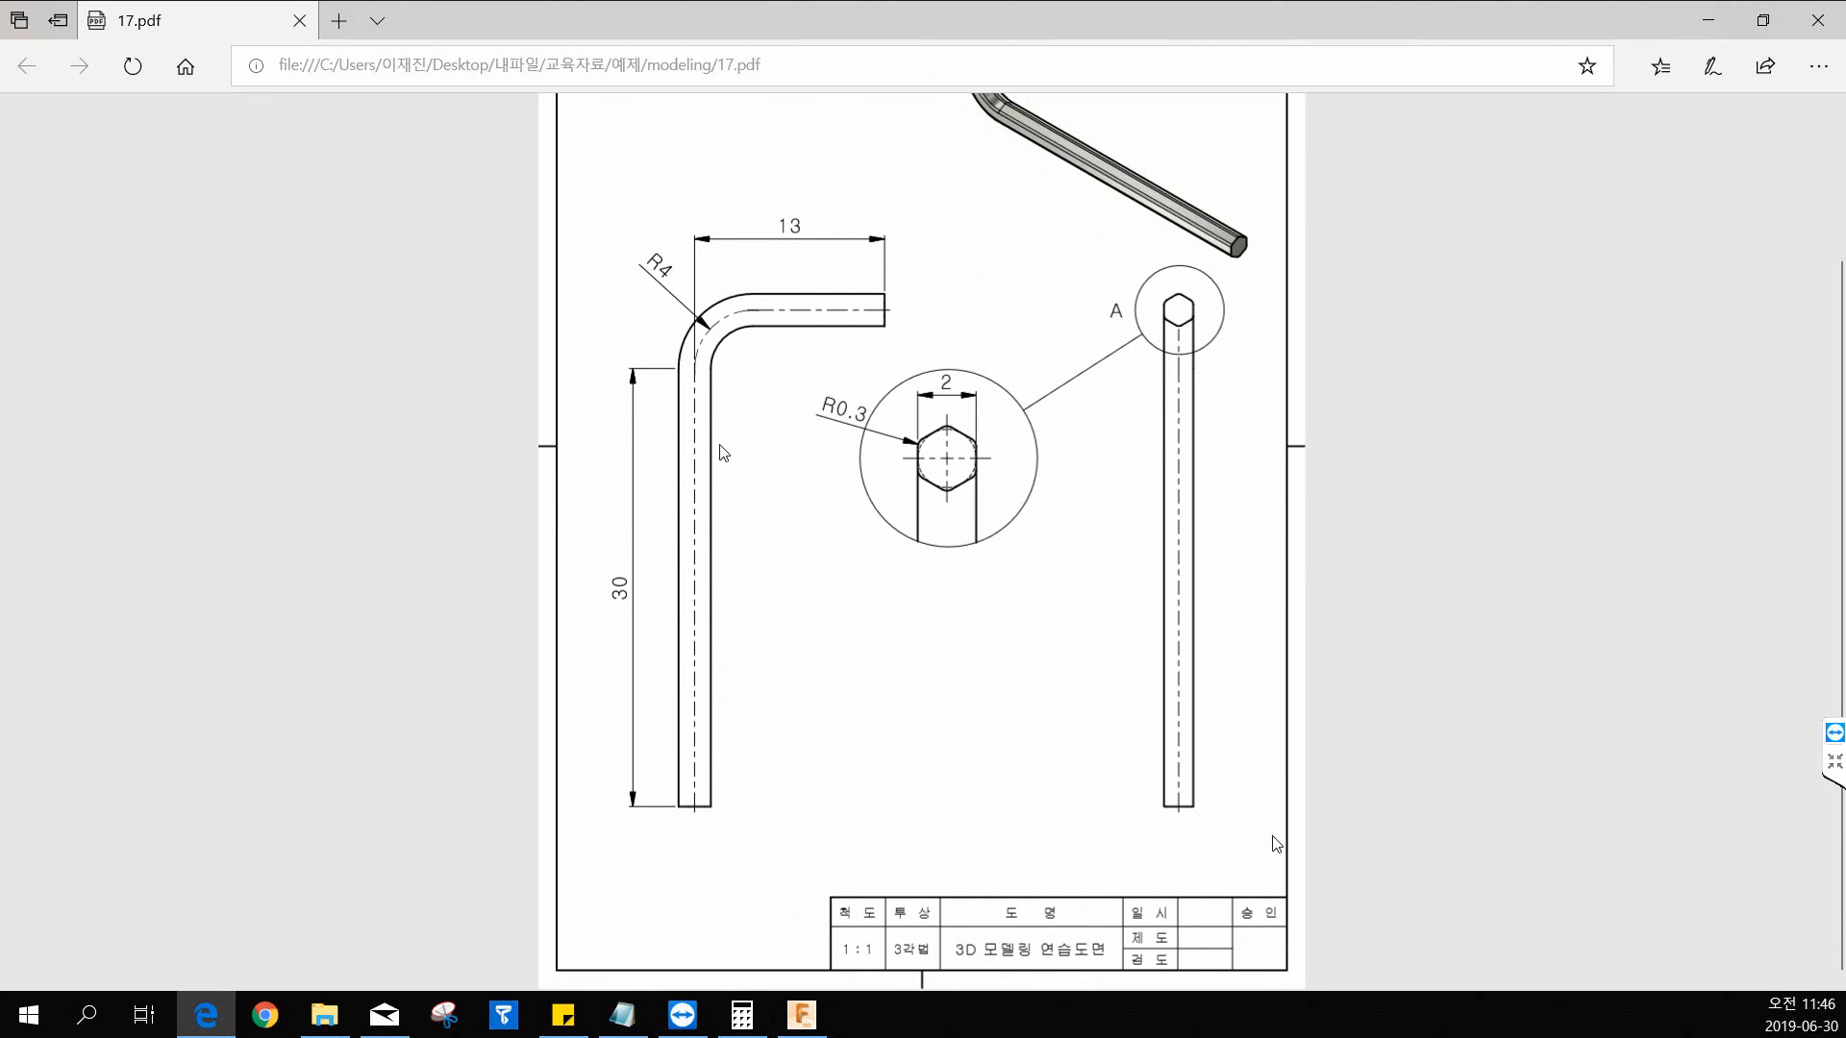
{"action": "scroll", "coordinate": [726, 454], "scroll_direction": "up", "scroll_amount": 2}
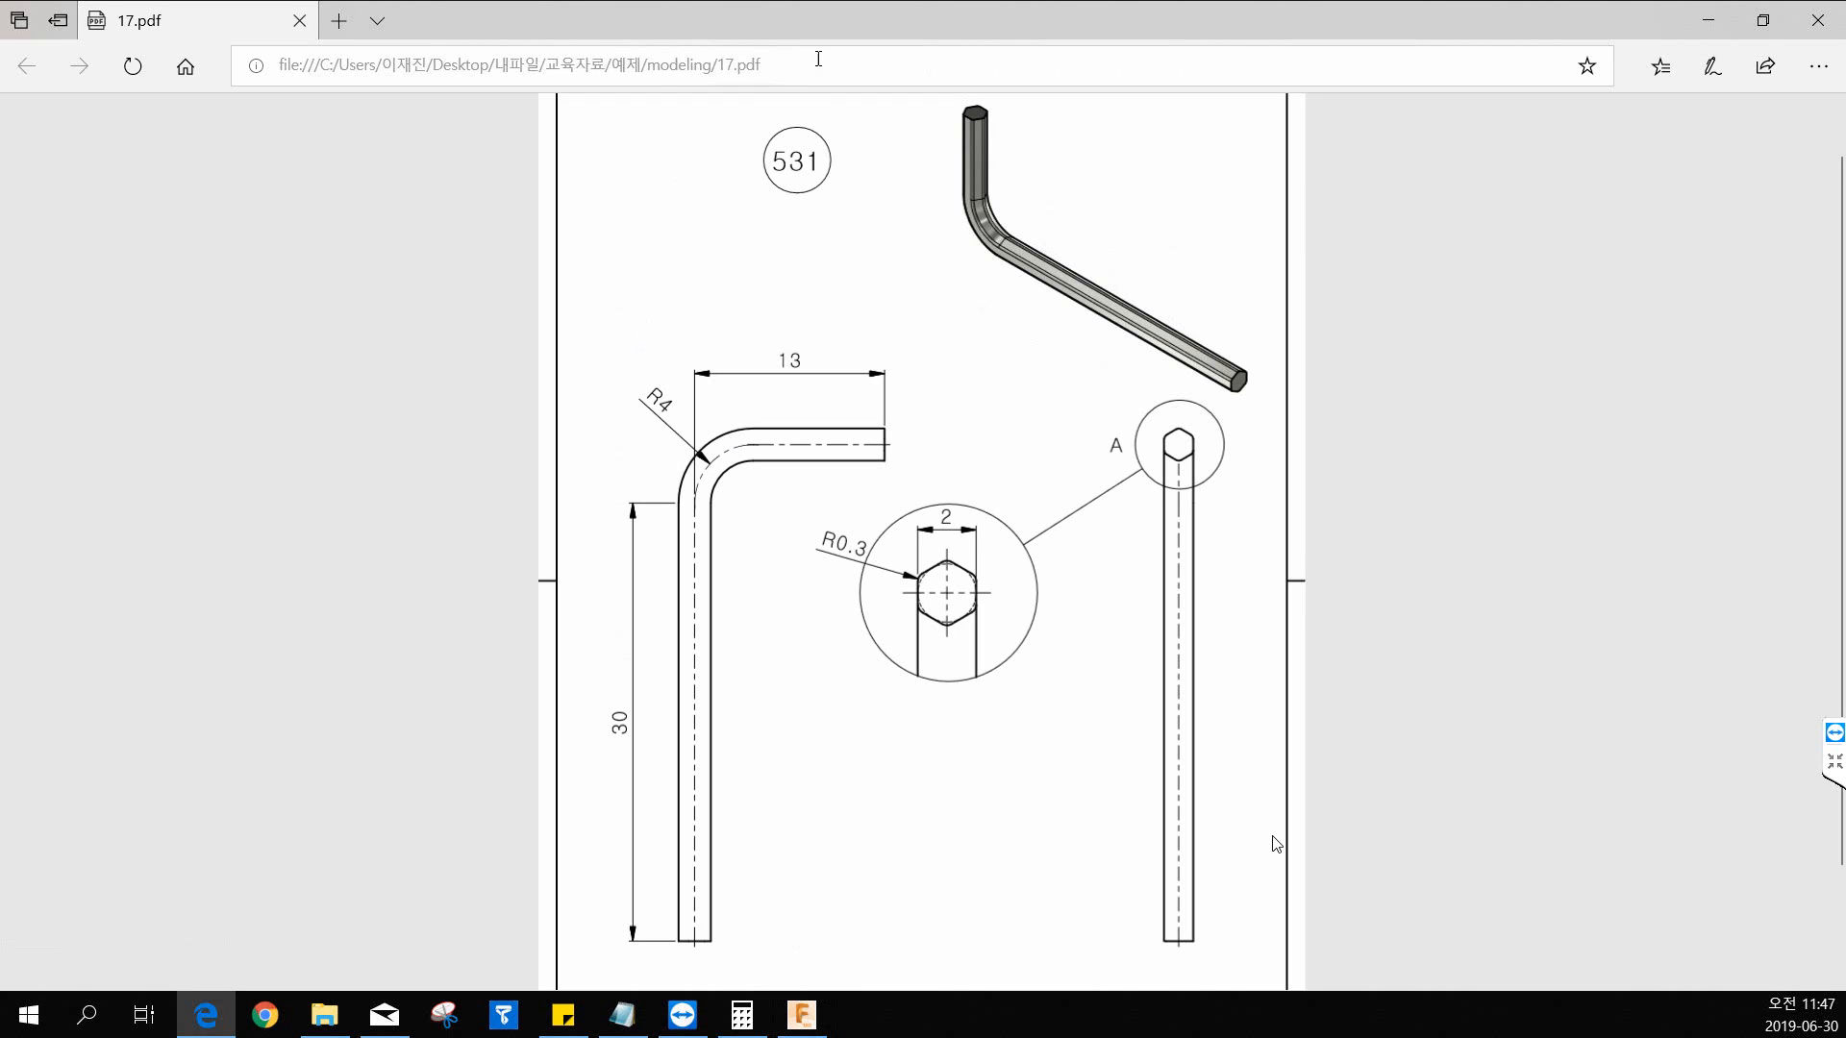
{"action": "left_click_drag", "start_coordinate": [847, 32], "coordinate": [0, 57]}
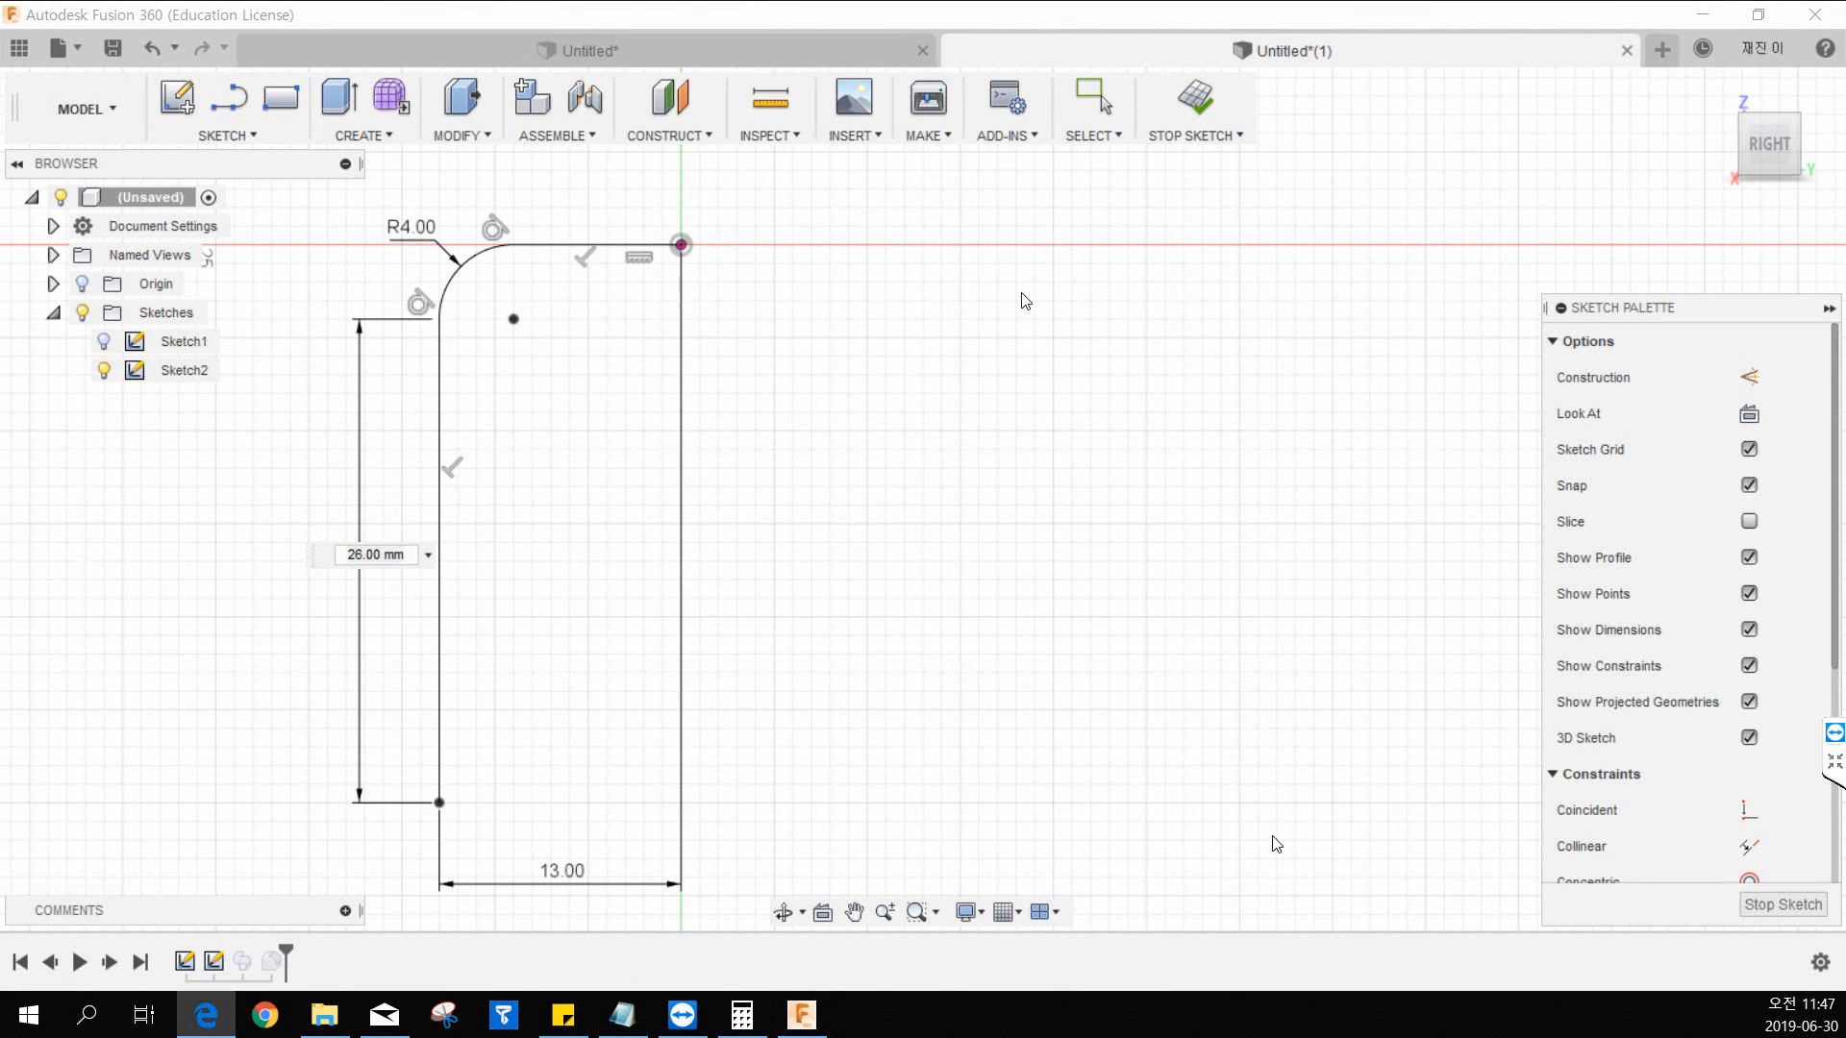
Step: Set the length of the vertical leg's straight segment to 30 mm and finish the path sketch
{"action": "middle_click_drag", "start_coordinate": [824, 317], "coordinate": [935, 307]}
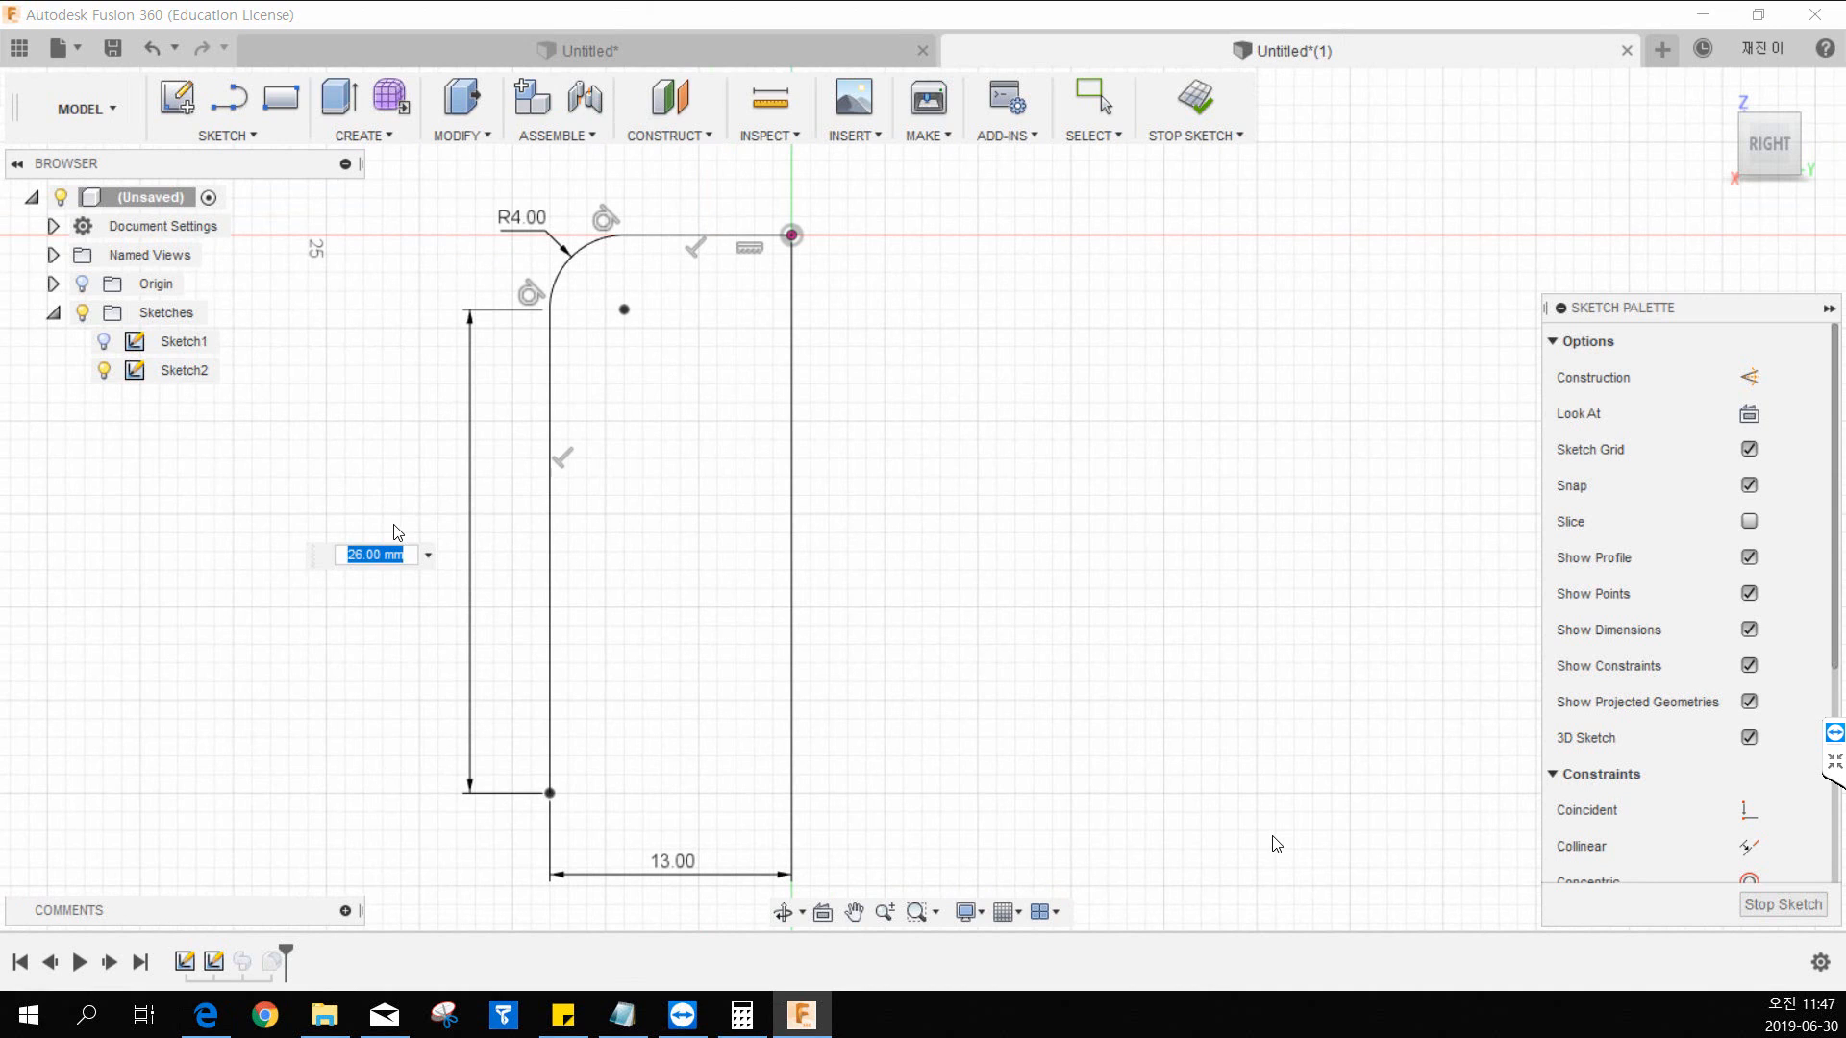
{"action": "key", "text": "Return"}
{"action": "left_click", "coordinate": [1180, 123]}
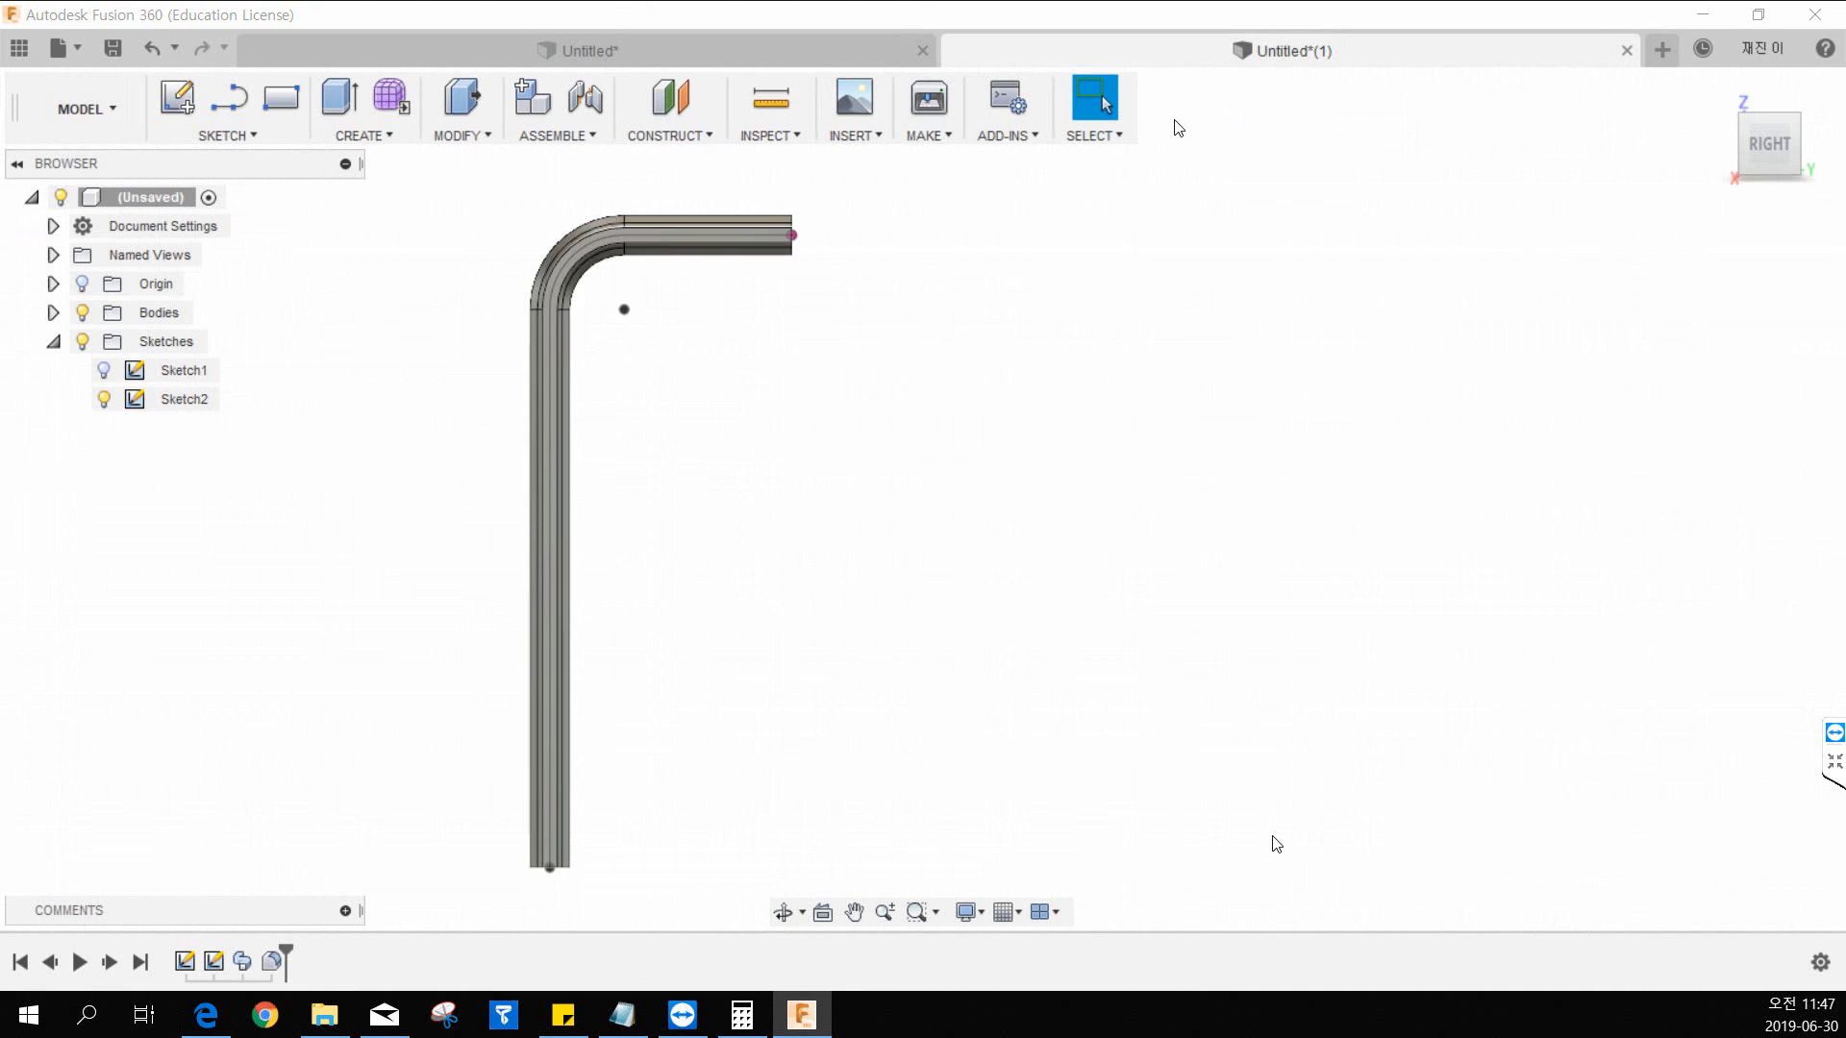
{"action": "left_click", "coordinate": [1742, 112]}
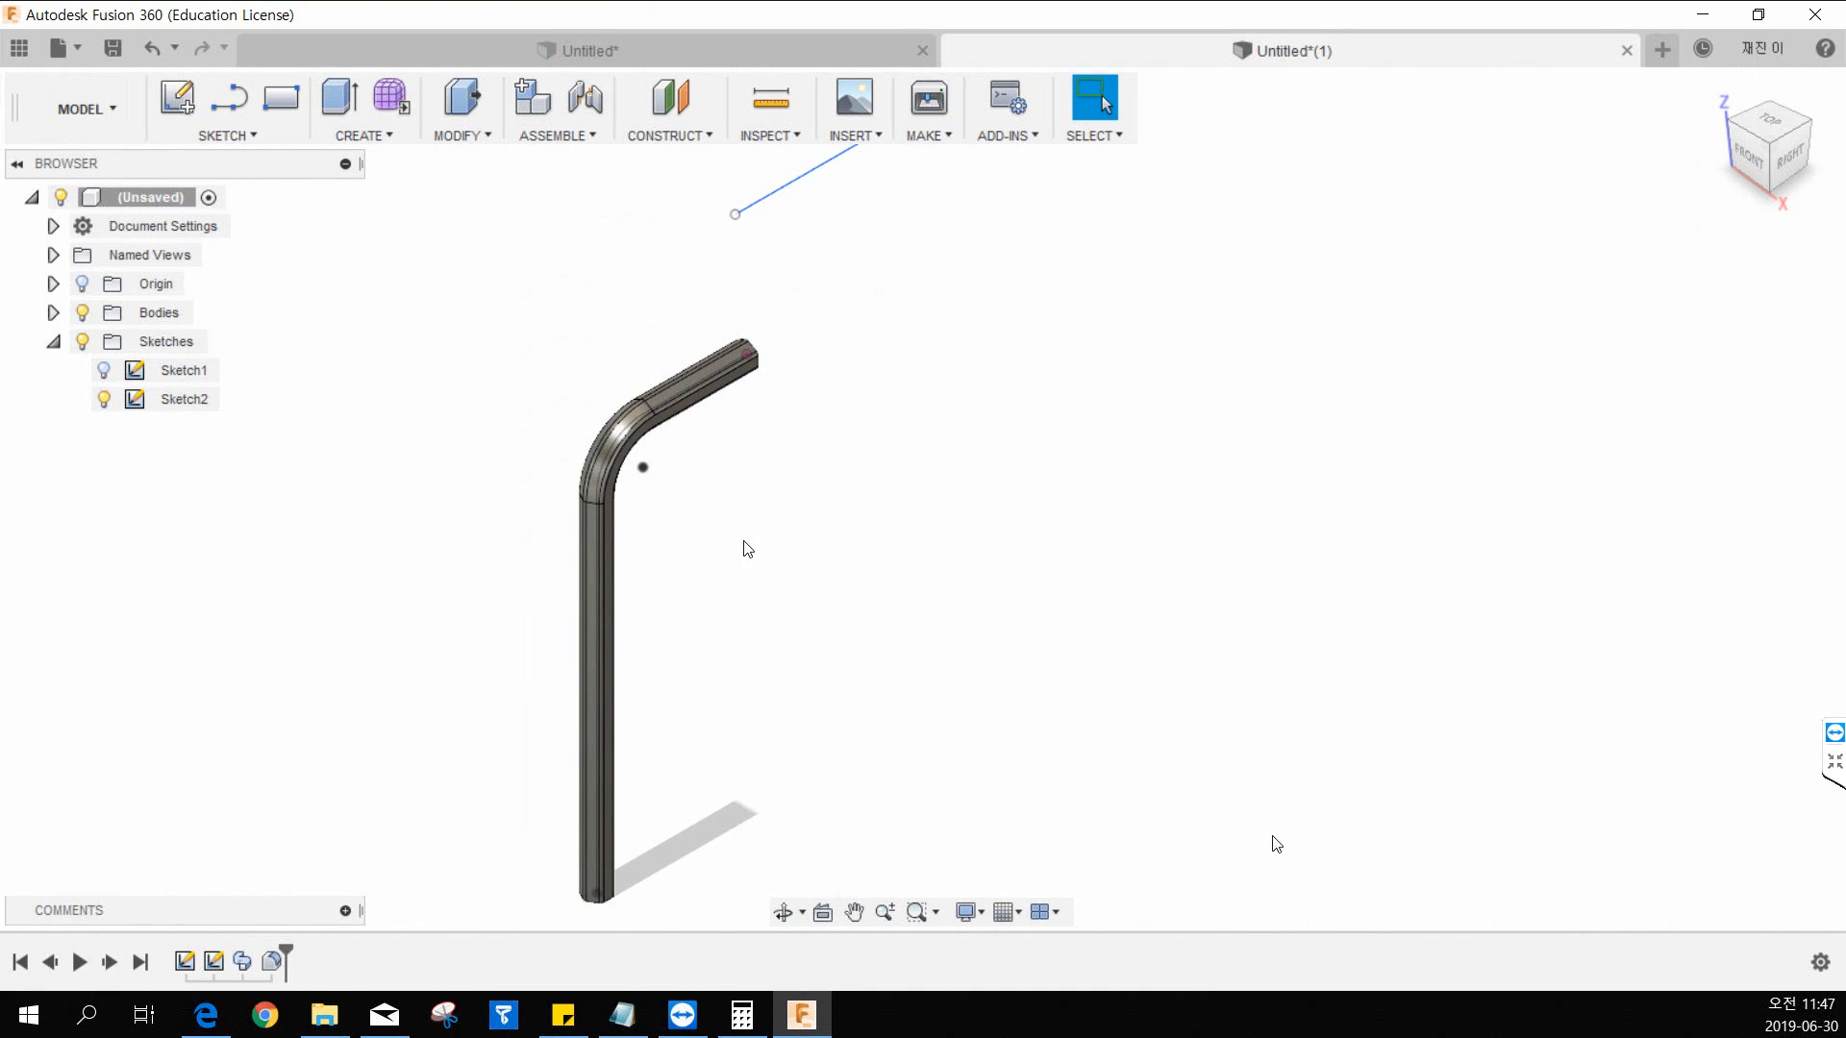
{"action": "right_click", "coordinate": [161, 400]}
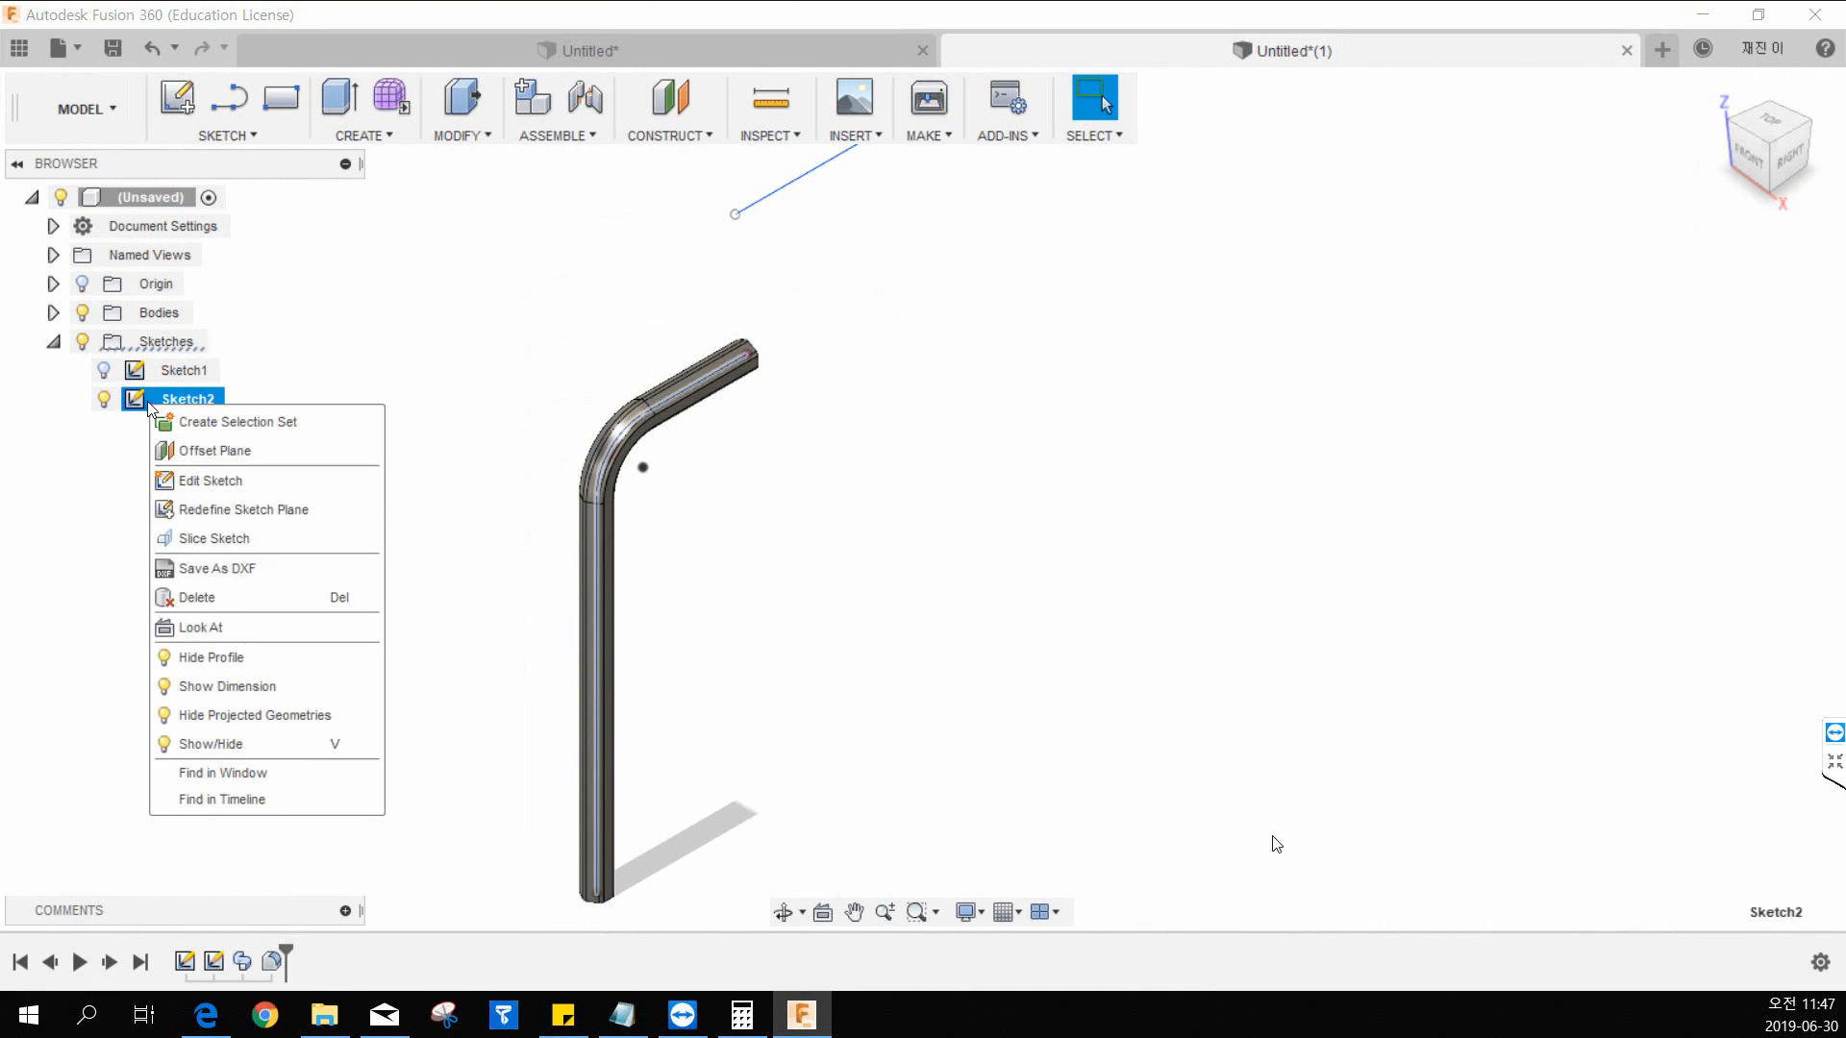
{"action": "left_click", "coordinate": [137, 412]}
{"action": "right_click", "coordinate": [140, 411]}
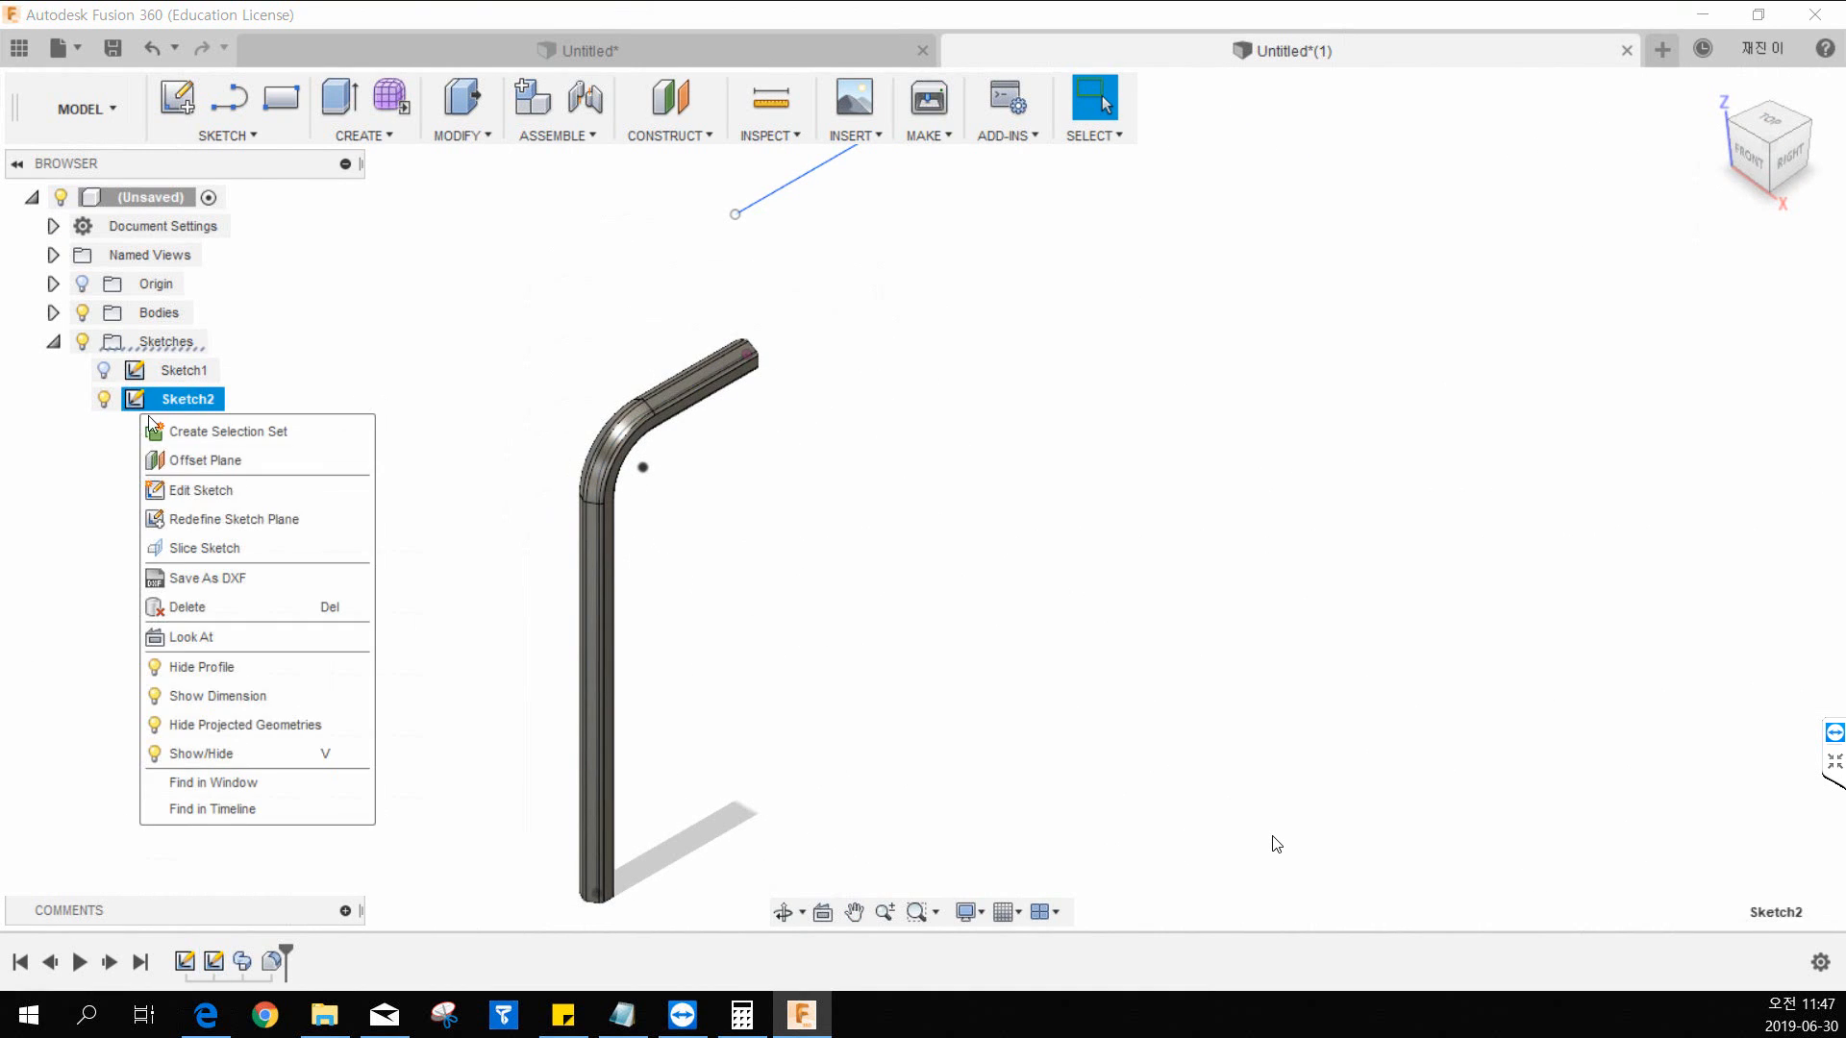
{"action": "left_click", "coordinate": [176, 493]}
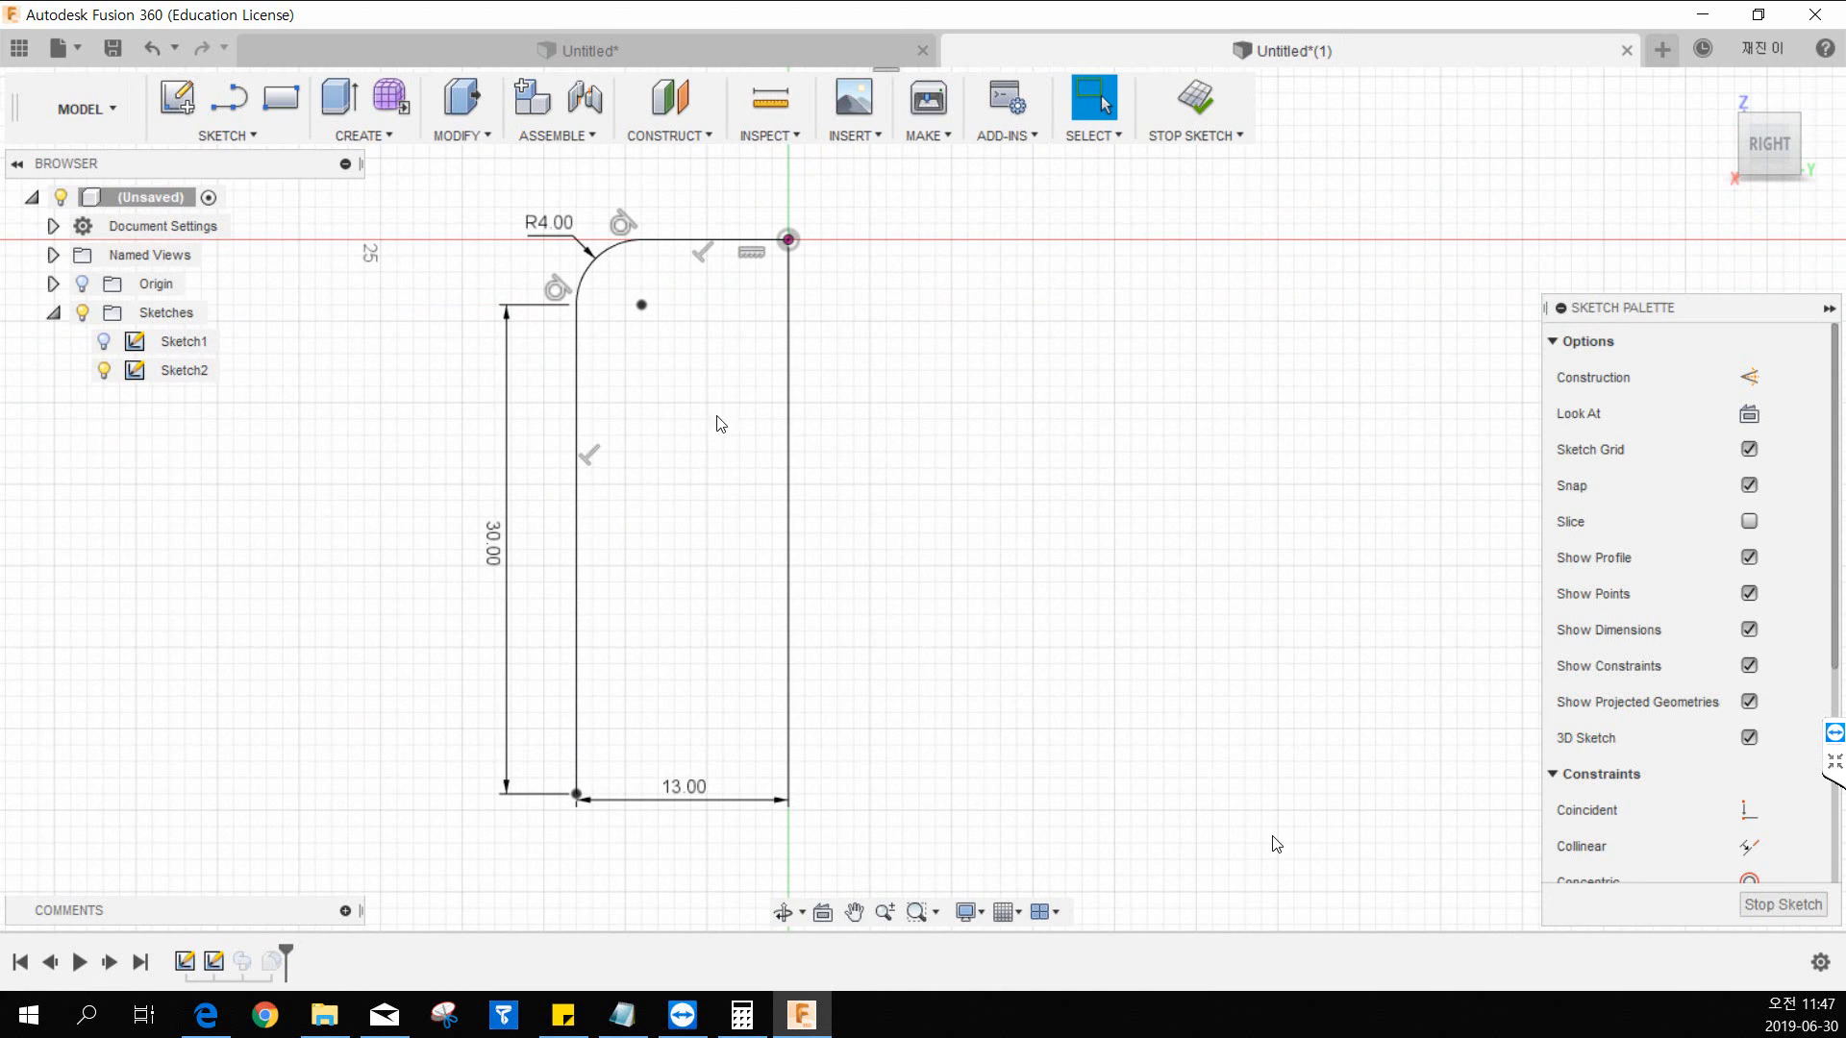
{"action": "left_click", "coordinate": [1188, 110]}
Step: Edit the sweep path sketch, set the length of the vertical leg's straight segment to 80 mm, and finish the sketch
{"action": "middle_click_drag", "start_coordinate": [513, 476], "coordinate": [438, 393]}
{"action": "right_click", "coordinate": [154, 402]}
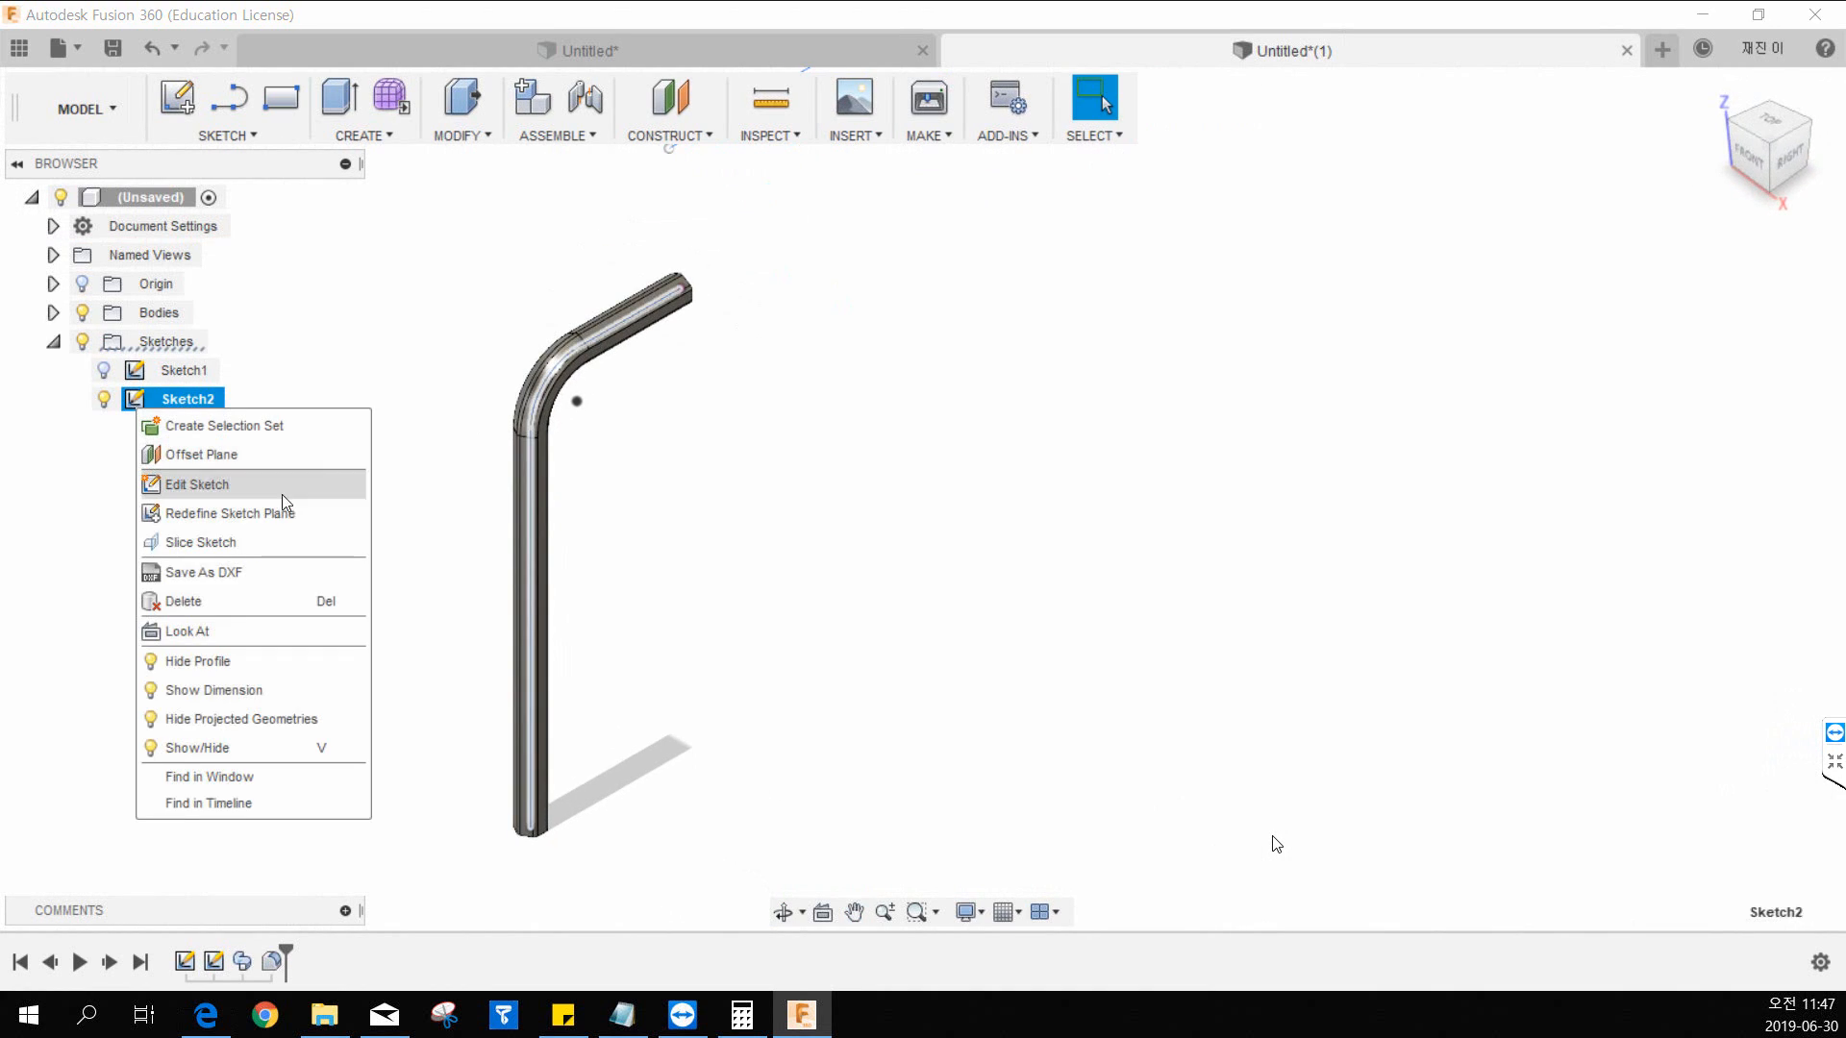
{"action": "left_click", "coordinate": [188, 486]}
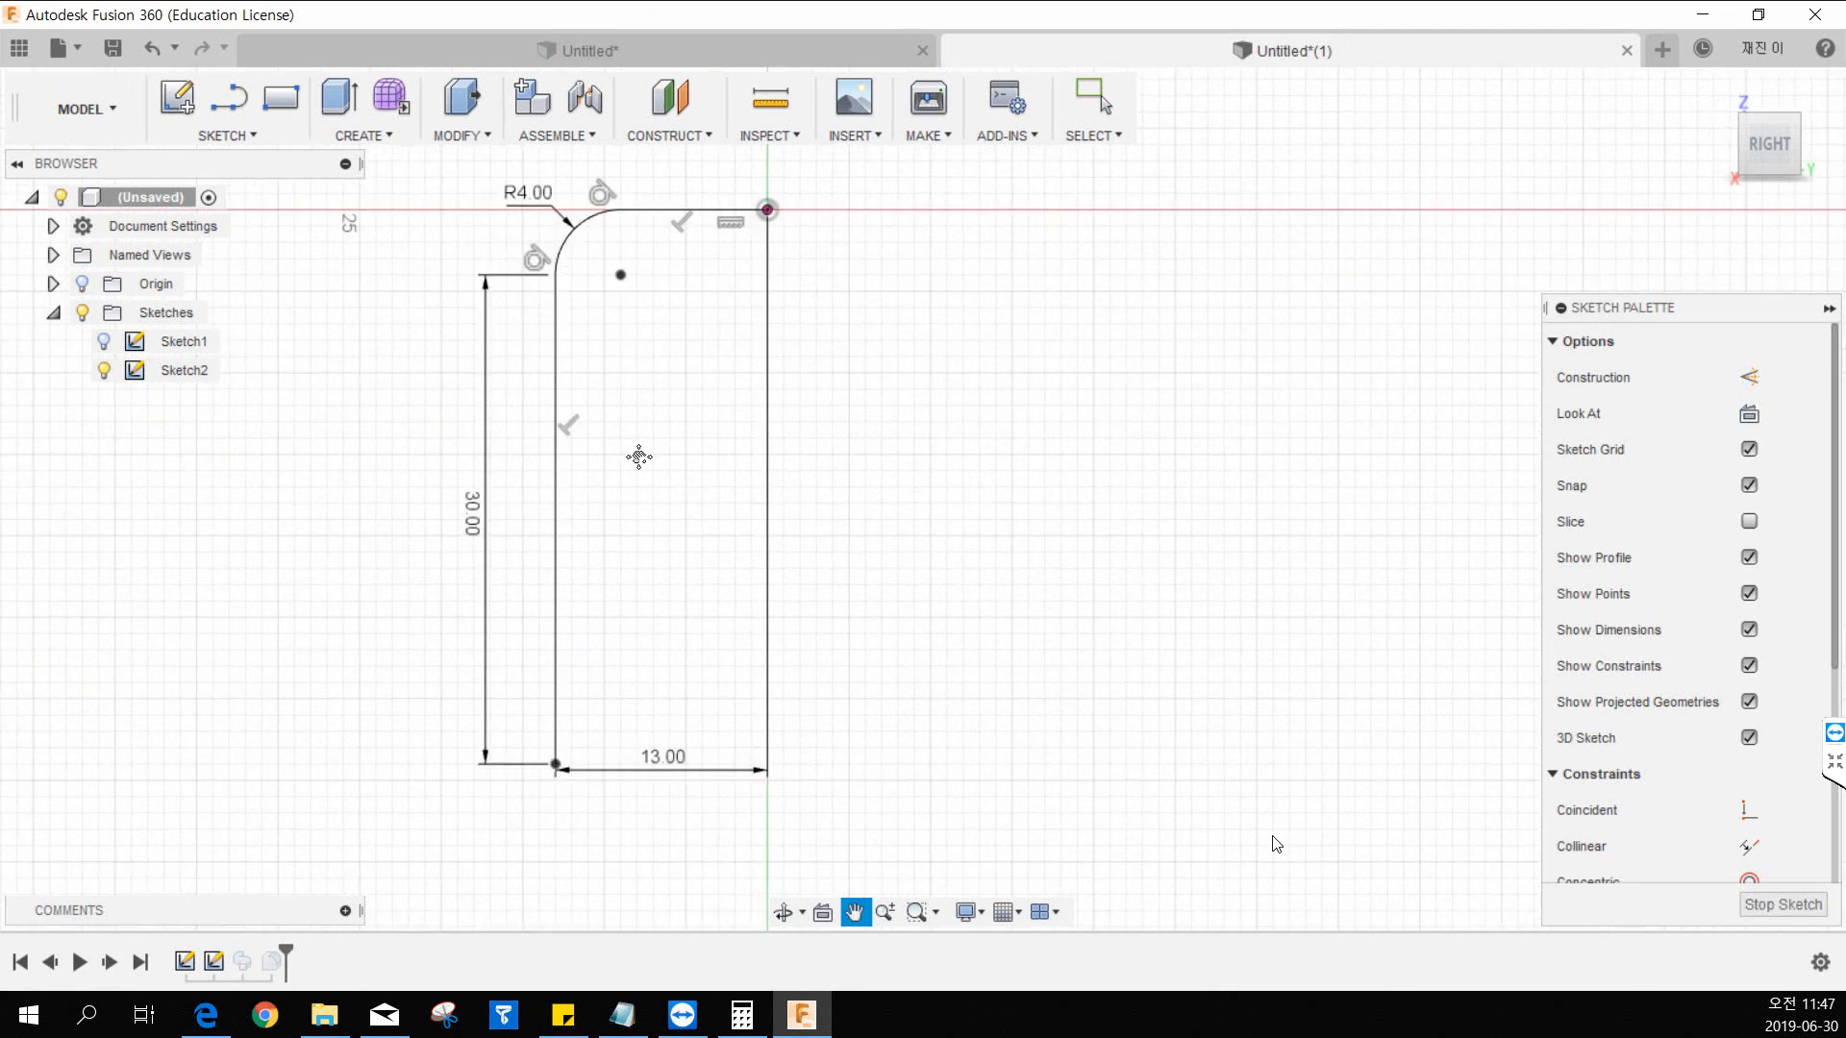
{"action": "double_click", "coordinate": [470, 454]}
{"action": "scroll", "coordinate": [634, 476], "scroll_direction": "down", "scroll_amount": 3}
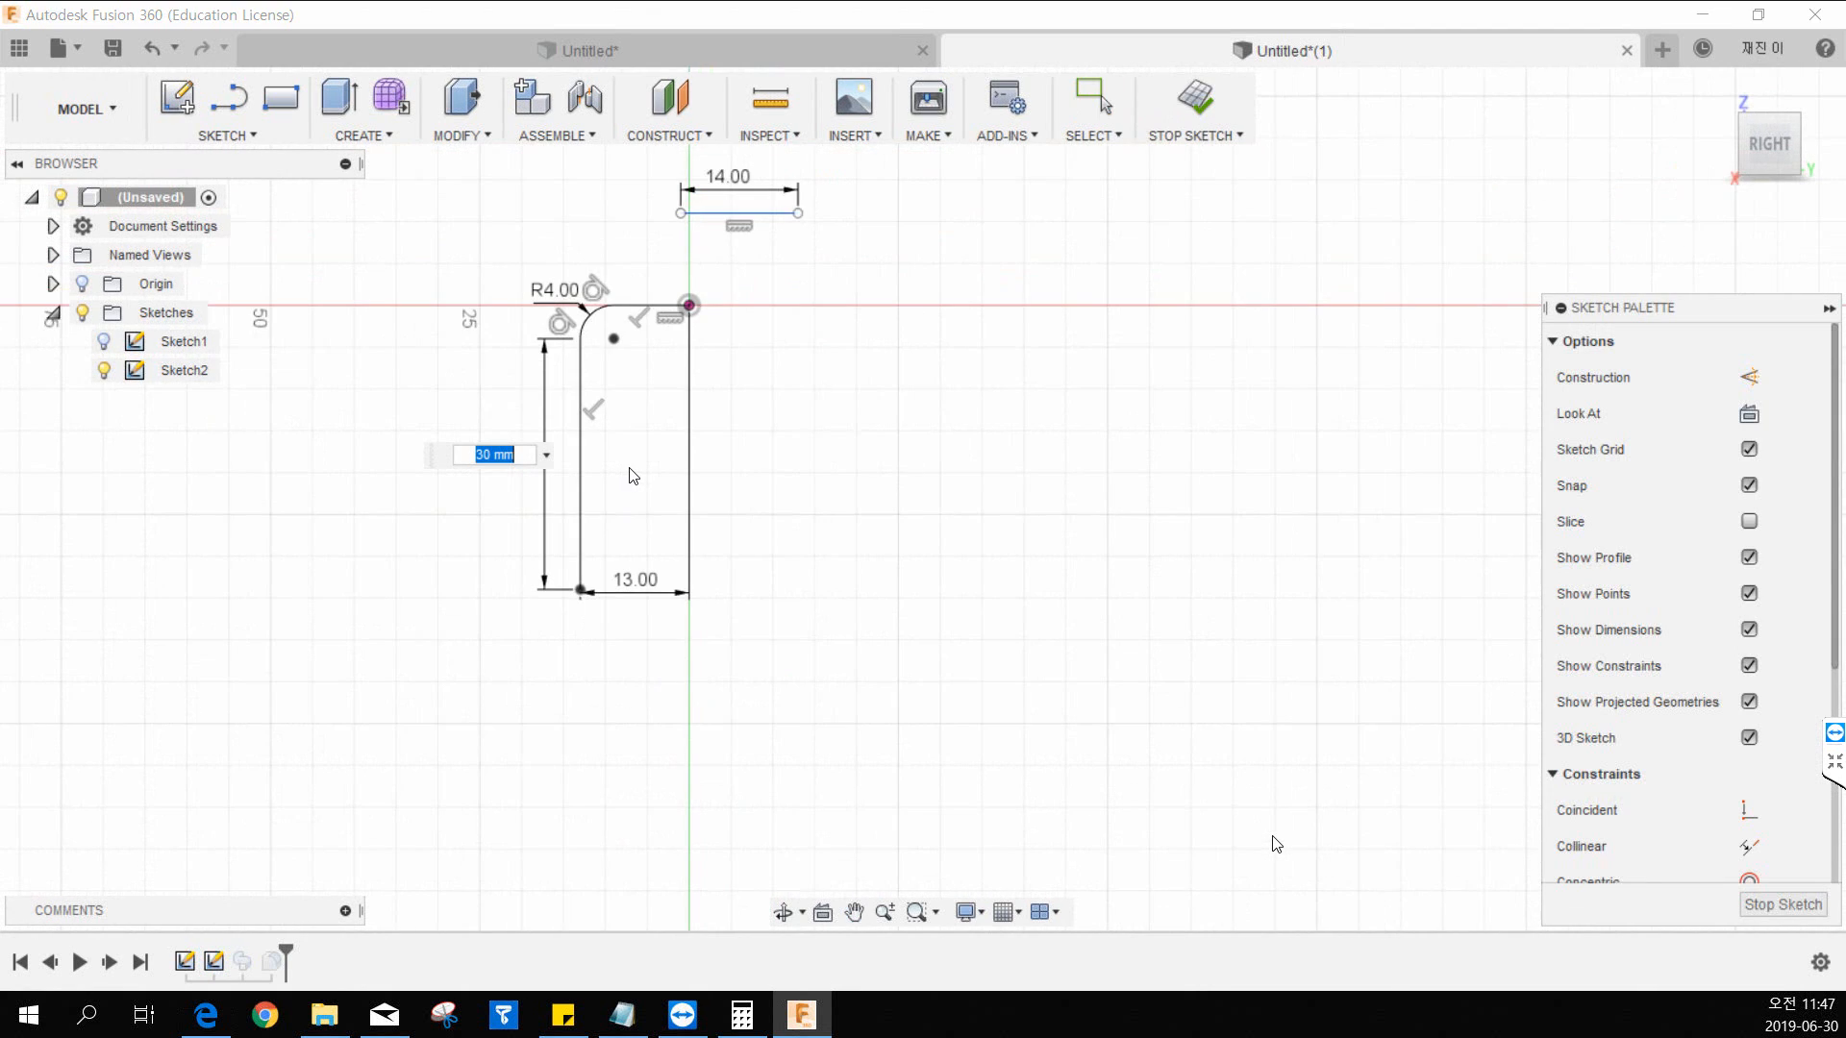
{"action": "type", "text": "80"}
{"action": "key", "text": "Return"}
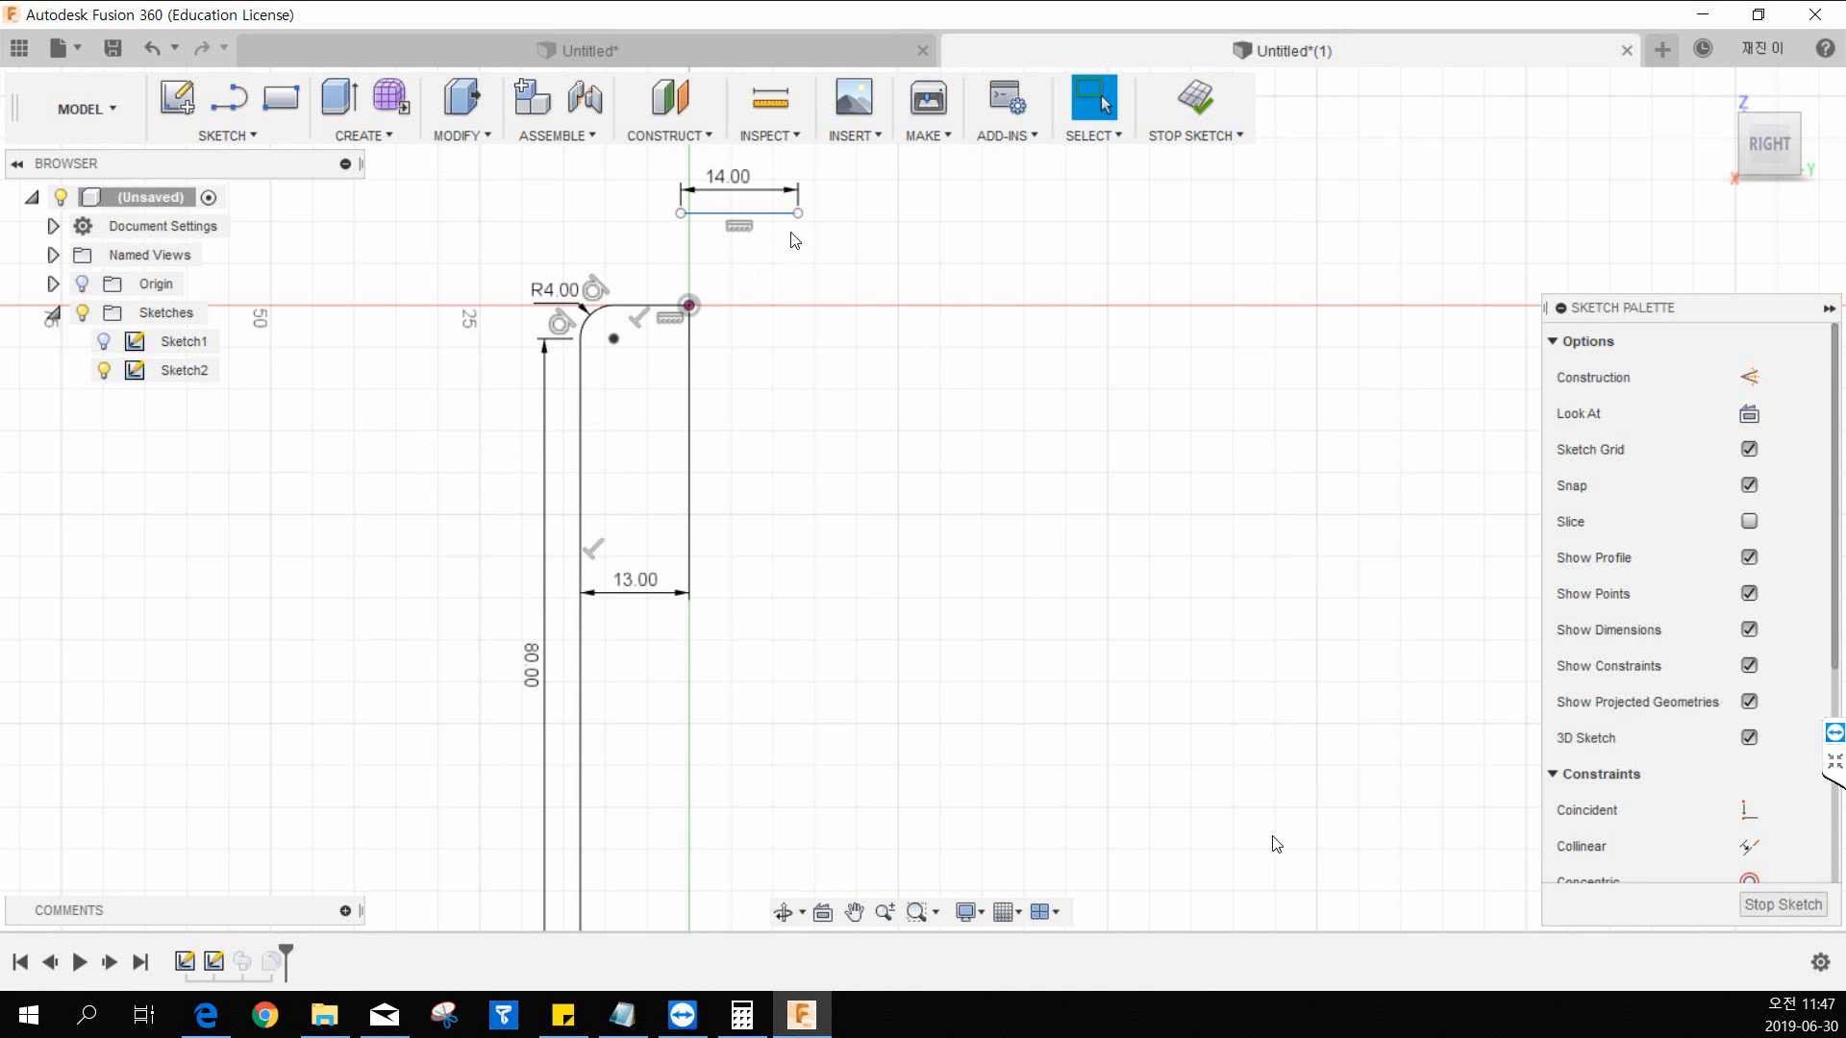
{"action": "left_click", "coordinate": [1207, 117]}
Step: Try to extrude the hexagonal end face of the hex key's short leg 13 mm outward, joined to the body
{"action": "middle_click_drag", "start_coordinate": [645, 639], "coordinate": [614, 535]}
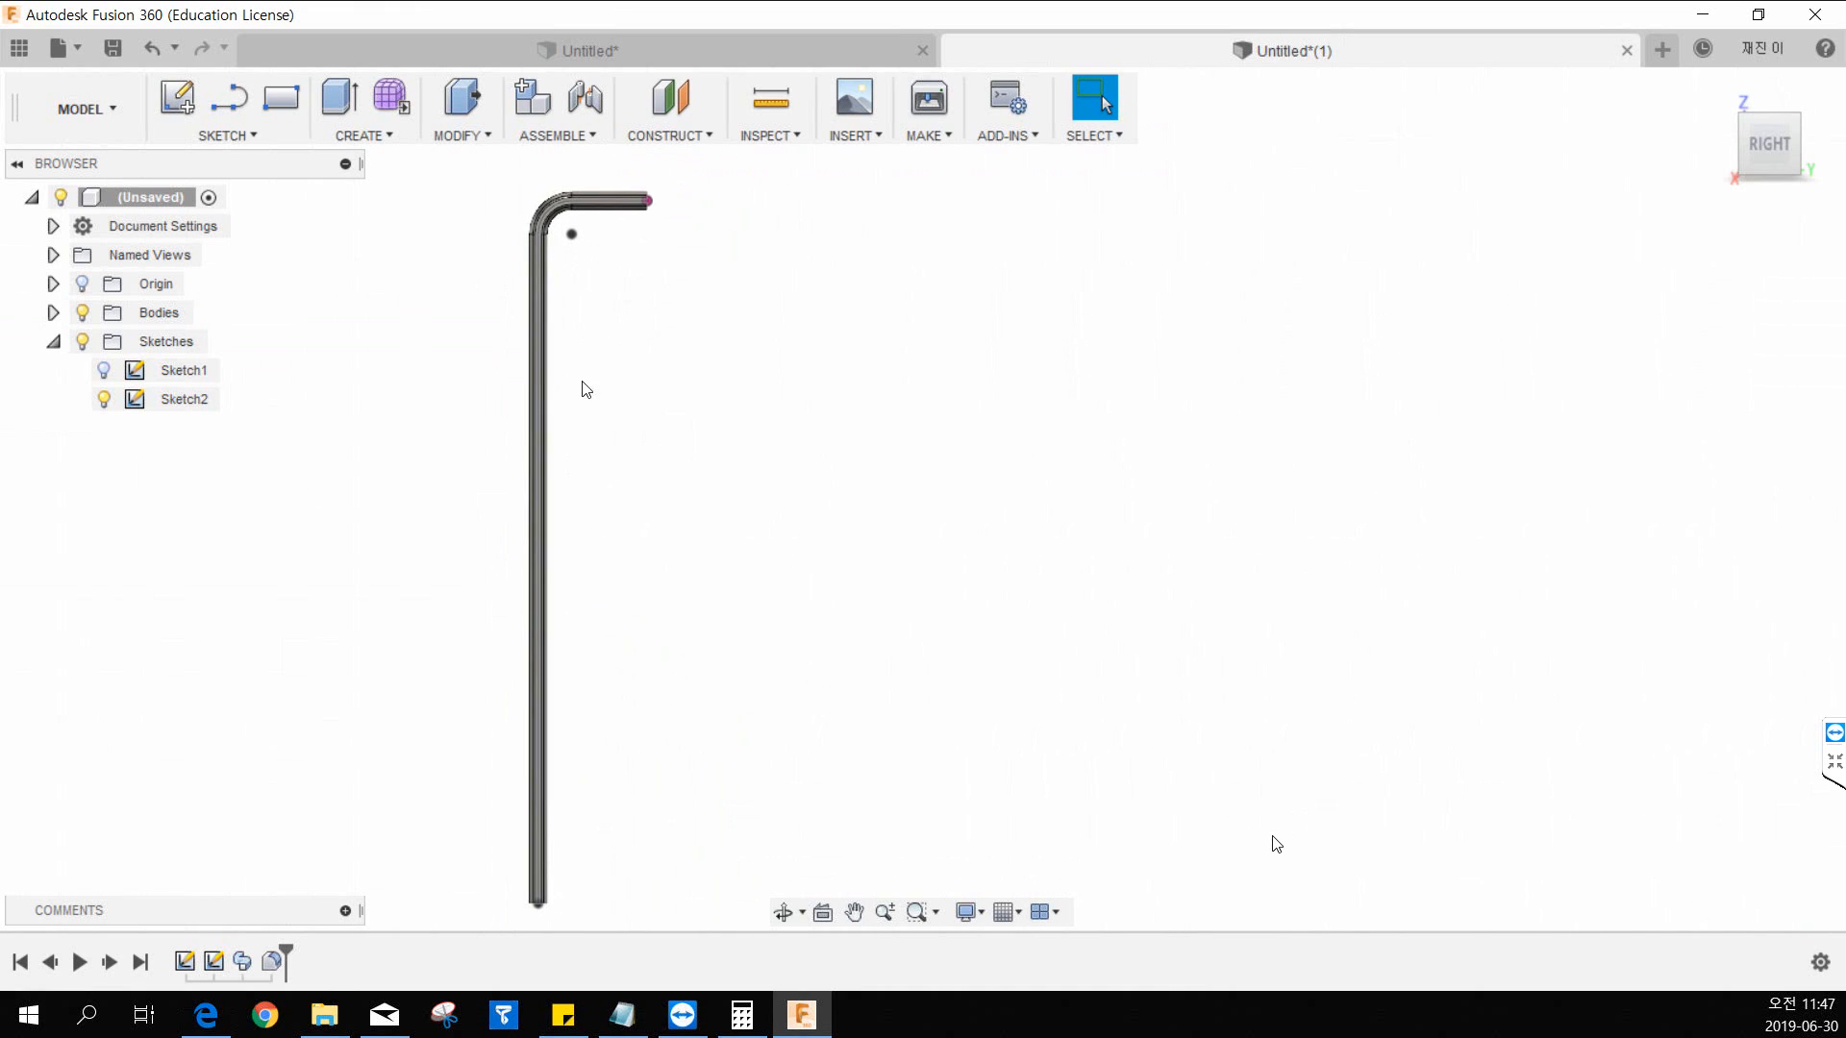
{"action": "middle_click_drag", "start_coordinate": [669, 375], "coordinate": [621, 388]}
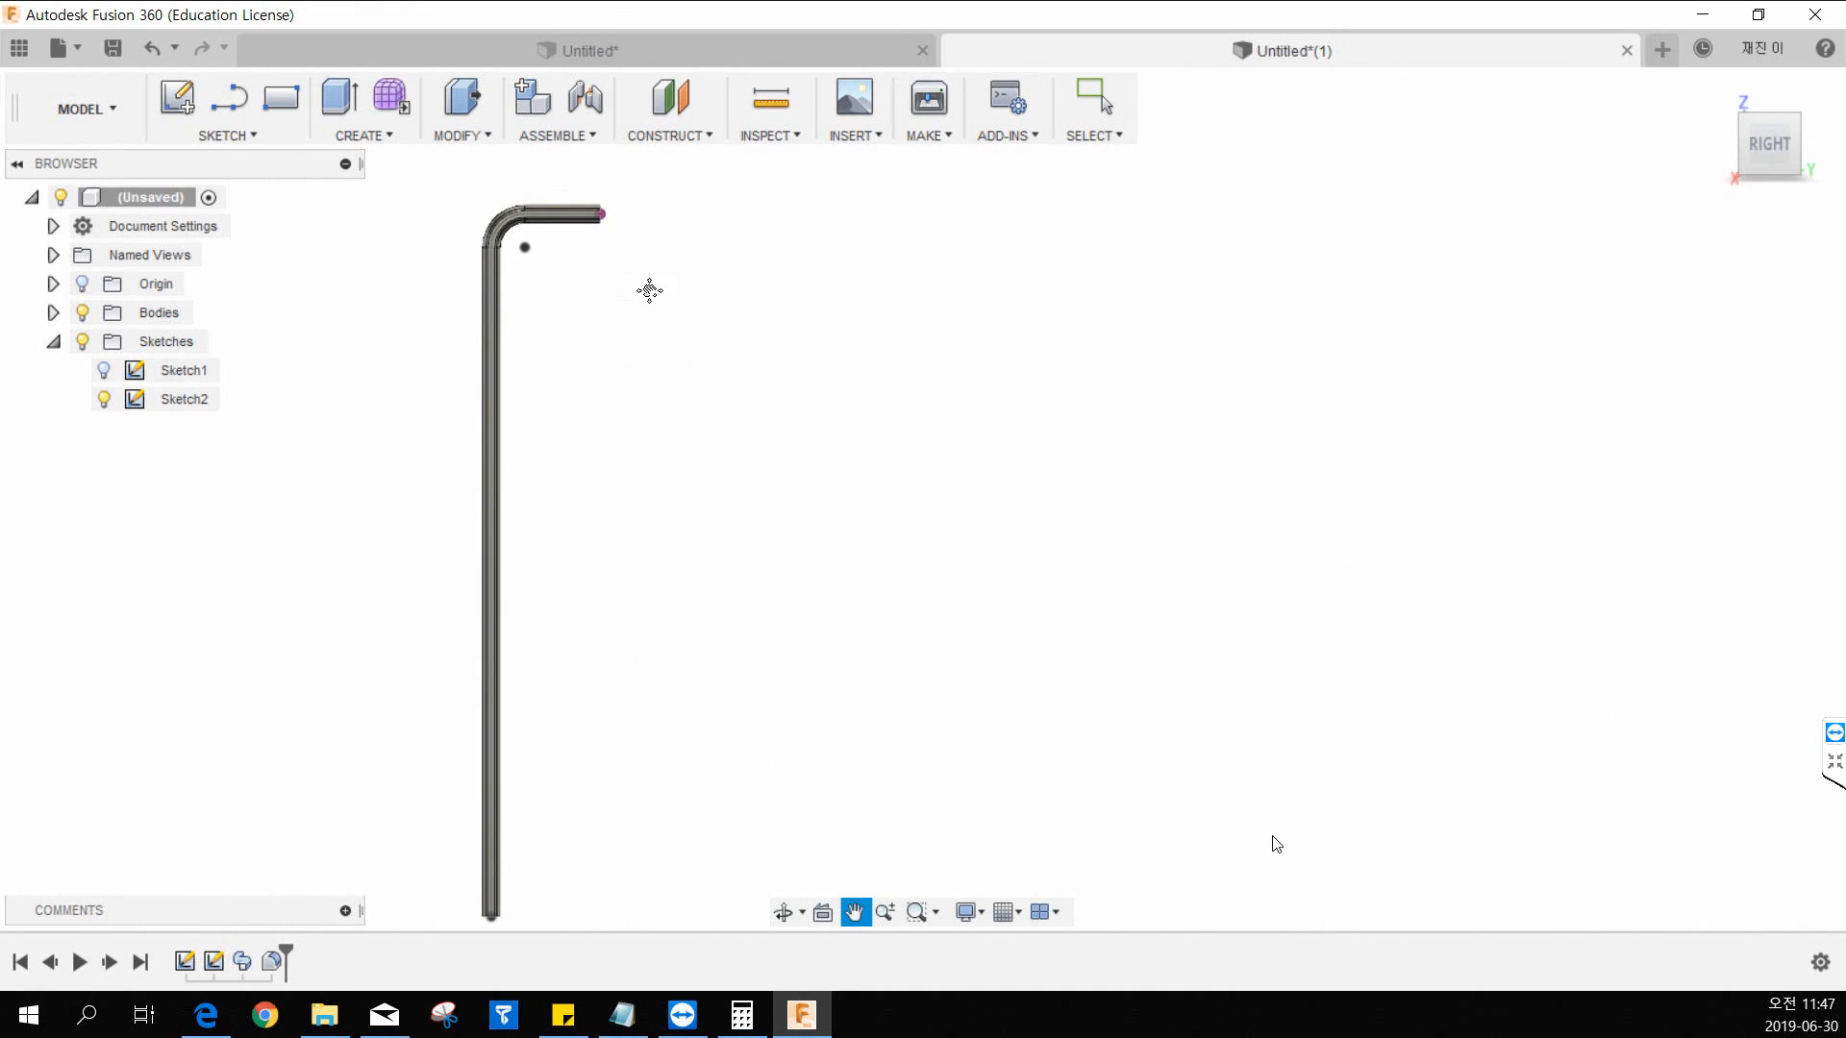
{"action": "scroll", "coordinate": [643, 287], "scroll_direction": "up", "scroll_amount": 5}
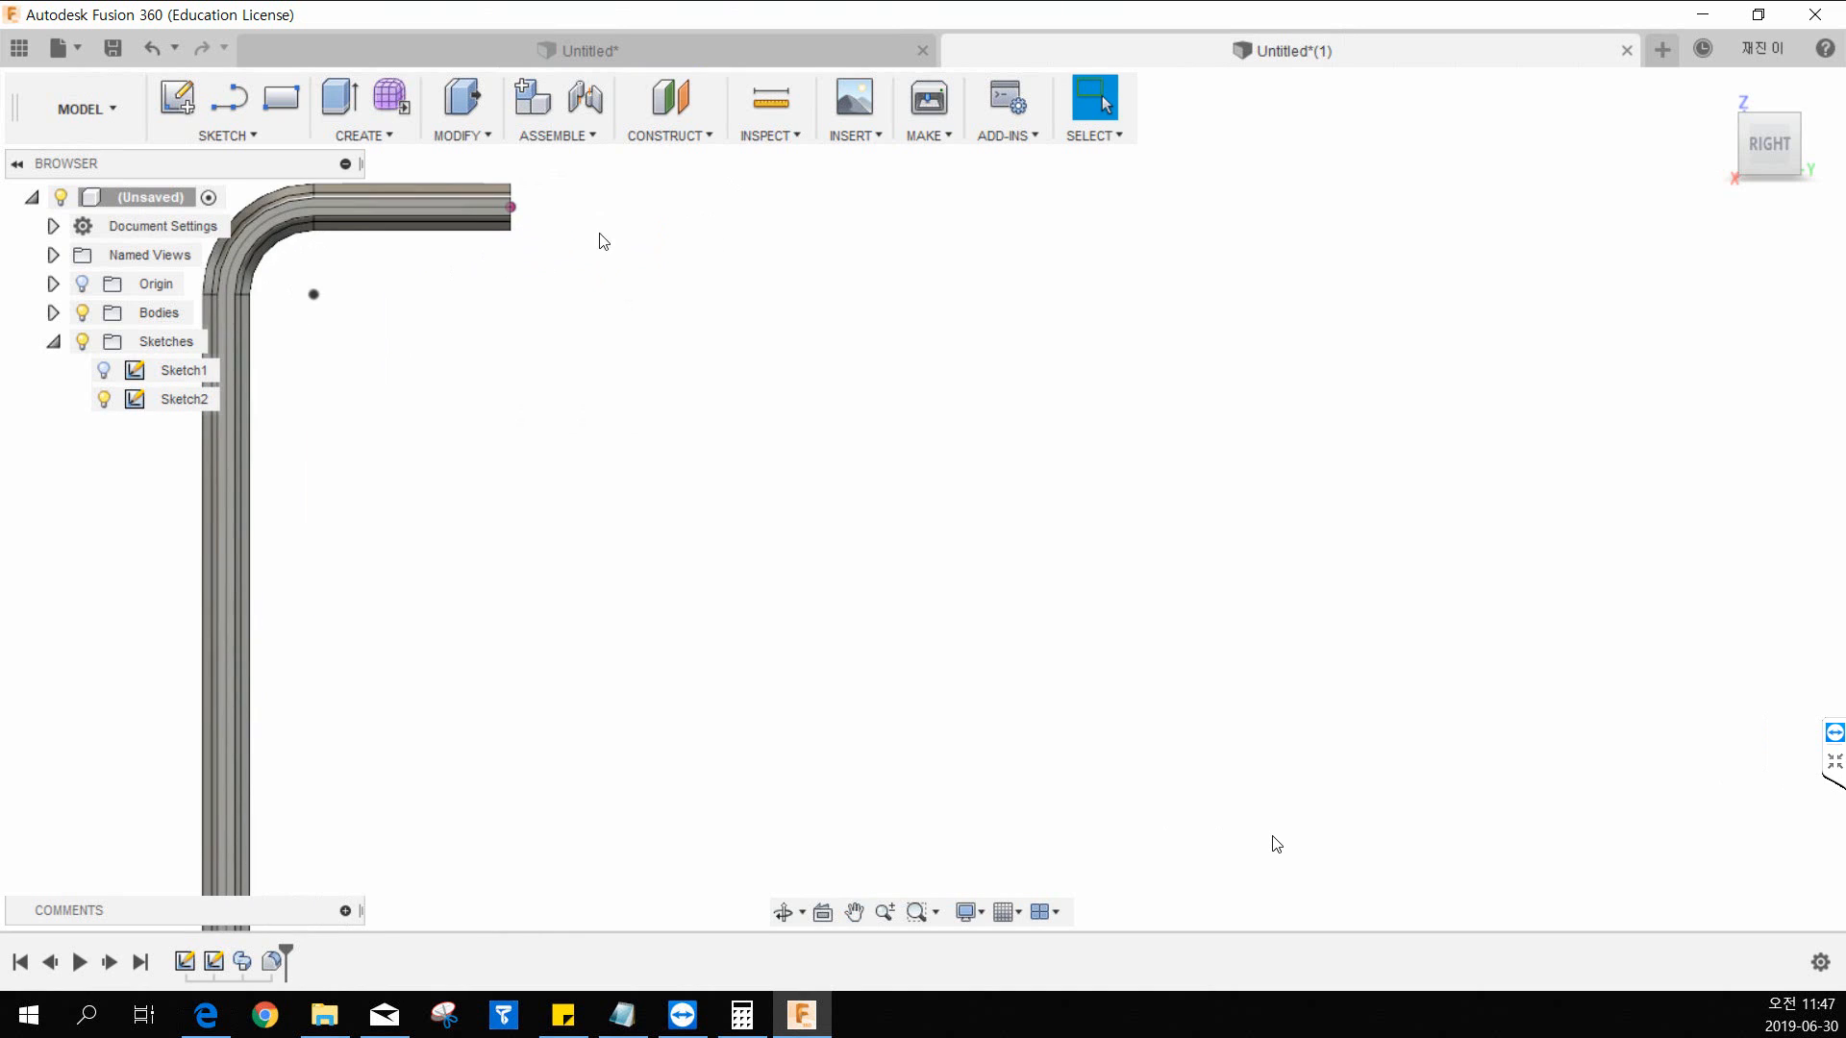
{"action": "key", "text": "Escape"}
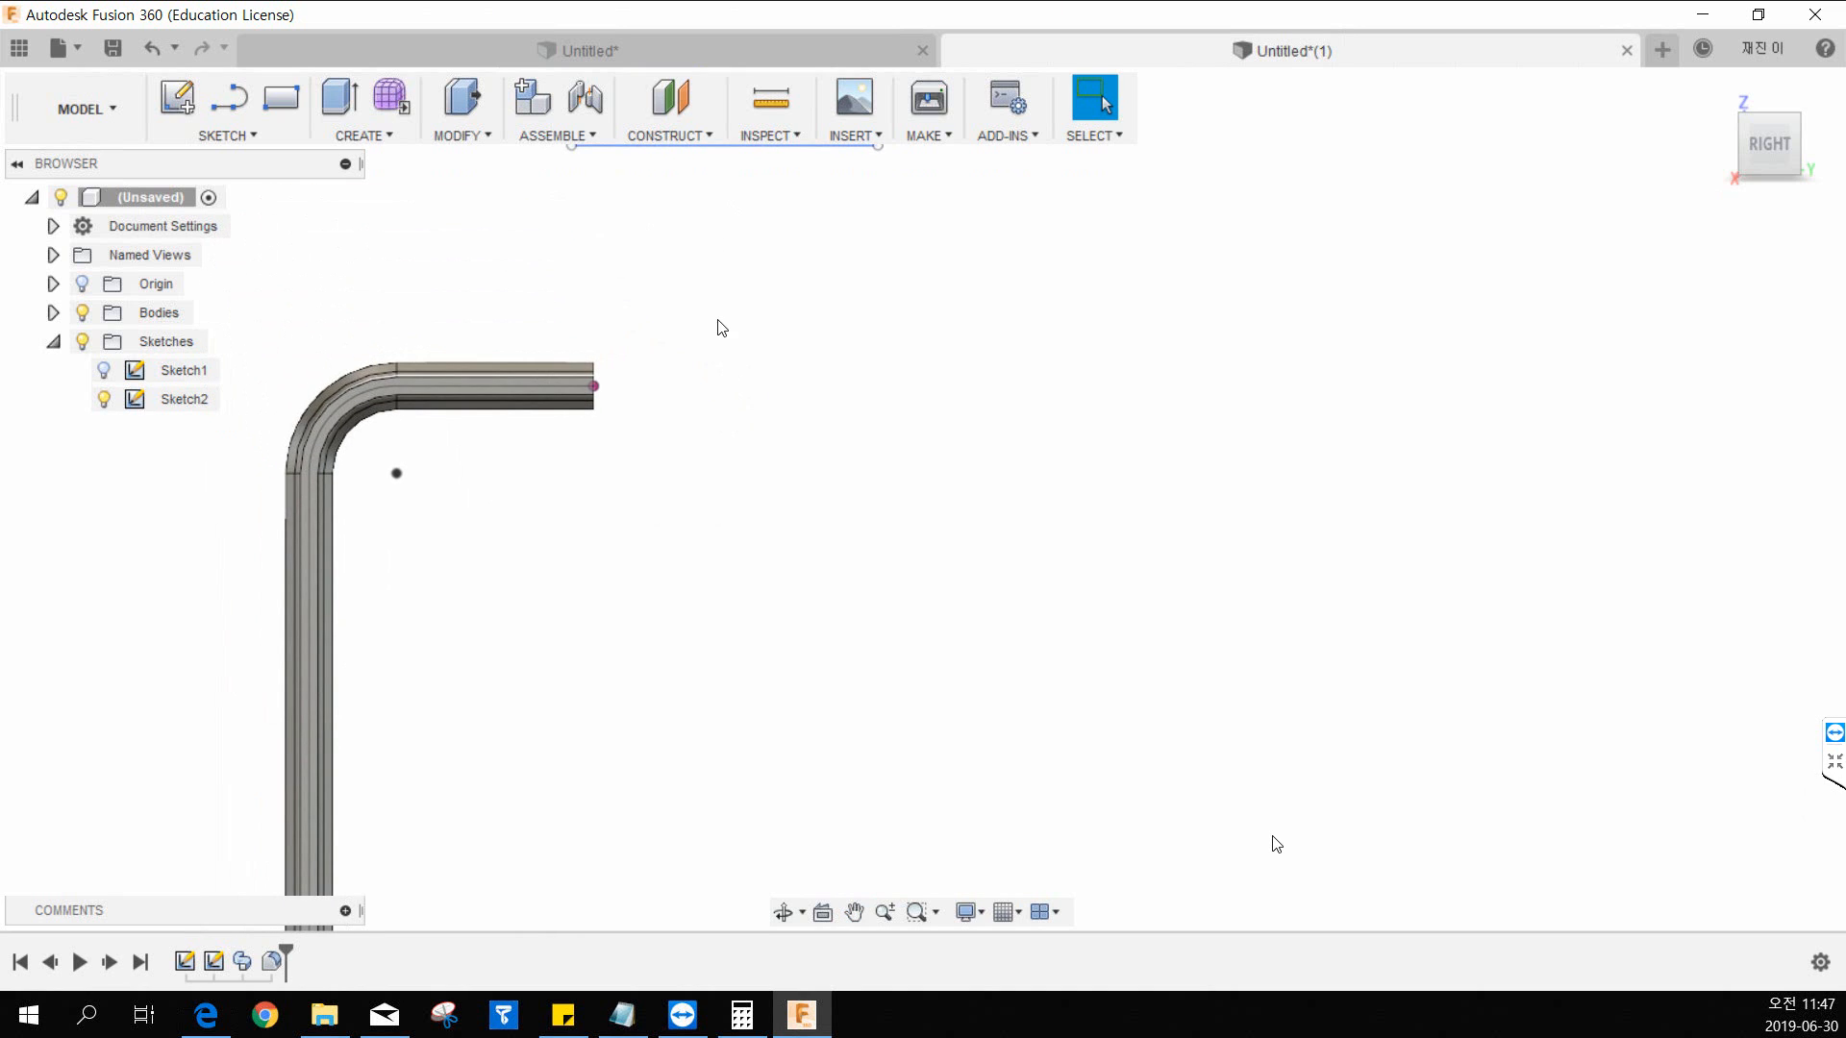
{"action": "middle_click_drag", "start_coordinate": [722, 328], "coordinate": [608, 361], "text": "shift"}
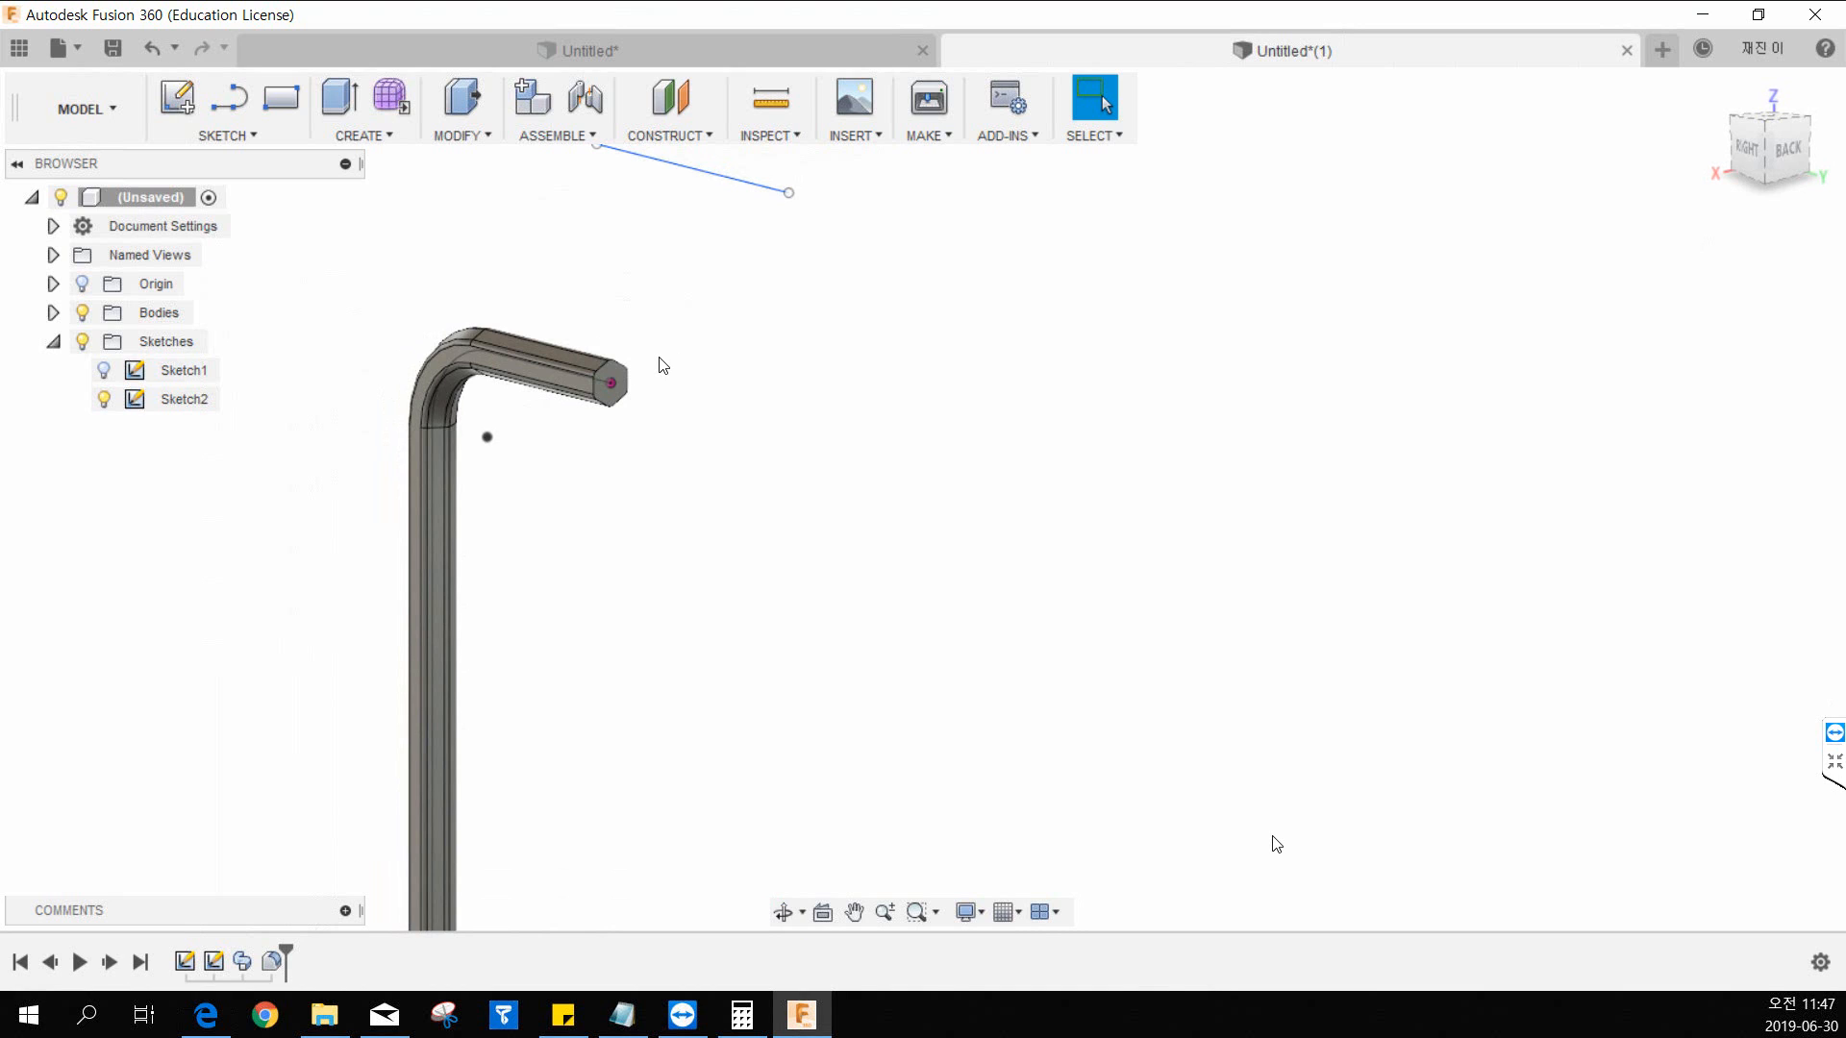
{"action": "middle_click_drag", "start_coordinate": [641, 378], "coordinate": [630, 371], "text": "shift"}
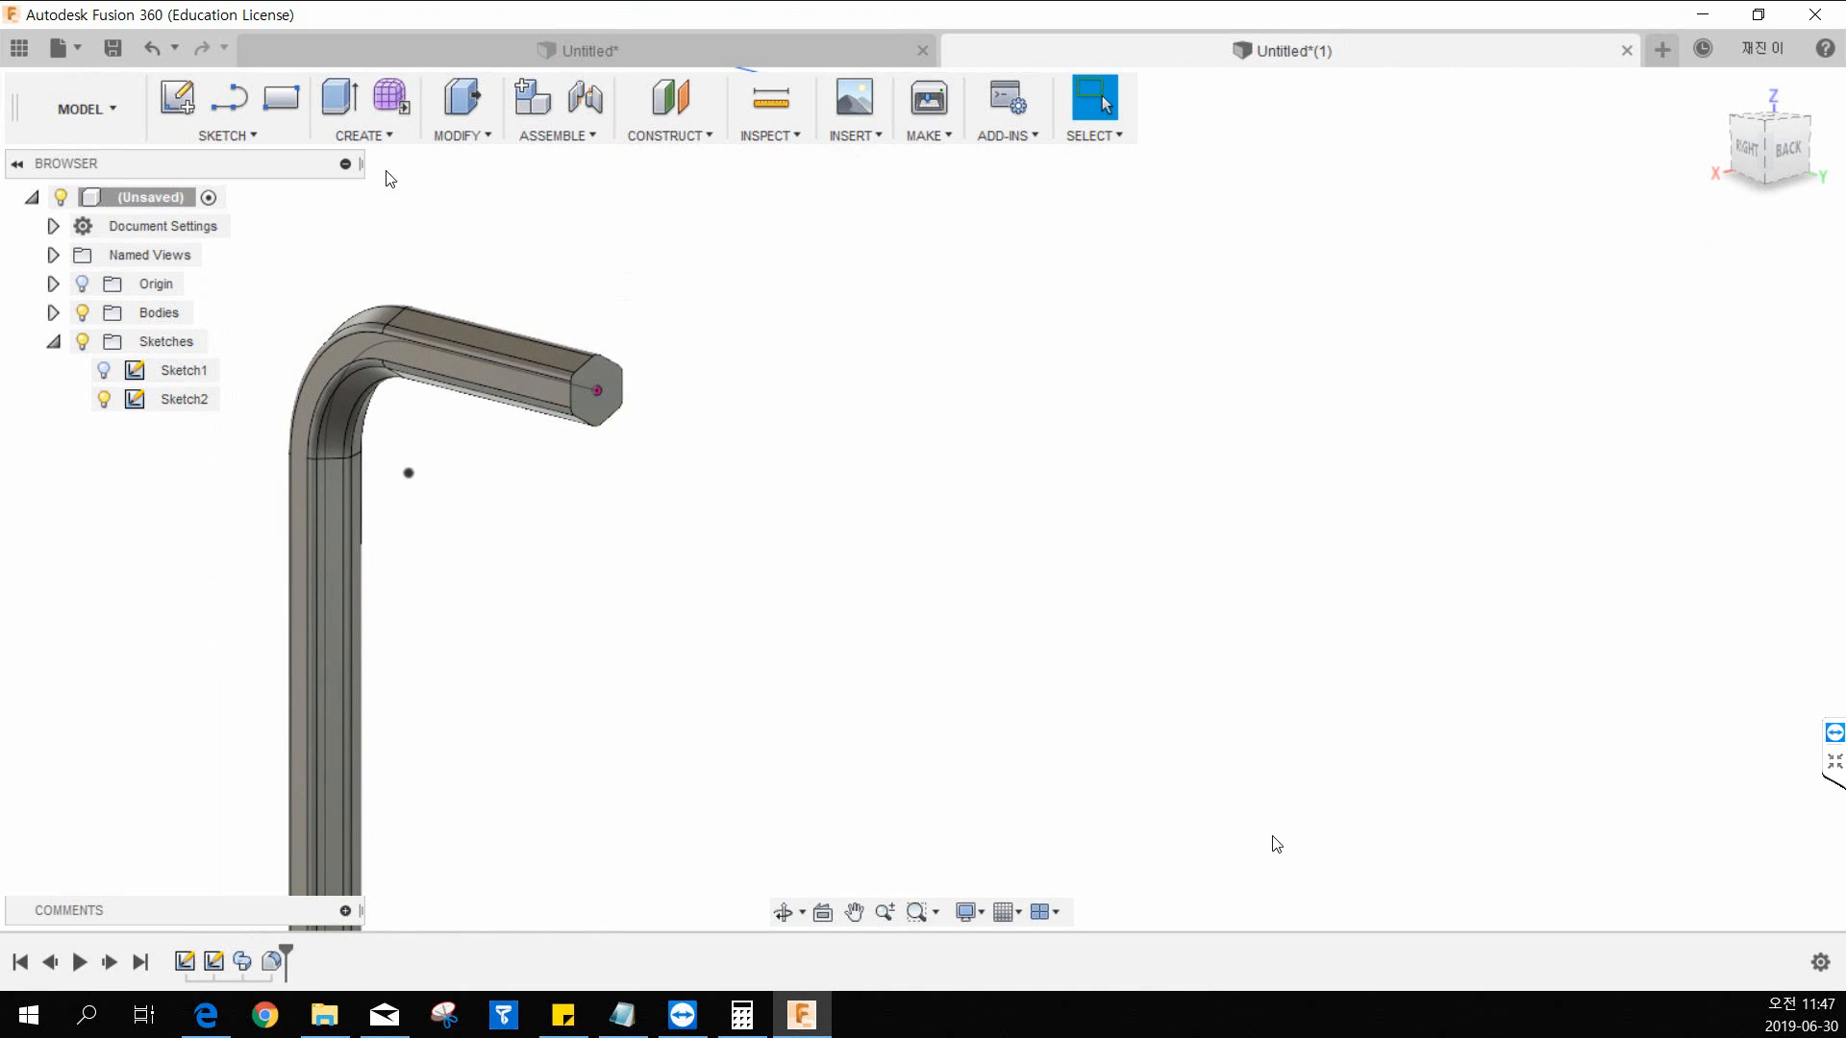
{"action": "left_click", "coordinate": [356, 139]}
{"action": "left_click", "coordinate": [373, 223]}
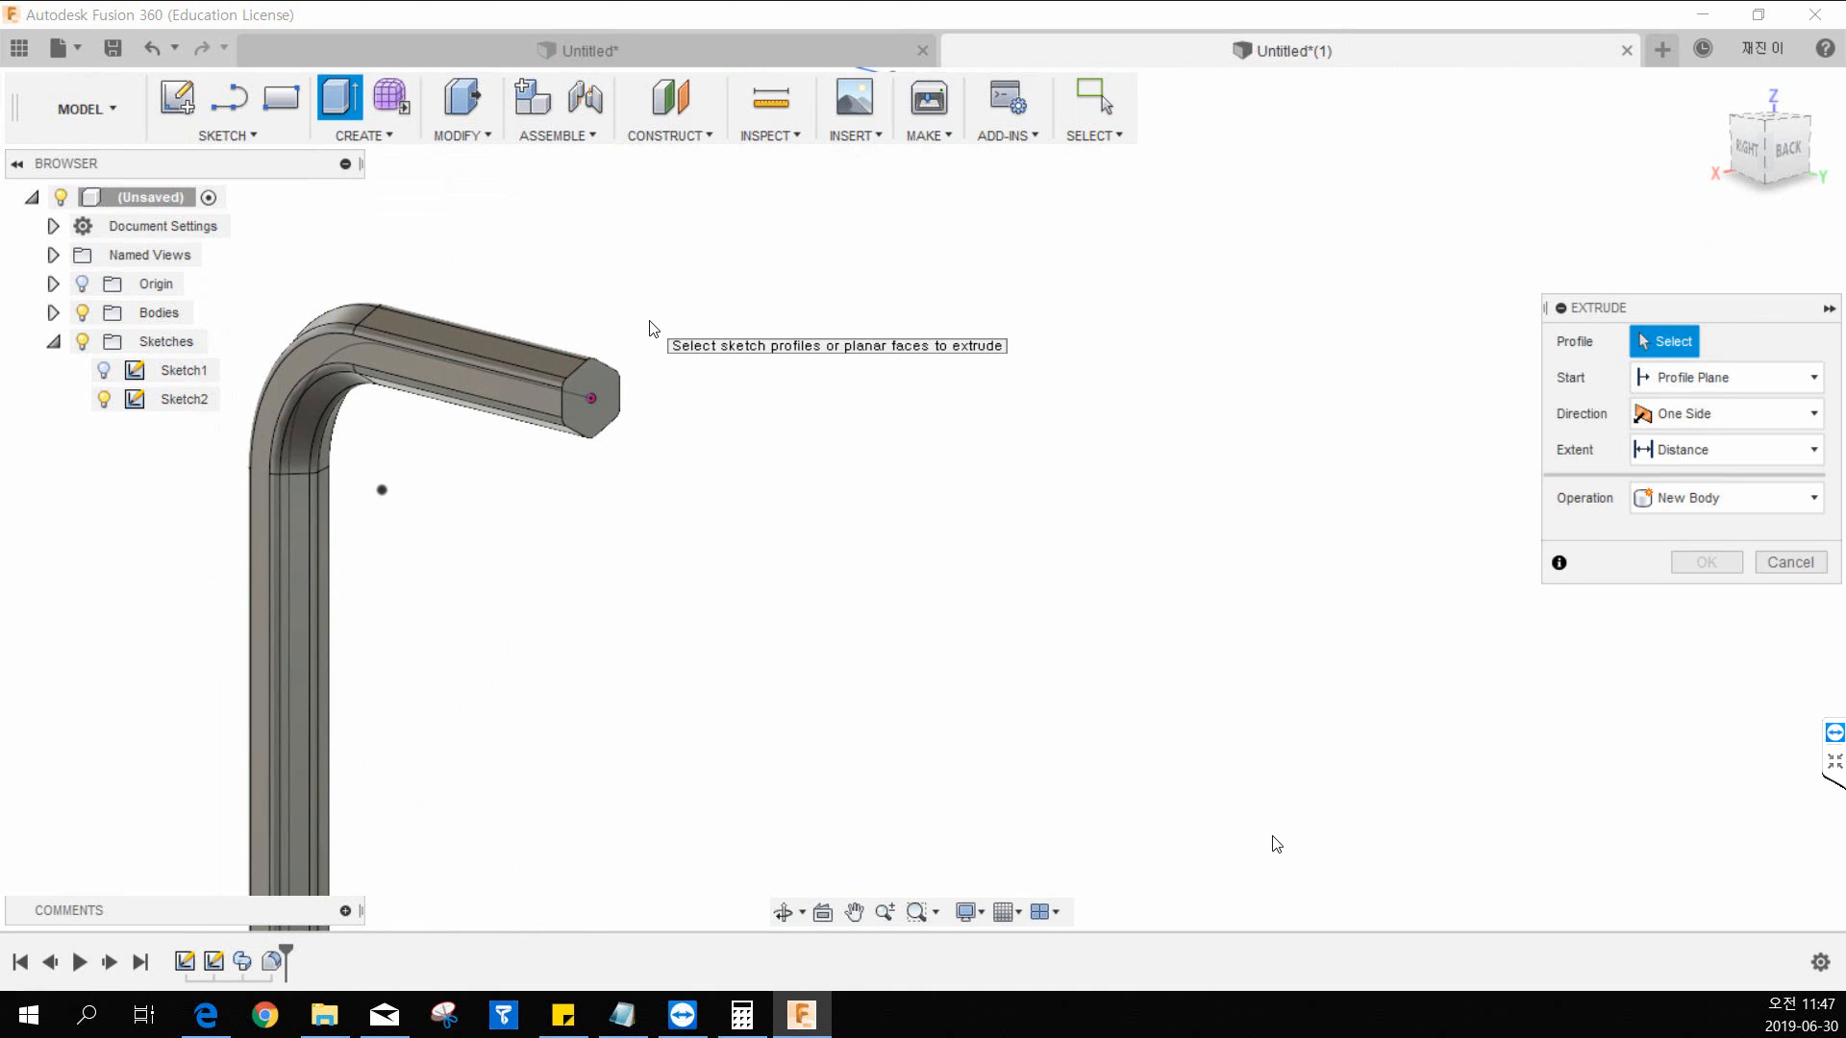
{"action": "left_click", "coordinate": [600, 389]}
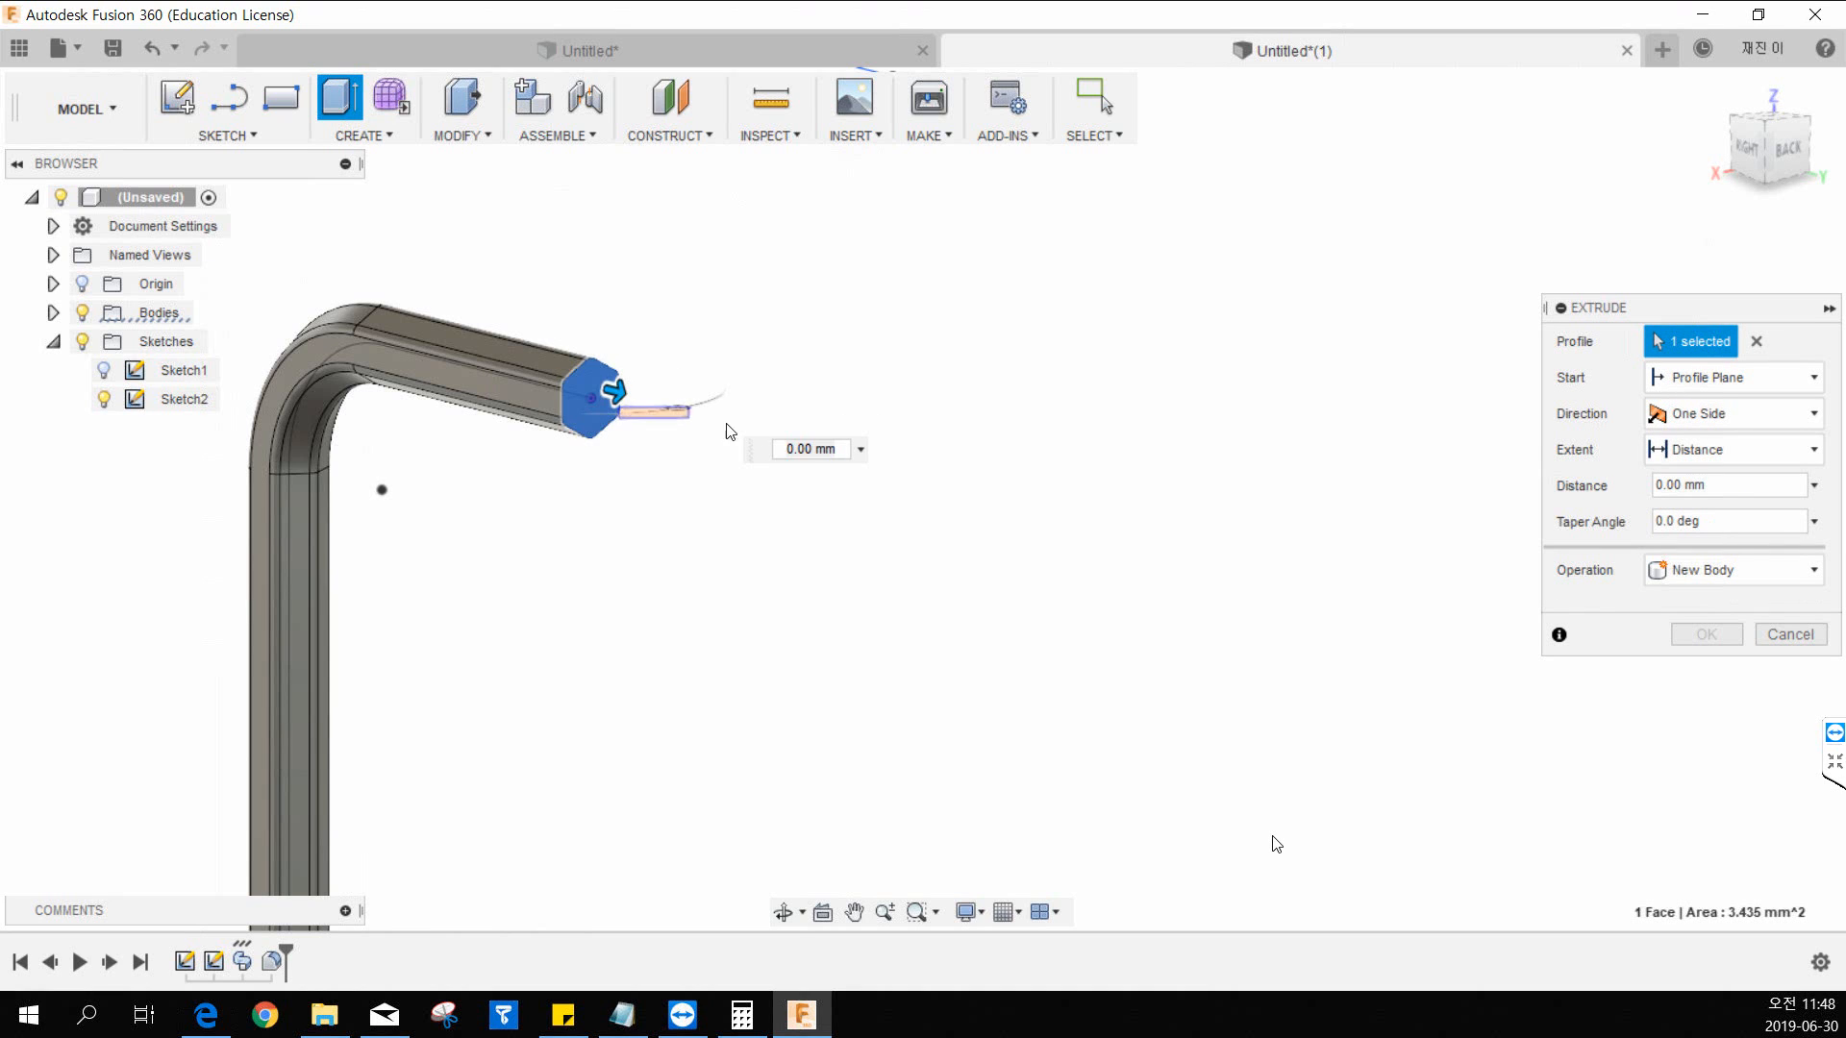
{"action": "left_click_drag", "start_coordinate": [618, 402], "coordinate": [914, 472]}
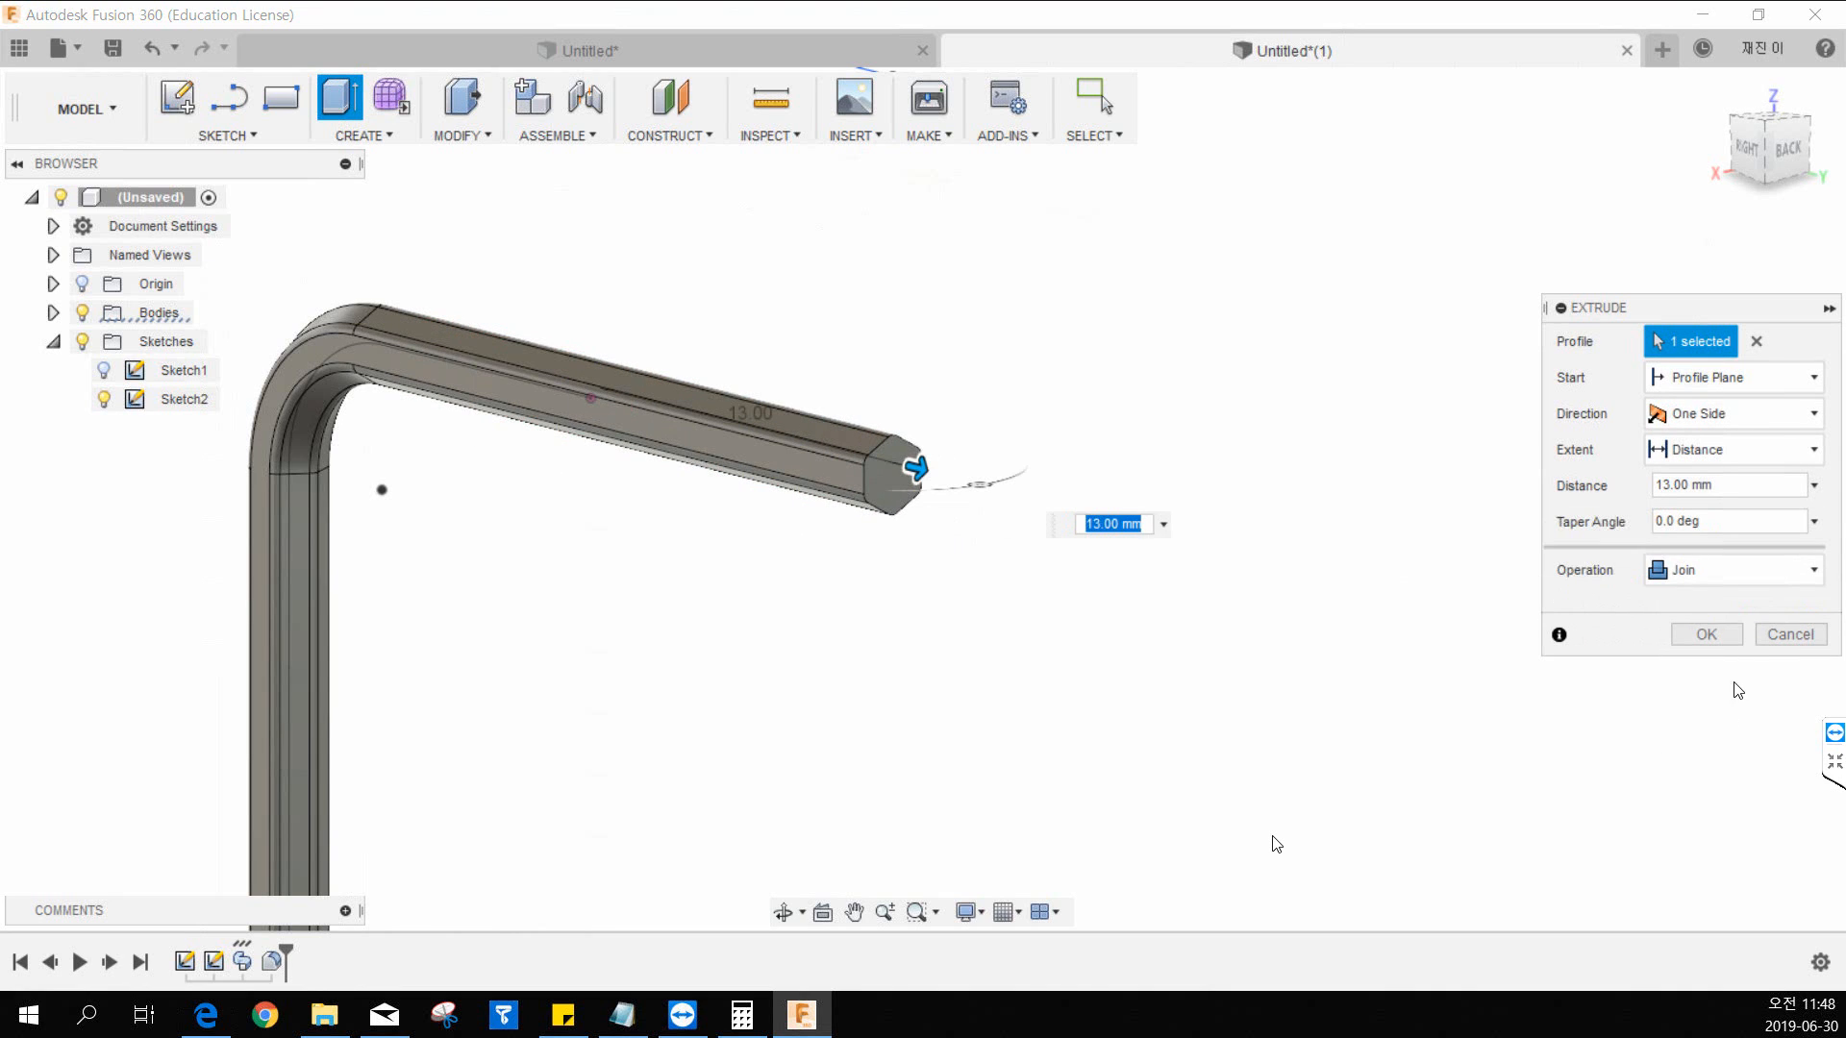
{"action": "left_click", "coordinate": [1774, 635]}
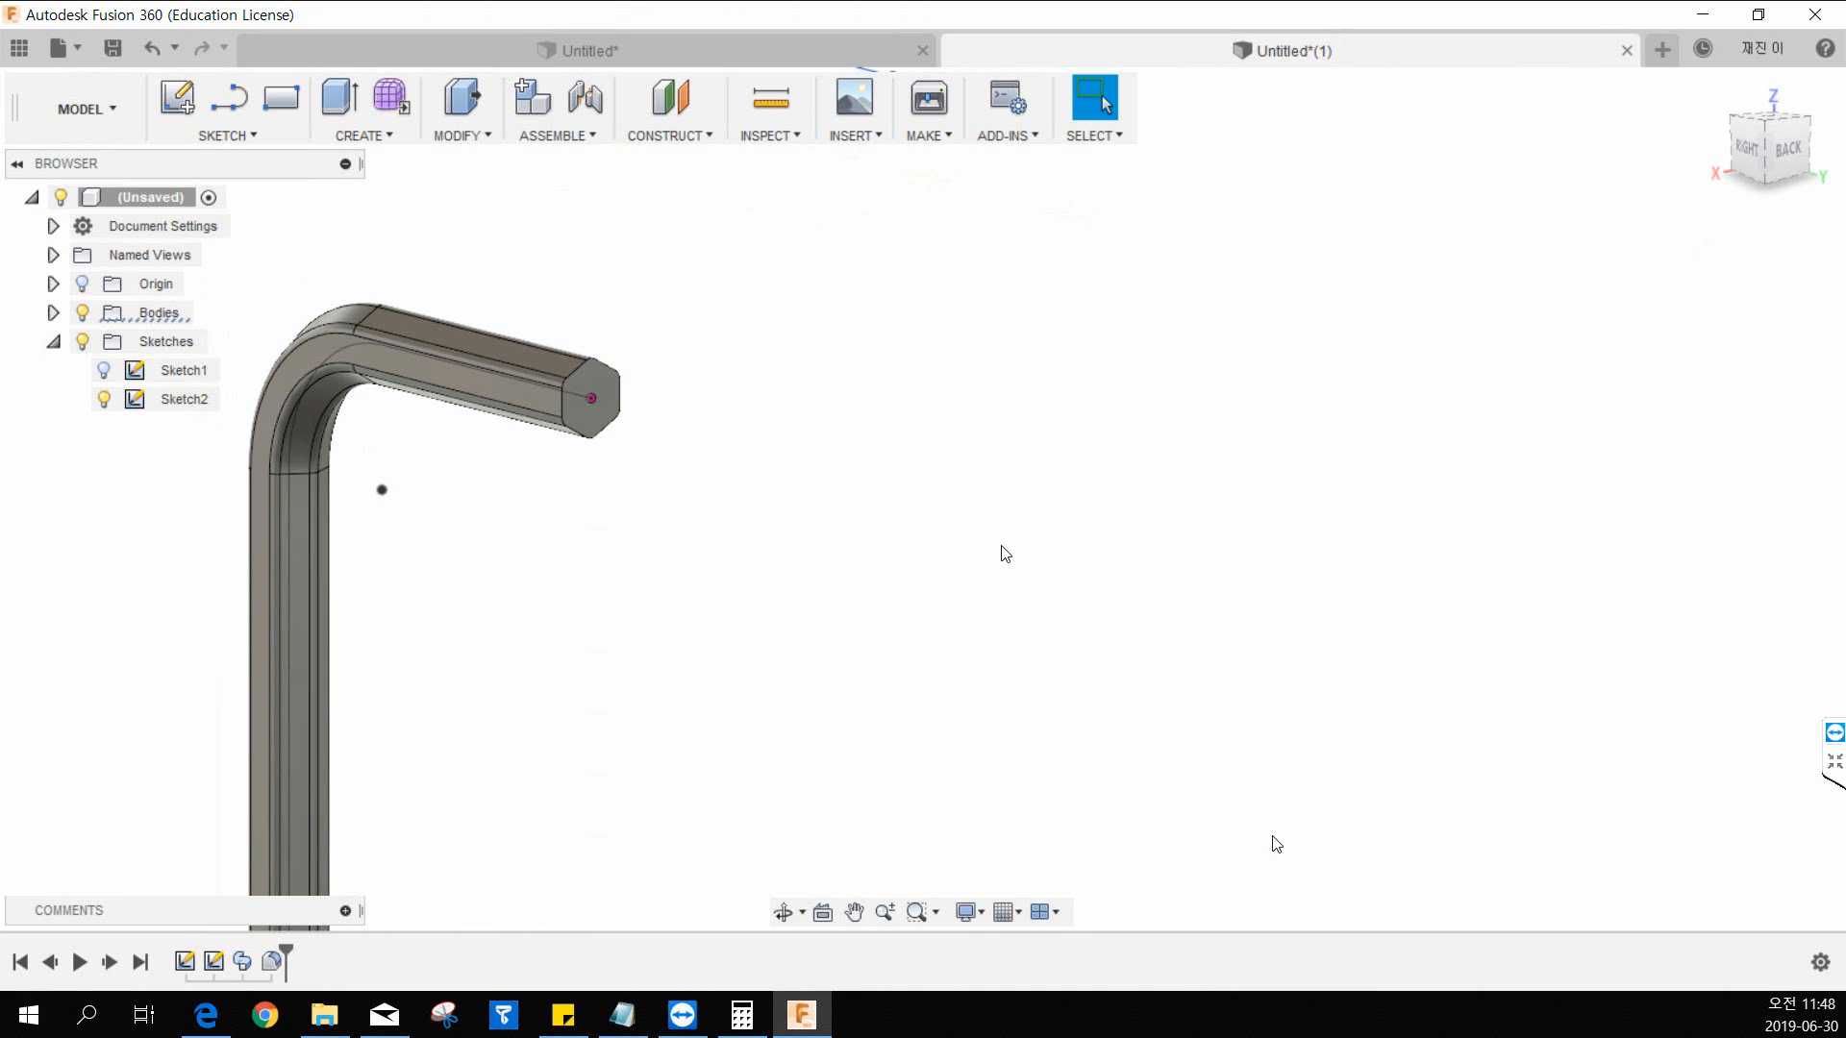
Step: Move the 15.pdf drawing window out of the way and create a new empty design in Fusion 360
{"action": "scroll", "coordinate": [1320, 333], "scroll_direction": "down", "scroll_amount": 3}
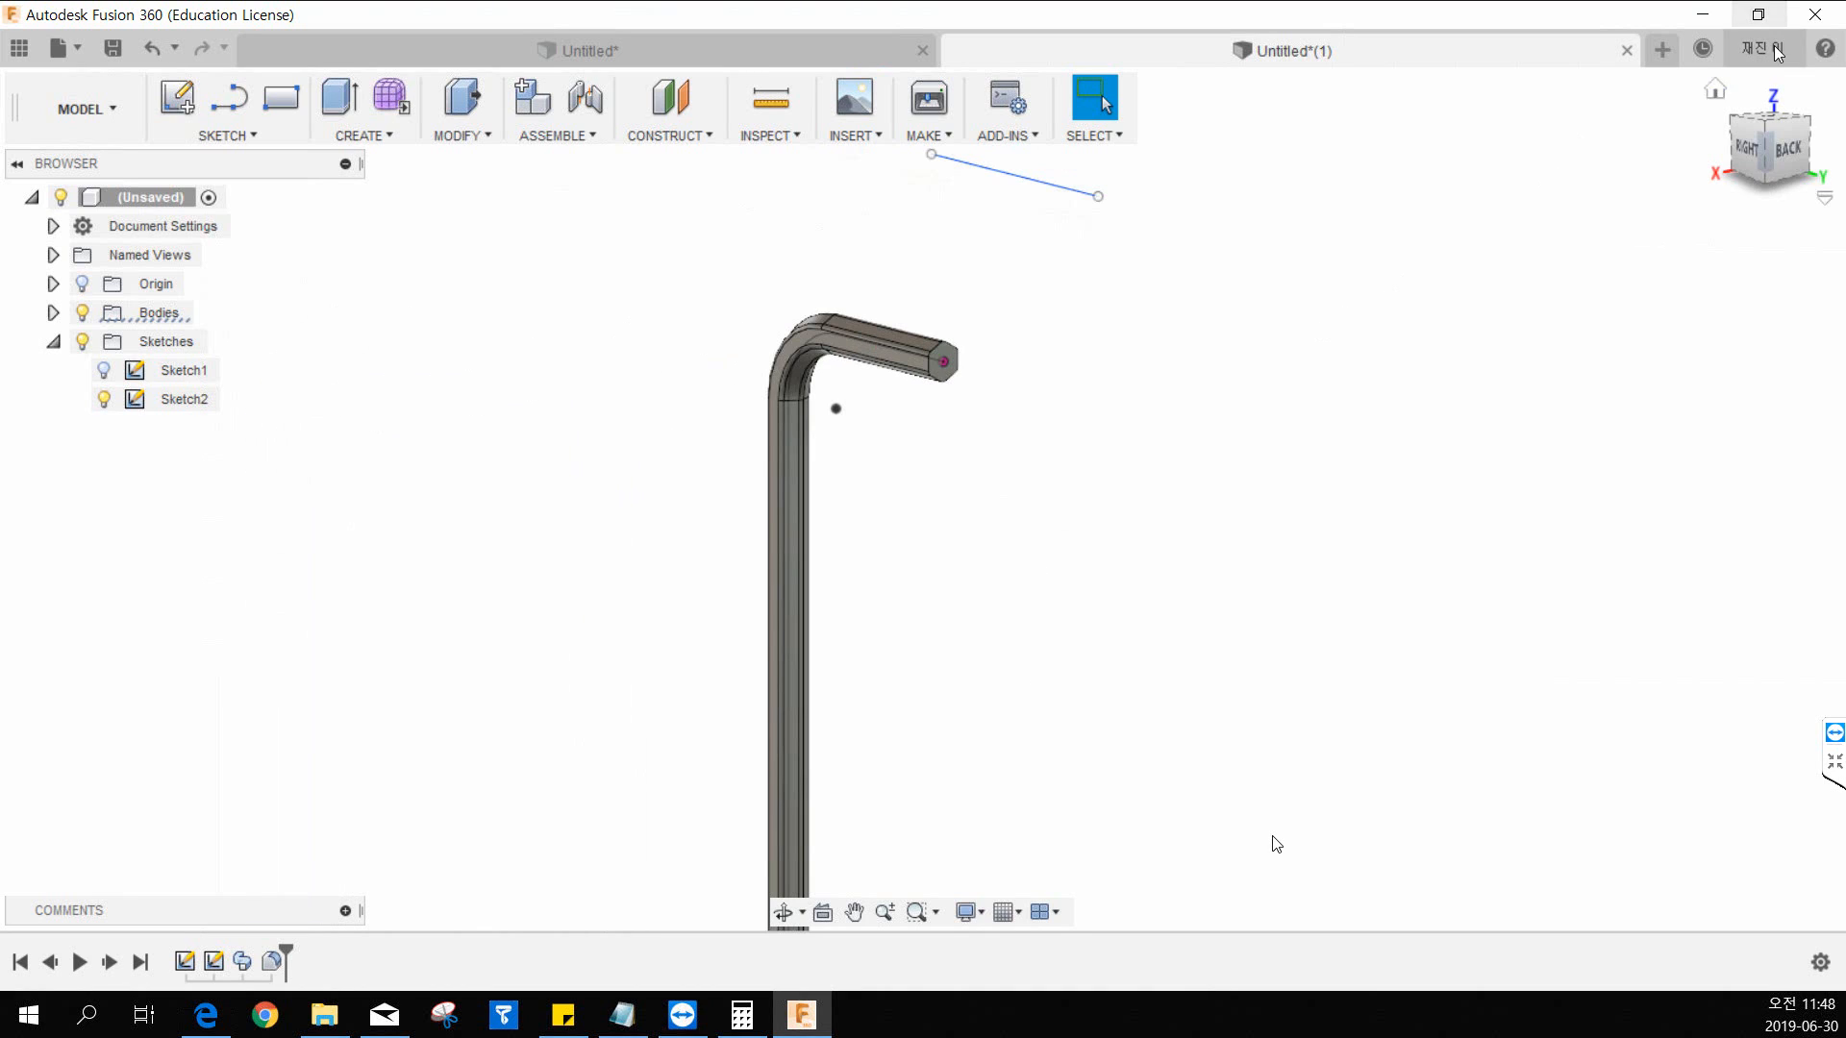
{"action": "left_click", "coordinate": [1717, 87]}
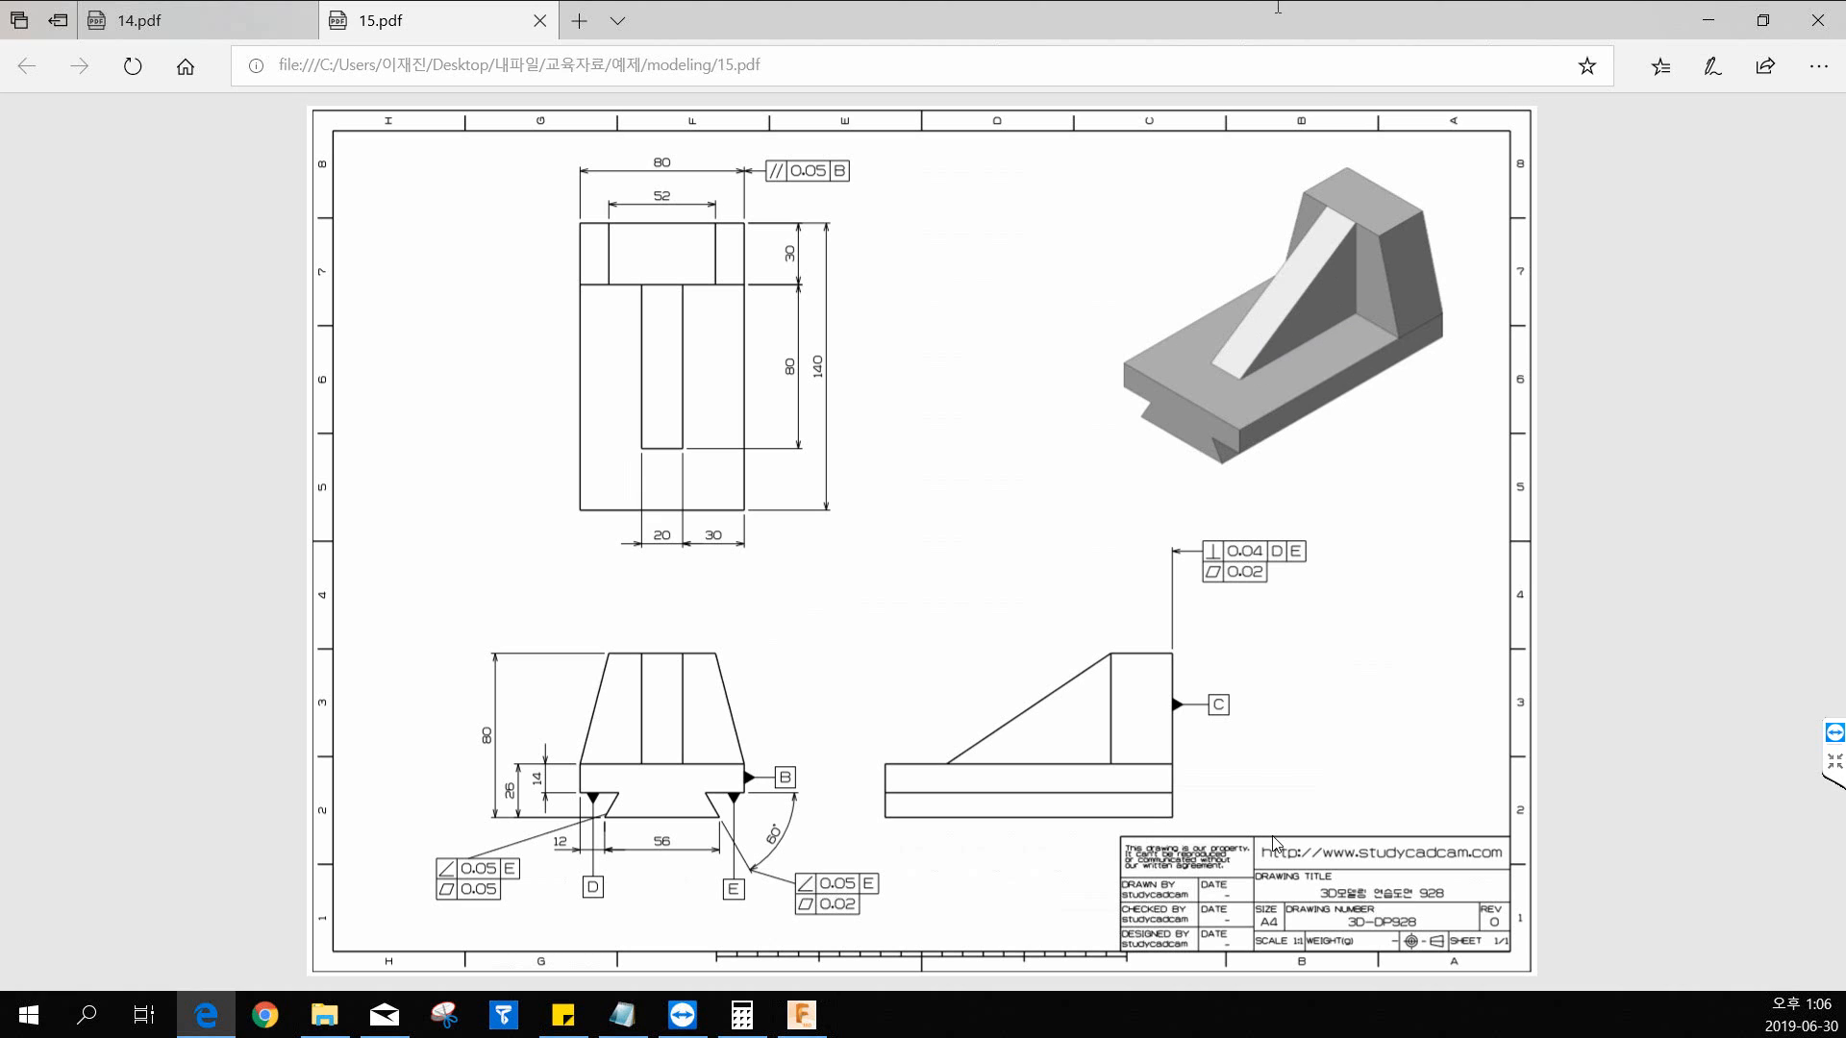
{"action": "left_click_drag", "start_coordinate": [1289, 30], "coordinate": [0, 12]}
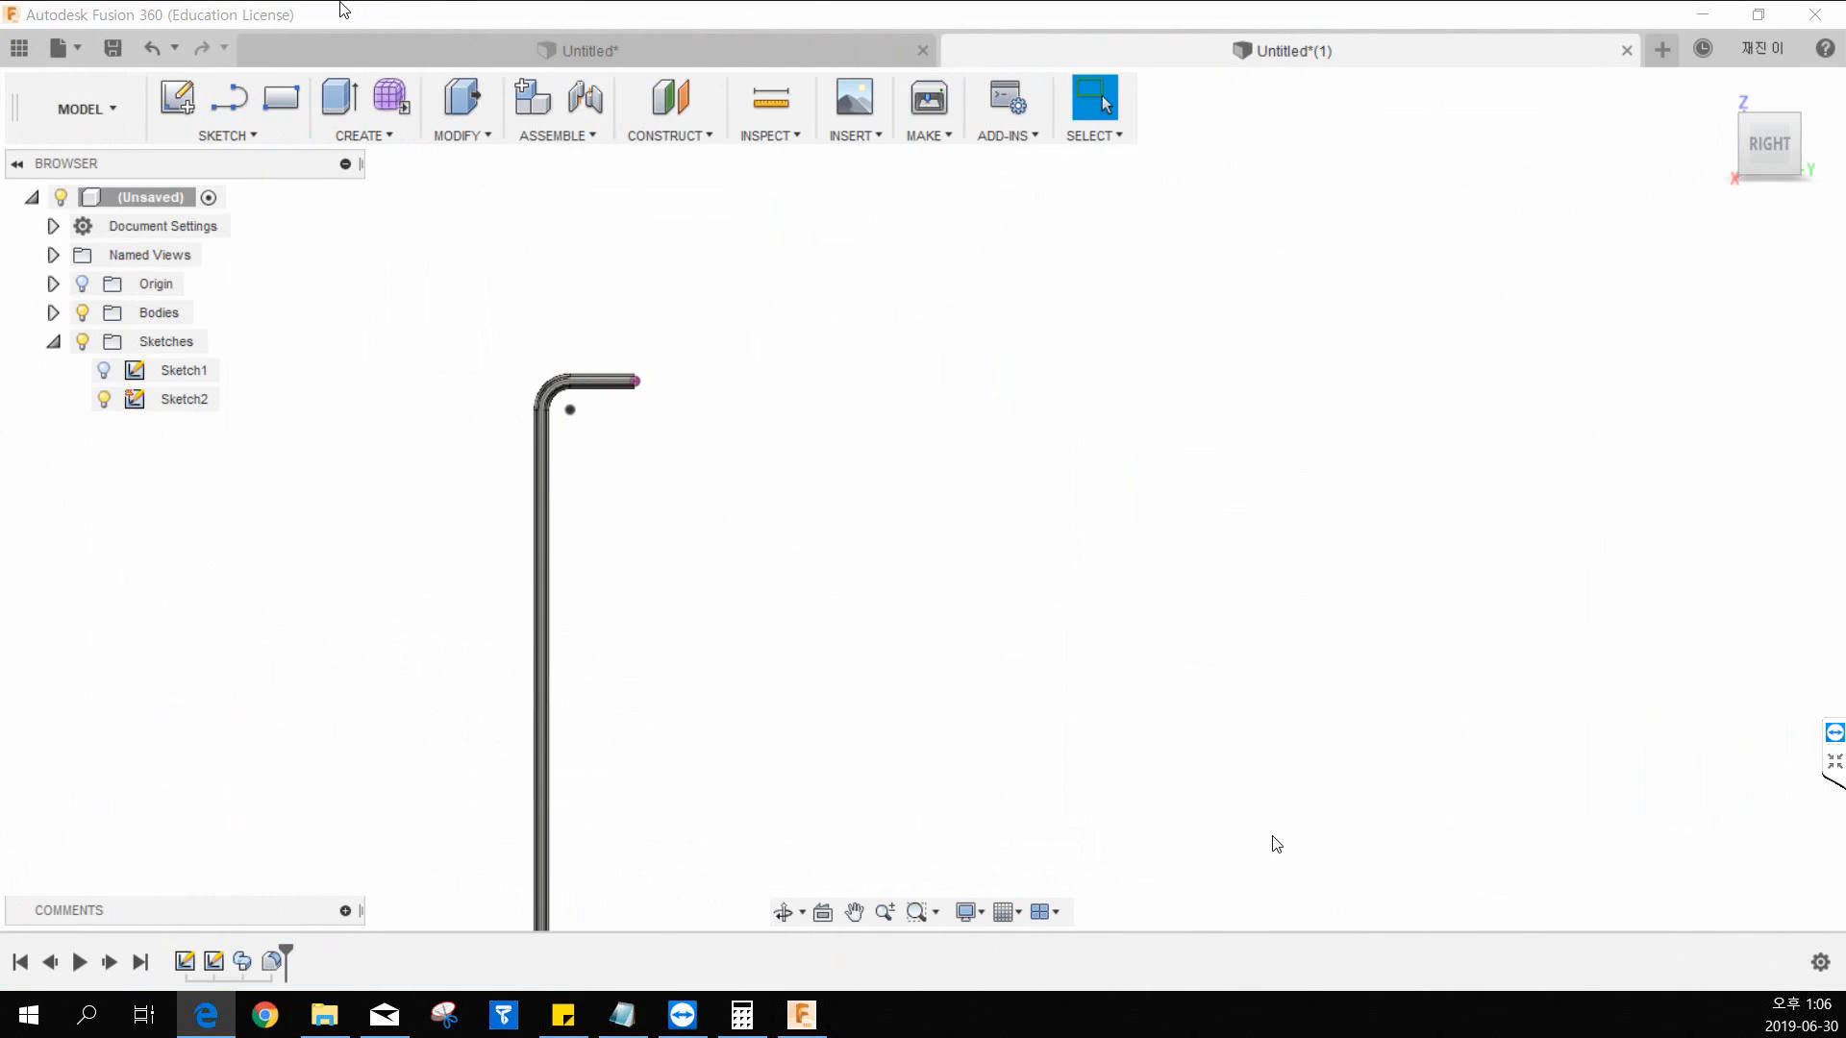
{"action": "left_click", "coordinate": [1661, 50]}
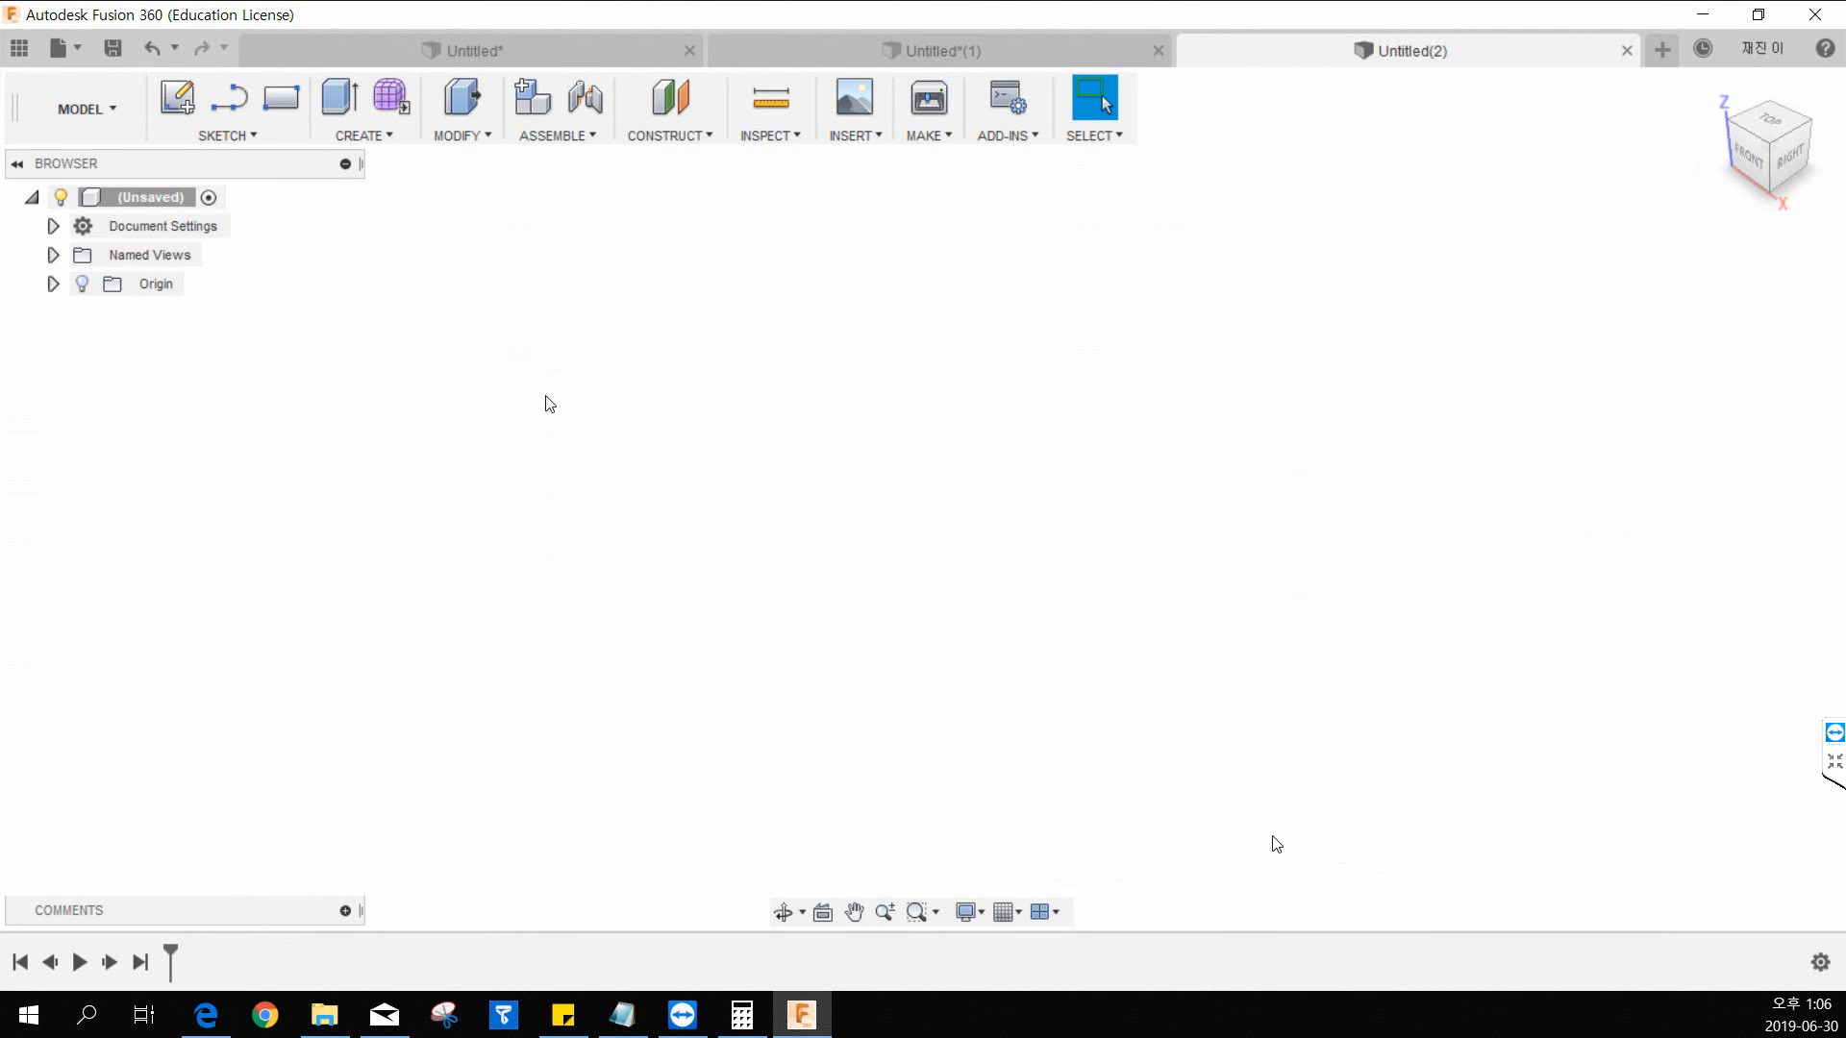
Step: On the horizontal origin plane, sketch a rectangle from the origin, stretch its two far edges outward to about 103 mm long, and finish the sketch
{"action": "left_click", "coordinate": [174, 109]}
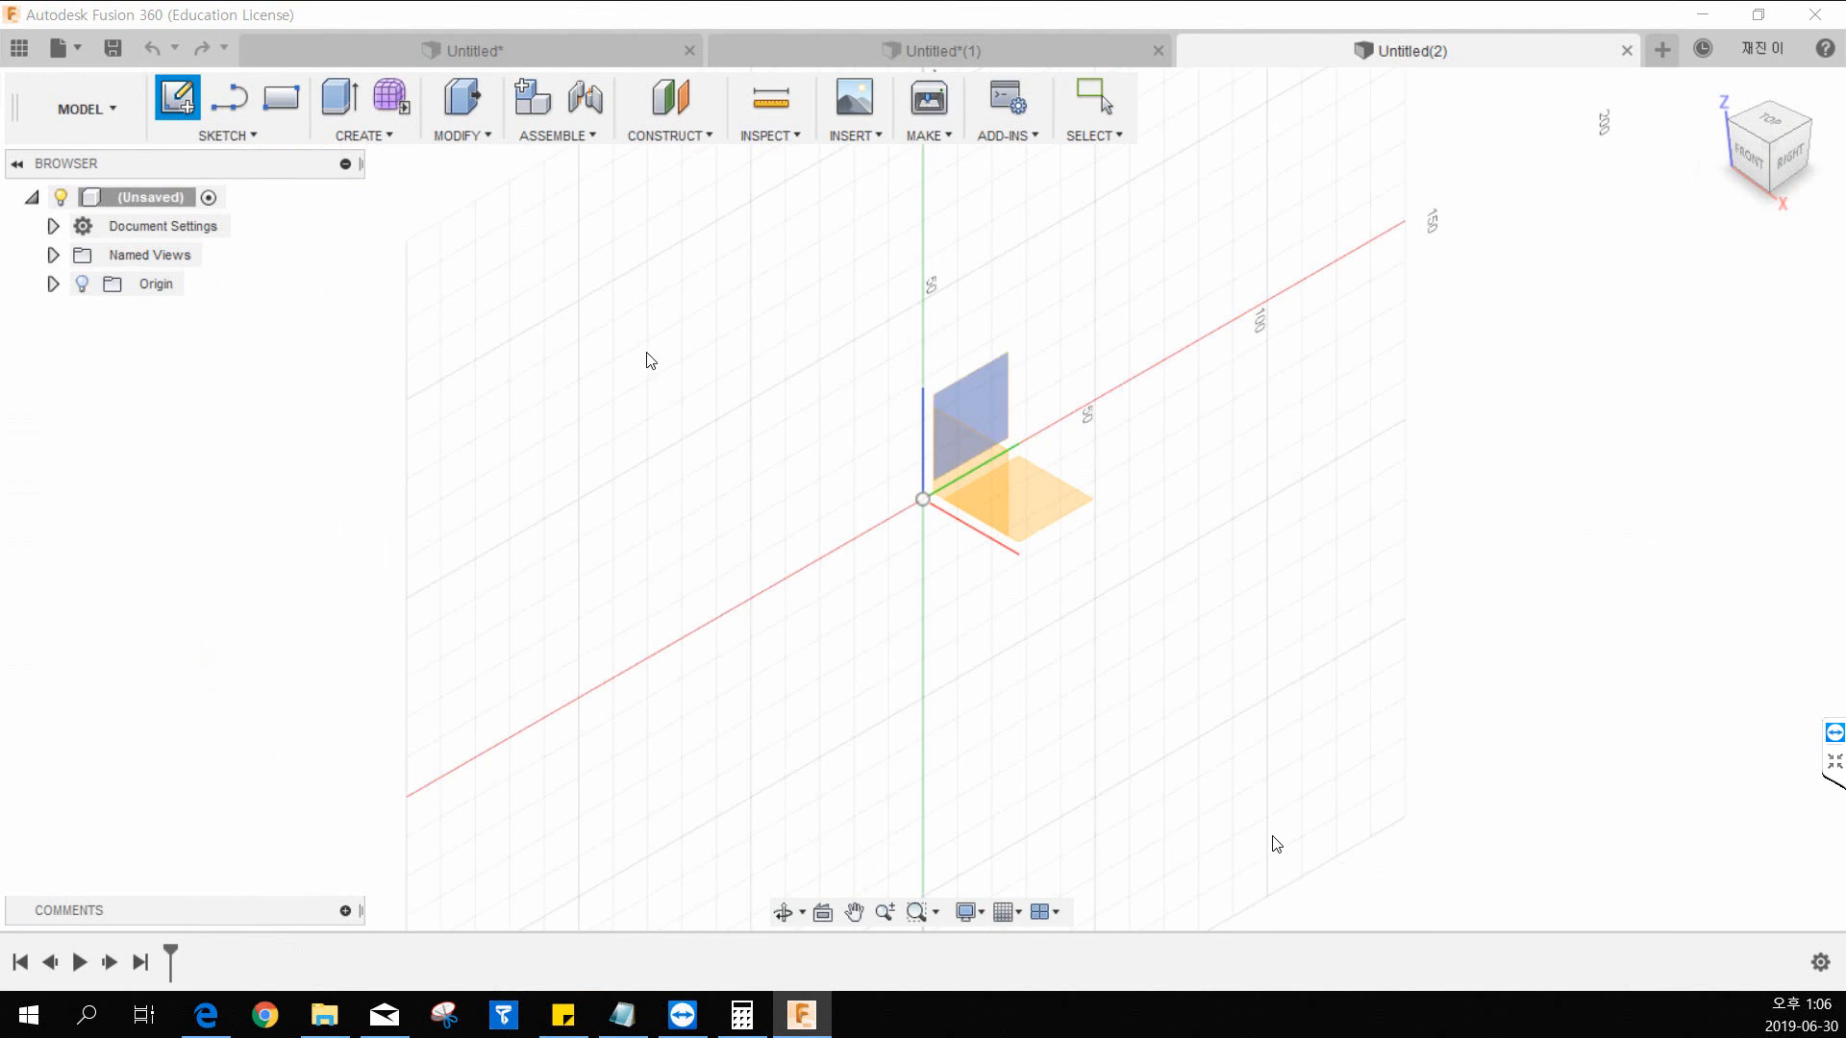
{"action": "left_click", "coordinate": [1040, 492]}
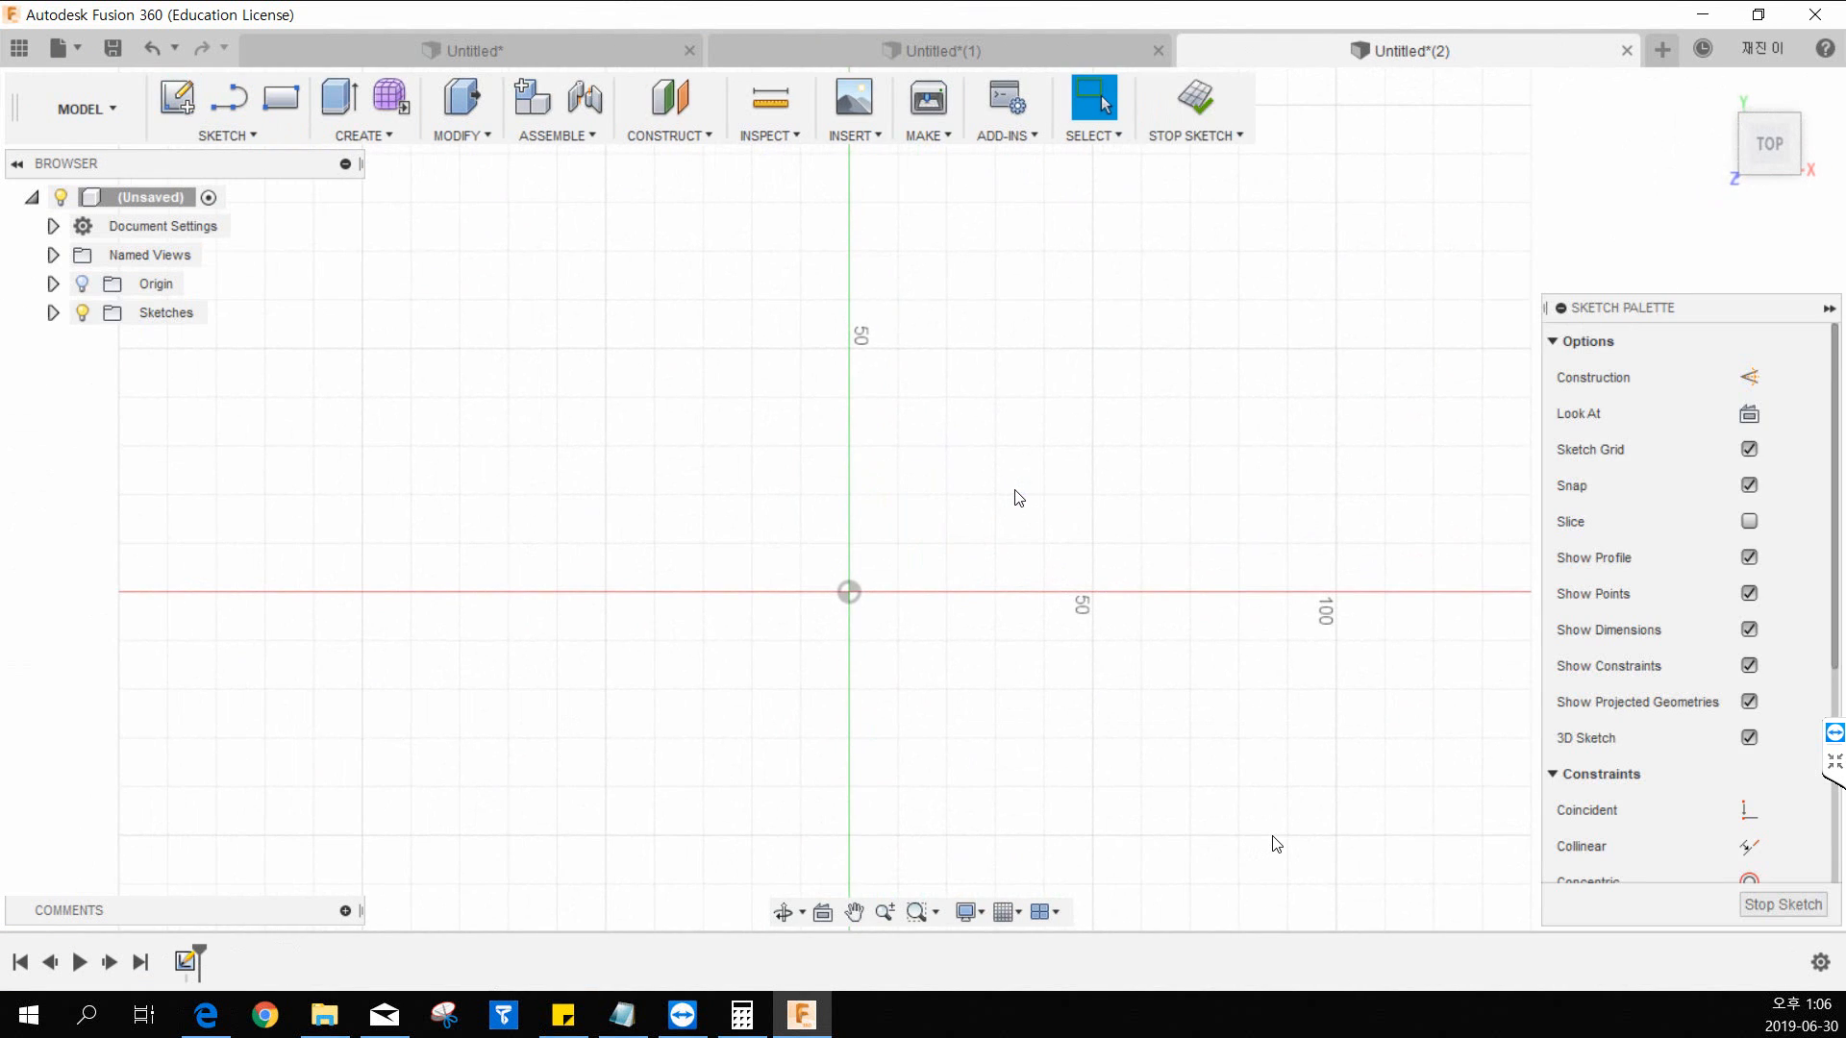
{"action": "key", "text": "r"}
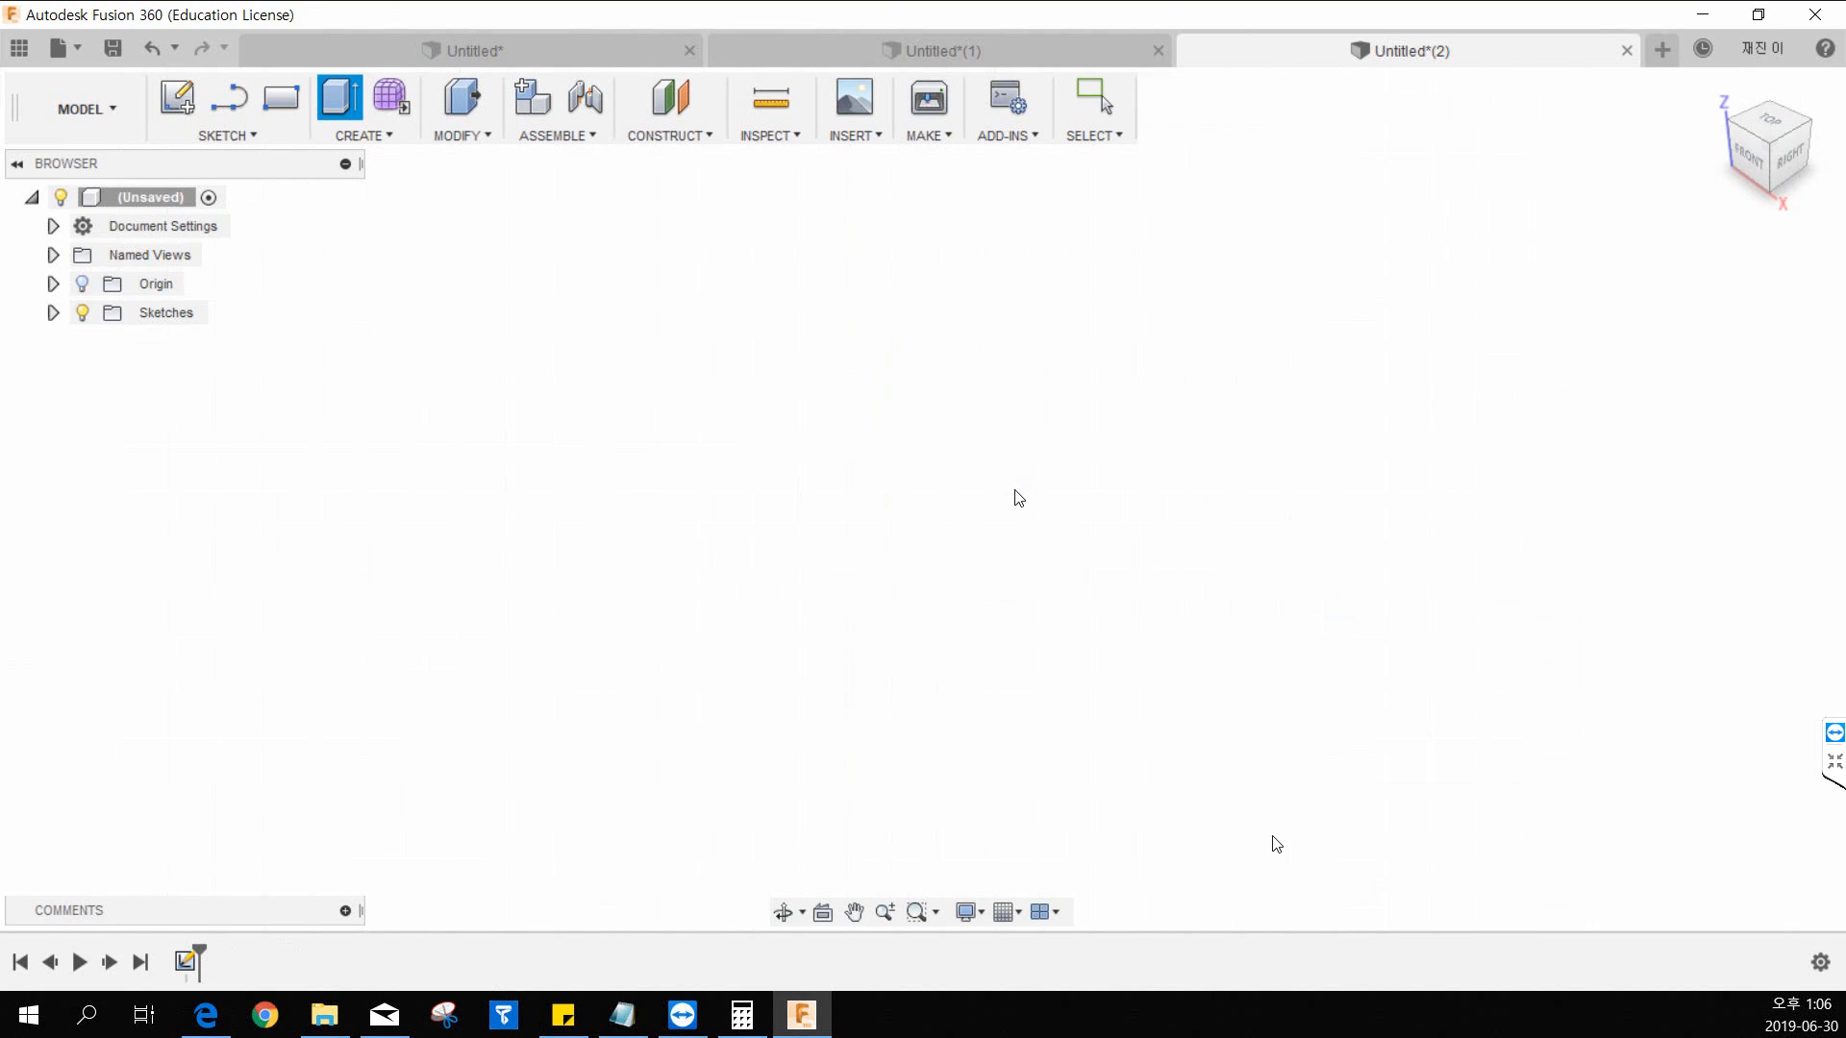
{"action": "left_click", "coordinate": [863, 574]}
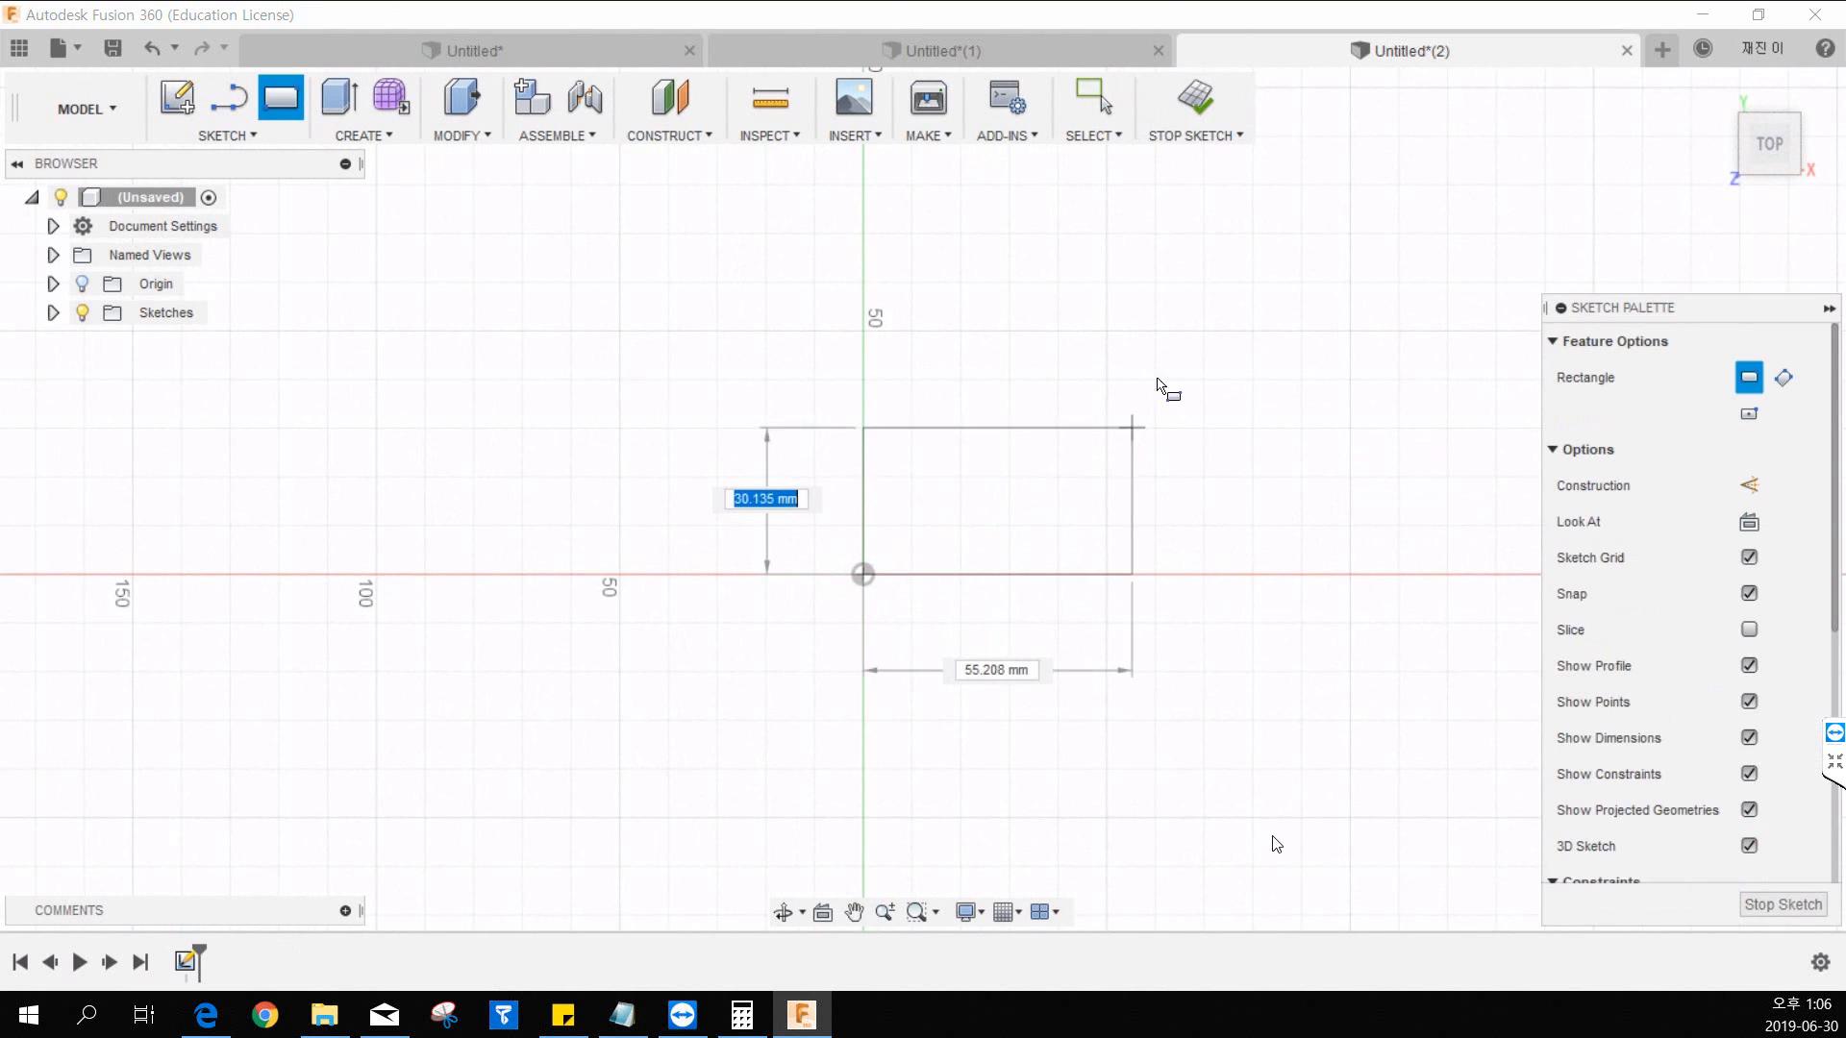
{"action": "left_click", "coordinate": [1193, 333]}
{"action": "key", "text": "Escape"}
{"action": "left_click_drag", "start_coordinate": [1196, 442], "coordinate": [1364, 429]}
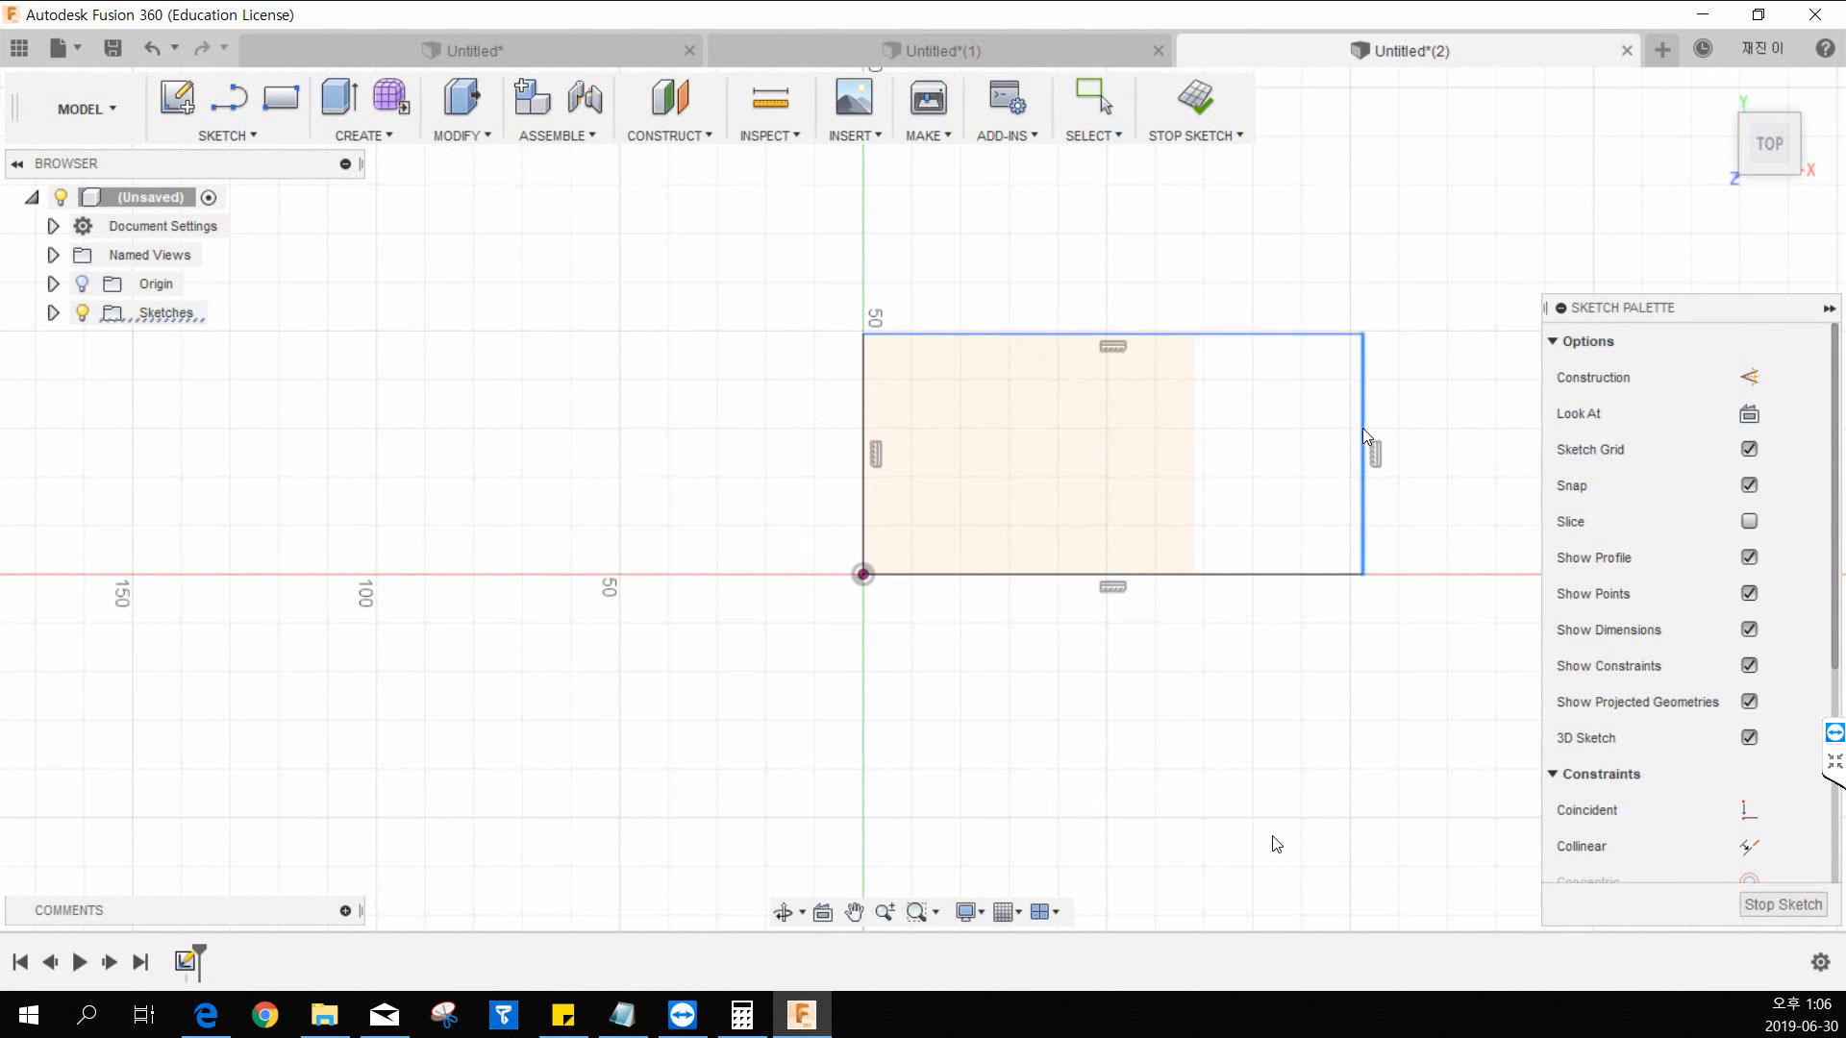
{"action": "left_click_drag", "start_coordinate": [1219, 336], "coordinate": [1206, 258]}
{"action": "left_click", "coordinate": [1208, 110]}
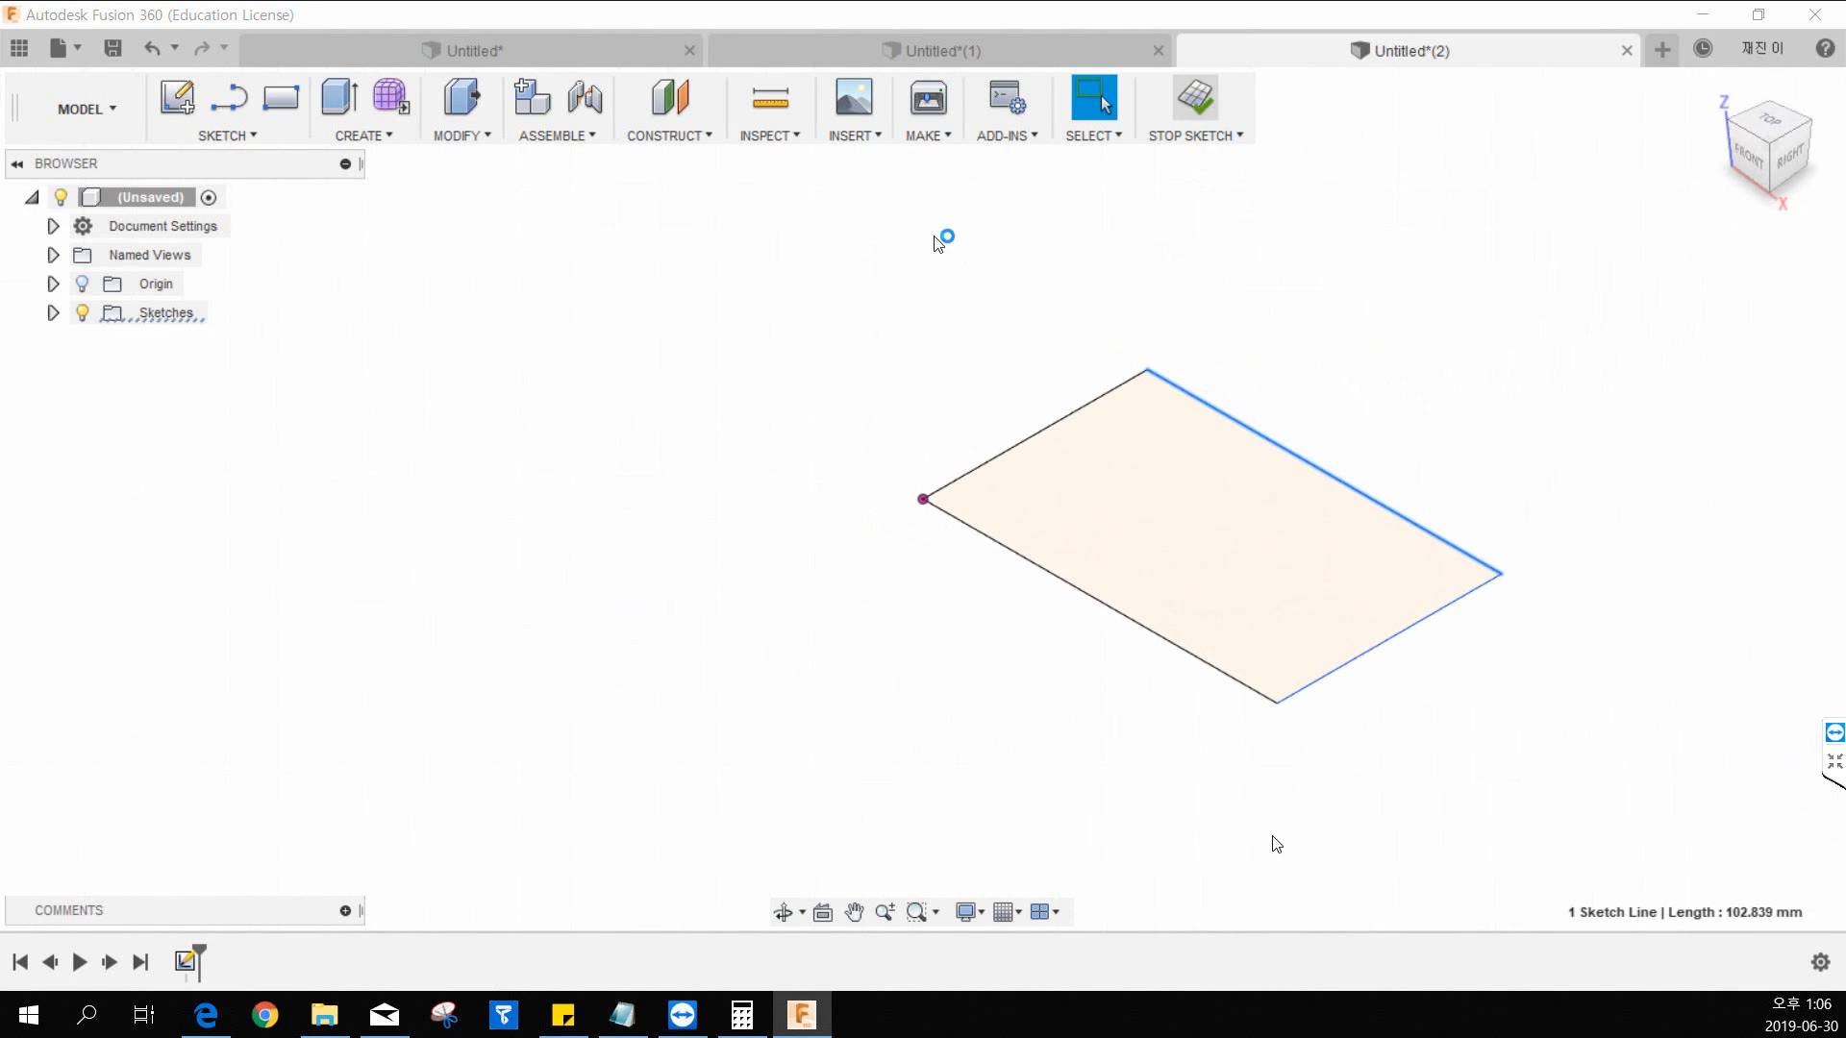
Step: Extrude the rectangle profile downward by -10 mm as a new body
{"action": "left_click", "coordinate": [330, 101]}
{"action": "left_click", "coordinate": [1046, 535]}
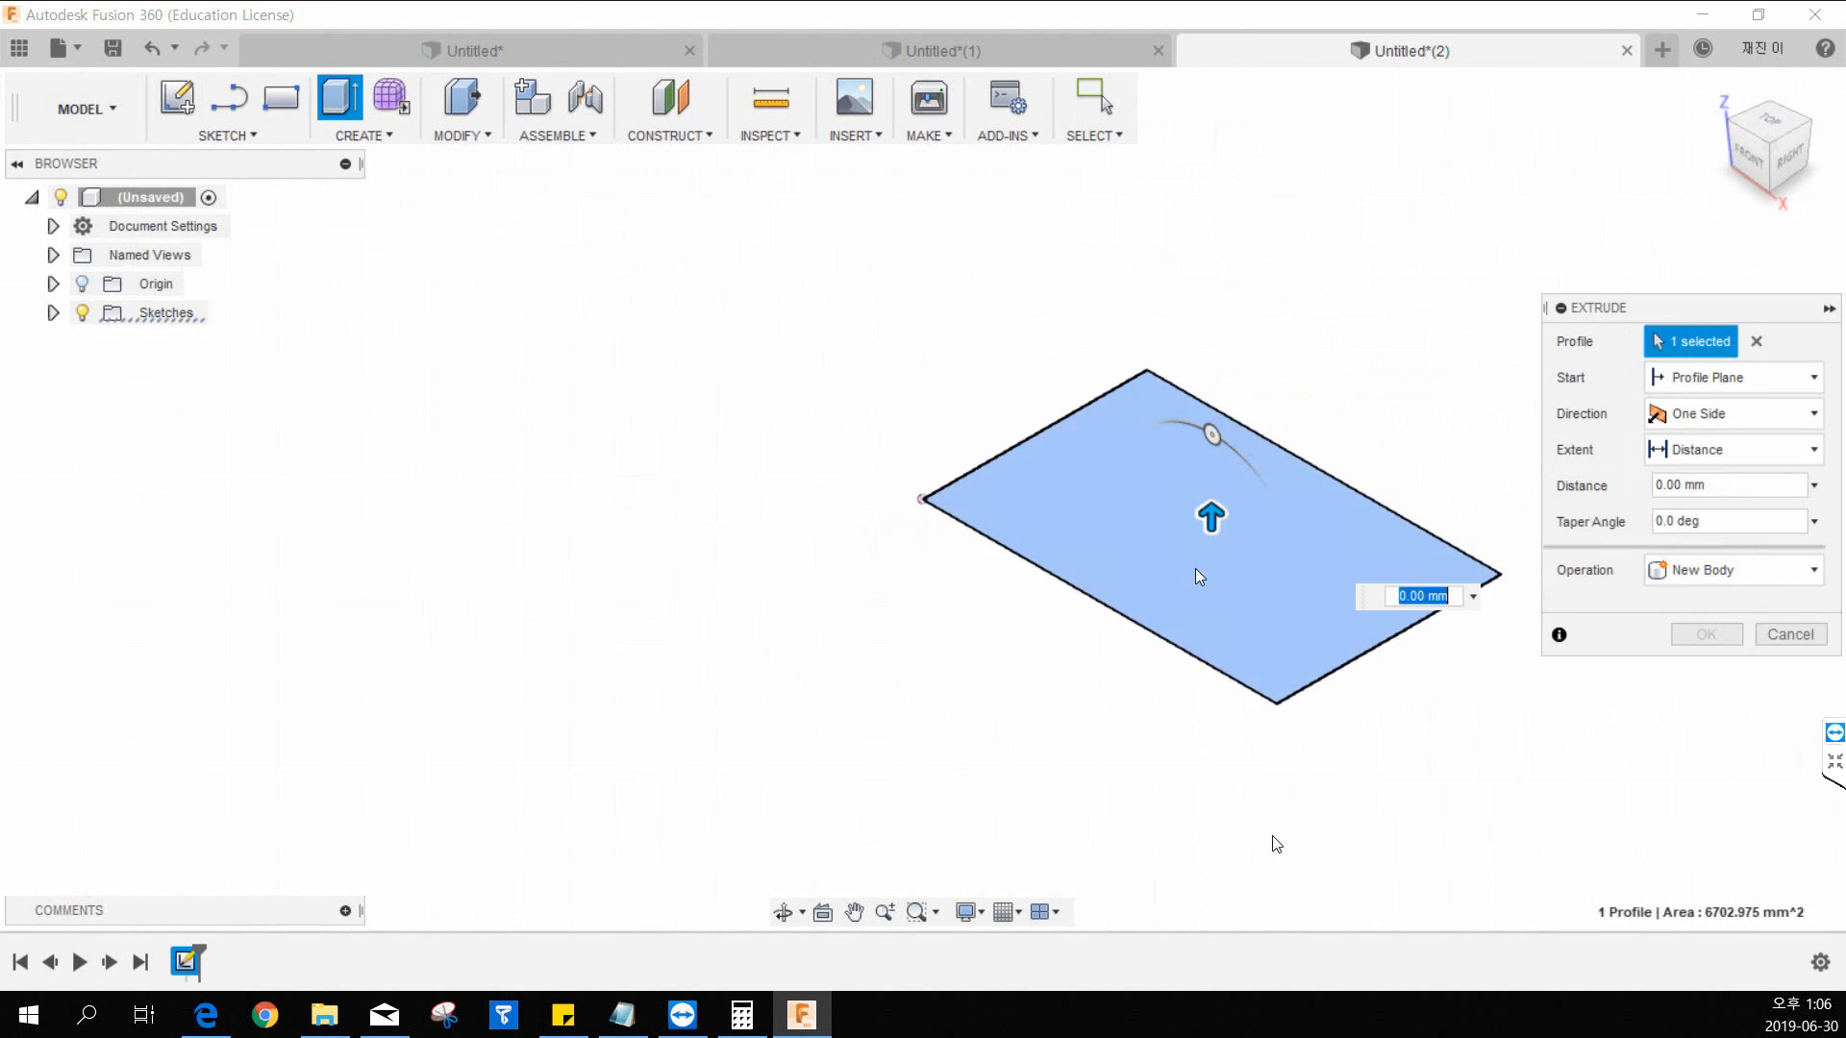
{"action": "left_click_drag", "start_coordinate": [1209, 526], "coordinate": [1213, 584]}
{"action": "key", "text": "Return"}
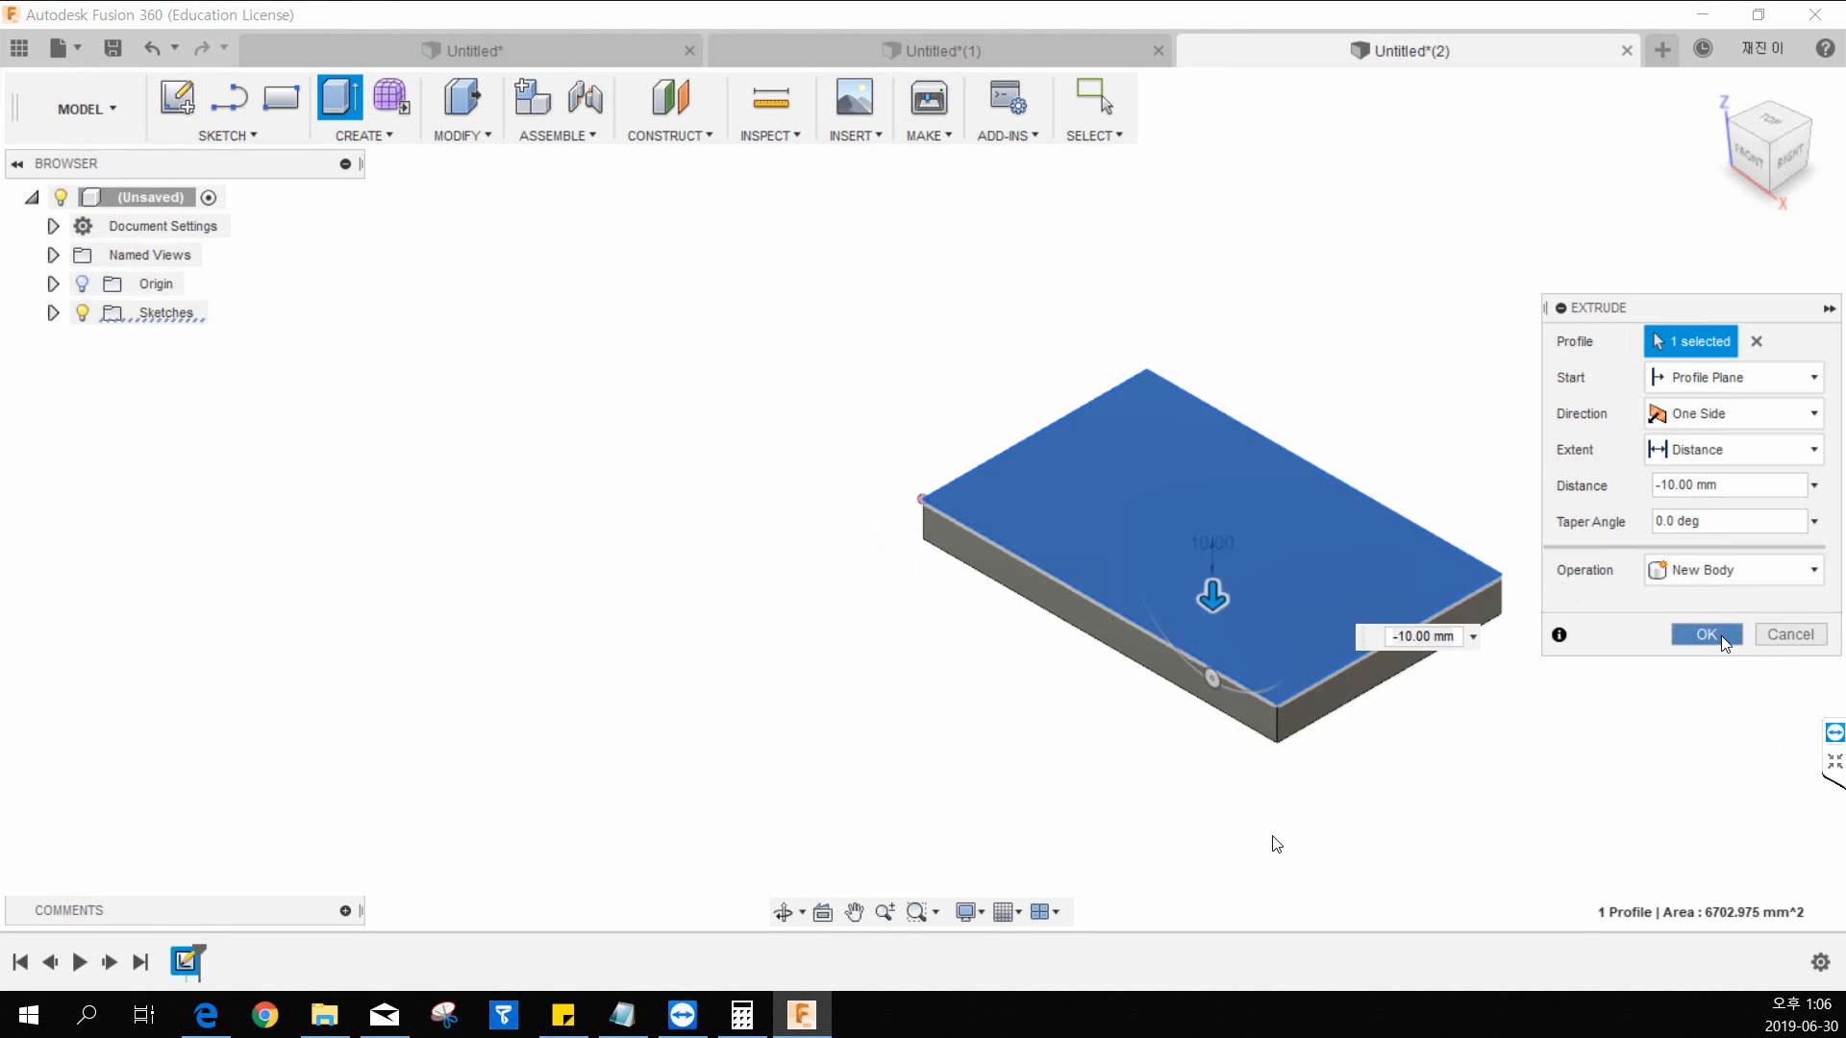
Step: Start a sketch on the plate's upper face and draw a line across its width near the far short edge, overshooting both long edges
{"action": "left_click", "coordinate": [177, 98]}
{"action": "left_click", "coordinate": [1086, 513]}
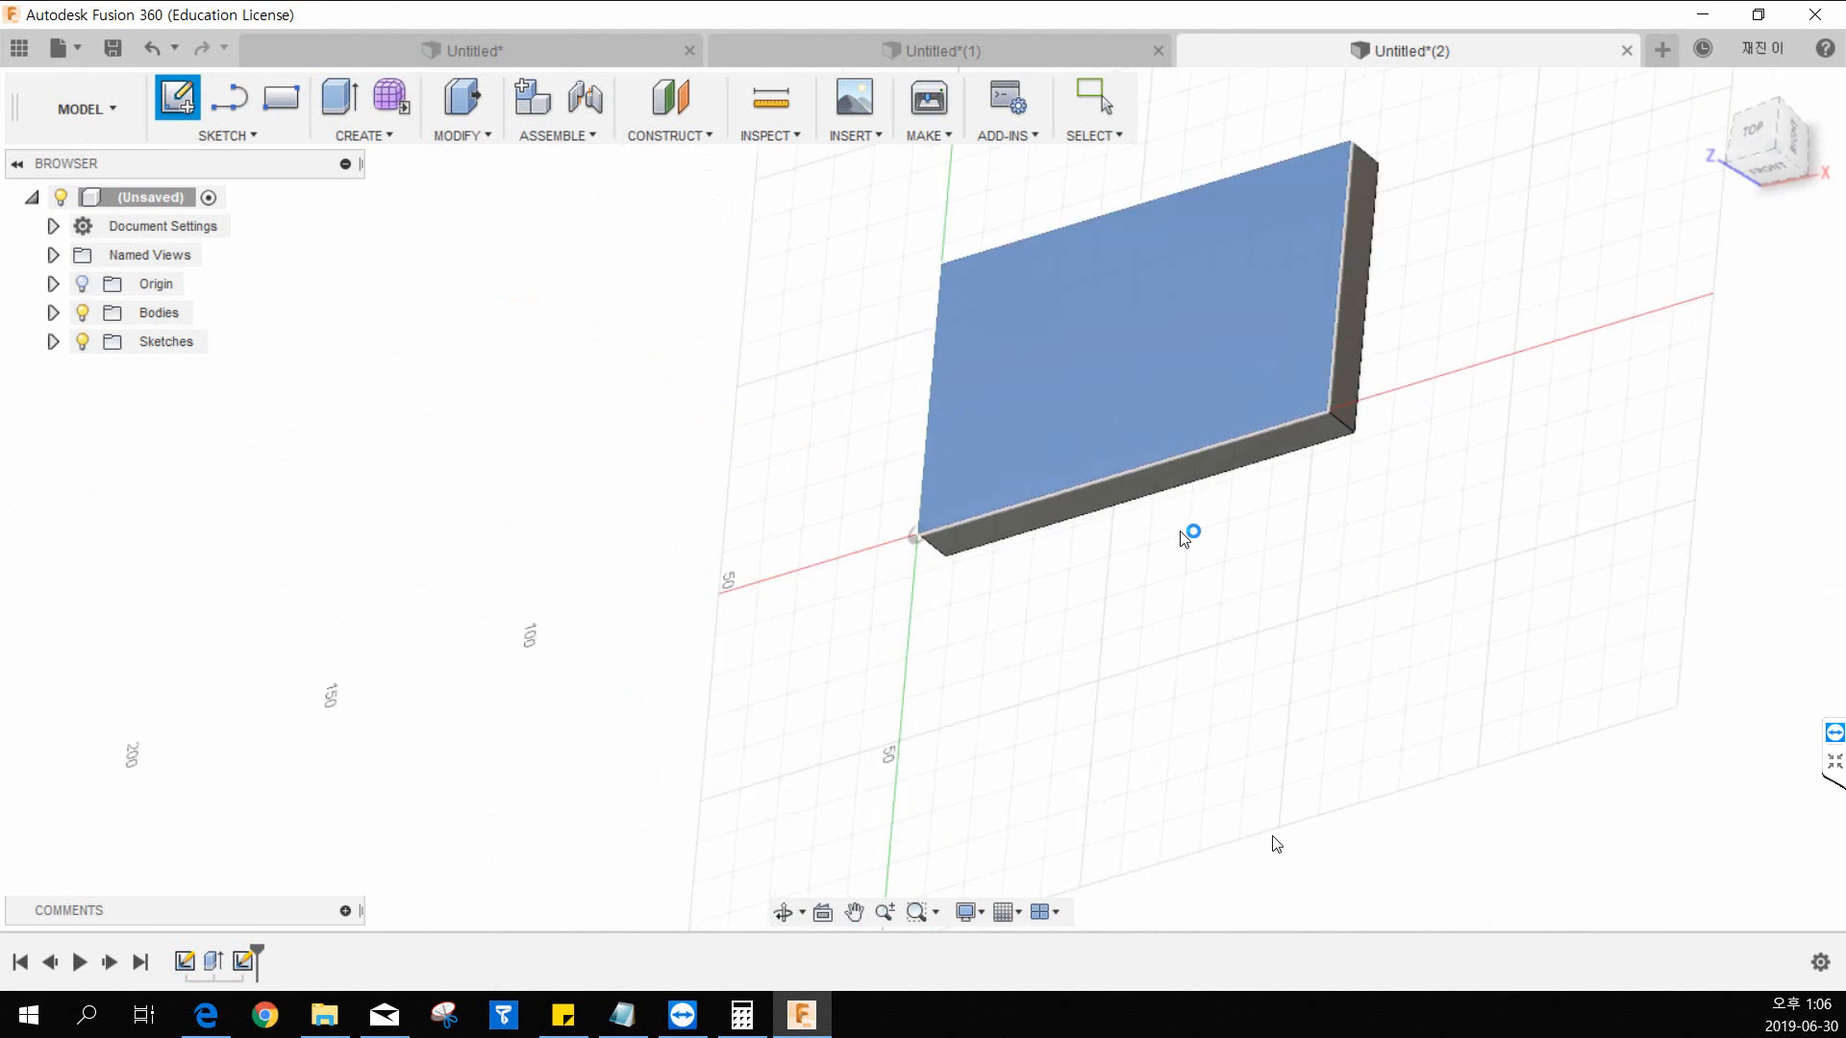
{"action": "key", "text": "l"}
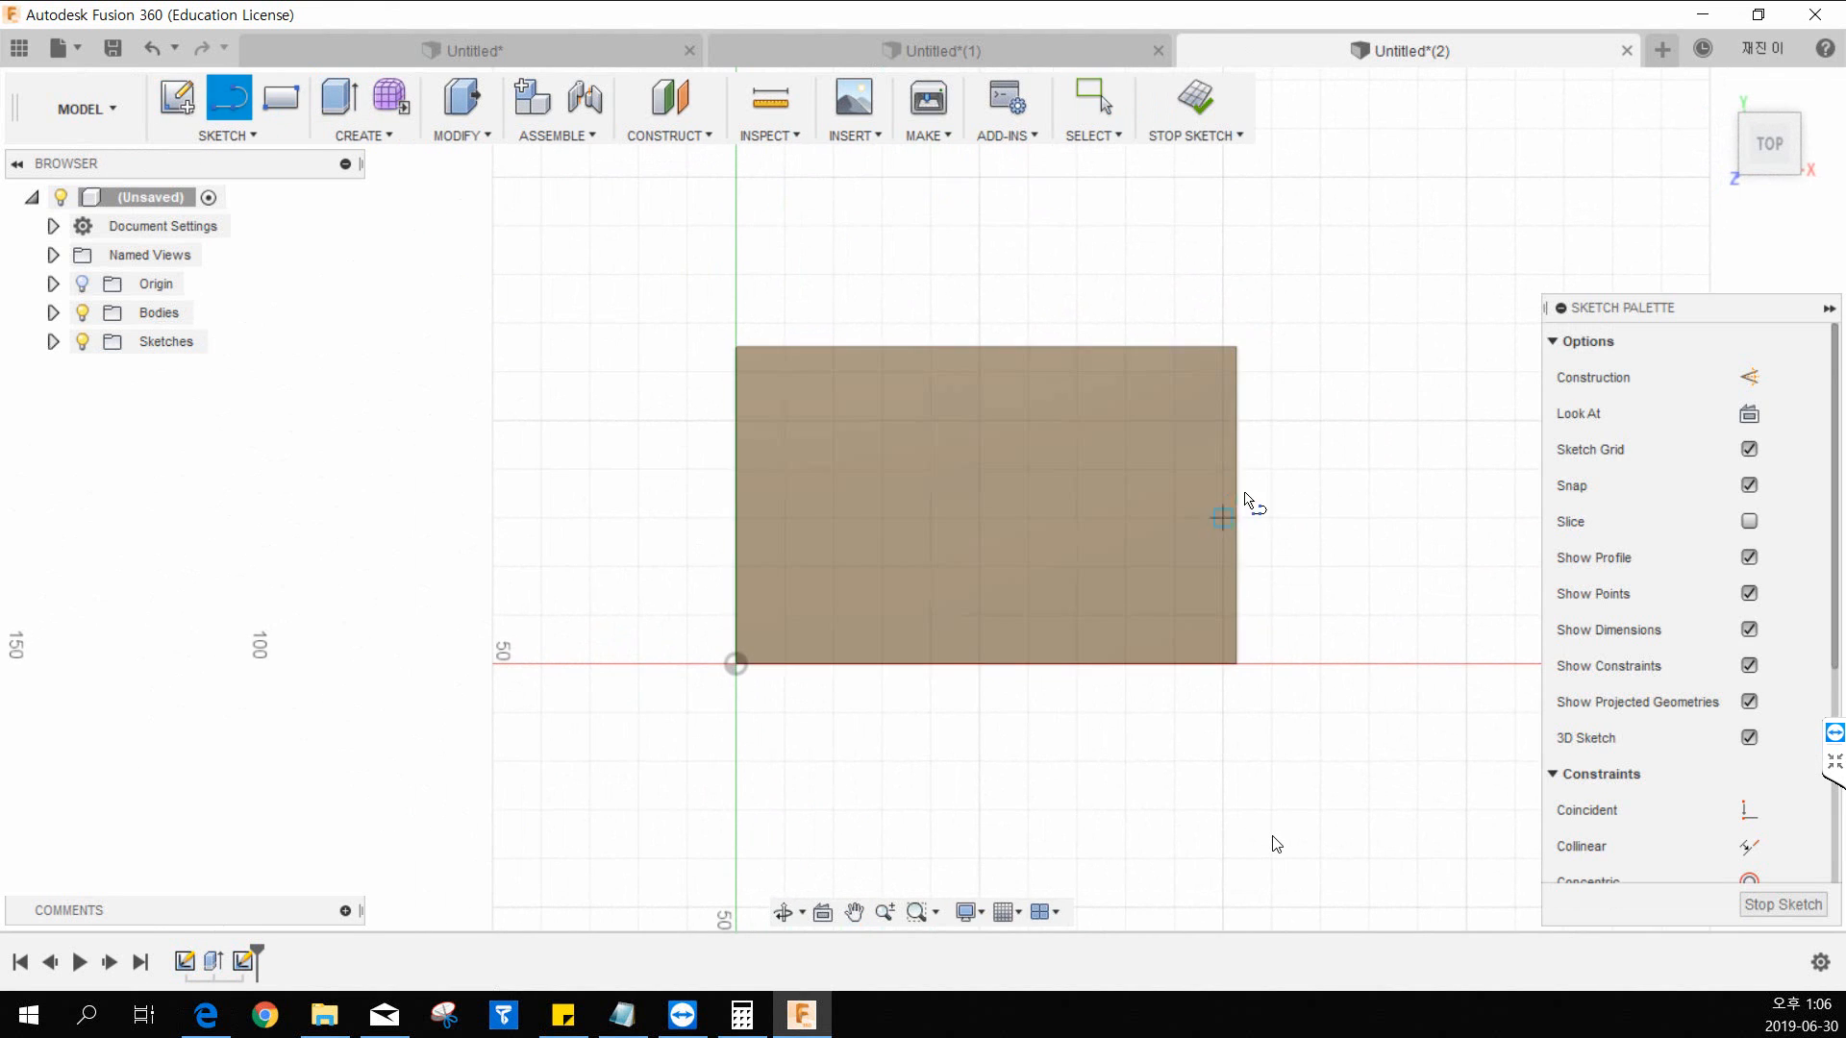
{"action": "left_click", "coordinate": [1126, 275]}
{"action": "left_click", "coordinate": [1126, 712]}
{"action": "key", "text": "Escape"}
Step: Trim both overhanging ends of the dividing line at the plate's edges and finish the sketch
{"action": "key", "text": "t"}
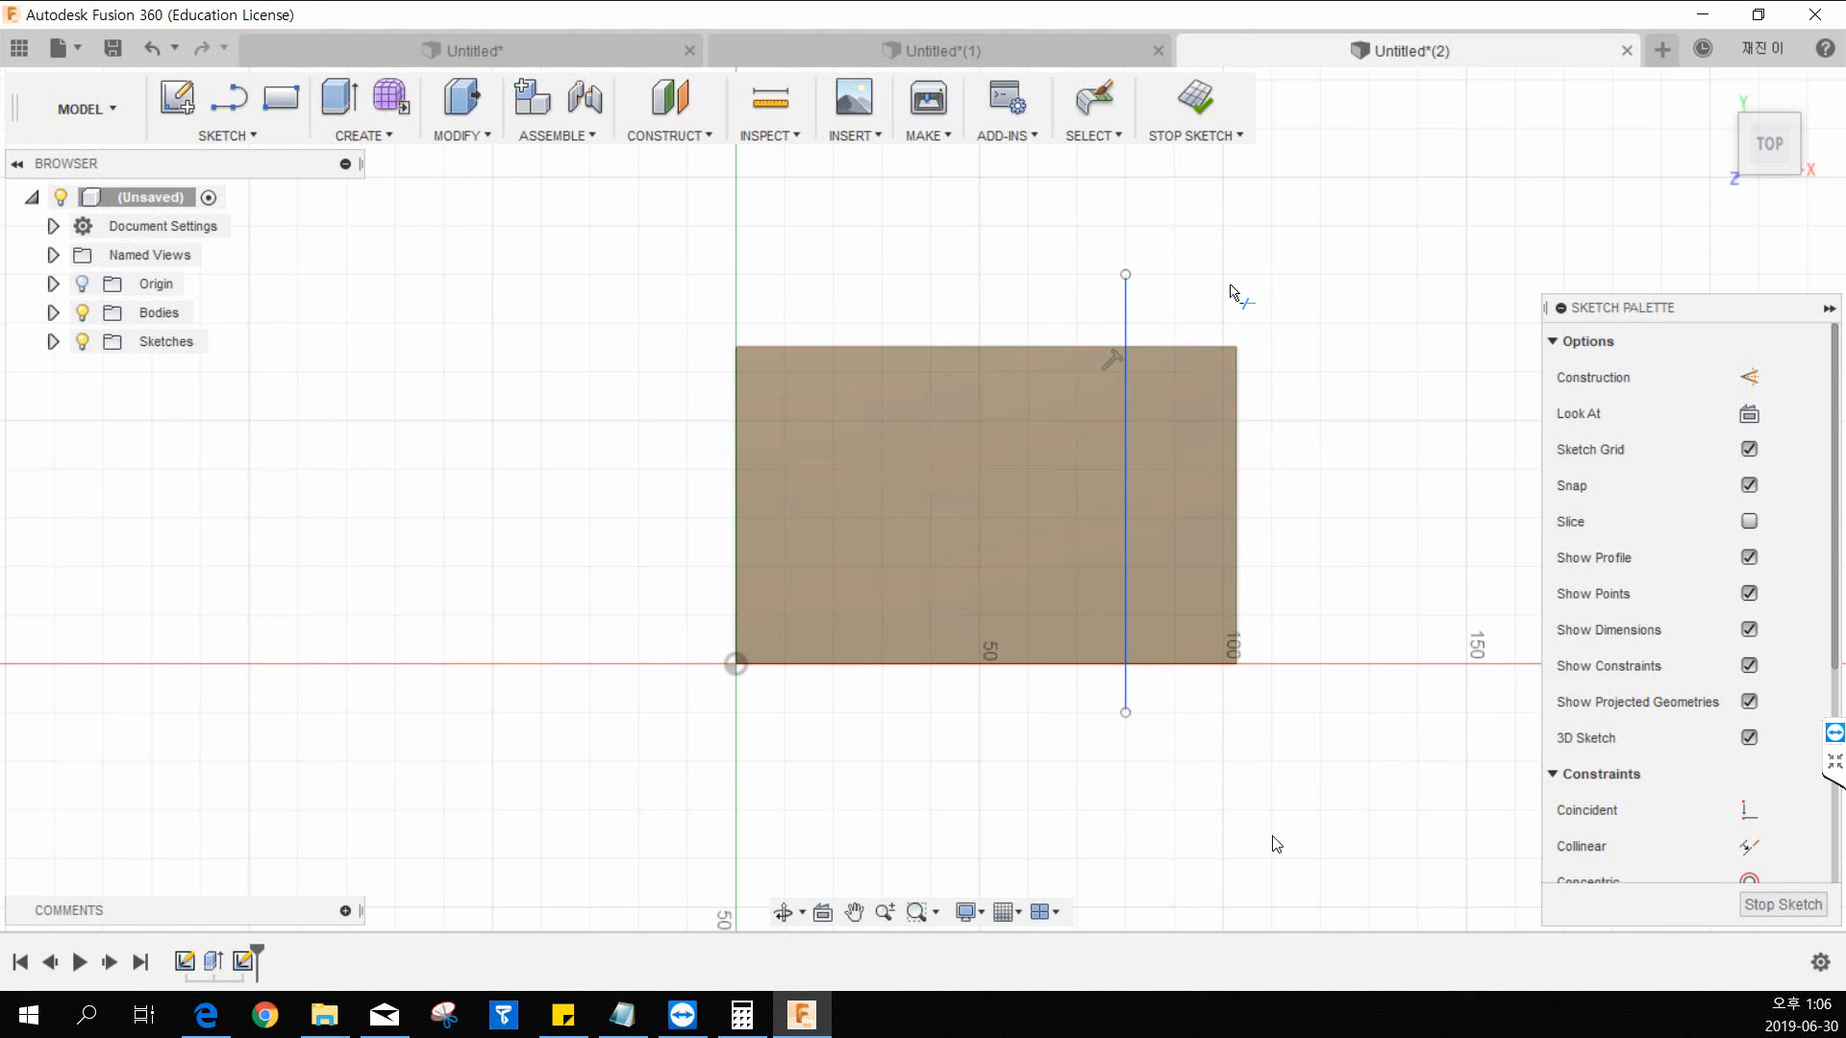
{"action": "left_click", "coordinate": [1125, 308]}
{"action": "left_click", "coordinate": [1126, 690]}
{"action": "key", "text": "Escape"}
{"action": "left_click", "coordinate": [1195, 96]}
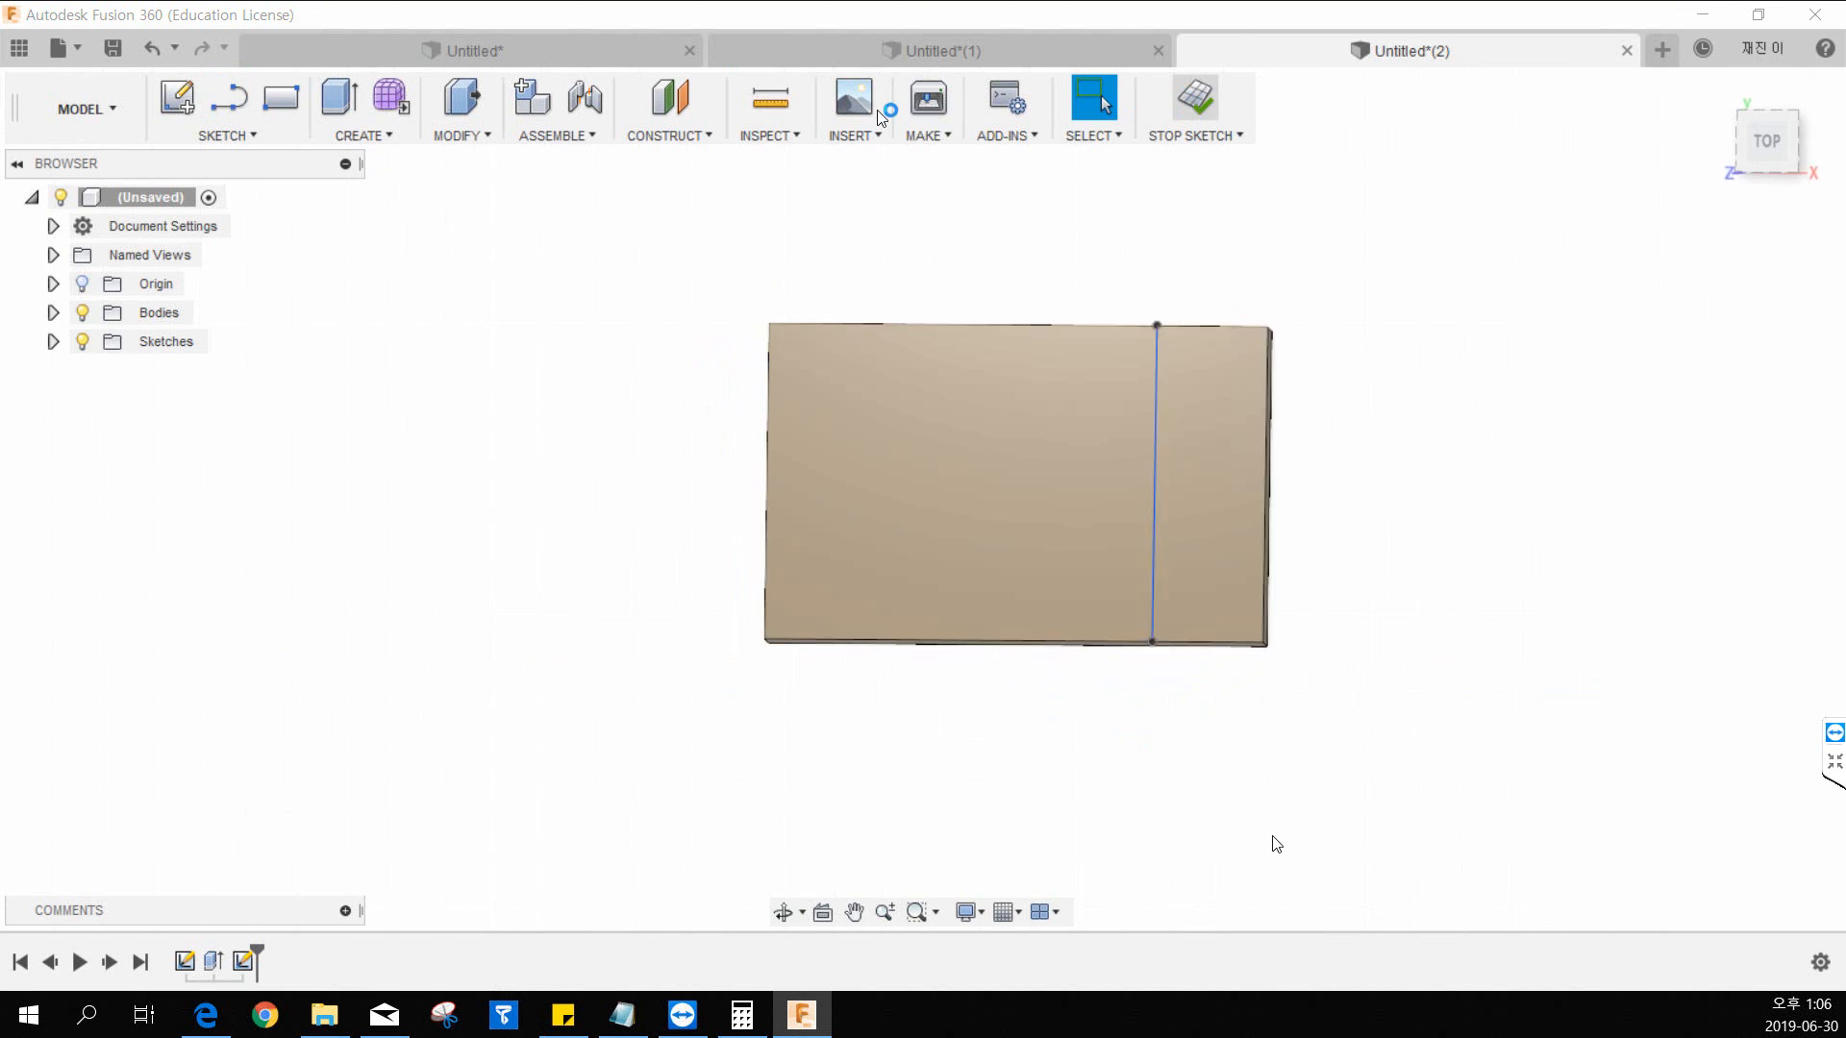
Step: Extrude the narrow end strip of the plate's upper face upward about 50 mm to form an upright wall
{"action": "left_click", "coordinate": [340, 96]}
{"action": "left_click", "coordinate": [1296, 665]}
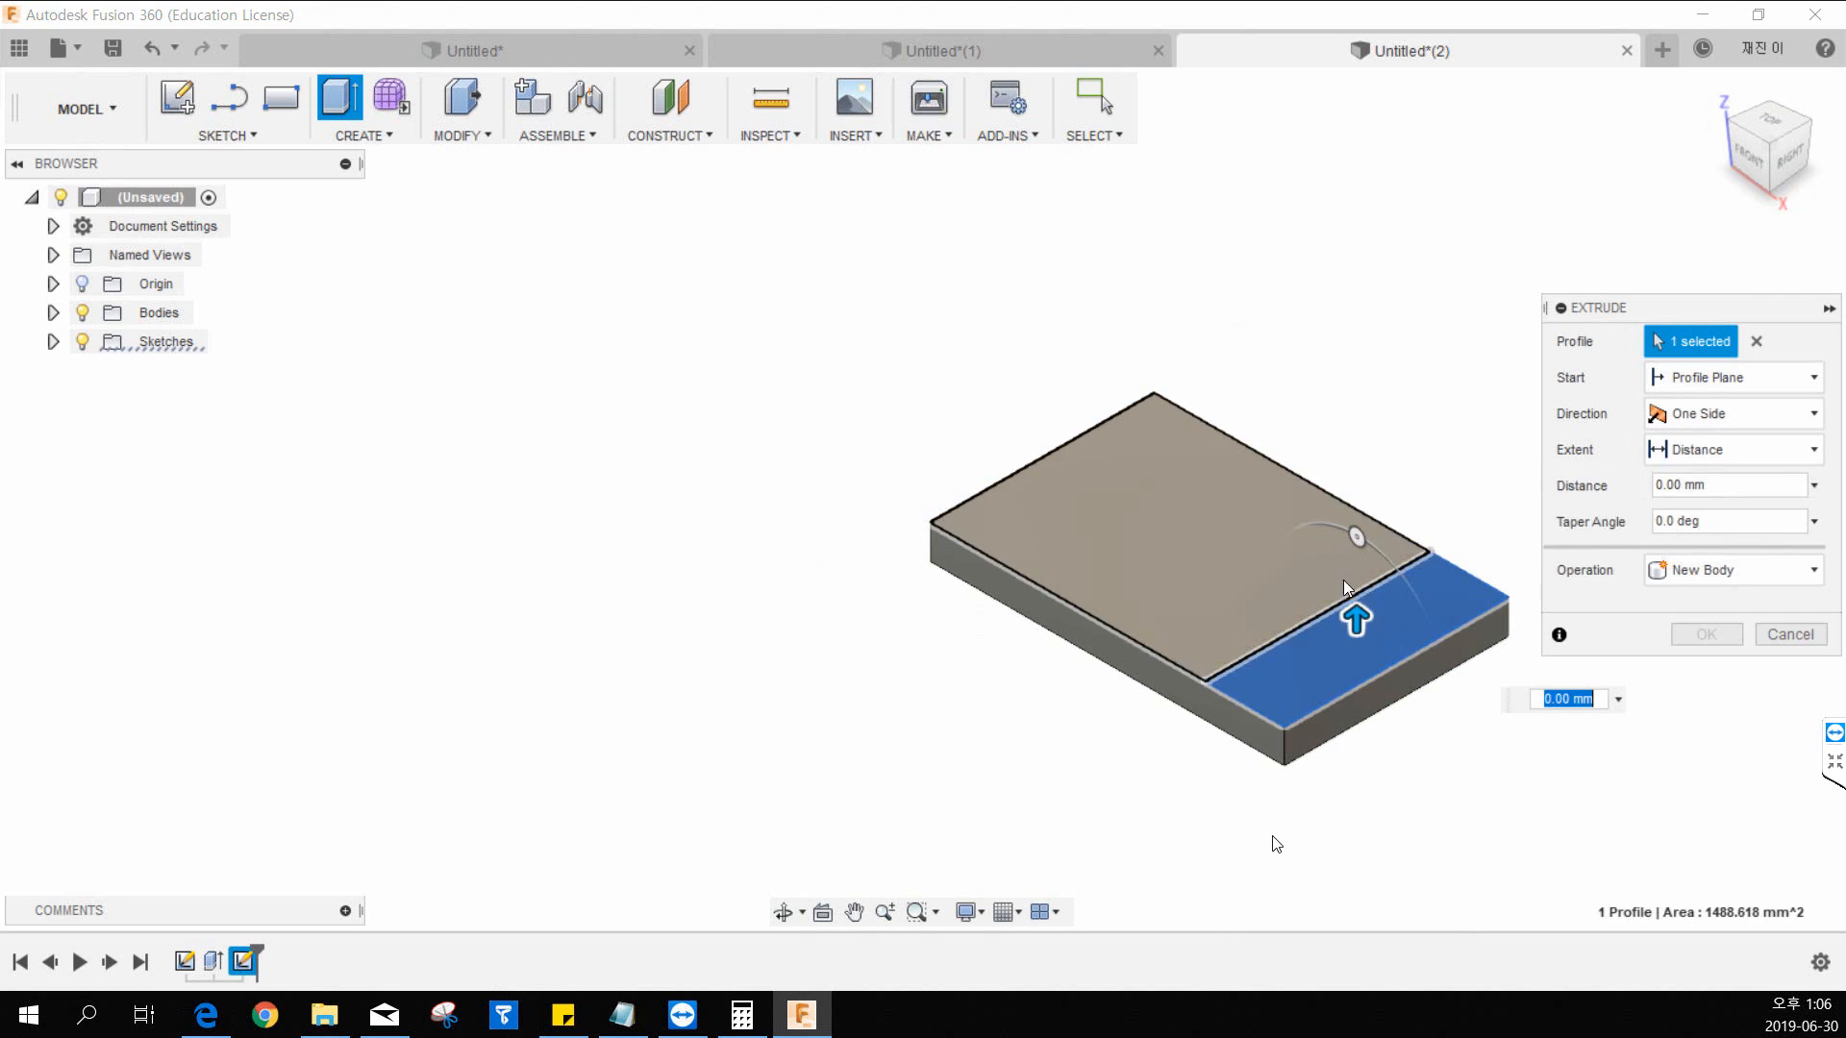
{"action": "left_click", "coordinate": [1706, 635]}
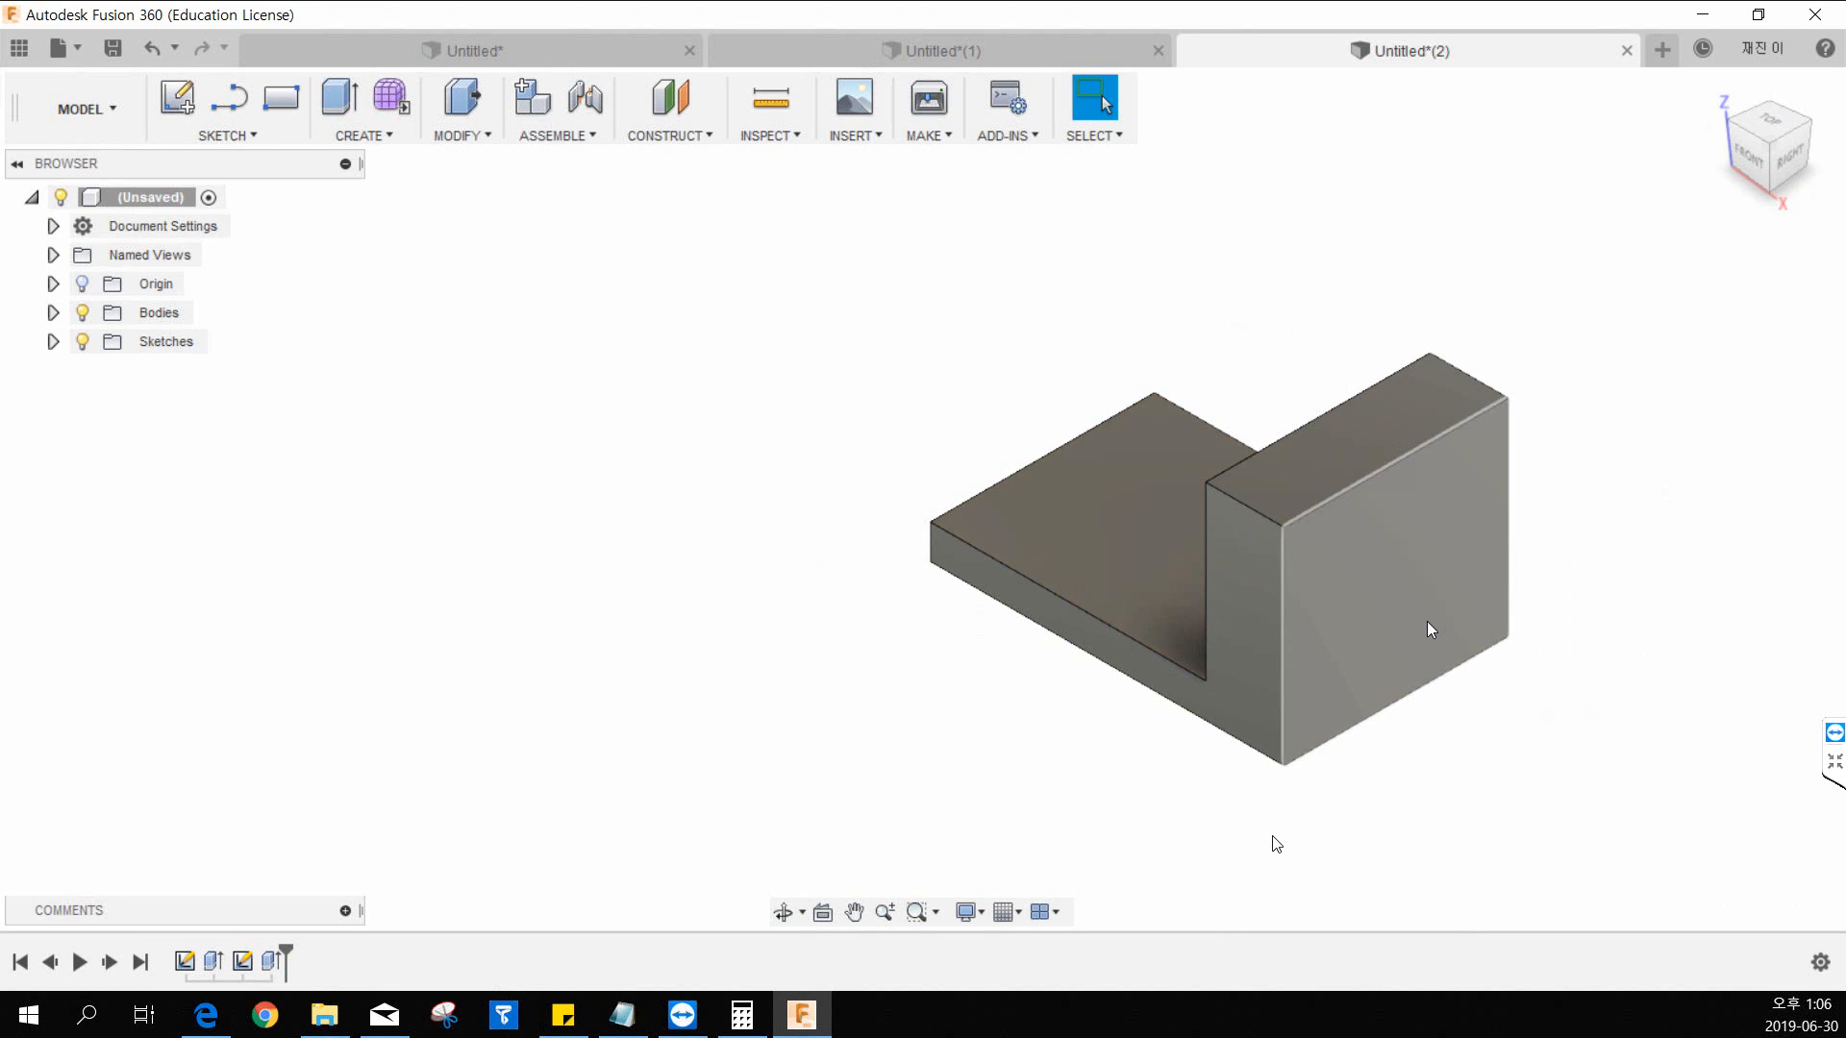
Step: Create an offset construction plane -30 mm from the bracket's L-shaped side face
{"action": "left_click", "coordinate": [1719, 89]}
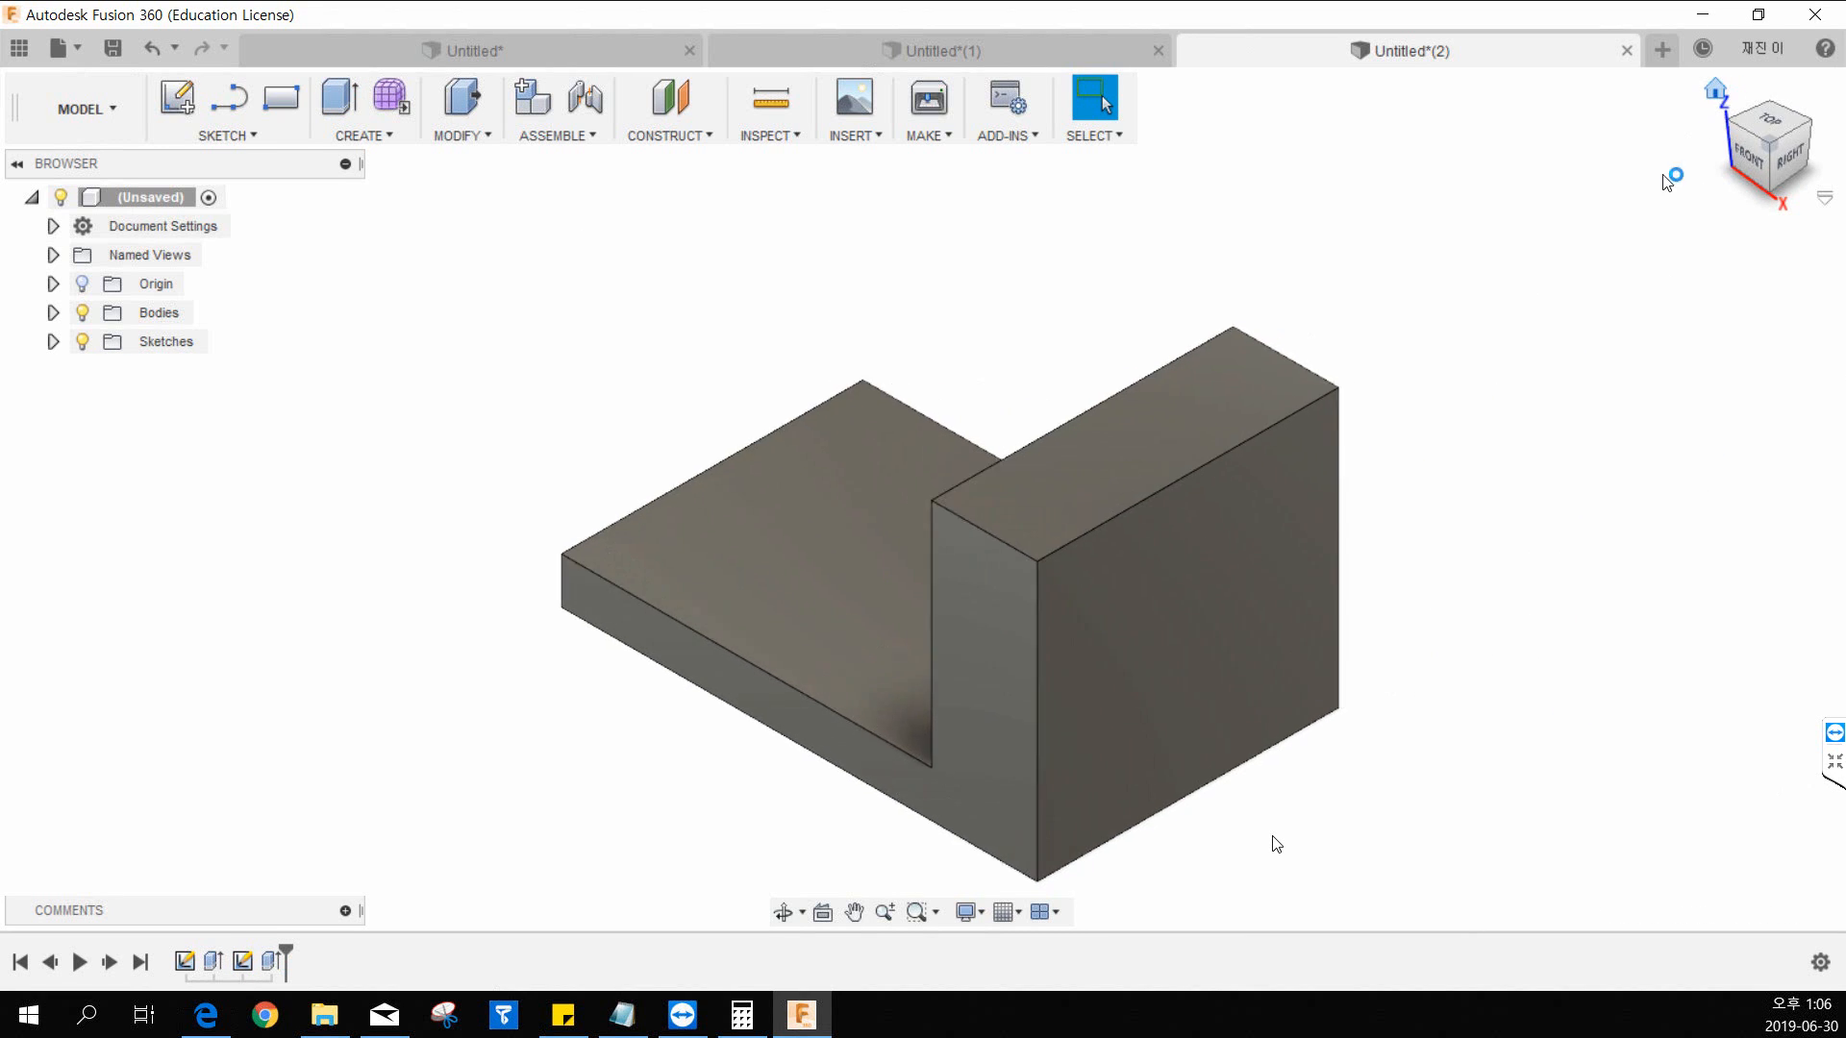
{"action": "middle_click_drag", "start_coordinate": [1055, 766], "coordinate": [1211, 746], "text": "shift"}
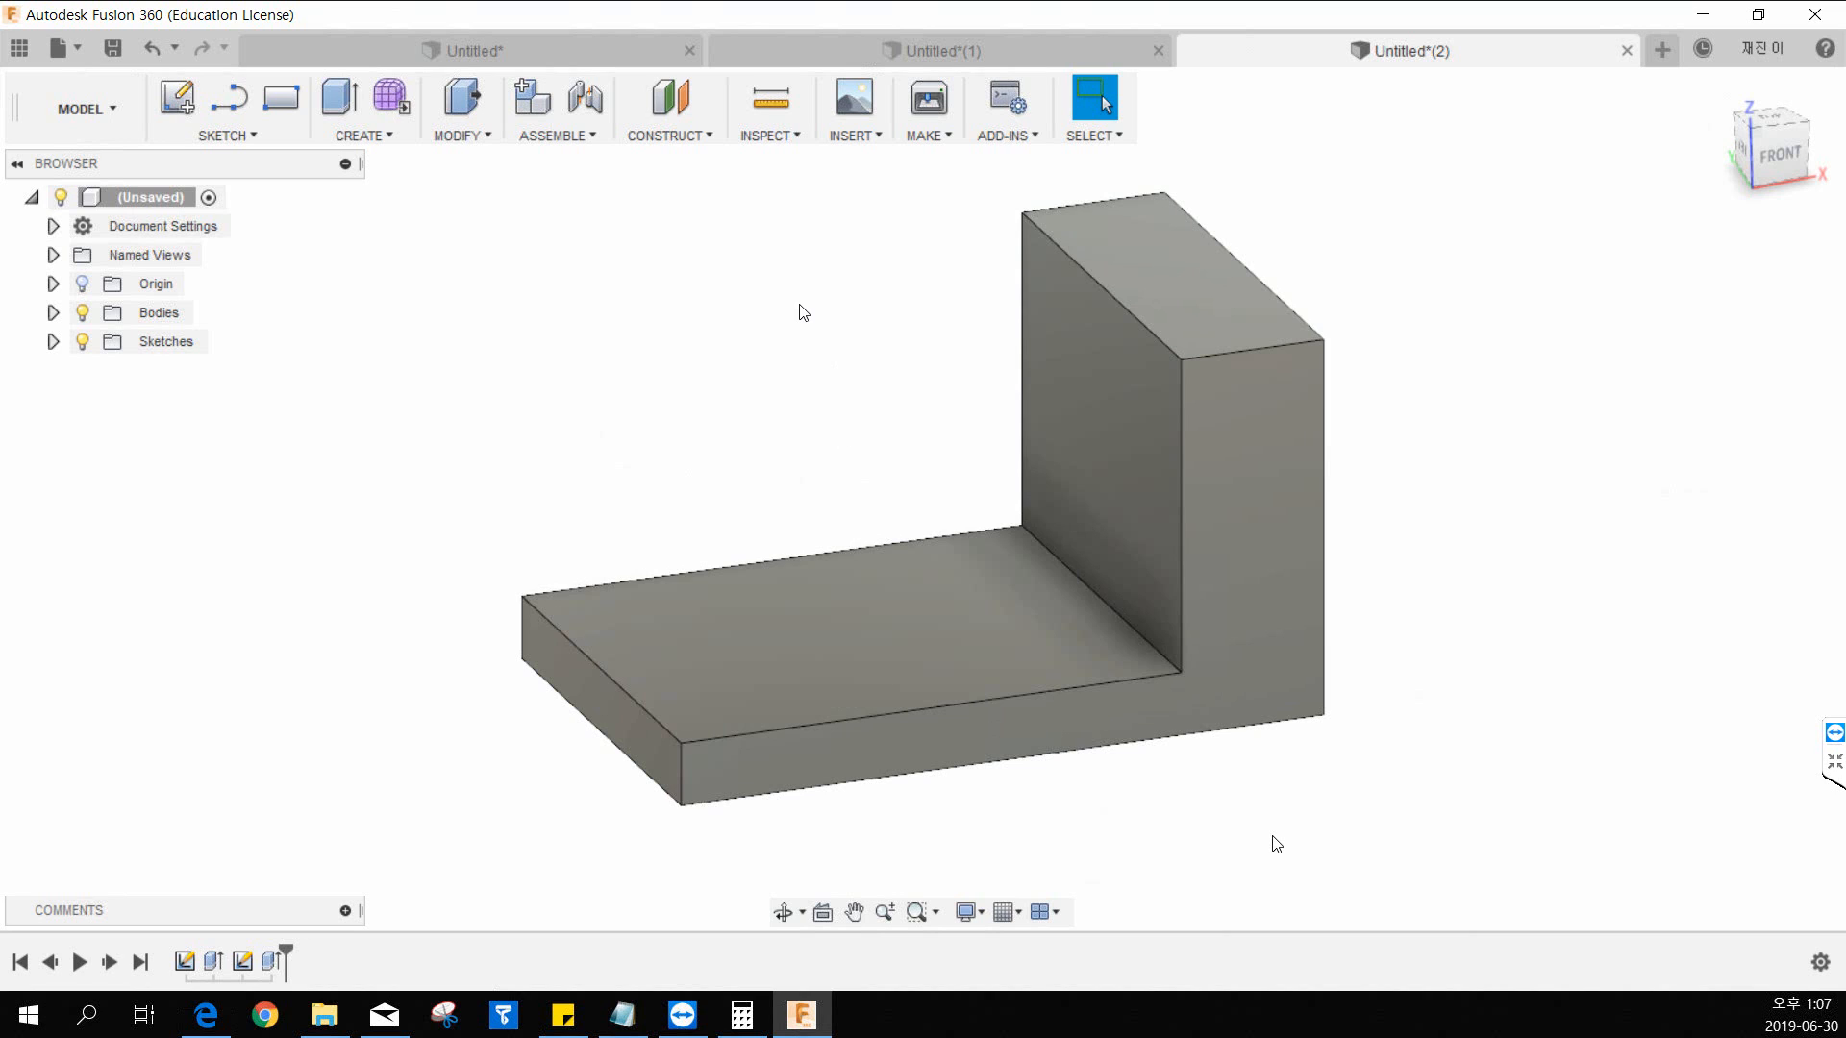
{"action": "left_click", "coordinate": [342, 133]}
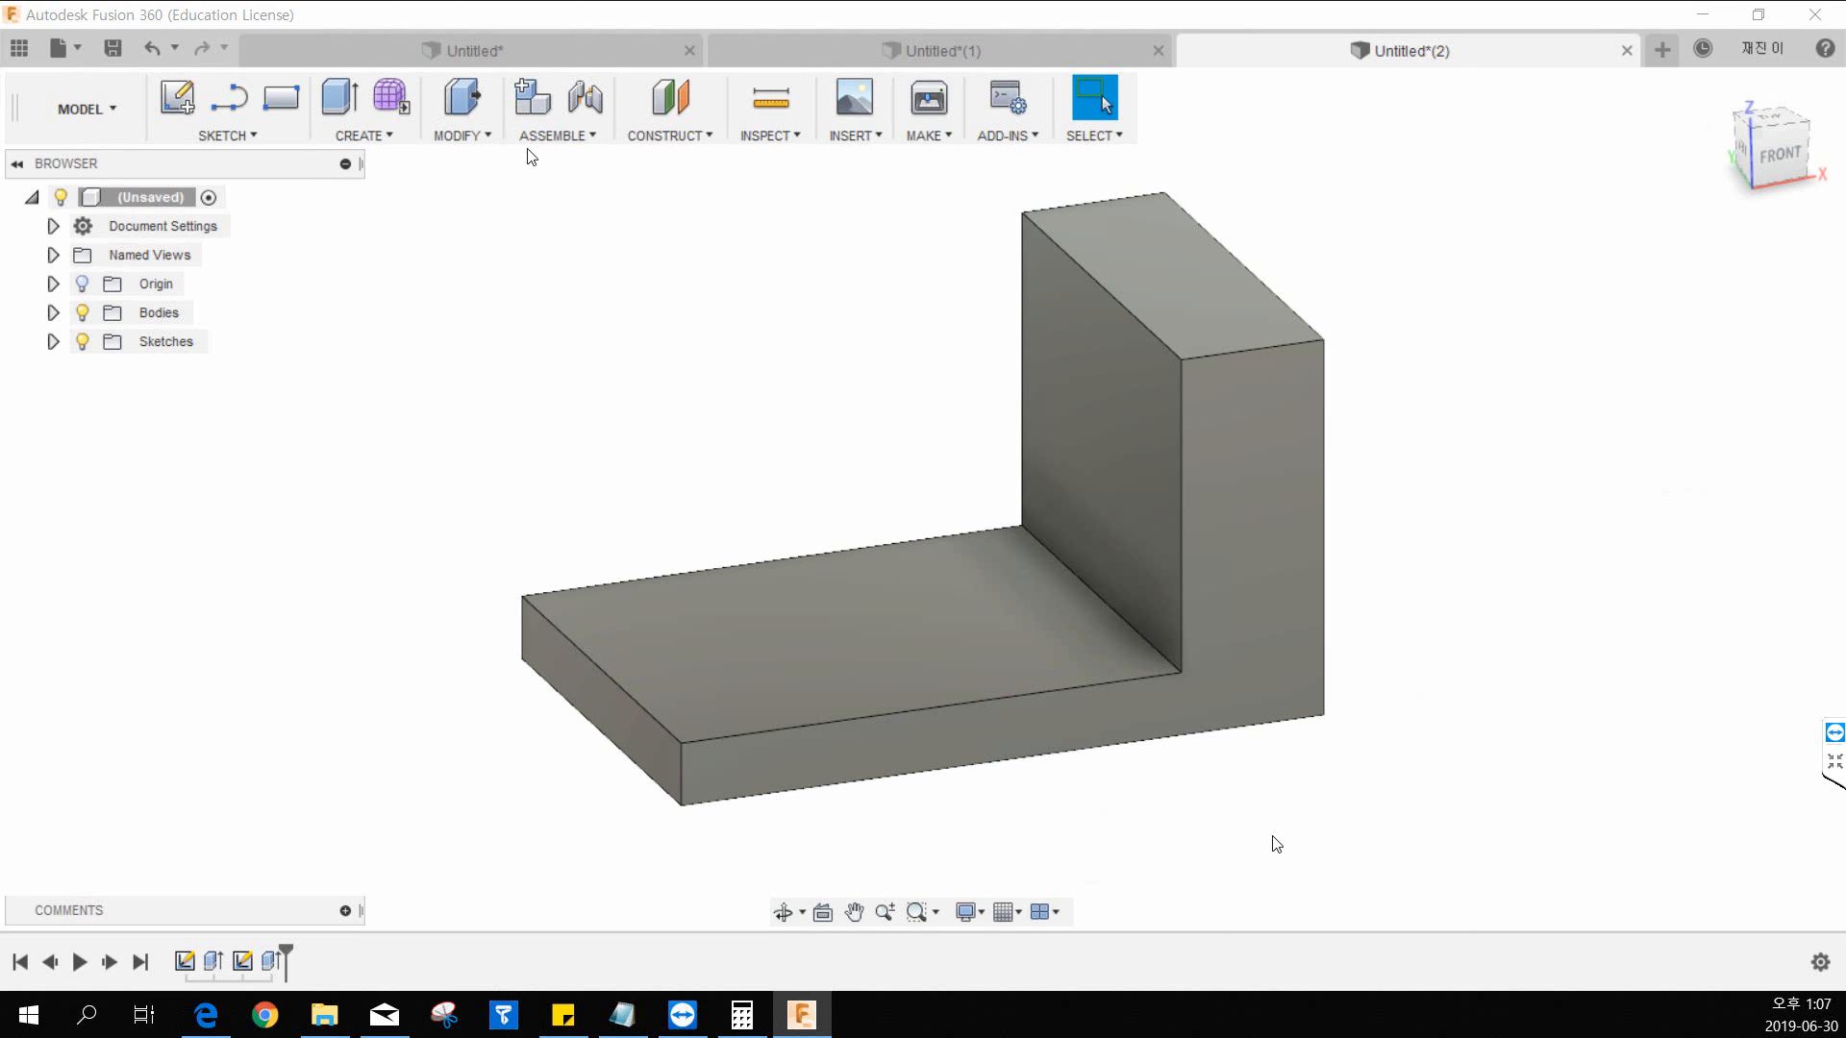
{"action": "middle_click_drag", "start_coordinate": [981, 274], "coordinate": [915, 351]}
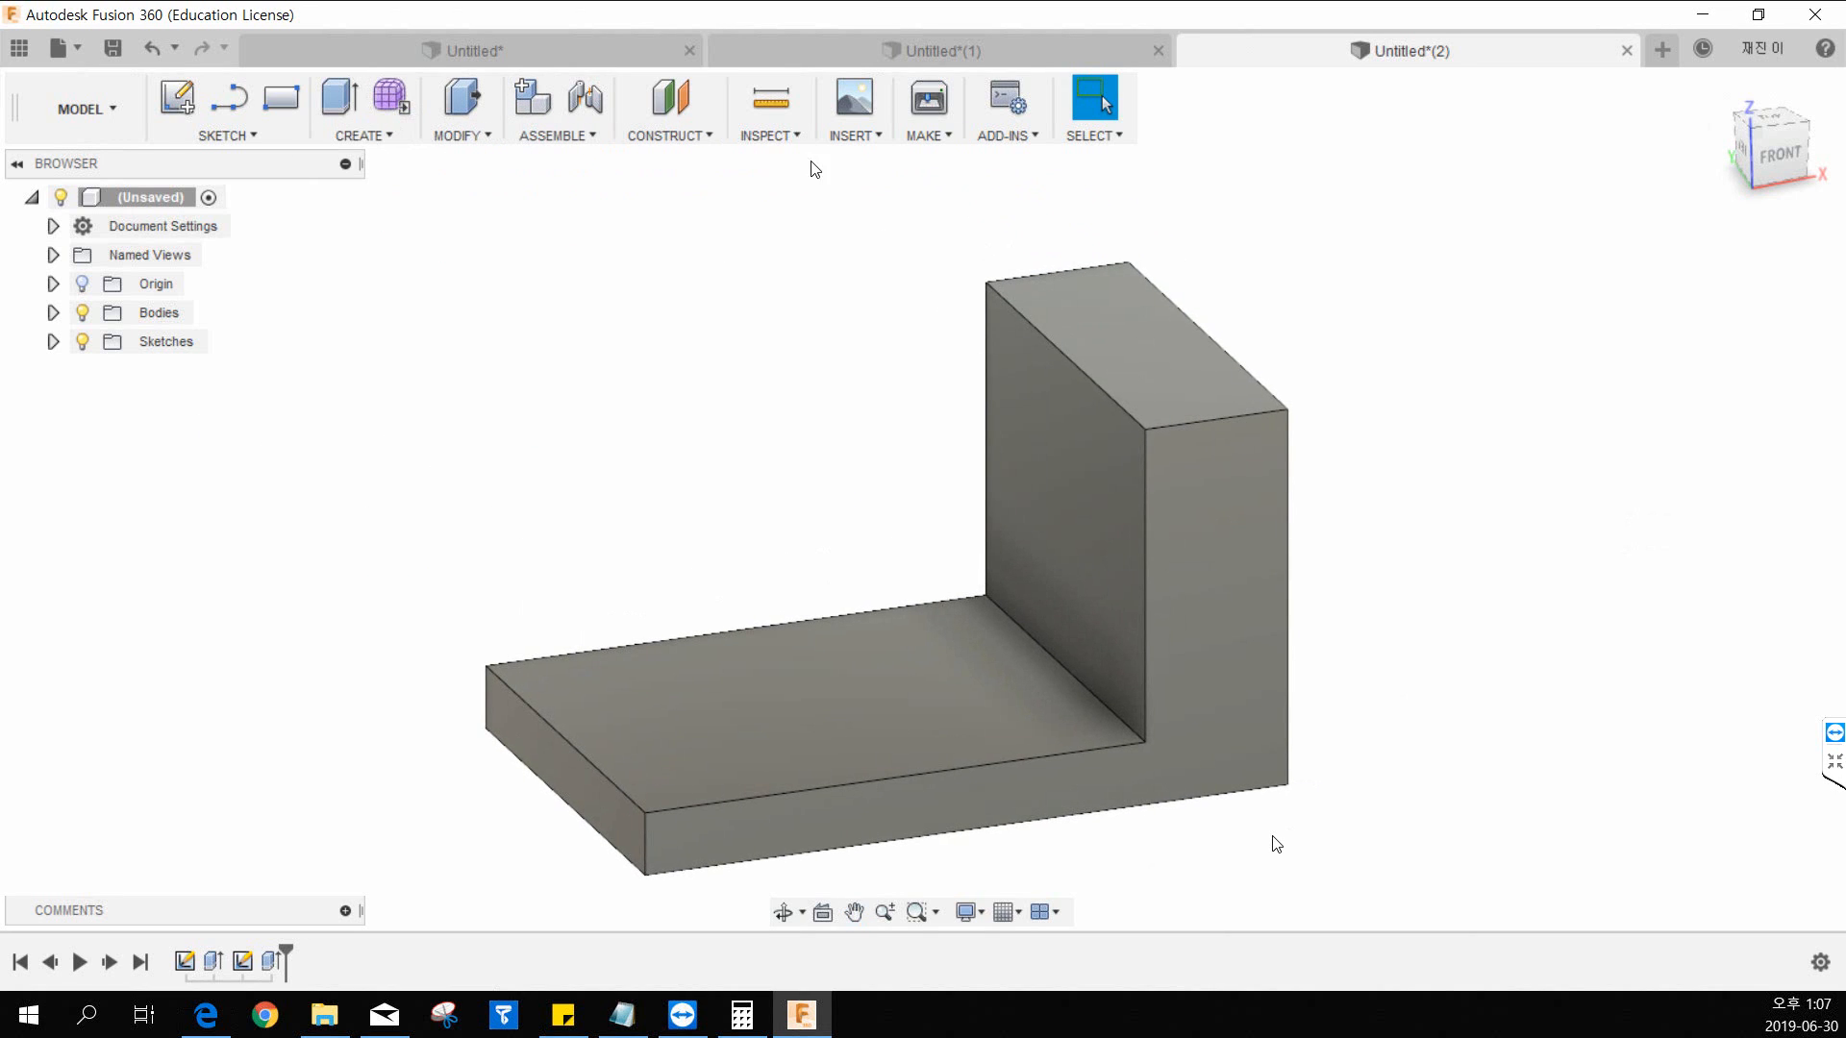
{"action": "left_click", "coordinate": [712, 136]}
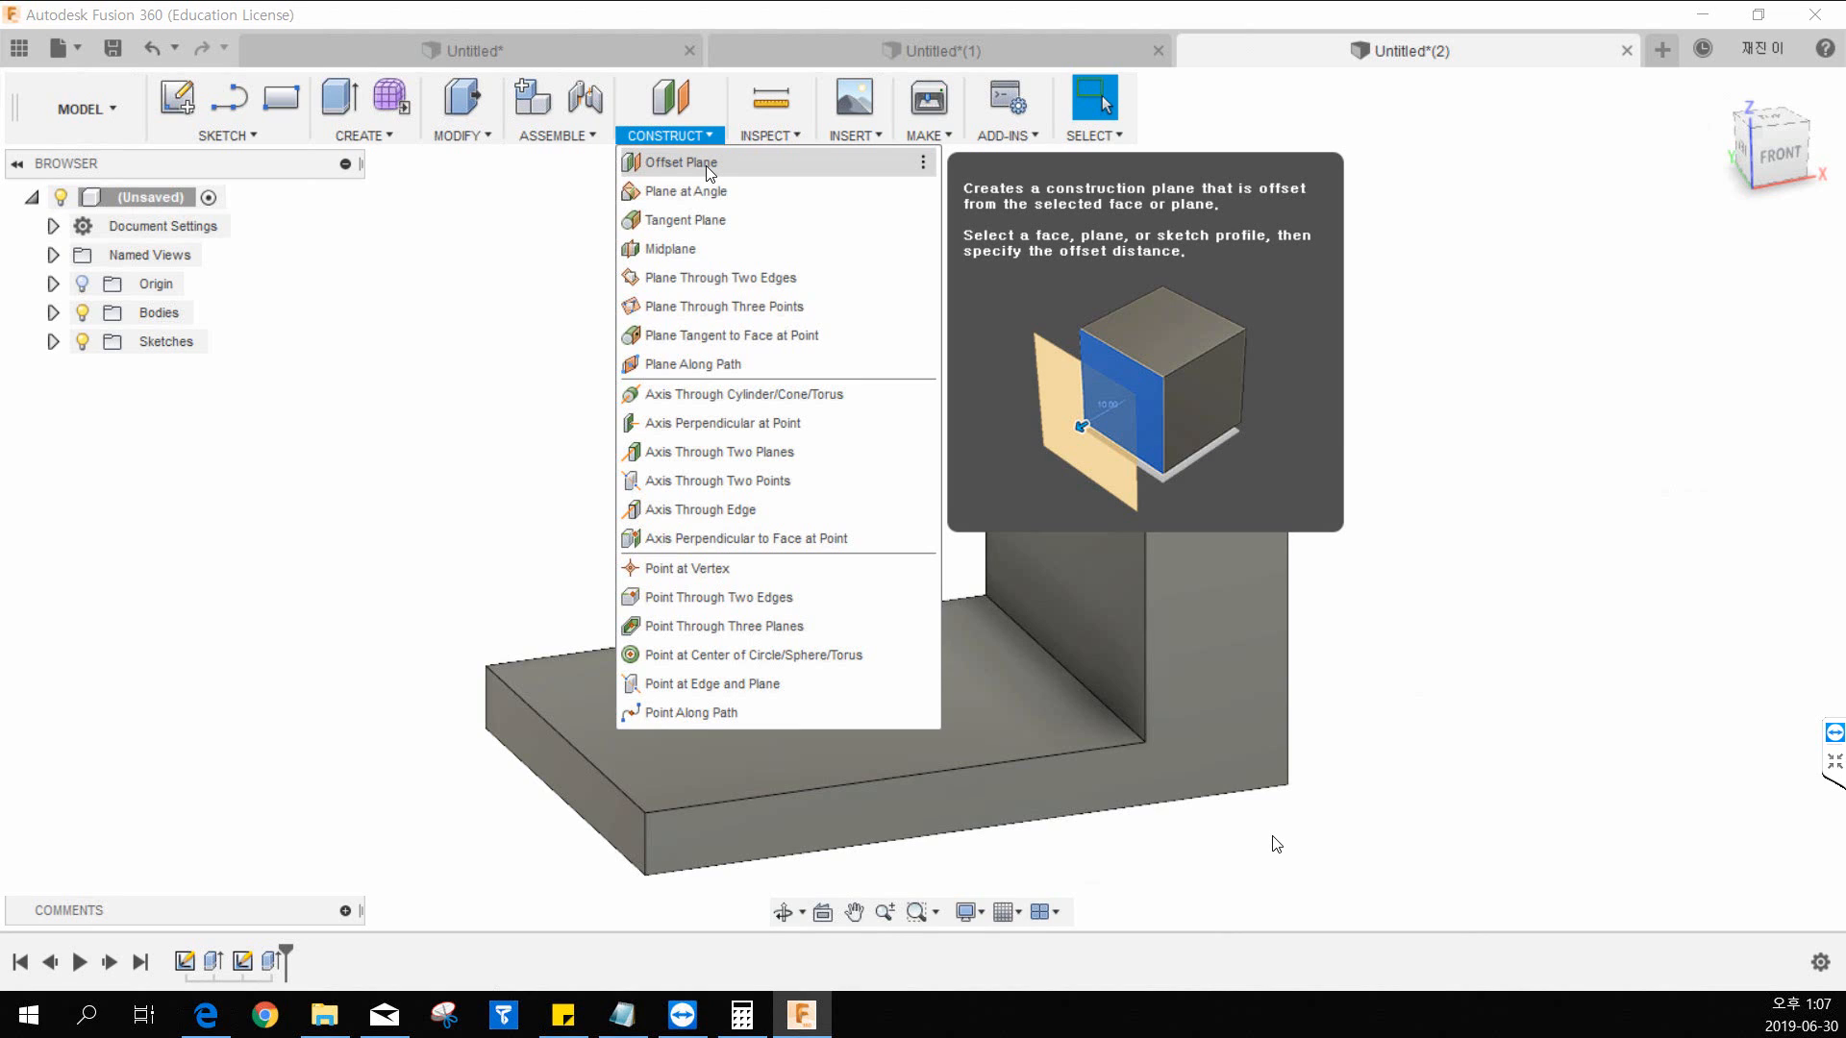
{"action": "left_click", "coordinate": [685, 166]}
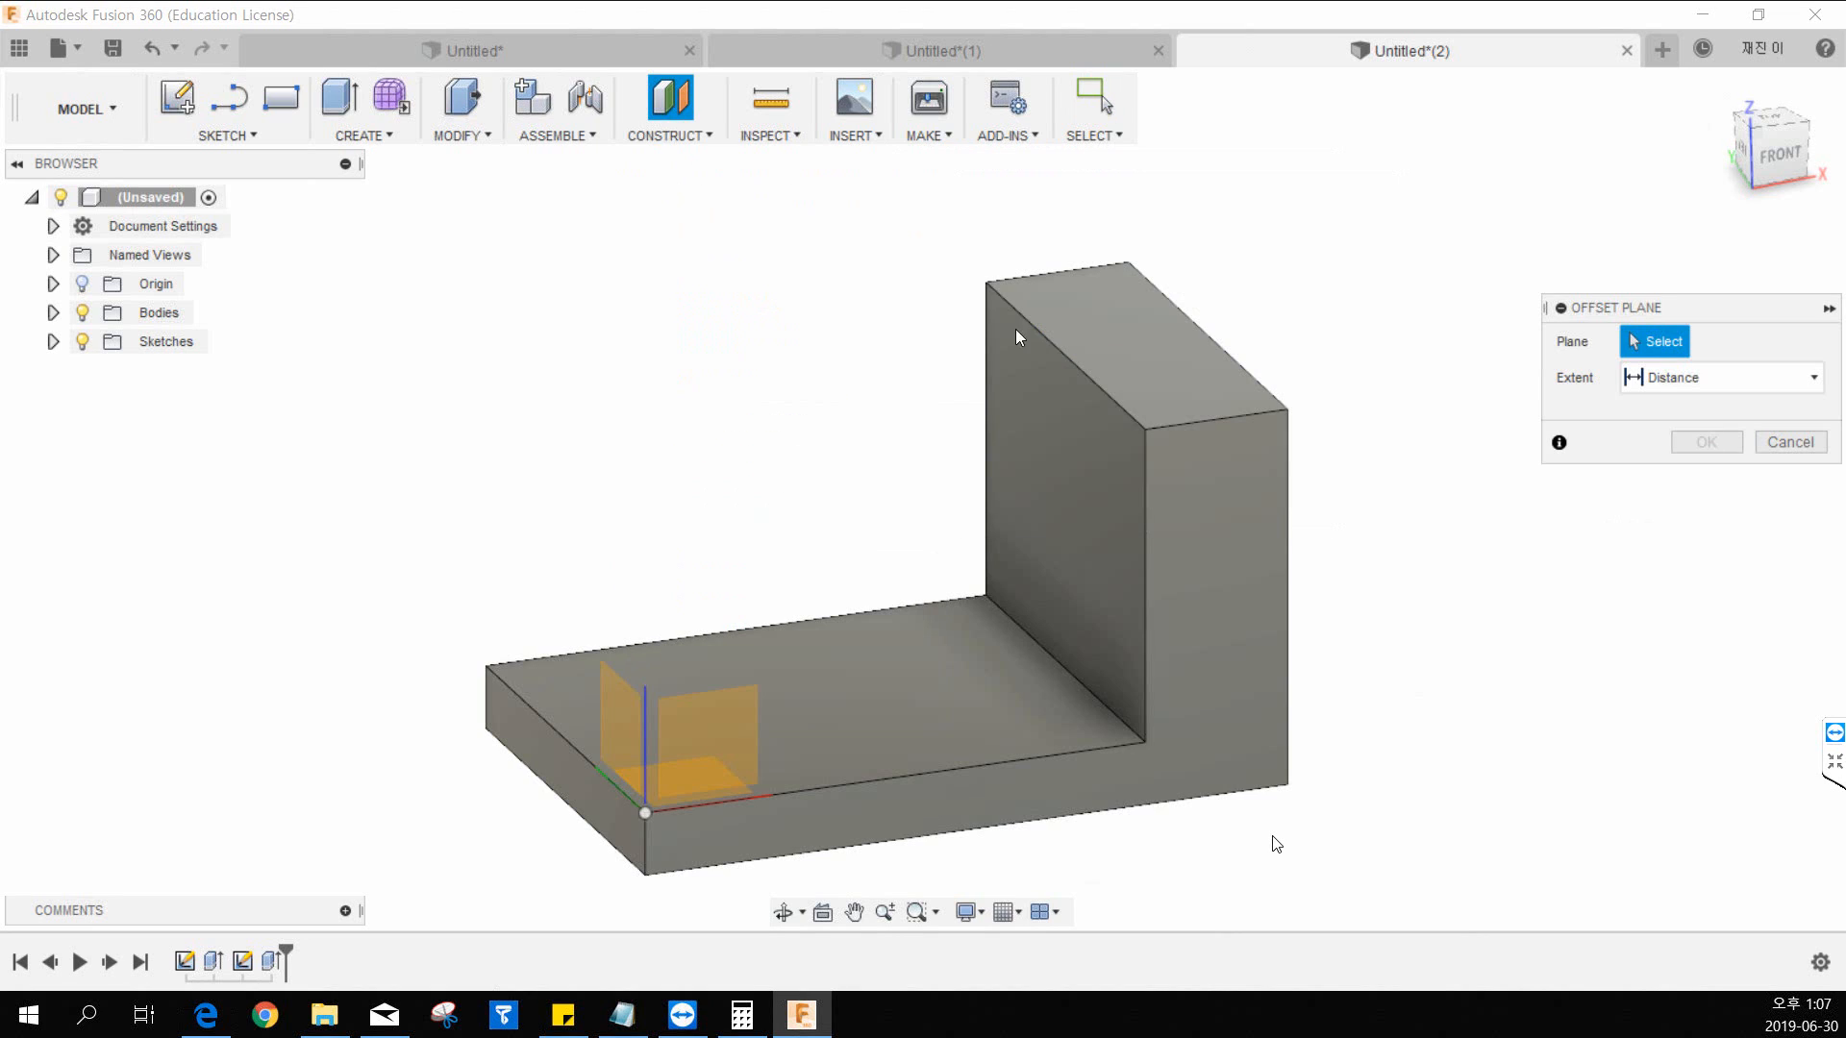
{"action": "left_click", "coordinate": [887, 787]}
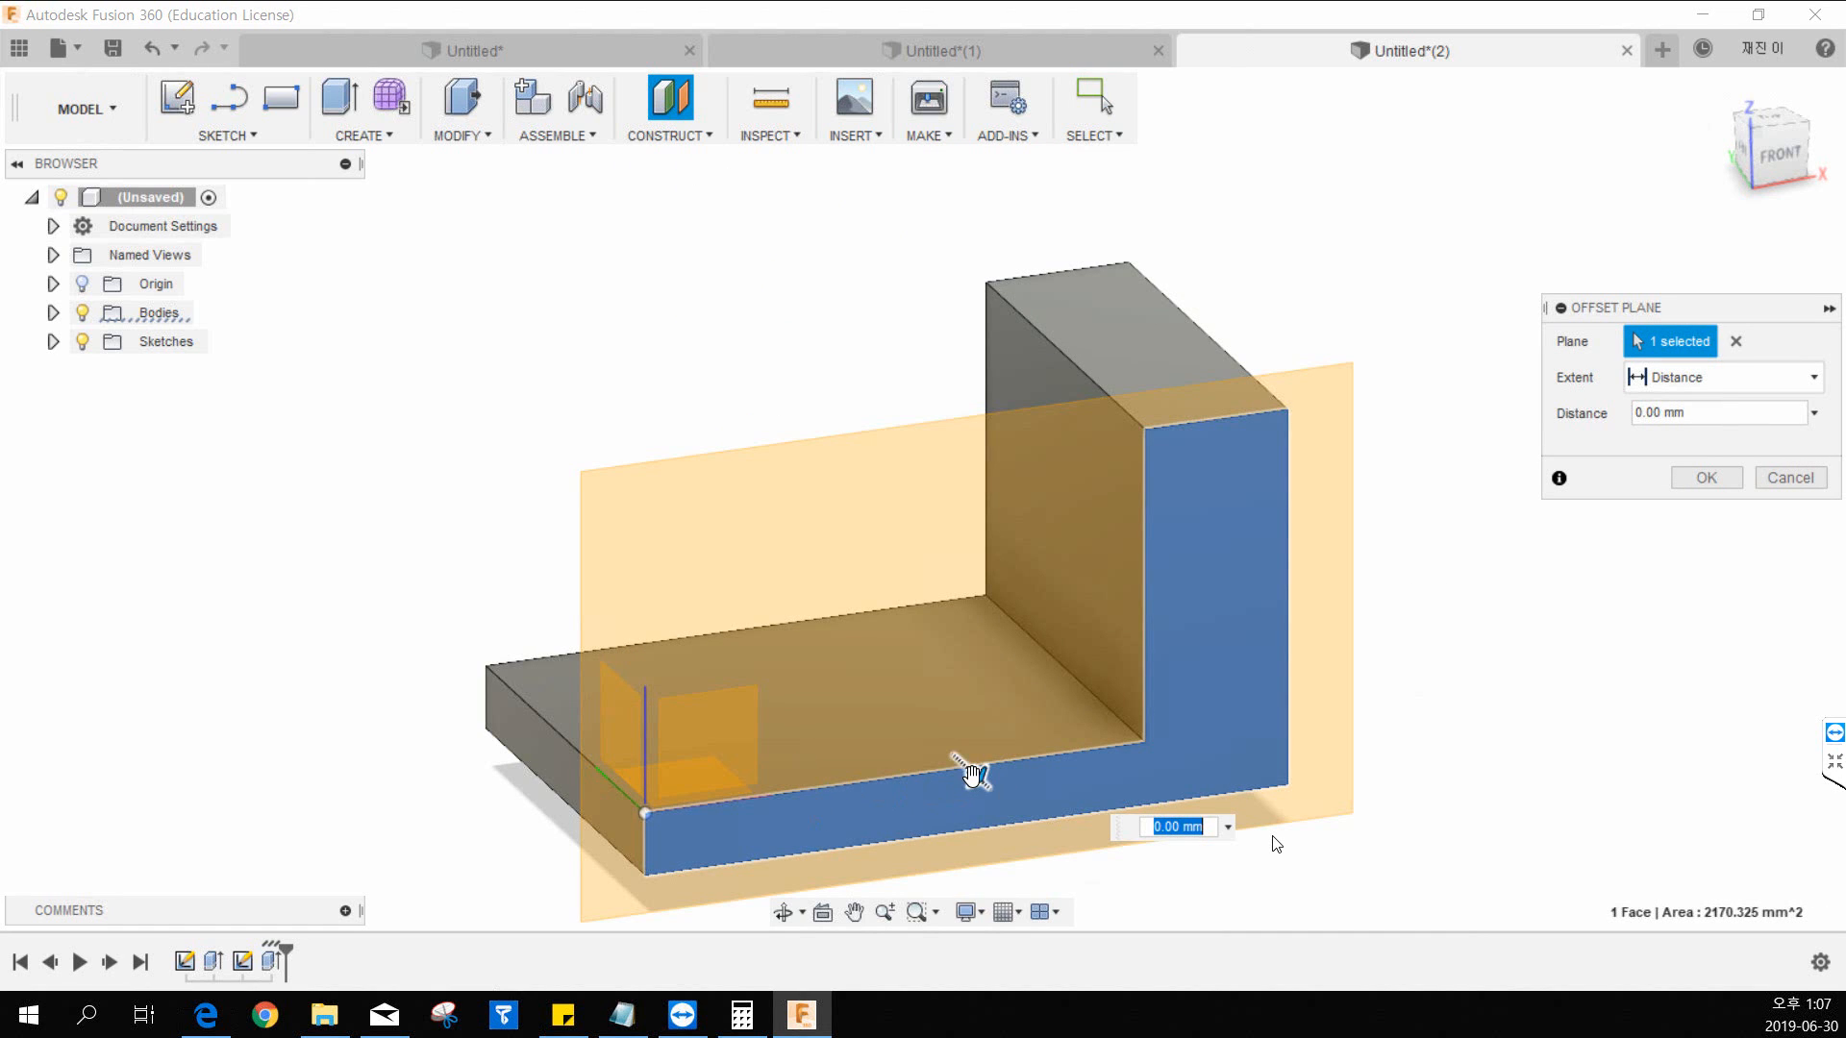
{"action": "left_click_drag", "start_coordinate": [973, 775], "coordinate": [923, 695]}
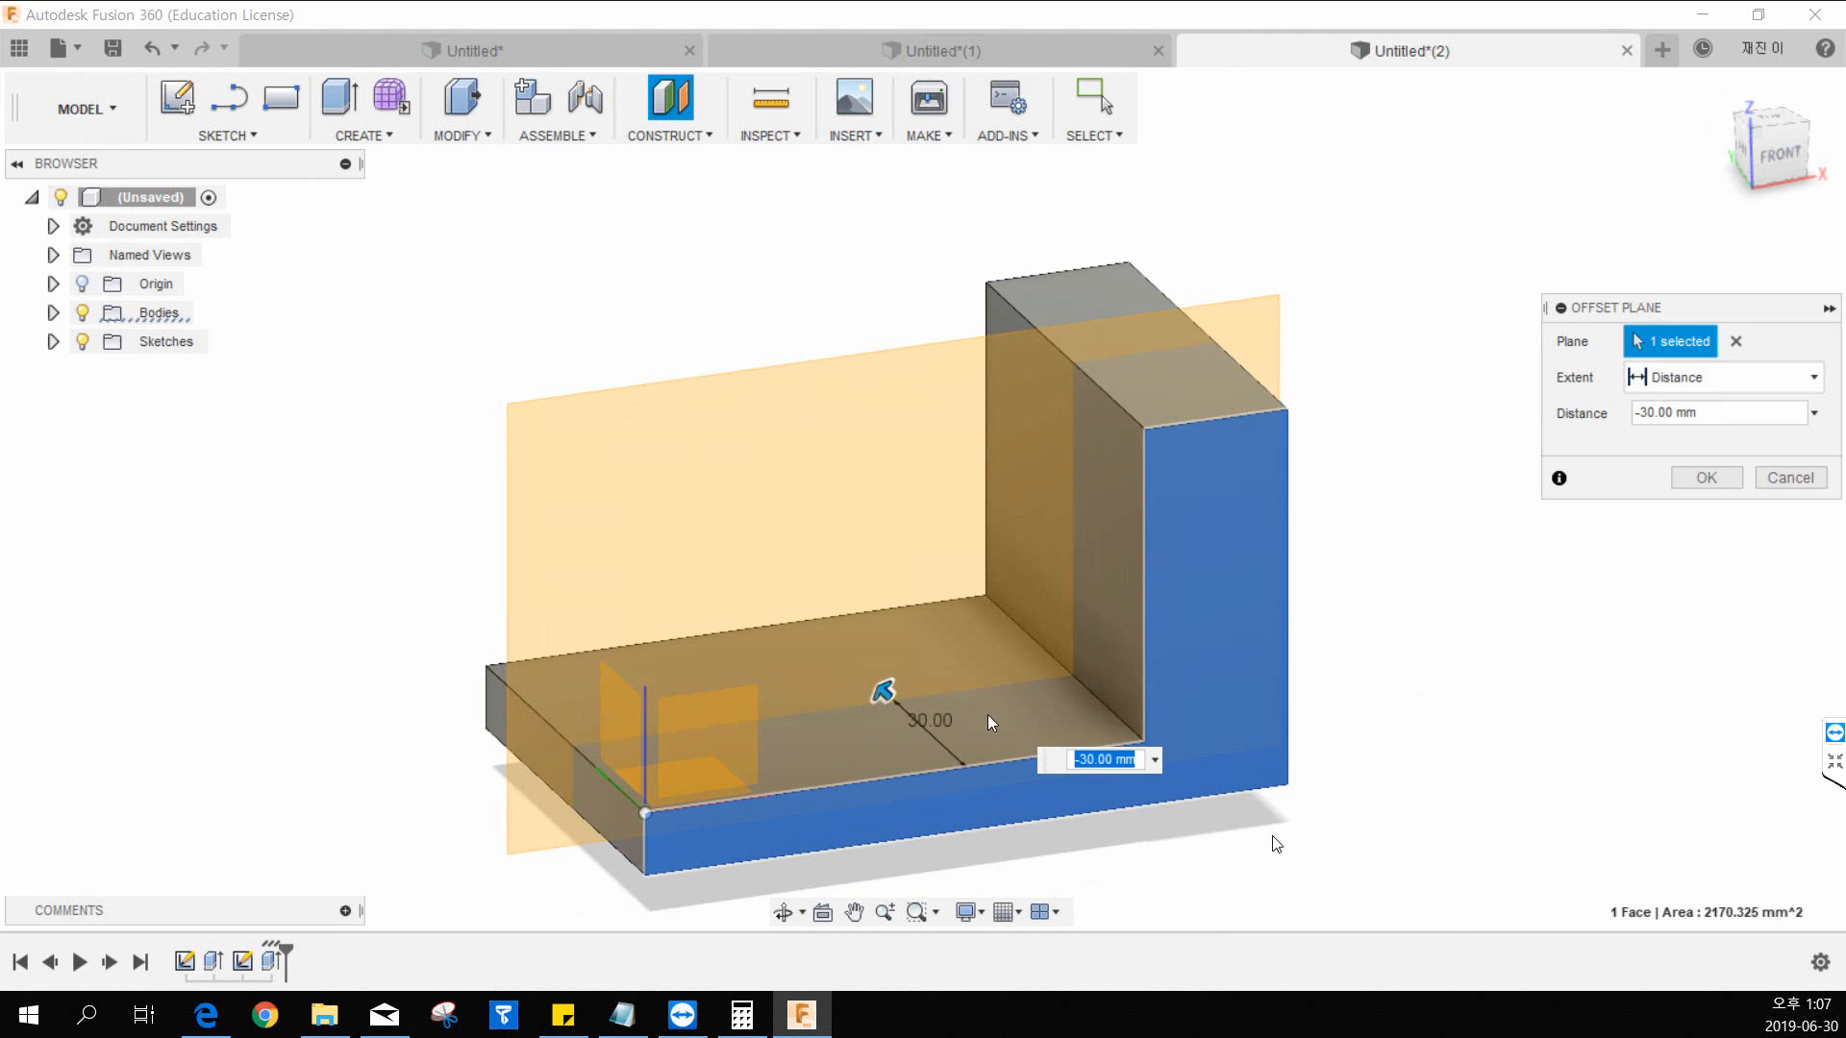
{"action": "left_click", "coordinate": [1706, 478]}
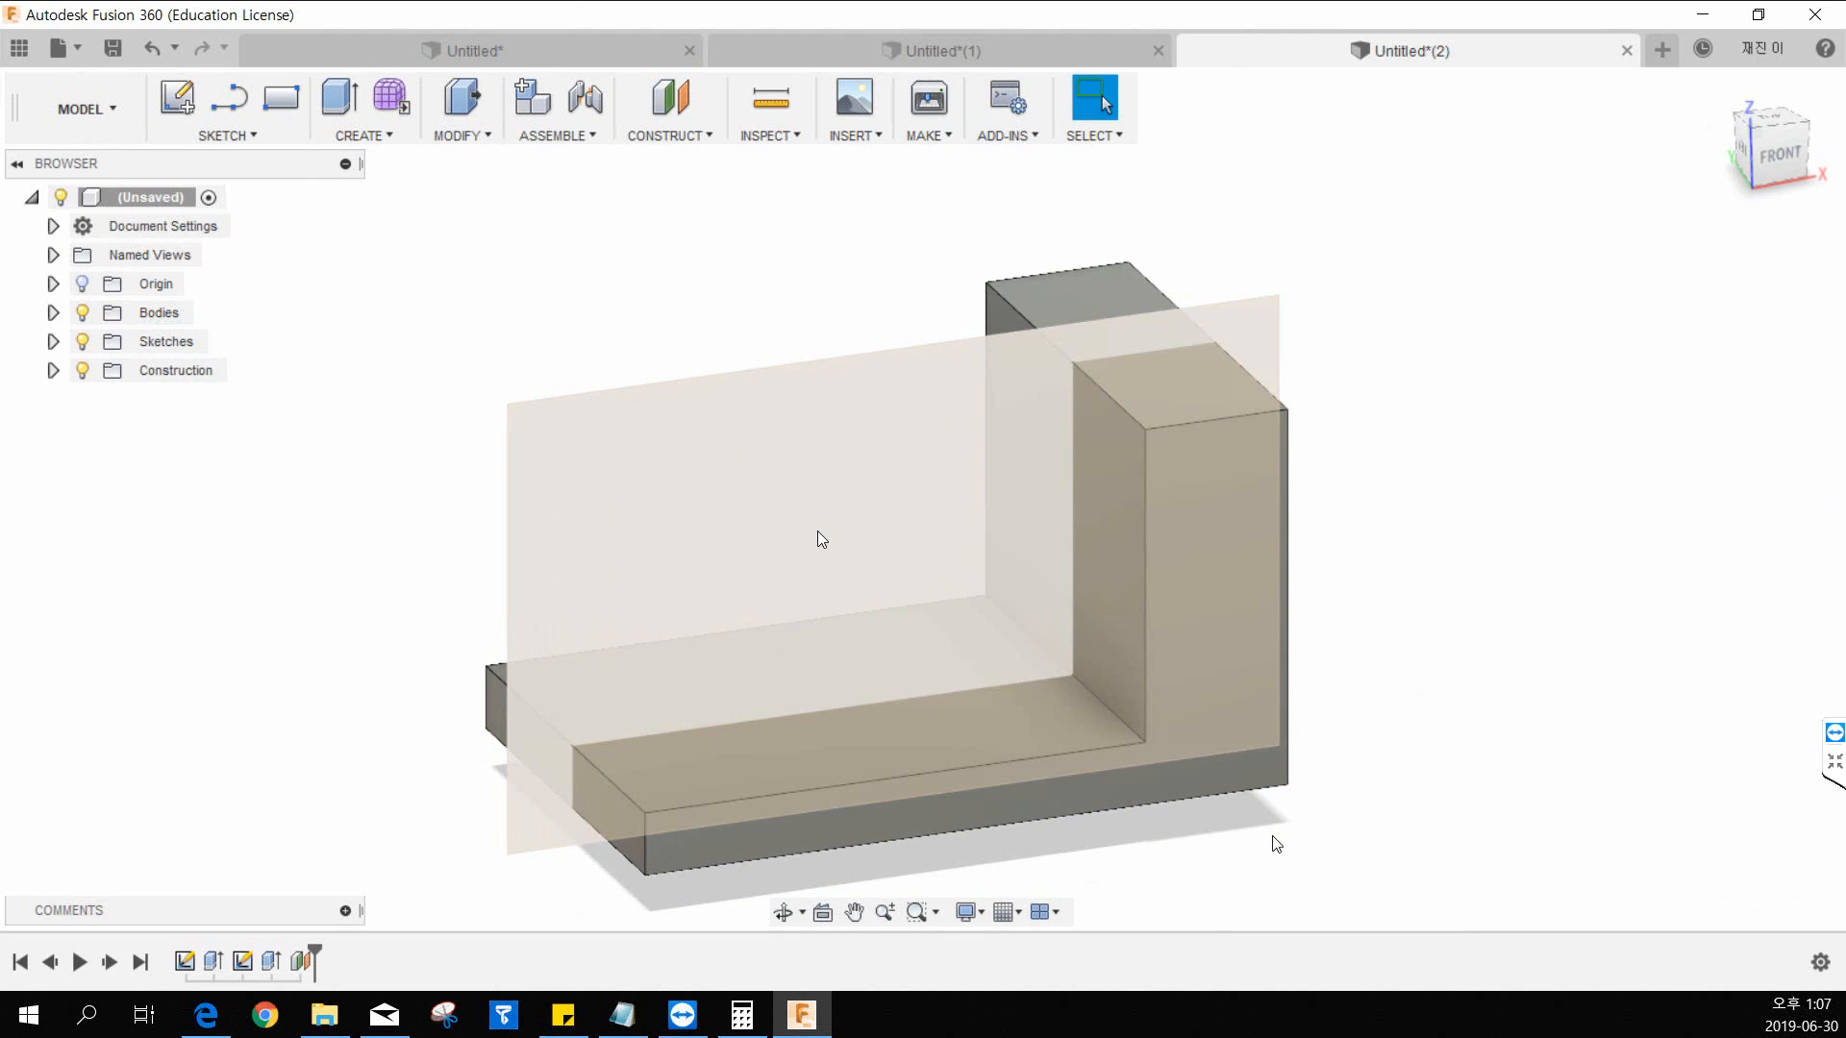
Step: On the offset plane, sketch an inclined line about 50 mm long between base and wall, touching neither, and finish the sketch
{"action": "left_click", "coordinate": [177, 97]}
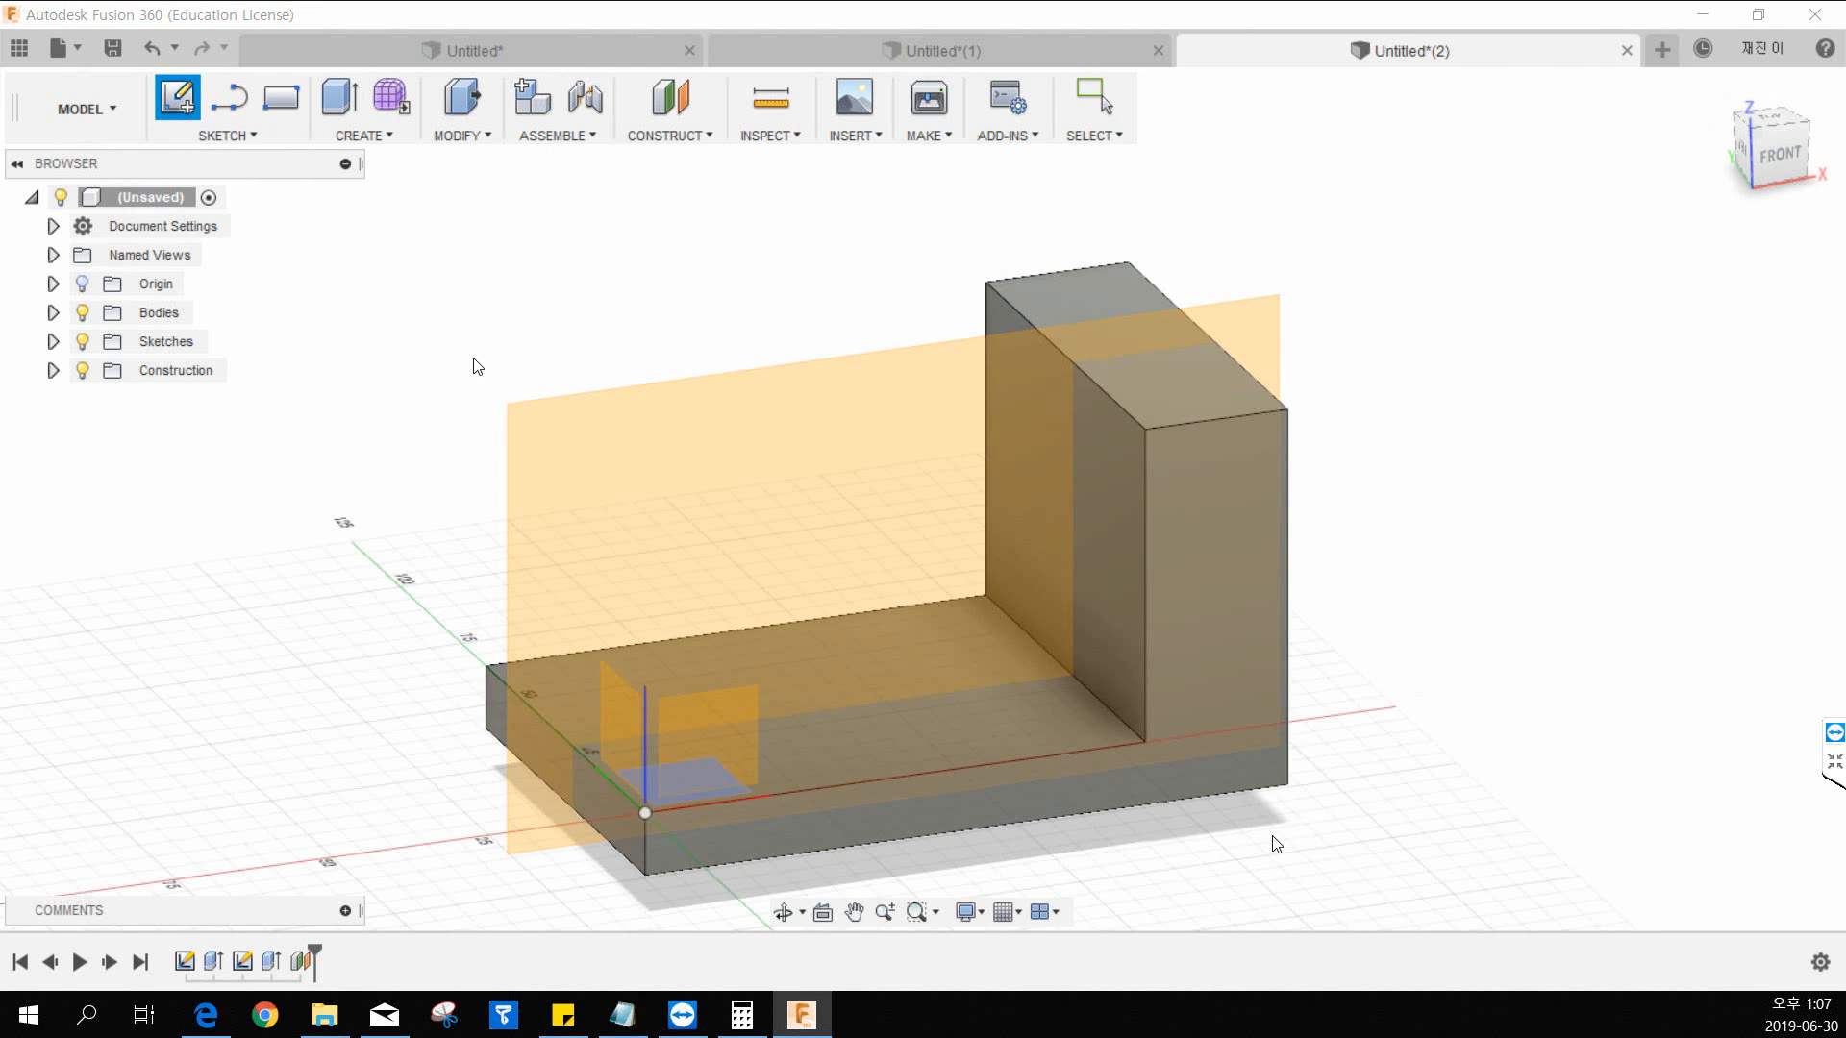
{"action": "left_click", "coordinate": [582, 453]}
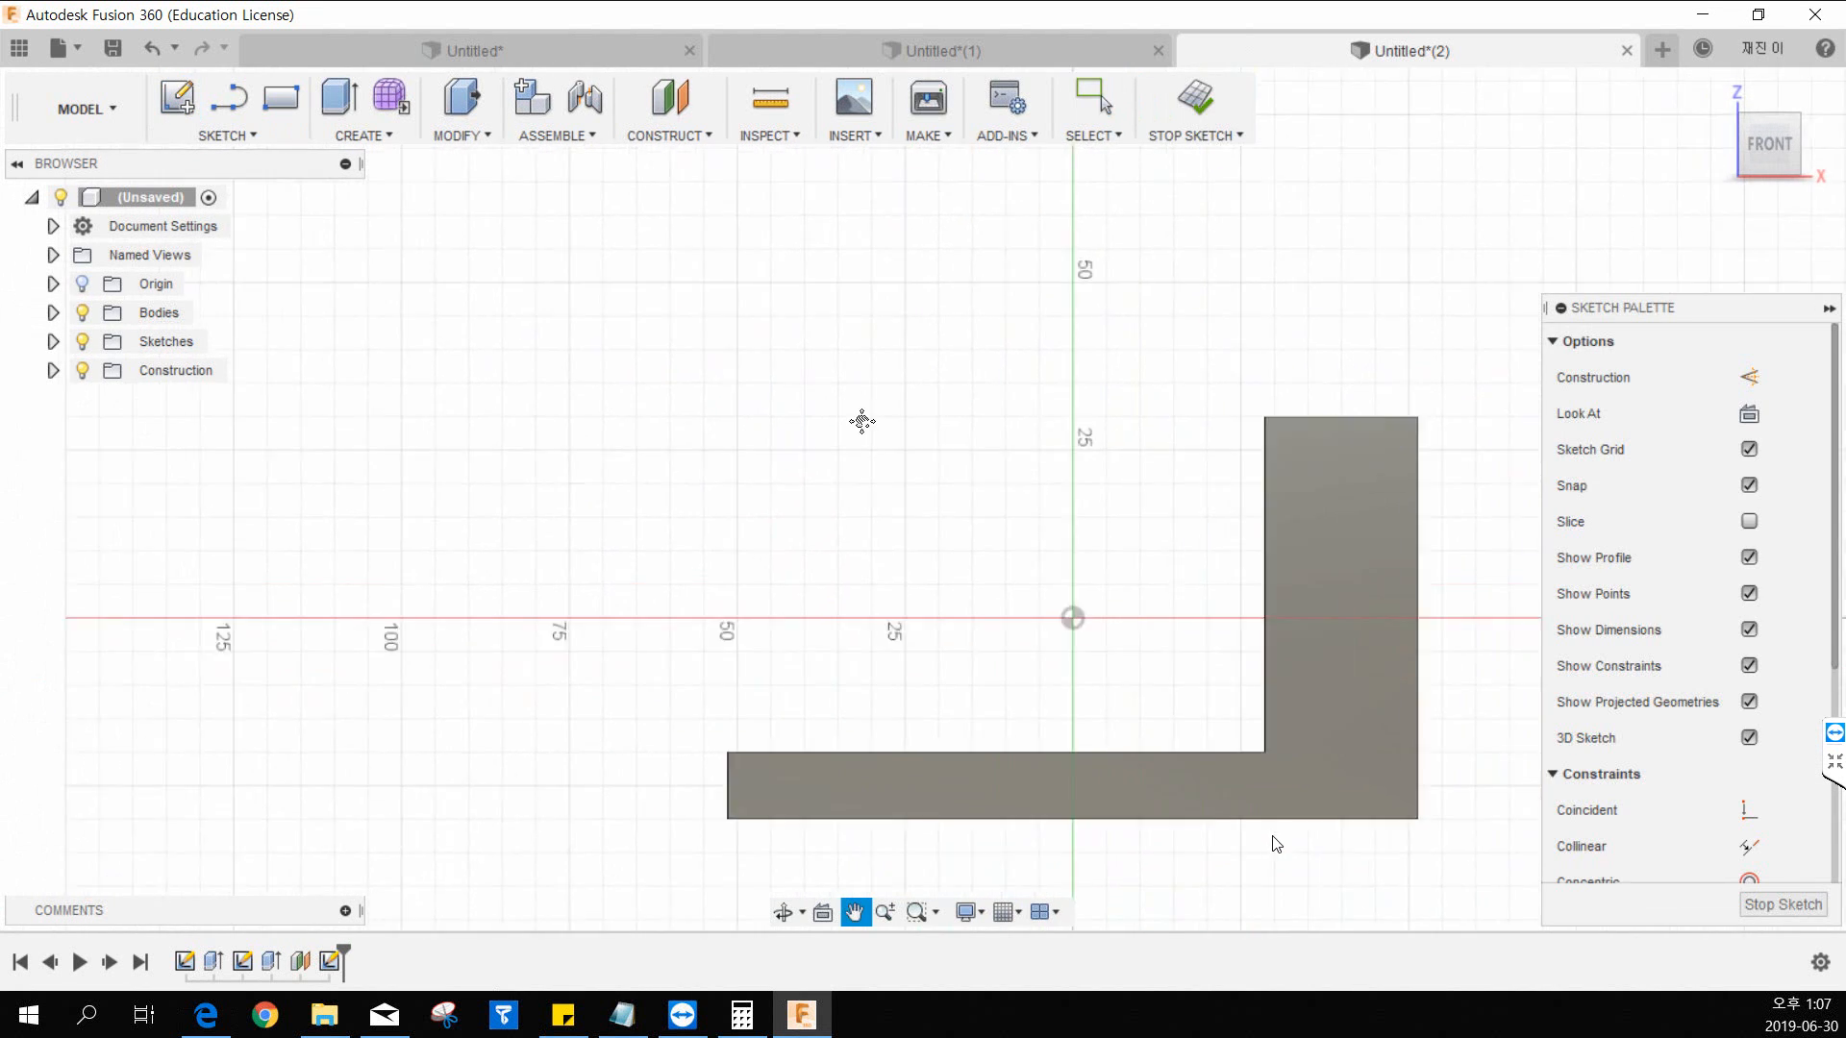
{"action": "left_click_drag", "start_coordinate": [862, 421], "coordinate": [597, 343]}
{"action": "left_click", "coordinate": [229, 97]}
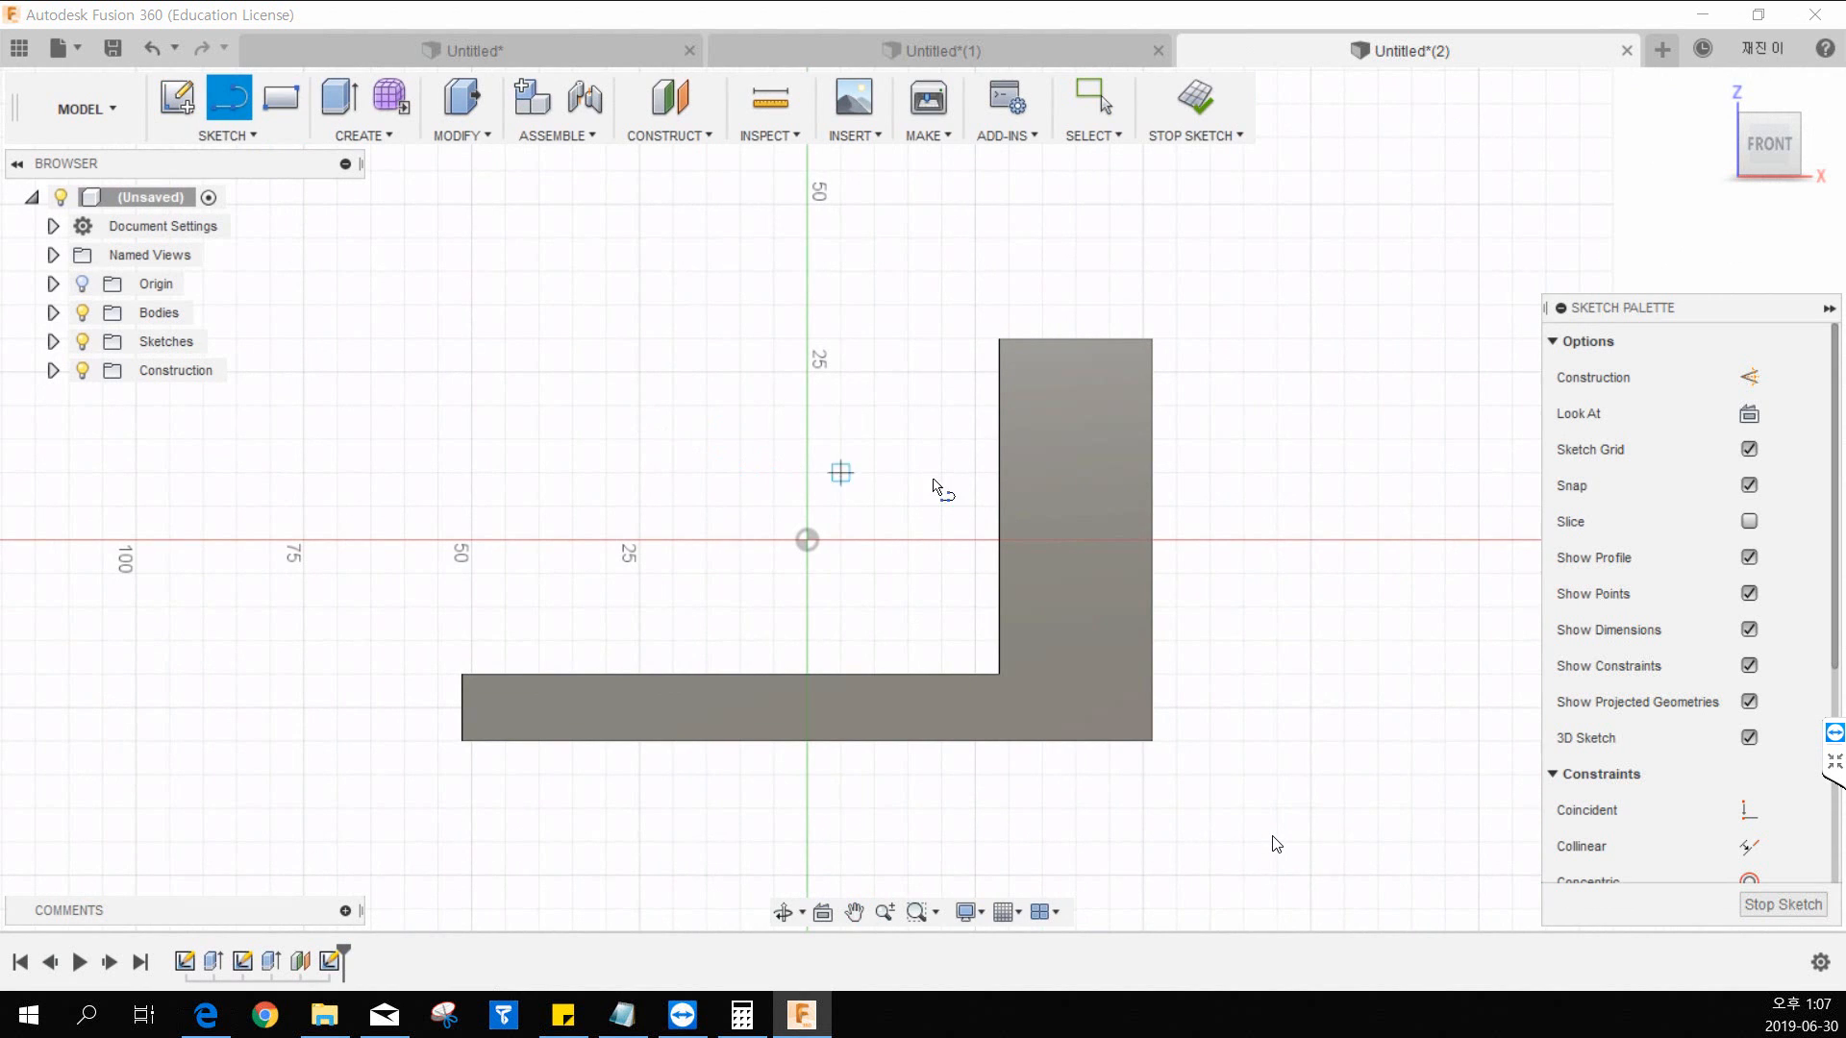
{"action": "scroll", "coordinate": [918, 444], "scroll_direction": "up", "scroll_amount": 2}
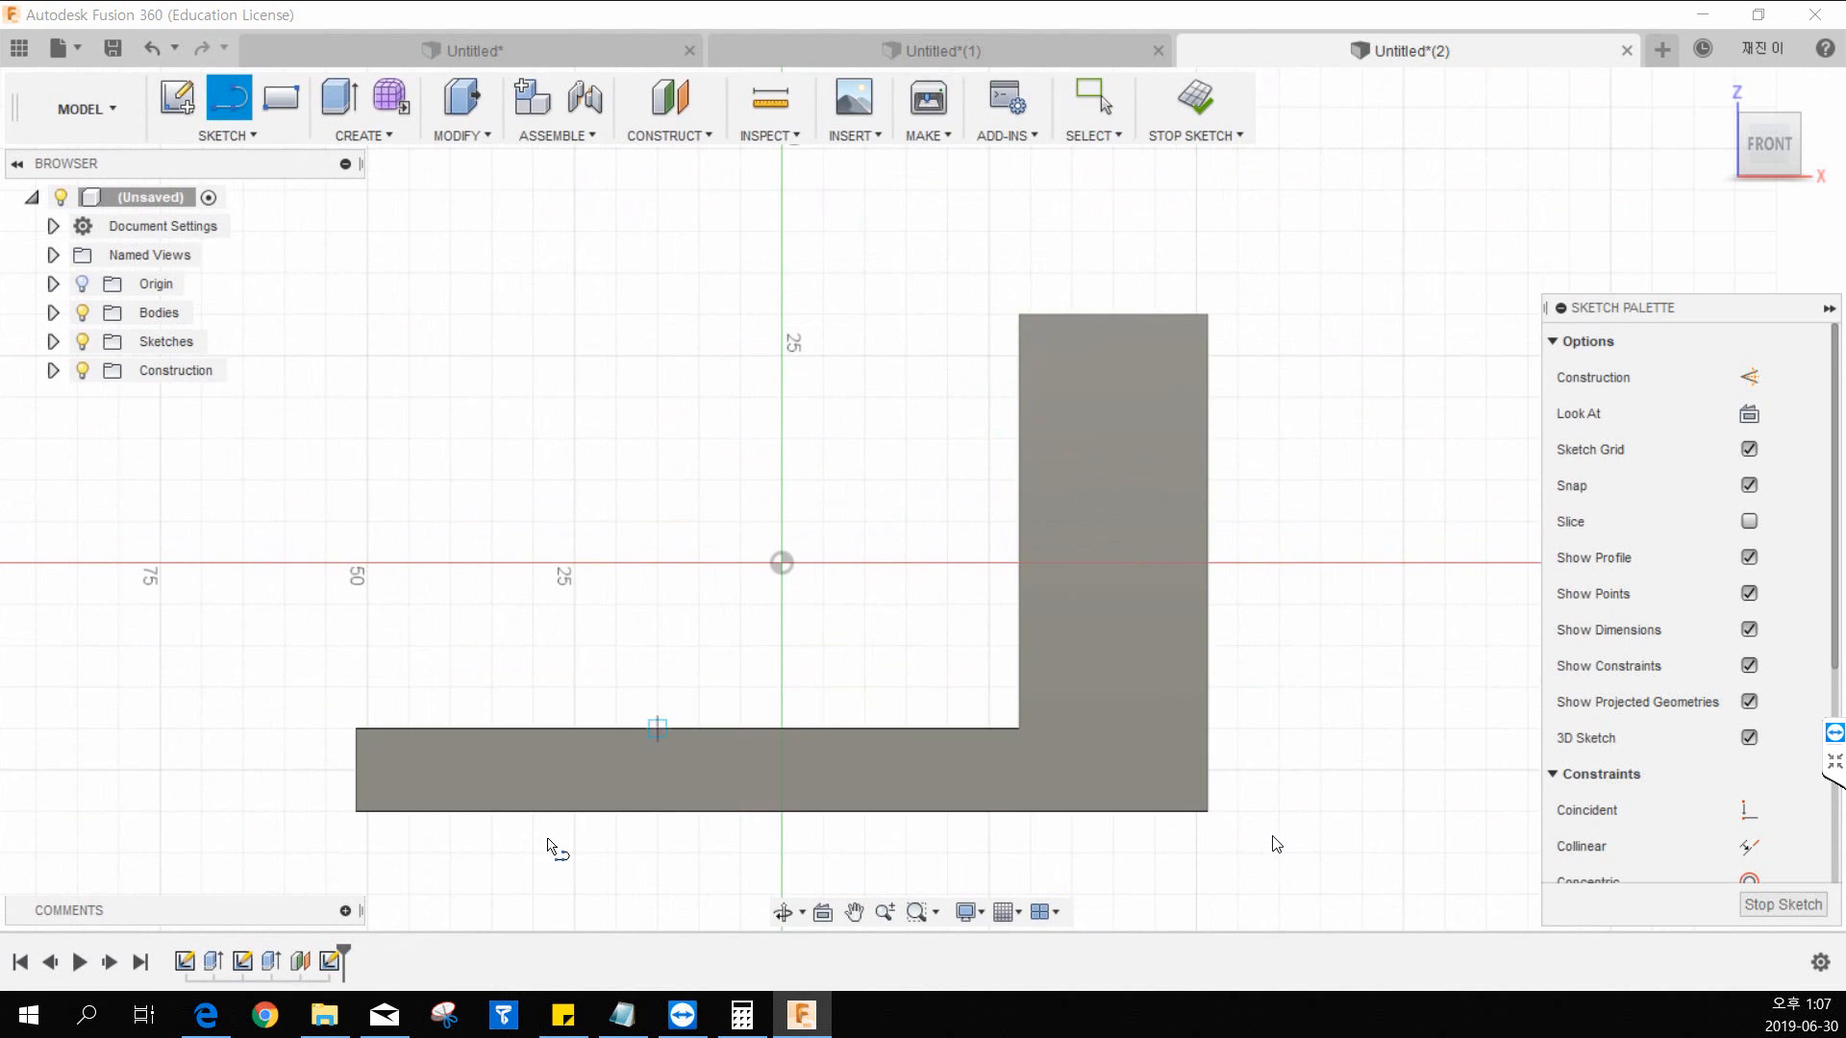
{"action": "left_click", "coordinate": [574, 687]}
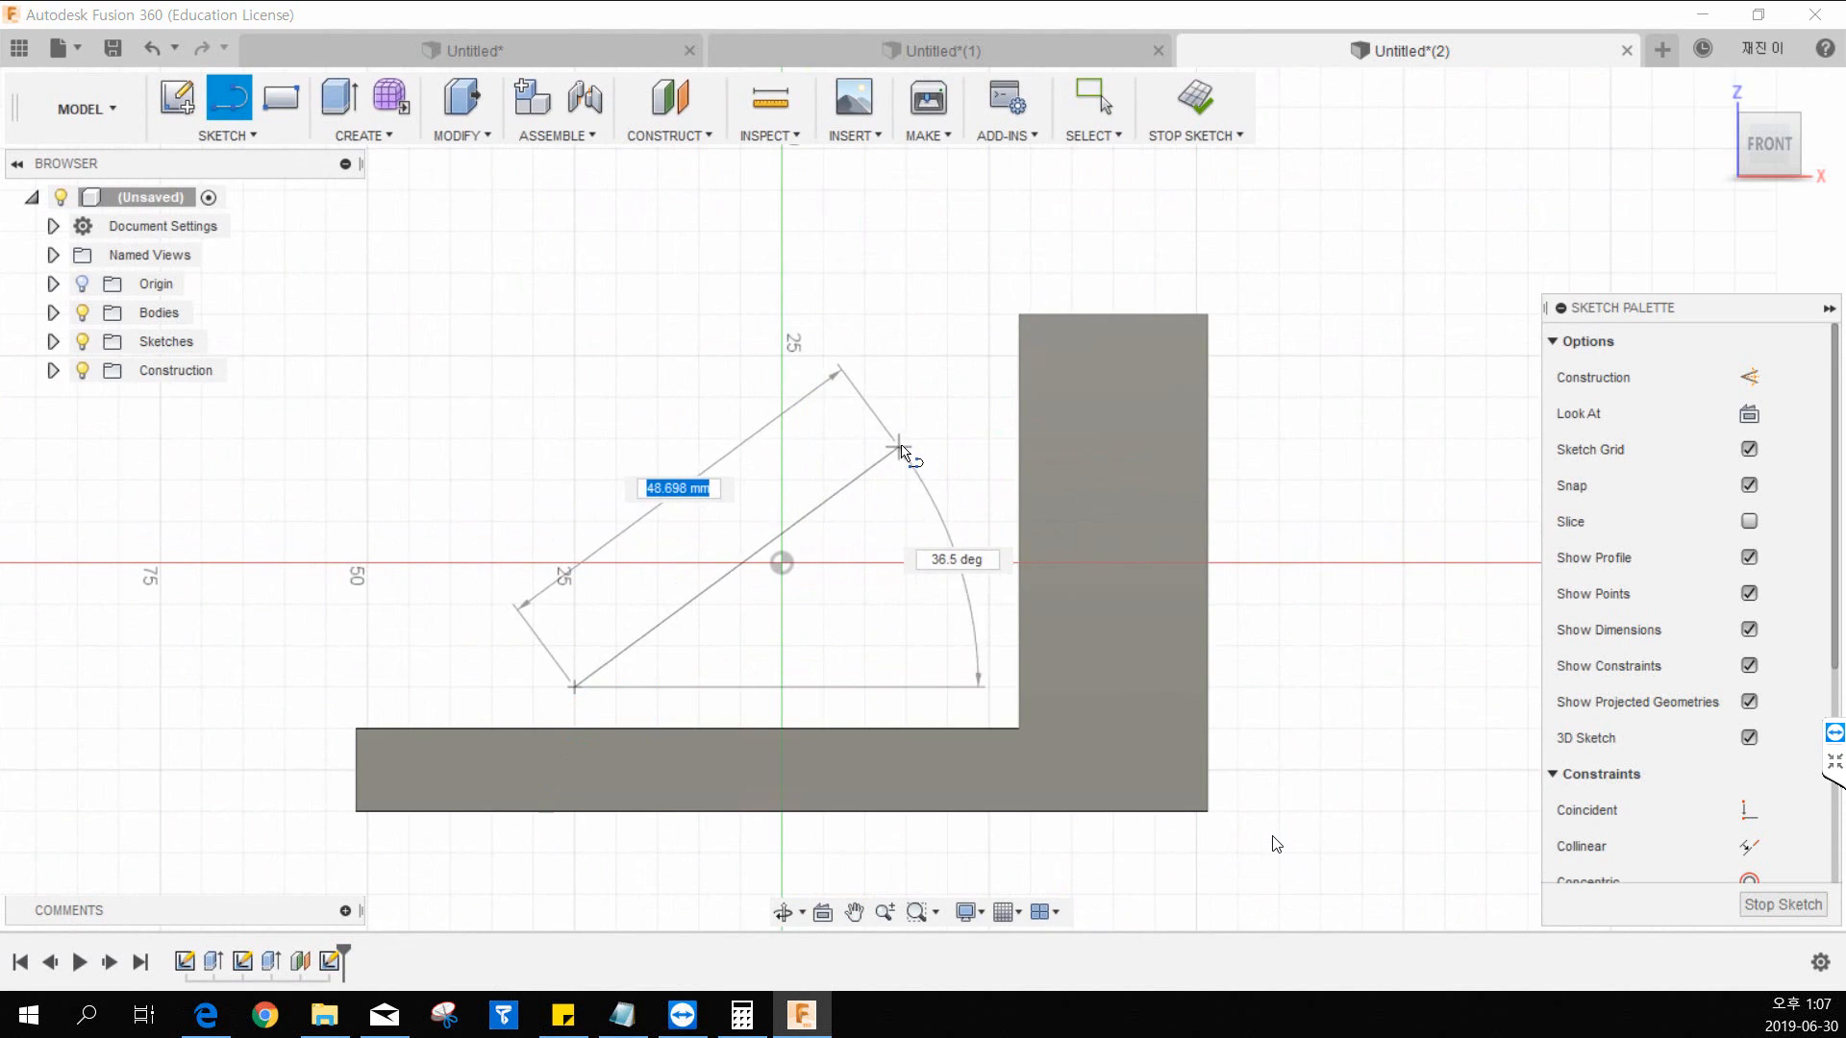
{"action": "left_click", "coordinate": [900, 447]}
{"action": "key", "text": "Escape"}
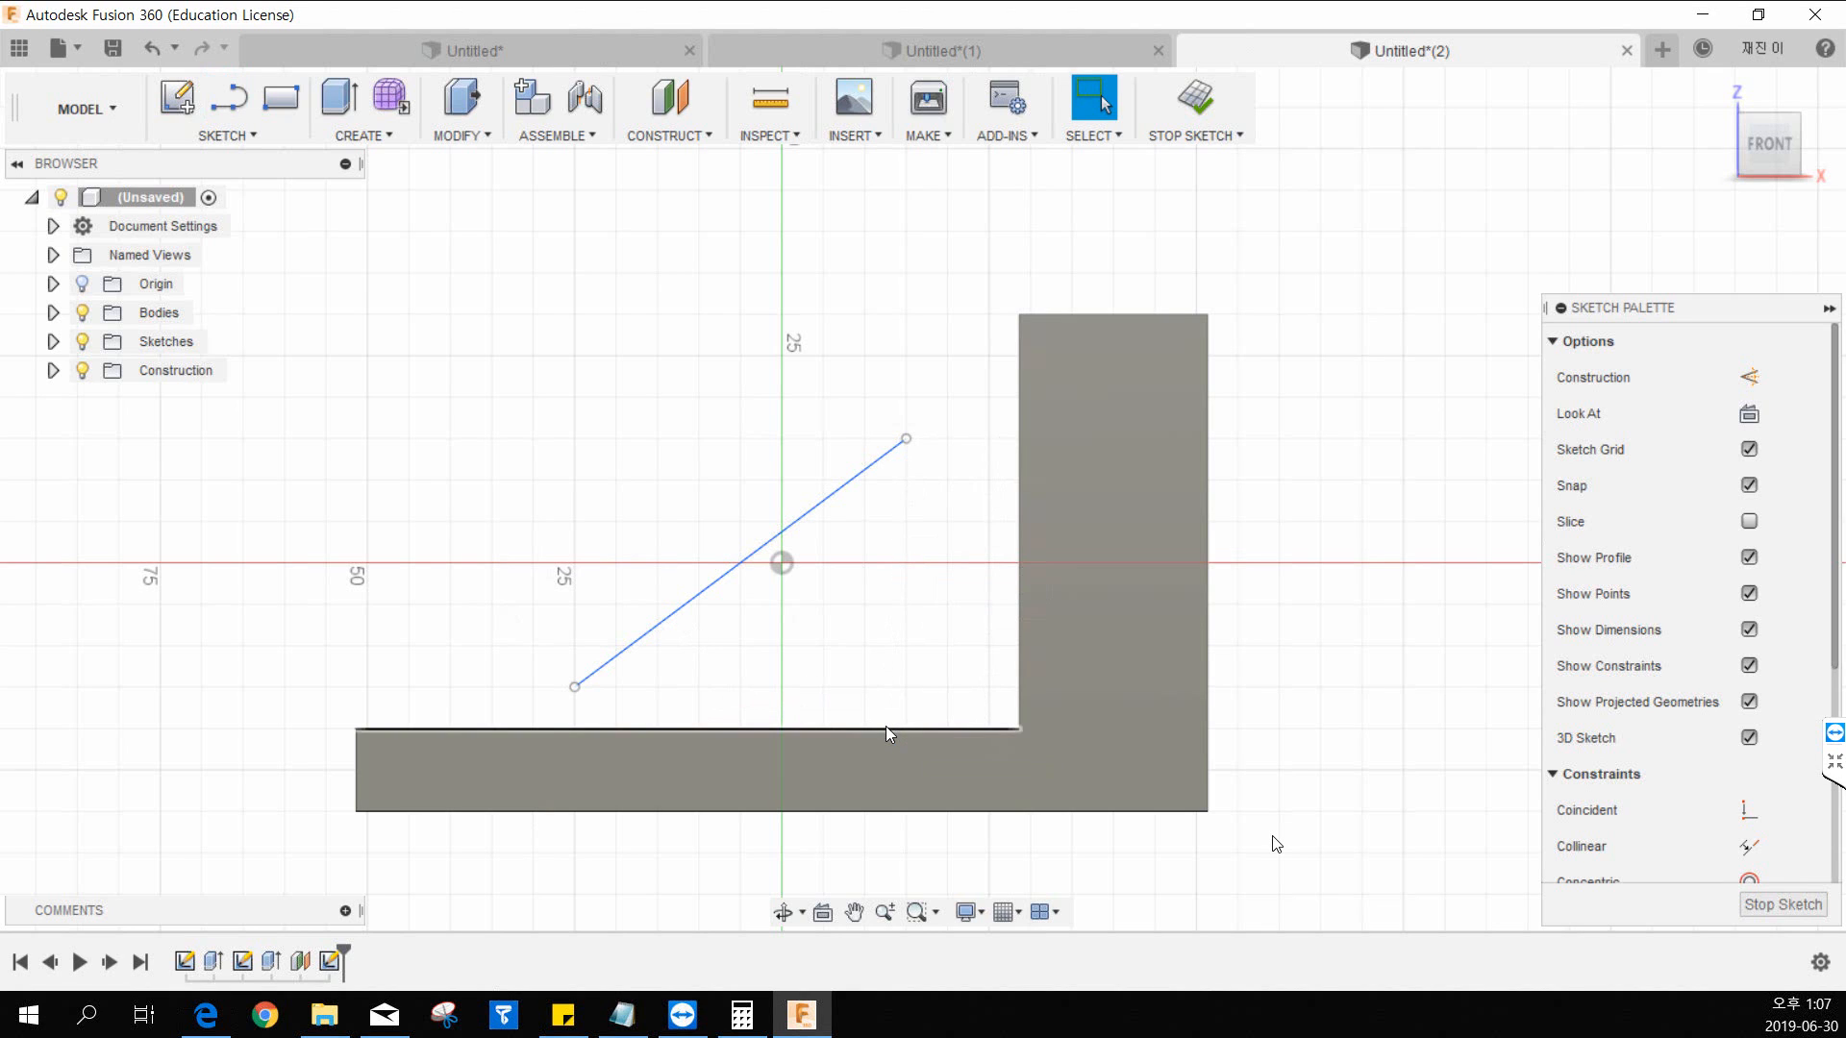
{"action": "left_click", "coordinate": [1198, 104]}
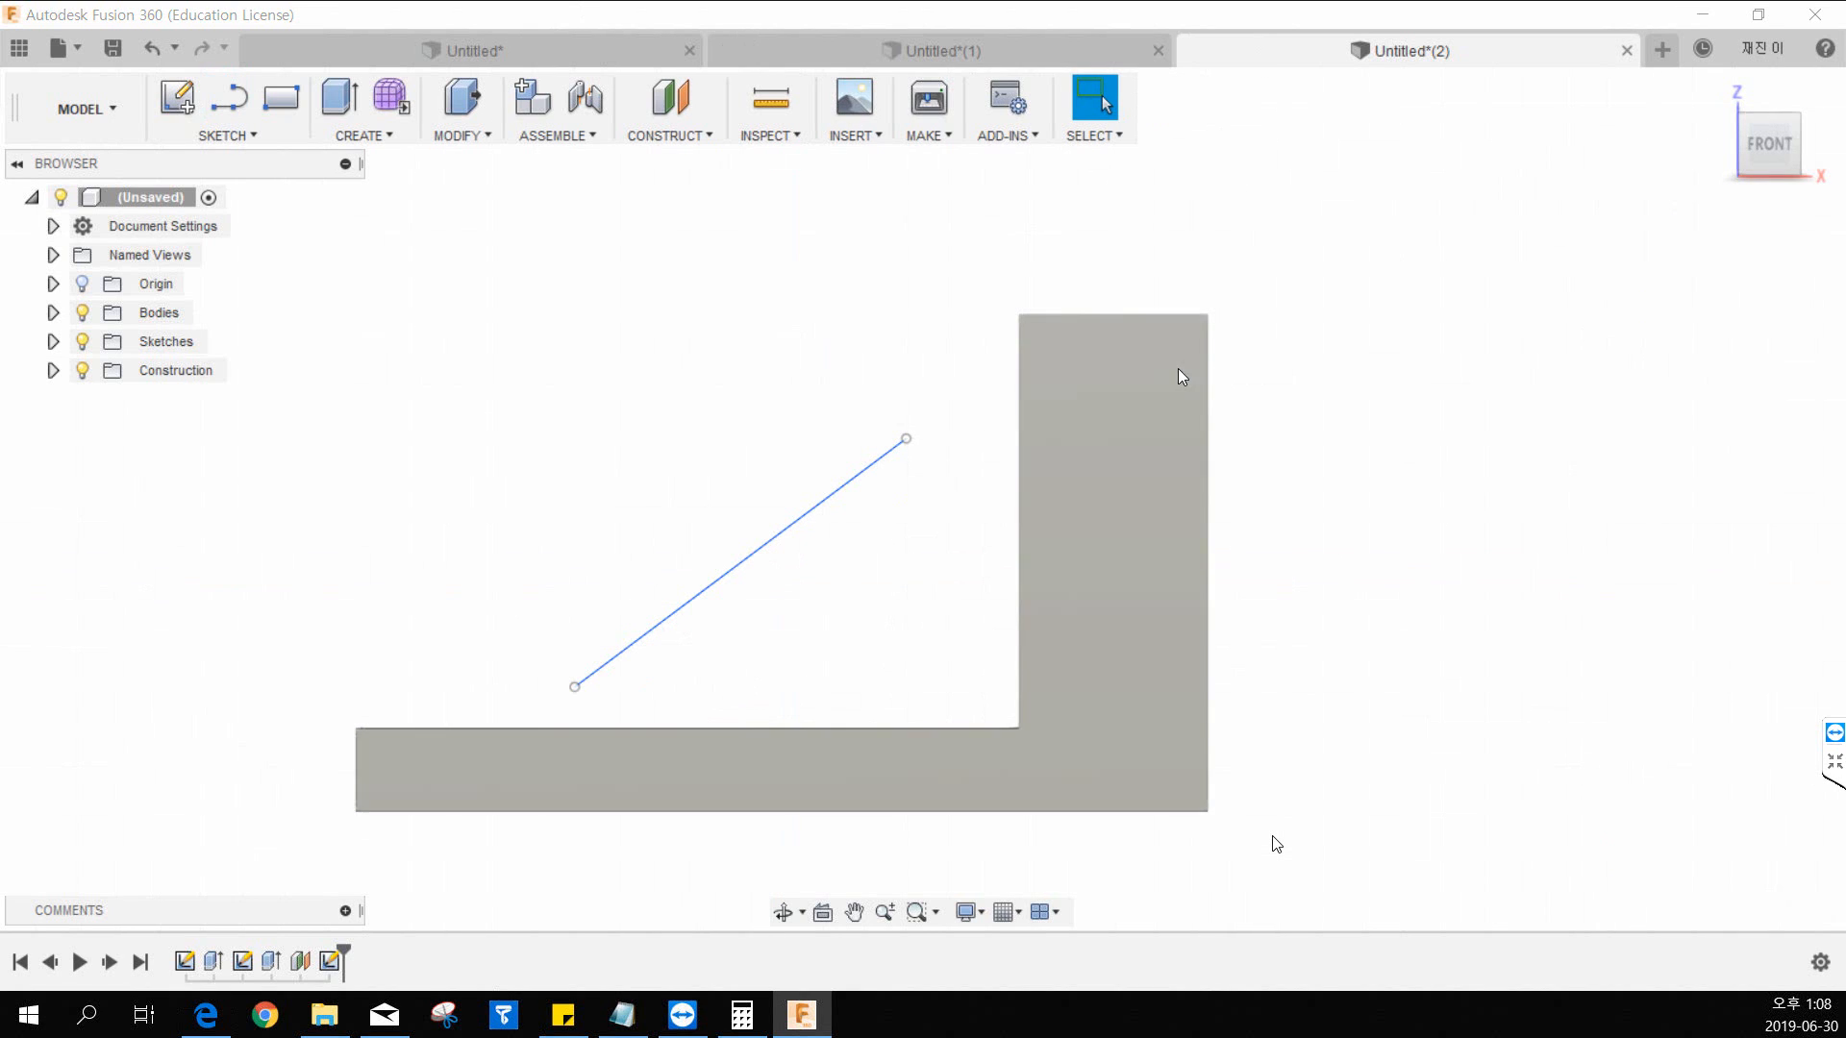
Step: Start a Rib from the inclined line with Symmetric thickness of 5 mm and depth To Next
{"action": "left_click", "coordinate": [1716, 92]}
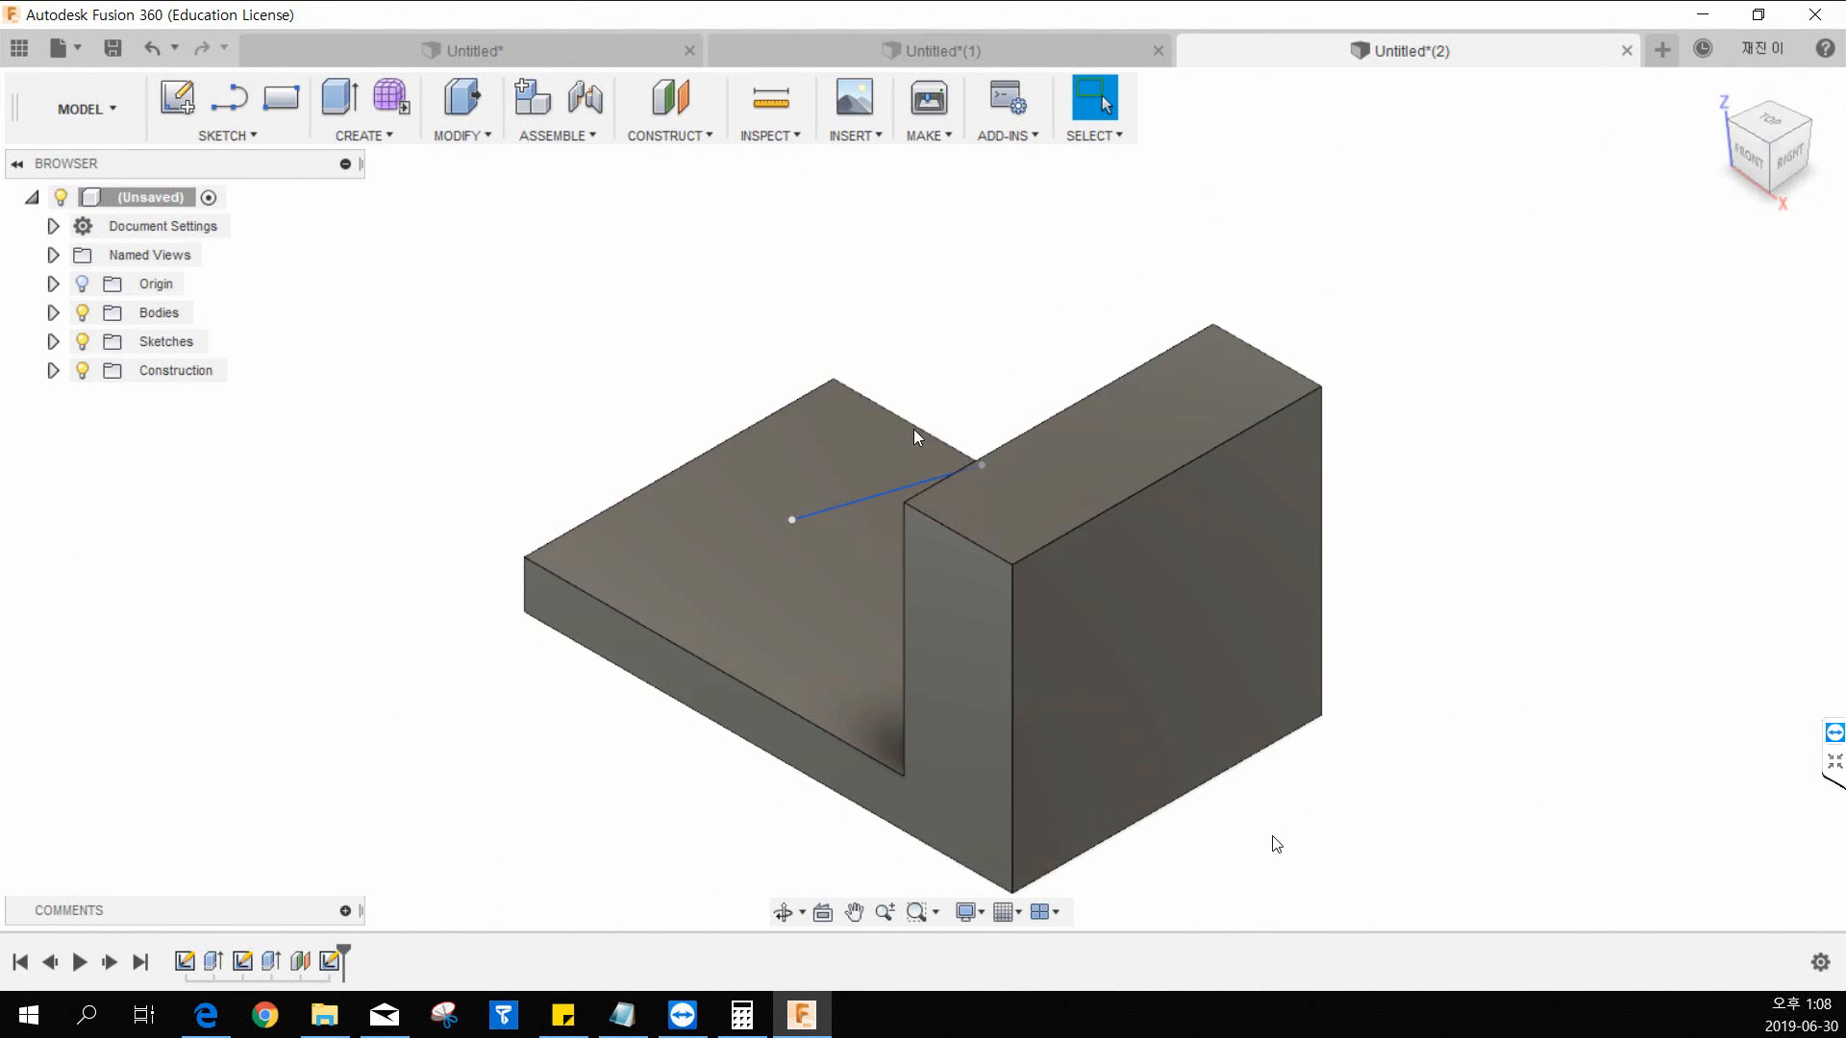
{"action": "middle_click_drag", "start_coordinate": [813, 588], "coordinate": [1107, 601]}
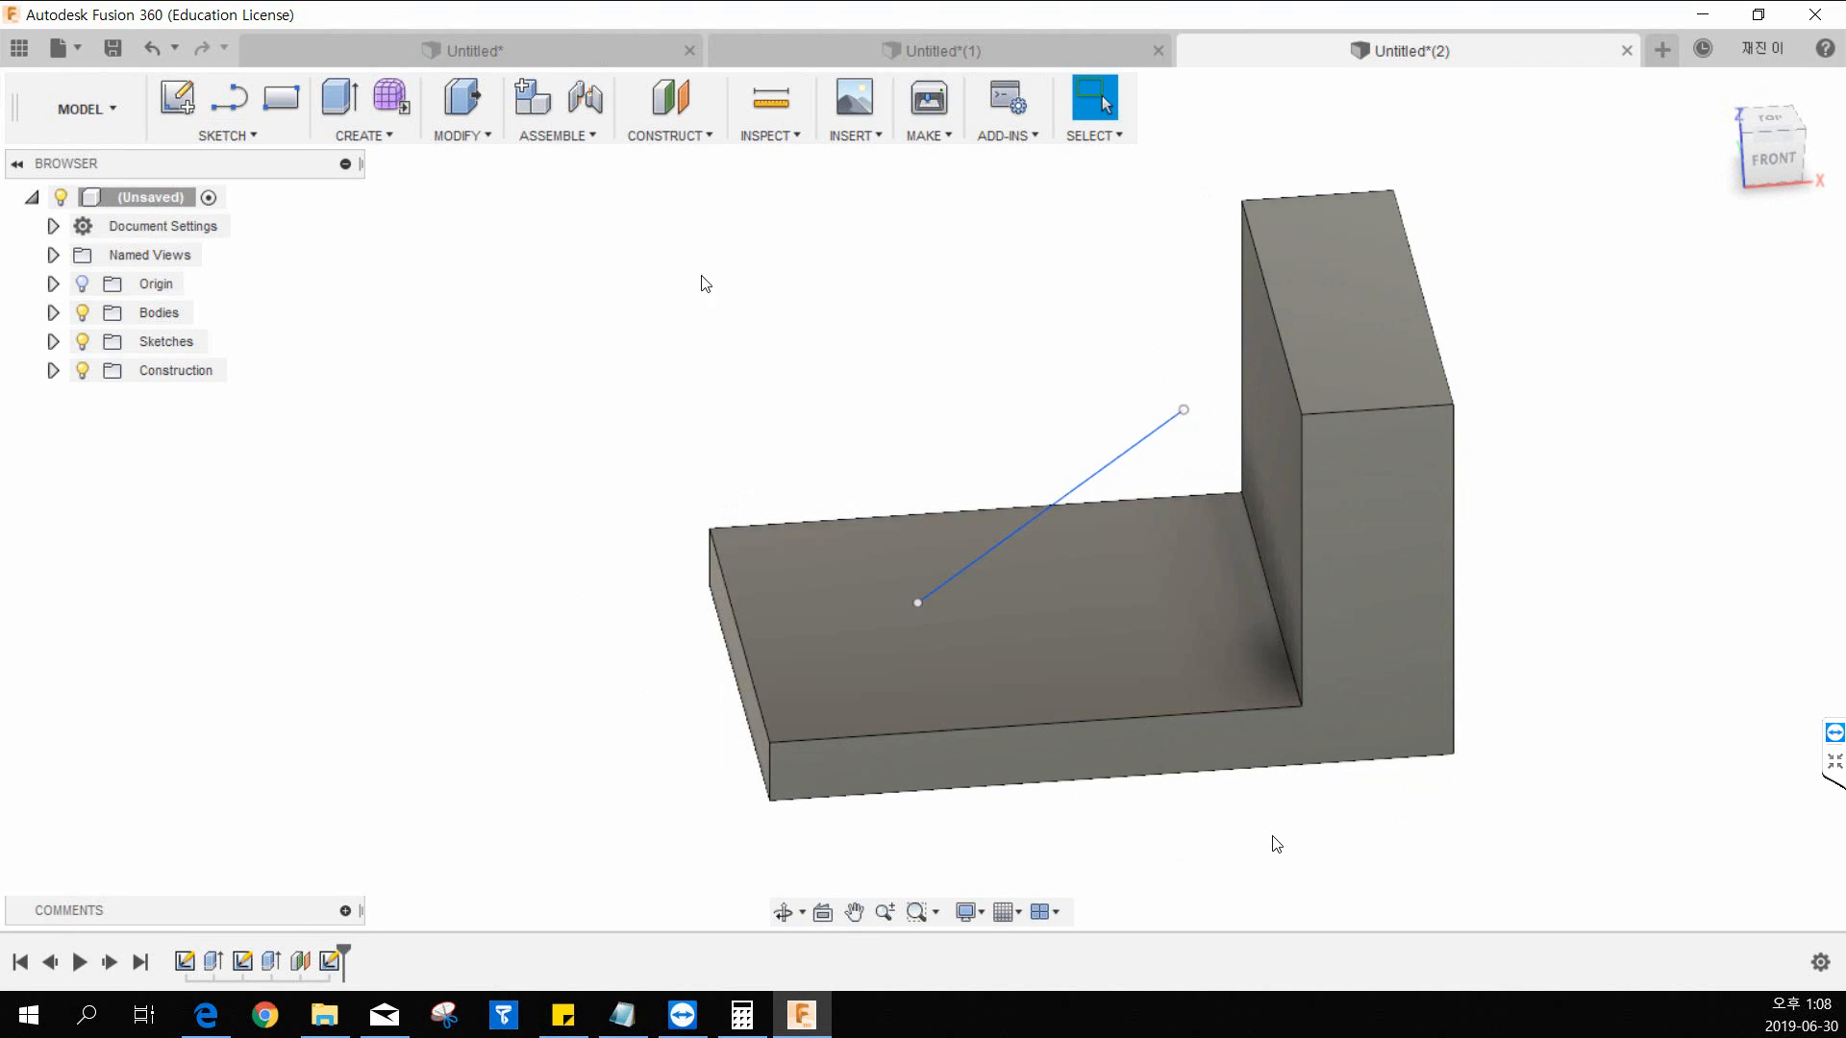
{"action": "left_click", "coordinate": [375, 144]}
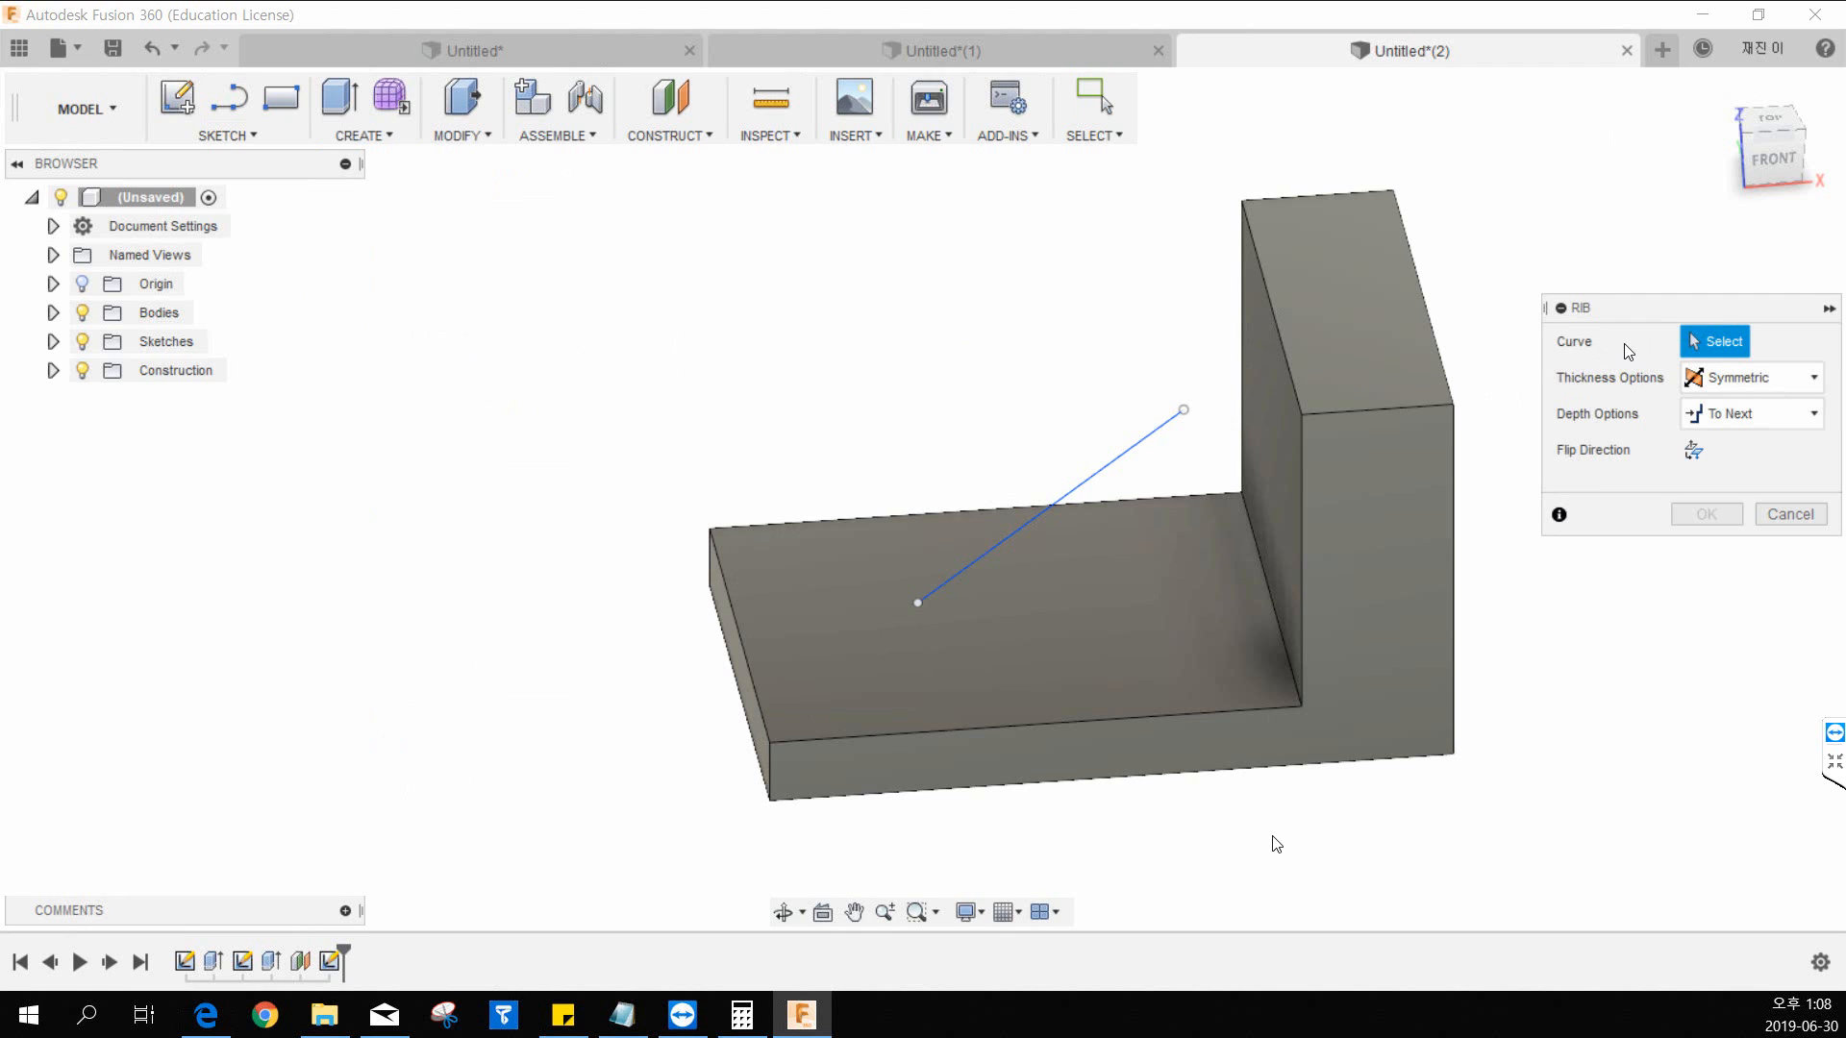
{"action": "left_click", "coordinate": [1110, 462]}
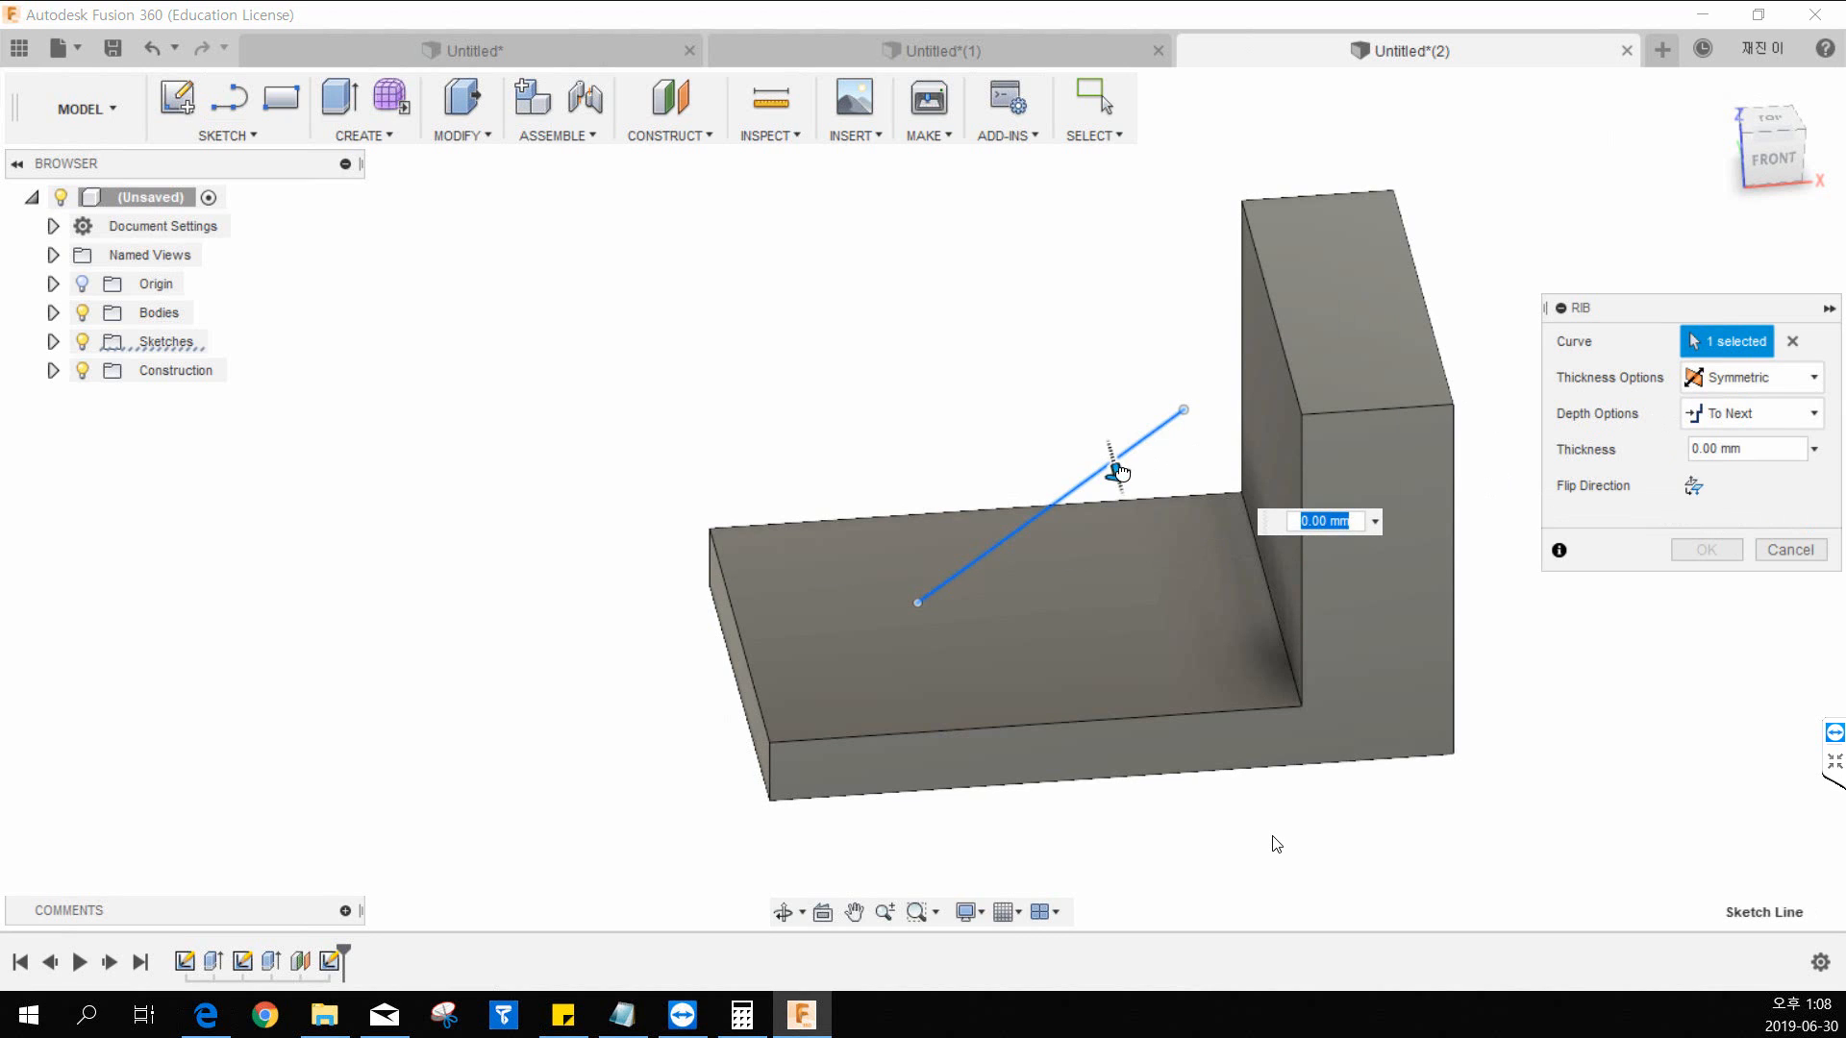
{"action": "mouse_move", "coordinate": [1121, 472]}
{"action": "left_mouse_down"}
{"action": "mouse_move", "coordinate": [1149, 494]}
{"action": "mouse_move", "coordinate": [1121, 478]}
{"action": "left_mouse_up"}
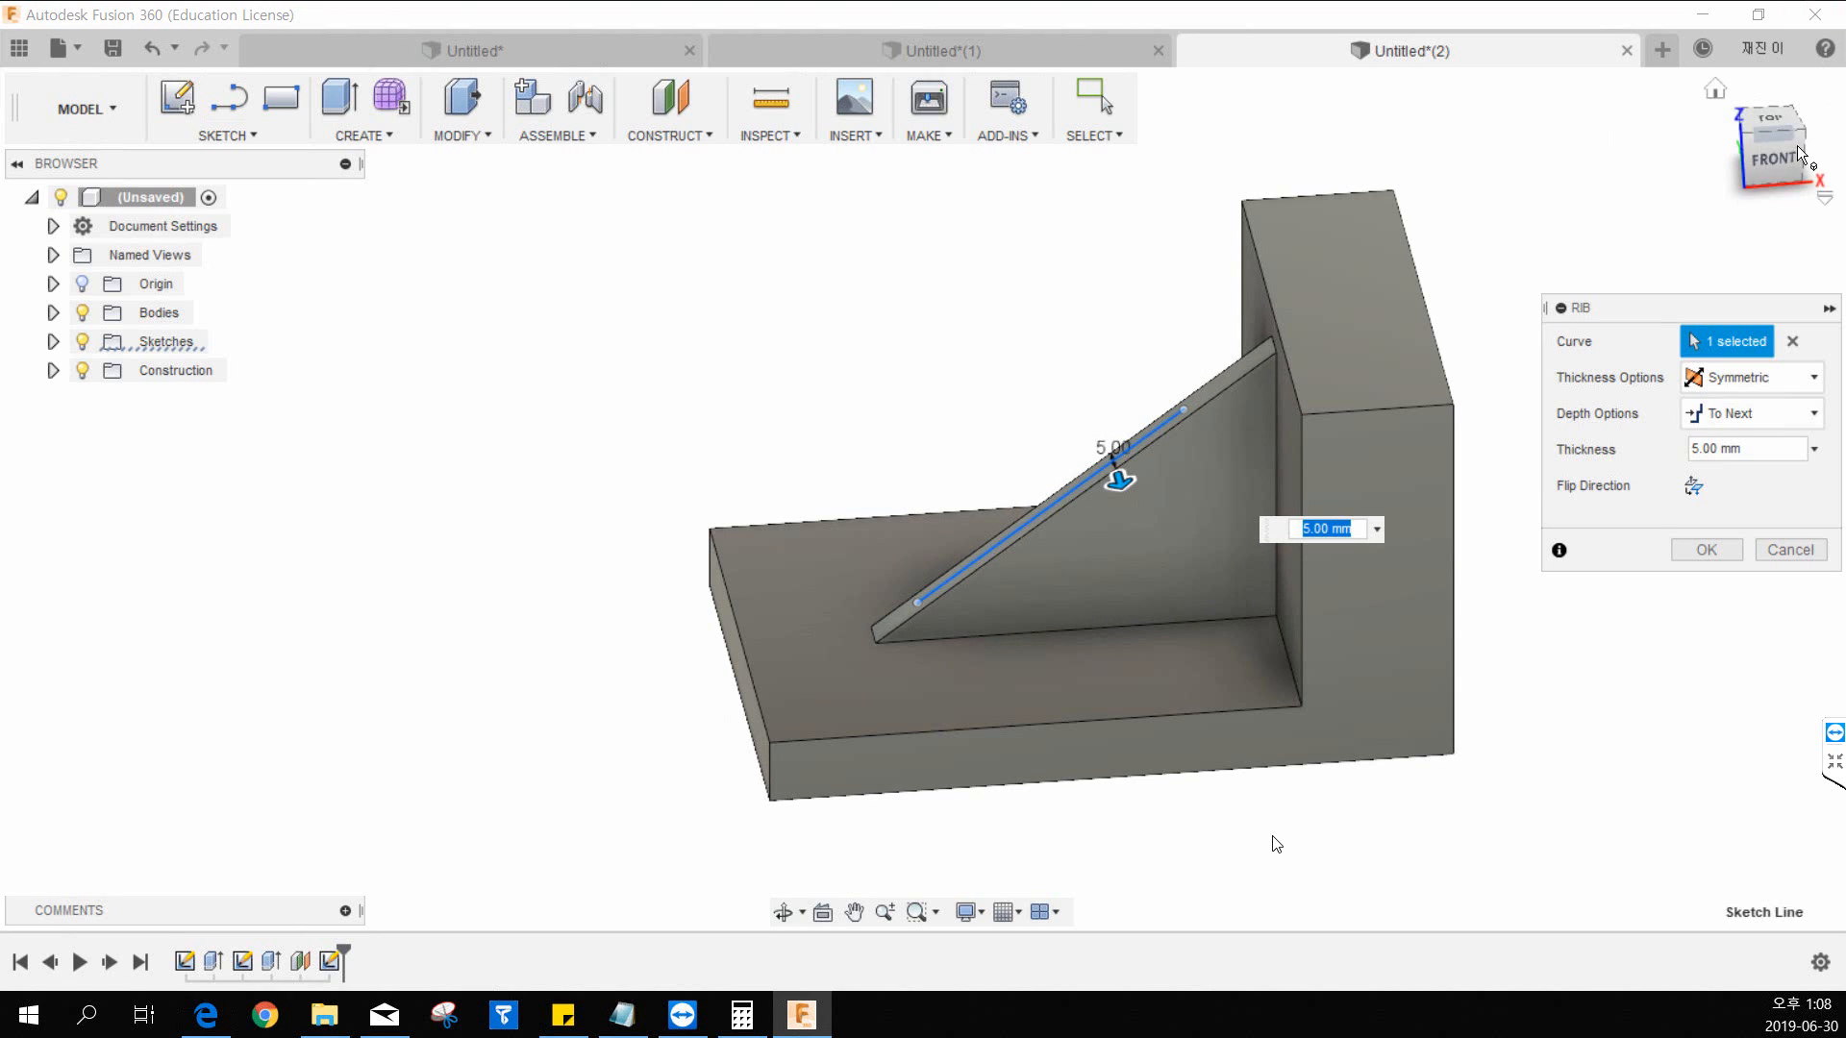
Step: Check the rib from the side facing the wall and increase its symmetric thickness to 20 mm
{"action": "middle_click_drag", "start_coordinate": [1062, 300], "coordinate": [1158, 296], "text": "shift"}
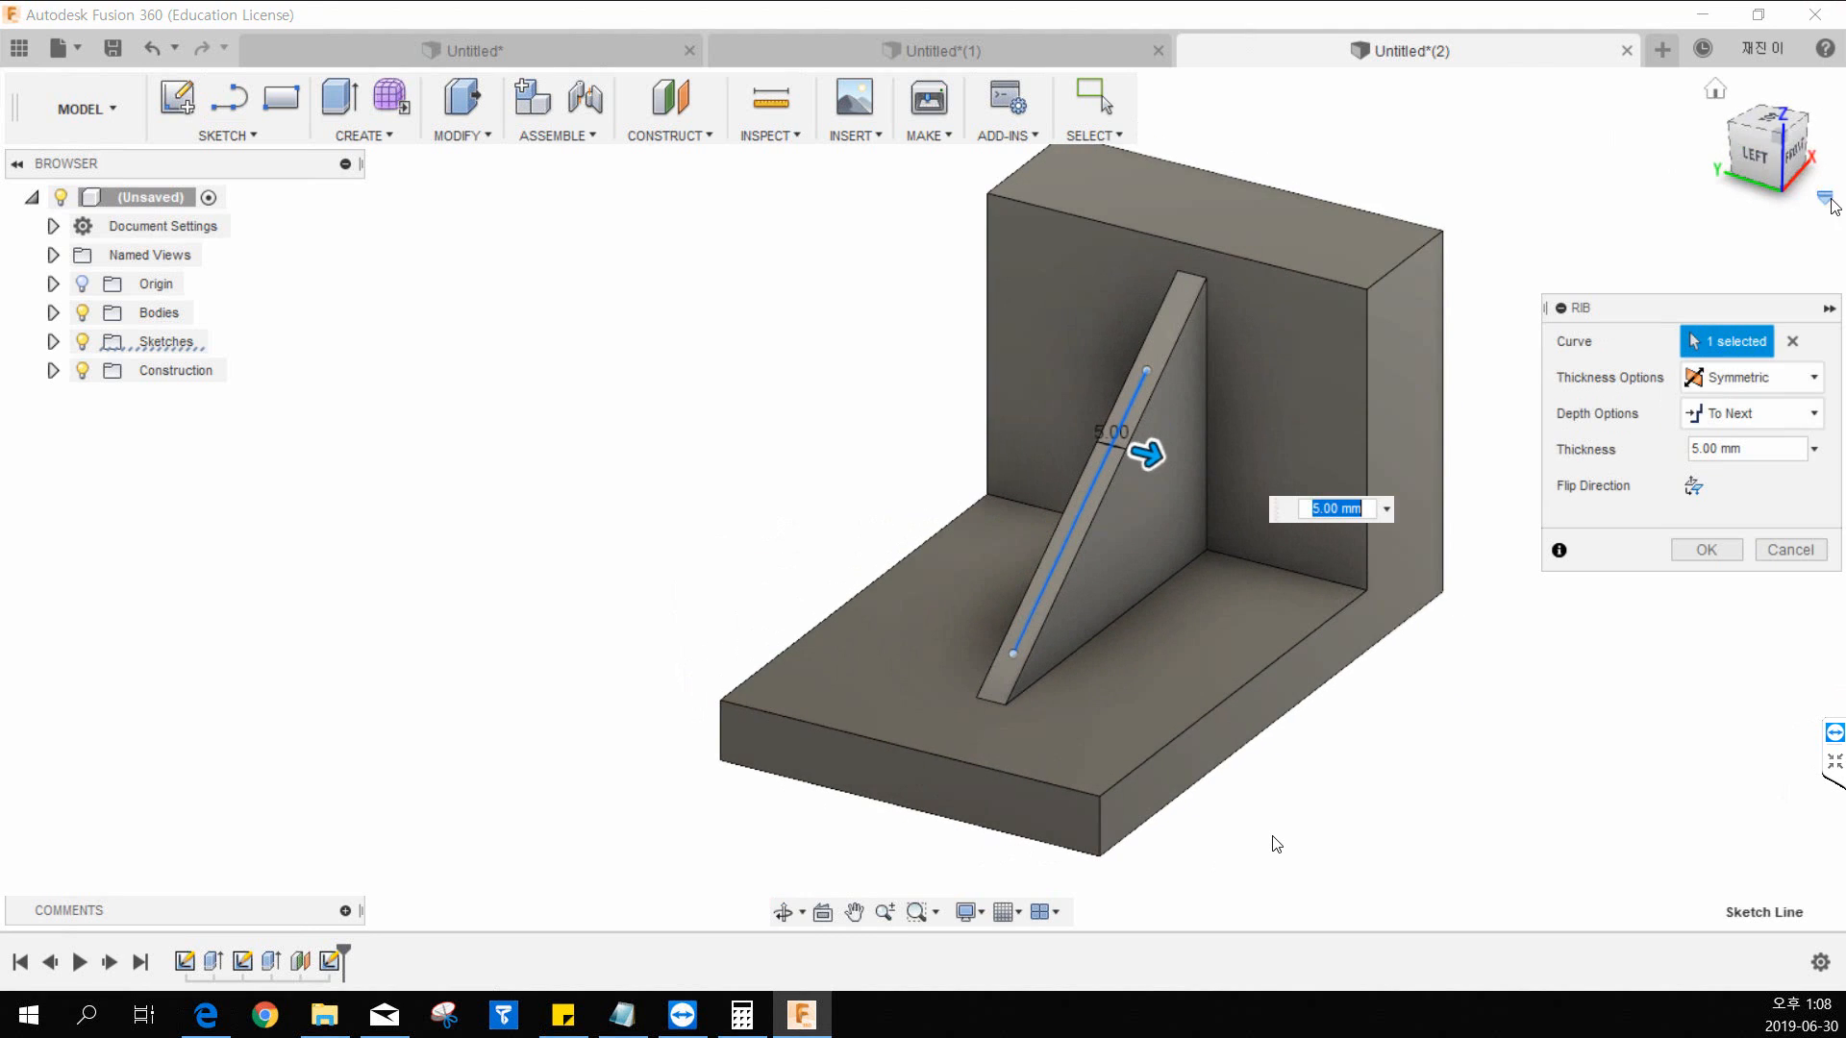
{"action": "left_click", "coordinate": [1754, 168]}
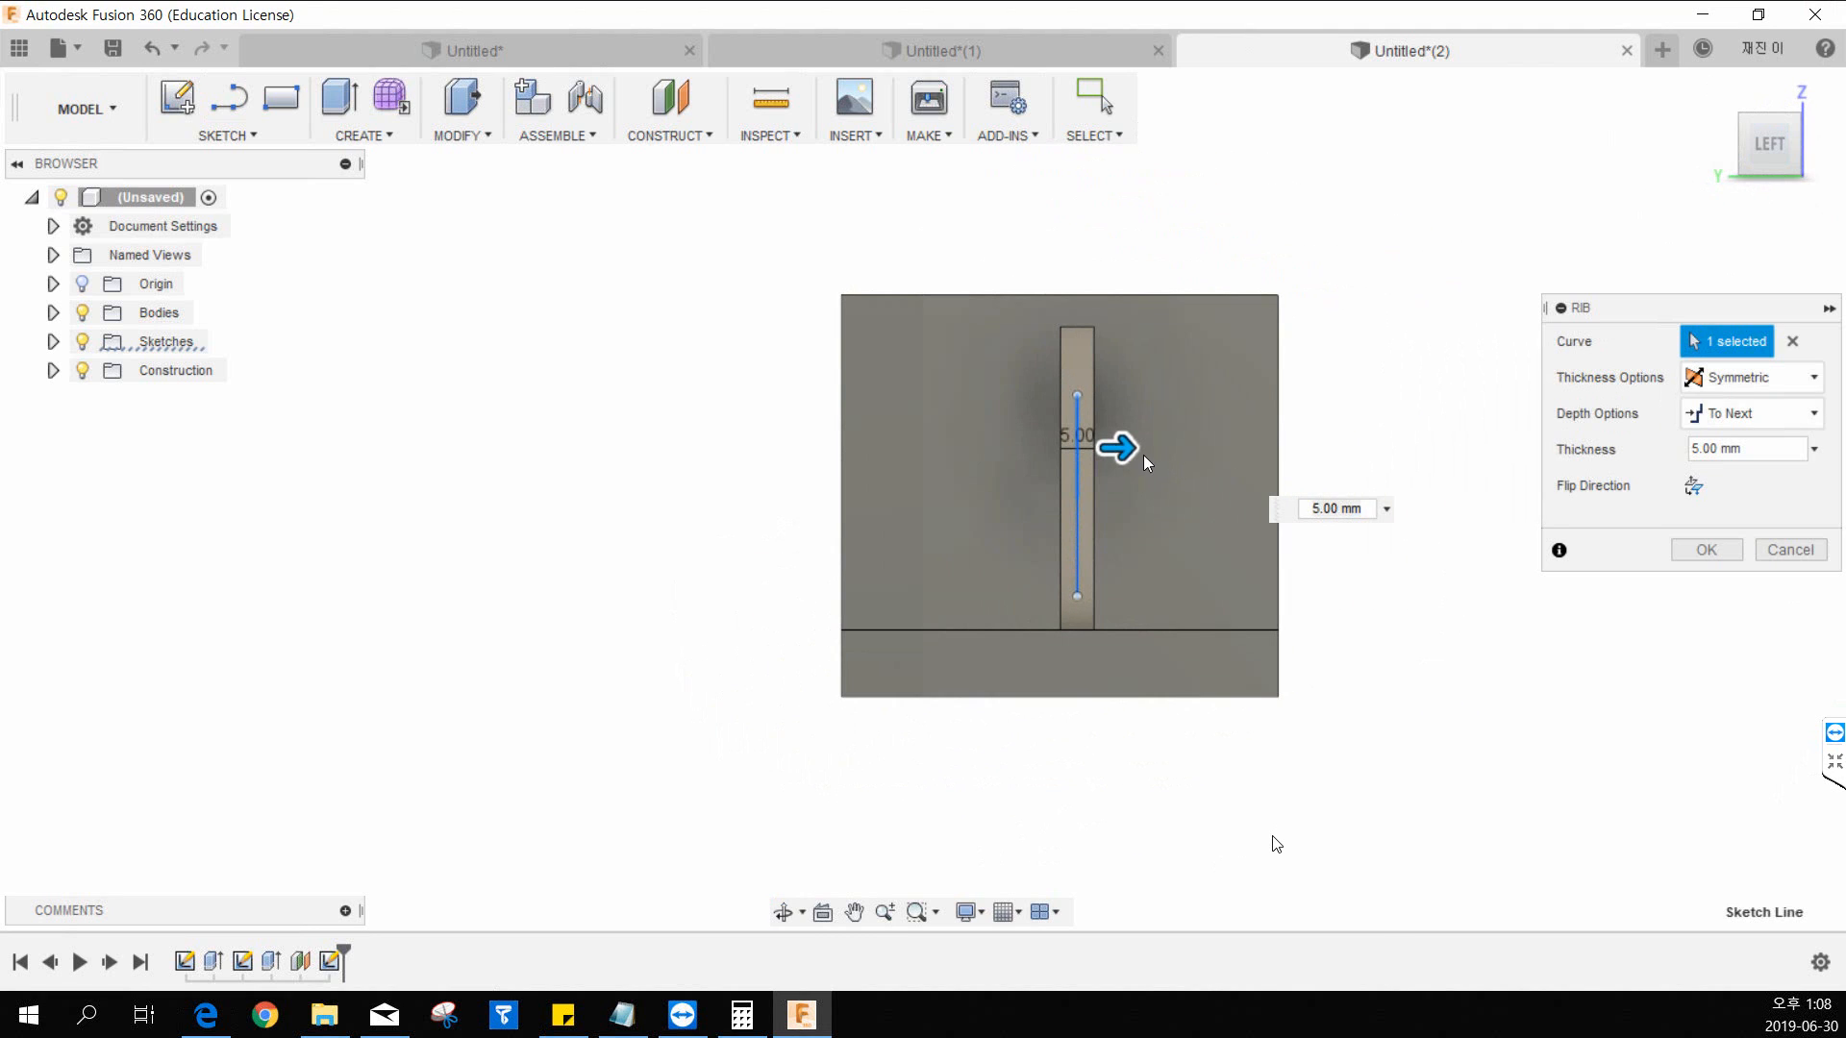
{"action": "mouse_move", "coordinate": [1145, 453]}
{"action": "left_mouse_down"}
{"action": "mouse_move", "coordinate": [1121, 450]}
{"action": "mouse_move", "coordinate": [1165, 450]}
{"action": "mouse_move", "coordinate": [1118, 448]}
{"action": "left_mouse_up"}
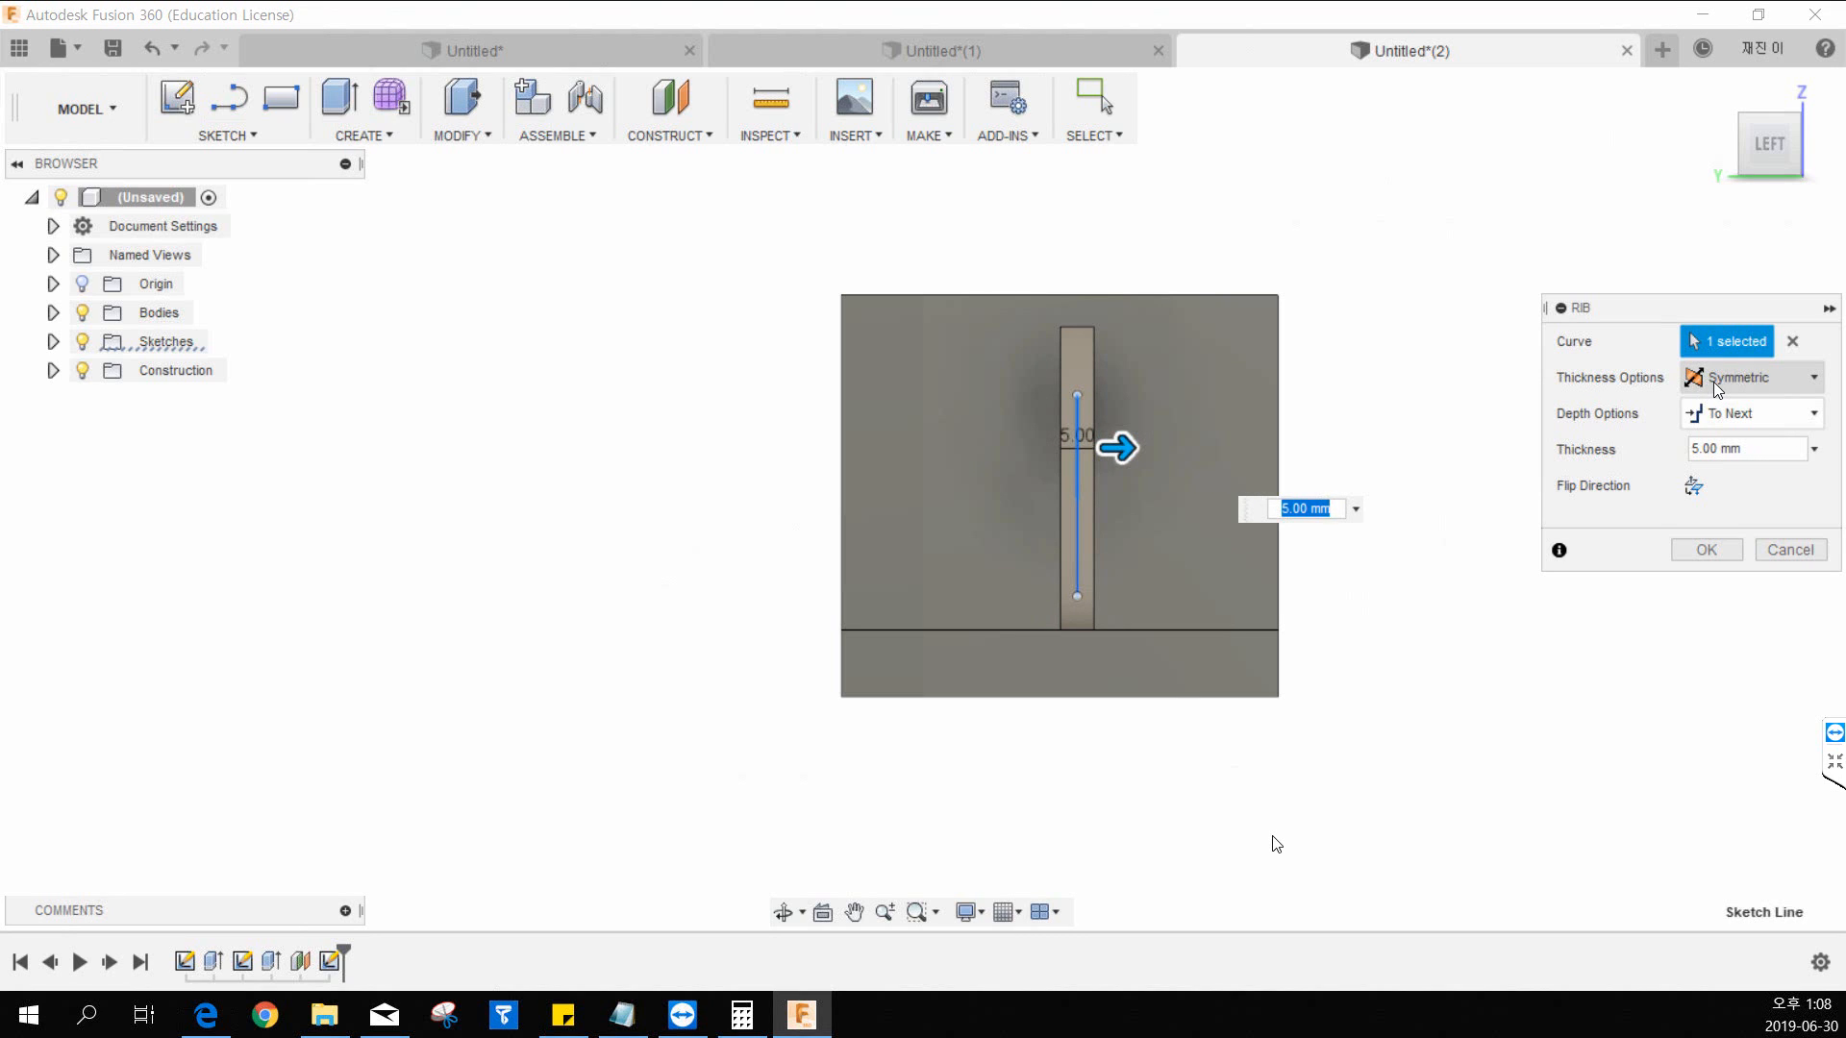
{"action": "left_click_drag", "start_coordinate": [1119, 448], "coordinate": [1169, 448]}
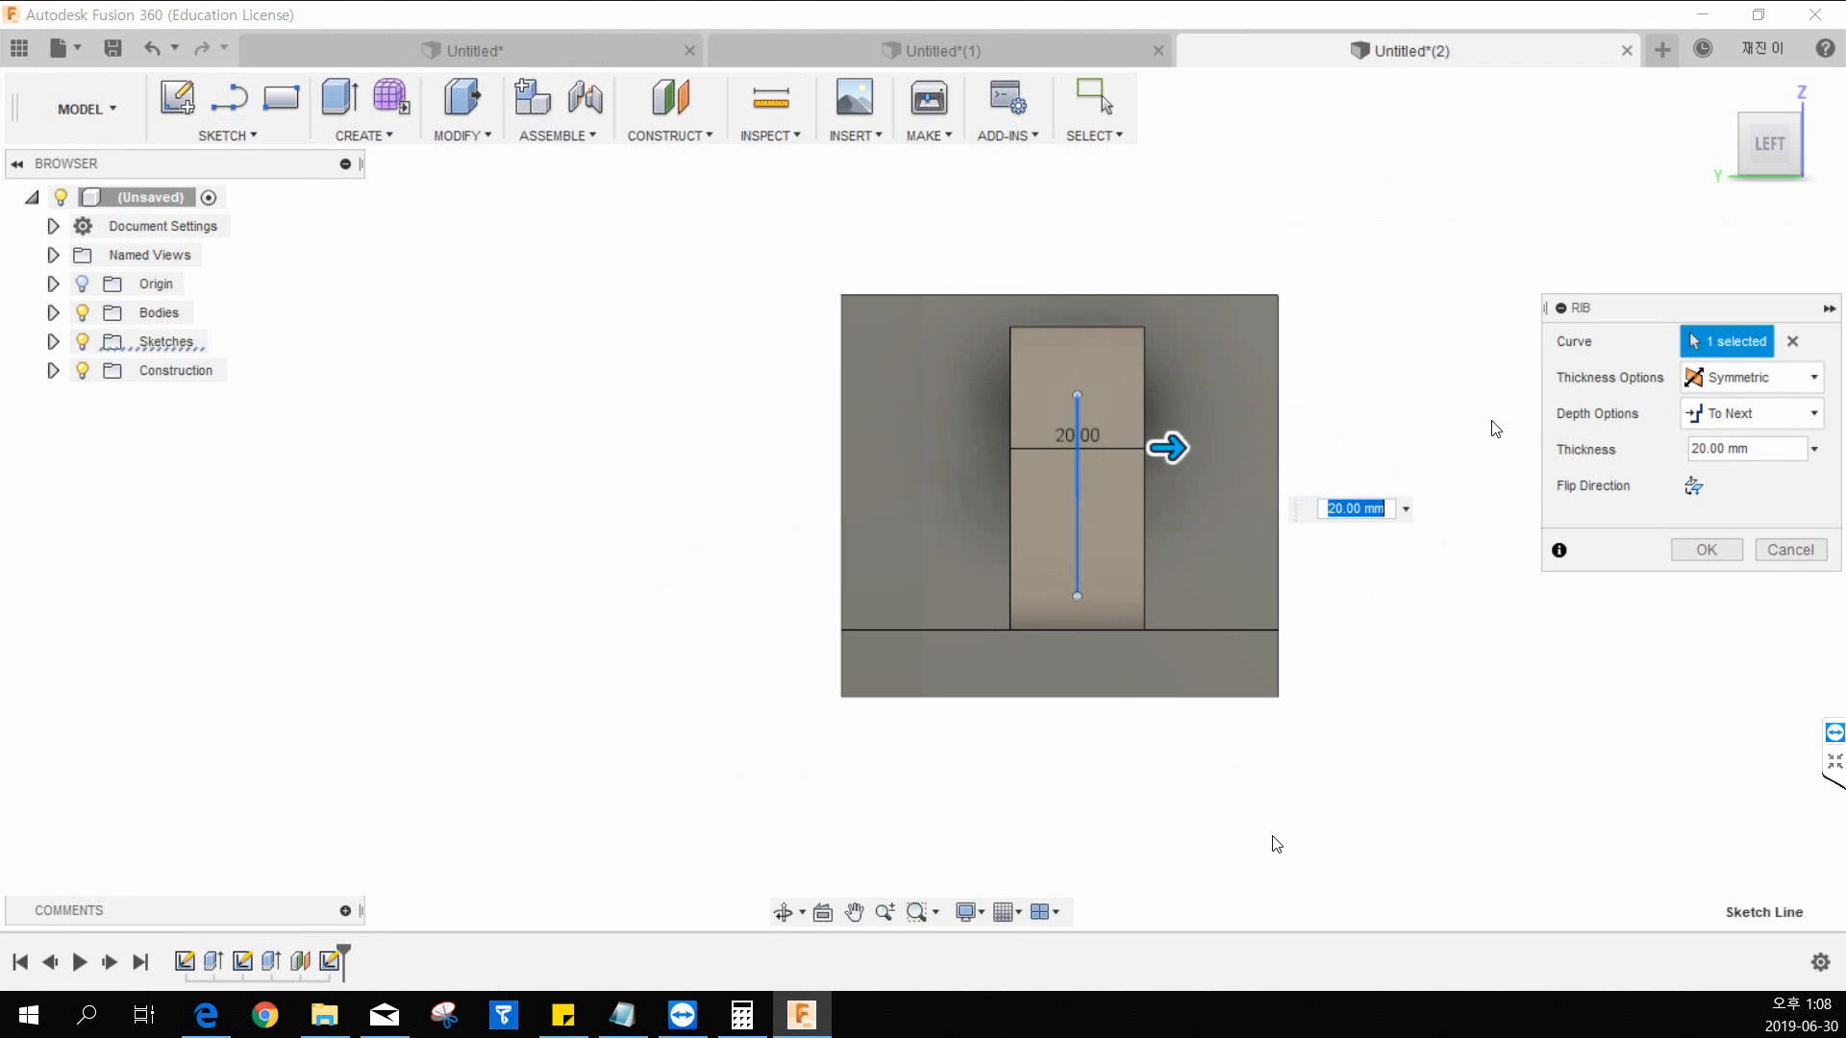
Step: Try the One Direction thickness option on the rib, then restore Symmetric
{"action": "left_click", "coordinate": [1721, 380]}
{"action": "left_click", "coordinate": [1731, 437]}
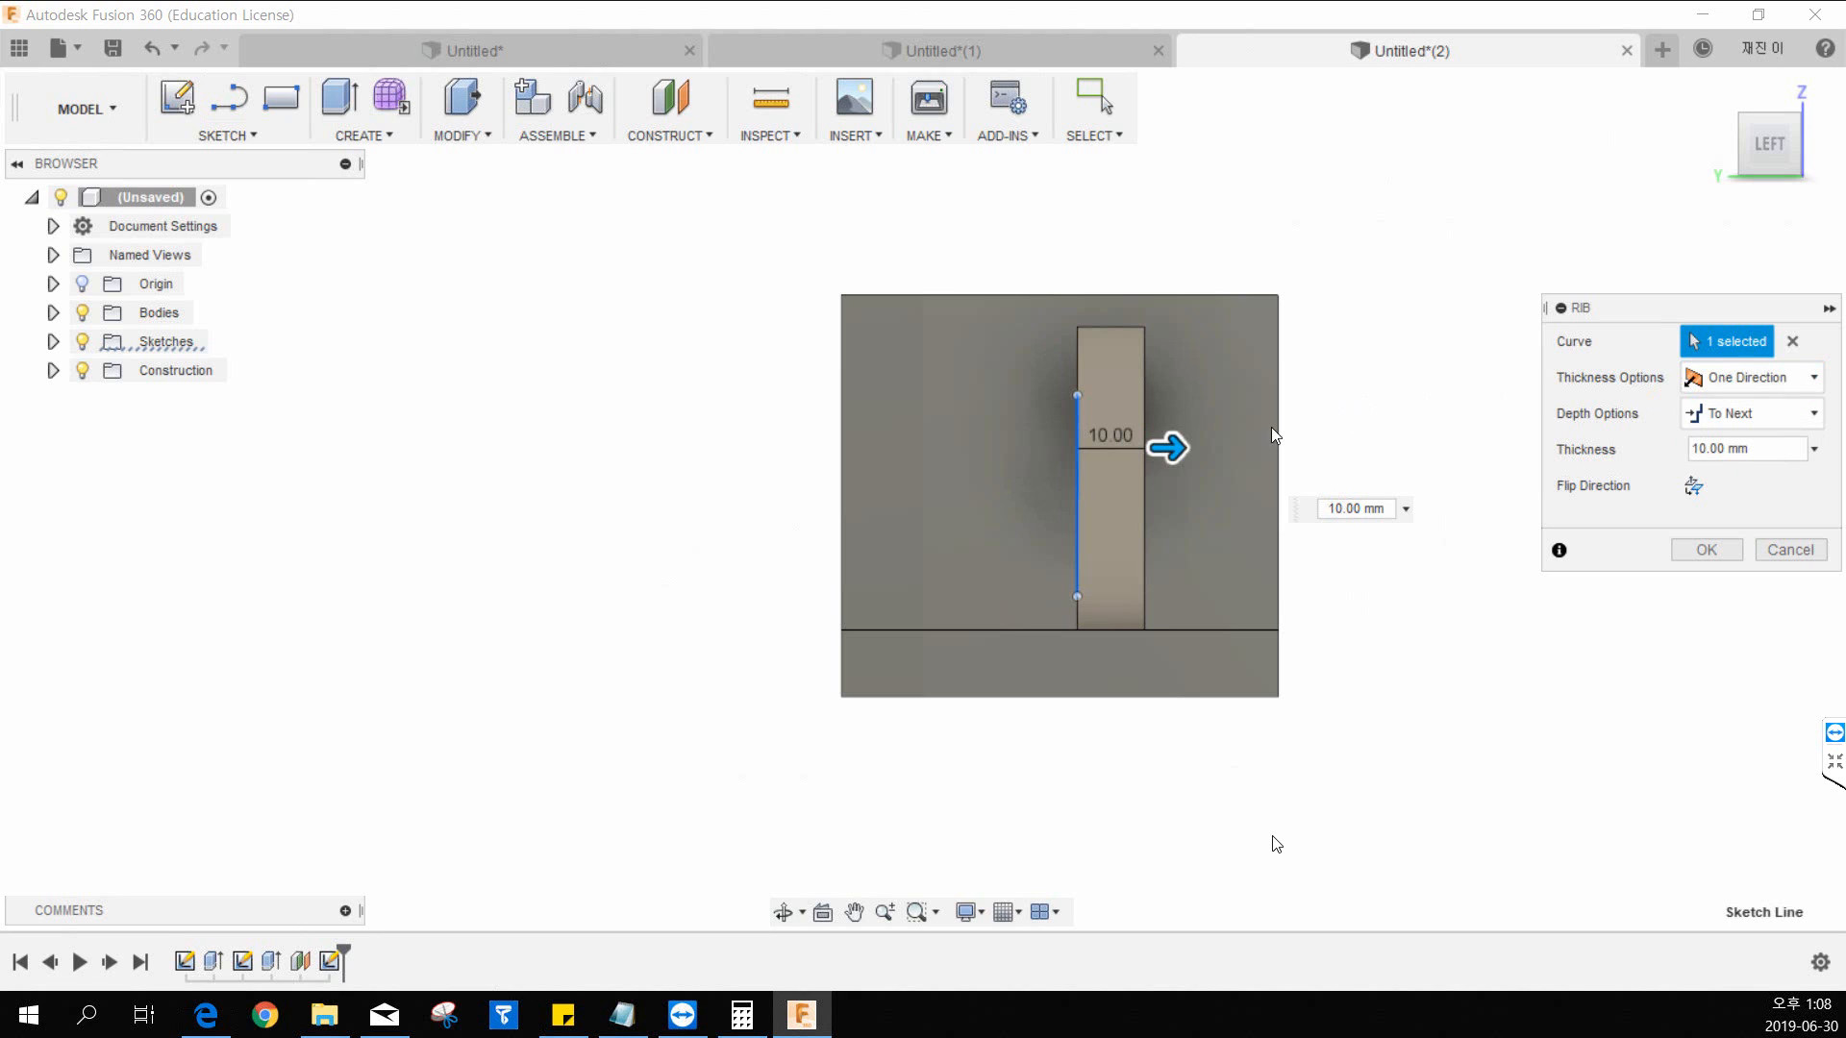
{"action": "mouse_move", "coordinate": [1173, 447]}
{"action": "left_mouse_down"}
{"action": "mouse_move", "coordinate": [1275, 447]}
{"action": "mouse_move", "coordinate": [1185, 459]}
{"action": "left_mouse_up"}
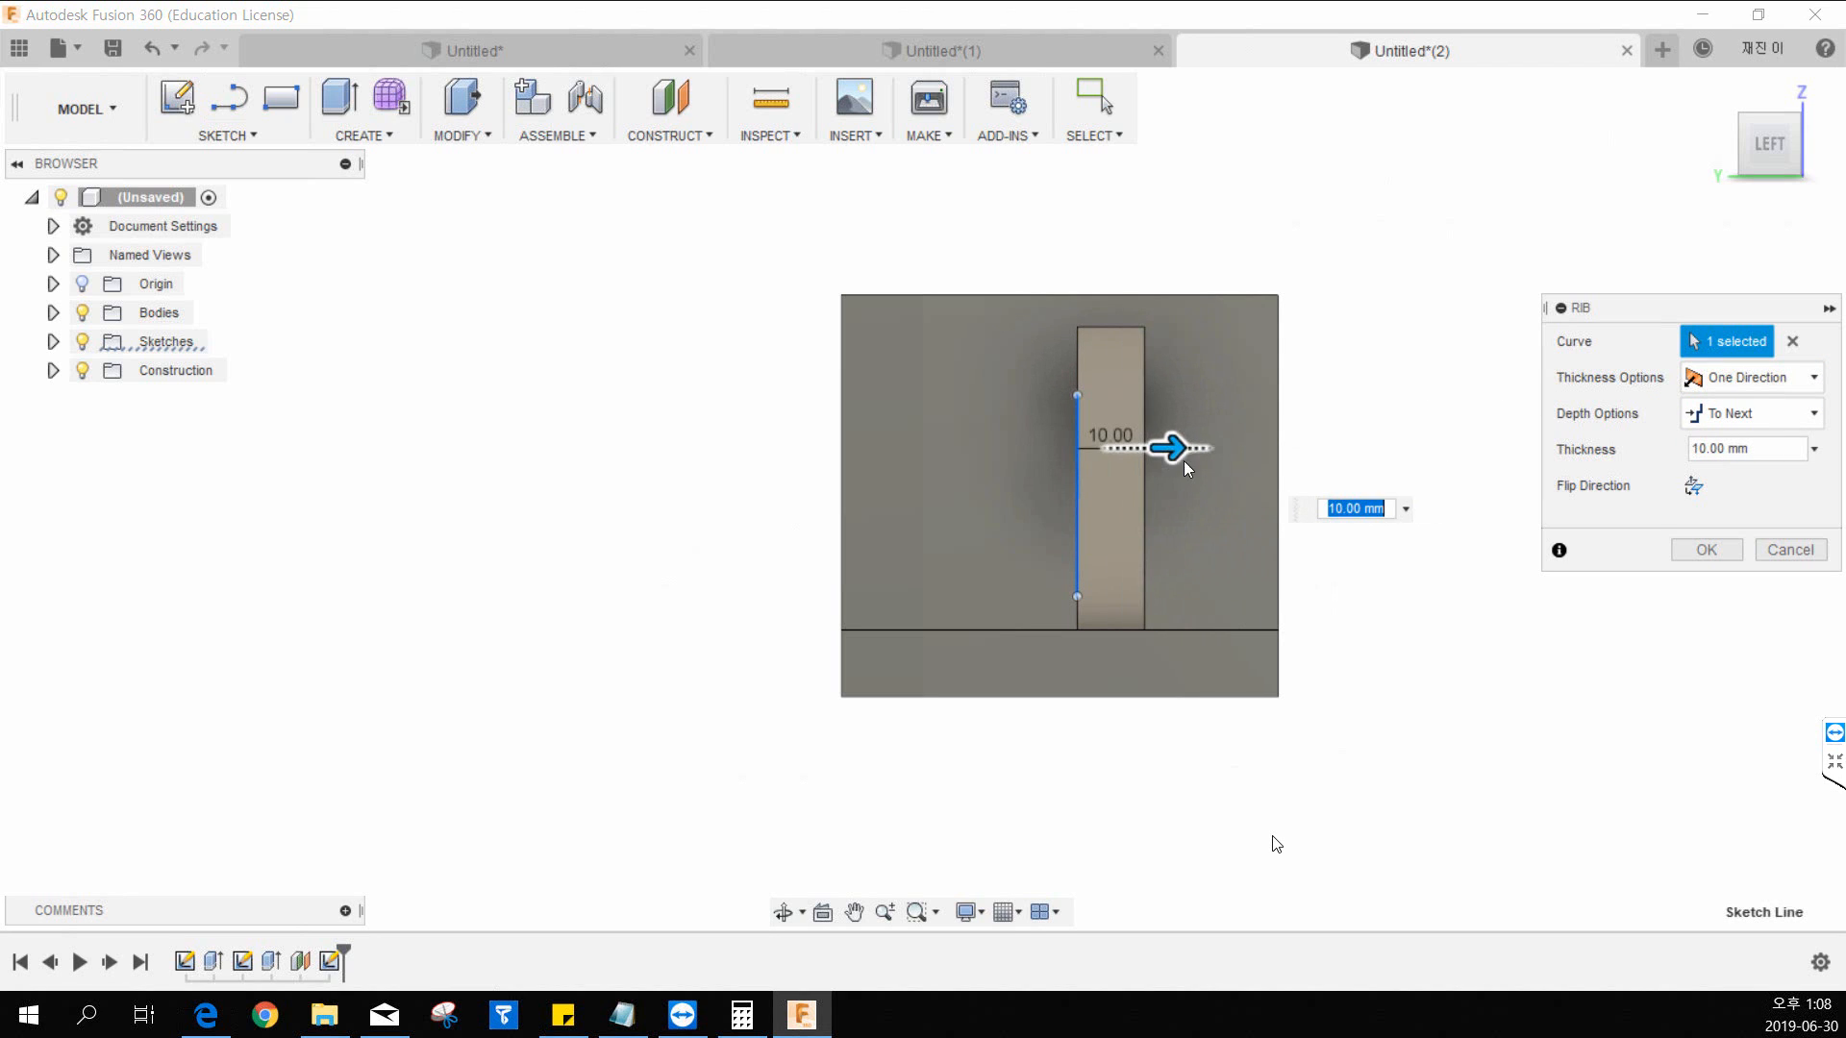
{"action": "left_click", "coordinate": [1731, 381]}
{"action": "left_click", "coordinate": [1730, 413]}
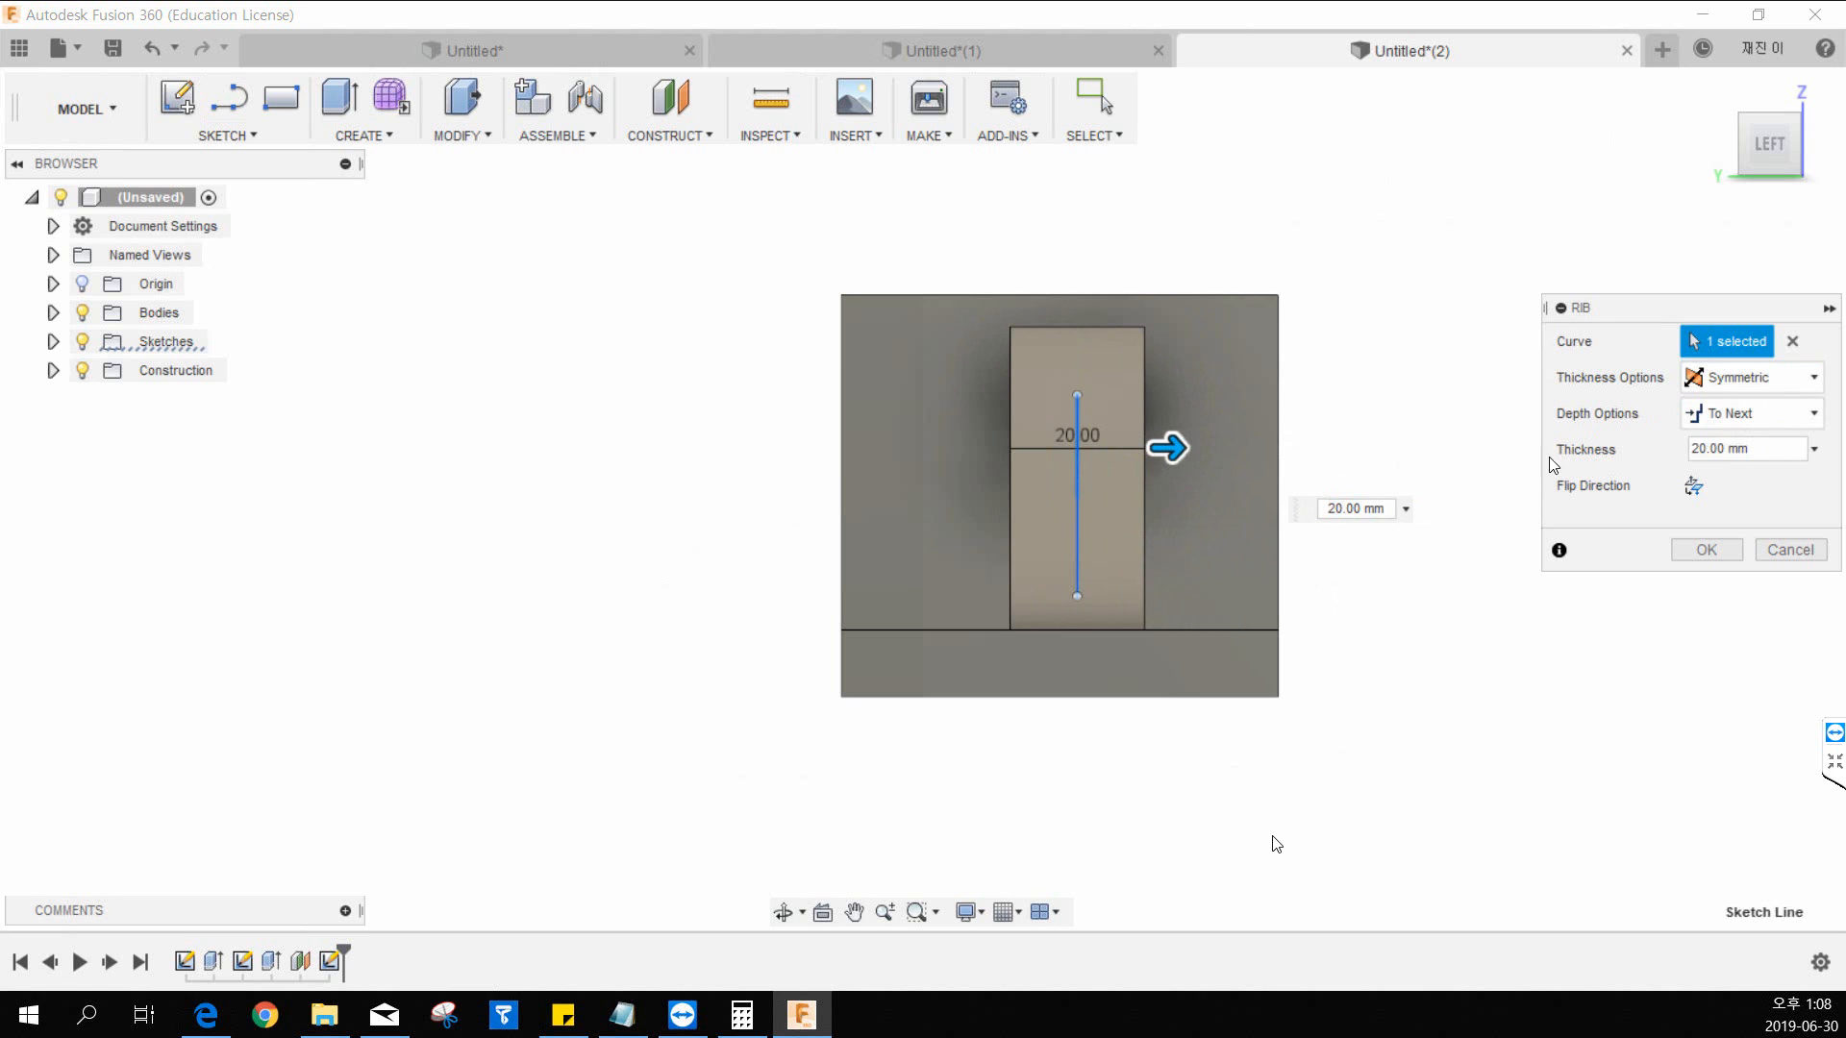
Step: Try flipping the rib to the opposite side of the line, then flip it back toward the corner
{"action": "middle_click_drag", "start_coordinate": [1405, 452], "coordinate": [1263, 575], "text": "shift"}
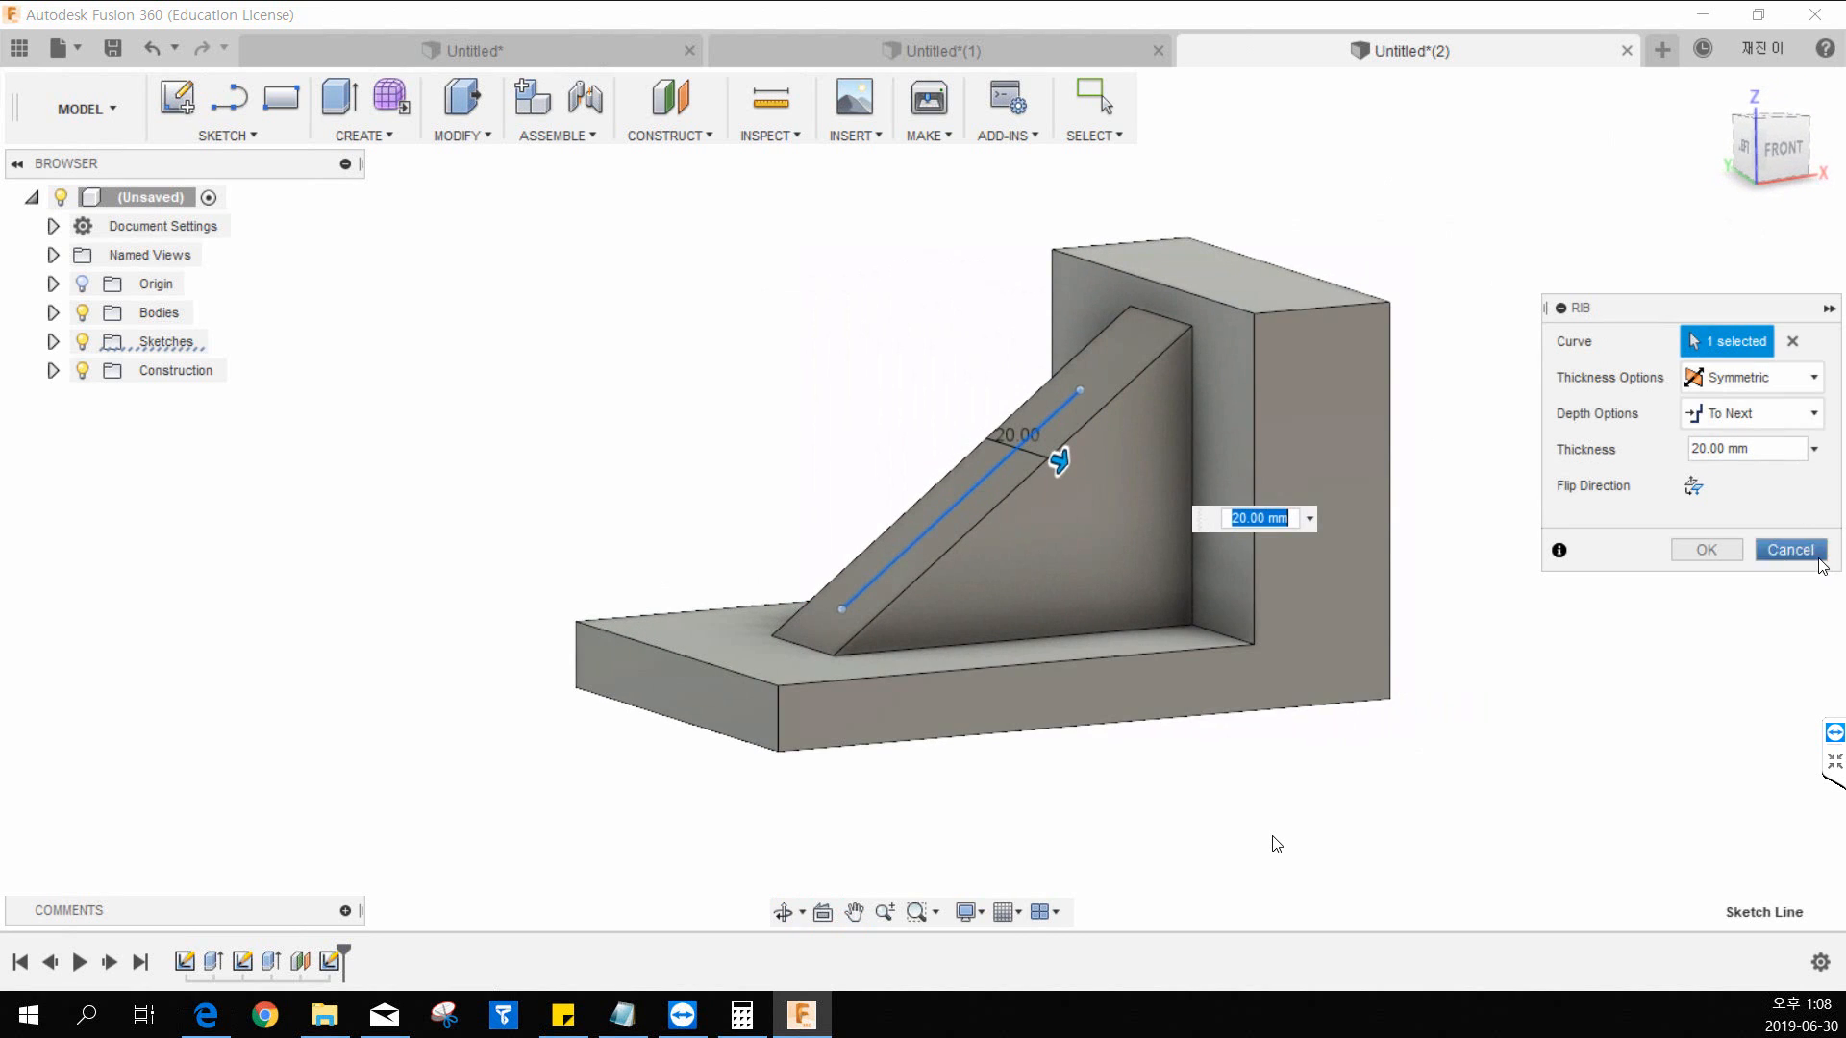
{"action": "left_click", "coordinate": [1694, 488]}
{"action": "mouse_move", "coordinate": [564, 1009]}
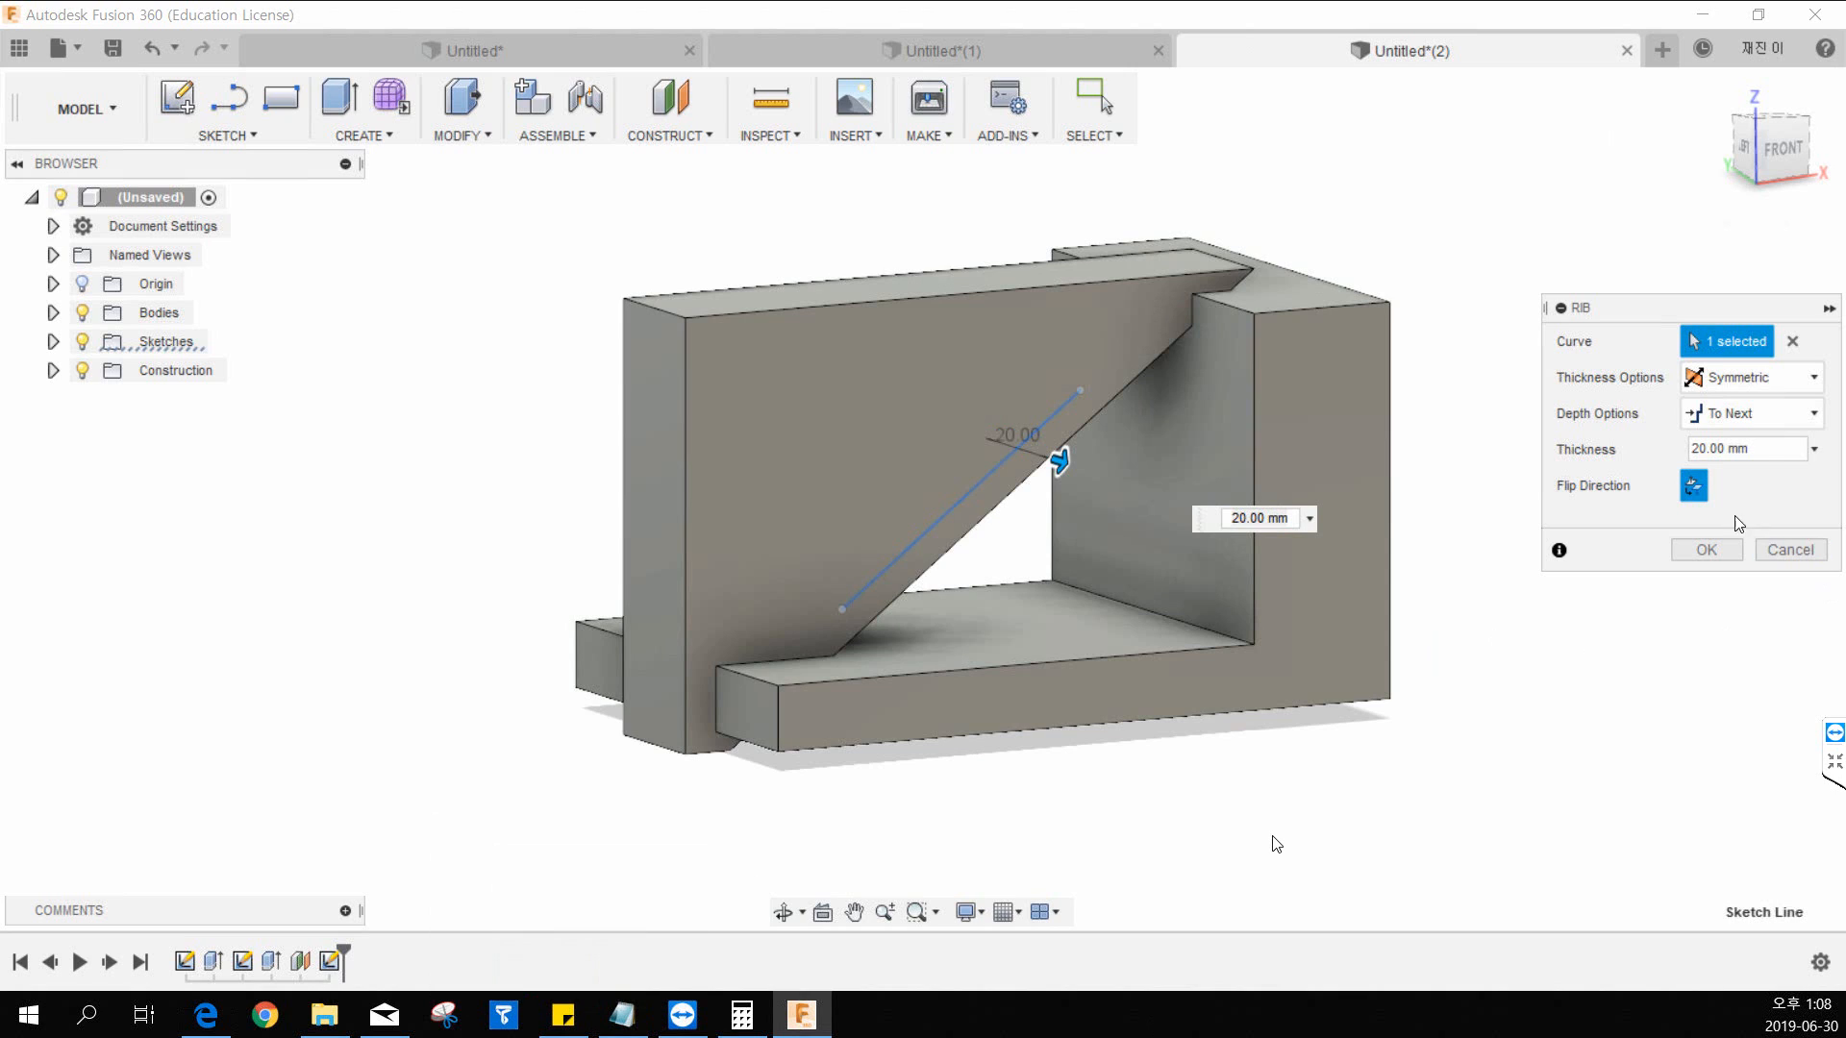
{"action": "left_click", "coordinate": [1699, 494]}
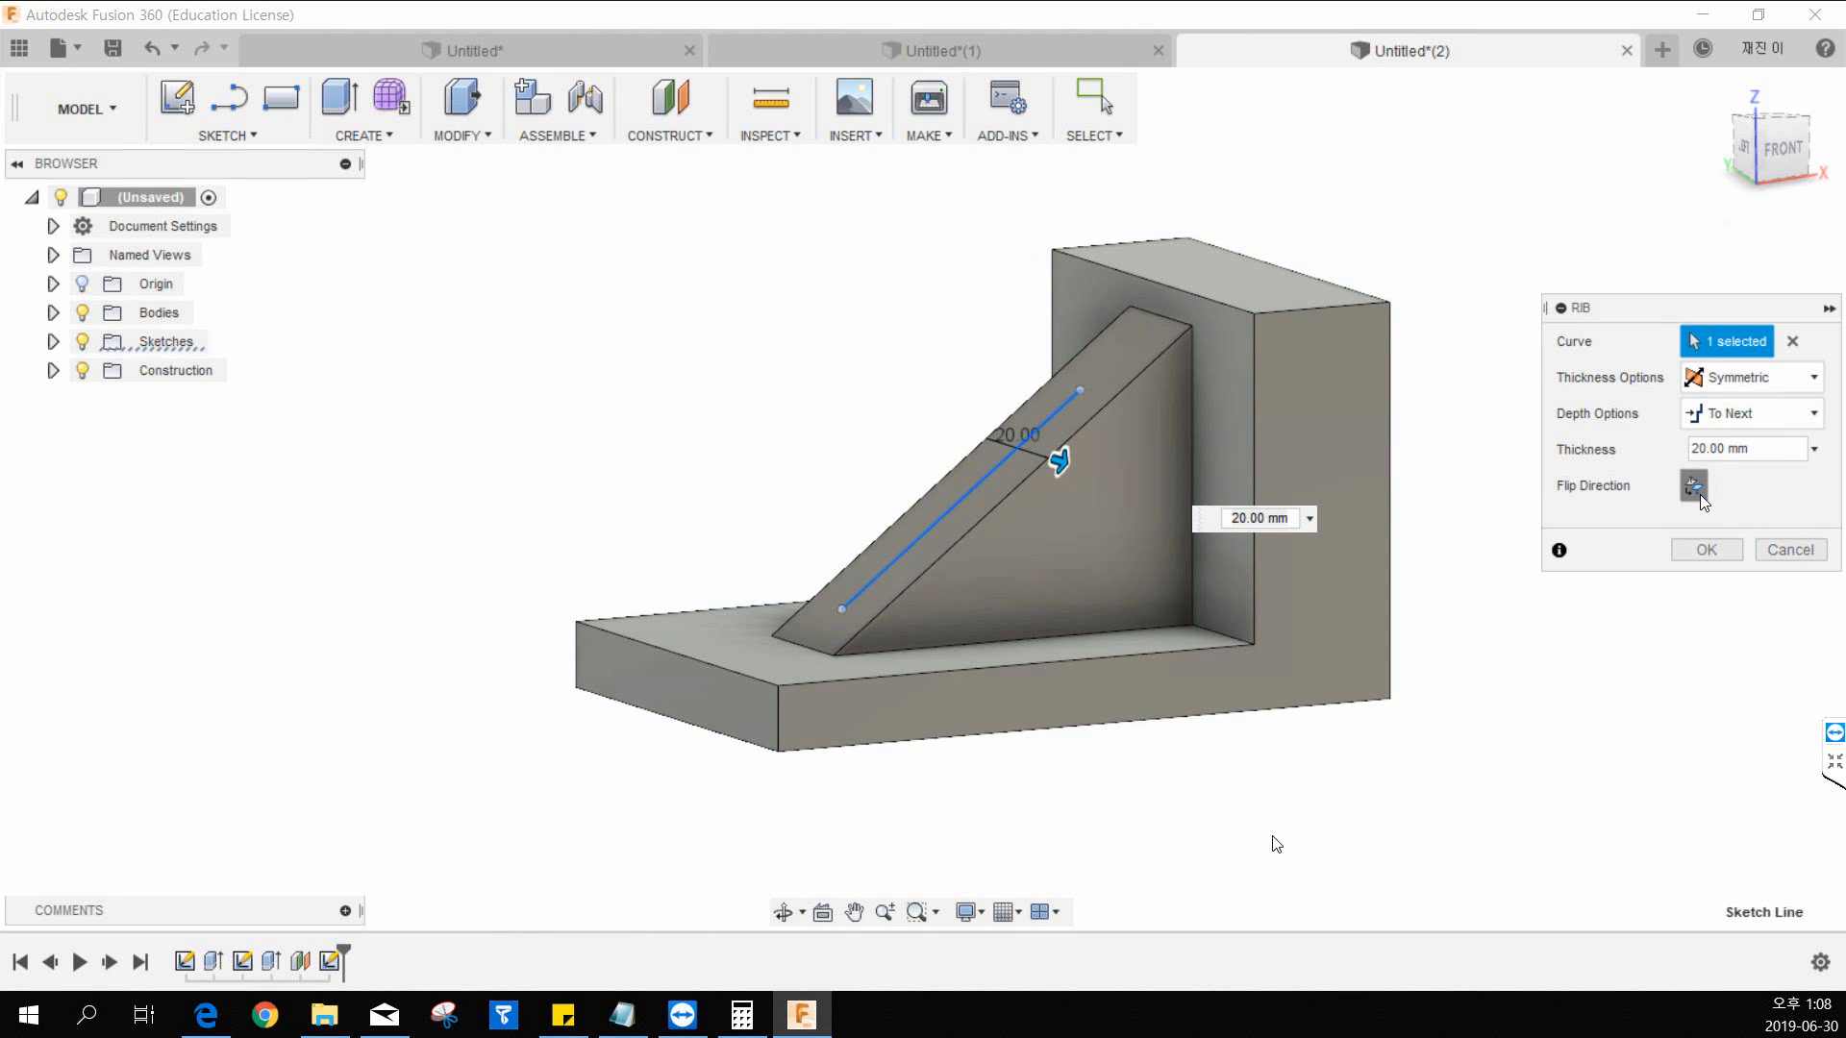
{"action": "left_click", "coordinate": [1700, 495]}
{"action": "left_click", "coordinate": [1700, 494]}
Step: Try the rib's Depth option with 30 mm thickness and 10 mm depth, then cancel the rib
{"action": "left_click", "coordinate": [1742, 414]}
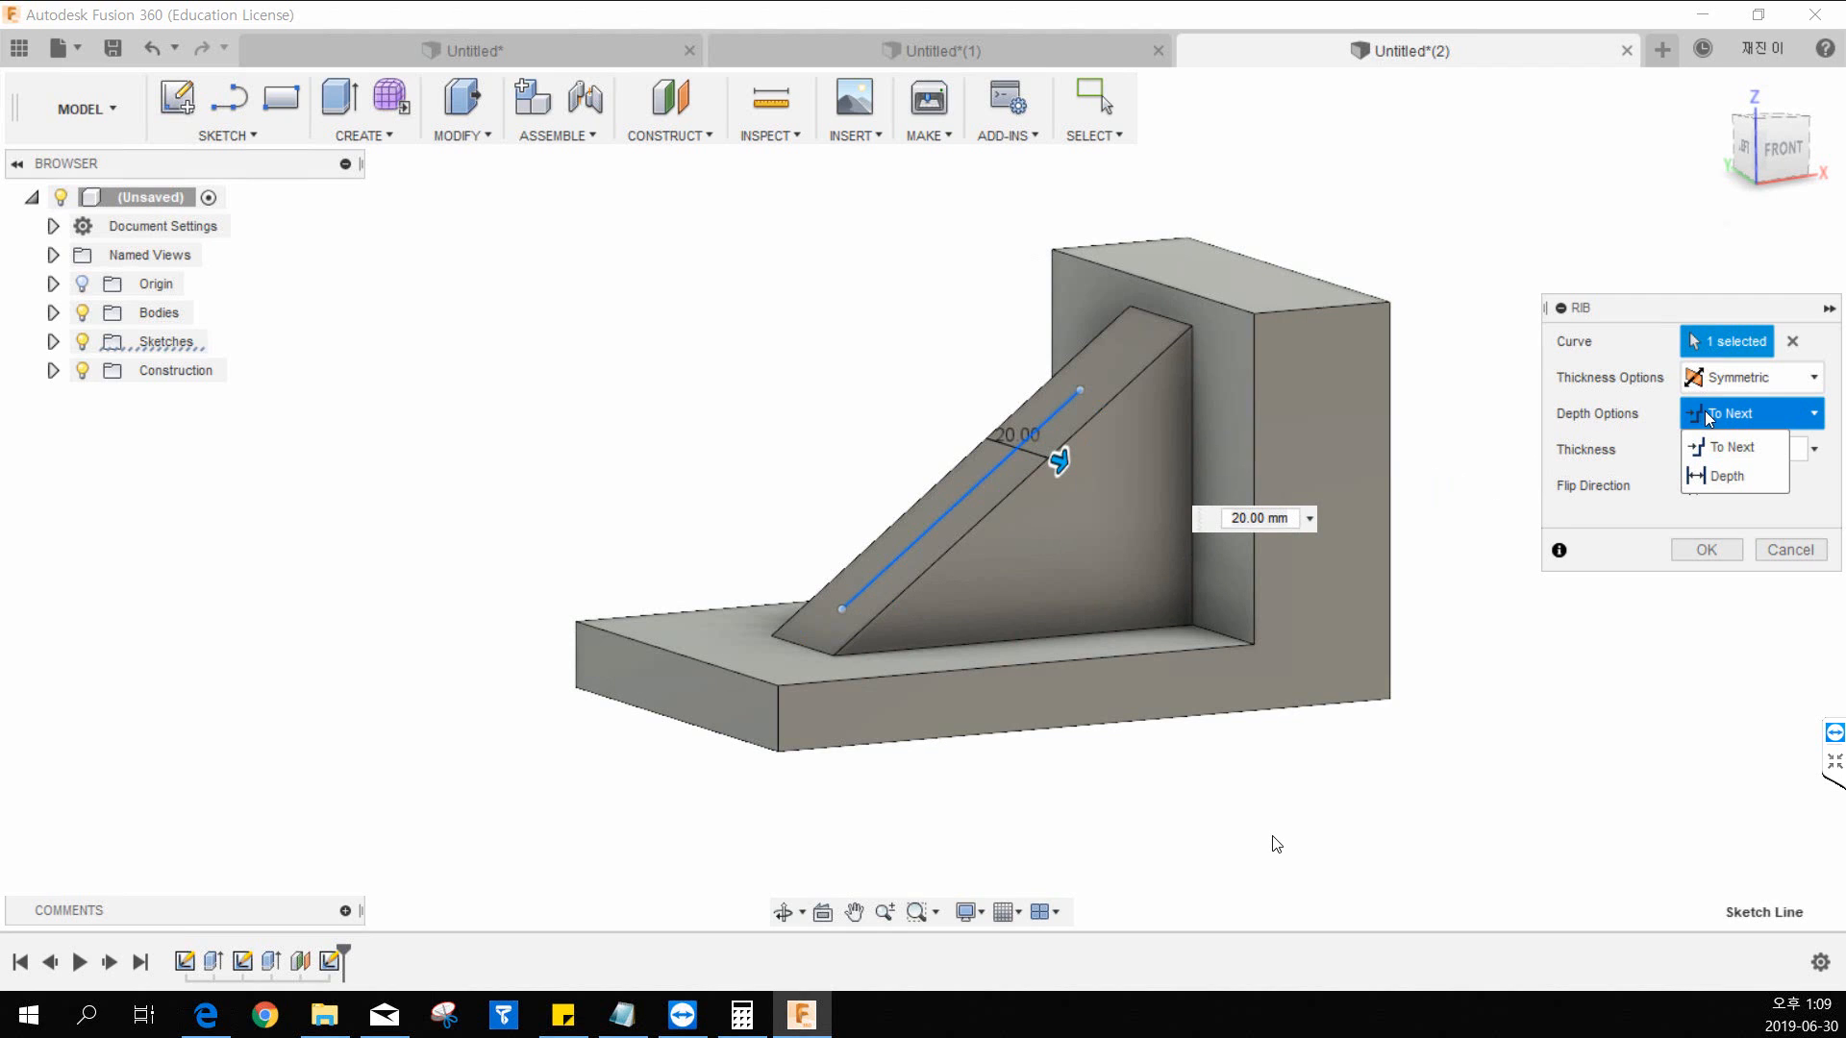
{"action": "left_click", "coordinate": [1731, 476]}
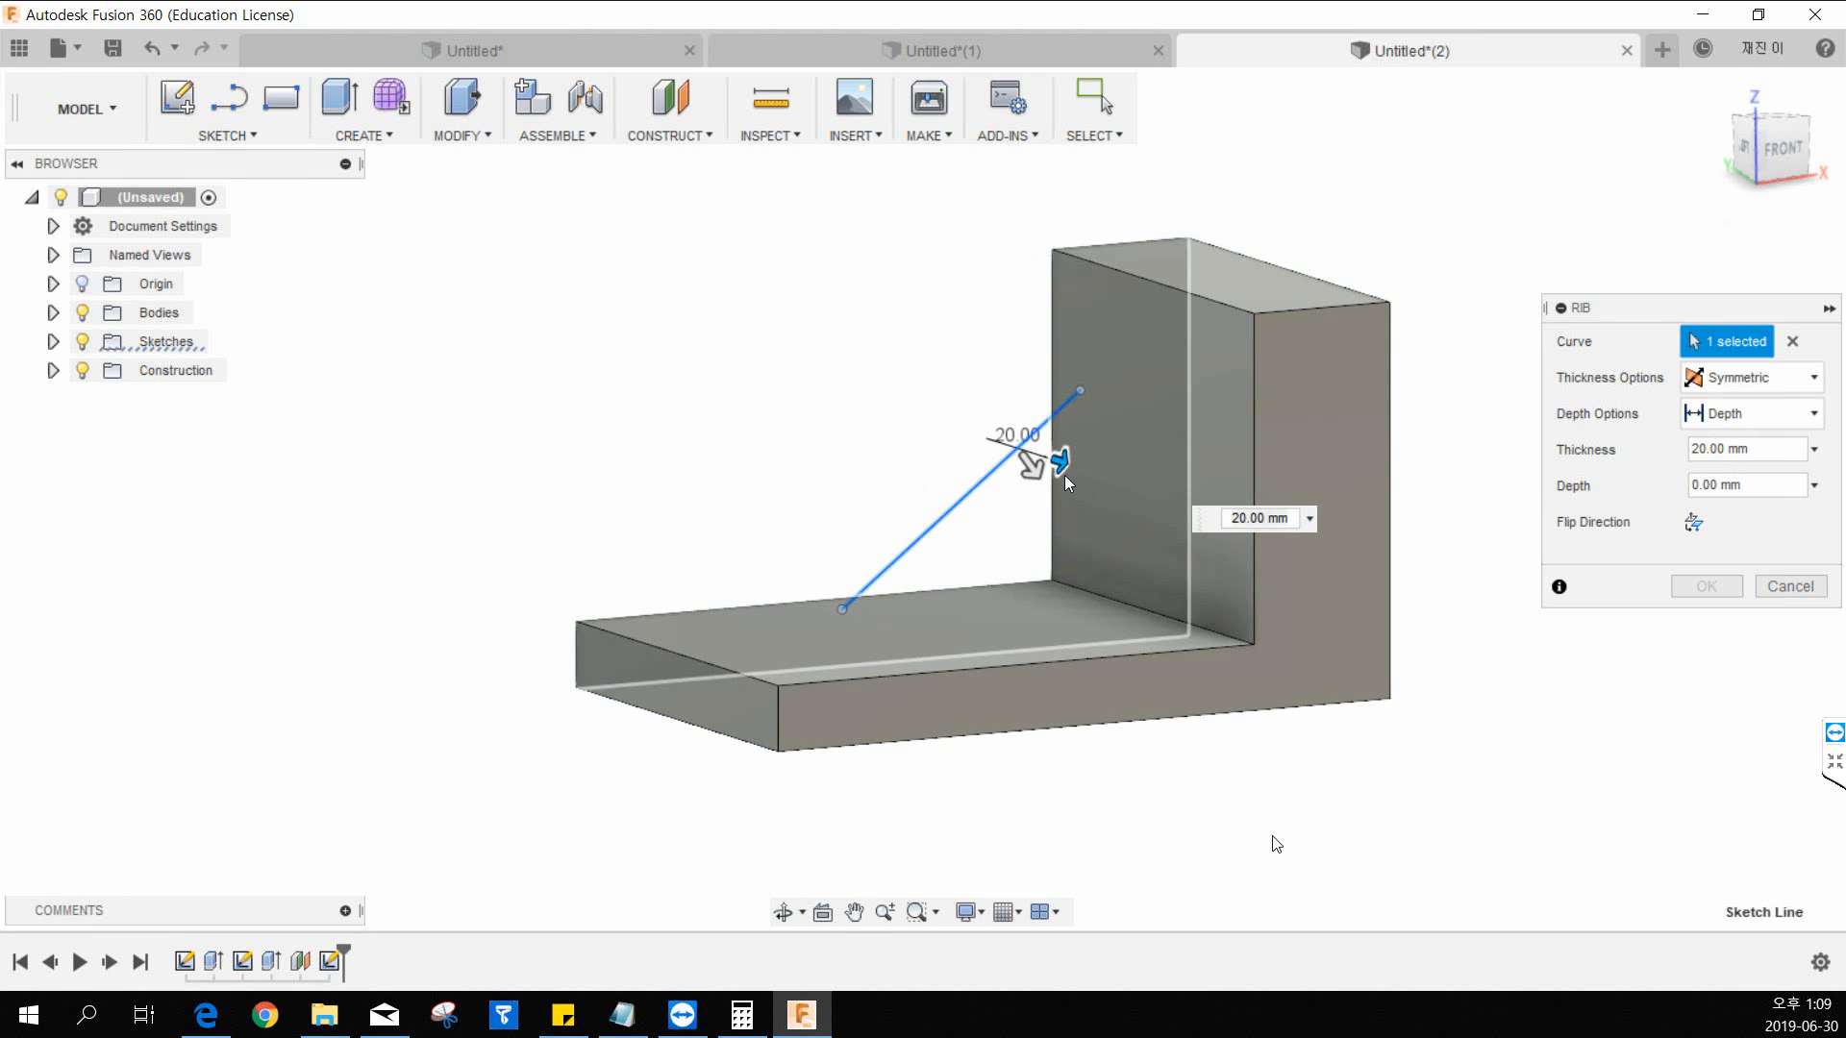
{"action": "left_click_drag", "start_coordinate": [1065, 475], "coordinate": [1067, 517]}
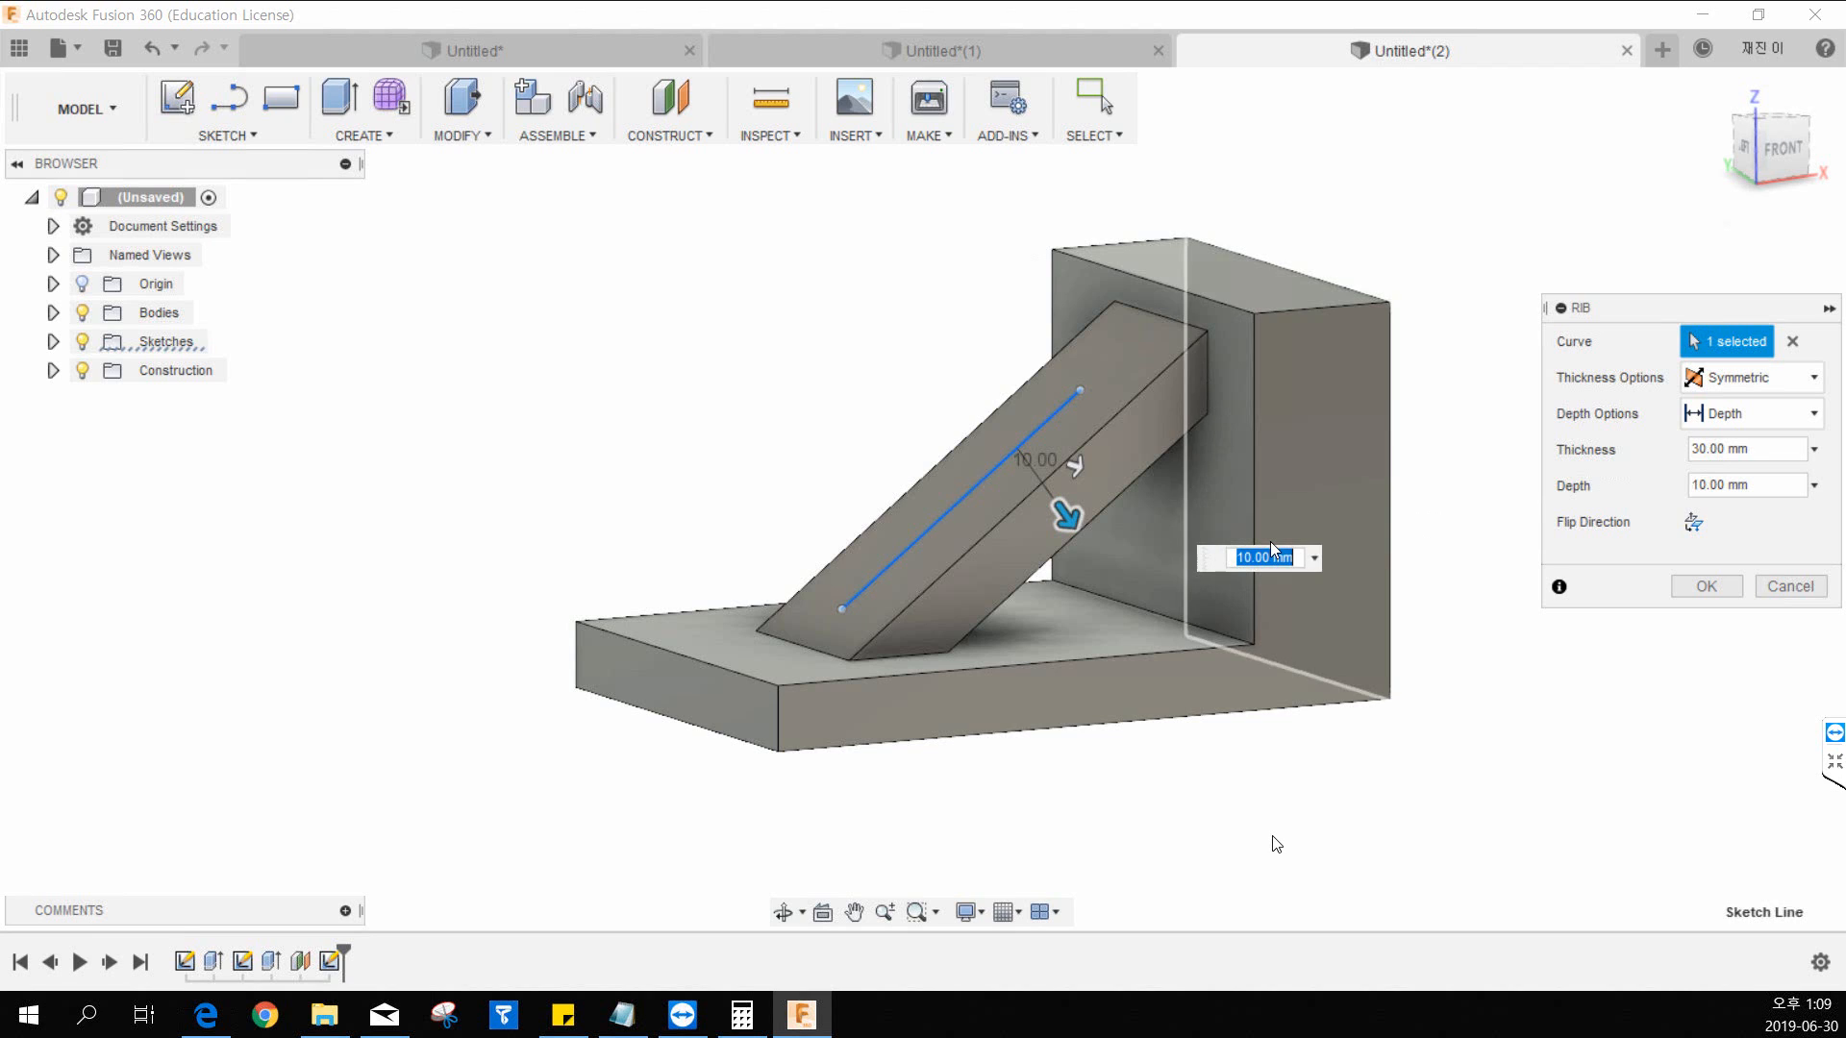
{"action": "left_click", "coordinate": [1790, 588]}
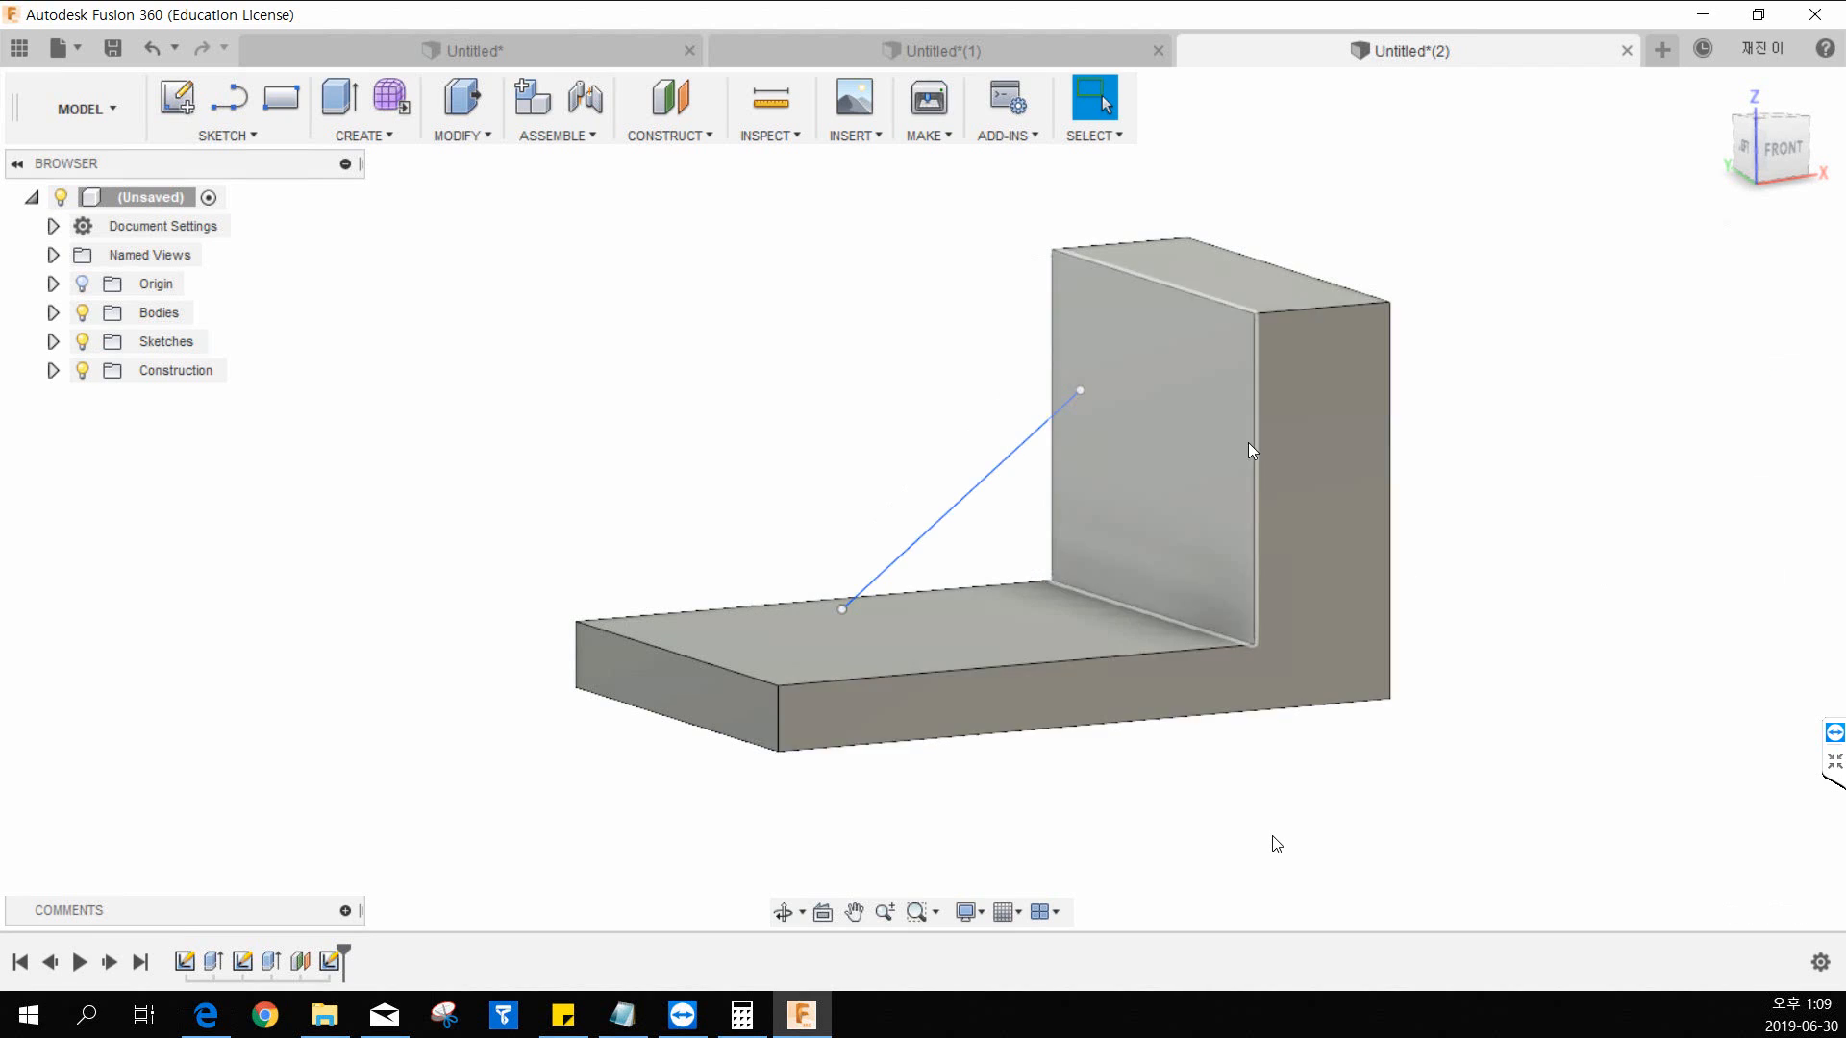
Step: Delete the inclined sketch line and start a new sketch on the construction plane Plane1
{"action": "left_click", "coordinate": [917, 465]}
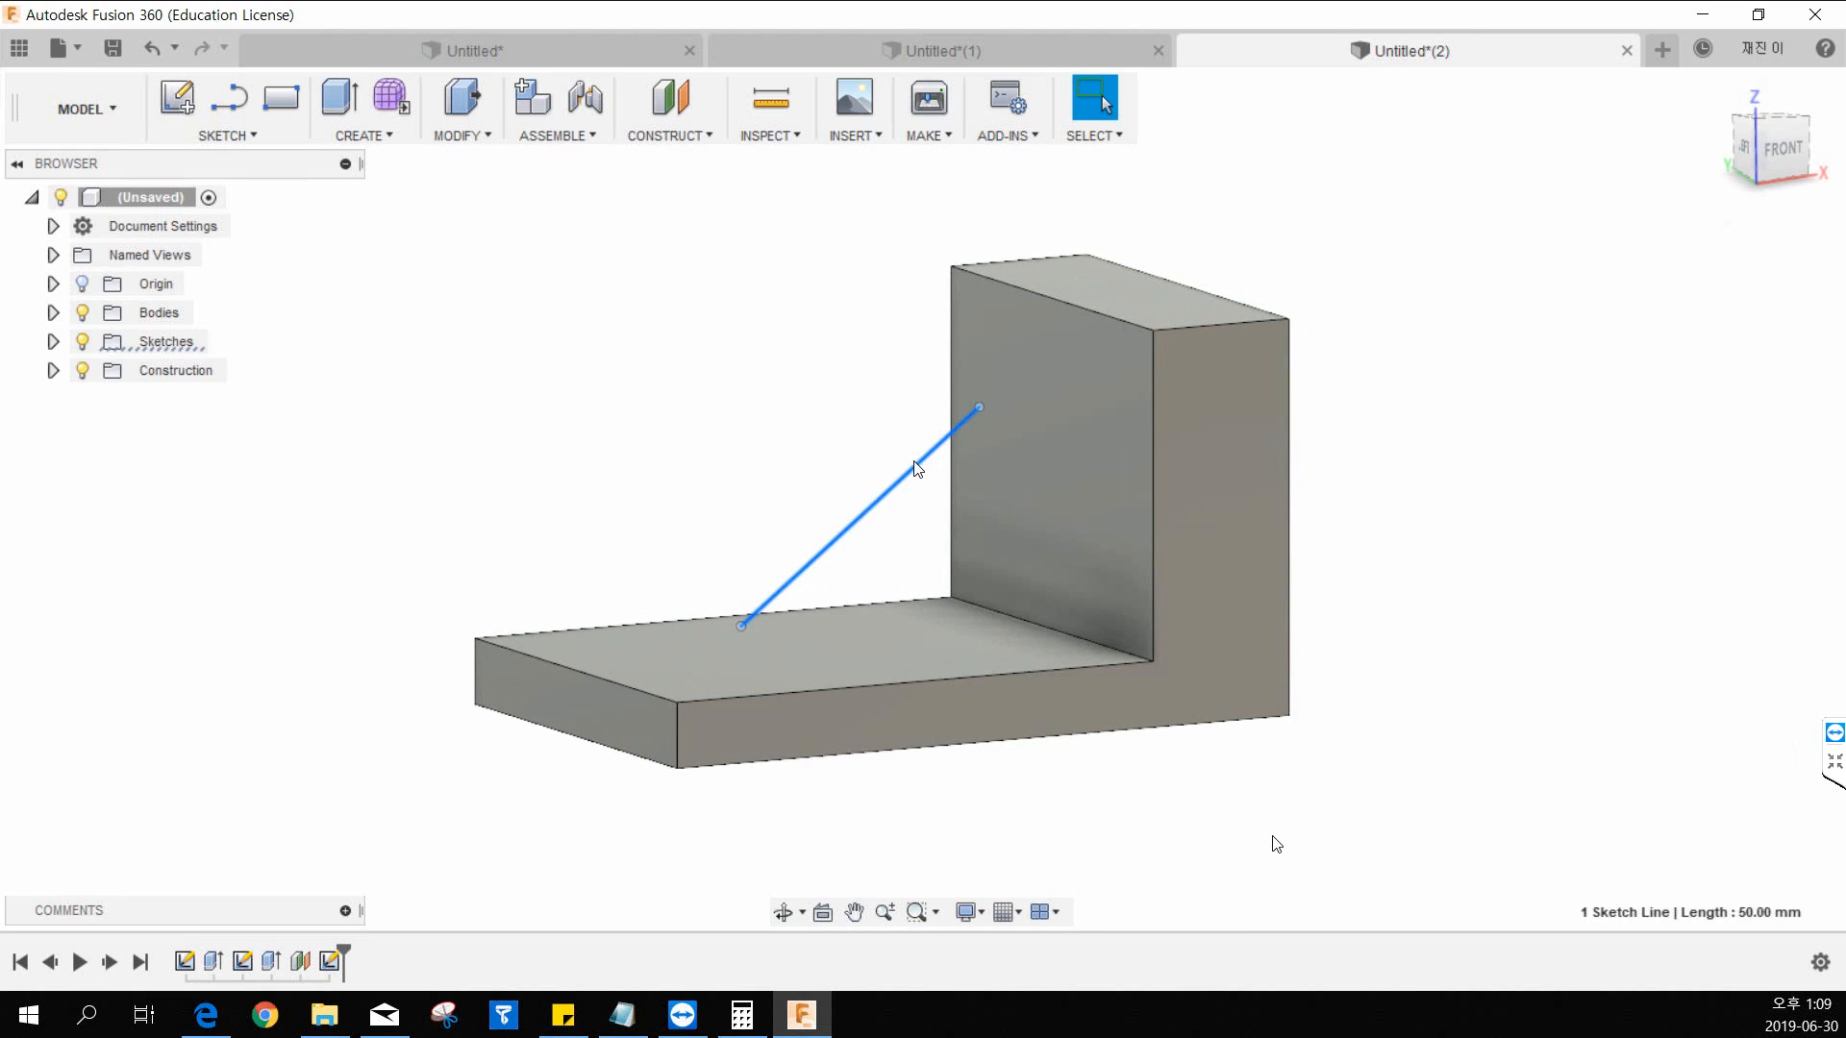
{"action": "key", "text": "Delete"}
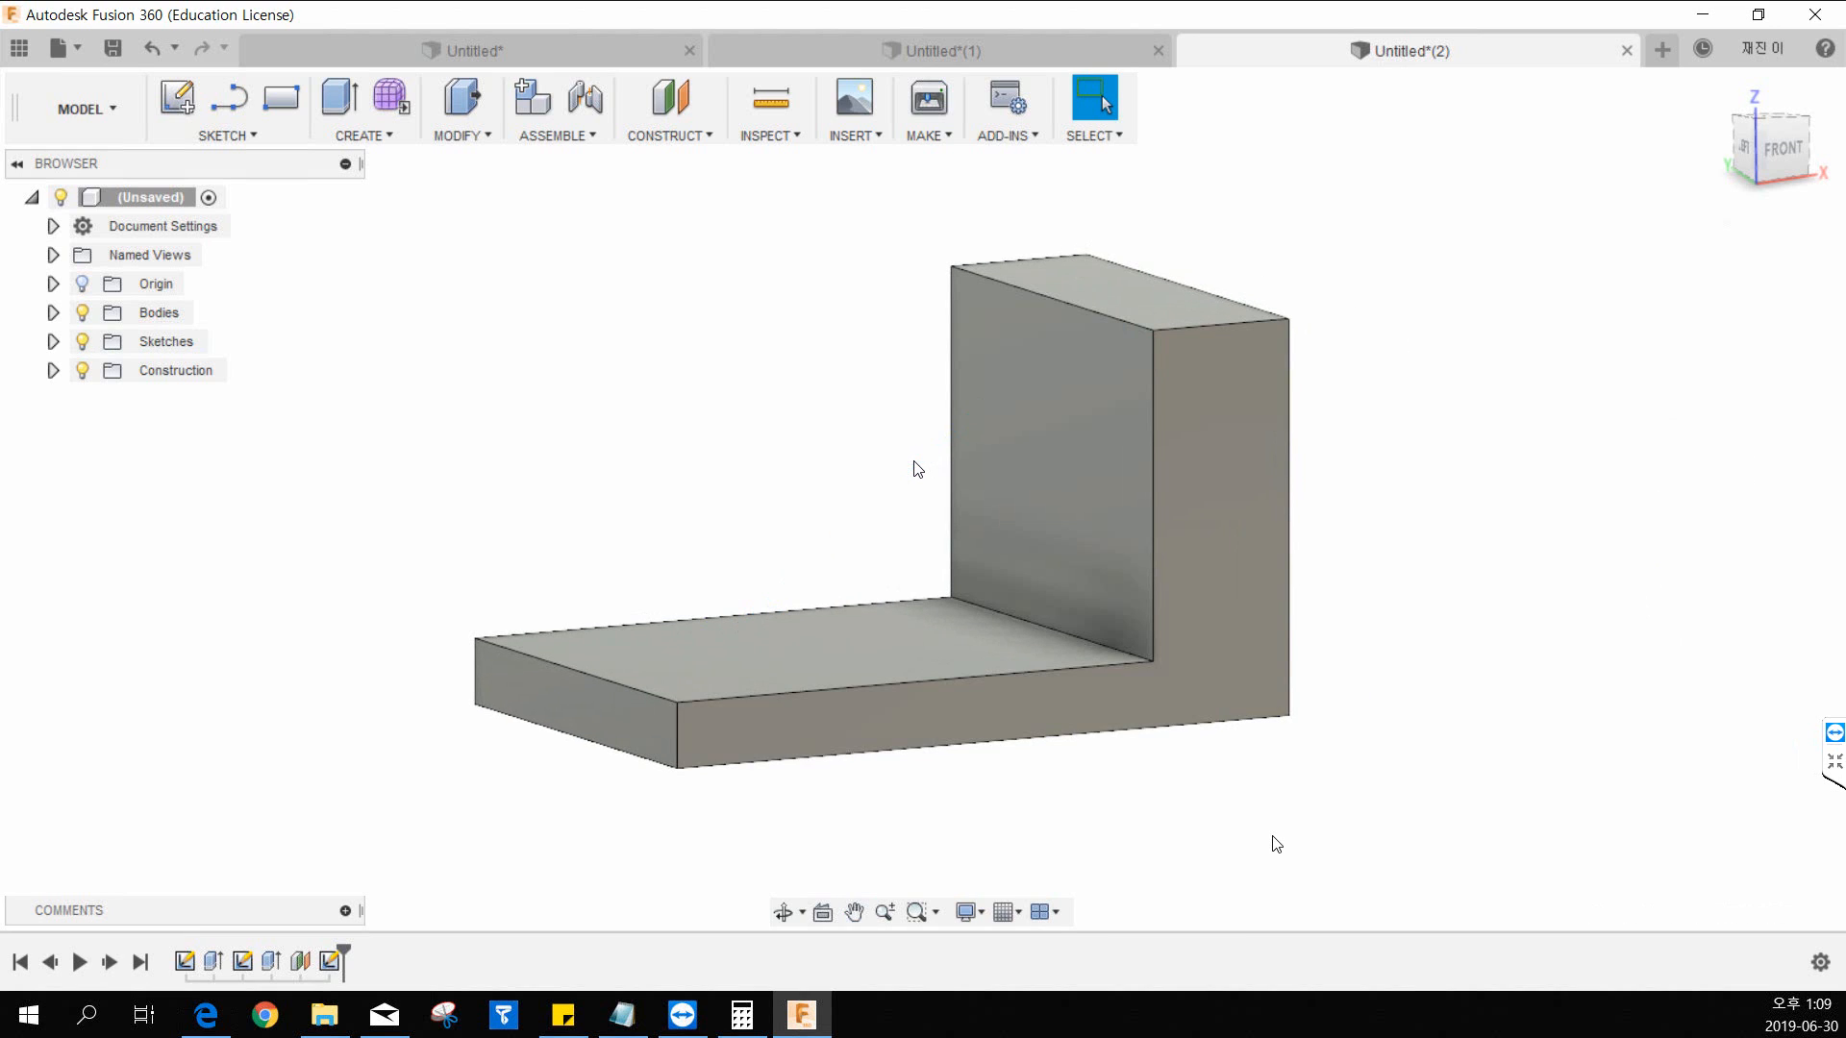
{"action": "left_click", "coordinate": [52, 371]}
{"action": "left_click", "coordinate": [177, 97]}
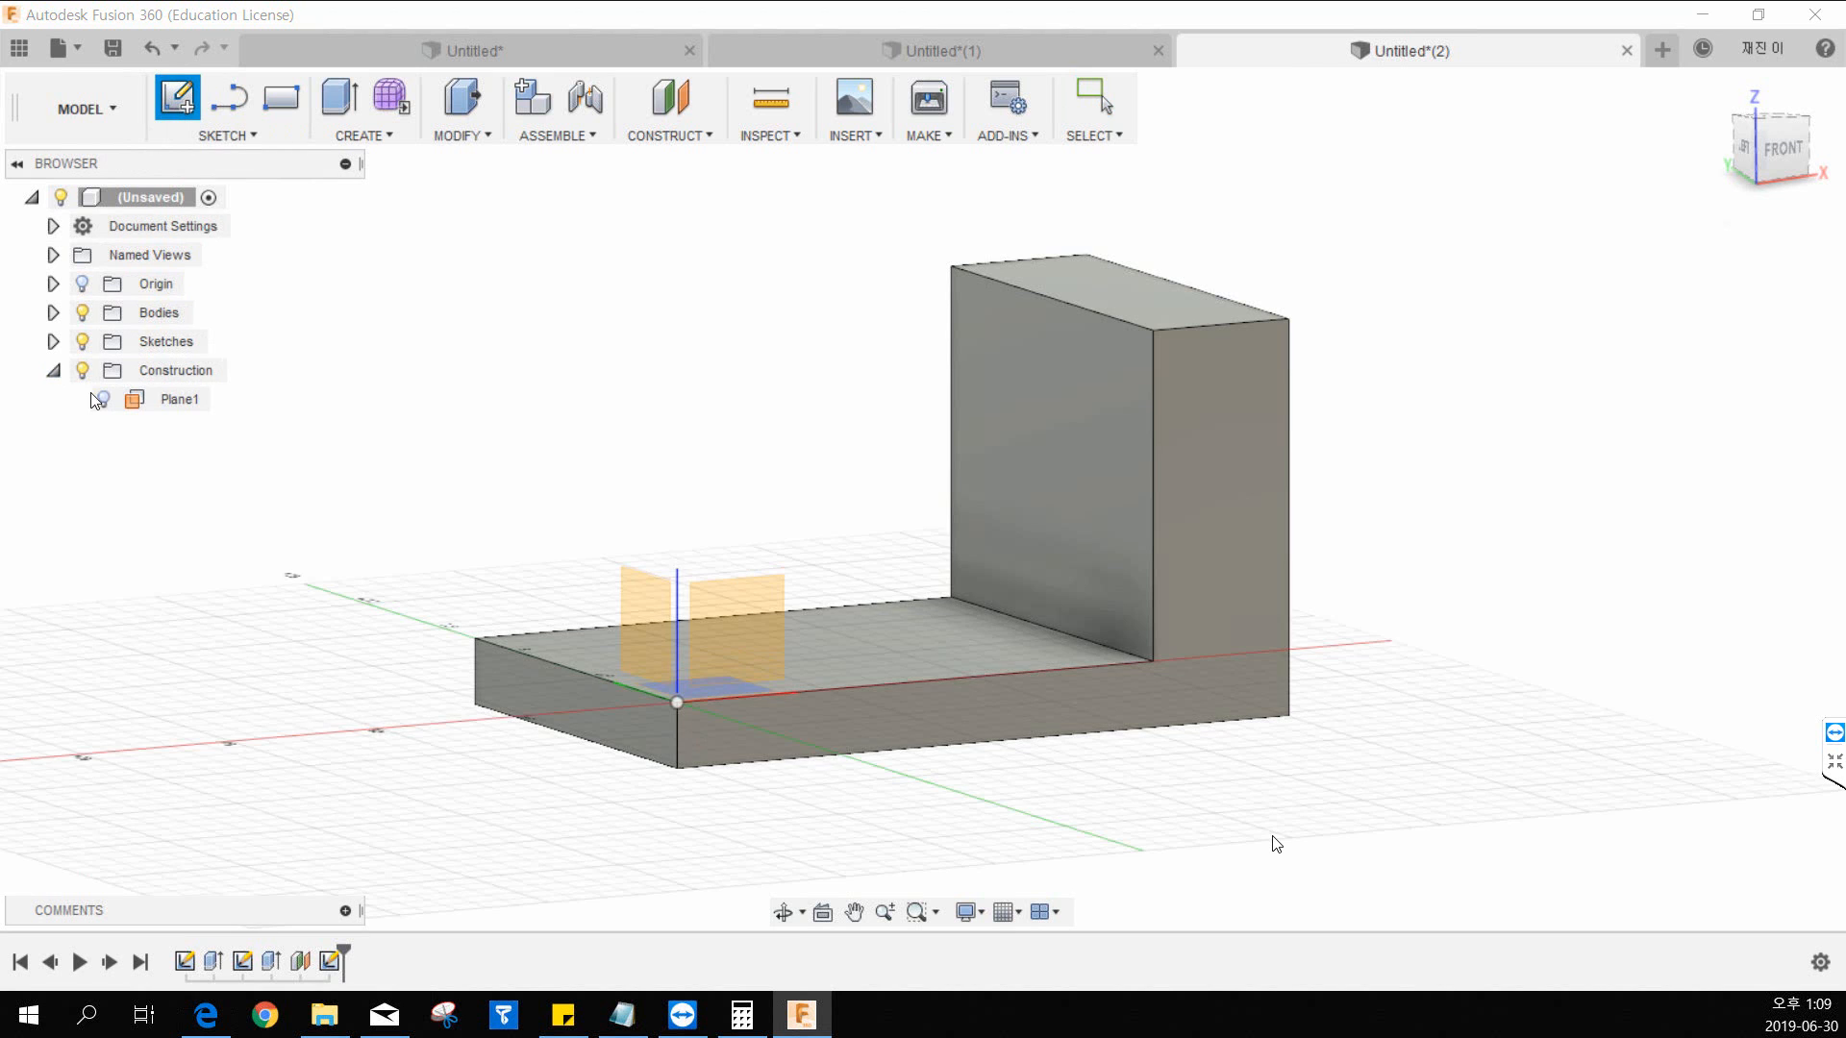
{"action": "left_click", "coordinate": [154, 399]}
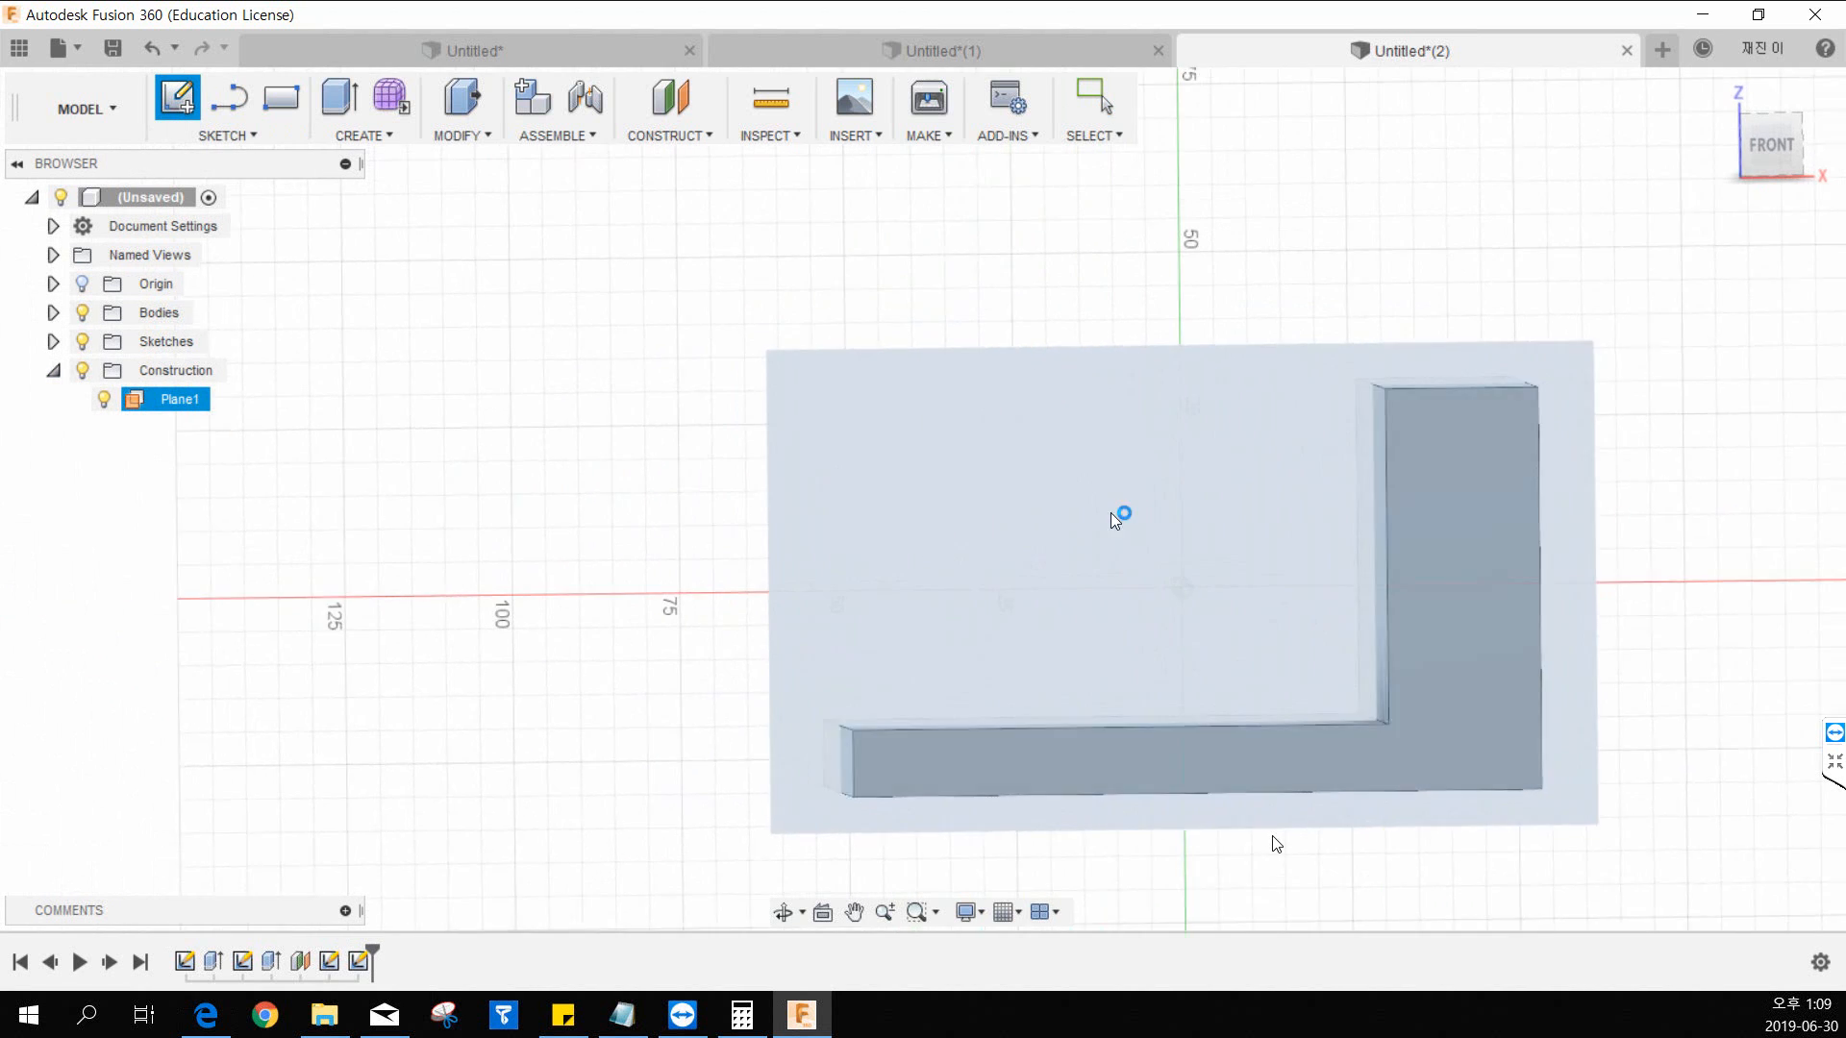
Step: Try to sketch a six-point fit point spline from just above the base to the wall's upper inner corner
{"action": "left_click", "coordinate": [255, 134]}
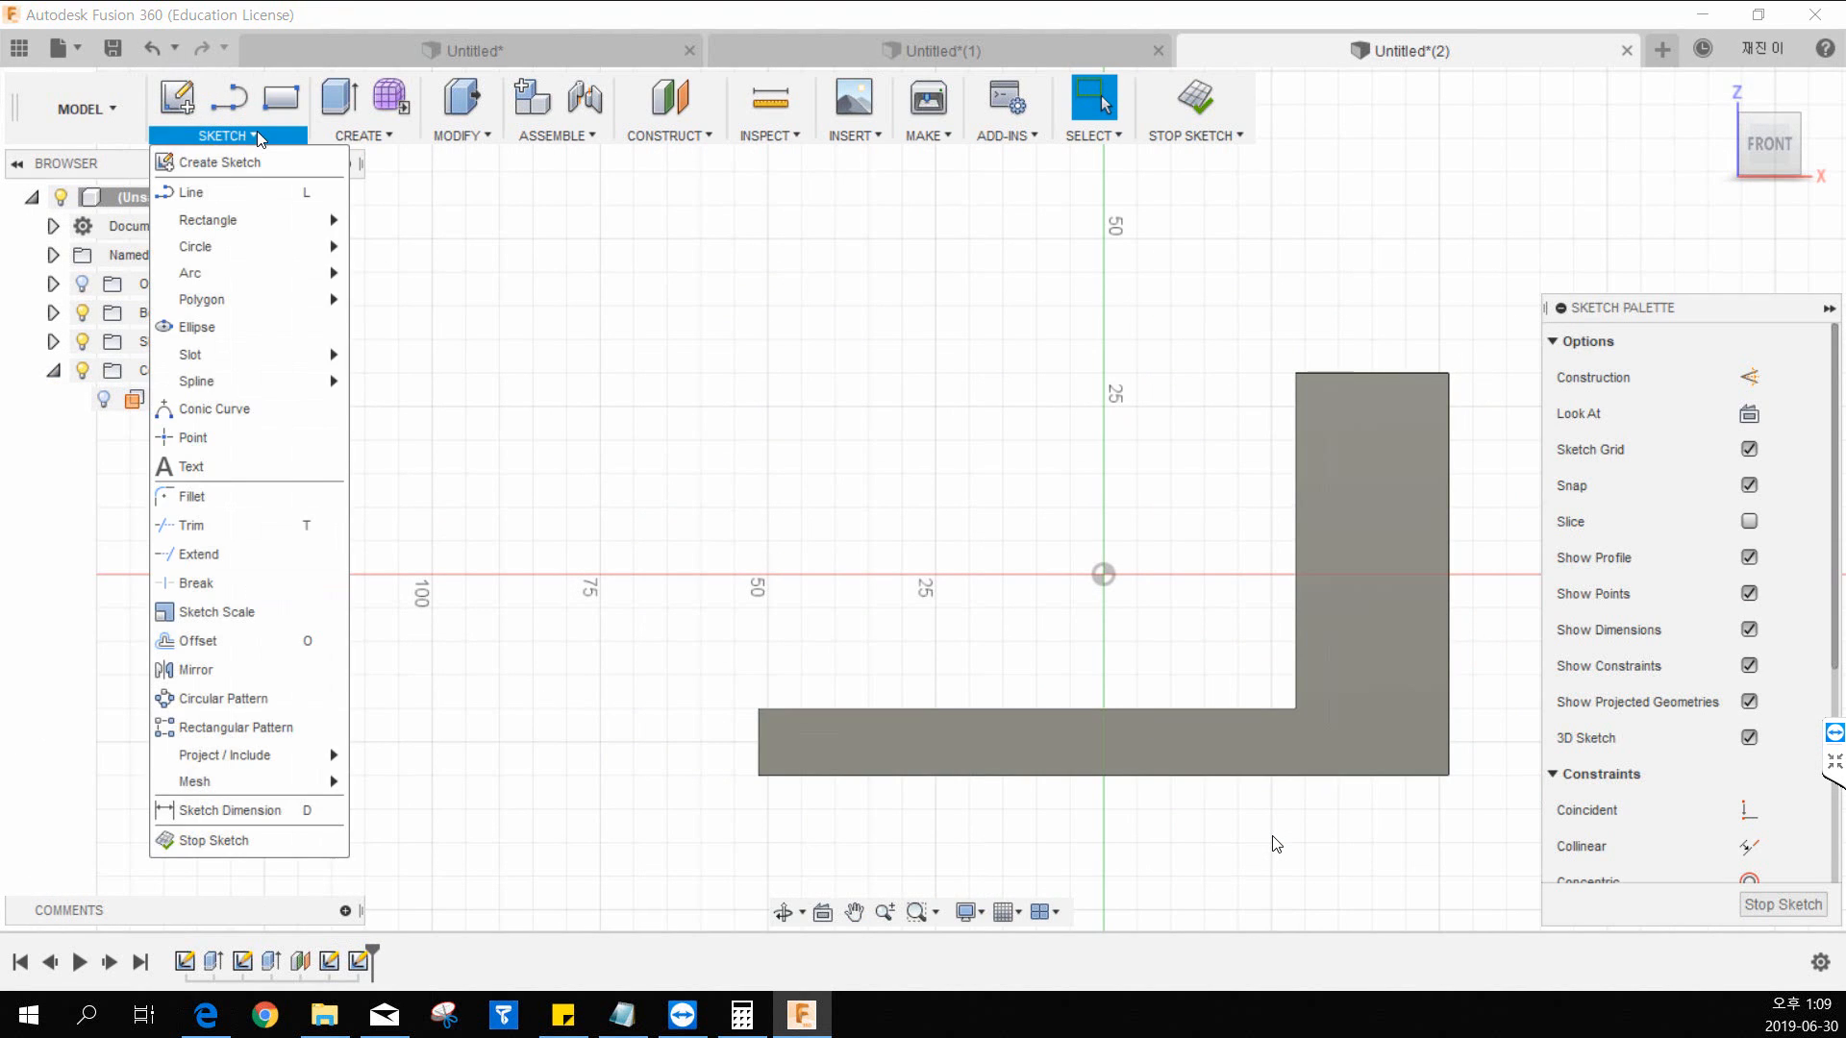
{"action": "mouse_move", "coordinate": [250, 381]}
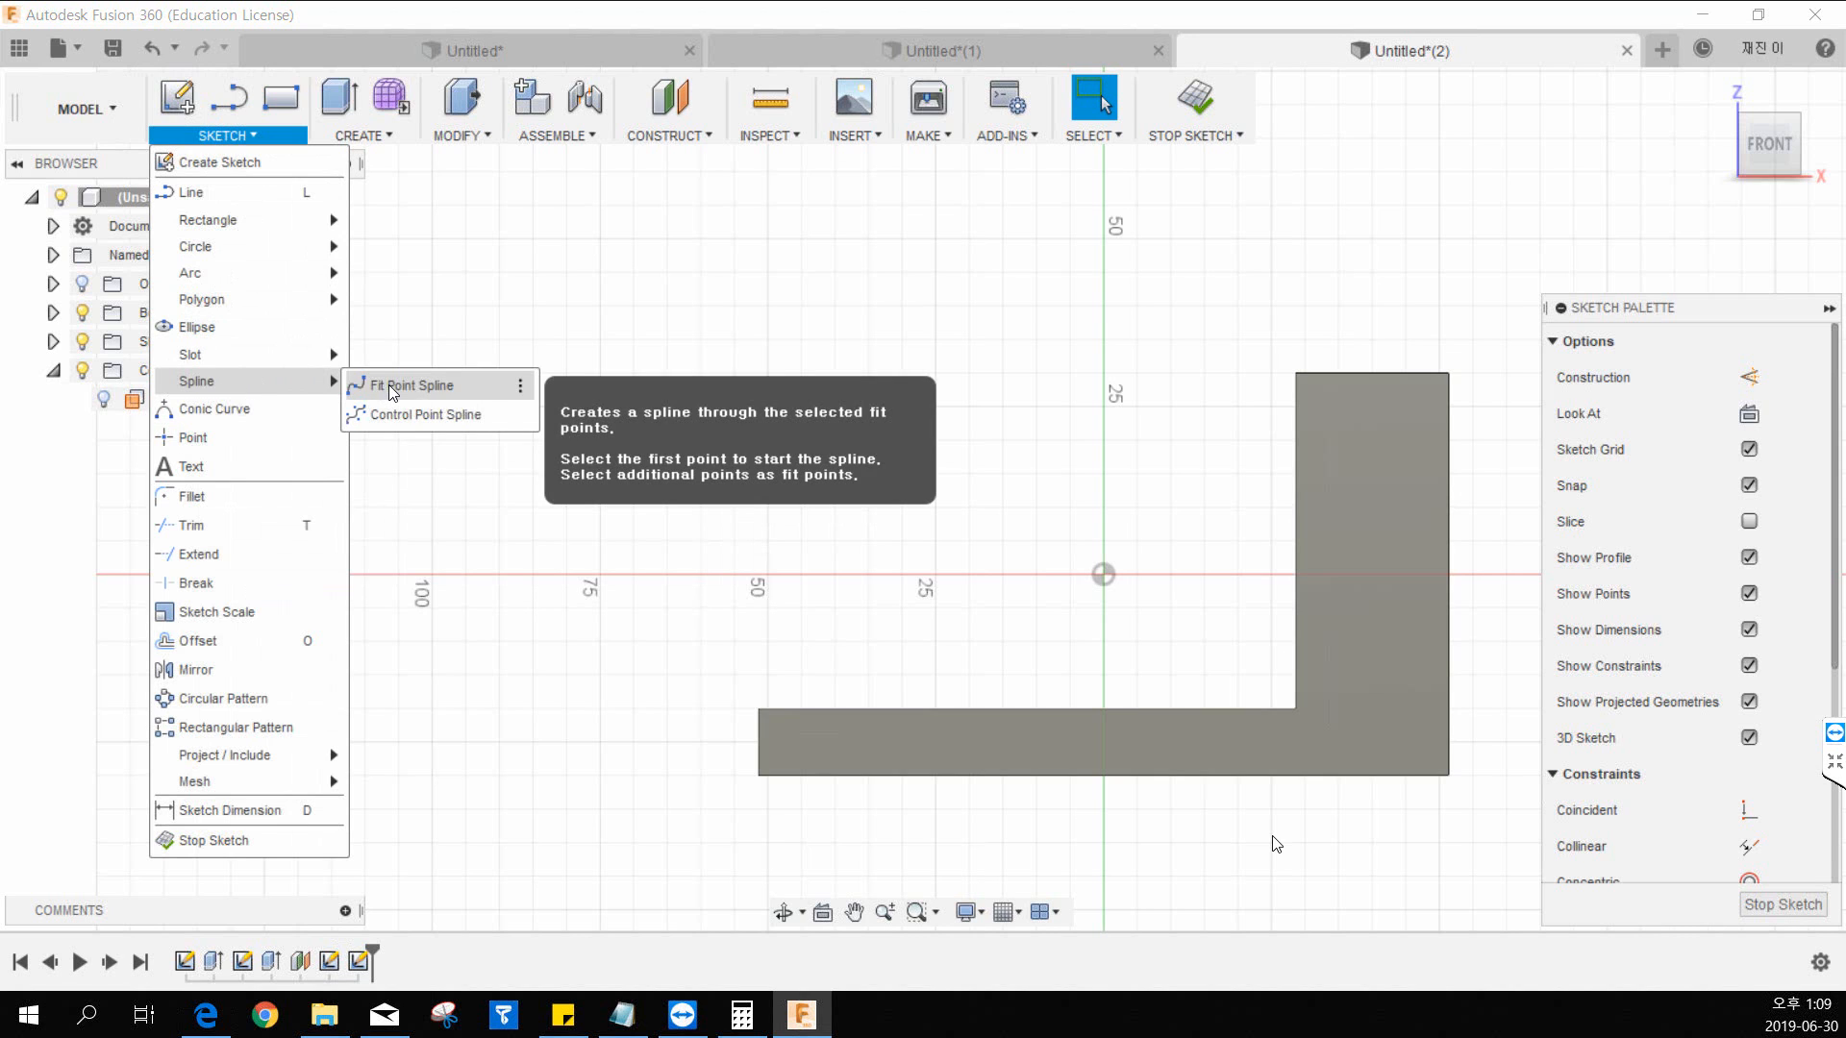
{"action": "left_click", "coordinate": [391, 394]}
{"action": "middle_click_drag", "start_coordinate": [1017, 498], "coordinate": [836, 509]}
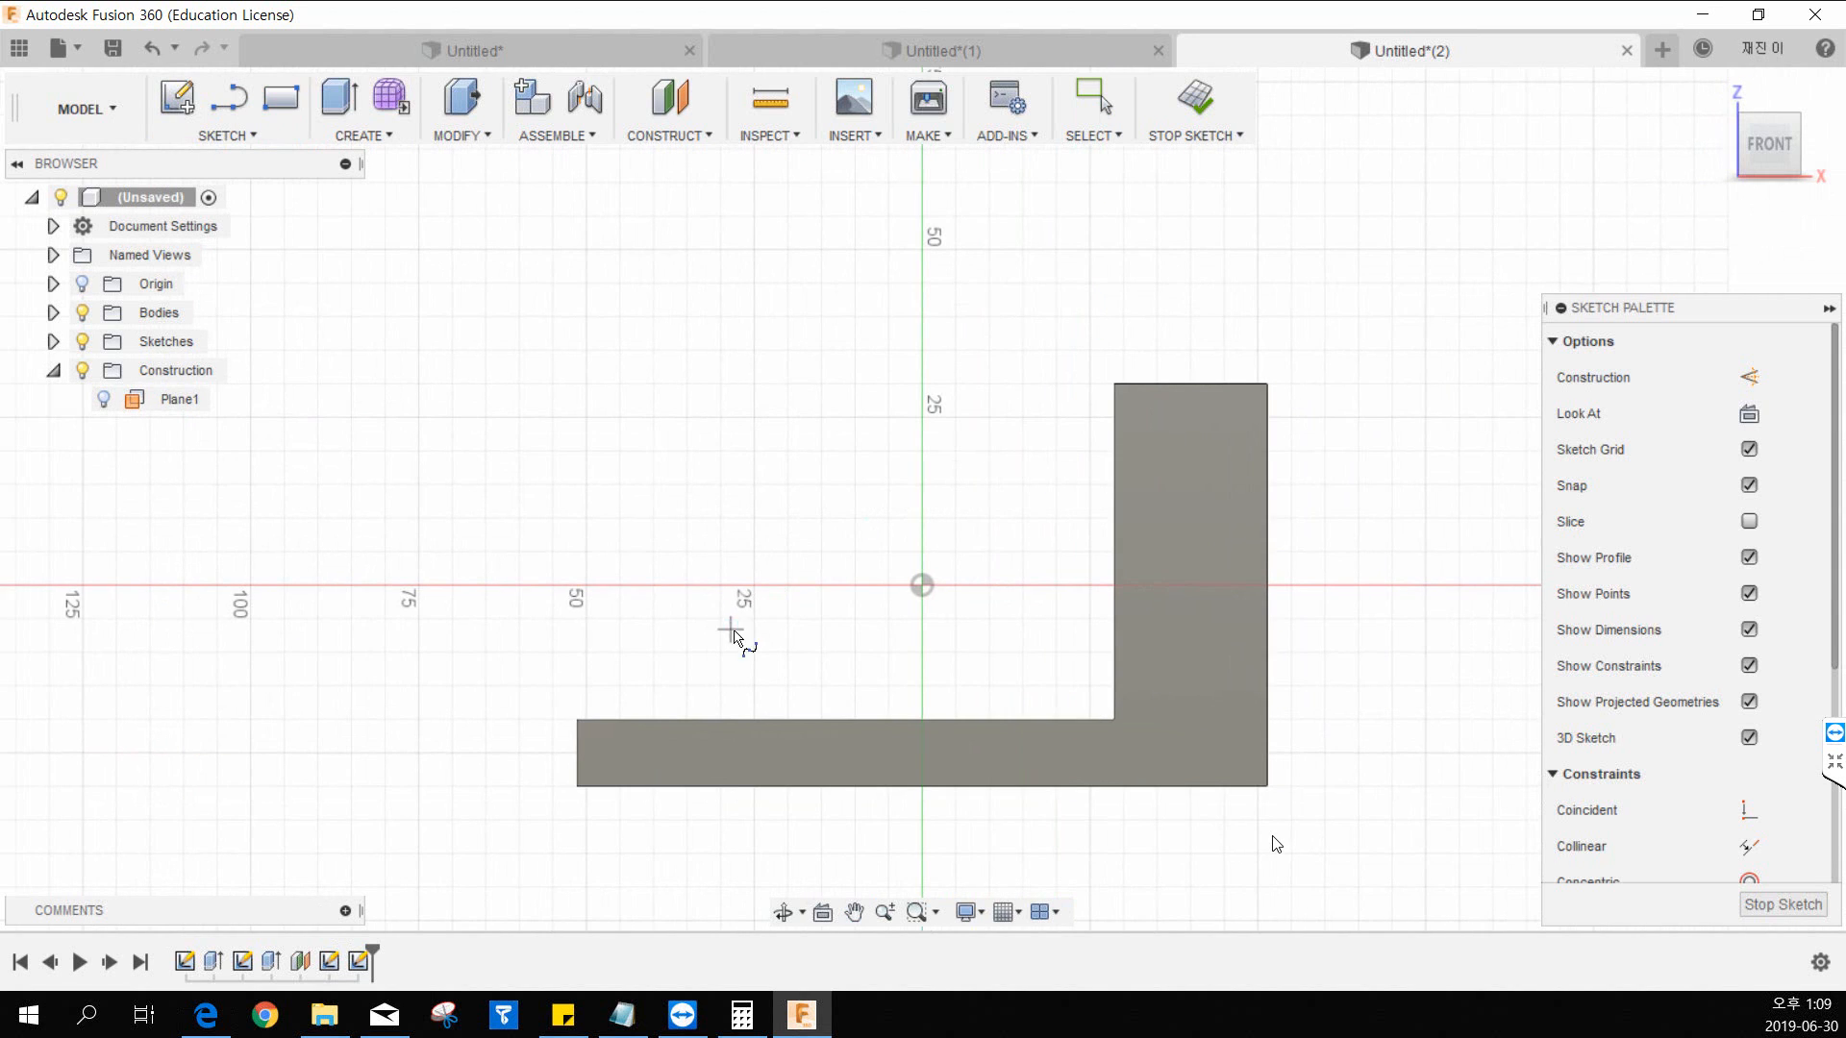
{"action": "left_click", "coordinate": [684, 671]}
{"action": "left_click", "coordinate": [821, 618]}
{"action": "left_click", "coordinate": [854, 501]}
{"action": "left_click", "coordinate": [987, 469]}
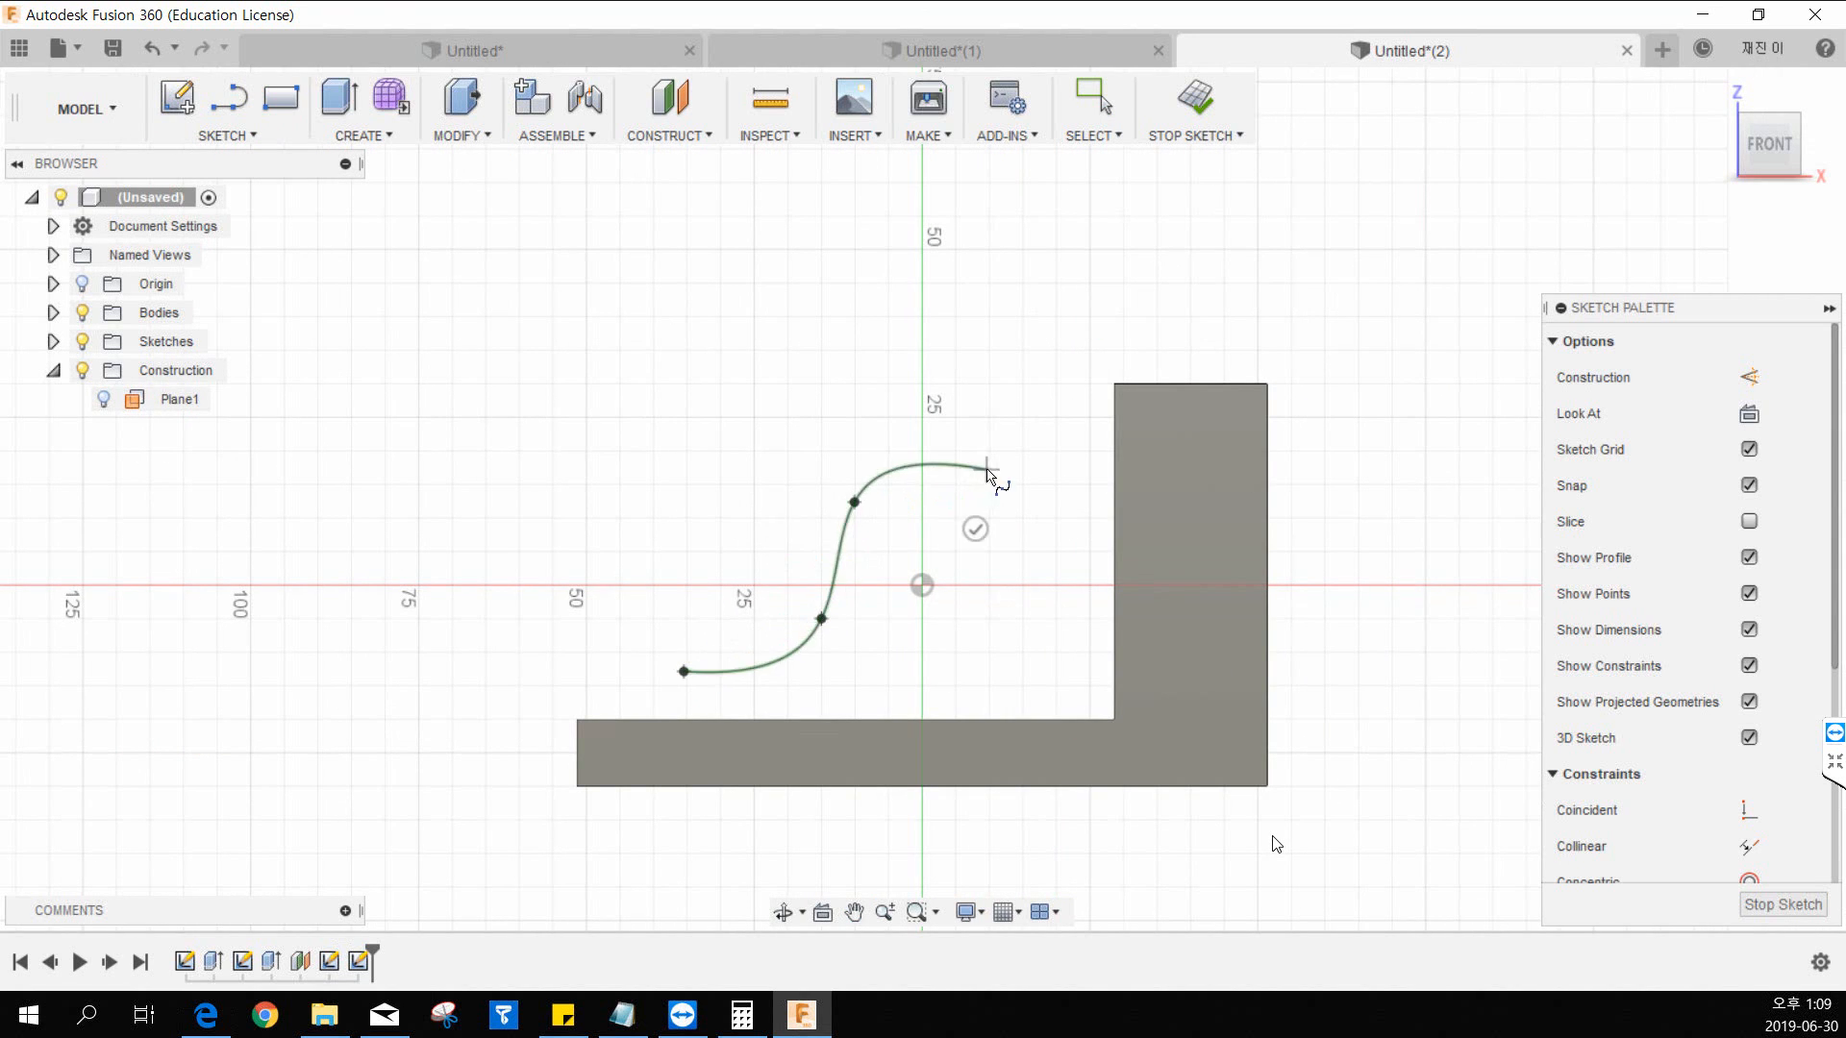
{"action": "left_click", "coordinate": [1046, 402]}
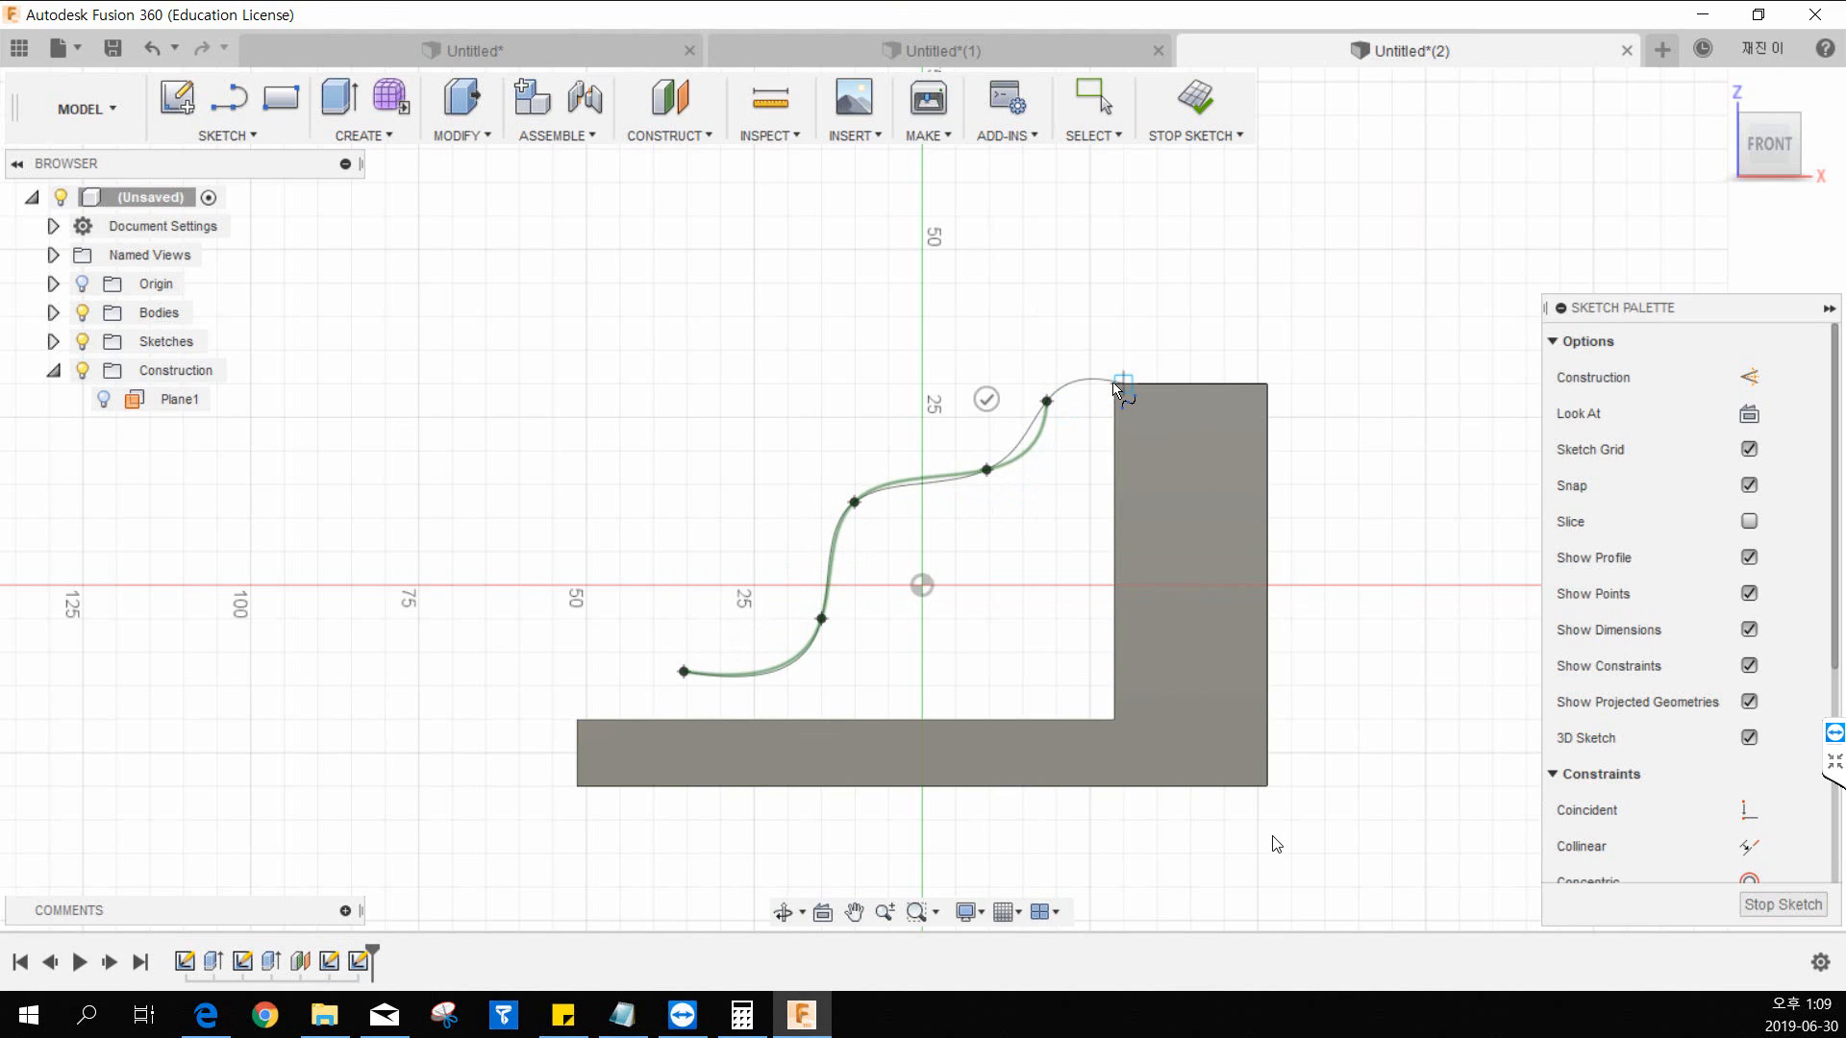
{"action": "left_click", "coordinate": [1122, 384]}
{"action": "key", "text": "Escape"}
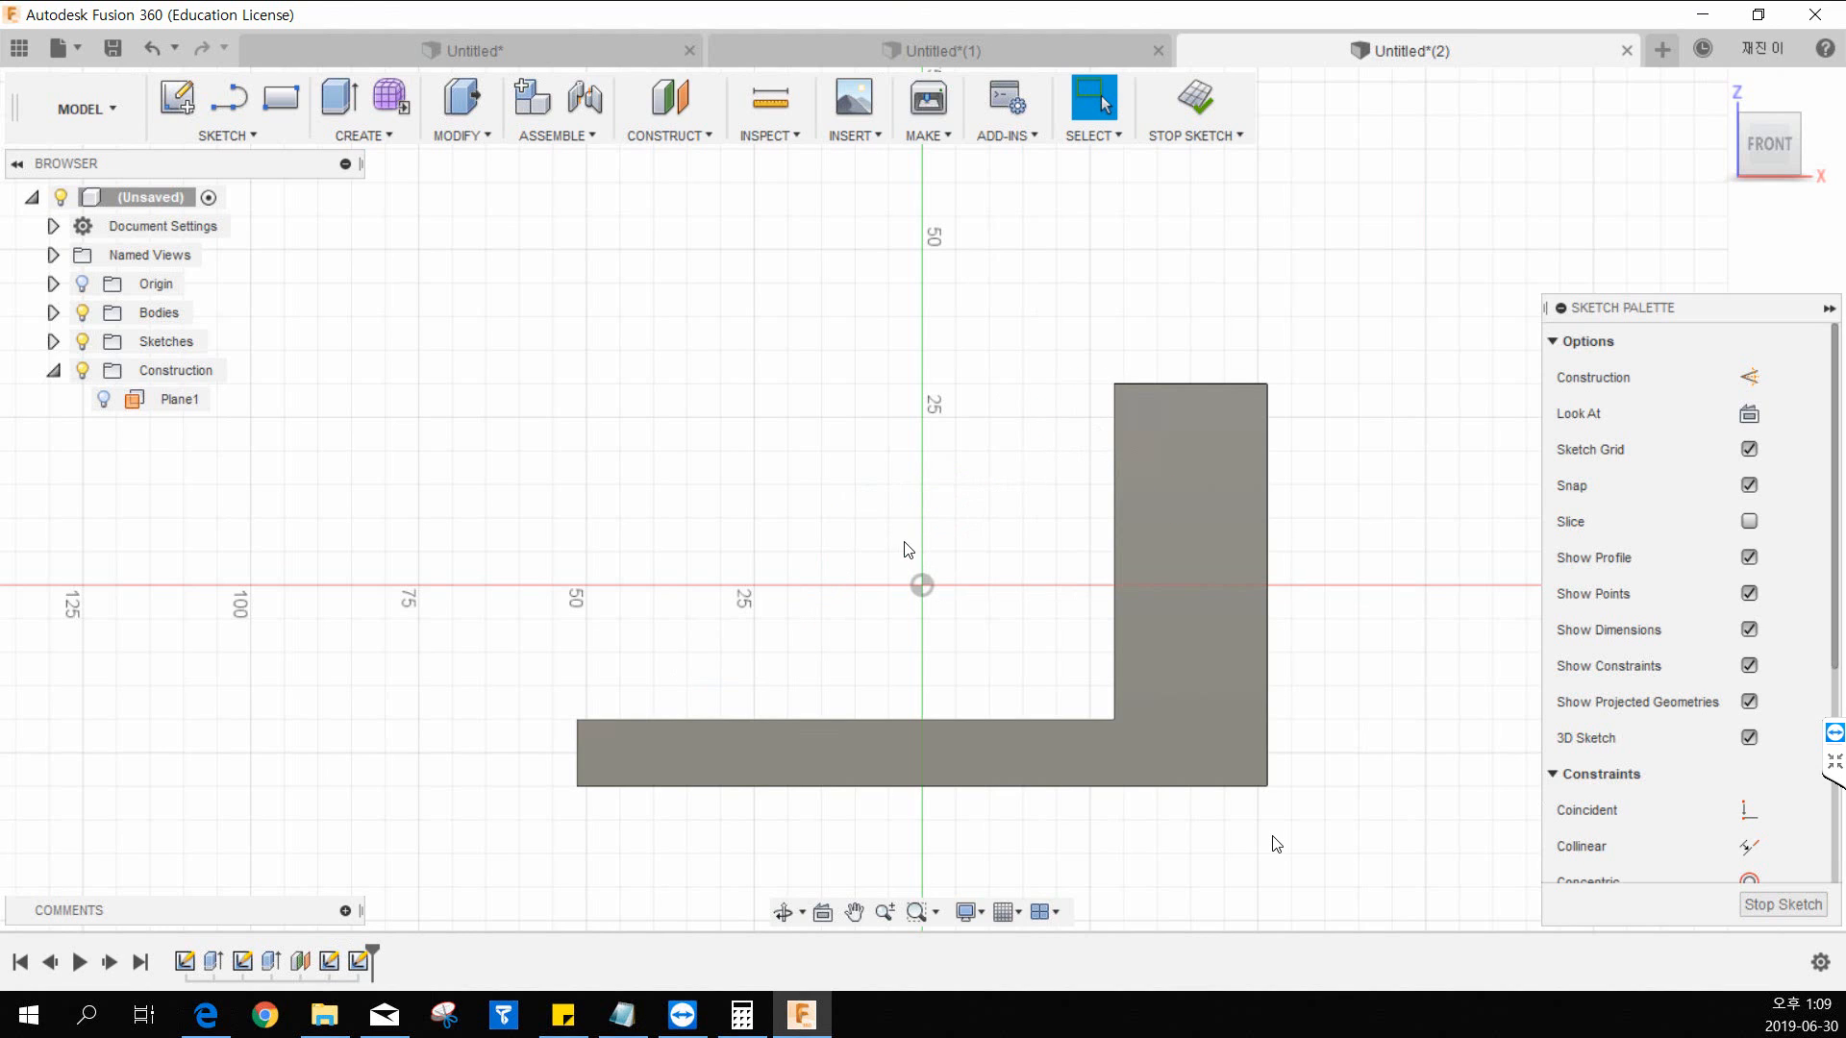
Step: Try to sketch a seven-point fit point spline from the base's top edge up to the wall's upper inner corner
{"action": "left_click", "coordinate": [227, 135]}
{"action": "mouse_move", "coordinate": [244, 384]}
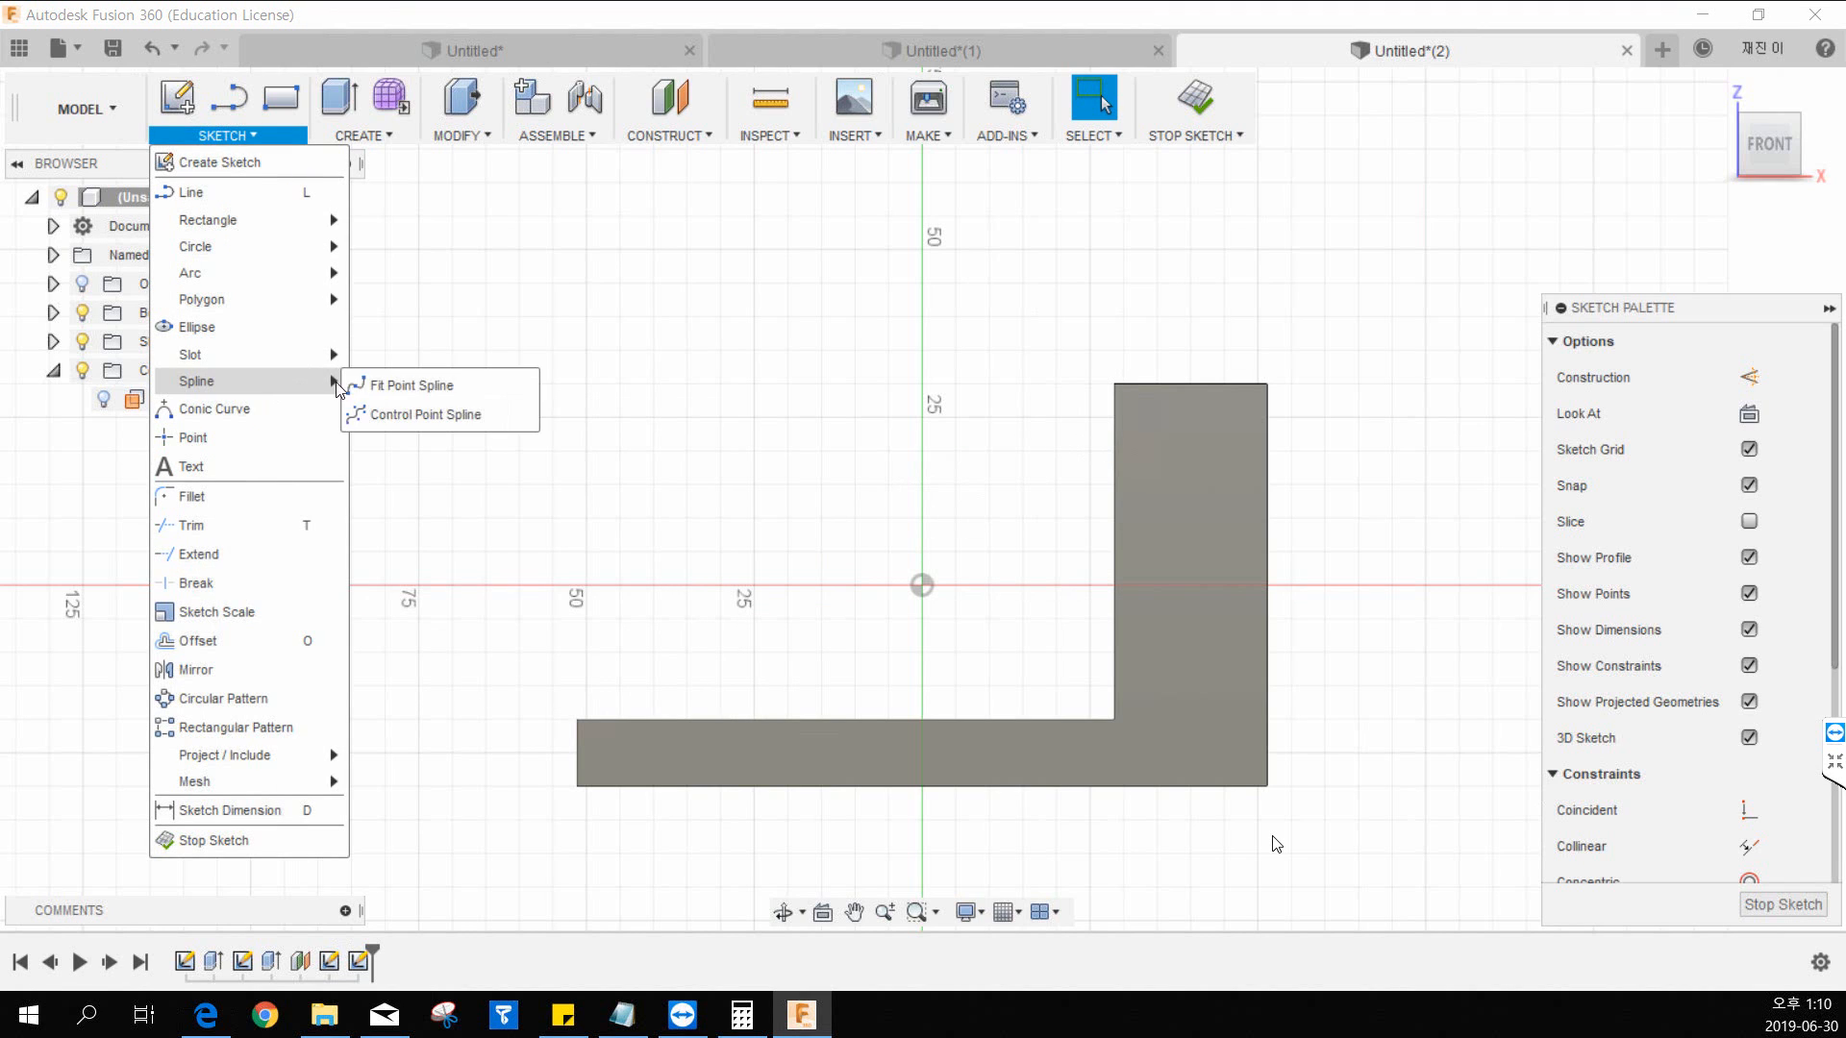
{"action": "left_click", "coordinate": [423, 378]}
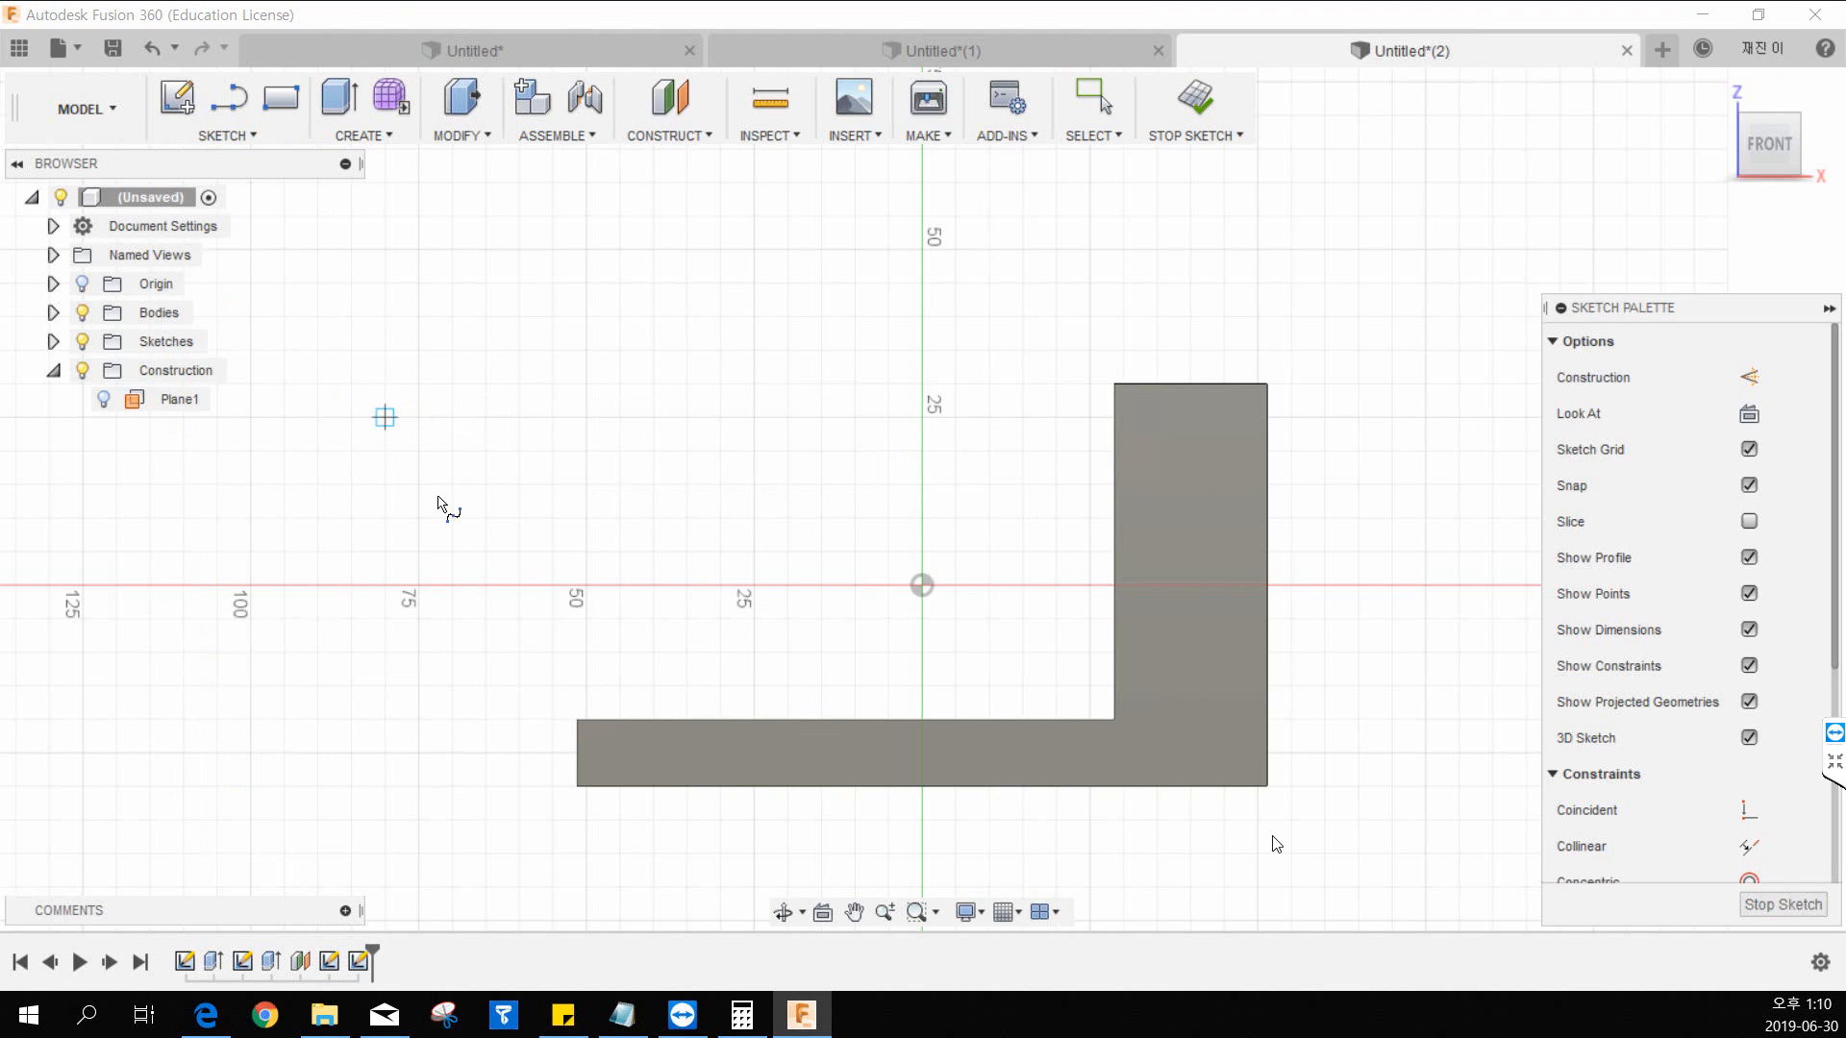
{"action": "left_click", "coordinate": [620, 719]}
{"action": "left_click", "coordinate": [721, 618]}
{"action": "left_click", "coordinate": [711, 537]}
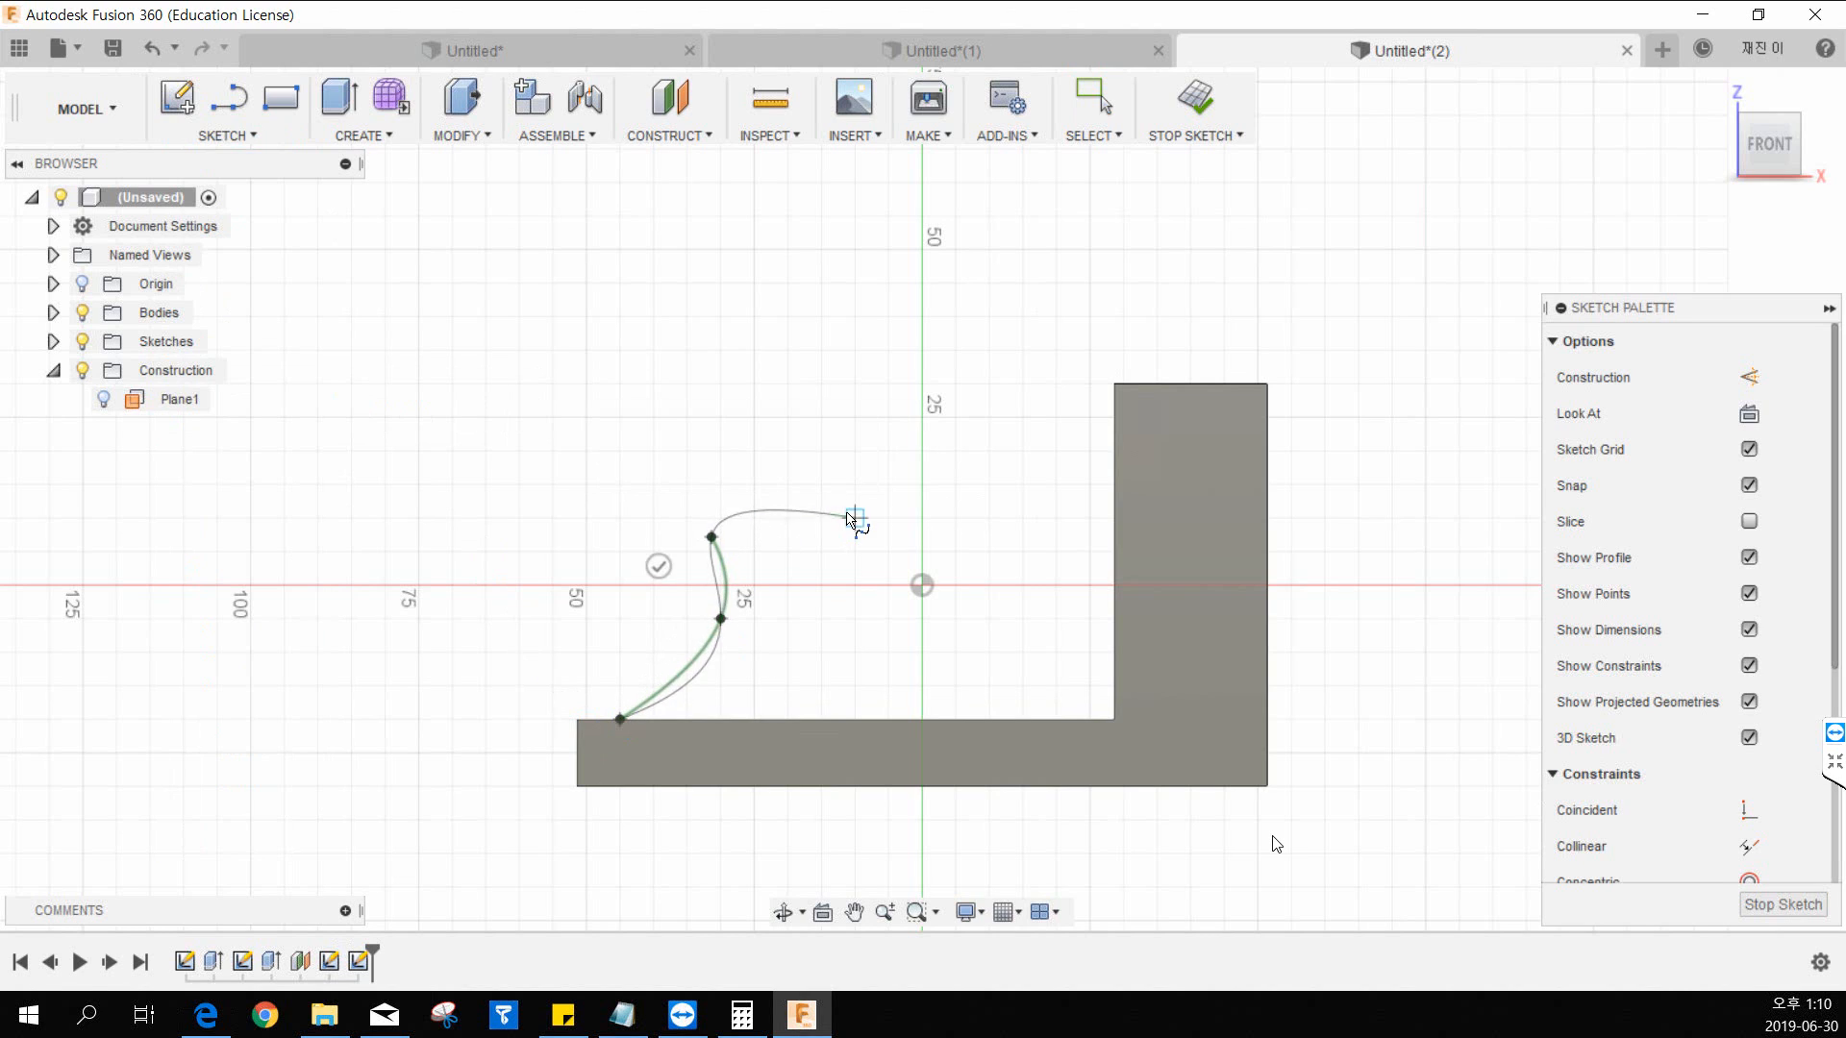
{"action": "left_click", "coordinate": [855, 518]}
{"action": "left_click", "coordinate": [922, 451]}
{"action": "left_click", "coordinate": [1056, 417]}
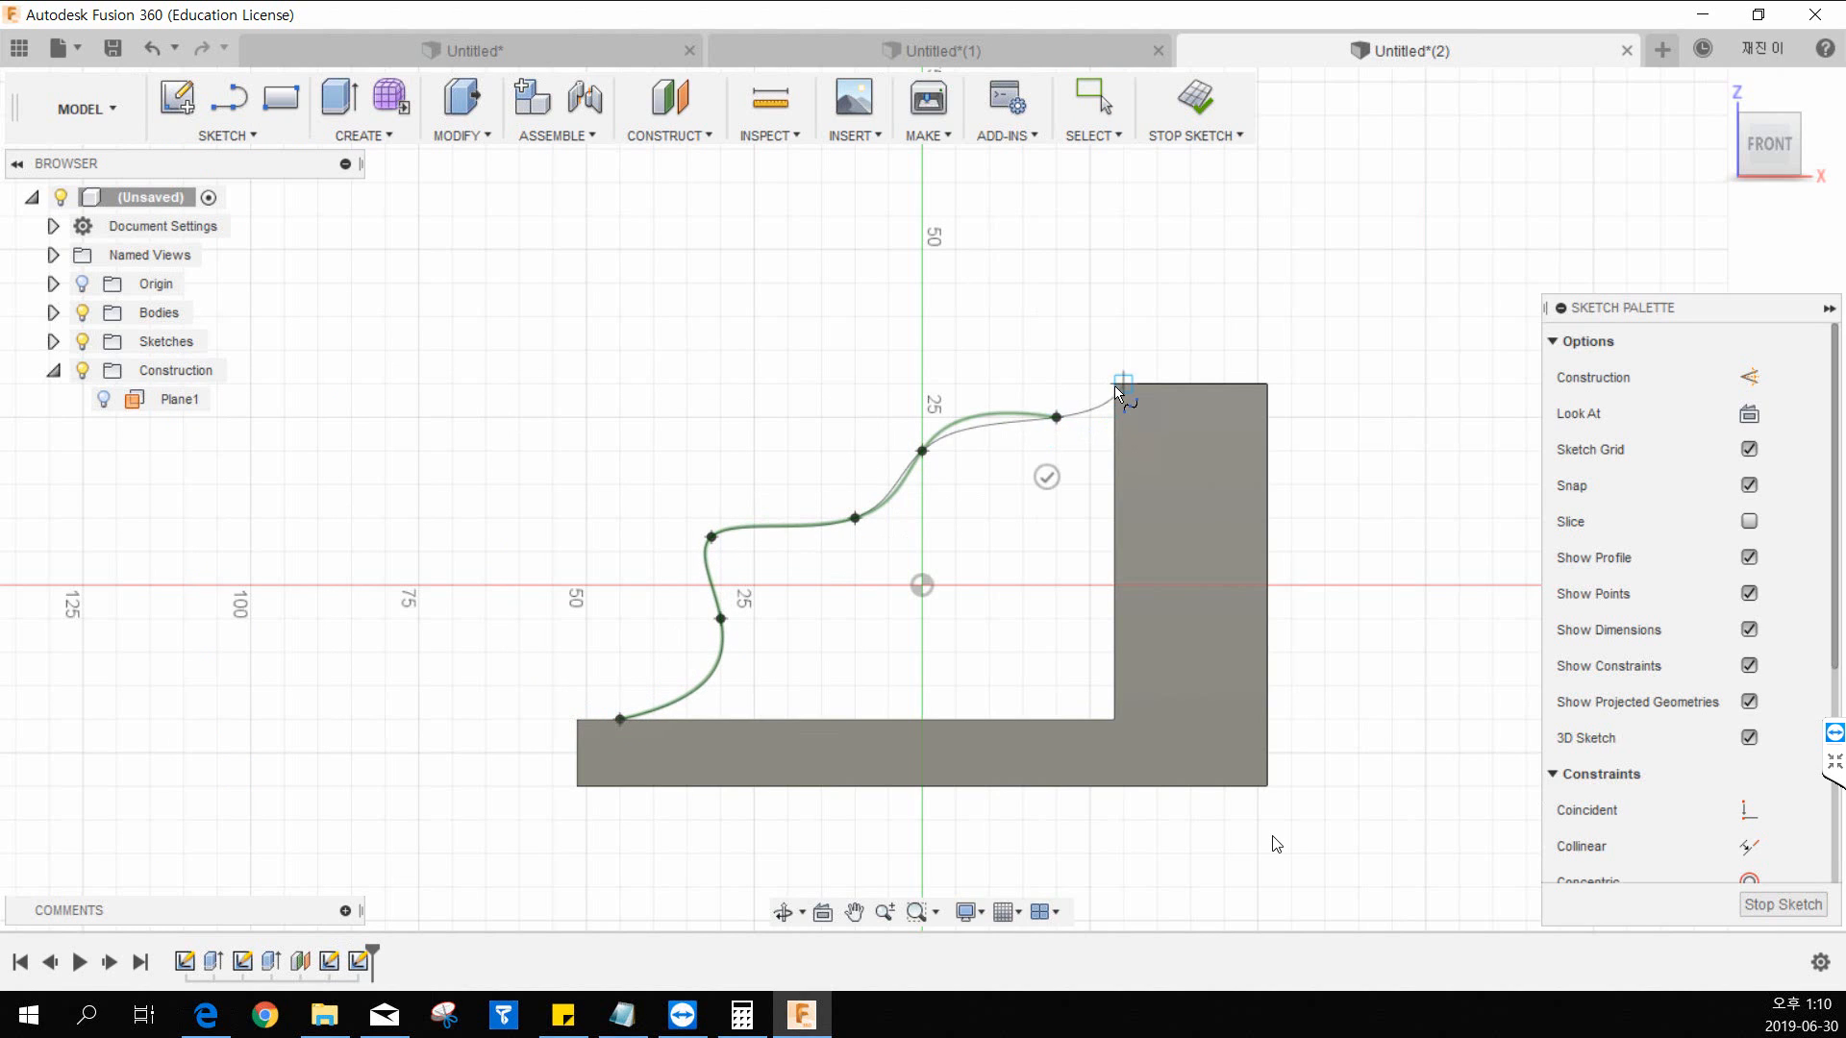
{"action": "left_click", "coordinate": [1123, 383]}
{"action": "key", "text": "Escape"}
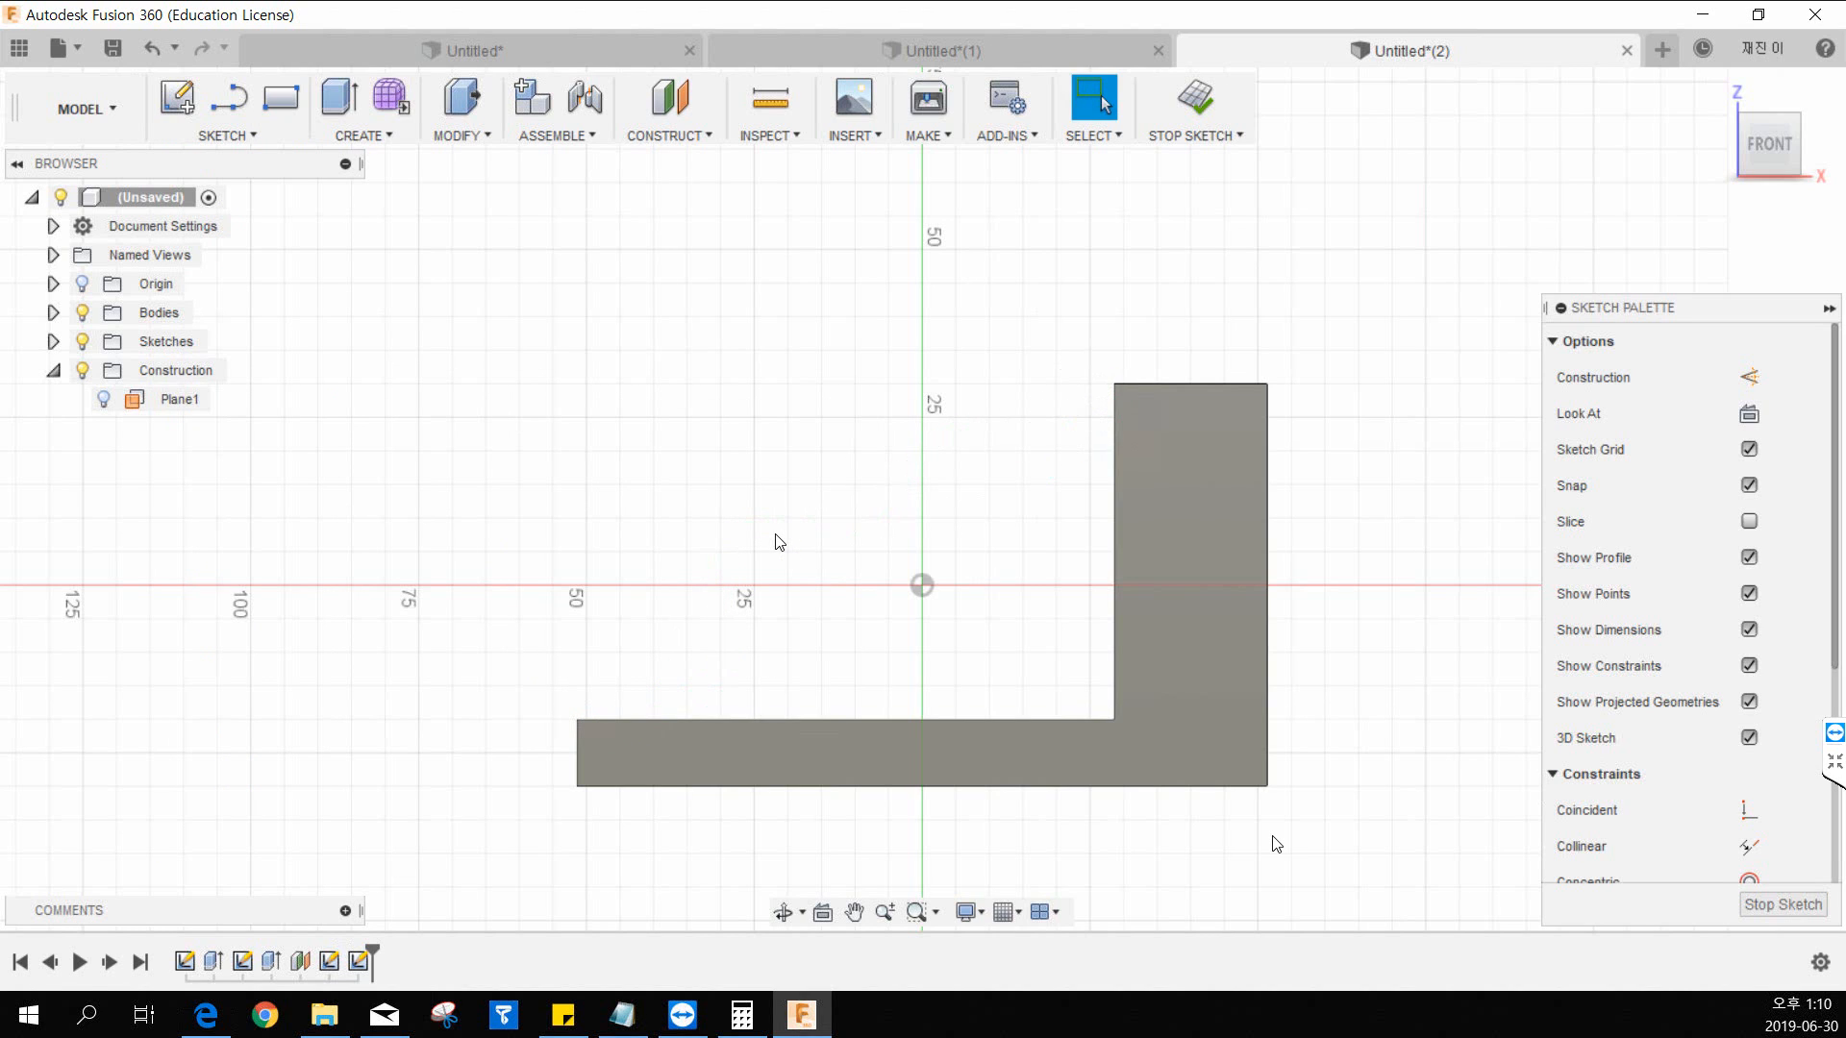
Step: Sketch a wavy six-point fit point spline from the base's top edge to the wall's inner face just below its top
{"action": "left_click", "coordinate": [227, 135]}
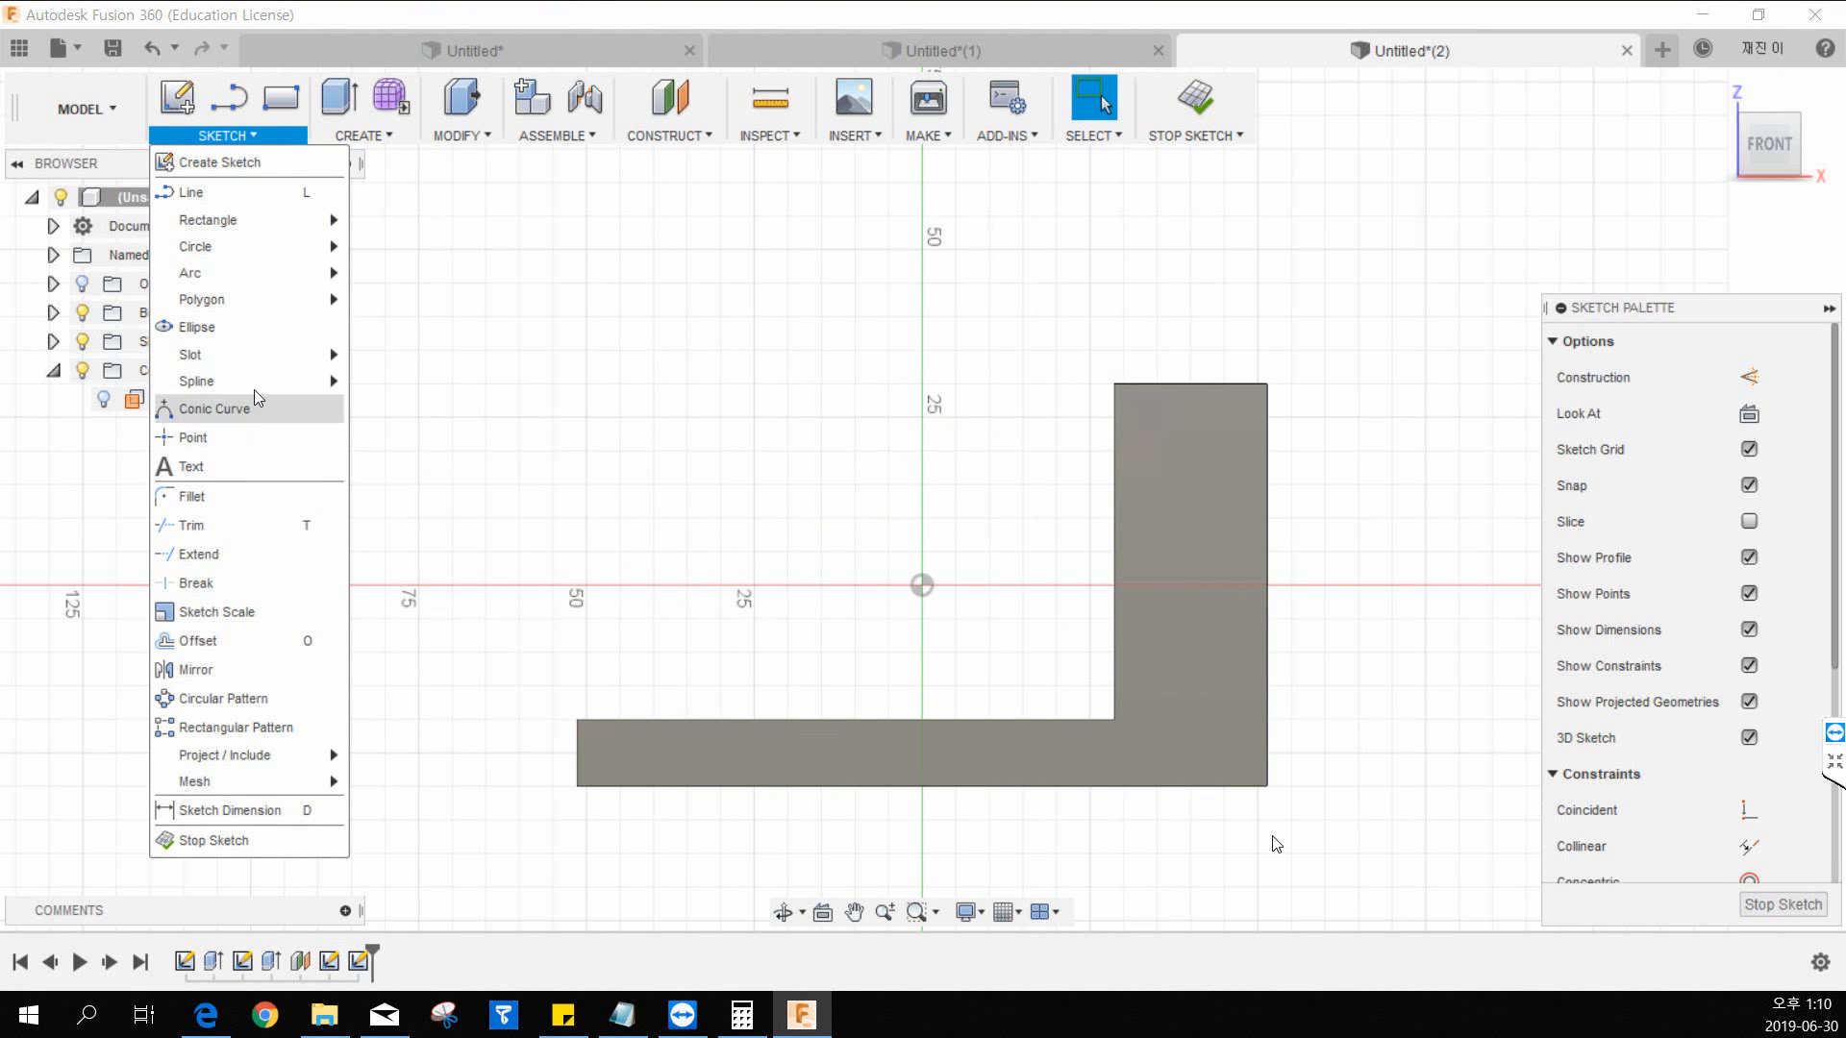
{"action": "mouse_move", "coordinate": [260, 394]}
{"action": "left_click", "coordinate": [381, 385]}
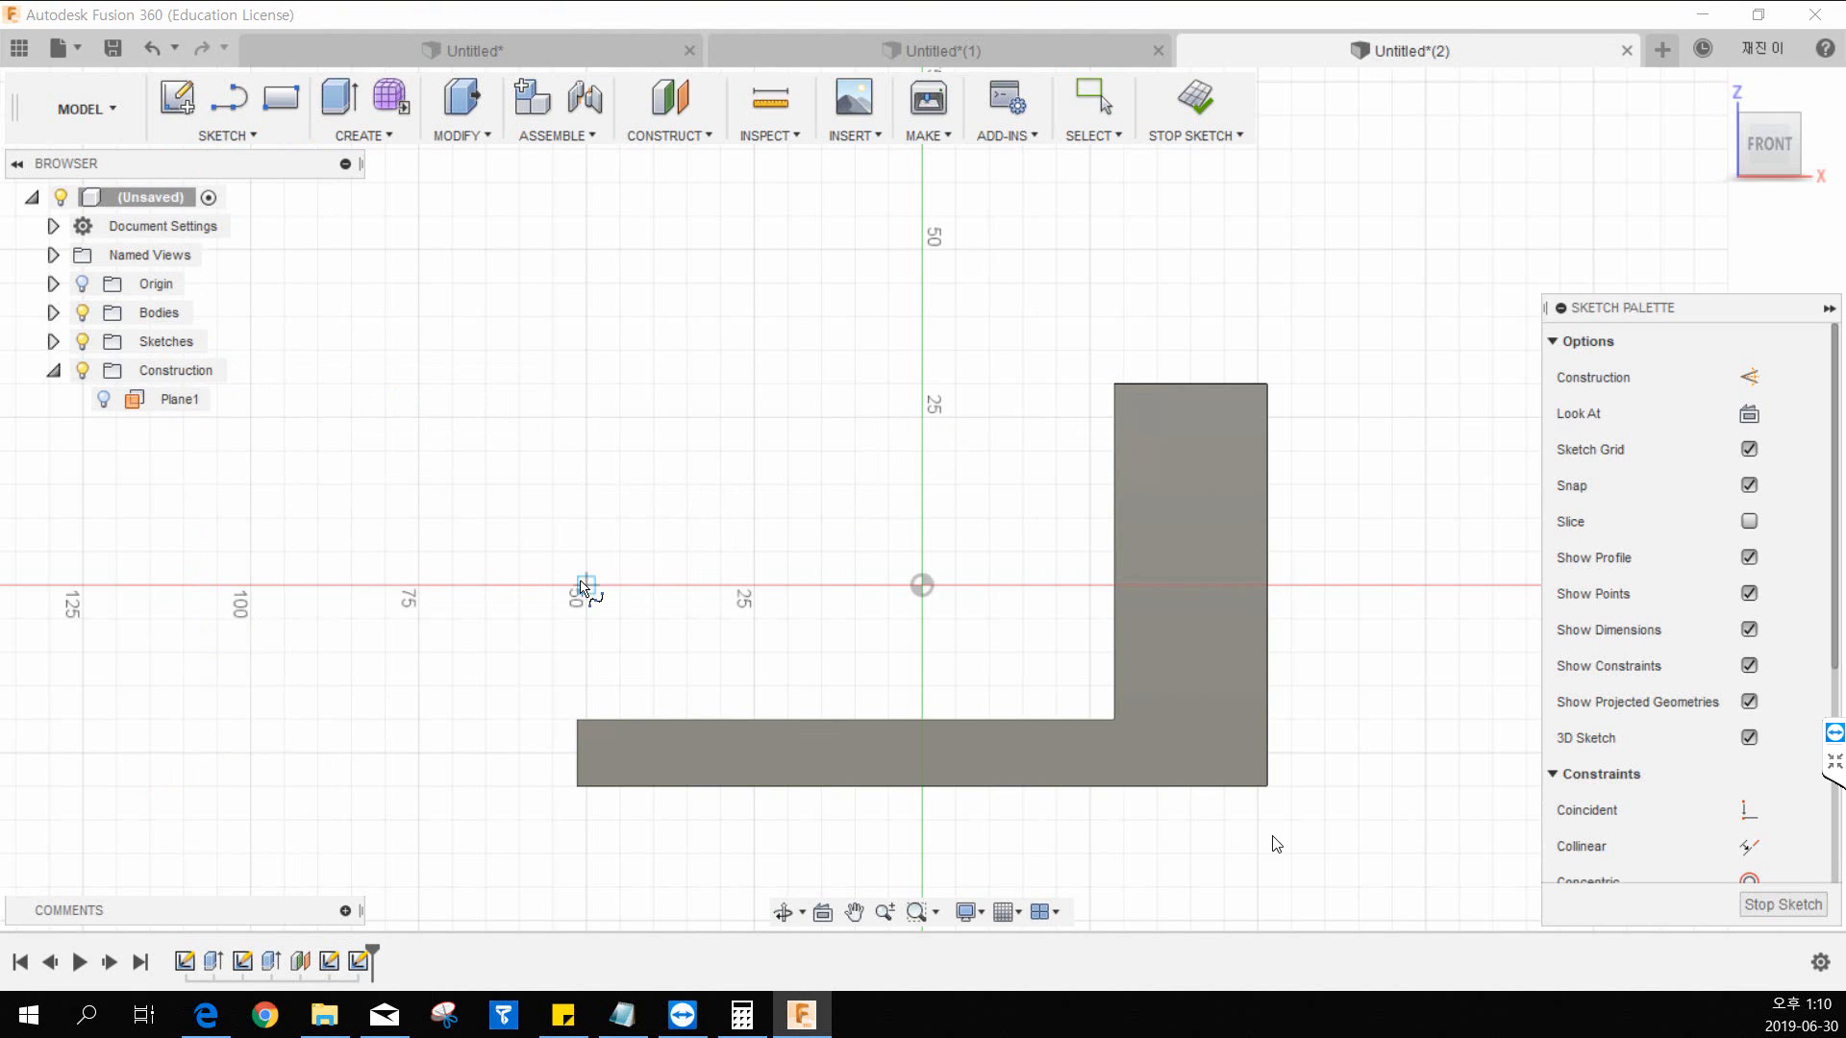
{"action": "left_click", "coordinate": [653, 719]}
{"action": "left_click", "coordinate": [672, 623]}
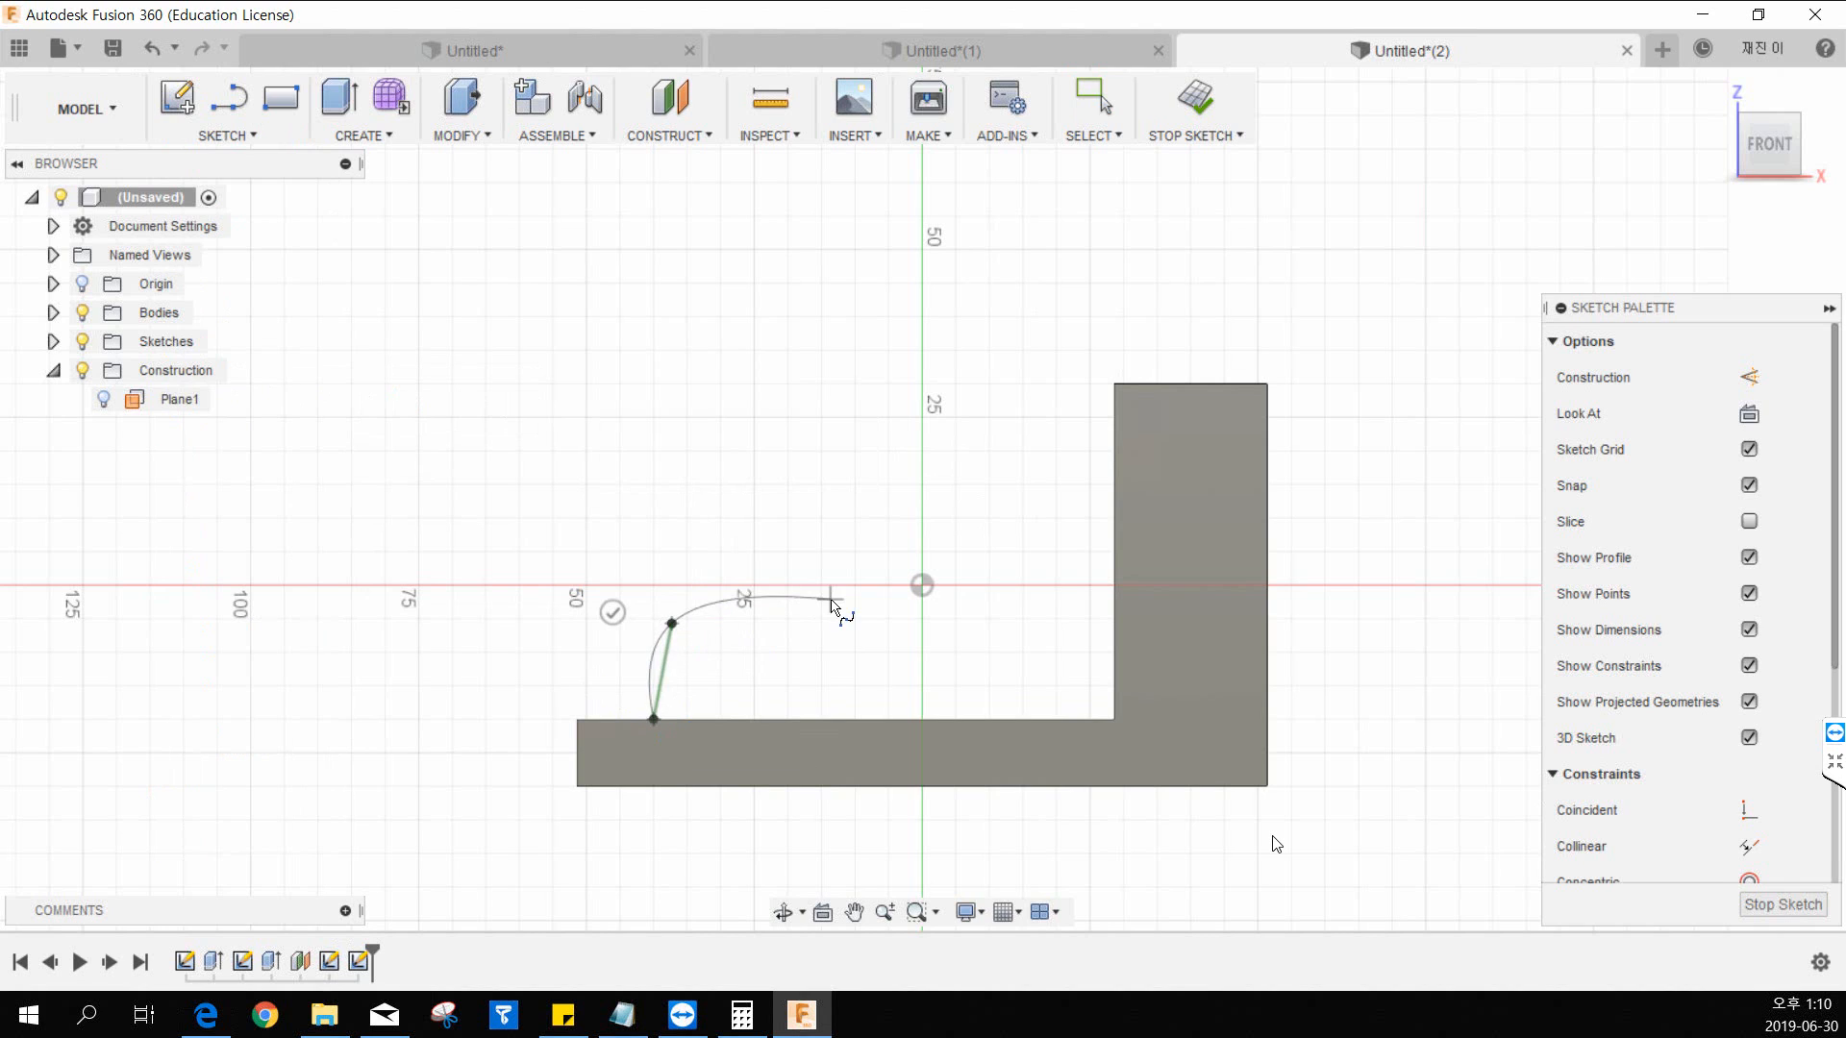
{"action": "left_click", "coordinate": [831, 599]}
{"action": "left_click", "coordinate": [930, 507]}
{"action": "left_click", "coordinate": [1068, 438]}
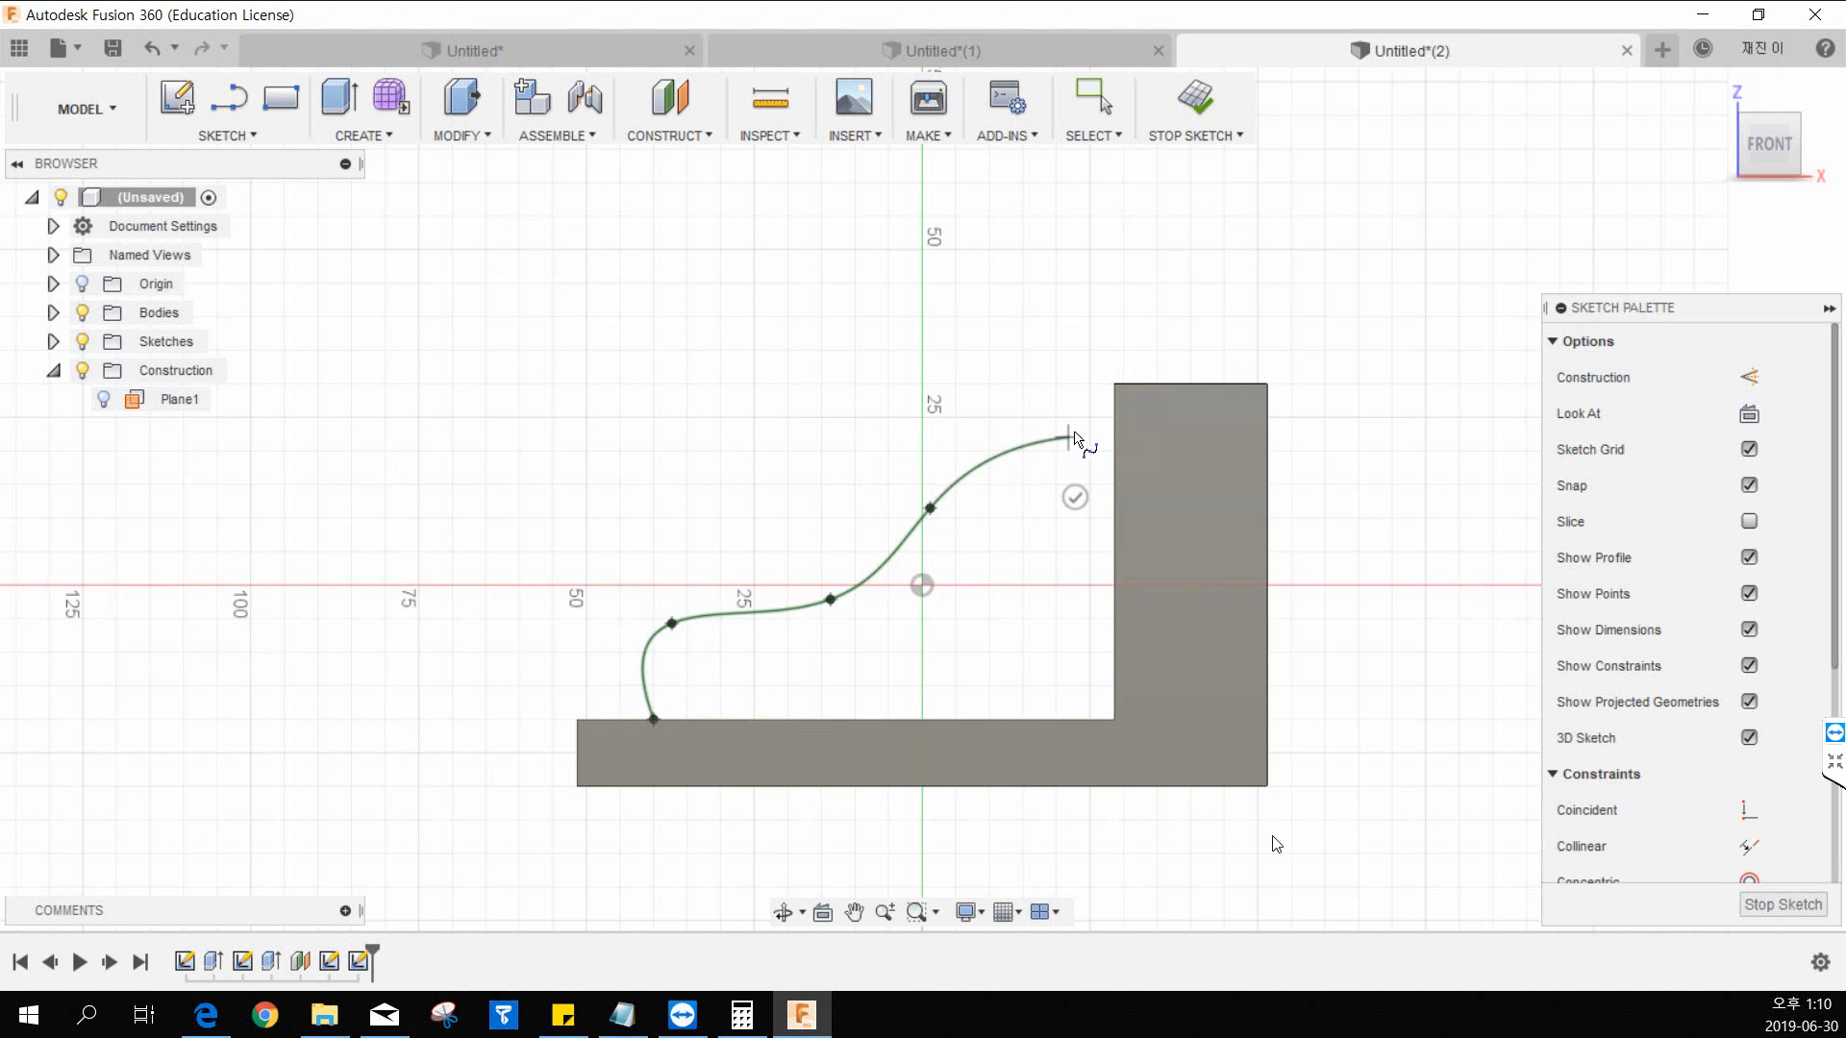
{"action": "left_click", "coordinate": [1117, 400]}
{"action": "key", "text": "Escape"}
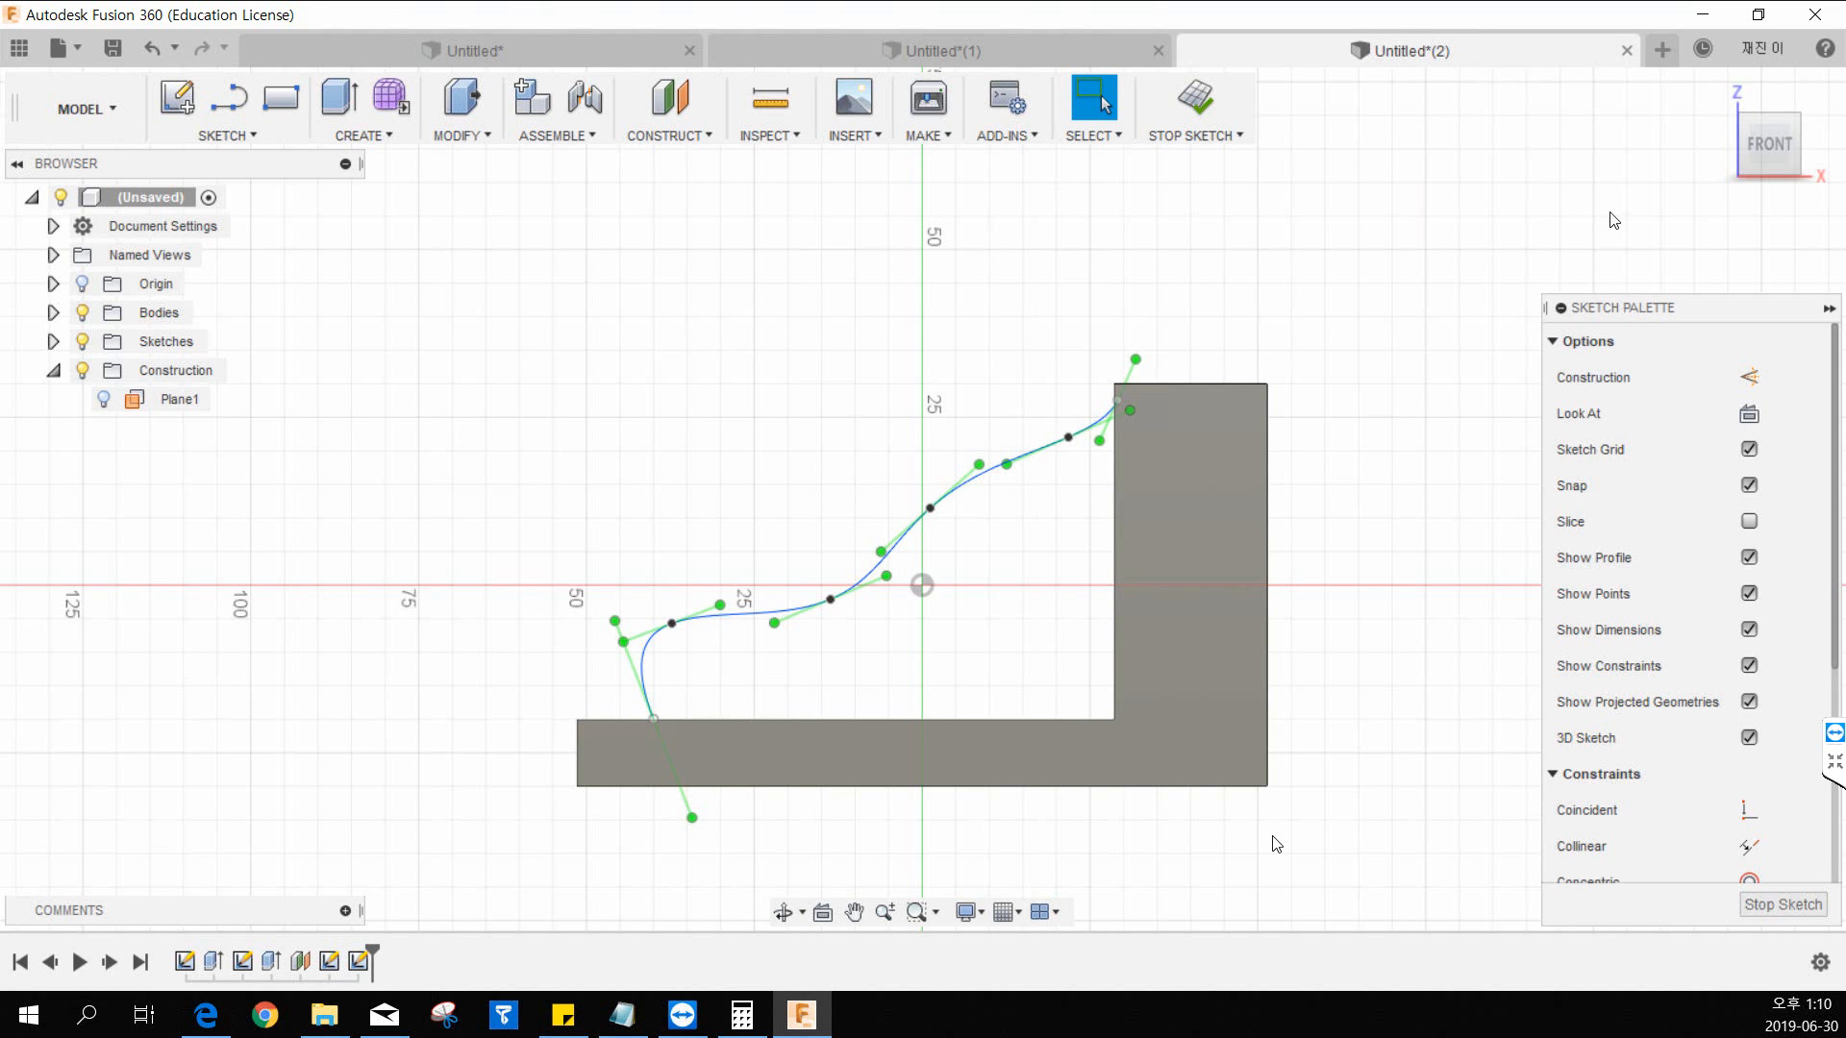
Step: Create a Rib from the spline with Symmetric thickness of 25 mm and depth To Next
{"action": "left_click", "coordinate": [1716, 90]}
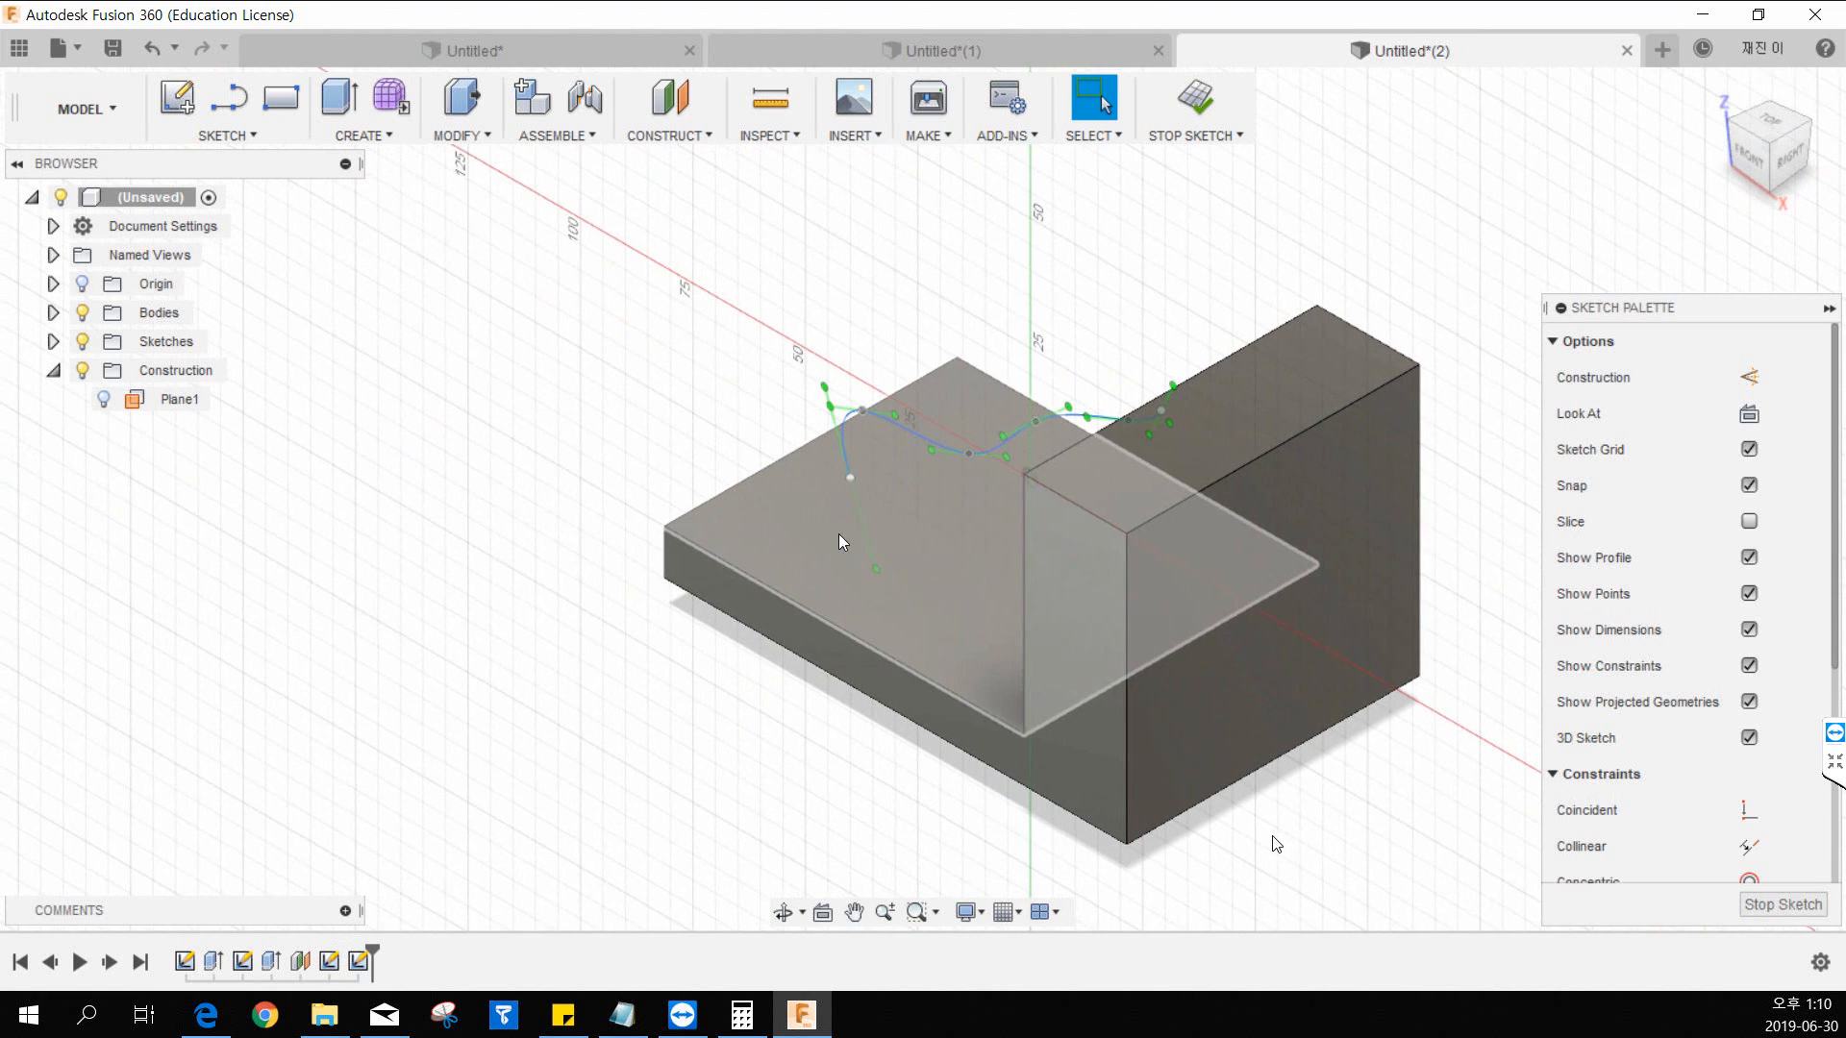
{"action": "middle_click_drag", "start_coordinate": [840, 623], "coordinate": [788, 688], "text": "shift"}
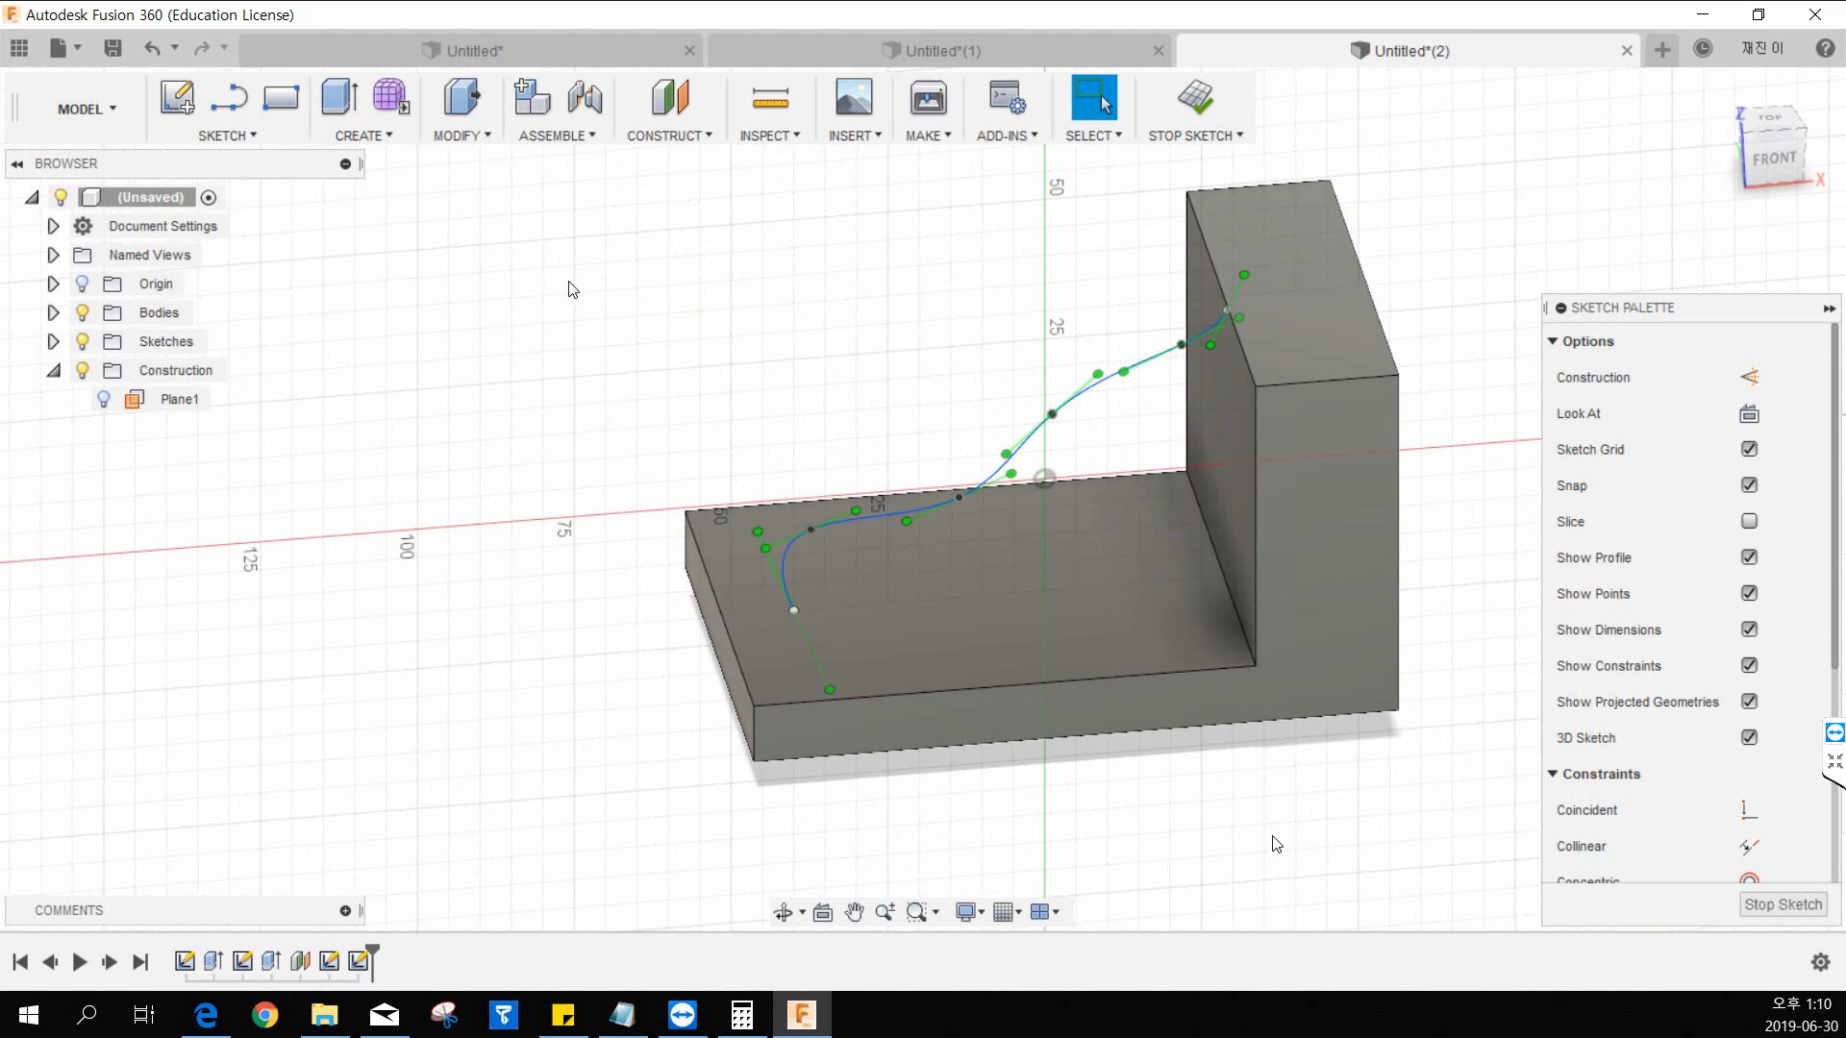
{"action": "left_click", "coordinate": [366, 134]}
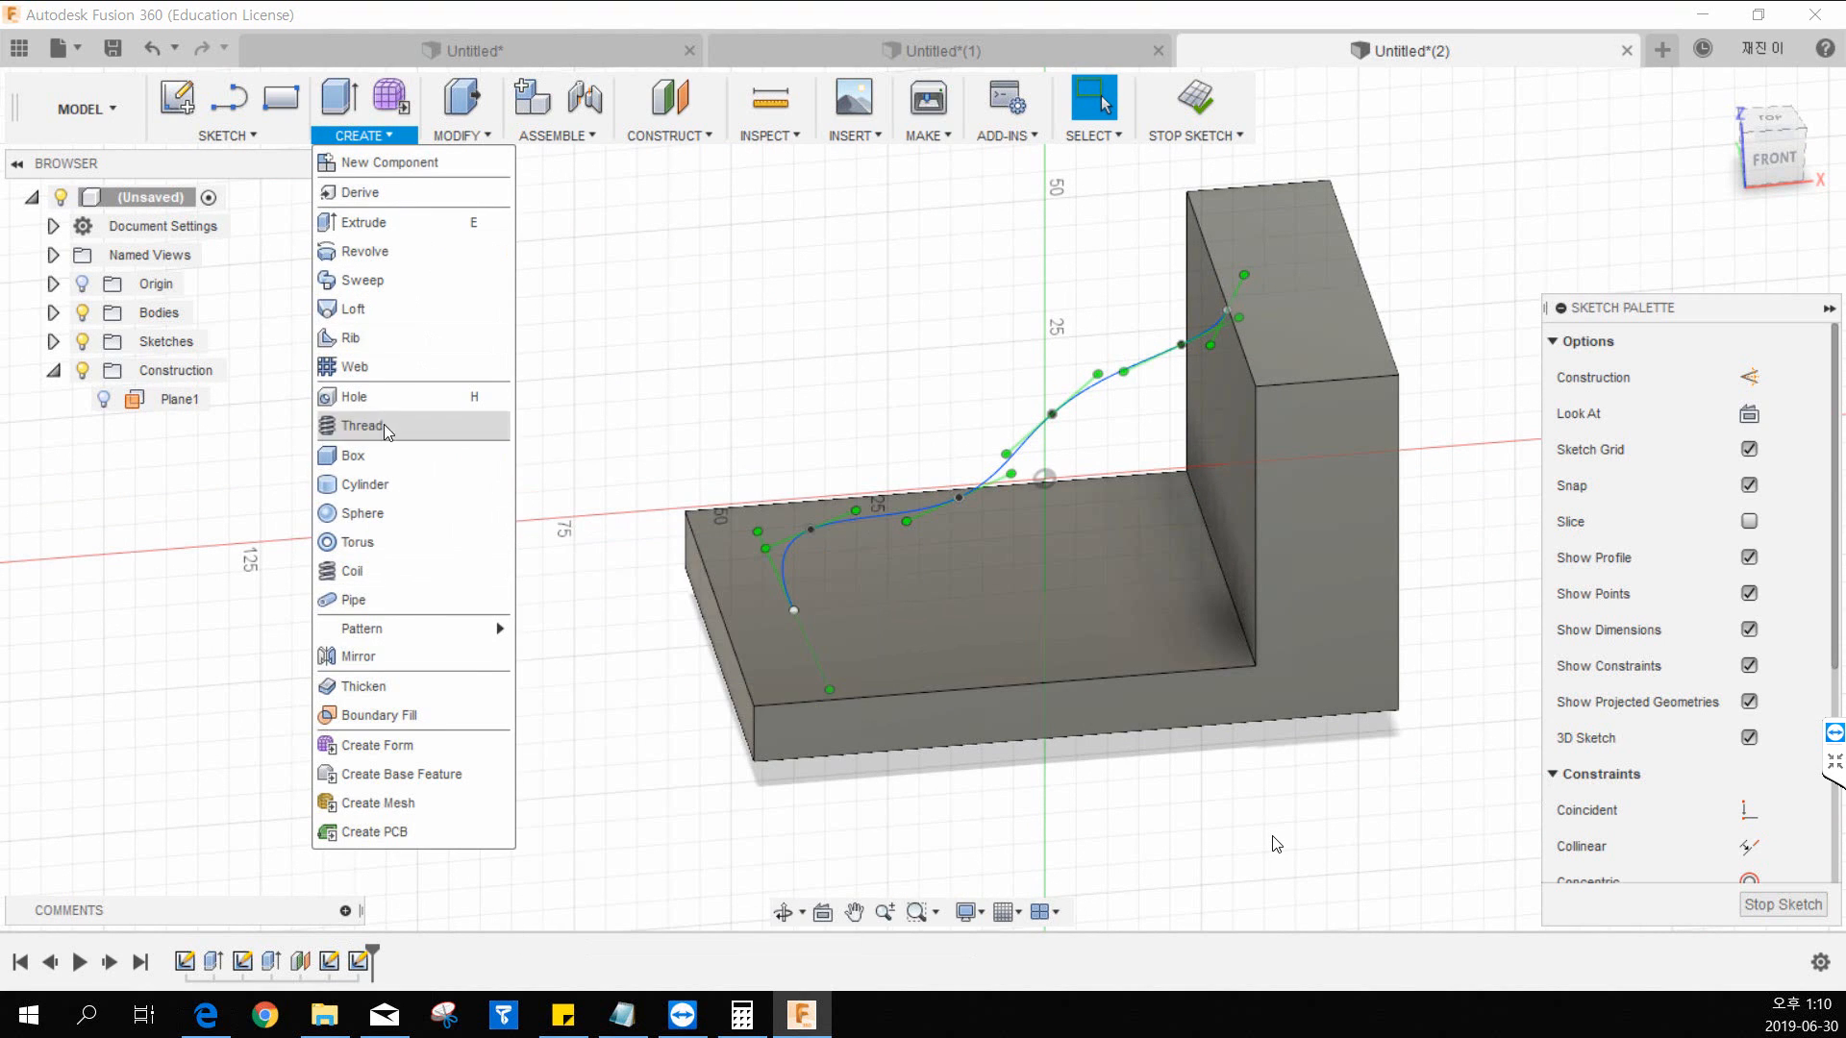
{"action": "left_click", "coordinate": [381, 344]}
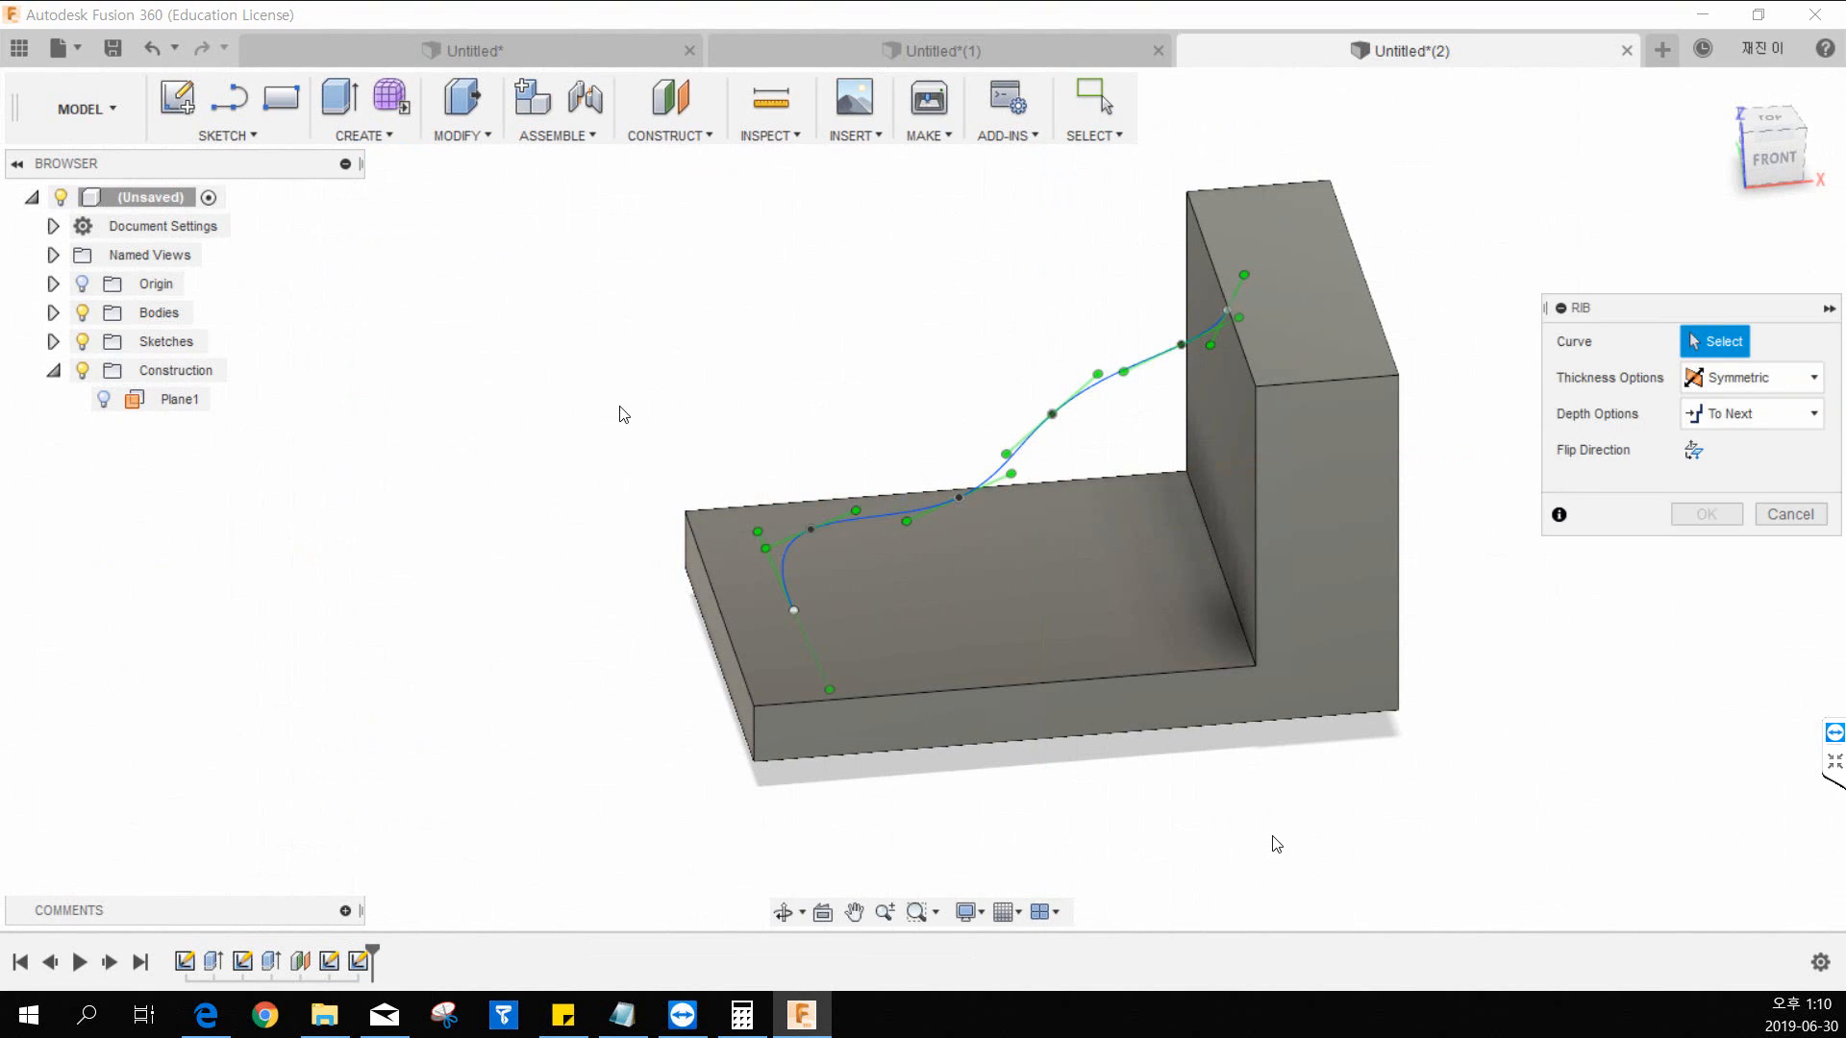
{"action": "left_click", "coordinate": [1021, 464]}
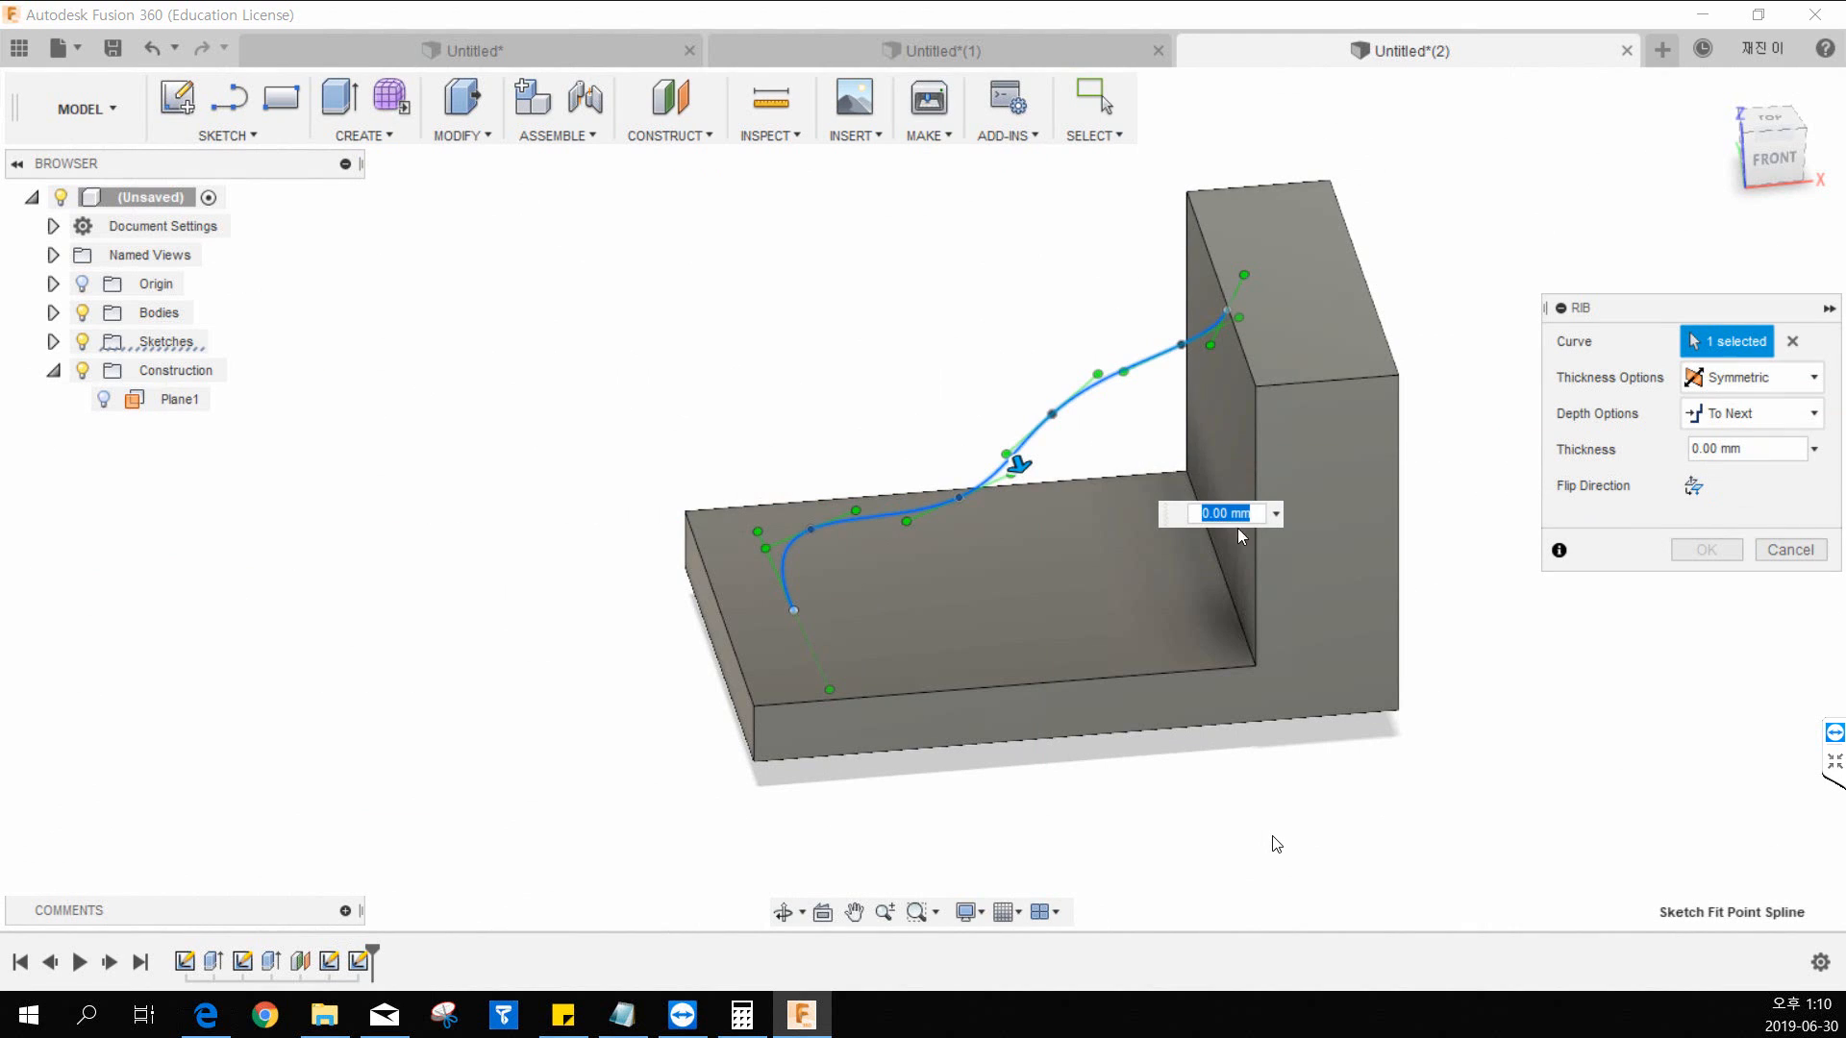
{"action": "left_click_drag", "start_coordinate": [1021, 465], "coordinate": [1032, 501]}
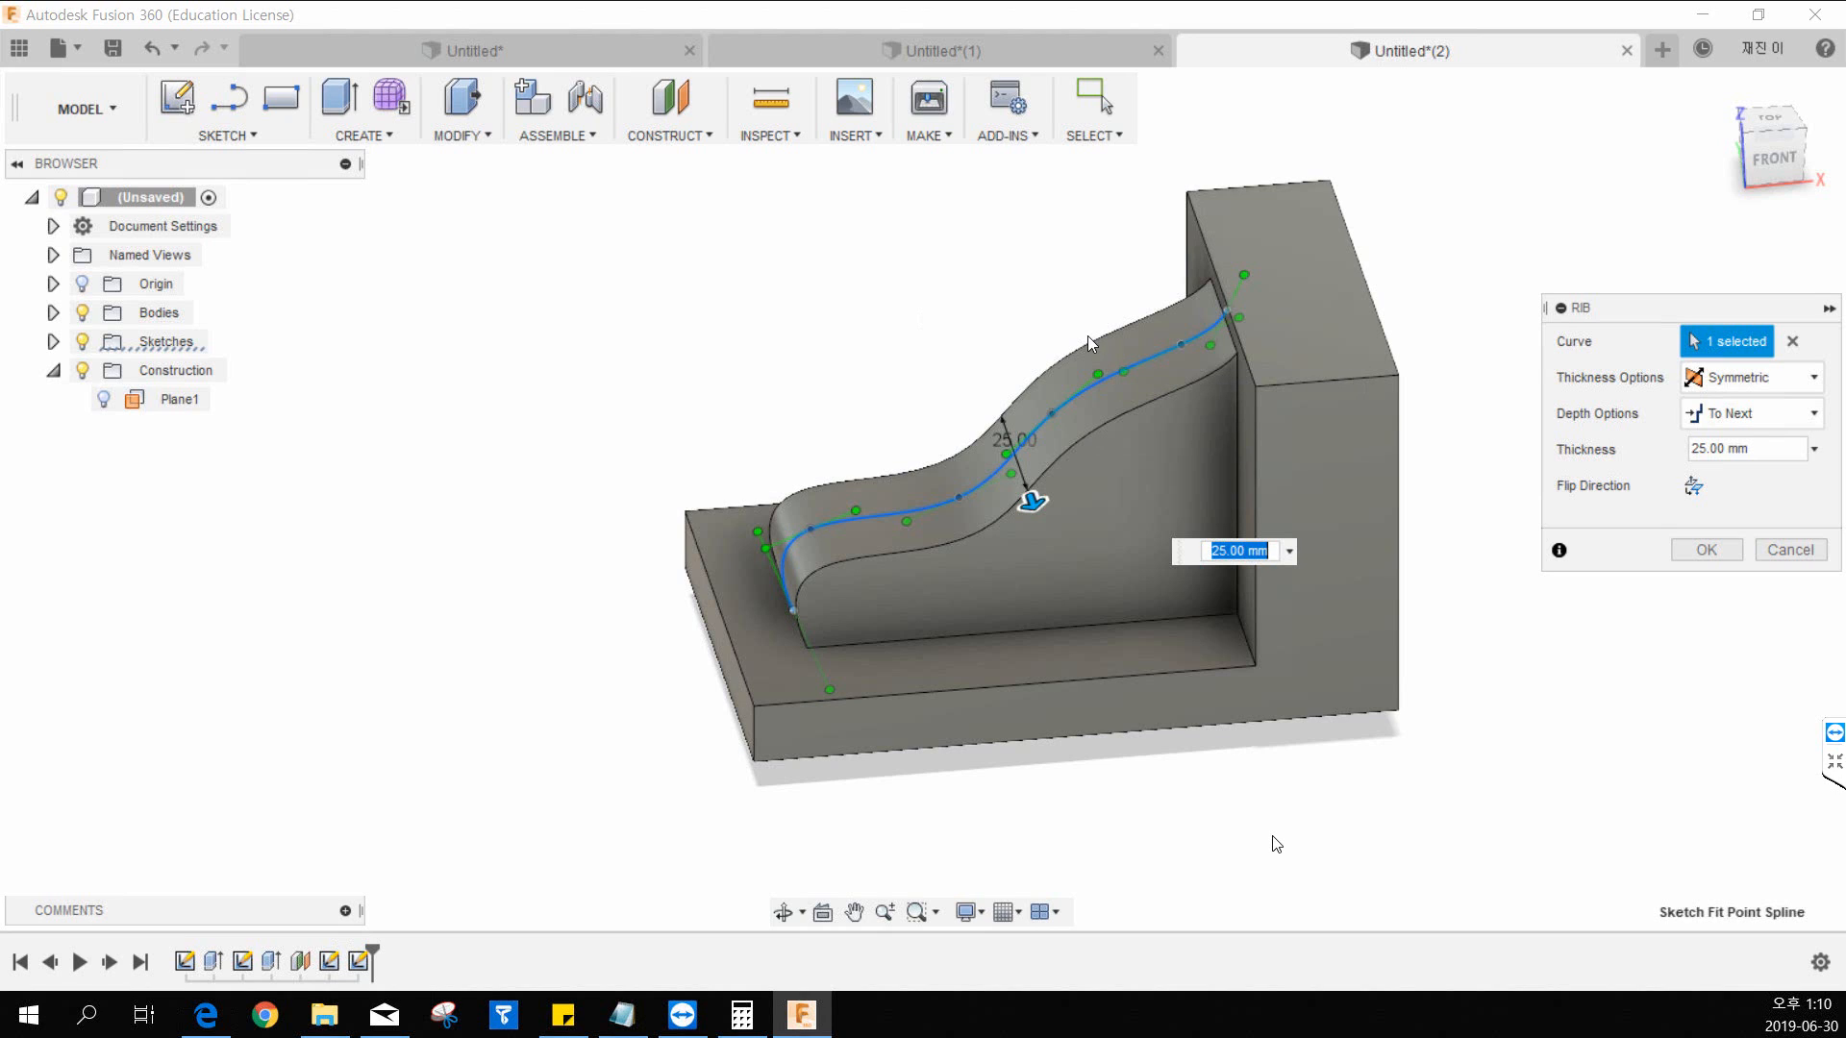
{"action": "left_click", "coordinate": [1713, 552]}
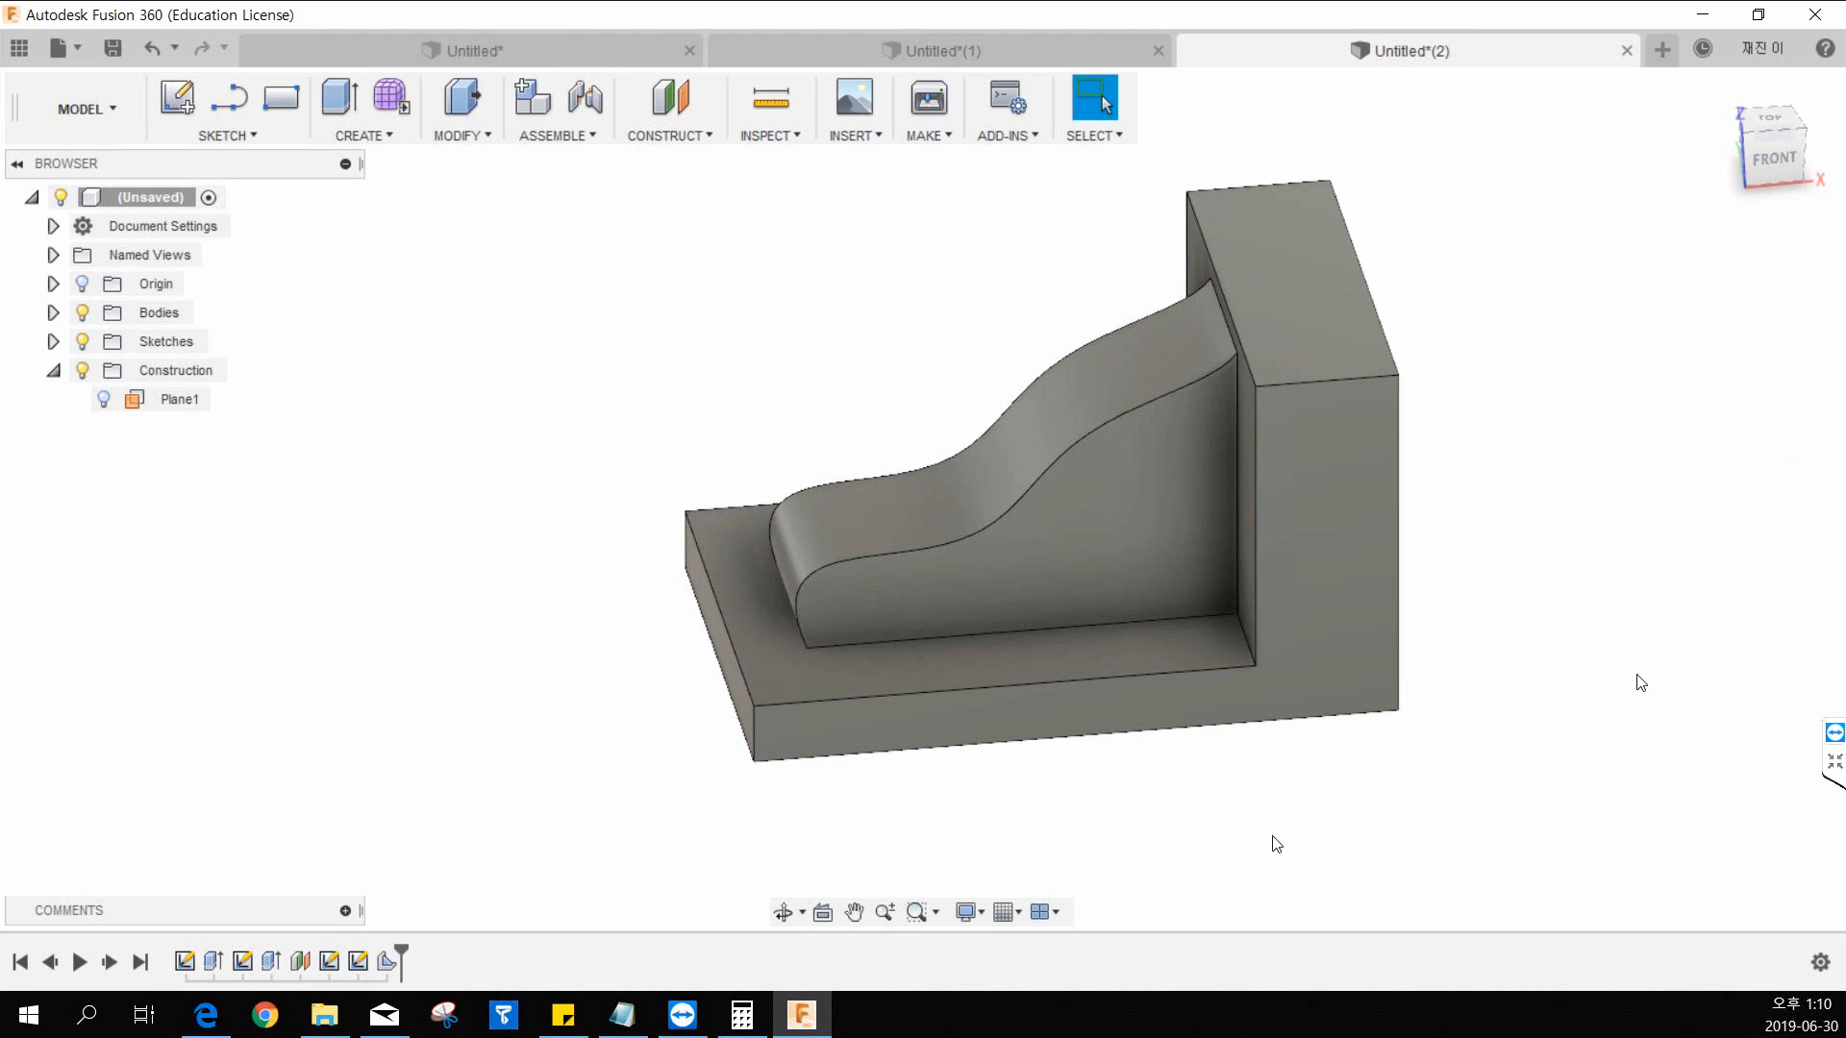
{"action": "middle_click_drag", "start_coordinate": [1533, 632], "coordinate": [1468, 609]}
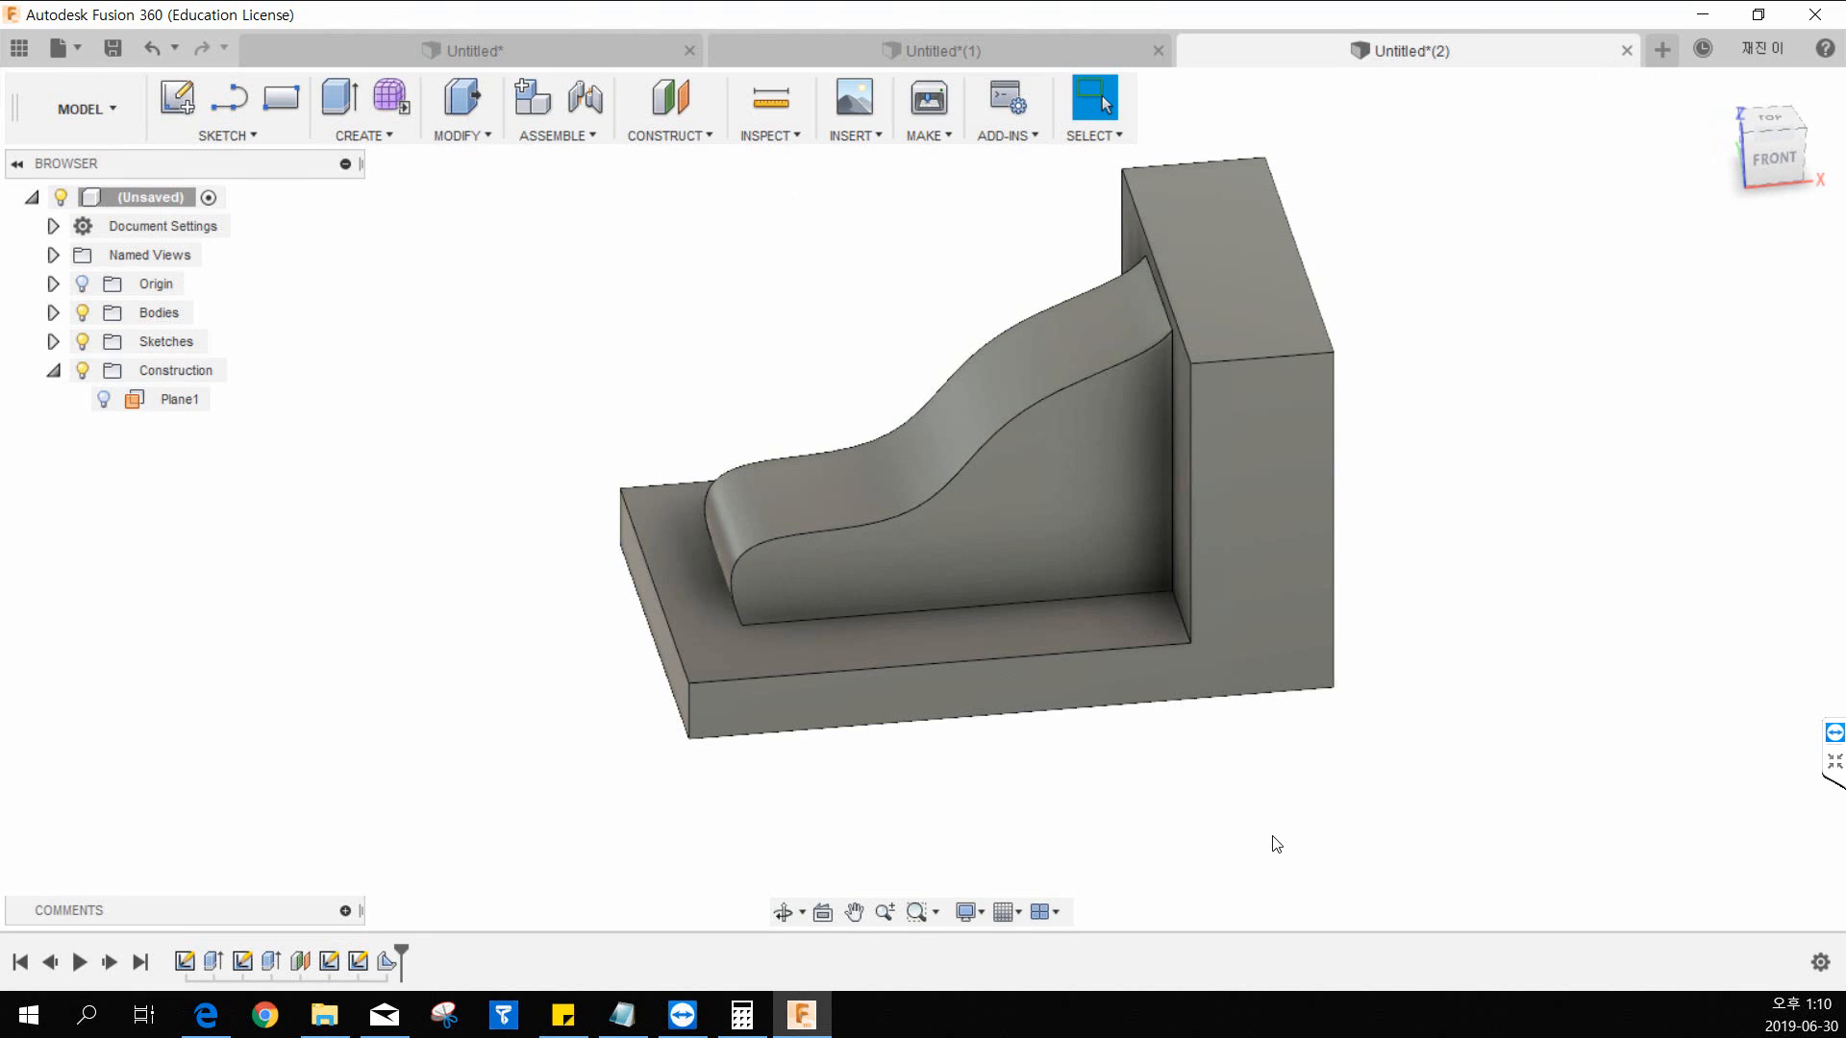
Step: Switch to the Edge browser and bring the 15.pdf drawing into view
{"action": "left_click_drag", "start_coordinate": [0, 73], "coordinate": [1138, 73]}
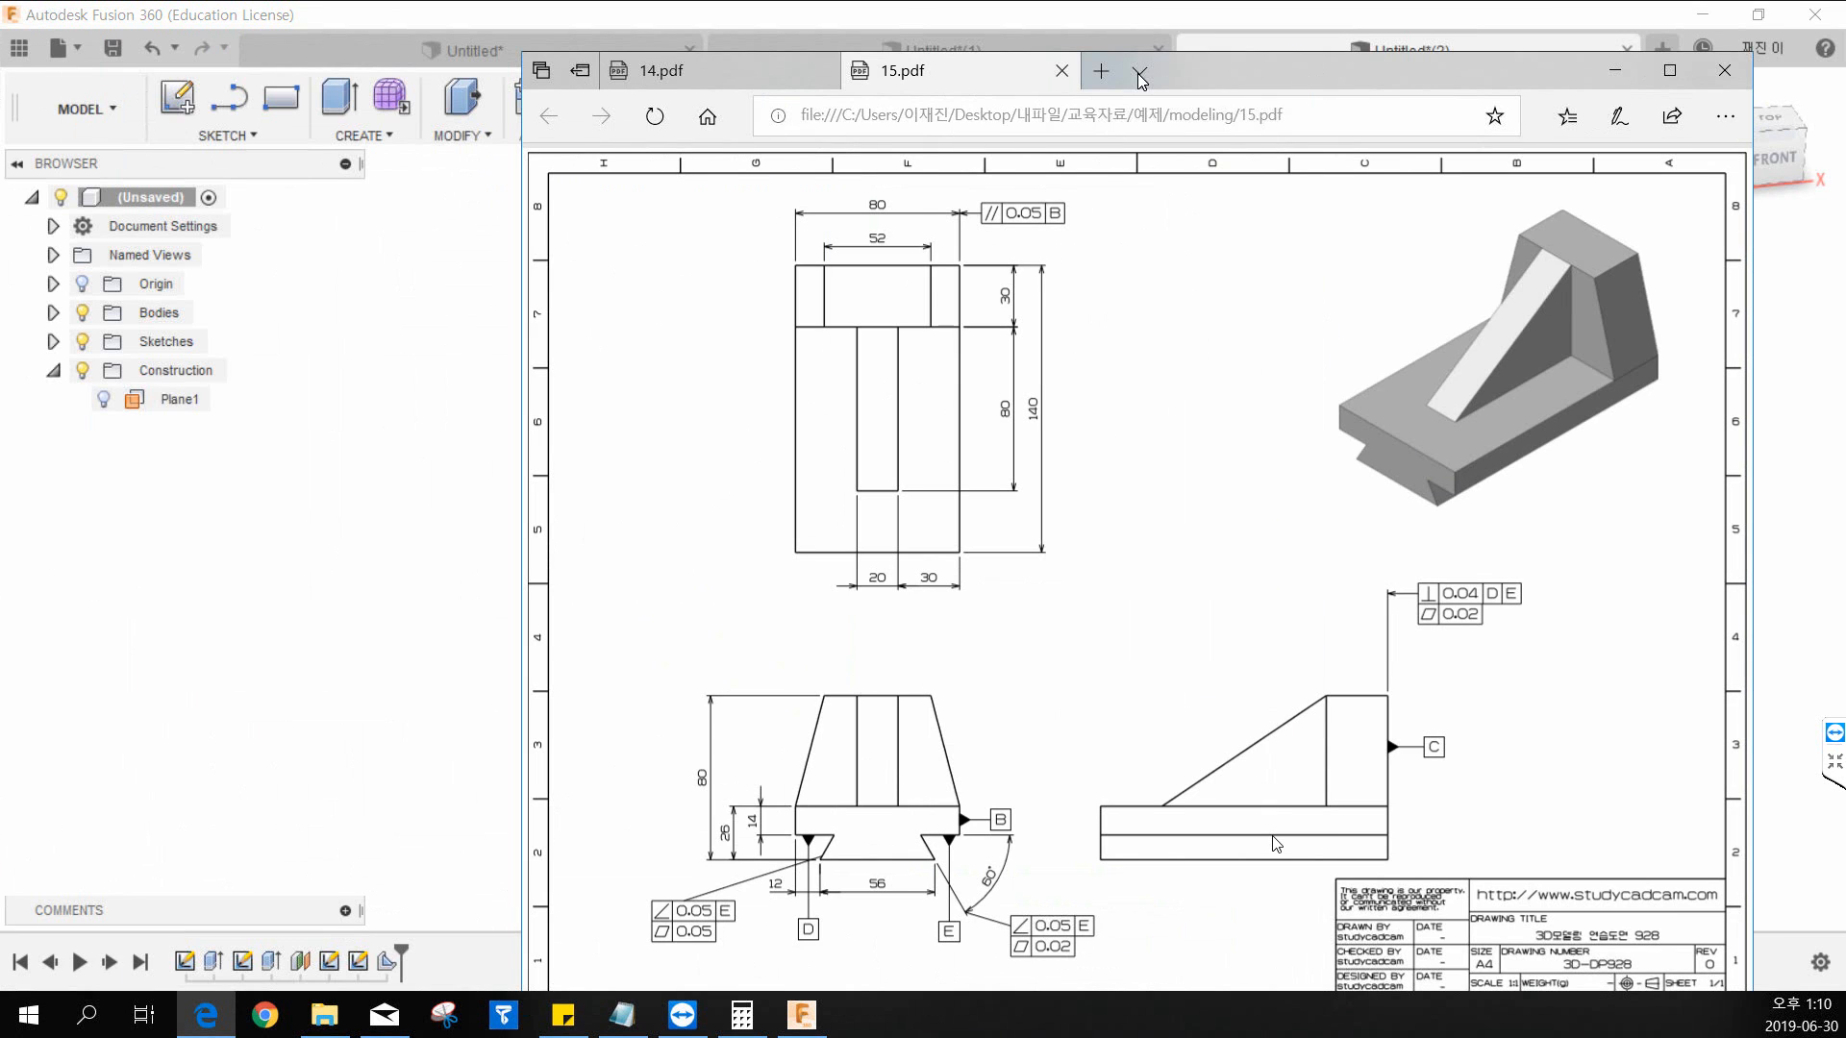
Step: Create a new empty design and switch to the 15.pdf drawing in the browser at full size to read its dimensions
{"action": "double_click", "coordinate": [1244, 75]}
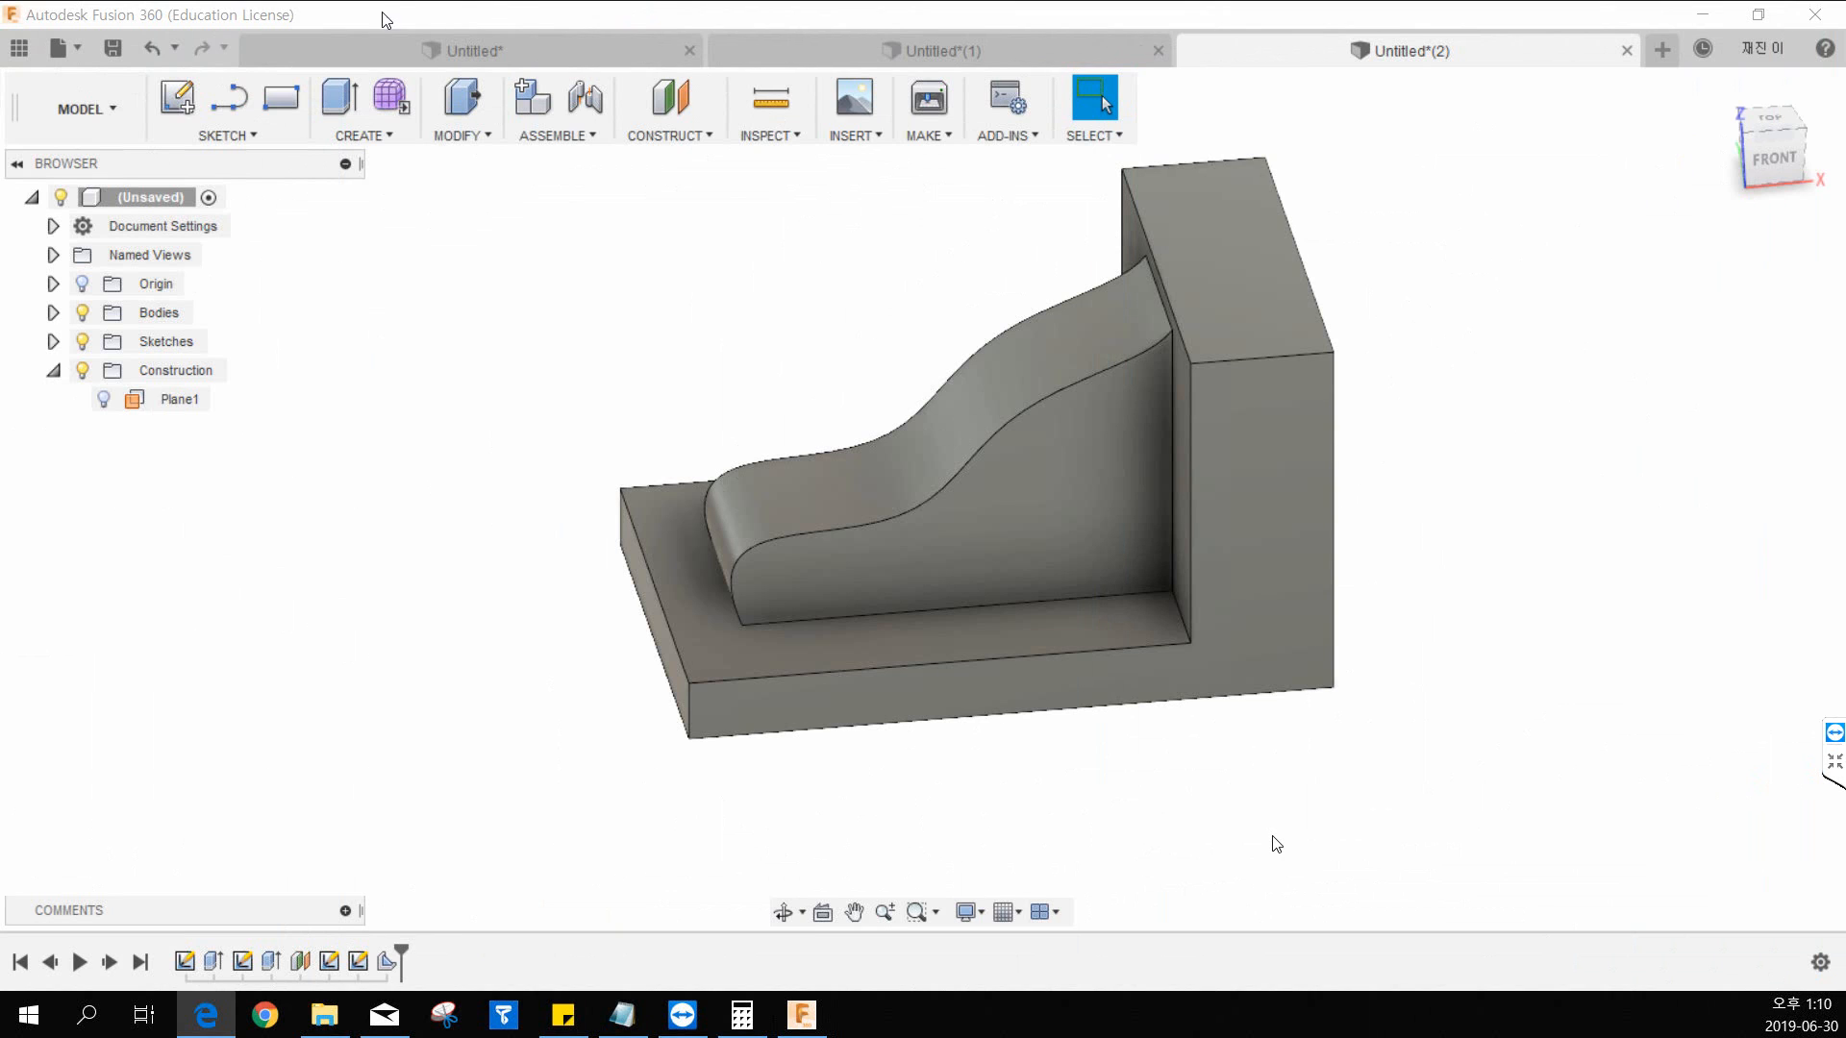
{"action": "left_click", "coordinate": [1661, 49]}
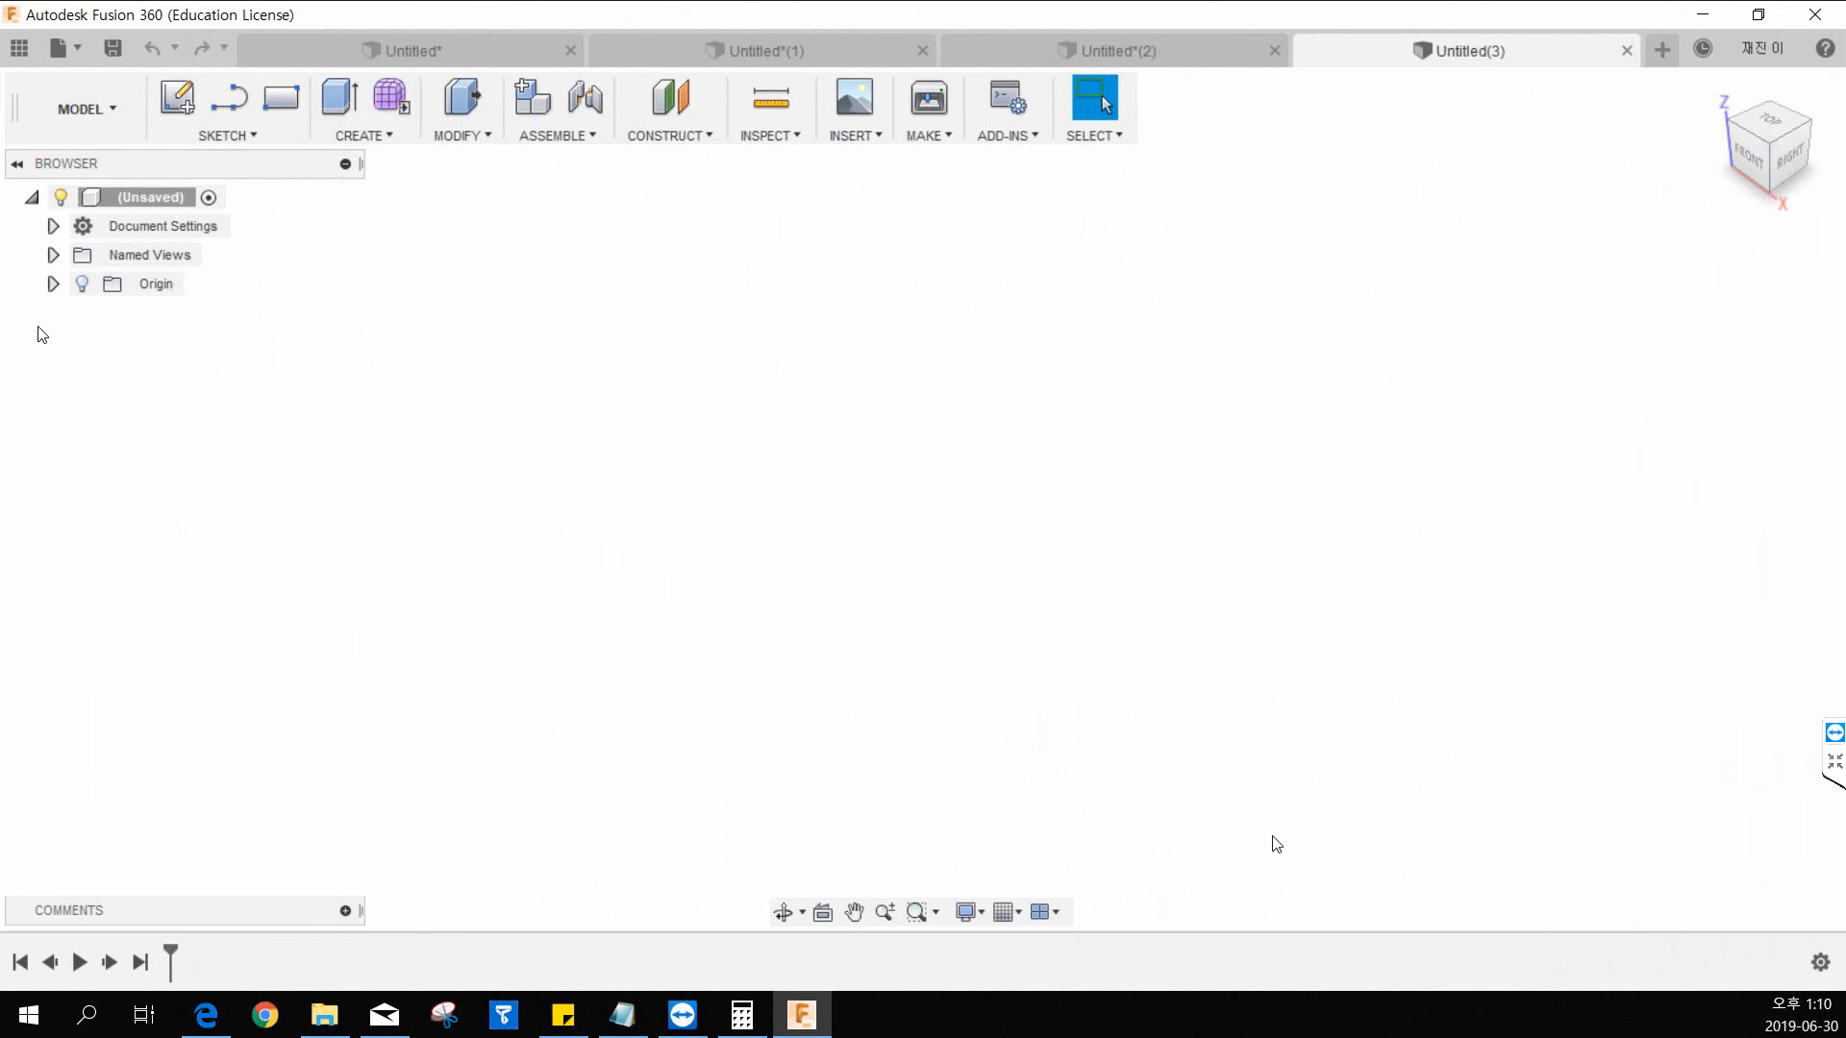
{"action": "left_click", "coordinate": [206, 1015]}
{"action": "double_click", "coordinate": [1035, 48]}
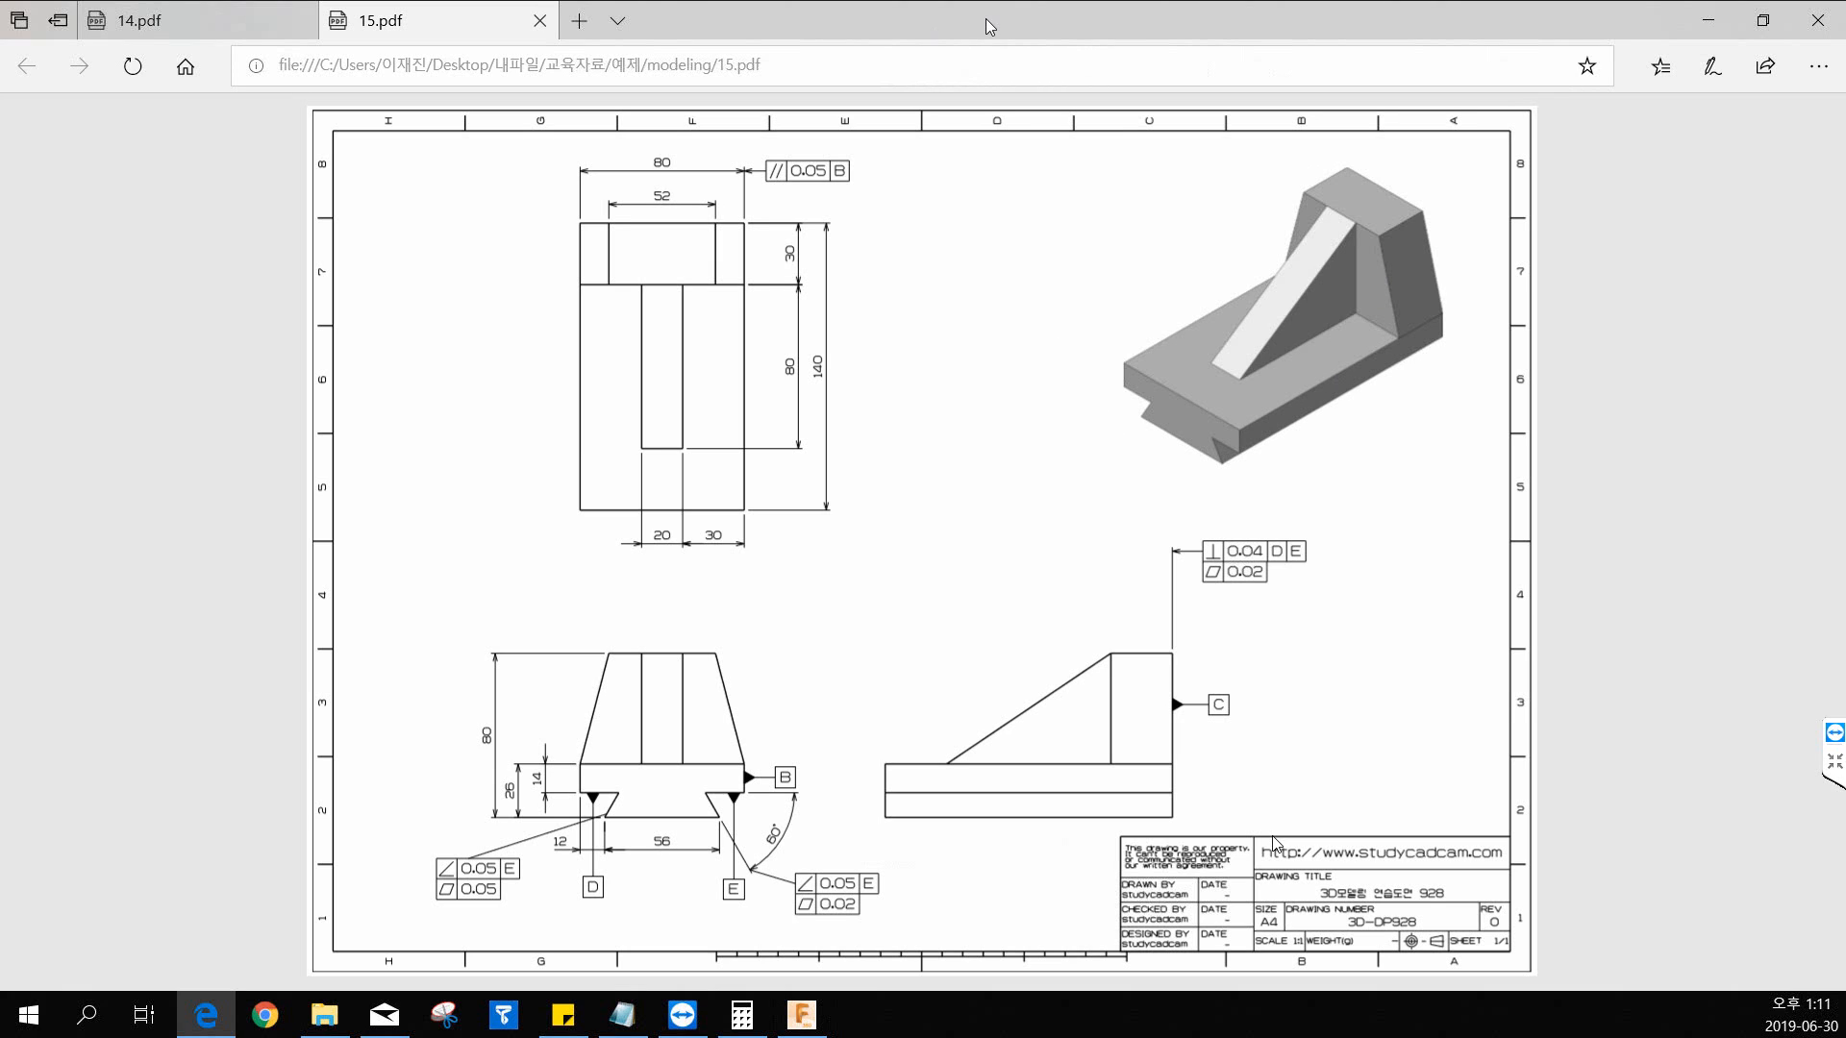
{"action": "left_click_drag", "start_coordinate": [977, 23], "coordinate": [1258, 151]}
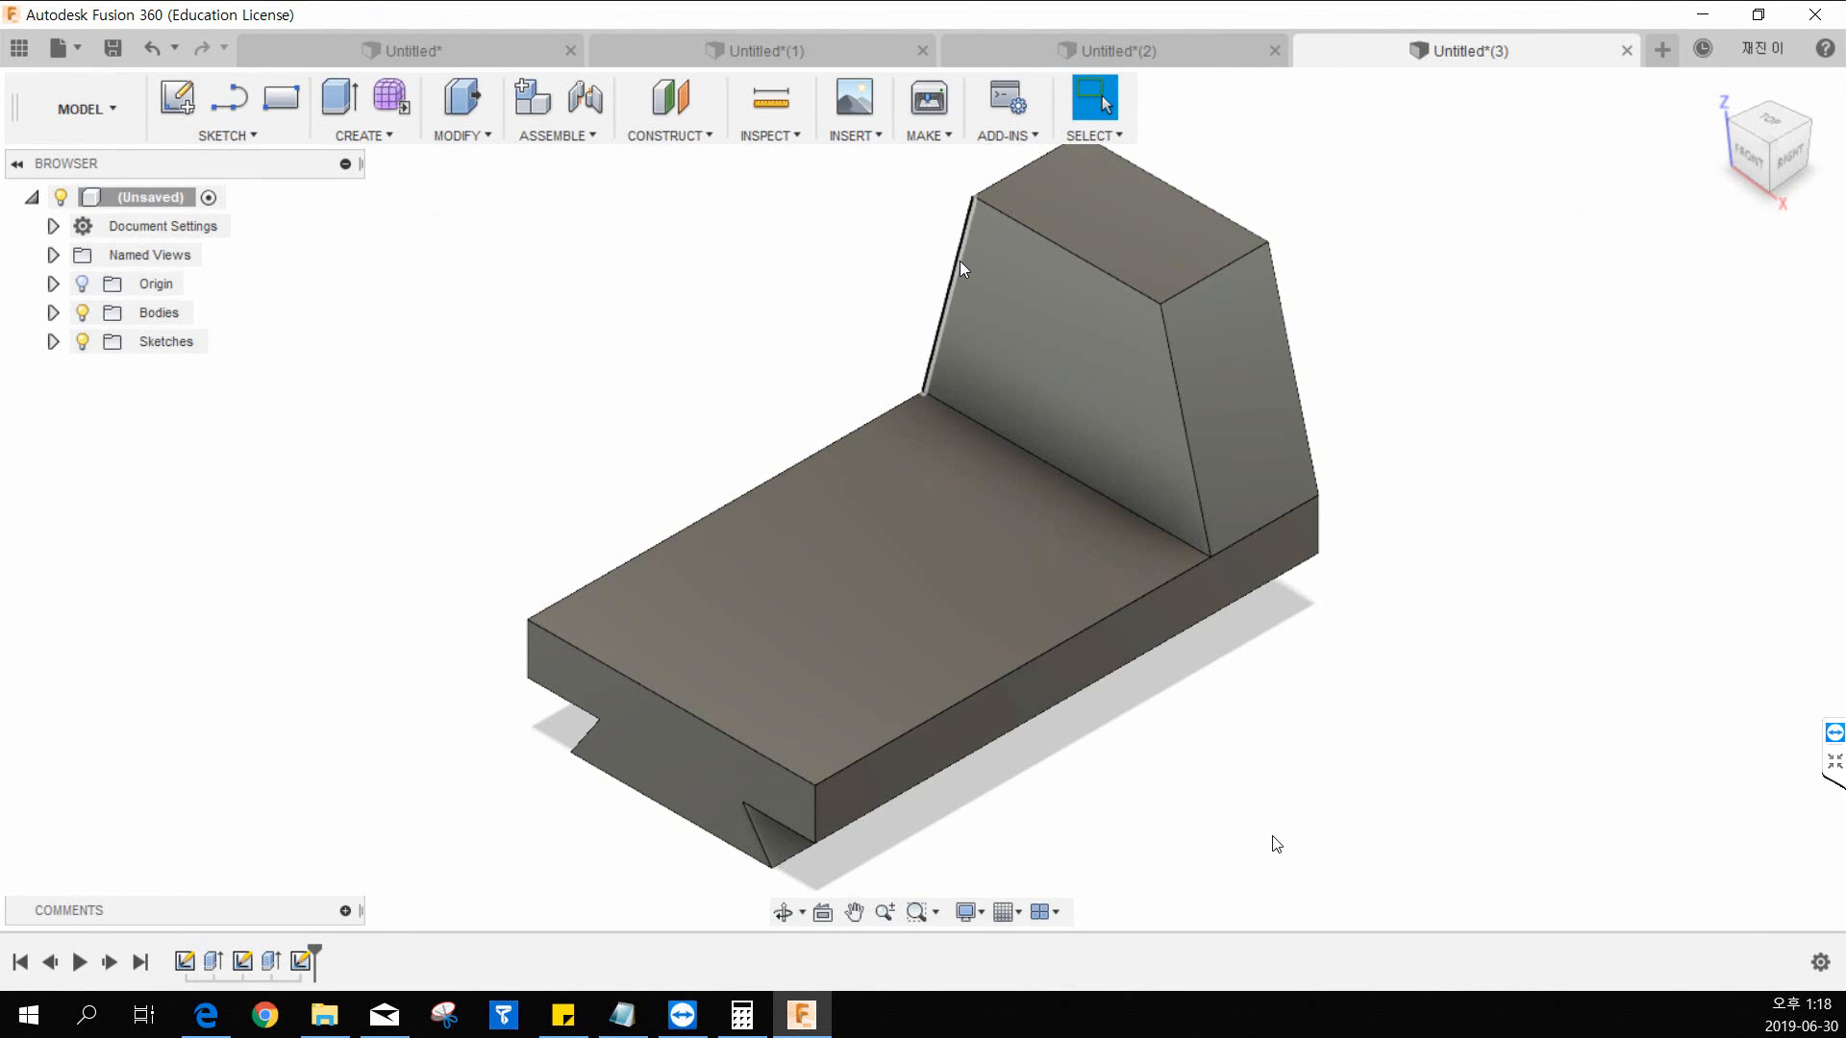
{"action": "middle_click_drag", "start_coordinate": [620, 356], "coordinate": [580, 322]}
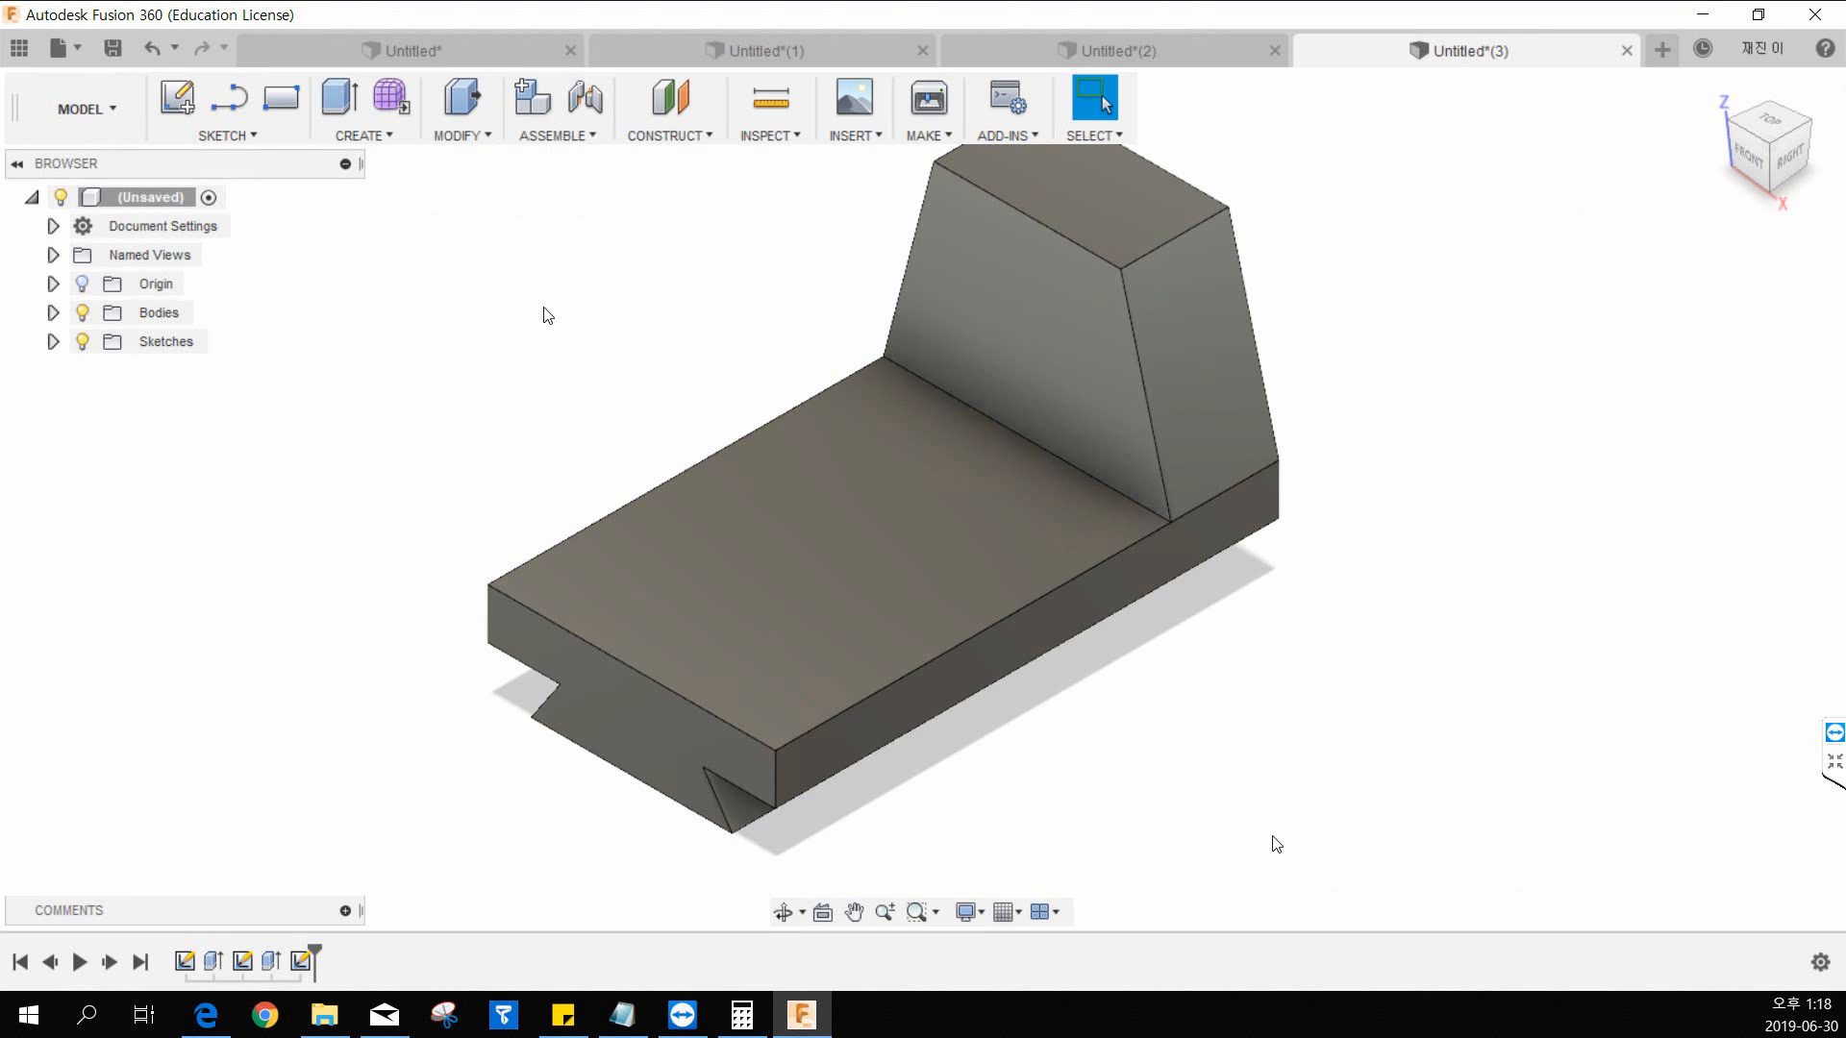
{"action": "middle_click_drag", "start_coordinate": [802, 306], "coordinate": [579, 297]}
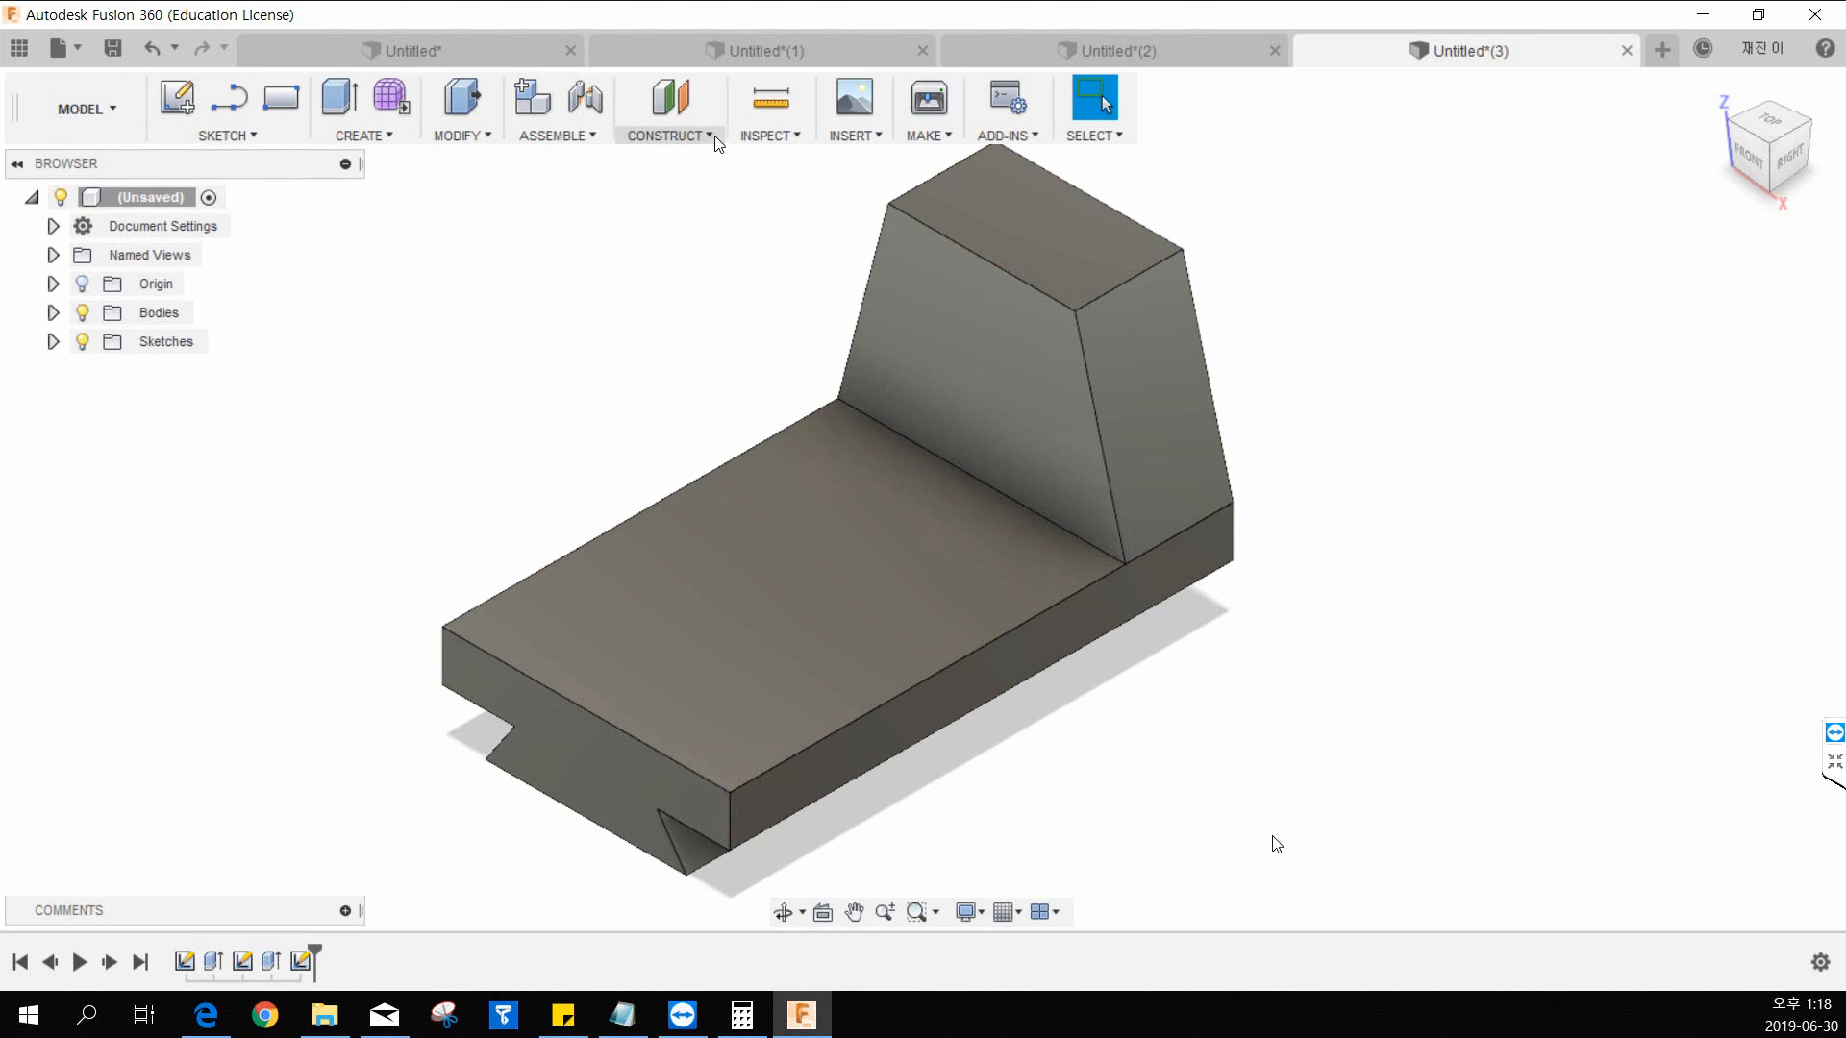
{"action": "left_click", "coordinate": [673, 134]}
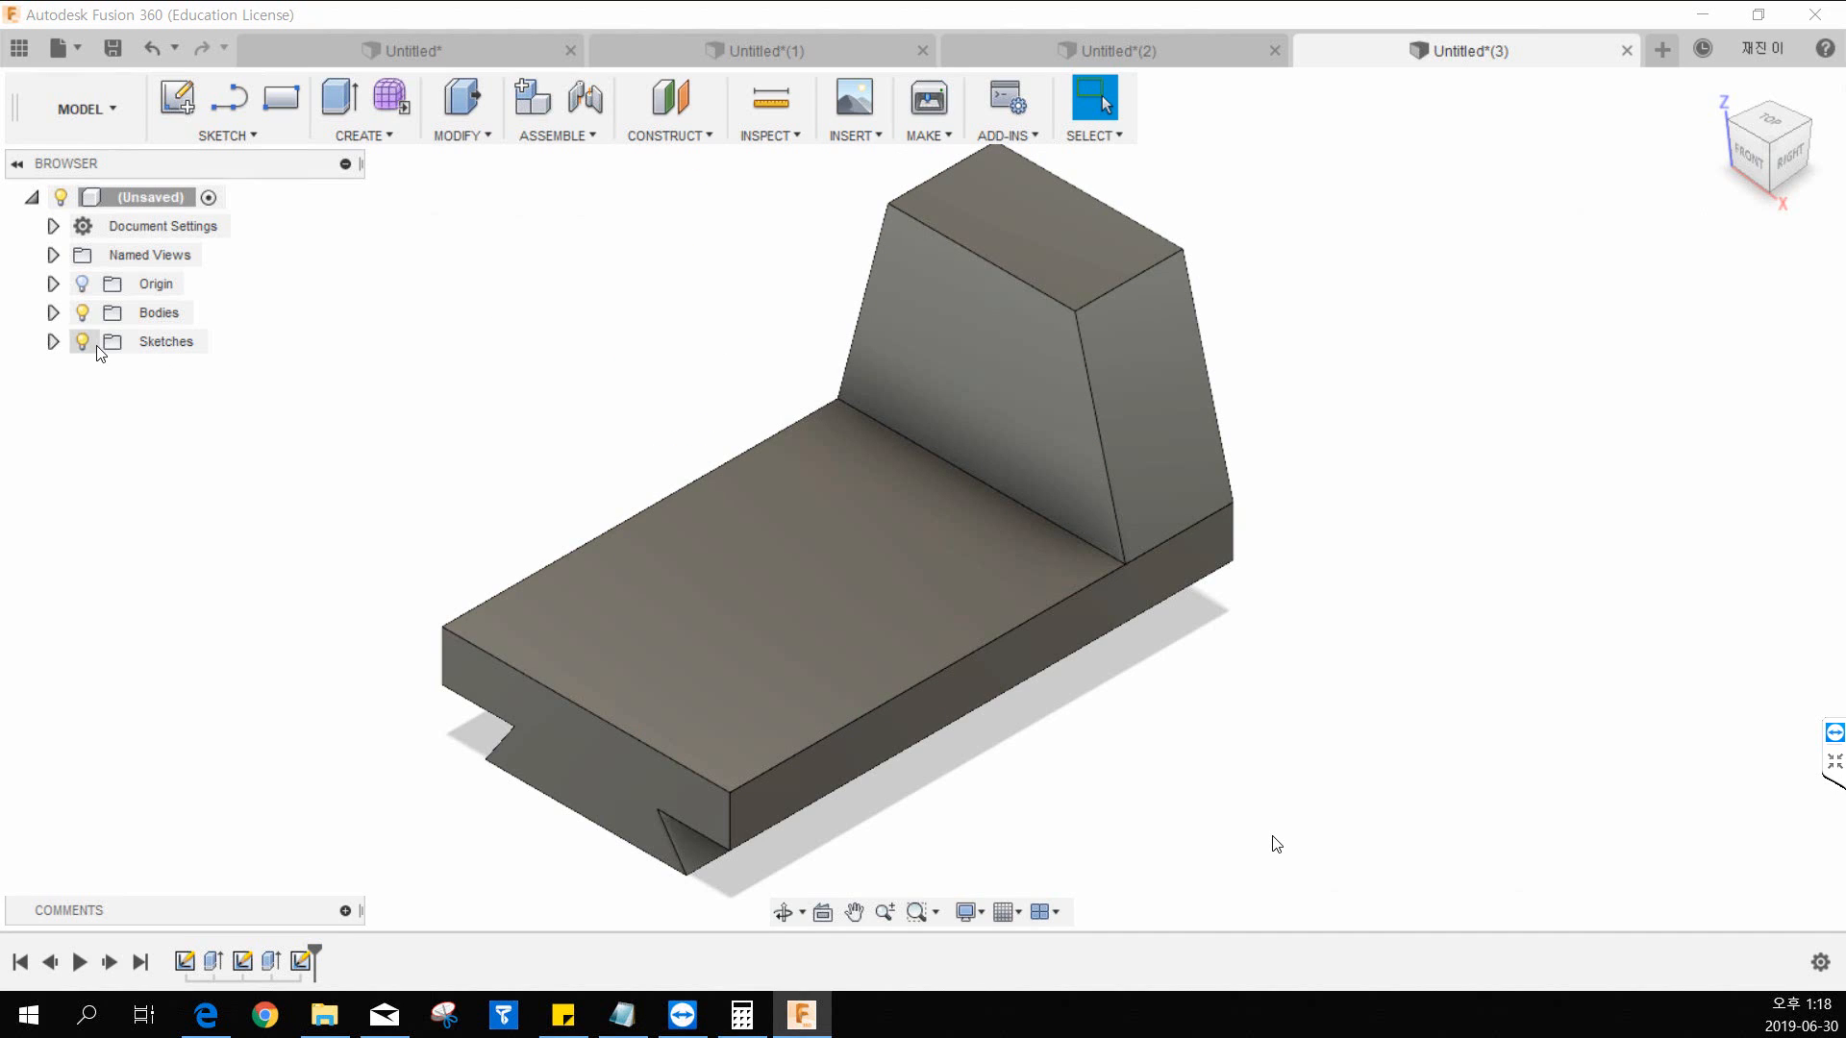
Step: Open Sketch1 for editing, inspect where the dovetail base profile sits relative to the origin, and finish the sketch
{"action": "left_click", "coordinate": [53, 341]}
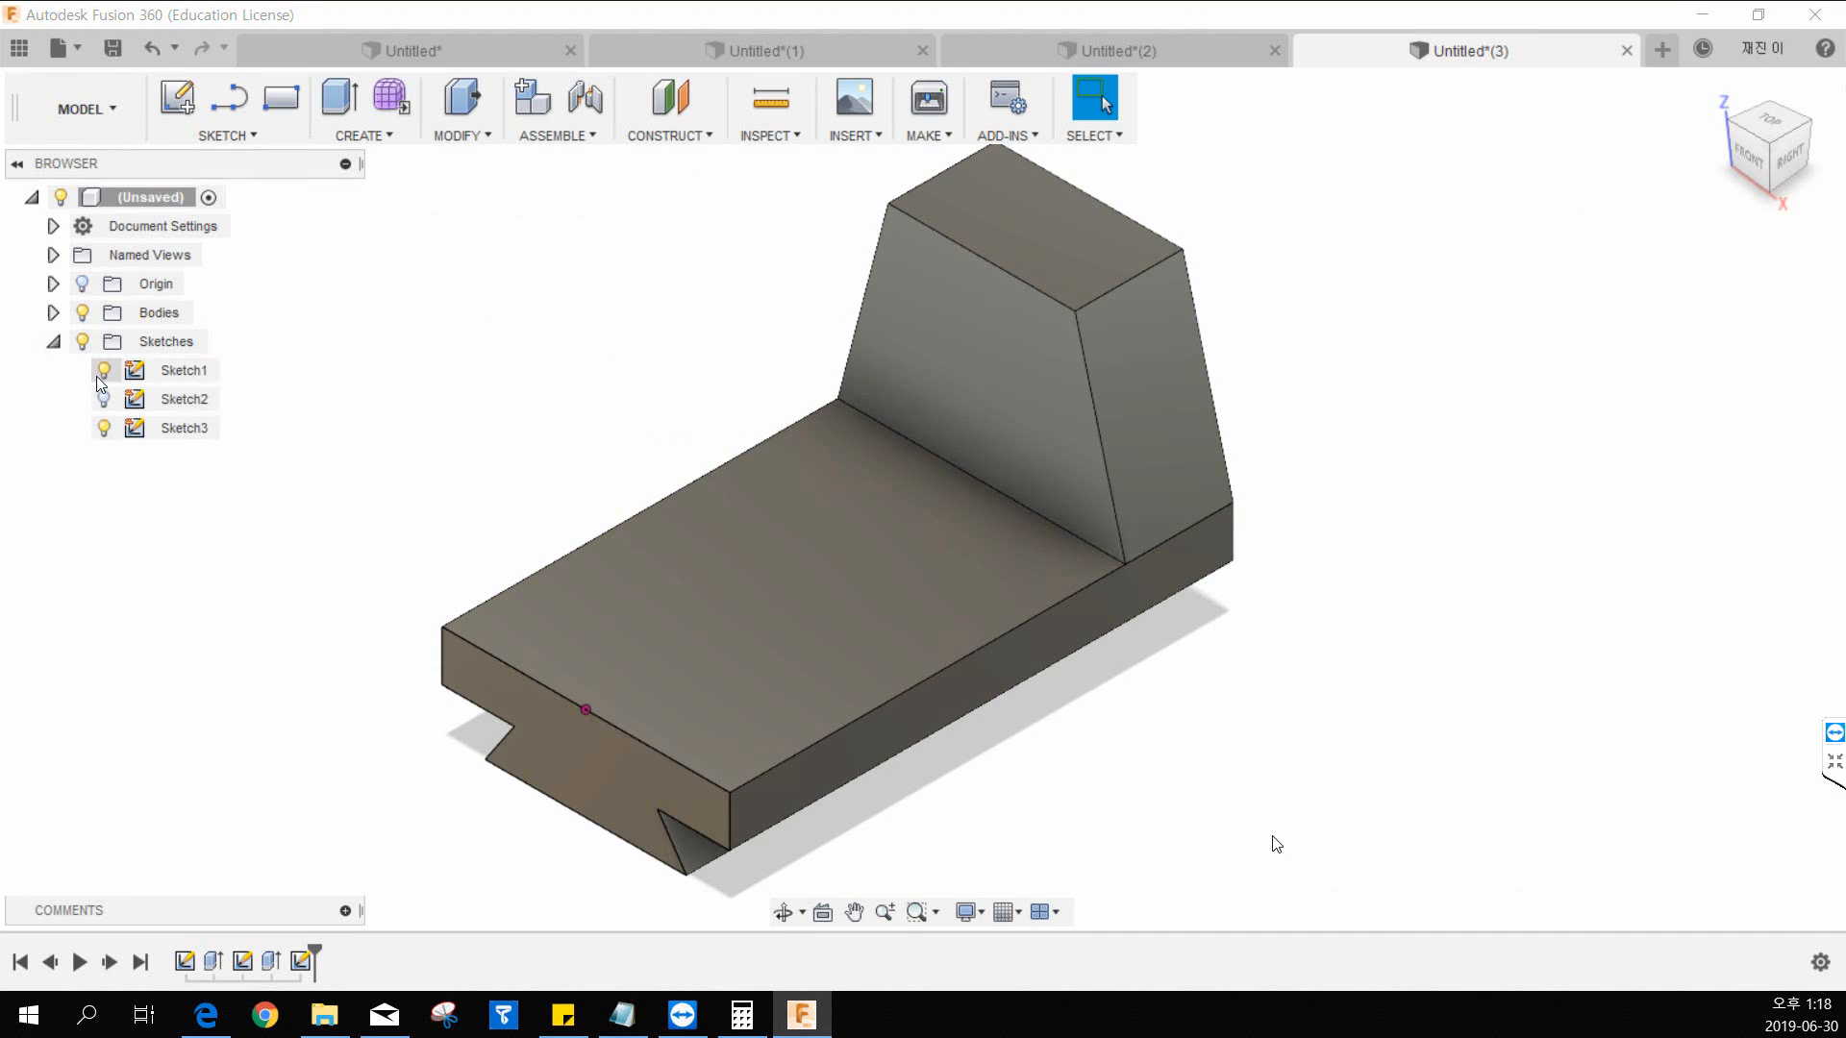
{"action": "right_click", "coordinate": [171, 366]}
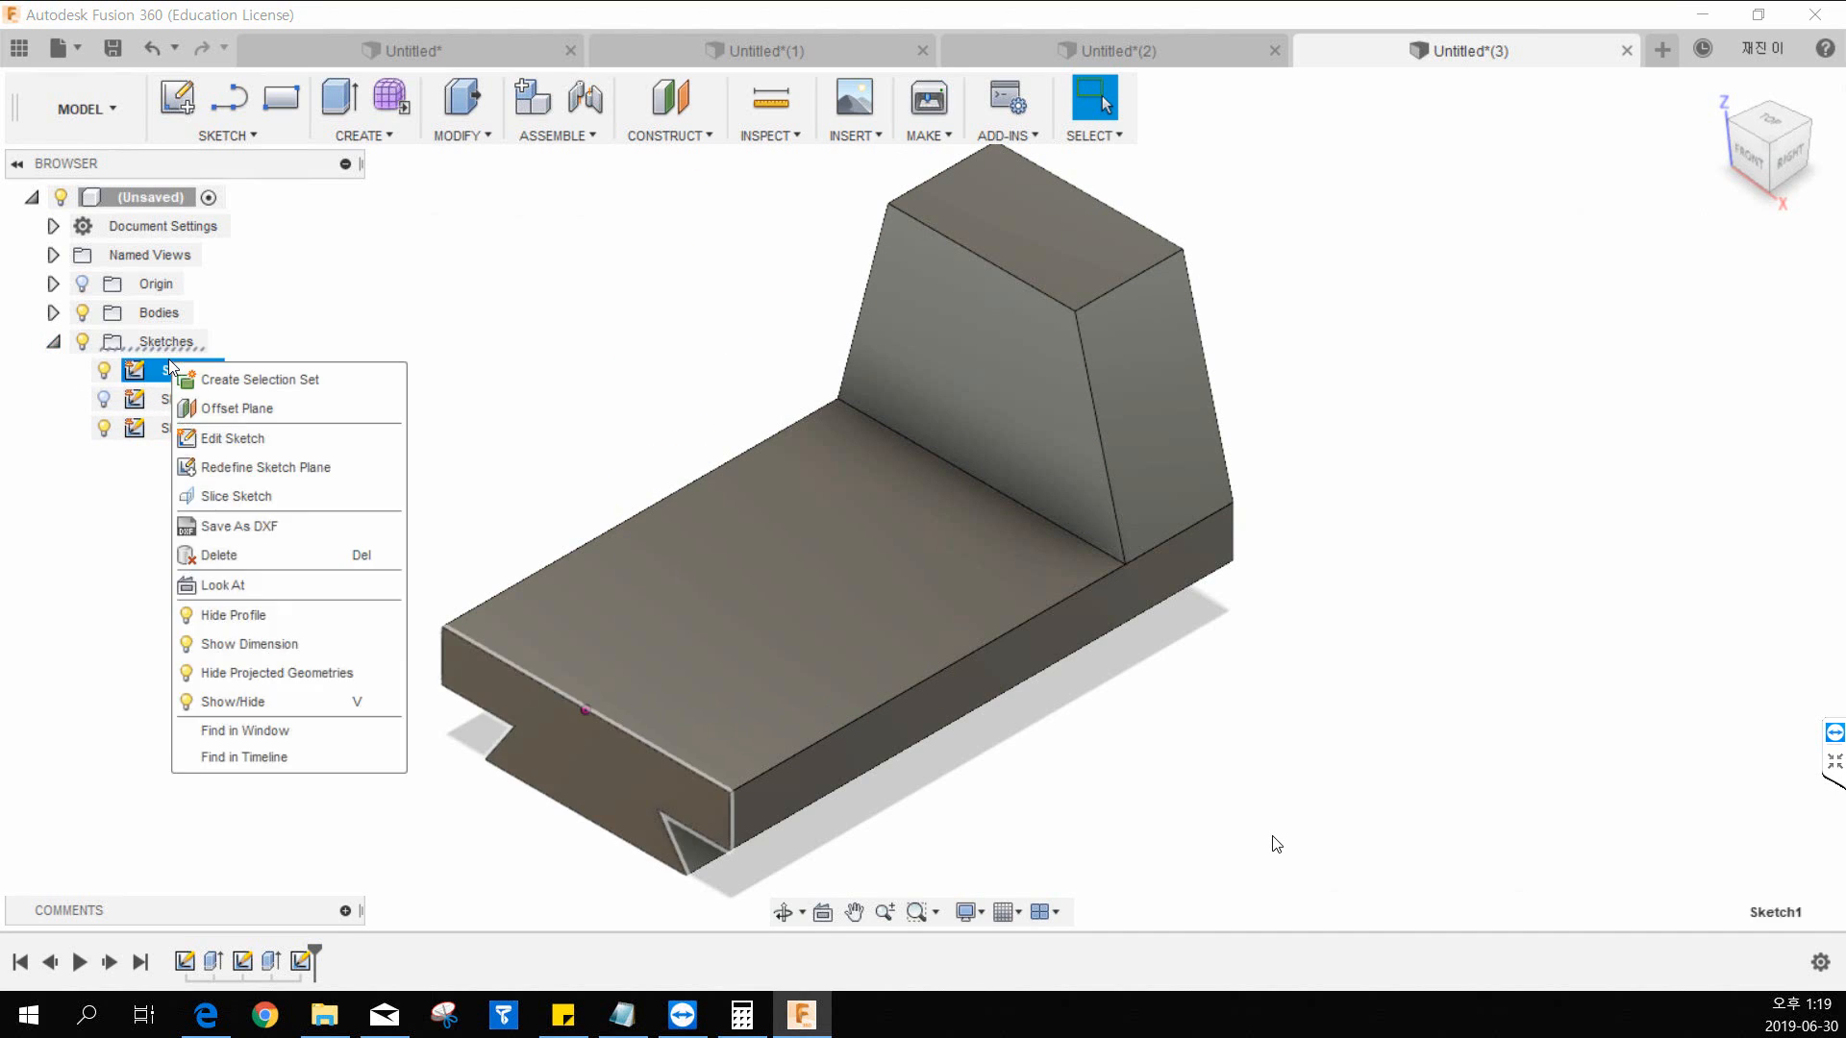
{"action": "left_click", "coordinate": [216, 439]}
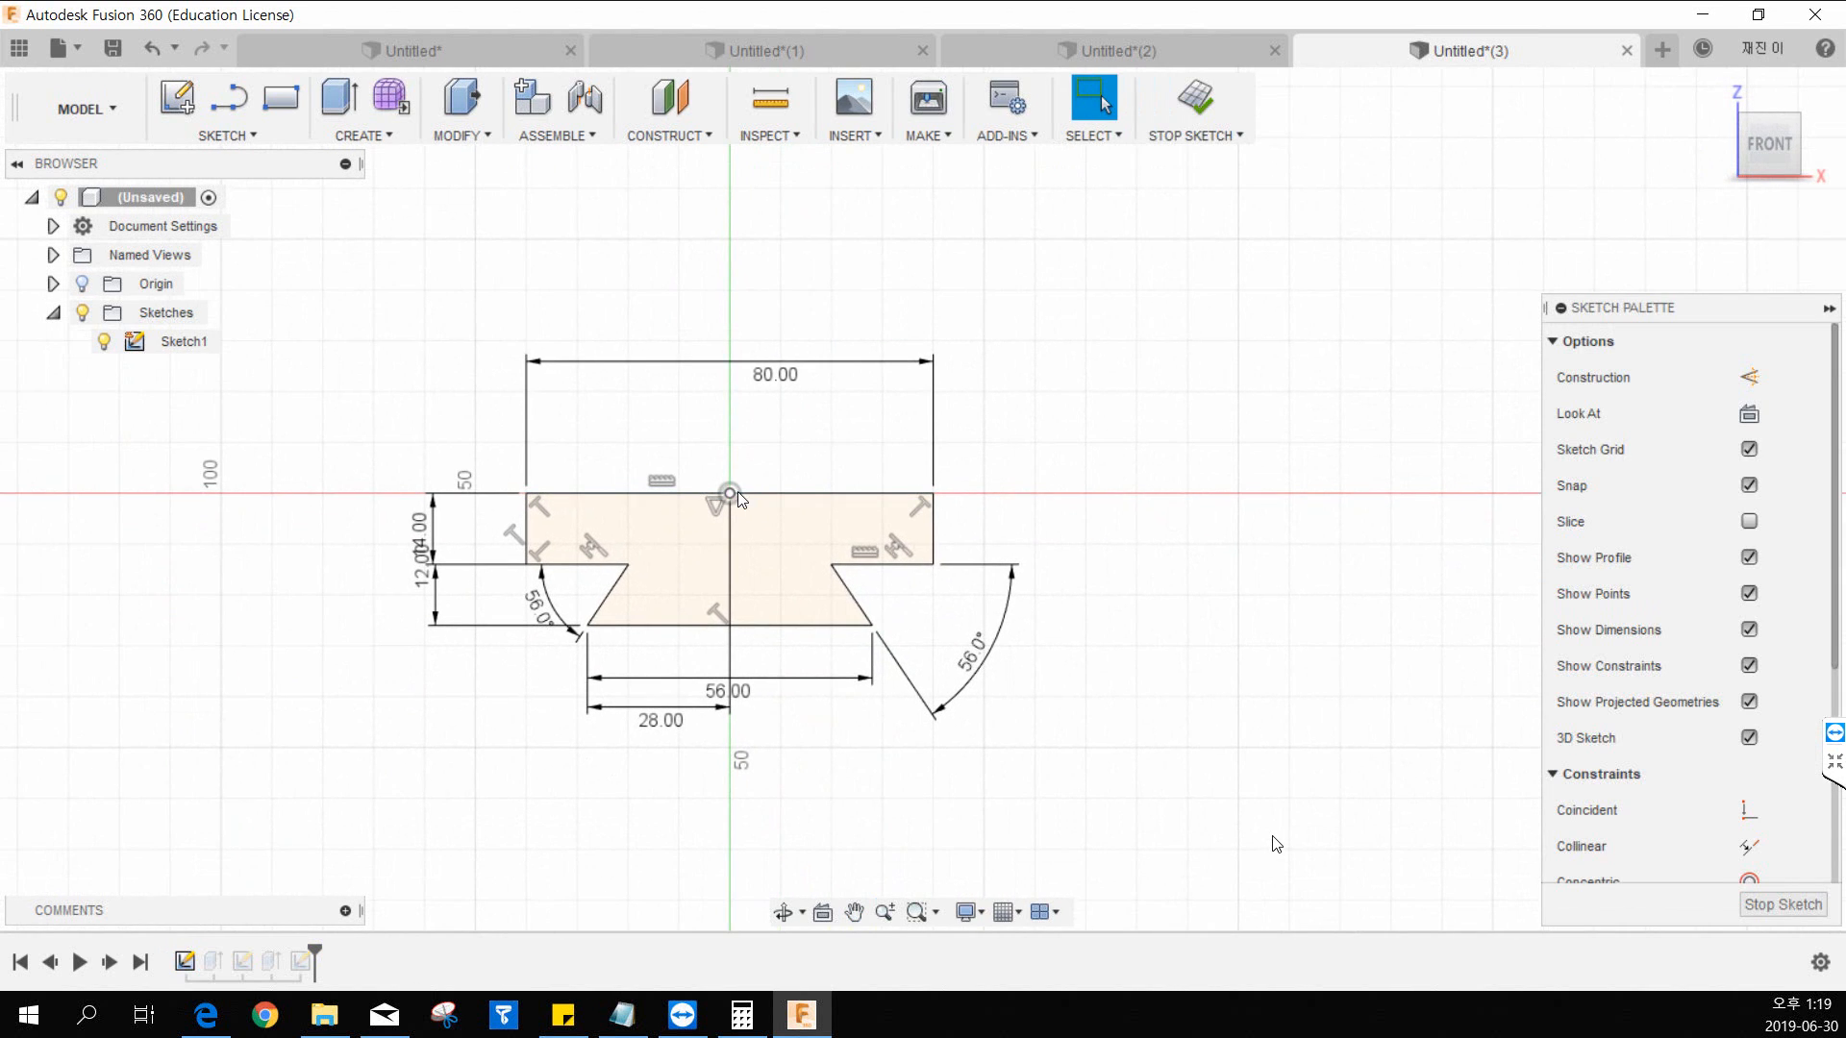
{"action": "left_click", "coordinate": [730, 495]}
{"action": "middle_click_drag", "start_coordinate": [788, 483], "coordinate": [796, 522]}
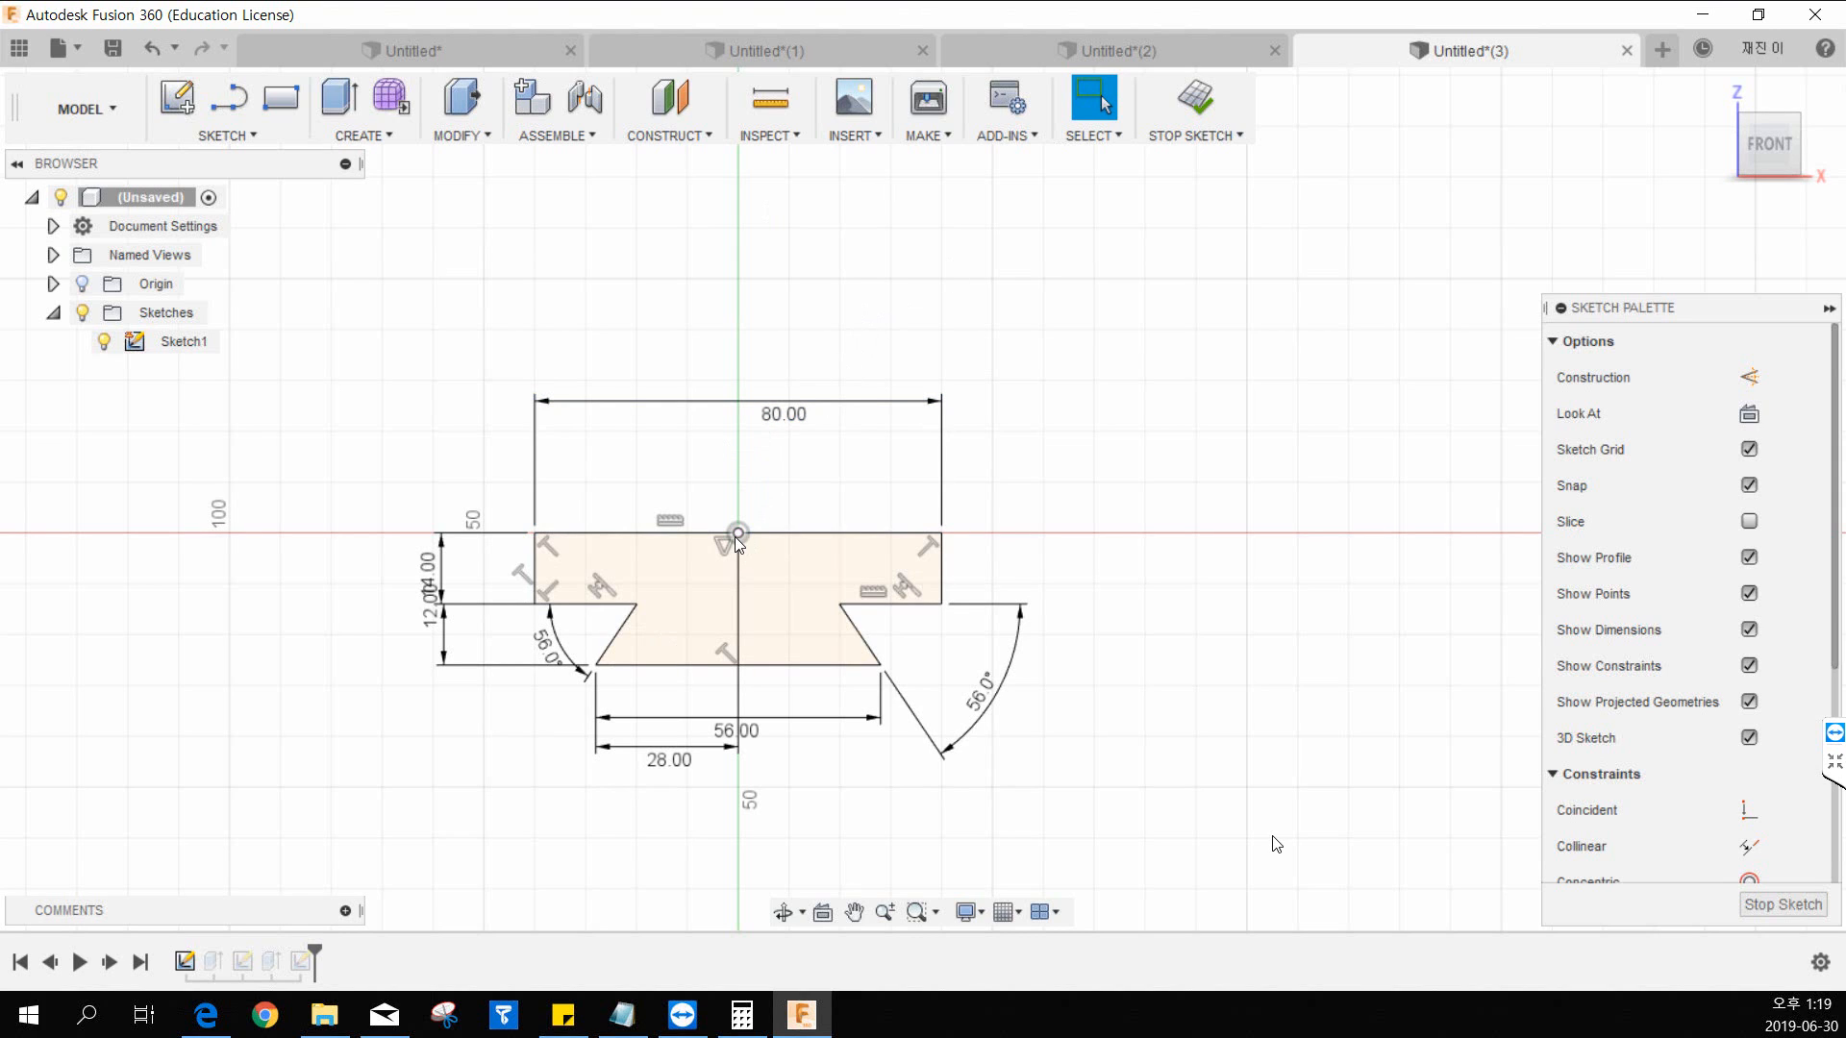
{"action": "left_click", "coordinate": [1192, 134]}
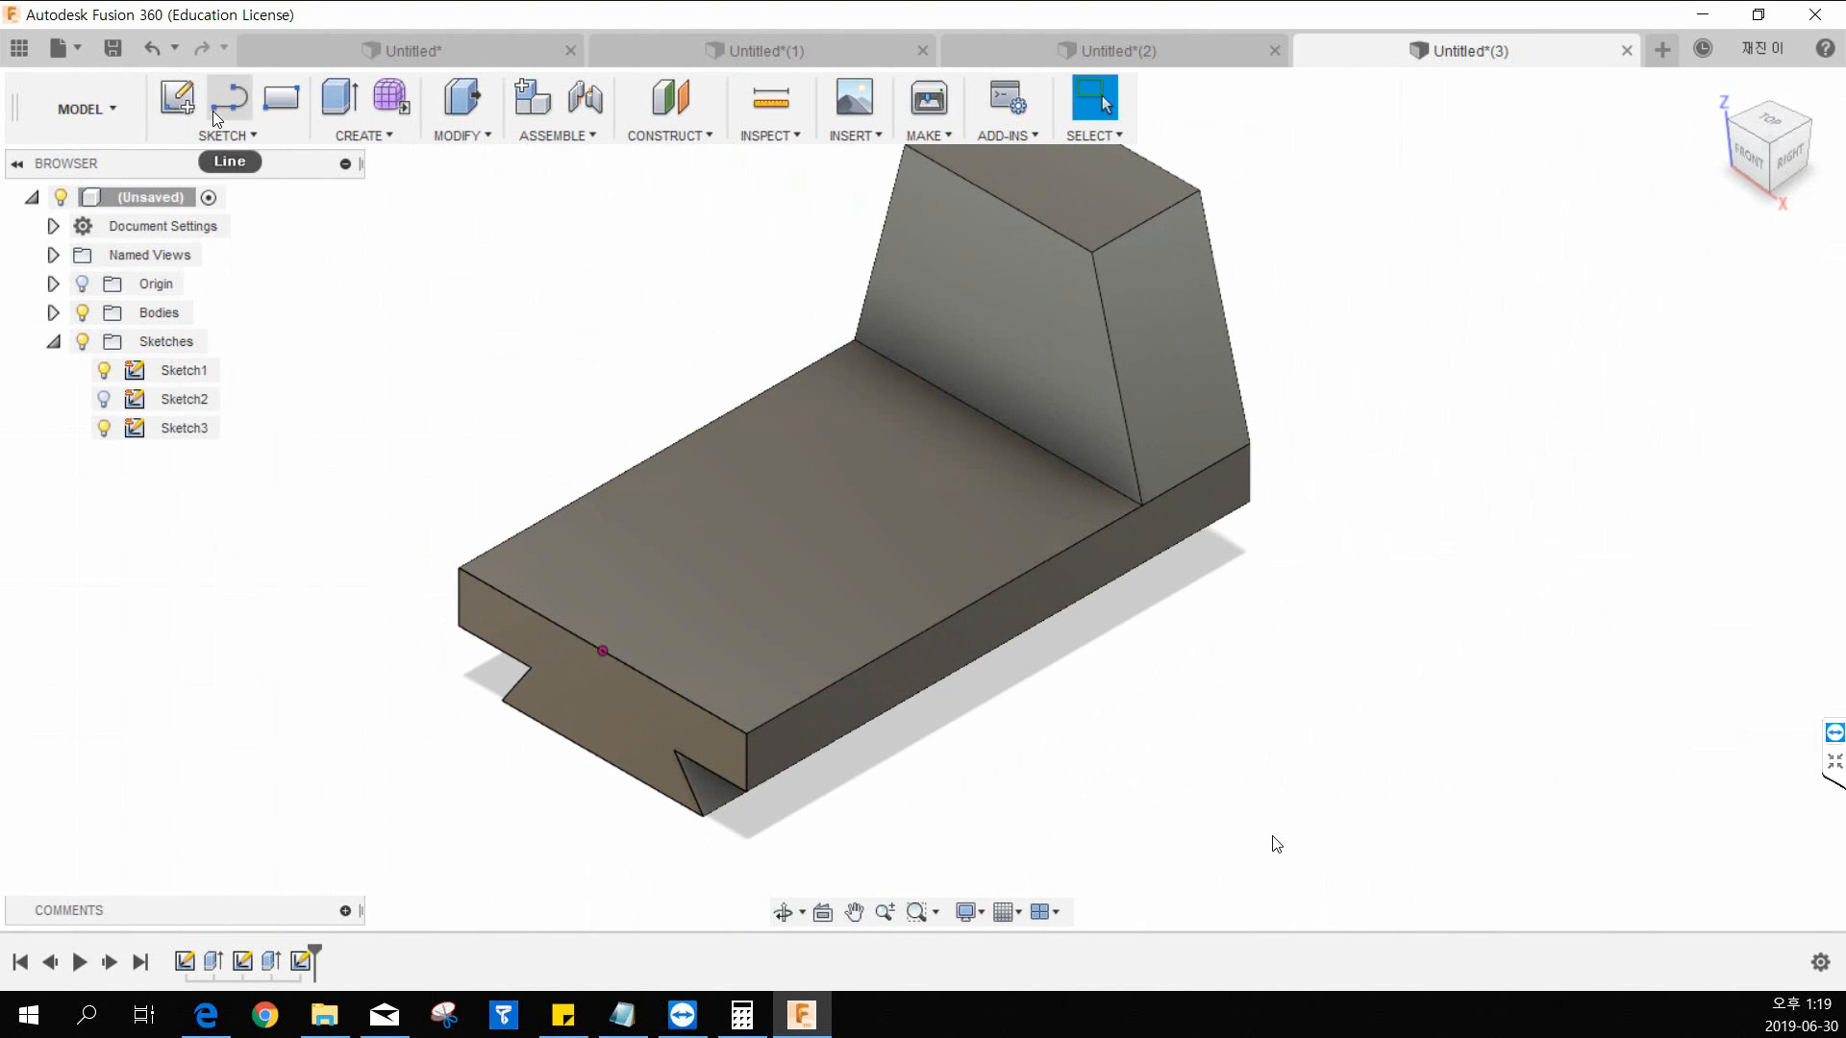
Step: Start a new sketch on the vertical YZ origin plane that runs lengthwise through the middle of the part
{"action": "left_click", "coordinate": [188, 108]}
{"action": "middle_click_drag", "start_coordinate": [526, 374], "coordinate": [425, 306]}
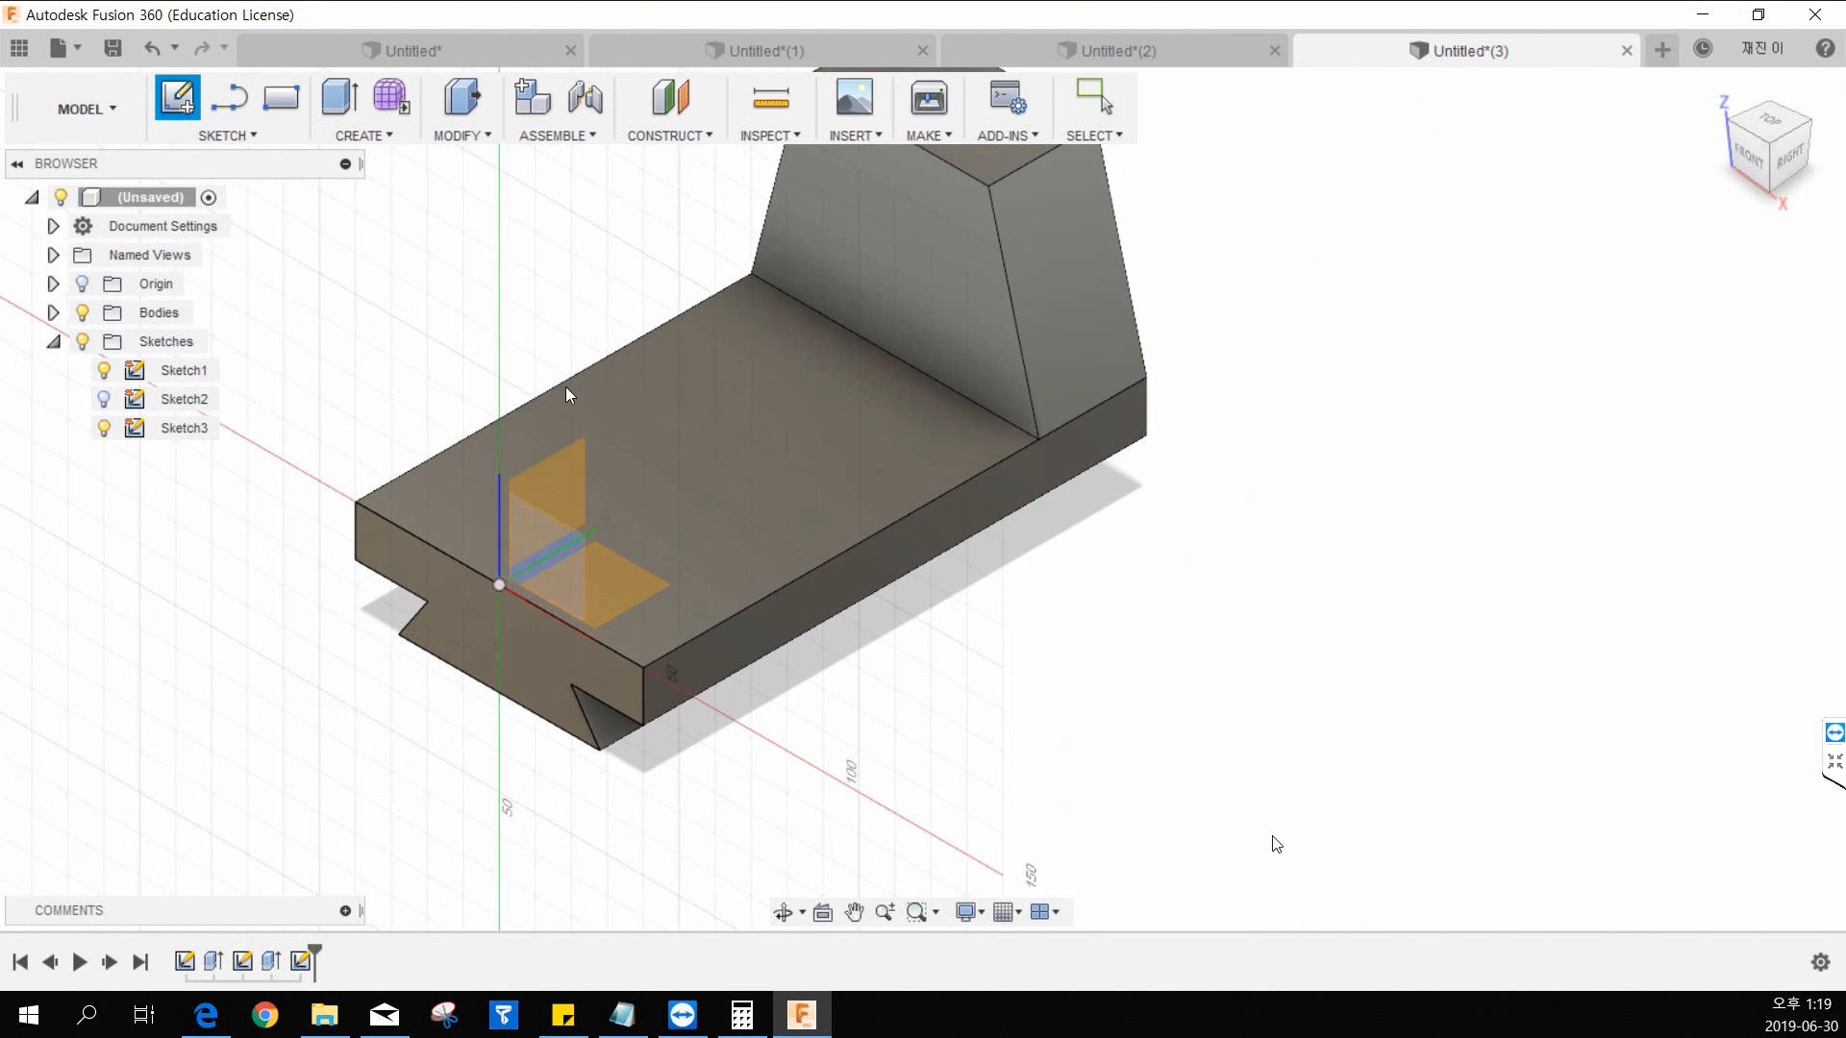
{"action": "middle_click_drag", "start_coordinate": [665, 342], "coordinate": [708, 470]}
{"action": "left_click", "coordinate": [867, 336]}
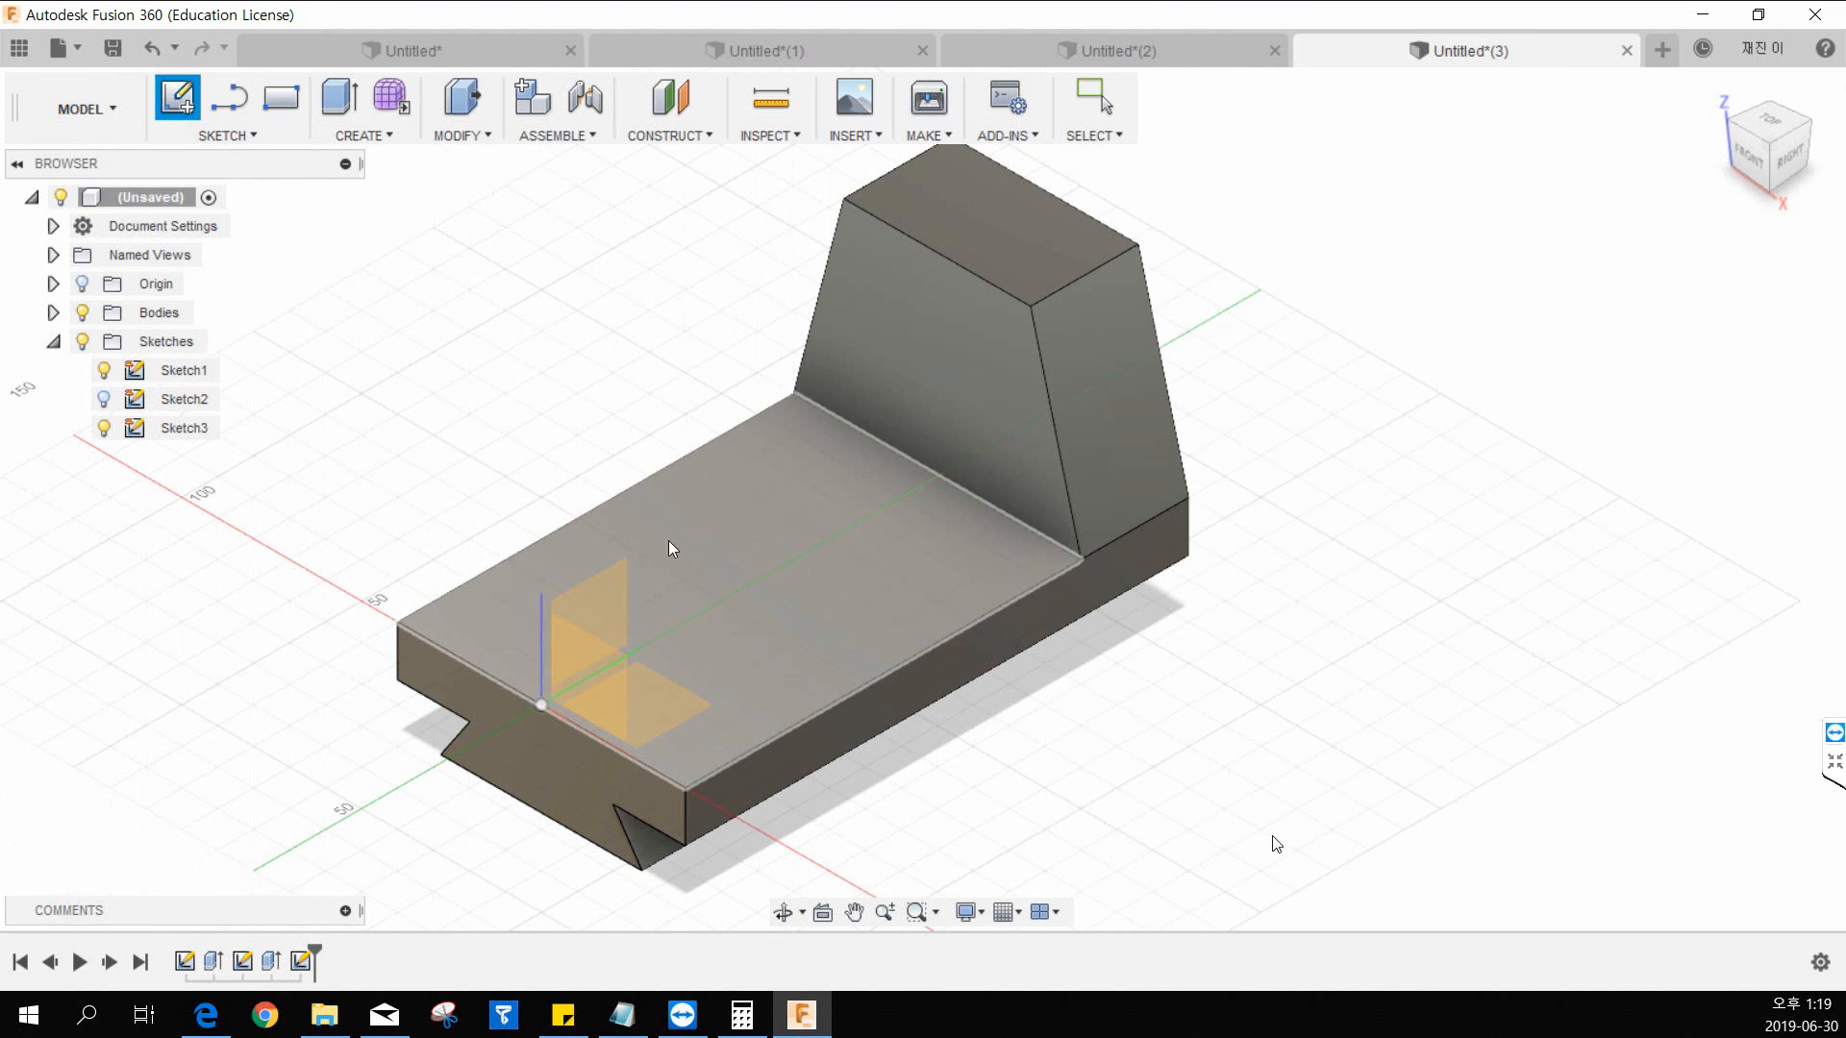
{"action": "left_click", "coordinate": [644, 500]}
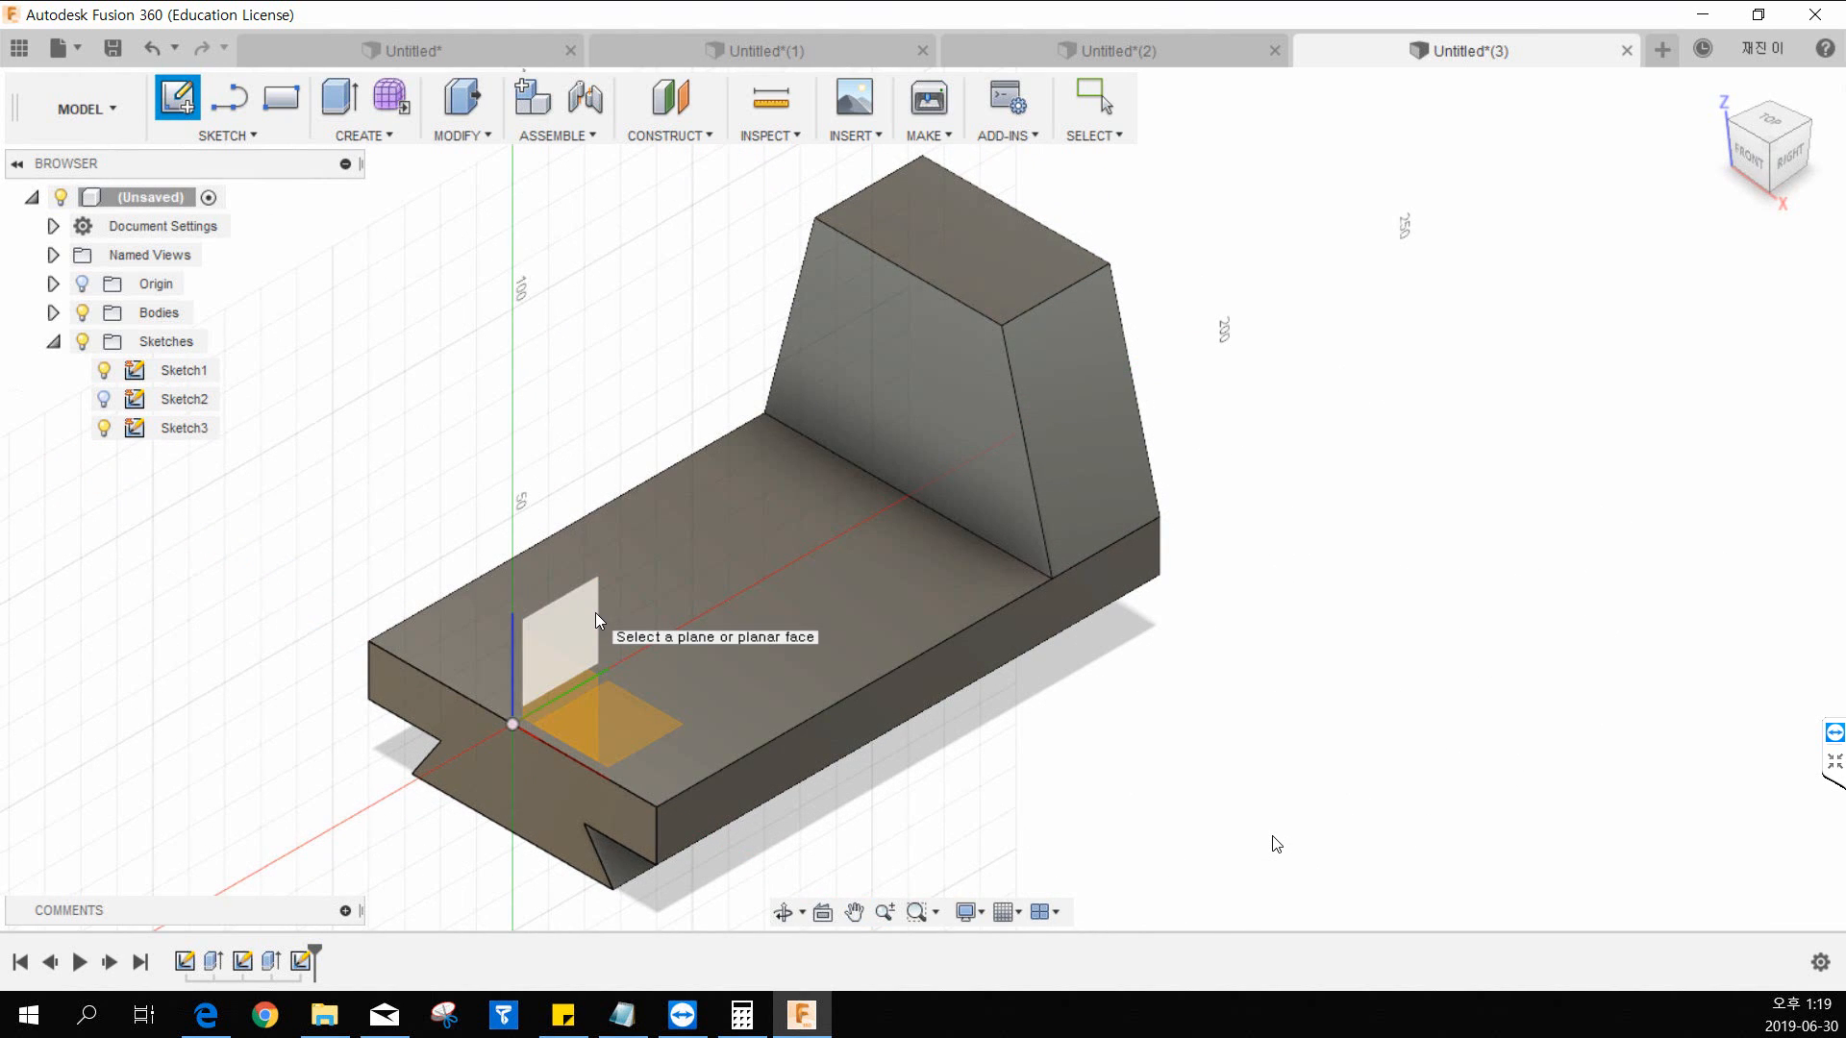
{"action": "middle_click_drag", "start_coordinate": [734, 543], "coordinate": [817, 498]}
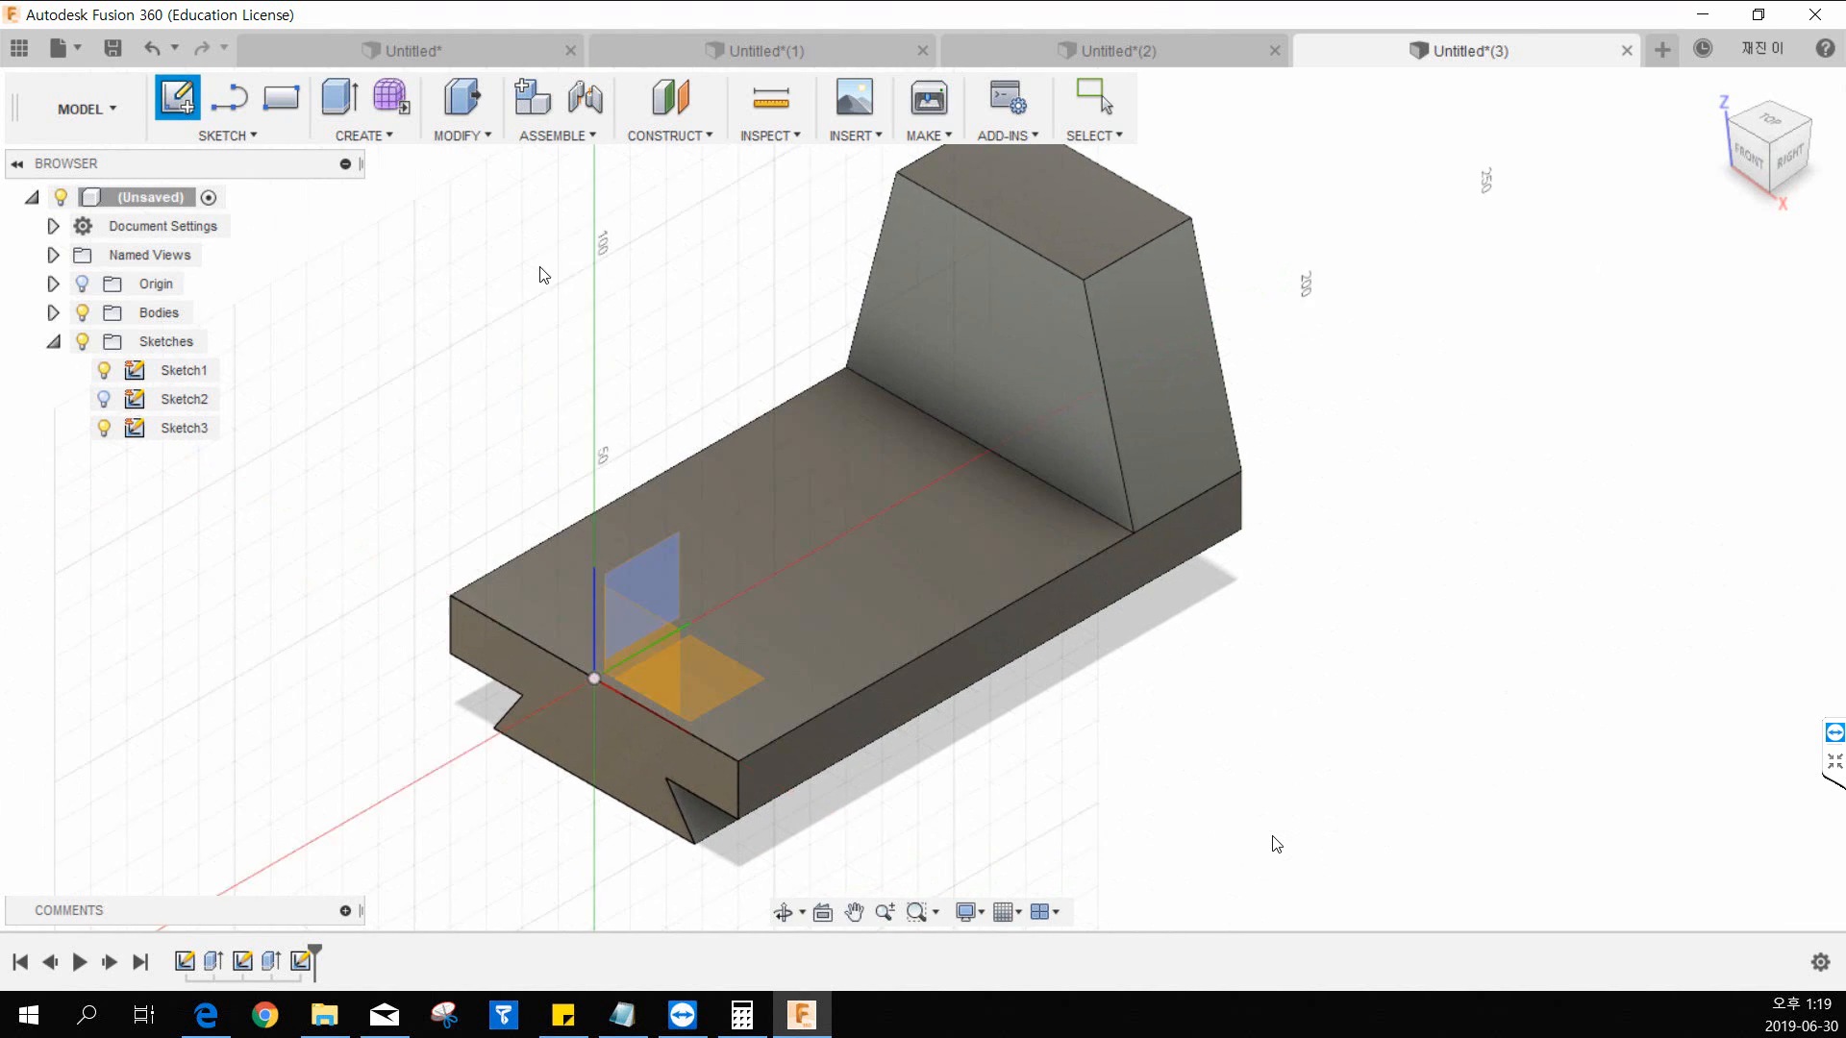
{"action": "middle_click_drag", "start_coordinate": [671, 296], "coordinate": [688, 283]}
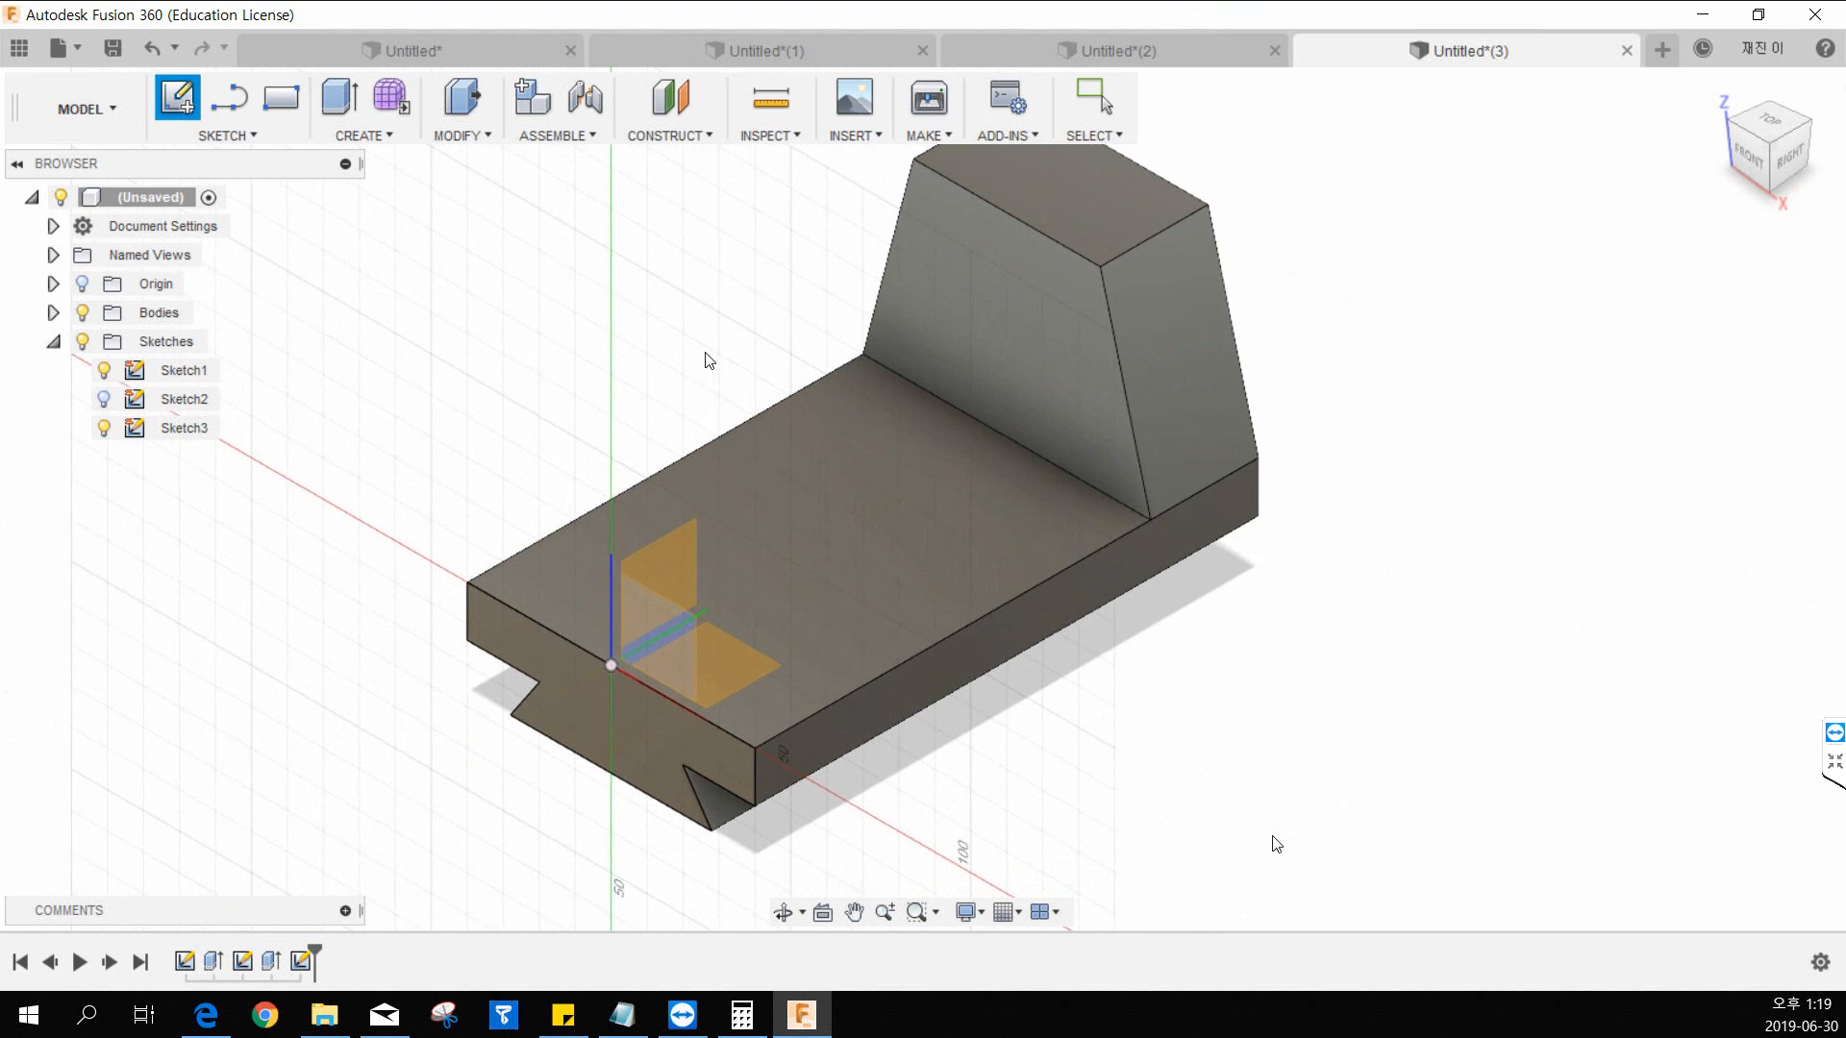
{"action": "middle_click_drag", "start_coordinate": [698, 543], "coordinate": [637, 505]}
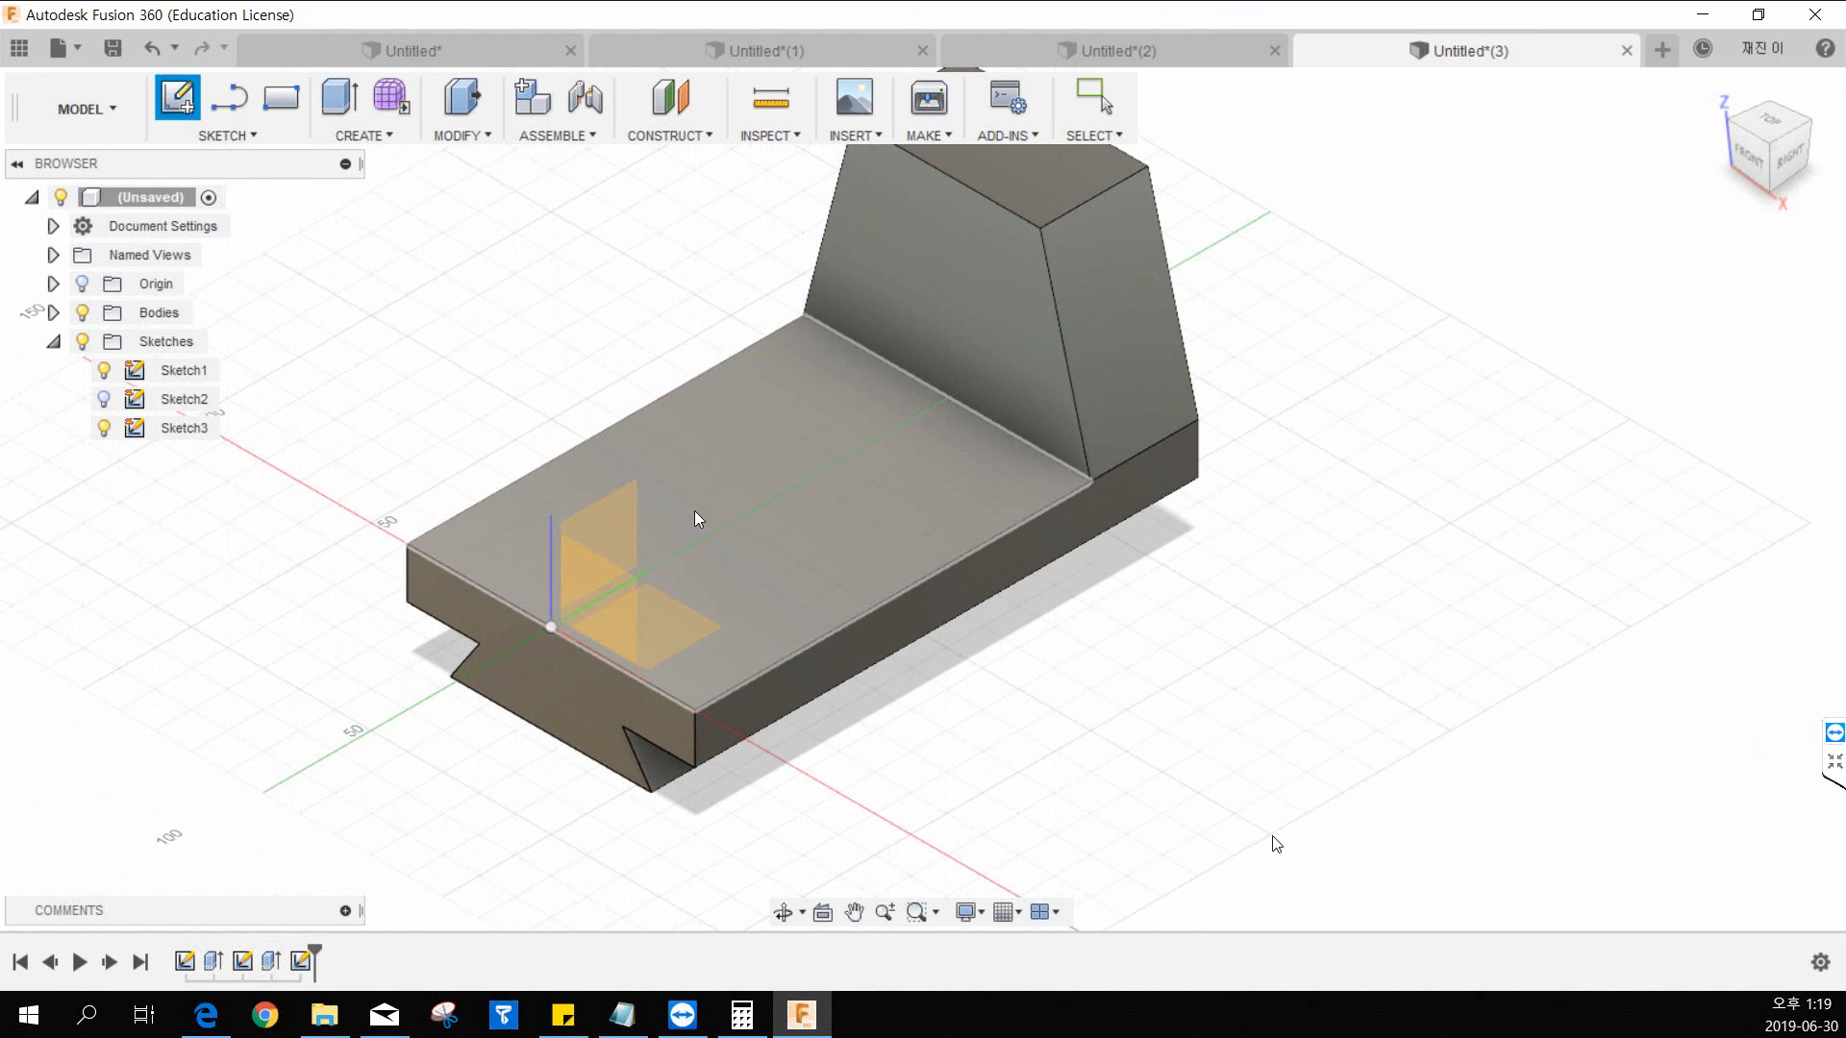
{"action": "left_click", "coordinate": [623, 523]}
{"action": "middle_click_drag", "start_coordinate": [1133, 445], "coordinate": [921, 476]}
{"action": "middle_click_drag", "start_coordinate": [1048, 433], "coordinate": [978, 465]}
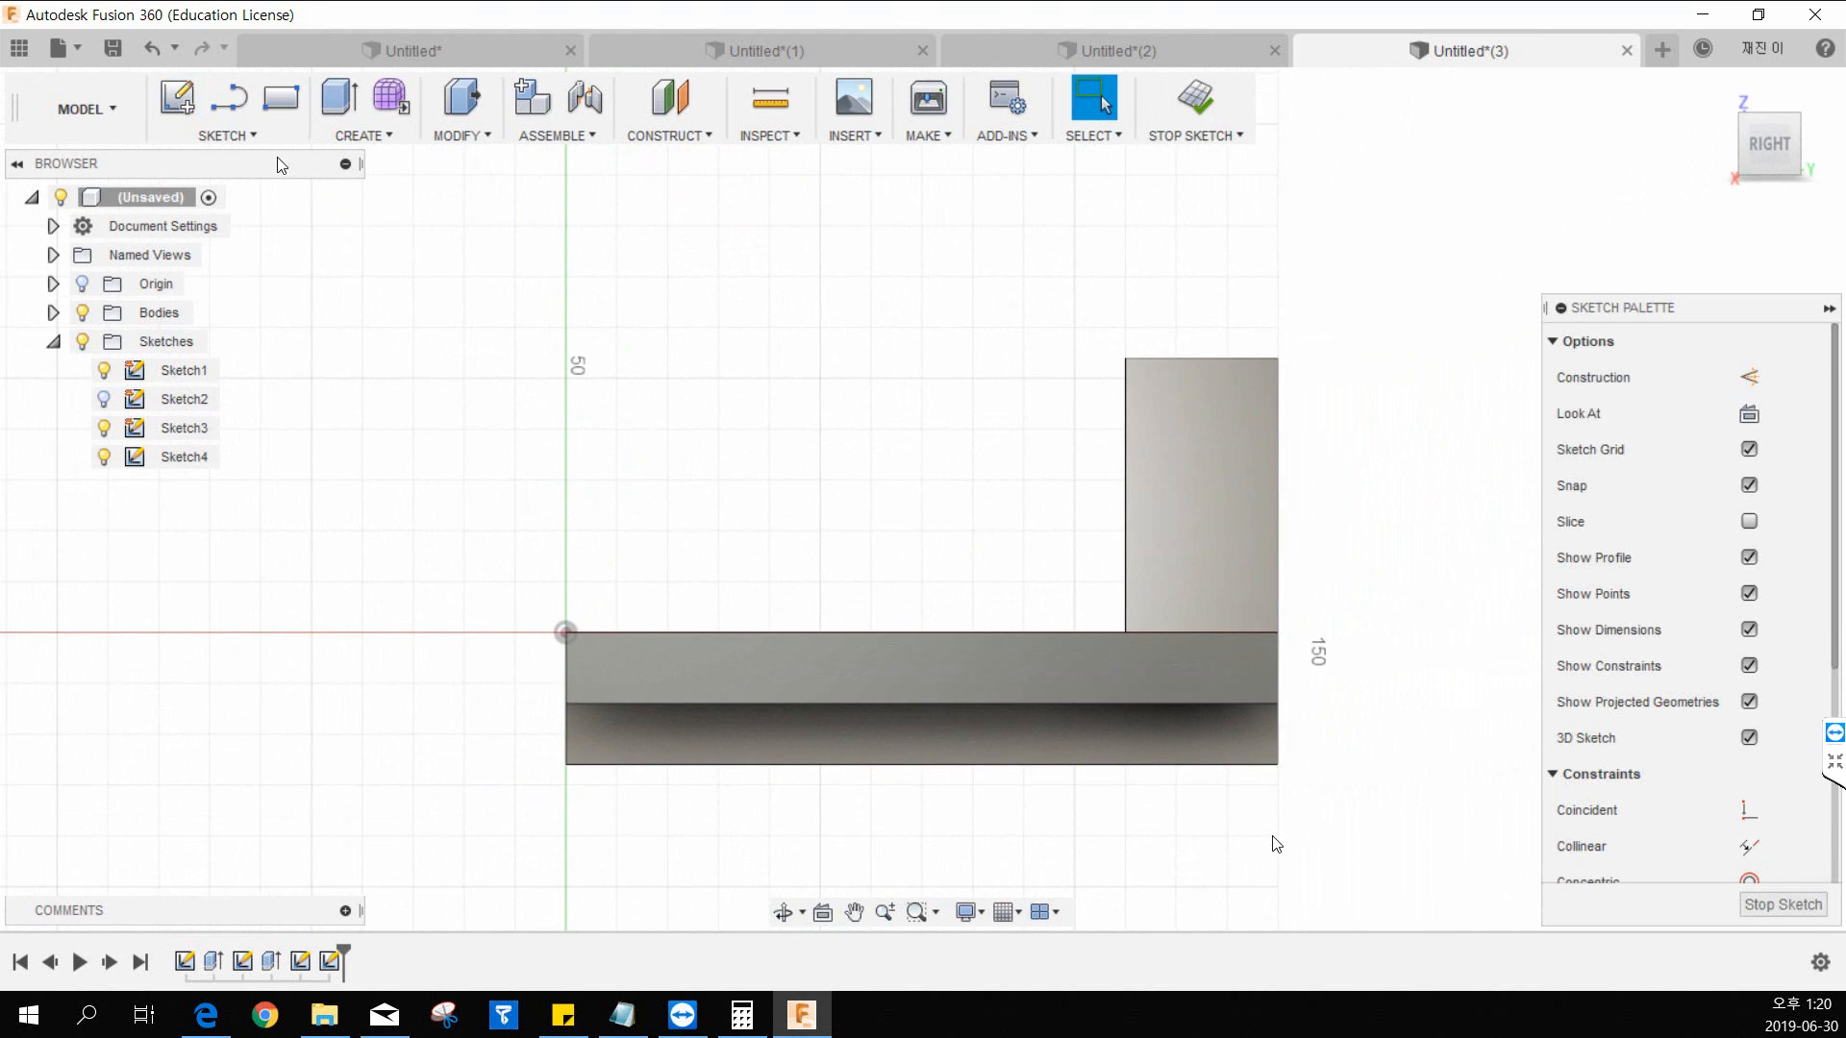
Step: Sketch a sloped line about 64.5 mm long at about 30.6° above the base, rising toward the upright block
{"action": "left_click", "coordinate": [238, 136]}
{"action": "left_click", "coordinate": [231, 192]}
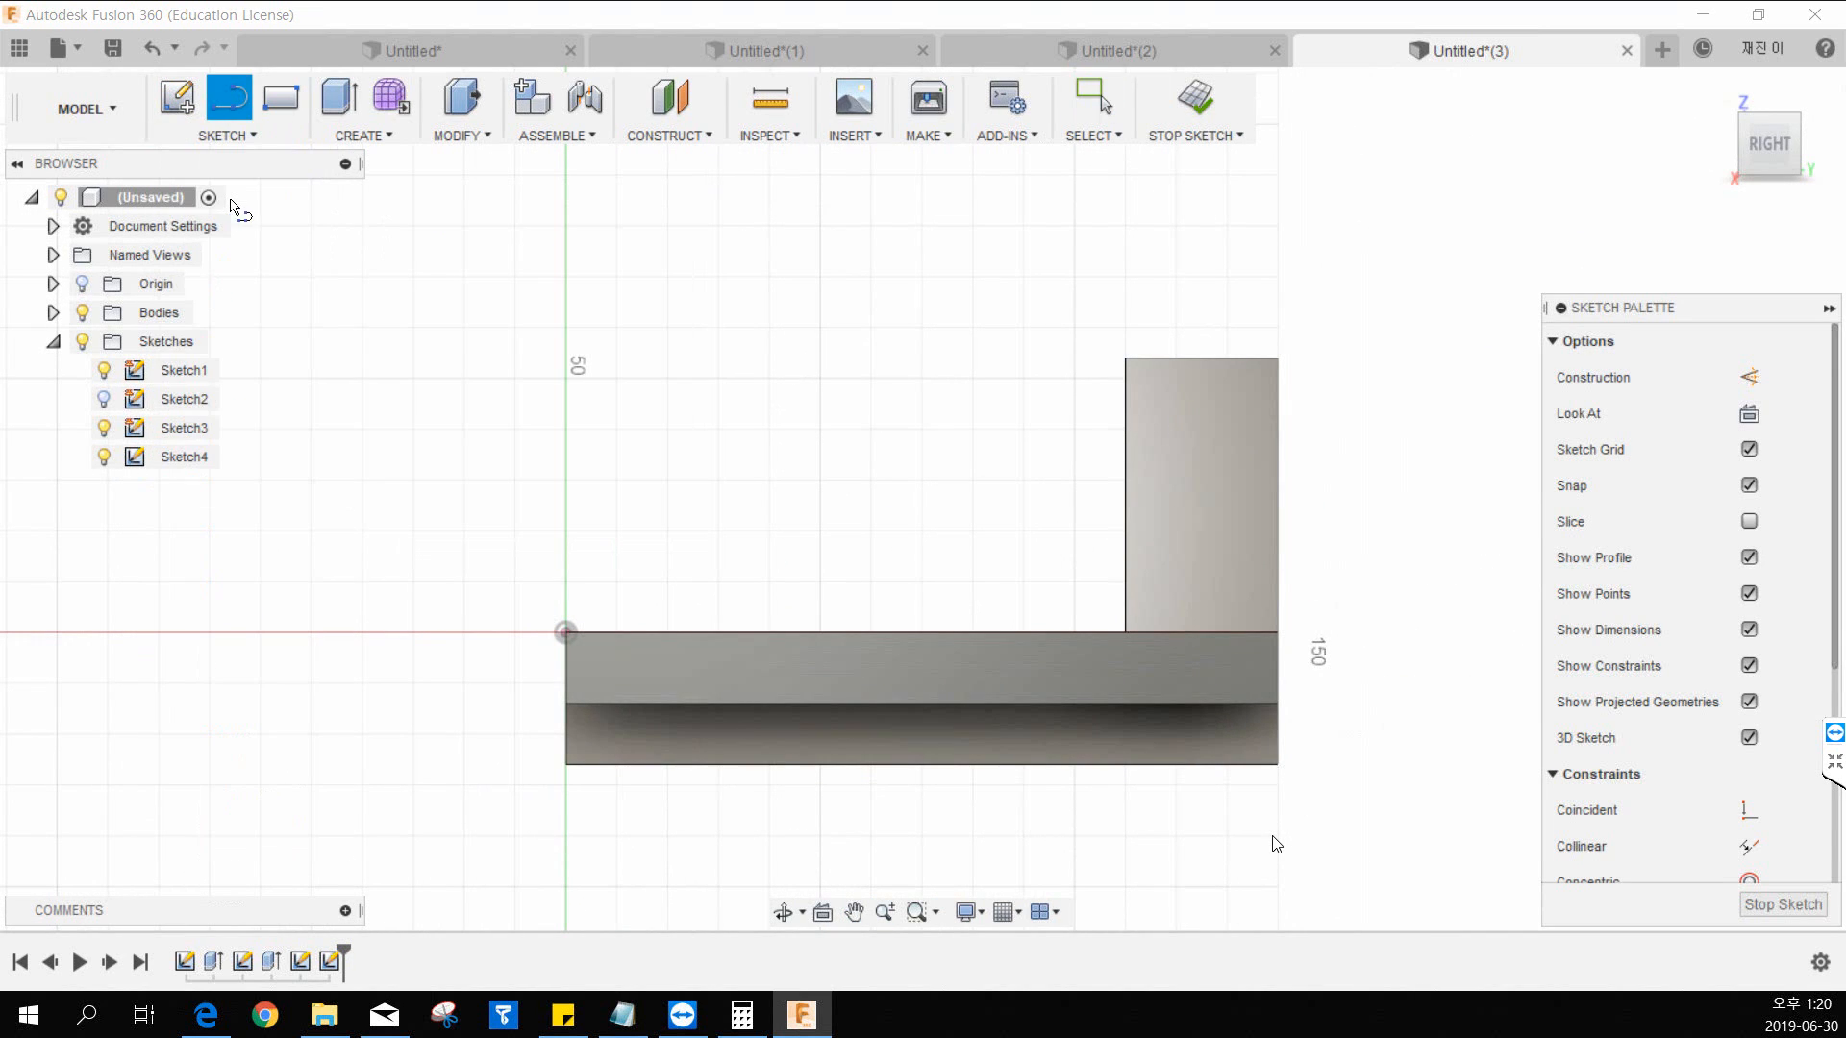
{"action": "left_click", "coordinate": [725, 555]}
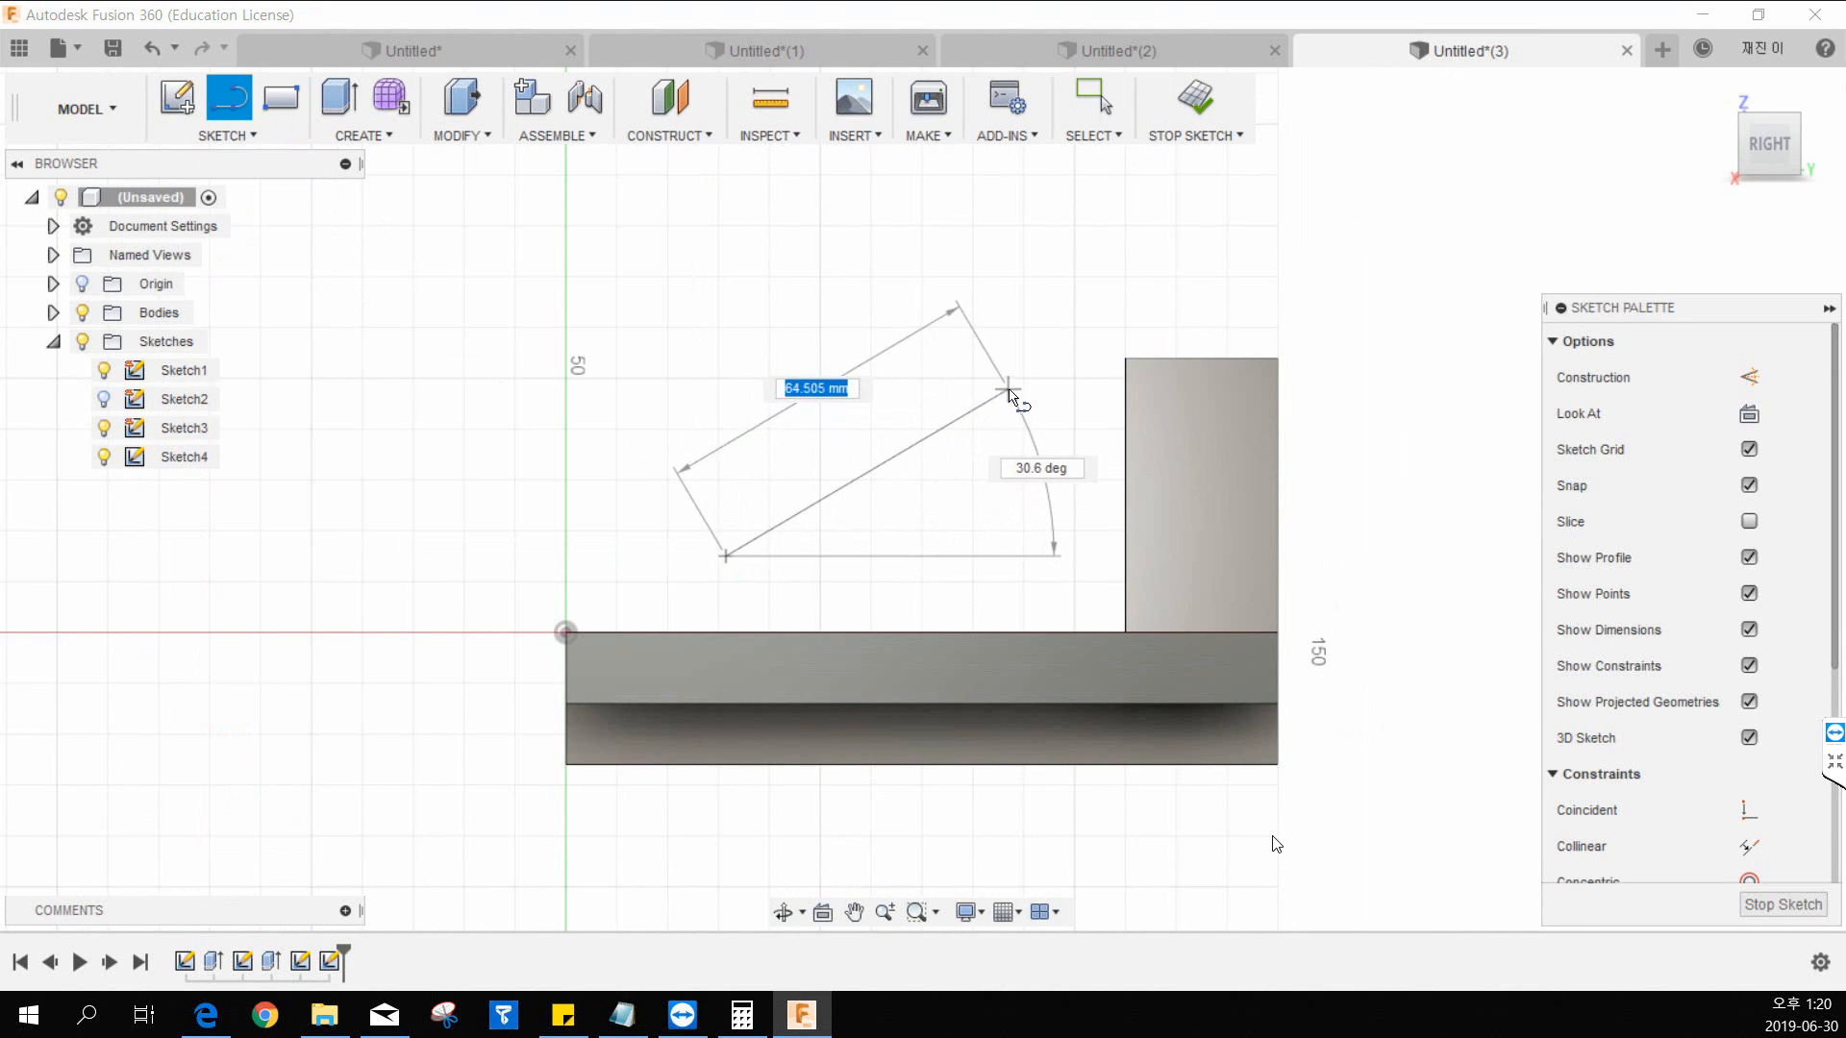
{"action": "left_click", "coordinate": [1008, 391]}
{"action": "key", "text": "Escape"}
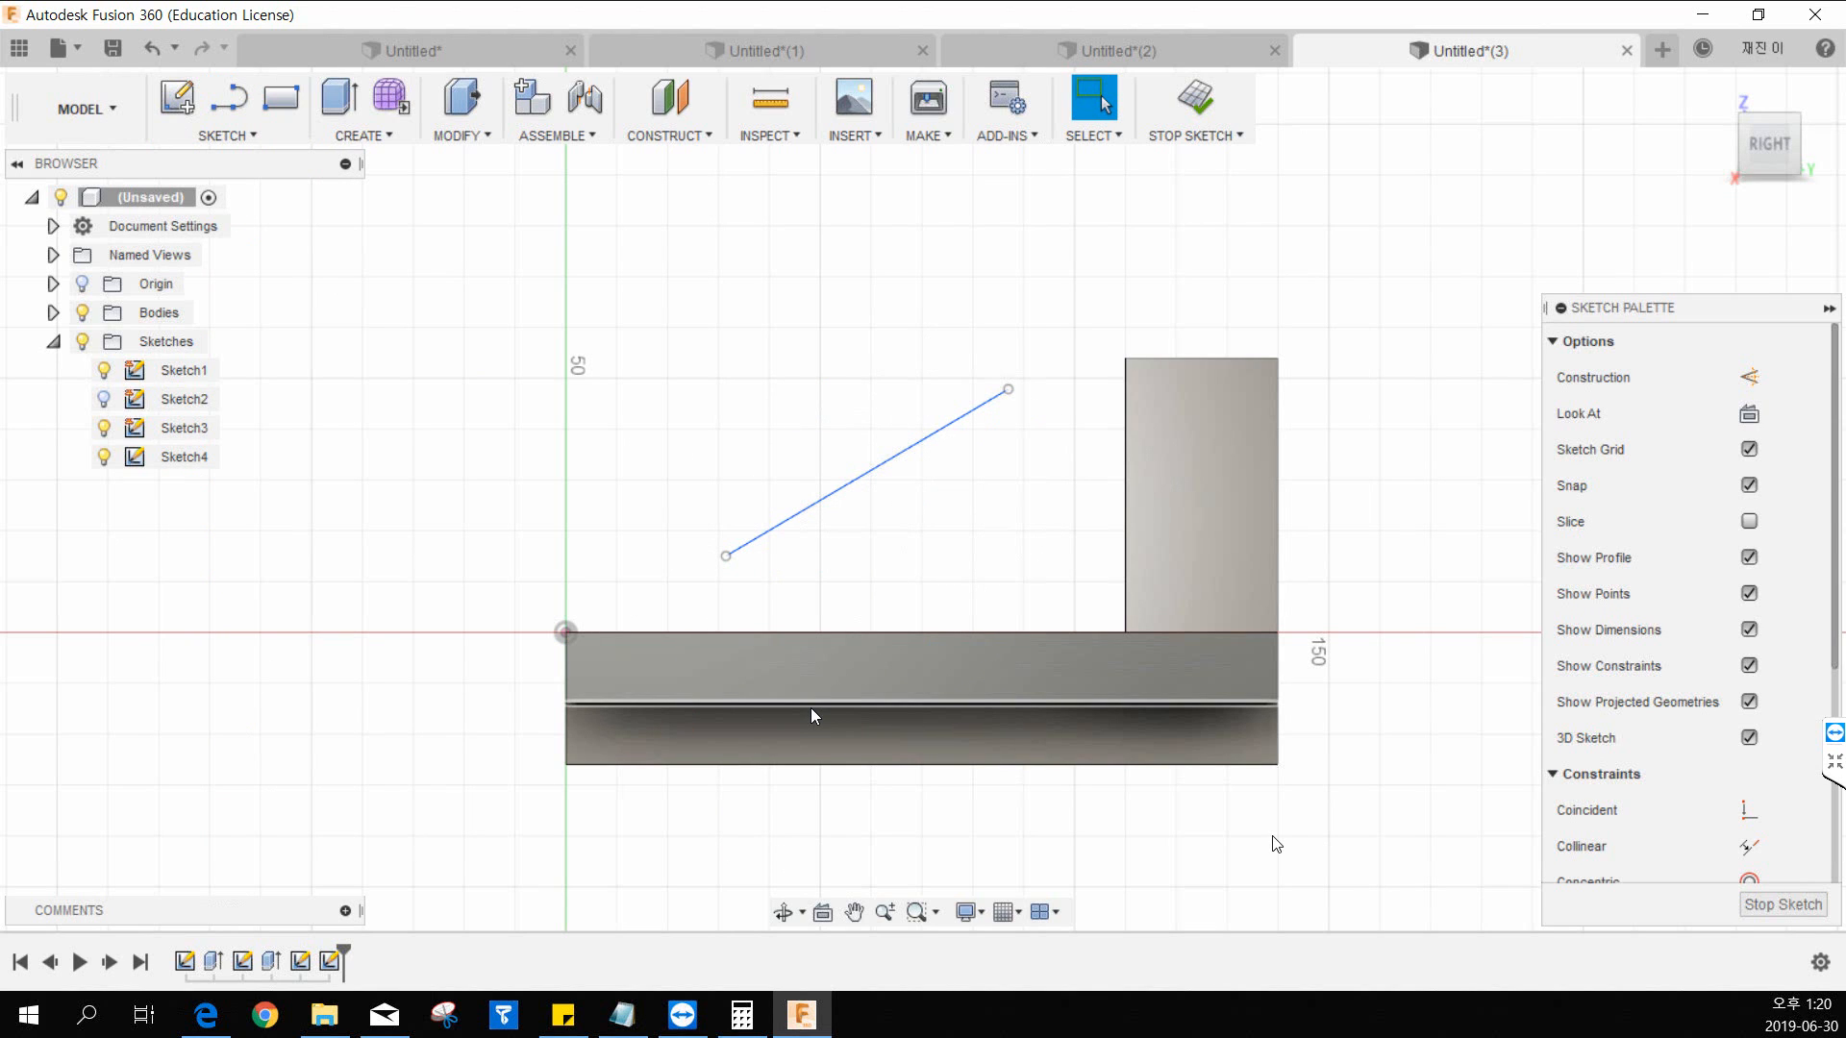
Step: Dimension the vertical distance from the origin to the sloped line's upper endpoint, entering 80-26 as its value
{"action": "middle_click_drag", "start_coordinate": [872, 534], "coordinate": [904, 567]}
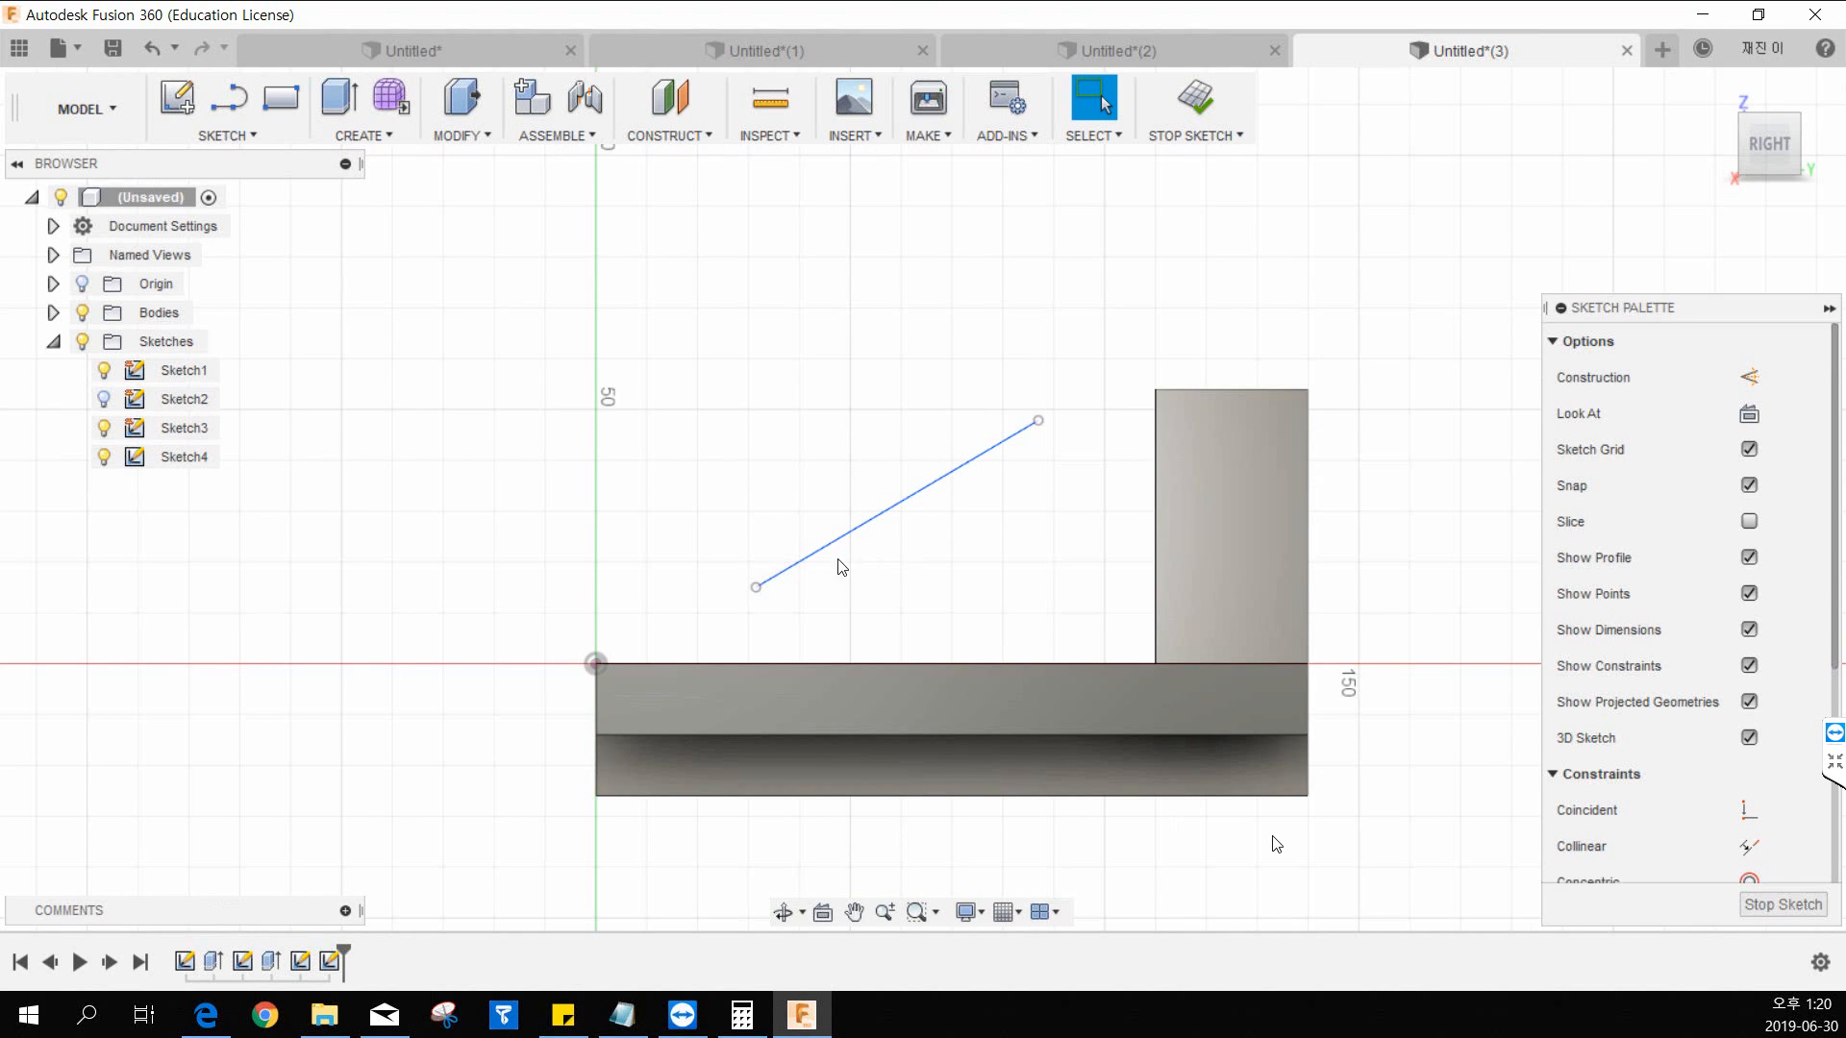
{"action": "left_click", "coordinate": [257, 135]}
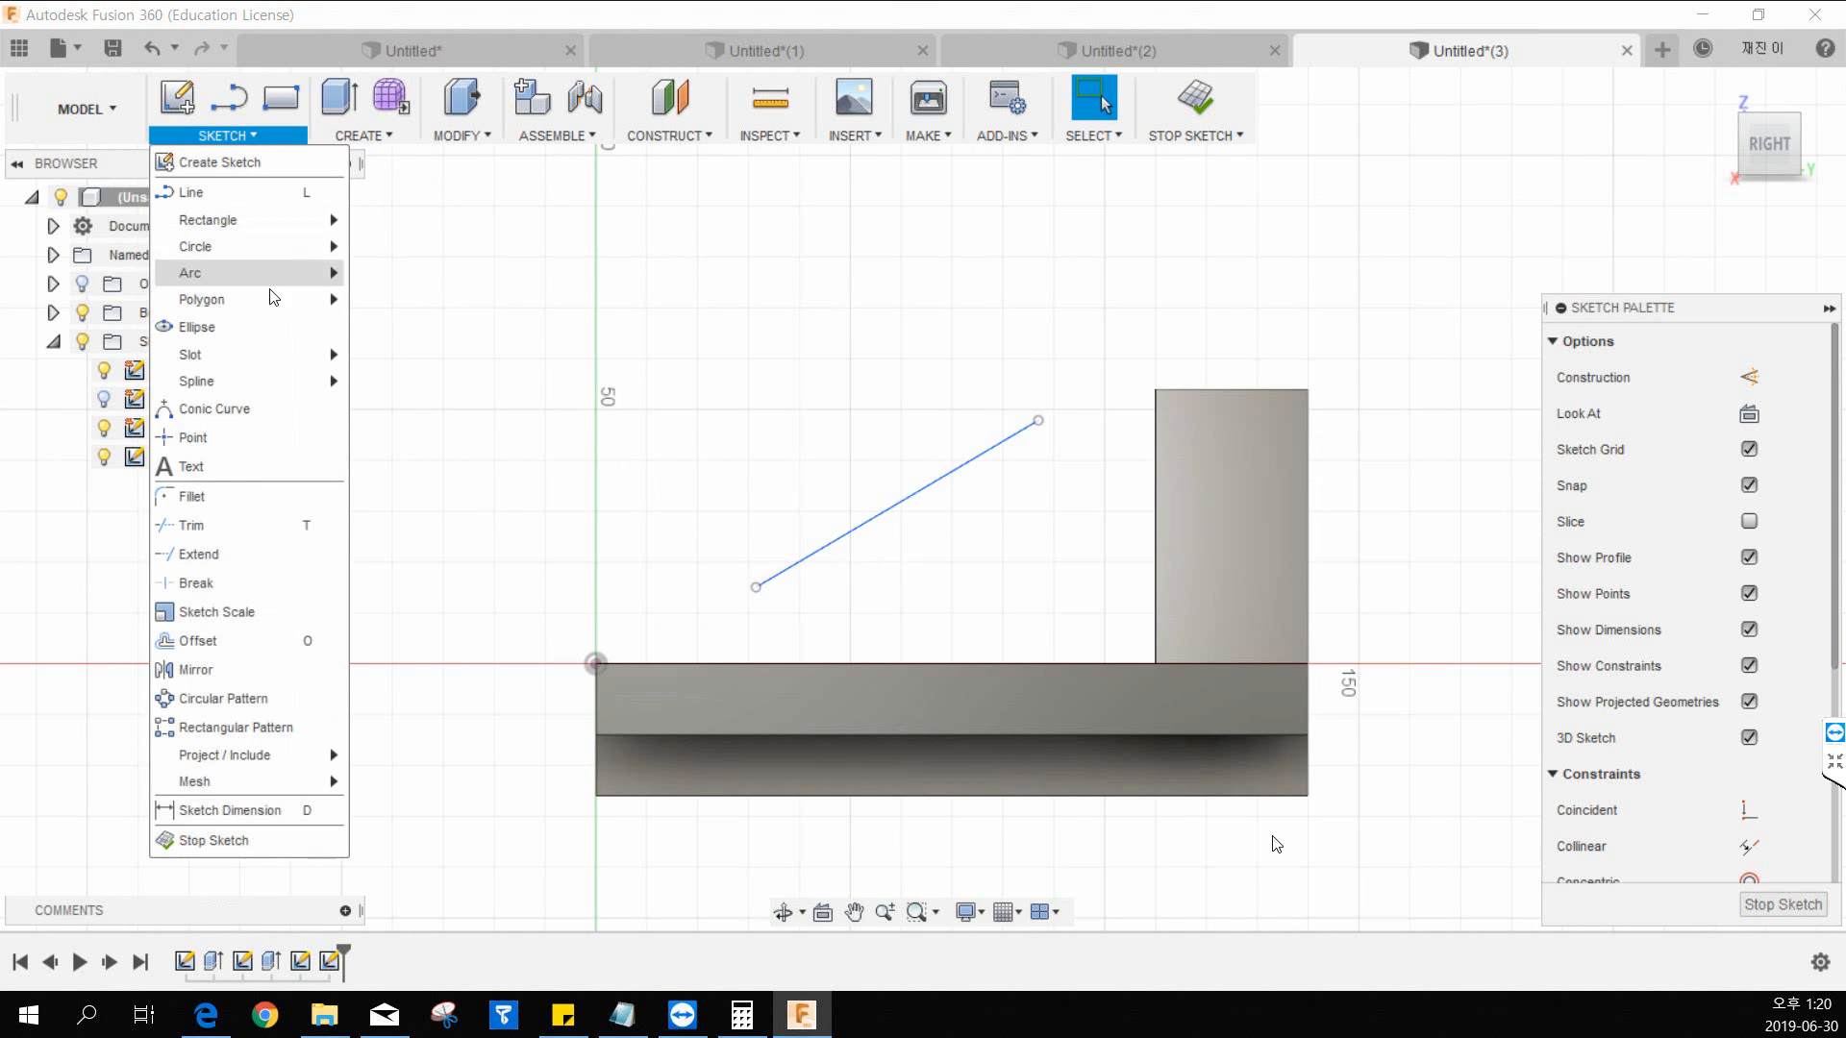
{"action": "left_click", "coordinate": [200, 816]}
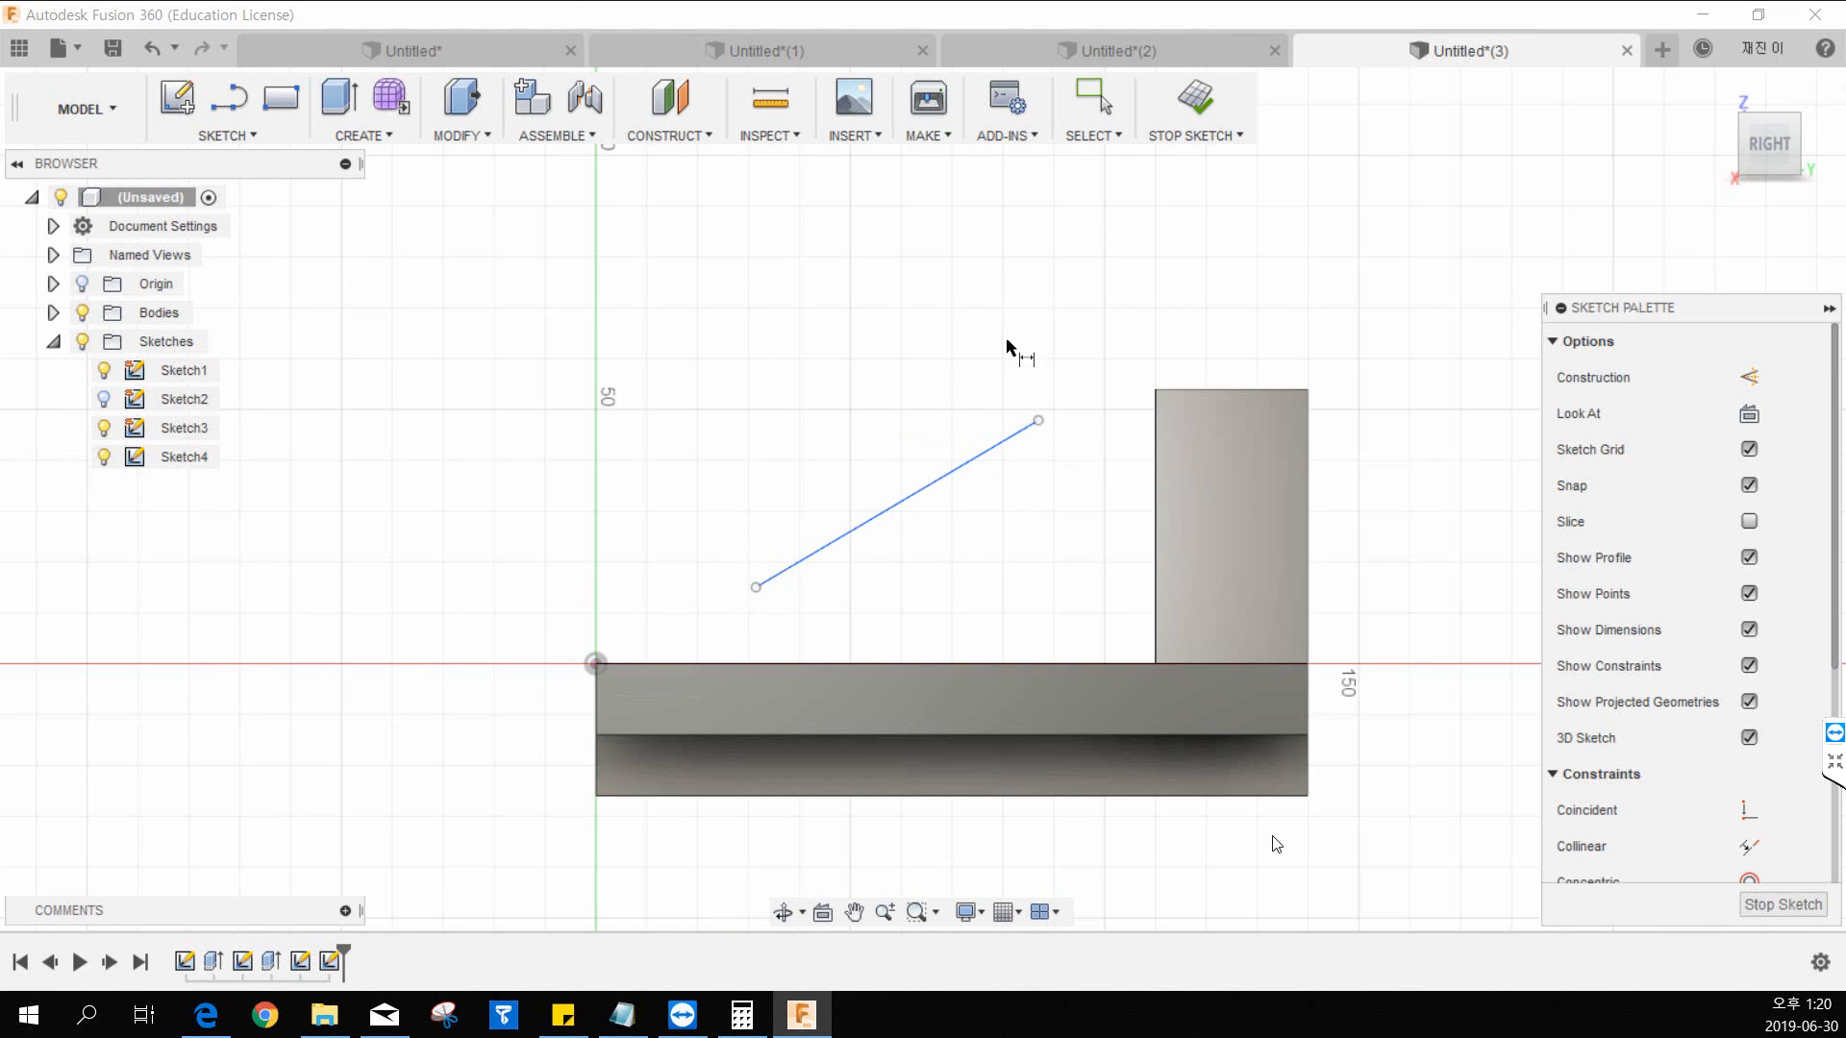
{"action": "left_click", "coordinate": [1038, 422]}
{"action": "left_click", "coordinate": [595, 663]}
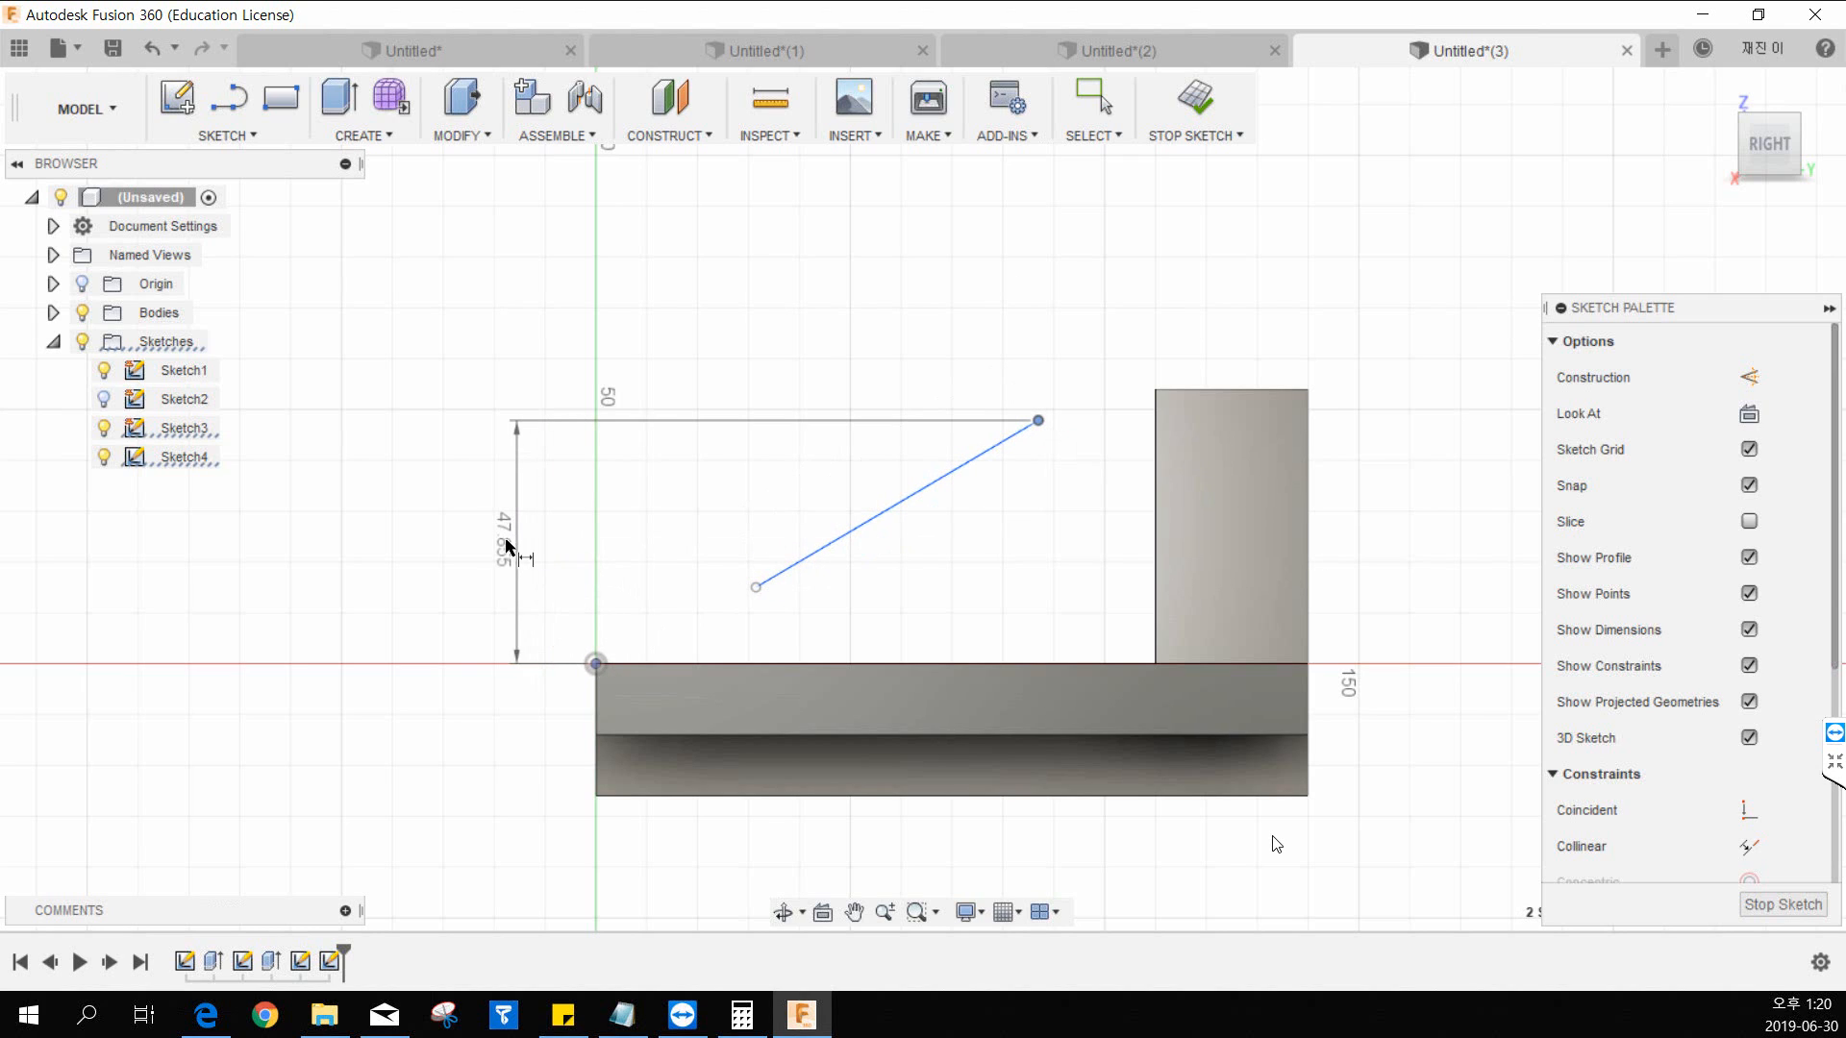
{"action": "left_click", "coordinate": [493, 544]}
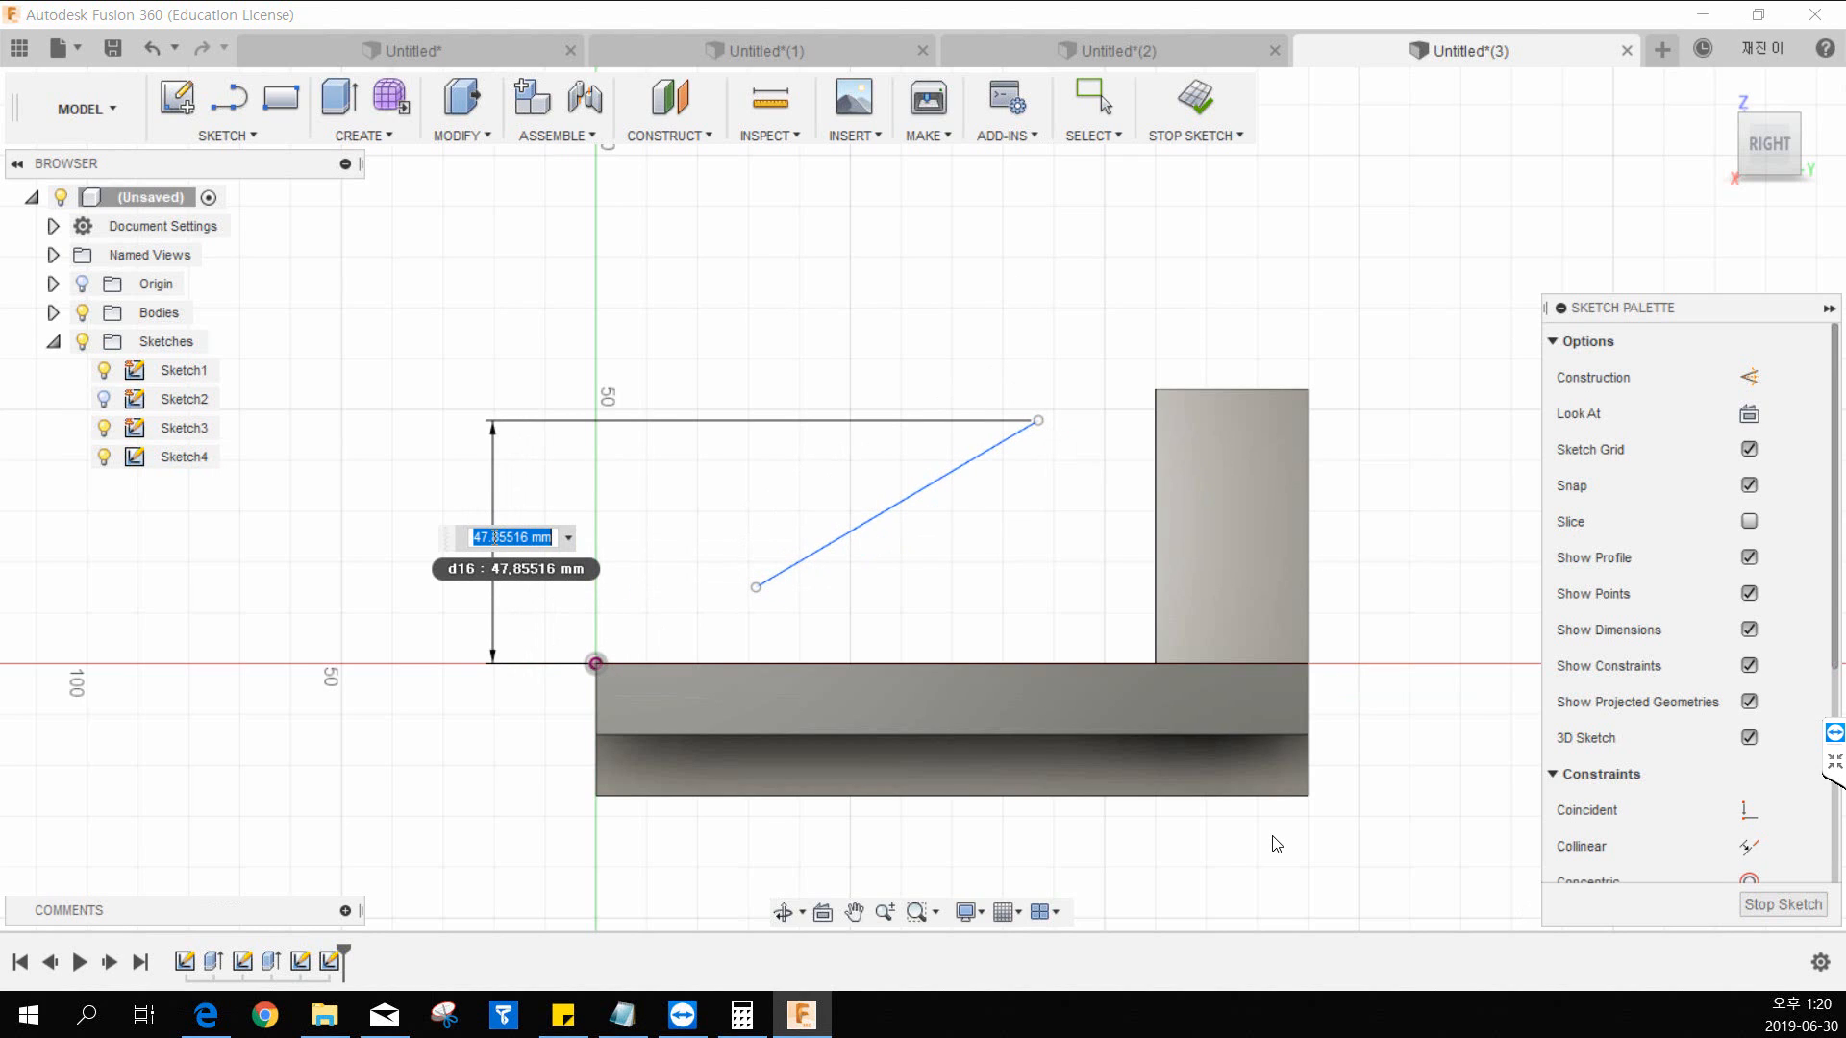
{"action": "type", "text": "80-26"}
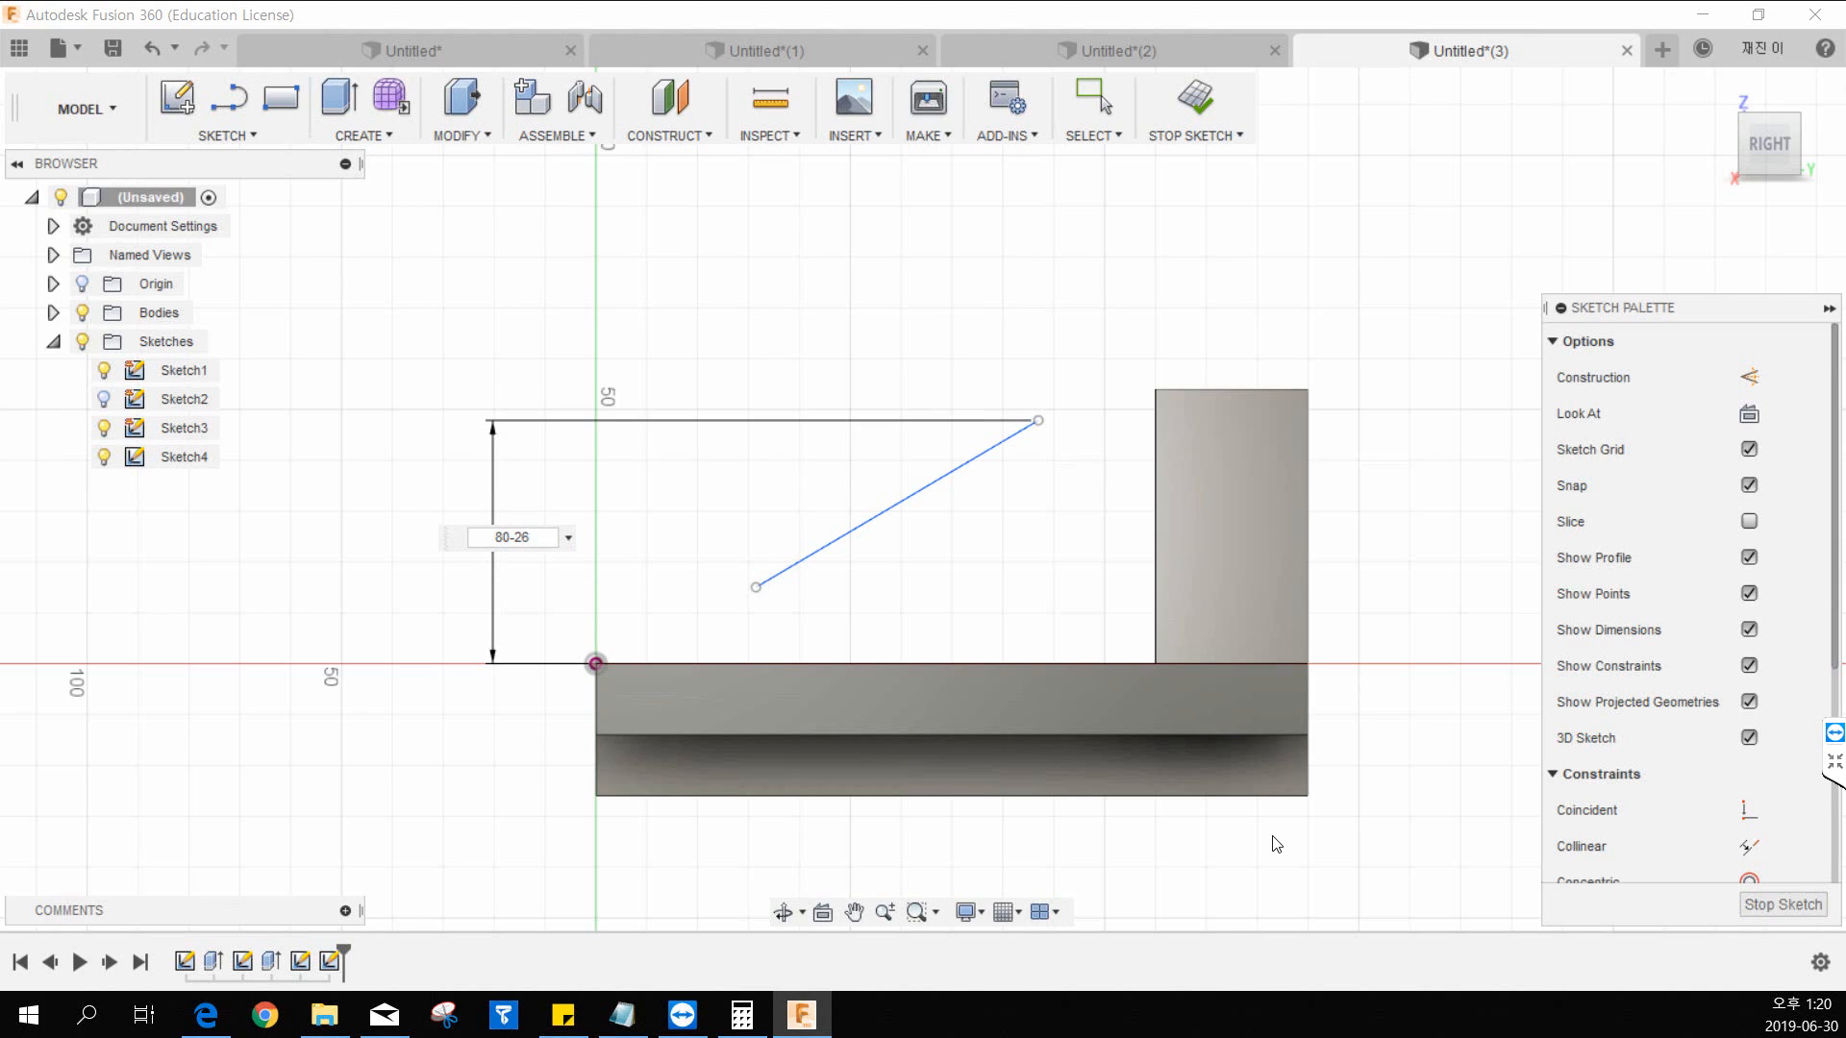
Step: Check the 80 and 26 heights in the front view of the 15.pdf drawing and accept the 80-26 height dimension
{"action": "key", "text": "alt+Tab"}
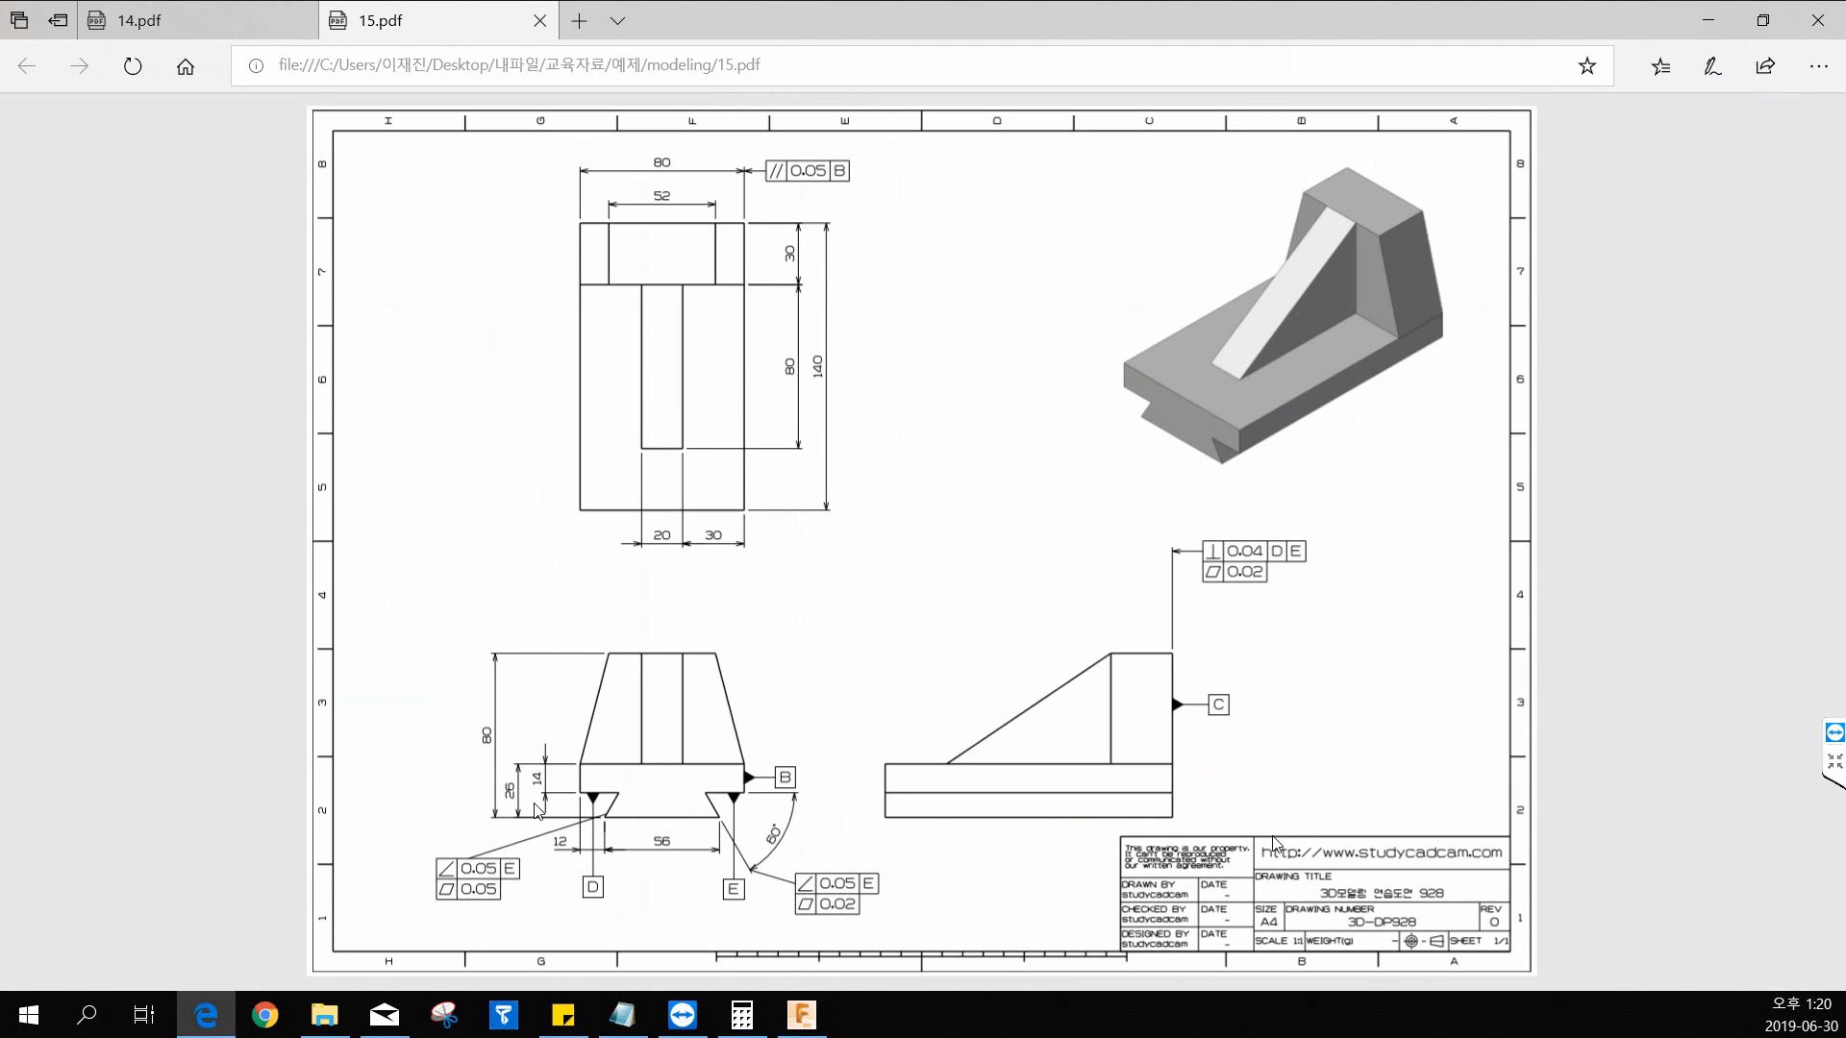
{"action": "scroll", "coordinate": [539, 815], "scroll_direction": "up", "scroll_amount": 5, "text": "ctrl"}
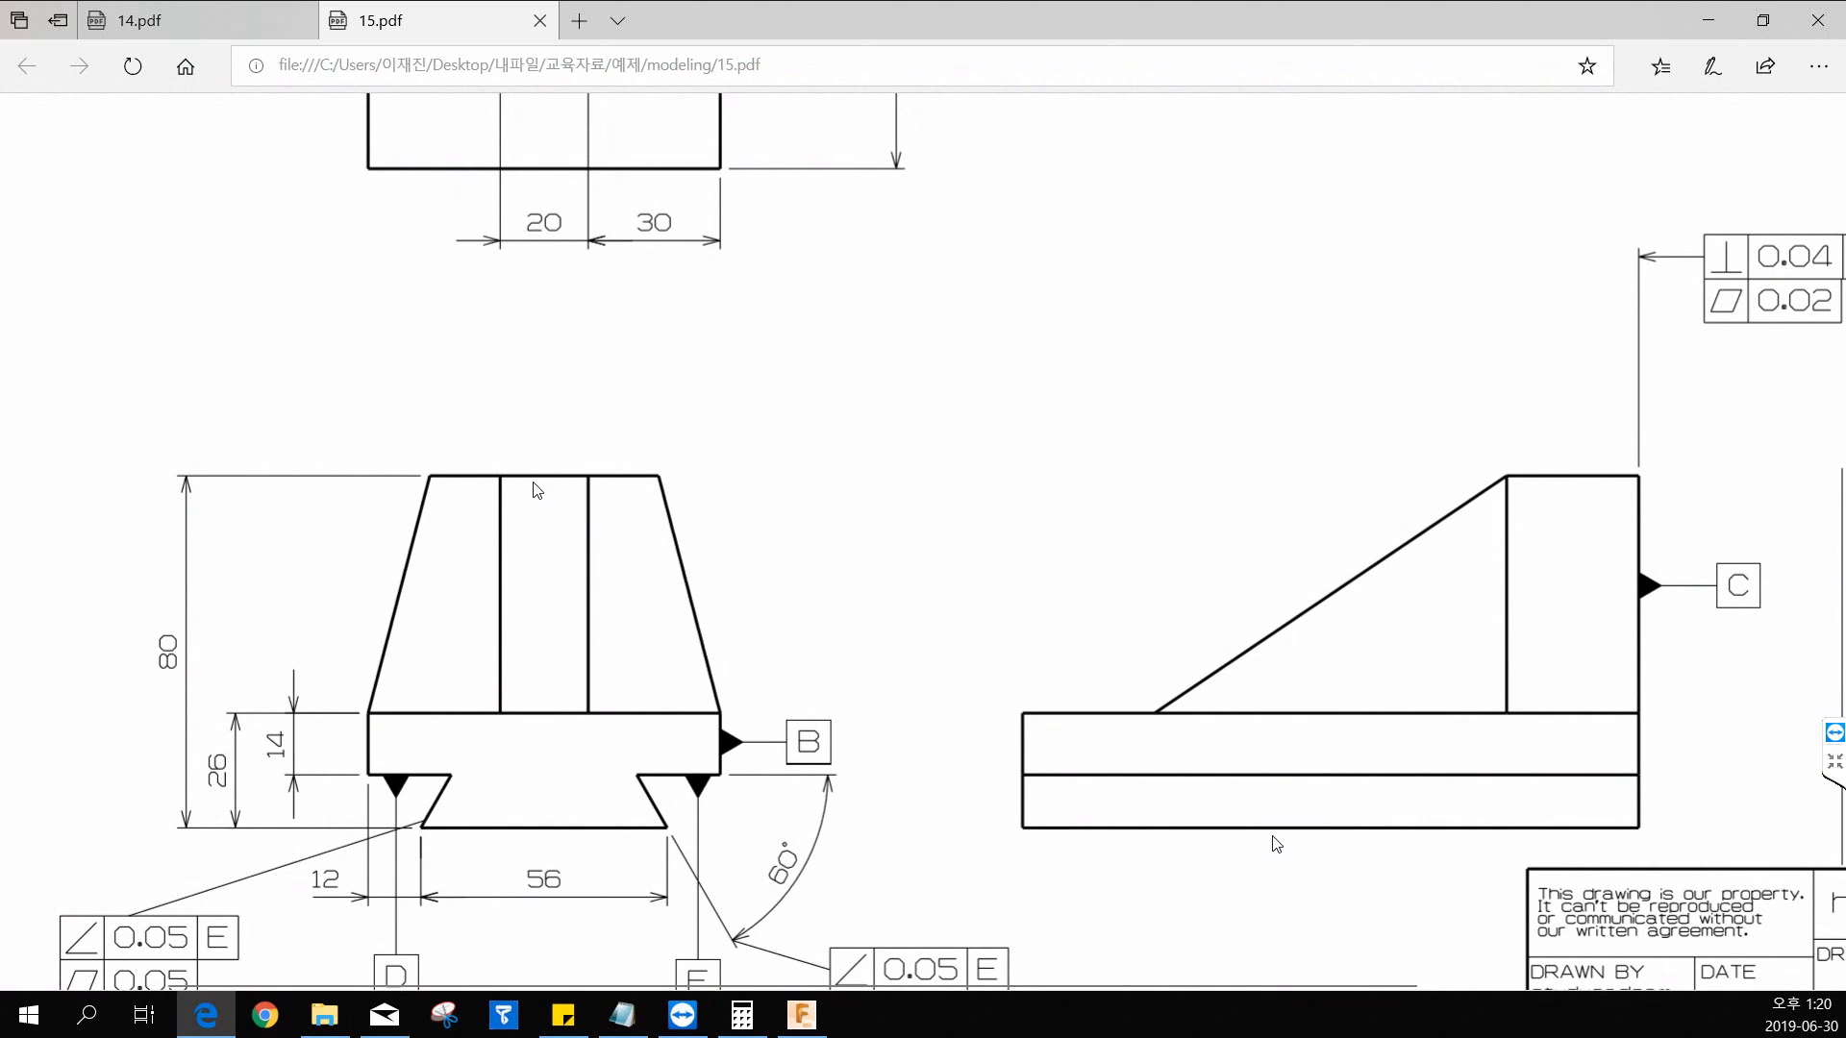
{"action": "left_click", "coordinate": [543, 721]}
{"action": "left_click", "coordinate": [180, 699]}
{"action": "left_click", "coordinate": [180, 698]}
{"action": "left_click_drag", "start_coordinate": [1084, 35], "coordinate": [0, 16]}
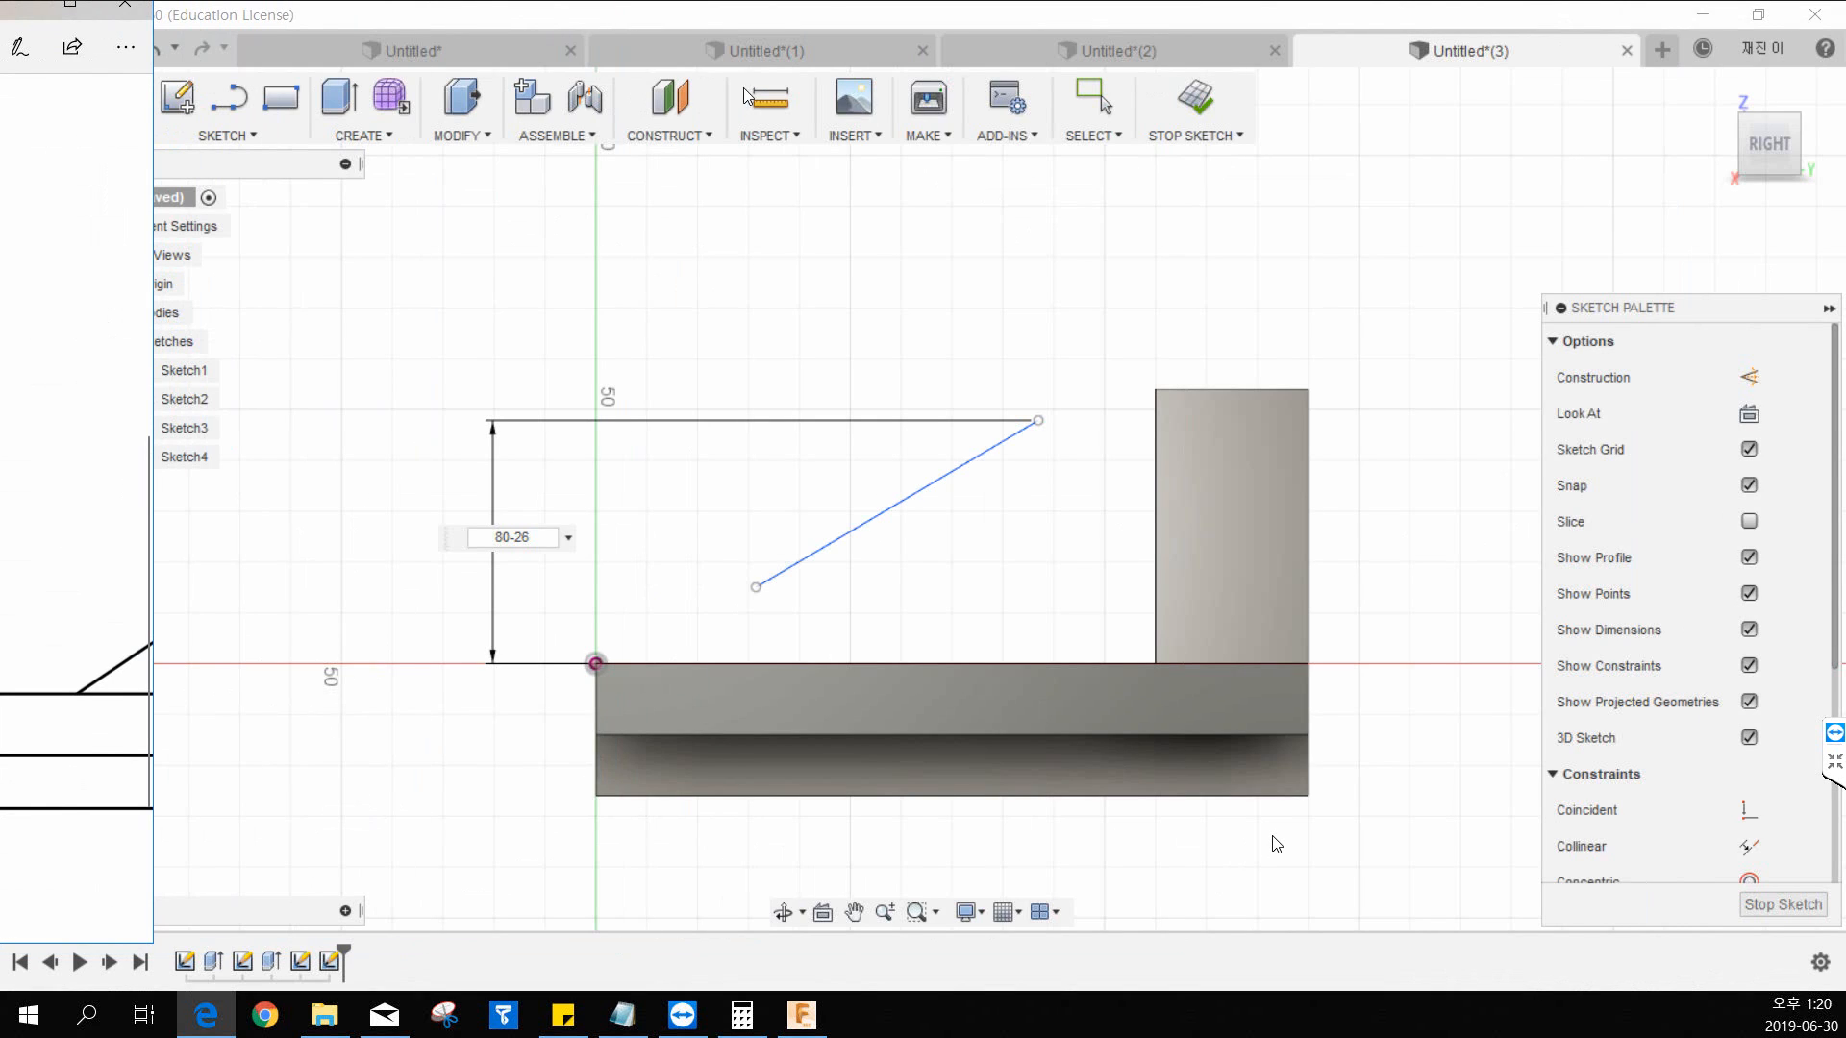
{"action": "left_click_drag", "start_coordinate": [58, 7], "coordinate": [0, 8]}
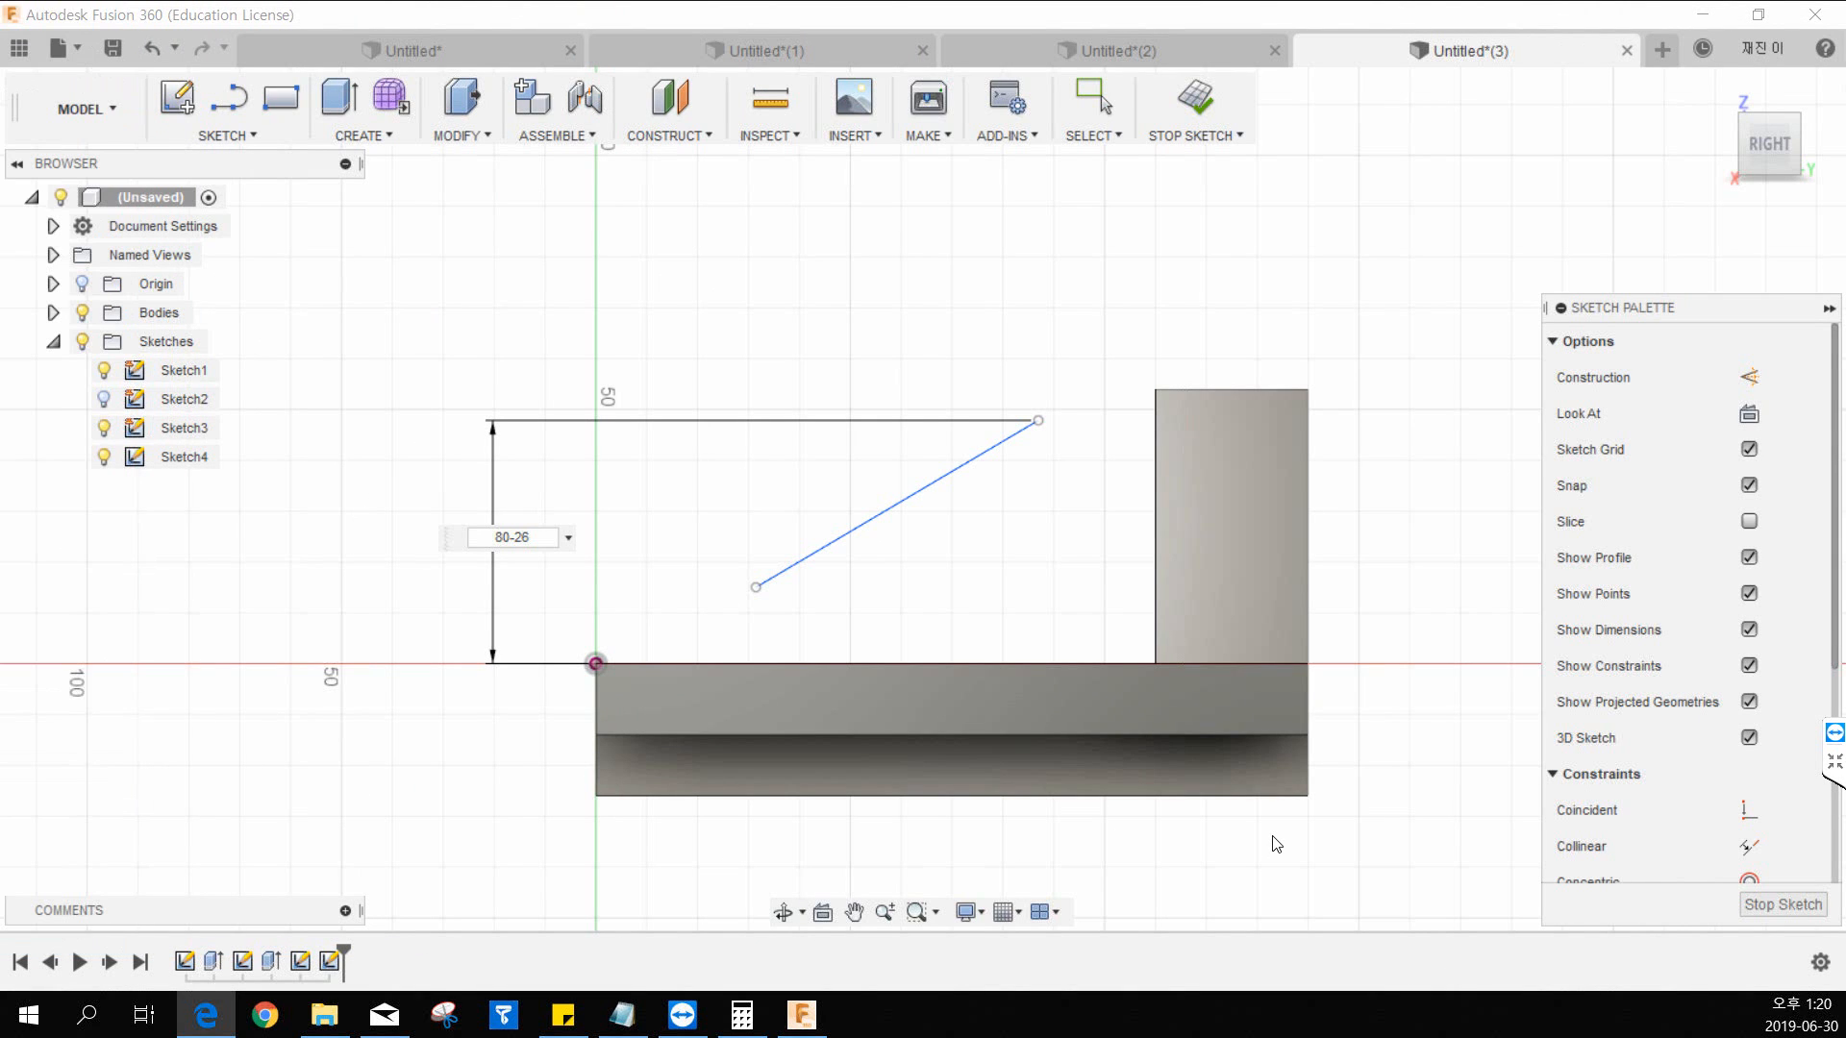
{"action": "left_click", "coordinate": [611, 541]}
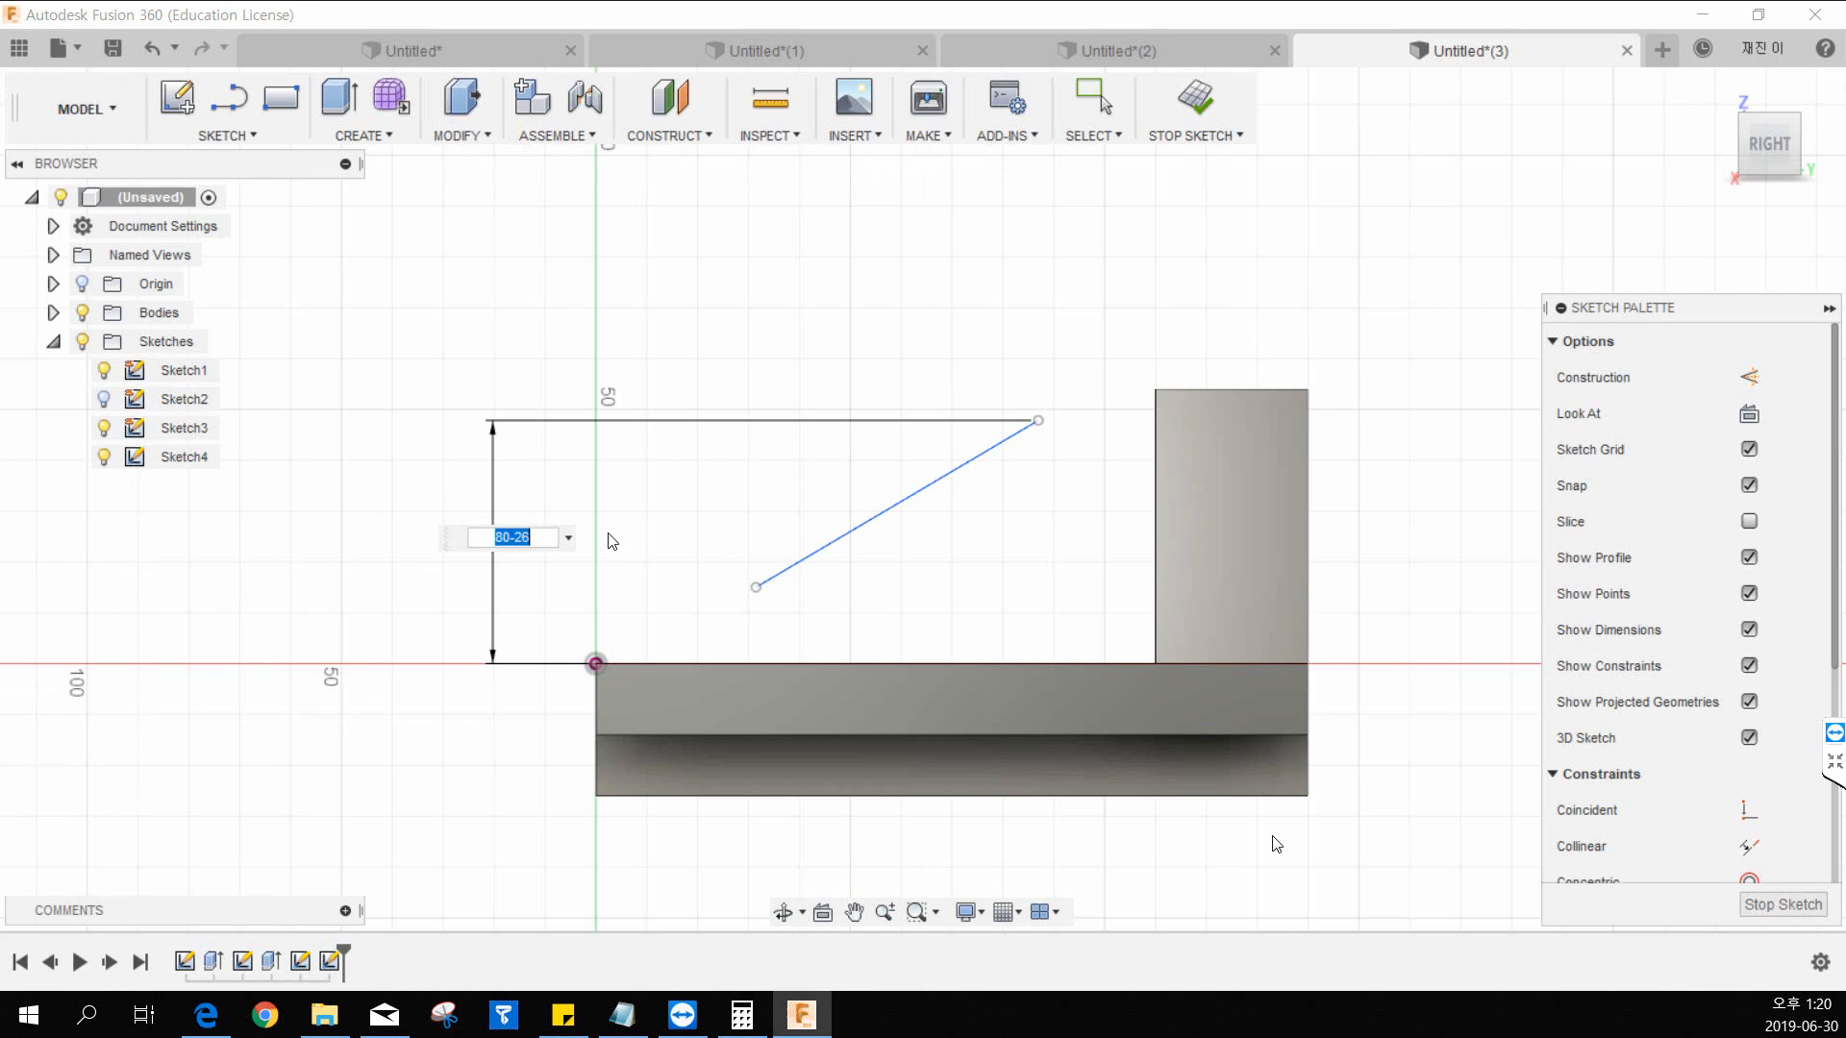
{"action": "key", "text": "Return"}
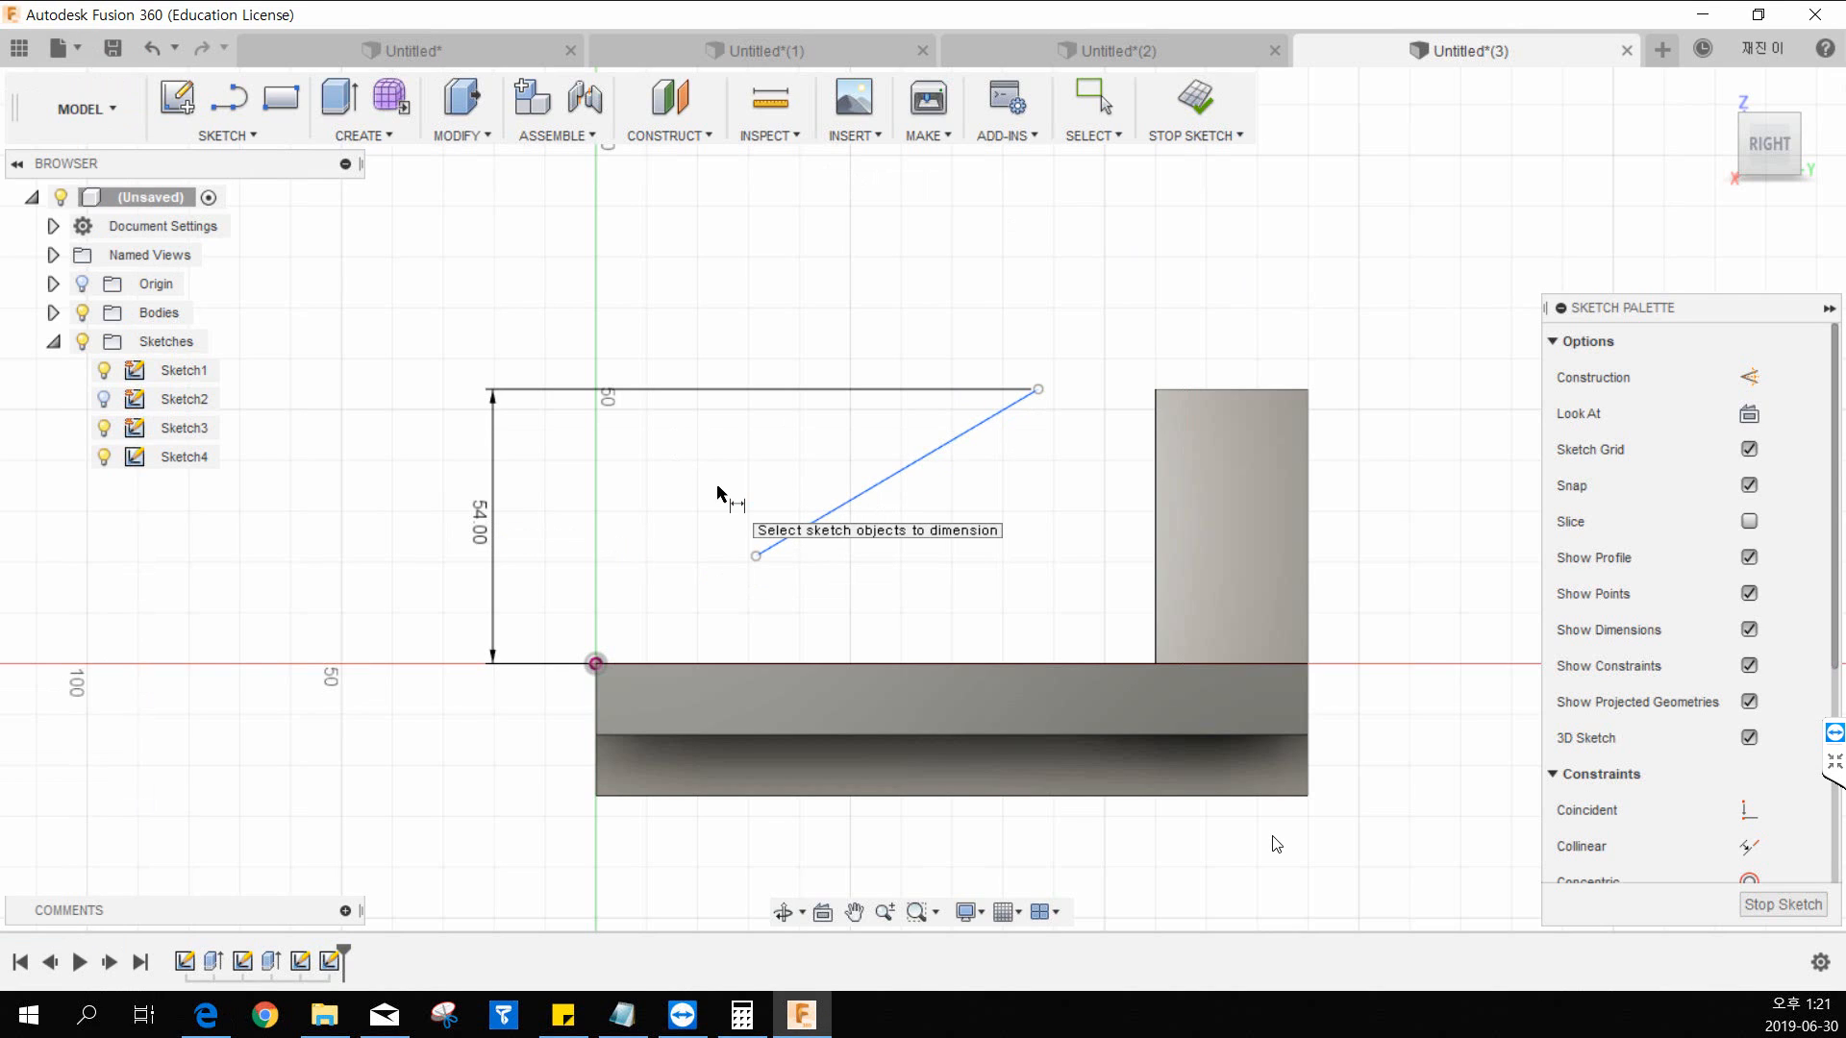
{"action": "left_click", "coordinate": [1038, 390]}
{"action": "left_click", "coordinate": [596, 663]}
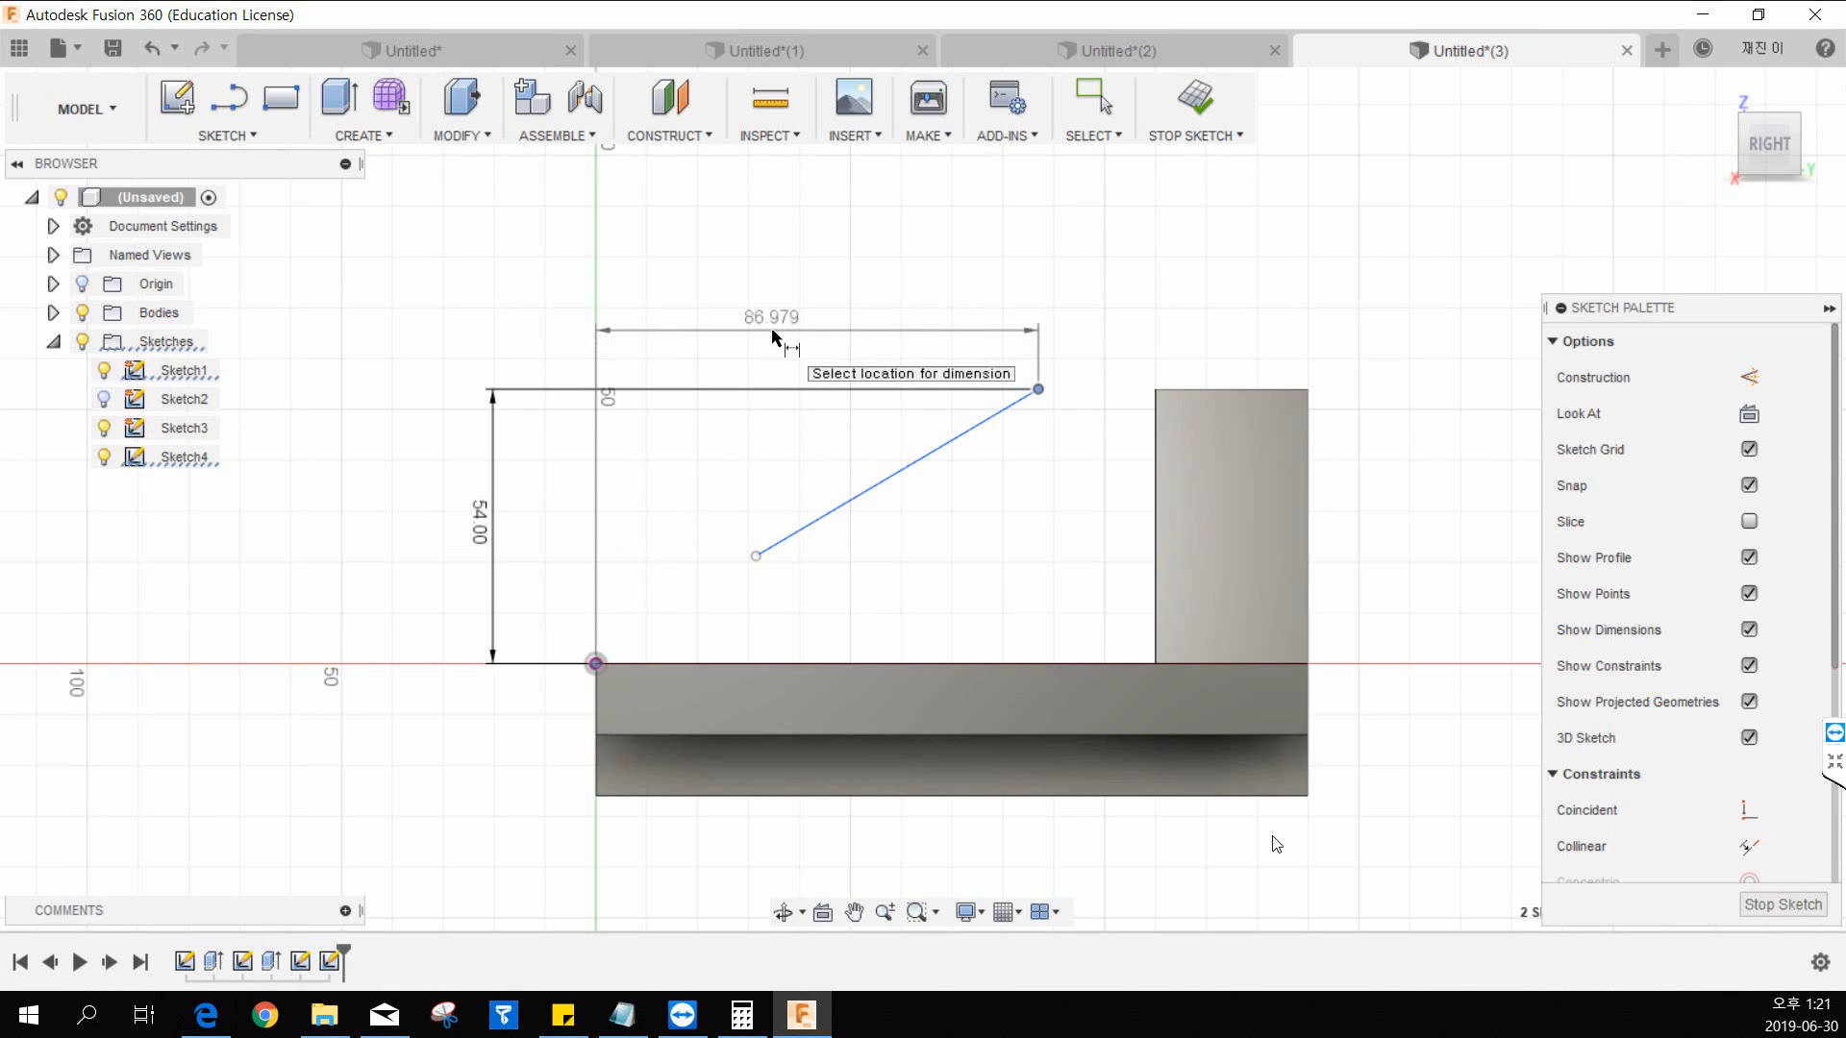
{"action": "key", "text": "Escape"}
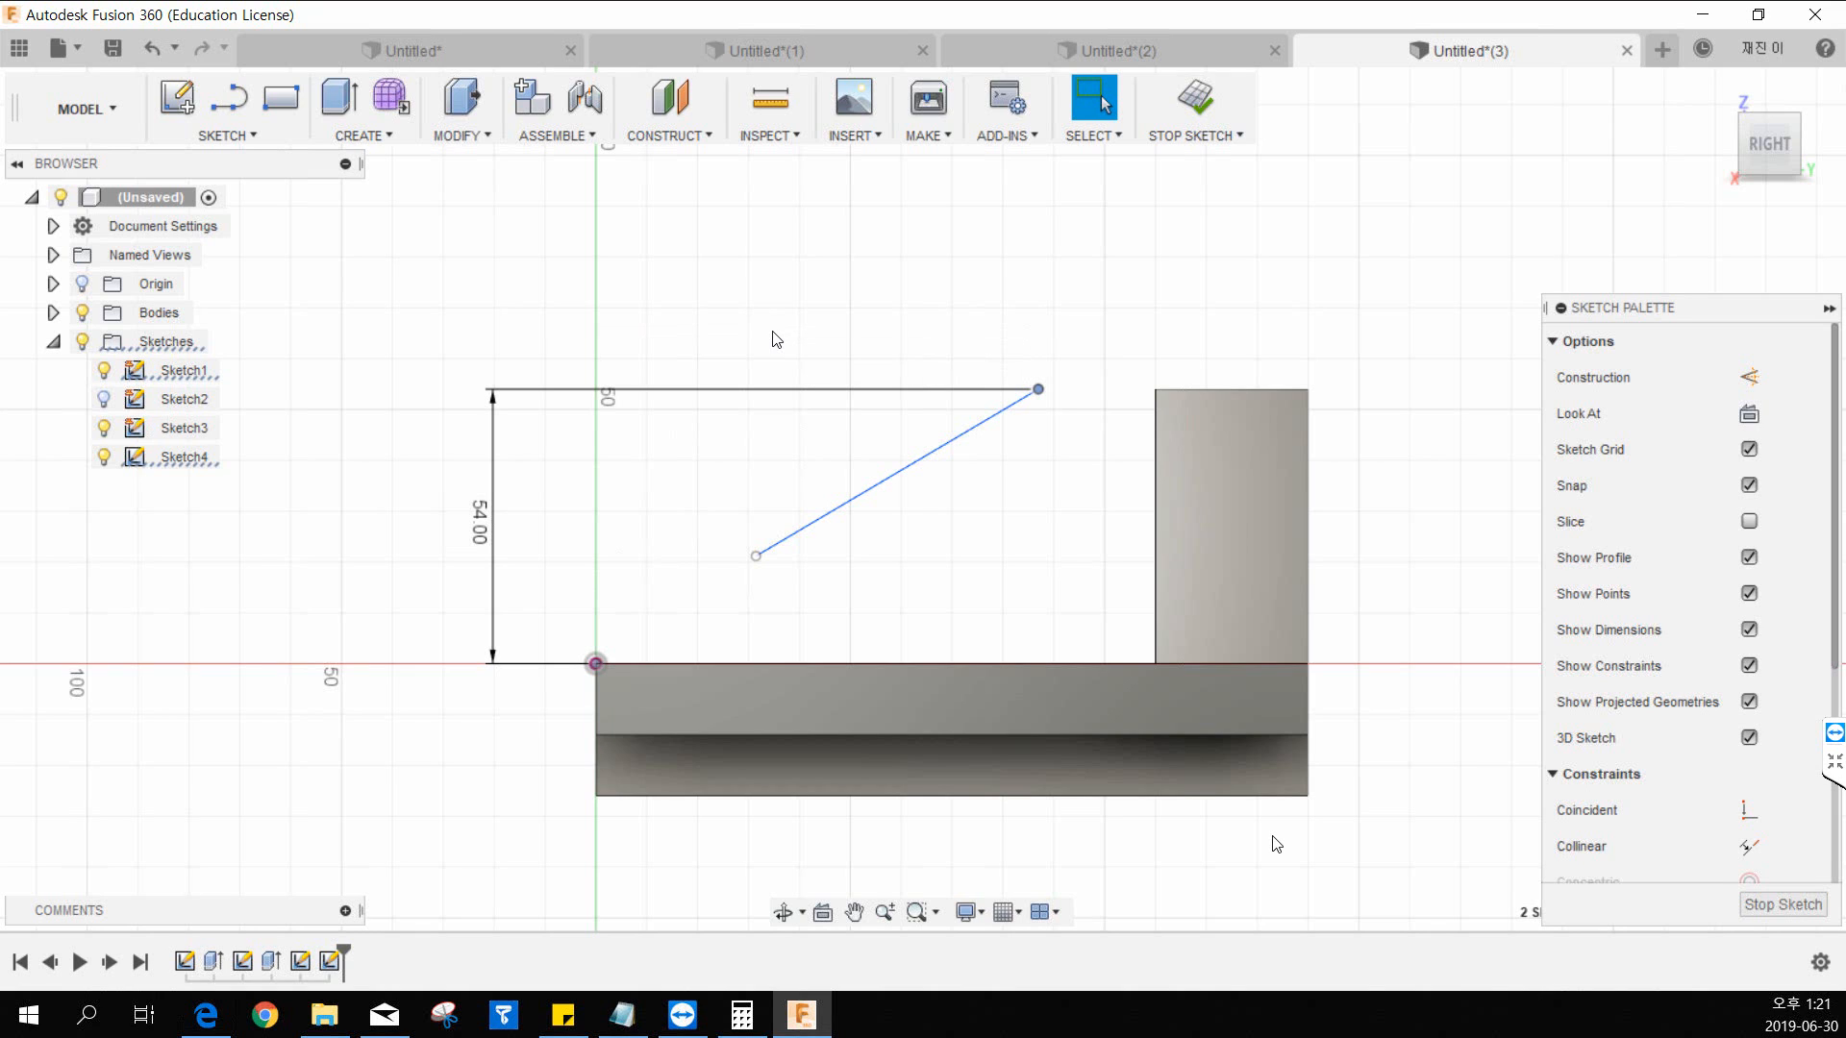
Step: Dimension the horizontal distance from the sloped line's upper endpoint to the upright block's outer back edge as 30 mm
{"action": "left_click", "coordinate": [254, 144]}
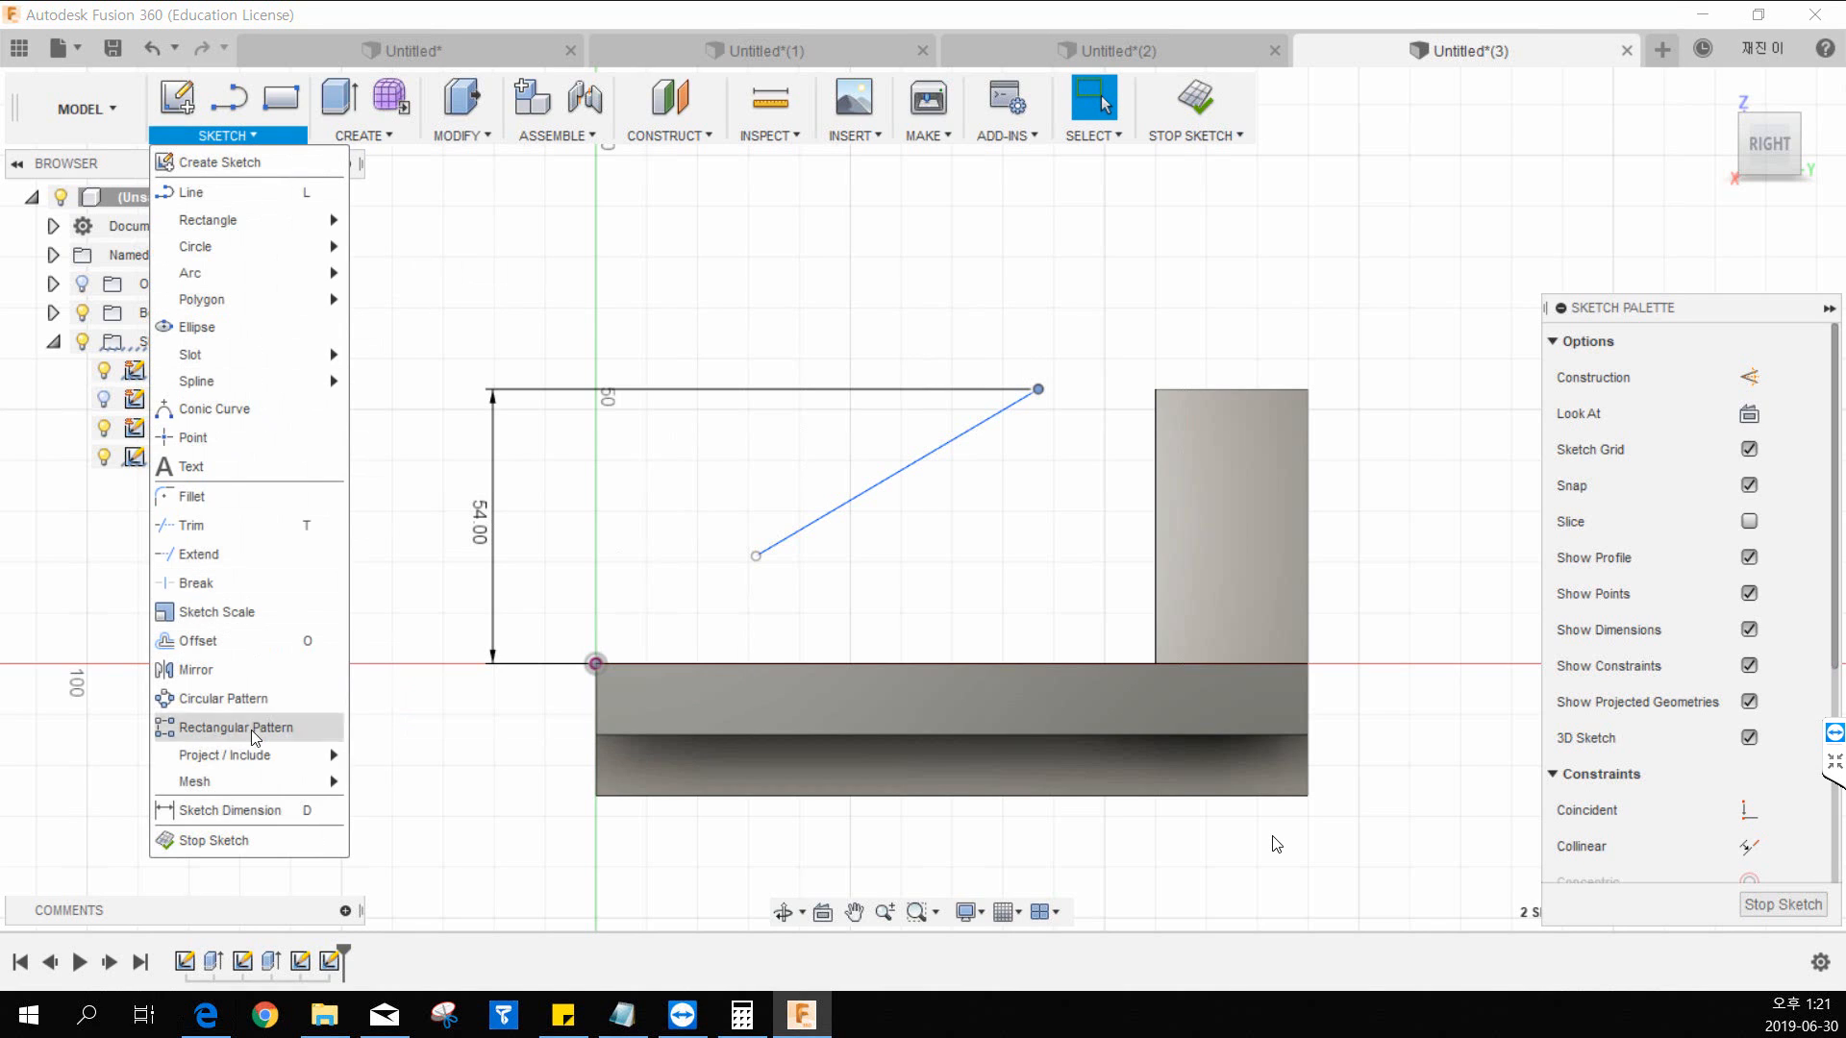
{"action": "left_click", "coordinate": [245, 804]}
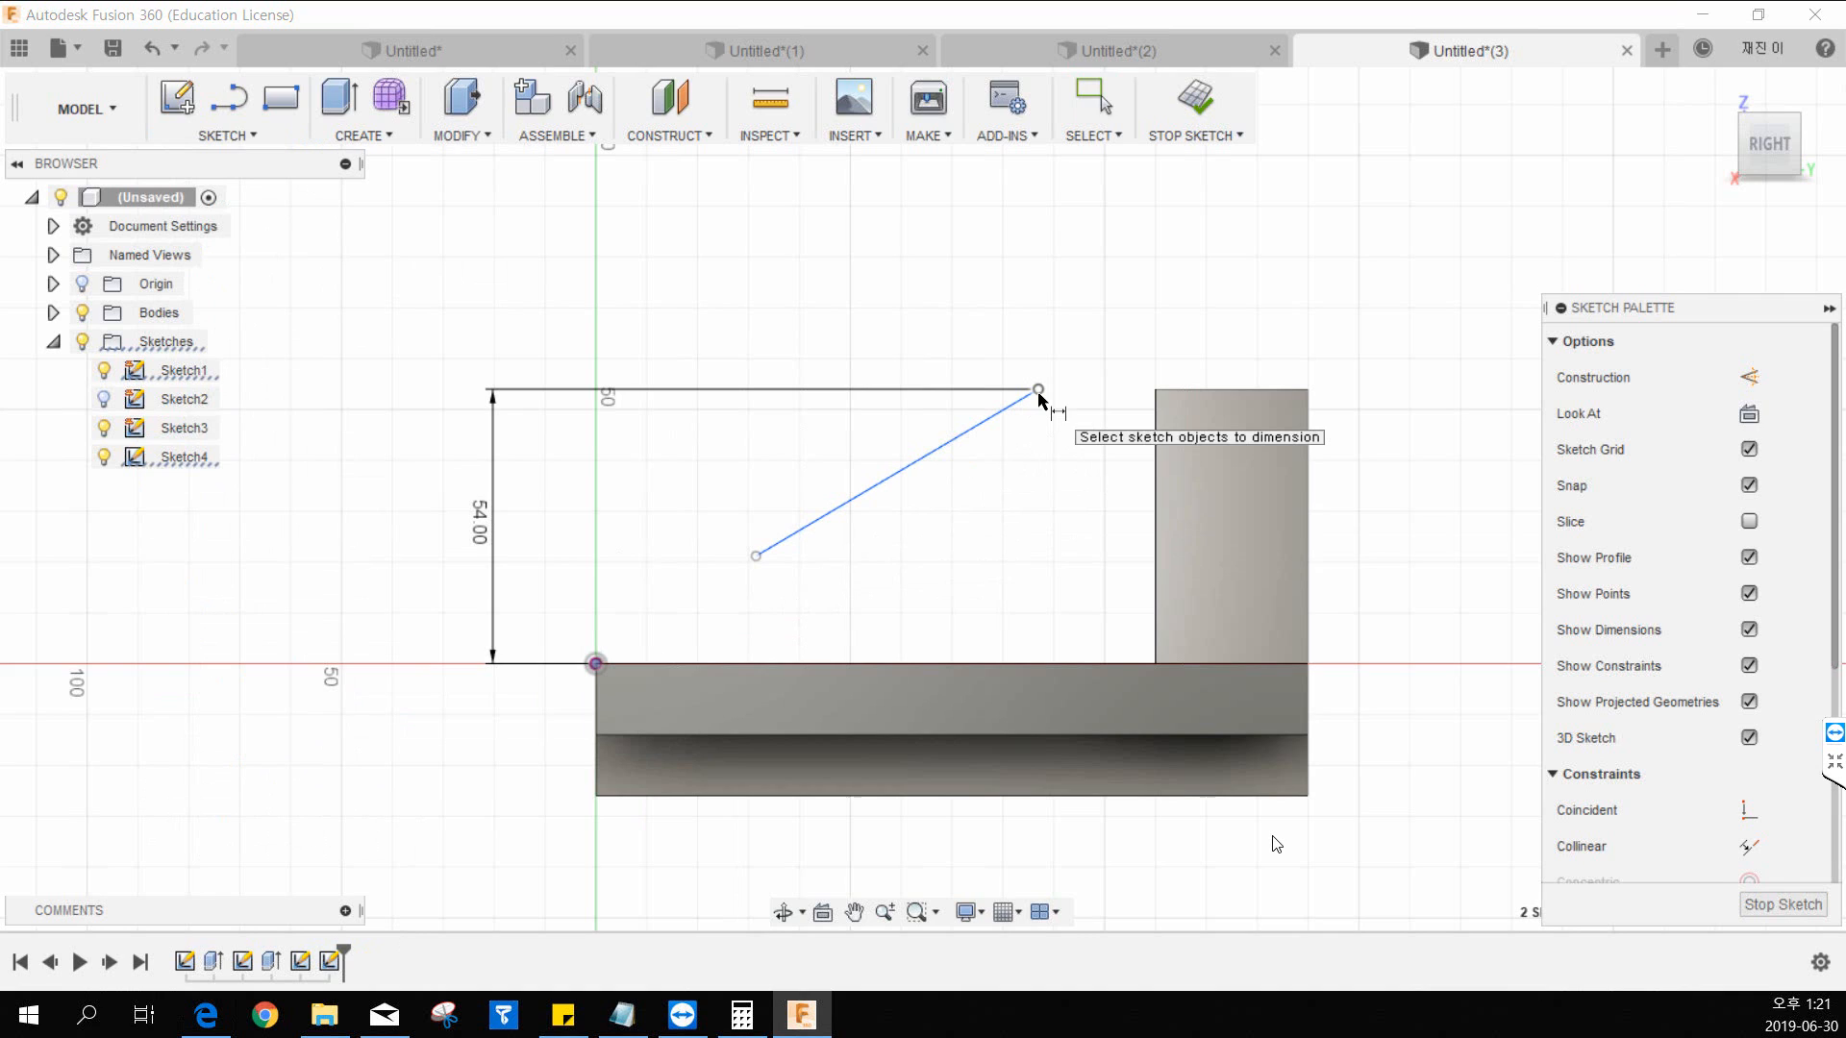
{"action": "left_click", "coordinate": [1038, 391]}
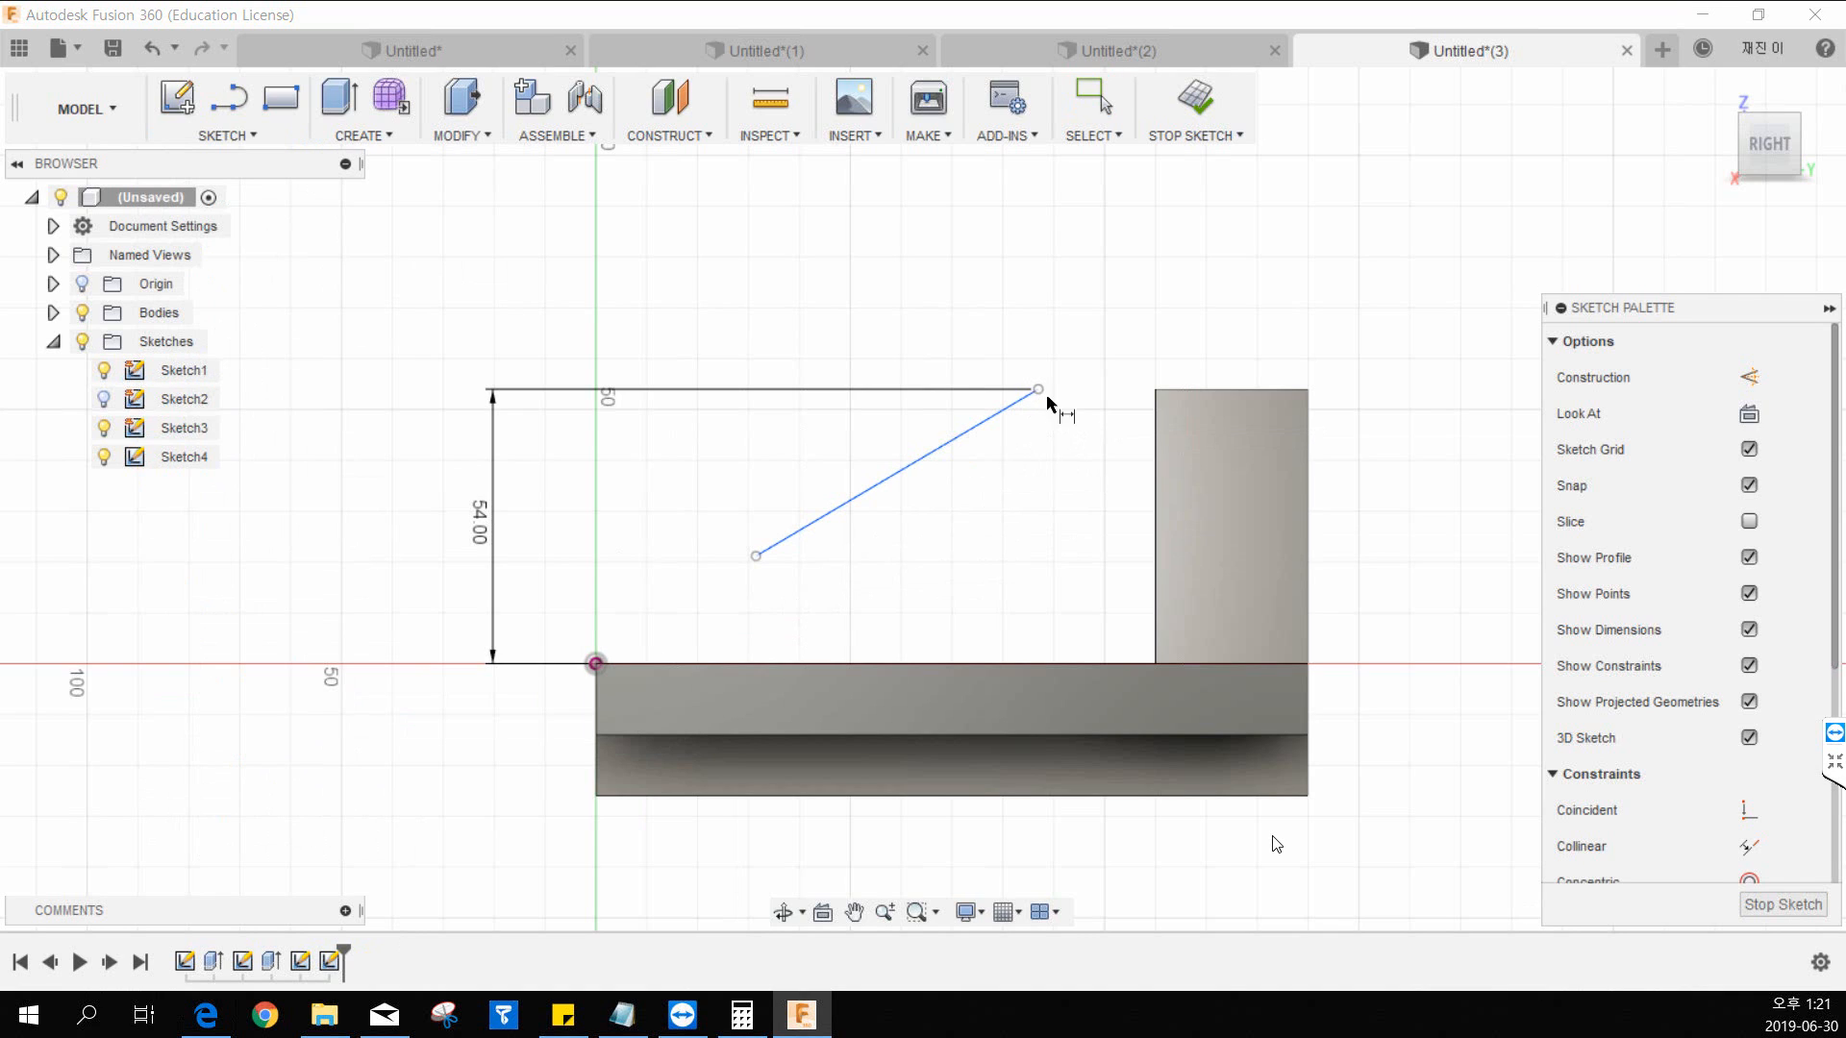
{"action": "left_click", "coordinate": [1309, 413]}
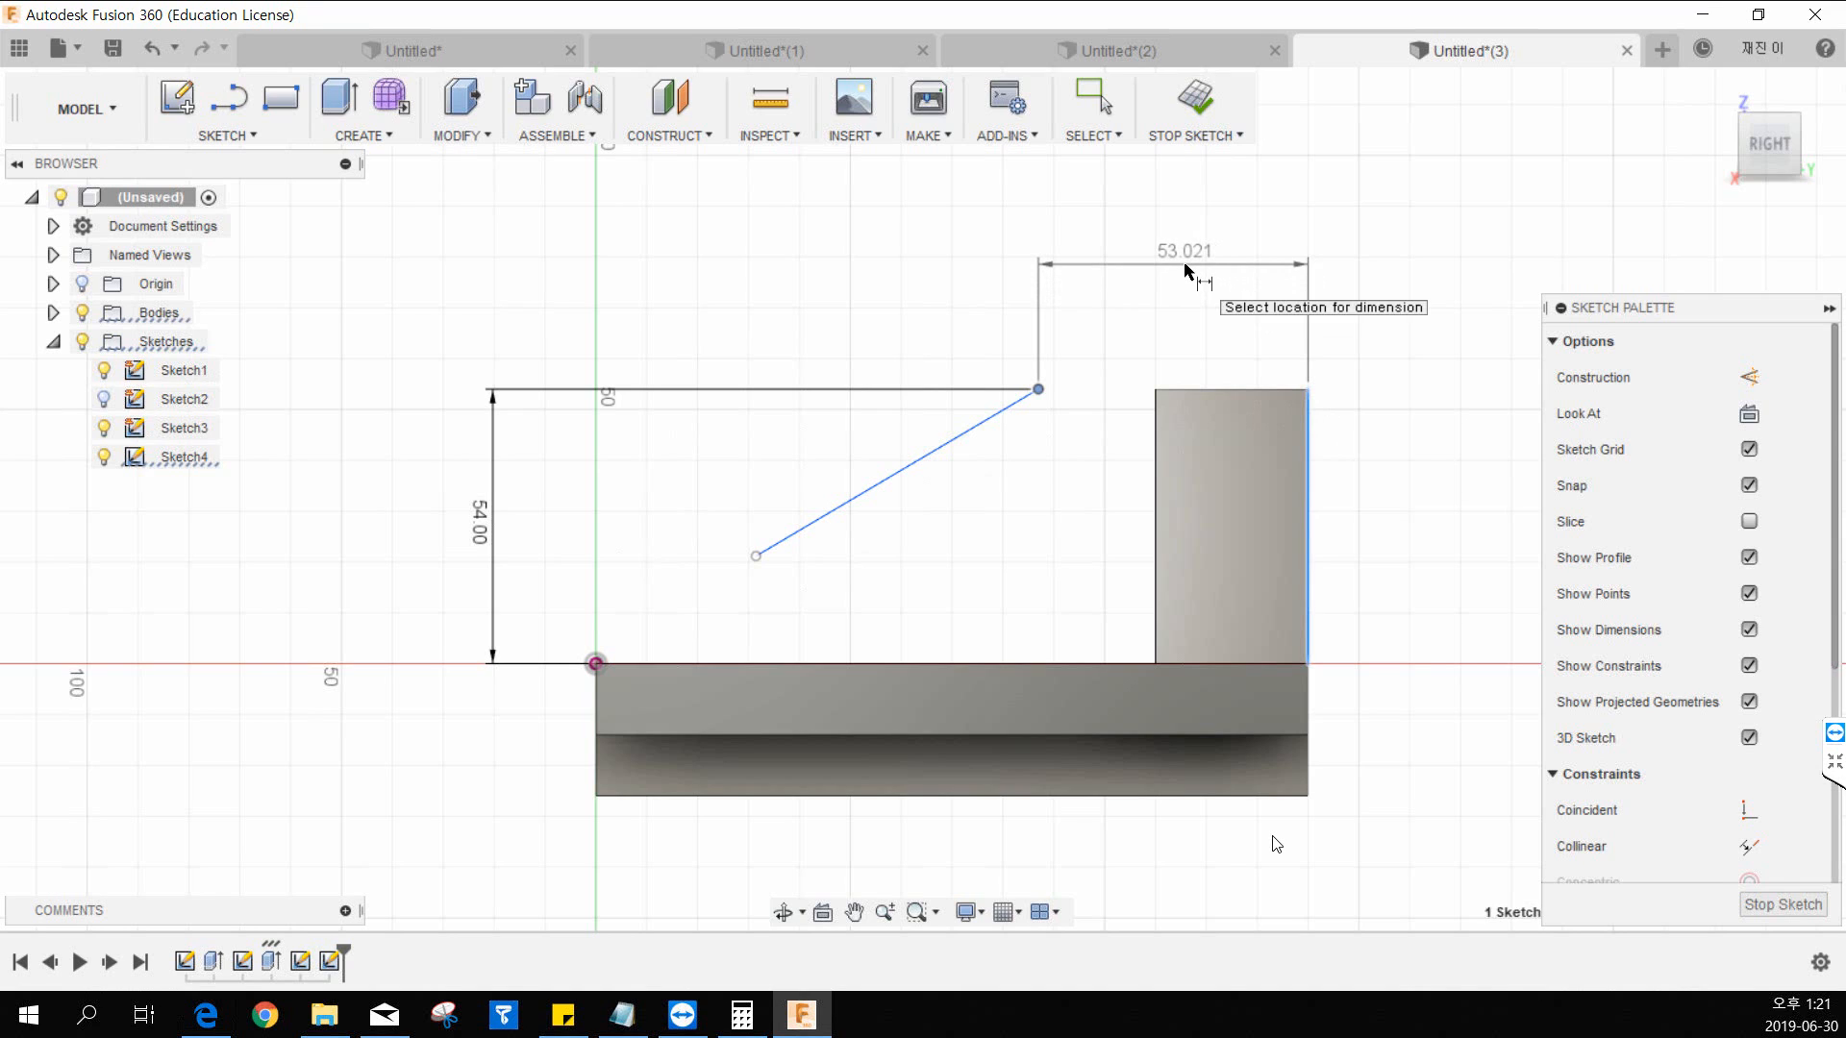
{"action": "left_click", "coordinate": [1187, 271]}
{"action": "type", "text": "30"}
{"action": "key", "text": "Return"}
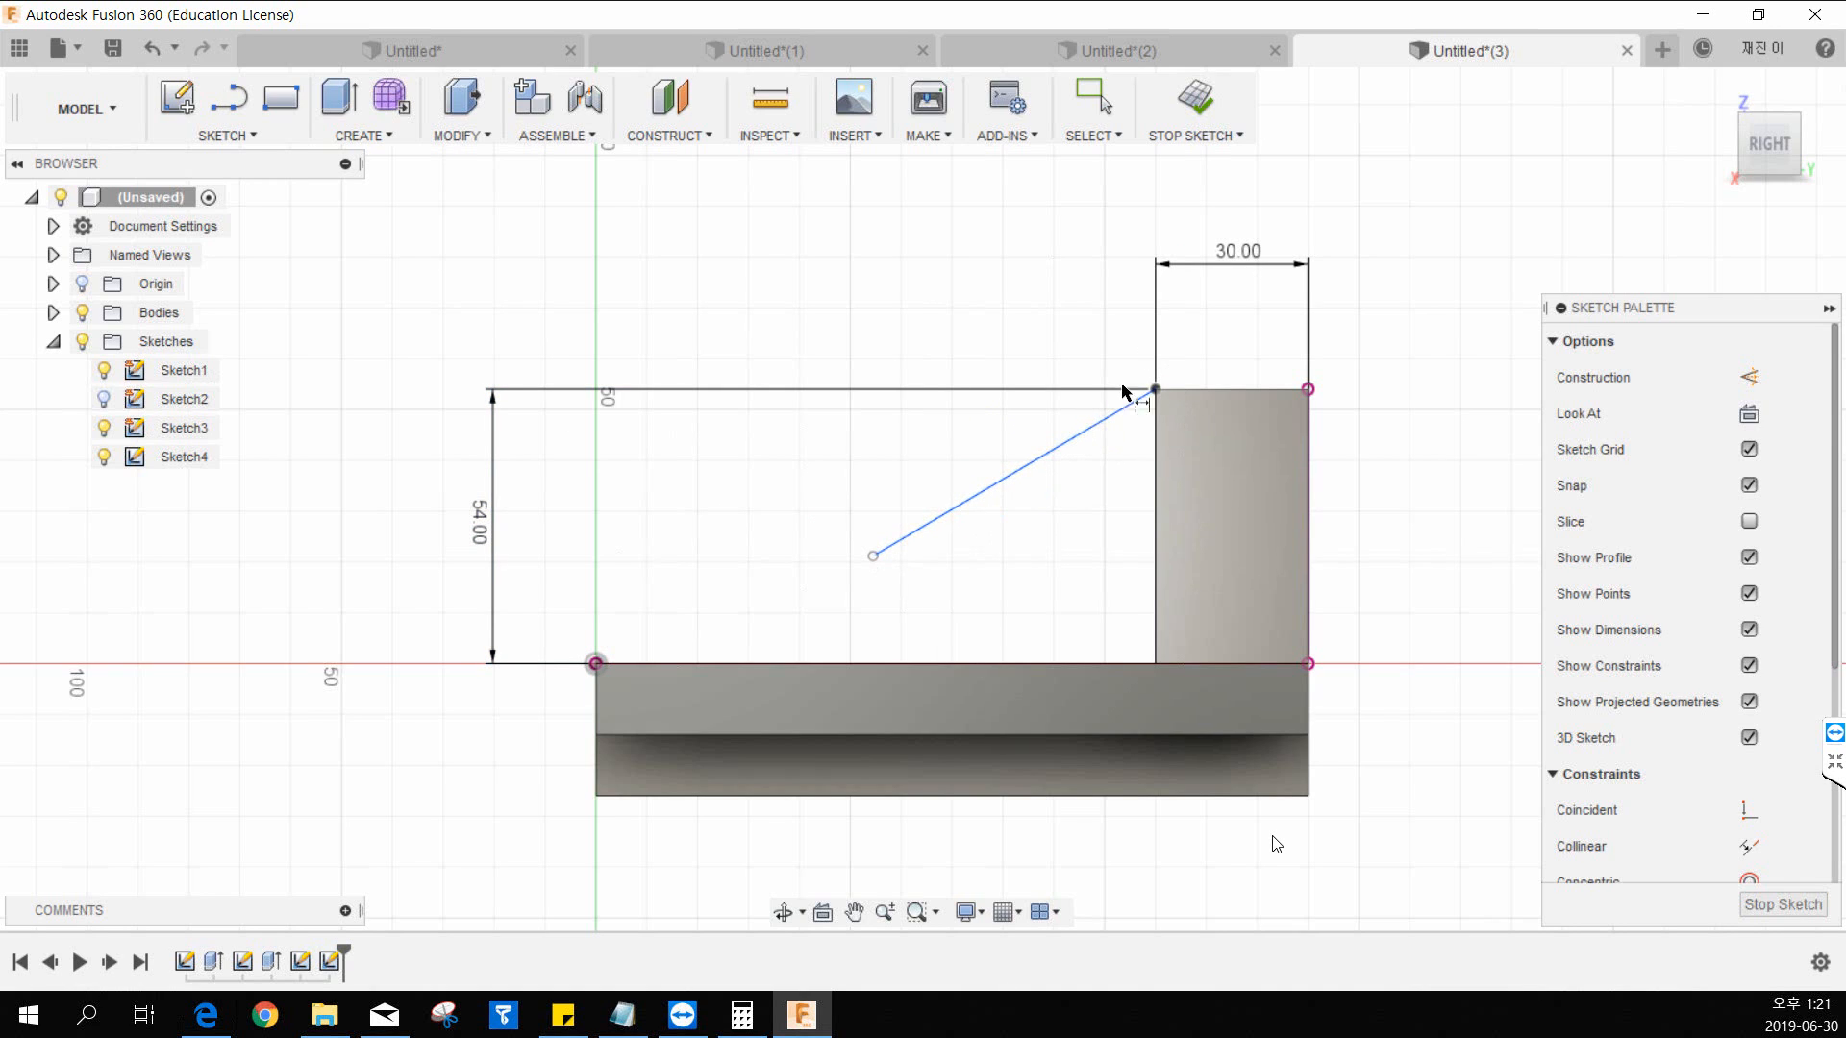
Step: Dimension the horizontal distance from the sloped line's lower endpoint to the upright block's inner face as 80 mm
{"action": "left_click", "coordinate": [873, 556]}
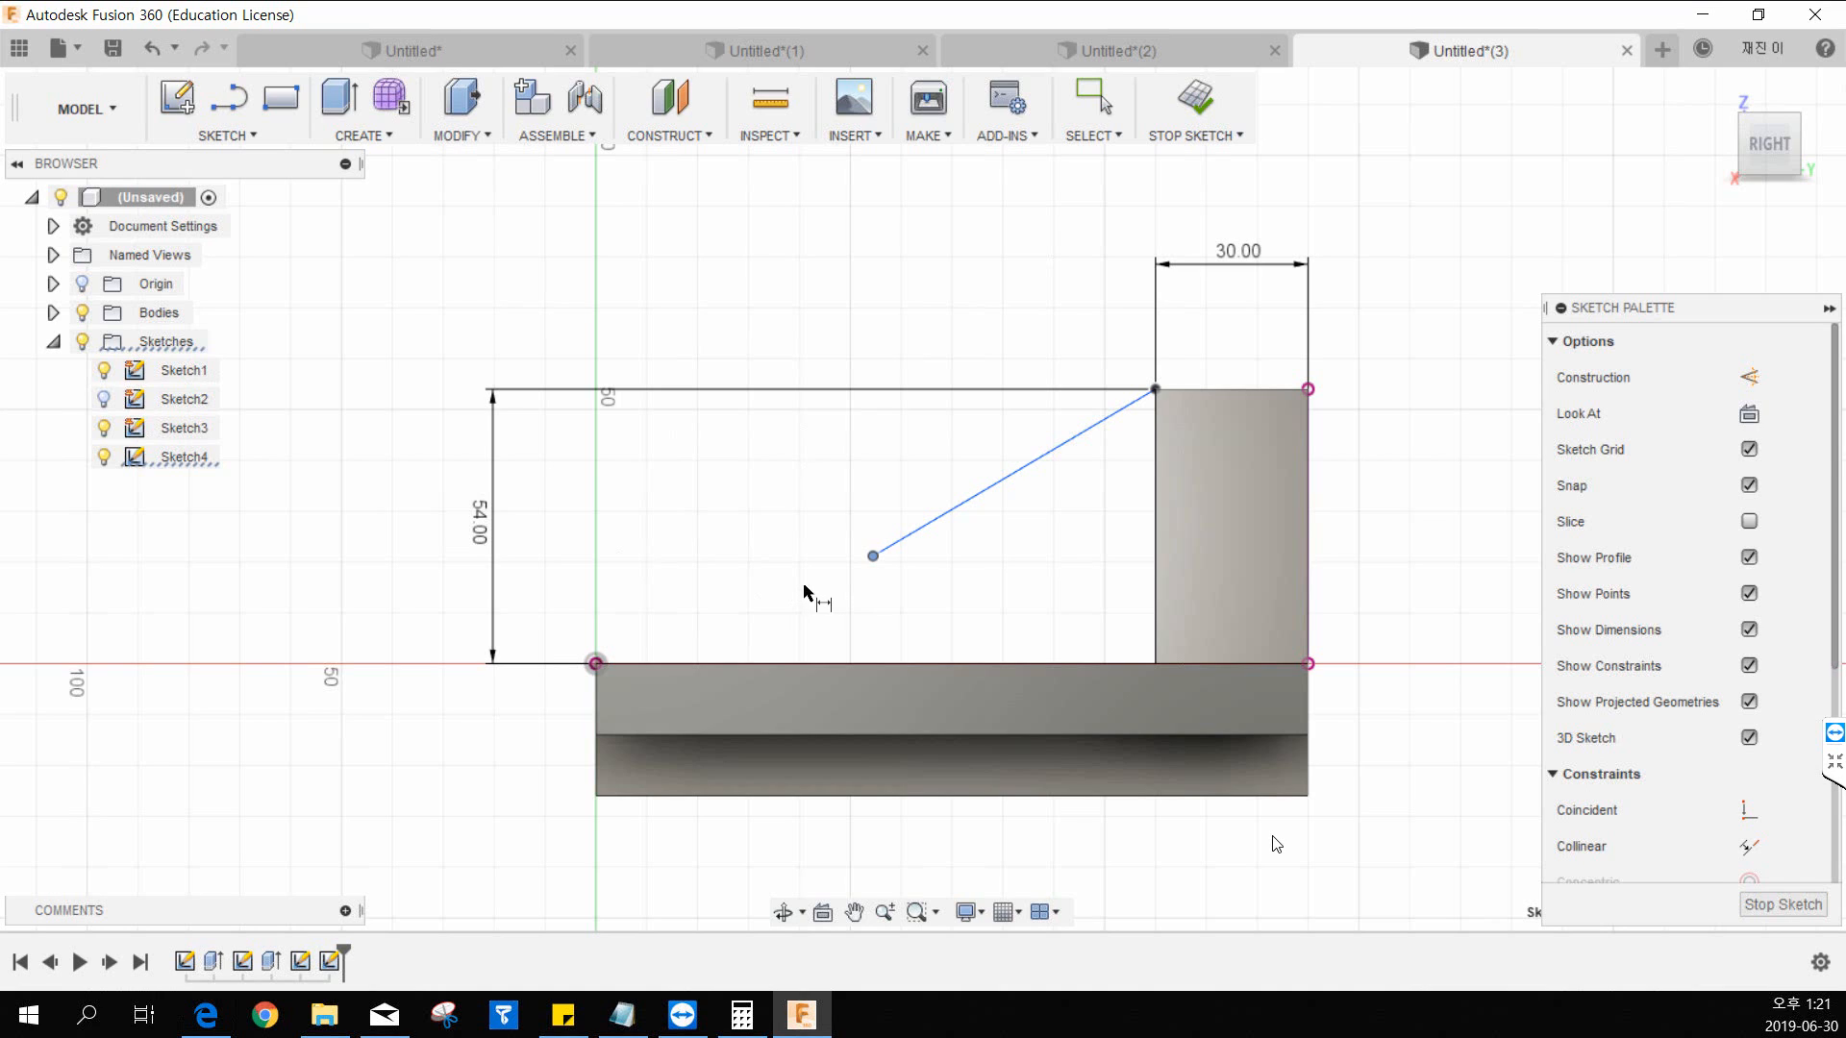
{"action": "left_click", "coordinate": [1158, 652]}
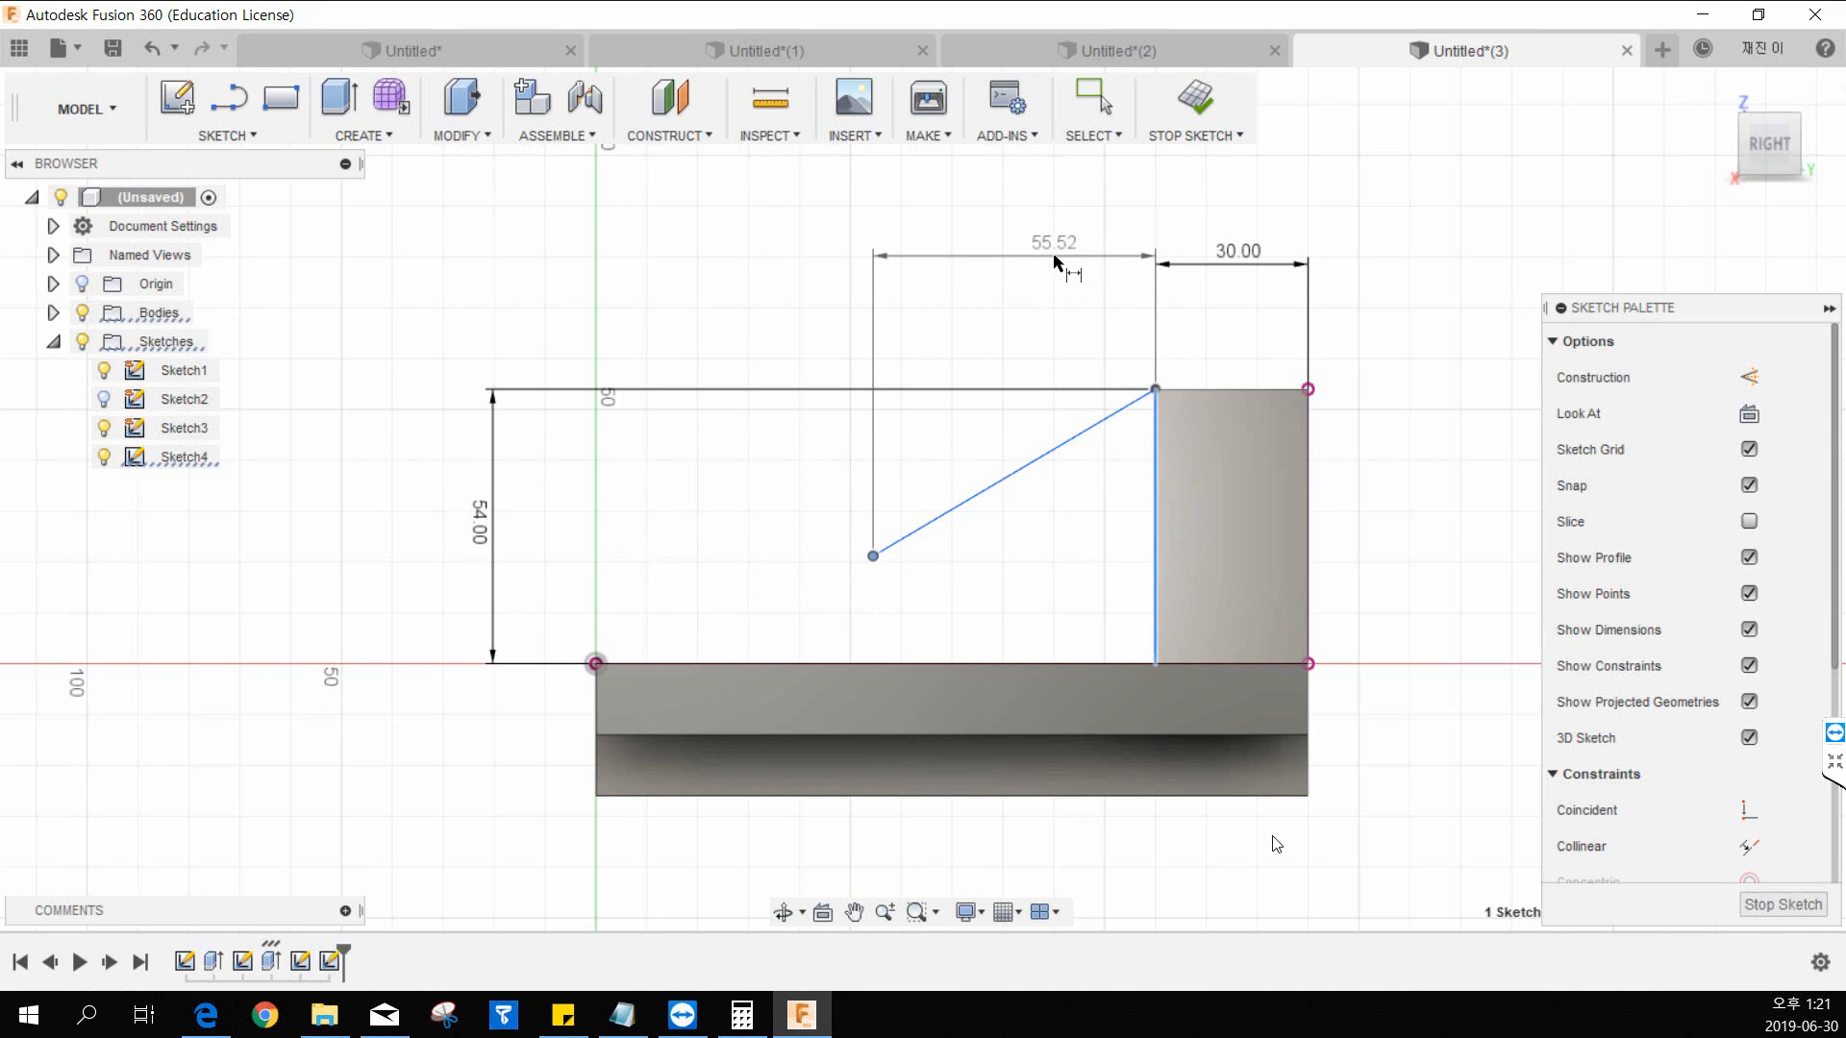
{"action": "left_click", "coordinate": [1055, 257]}
{"action": "type", "text": "80"}
{"action": "key", "text": "Return"}
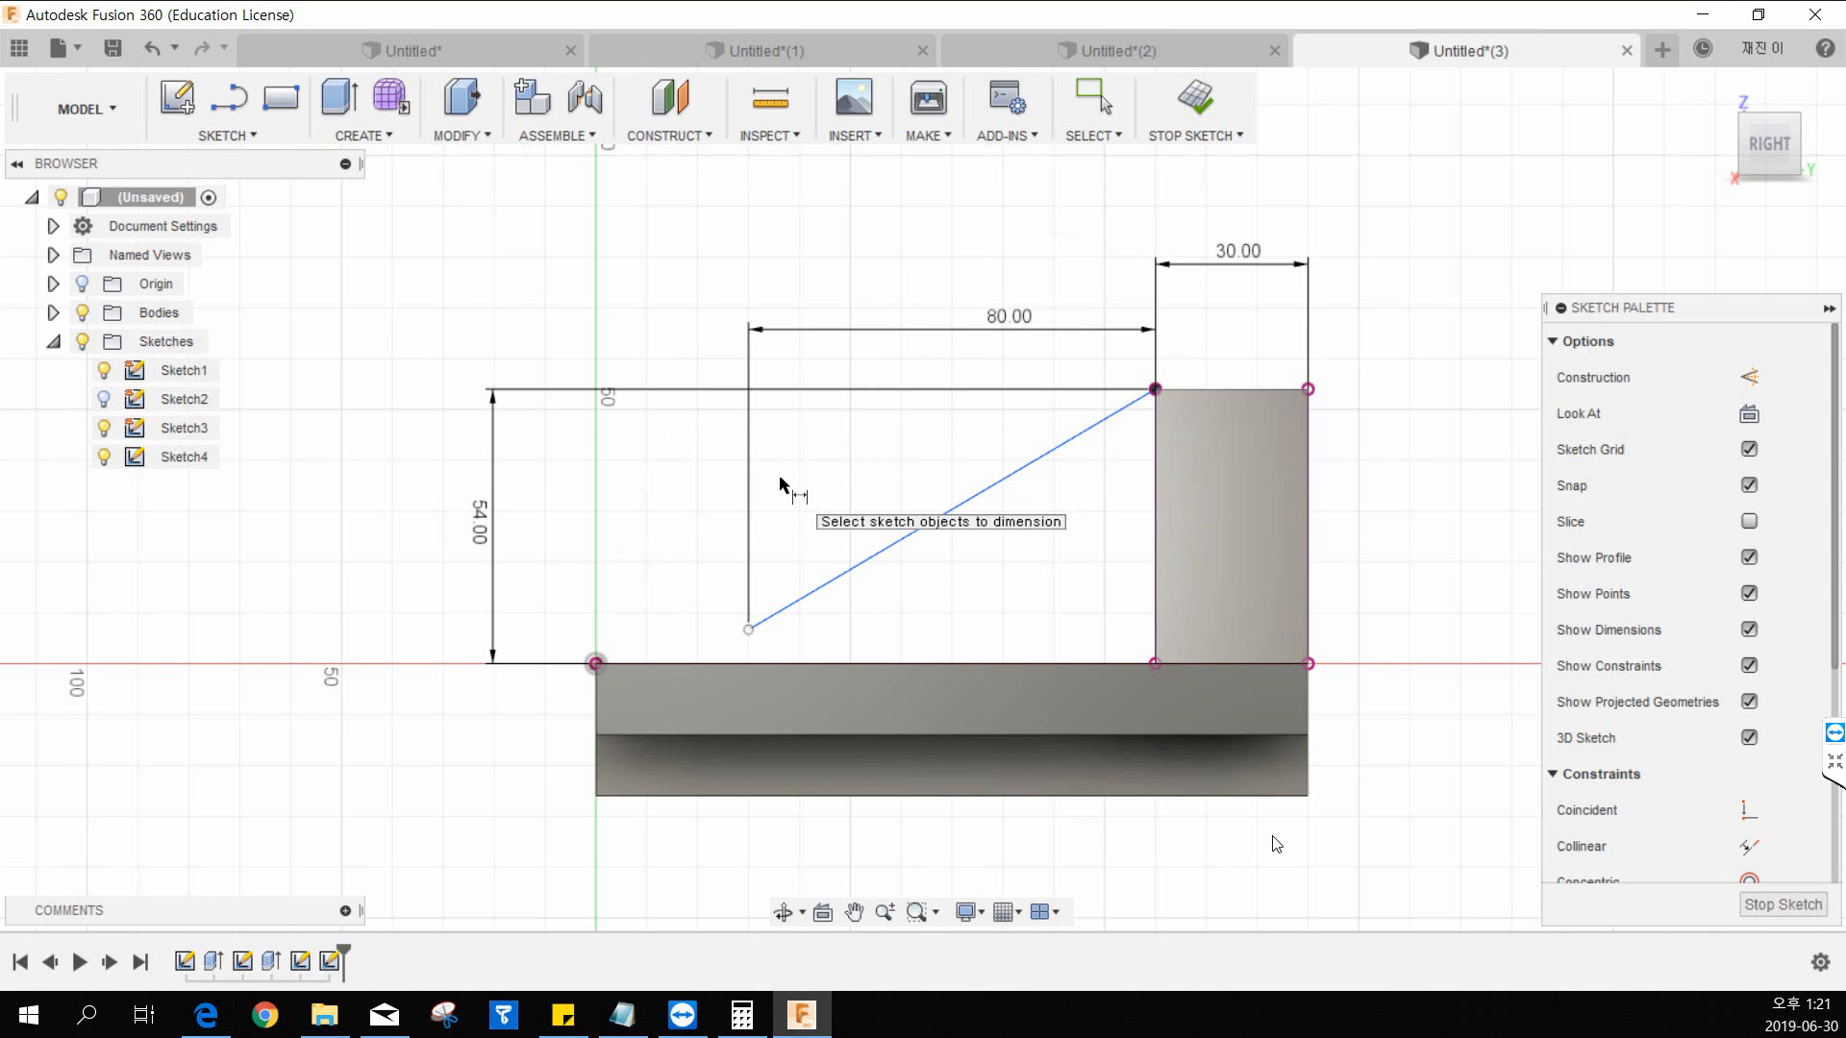
{"action": "key", "text": "Escape"}
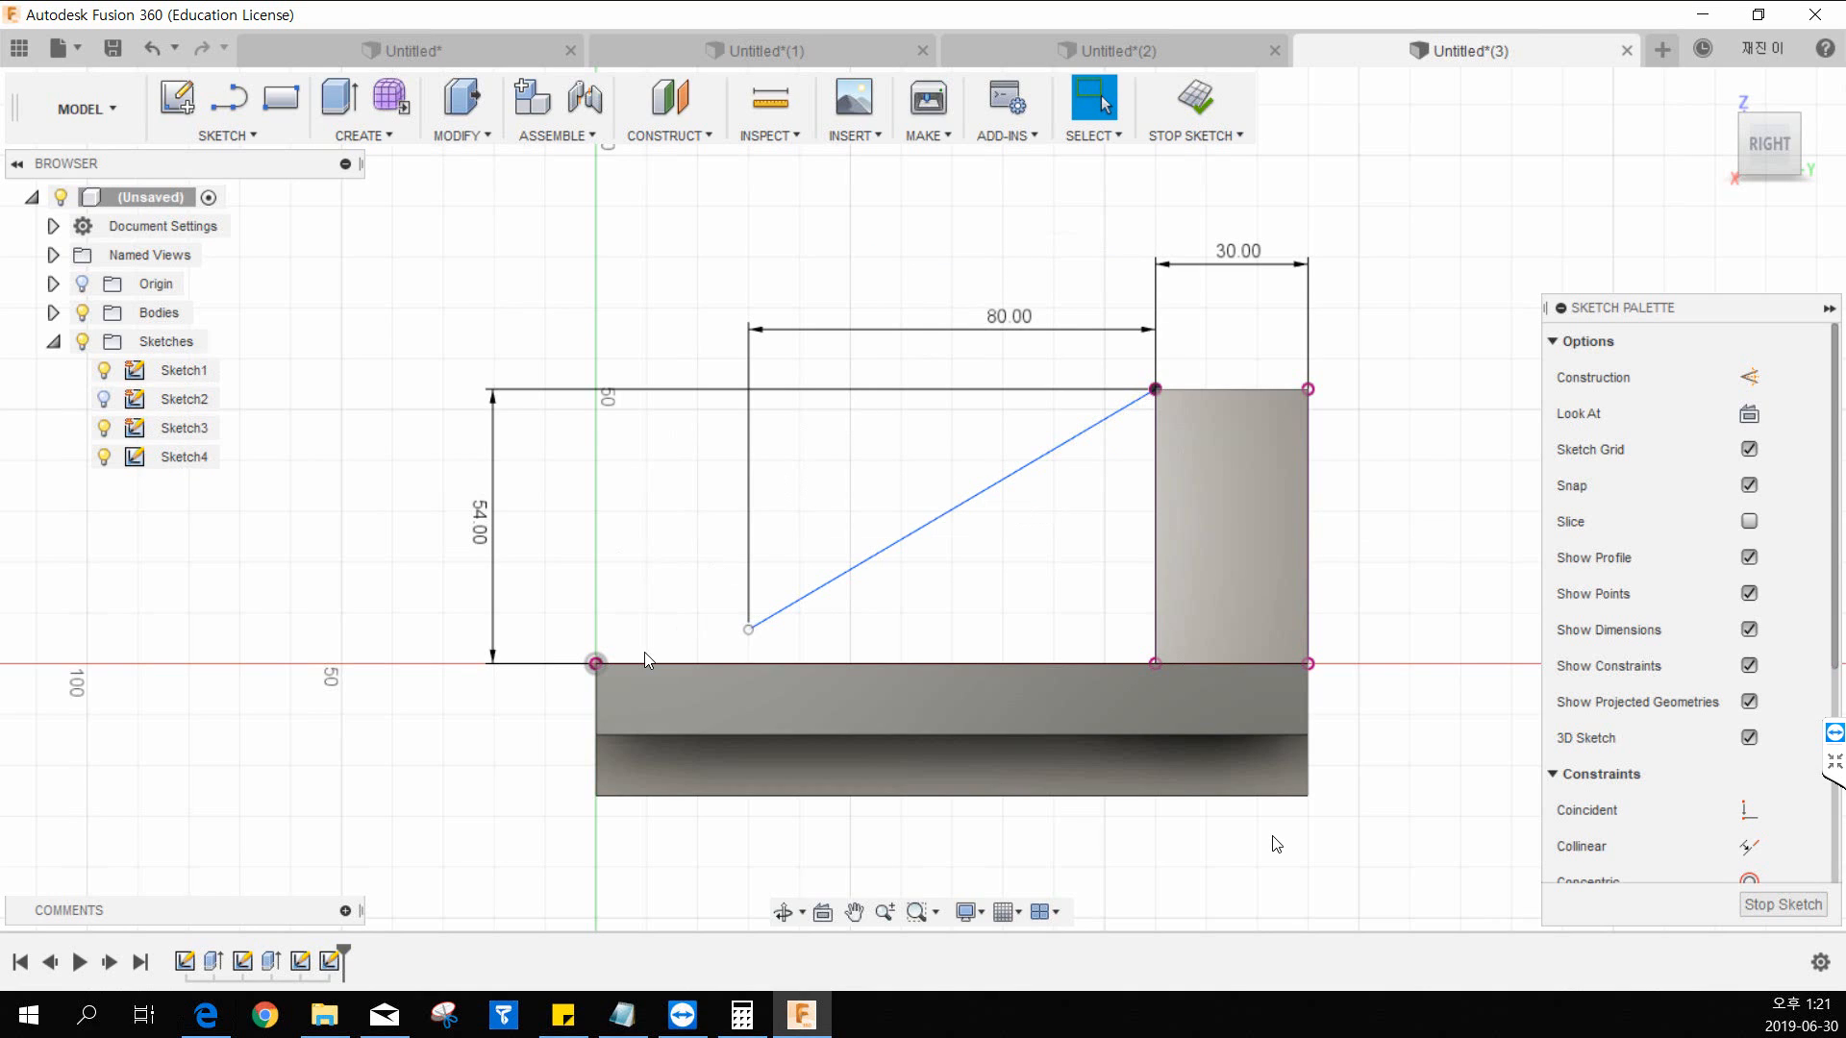
Step: Try a vertical dimension of 0 between the origin and the sloped line's lower endpoint, and delete that dimension
{"action": "key", "text": "d"}
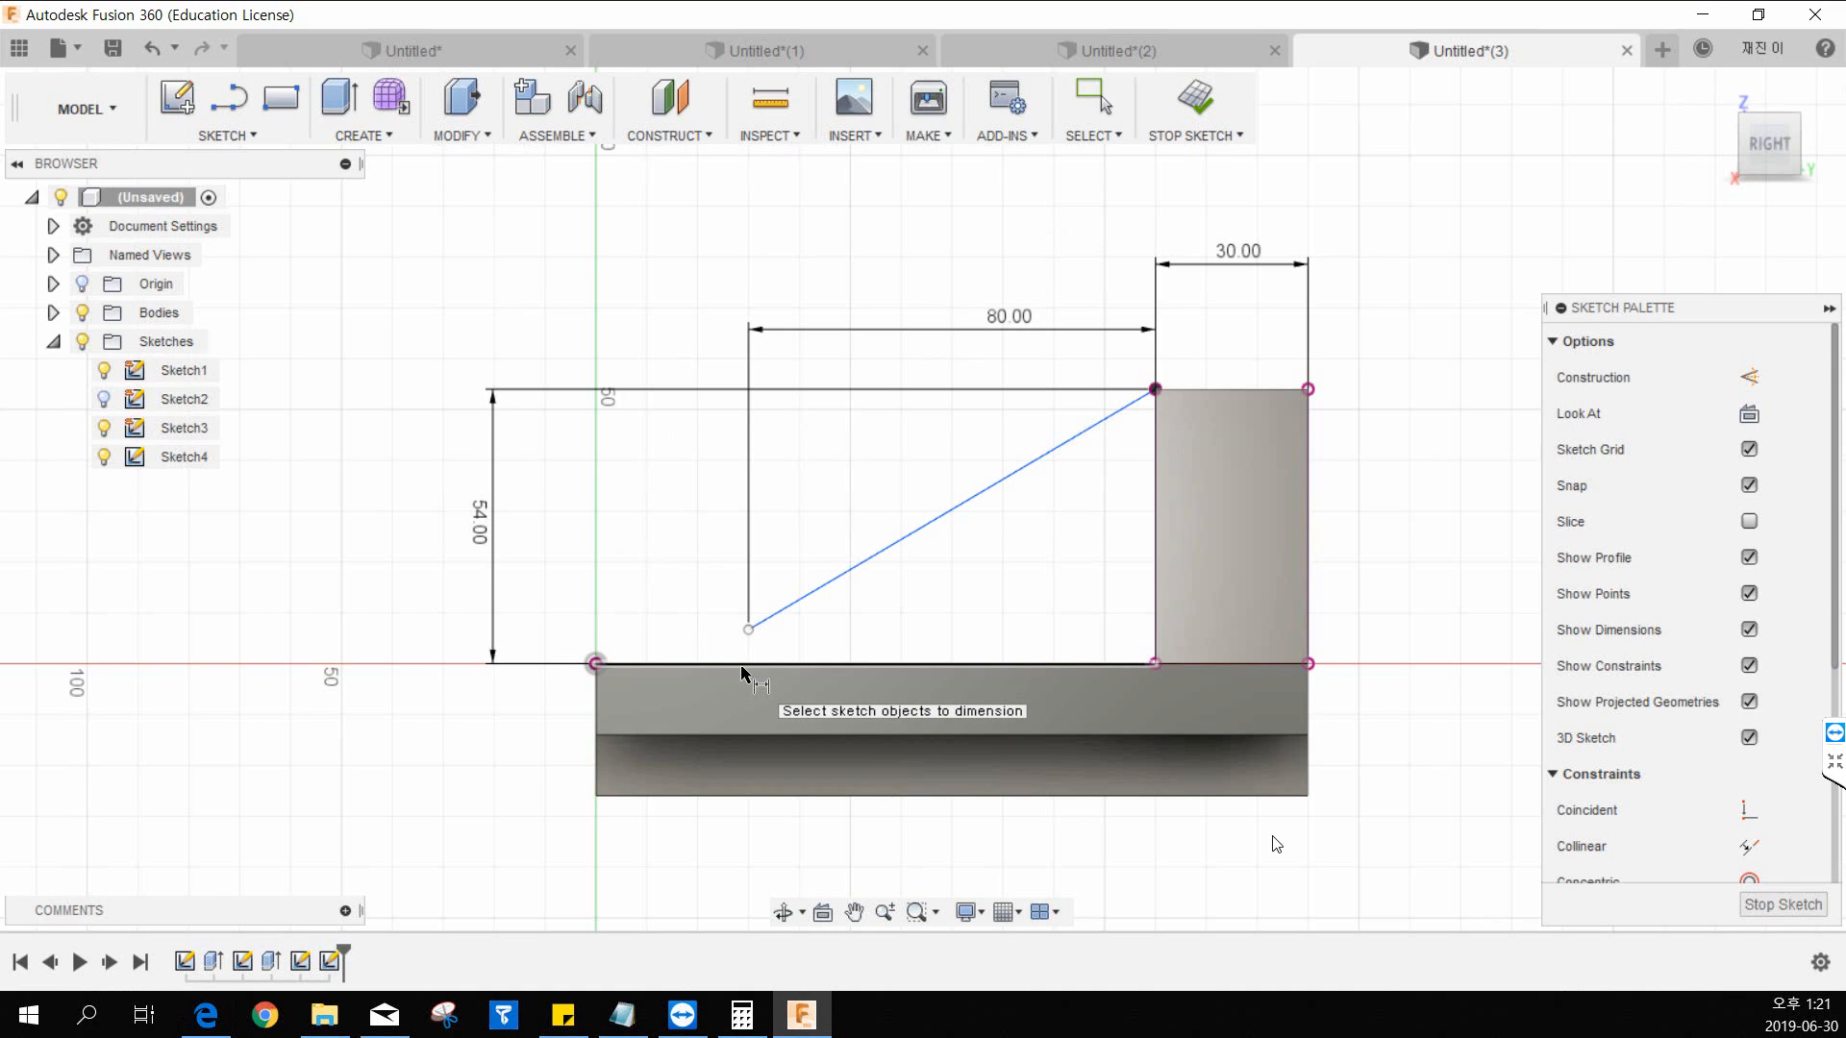
{"action": "key", "text": "Escape"}
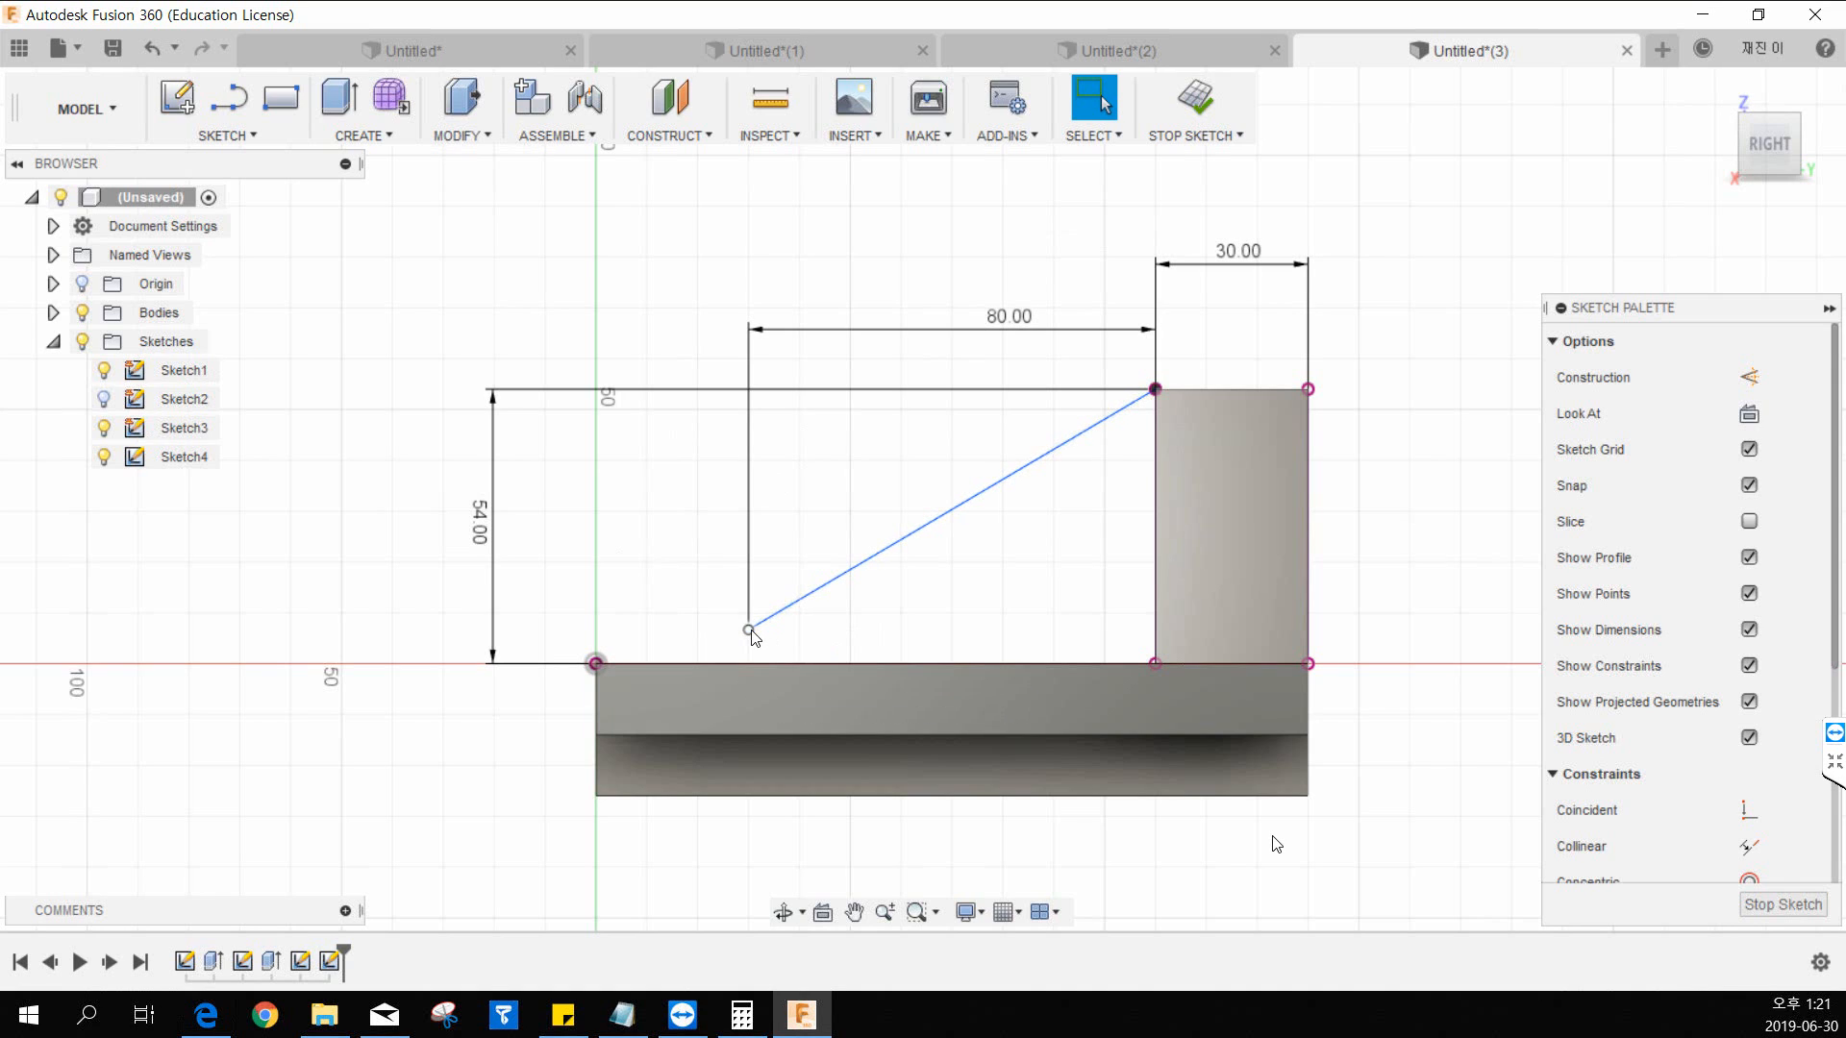
{"action": "mouse_move", "coordinate": [750, 631]}
{"action": "left_mouse_down"}
{"action": "mouse_move", "coordinate": [750, 665]}
{"action": "mouse_move", "coordinate": [749, 630]}
{"action": "left_mouse_up"}
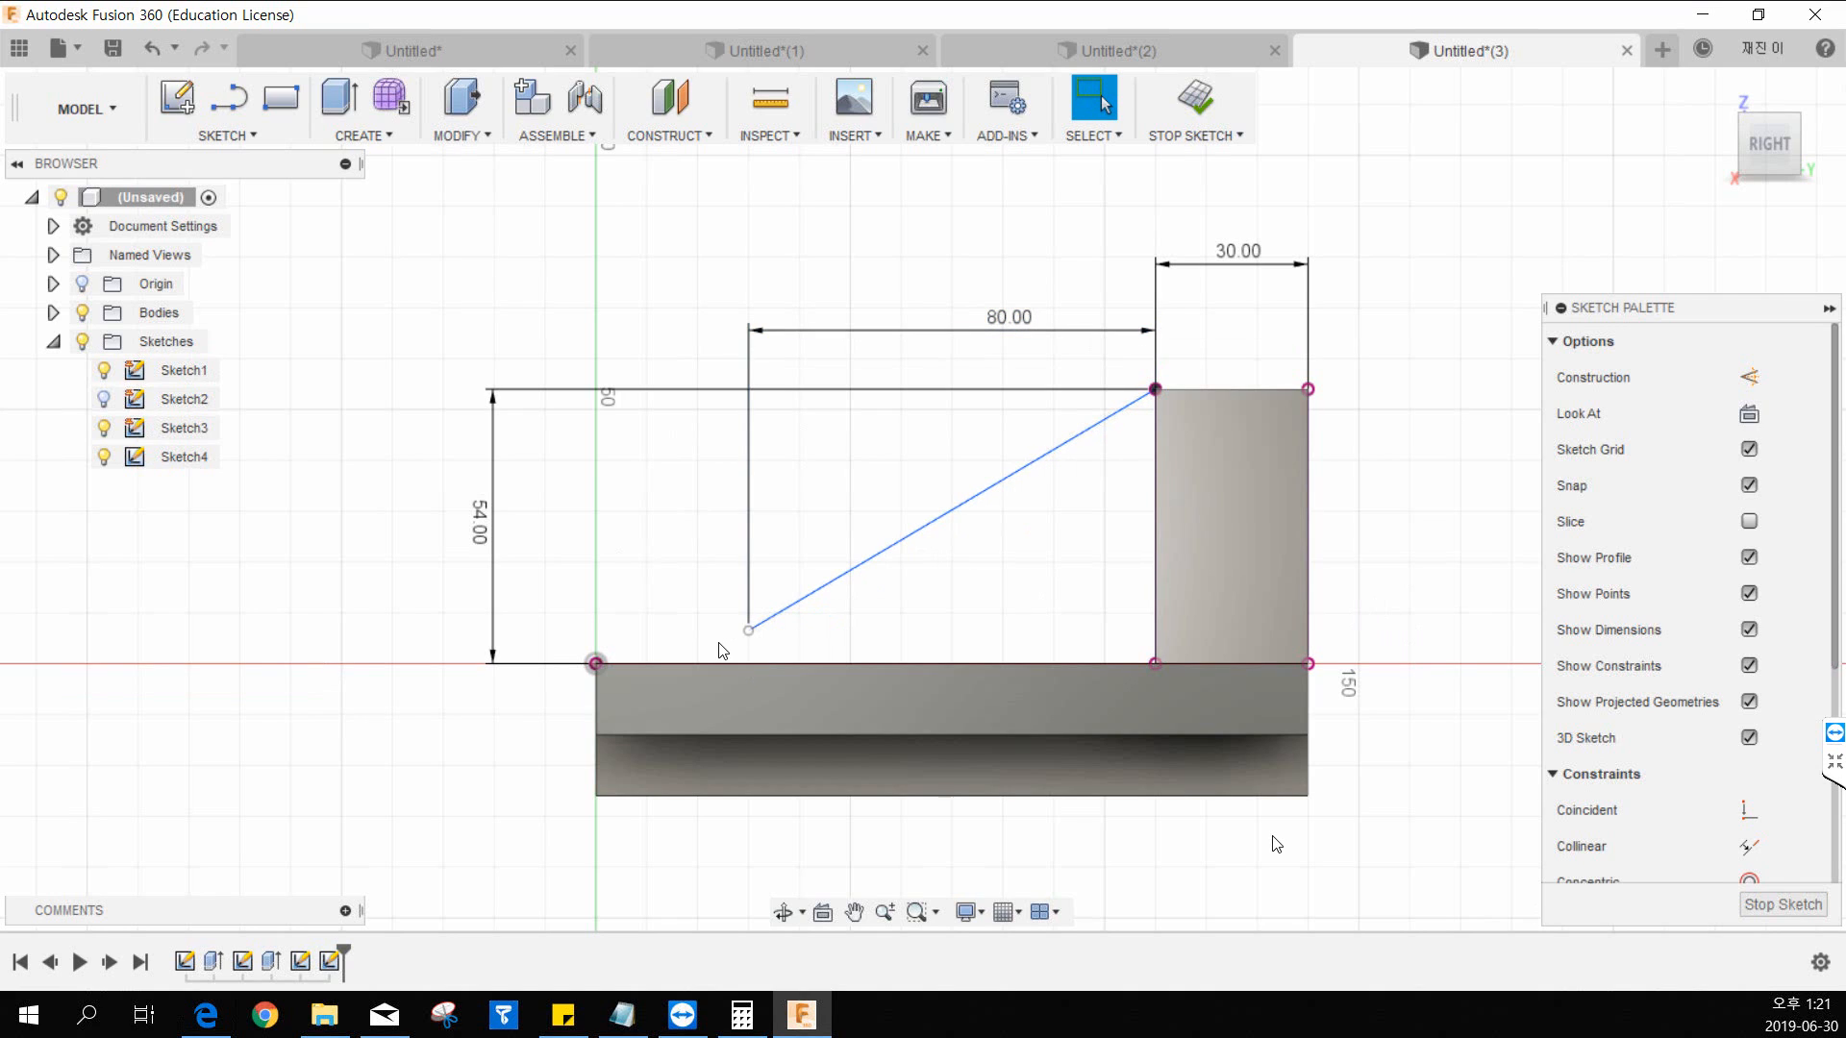
{"action": "key", "text": "d"}
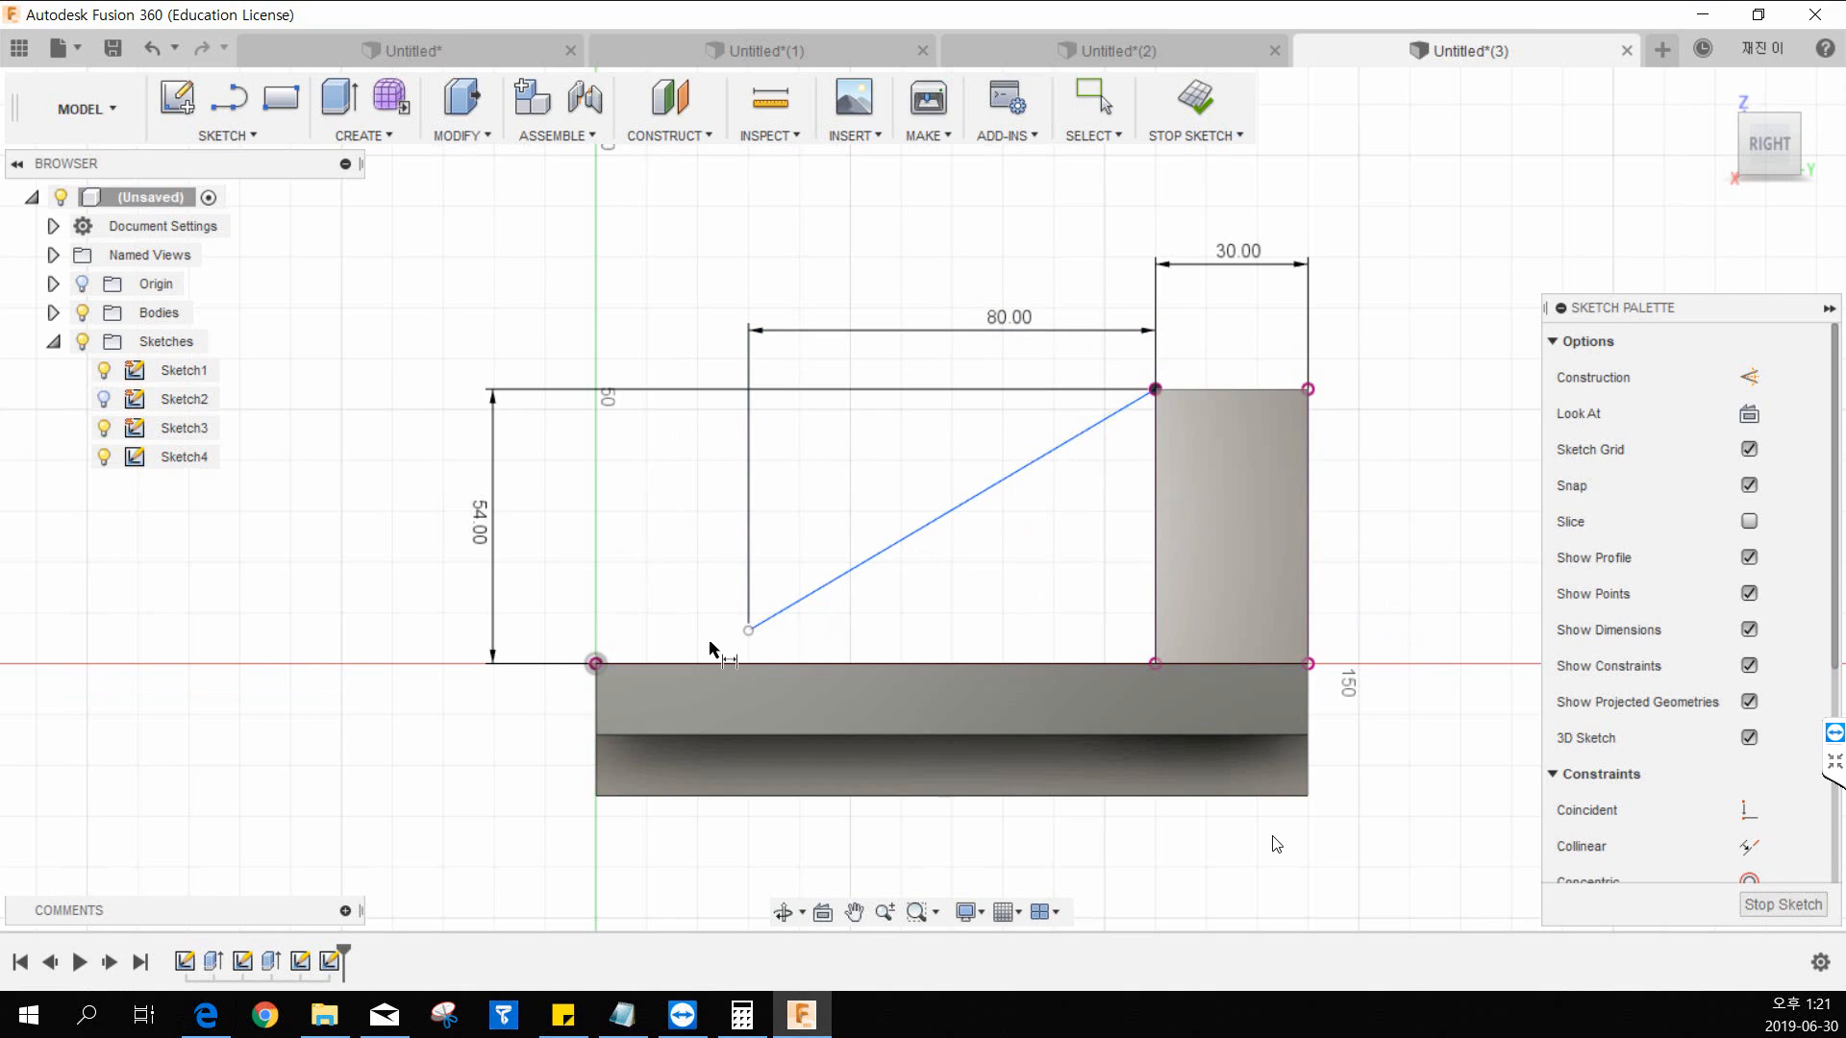
{"action": "left_click", "coordinate": [596, 663]}
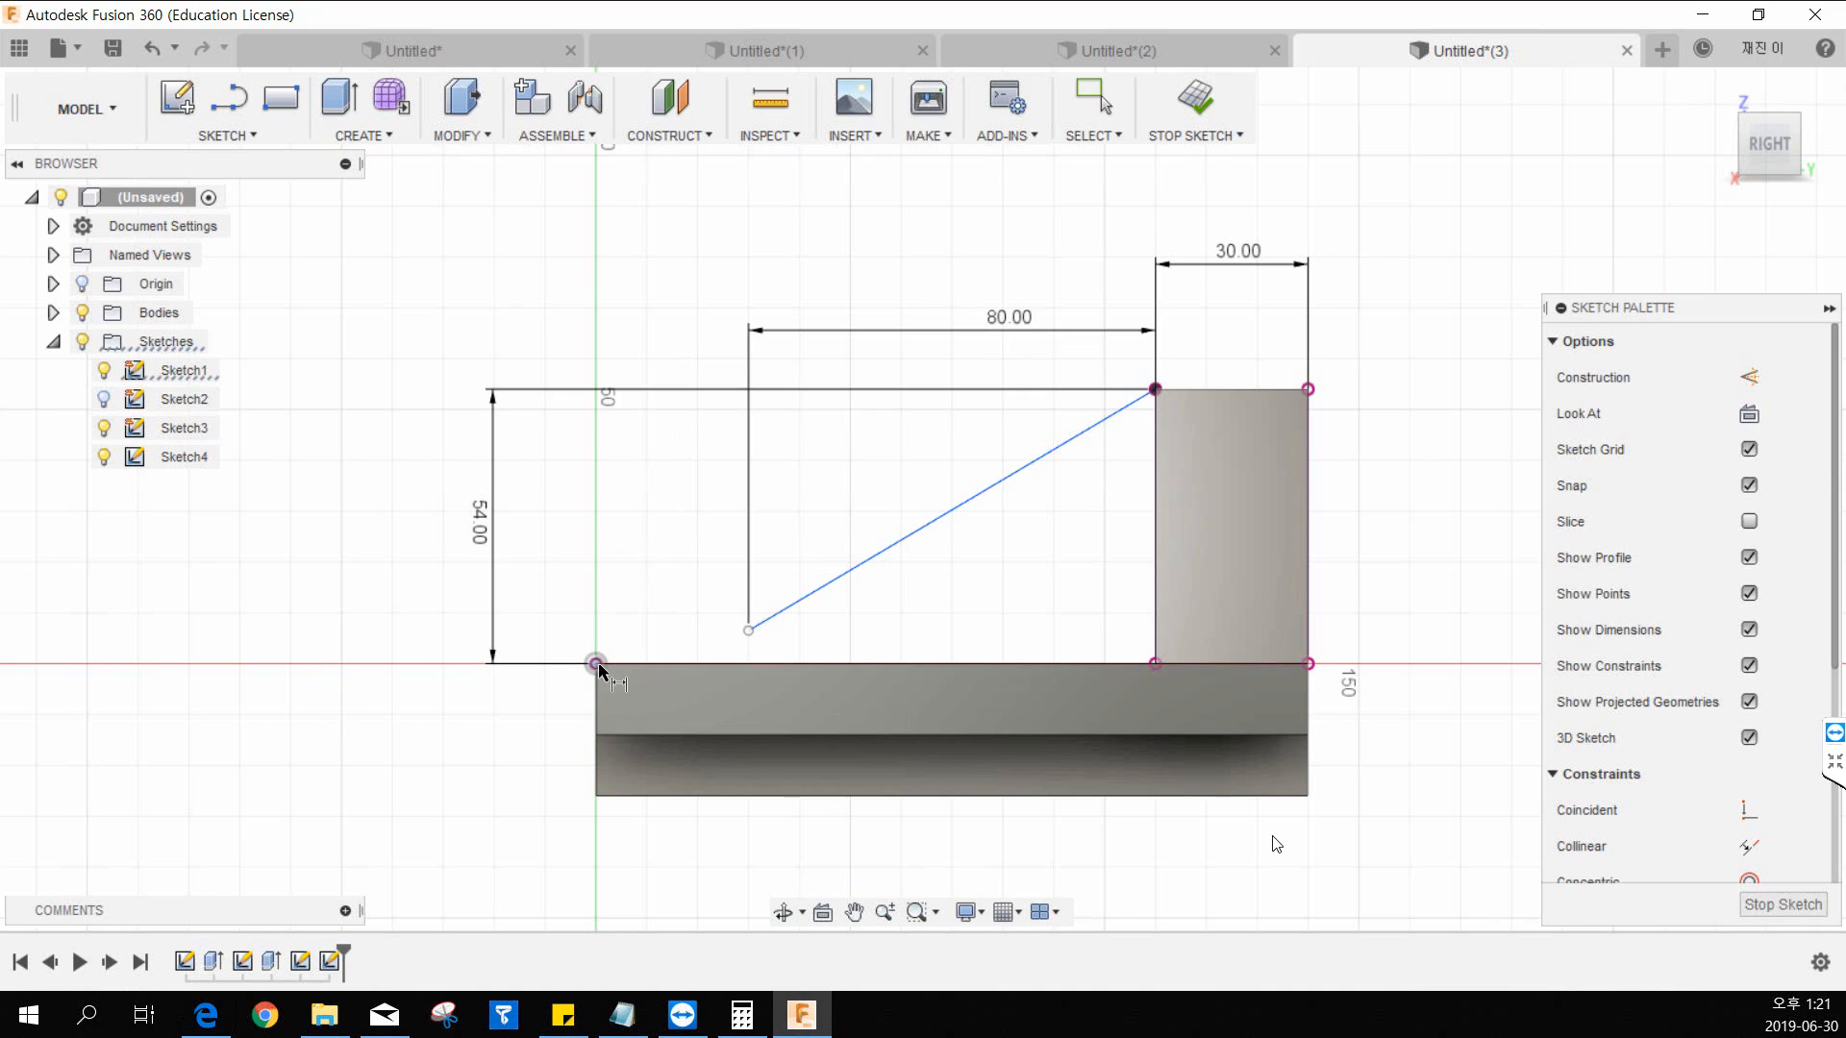
{"action": "left_click", "coordinate": [749, 630]}
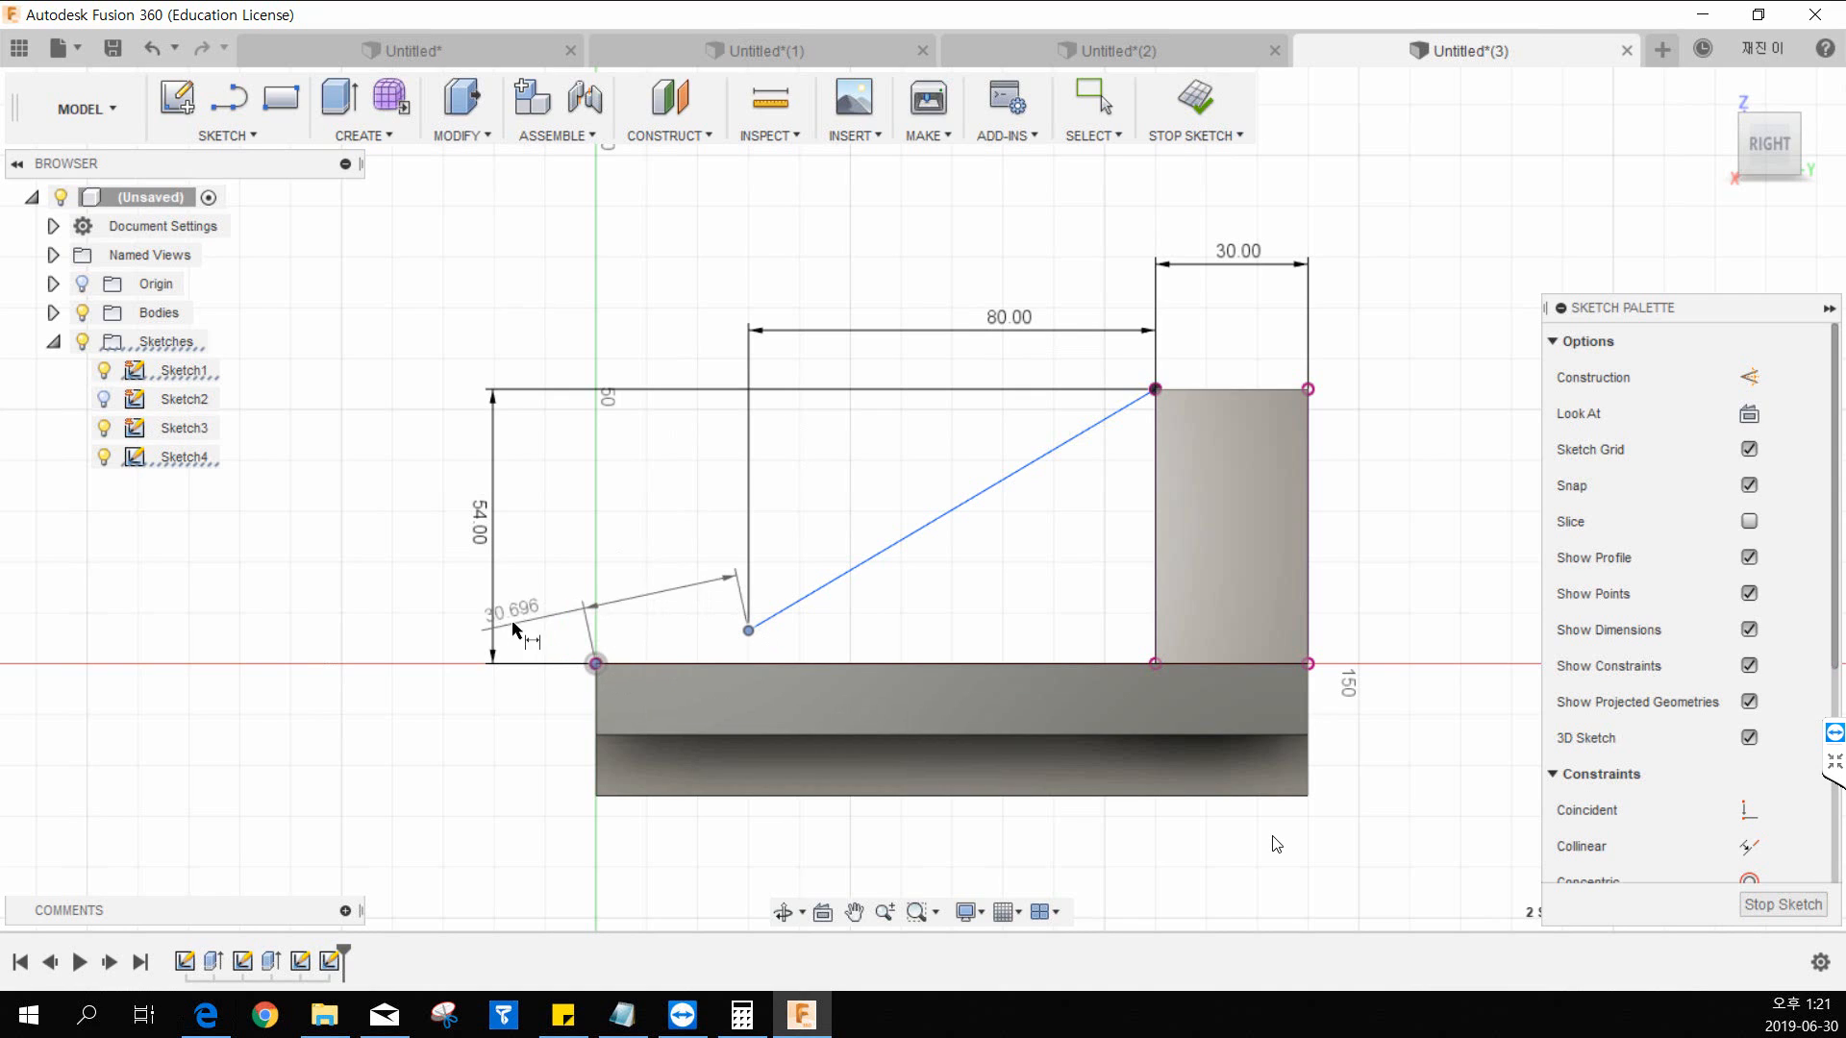
{"action": "left_click", "coordinate": [304, 646]}
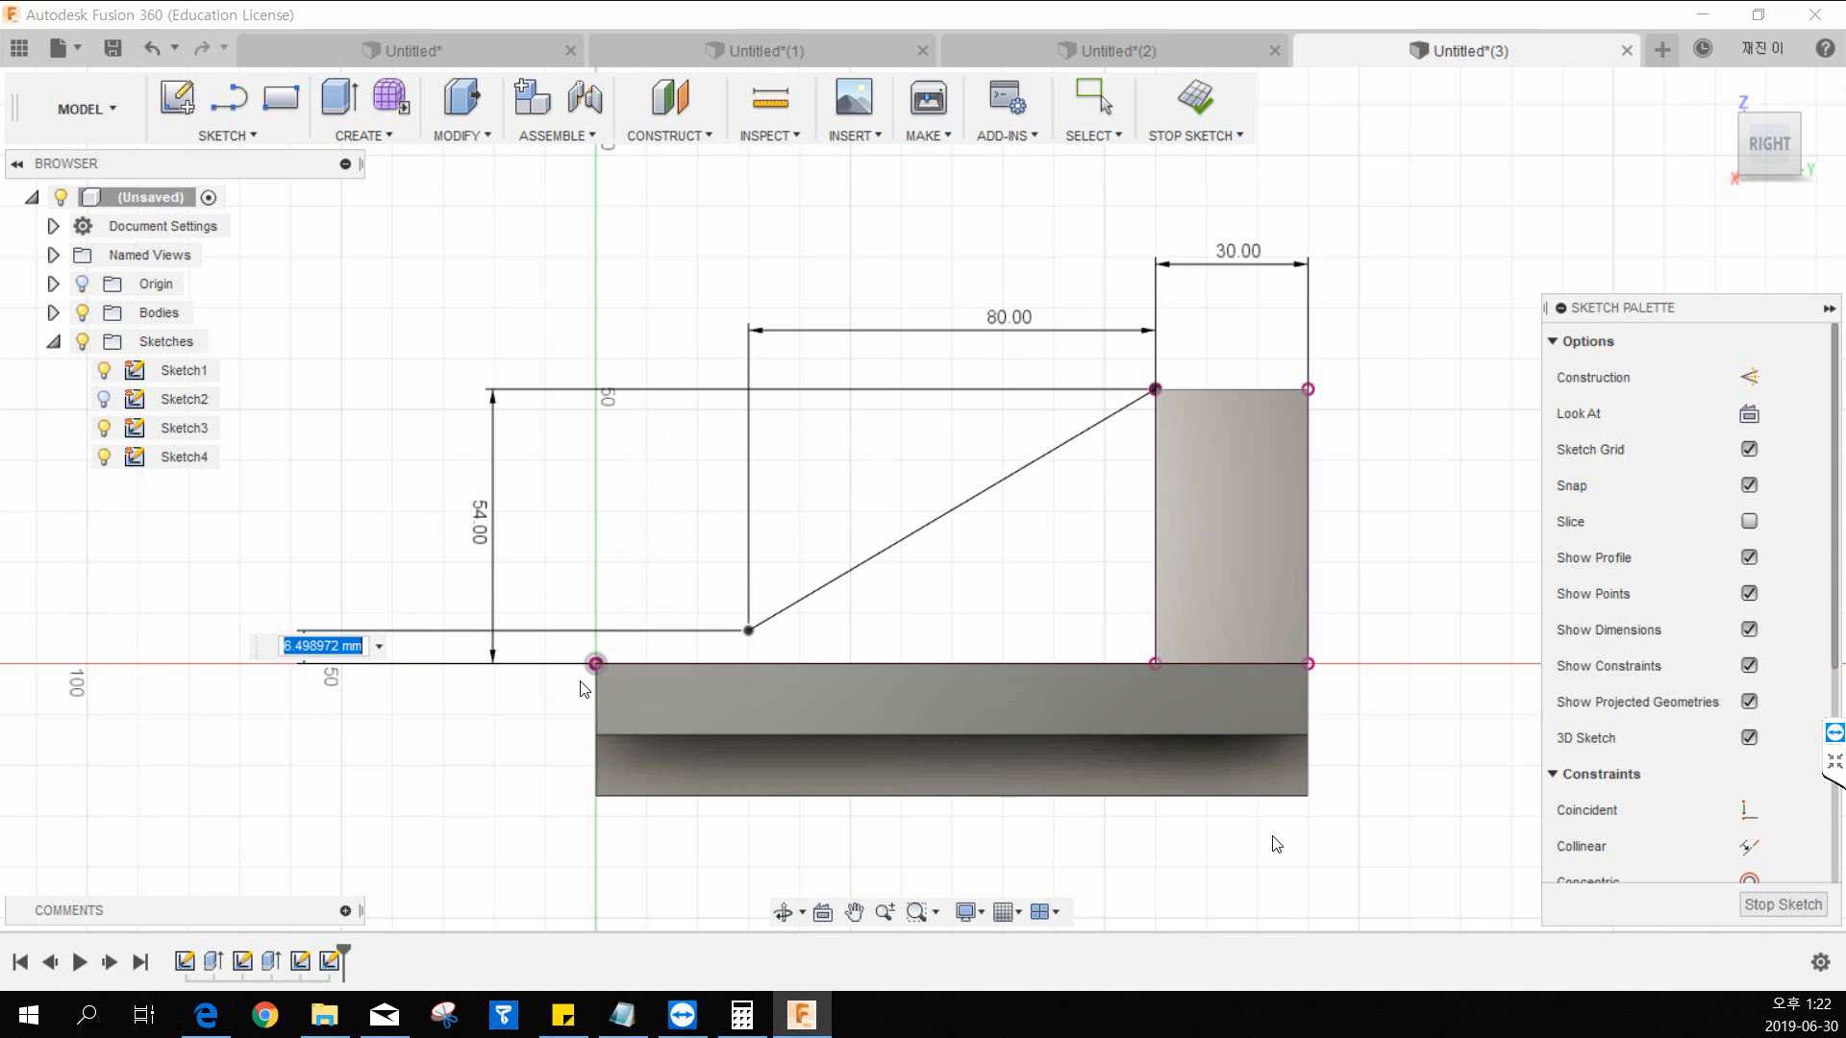
{"action": "type", "text": "0"}
{"action": "key", "text": "Escape"}
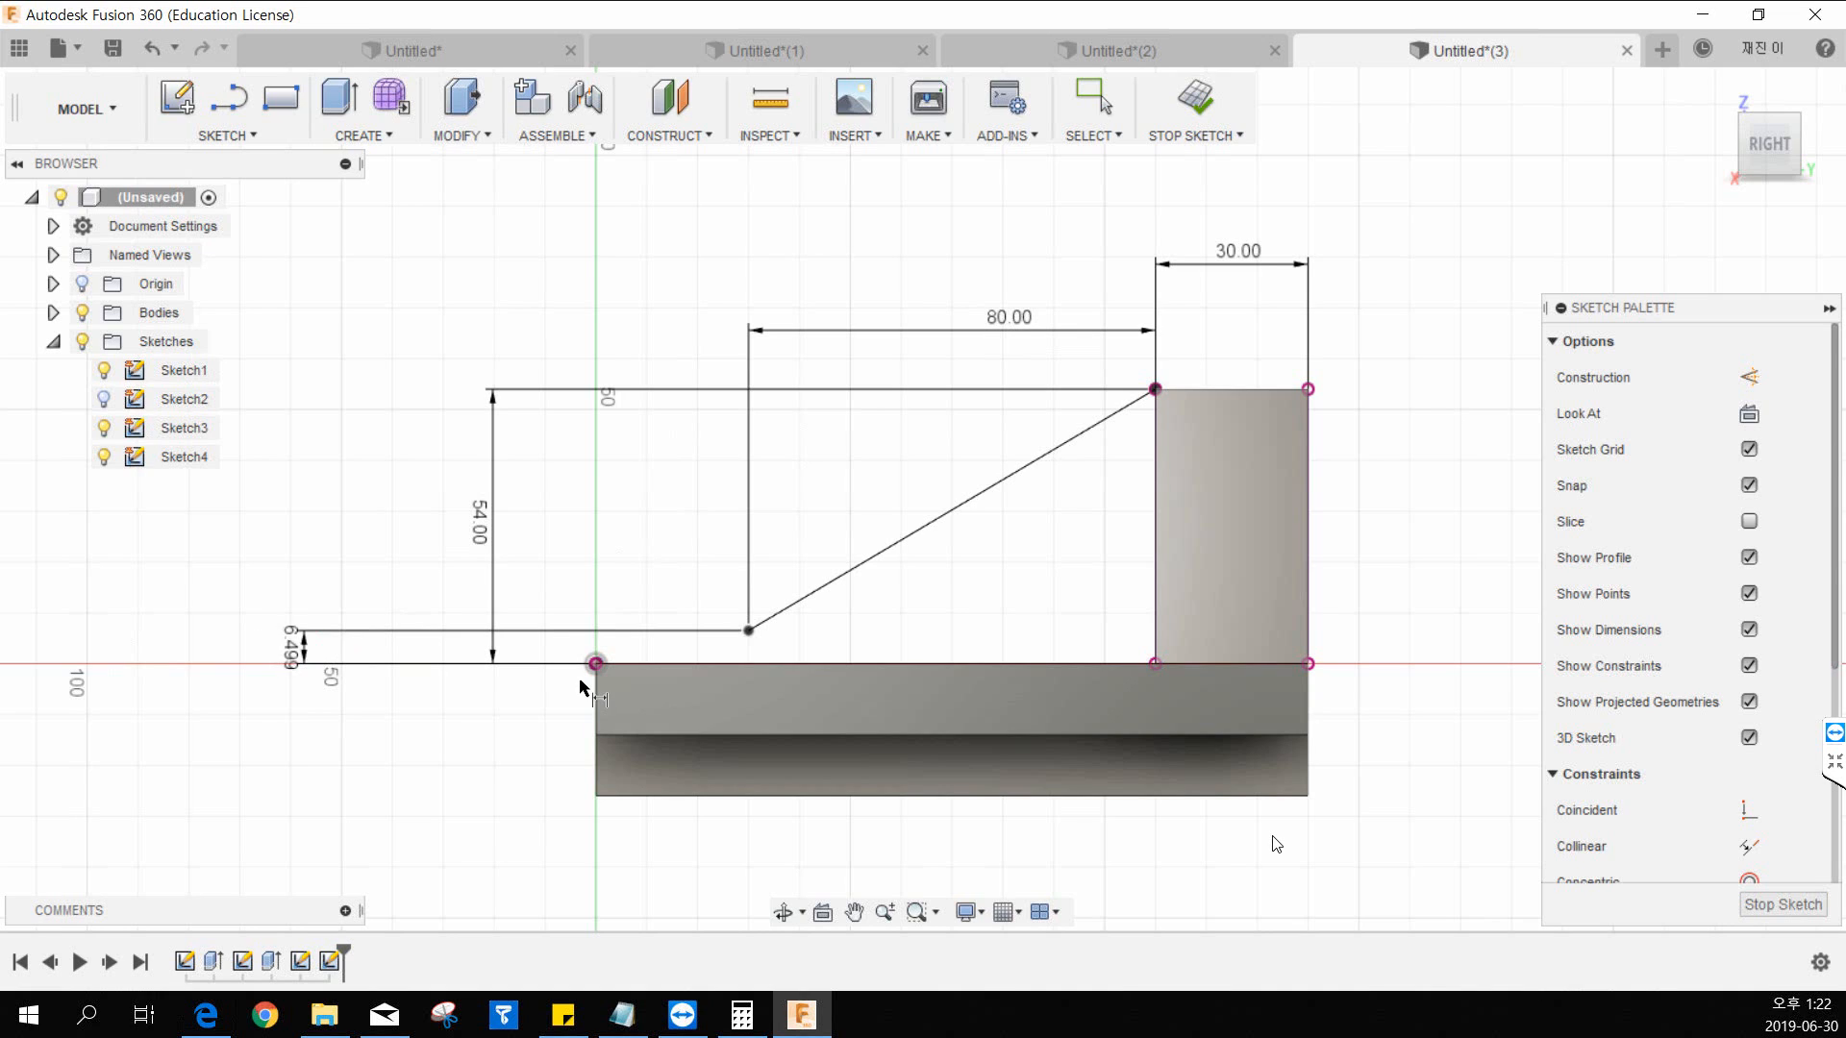
{"action": "key", "text": "Escape"}
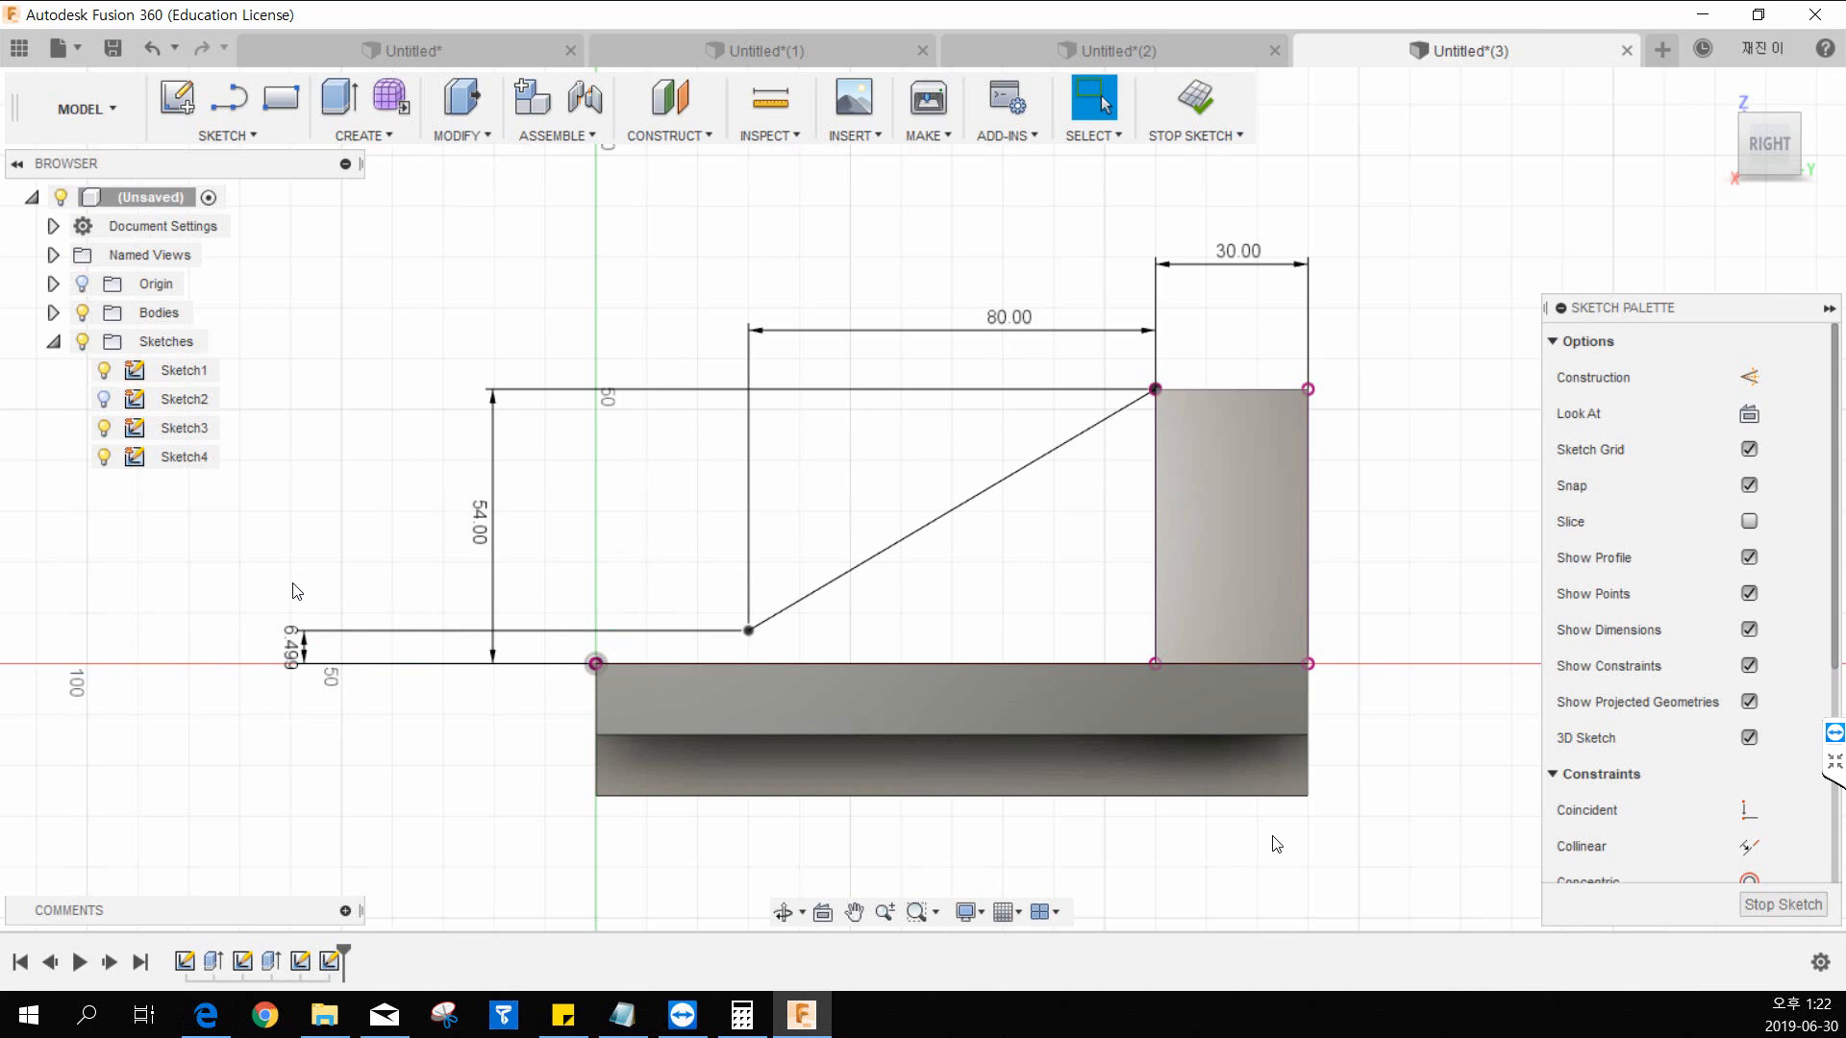
{"action": "left_click_drag", "start_coordinate": [327, 608], "coordinate": [249, 751]}
{"action": "key", "text": "Delete"}
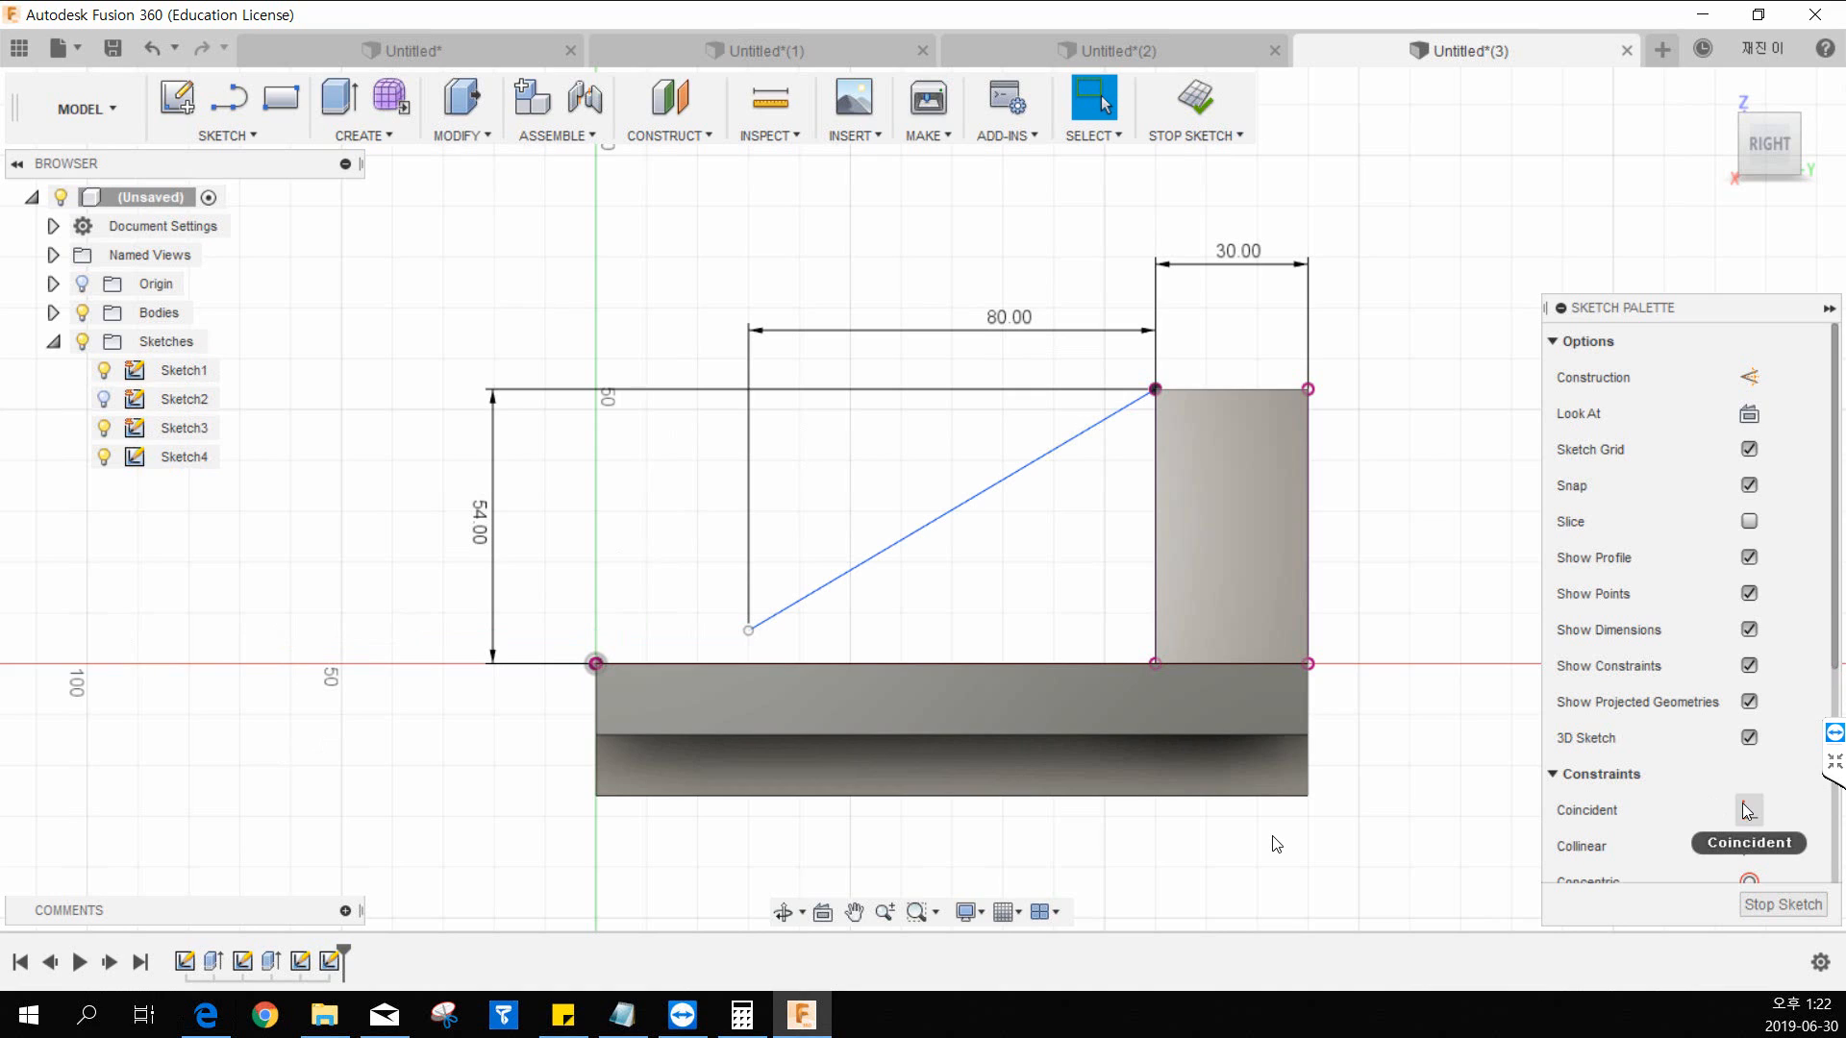
Step: Make the sloped line's lower endpoint coincident with the base's top edge and finish the sketch
{"action": "scroll", "coordinate": [1759, 827], "scroll_direction": "down", "scroll_amount": 3}
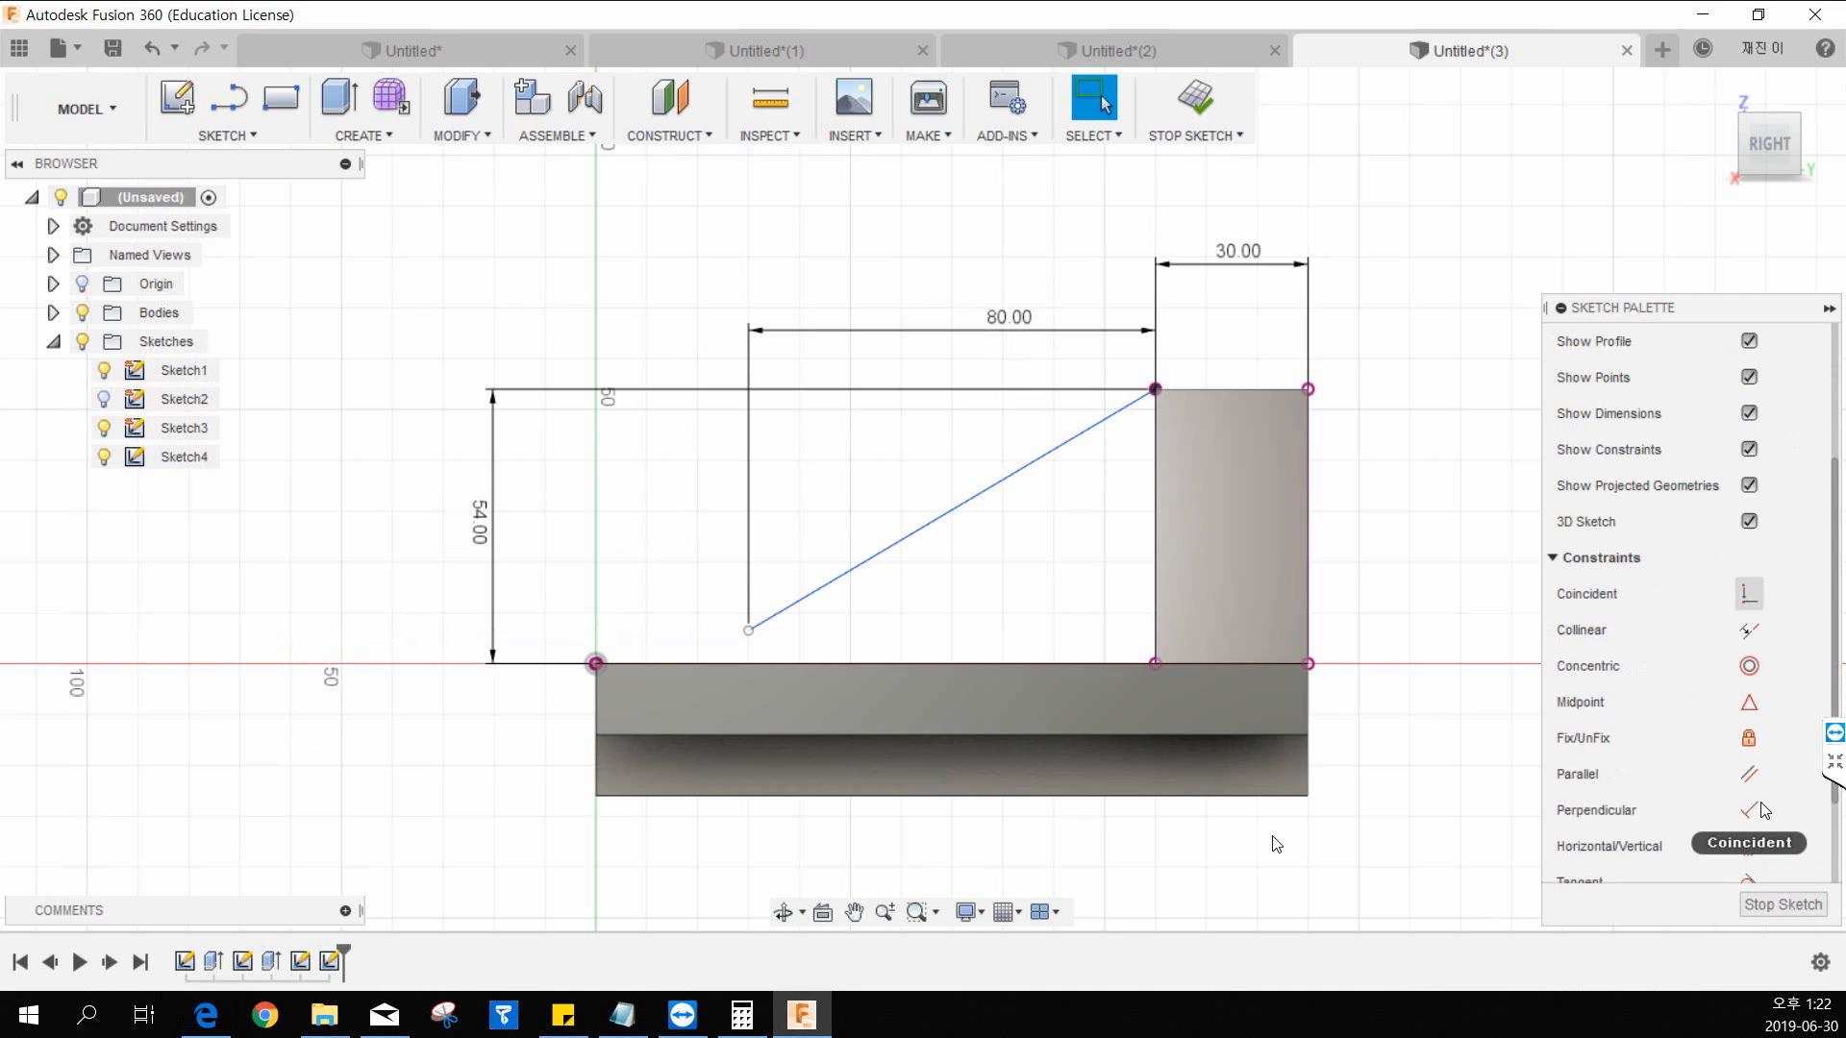
{"action": "left_click", "coordinate": [1750, 596]}
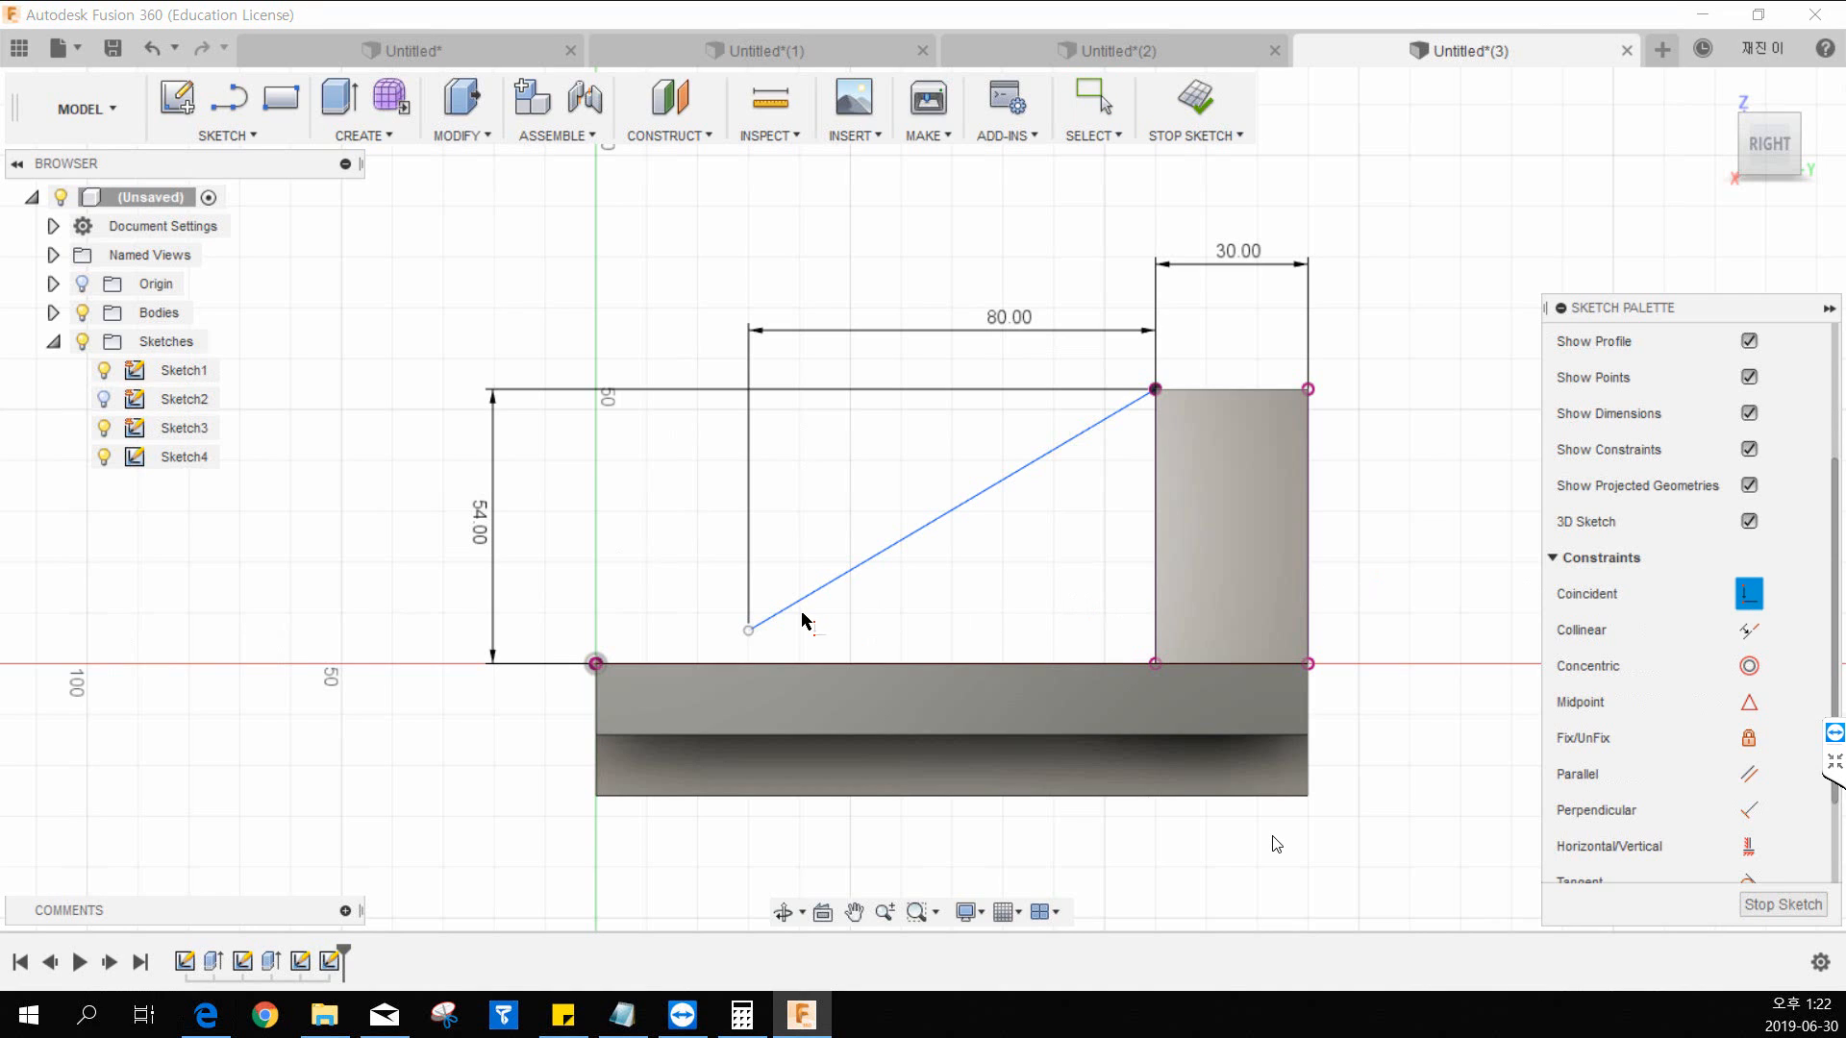
{"action": "left_click", "coordinate": [750, 631]}
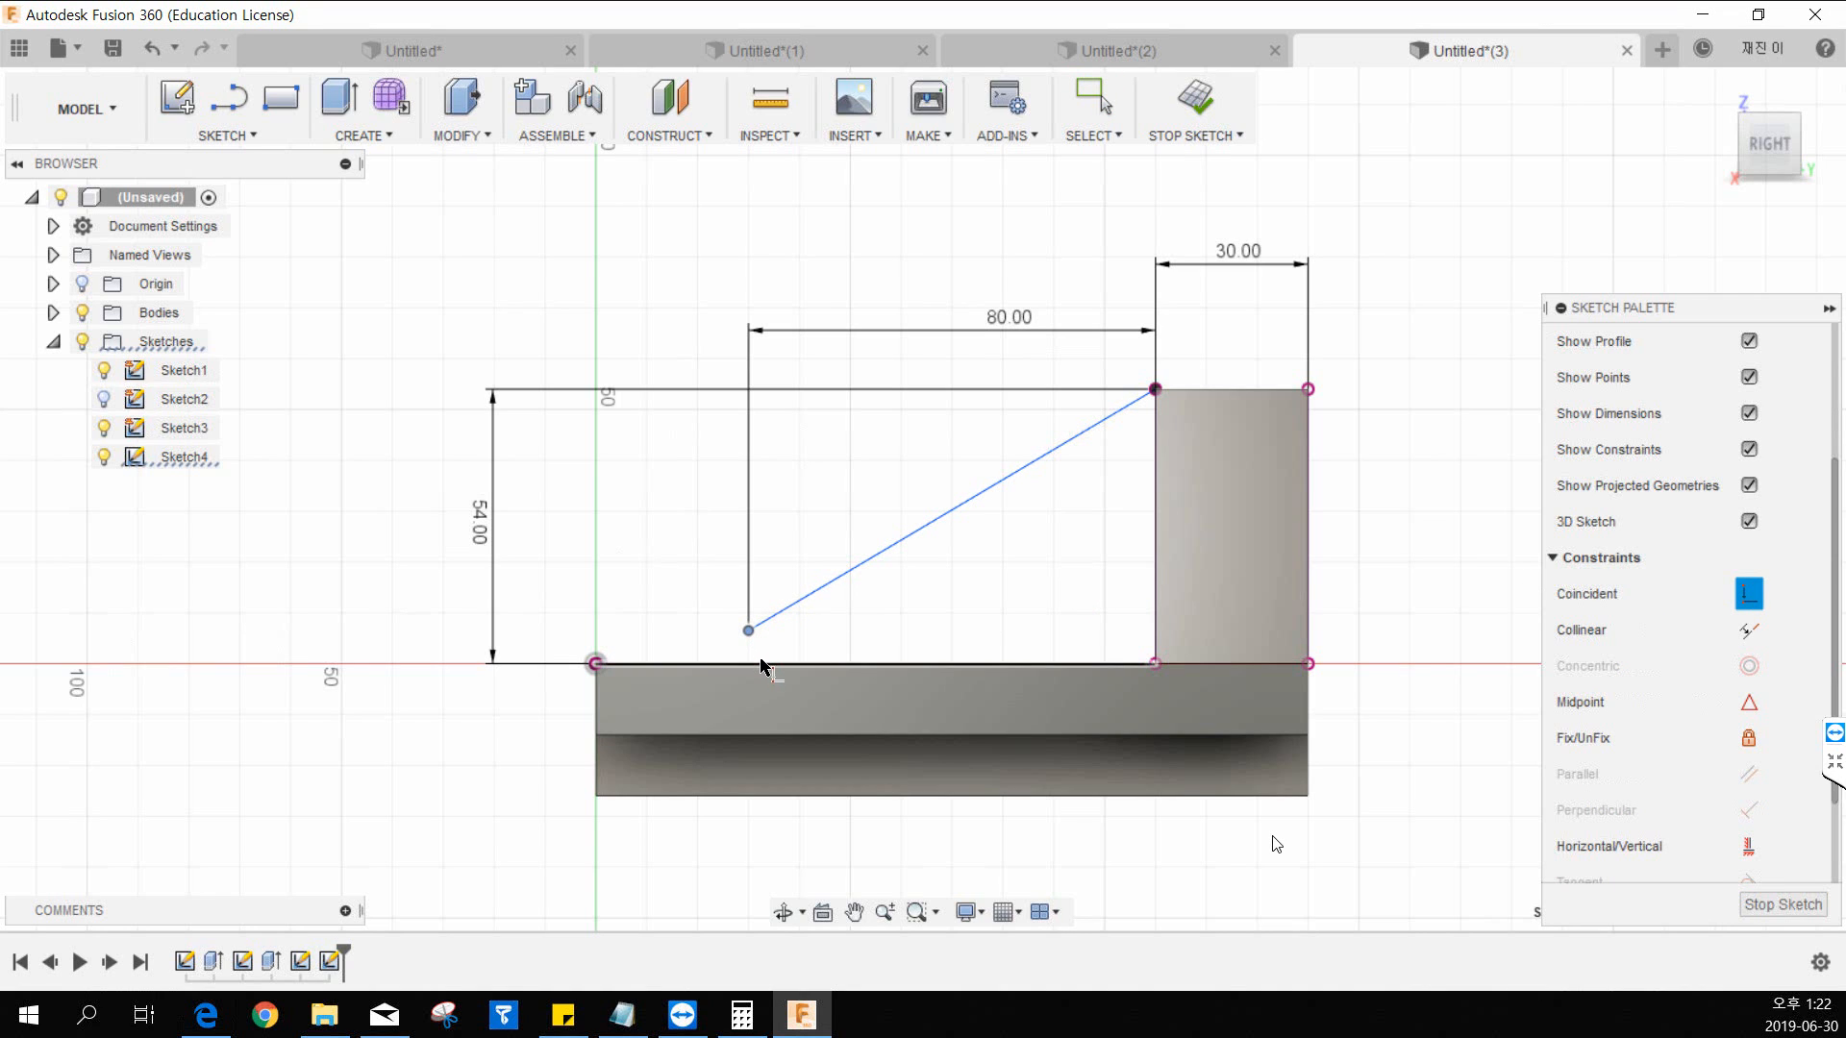
{"action": "left_click", "coordinate": [760, 665]}
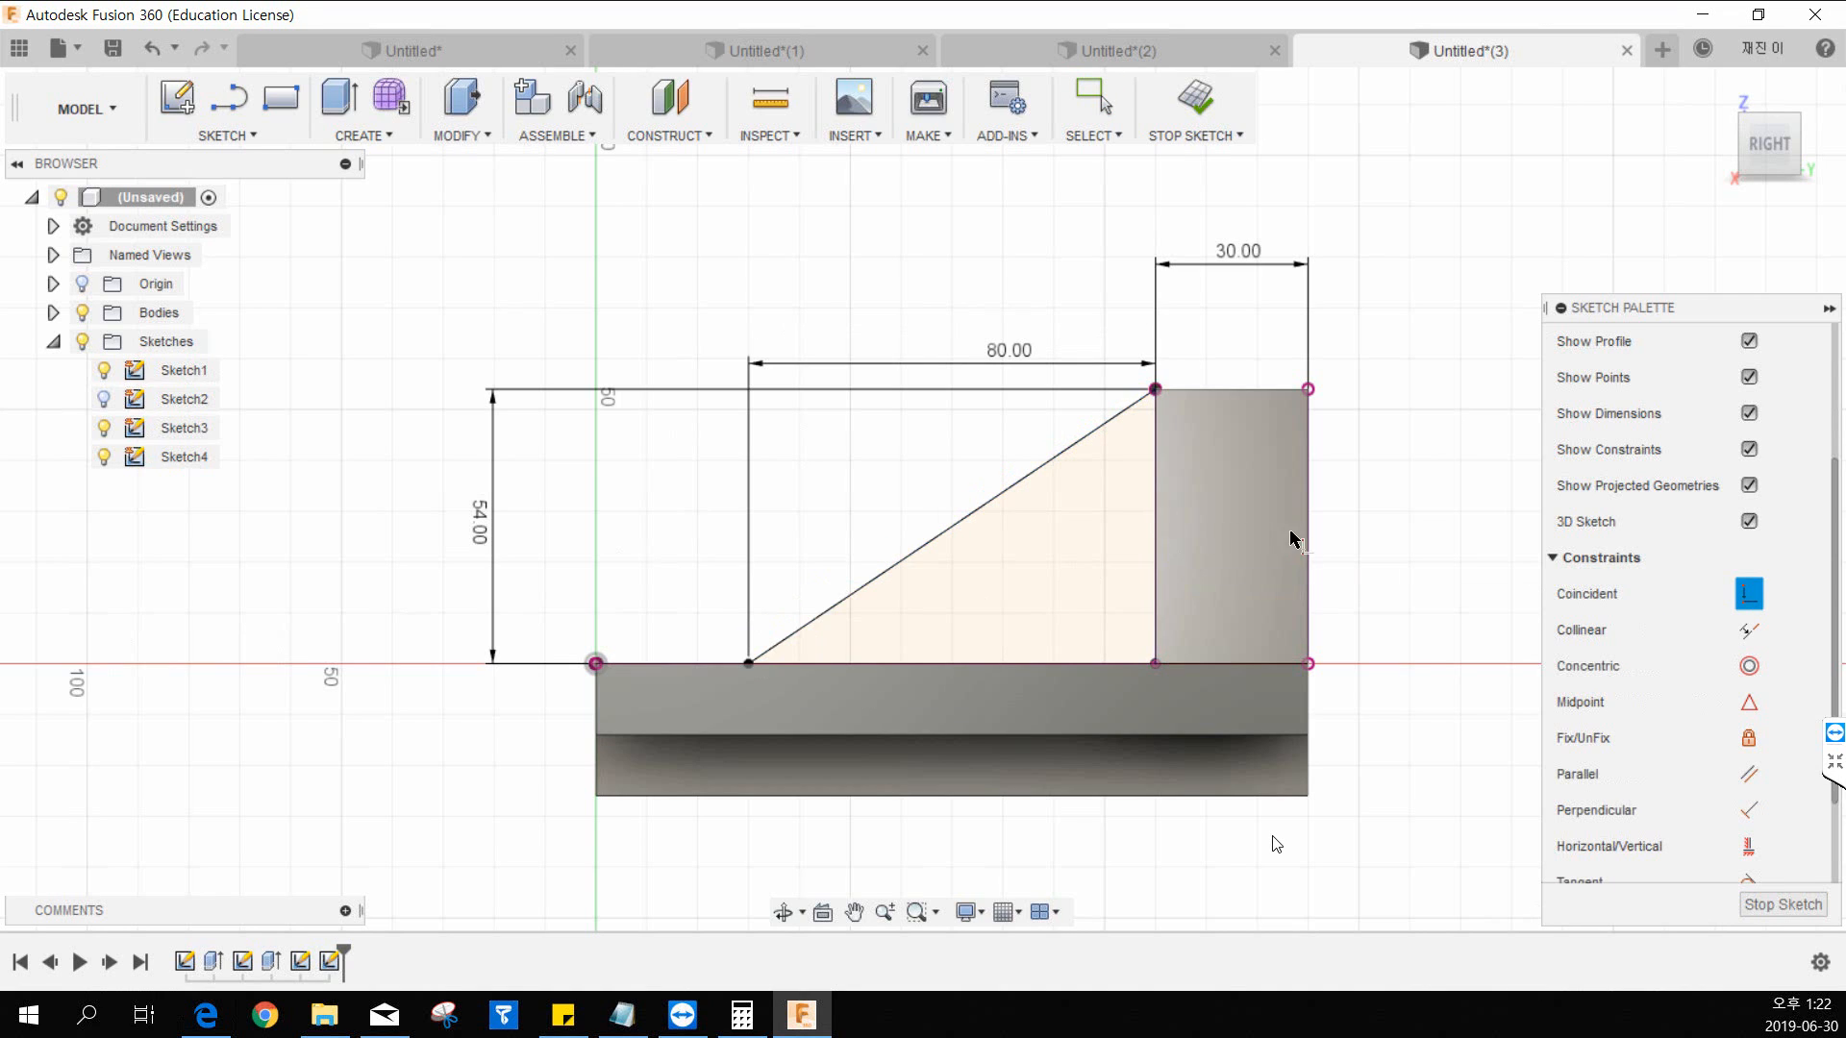
{"action": "key", "text": "Escape"}
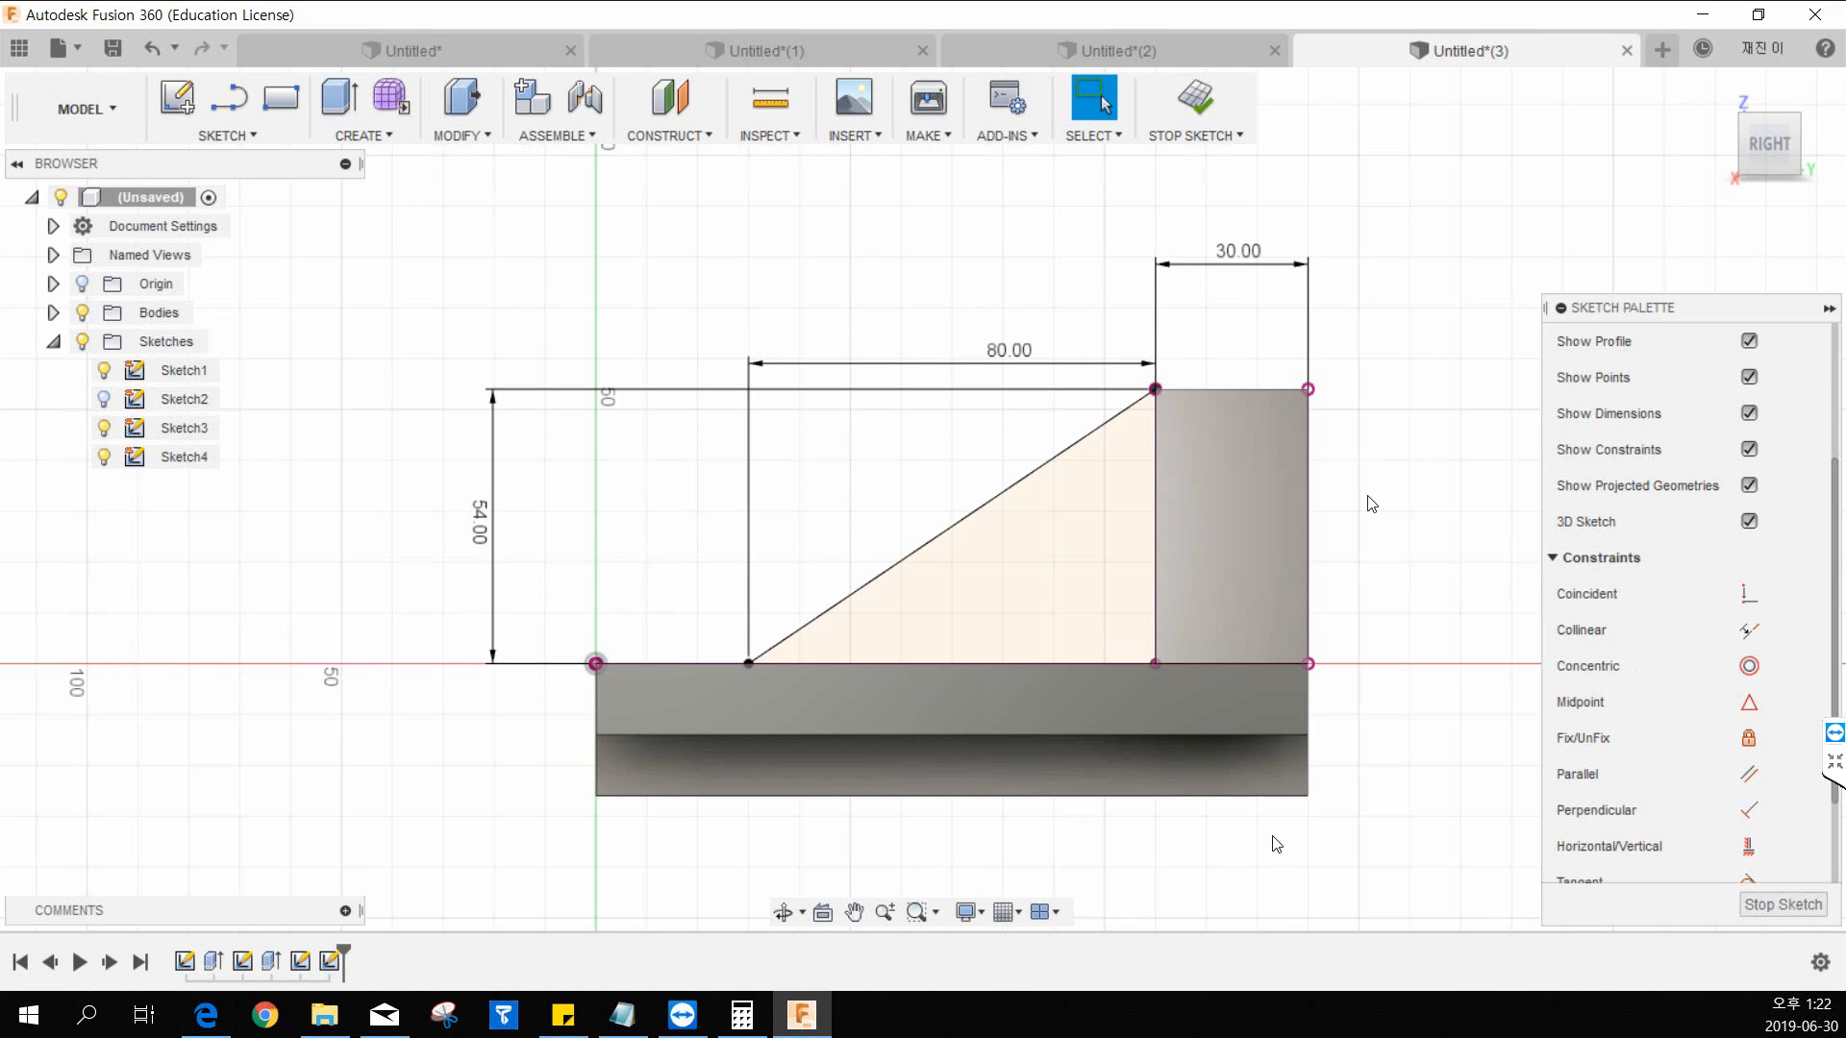
{"action": "left_click", "coordinate": [1215, 114]}
{"action": "mouse_move", "coordinate": [1276, 219]}
{"action": "middle_mouse_down"}
{"action": "mouse_move", "coordinate": [1271, 275]}
{"action": "mouse_move", "coordinate": [1301, 333]}
{"action": "middle_mouse_up"}
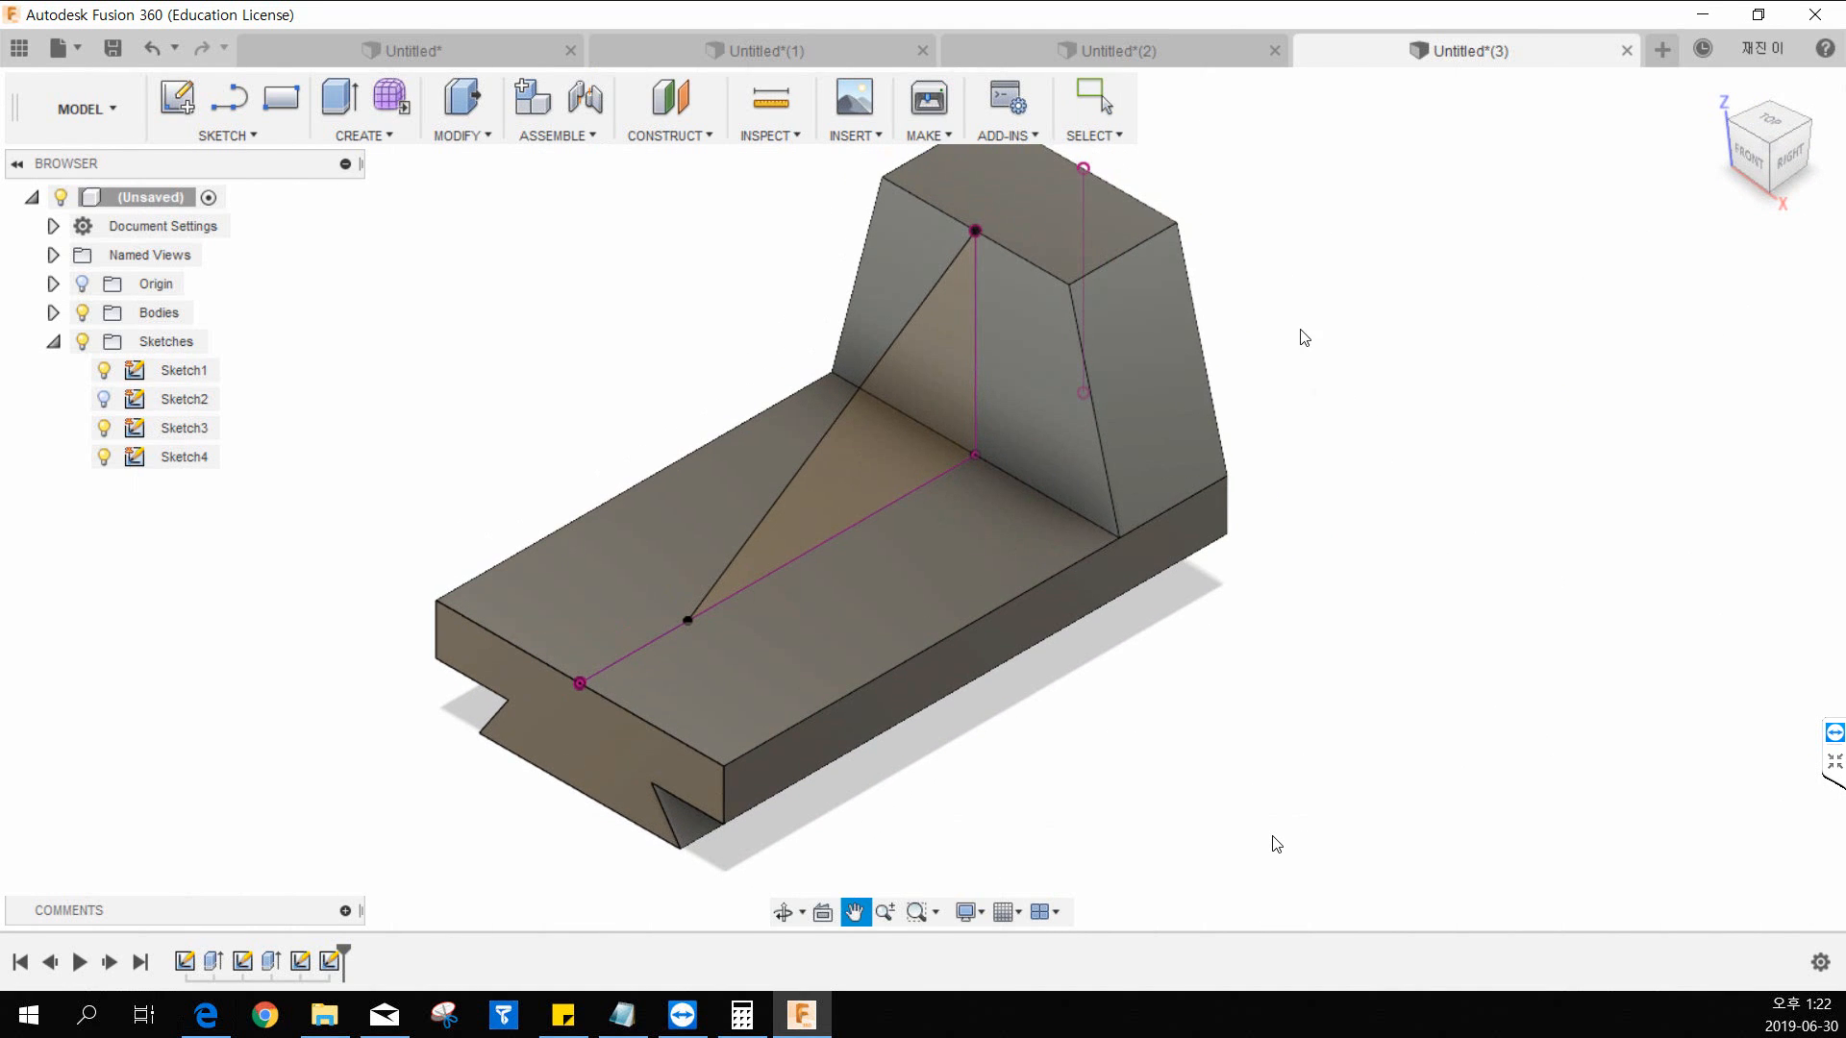
Step: Create a rib from the sloped line with symmetric thickness of 20 mm and depth set to To Next
{"action": "left_click", "coordinate": [364, 136]}
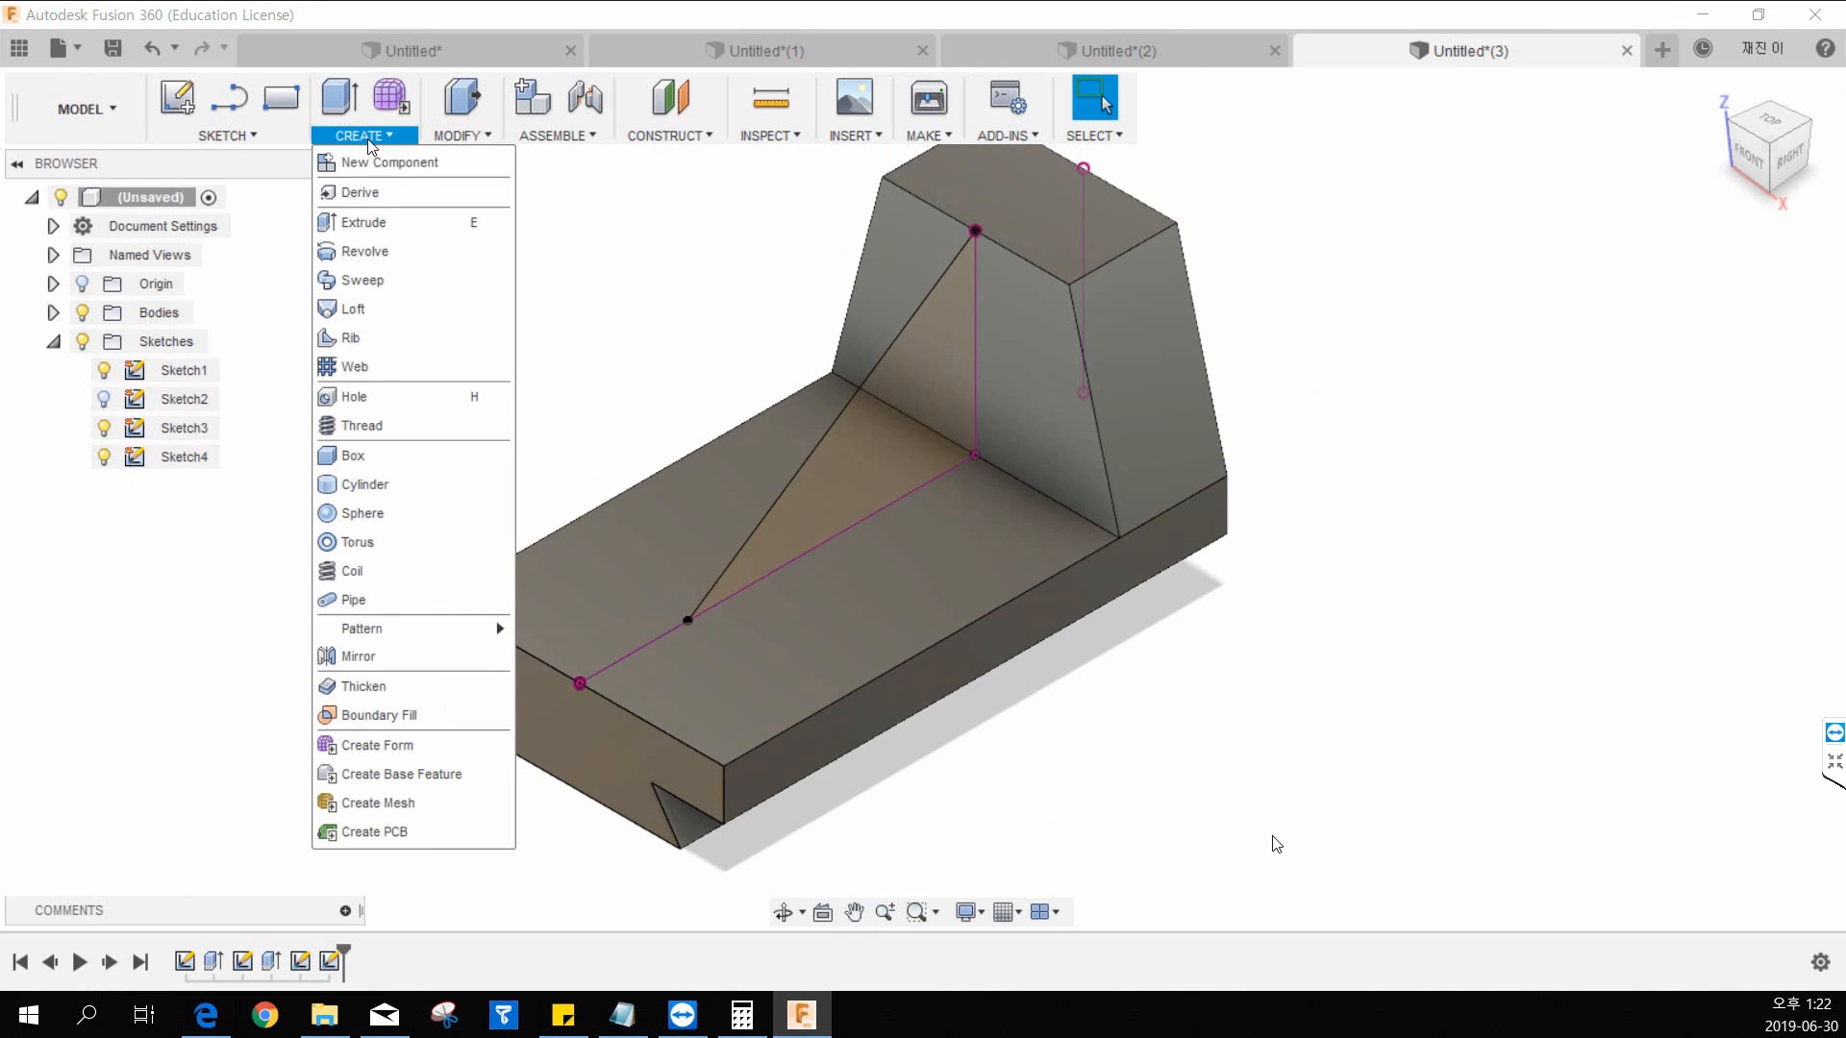
{"action": "left_click", "coordinate": [352, 339]}
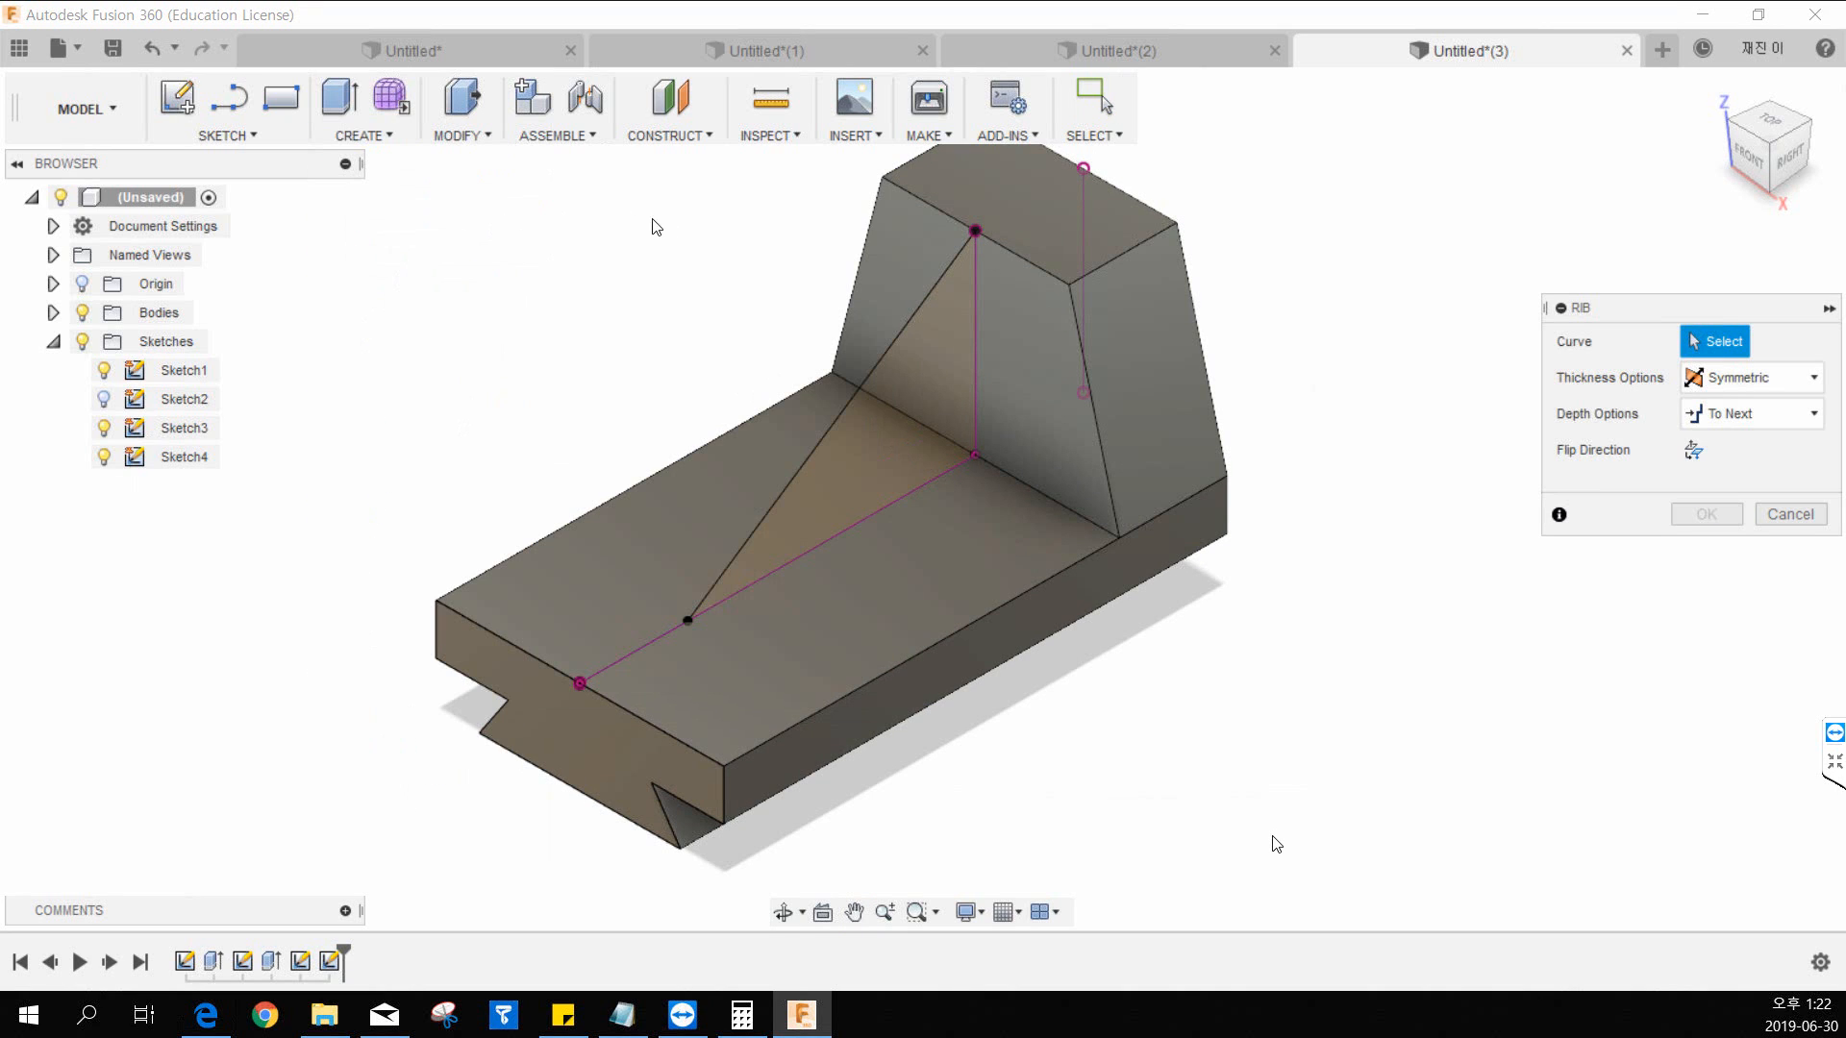
{"action": "left_click", "coordinate": [852, 404]}
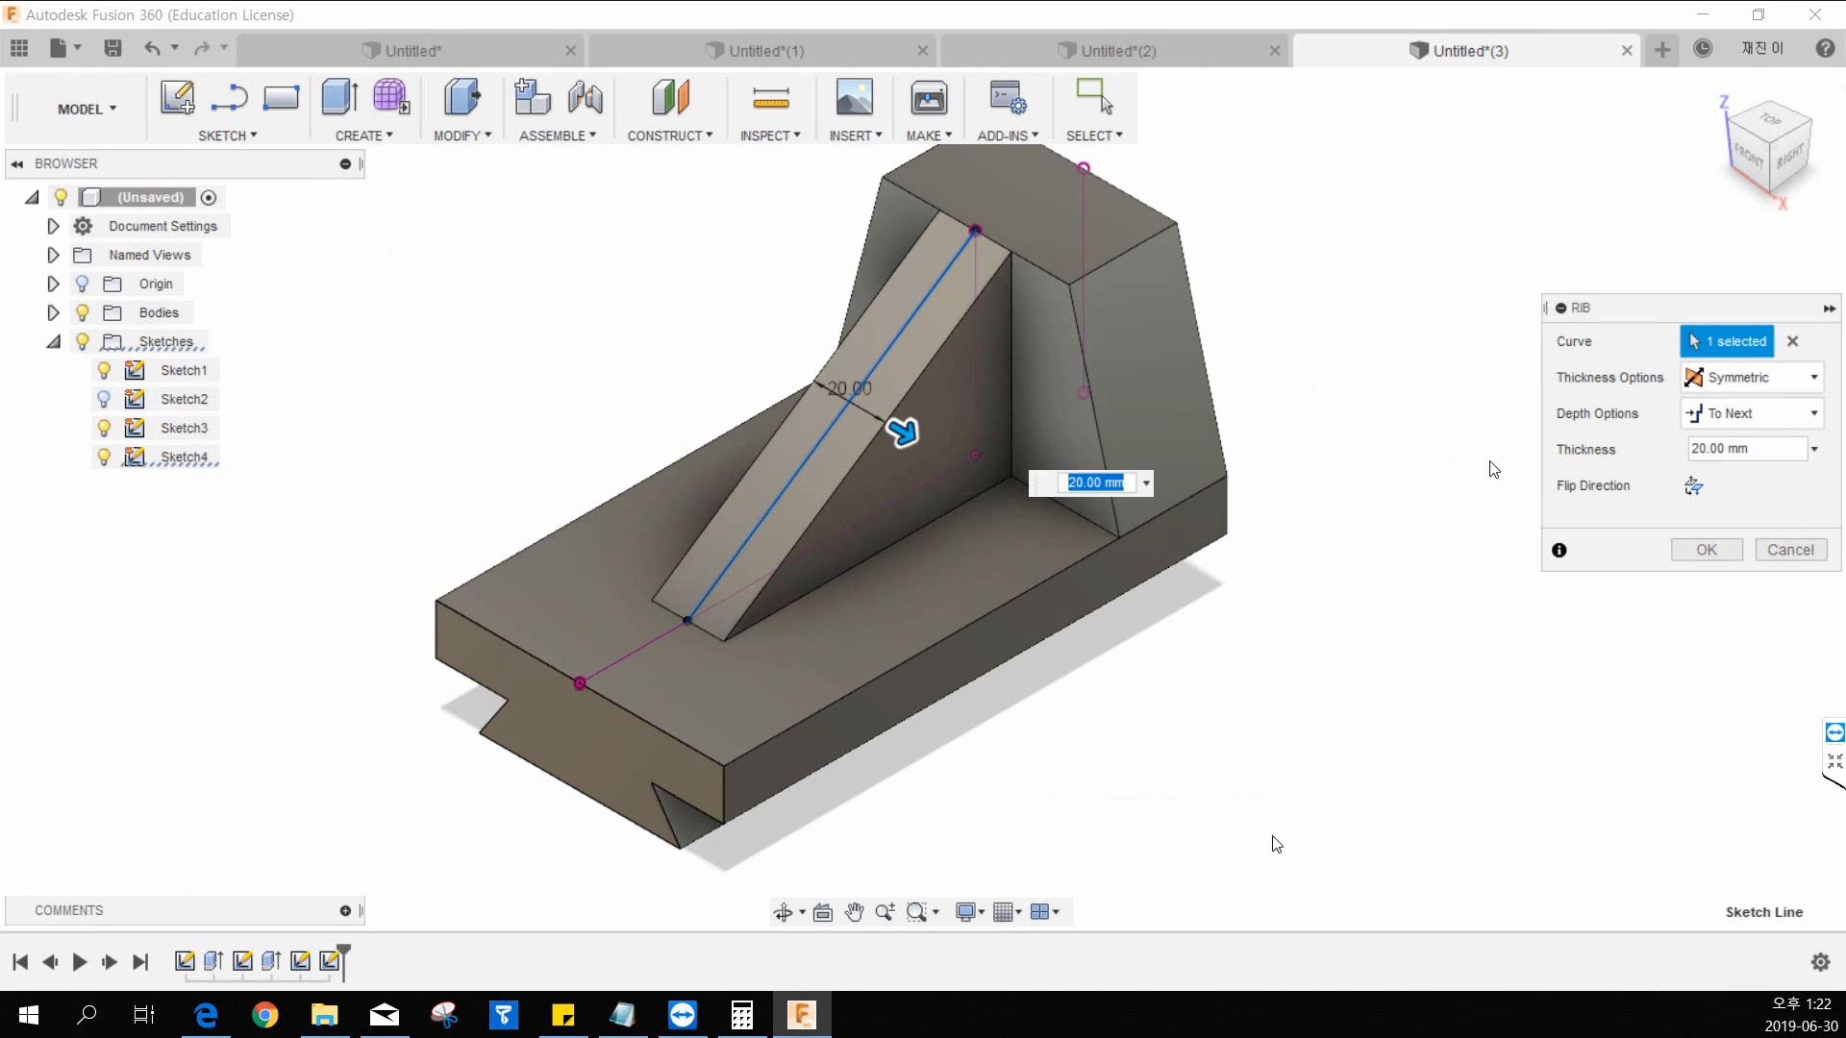
{"action": "type", "text": "20"}
{"action": "left_click", "coordinate": [1717, 550]}
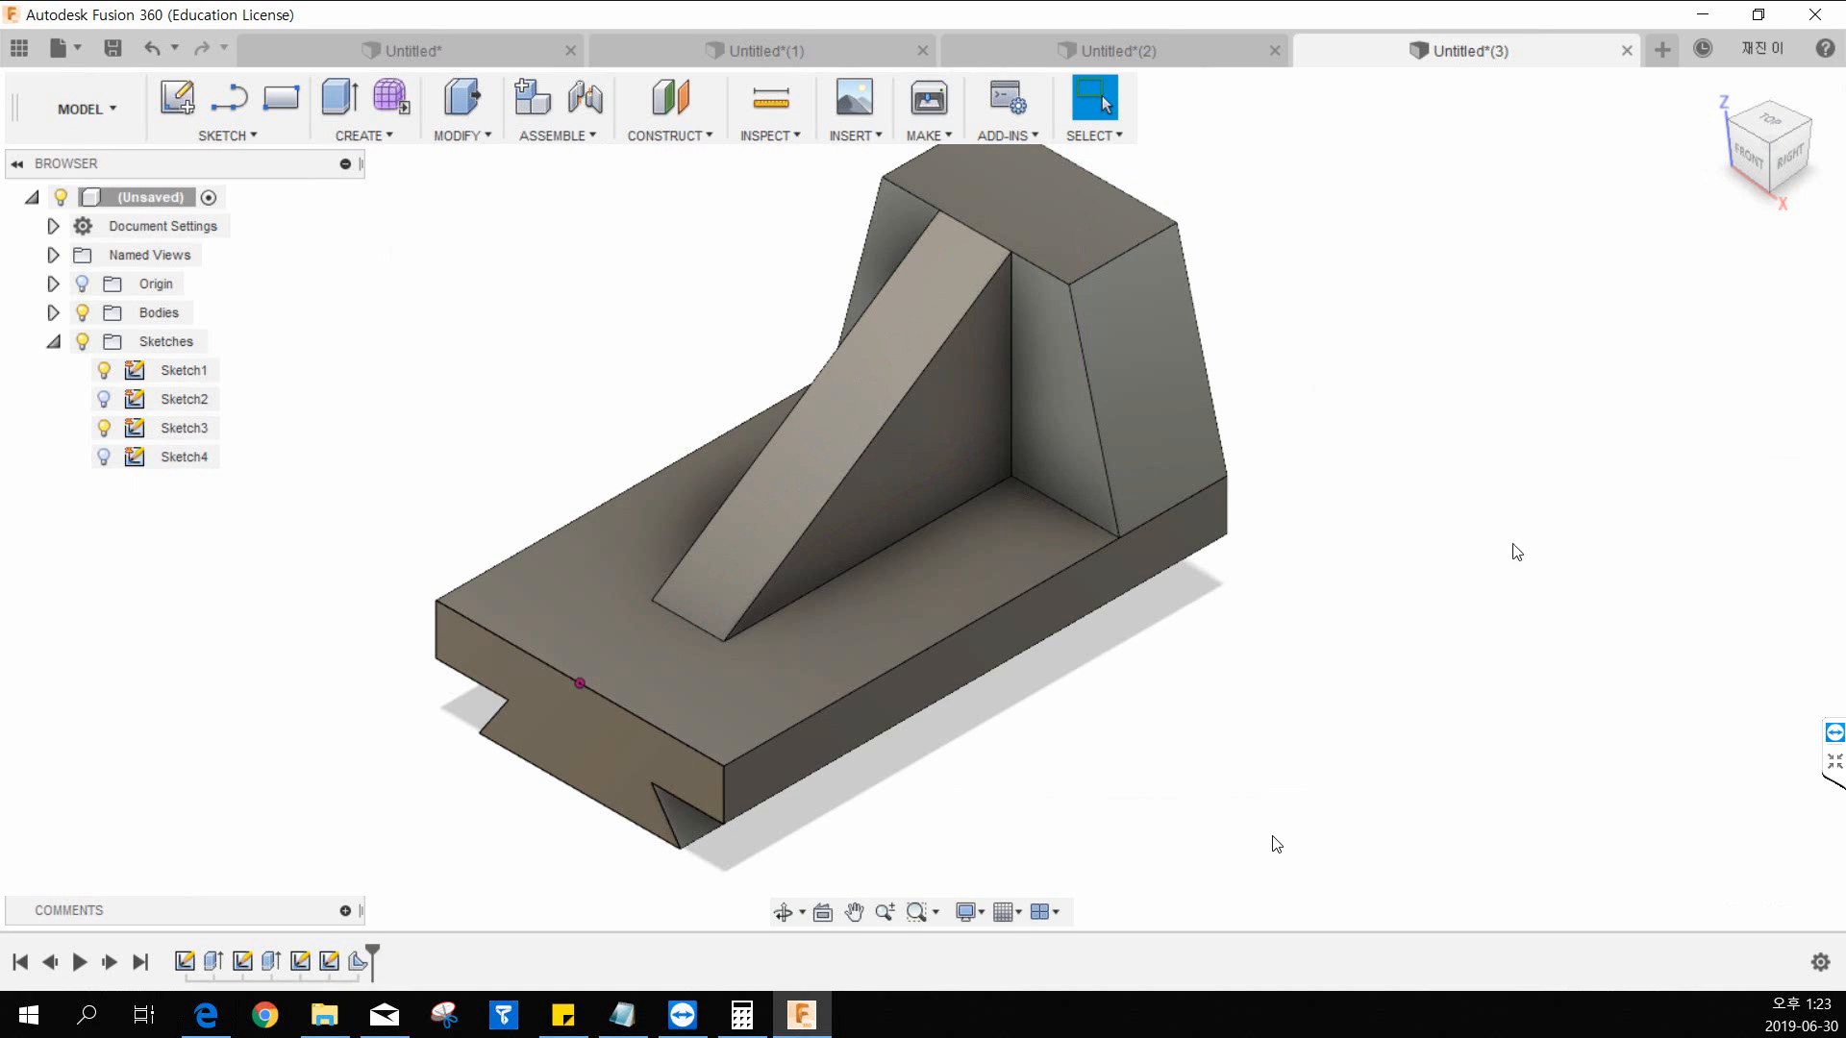
Step: Undo the rib between the base and the upright block
{"action": "middle_click_drag", "start_coordinate": [1476, 529], "coordinate": [1336, 589]}
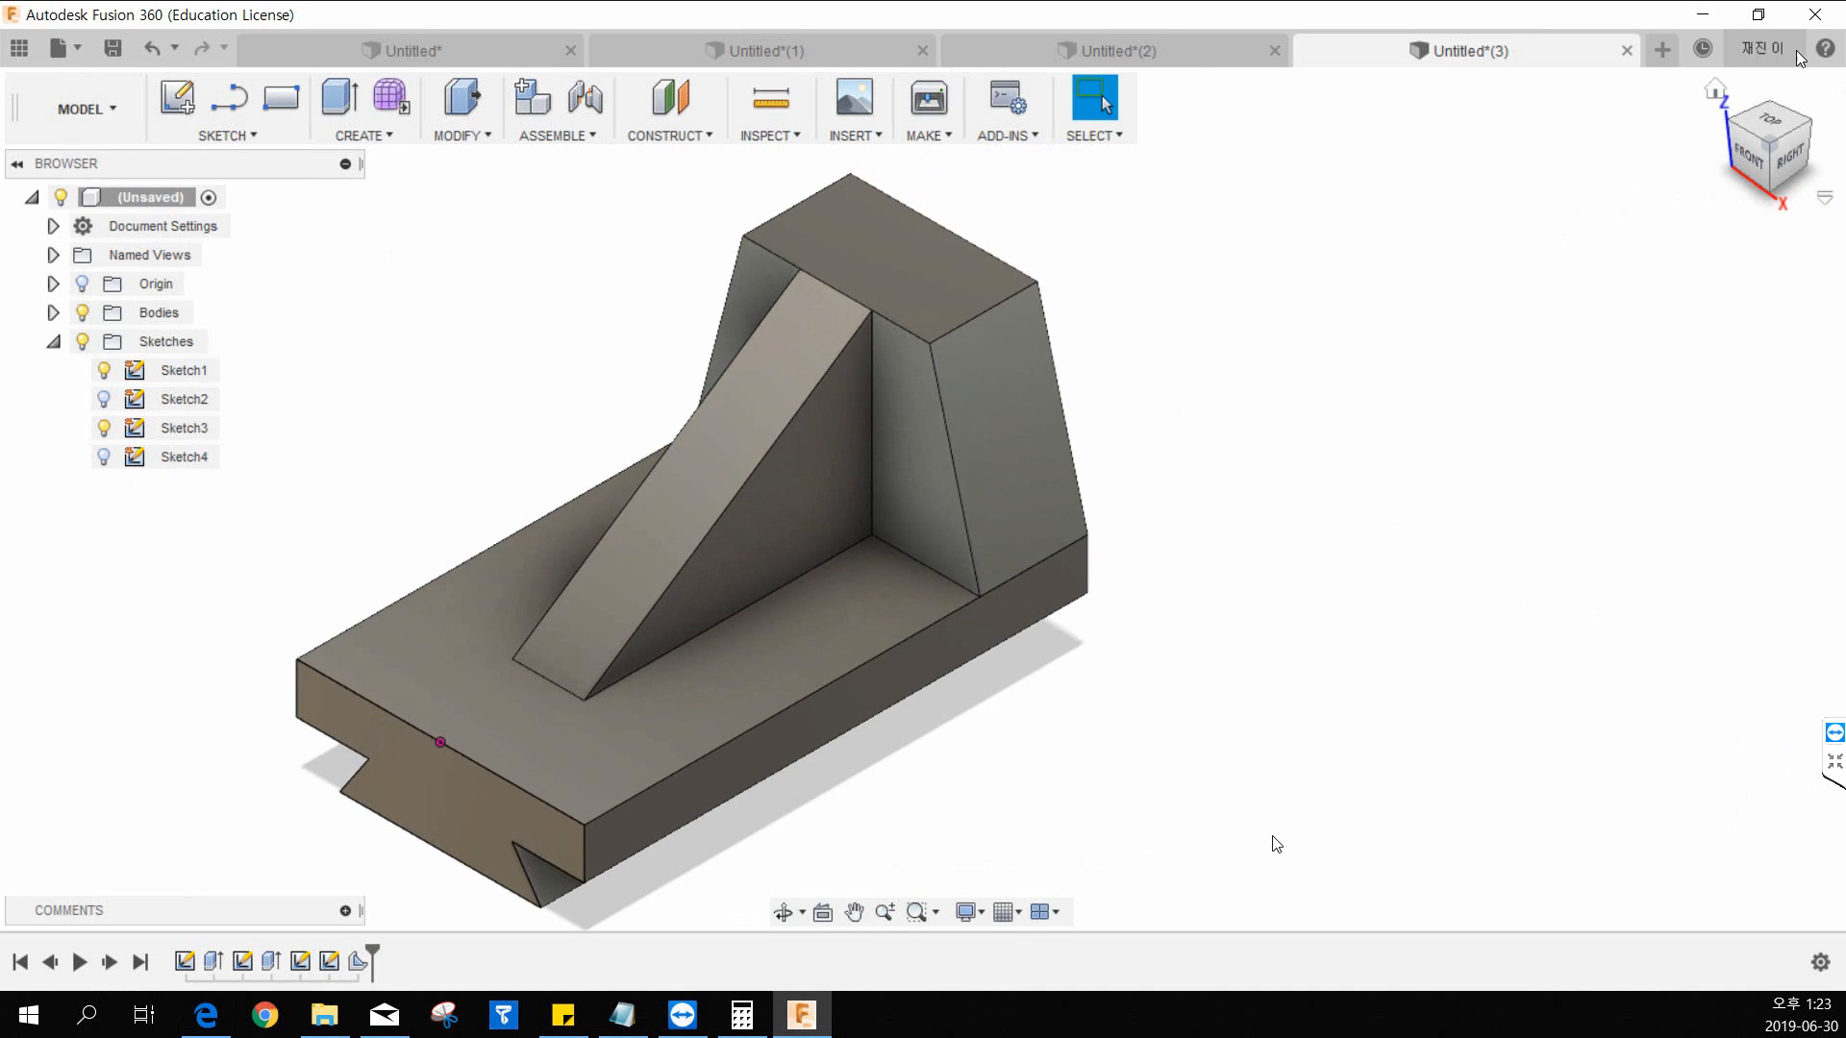
{"action": "left_click", "coordinate": [1715, 90]}
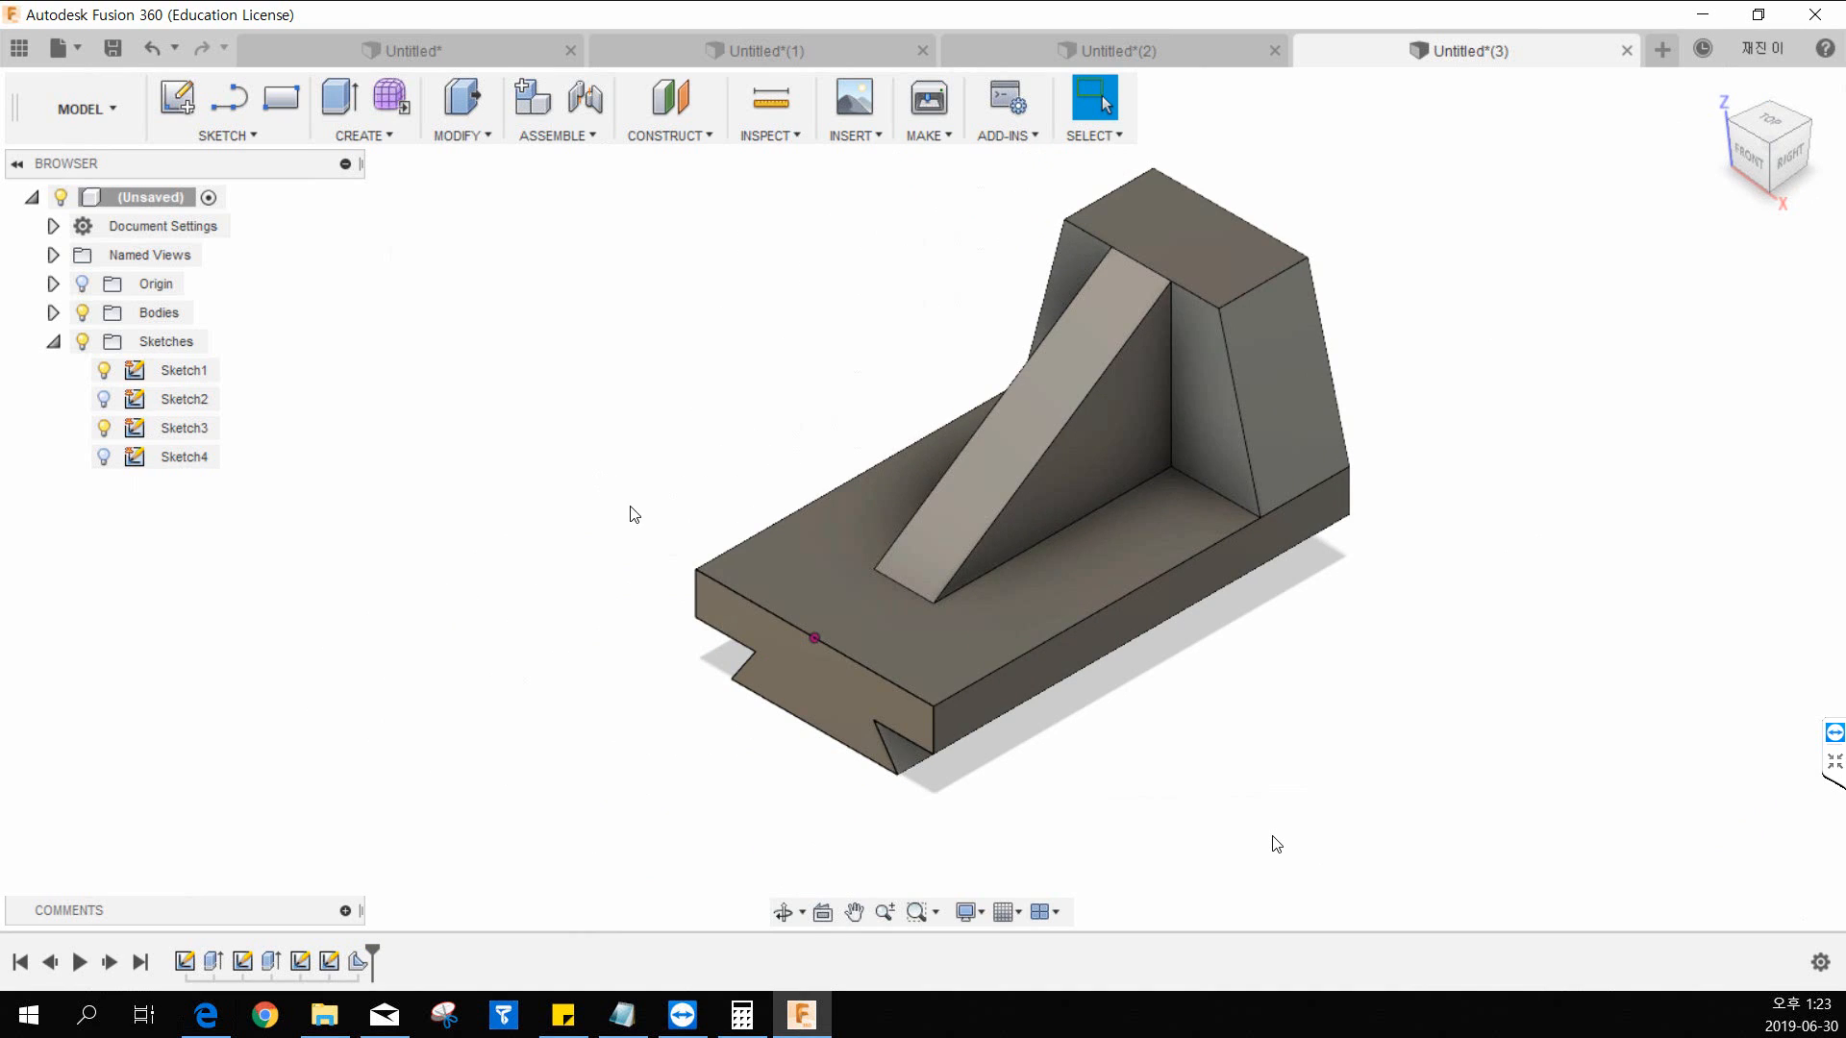
{"action": "middle_click_drag", "start_coordinate": [1705, 461], "coordinate": [1662, 501]}
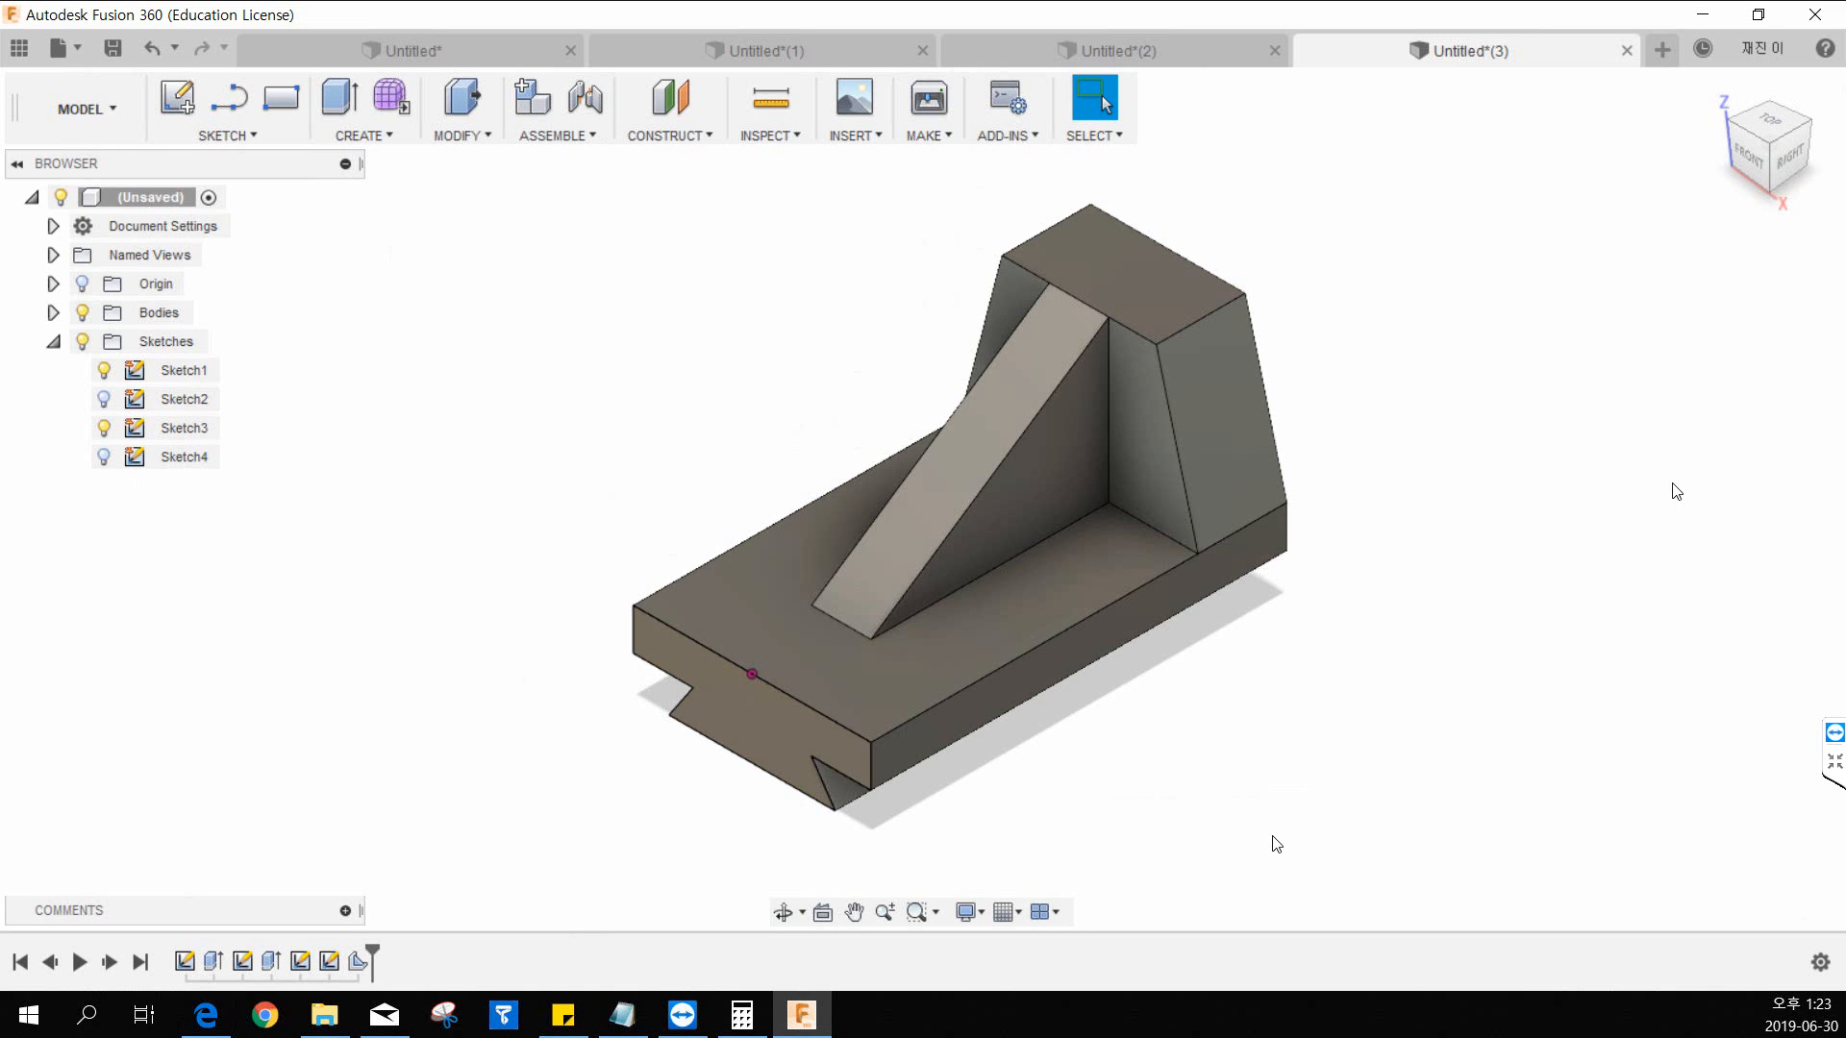
{"action": "key", "text": "ctrl+z"}
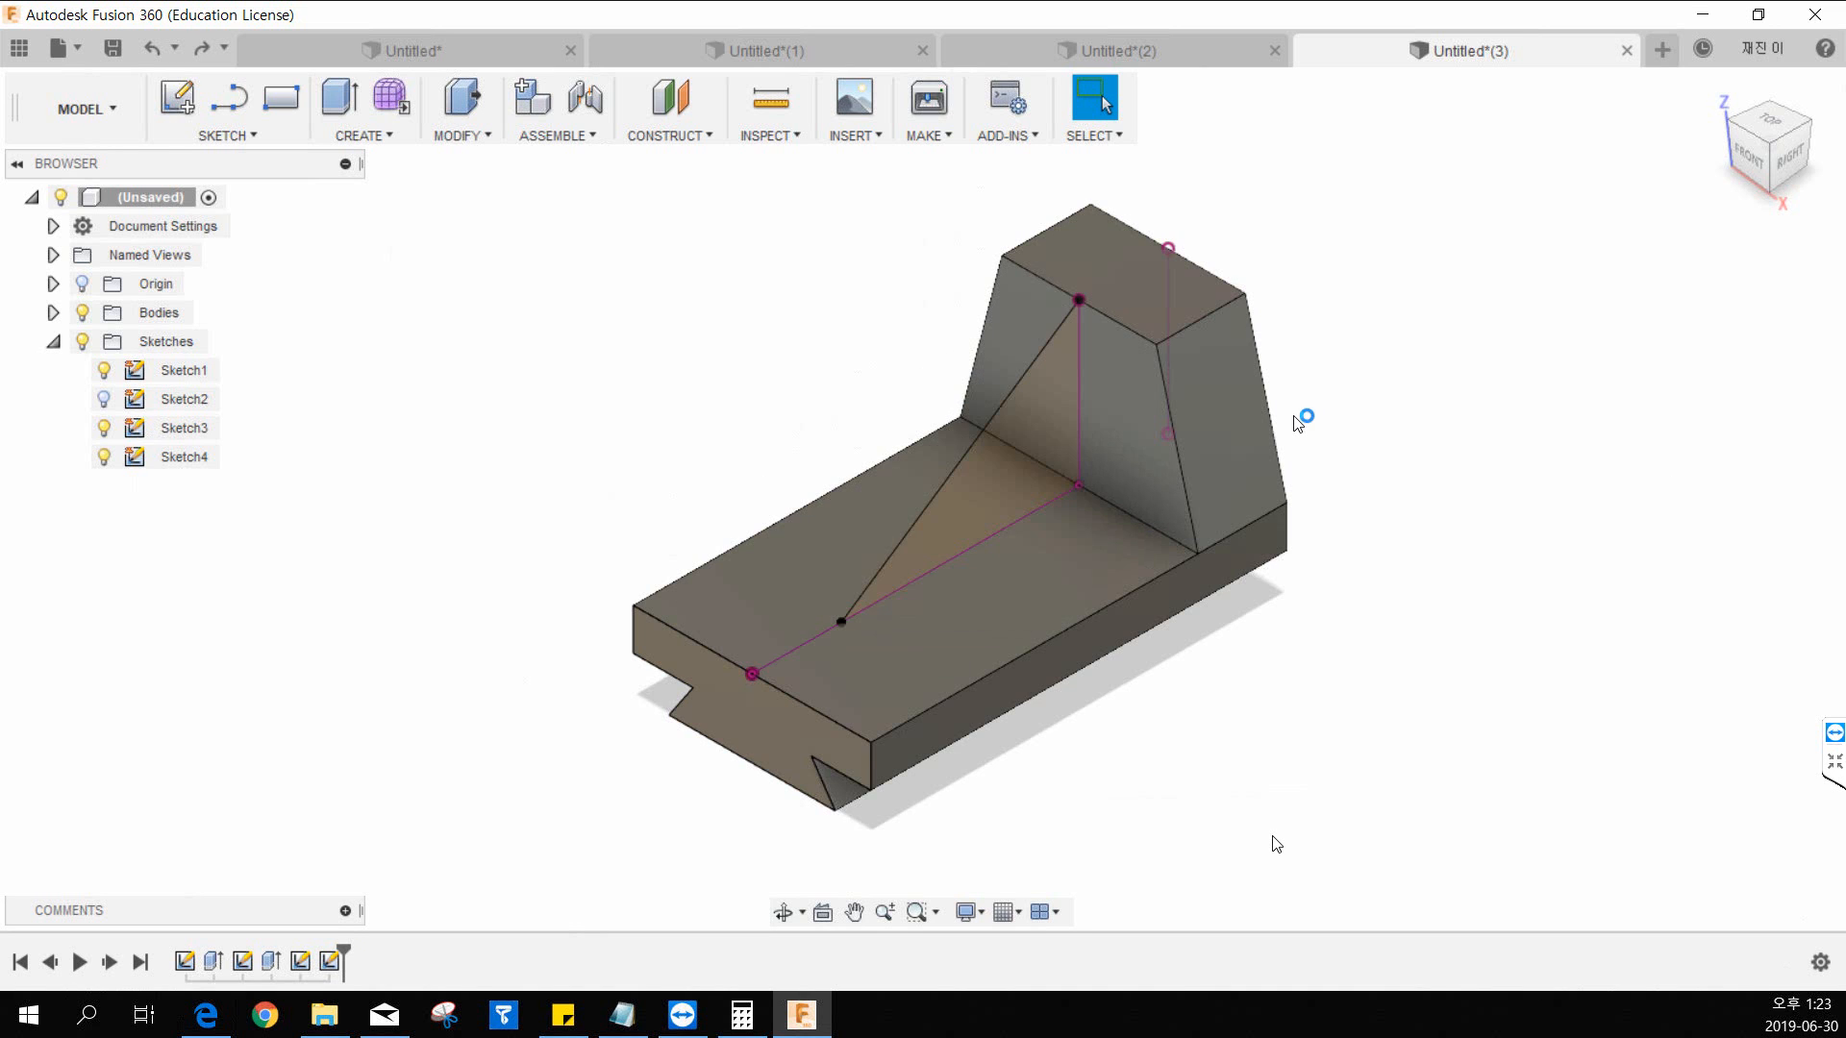
Step: Undo the sloped line together with its dimensions and constraints, and finish the emptied side sketch
{"action": "key", "text": "ctrl+z"}
{"action": "scroll", "coordinate": [1297, 424], "scroll_direction": "up", "scroll_amount": 4}
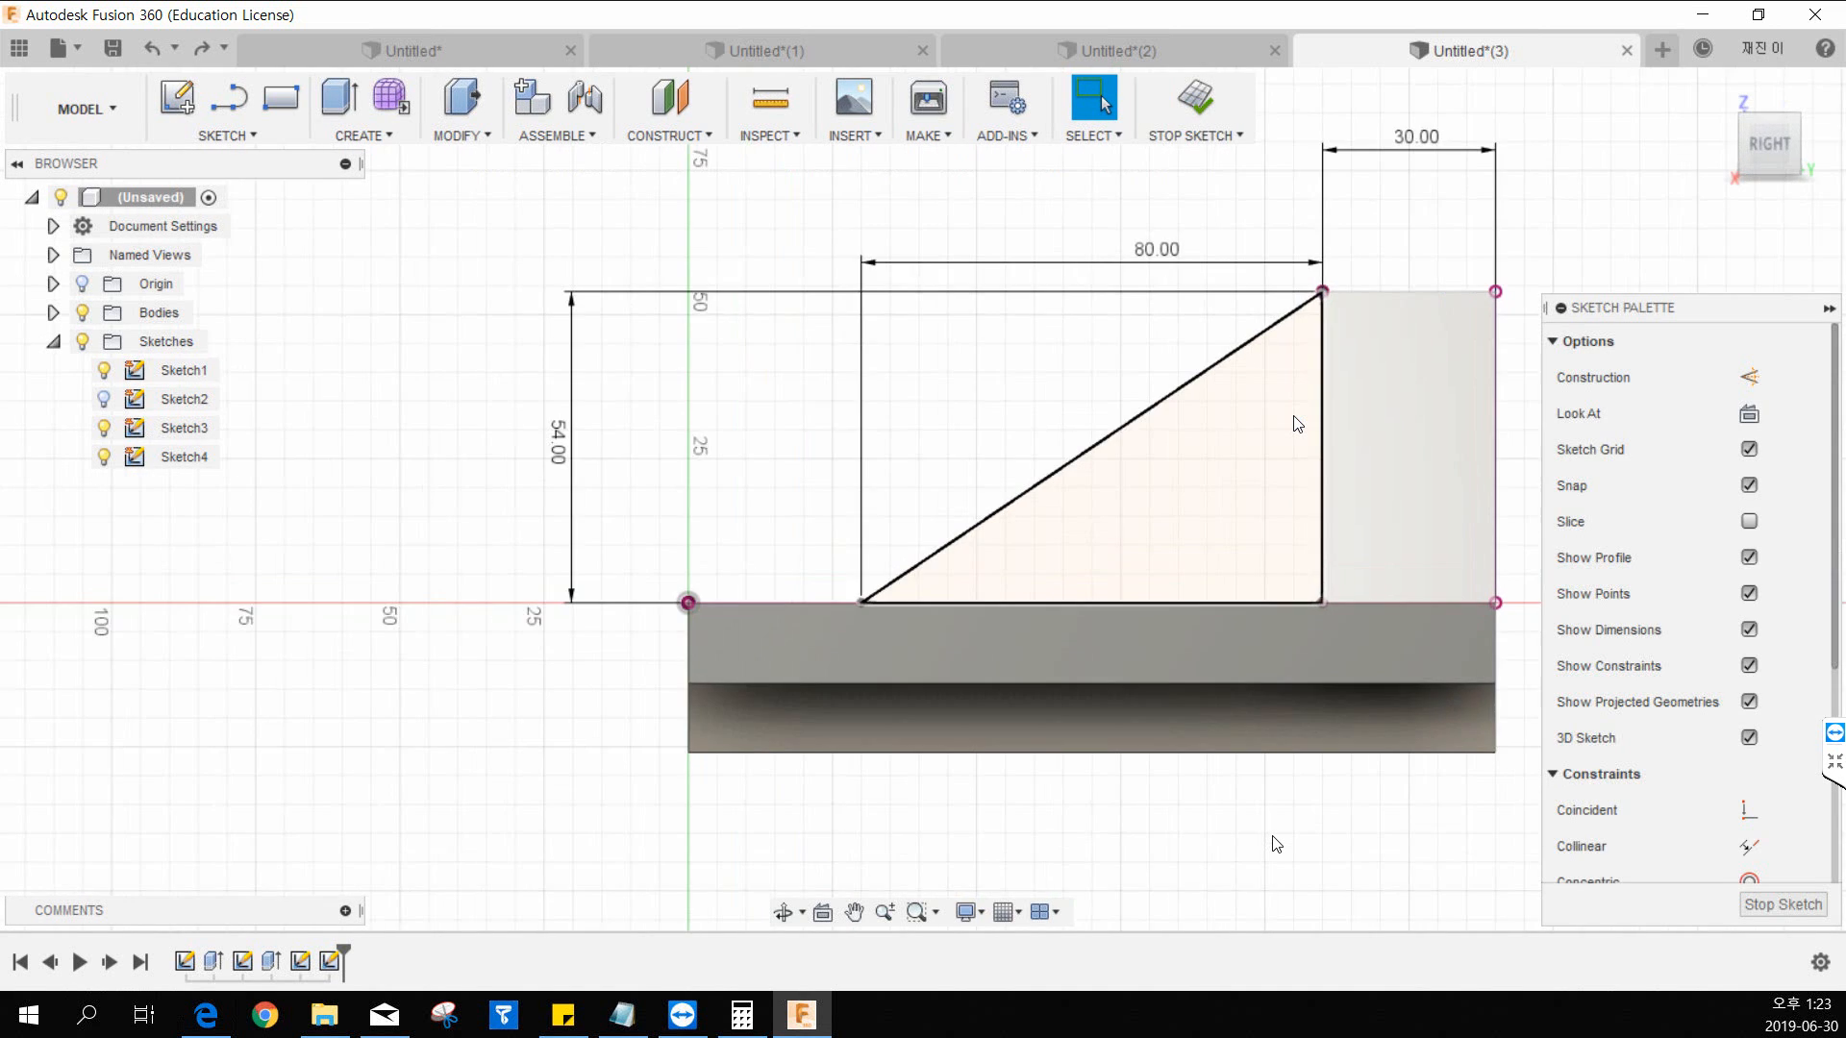
{"action": "mouse_move", "coordinate": [1058, 385]}
{"action": "middle_mouse_down"}
{"action": "mouse_move", "coordinate": [952, 487]}
{"action": "mouse_move", "coordinate": [913, 495]}
{"action": "middle_mouse_up"}
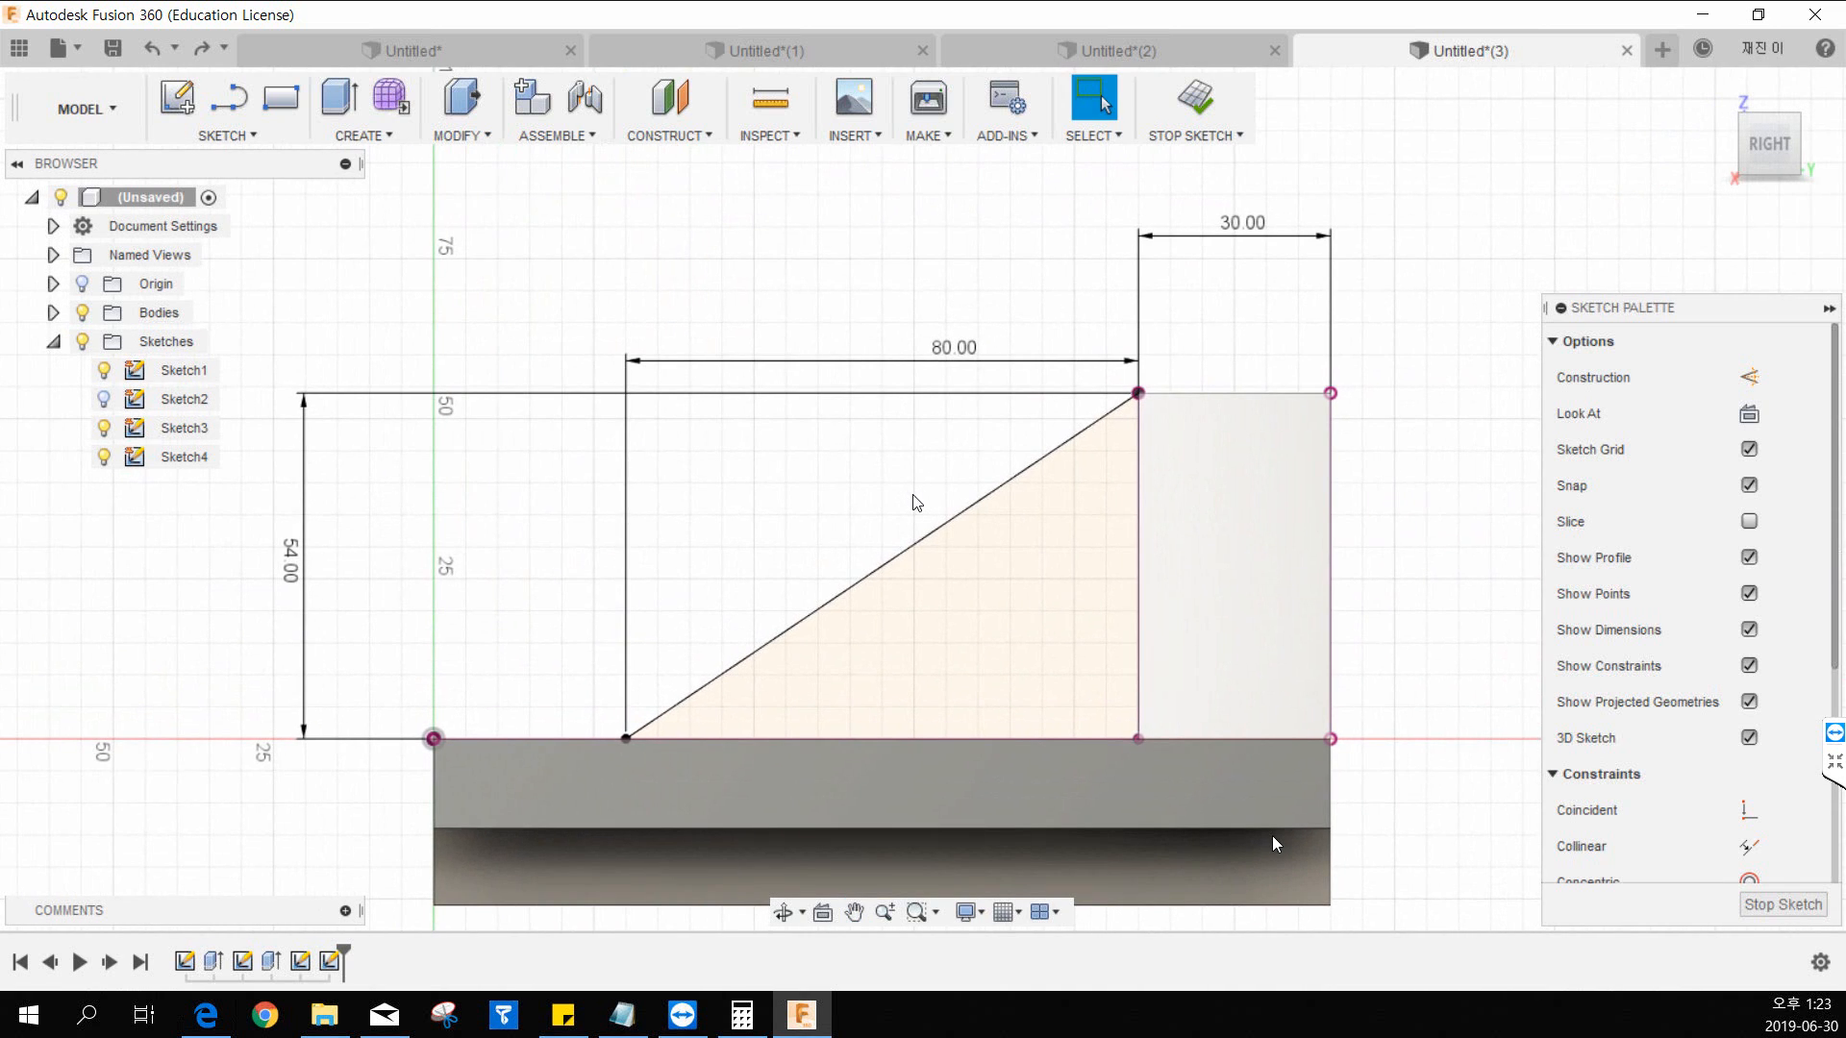
{"action": "key", "text": "ctrl+z"}
{"action": "key", "text": "ctrl+z"}
{"action": "key", "text": "ctrl+z"}
{"action": "key", "text": "ctrl+z"}
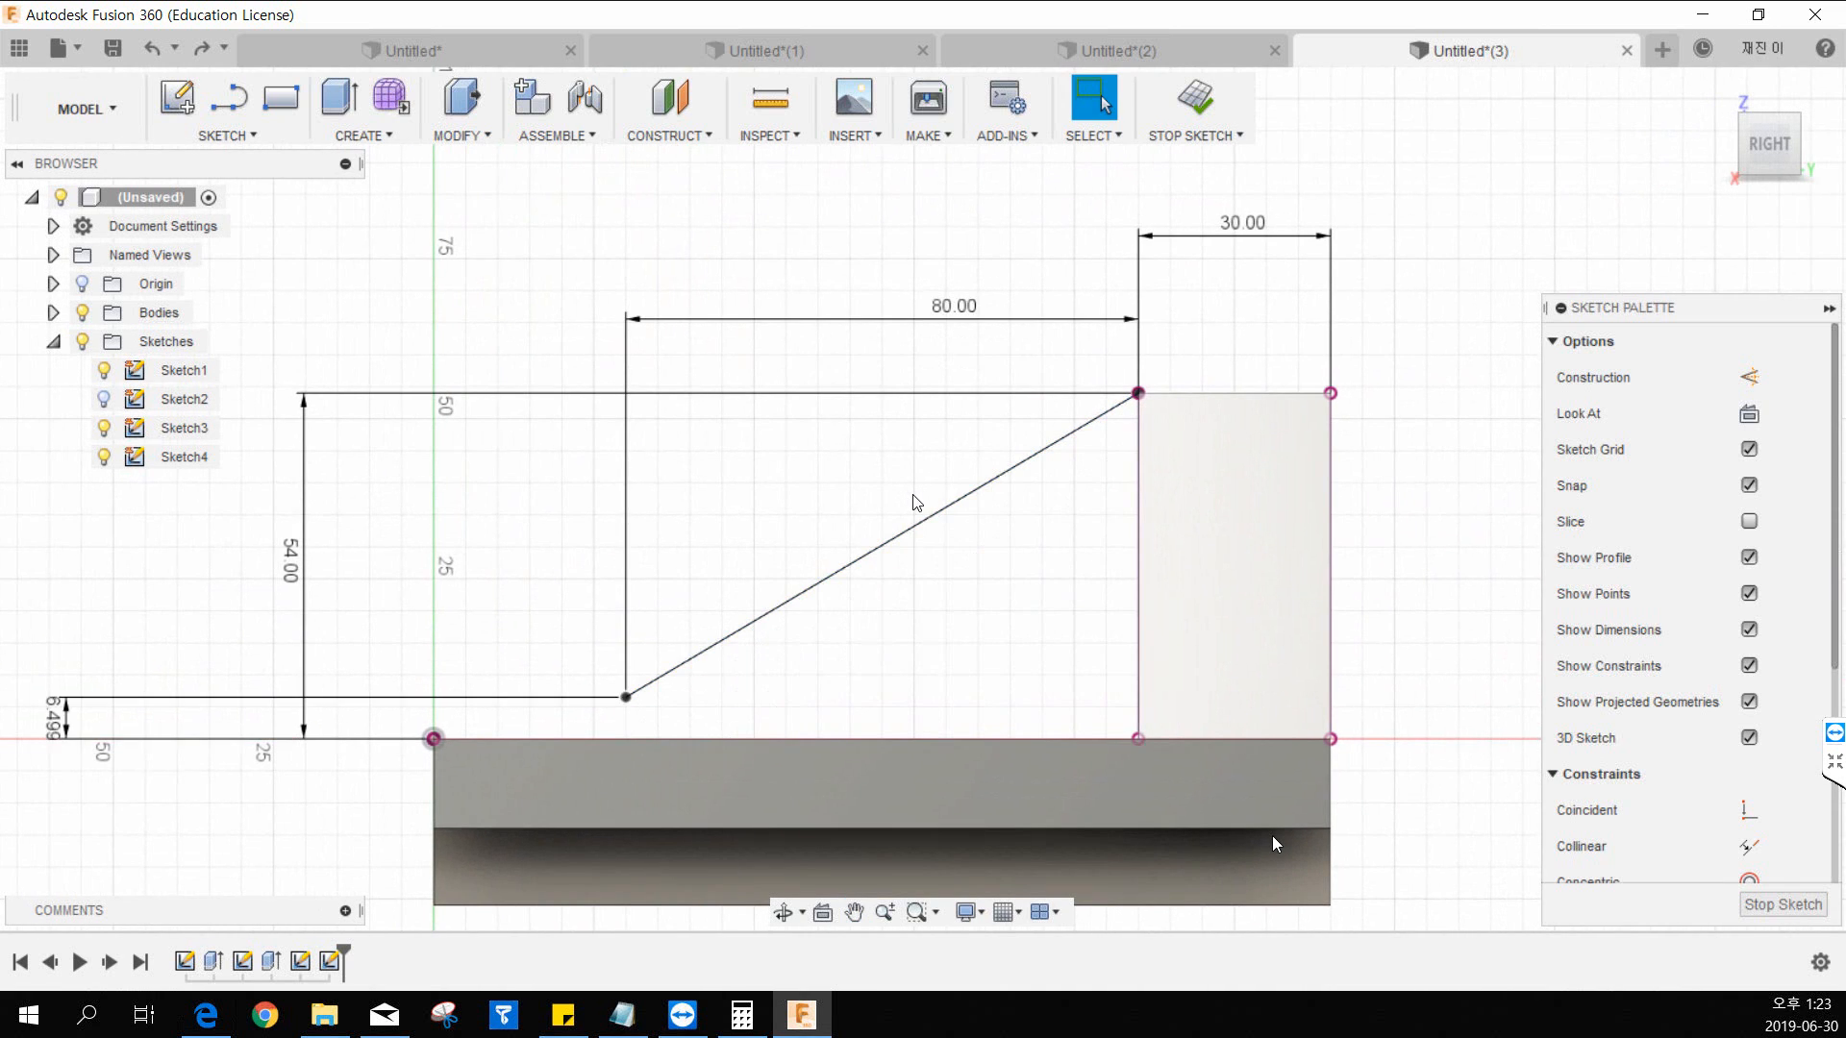
{"action": "key", "text": "ctrl+z"}
{"action": "key", "text": "ctrl+z"}
{"action": "key", "text": "ctrl+z"}
{"action": "key", "text": "ctrl+z"}
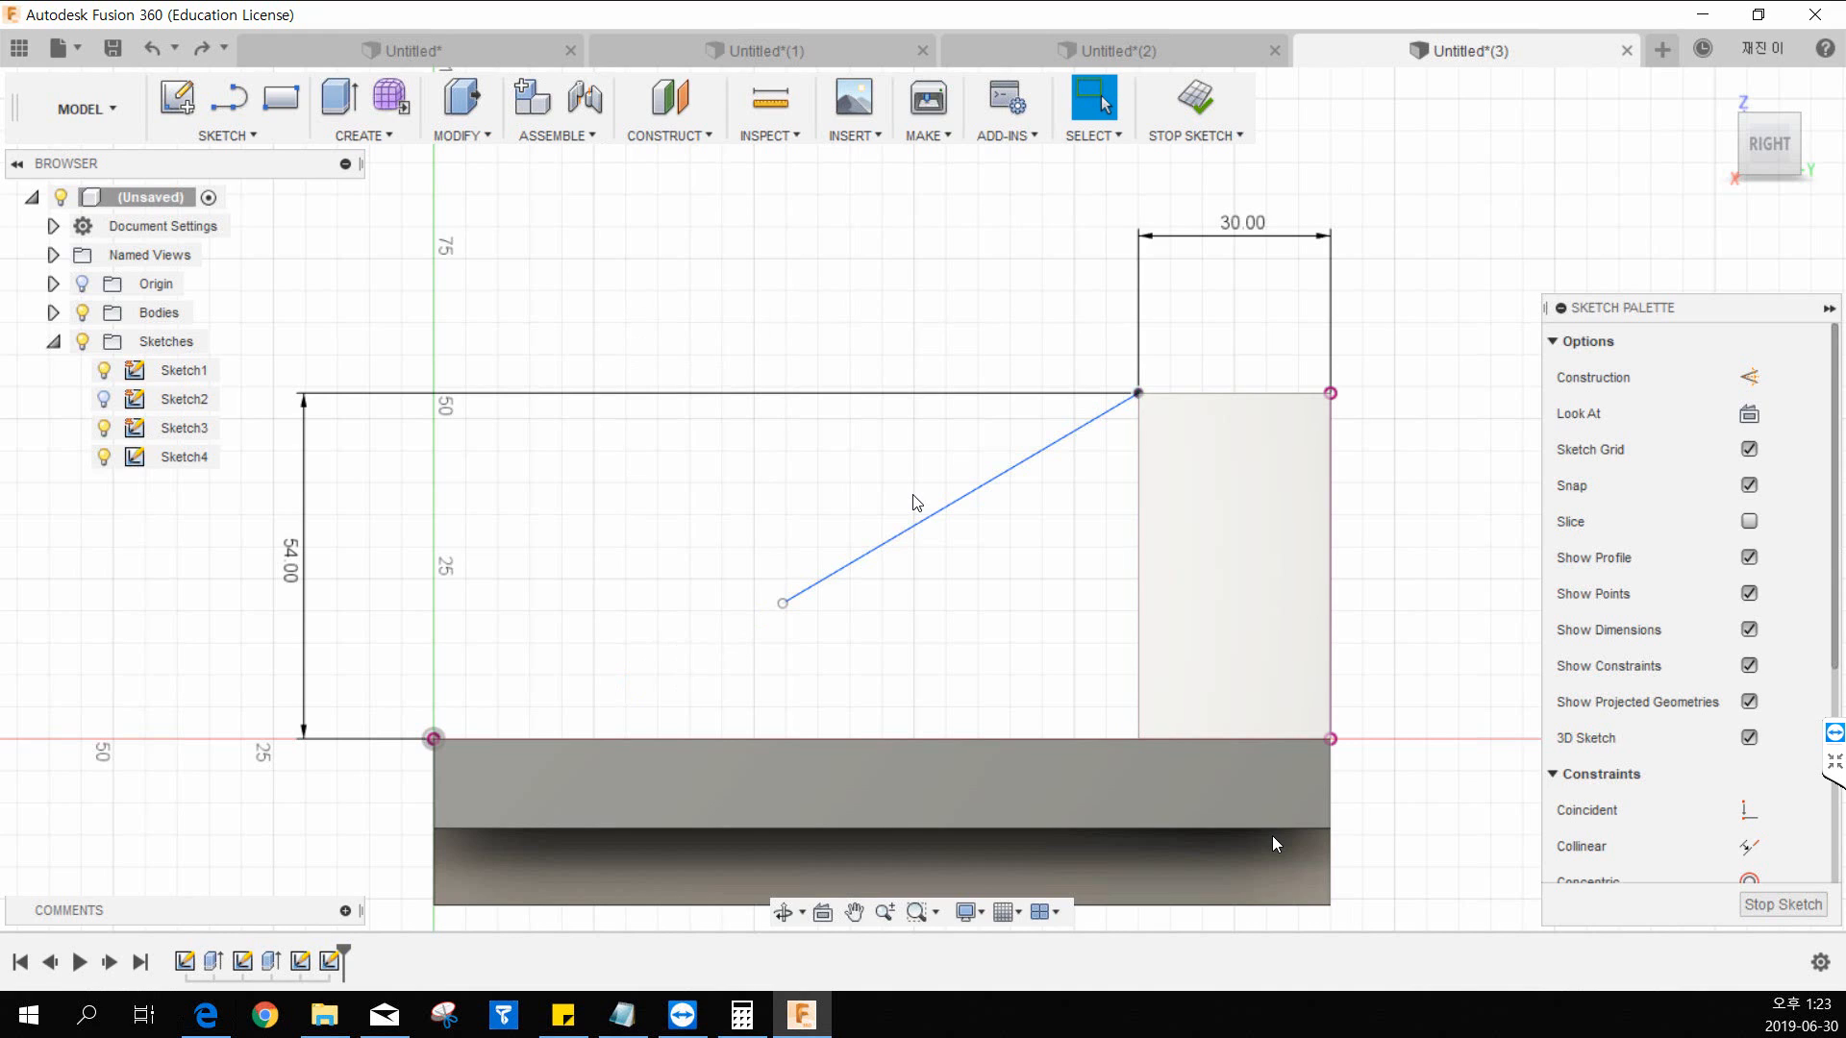
{"action": "key", "text": "ctrl+z"}
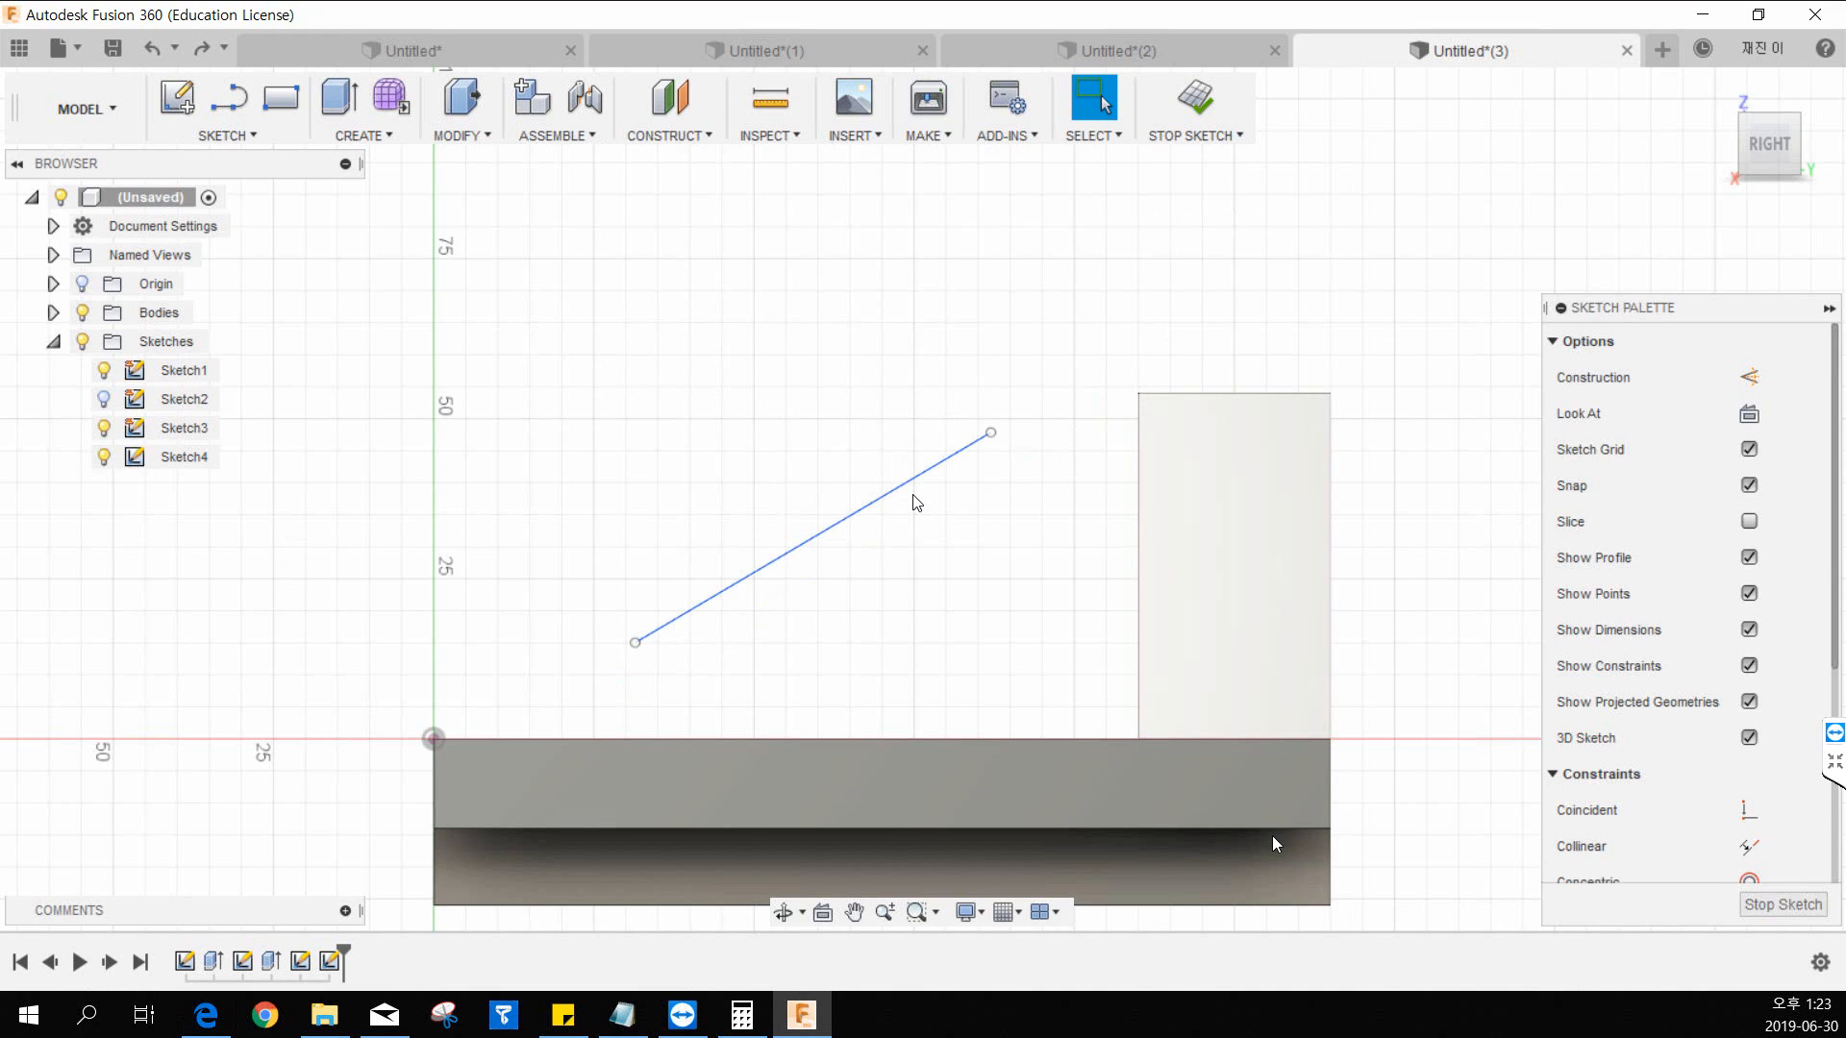
{"action": "middle_click_drag", "start_coordinate": [778, 429], "coordinate": [805, 449]}
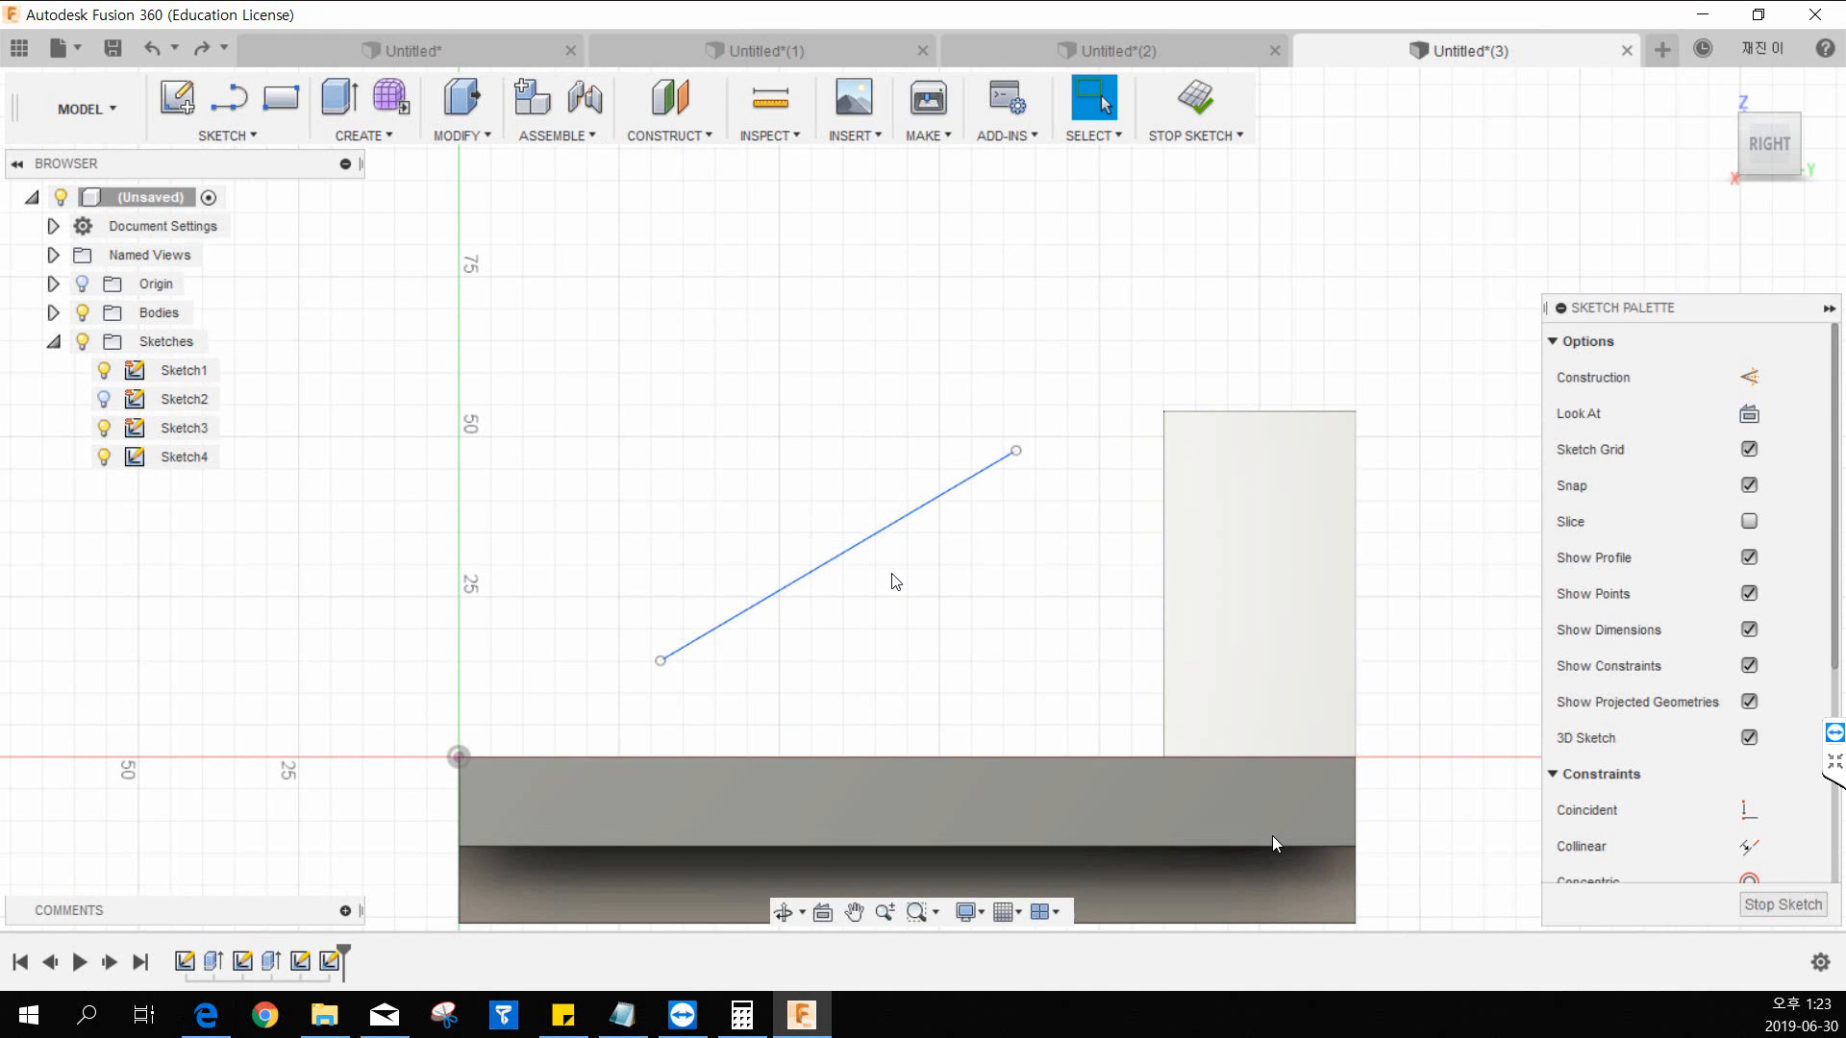
{"action": "key", "text": "ctrl+z"}
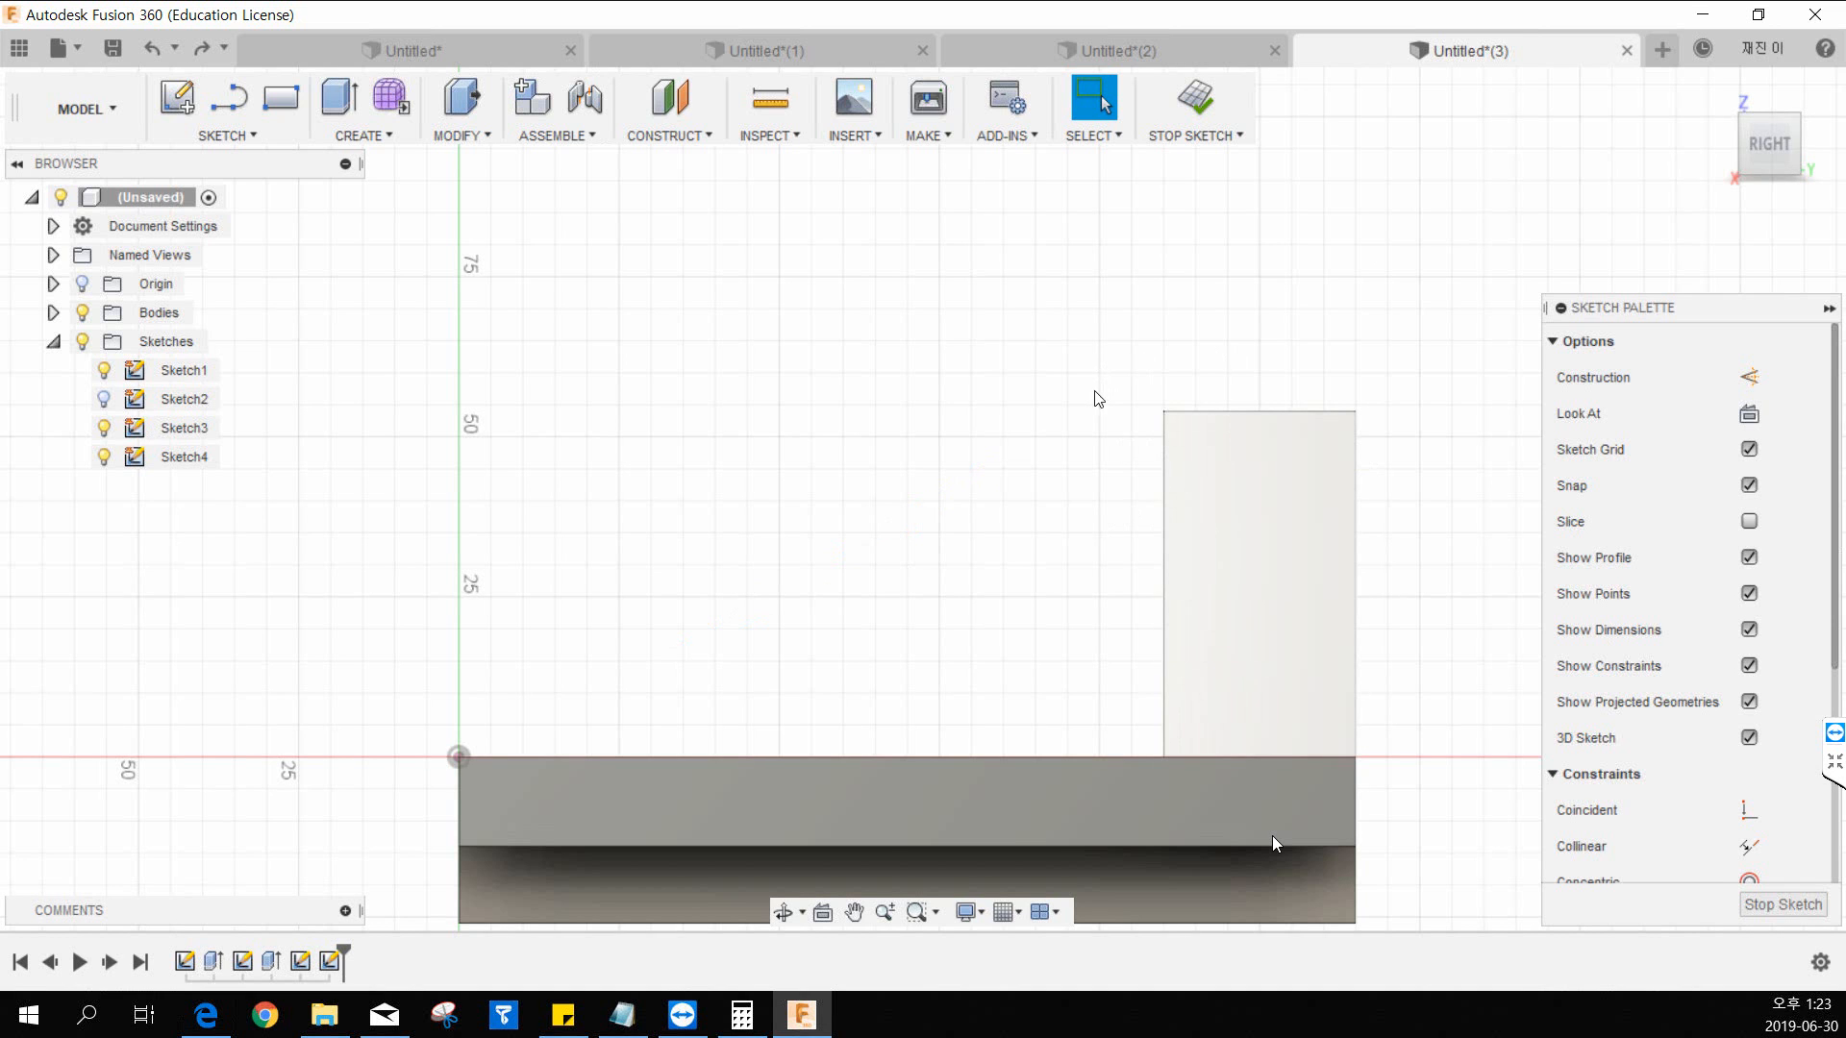
{"action": "mouse_move", "coordinate": [1779, 119]}
{"action": "left_click_drag", "start_coordinate": [1774, 156], "coordinate": [1247, 101]}
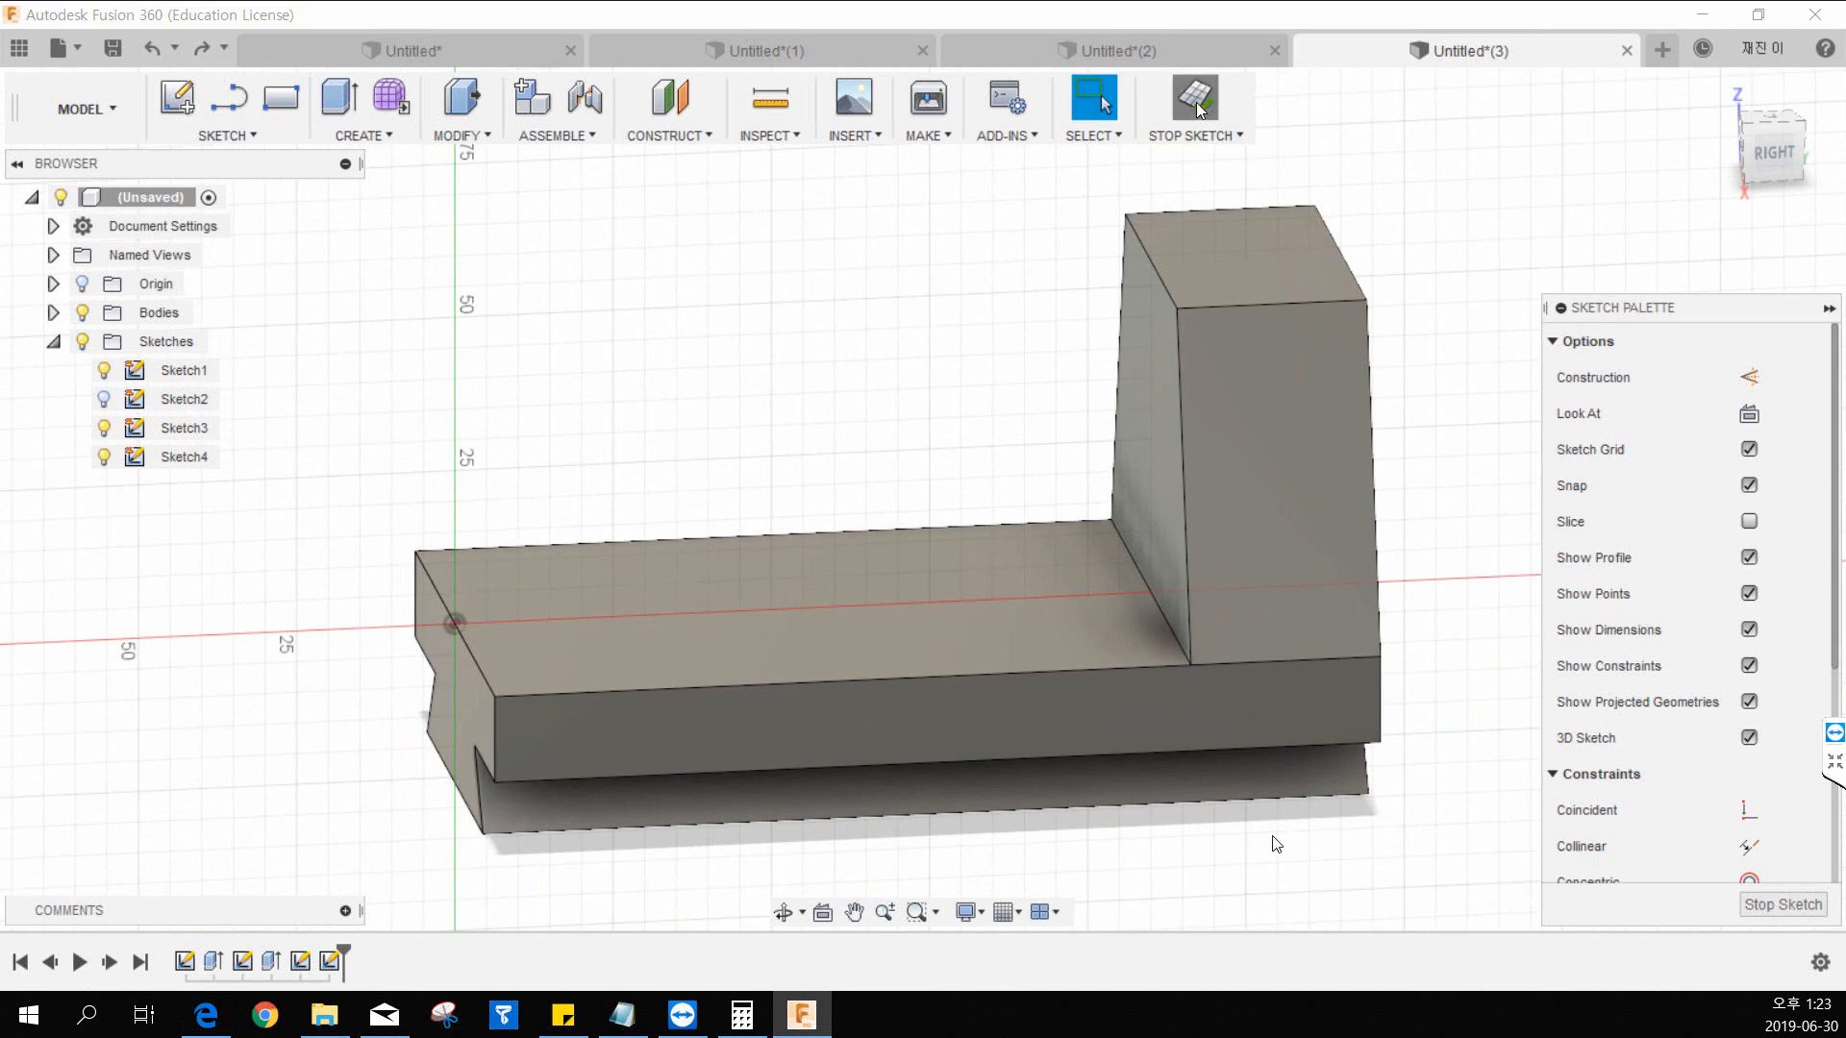
{"action": "left_click", "coordinate": [1195, 97]}
{"action": "left_click", "coordinate": [182, 112]}
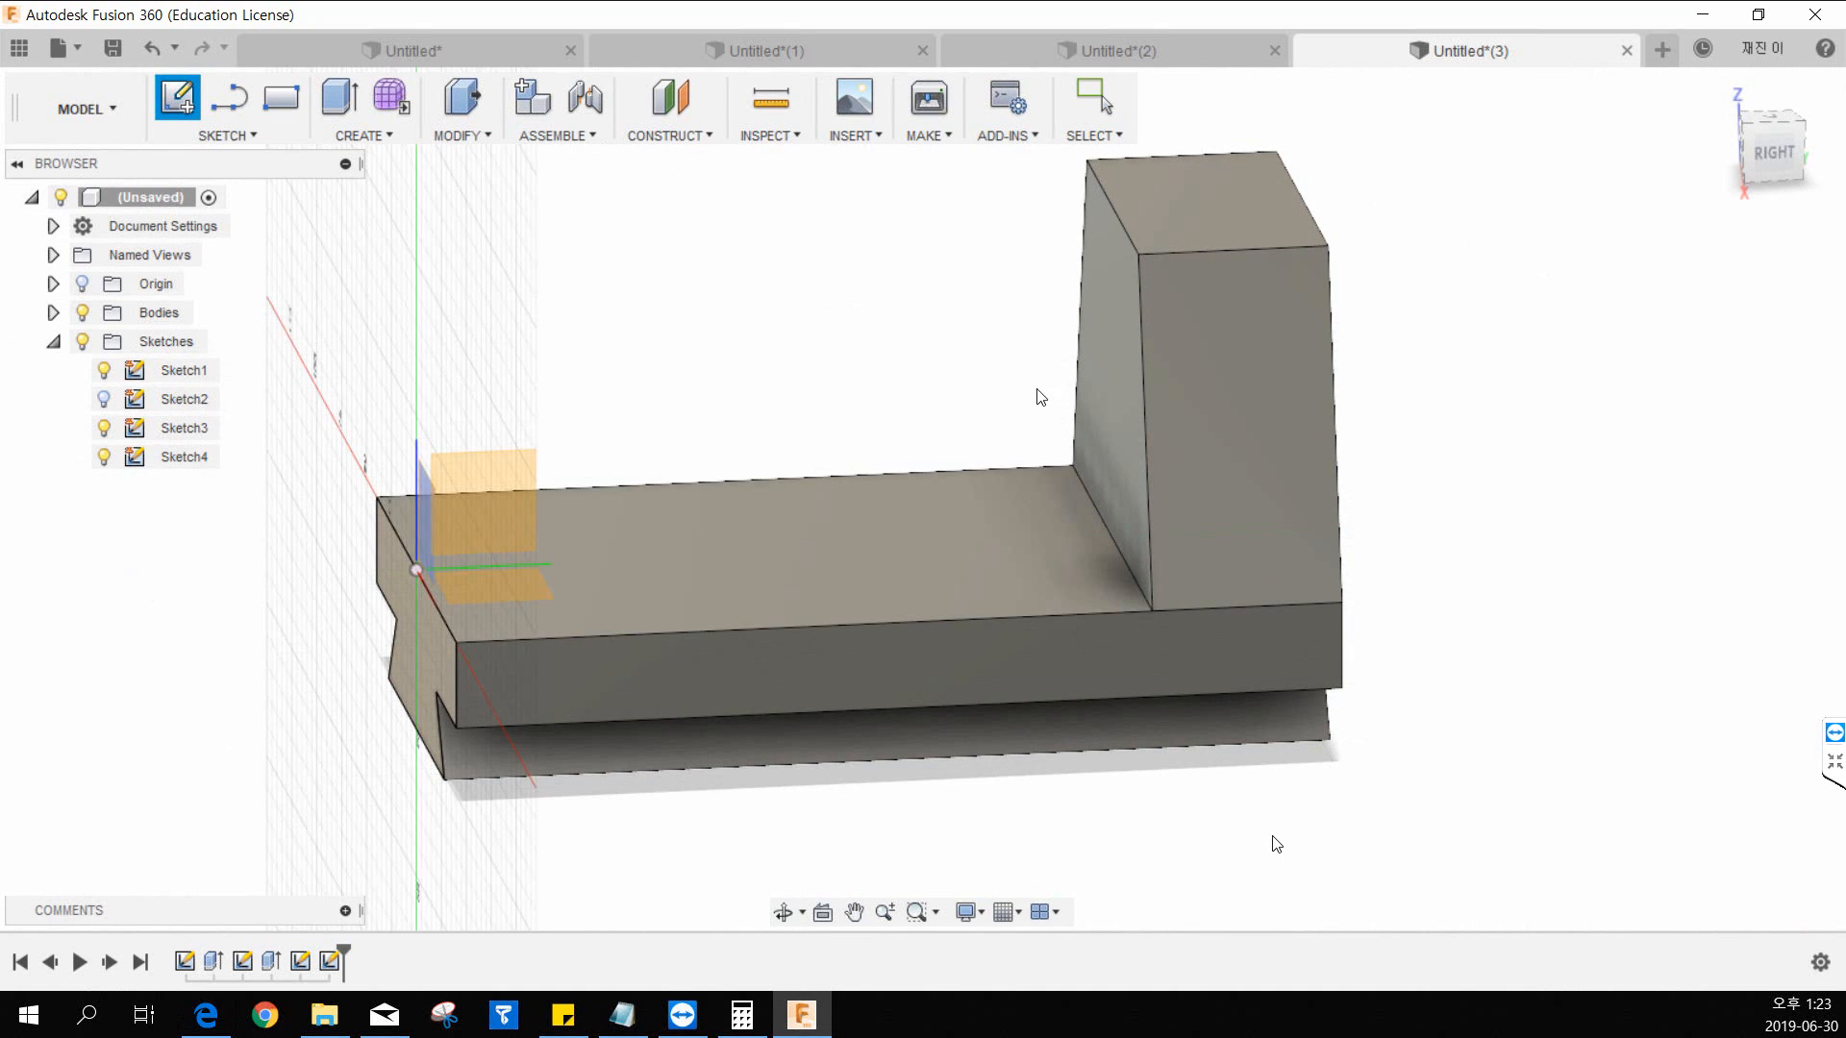
{"action": "middle_click_drag", "start_coordinate": [733, 460], "coordinate": [754, 332], "text": "shift"}
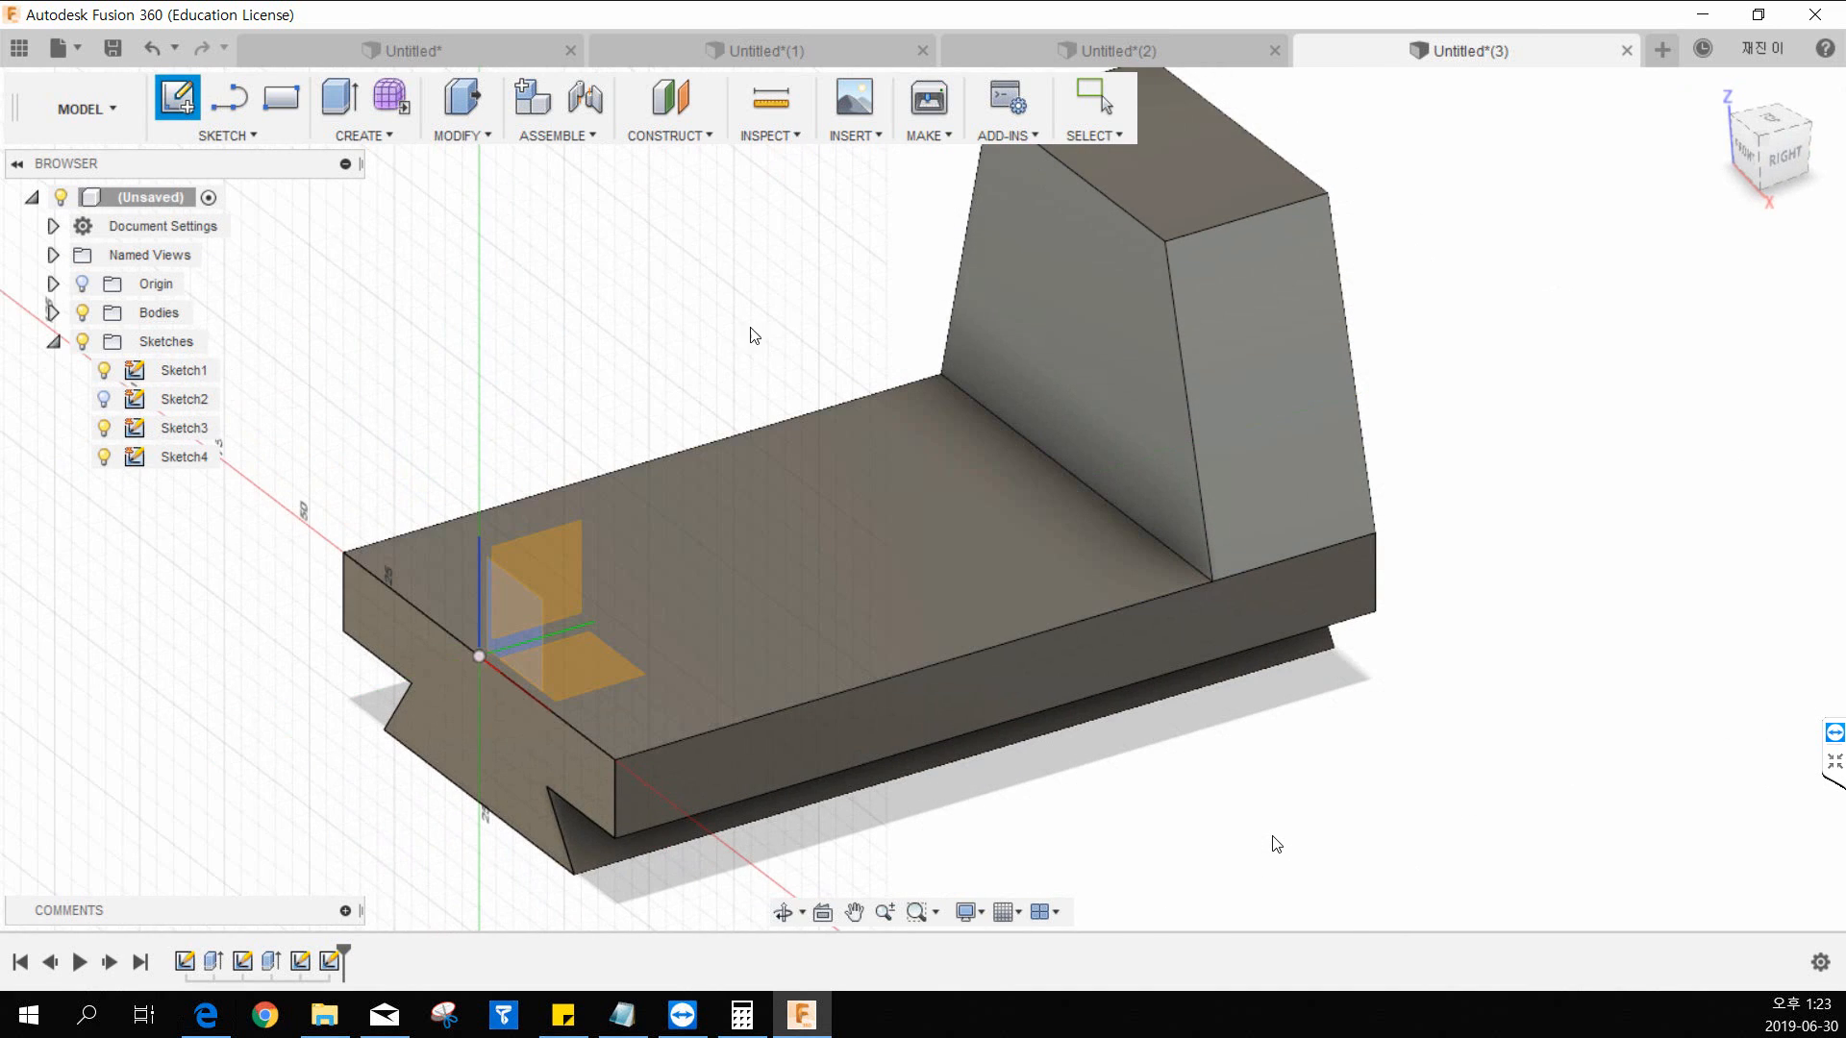
{"action": "key", "text": "Escape"}
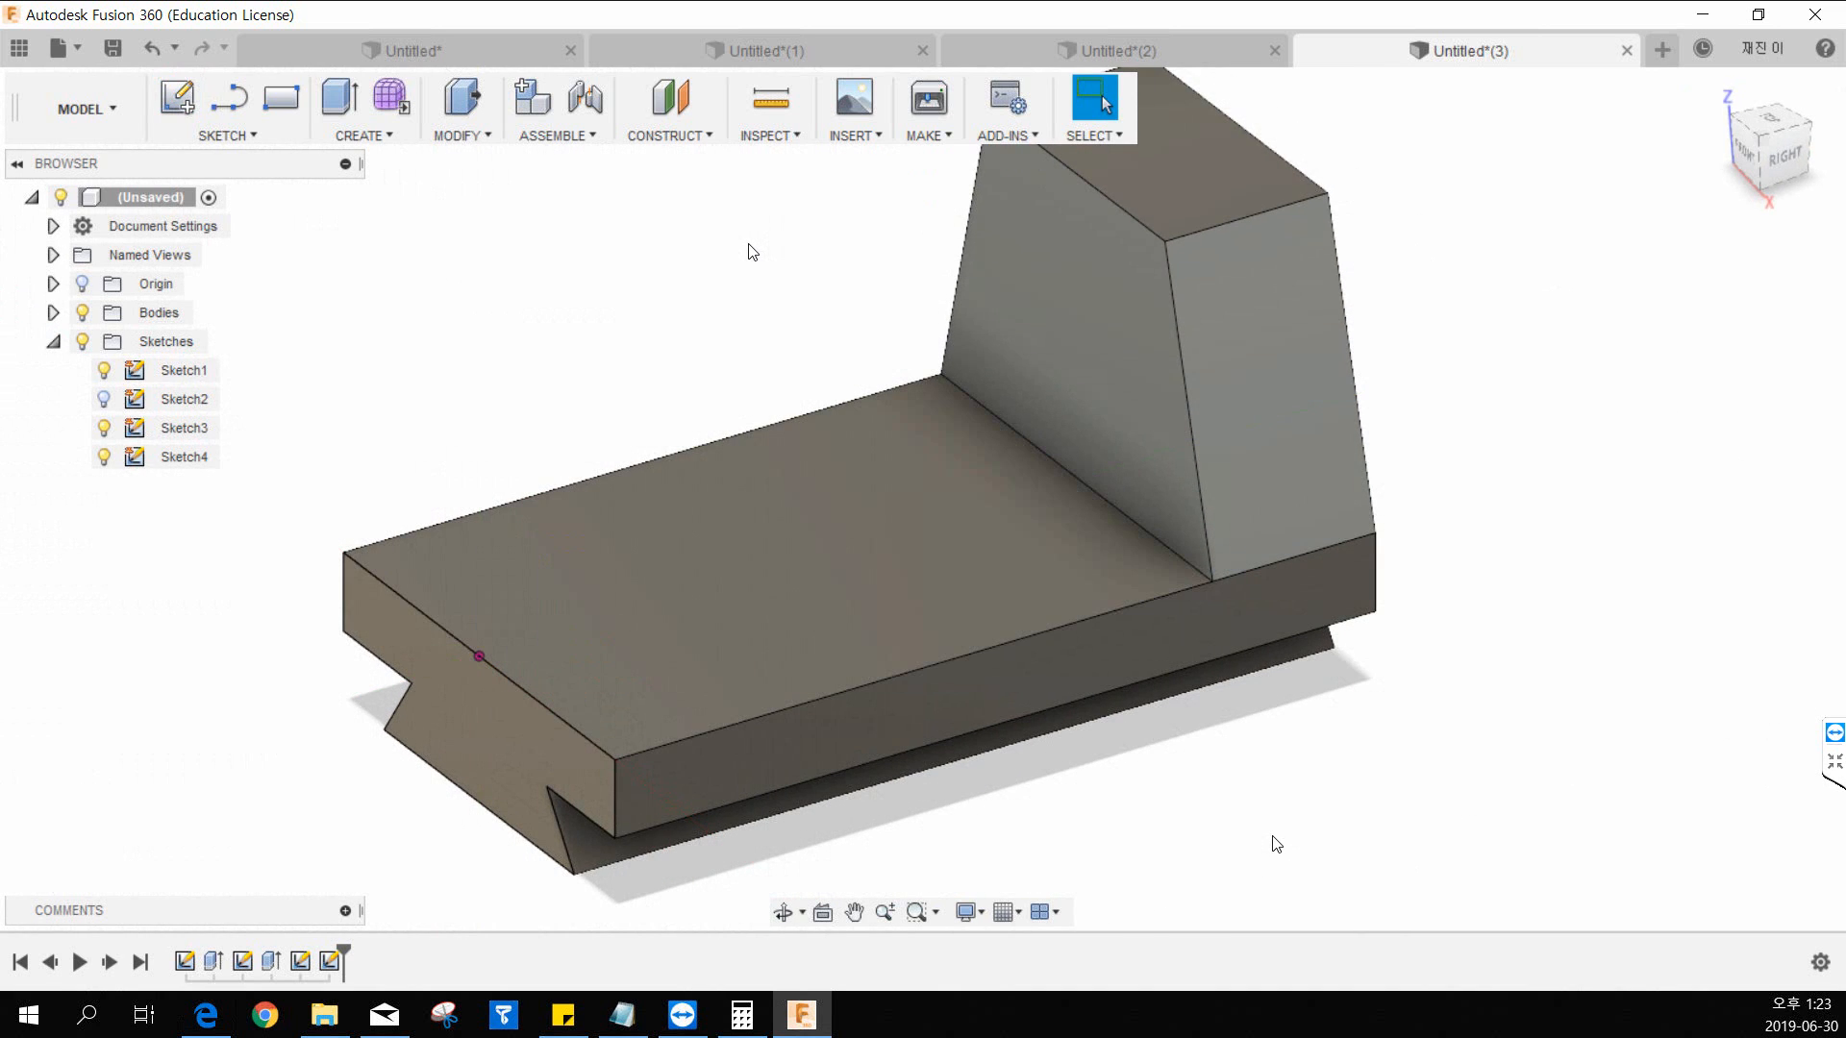
Step: Create a construction plane offset -45 mm from the long side face of the base
{"action": "left_click", "coordinate": [670, 135]}
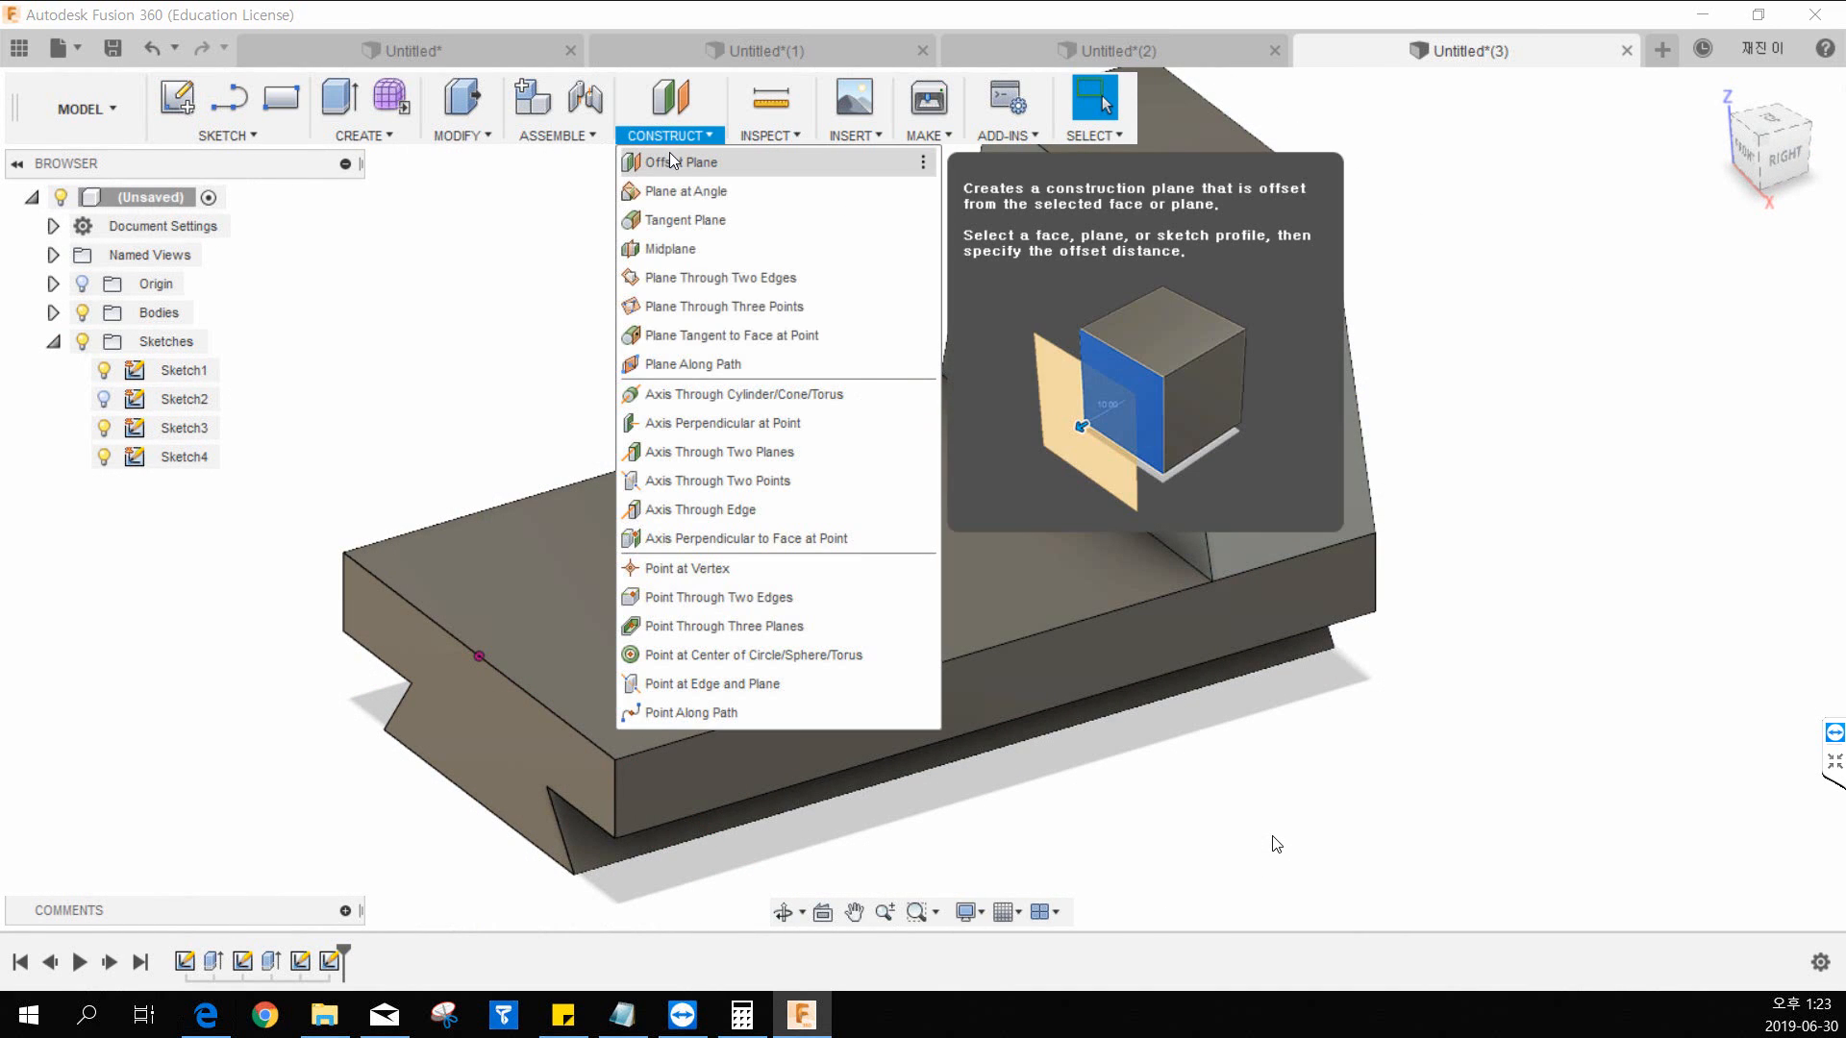
{"action": "left_click", "coordinate": [691, 164]}
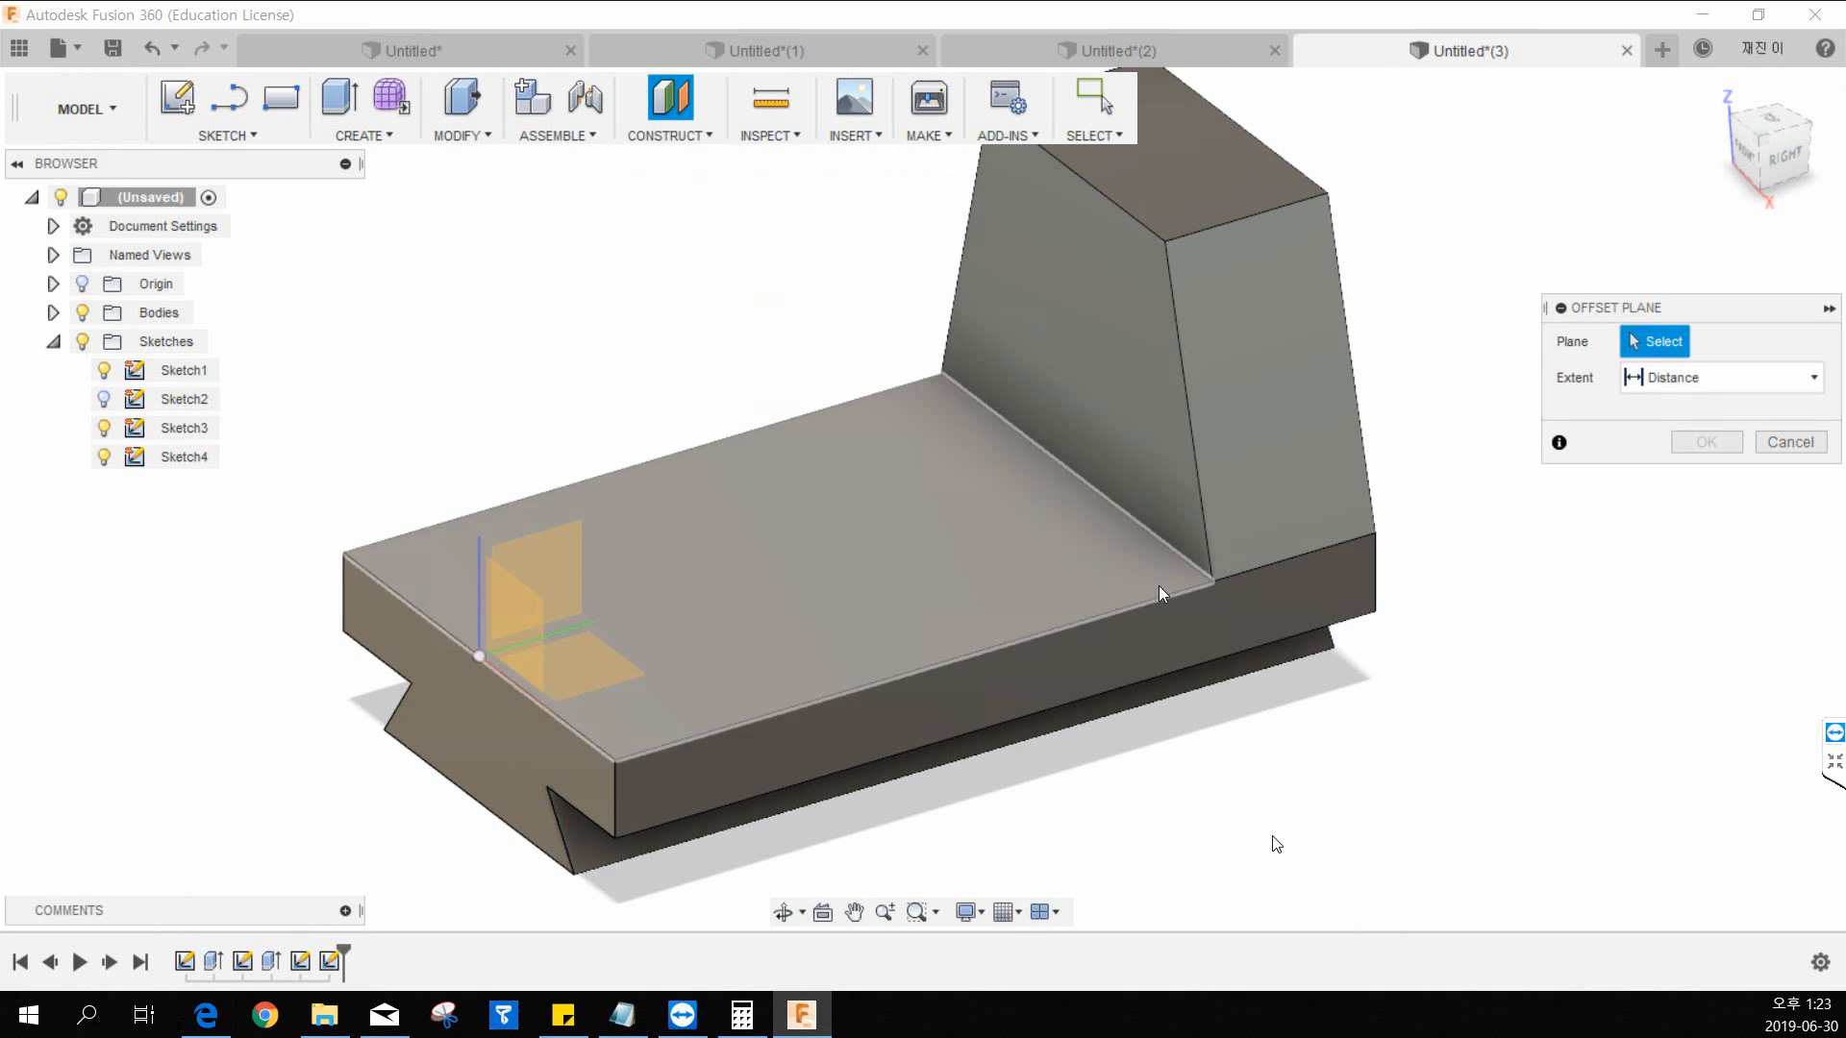
{"action": "left_click", "coordinate": [1144, 631]}
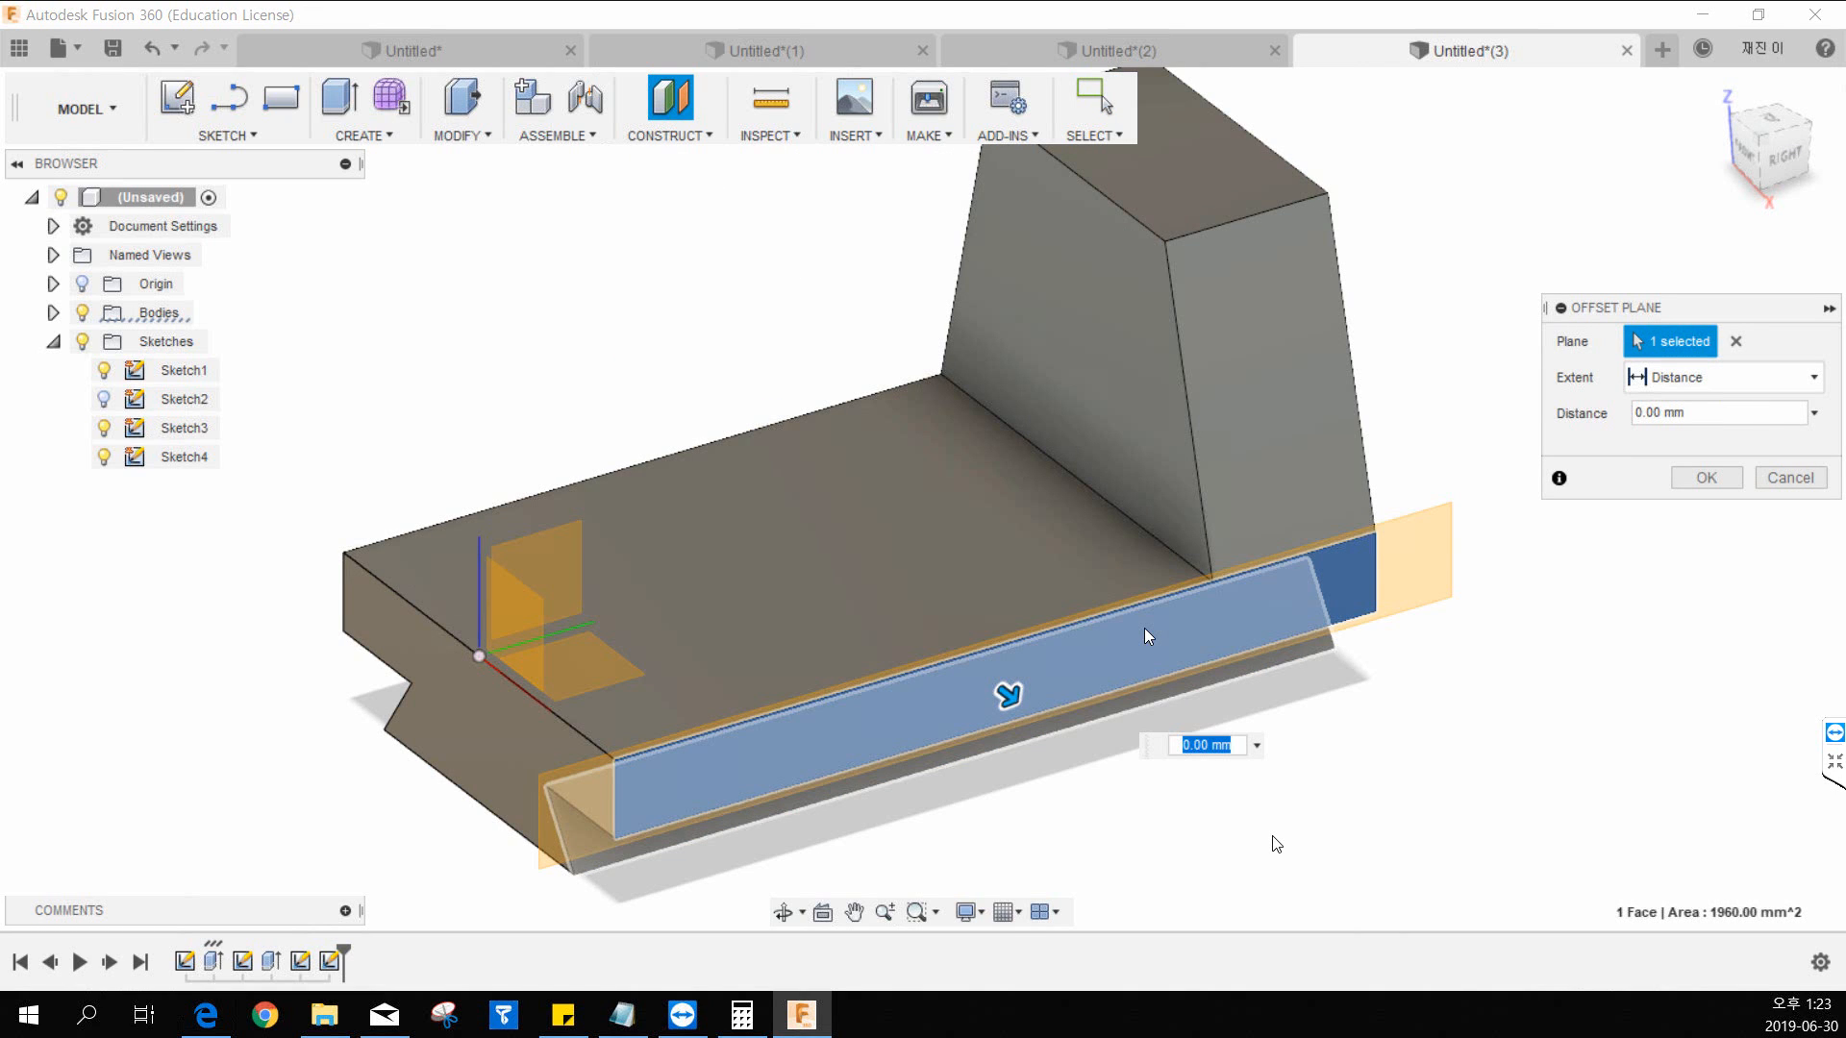
{"action": "left_click_drag", "start_coordinate": [1009, 694], "coordinate": [877, 574]}
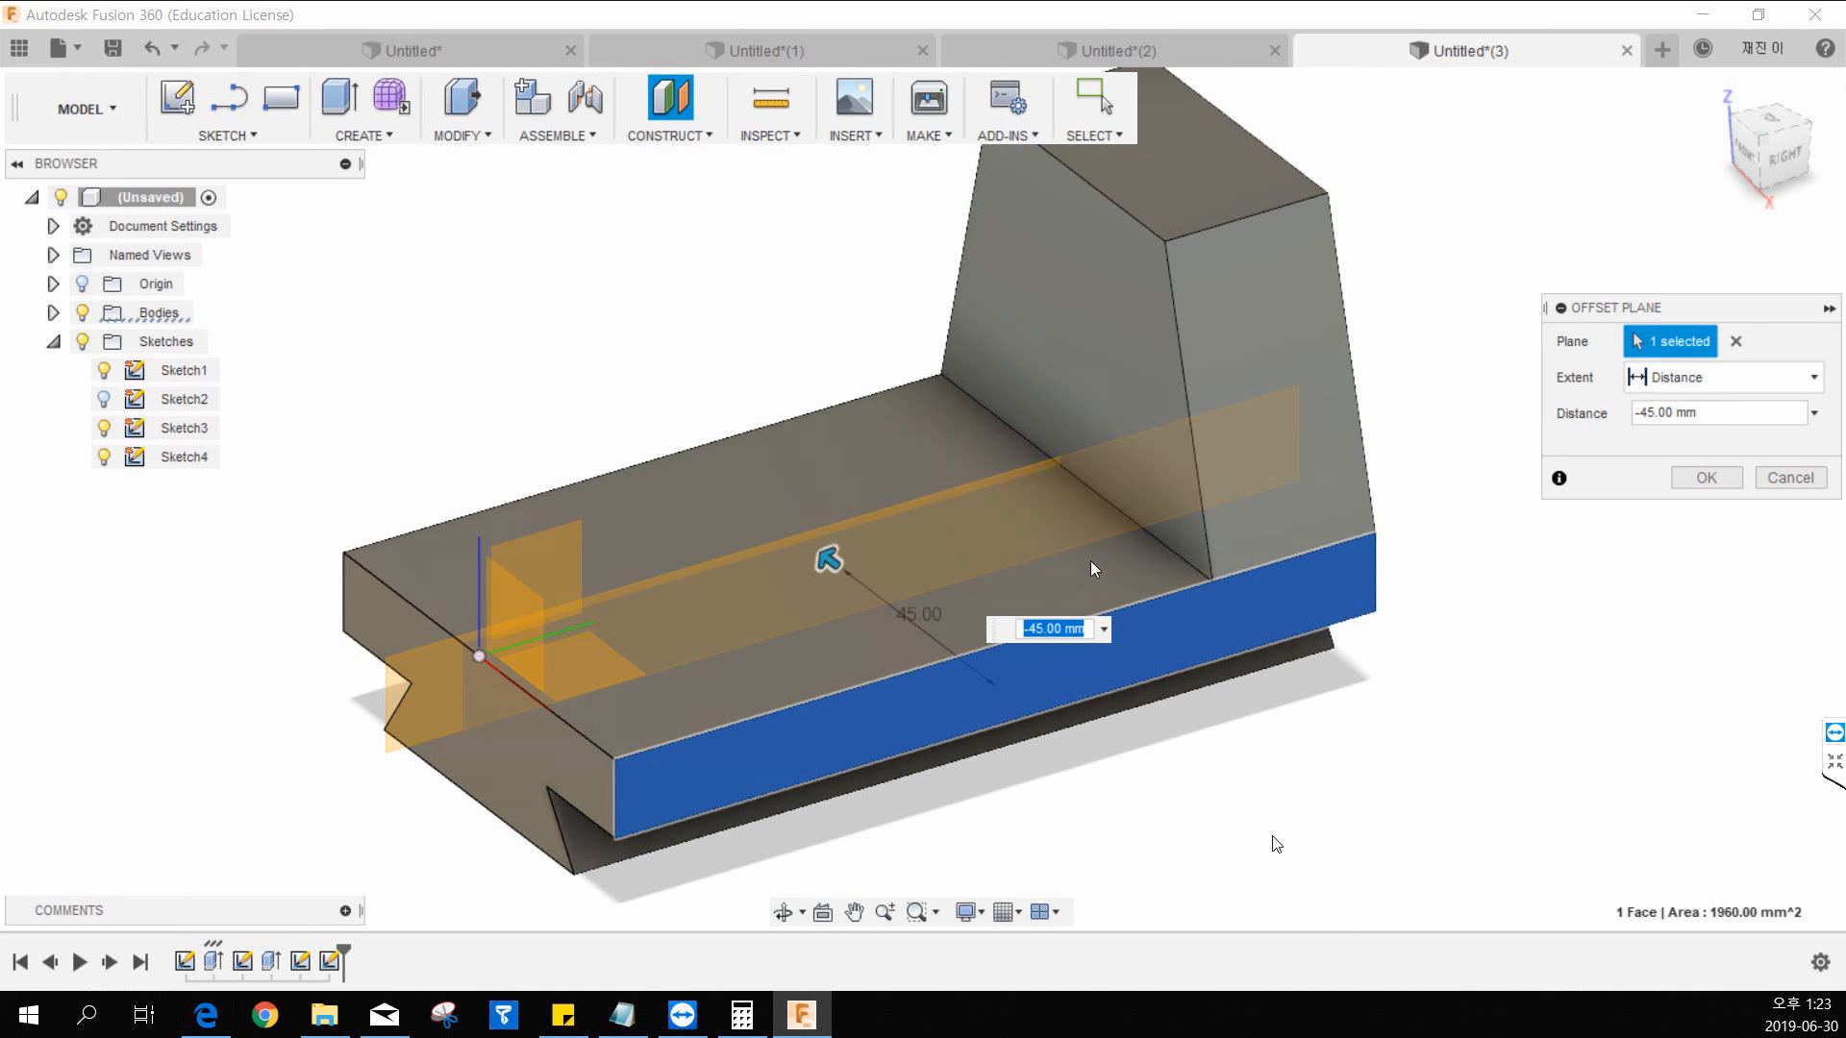
{"action": "left_click", "coordinate": [1700, 479]}
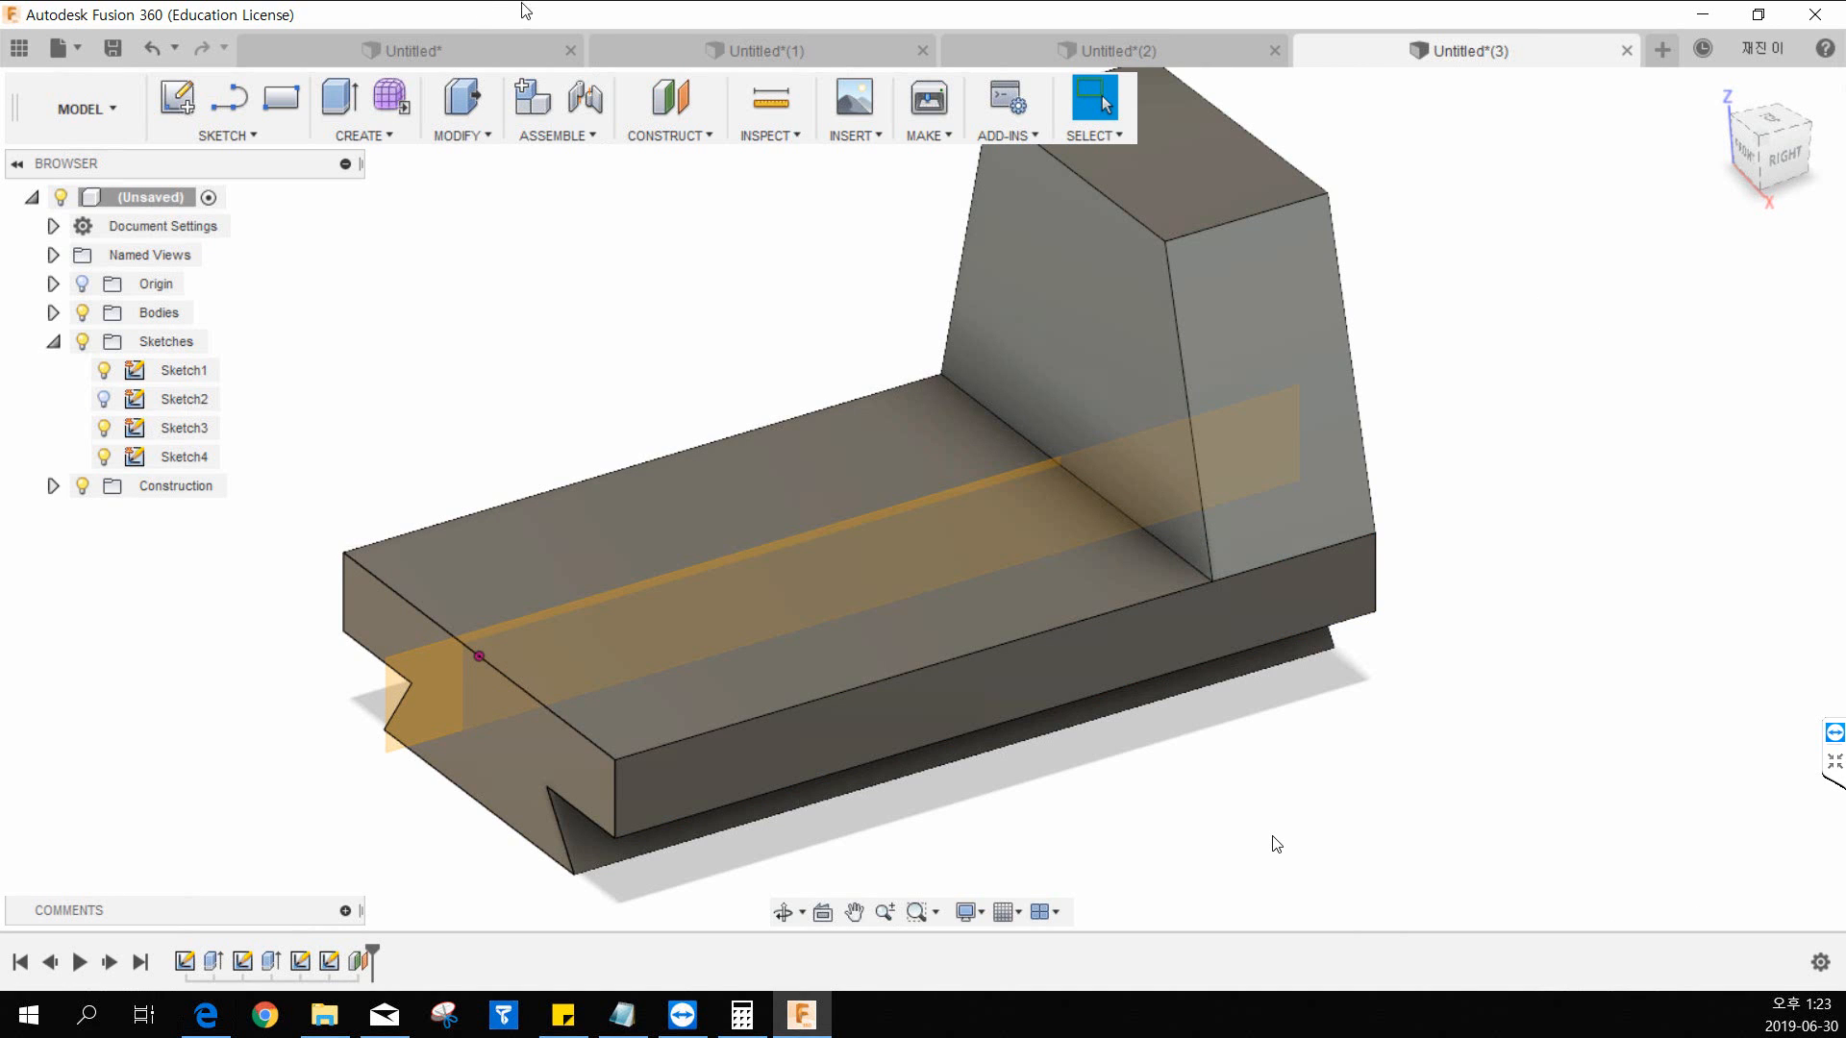
Step: Start a sketch on the new offset plane and finish it without drawing anything
{"action": "left_click", "coordinate": [177, 97]}
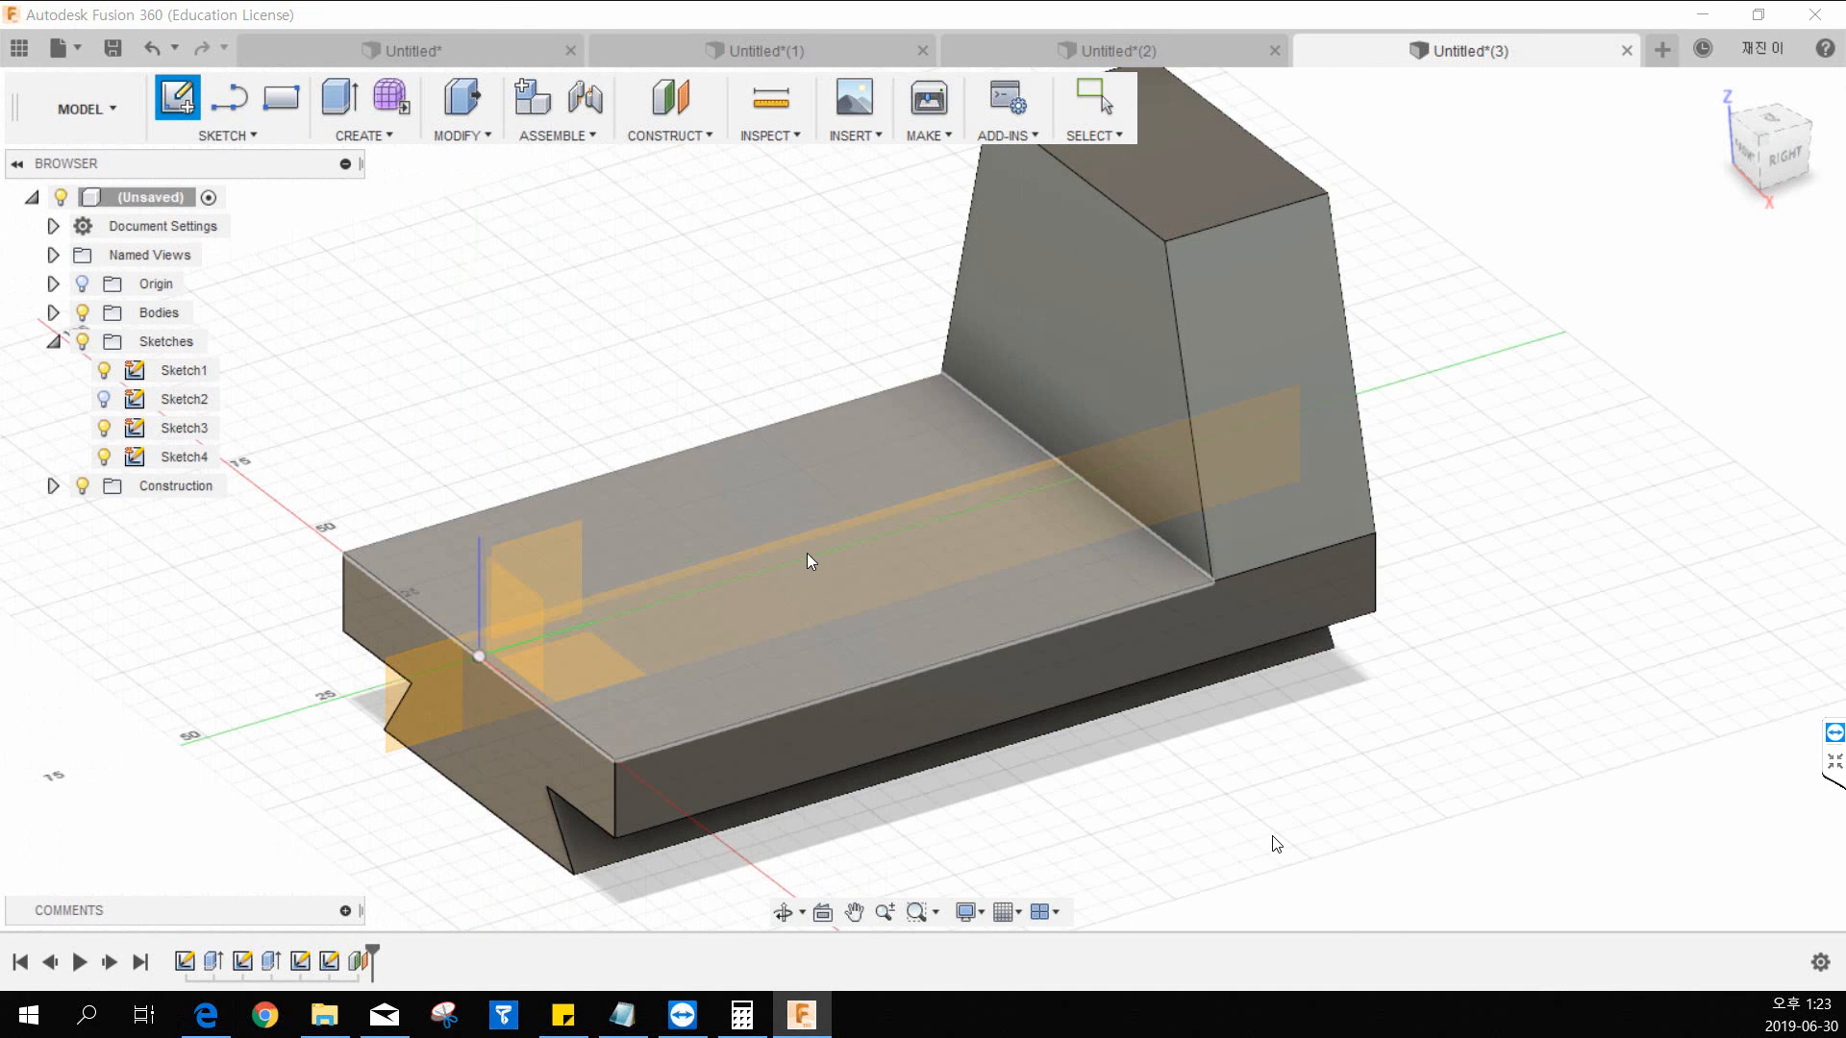
{"action": "left_click", "coordinate": [809, 548]}
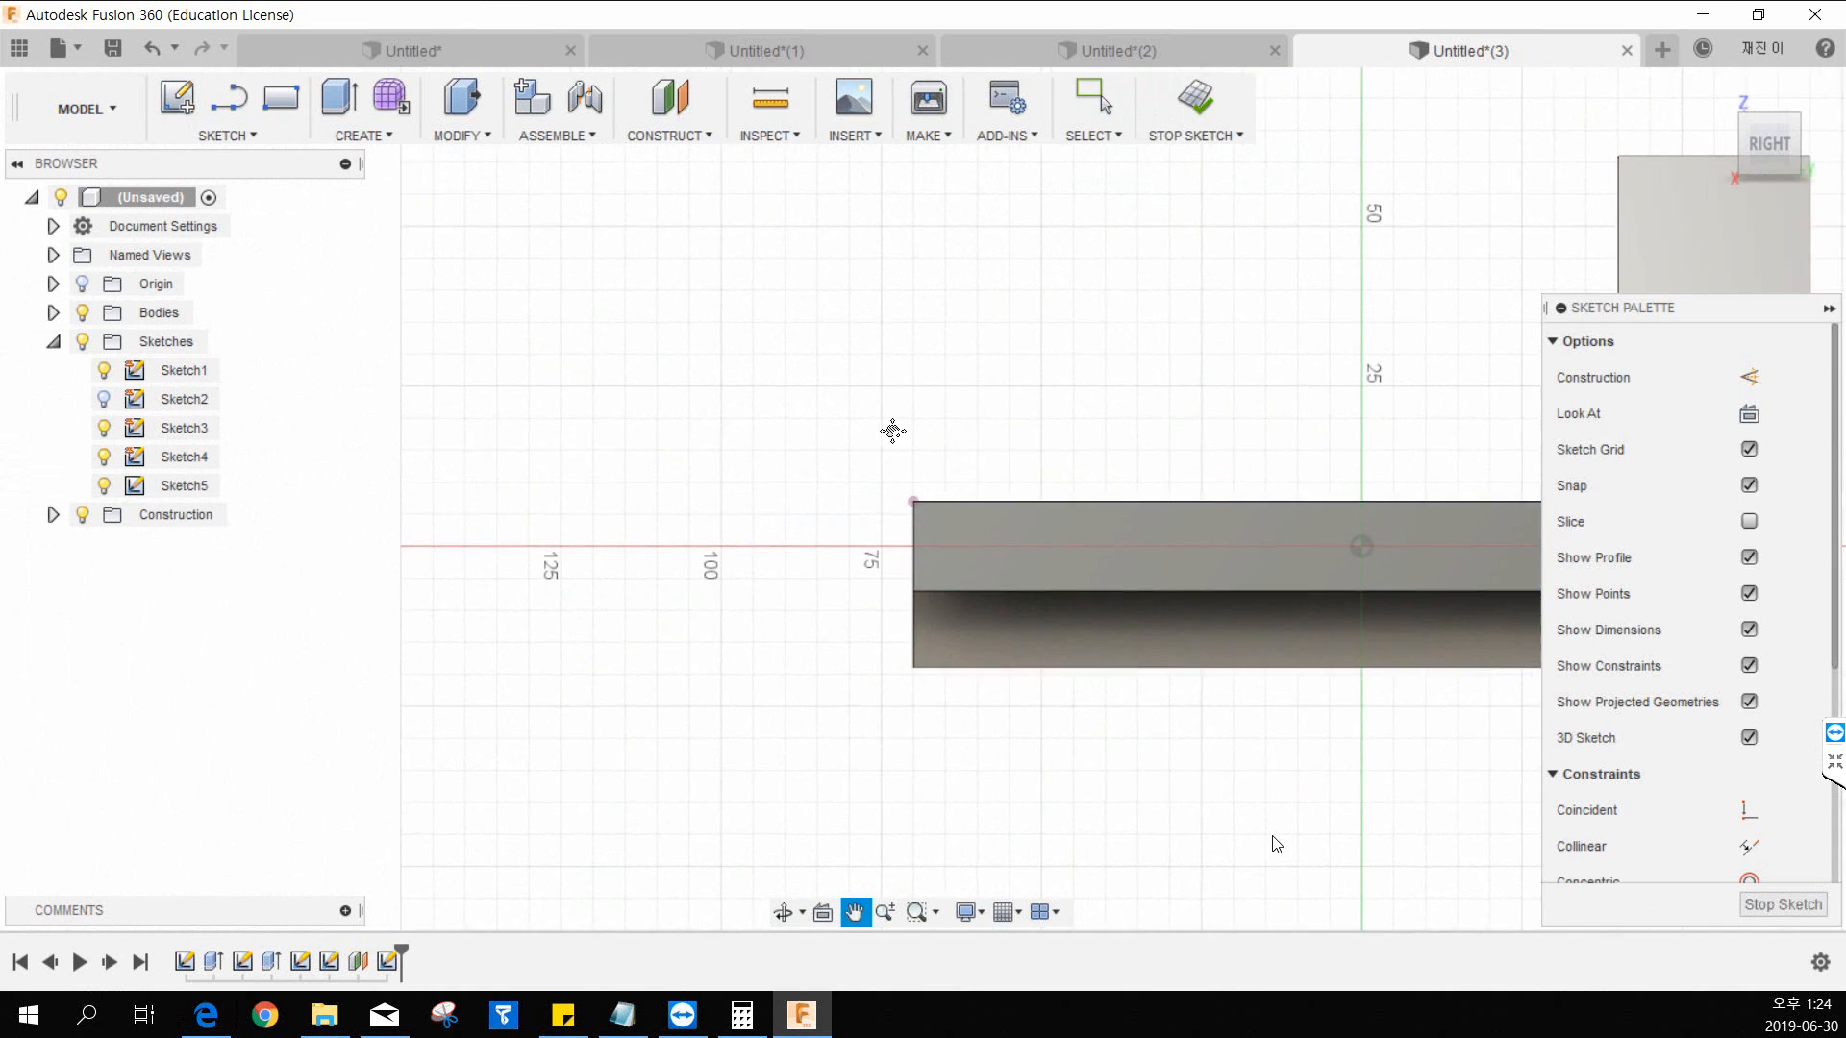
{"action": "left_click", "coordinate": [1196, 97]}
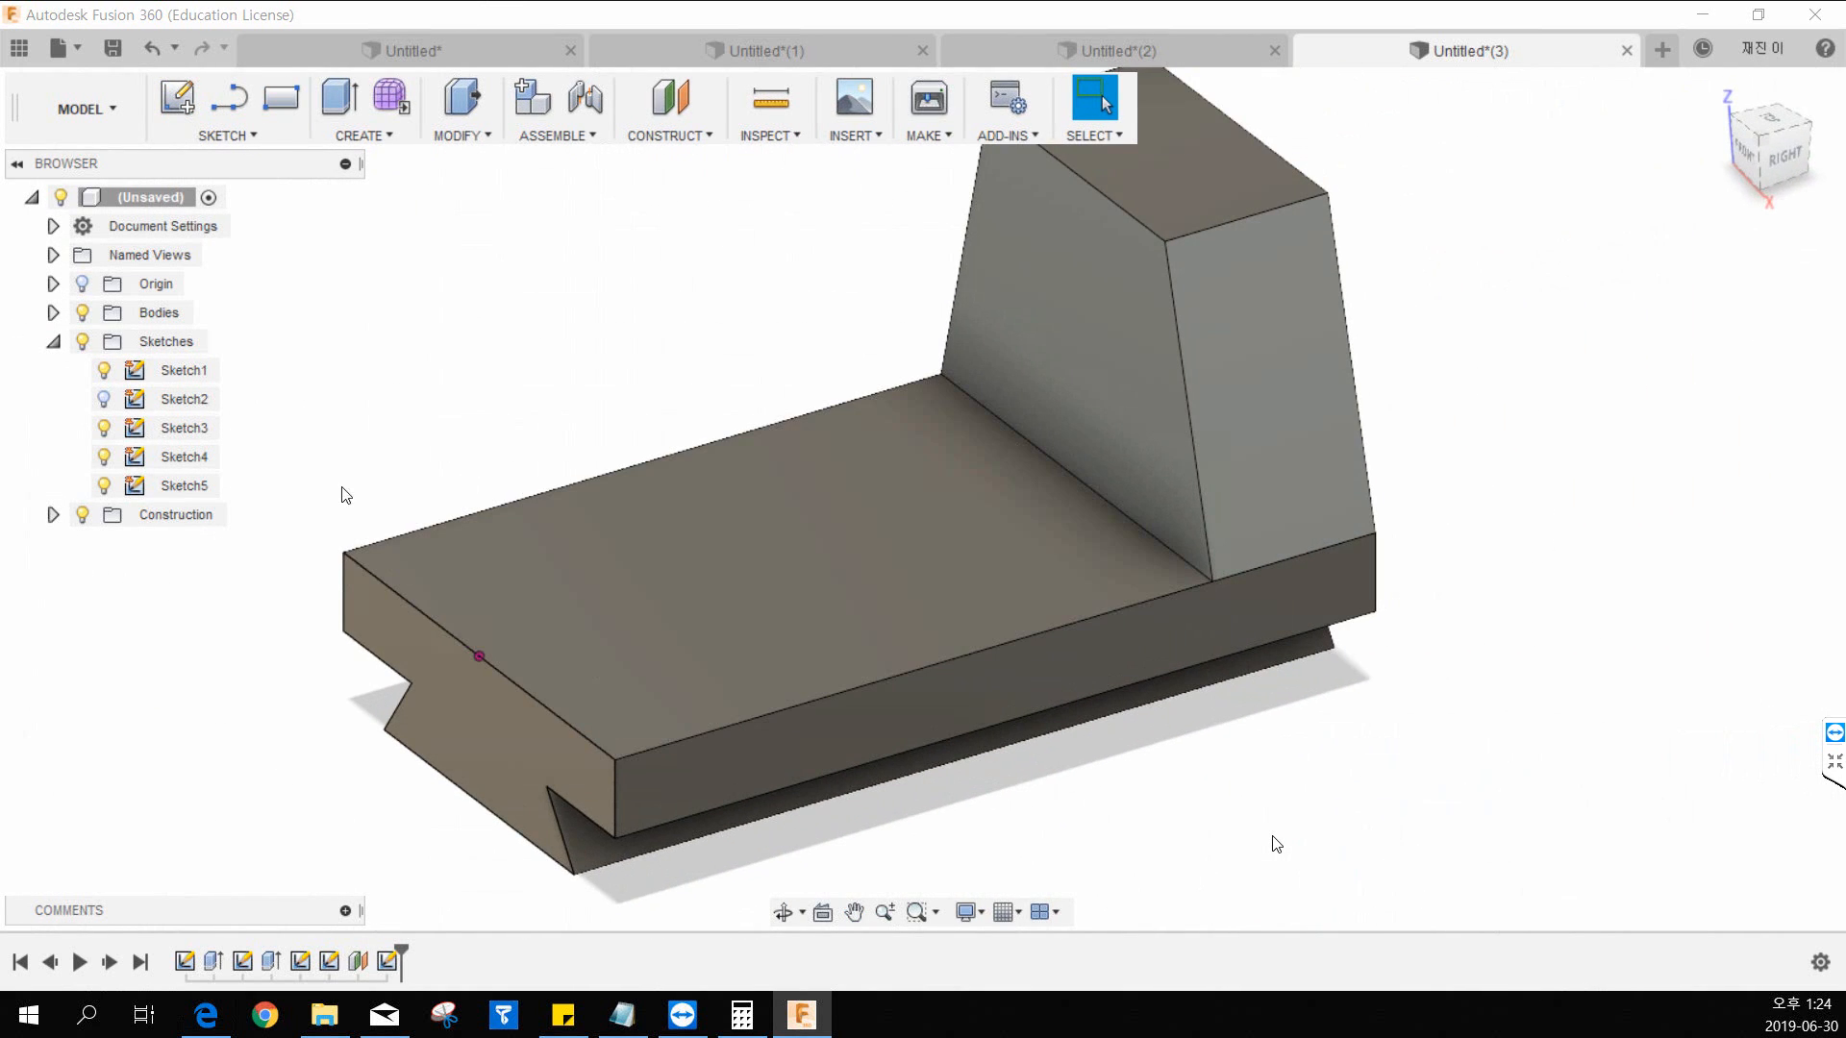
Step: Open the base profile sketch, Sketch1, to examine its position relative to the origin, and close it unchanged
{"action": "left_click", "coordinate": [53, 514]}
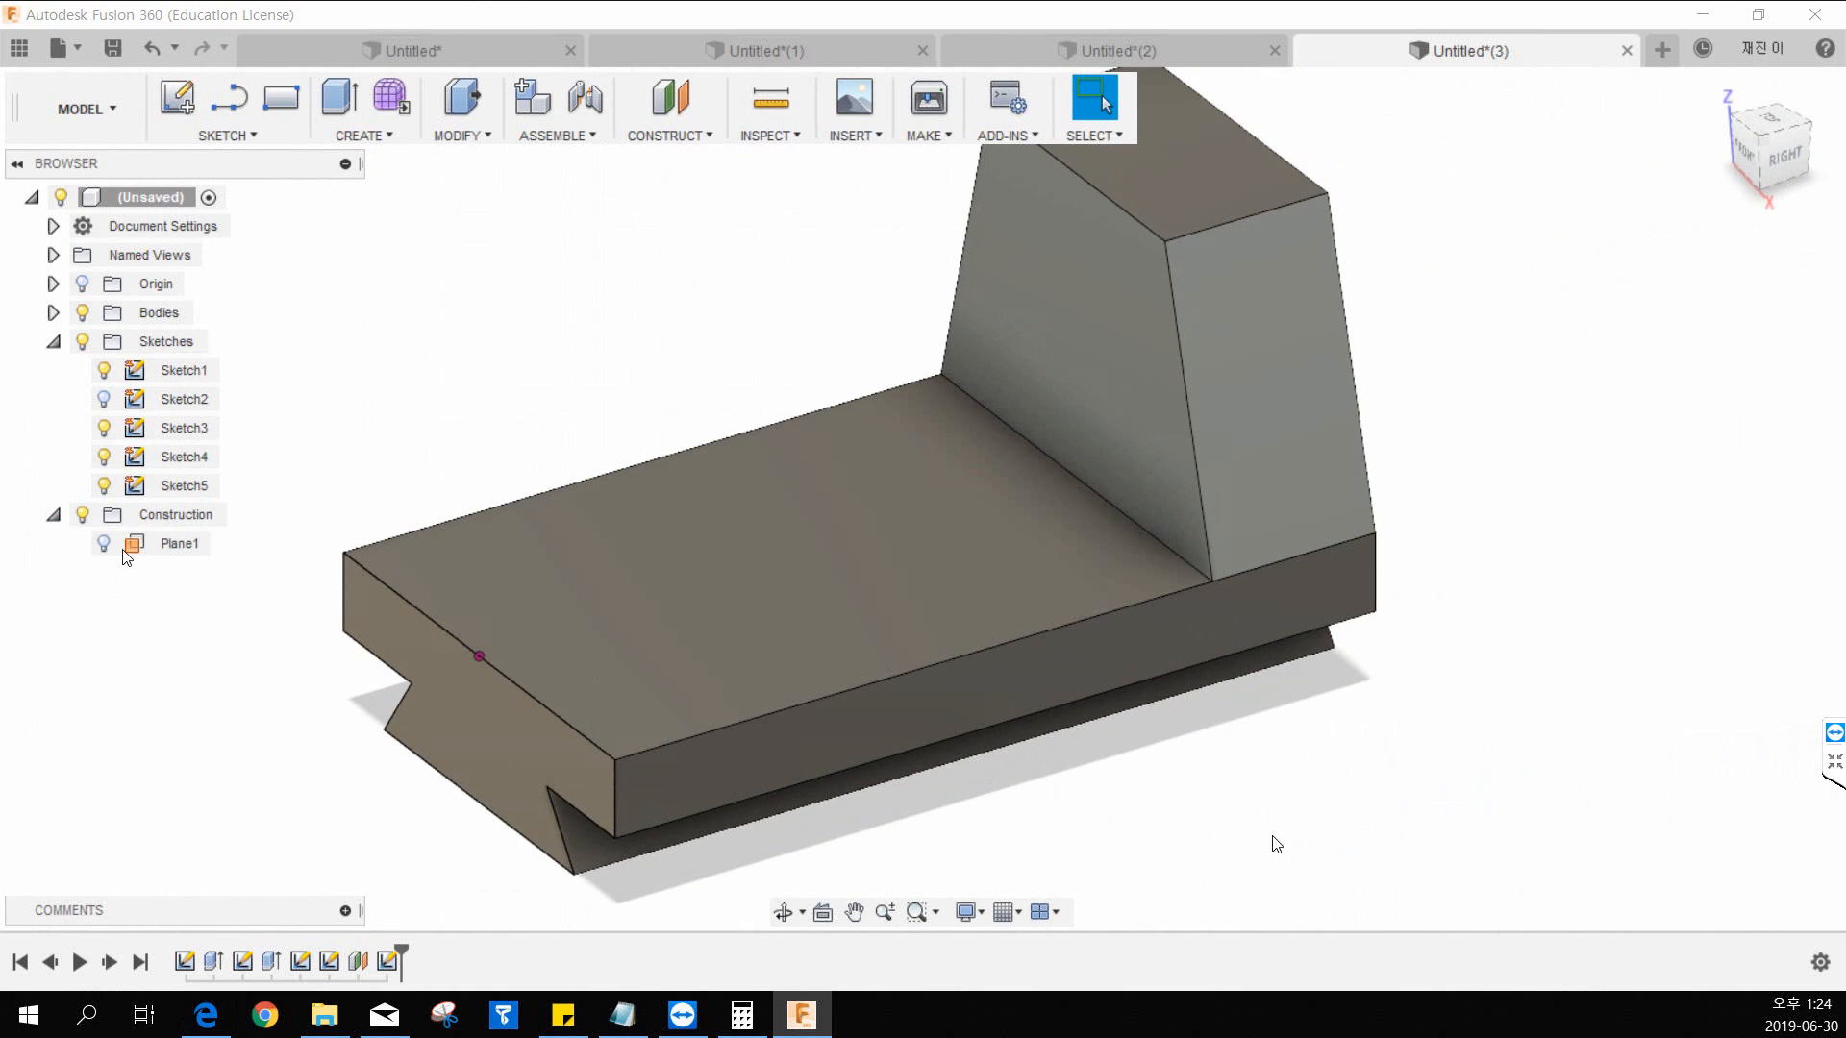
{"action": "right_click", "coordinate": [153, 371]}
{"action": "left_click", "coordinate": [188, 449]}
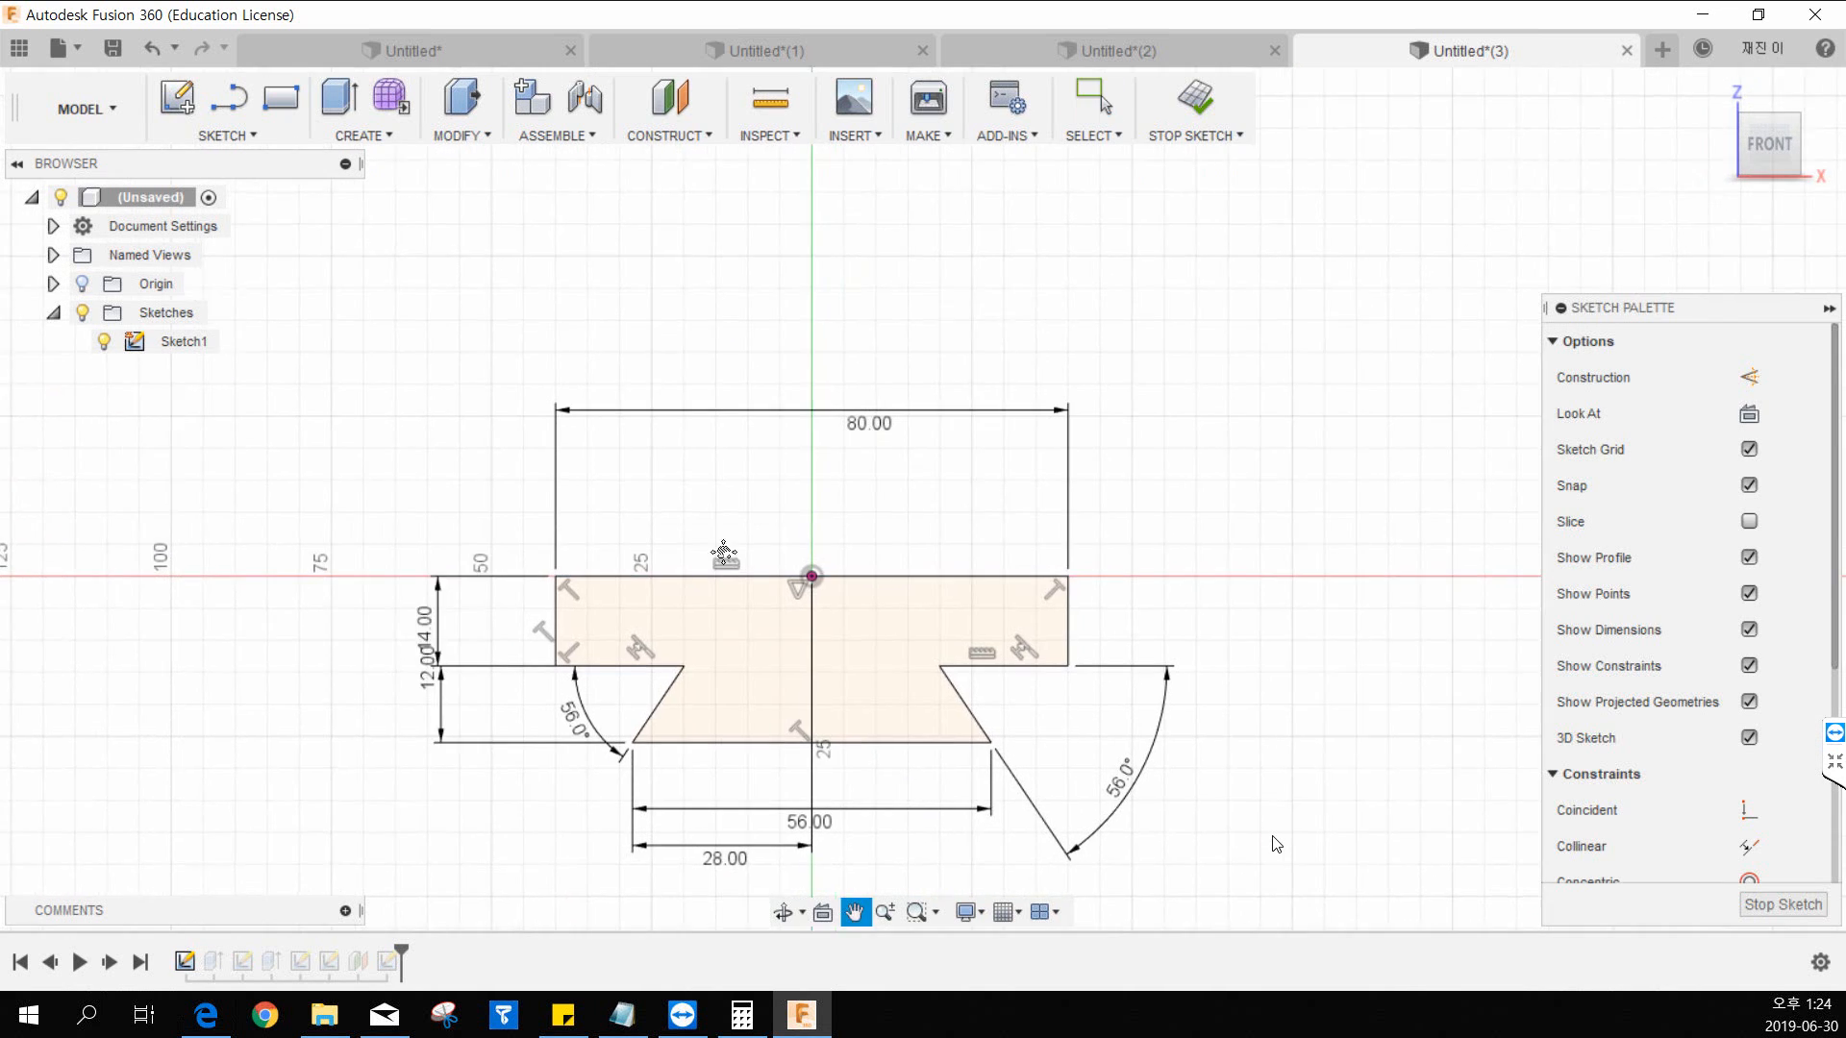
{"action": "left_click_drag", "start_coordinate": [723, 554], "coordinate": [636, 511]}
{"action": "key", "text": "Escape"}
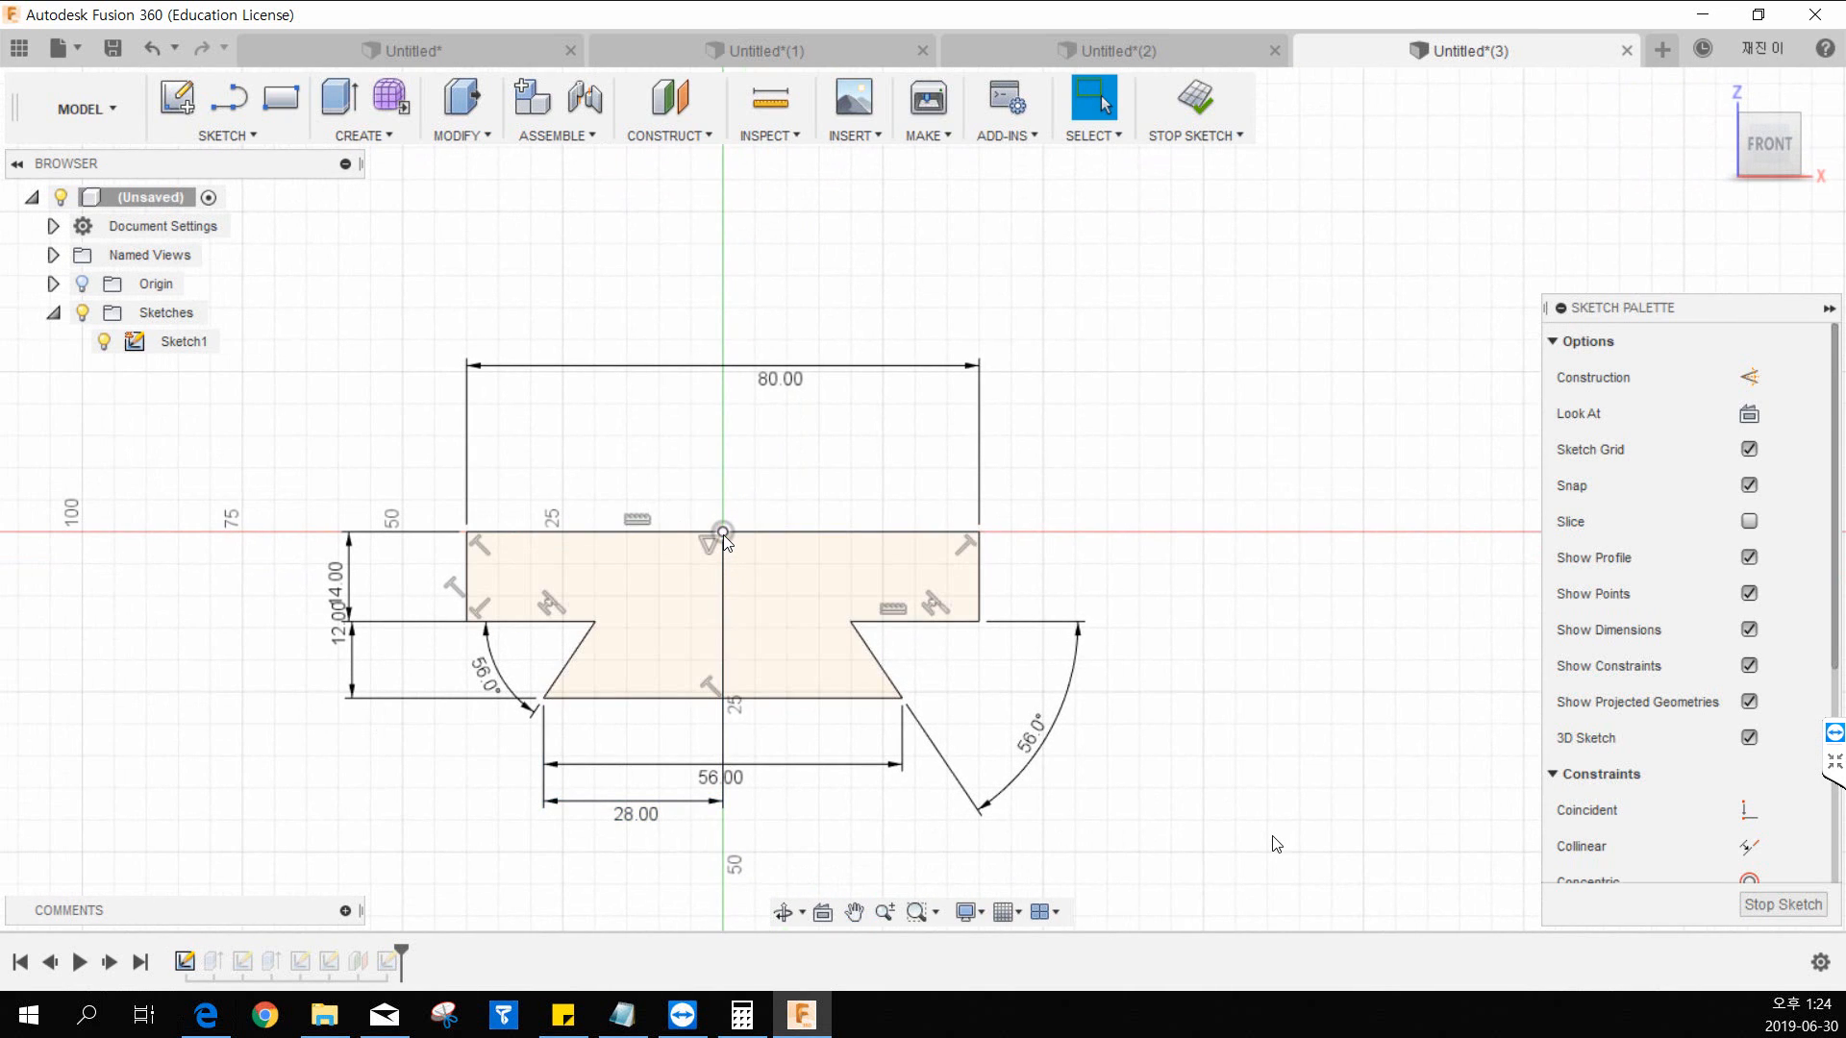
{"action": "left_click", "coordinate": [1195, 99]}
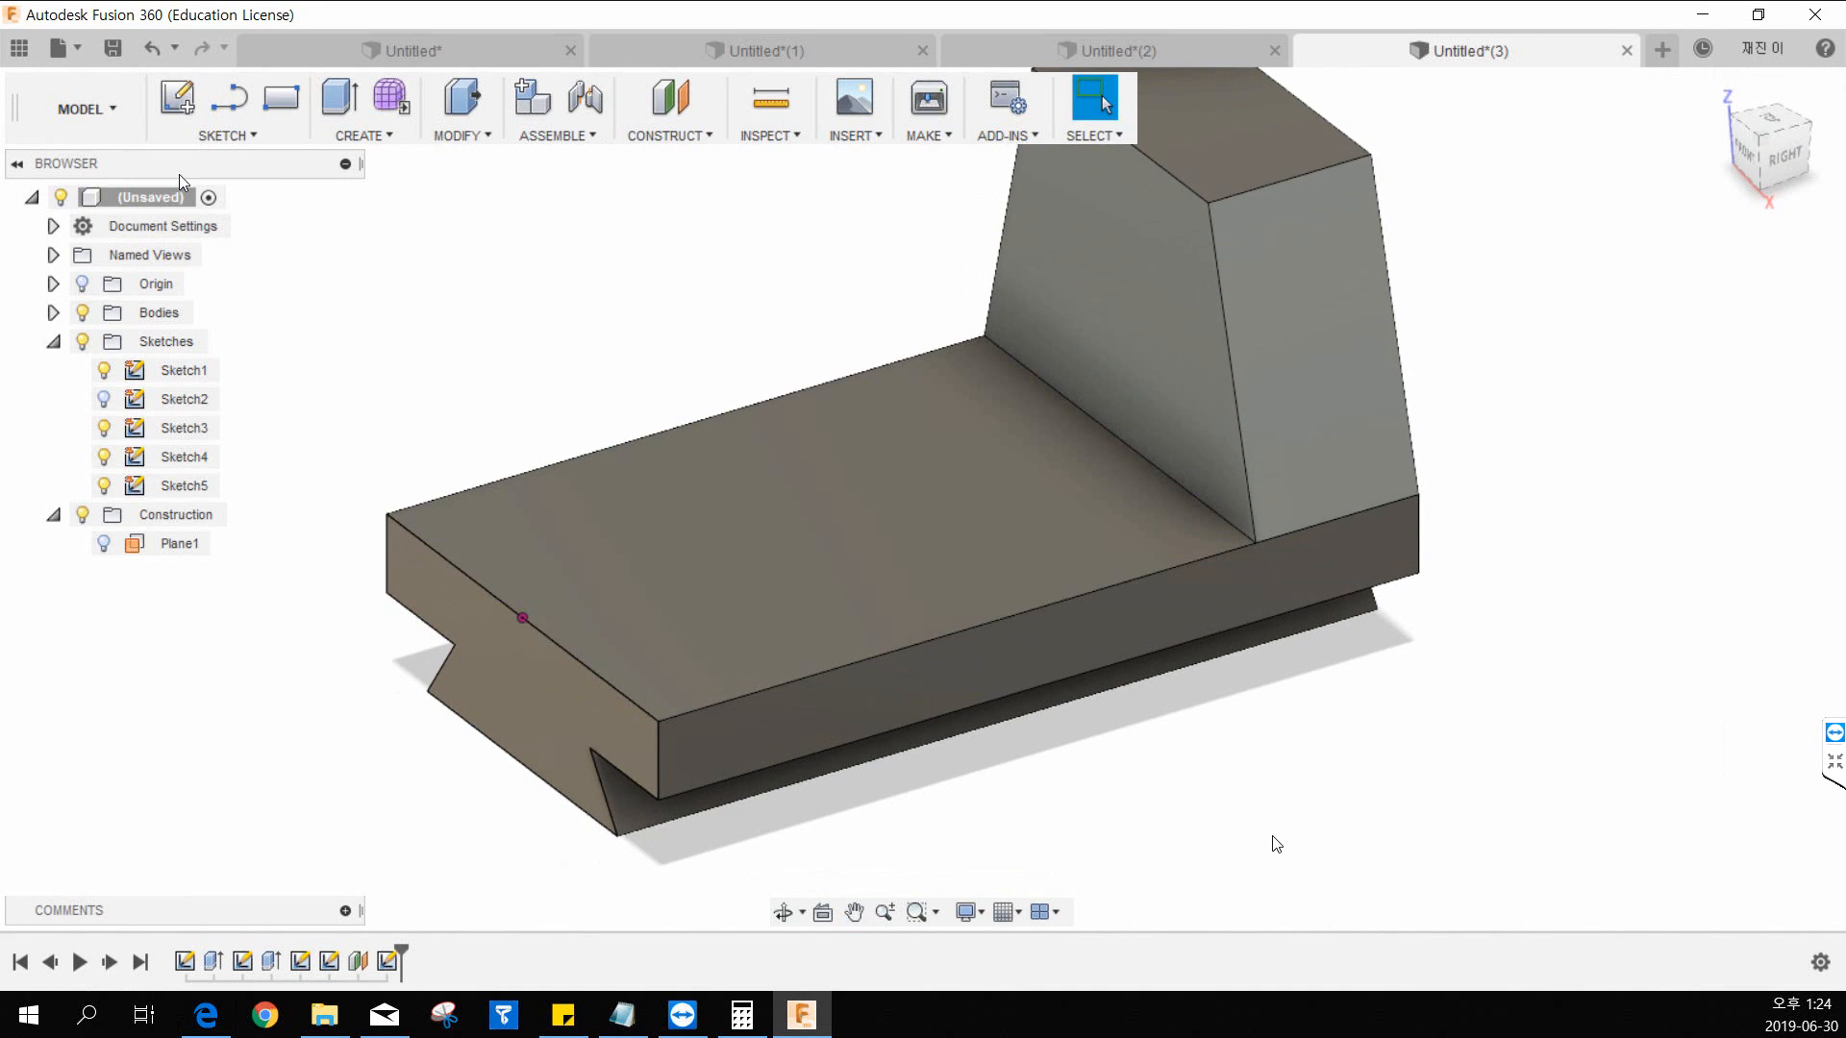
Step: Start a sketch on the vertical YZ origin plane and draw a line sloping up from above the base toward the upright block
{"action": "left_click", "coordinate": [187, 97]}
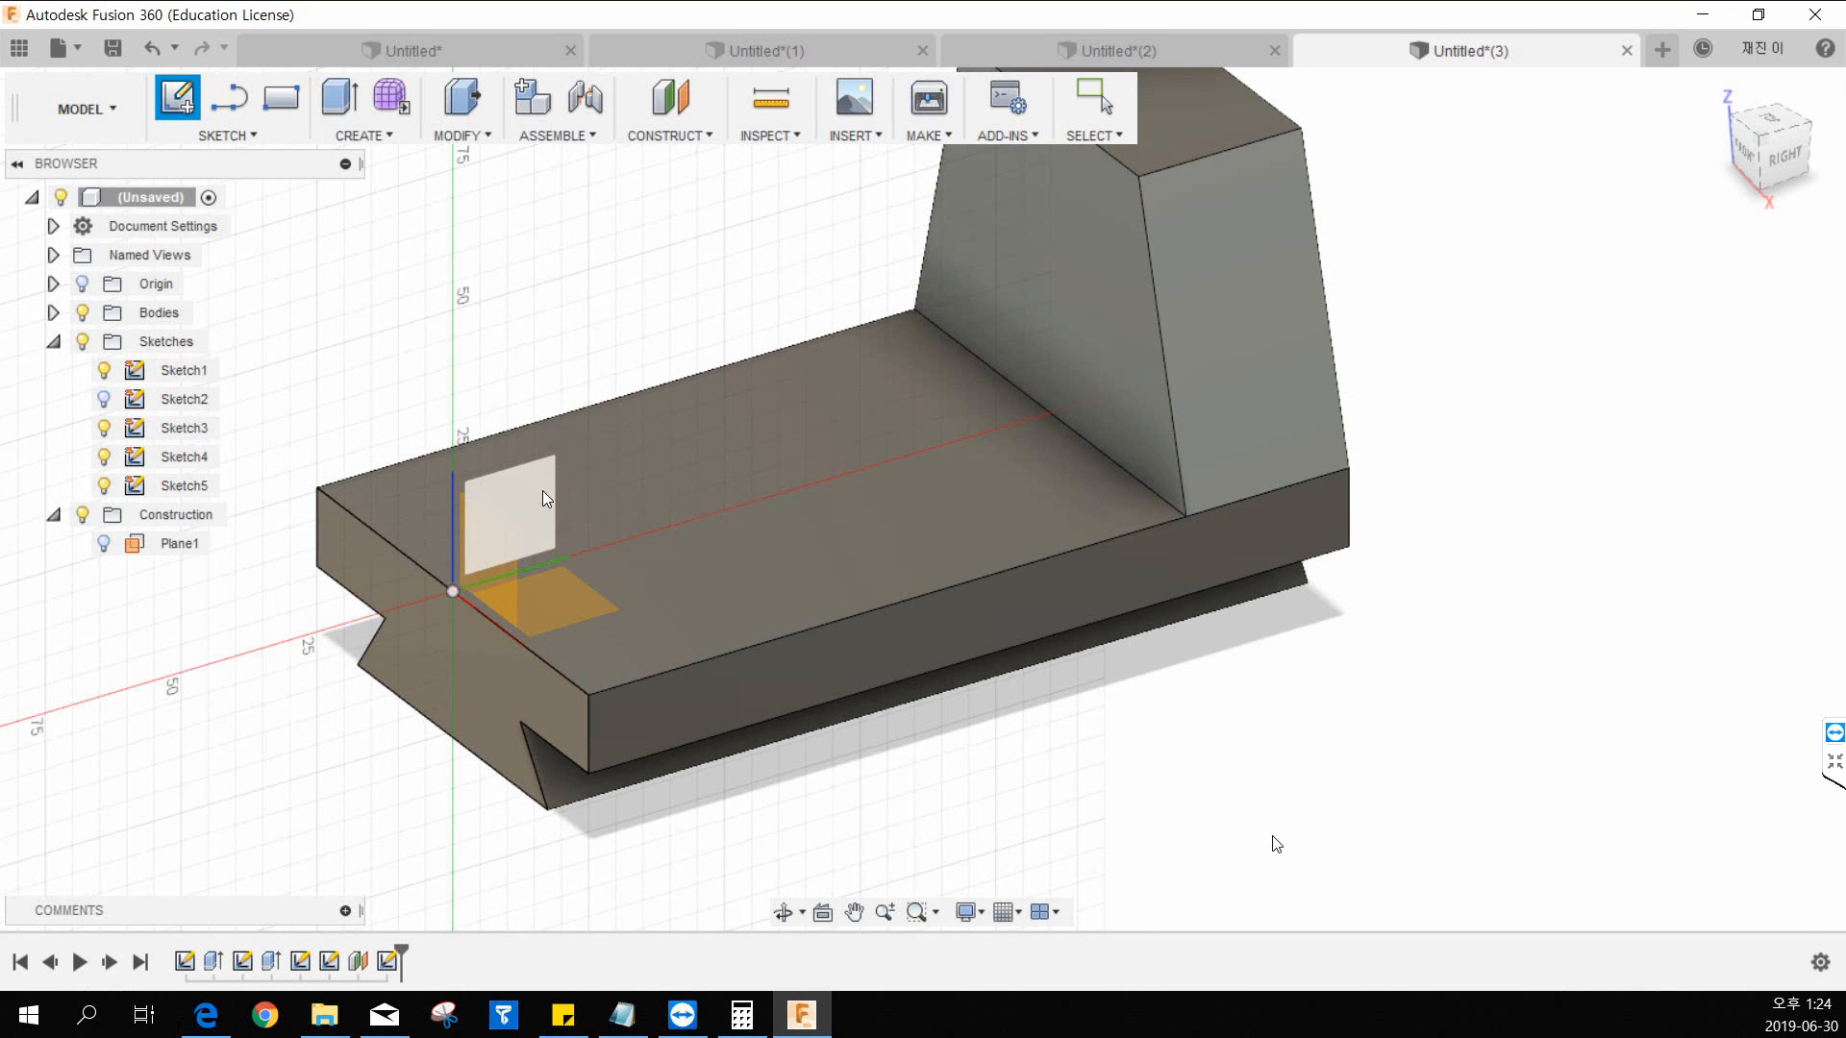
{"action": "left_click", "coordinate": [545, 492]}
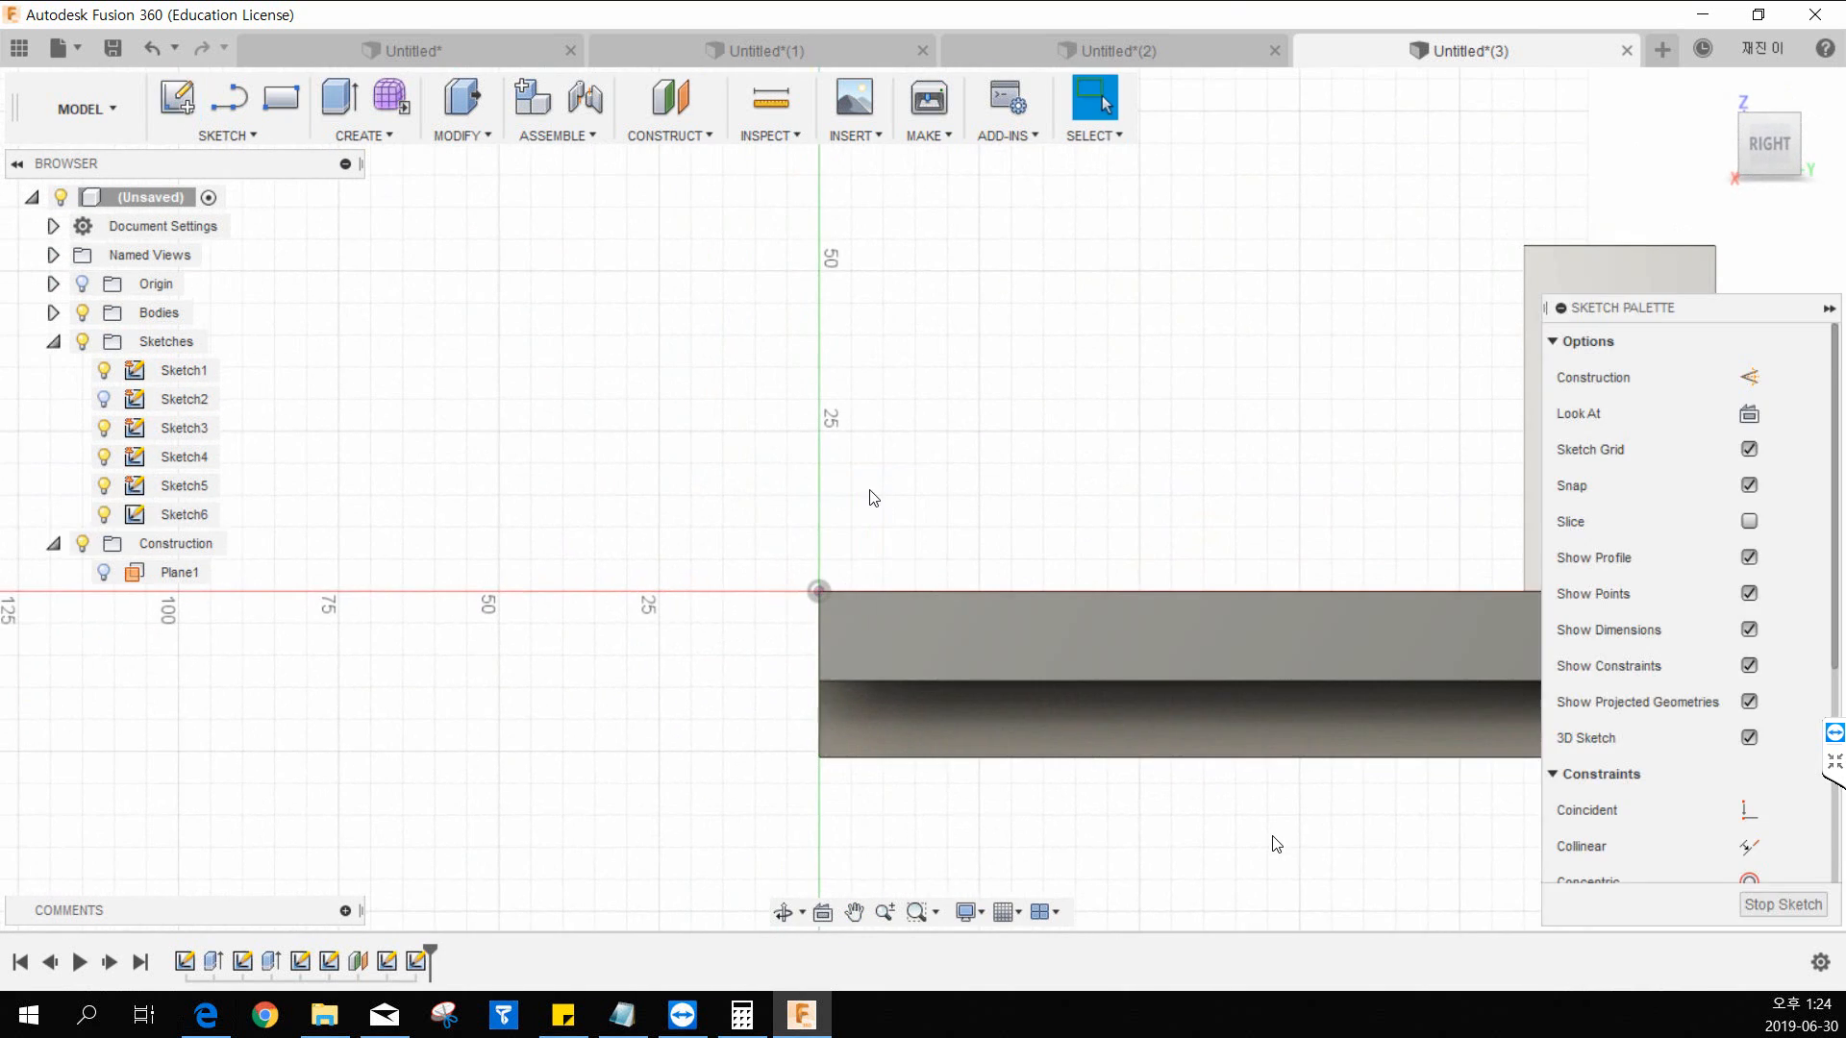
{"action": "middle_click_drag", "start_coordinate": [975, 436], "coordinate": [784, 519]}
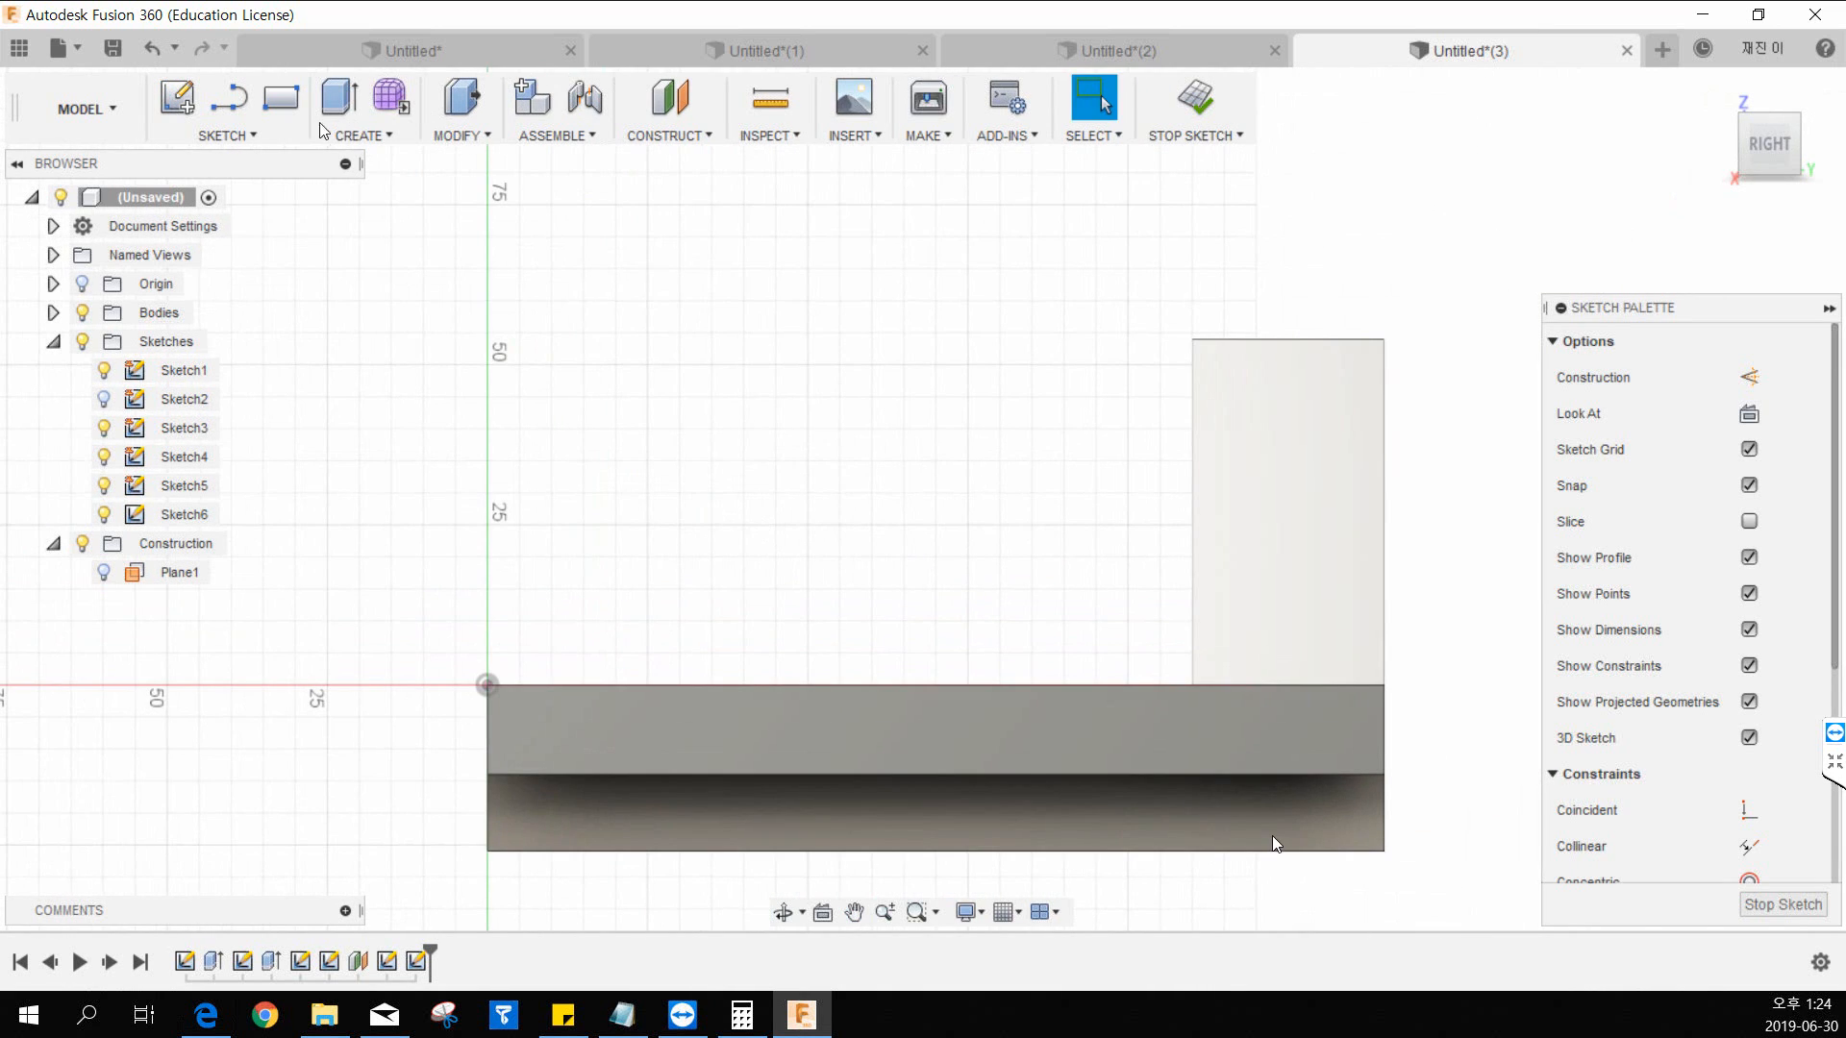
{"action": "left_click", "coordinate": [240, 103]}
{"action": "left_click", "coordinate": [692, 562]}
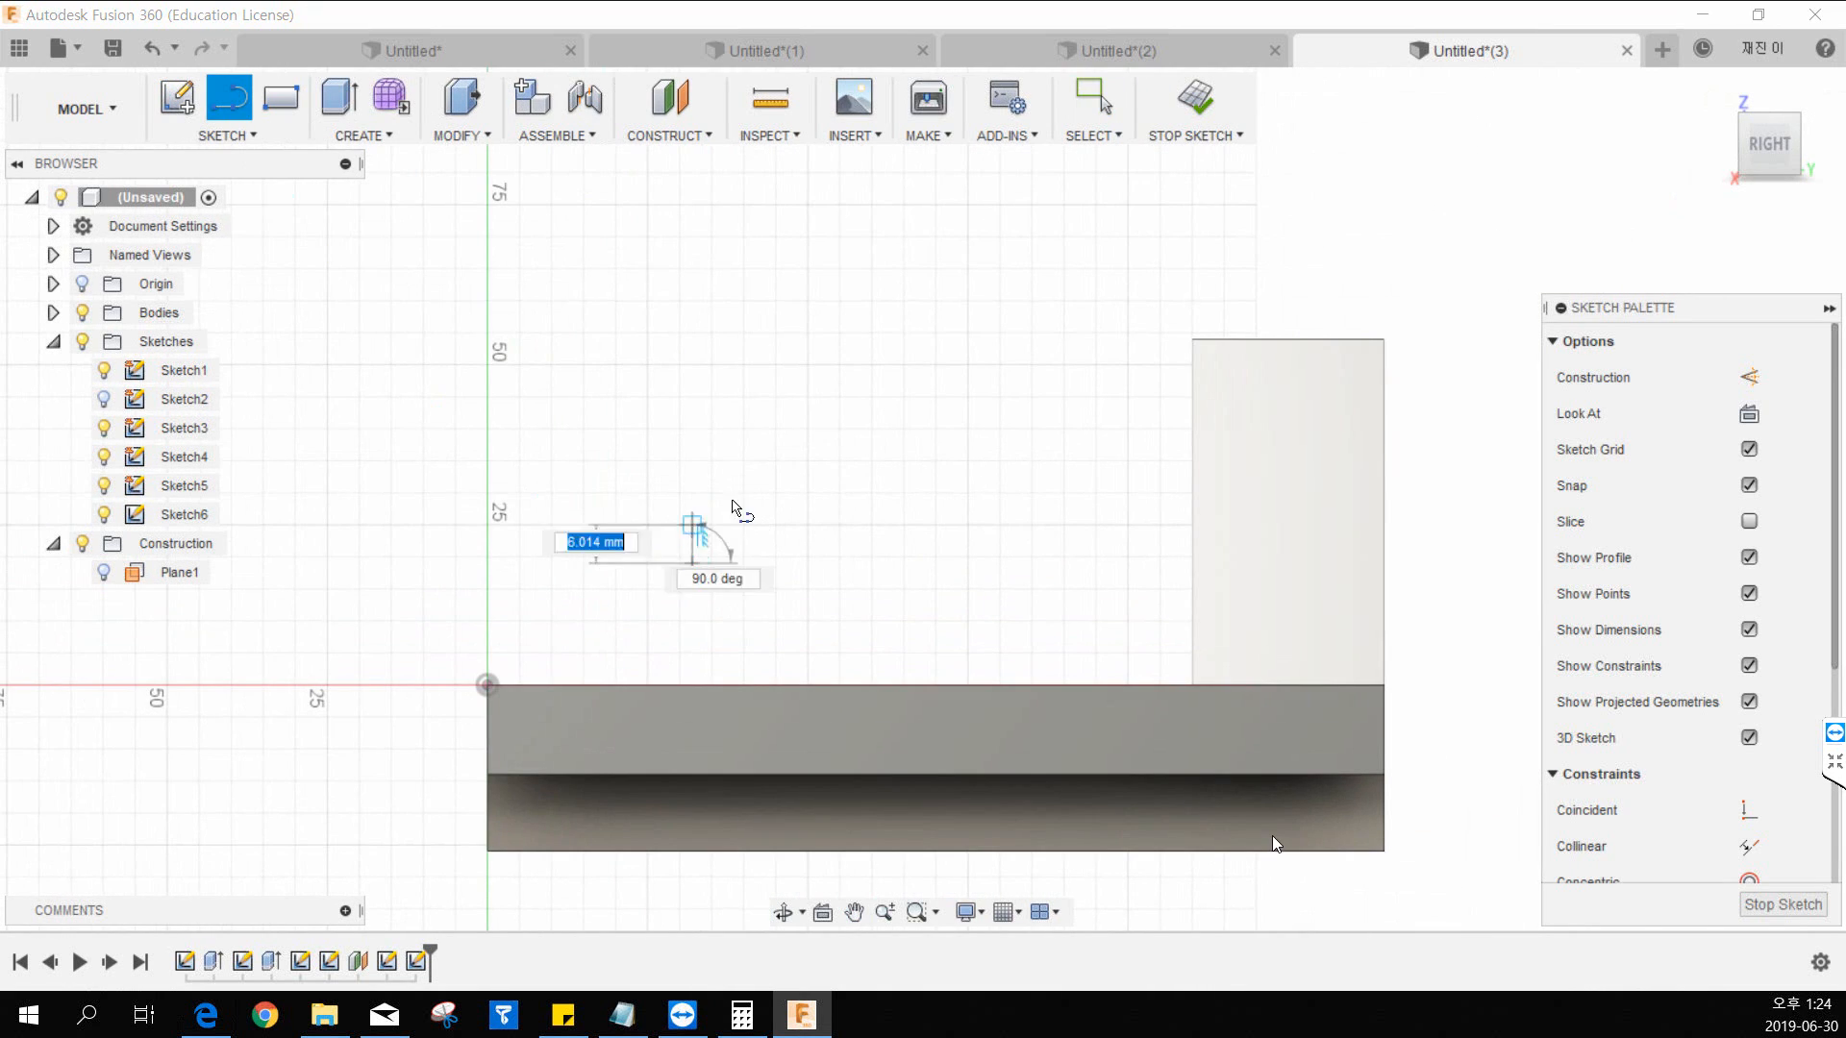
{"action": "left_click", "coordinate": [1052, 365]}
{"action": "key", "text": "Escape"}
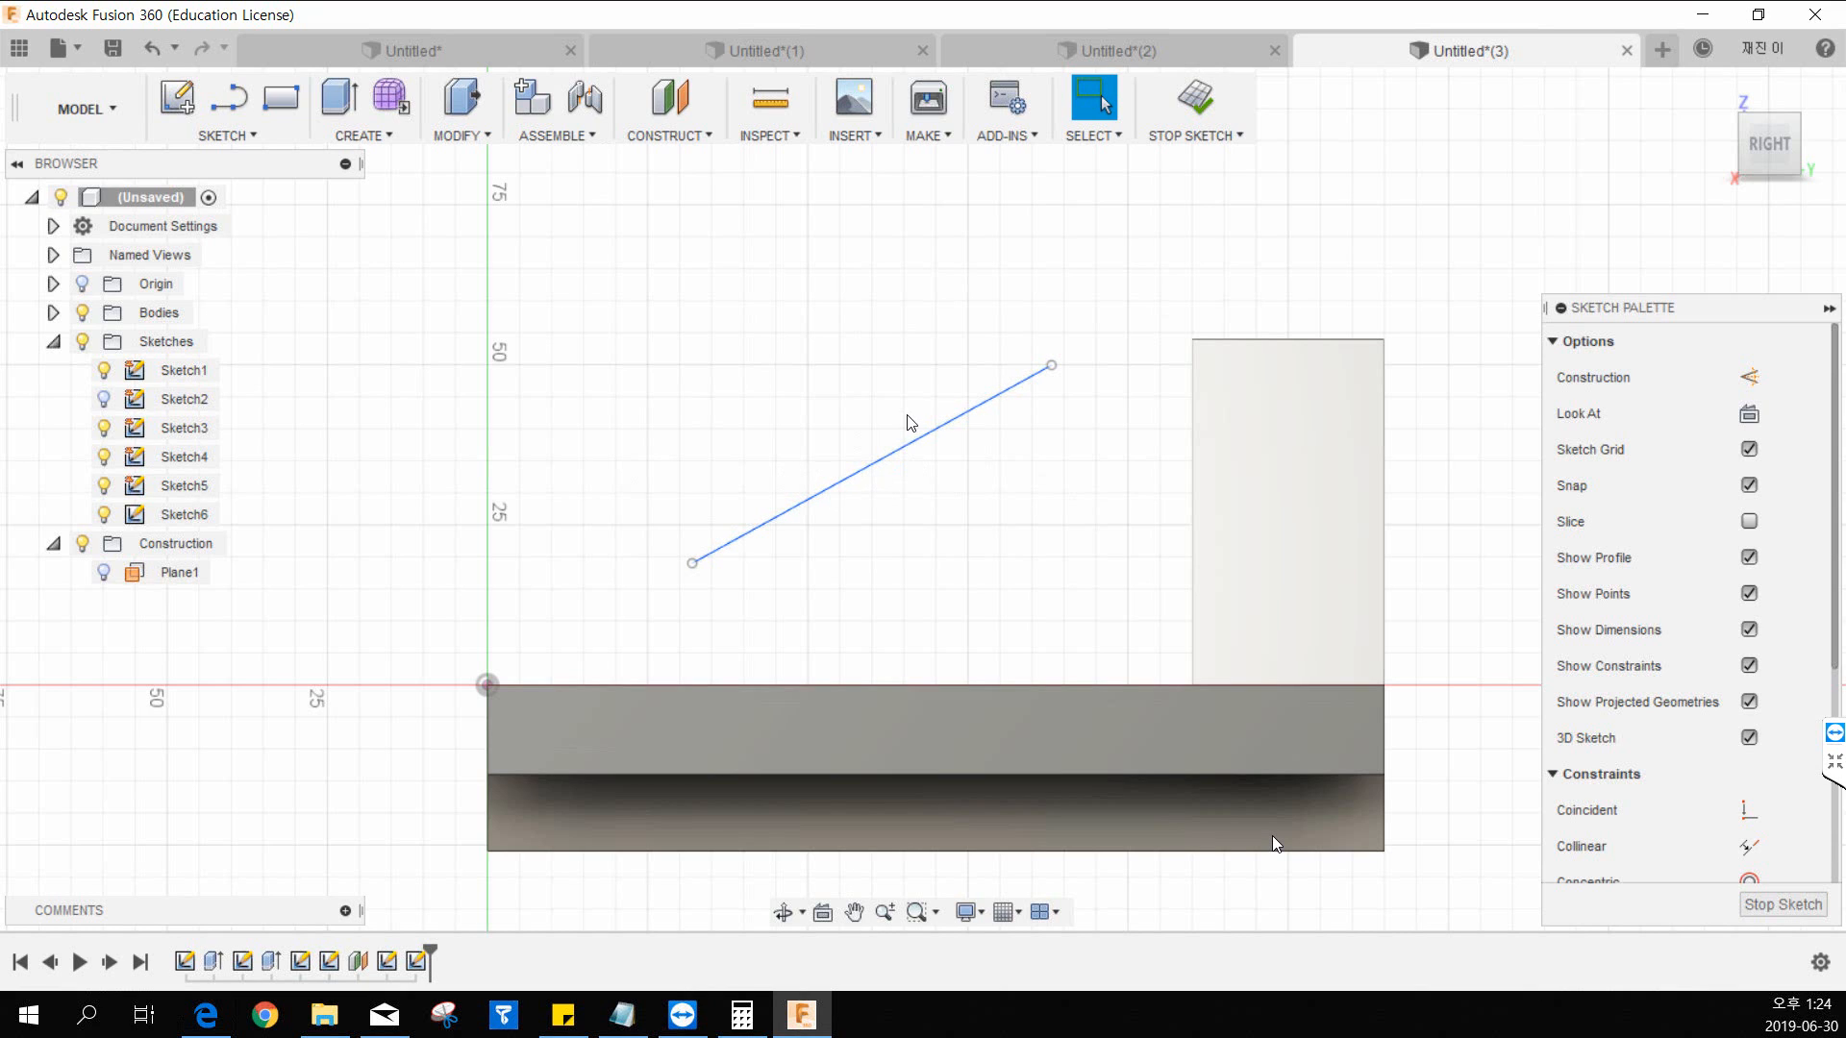
Step: Dimension the horizontal distance from the line's upper endpoint to the upright block's far vertical edge as 30 mm
{"action": "left_click", "coordinate": [291, 132]}
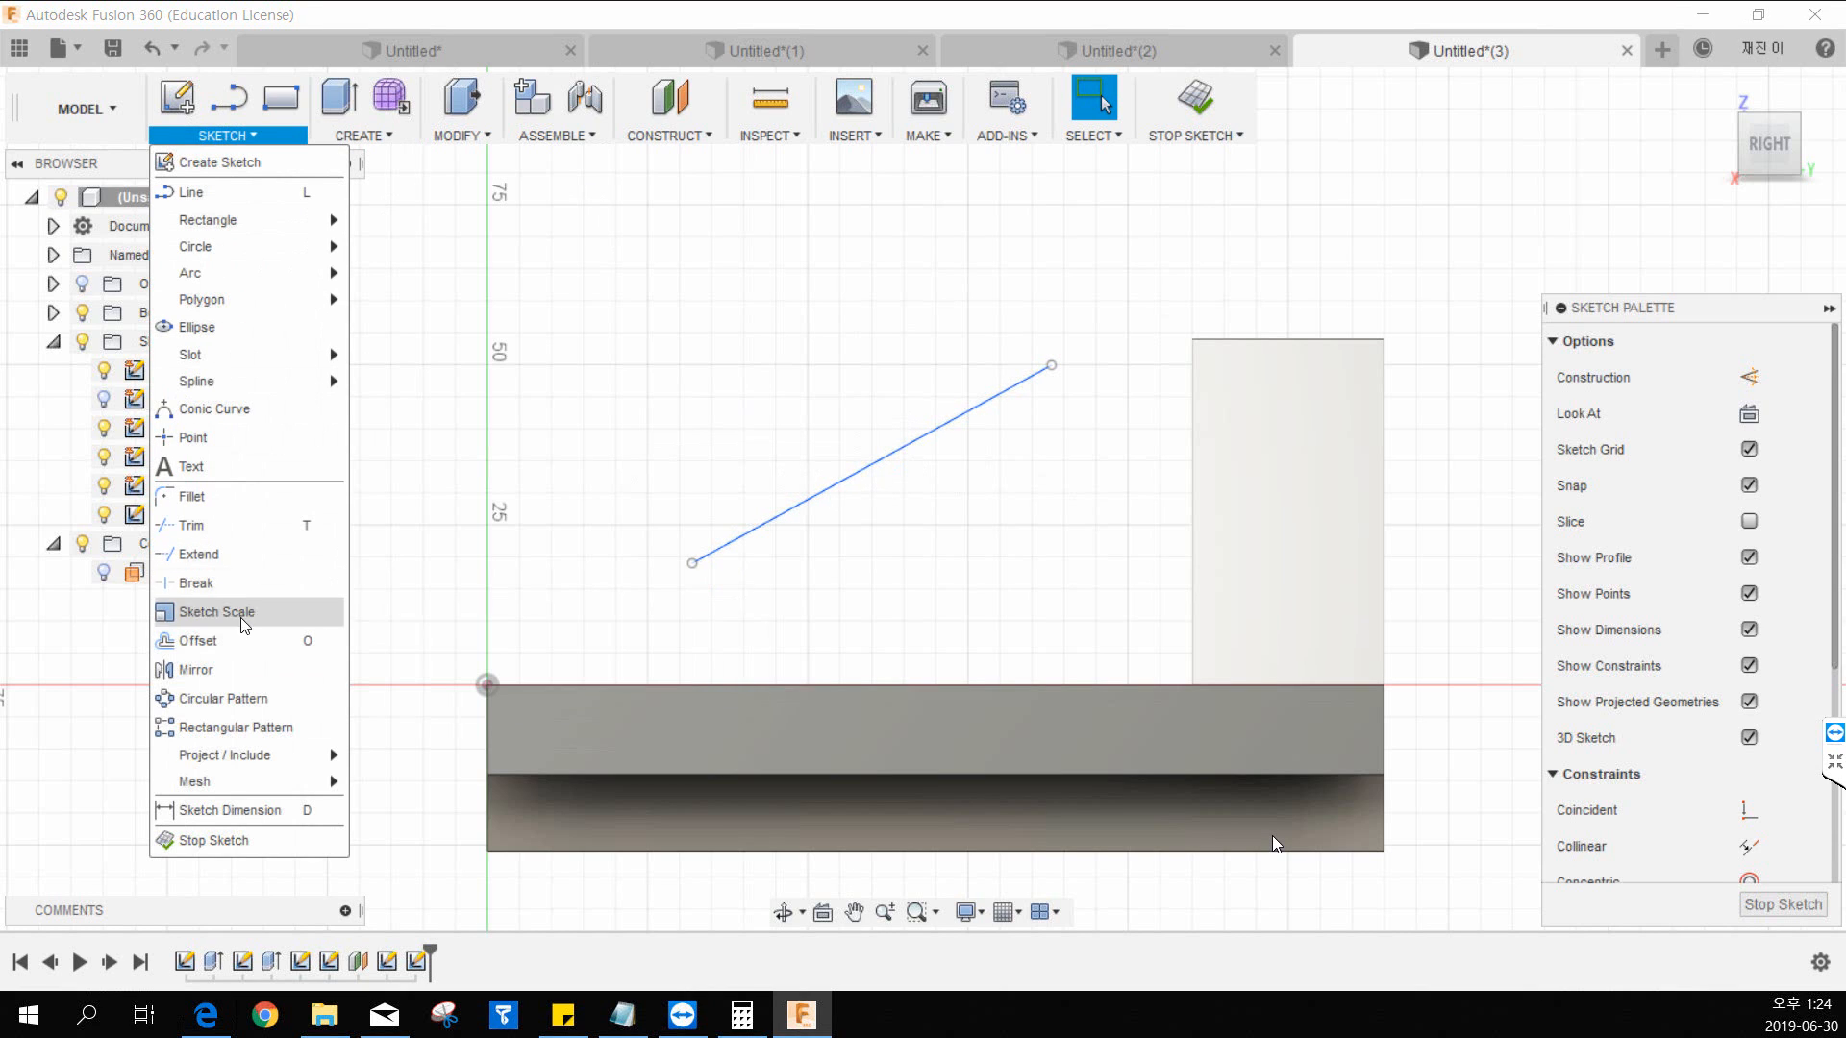
{"action": "left_click", "coordinate": [245, 809]}
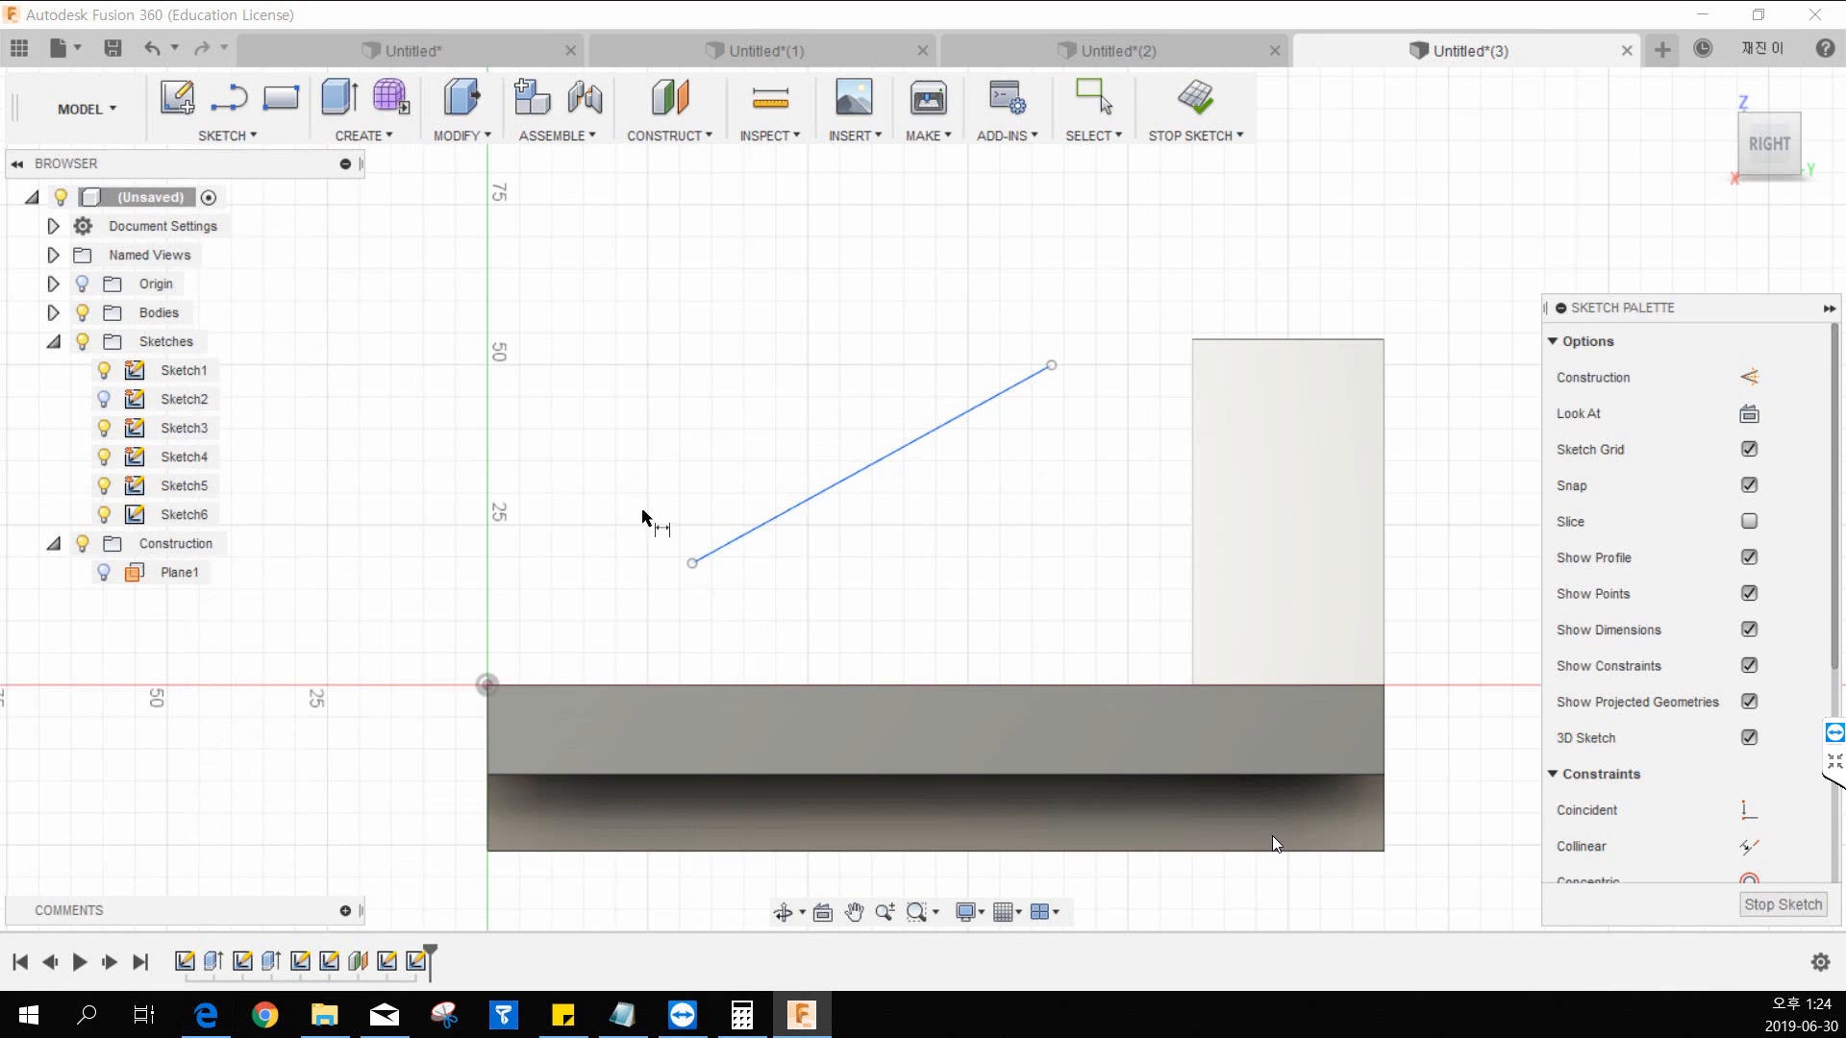
{"action": "left_click", "coordinate": [1051, 366]}
{"action": "left_click", "coordinate": [1385, 361]}
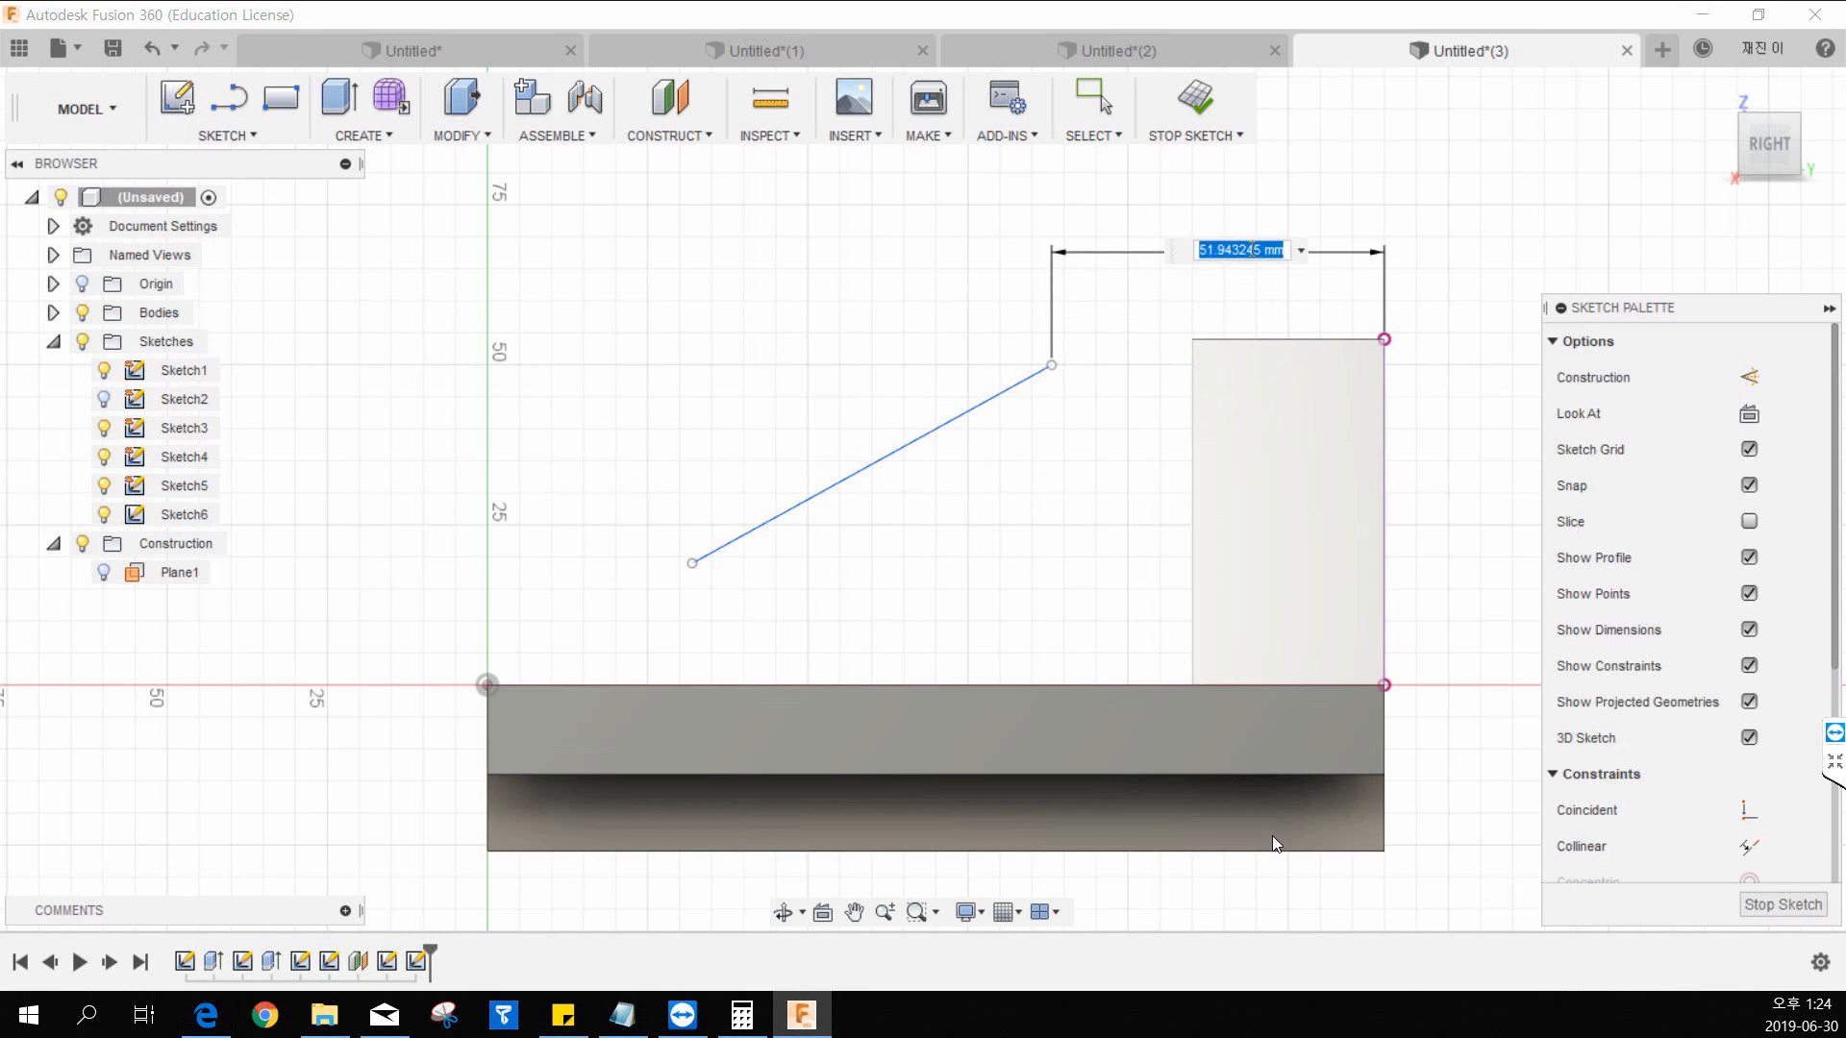
{"action": "left_click", "coordinate": [1306, 250]}
{"action": "type", "text": "30"}
{"action": "key", "text": "Return"}
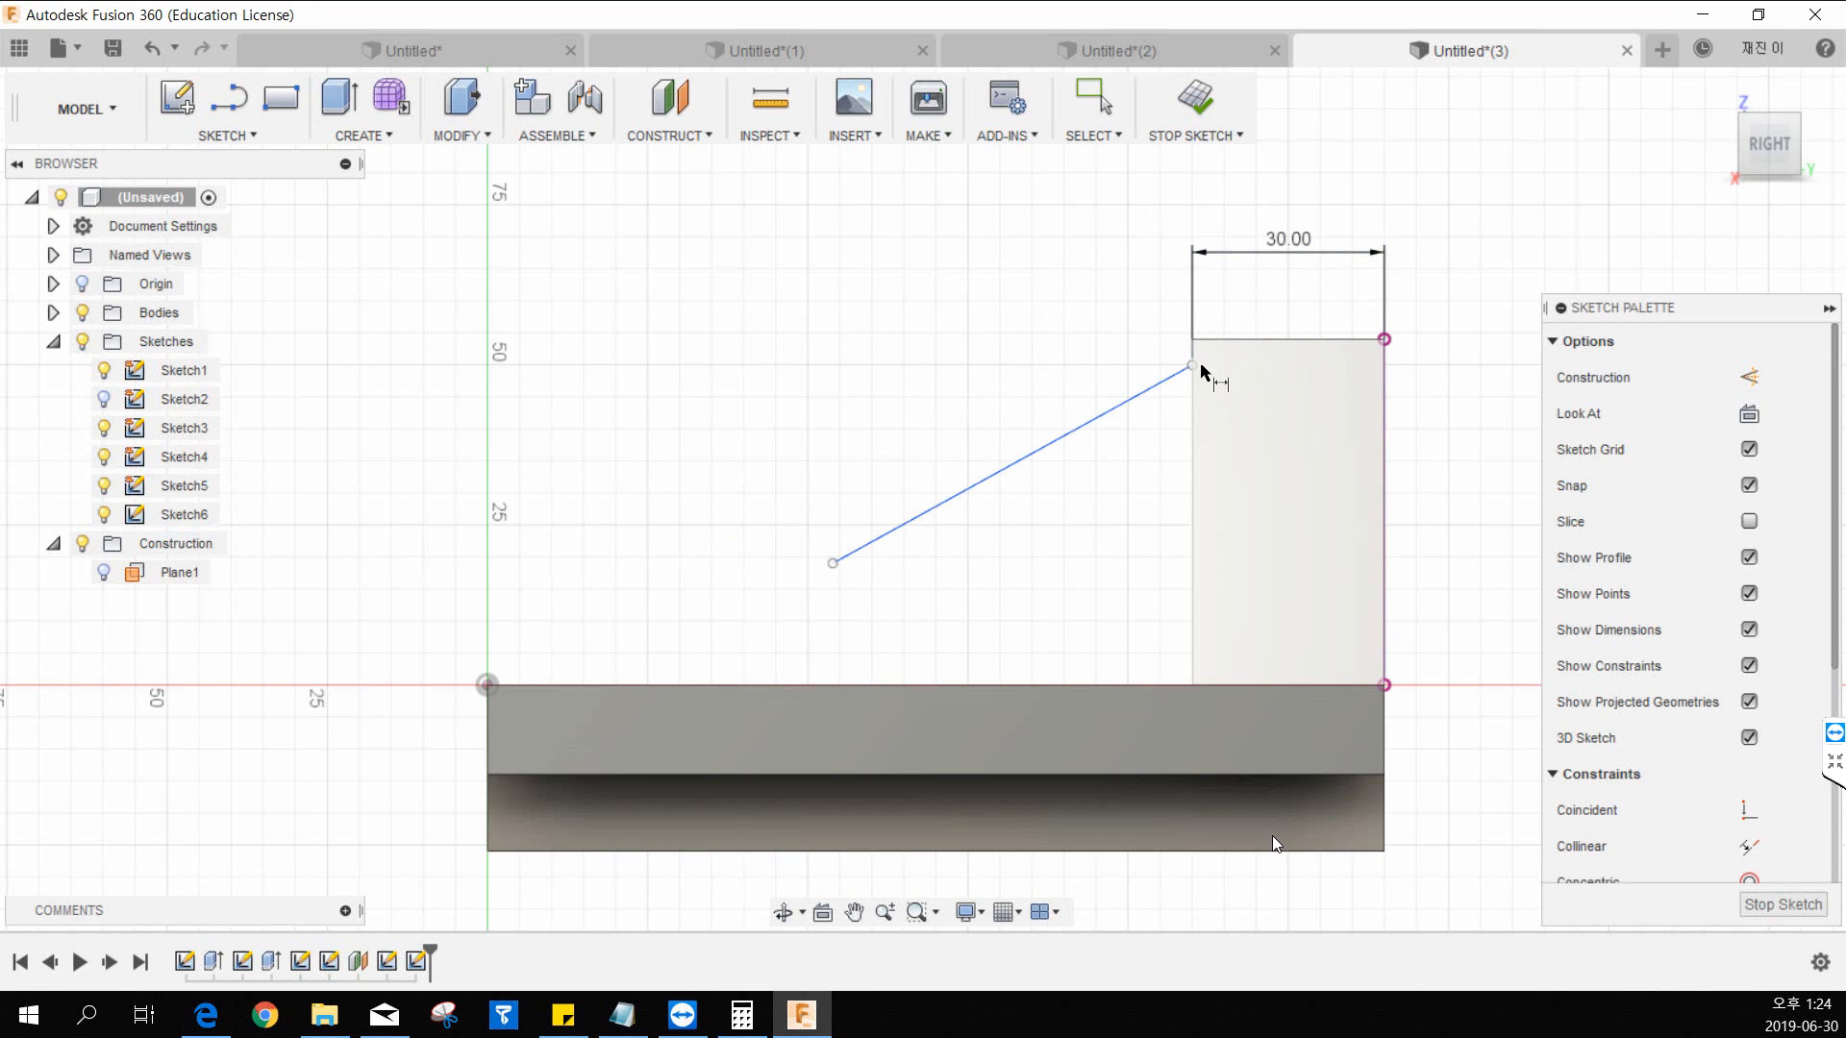
Step: Add a vertical dimension of 80-26 mm between the origin and the sloped line's upper endpoint
{"action": "left_click", "coordinate": [489, 685]}
{"action": "left_click", "coordinate": [384, 556]}
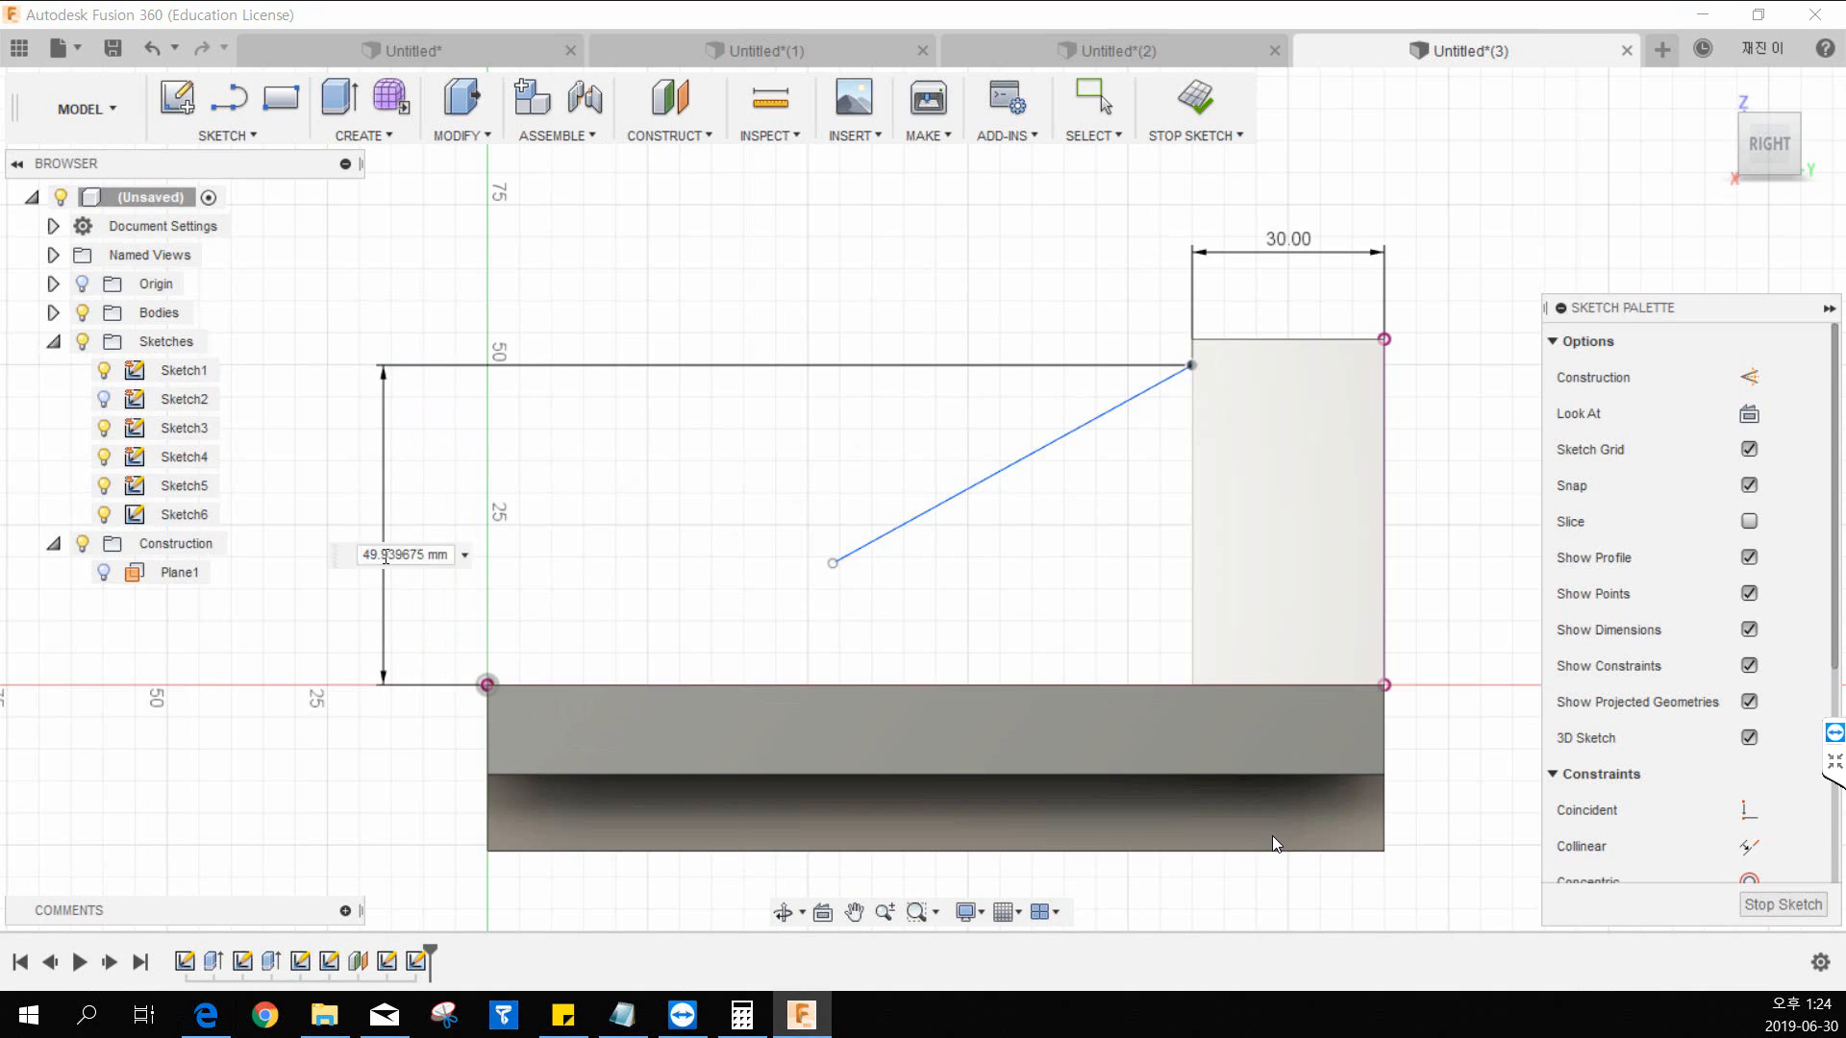
{"action": "type", "text": "80-26"}
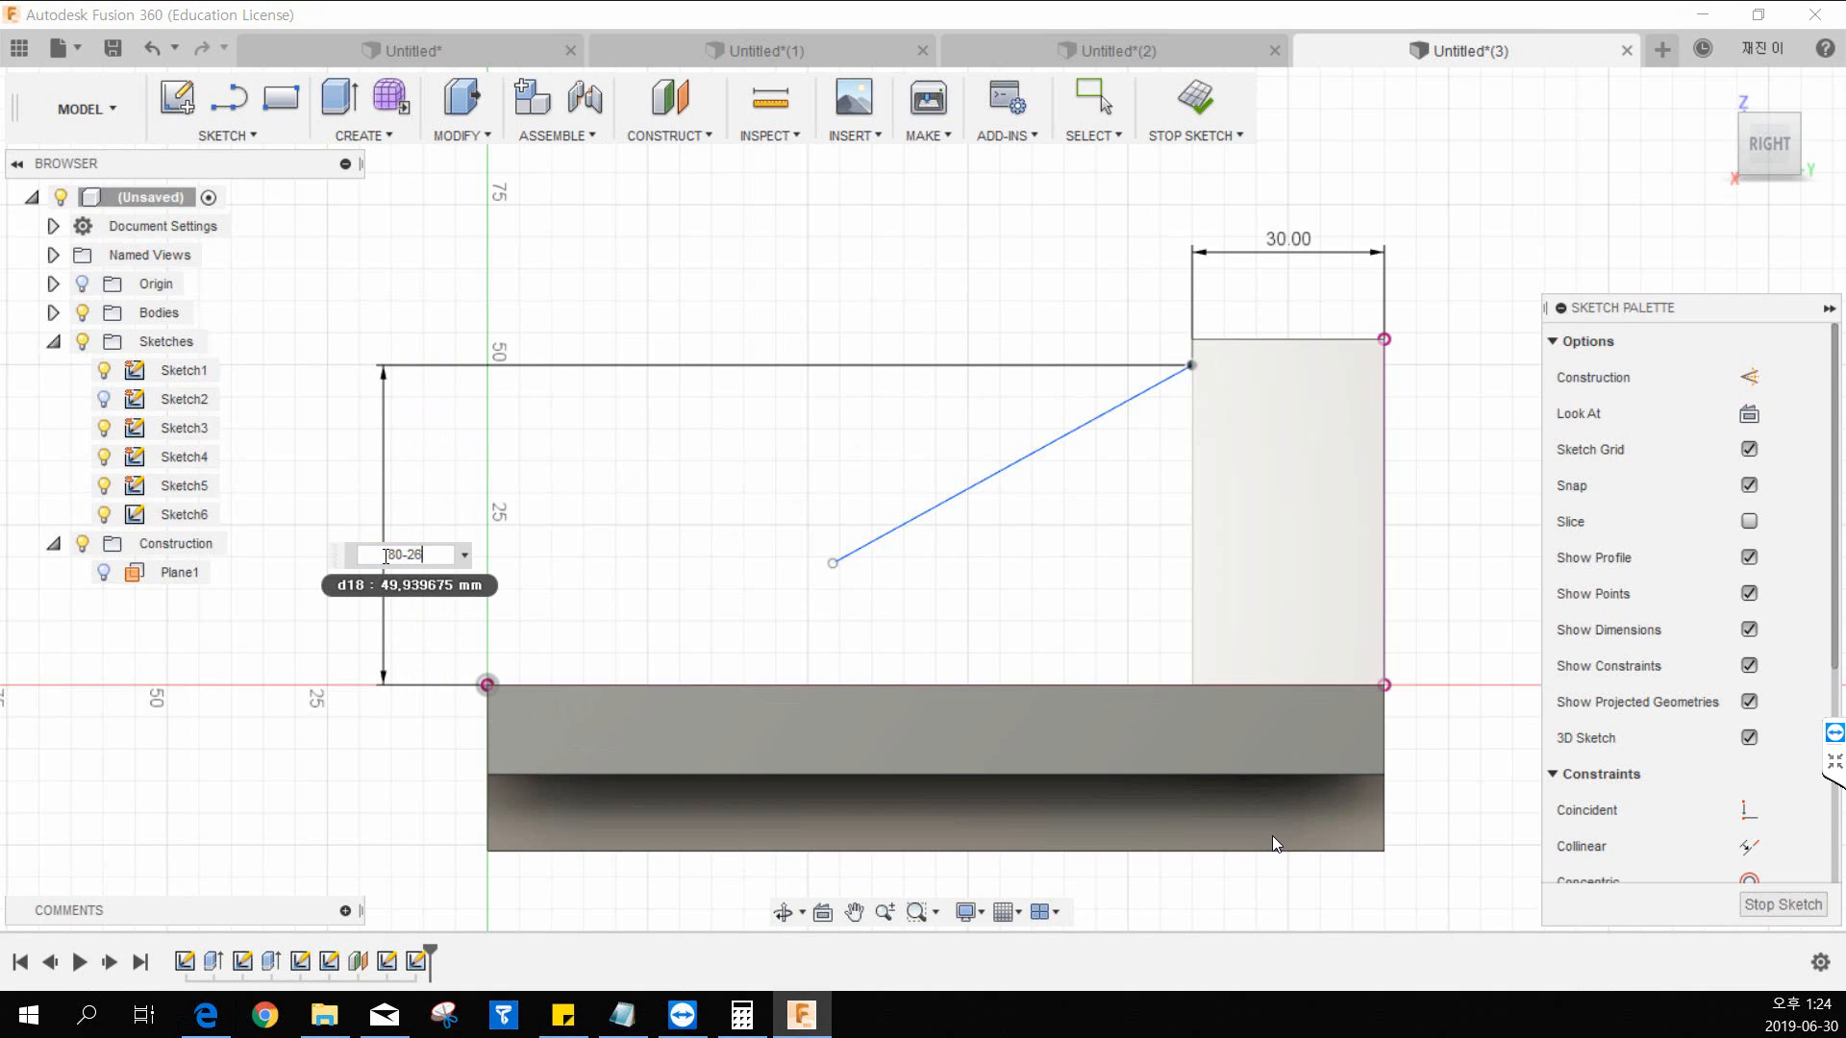
{"action": "key", "text": "Return"}
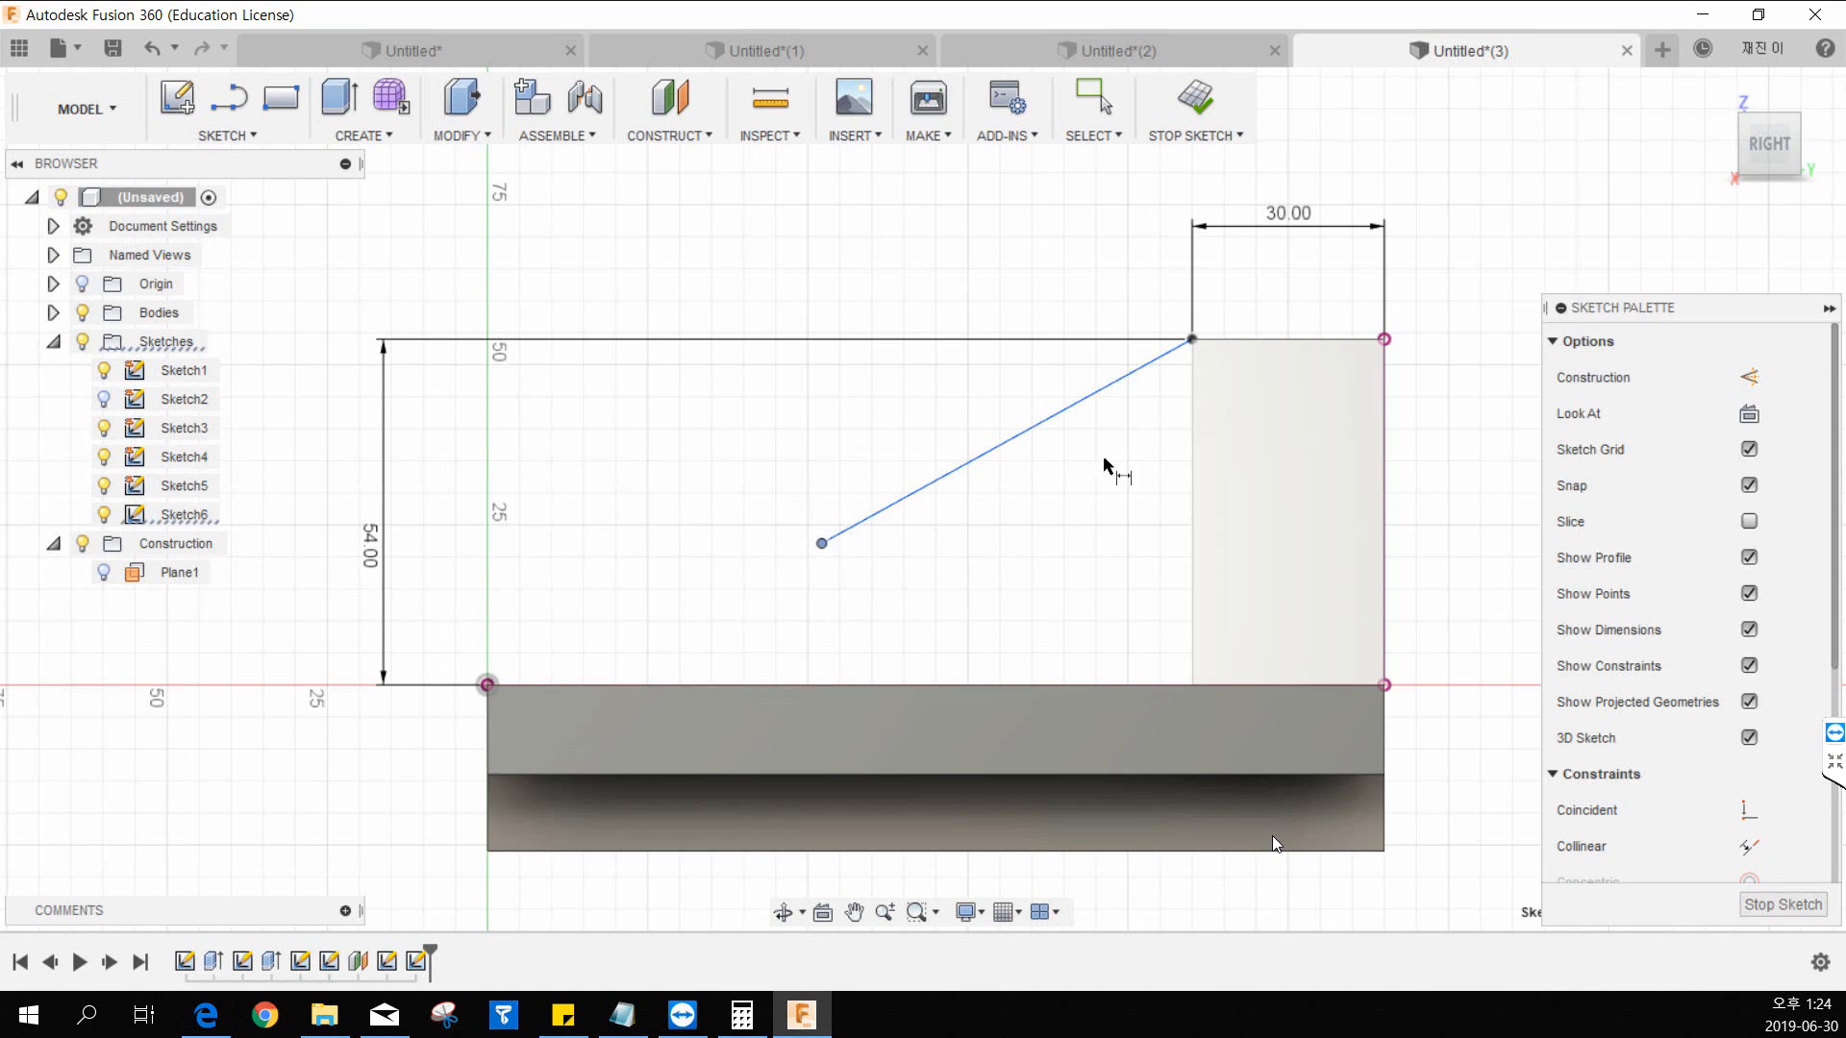
Step: Dimension the horizontal distance from the sloped line's lower endpoint to the upright block's near vertical edge as 80 mm
{"action": "left_click", "coordinate": [1199, 447]}
{"action": "left_click", "coordinate": [822, 543]}
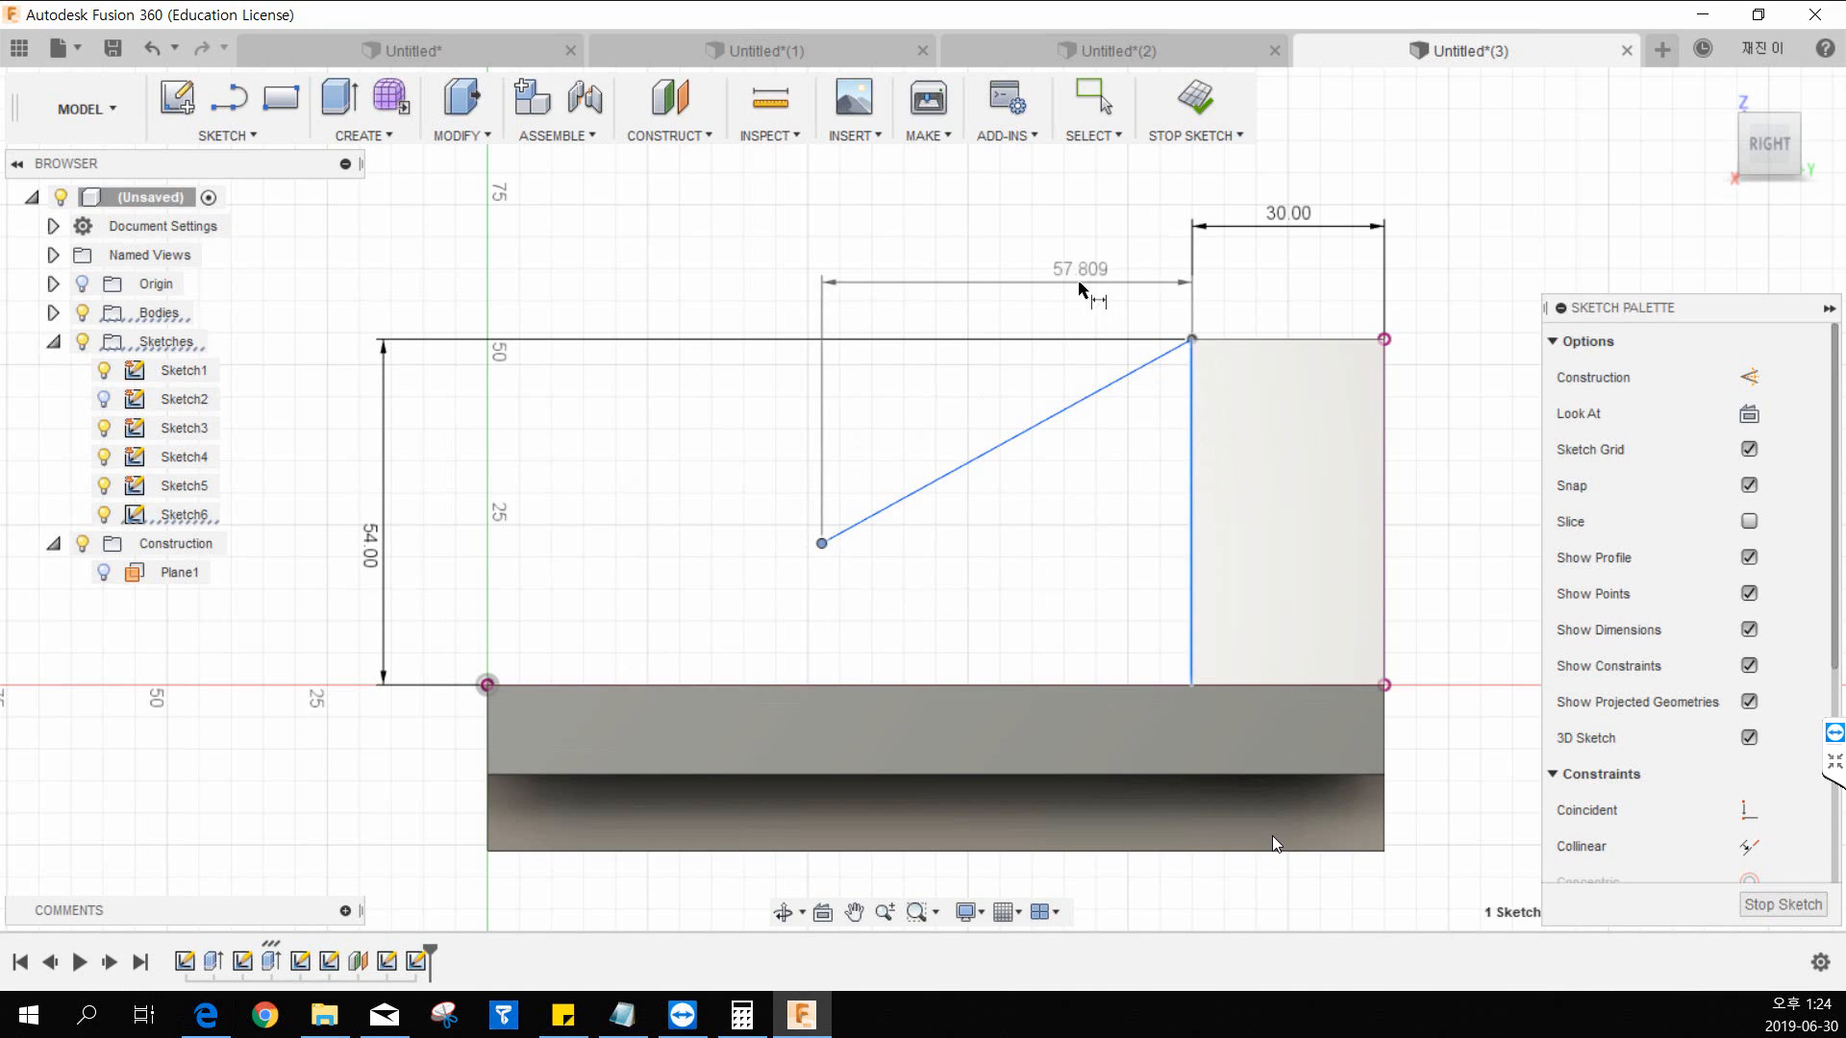
{"action": "left_click", "coordinate": [1048, 279]}
{"action": "type", "text": "80"}
{"action": "key", "text": "Return"}
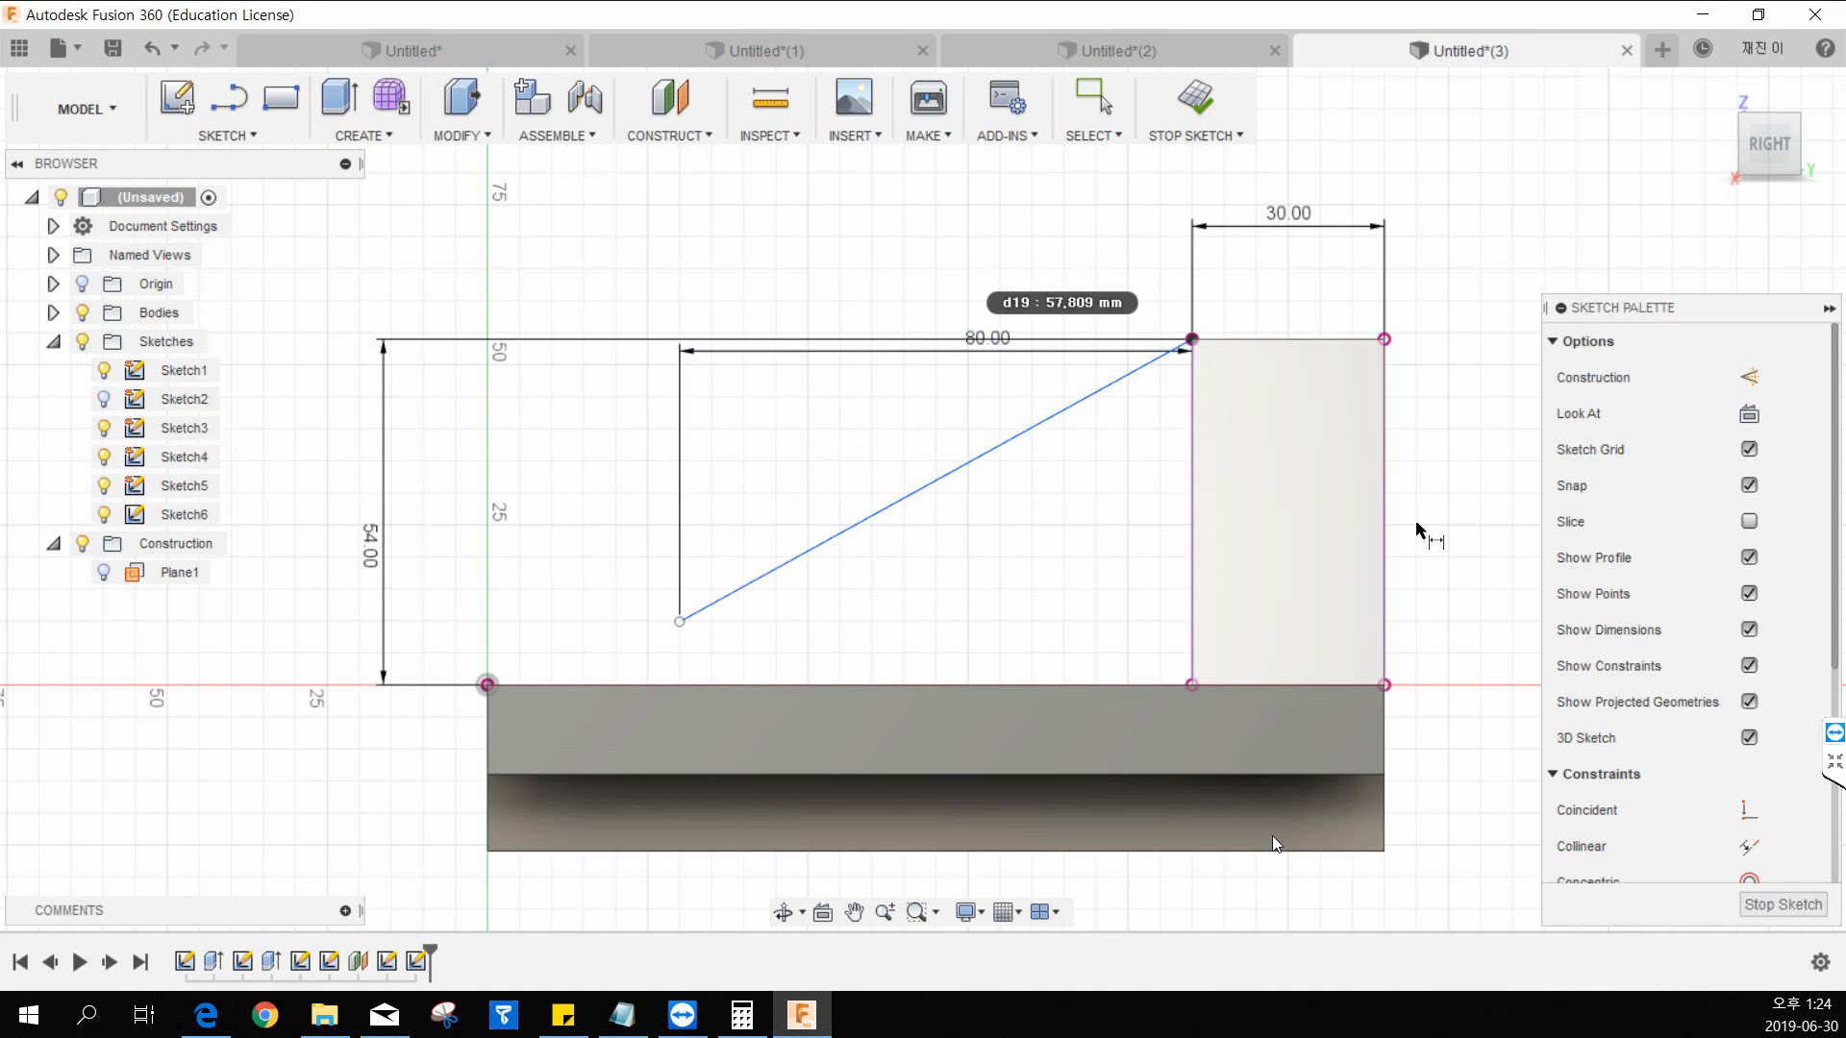
{"action": "key", "text": "Escape"}
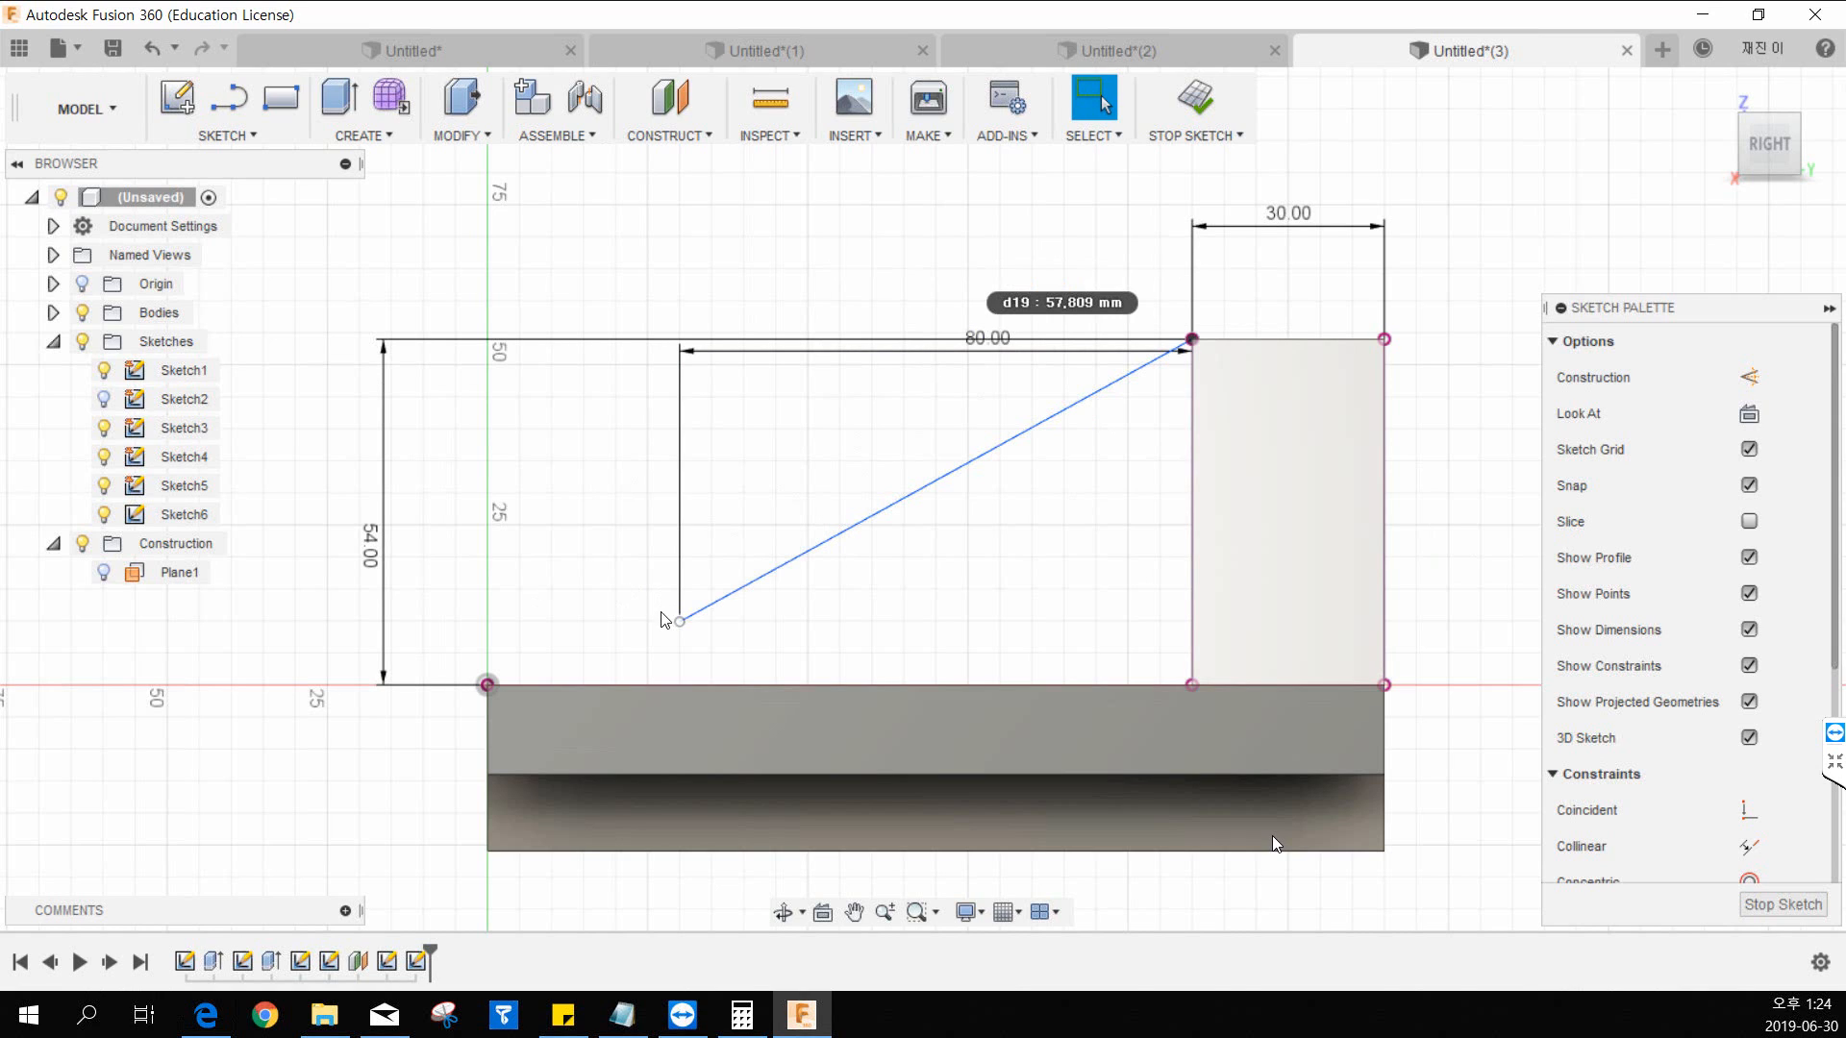
Step: Constrain the sloped line's lower endpoint coincident with the base's upper edge and finish the sketch
{"action": "left_click", "coordinate": [1759, 819]}
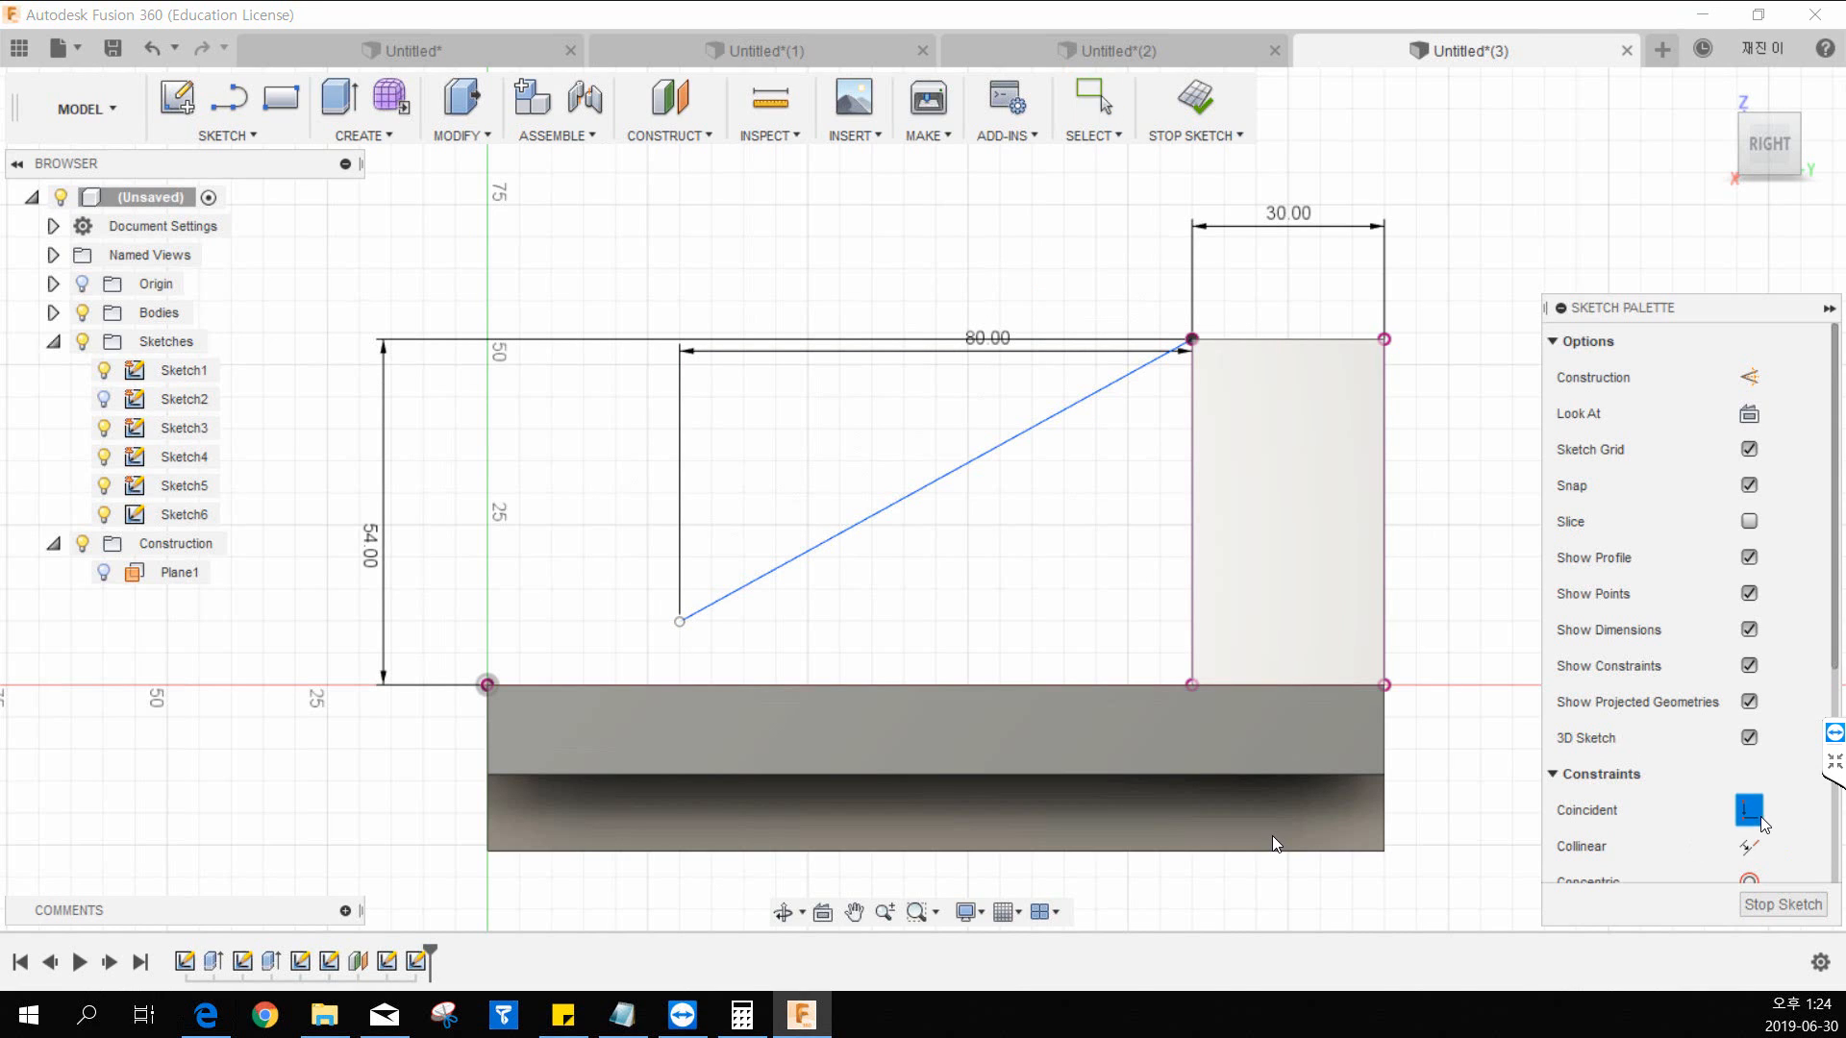
{"action": "left_click", "coordinate": [679, 622]}
{"action": "left_click", "coordinate": [680, 684]}
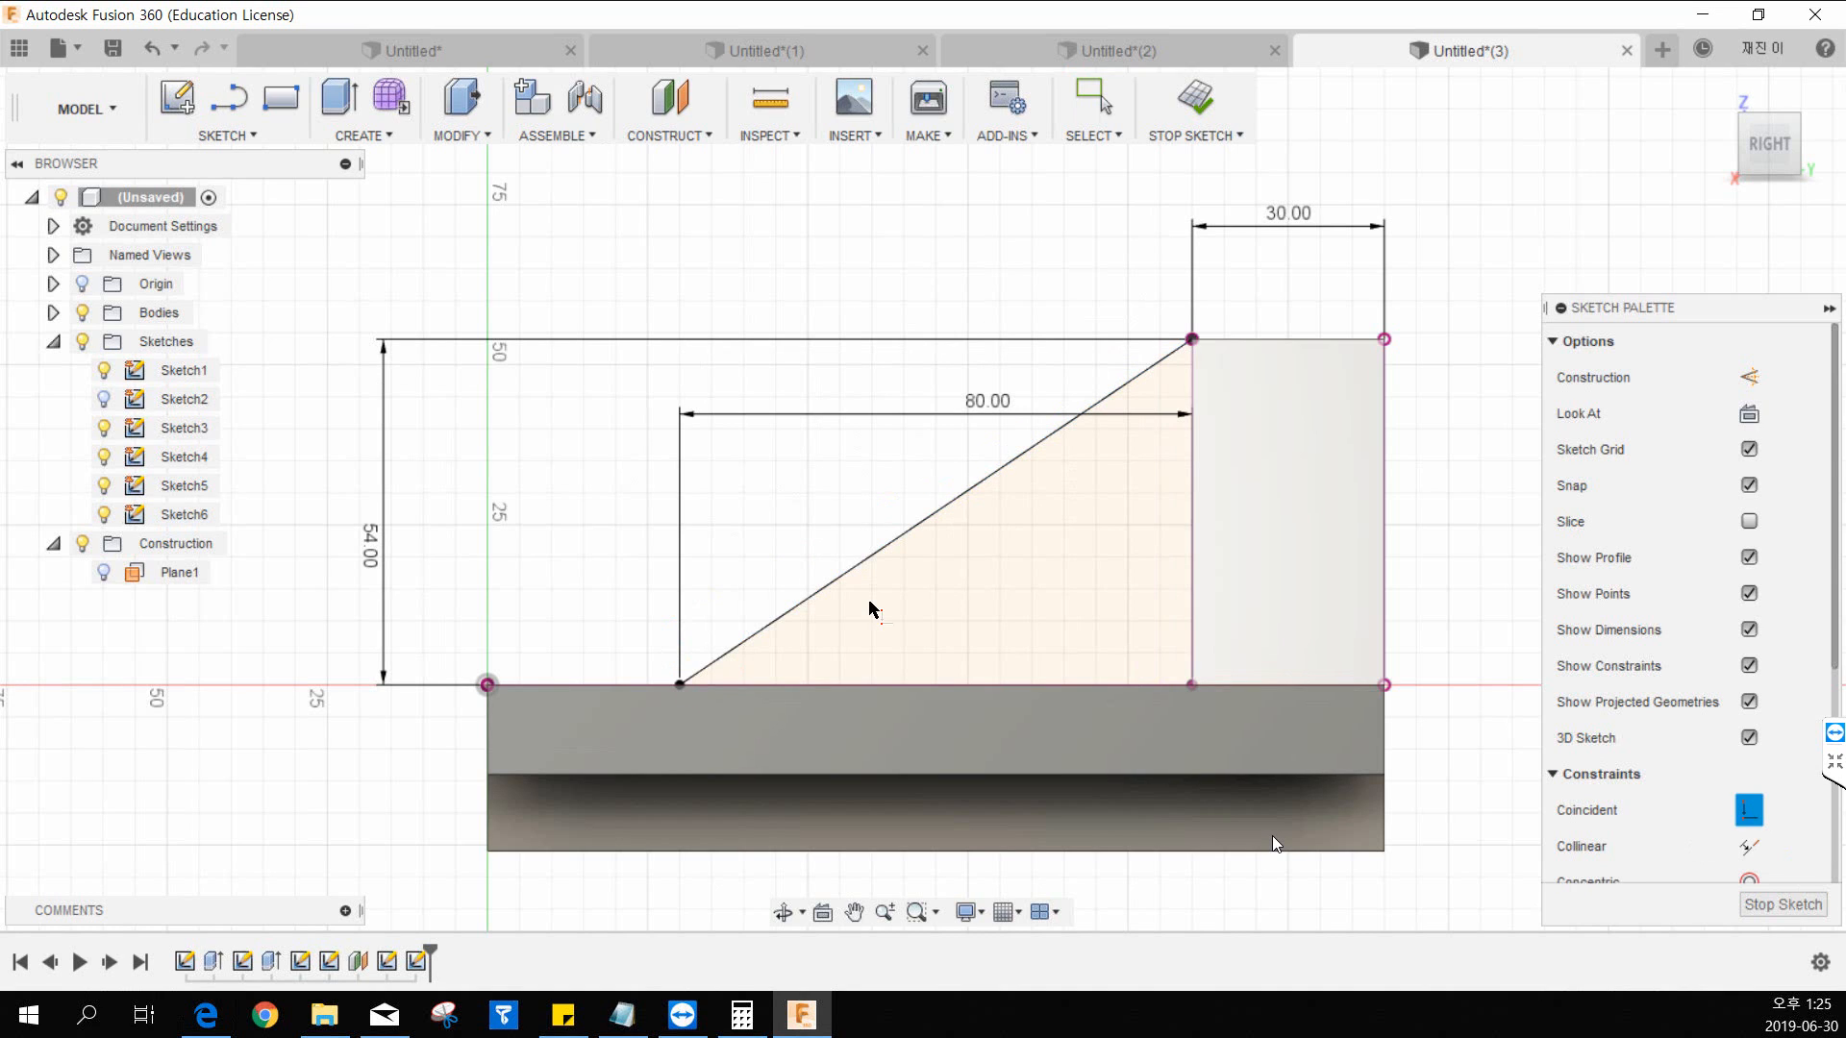
{"action": "key", "text": "Escape"}
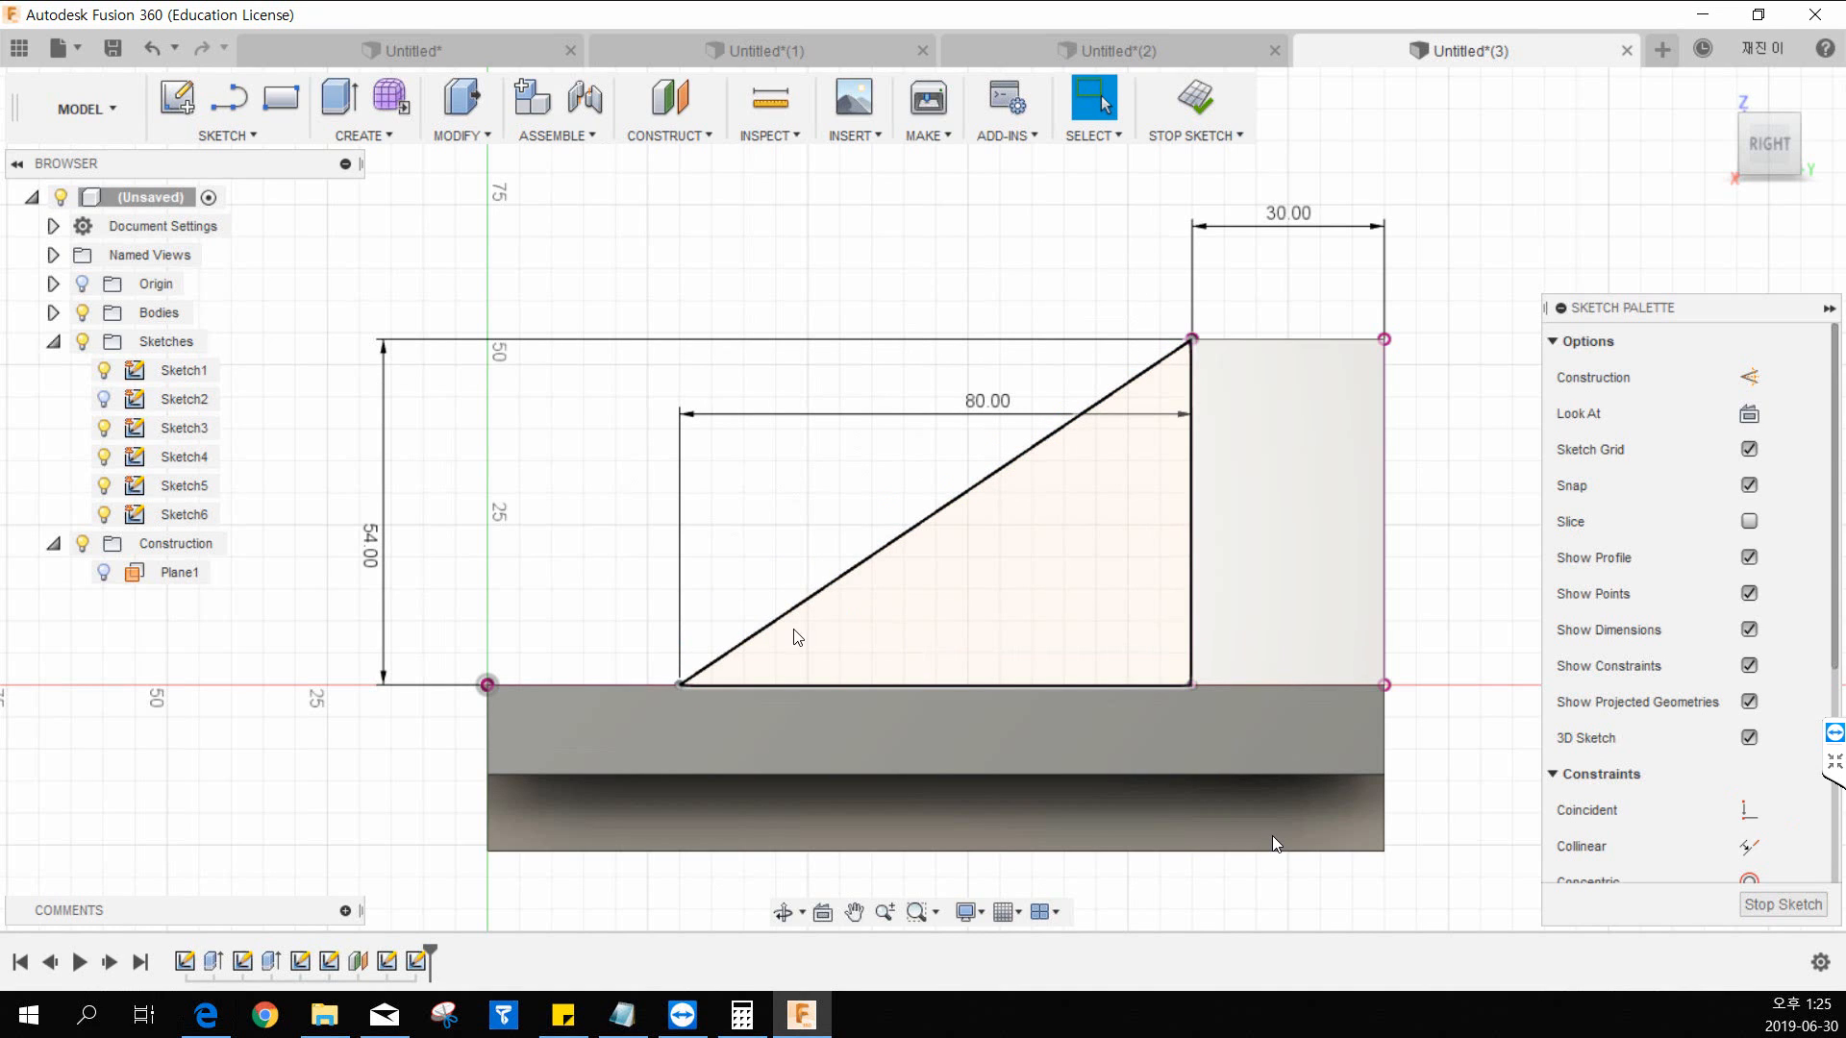
{"action": "left_click", "coordinate": [1190, 112]}
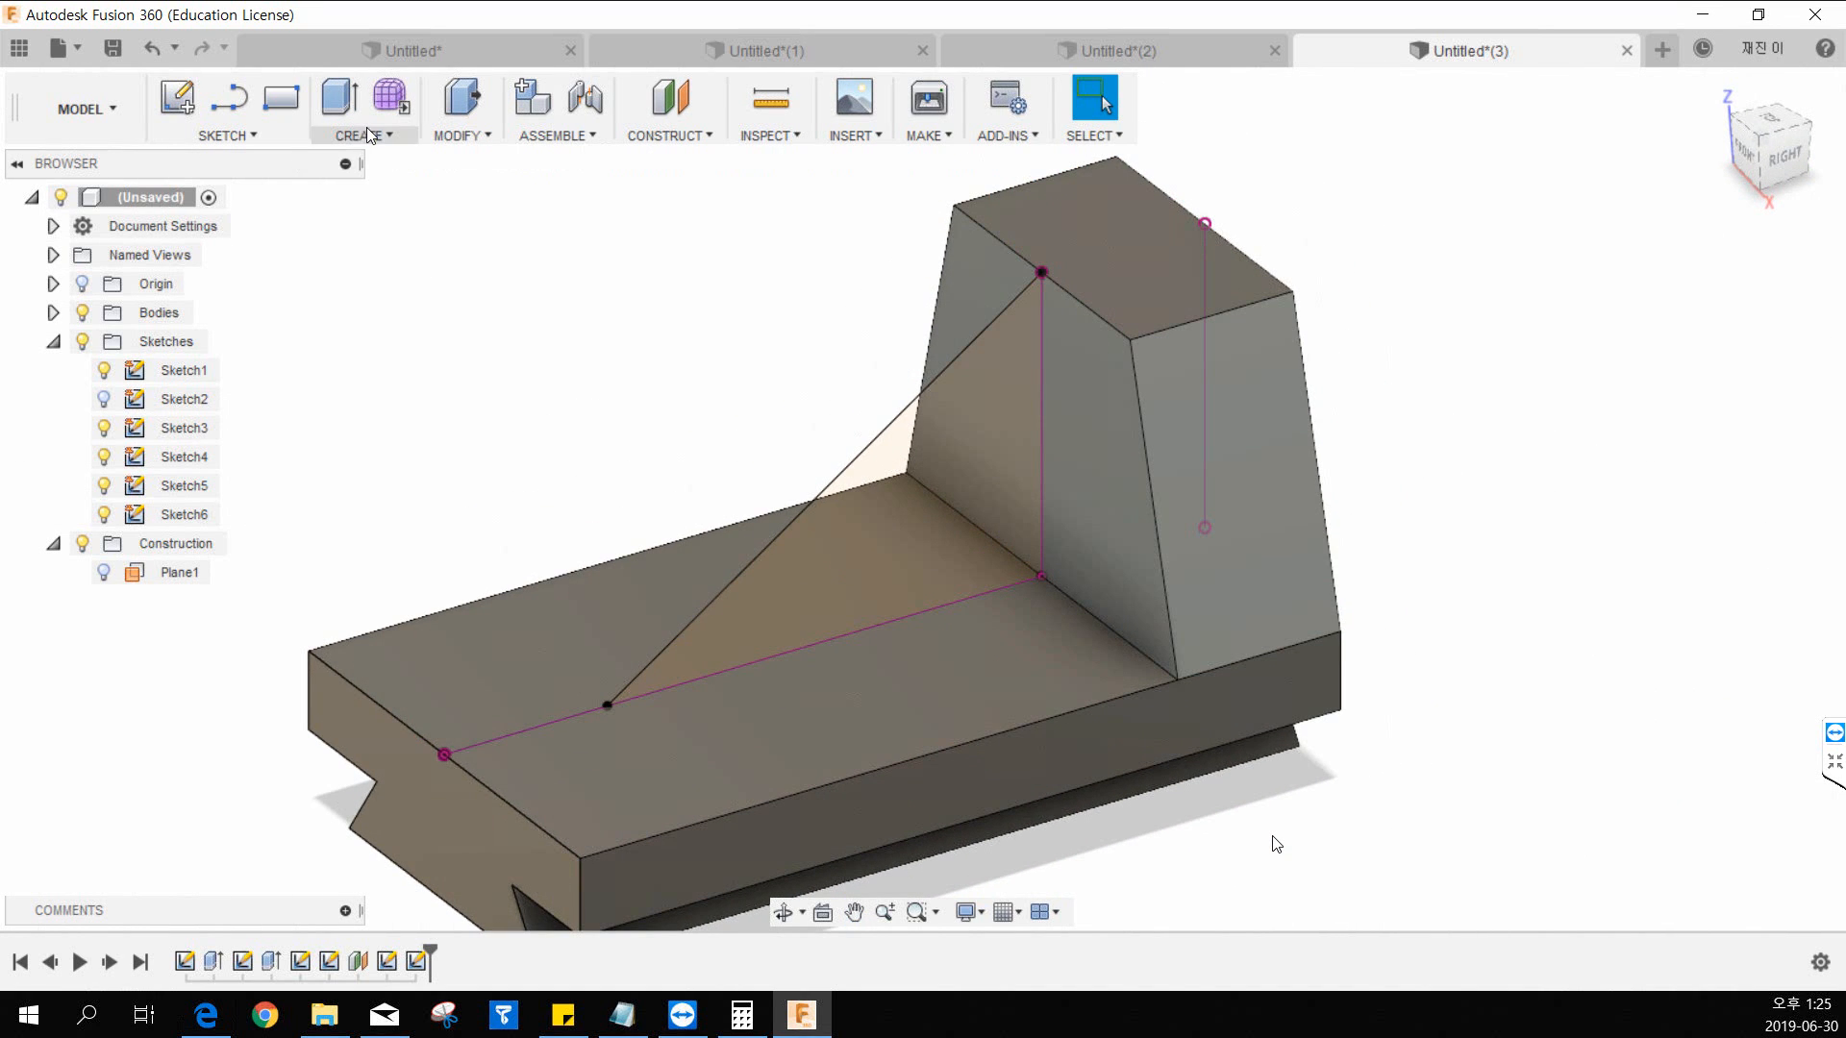
Step: Create a rib from the sloped line with symmetric 20 mm thickness and To Next depth
{"action": "left_click", "coordinate": [366, 127]}
{"action": "key", "text": "Escape"}
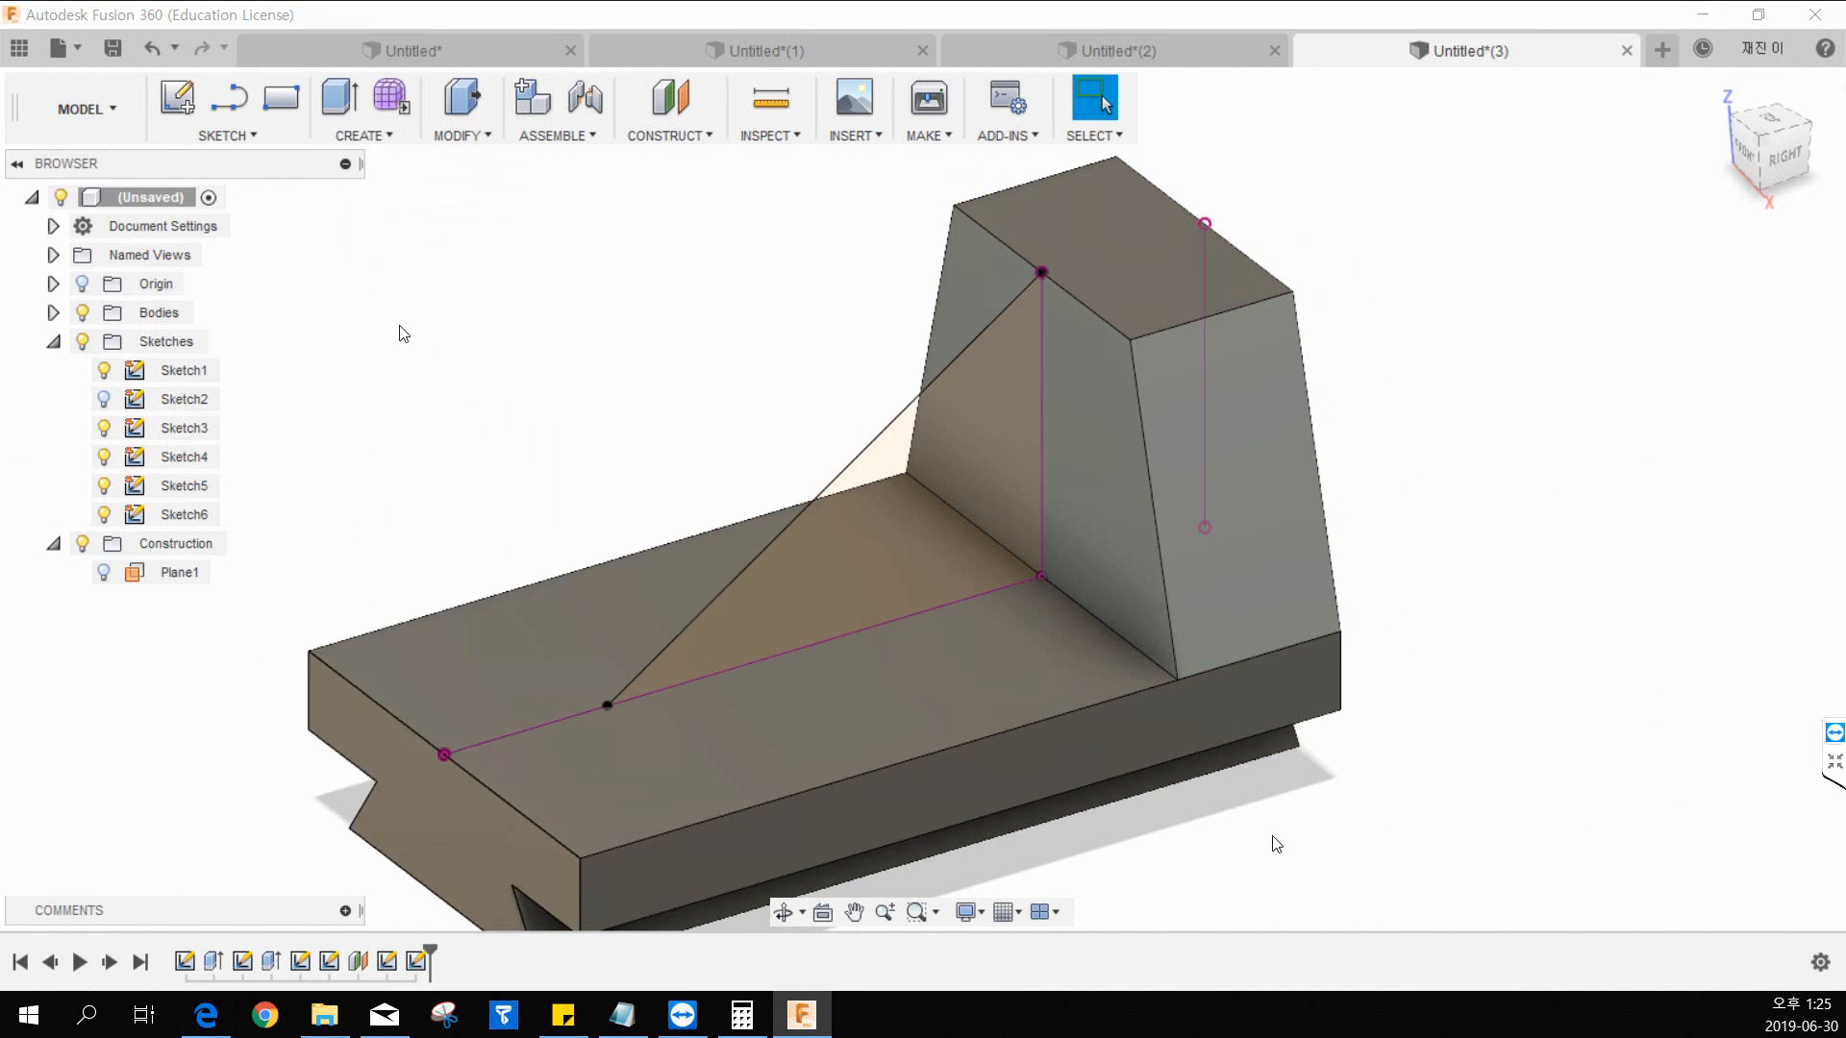
{"action": "left_click", "coordinate": [886, 448]}
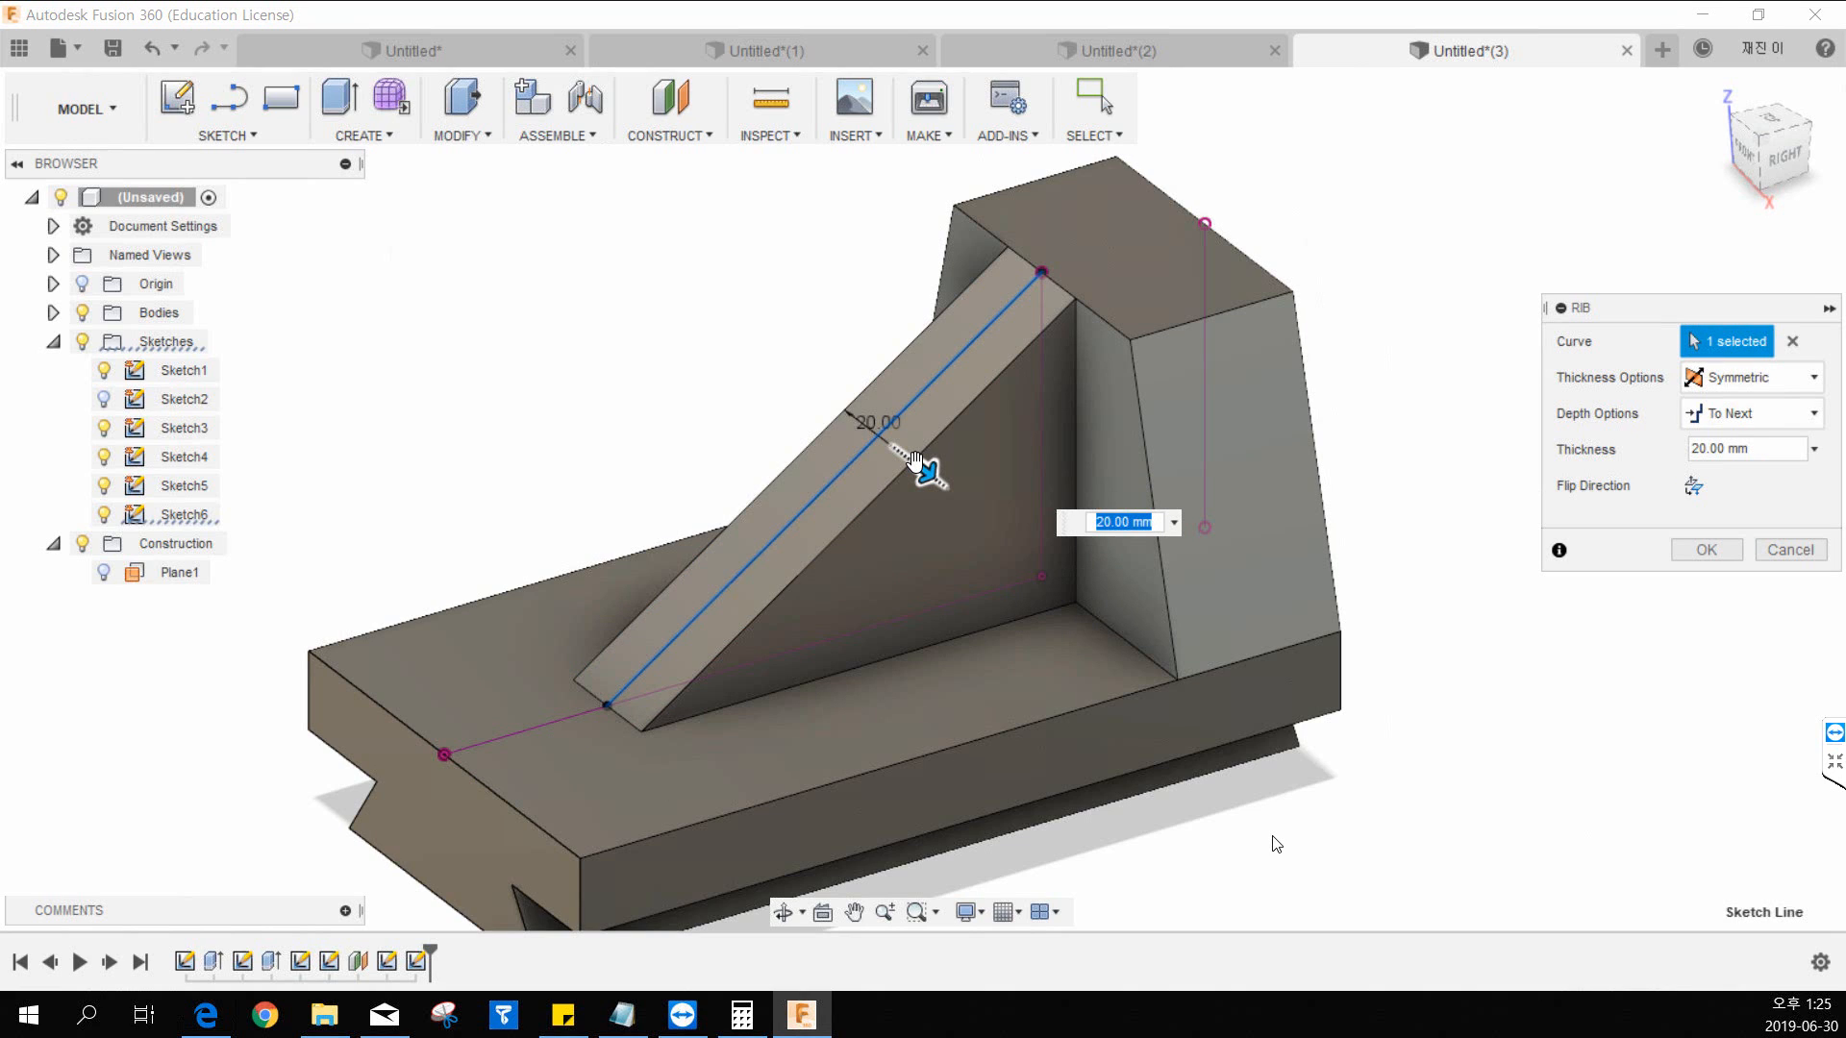
{"action": "type", "text": "20"}
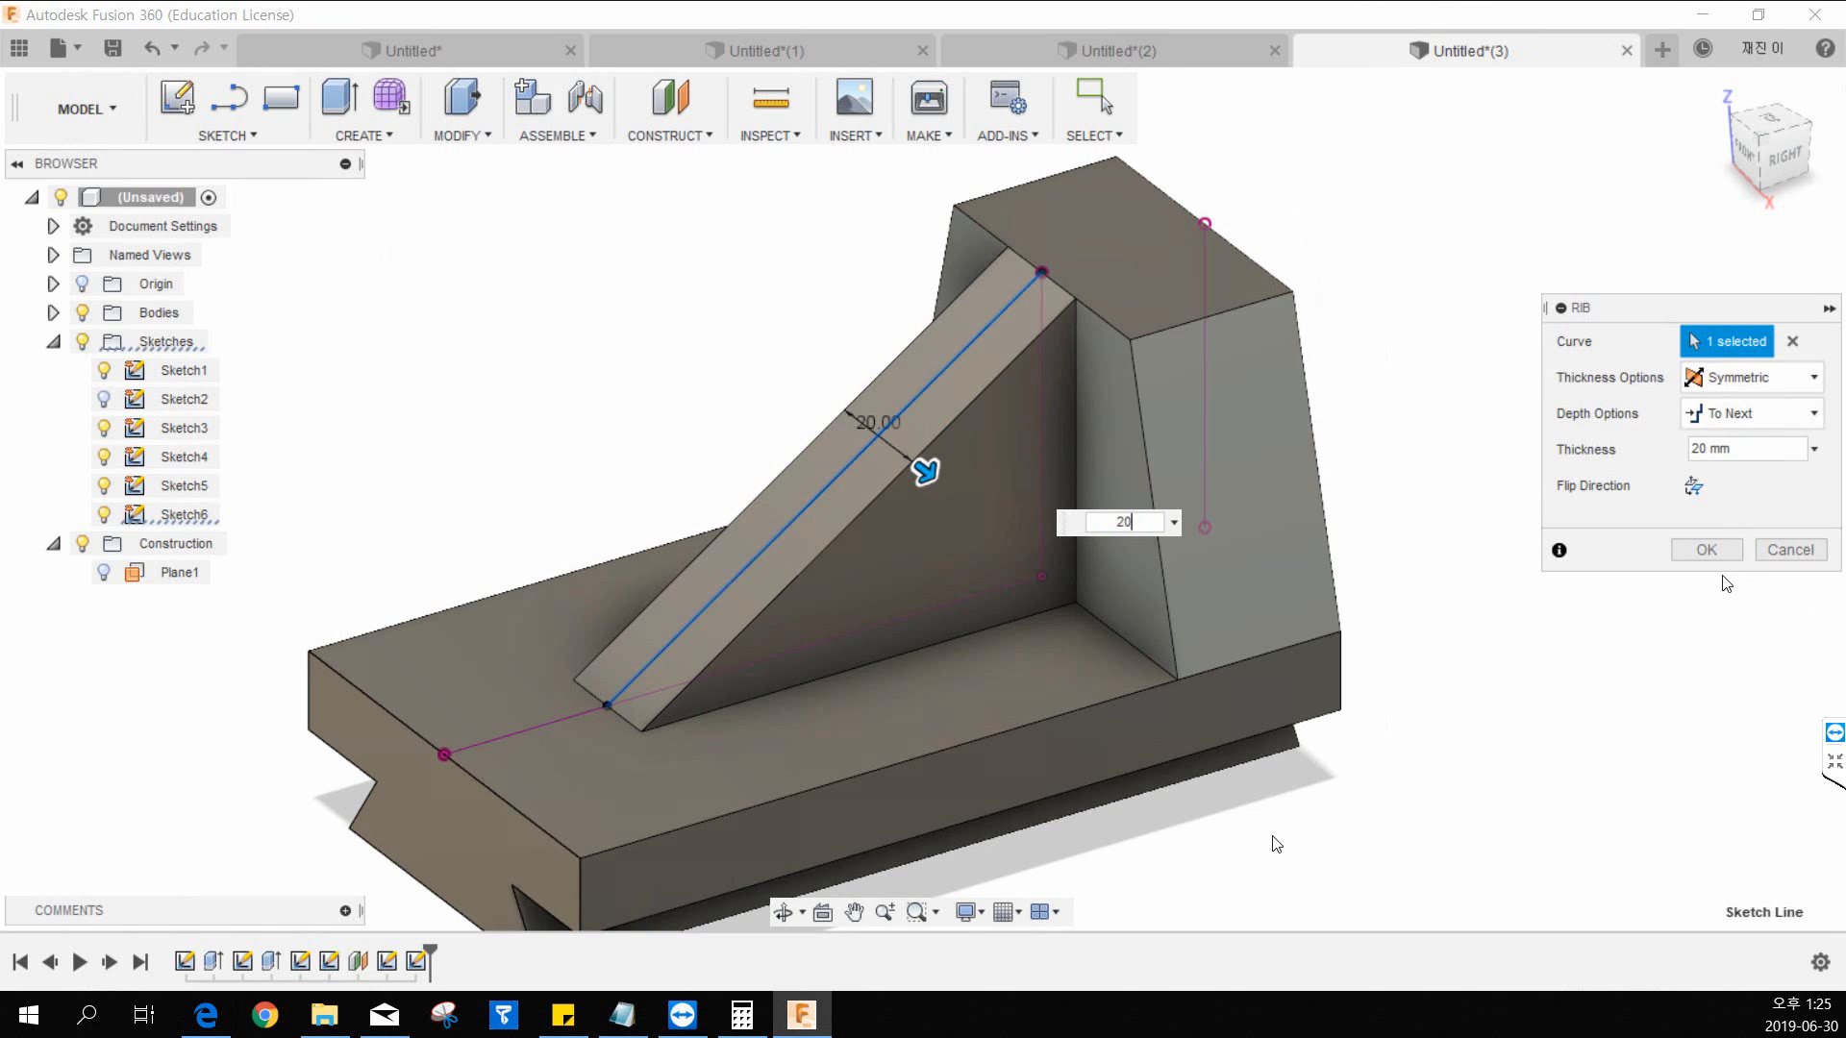
{"action": "left_click", "coordinate": [1706, 550]}
{"action": "scroll", "coordinate": [1566, 590], "scroll_direction": "down", "scroll_amount": 2}
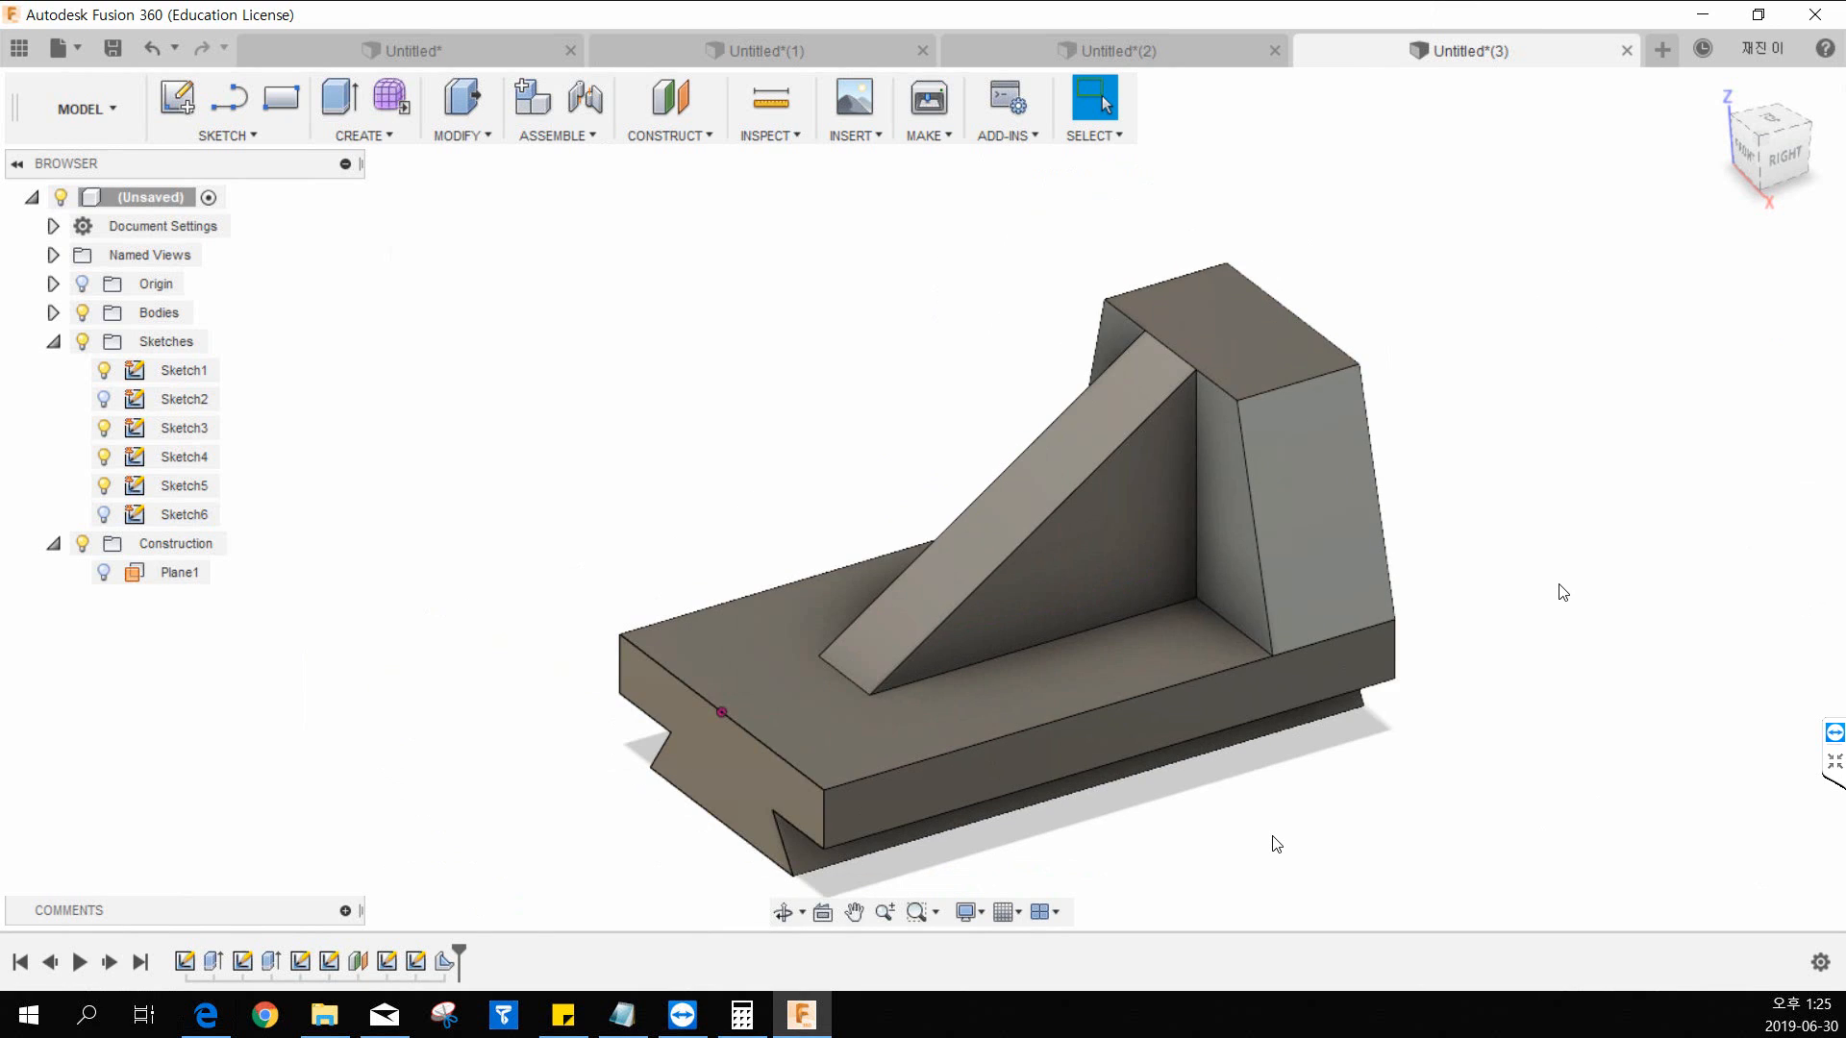
Step: Look over the 8.pdf wrench drawing, switch to Fusion 360 and create a new design
{"action": "scroll", "coordinate": [1501, 482], "scroll_direction": "up", "scroll_amount": 1}
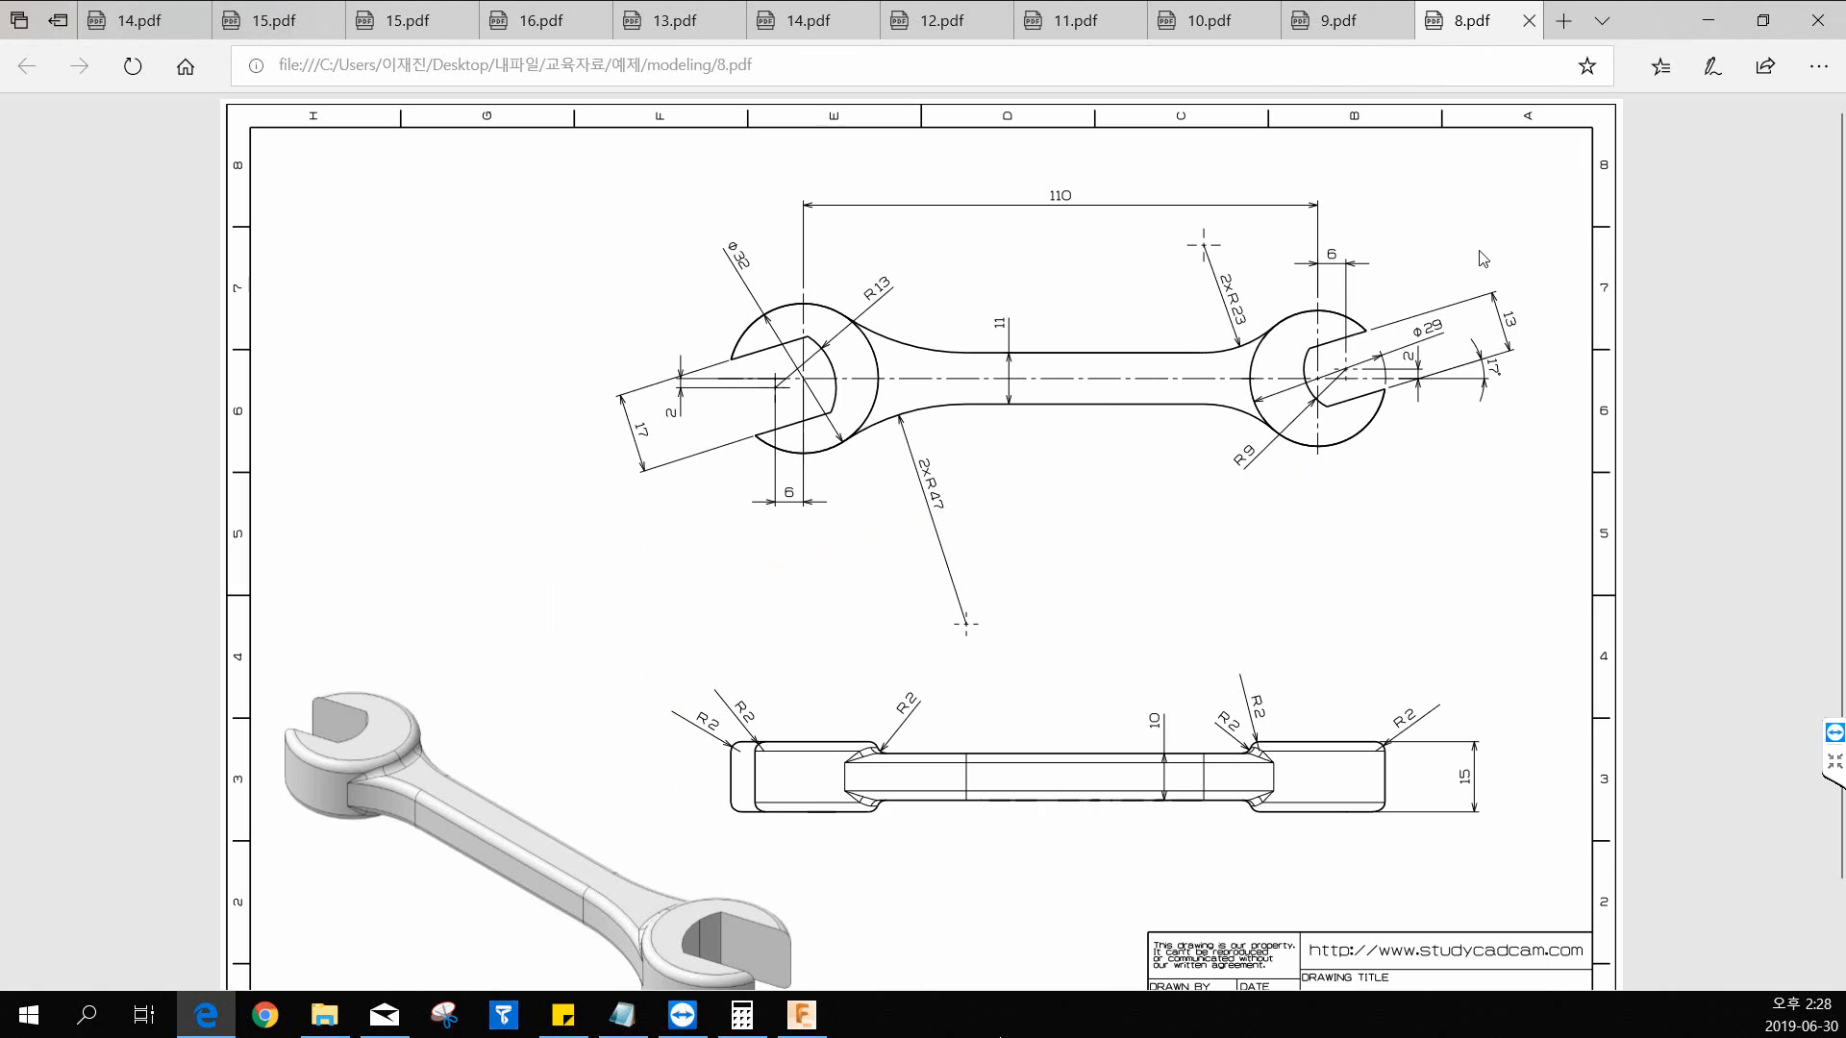
{"action": "scroll", "coordinate": [1296, 375], "scroll_direction": "down", "scroll_amount": 1}
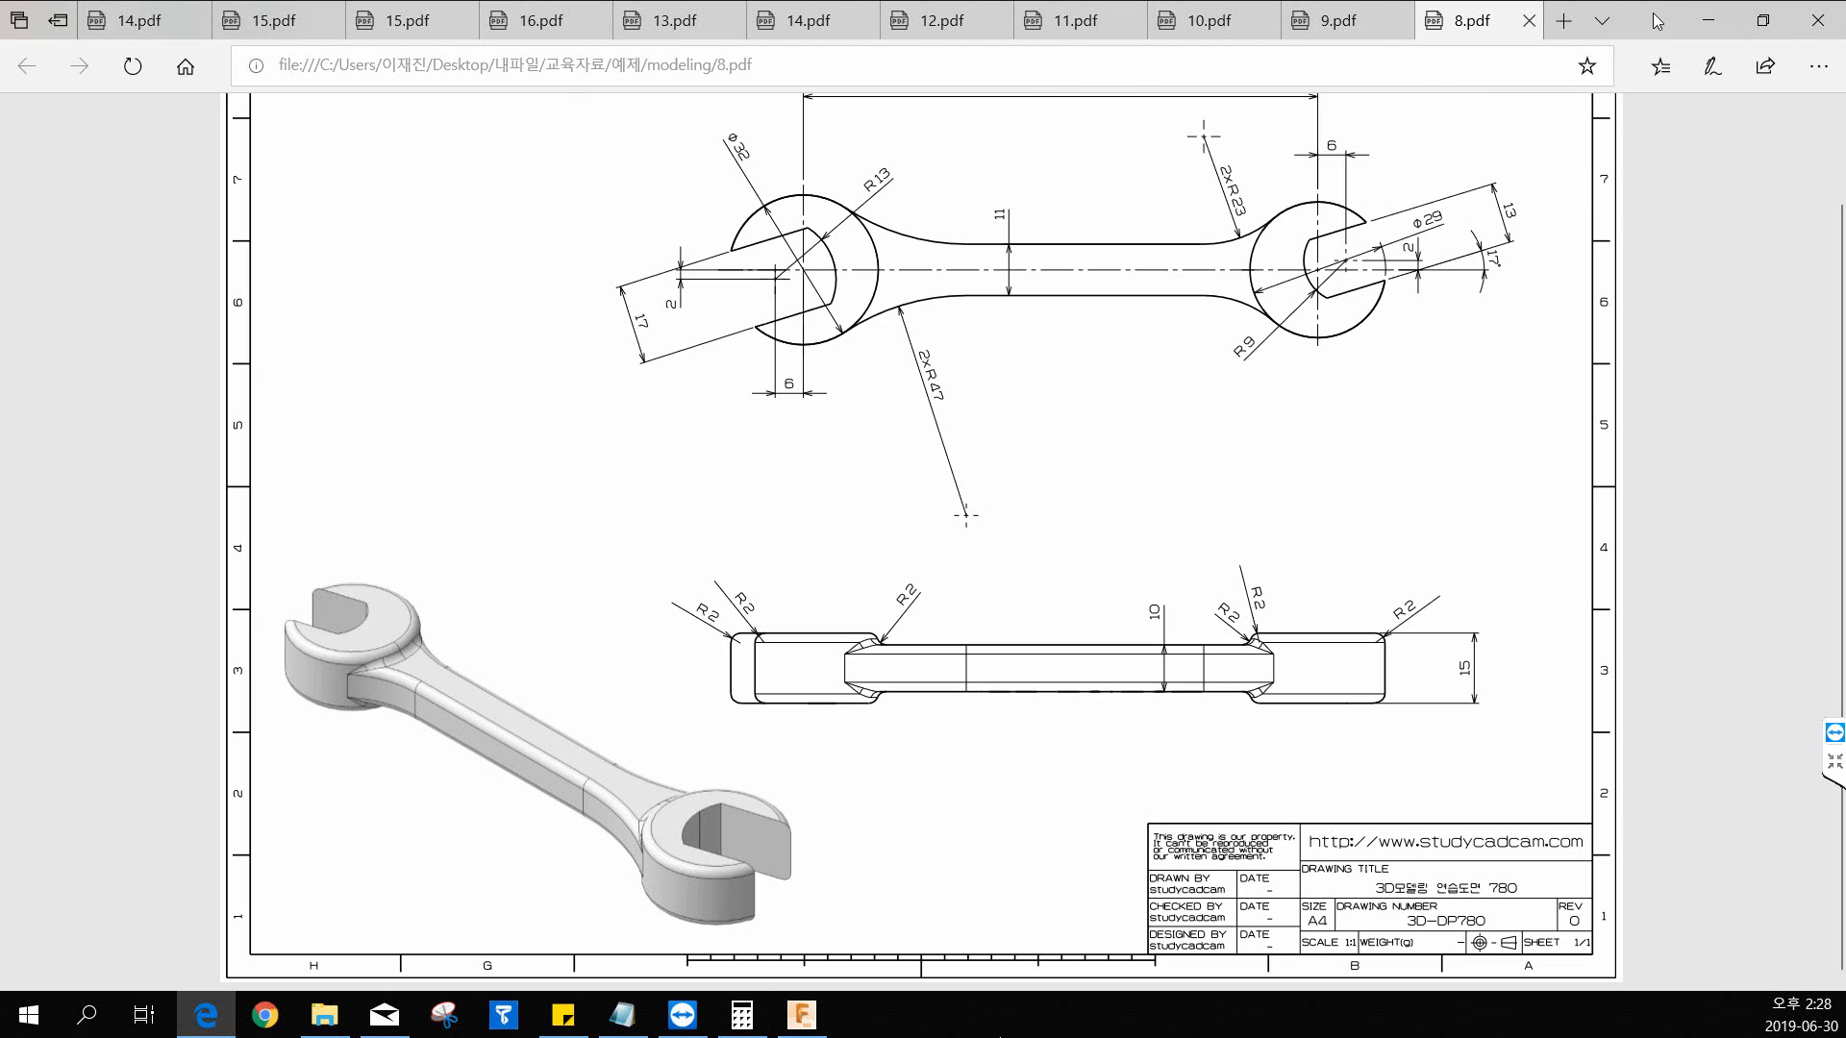
{"action": "key", "text": "alt+Tab"}
{"action": "left_click", "coordinate": [1662, 50]}
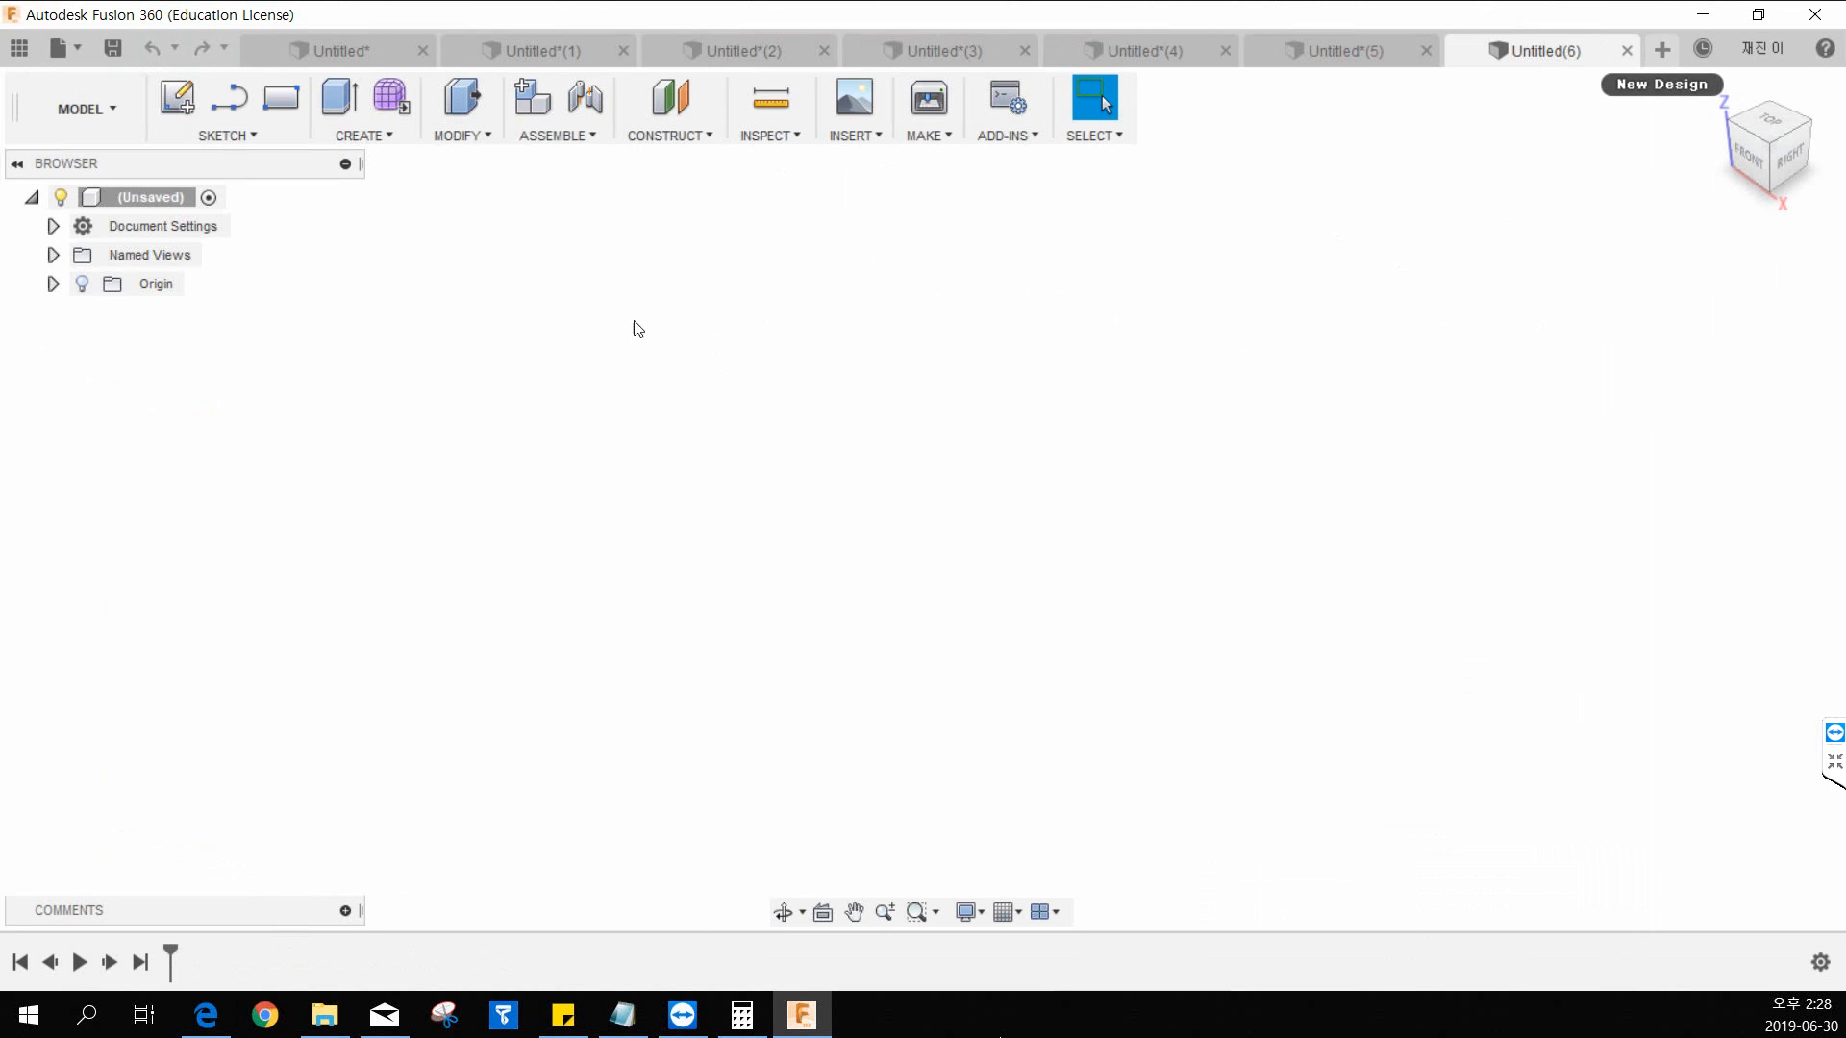
{"action": "left_click", "coordinate": [357, 142]}
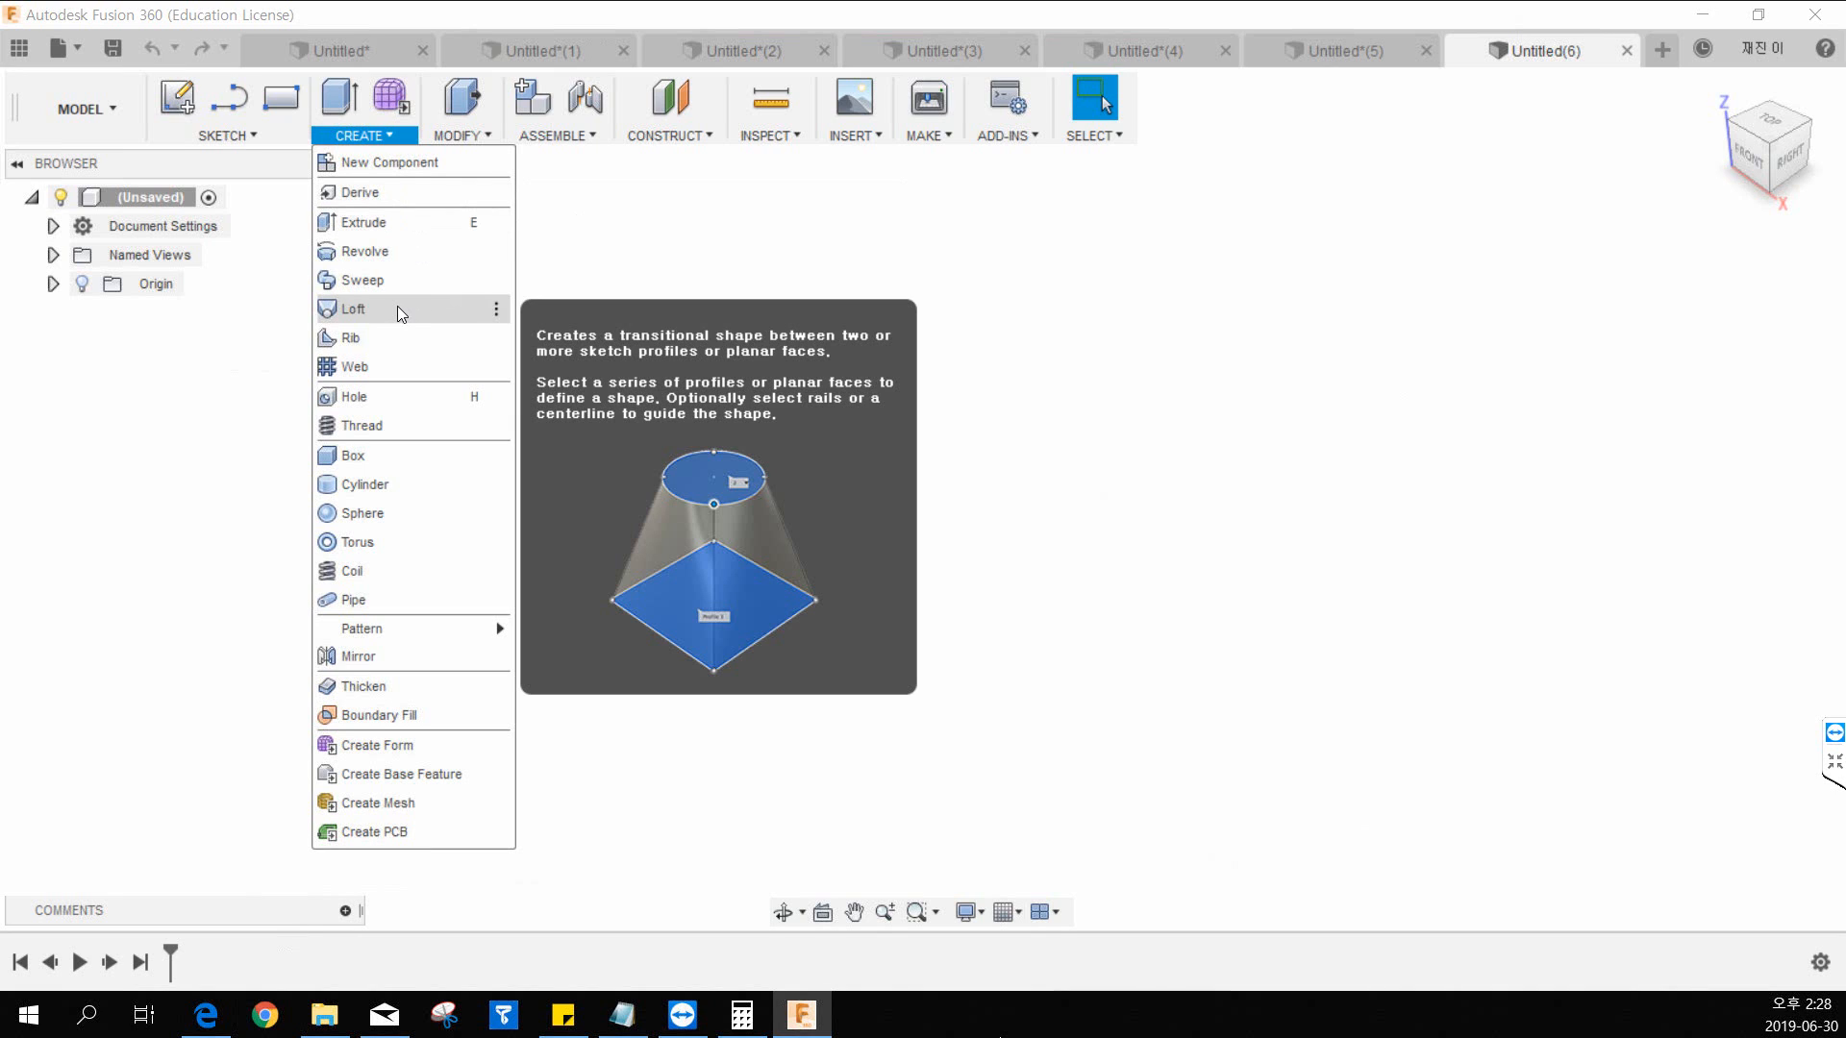
Step: Start a sketch on the horizontal XY origin plane
{"action": "left_click", "coordinate": [213, 134]}
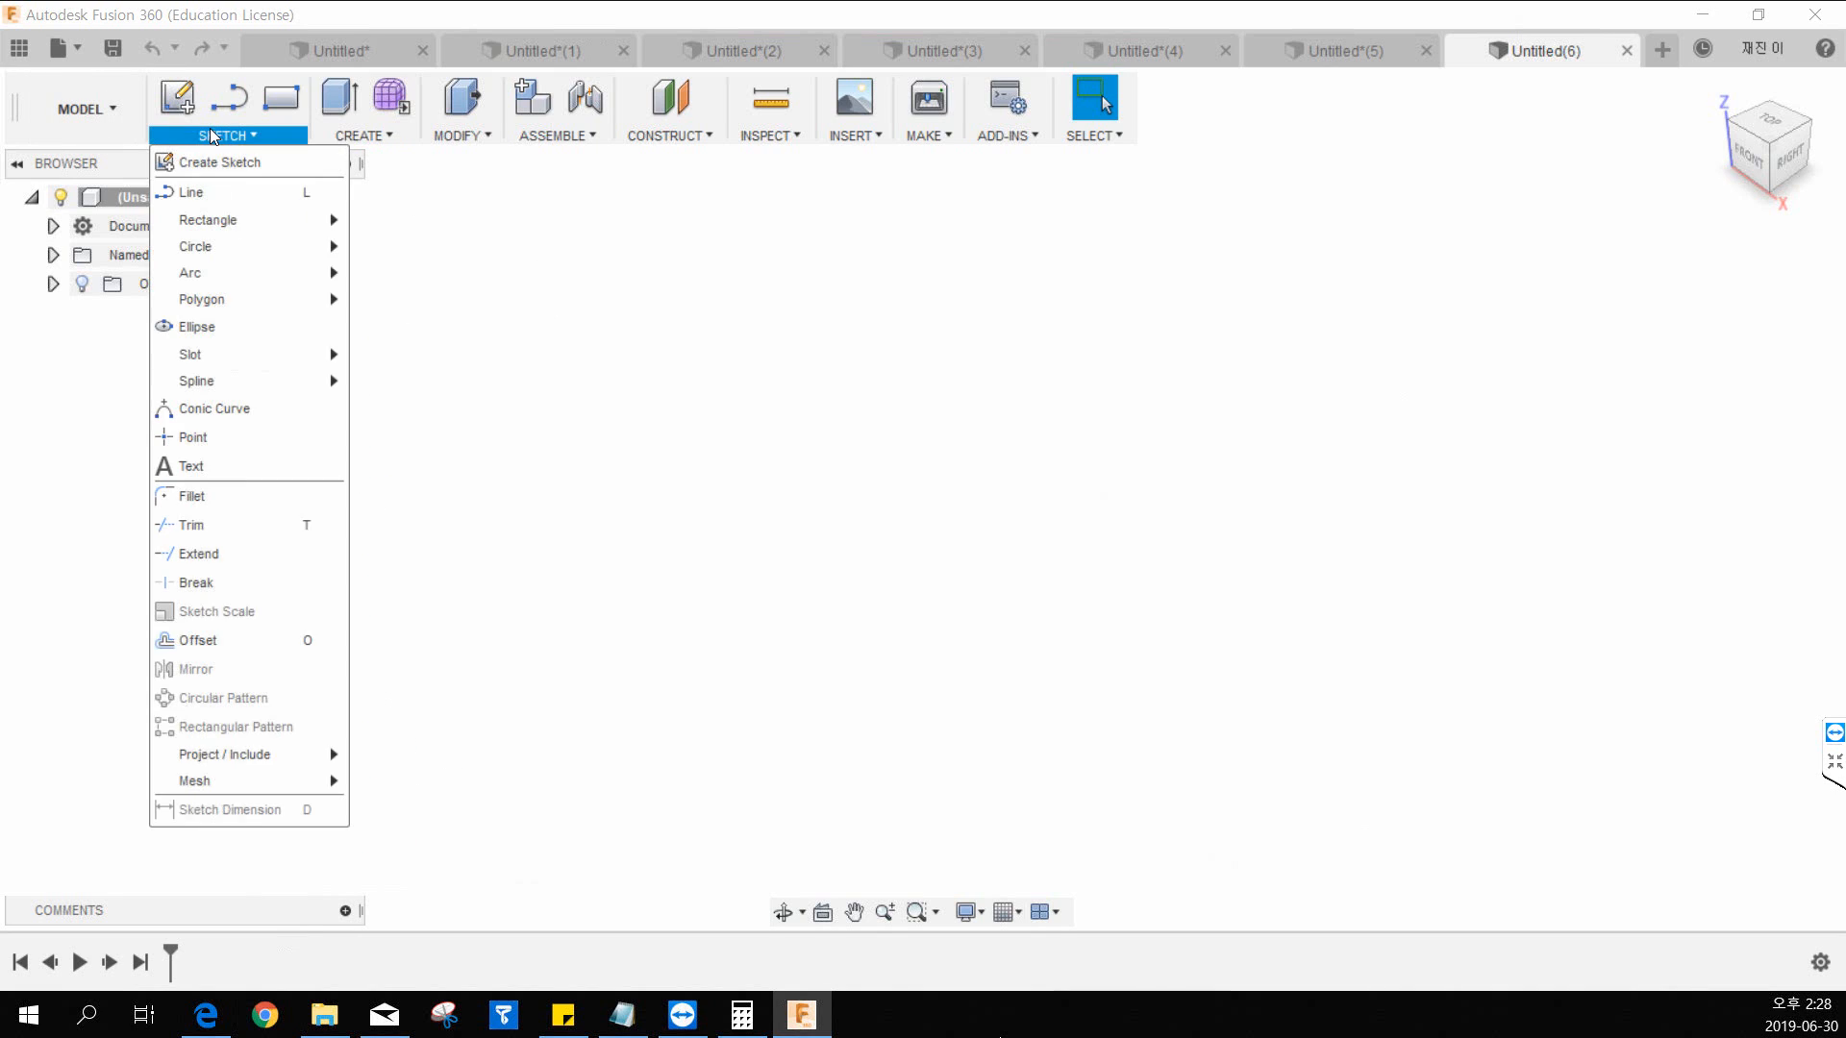
{"action": "left_click", "coordinate": [214, 161]}
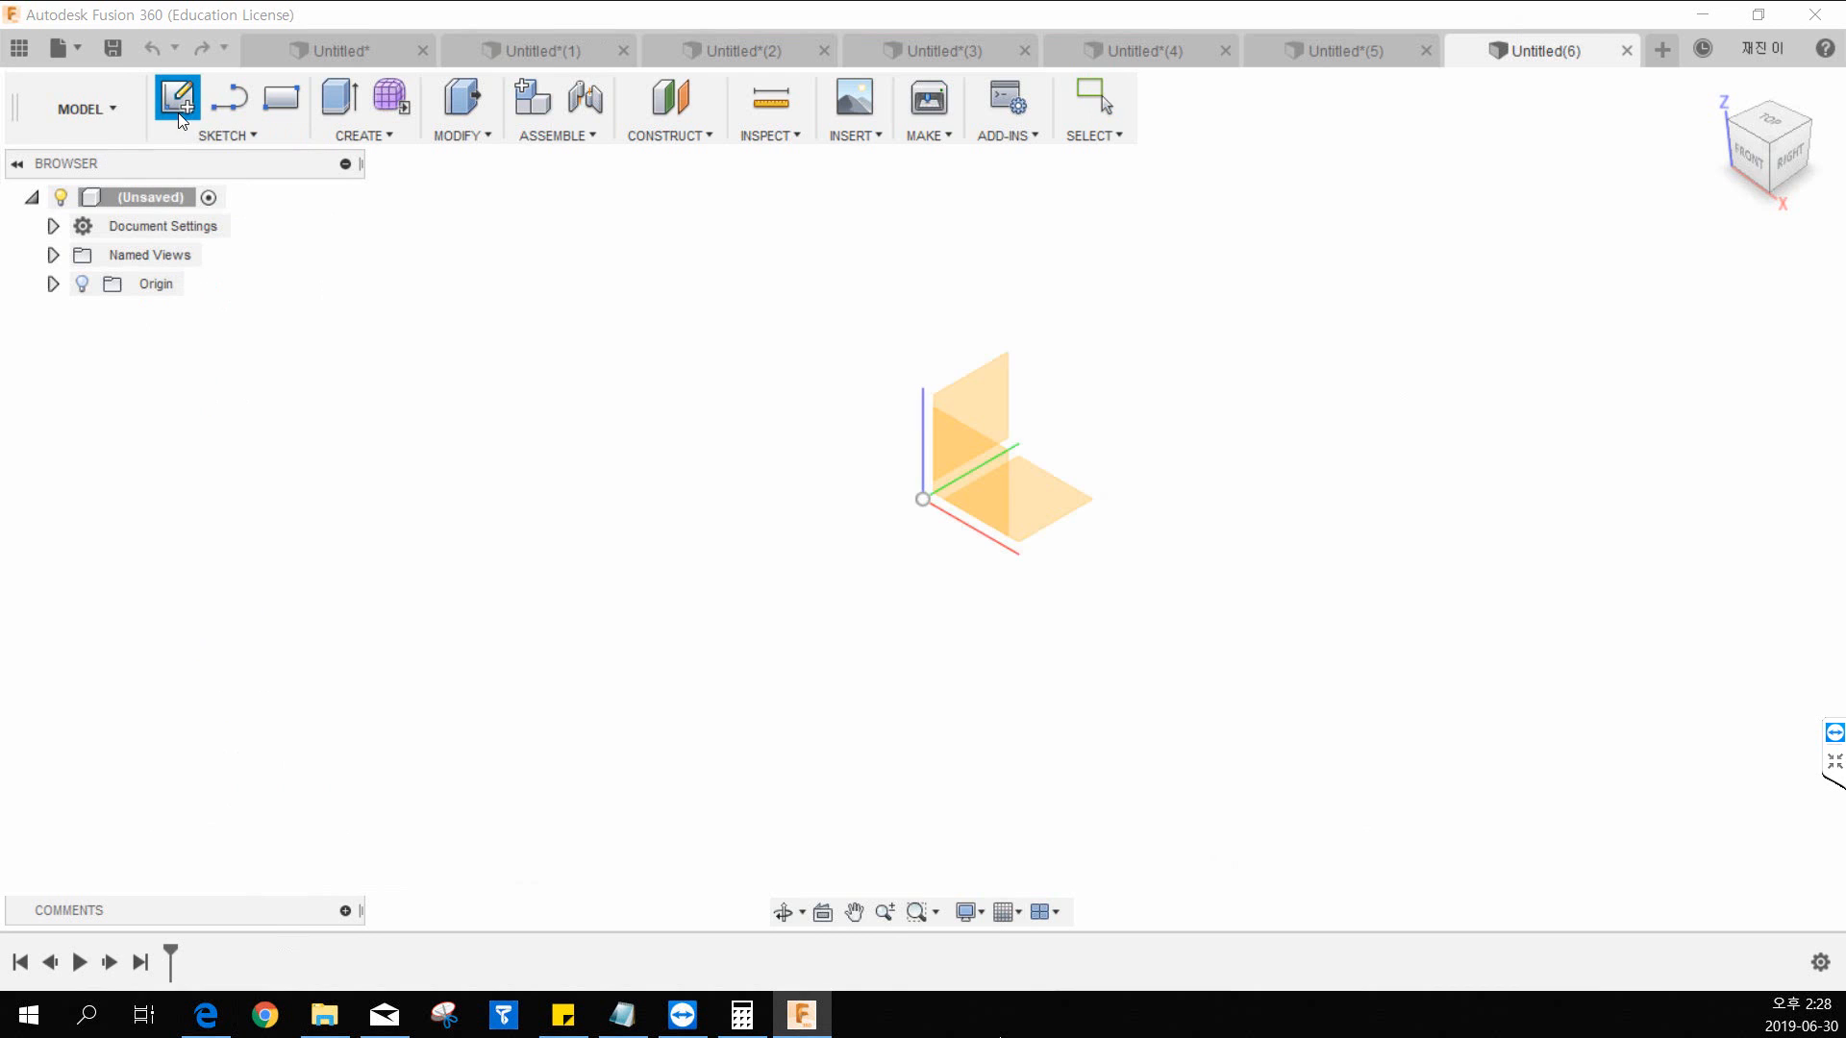
{"action": "left_click", "coordinate": [1048, 486]}
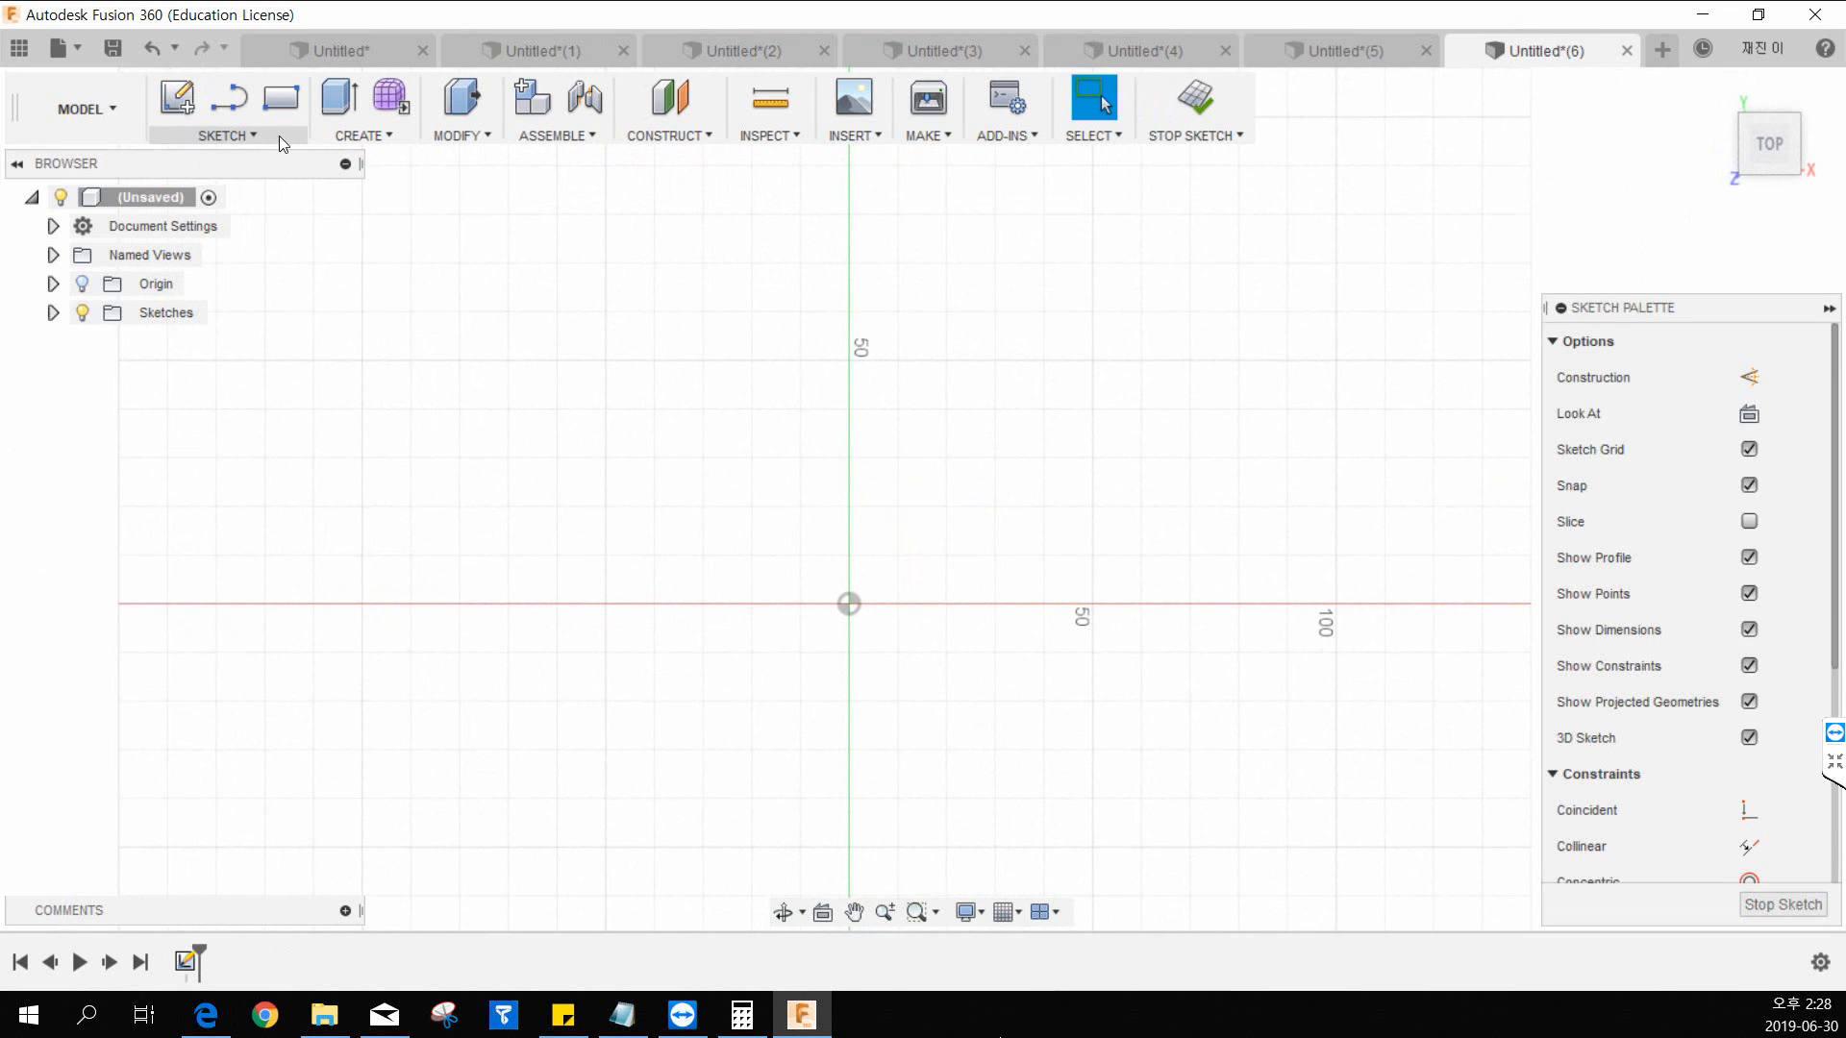
{"action": "left_click", "coordinate": [280, 97]}
{"action": "left_click", "coordinate": [753, 532]}
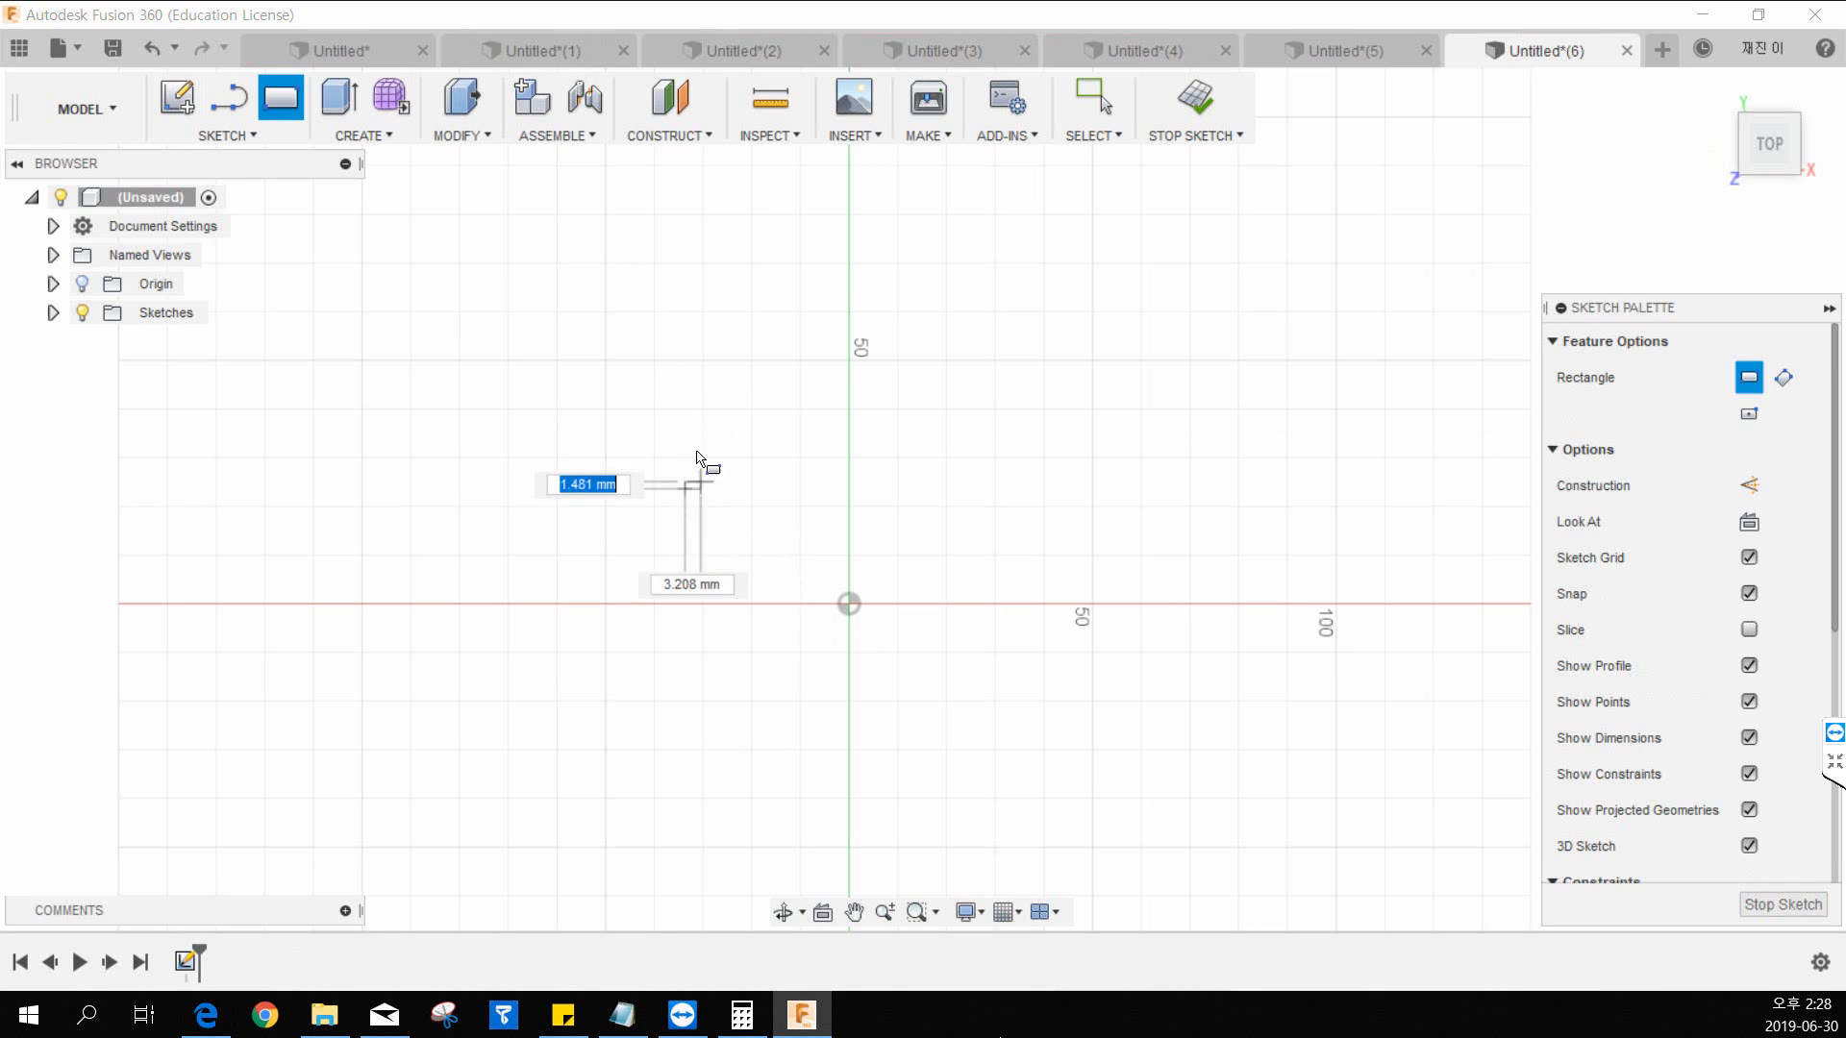
{"action": "key", "text": "Escape"}
Step: Draw a center rectangle about 69 by 58 mm centred on the origin and finish the sketch
{"action": "left_click", "coordinate": [228, 135]}
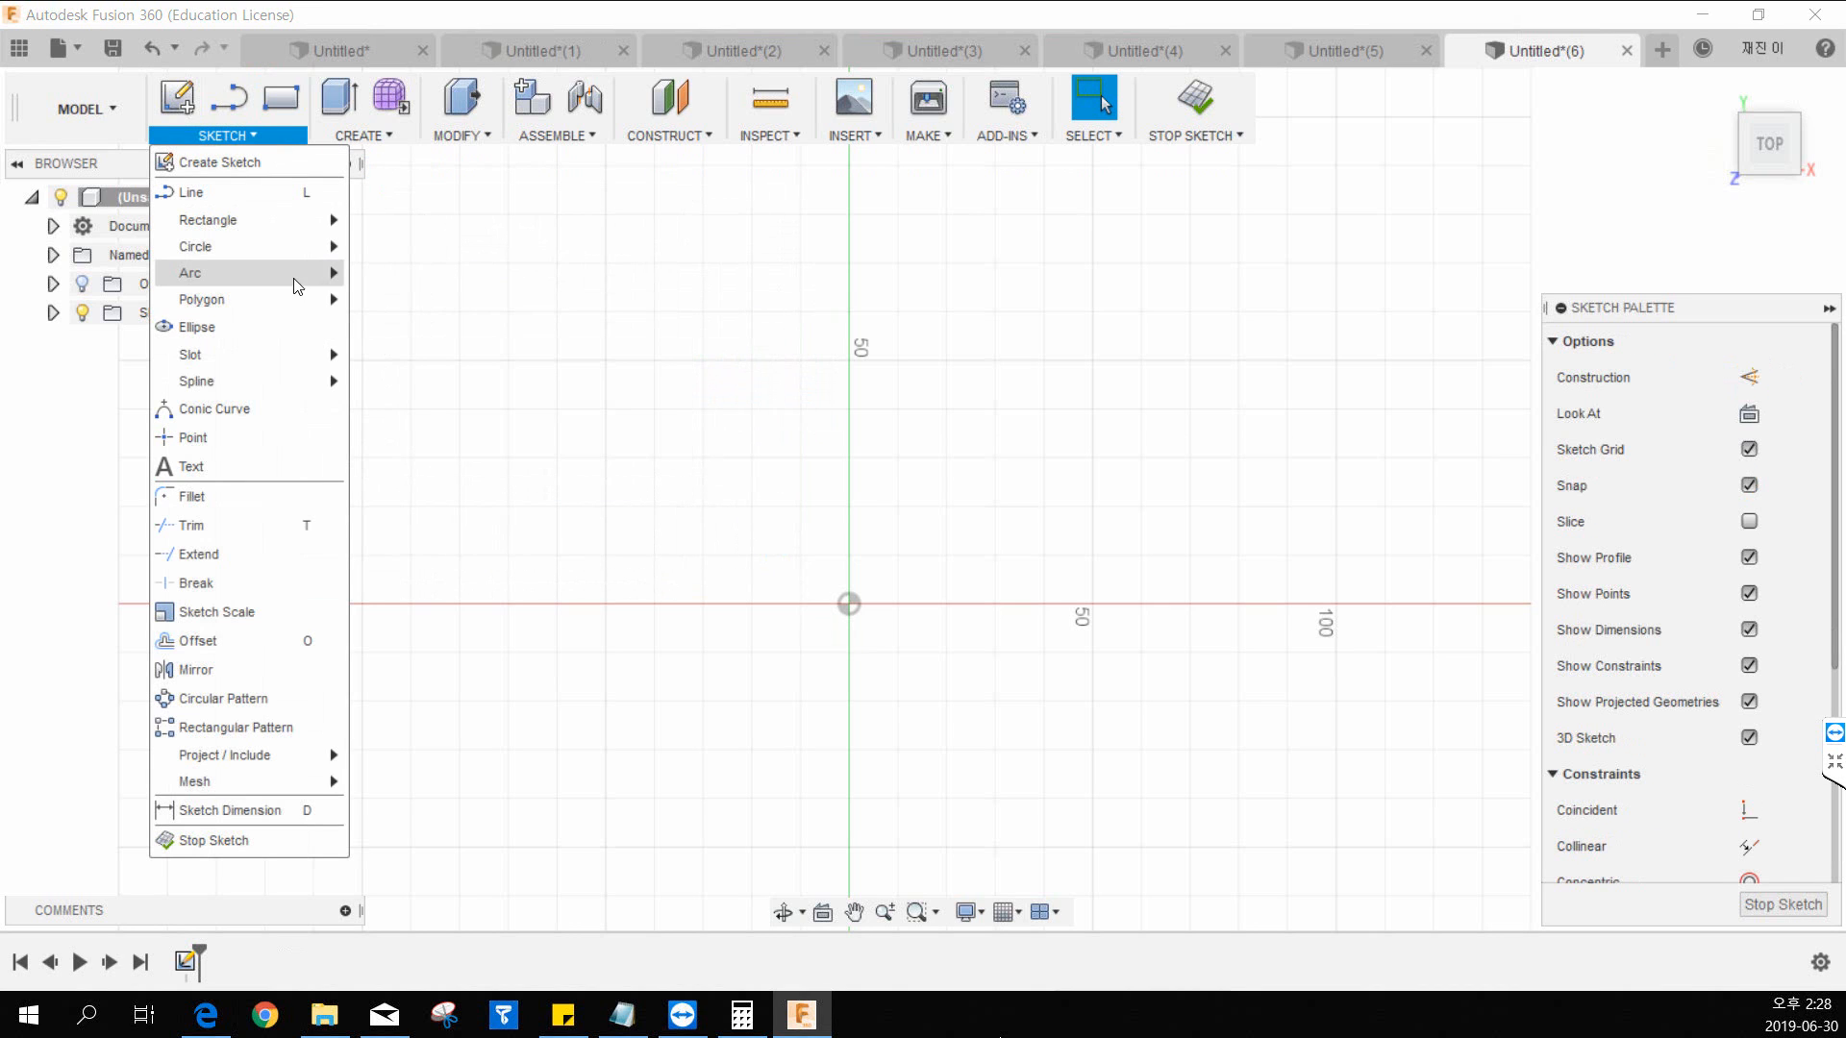
{"action": "mouse_move", "coordinate": [274, 220]}
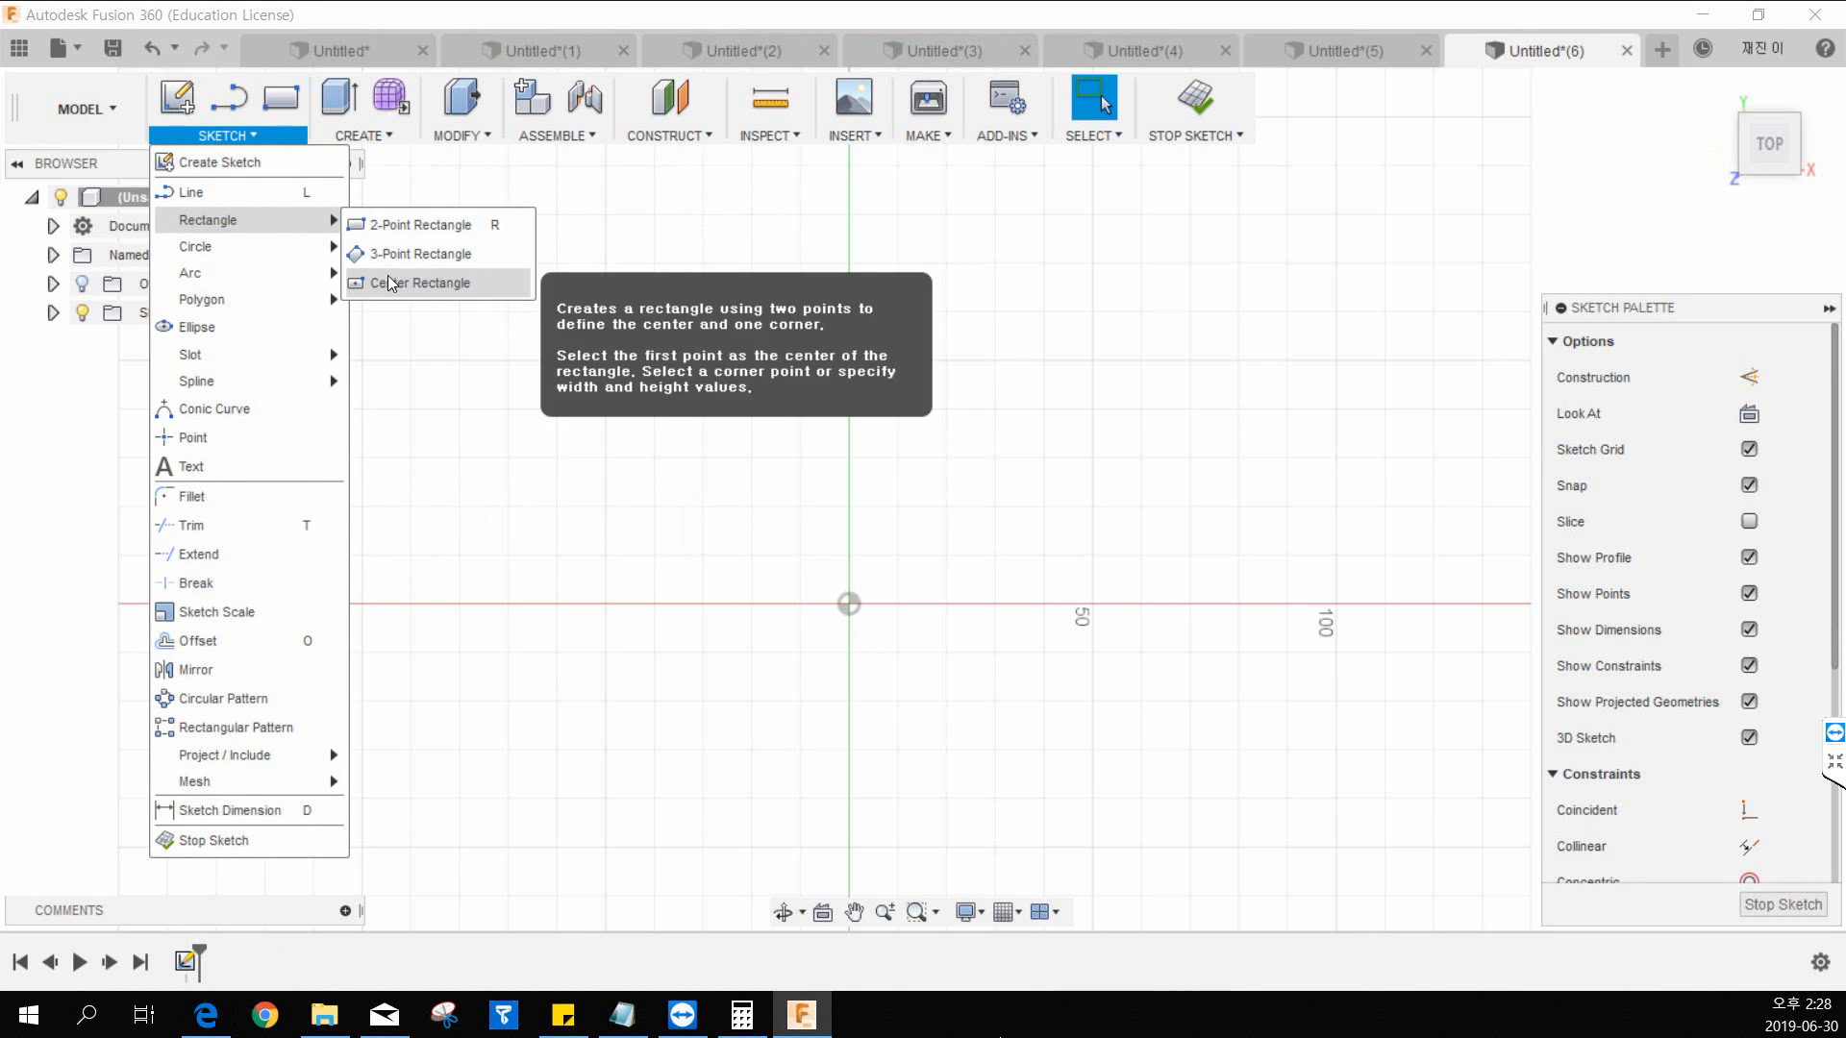
{"action": "left_click", "coordinate": [388, 279]}
{"action": "left_click", "coordinate": [849, 603]}
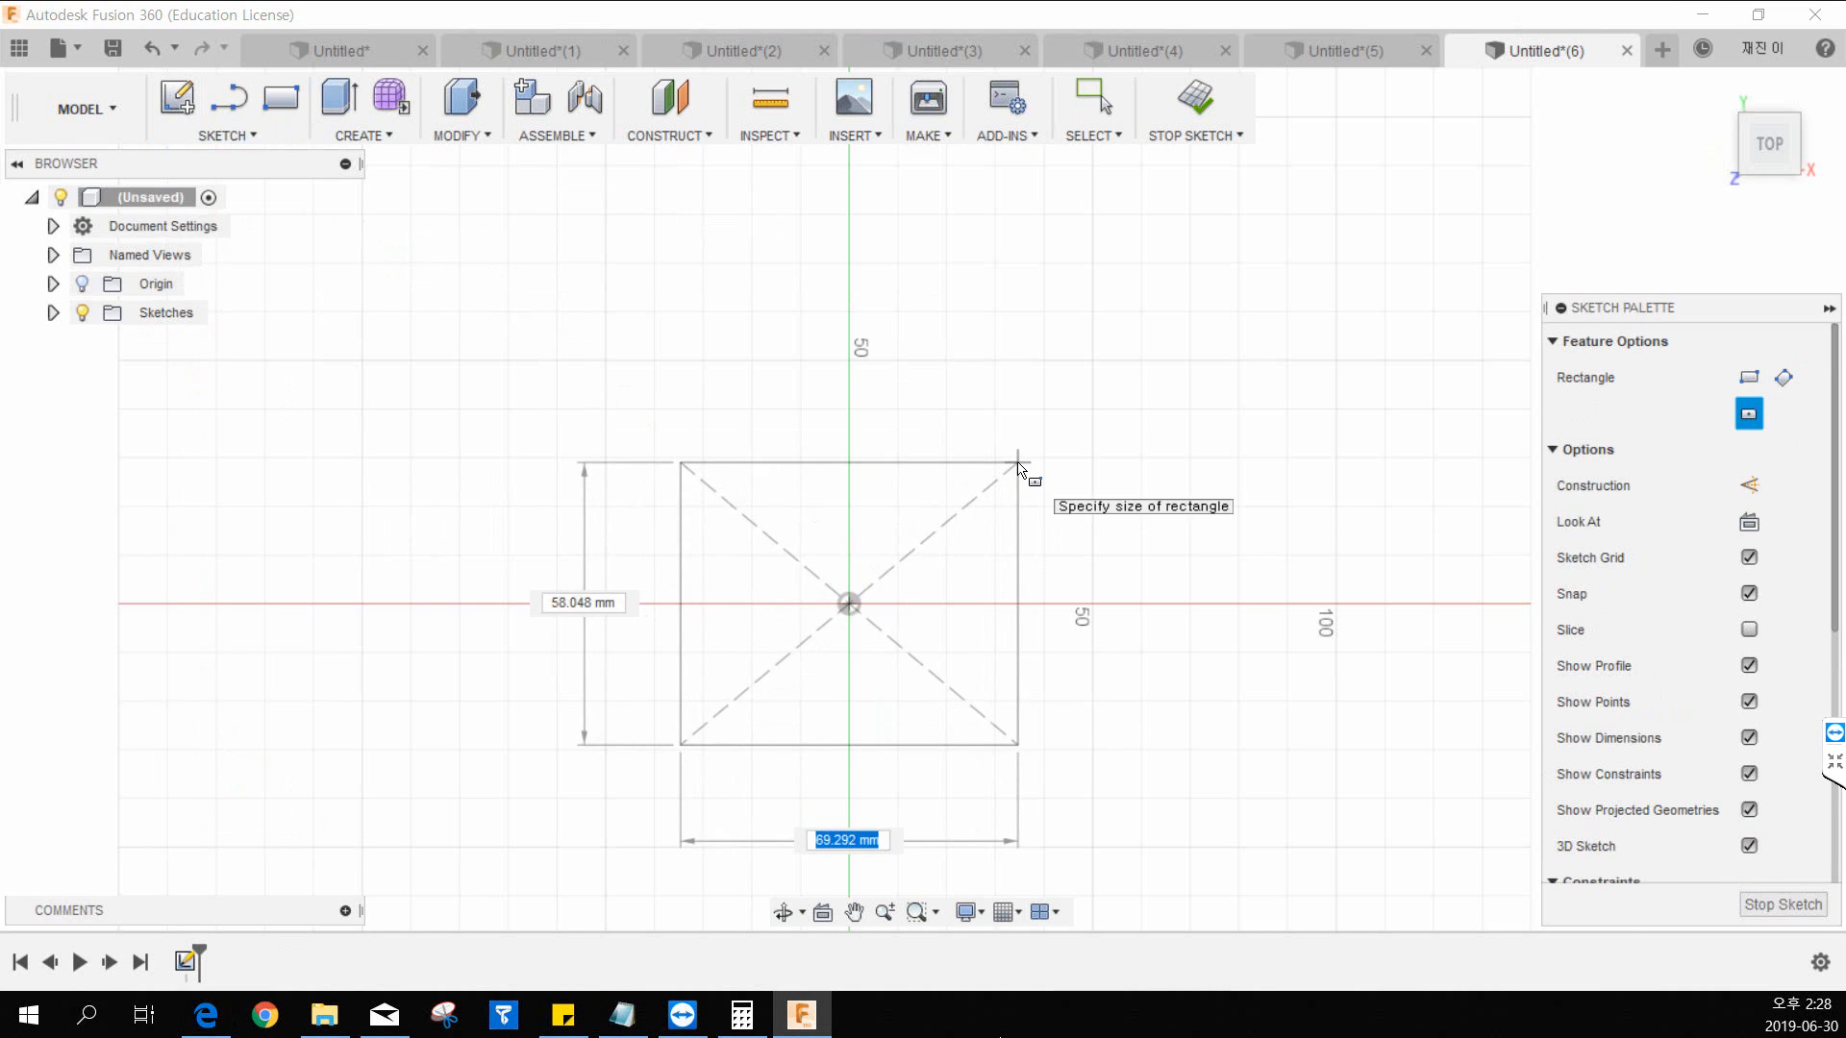
{"action": "left_click", "coordinate": [1017, 471]}
{"action": "left_click", "coordinate": [1190, 104]}
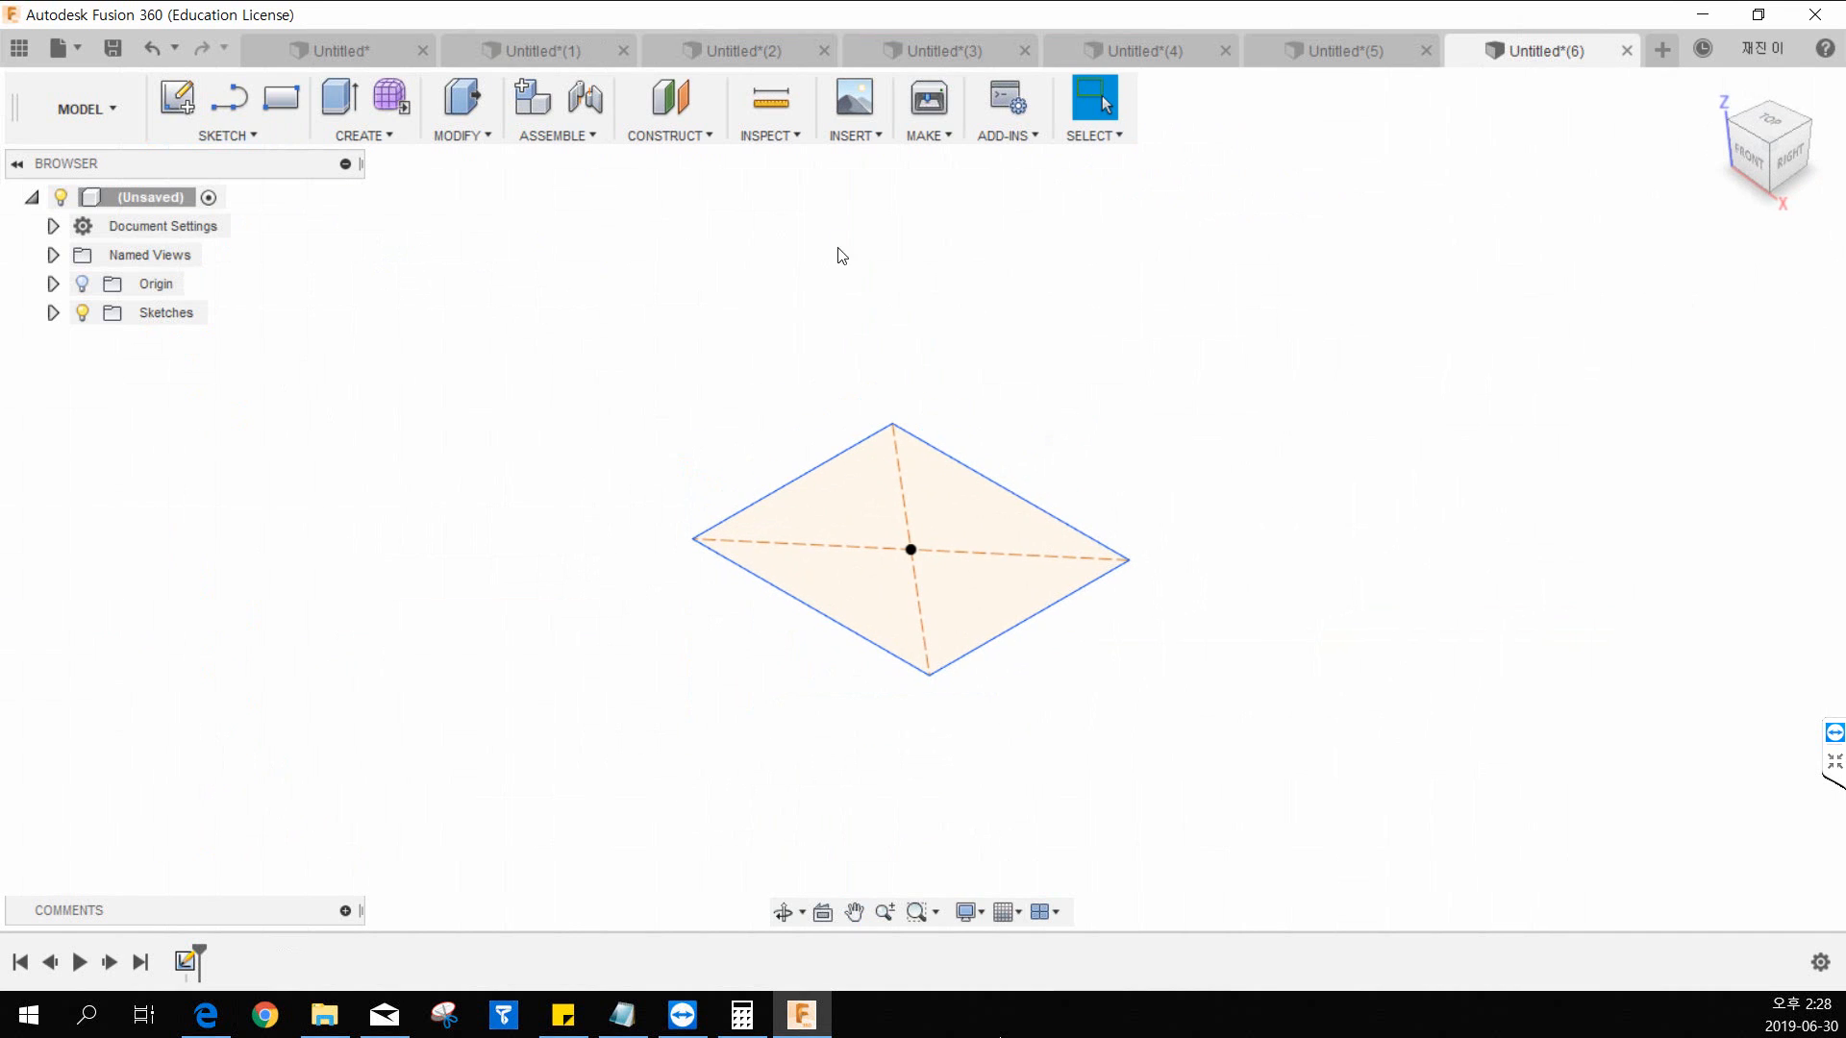
{"action": "left_click", "coordinate": [771, 102]}
{"action": "left_click", "coordinate": [950, 590]}
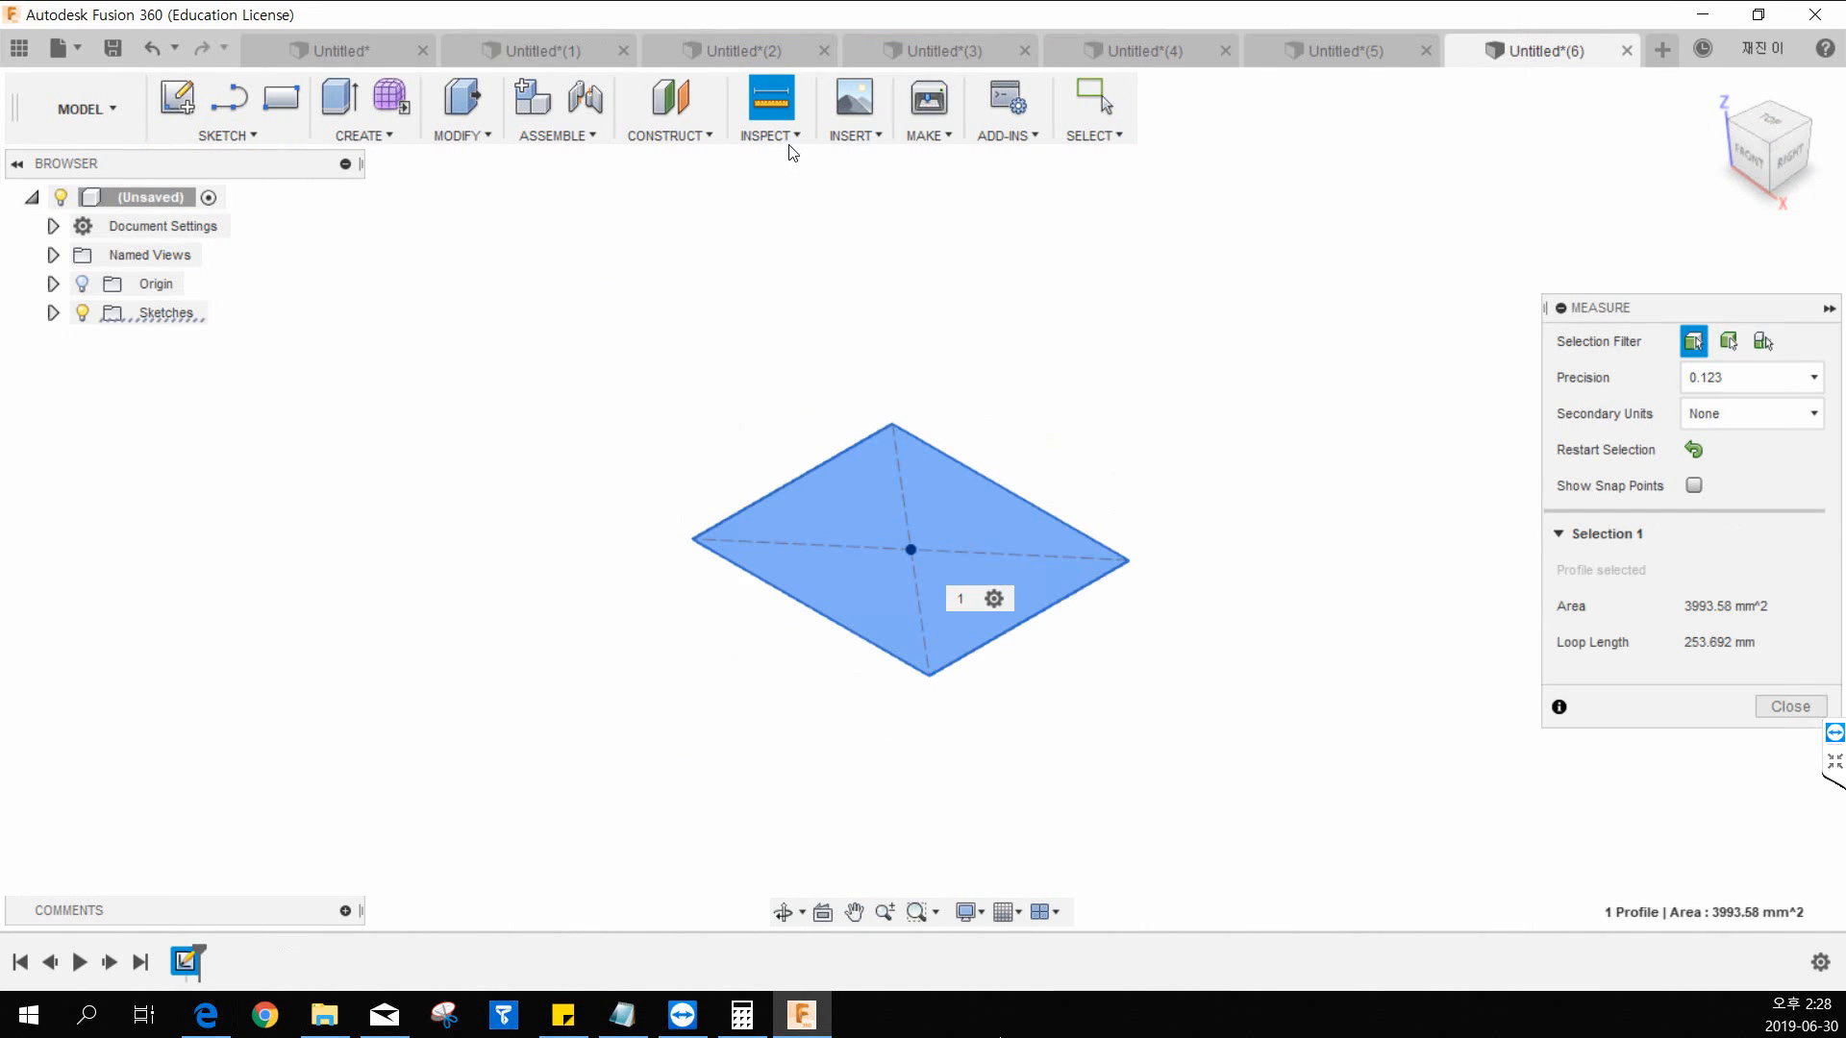
{"action": "key", "text": "Escape"}
Step: Create an offset plane 50 mm above the rectangle profile
{"action": "left_click", "coordinate": [670, 134]}
{"action": "left_click", "coordinate": [698, 160]}
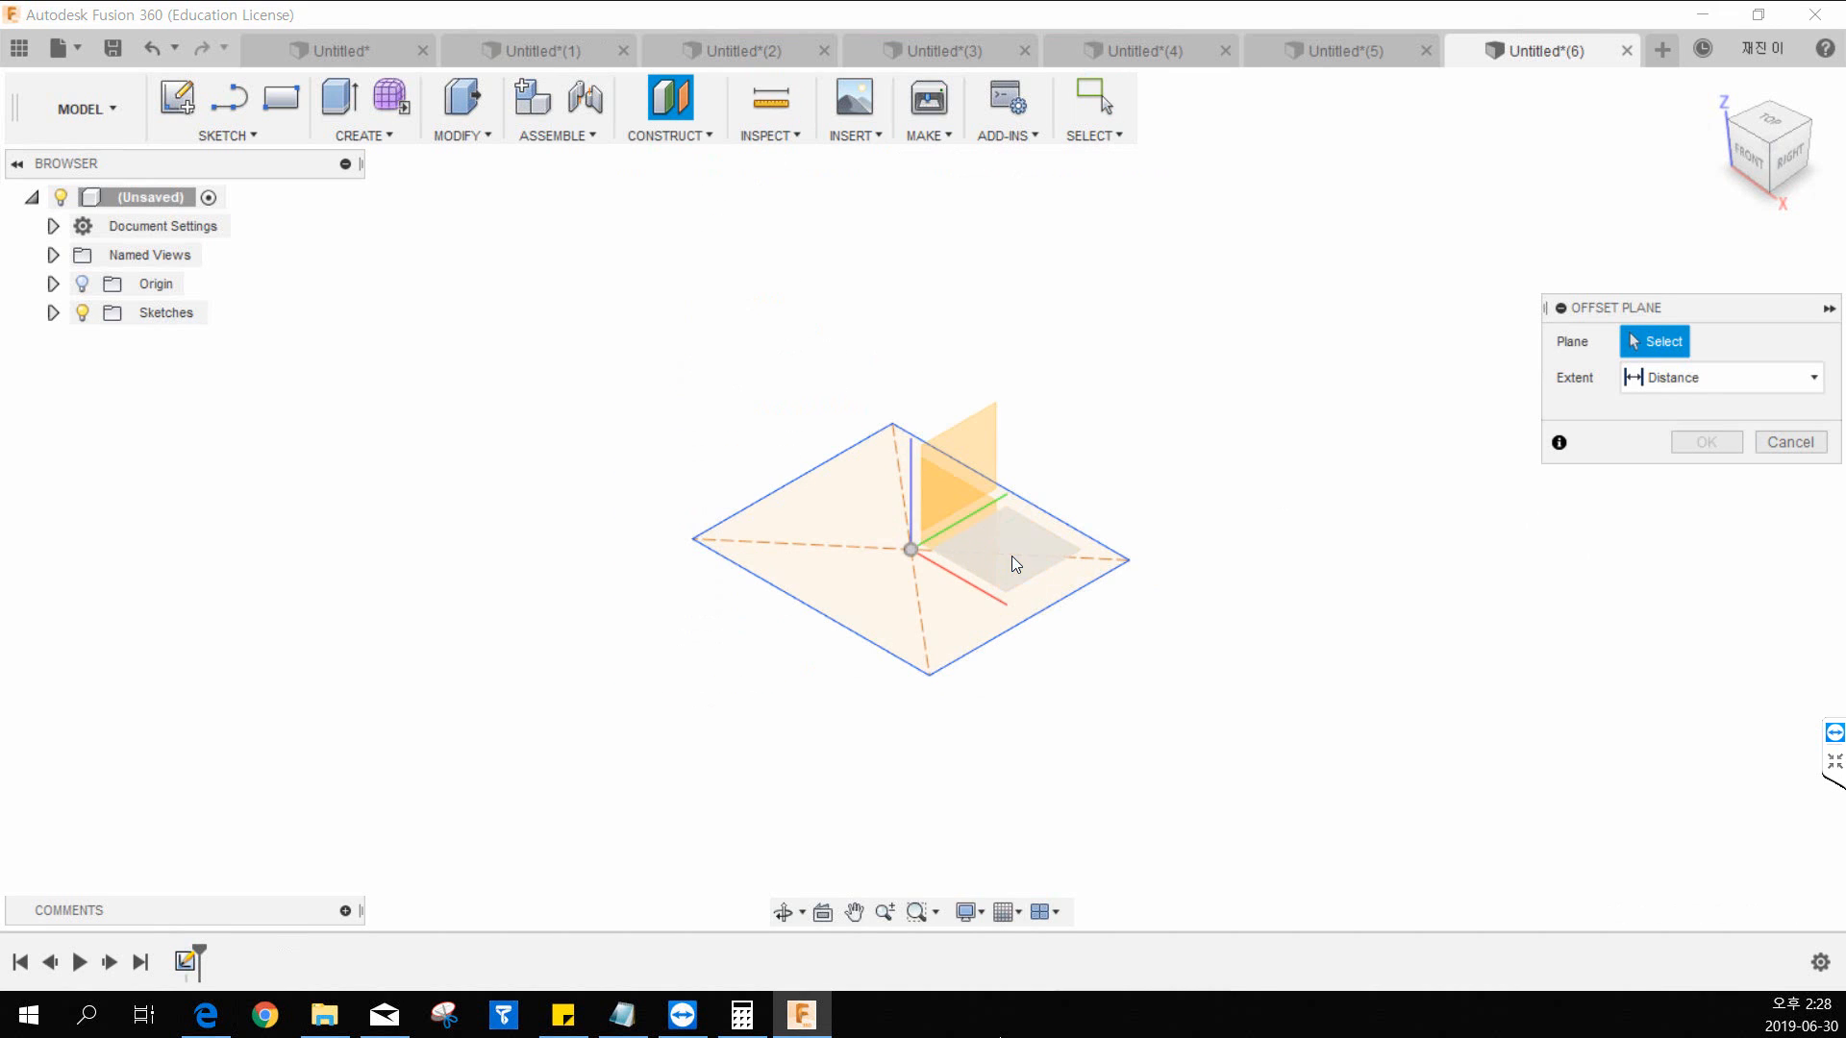
{"action": "left_click", "coordinate": [906, 572]}
{"action": "left_click_drag", "start_coordinate": [910, 528], "coordinate": [916, 341]}
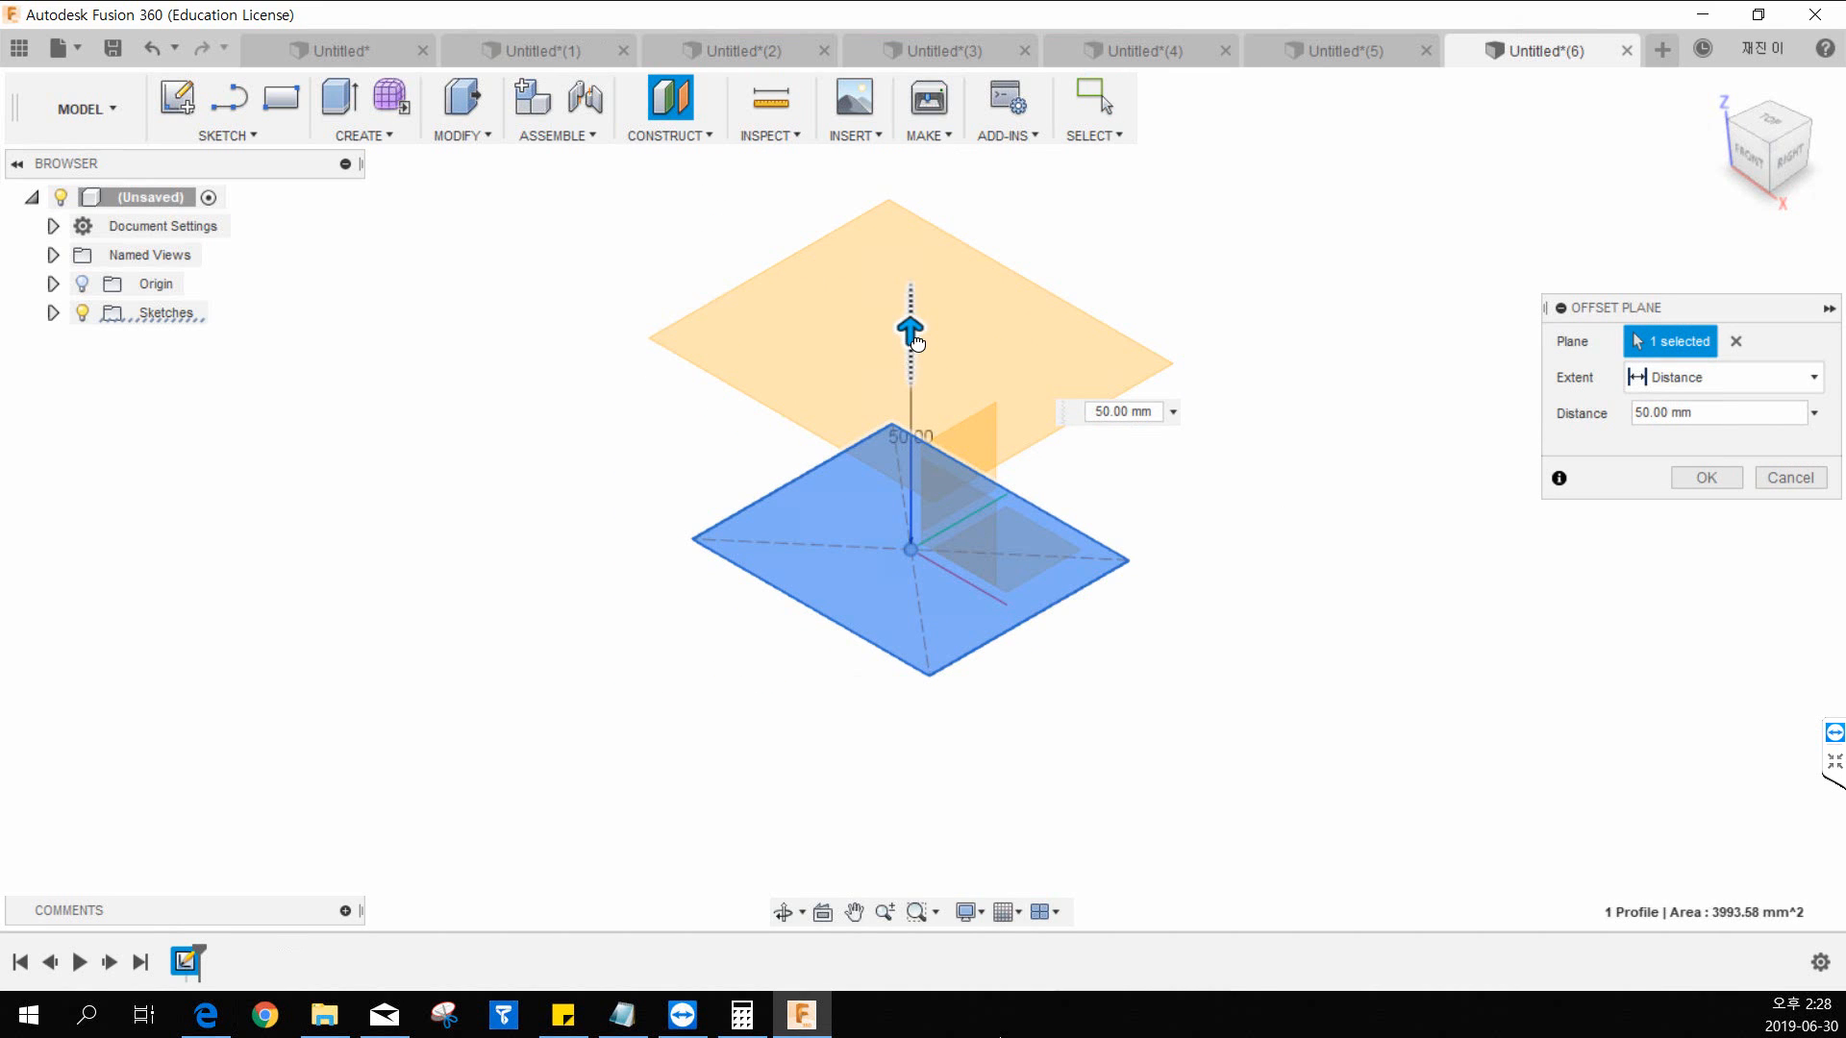
{"action": "left_click", "coordinate": [1707, 478]}
Step: Start a sketch on the offset plane above the rectangle
{"action": "left_click", "coordinate": [177, 97]}
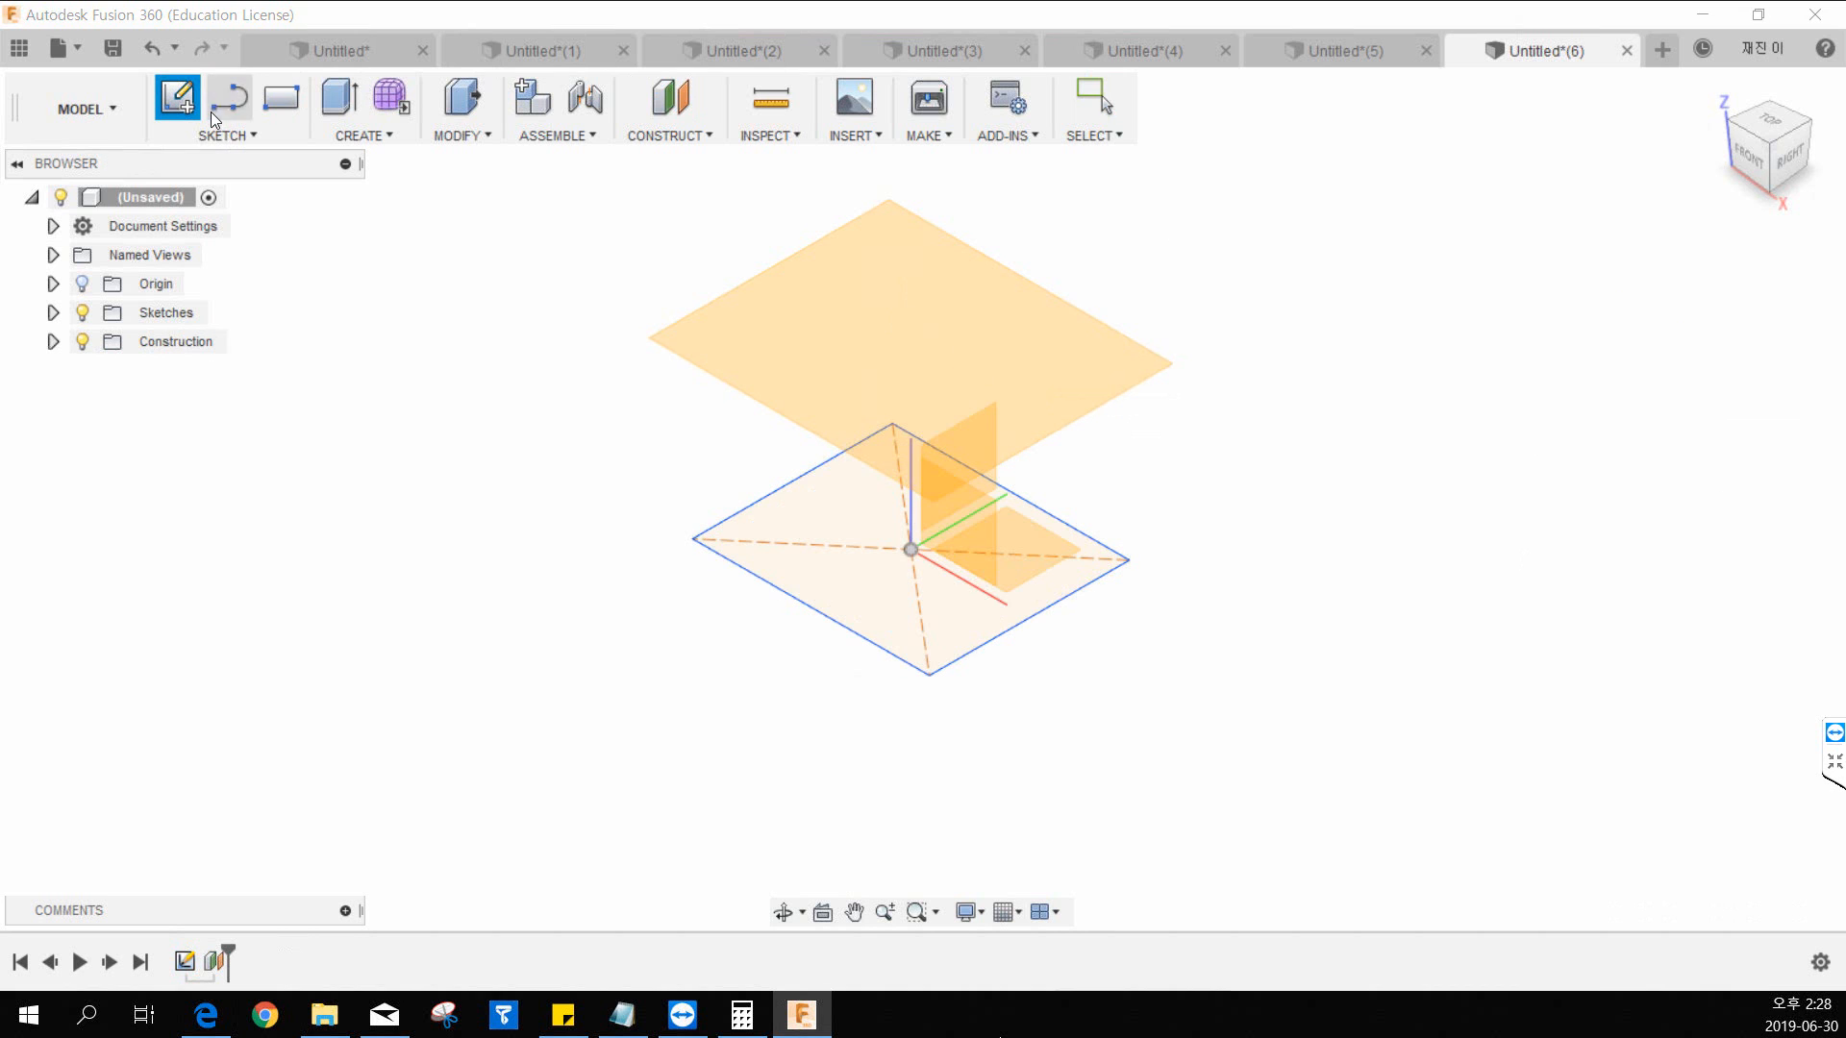
{"action": "left_click", "coordinate": [222, 135]}
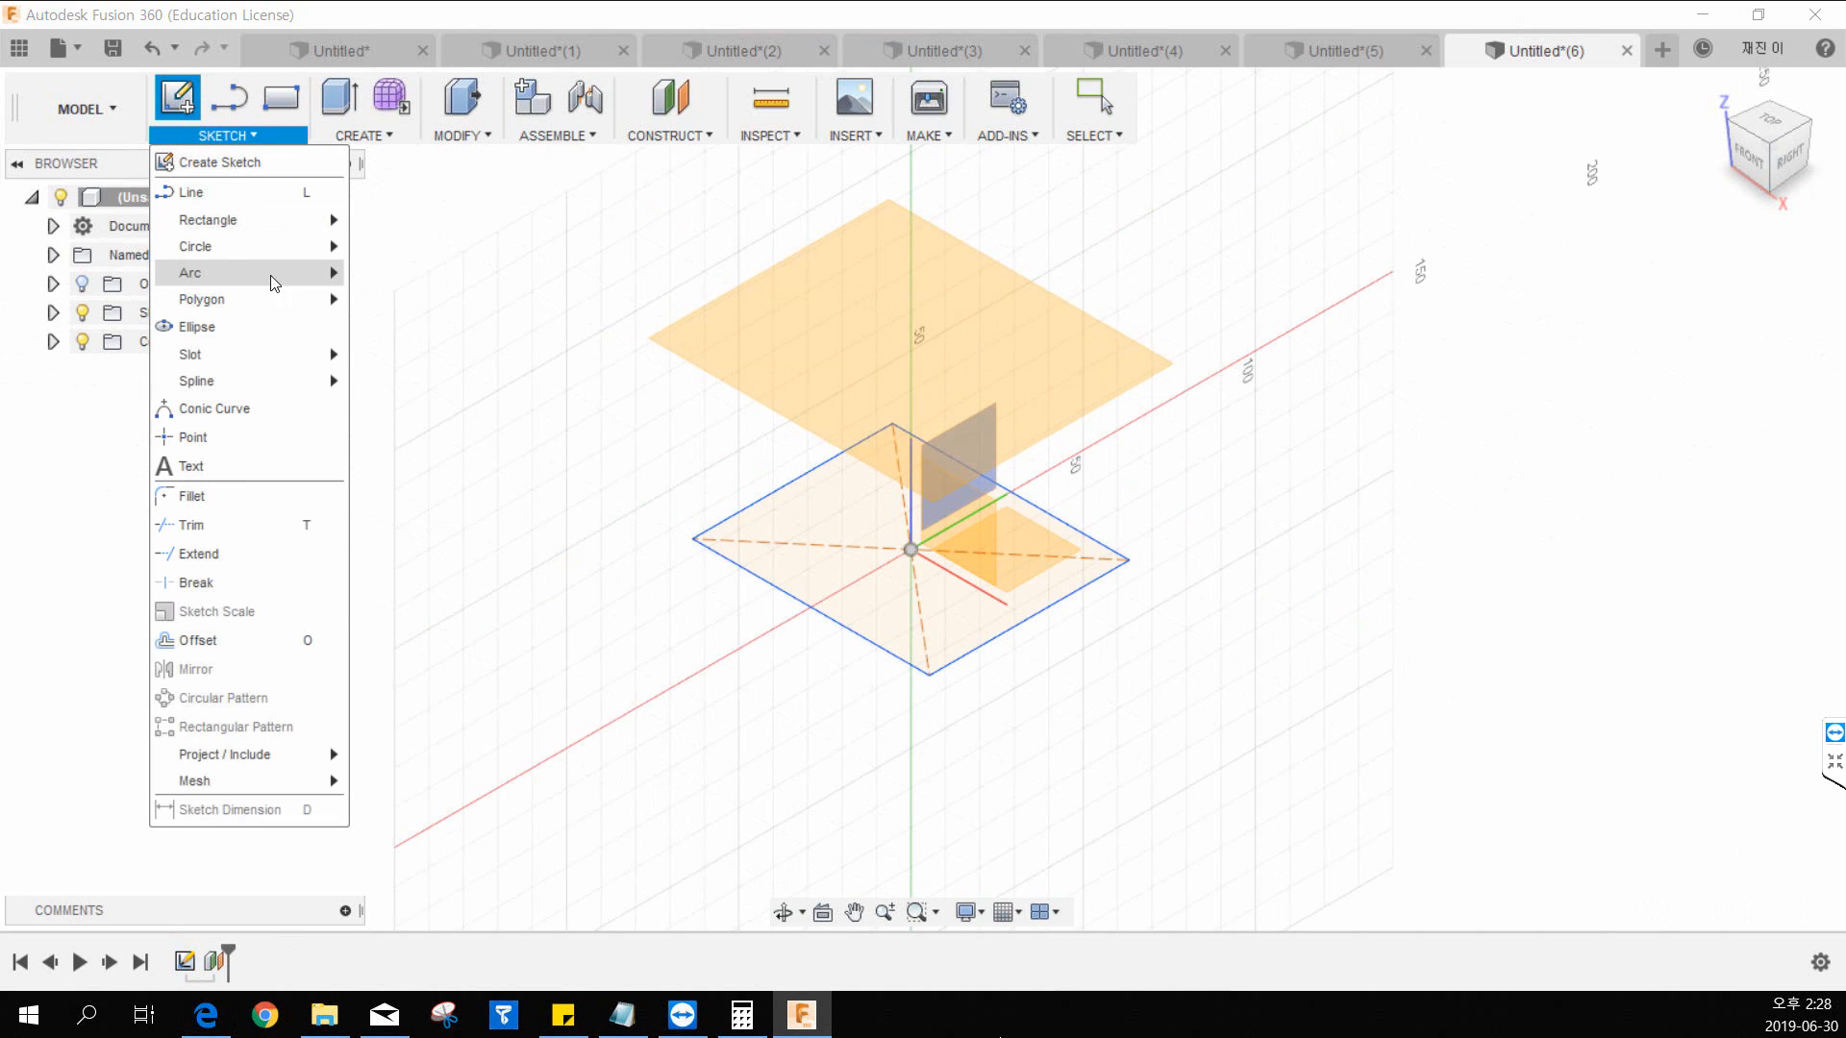
{"action": "left_click", "coordinate": [315, 161]}
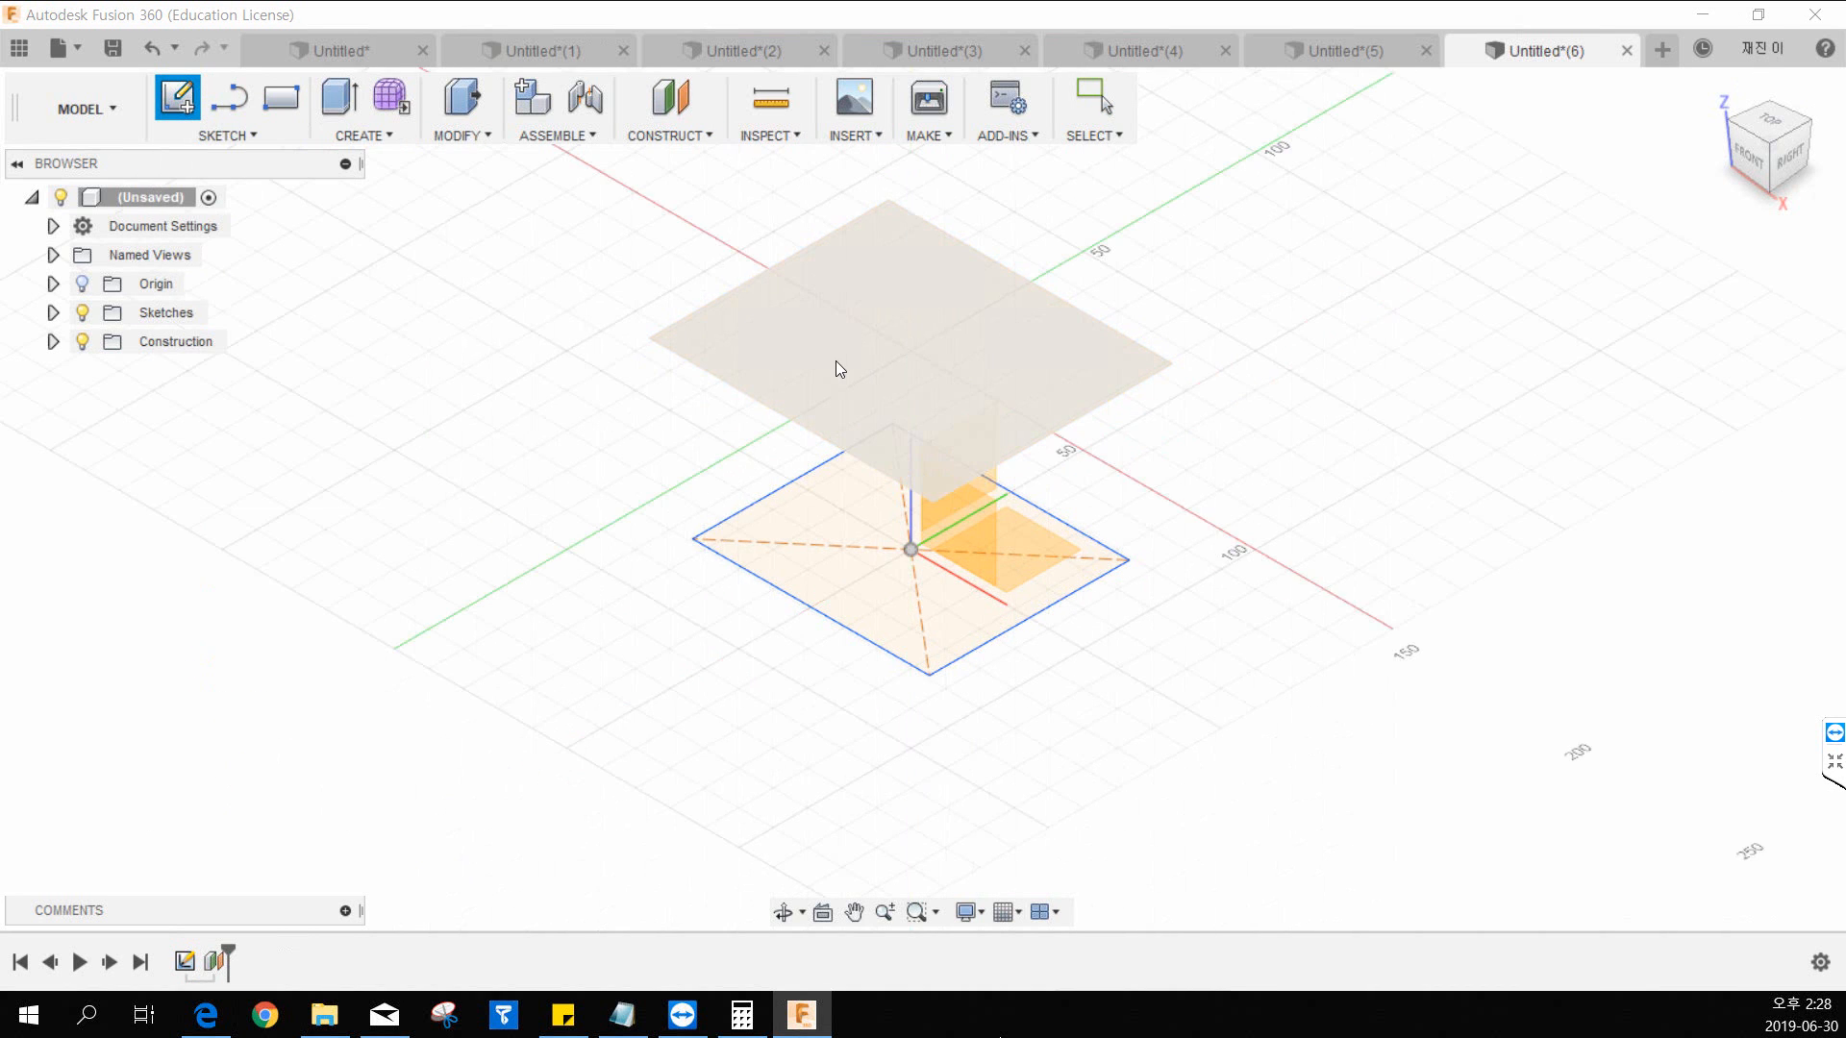
{"action": "left_click", "coordinate": [835, 362]}
Step: Draw a circle smaller than the rectangle, centred on the origin, on the offset plane and finish the sketch
{"action": "left_click", "coordinate": [222, 134]}
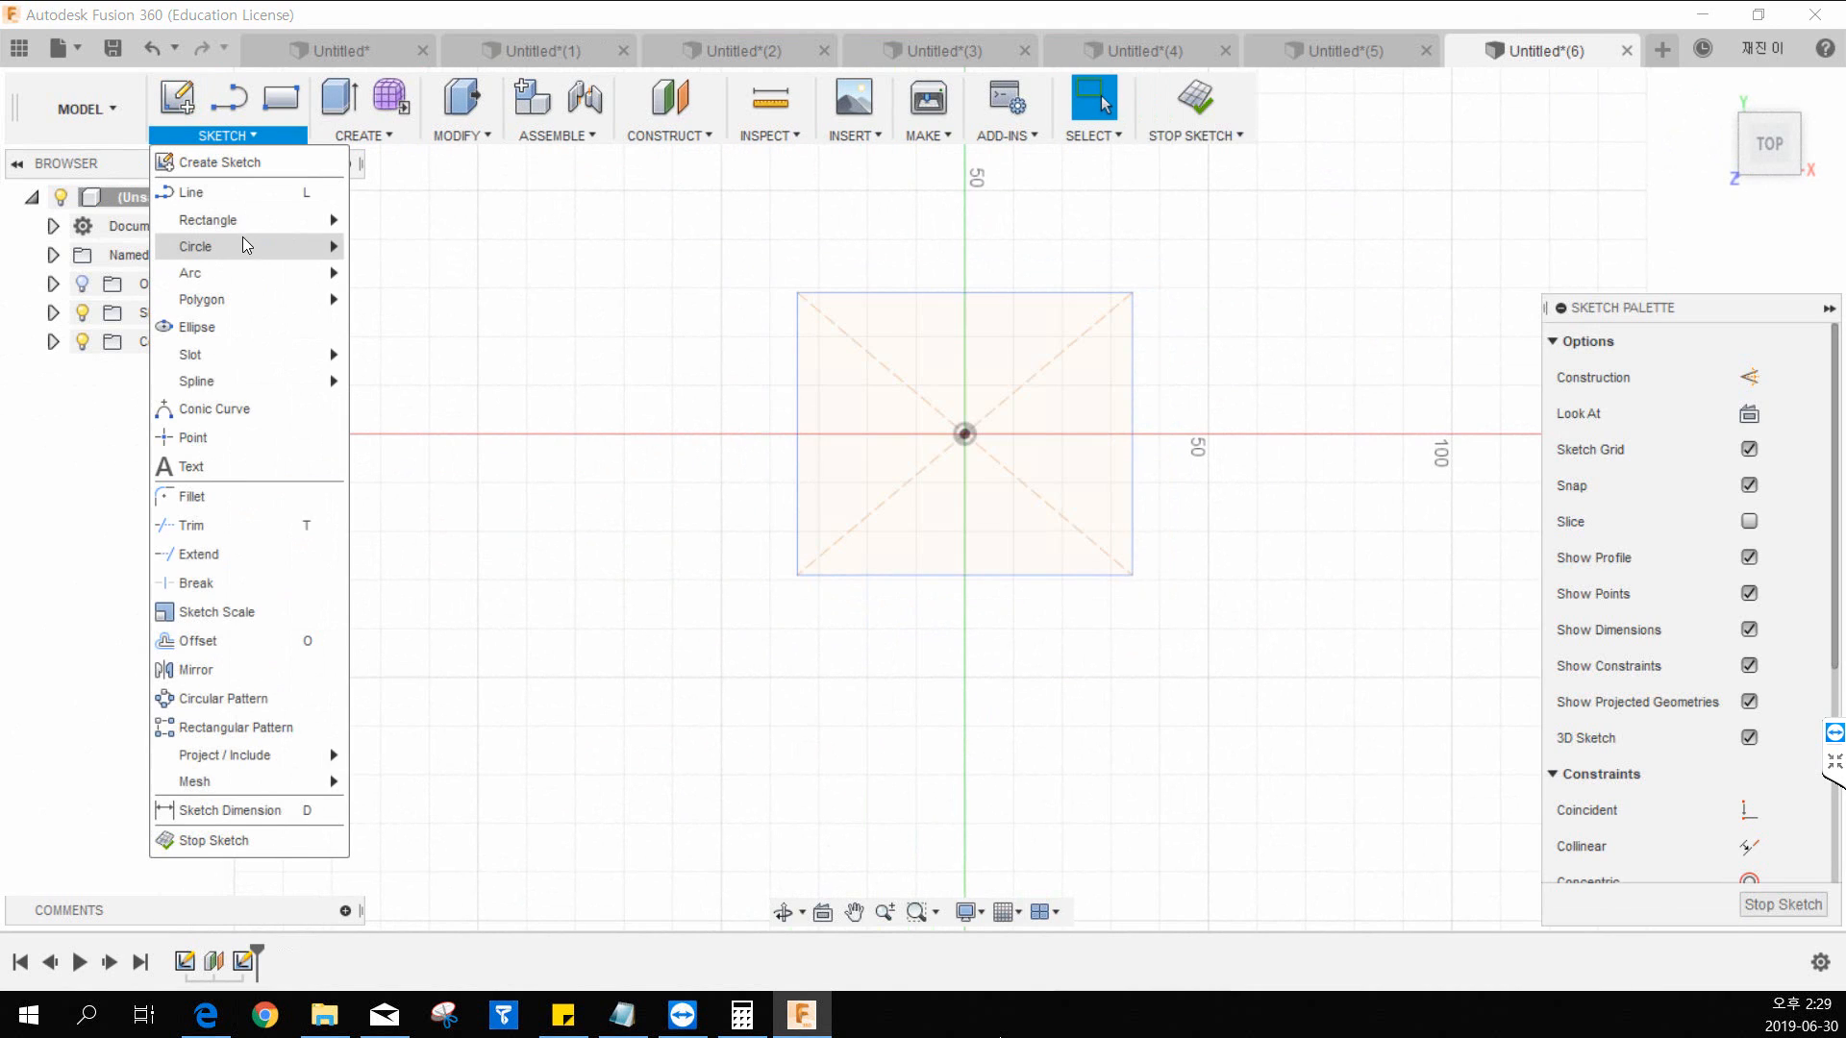
{"action": "mouse_move", "coordinate": [243, 237]}
{"action": "left_click", "coordinate": [423, 247]}
{"action": "left_click", "coordinate": [965, 434]}
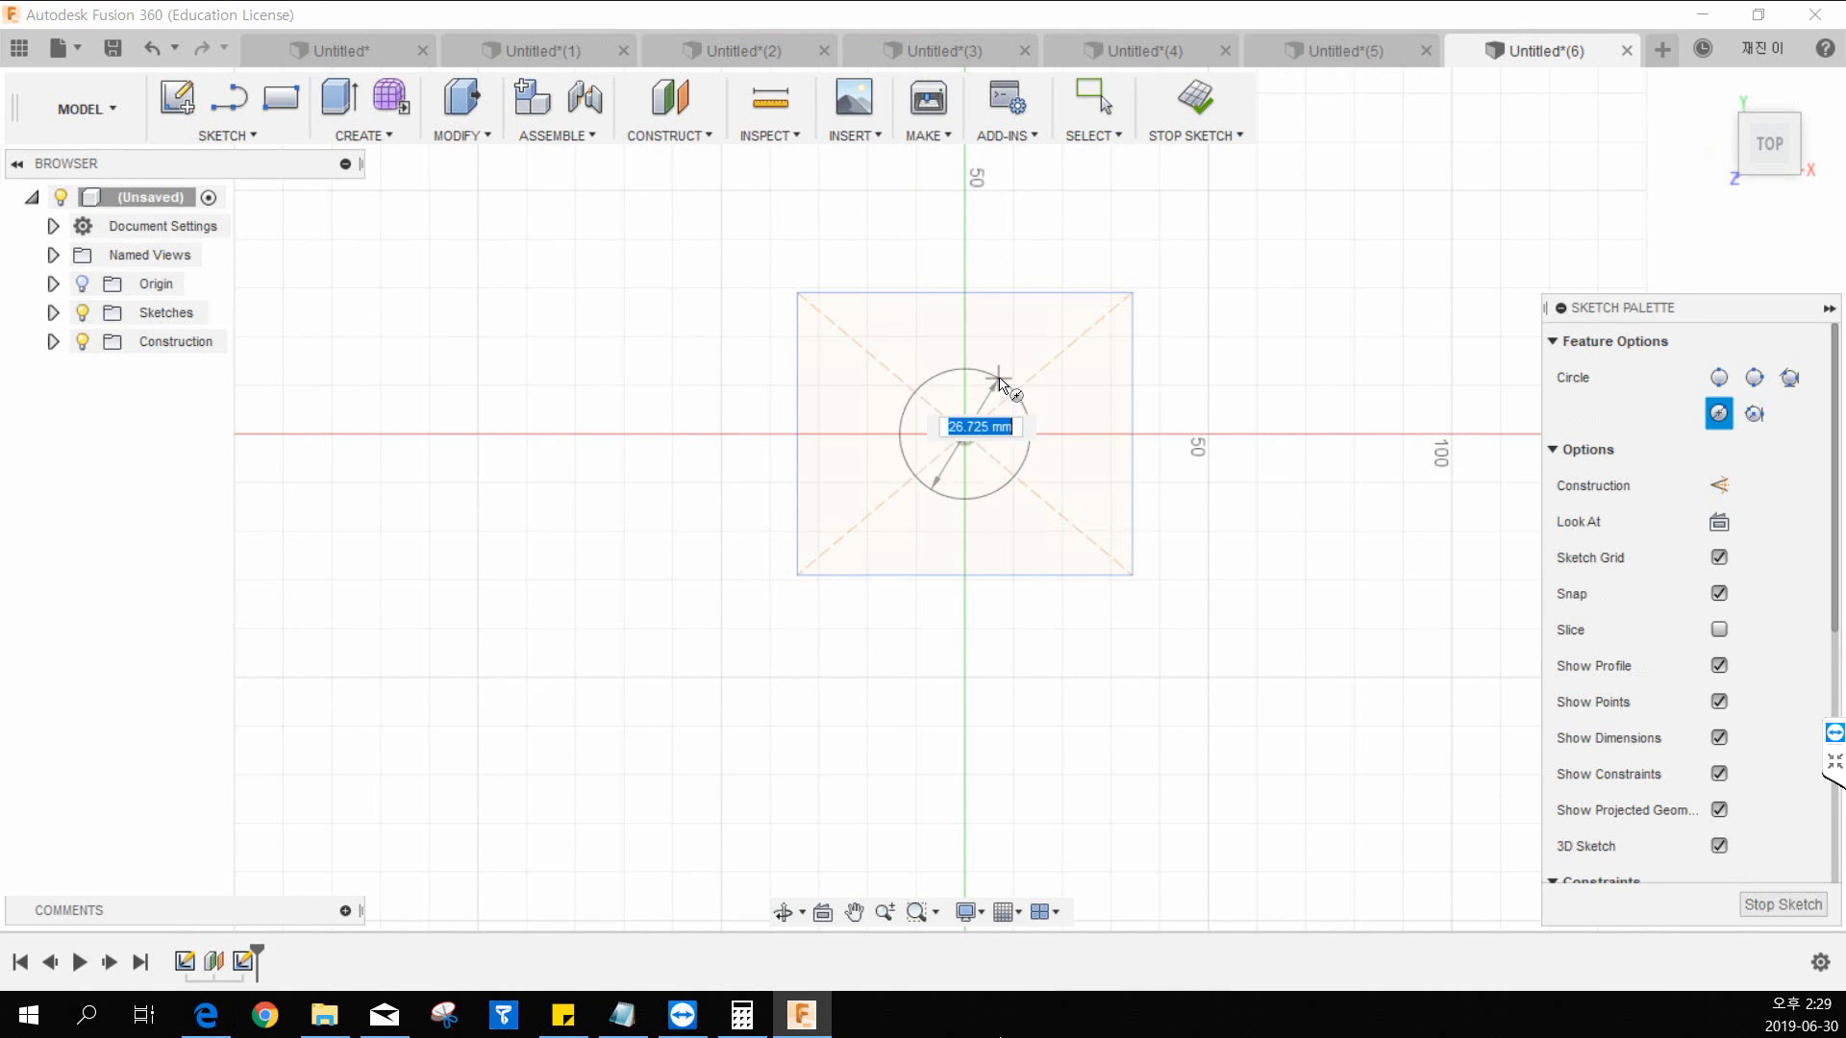
{"action": "left_click", "coordinate": [1014, 373]}
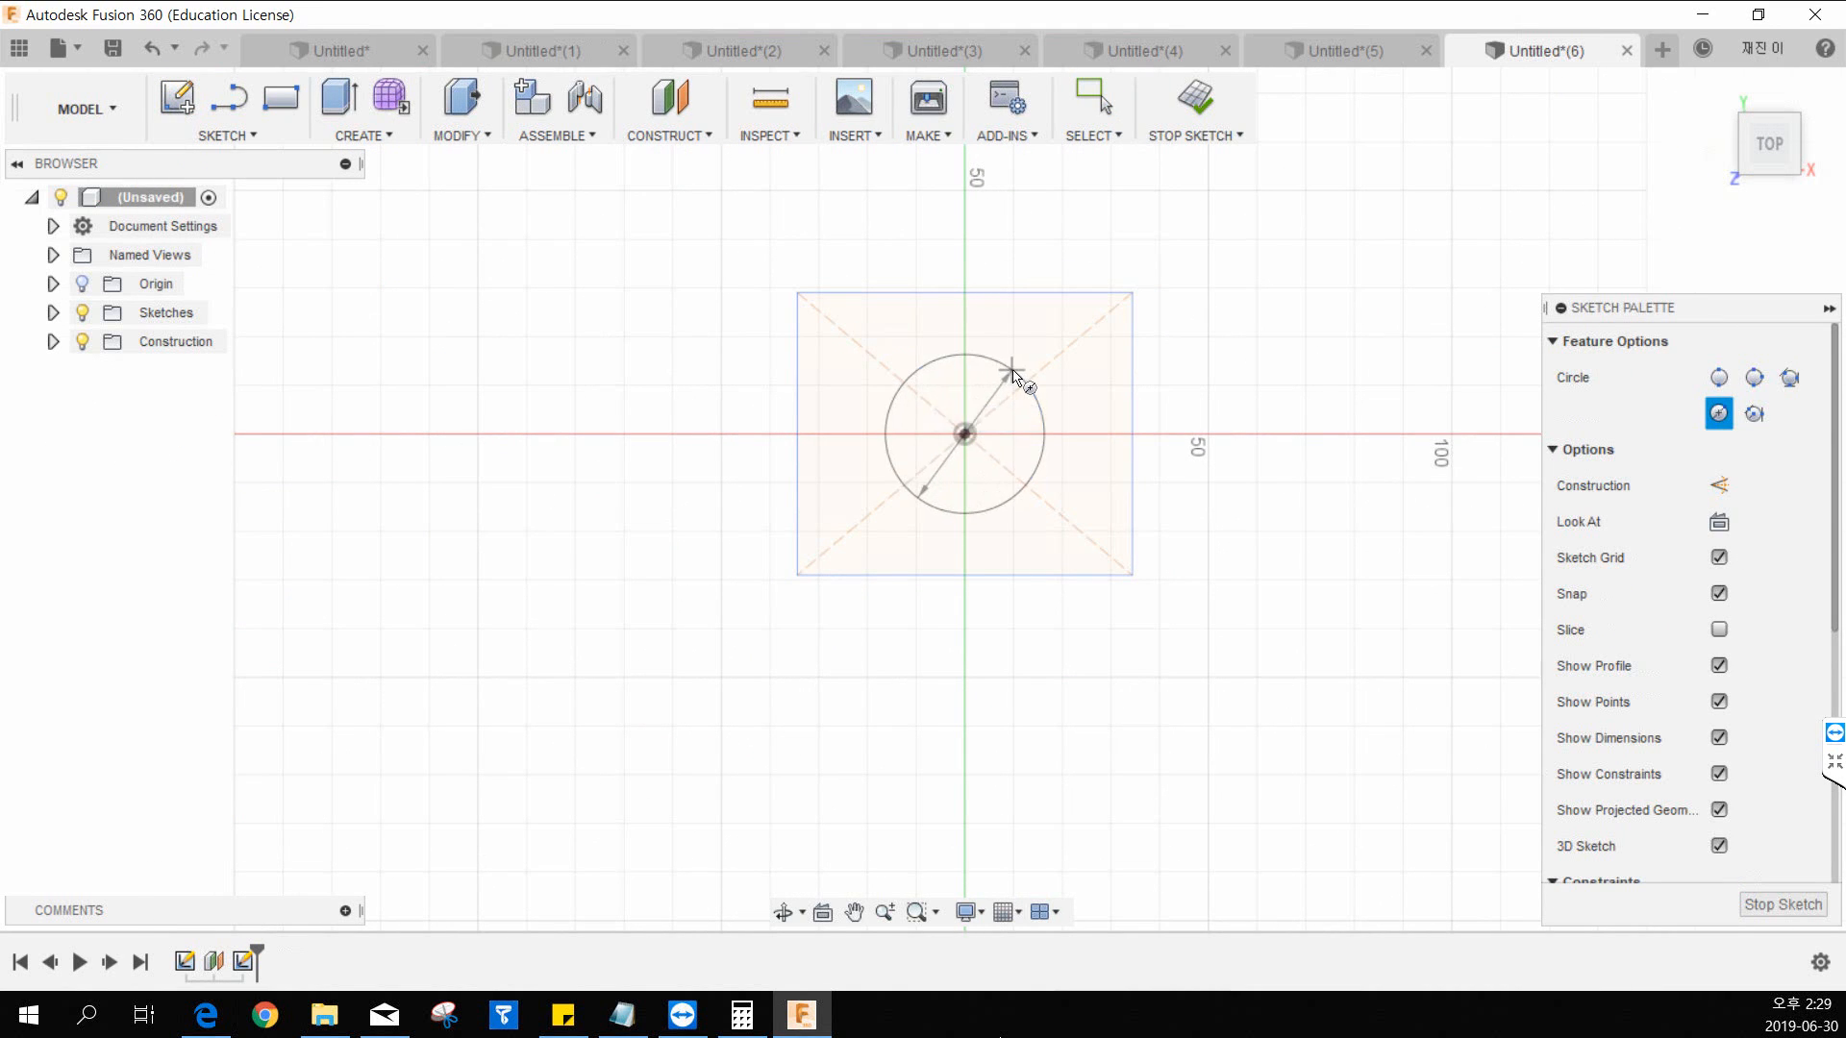
{"action": "key", "text": "Escape"}
{"action": "left_click", "coordinate": [1196, 100]}
{"action": "key", "text": "Escape"}
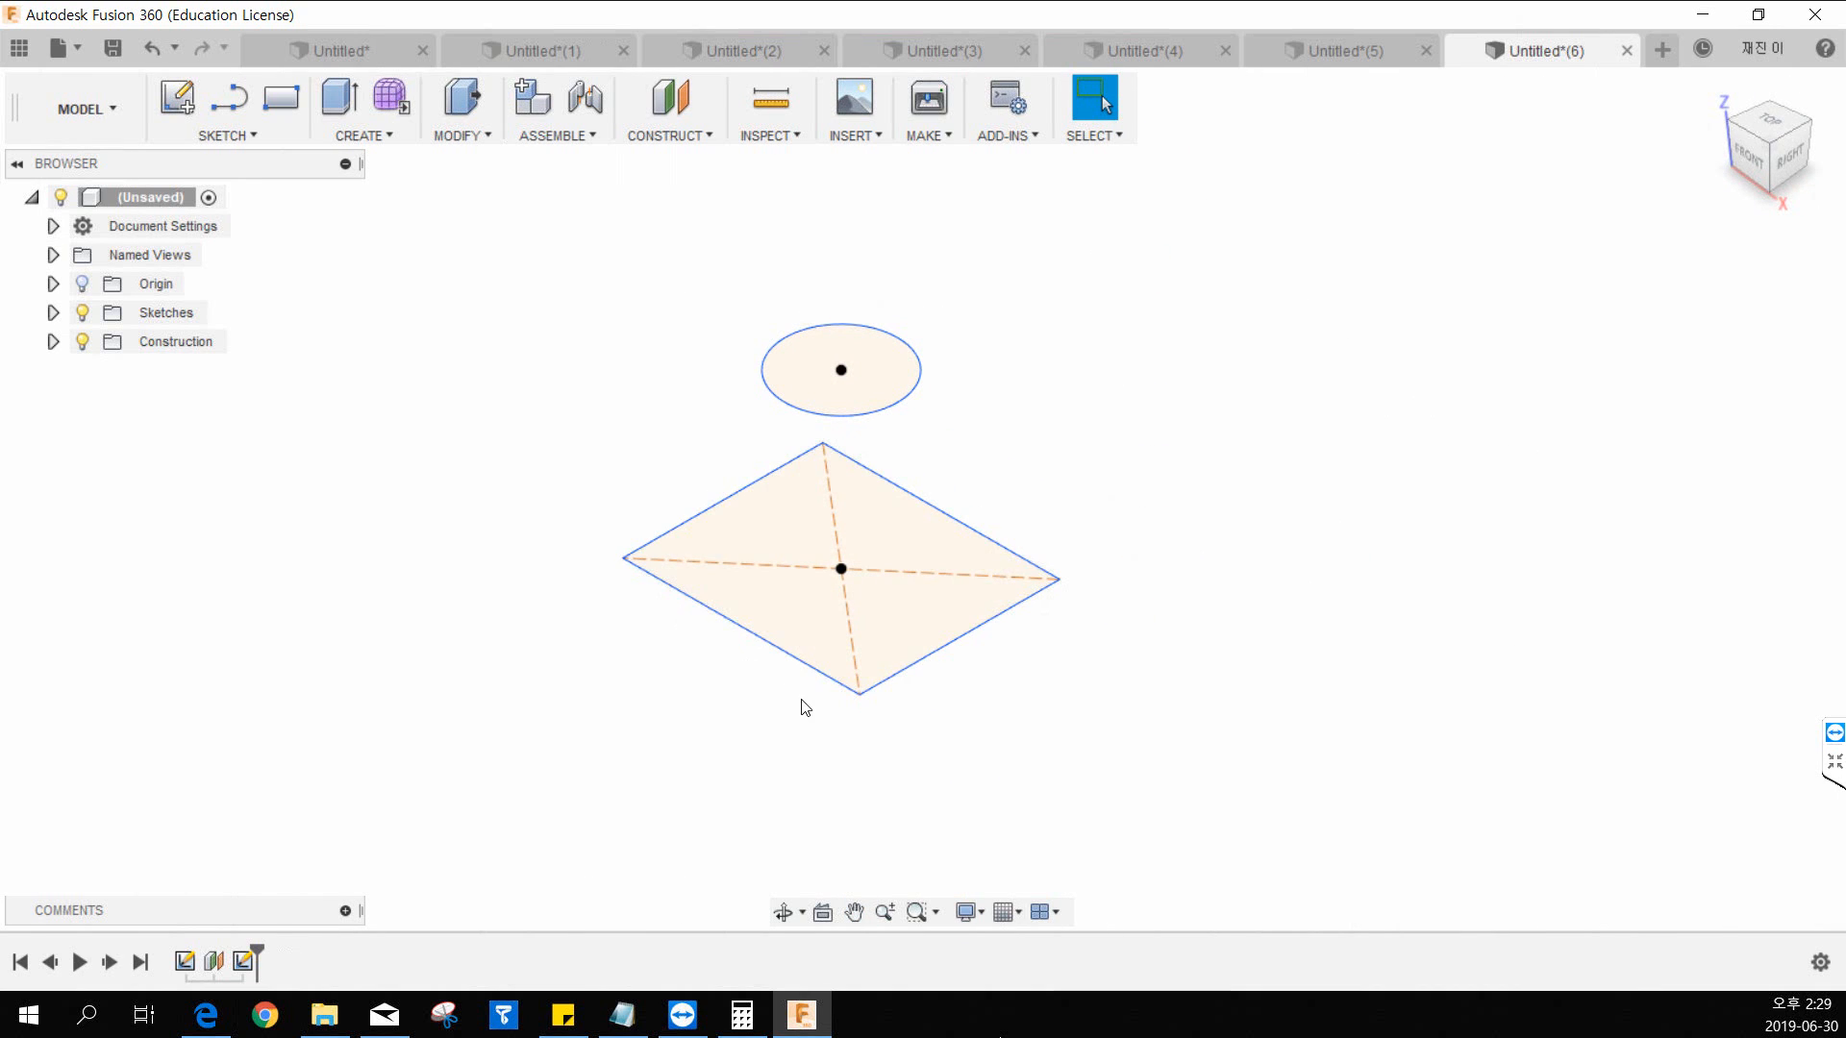
{"action": "middle_click_drag", "start_coordinate": [908, 507], "coordinate": [865, 531]}
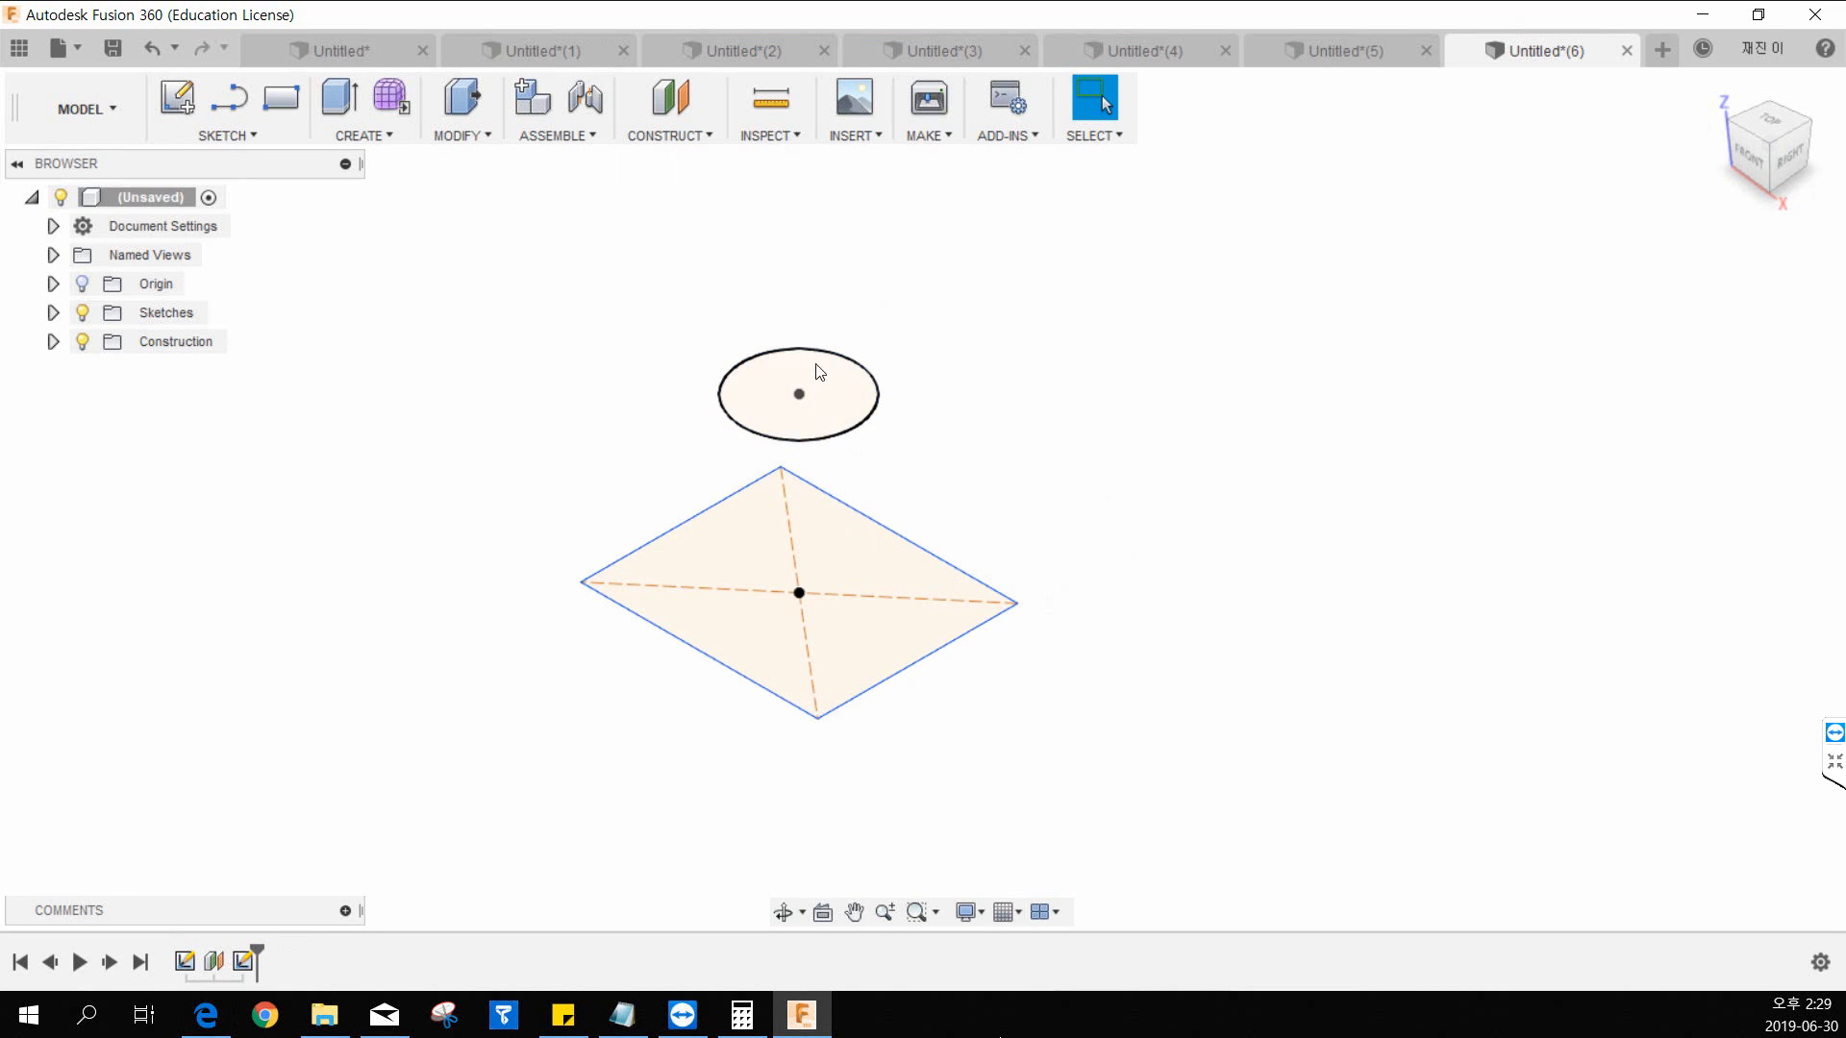
{"action": "middle_click_drag", "start_coordinate": [820, 372], "coordinate": [775, 374]}
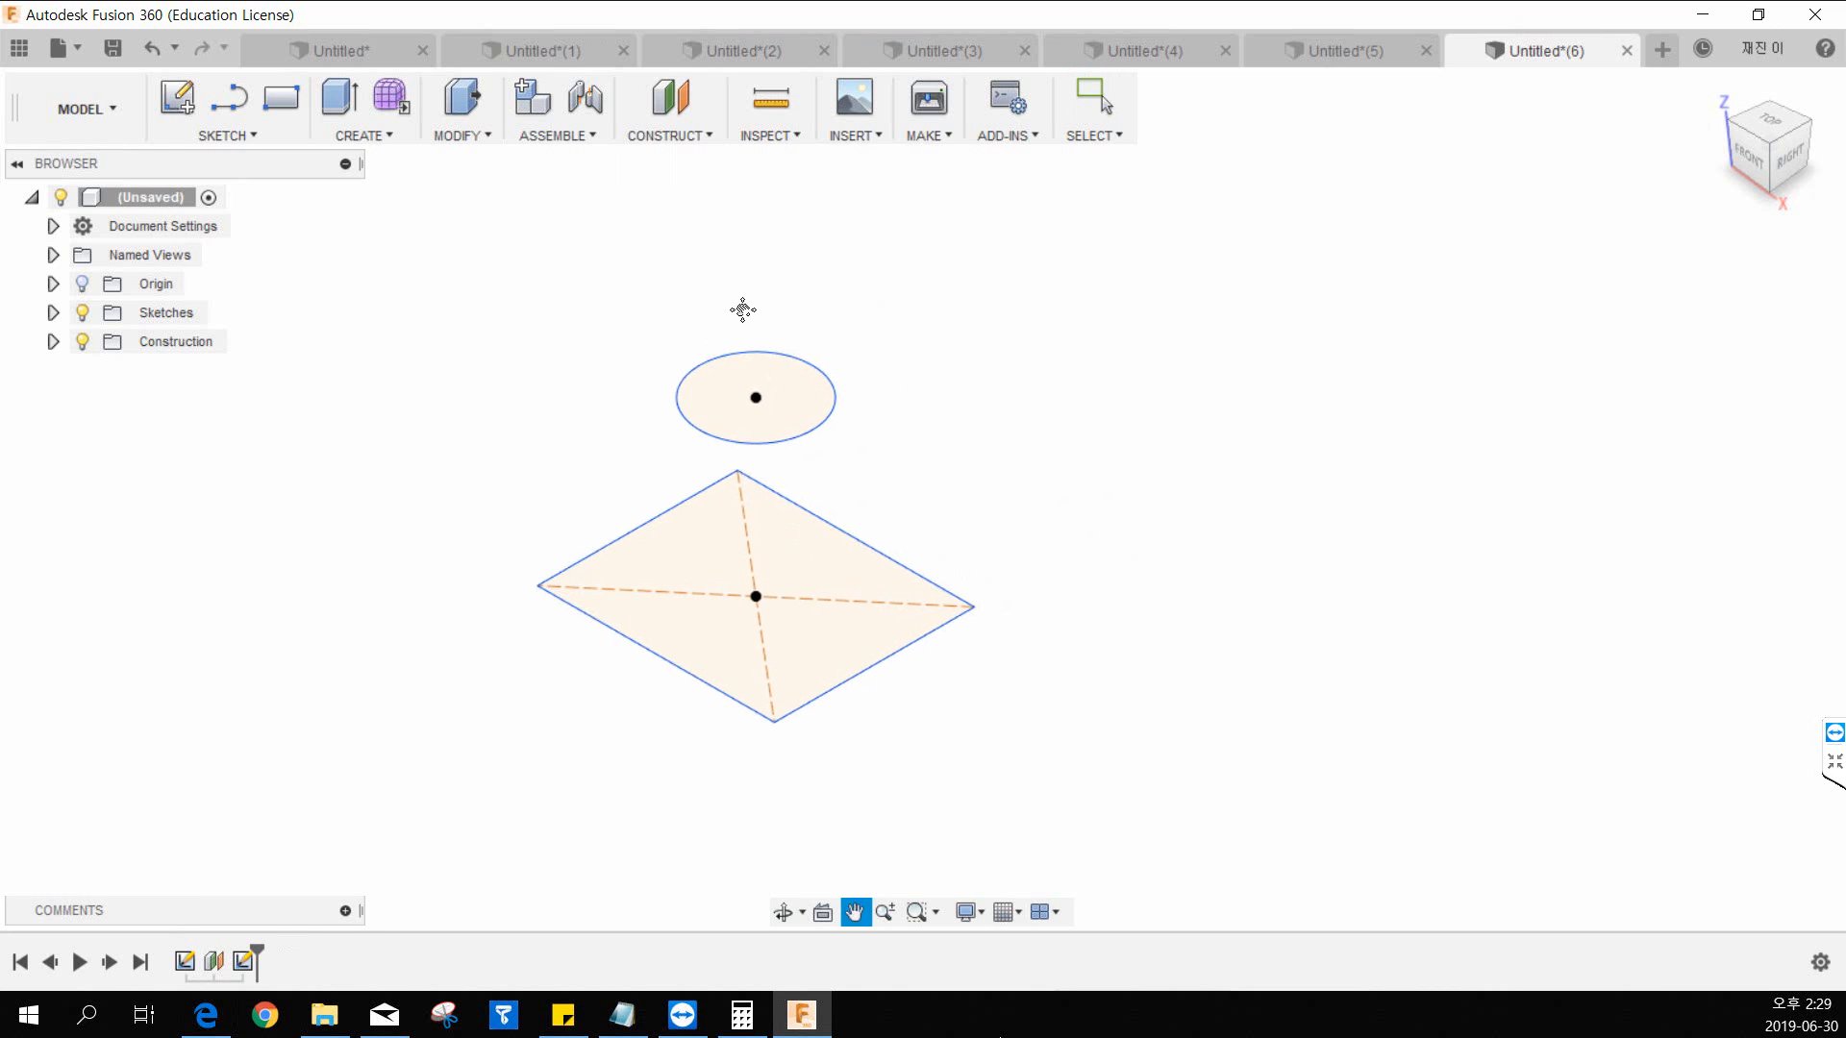
Step: Set up a new-body loft from the base rectangle to the circle above it
{"action": "left_click", "coordinate": [363, 140]}
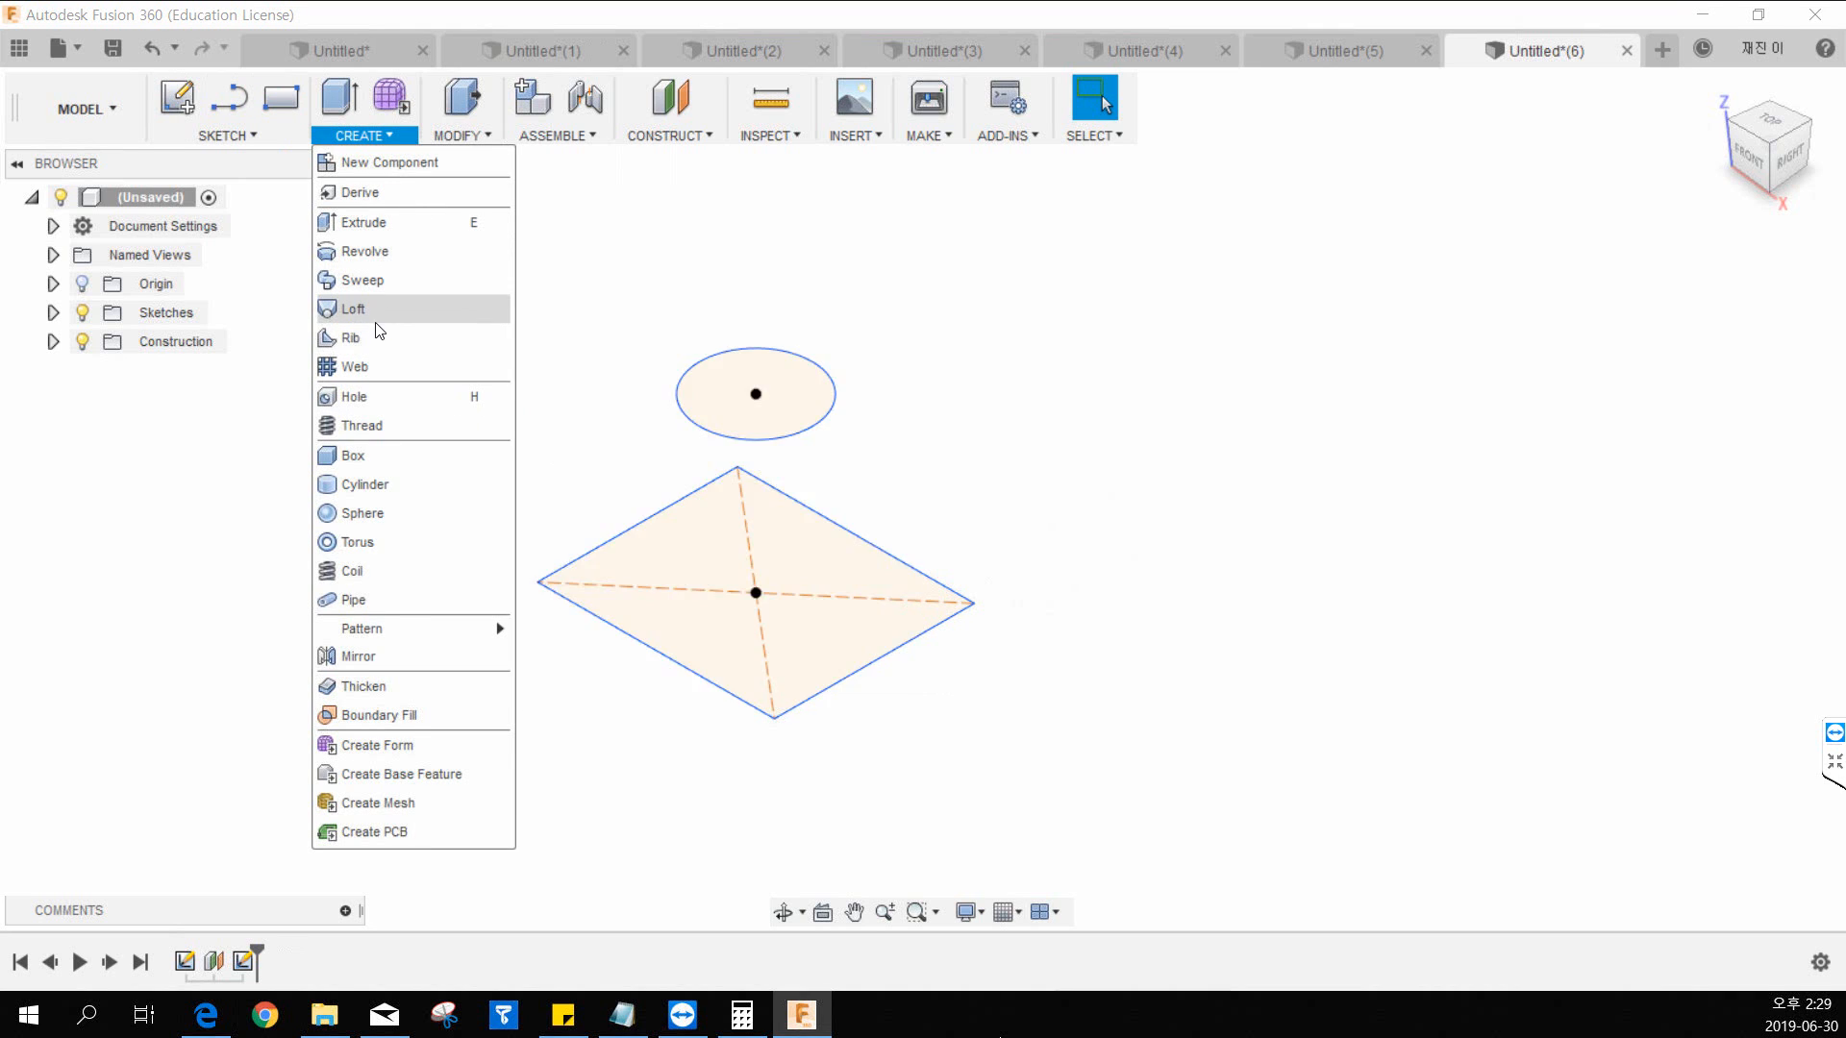
{"action": "left_click", "coordinate": [377, 319]}
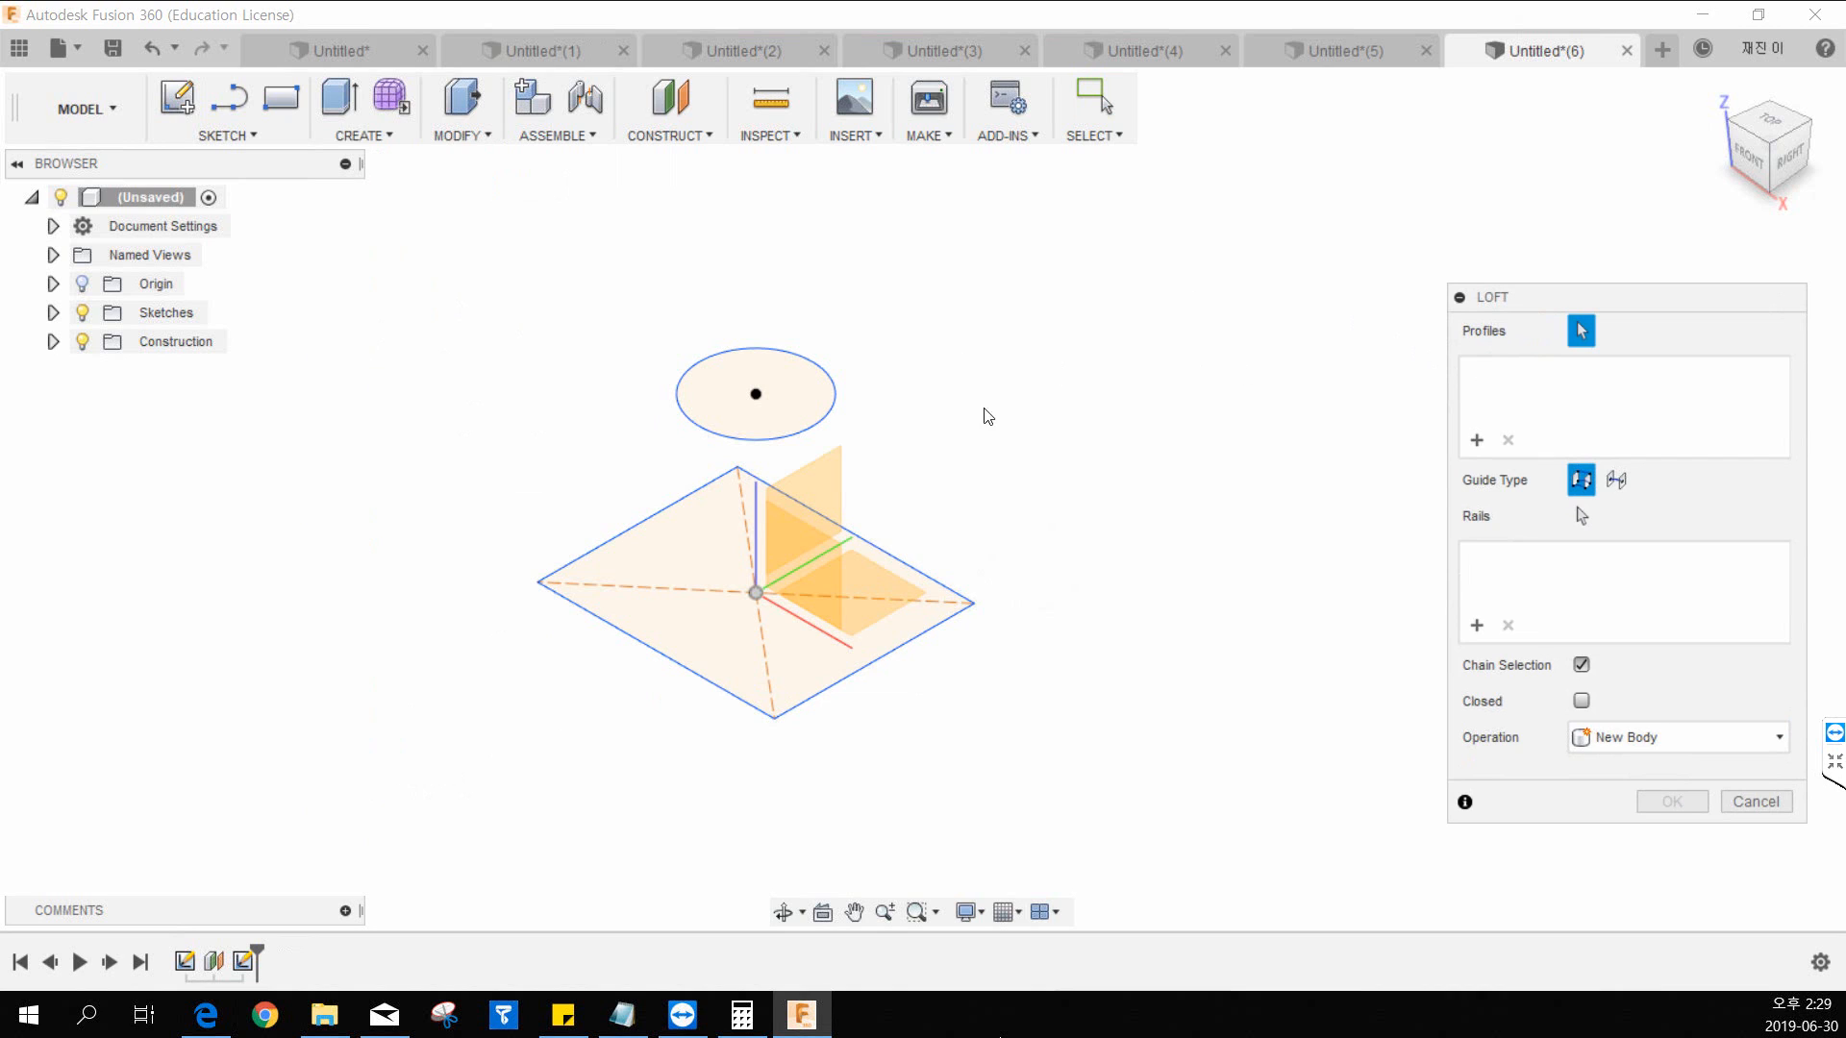
{"action": "left_click", "coordinate": [674, 585]}
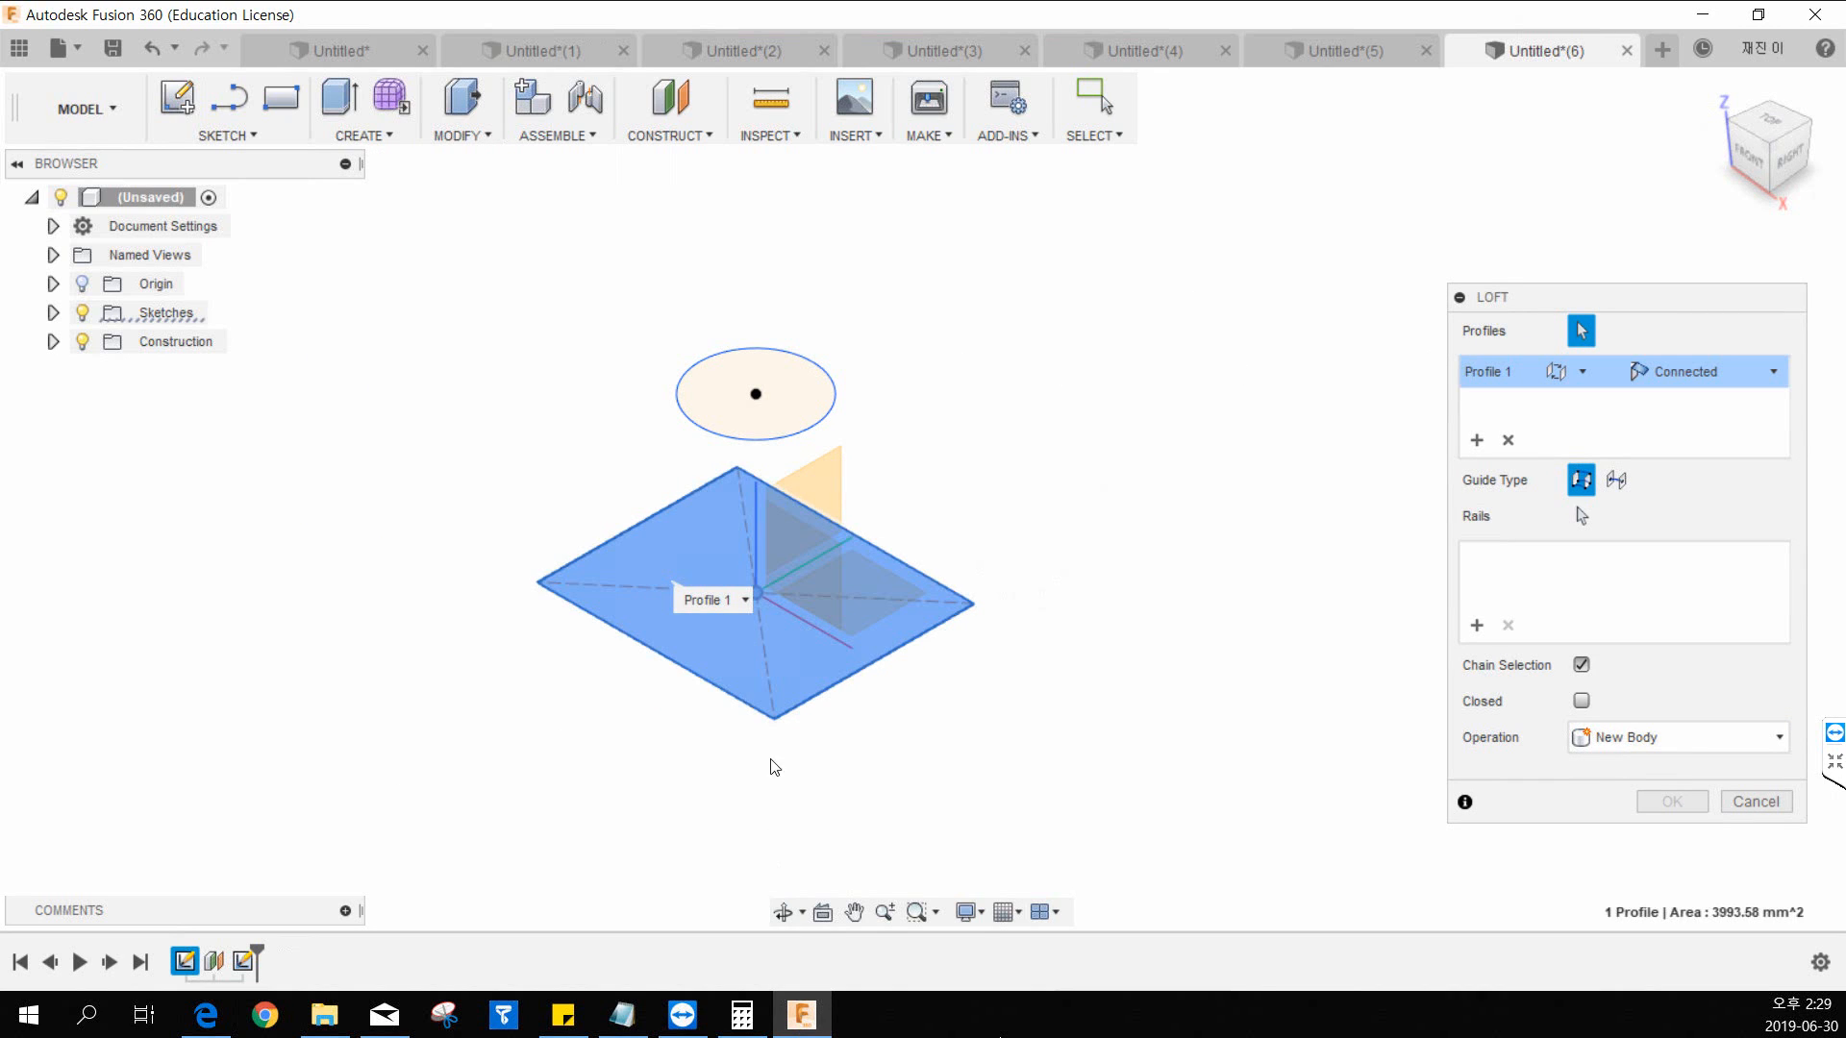
{"action": "middle_click_drag", "start_coordinate": [535, 671], "coordinate": [511, 682]}
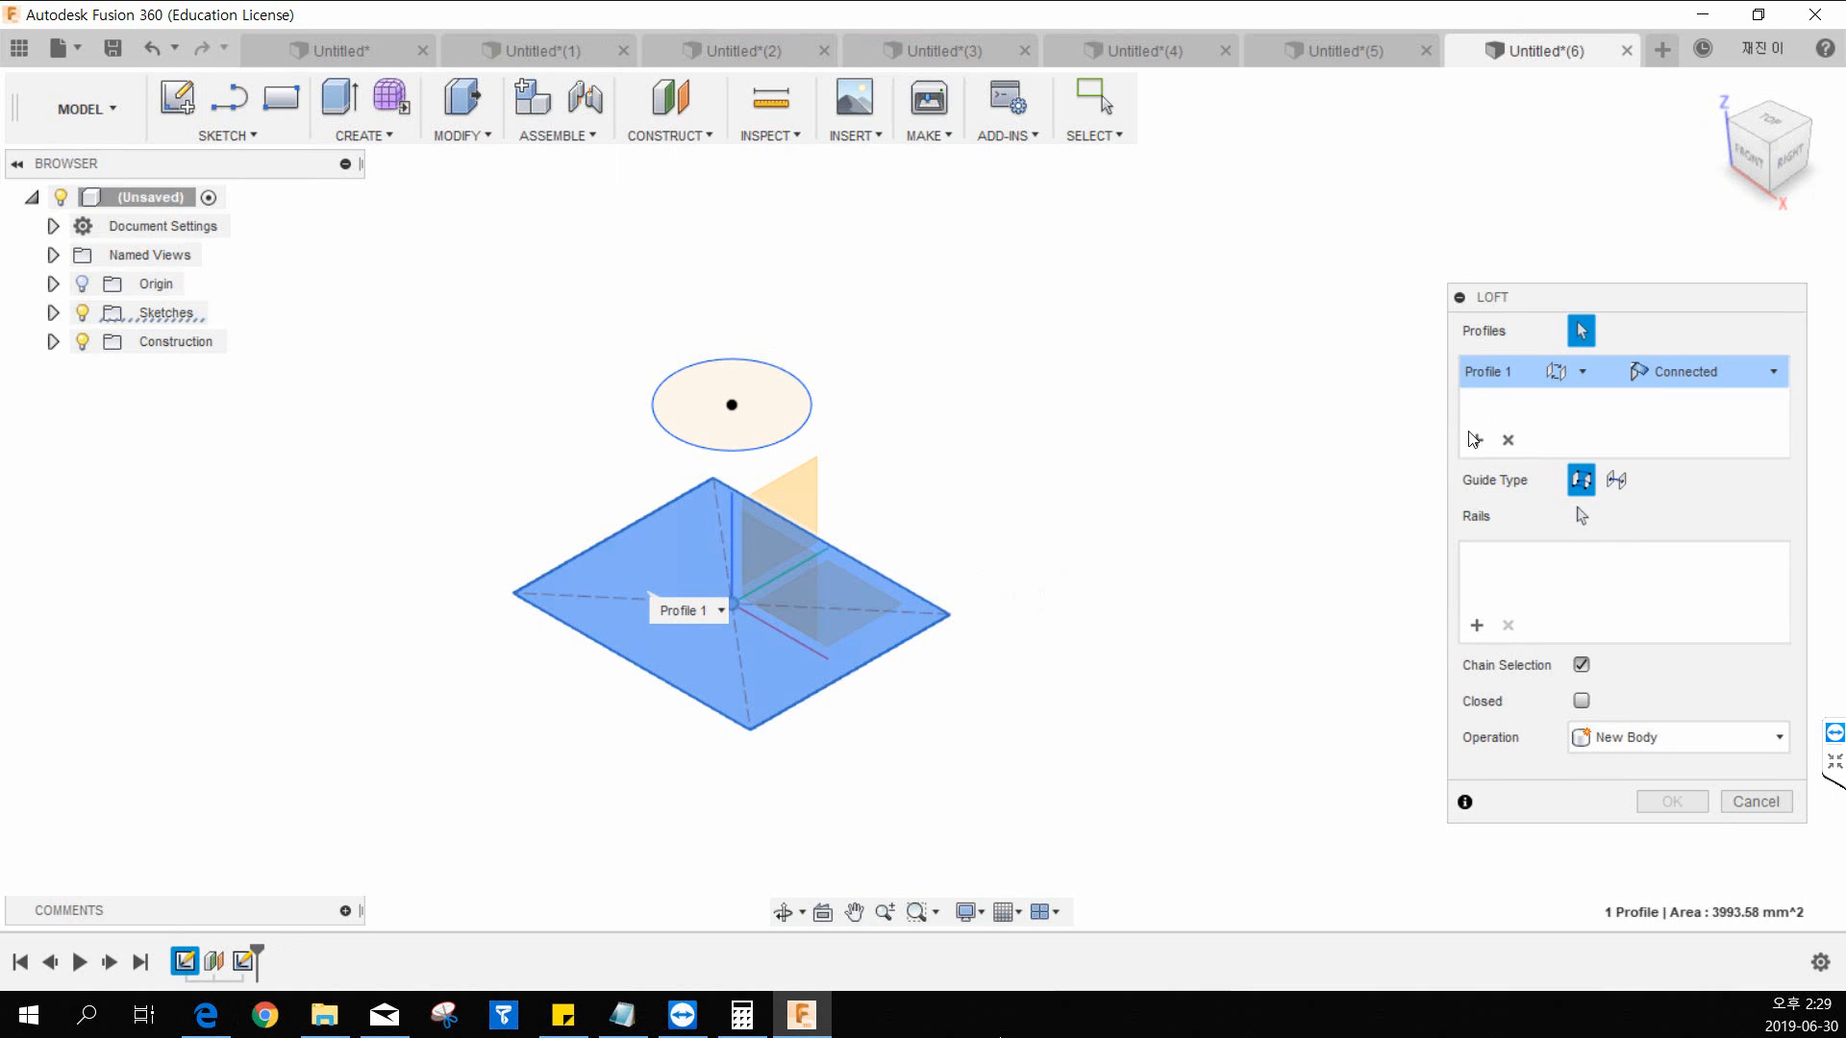
{"action": "left_click", "coordinate": [708, 444]}
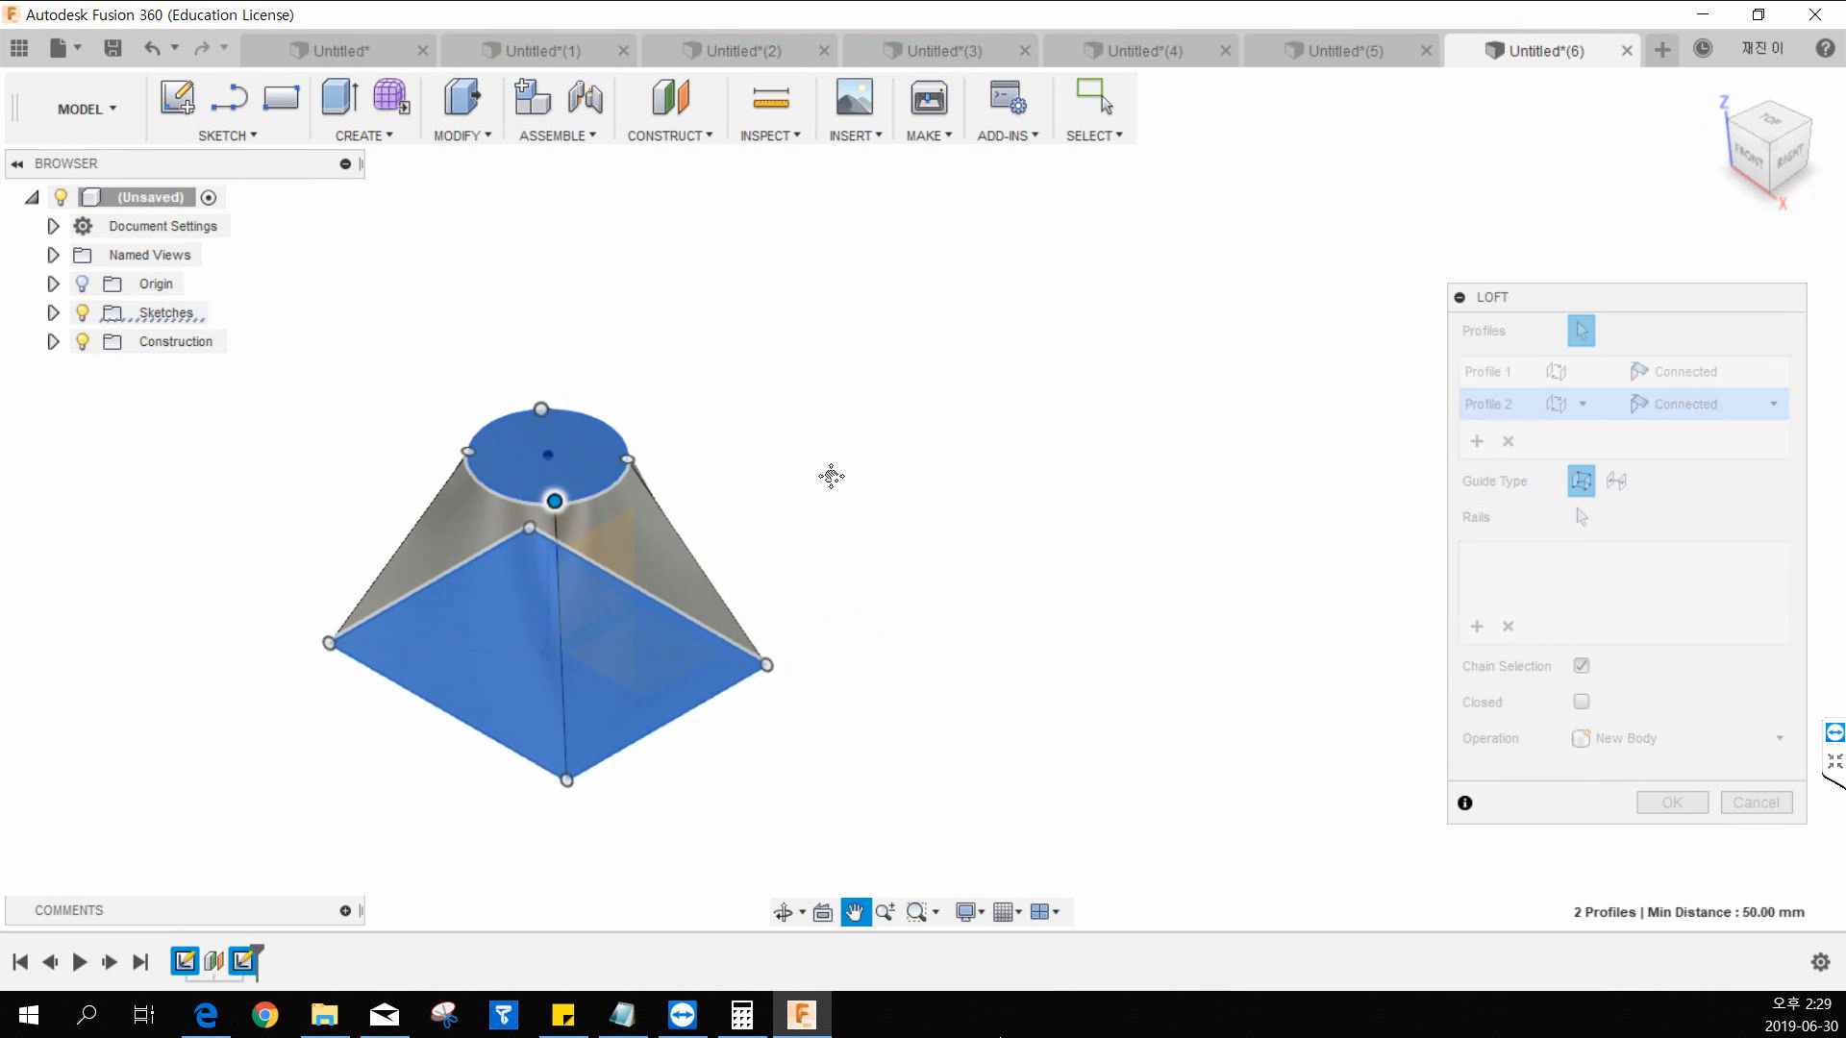
{"action": "scroll", "coordinate": [535, 558], "scroll_direction": "up", "scroll_amount": 3}
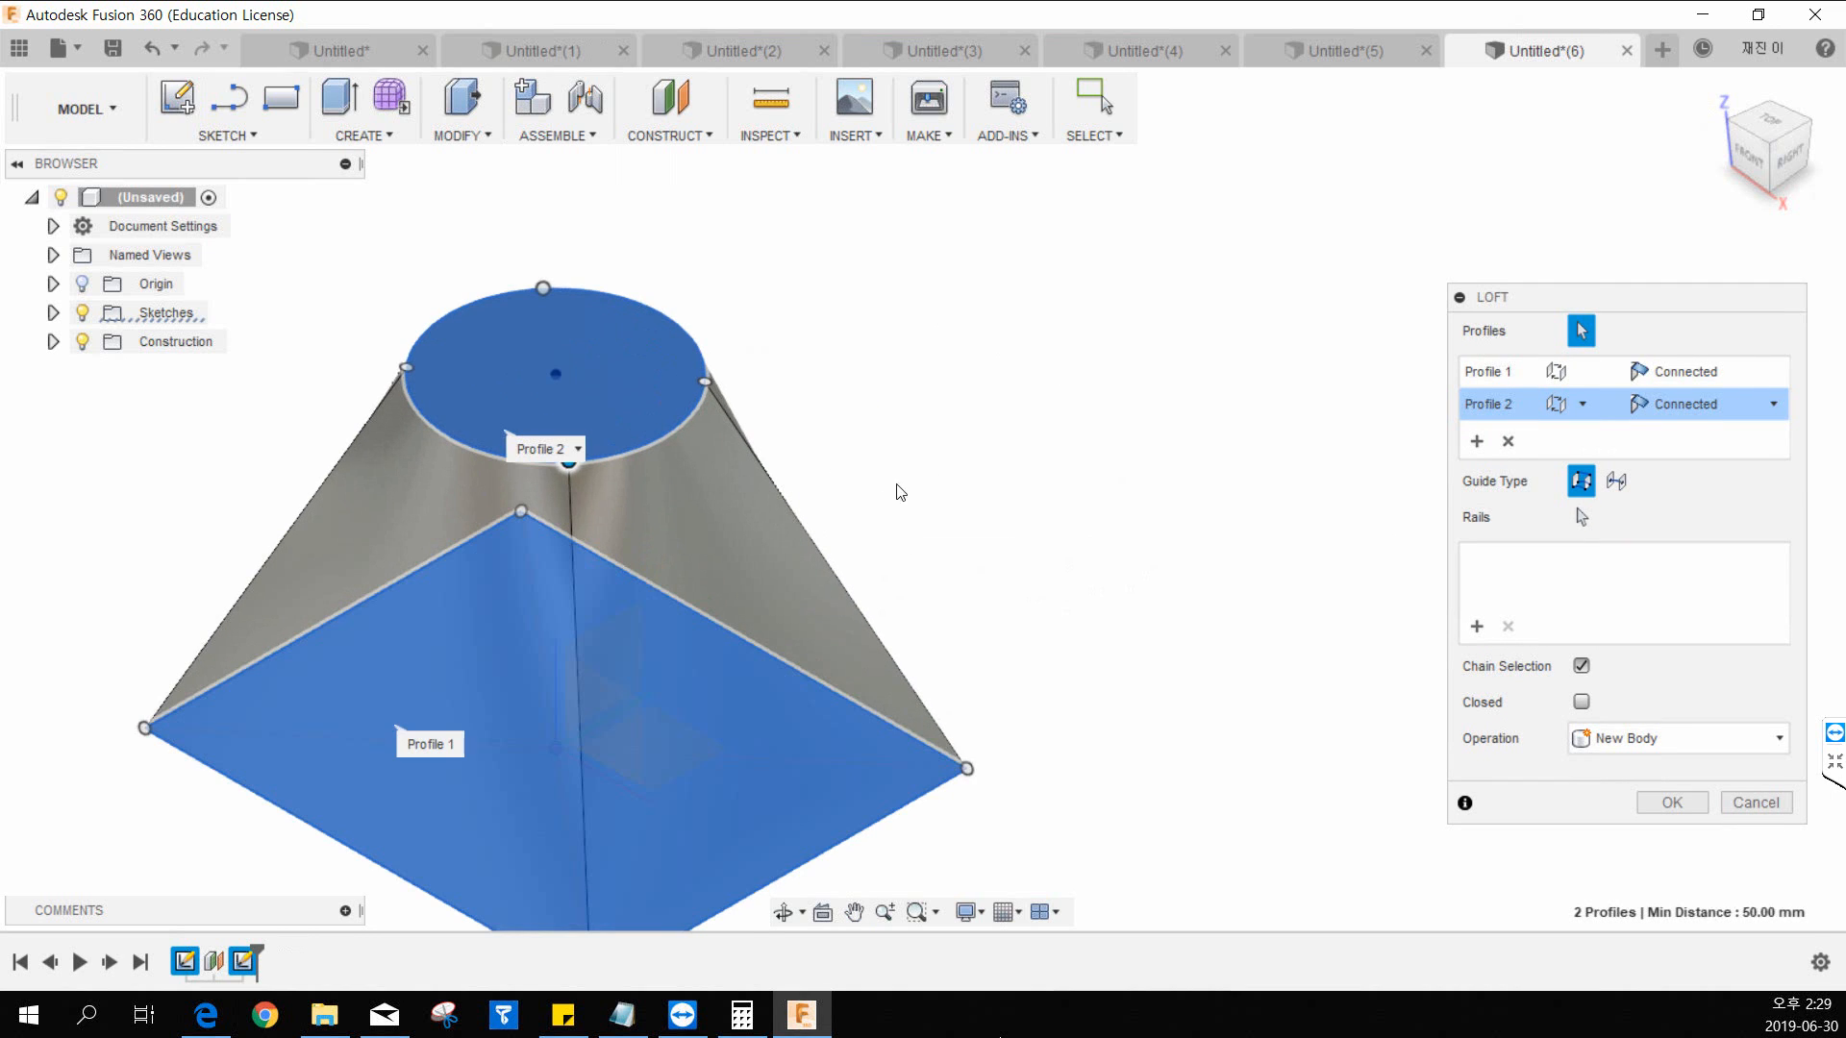
{"action": "middle_click_drag", "start_coordinate": [635, 630], "coordinate": [684, 494]}
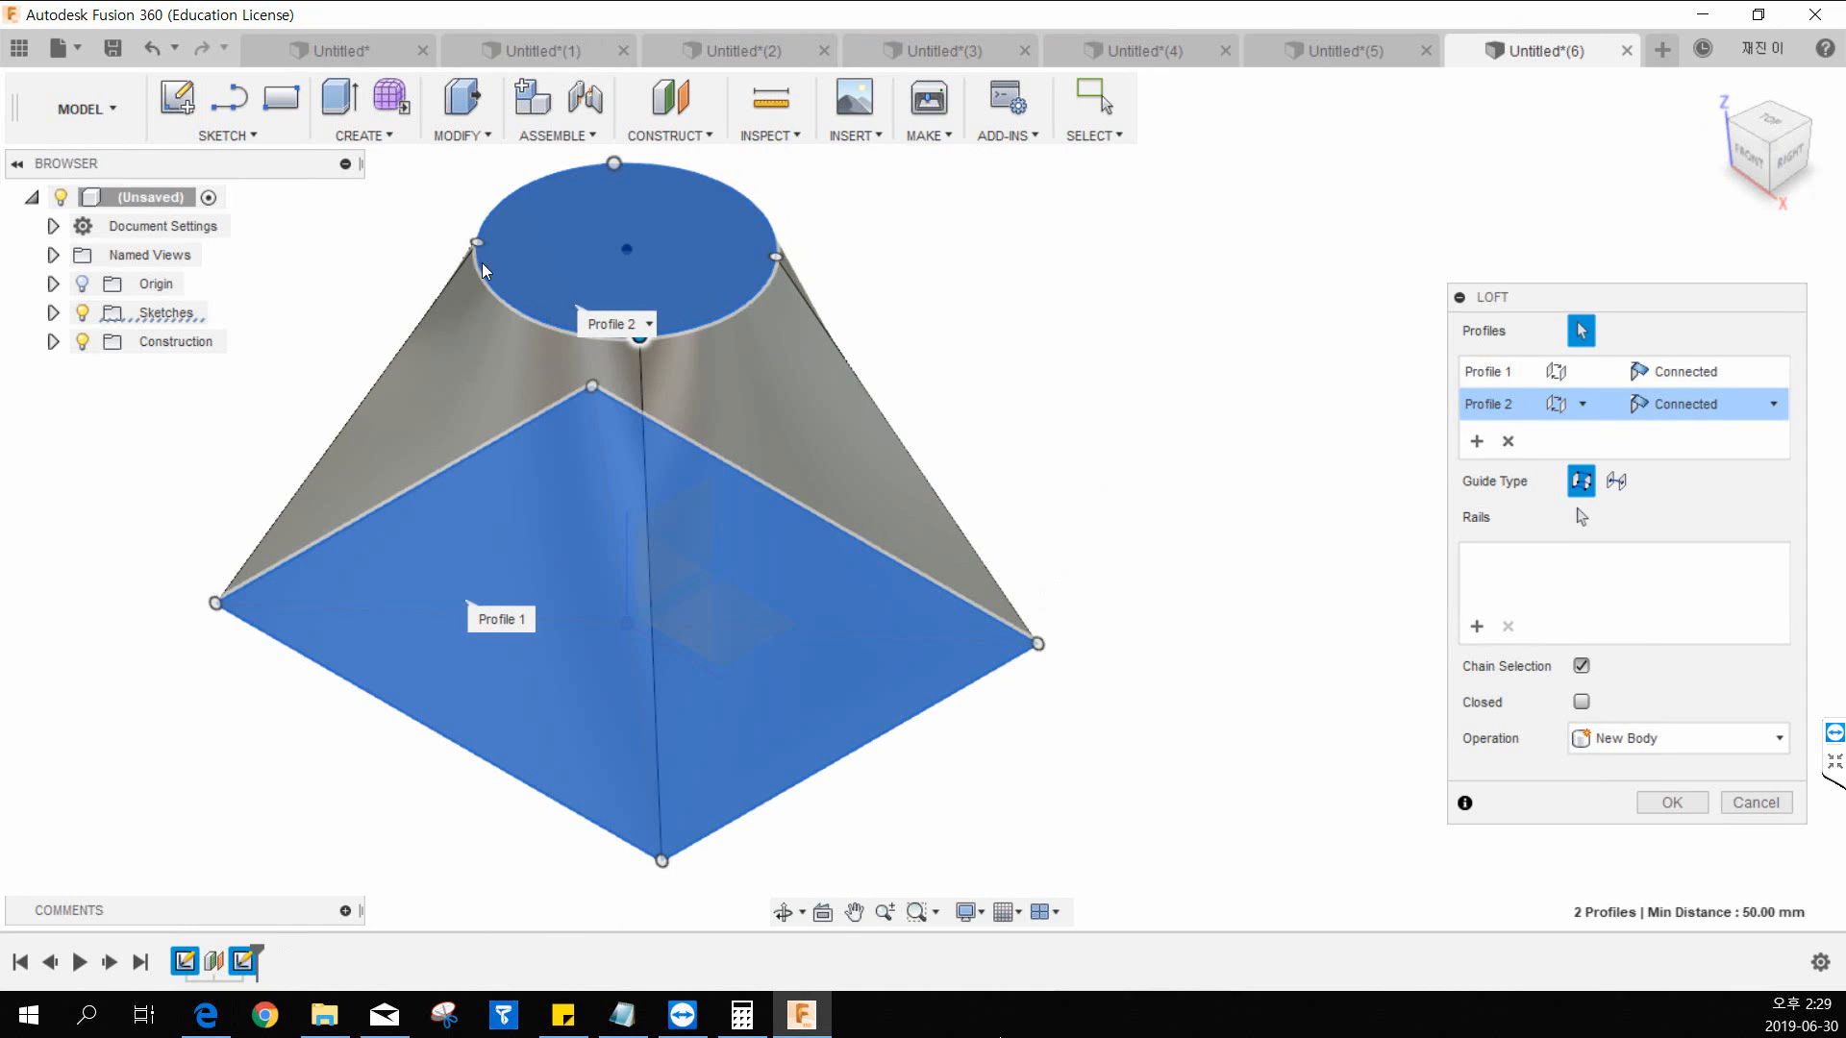
{"action": "middle_click_drag", "start_coordinate": [671, 279], "coordinate": [671, 357]}
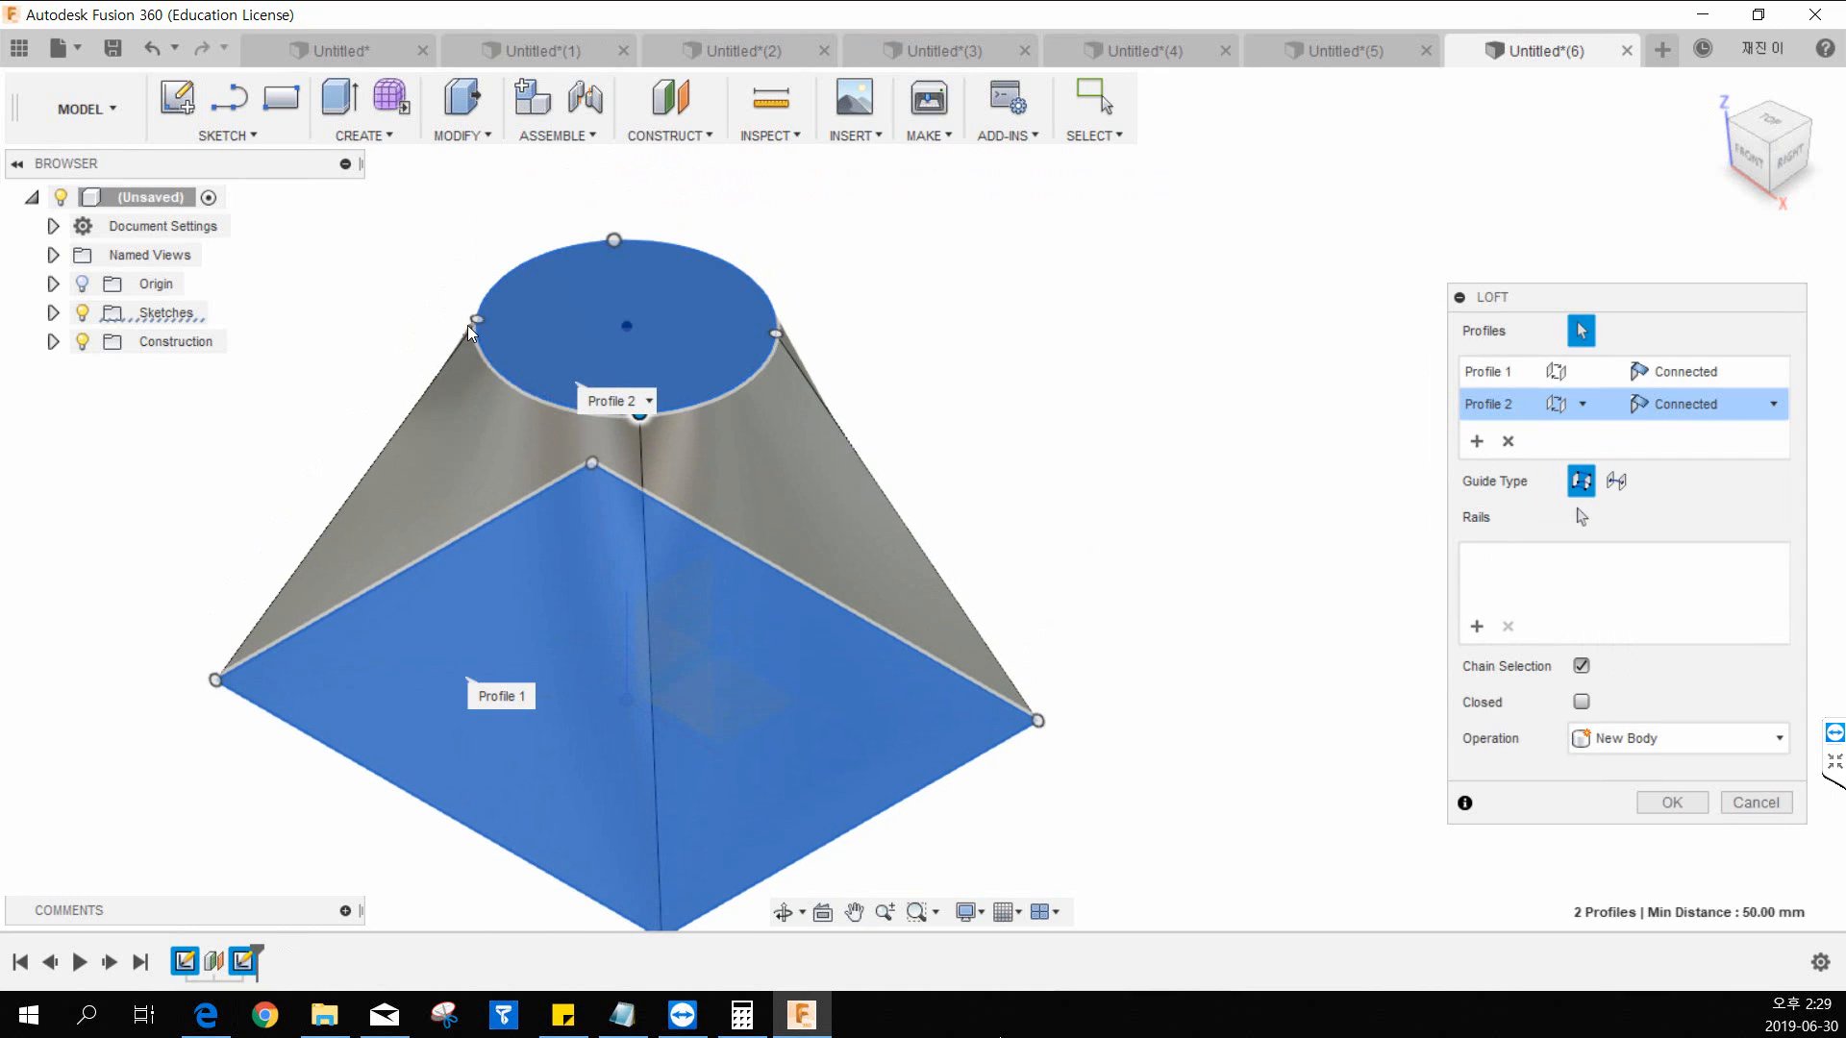
Step: Twist the loft by sliding a mapping point along the circle's edge, and create the lofted body
{"action": "left_click_drag", "start_coordinate": [478, 323], "coordinate": [520, 266]}
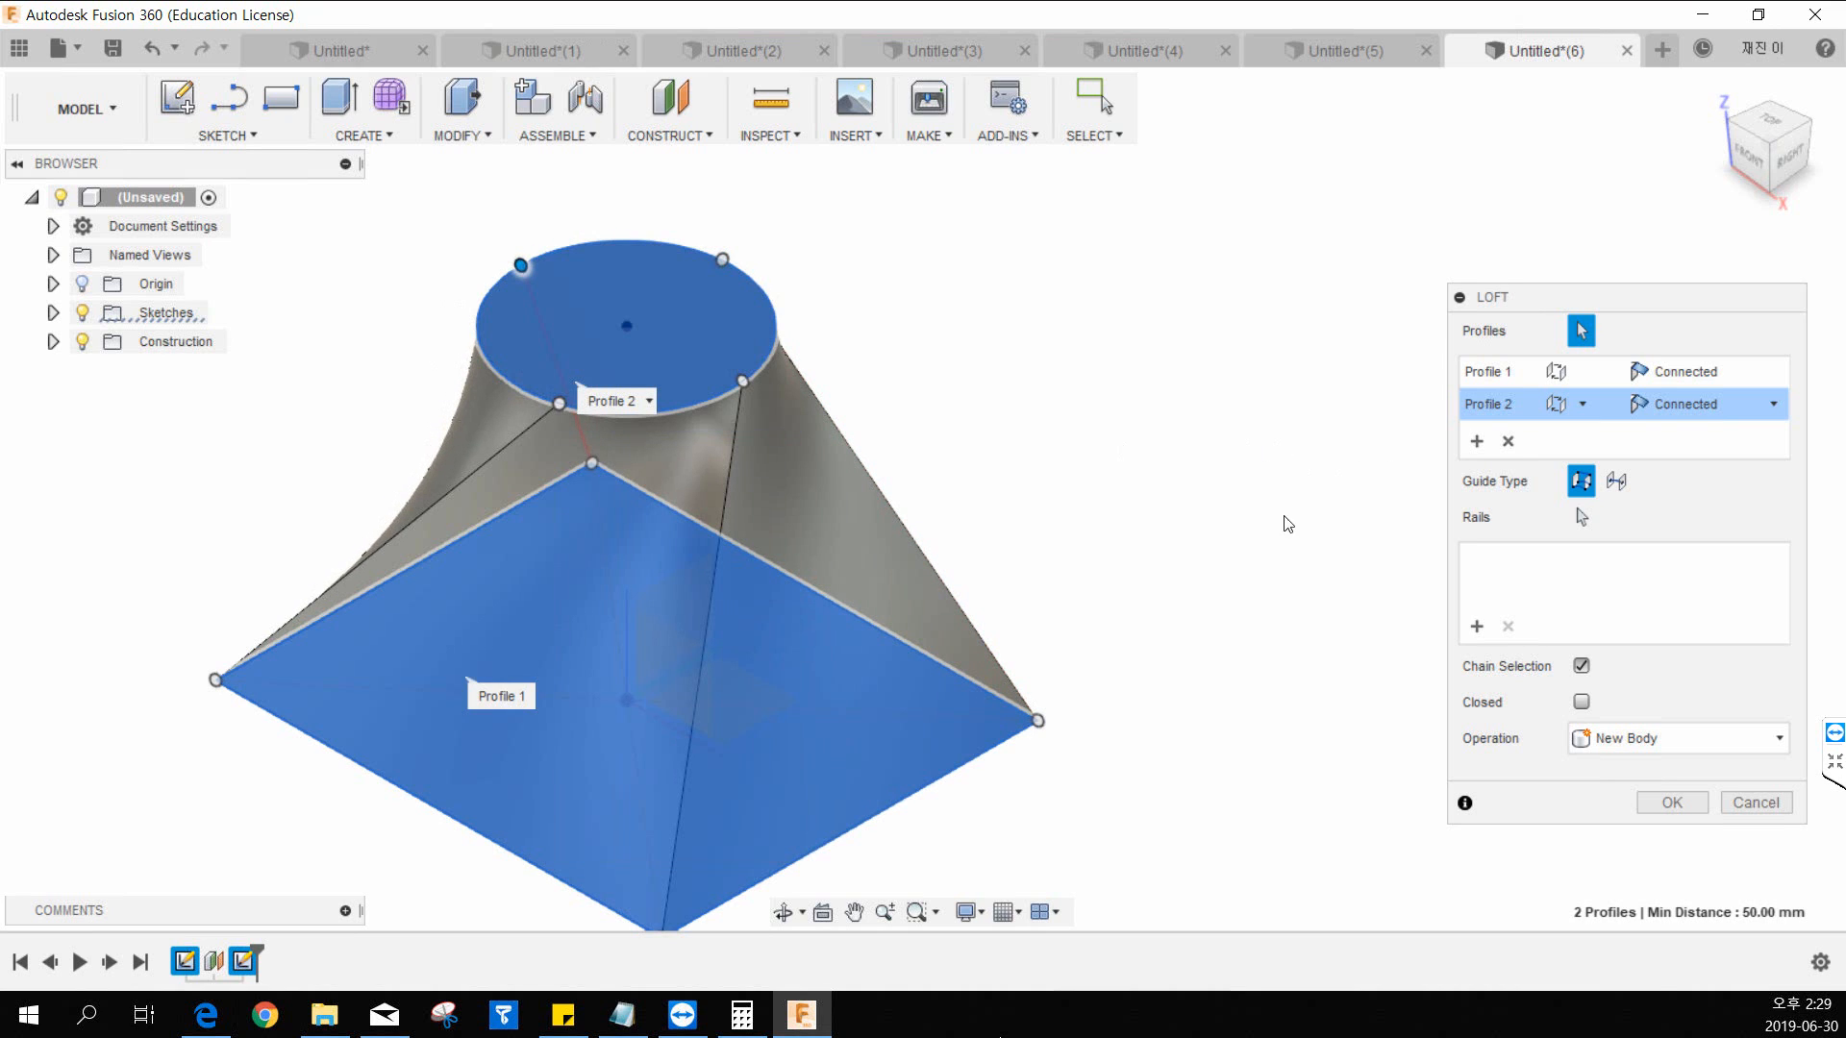
{"action": "left_click", "coordinate": [1632, 800]}
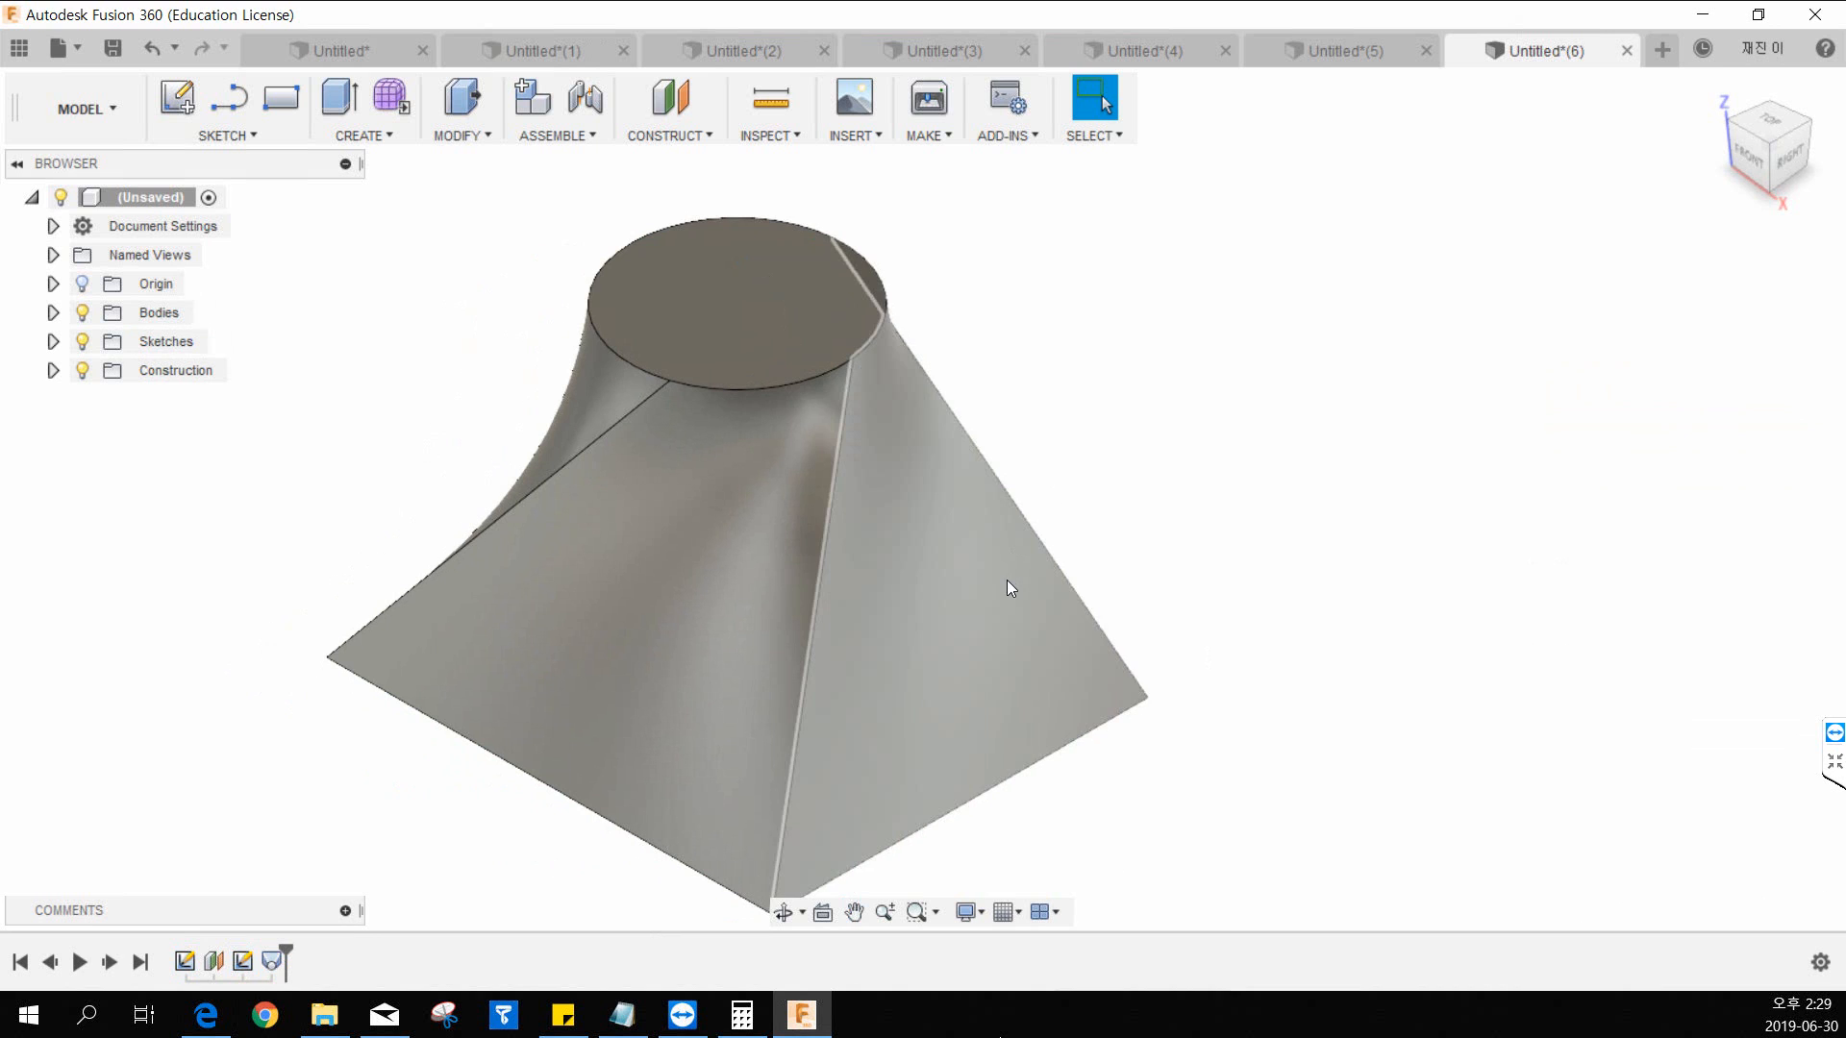
{"action": "middle_click_drag", "start_coordinate": [828, 580], "coordinate": [959, 695], "text": "shift"}
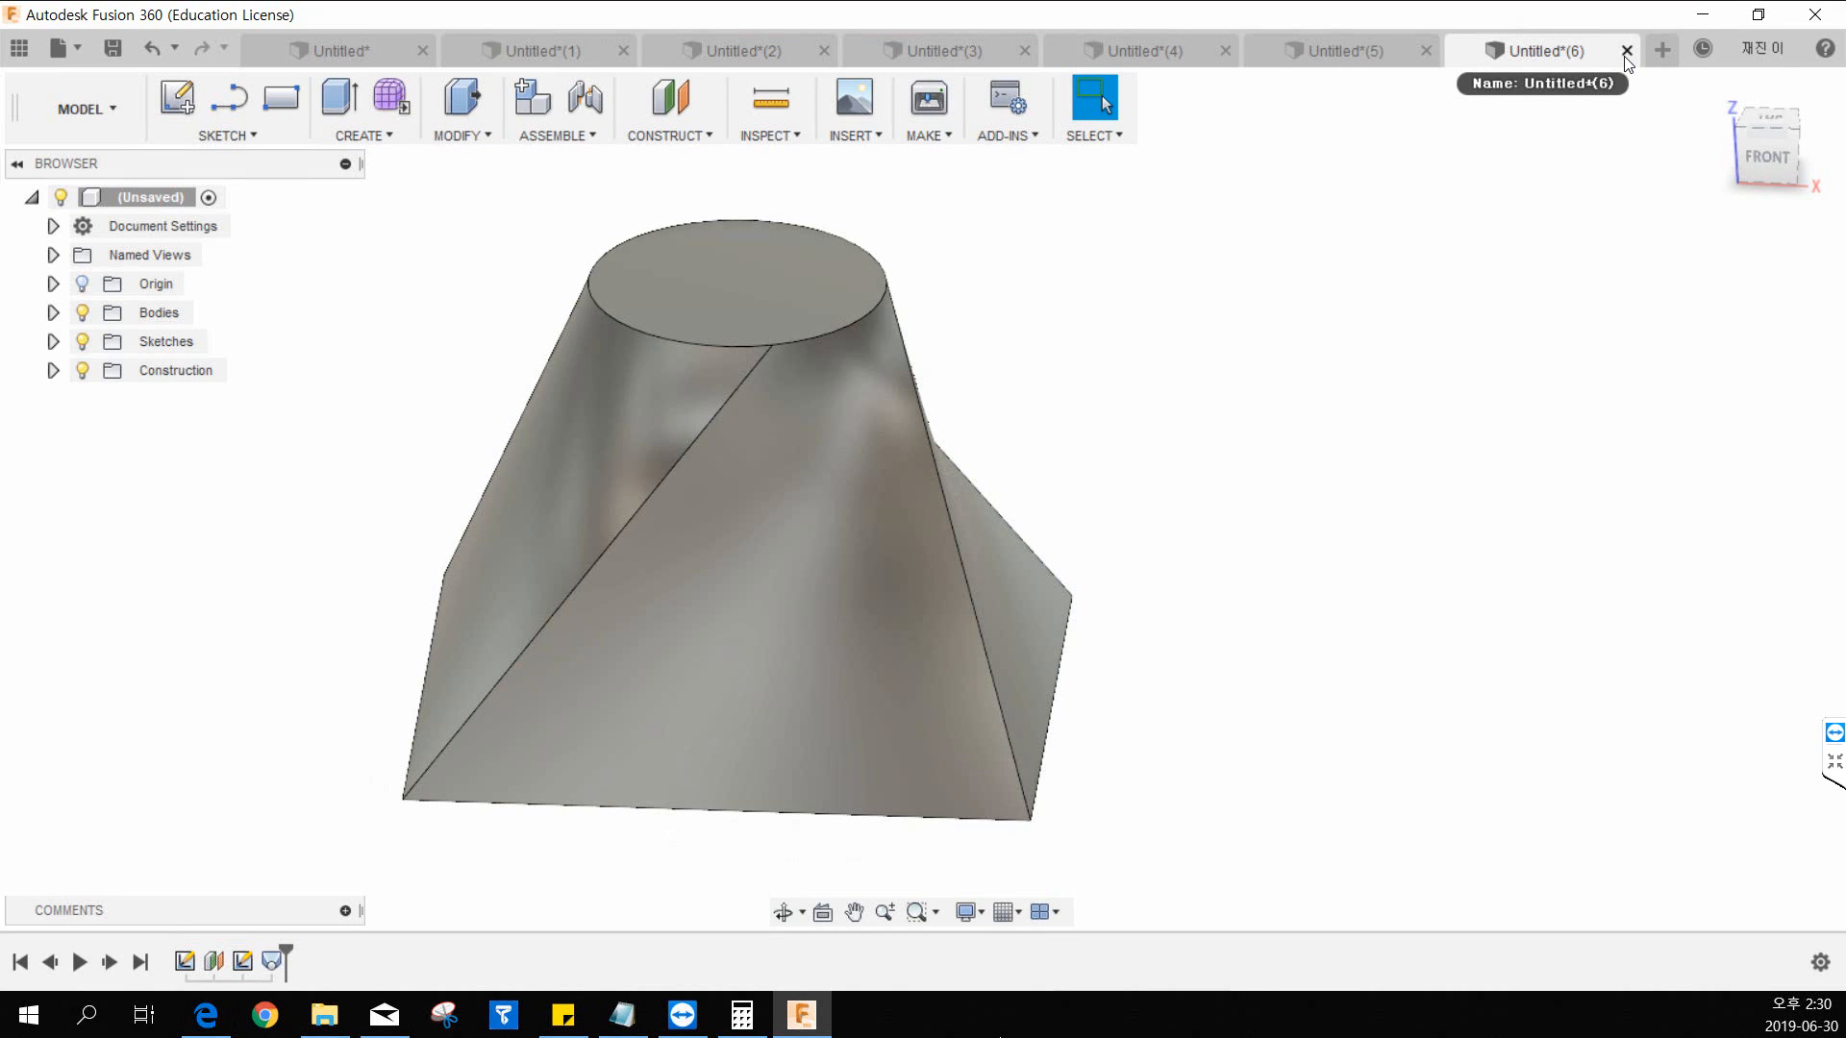
Step: Create a new design and sketch a two-point rectangle about 71 by 56 mm from the origin on the horizontal plane
{"action": "left_click", "coordinate": [1650, 54]}
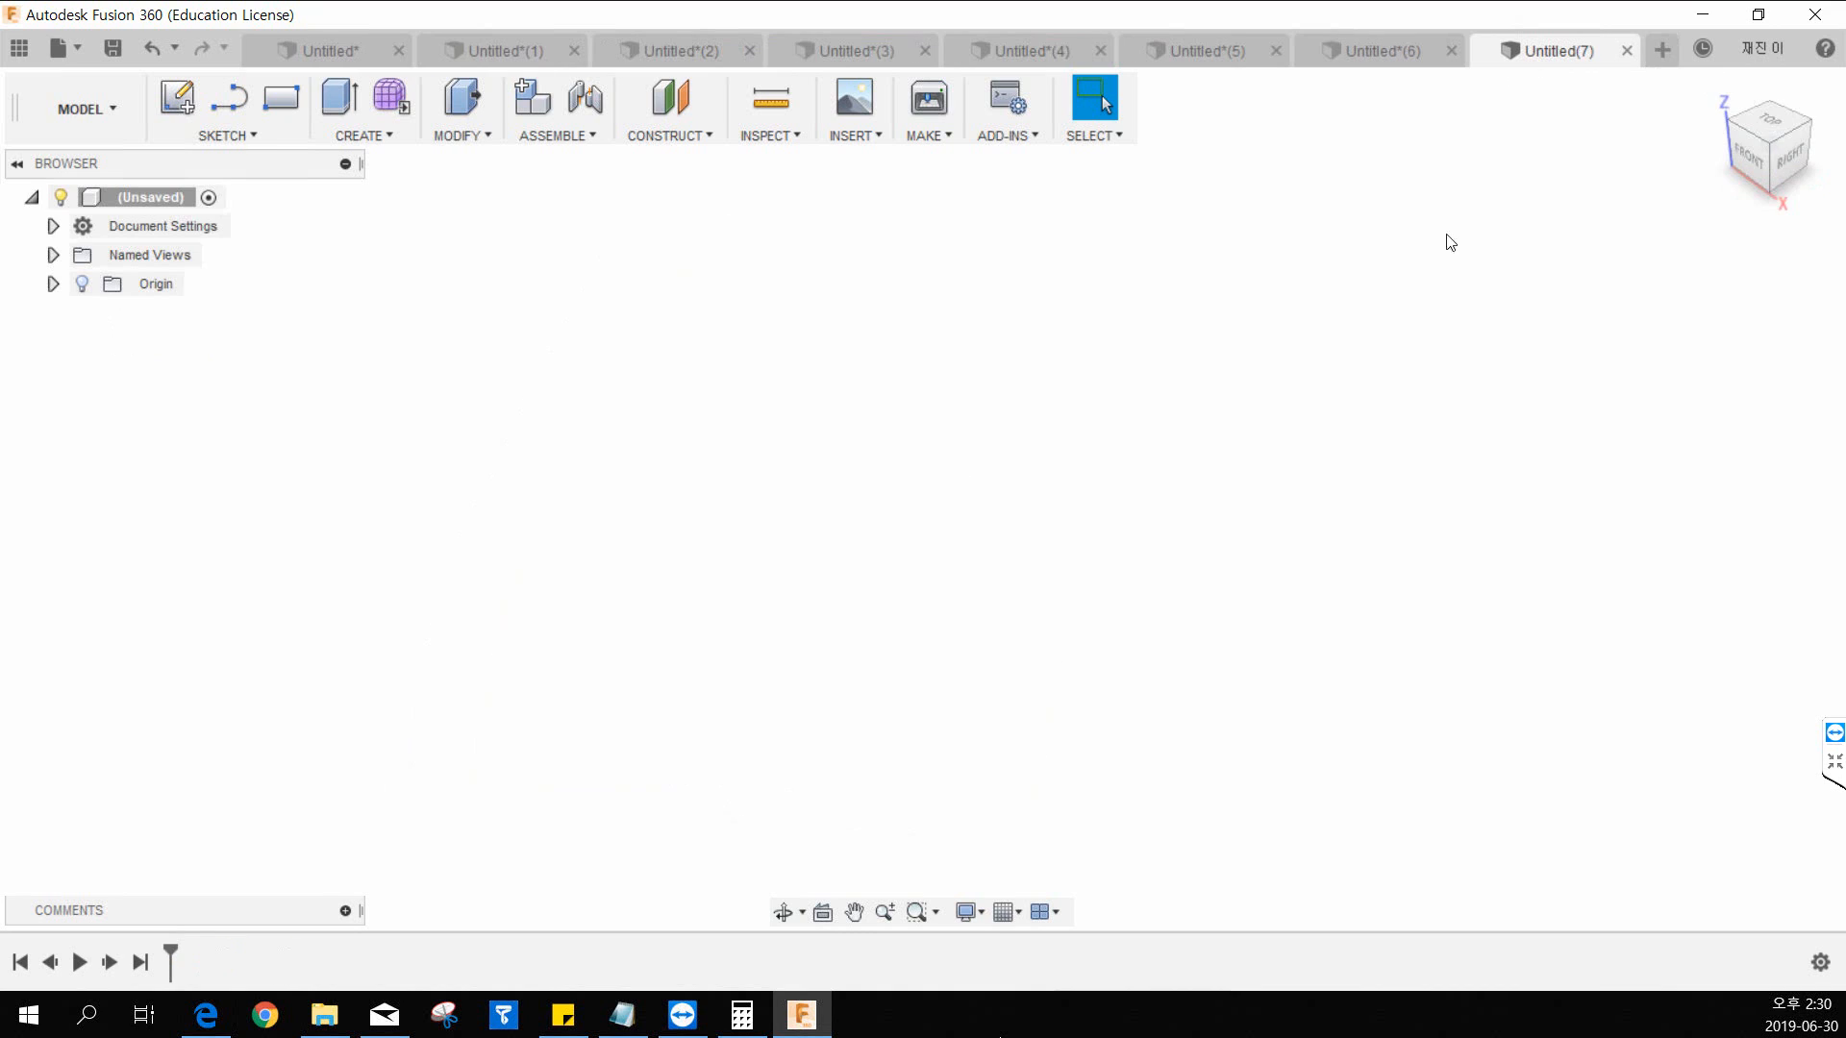
{"action": "left_click", "coordinate": [382, 136]}
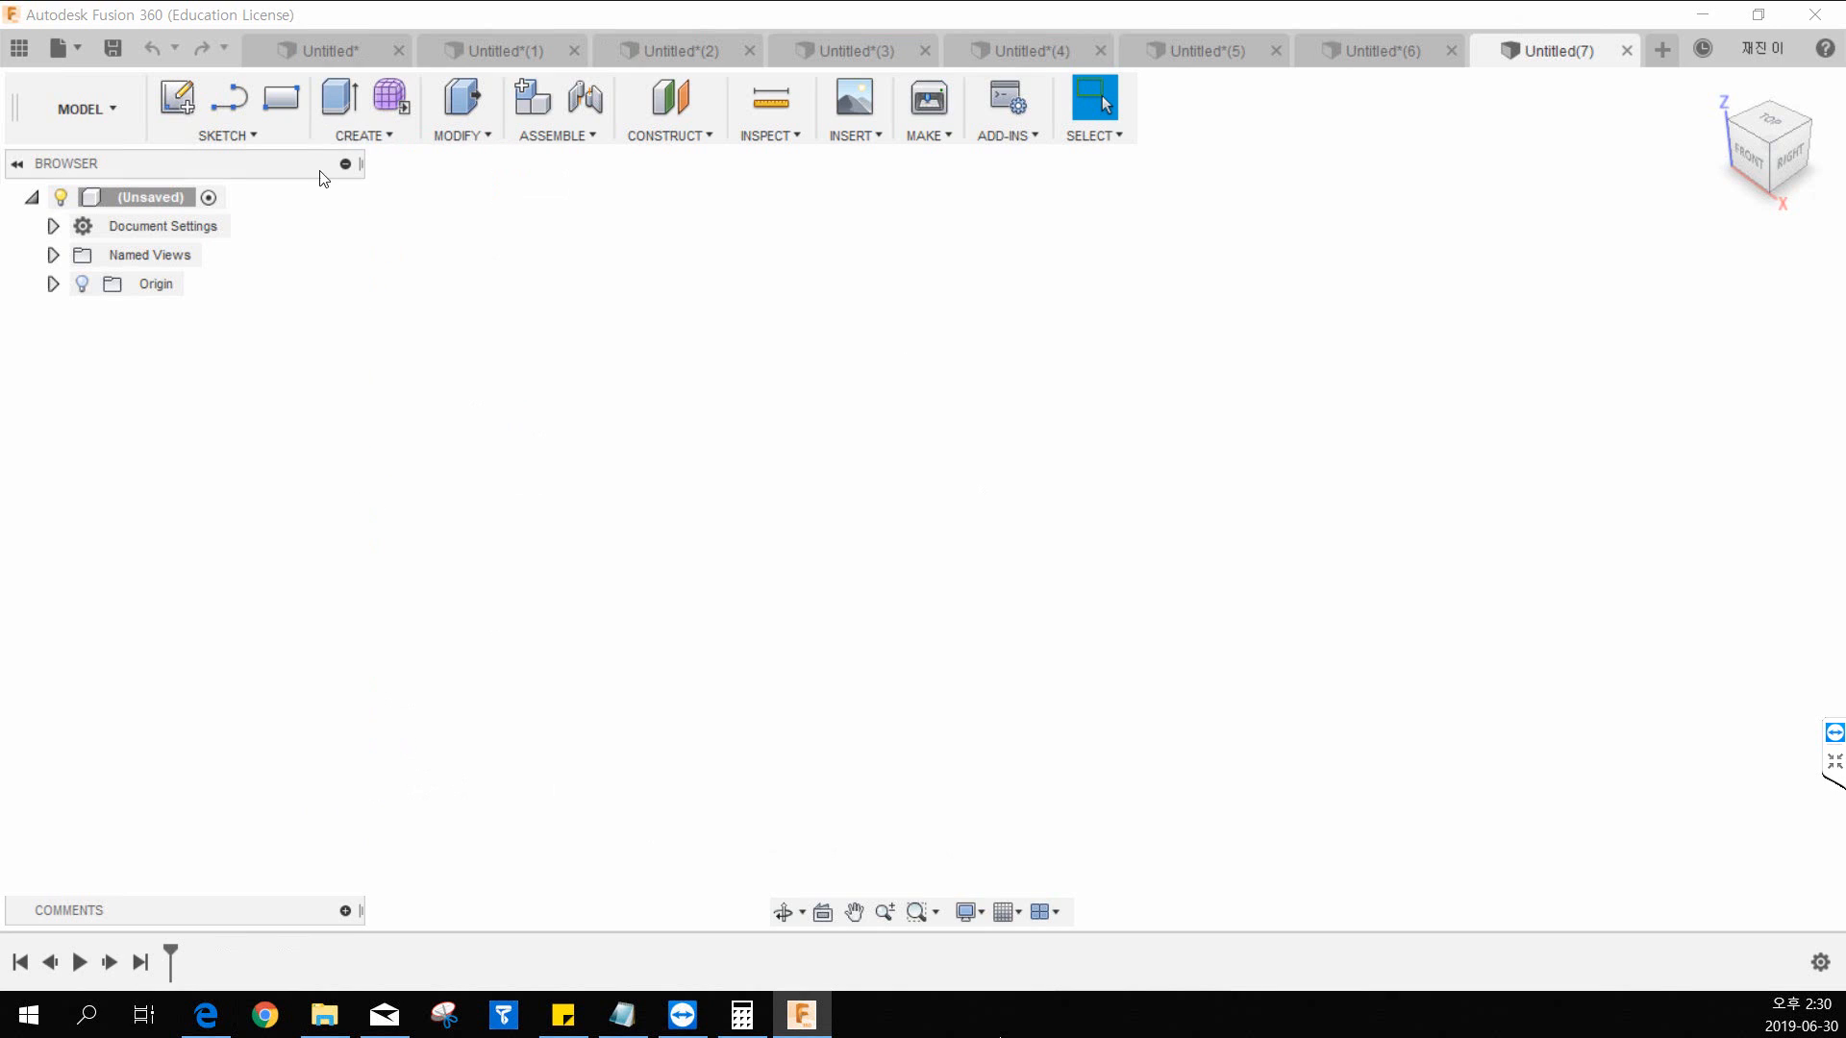
{"action": "left_click", "coordinate": [279, 111]}
{"action": "left_click", "coordinate": [977, 413]}
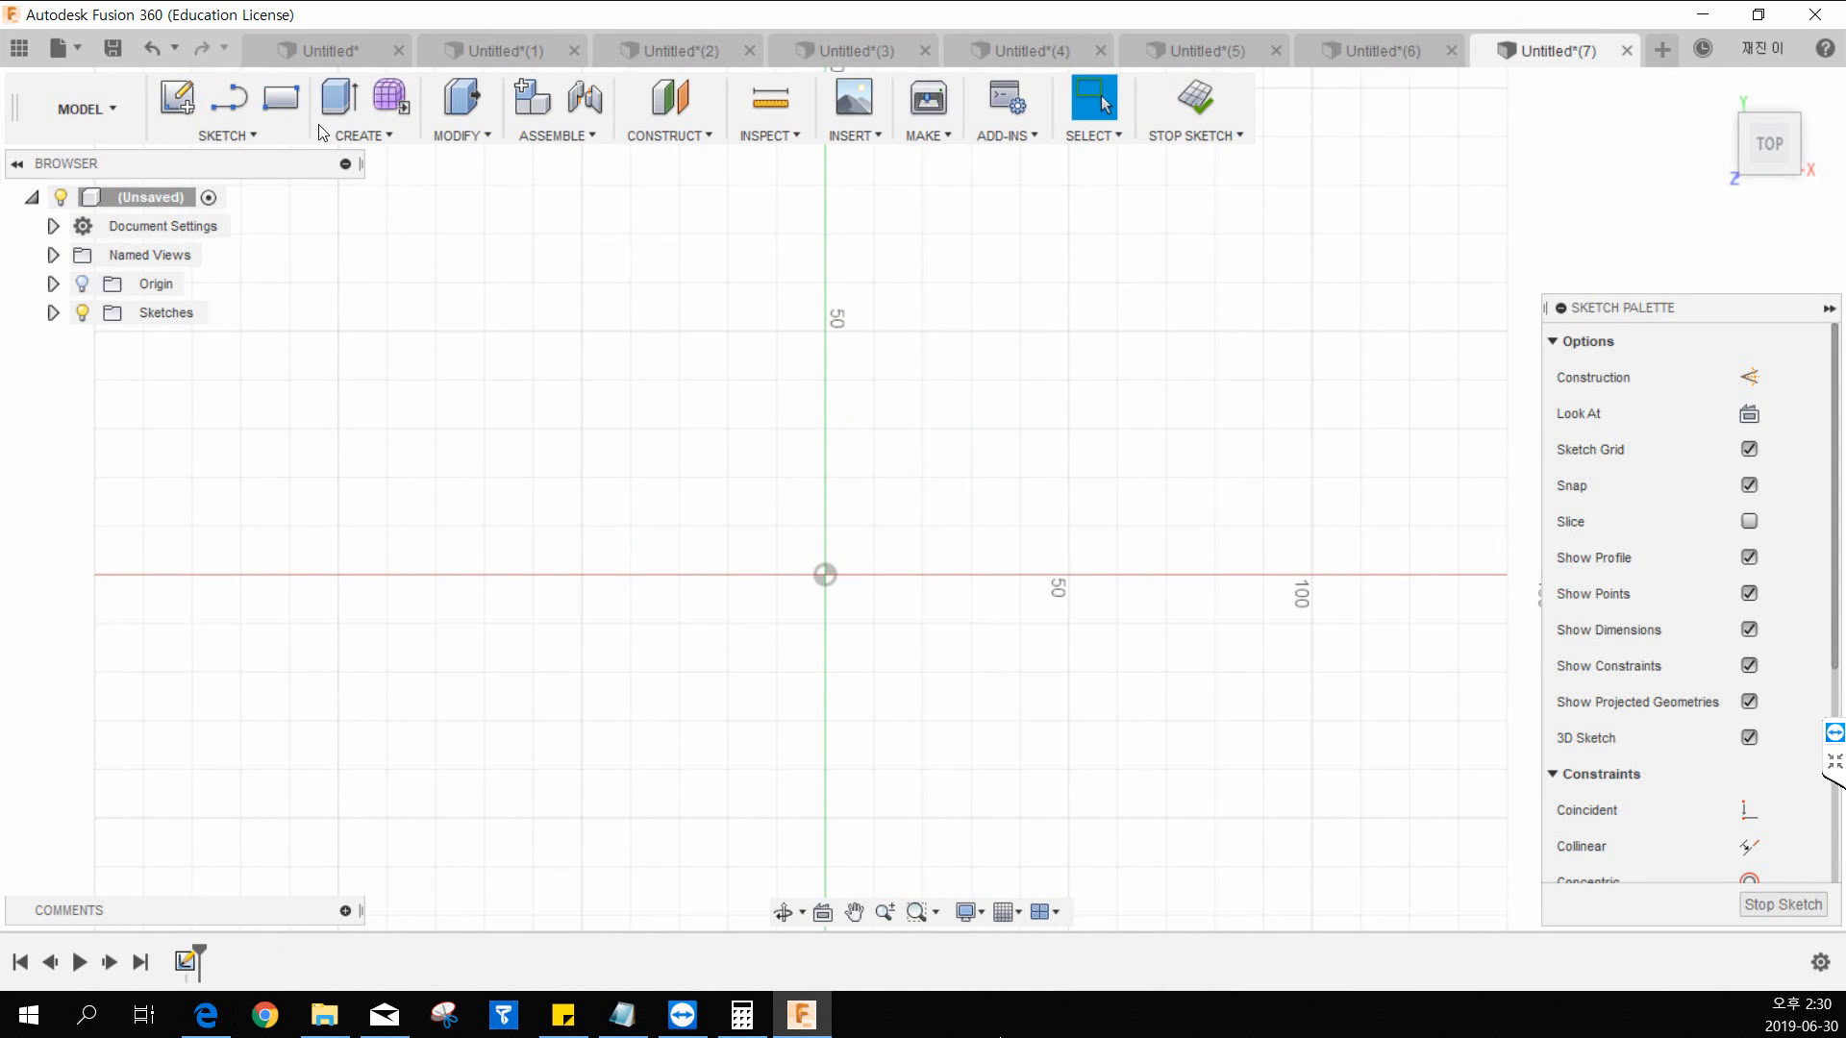
{"action": "key", "text": "r"}
{"action": "left_click", "coordinate": [825, 575]}
{"action": "left_click", "coordinate": [1170, 304]}
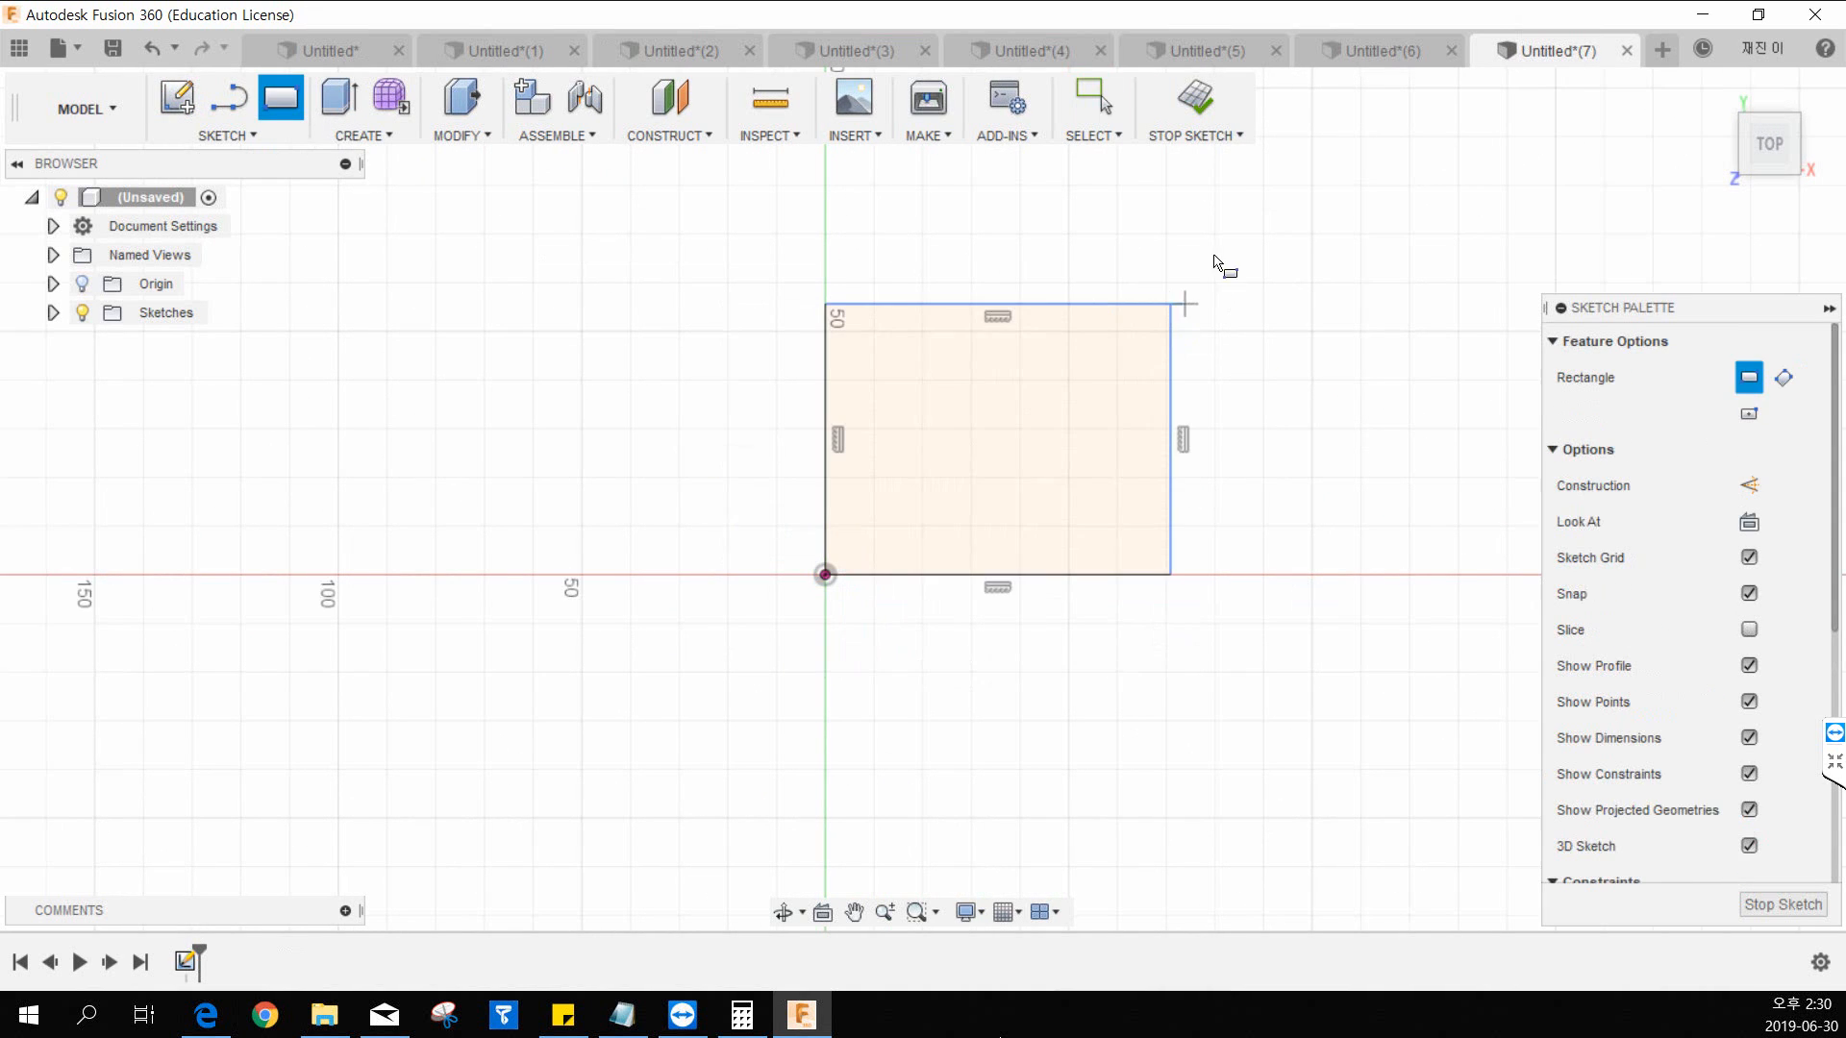
{"action": "left_click", "coordinate": [1195, 96]}
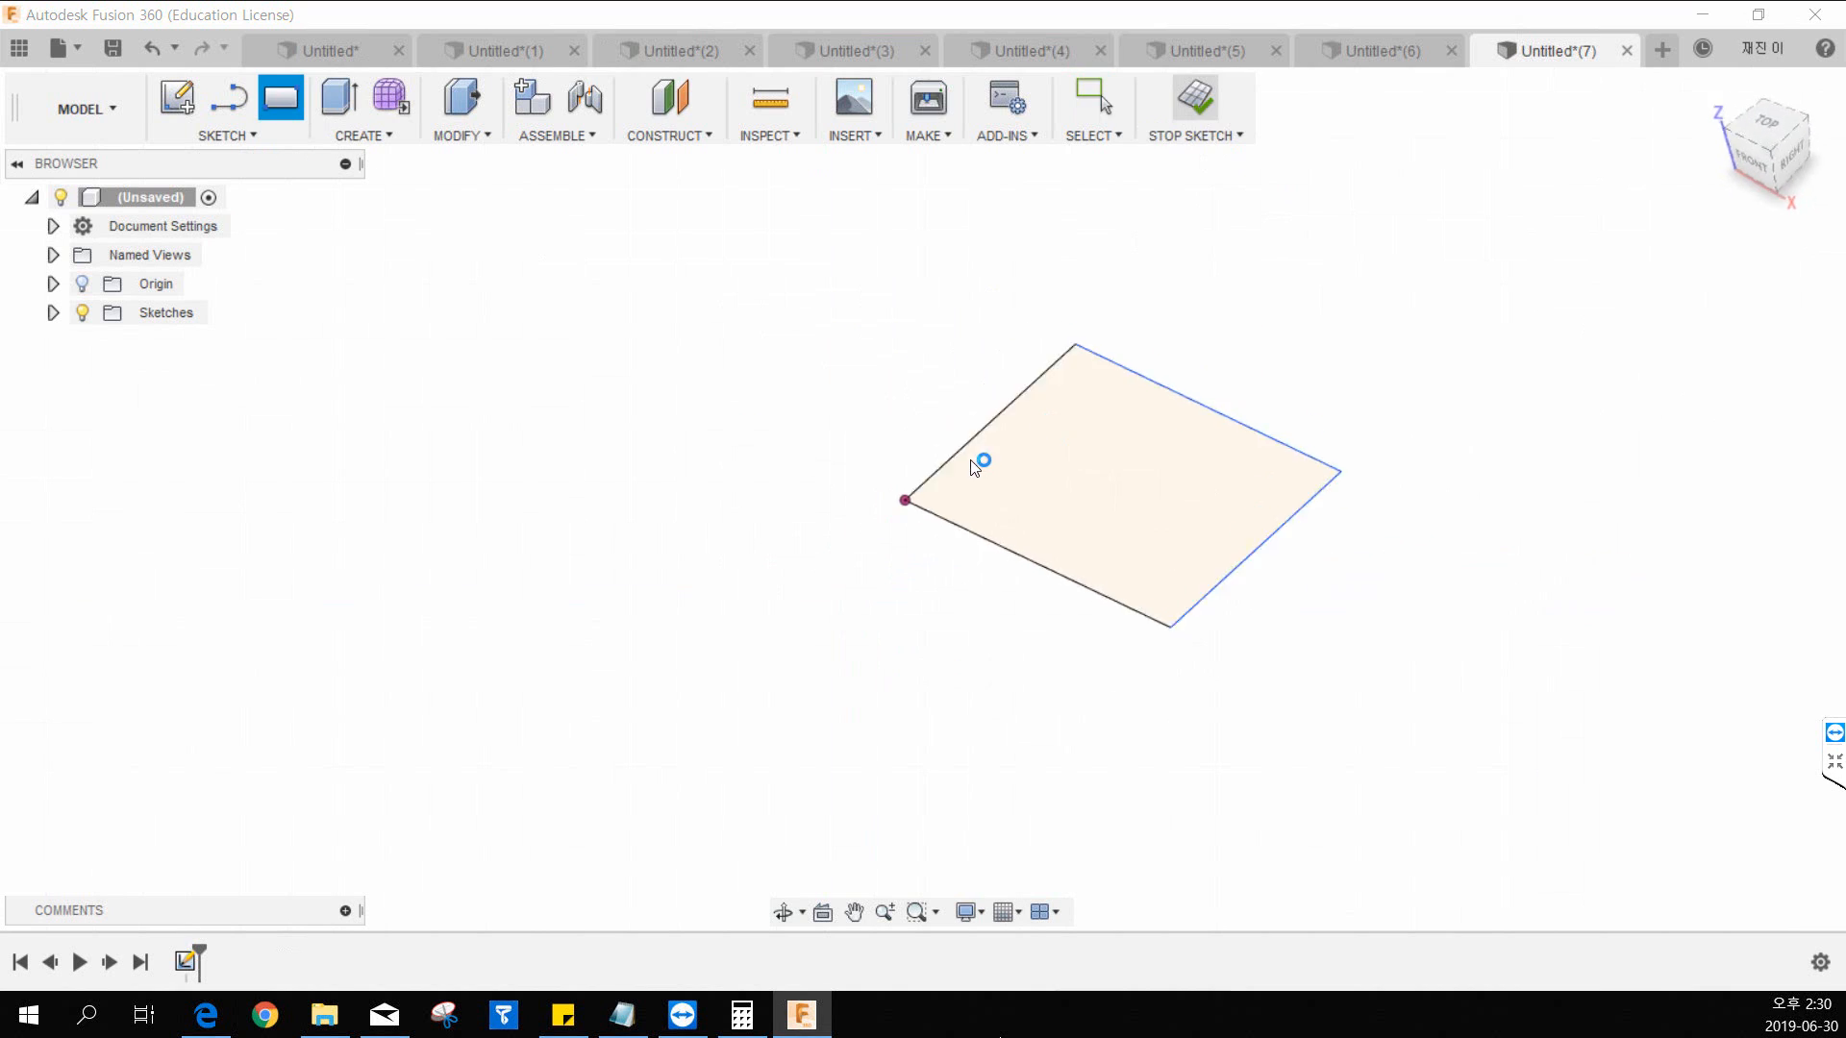
Step: Extrude the rectangle 30 mm upward as a new body
{"action": "left_click", "coordinate": [333, 92]}
{"action": "left_click_drag", "start_coordinate": [945, 608], "coordinate": [972, 388]}
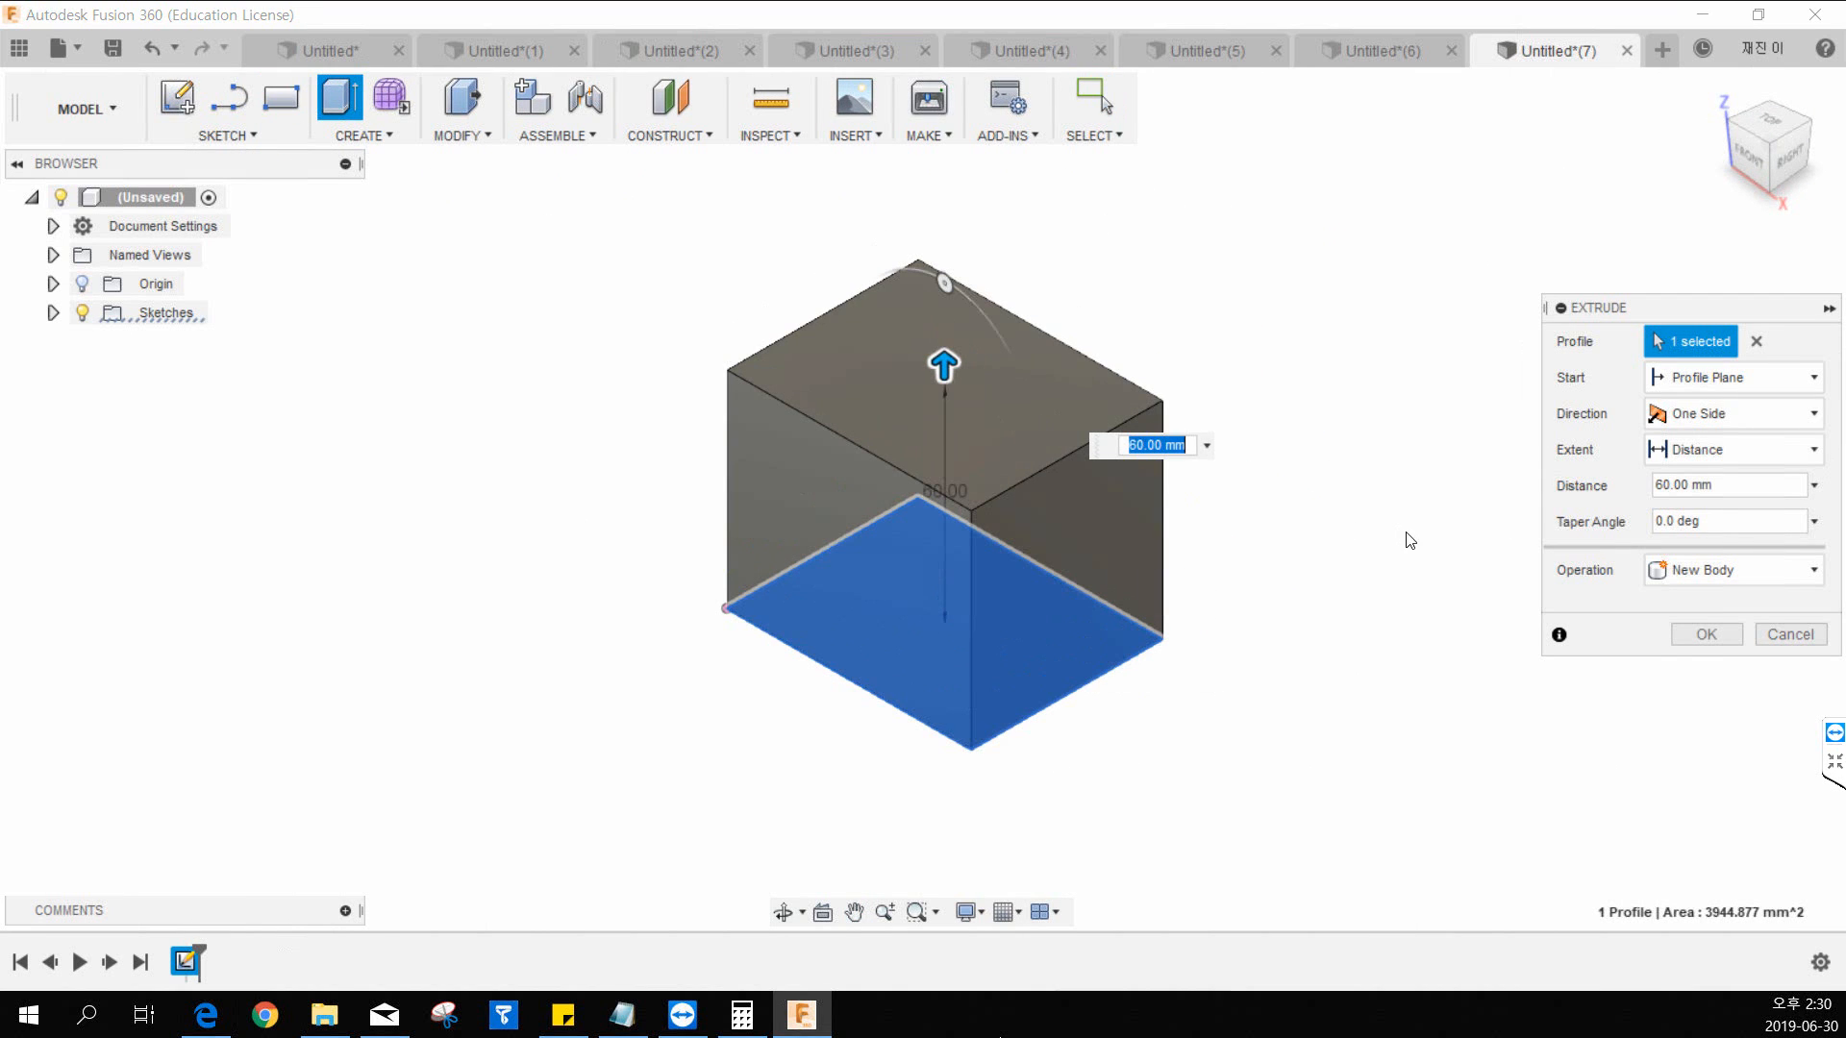
{"action": "type", "text": "30"}
{"action": "key", "text": "Return"}
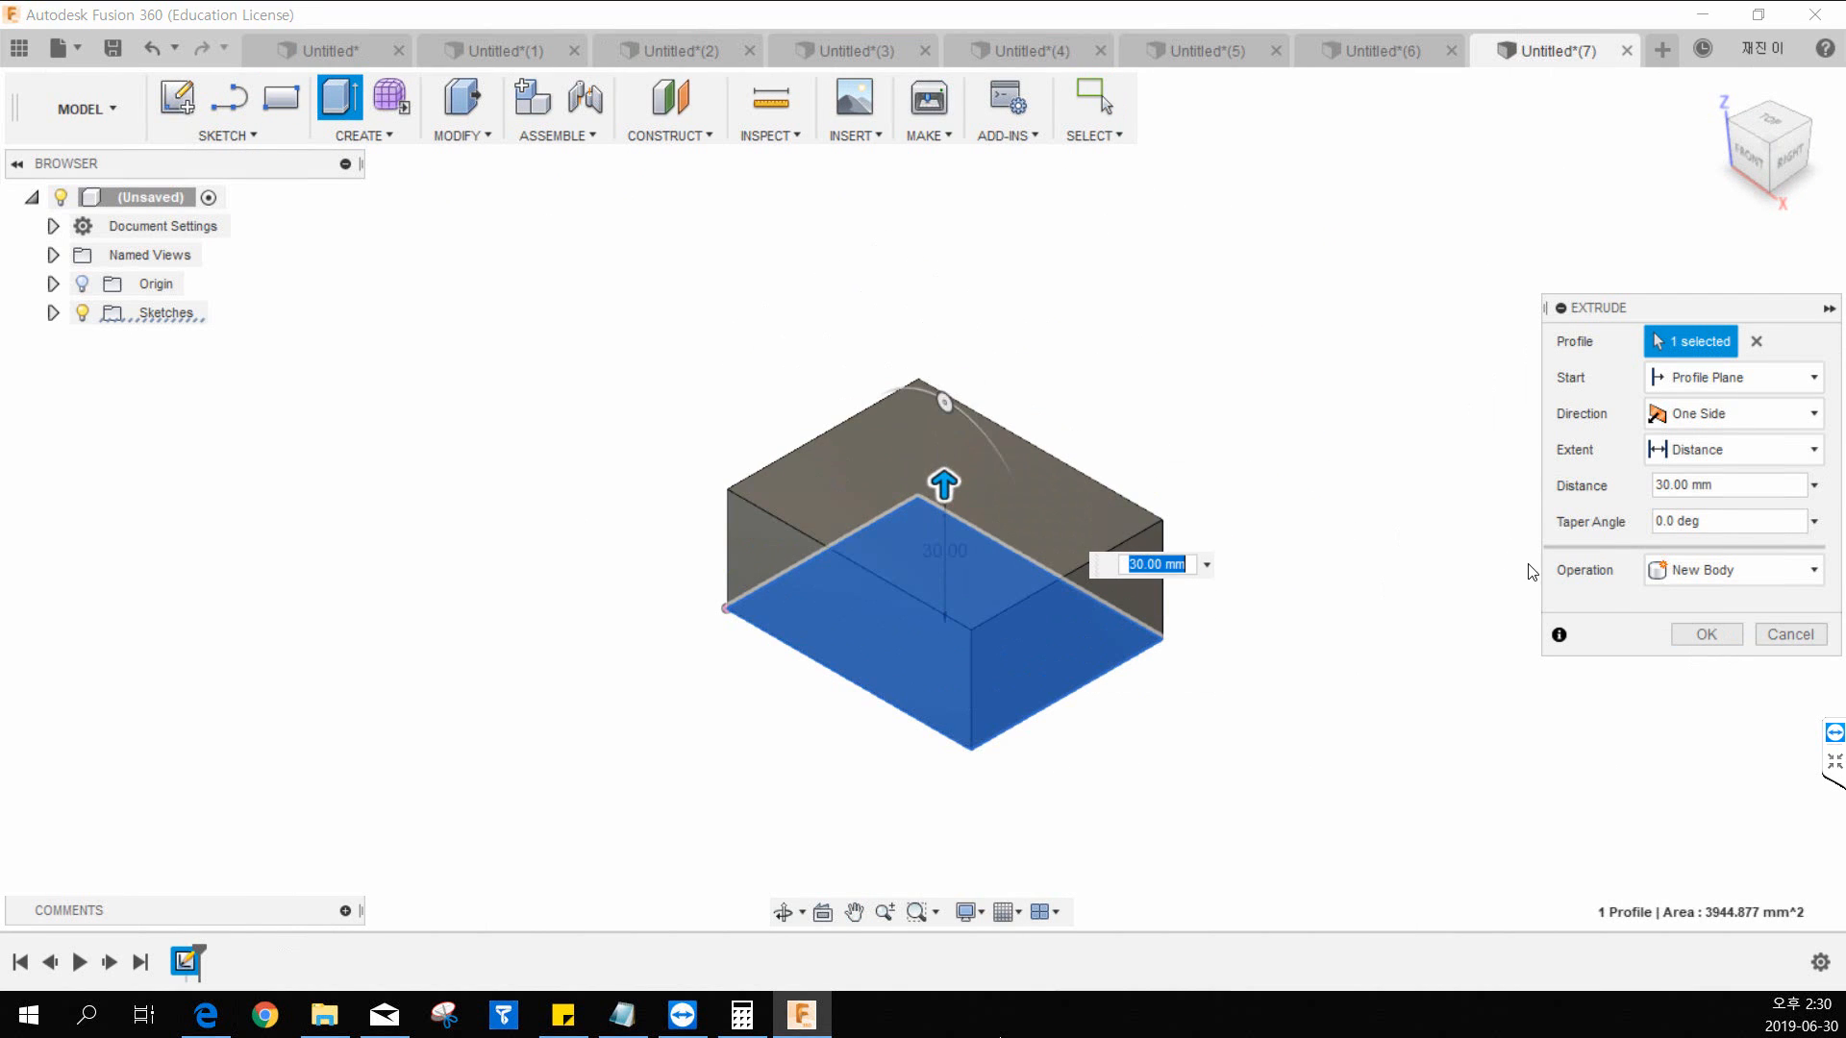
{"action": "left_click", "coordinate": [1699, 635]}
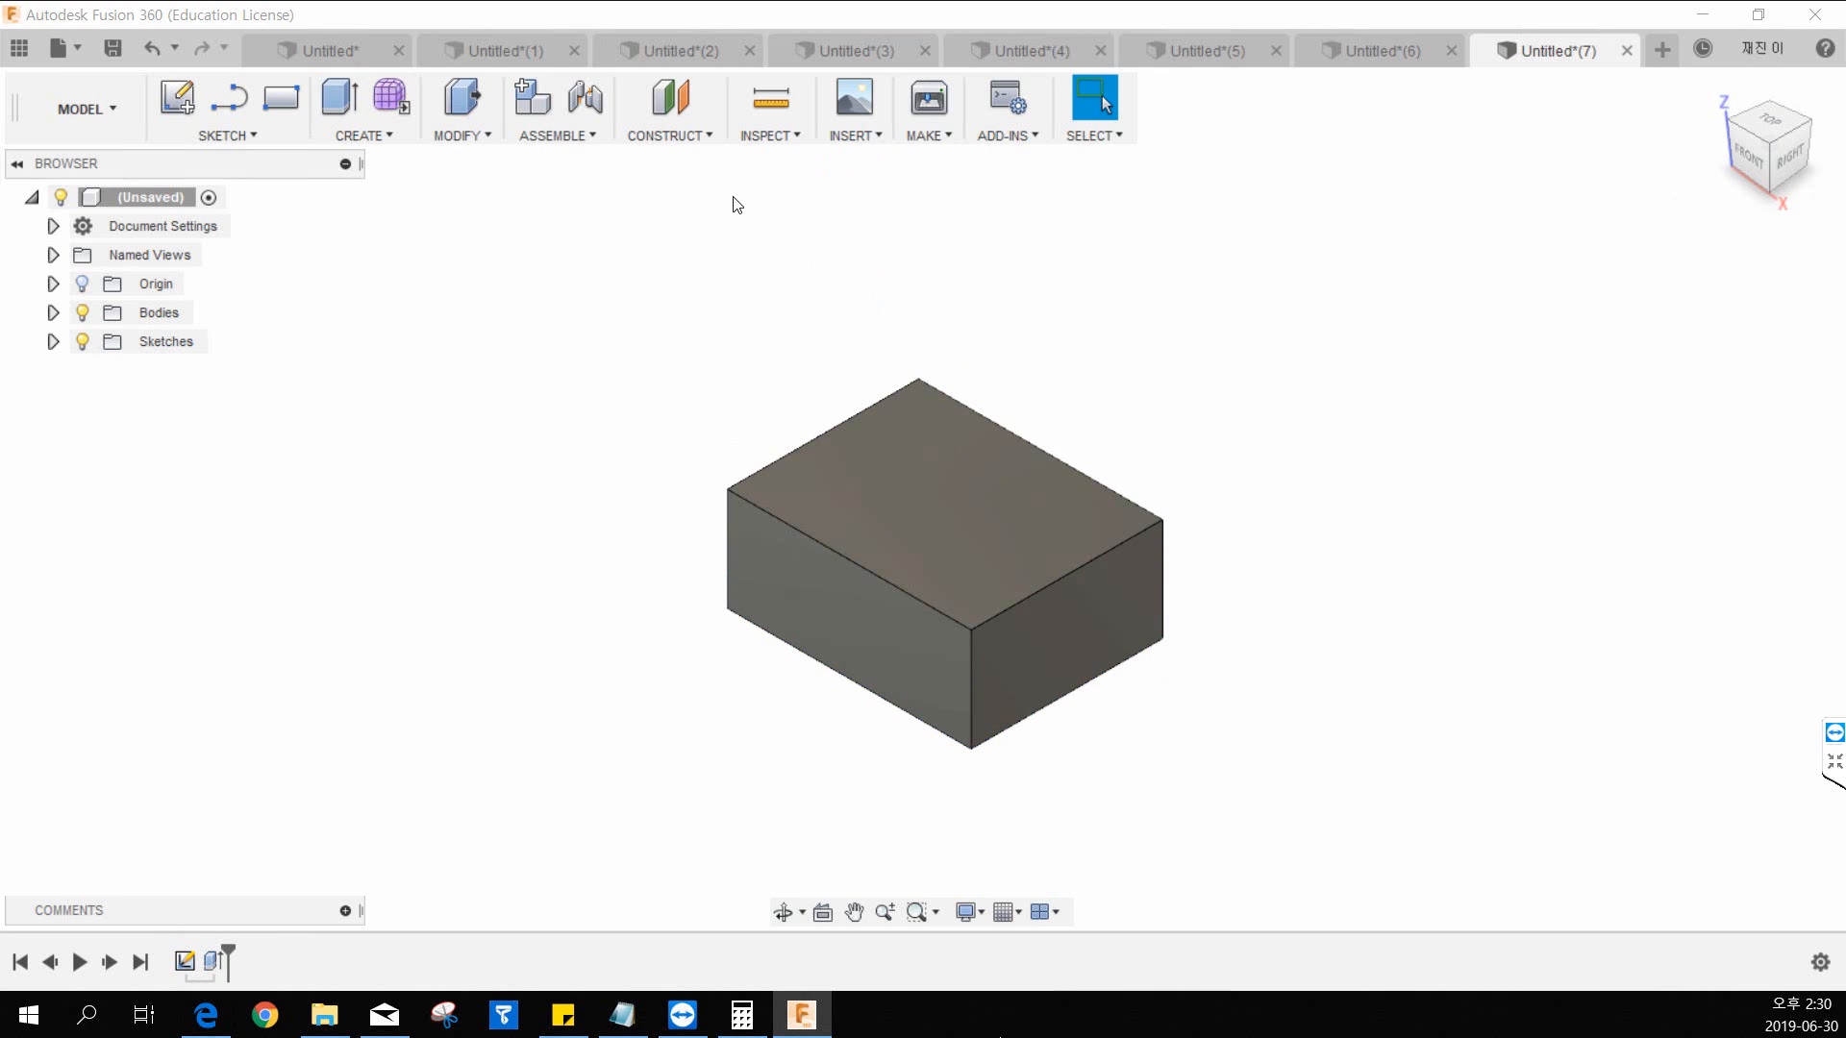
Step: Shell the block inward with its top face open, leaving walls about 5 mm thick
{"action": "middle_click_drag", "start_coordinate": [865, 269], "coordinate": [710, 306]}
{"action": "scroll", "coordinate": [957, 385], "scroll_direction": "up", "scroll_amount": 2}
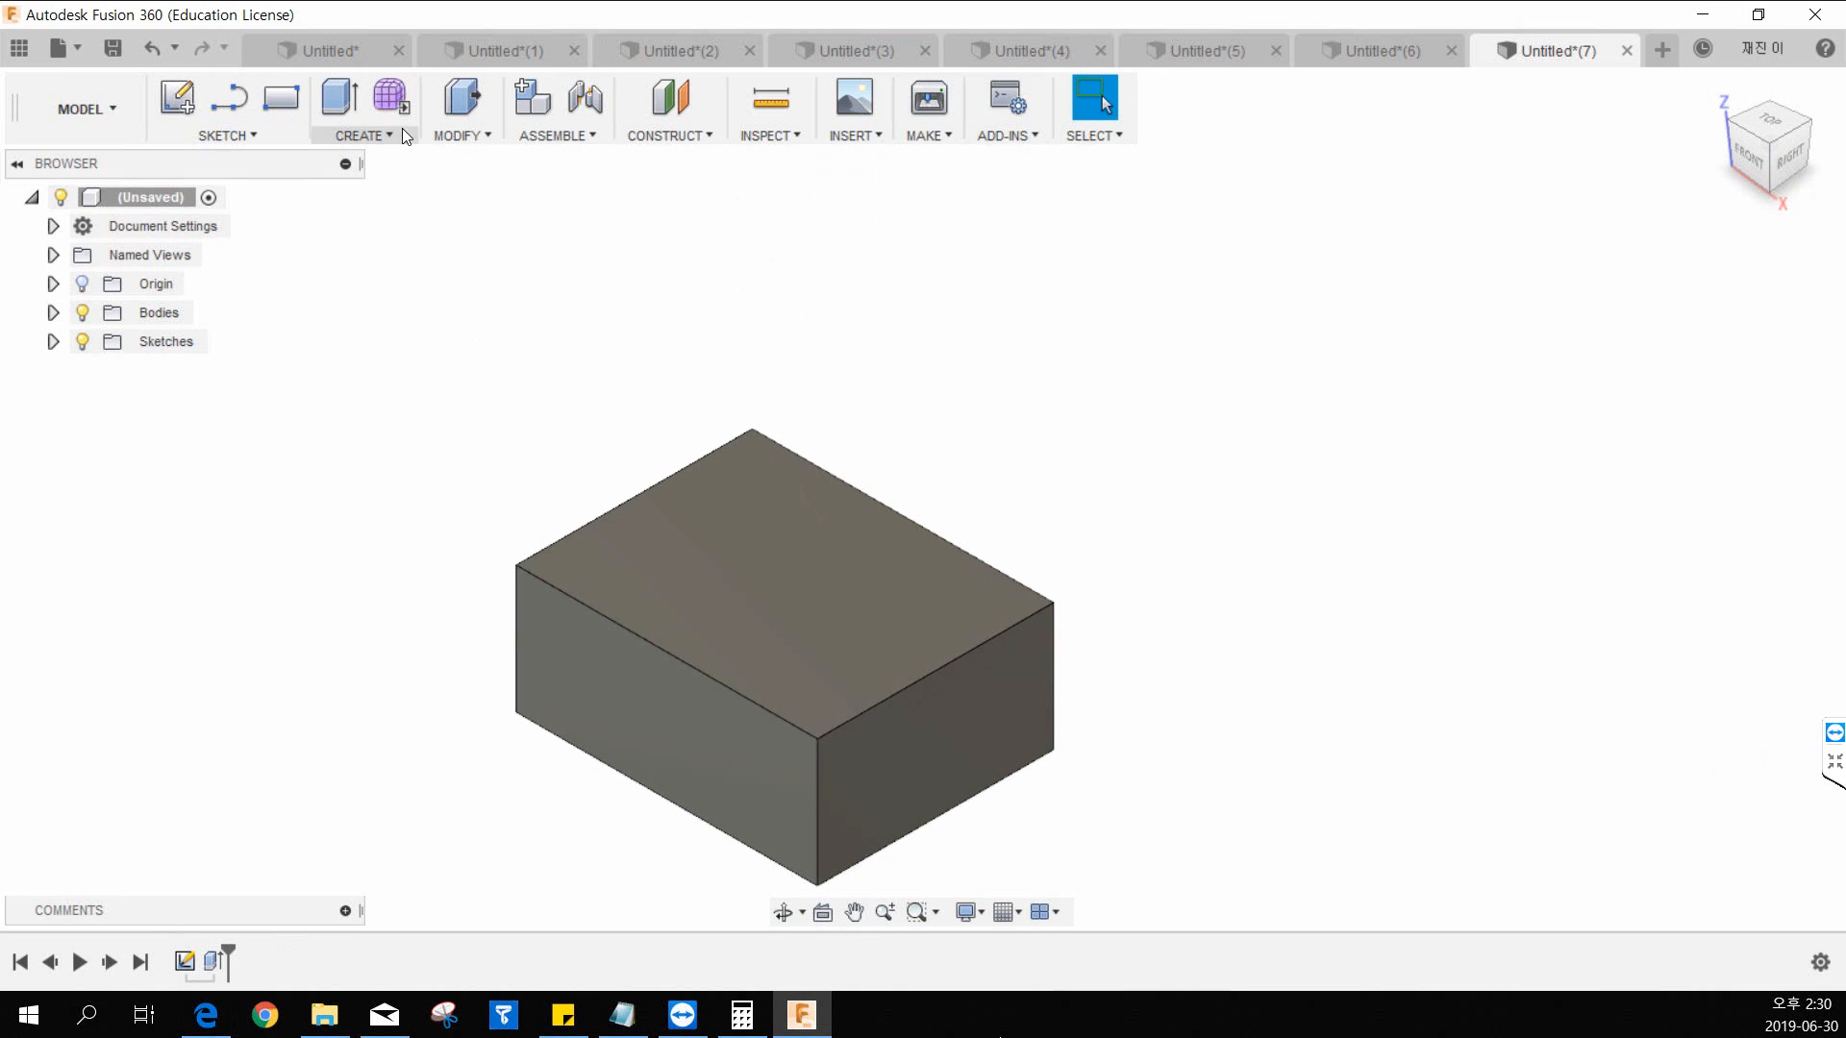
{"action": "left_click", "coordinate": [444, 139]}
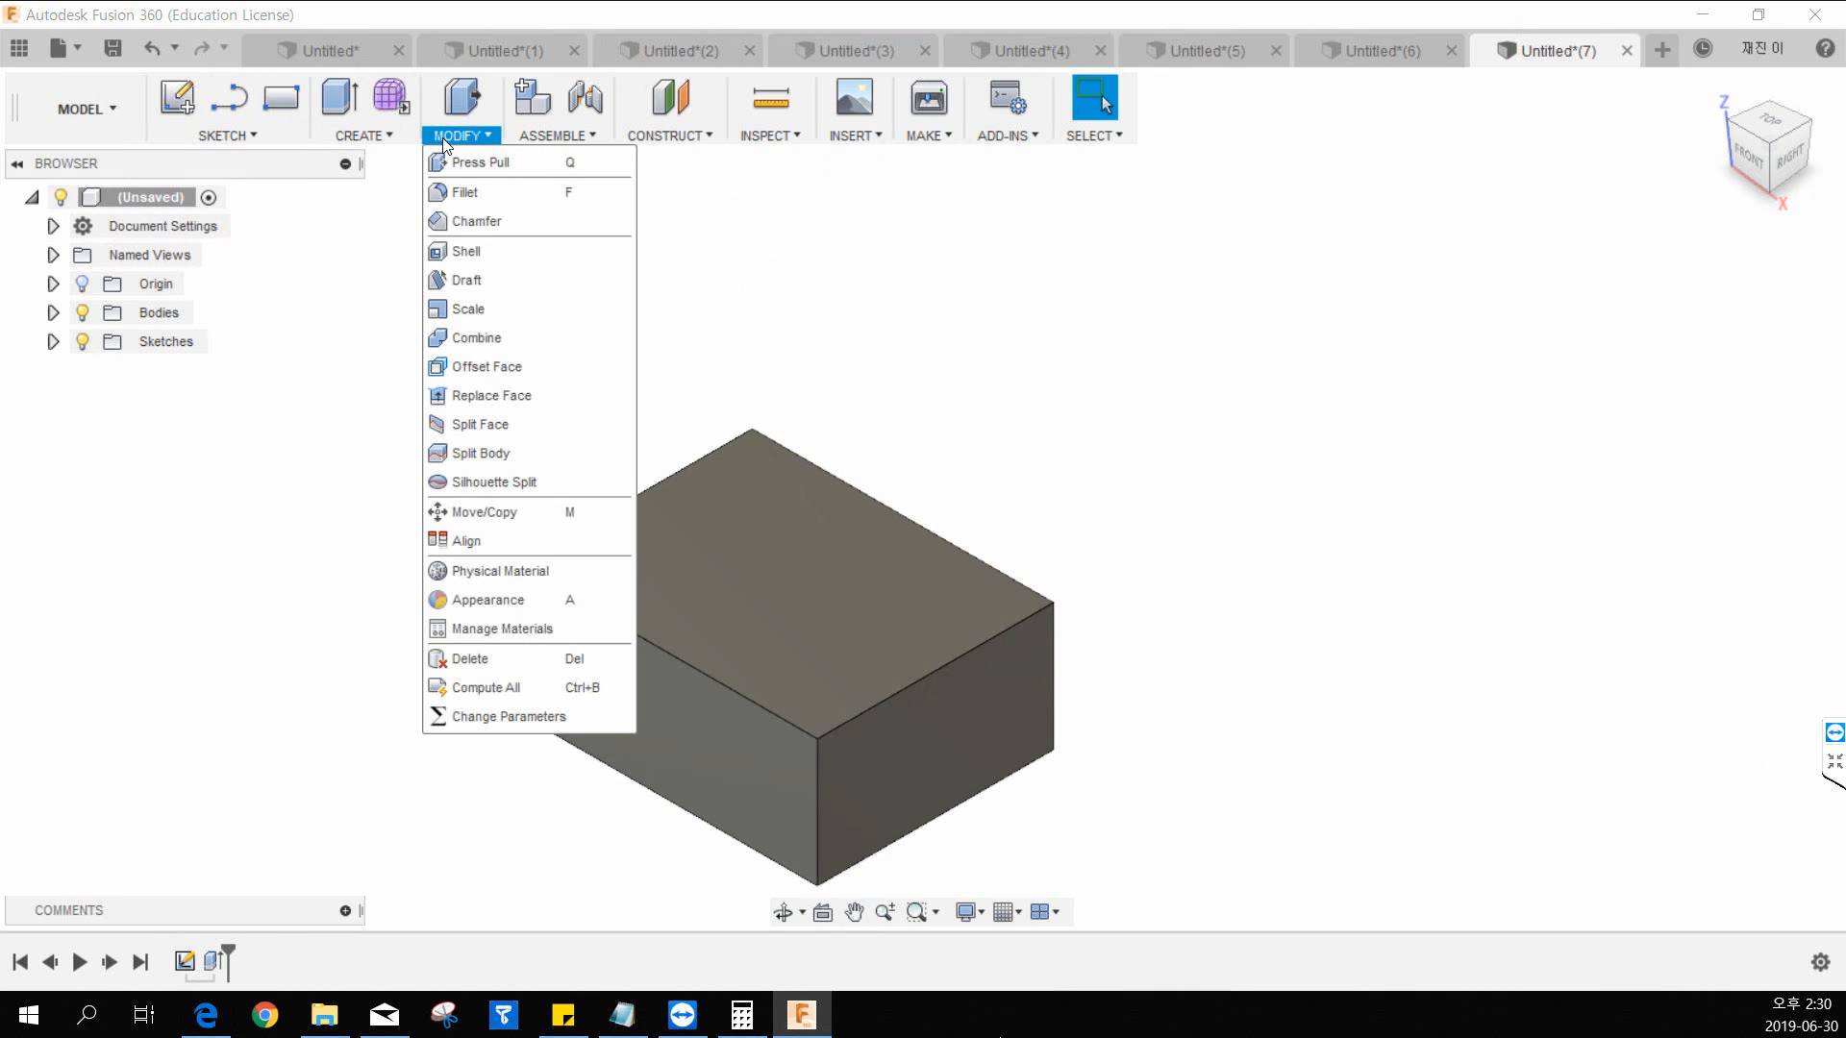
{"action": "left_click", "coordinate": [466, 252]}
{"action": "left_click", "coordinate": [730, 571]}
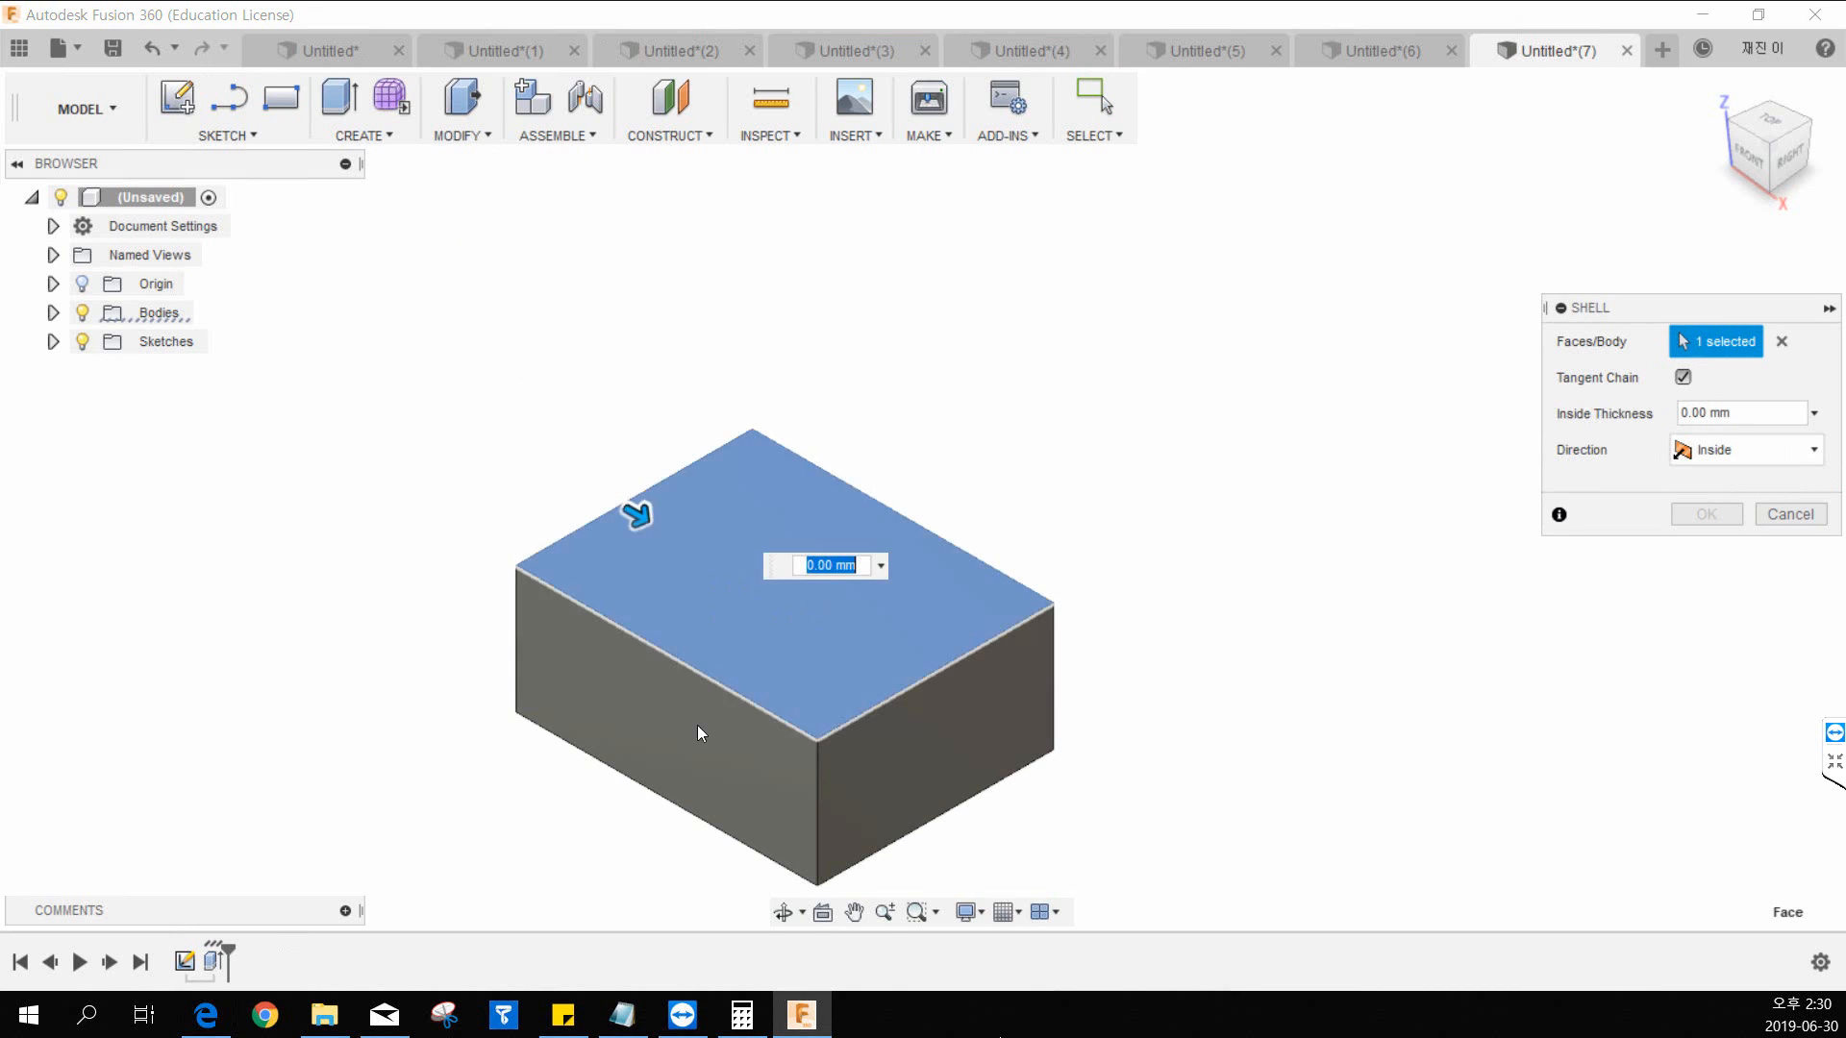
{"action": "left_click_drag", "start_coordinate": [637, 517], "coordinate": [660, 530]}
{"action": "left_click", "coordinate": [1703, 515]}
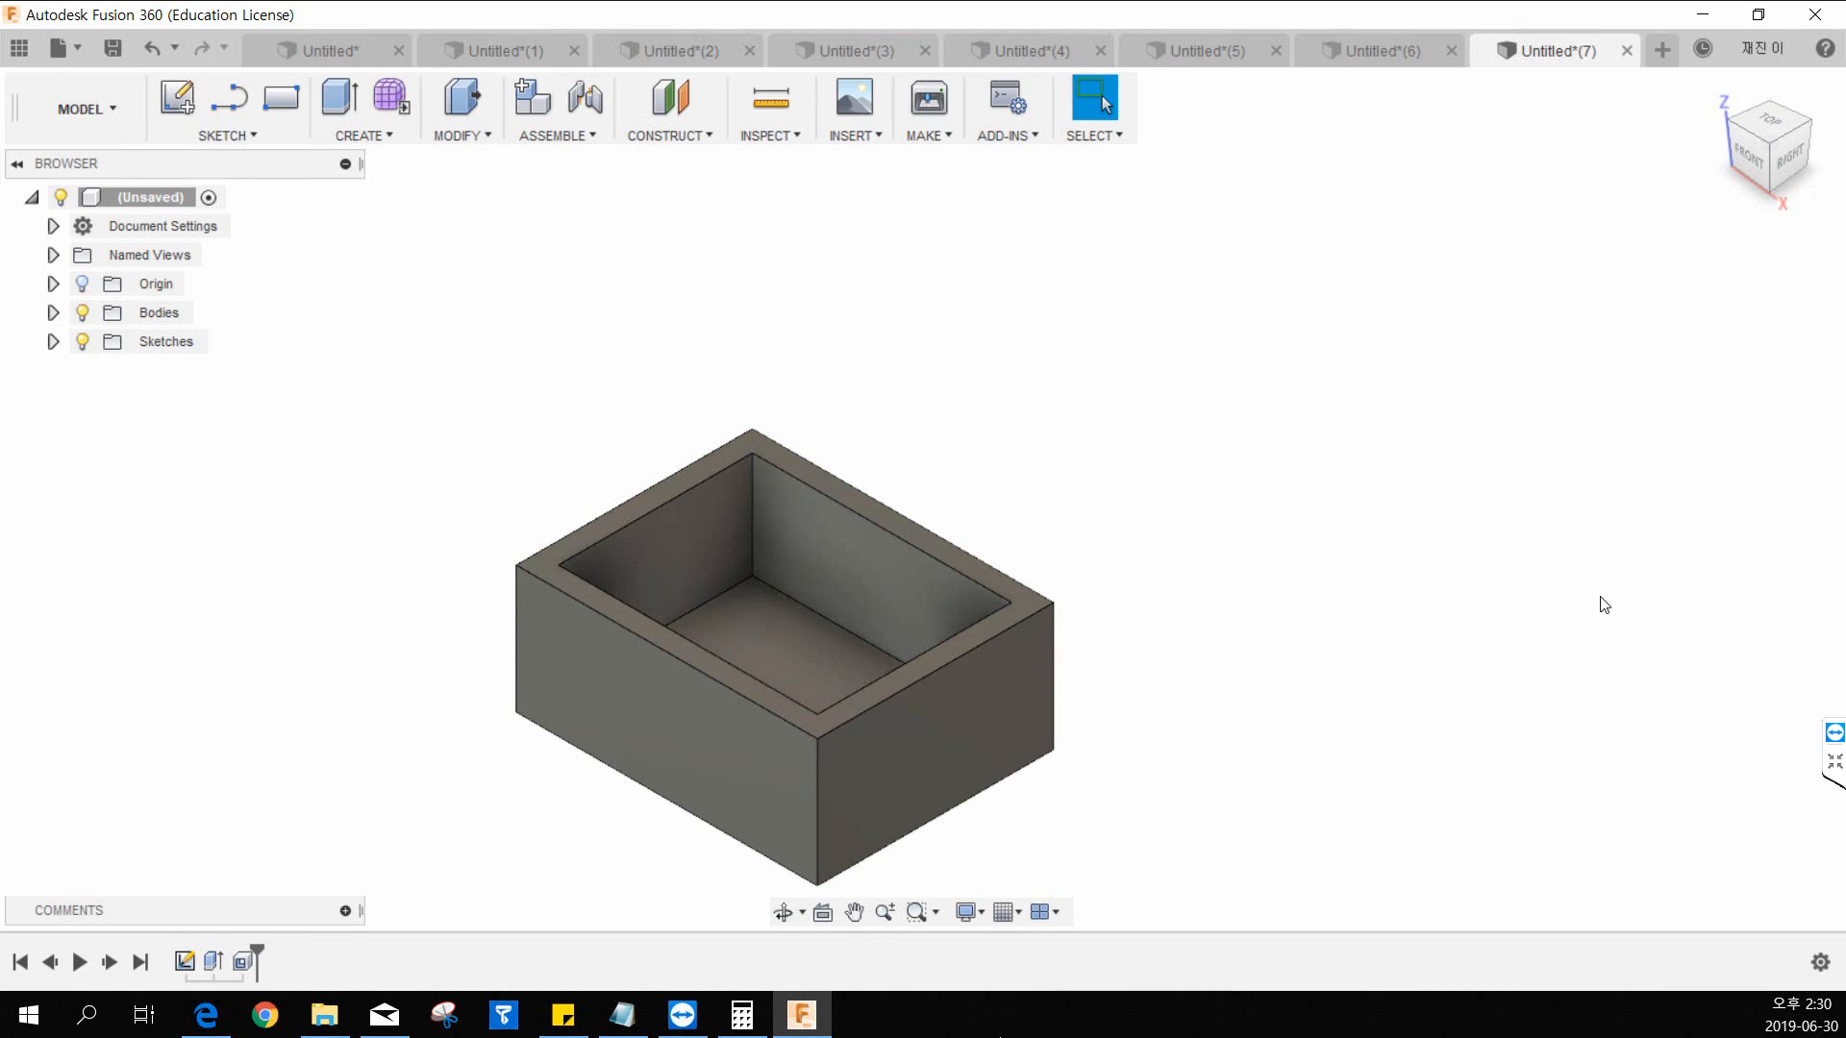
Step: Start a sketch on the box's top rim and draw a line between the midpoints of the two shorter inner edges
{"action": "middle_click_drag", "start_coordinate": [887, 417], "coordinate": [763, 397]}
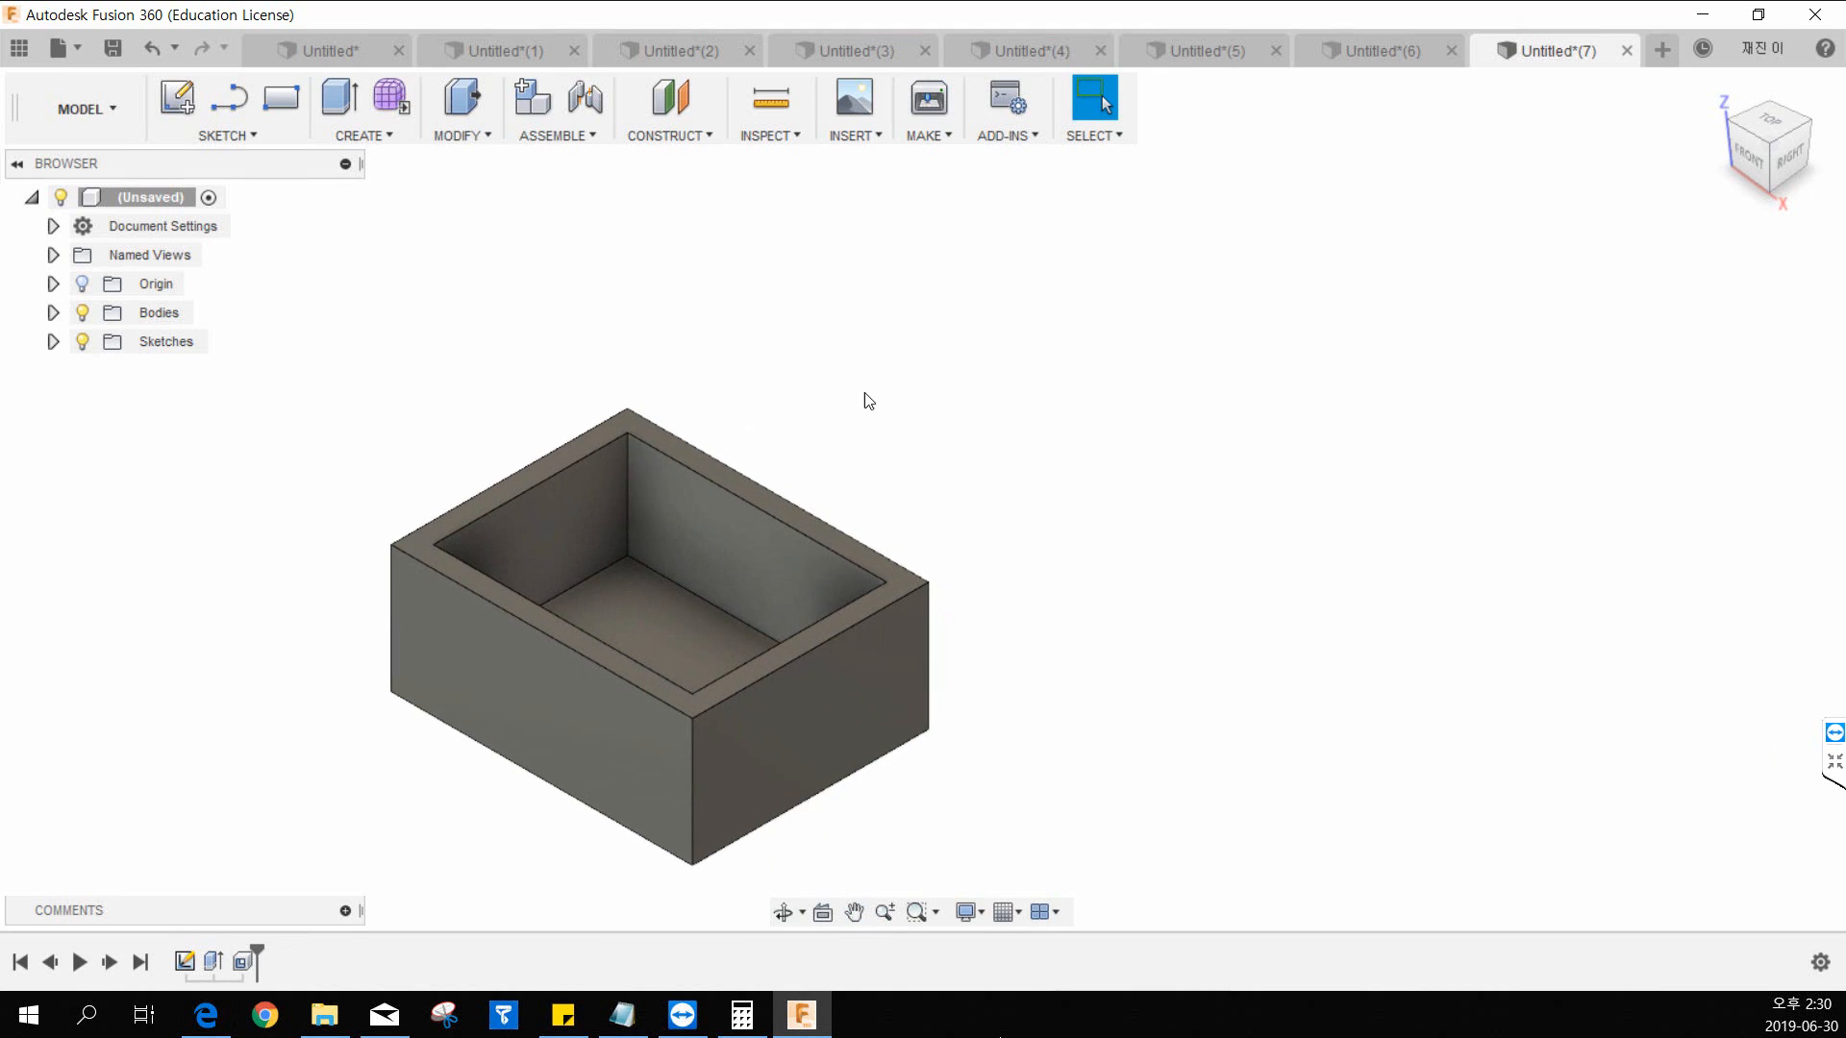
{"action": "scroll", "coordinate": [754, 486], "scroll_direction": "down", "scroll_amount": 1}
{"action": "scroll", "coordinate": [754, 486], "scroll_direction": "up", "scroll_amount": 2}
{"action": "left_click", "coordinate": [382, 140]}
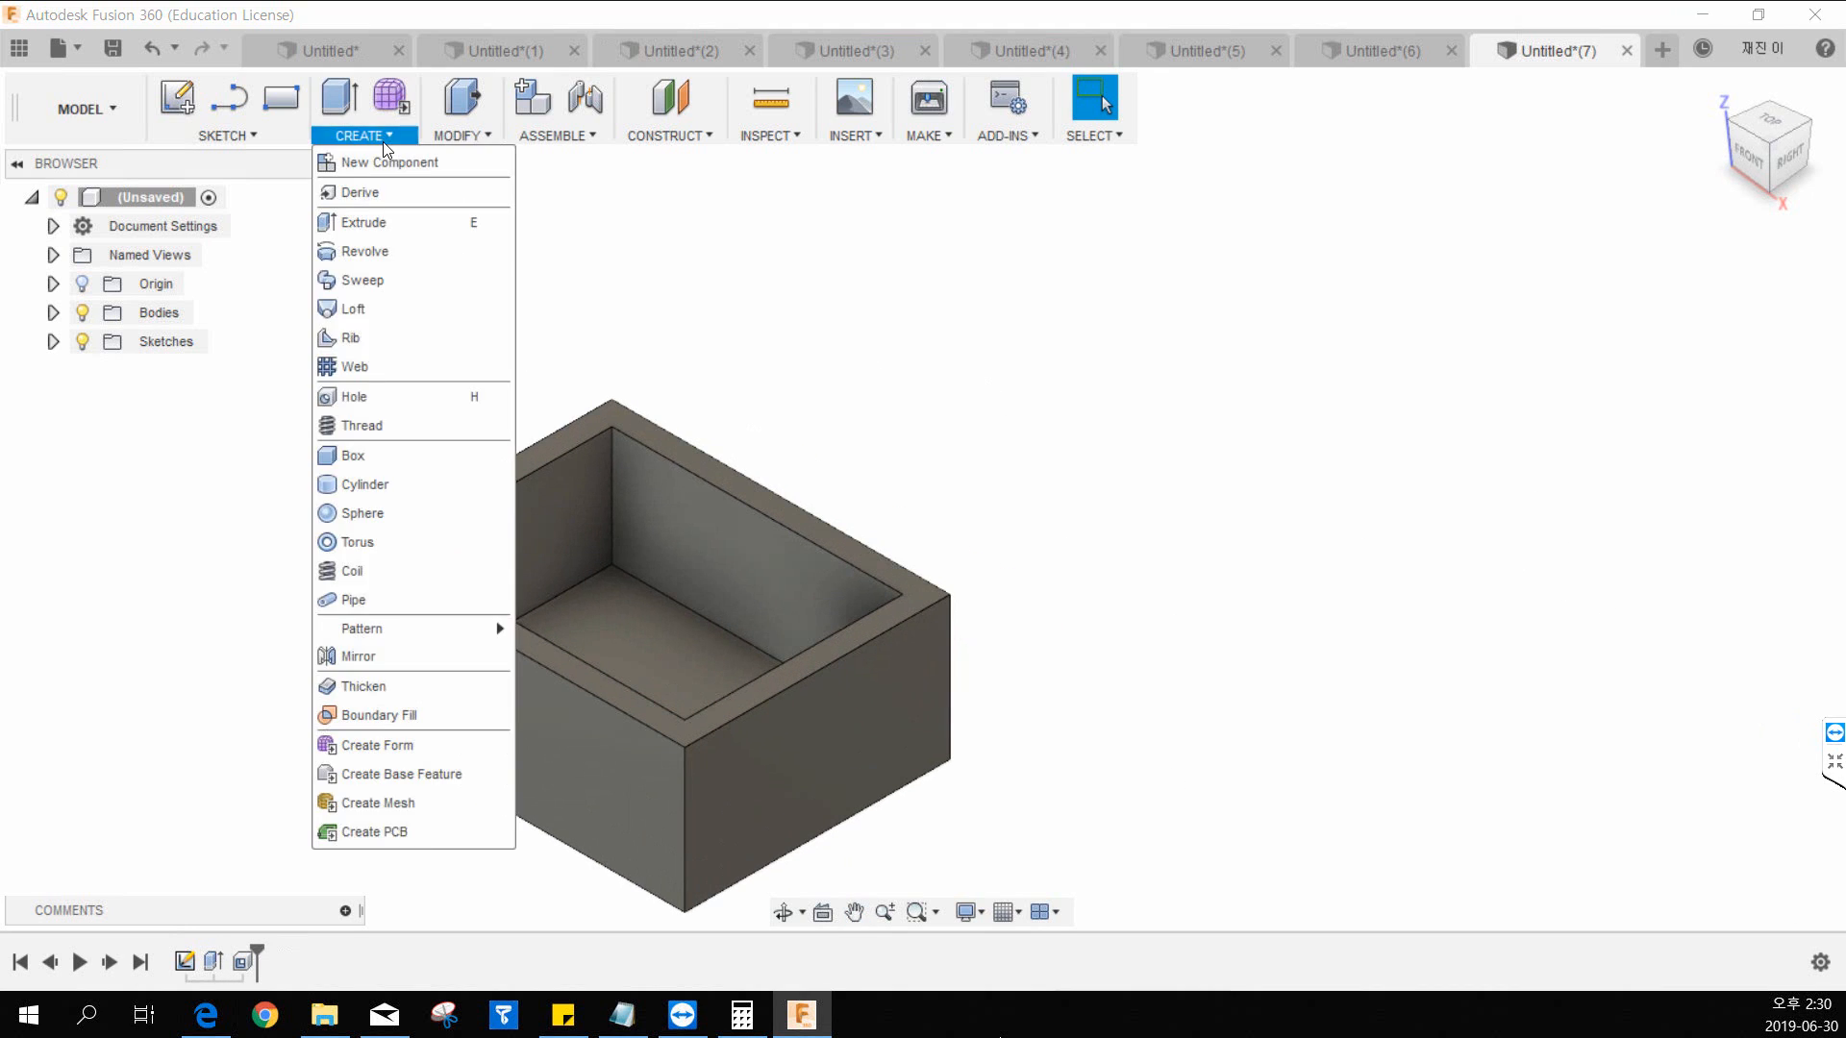
{"action": "left_click", "coordinate": [177, 97]}
{"action": "left_click", "coordinate": [389, 536]}
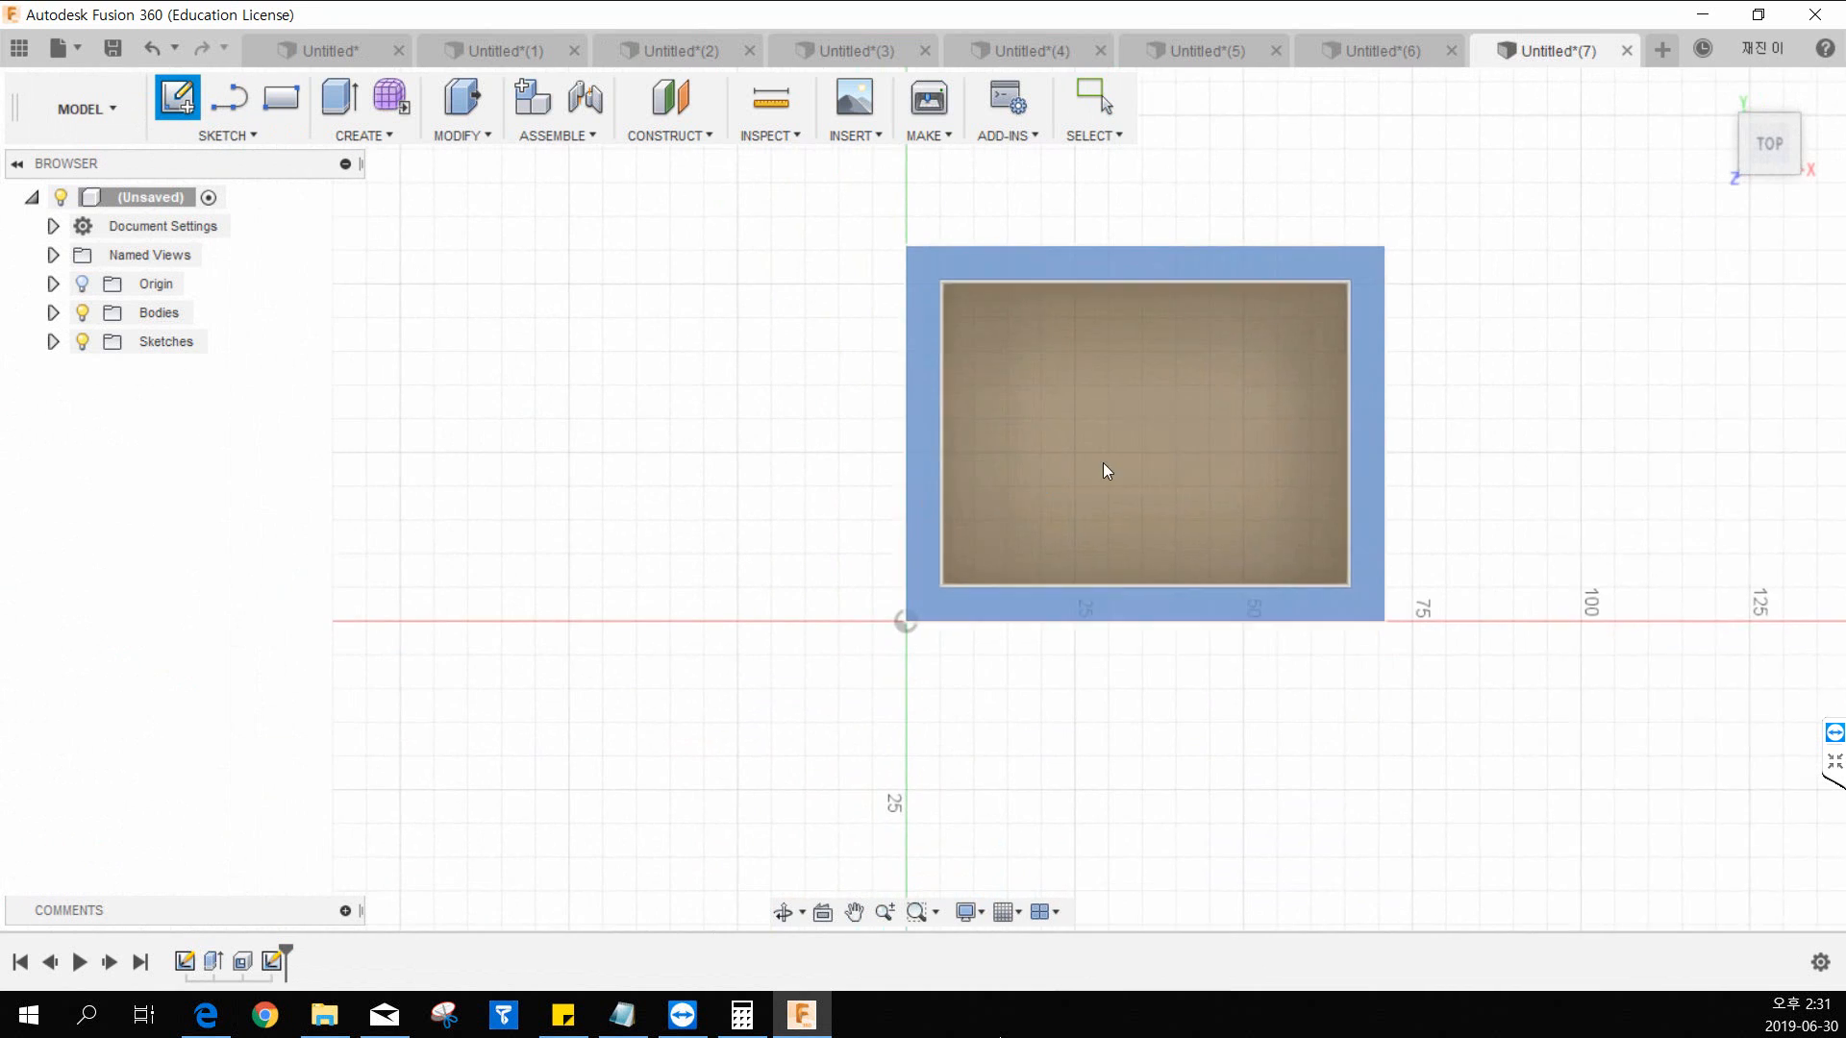
{"action": "key", "text": "l"}
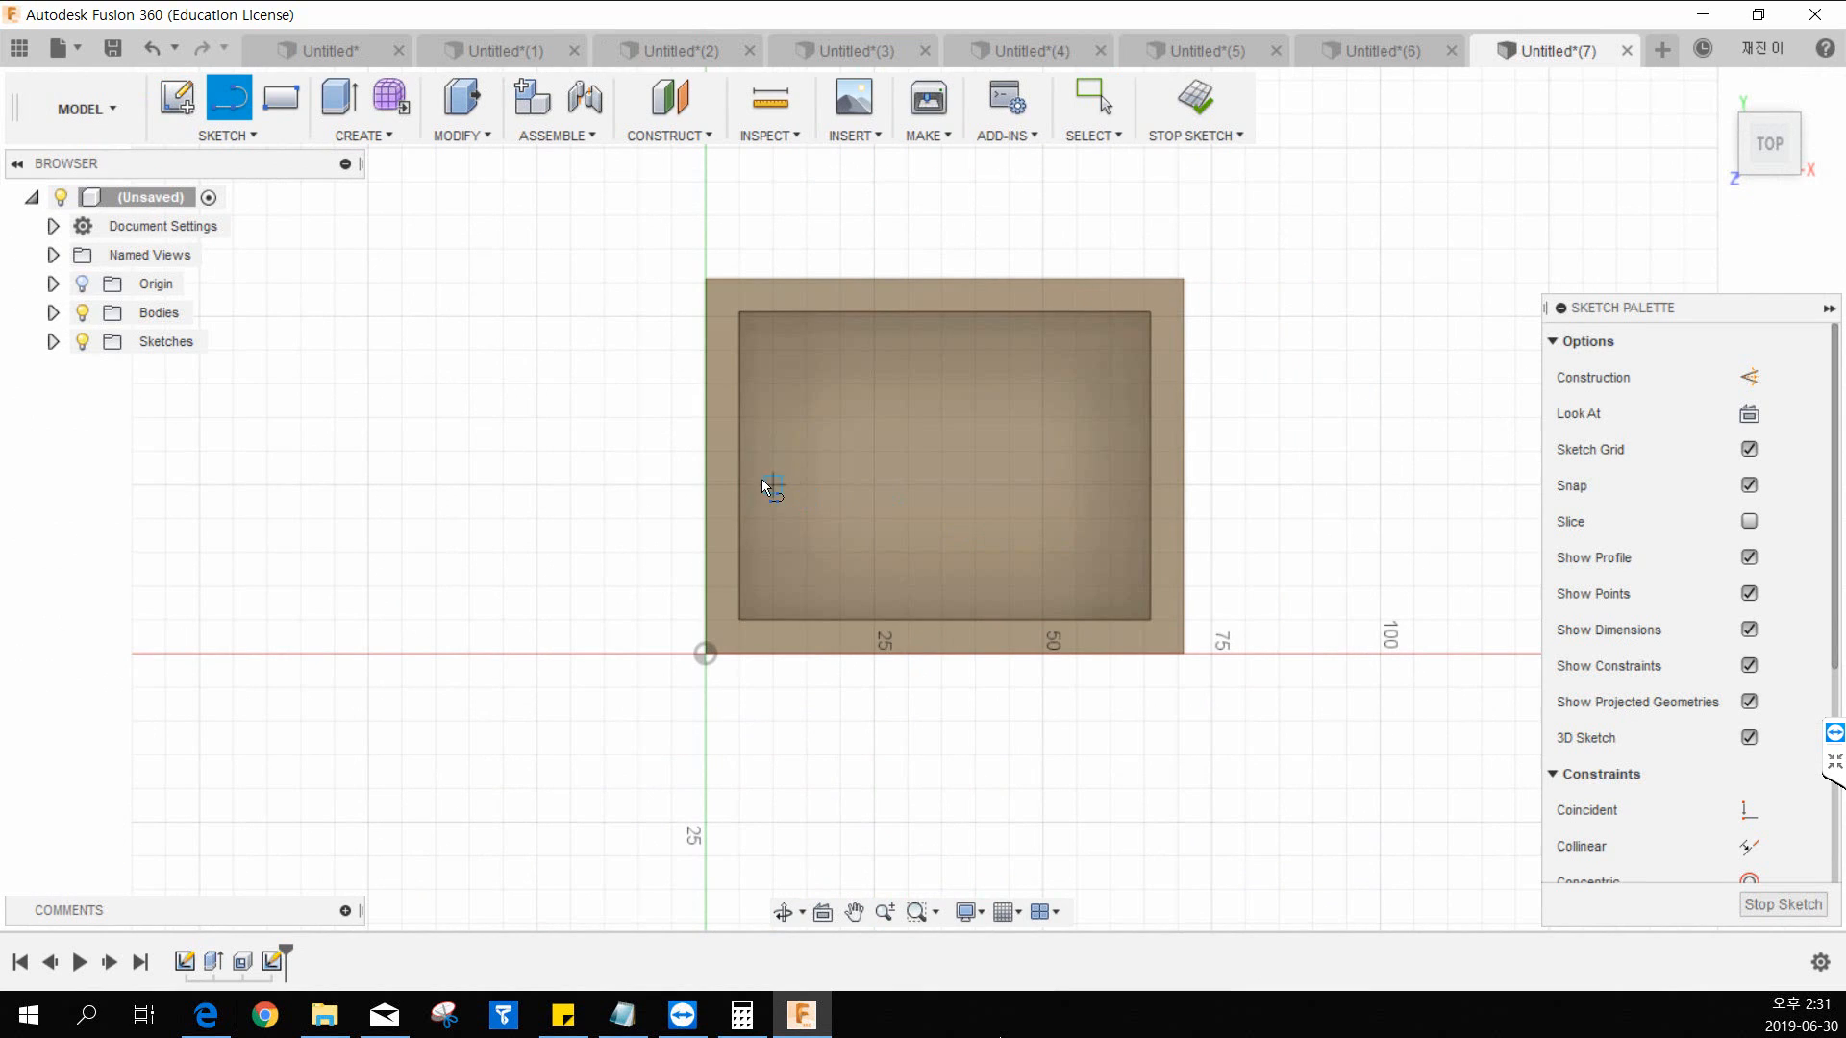
{"action": "left_click", "coordinate": [738, 466]}
{"action": "double_click", "coordinate": [1151, 466]}
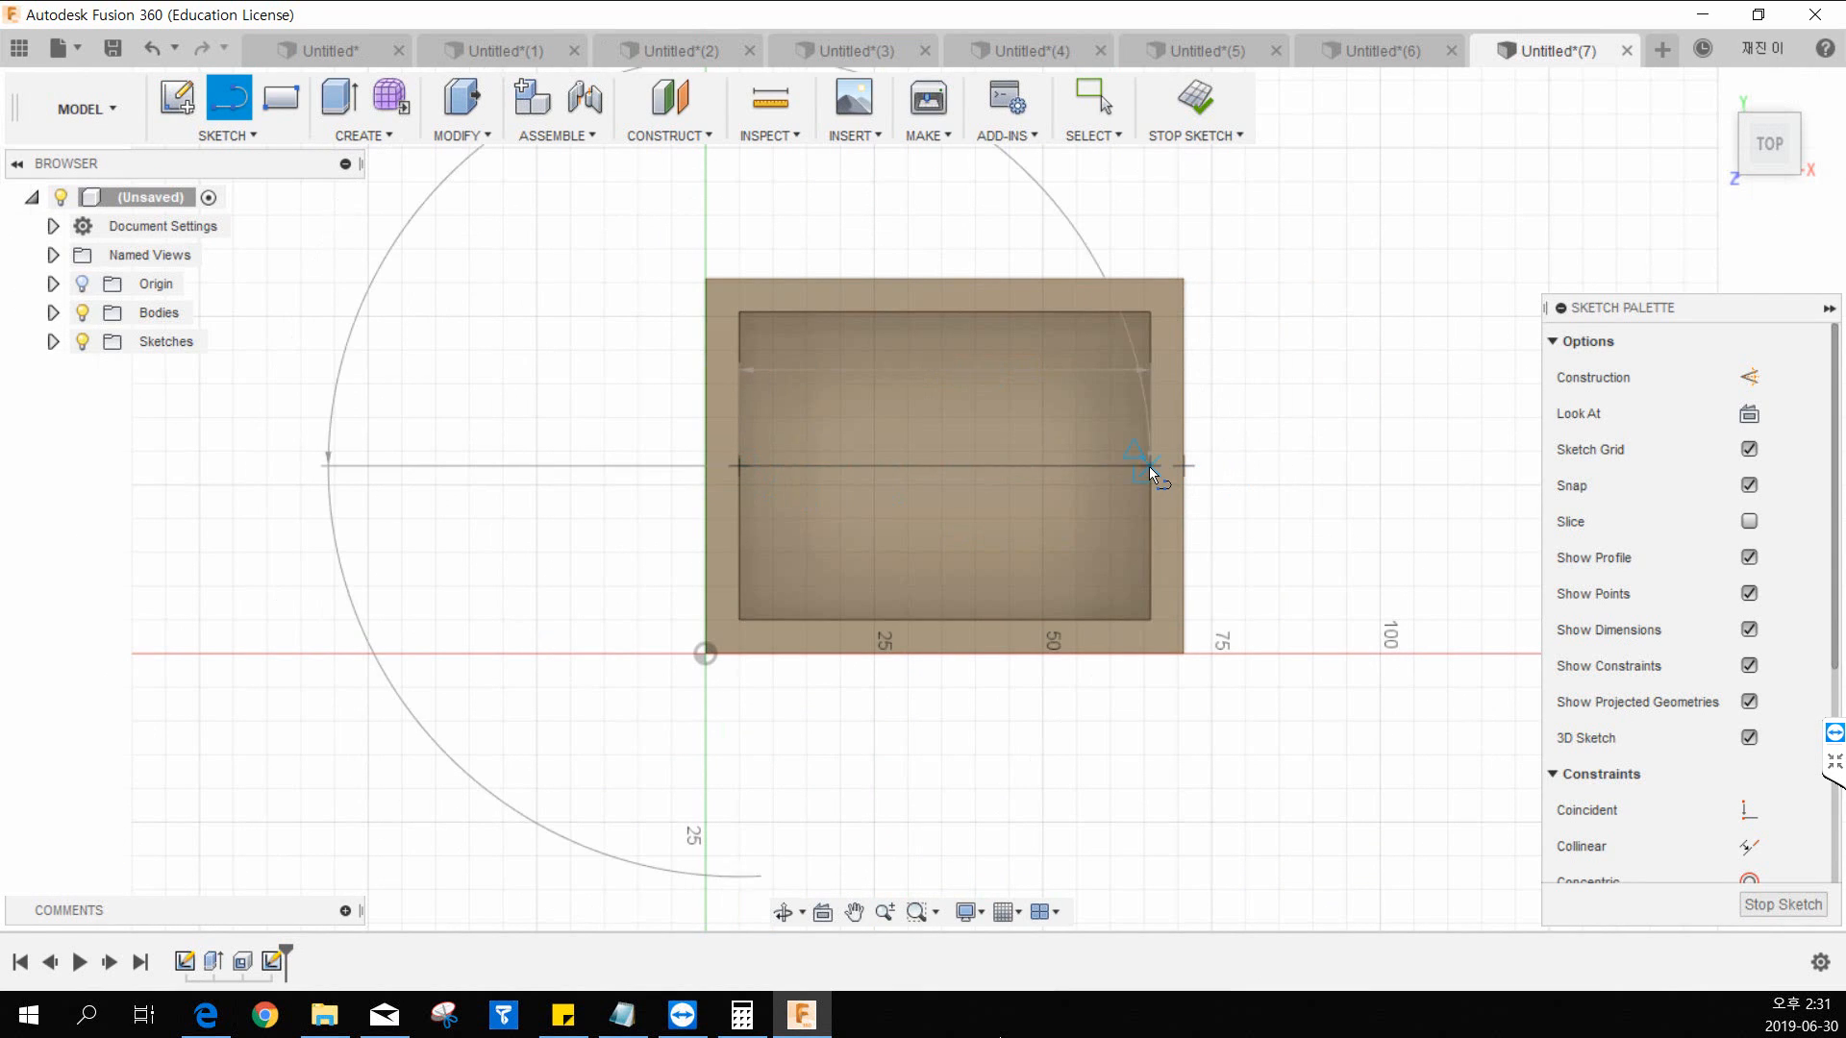
{"action": "key", "text": "Escape"}
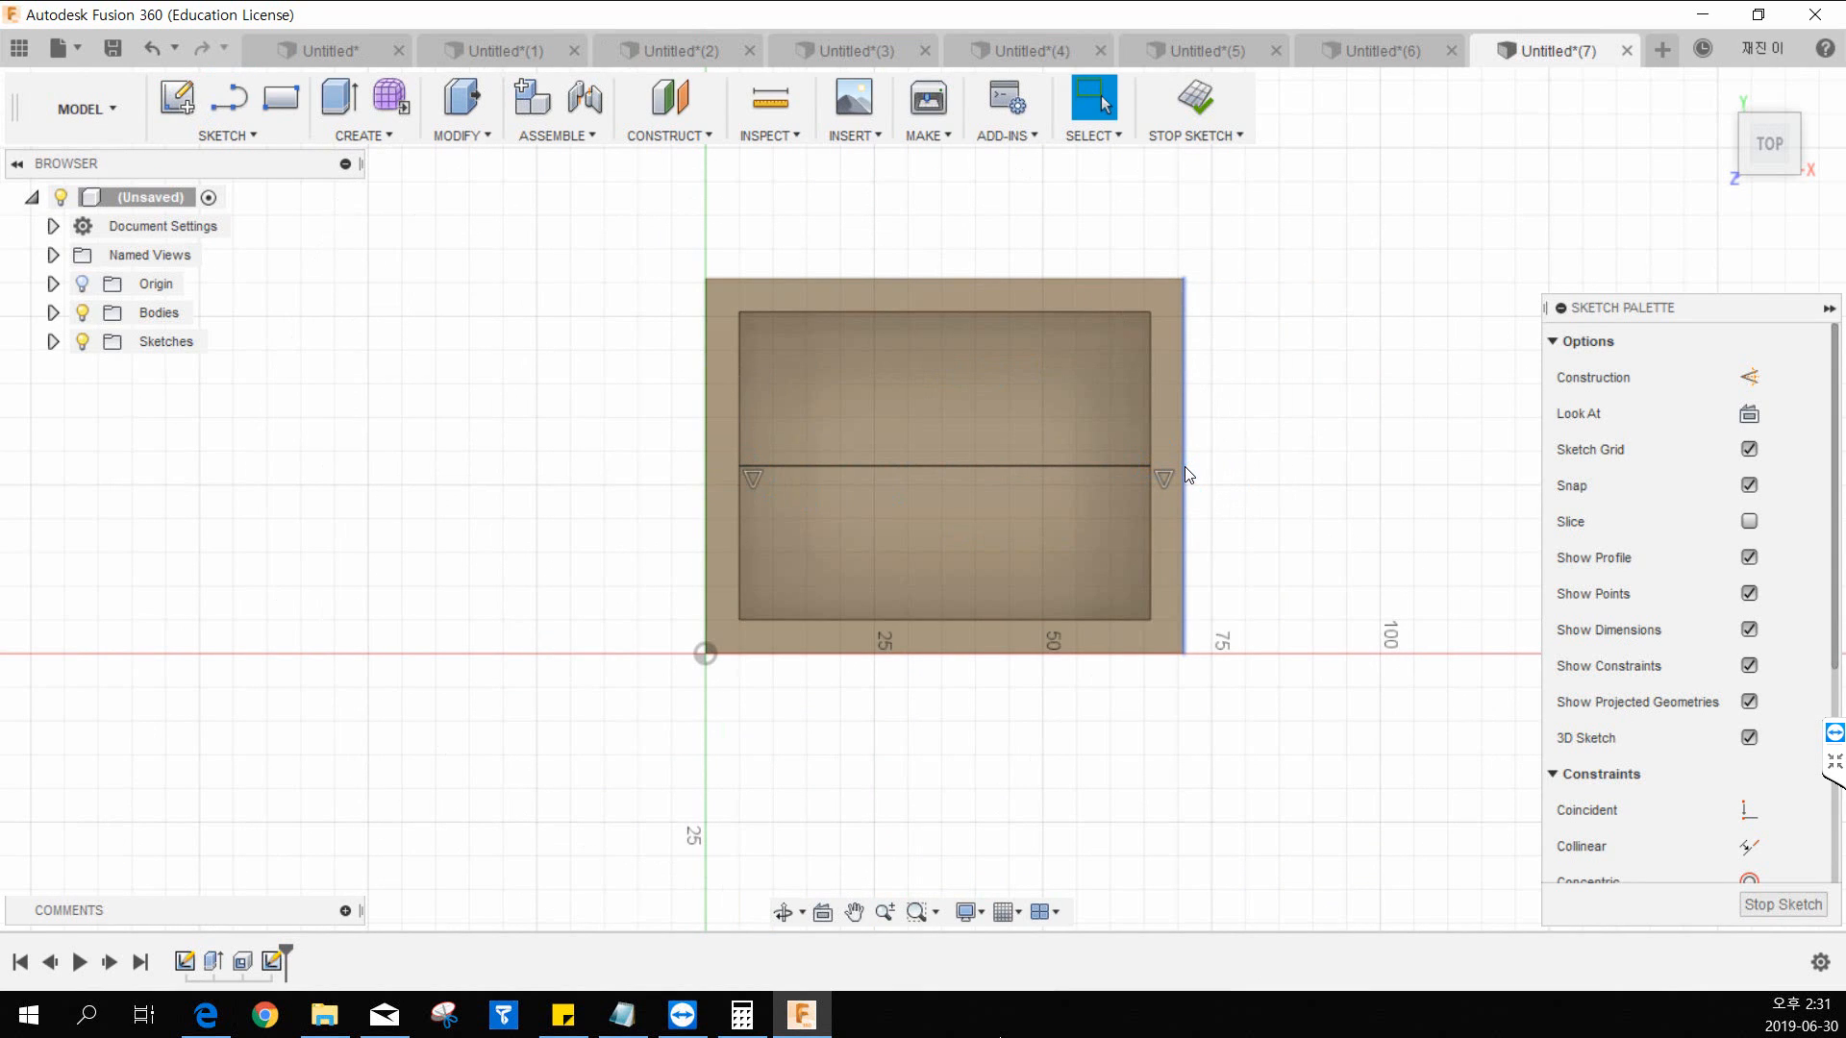
Step: Draw a second line between the midpoints of the two longer inner edges and finish the sketch
{"action": "key", "text": "l"}
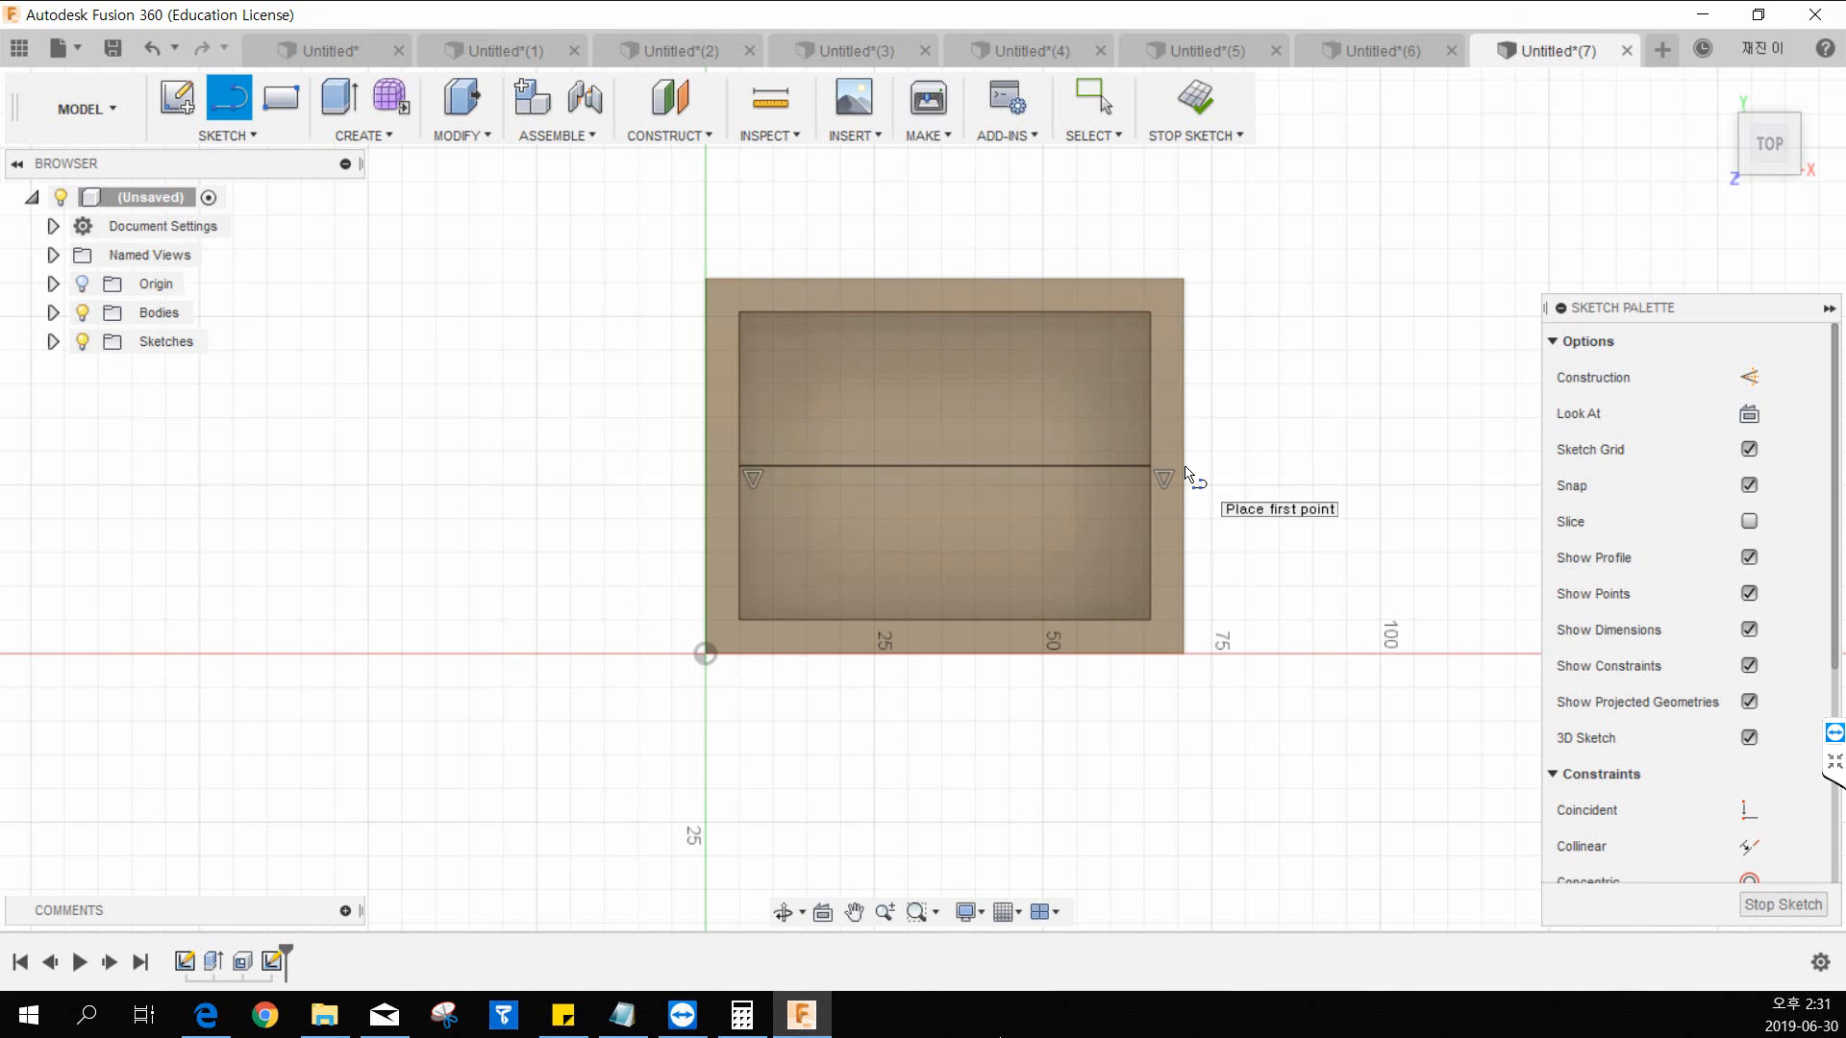
{"action": "left_click", "coordinate": [944, 312]}
{"action": "double_click", "coordinate": [944, 620]}
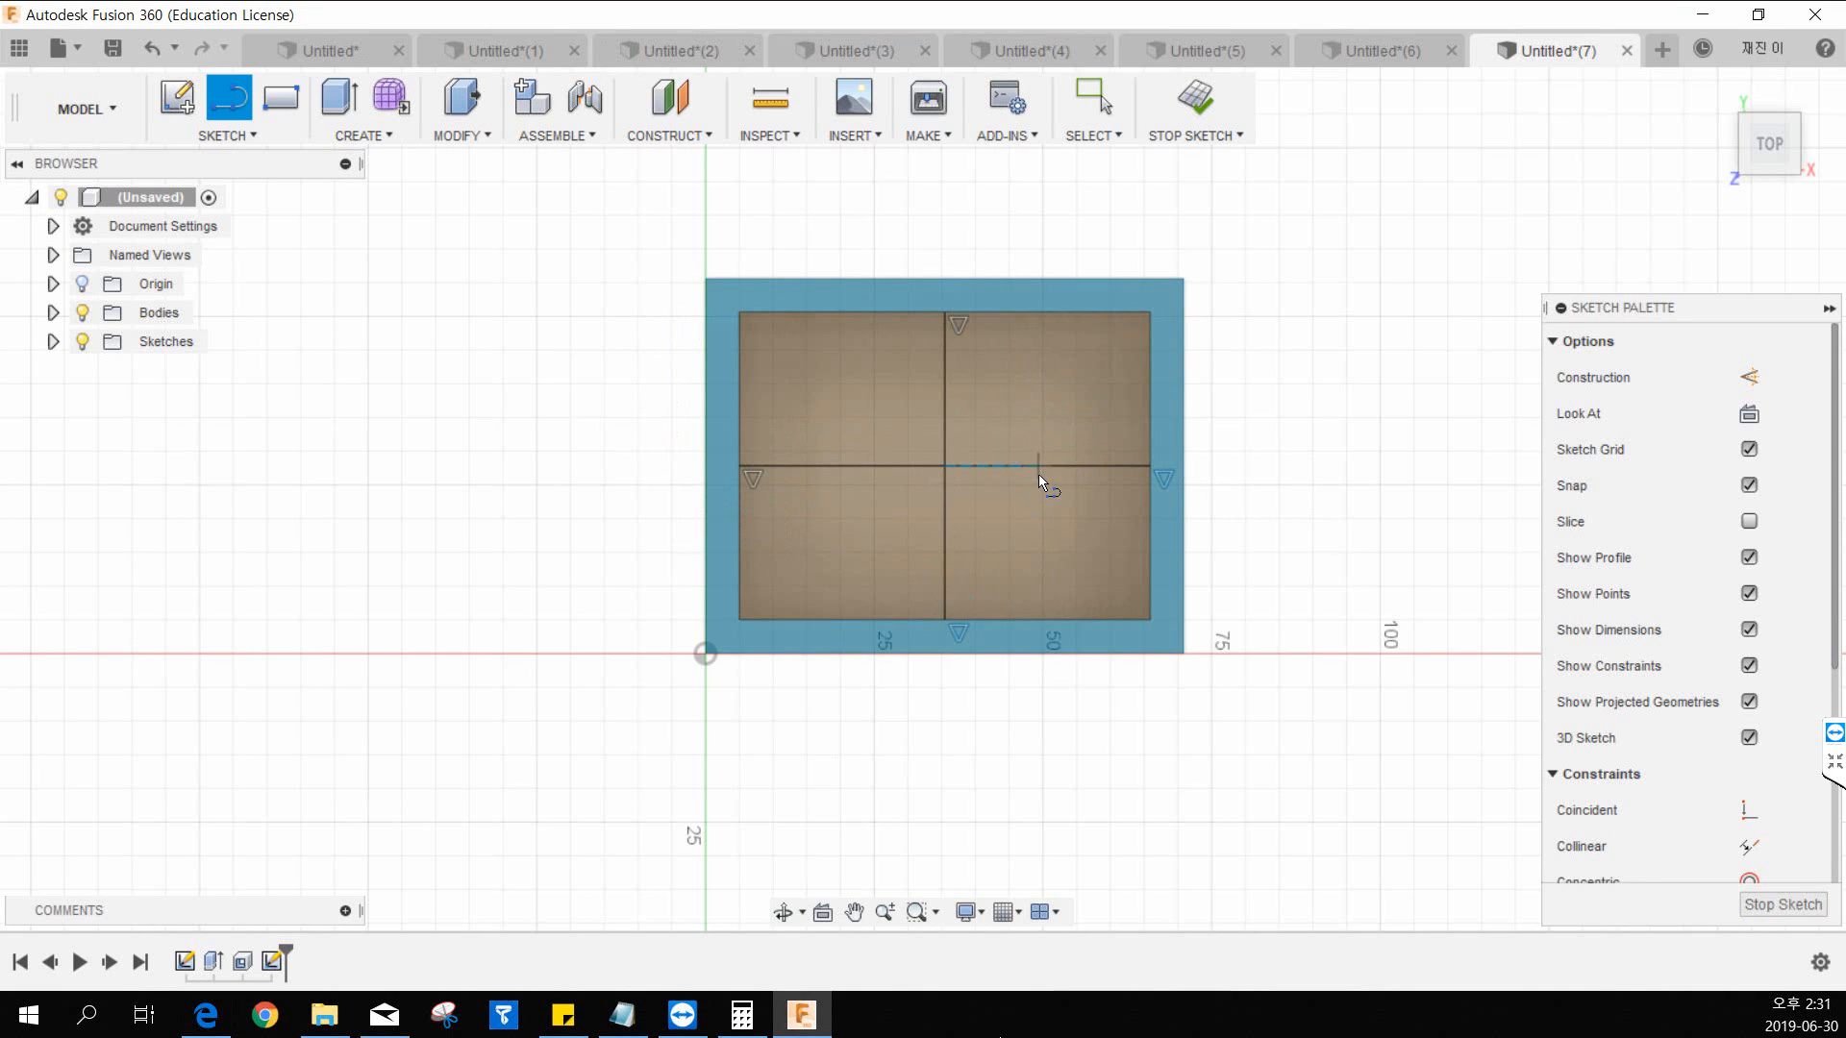
{"action": "key", "text": "Escape"}
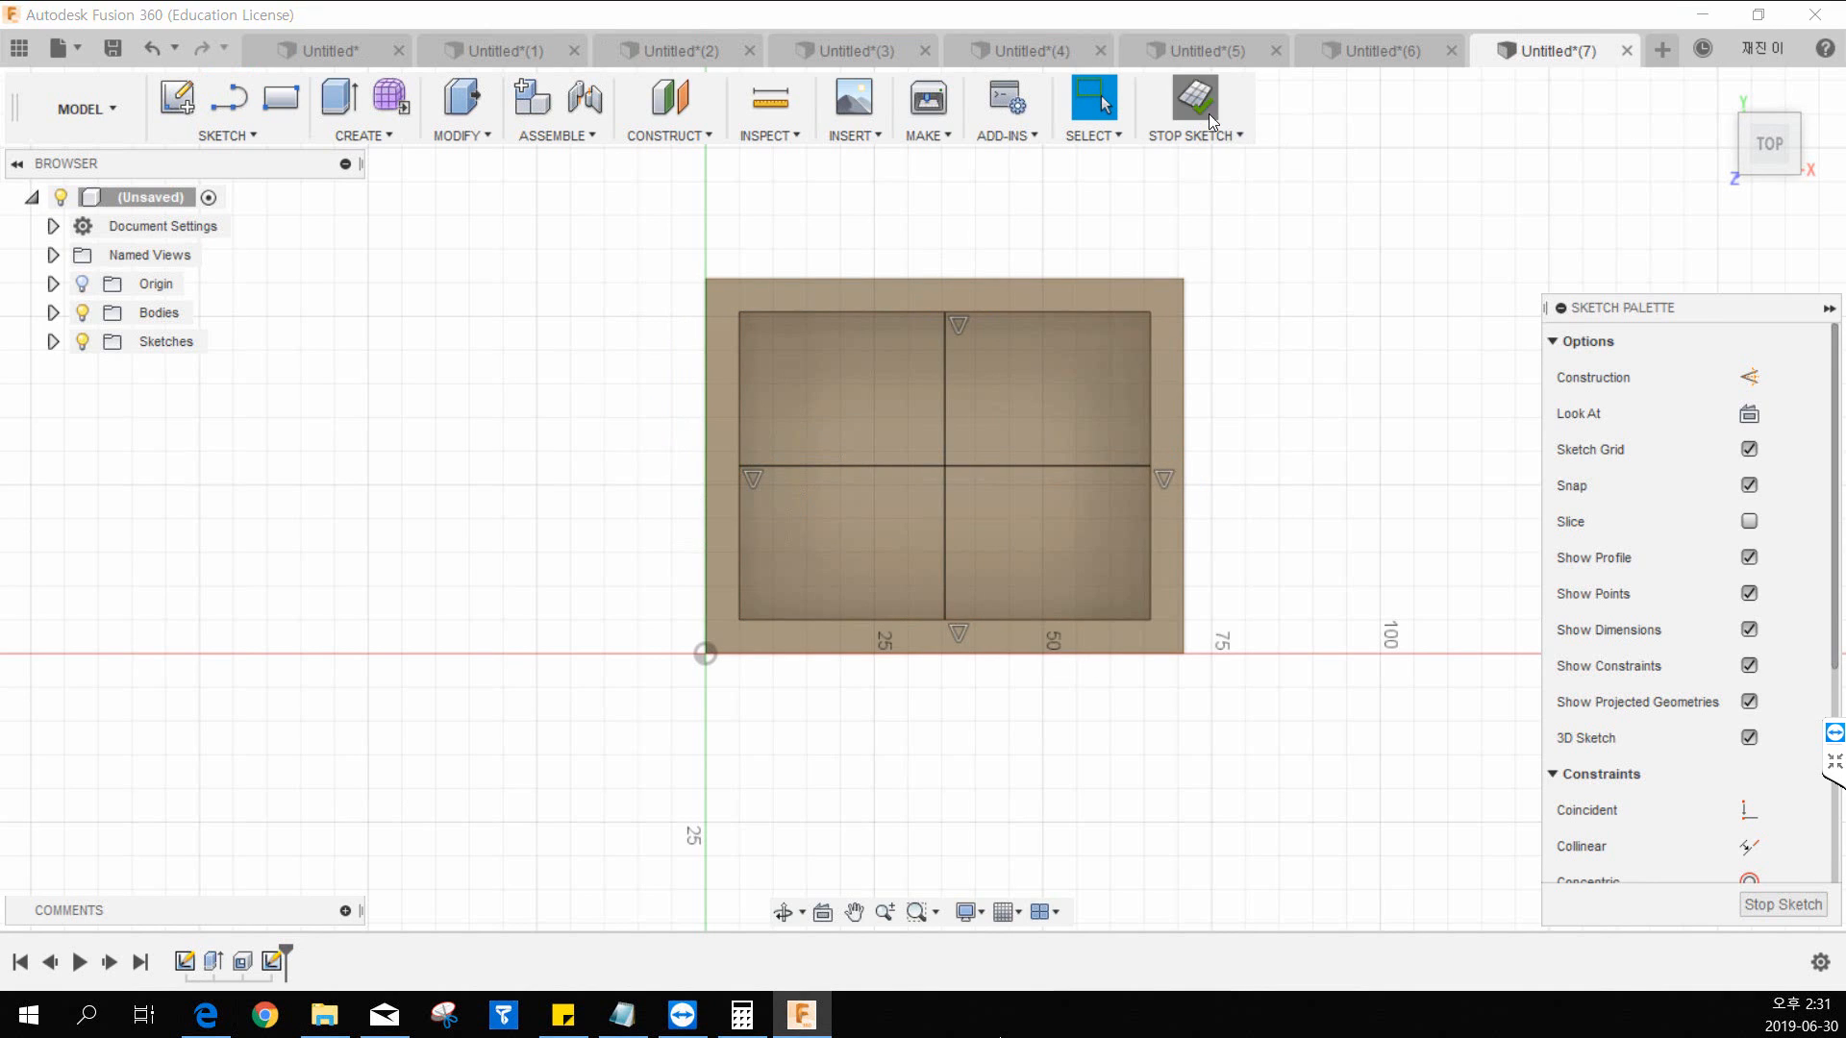
{"action": "left_click", "coordinate": [1208, 113]}
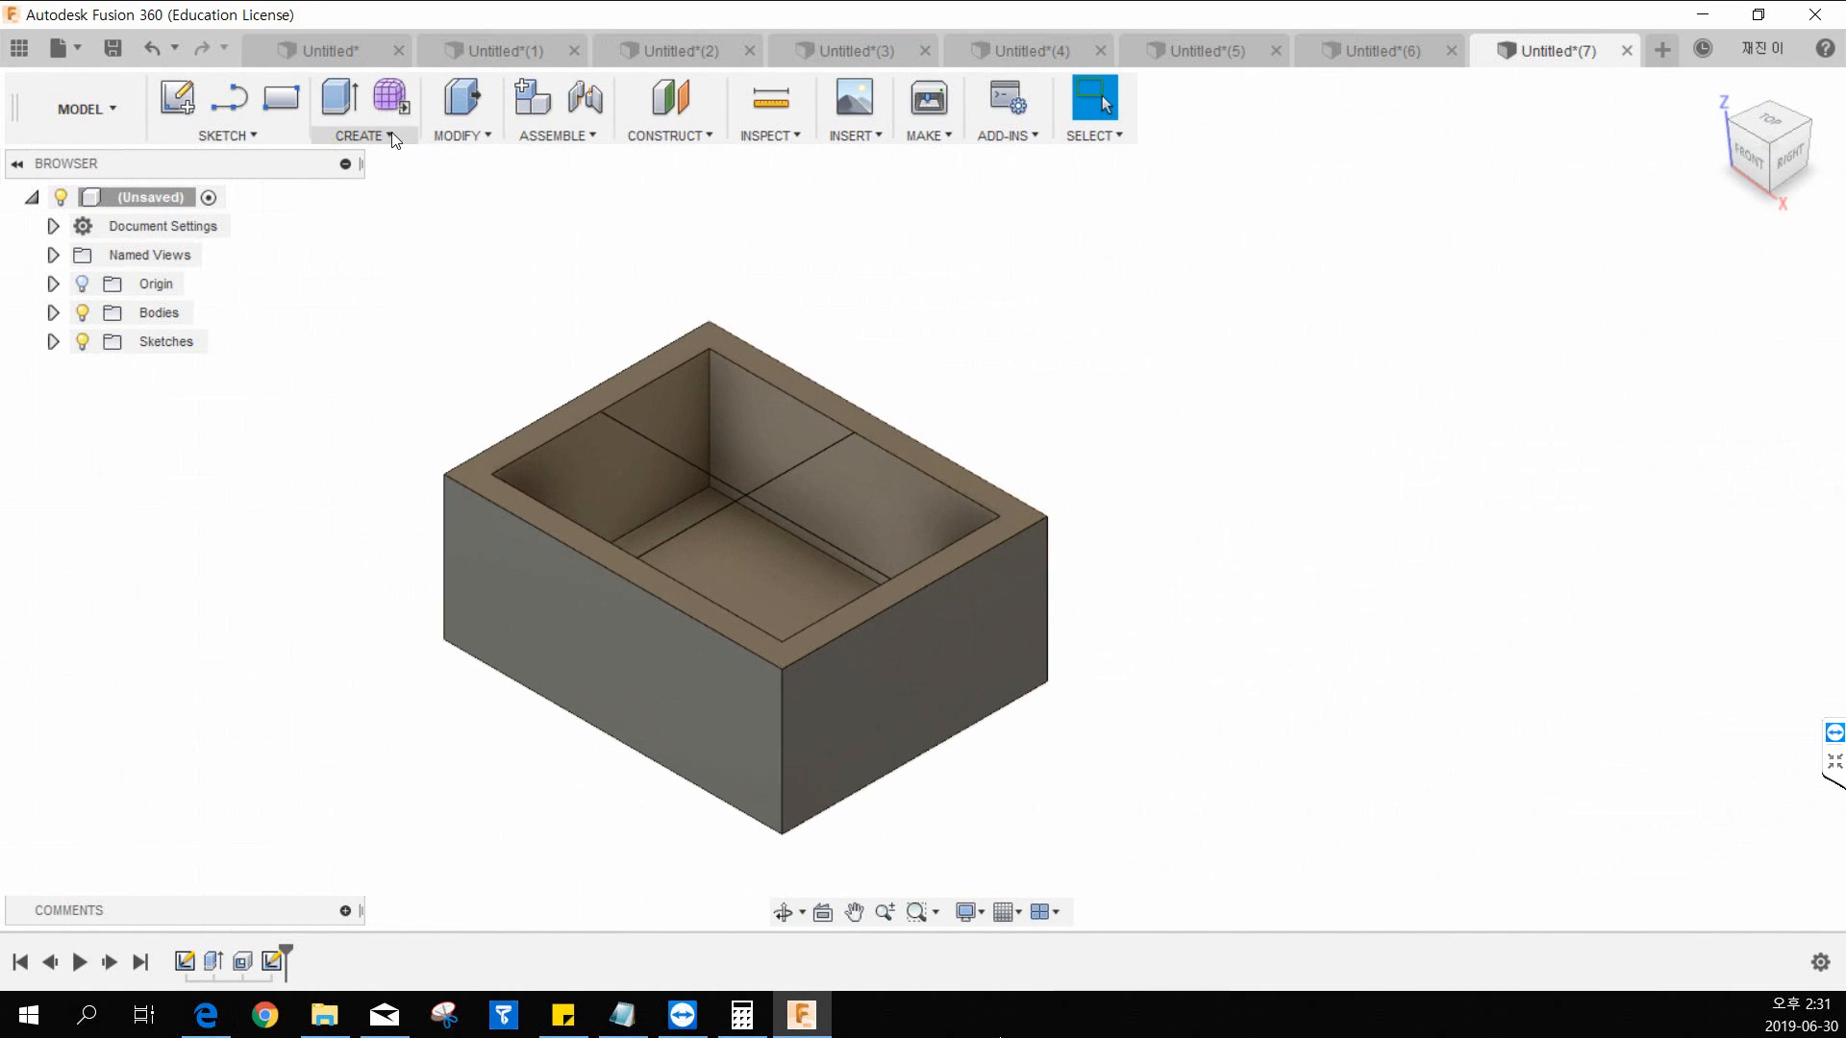
Step: Create a 5 mm symmetric web, to next, from the lengthwise sketch line across the box's opening
{"action": "left_click", "coordinate": [392, 138]}
{"action": "left_click", "coordinate": [384, 370]}
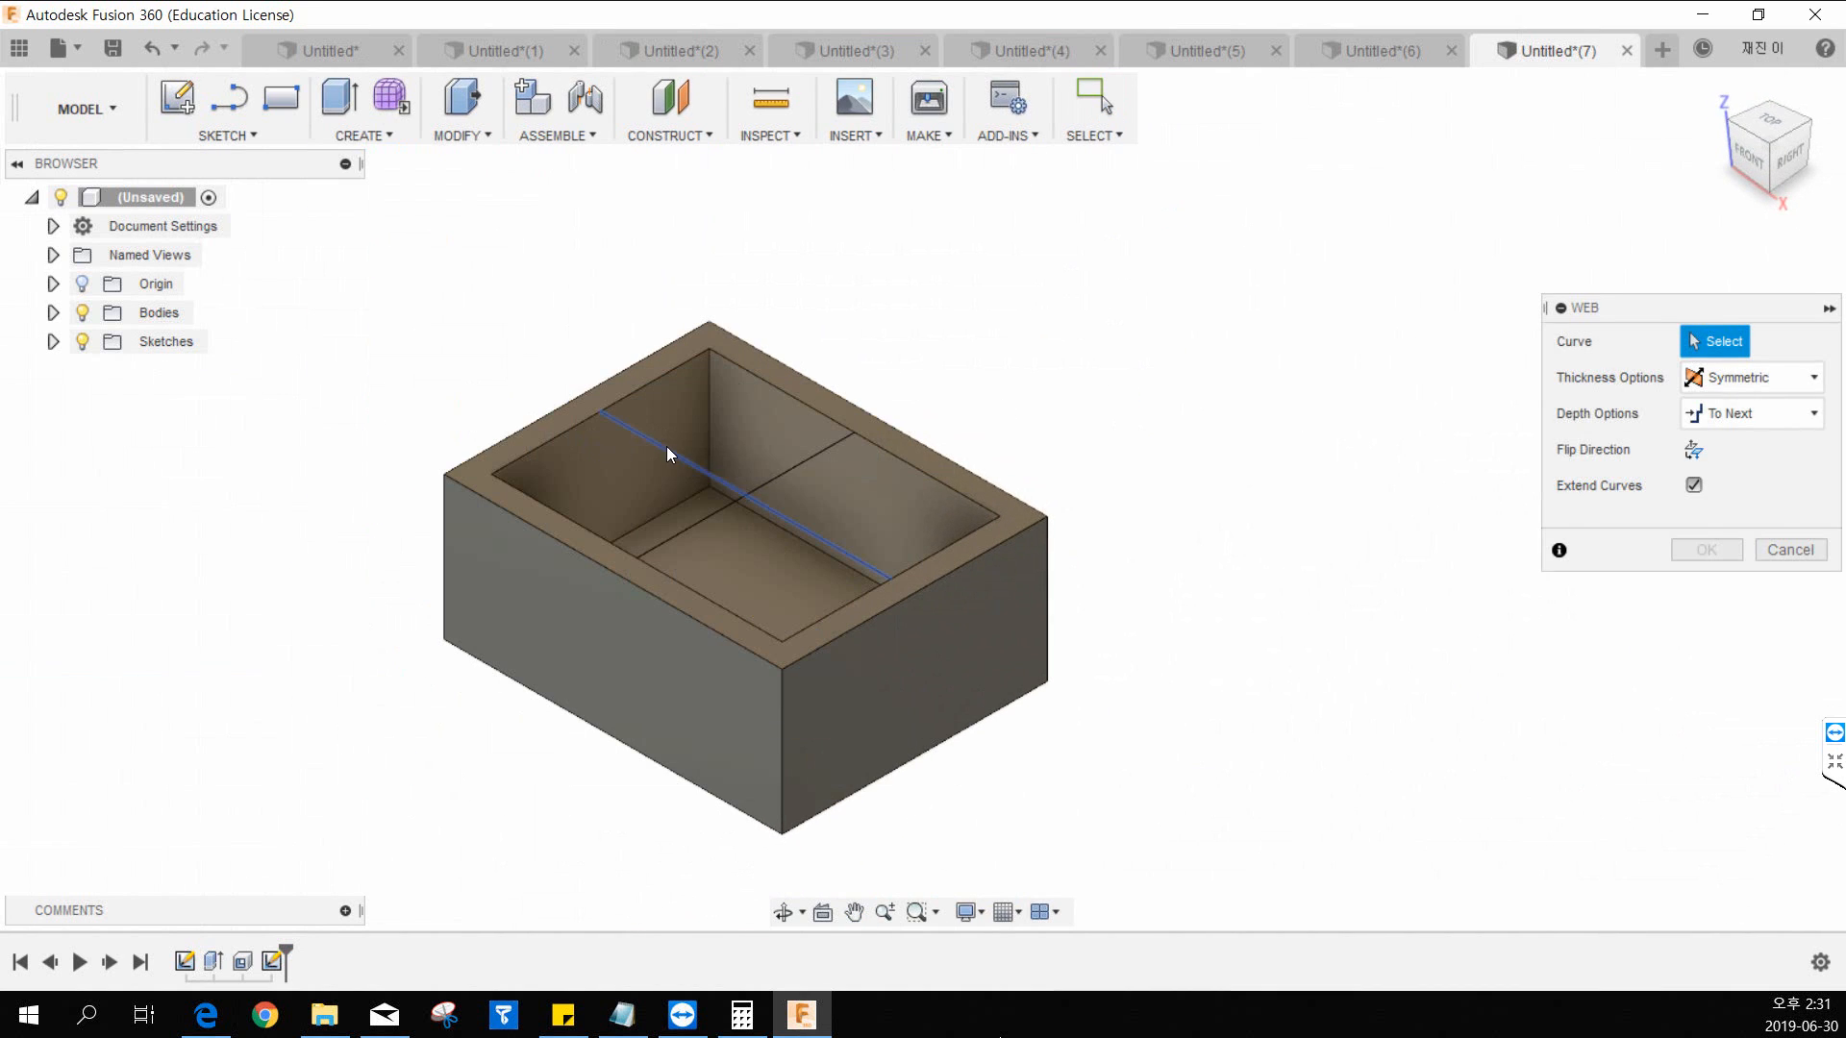
{"action": "left_click", "coordinate": [667, 446]}
{"action": "mouse_move", "coordinate": [699, 433]}
{"action": "left_mouse_down"}
{"action": "mouse_move", "coordinate": [706, 454]}
{"action": "mouse_move", "coordinate": [720, 430]}
{"action": "mouse_move", "coordinate": [692, 434]}
{"action": "left_mouse_up"}
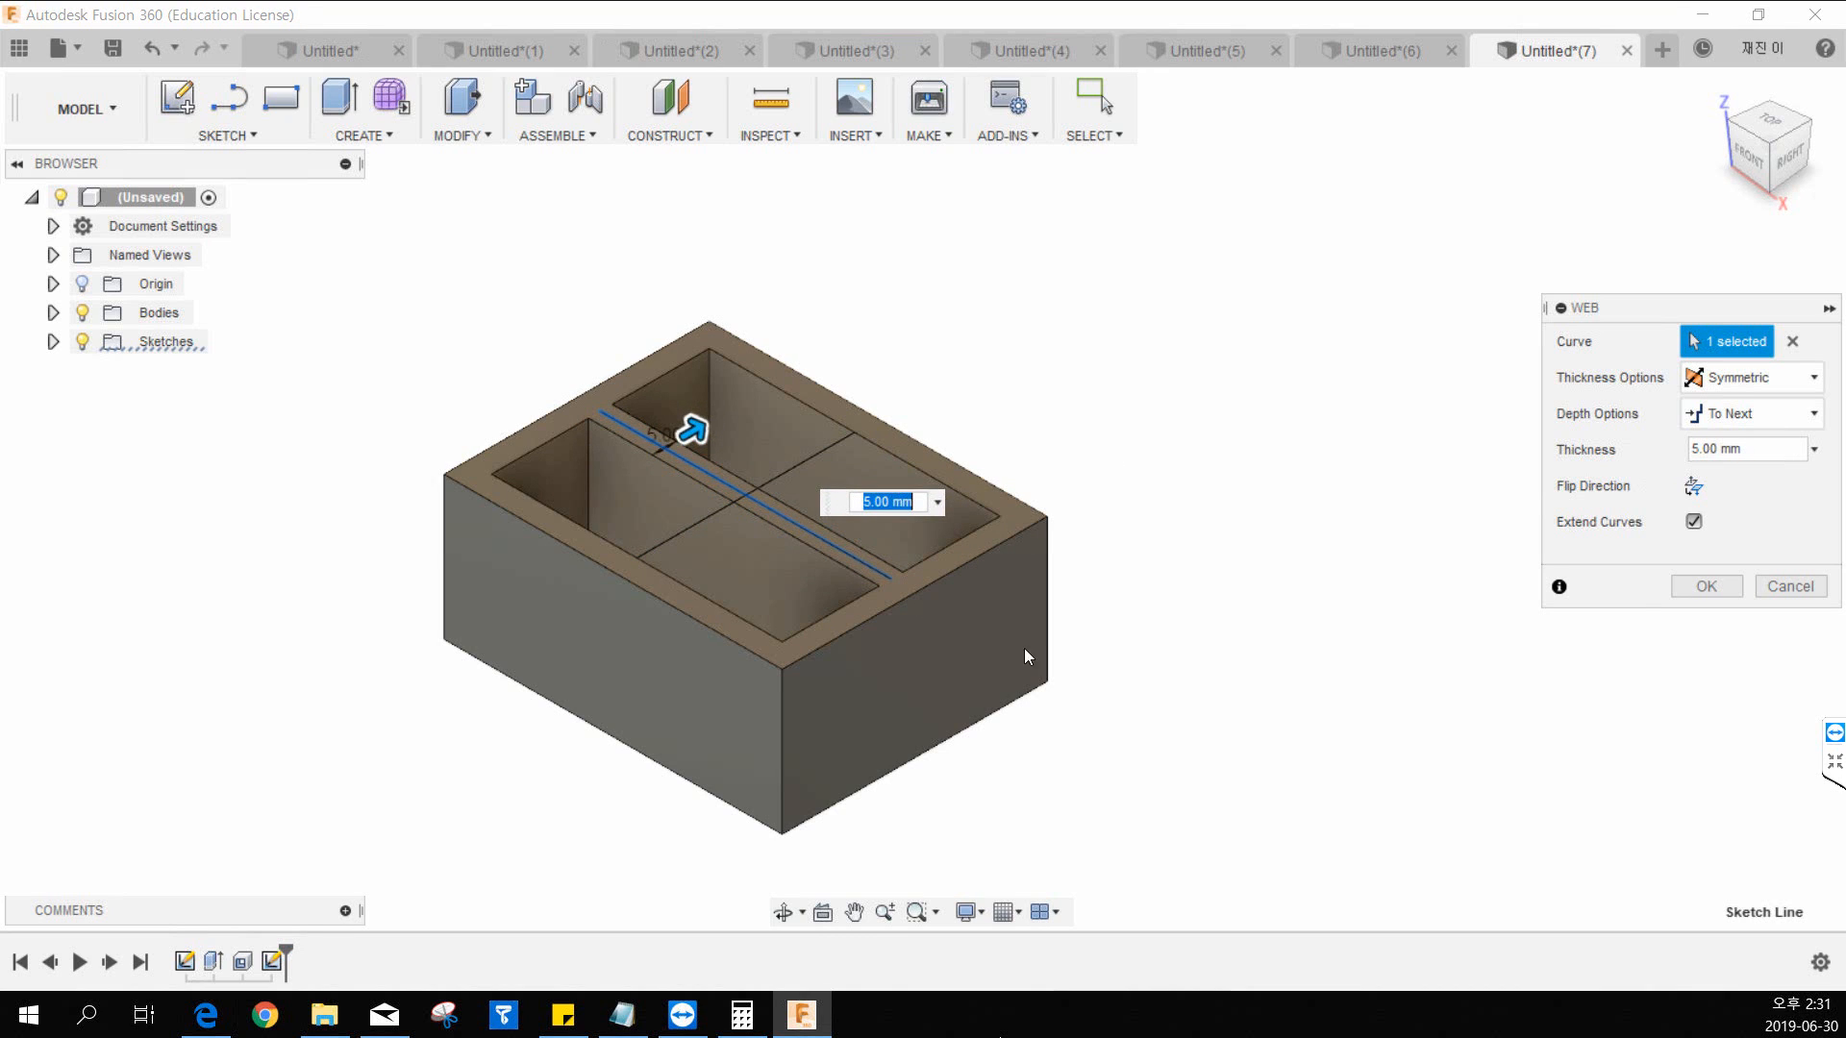
{"action": "left_click", "coordinate": [1721, 585]}
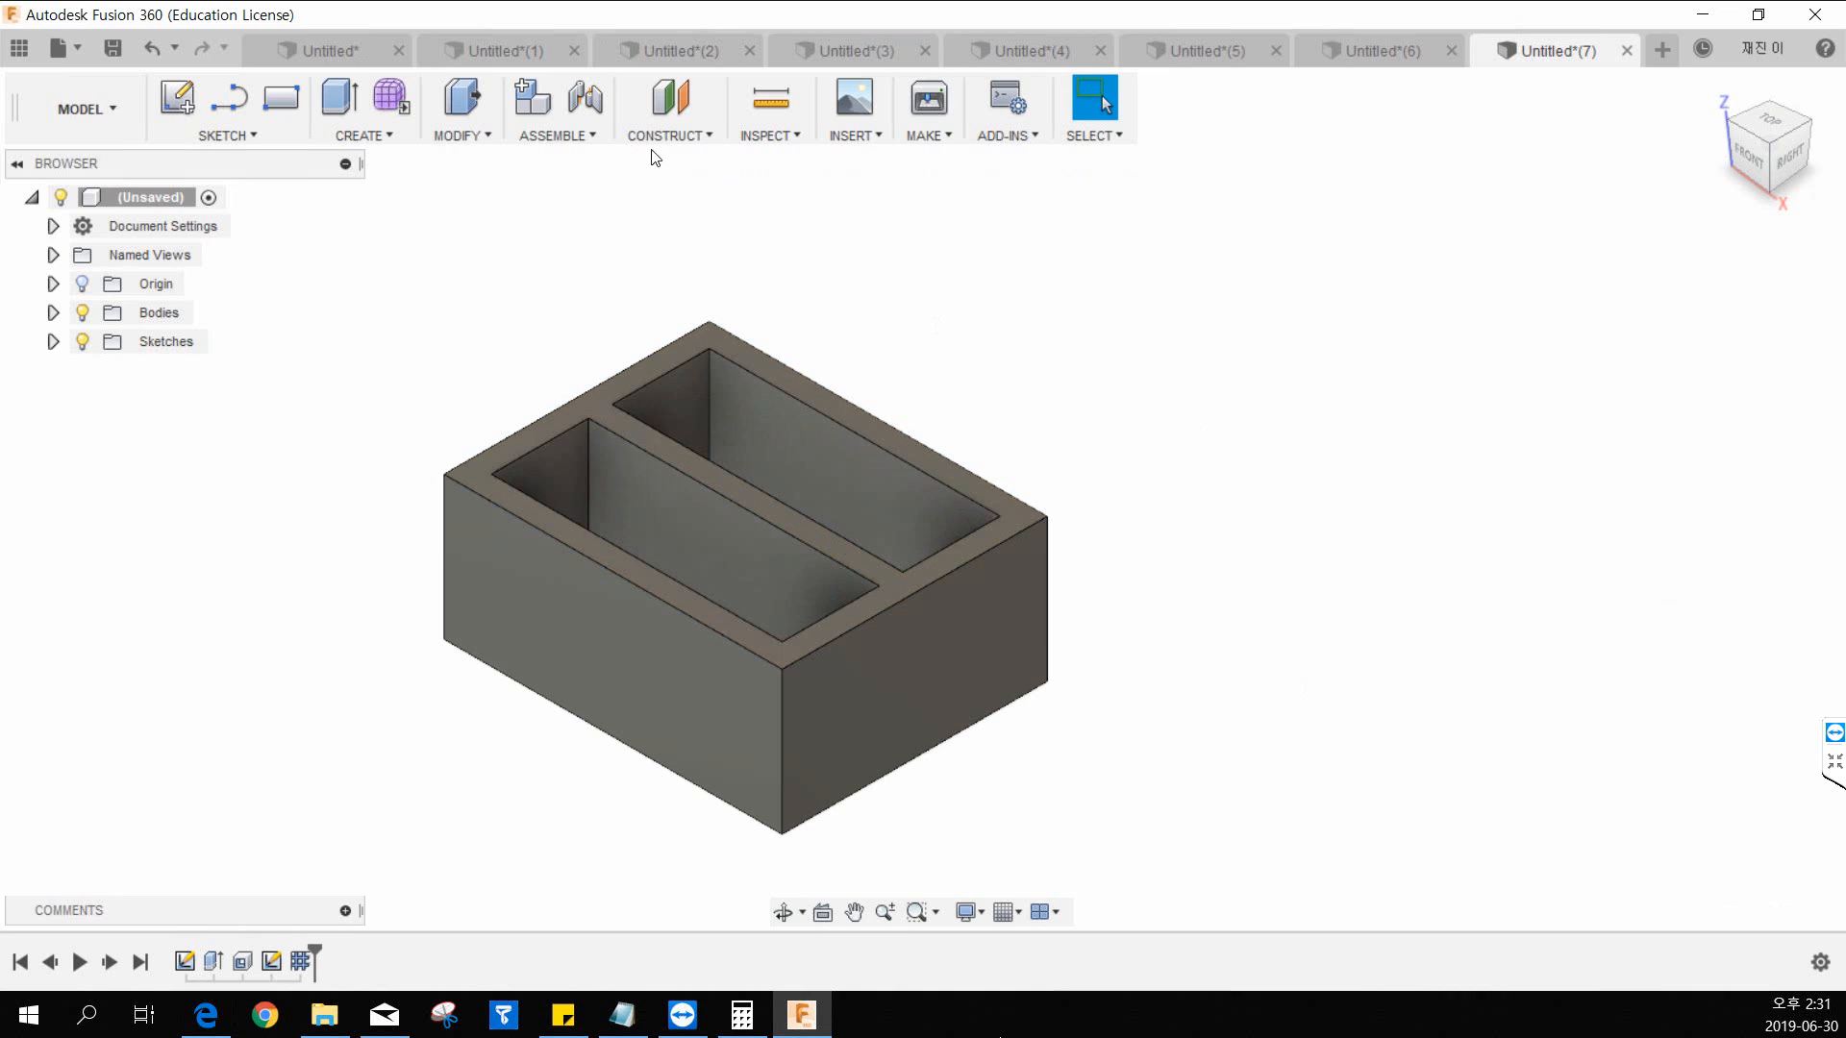
Step: Show Sketch2 again and create a second 5 mm symmetric web, to next, from the crosswise sketch line
{"action": "left_click", "coordinate": [388, 136]}
{"action": "left_click", "coordinate": [380, 365]}
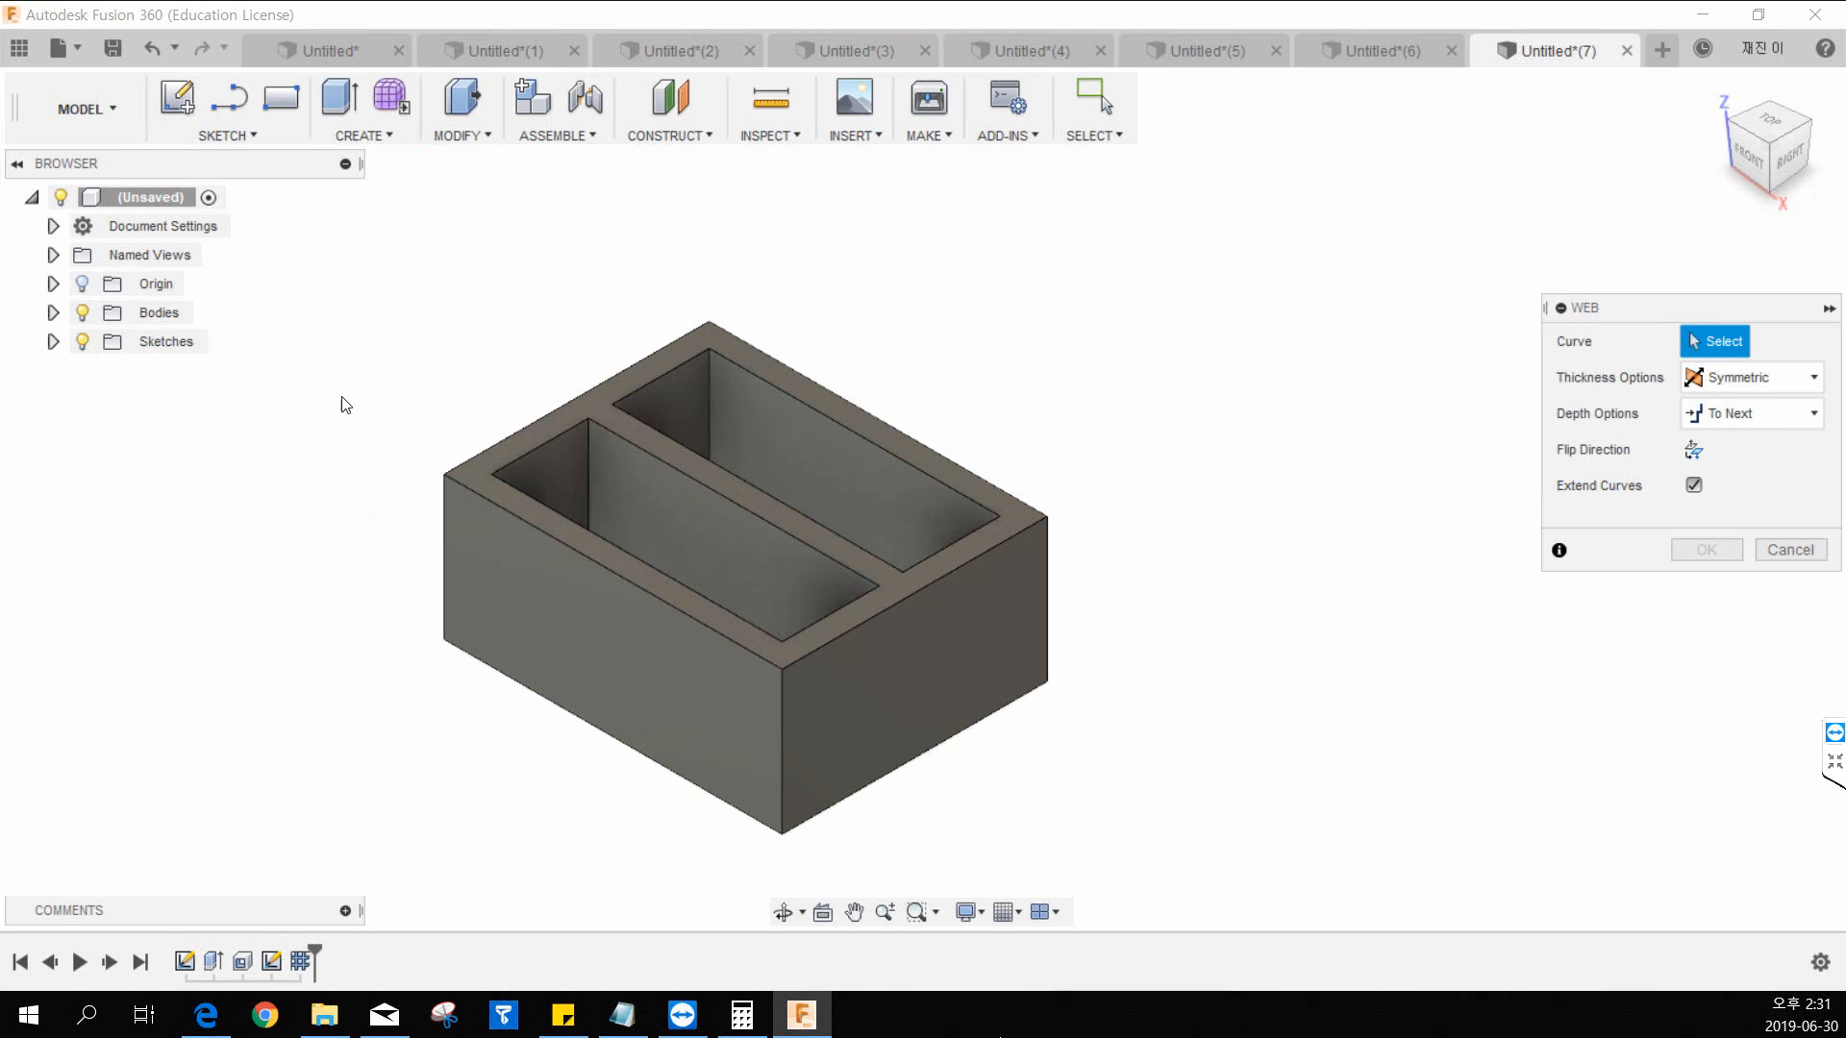
{"action": "left_click", "coordinate": [53, 341]}
{"action": "left_click", "coordinate": [103, 399]}
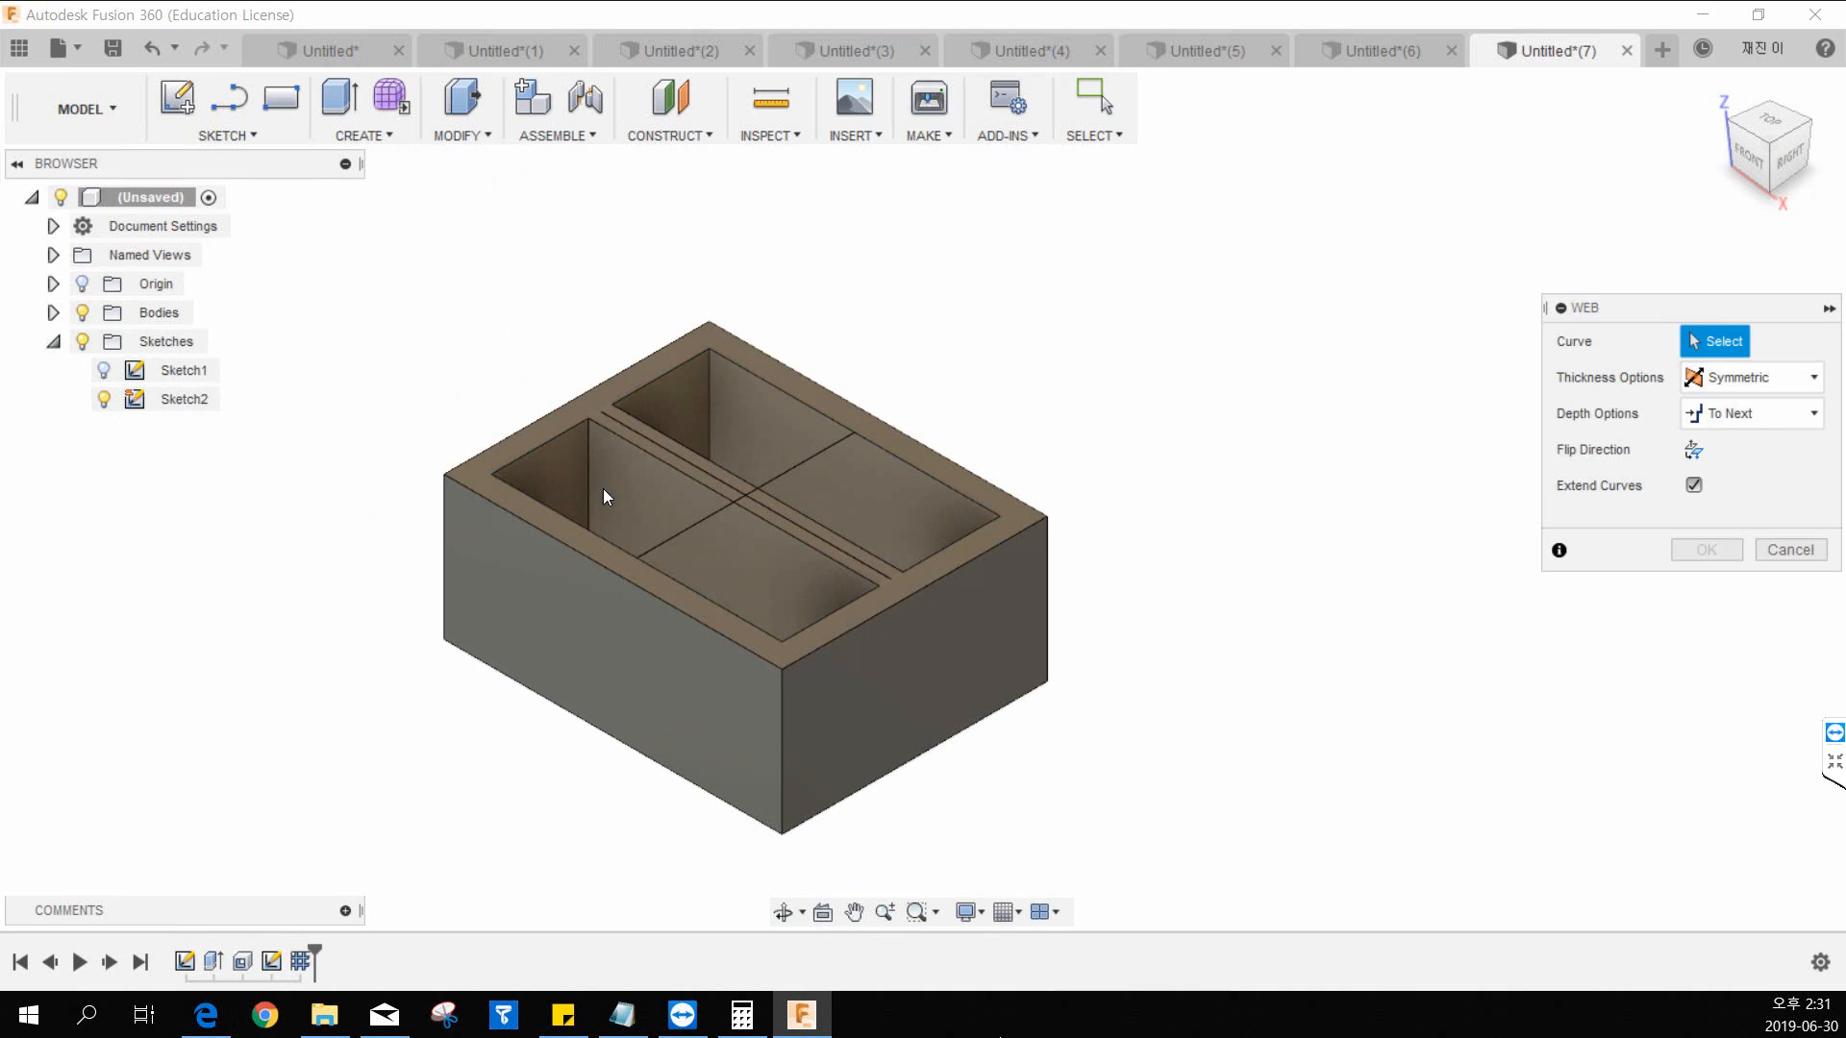
{"action": "left_click", "coordinate": [666, 535]}
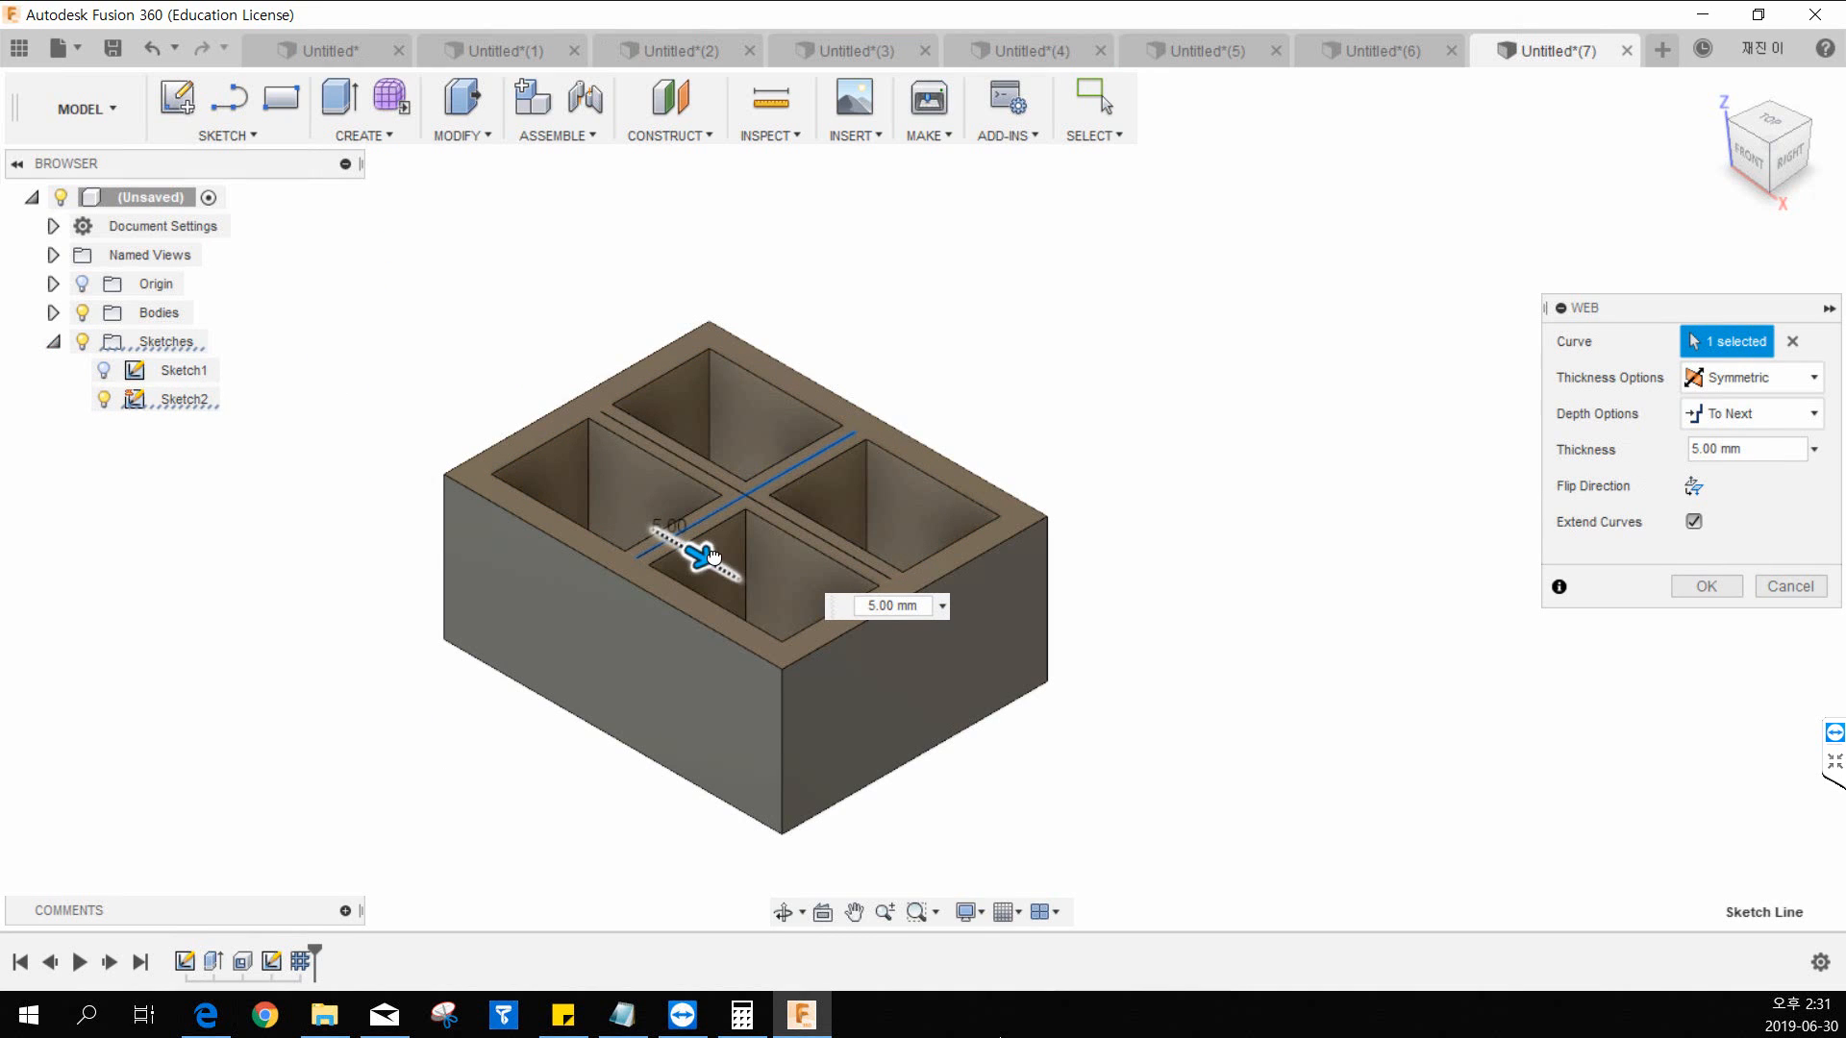
{"action": "left_click", "coordinate": [1706, 586]}
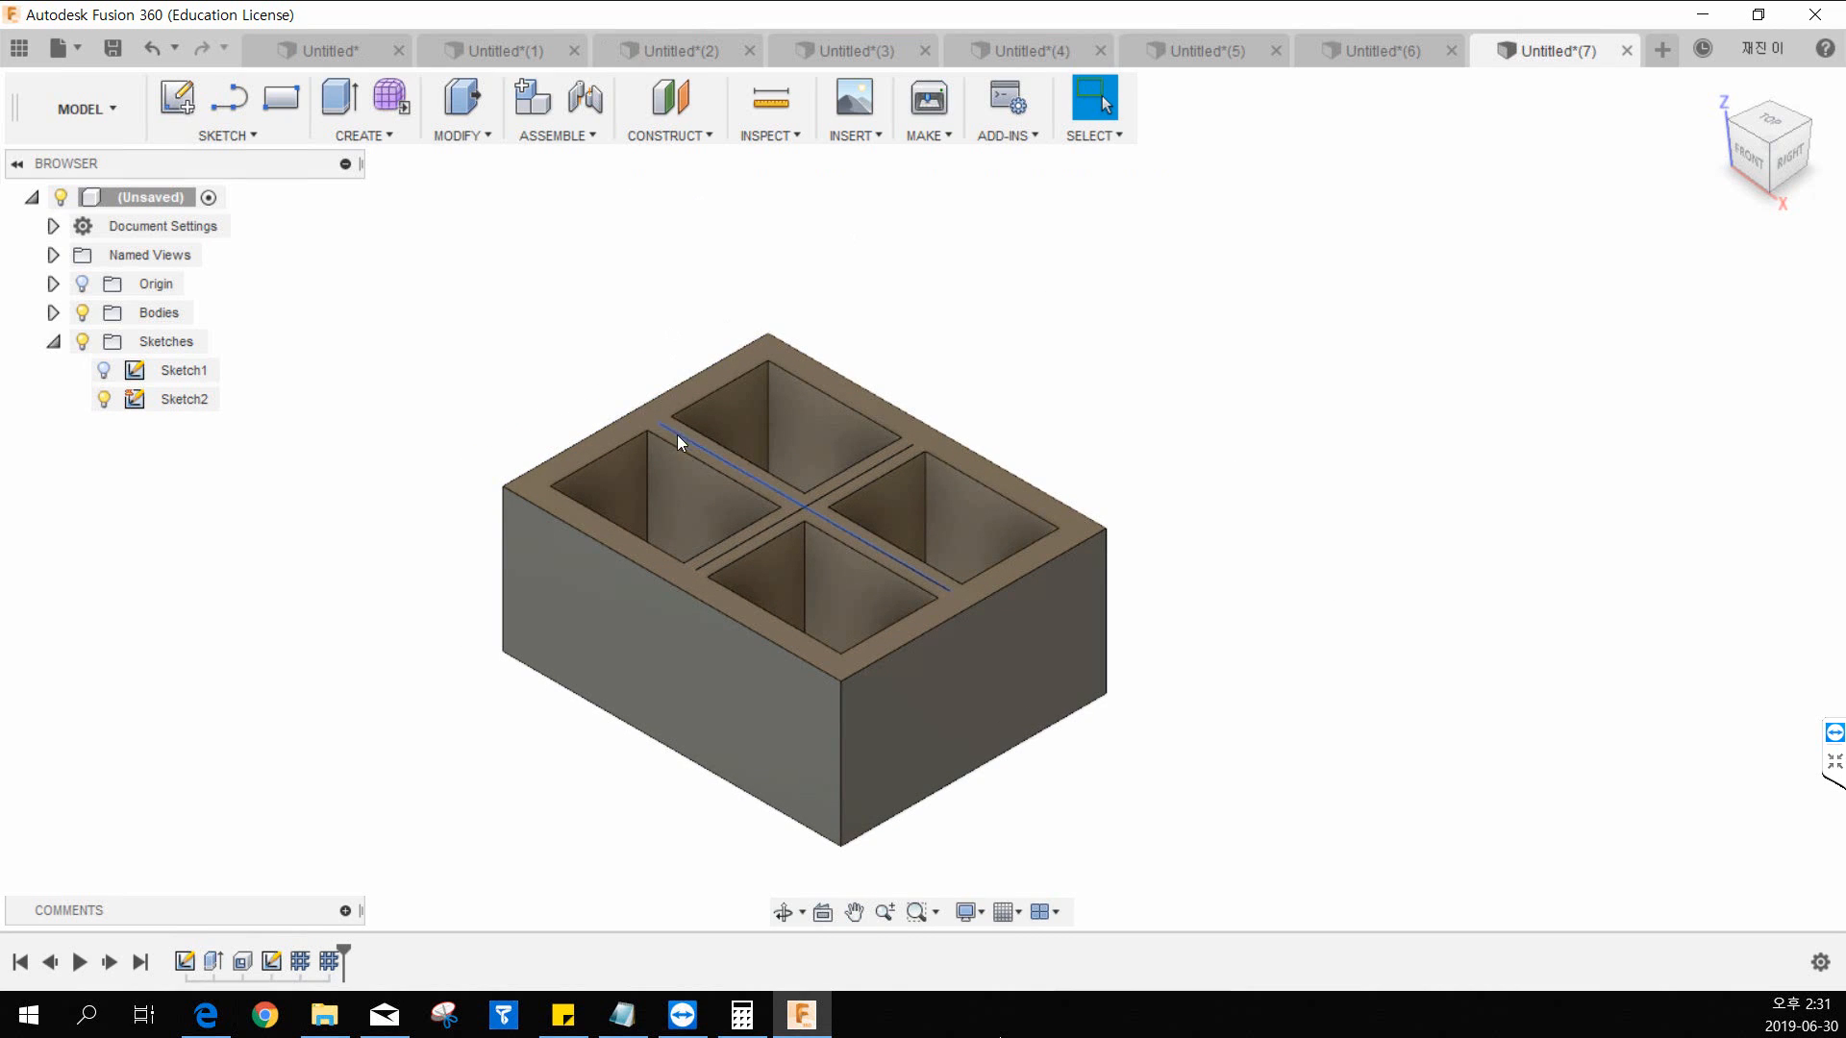
{"action": "middle_click_drag", "start_coordinate": [707, 571], "coordinate": [818, 621], "text": "shift"}
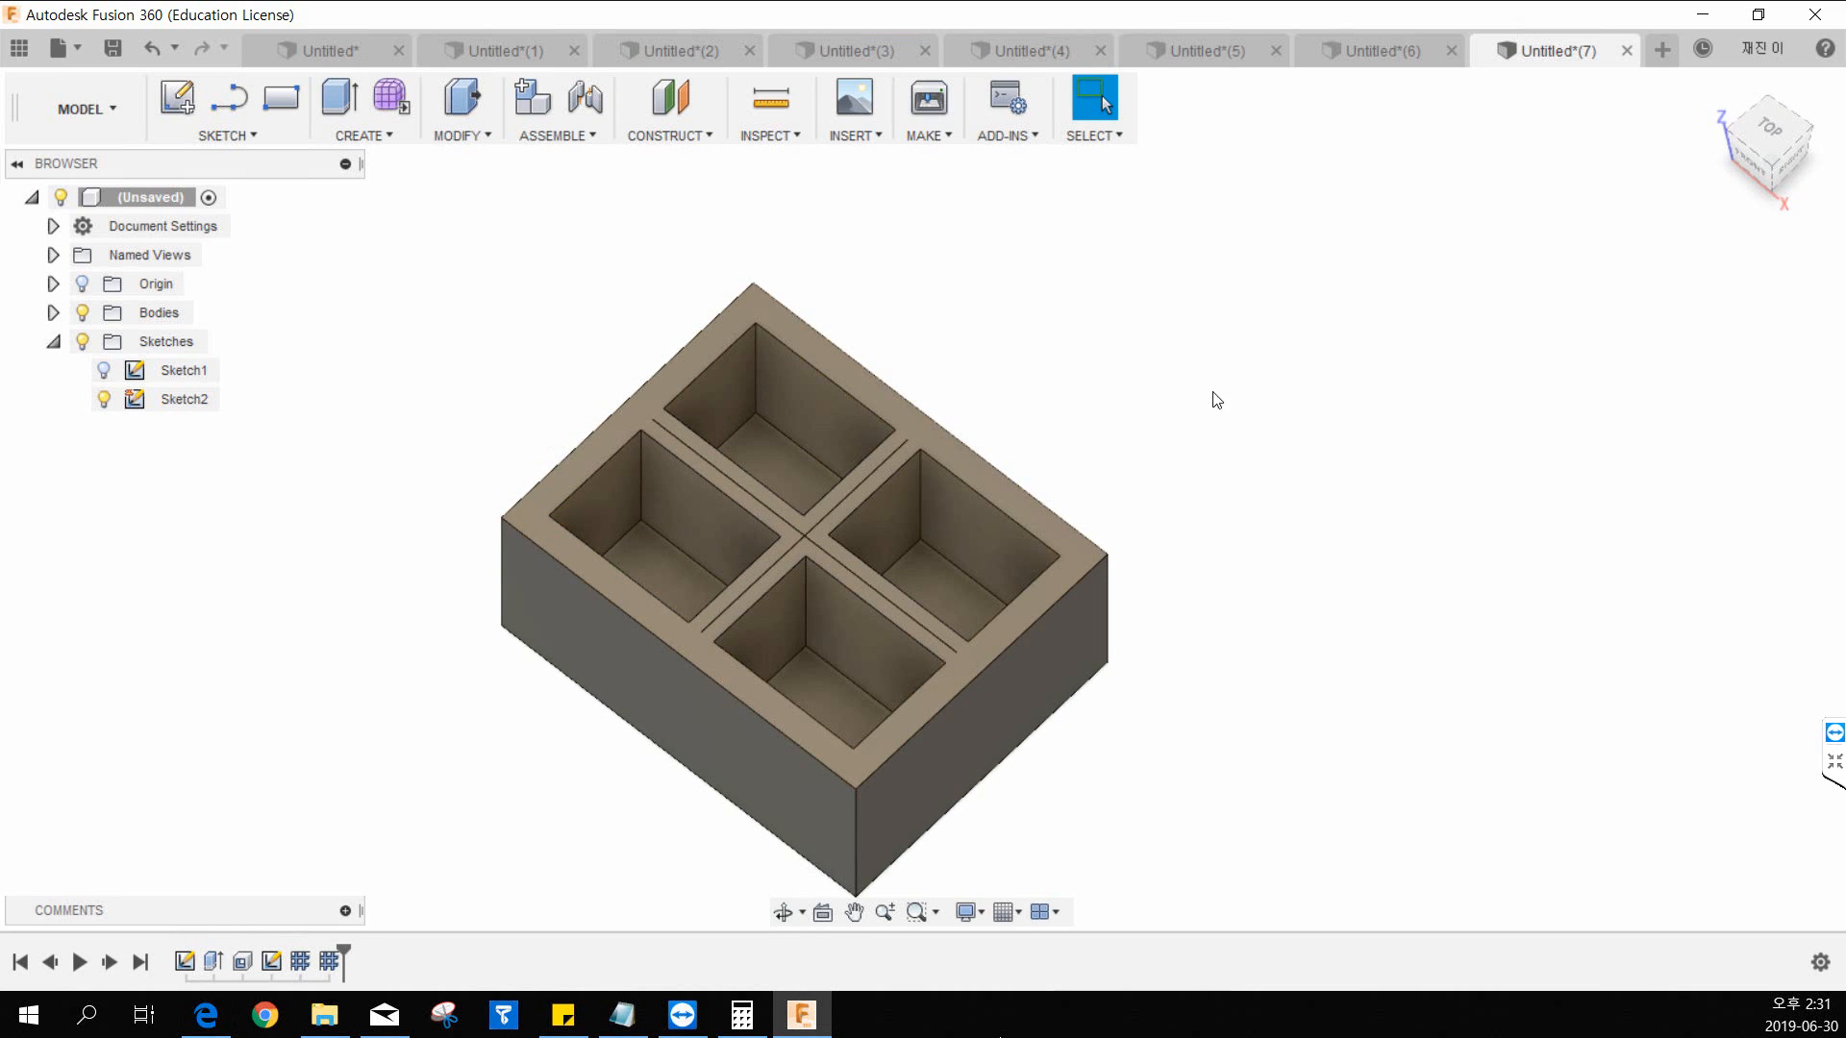
{"action": "middle_click_drag", "start_coordinate": [1216, 399], "coordinate": [1133, 388]}
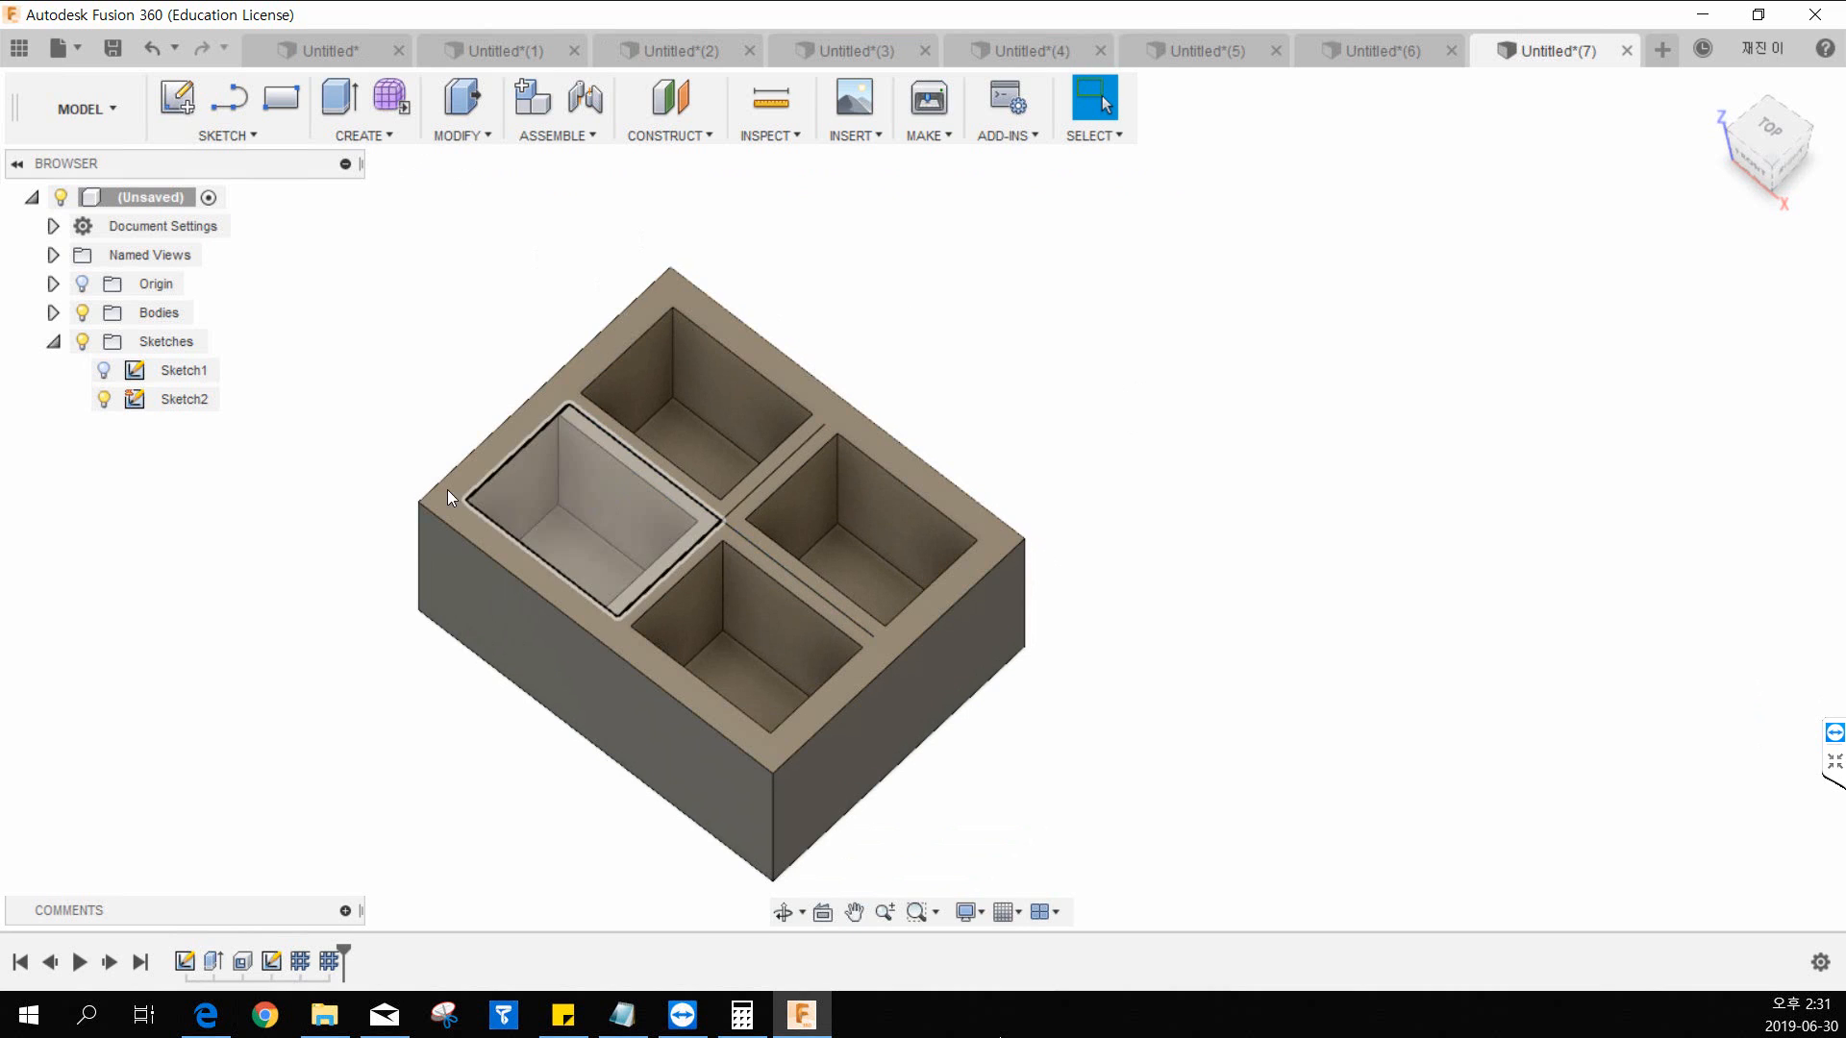
{"action": "middle_click_drag", "start_coordinate": [447, 489], "coordinate": [378, 435]}
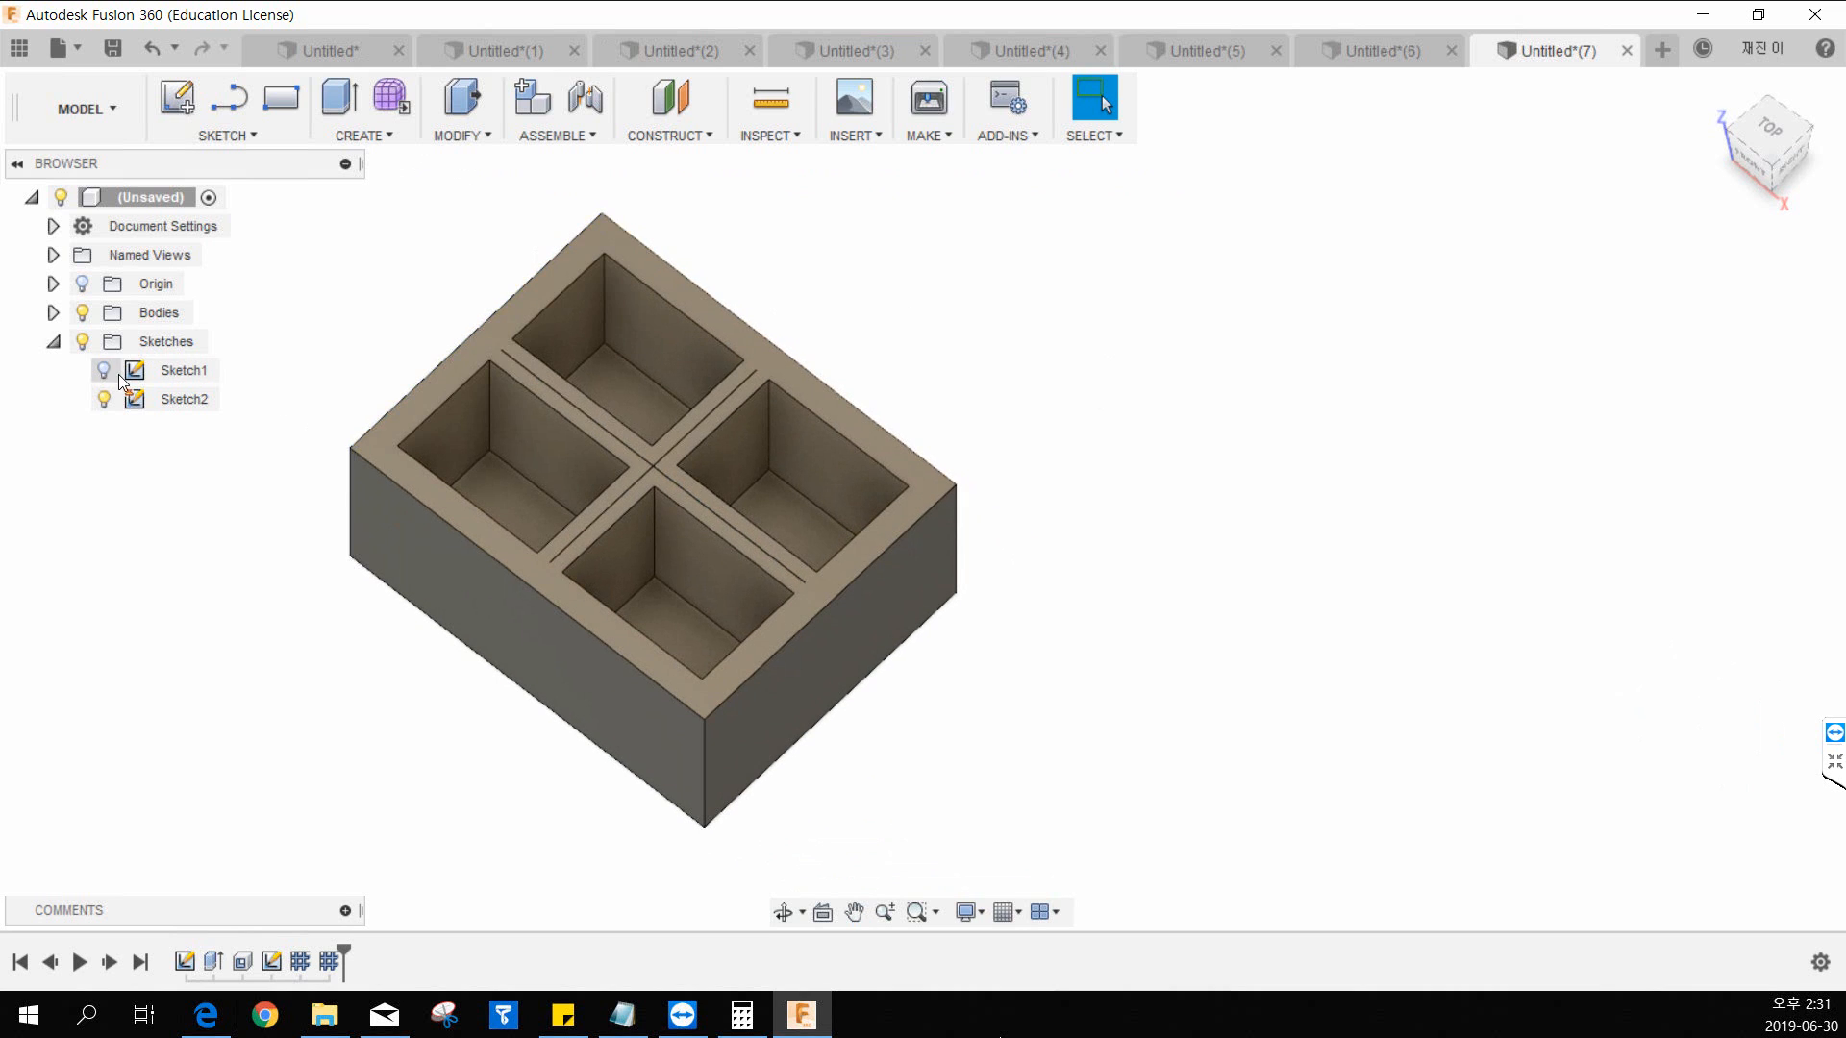
Step: Review the settings of both web features
{"action": "double_click", "coordinate": [328, 962]}
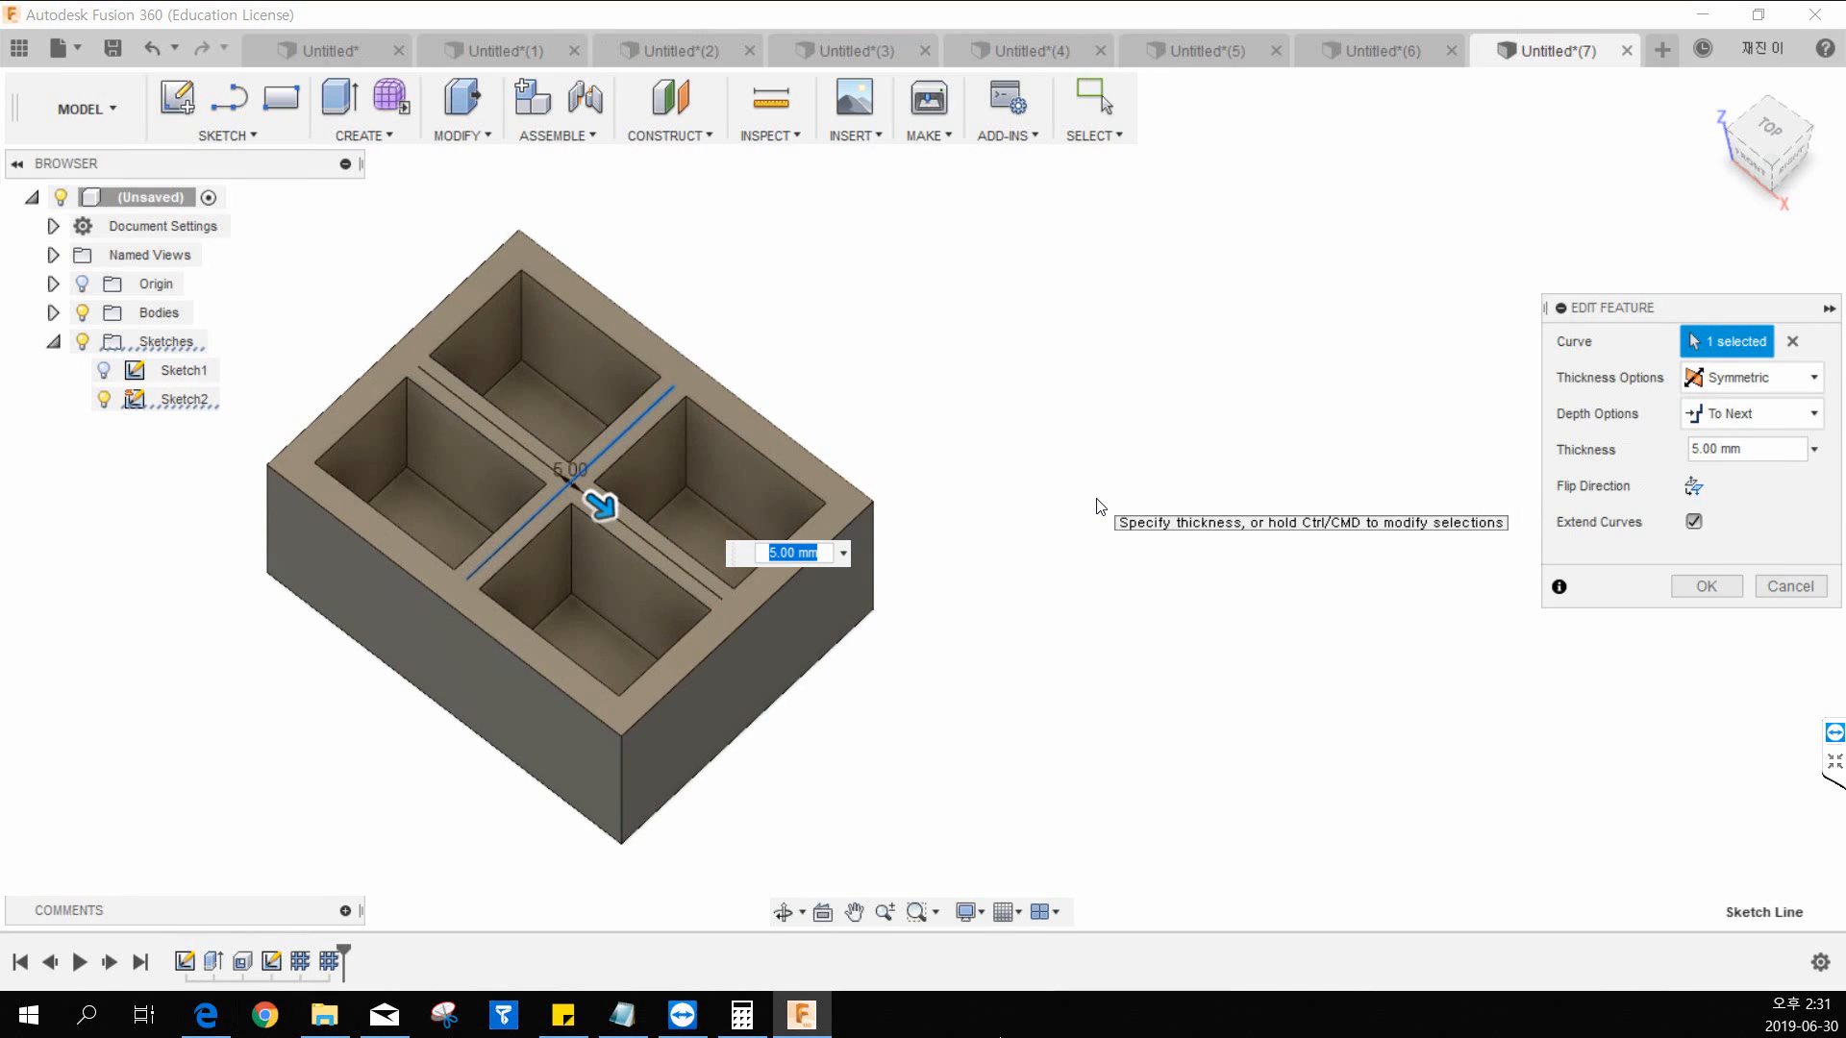
{"action": "left_click", "coordinate": [1790, 586]}
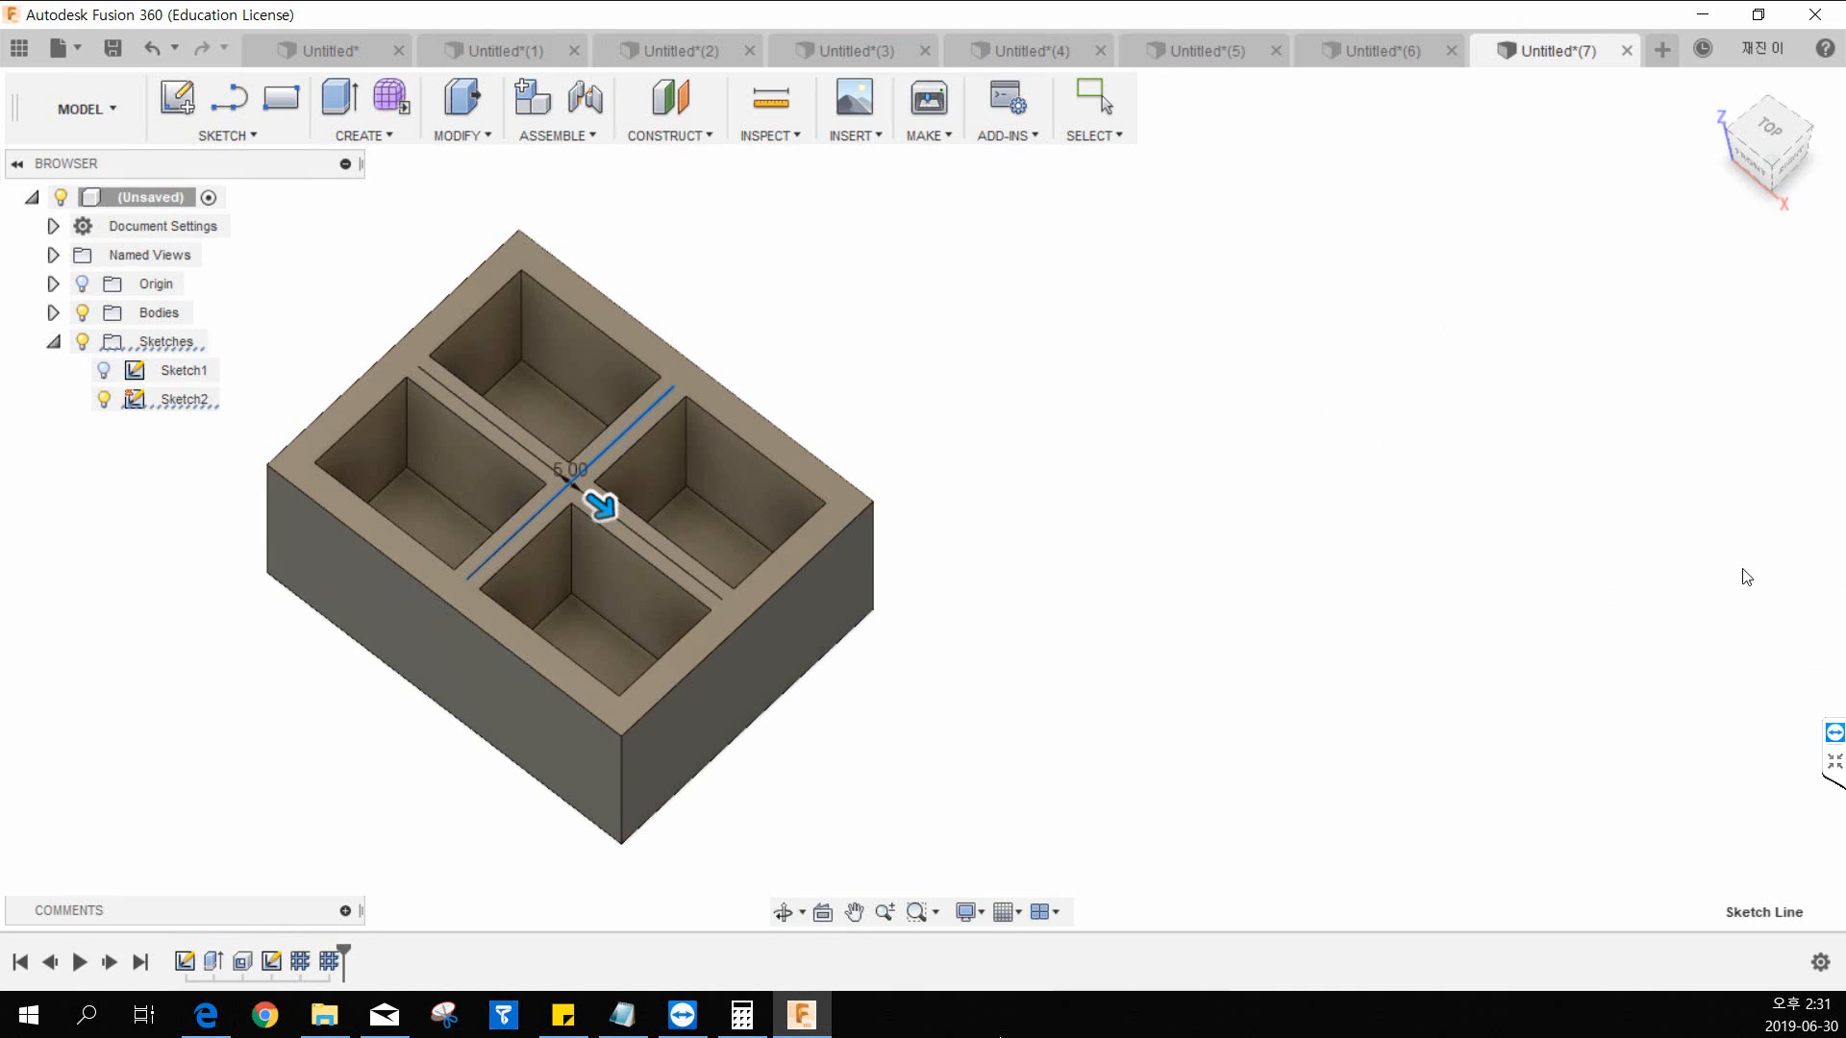
{"action": "double_click", "coordinate": [306, 969]}
{"action": "left_click", "coordinate": [1686, 597]}
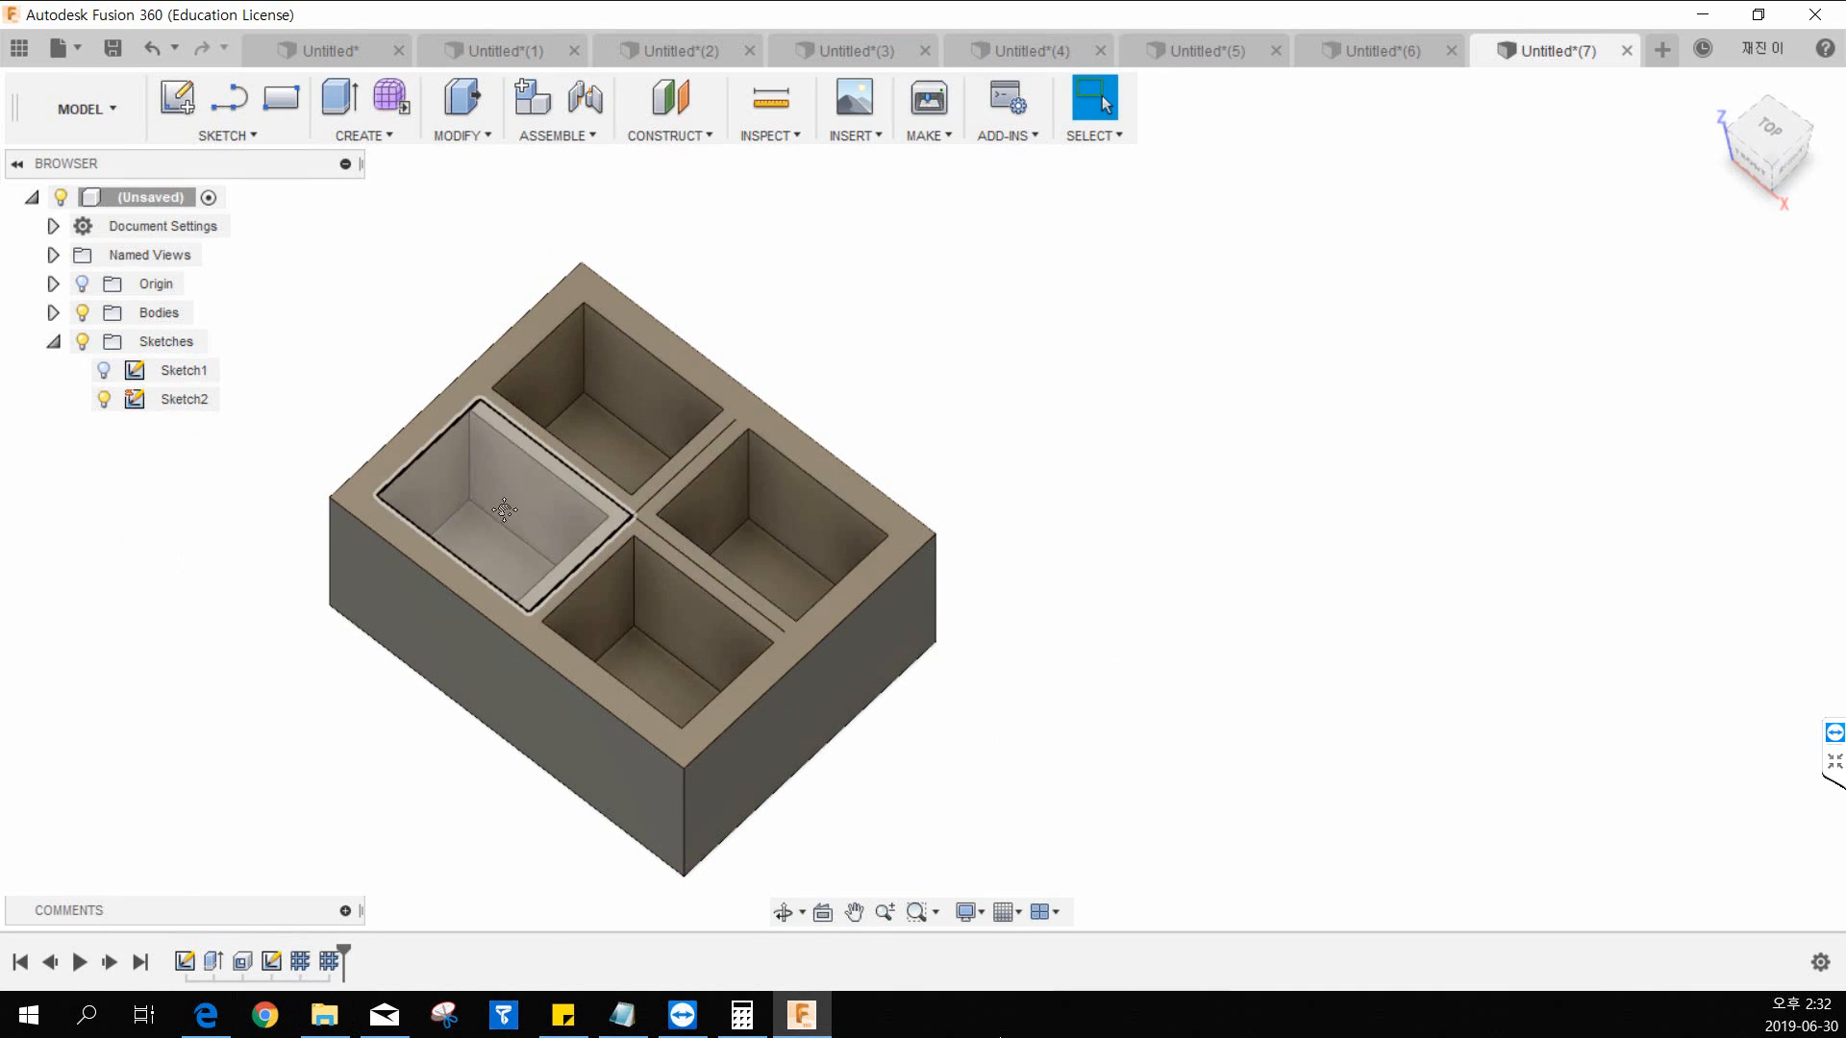
Step: Delete both web features from the box
{"action": "left_click", "coordinate": [299, 962]}
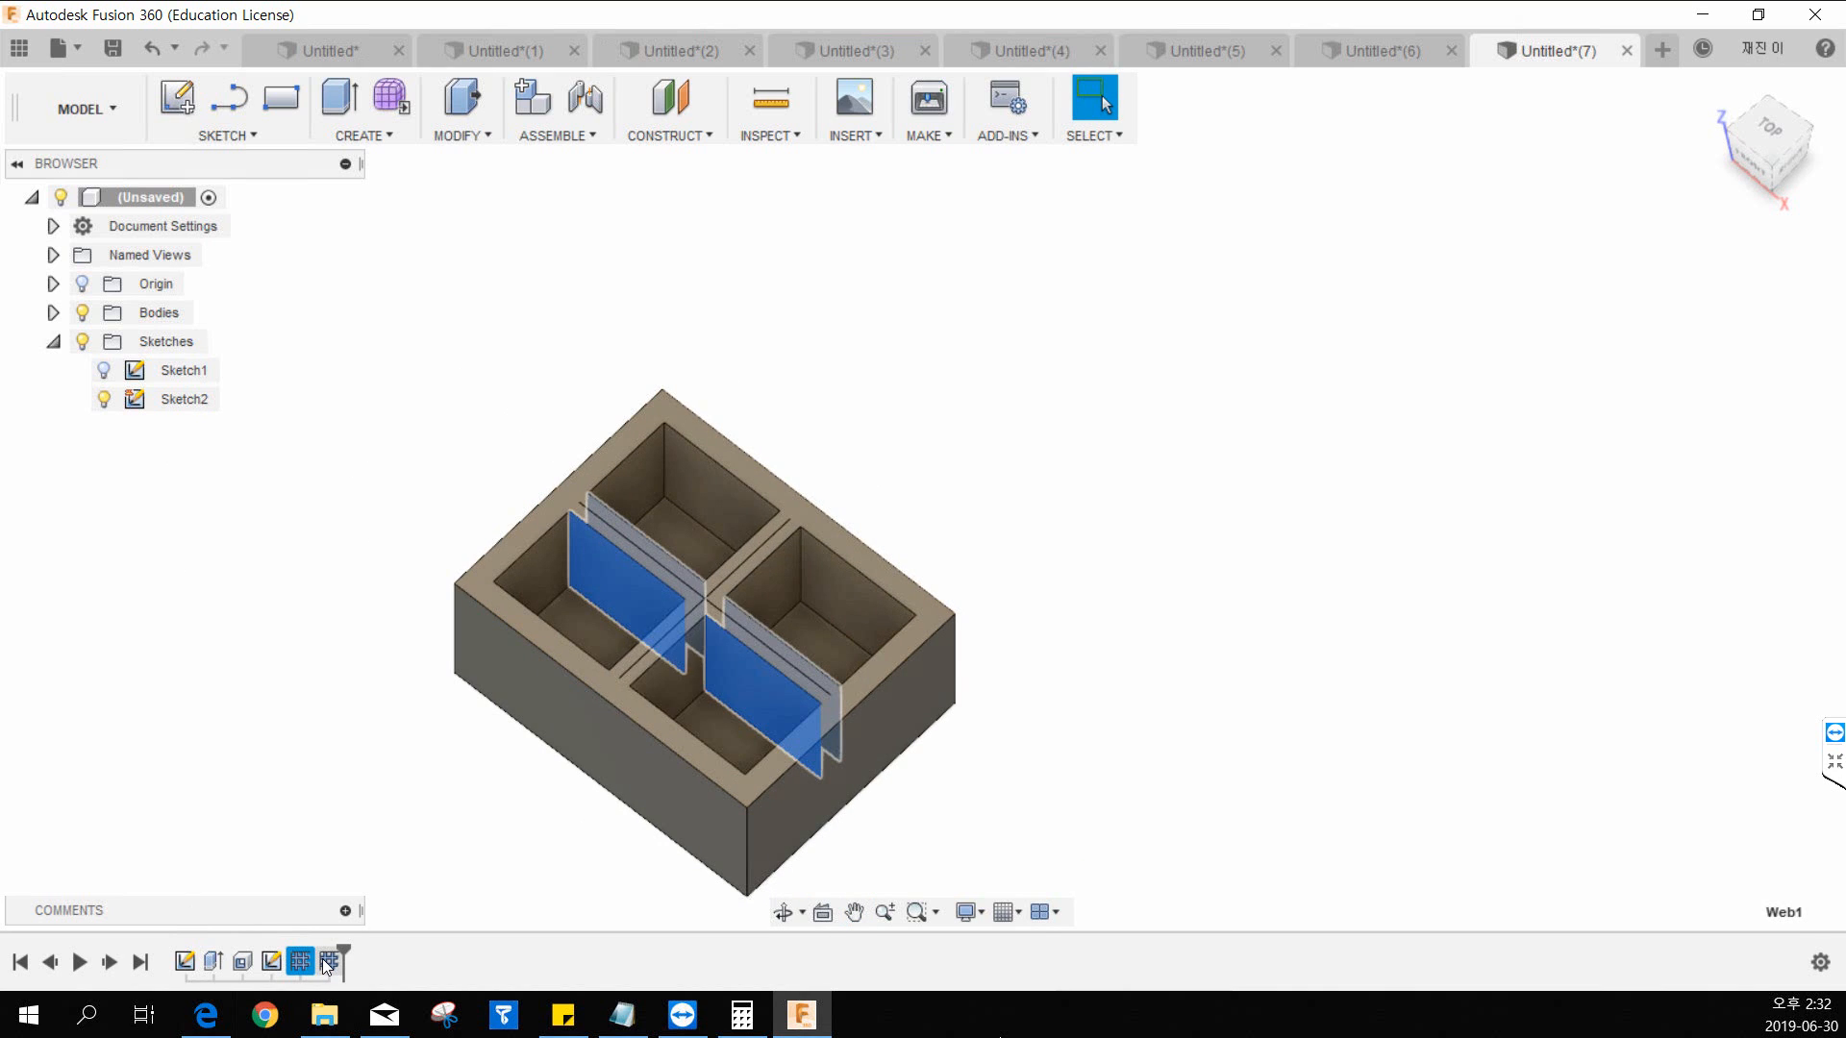
{"action": "left_click", "coordinate": [328, 962], "text": "shift"}
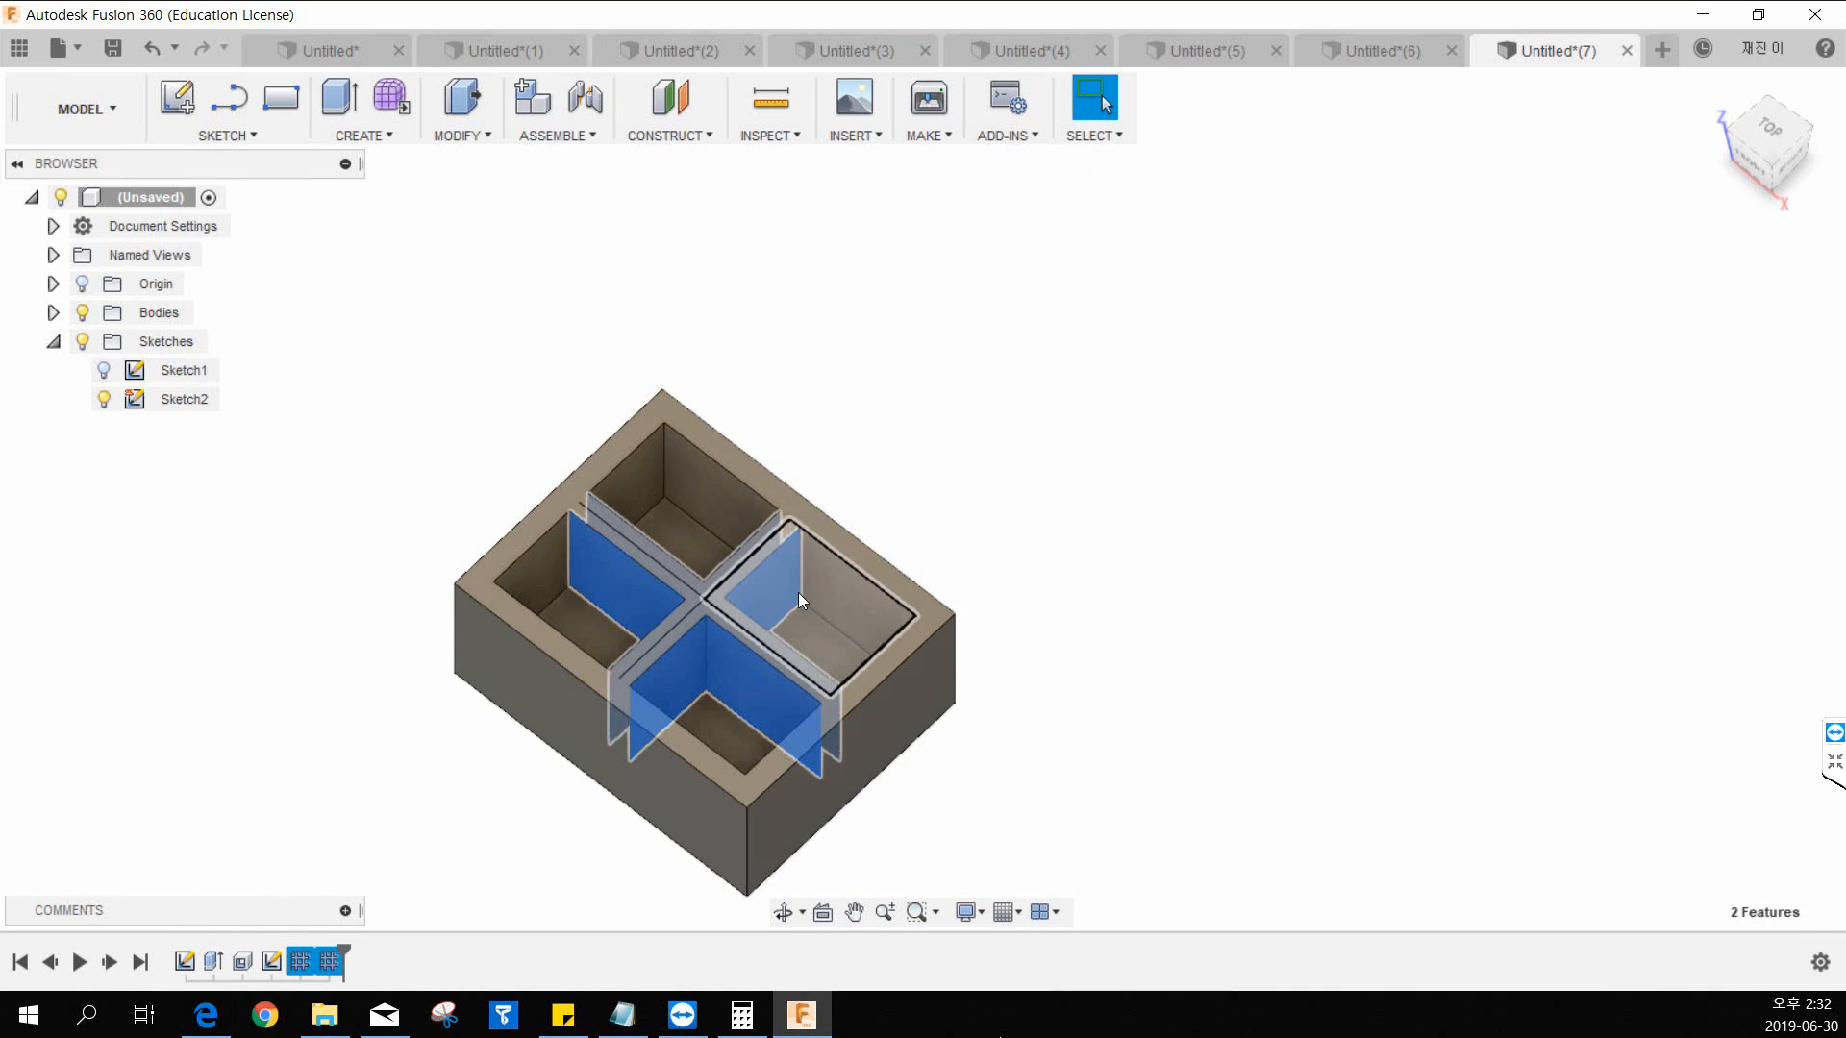
{"action": "key", "text": "Delete"}
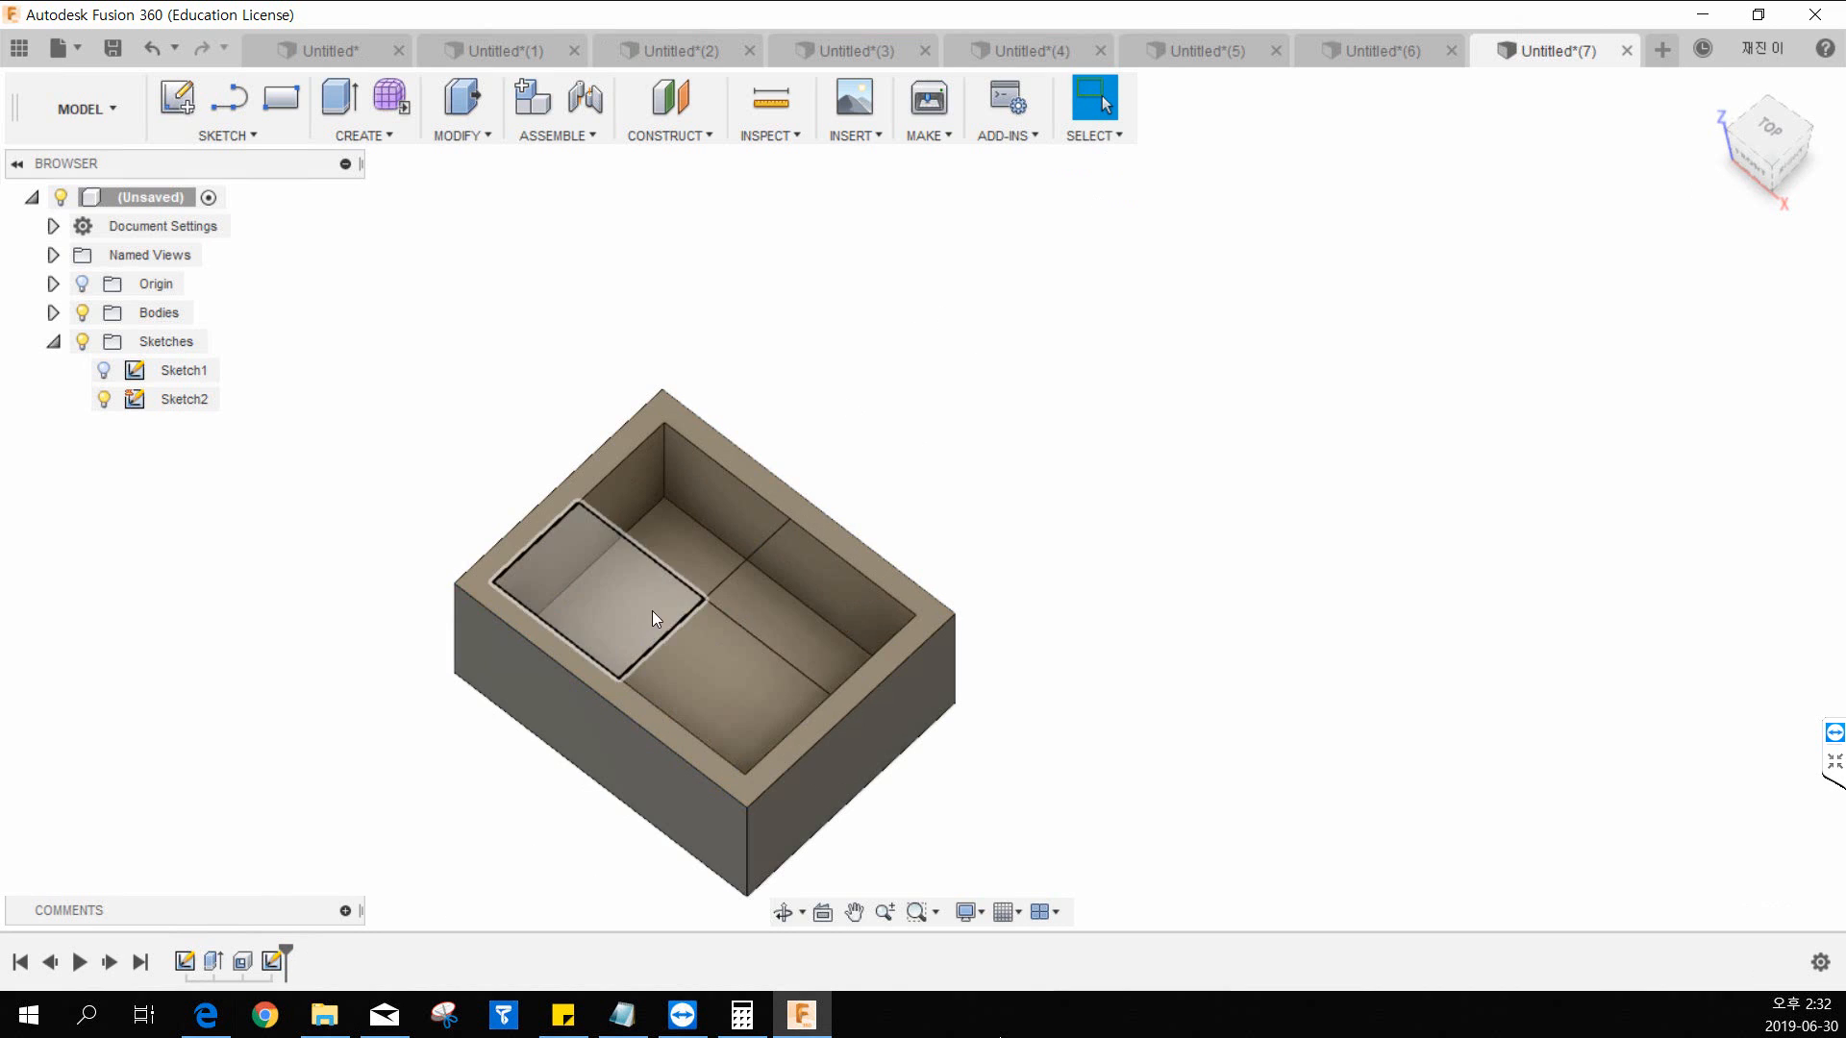
Step: Reopen Sketch2 for editing and draw a line across the opening between its two long inner edges, parallel to the crosswise centre line
{"action": "right_click", "coordinate": [169, 402]}
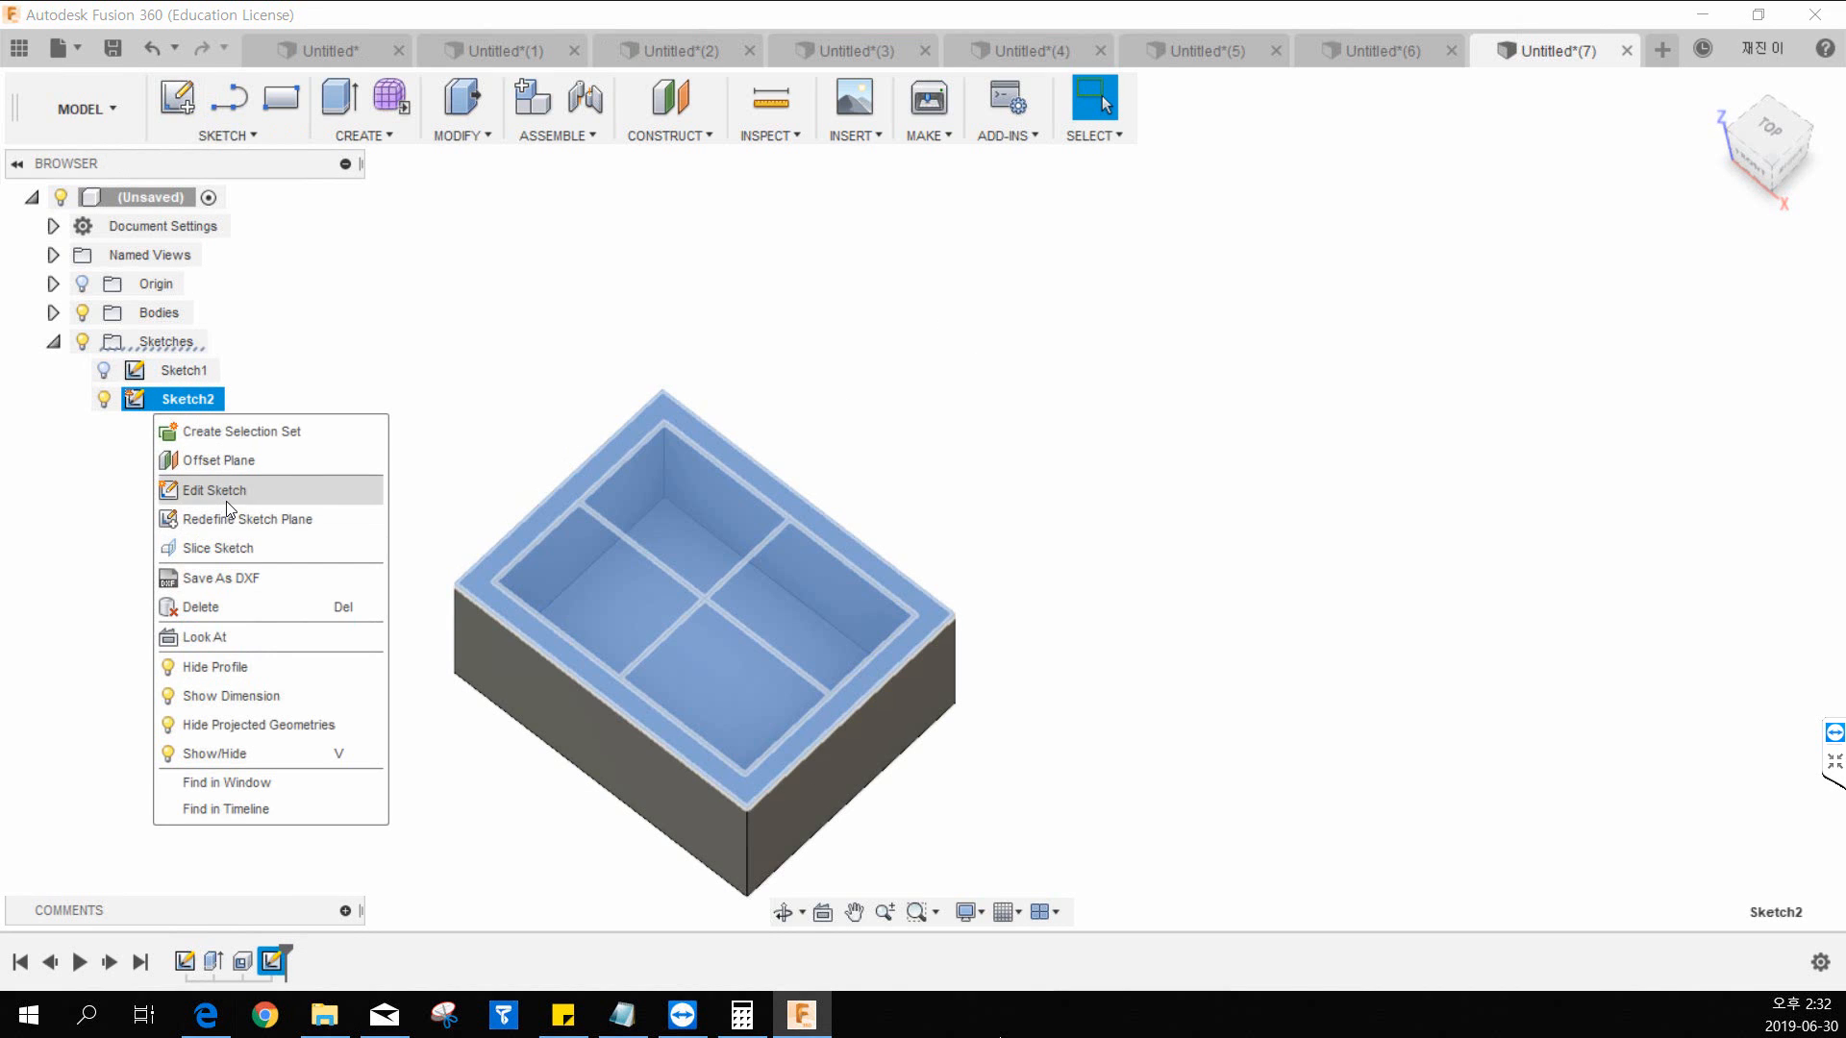
{"action": "left_click", "coordinate": [227, 492]}
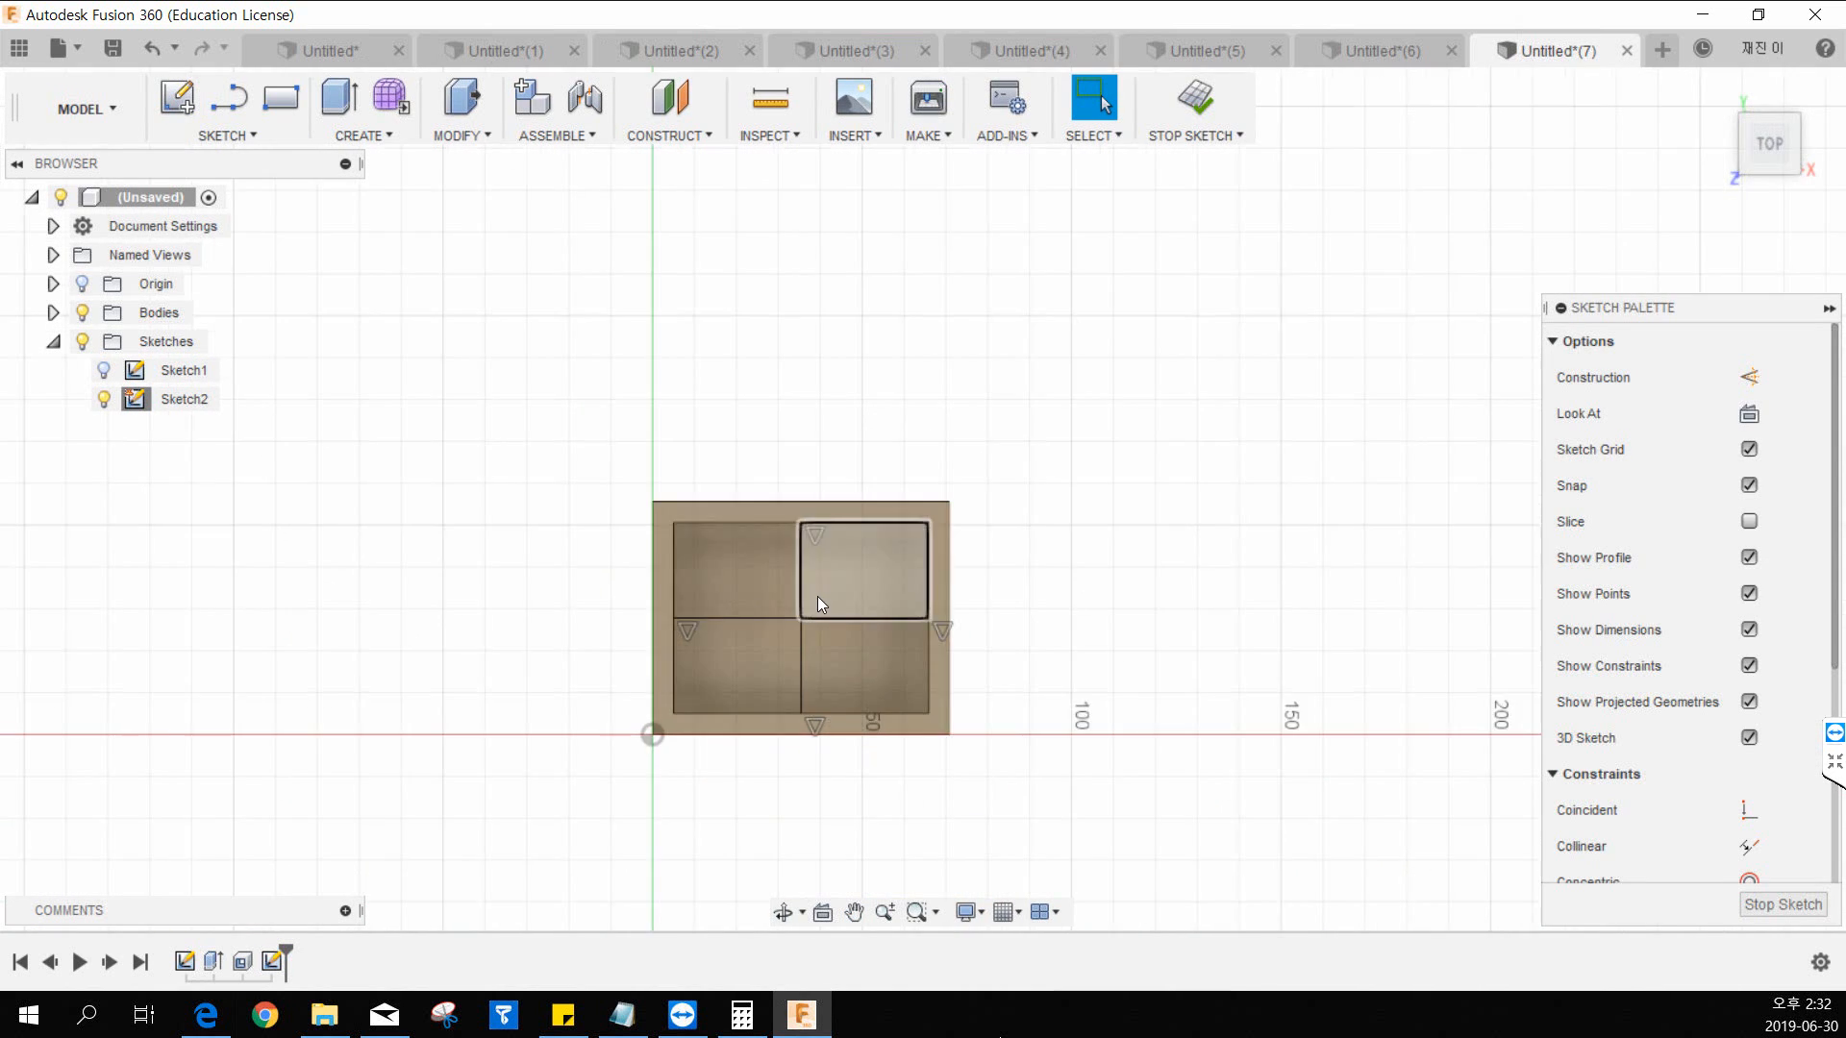
{"action": "left_click", "coordinate": [229, 97]}
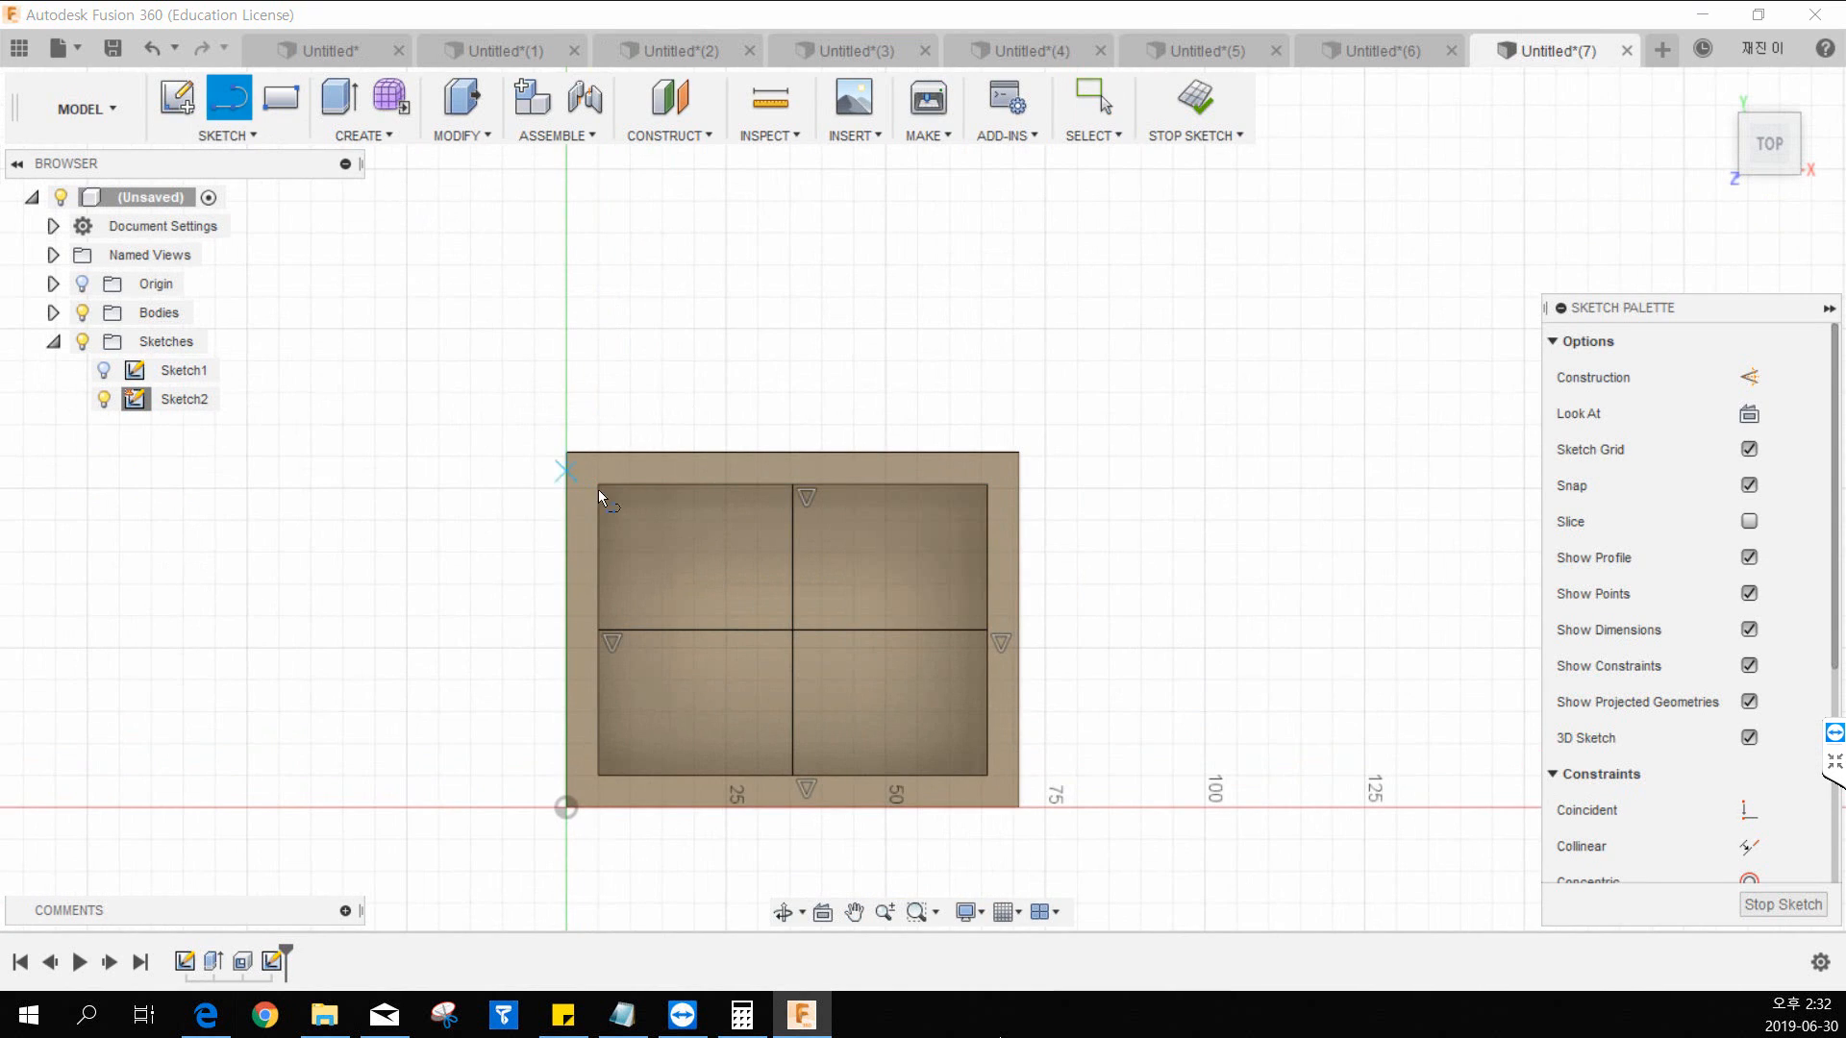
{"action": "left_click", "coordinate": [743, 484]}
{"action": "left_click", "coordinate": [743, 775]}
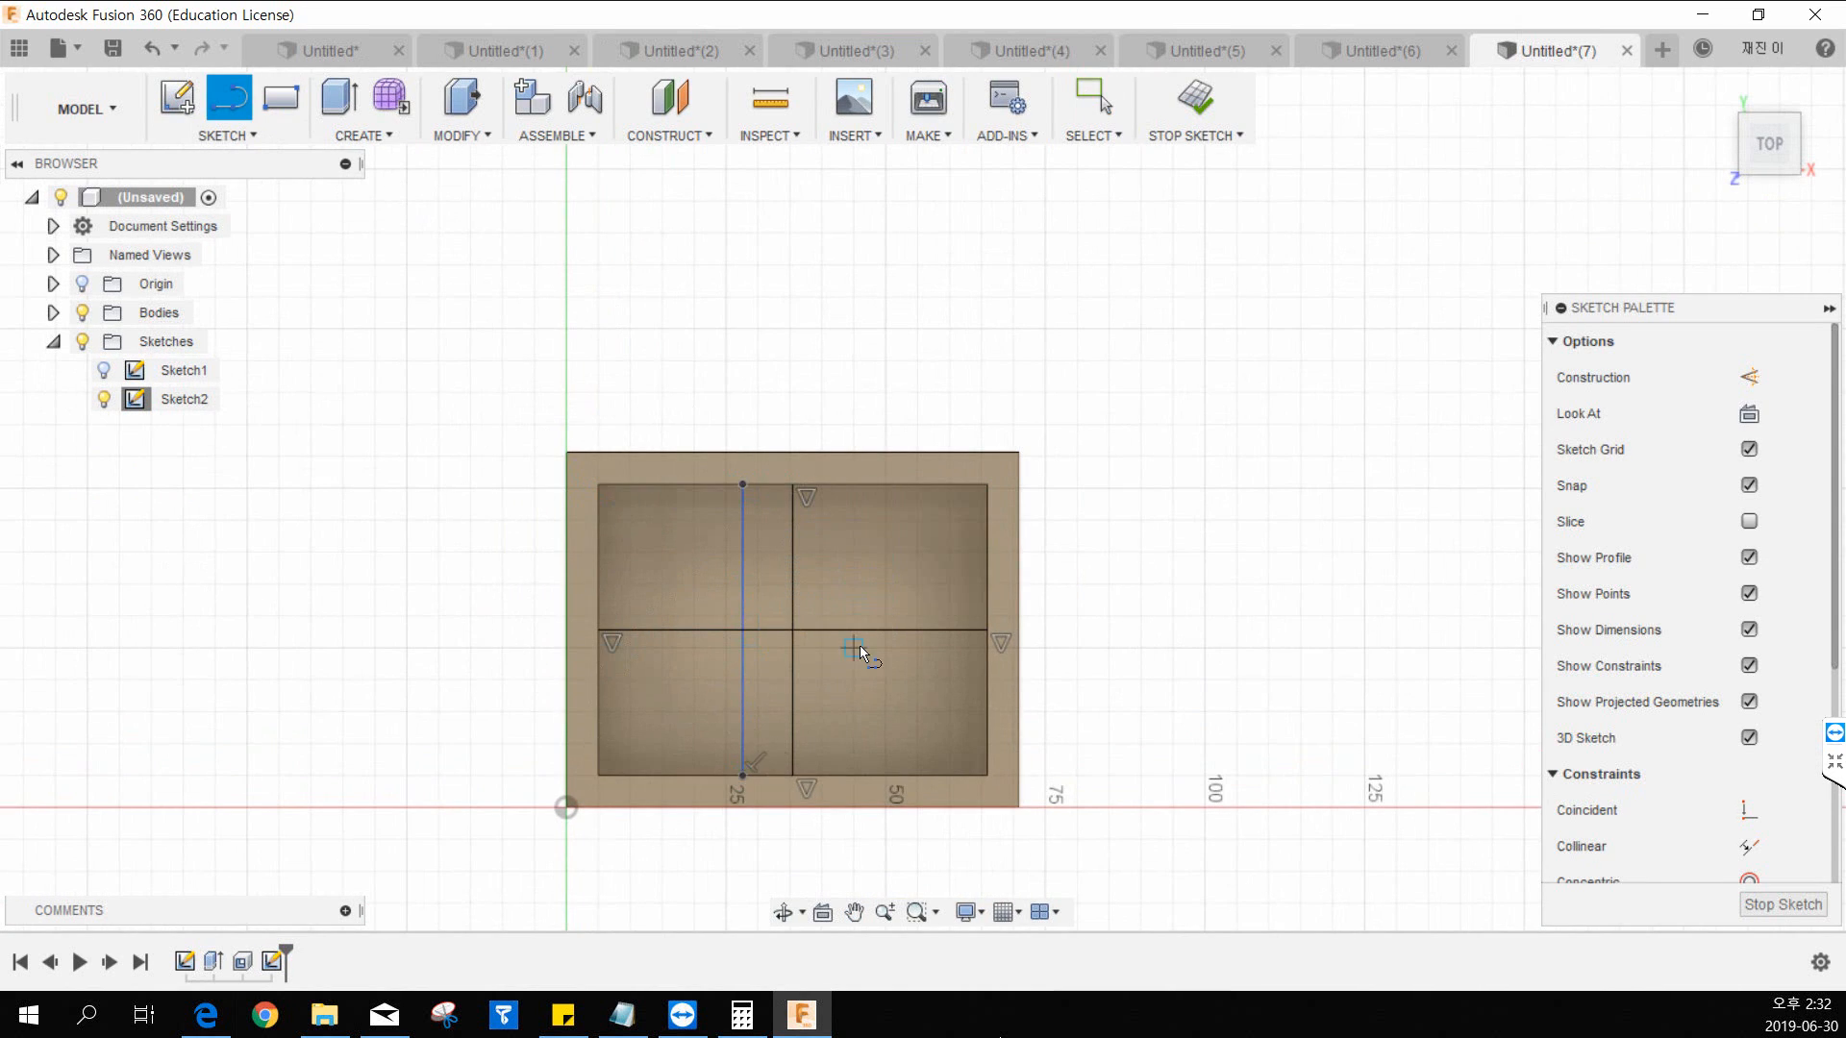
Step: Draw a second line between the two short inner edges, parallel to the lengthwise centre line and about 7.8 mm from it
{"action": "left_click", "coordinate": [598, 680]}
{"action": "left_click", "coordinate": [988, 680]}
{"action": "left_click", "coordinate": [990, 677]}
{"action": "key", "text": "Escape"}
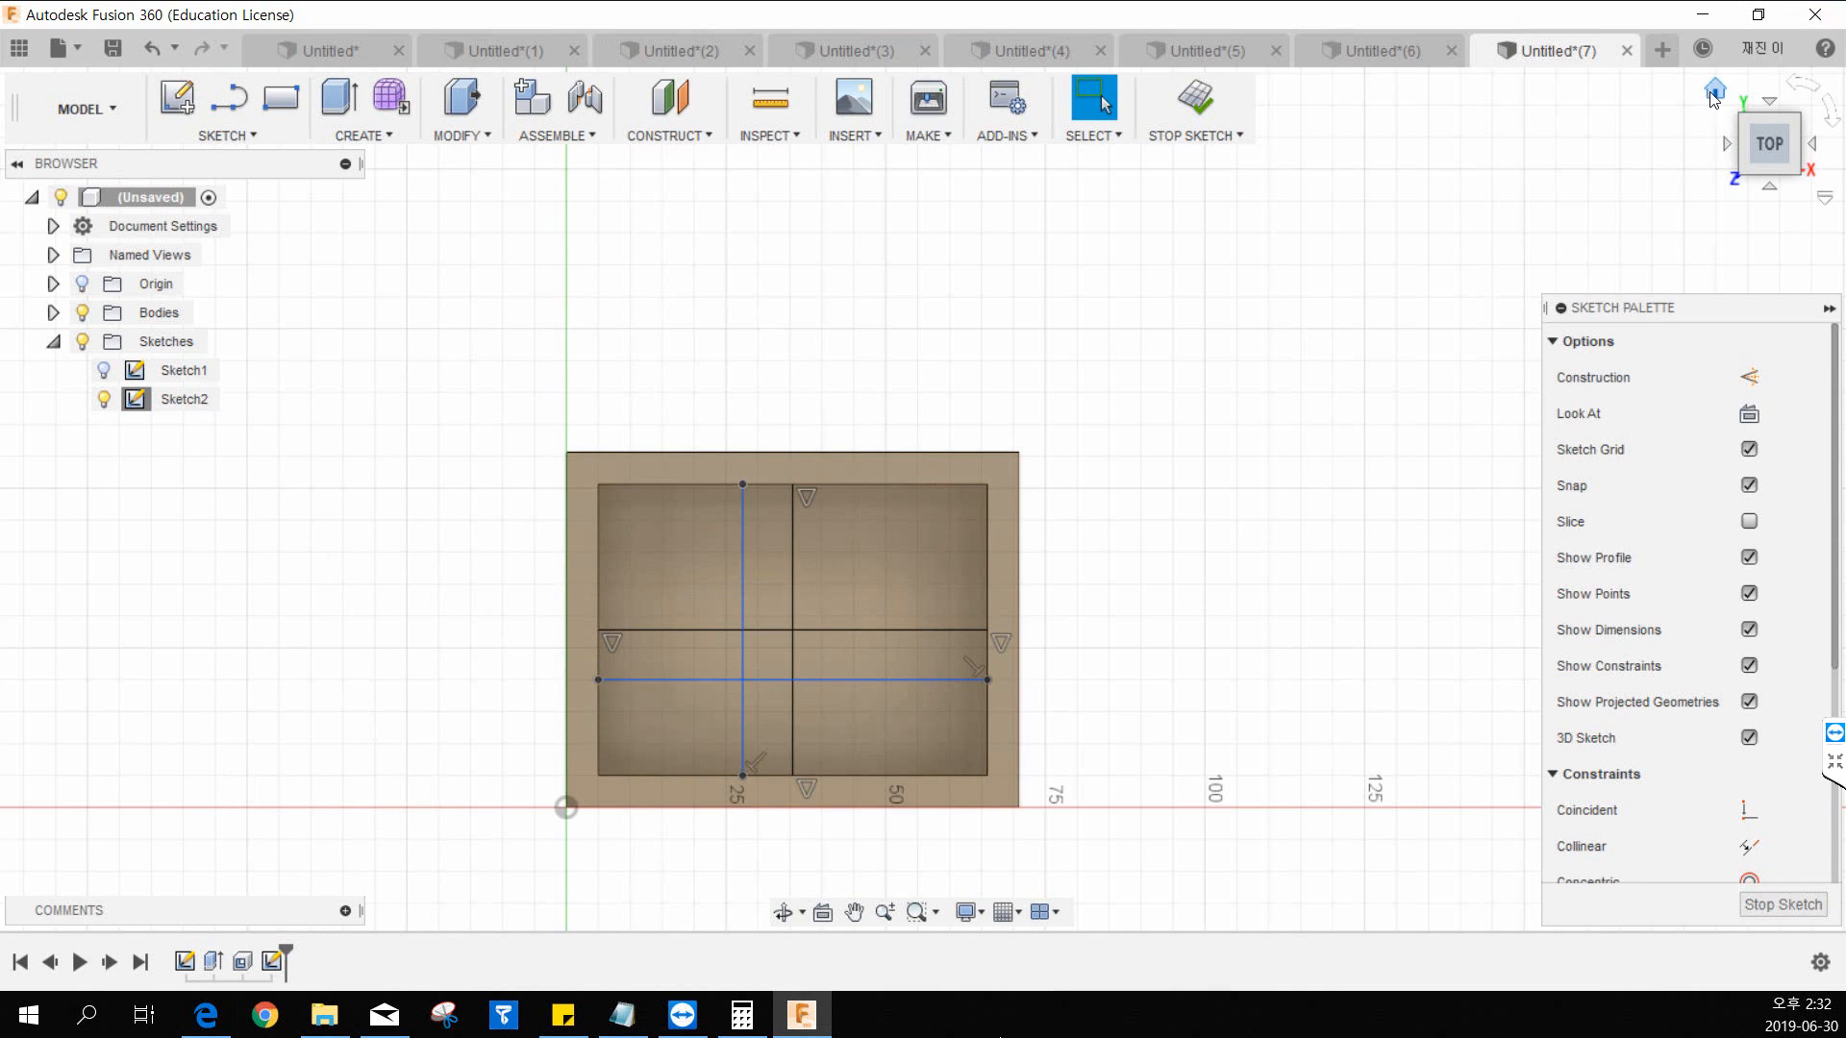
{"action": "left_click", "coordinate": [1712, 94]}
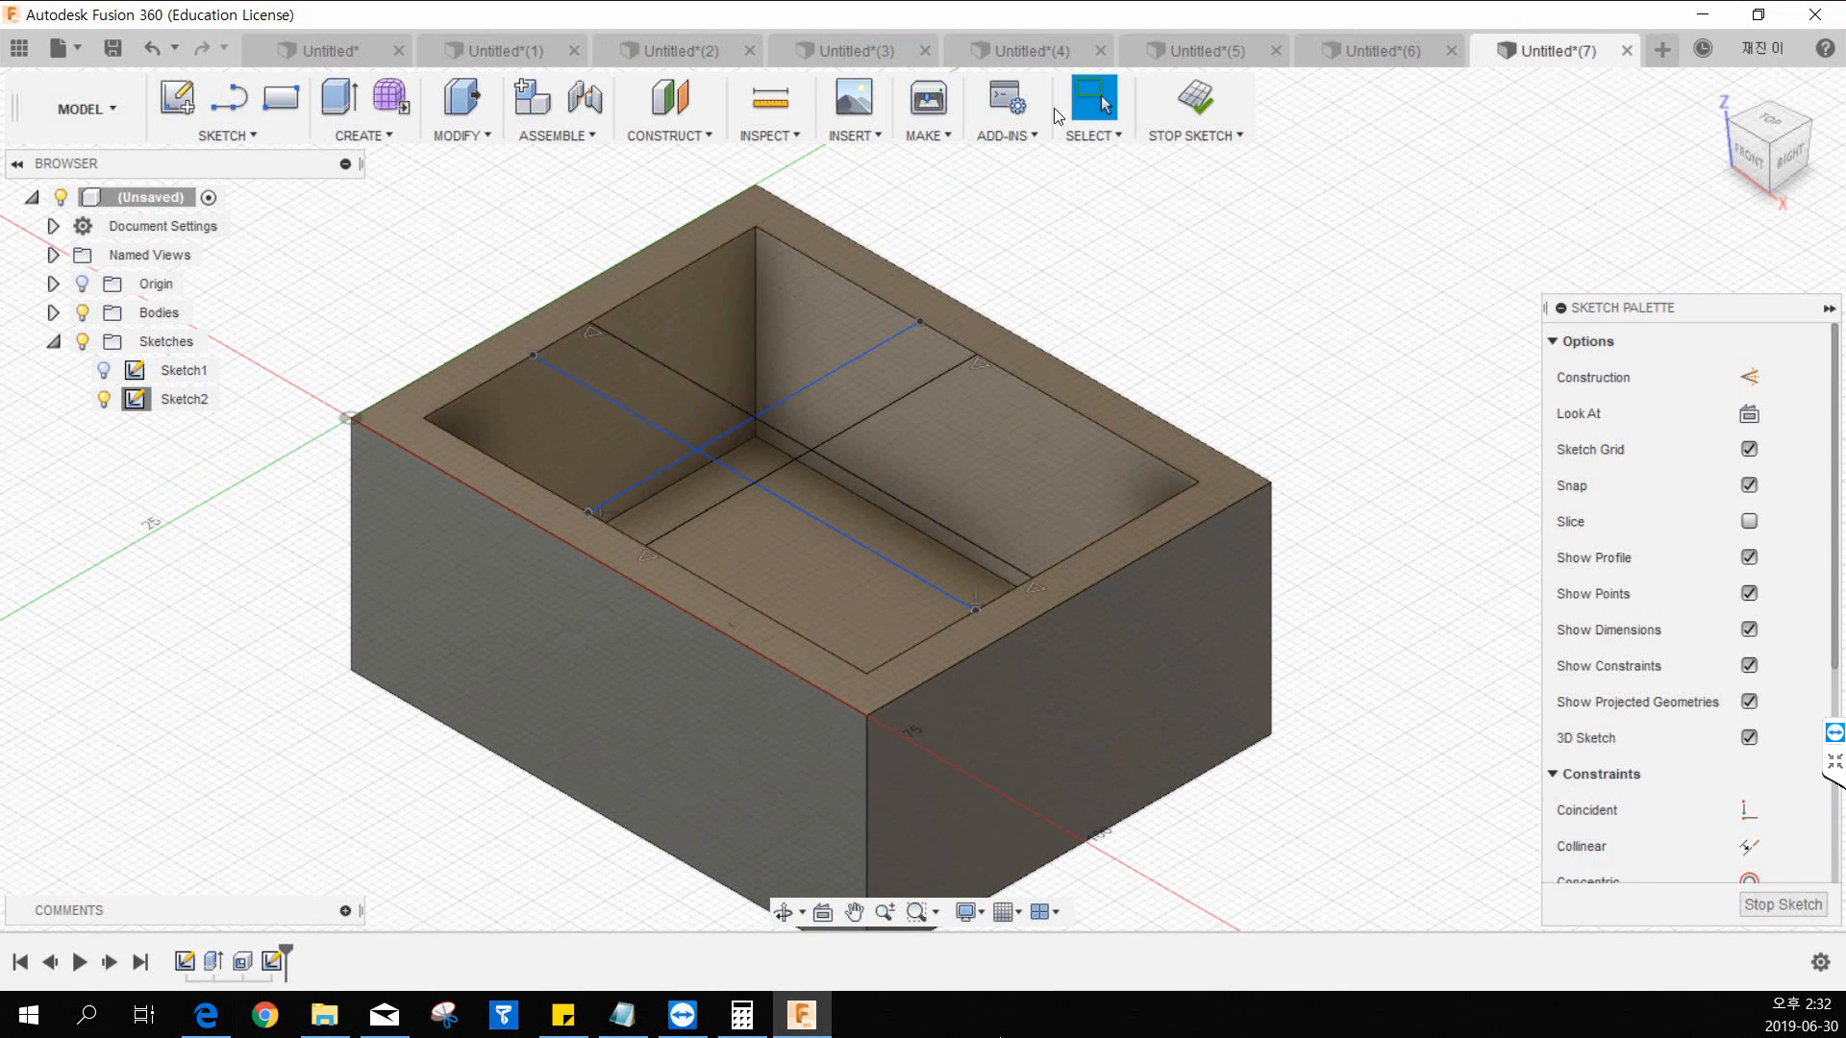
{"action": "right_click", "coordinate": [185, 399]}
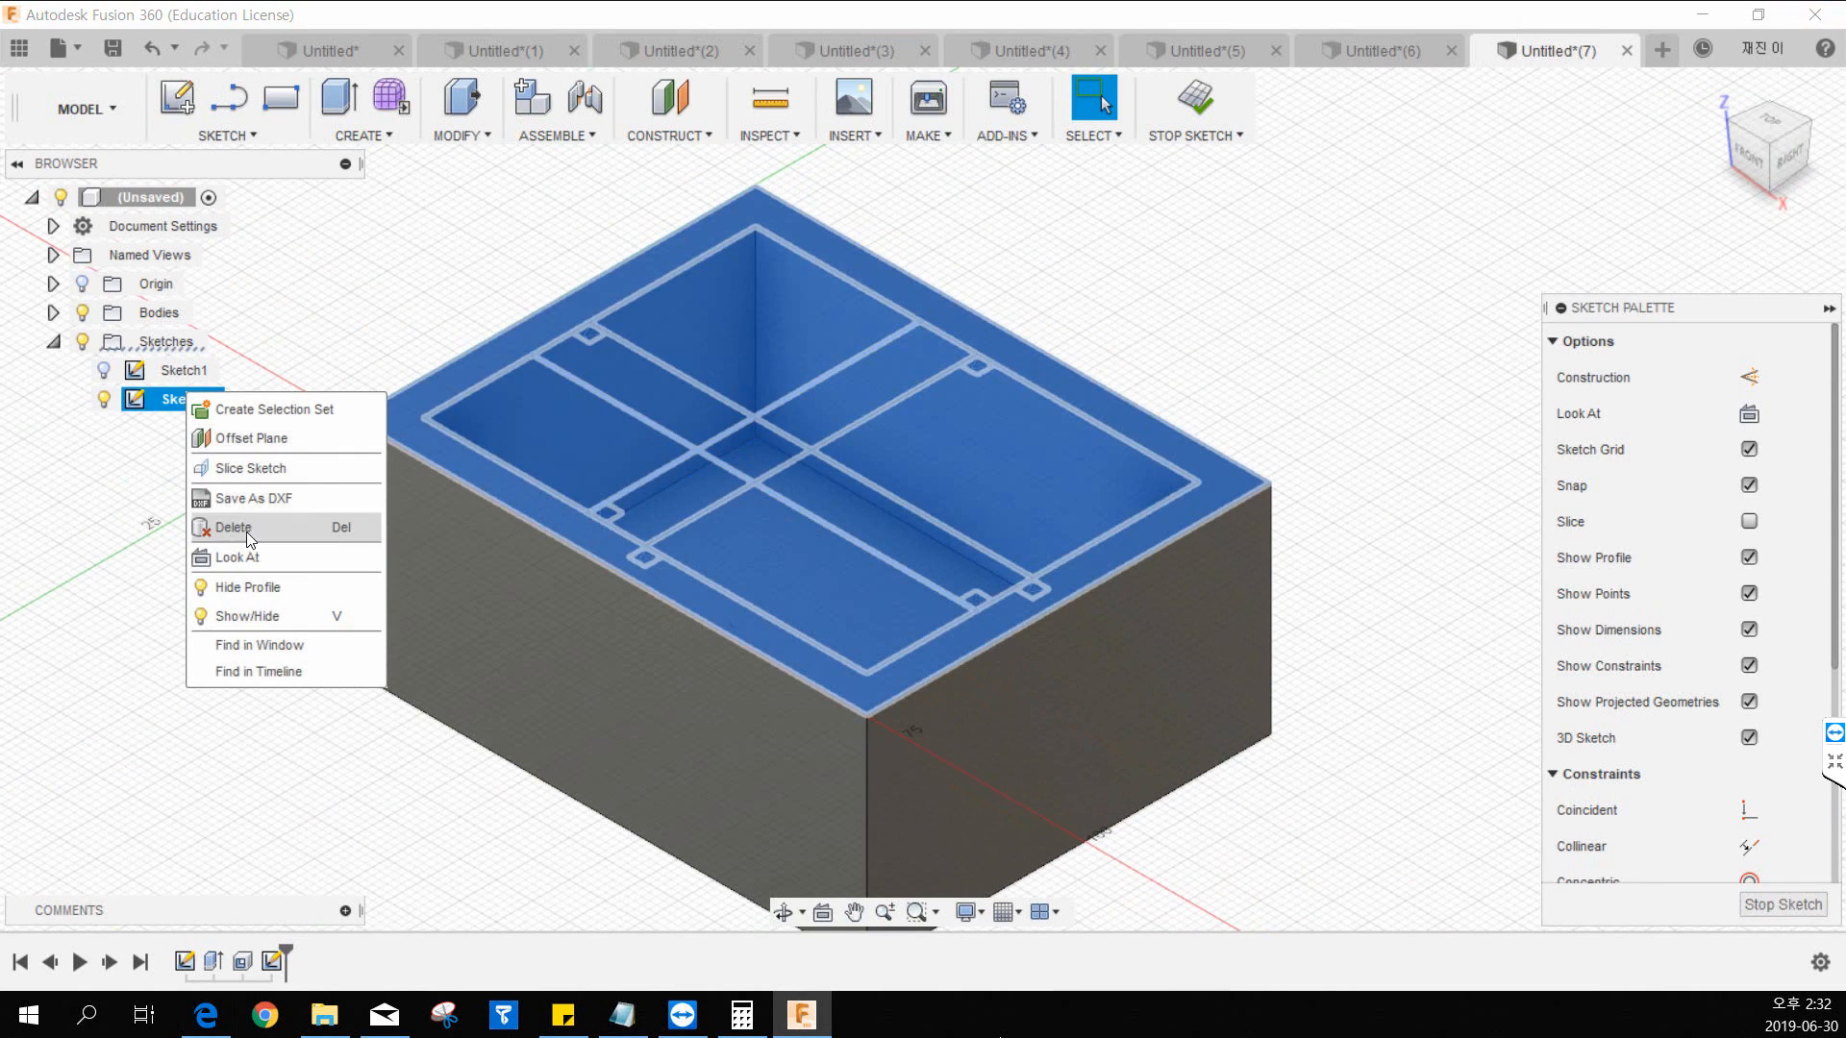
{"action": "right_click", "coordinate": [181, 401]}
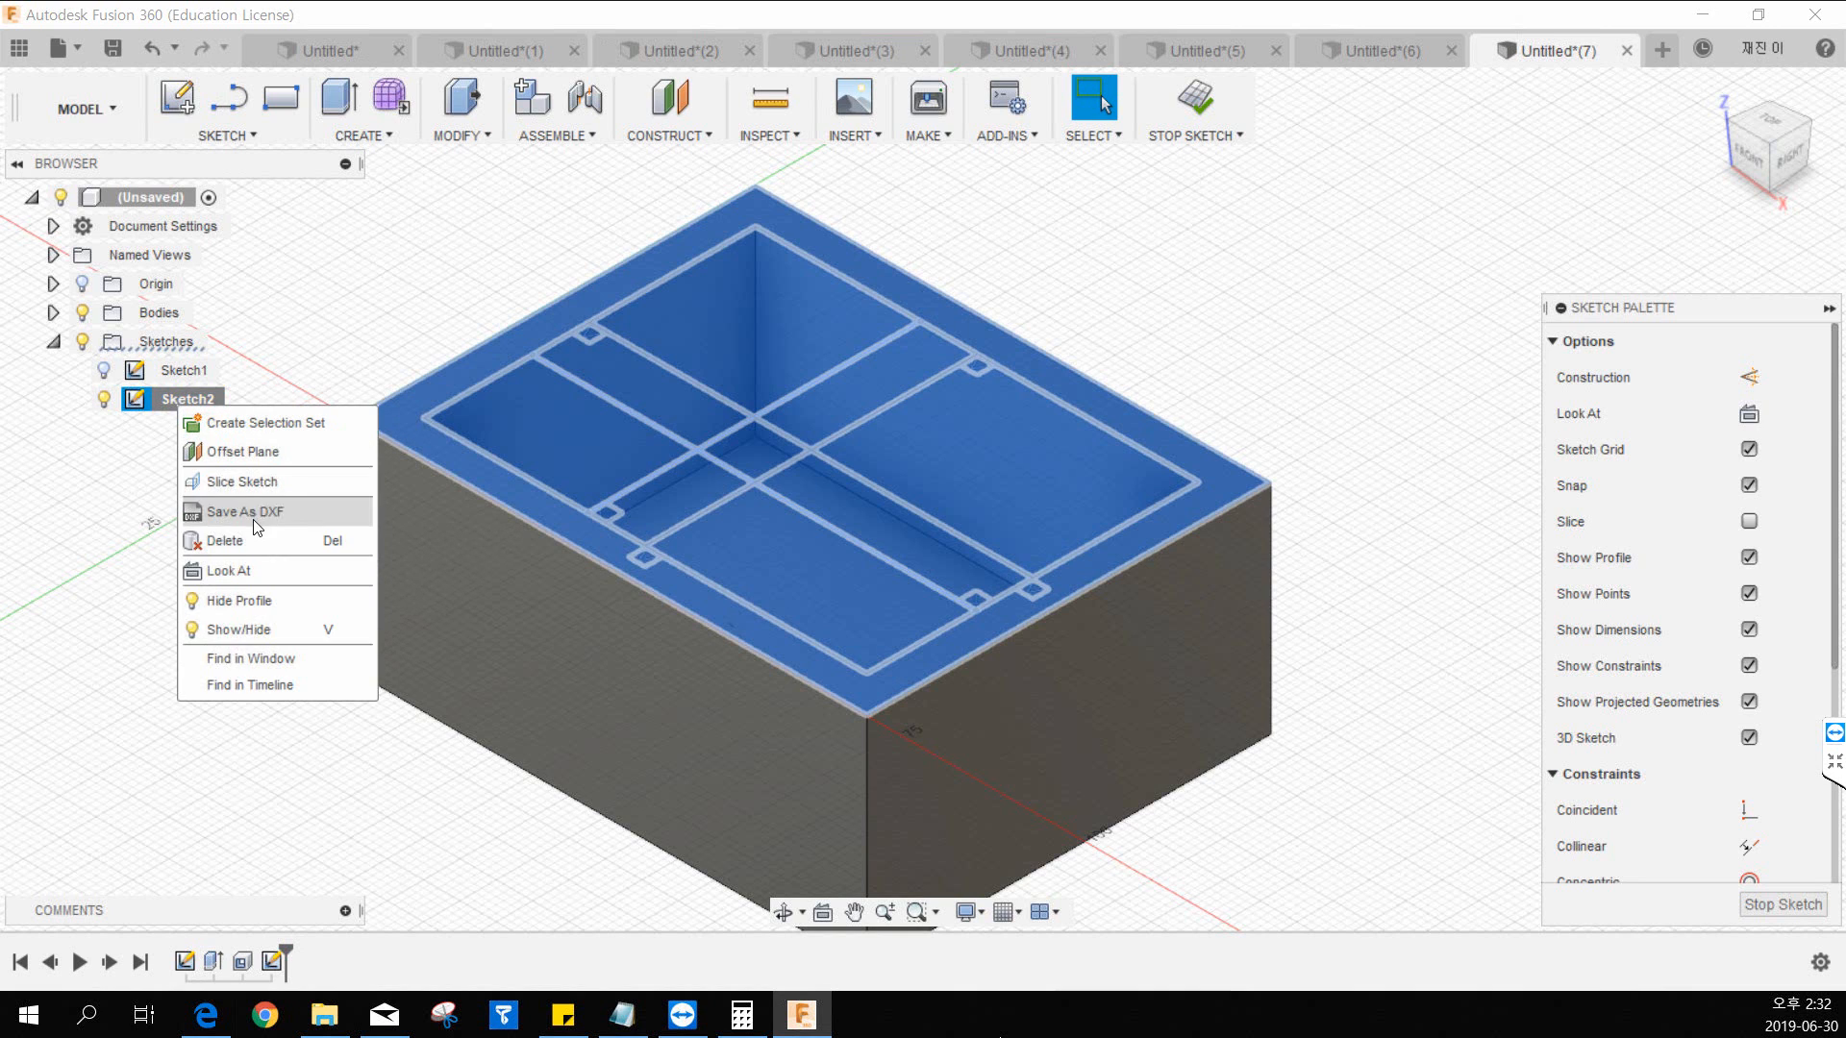
{"action": "left_click", "coordinate": [252, 511]}
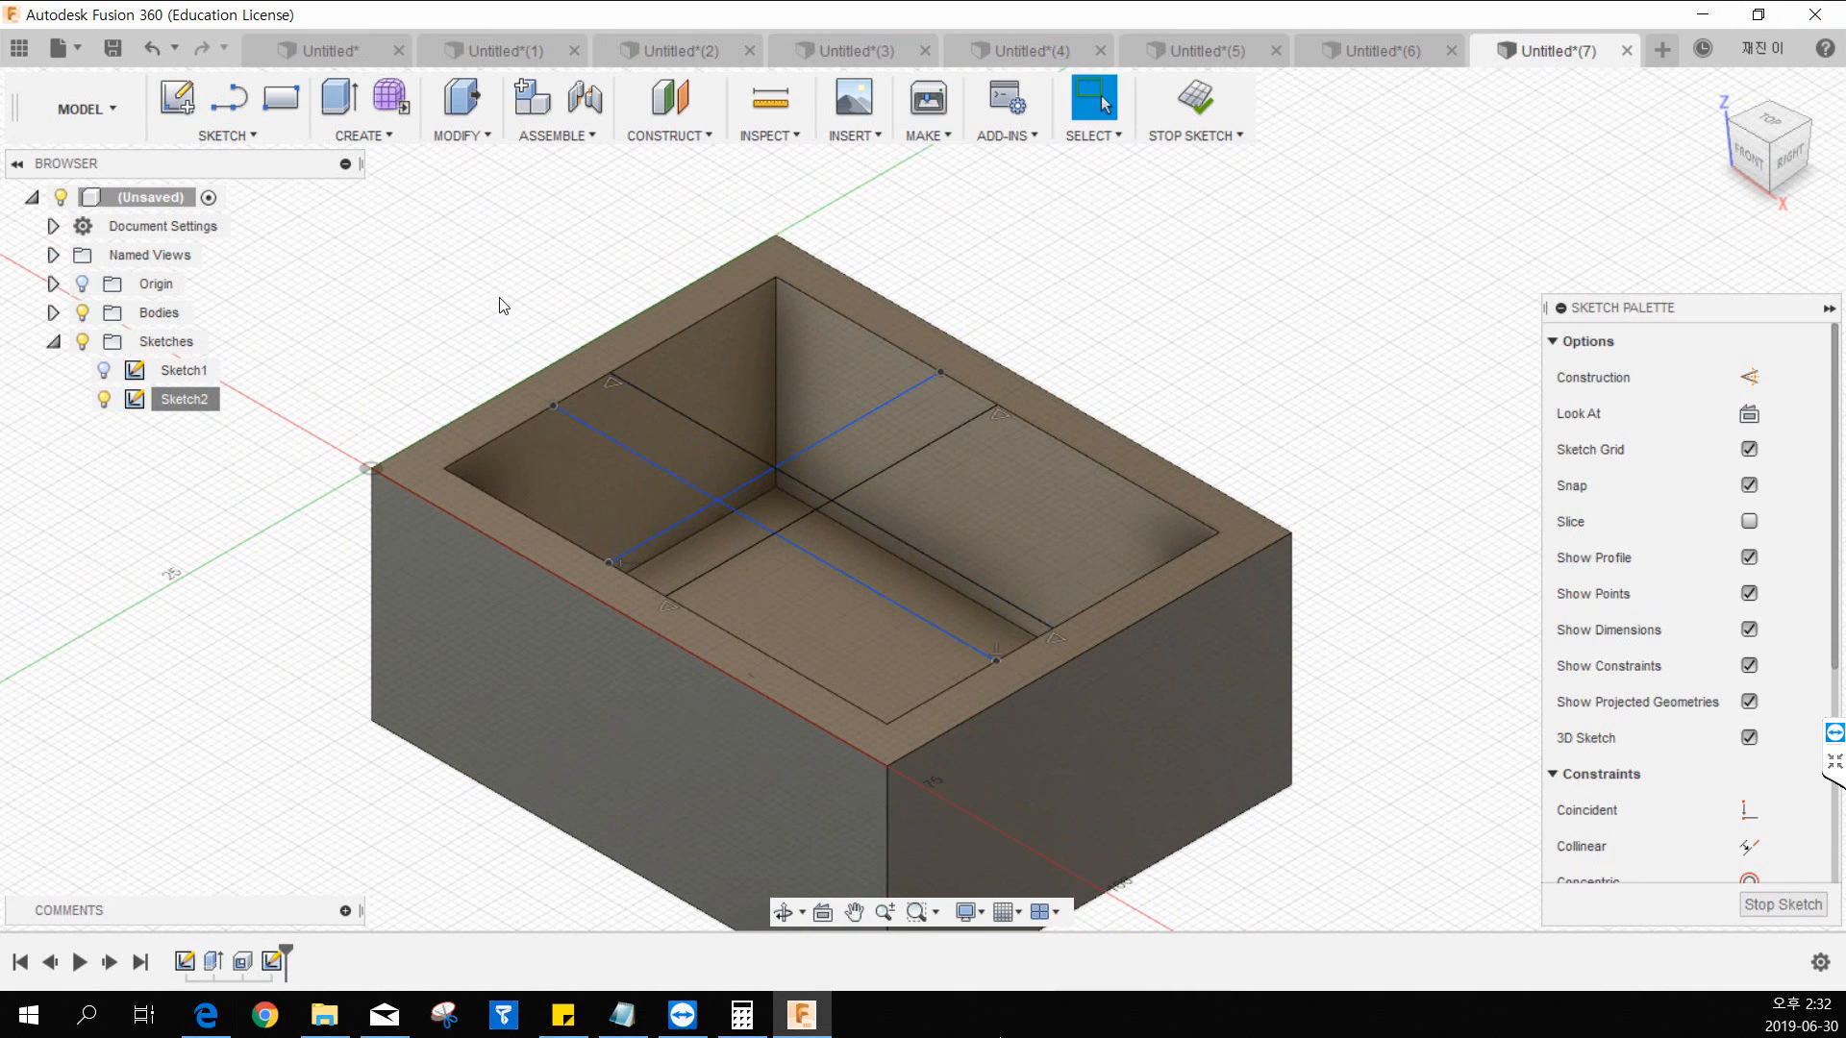
Step: Connect both ends of the offset lengthwise line to the lengthwise centre line's ends with short lines, and finish the sketch
{"action": "left_click", "coordinate": [229, 97]}
{"action": "left_click", "coordinate": [553, 411]}
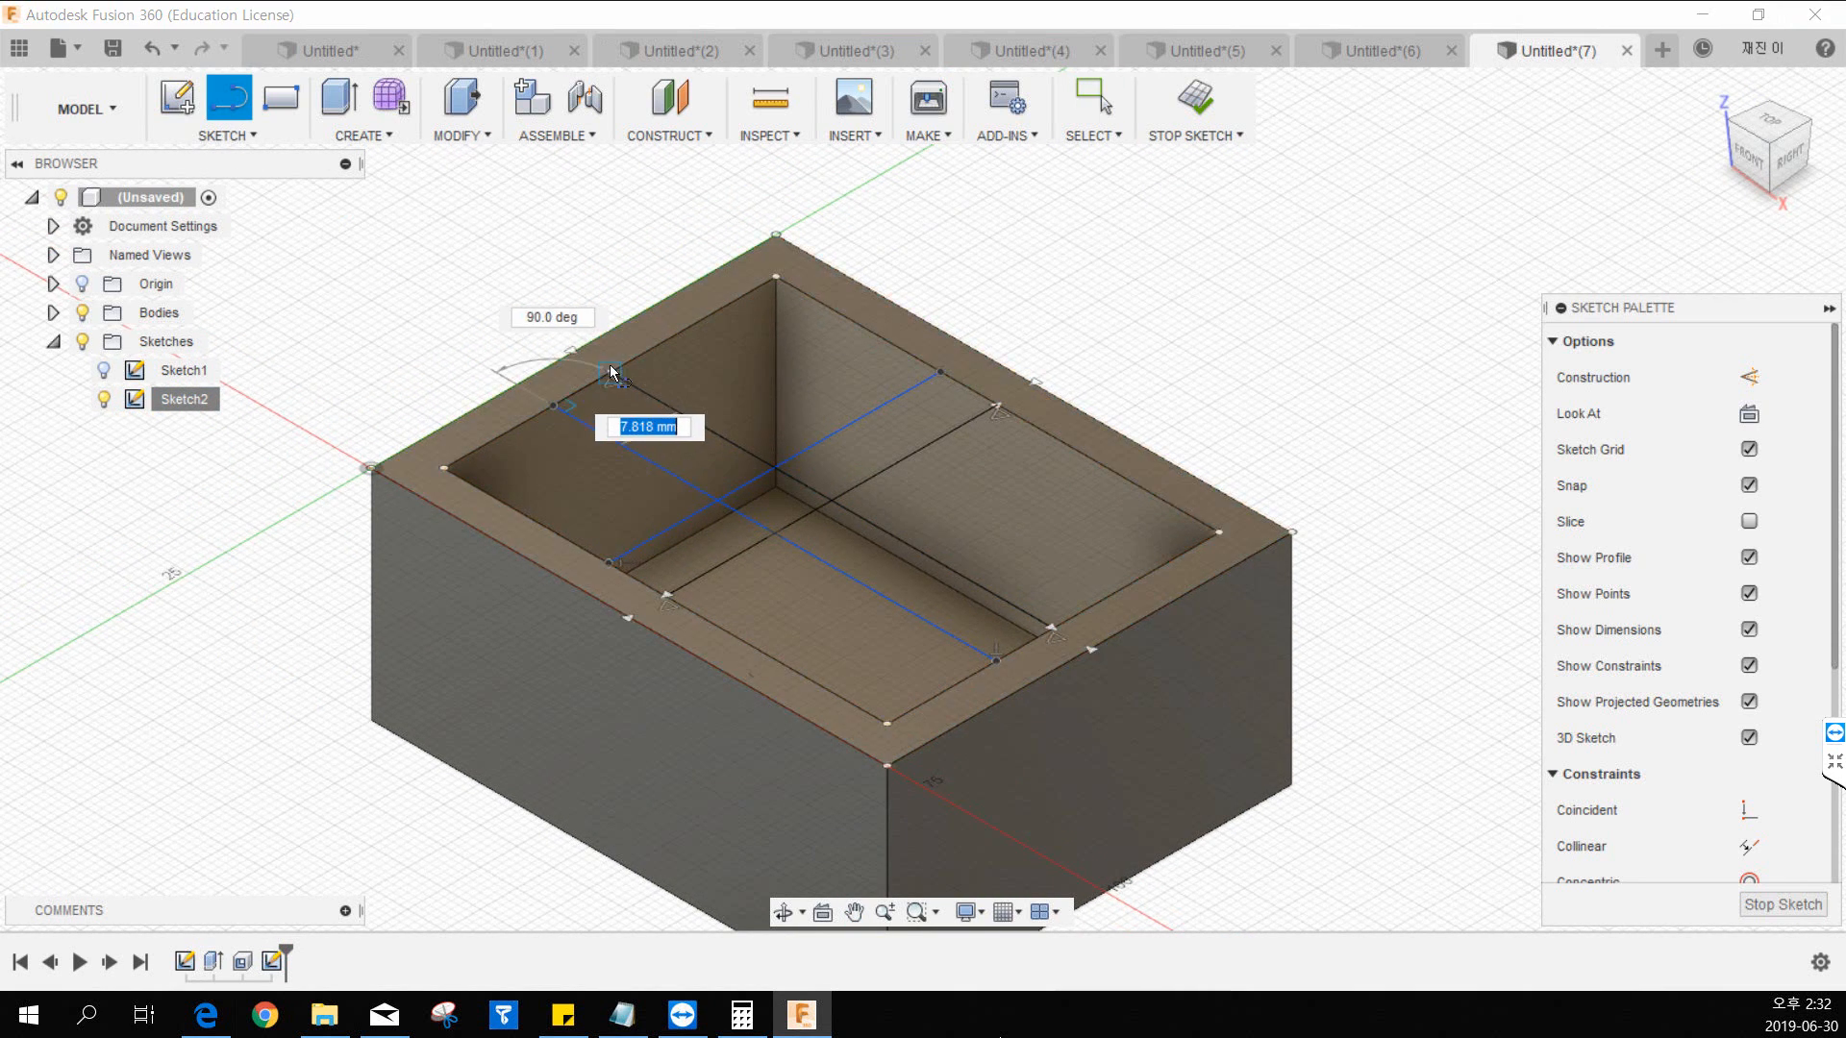
{"action": "left_click", "coordinate": [610, 372]}
{"action": "left_click", "coordinate": [1000, 662]}
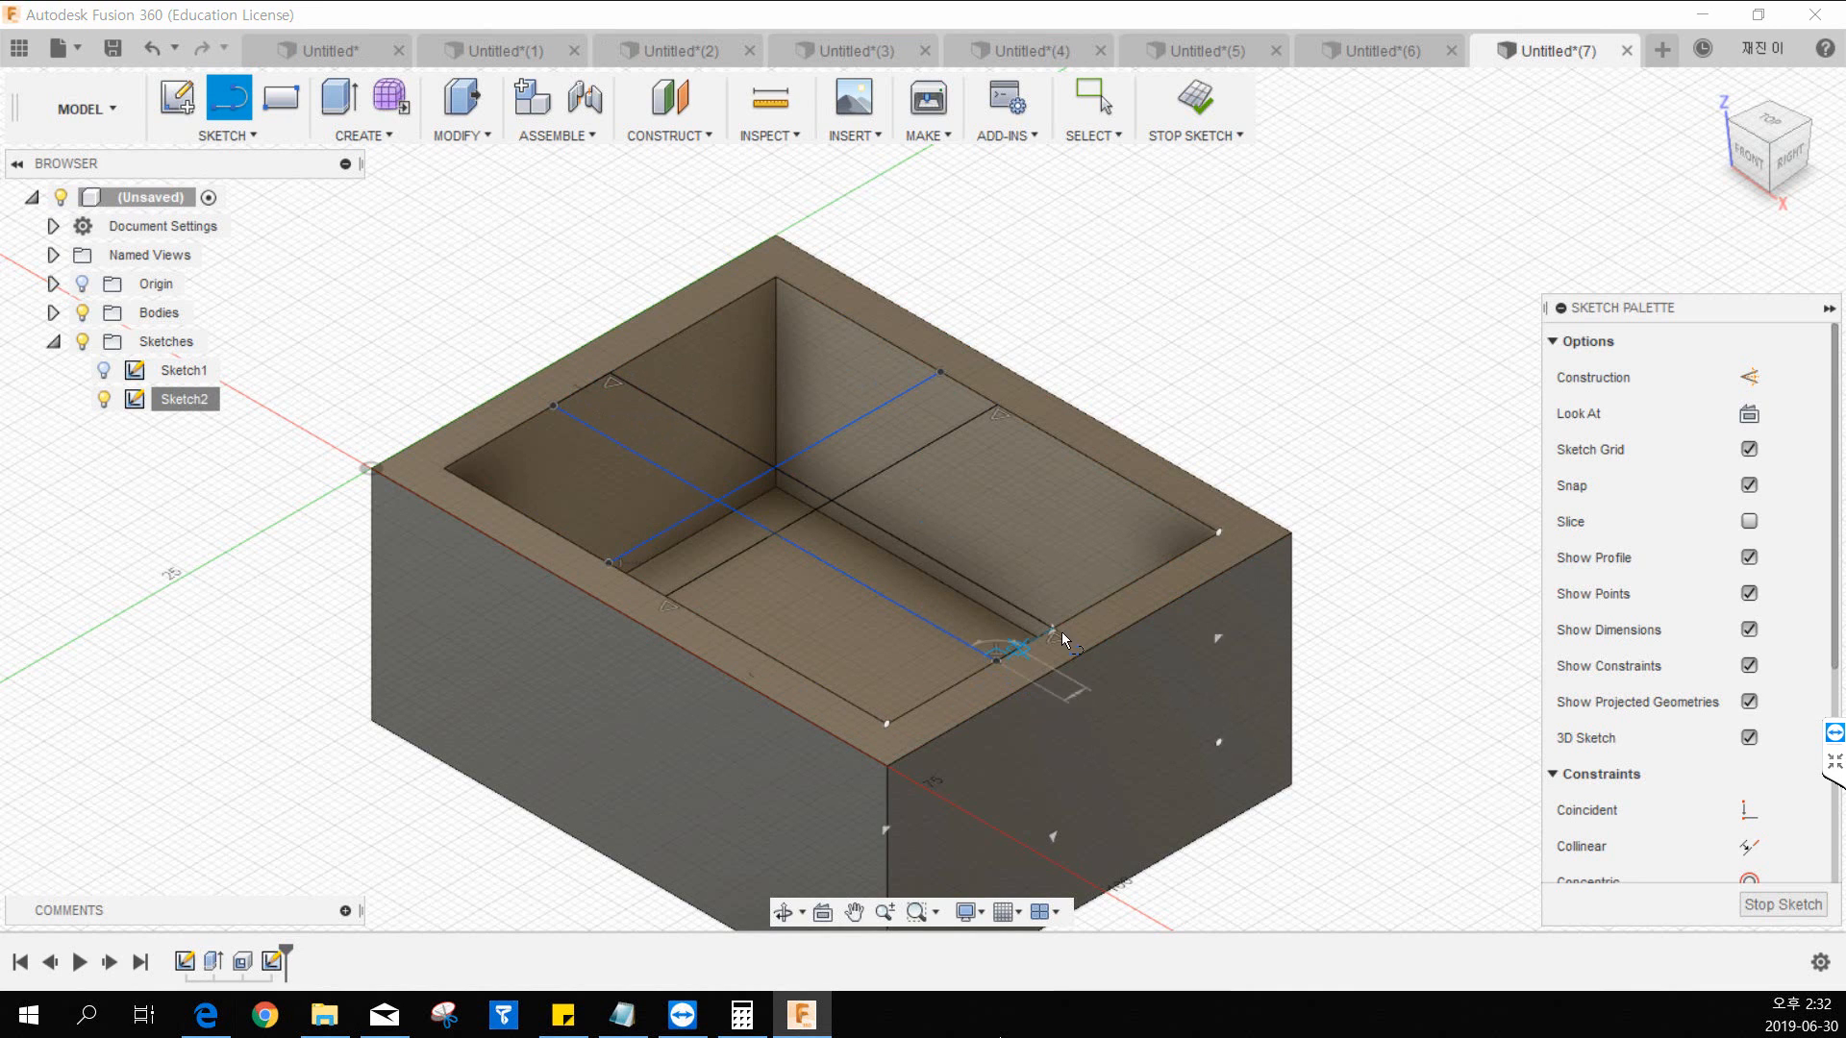
{"action": "left_click", "coordinate": [1052, 629]}
{"action": "key", "text": "Escape"}
{"action": "middle_click_drag", "start_coordinate": [862, 571], "coordinate": [932, 605]}
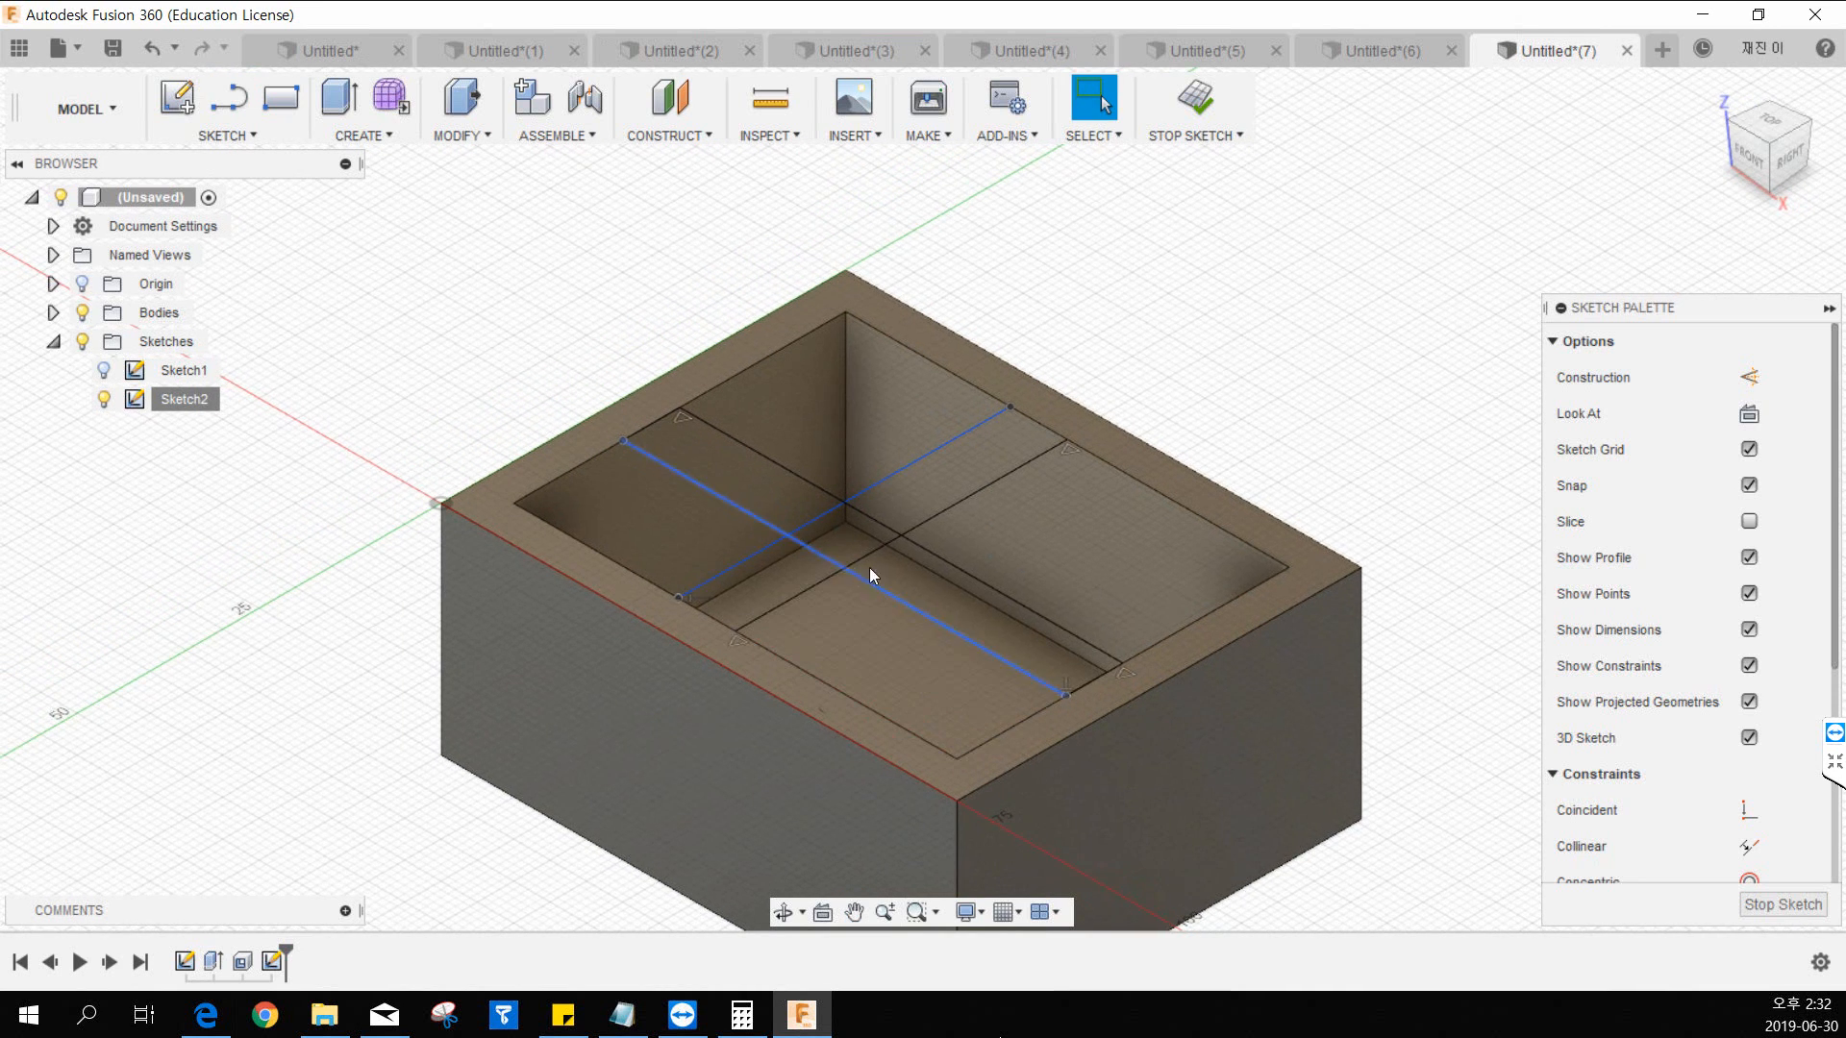
{"action": "left_click", "coordinate": [1196, 98]}
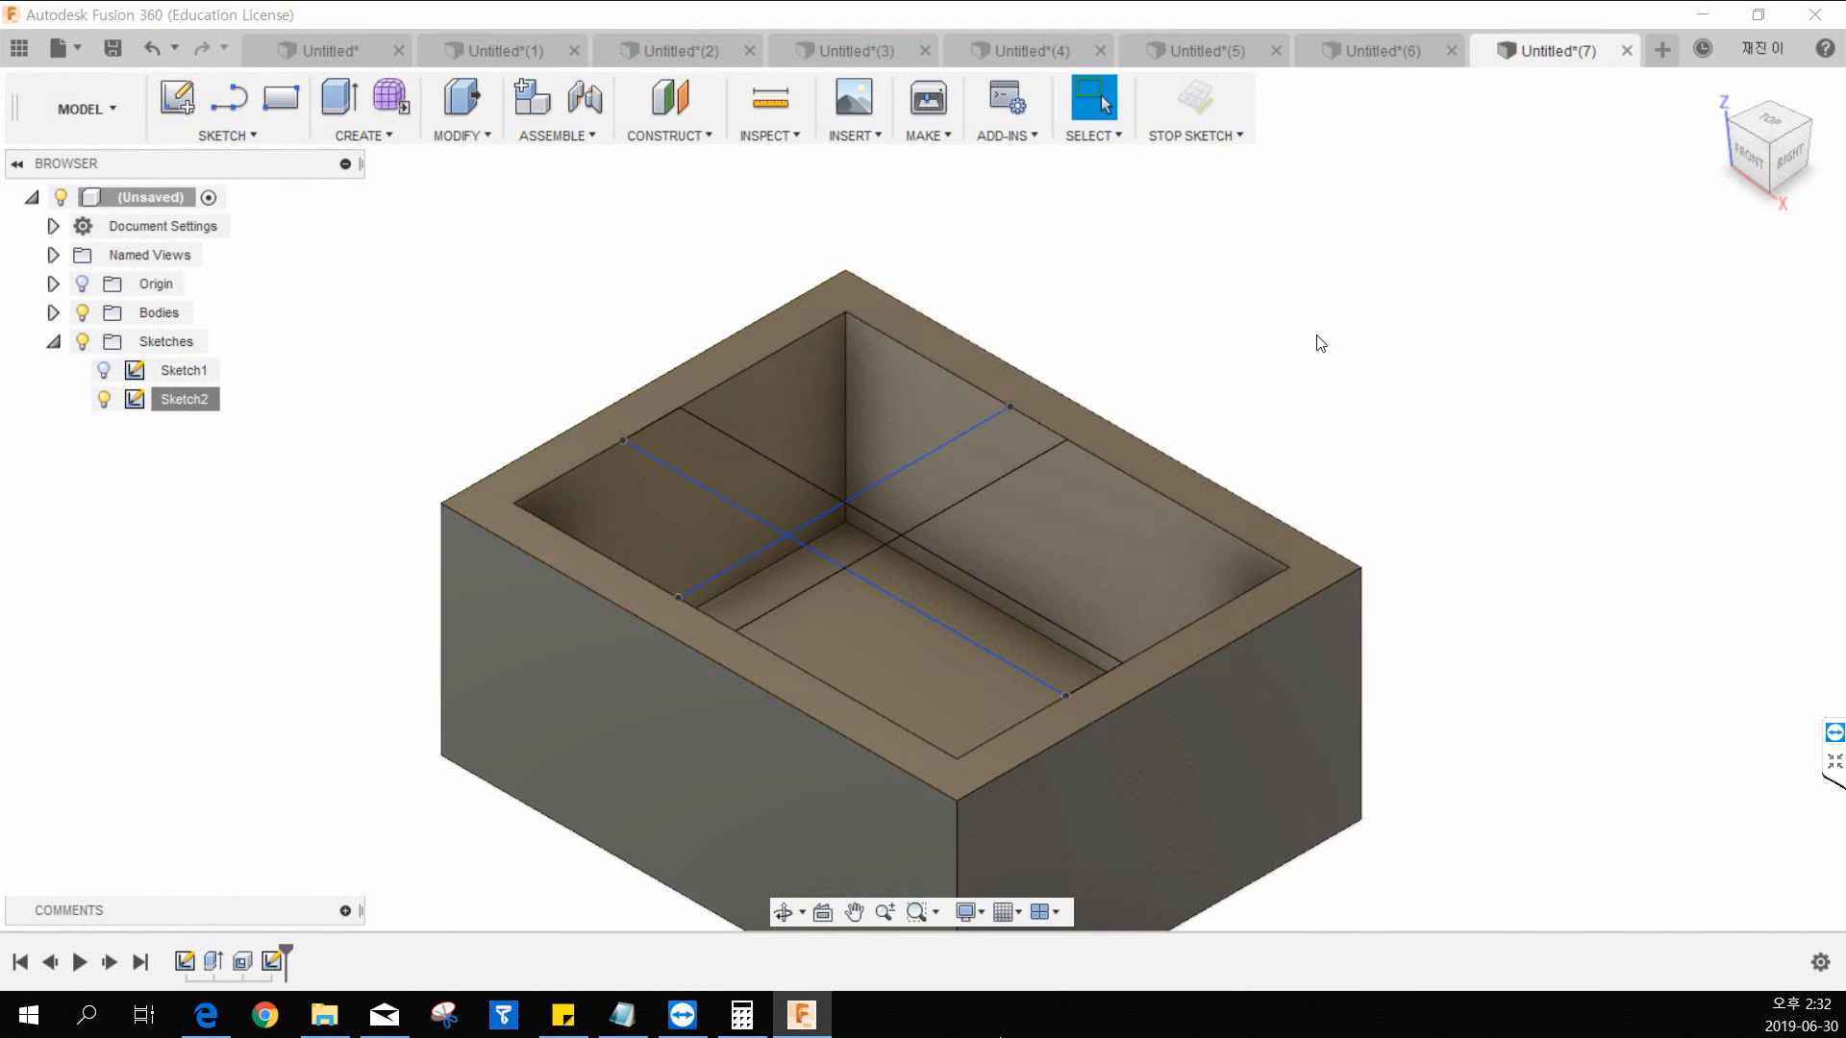
Step: Start extruding the three strip profiles between the two lengthwise lines to -20 mm, joined to the box
{"action": "left_click", "coordinate": [339, 97]}
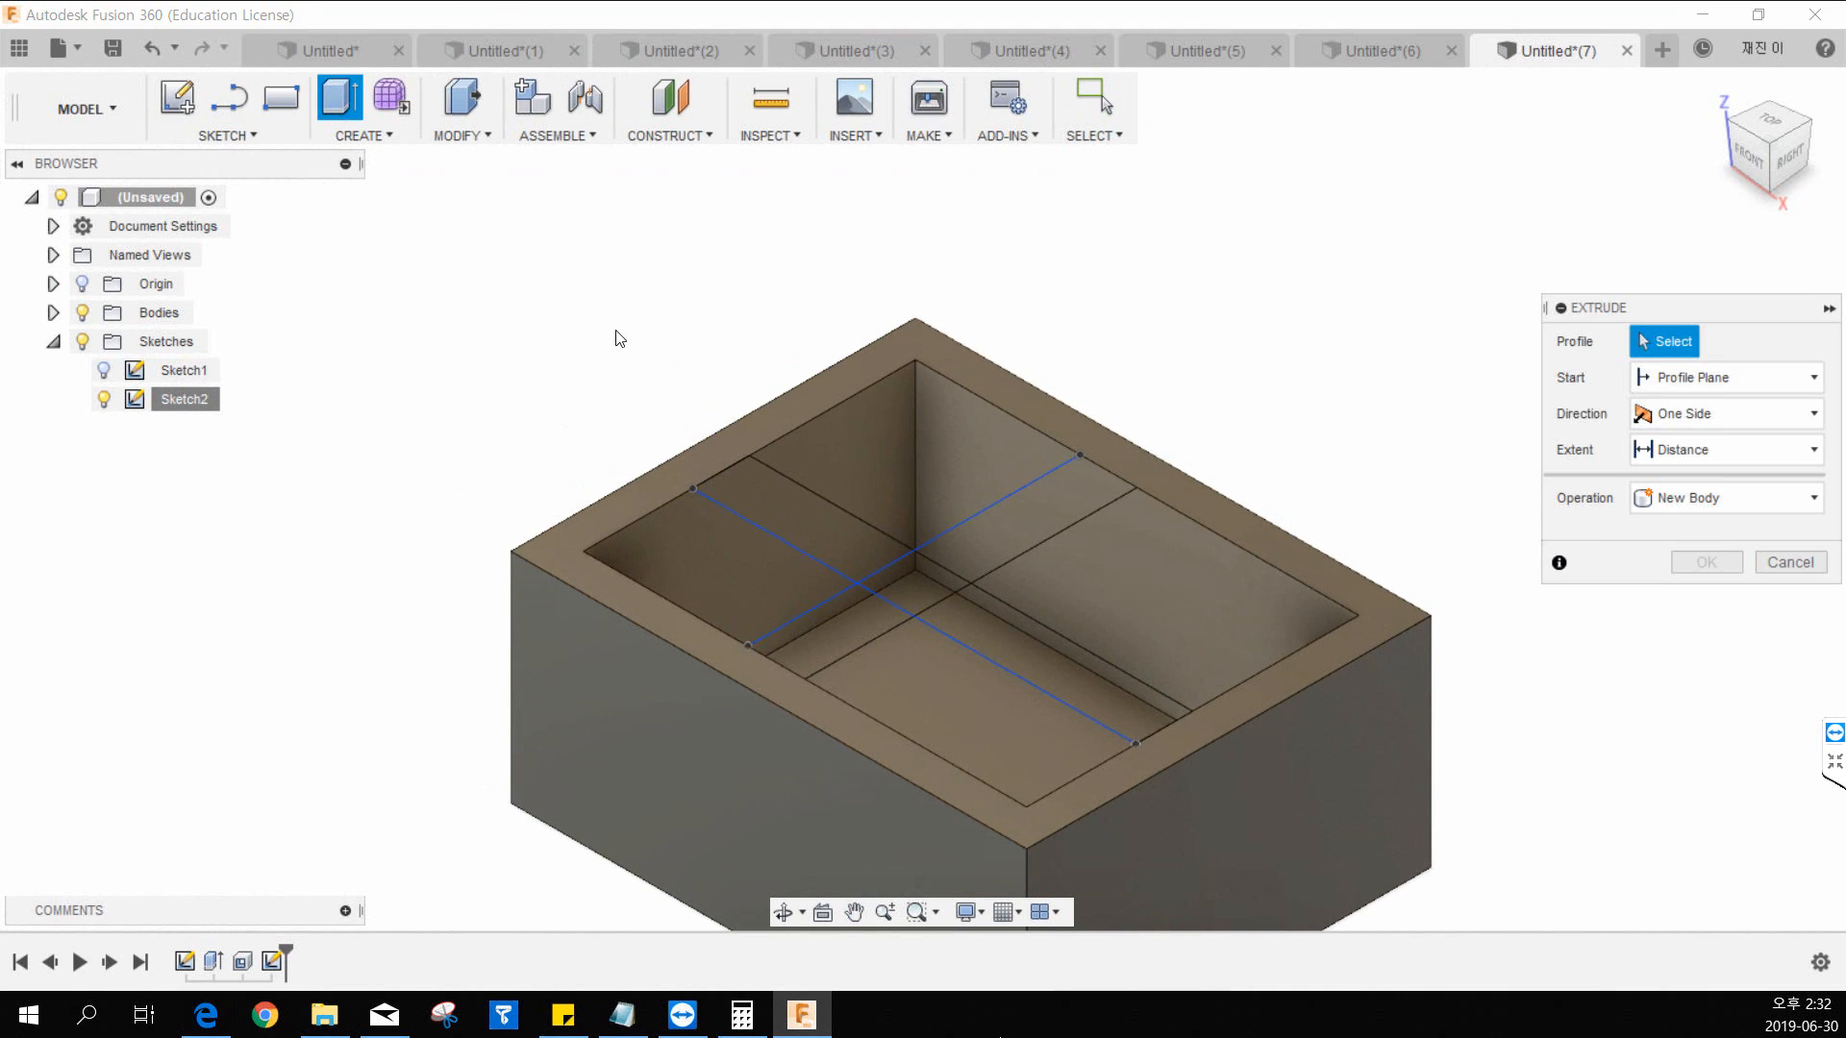
{"action": "left_click", "coordinate": [770, 491]}
{"action": "left_click", "coordinate": [909, 577]}
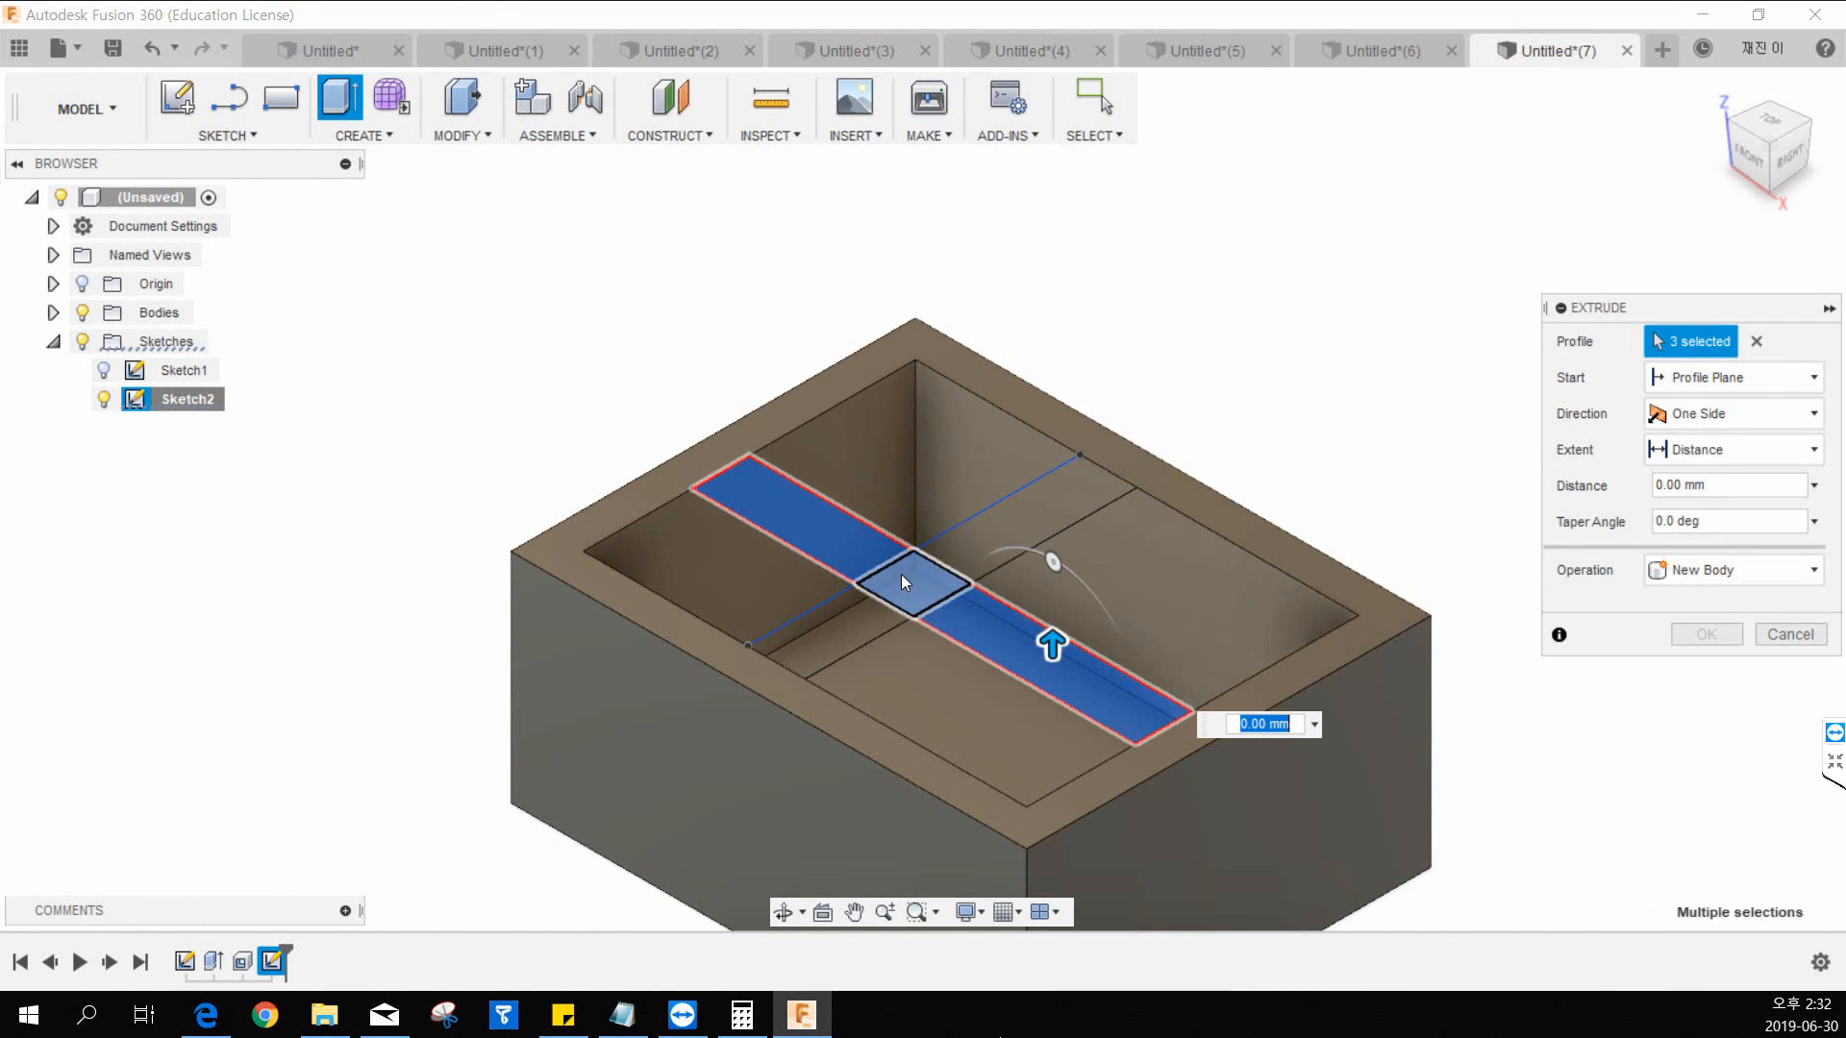
{"action": "left_click", "coordinate": [979, 634]}
{"action": "left_click_drag", "start_coordinate": [1039, 651], "coordinate": [1002, 817]}
{"action": "middle_click_drag", "start_coordinate": [1113, 655], "coordinate": [1018, 589]}
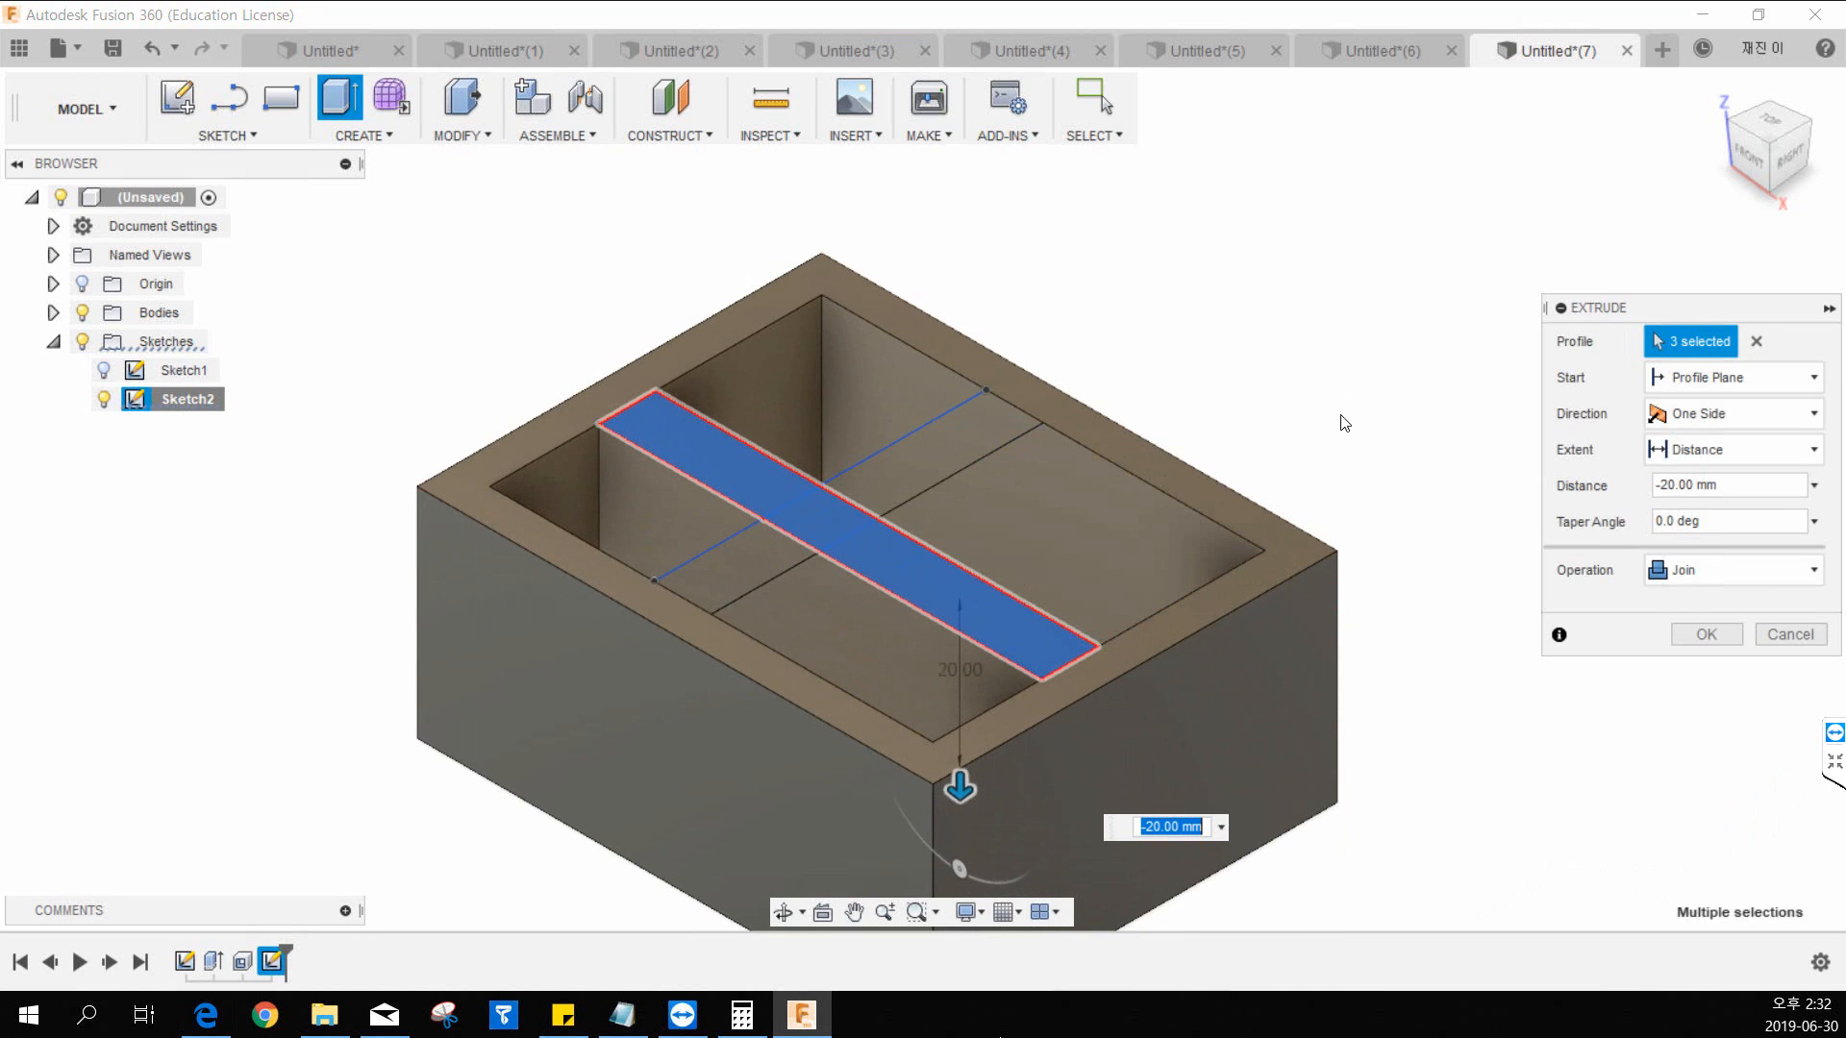
Step: Change the strip extrusion's extent to To Object, ending at the box's inner floor
{"action": "left_click", "coordinate": [1730, 450]}
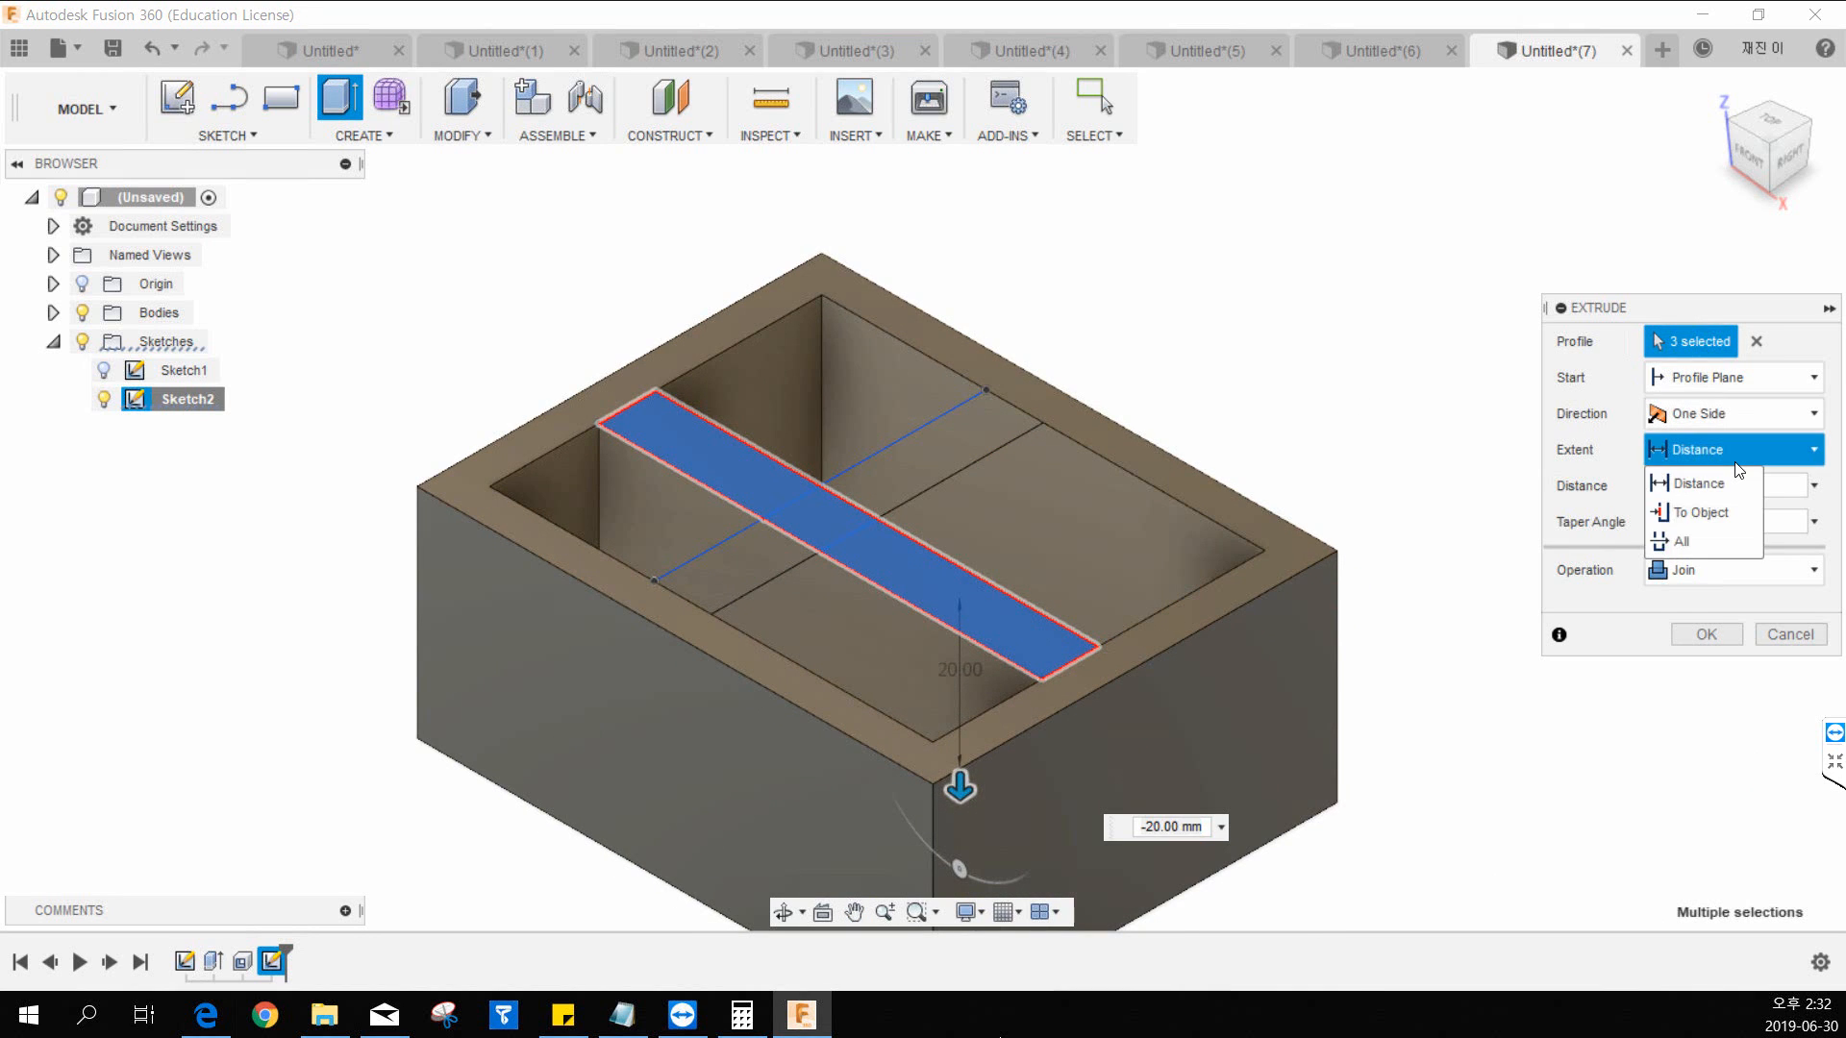
{"action": "left_click", "coordinate": [1701, 513]}
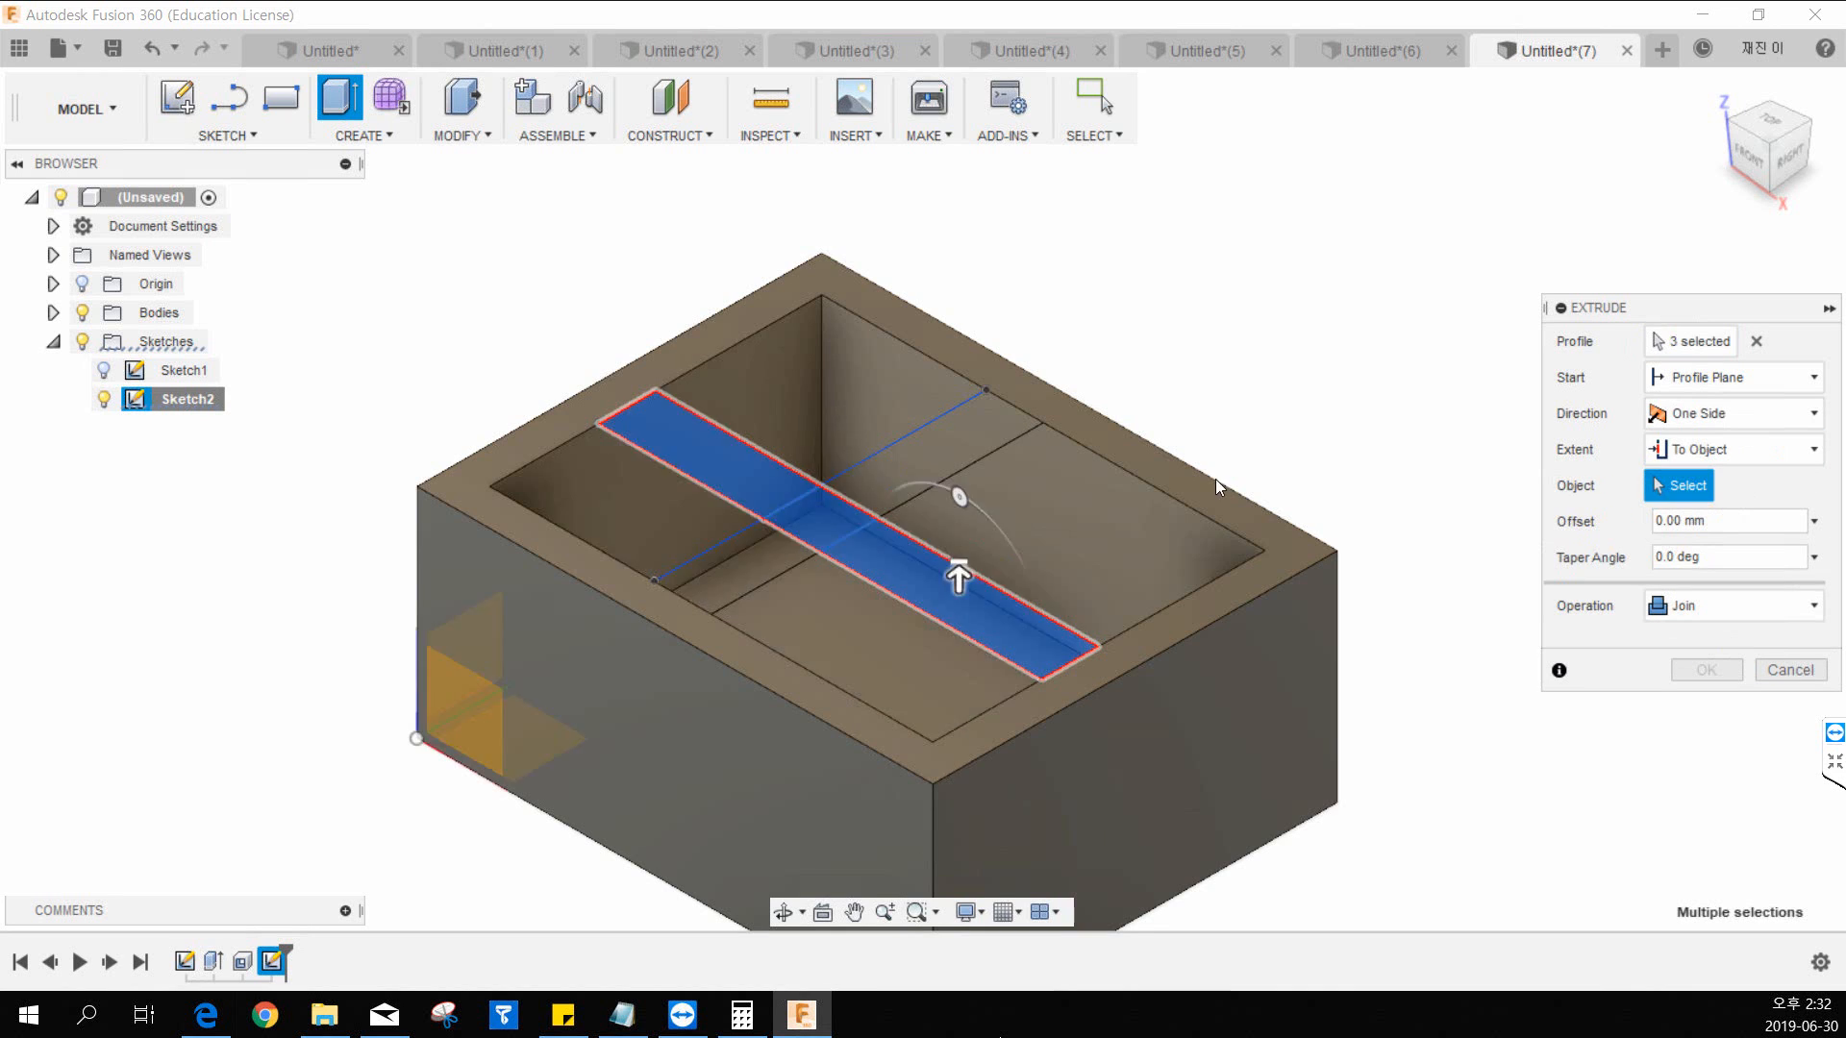
{"action": "left_click", "coordinate": [818, 571]}
{"action": "middle_click_drag", "start_coordinate": [1087, 559], "coordinate": [1018, 517]}
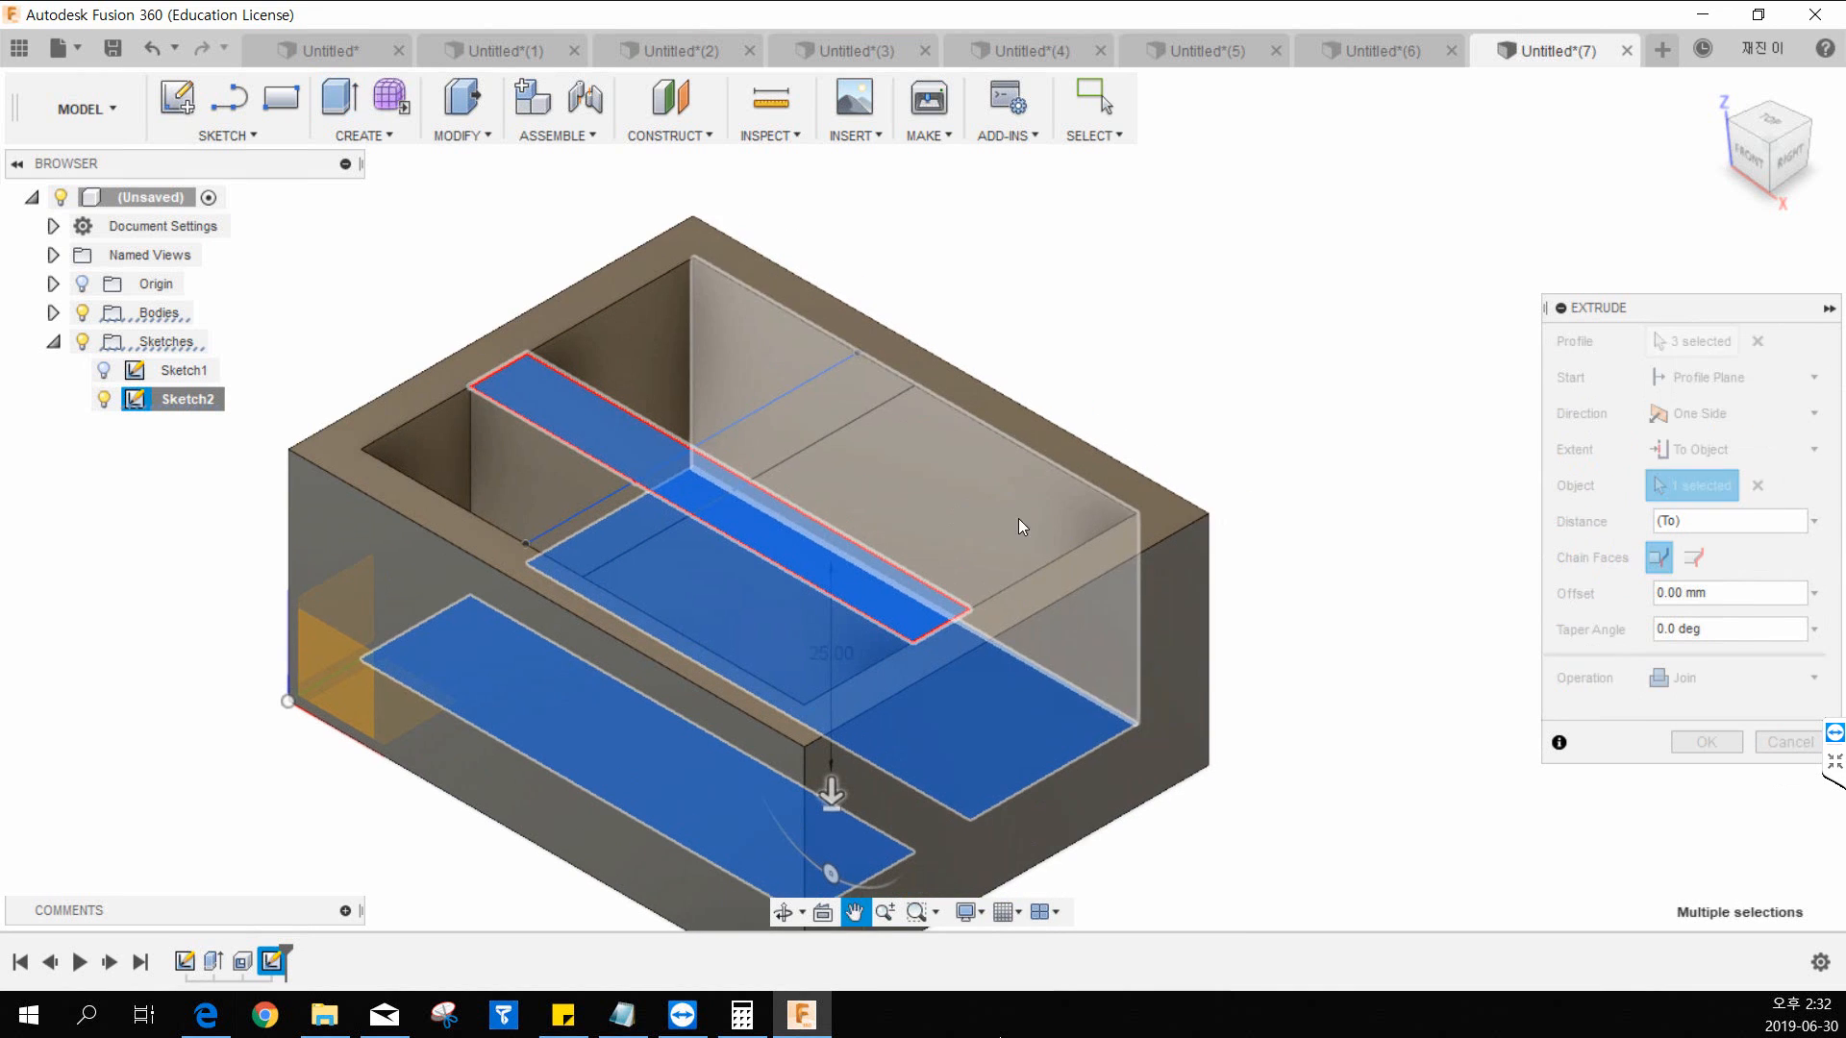
Step: Start the strip extrusion from an offset plane slightly below the box rim and finish the extrusion
{"action": "left_click", "coordinate": [1687, 380]}
{"action": "left_click", "coordinate": [1702, 436]}
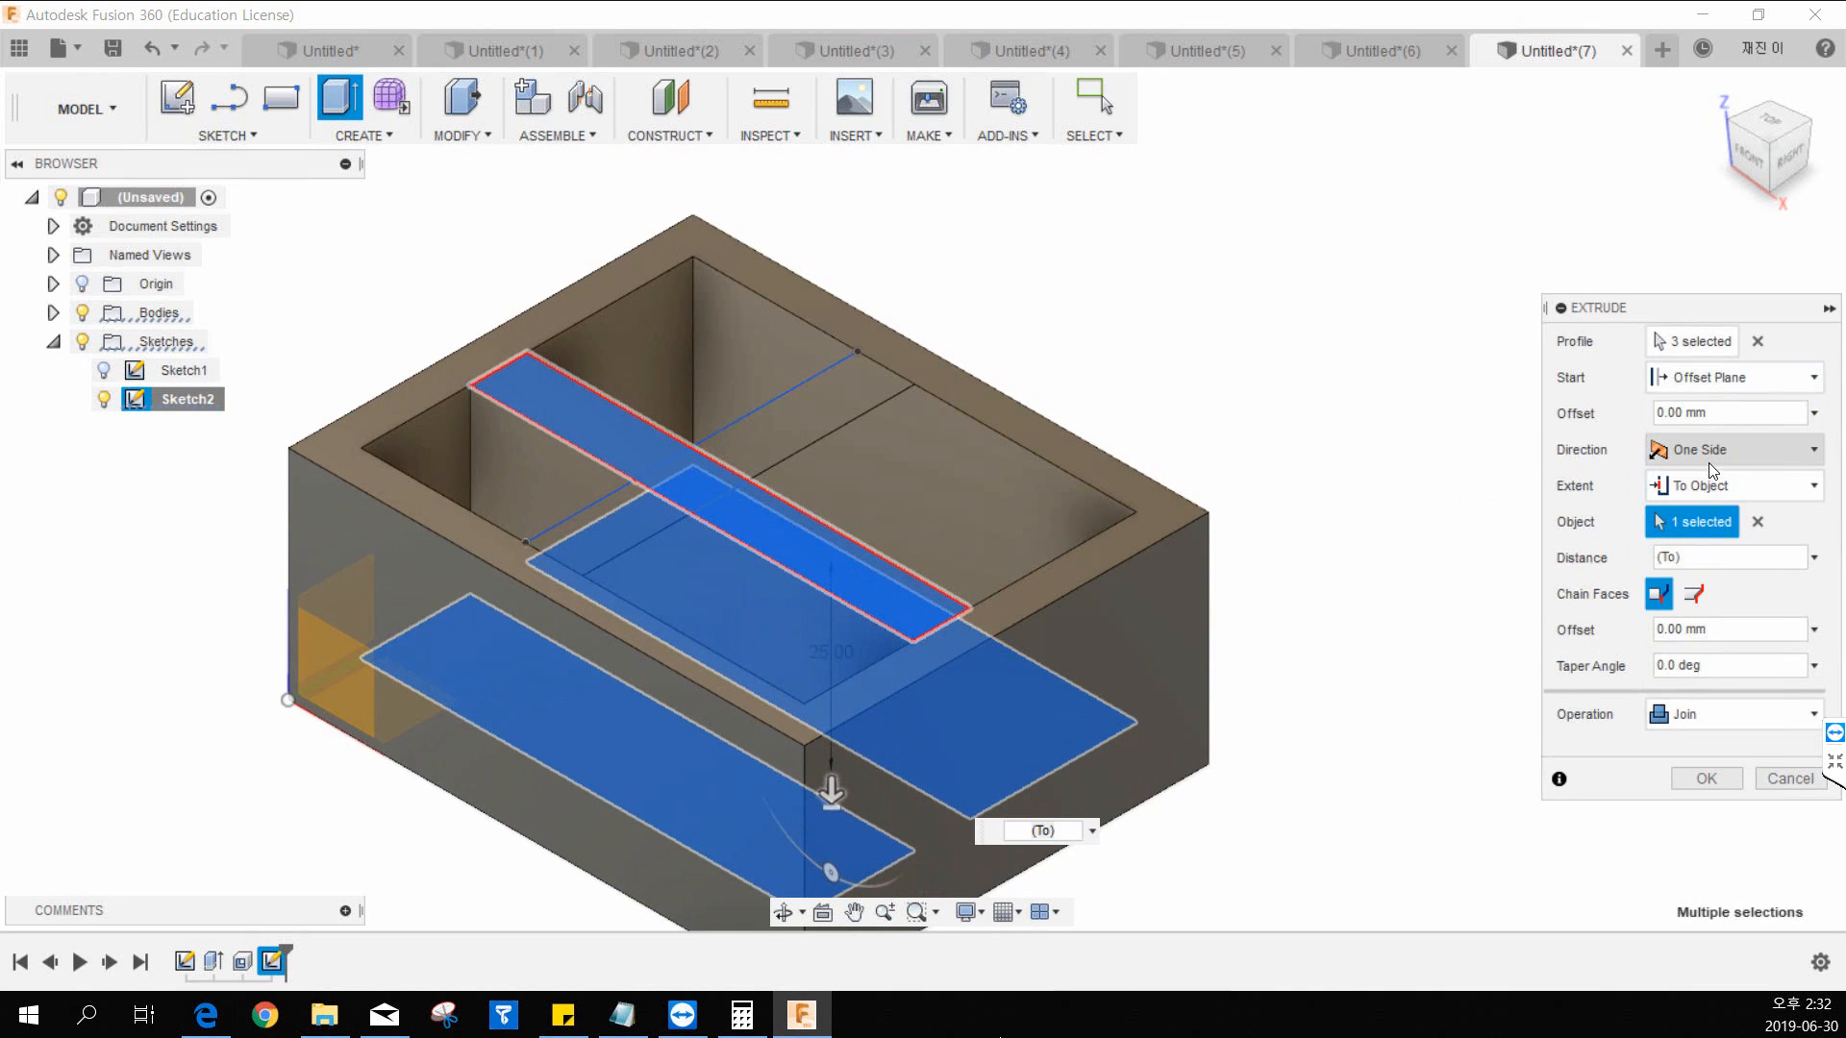
{"action": "left_click", "coordinate": [1704, 414]}
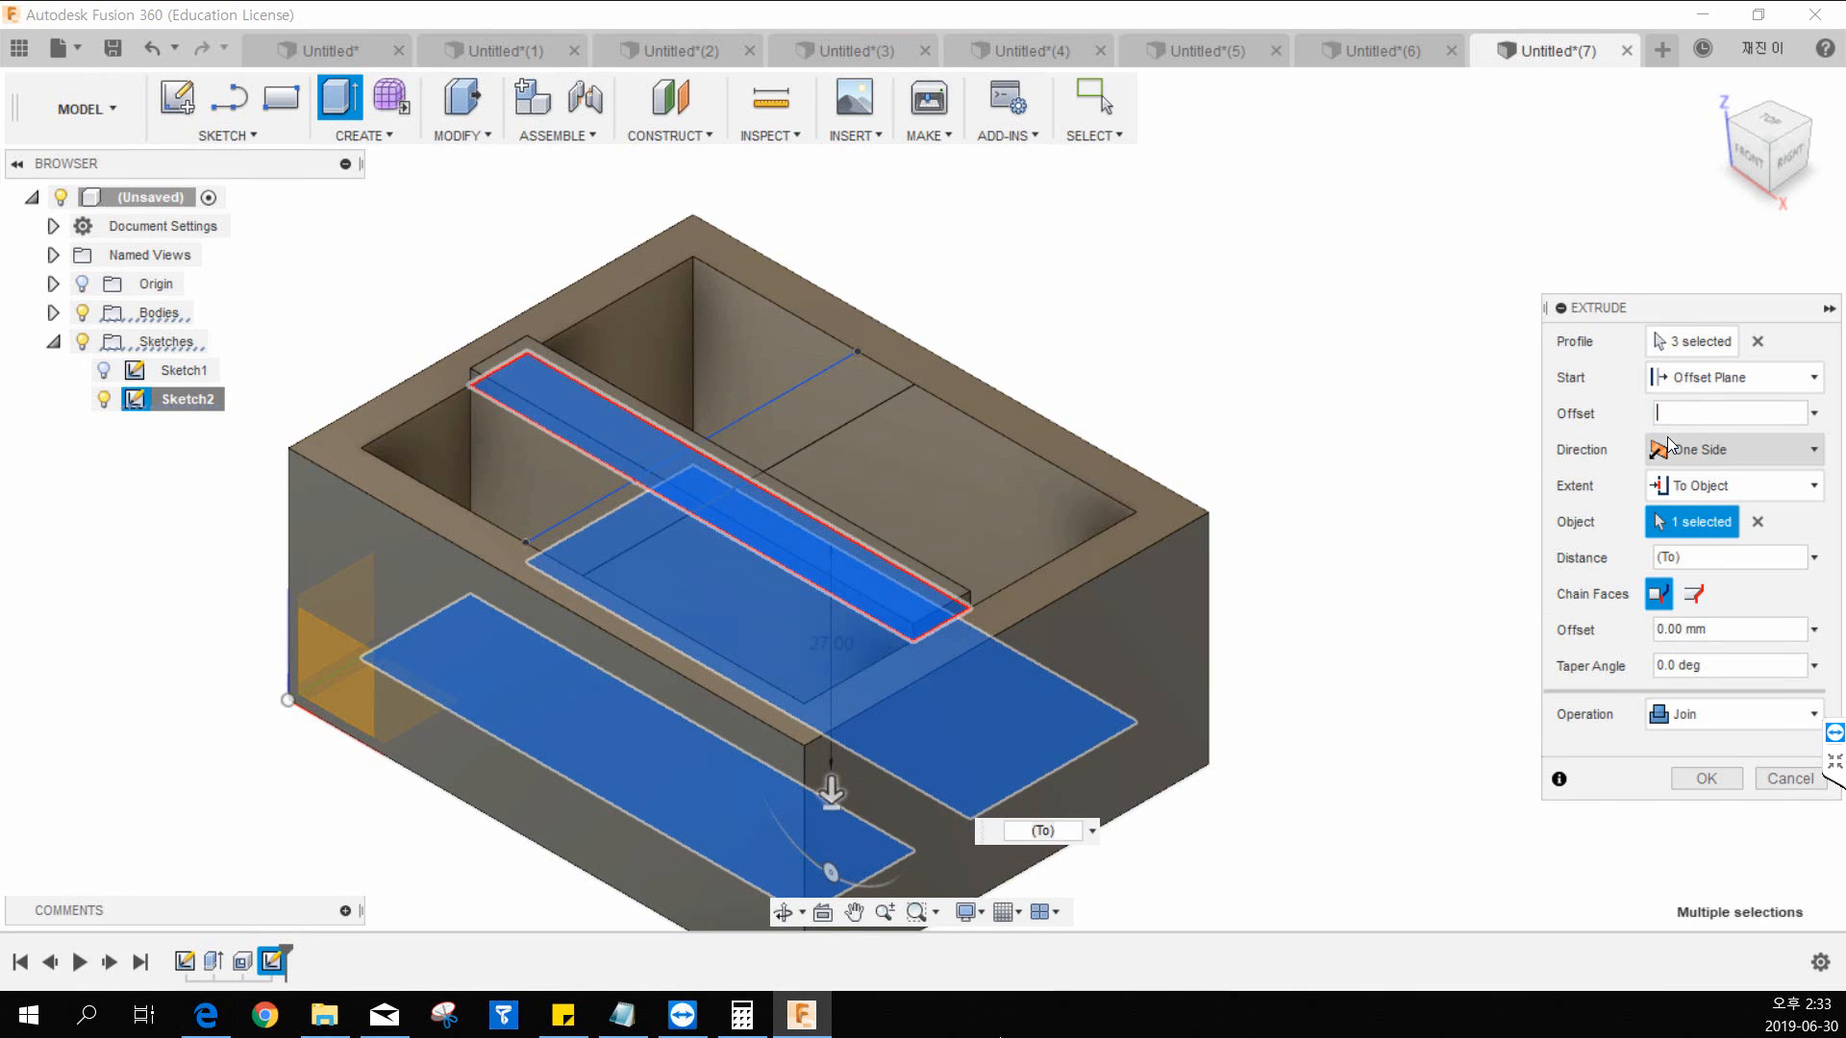
{"action": "left_click", "coordinate": [1702, 776]}
{"action": "middle_click_drag", "start_coordinate": [1159, 356], "coordinate": [1174, 433]}
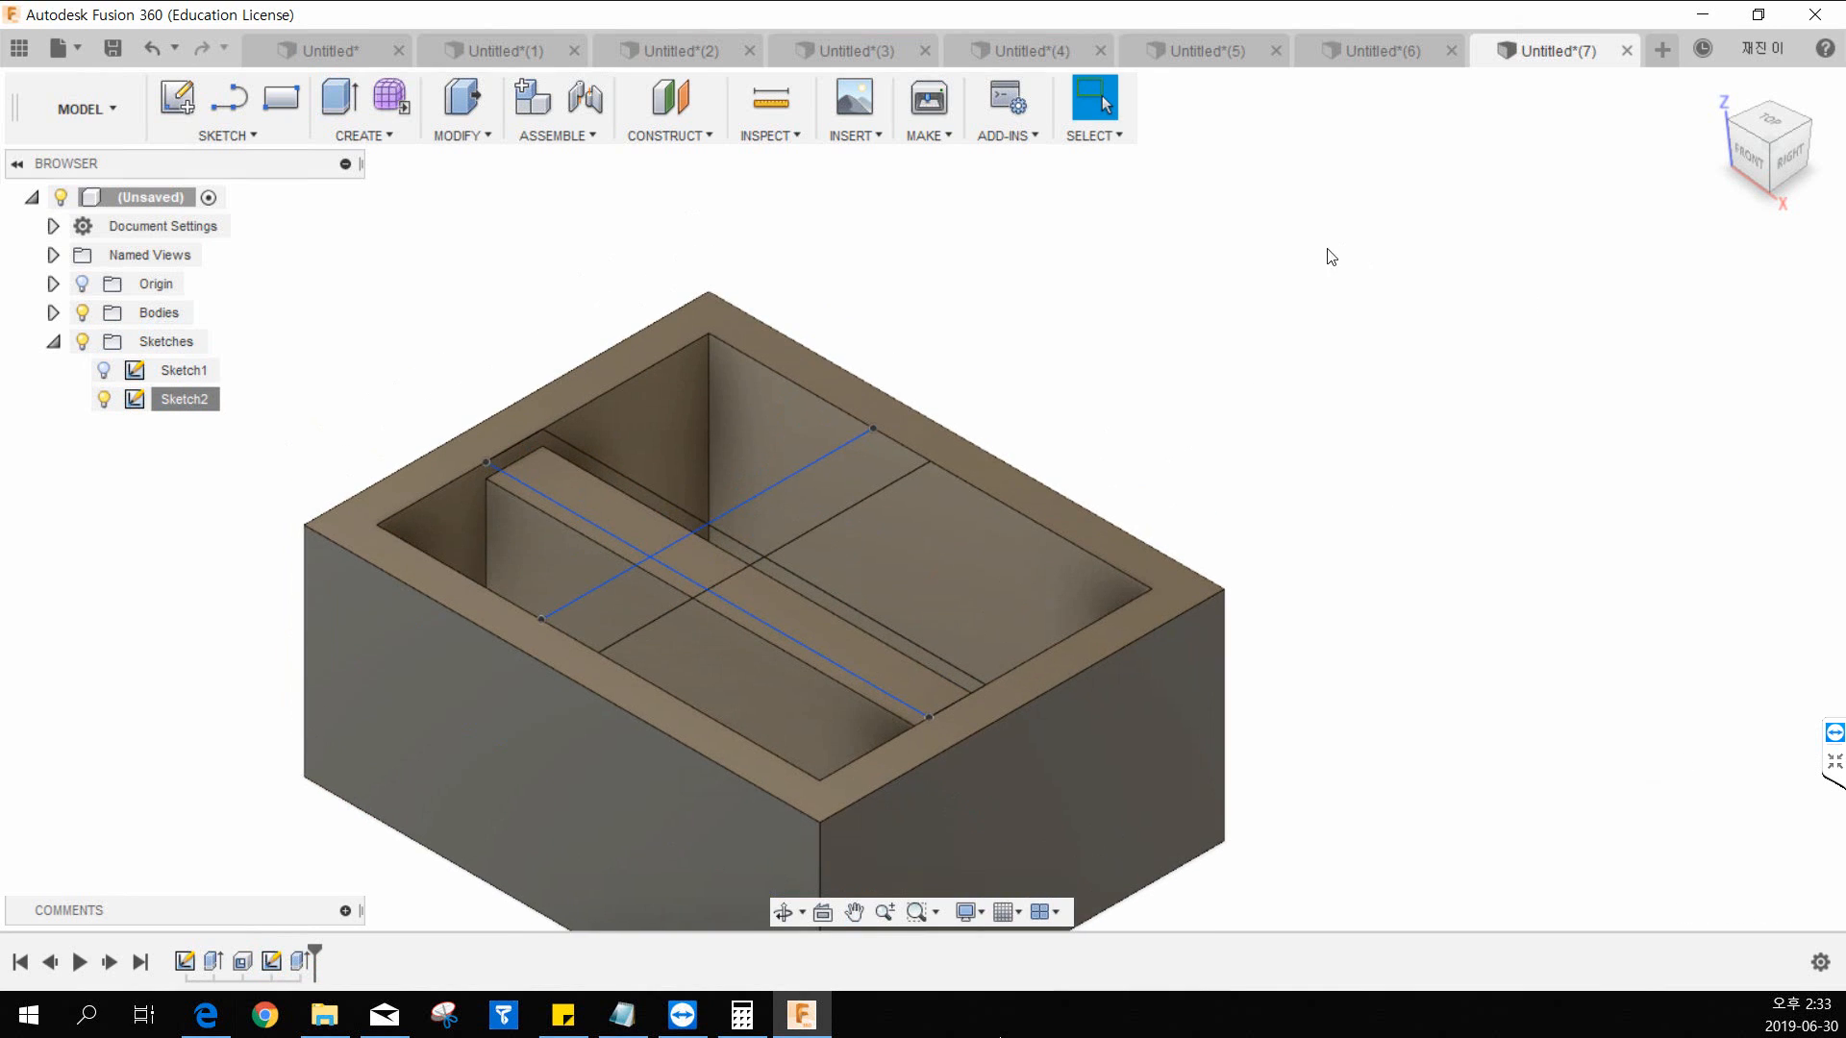
{"action": "middle_click_drag", "start_coordinate": [1247, 308], "coordinate": [1106, 289], "text": "shift"}
{"action": "left_click", "coordinate": [363, 135]}
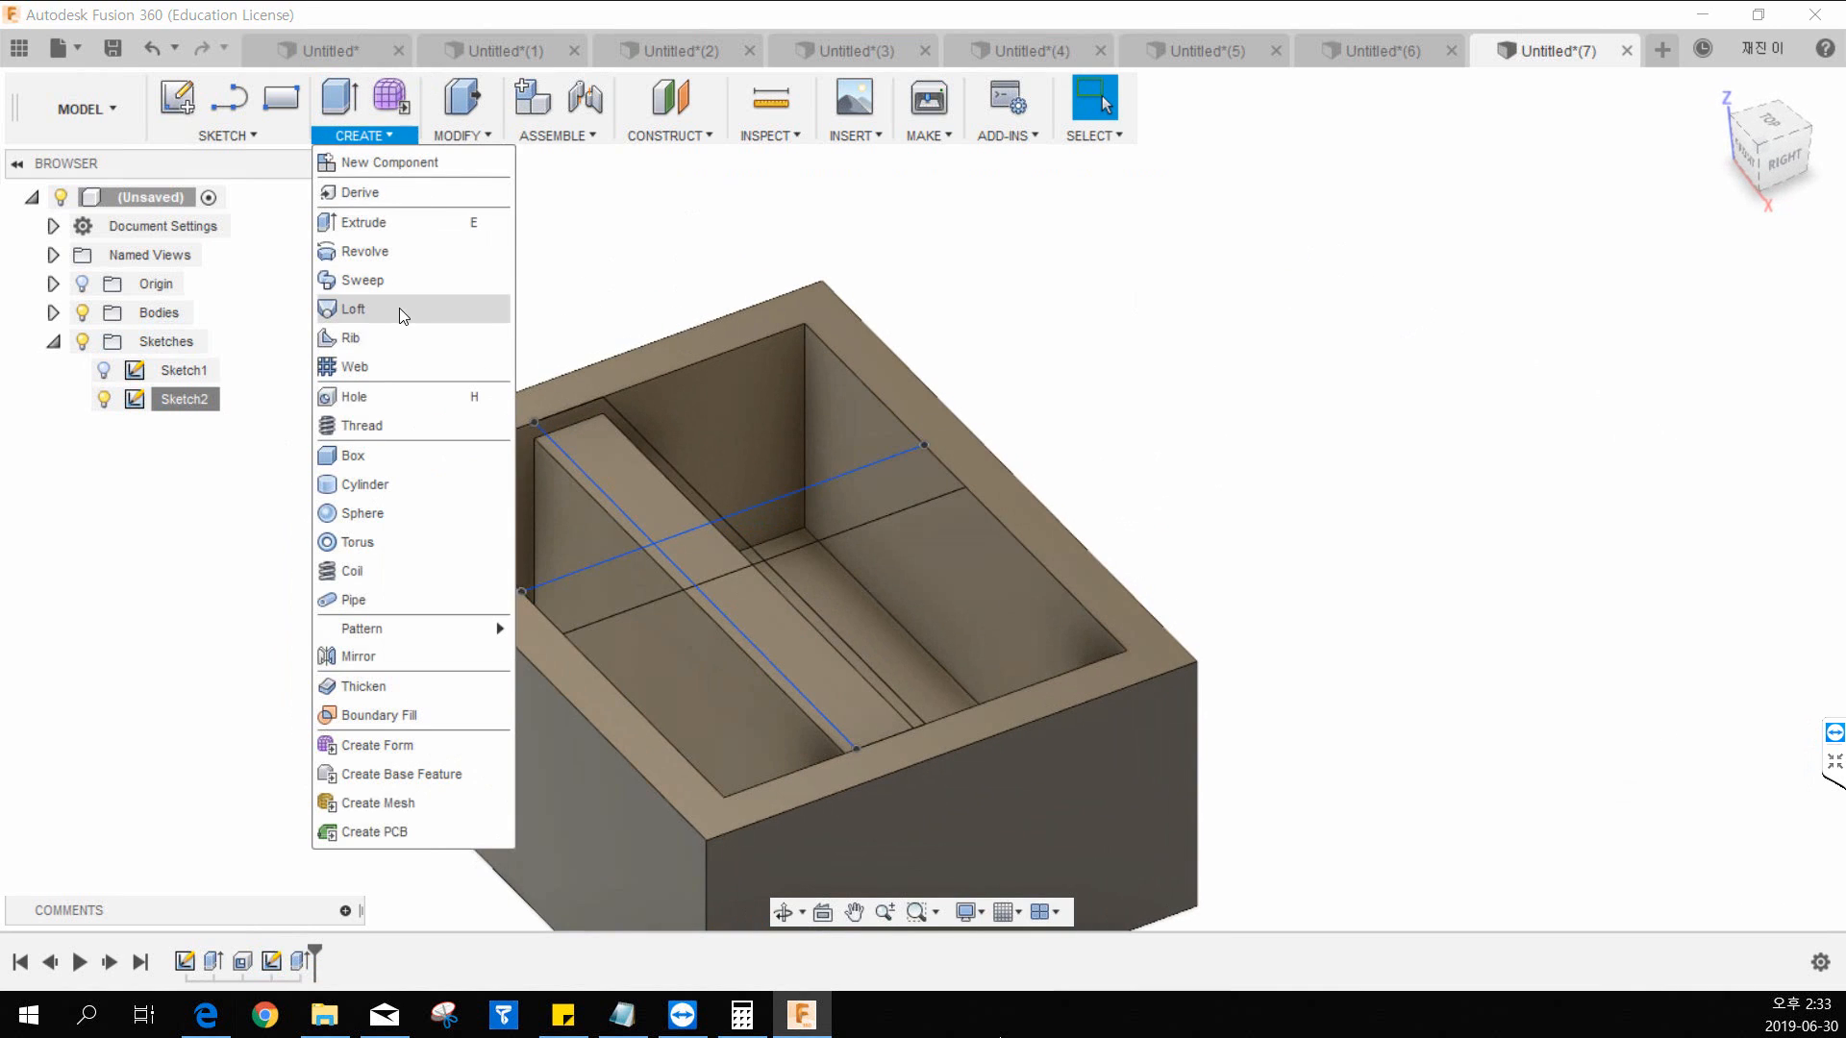
{"action": "left_click", "coordinate": [354, 366]}
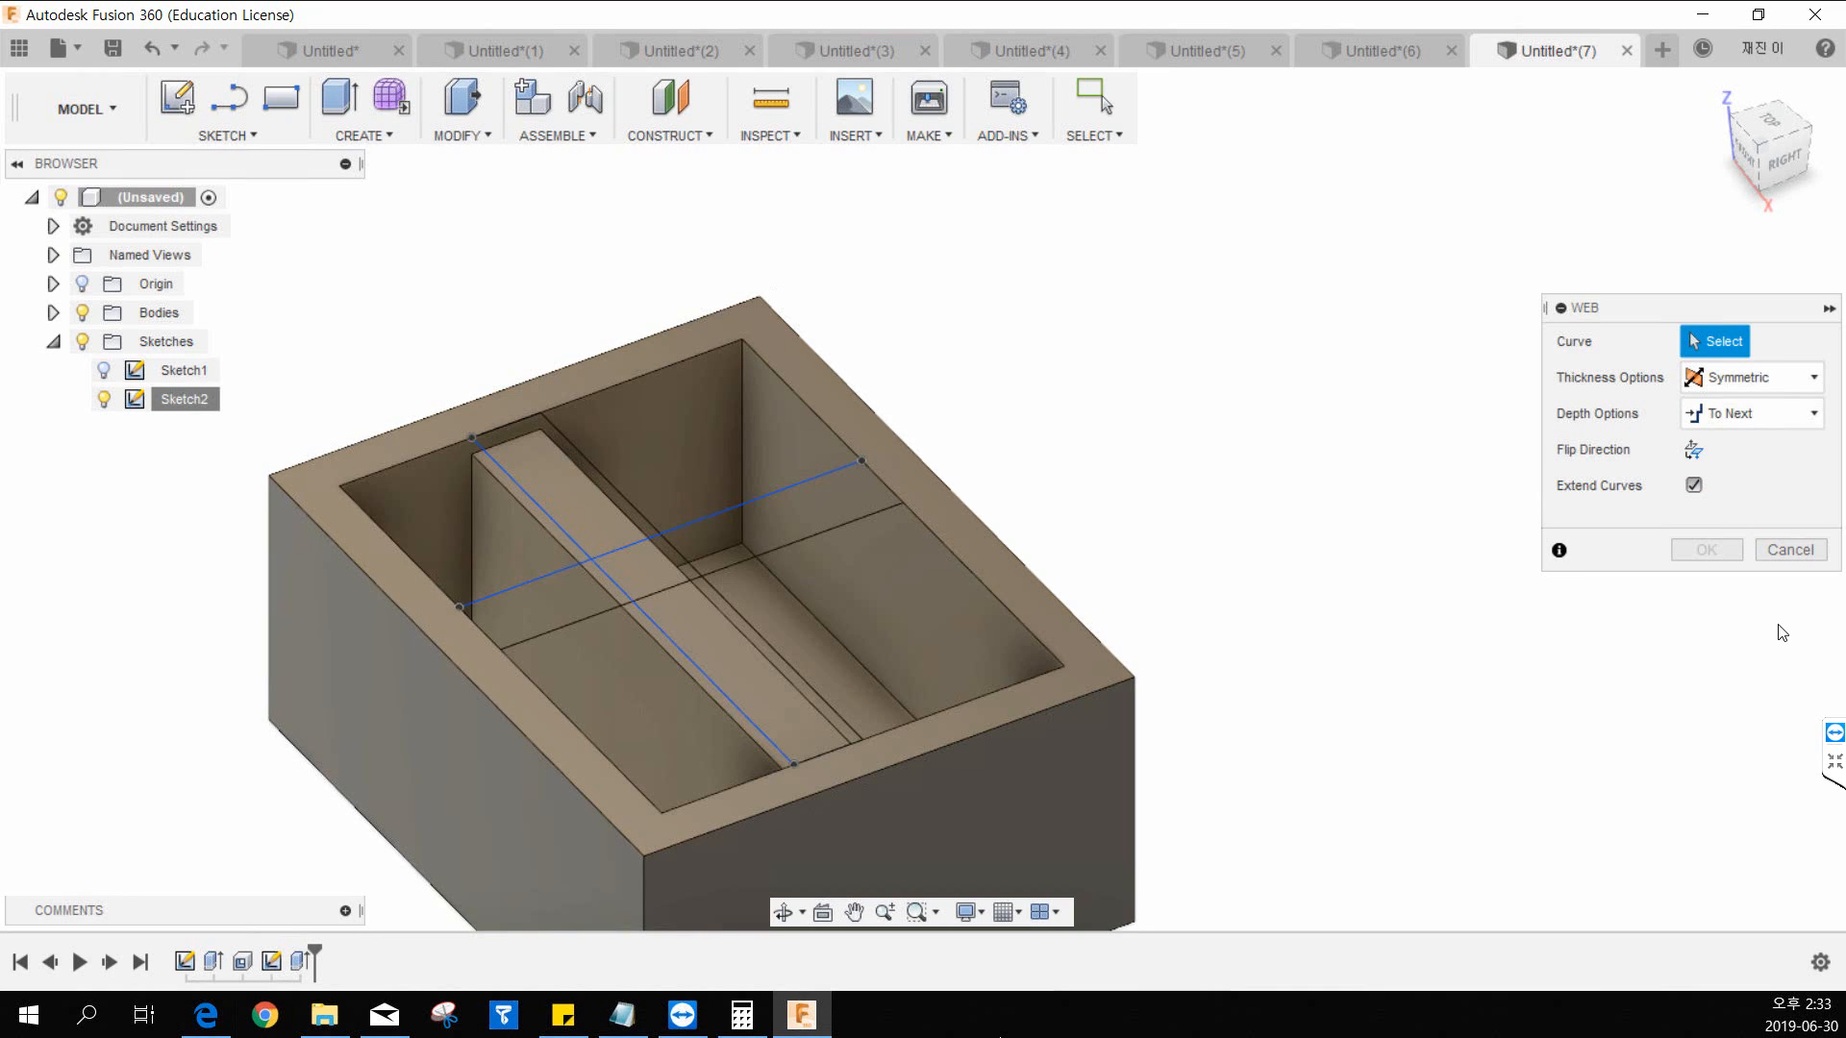
{"action": "left_click", "coordinate": [1794, 556]}
{"action": "middle_click_drag", "start_coordinate": [947, 488], "coordinate": [1015, 472]}
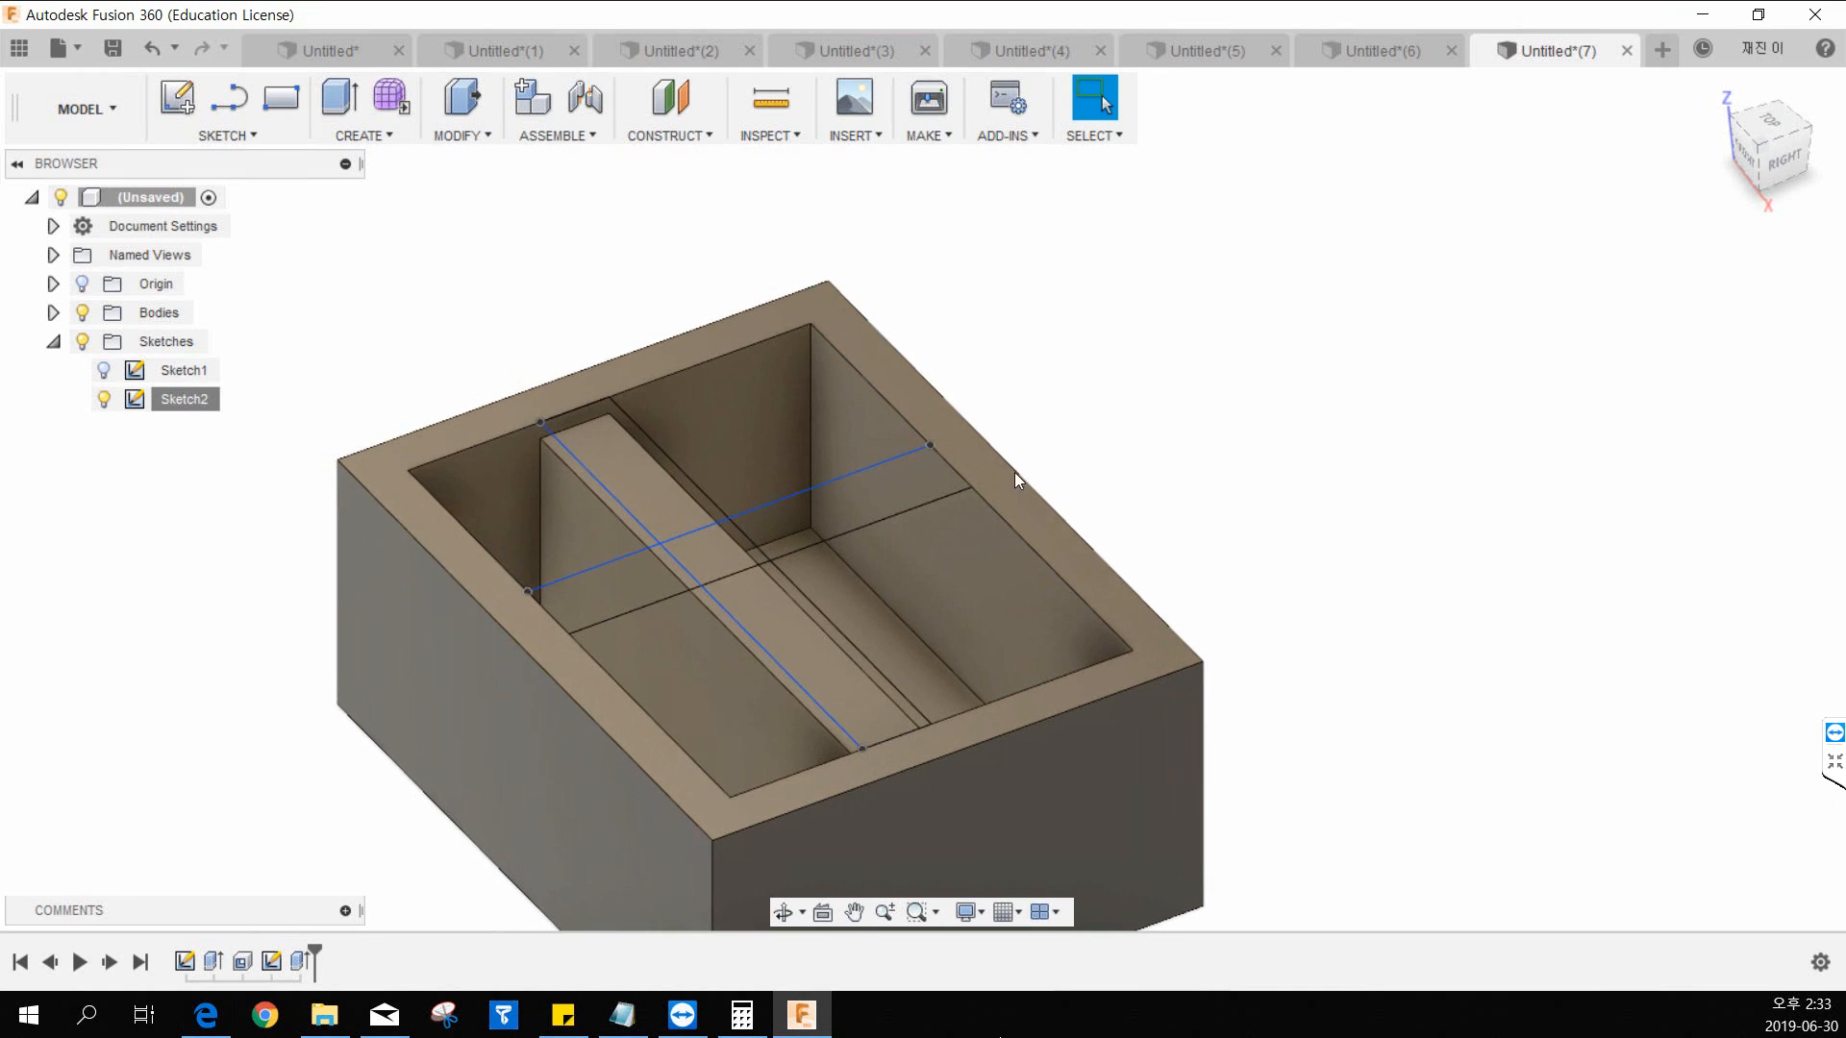
{"action": "left_click", "coordinate": [362, 133]}
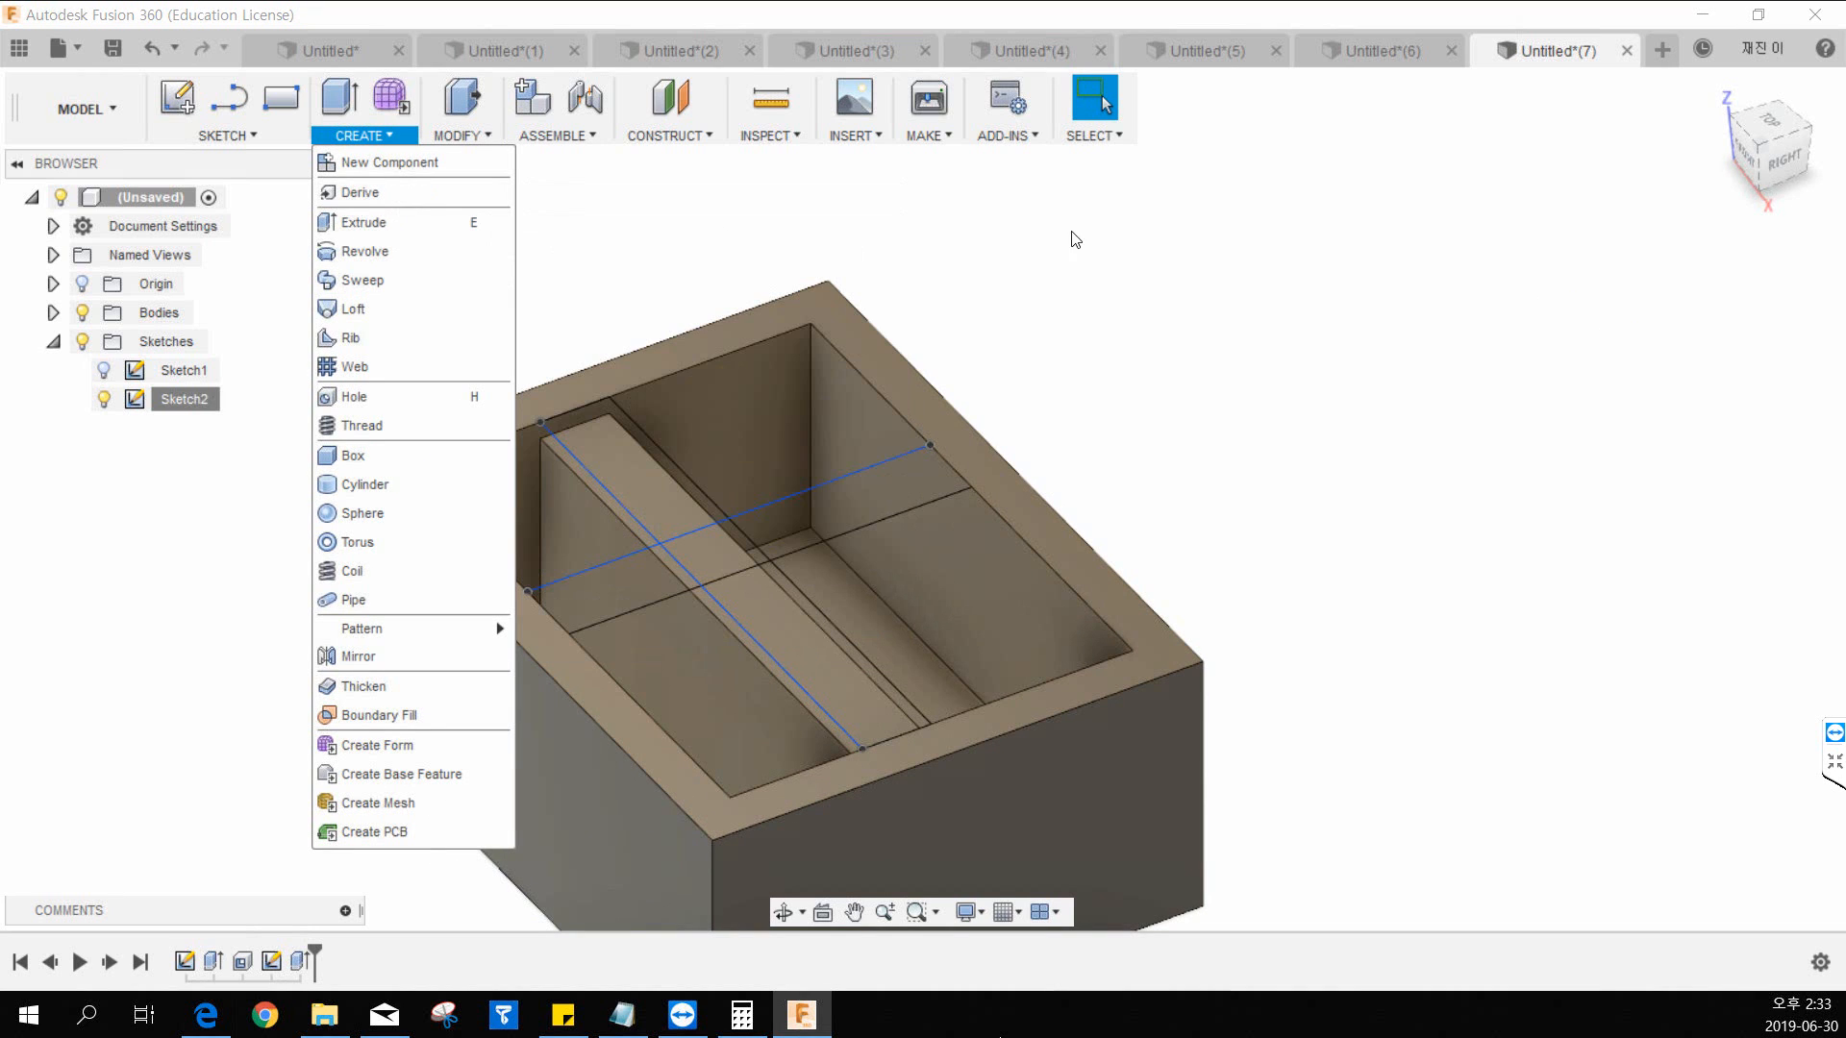
{"action": "left_click", "coordinate": [1131, 248]}
{"action": "middle_click_drag", "start_coordinate": [749, 477], "coordinate": [789, 447]}
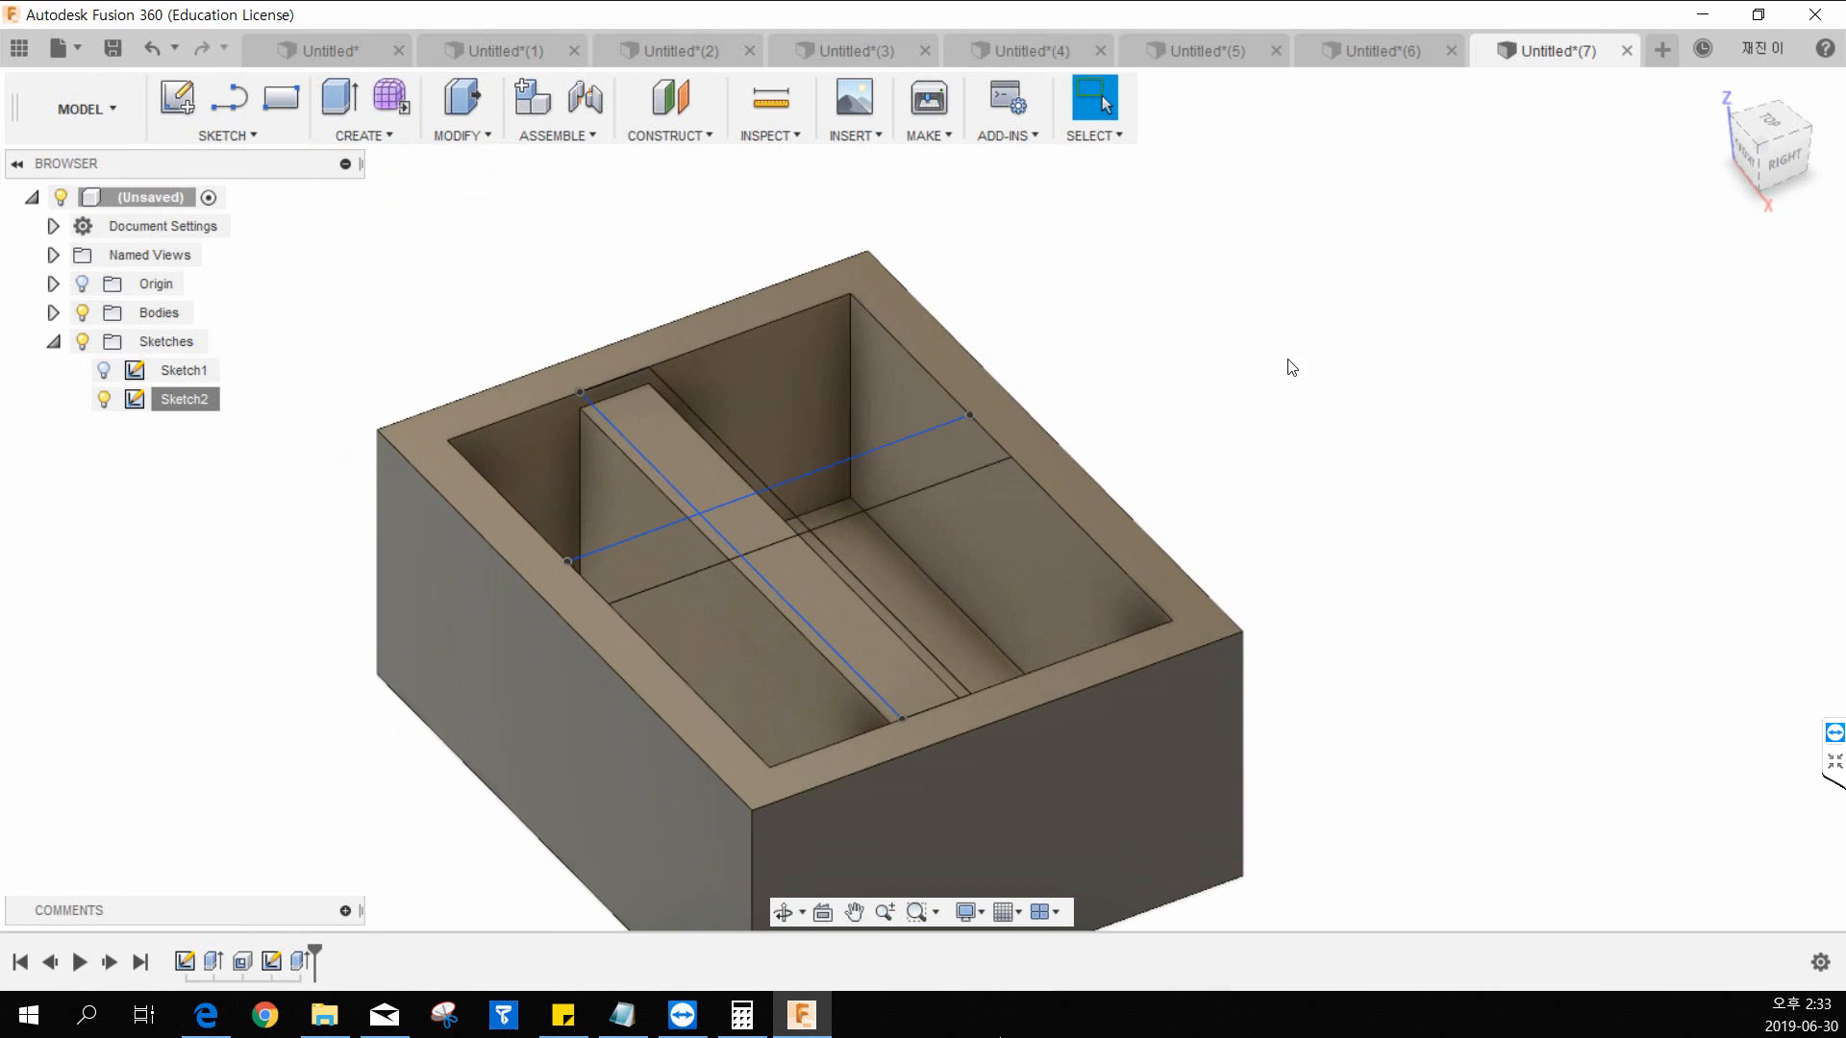
Step: Hide Sketch2 so only the divided box is shown
{"action": "left_click", "coordinate": [104, 399]}
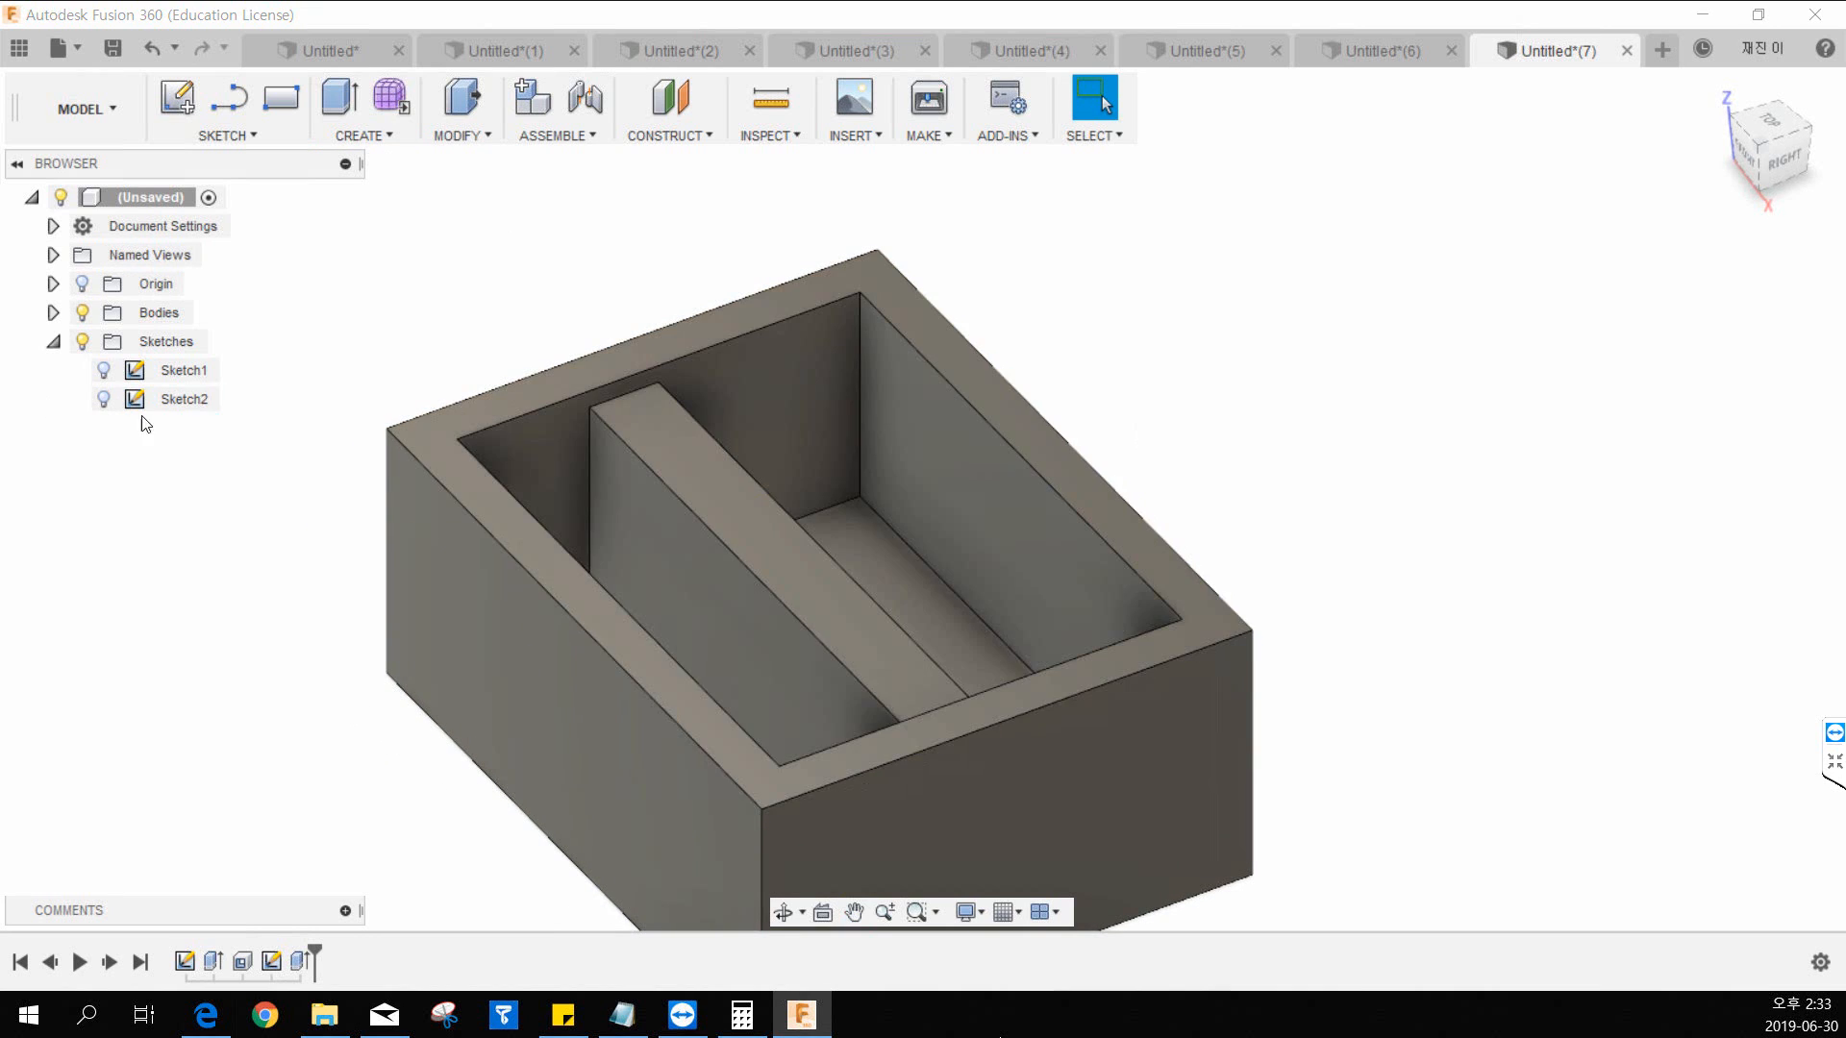
{"action": "middle_click_drag", "start_coordinate": [258, 542], "coordinate": [346, 531]}
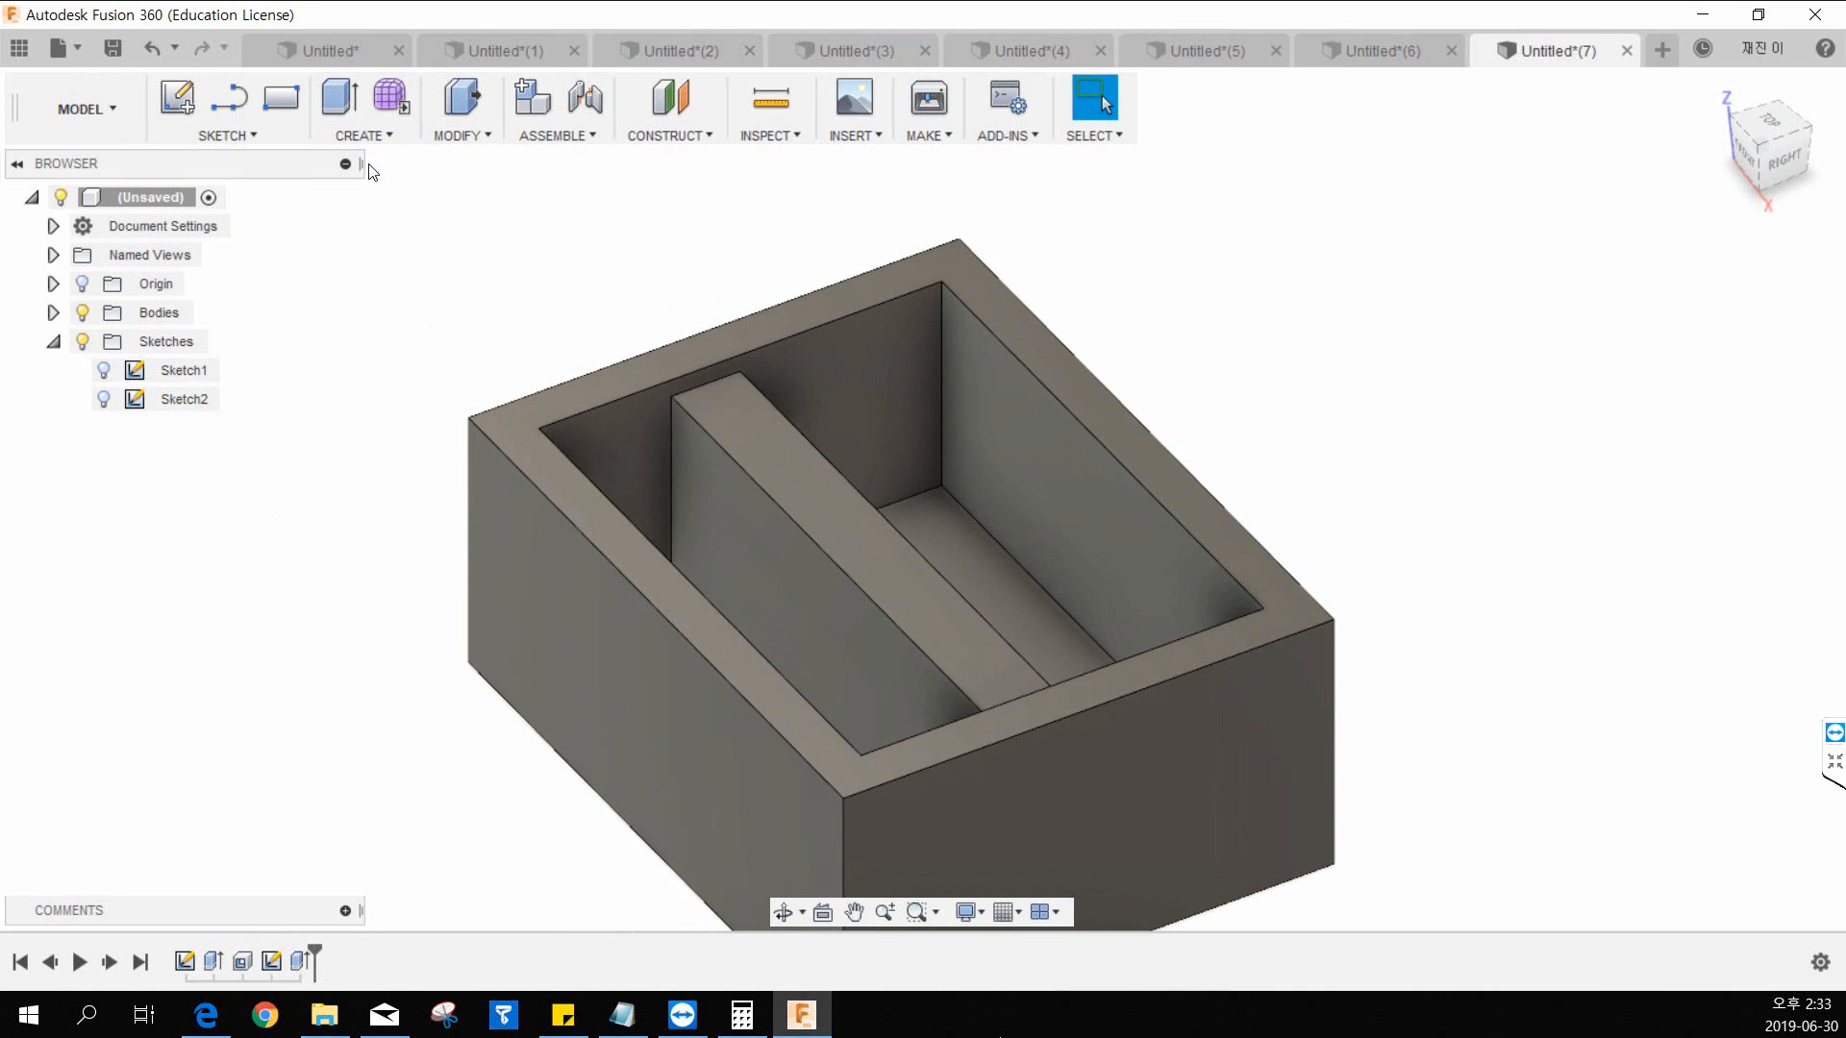
{"action": "left_click", "coordinate": [363, 135]}
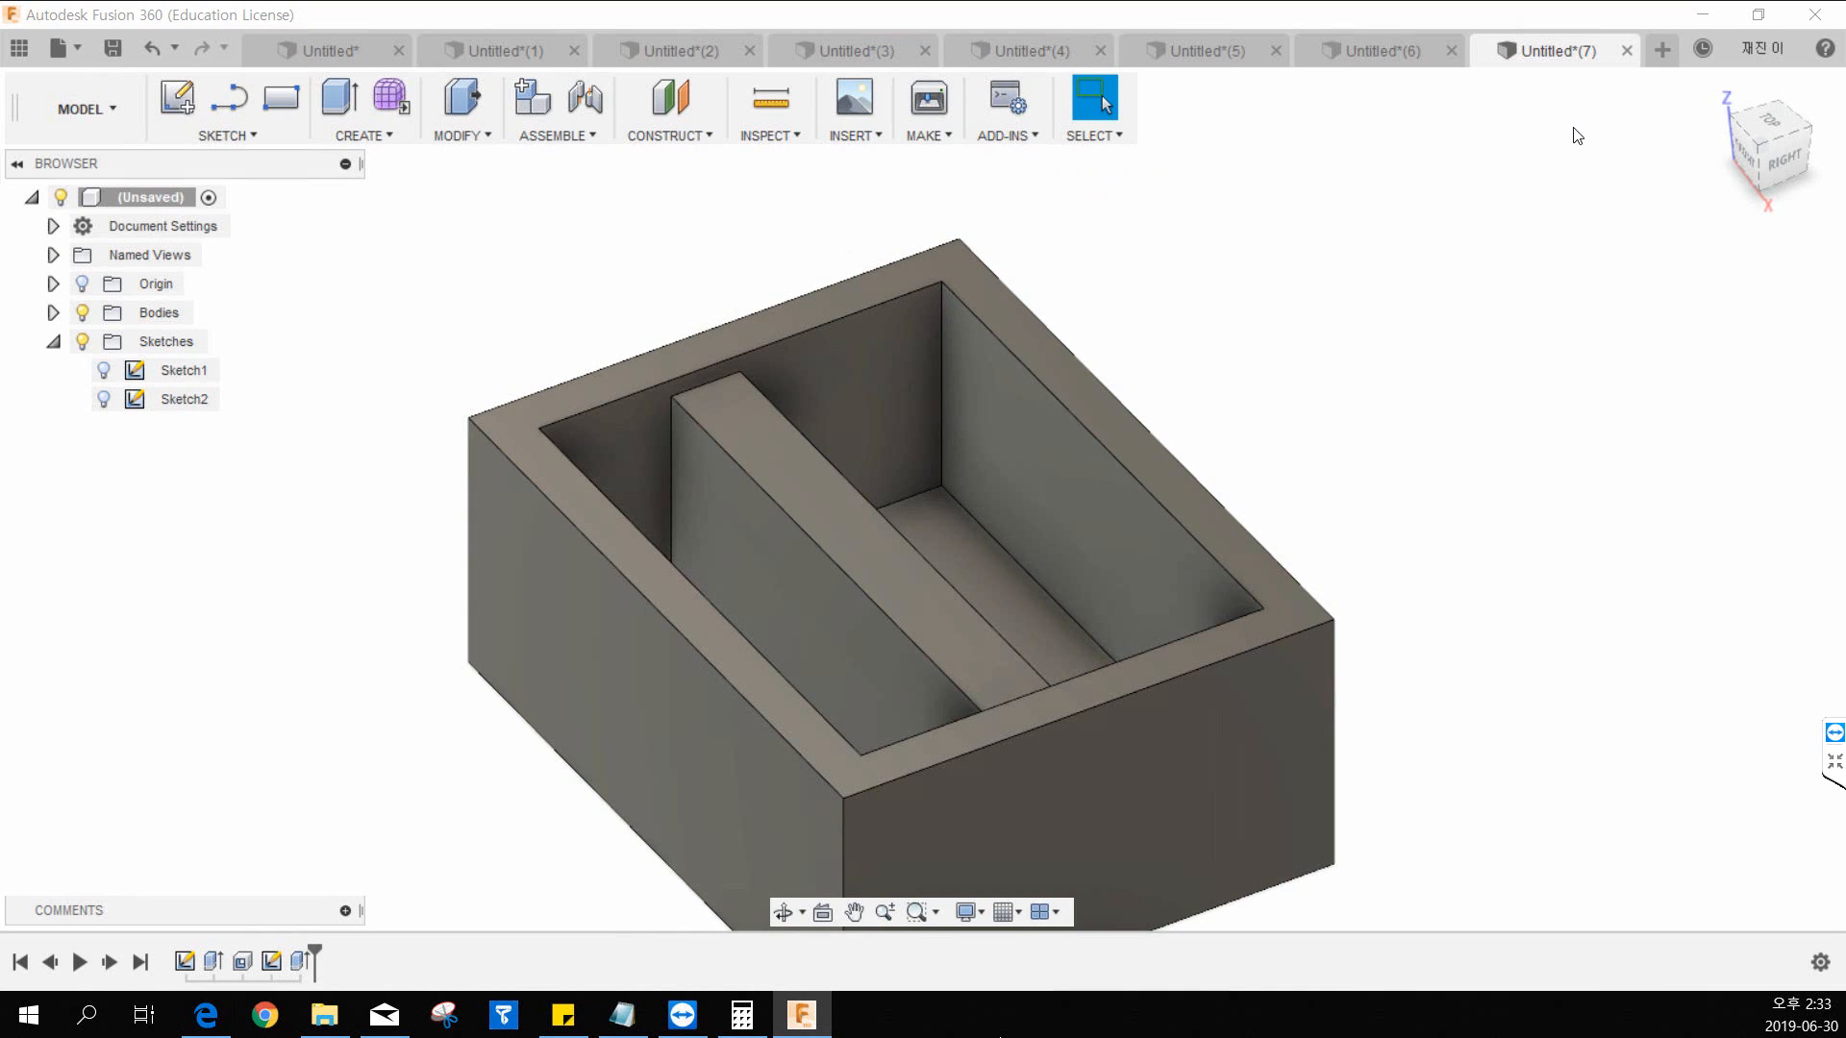
Step: In a new design, create a new-body box on the horizontal plane from the origin, about 35.3 by 38.7 mm and 50 mm high
{"action": "left_click", "coordinate": [1662, 50]}
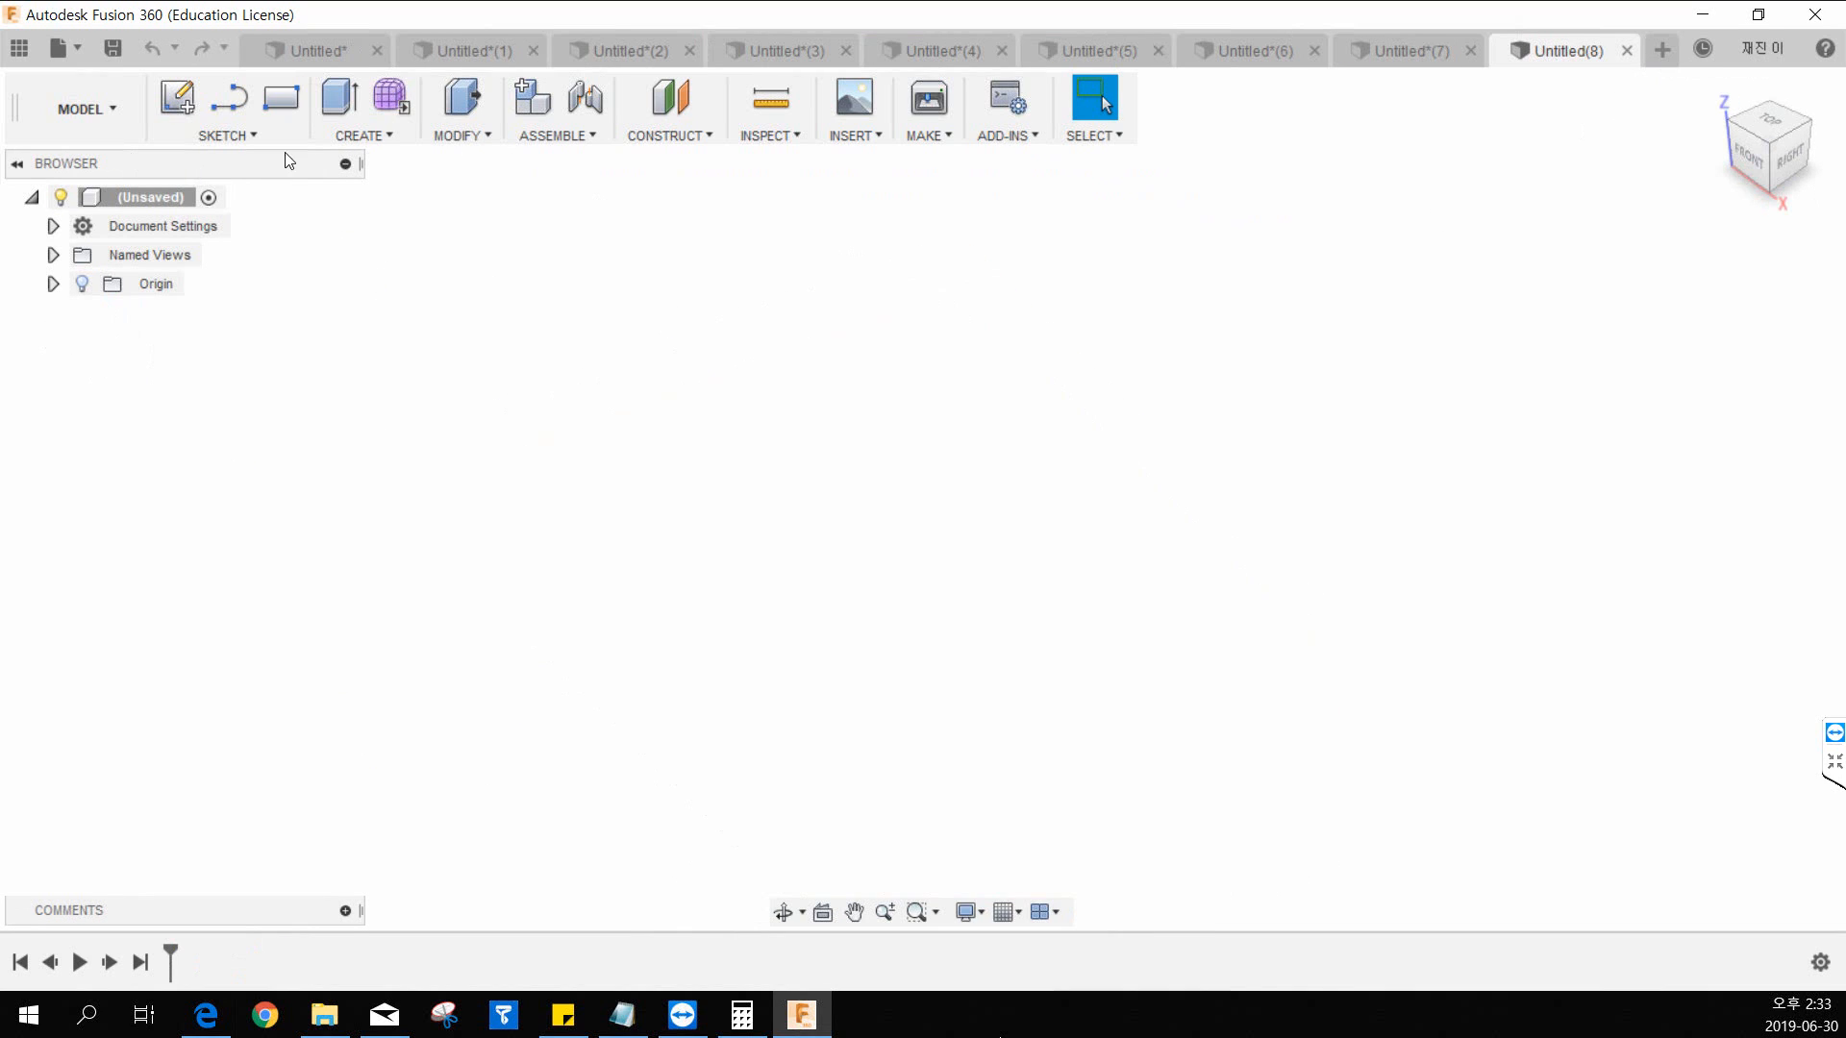
{"action": "left_click", "coordinate": [363, 135]}
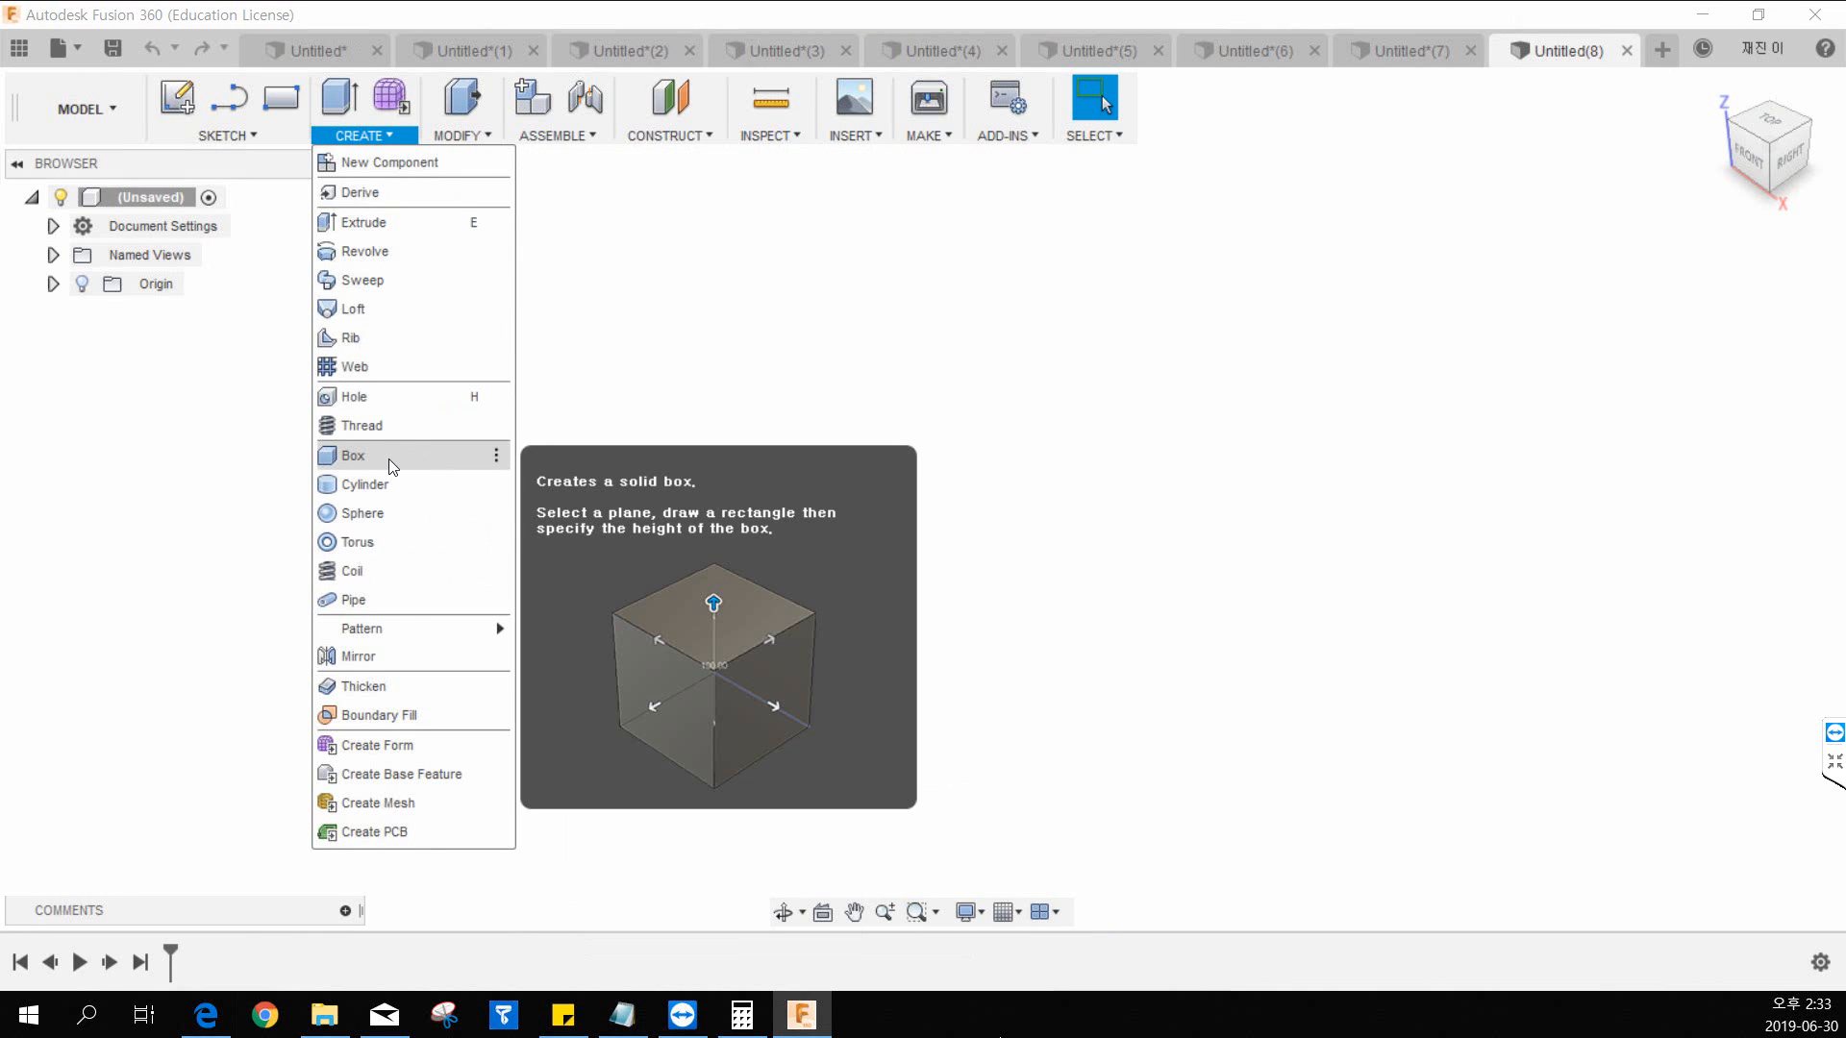
{"action": "left_click", "coordinate": [388, 459]}
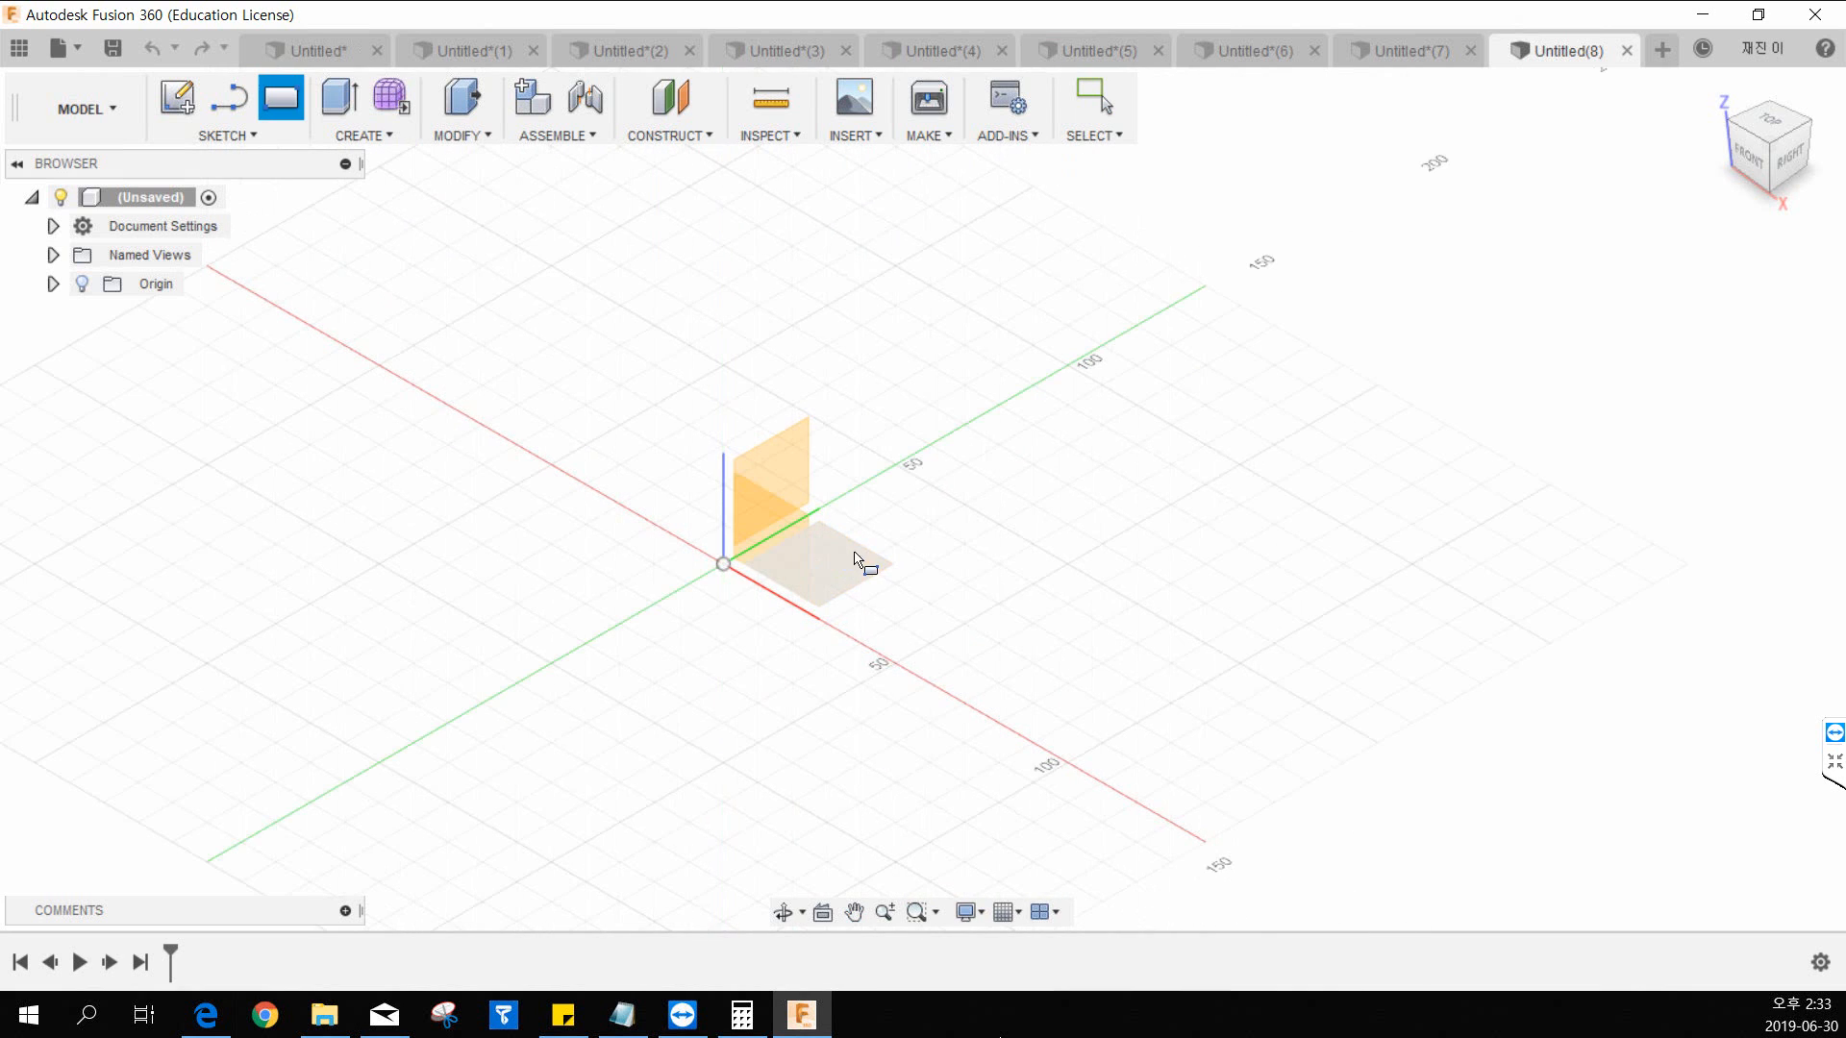
{"action": "left_click", "coordinate": [870, 567]}
{"action": "left_click", "coordinate": [725, 569]}
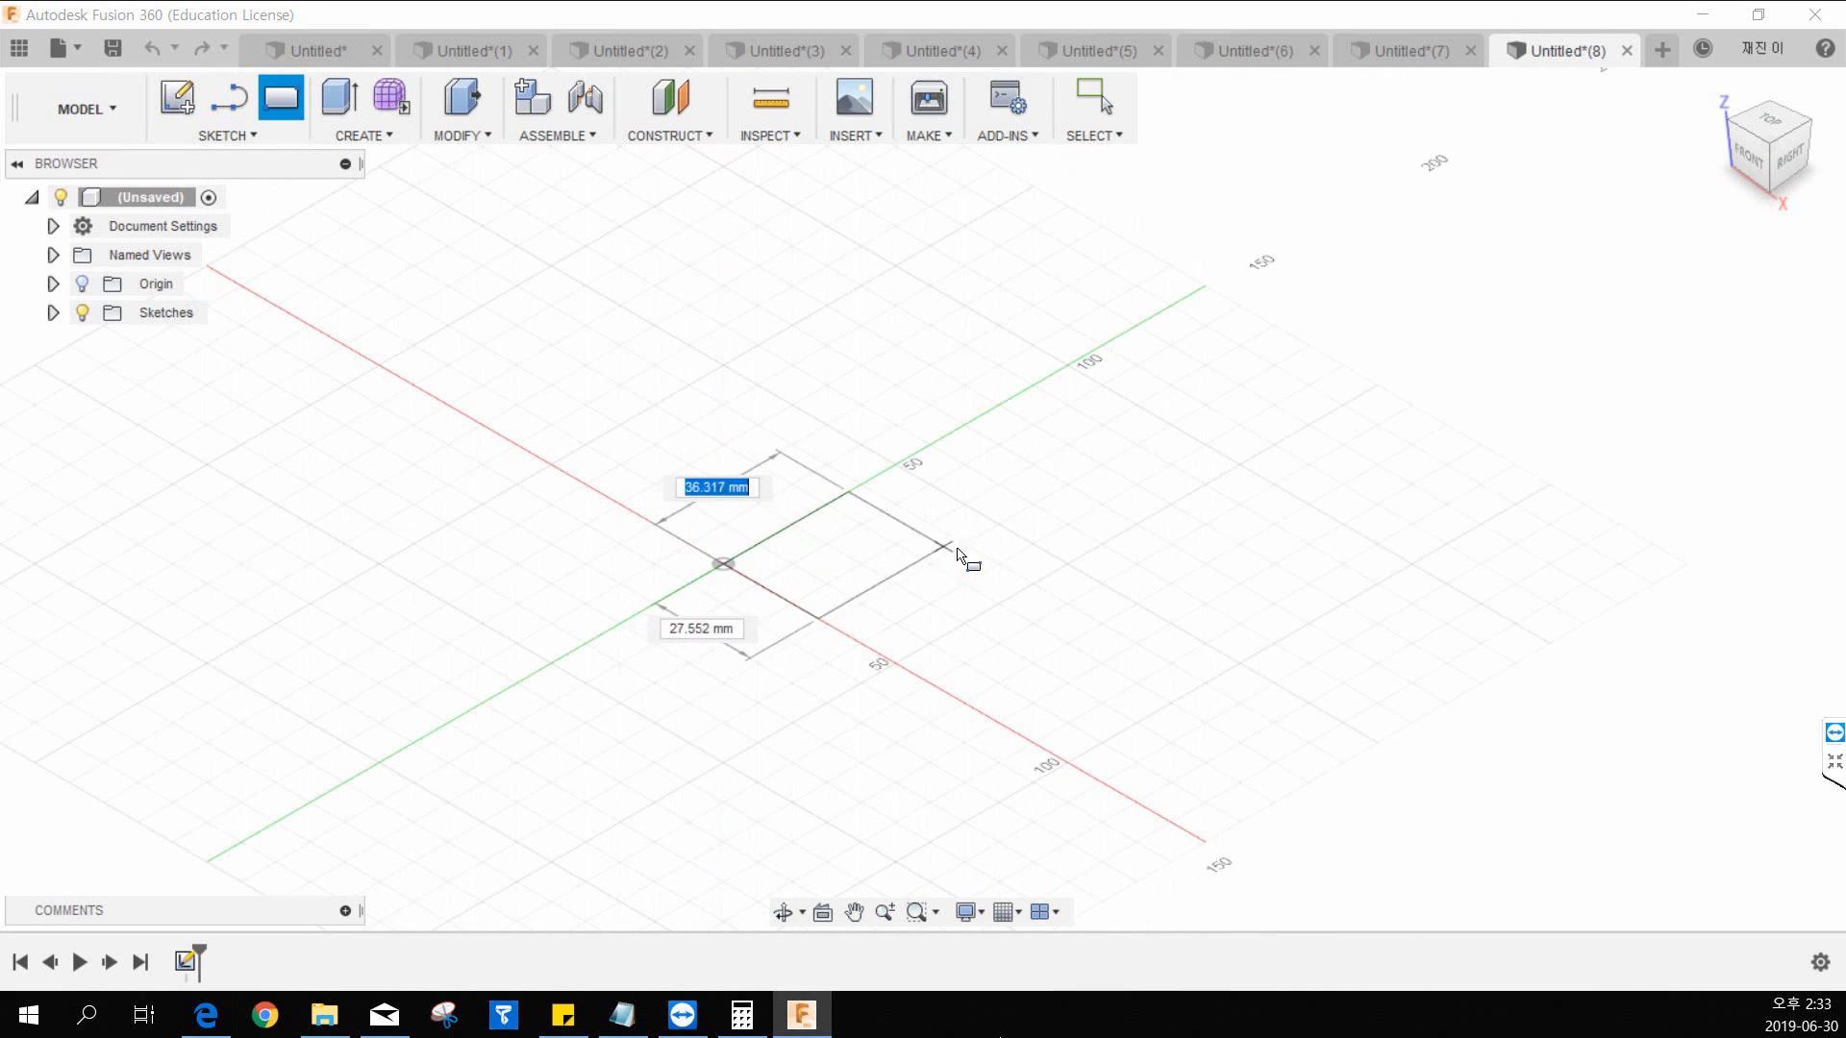
{"action": "left_click", "coordinate": [952, 550]}
{"action": "type", "text": "50"}
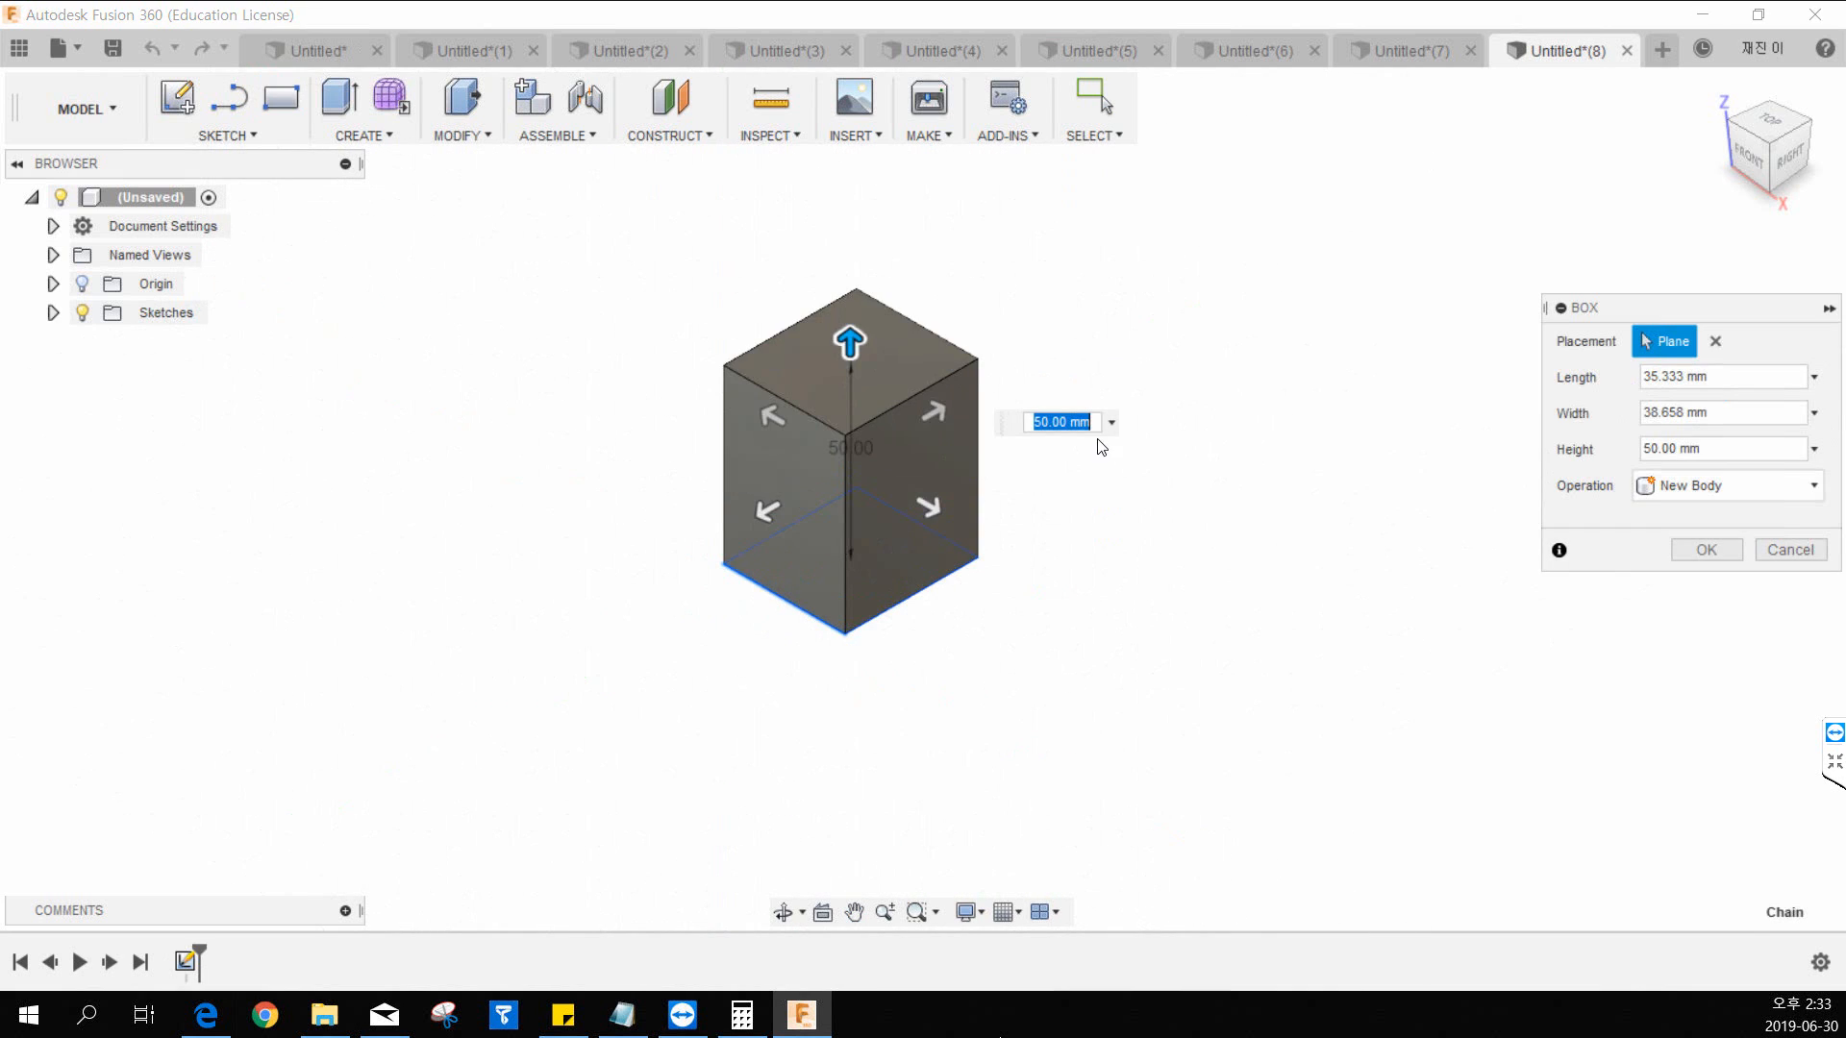
{"action": "middle_click_drag", "start_coordinate": [1135, 354], "coordinate": [956, 432]}
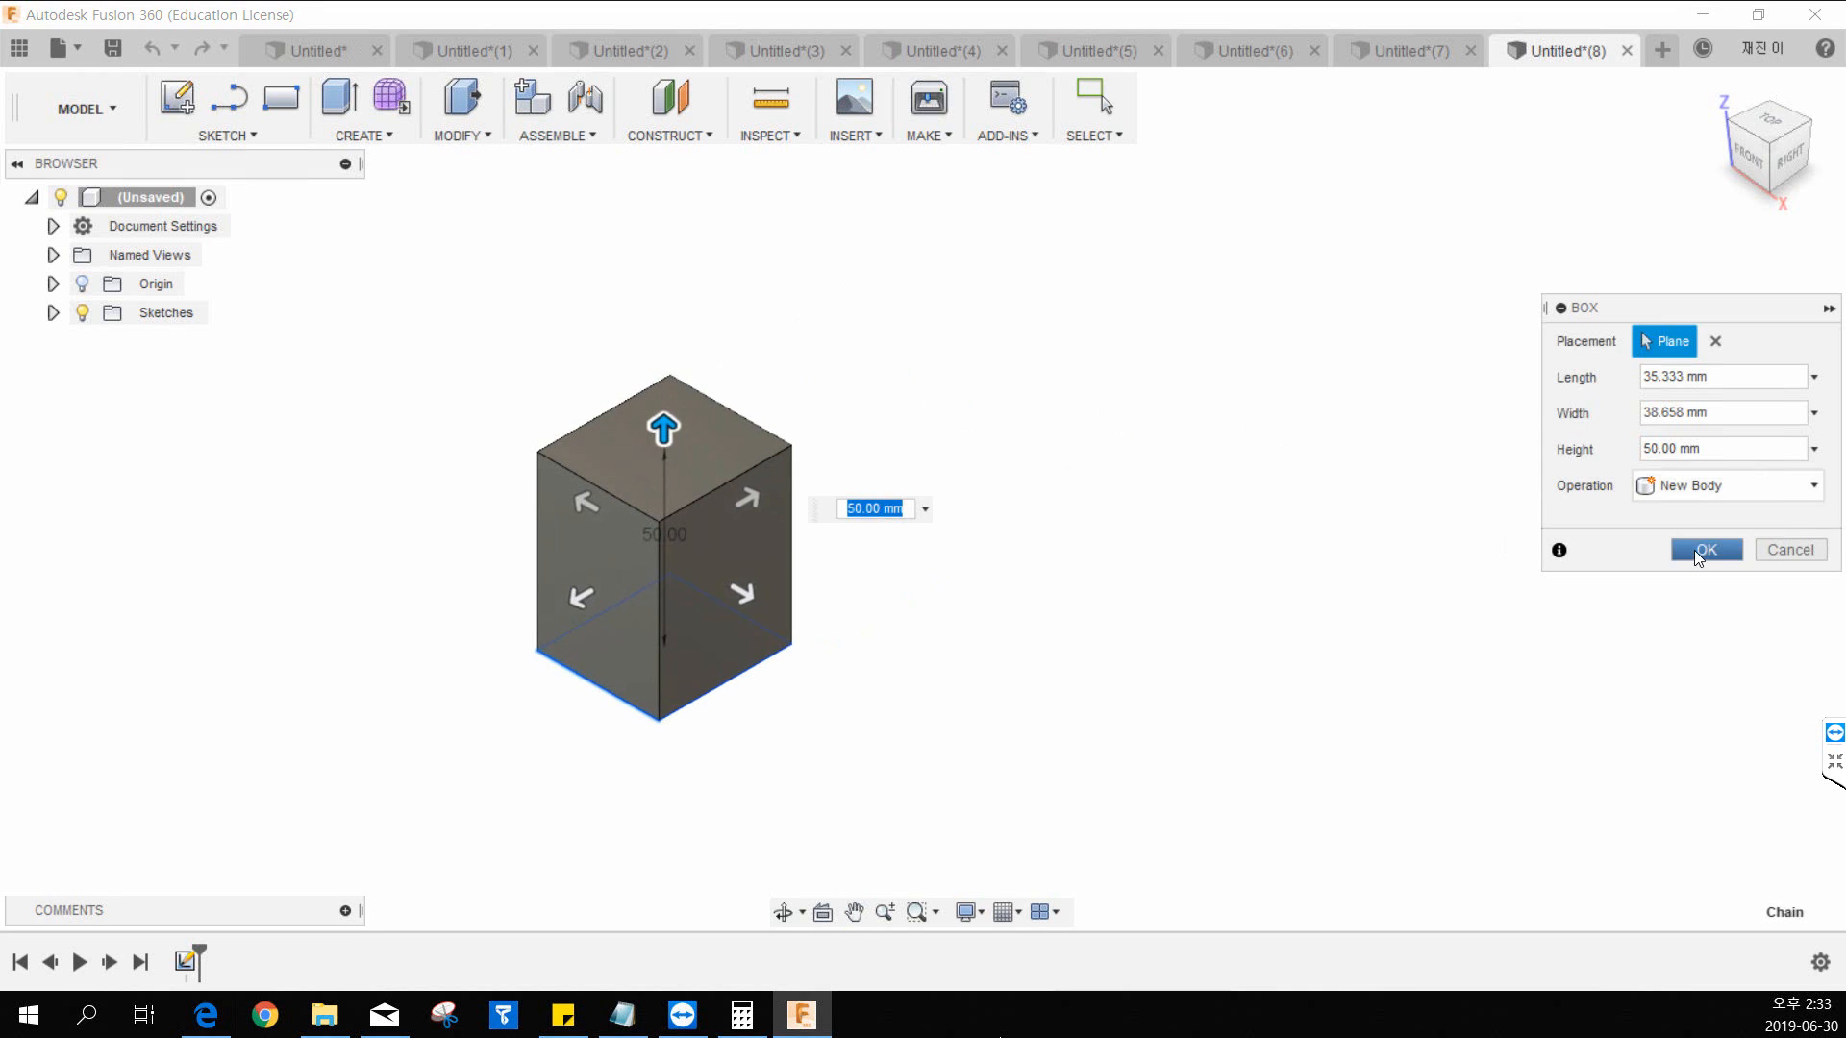
{"action": "left_click", "coordinate": [1701, 550]}
Step: Add a cylinder about 17.5 mm in diameter and about 40 mm long at the centre of the box's right face, joined to the box
{"action": "left_click", "coordinate": [343, 134]}
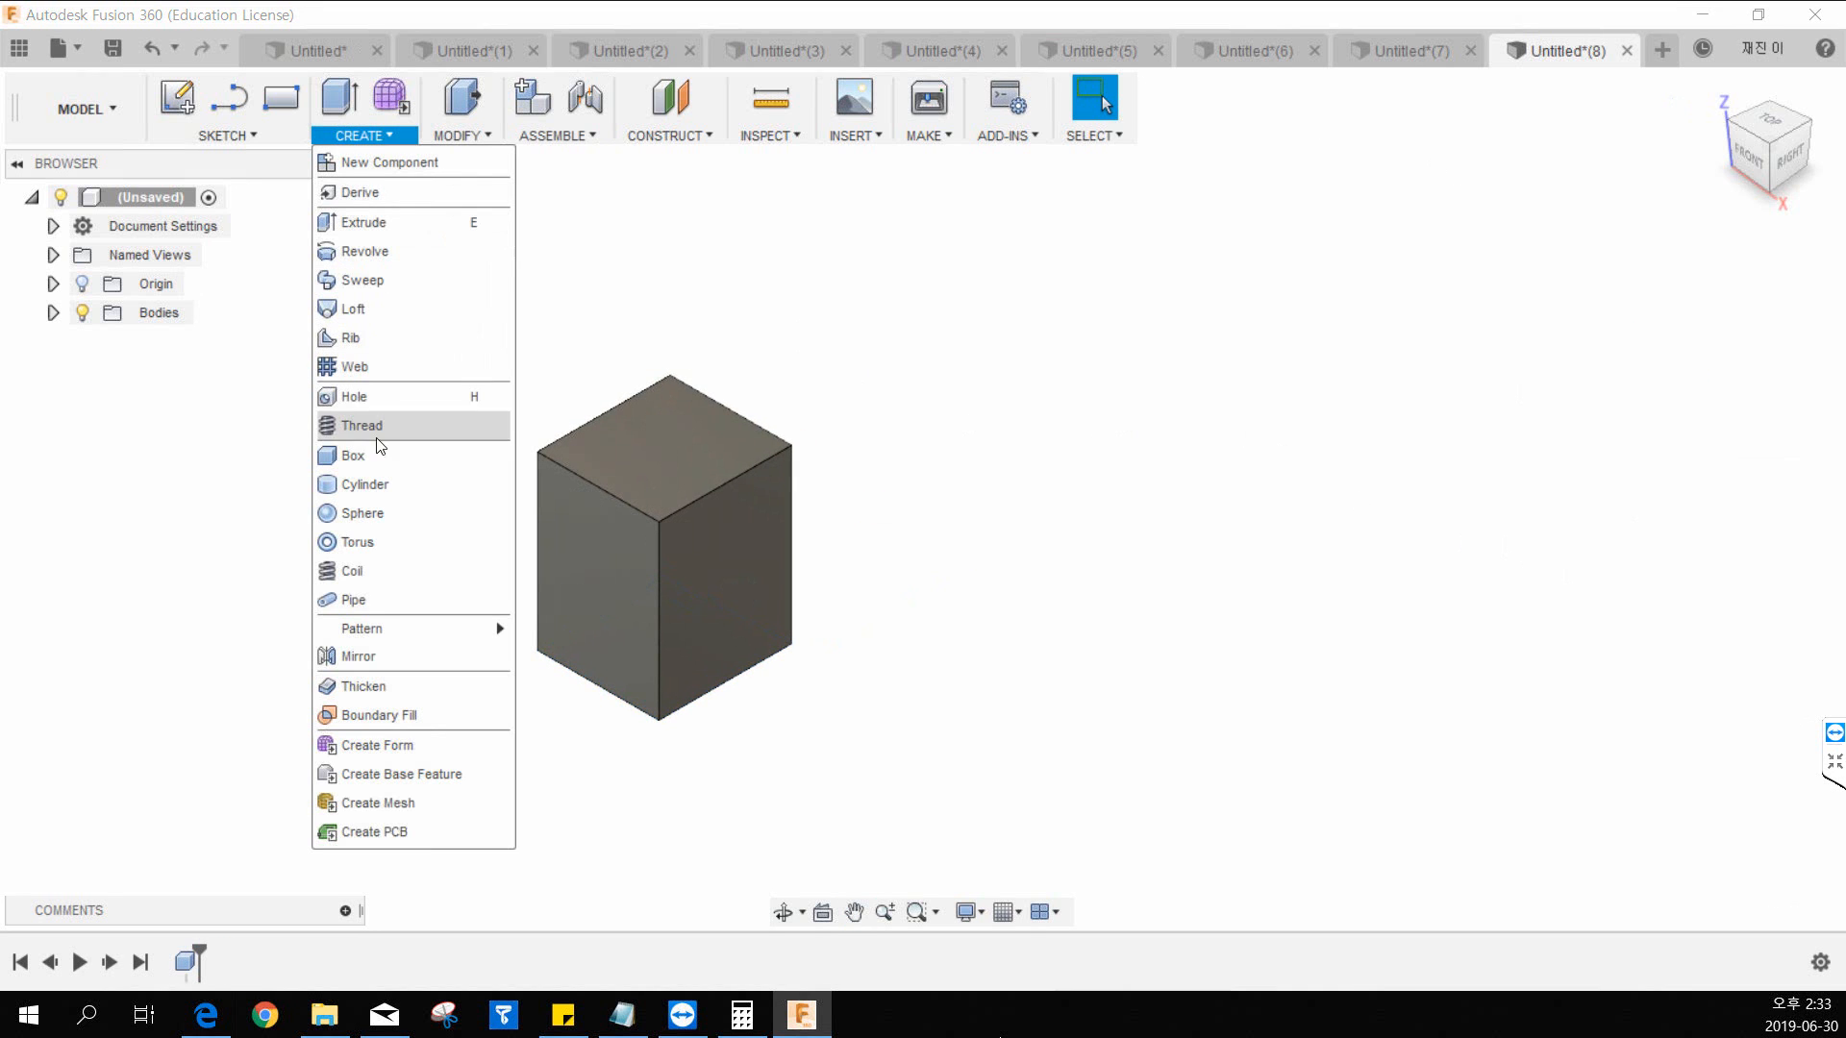
{"action": "left_click", "coordinate": [367, 482]}
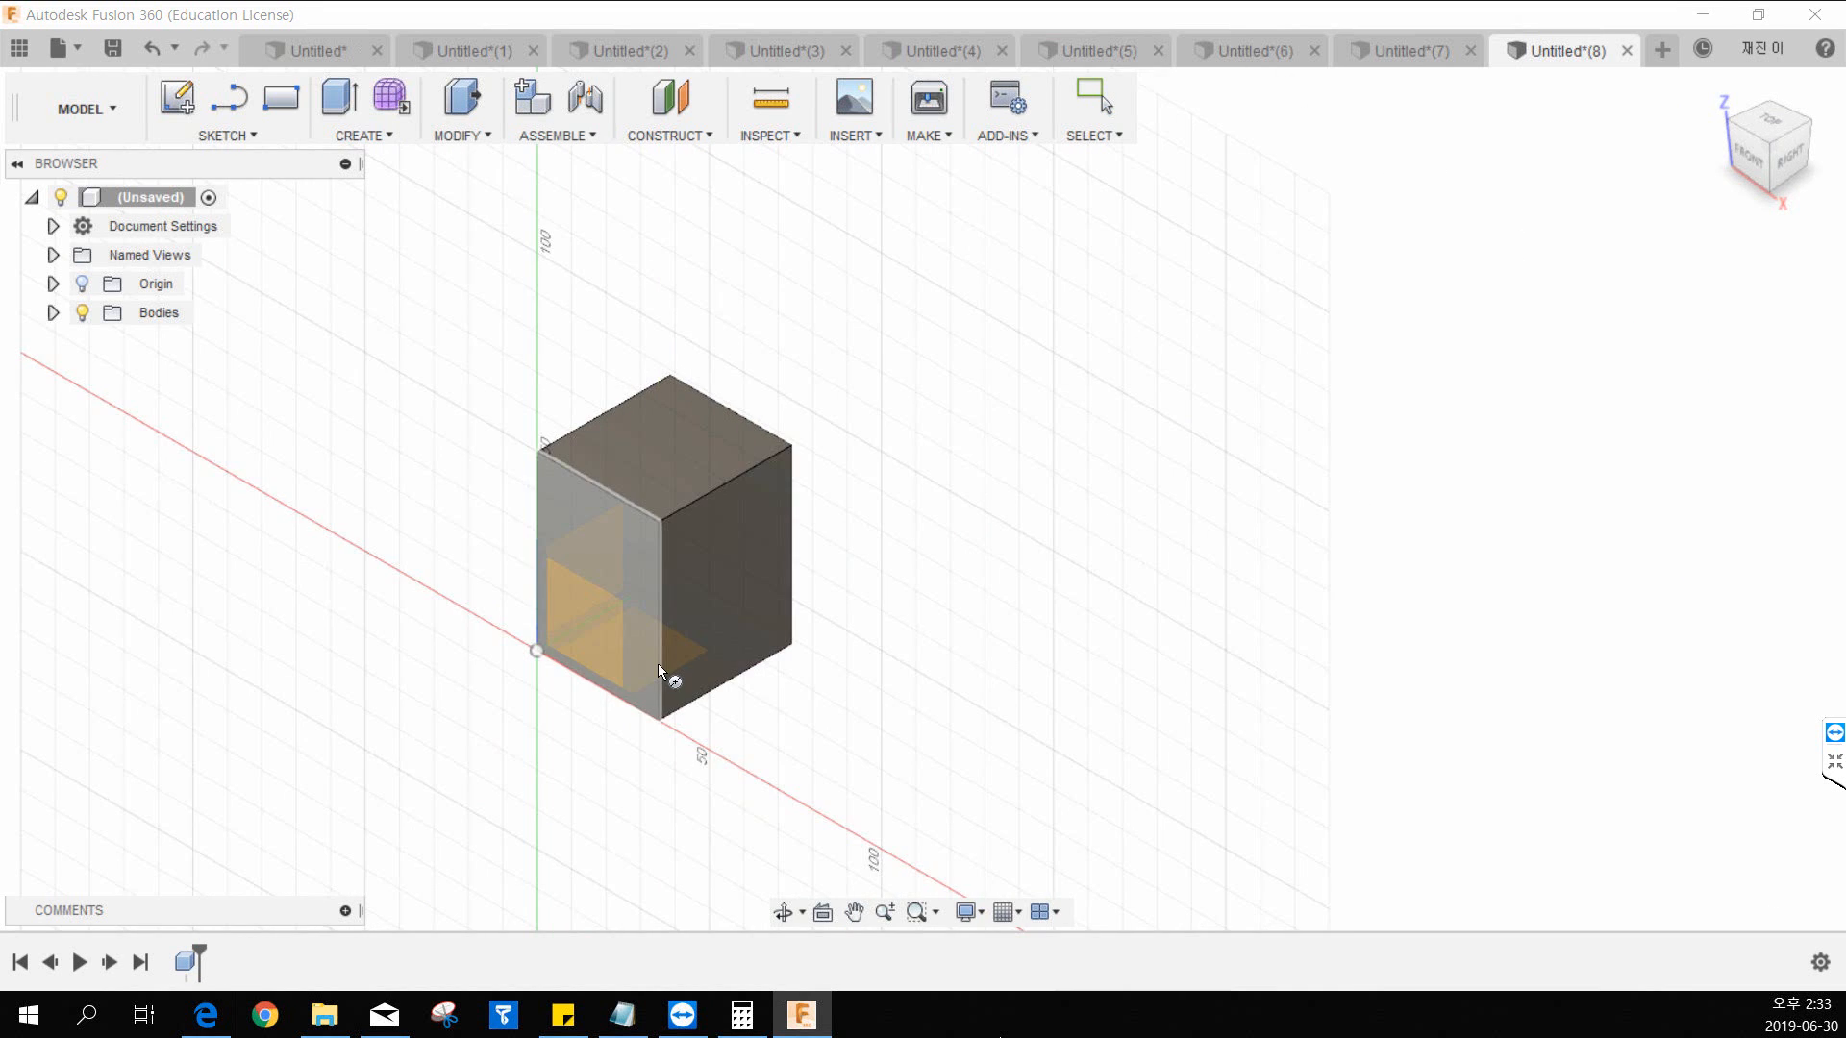
{"action": "left_click", "coordinate": [692, 641]}
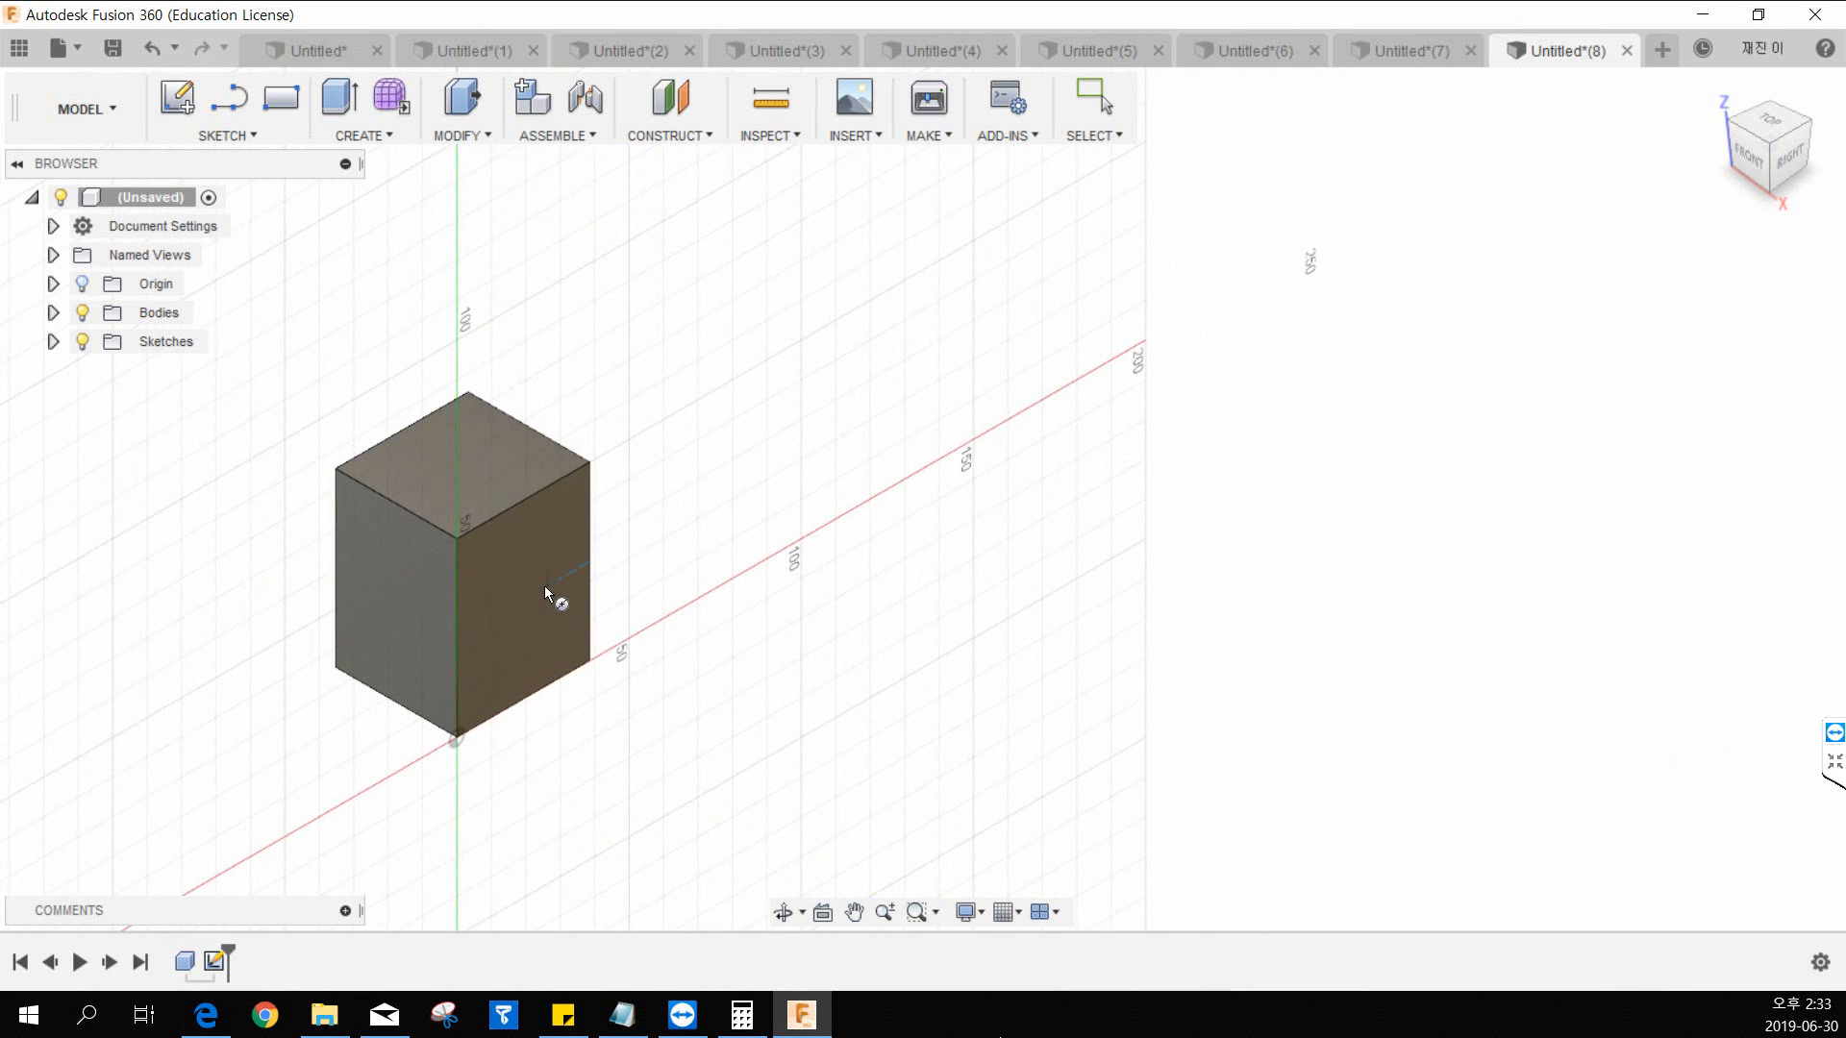
{"action": "left_click", "coordinate": [527, 589]}
{"action": "left_click", "coordinate": [554, 581]}
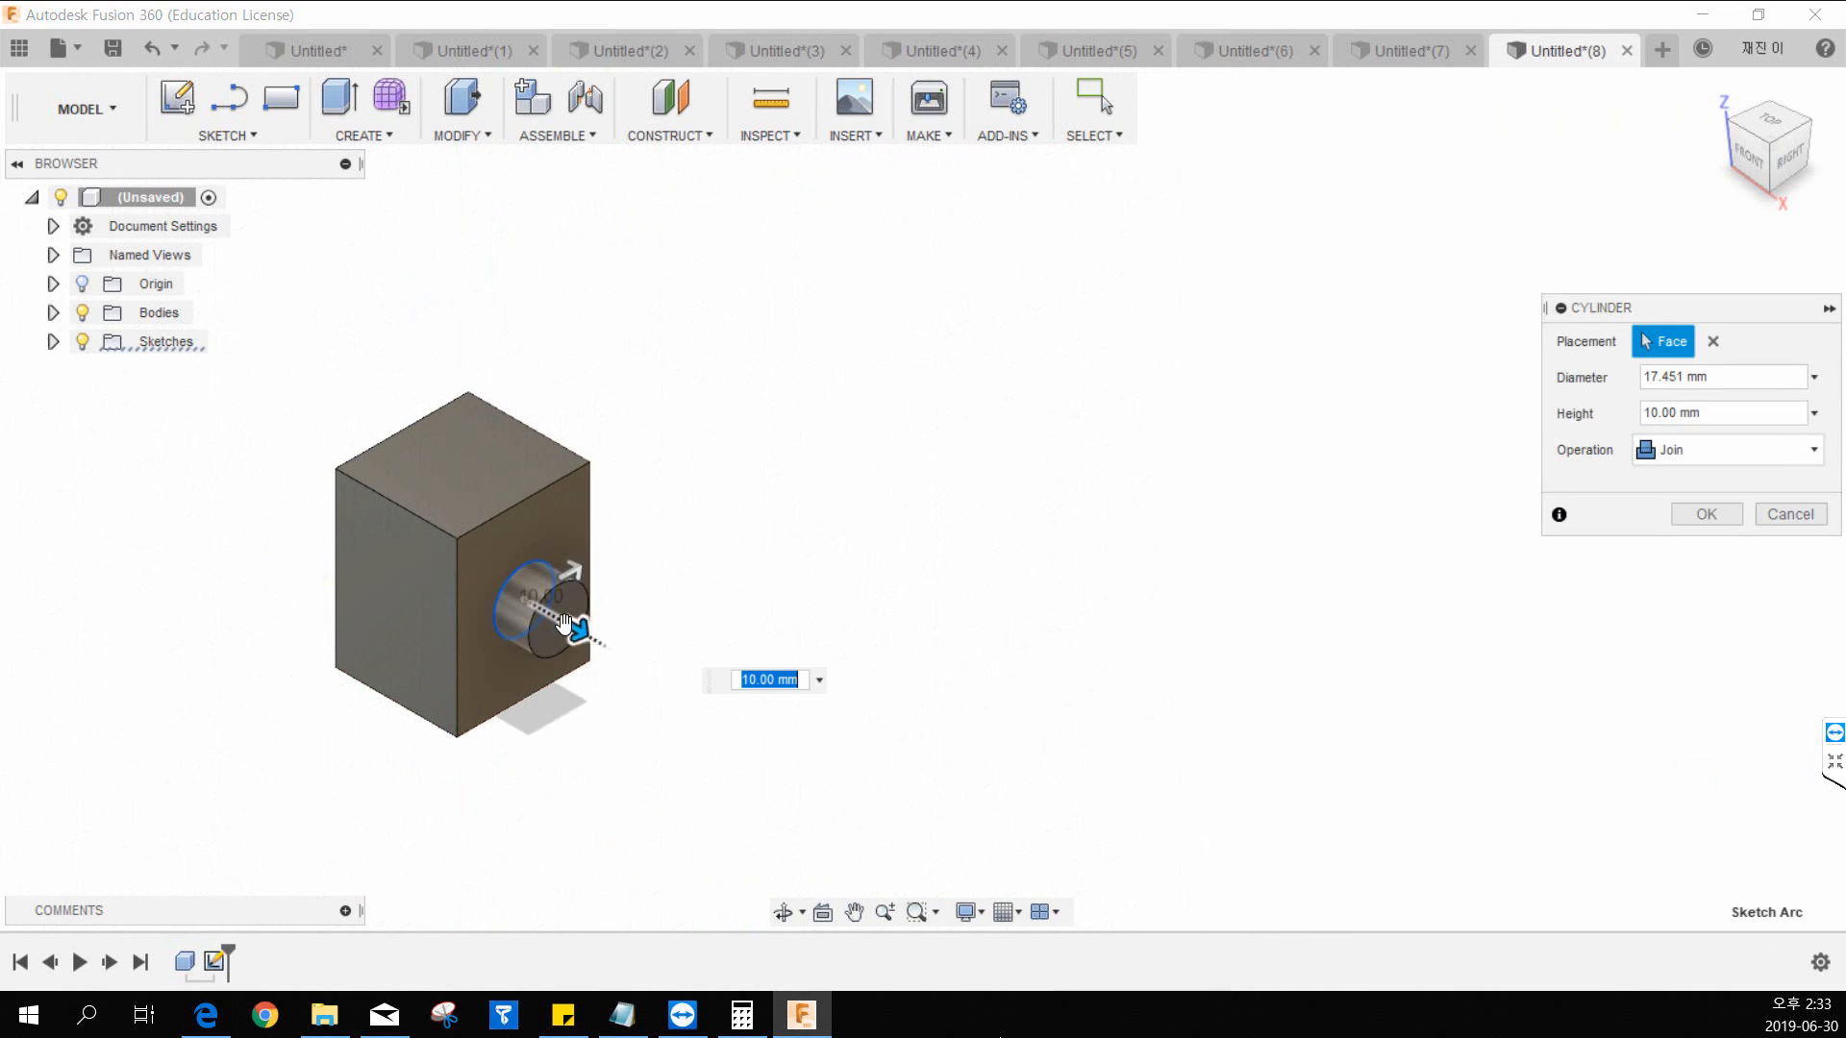
{"action": "left_click", "coordinate": [1703, 514]}
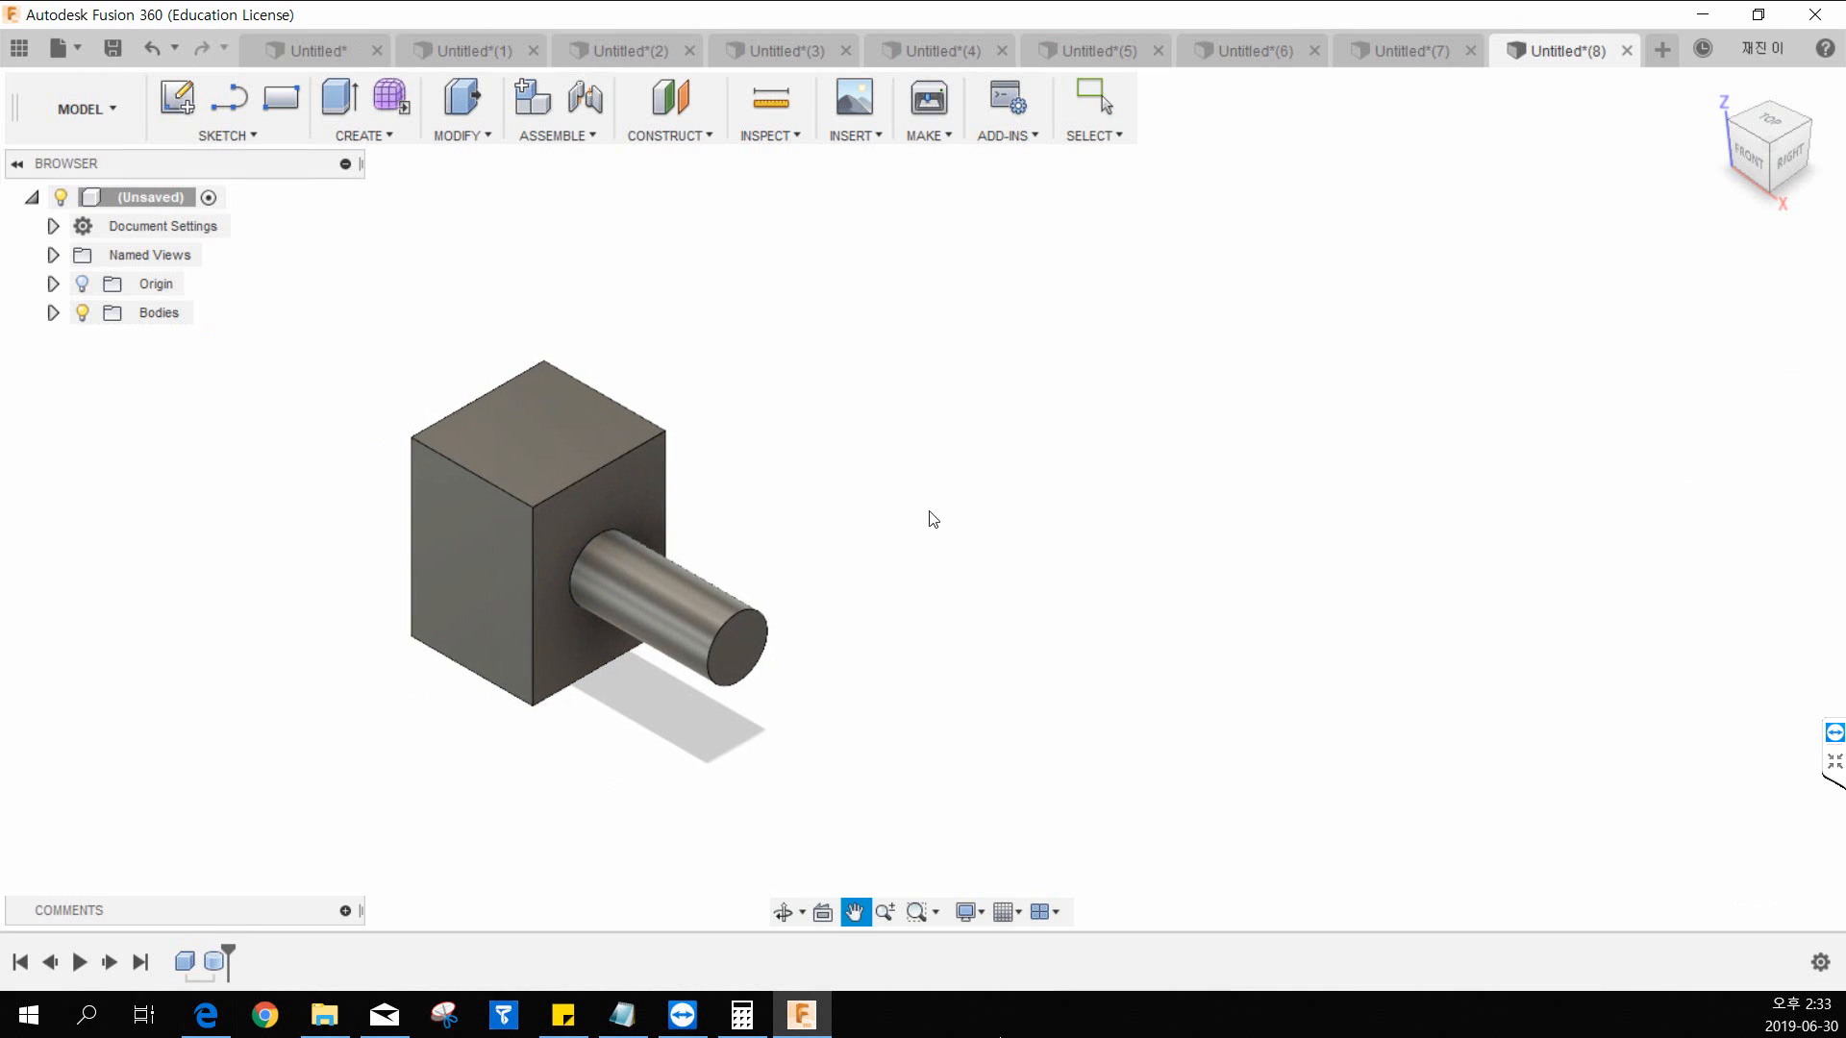
Step: Add a 40 mm diameter sphere centred on the cylinder's end face, with the operation changed from Cut to Join
{"action": "left_click", "coordinate": [363, 135]}
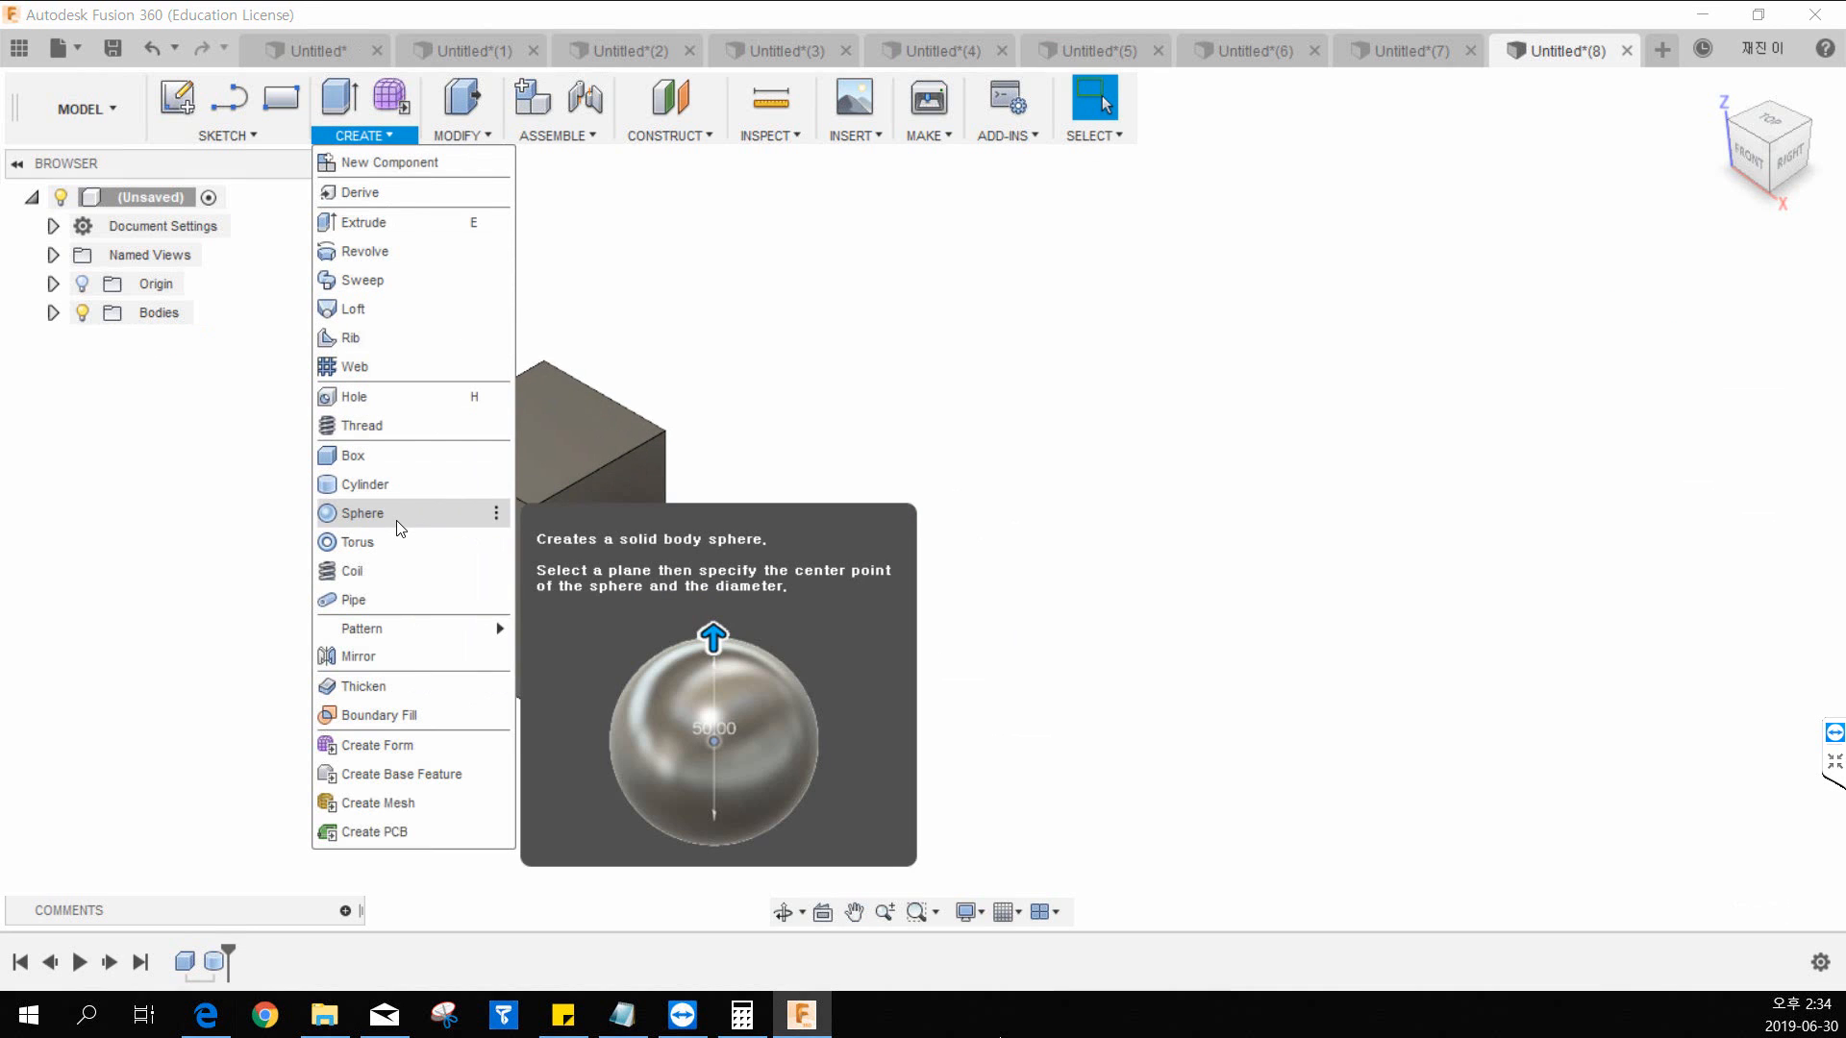
{"action": "key", "text": "Escape"}
{"action": "middle_click_drag", "start_coordinate": [564, 460], "coordinate": [520, 483]}
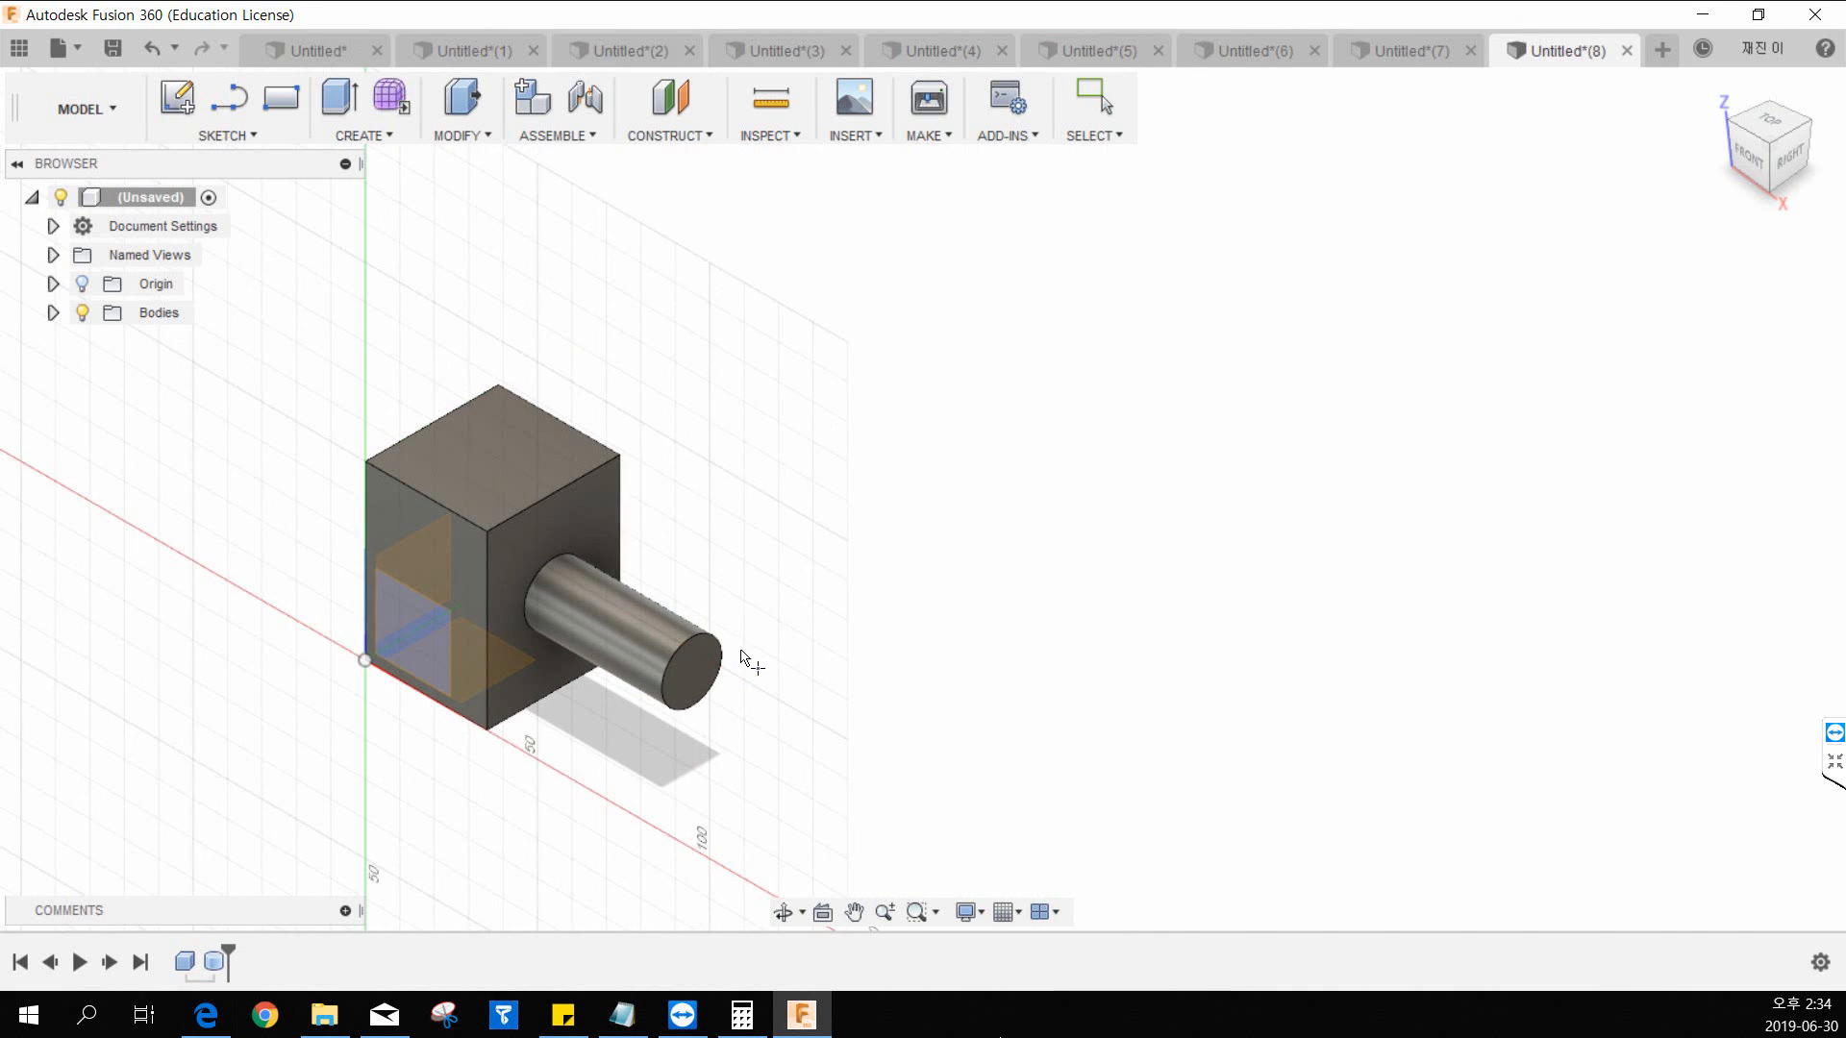
{"action": "left_click", "coordinate": [695, 655]}
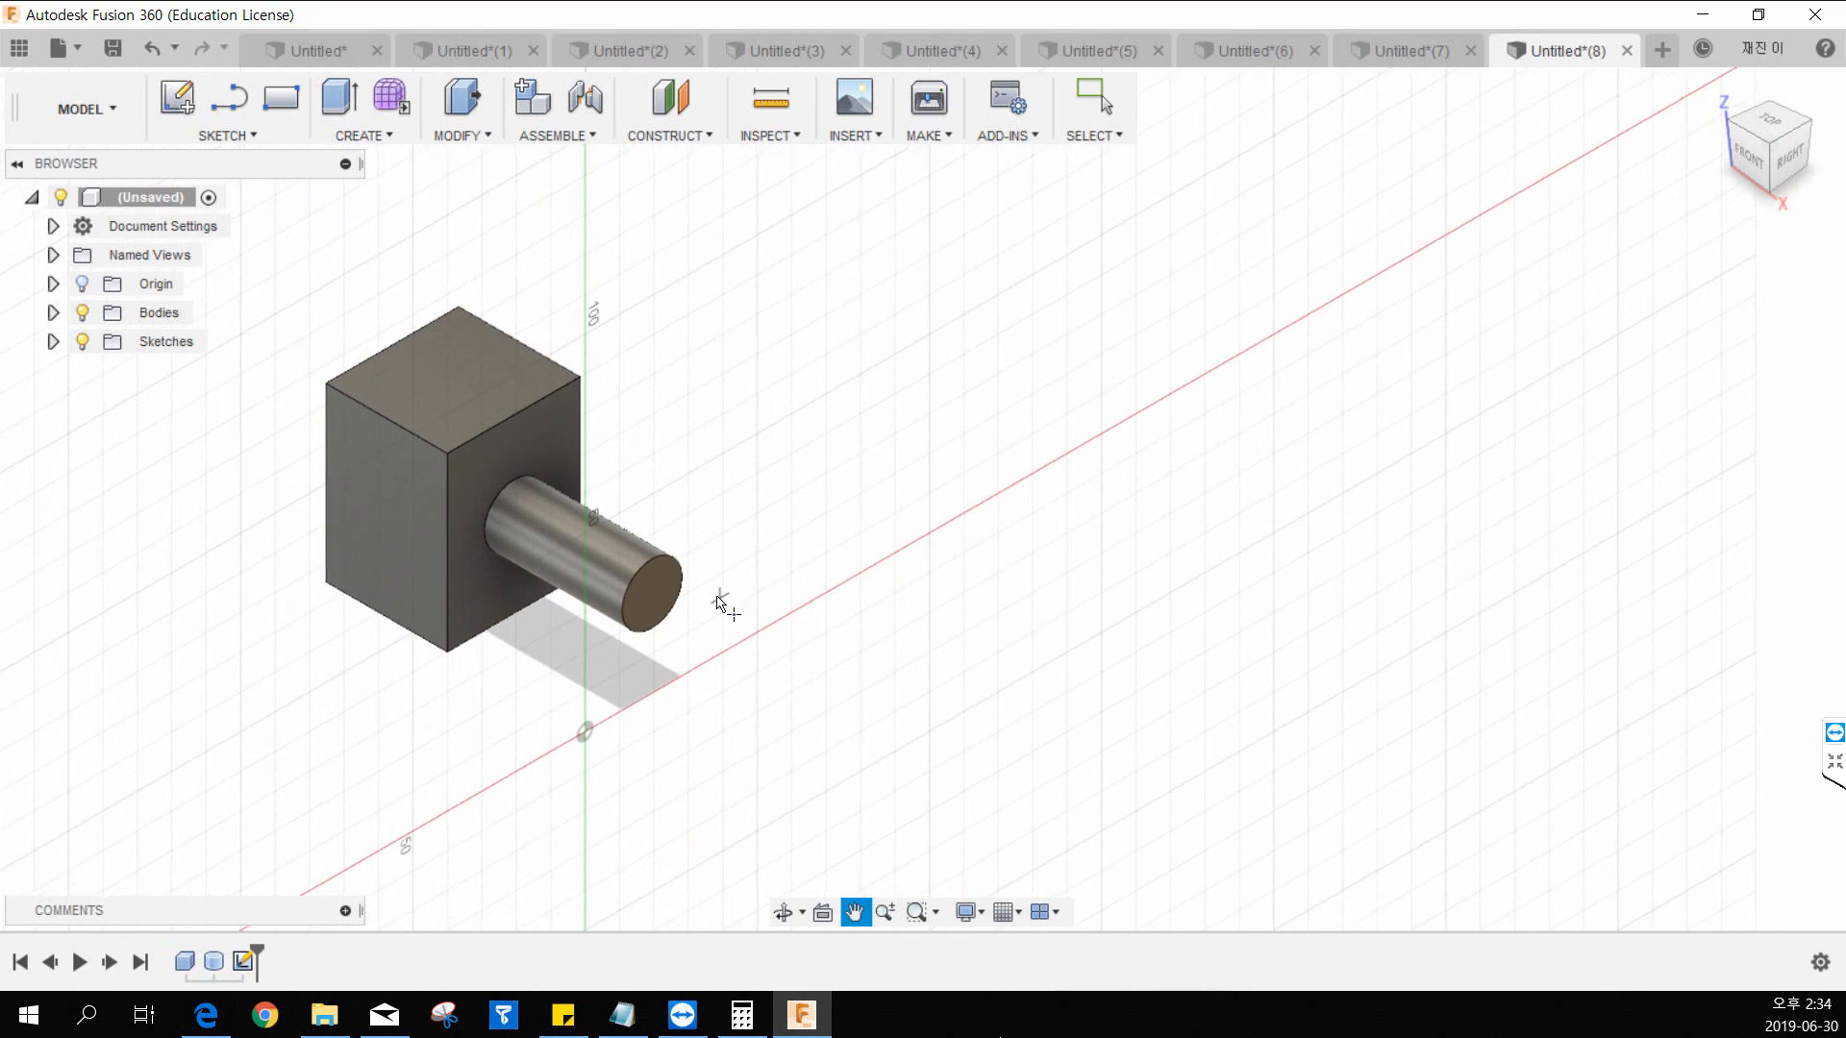
{"action": "left_click", "coordinate": [651, 594]}
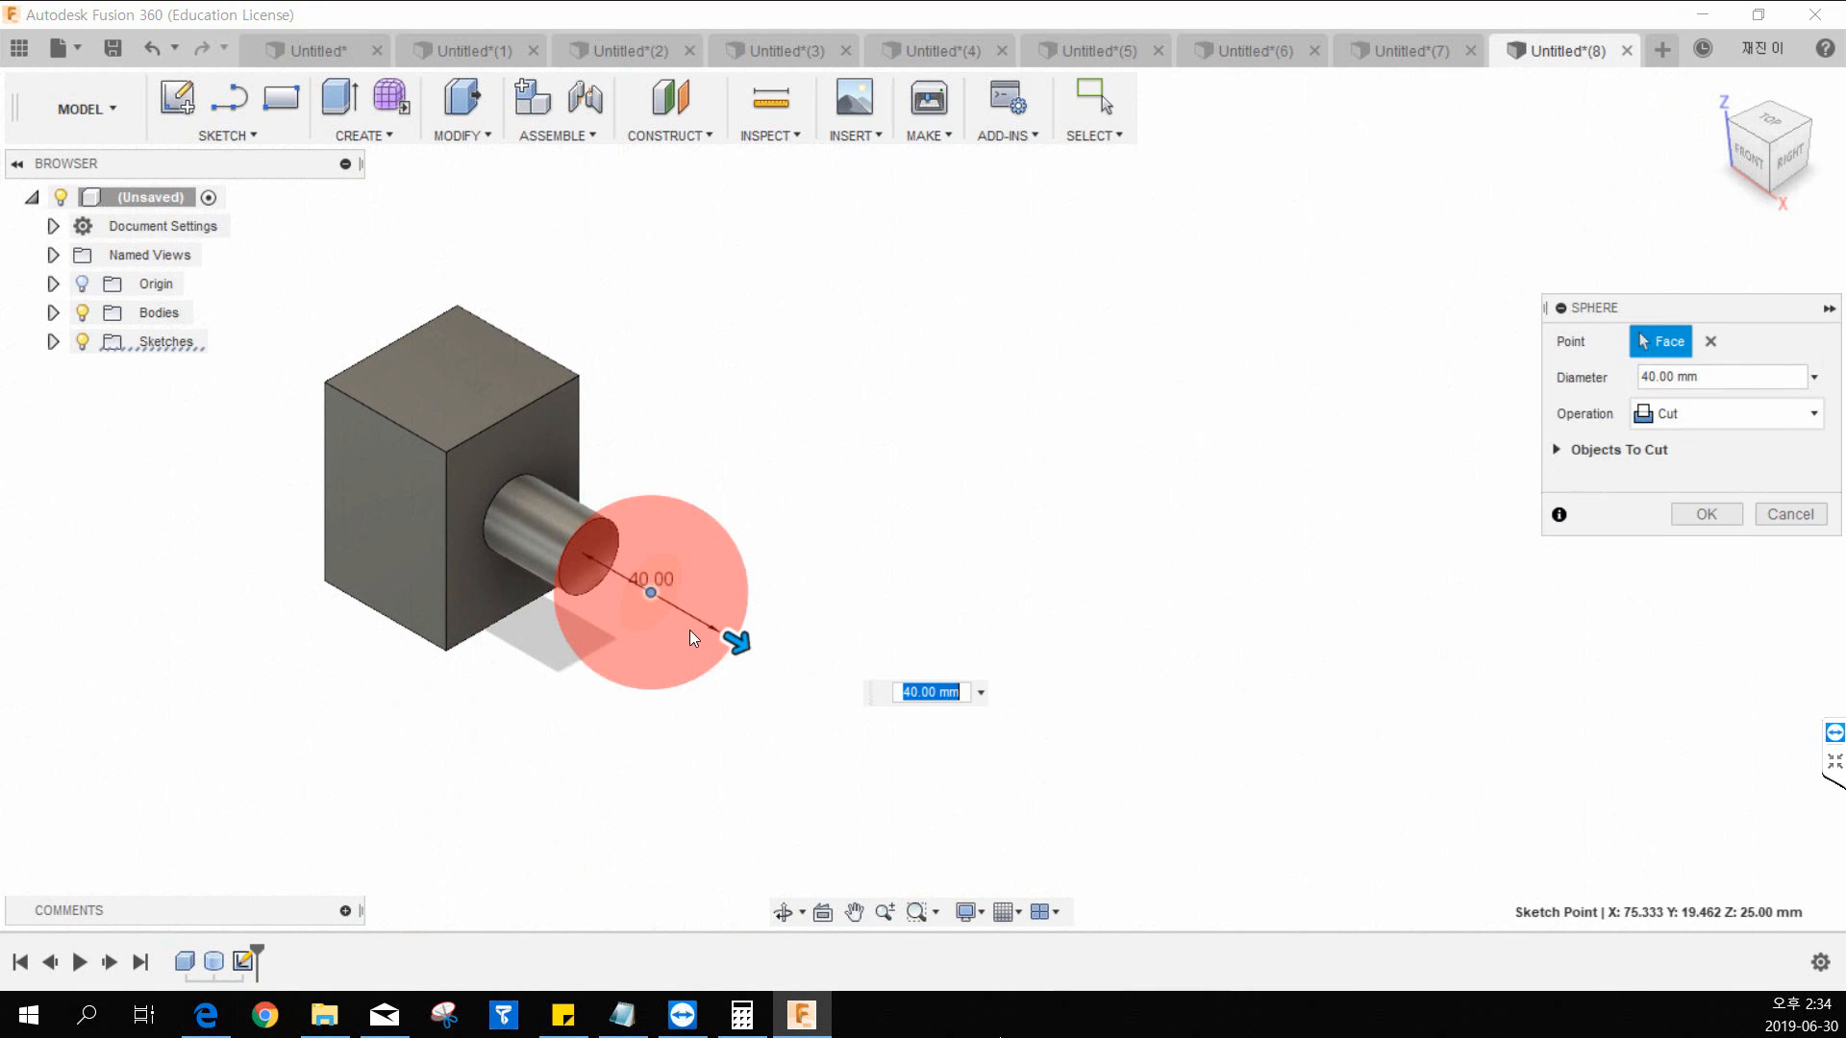
{"action": "left_click", "coordinate": [1688, 425]}
{"action": "left_click", "coordinate": [1669, 453]}
{"action": "left_click", "coordinate": [1698, 478]}
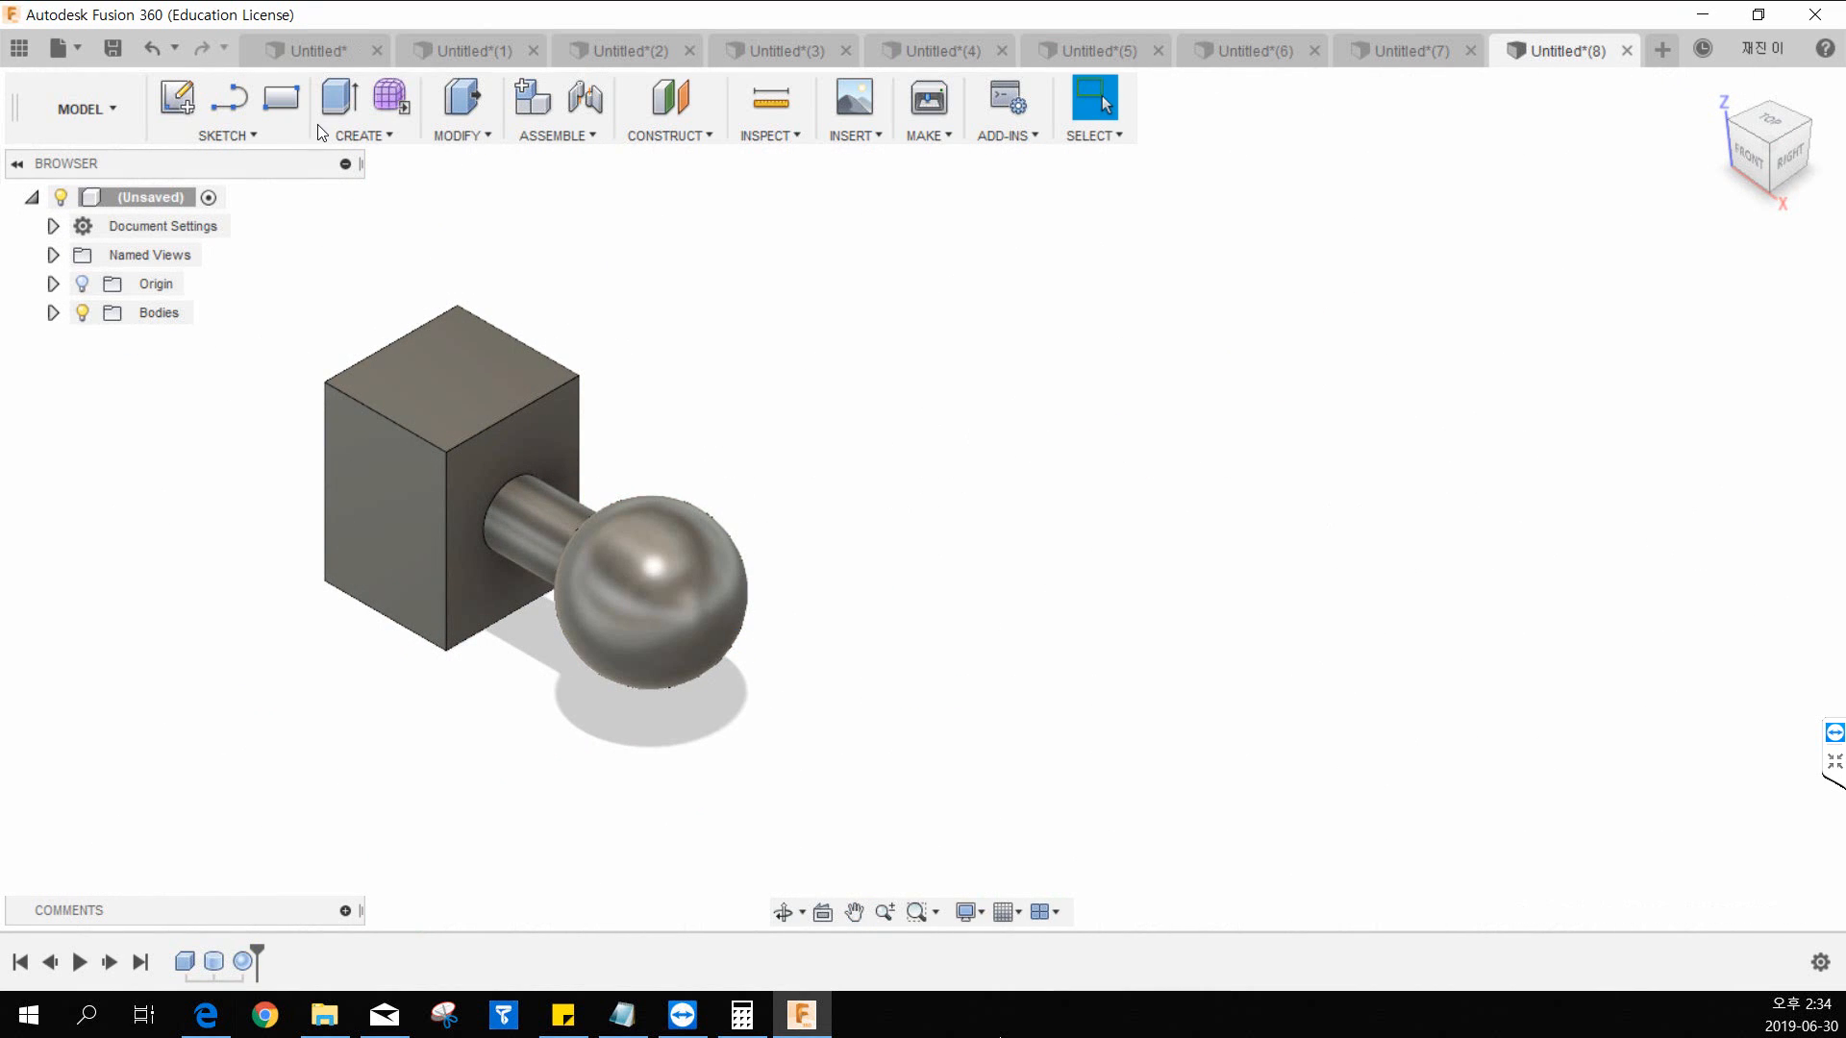
Step: Select the whole box, cylinder and sphere model and delete it despite the dependent features
{"action": "left_click", "coordinate": [363, 135]}
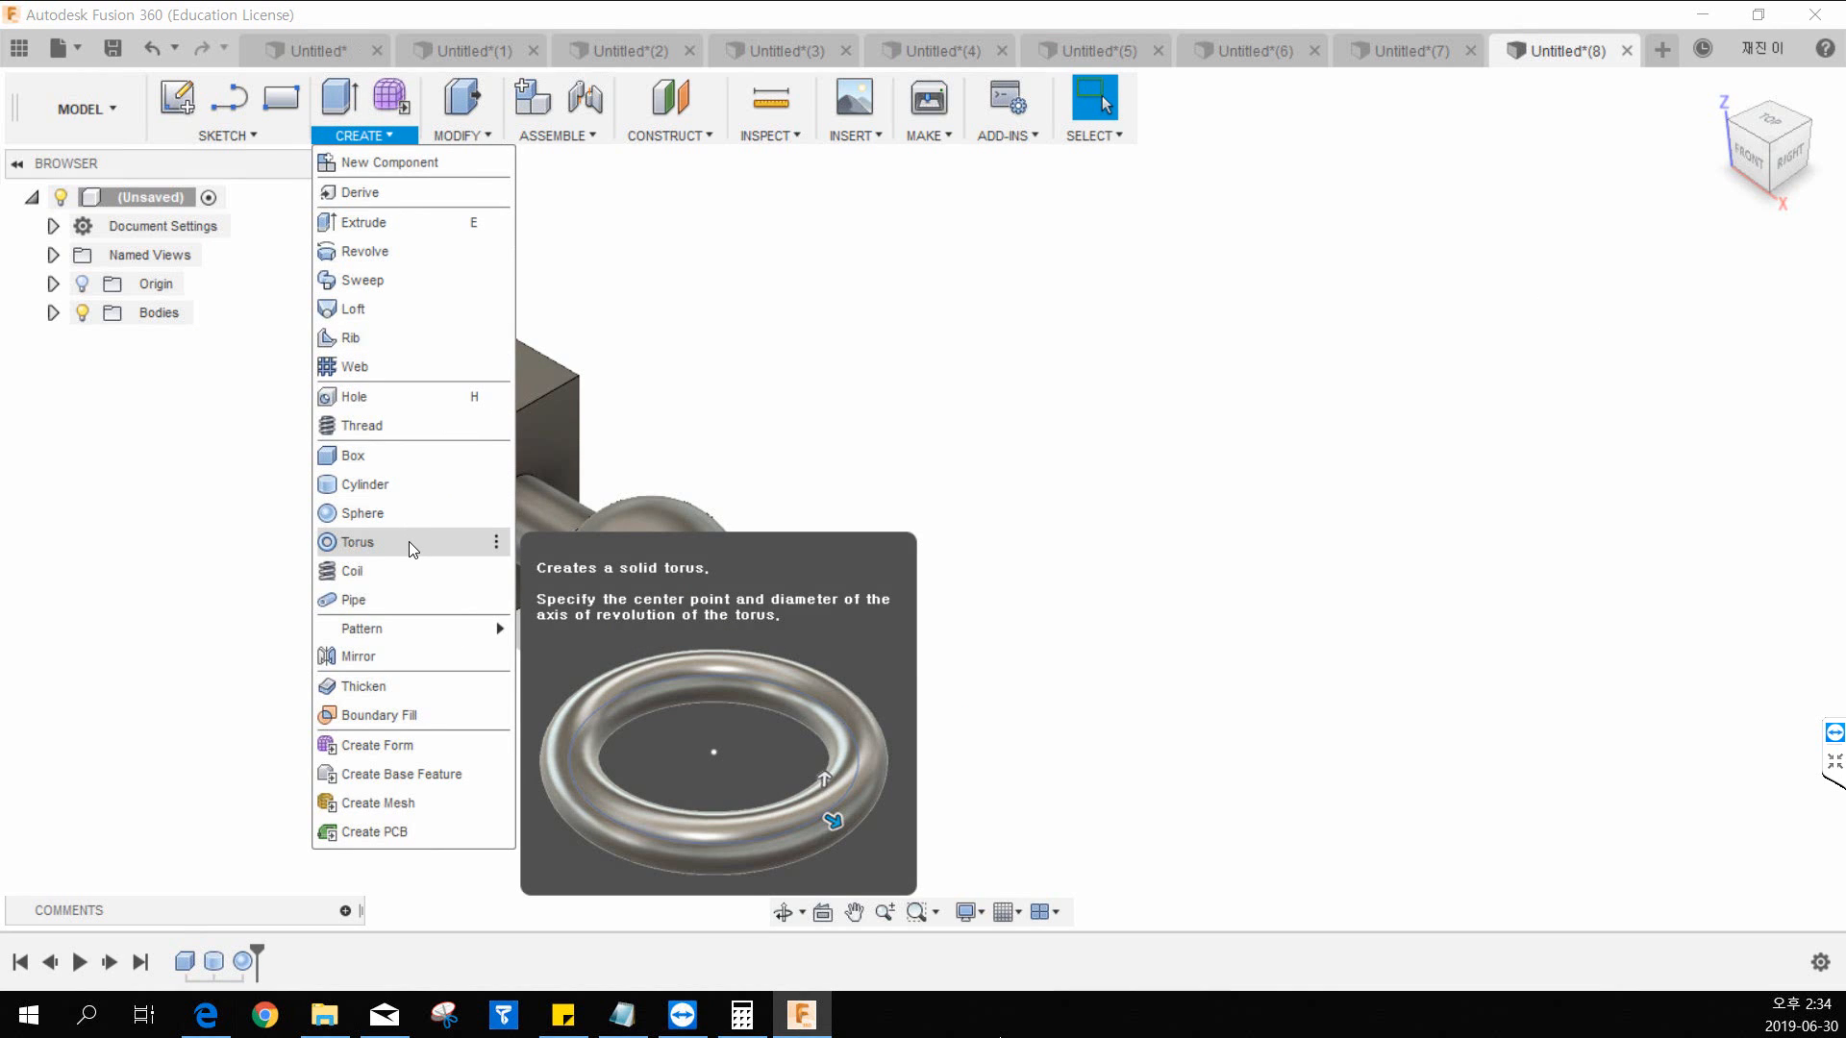
{"action": "left_click", "coordinate": [1174, 383]}
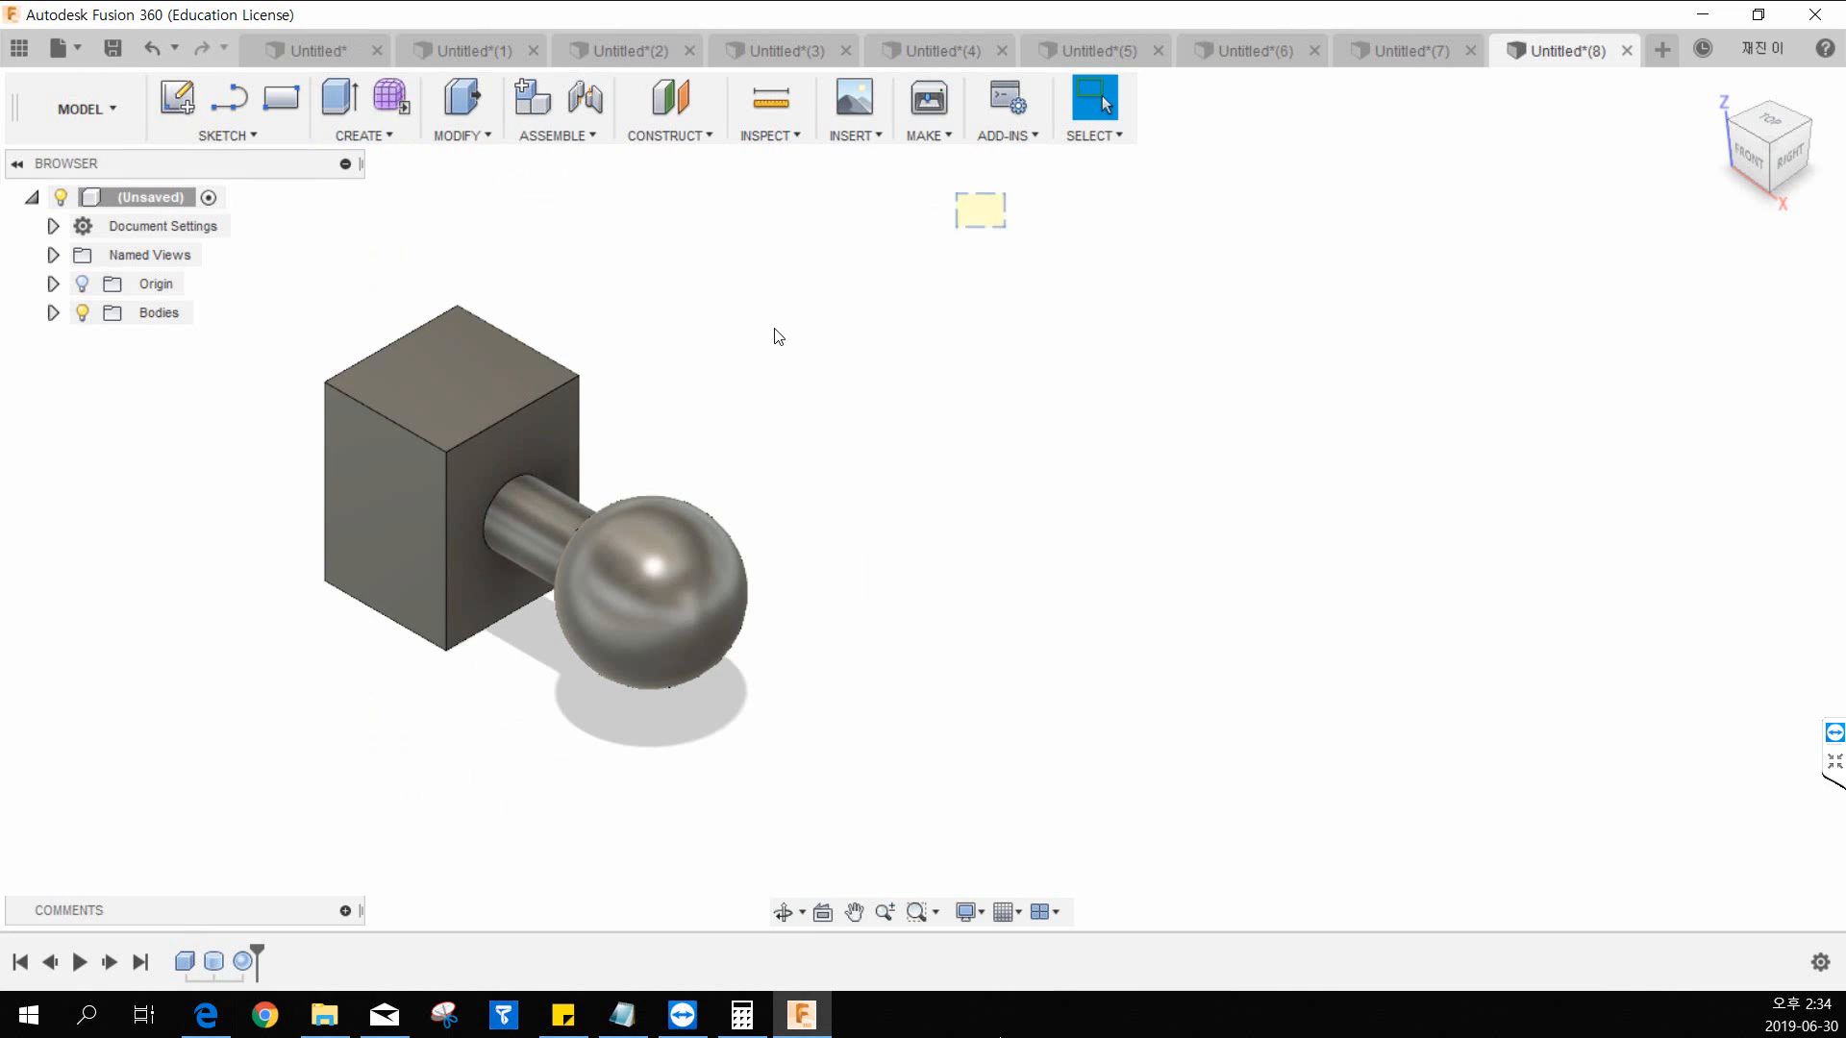
{"action": "left_click_drag", "start_coordinate": [770, 337], "coordinate": [260, 683]}
{"action": "key", "text": "Delete"}
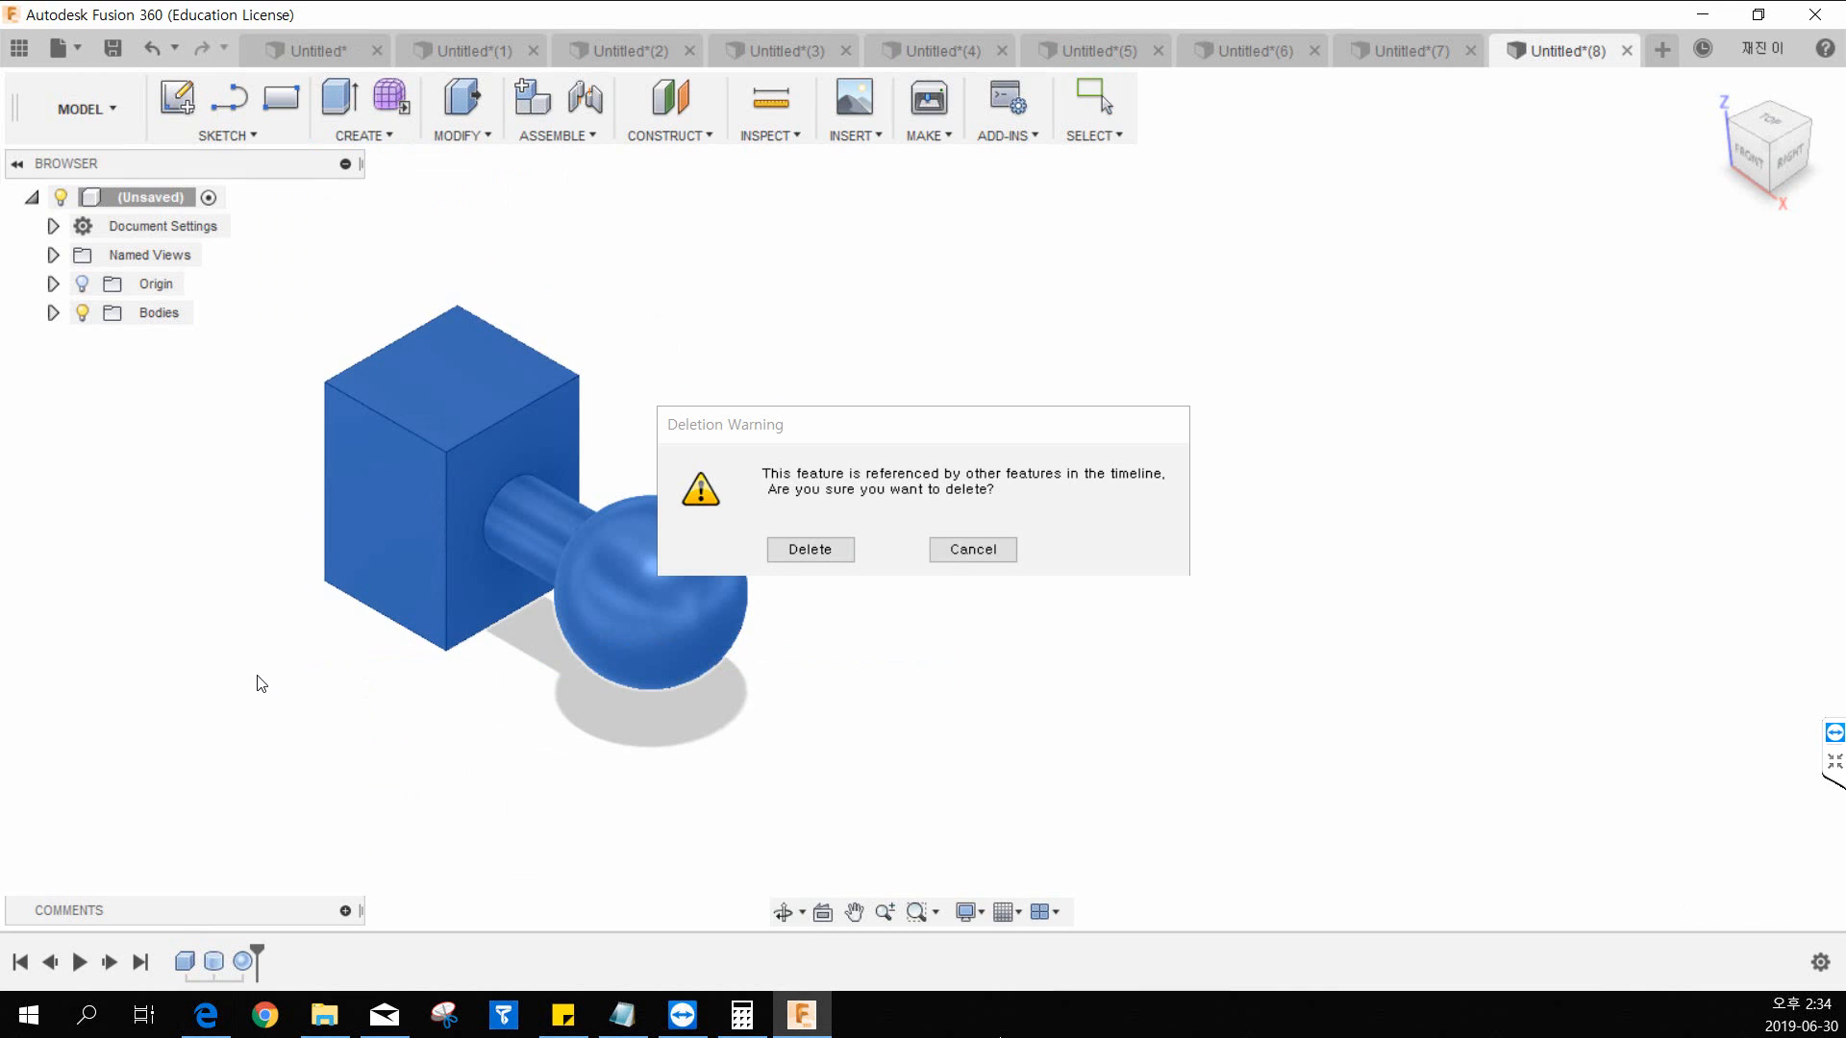
{"action": "key", "text": "Return"}
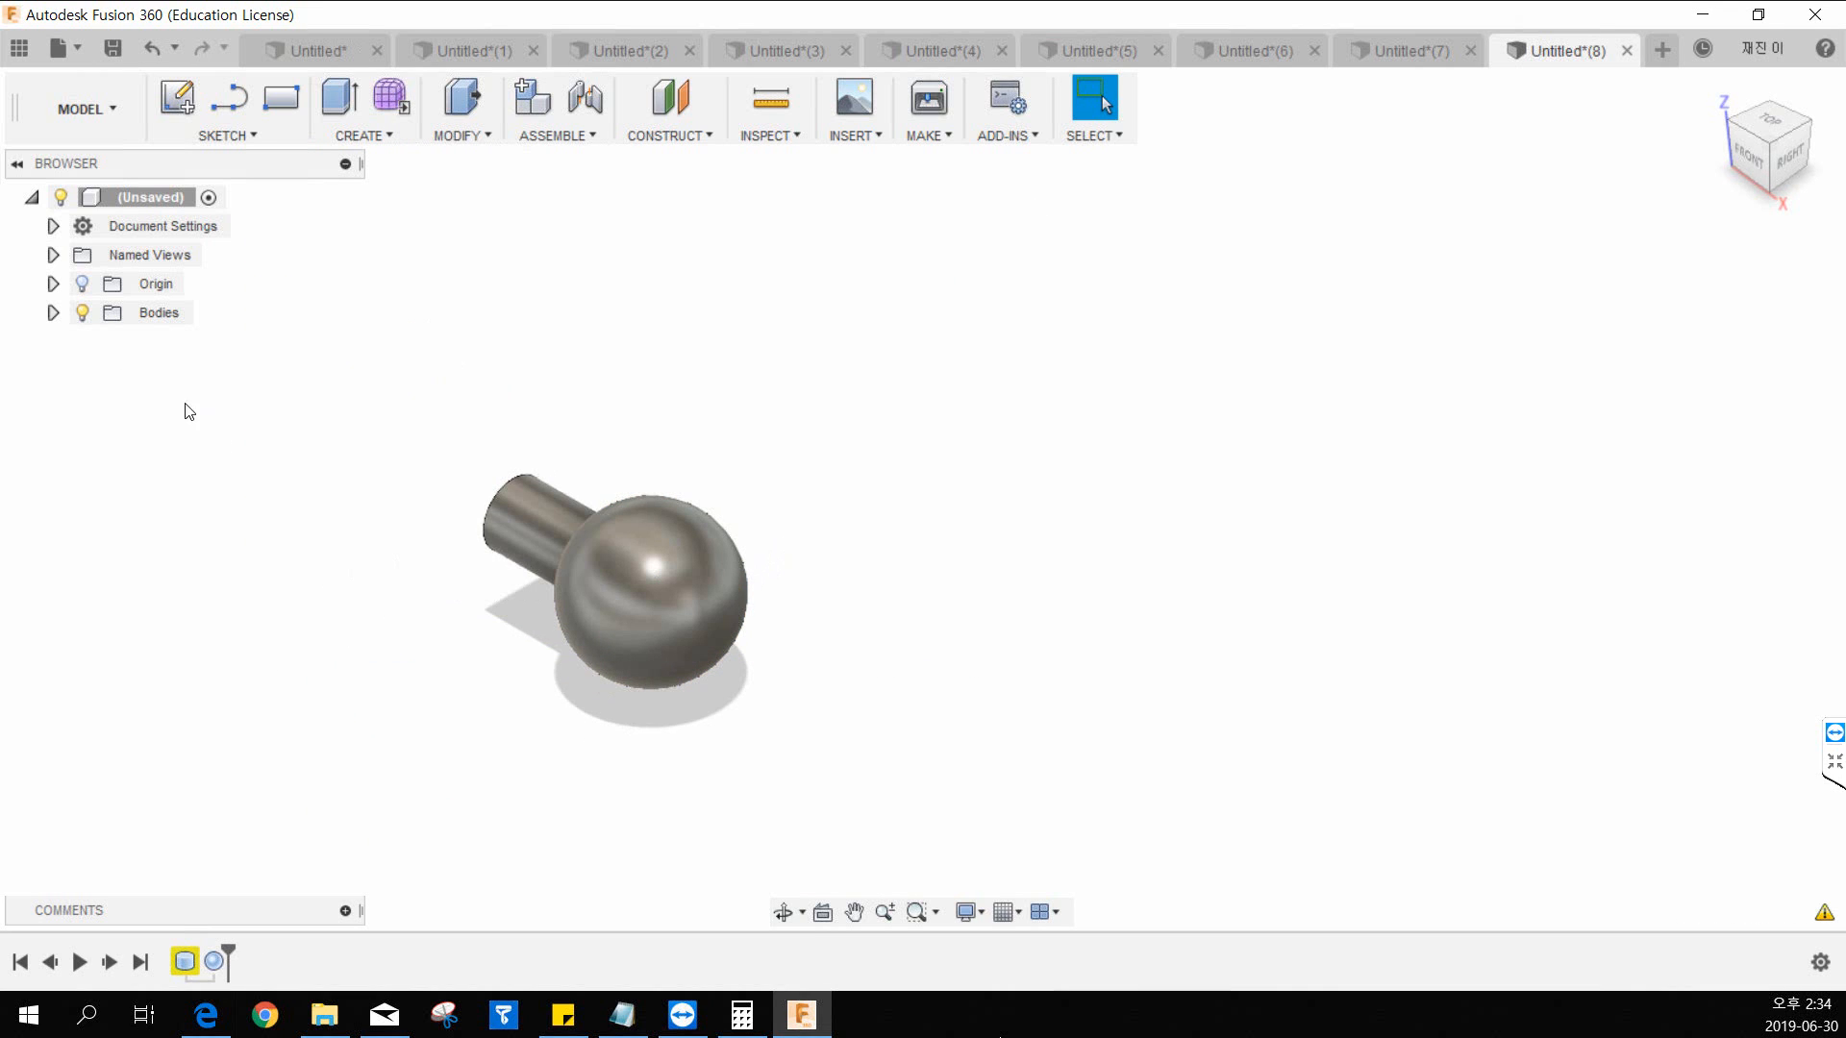
Step: Undo the deletion and the sphere
{"action": "key", "text": "ctrl+z"}
{"action": "key", "text": "ctrl+z"}
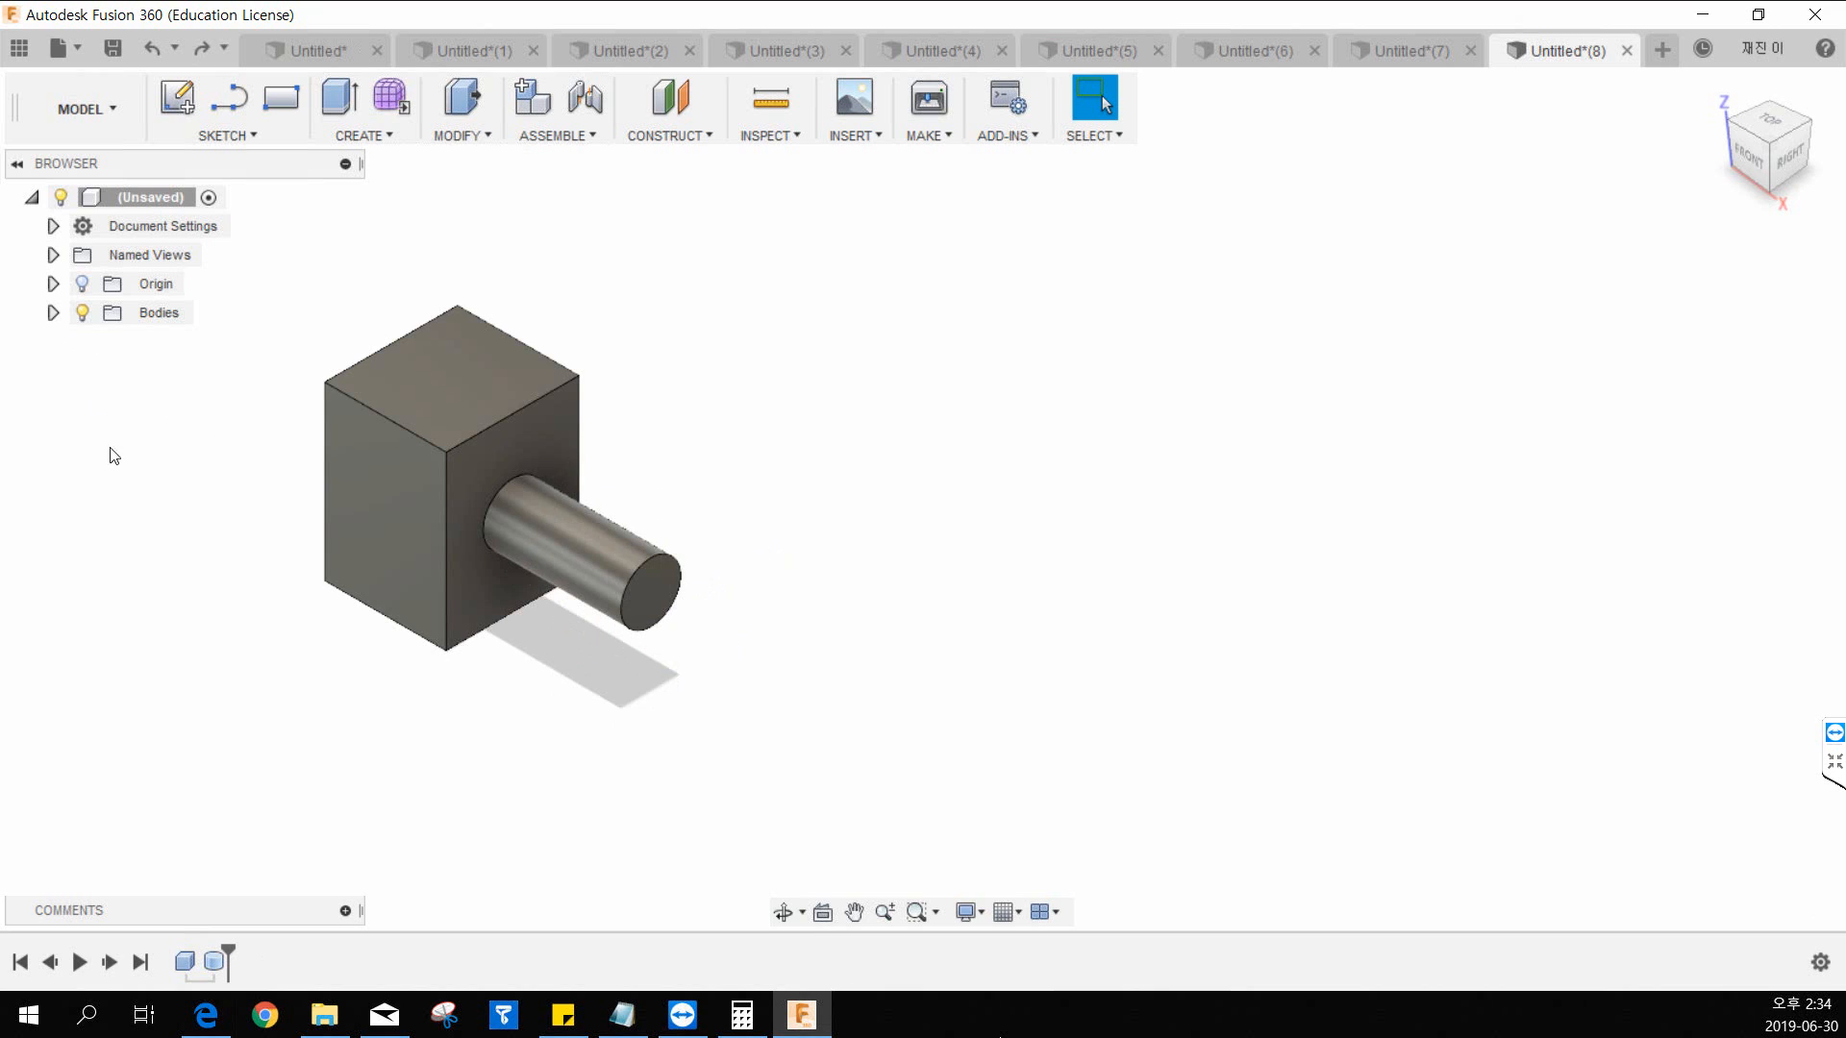
Step: Delete the box body despite its dependent features, and delete the remaining cylinder body
{"action": "left_click", "coordinate": [53, 313]}
{"action": "right_click", "coordinate": [177, 341]}
{"action": "left_click", "coordinate": [183, 680]}
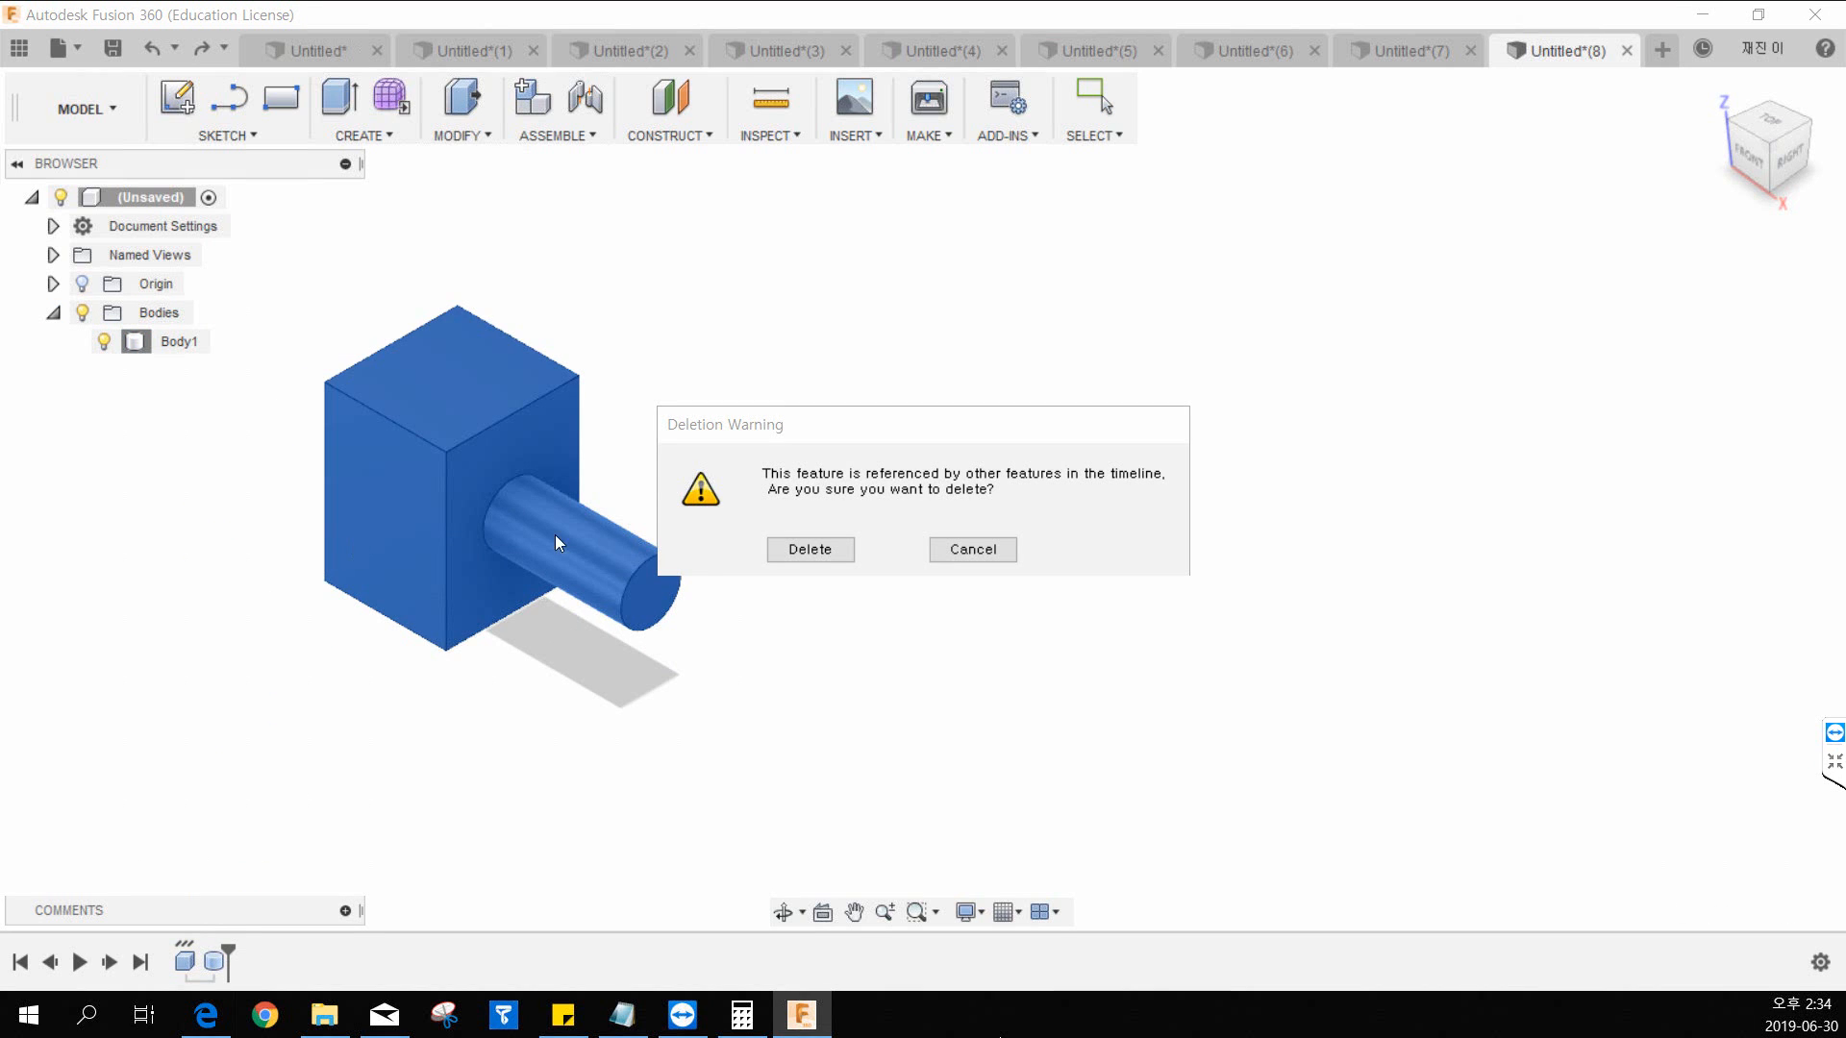
{"action": "left_click", "coordinate": [812, 550]}
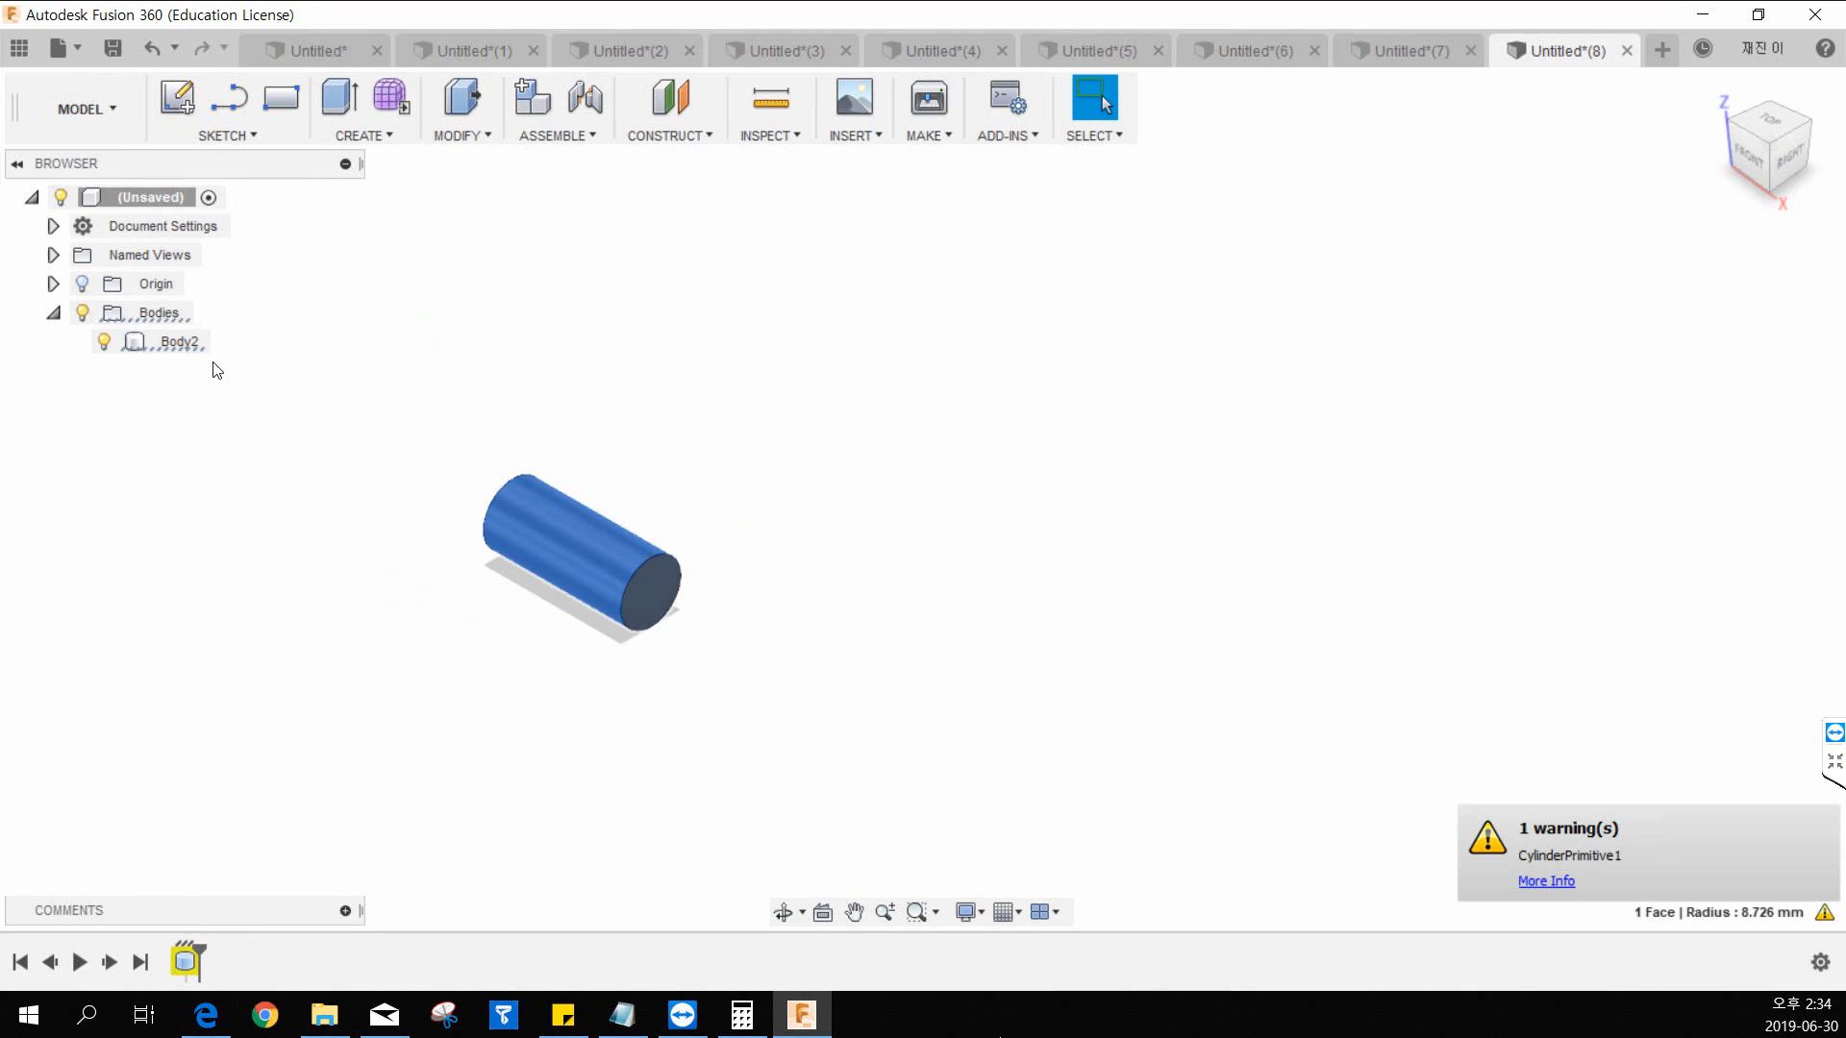
{"action": "right_click", "coordinate": [192, 344]}
{"action": "left_click", "coordinate": [221, 679]}
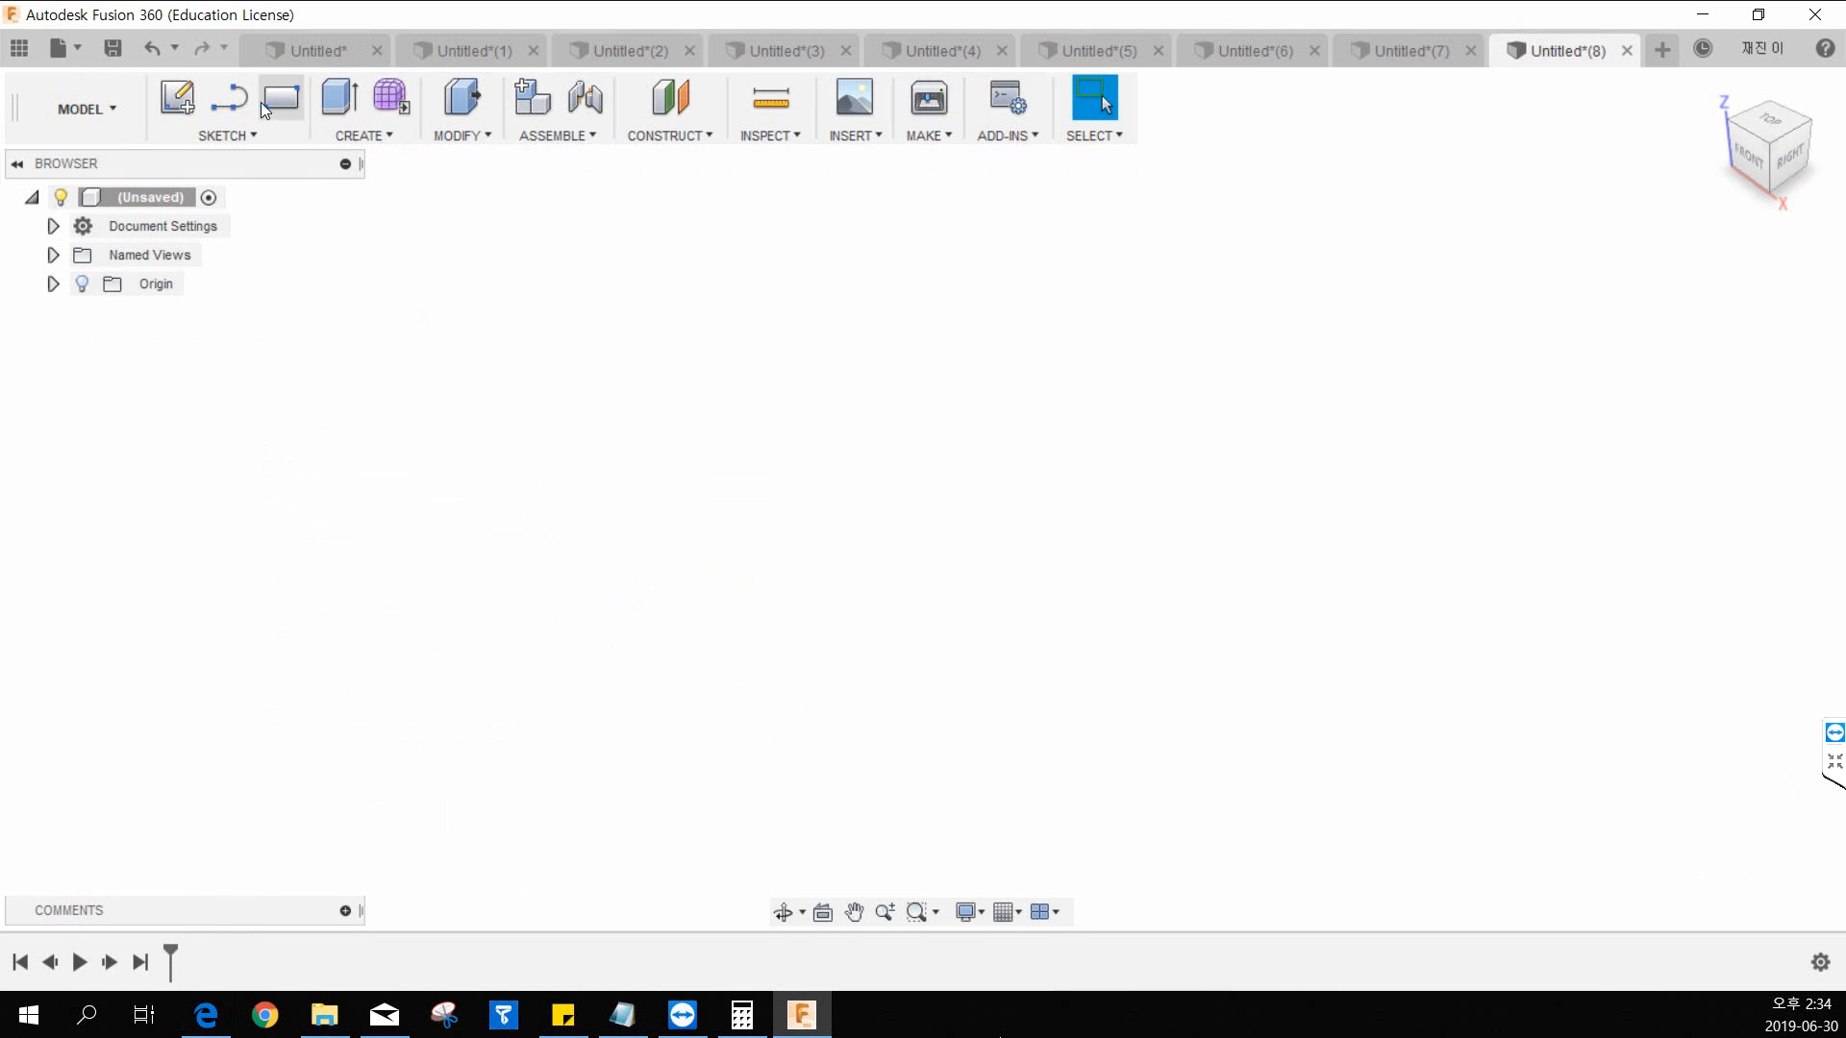
Step: Try a new-body torus centred on the origin of the horizontal plane, about 134.5 mm inner and 30 mm torus diameter, and undo it
{"action": "left_click", "coordinate": [361, 135]}
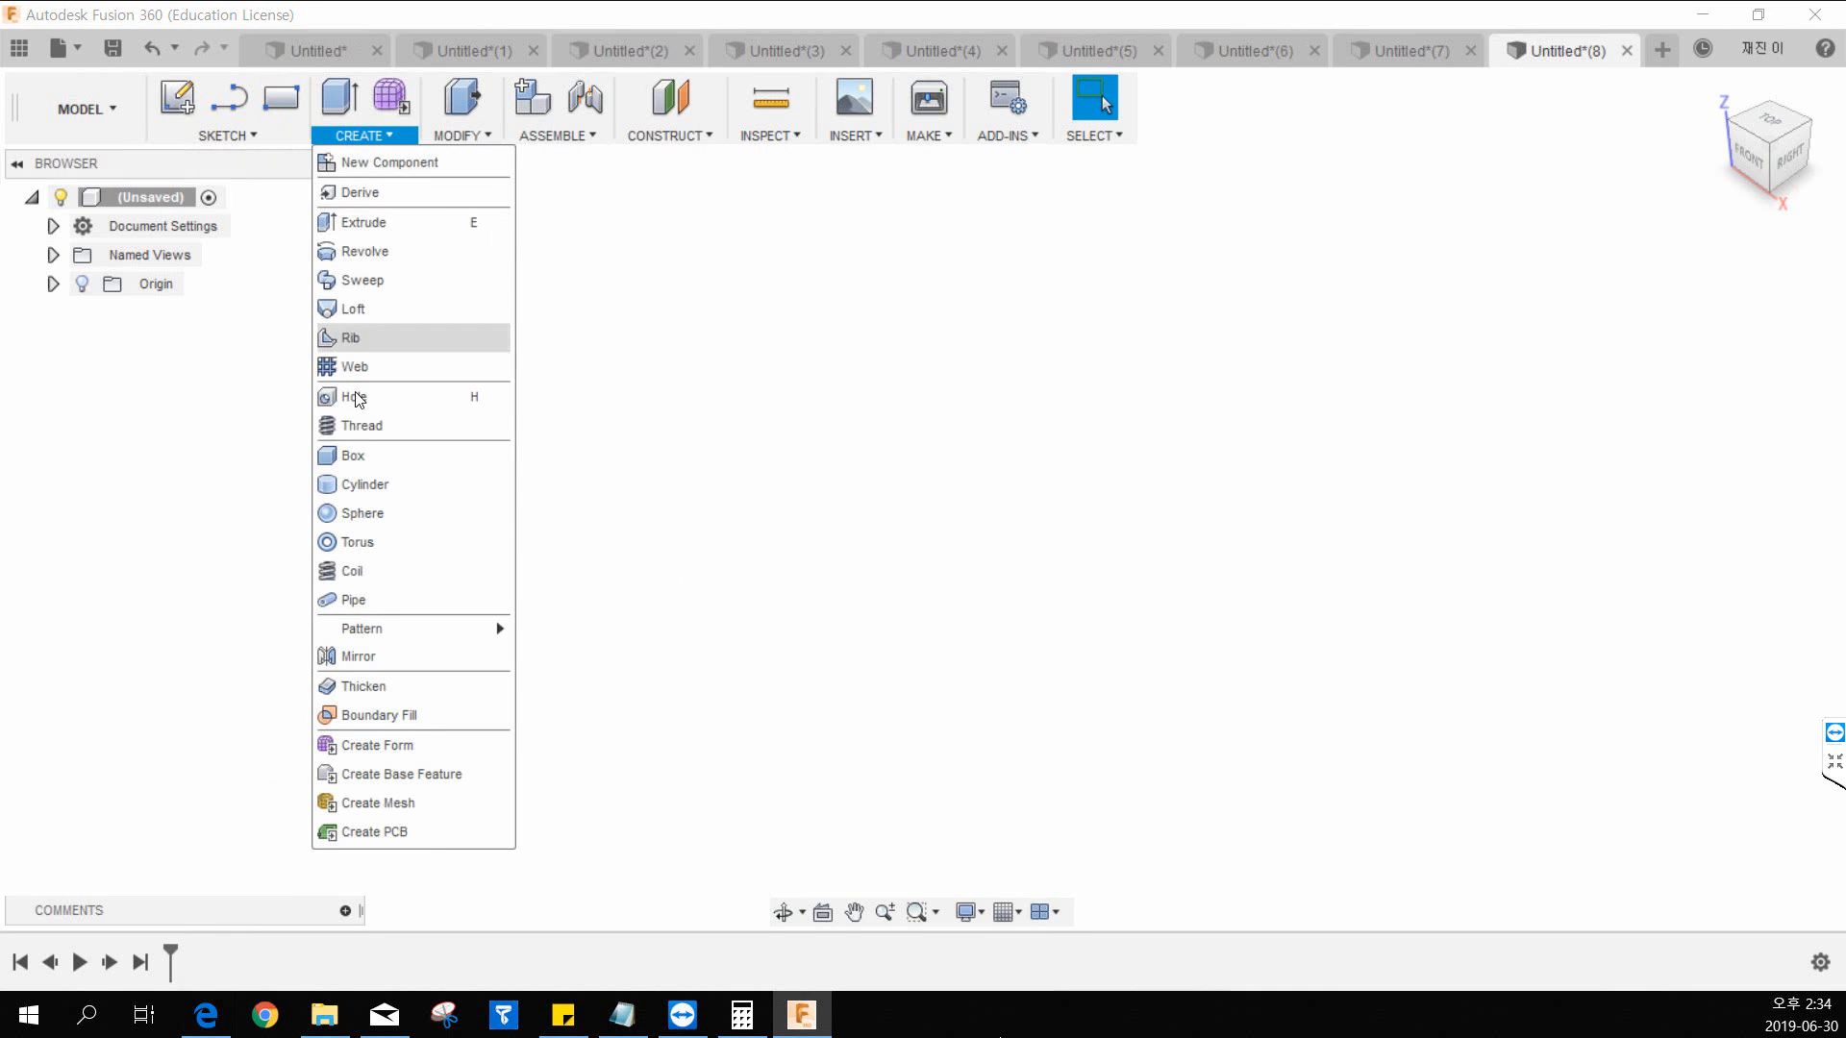
{"action": "left_click", "coordinate": [357, 542]}
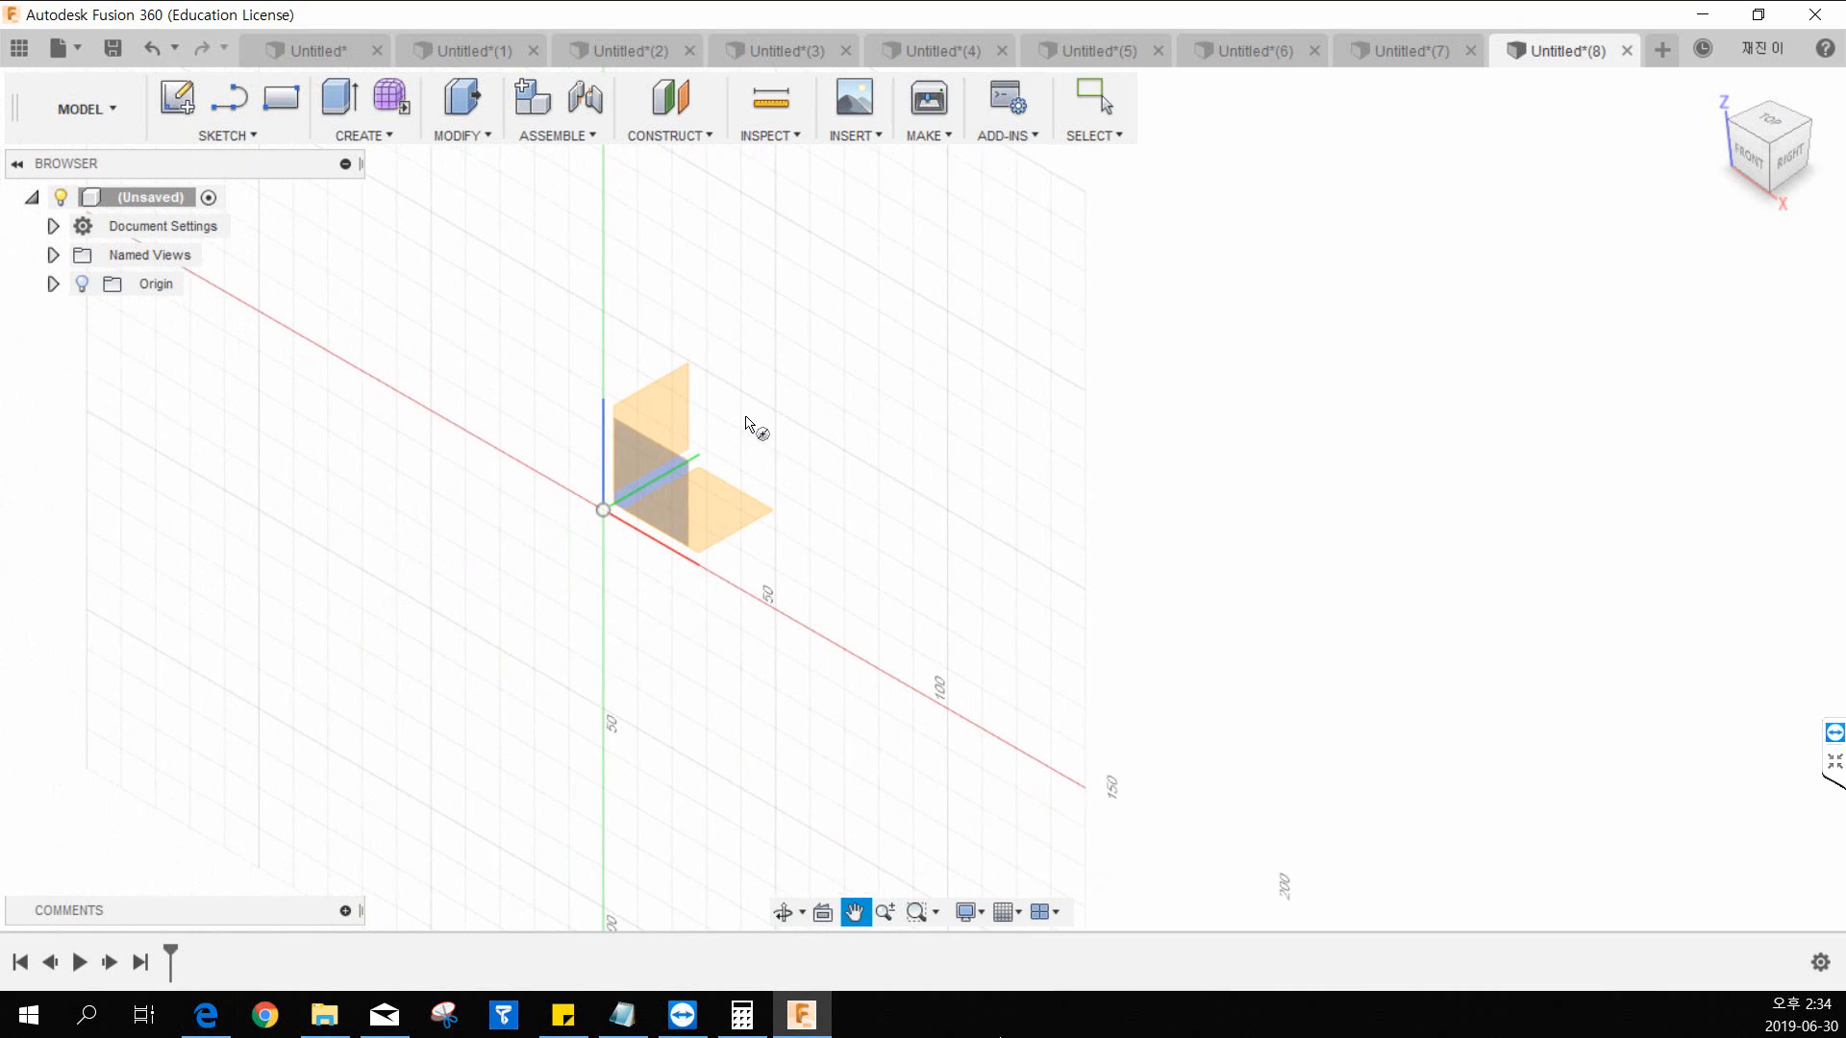
{"action": "left_click", "coordinate": [716, 537]}
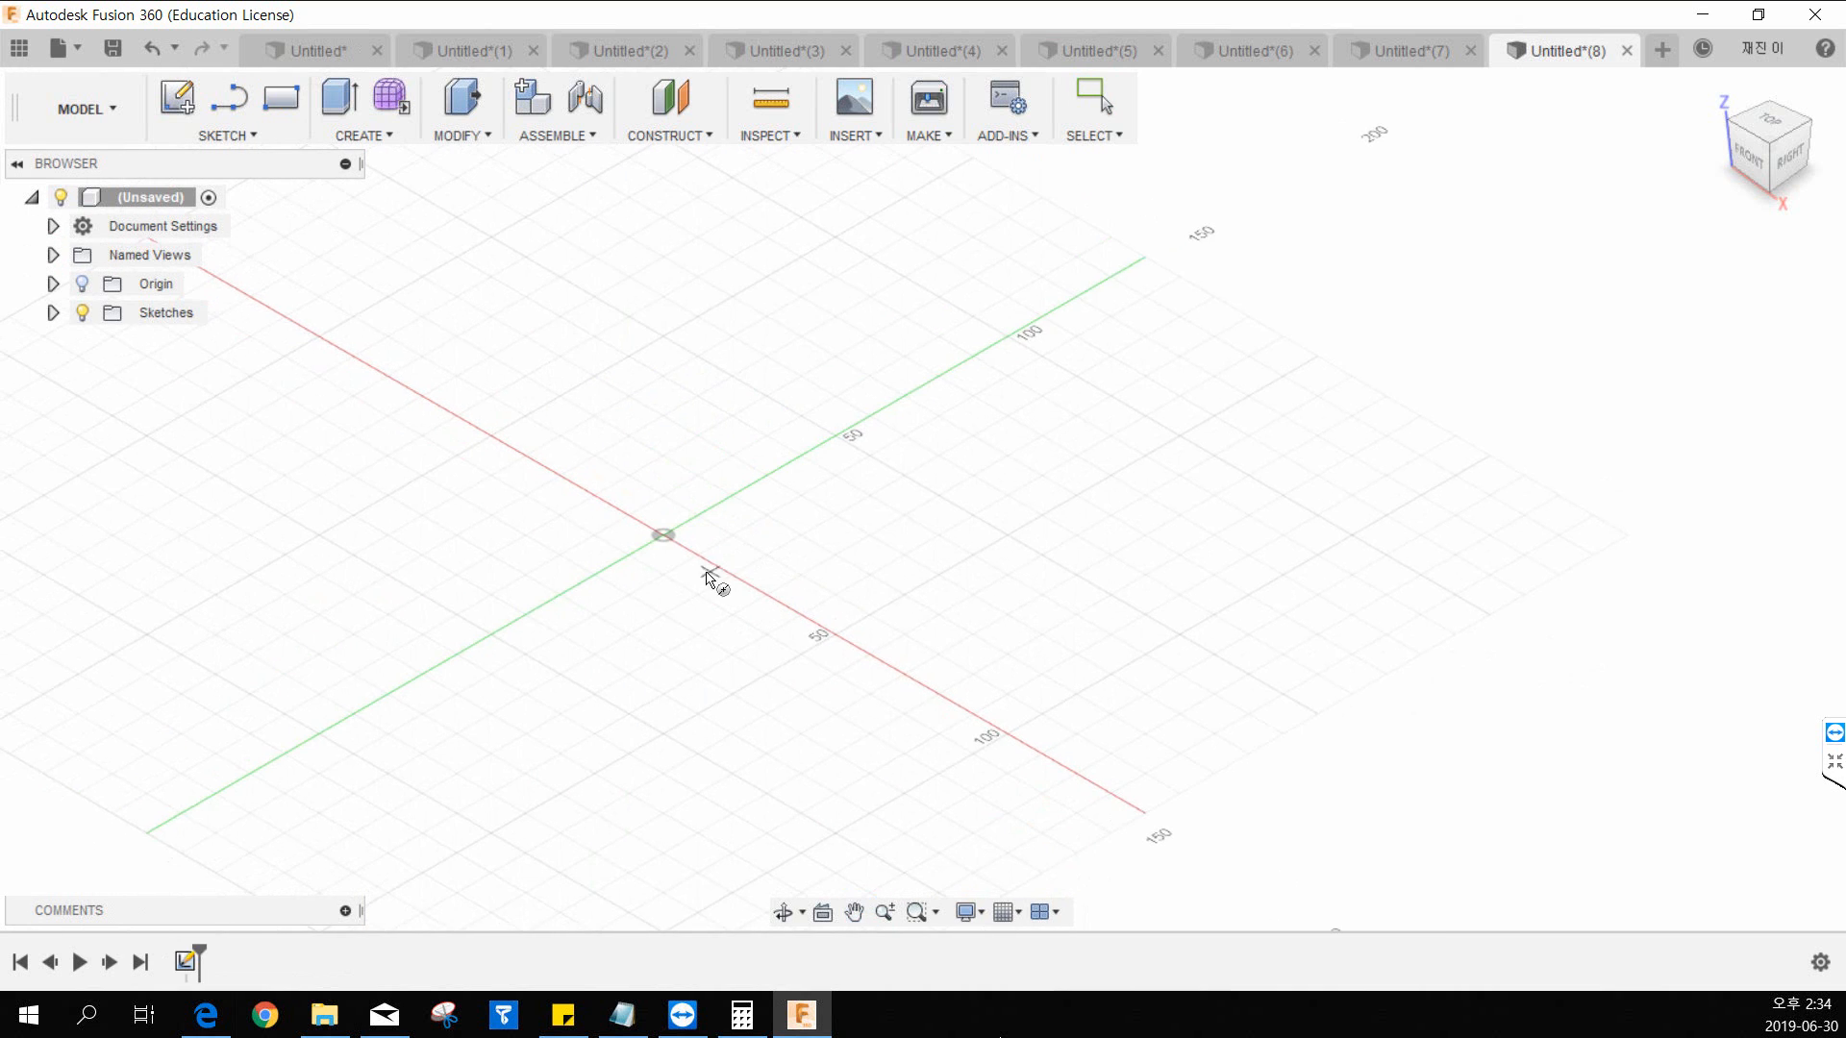
{"action": "left_click", "coordinate": [665, 539]}
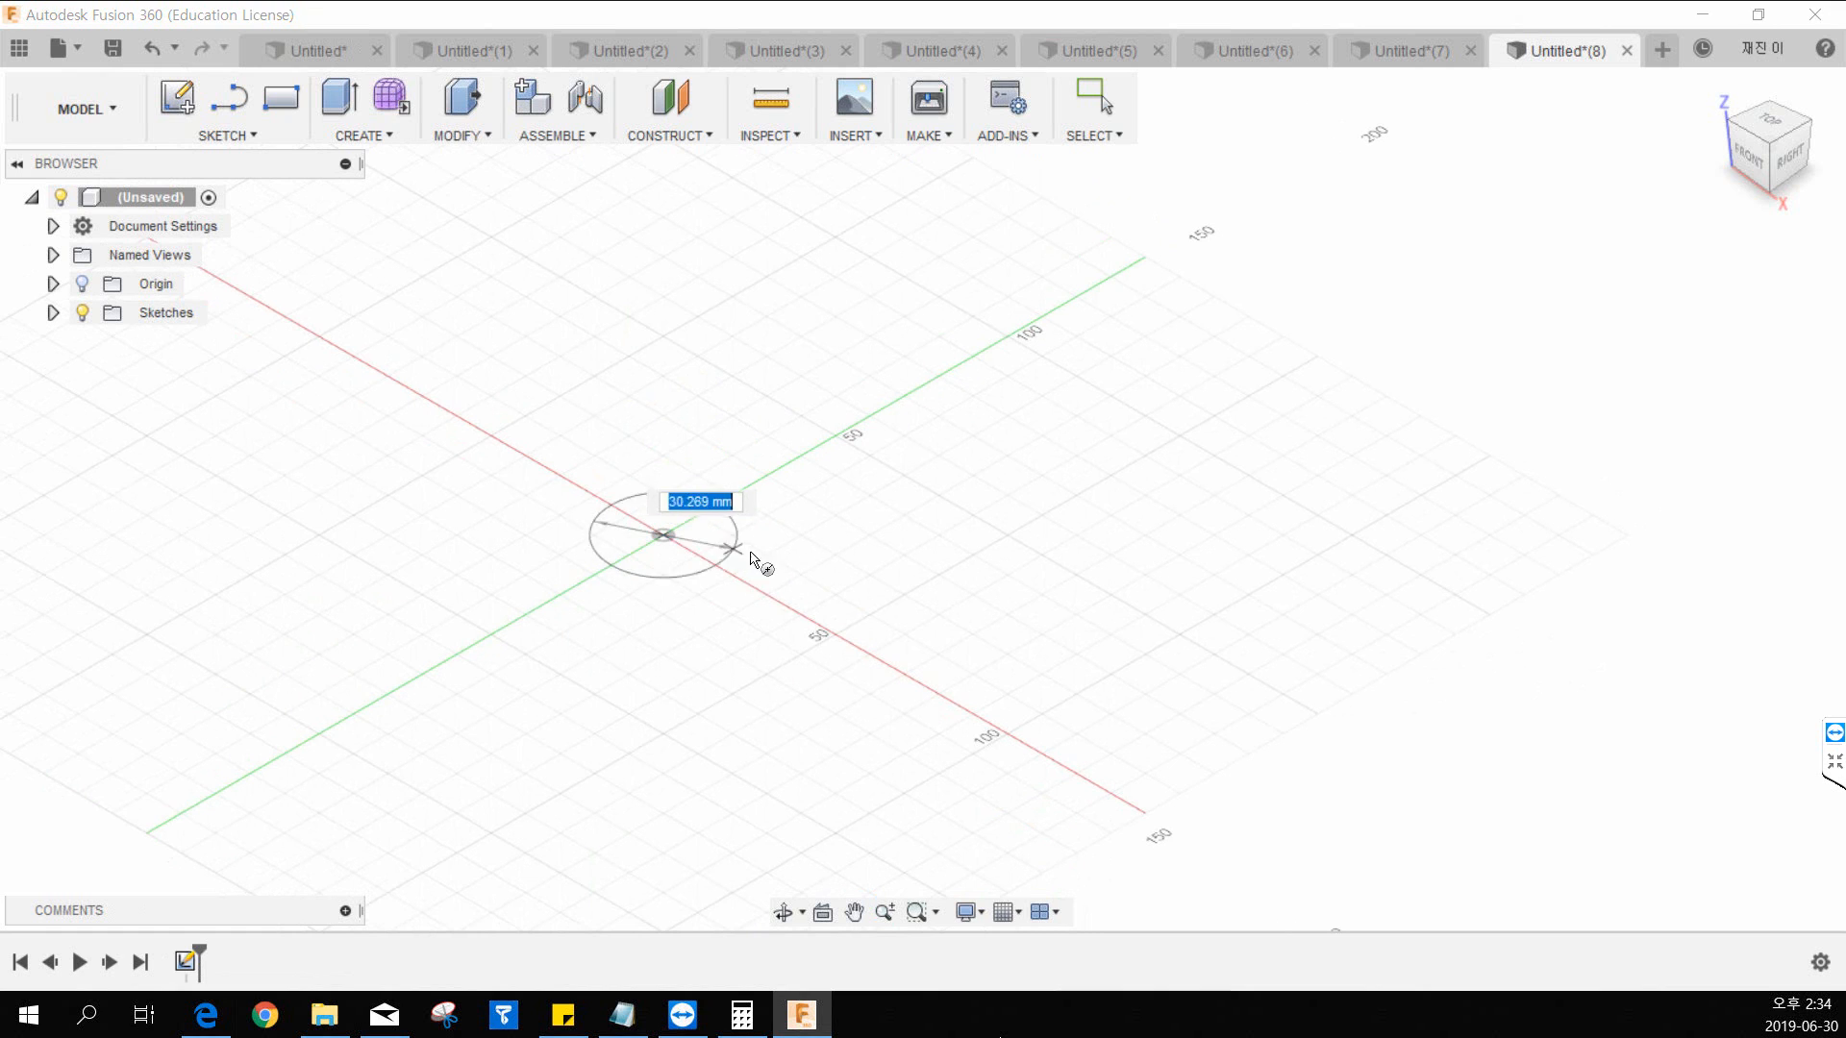
{"action": "left_click", "coordinate": [962, 613]}
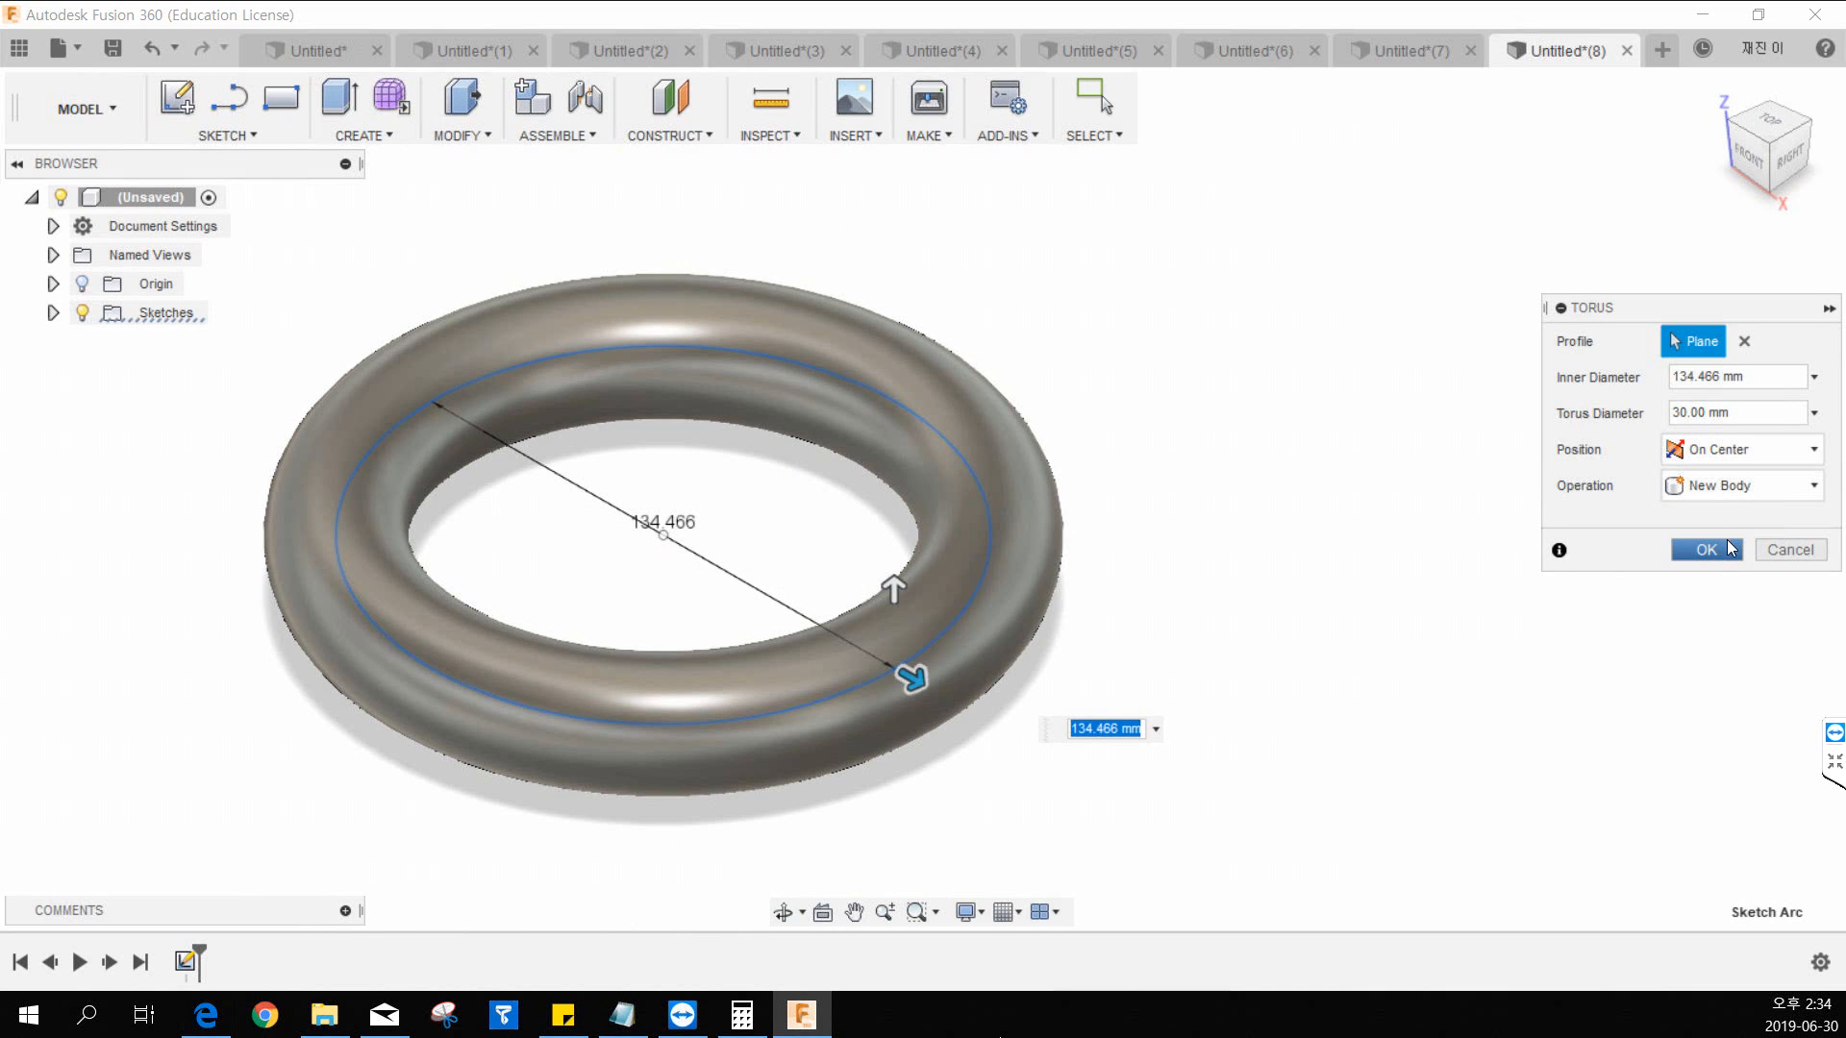
{"action": "left_click", "coordinate": [1731, 548]}
{"action": "scroll", "coordinate": [1086, 461], "scroll_direction": "down", "scroll_amount": 3}
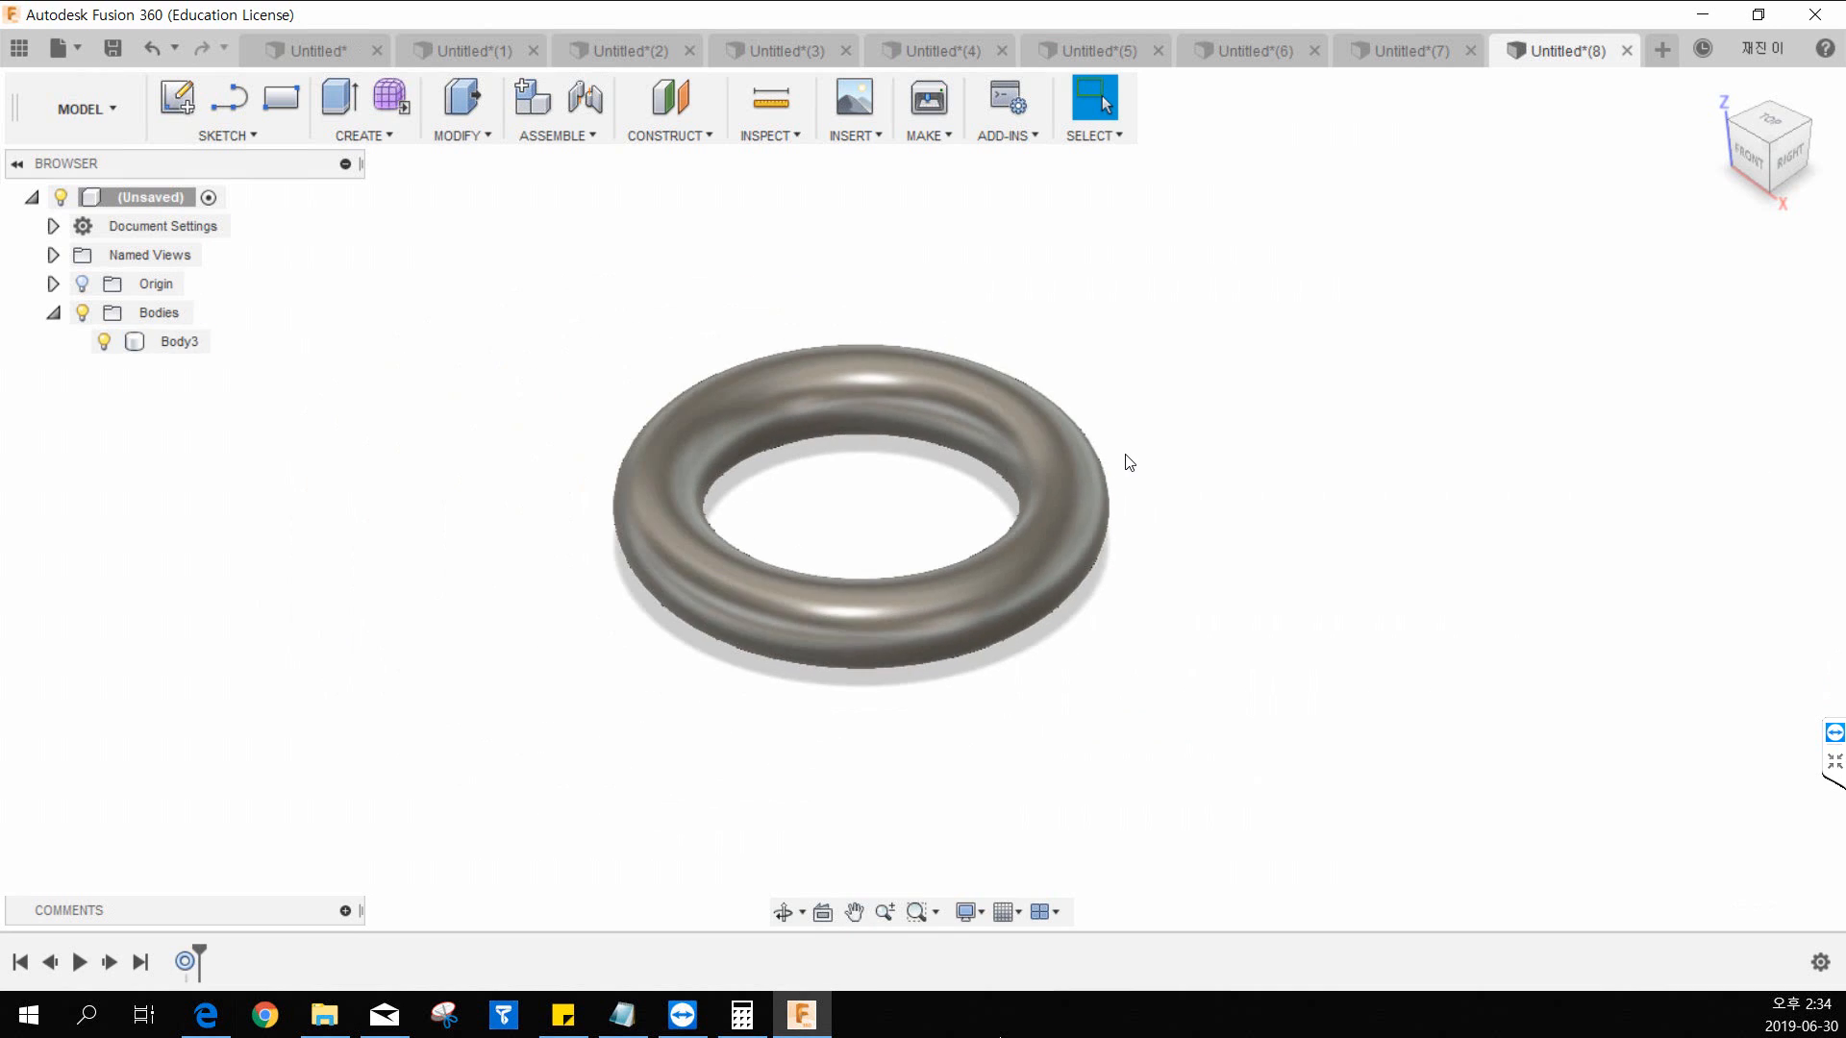
{"action": "middle_click_drag", "start_coordinate": [1060, 511], "coordinate": [971, 544]}
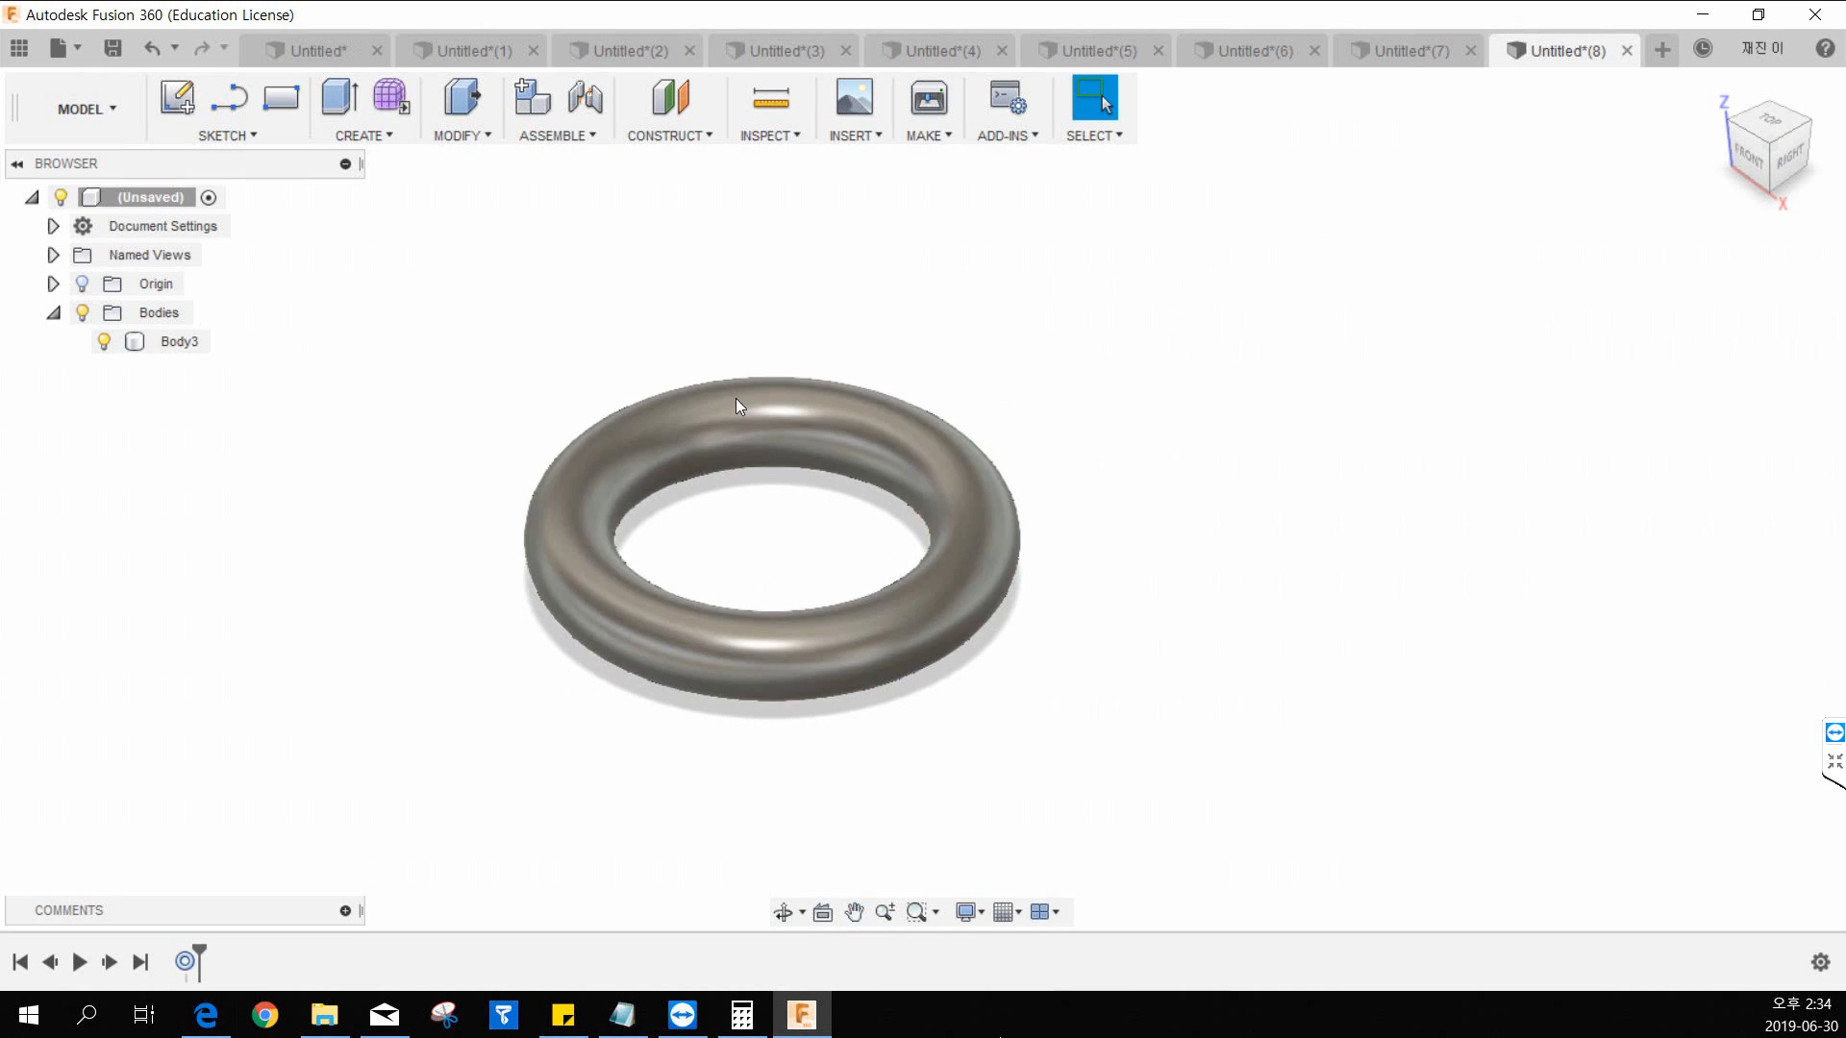
{"action": "key", "text": "ctrl+z"}
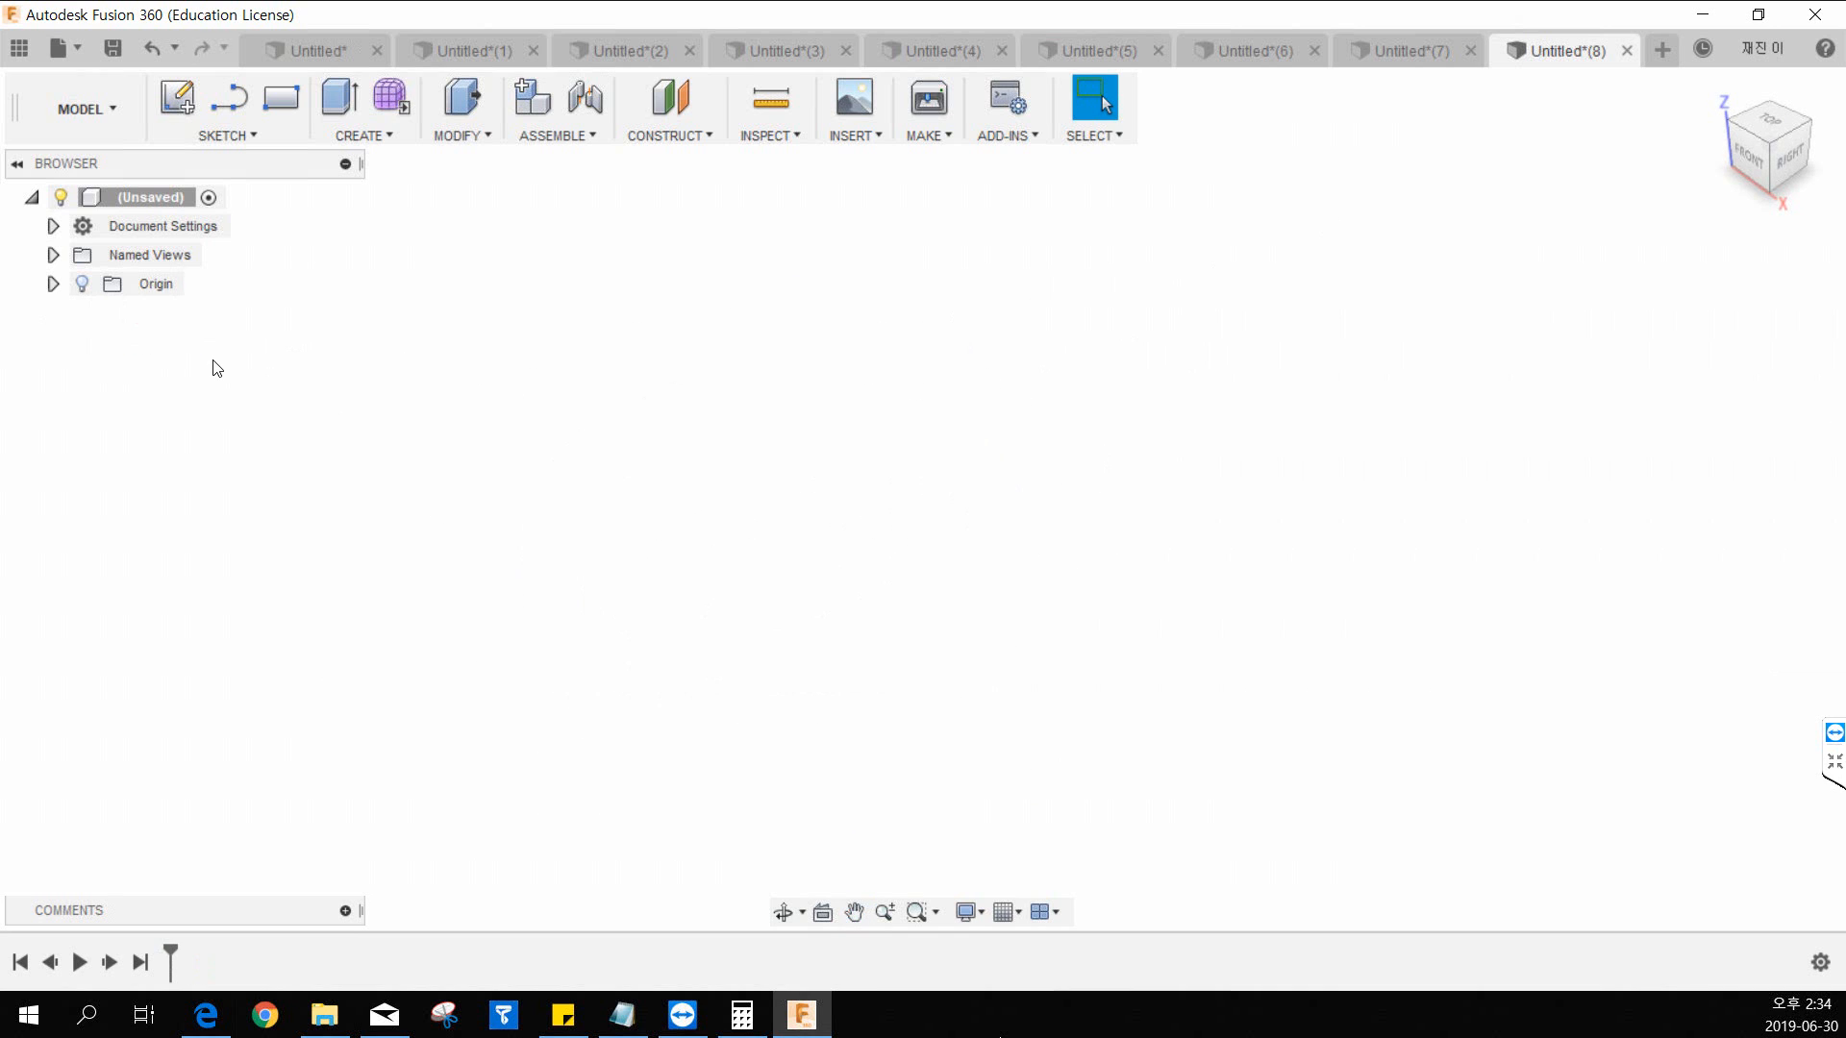
Step: Sketch a circle about 33 mm in diameter on the front plane, centred on the X axis about 70 mm left of the origin
{"action": "left_click", "coordinate": [361, 139]}
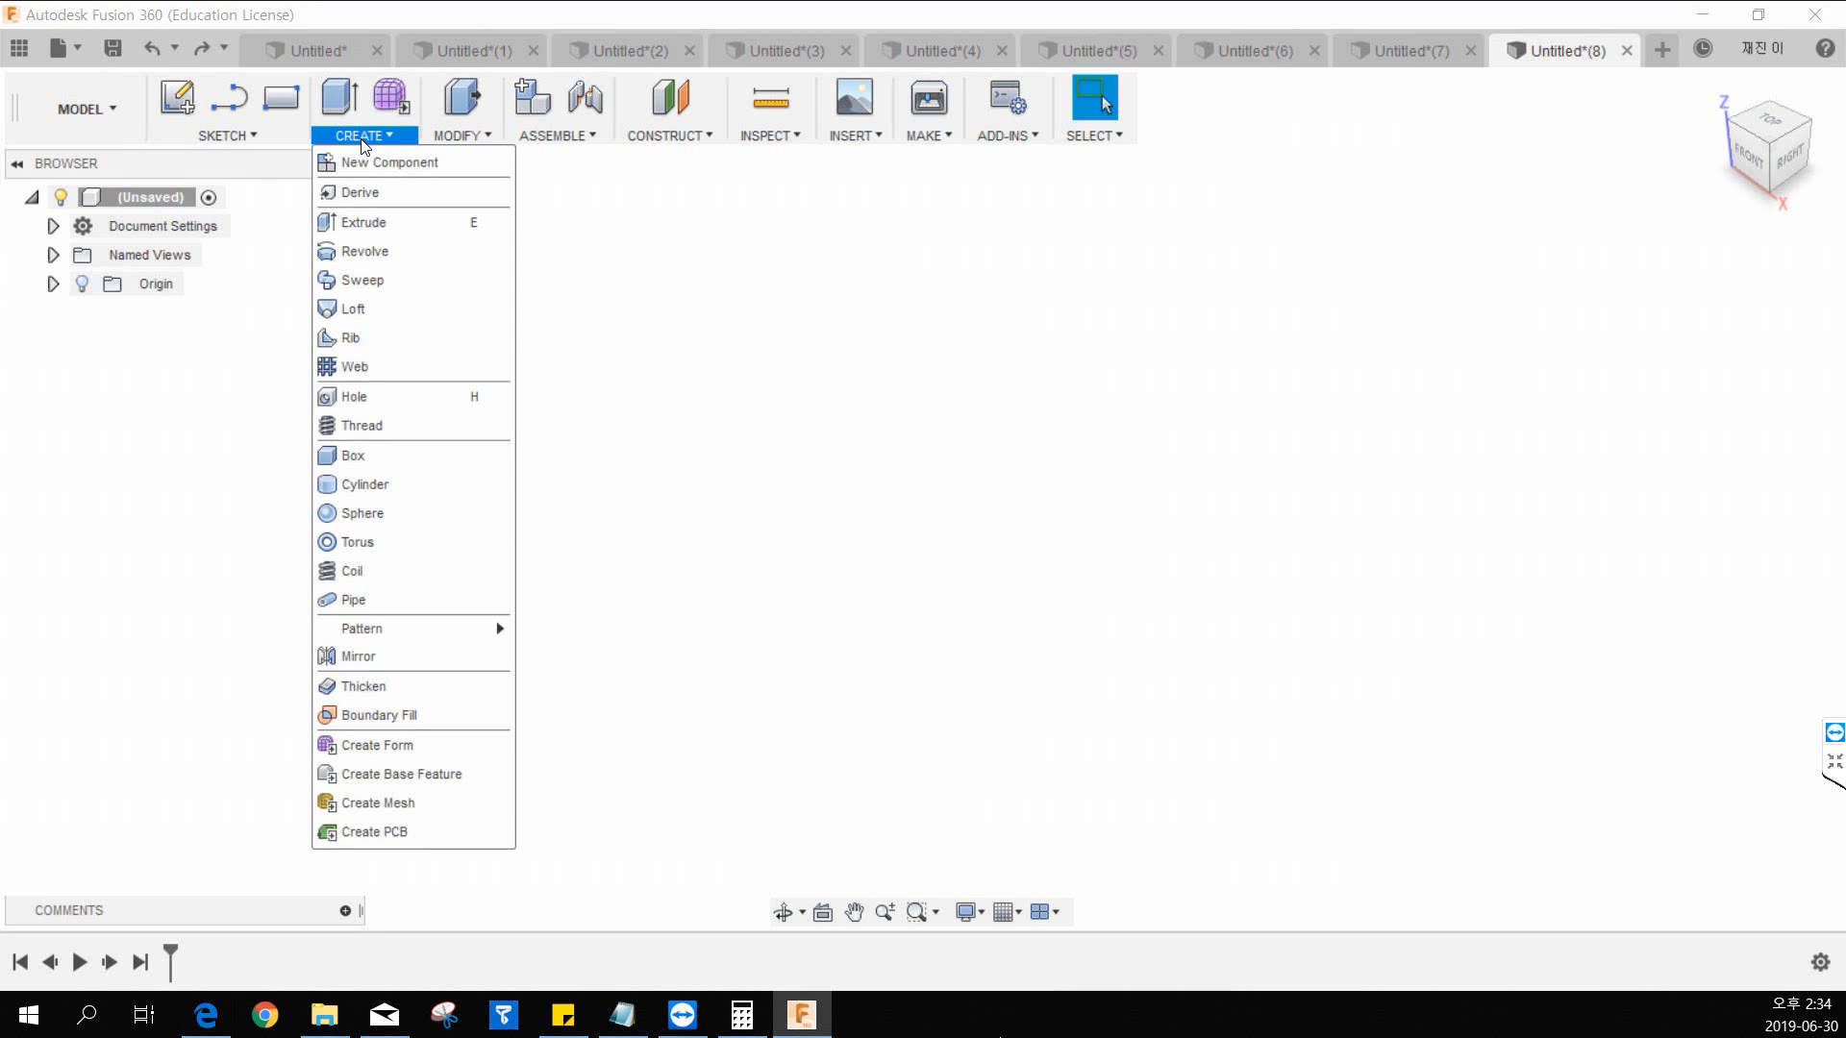
{"action": "left_click", "coordinate": [177, 97]}
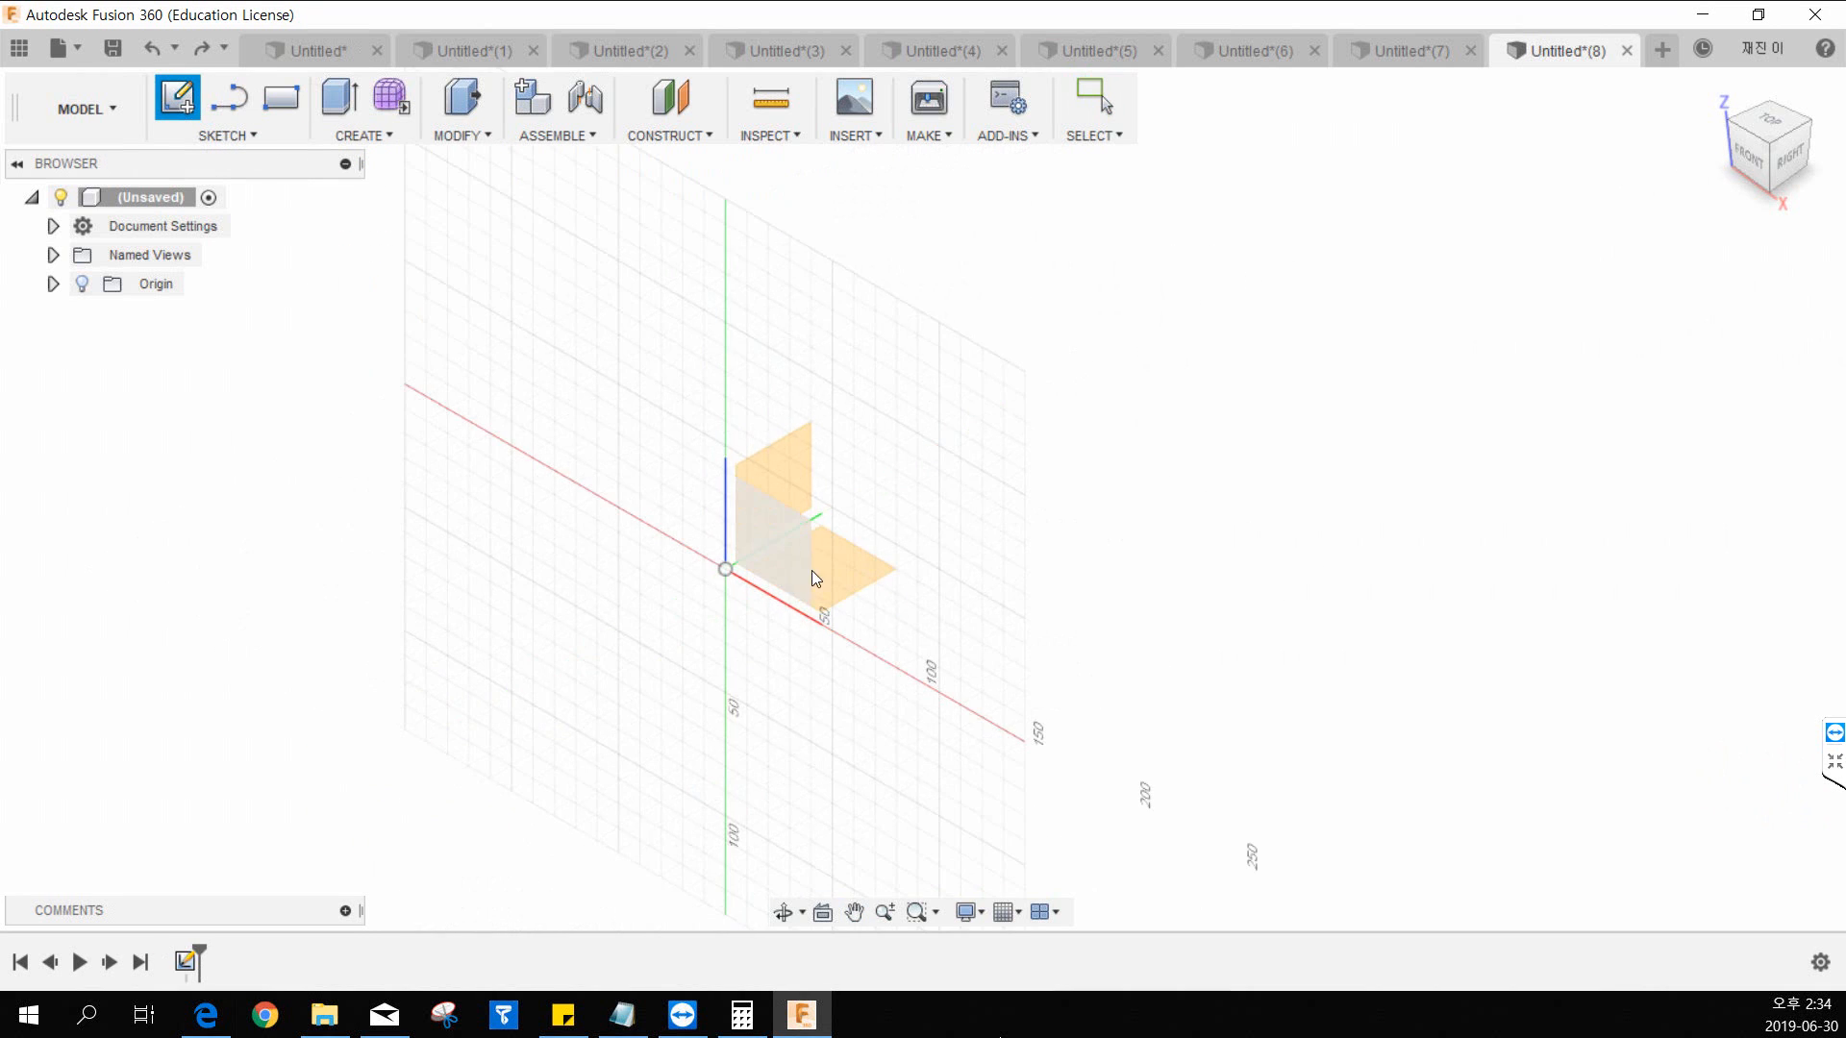
{"action": "left_click", "coordinate": [812, 569]}
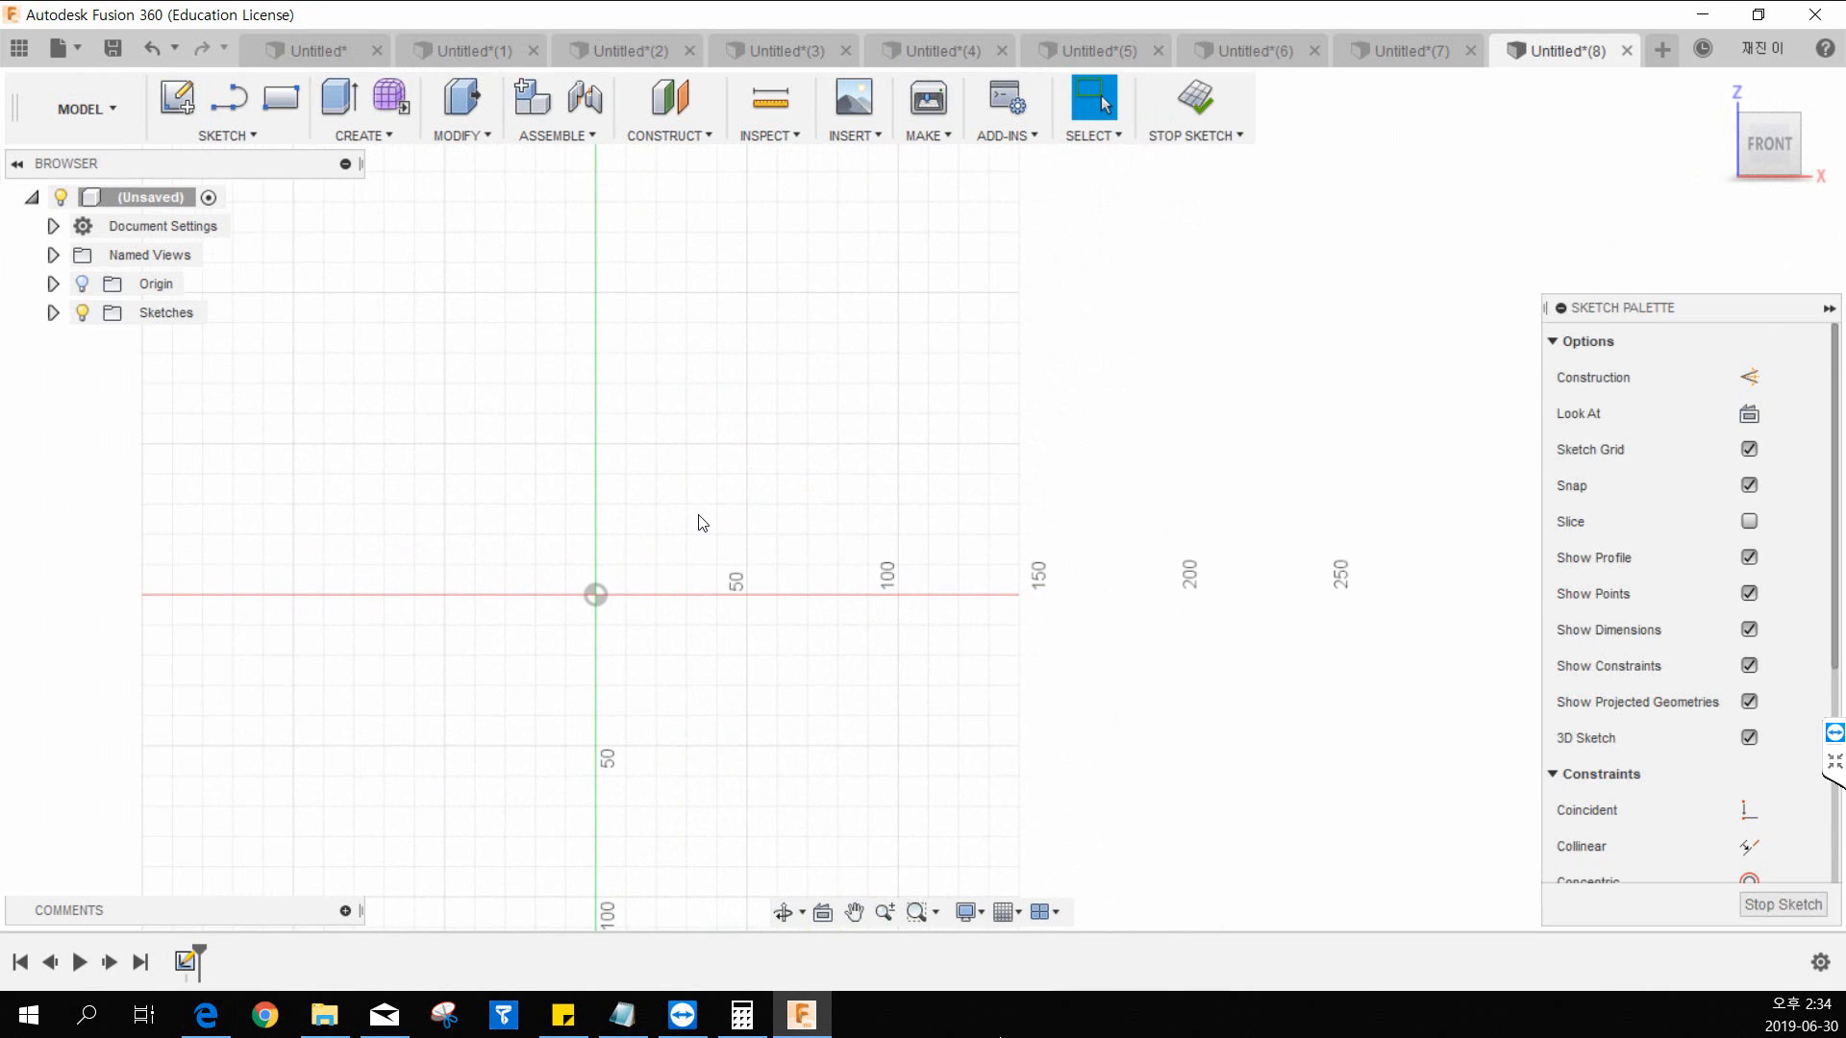
{"action": "left_click", "coordinate": [228, 137]}
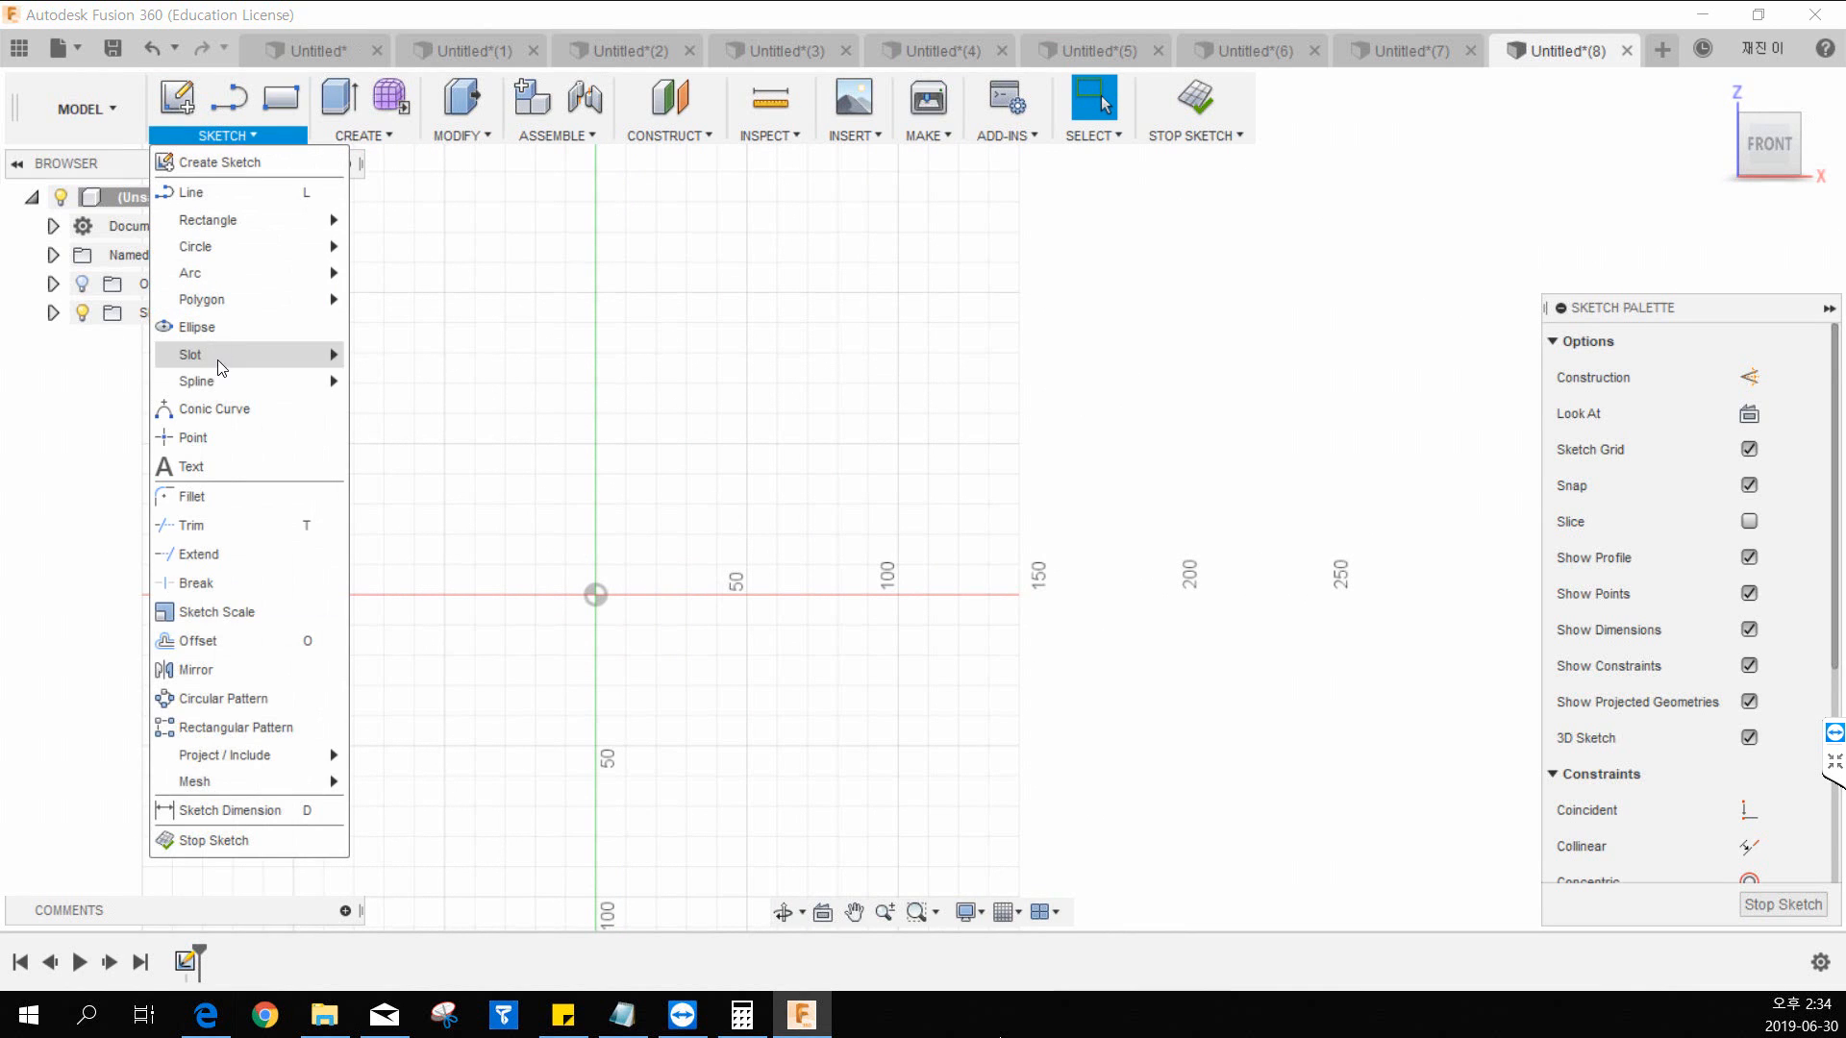
{"action": "mouse_move", "coordinate": [240, 246]}
{"action": "left_click", "coordinate": [481, 251]}
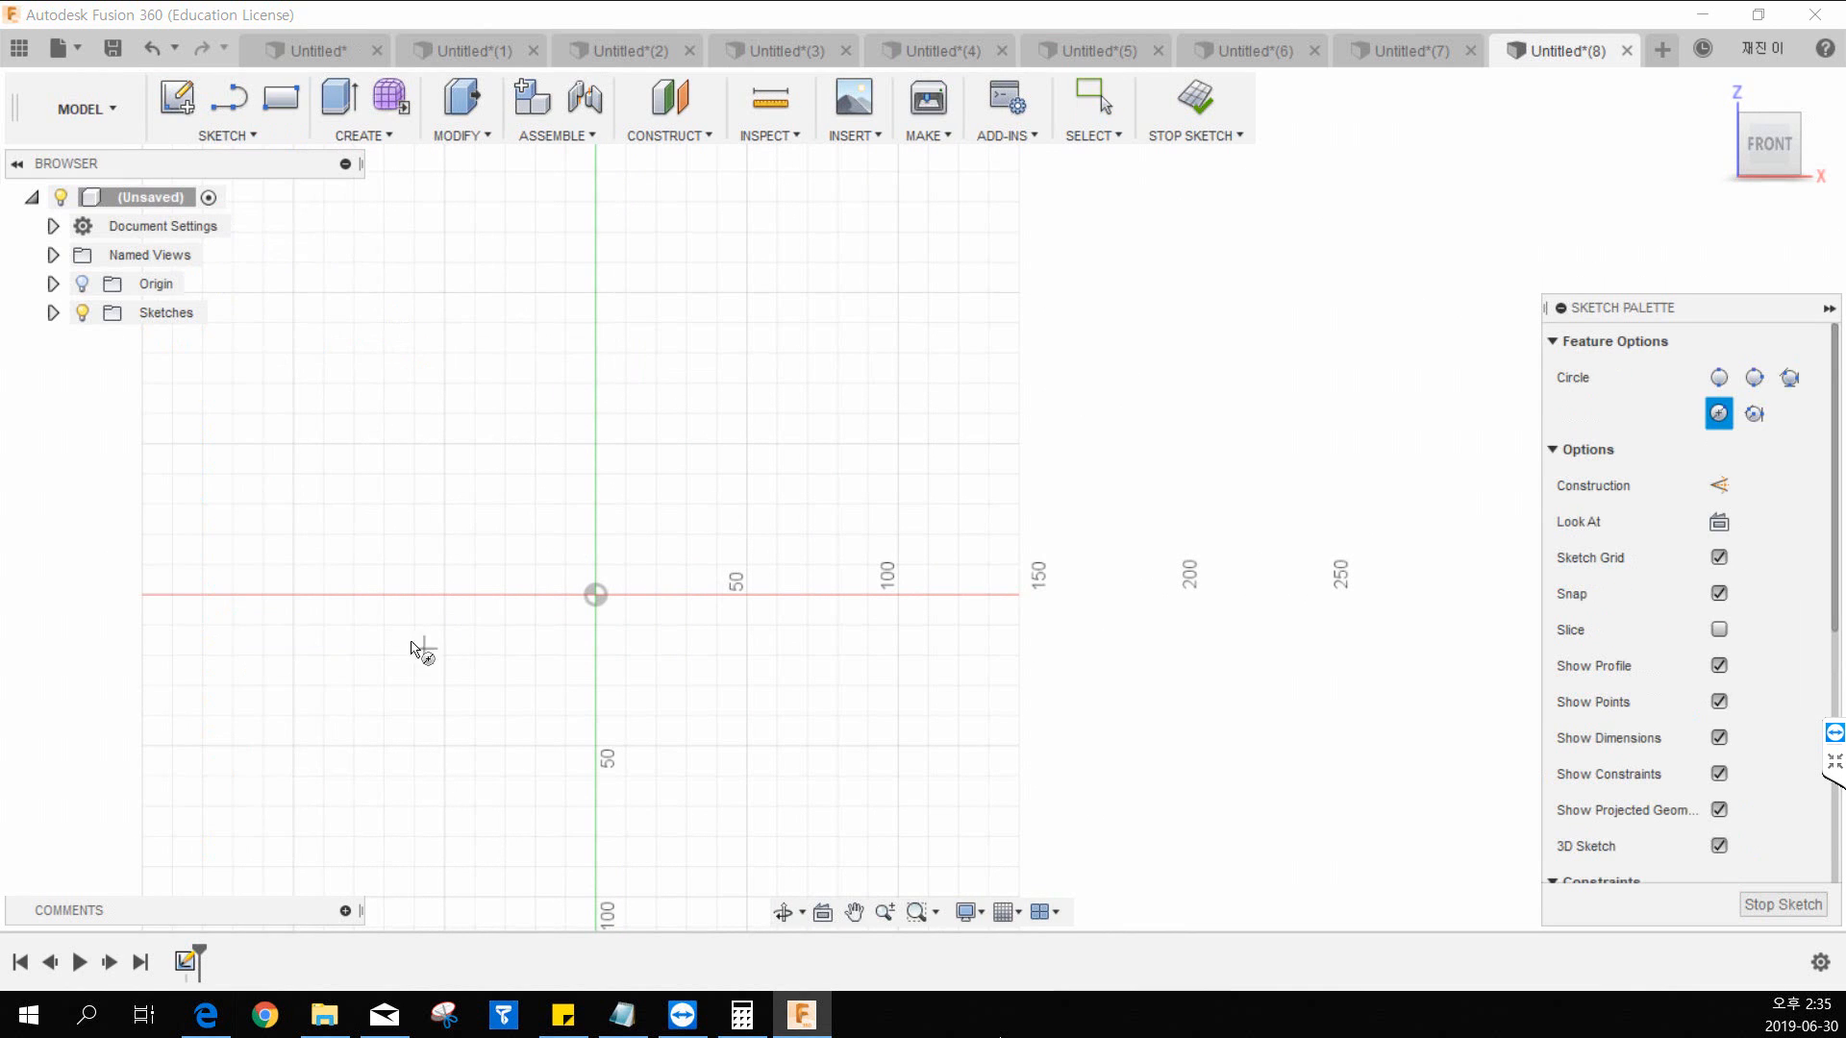
{"action": "scroll", "coordinate": [395, 597], "scroll_direction": "down", "scroll_amount": 1}
{"action": "scroll", "coordinate": [396, 597], "scroll_direction": "up", "scroll_amount": 2}
{"action": "left_click", "coordinate": [387, 595]}
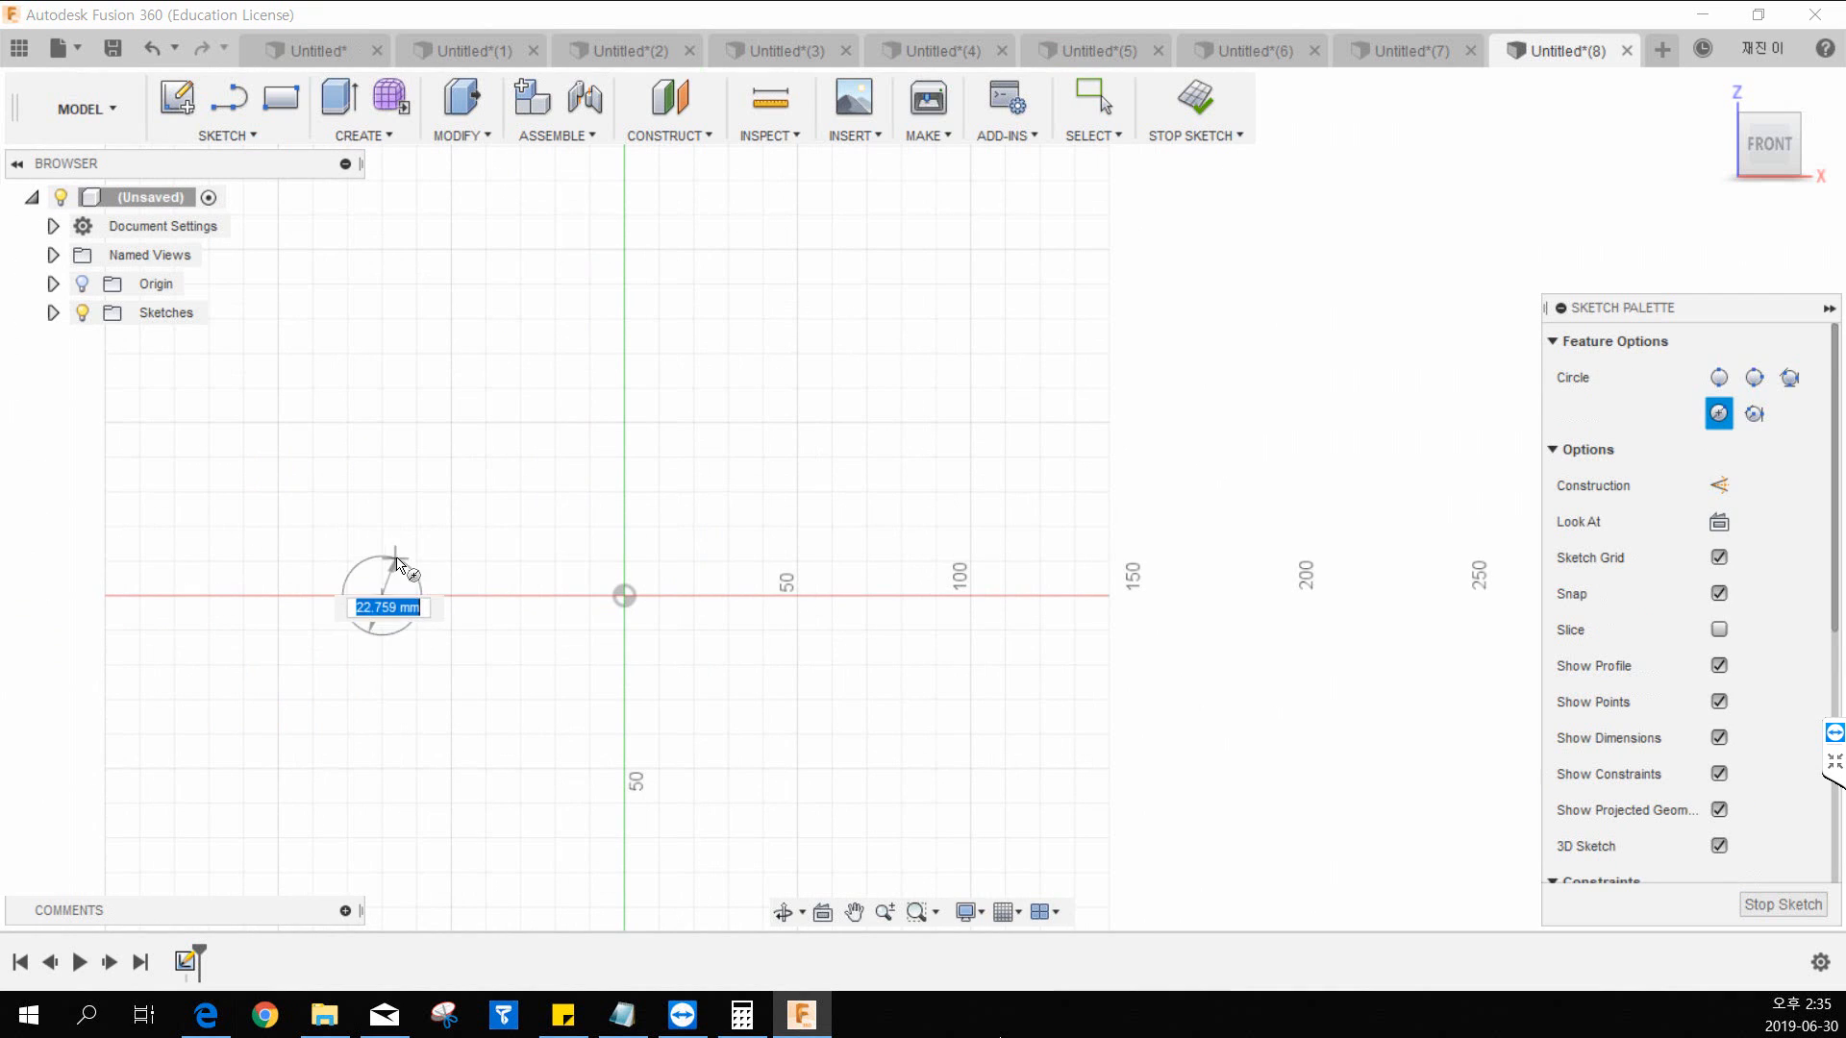
{"action": "left_click", "coordinate": [423, 556]}
{"action": "key", "text": "Escape"}
Step: Draw a vertical line about 50 mm long upward from the origin, finish the sketch and return to the isometric home view
{"action": "key", "text": "l"}
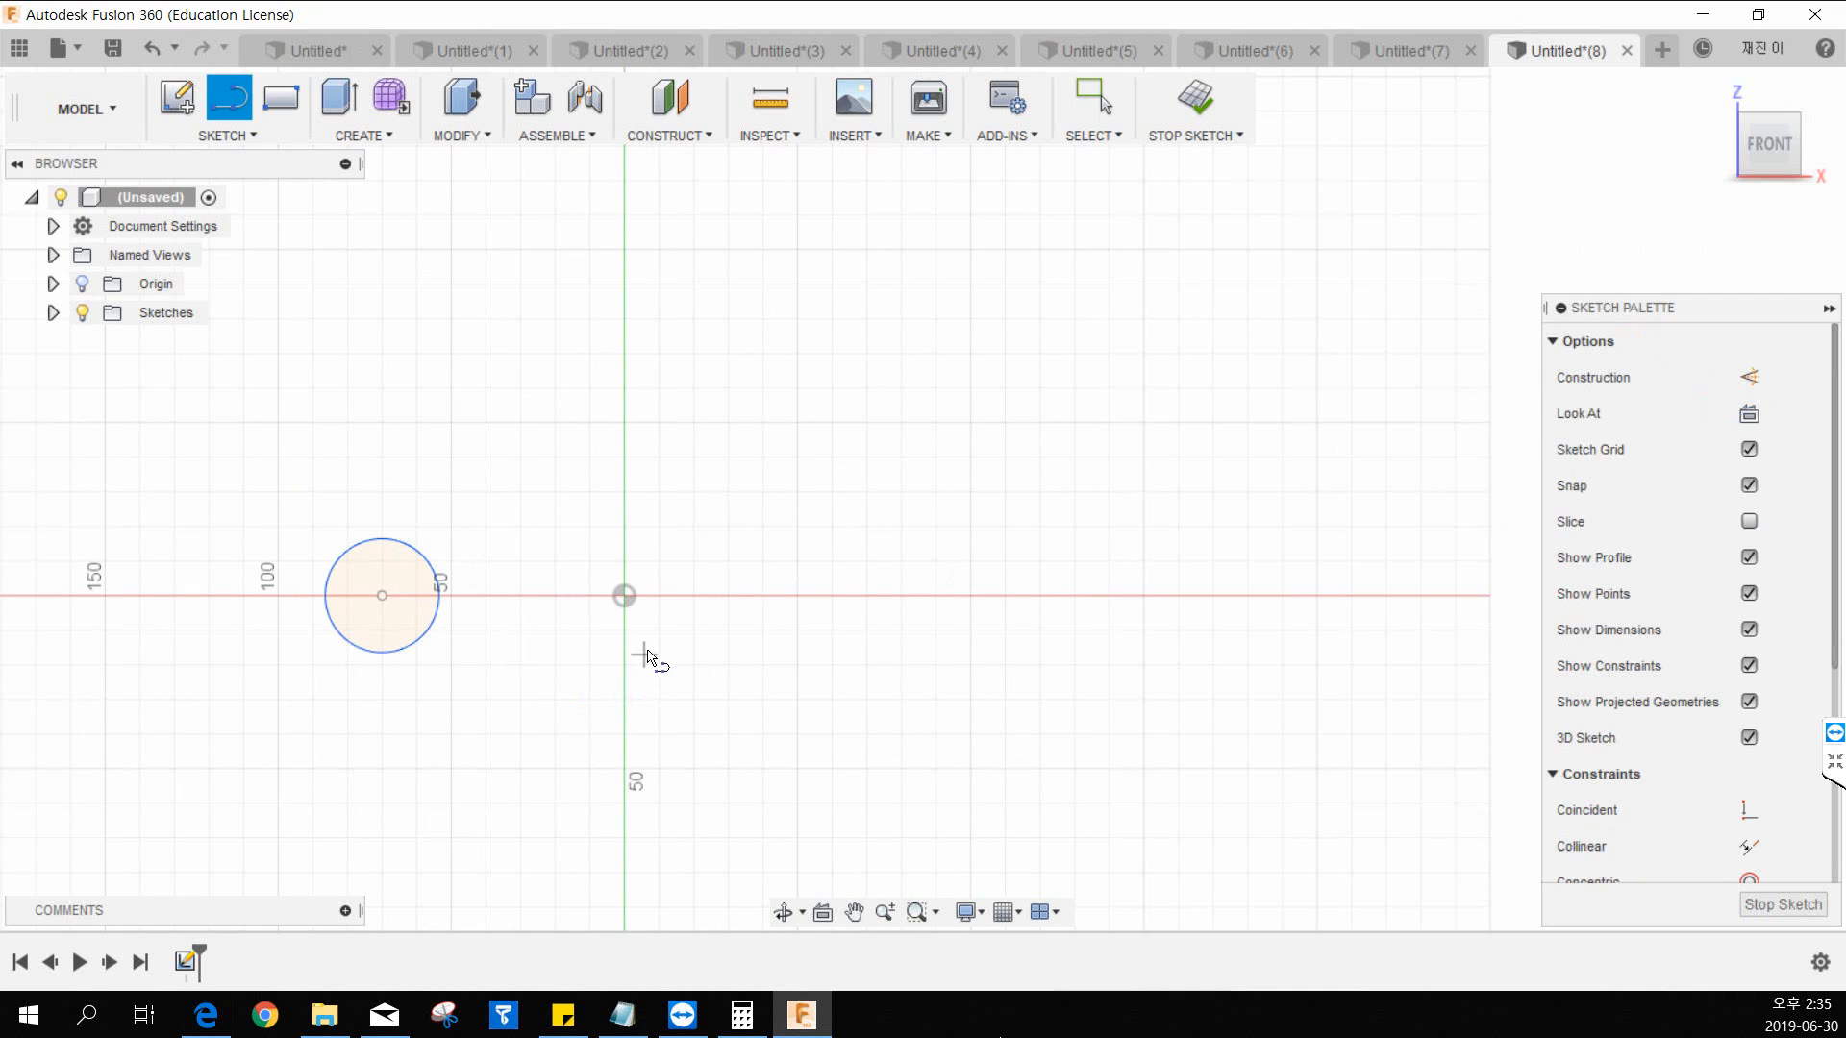
{"action": "left_click", "coordinate": [624, 595]}
{"action": "left_click", "coordinate": [624, 422]}
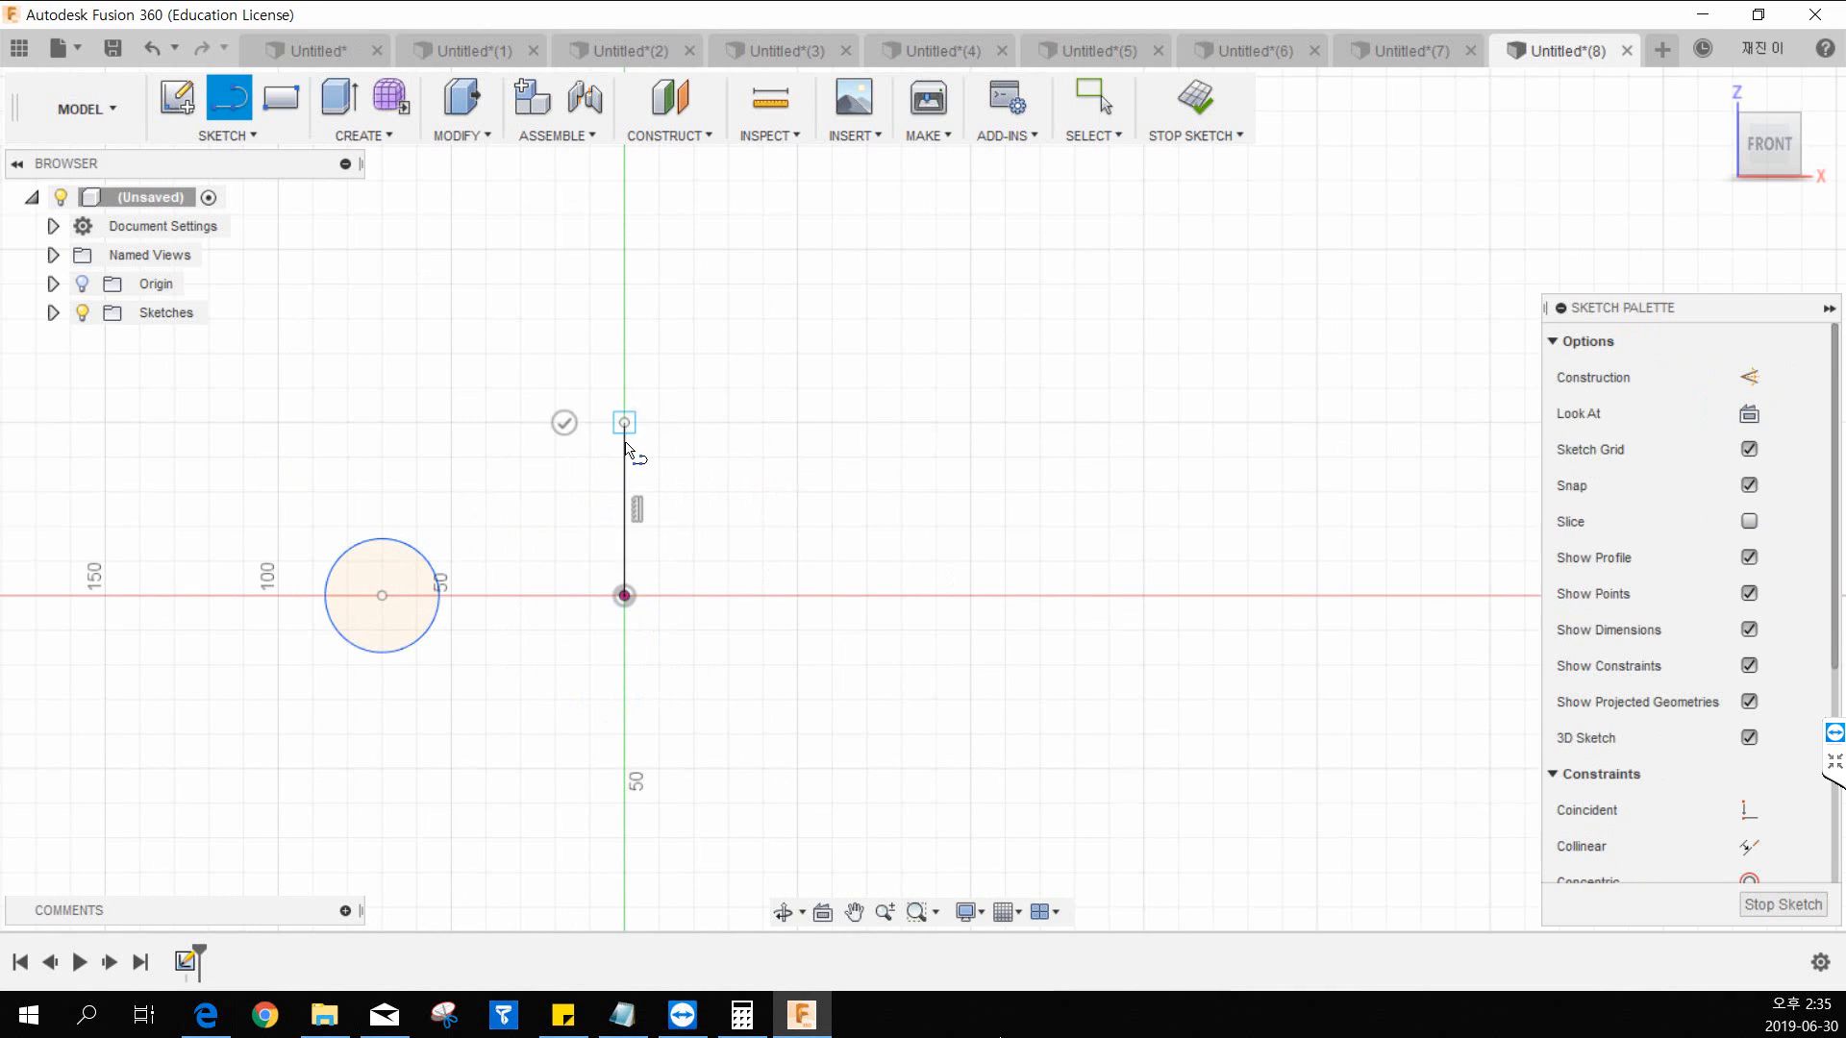
{"action": "key", "text": "Escape"}
{"action": "left_click", "coordinate": [1195, 97]}
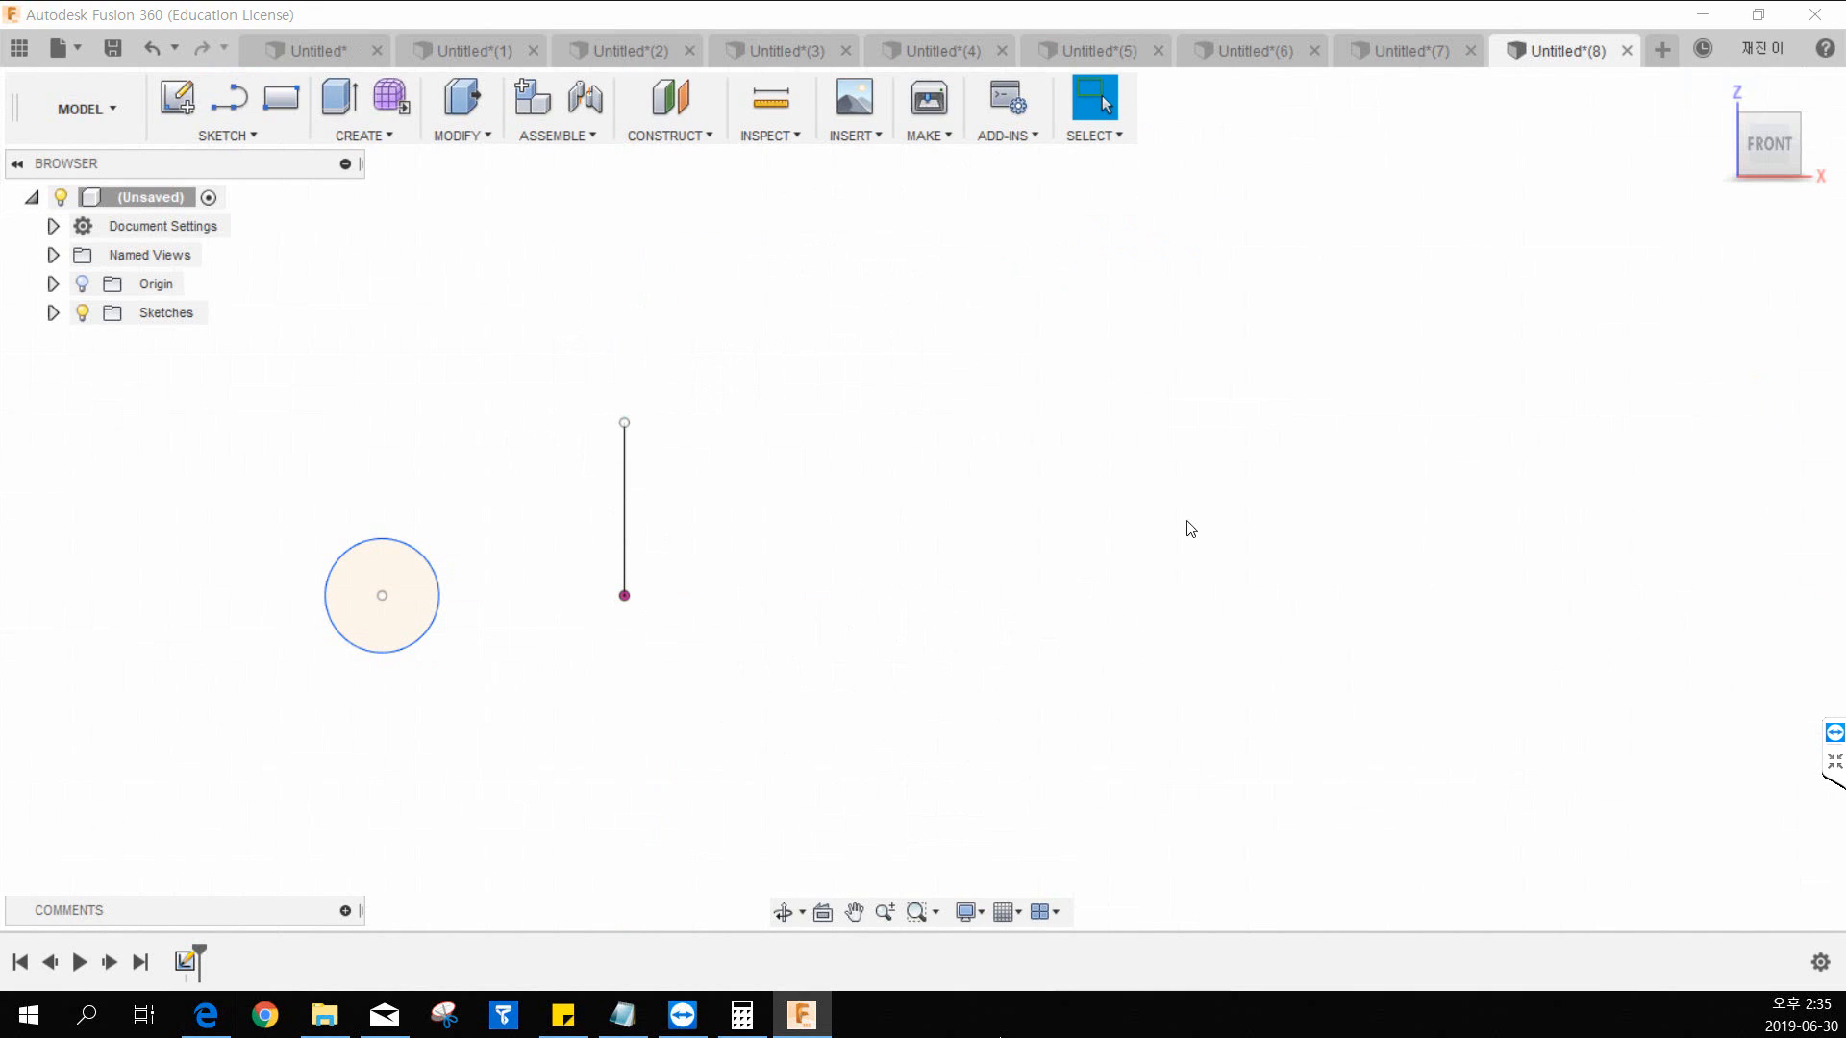
{"action": "left_click", "coordinate": [1716, 86]}
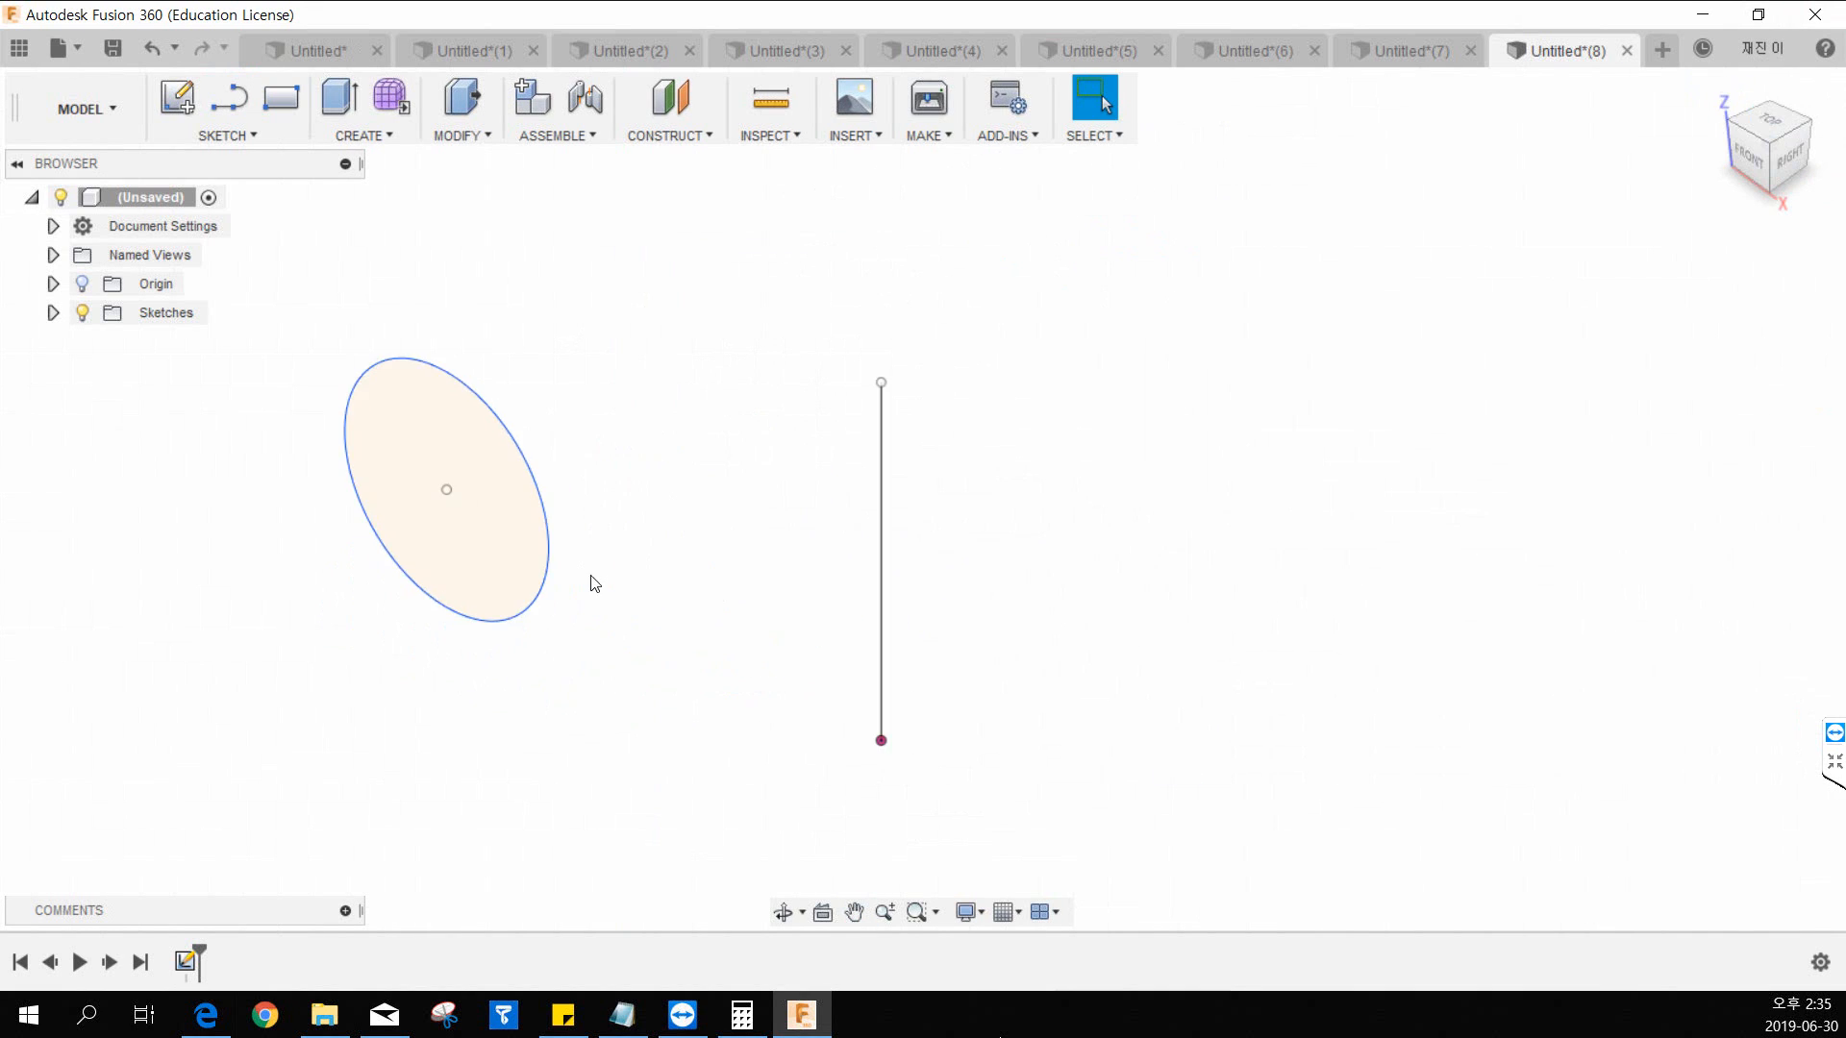
Step: Revolve the circle 360 degrees around the vertical line as a new body
{"action": "left_click", "coordinate": [364, 135]}
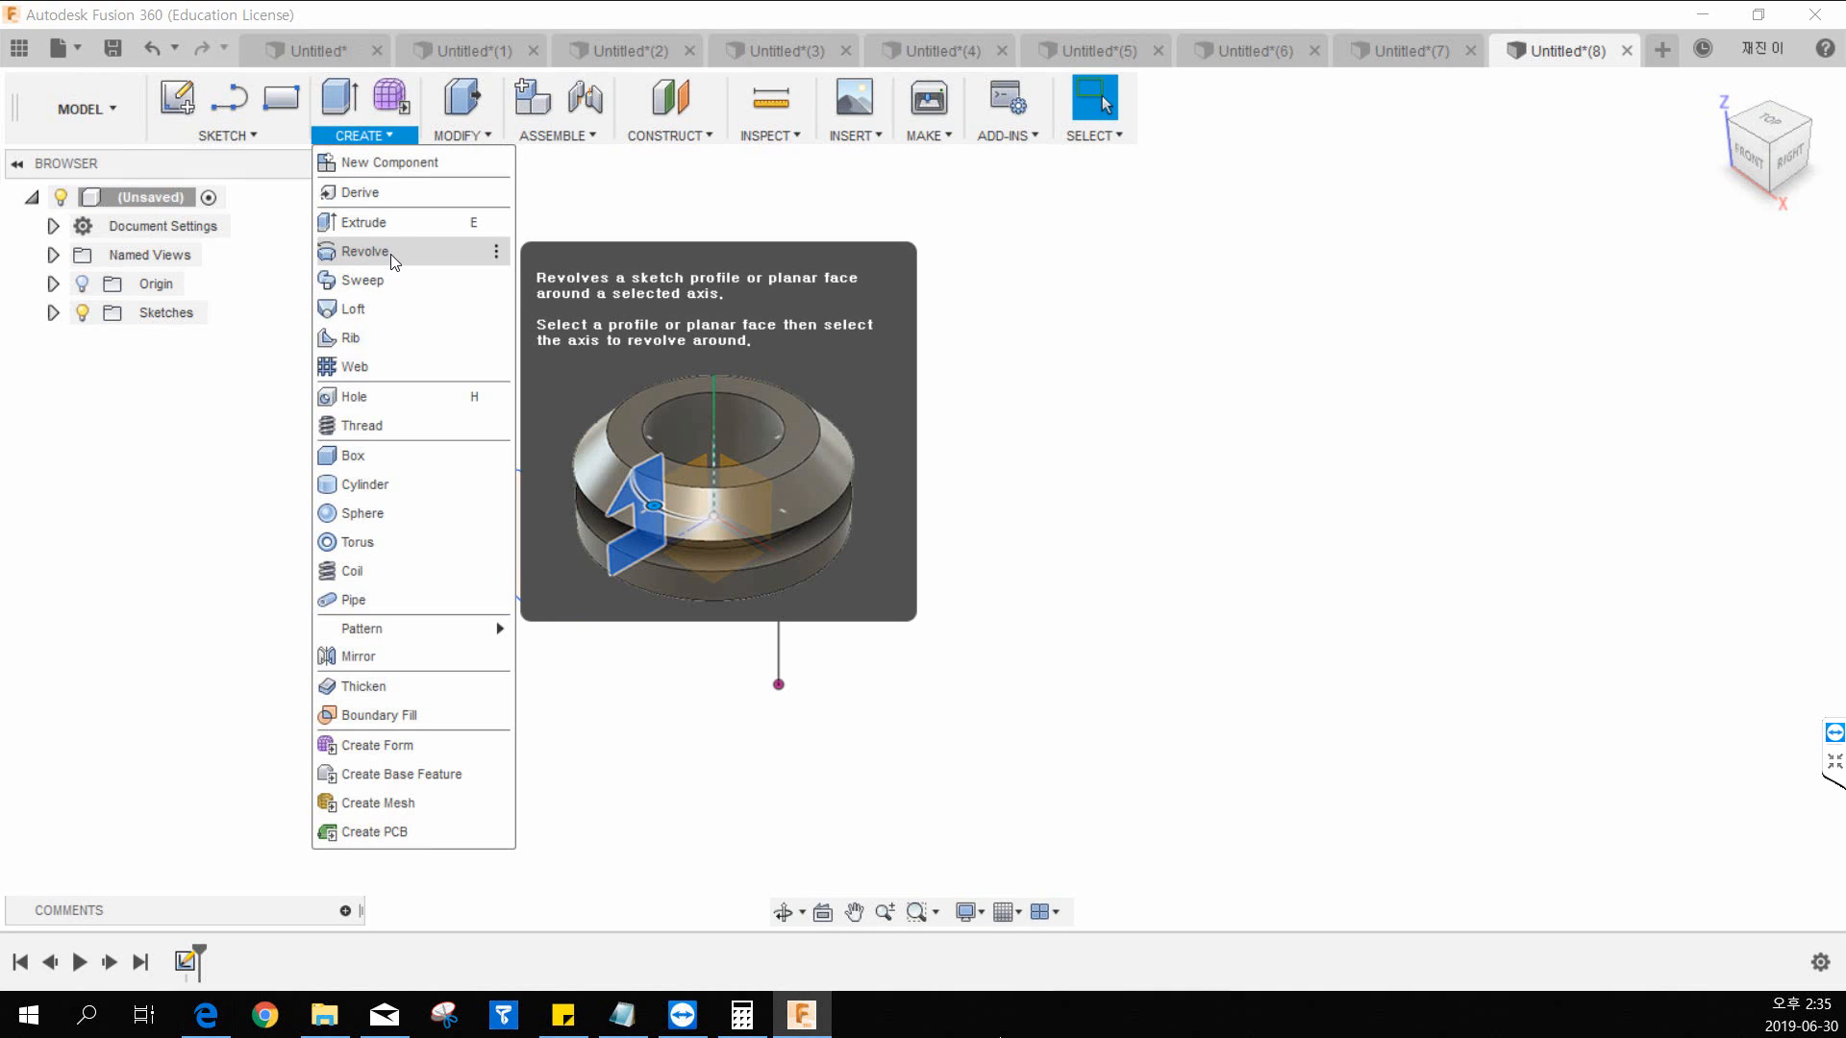
{"action": "left_click", "coordinate": [365, 252]}
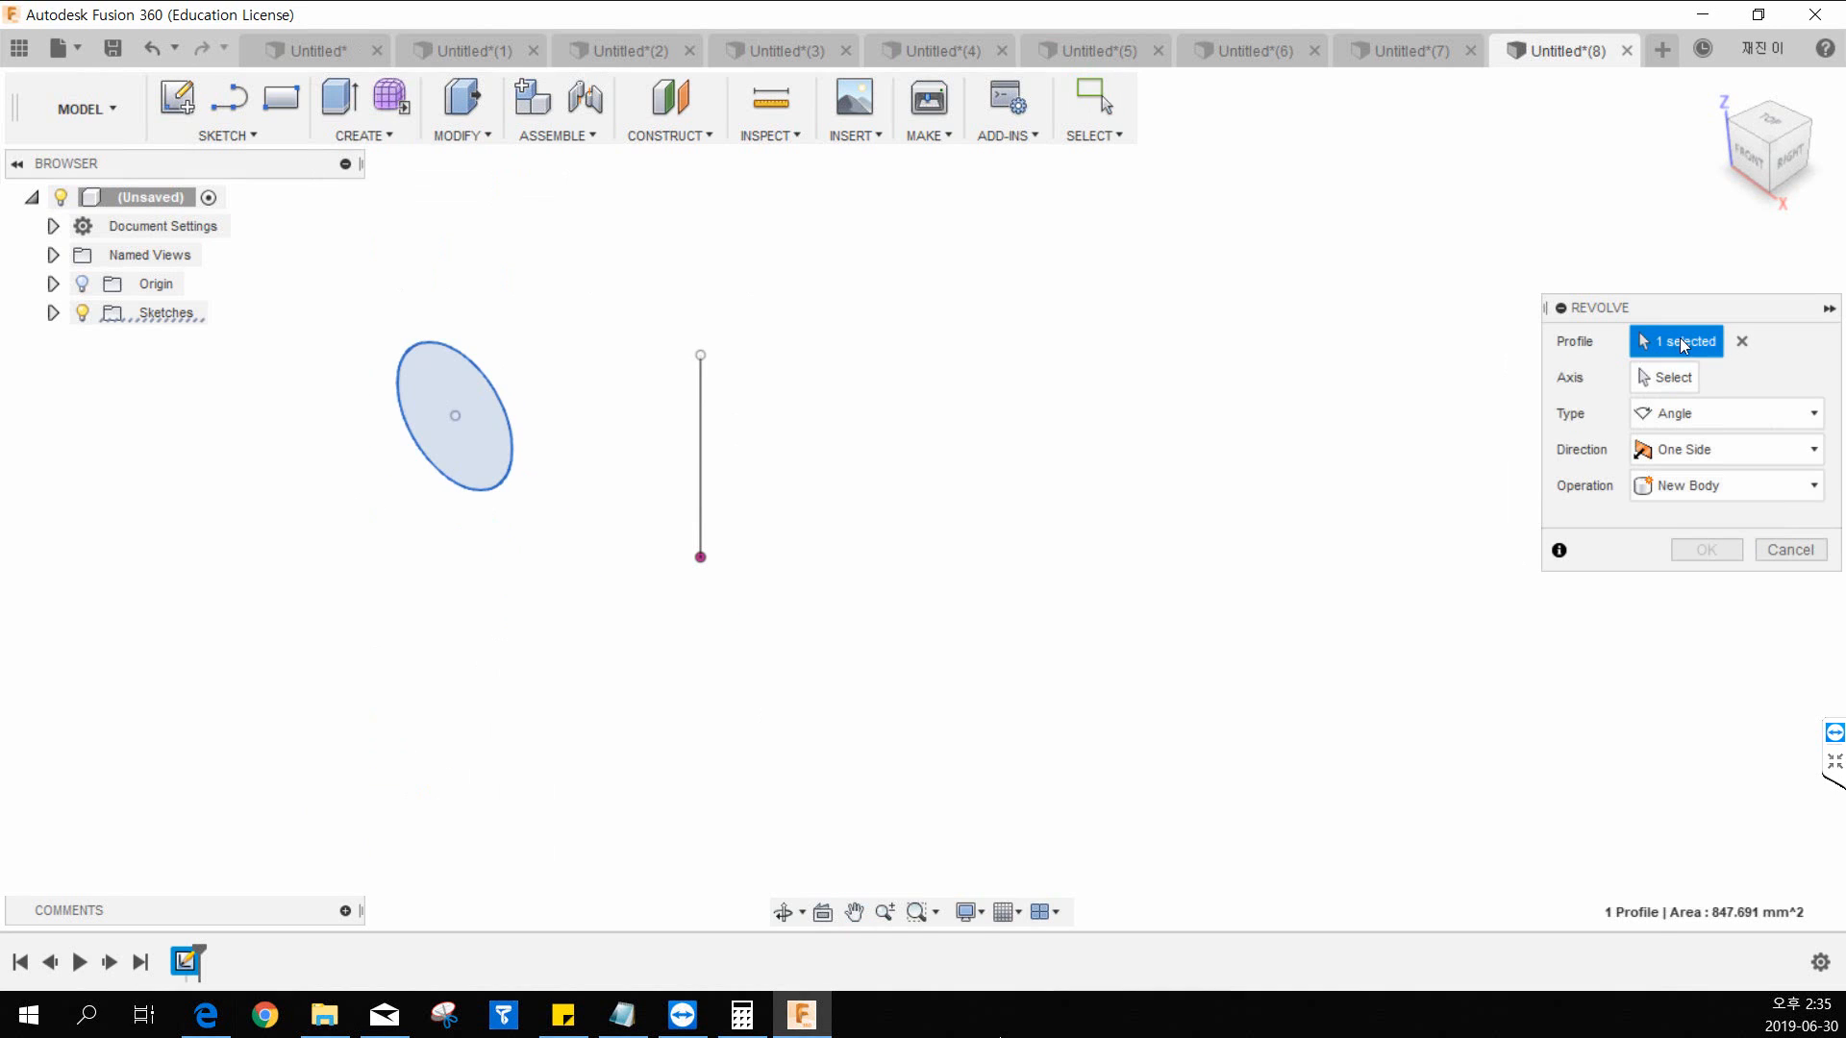
{"action": "left_click", "coordinate": [1741, 341]}
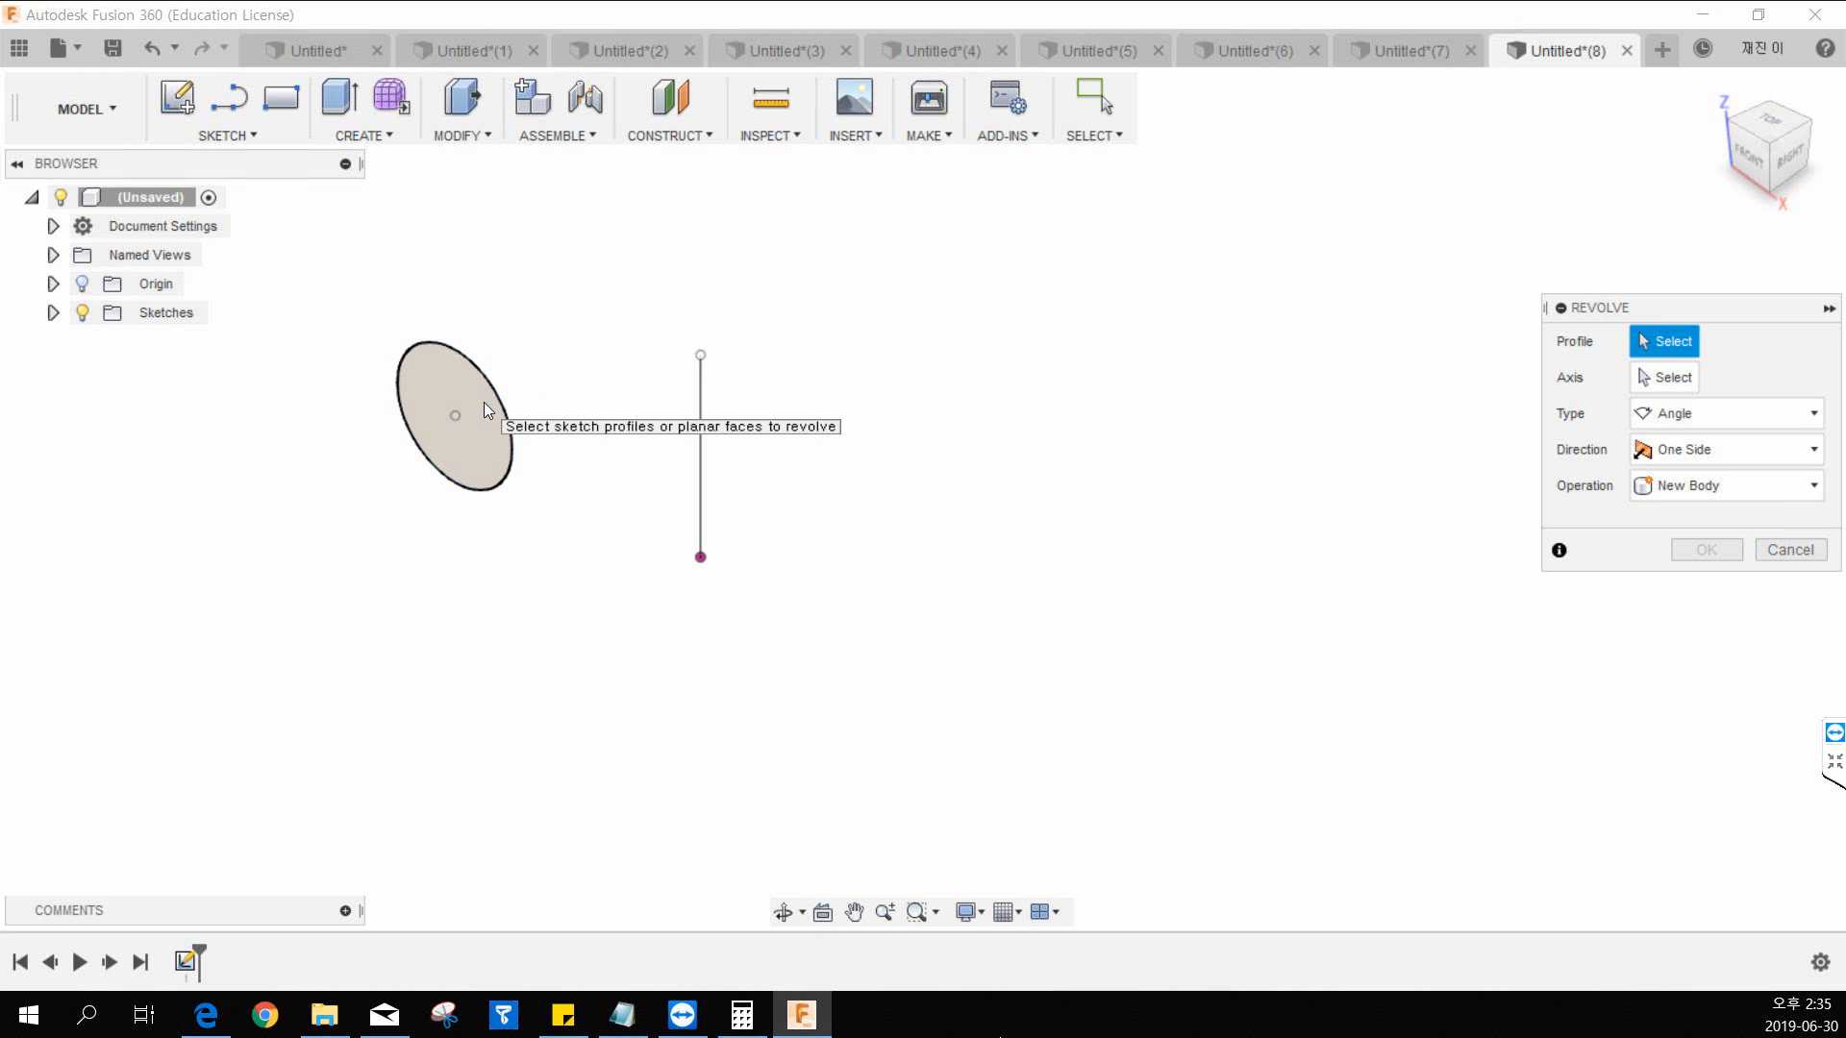
{"action": "left_click", "coordinate": [483, 402]}
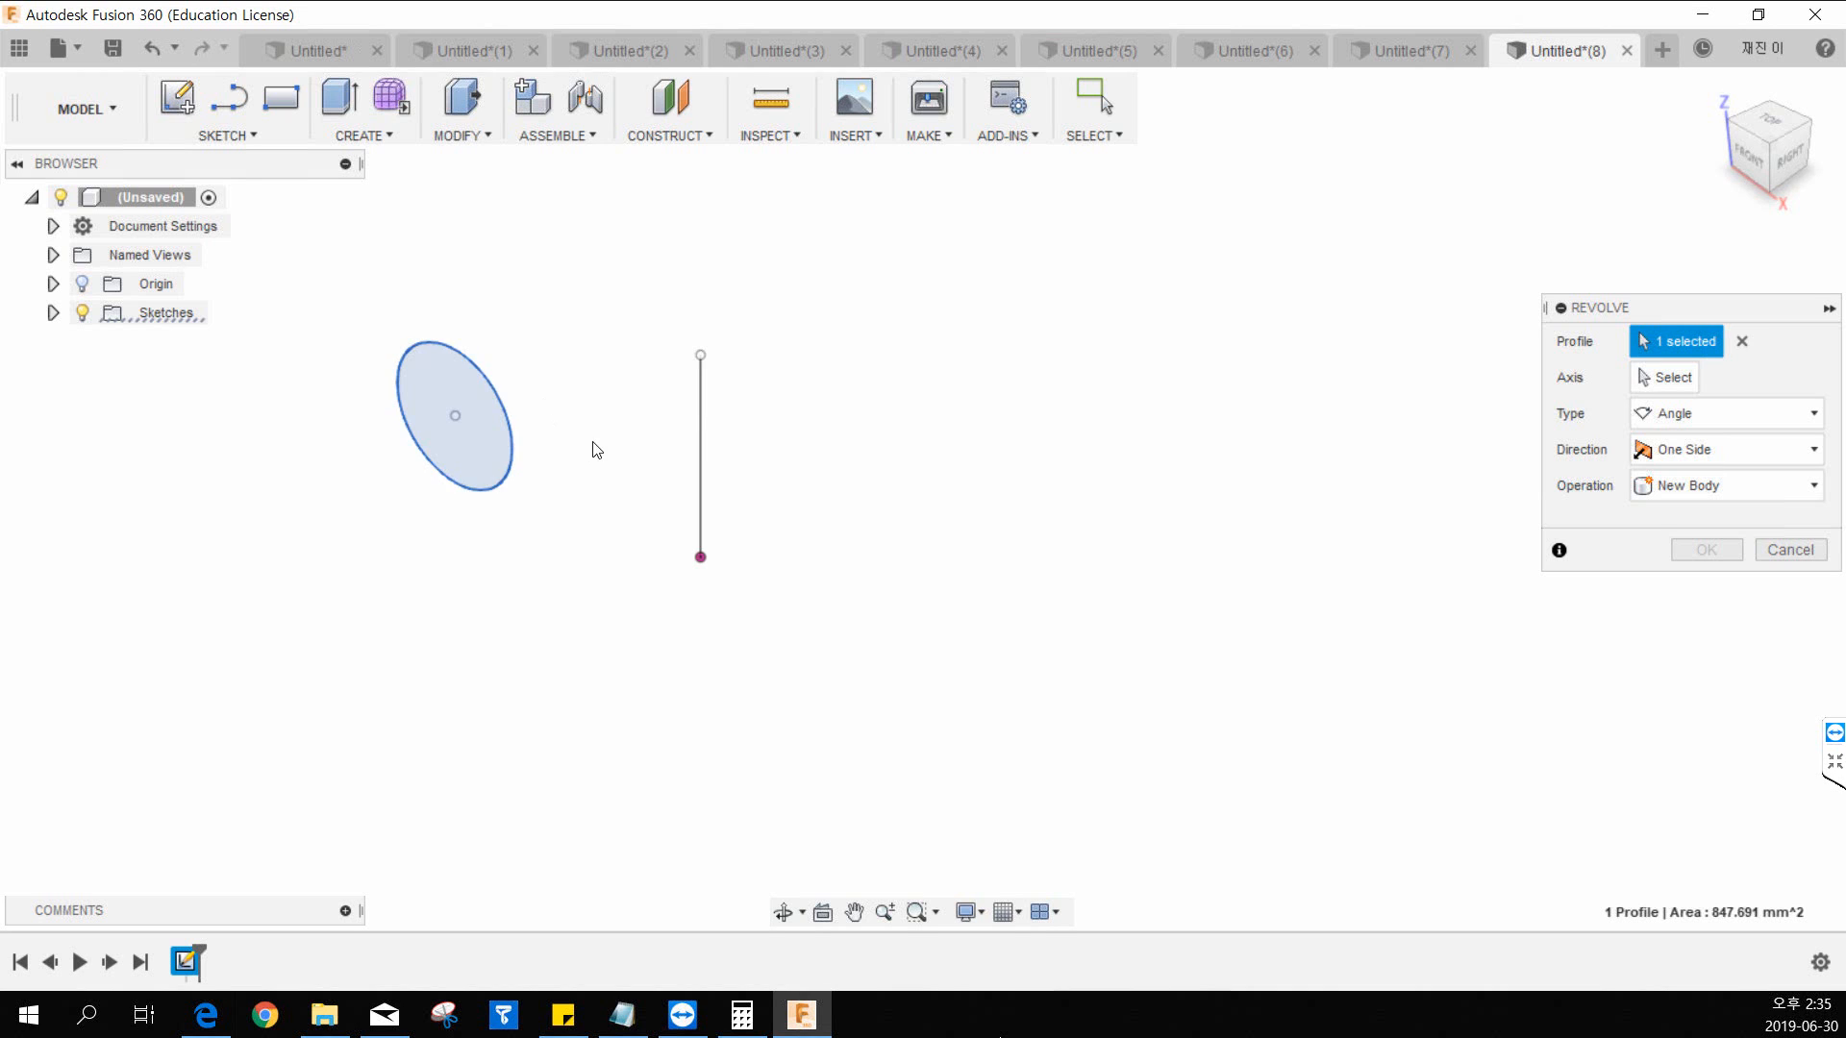
{"action": "left_click", "coordinate": [1690, 383]}
{"action": "left_click", "coordinate": [687, 423]}
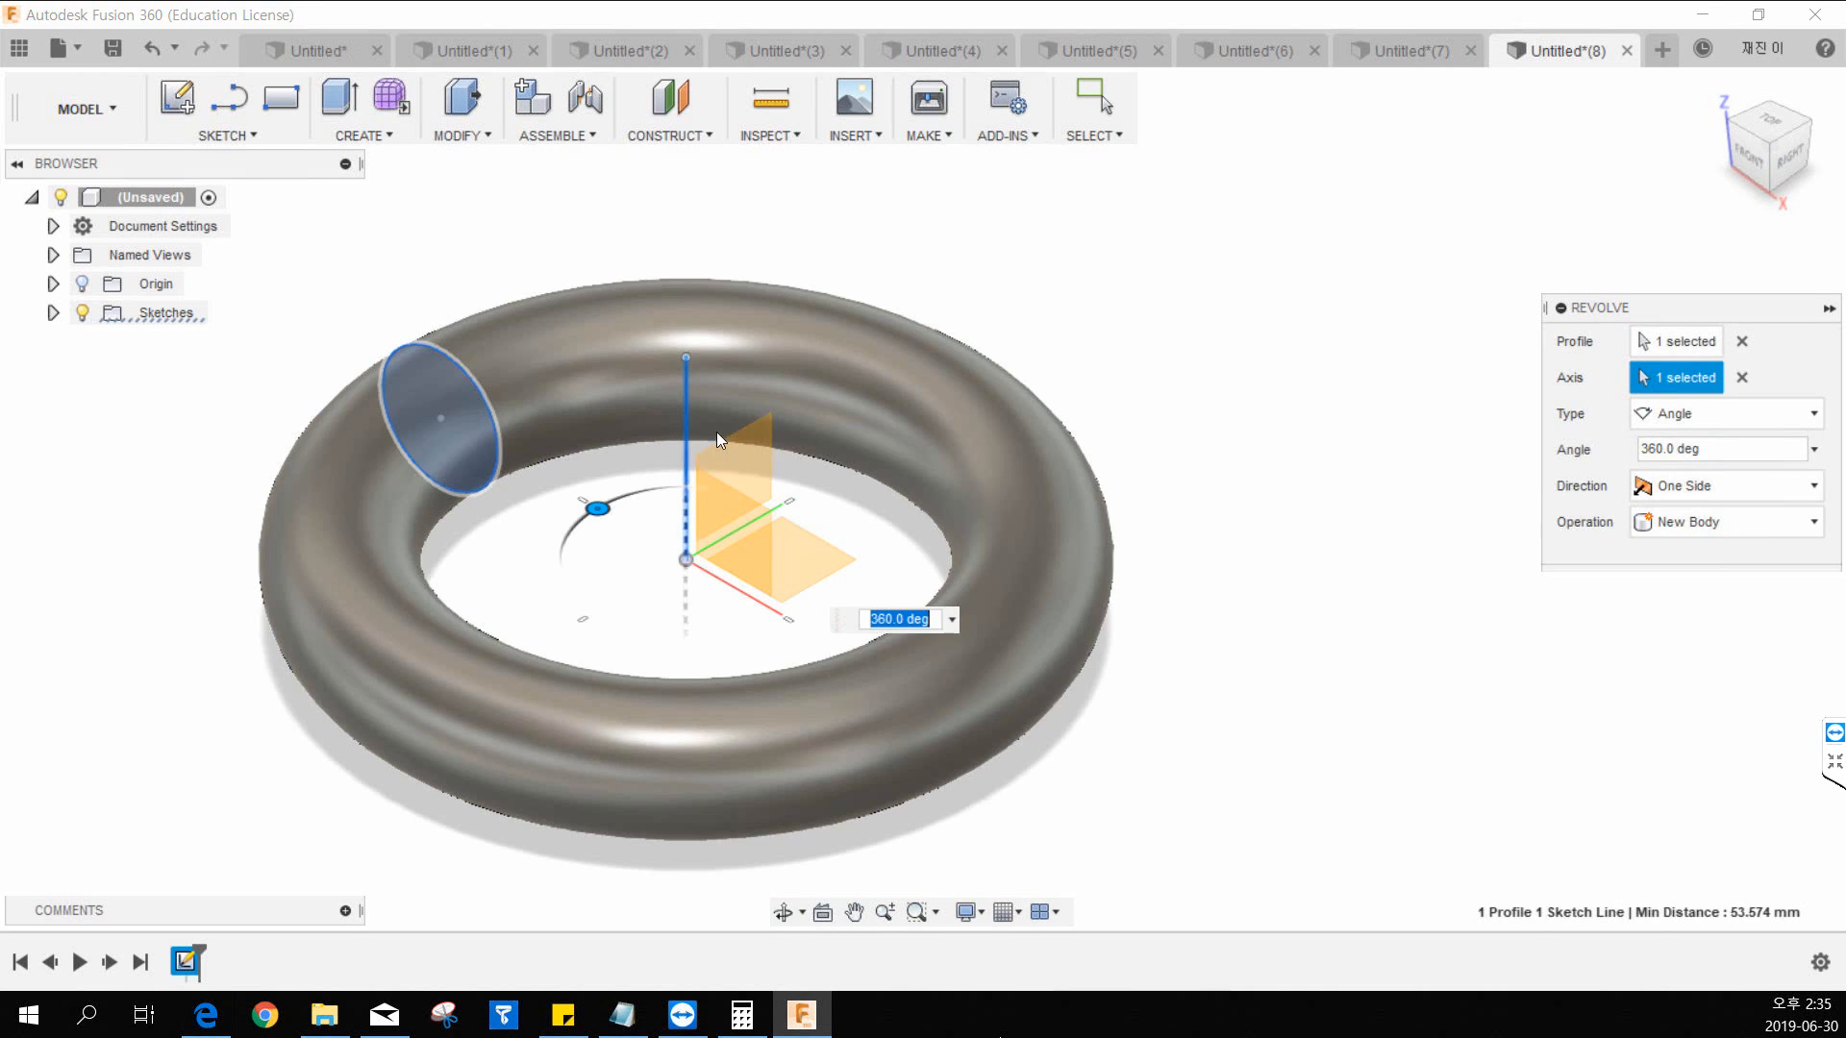
{"action": "left_click", "coordinate": [1688, 577]}
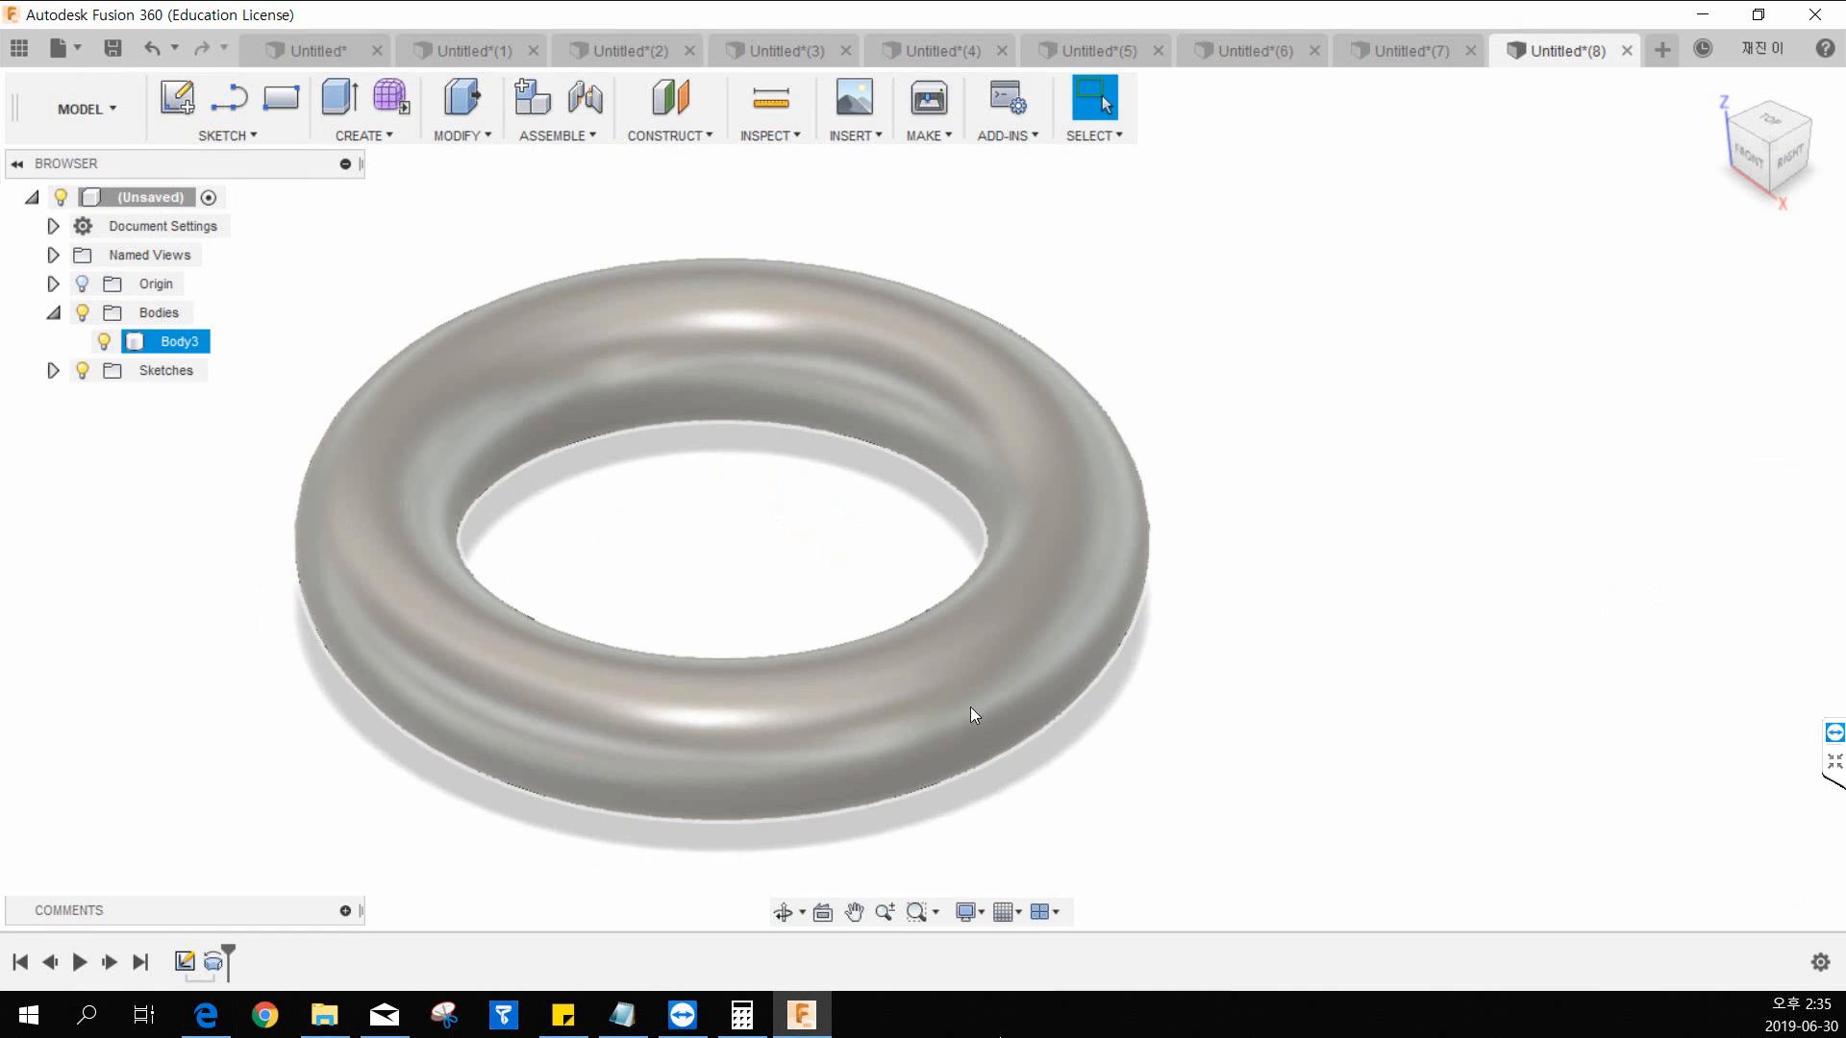
{"action": "middle_click_drag", "start_coordinate": [971, 708], "coordinate": [1106, 702]}
{"action": "scroll", "coordinate": [986, 590], "scroll_direction": "down", "scroll_amount": 3}
{"action": "middle_click_drag", "start_coordinate": [1026, 552], "coordinate": [934, 665]}
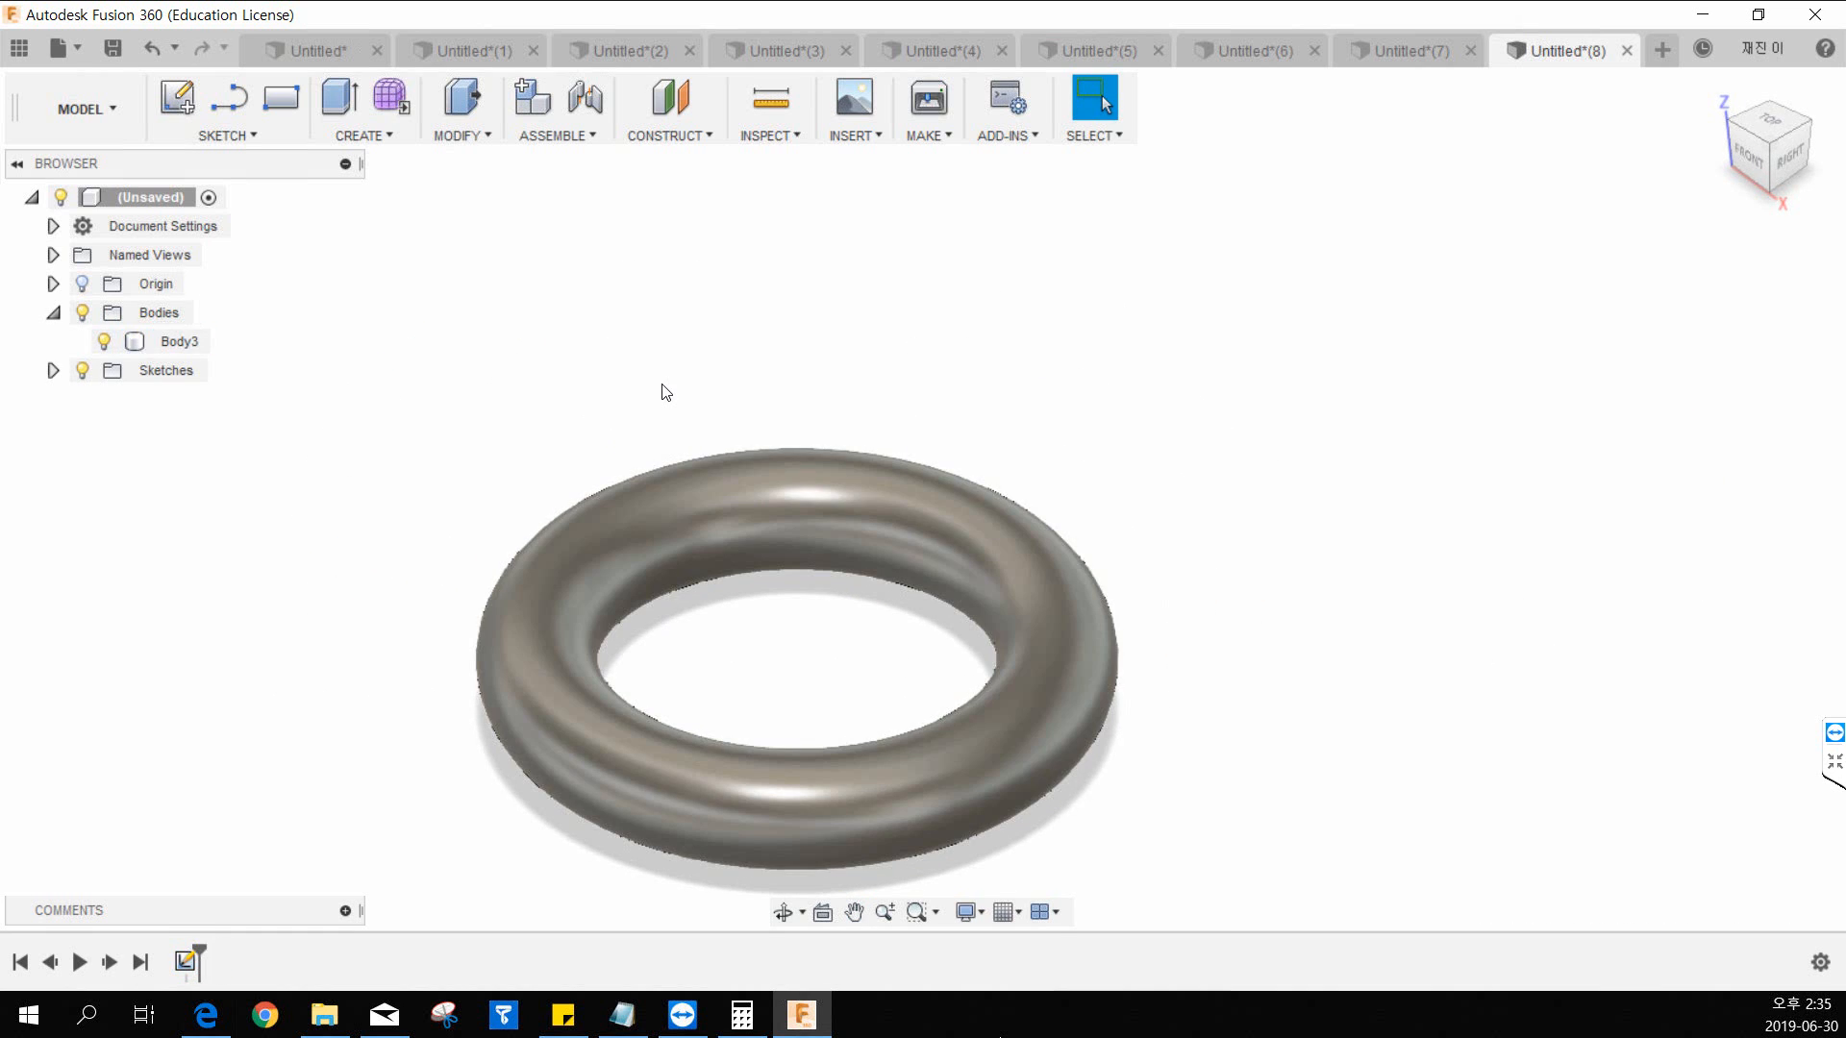
Step: Undo the revolve, delete the circle and line from the sketch, and return to the isometric home view outside the sketch
{"action": "key", "text": "ctrl+z"}
{"action": "key", "text": "ctrl+z"}
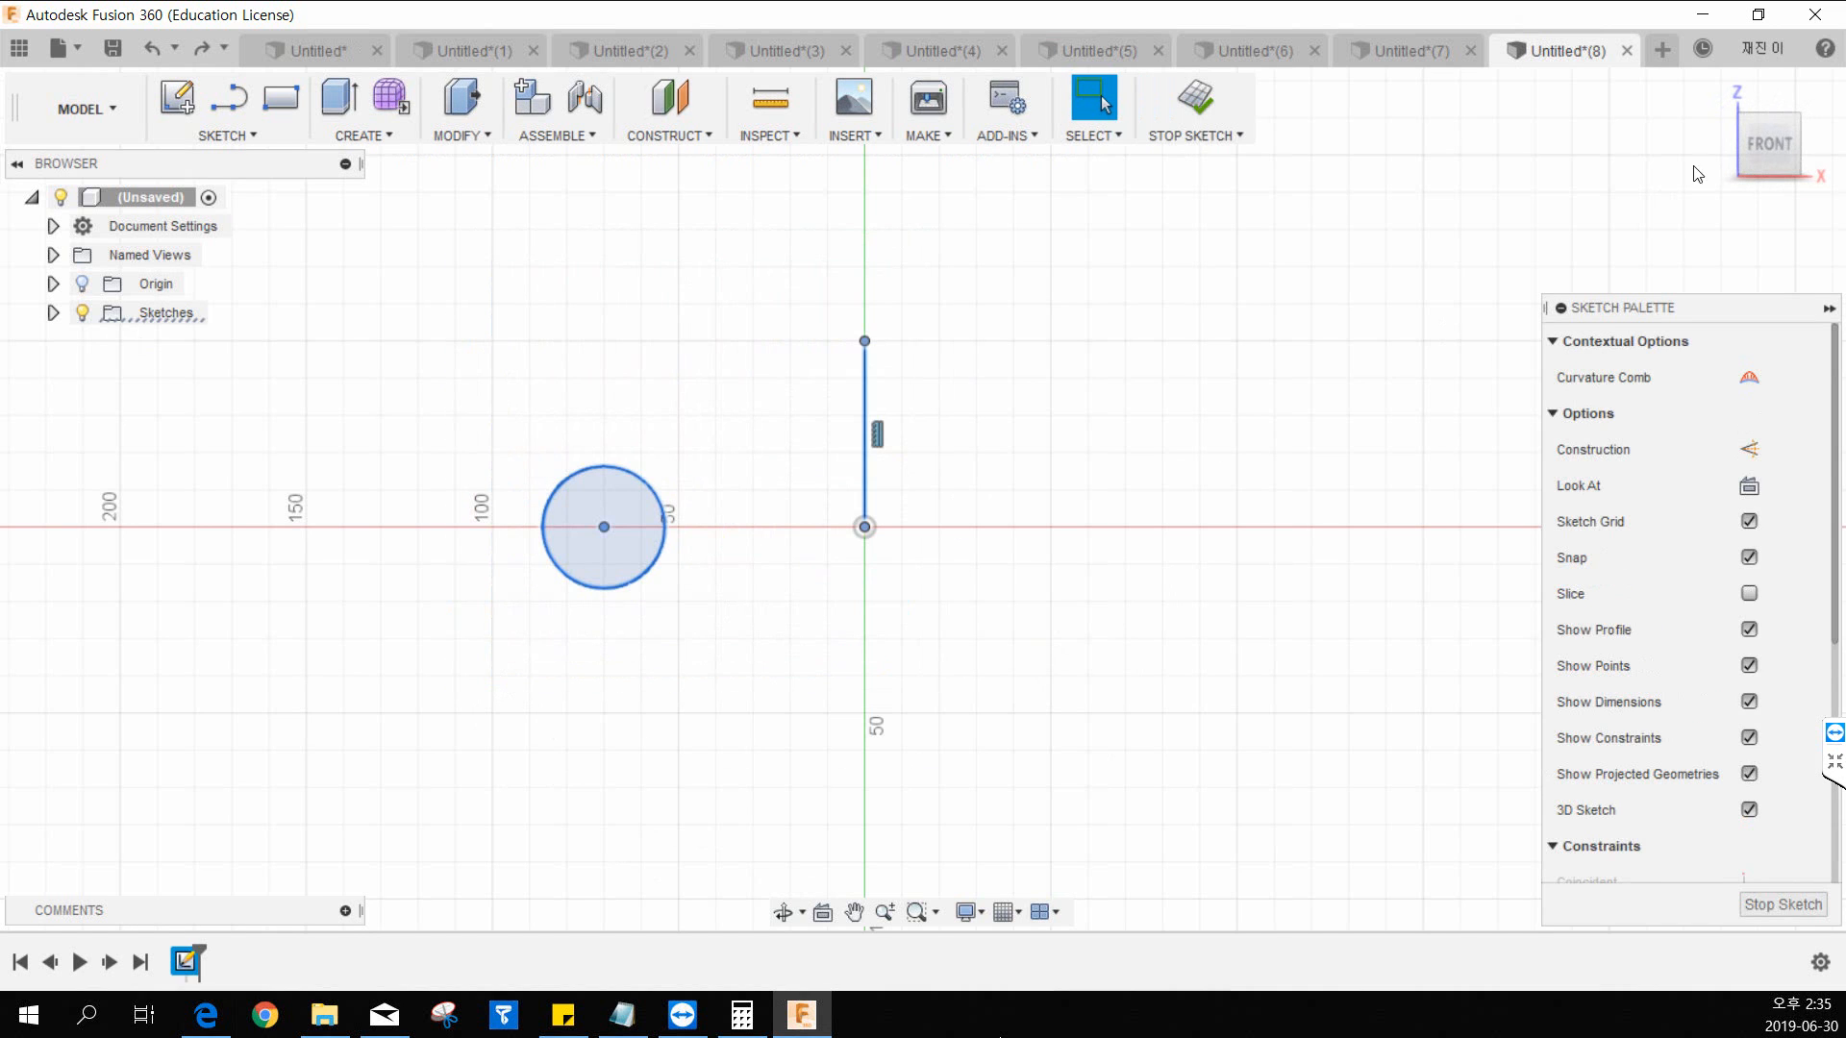
{"action": "key", "text": "Delete"}
{"action": "left_click", "coordinate": [1723, 86]}
{"action": "left_click", "coordinate": [1154, 123]}
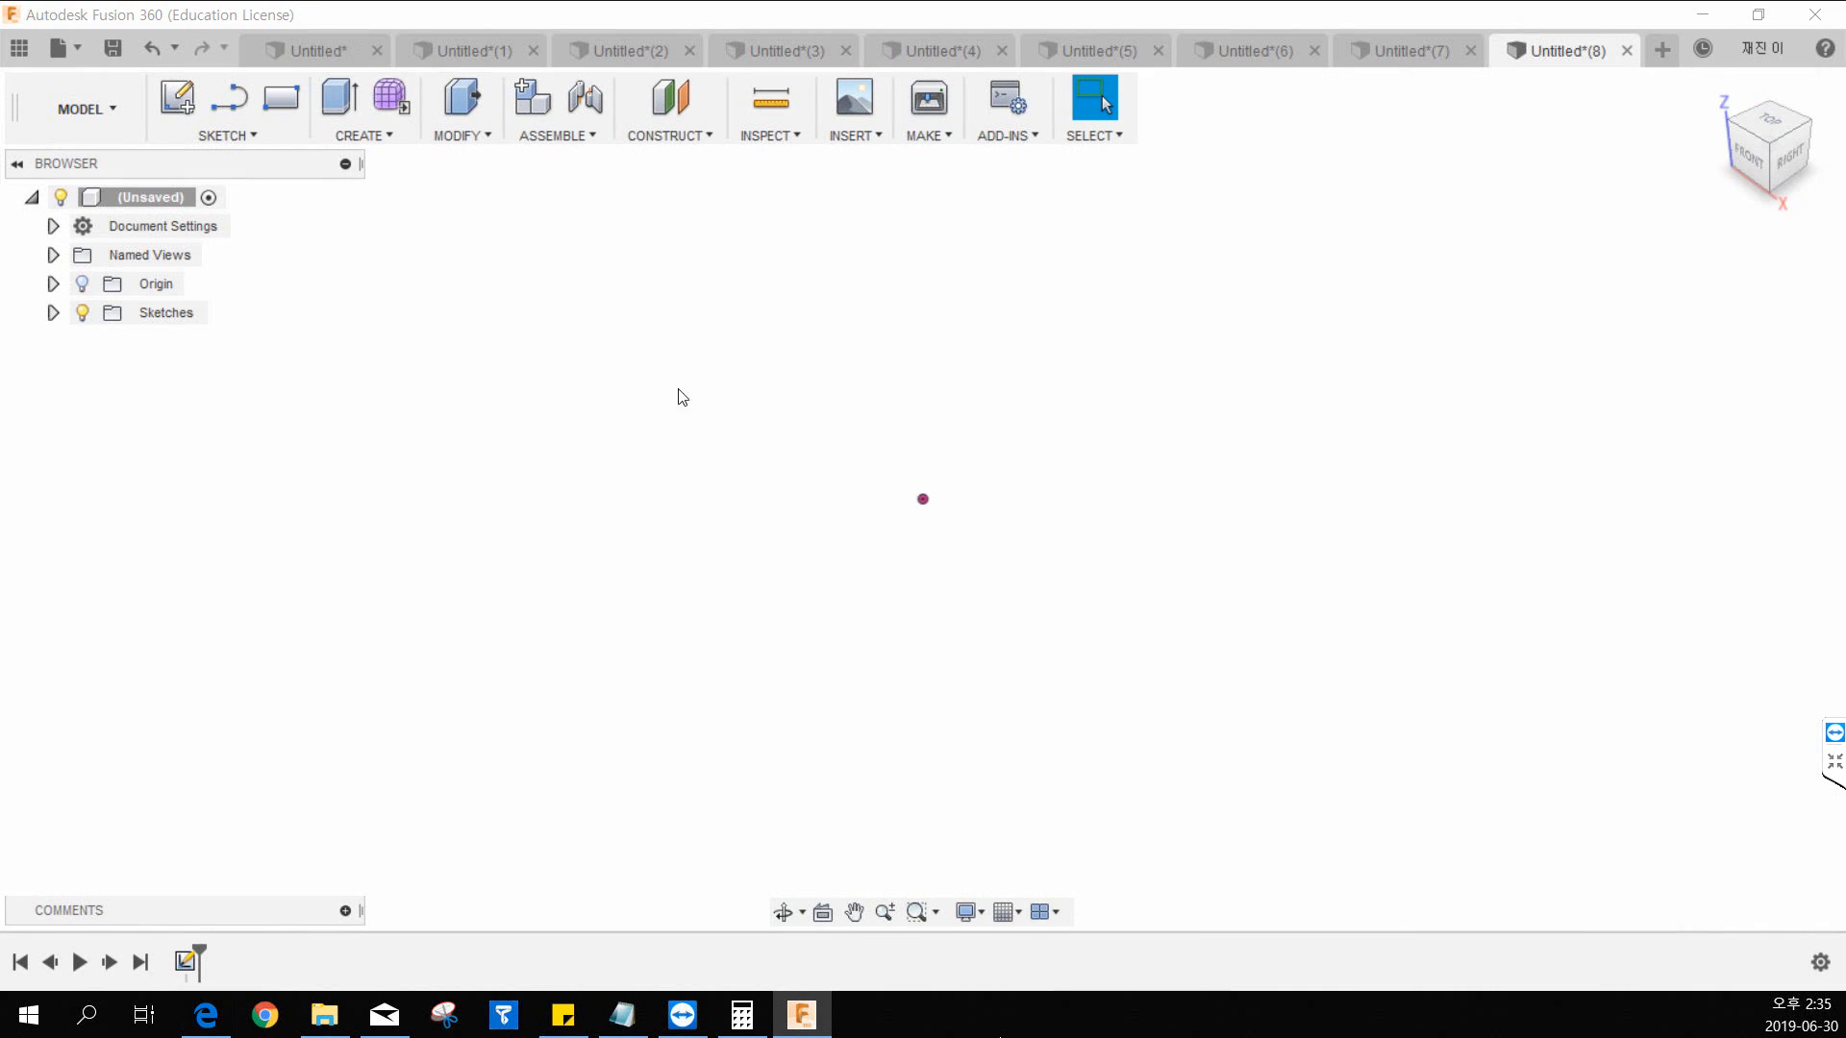
Step: Create a new-body torus centred on the origin of the horizontal plane, with inner diameter about 133.4 mm and torus diameter 35 mm
{"action": "left_click", "coordinate": [335, 133]}
{"action": "left_click", "coordinate": [384, 531]}
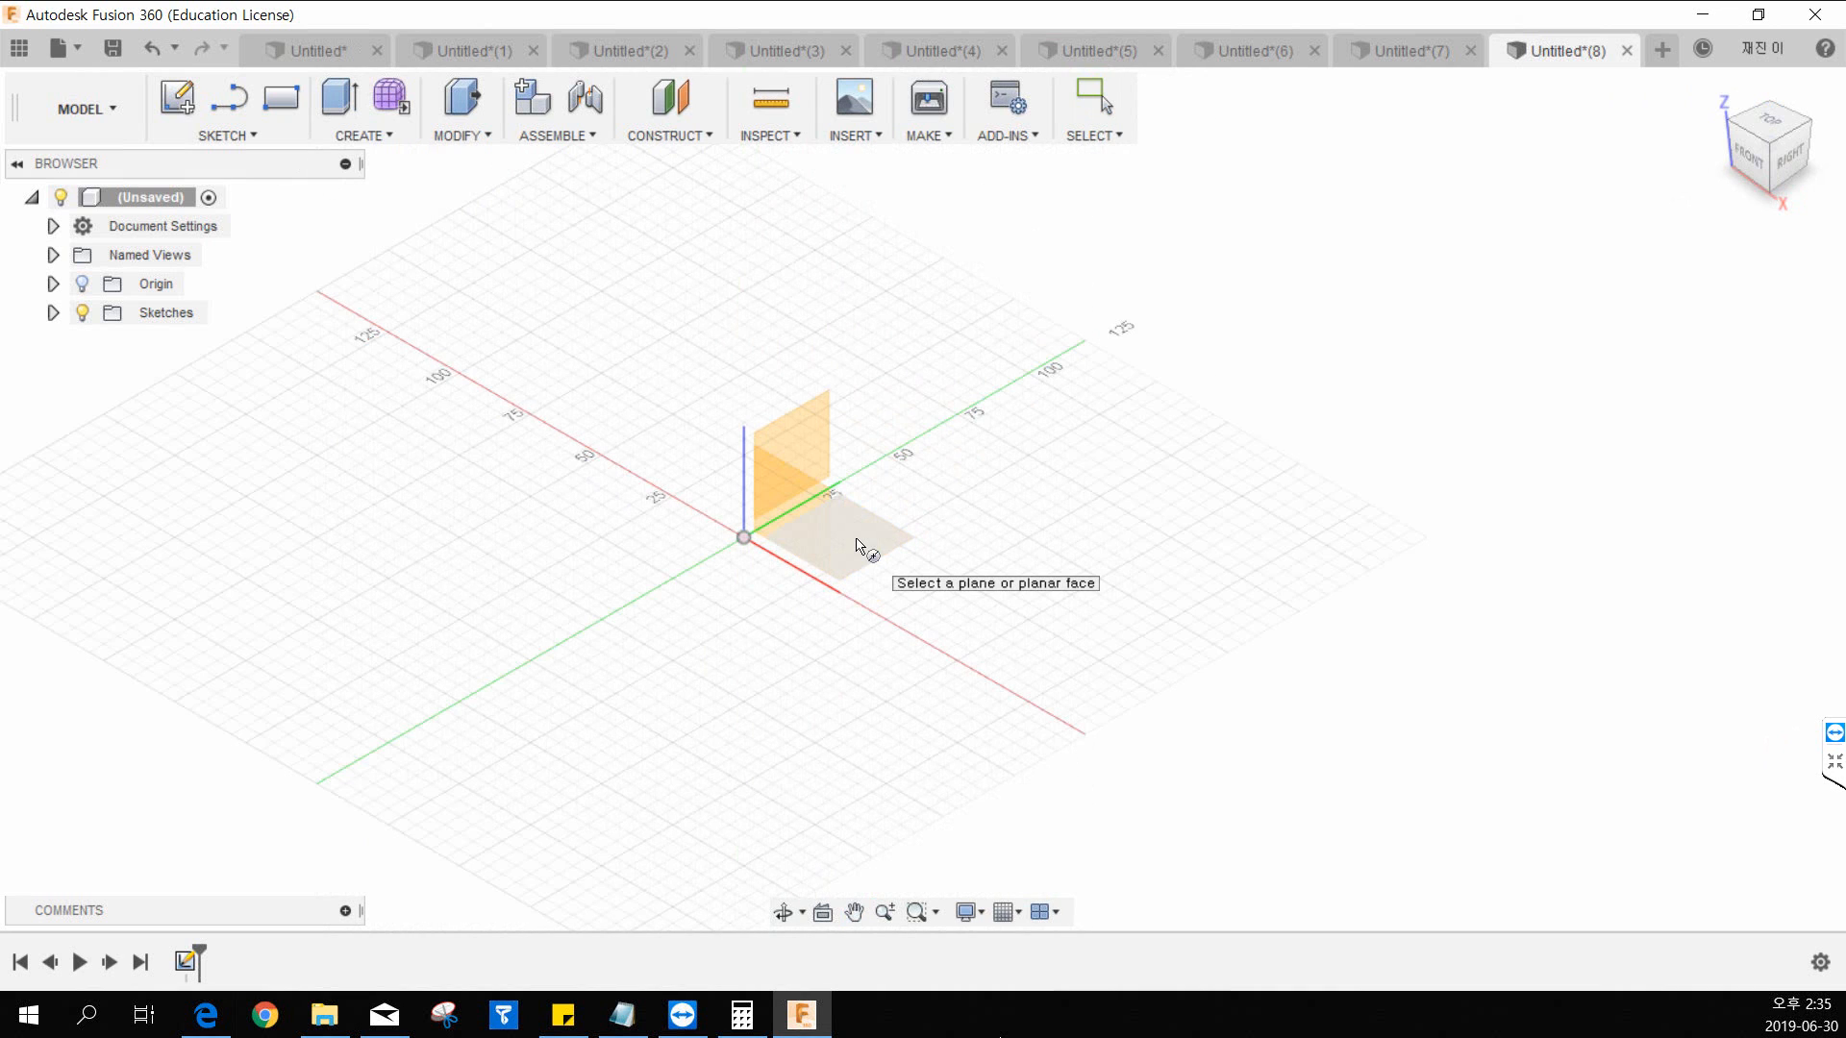
{"action": "left_click", "coordinate": [855, 544]}
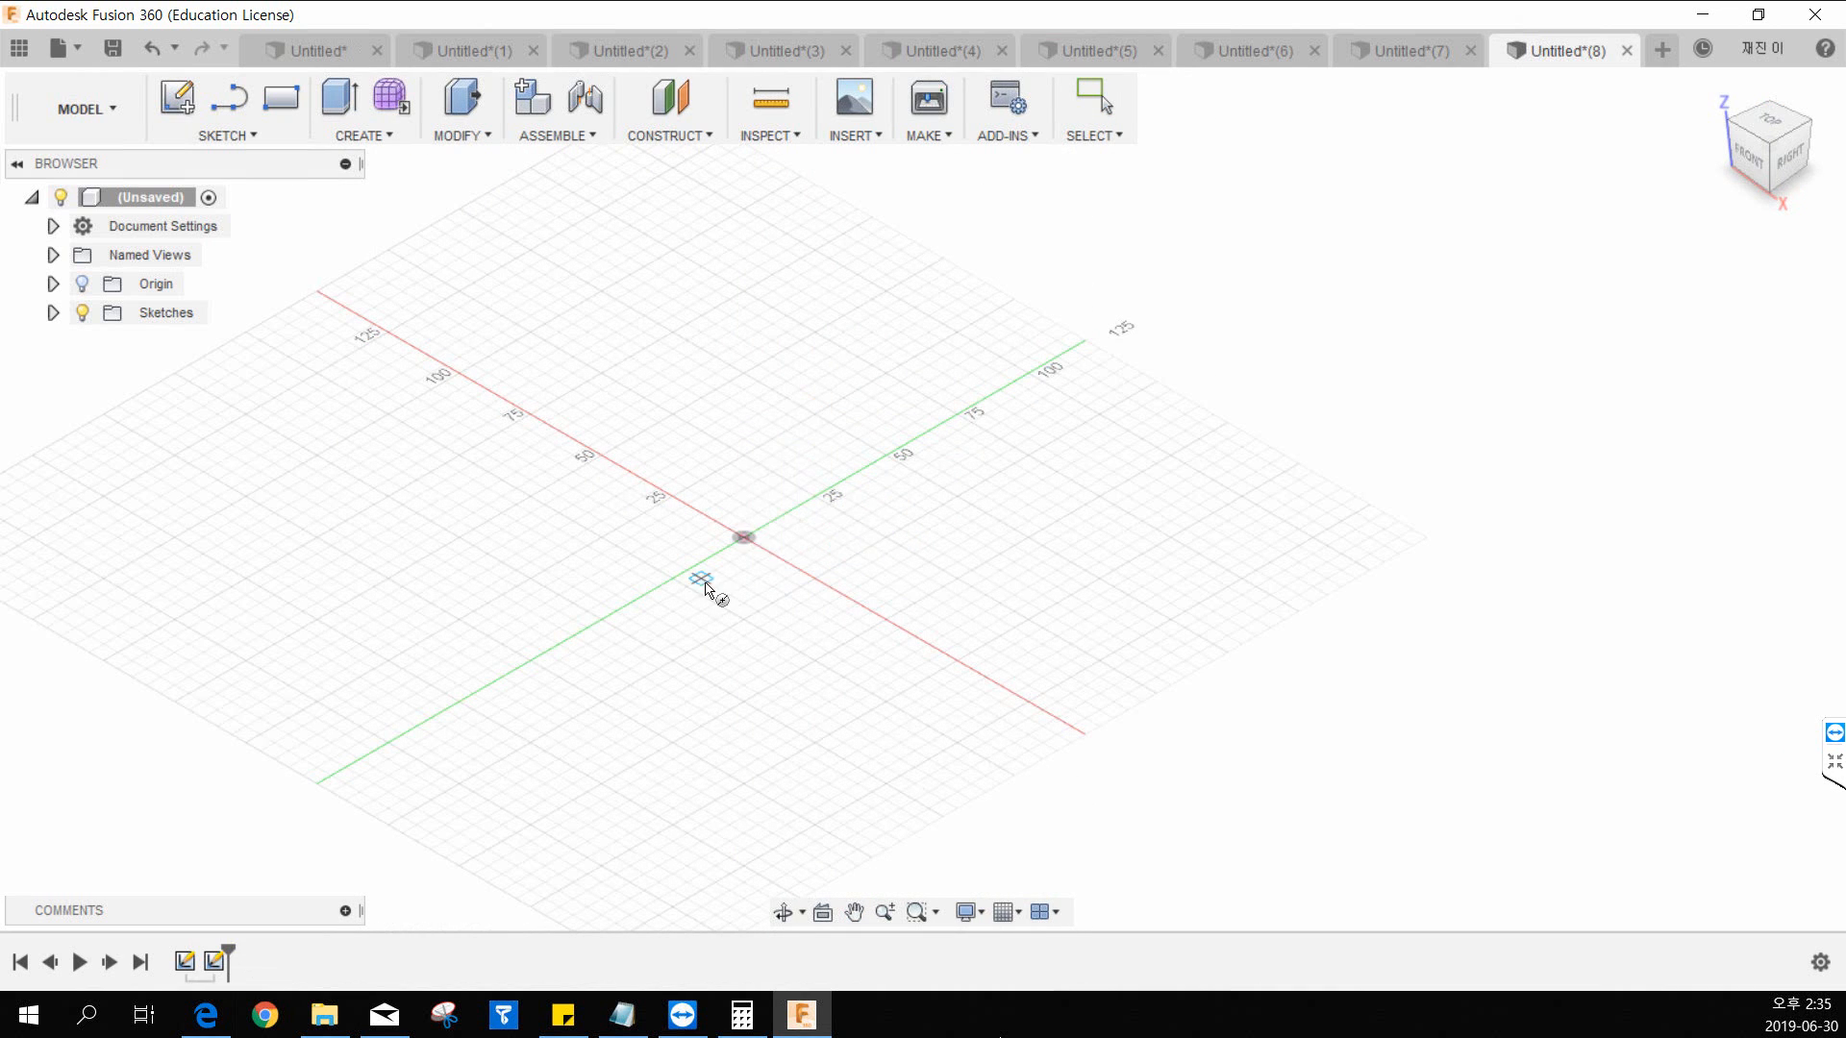
{"action": "left_click", "coordinate": [745, 538]}
{"action": "left_click", "coordinate": [894, 670]}
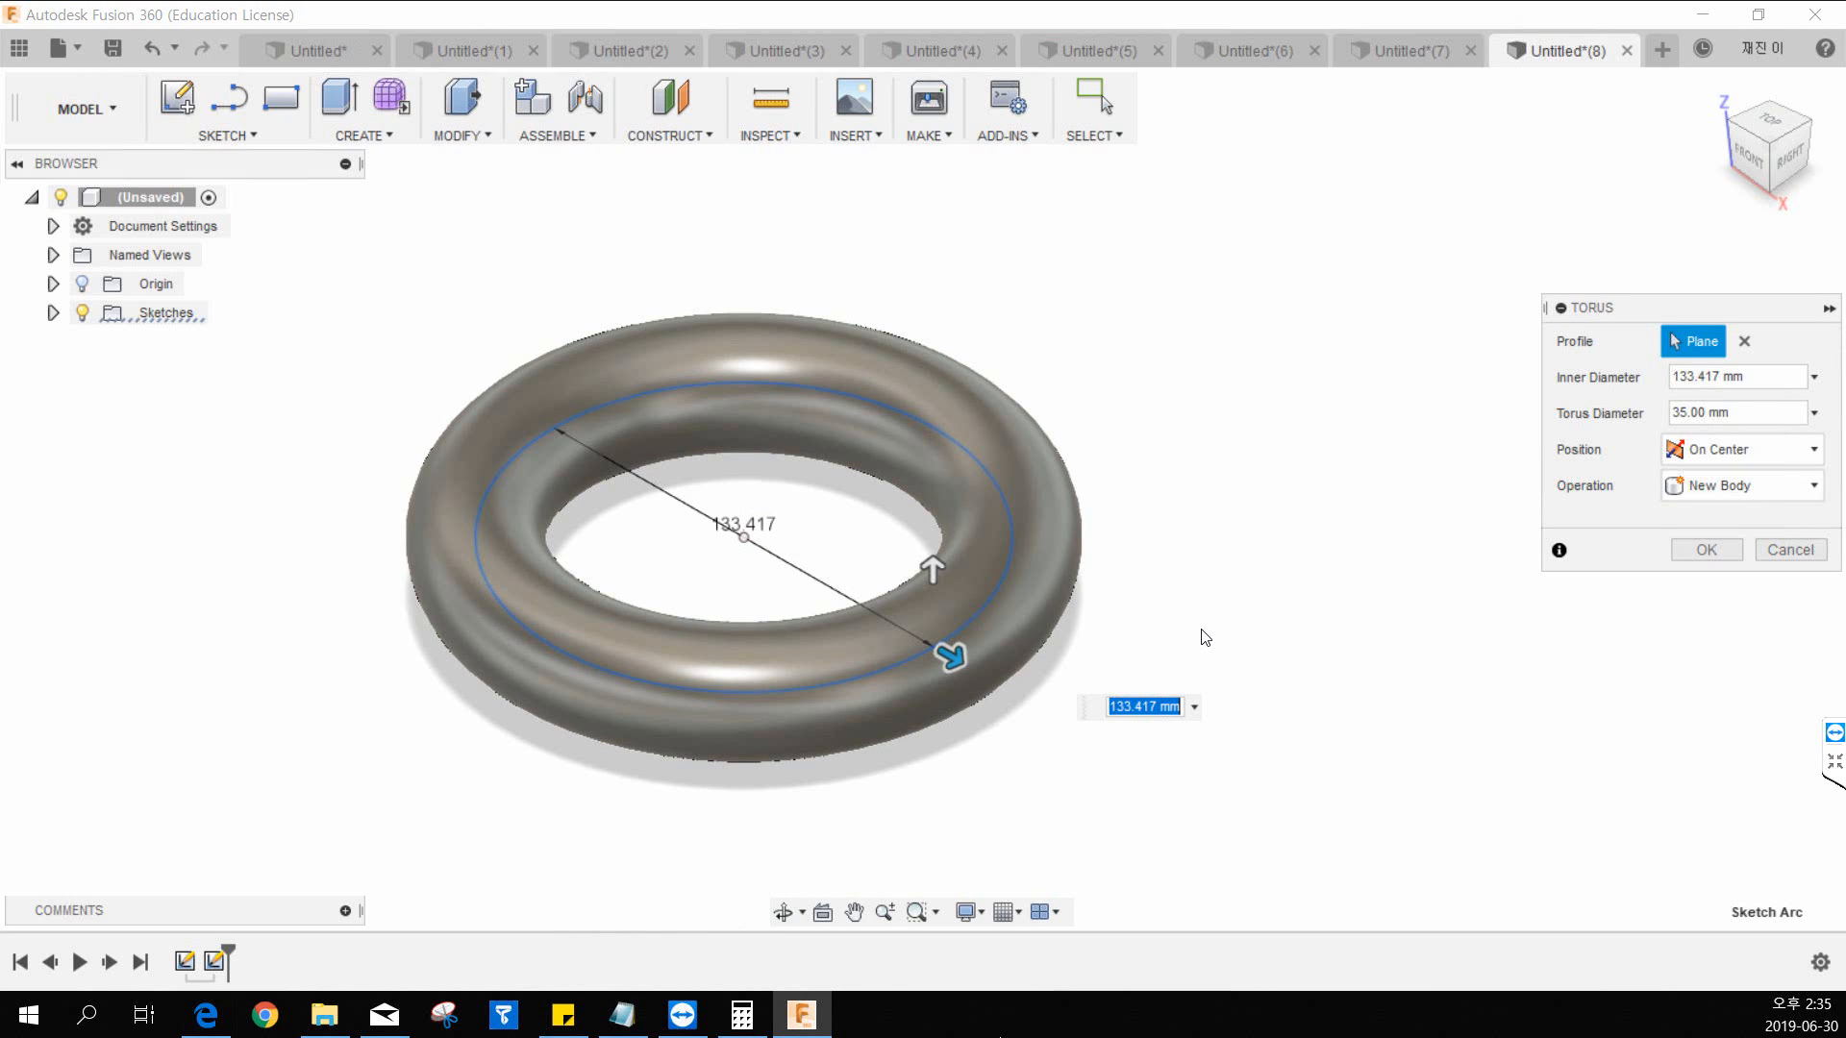
{"action": "left_click", "coordinate": [1729, 552]}
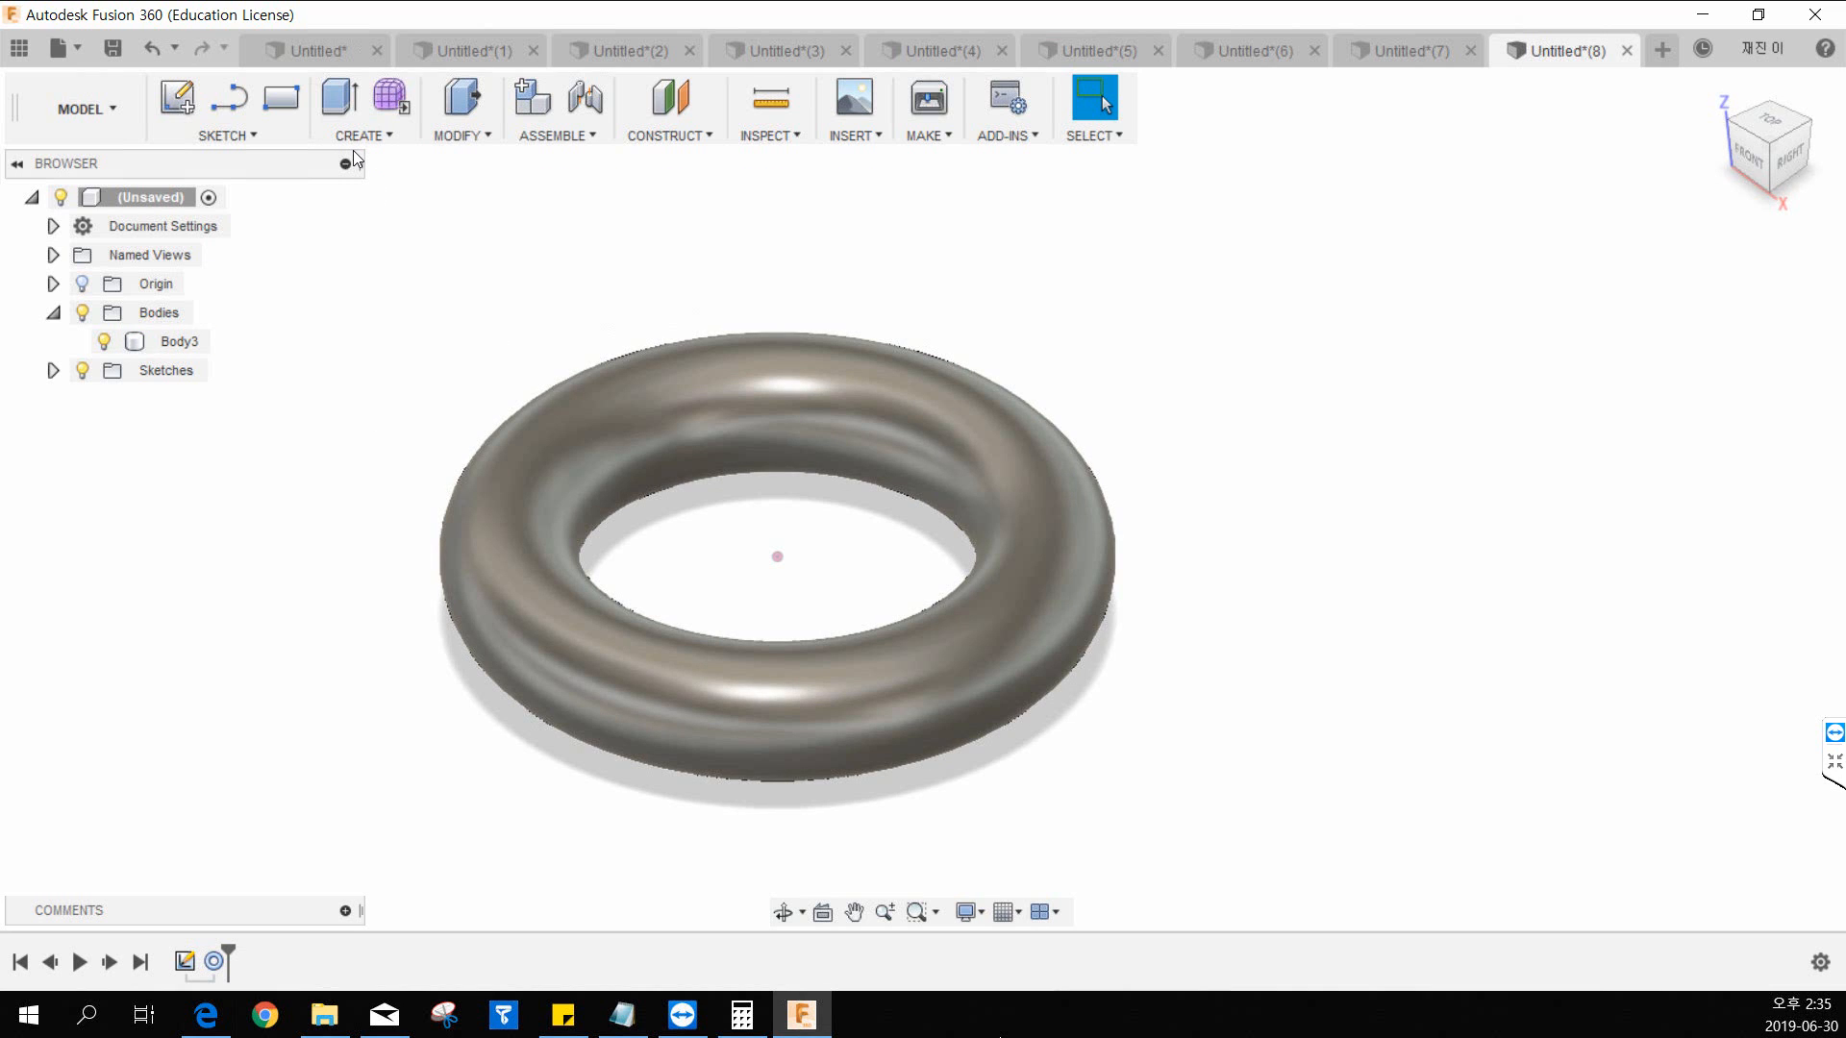
{"action": "left_click", "coordinate": [364, 136]}
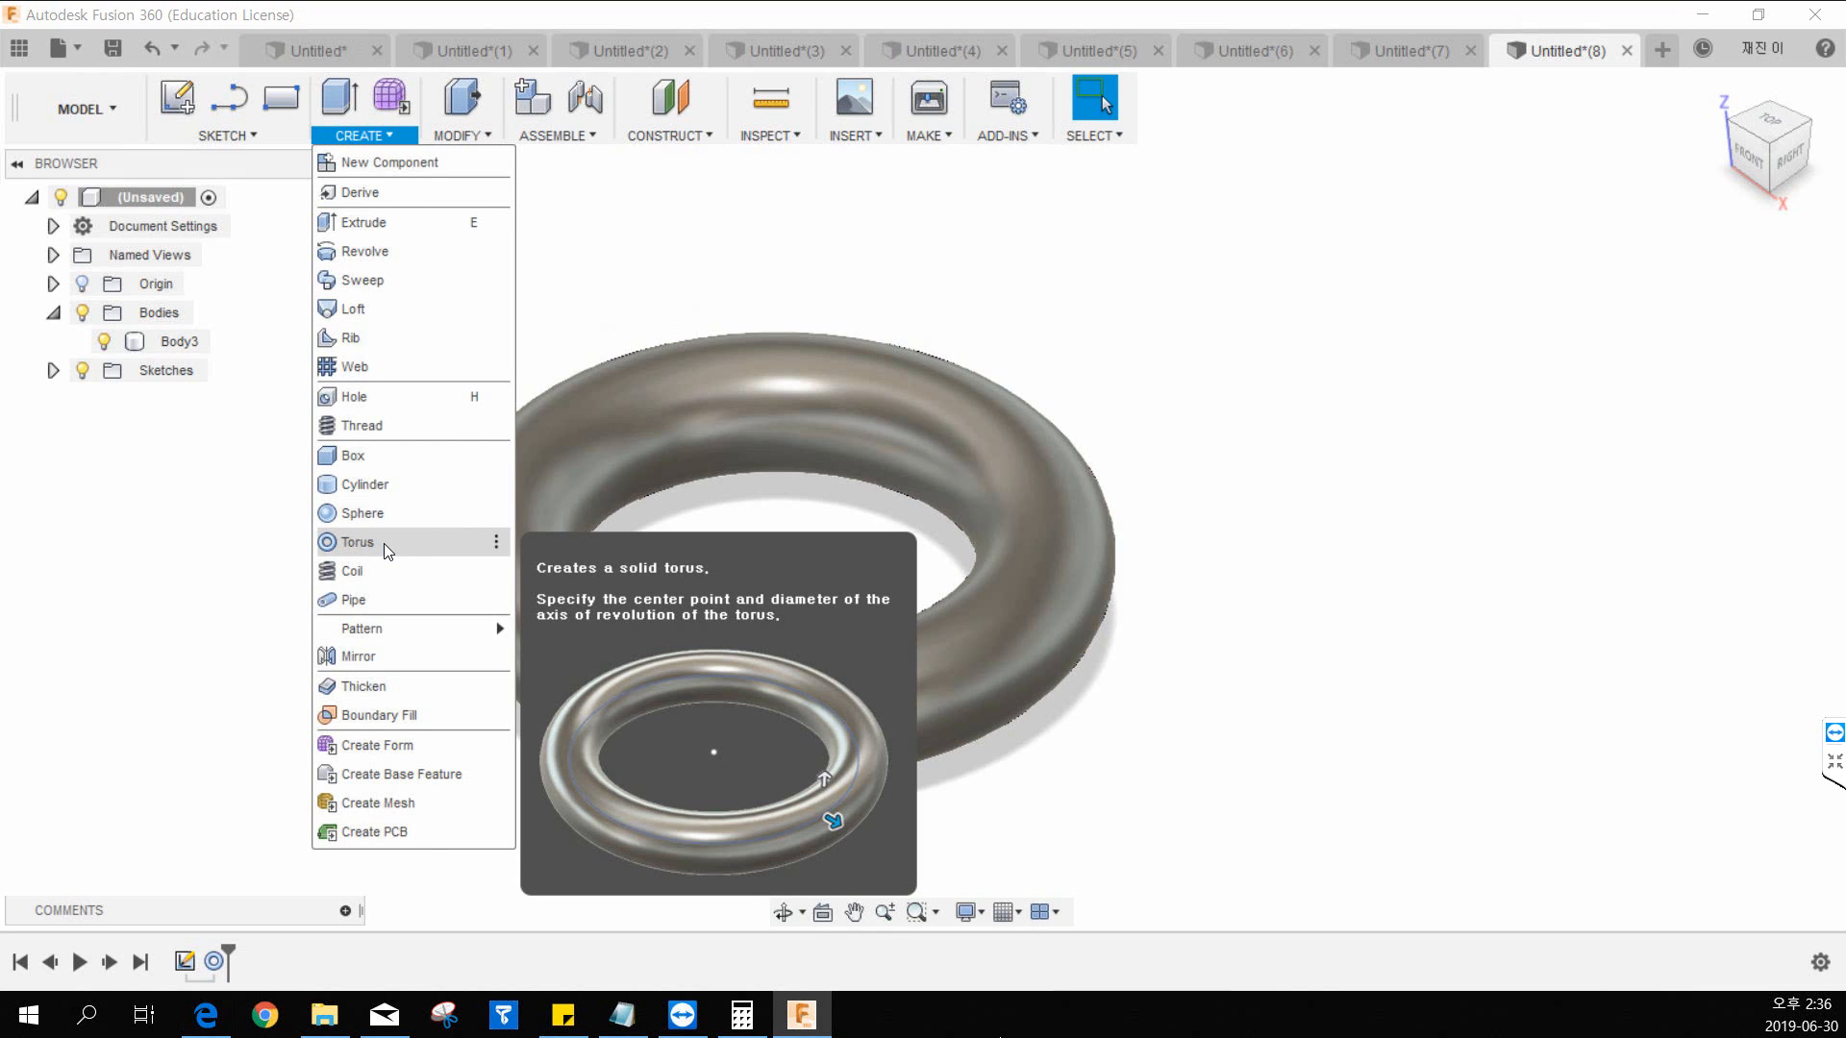
Step: Delete the torus body from the design
{"action": "left_click", "coordinate": [933, 416]}
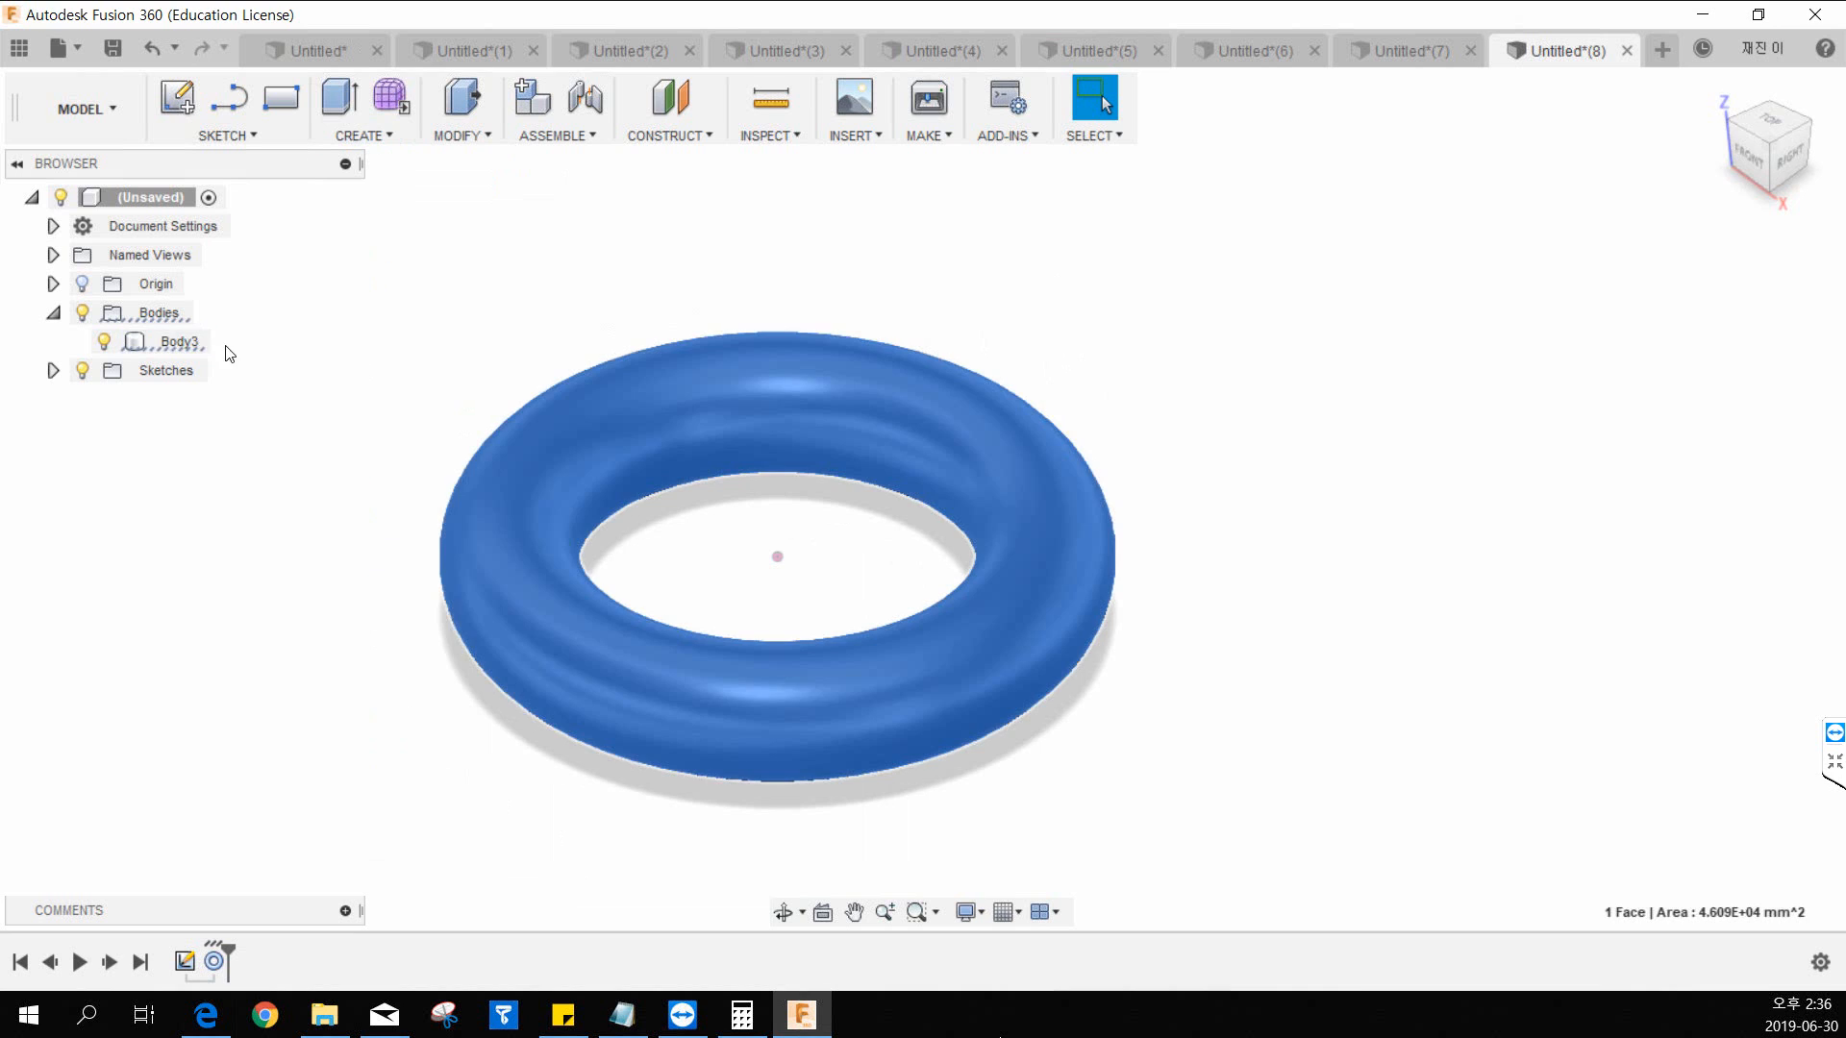
{"action": "right_click", "coordinate": [227, 350]}
{"action": "left_click", "coordinate": [244, 688]}
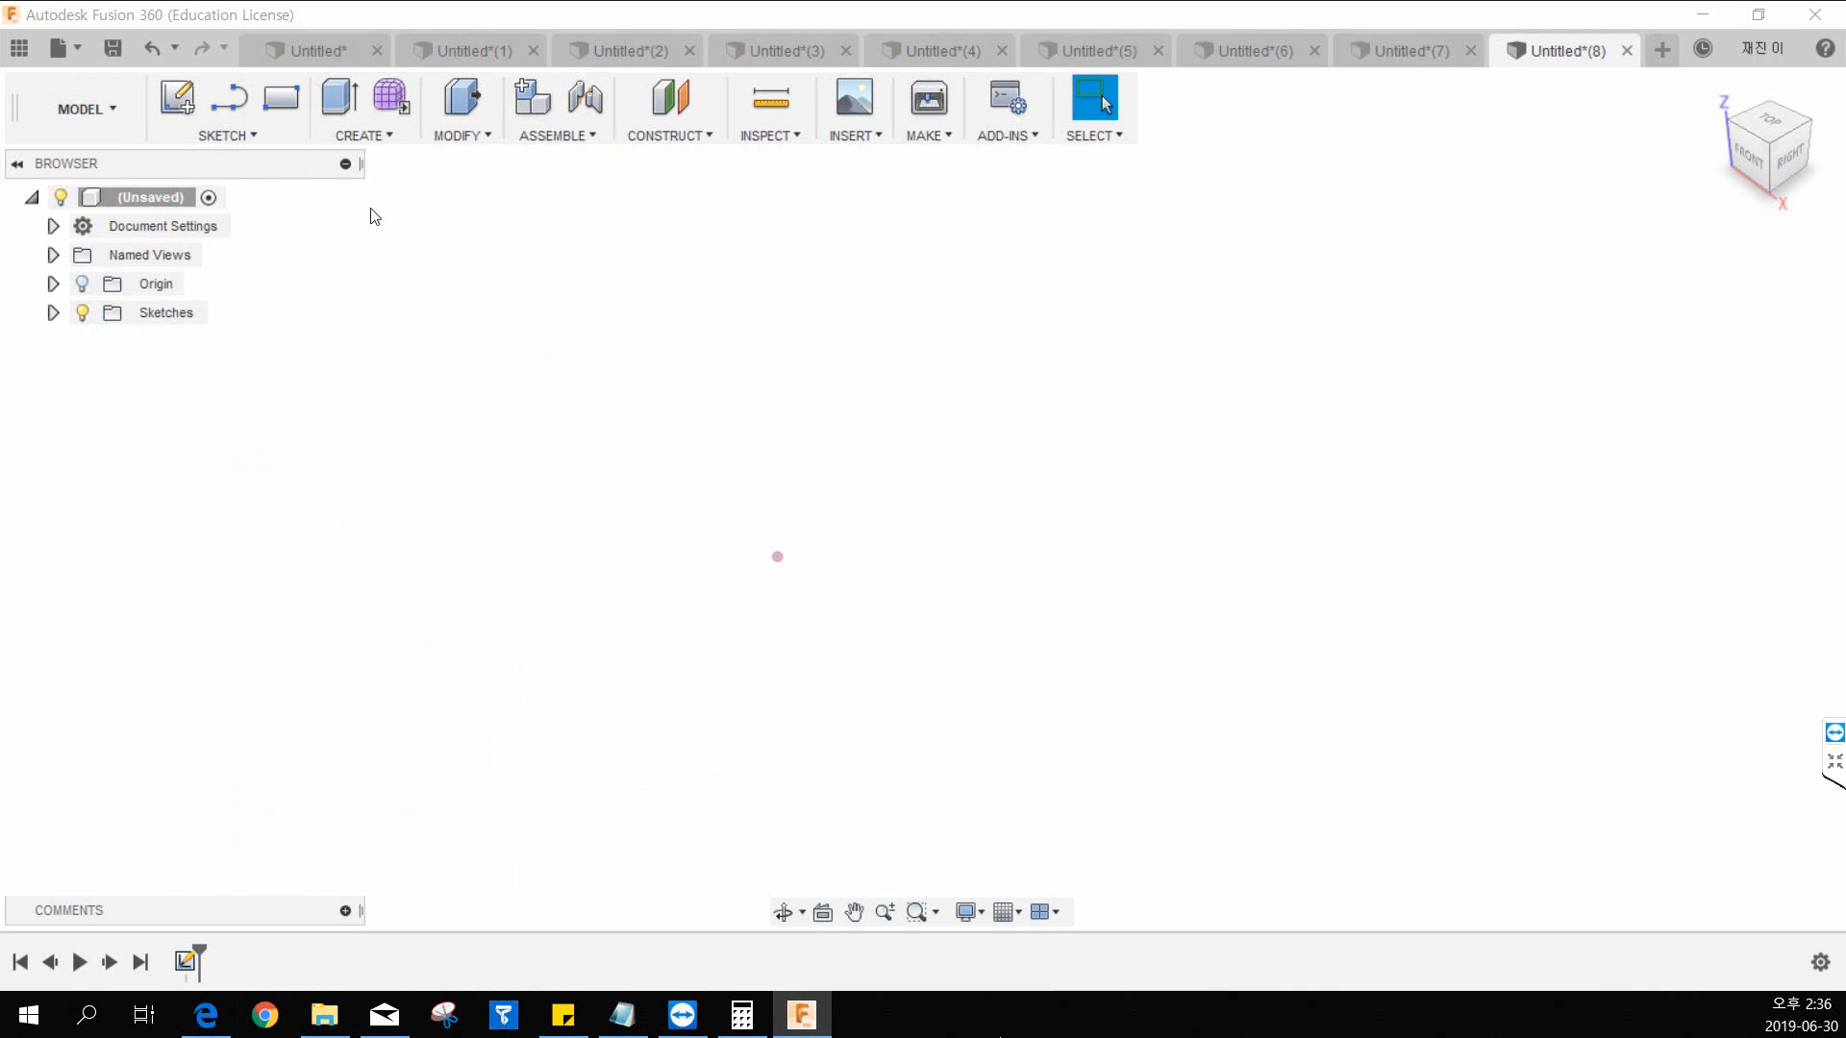
Step: Try a new-body coil centred on the origin of the horizontal plane, about 120.8 mm in diameter, with 3 revolutions and 225 mm height
{"action": "left_click", "coordinate": [363, 136]}
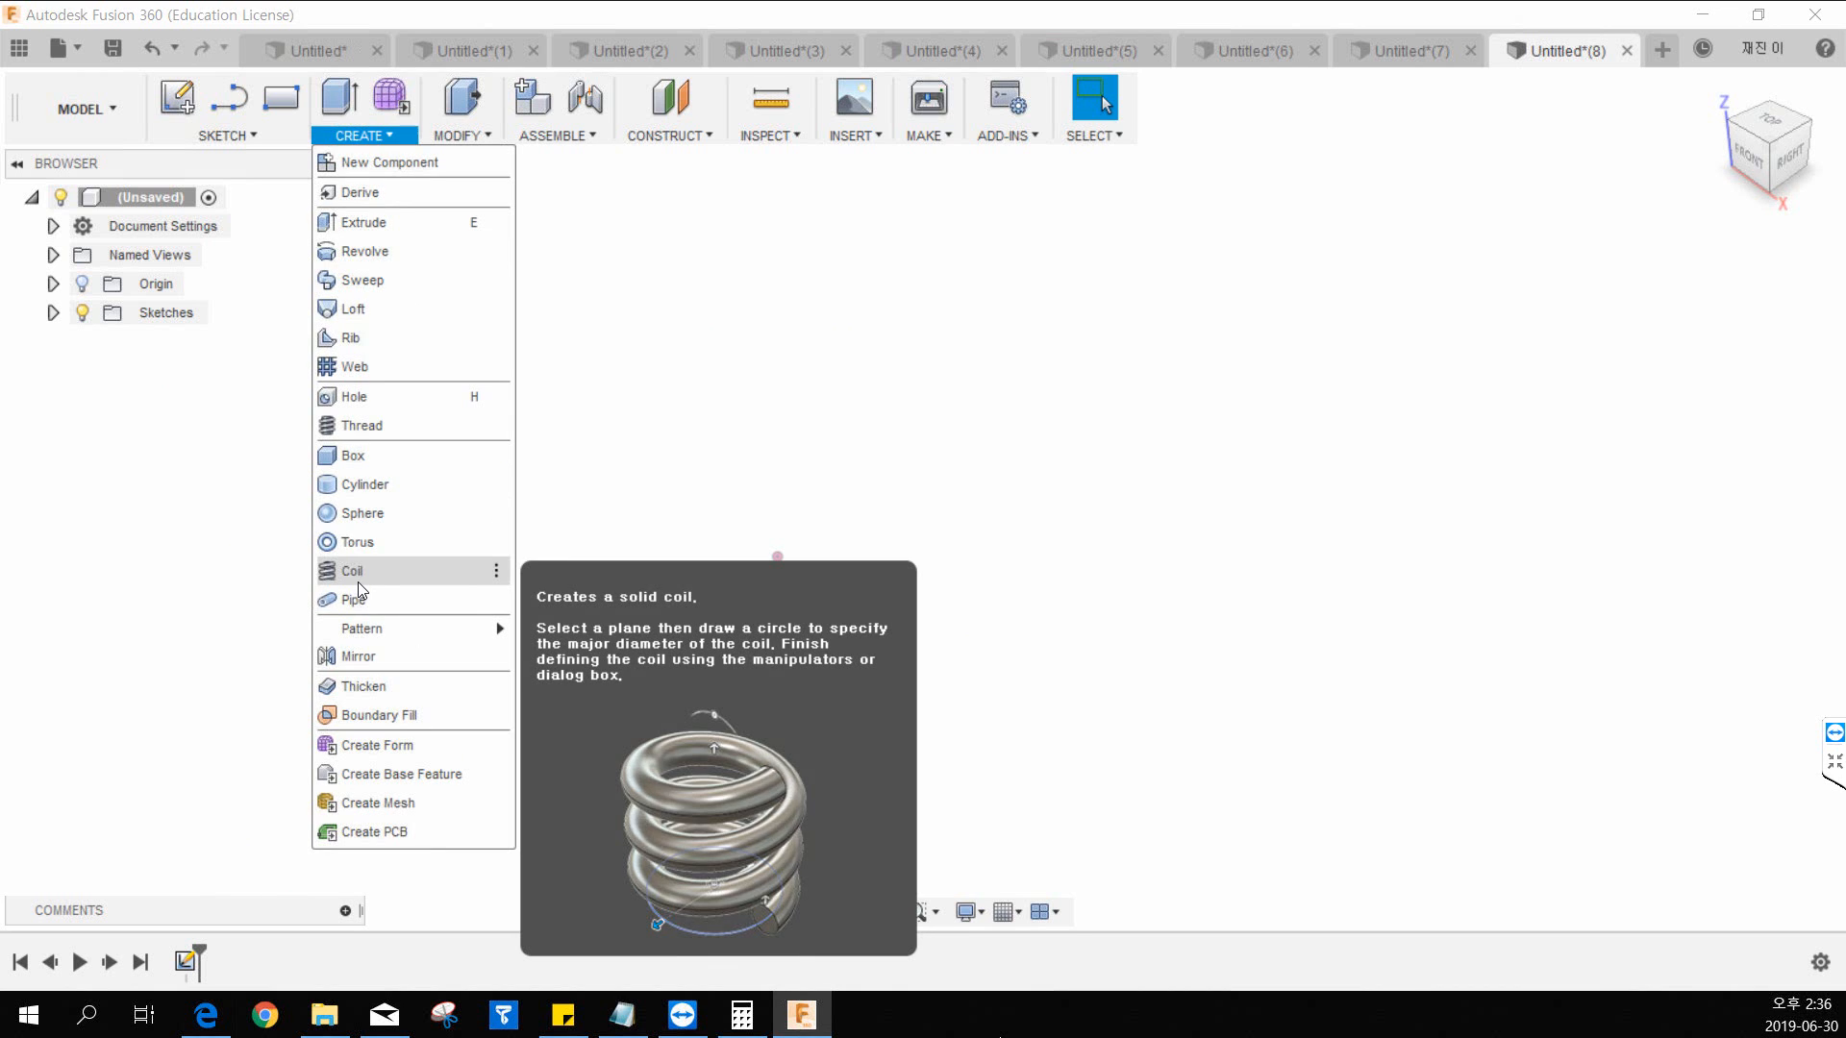
{"action": "left_click", "coordinate": [356, 573]}
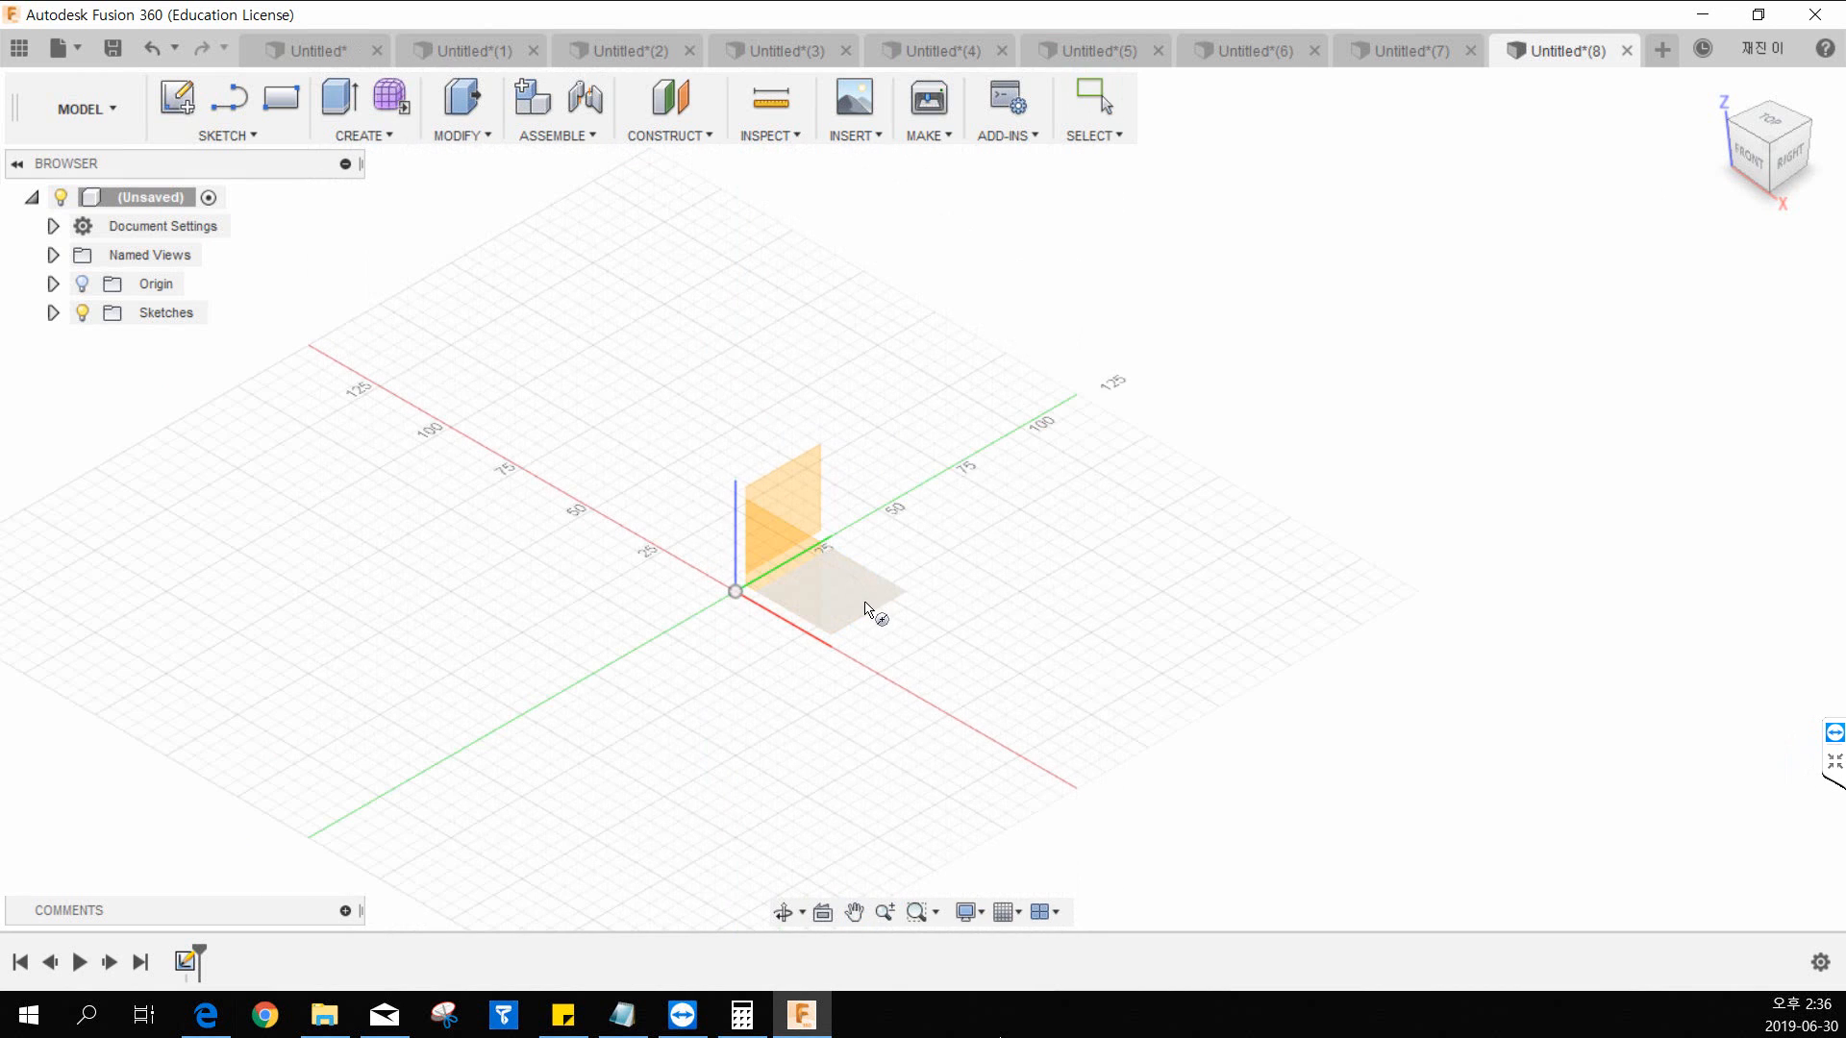
{"action": "left_click", "coordinate": [865, 601]}
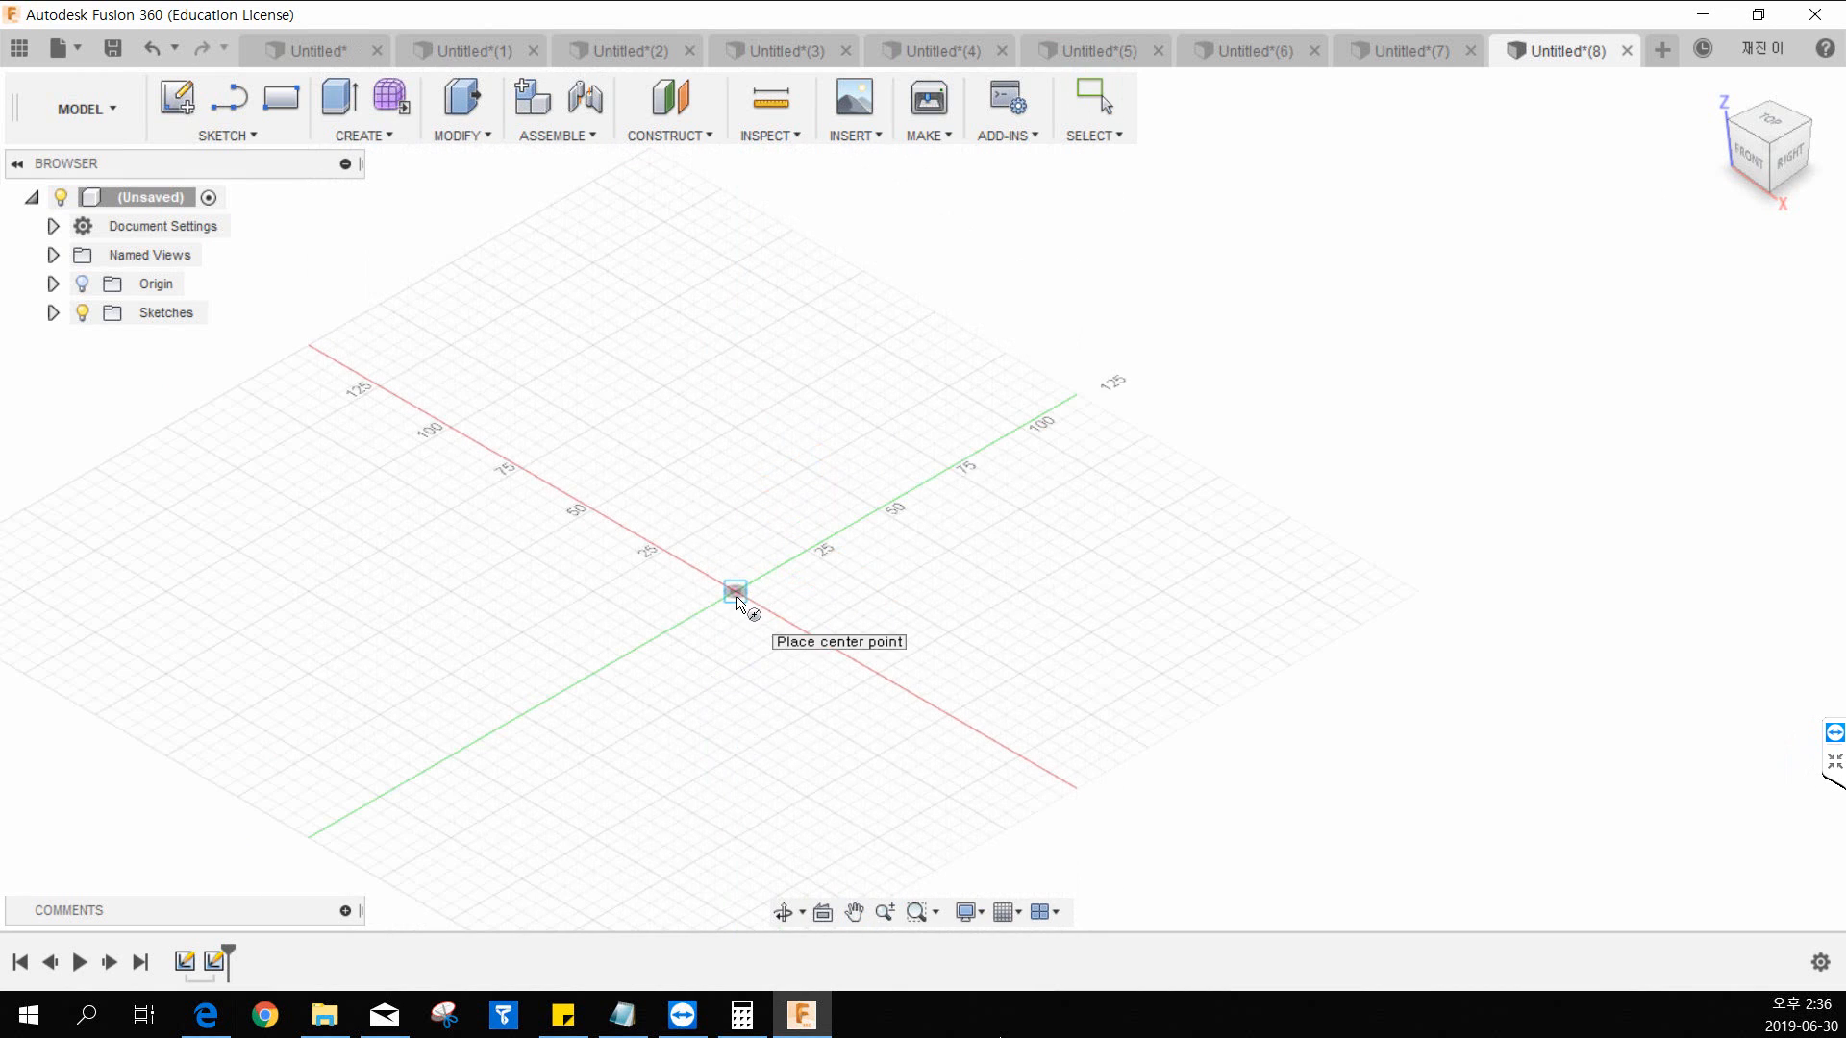
{"action": "left_click", "coordinate": [737, 600]}
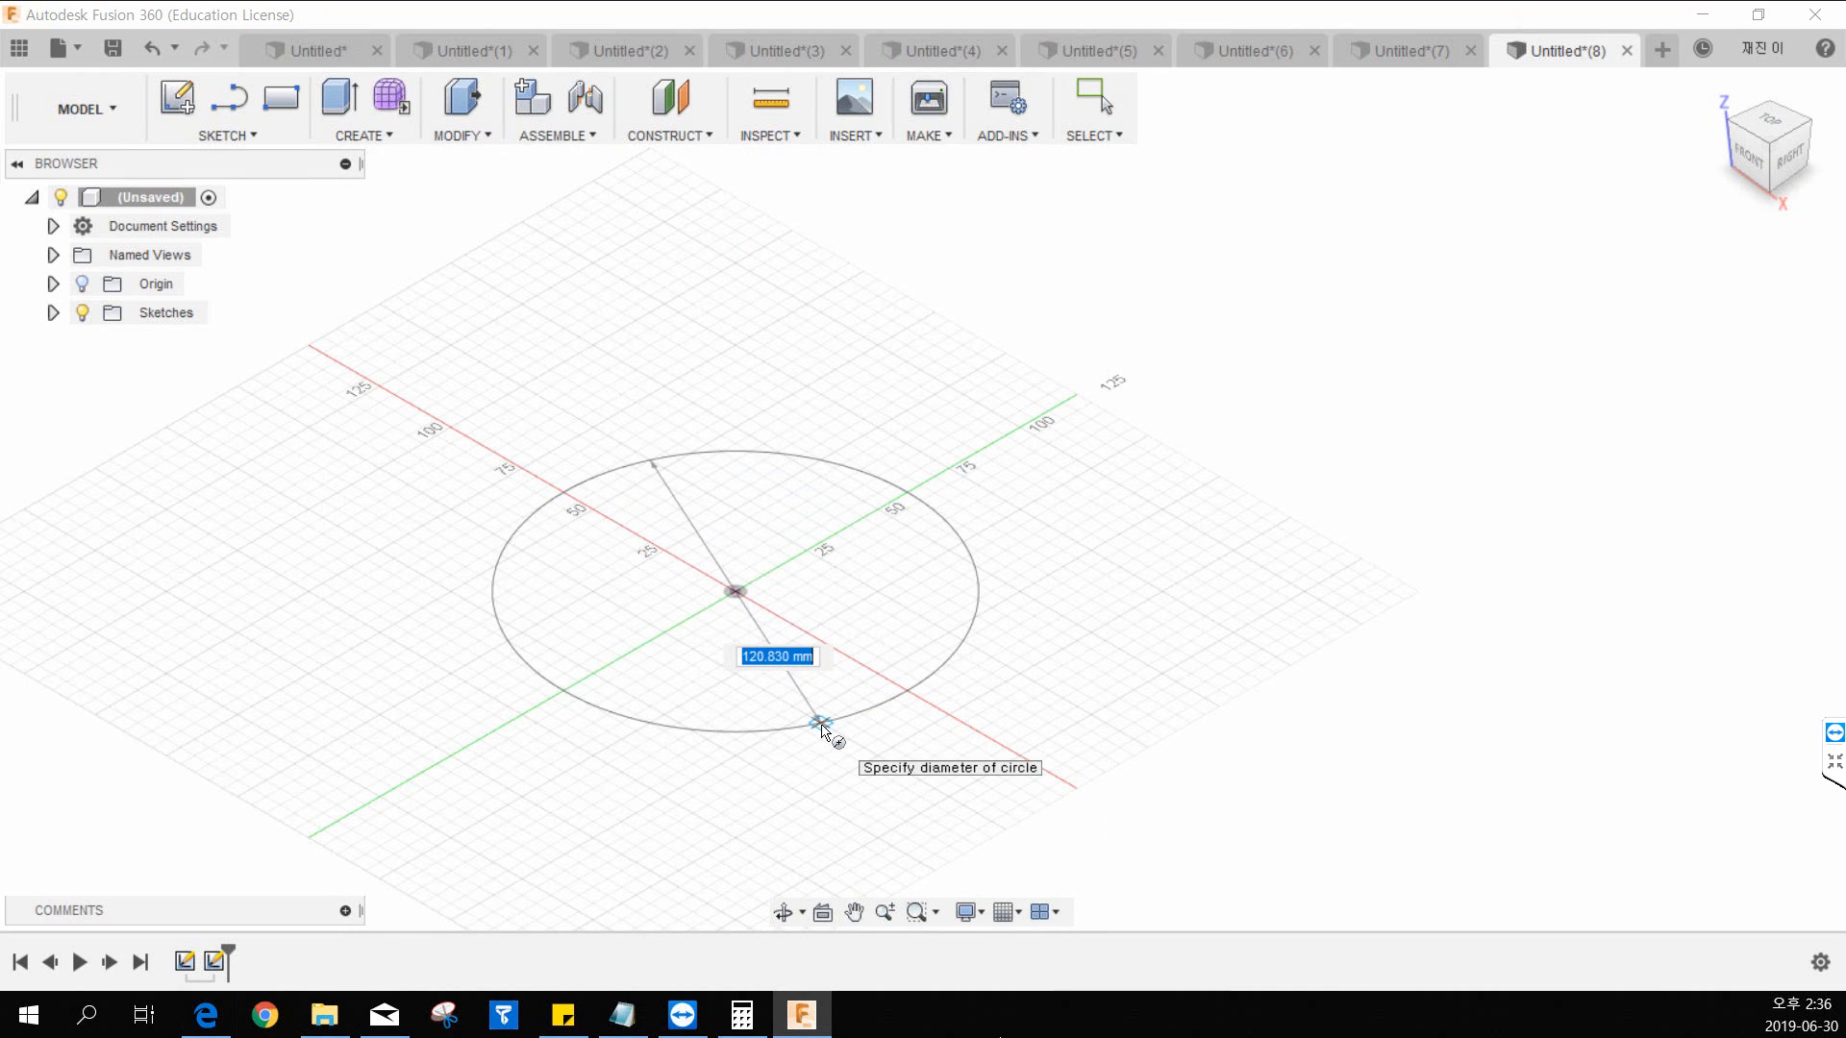
{"action": "left_click", "coordinate": [822, 730]}
{"action": "scroll", "coordinate": [948, 482], "scroll_direction": "down", "scroll_amount": 3}
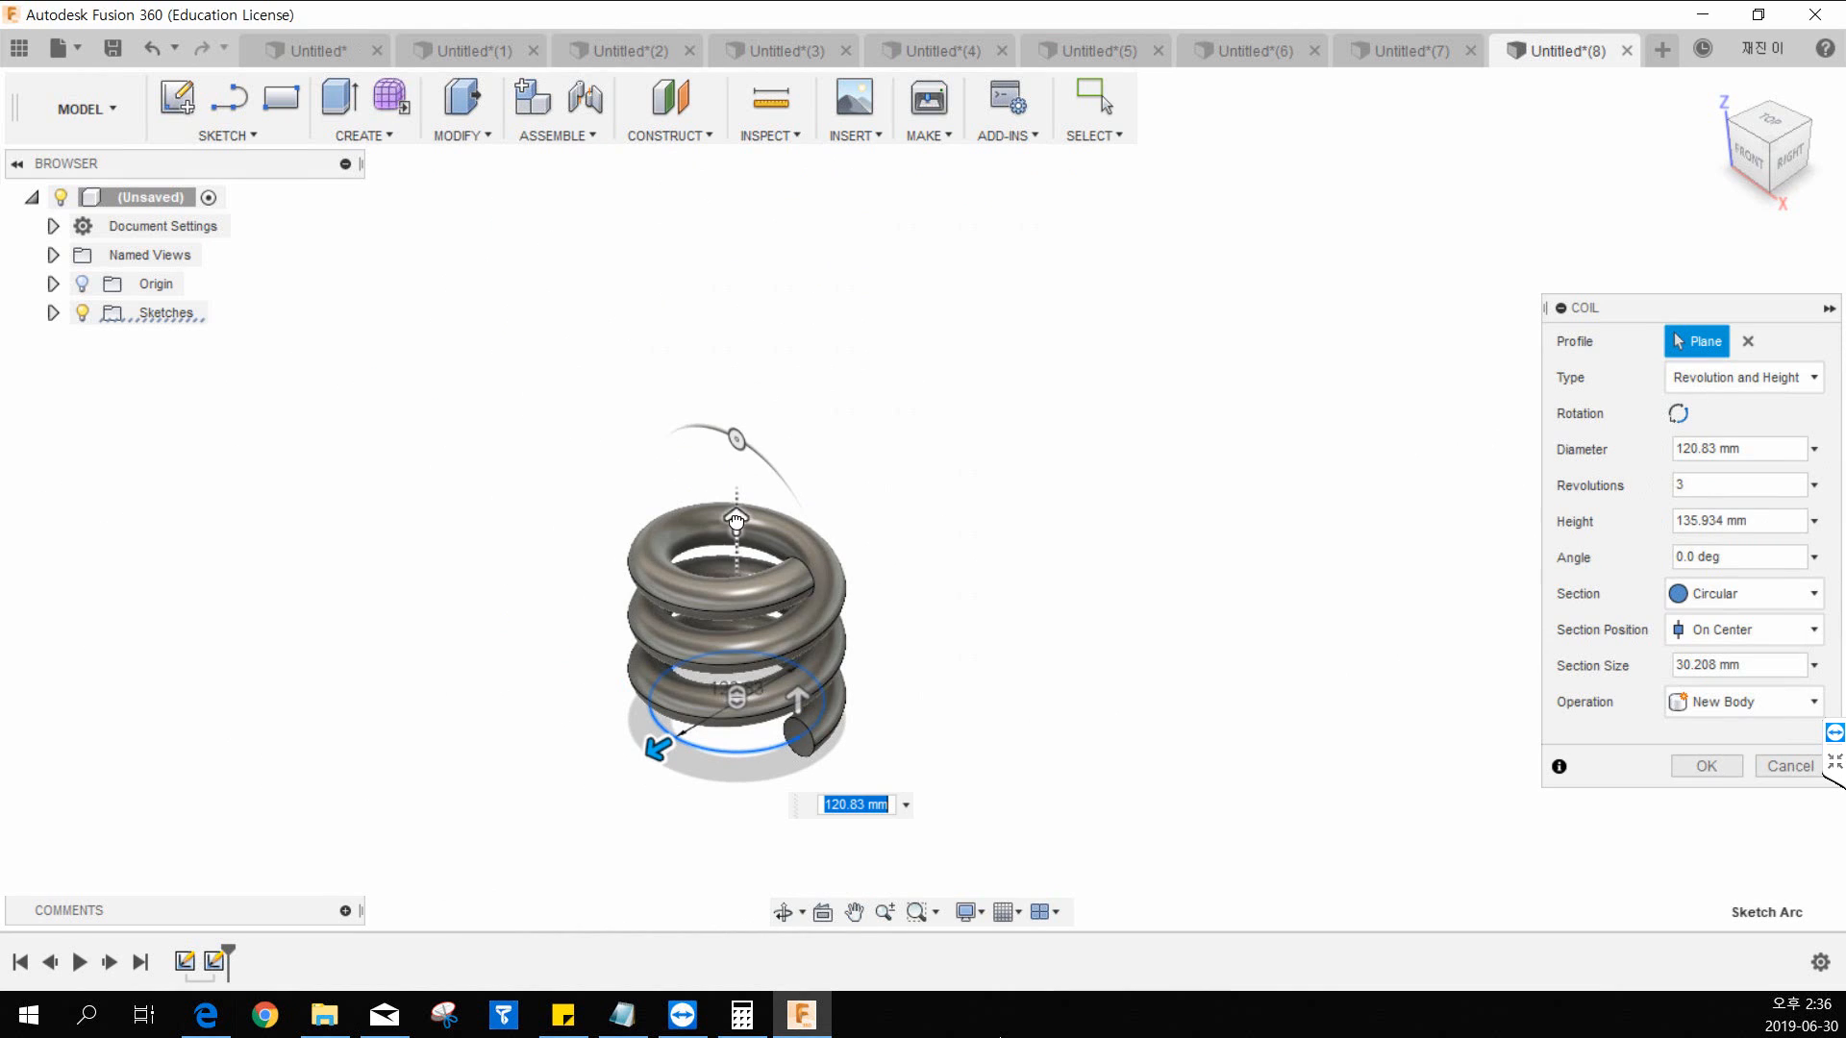
{"action": "left_click_drag", "start_coordinate": [733, 504], "coordinate": [748, 415]}
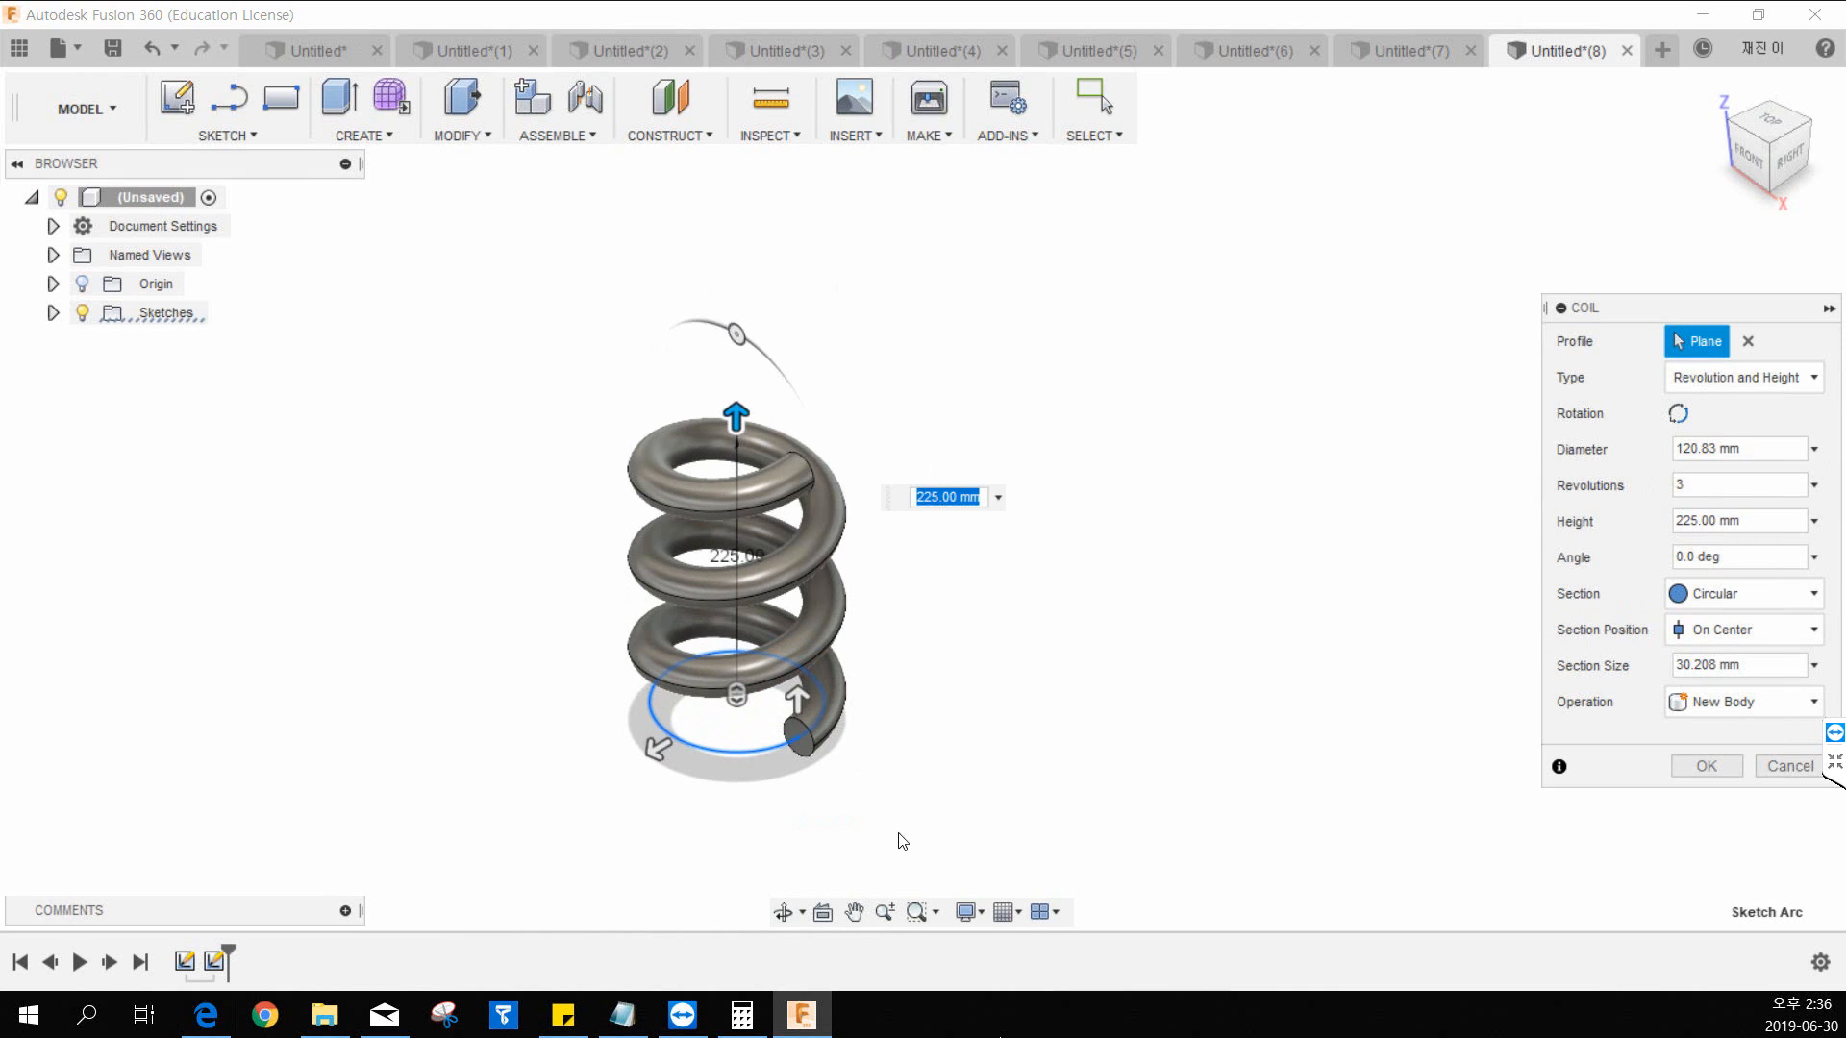
{"action": "middle_click_drag", "start_coordinate": [971, 650], "coordinate": [931, 693]}
{"action": "scroll", "coordinate": [928, 664], "scroll_direction": "up", "scroll_amount": 2}
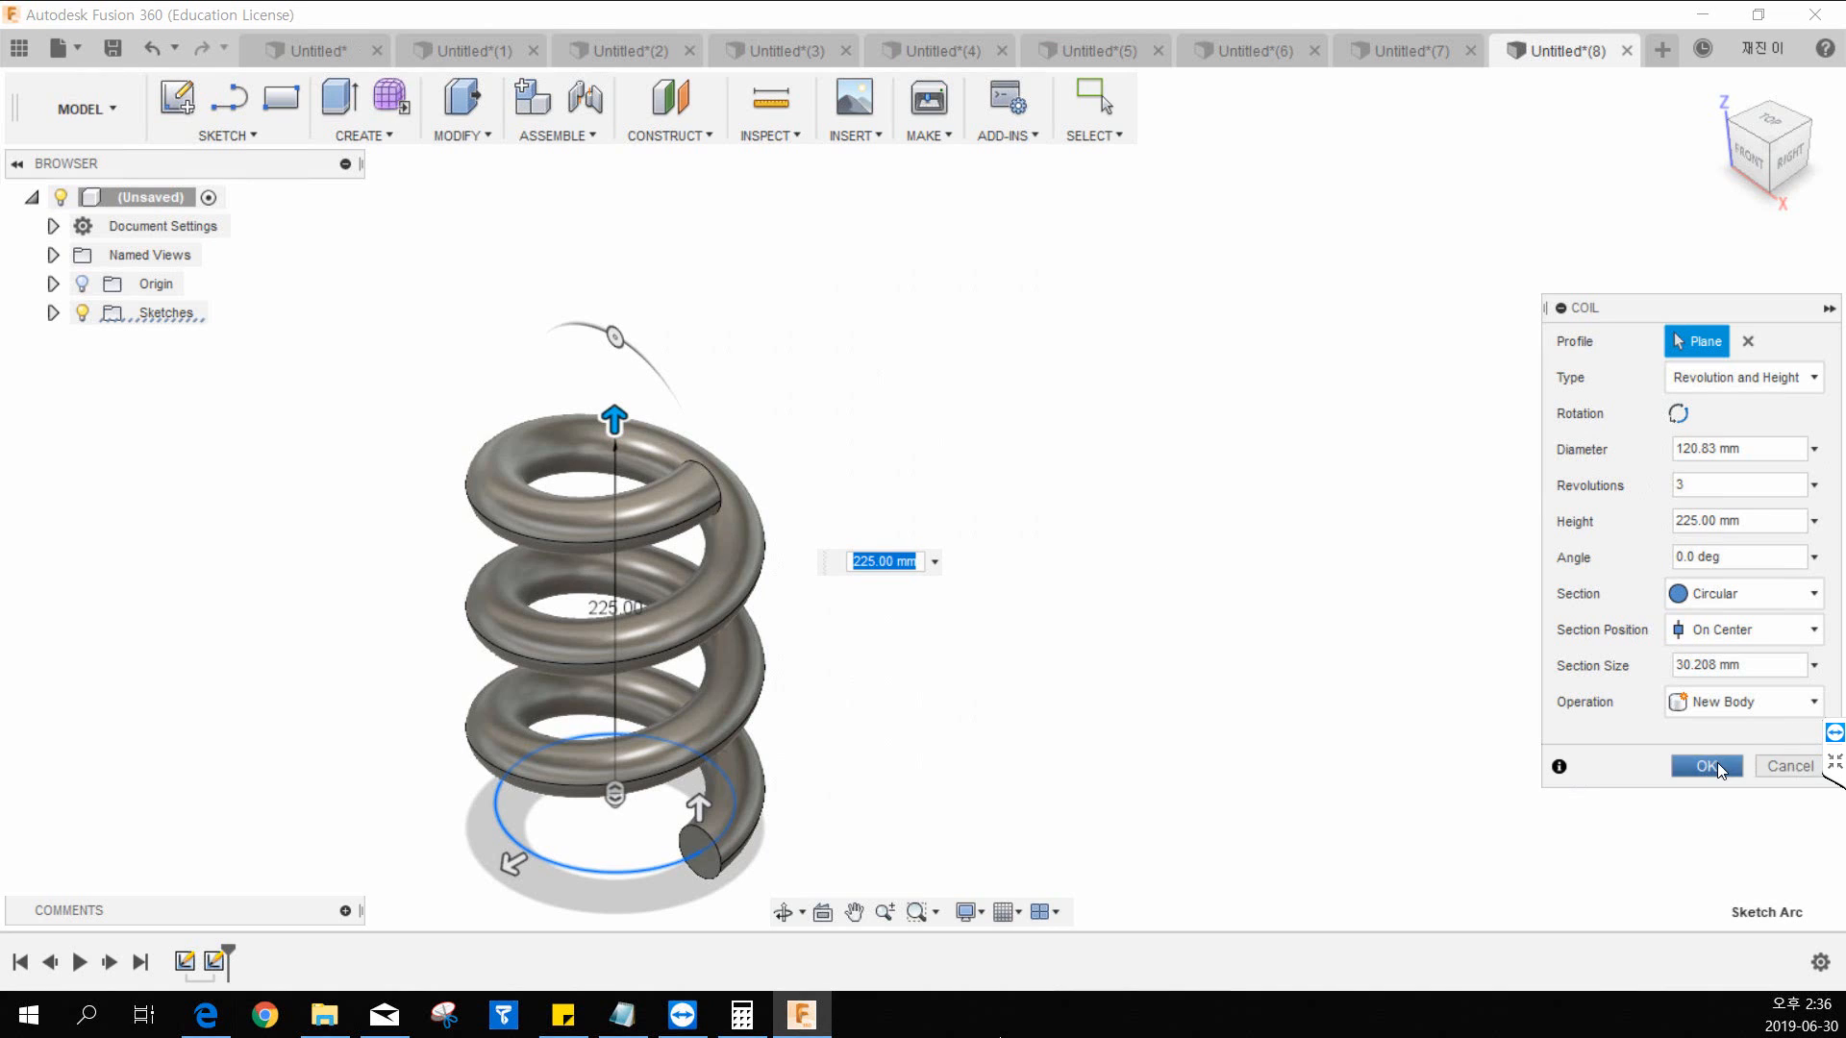
{"action": "middle_click_drag", "start_coordinate": [839, 661], "coordinate": [856, 569]}
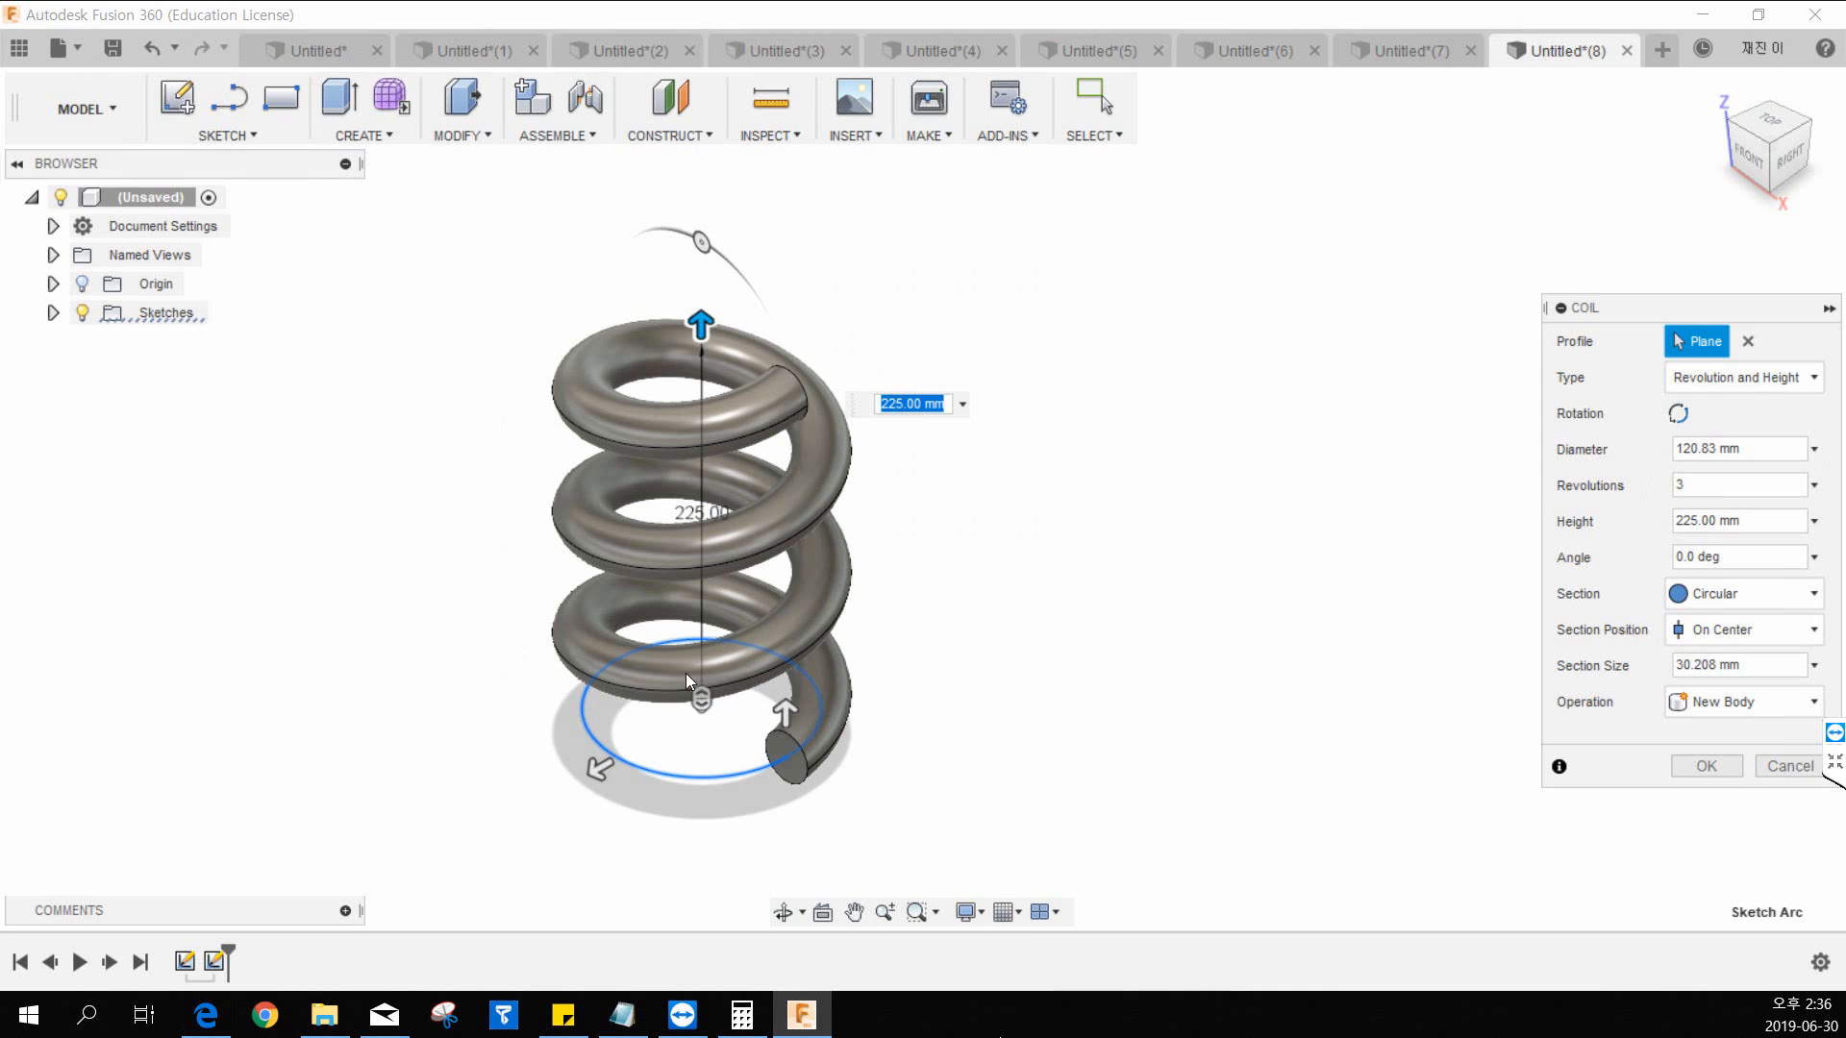
{"action": "left_click", "coordinate": [555, 135]}
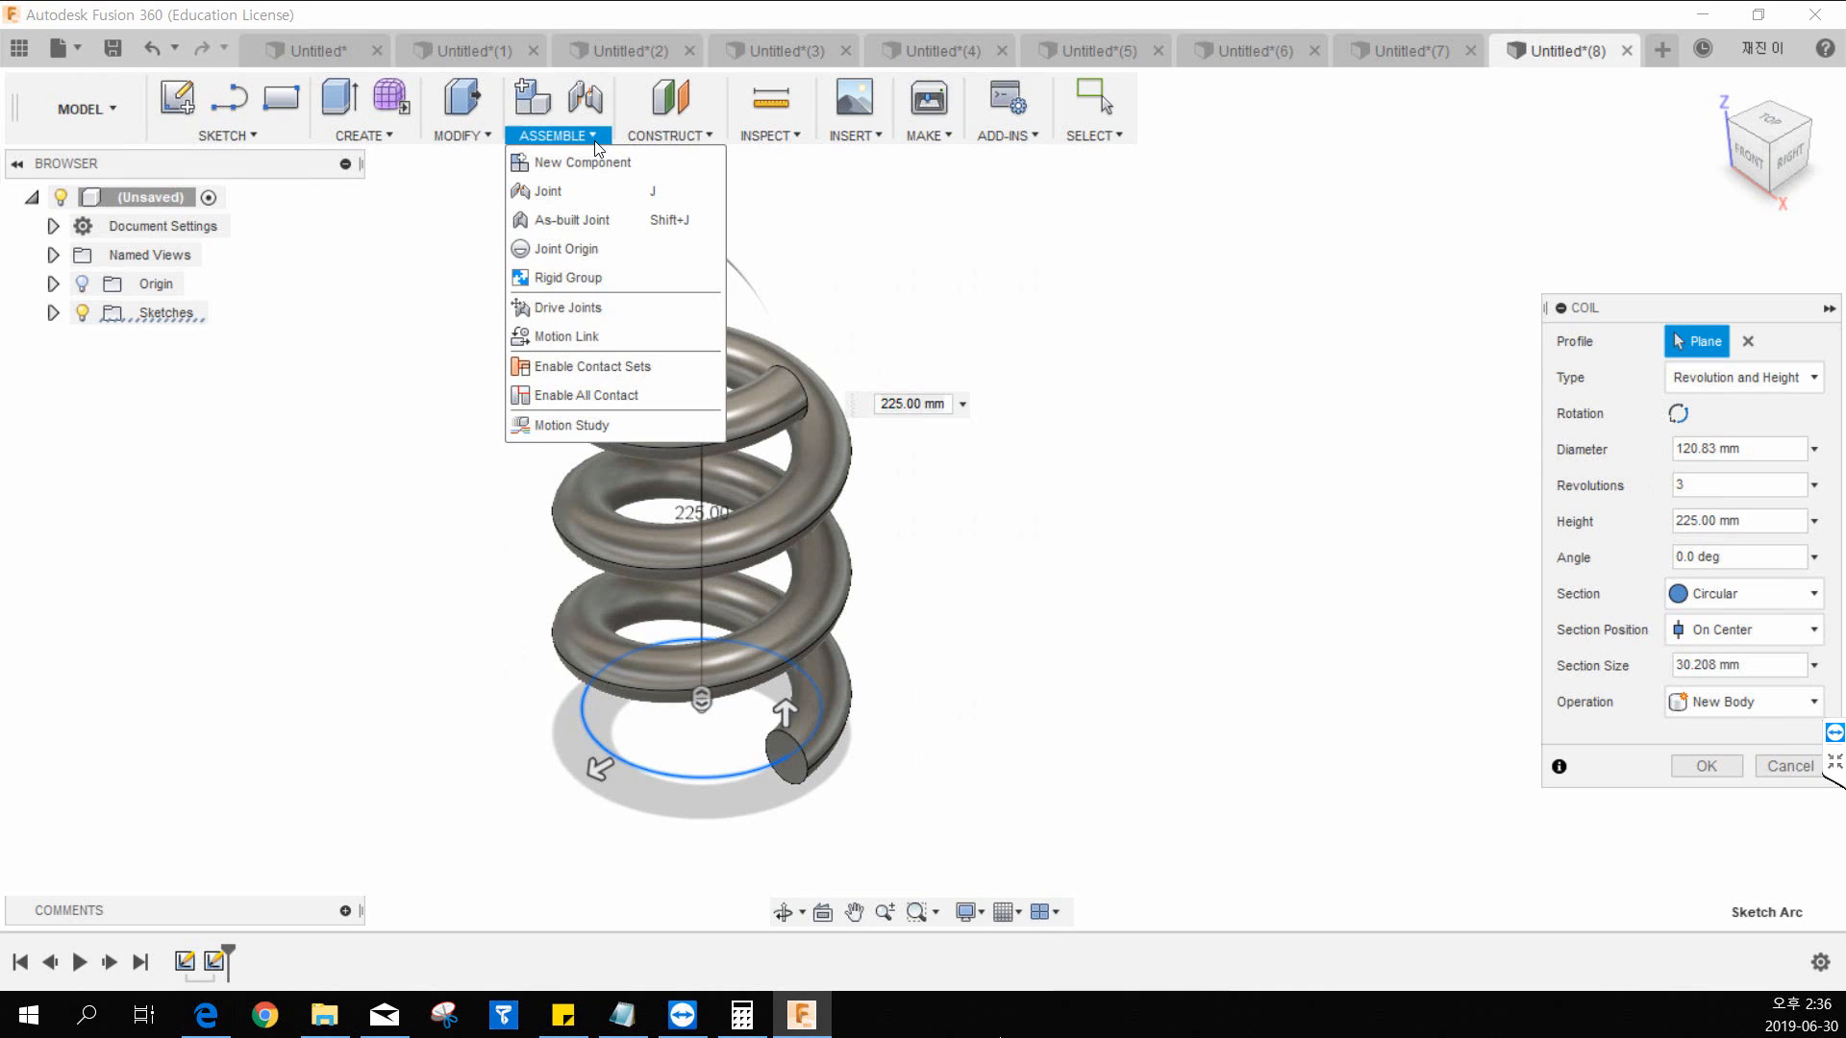
{"action": "left_click", "coordinate": [390, 136]}
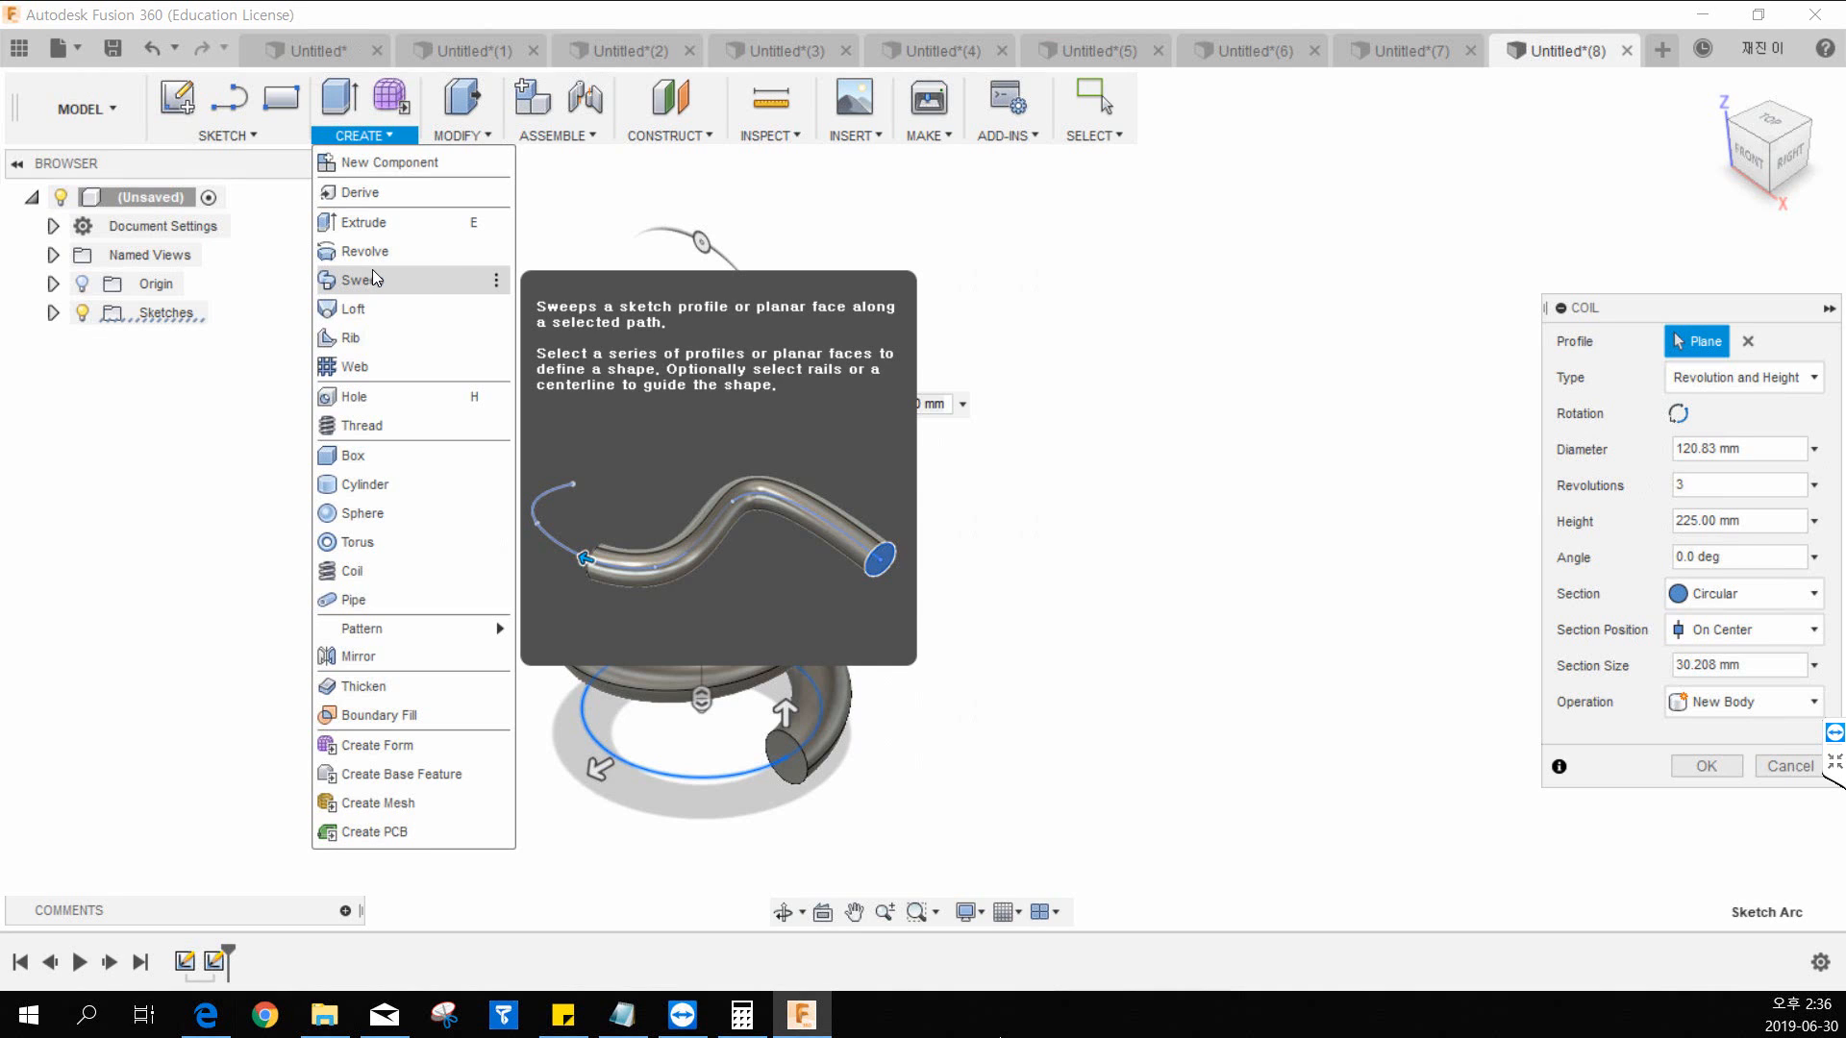
{"action": "left_click", "coordinate": [1767, 768]}
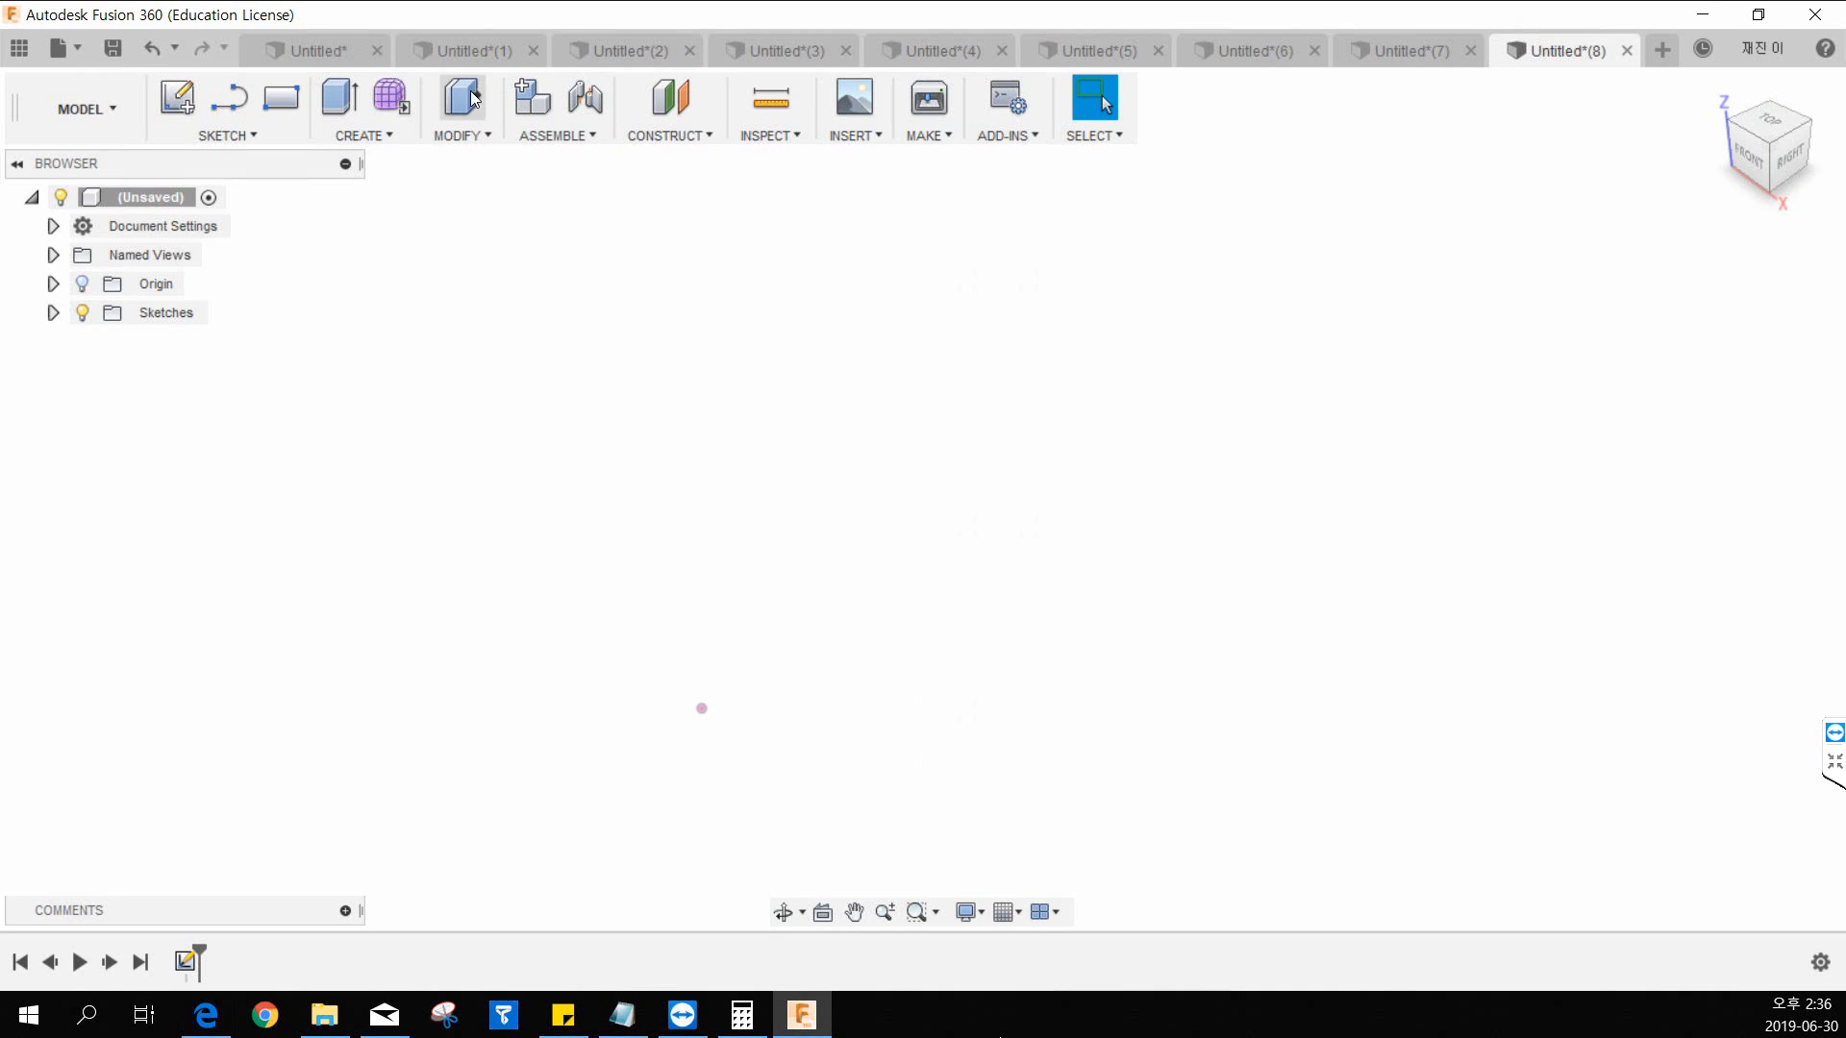
{"action": "left_click", "coordinate": [363, 135]}
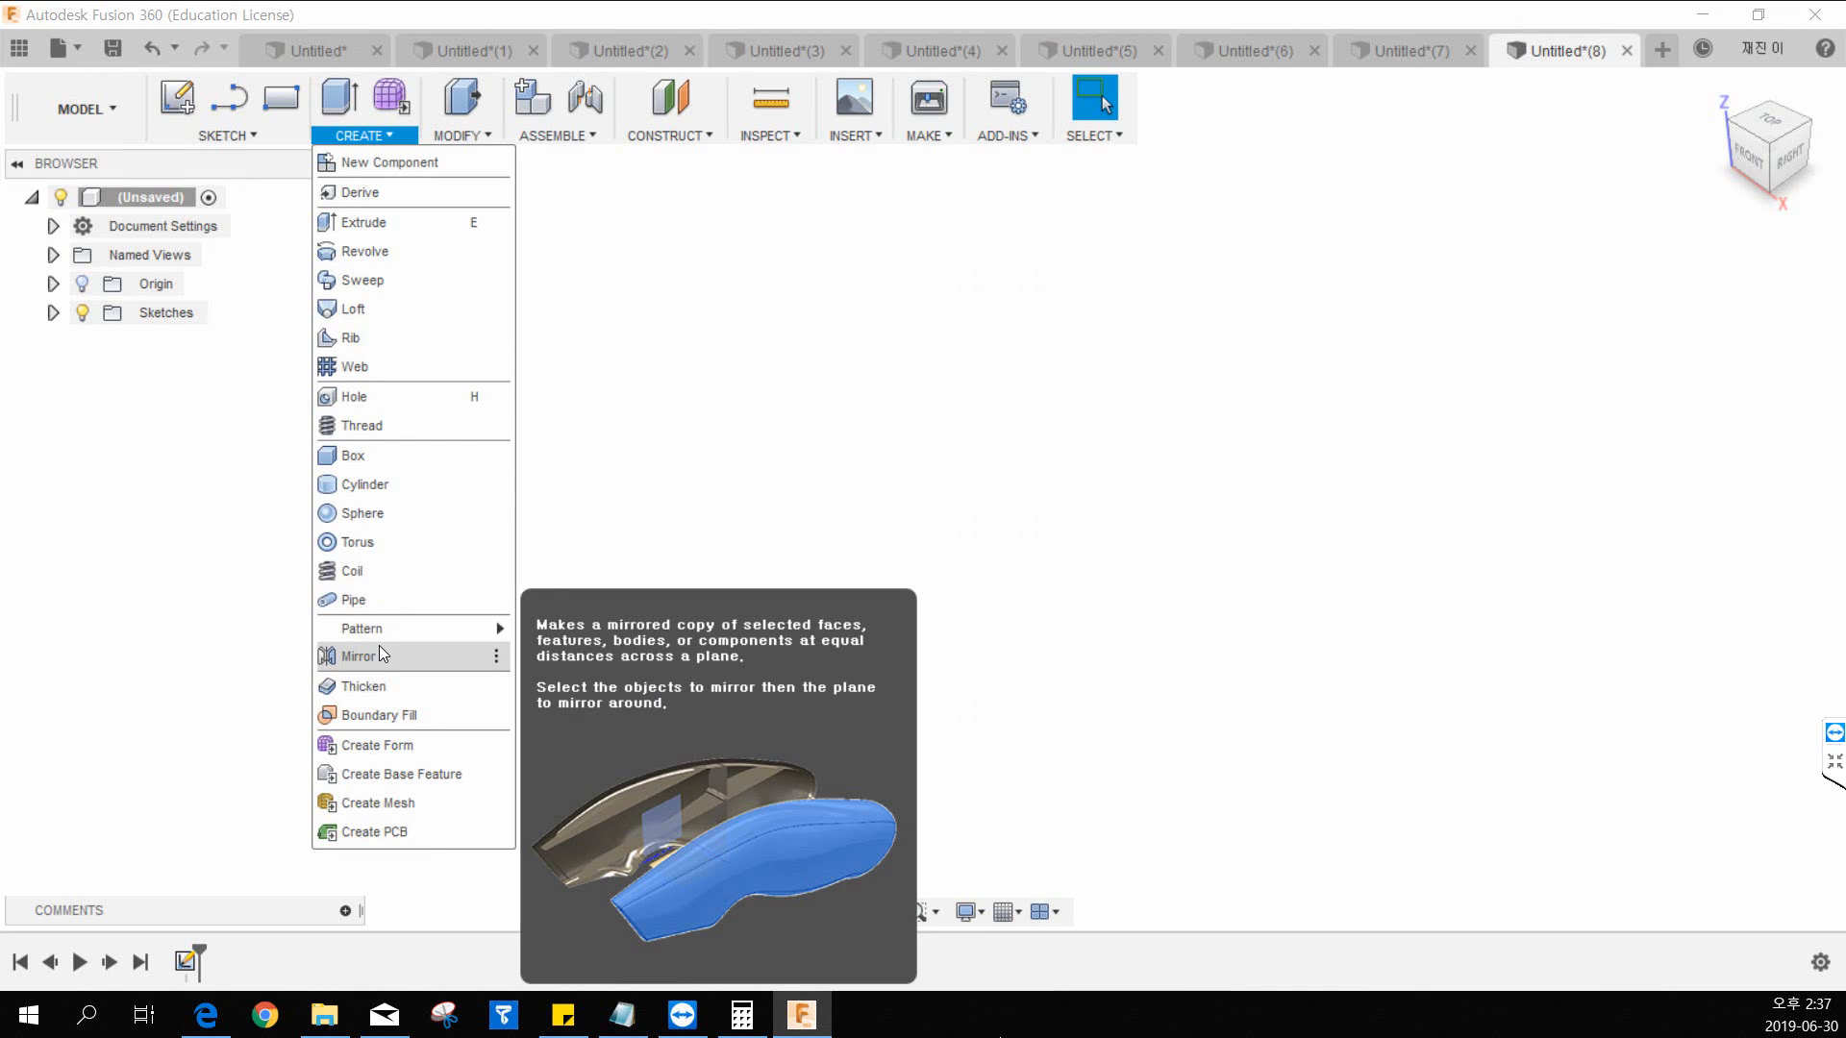
{"action": "mouse_move", "coordinate": [385, 631]}
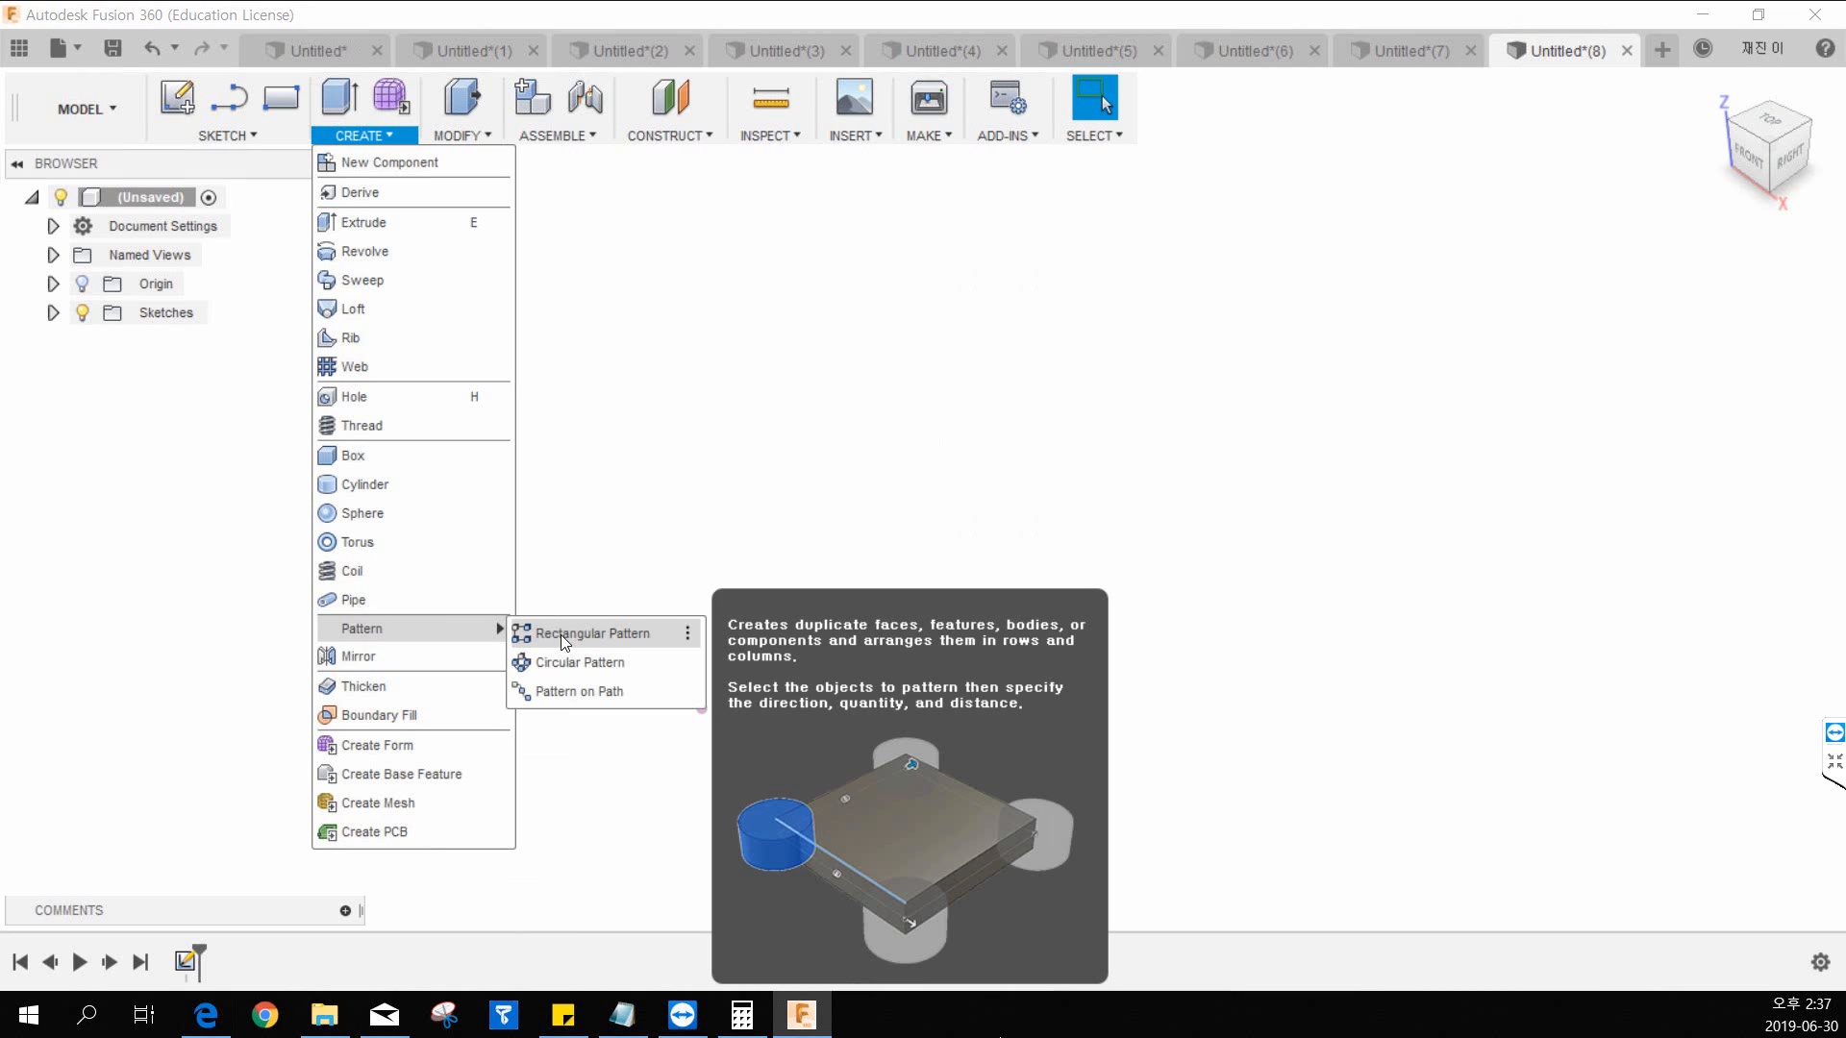
{"action": "left_click", "coordinate": [544, 450]}
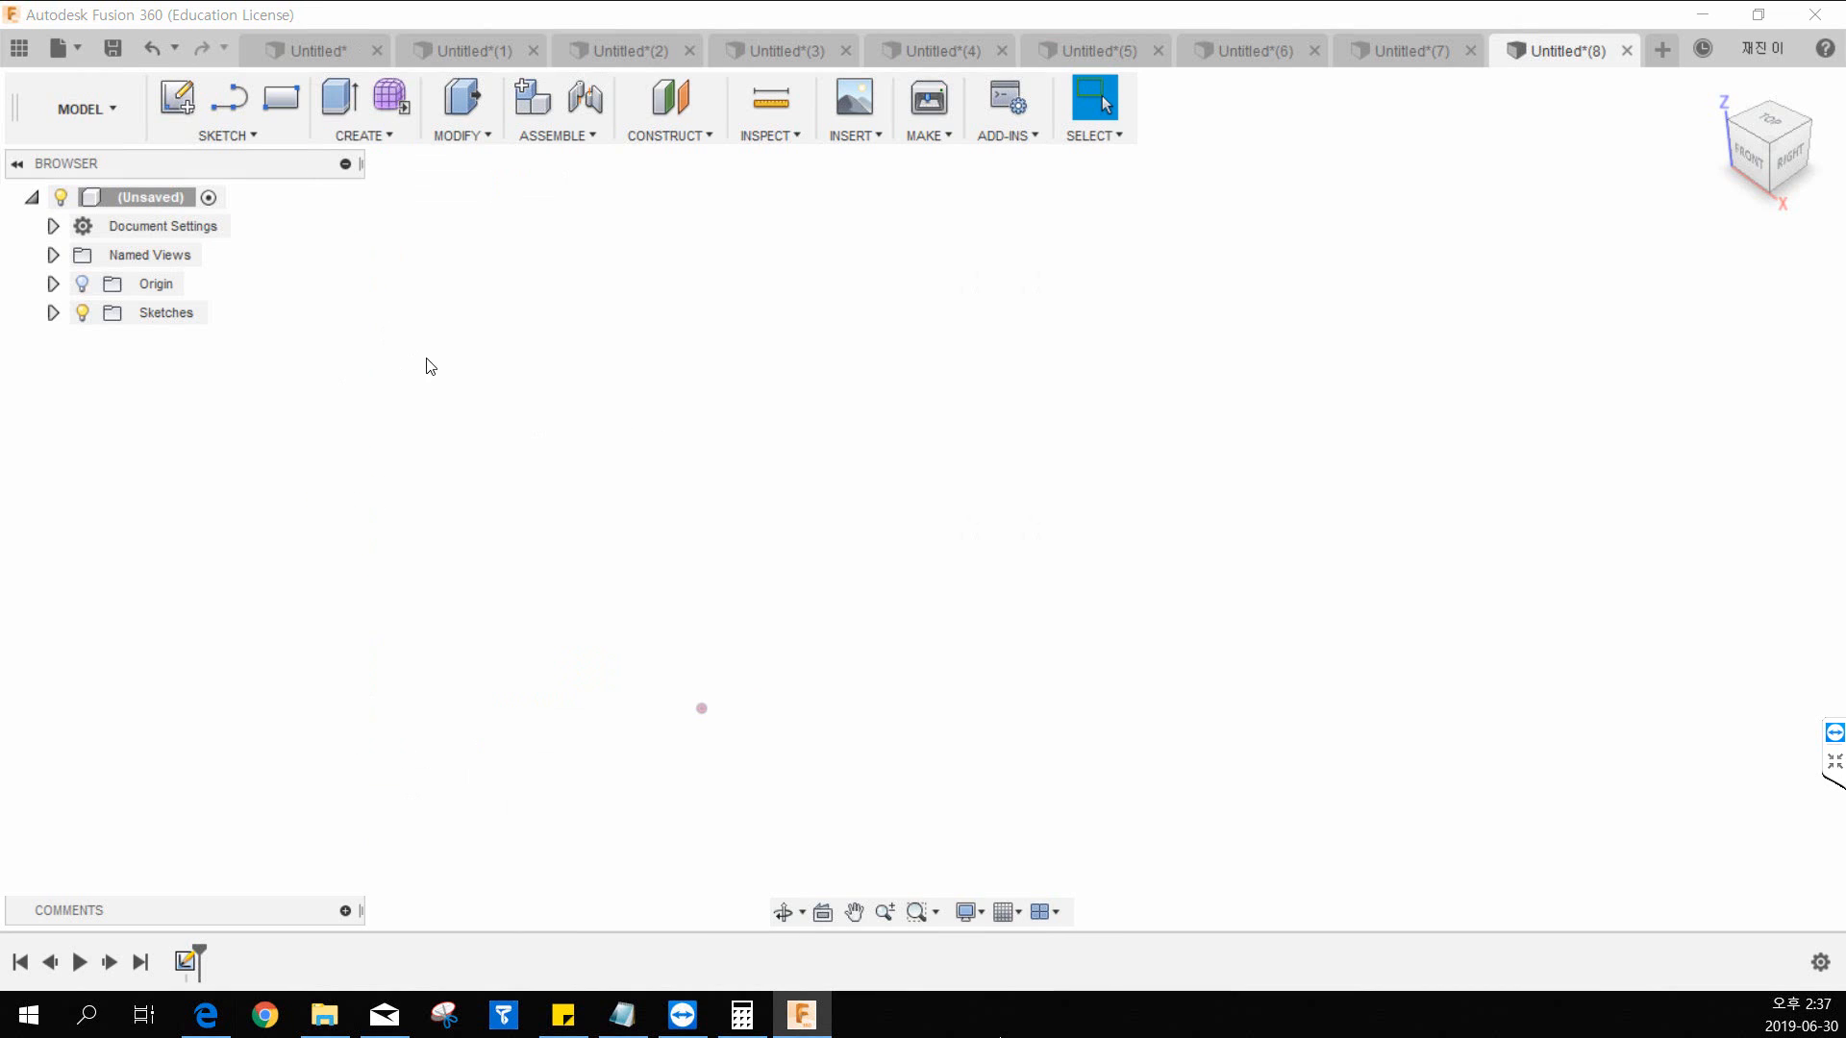
Step: Create a new-body sphere of 110 mm diameter centred on the origin of the horizontal plane
{"action": "left_click", "coordinate": [348, 136]}
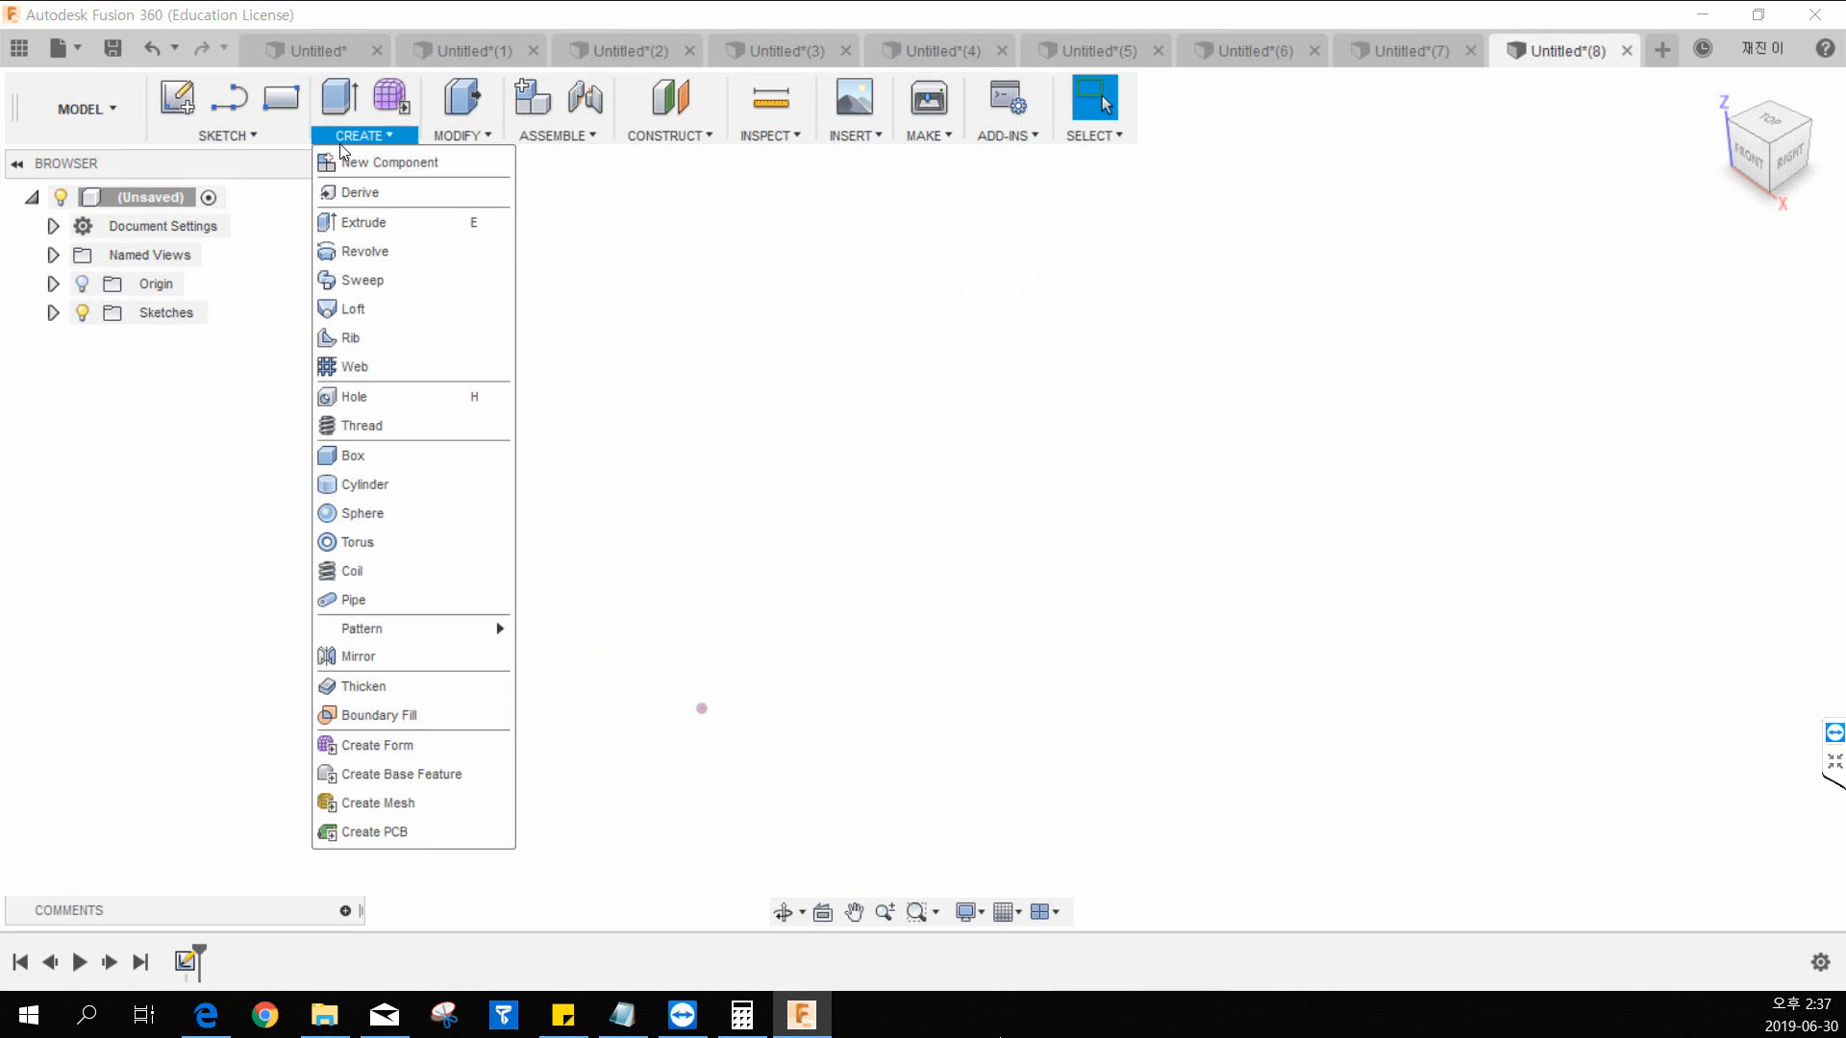
{"action": "left_click", "coordinate": [401, 520]}
{"action": "left_click", "coordinate": [816, 719]}
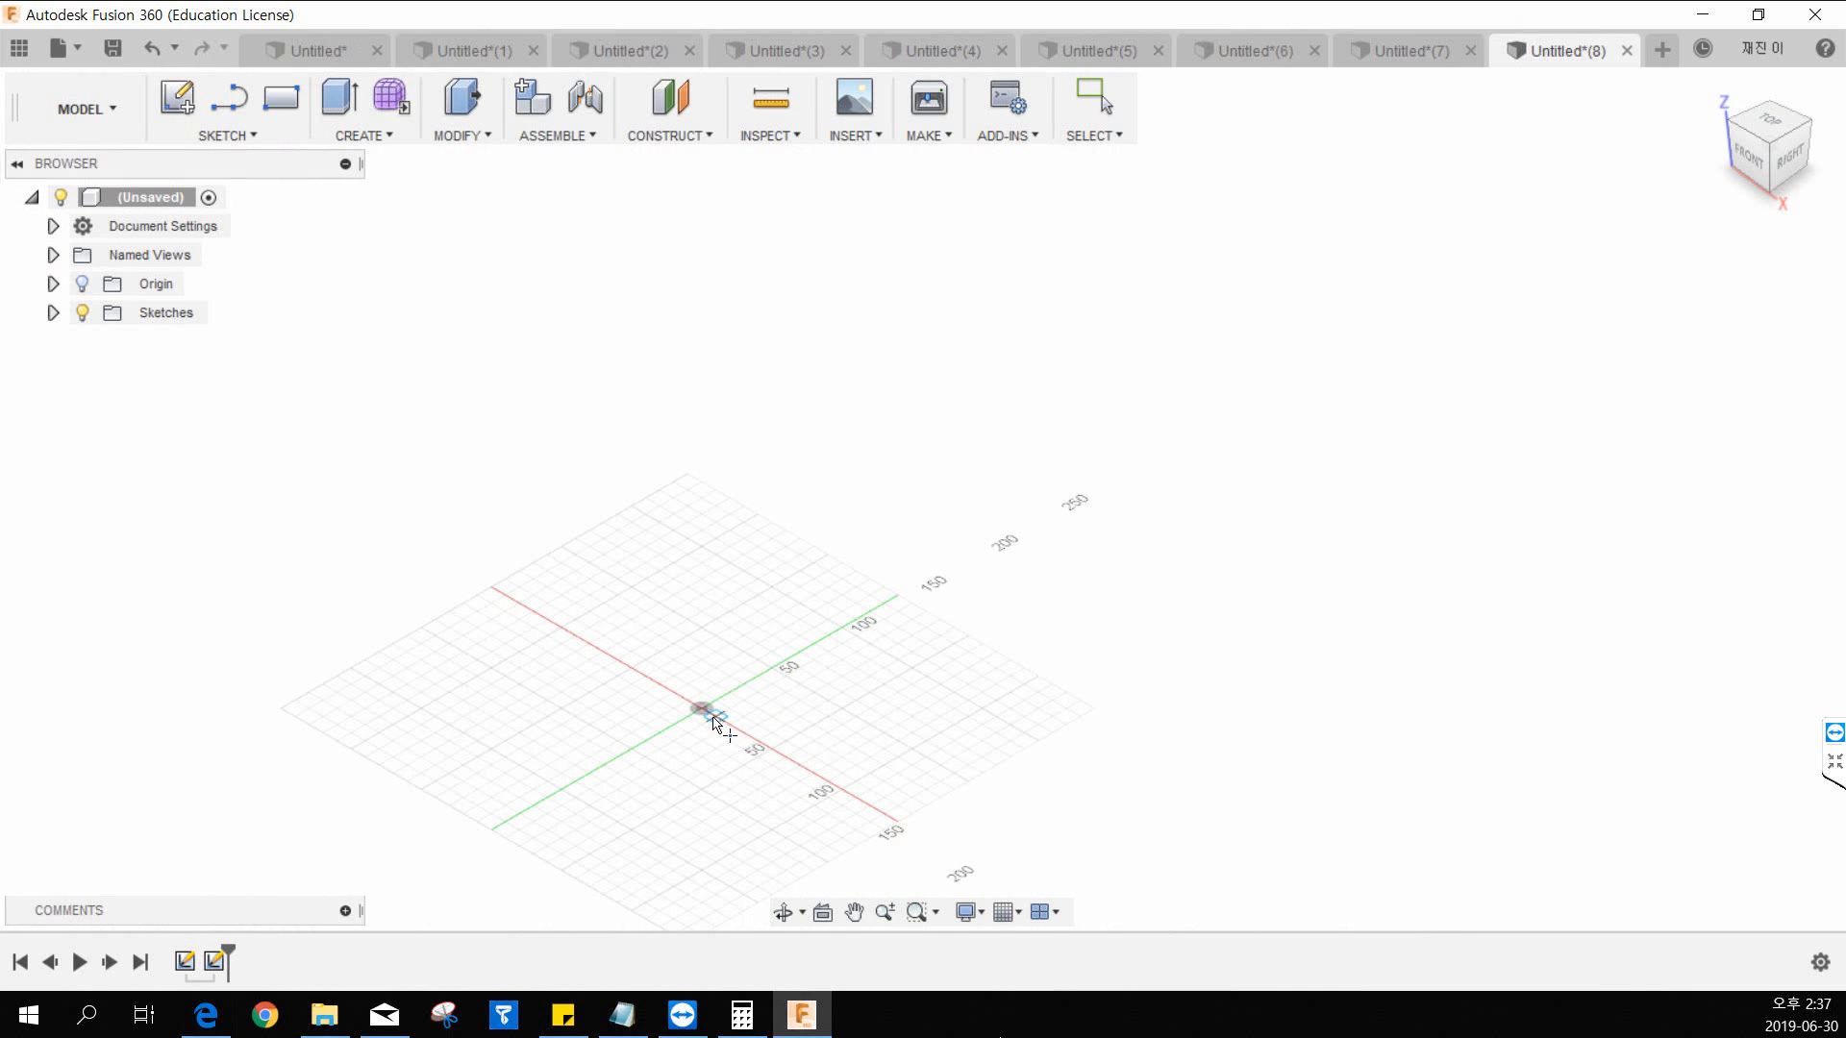
{"action": "left_click", "coordinate": [713, 719]}
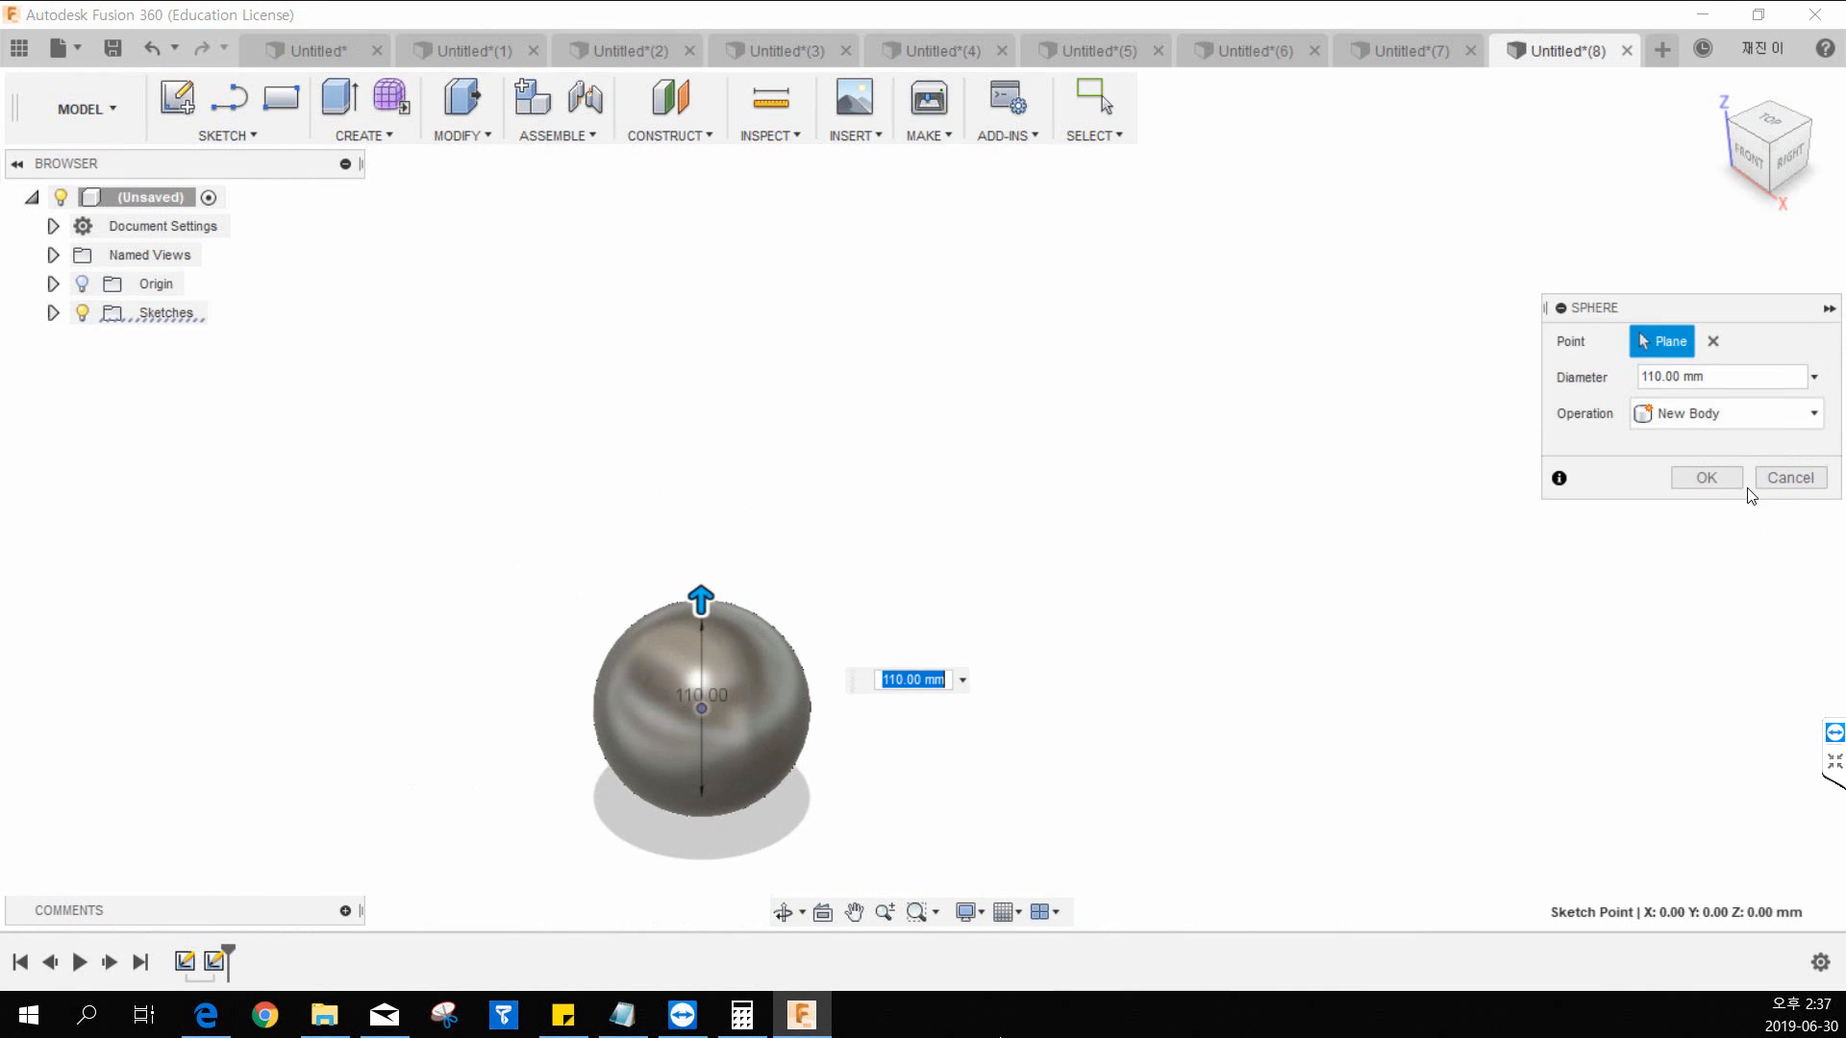
{"action": "left_click", "coordinate": [1721, 482]}
Step: Start a rectangular pattern with pattern type Bodies, select the sphere body as the object and clear that selection
{"action": "middle_click_drag", "start_coordinate": [1069, 621], "coordinate": [827, 522]}
{"action": "scroll", "coordinate": [586, 608], "scroll_direction": "down", "scroll_amount": 2}
{"action": "middle_click_drag", "start_coordinate": [622, 527], "coordinate": [750, 416]}
{"action": "left_click", "coordinate": [362, 138]}
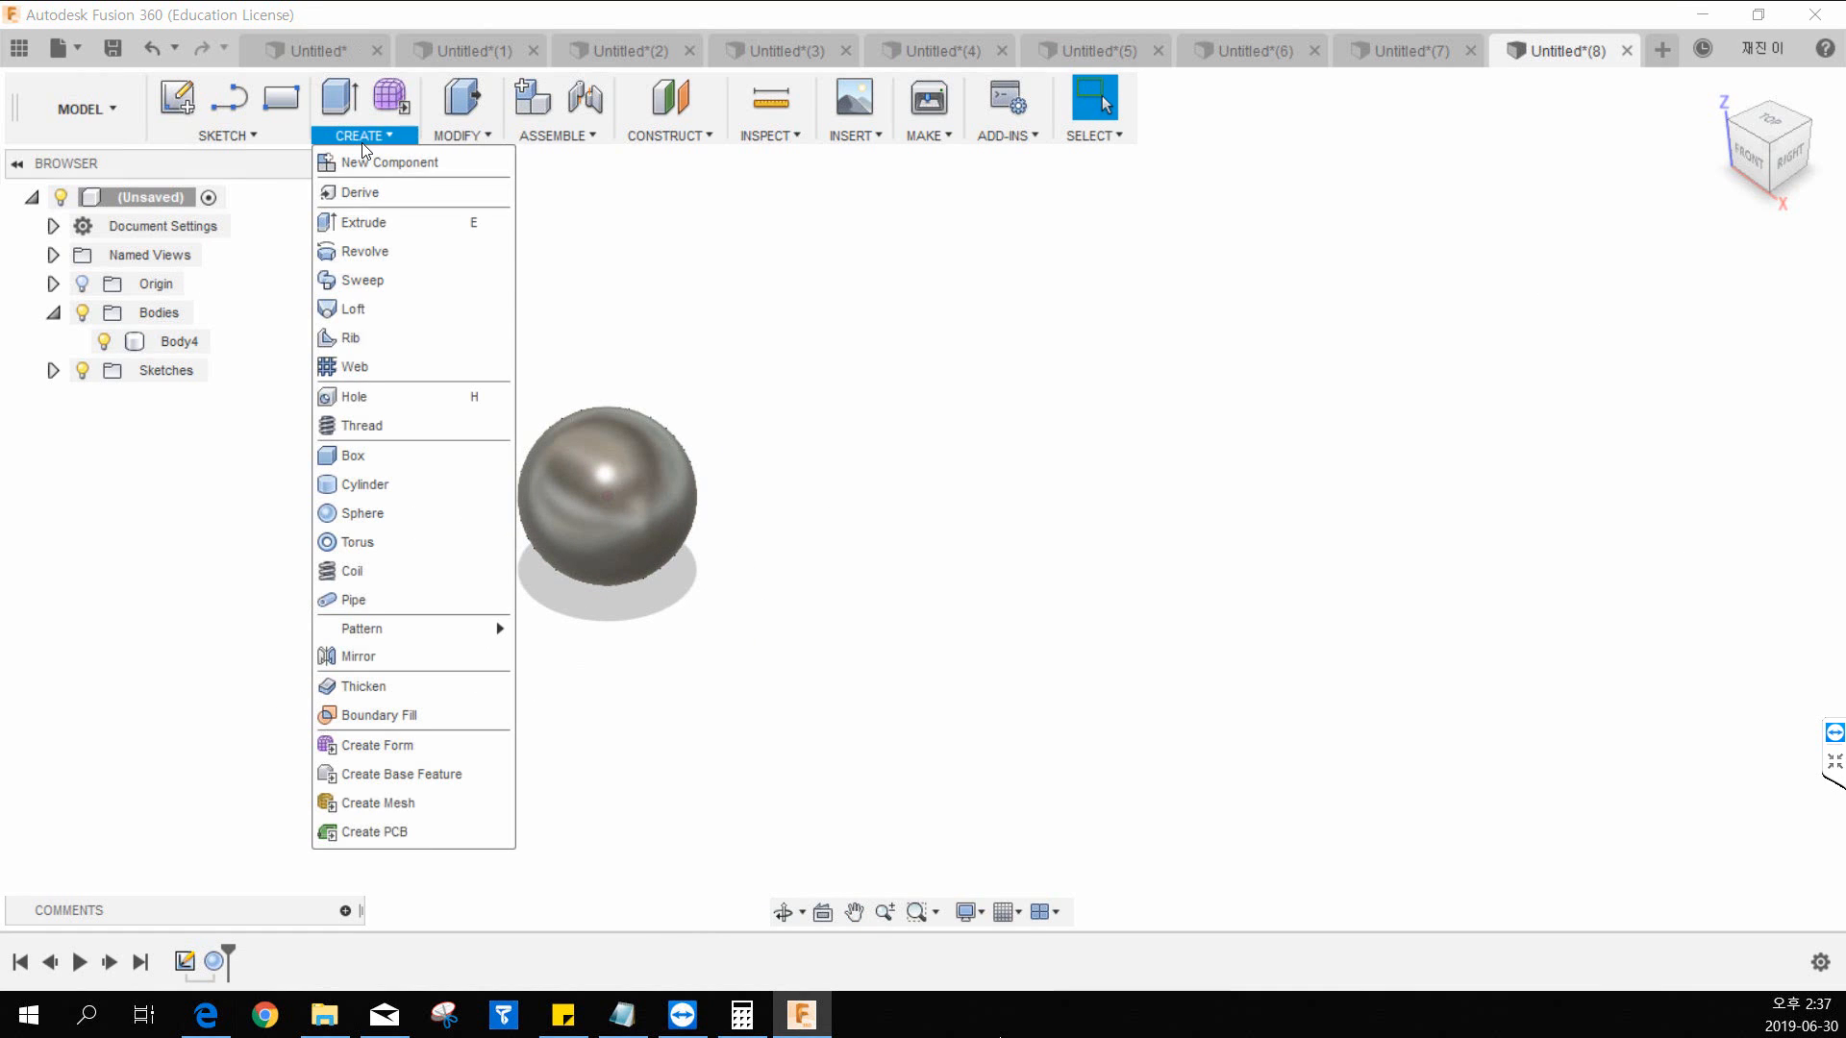
{"action": "mouse_move", "coordinate": [434, 640]}
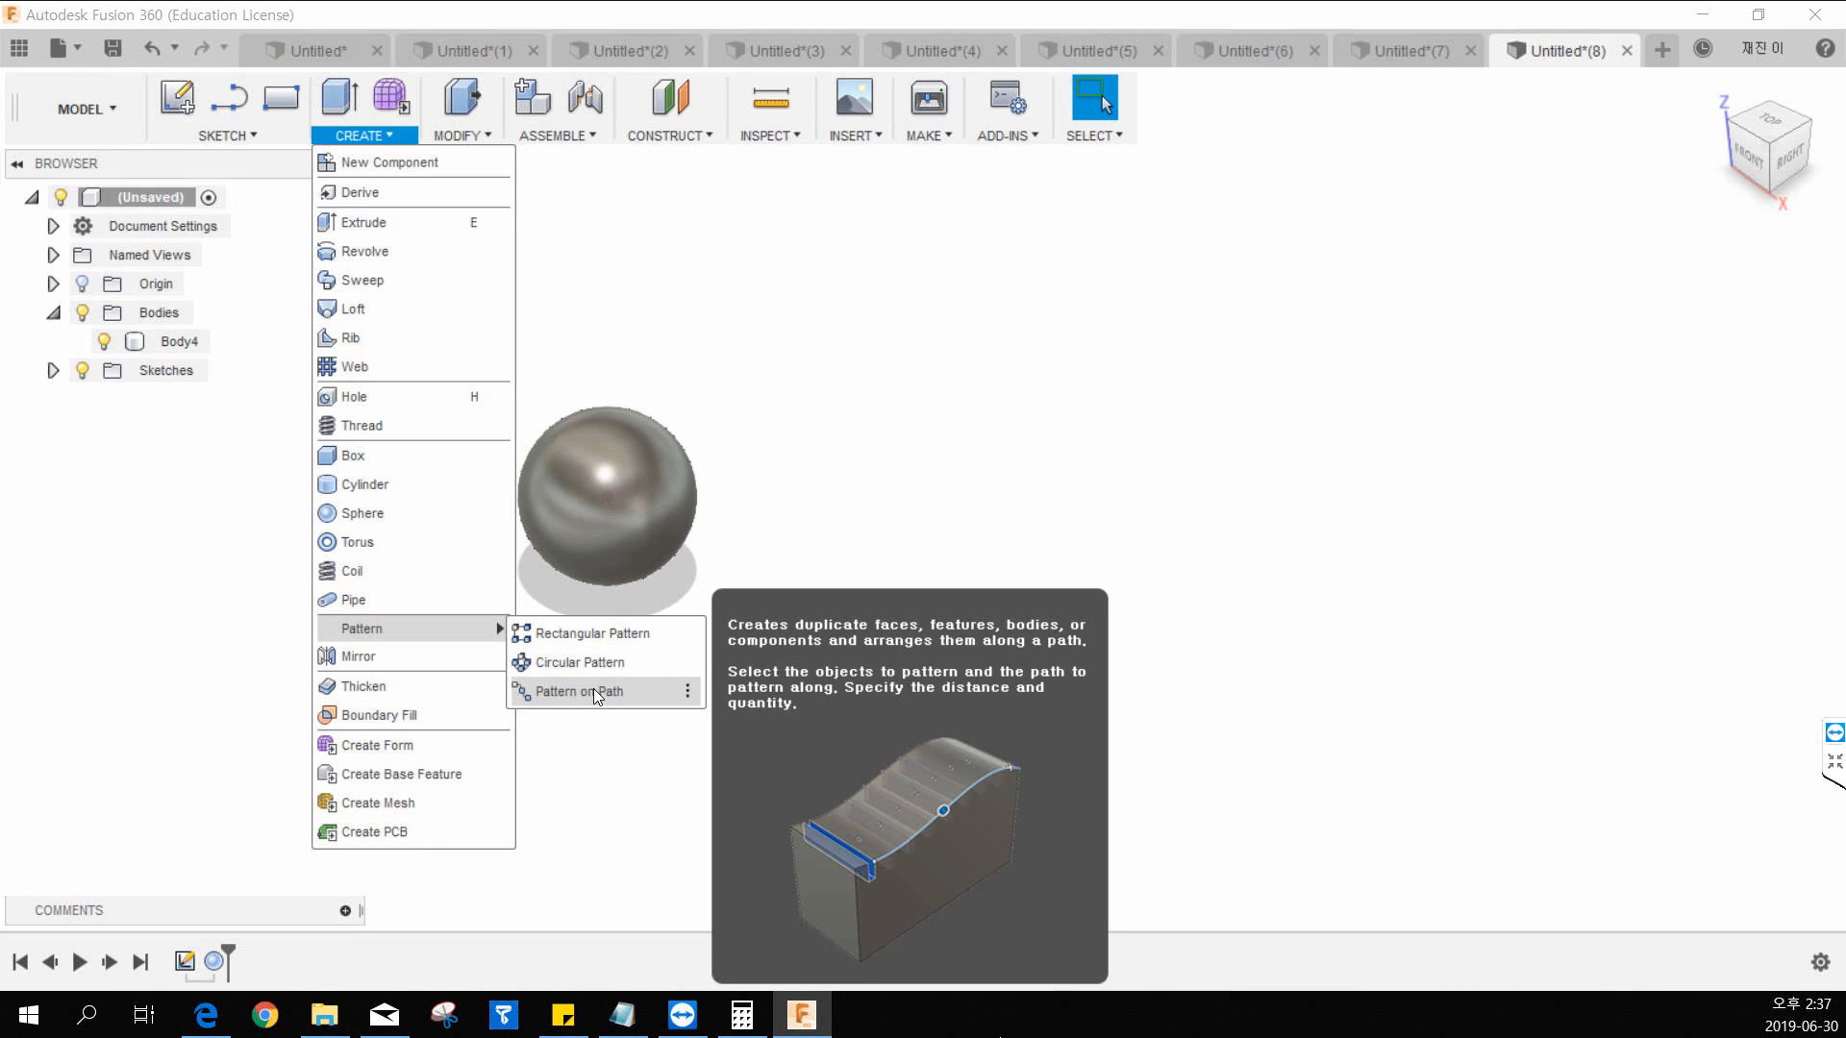
{"action": "left_click", "coordinate": [588, 634]}
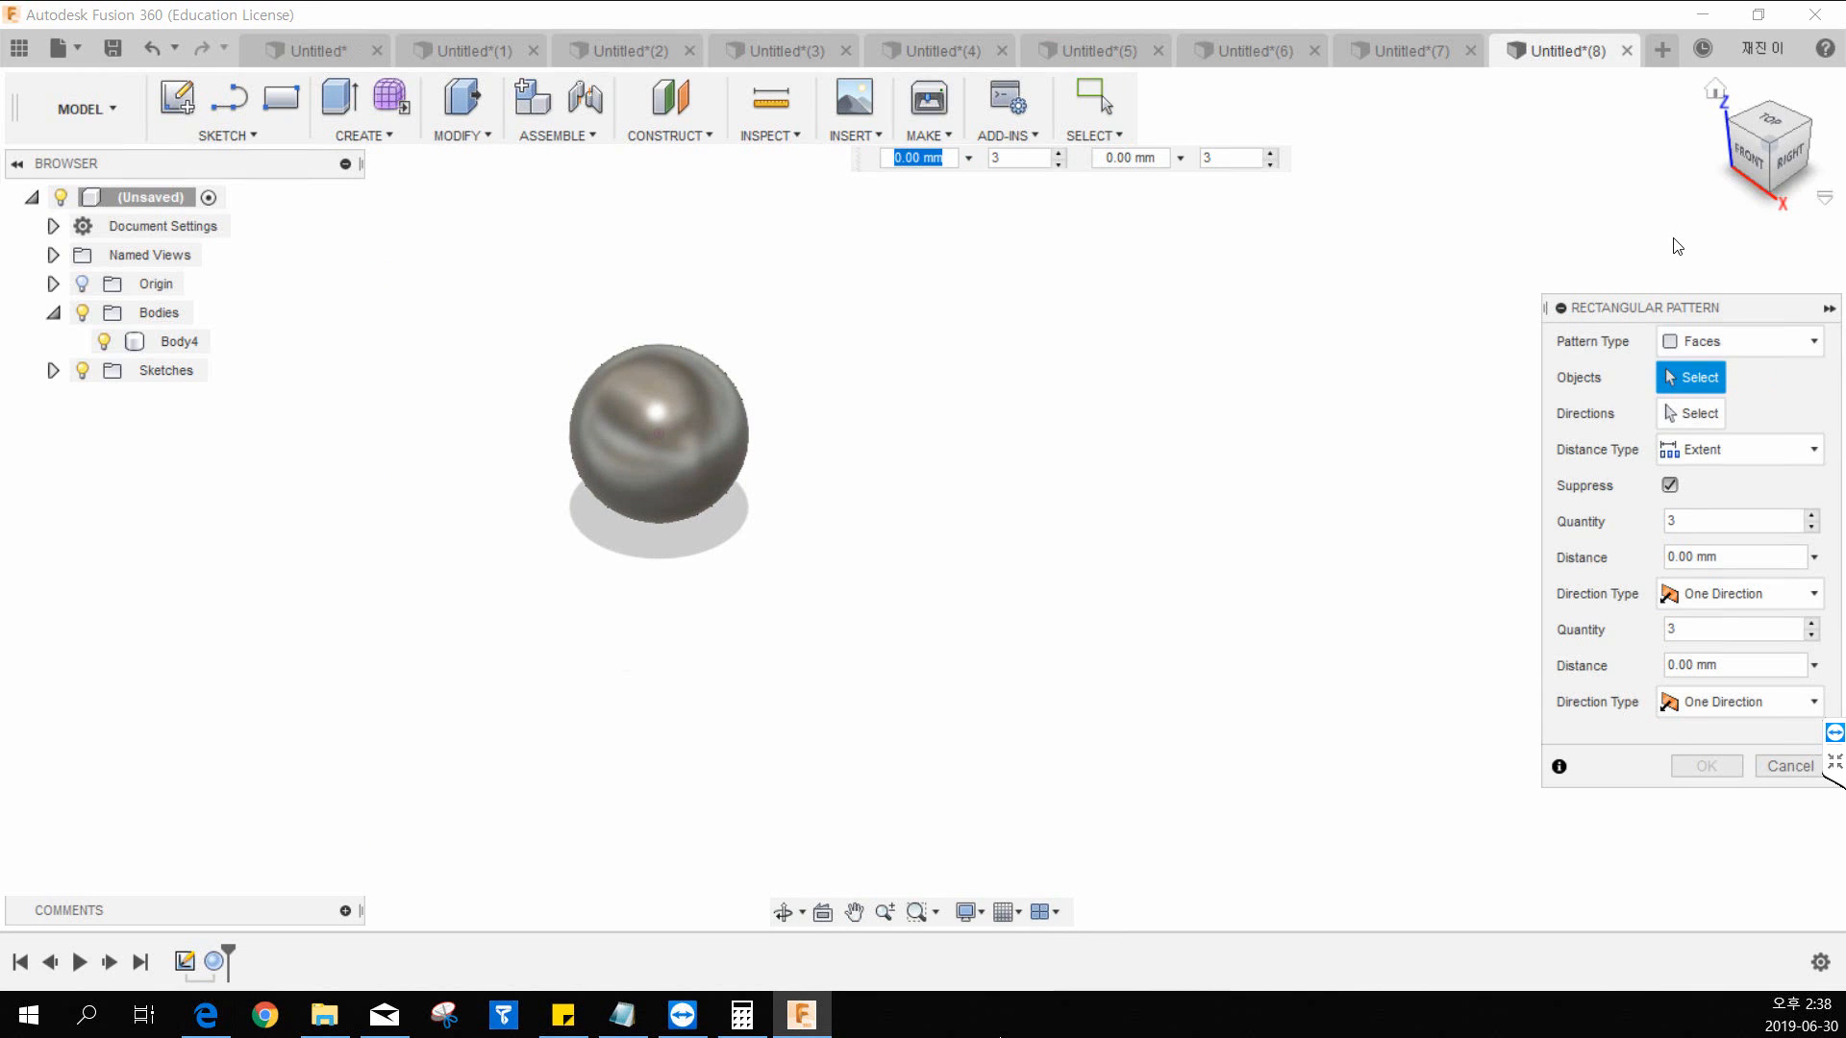
{"action": "left_click", "coordinate": [1742, 348]}
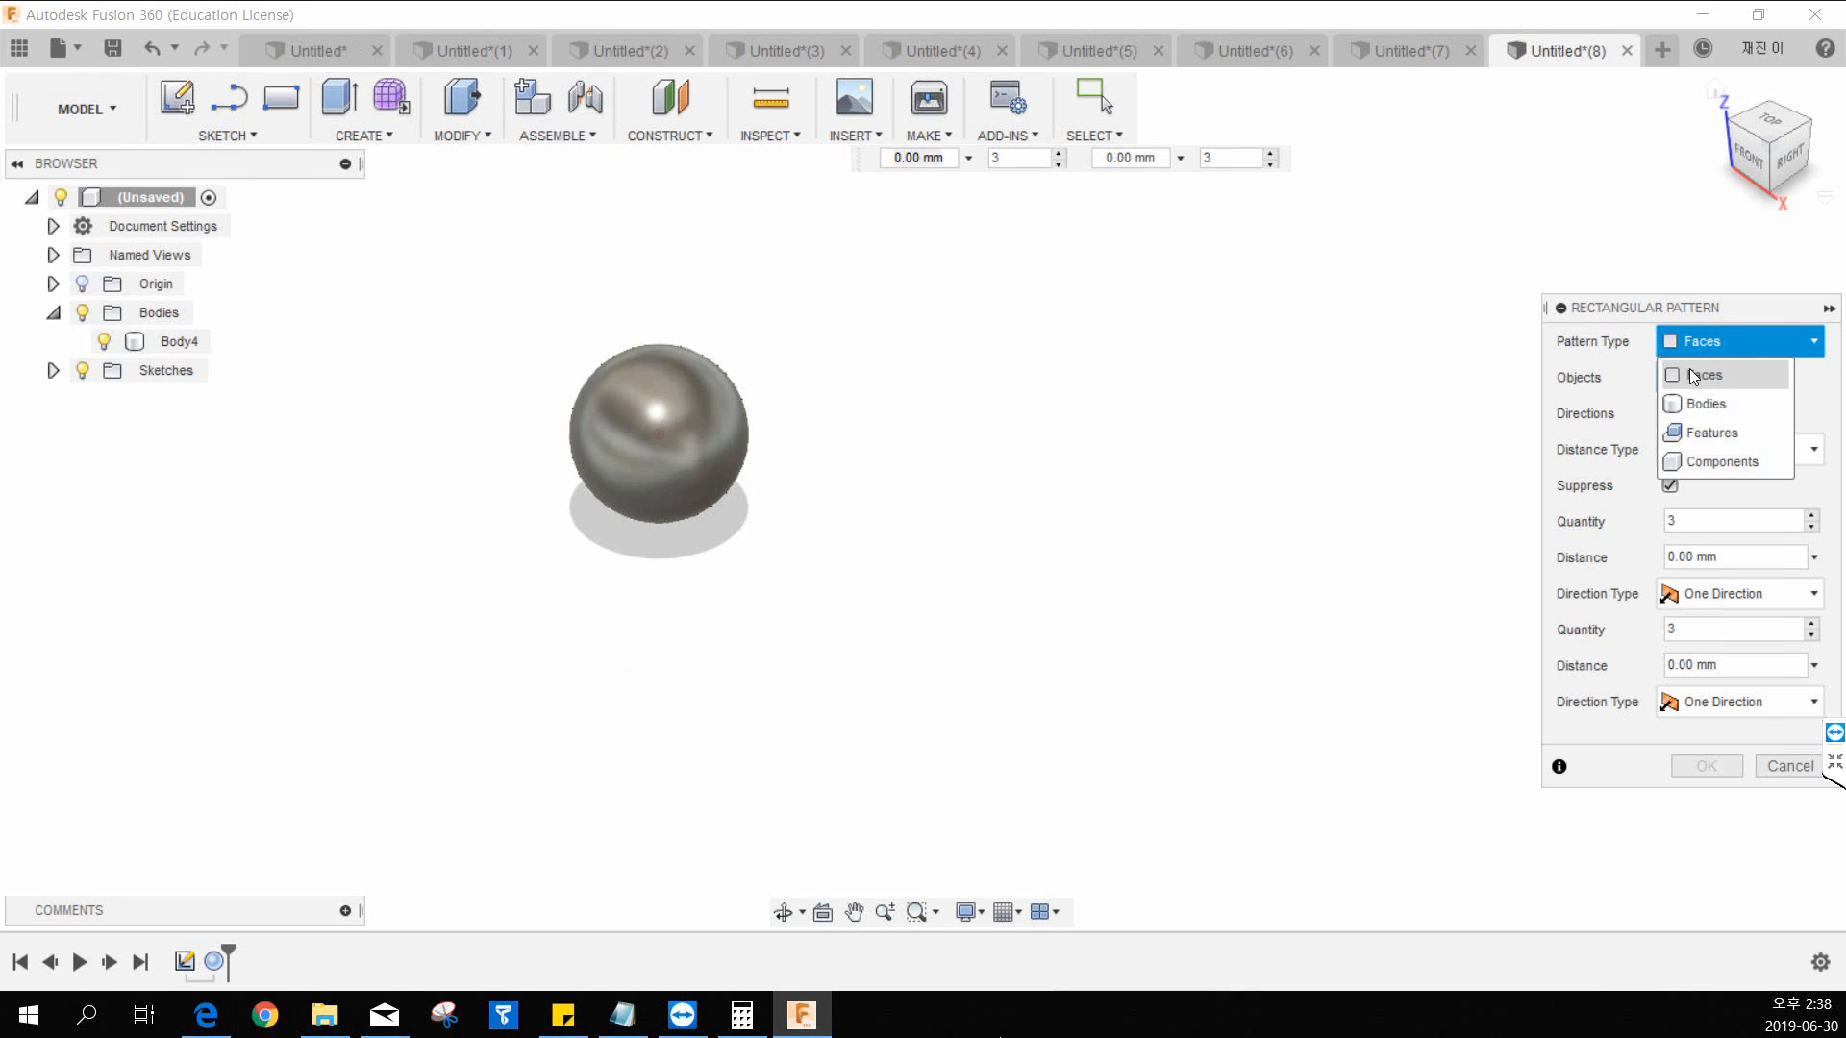
{"action": "left_click", "coordinate": [1706, 404]}
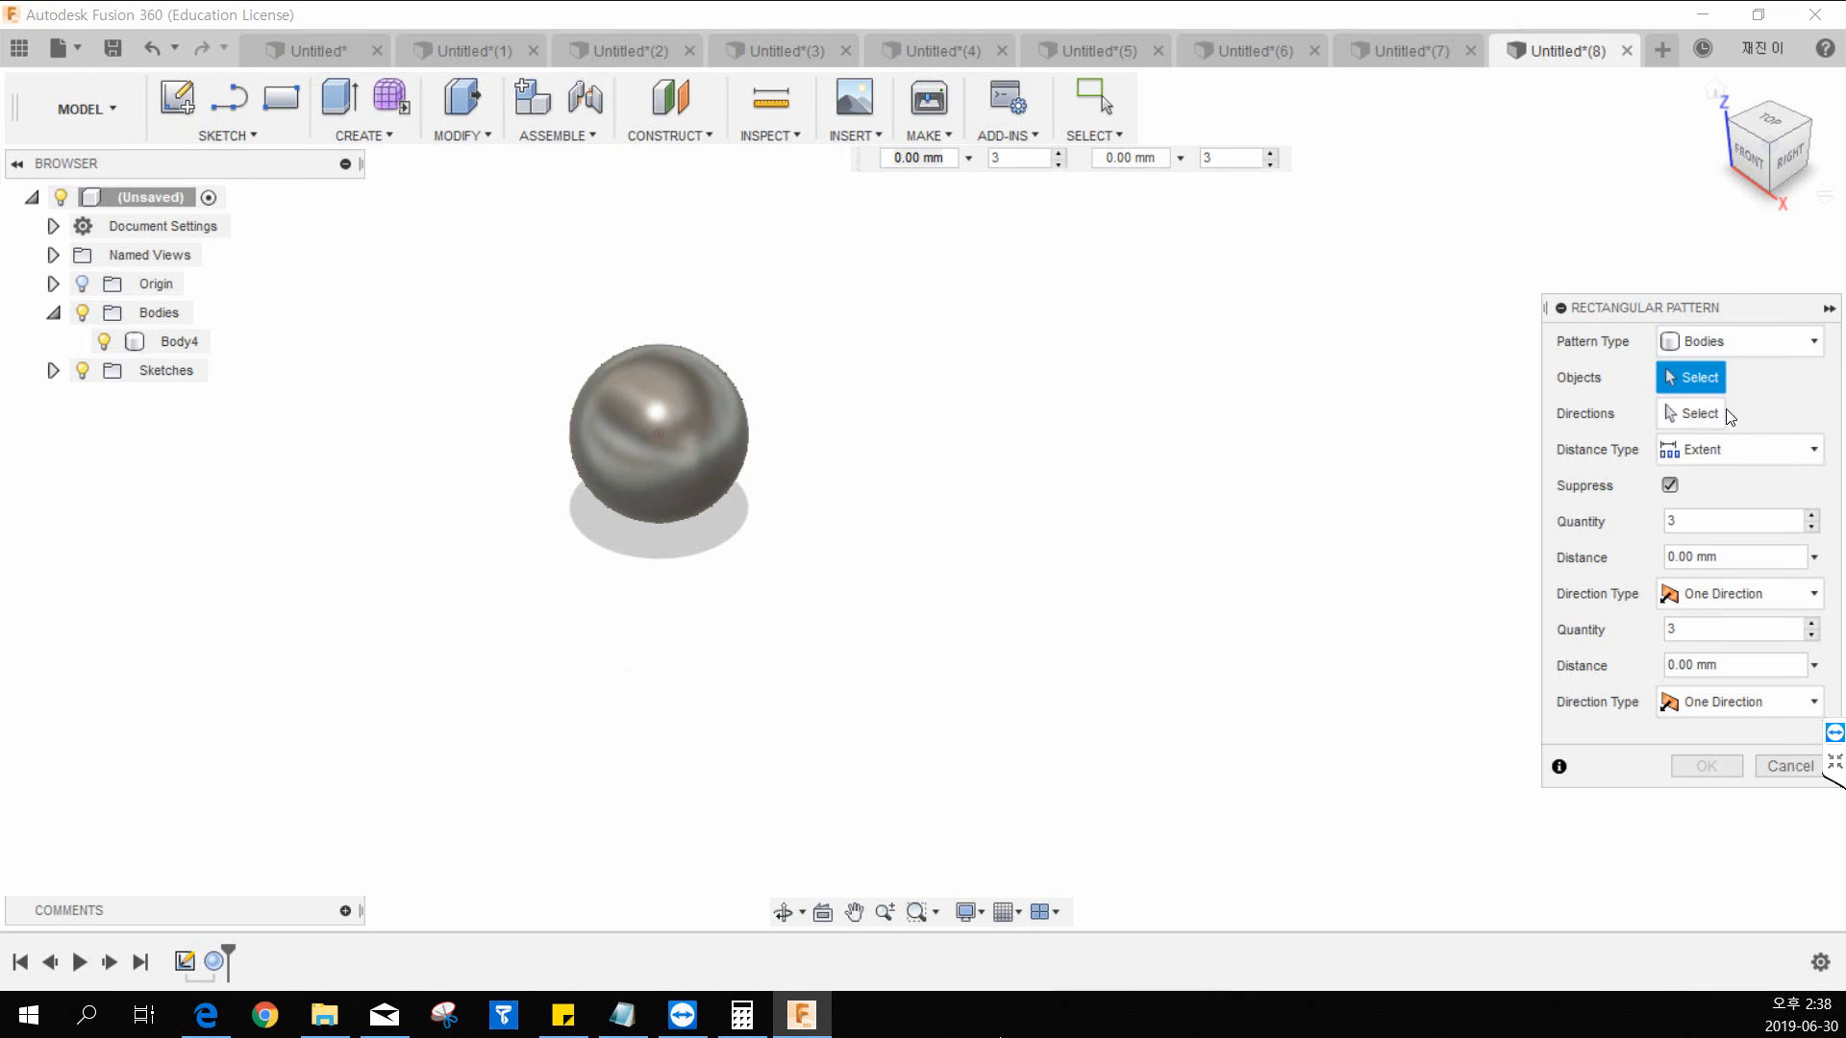
{"action": "left_click", "coordinate": [765, 459]}
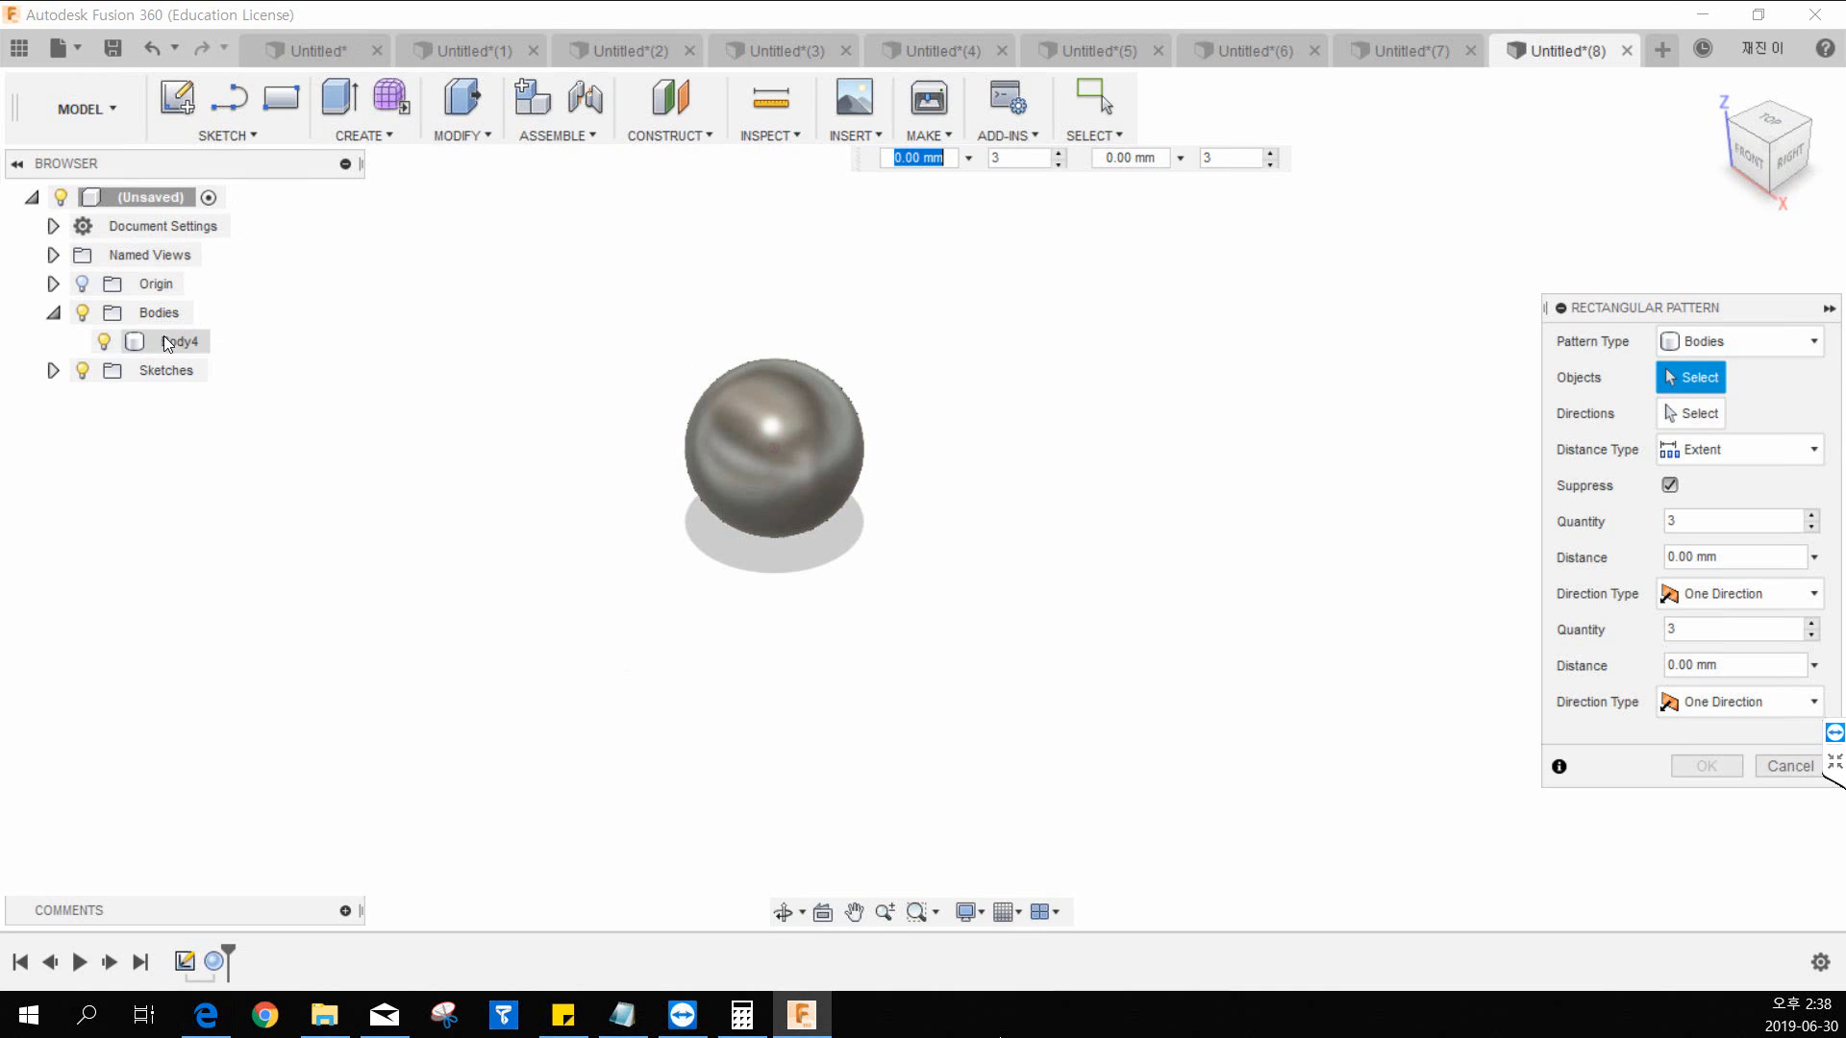
{"action": "left_click", "coordinate": [756, 366]}
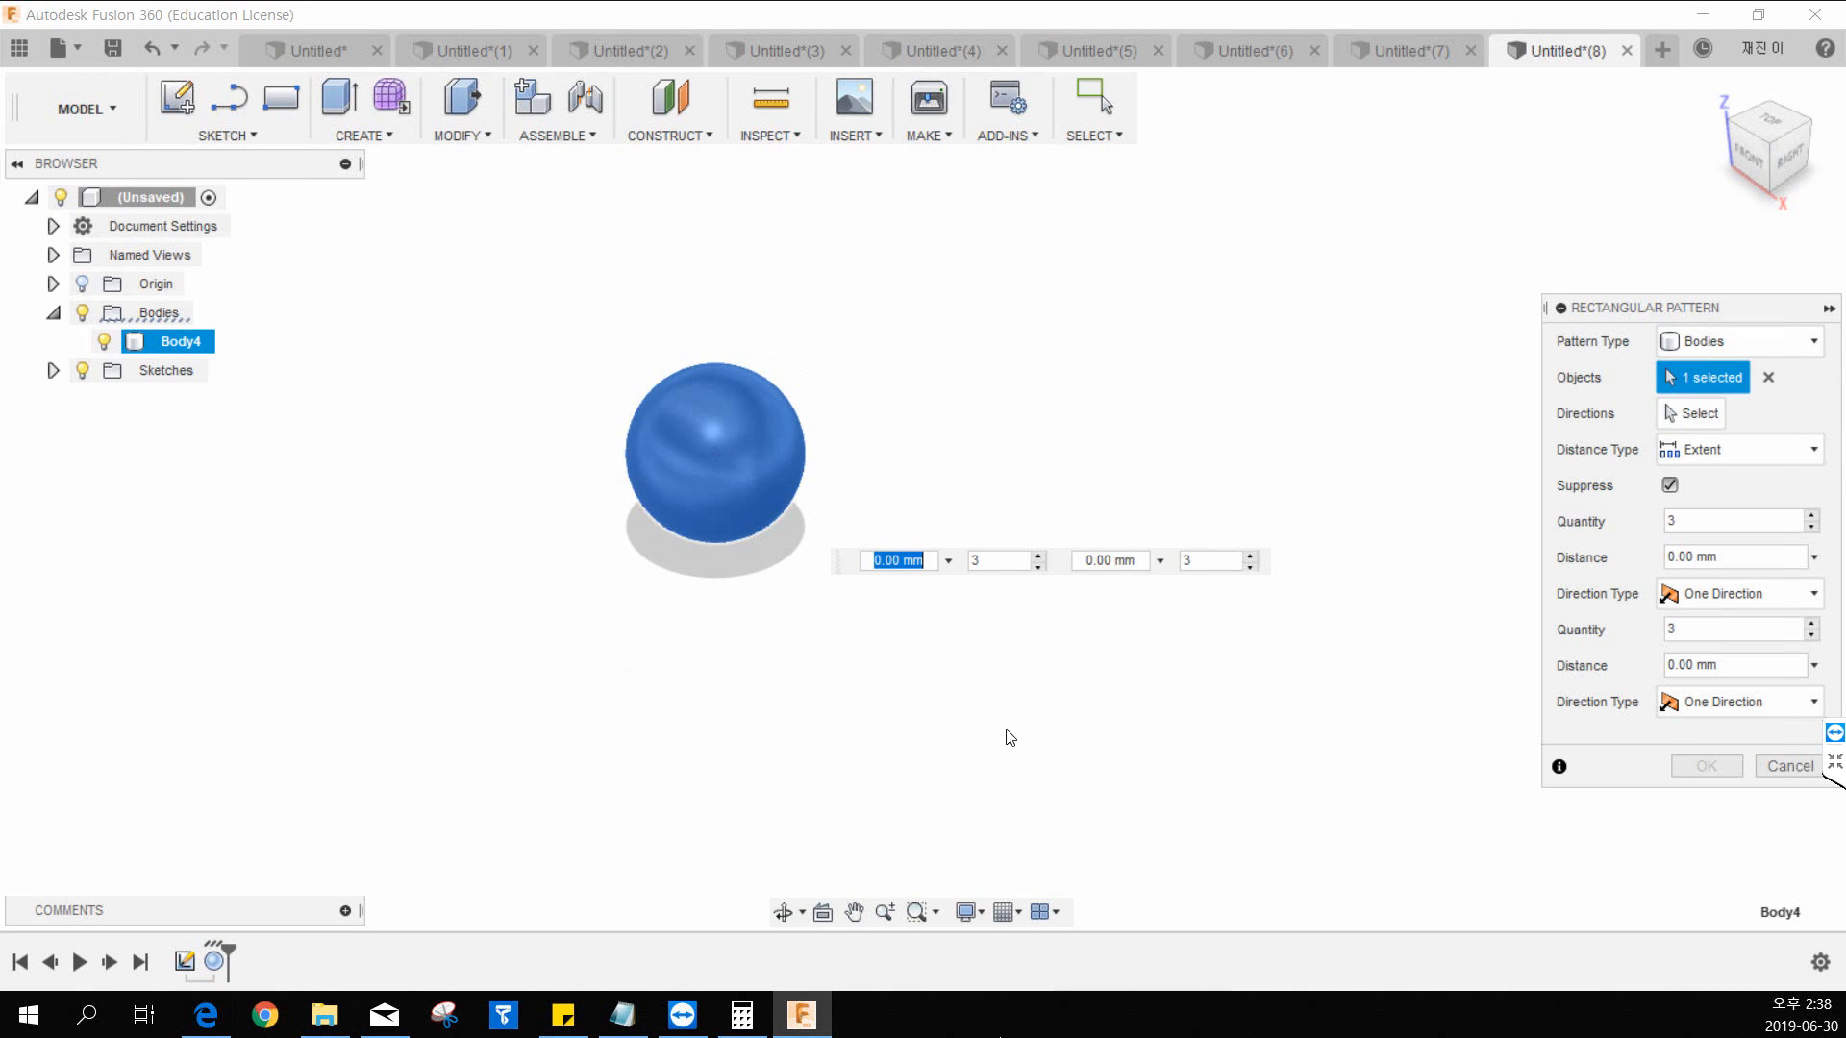
{"action": "left_click", "coordinate": [1766, 385]}
Step: Change the pattern type to Features and select the sphere's timeline feature as the object to pattern
{"action": "left_click", "coordinate": [1748, 344]}
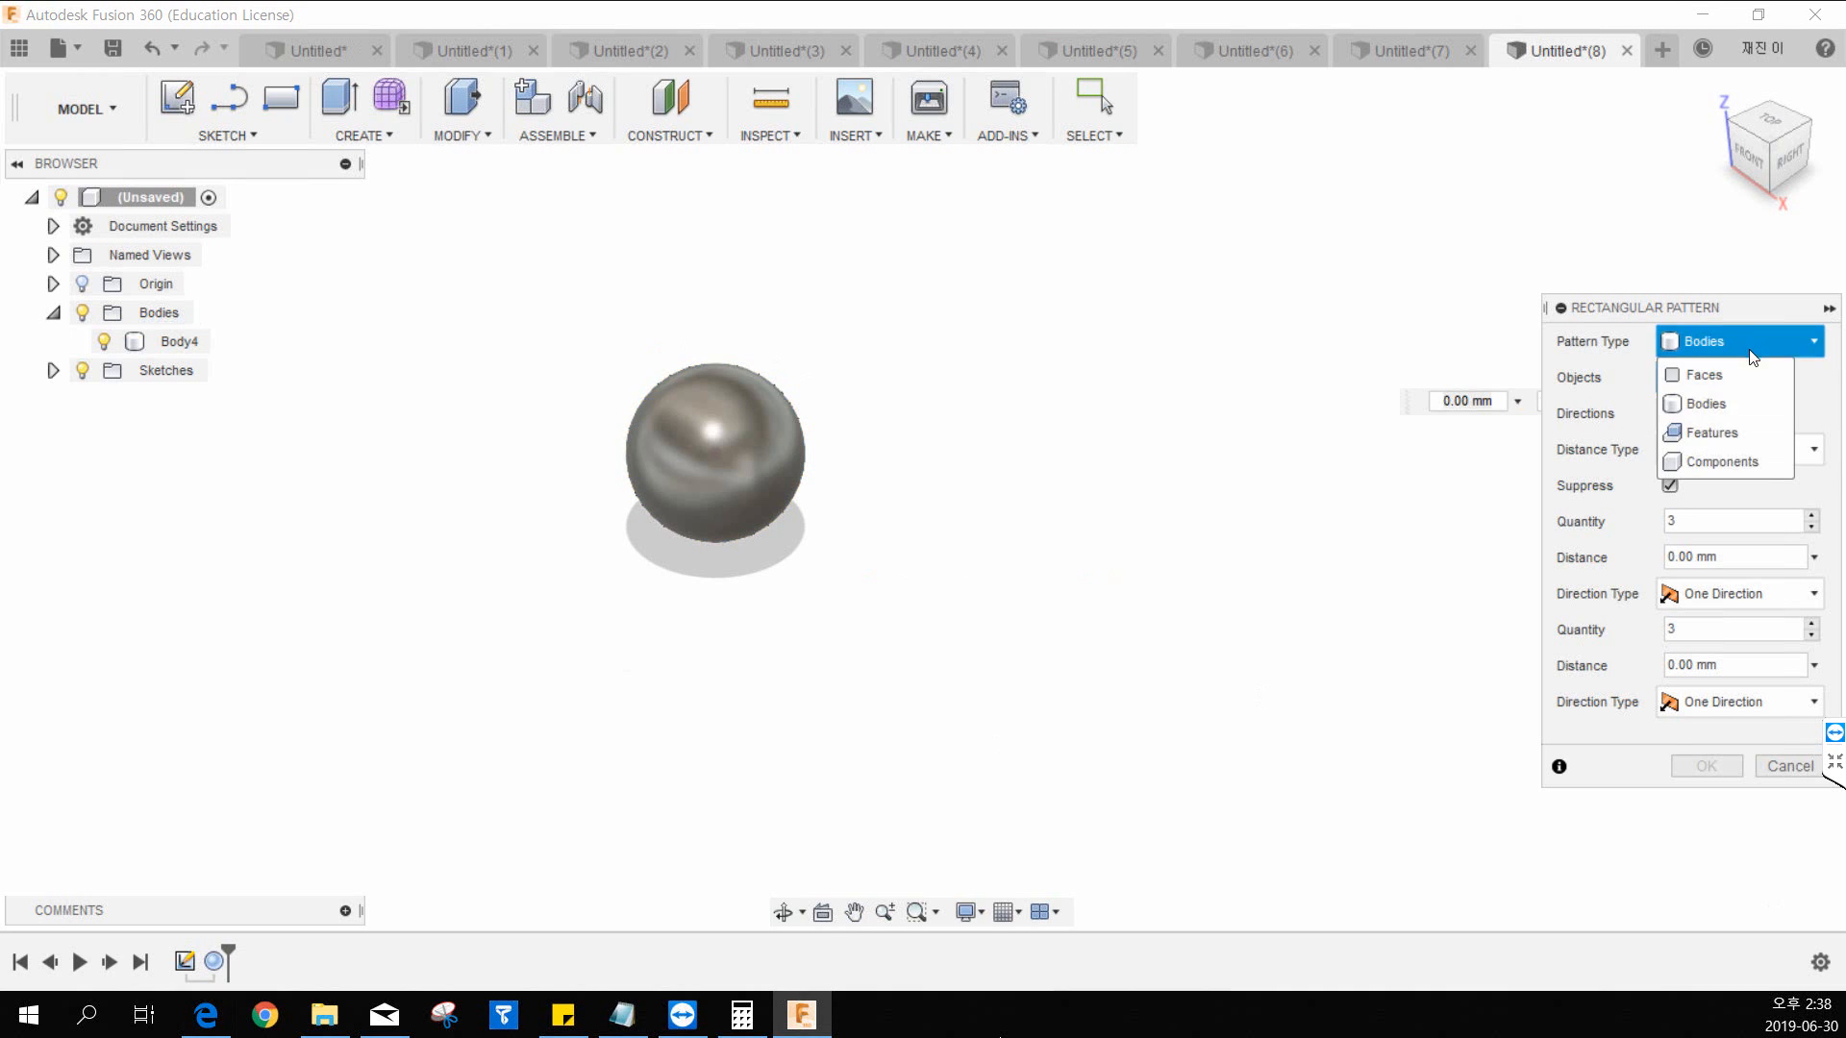
{"action": "left_click", "coordinate": [1731, 430]}
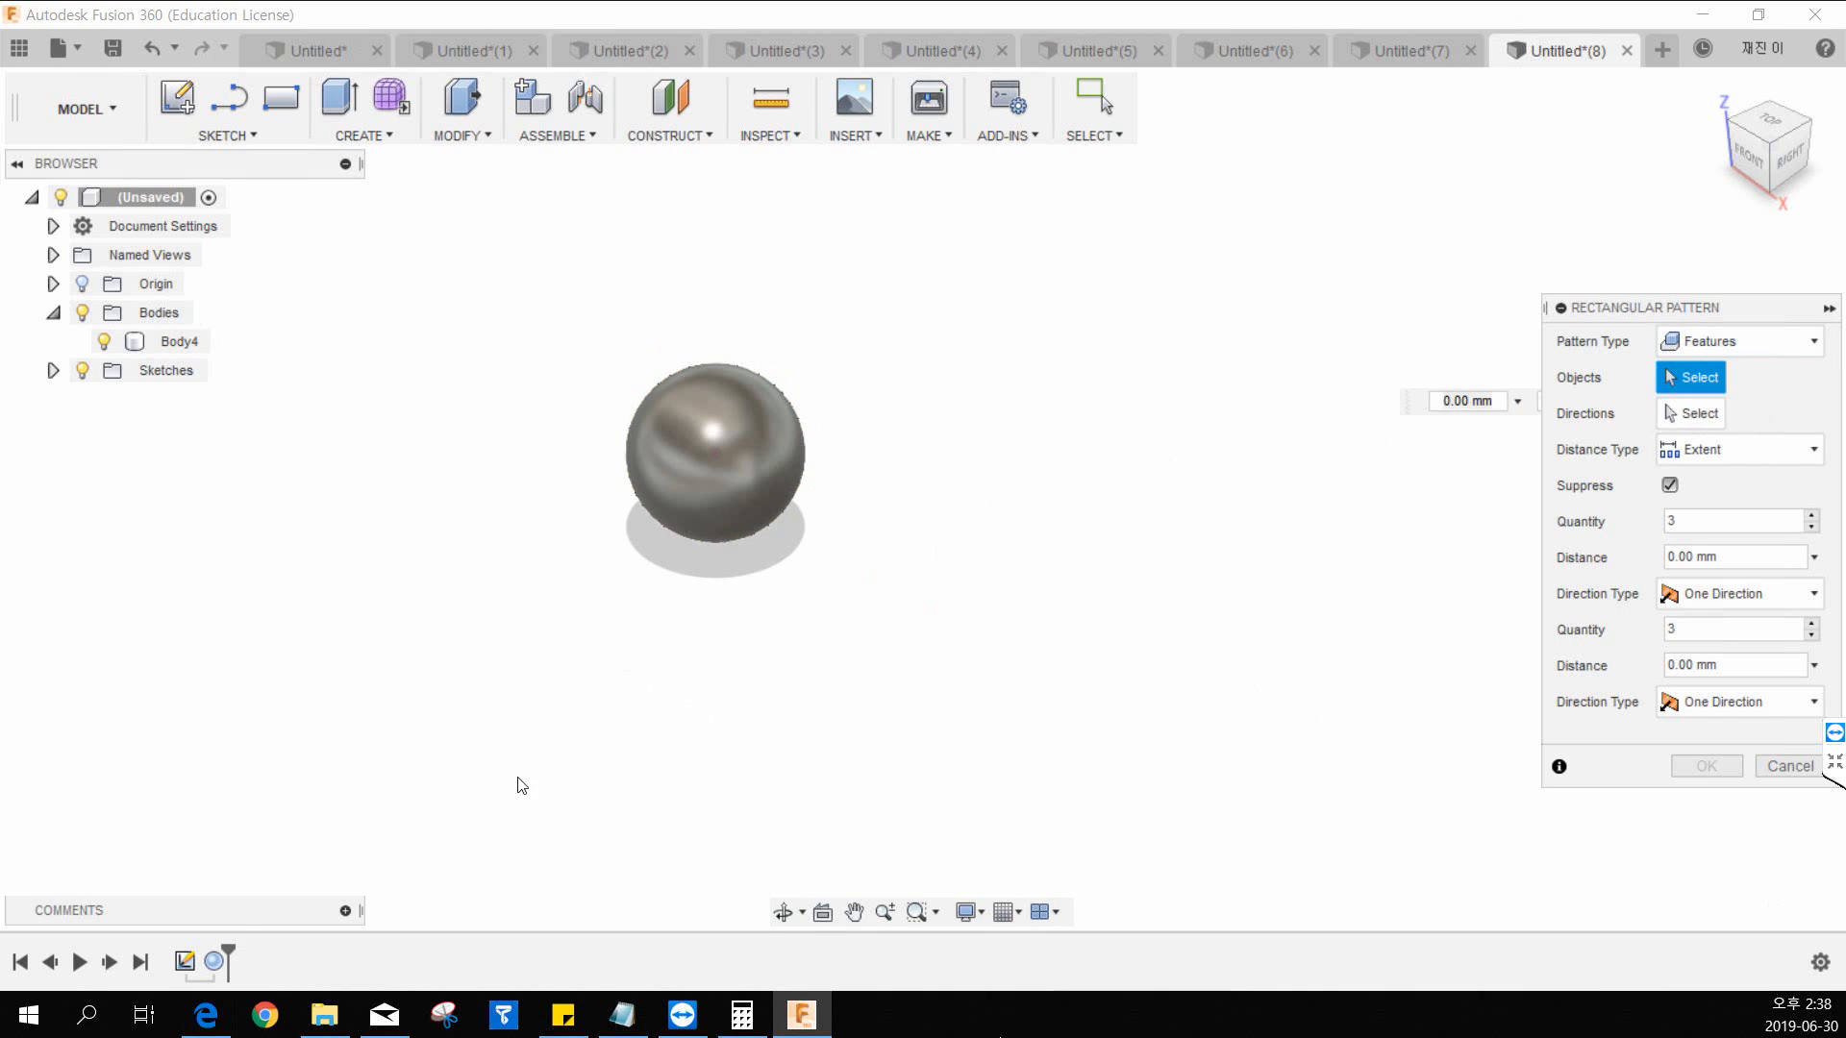
{"action": "left_click", "coordinate": [220, 963]}
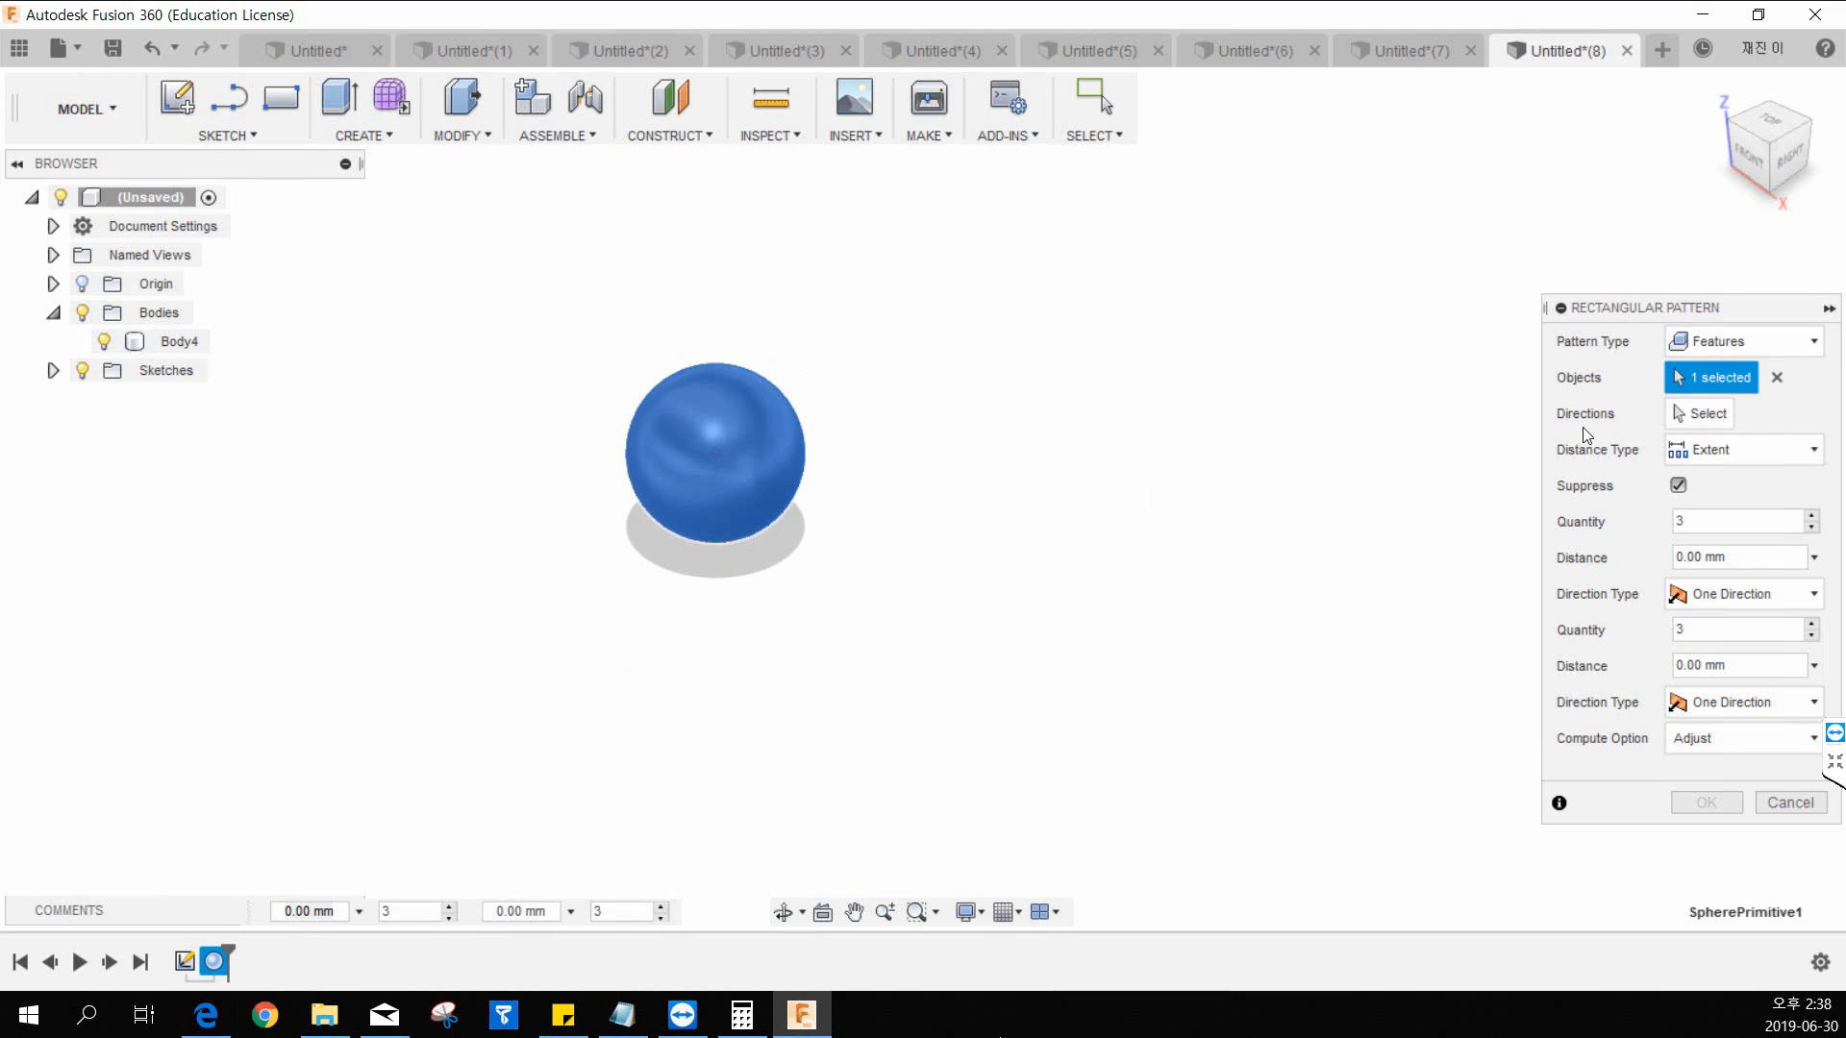
Step: Choose the red X axis as the first direction of the sphere's rectangular pattern
{"action": "left_click", "coordinate": [1711, 414]}
{"action": "middle_click_drag", "start_coordinate": [936, 518], "coordinate": [894, 491]}
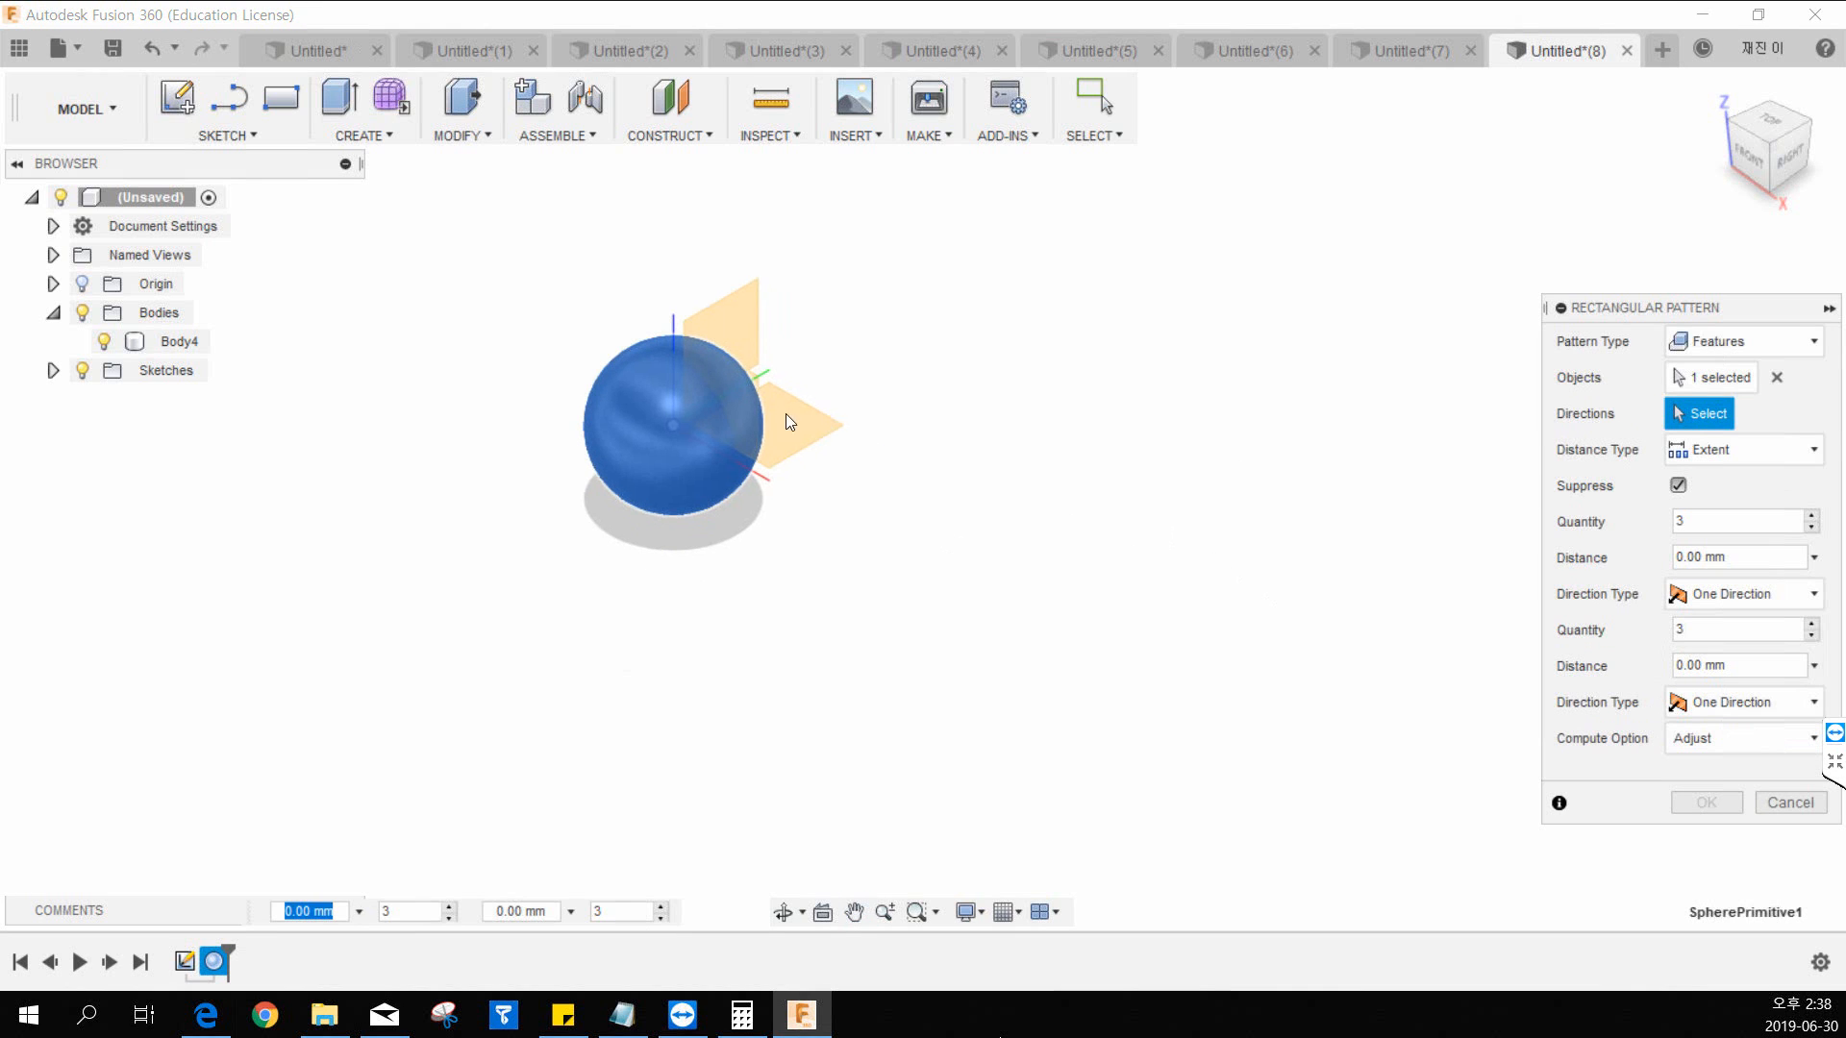
{"action": "scroll", "coordinate": [697, 412], "scroll_direction": "up", "scroll_amount": 5}
{"action": "scroll", "coordinate": [696, 434], "scroll_direction": "down", "scroll_amount": 5}
{"action": "middle_click_drag", "start_coordinate": [742, 439], "coordinate": [701, 574]}
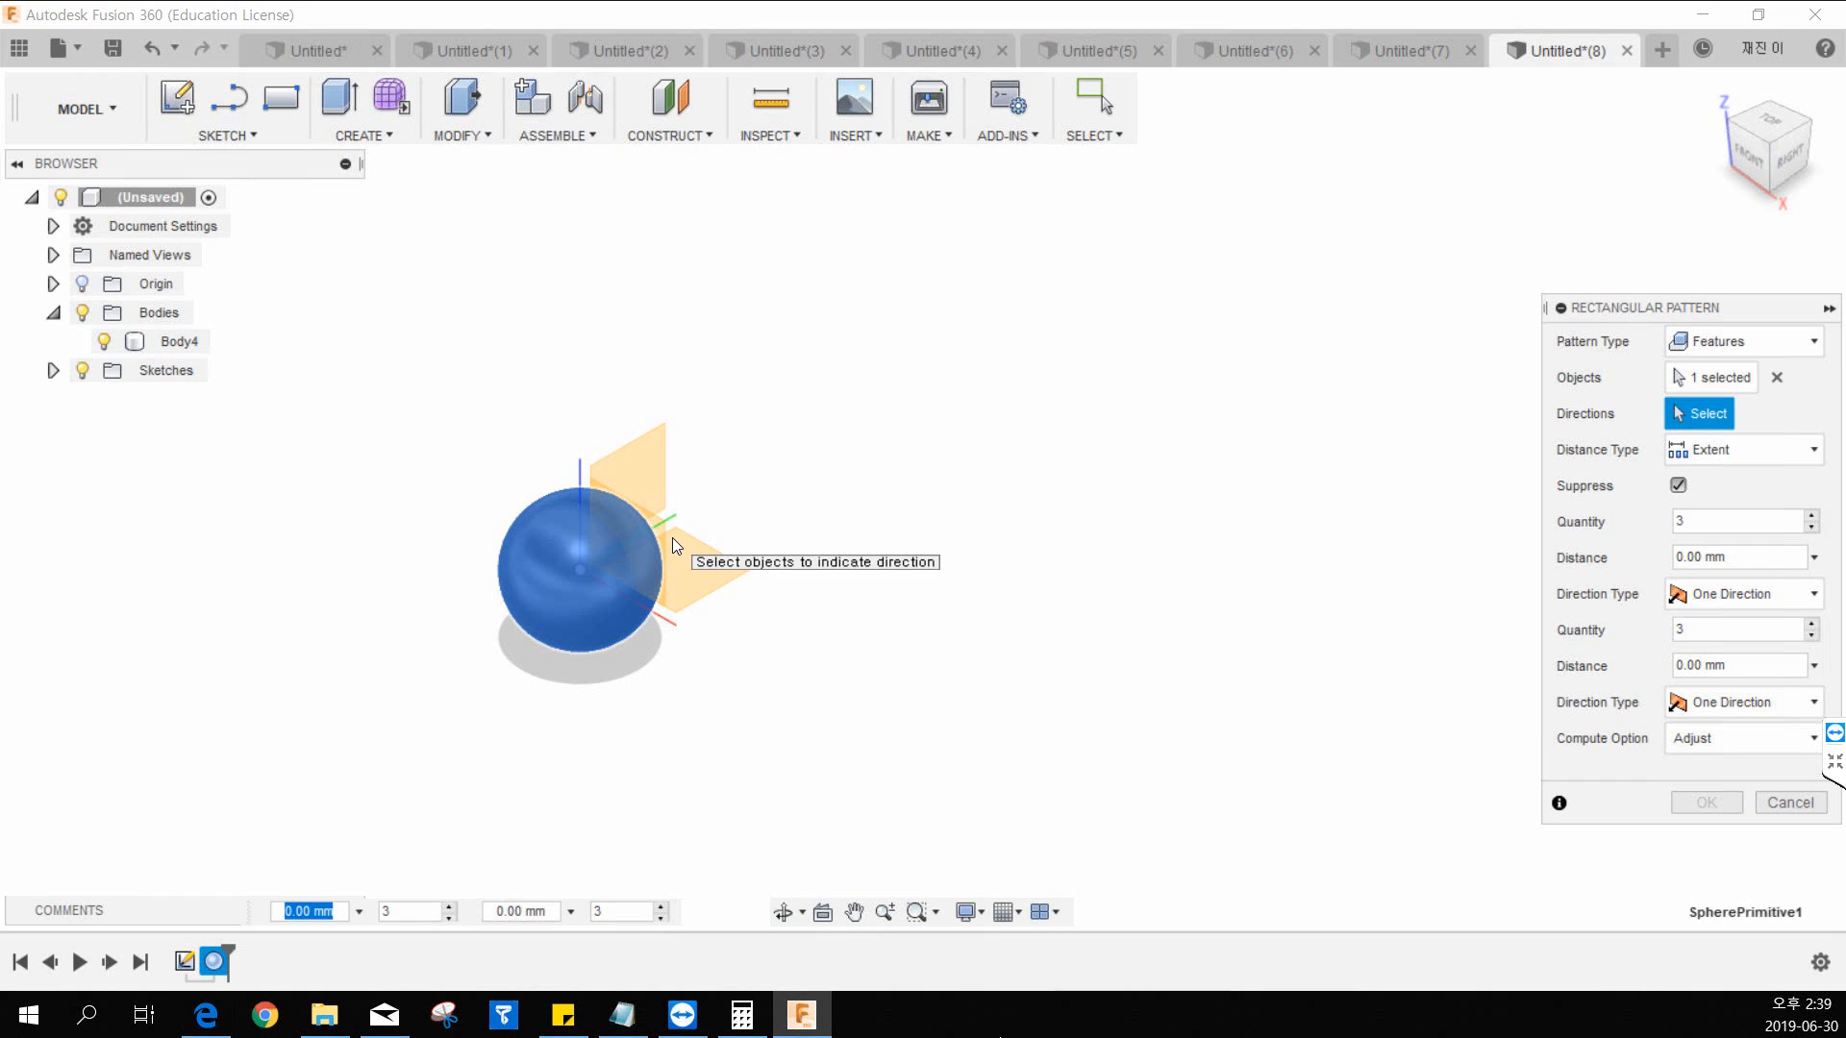
{"action": "left_click", "coordinate": [82, 314]}
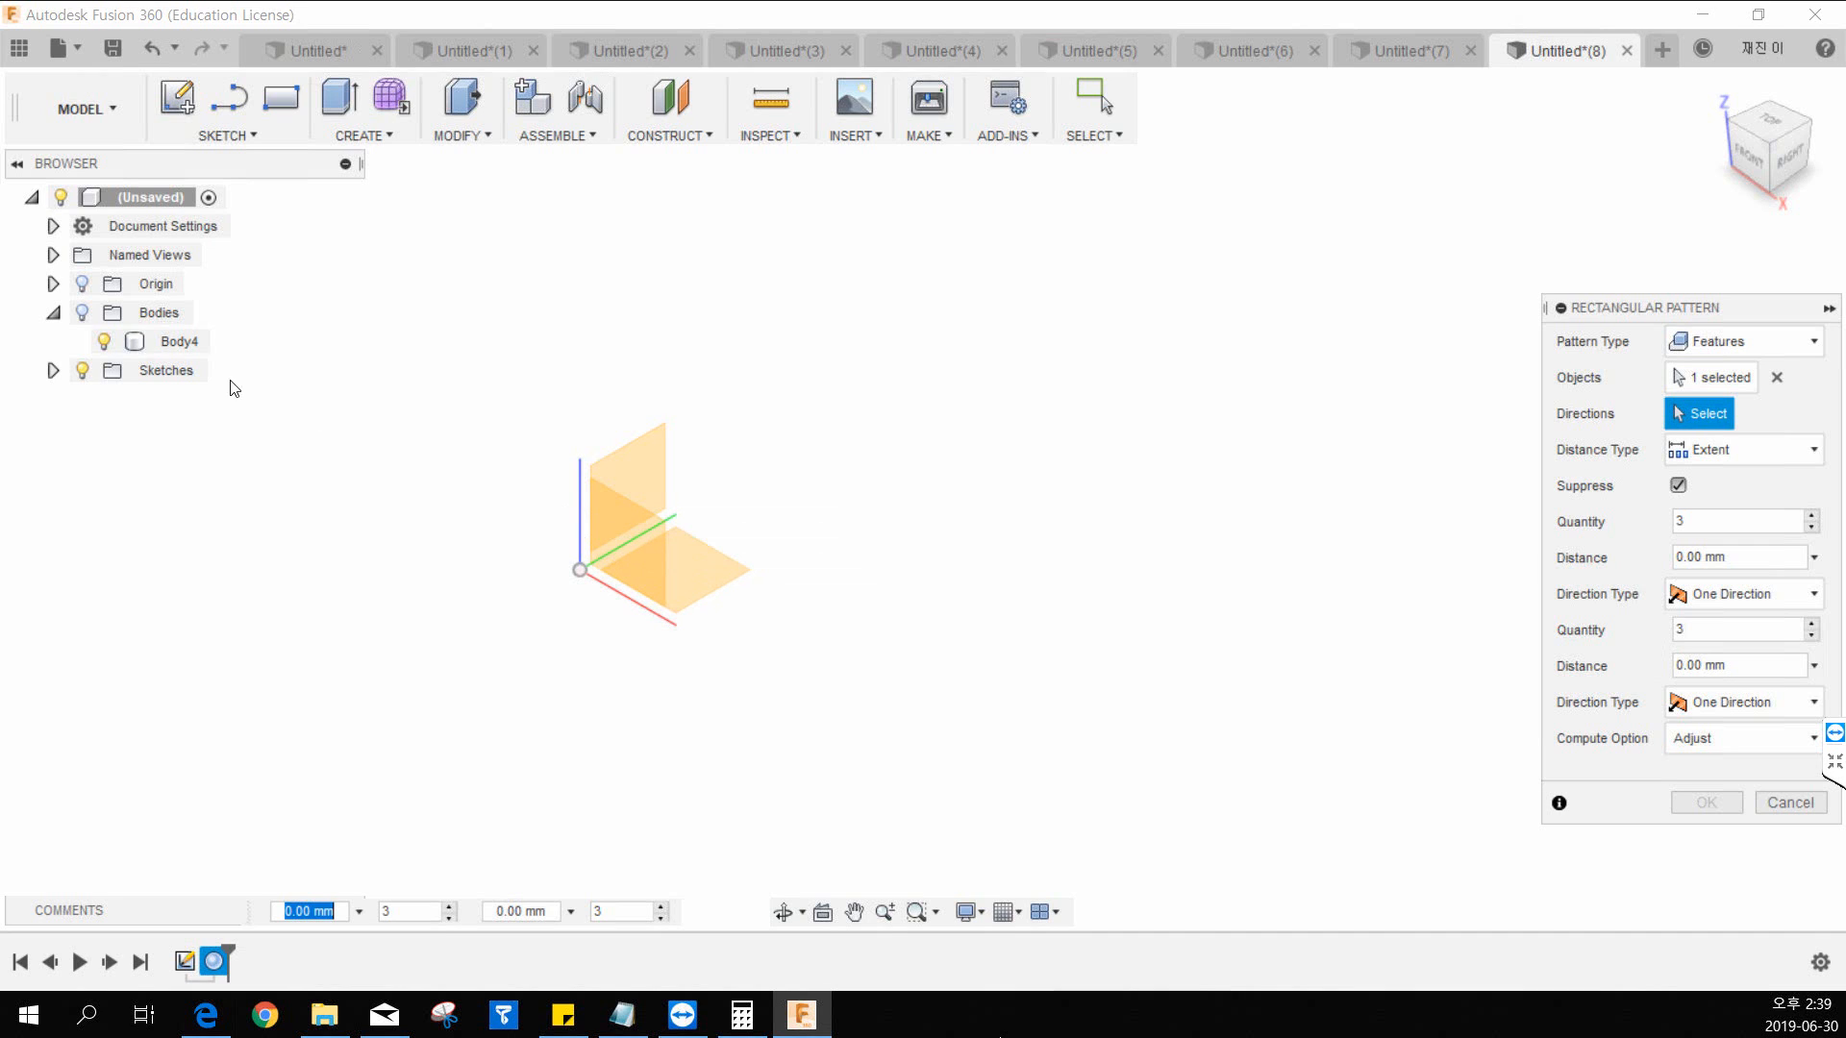
{"action": "left_click", "coordinate": [90, 312]}
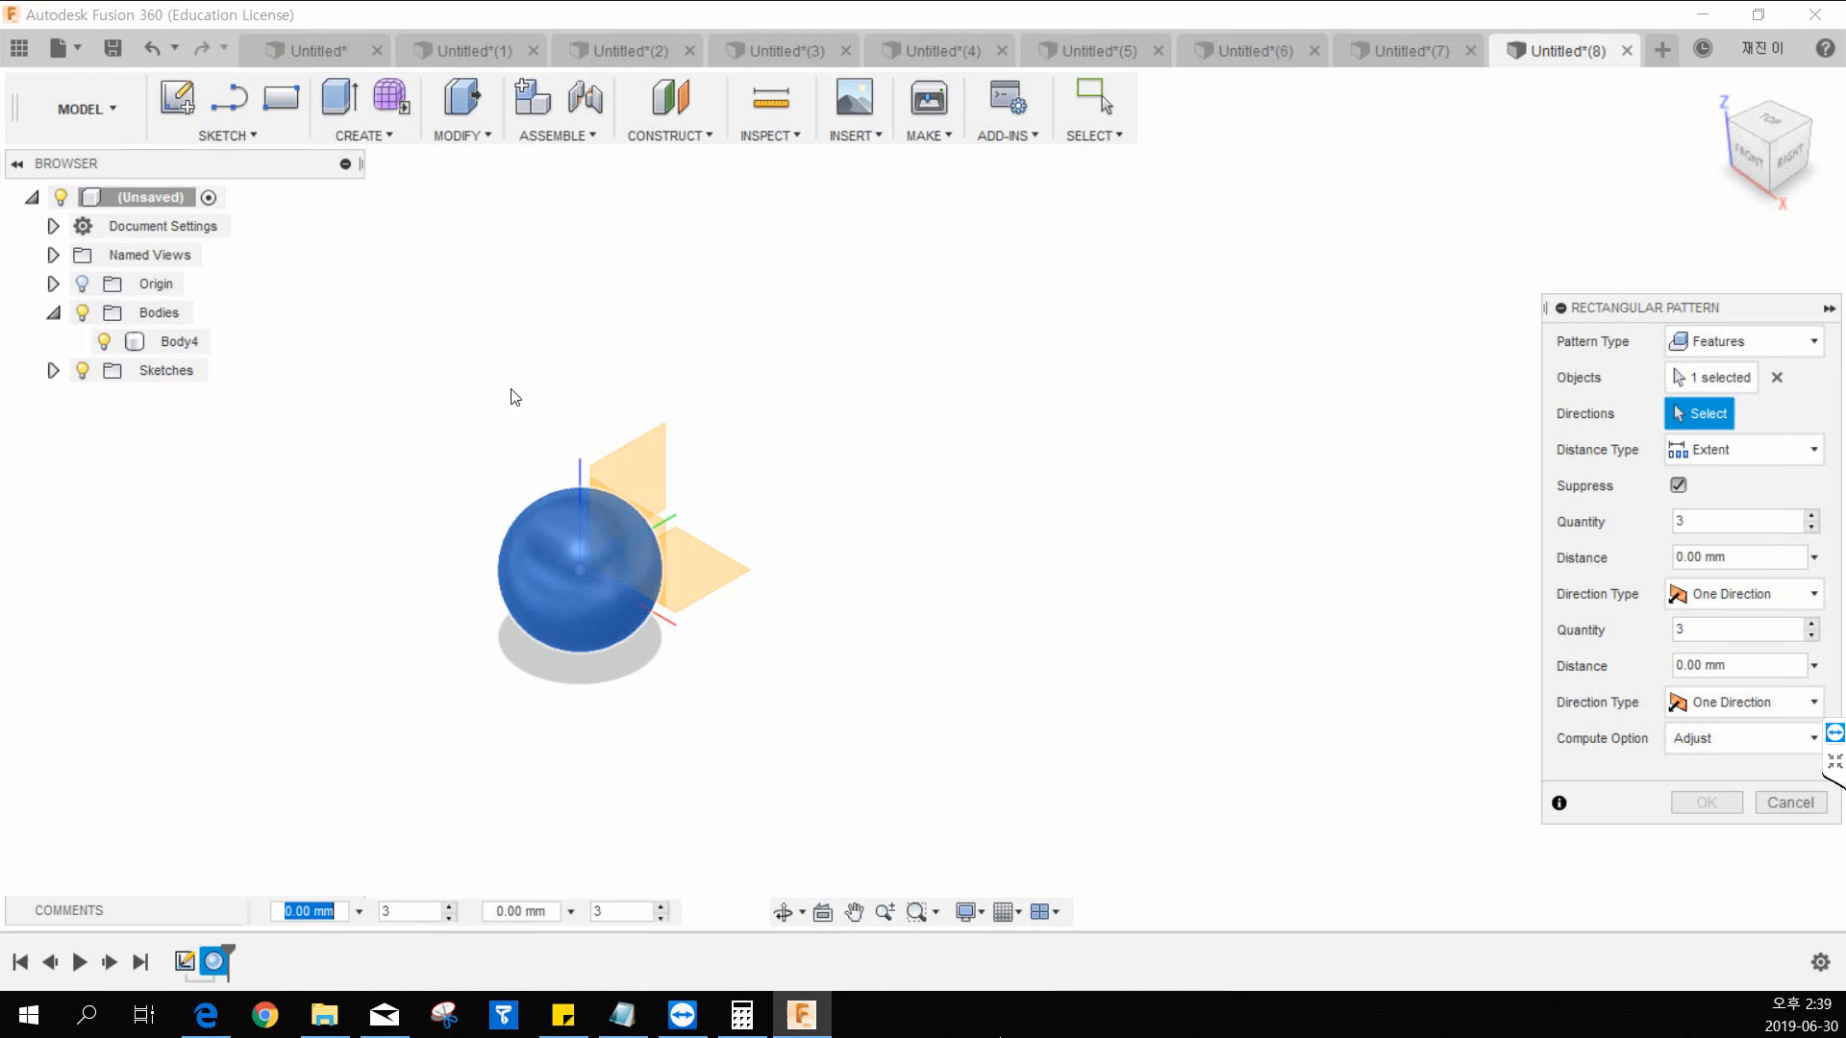
{"action": "left_click", "coordinate": [670, 619]}
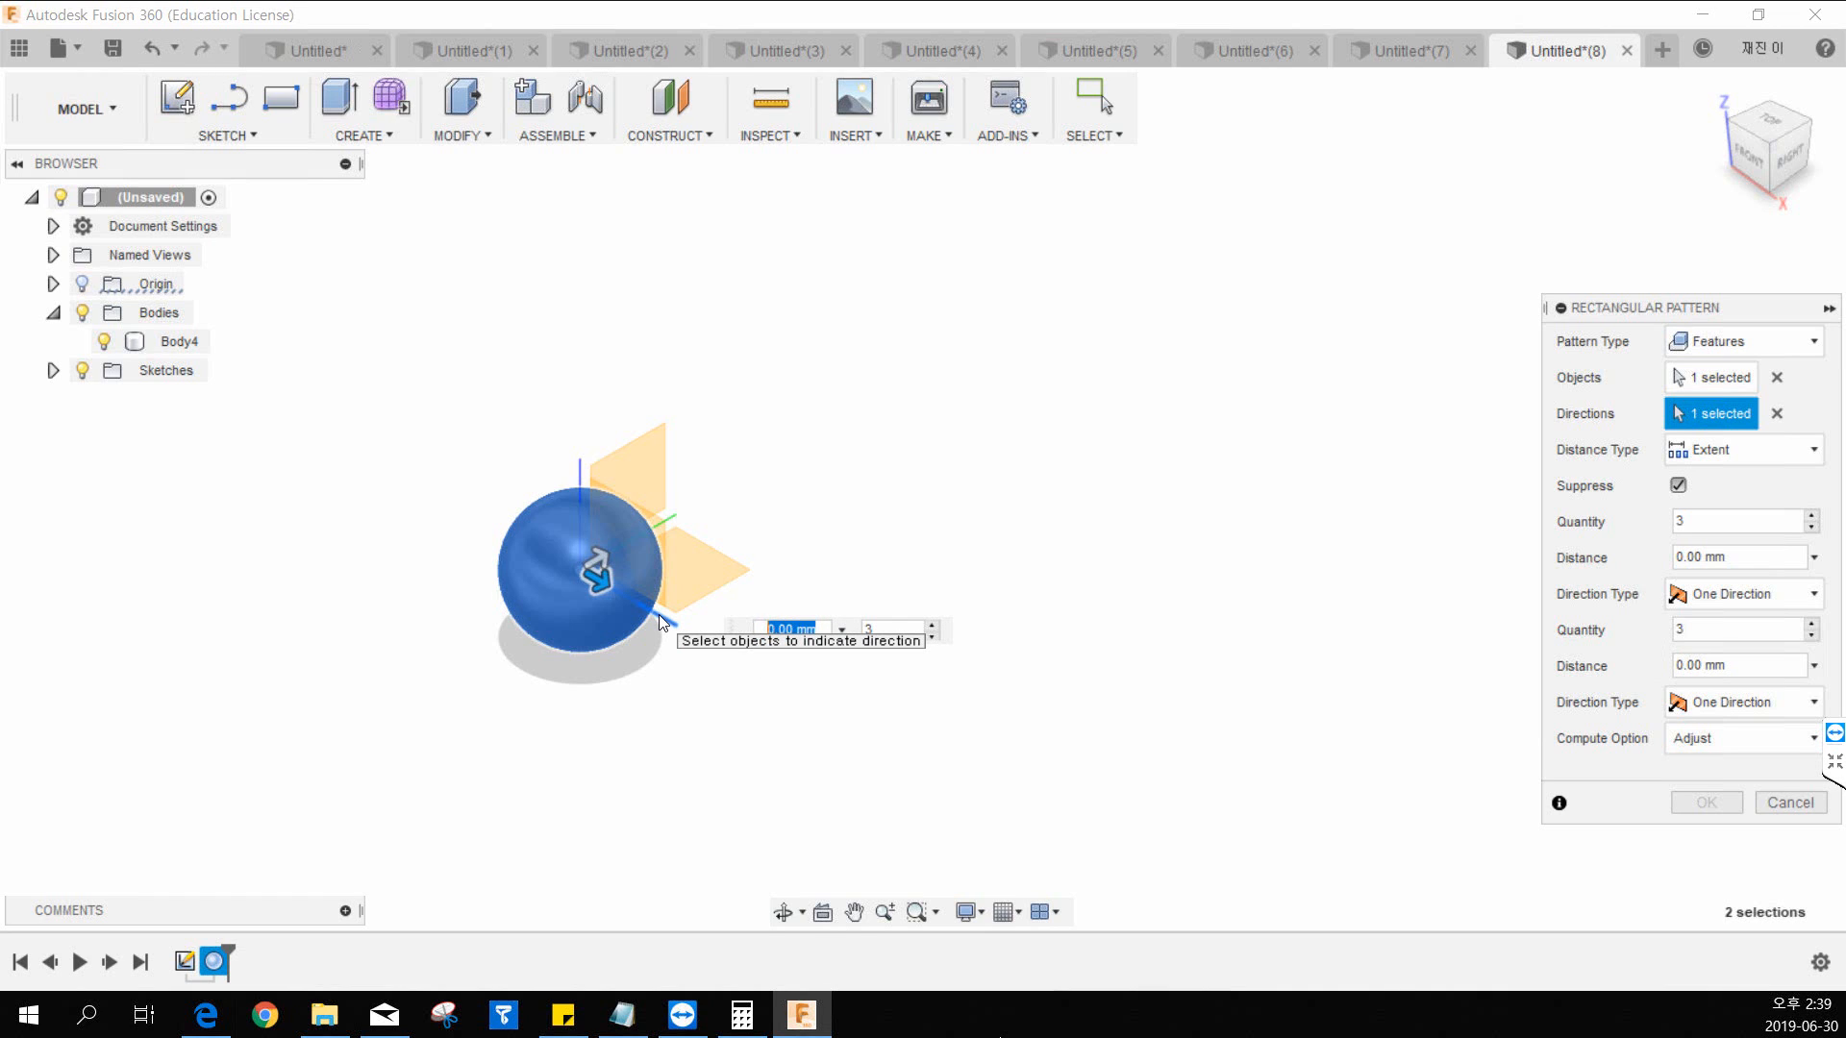
Step: Set the first pattern direction to a distance of 10 mm and a quantity of 5
{"action": "type", "text": "10"}
{"action": "key", "text": "Tab"}
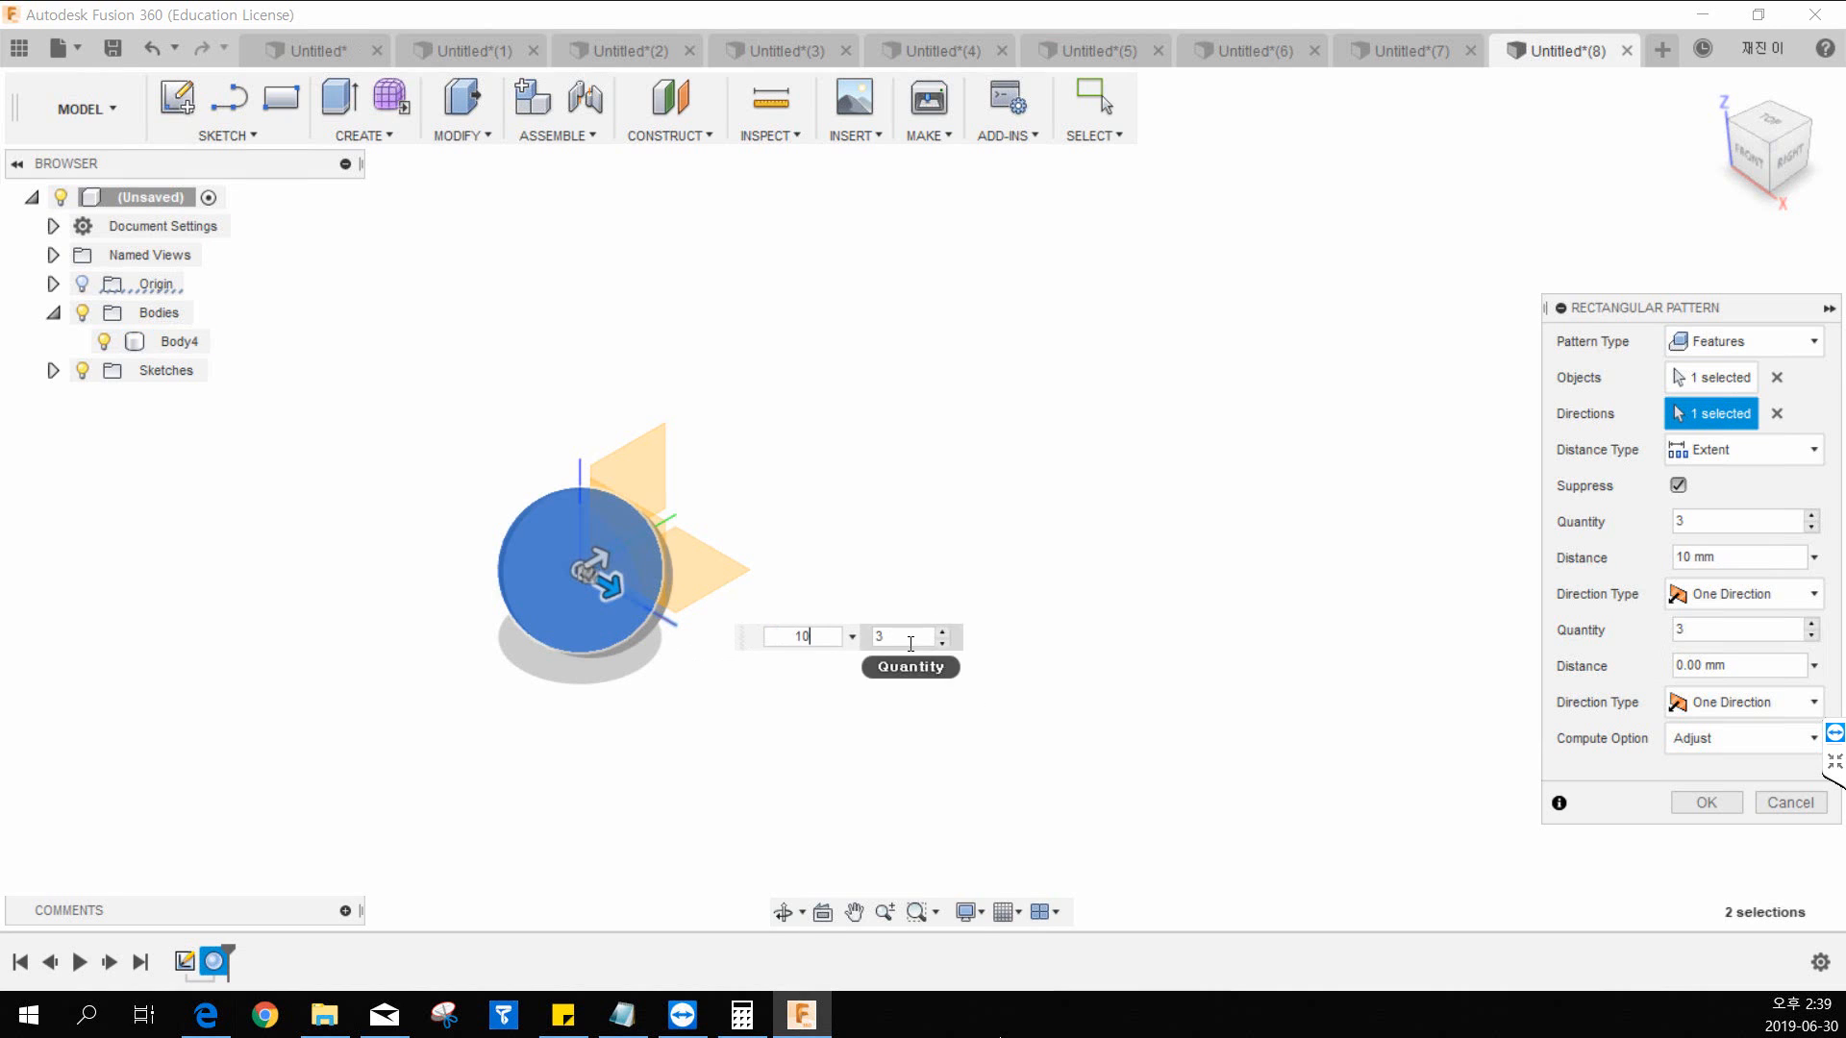
{"action": "type", "text": "5"}
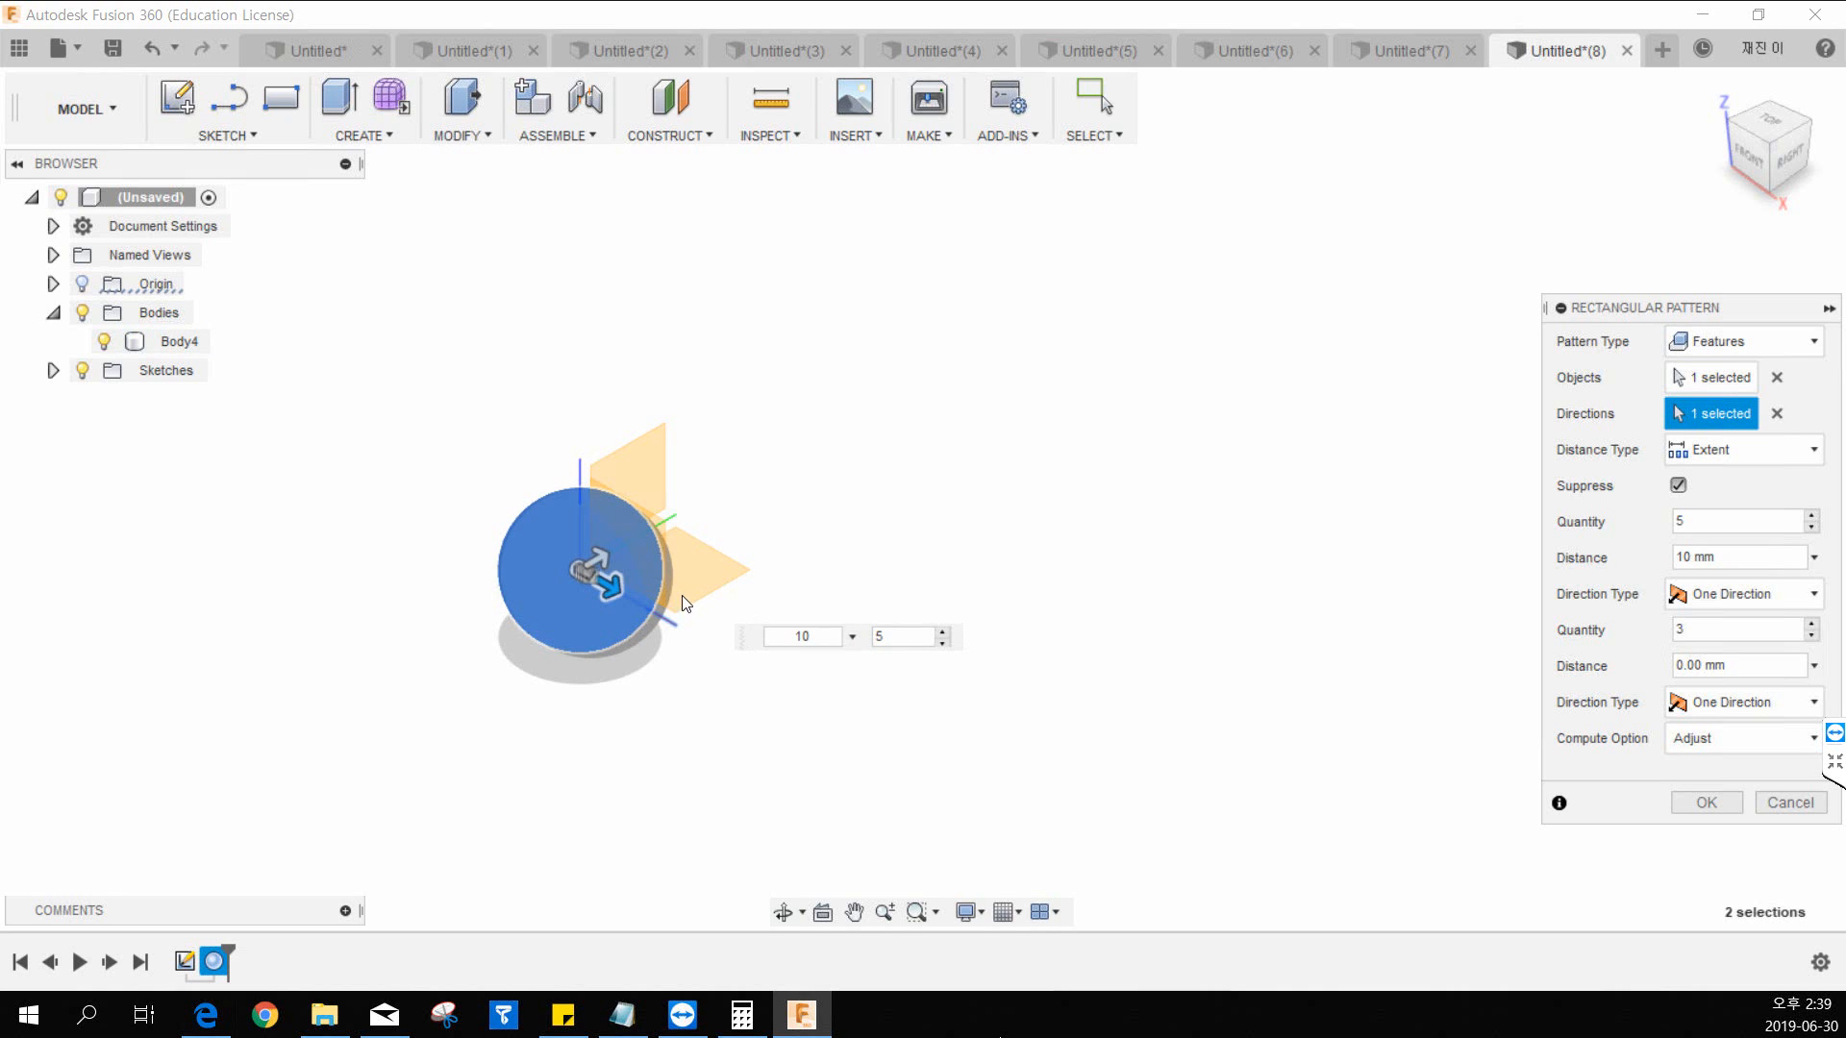
{"action": "middle_click_drag", "start_coordinate": [759, 546], "coordinate": [706, 459]}
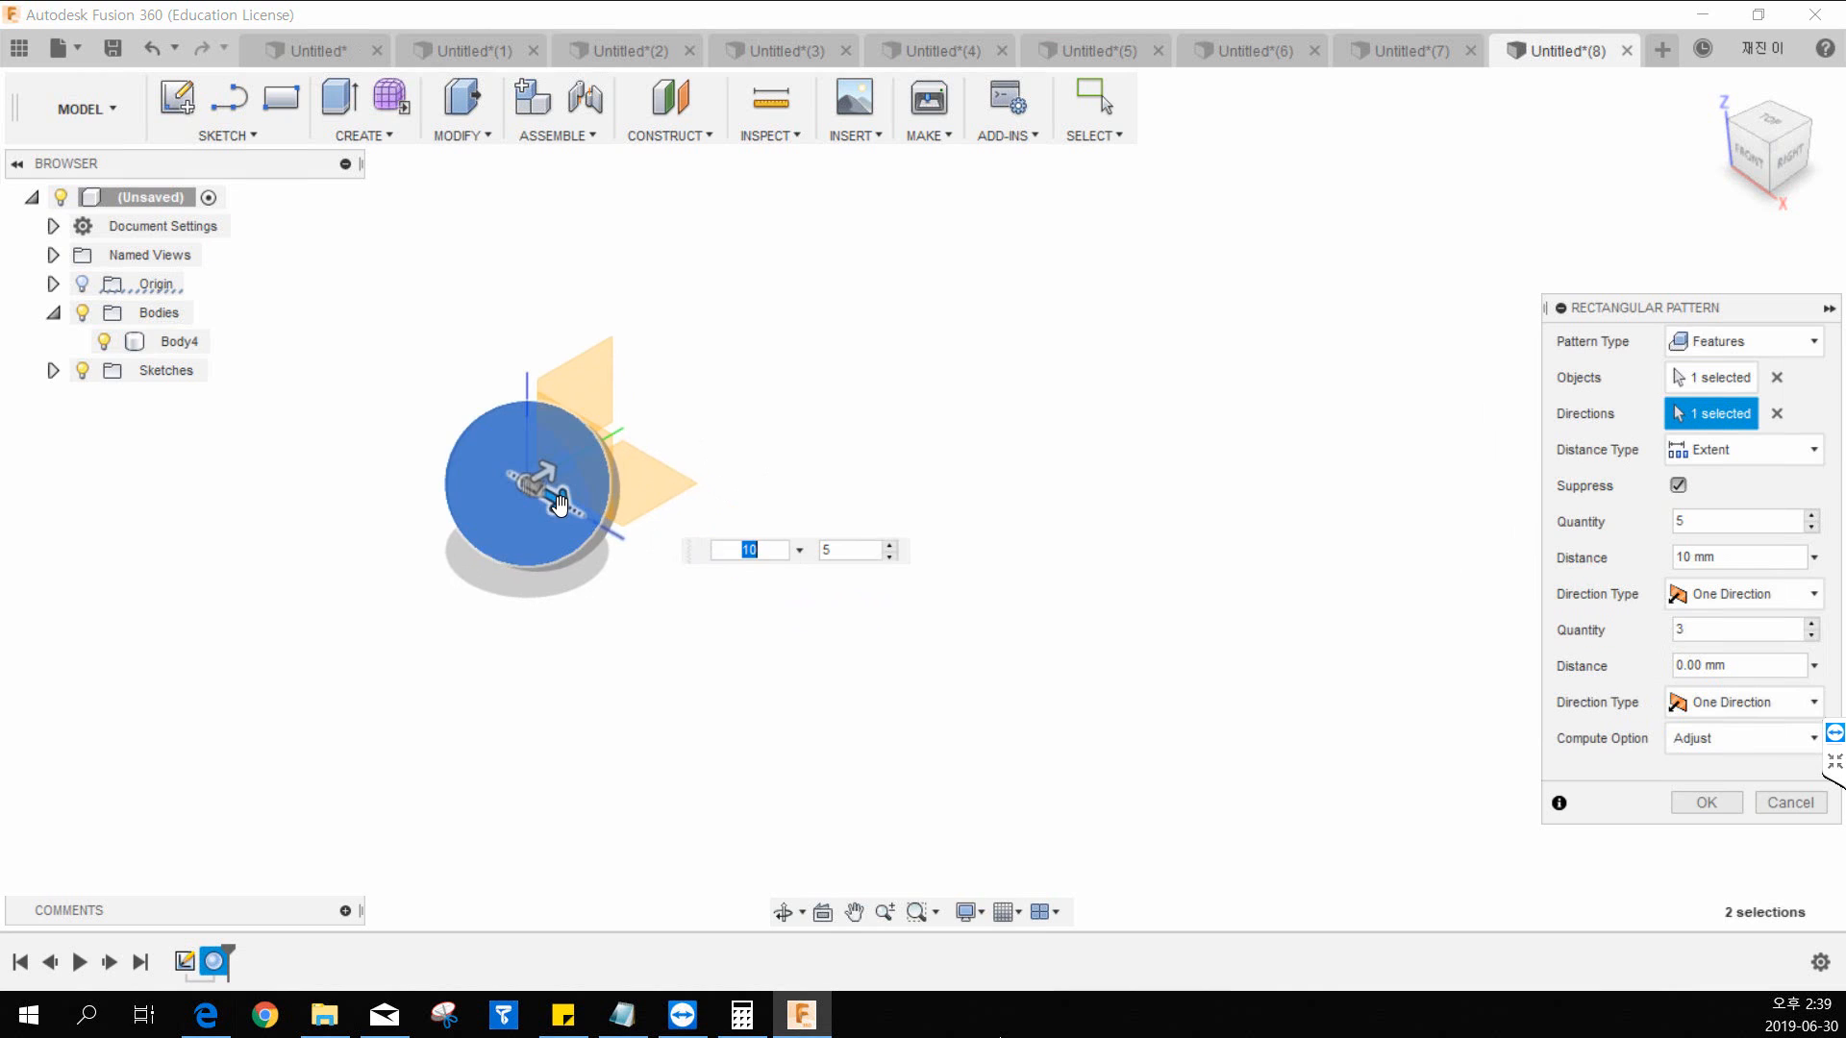
{"action": "key", "text": "Tab"}
Step: Stretch the first pattern direction along the X axis to an extent distance of 550 mm
{"action": "left_click_drag", "start_coordinate": [566, 494], "coordinate": [1078, 799]}
{"action": "middle_click_drag", "start_coordinate": [935, 644], "coordinate": [782, 539]}
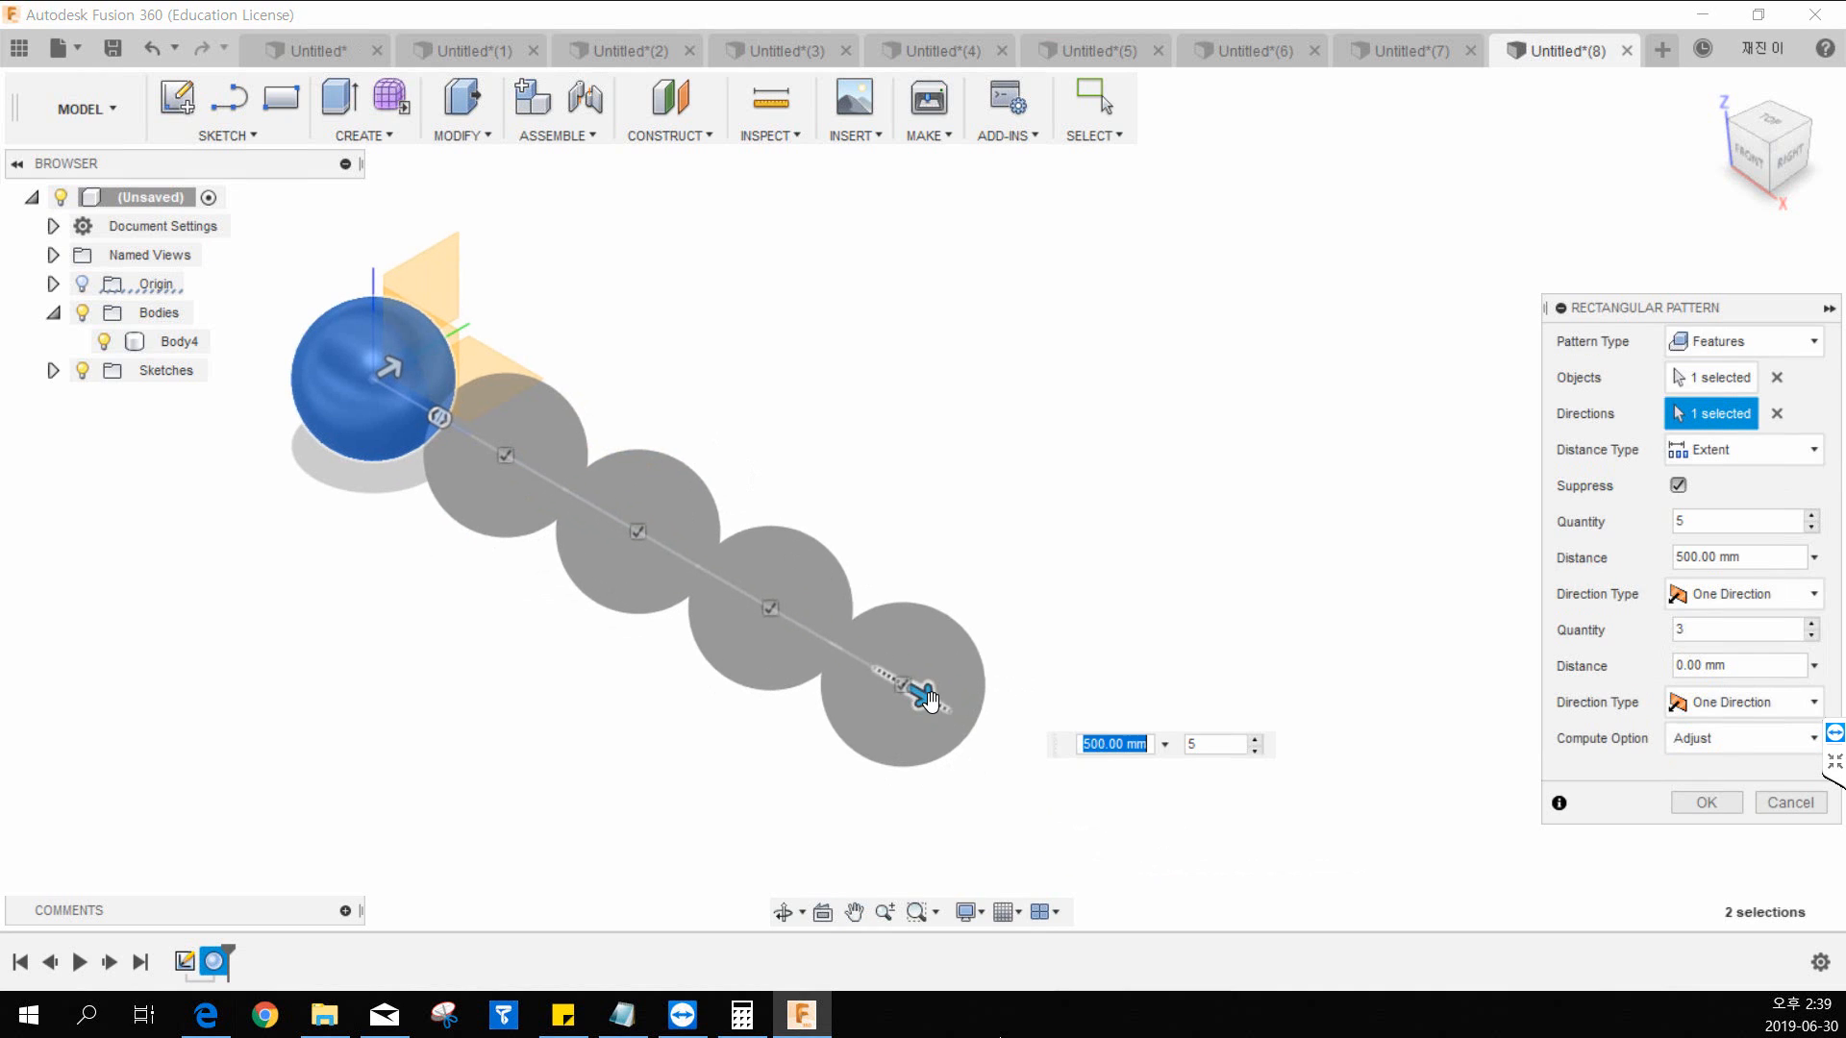
{"action": "left_click_drag", "start_coordinate": [927, 700], "coordinate": [979, 728]}
{"action": "key", "text": "Tab"}
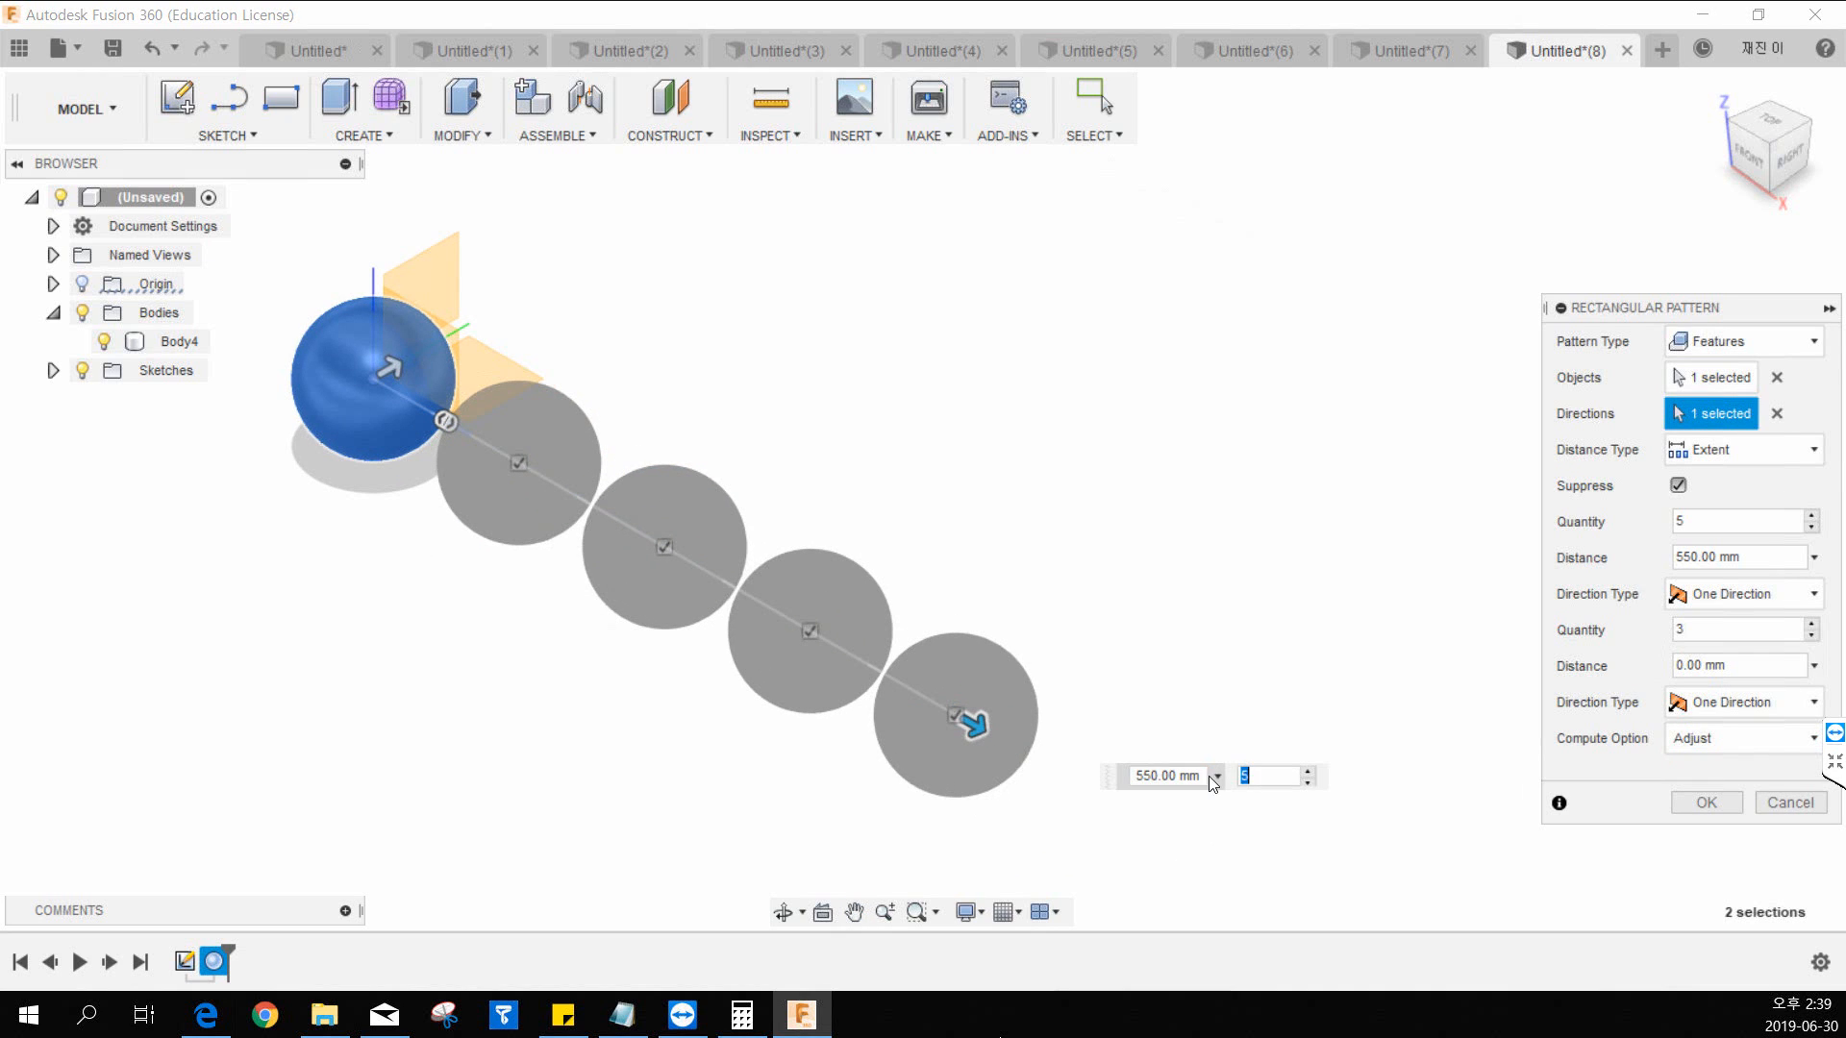
{"action": "left_click_drag", "start_coordinate": [1192, 776], "coordinate": [1135, 776]}
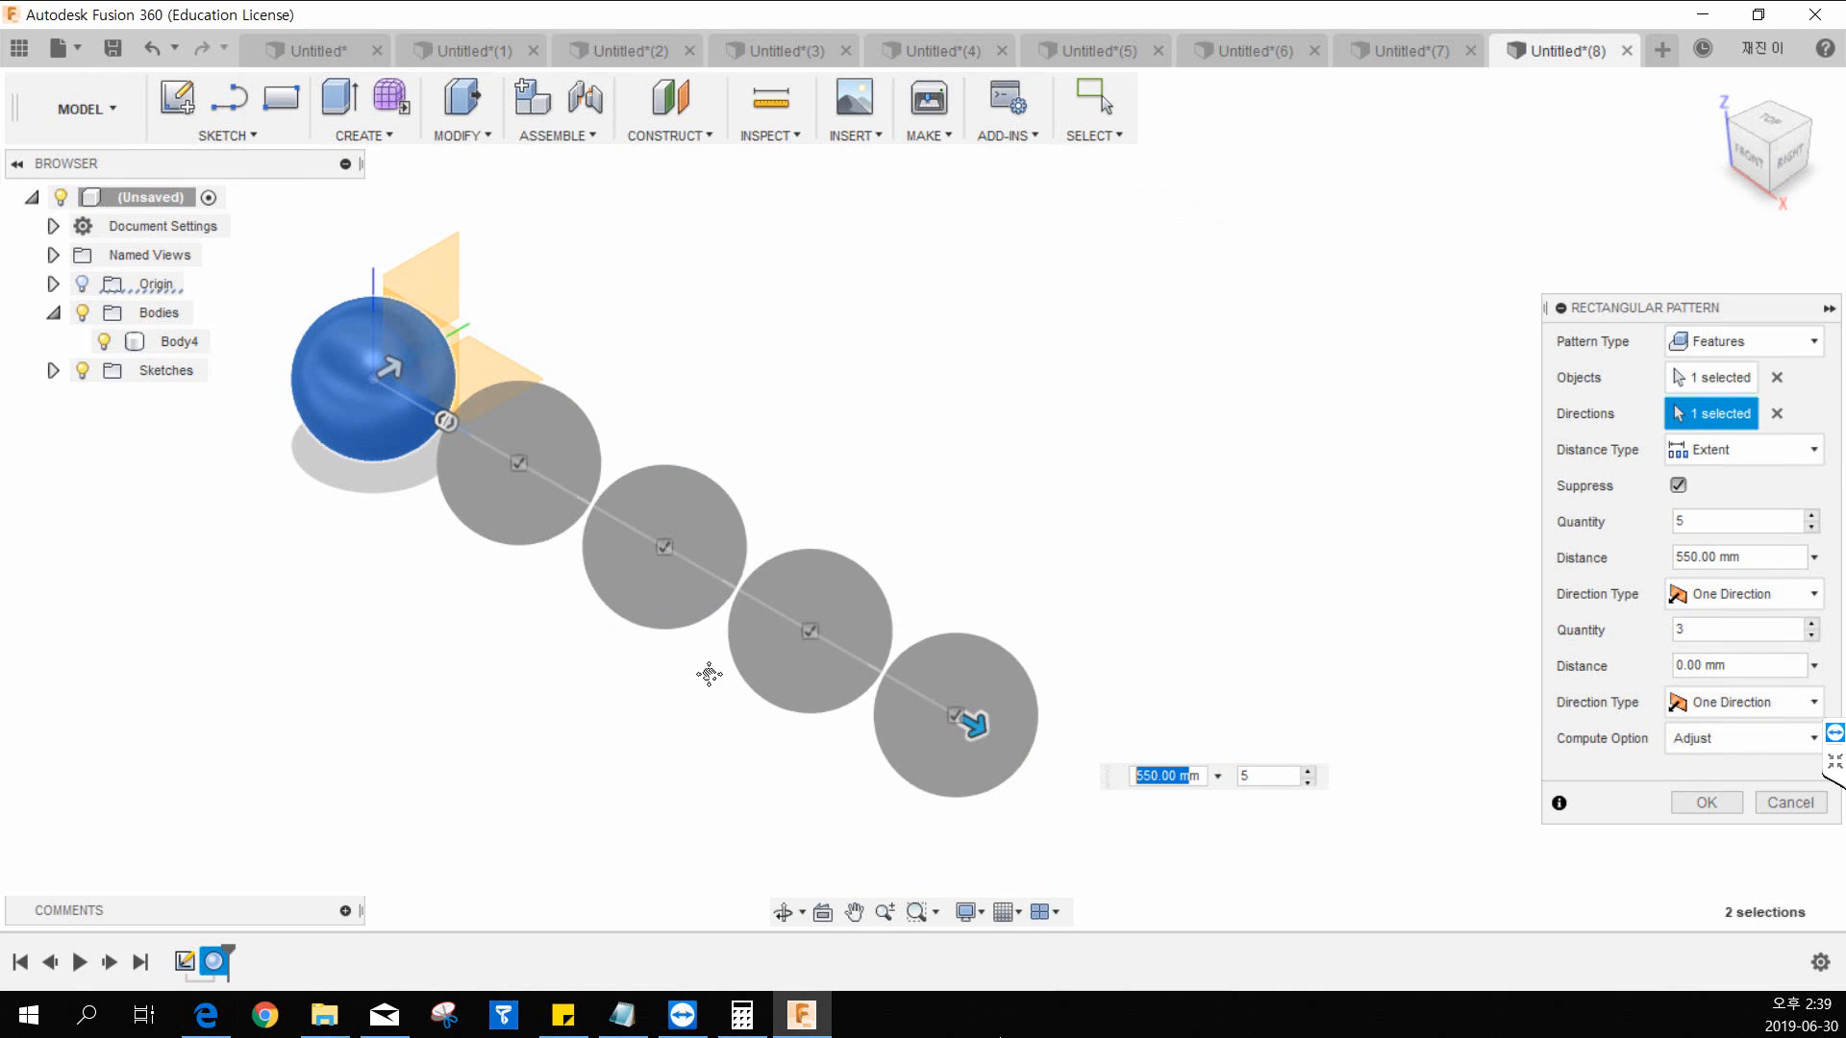
{"action": "middle_click_drag", "start_coordinate": [898, 737], "coordinate": [964, 734]}
{"action": "key", "text": "Tab"}
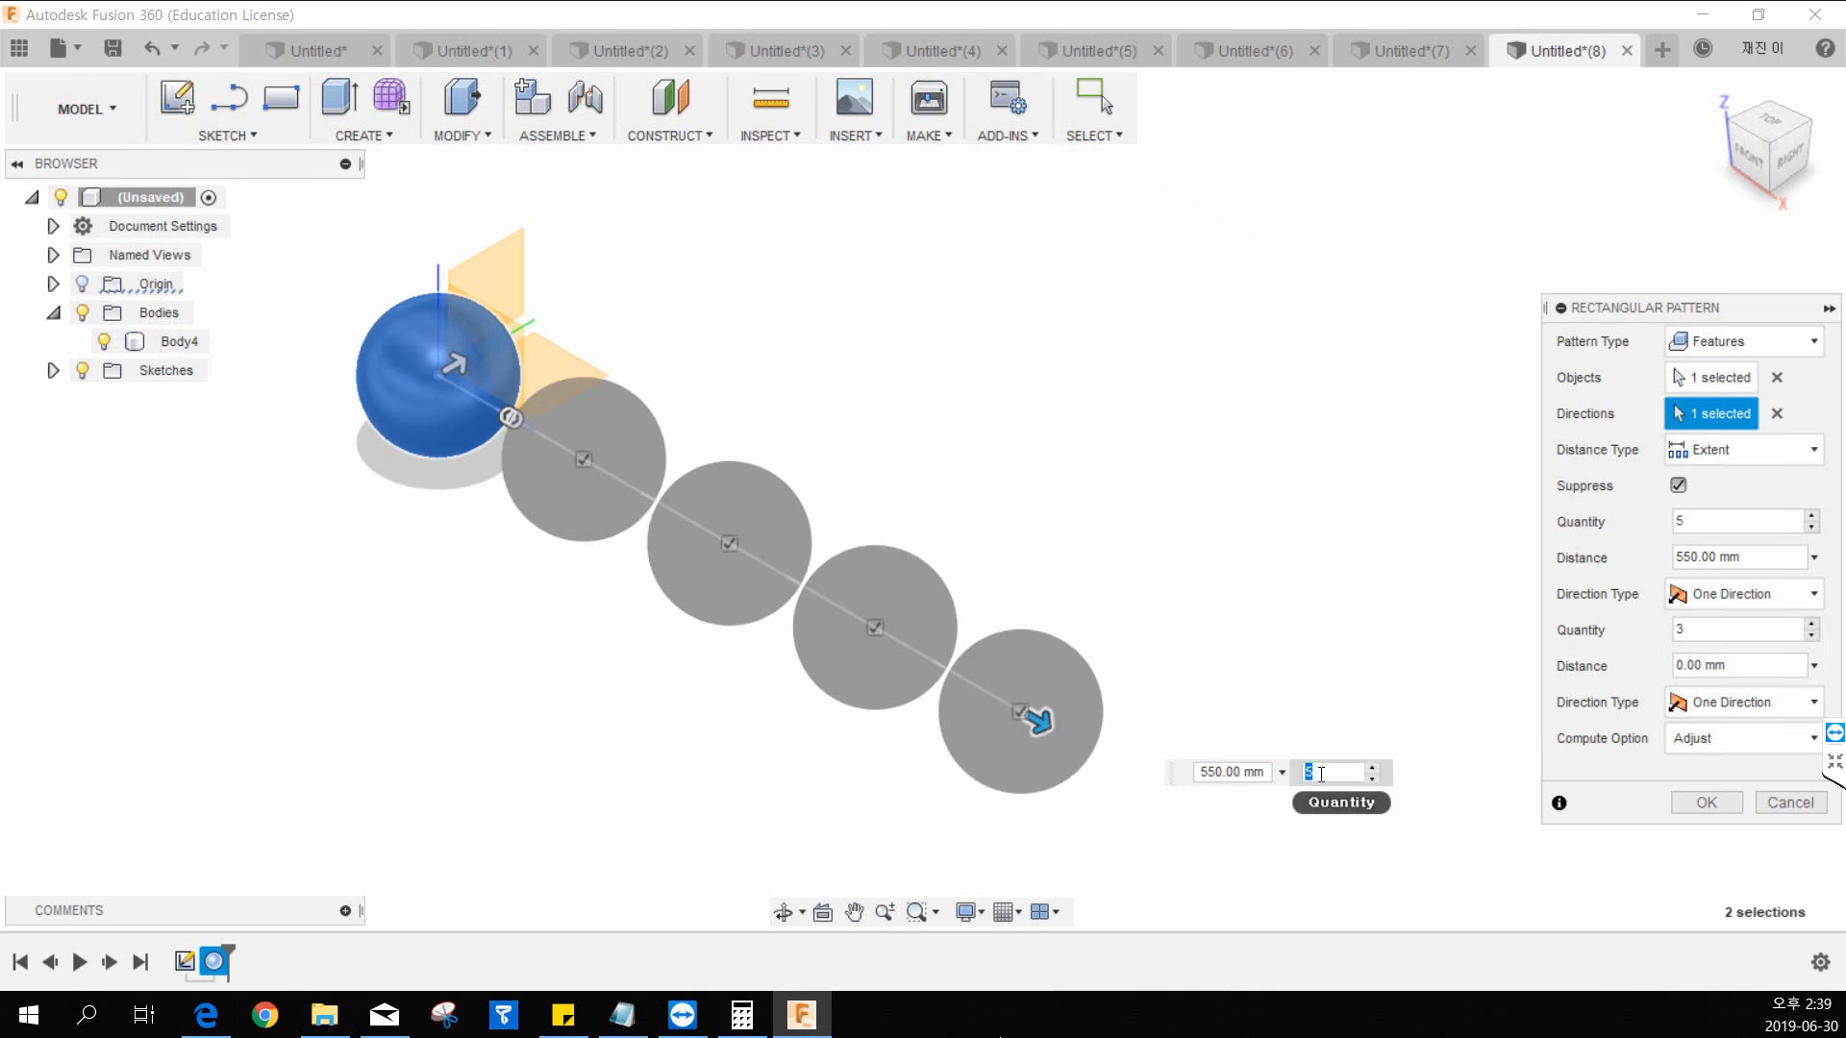
{"action": "left_click_drag", "start_coordinate": [1317, 774], "coordinate": [1297, 771]}
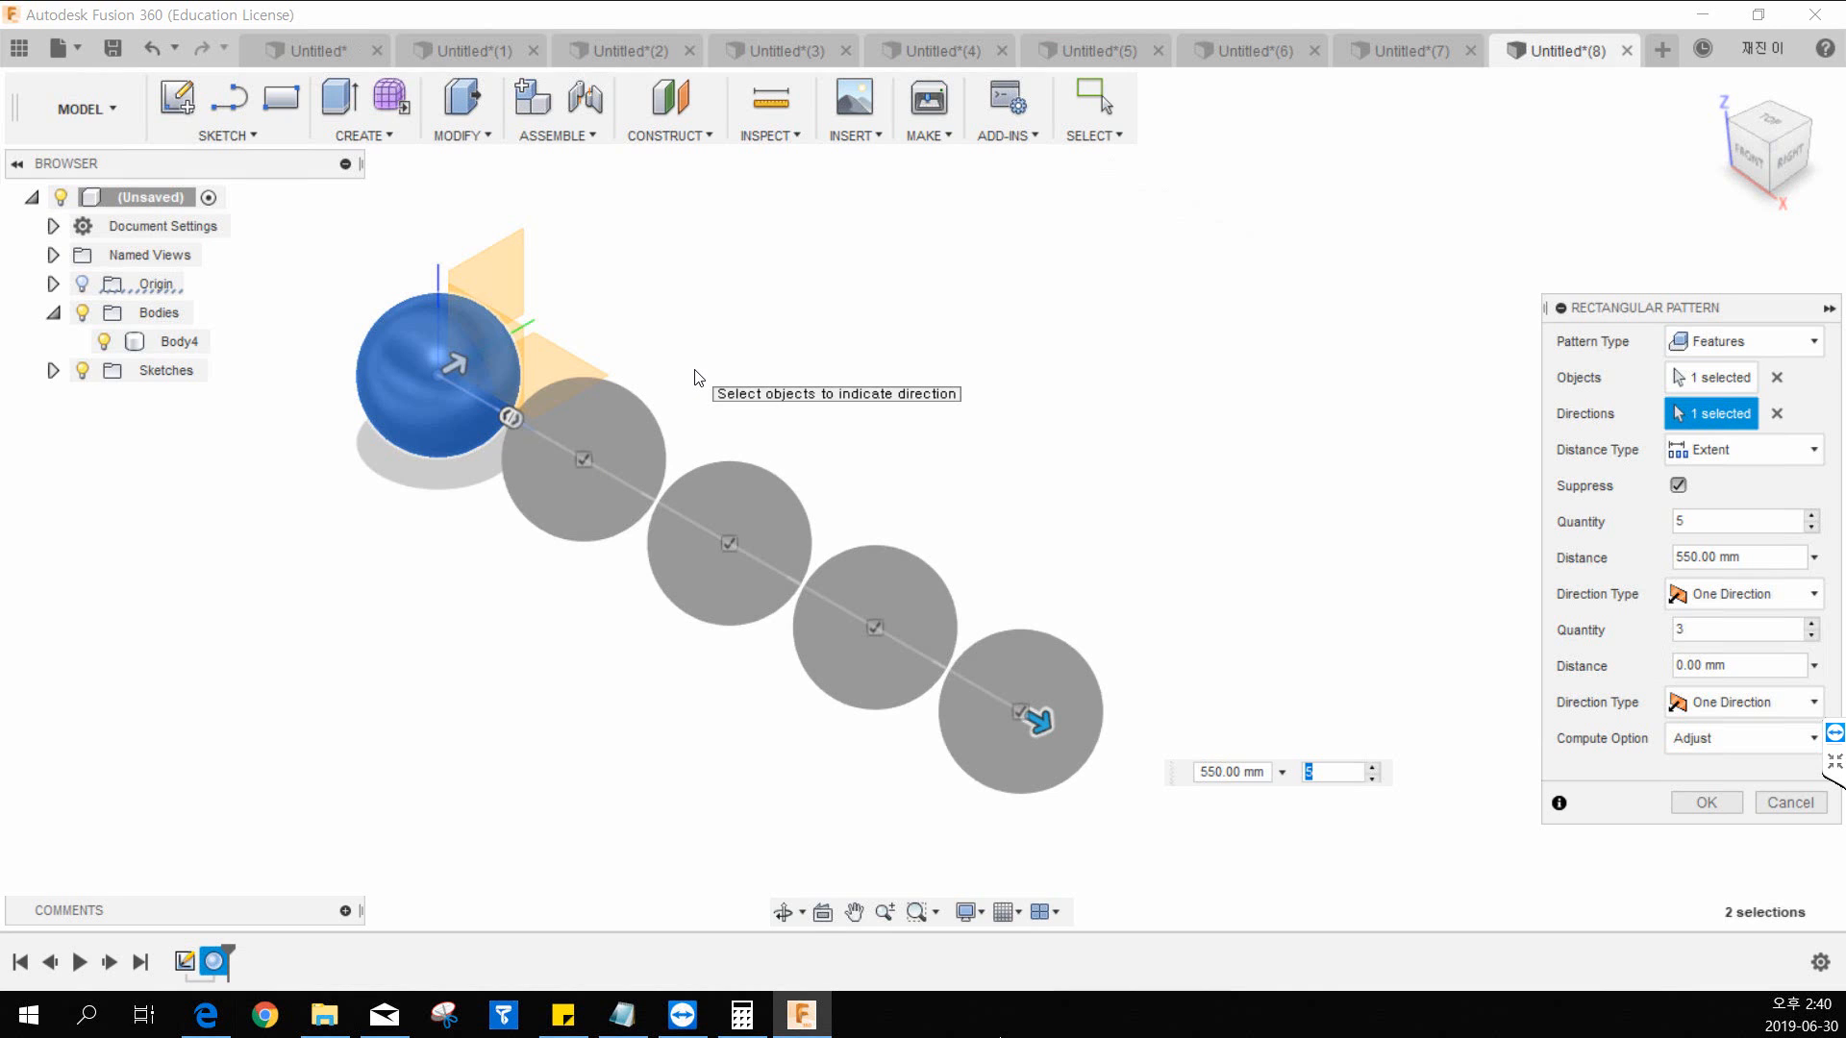
{"action": "middle_click_drag", "start_coordinate": [762, 358], "coordinate": [730, 320]}
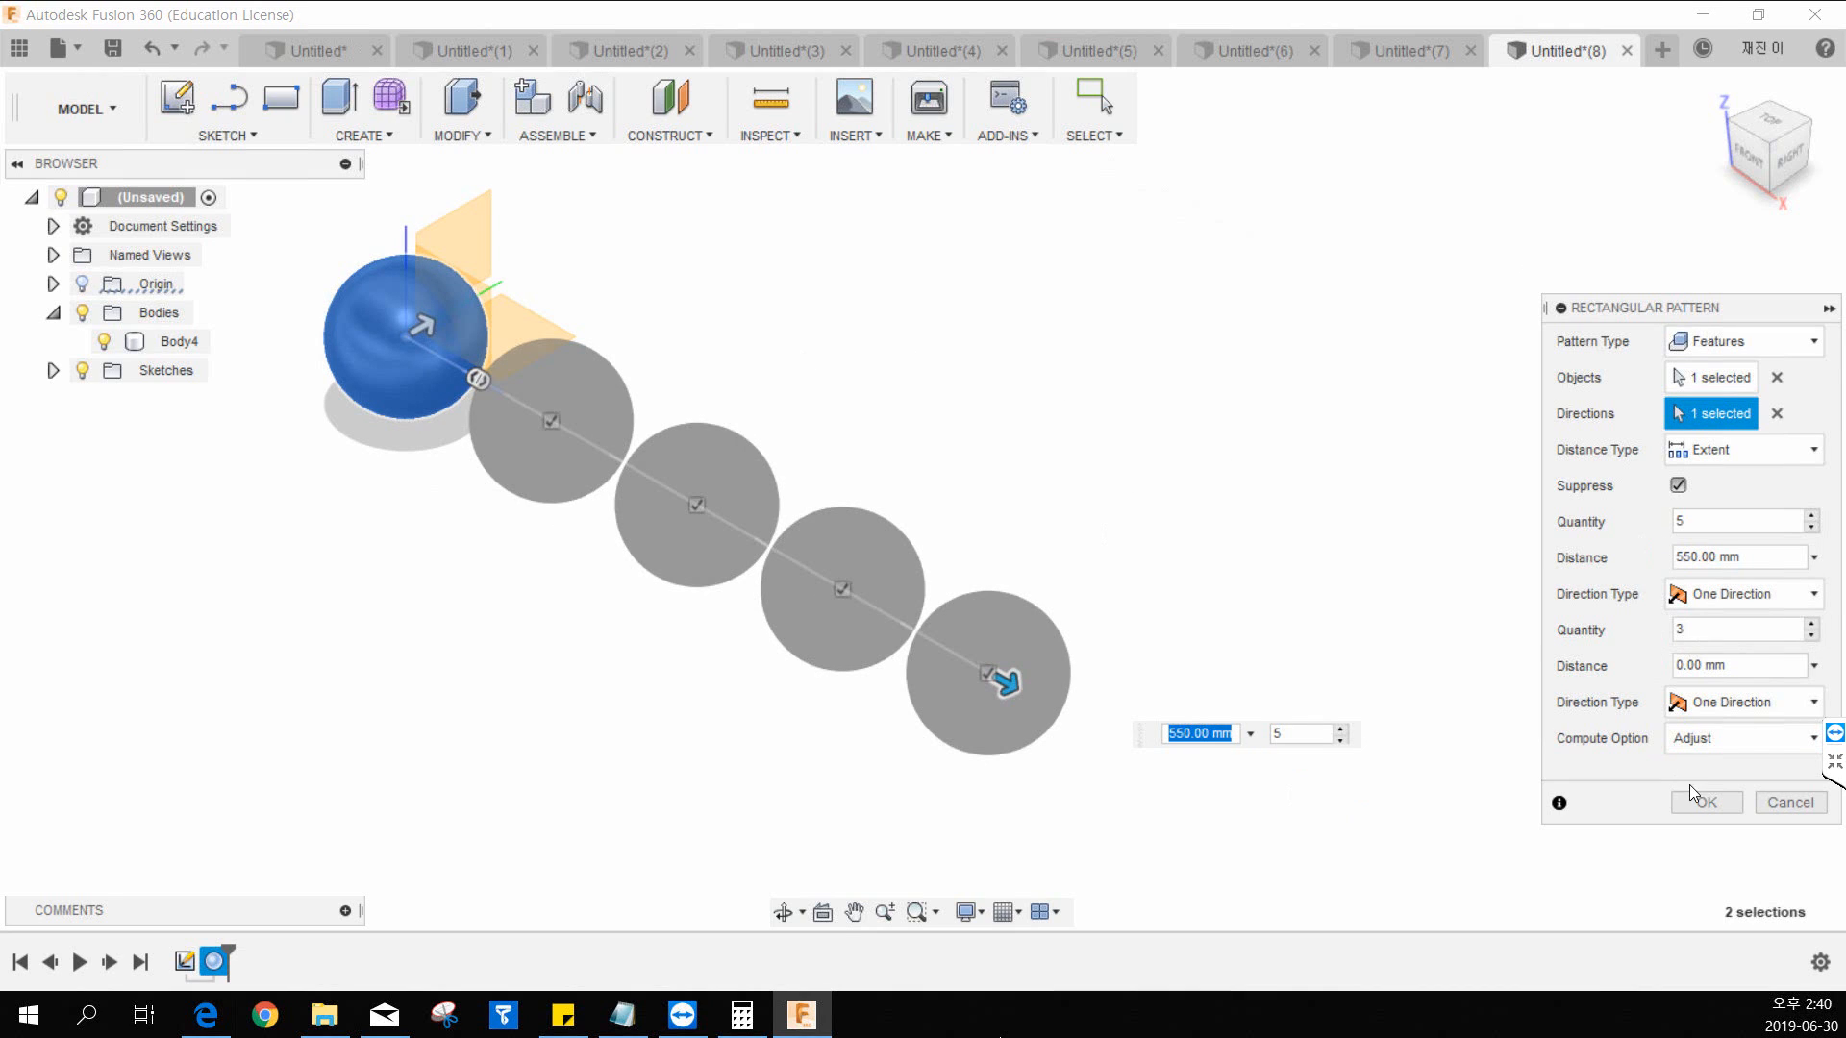
Step: Extend the second pattern direction to -300 mm with a quantity of 3 and create the rectangular pattern
{"action": "left_click", "coordinate": [1743, 701]}
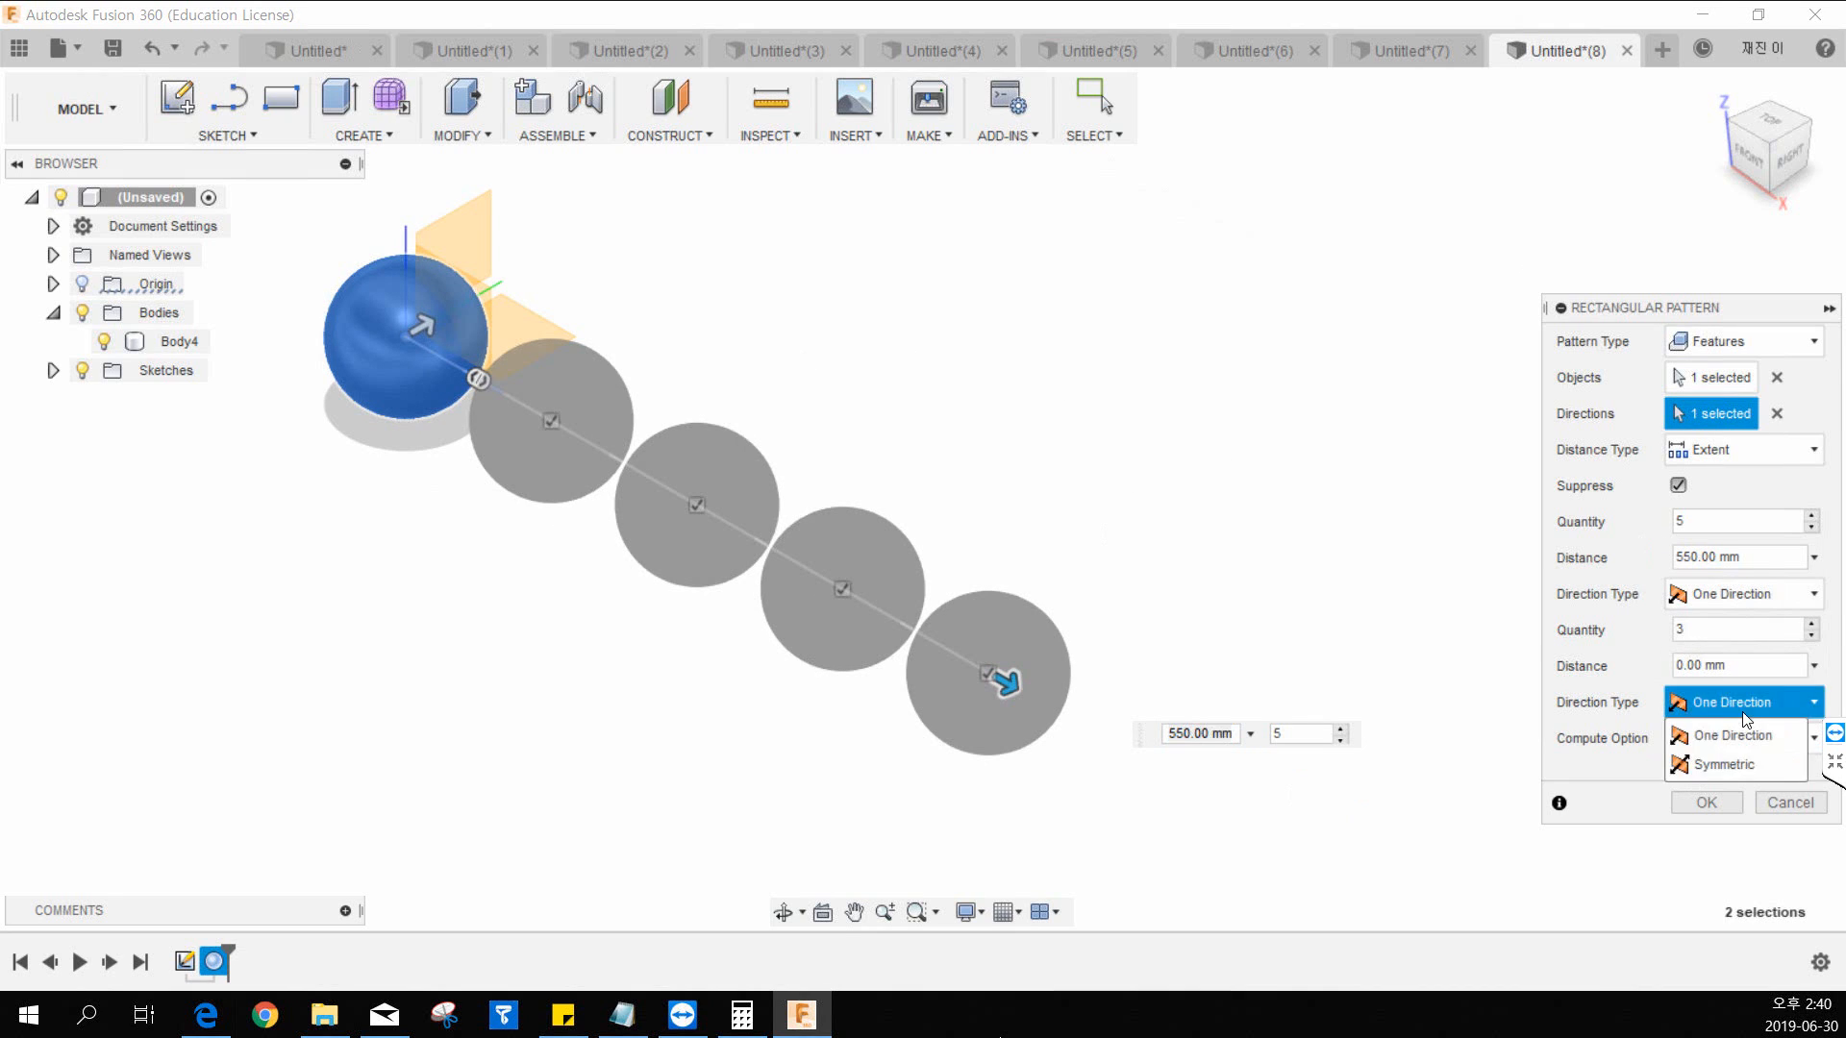
{"action": "left_click", "coordinate": [1735, 714]}
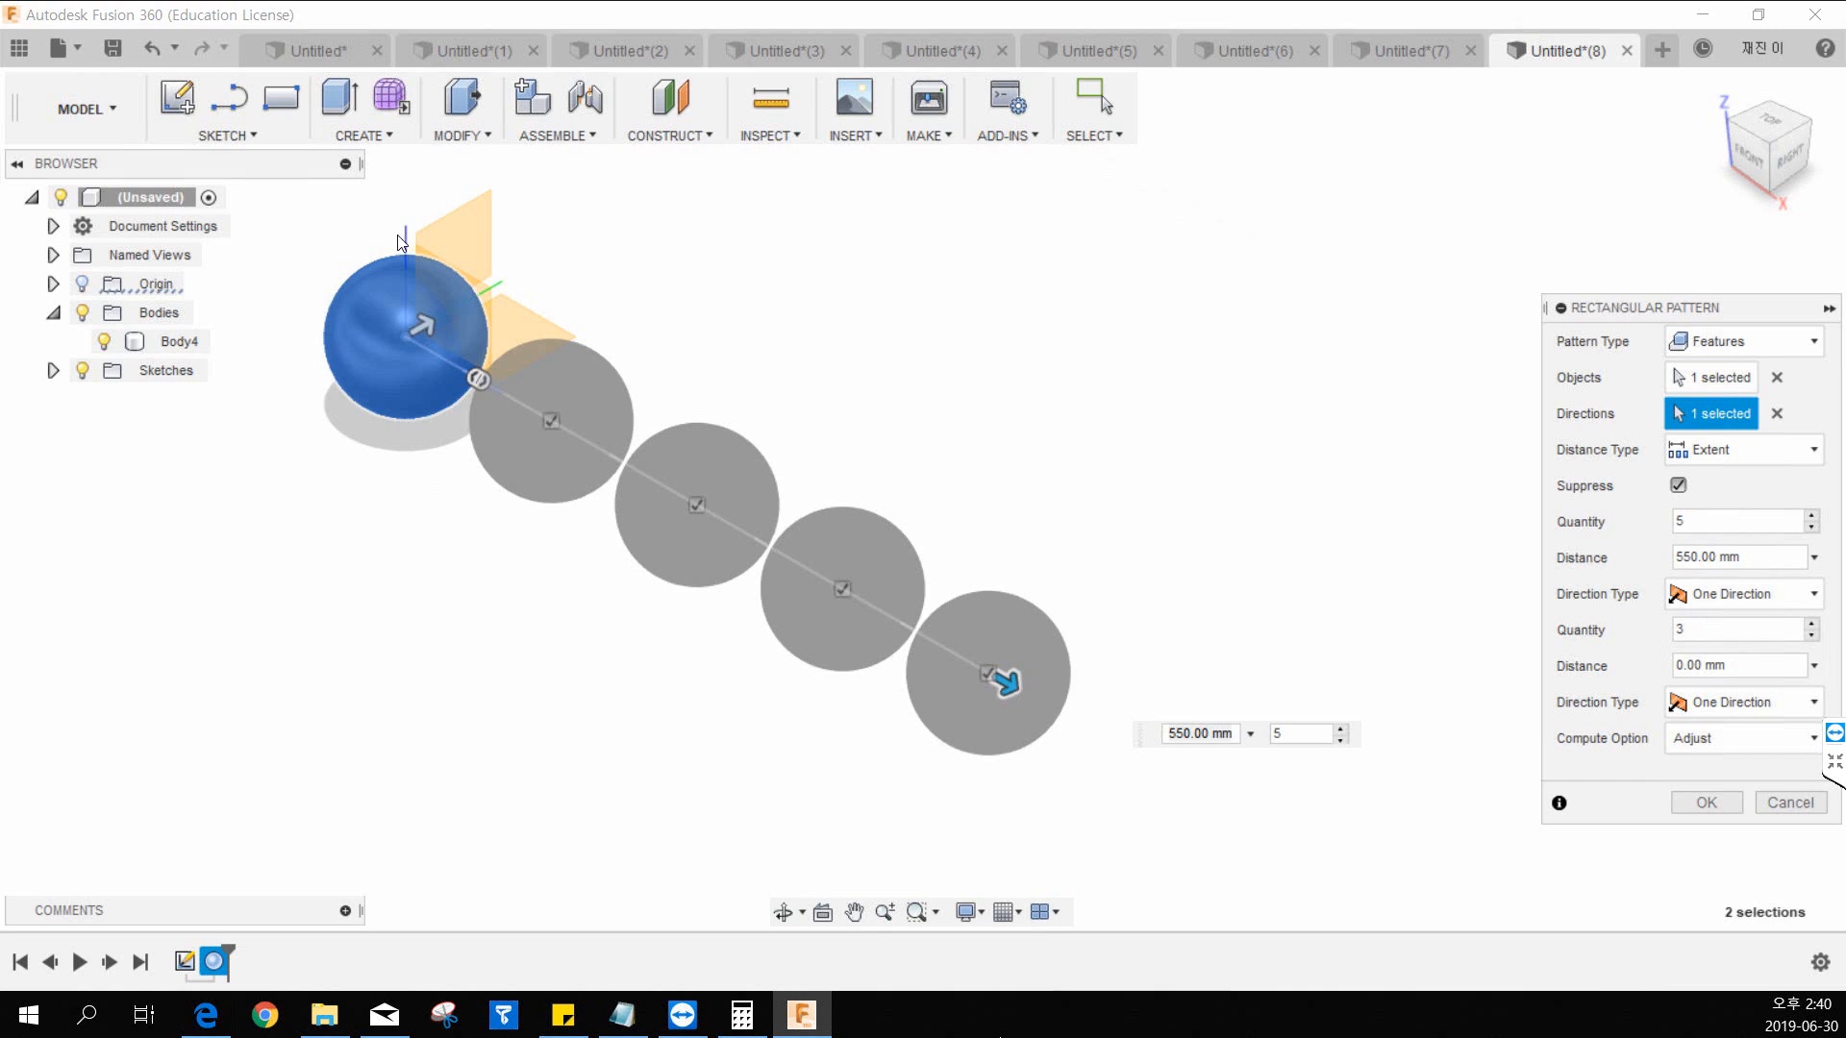
{"action": "middle_click_drag", "start_coordinate": [425, 327], "coordinate": [480, 344]}
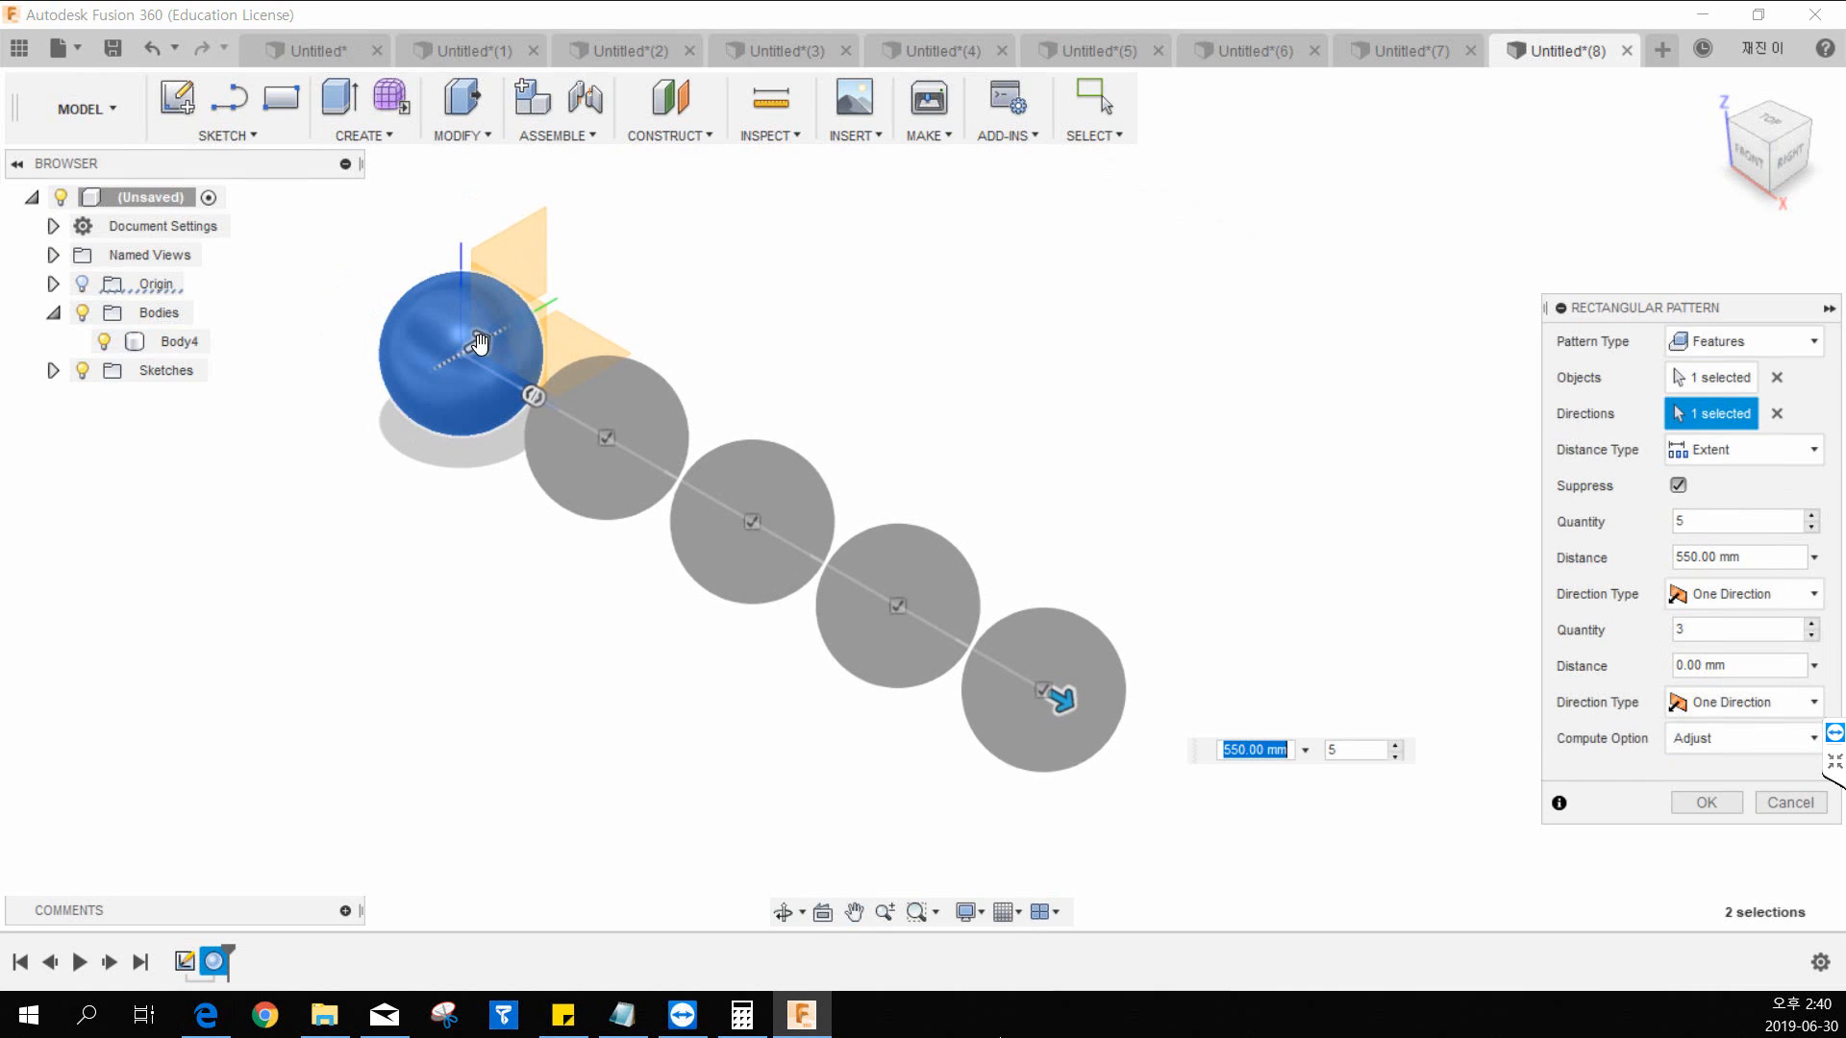
{"action": "left_click", "coordinate": [479, 343]}
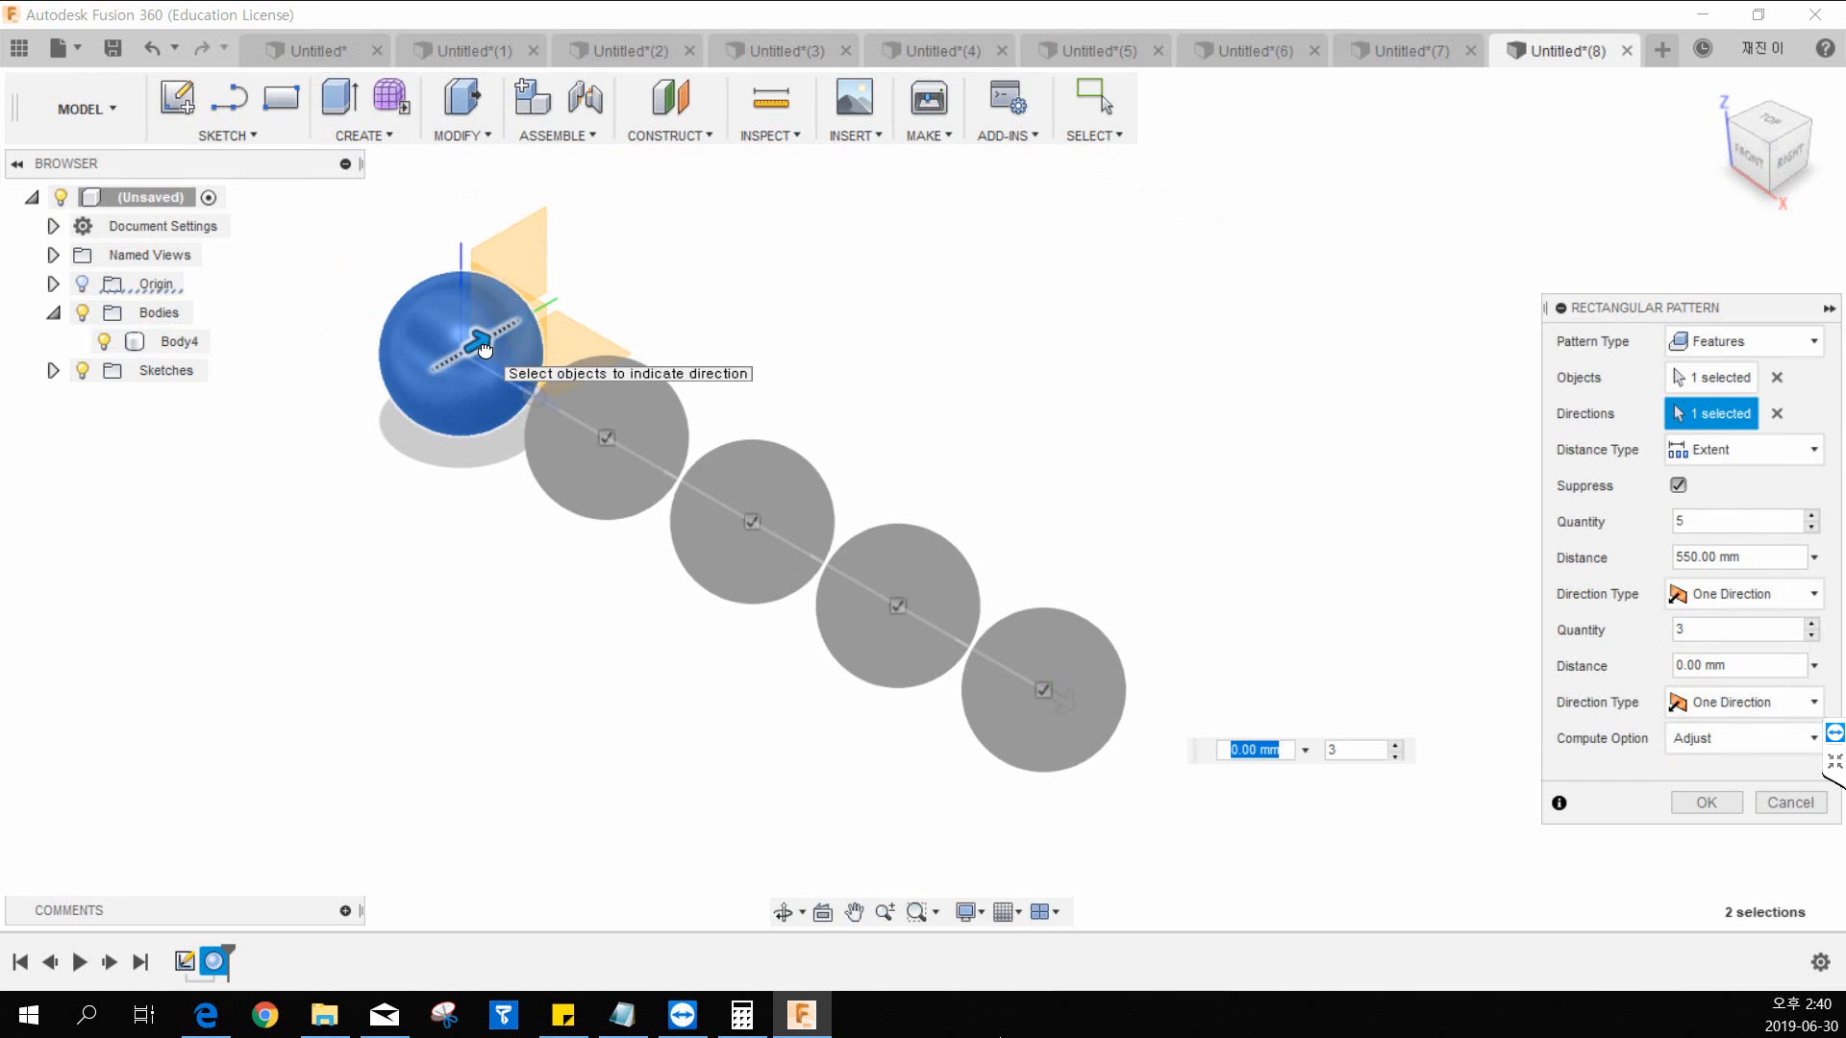
{"action": "left_click_drag", "start_coordinate": [484, 349], "coordinate": [214, 527]}
{"action": "middle_click_drag", "start_coordinate": [840, 323], "coordinate": [1034, 236]}
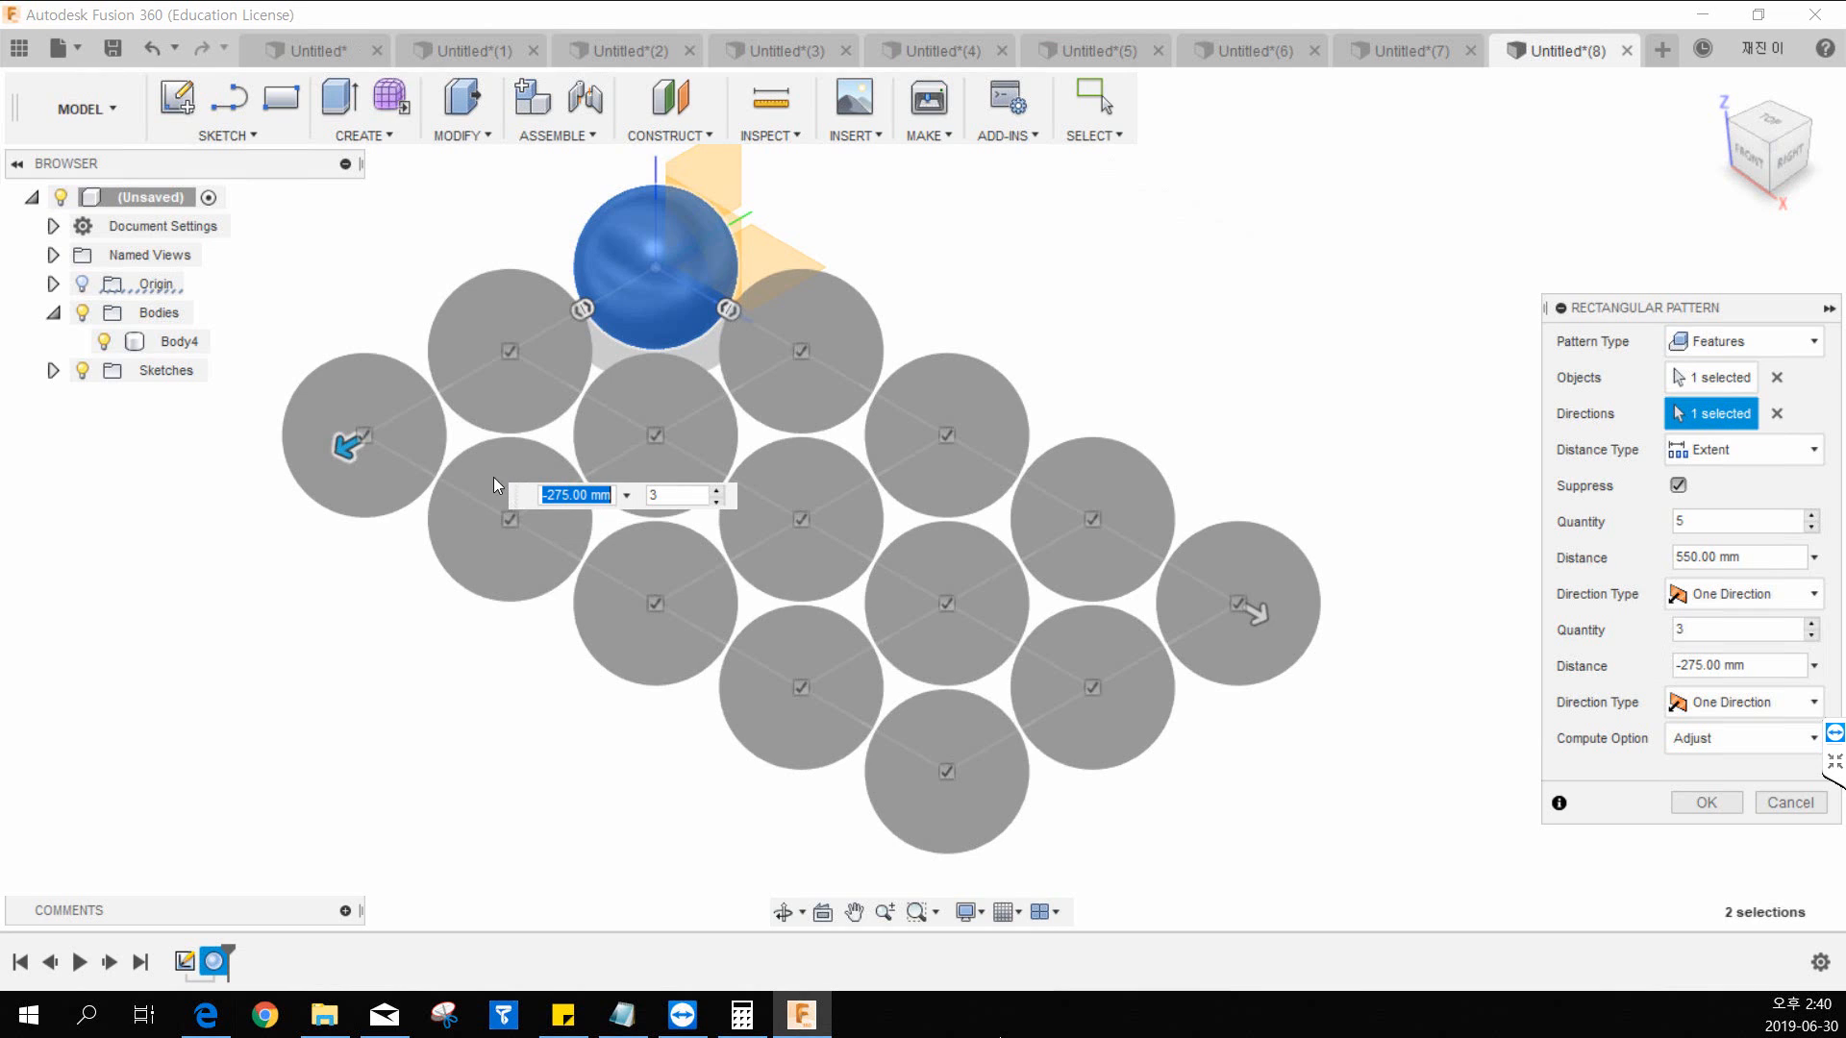
{"action": "left_click_drag", "start_coordinate": [353, 448], "coordinate": [320, 464]}
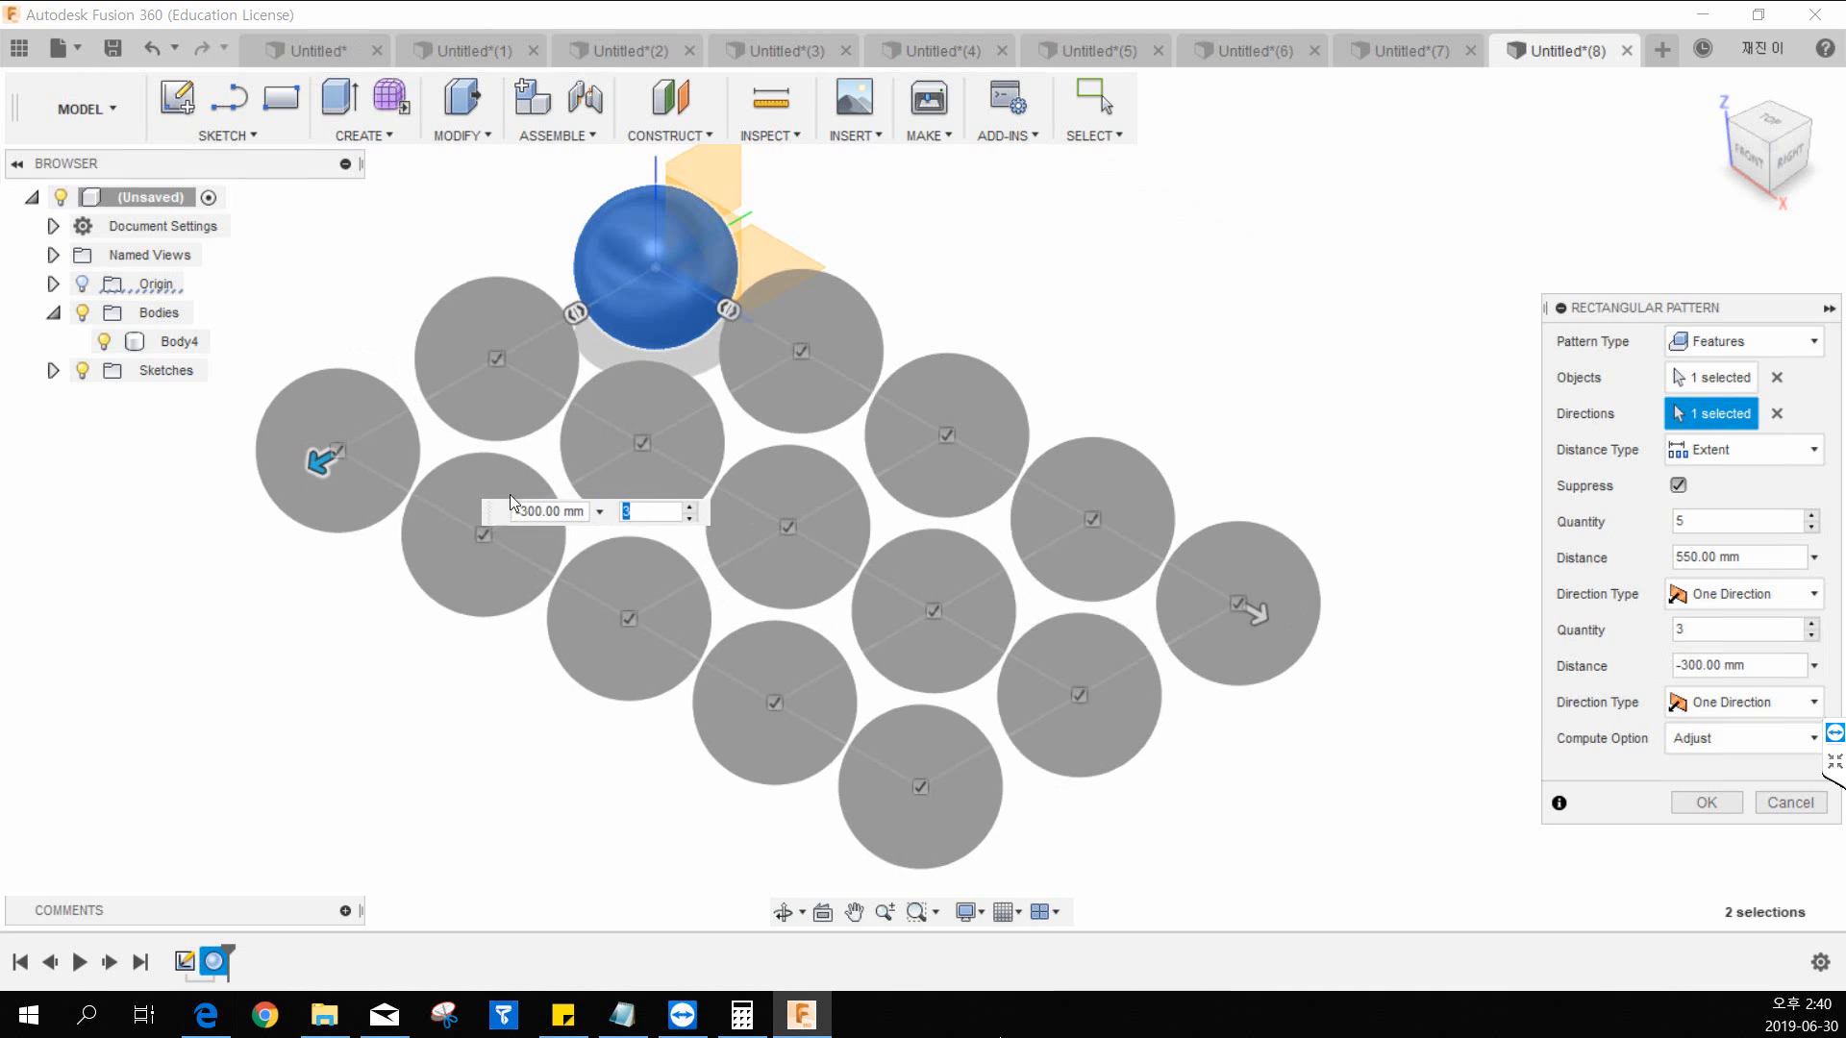
{"action": "left_click_drag", "start_coordinate": [513, 507], "coordinate": [556, 504]}
{"action": "left_click", "coordinate": [659, 508]}
{"action": "key", "text": "Tab"}
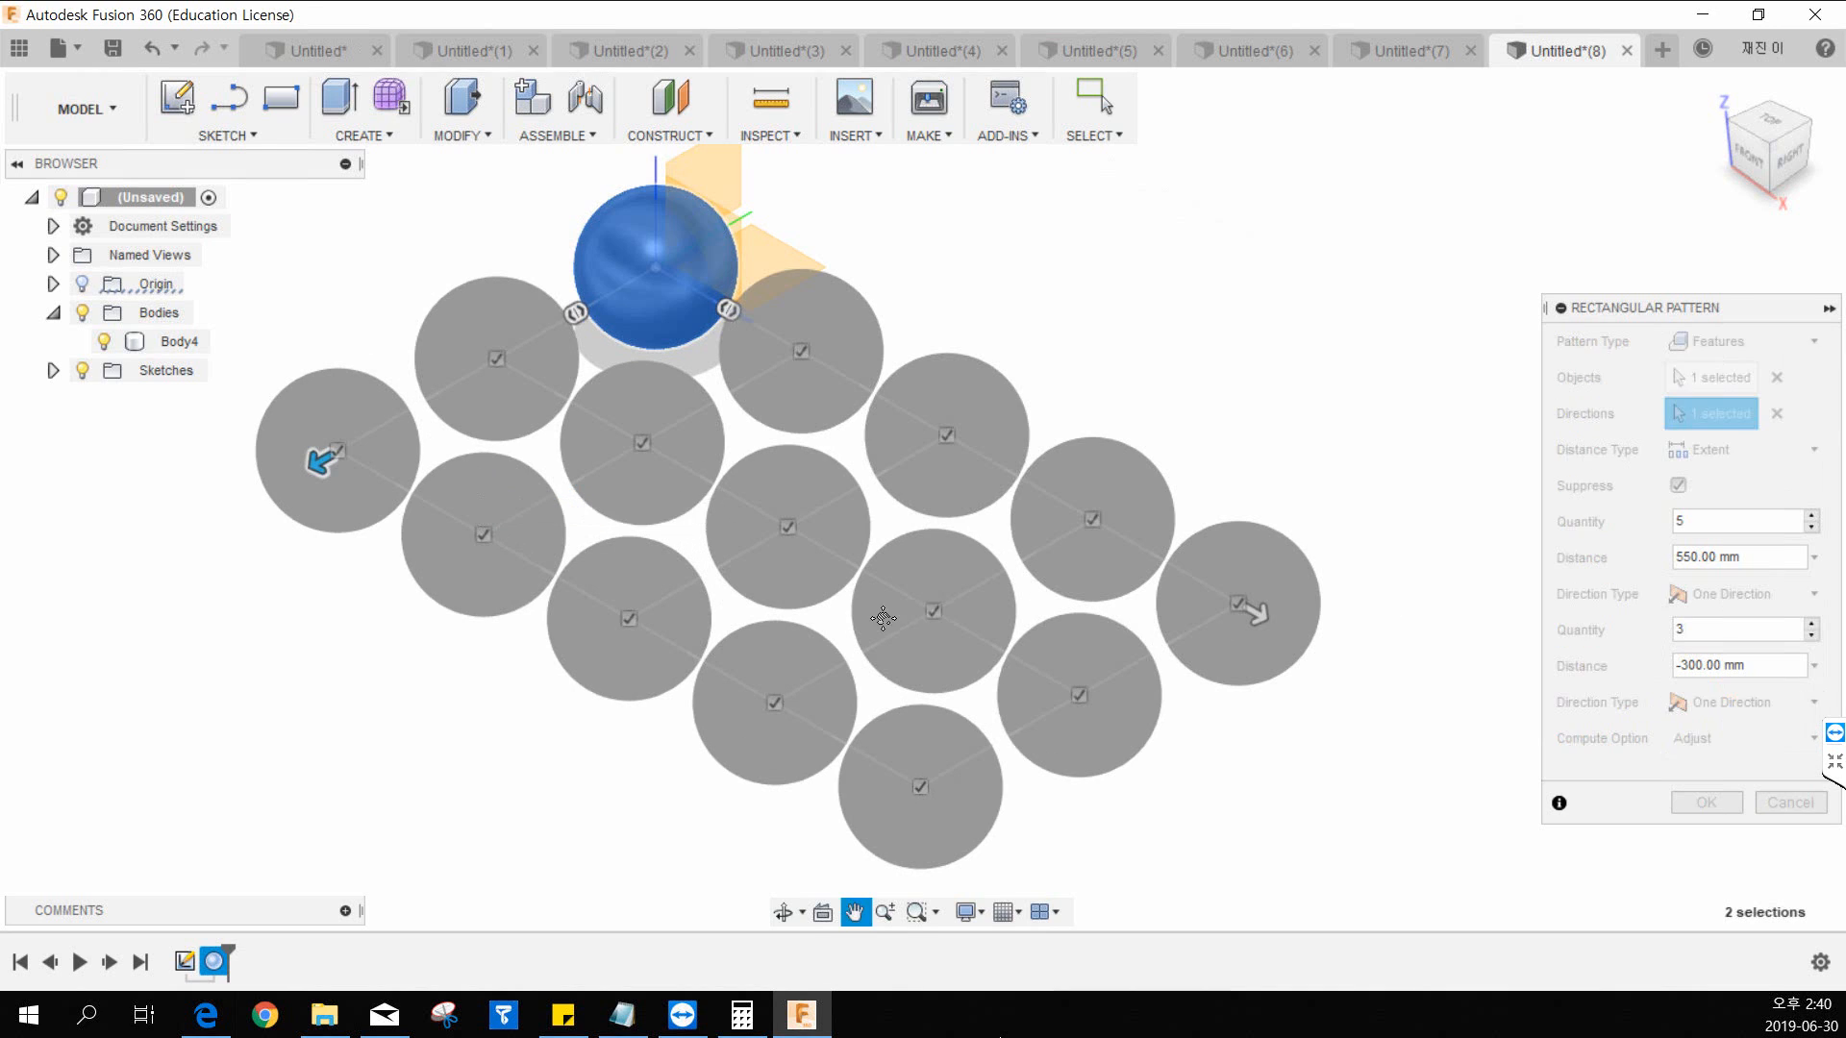
{"action": "left_click", "coordinate": [1705, 801]}
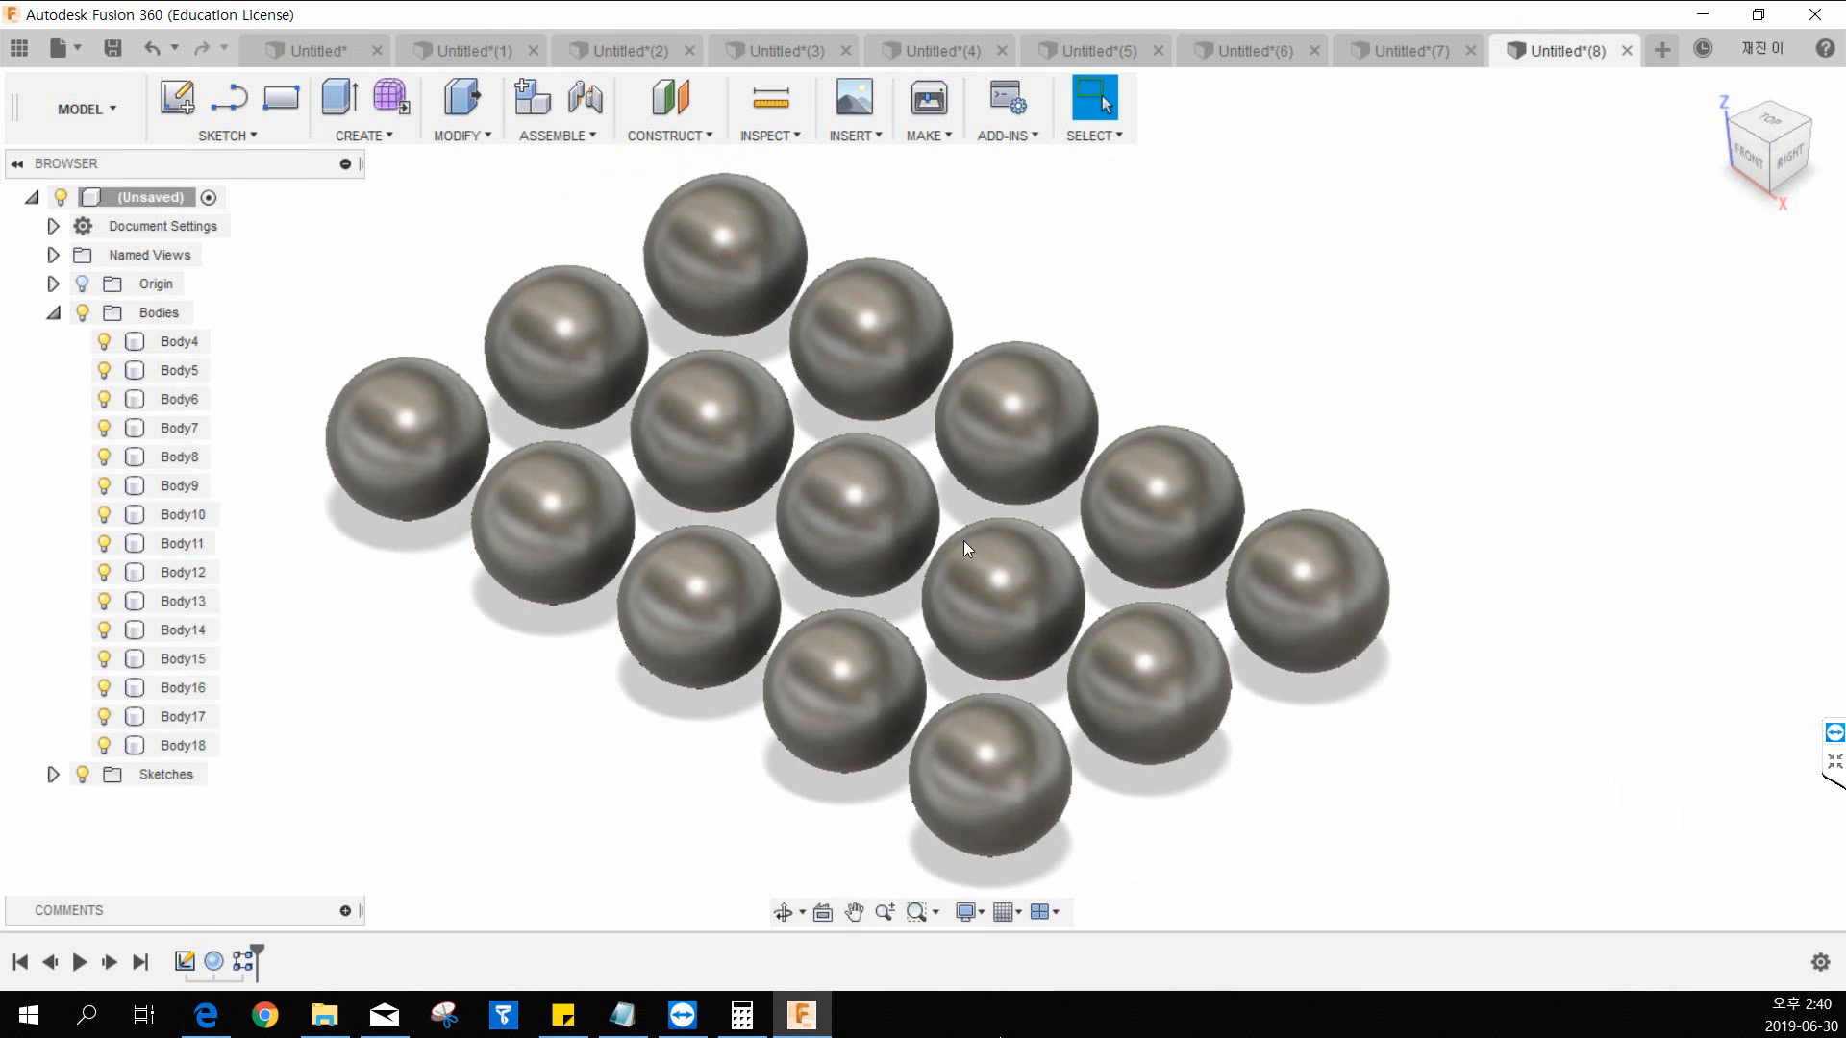
Step: Undo the rectangular pattern of the sphere
{"action": "scroll", "coordinate": [966, 538], "scroll_direction": "down", "scroll_amount": 2}
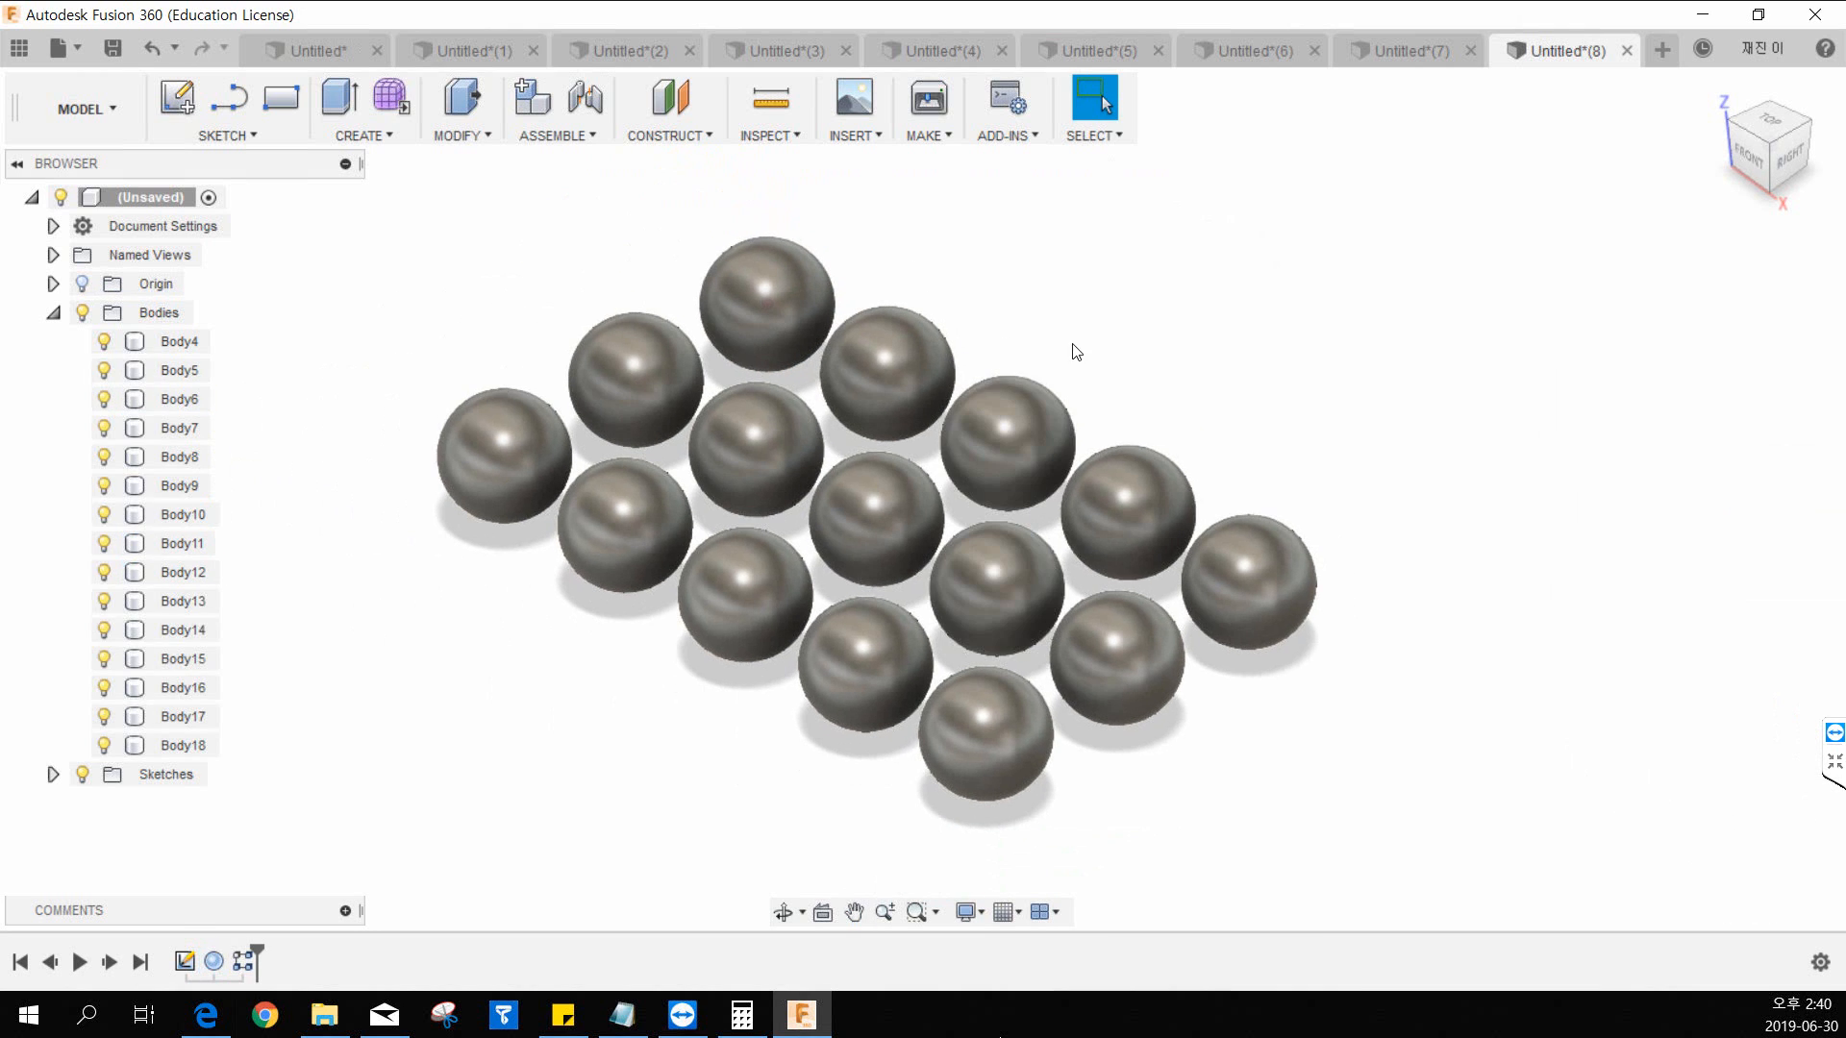
{"action": "middle_click_drag", "start_coordinate": [1126, 462], "coordinate": [1071, 478]}
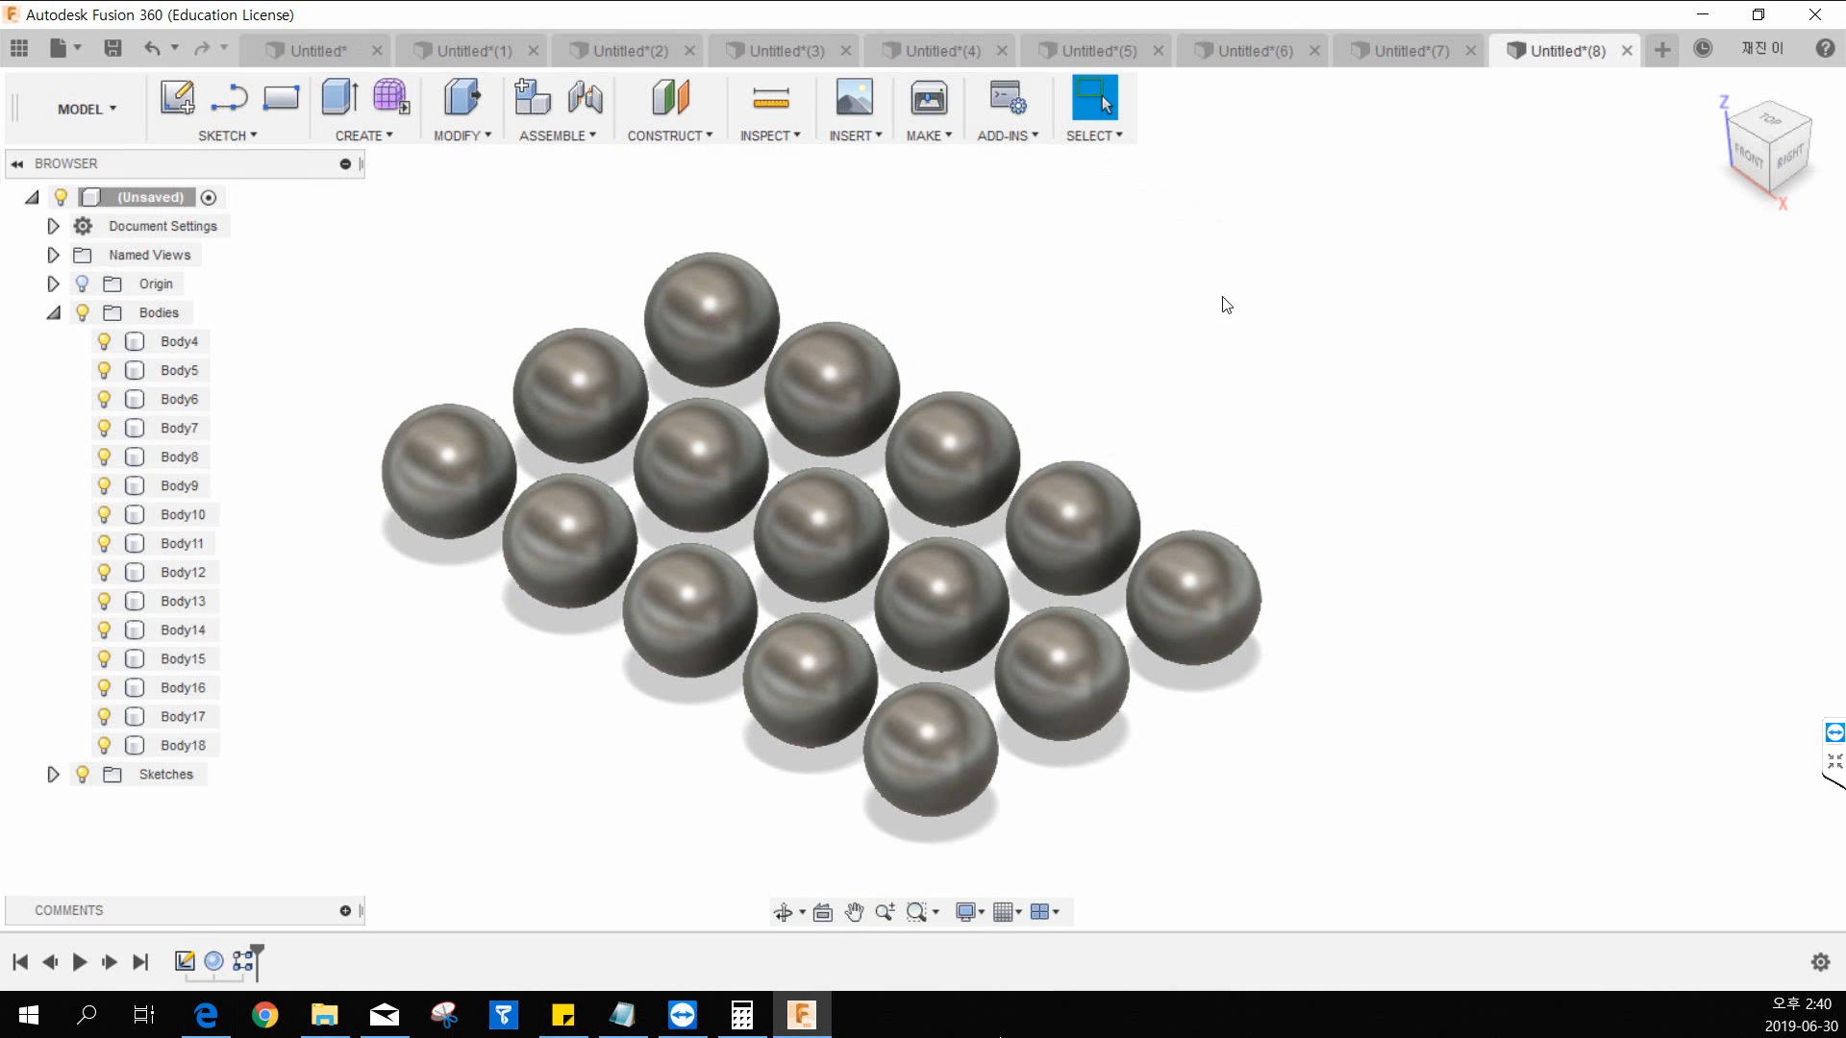
{"action": "key", "text": "ctrl+z"}
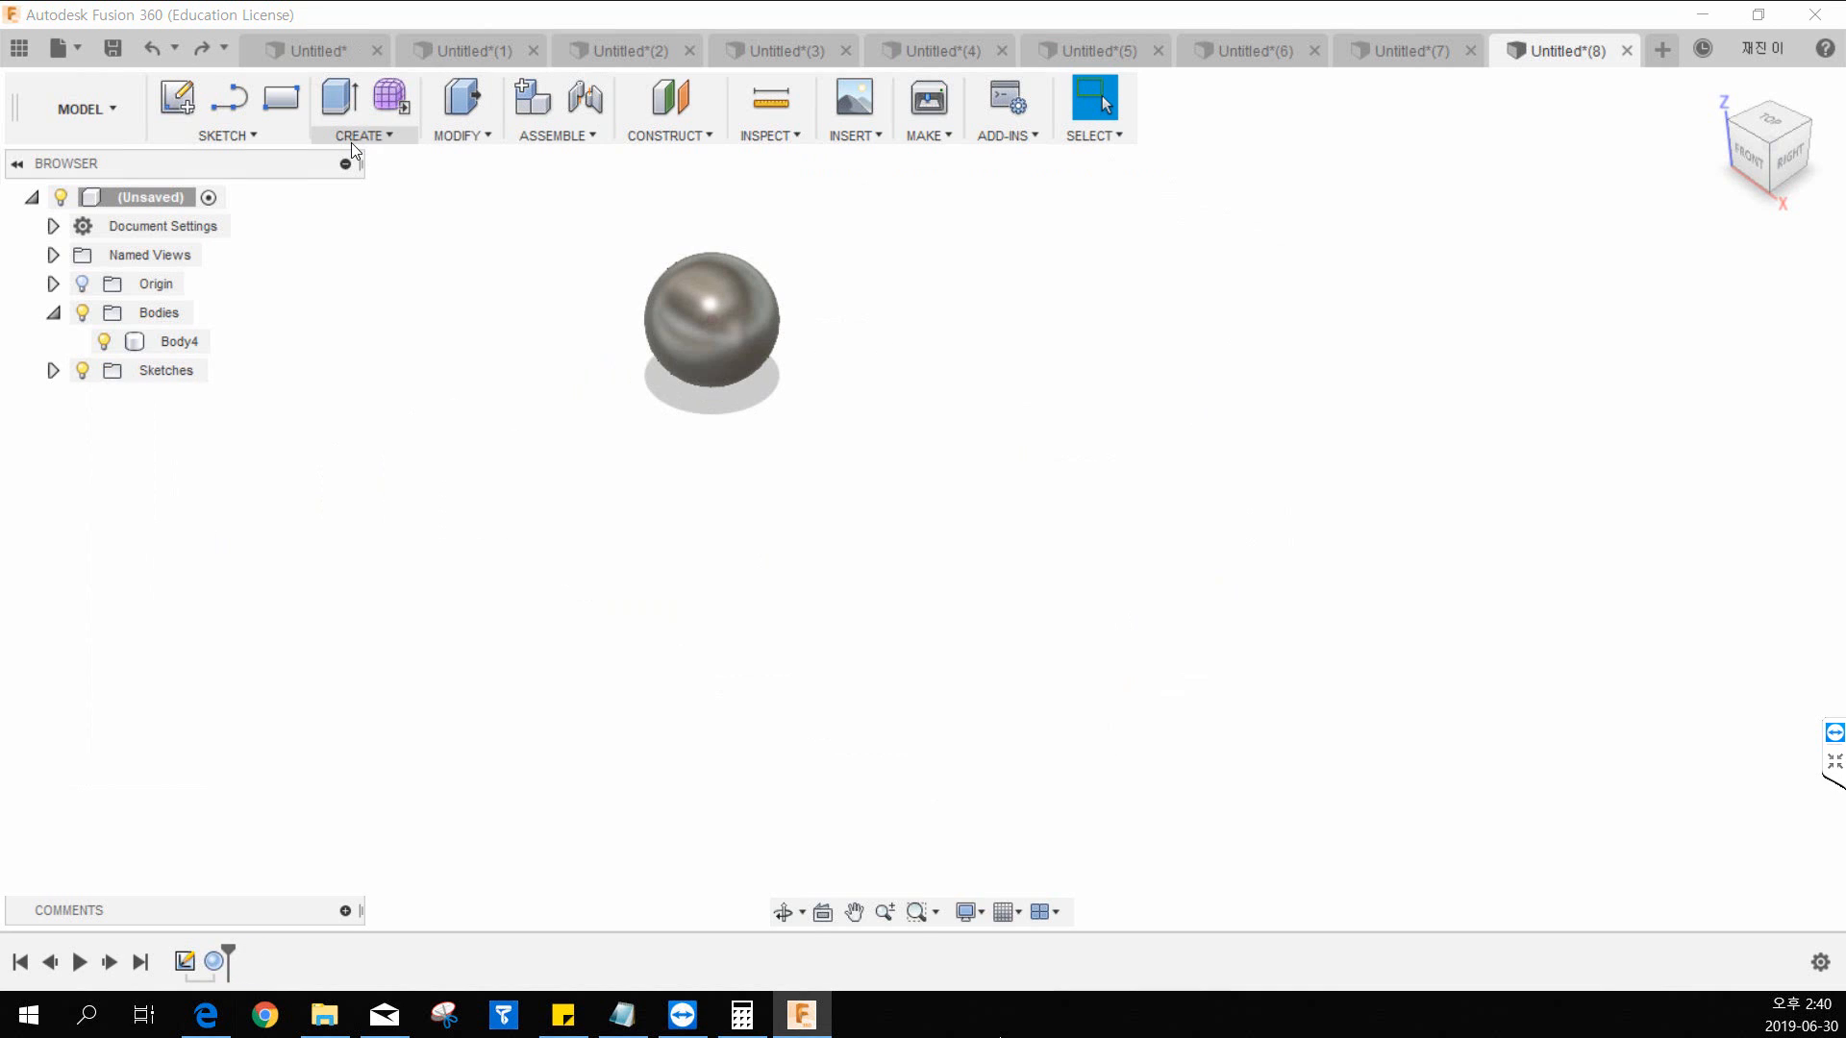
Step: Start a circular pattern with pattern type Bodies and select the sphere body as the object
{"action": "left_click", "coordinate": [354, 137]}
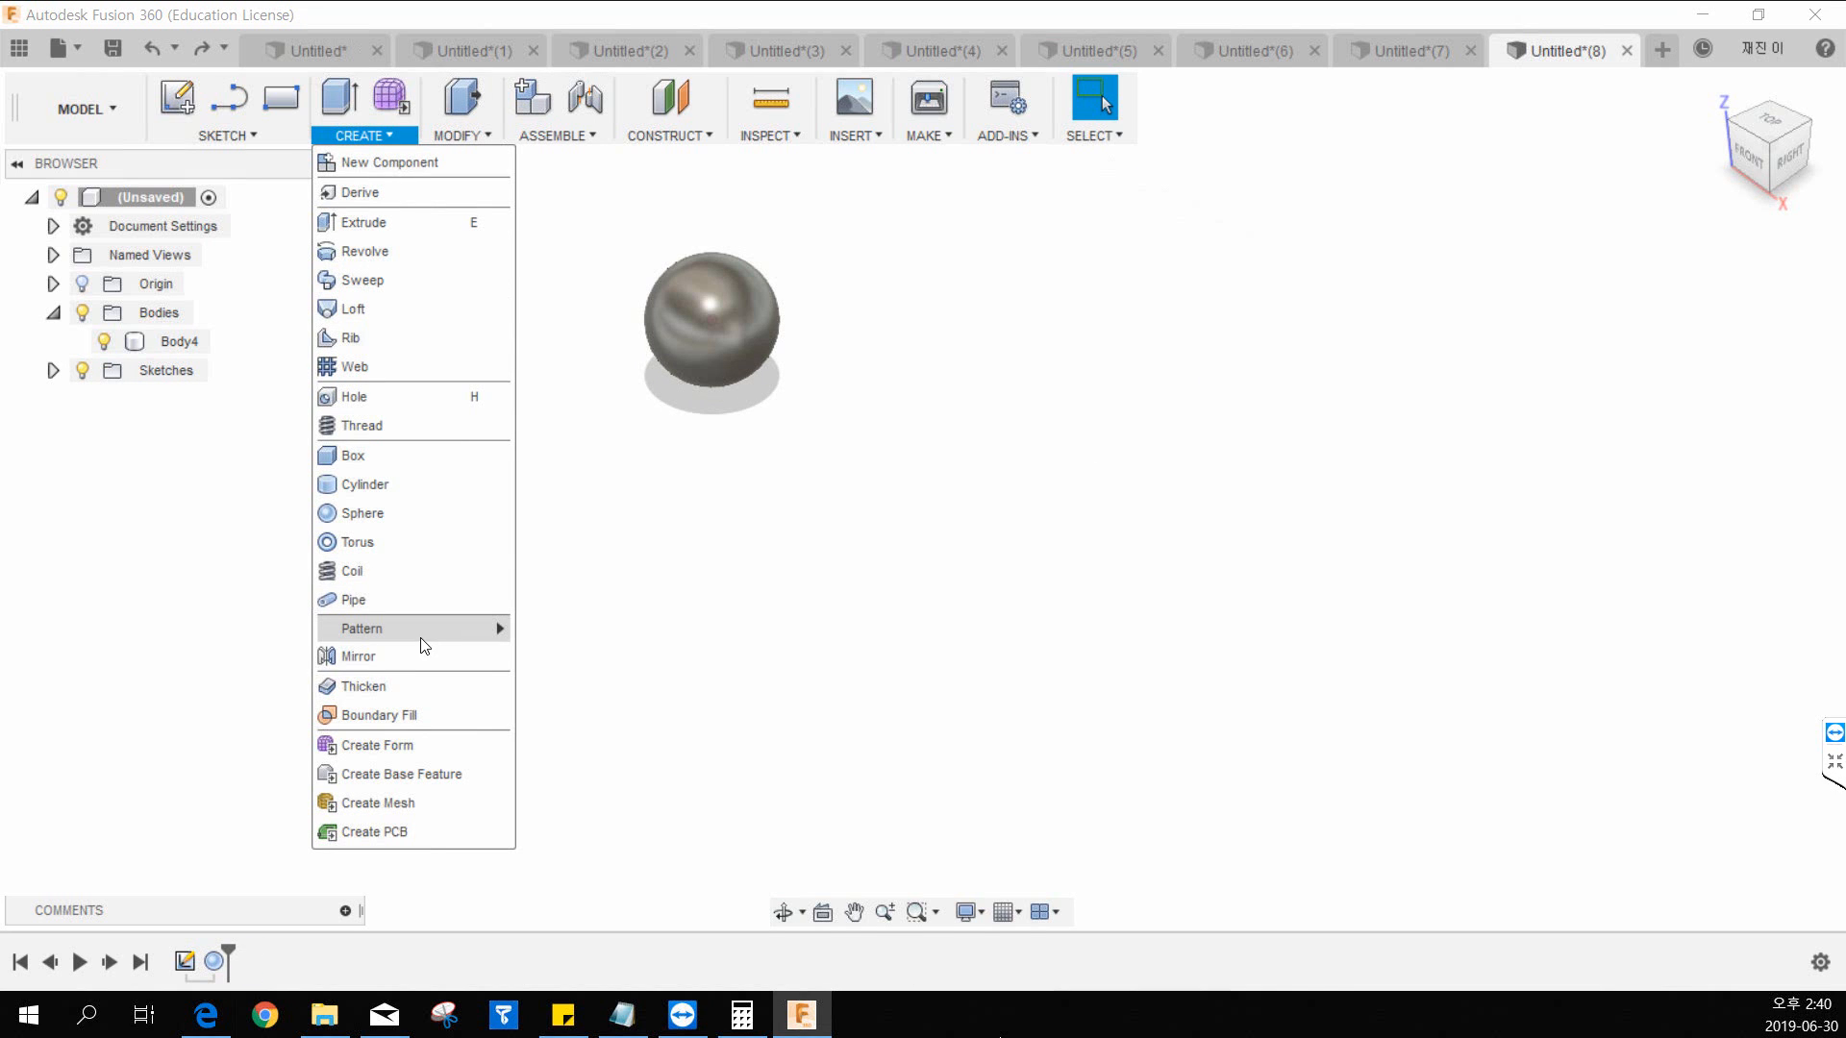
{"action": "mouse_move", "coordinate": [424, 632]}
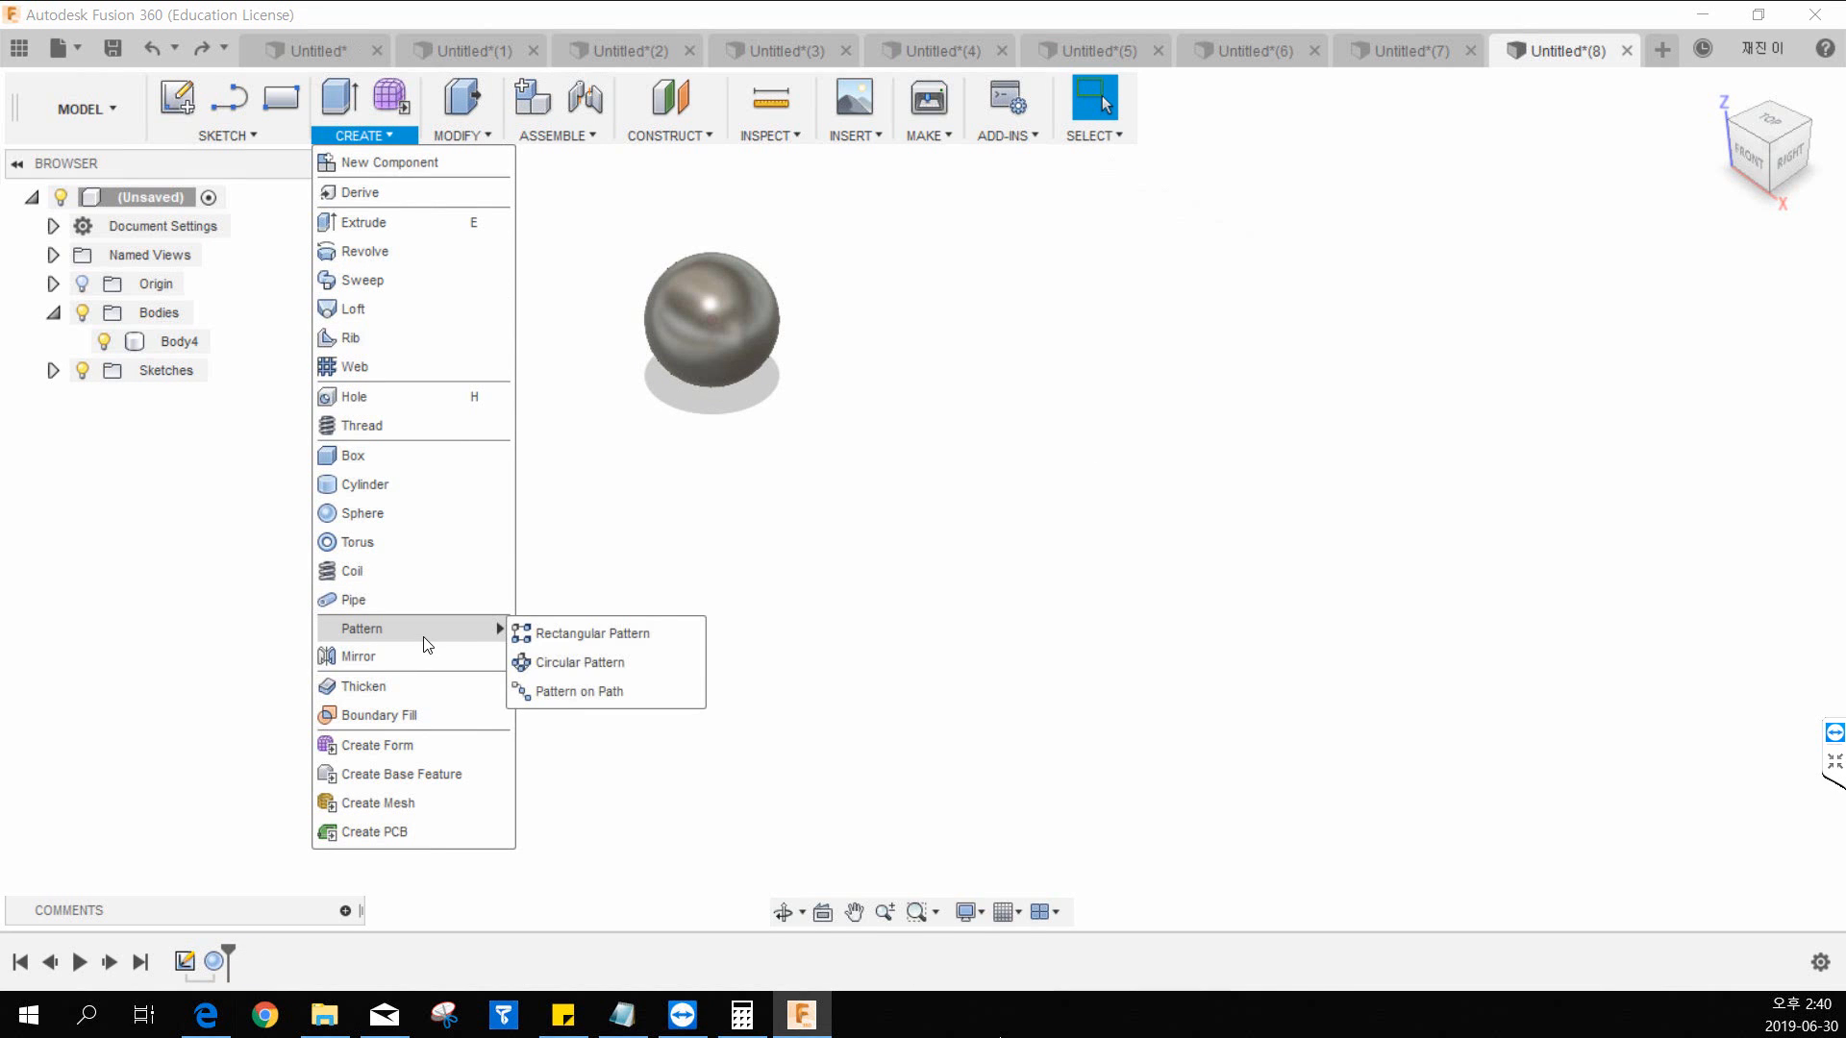
{"action": "left_click", "coordinate": [539, 665]}
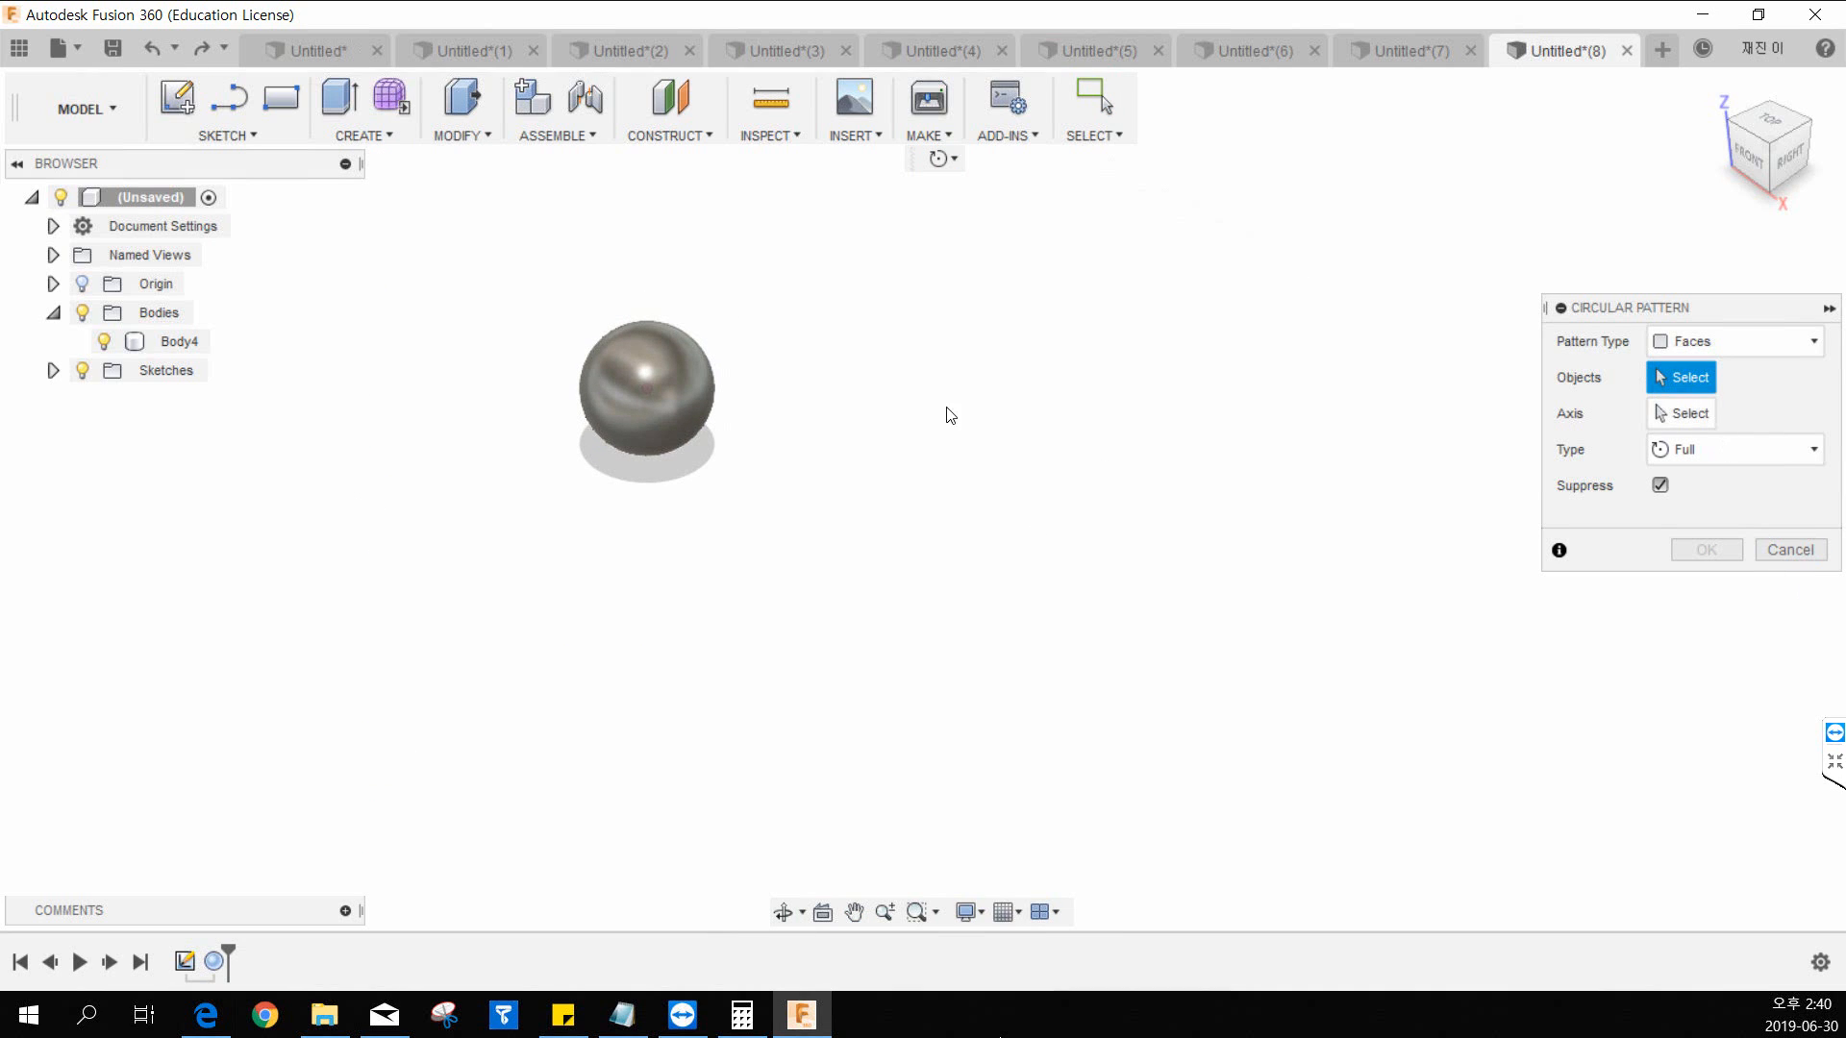
{"action": "left_click", "coordinate": [1711, 342]}
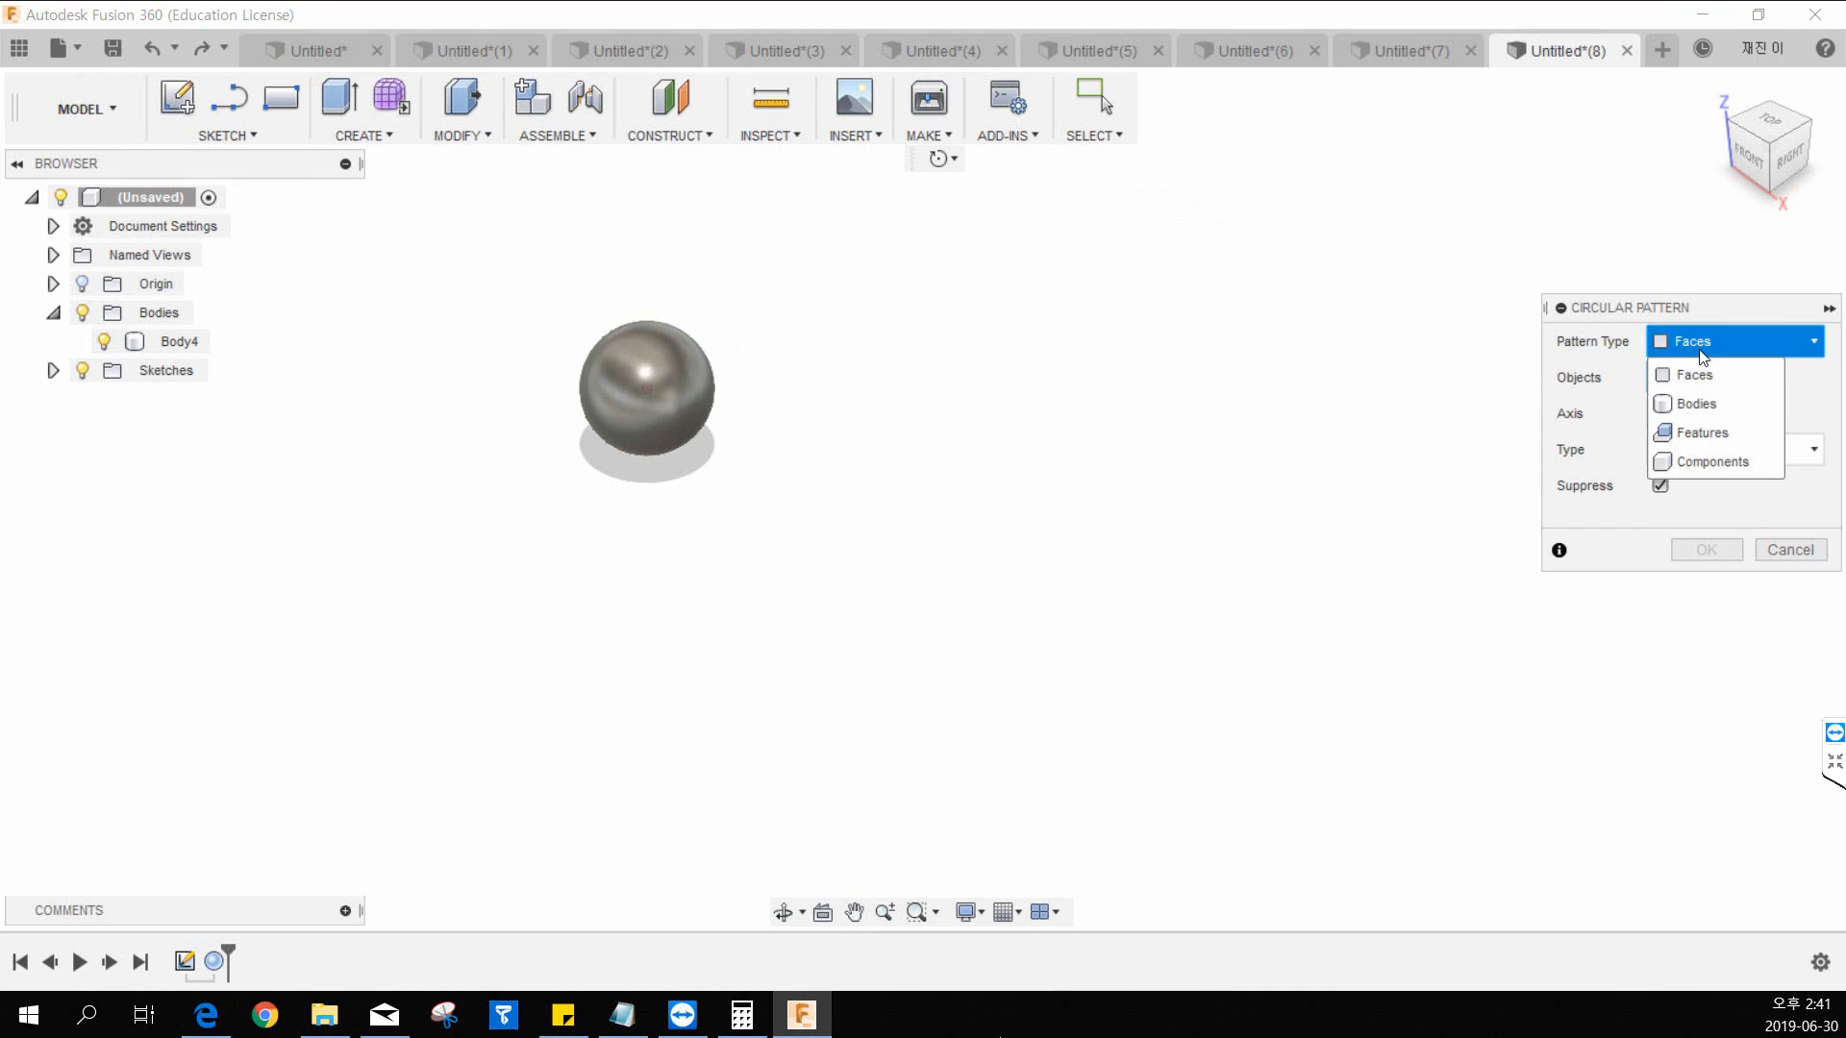
{"action": "left_click", "coordinate": [1705, 403]}
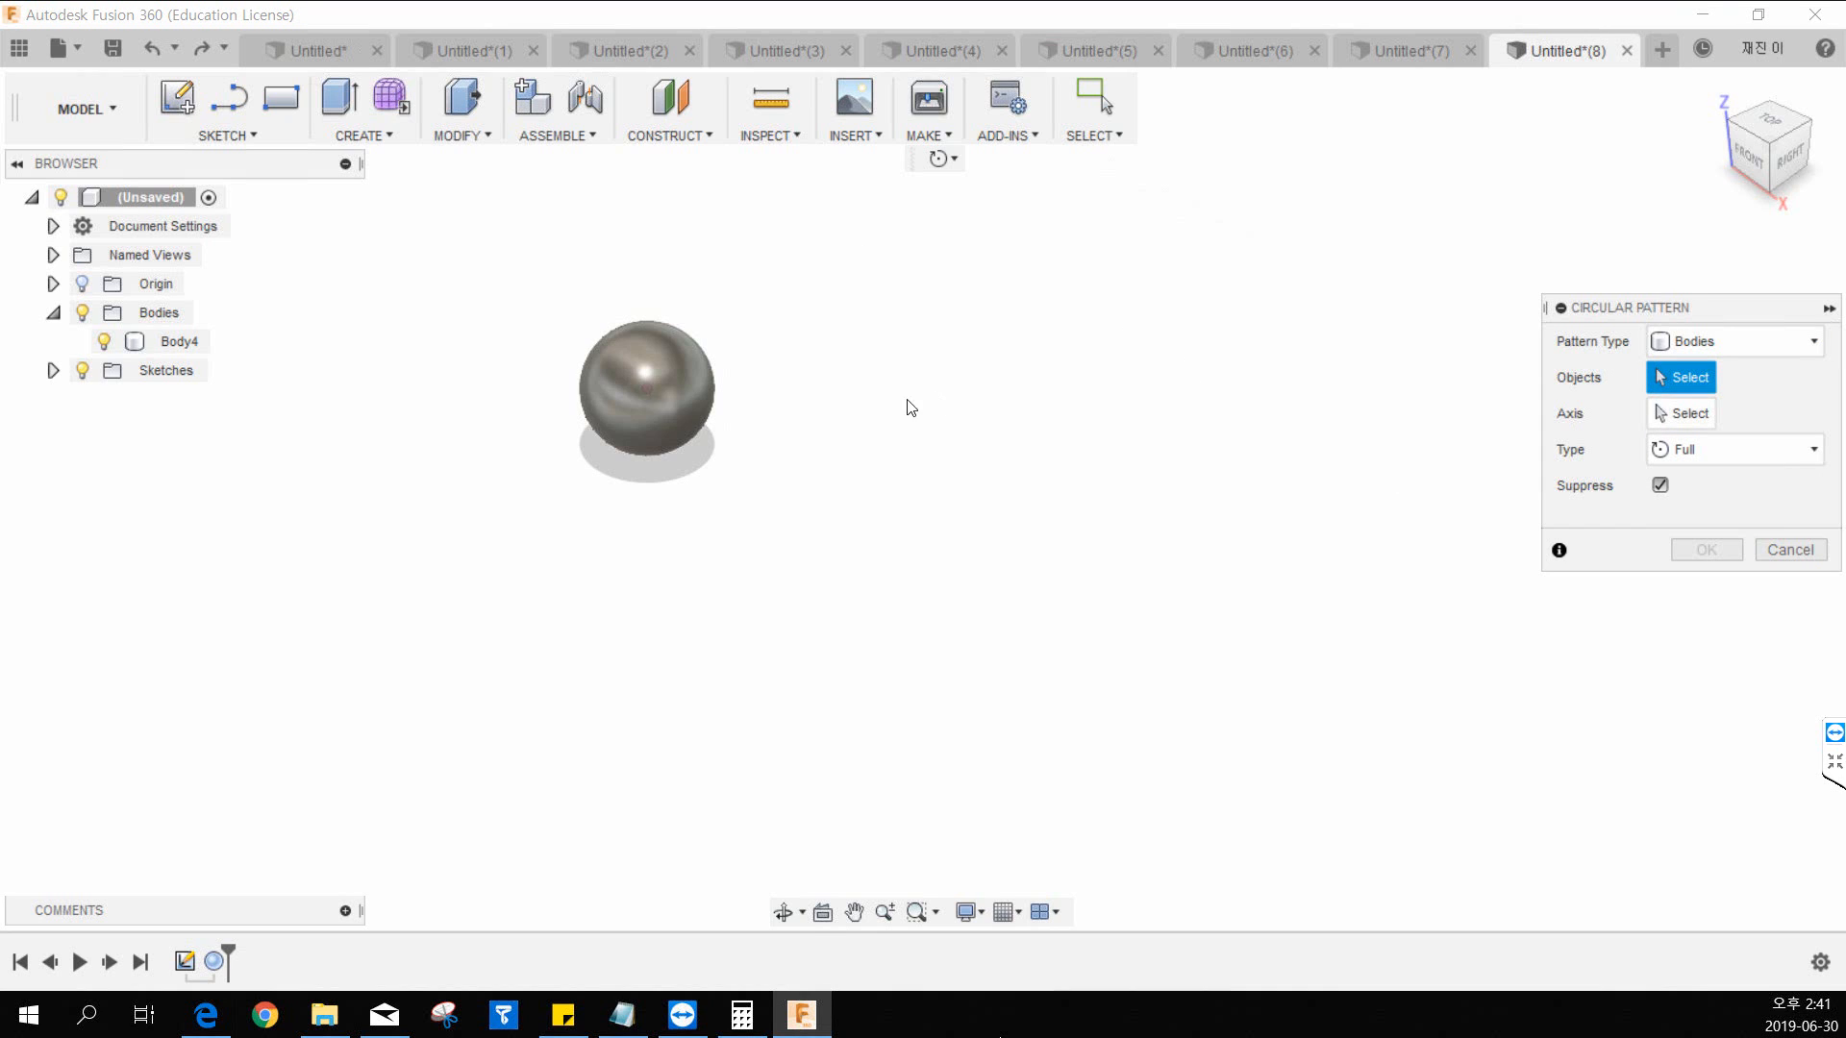
{"action": "left_click", "coordinate": [602, 412]}
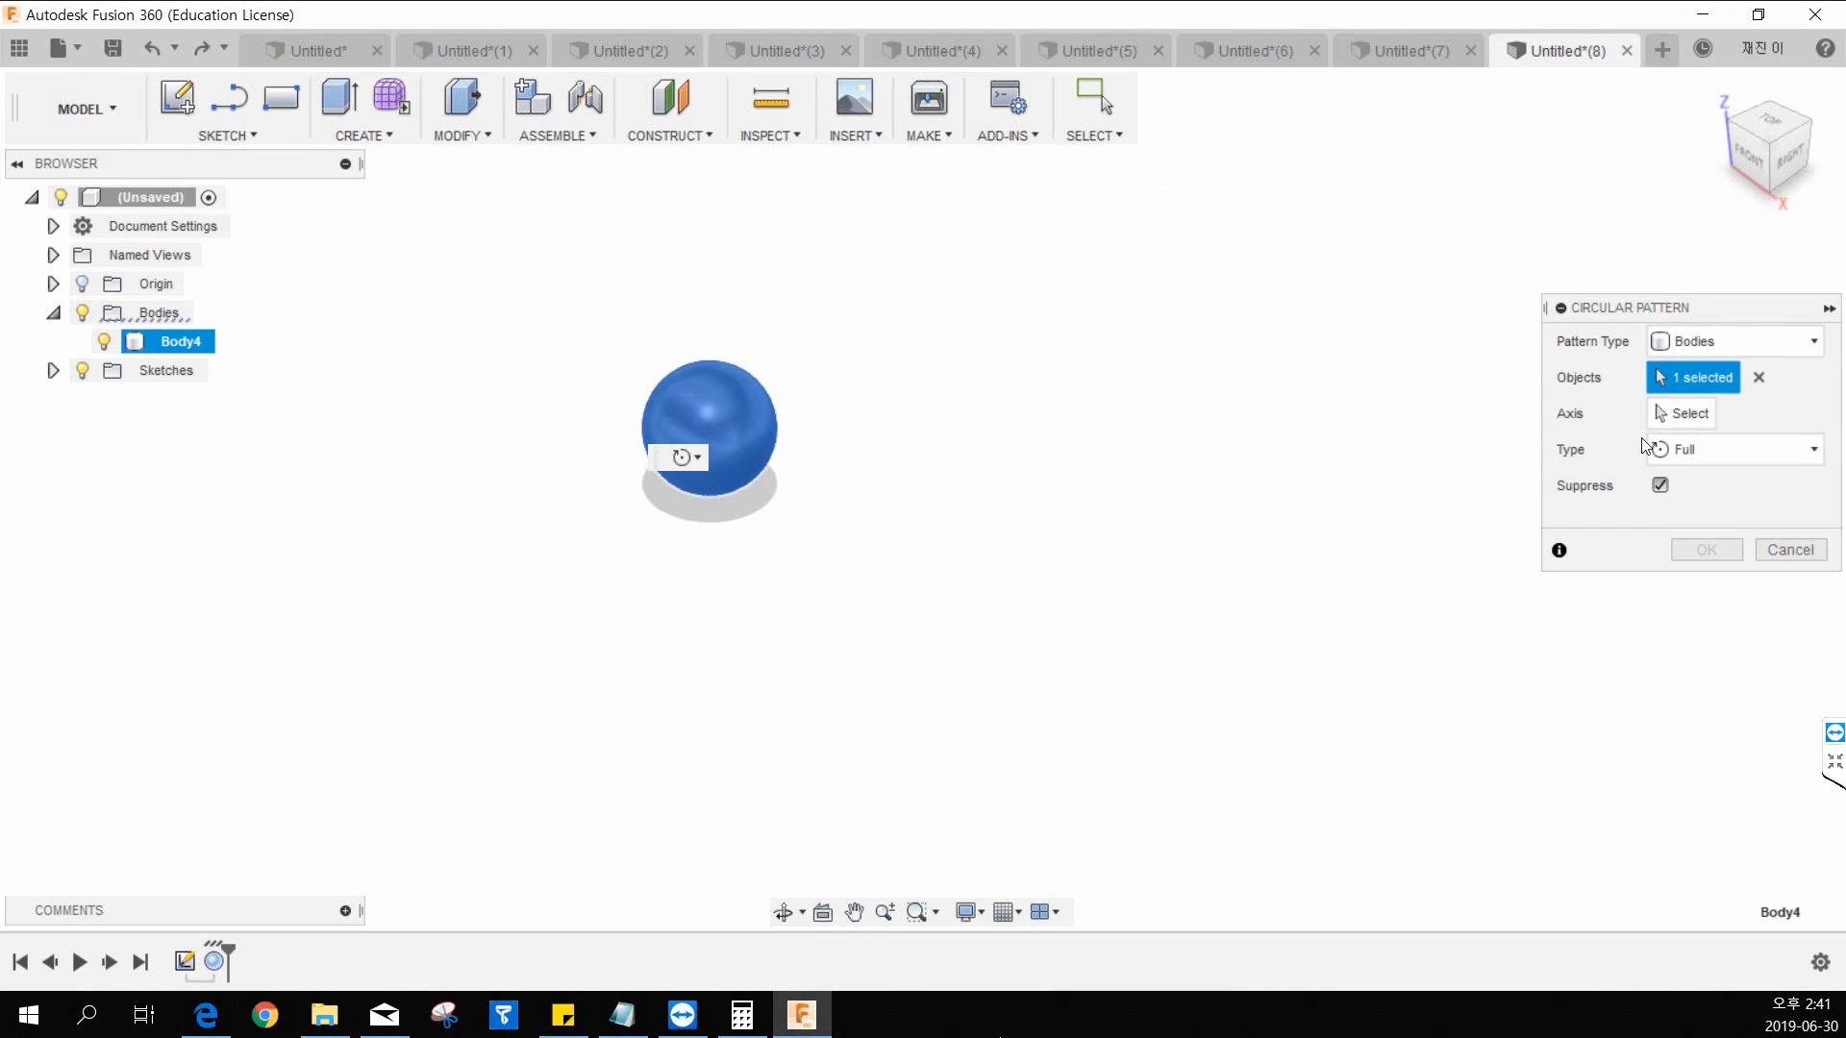
Step: Choose the vertical blue Z axis as the axis of the circular pattern
{"action": "left_click", "coordinate": [1658, 409]}
{"action": "middle_click_drag", "start_coordinate": [613, 375], "coordinate": [655, 438]}
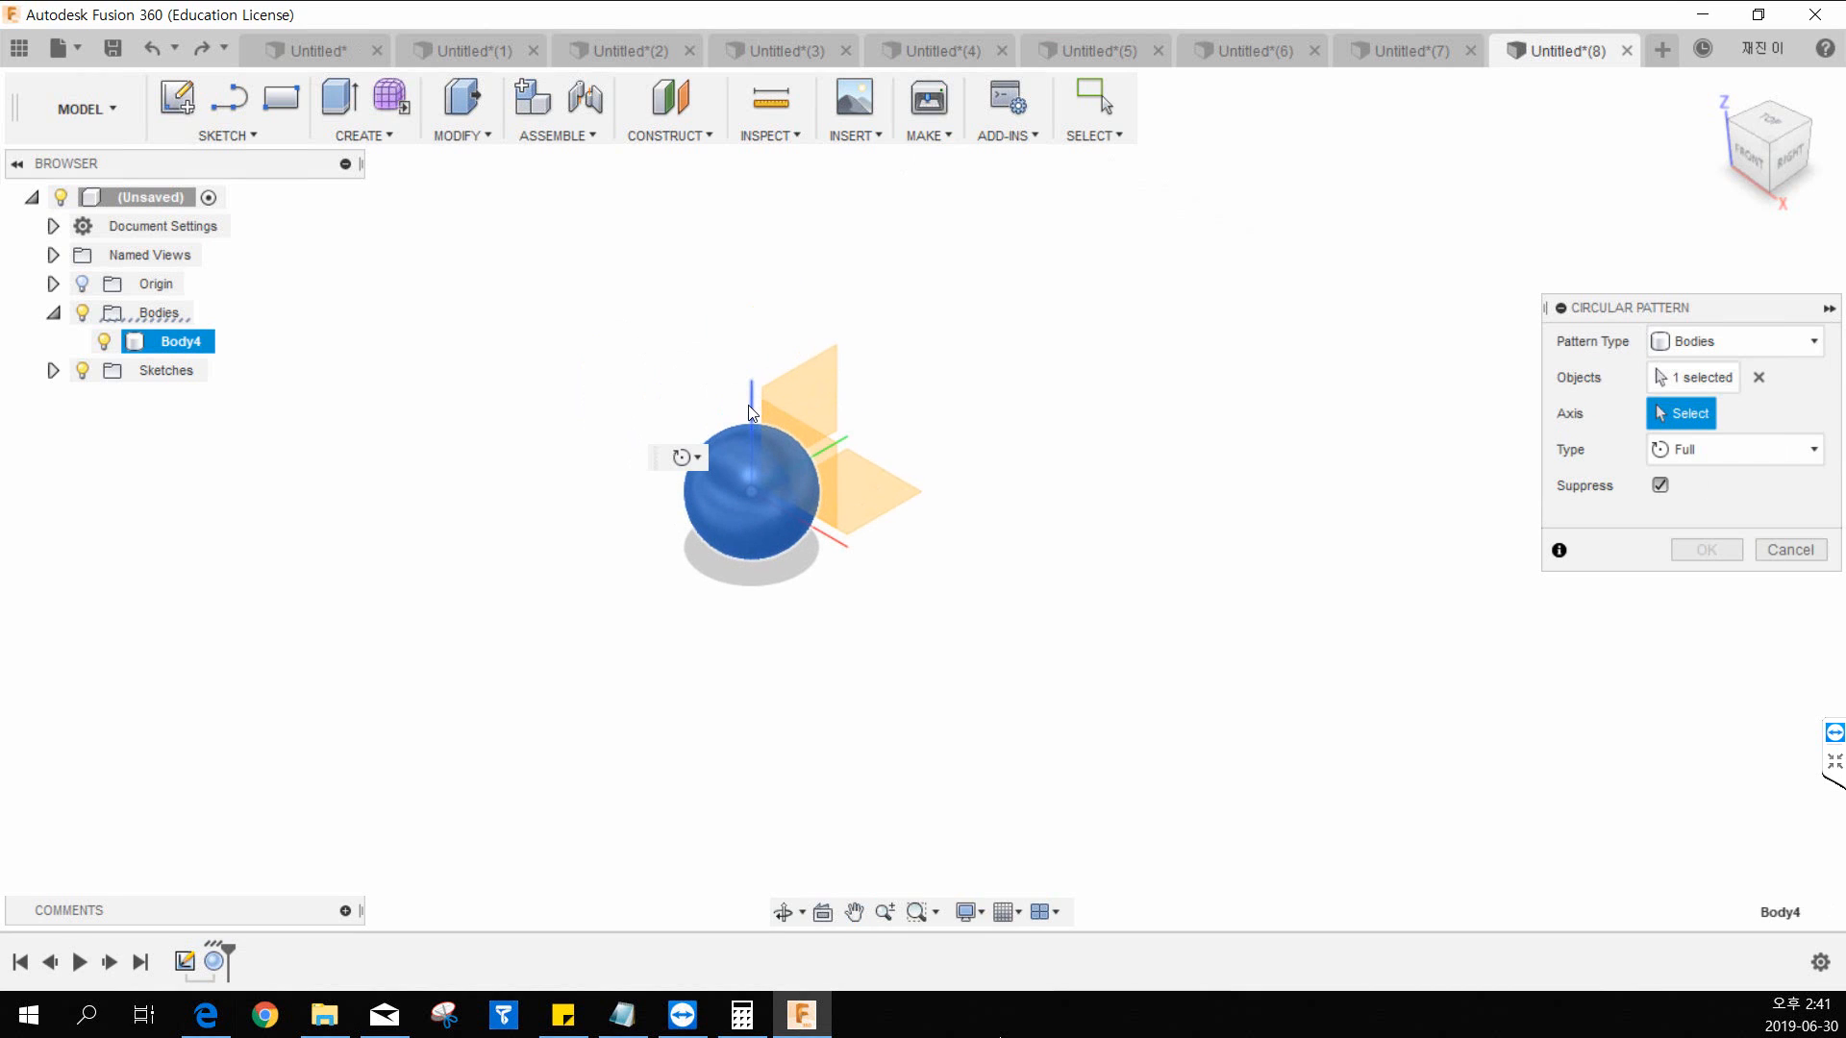
{"action": "left_click", "coordinate": [753, 412]}
{"action": "middle_click_drag", "start_coordinate": [862, 548], "coordinate": [787, 627]}
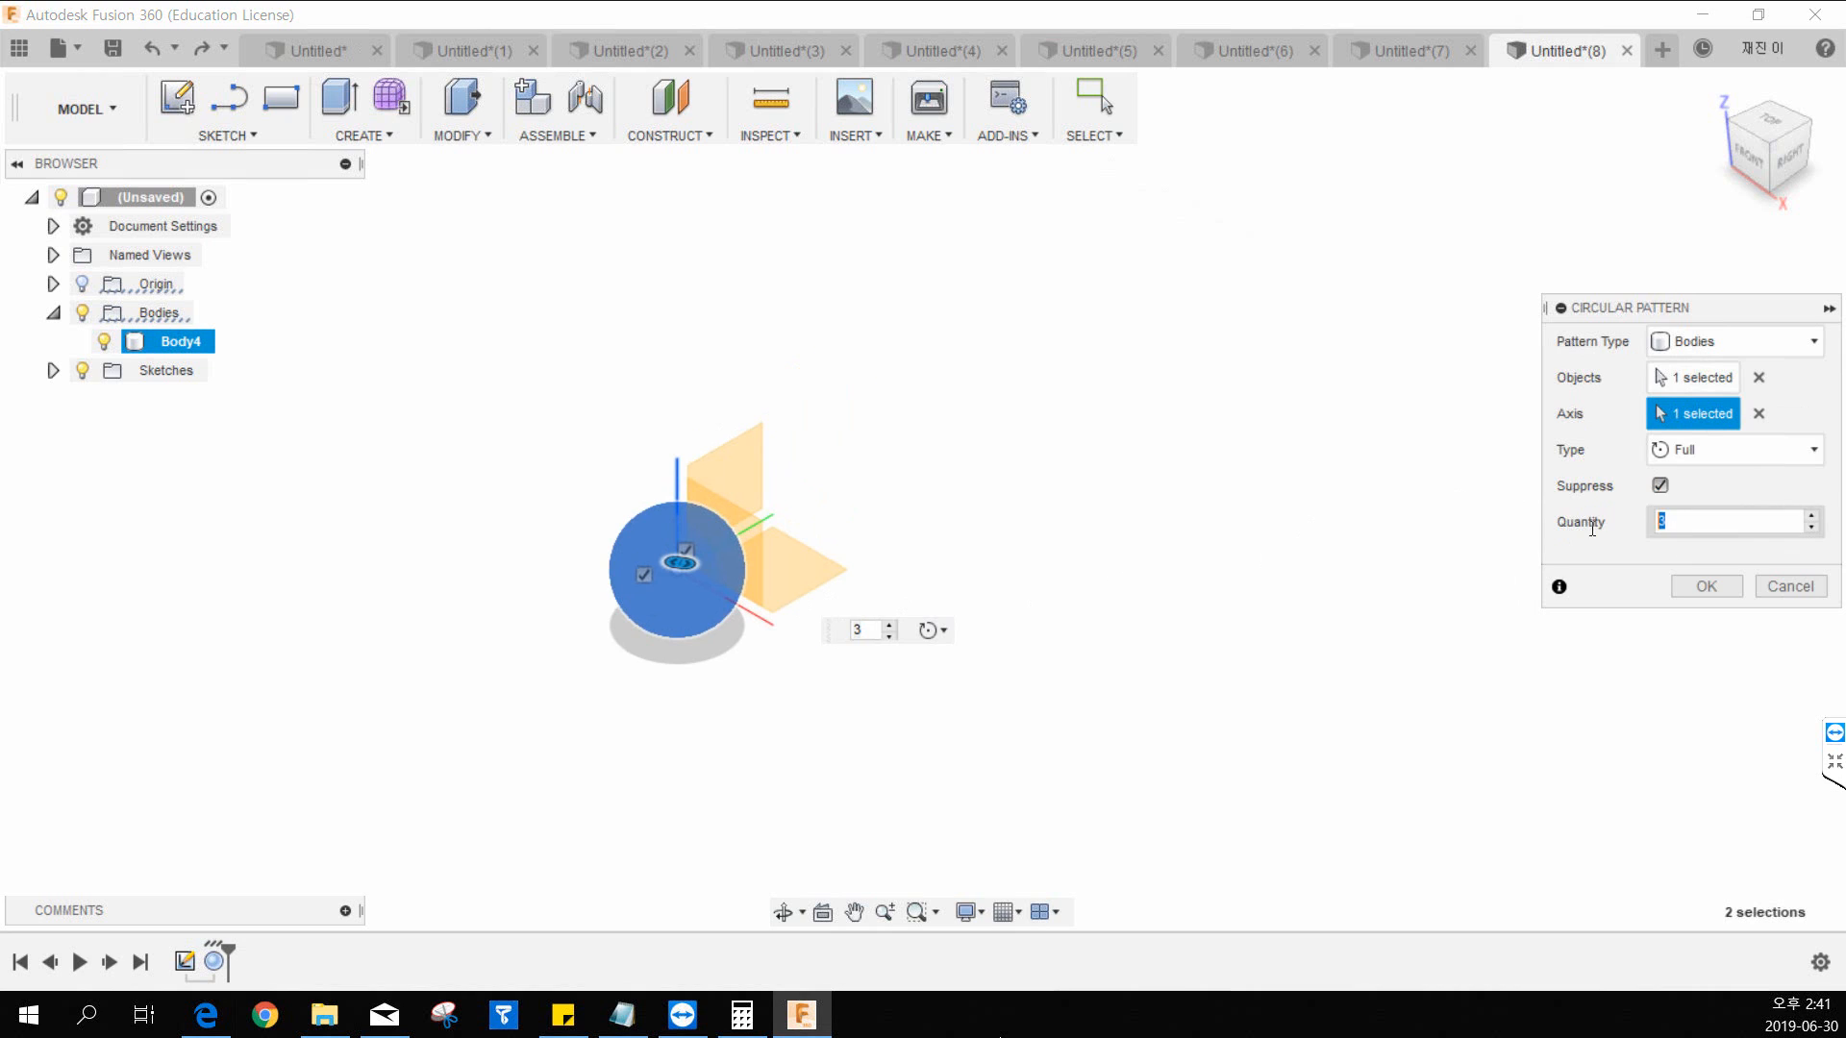
Step: Create the circular pattern of the sphere with a quantity of 3 and undo it
{"action": "left_click", "coordinate": [1695, 584]}
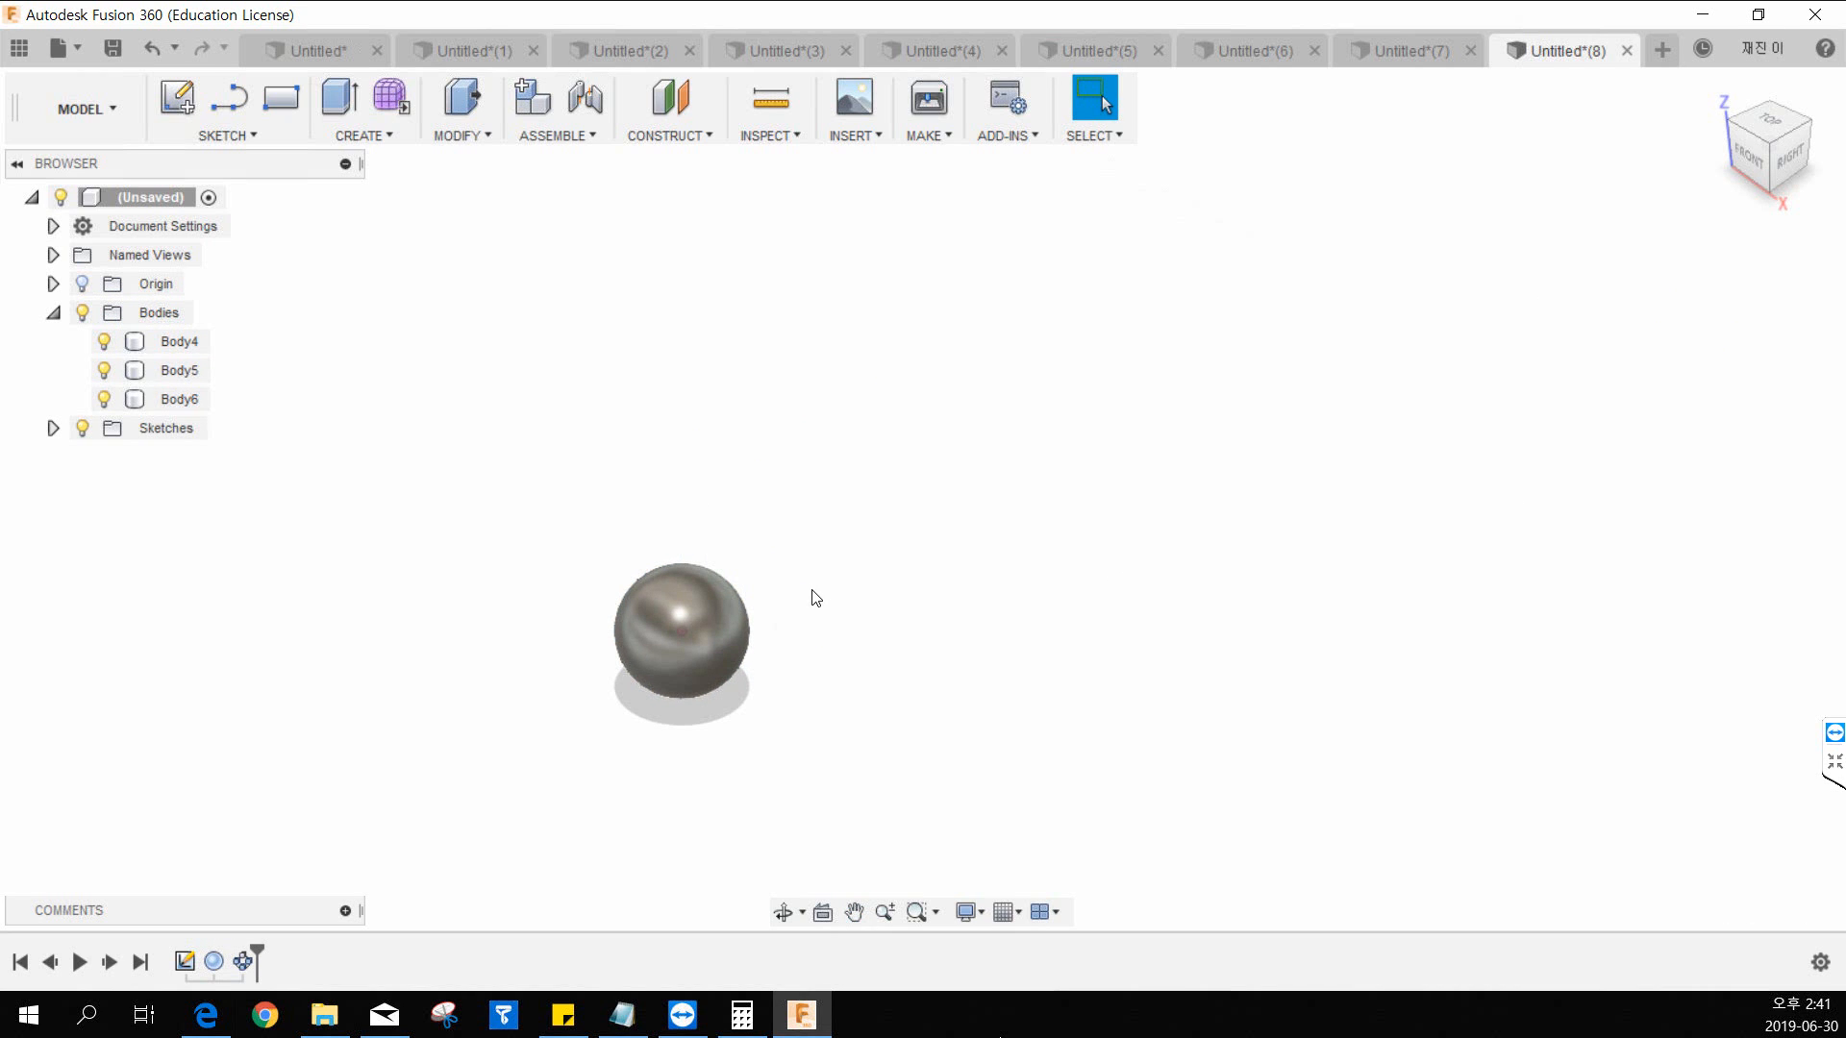
{"action": "key", "text": "ctrl+z"}
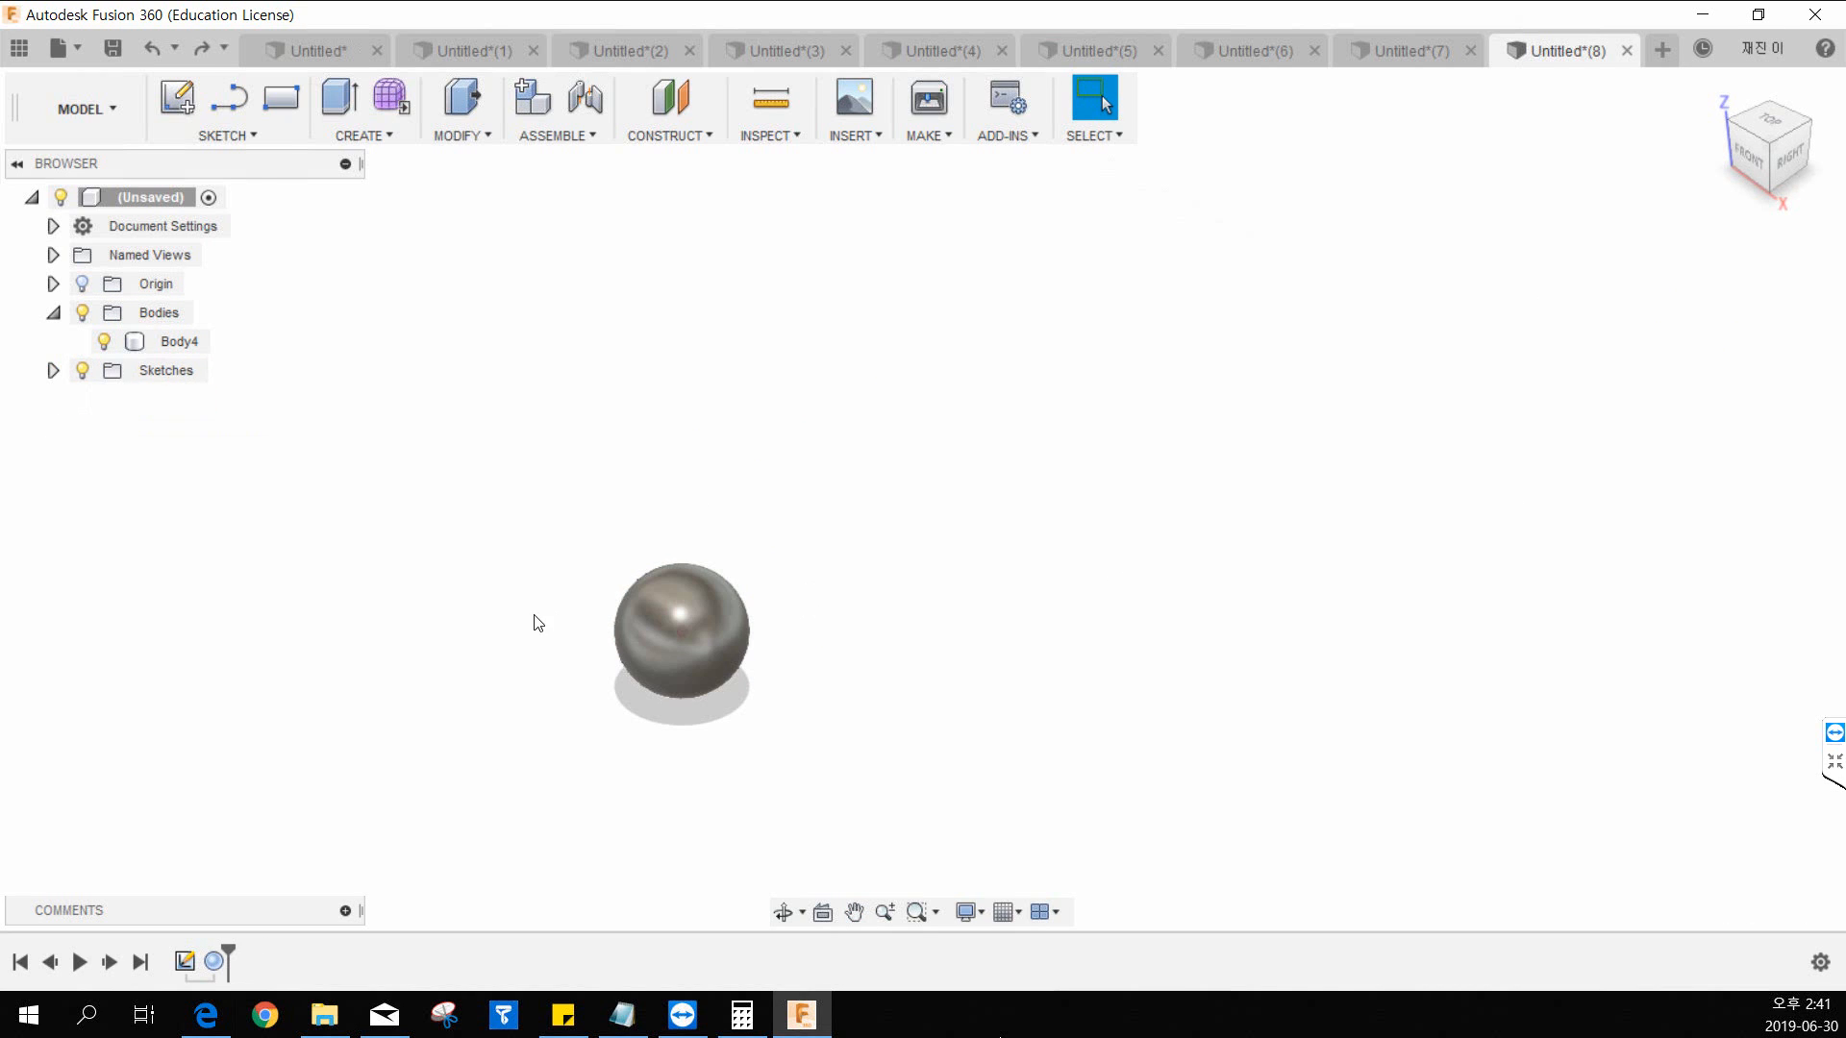
Step: Start a Circular Pattern of type Bodies and select the sphere as the object to pattern
{"action": "left_click", "coordinate": [363, 134]}
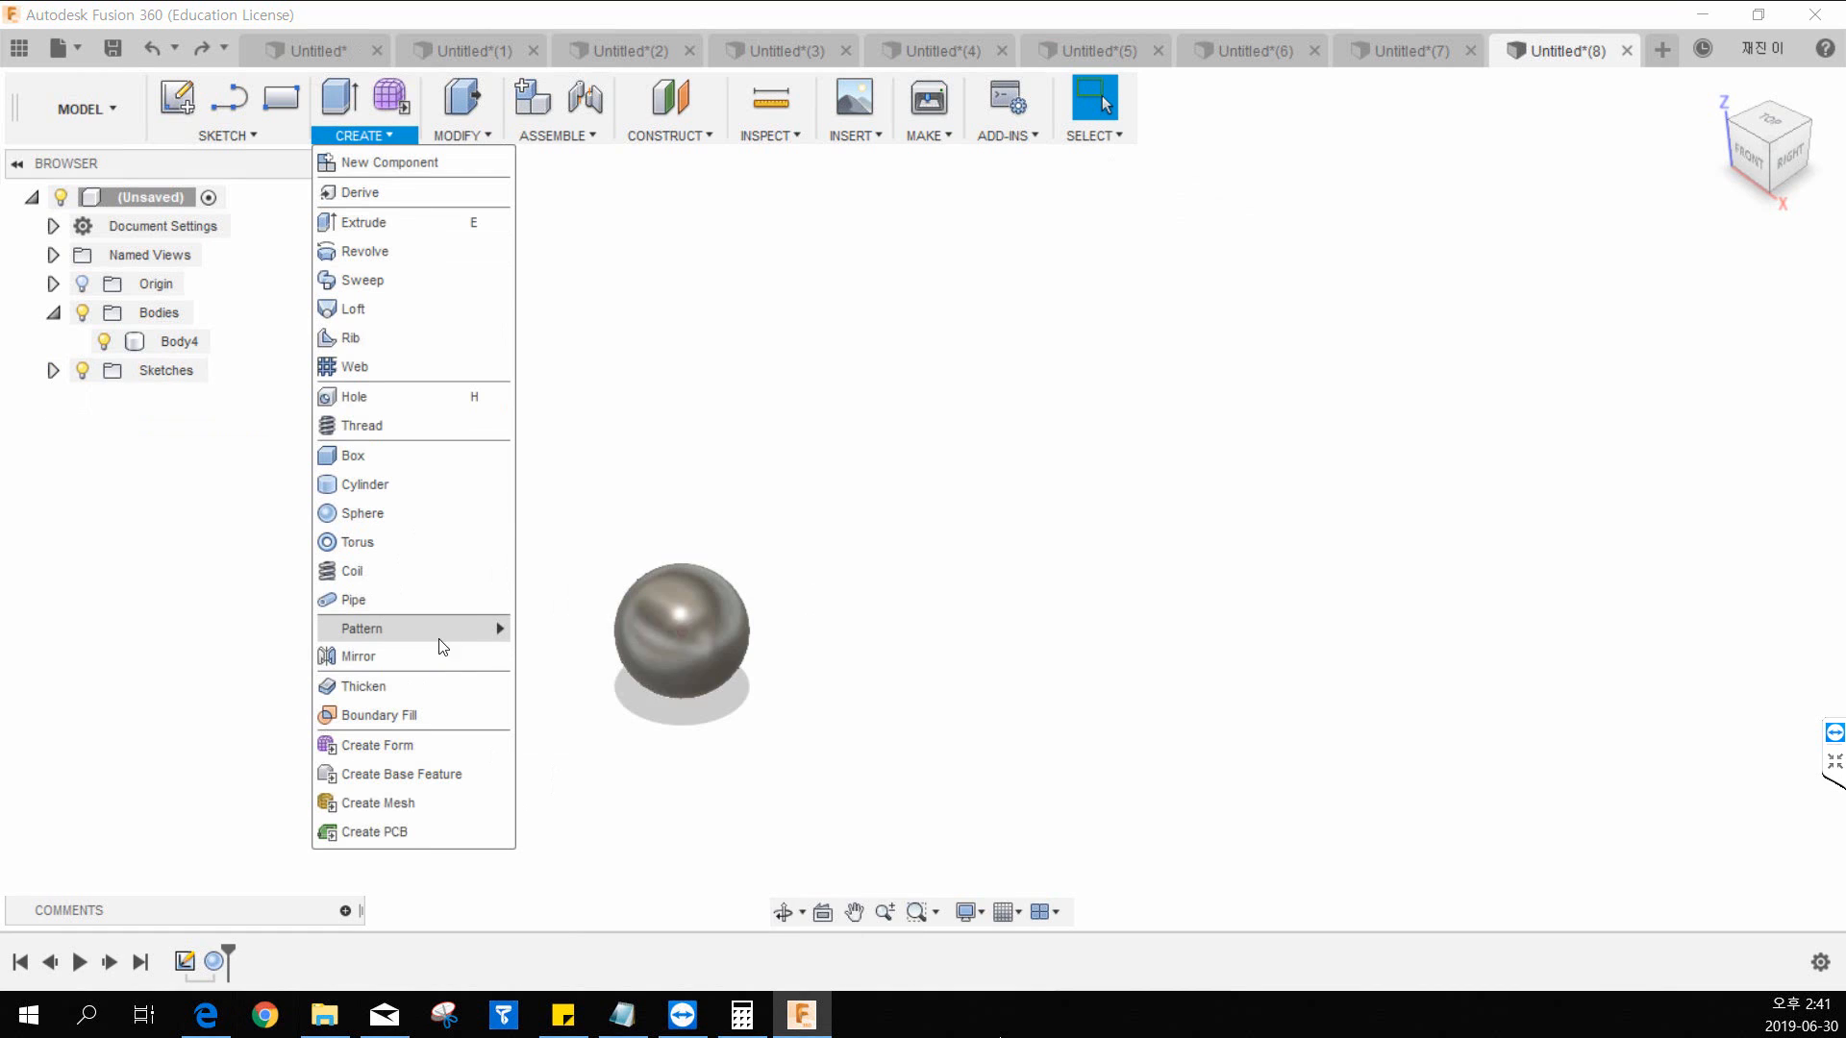
{"action": "mouse_move", "coordinate": [441, 629]}
{"action": "left_click", "coordinate": [563, 659]}
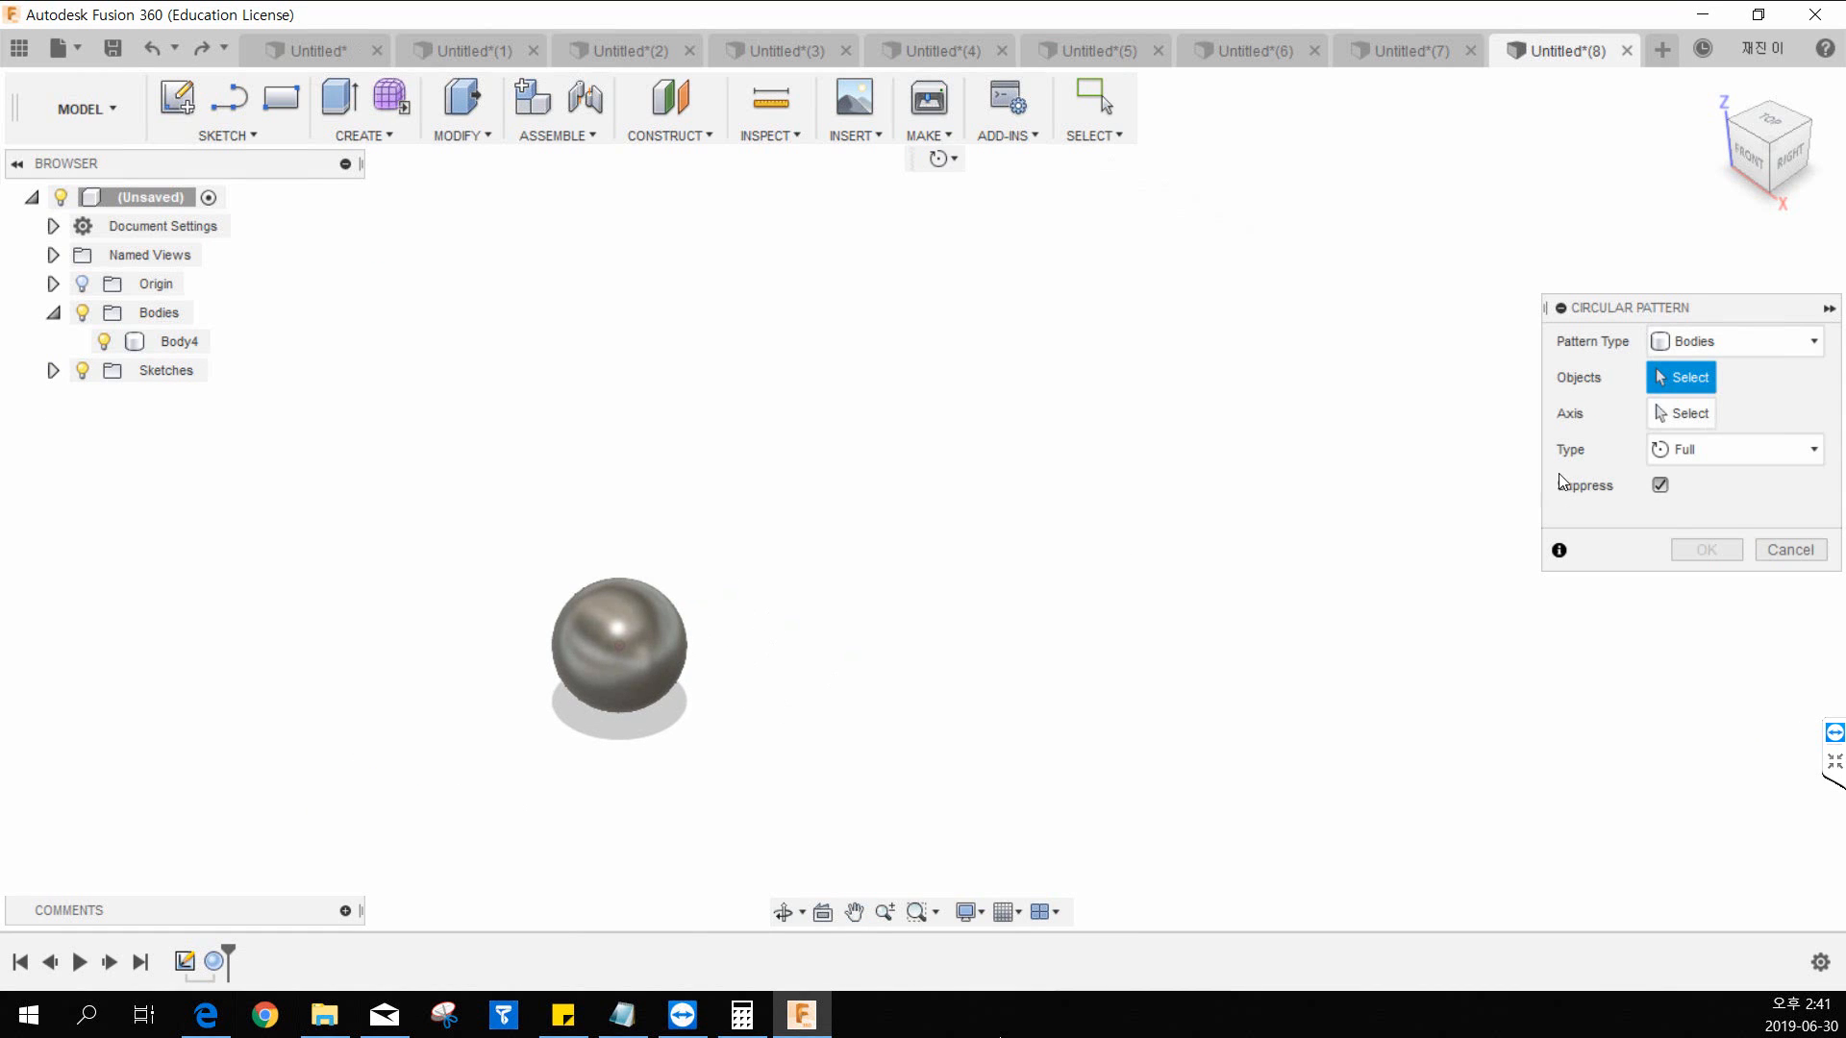
{"action": "middle_click_drag", "start_coordinate": [775, 552], "coordinate": [635, 516]}
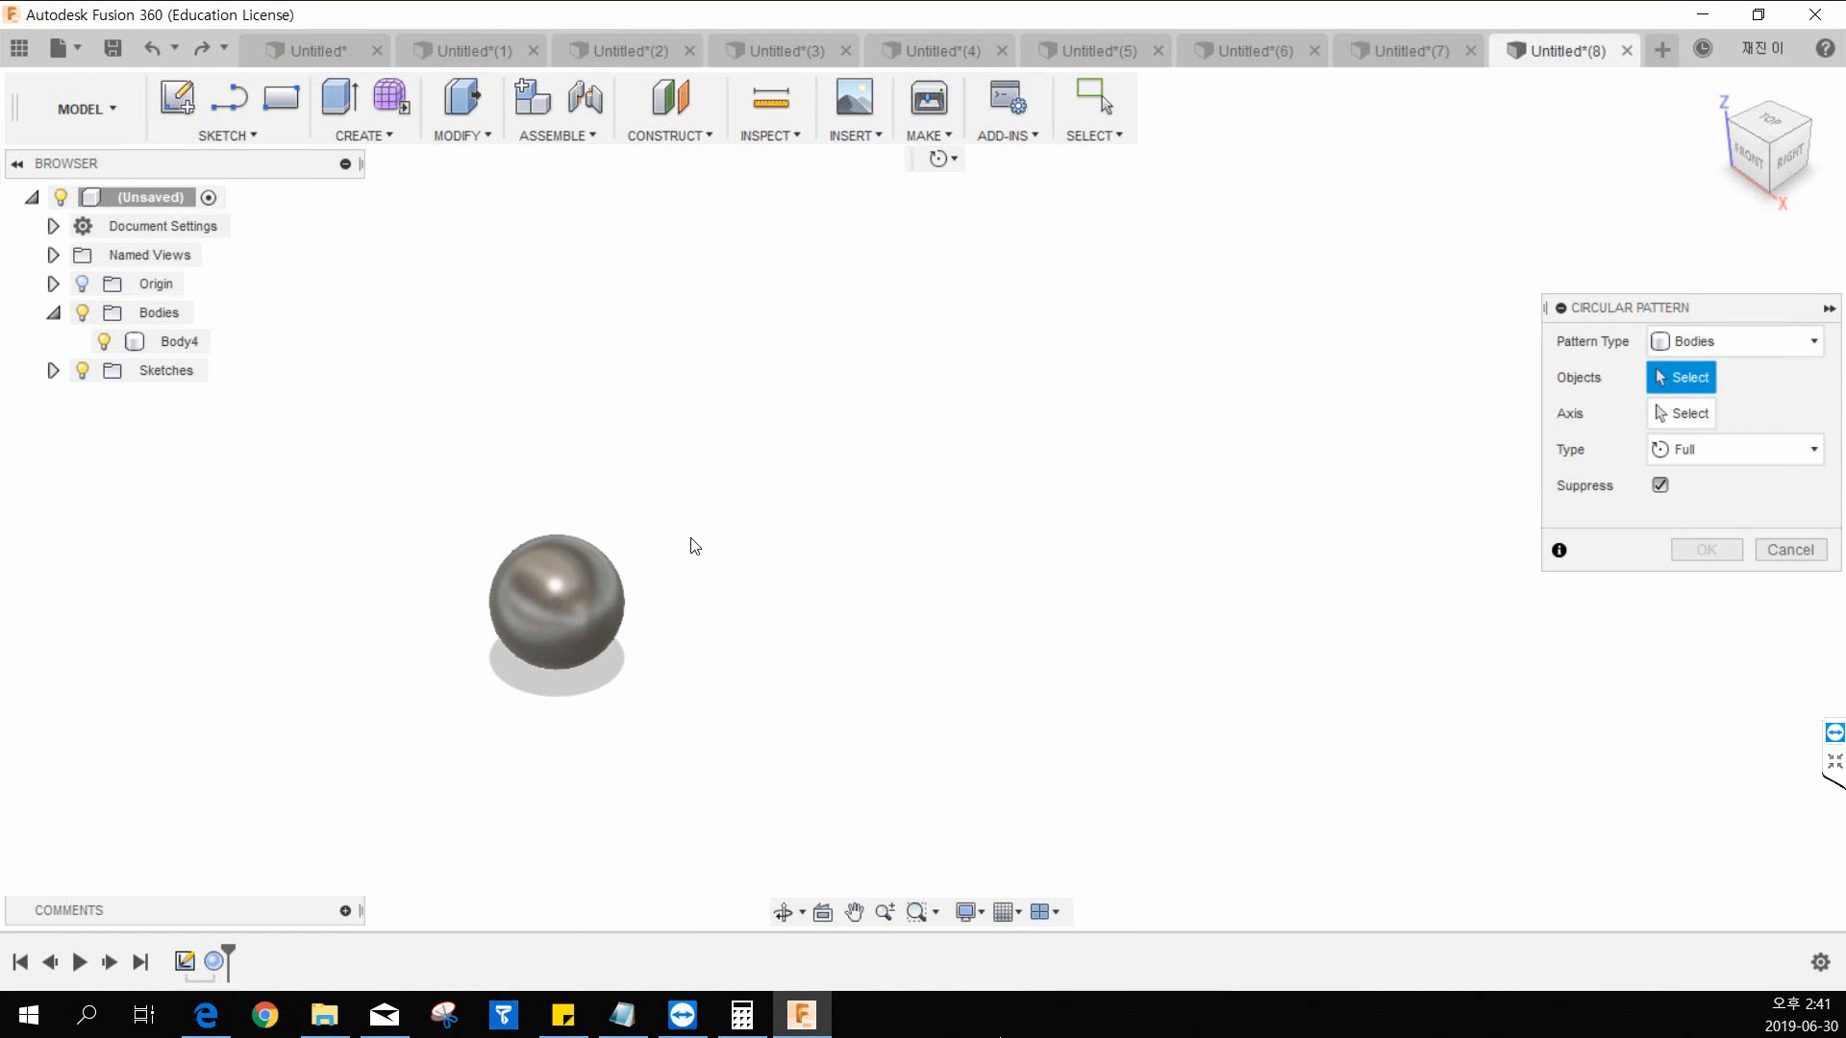
{"action": "middle_click_drag", "start_coordinate": [1031, 410], "coordinate": [1062, 409]}
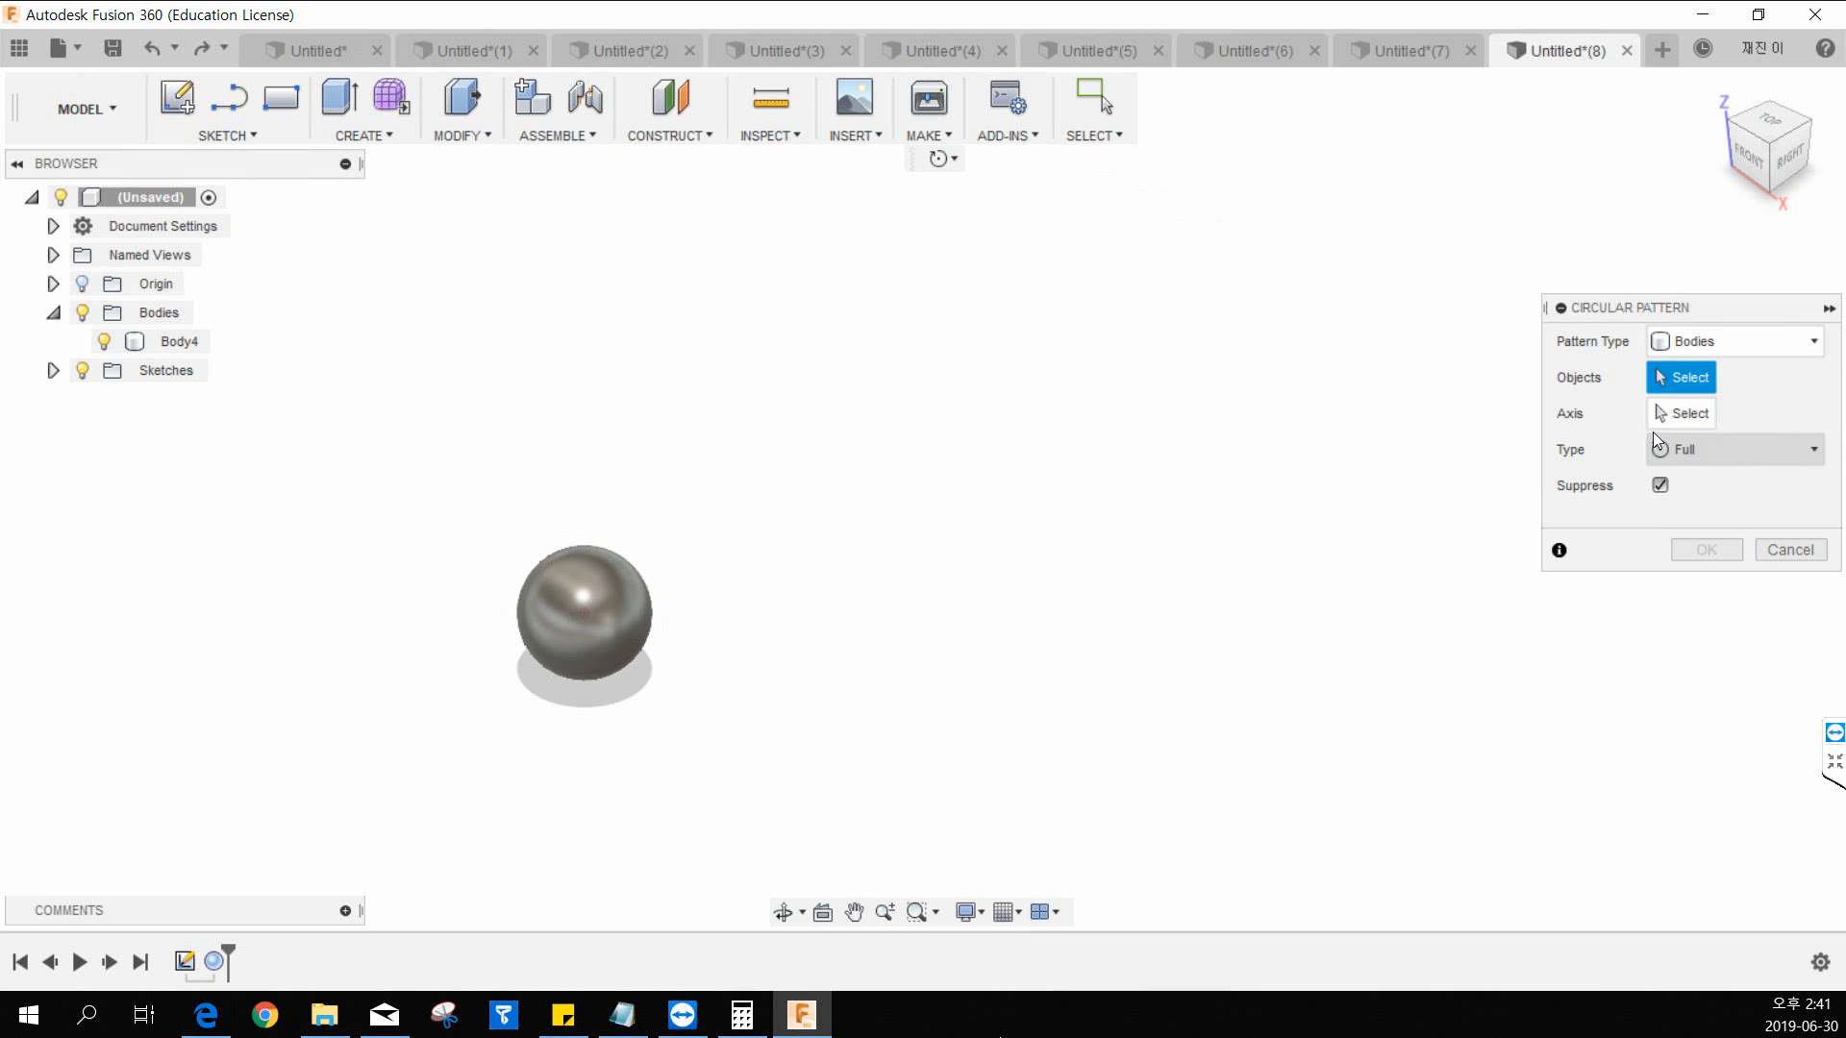
{"action": "left_click", "coordinate": [1712, 346]}
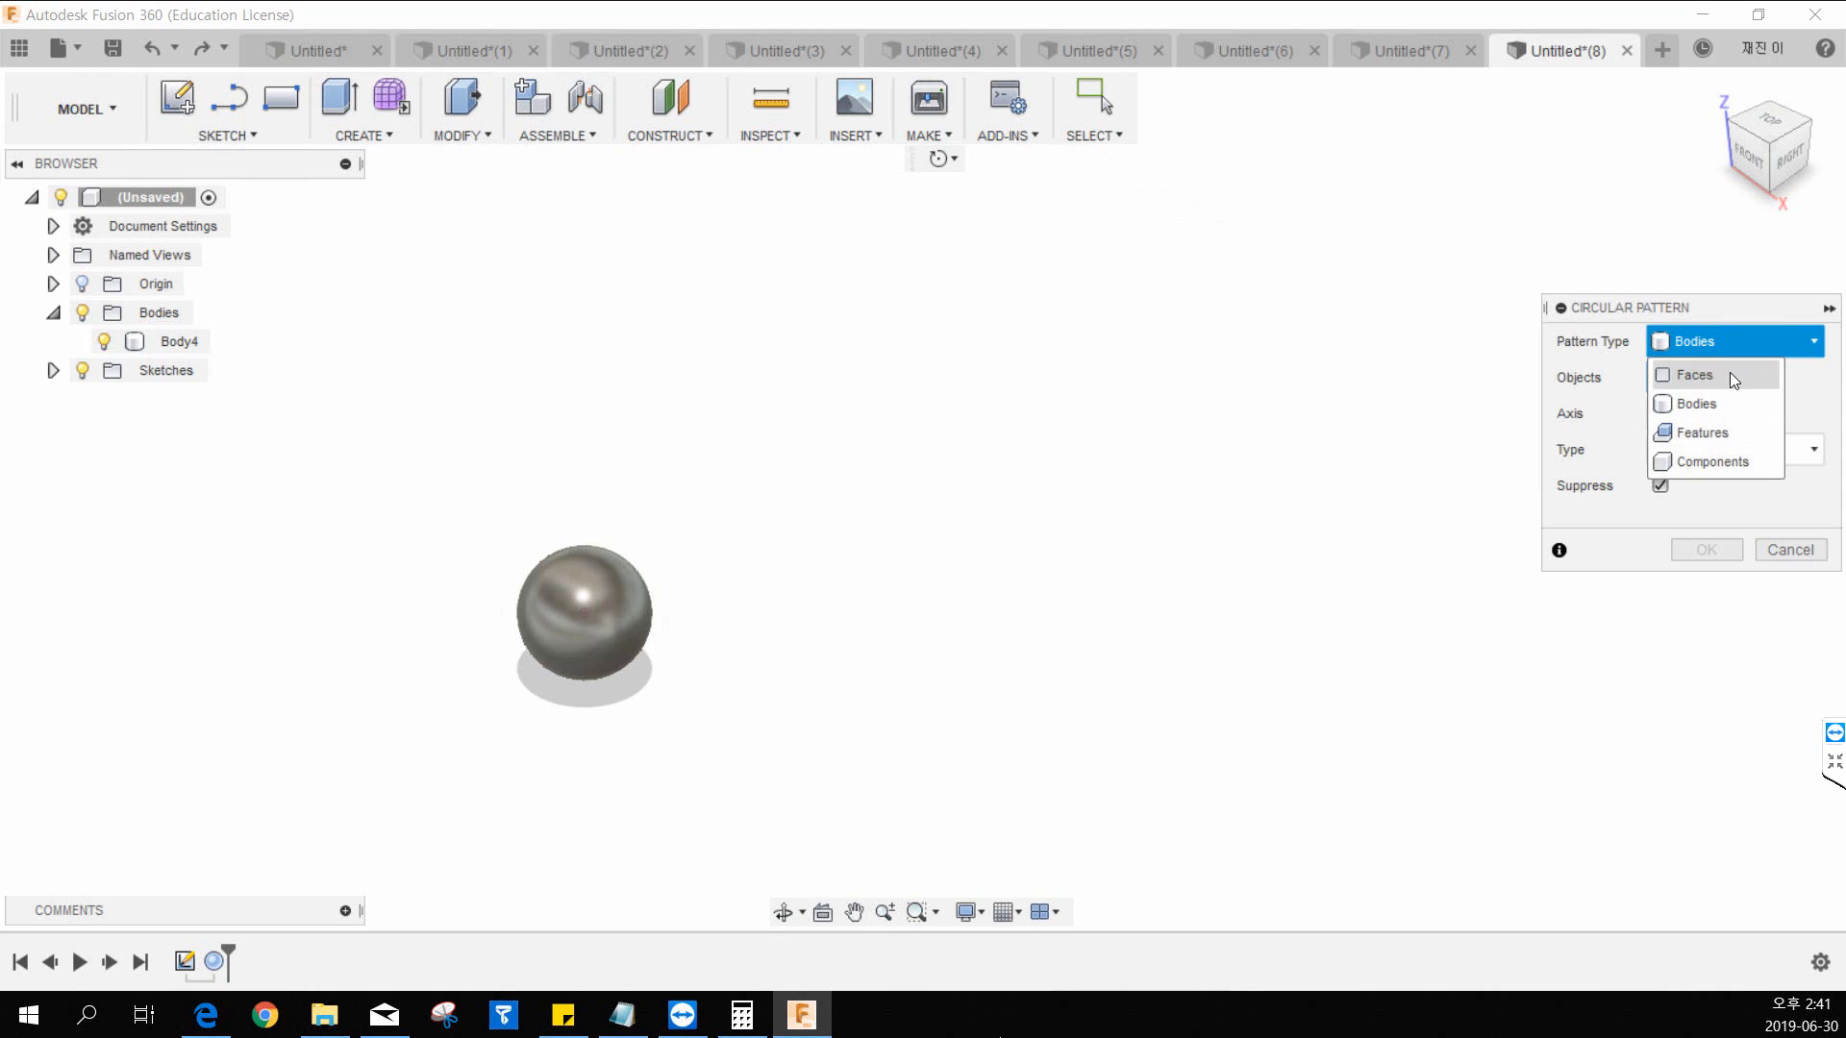
{"action": "left_click", "coordinate": [1706, 343]}
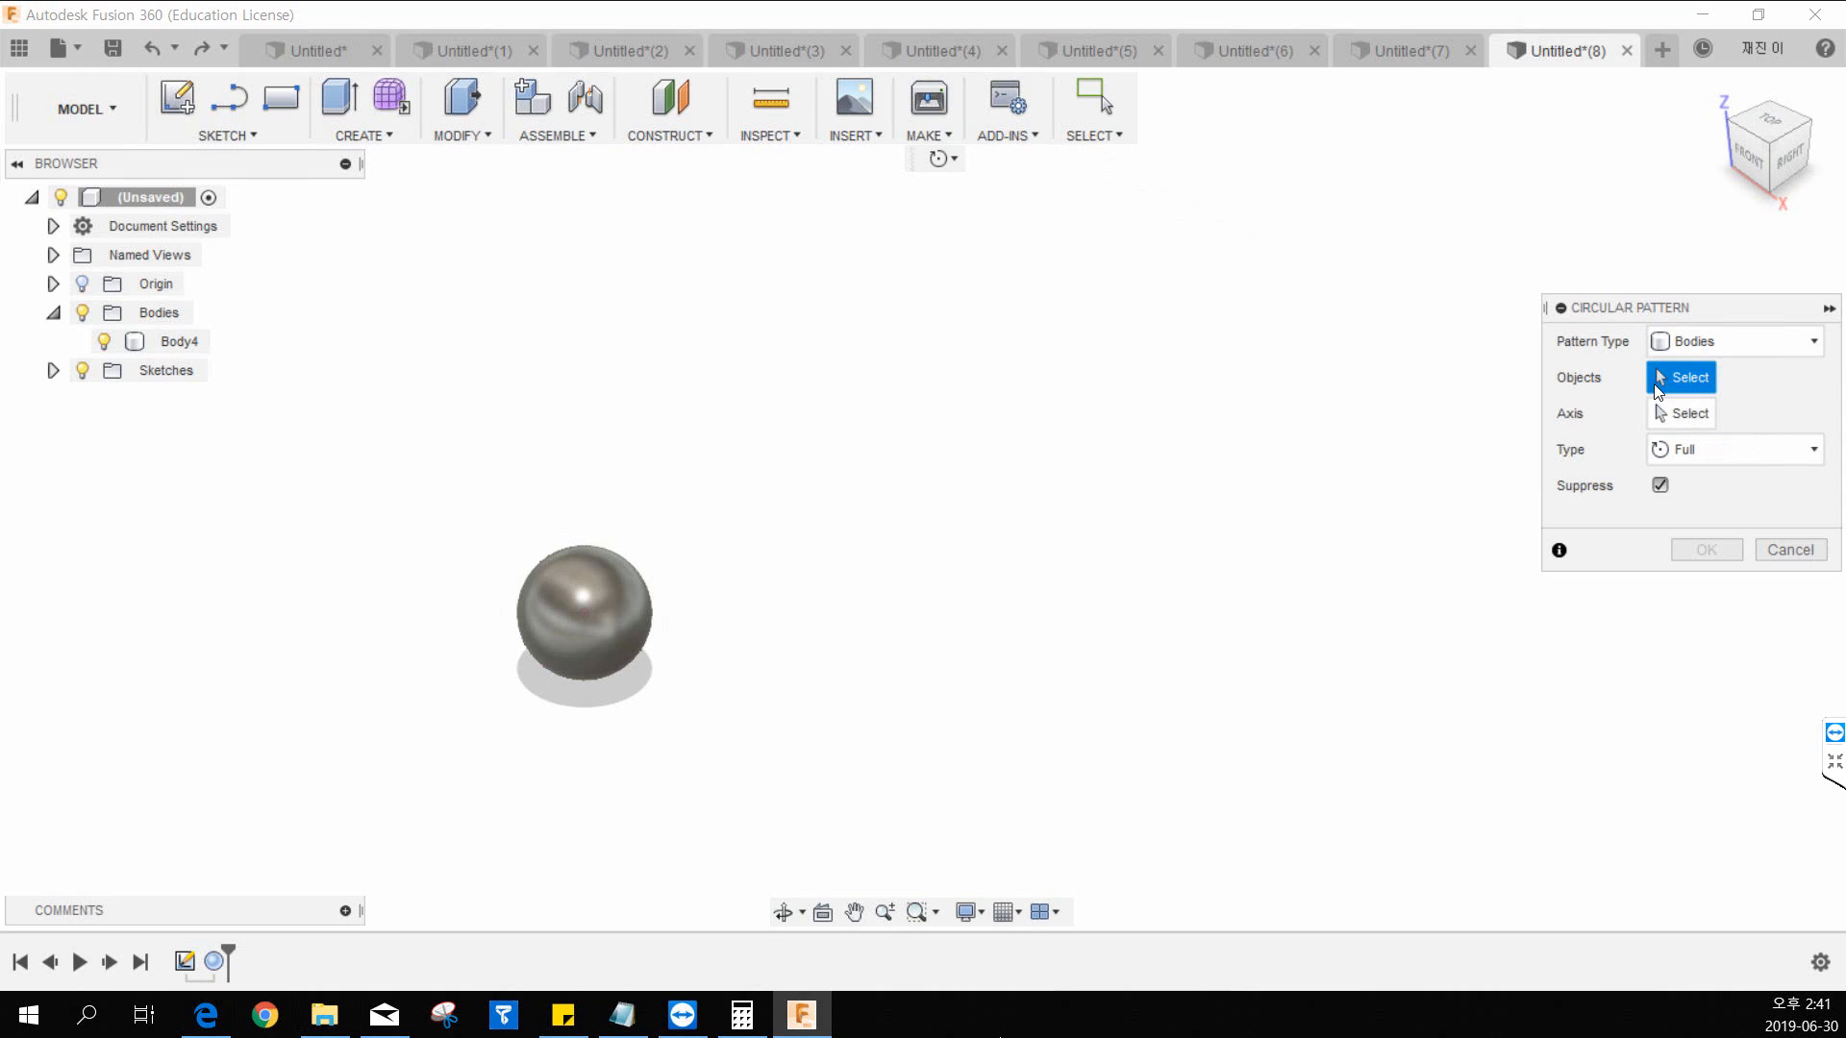
{"action": "middle_click_drag", "start_coordinate": [754, 606], "coordinate": [914, 585]}
{"action": "left_click", "coordinate": [704, 614]}
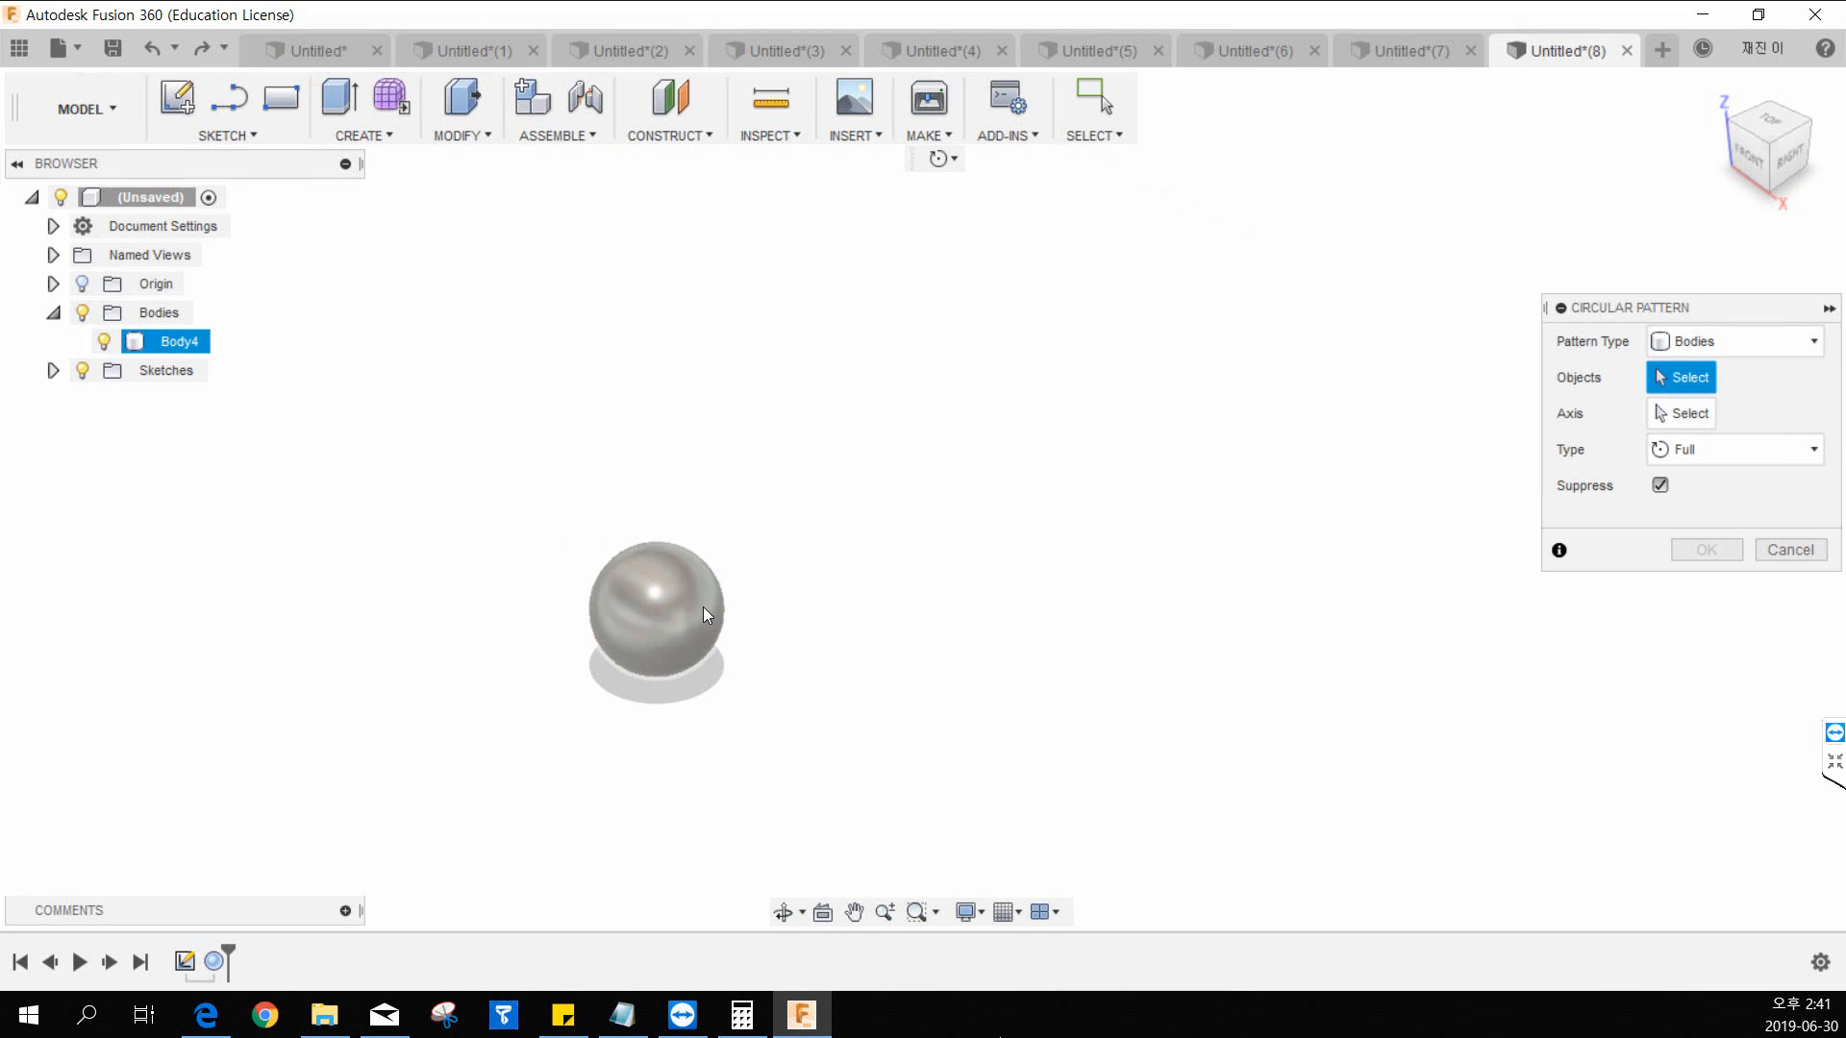
{"action": "left_click", "coordinate": [700, 604]}
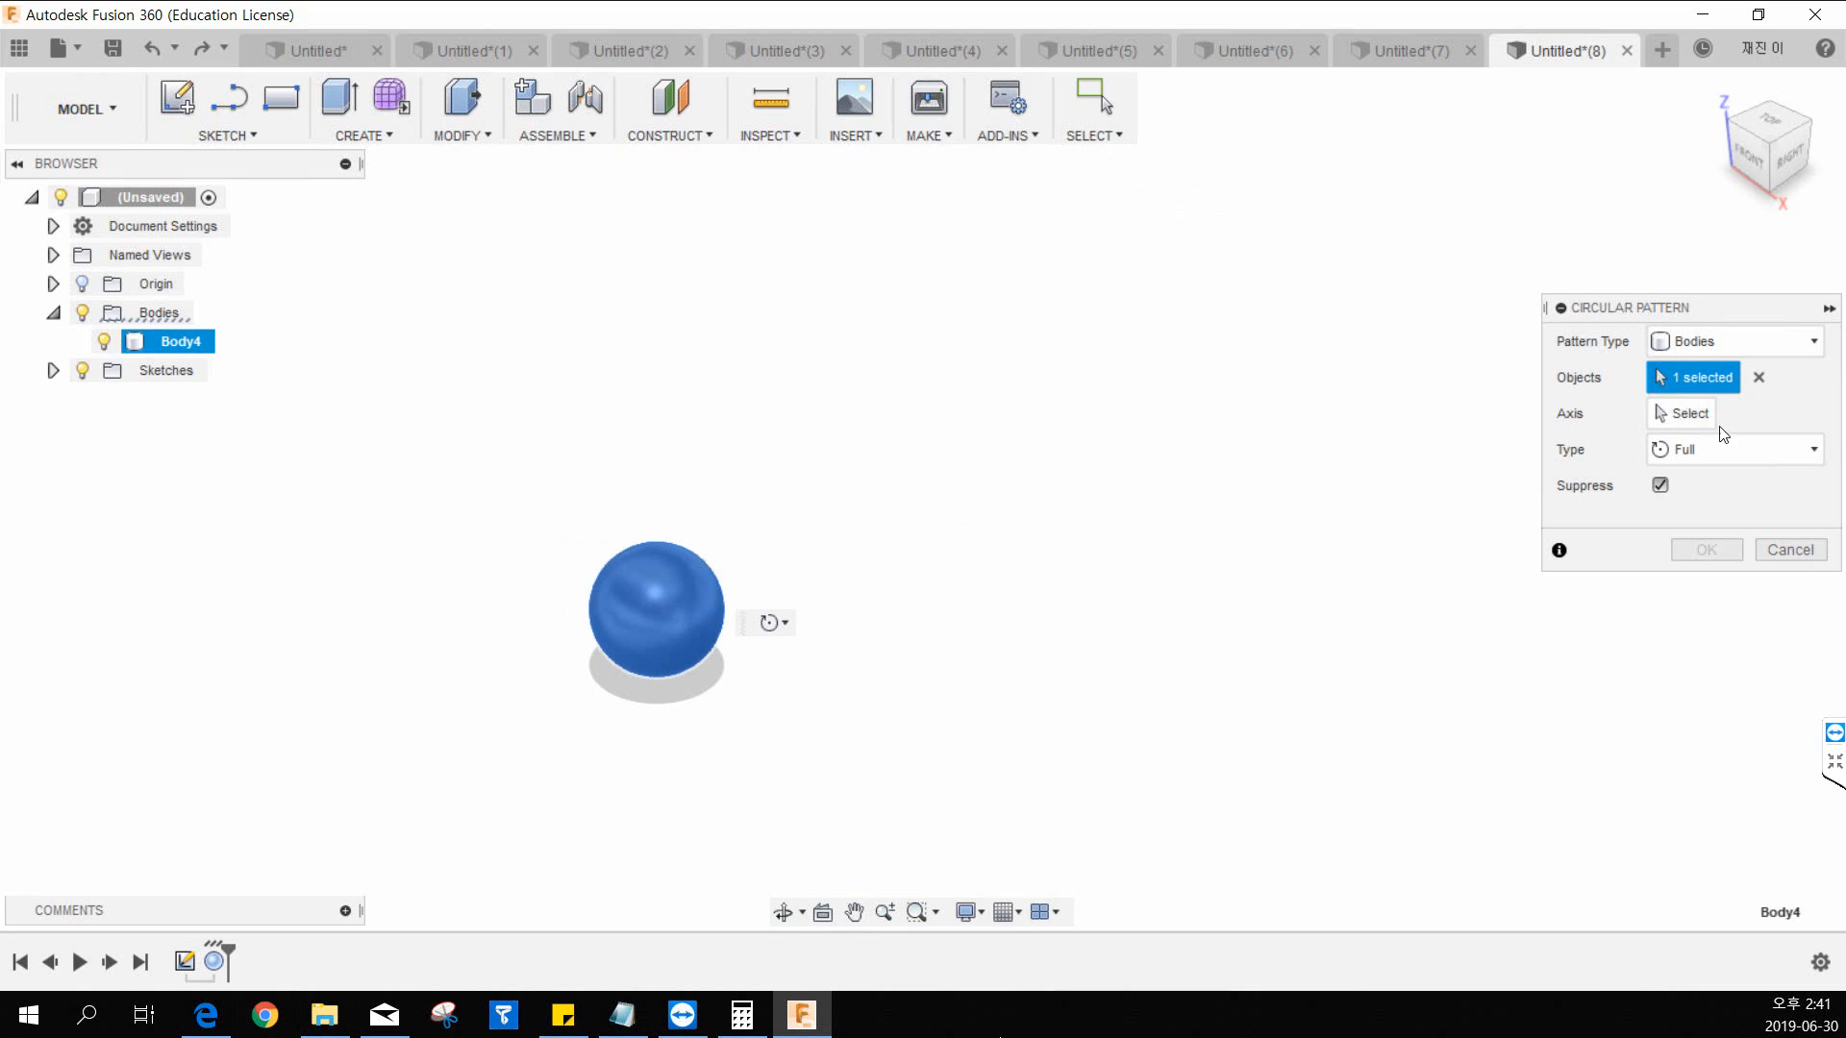
Step: Use the green origin axis as the circular pattern's axis and set the quantity to 13
{"action": "left_click", "coordinate": [1680, 415]}
{"action": "middle_click_drag", "start_coordinate": [616, 346], "coordinate": [666, 336]}
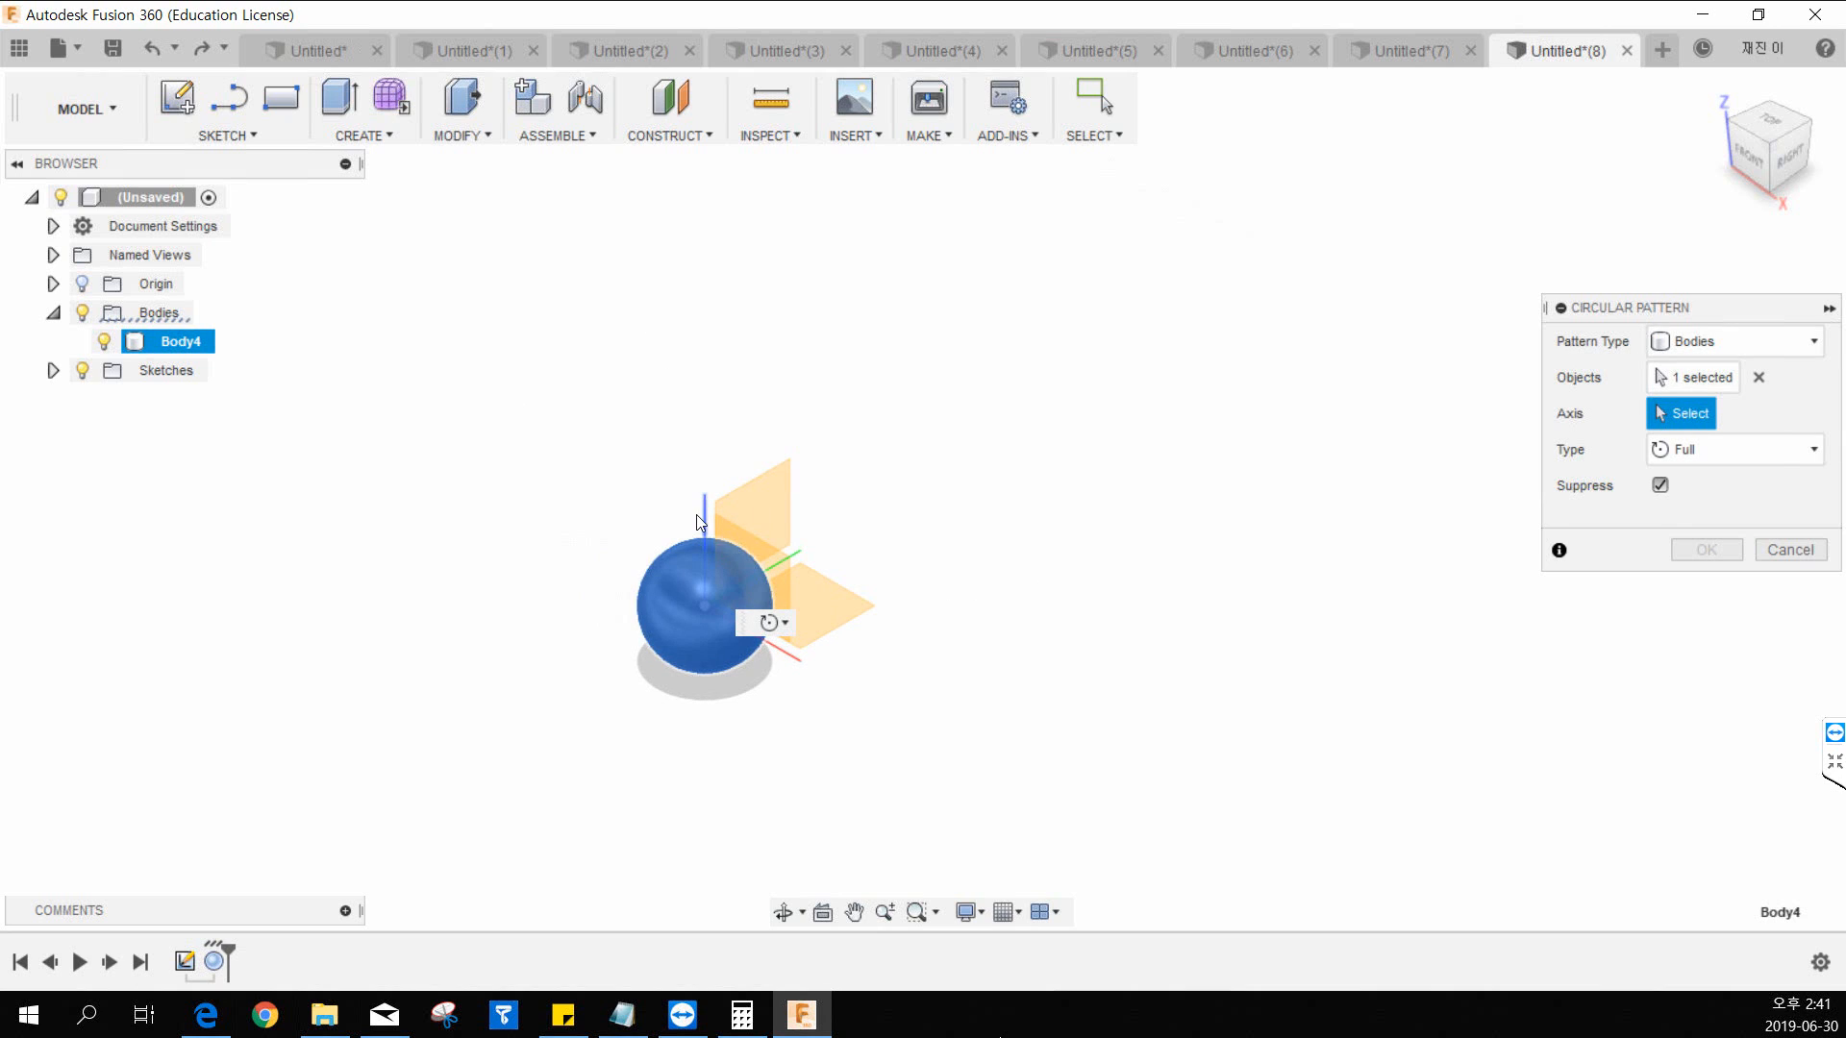
{"action": "middle_click_drag", "start_coordinate": [848, 482], "coordinate": [784, 505]}
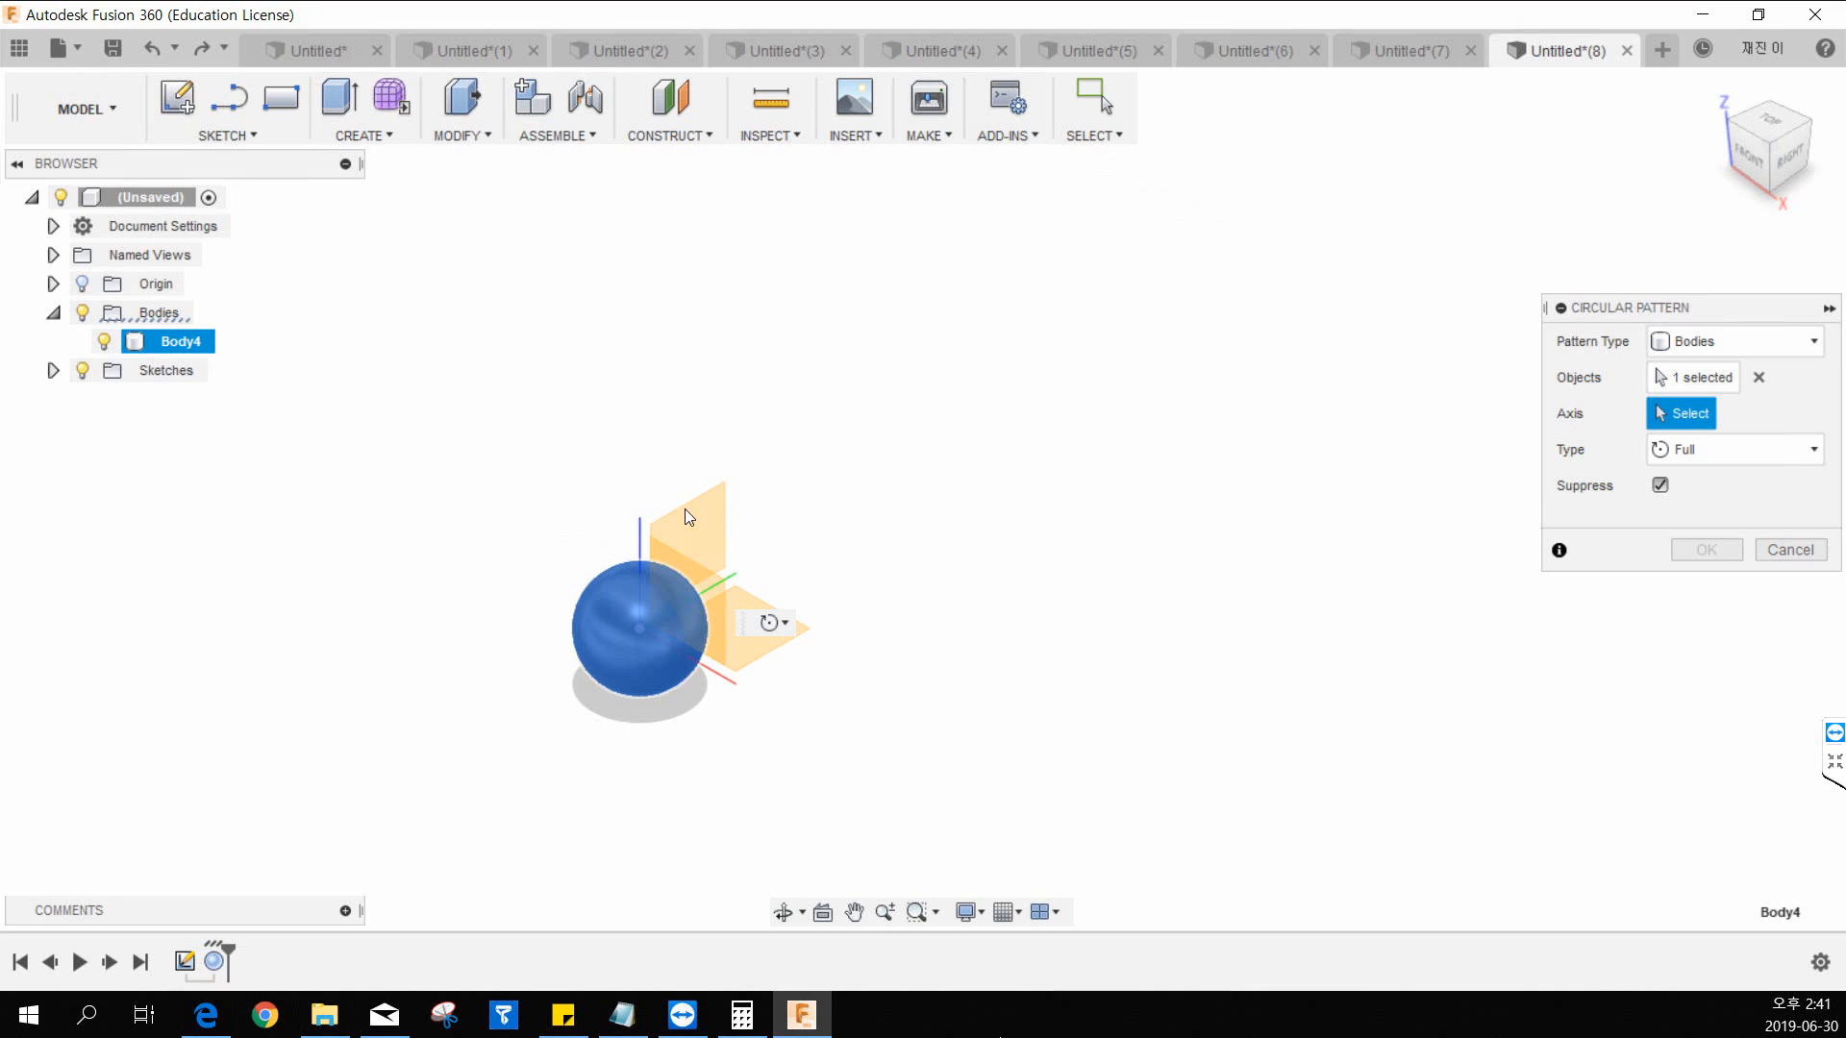
{"action": "left_click", "coordinate": [716, 578]}
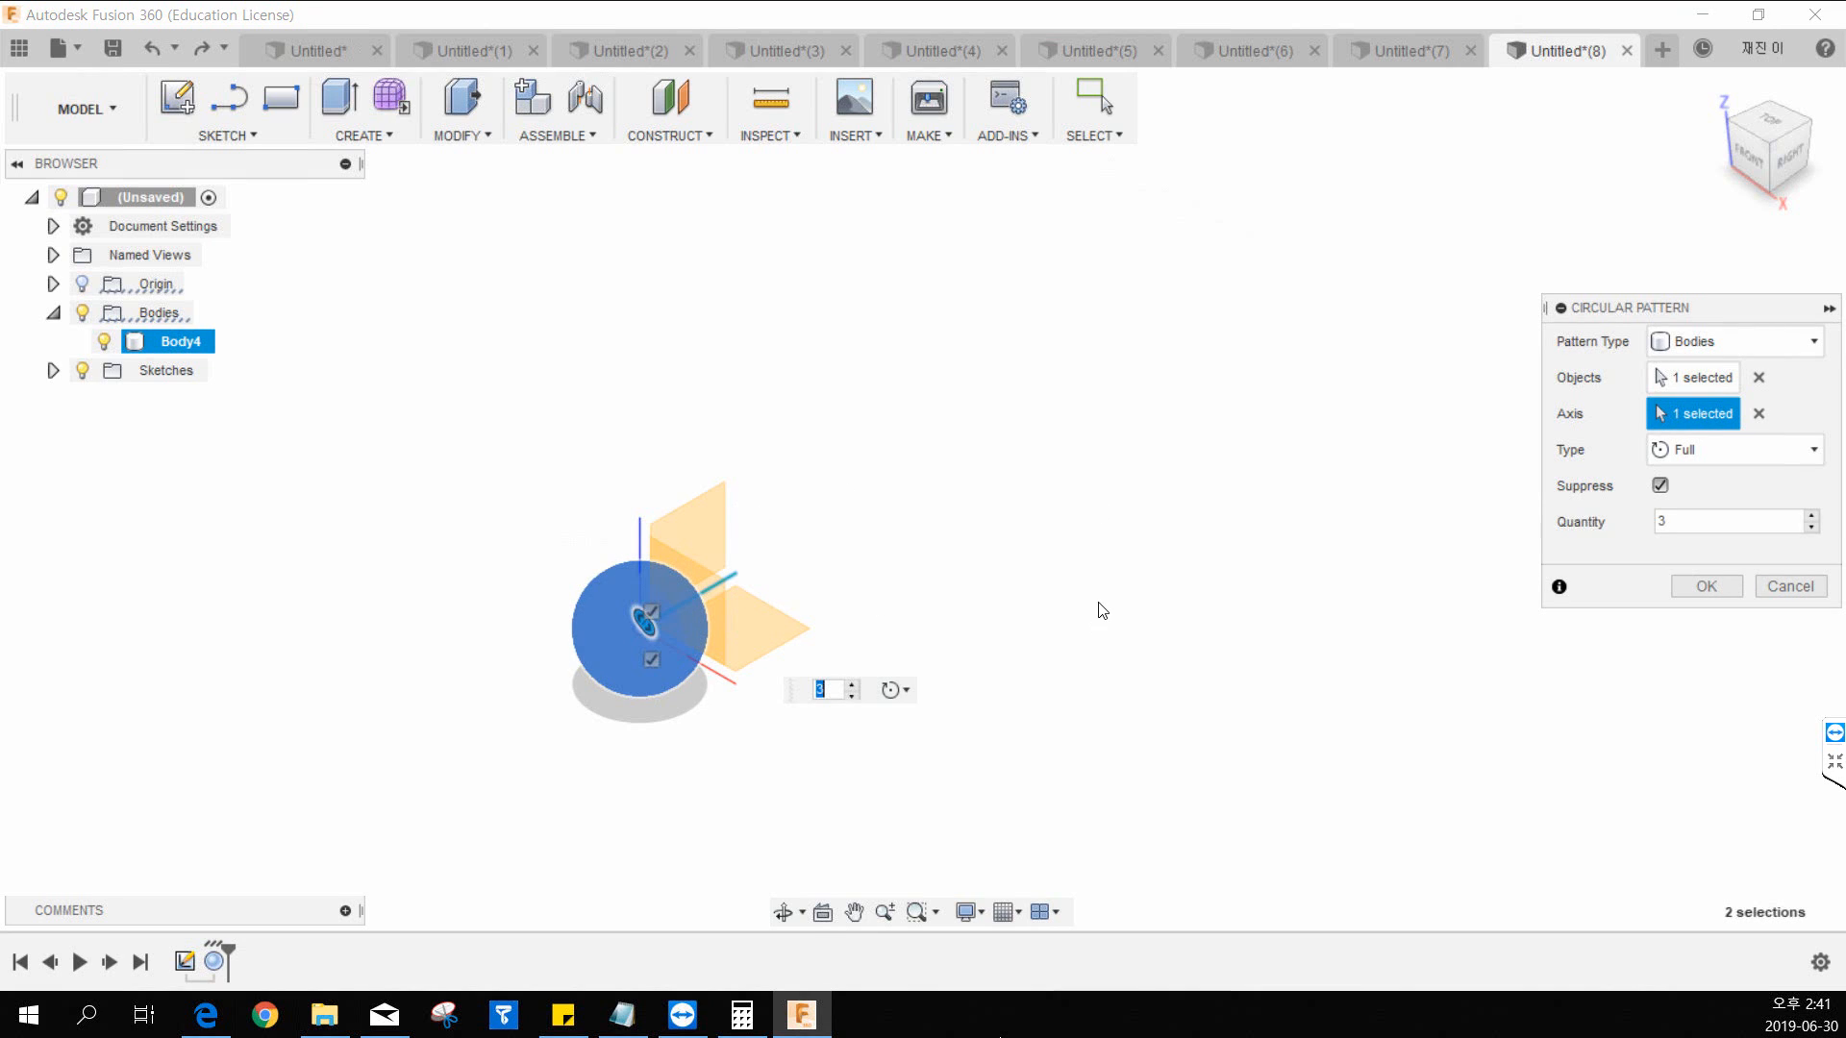
{"action": "type", "text": "13"}
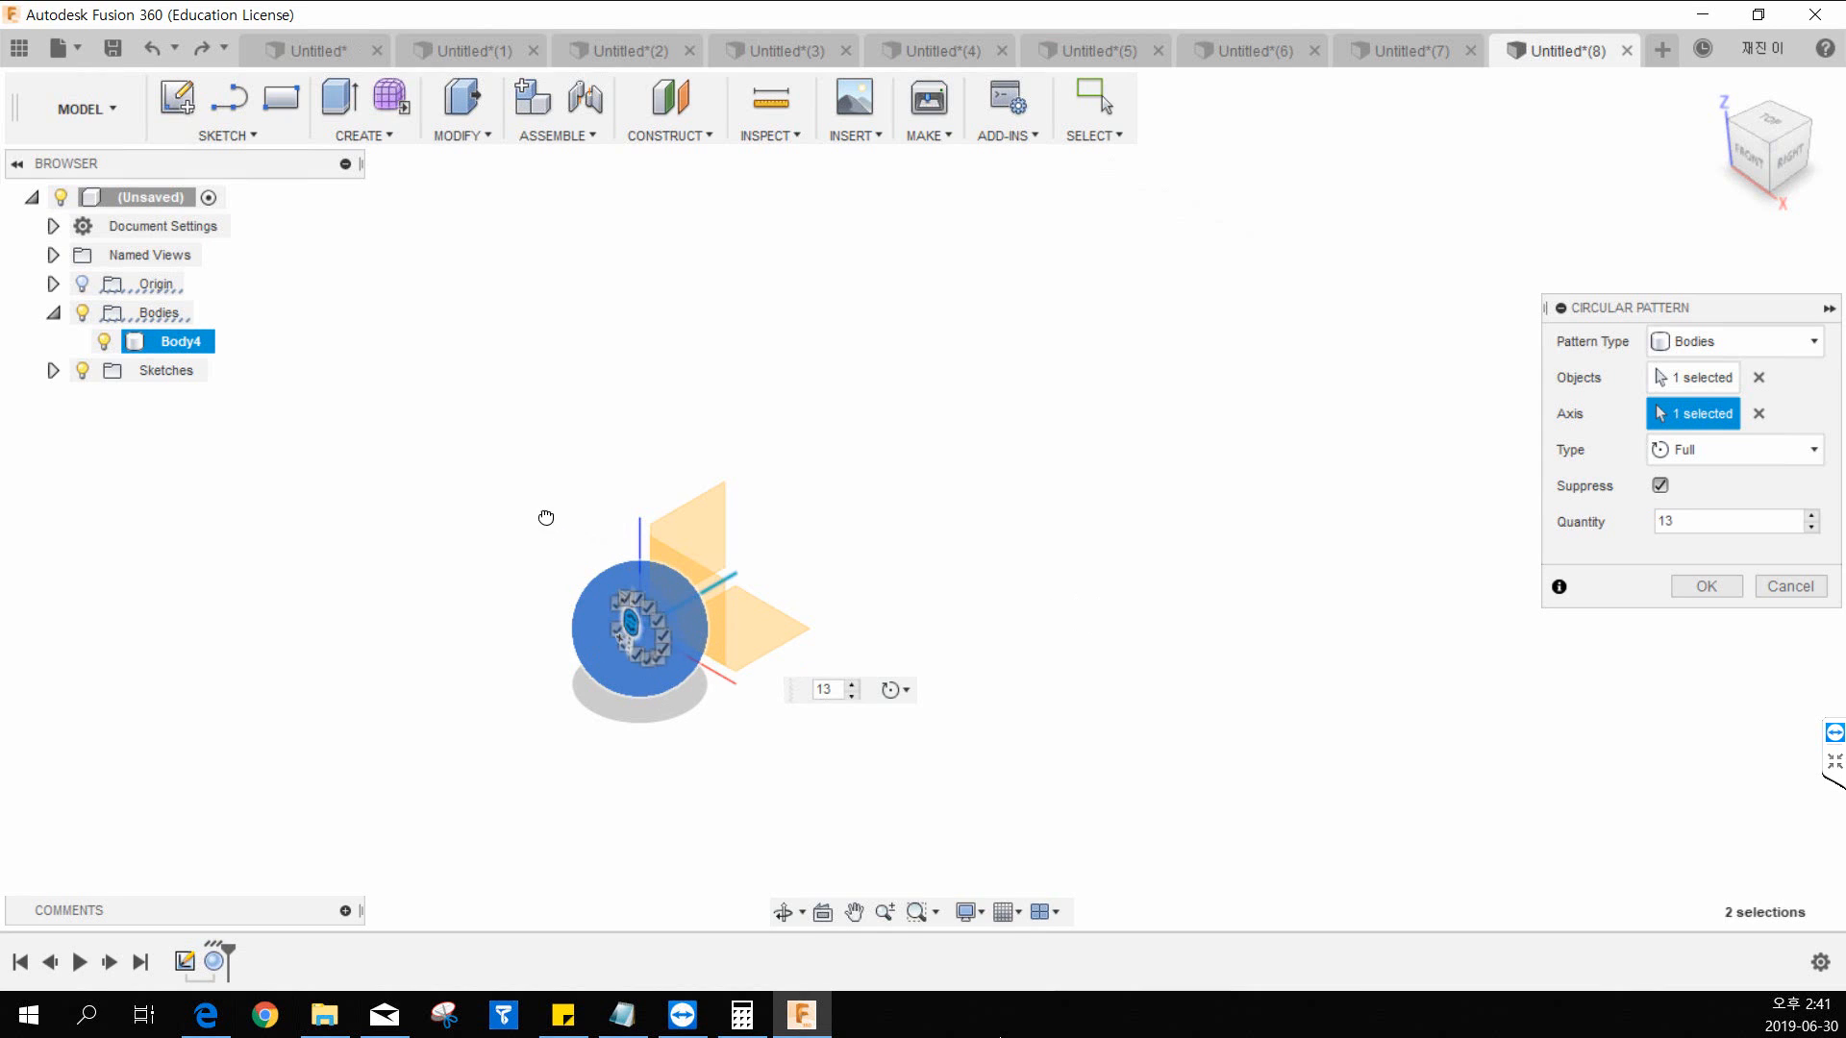
{"action": "key", "text": "BackSpace"}
{"action": "key", "text": "BackSpace"}
{"action": "type", "text": "3"}
{"action": "left_click_drag", "start_coordinate": [758, 640], "coordinate": [569, 518]}
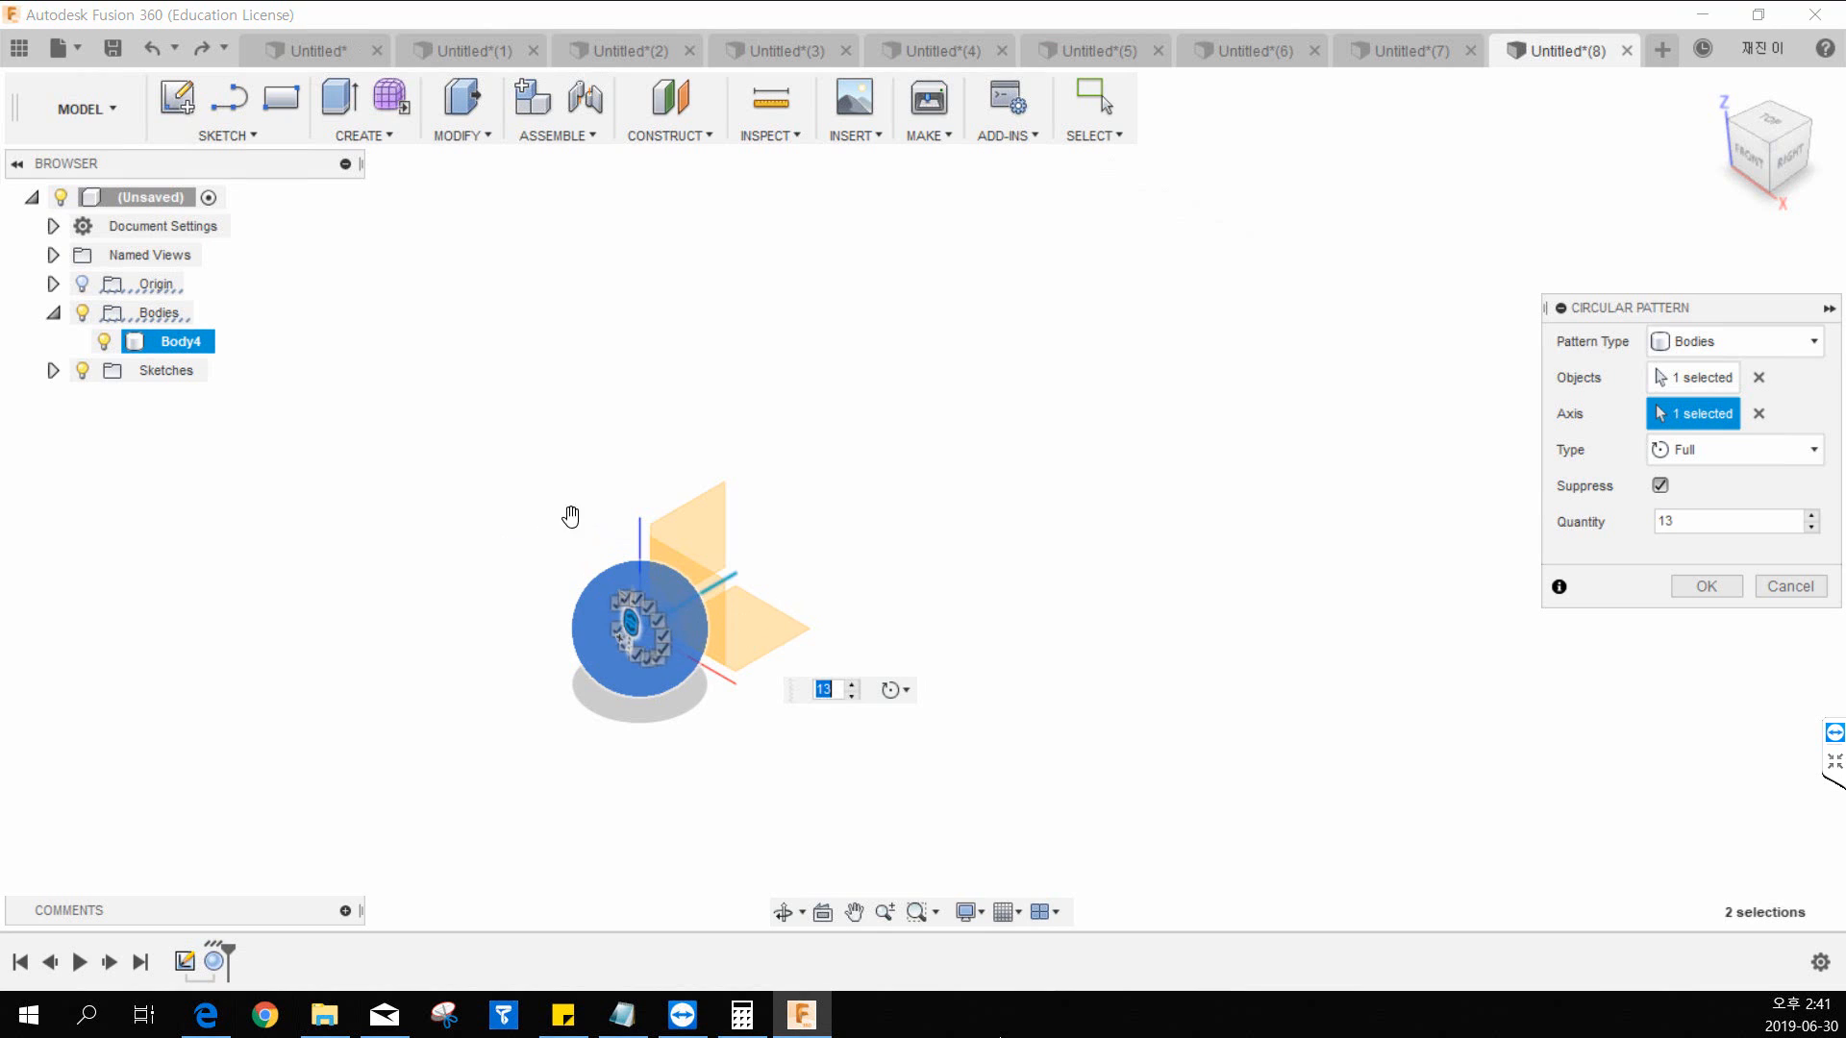
{"action": "scroll", "coordinate": [680, 613], "scroll_direction": "up", "scroll_amount": 3}
{"action": "scroll", "coordinate": [669, 634], "scroll_direction": "down", "scroll_amount": 3}
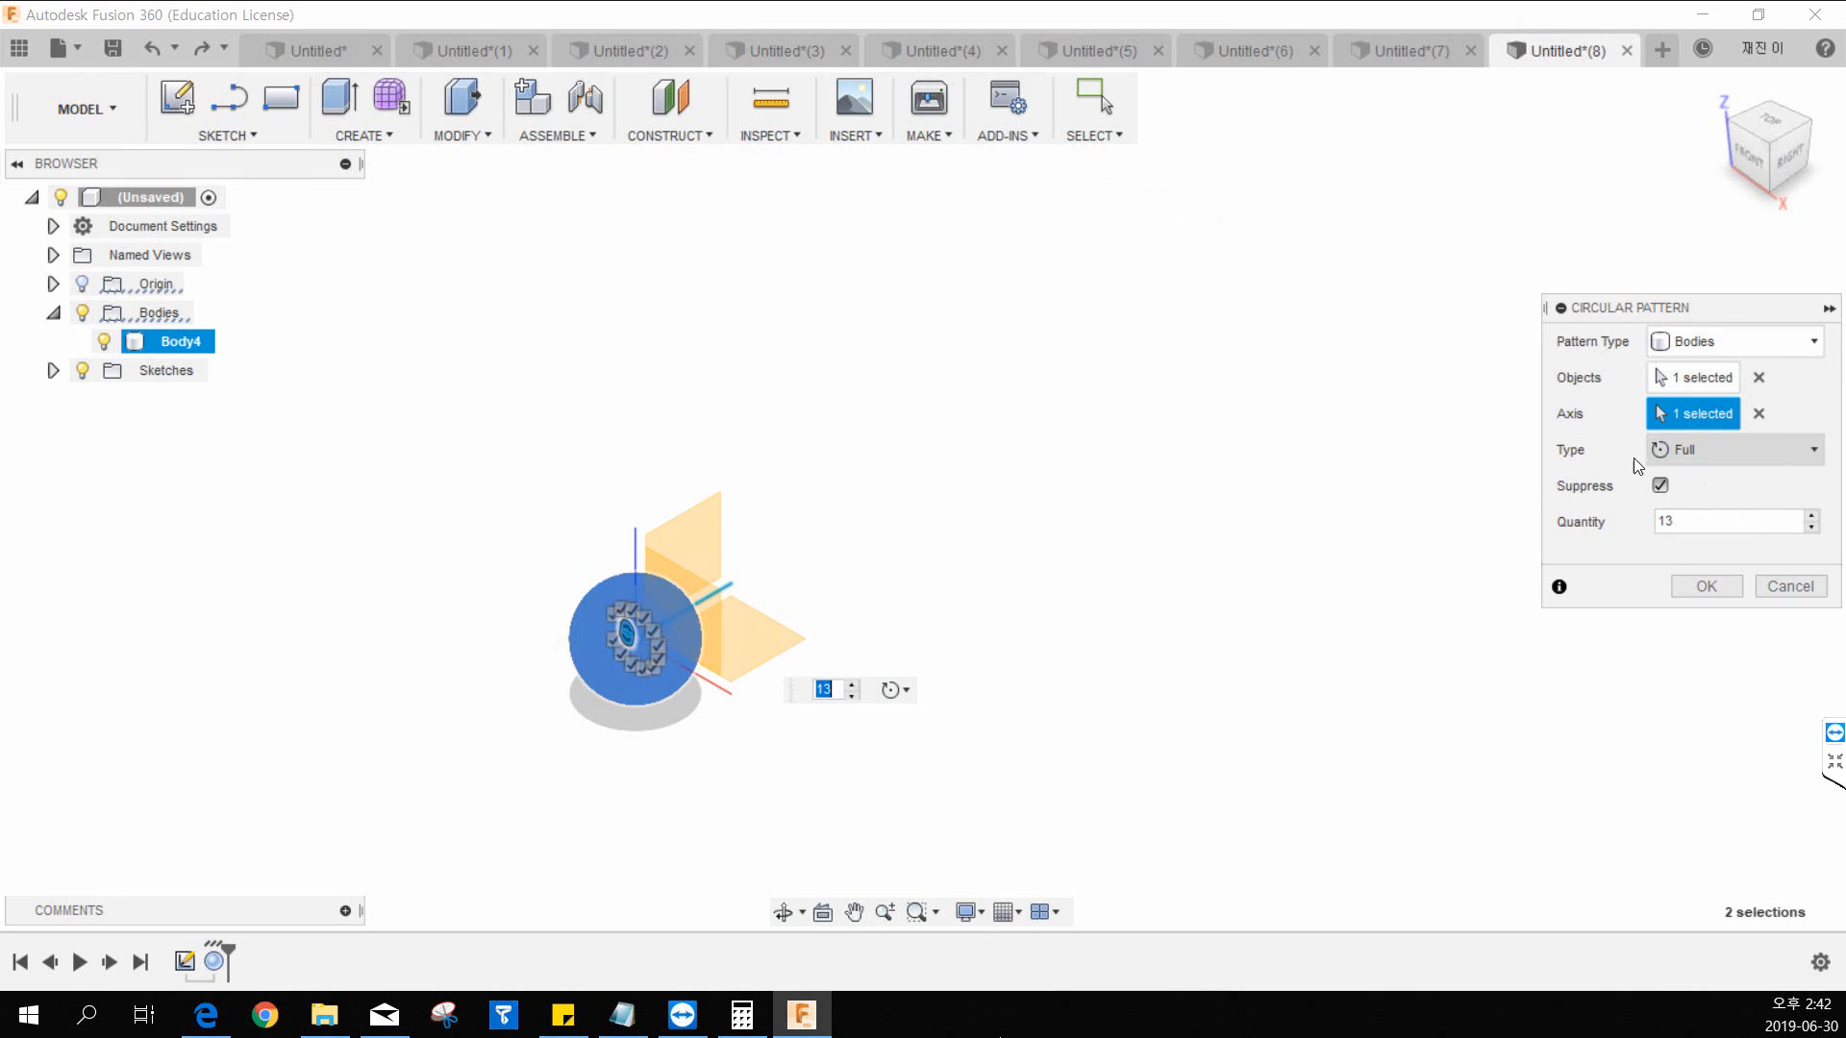
Step: Try quantities of 2 and 5 for the full circular pattern, and cancel the pattern
{"action": "left_click_drag", "start_coordinate": [1680, 522], "coordinate": [1575, 518]}
{"action": "type", "text": "2"}
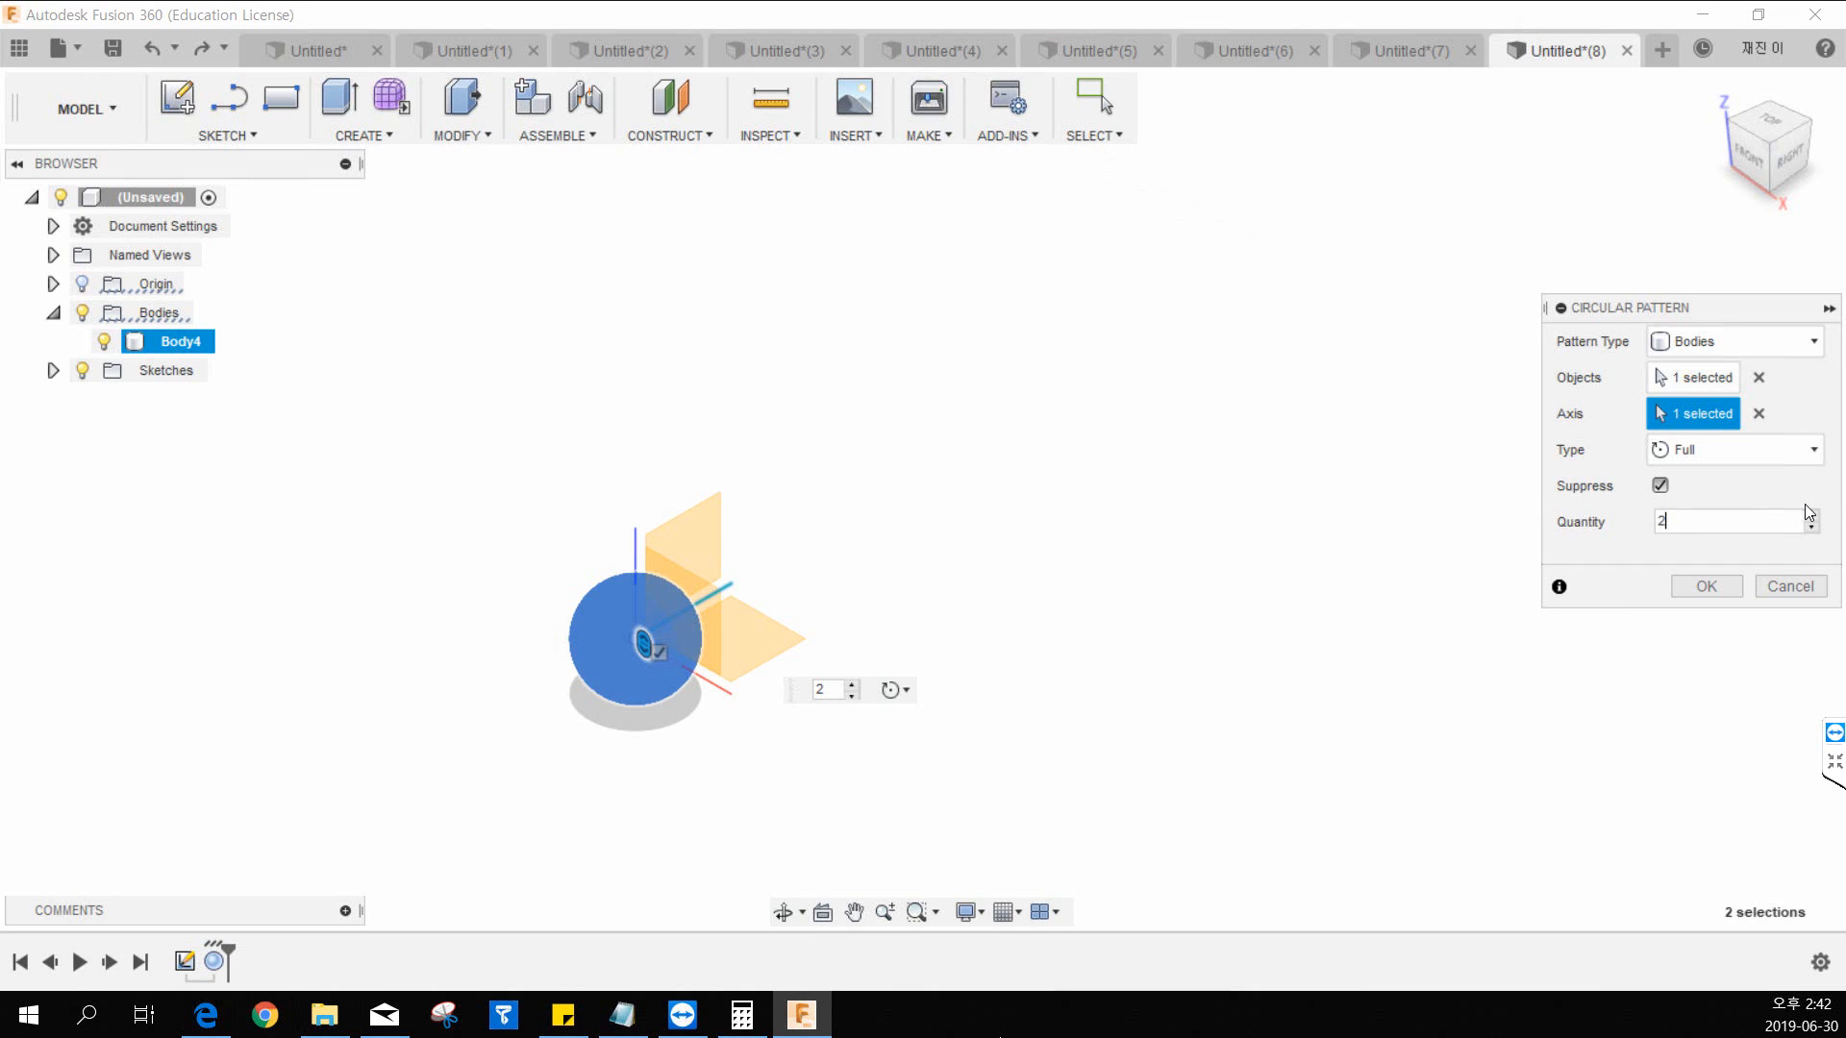
{"action": "left_click", "coordinate": [1751, 457]}
{"action": "left_click", "coordinate": [1748, 481]}
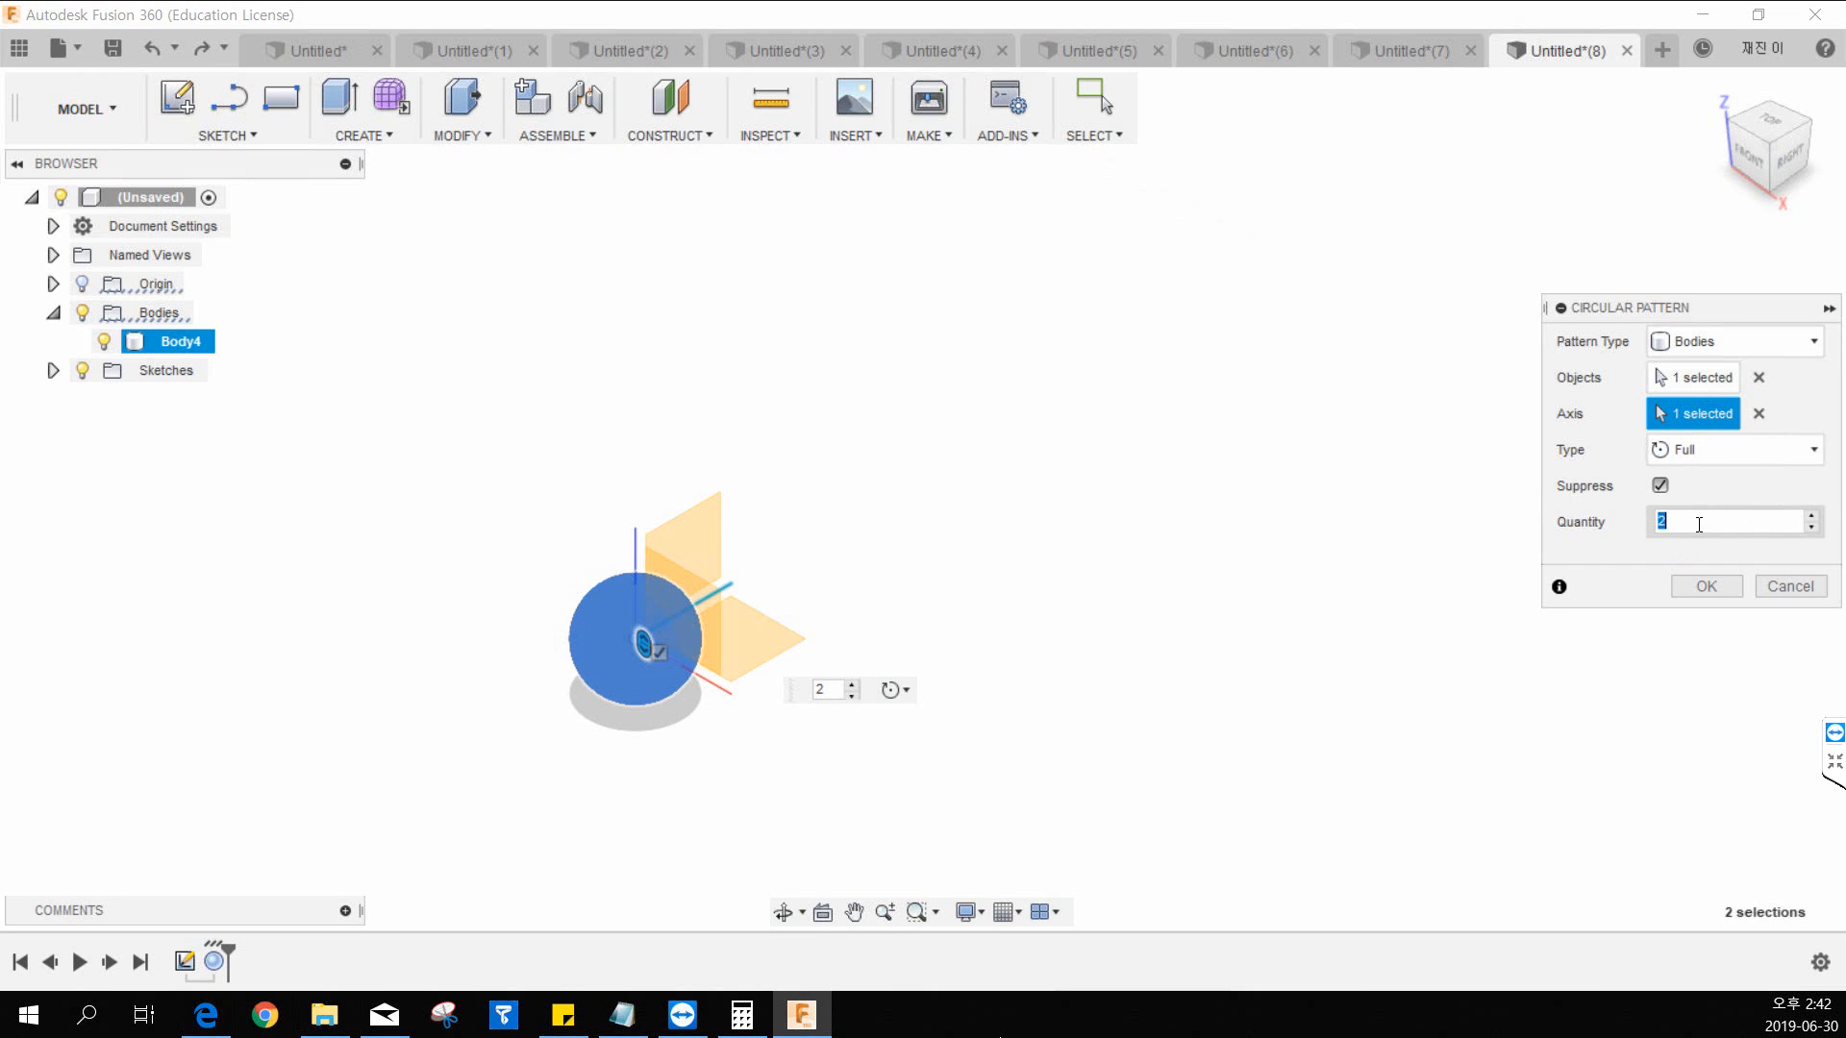
{"action": "double_click", "coordinate": [1663, 520]}
{"action": "type", "text": "5"}
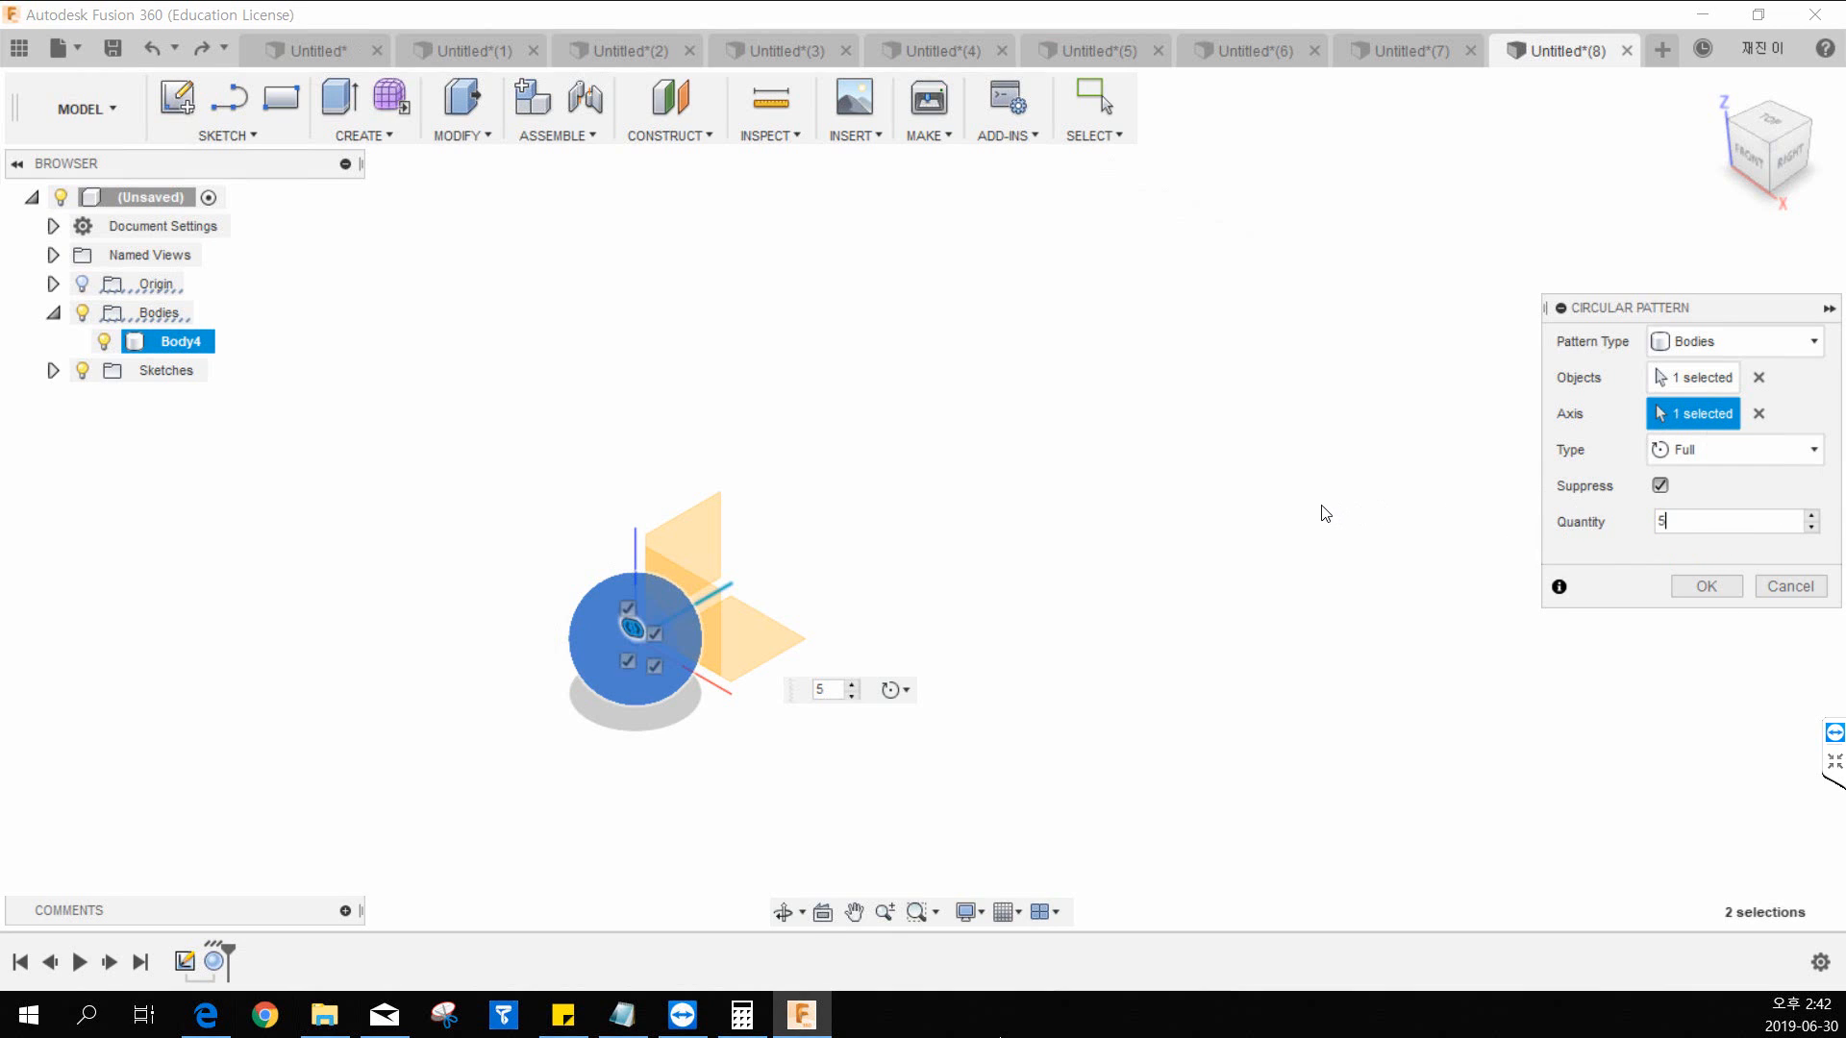
{"action": "double_click", "coordinate": [1748, 520]}
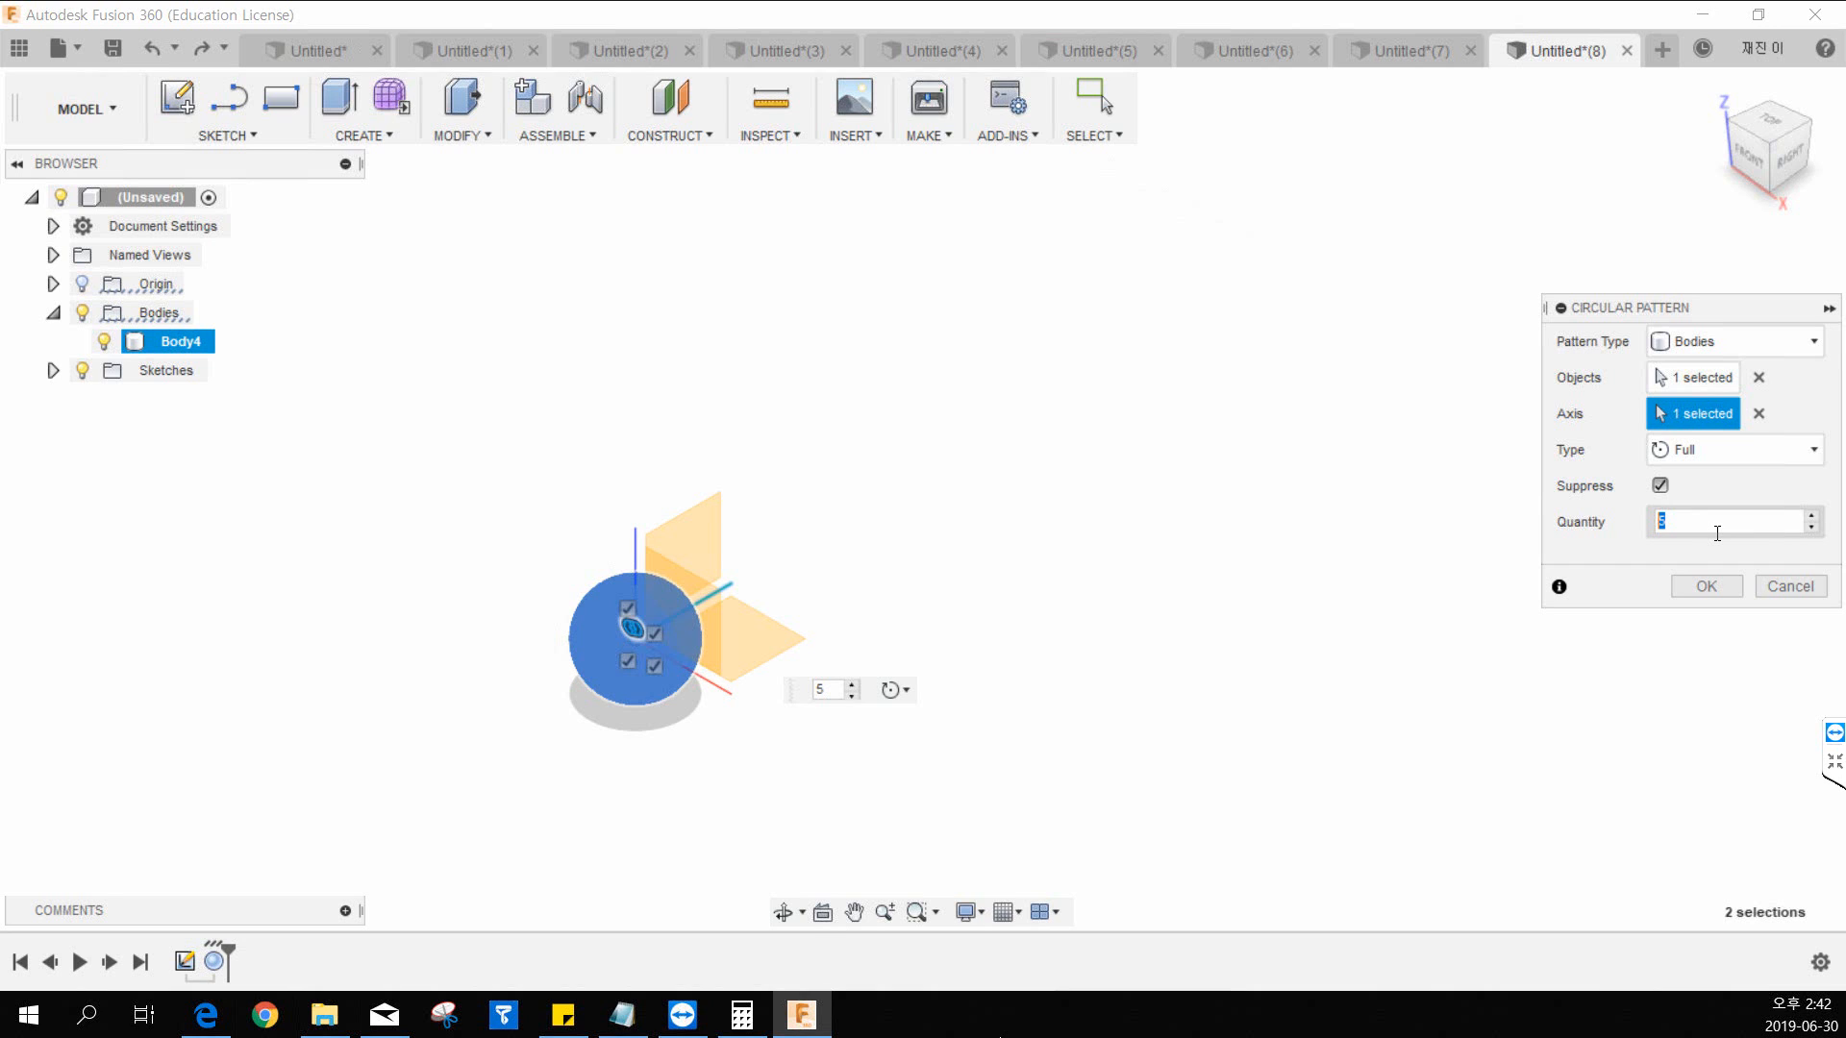
{"action": "left_click", "coordinate": [1789, 586]}
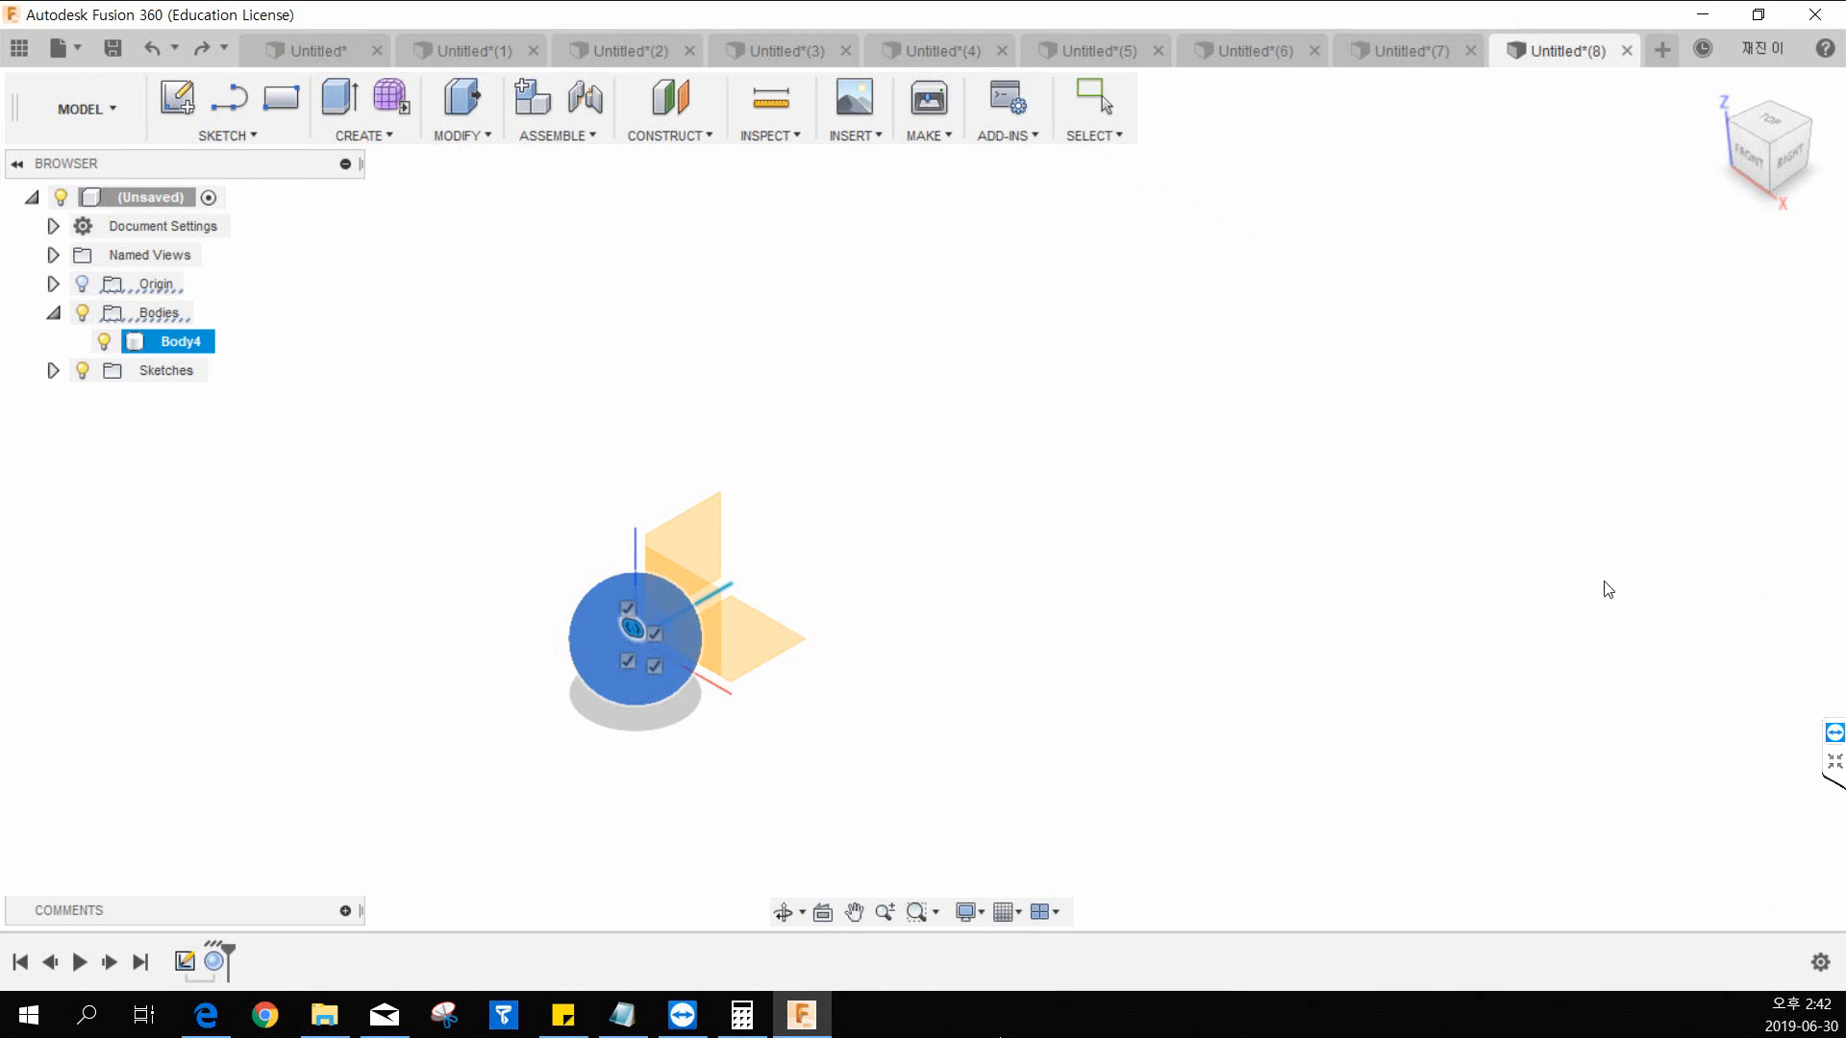
Step: Delete the sphere body from the design
{"action": "left_click", "coordinate": [363, 136]}
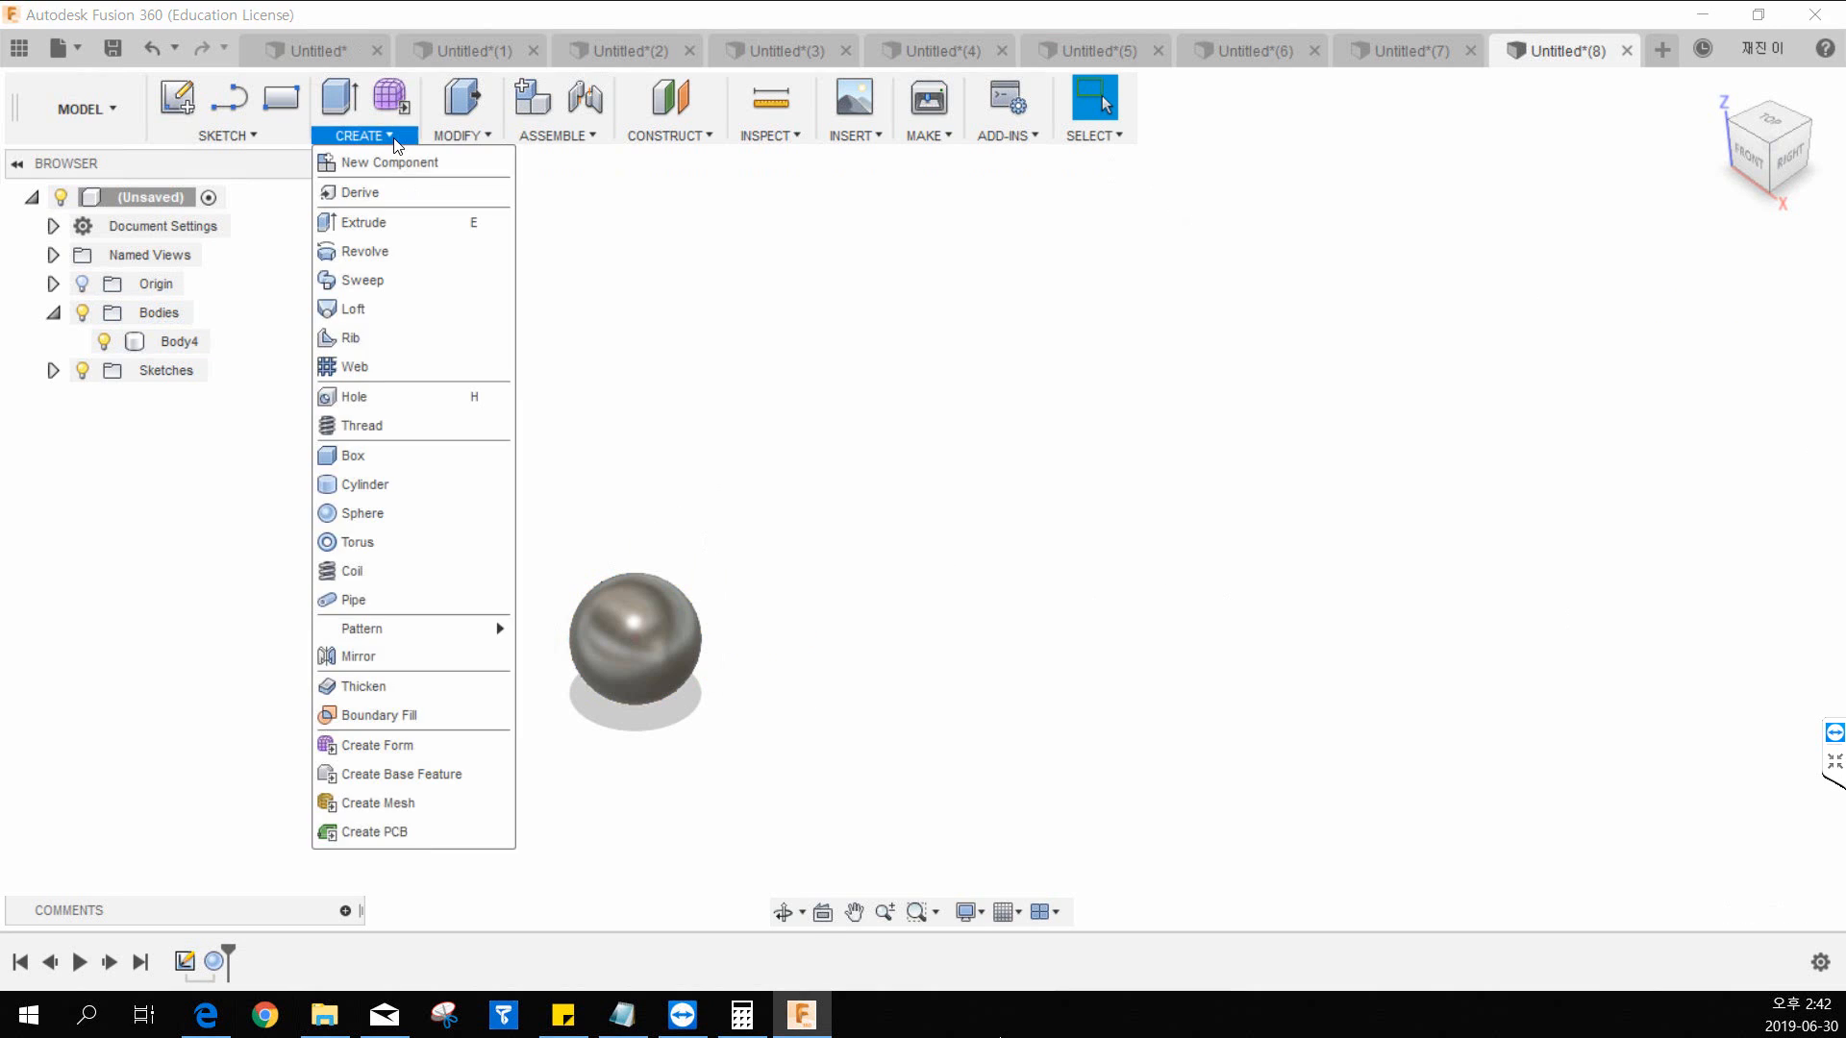
{"action": "mouse_move", "coordinate": [454, 144]}
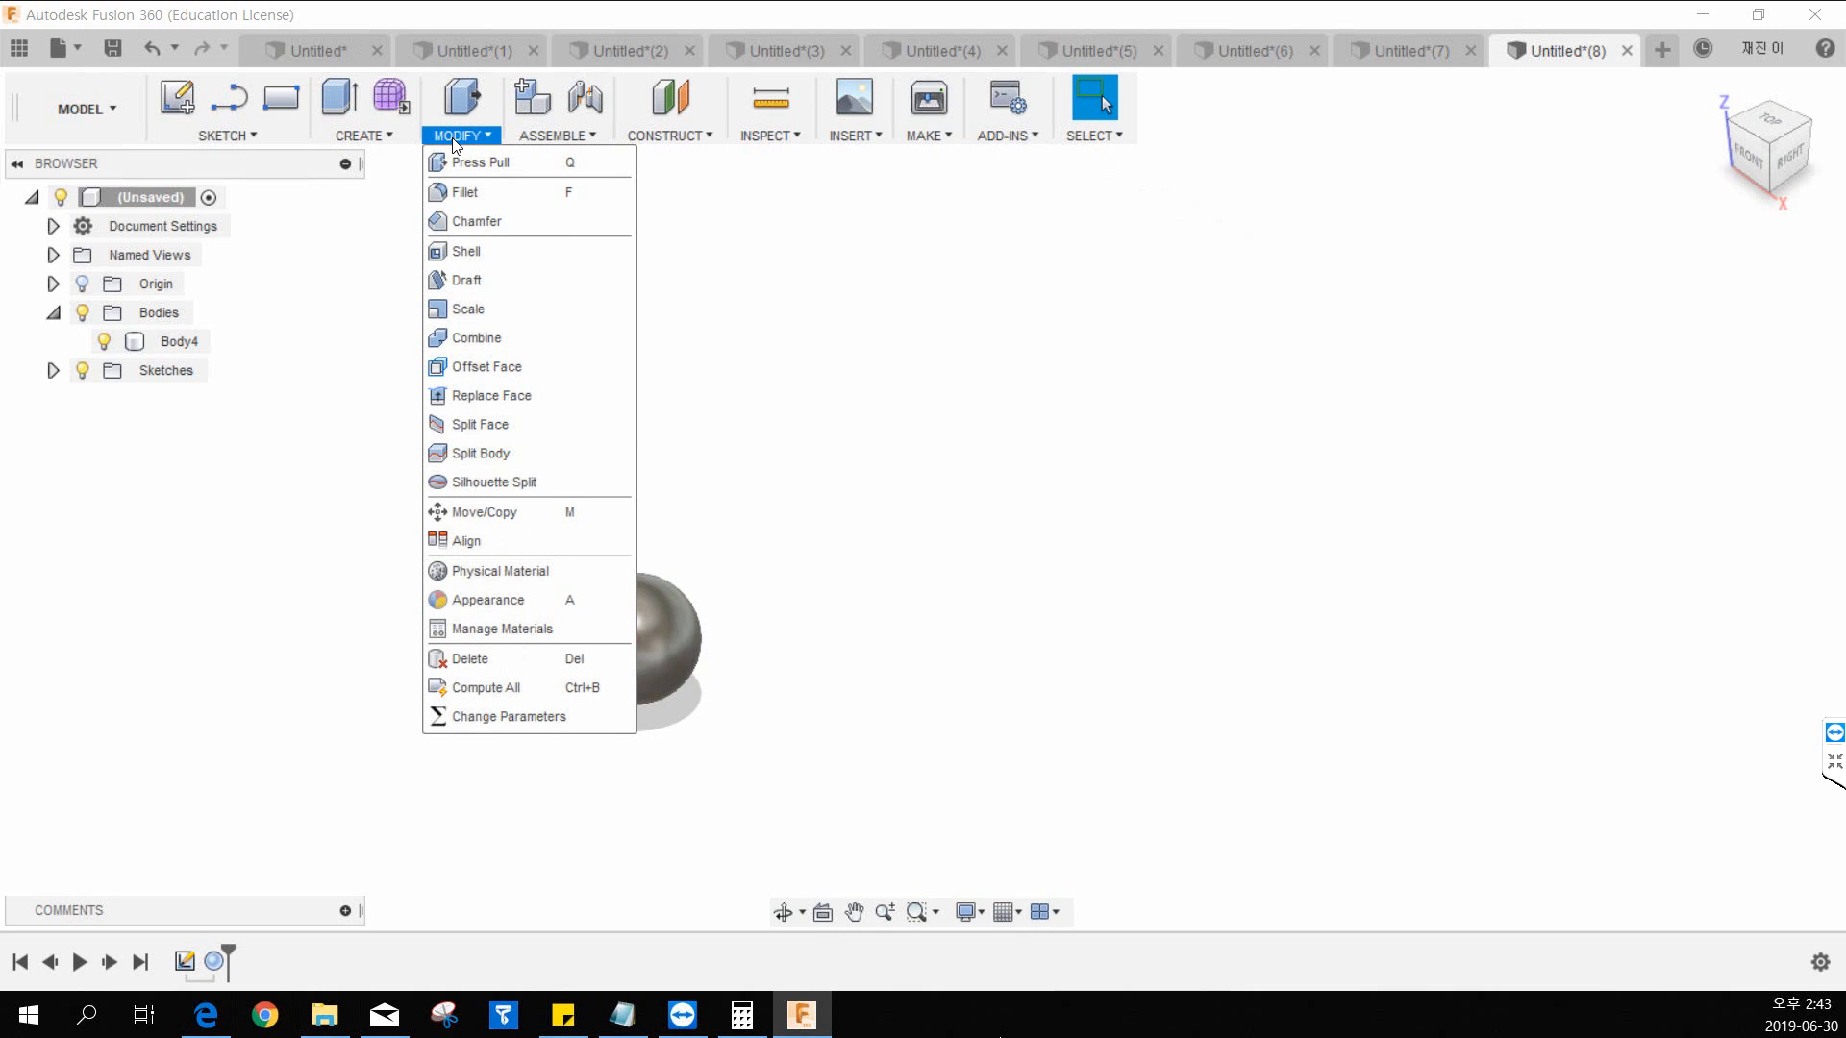
{"action": "left_click_drag", "start_coordinate": [833, 502], "coordinate": [420, 791]}
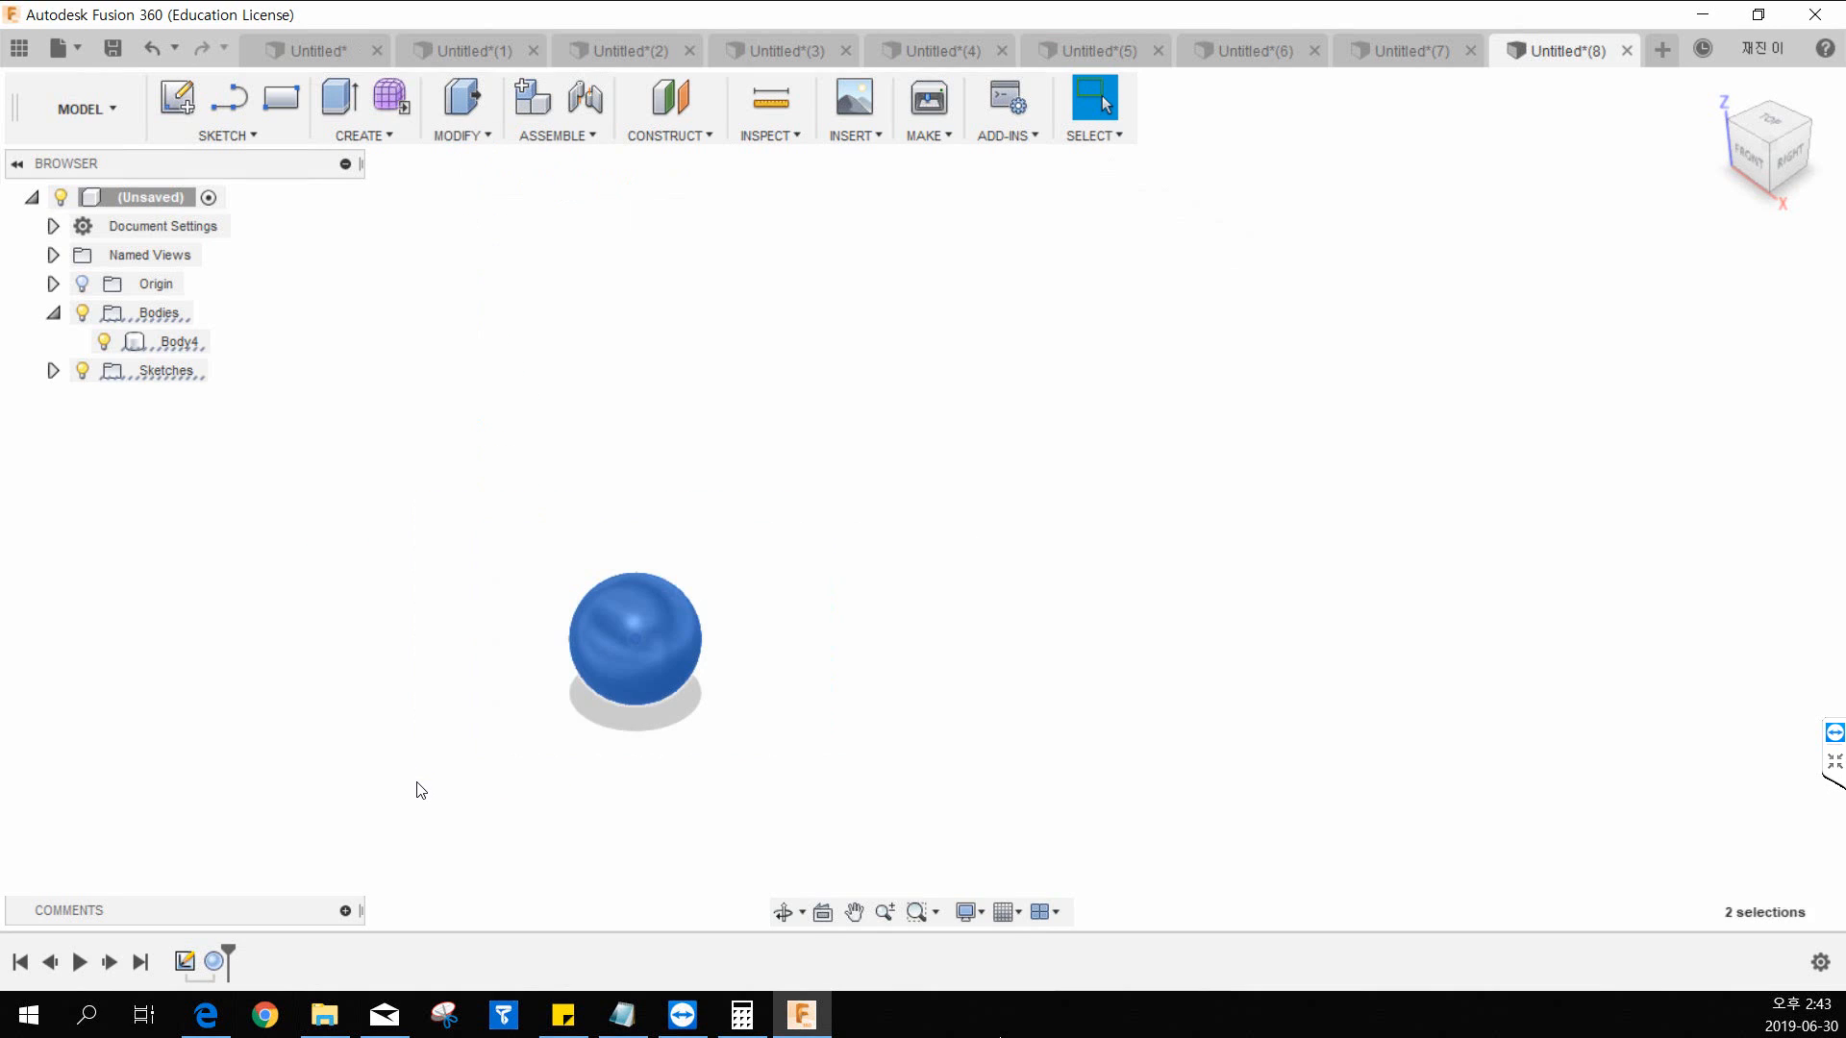
{"action": "key", "text": "Delete"}
Step: Draw a Box on the horizontal origin plane starting at the origin, with a base of about 87 by 84 mm
{"action": "left_click", "coordinate": [213, 139]}
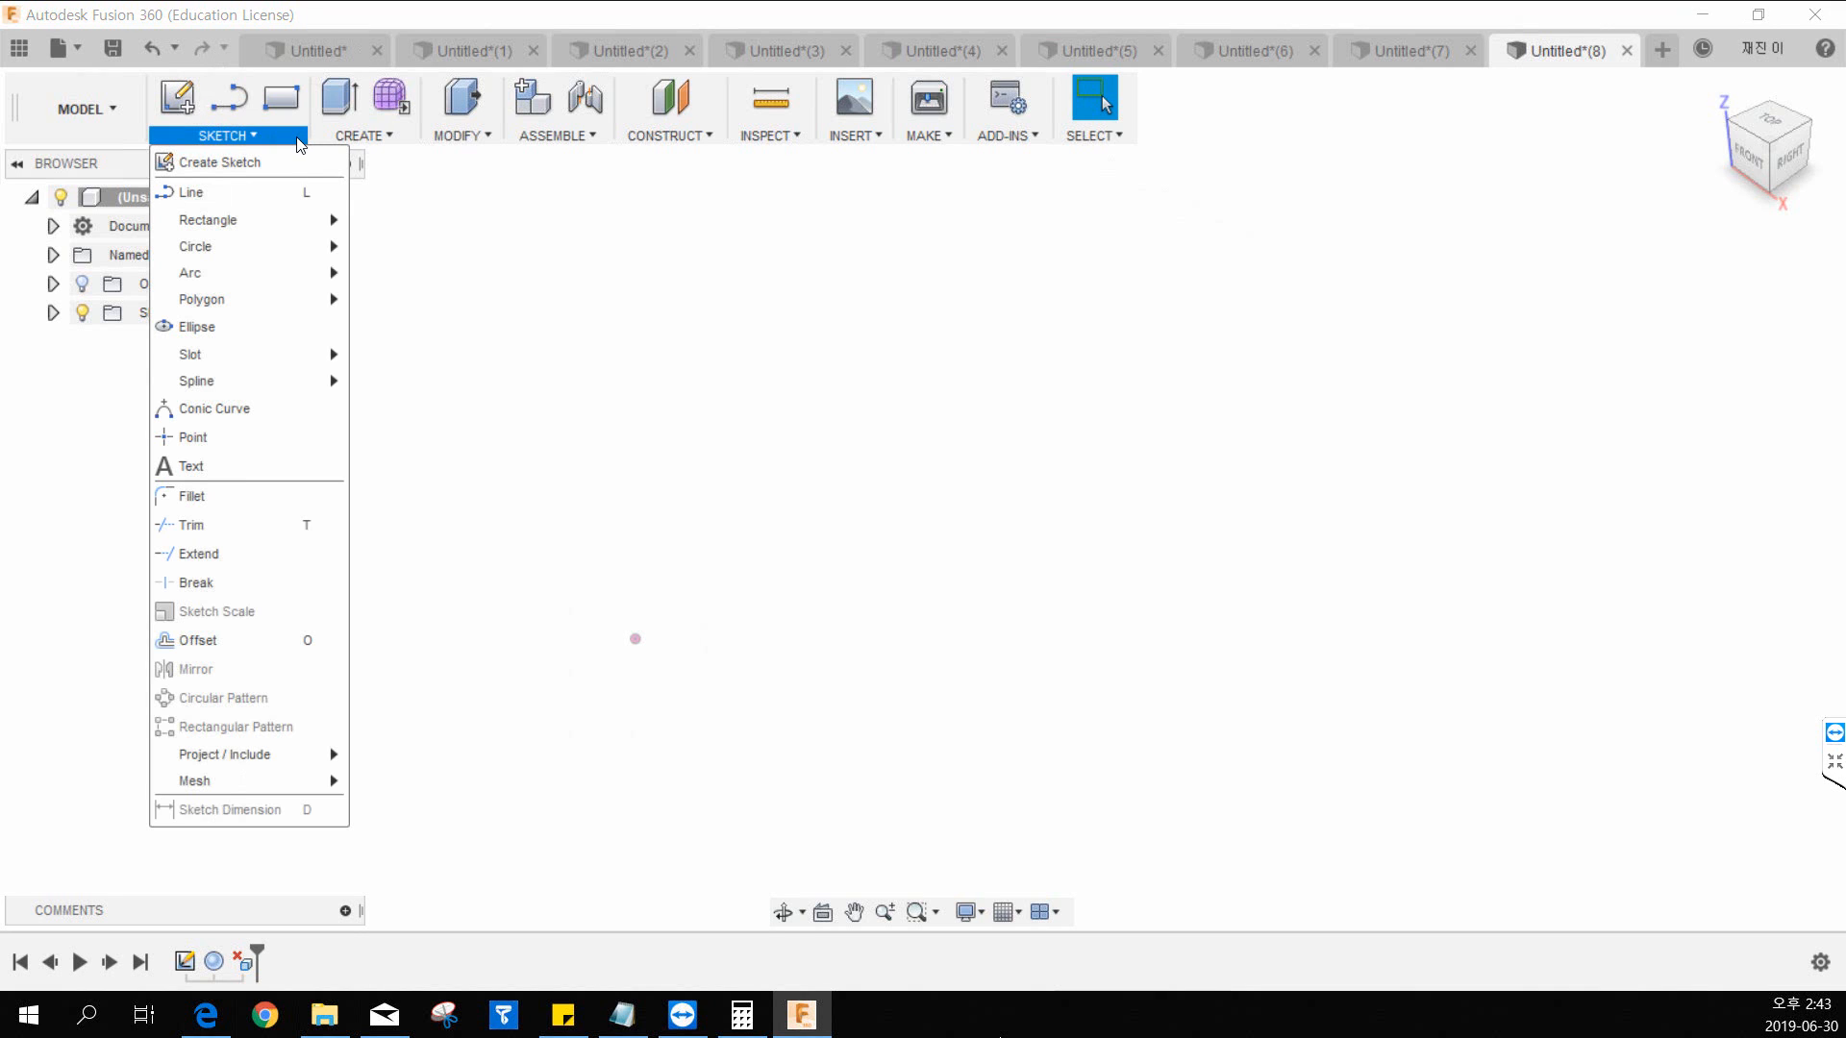
{"action": "left_click", "coordinate": [363, 136]}
{"action": "left_click", "coordinate": [366, 450]}
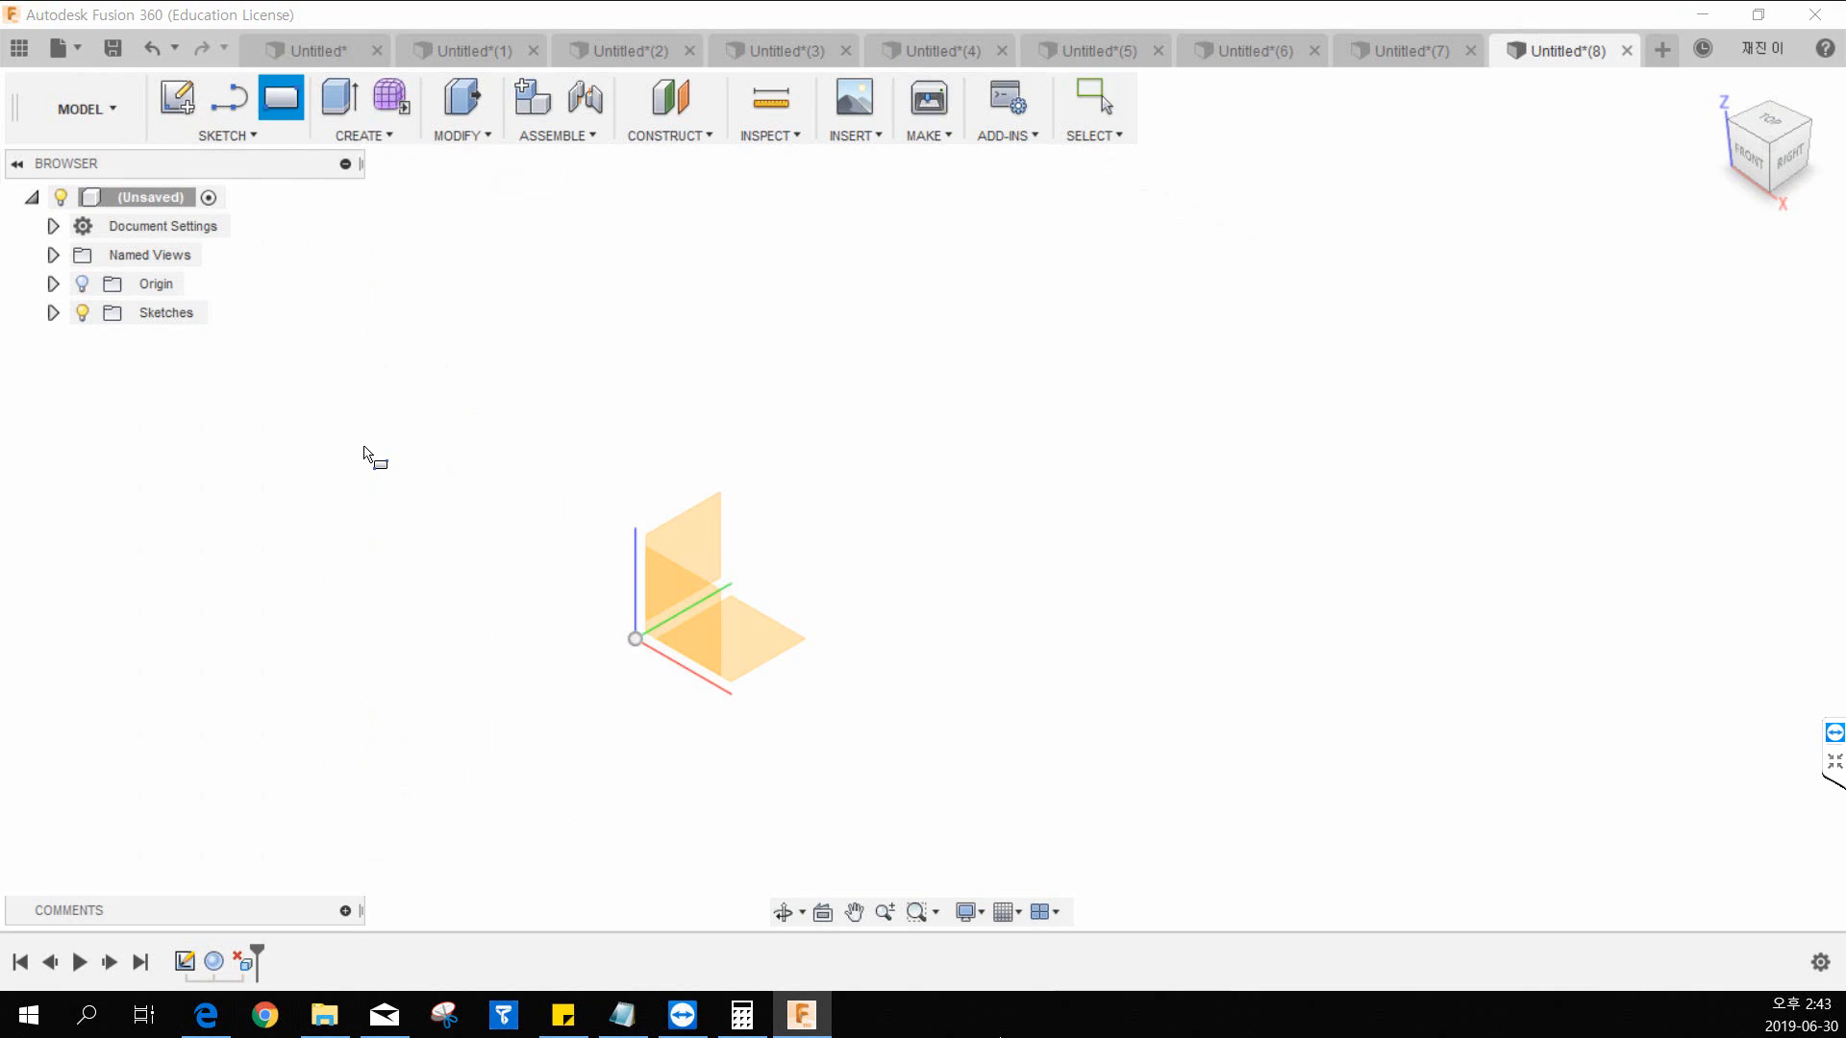
{"action": "left_click", "coordinate": [711, 642]}
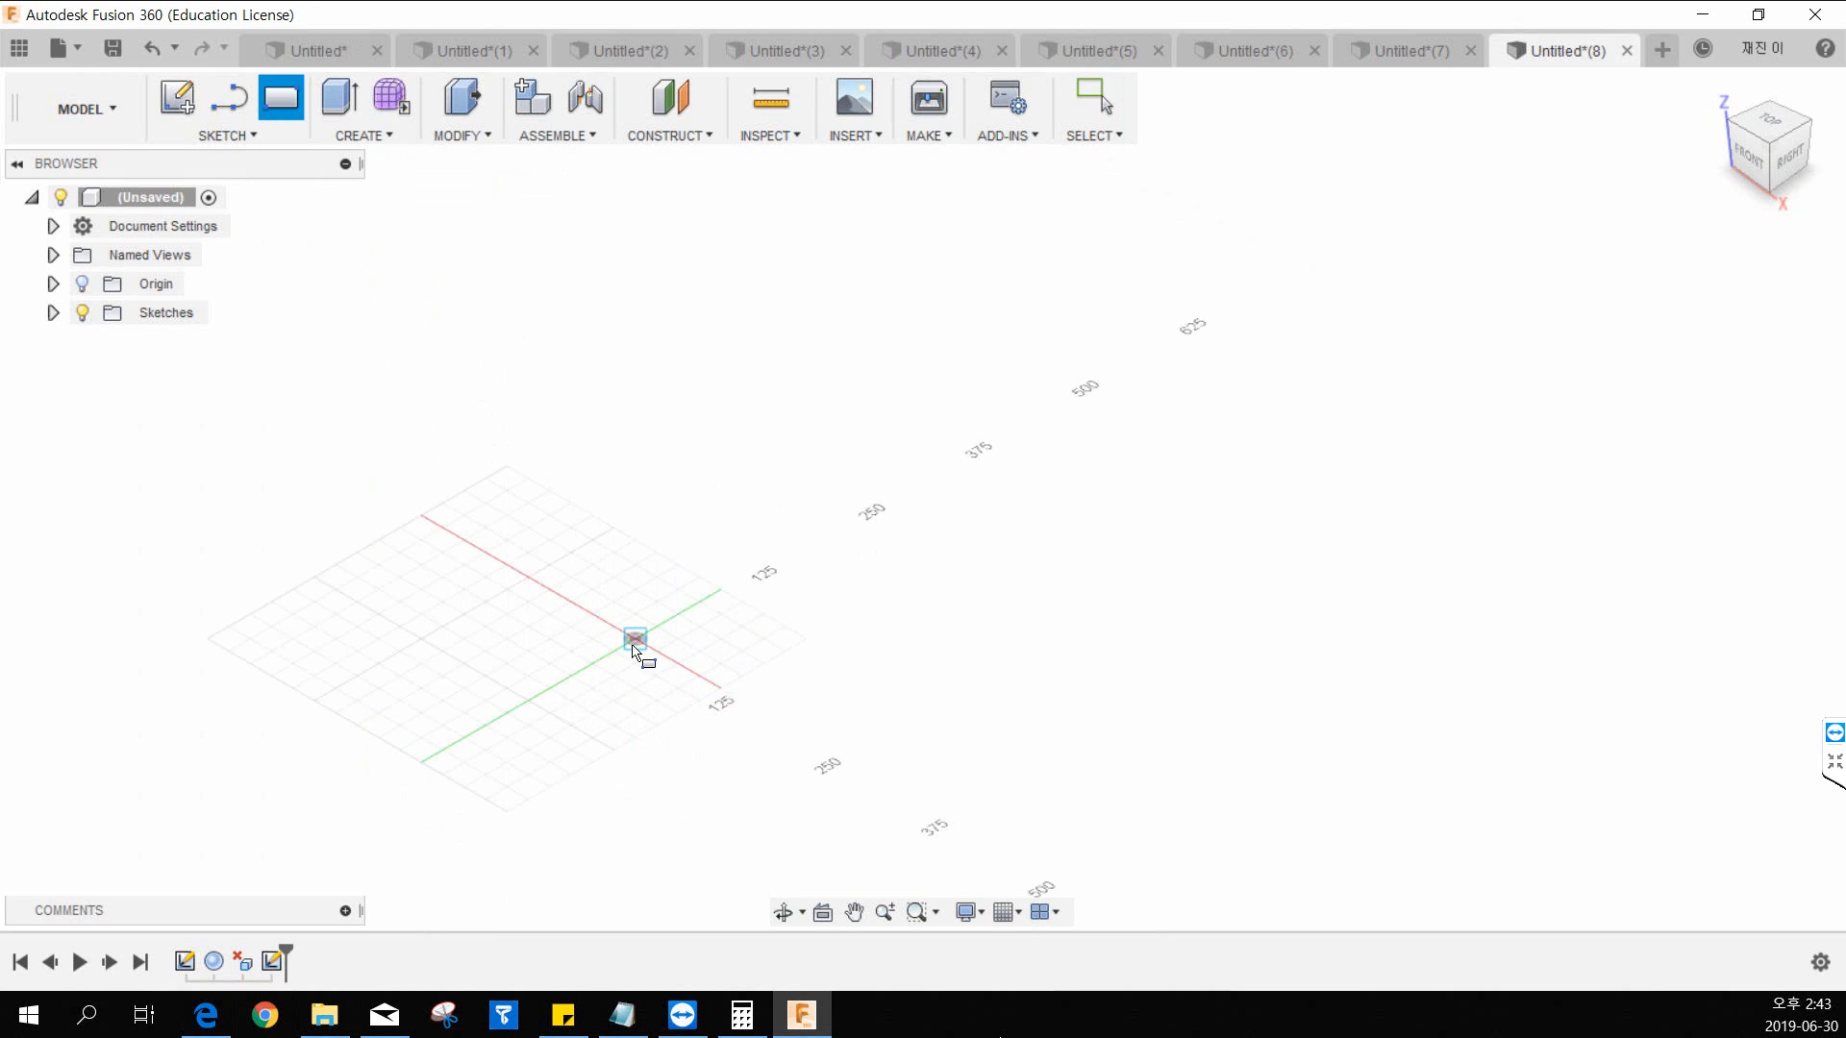
{"action": "left_click", "coordinate": [635, 640]}
{"action": "left_click", "coordinate": [791, 647]}
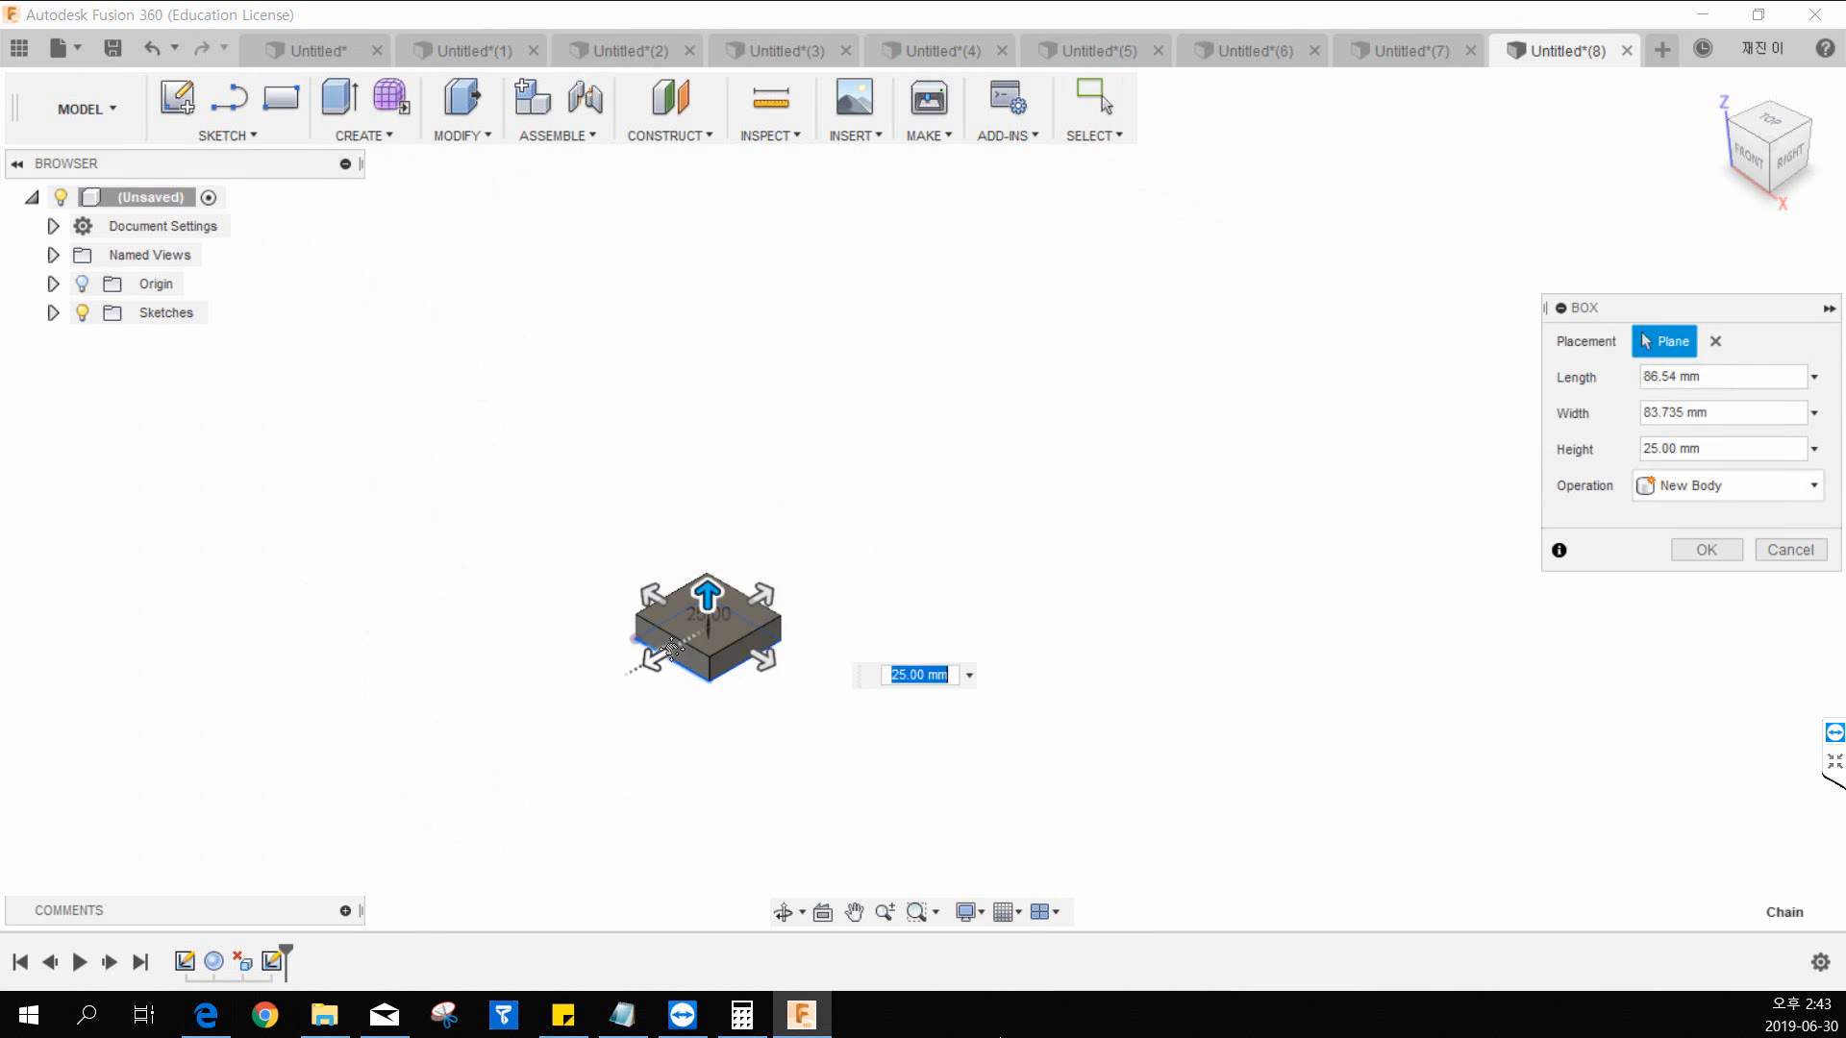
Step: Stretch the box to 275 mm length, 225 mm width and 250 mm height, and create it as a new body
{"action": "middle_click_drag", "start_coordinate": [671, 650], "coordinate": [510, 671]}
{"action": "left_click_drag", "start_coordinate": [548, 623], "coordinate": [734, 528]}
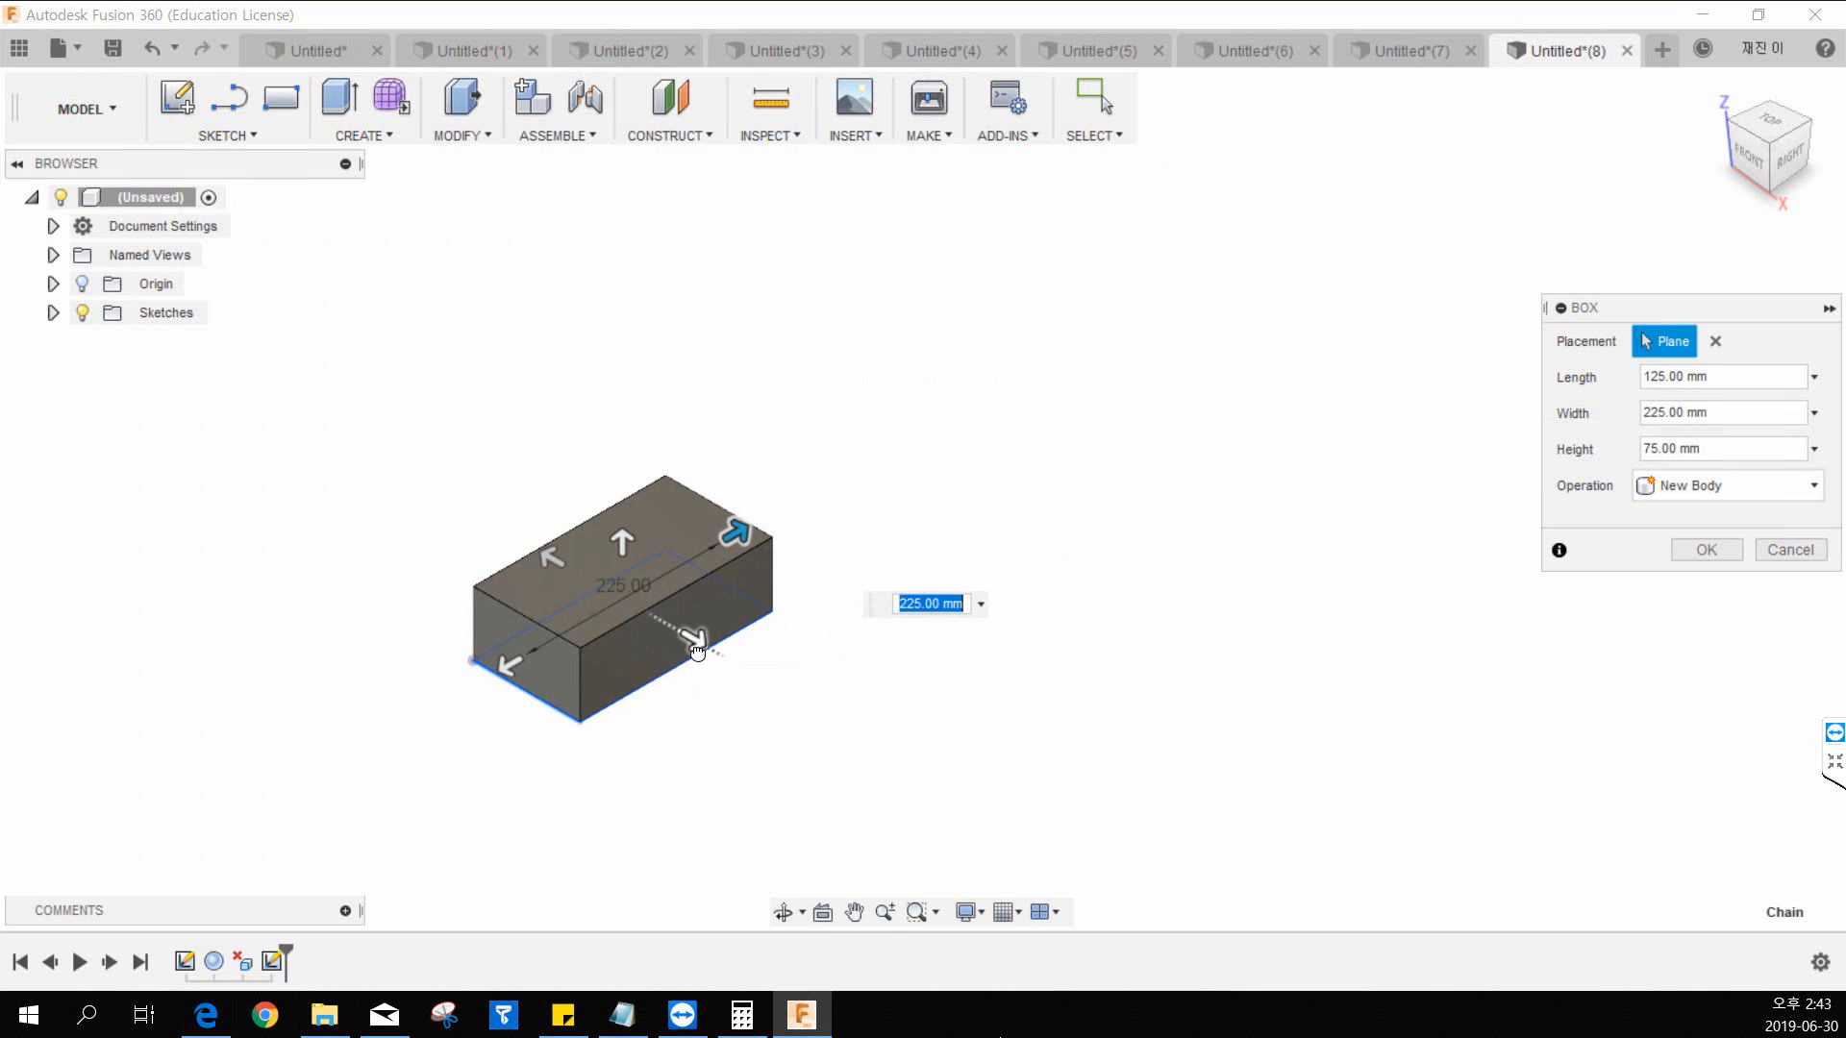
{"action": "left_click_drag", "start_coordinate": [695, 642], "coordinate": [811, 742]}
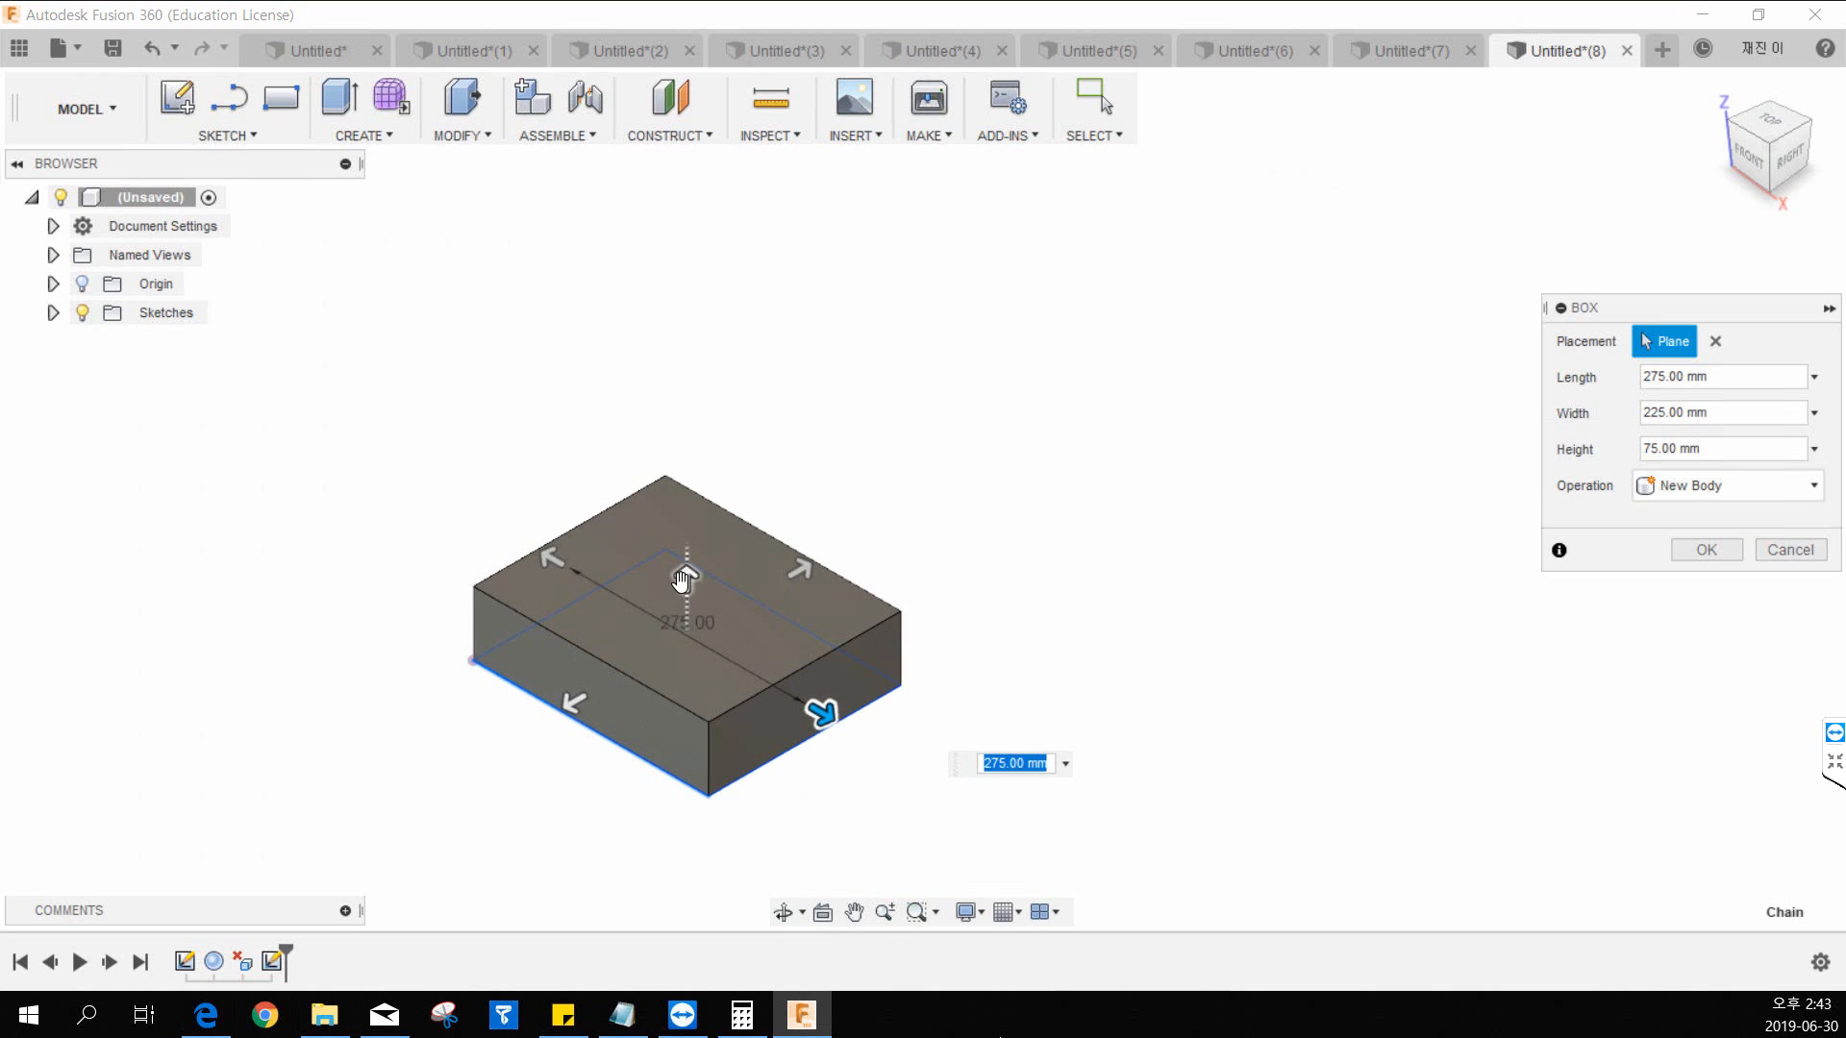
{"action": "left_click_drag", "start_coordinate": [686, 577], "coordinate": [686, 405]}
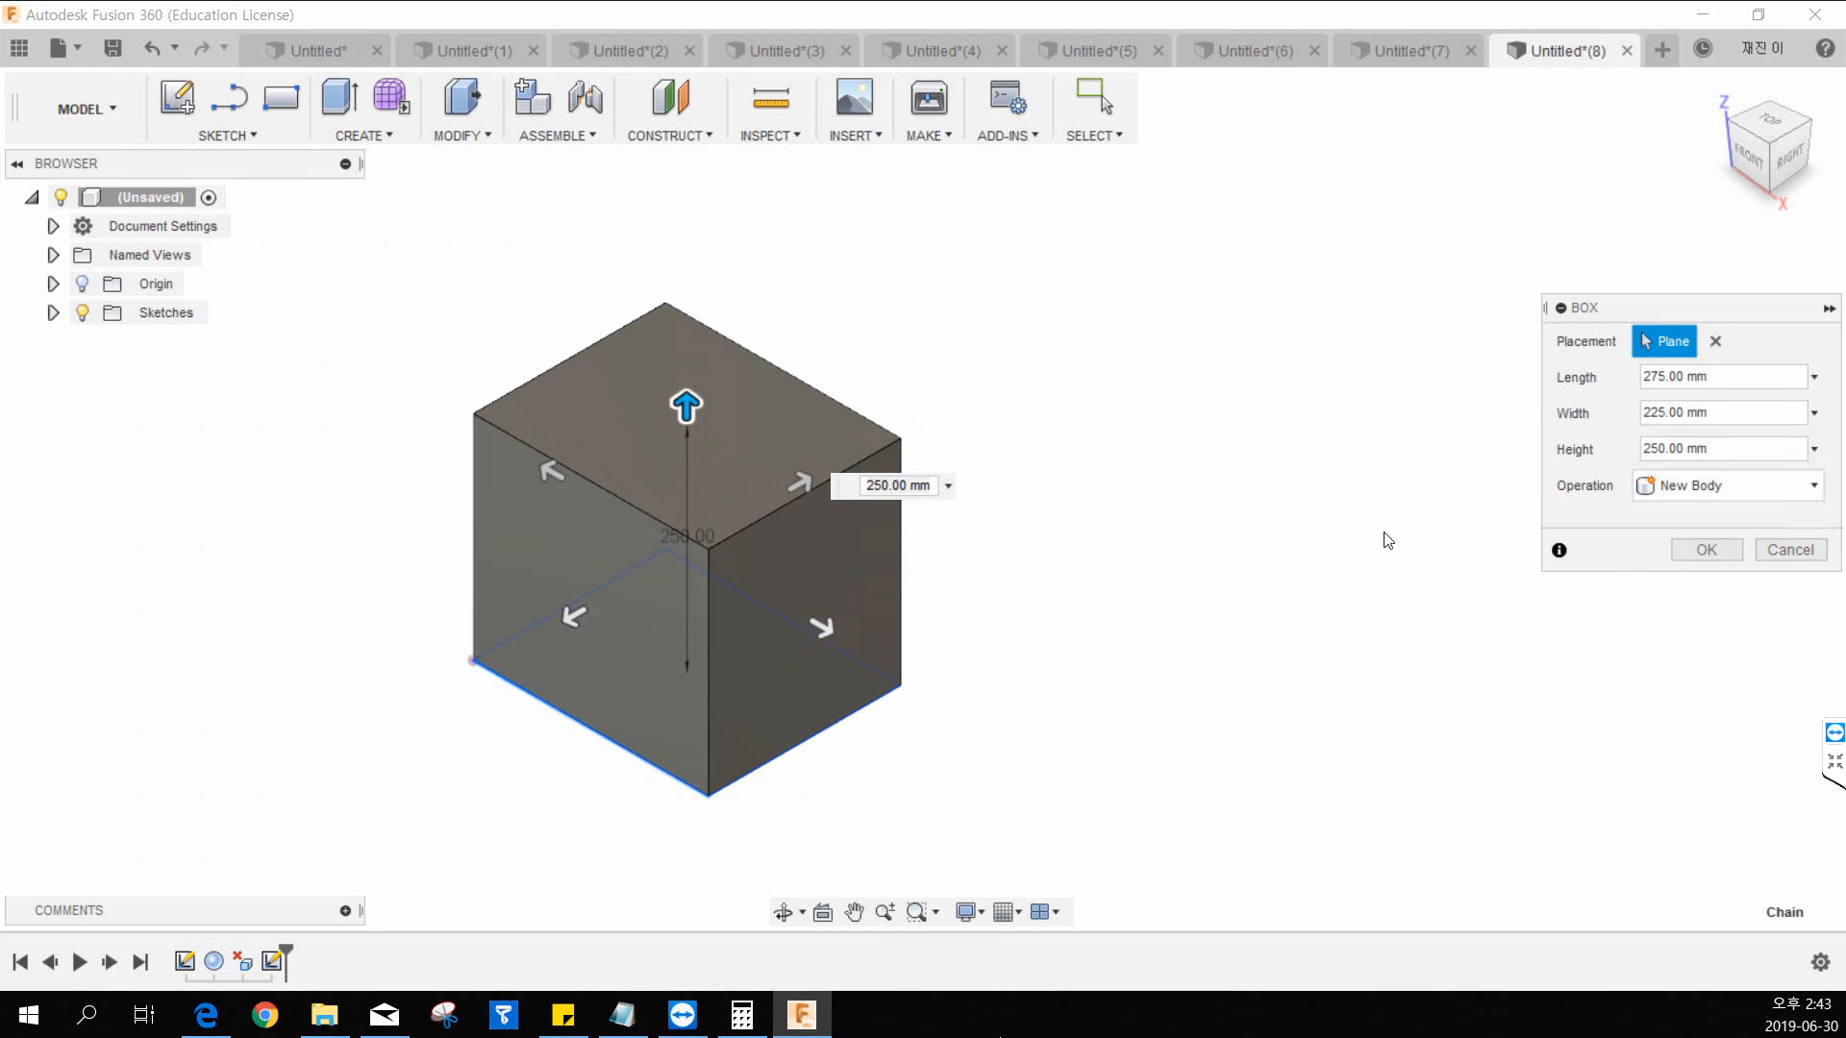
{"action": "left_click", "coordinate": [1703, 550]}
{"action": "middle_click_drag", "start_coordinate": [1116, 568], "coordinate": [1083, 550]}
{"action": "key", "text": "Escape"}
{"action": "scroll", "coordinate": [446, 465], "scroll_direction": "up", "scroll_amount": 3}
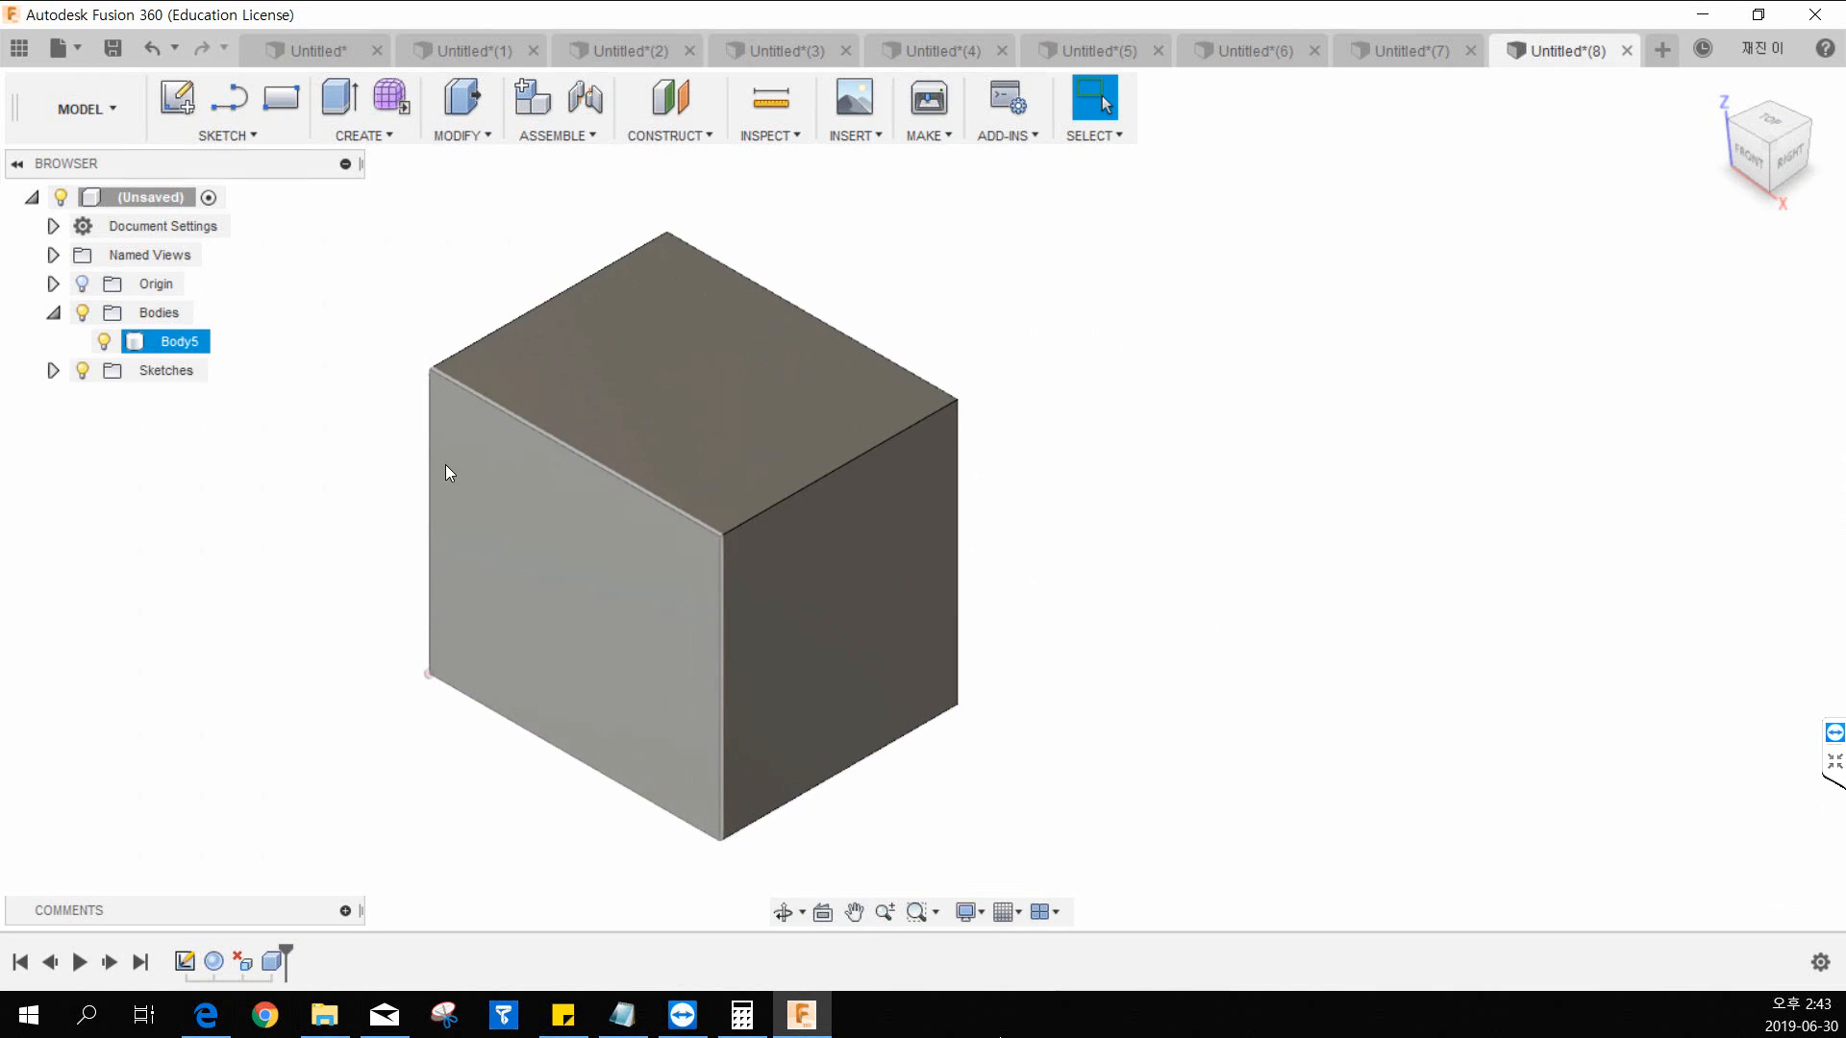
Step: Start a Draft, try the box's right-hand side face as the parting plane, and clear that plane selection
{"action": "left_click", "coordinate": [460, 134]}
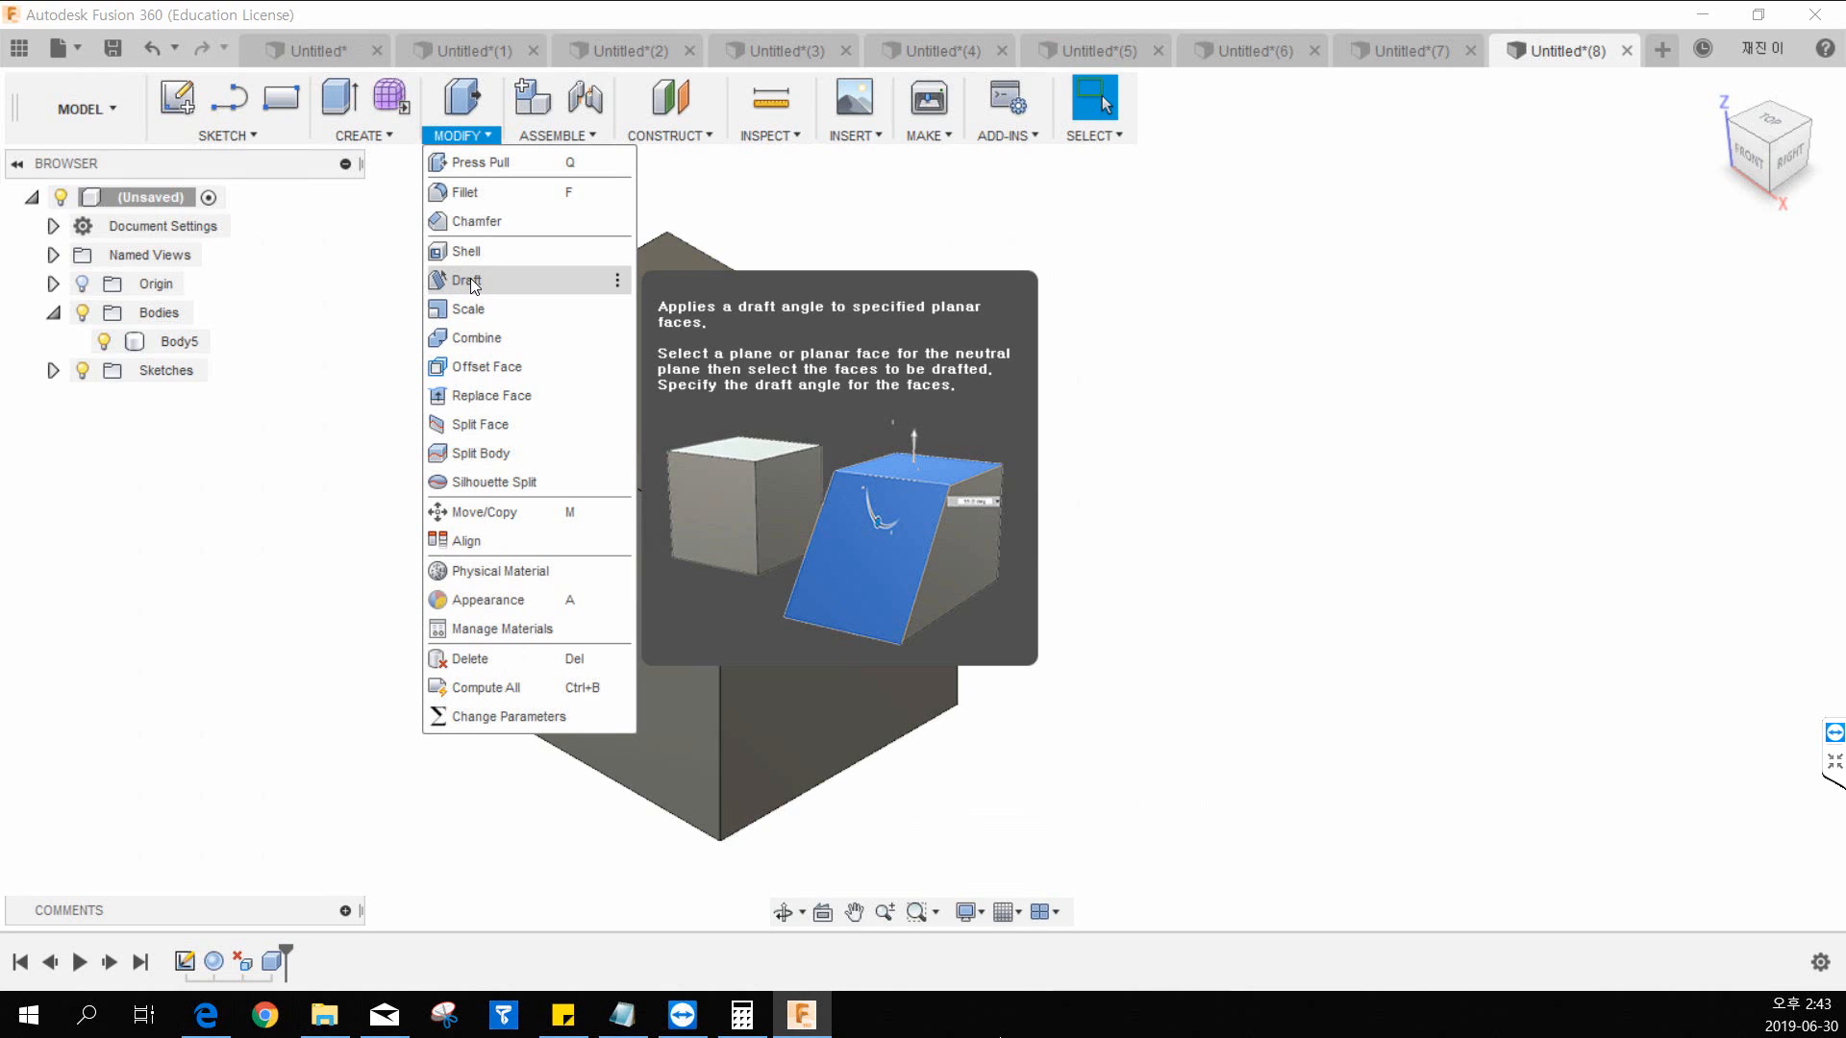
{"action": "left_click", "coordinate": [470, 279]}
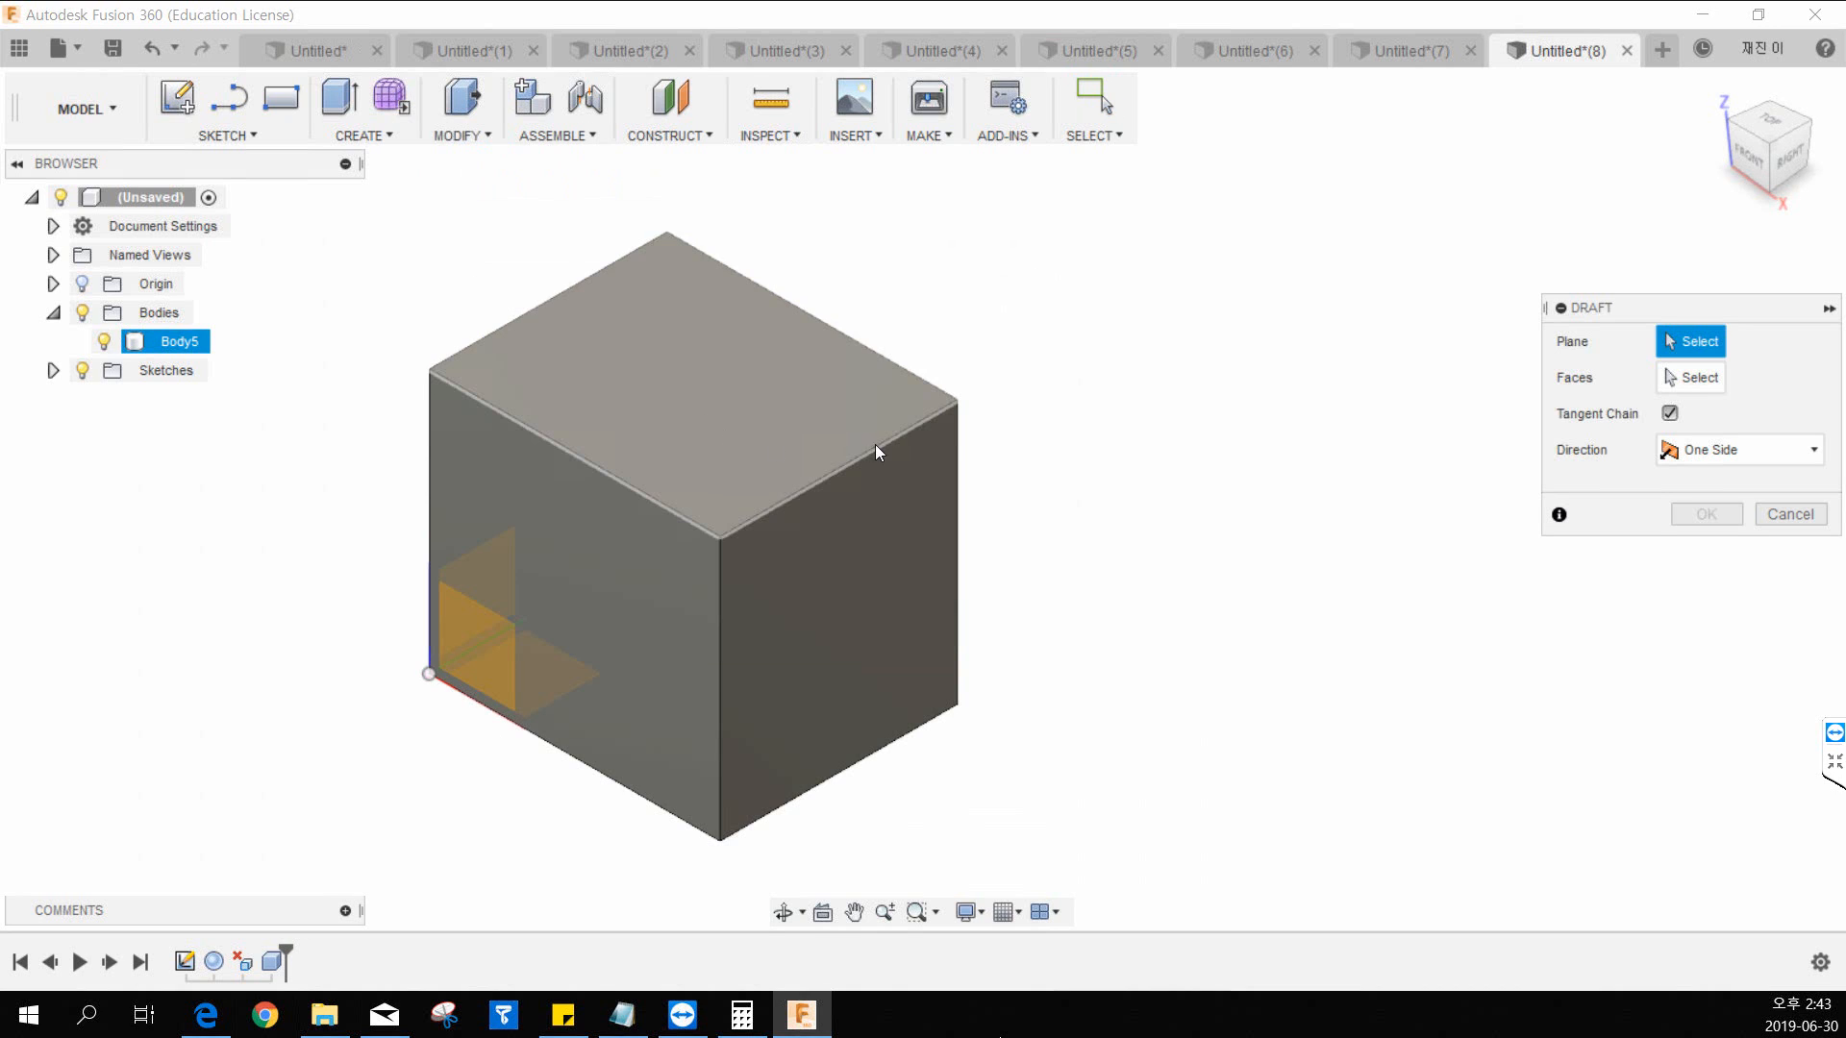
{"action": "middle_click_drag", "start_coordinate": [875, 444], "coordinate": [762, 346]}
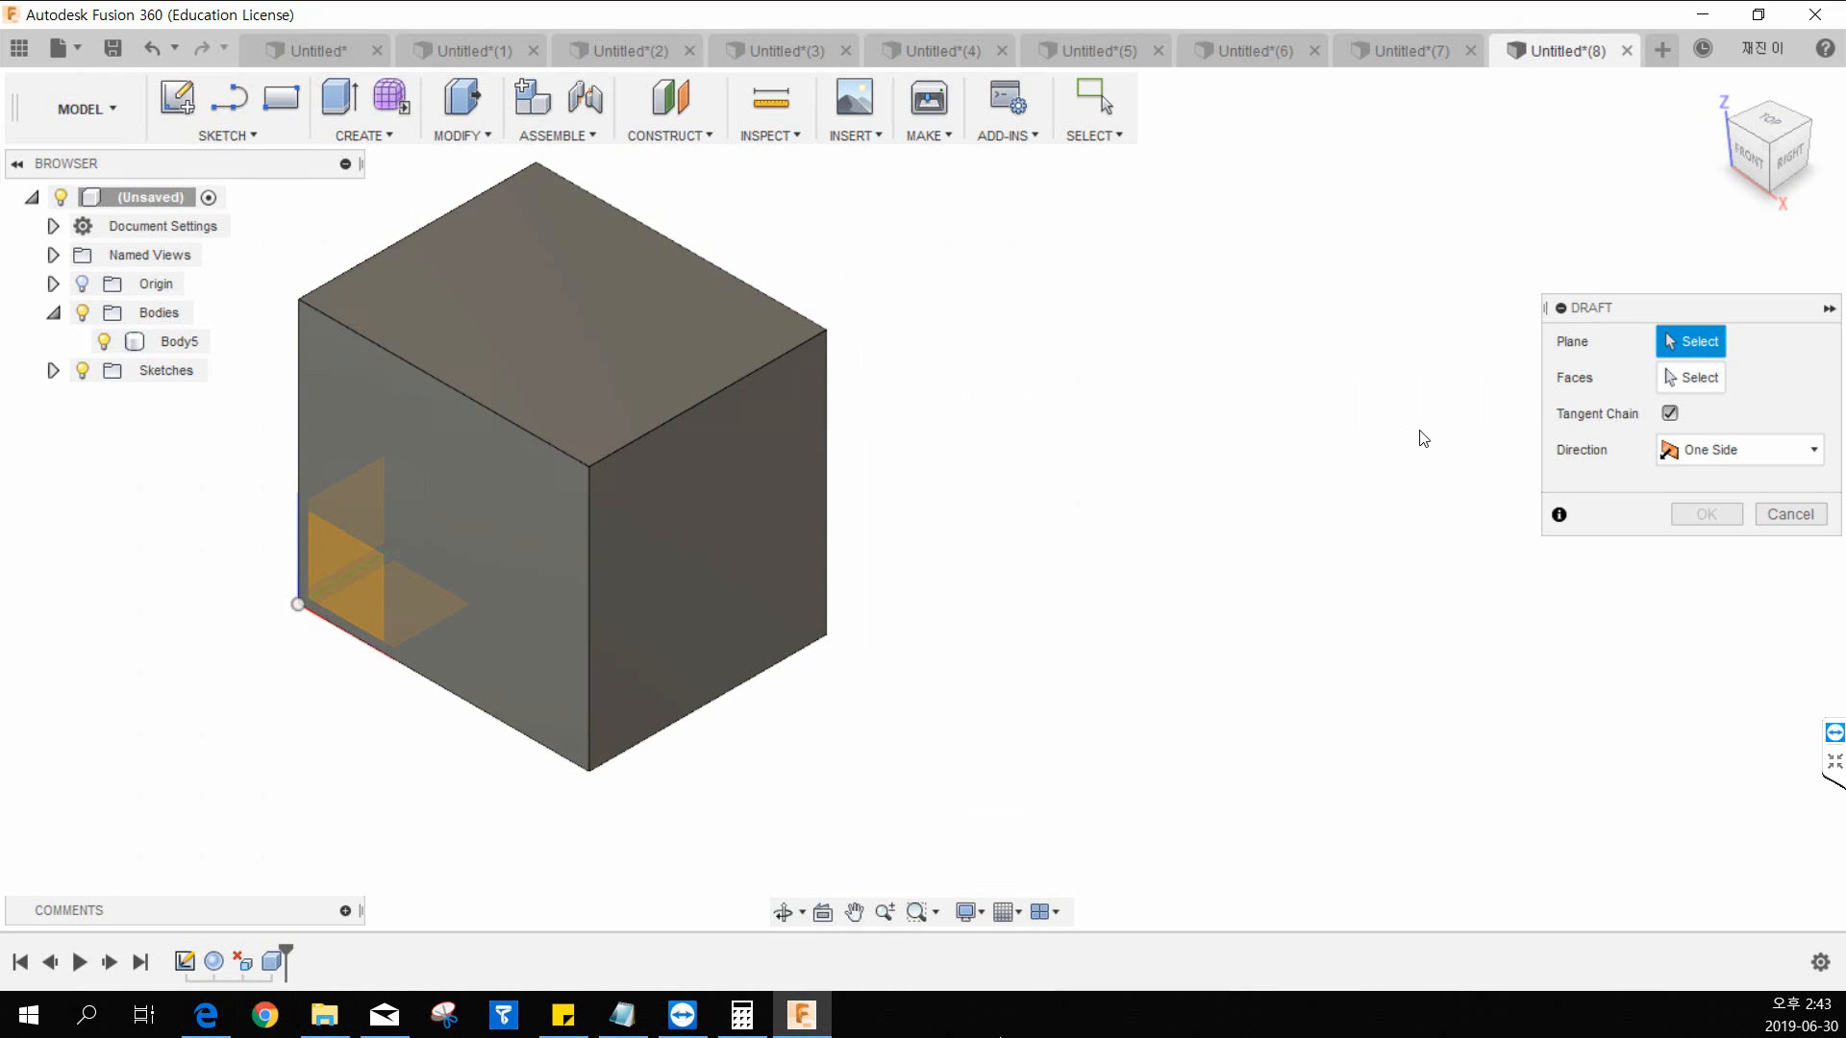
{"action": "middle_click_drag", "start_coordinate": [783, 597], "coordinate": [822, 575]}
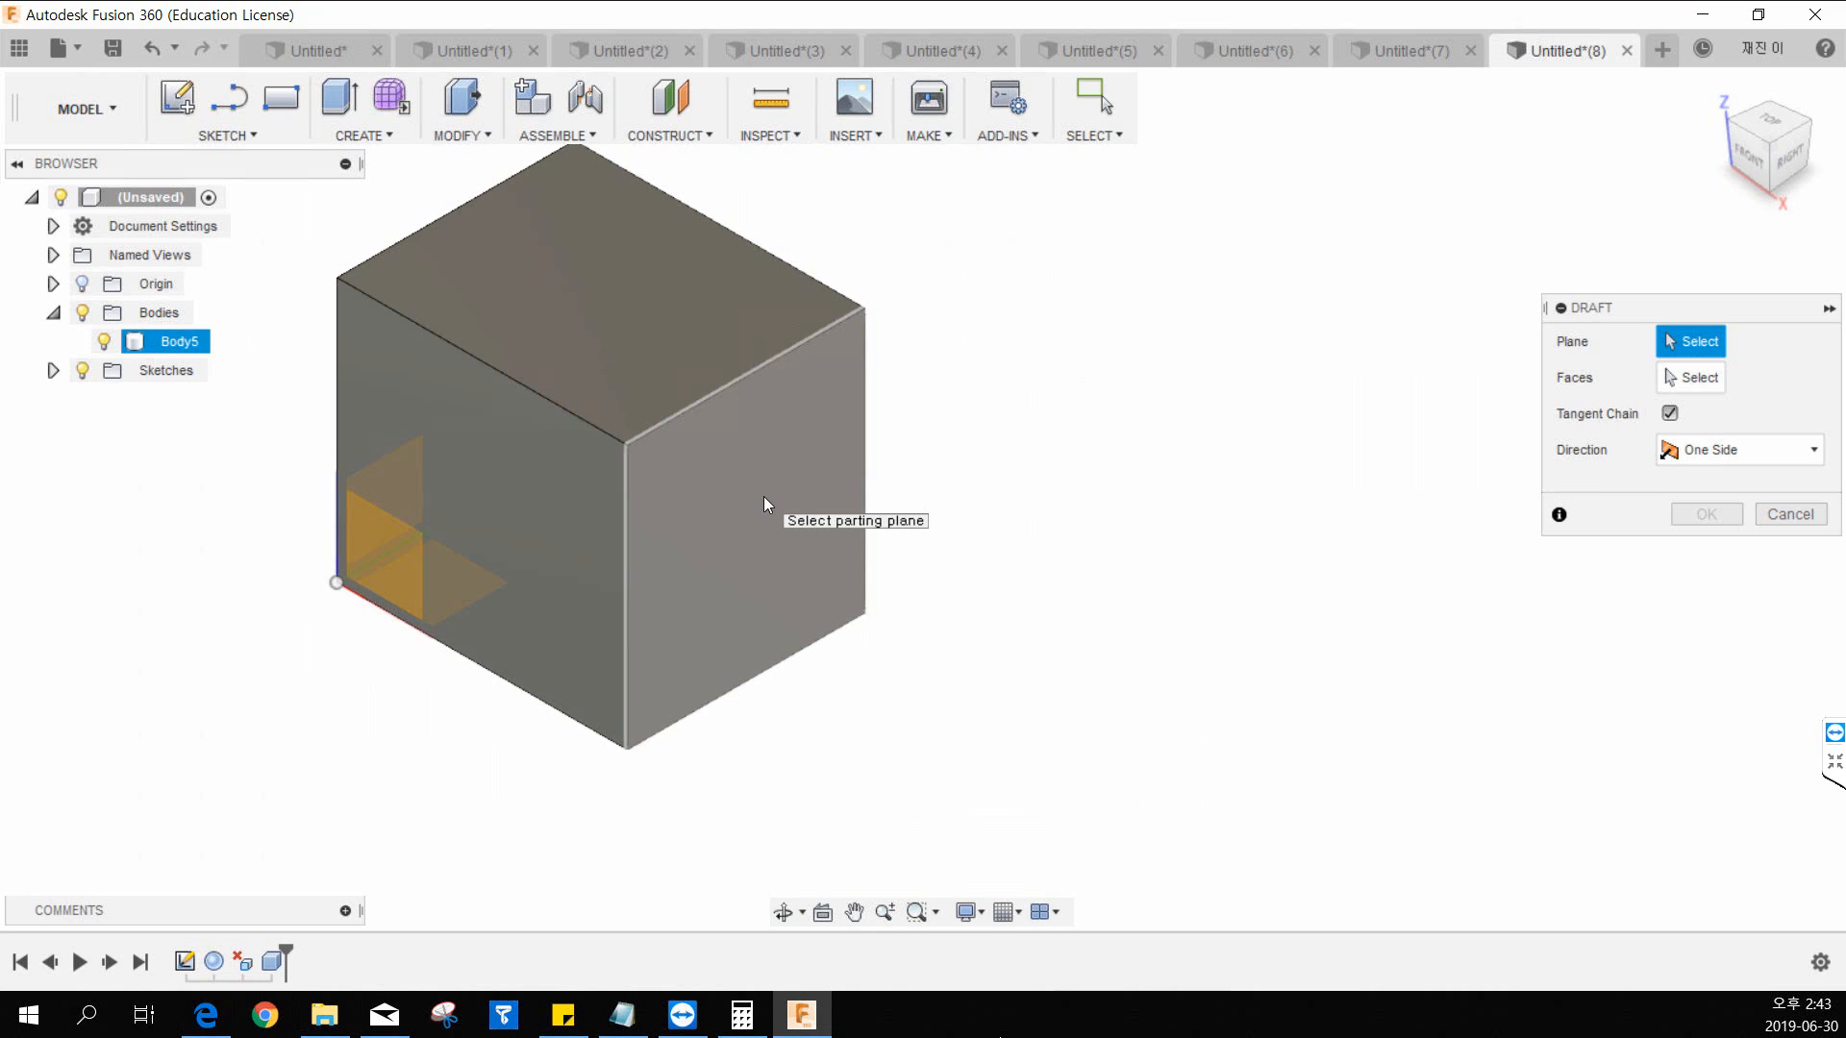
{"action": "middle_click_drag", "start_coordinate": [917, 471], "coordinate": [987, 449]}
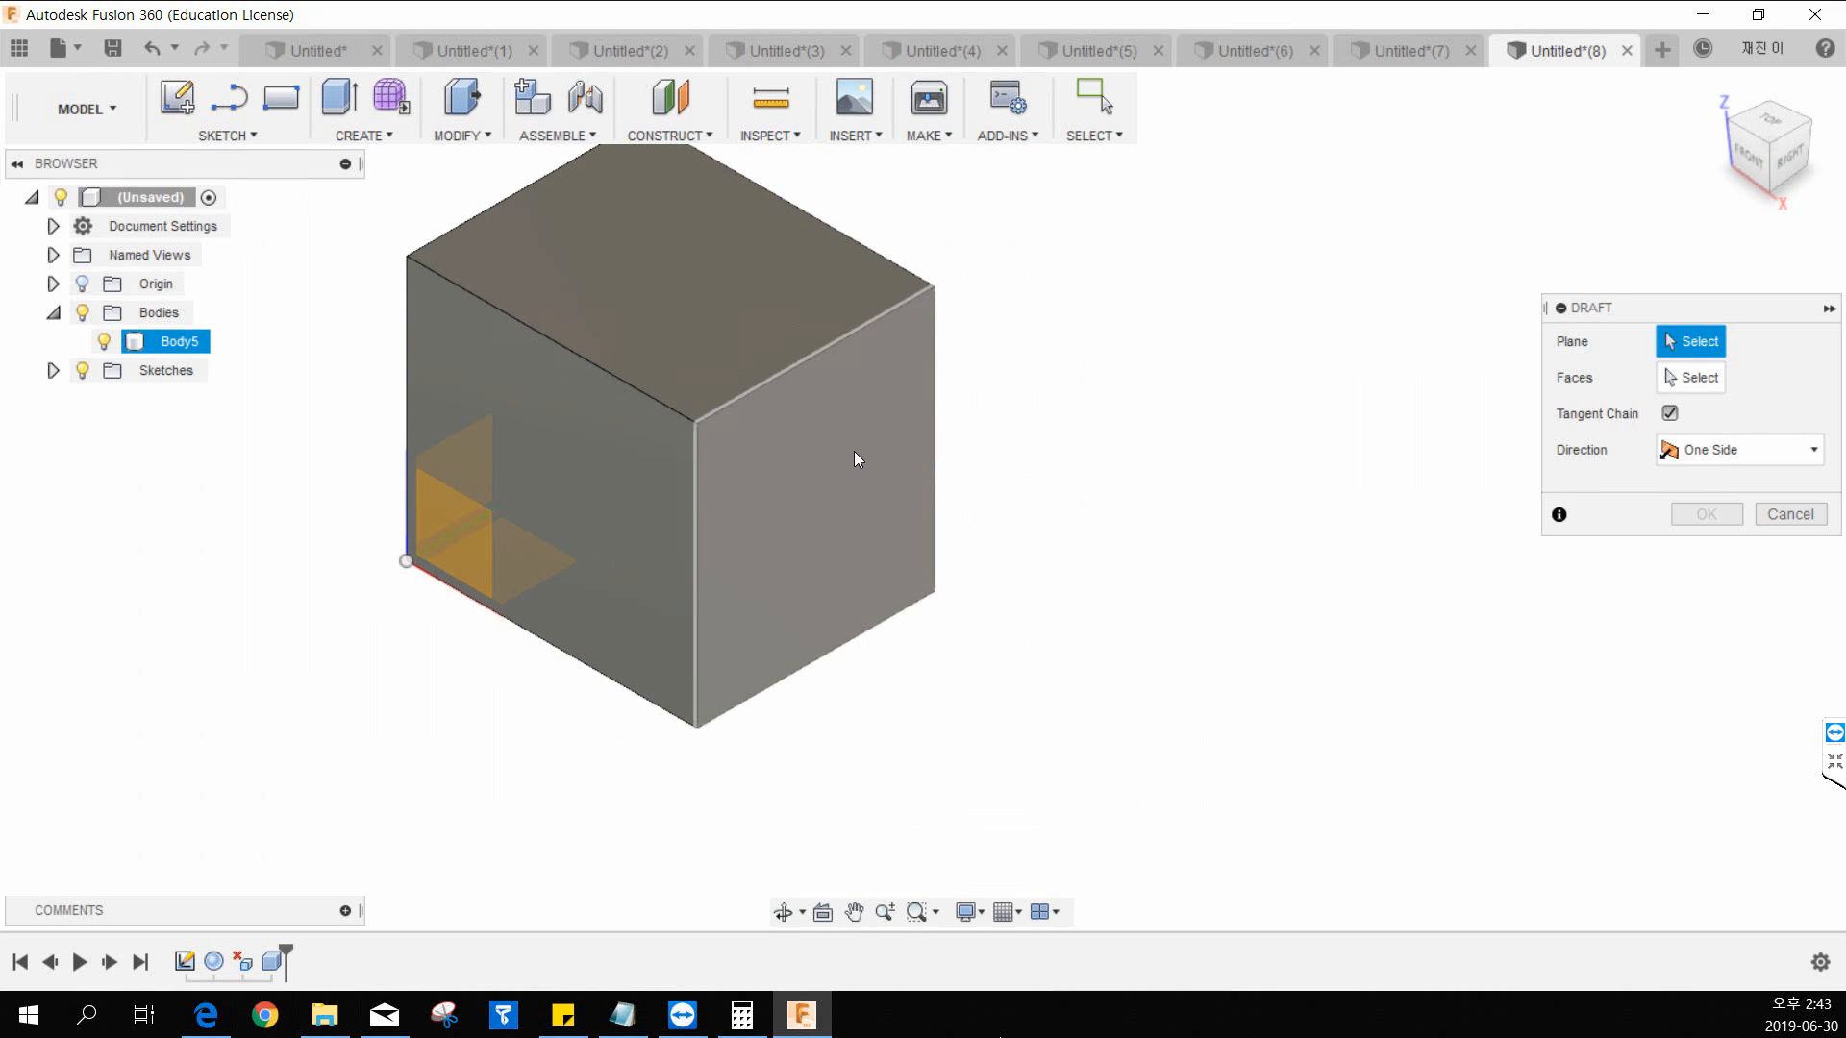
{"action": "middle_click_drag", "start_coordinate": [738, 504], "coordinate": [807, 475]}
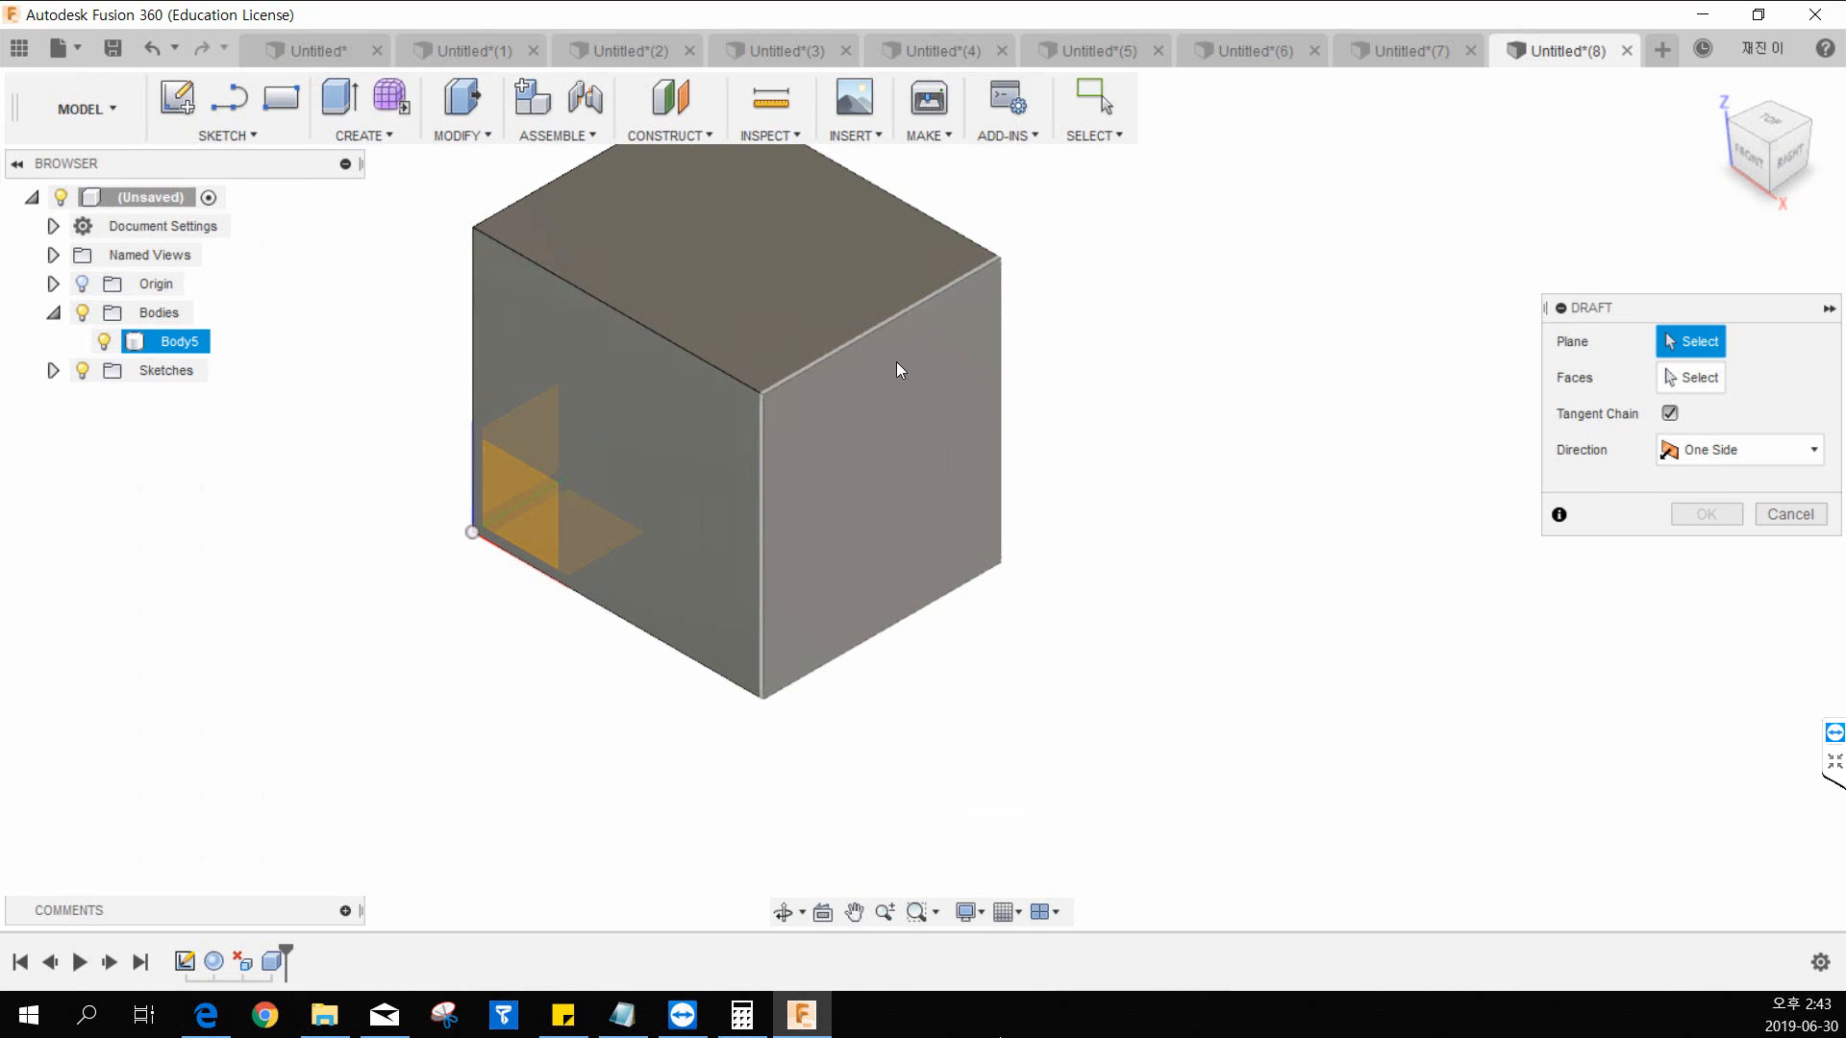
{"action": "left_click", "coordinate": [836, 444]}
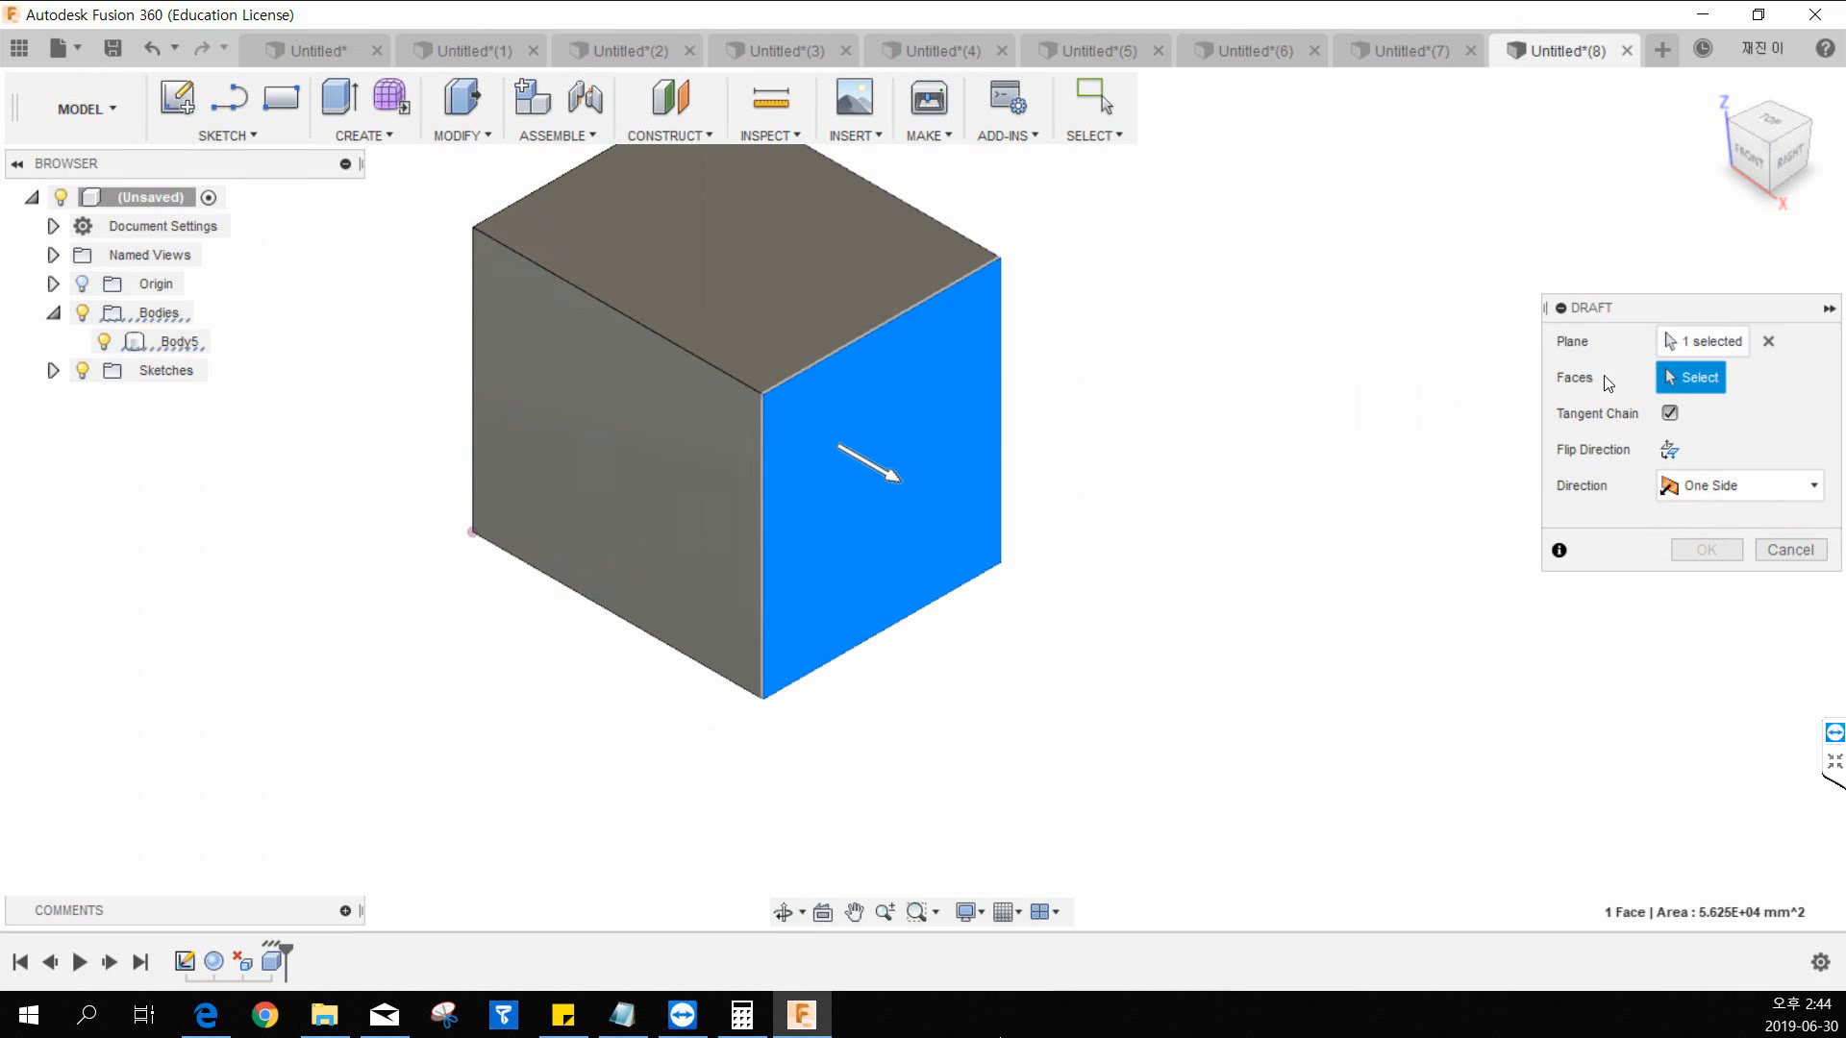
{"action": "left_click", "coordinate": [1769, 344]}
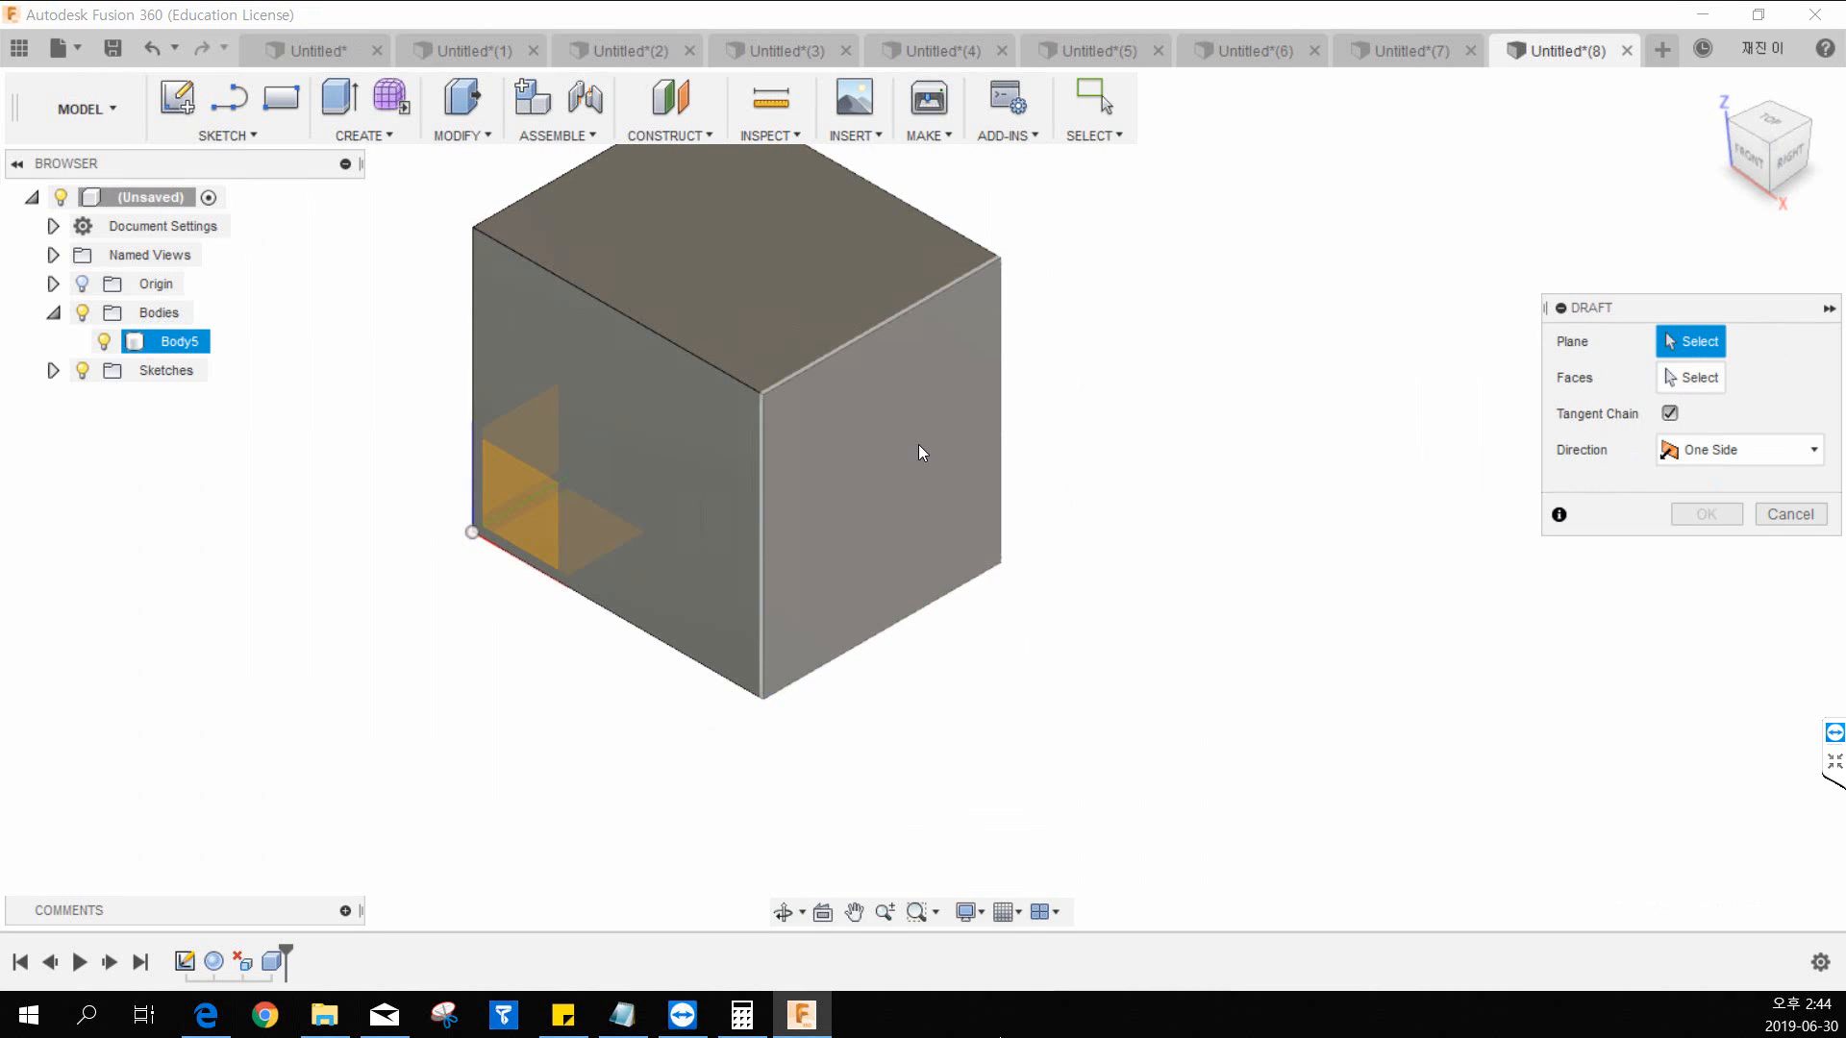
Step: Set the box's bottom face as the parting plane and draft the right-hand side face by -20 deg
{"action": "middle_click_drag", "start_coordinate": [862, 594], "coordinate": [850, 538], "text": "shift"}
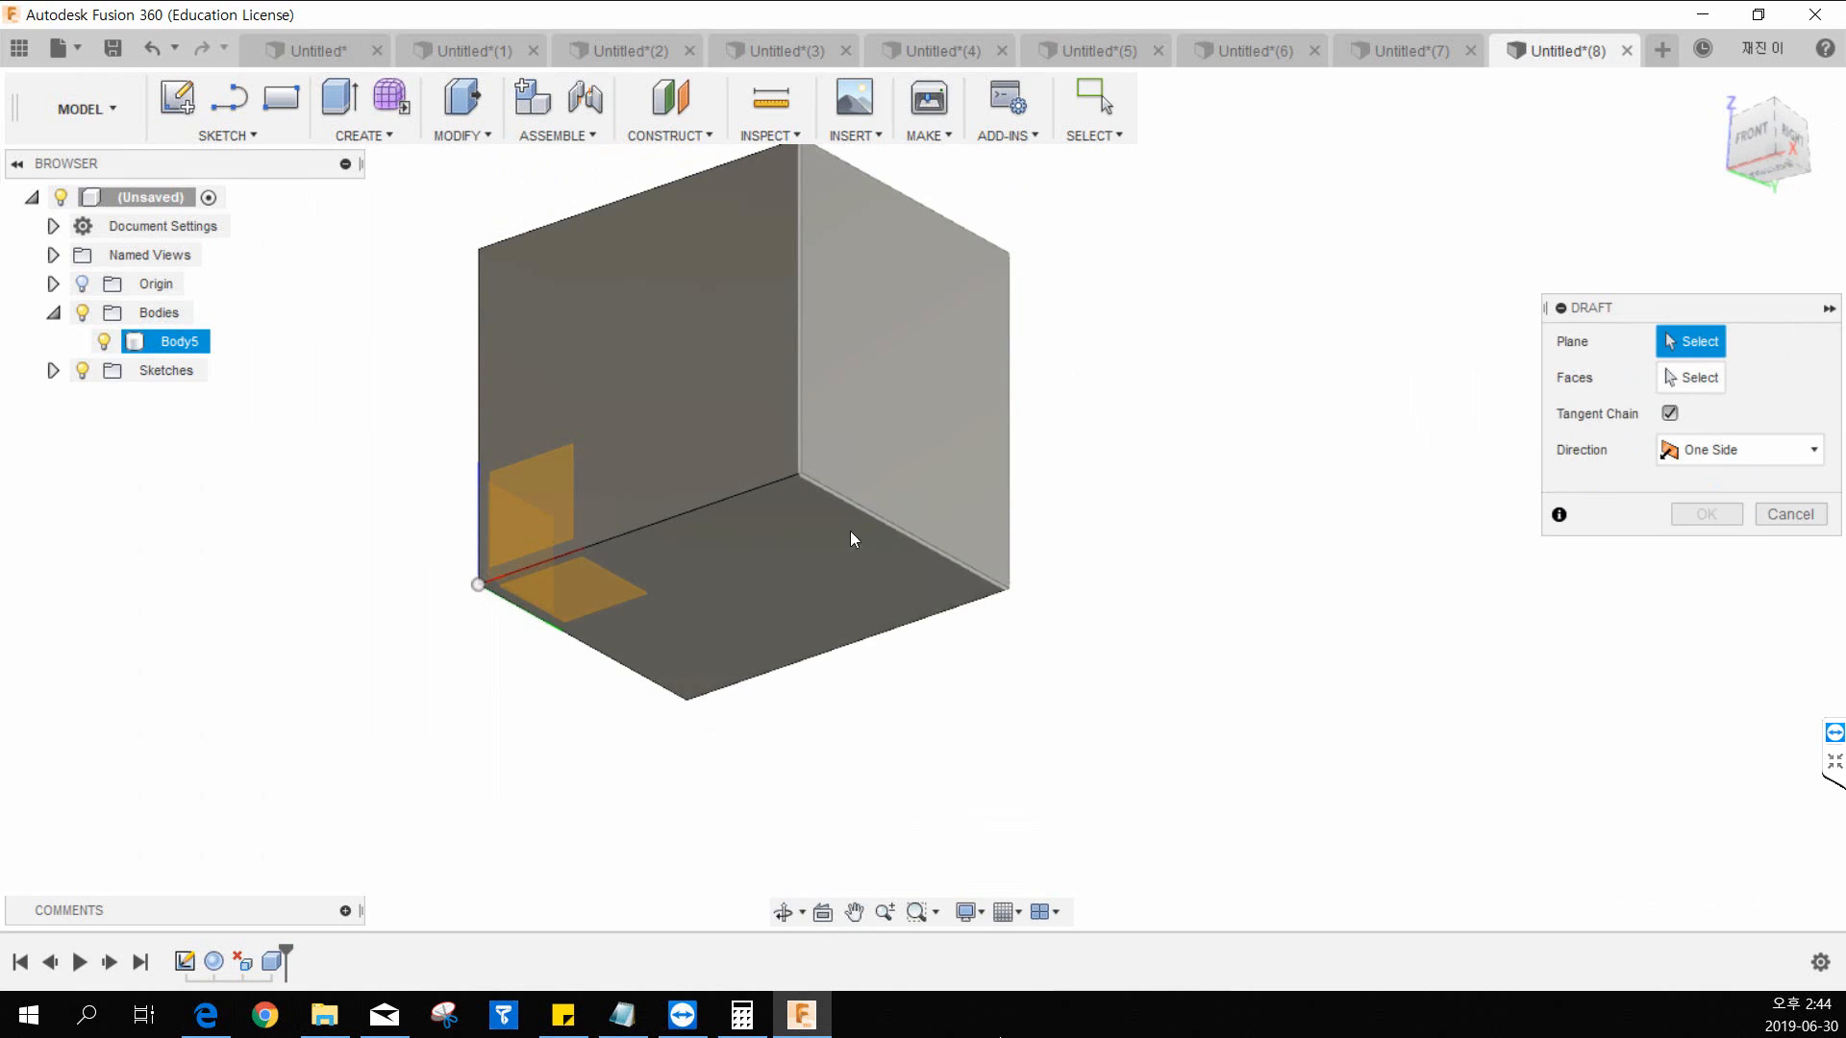
{"action": "left_click", "coordinate": [774, 583]}
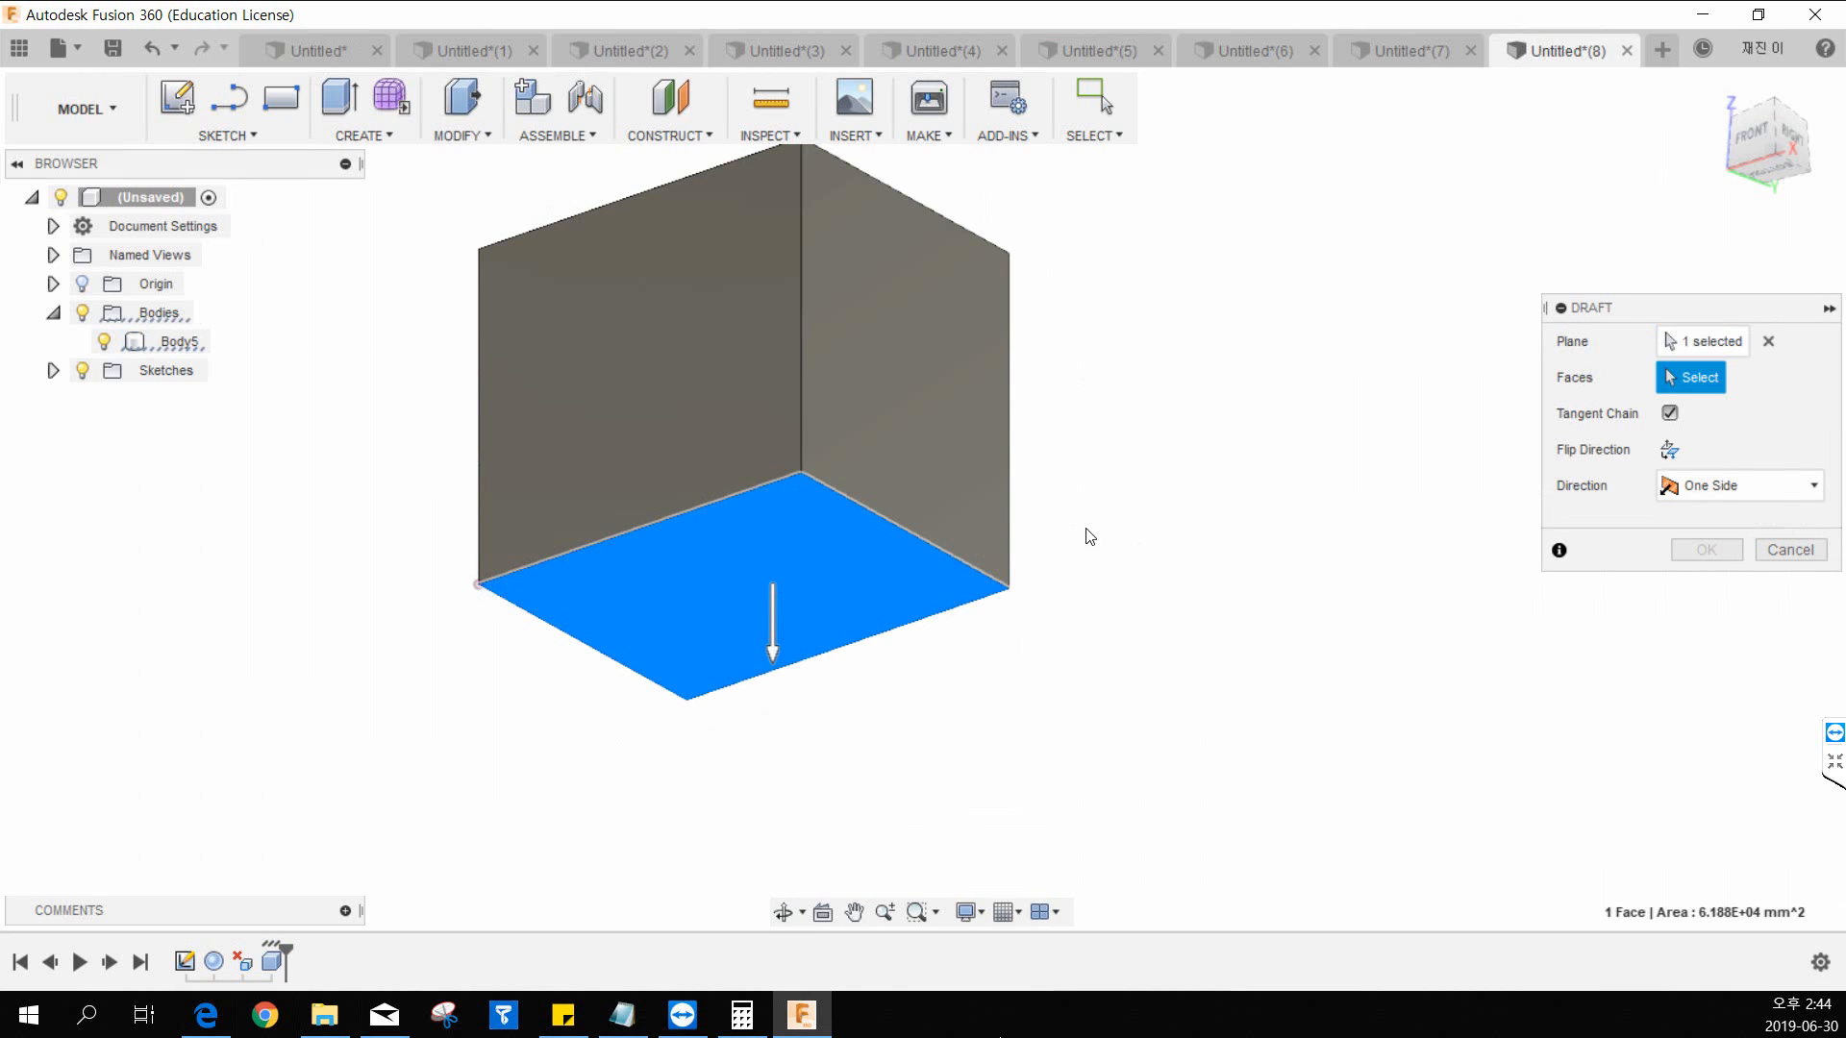
{"action": "middle_click_drag", "start_coordinate": [1090, 537], "coordinate": [1078, 628], "text": "shift"}
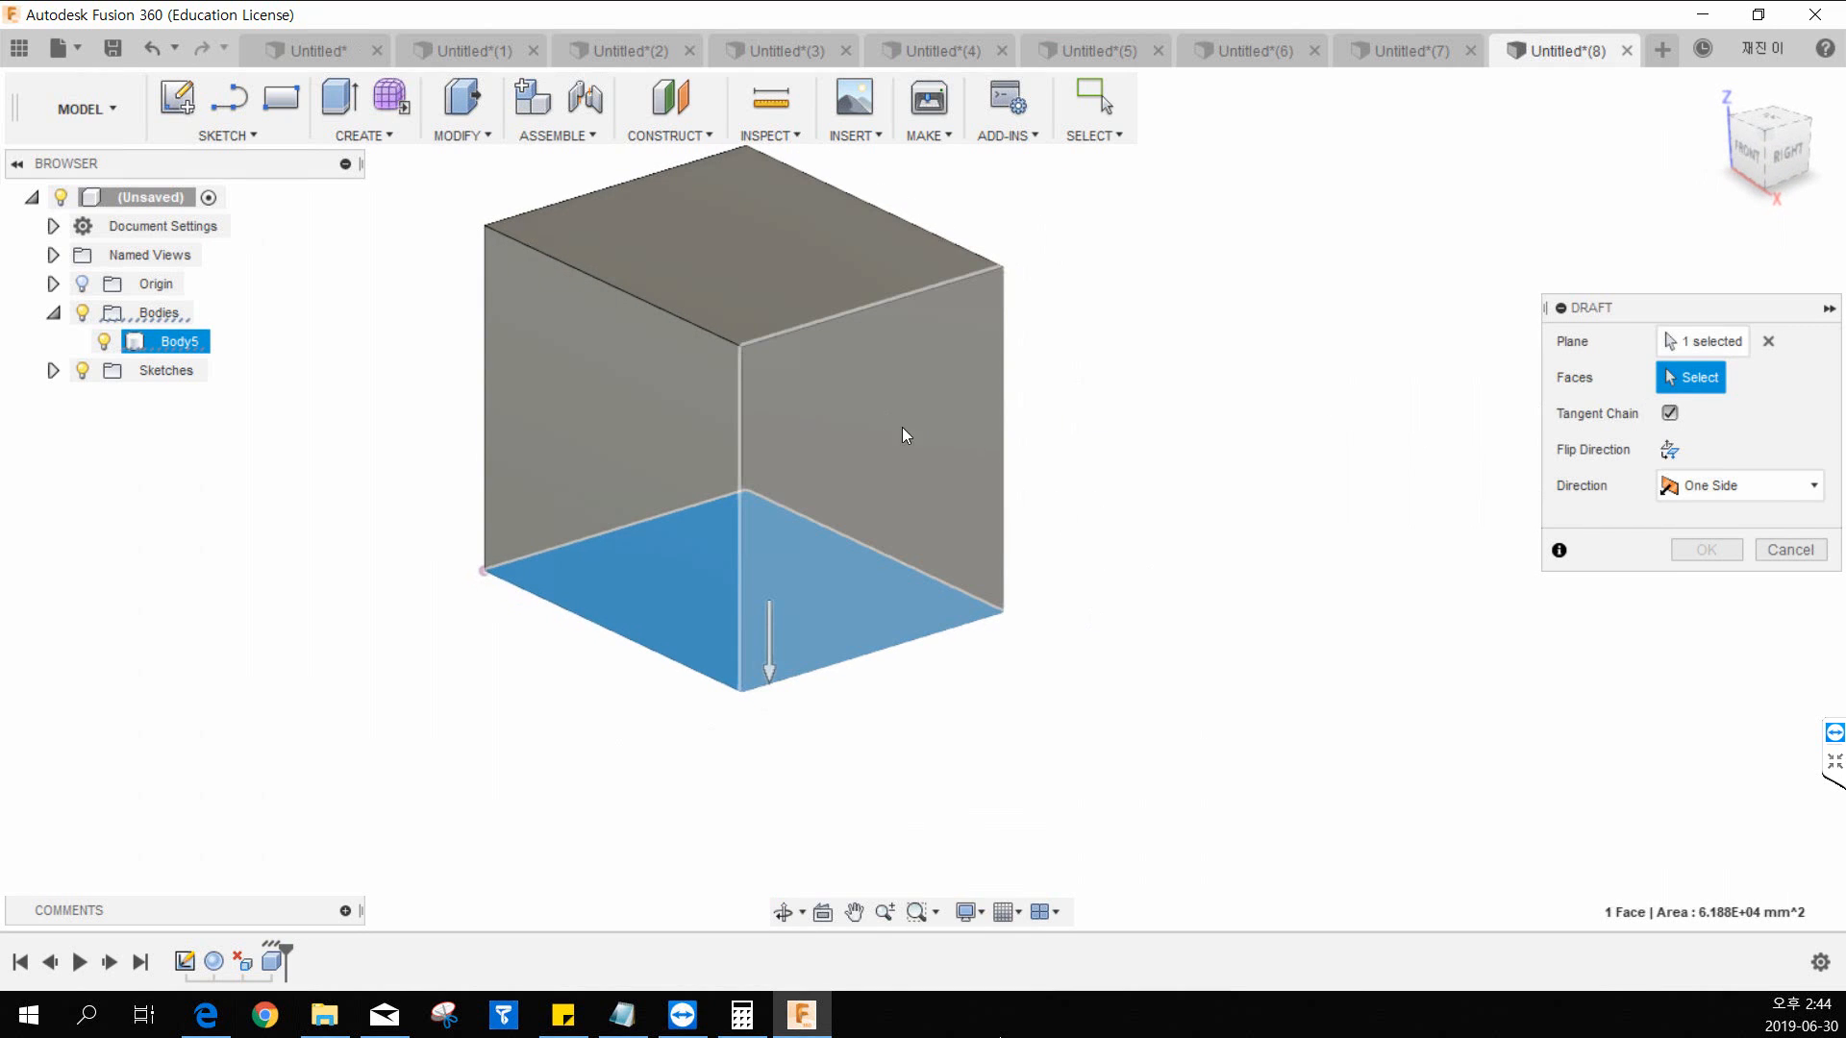
{"action": "left_click", "coordinate": [889, 394]}
{"action": "mouse_move", "coordinate": [1007, 740]}
{"action": "middle_mouse_down", "text": "shift"}
{"action": "mouse_move", "coordinate": [993, 672]}
{"action": "mouse_move", "coordinate": [972, 746]}
{"action": "mouse_move", "coordinate": [1025, 748]}
{"action": "middle_mouse_up", "text": "shift"}
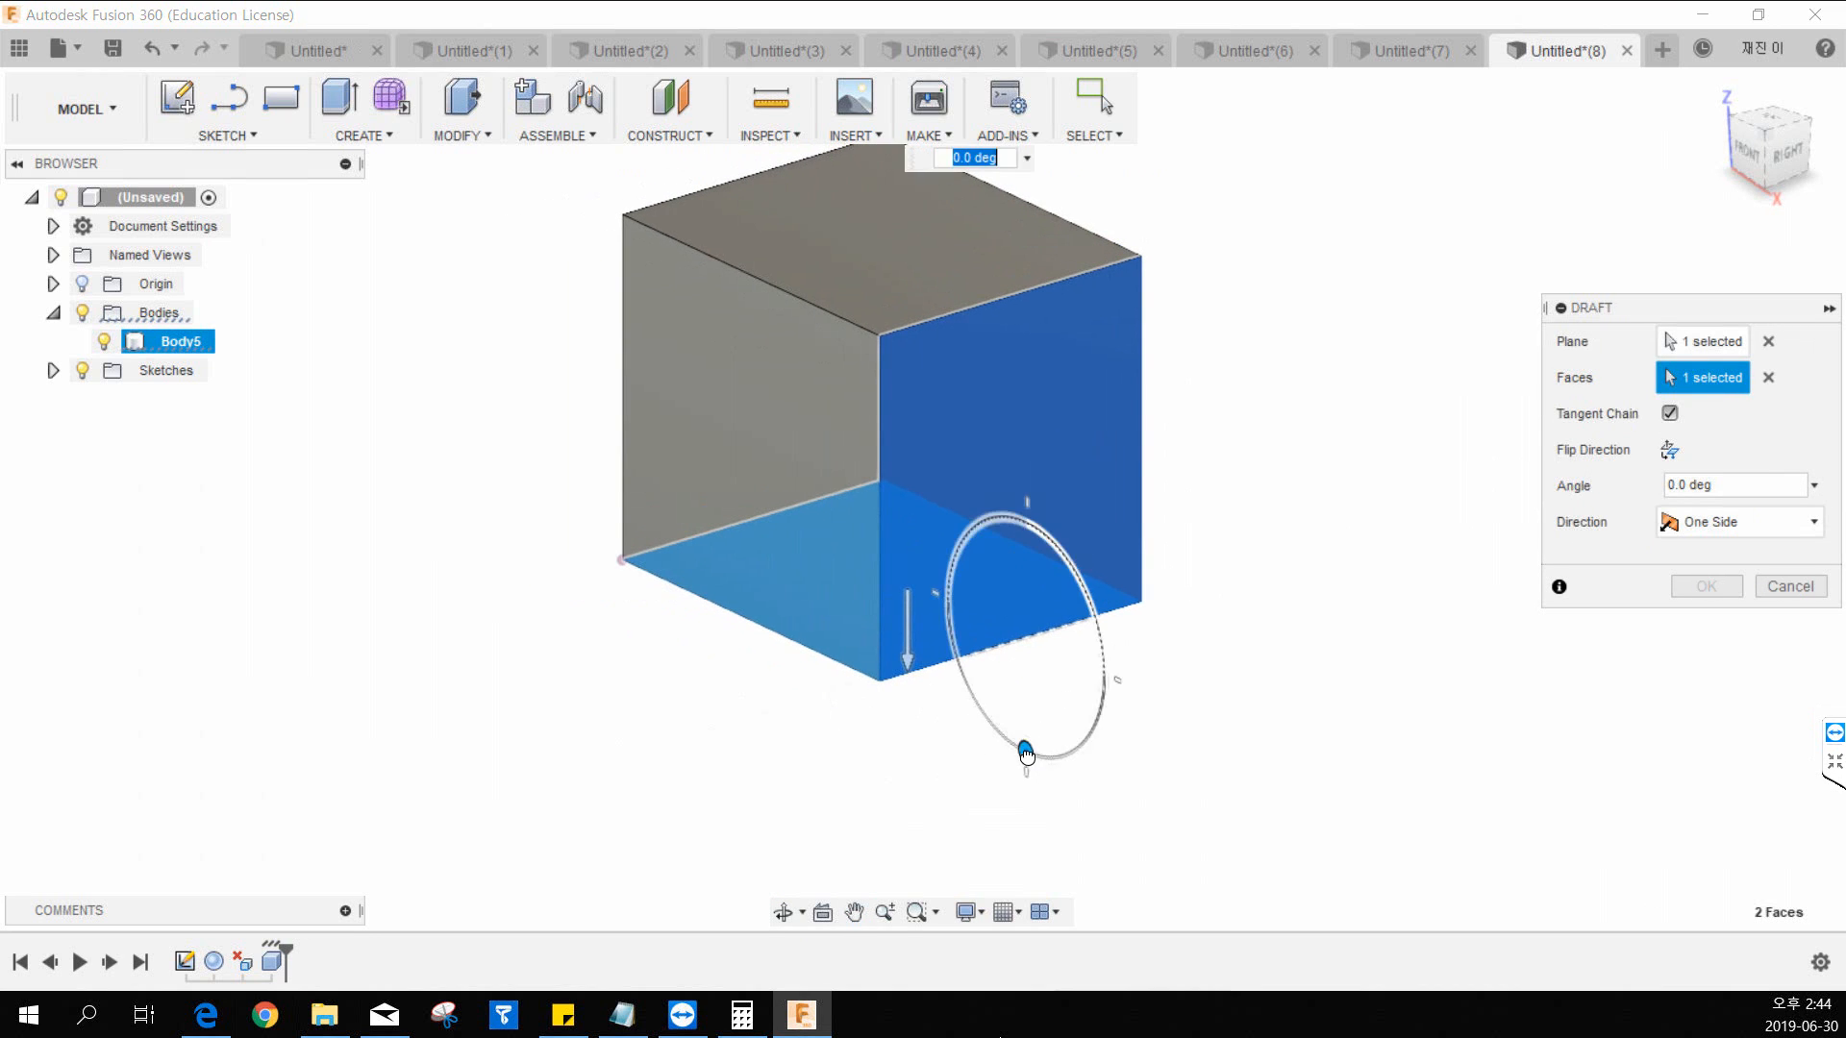
{"action": "mouse_move", "coordinate": [1025, 750]}
{"action": "left_mouse_down"}
{"action": "mouse_move", "coordinate": [1054, 739]}
{"action": "mouse_move", "coordinate": [1031, 752]}
{"action": "left_mouse_up"}
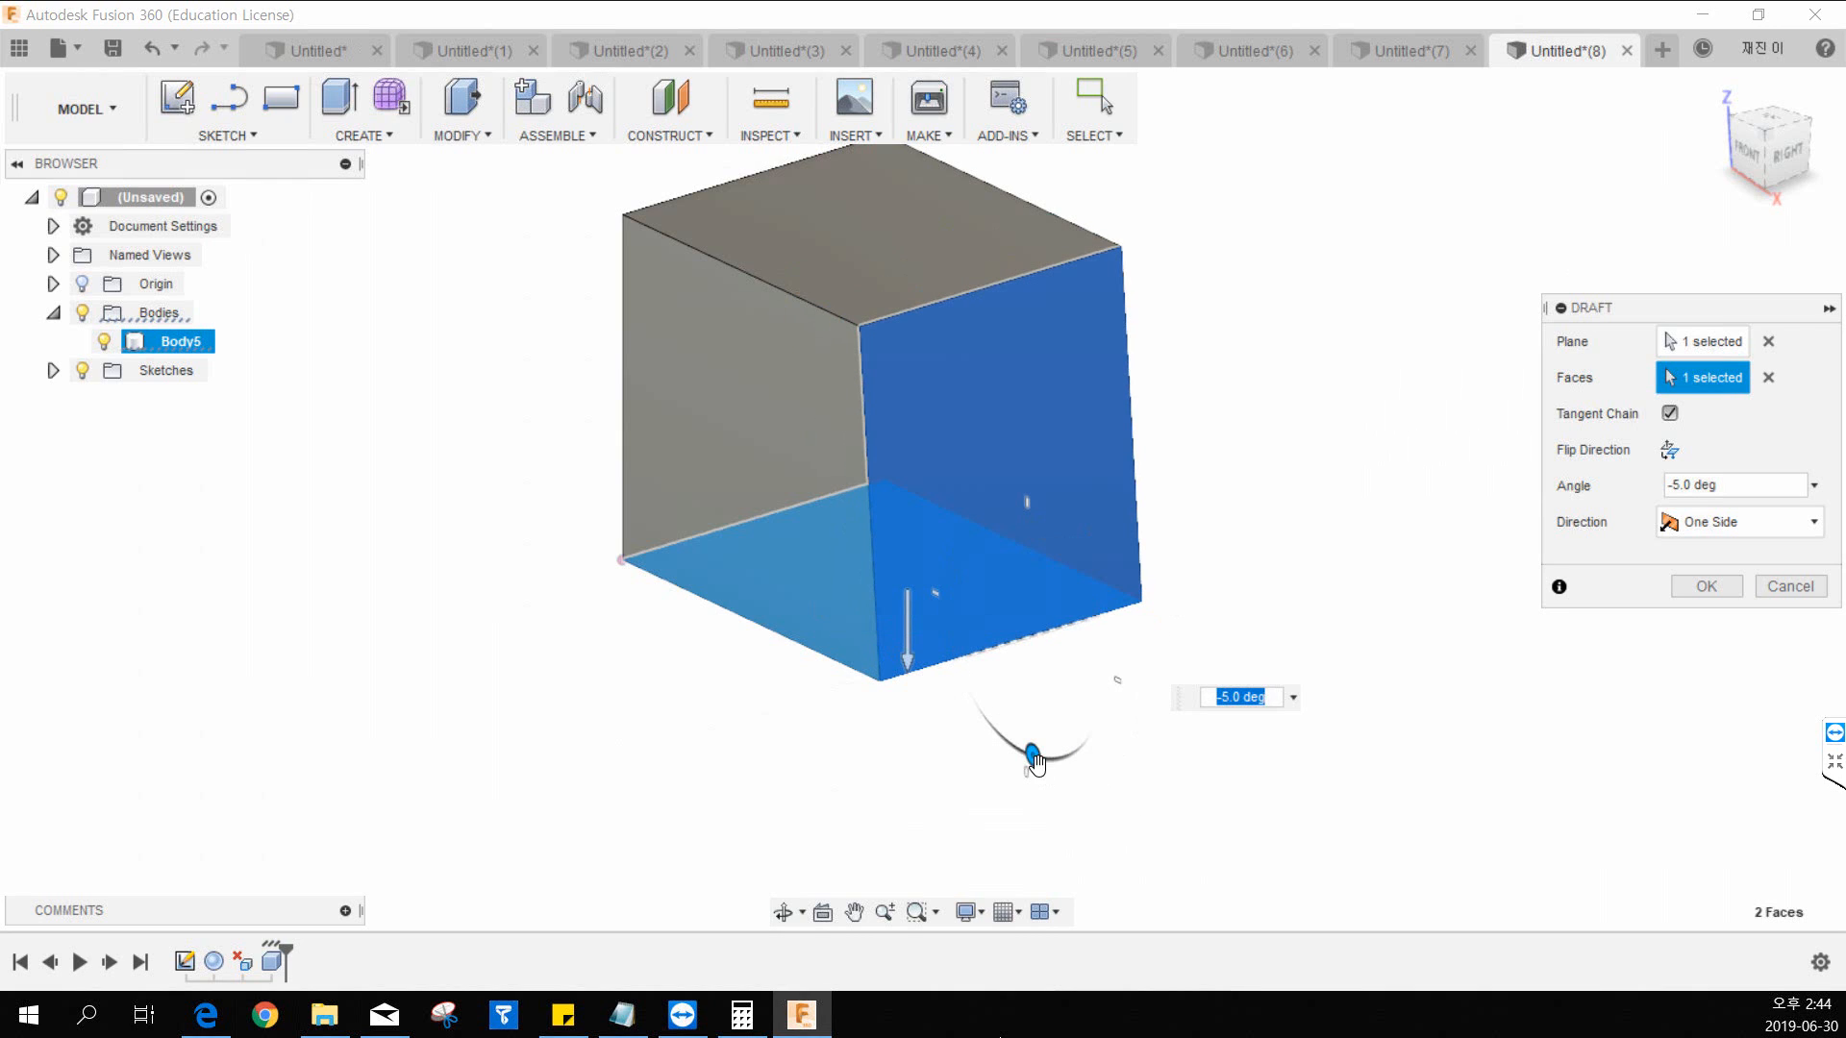
{"action": "mouse_move", "coordinate": [1034, 759]}
{"action": "left_mouse_down"}
{"action": "mouse_move", "coordinate": [1062, 750]}
{"action": "mouse_move", "coordinate": [1048, 741]}
{"action": "left_mouse_up"}
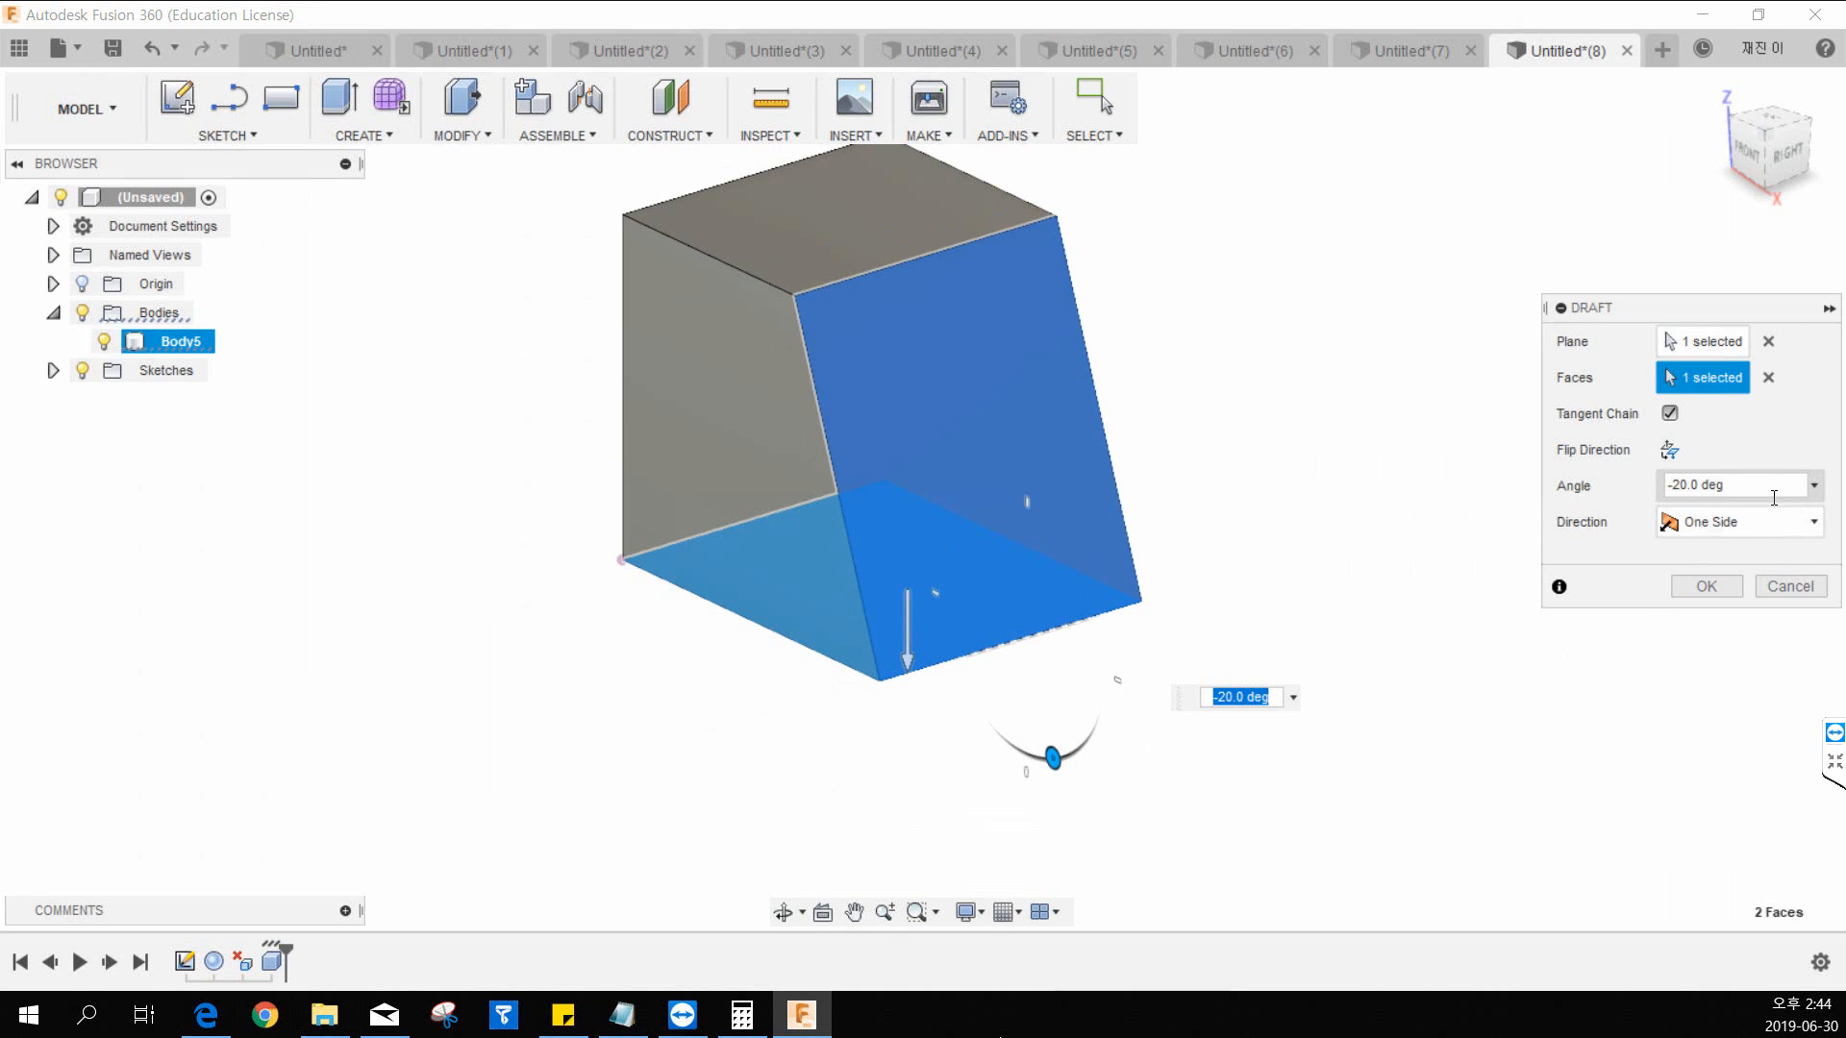
Step: Flip the draft direction and set the draft angle of the side face to -30 deg
{"action": "left_click_drag", "start_coordinate": [1771, 497], "coordinate": [1548, 500]}
{"action": "left_click", "coordinate": [1670, 452]}
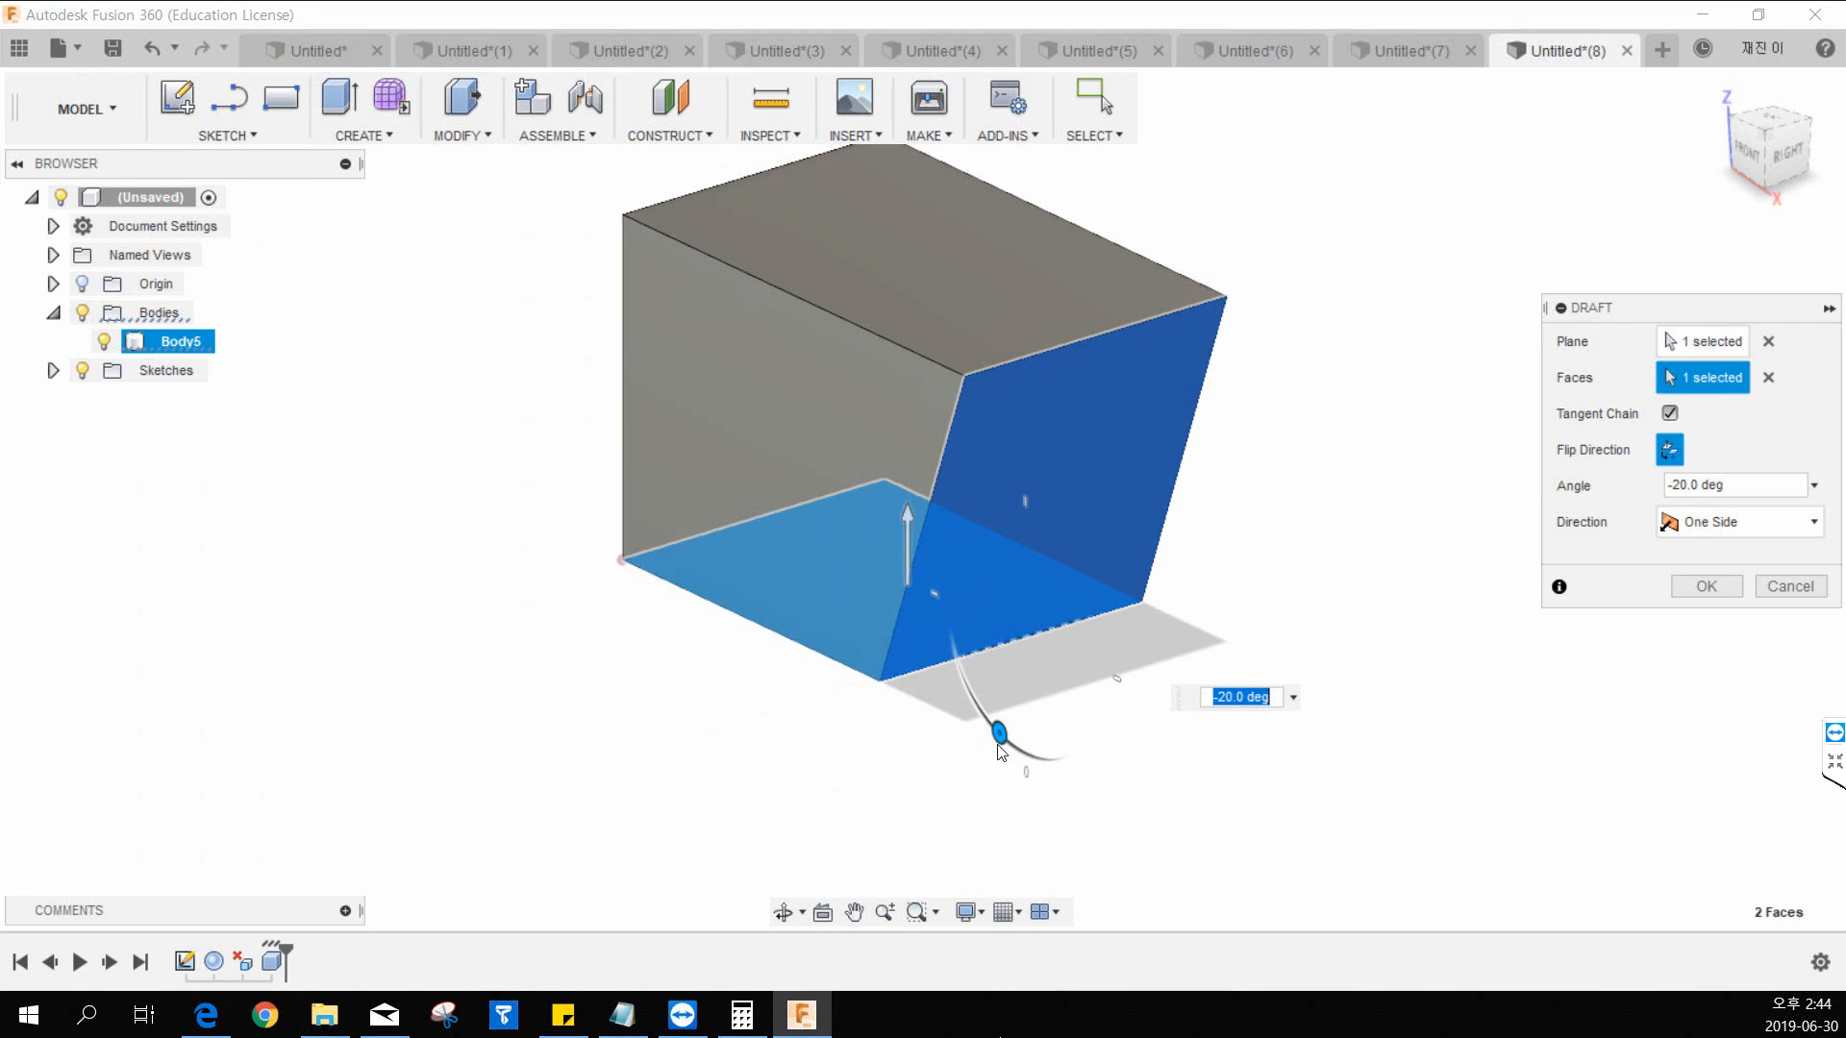
{"action": "left_click_drag", "start_coordinate": [999, 734], "coordinate": [989, 720]}
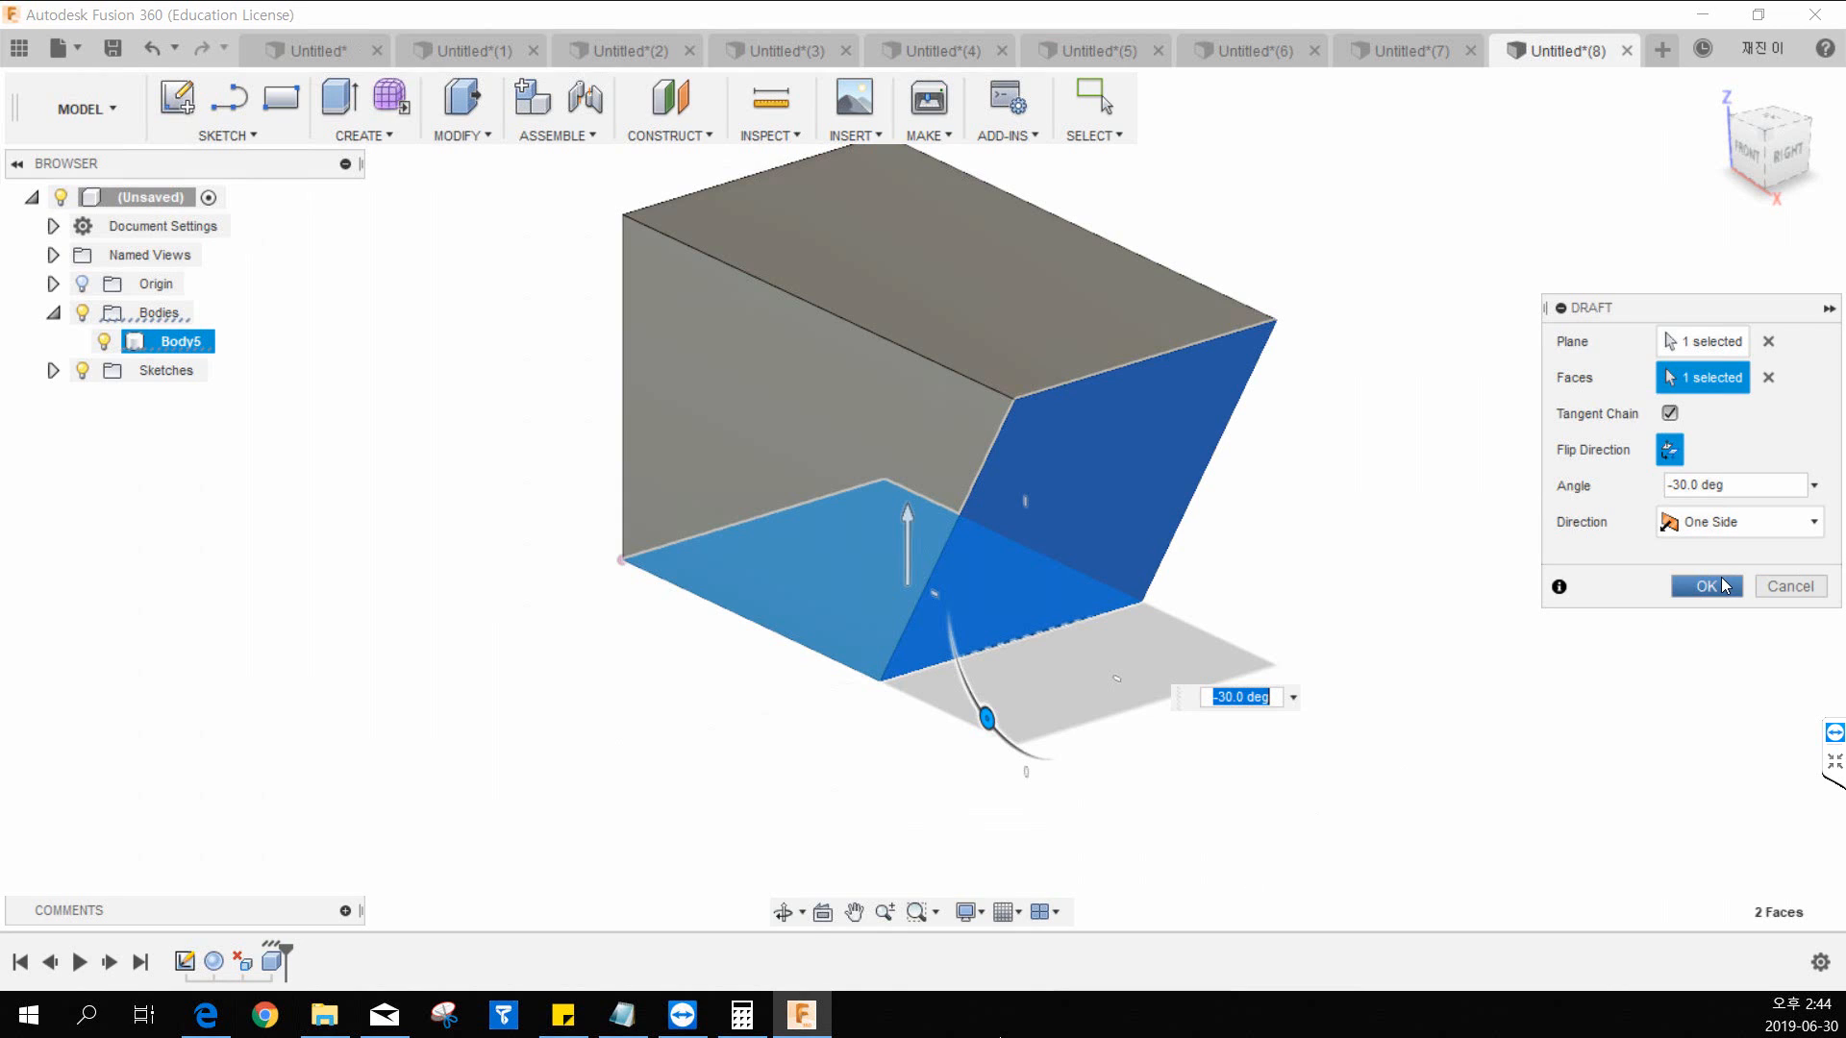
Step: Try the Two Side draft direction with both angles set to 5 deg
{"action": "left_click", "coordinate": [1751, 521]}
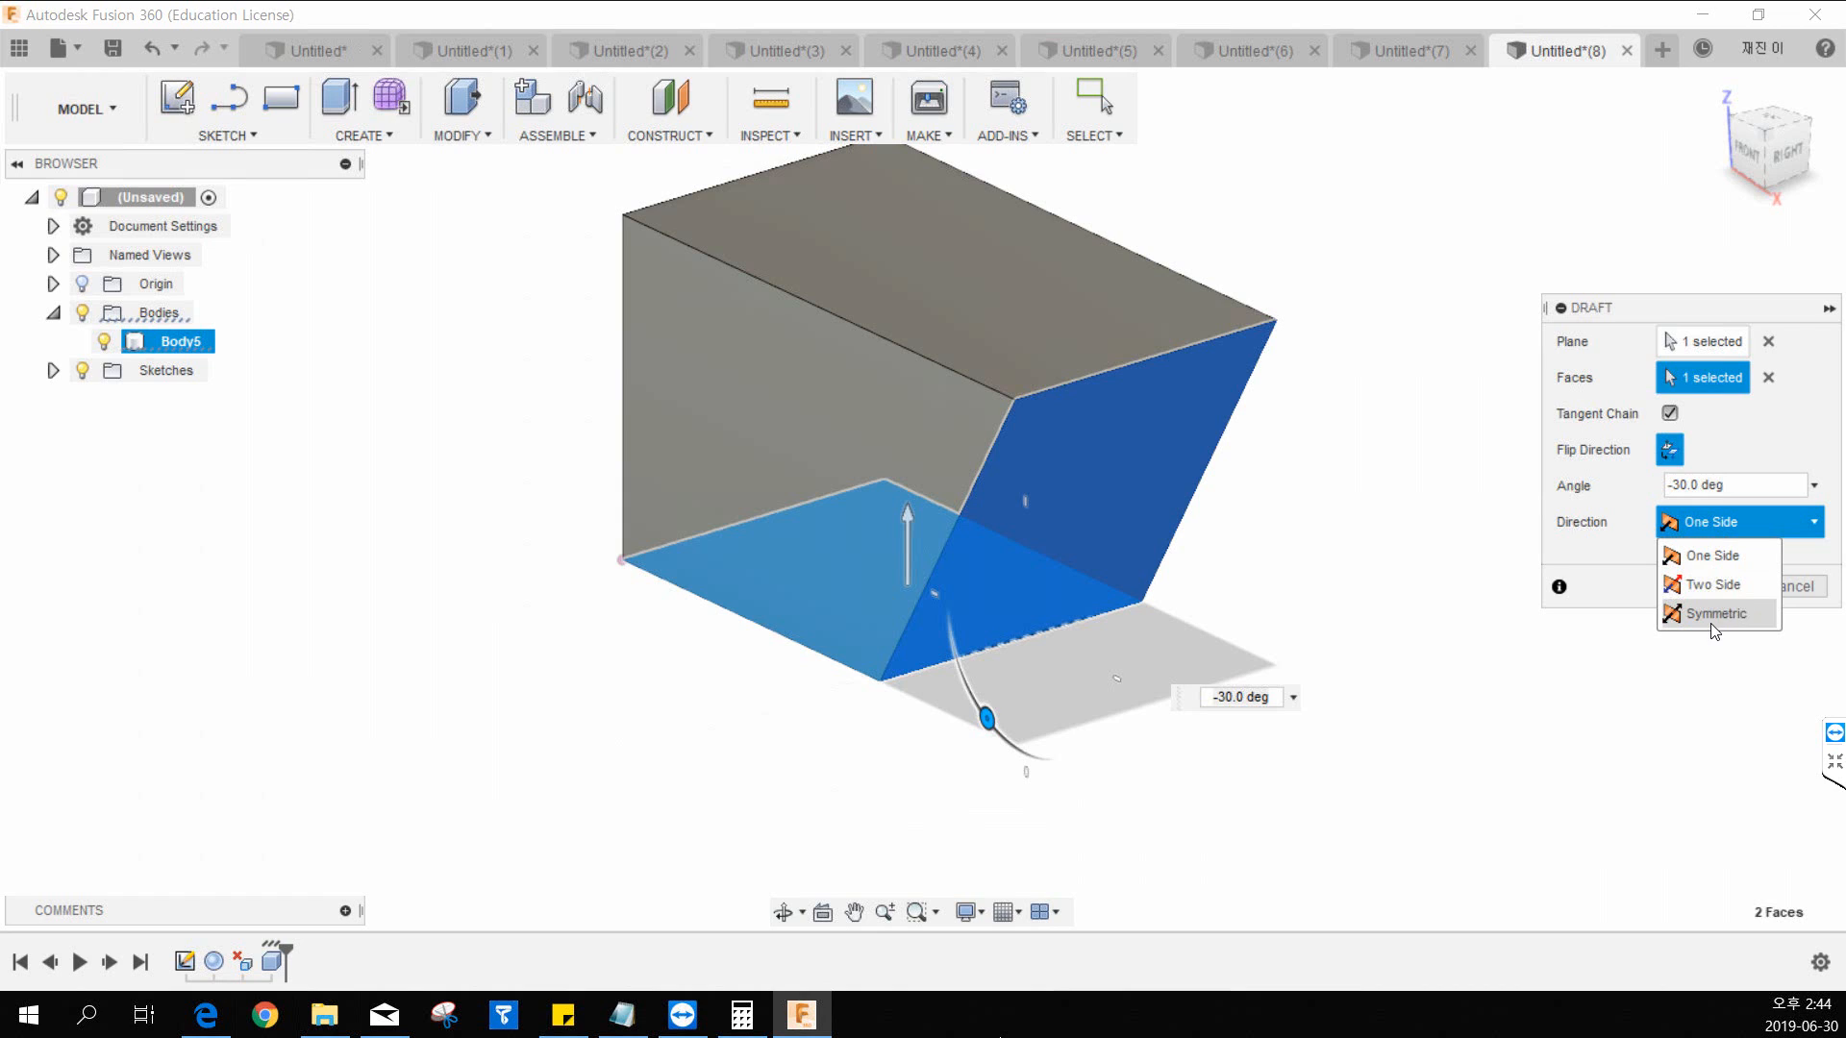
{"action": "left_click", "coordinate": [1699, 567]}
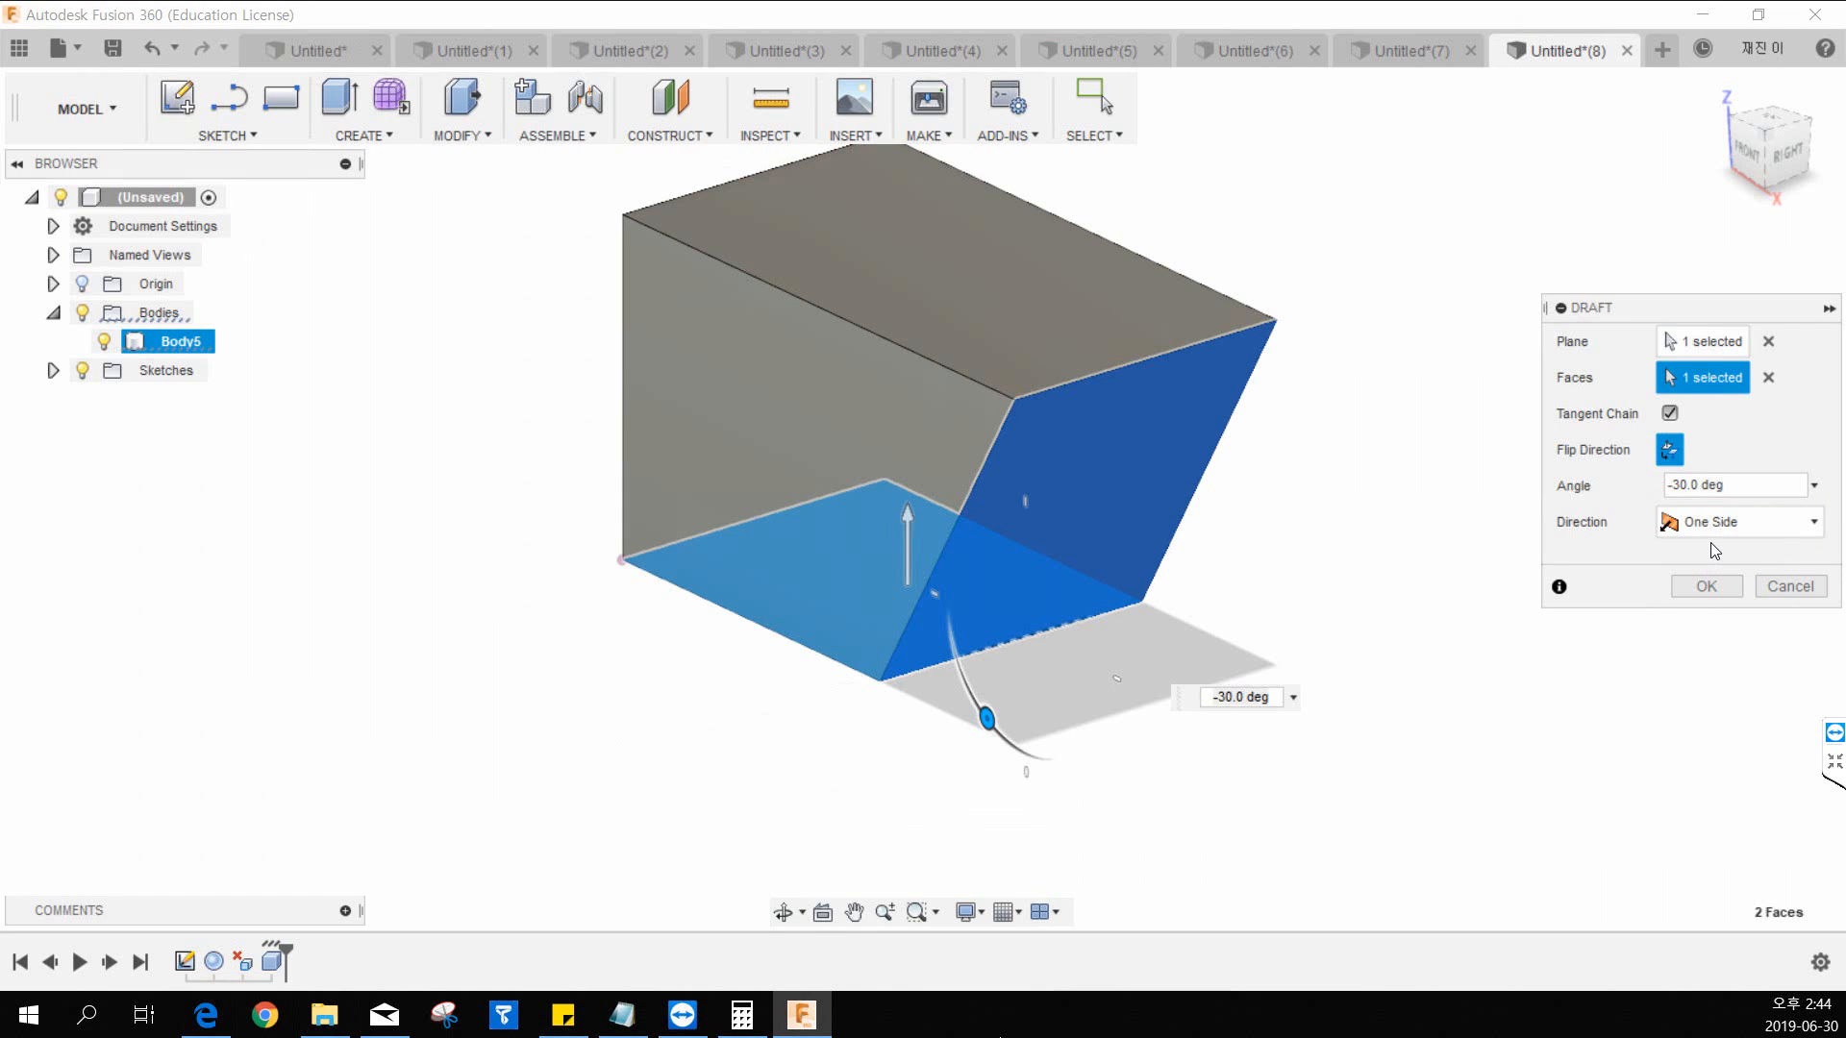
{"action": "left_click", "coordinate": [1711, 531]}
{"action": "left_click", "coordinate": [1710, 574]}
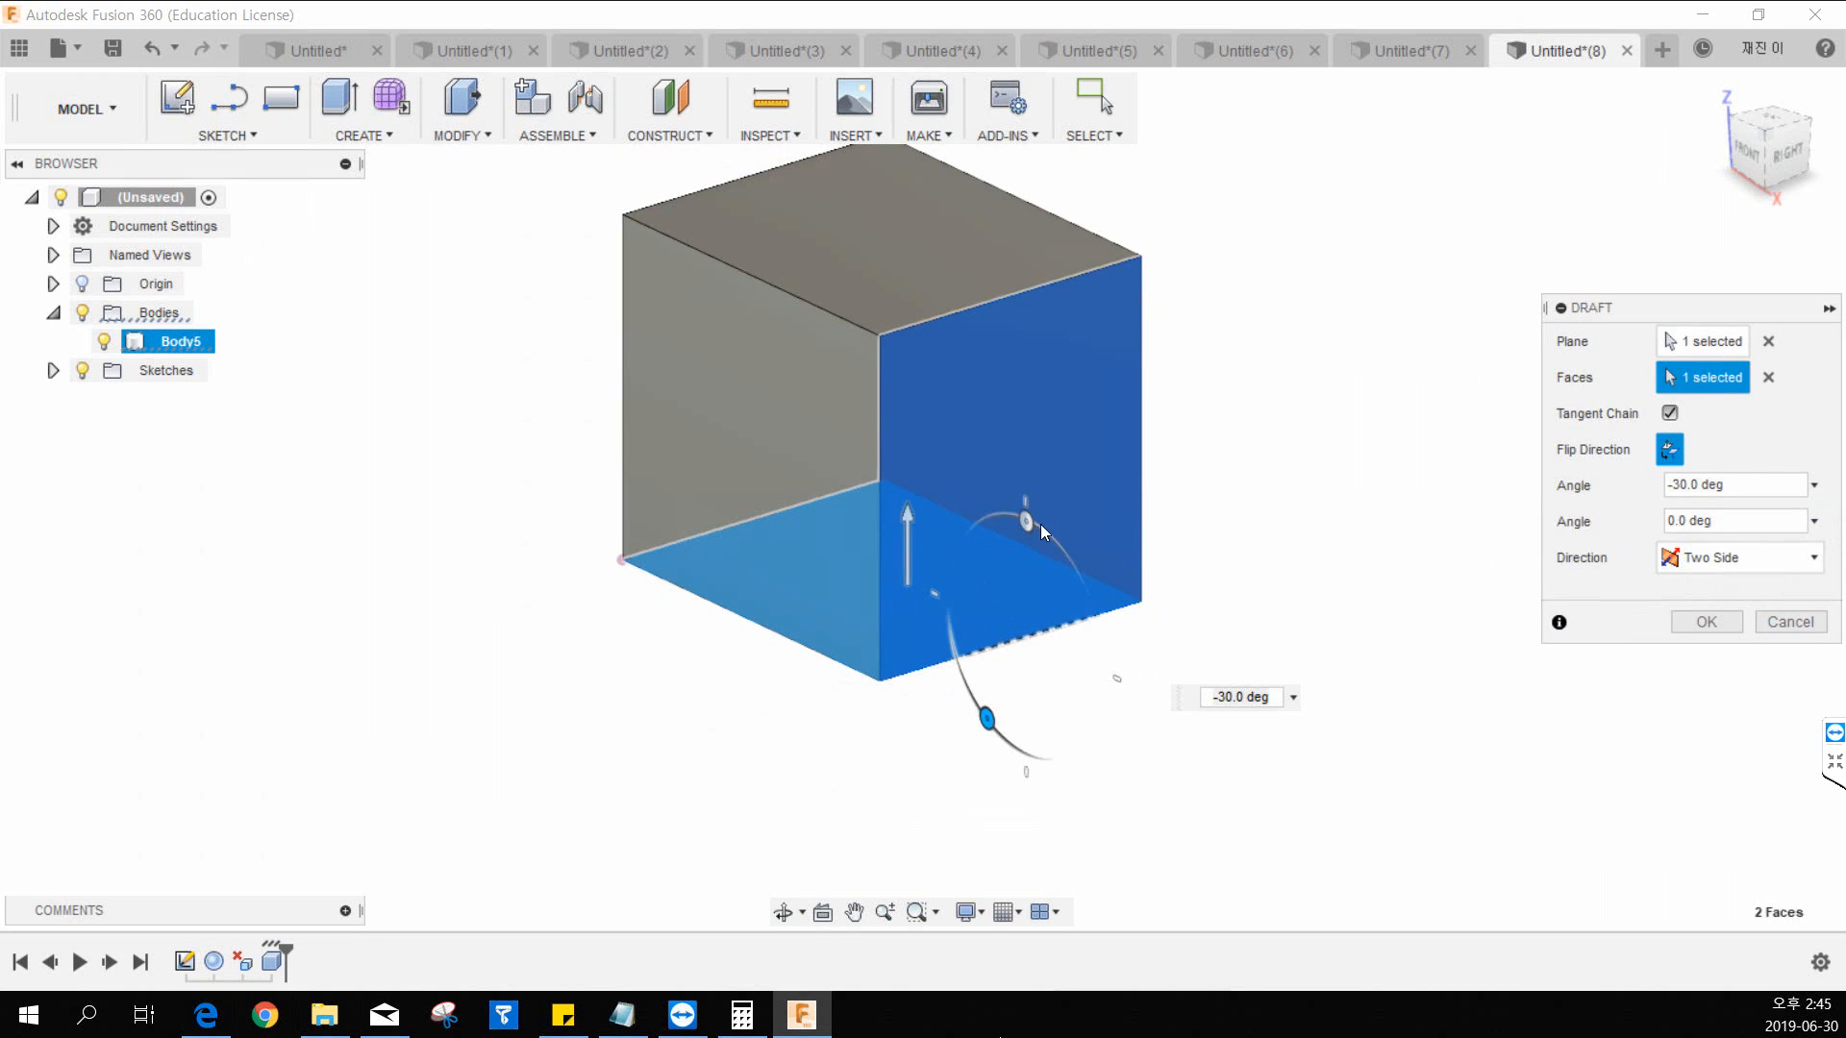
{"action": "mouse_move", "coordinate": [1040, 523]}
{"action": "left_mouse_down"}
{"action": "mouse_move", "coordinate": [1063, 538]}
{"action": "mouse_move", "coordinate": [1034, 527]}
{"action": "left_mouse_up"}
{"action": "left_click_drag", "start_coordinate": [990, 708], "coordinate": [1036, 721]}
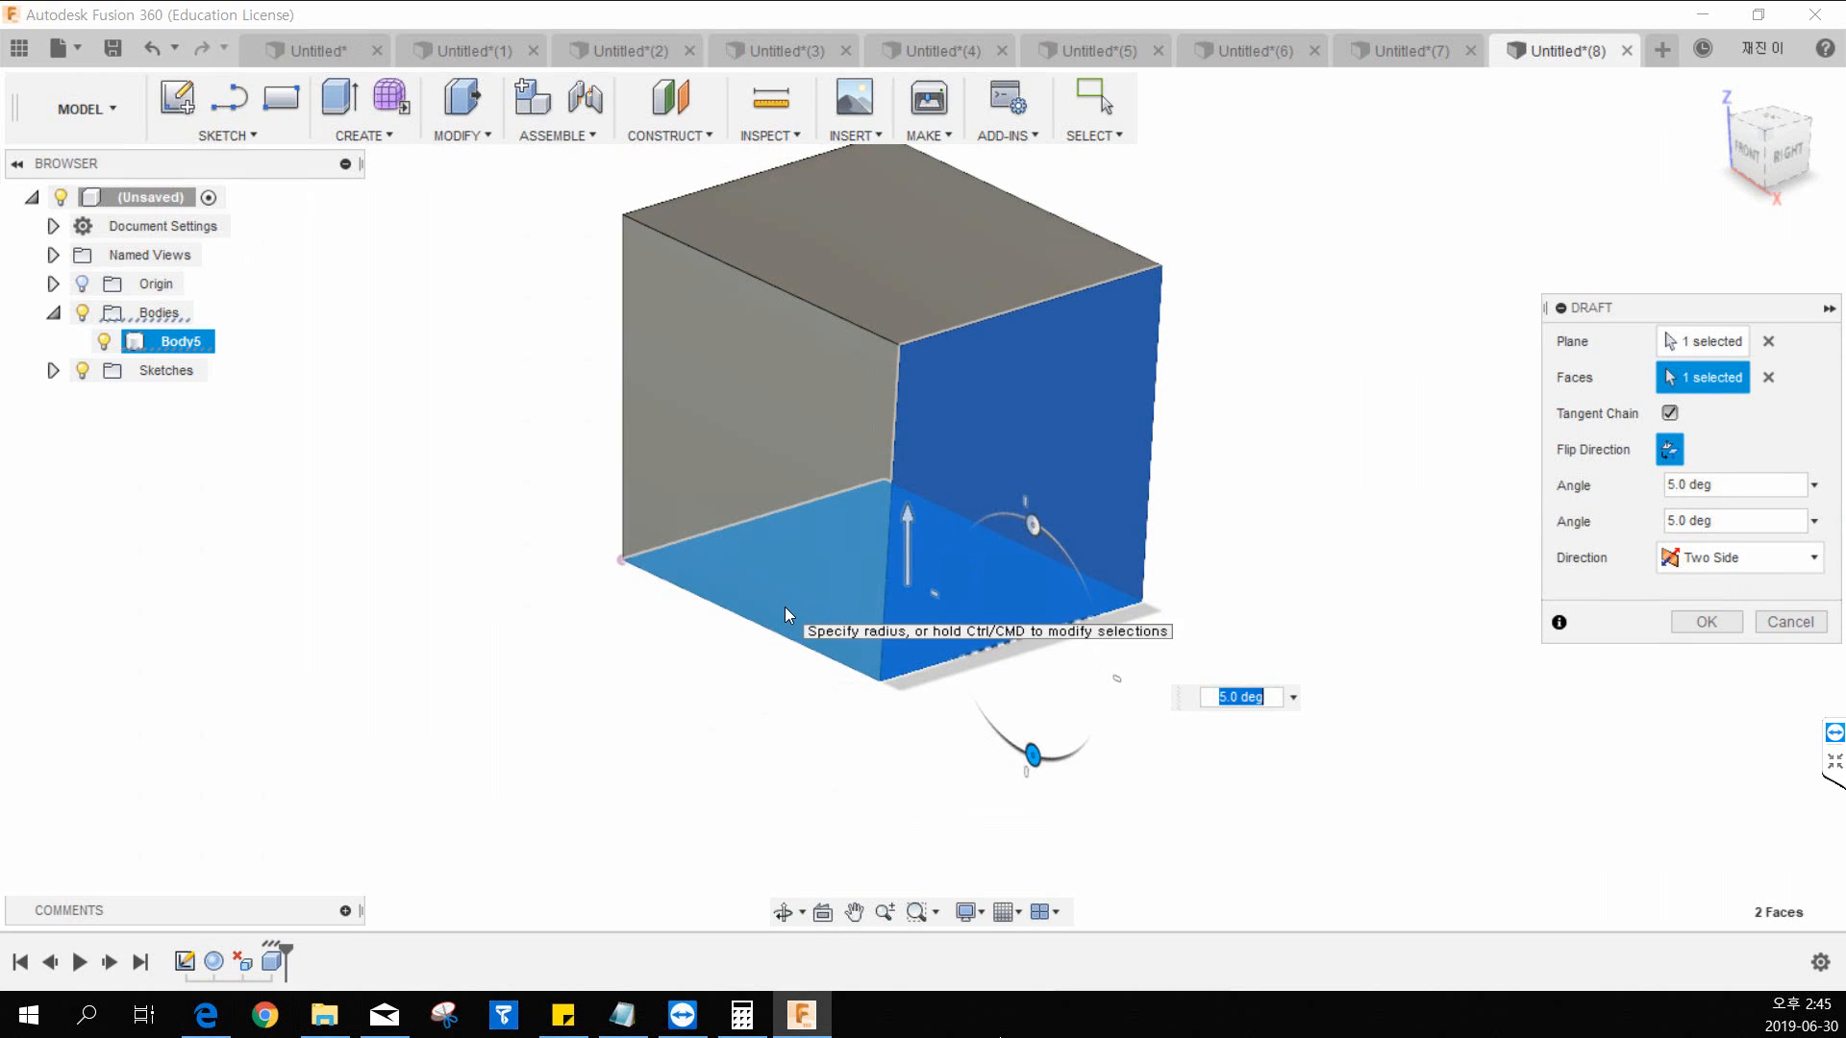
Step: Try a One Side draft of 25 deg with the box's top face as the parting plane, and cancel the draft
{"action": "left_click", "coordinate": [1724, 559]}
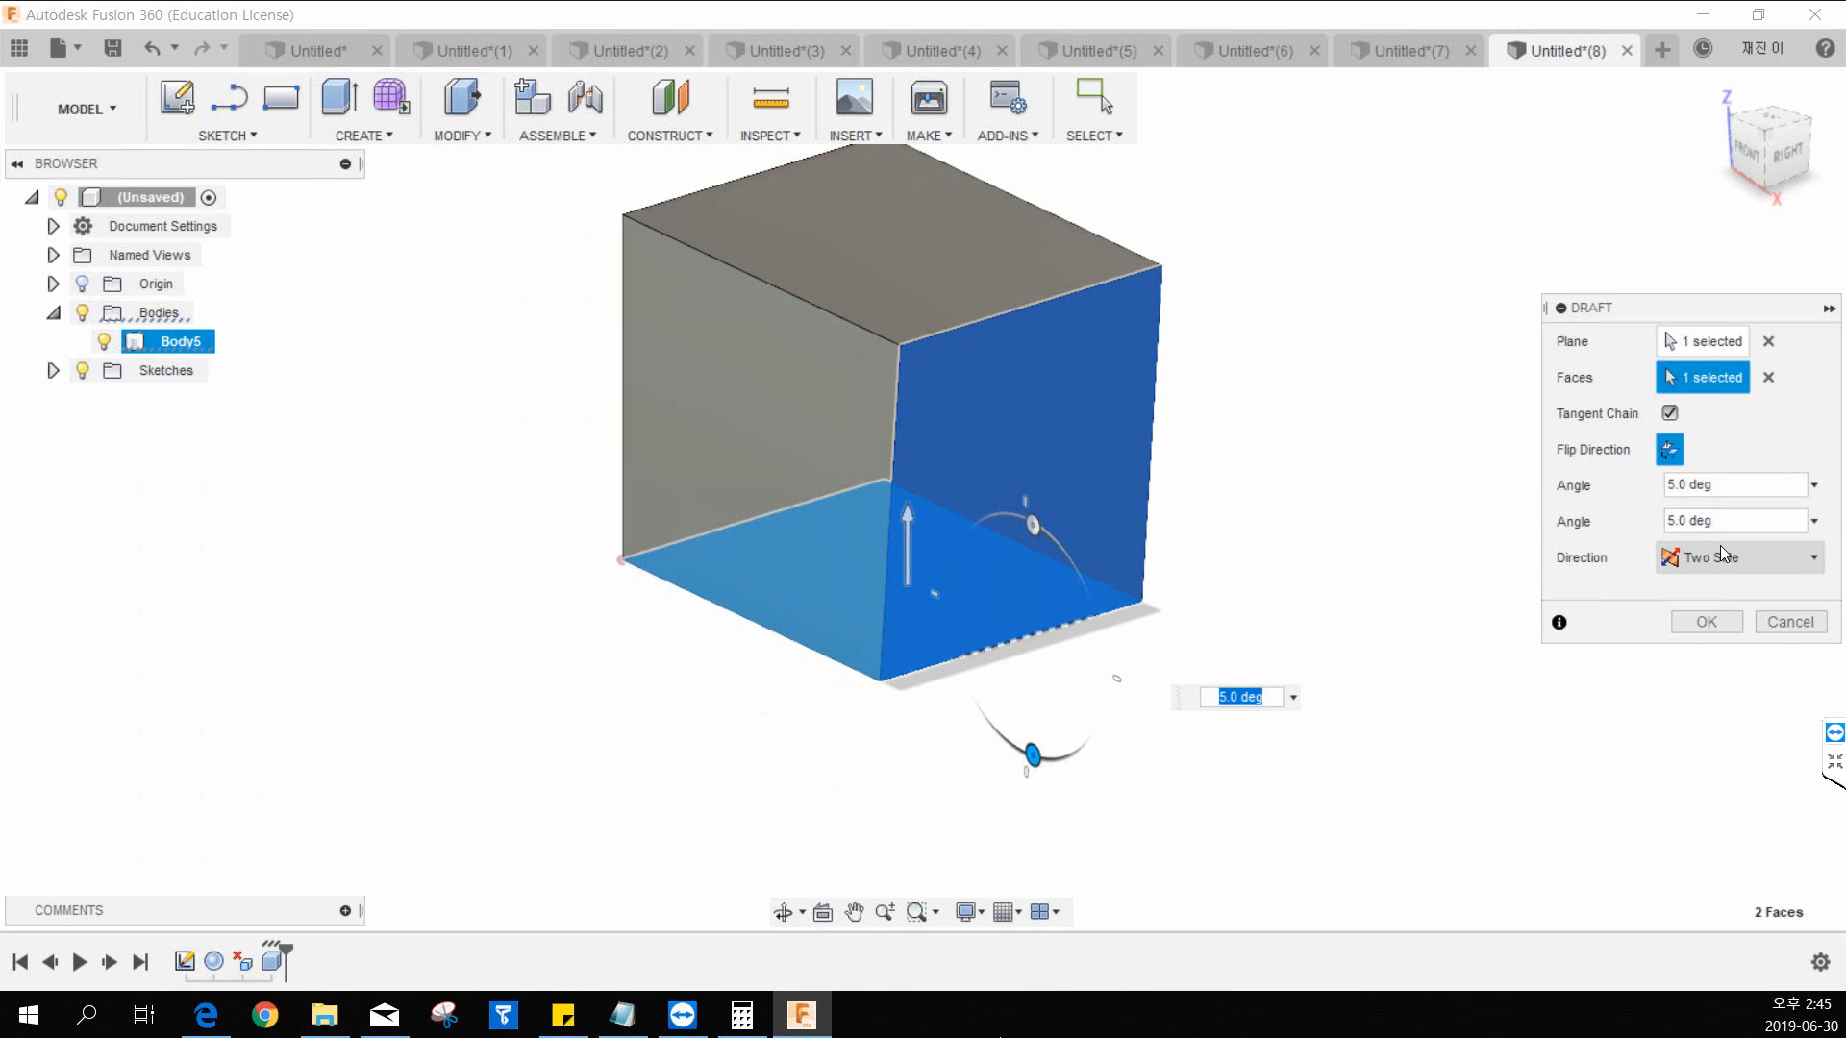
{"action": "left_click", "coordinate": [1702, 594]}
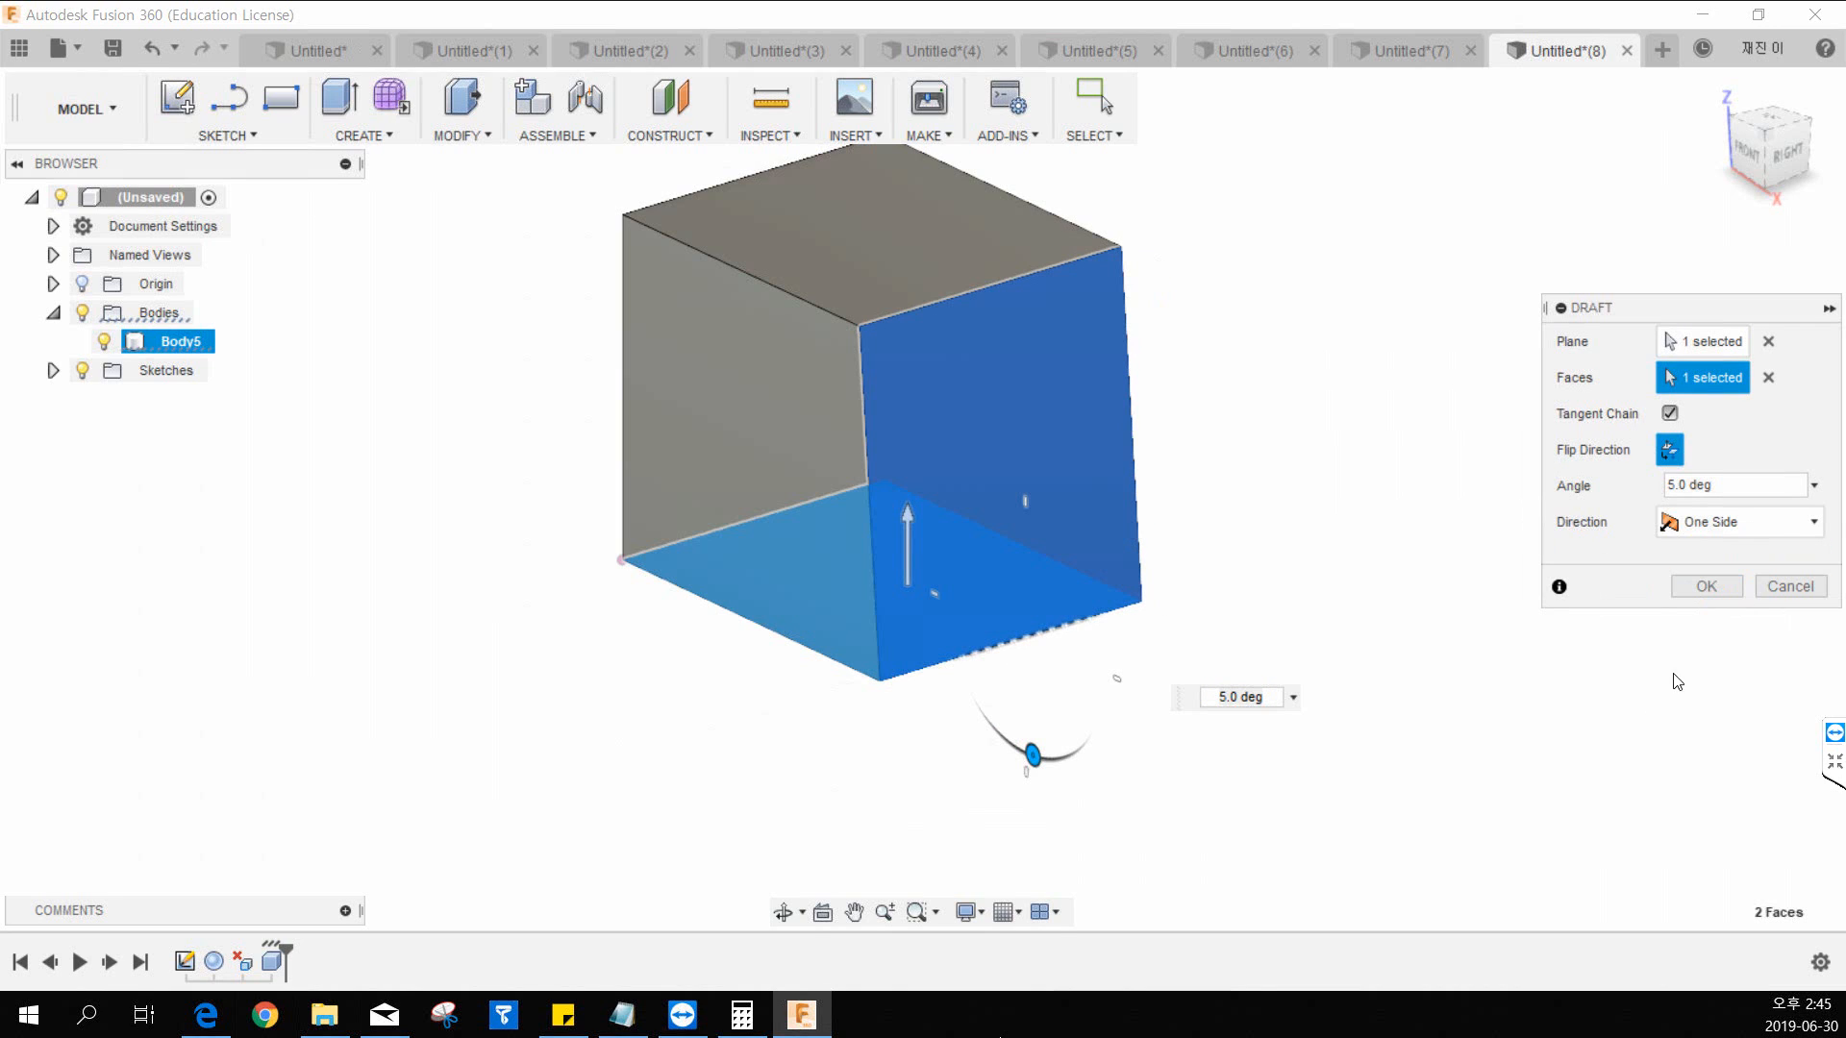
{"action": "left_click", "coordinate": [1768, 341]}
{"action": "left_click", "coordinate": [949, 257]}
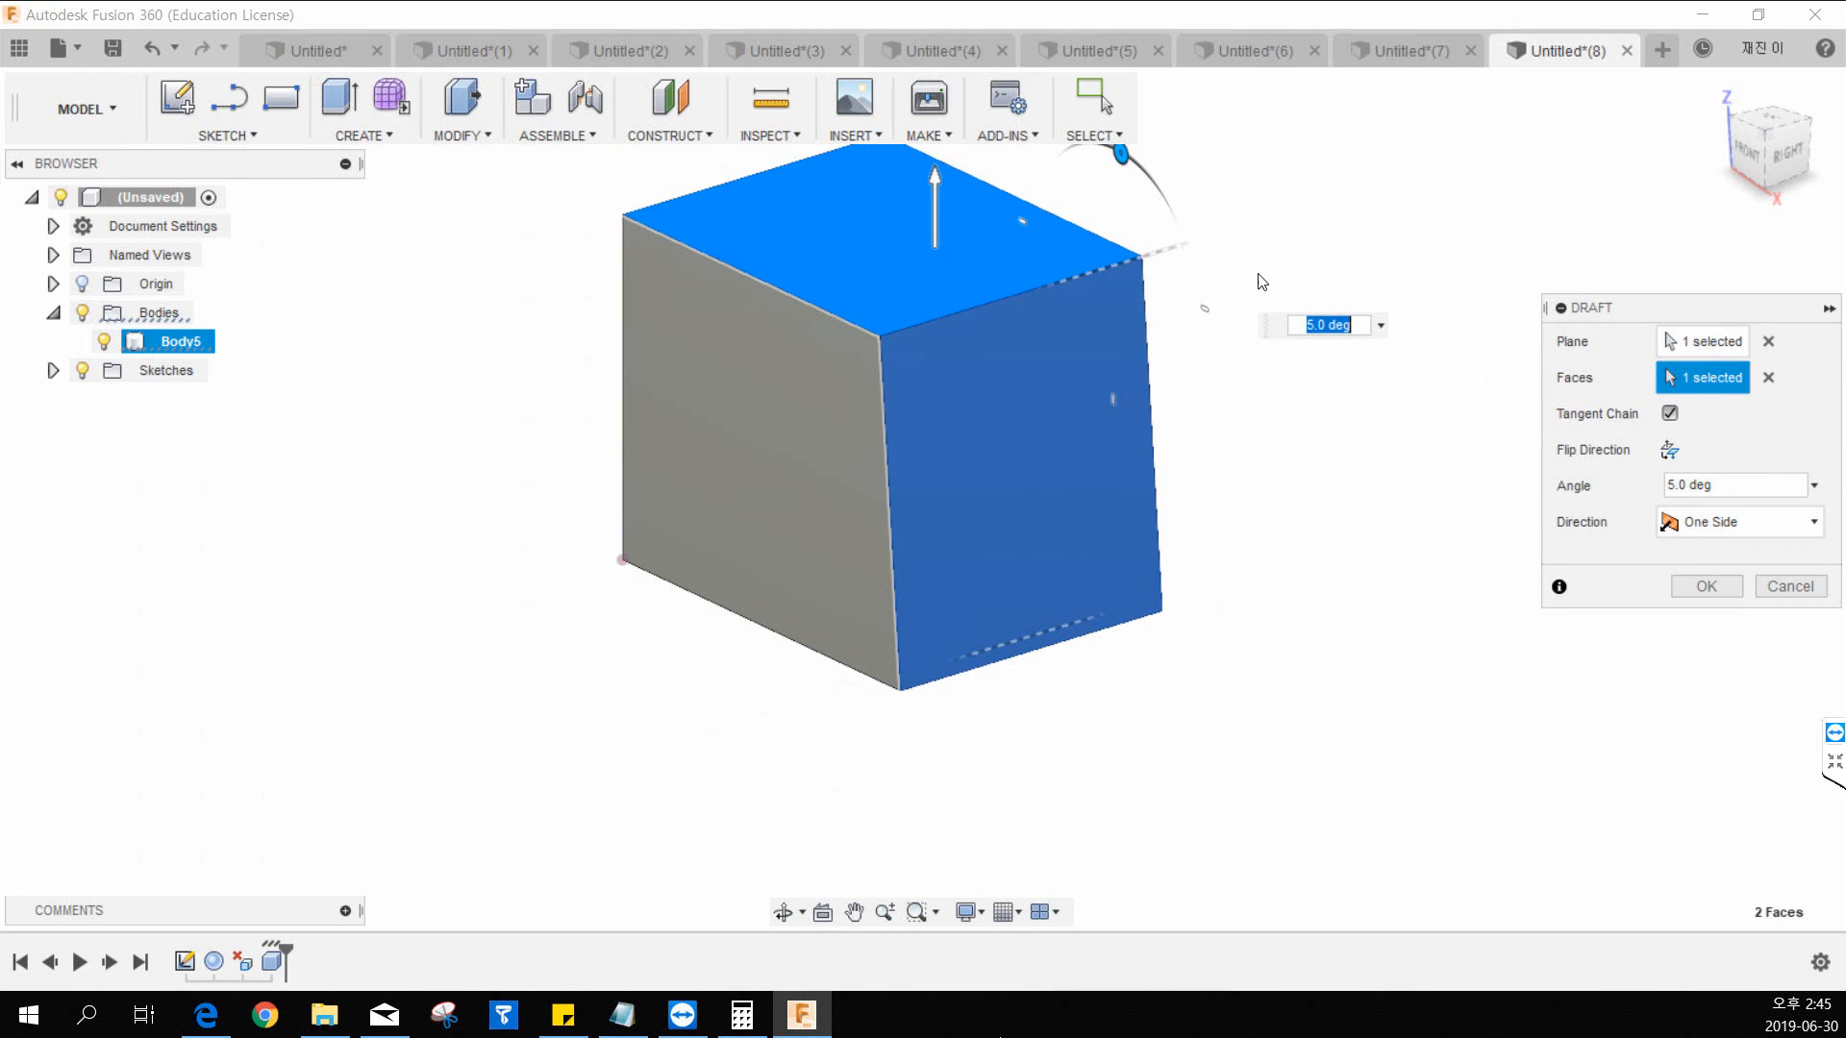
{"action": "mouse_move", "coordinate": [1110, 252]}
{"action": "left_mouse_down"}
{"action": "mouse_move", "coordinate": [1130, 252]}
{"action": "mouse_move", "coordinate": [1105, 234]}
{"action": "mouse_move", "coordinate": [1132, 255]}
{"action": "left_mouse_up"}
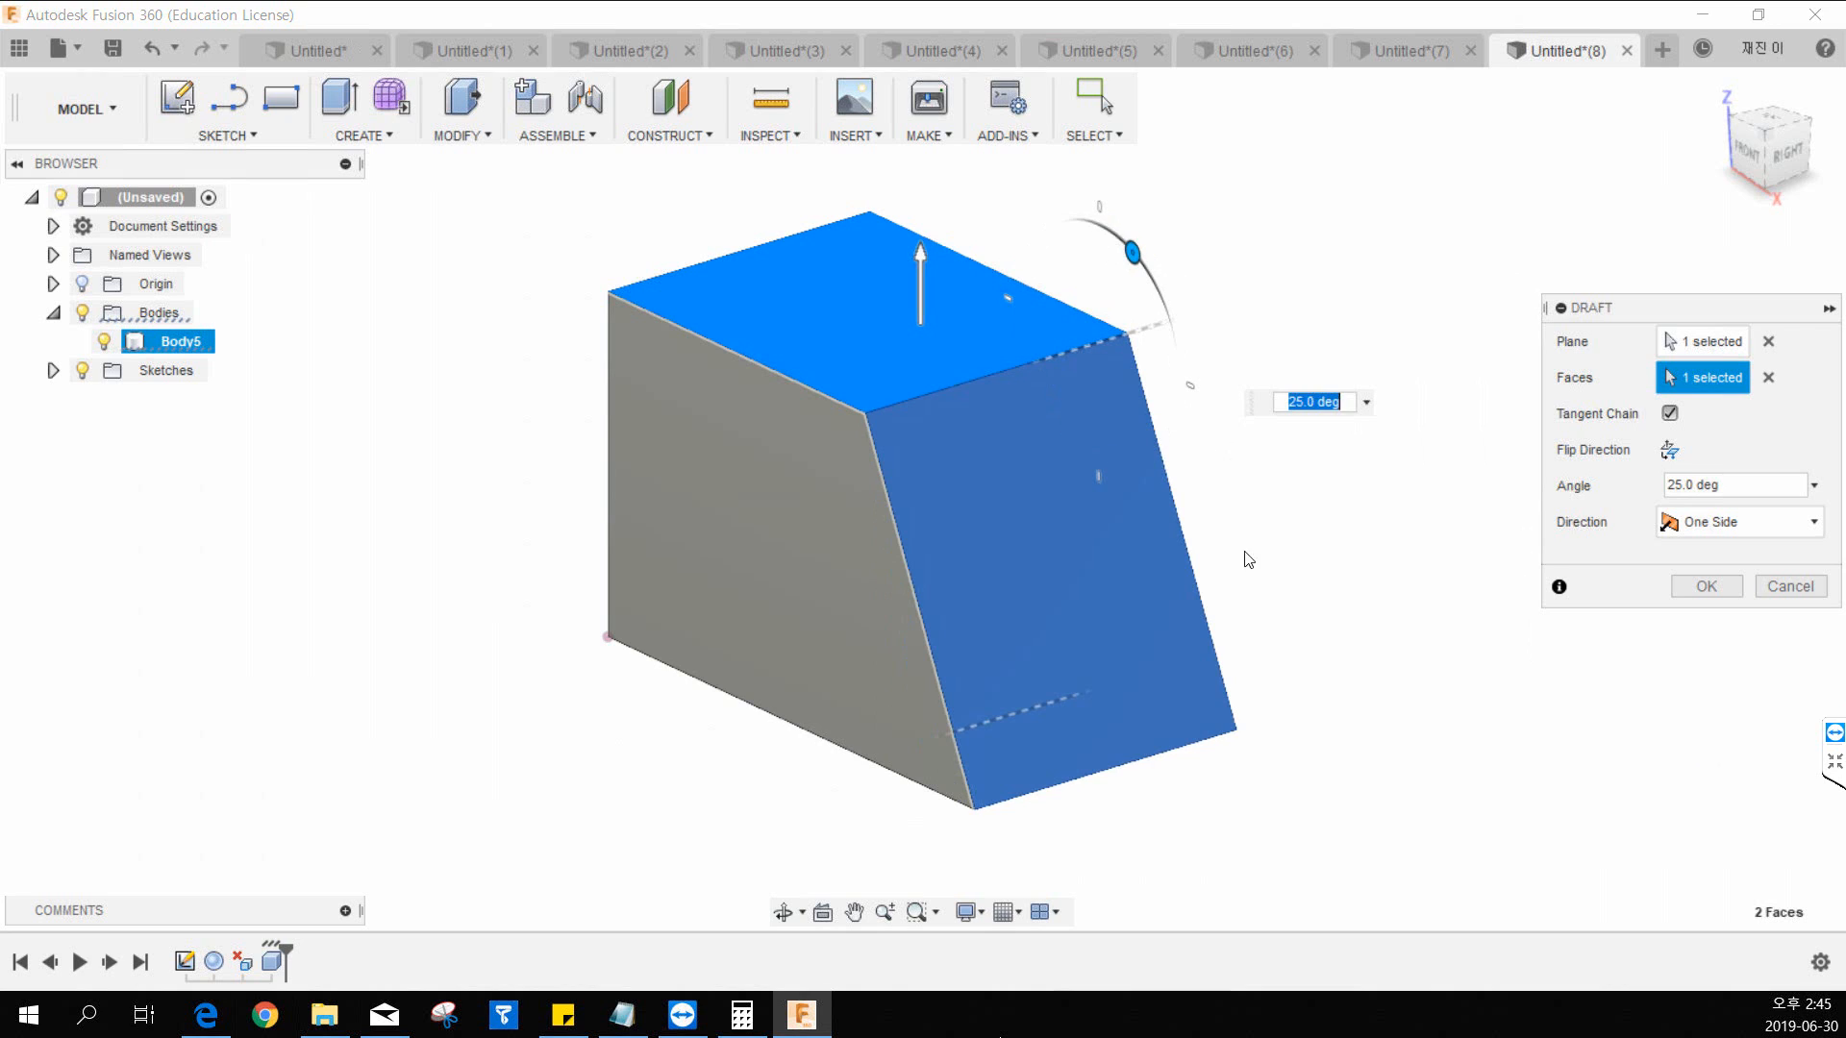
{"action": "left_click", "coordinate": [1784, 586]}
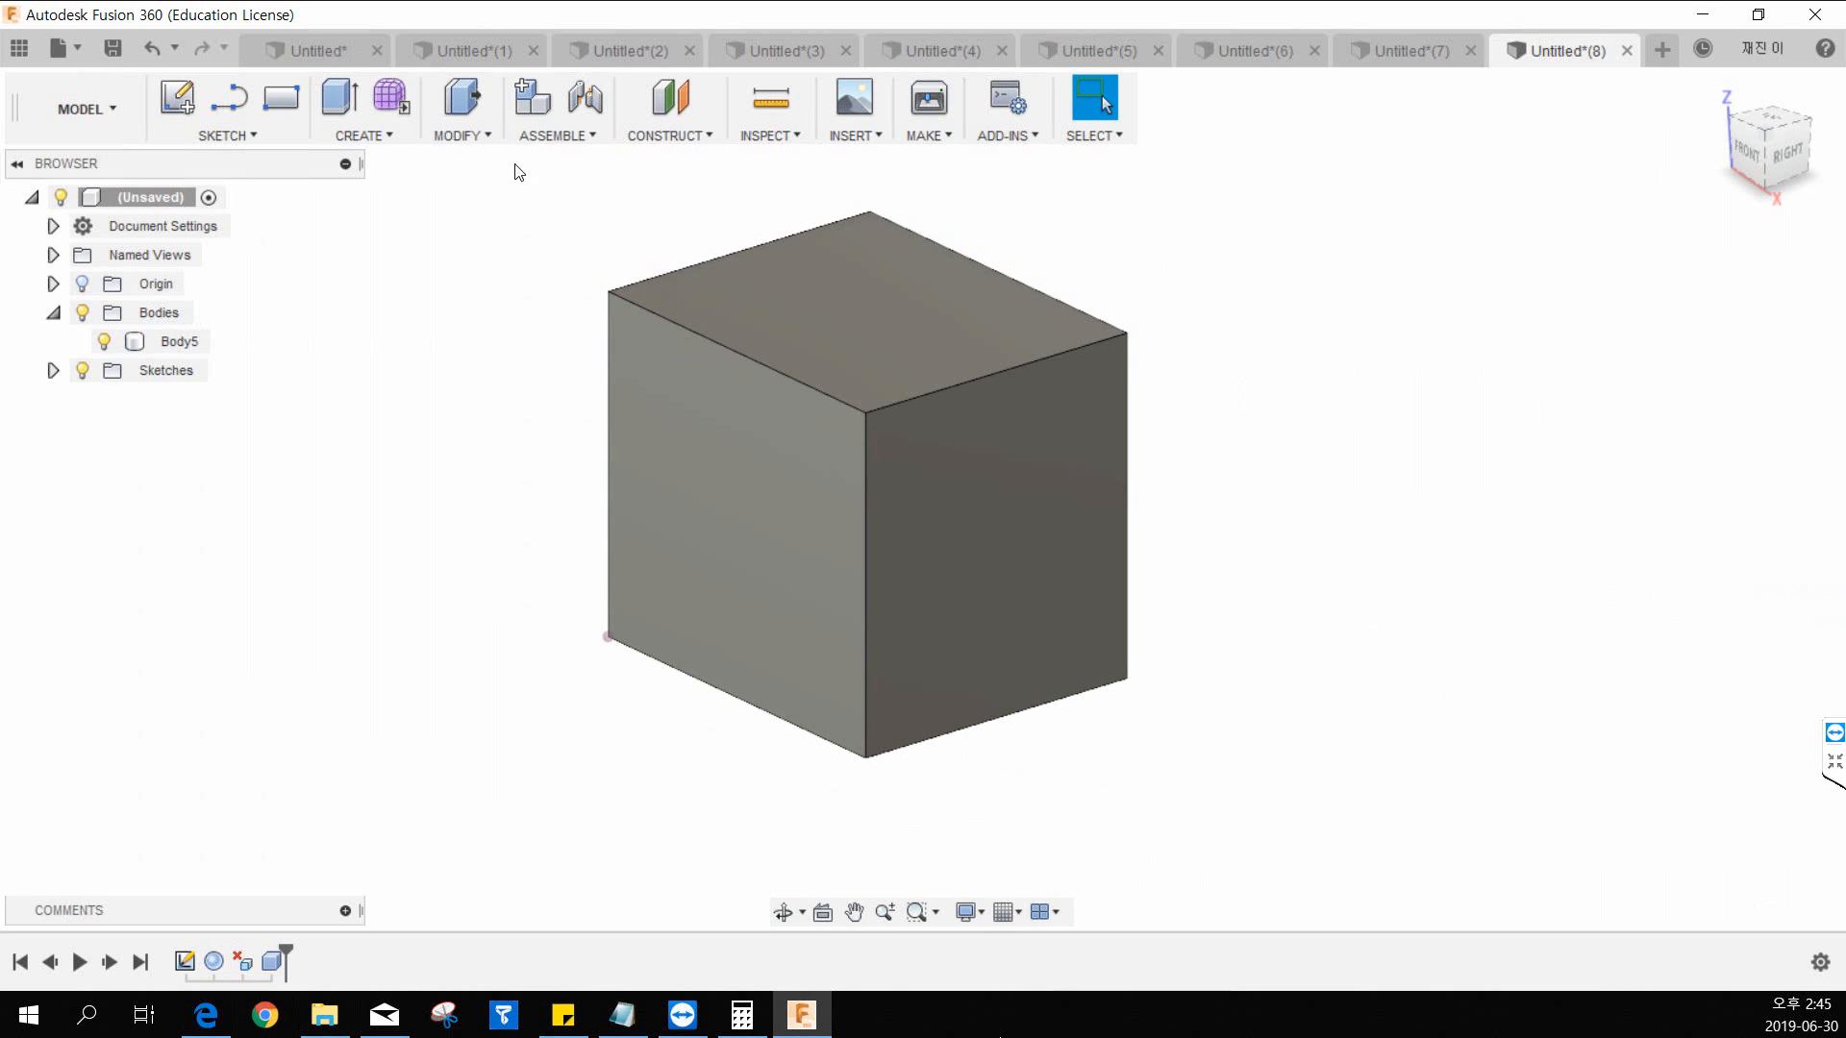
Step: Start a Uniform Scale of the box body about its top right corner, with a scale factor of 1.292
{"action": "left_click", "coordinate": [483, 137]}
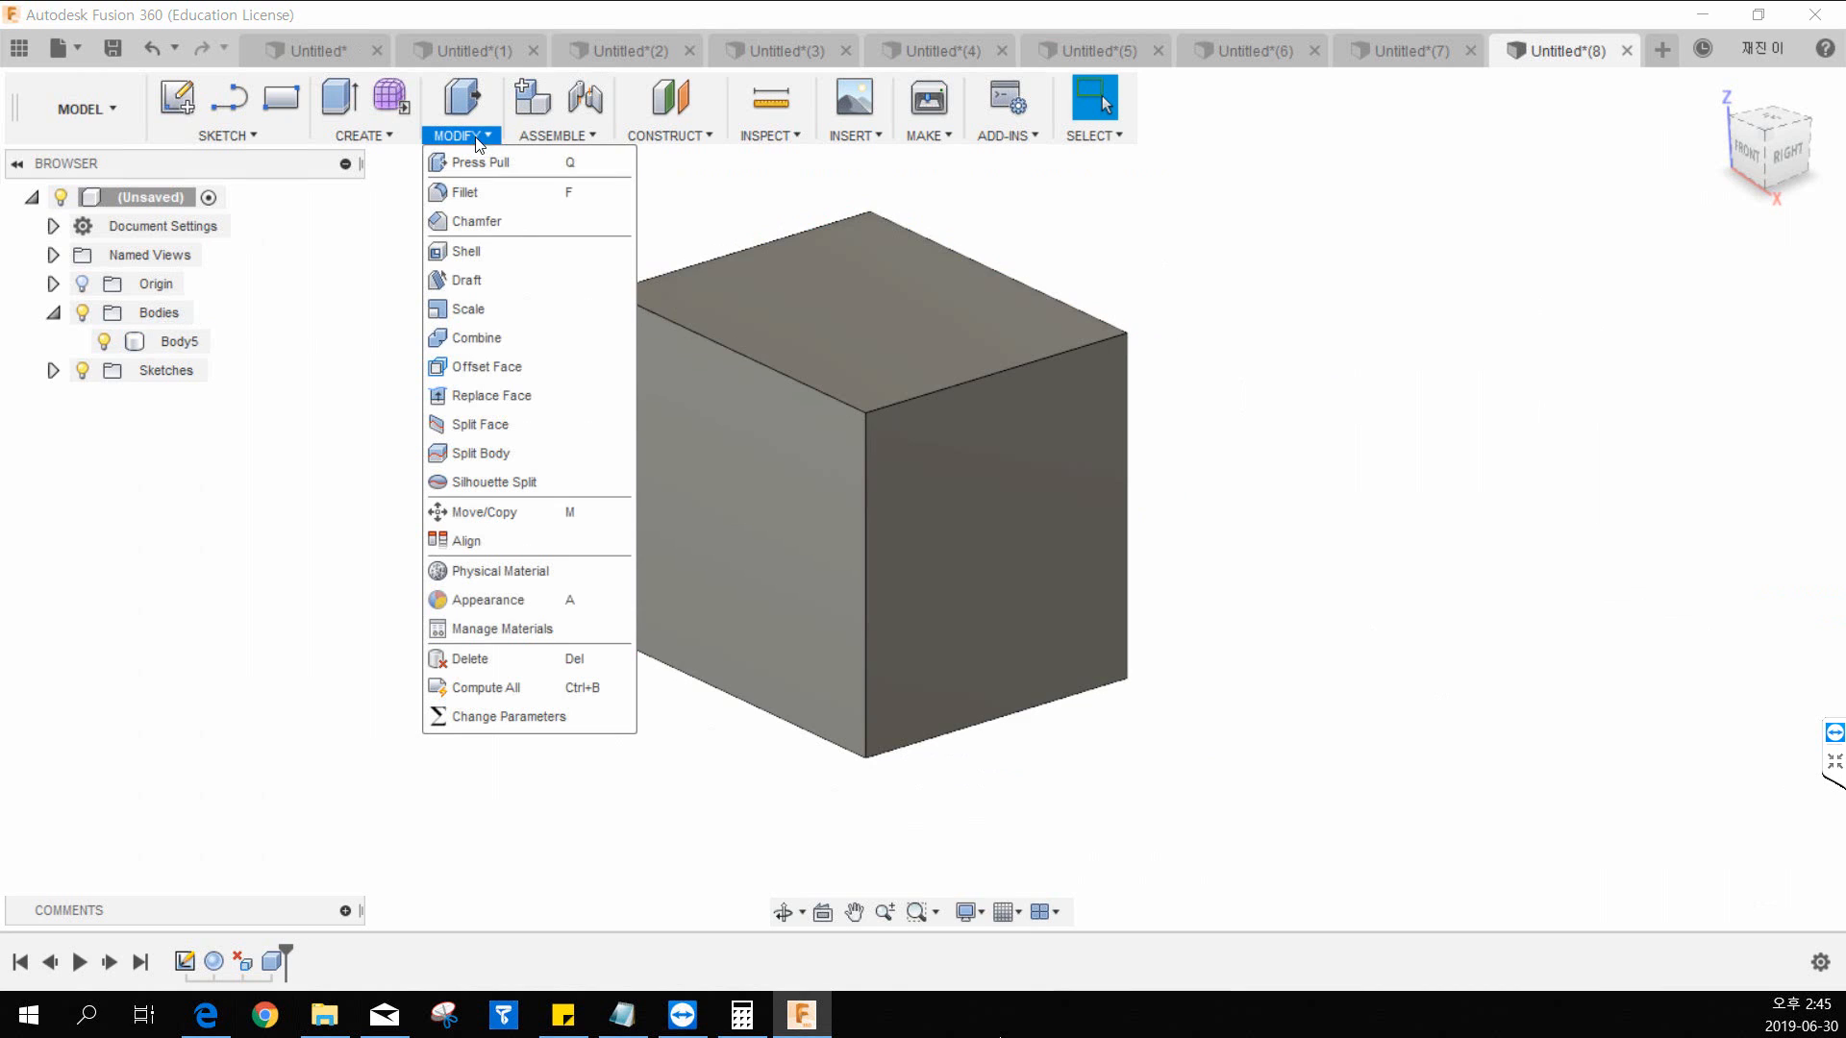
{"action": "left_click", "coordinate": [481, 317]}
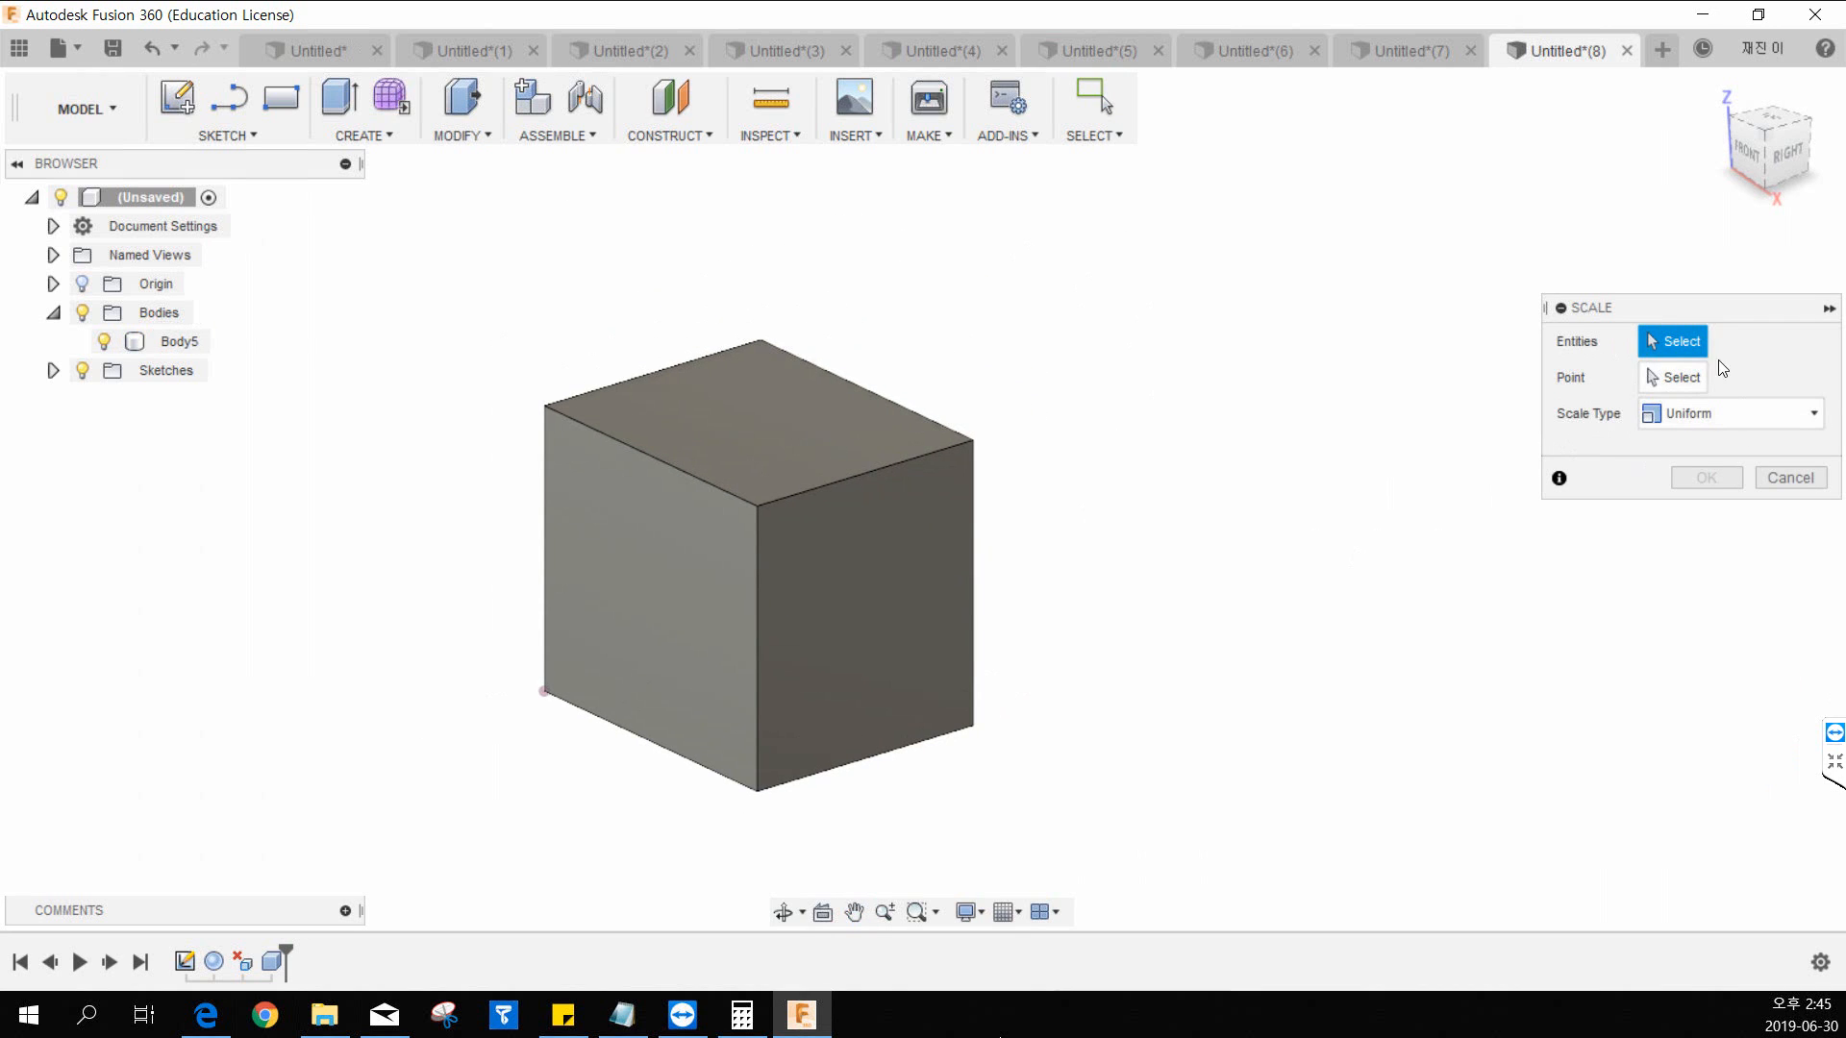
{"action": "left_click", "coordinate": [864, 592]}
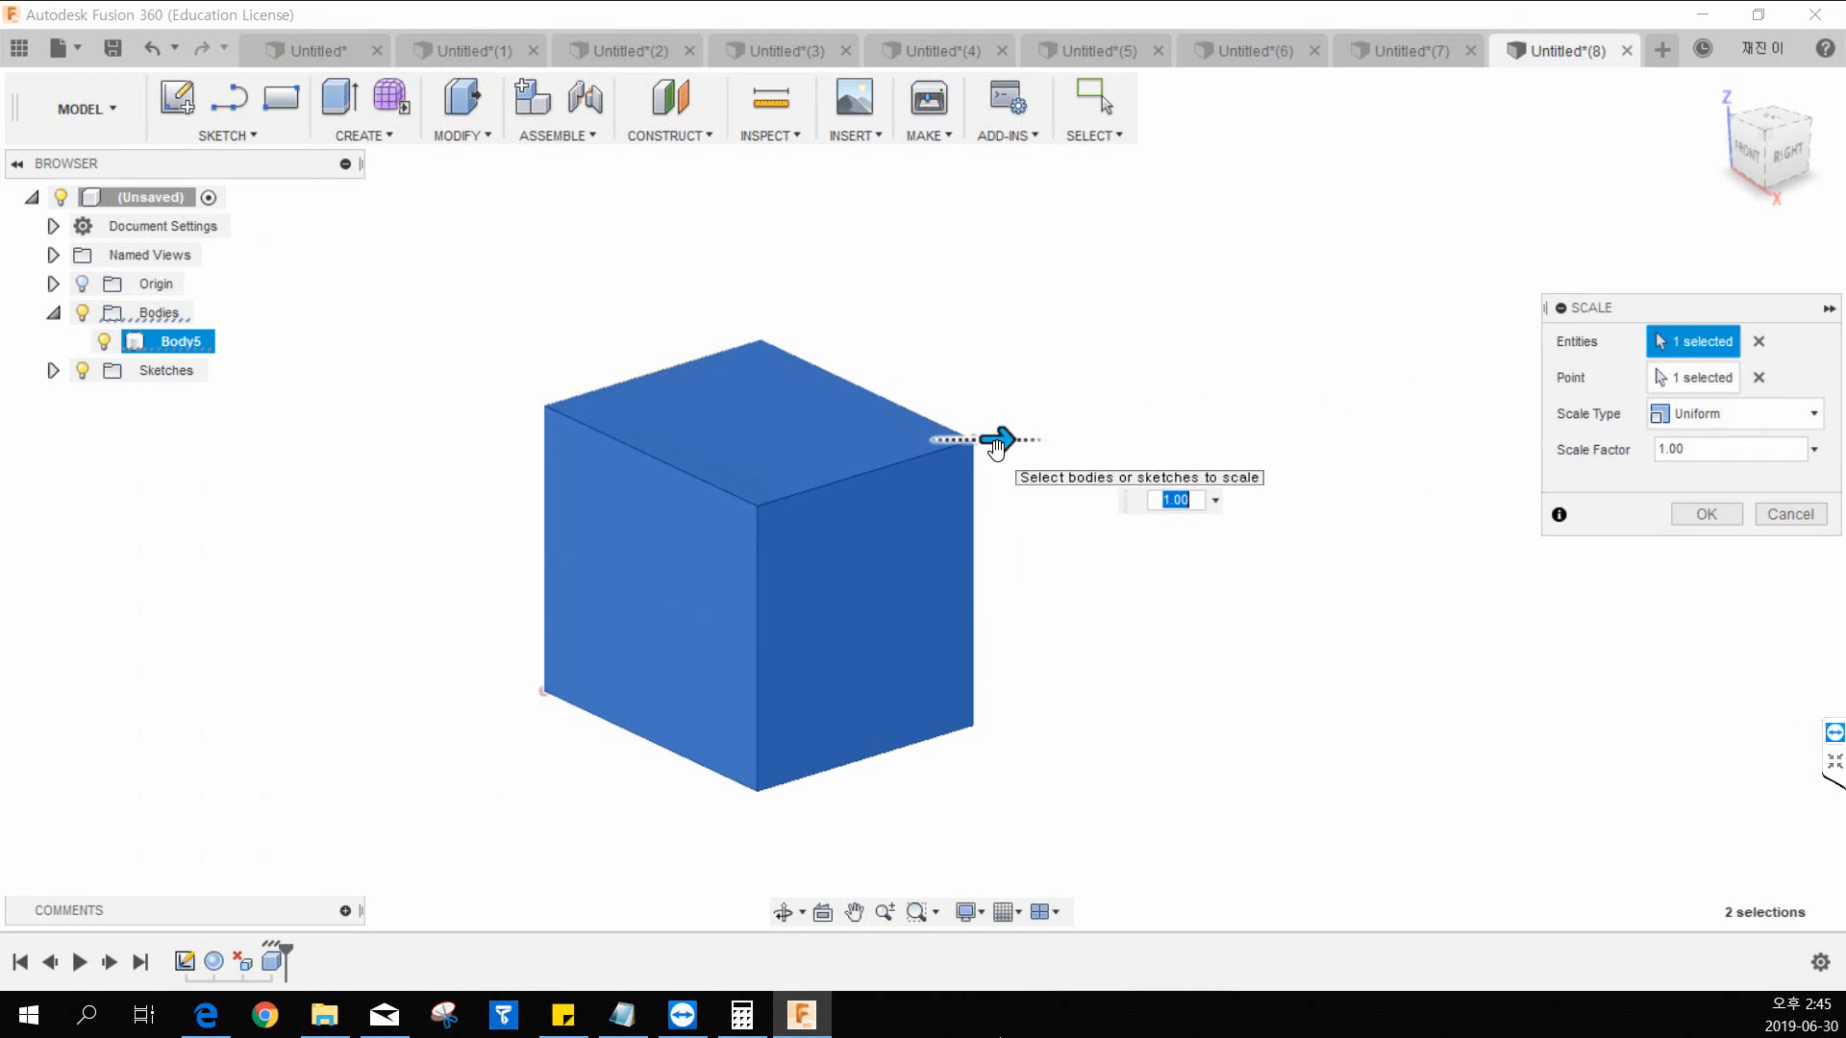
{"action": "left_click_drag", "start_coordinate": [996, 447], "coordinate": [1058, 440]}
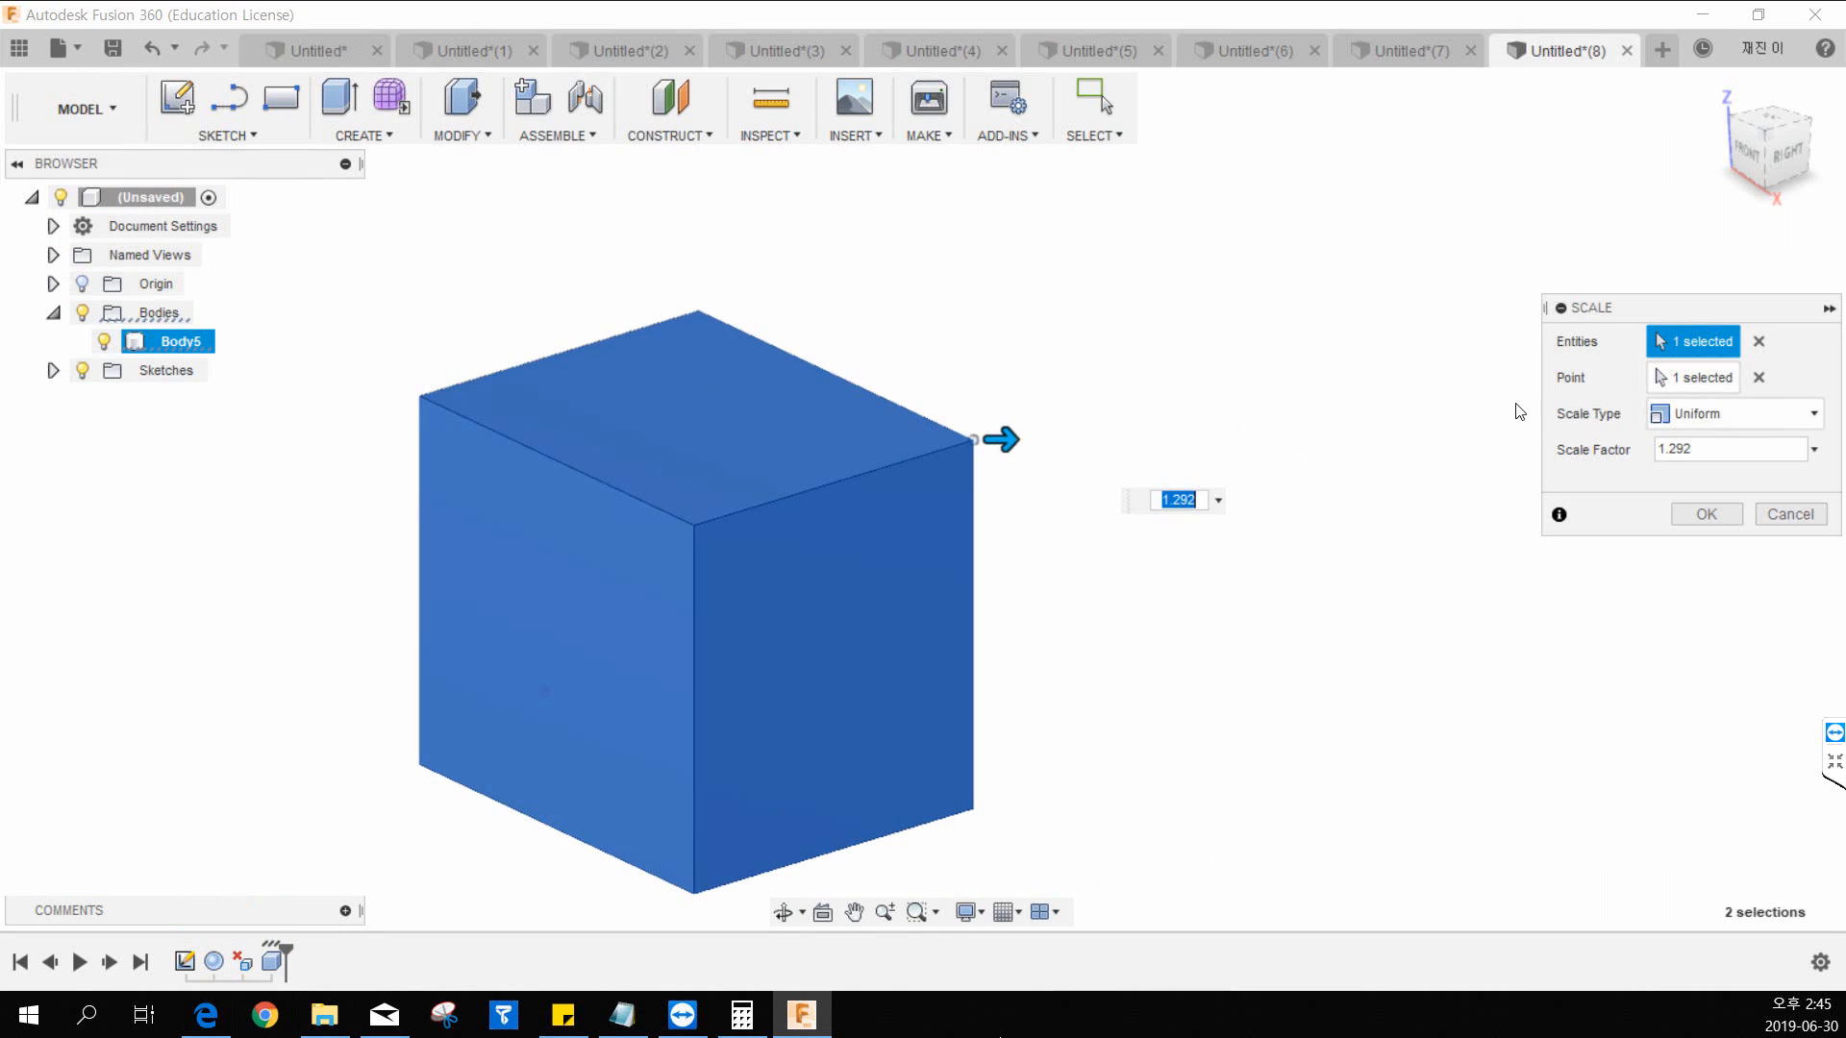
Step: Replace the scale point with the box's bottom corner at the origin and set the scale factor to 2.362
{"action": "left_click", "coordinate": [1758, 377]}
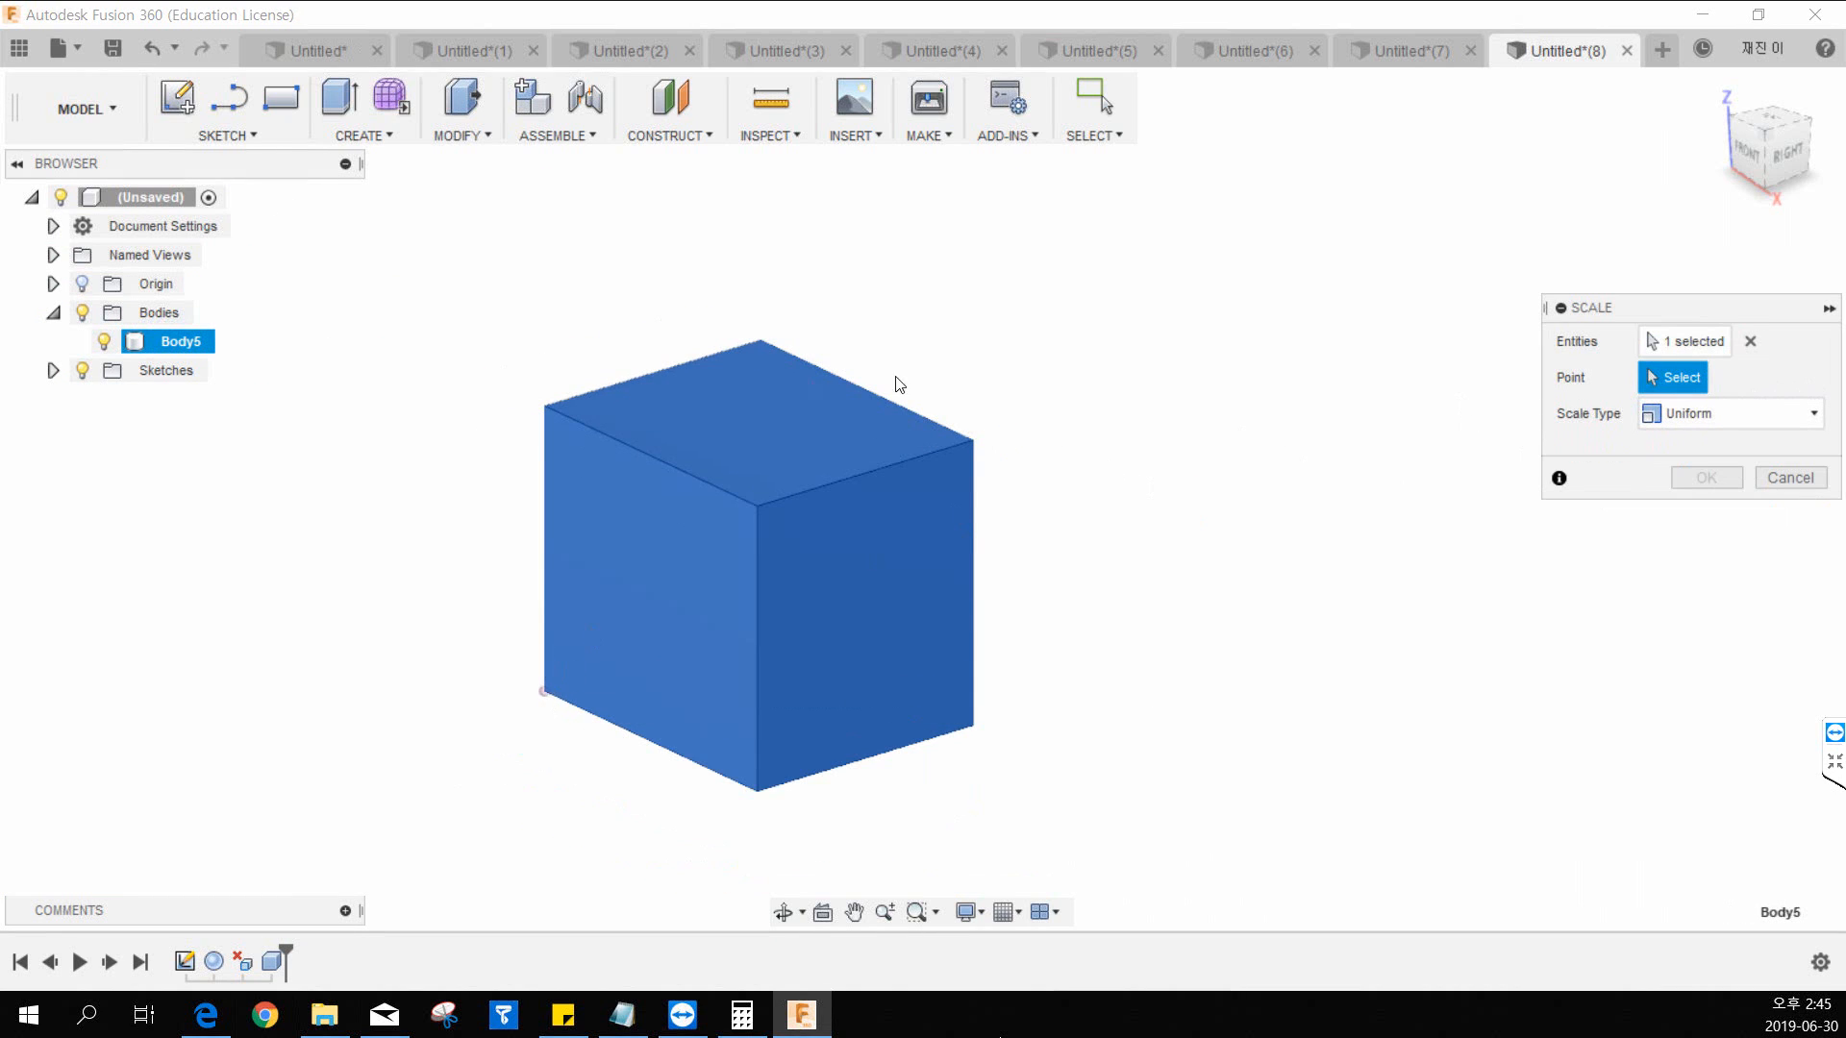
{"action": "left_click", "coordinate": [544, 692]}
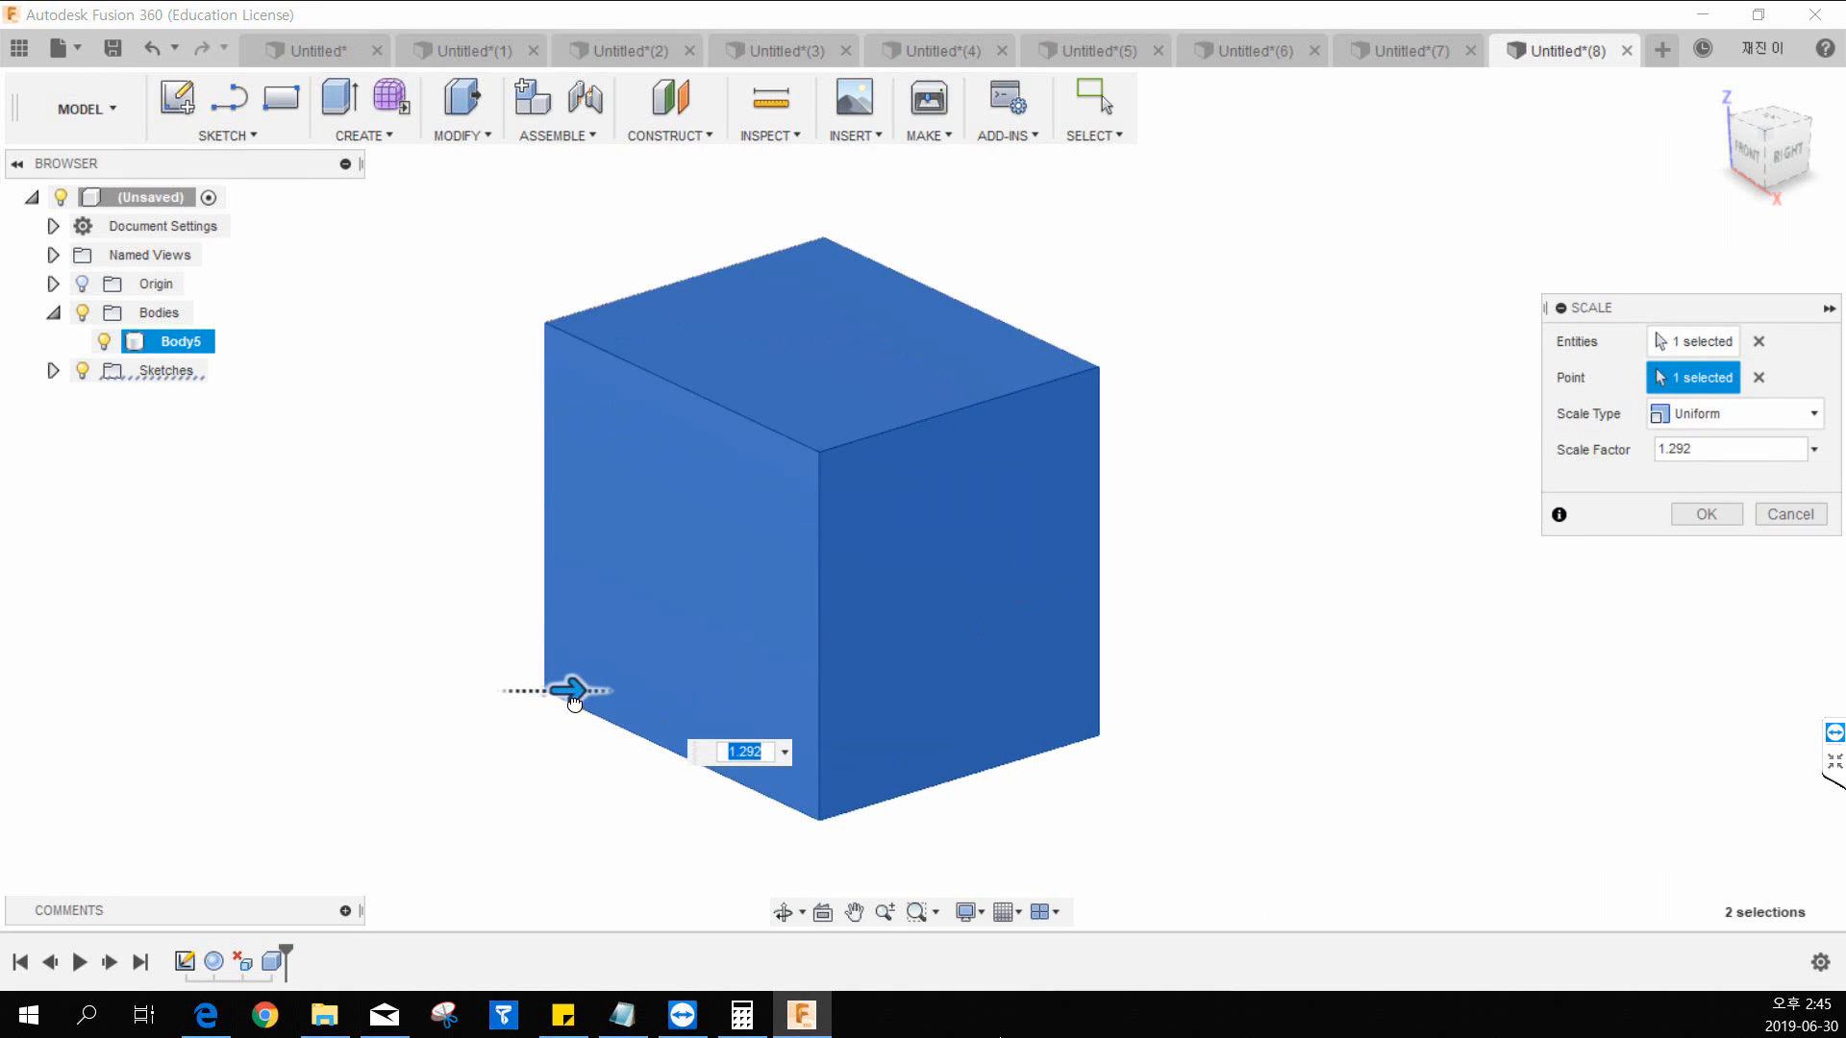
{"action": "left_click_drag", "start_coordinate": [577, 692], "coordinate": [587, 703]}
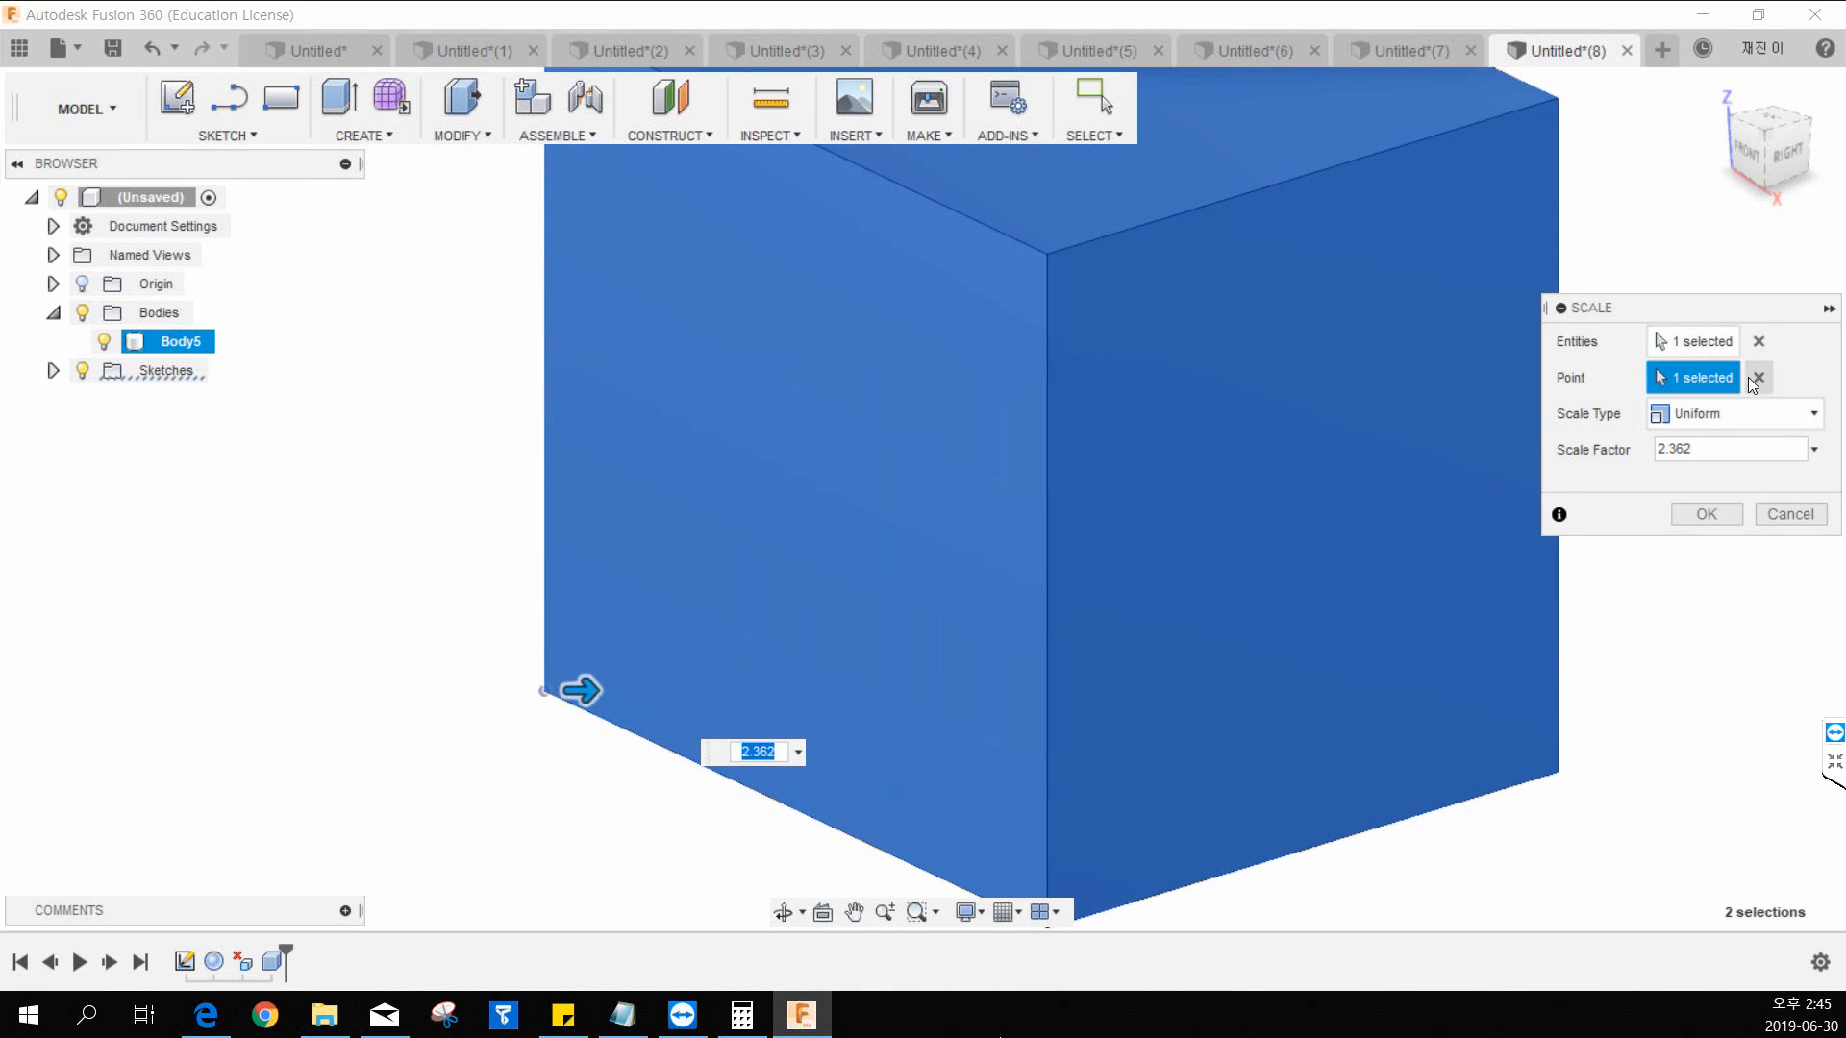
Step: Replace the scale point with the top face's rear corner and enlarge the box to a scale factor of 7.41
{"action": "left_click", "coordinate": [1758, 376]}
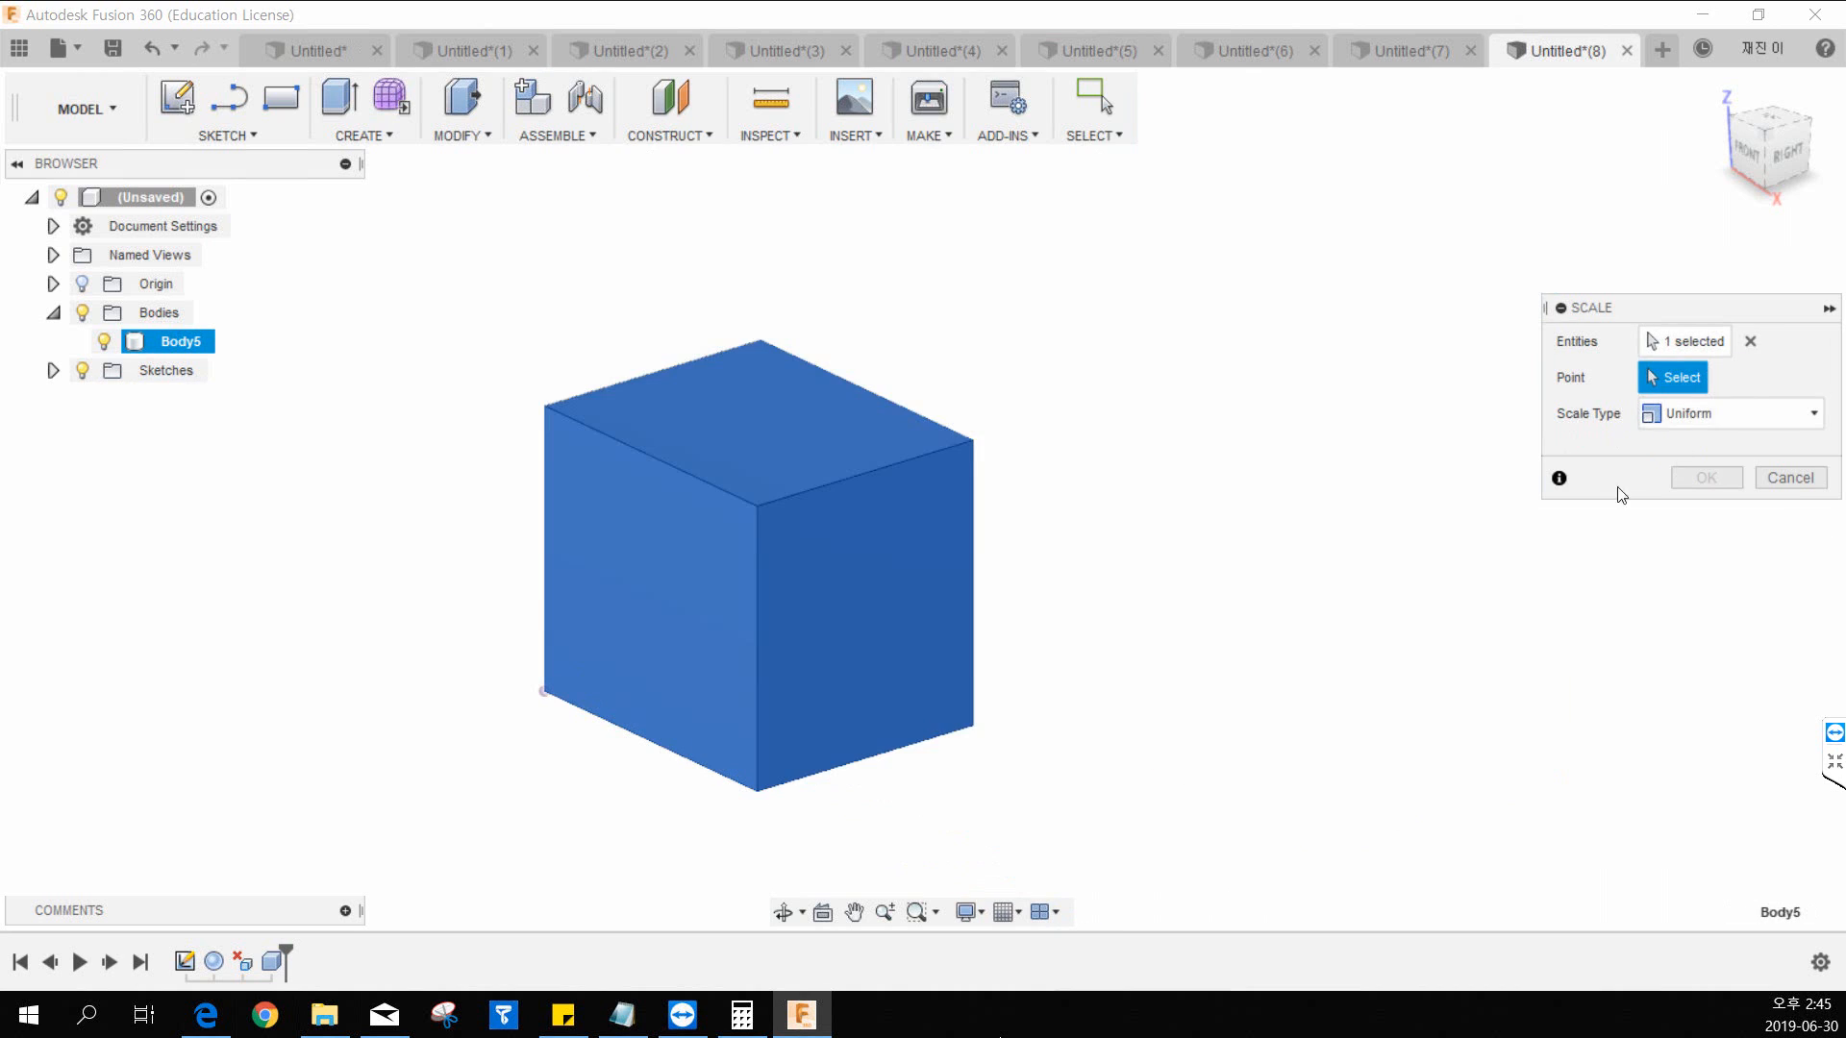
{"action": "left_click", "coordinate": [762, 342]}
{"action": "scroll", "coordinate": [834, 481], "scroll_direction": "down", "scroll_amount": 4}
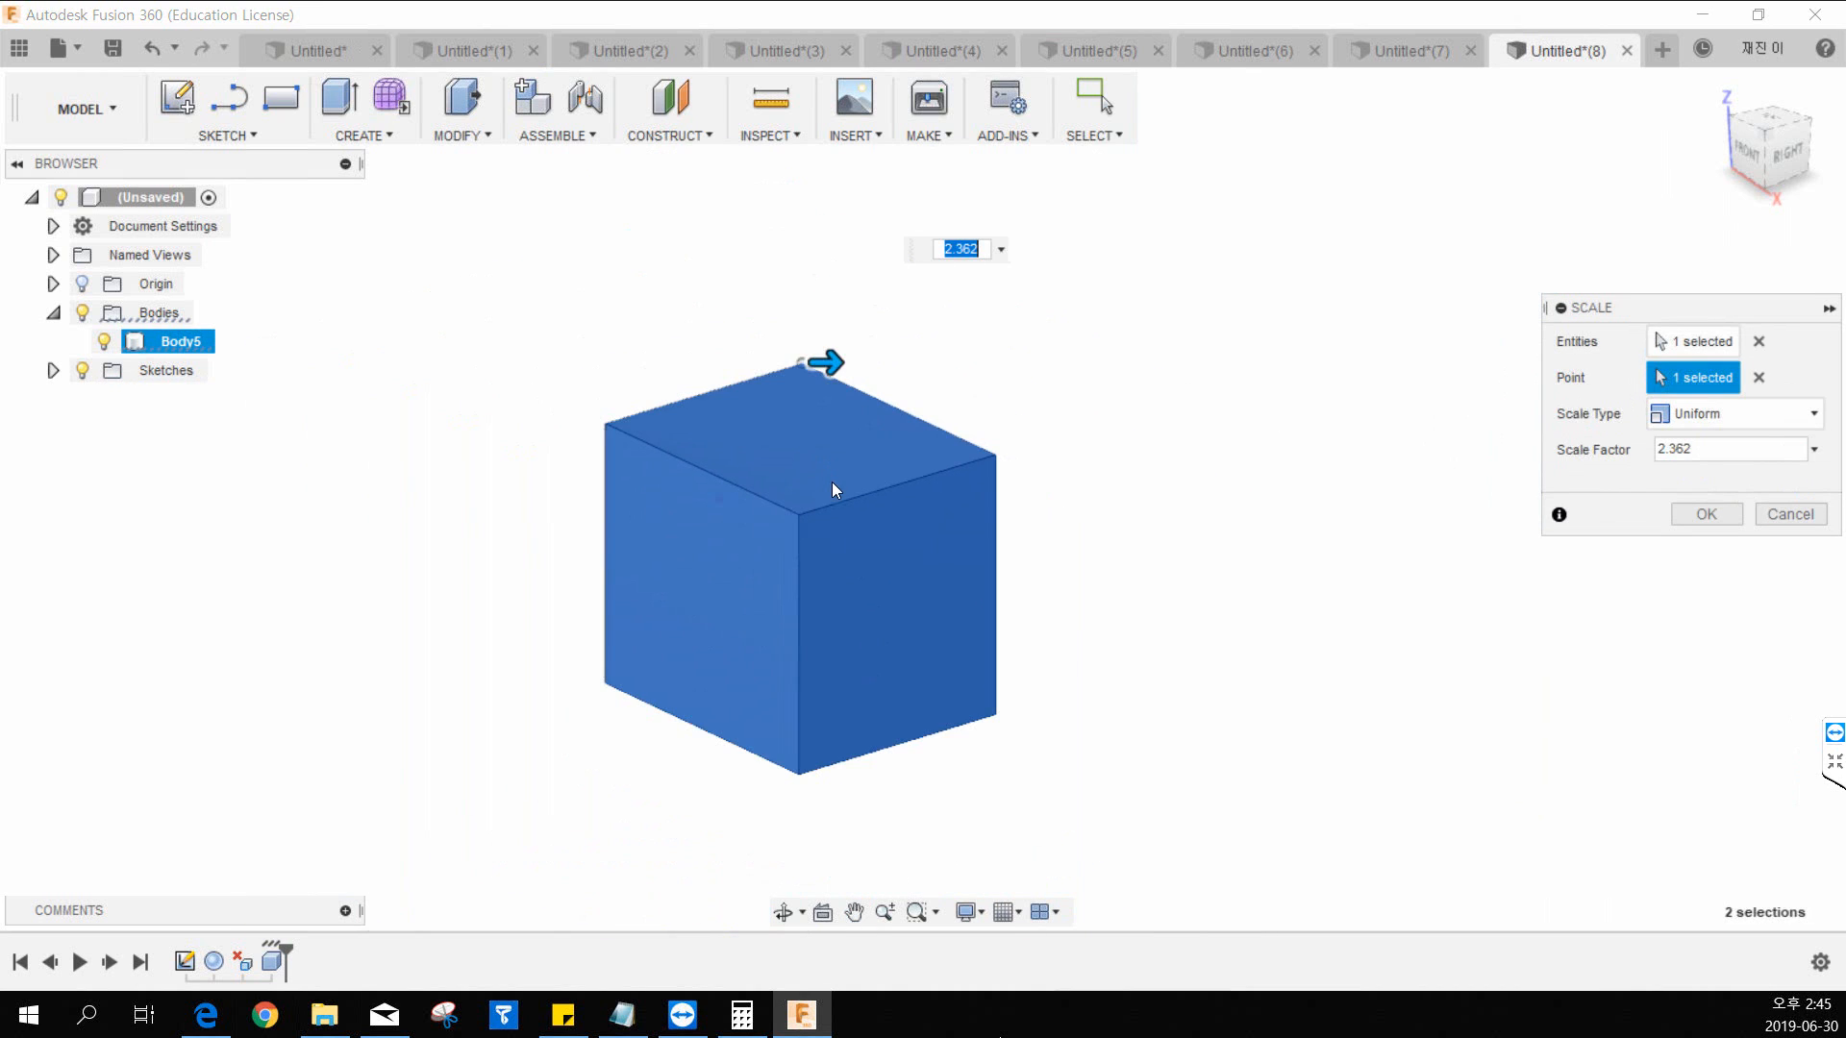
{"action": "left_click_drag", "start_coordinate": [840, 367], "coordinate": [859, 375]}
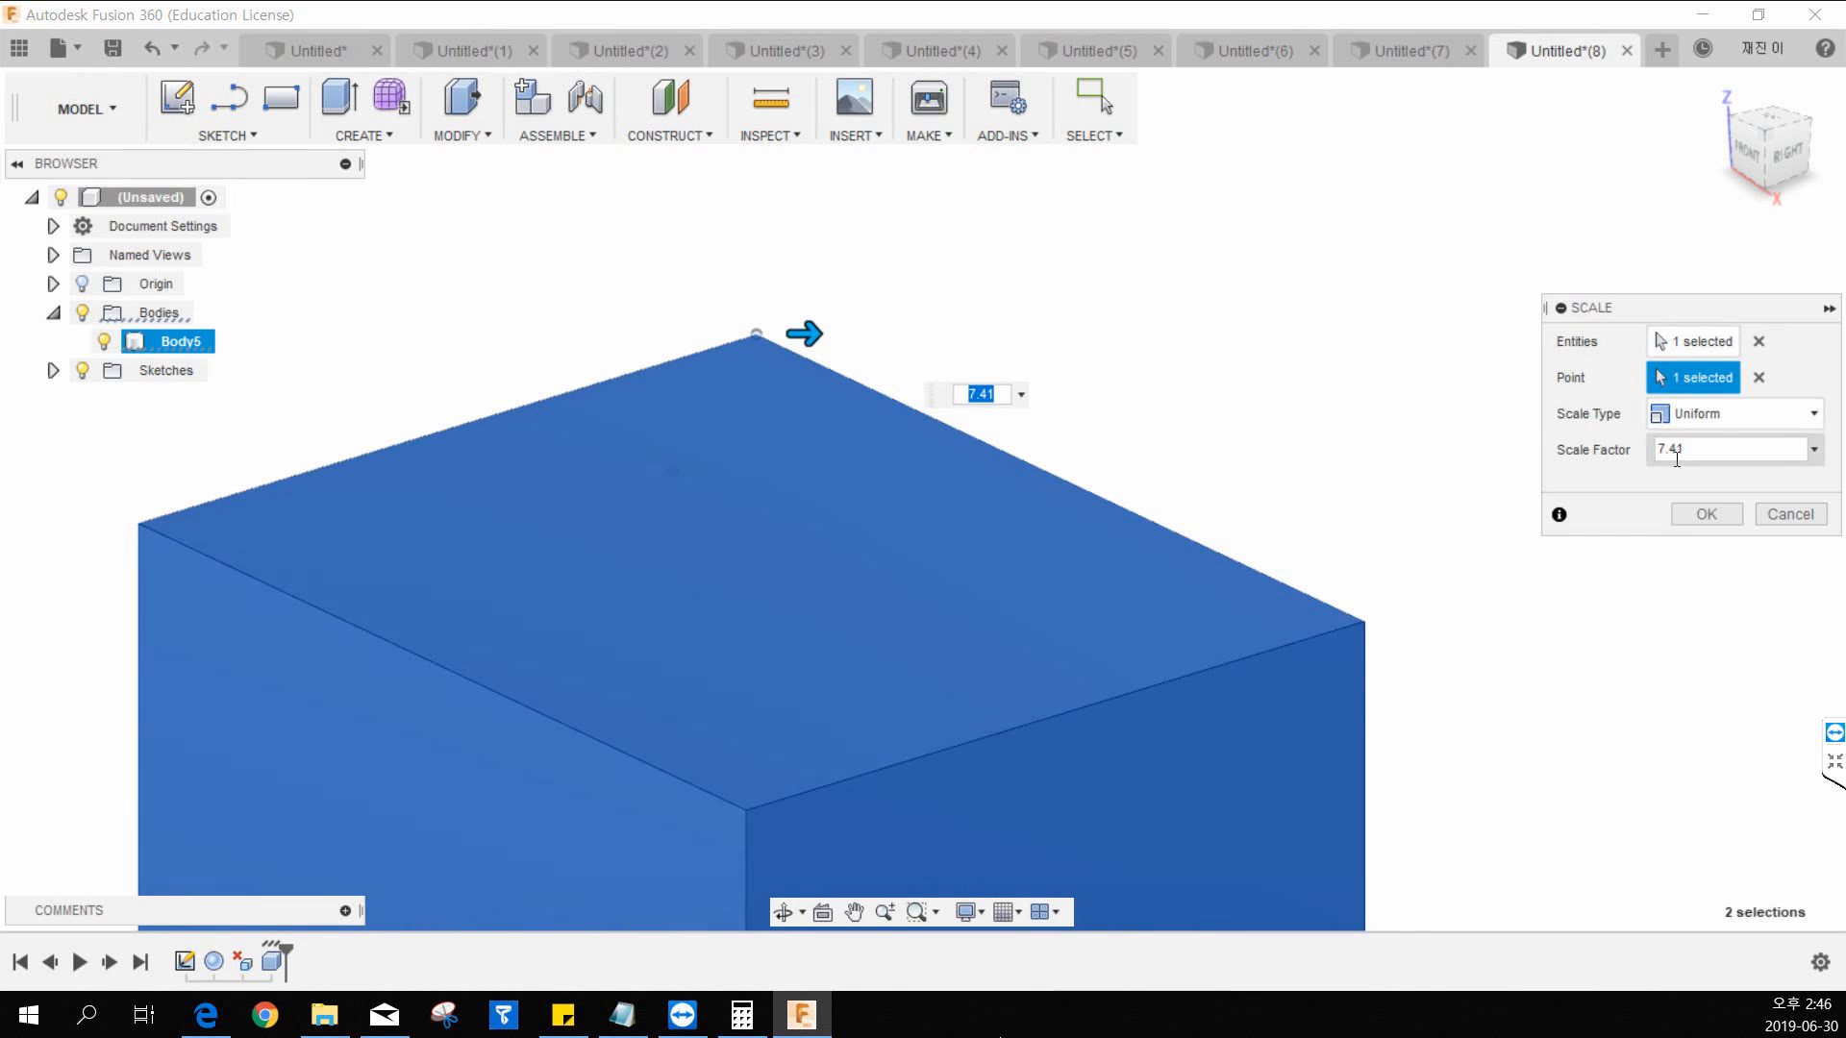
Step: Try uniform scale factors of 2 and 10 about the top face's rear corner, and cancel the scale
{"action": "left_click", "coordinate": [1624, 460]}
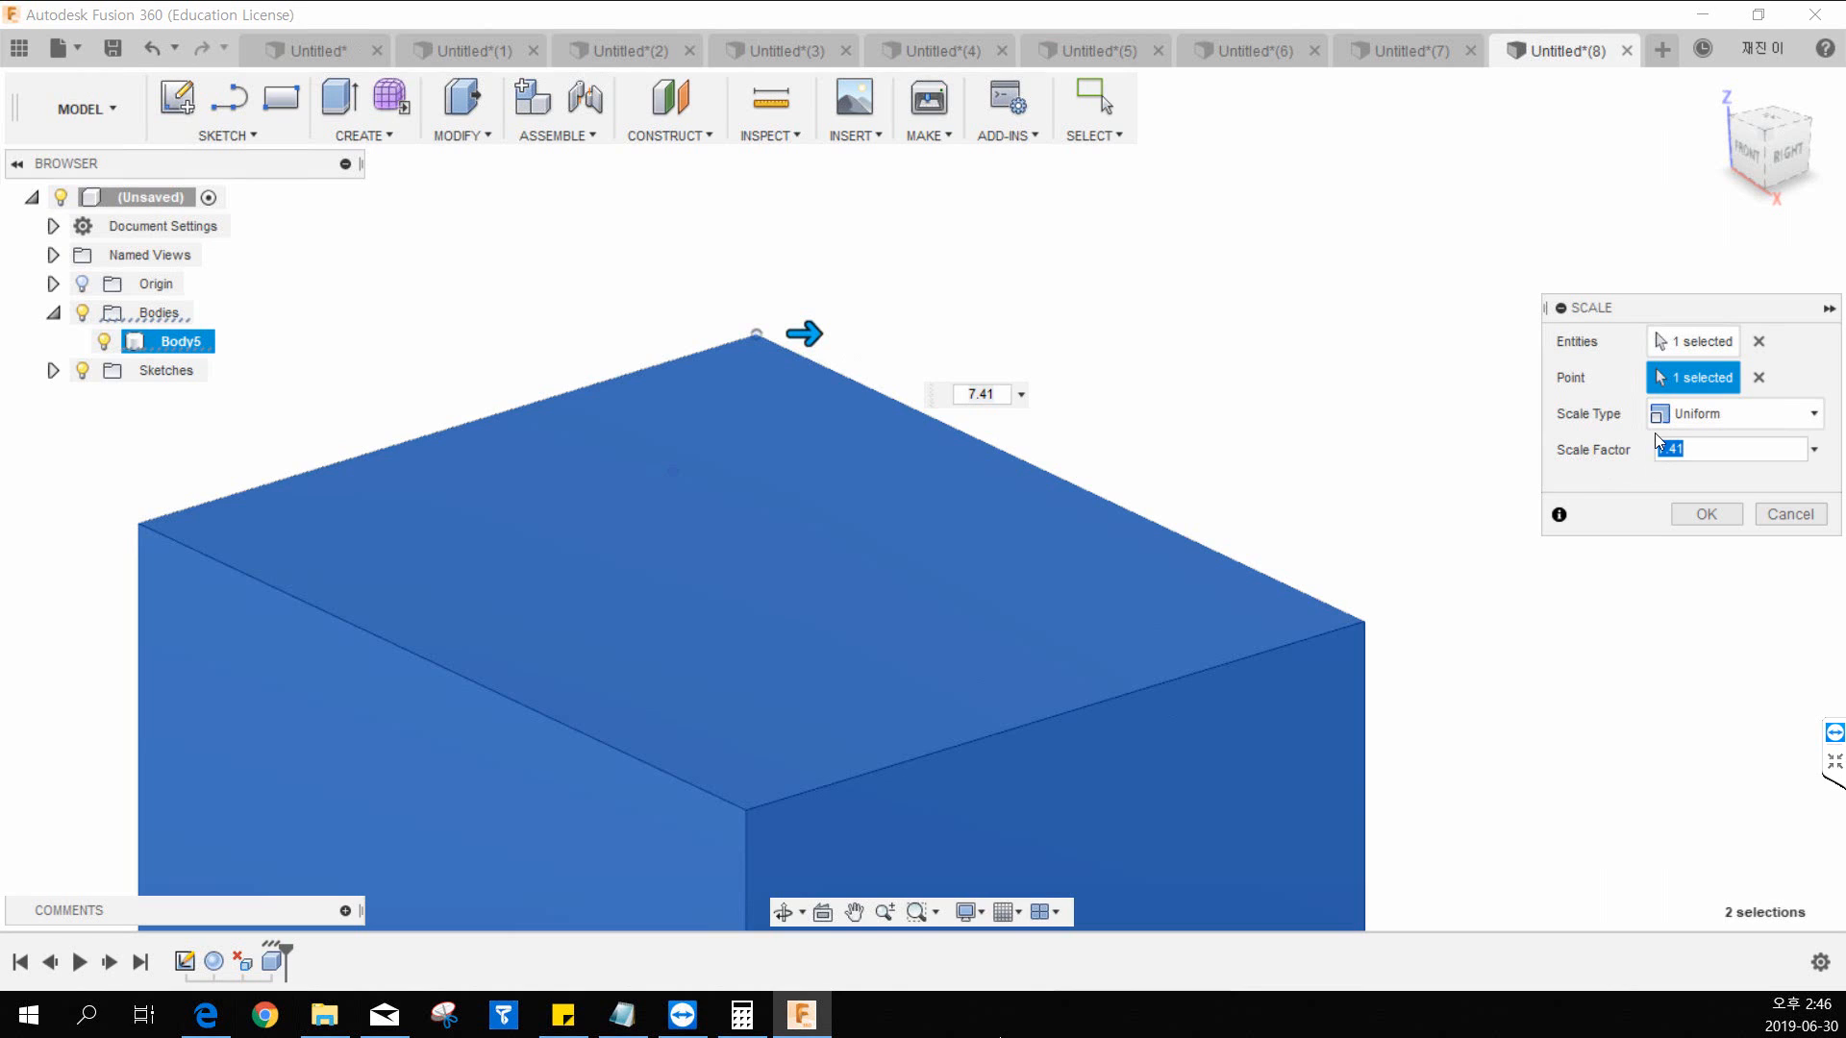
{"action": "type", "text": "2"}
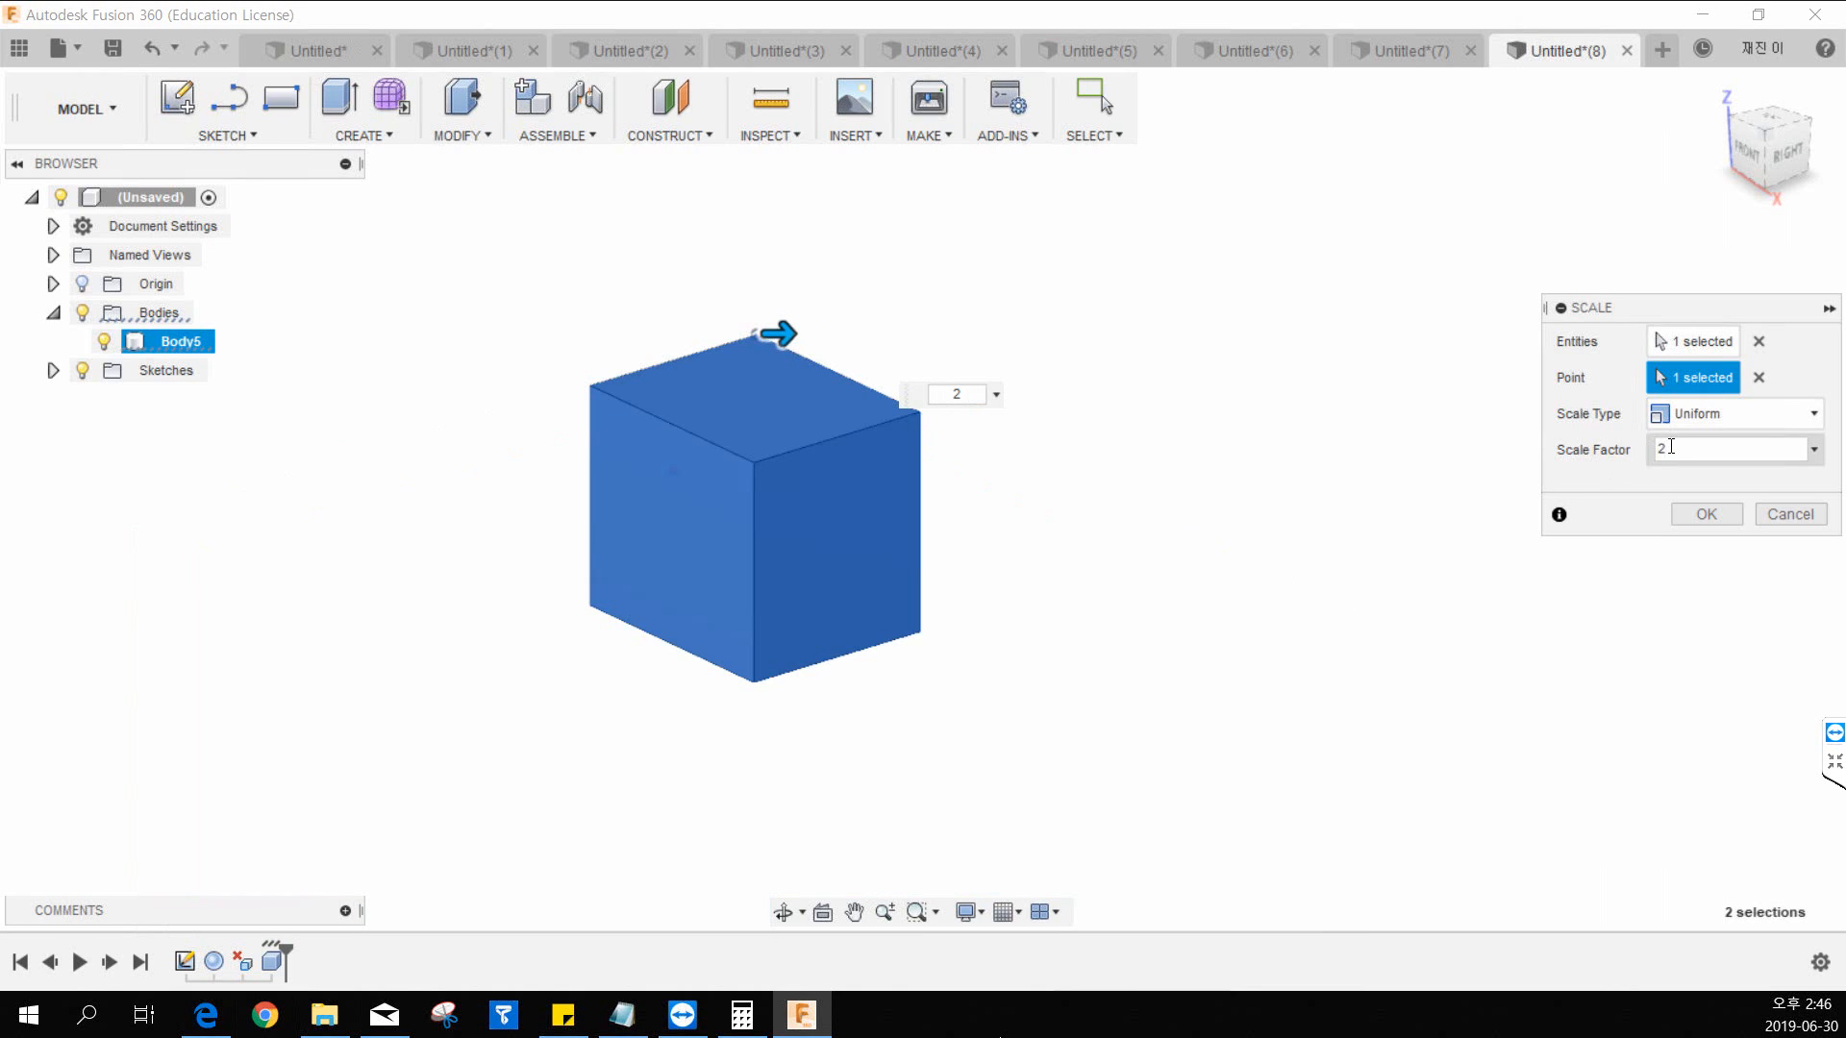
{"action": "left_click_drag", "start_coordinate": [1672, 448], "coordinate": [1607, 446]}
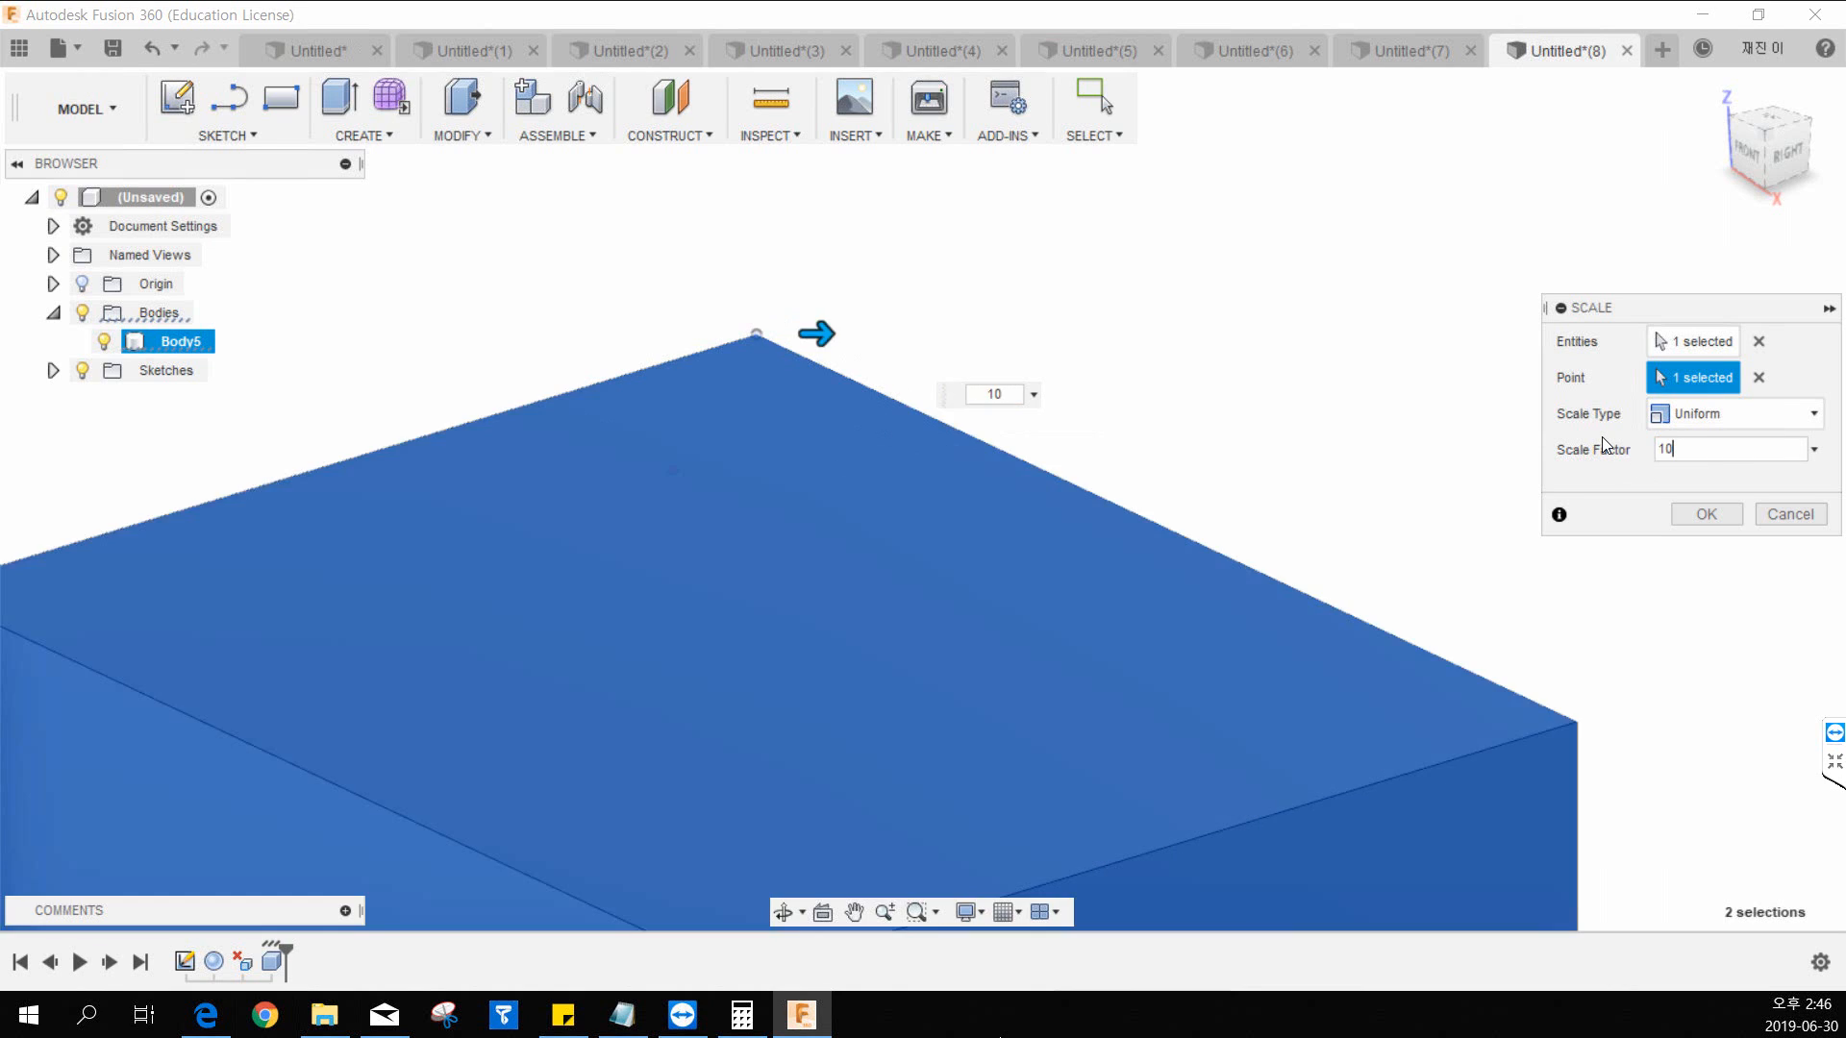
{"action": "left_click", "coordinate": [1786, 519]}
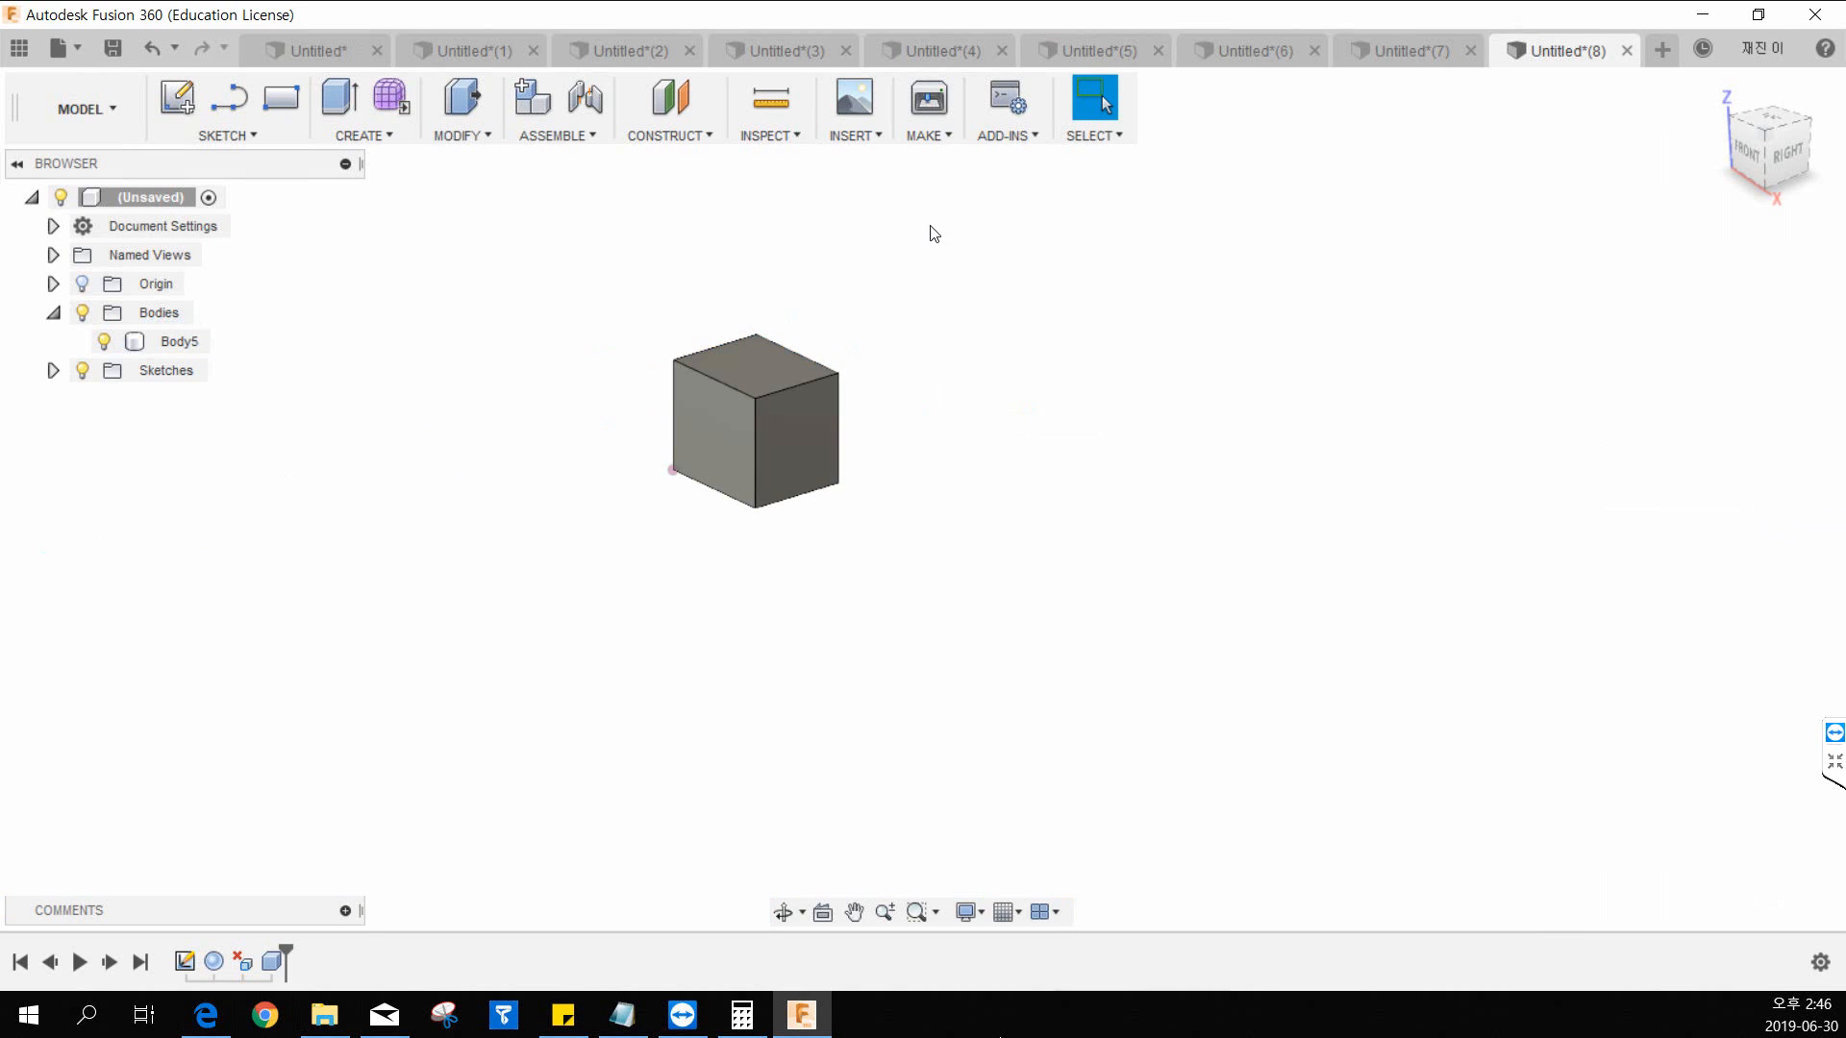
{"action": "left_click", "coordinate": [391, 138]}
{"action": "mouse_move", "coordinate": [428, 143]}
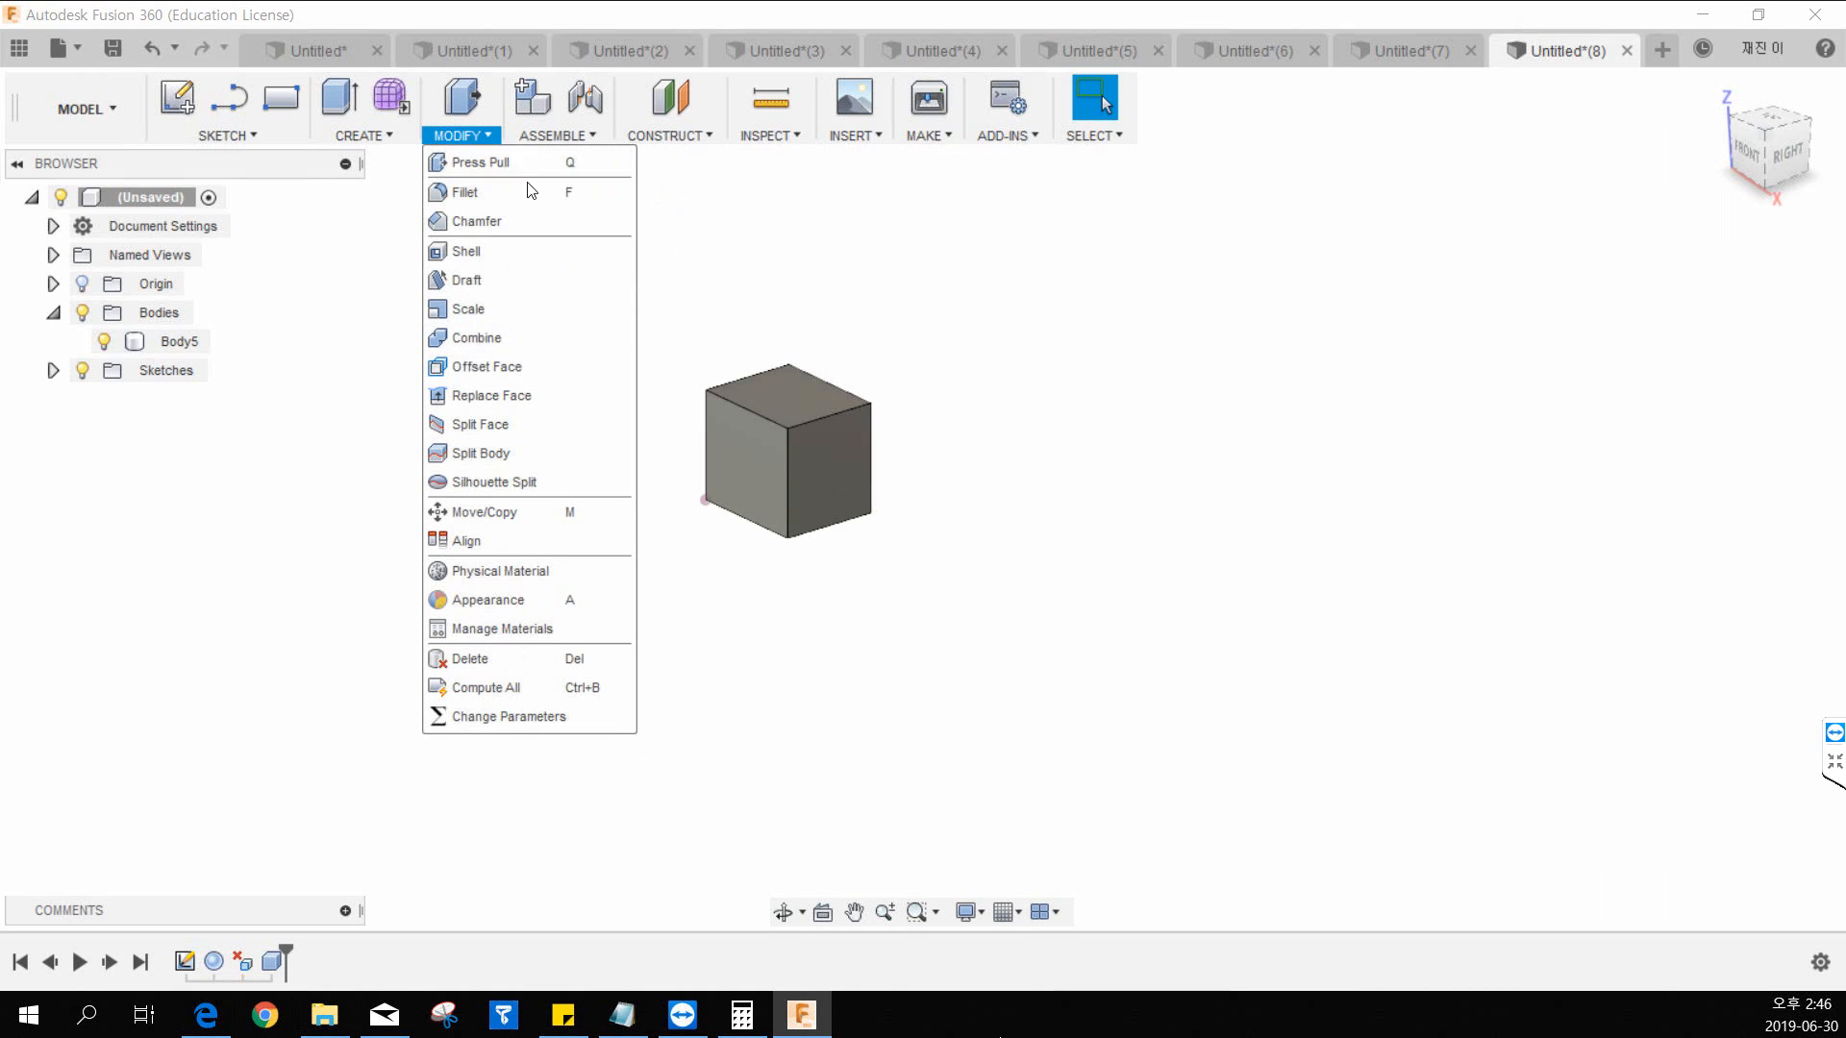
{"action": "left_click", "coordinate": [872, 306]}
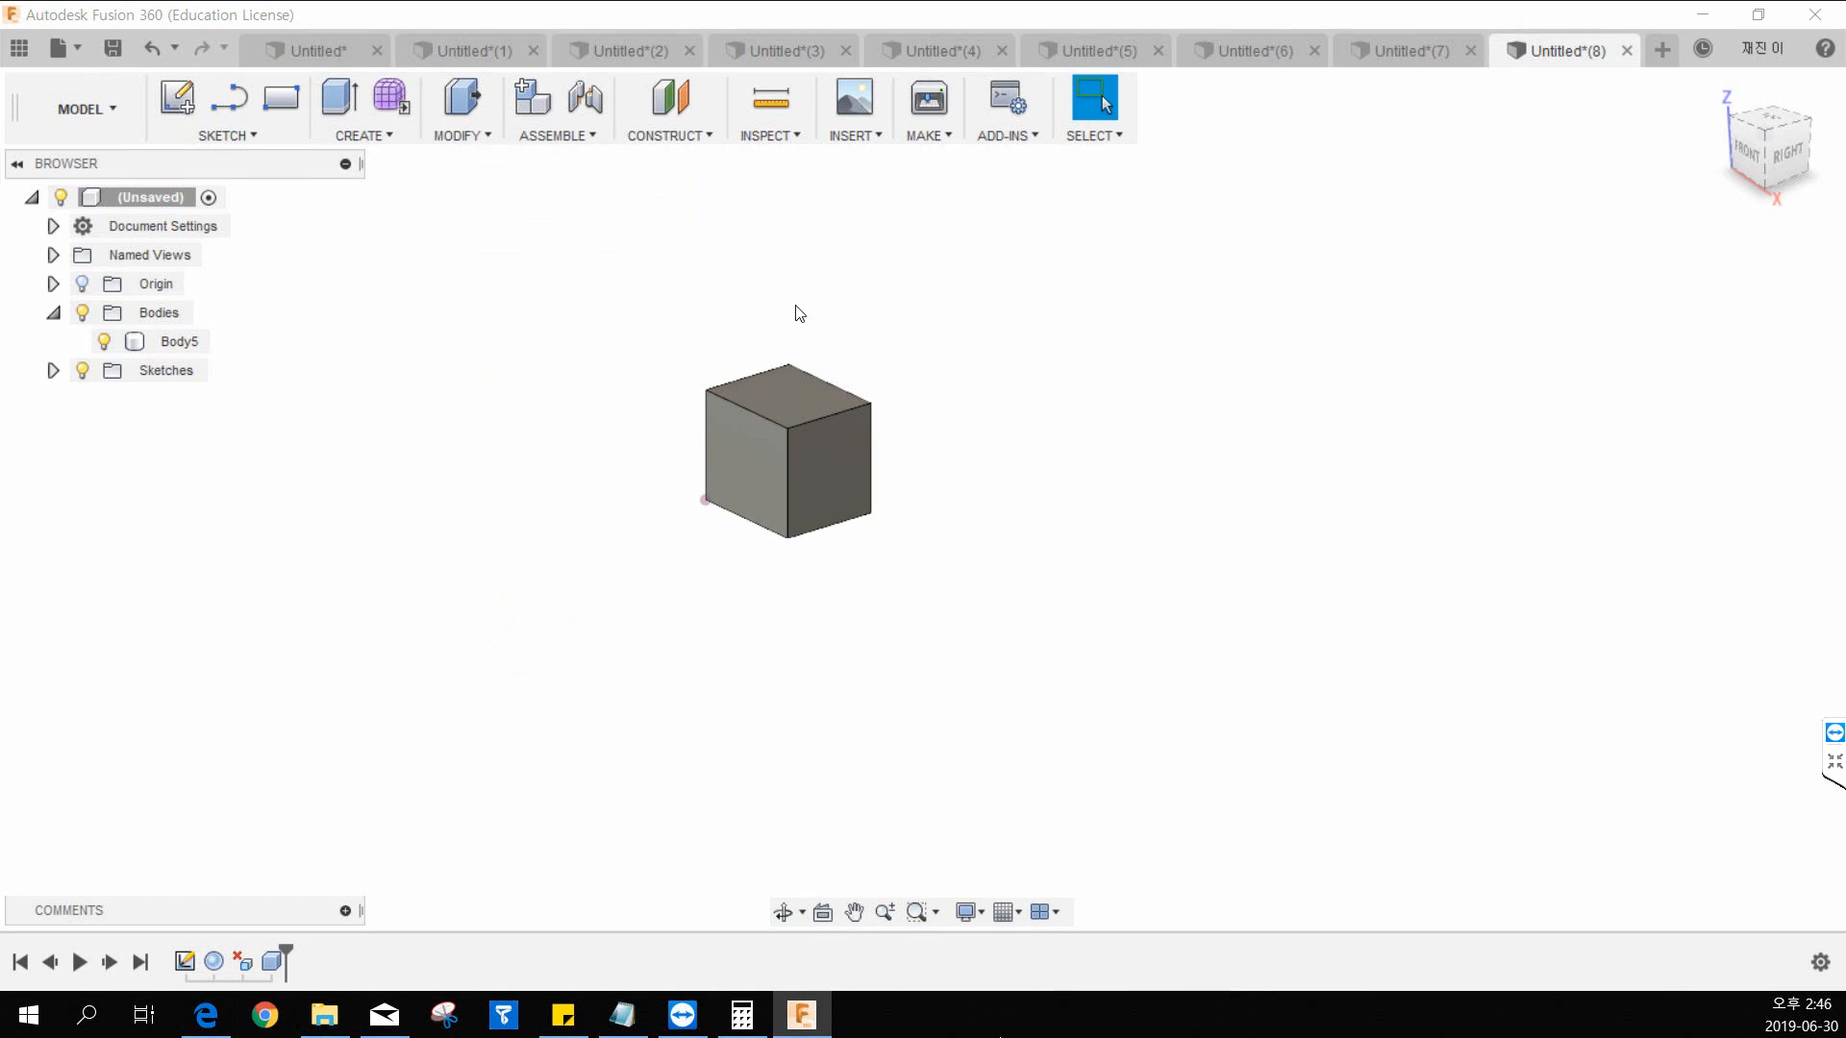
{"action": "left_click", "coordinate": [459, 136]}
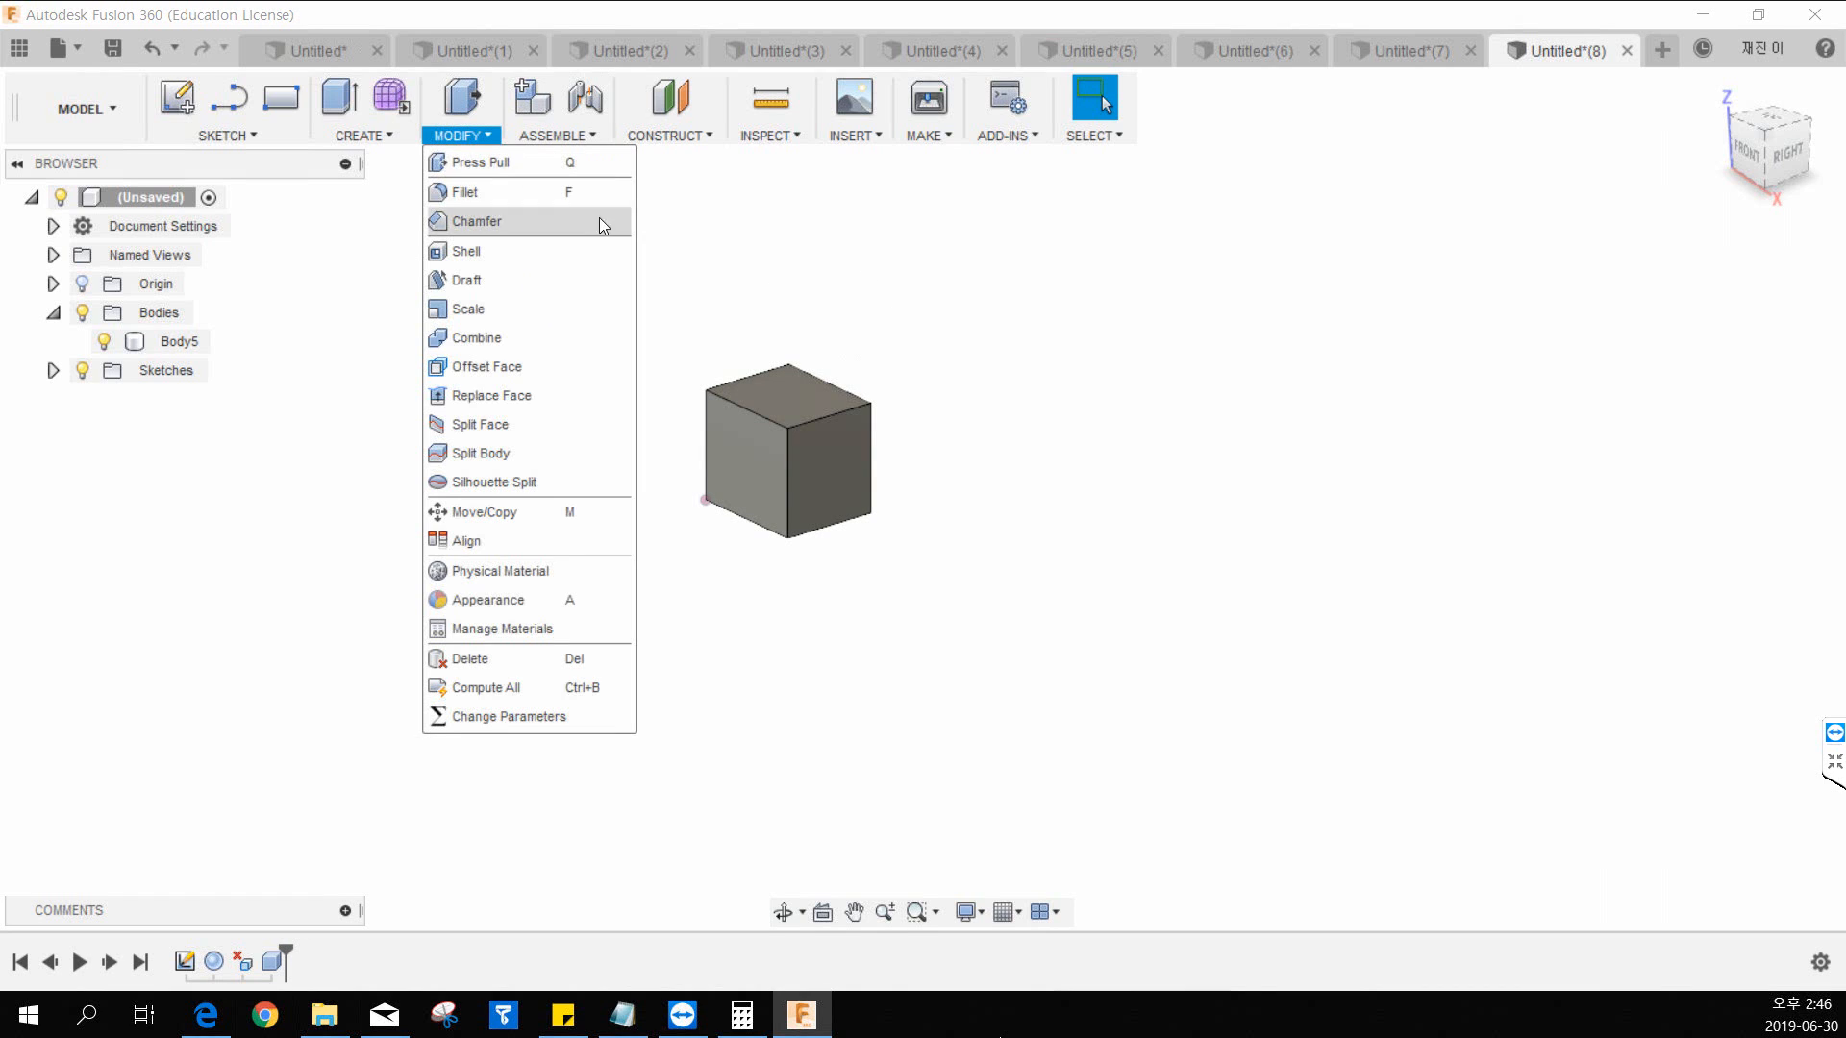
{"action": "left_click", "coordinate": [885, 297]}
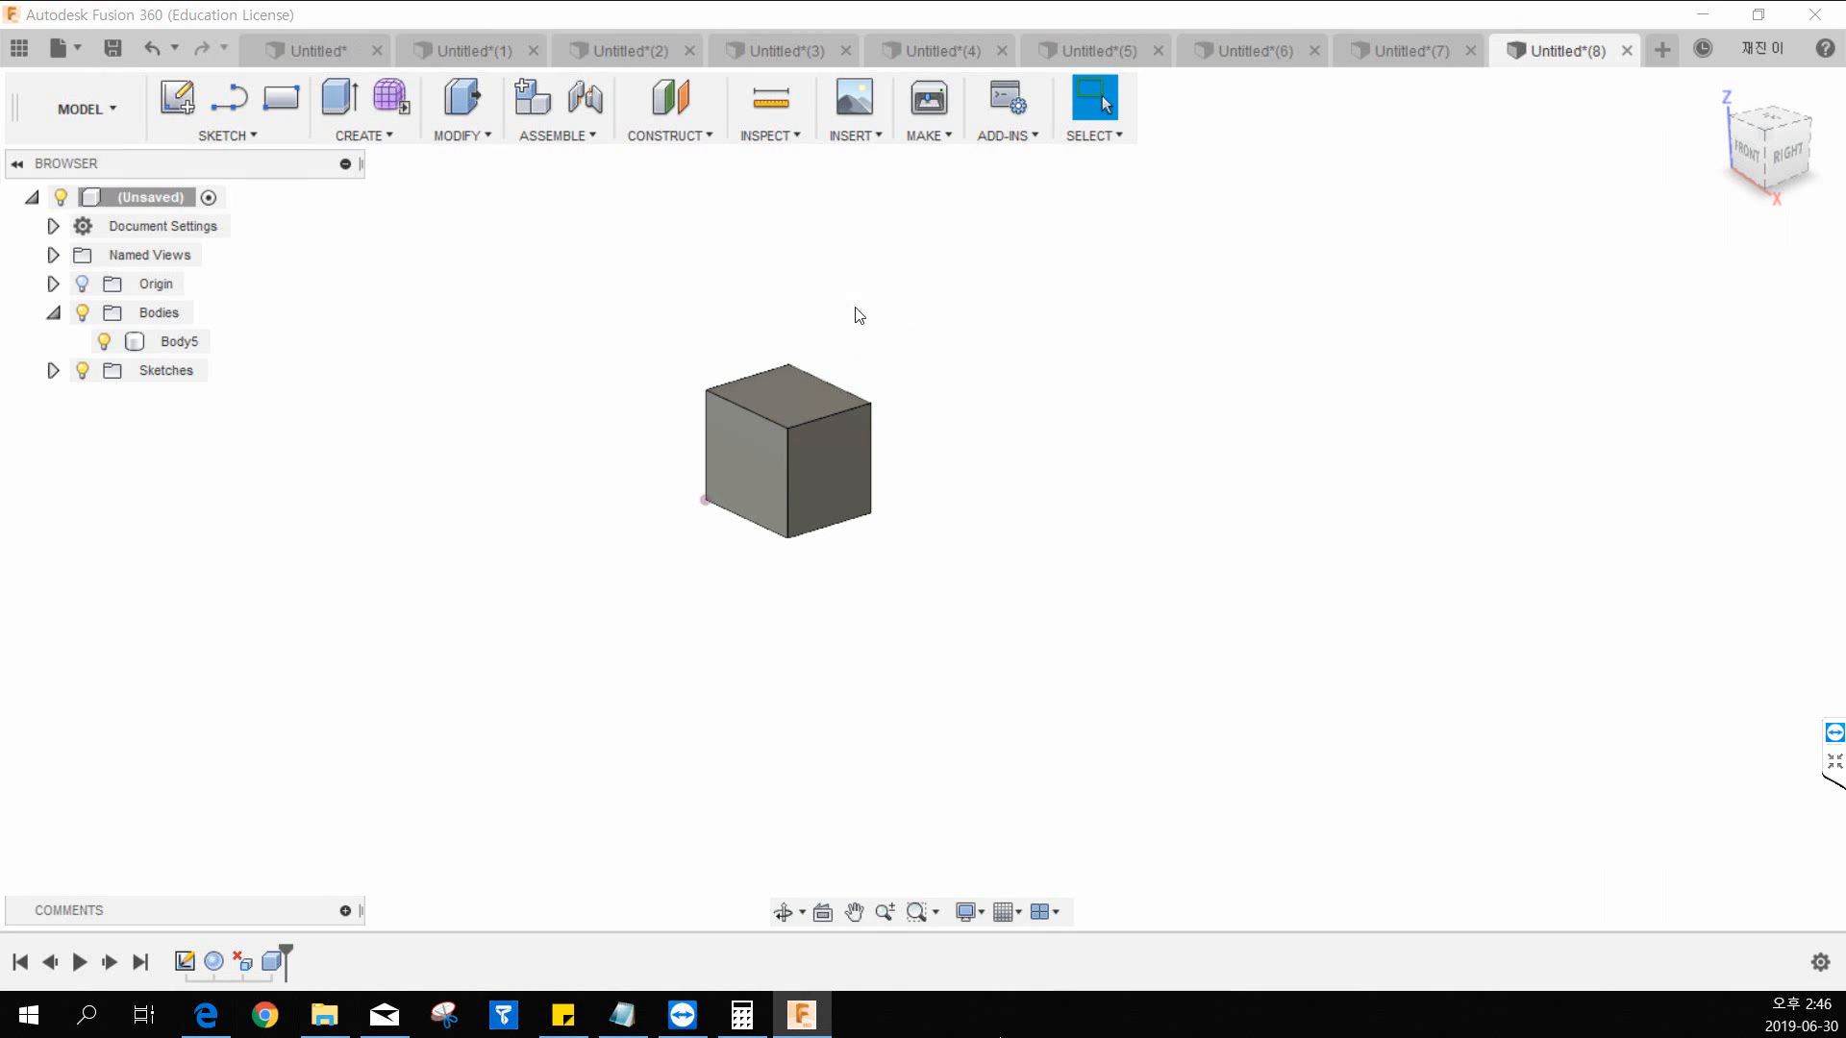
Step: Delete the box body and undo the deletion
{"action": "left_click_drag", "start_coordinate": [932, 310], "coordinate": [630, 637]}
{"action": "key", "text": "Delete"}
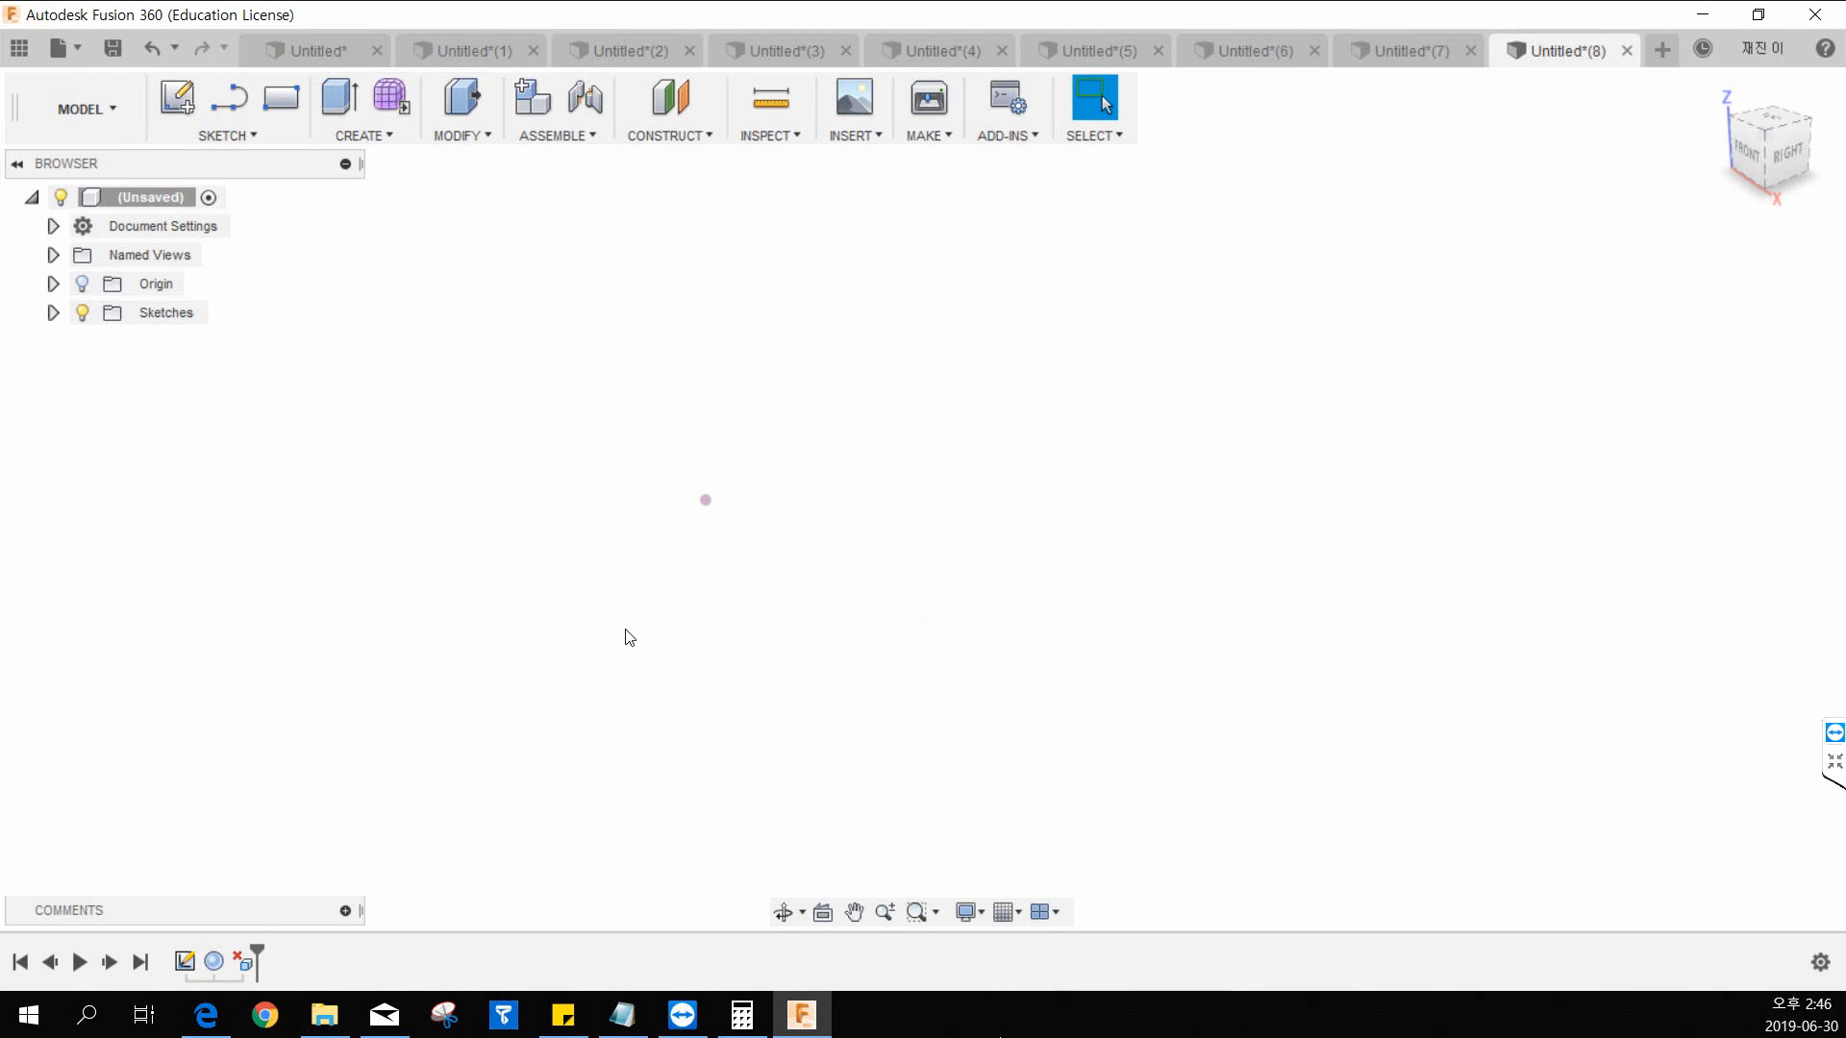
{"action": "key", "text": "ctrl+z"}
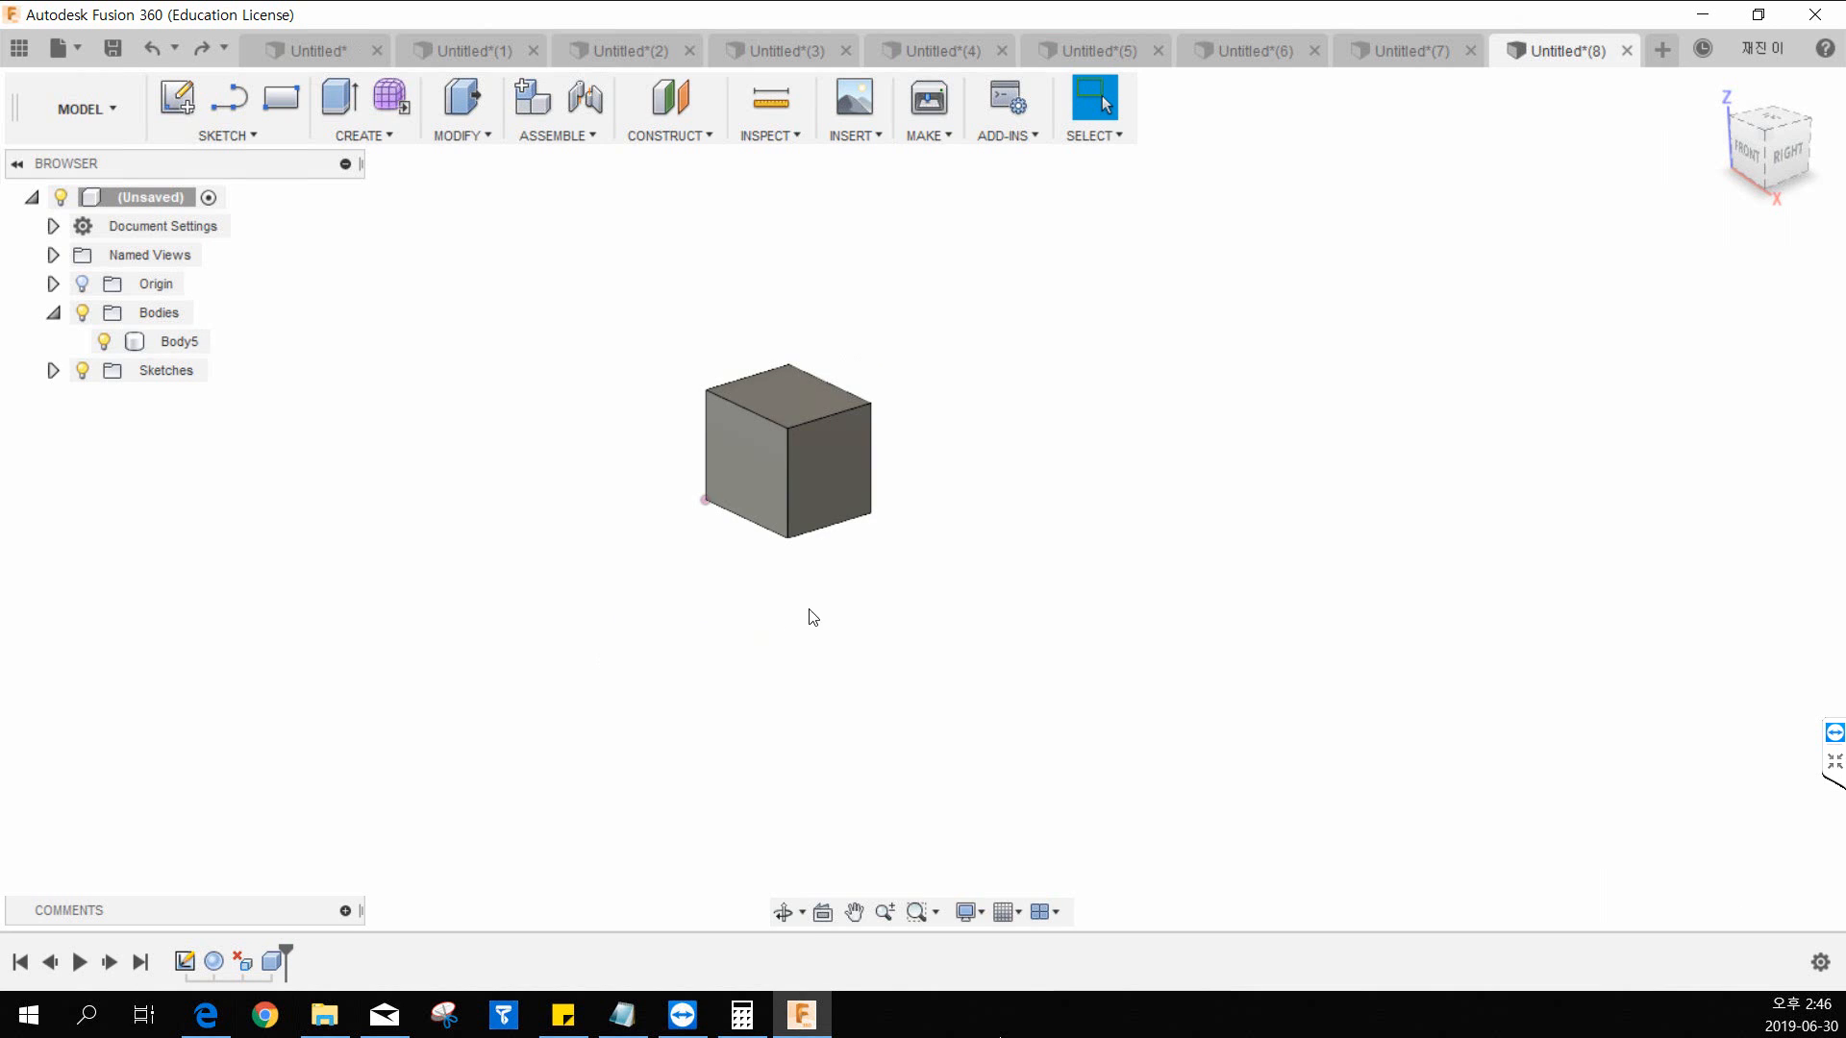
Step: Extrude the box's top face upward by 400 mm, joined to the body
{"action": "middle_click_drag", "start_coordinate": [891, 264], "coordinate": [805, 396]}
{"action": "scroll", "coordinate": [806, 463], "scroll_direction": "down", "scroll_amount": 3}
{"action": "scroll", "coordinate": [810, 468], "scroll_direction": "up", "scroll_amount": 4}
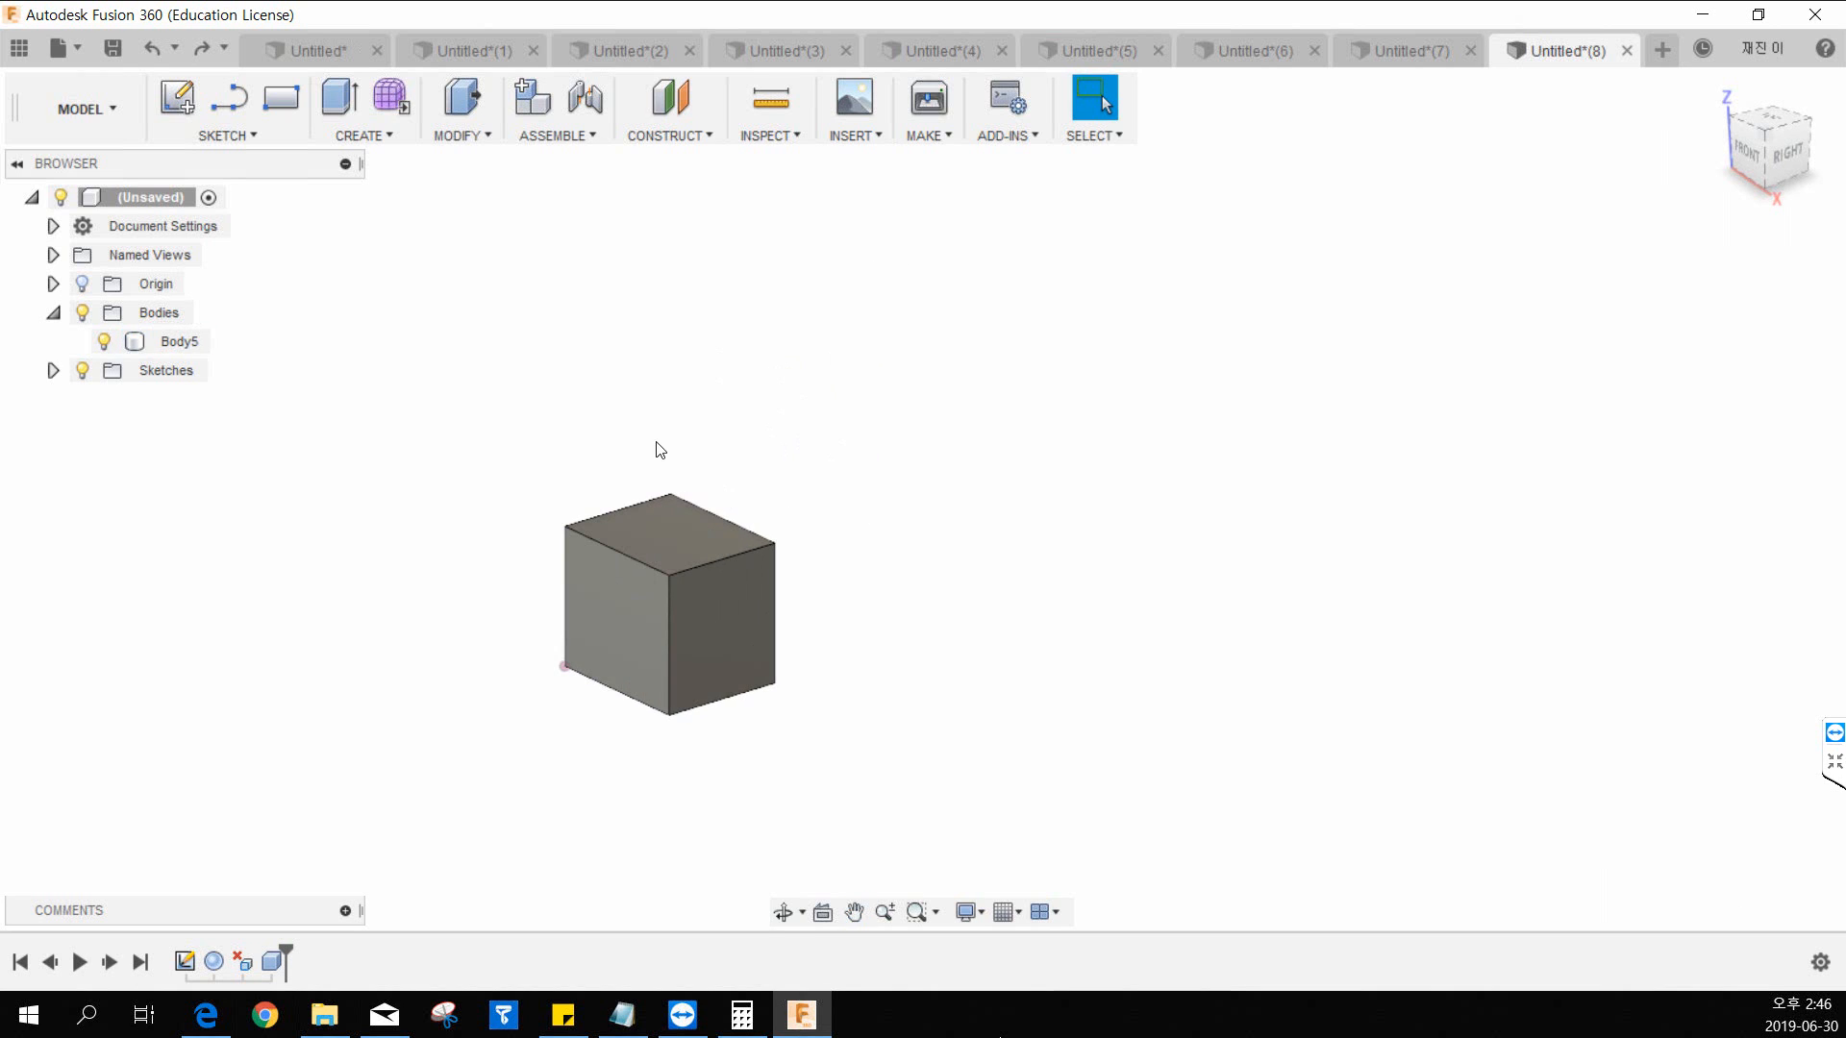
{"action": "key", "text": "e"}
{"action": "left_click", "coordinate": [681, 524]}
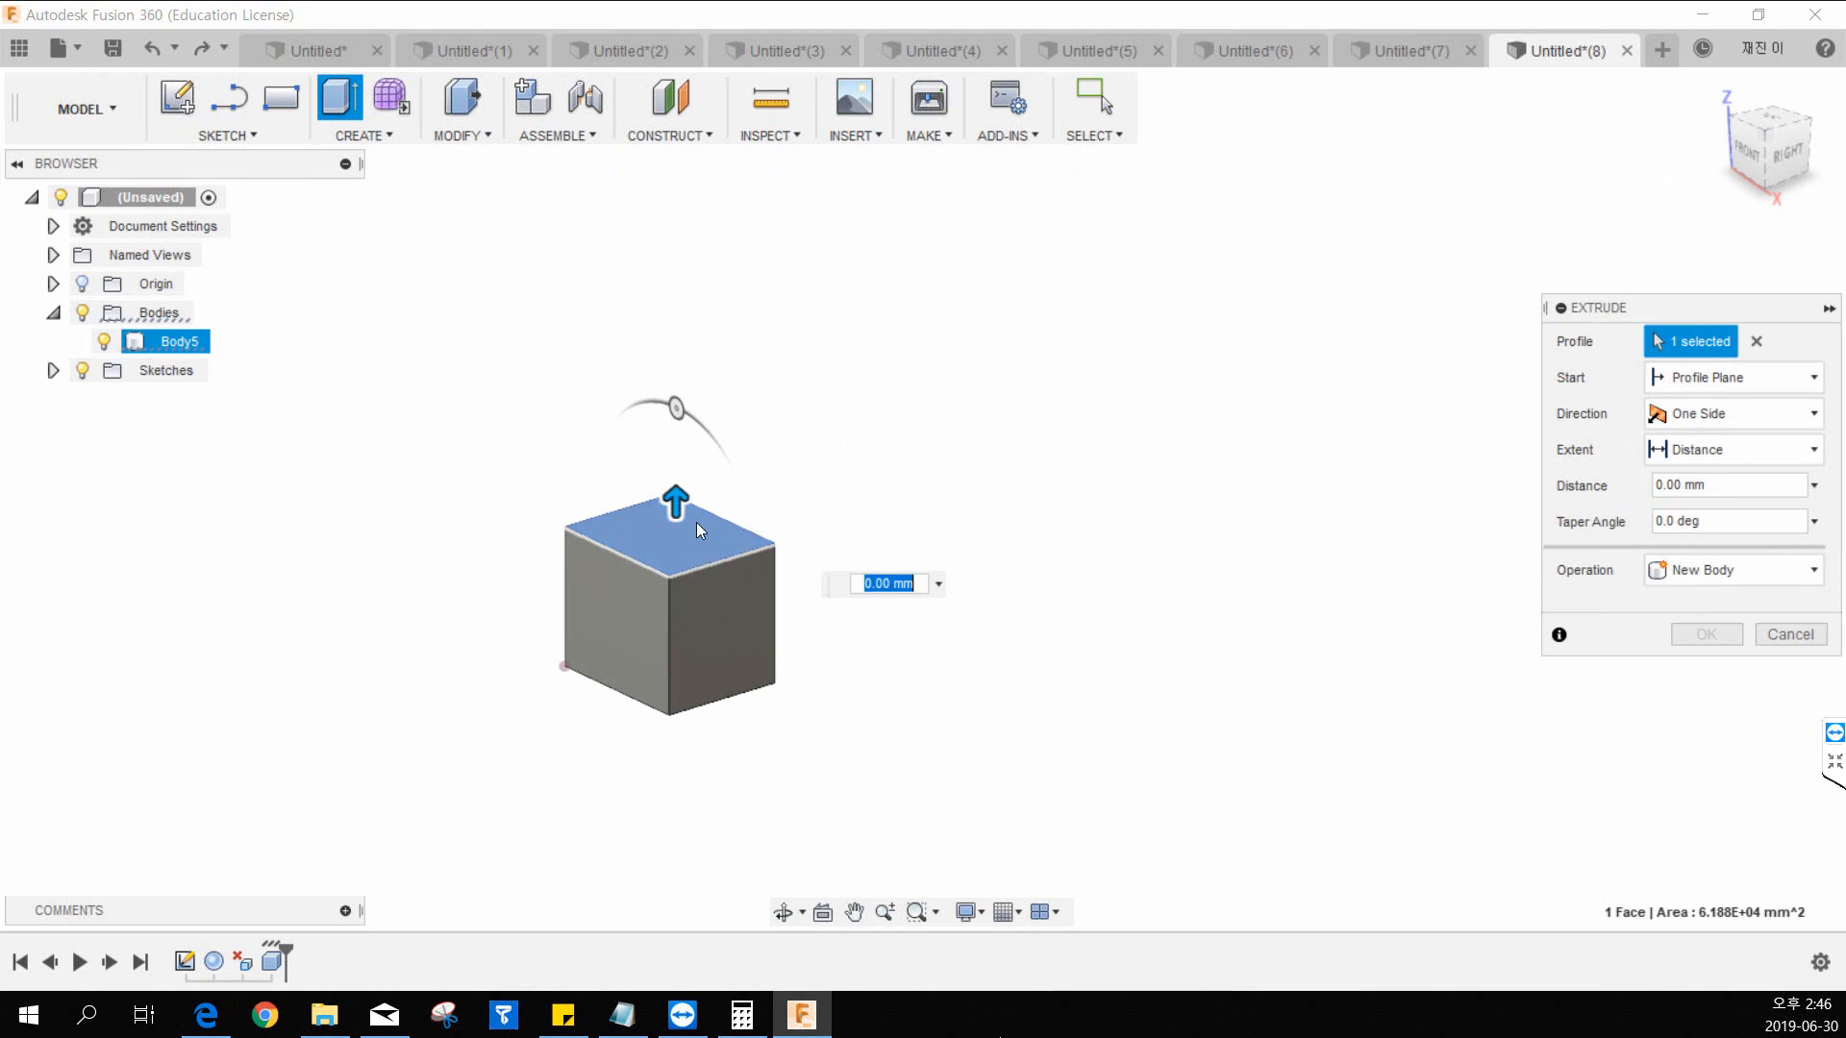
{"action": "type", "text": "400"}
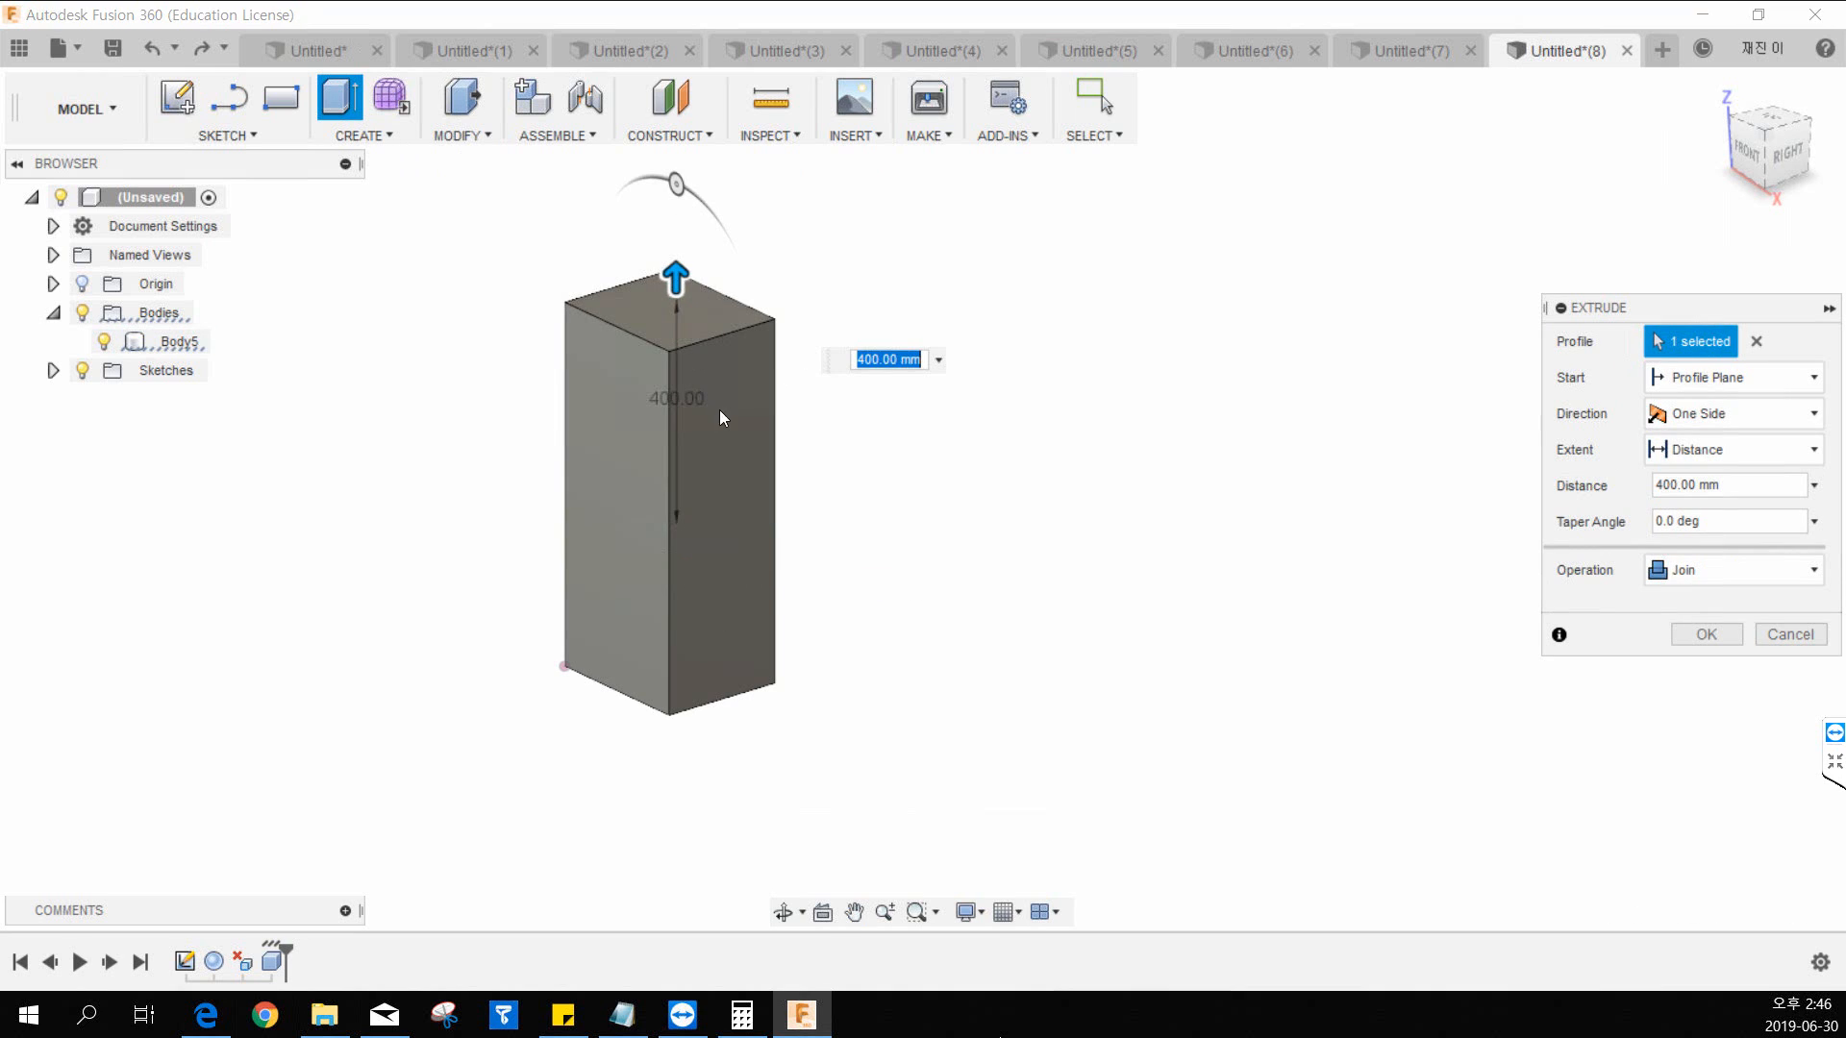
{"action": "left_click", "coordinate": [1698, 636]}
Step: Extrude the box's tall right side face outward to lengthen the body by roughly half
{"action": "key", "text": "e"}
{"action": "left_click", "coordinate": [704, 369]}
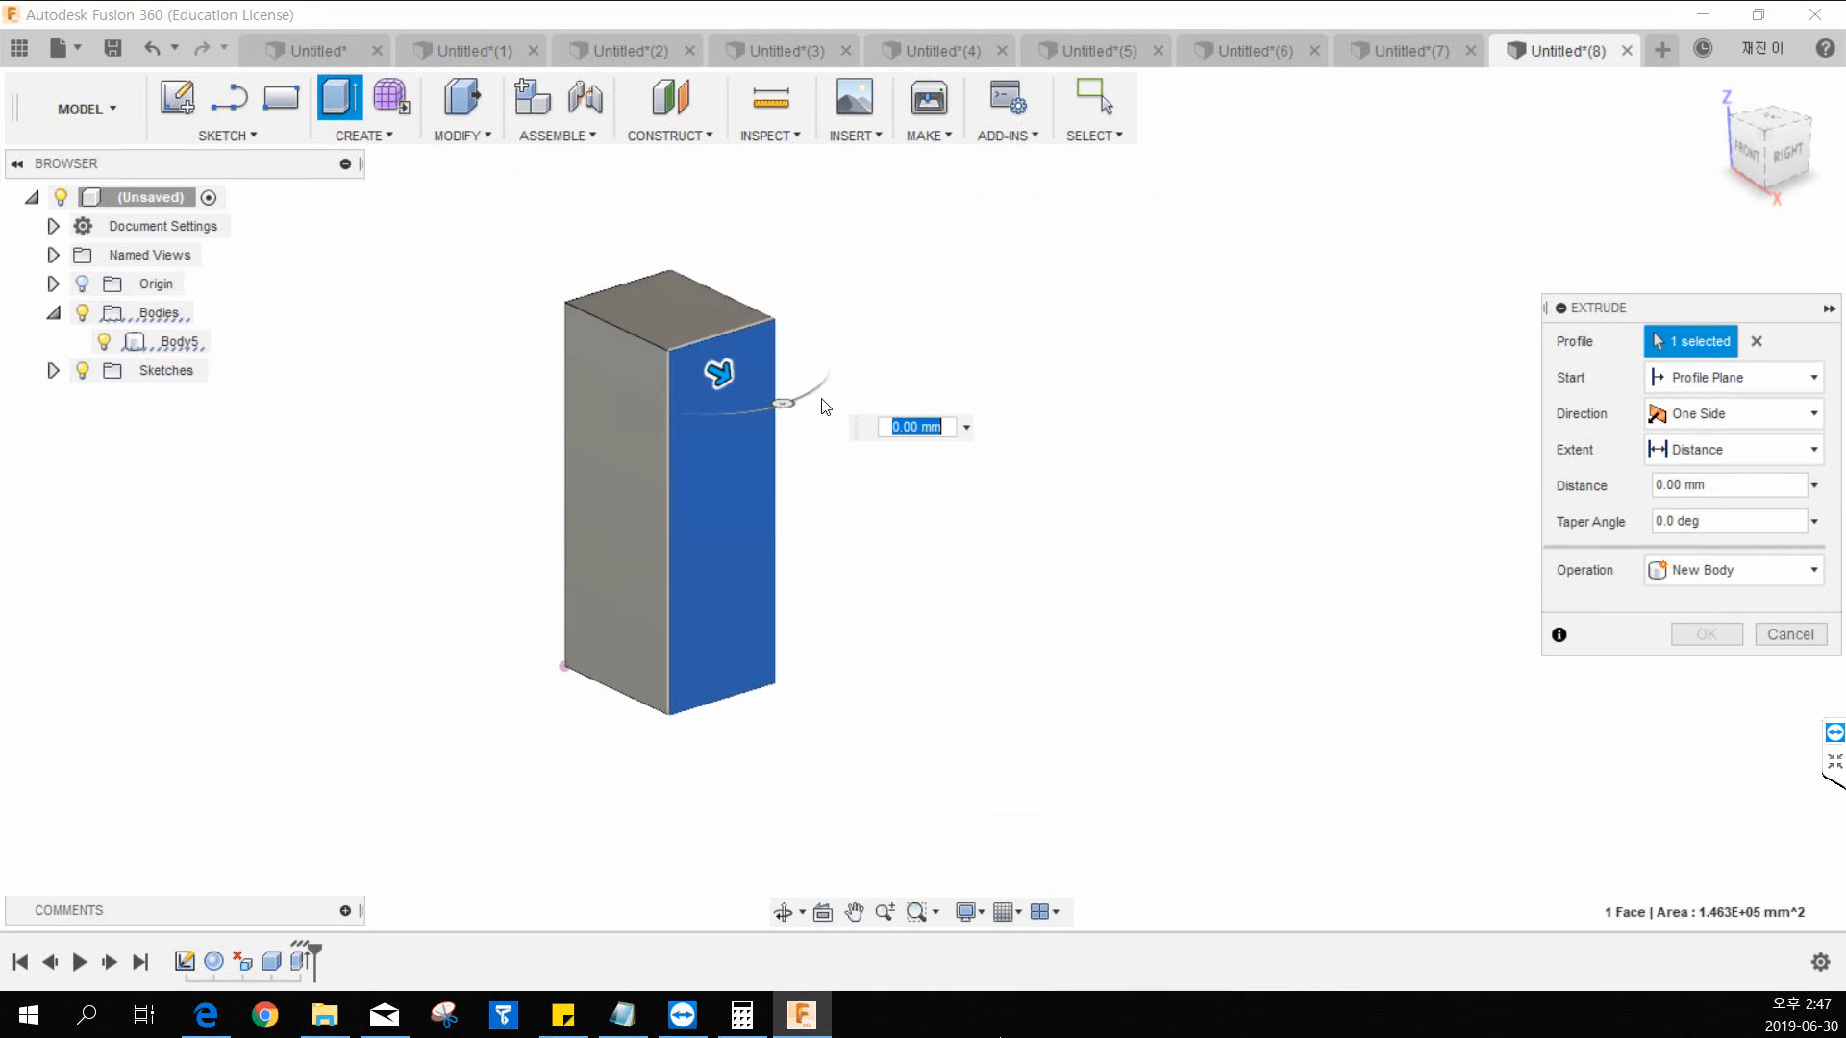
{"action": "left_click_drag", "start_coordinate": [714, 371], "coordinate": [774, 398]}
{"action": "left_click", "coordinate": [1697, 635]}
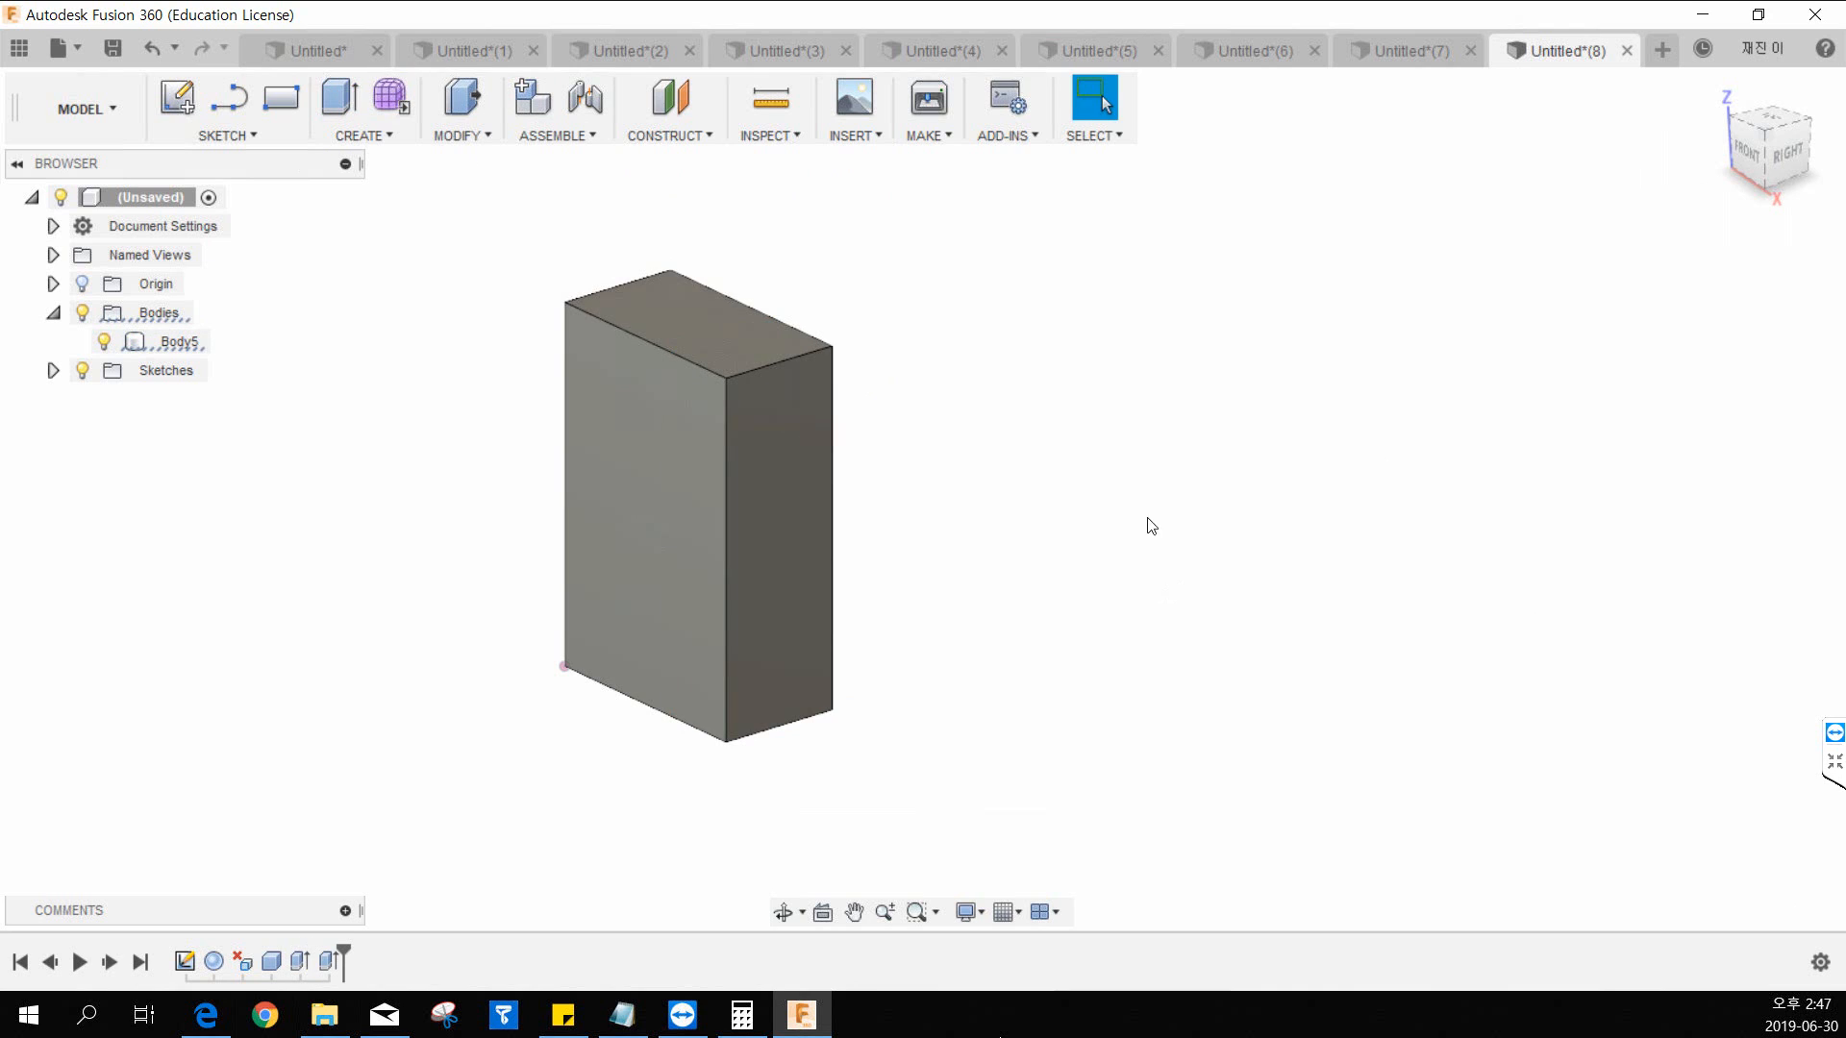
Step: Start a sketch on the horizontal origin plane beneath the box and finish it without drawing anything
{"action": "middle_click_drag", "start_coordinate": [932, 527], "coordinate": [843, 590]}
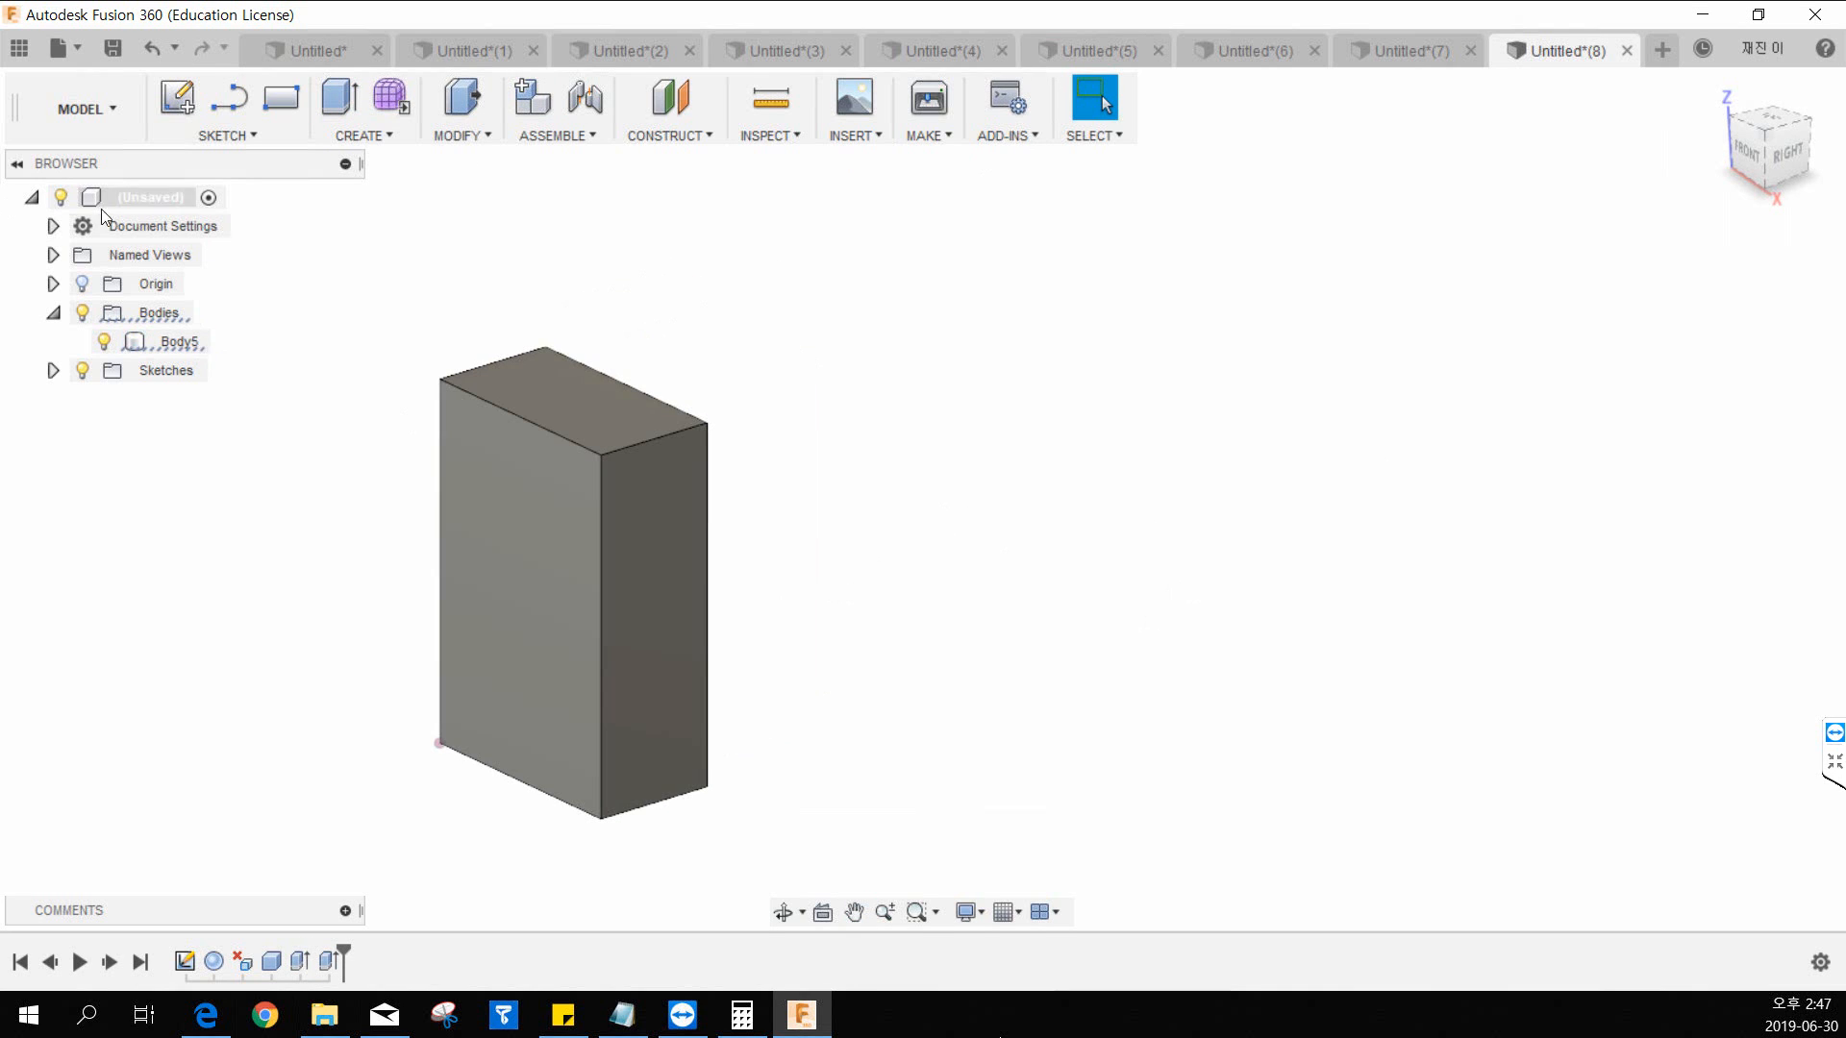
{"action": "left_click", "coordinate": [177, 96]}
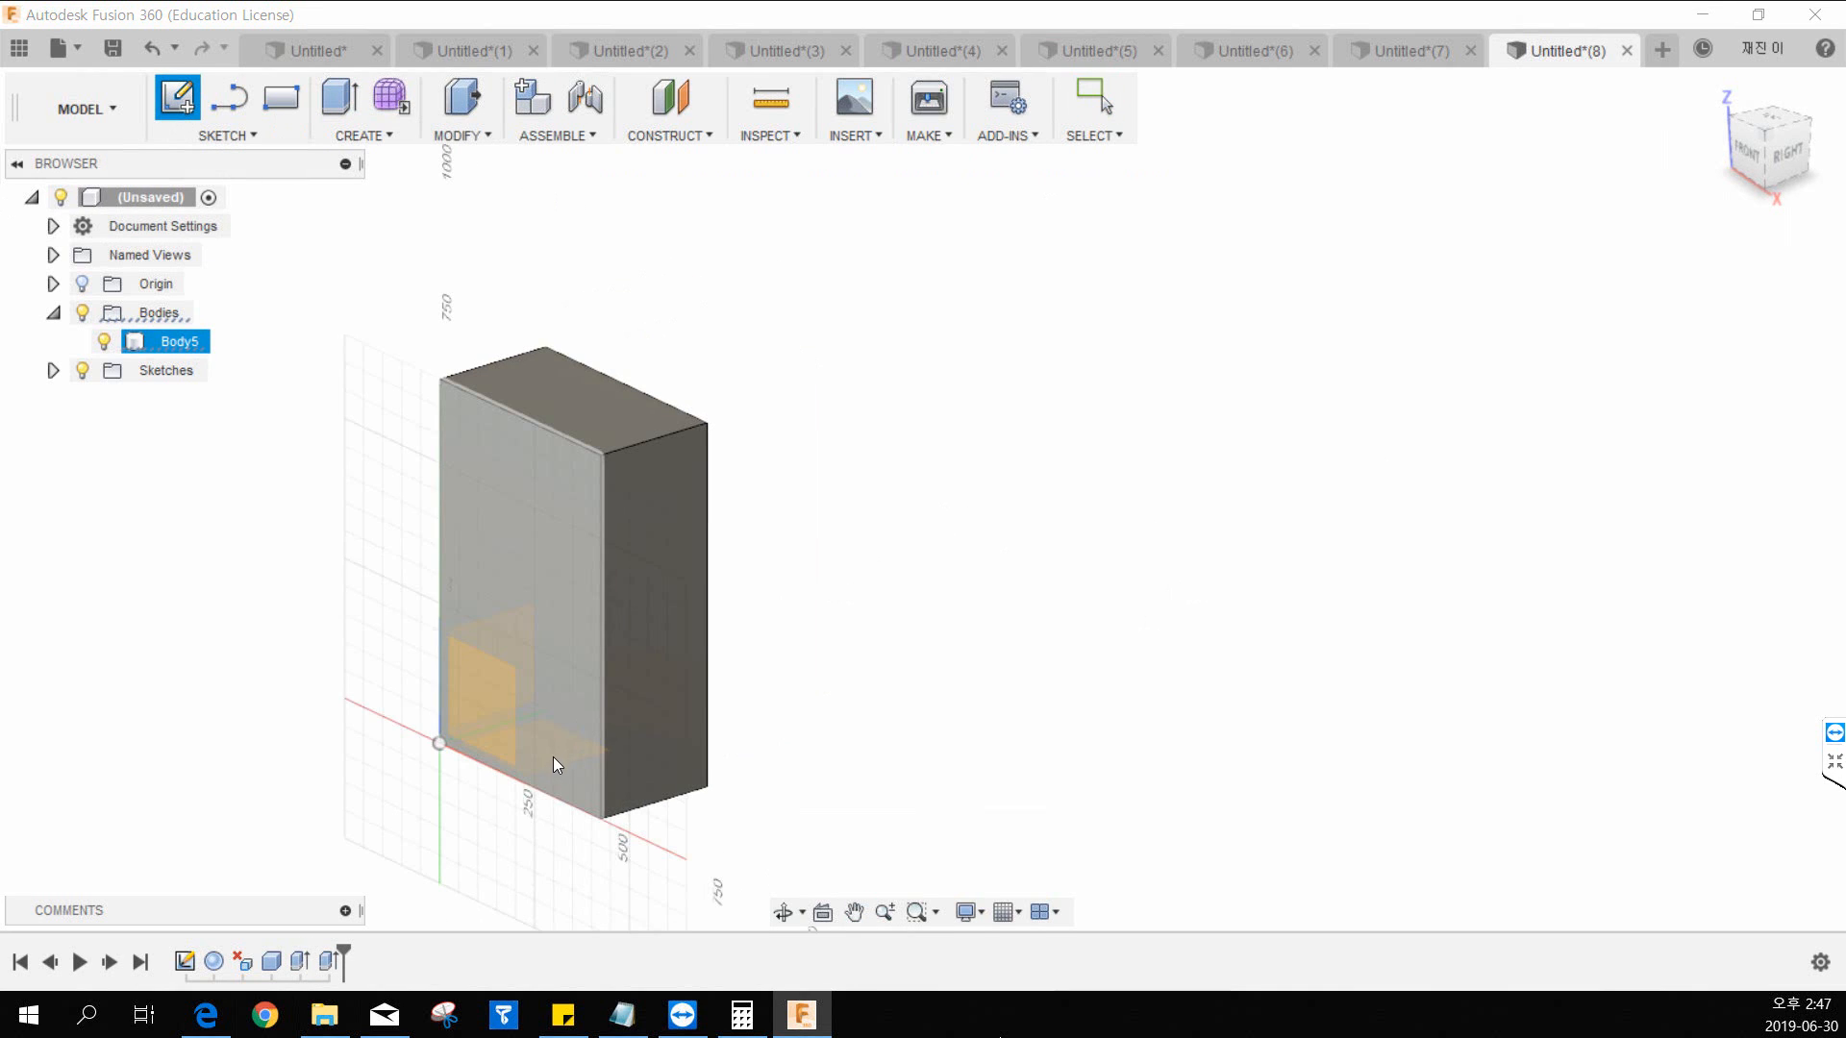
{"action": "middle_click_drag", "start_coordinate": [552, 767], "coordinate": [558, 609]}
{"action": "left_click", "coordinate": [558, 609]}
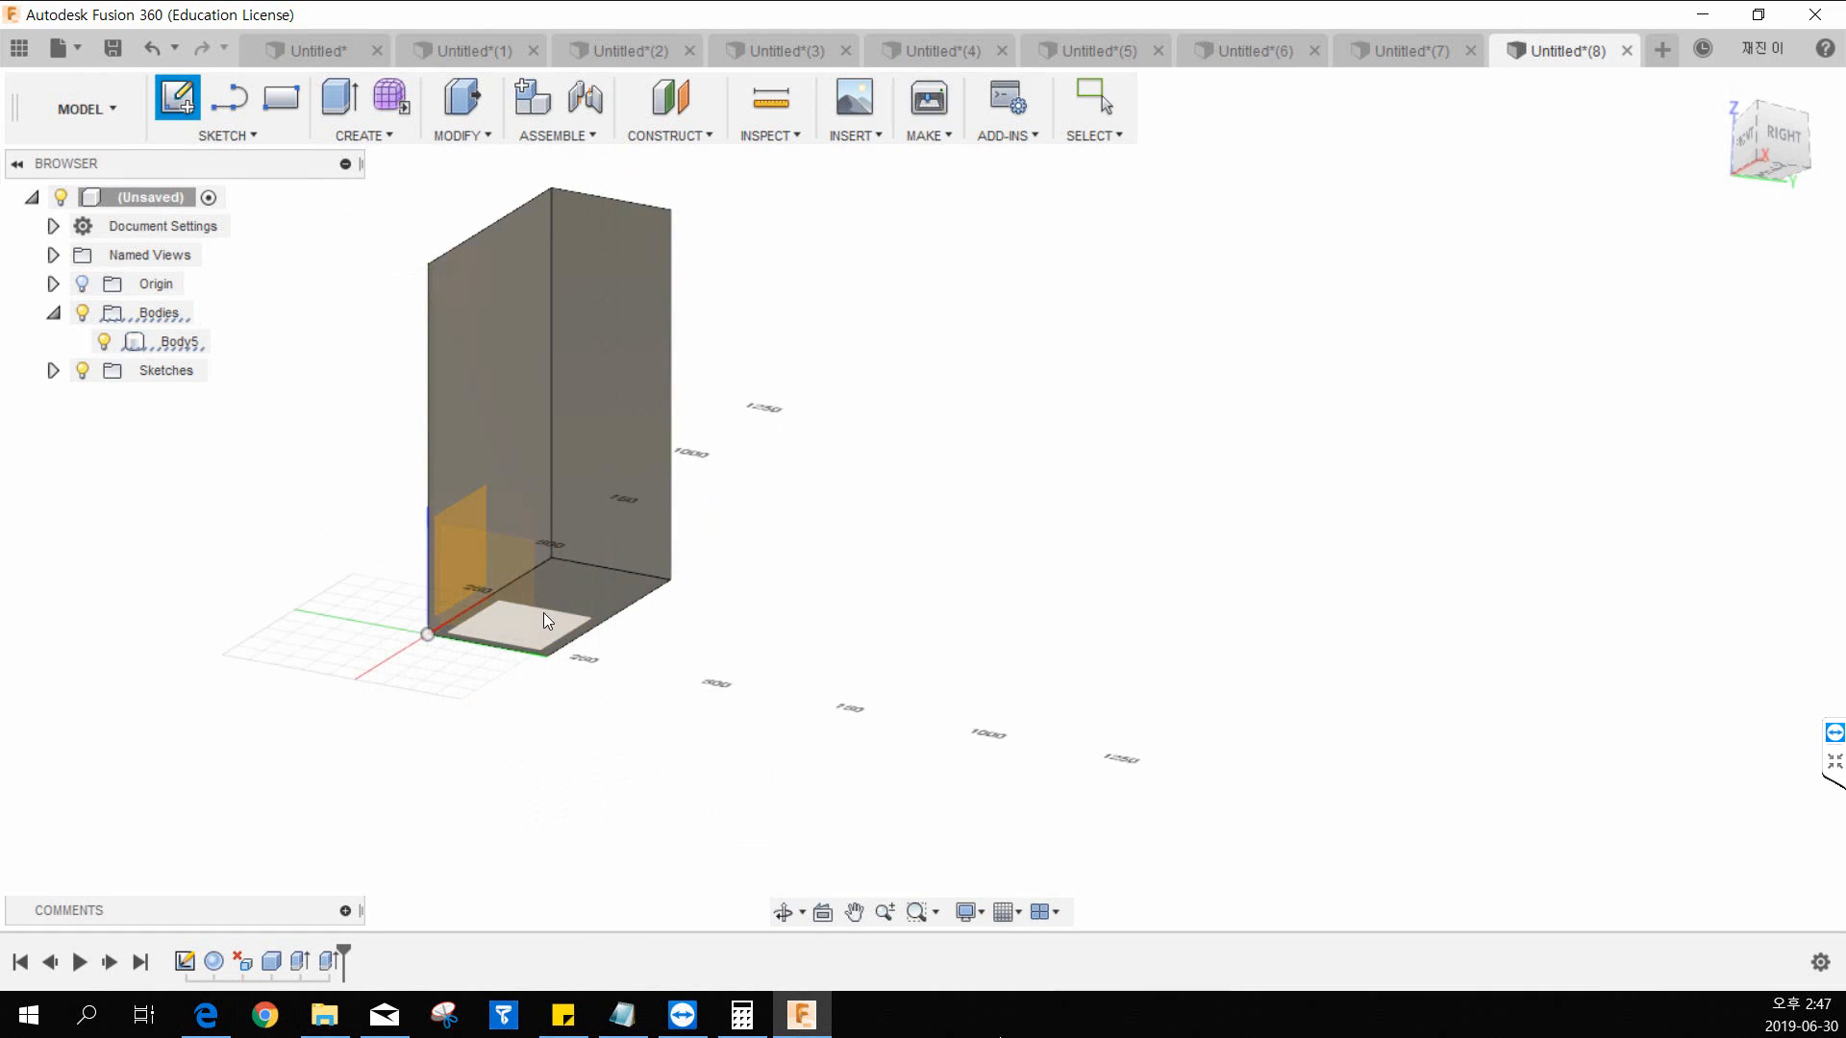
{"action": "mouse_move", "coordinate": [991, 519]}
{"action": "middle_mouse_down", "text": "shift"}
{"action": "mouse_move", "coordinate": [931, 701]}
{"action": "mouse_move", "coordinate": [903, 725]}
{"action": "middle_mouse_up", "text": "shift"}
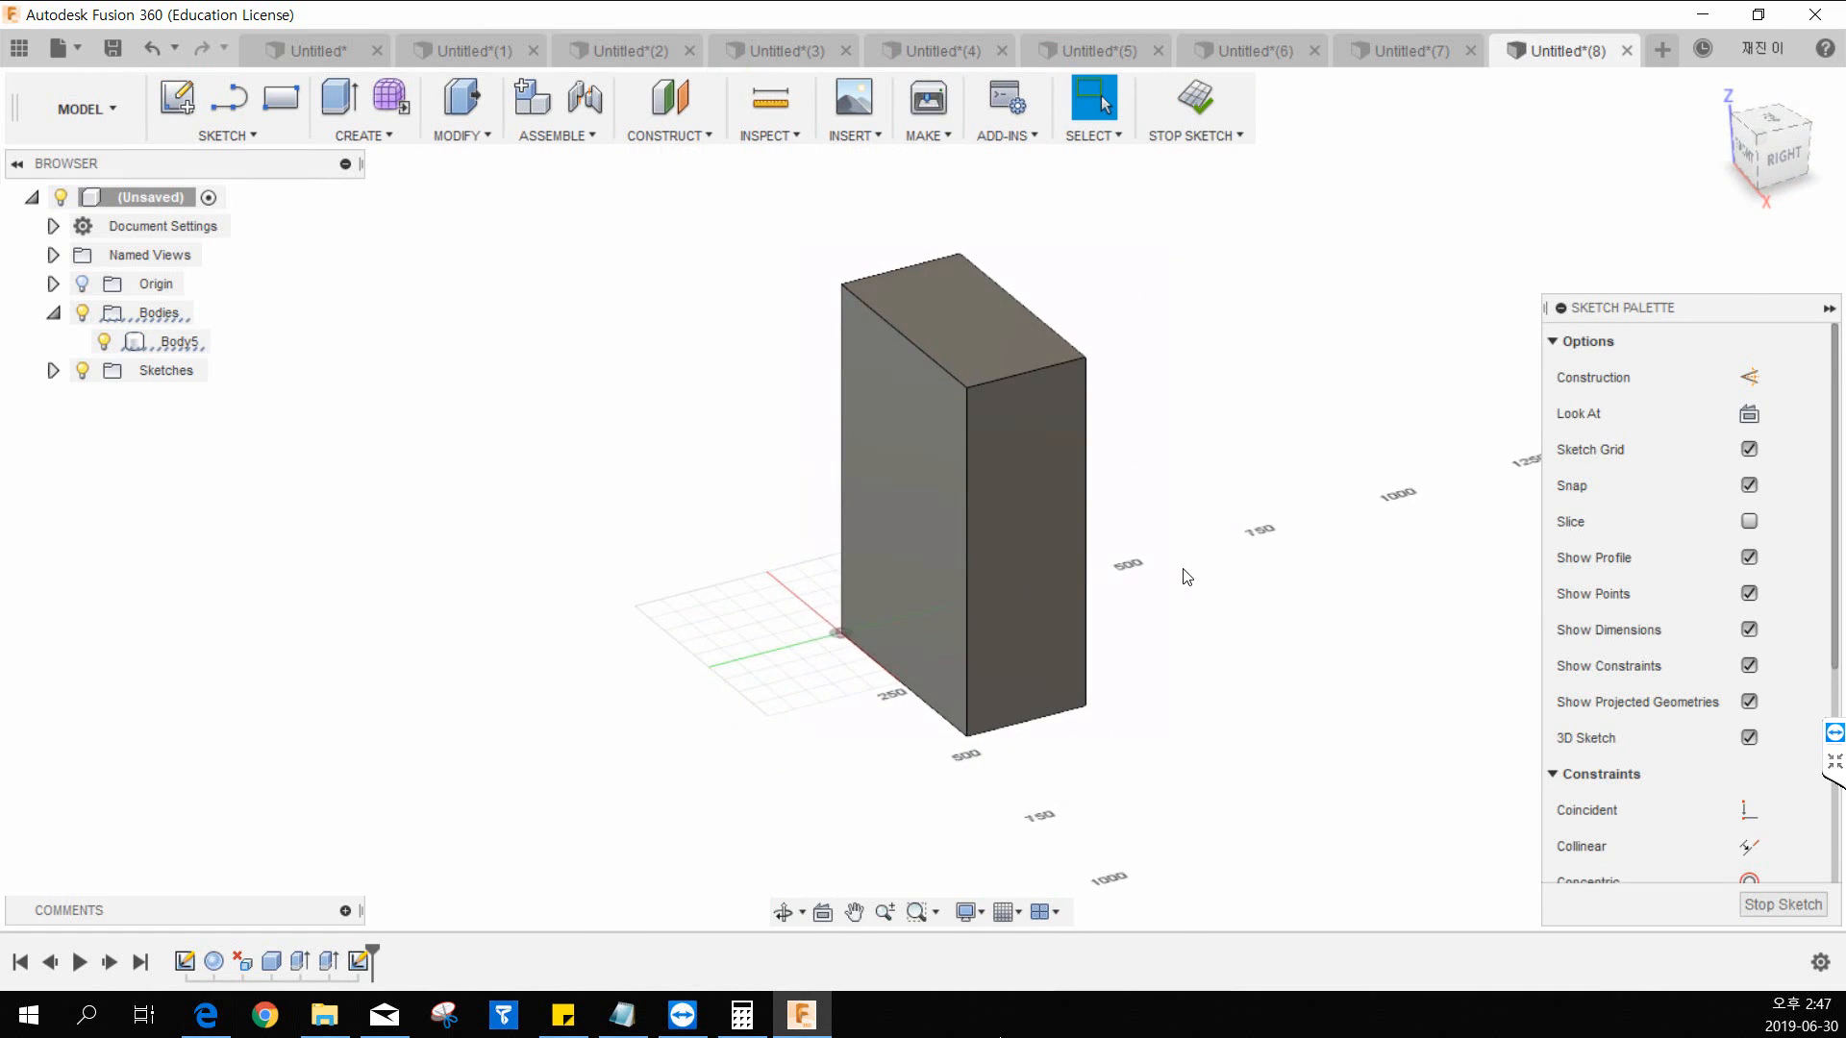
{"action": "scroll", "coordinate": [1183, 569], "scroll_direction": "up", "scroll_amount": 3}
{"action": "middle_click_drag", "start_coordinate": [849, 556], "coordinate": [833, 590]}
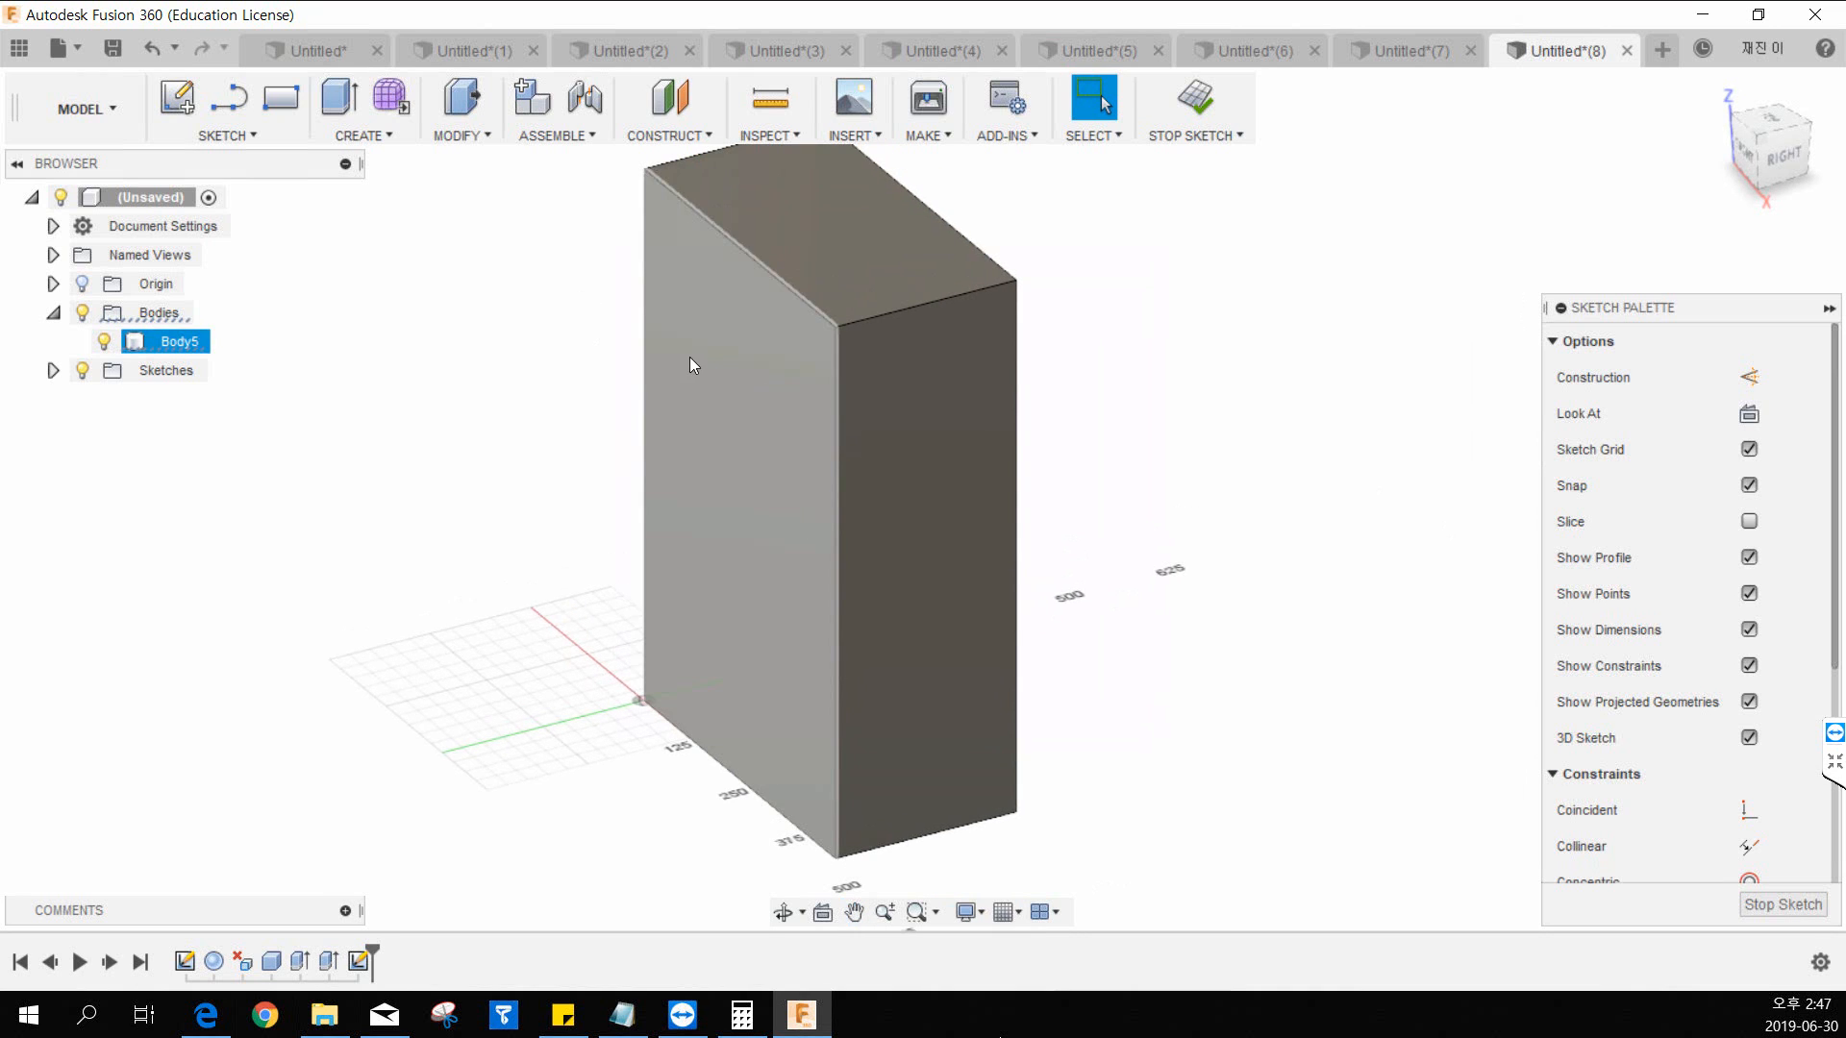
{"action": "left_click", "coordinate": [1199, 103]}
Step: Create a horizontal offset construction plane parallel to the box's bottom face, cutting through the body slightly below mid-height
{"action": "mouse_move", "coordinate": [691, 678]}
{"action": "middle_mouse_down"}
{"action": "mouse_move", "coordinate": [710, 605]}
{"action": "mouse_move", "coordinate": [853, 520]}
{"action": "mouse_move", "coordinate": [863, 433]}
{"action": "middle_mouse_up"}
{"action": "left_click", "coordinate": [694, 132]}
{"action": "left_click", "coordinate": [673, 169]}
{"action": "left_click", "coordinate": [683, 139]}
{"action": "left_click", "coordinate": [678, 160]}
{"action": "left_click", "coordinate": [852, 634]}
{"action": "middle_click_drag", "start_coordinate": [1086, 524], "coordinate": [1062, 577], "text": "shift"}
{"action": "left_click_drag", "start_coordinate": [846, 726], "coordinate": [850, 423]}
{"action": "left_click", "coordinate": [1706, 478]}
{"action": "middle_click_drag", "start_coordinate": [1195, 486], "coordinate": [1195, 420], "text": "shift"}
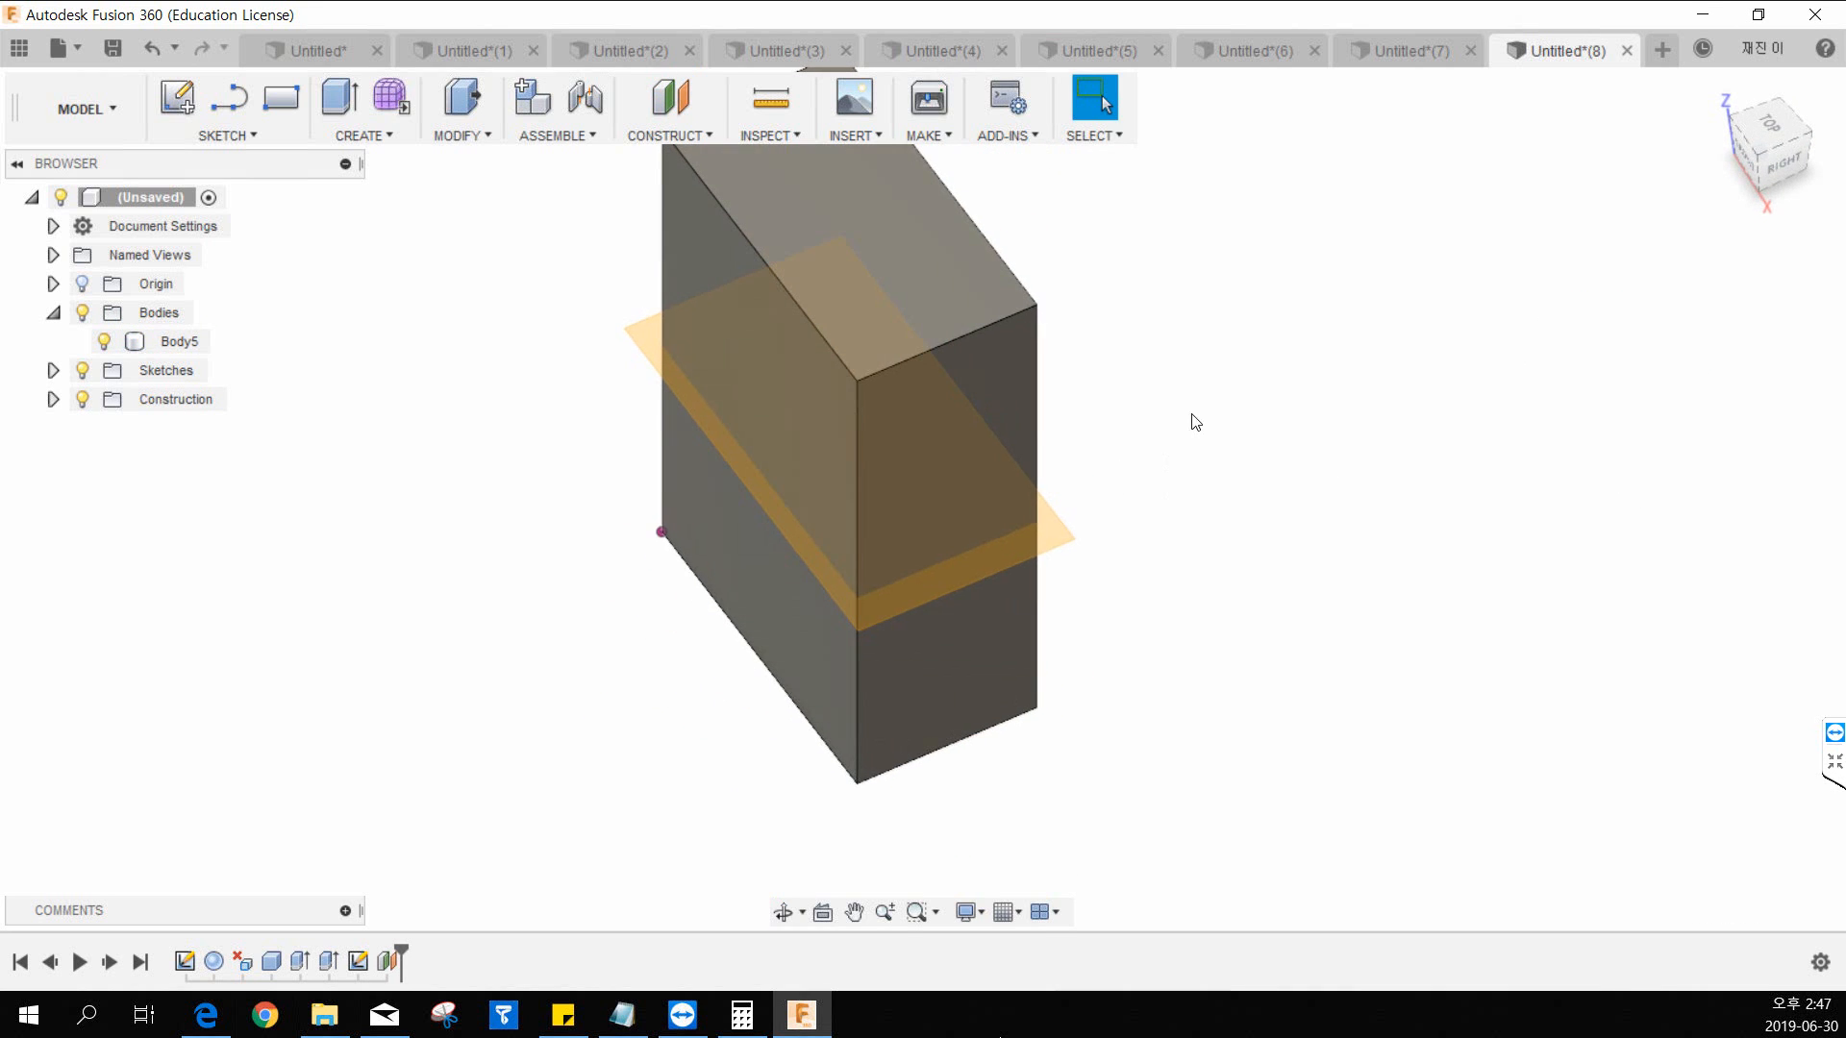
Step: Switch to the Patch workspace and start a sketch on the offset construction plane
{"action": "left_click", "coordinate": [123, 104]}
{"action": "left_click", "coordinate": [67, 198]}
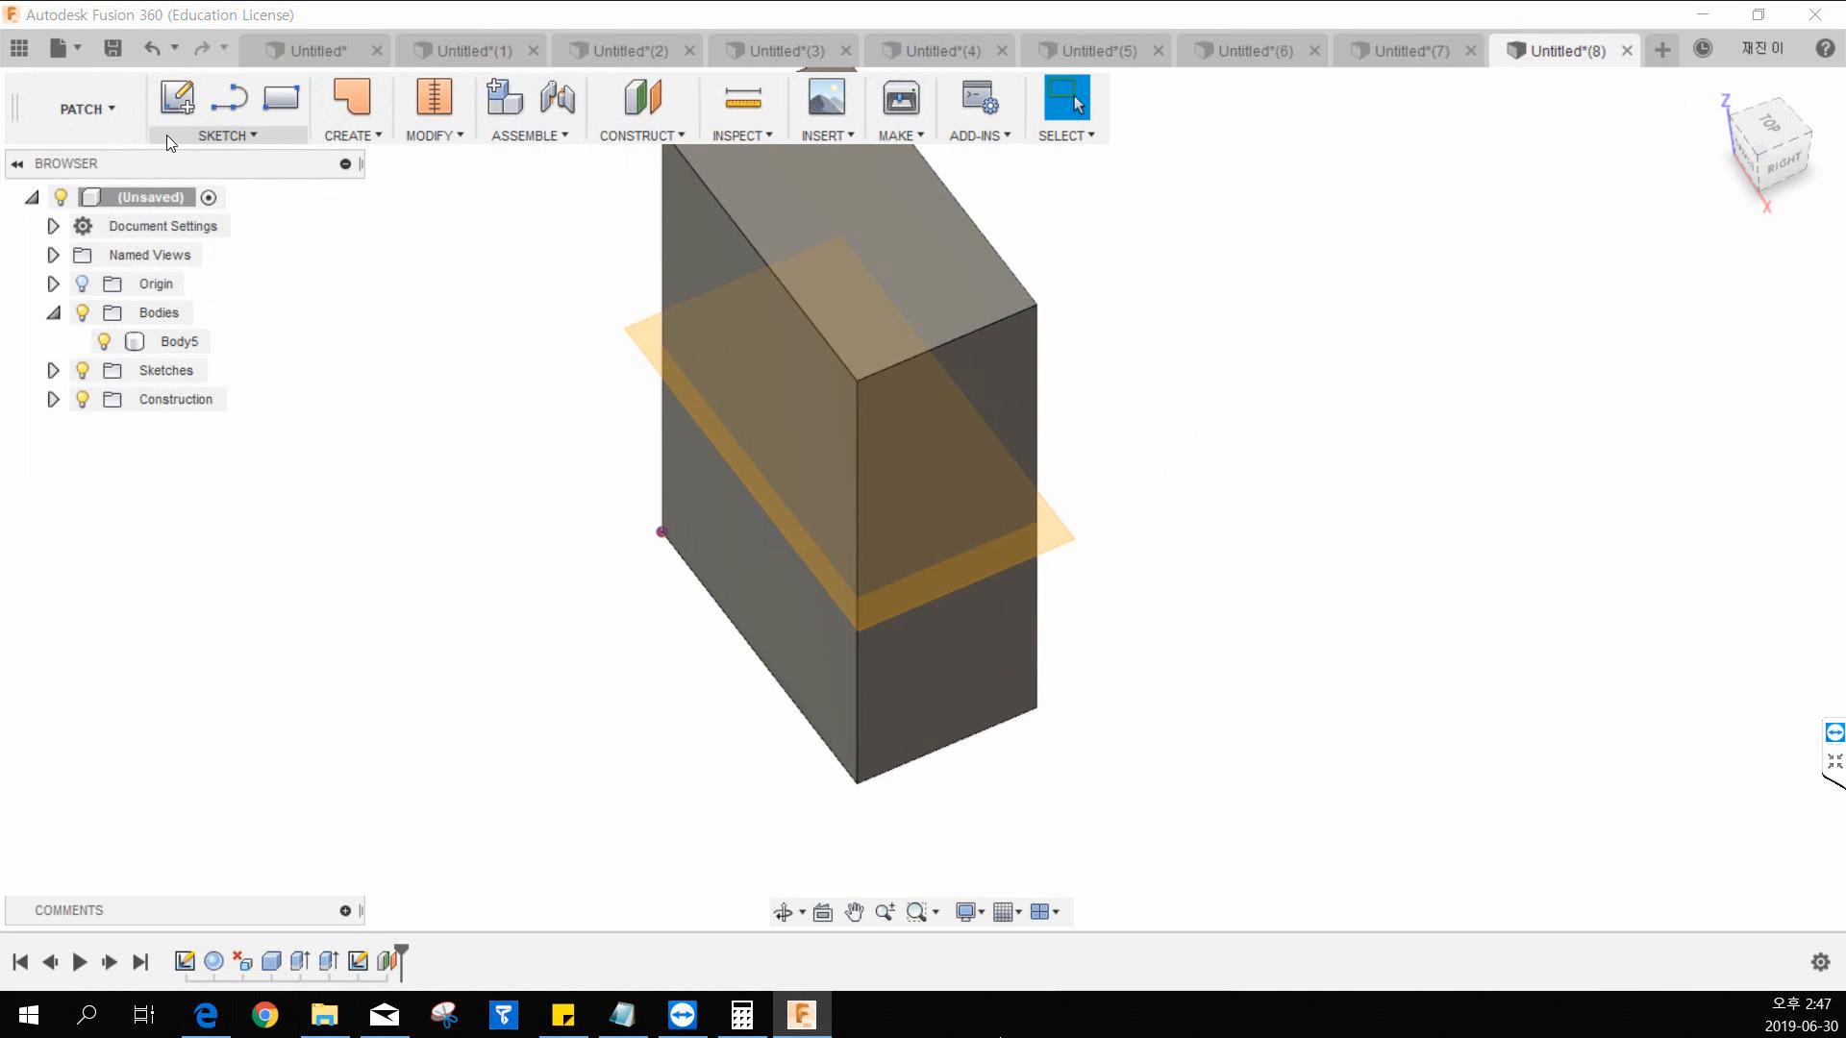
{"action": "left_click", "coordinate": [177, 99]}
{"action": "left_click", "coordinate": [644, 350]}
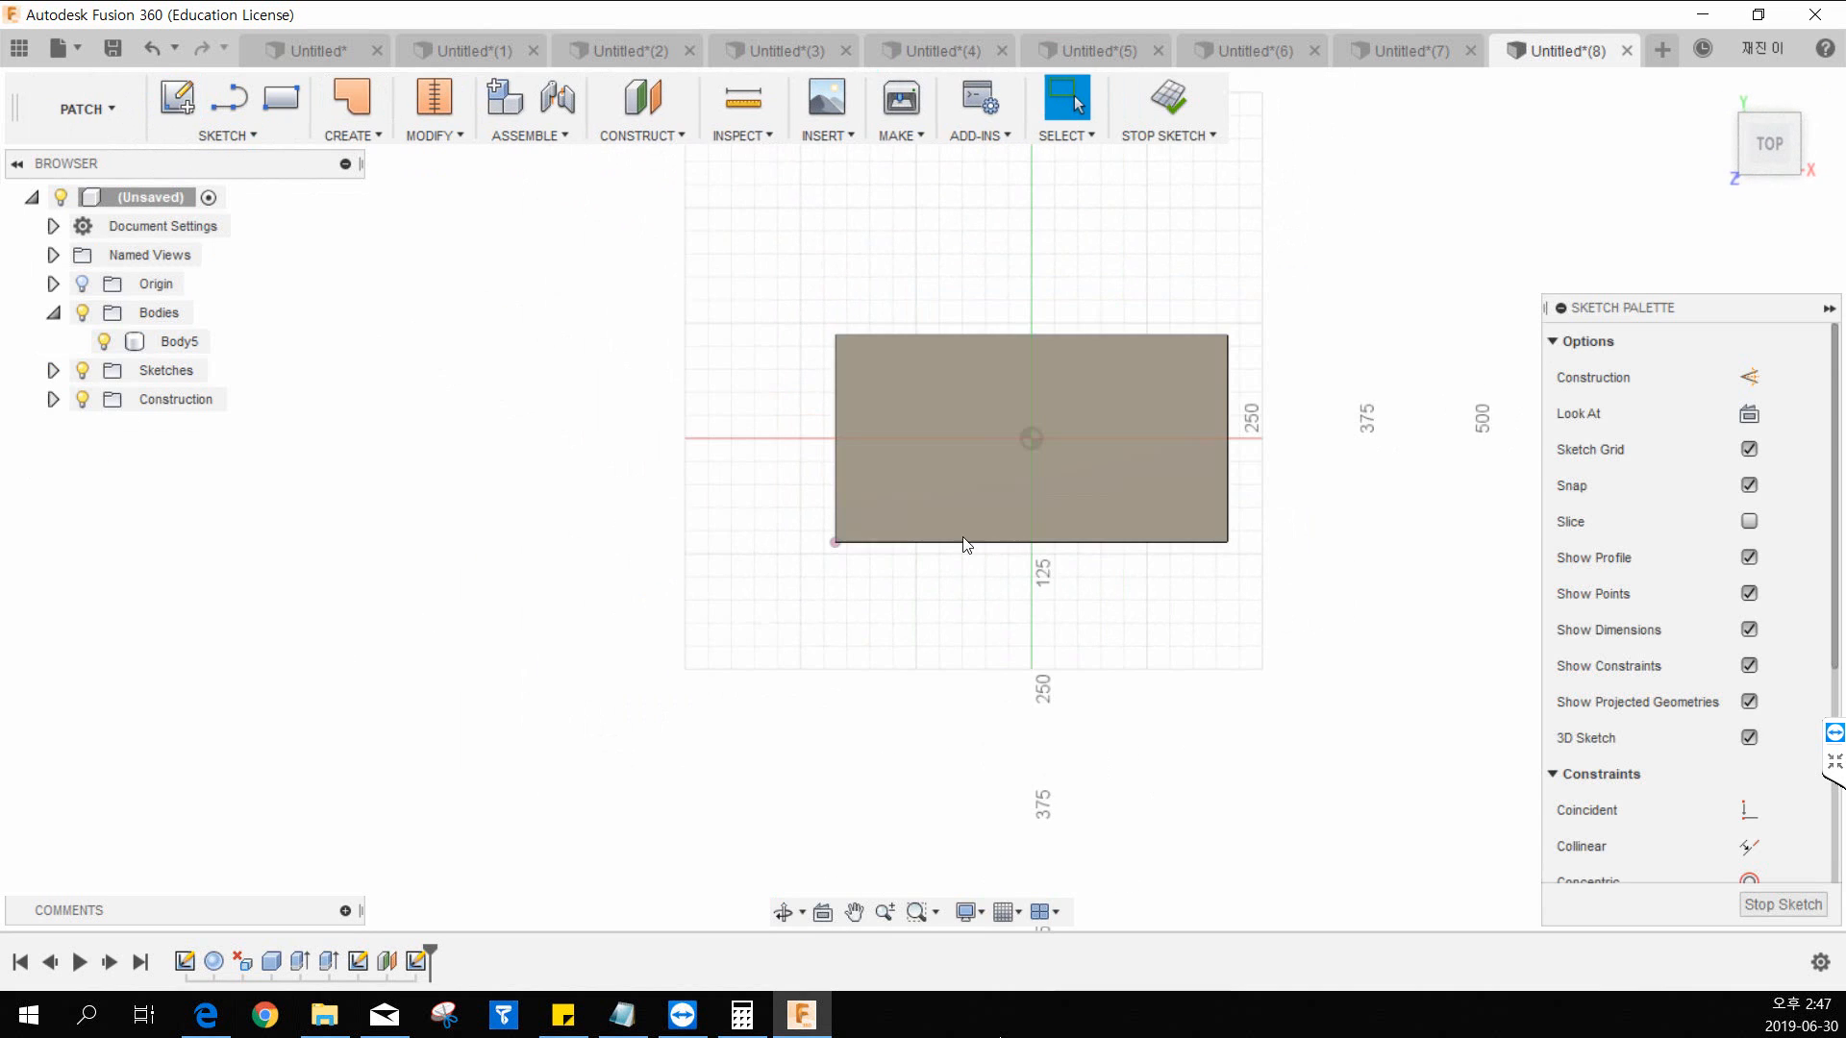
Step: Sketch a straight line about 489 mm long across the box's short side, extending past both edges, and finish the sketch
{"action": "key", "text": "l"}
{"action": "left_click", "coordinate": [893, 244]}
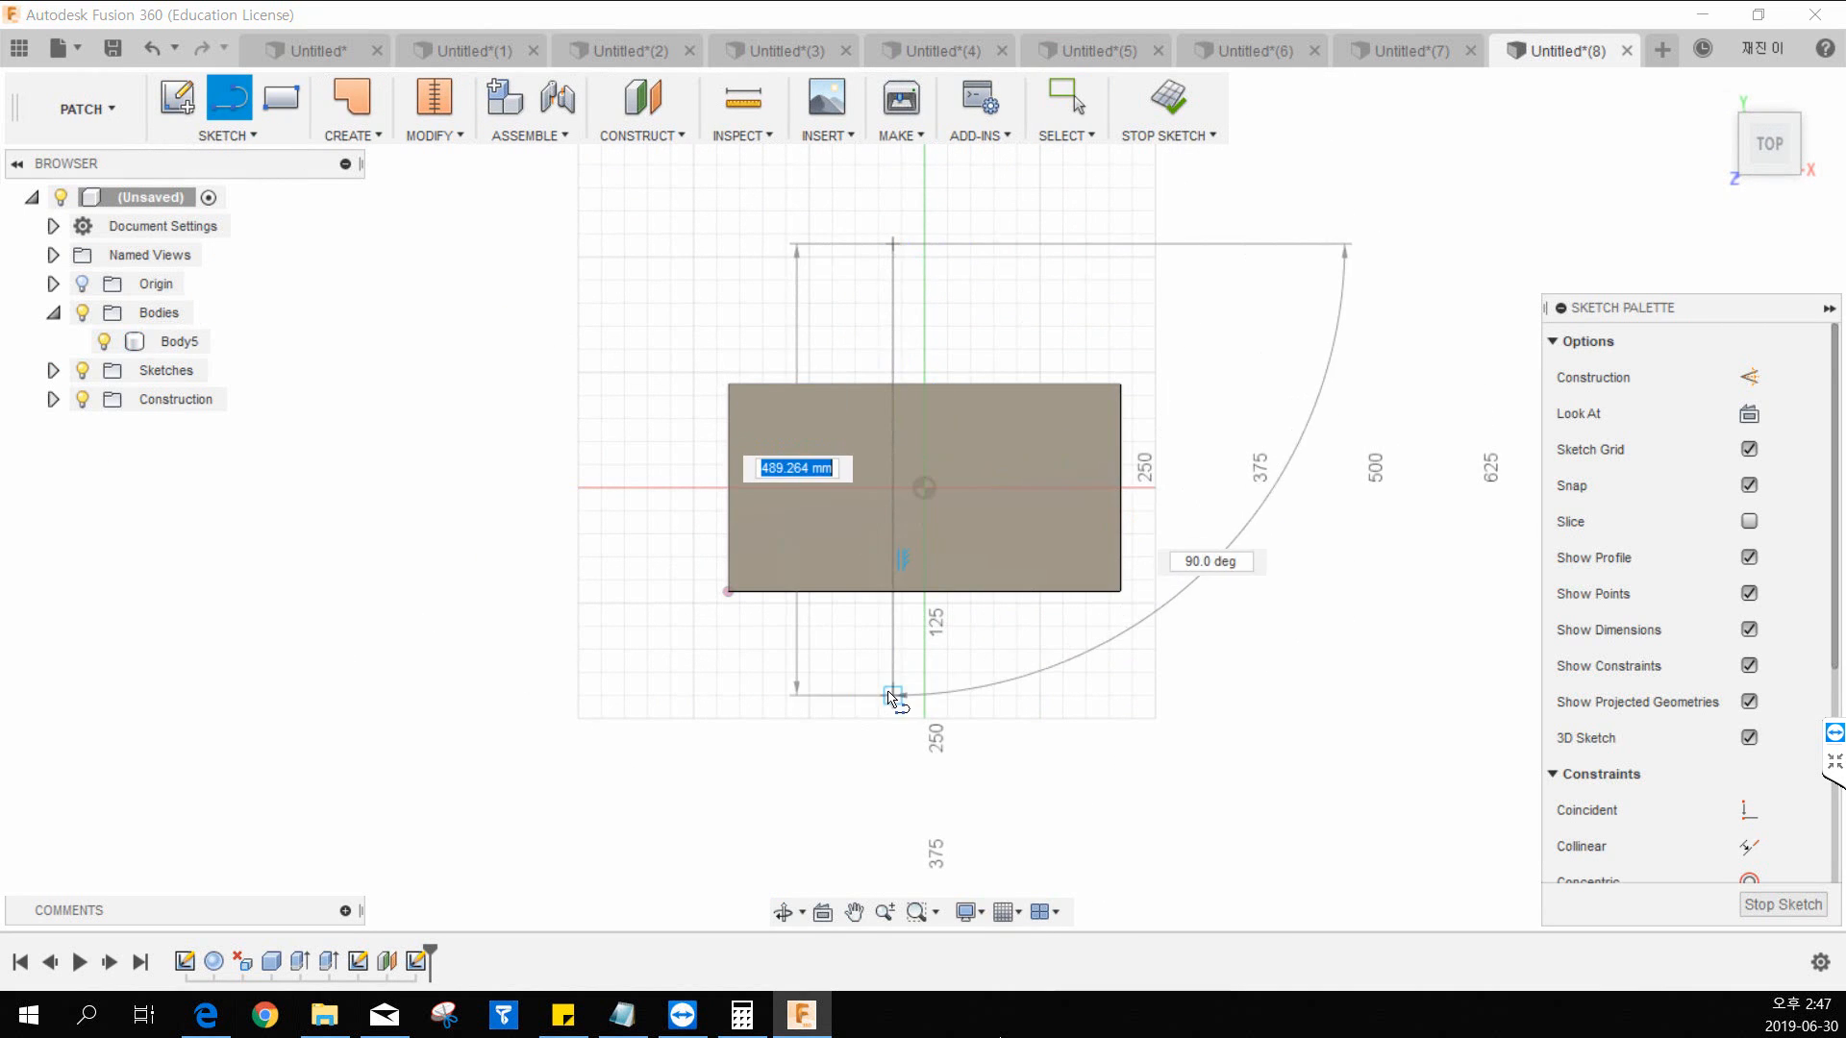
{"action": "left_click", "coordinate": [894, 694]}
{"action": "key", "text": "Escape"}
{"action": "left_click", "coordinate": [1188, 94]}
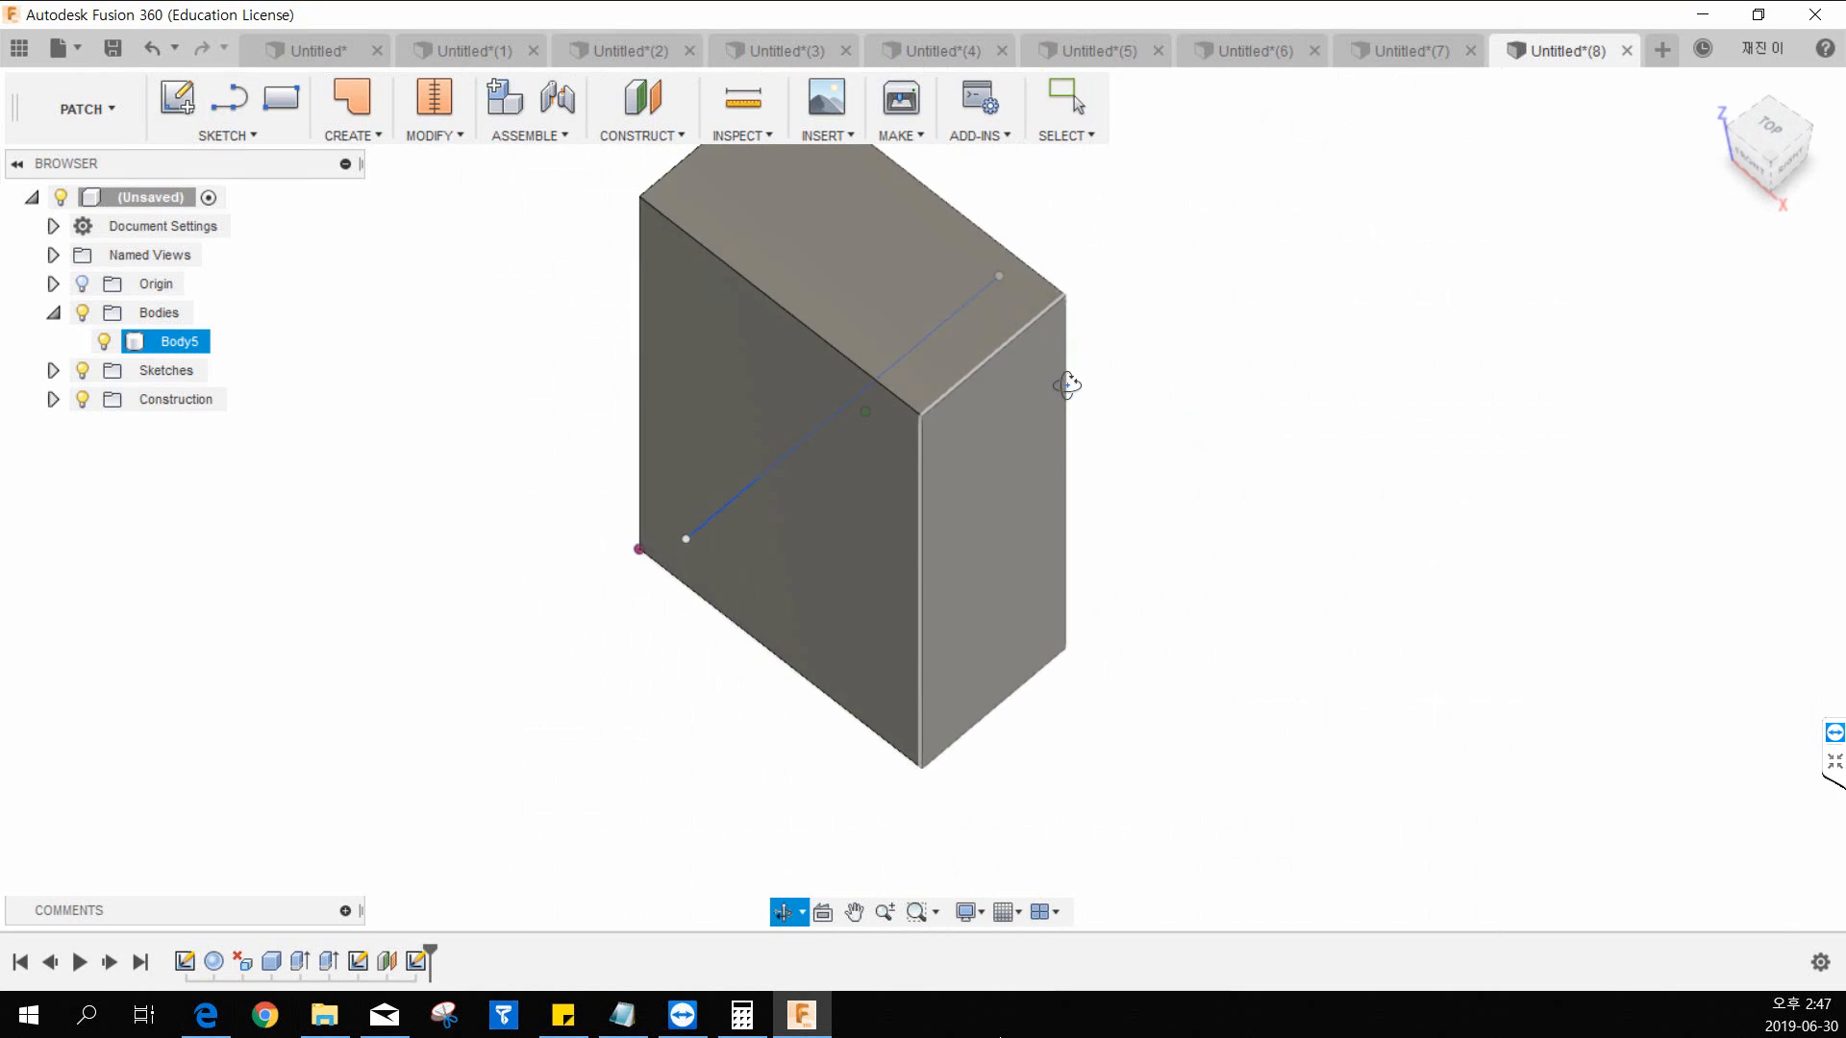
Step: Try a surface extrusion of the line crossing the box, and cancel it
{"action": "left_click", "coordinate": [381, 135]}
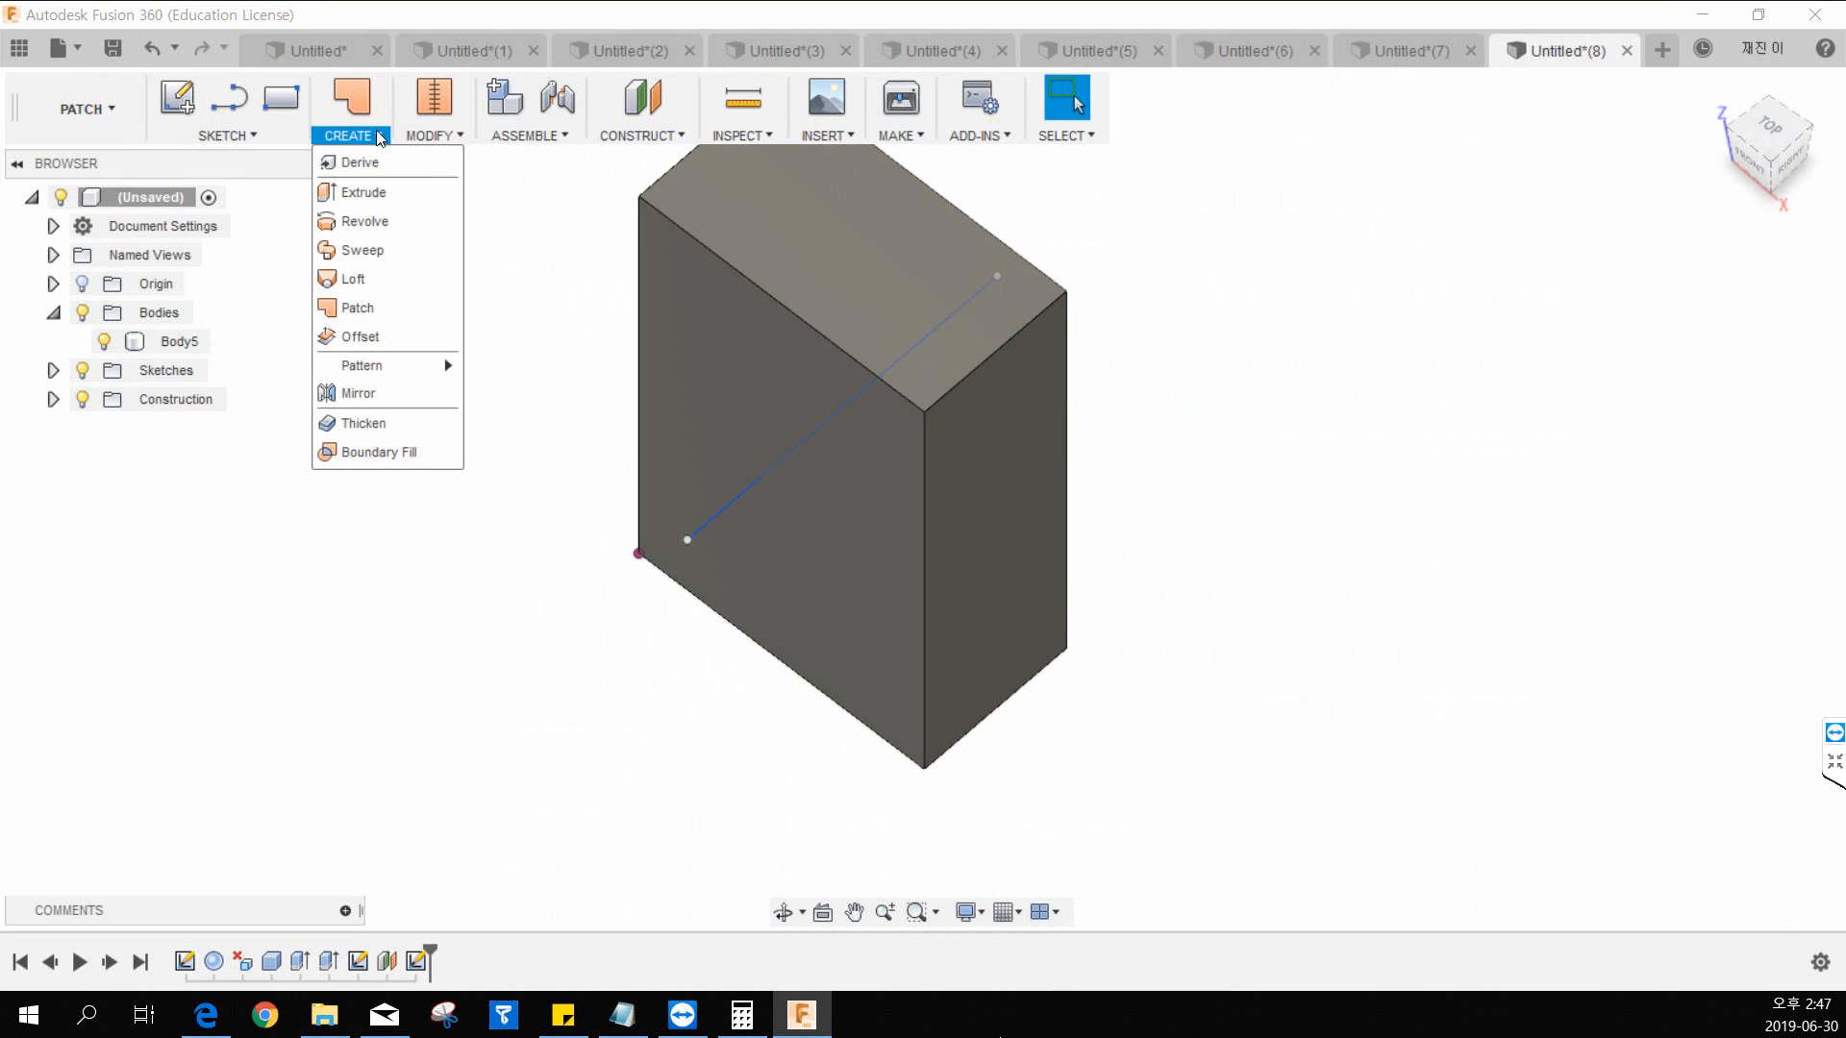
{"action": "left_click", "coordinate": [375, 187]}
{"action": "left_click", "coordinate": [720, 509]}
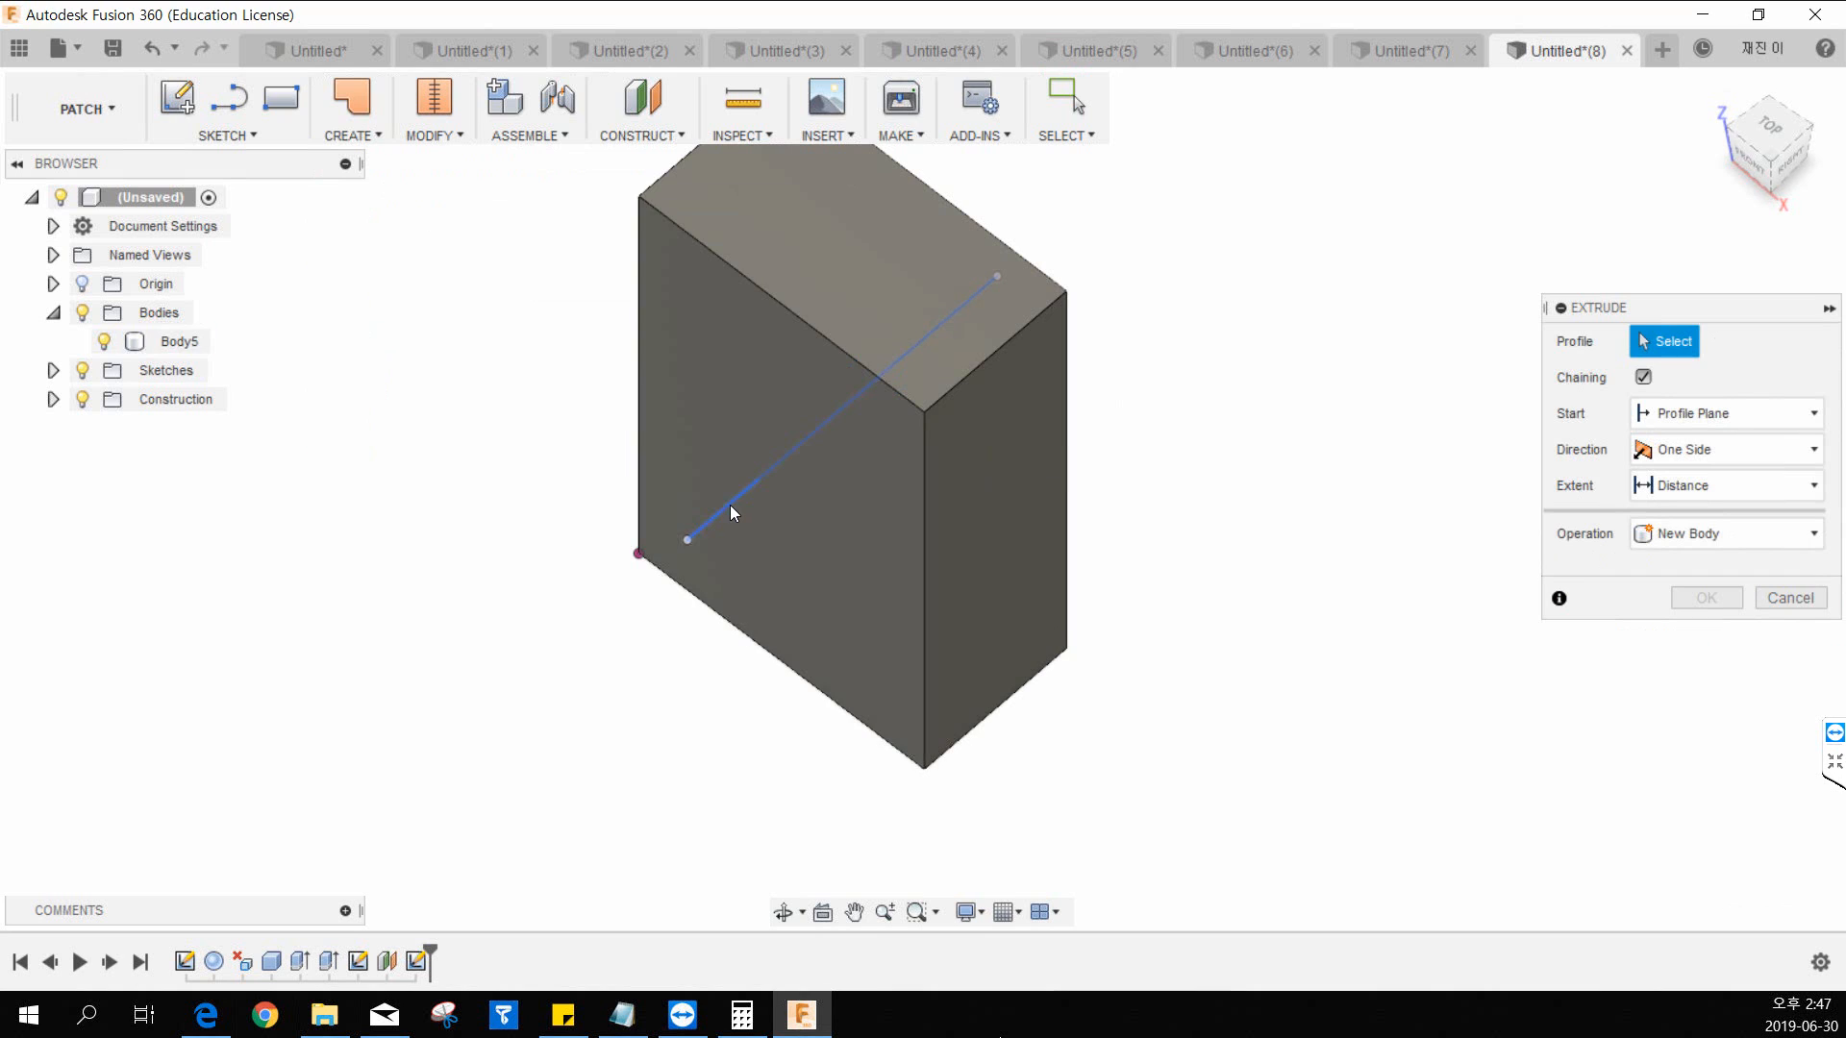
{"action": "left_click", "coordinate": [730, 506]}
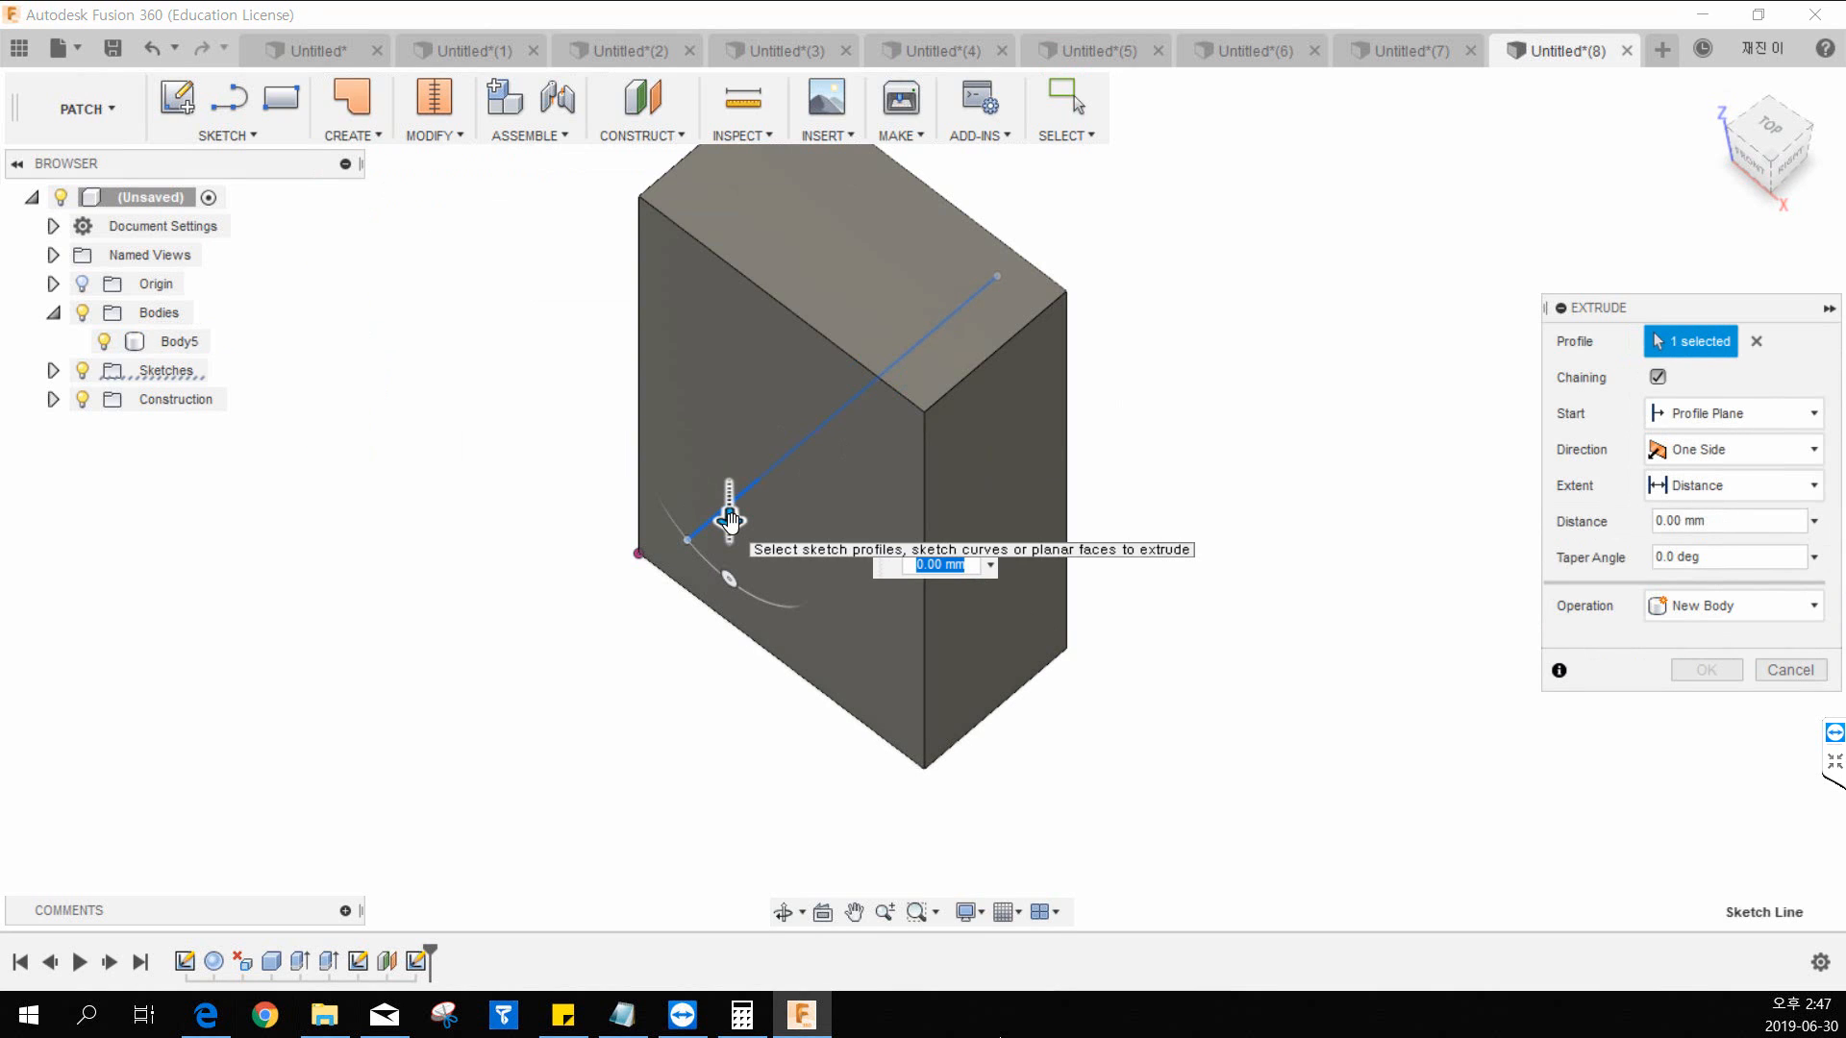
{"action": "left_click_drag", "start_coordinate": [730, 522], "coordinate": [806, 539]}
{"action": "key", "text": "Escape"}
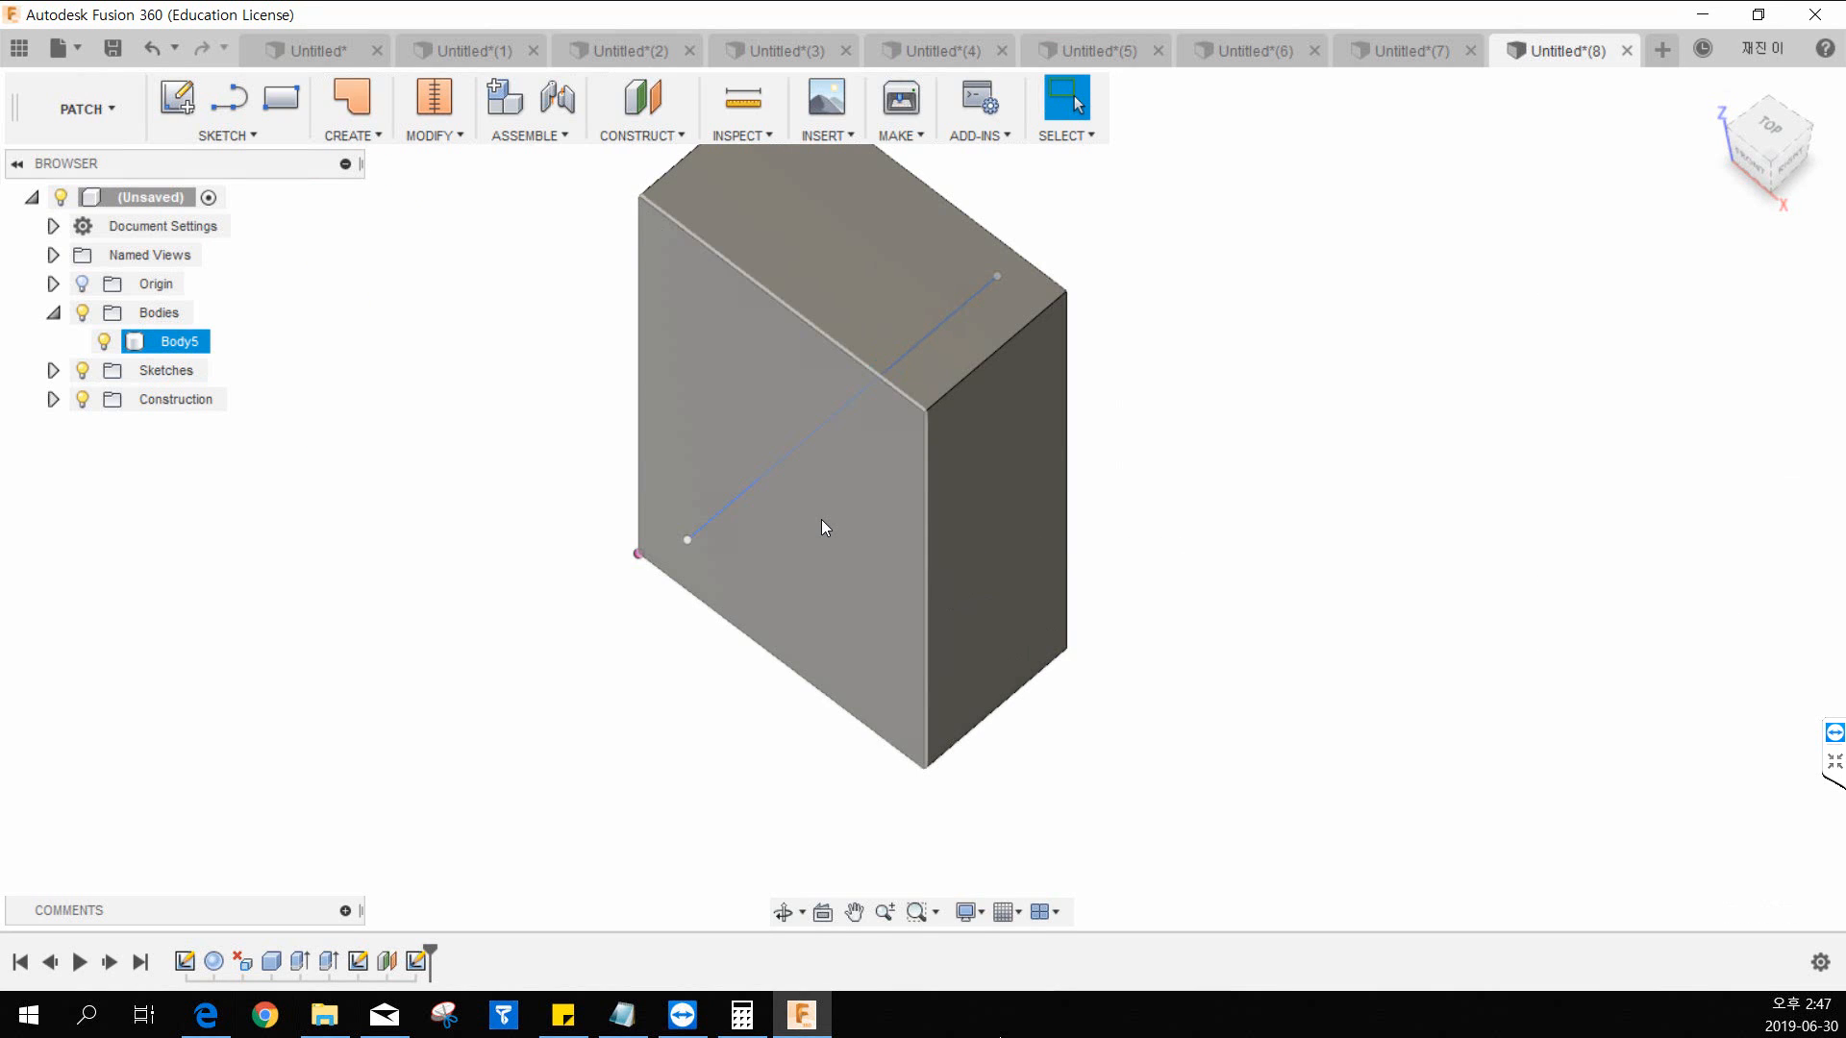
Step: Undo back into the sketch on the offset plane, delete the line and finish the sketch
{"action": "key", "text": "ctrl+z"}
{"action": "middle_click_drag", "start_coordinate": [1346, 466], "coordinate": [1236, 462], "text": "shift"}
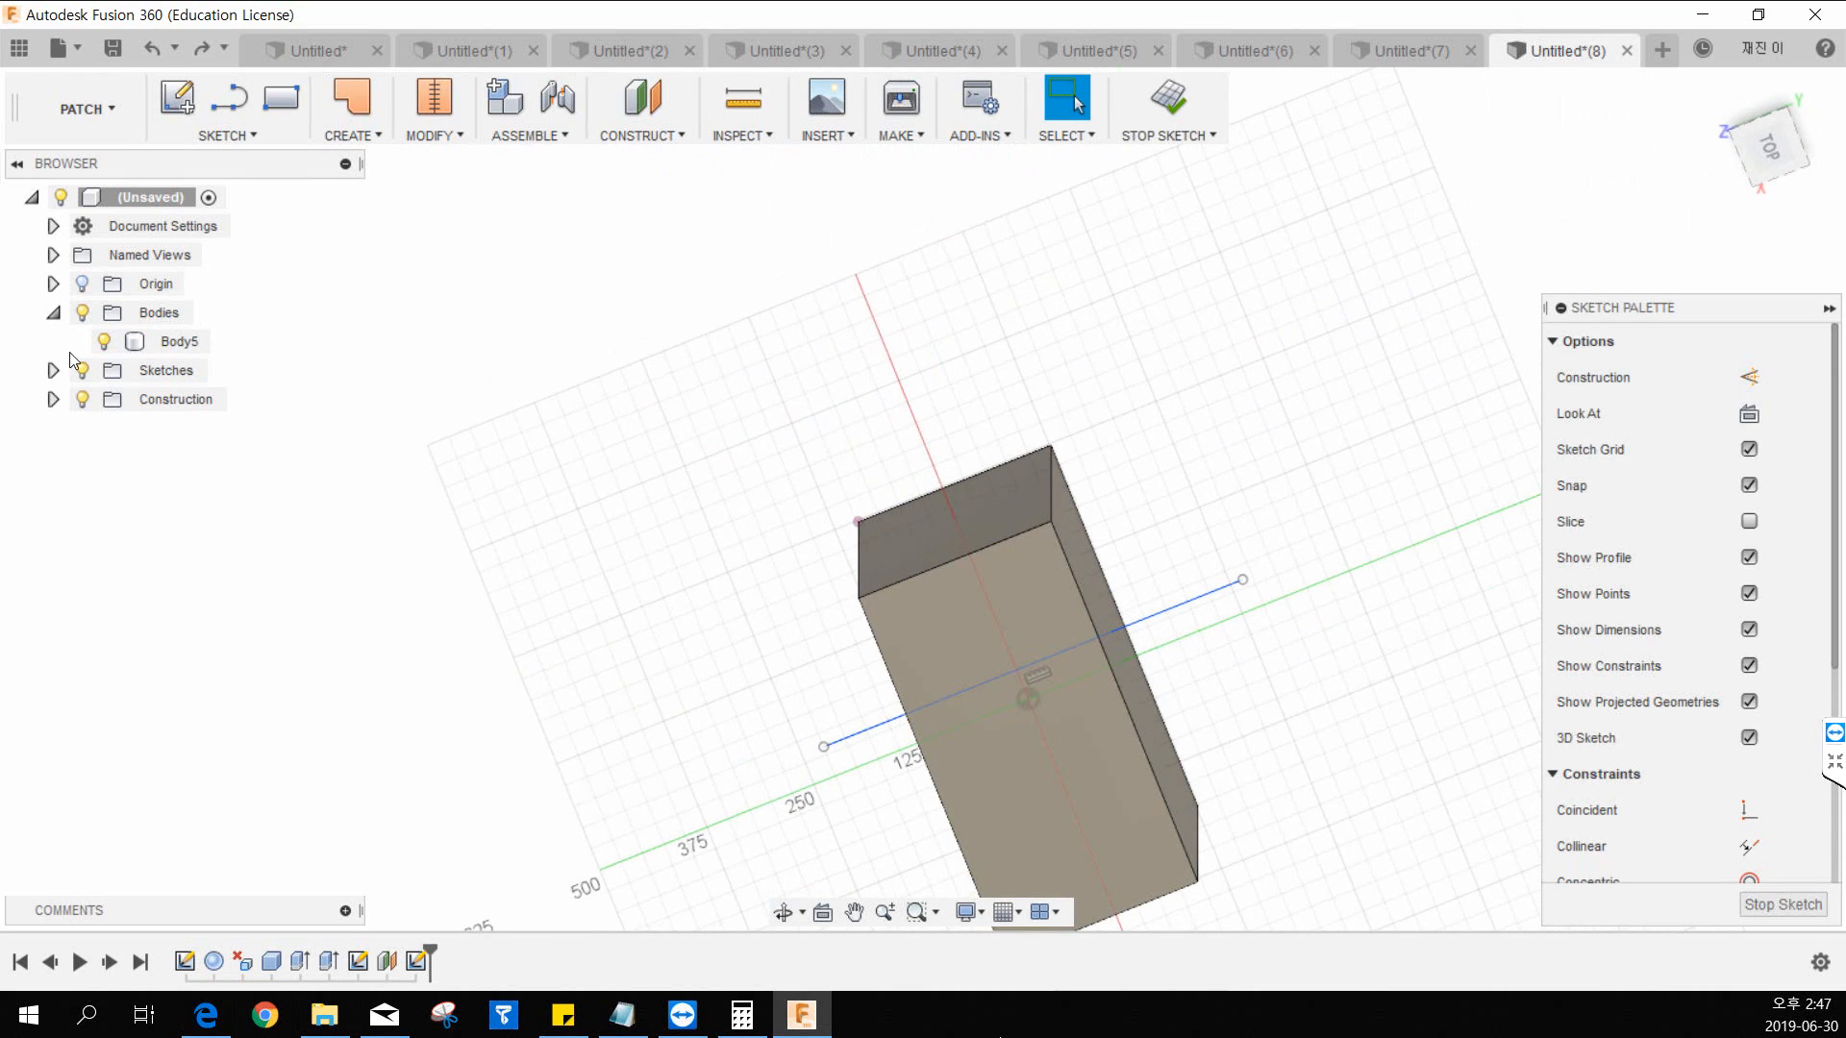
{"action": "key", "text": "Delete"}
{"action": "left_click", "coordinate": [1169, 114]}
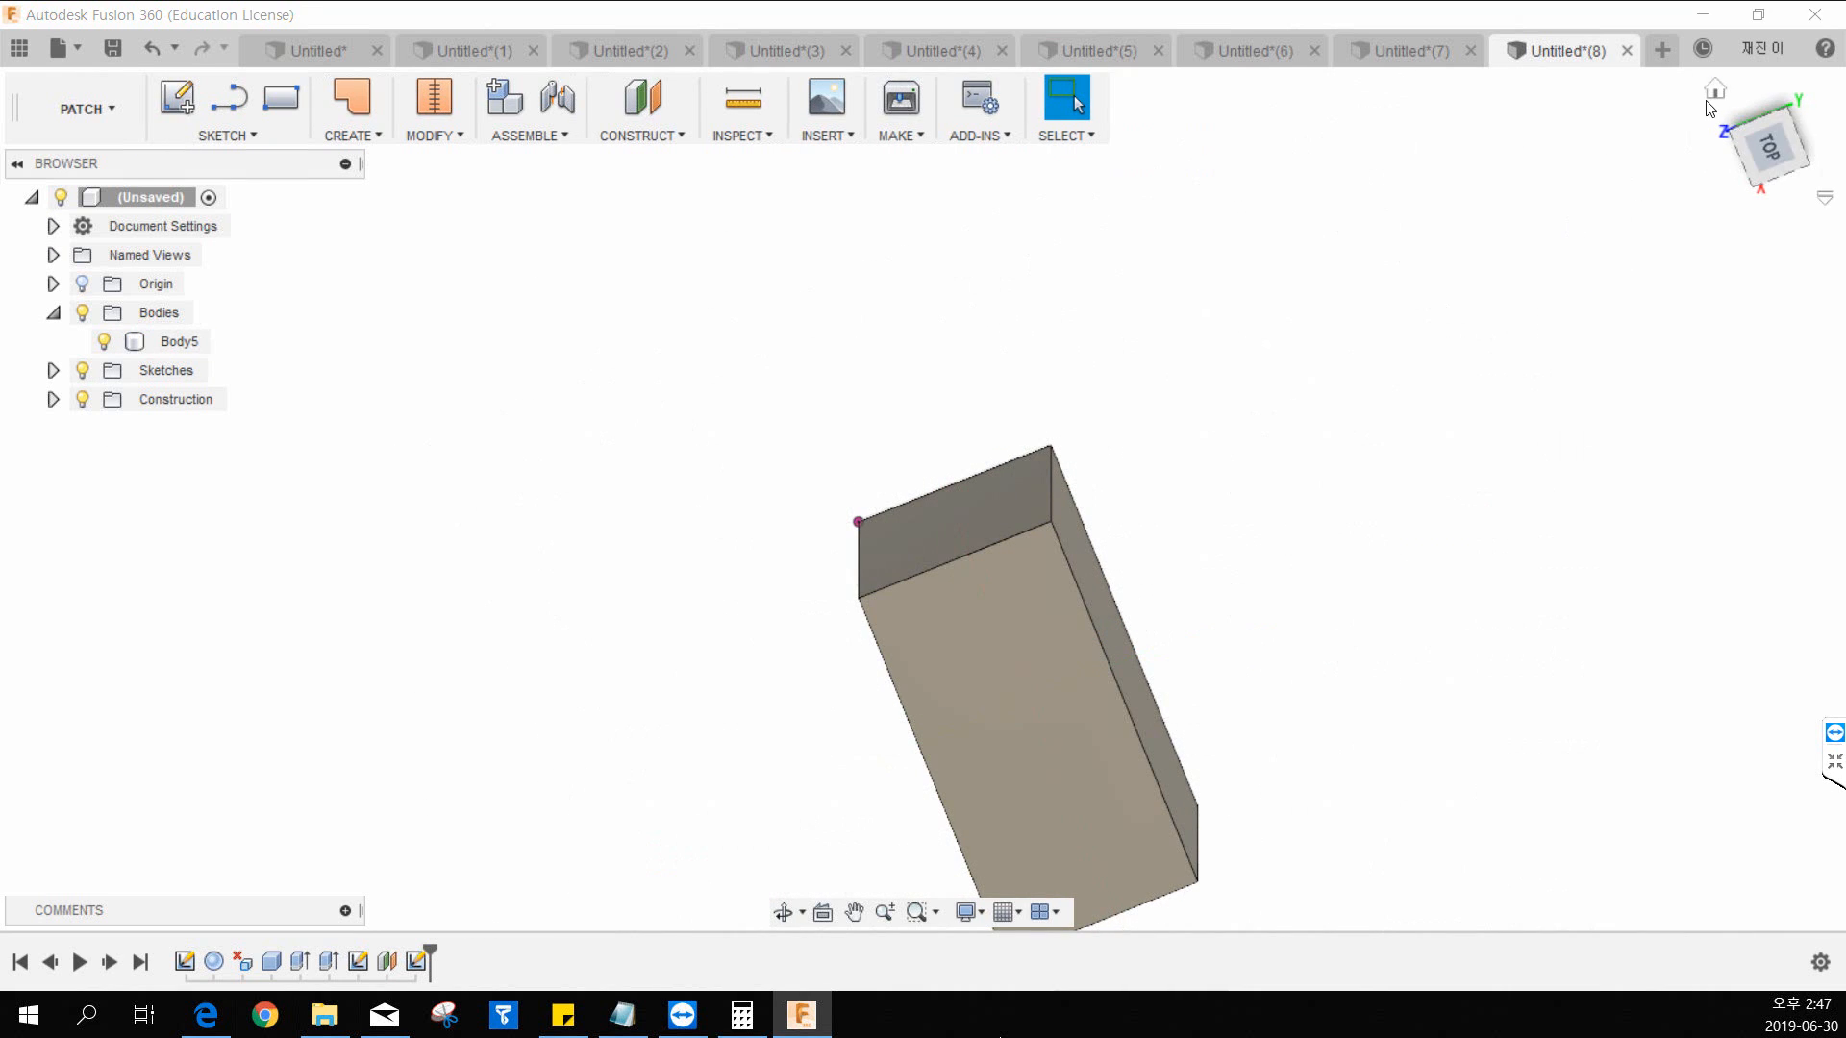
Step: Sketch a slightly sloping line on the front origin plane, crossing the box and extending past both sides, and finish the sketch
{"action": "left_click", "coordinate": [1716, 92]}
{"action": "left_click", "coordinate": [177, 96]}
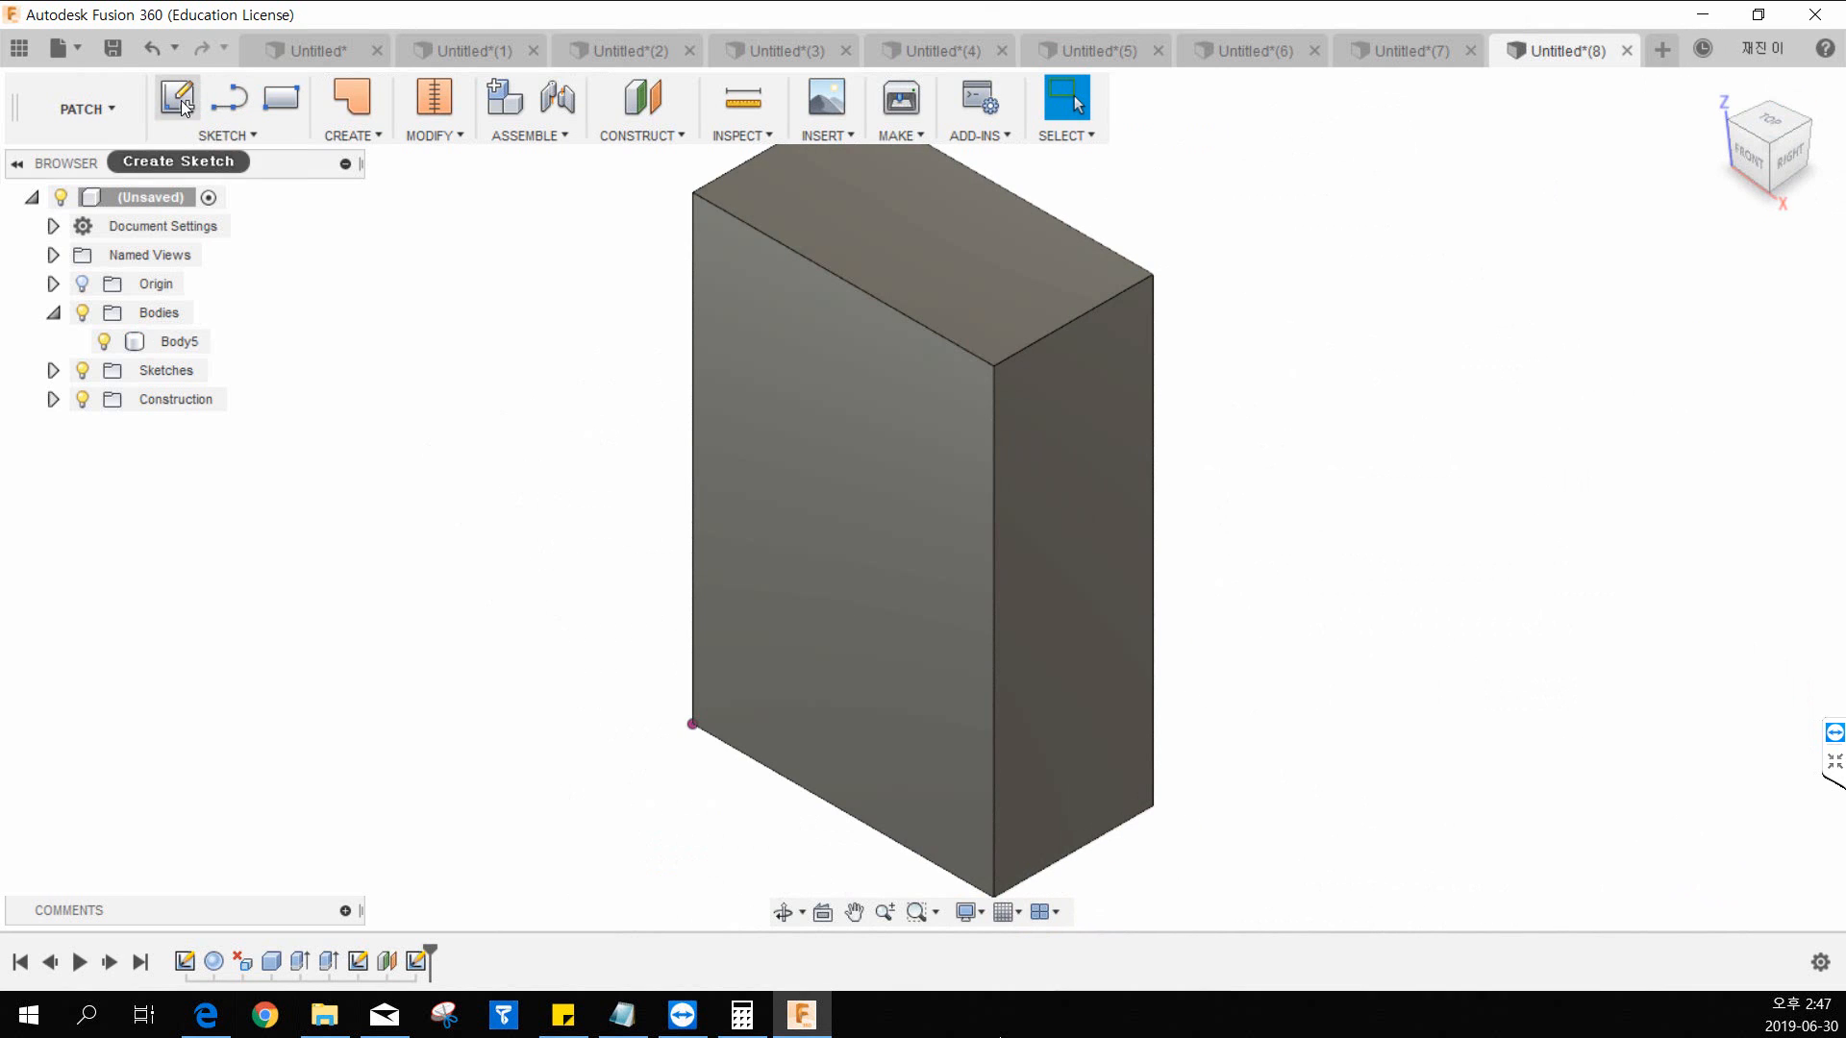
{"action": "middle_click_drag", "start_coordinate": [754, 608], "coordinate": [706, 585], "text": "shift"}
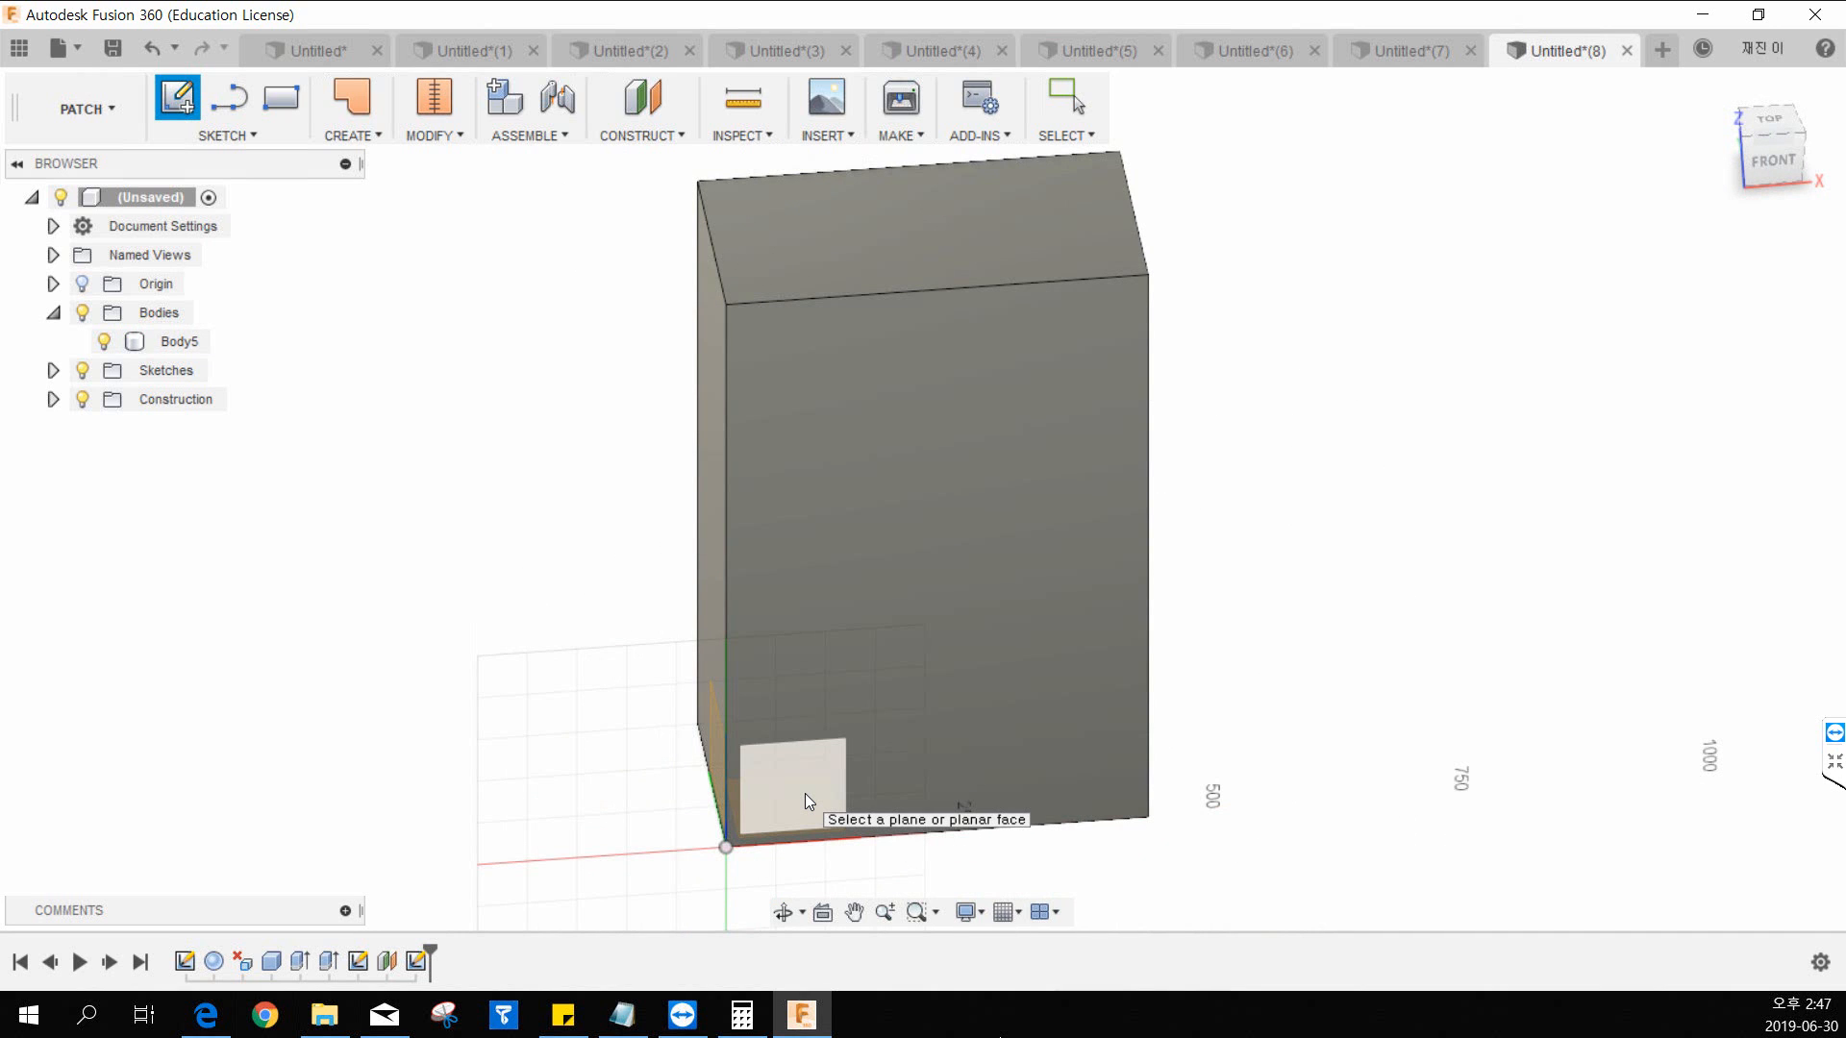
{"action": "left_click", "coordinate": [805, 793]}
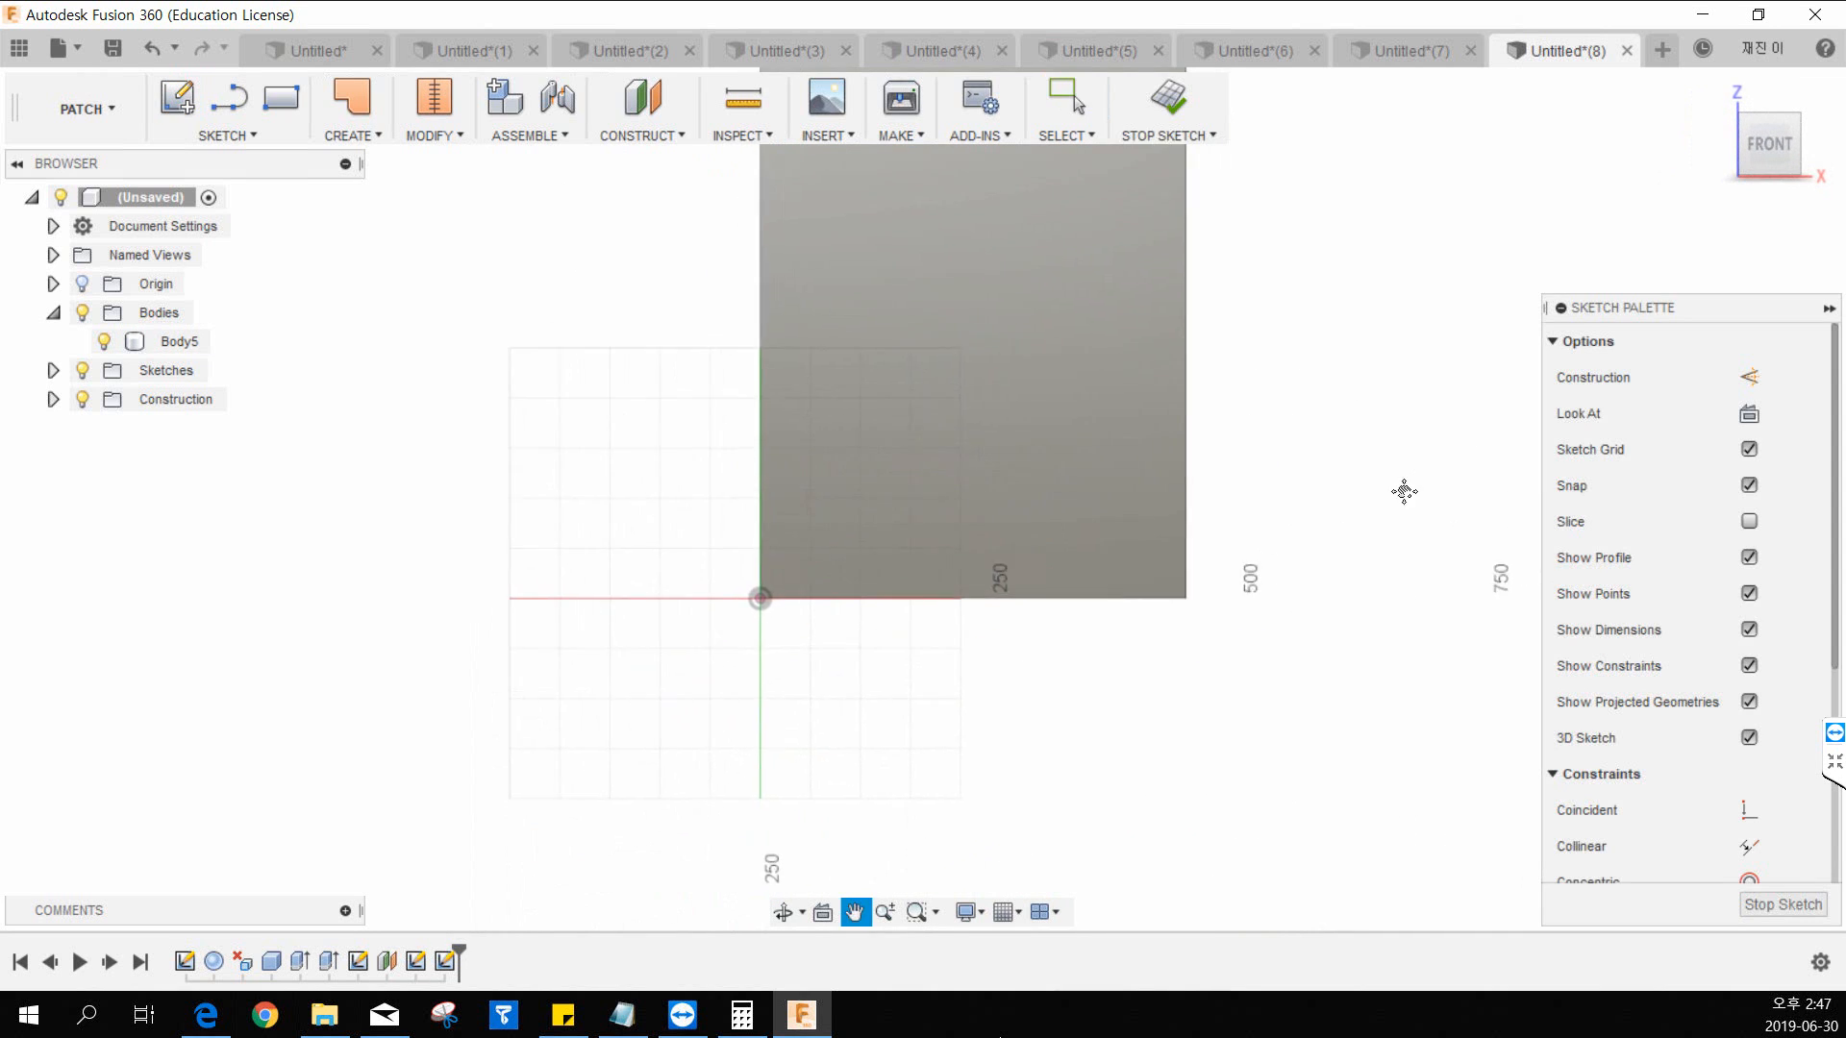
{"action": "mouse_move", "coordinate": [1400, 491]}
{"action": "middle_mouse_down"}
{"action": "mouse_move", "coordinate": [1111, 557]}
{"action": "mouse_move", "coordinate": [1070, 591]}
{"action": "middle_mouse_up"}
{"action": "key", "text": "l"}
{"action": "left_click", "coordinate": [351, 397]}
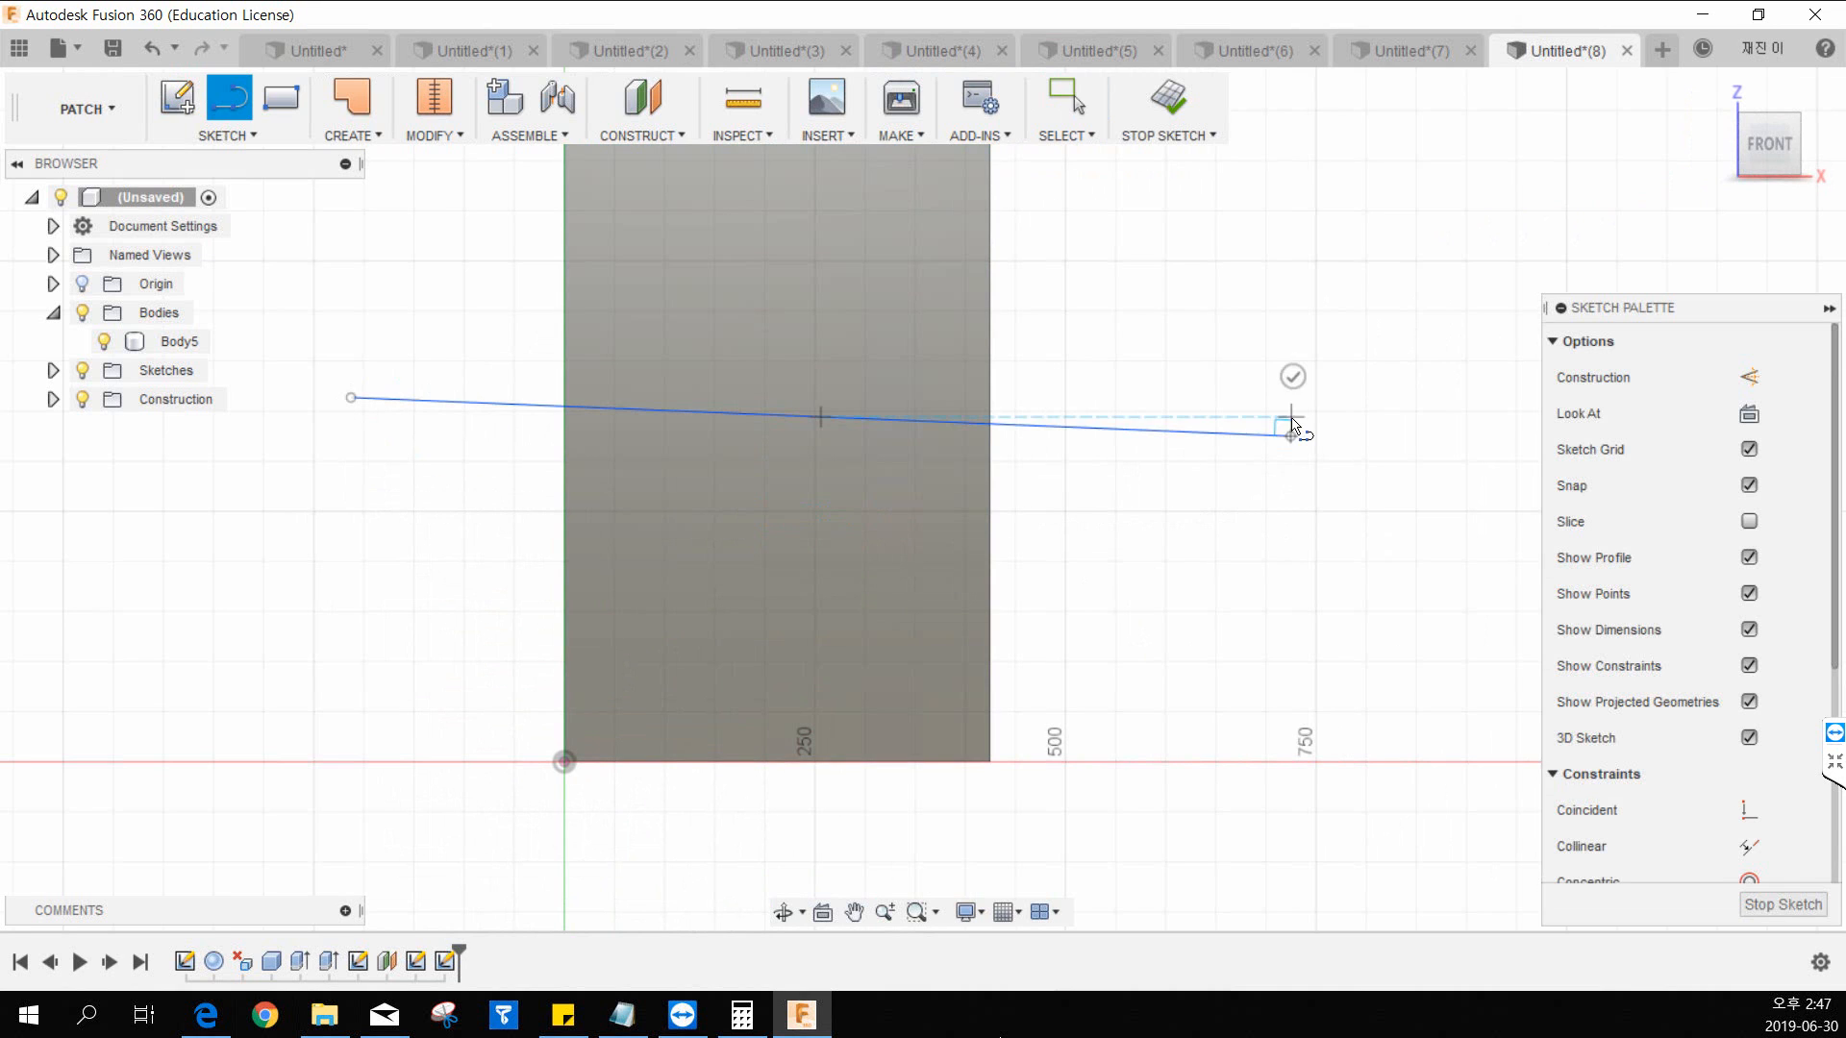
{"action": "left_click", "coordinate": [1290, 436]}
{"action": "key", "text": "Escape"}
{"action": "left_click", "coordinate": [1169, 96]}
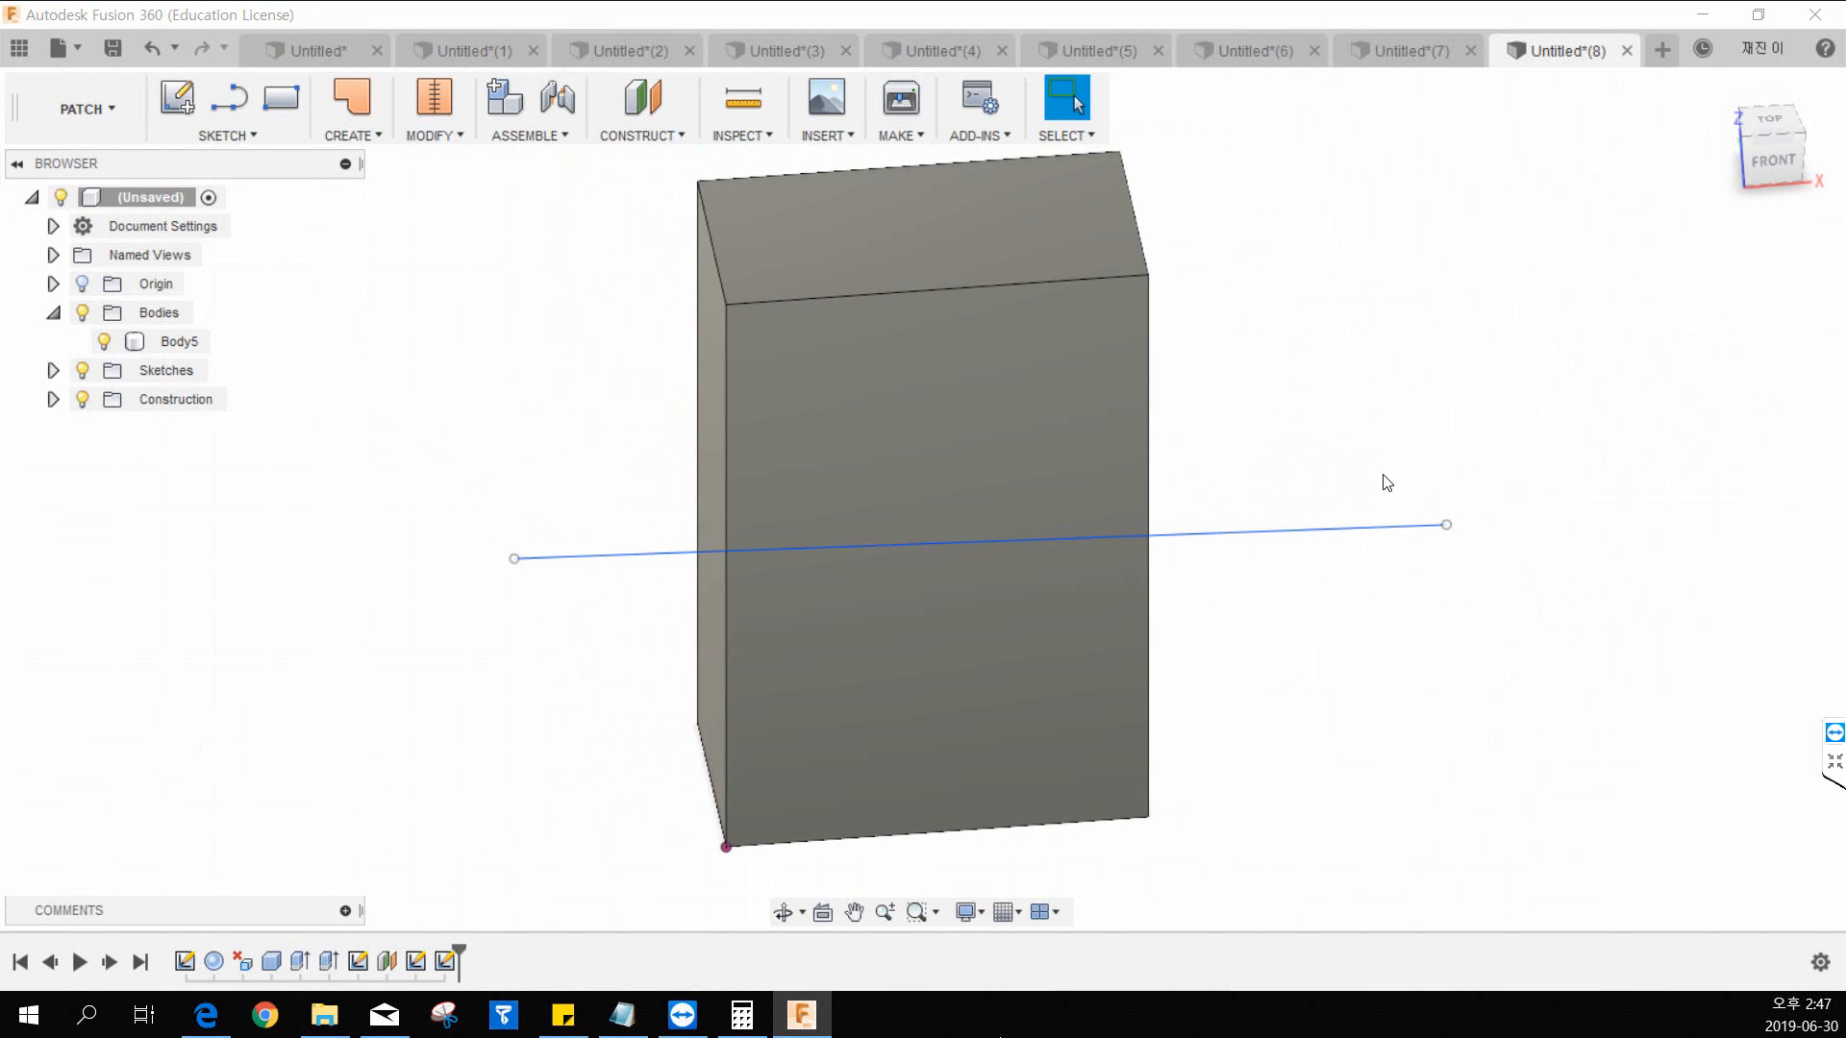
Step: Extrude the sketched line into a new surface body through the box, symmetric with a distance of 600 mm
{"action": "left_click", "coordinate": [351, 135]}
{"action": "left_click", "coordinate": [354, 194]}
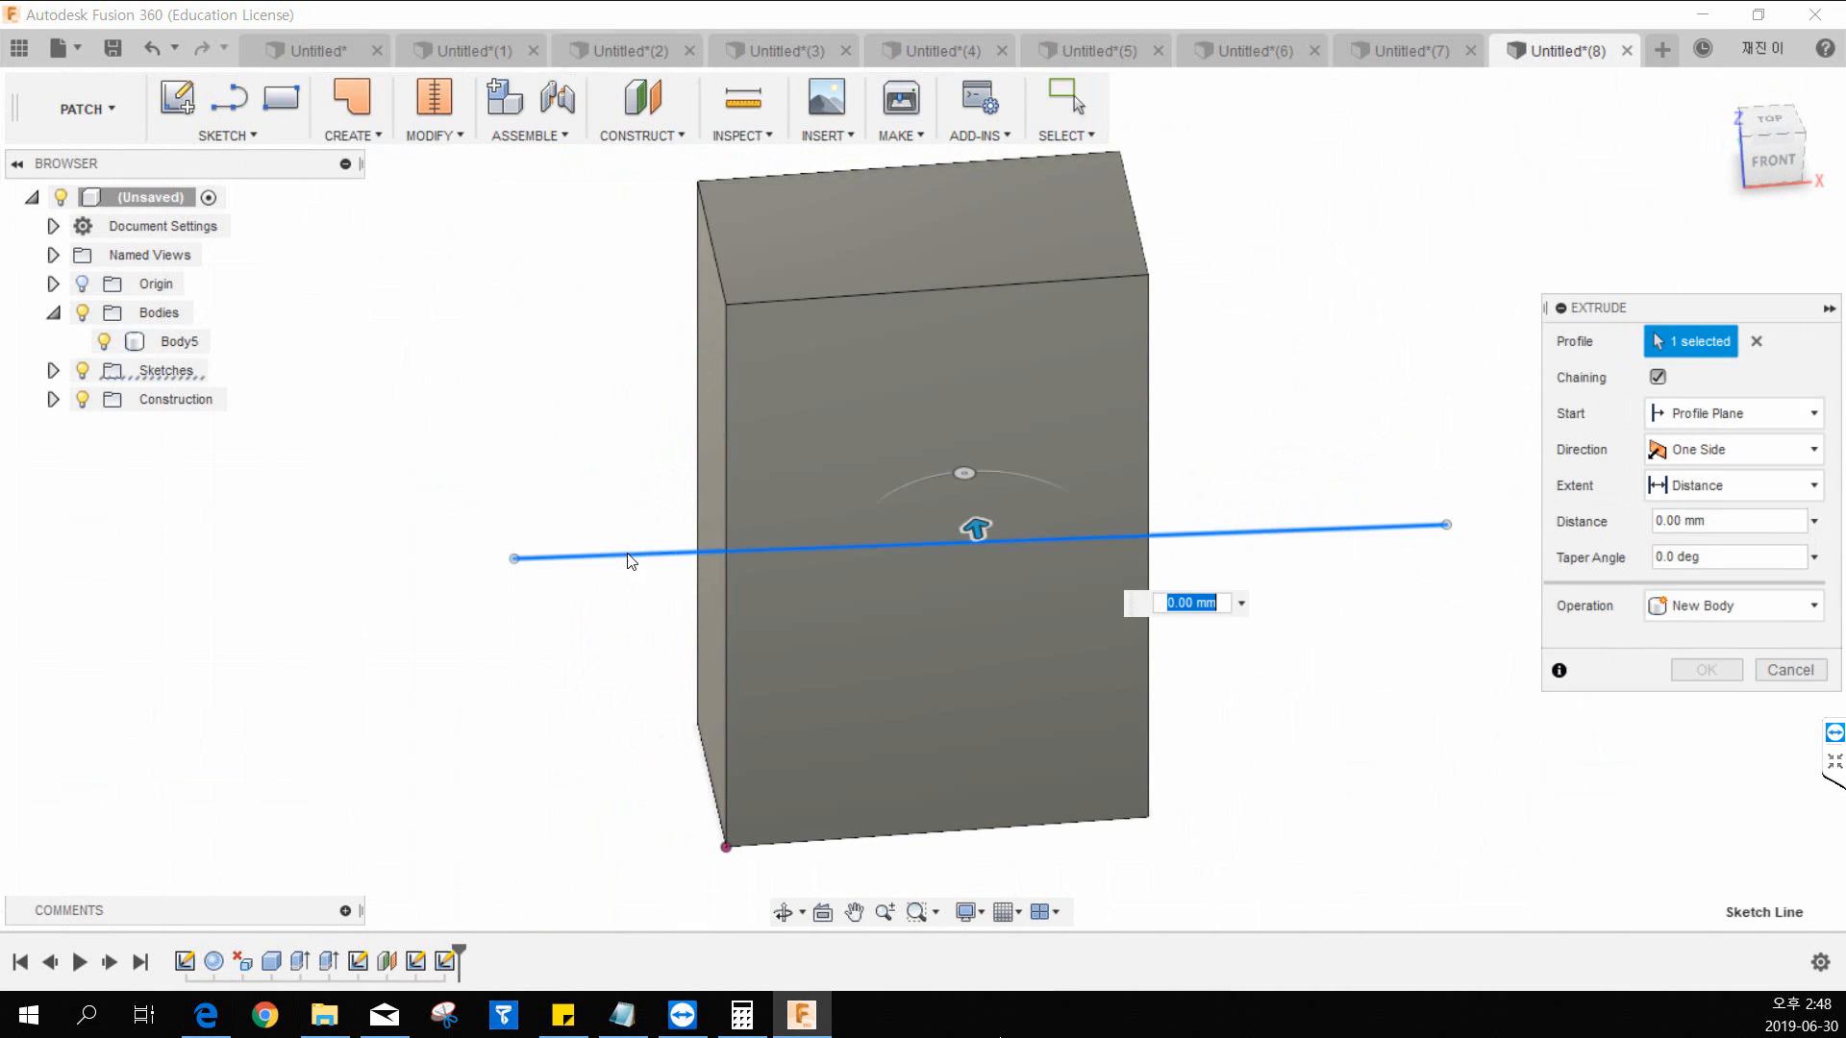
{"action": "left_click", "coordinate": [701, 552]}
{"action": "left_click", "coordinate": [831, 548]}
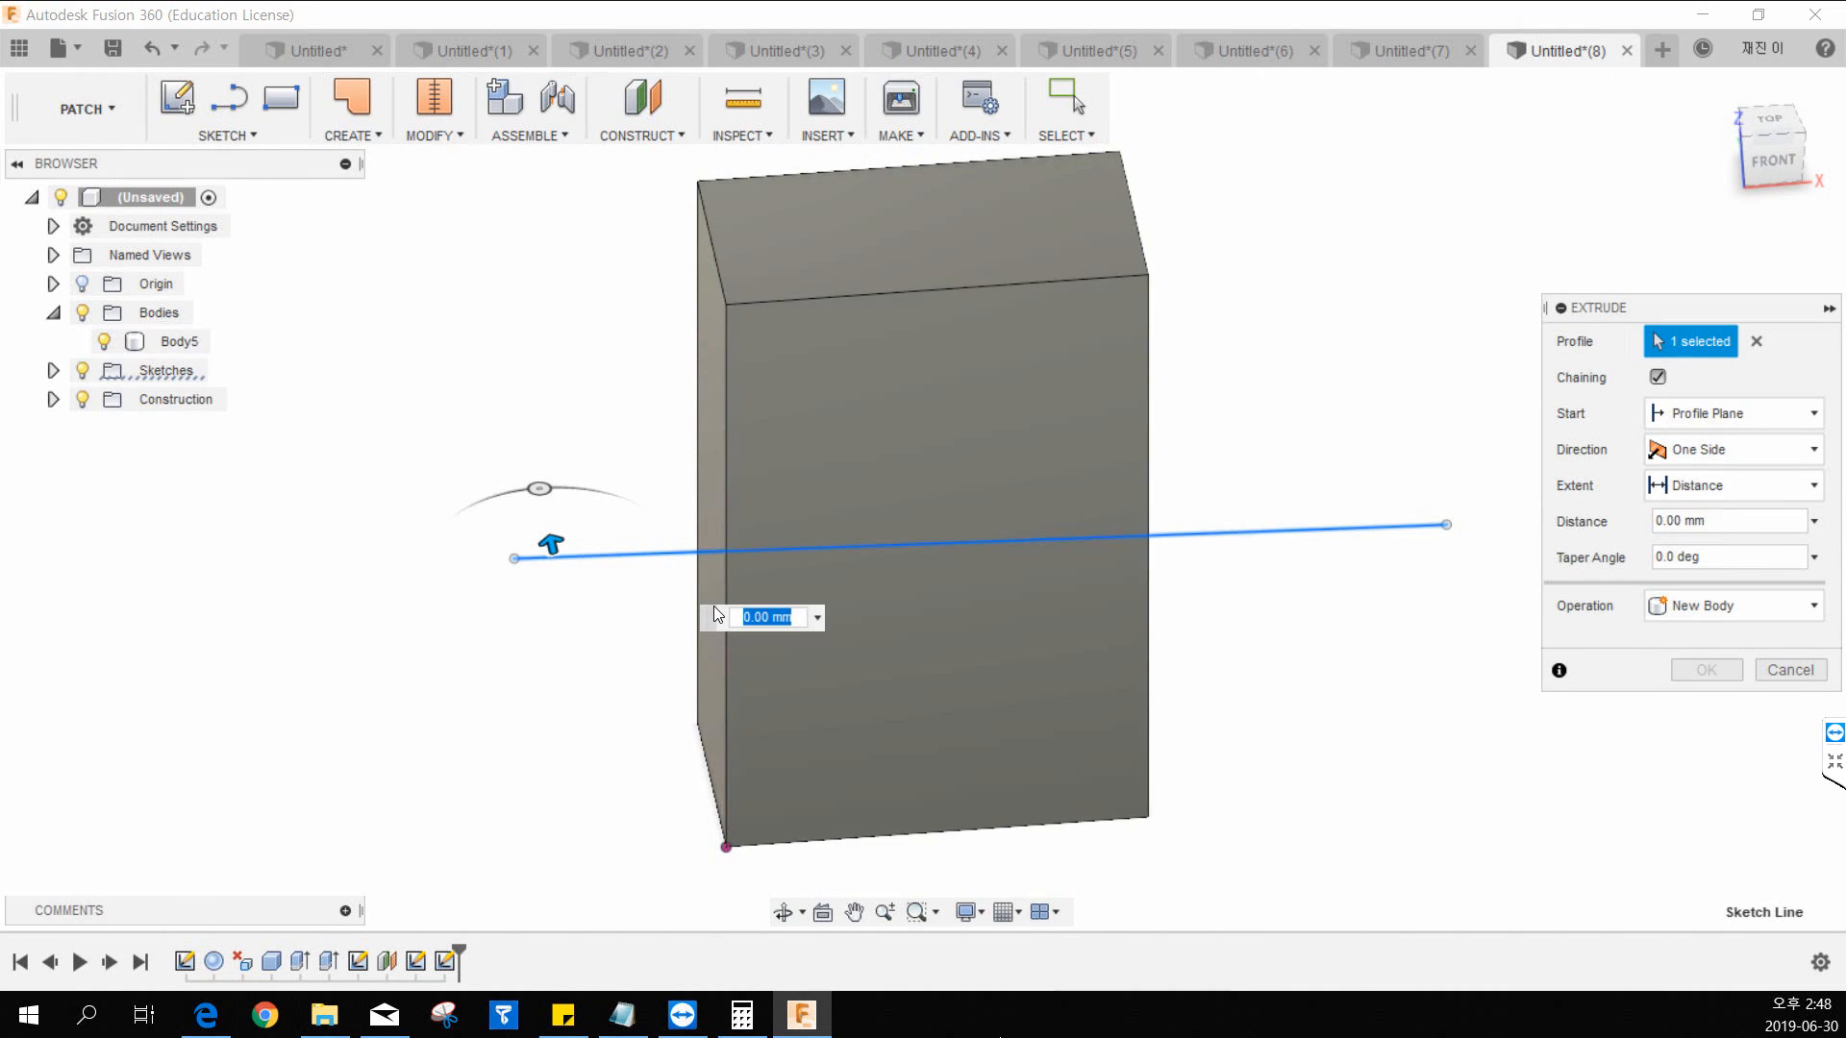
{"action": "left_click", "coordinate": [1709, 451]}
{"action": "left_click", "coordinate": [1705, 540]}
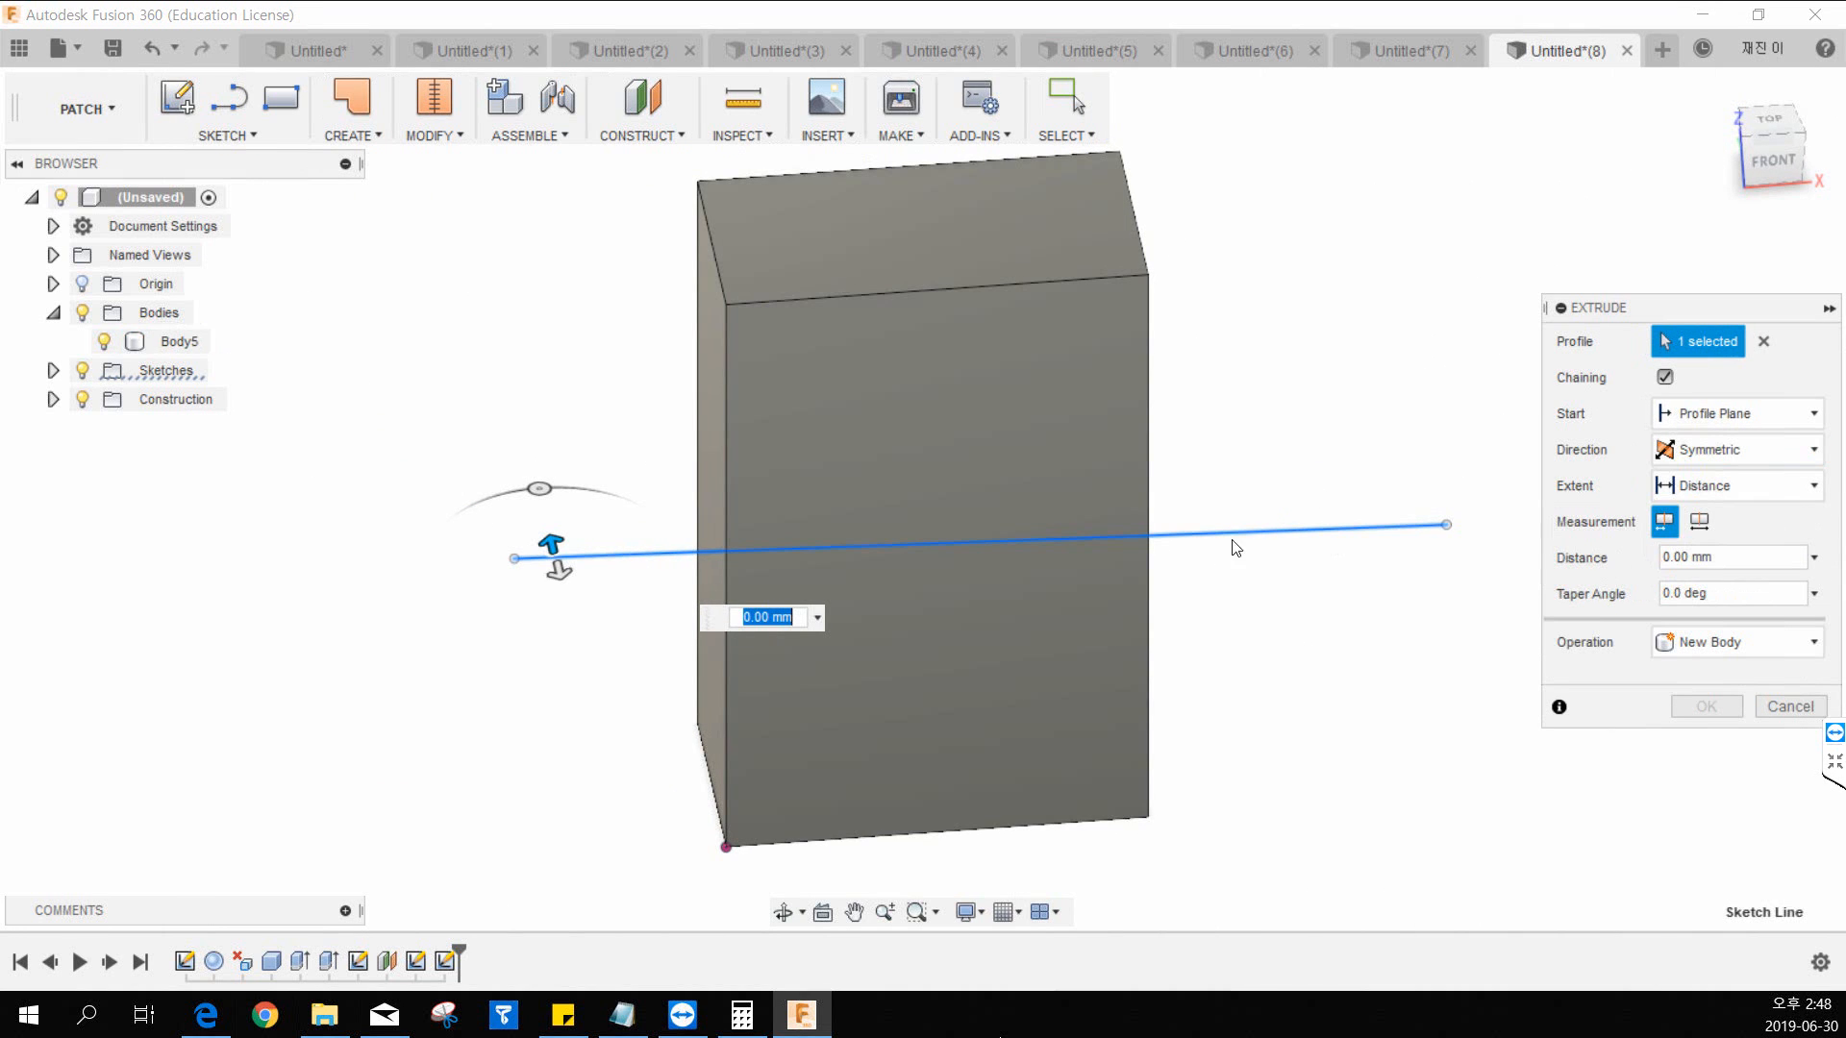
{"action": "left_click_drag", "start_coordinate": [551, 547], "coordinate": [621, 938]}
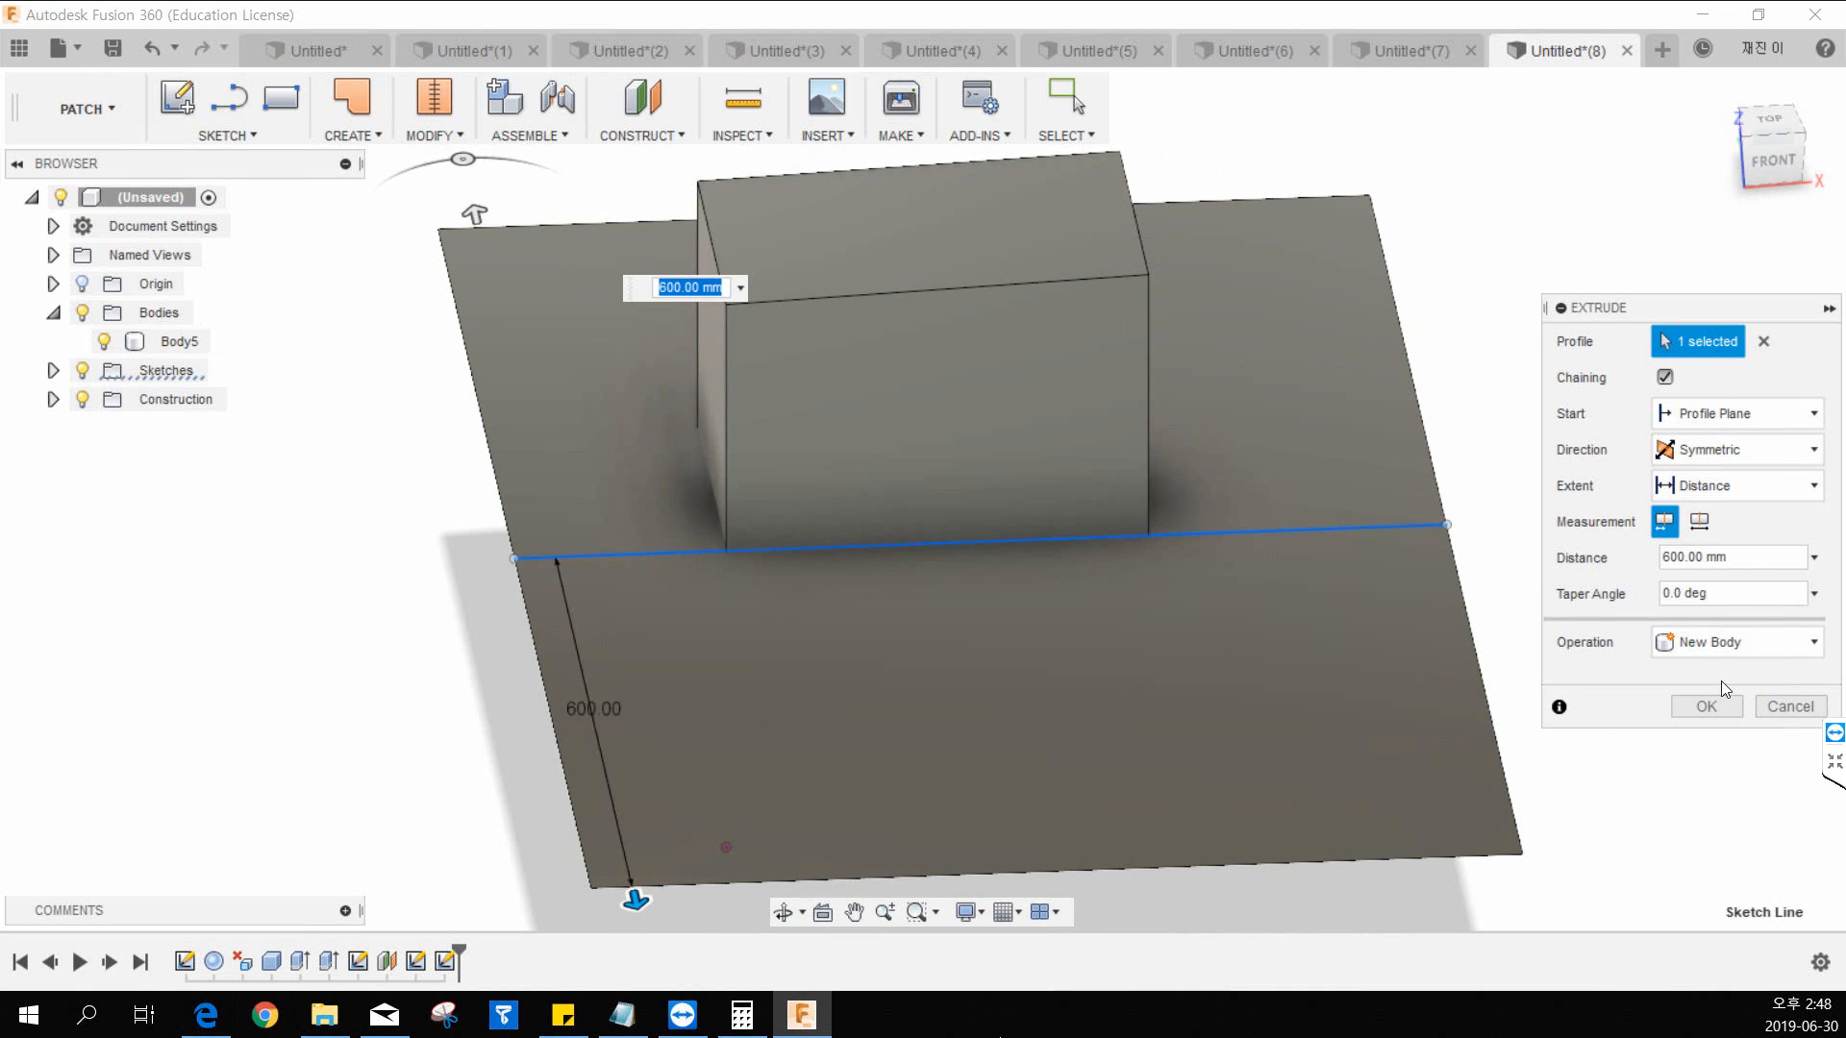
{"action": "left_click", "coordinate": [1706, 706]}
Step: Toggle the visibility of the box and the surface, leaving the box hidden, and examine the surface body alone
{"action": "middle_click_drag", "start_coordinate": [1483, 520], "coordinate": [1390, 498], "text": "shift"}
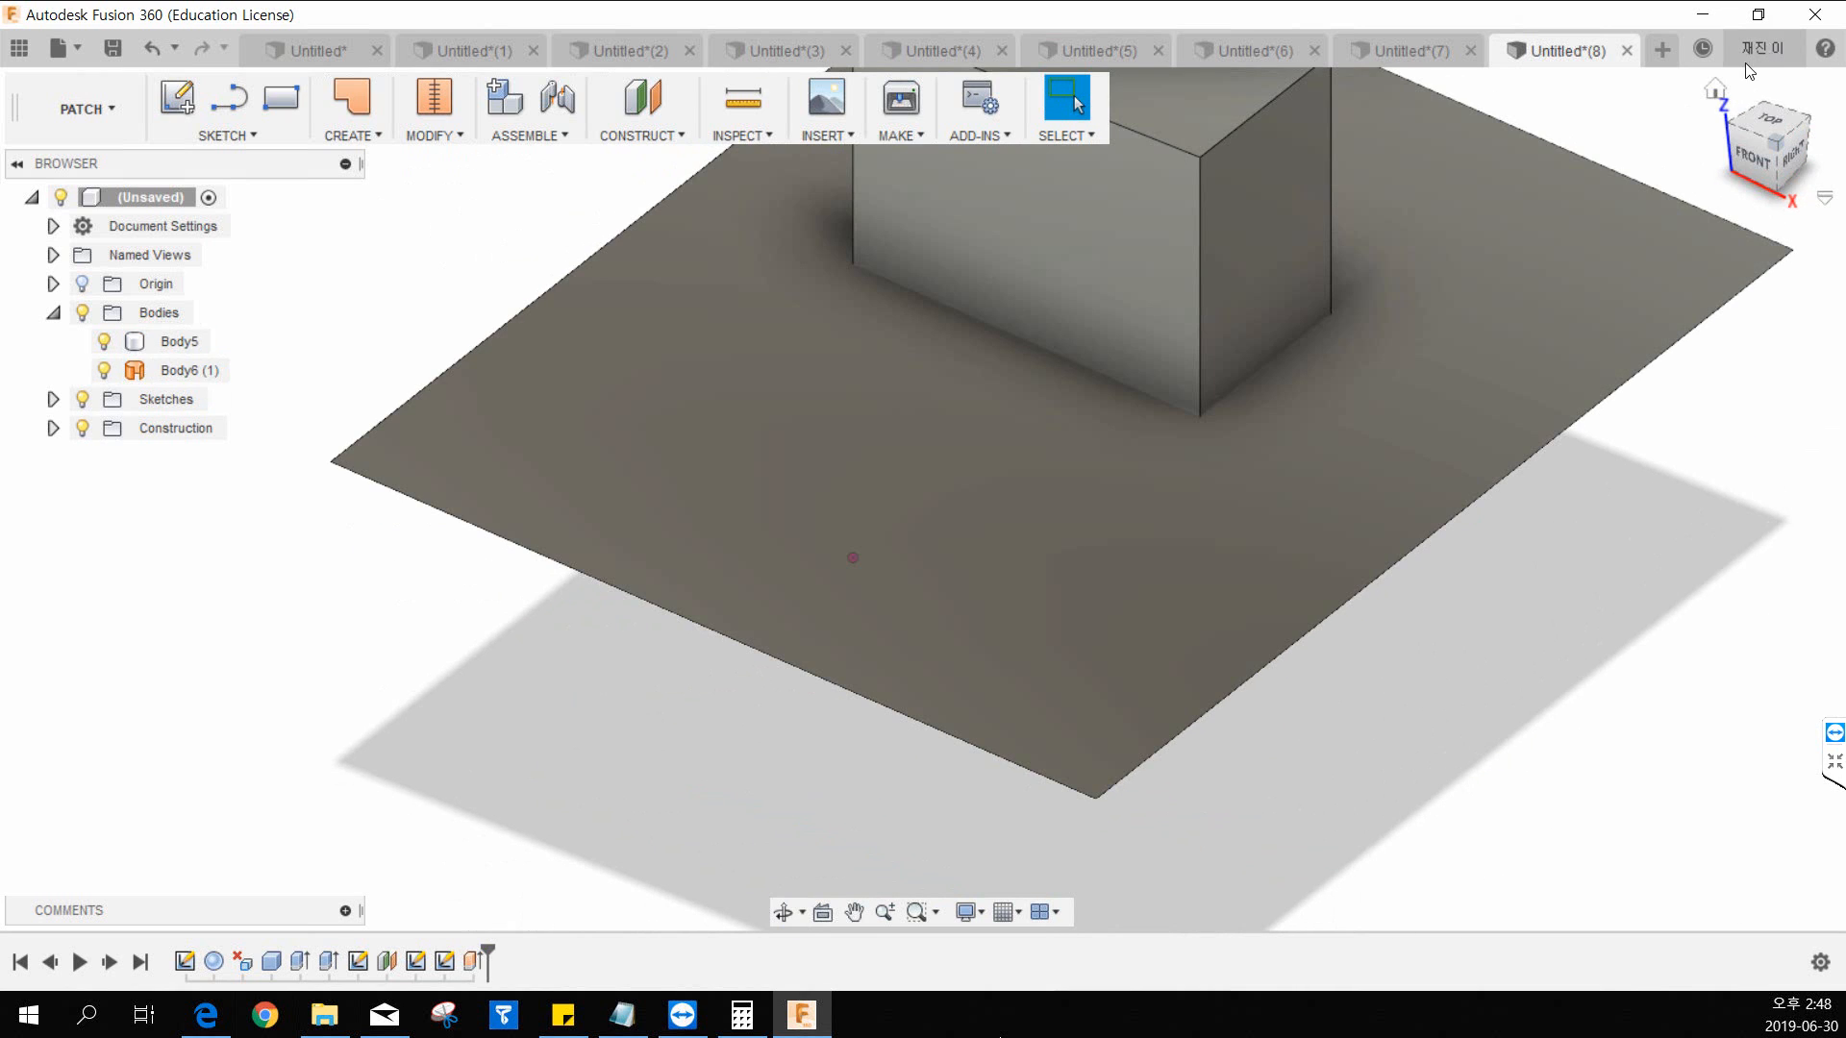
{"action": "left_click", "coordinate": [1717, 84]}
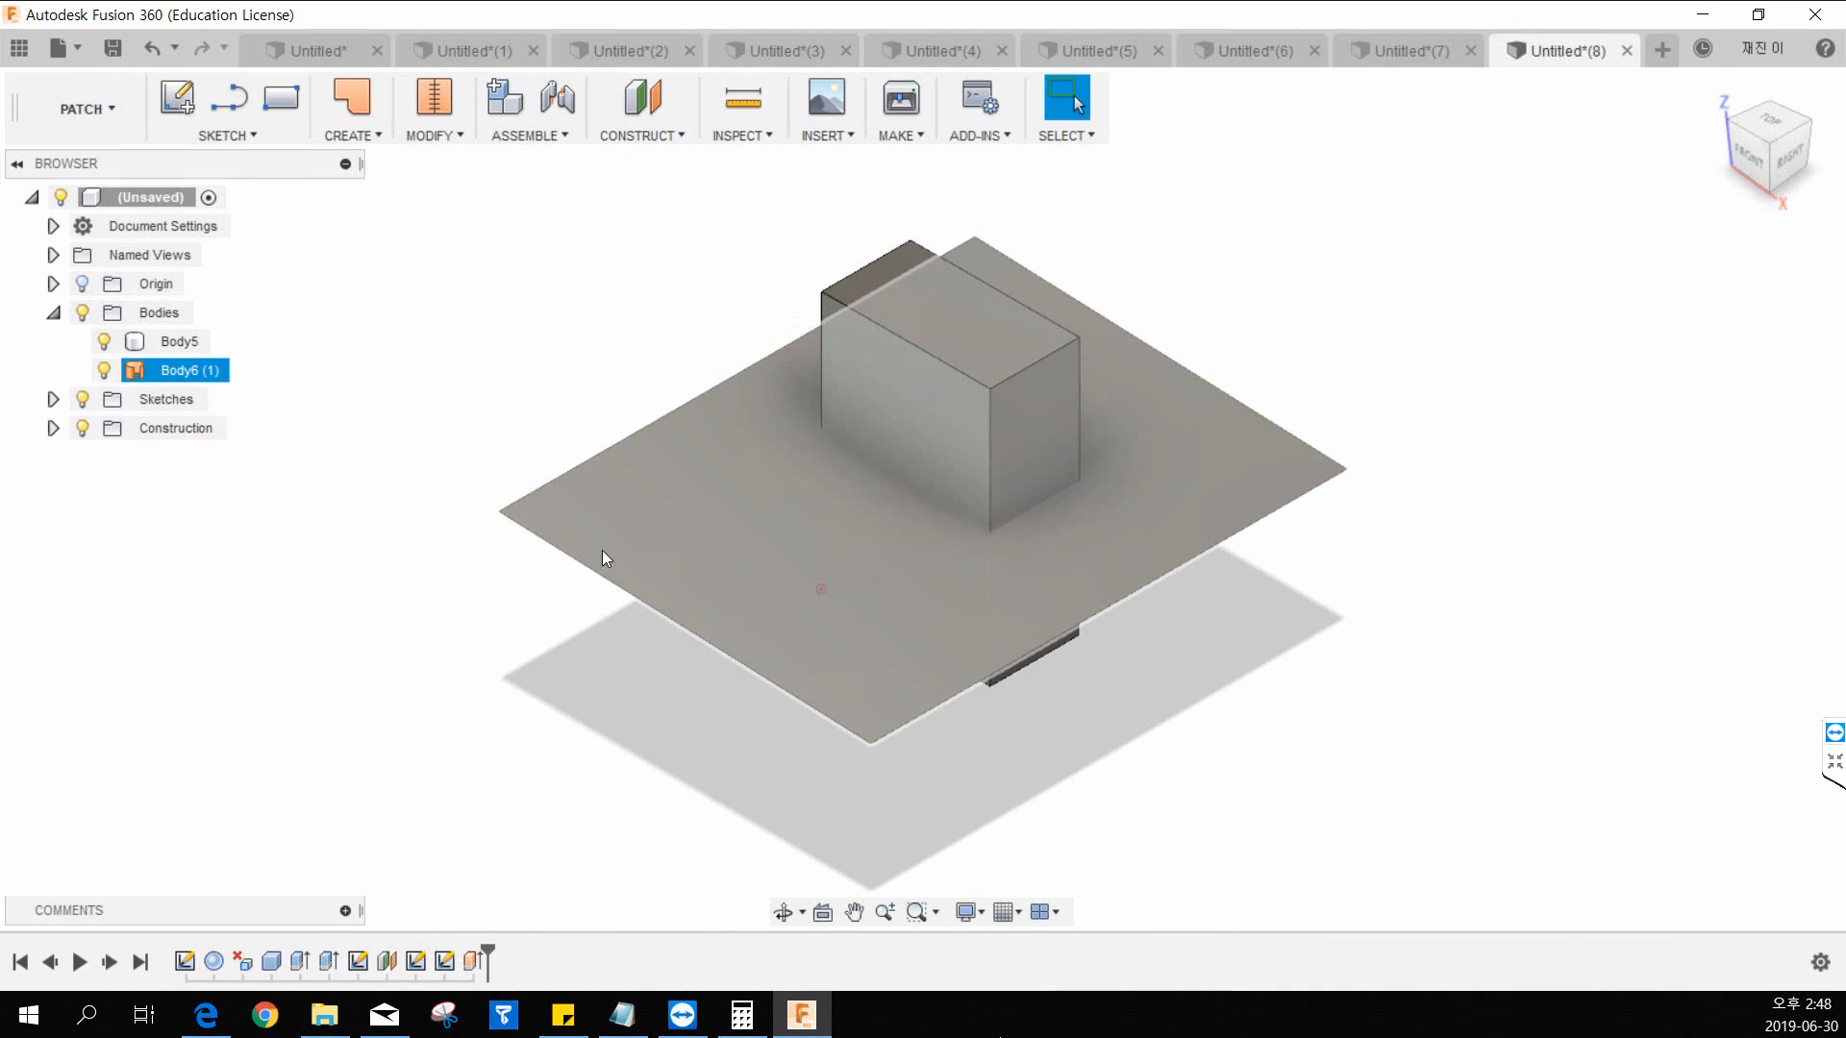
{"action": "left_click", "coordinate": [105, 370]}
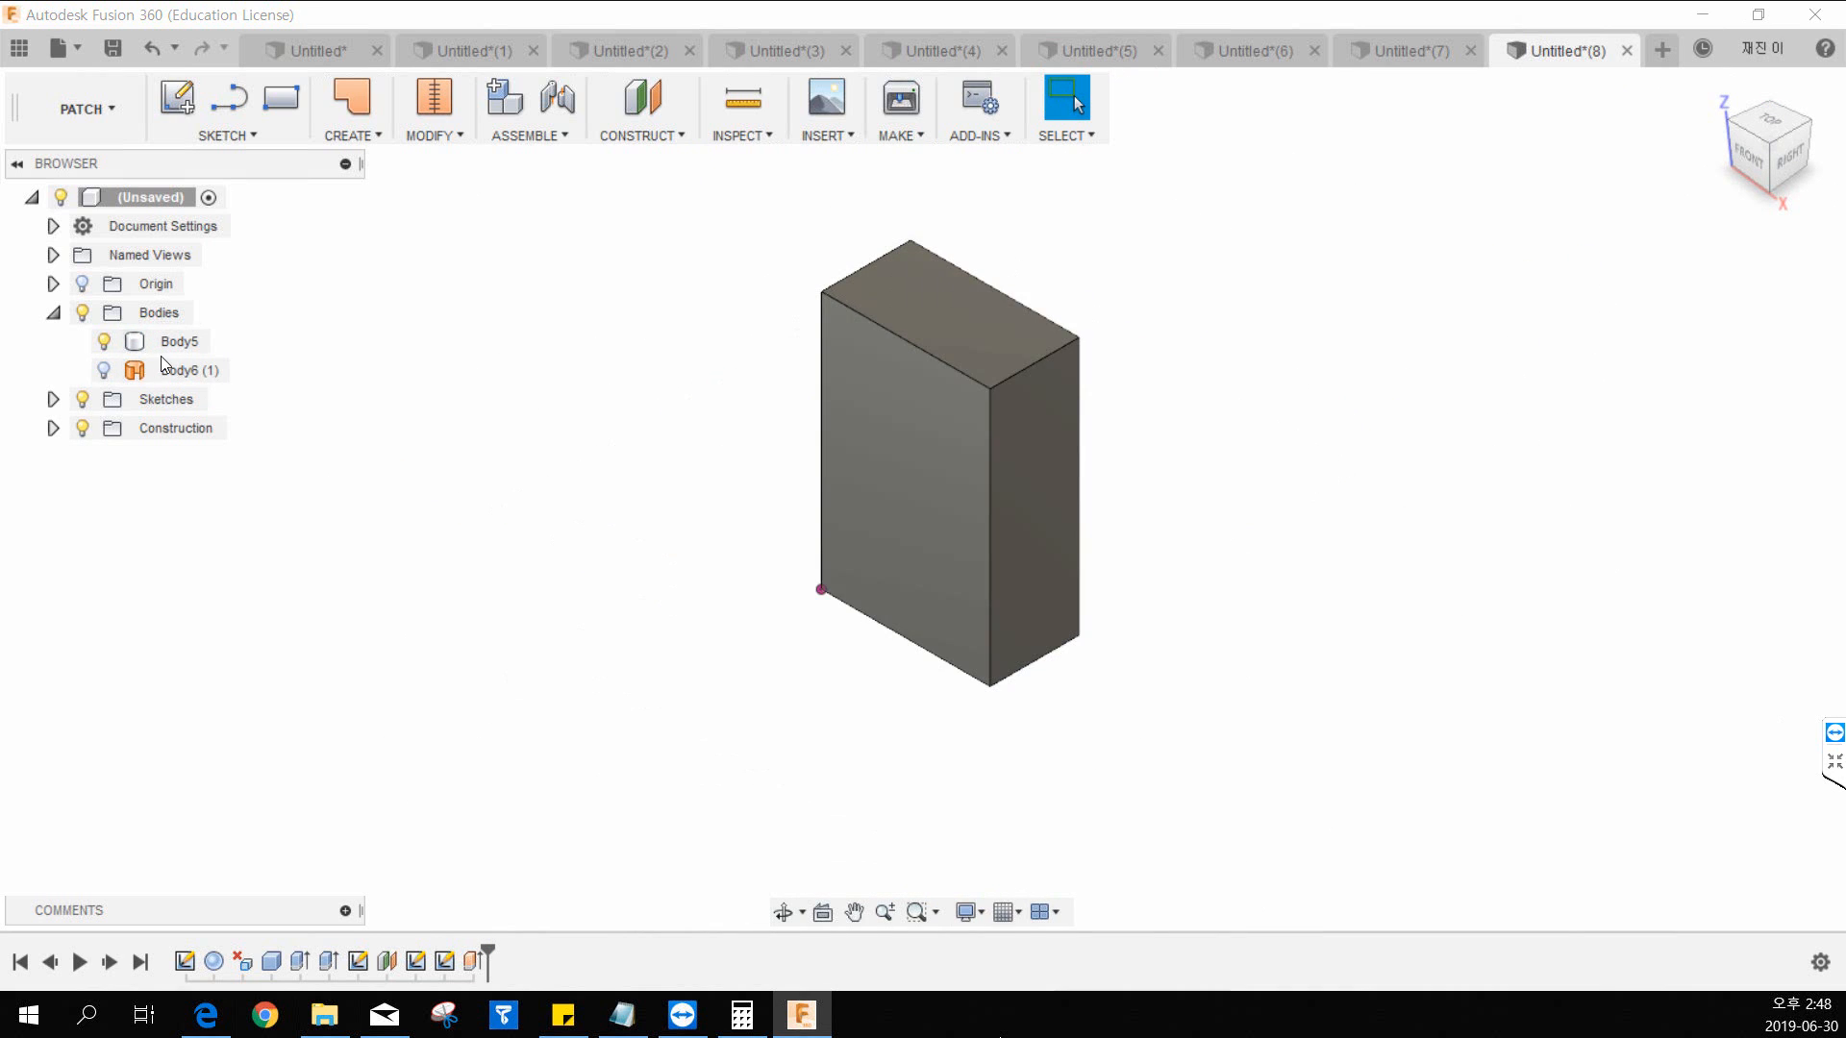
{"action": "left_click", "coordinate": [170, 351]}
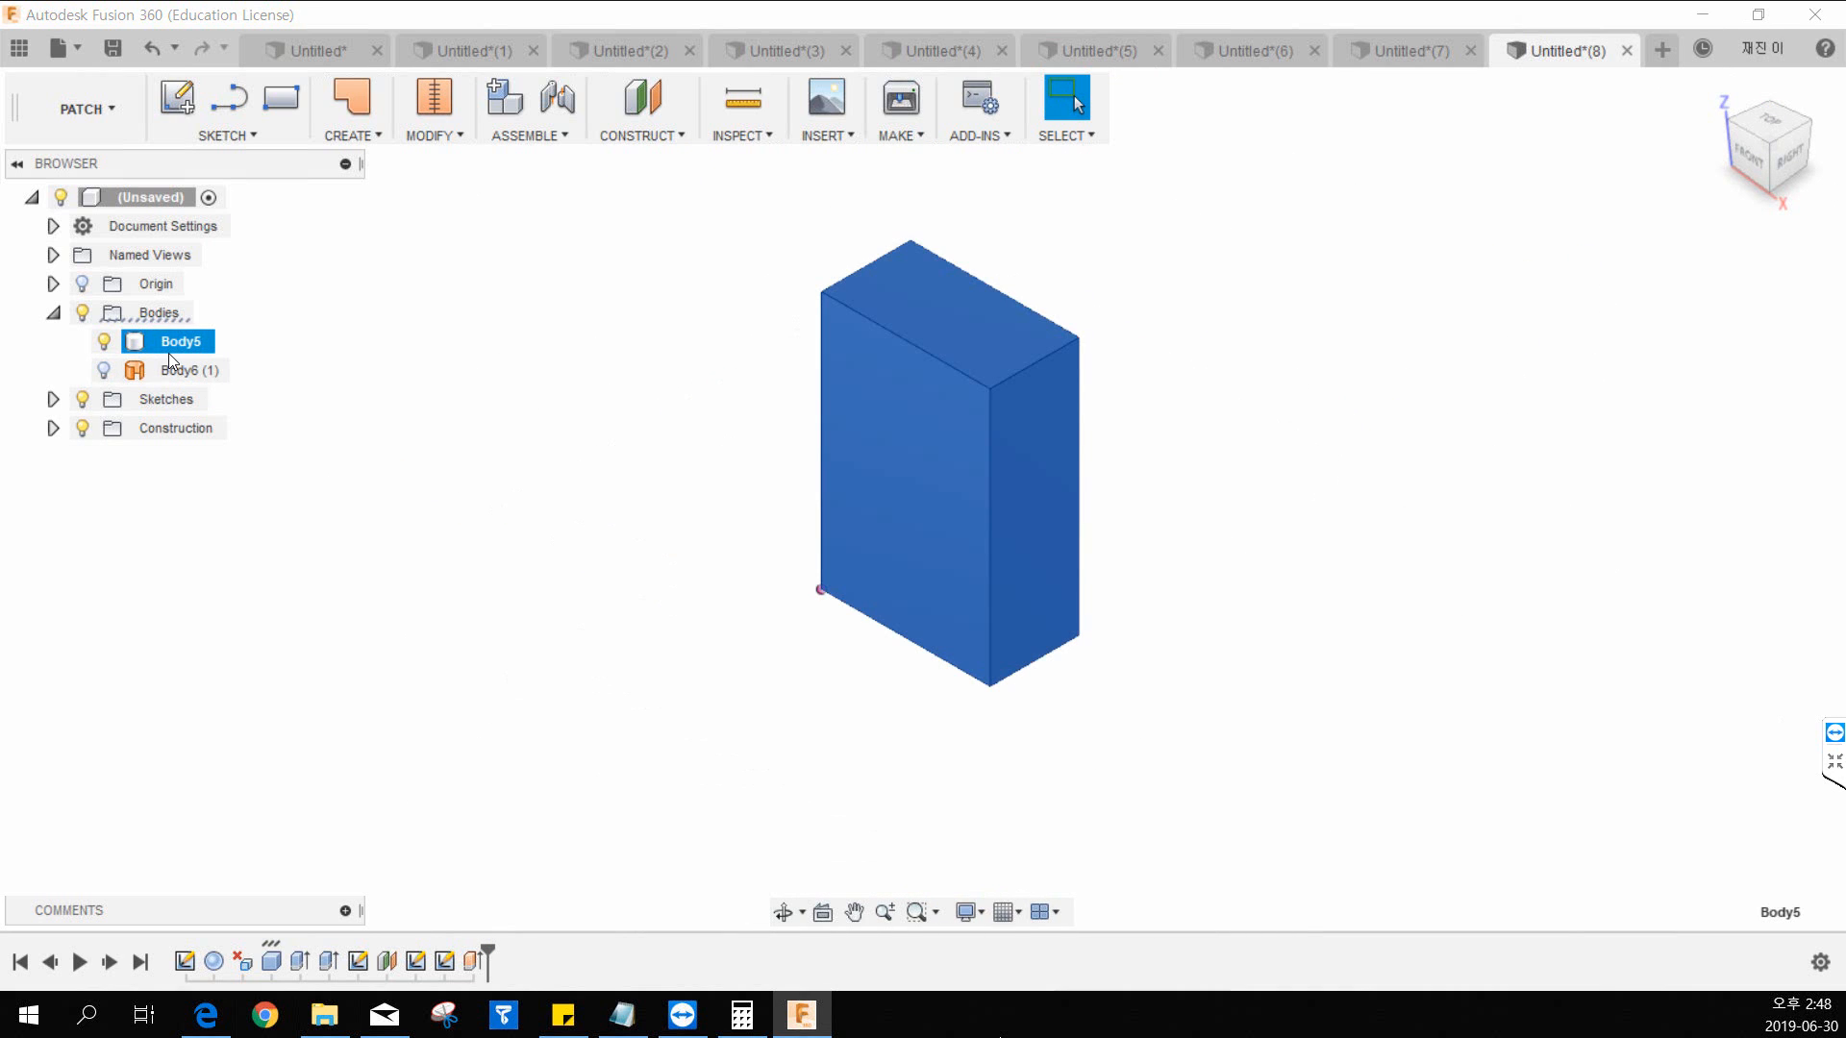
{"action": "left_click", "coordinate": [105, 341]}
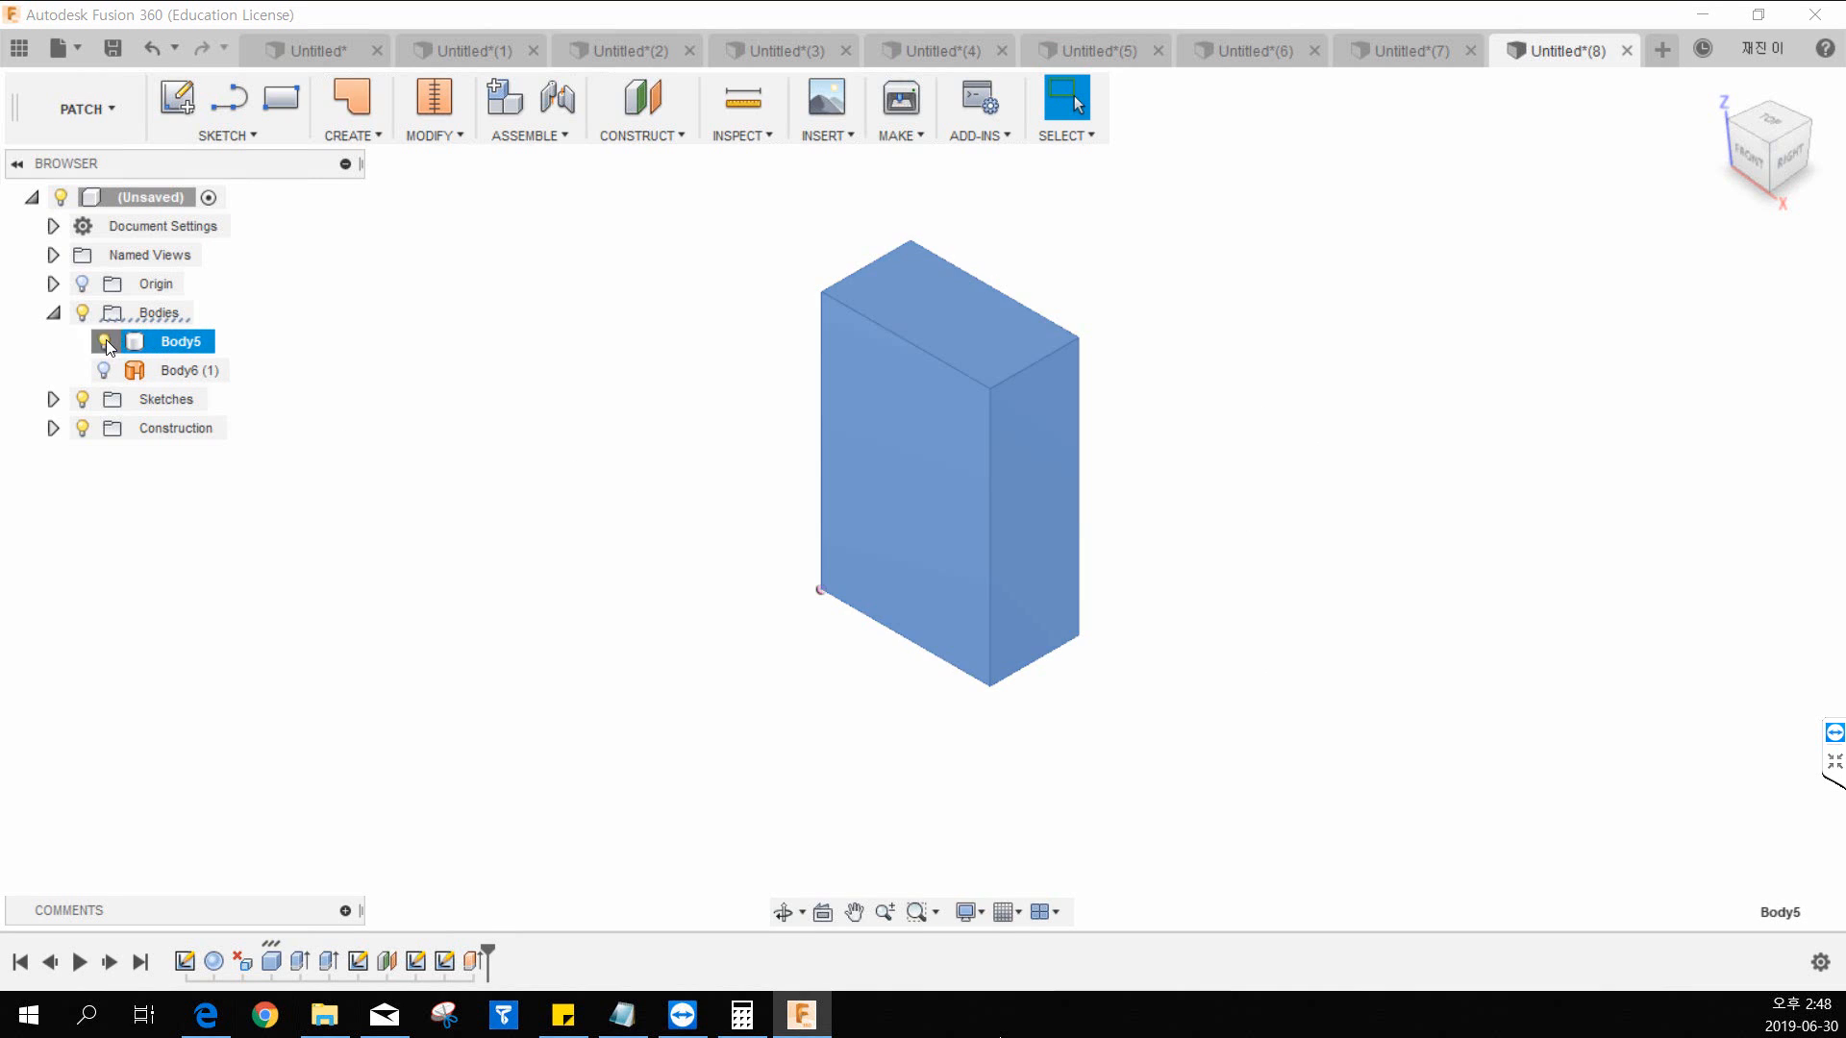
{"action": "left_click", "coordinate": [105, 371]}
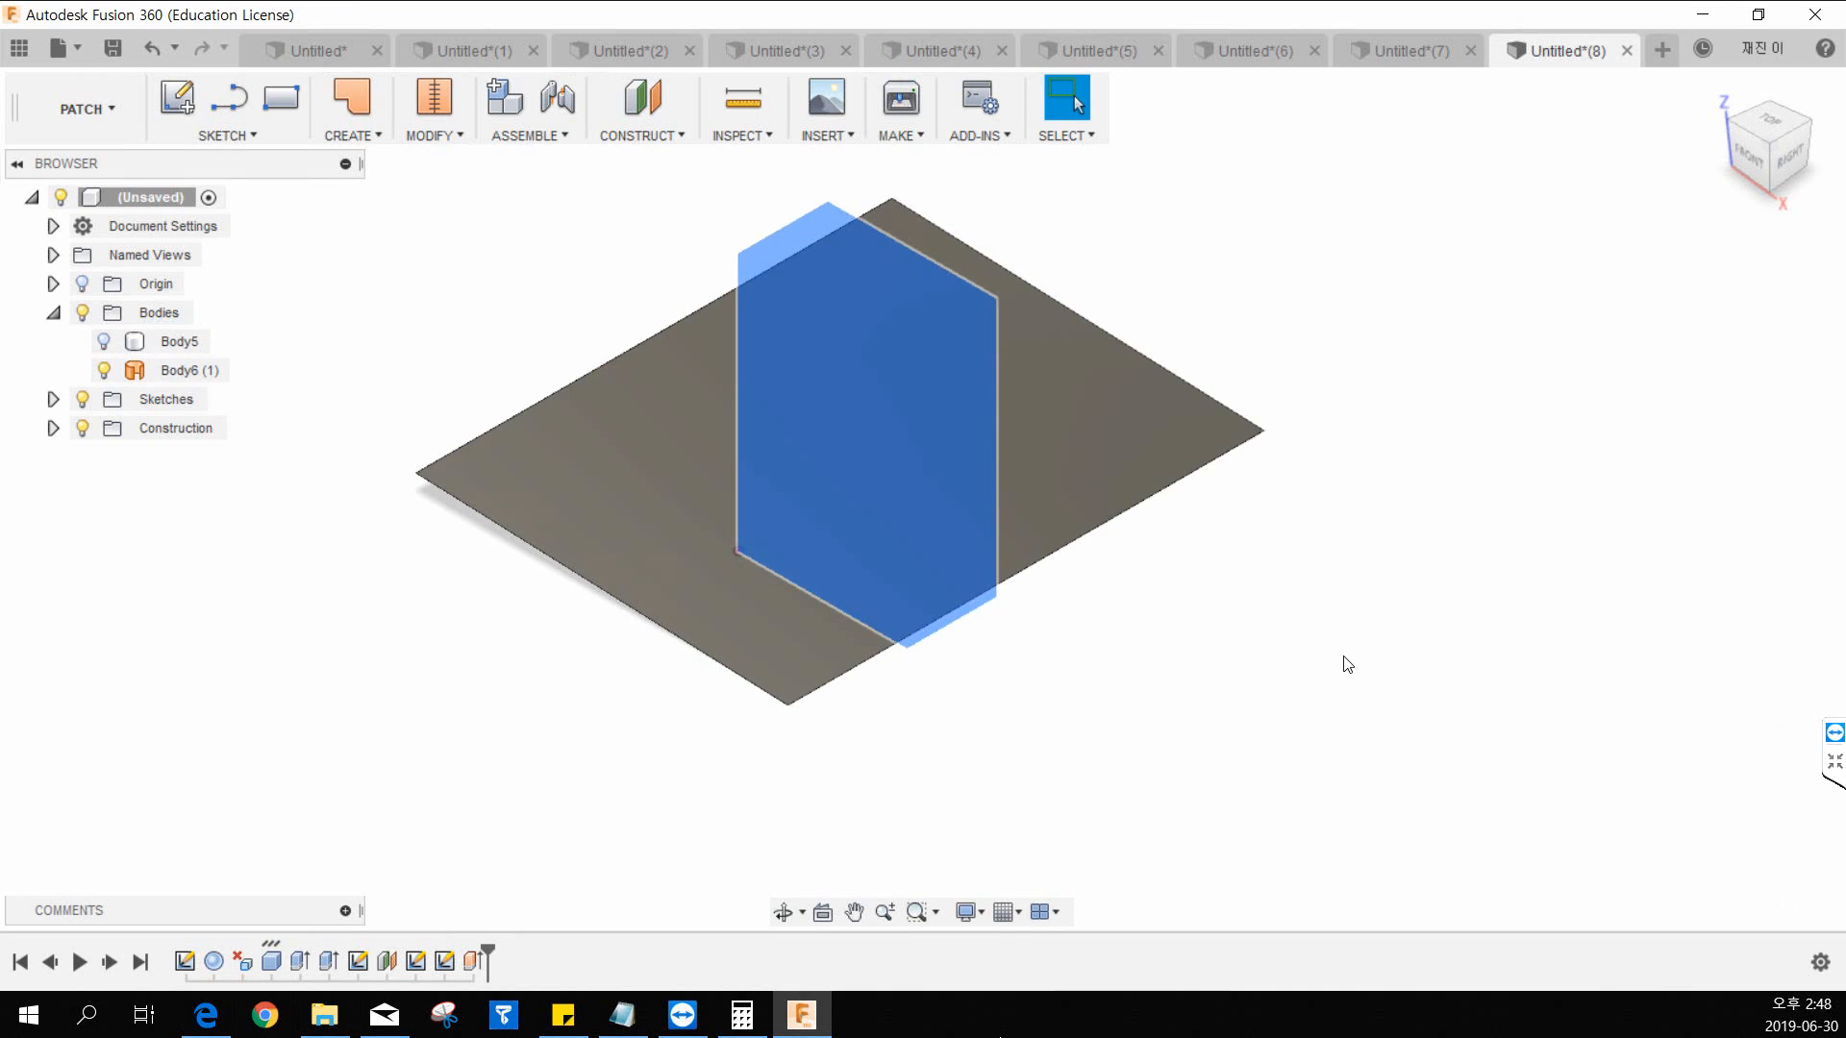
{"action": "left_click", "coordinate": [1343, 660]}
{"action": "left_click", "coordinate": [786, 596]}
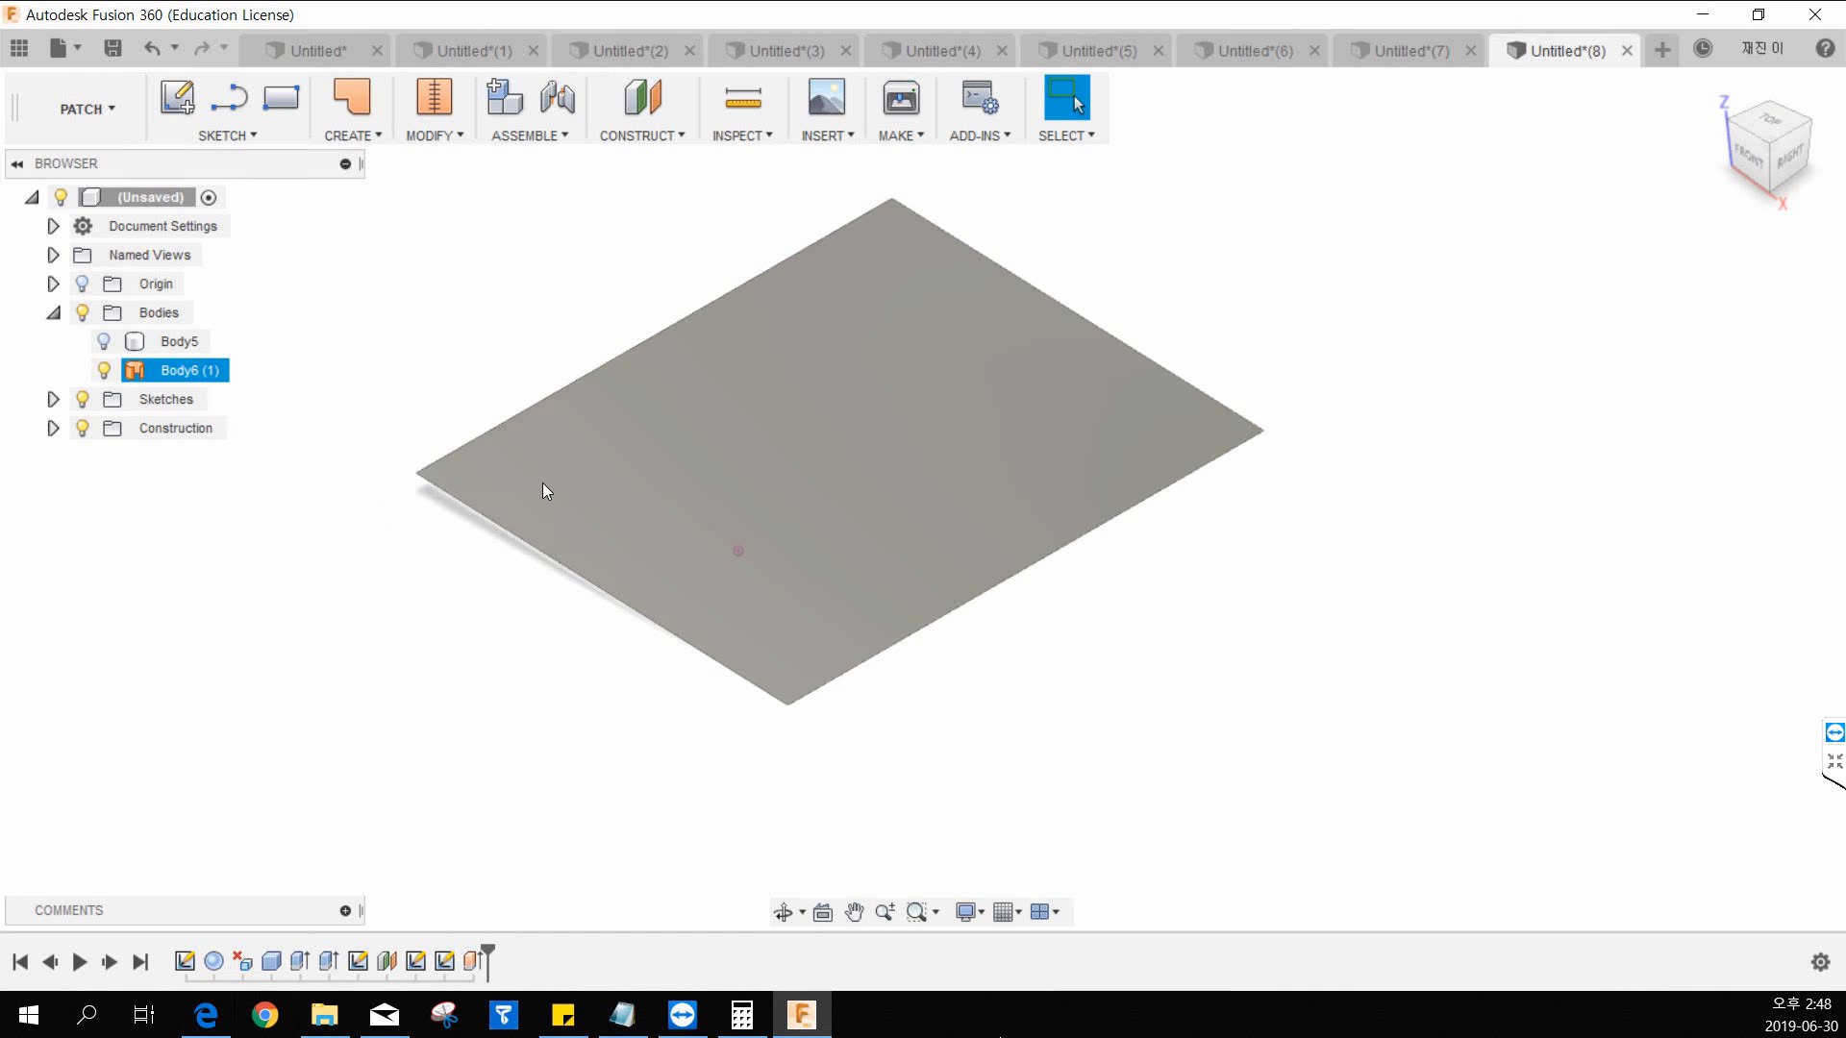
{"action": "middle_click_drag", "start_coordinate": [1059, 561], "coordinate": [1039, 521]}
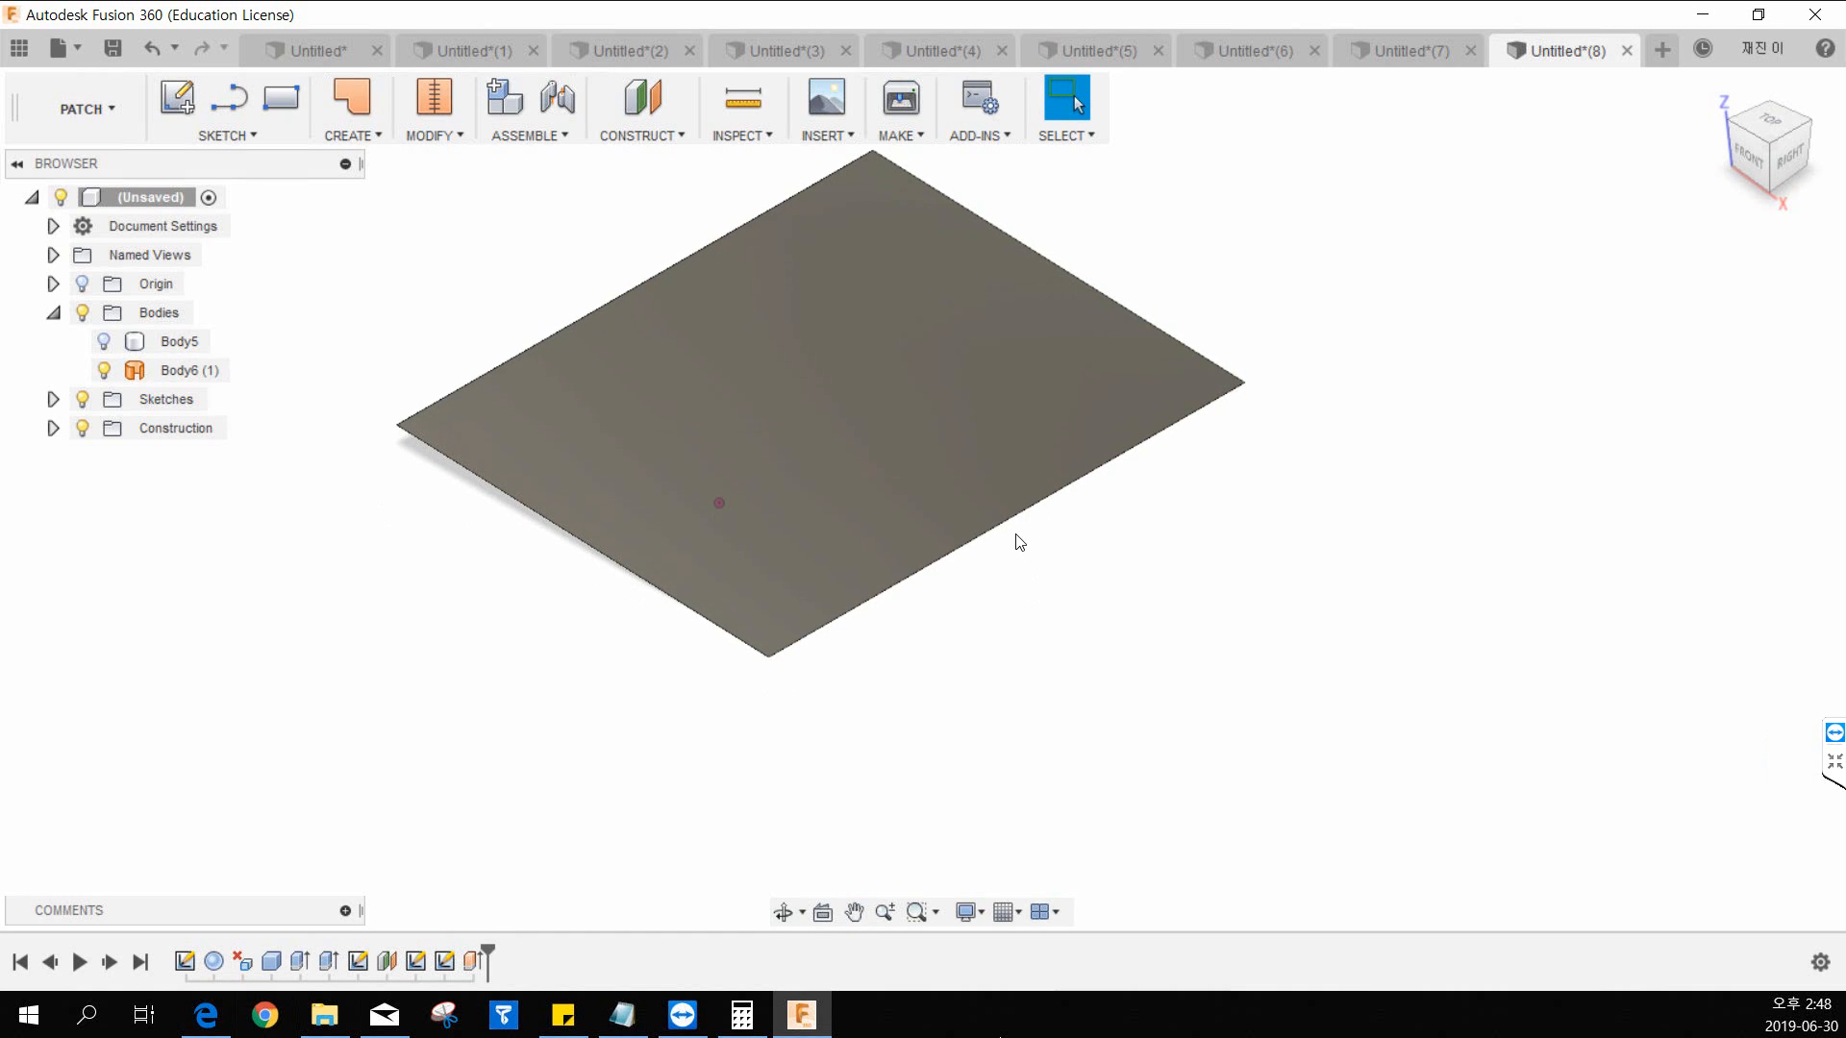
{"action": "middle_click_drag", "start_coordinate": [865, 609], "coordinate": [893, 551], "text": "shift"}
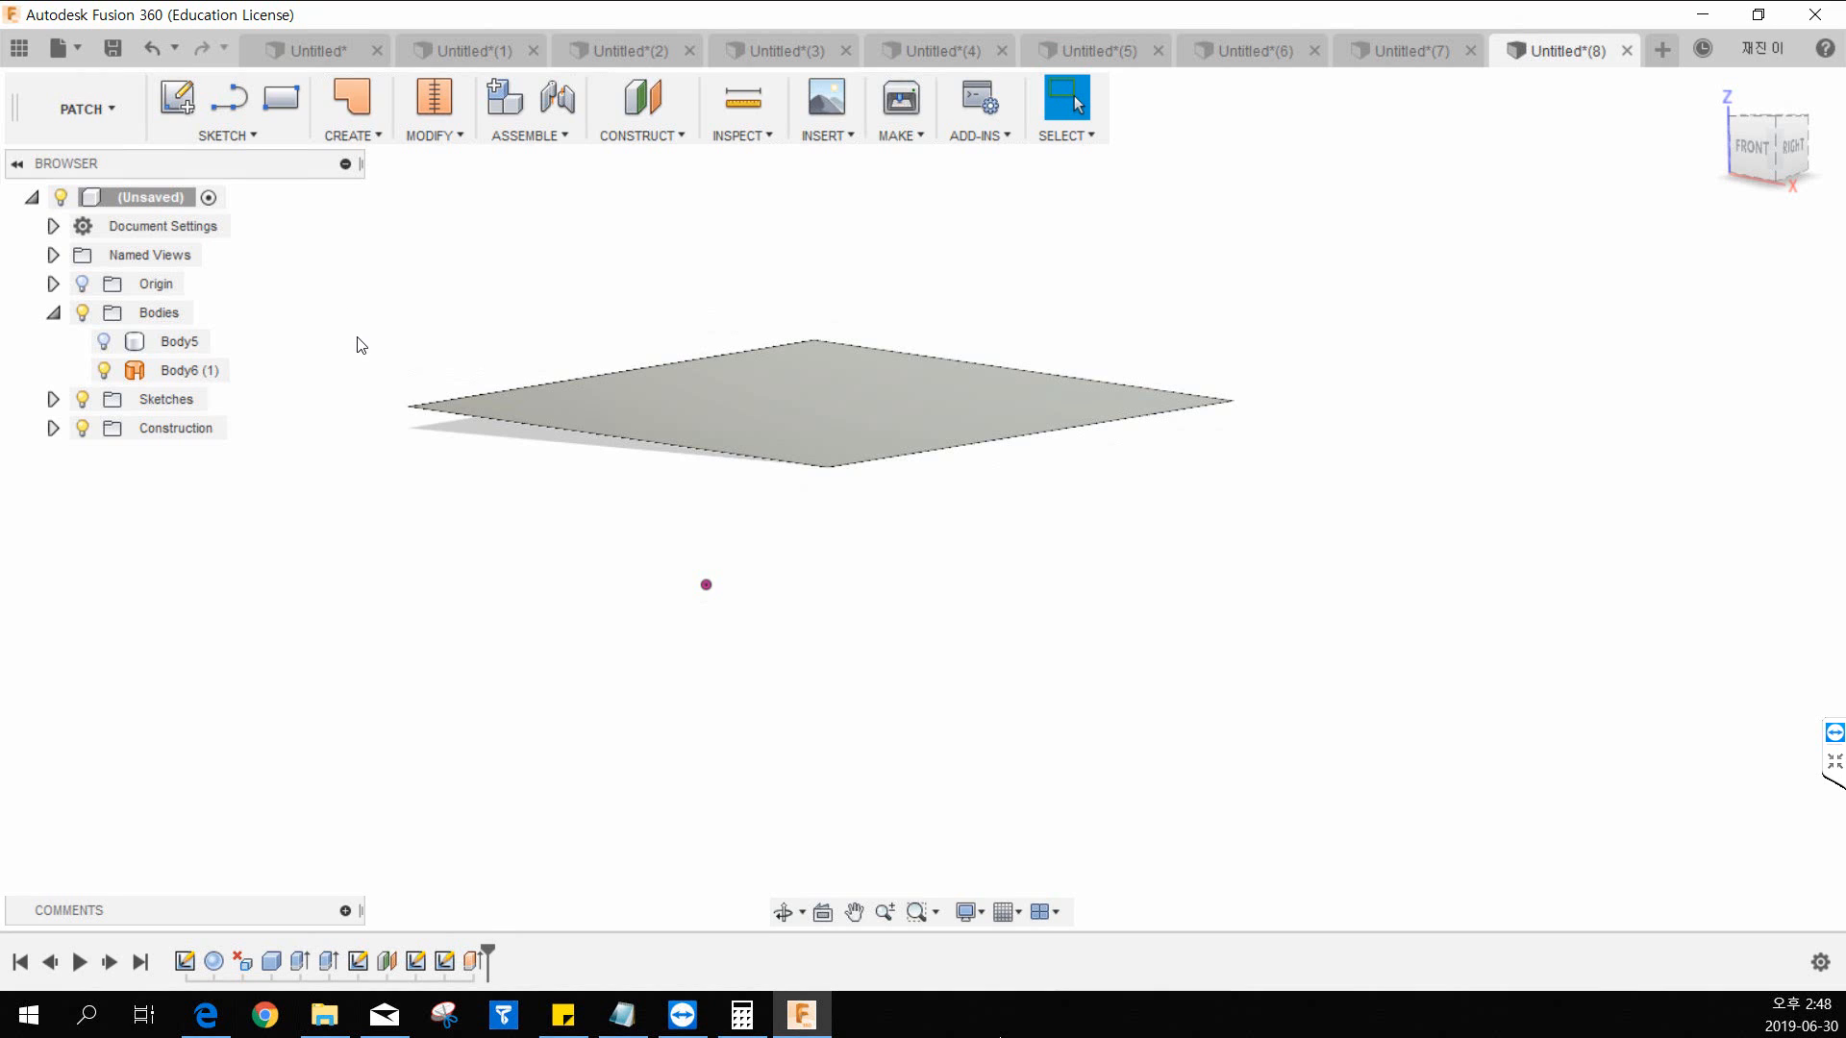
Step: Switch to the Model workspace and back to Patch, and examine the flat surface body from several angles
{"action": "left_click", "coordinate": [78, 127]}
{"action": "left_click", "coordinate": [79, 157]}
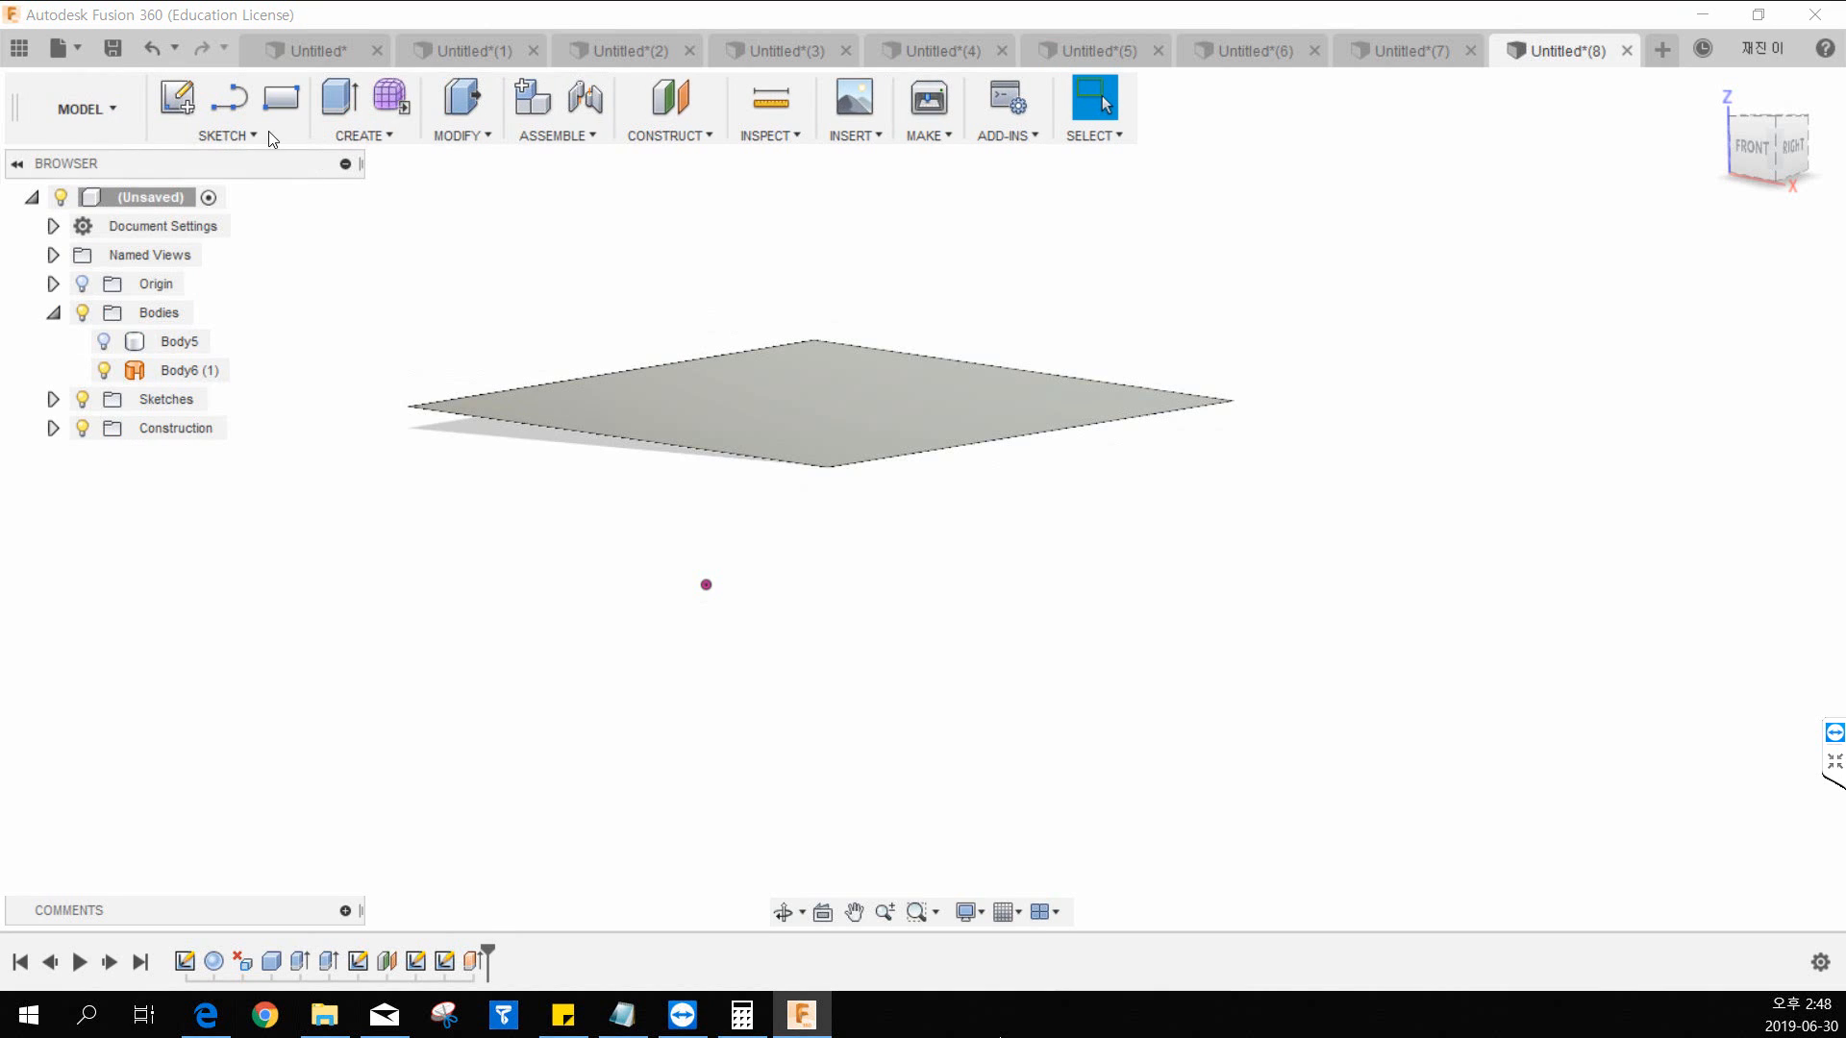
{"action": "left_click", "coordinate": [103, 107]}
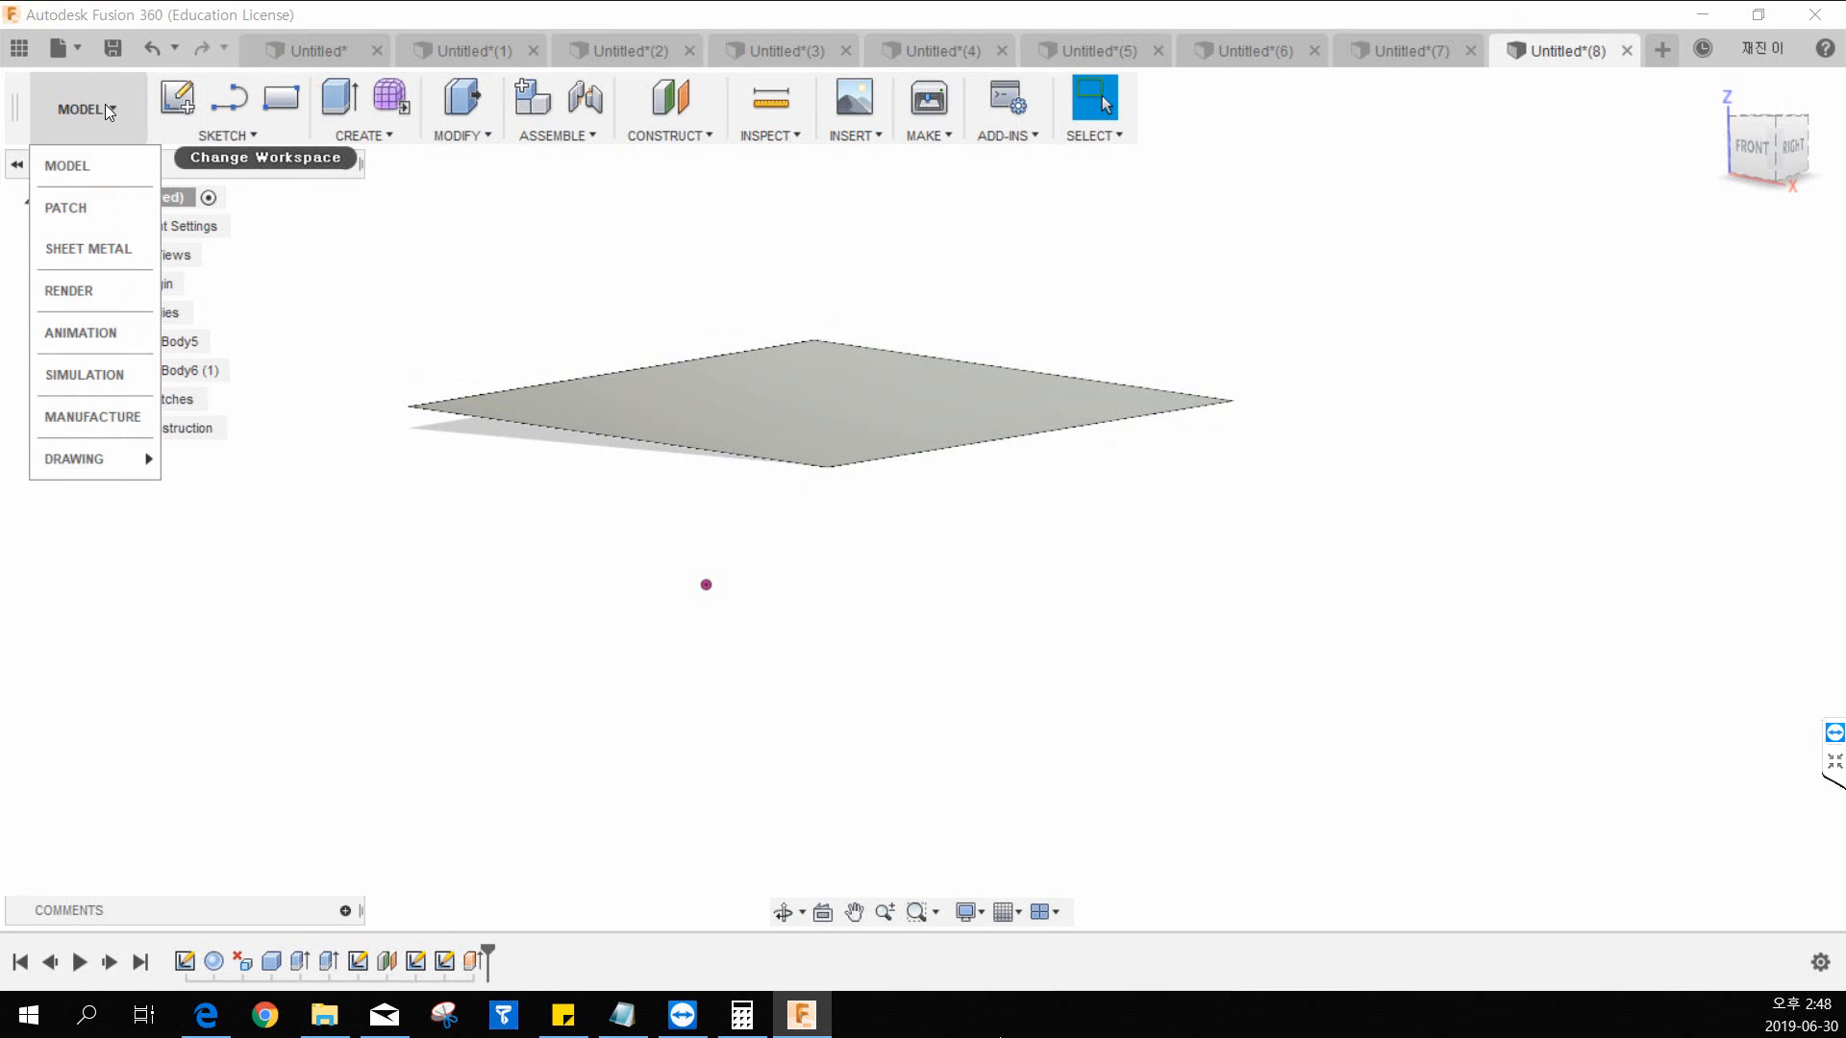
{"action": "left_click", "coordinate": [90, 206]}
{"action": "middle_click_drag", "start_coordinate": [865, 337], "coordinate": [836, 486]}
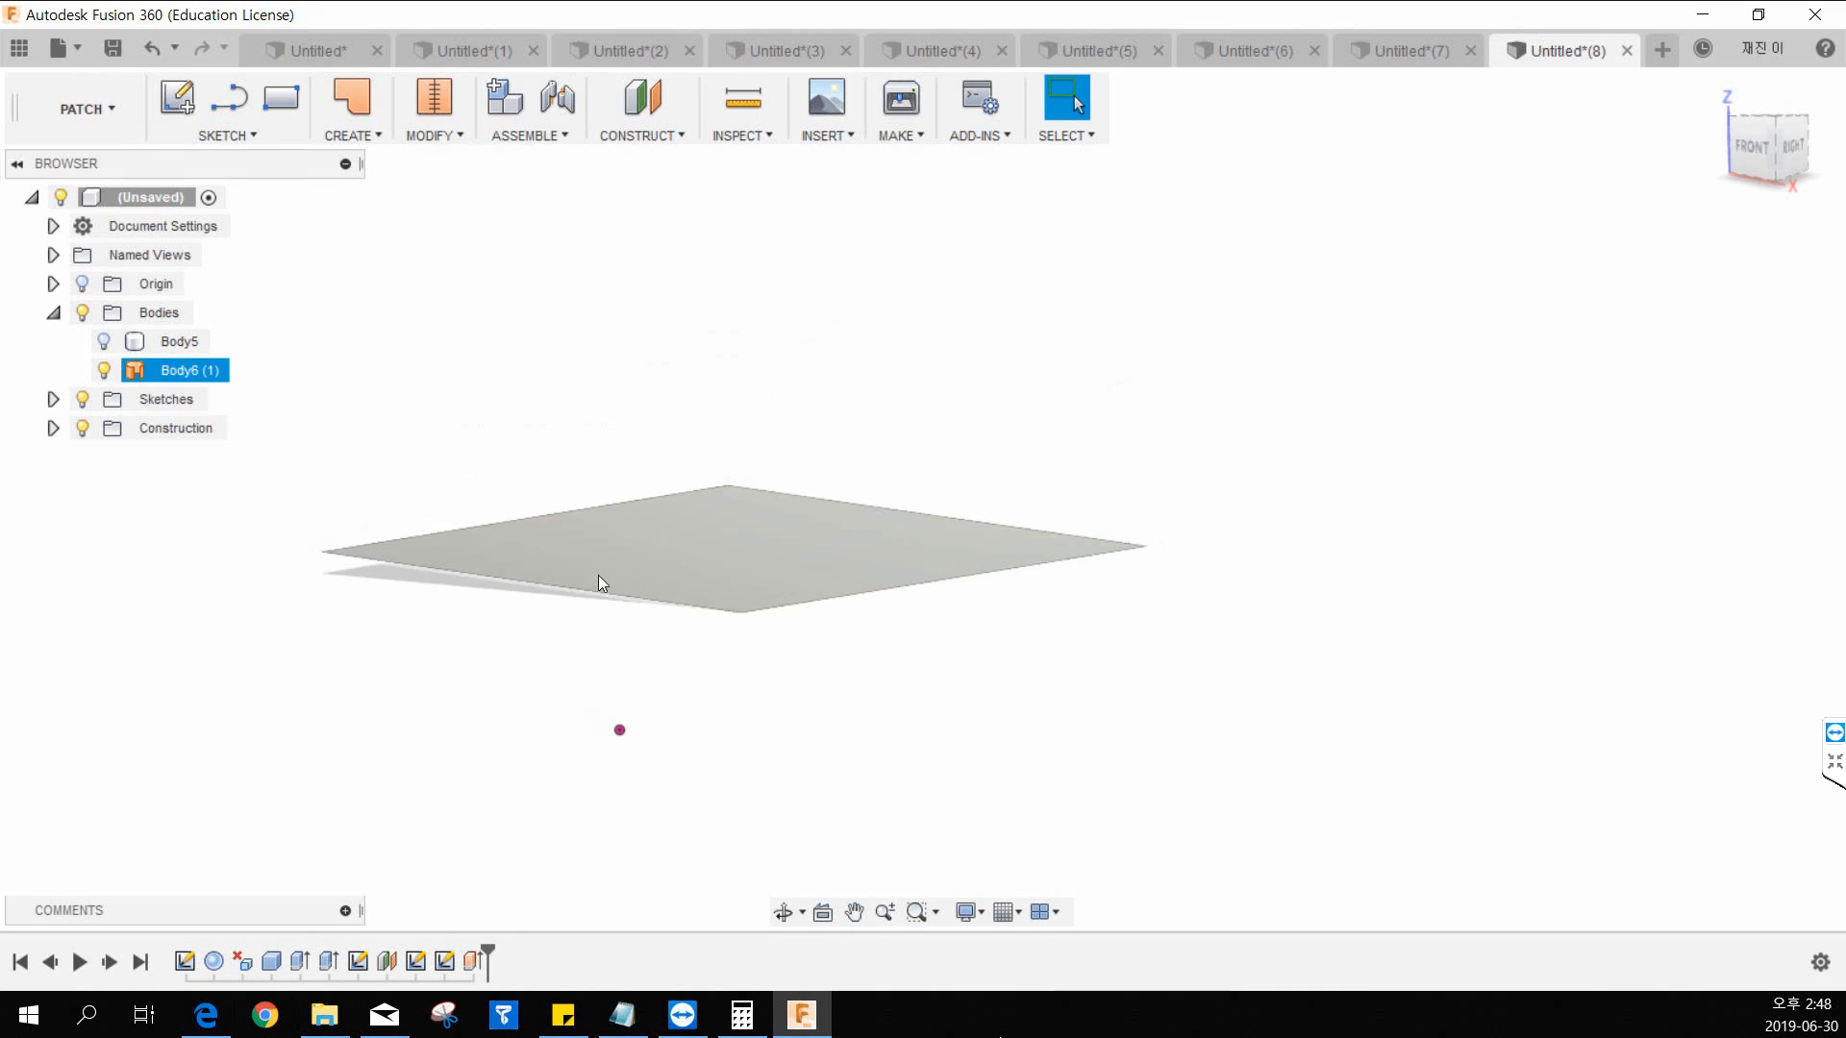
{"action": "left_click", "coordinate": [546, 623]}
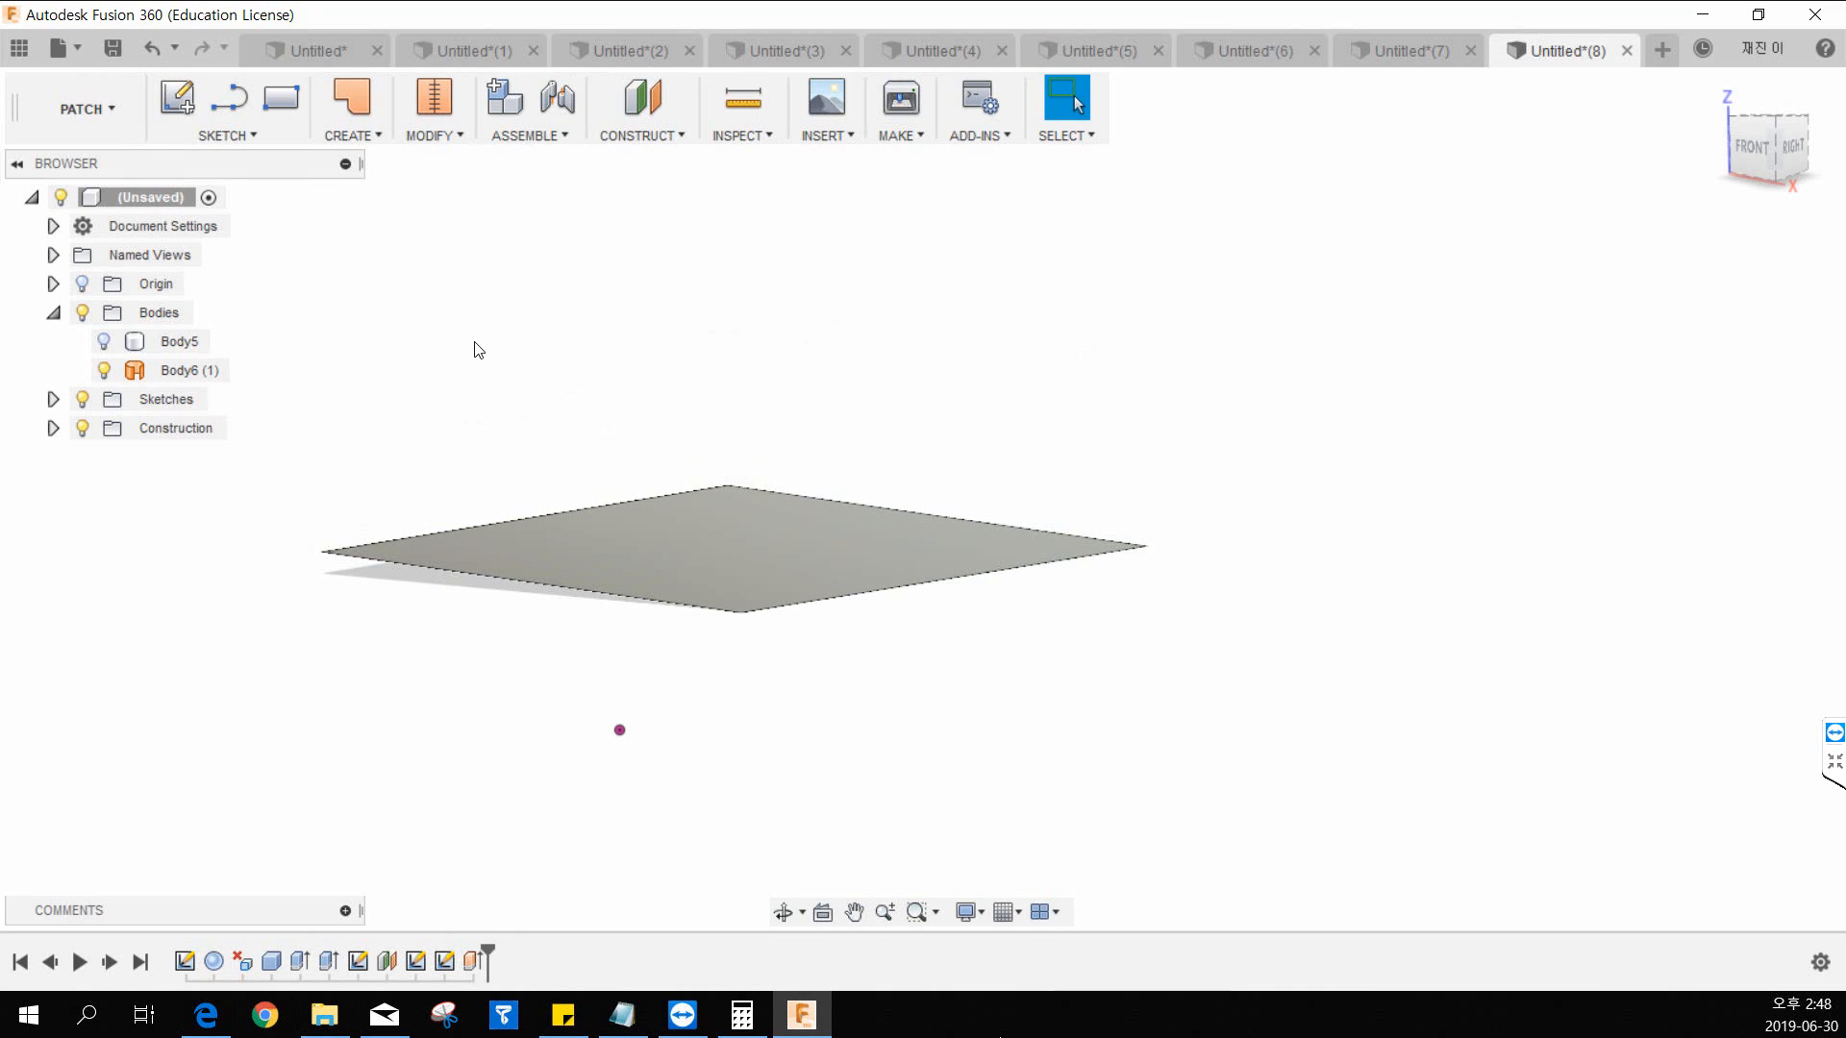
{"action": "left_click", "coordinate": [540, 540]}
{"action": "middle_click_drag", "start_coordinate": [937, 499], "coordinate": [909, 536], "text": "shift"}
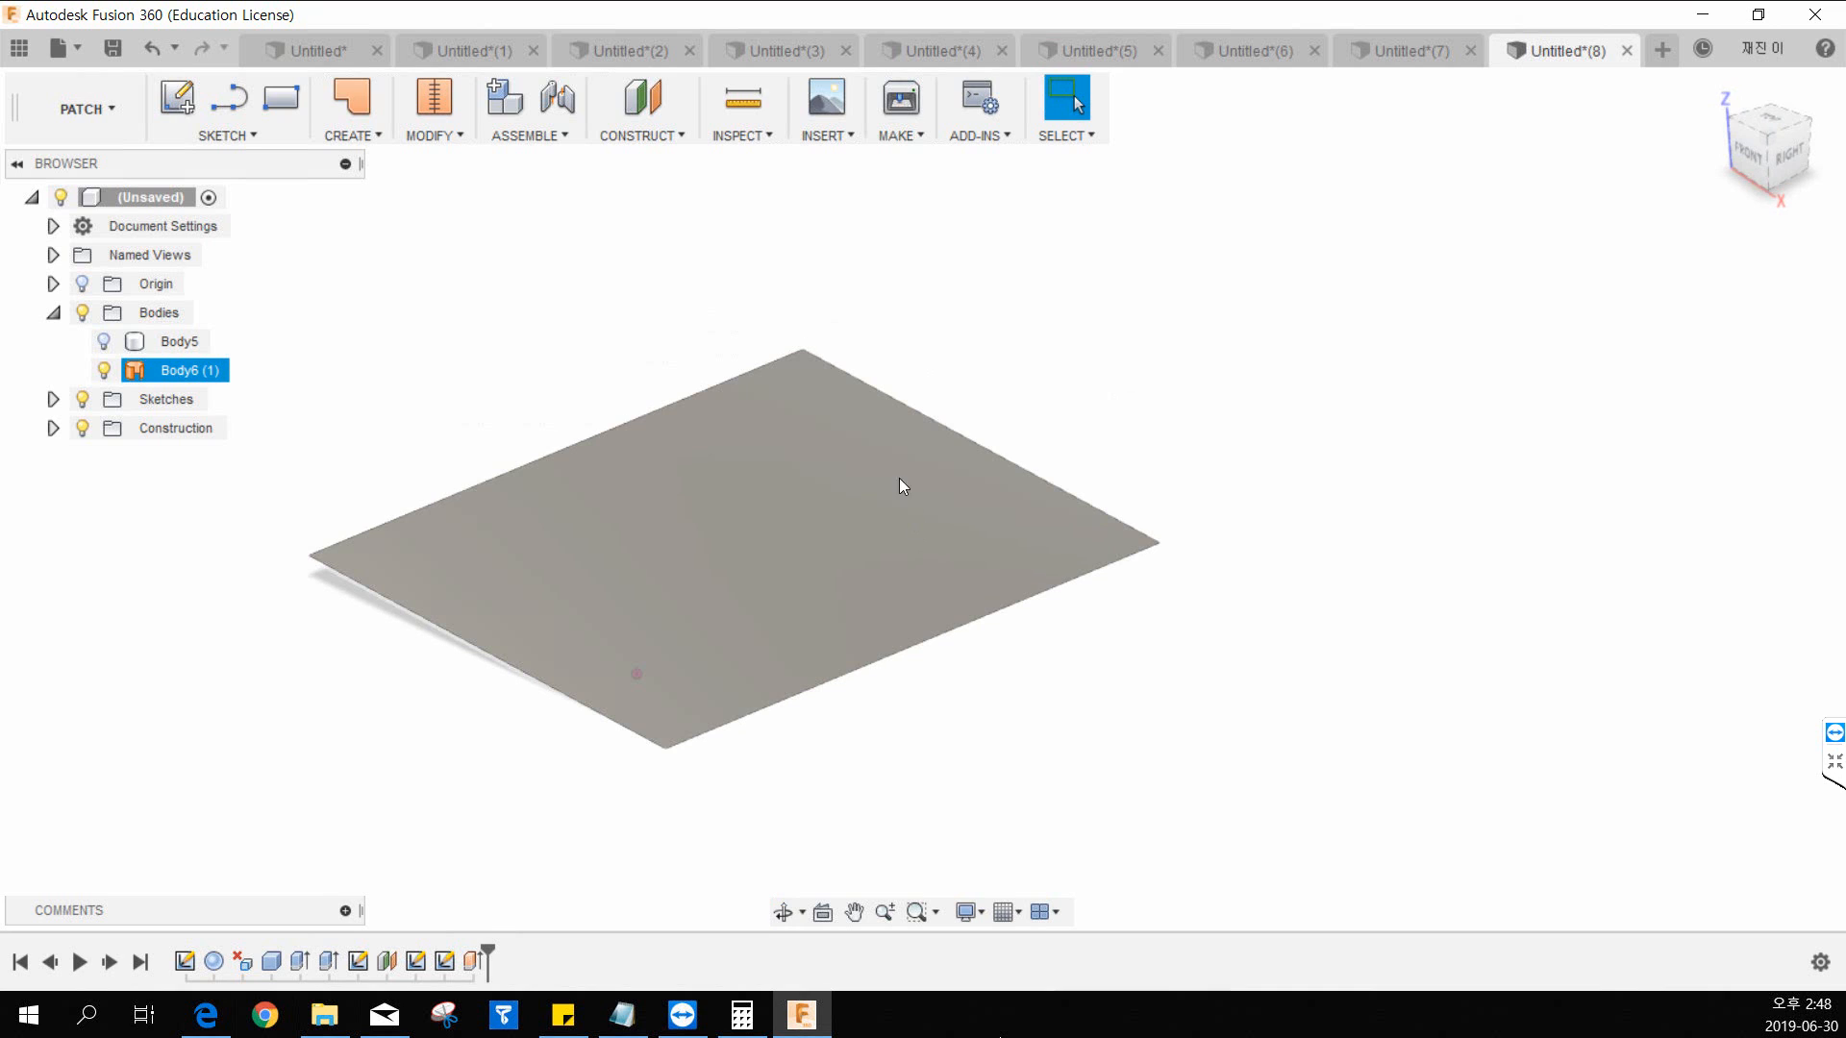
{"action": "middle_click_drag", "start_coordinate": [1112, 389], "coordinate": [1230, 370]}
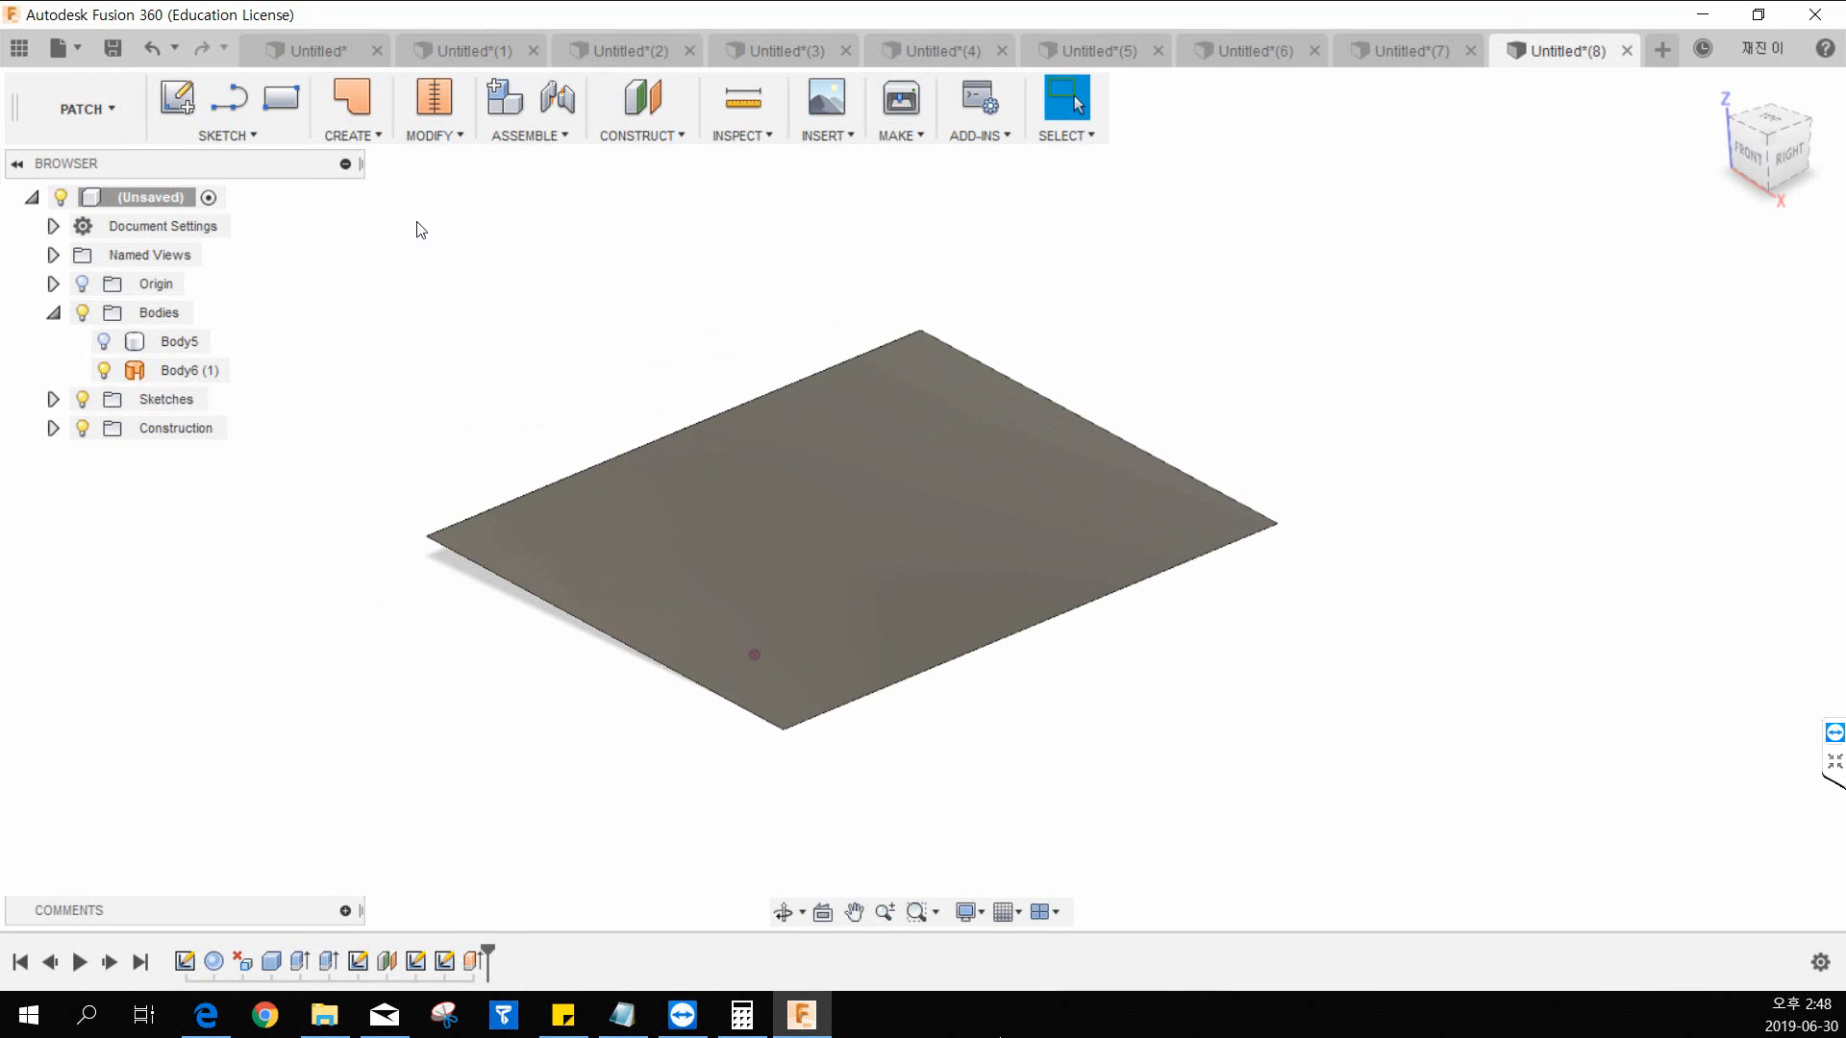
Step: Switch to the Model workspace and show the hidden box body
{"action": "left_click", "coordinate": [125, 113]}
{"action": "left_click", "coordinate": [67, 165]}
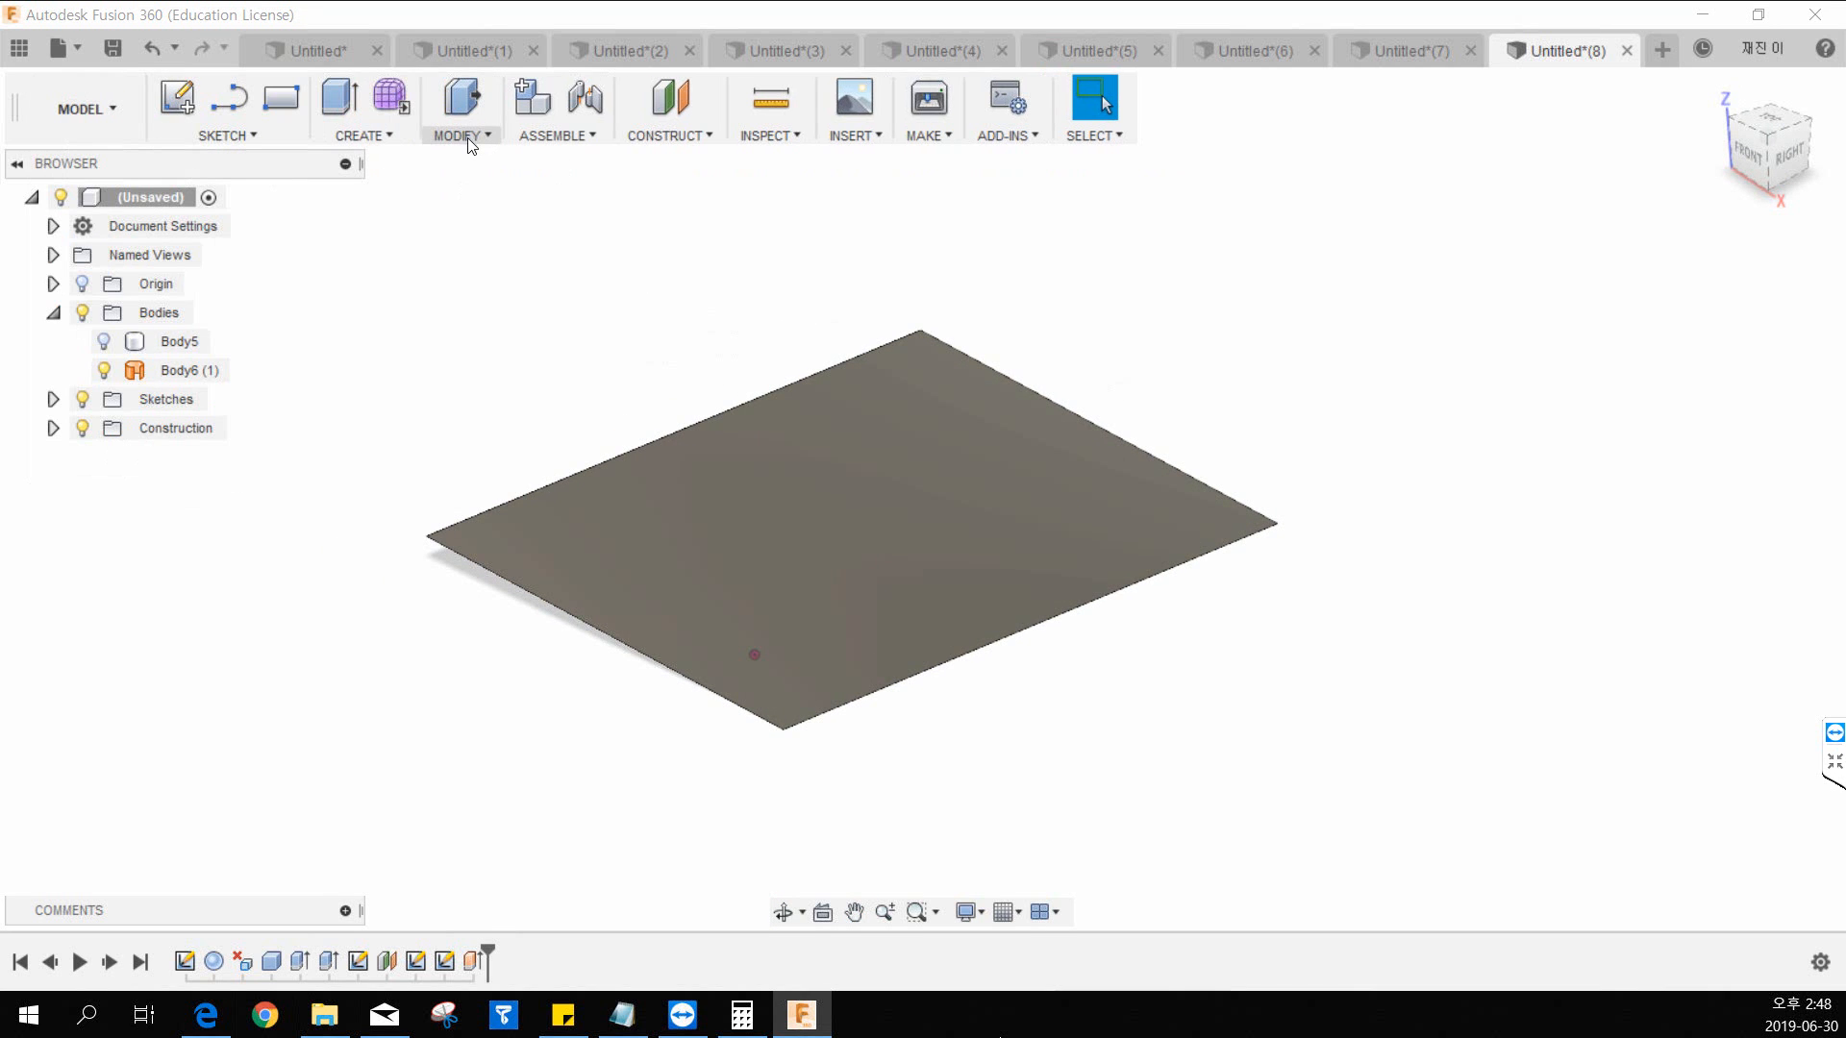
{"action": "left_click", "coordinate": [104, 343]}
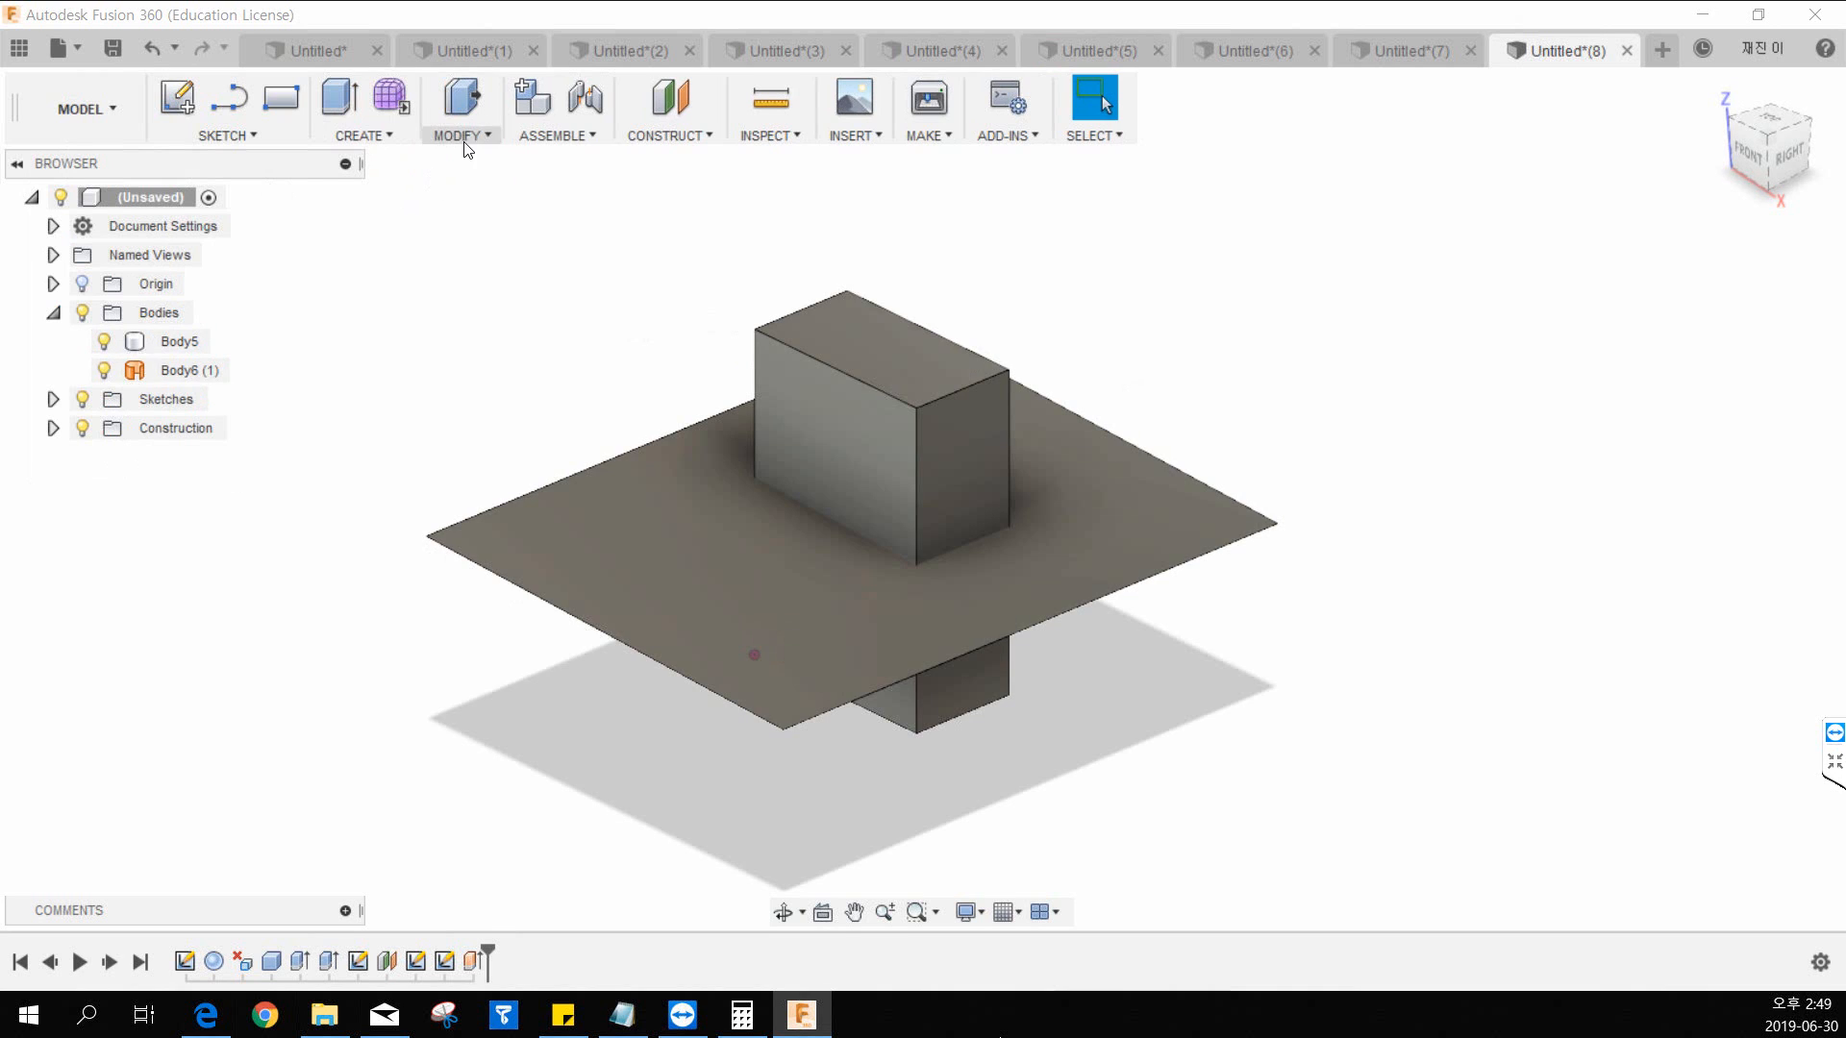
Step: Split the box body with Split Body, using the extruded surface as the splitting tool and Extend Splitting Tool(s) enabled
{"action": "left_click", "coordinate": [464, 142]}
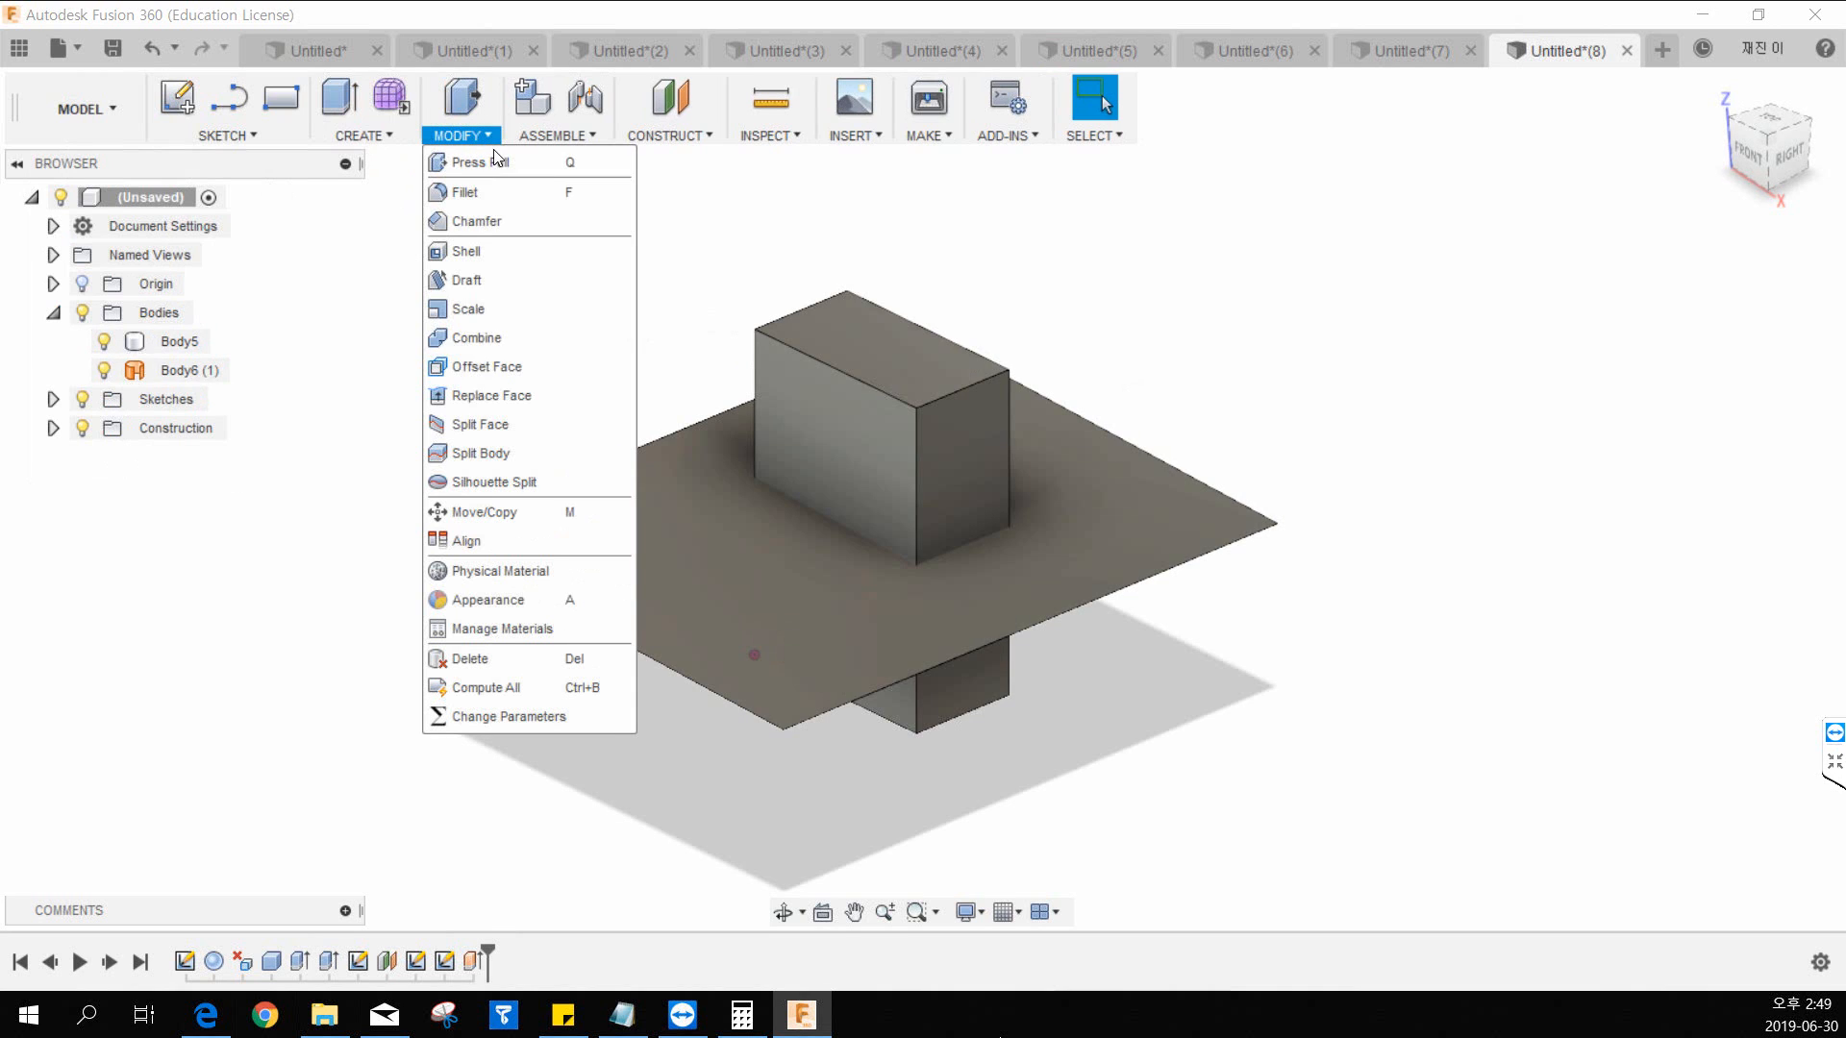
{"action": "left_click", "coordinate": [527, 454]}
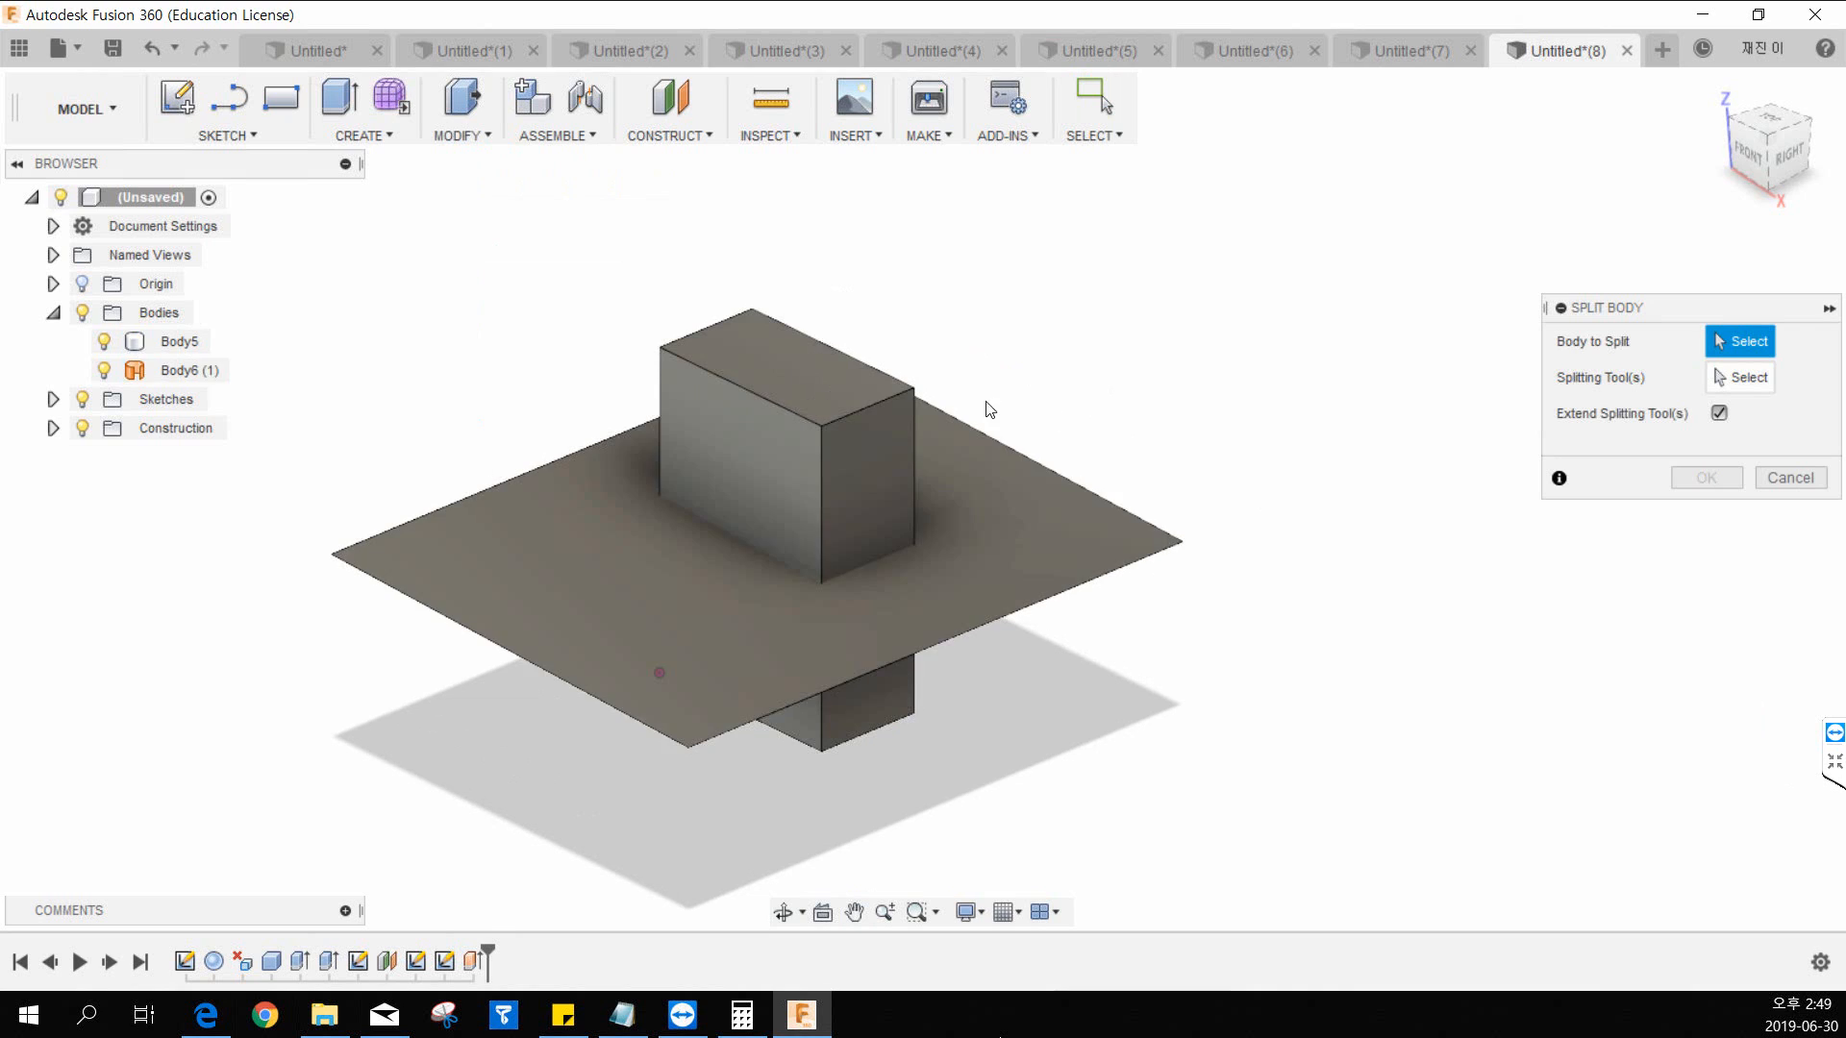
{"action": "left_click", "coordinate": [759, 381]}
{"action": "left_click", "coordinate": [955, 471]}
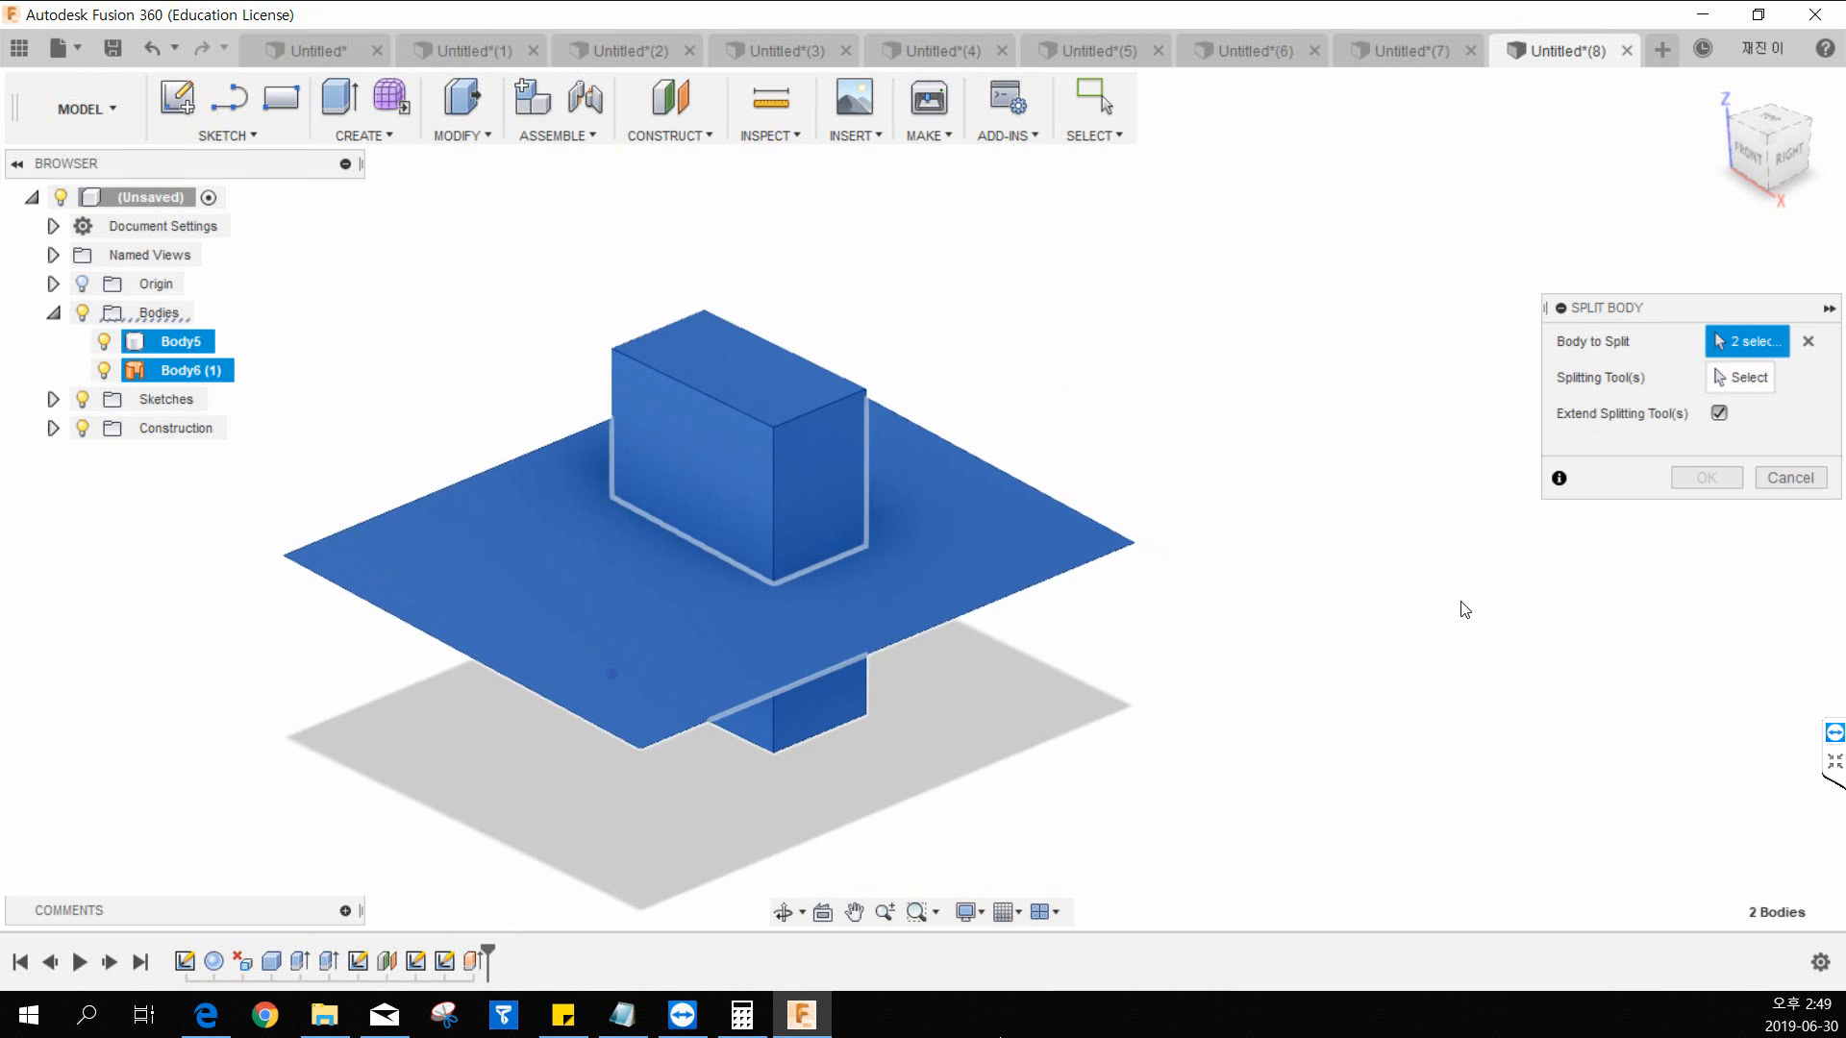
{"action": "left_click", "coordinate": [1808, 341]}
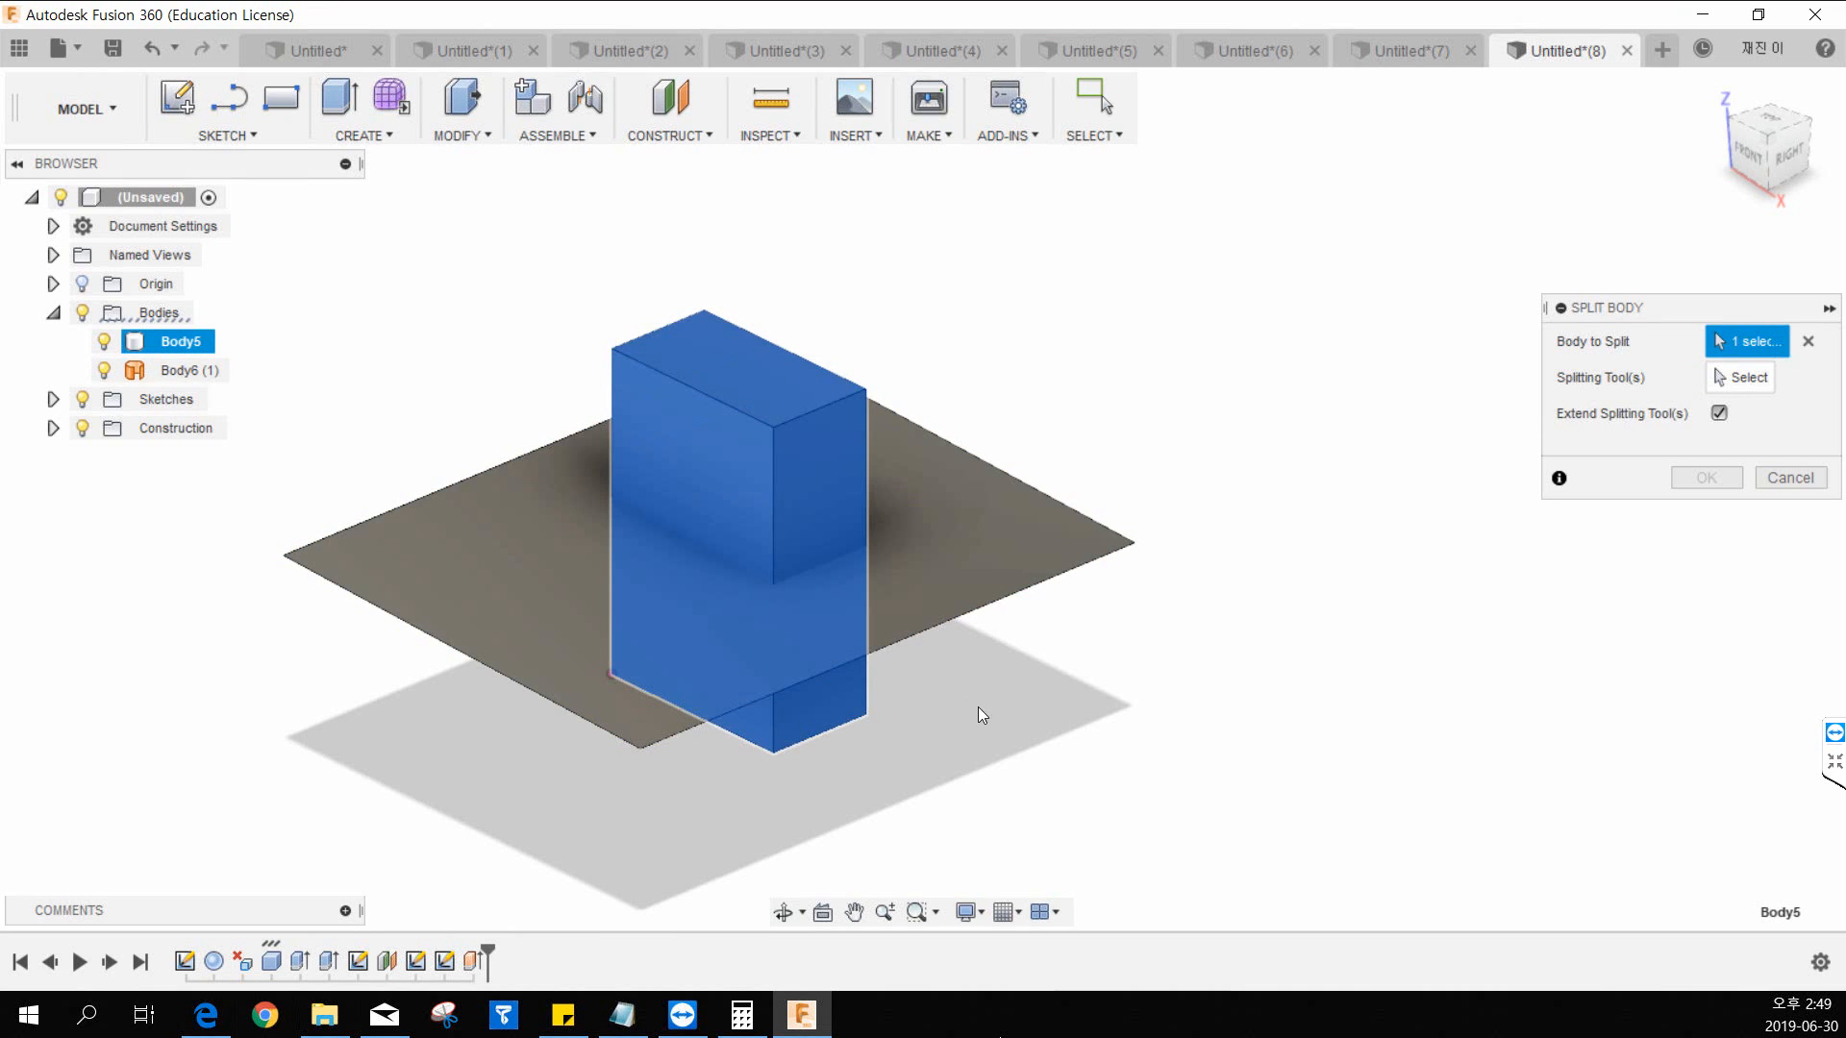
{"action": "left_click", "coordinate": [1739, 386]}
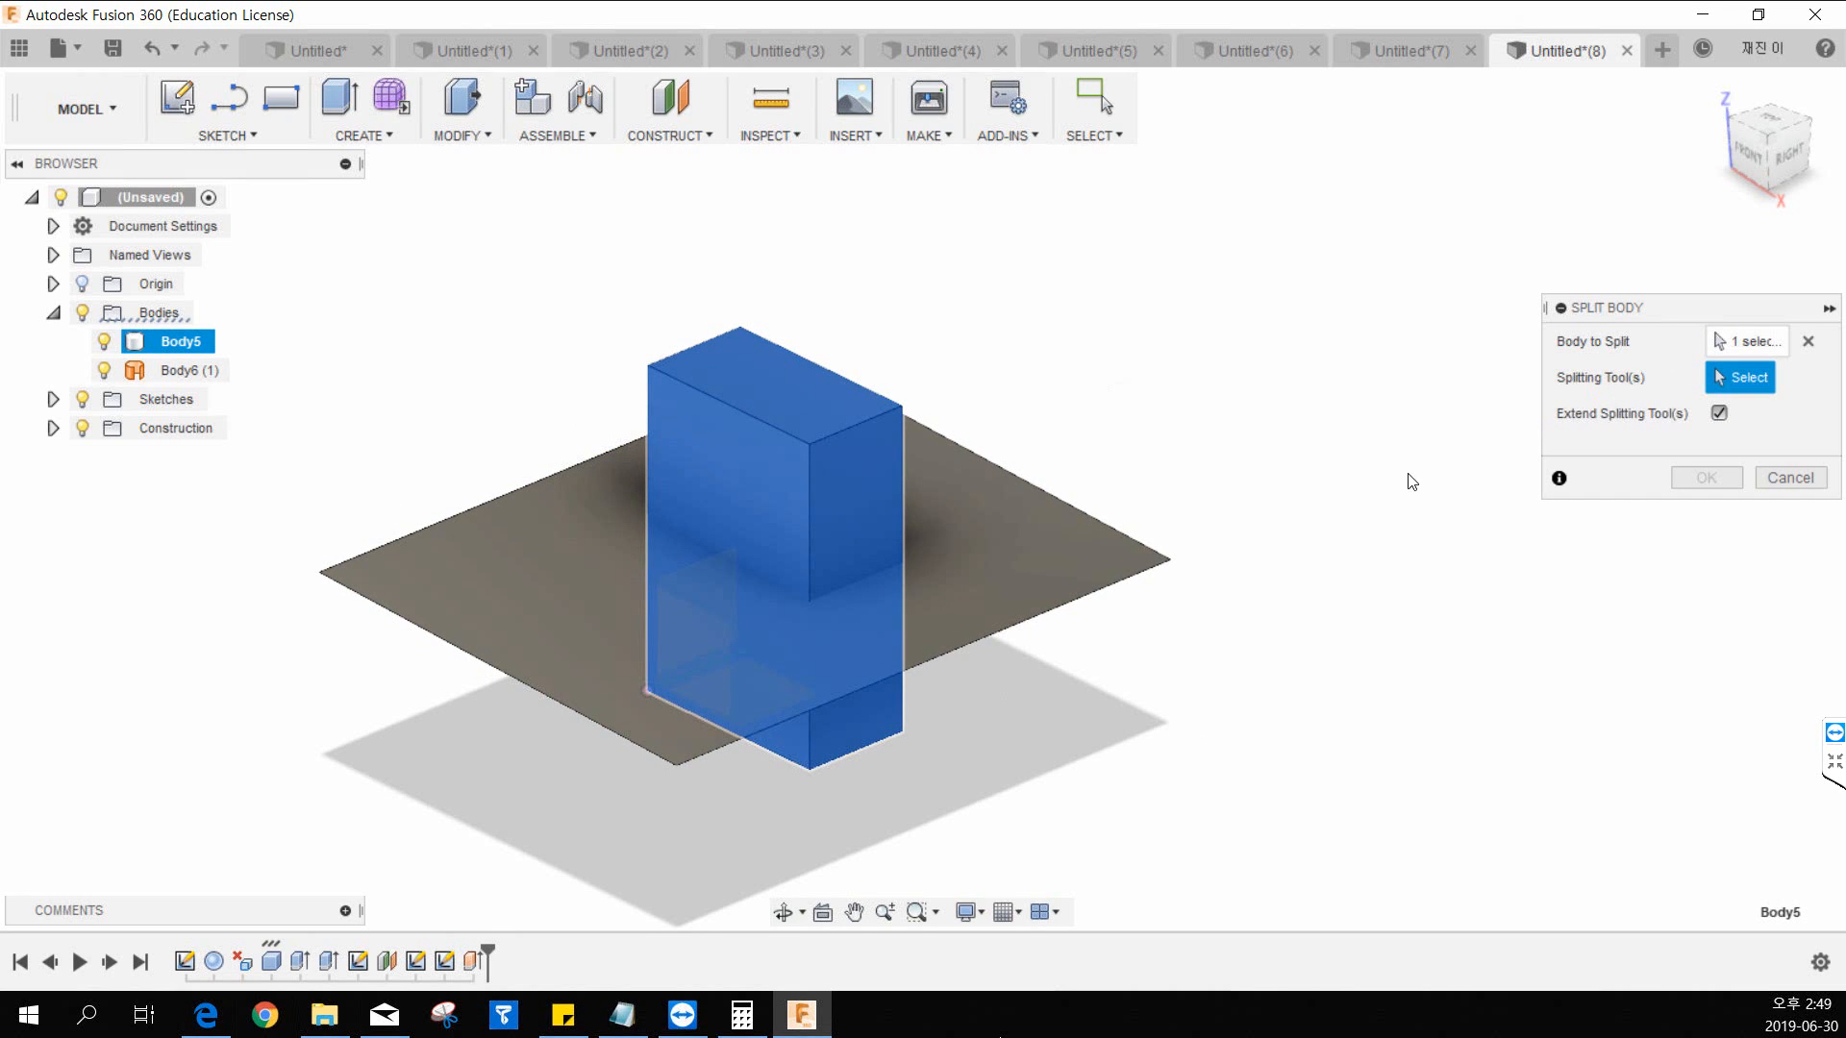
{"action": "left_click", "coordinate": [1064, 534]}
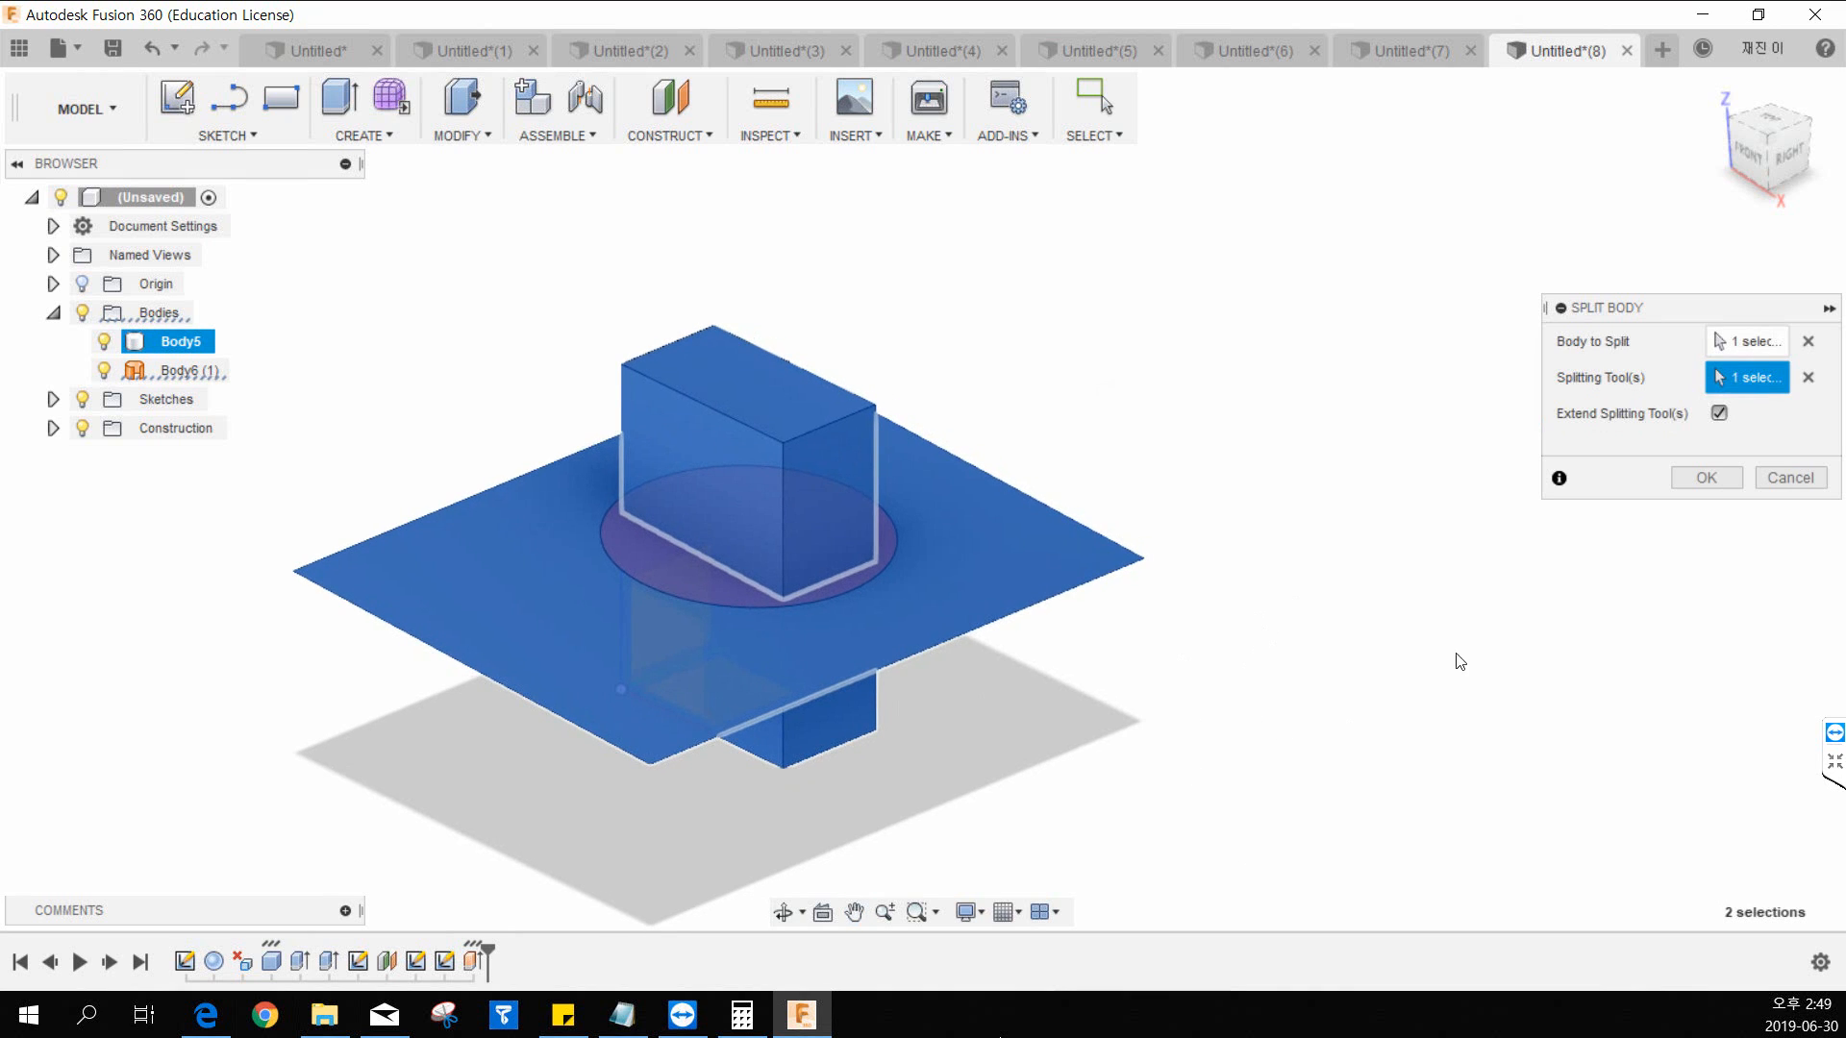
{"action": "left_click", "coordinate": [1706, 478]}
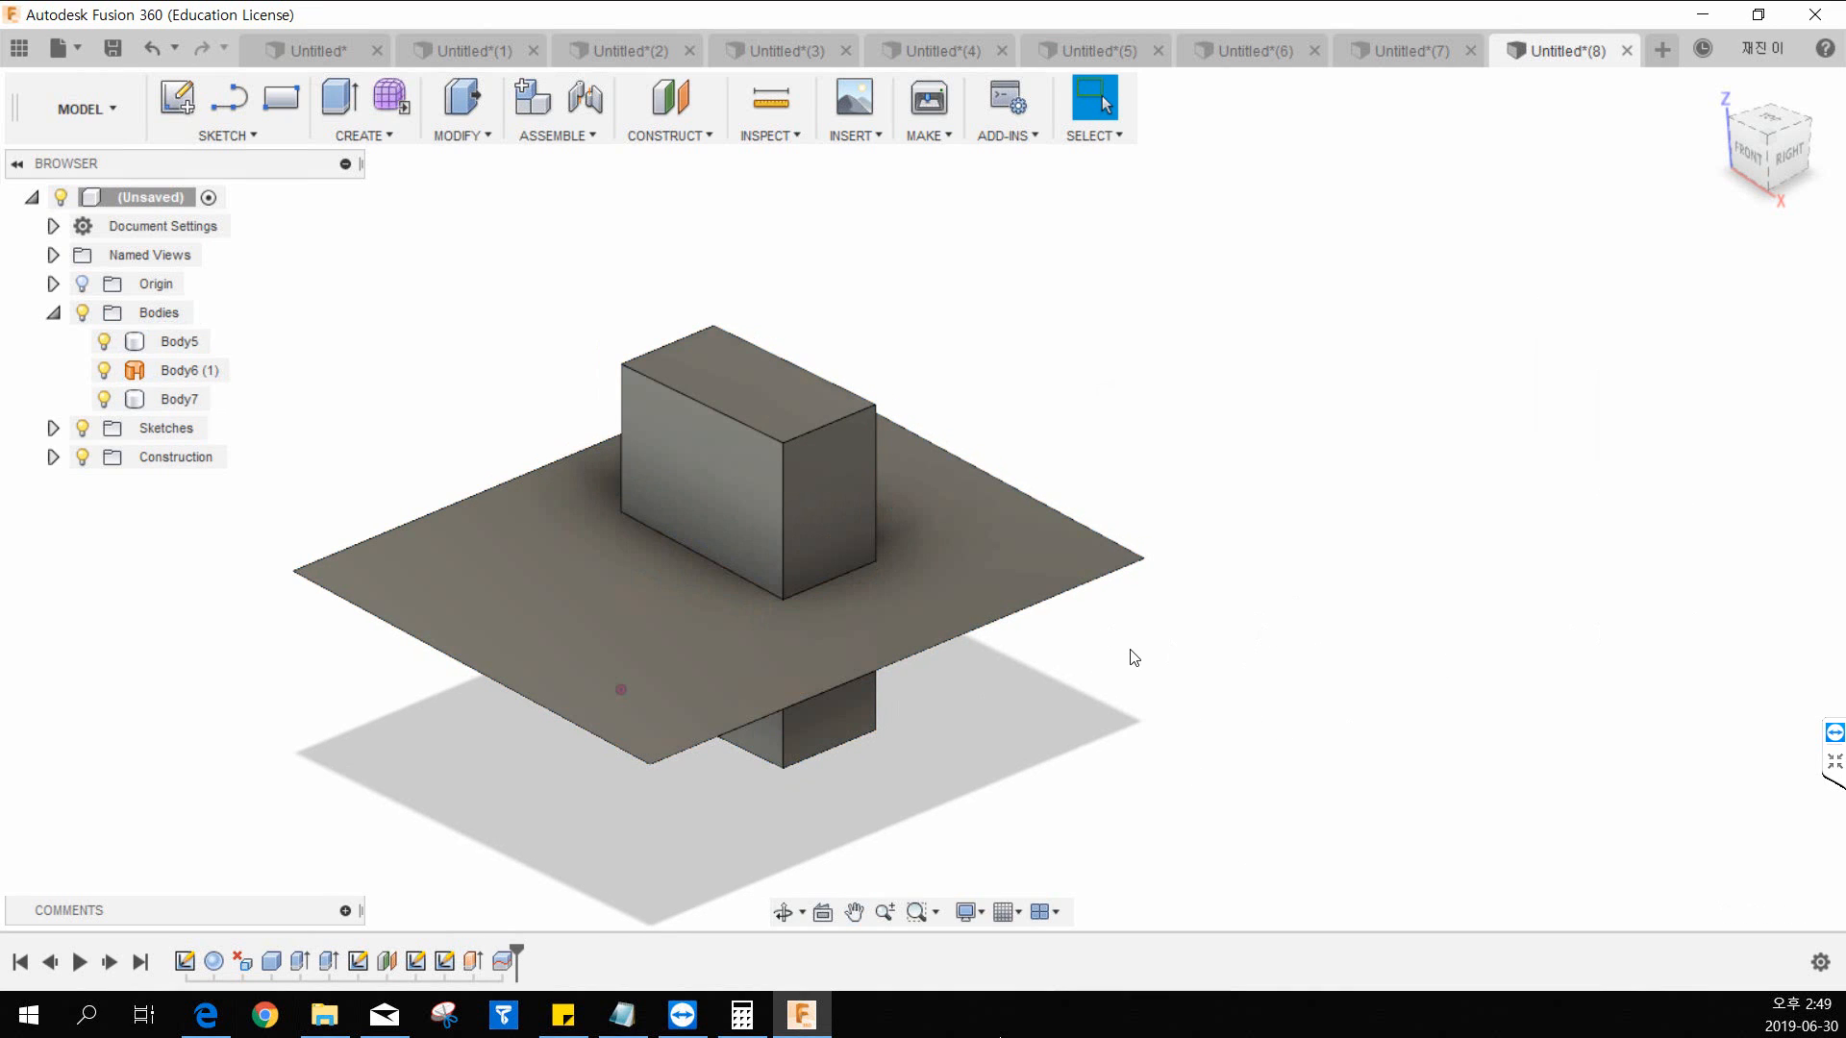
Step: Hide the surface body Body6 that served as the splitting tool
{"action": "middle_click_drag", "start_coordinate": [1030, 581], "coordinate": [1139, 570]}
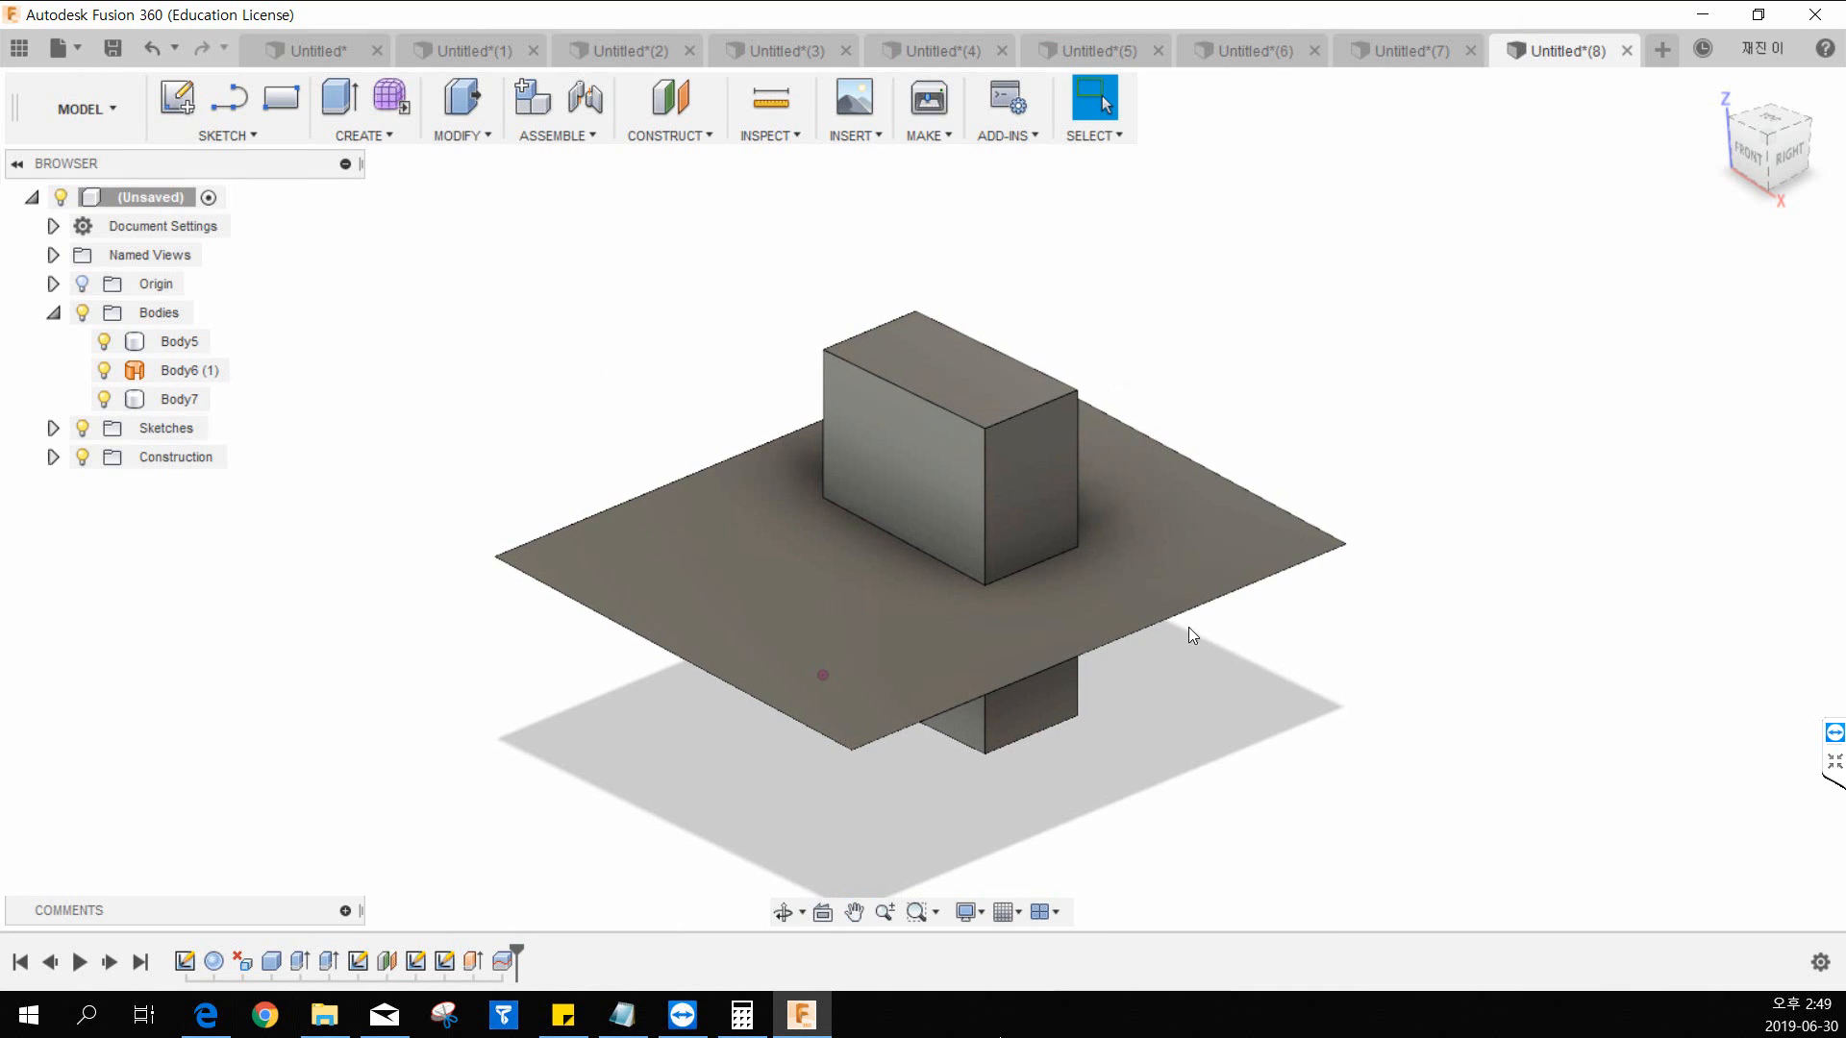
{"action": "left_click", "coordinate": [115, 369]}
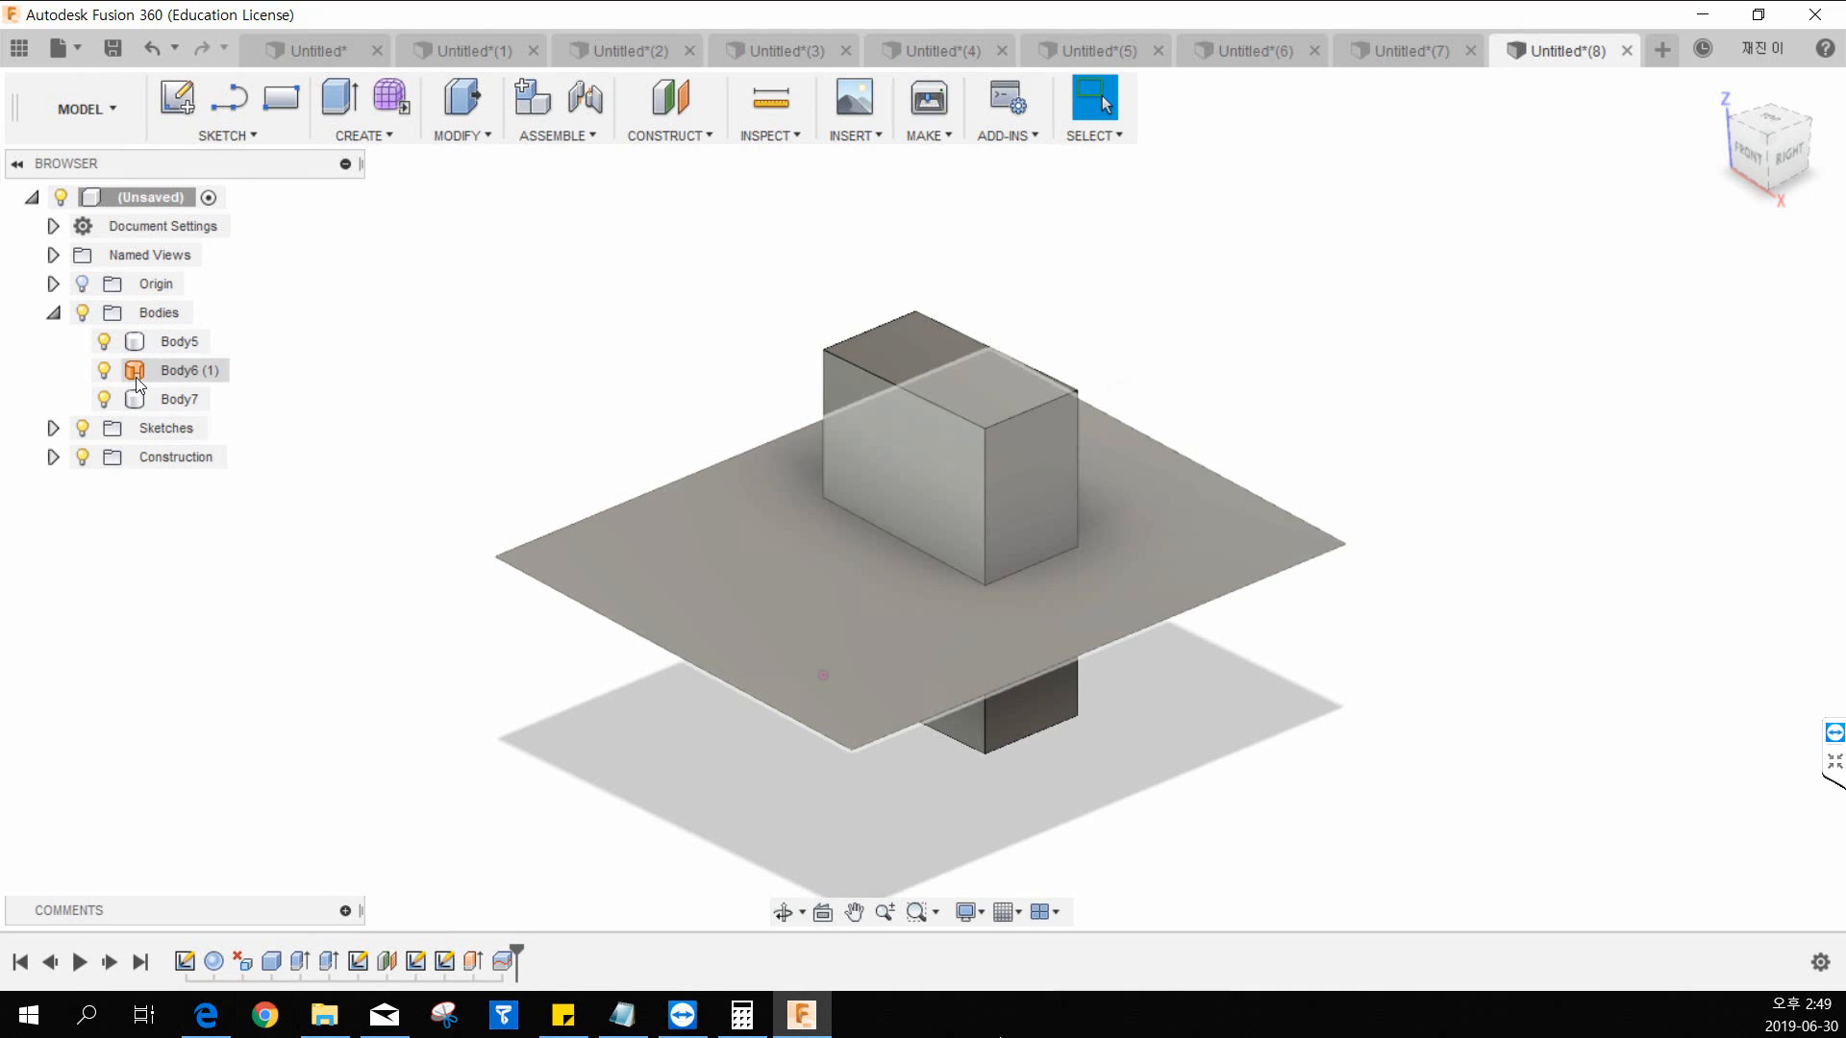
{"action": "left_click", "coordinate": [136, 377]}
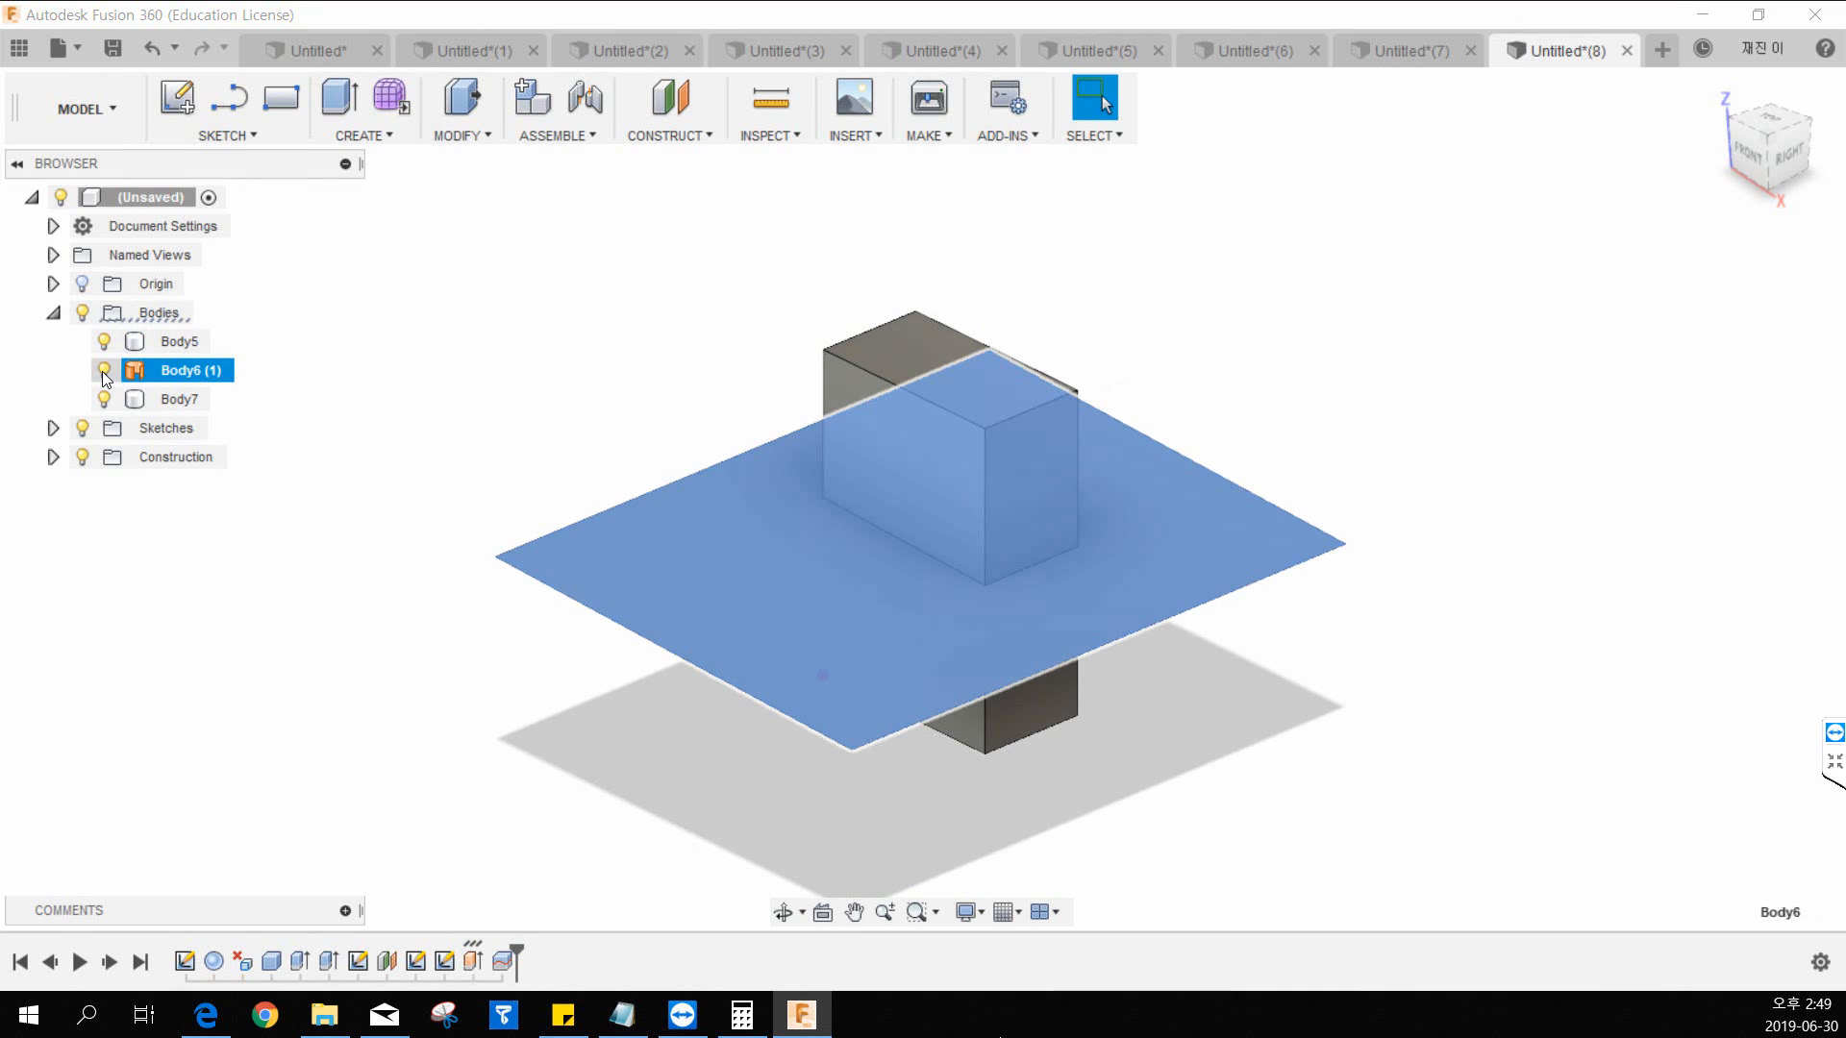
{"action": "left_click", "coordinate": [102, 372]}
{"action": "middle_click_drag", "start_coordinate": [663, 436], "coordinate": [570, 446]}
{"action": "left_click", "coordinate": [570, 446]}
Step: Examine the split line between the two box halves in the home, front and angled views
{"action": "middle_click_drag", "start_coordinate": [840, 586], "coordinate": [770, 607]}
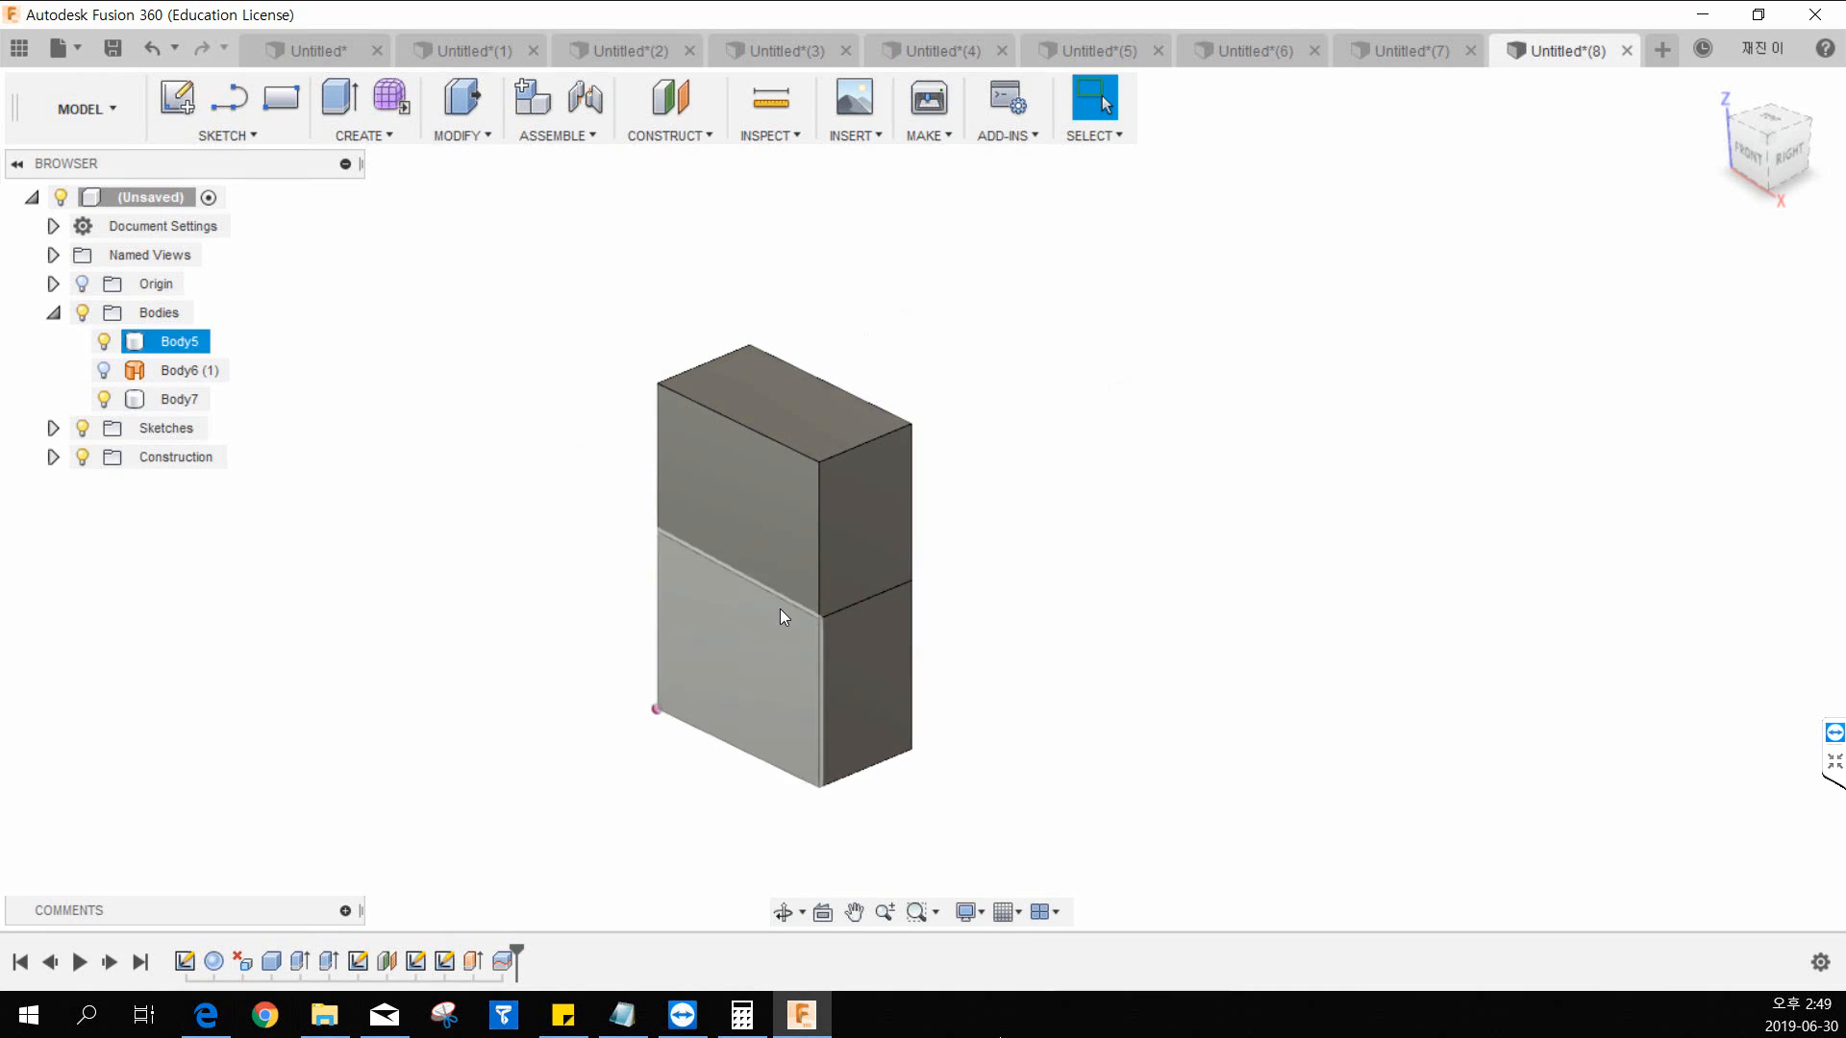
{"action": "middle_click_drag", "start_coordinate": [759, 459], "coordinate": [874, 410]}
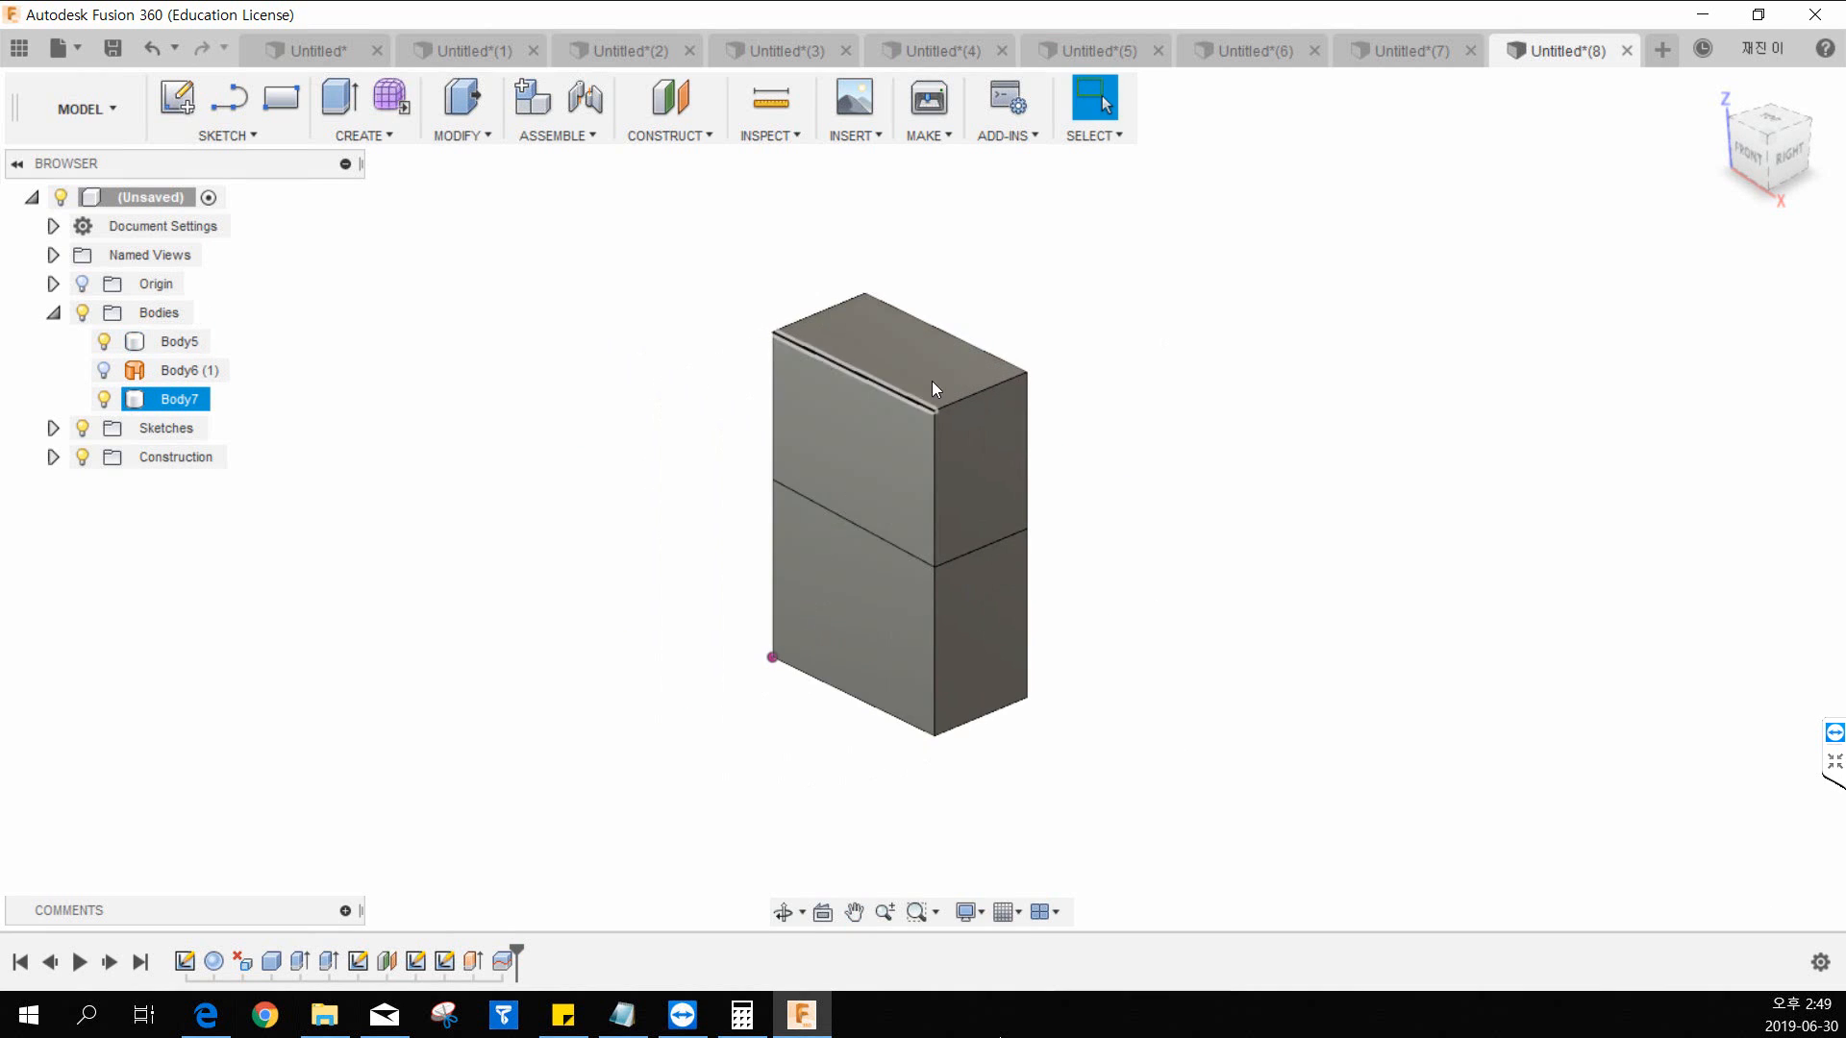
{"action": "middle_click_drag", "start_coordinate": [1127, 336], "coordinate": [1100, 388]}
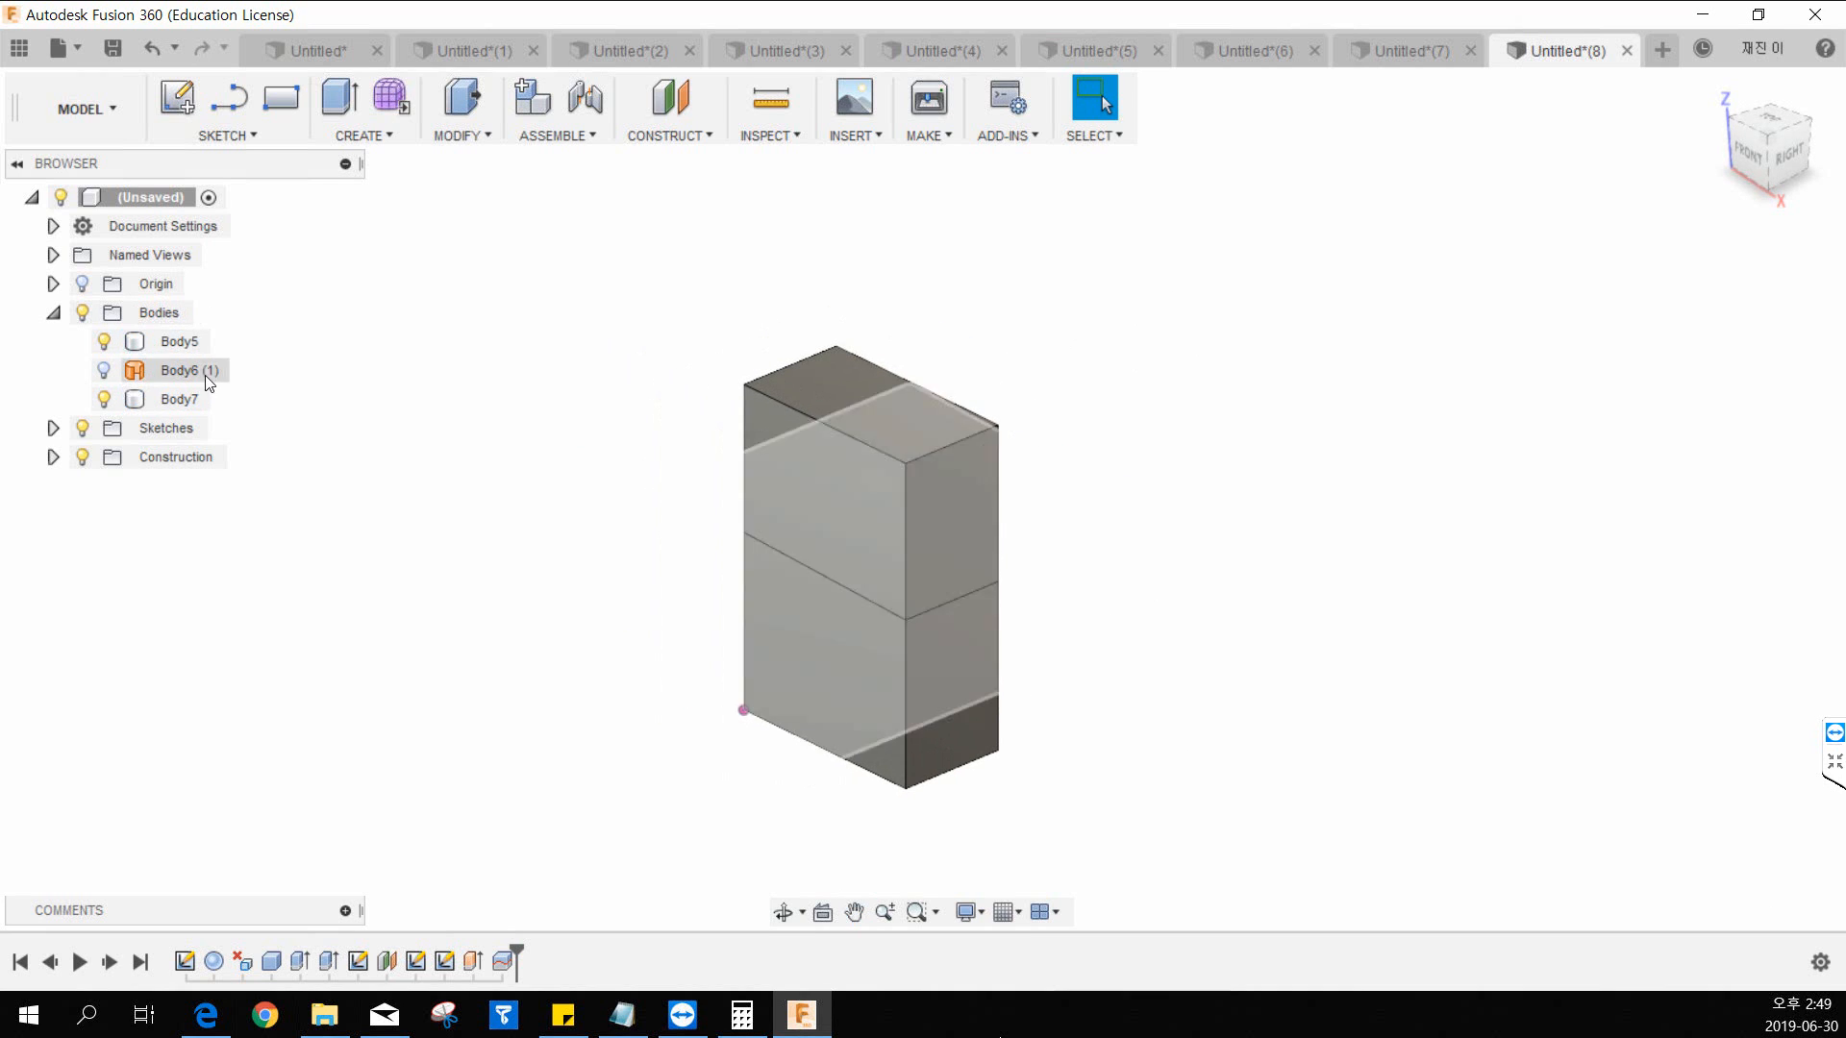
{"action": "middle_click_drag", "start_coordinate": [612, 377], "coordinate": [638, 371]}
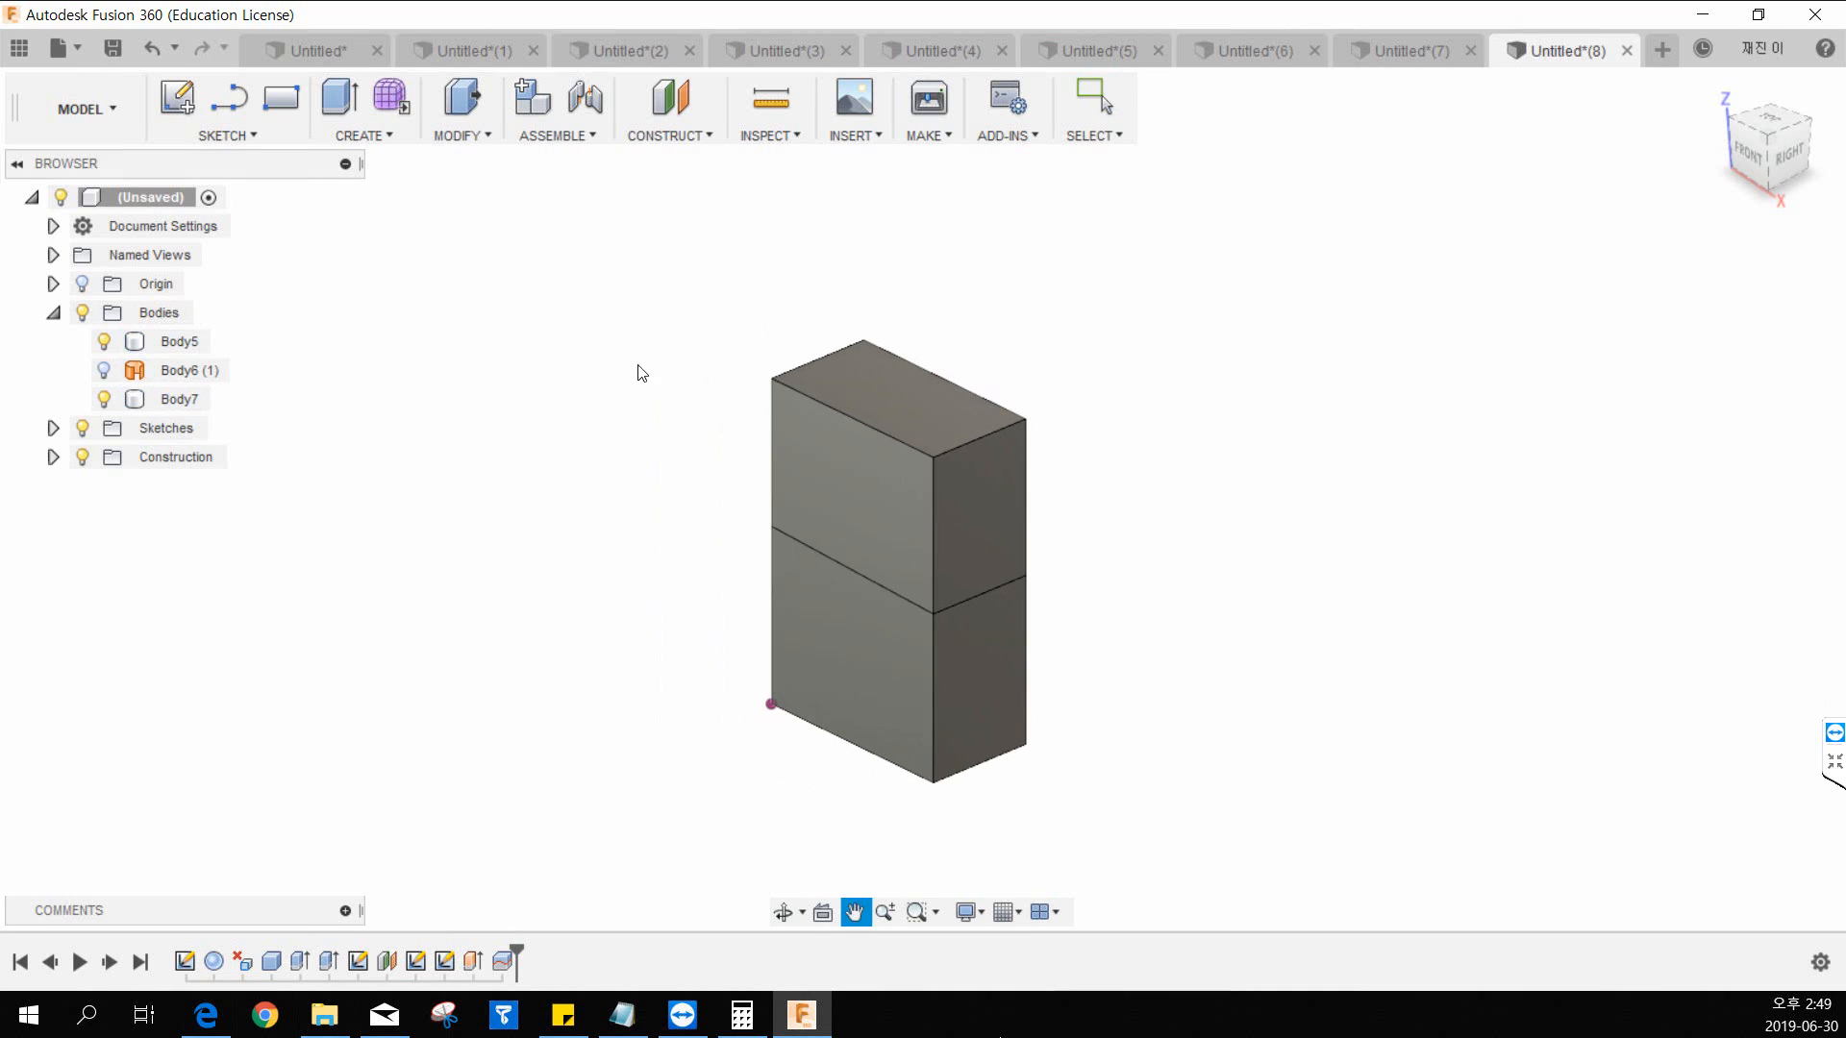
{"action": "left_click", "coordinate": [1714, 92]}
{"action": "middle_click_drag", "start_coordinate": [1003, 612], "coordinate": [1038, 546]}
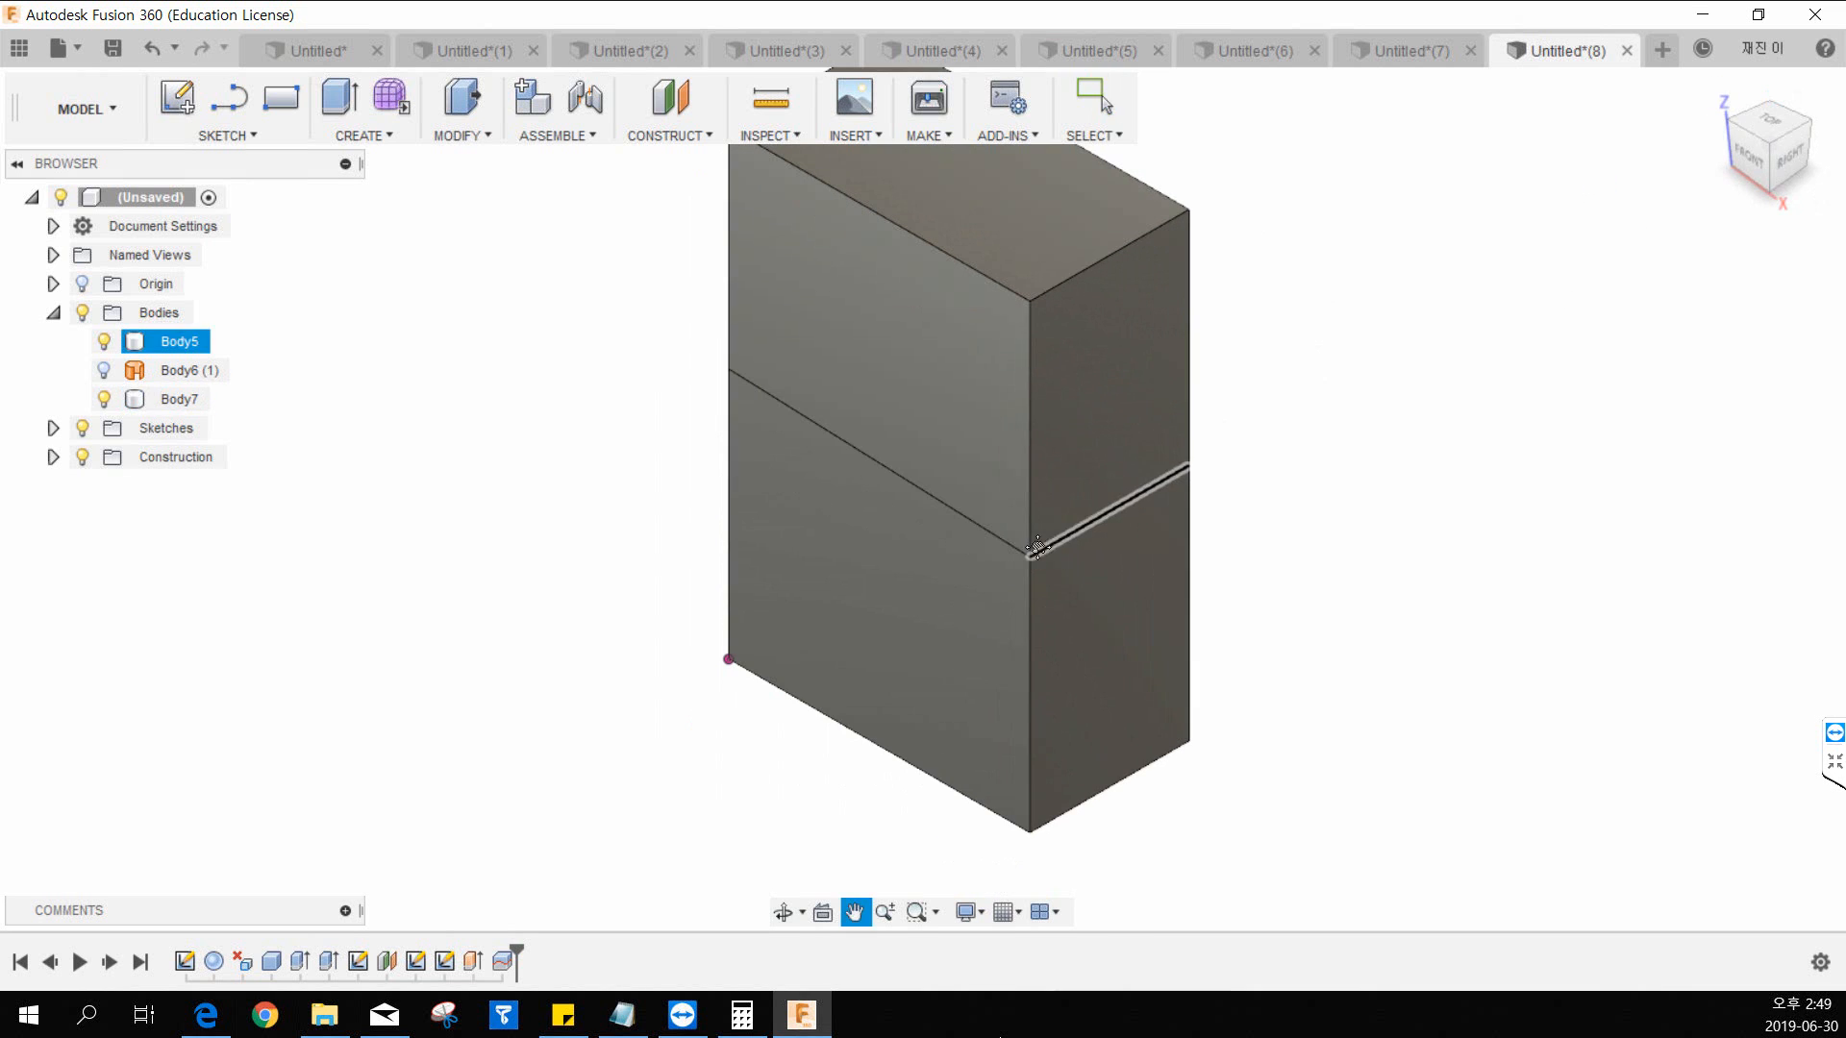
{"action": "left_click", "coordinate": [1746, 158]}
{"action": "key", "text": "Escape"}
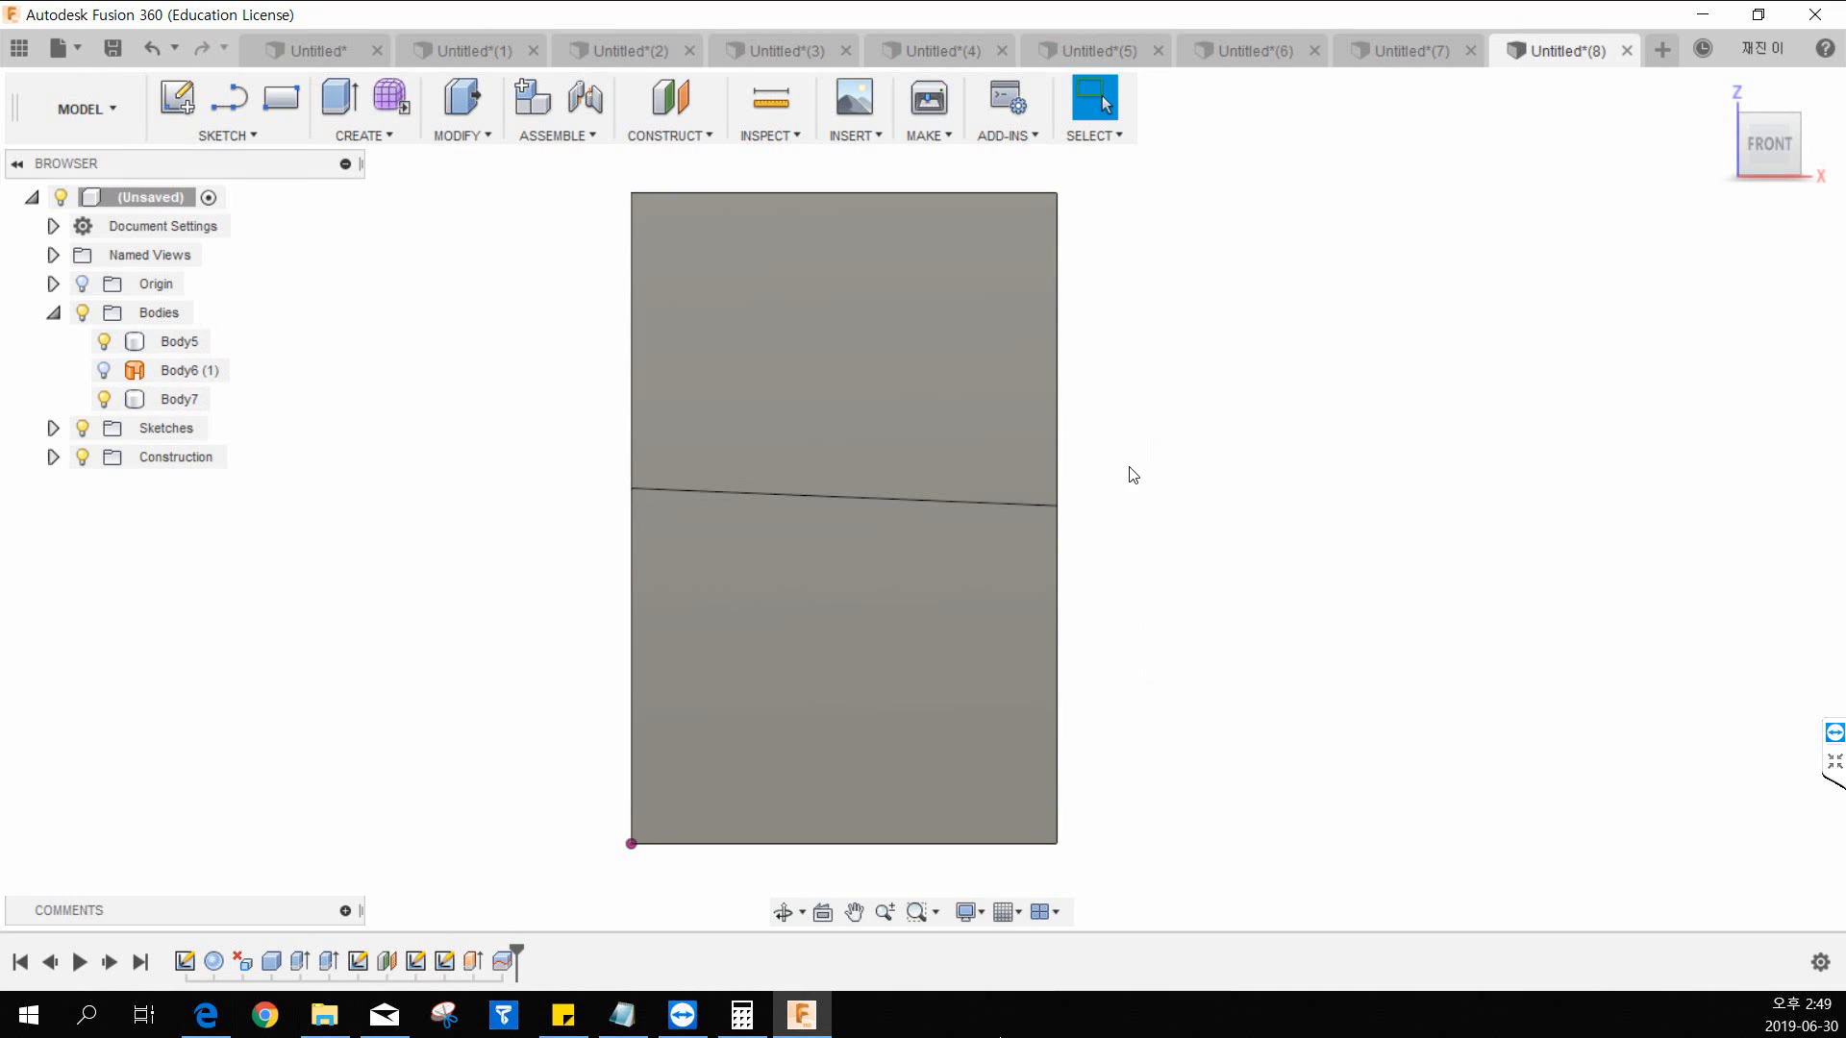
{"action": "middle_click_drag", "start_coordinate": [1218, 483], "coordinate": [1080, 491]}
{"action": "middle_click_drag", "start_coordinate": [366, 372], "coordinate": [371, 382]}
{"action": "key", "text": "Escape"}
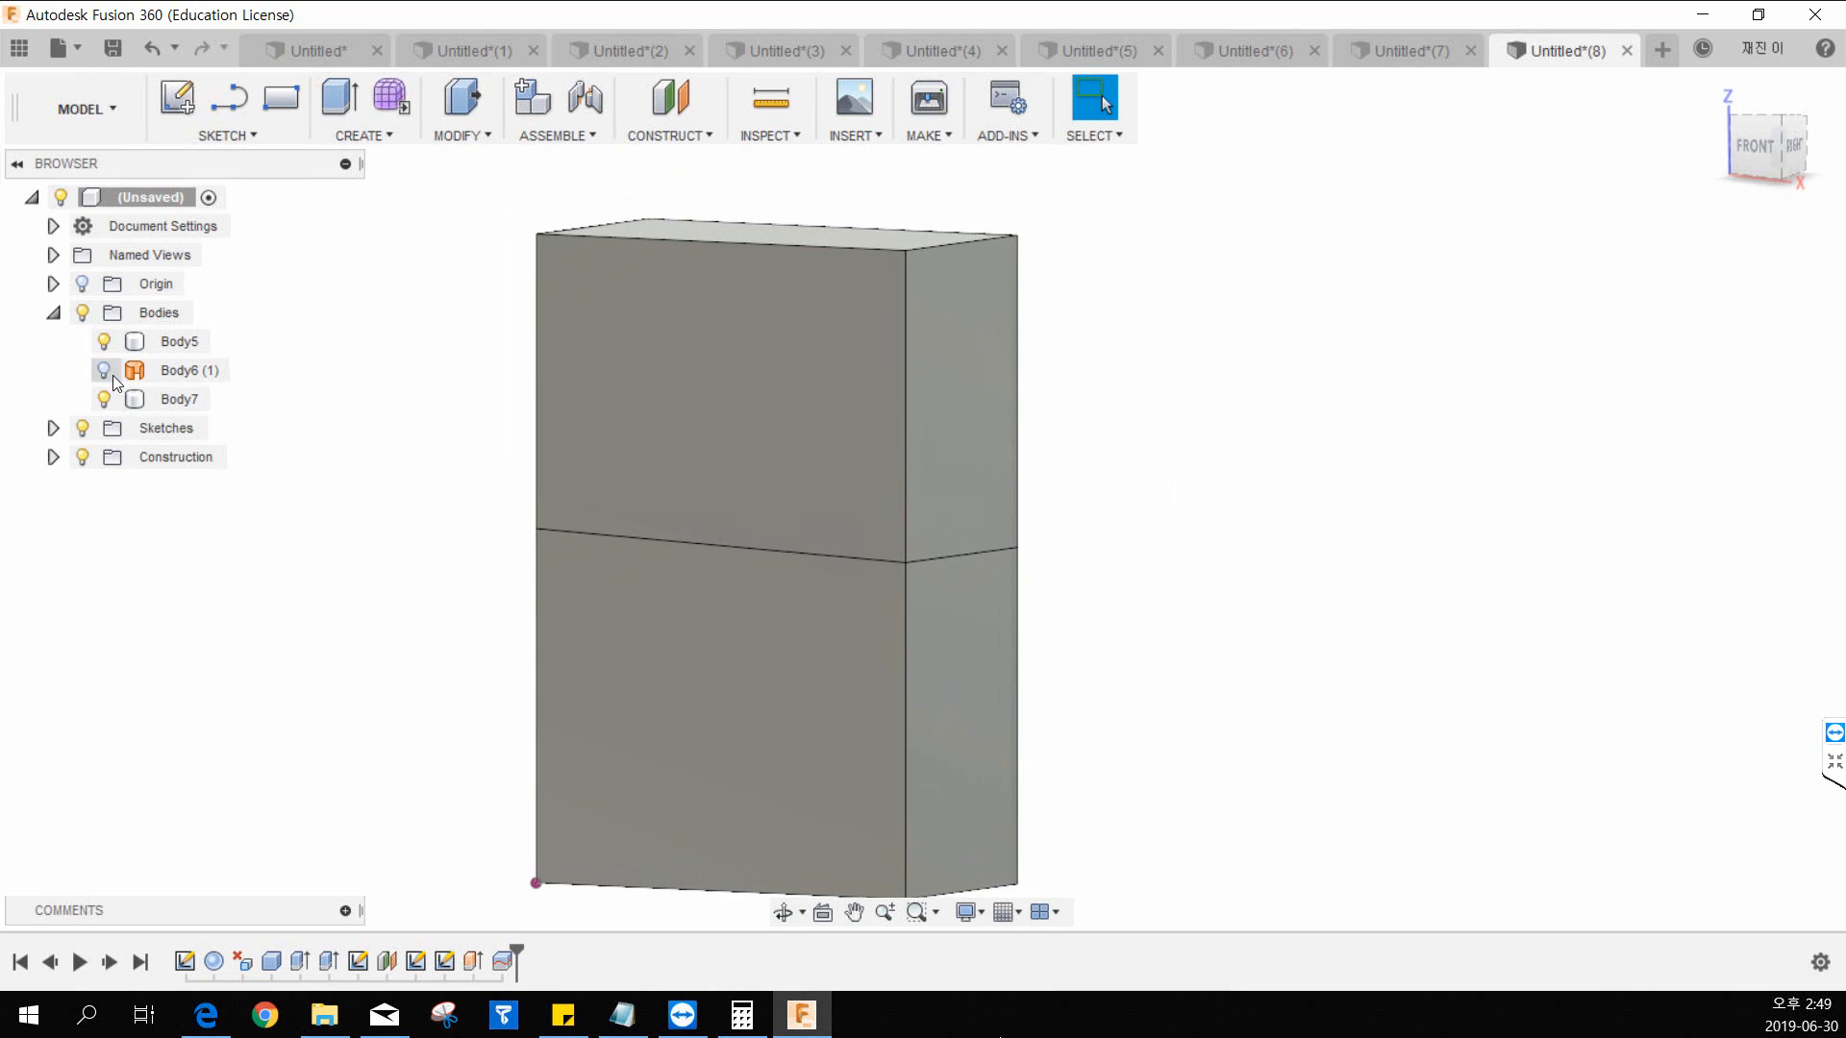
{"action": "left_click", "coordinate": [181, 373]}
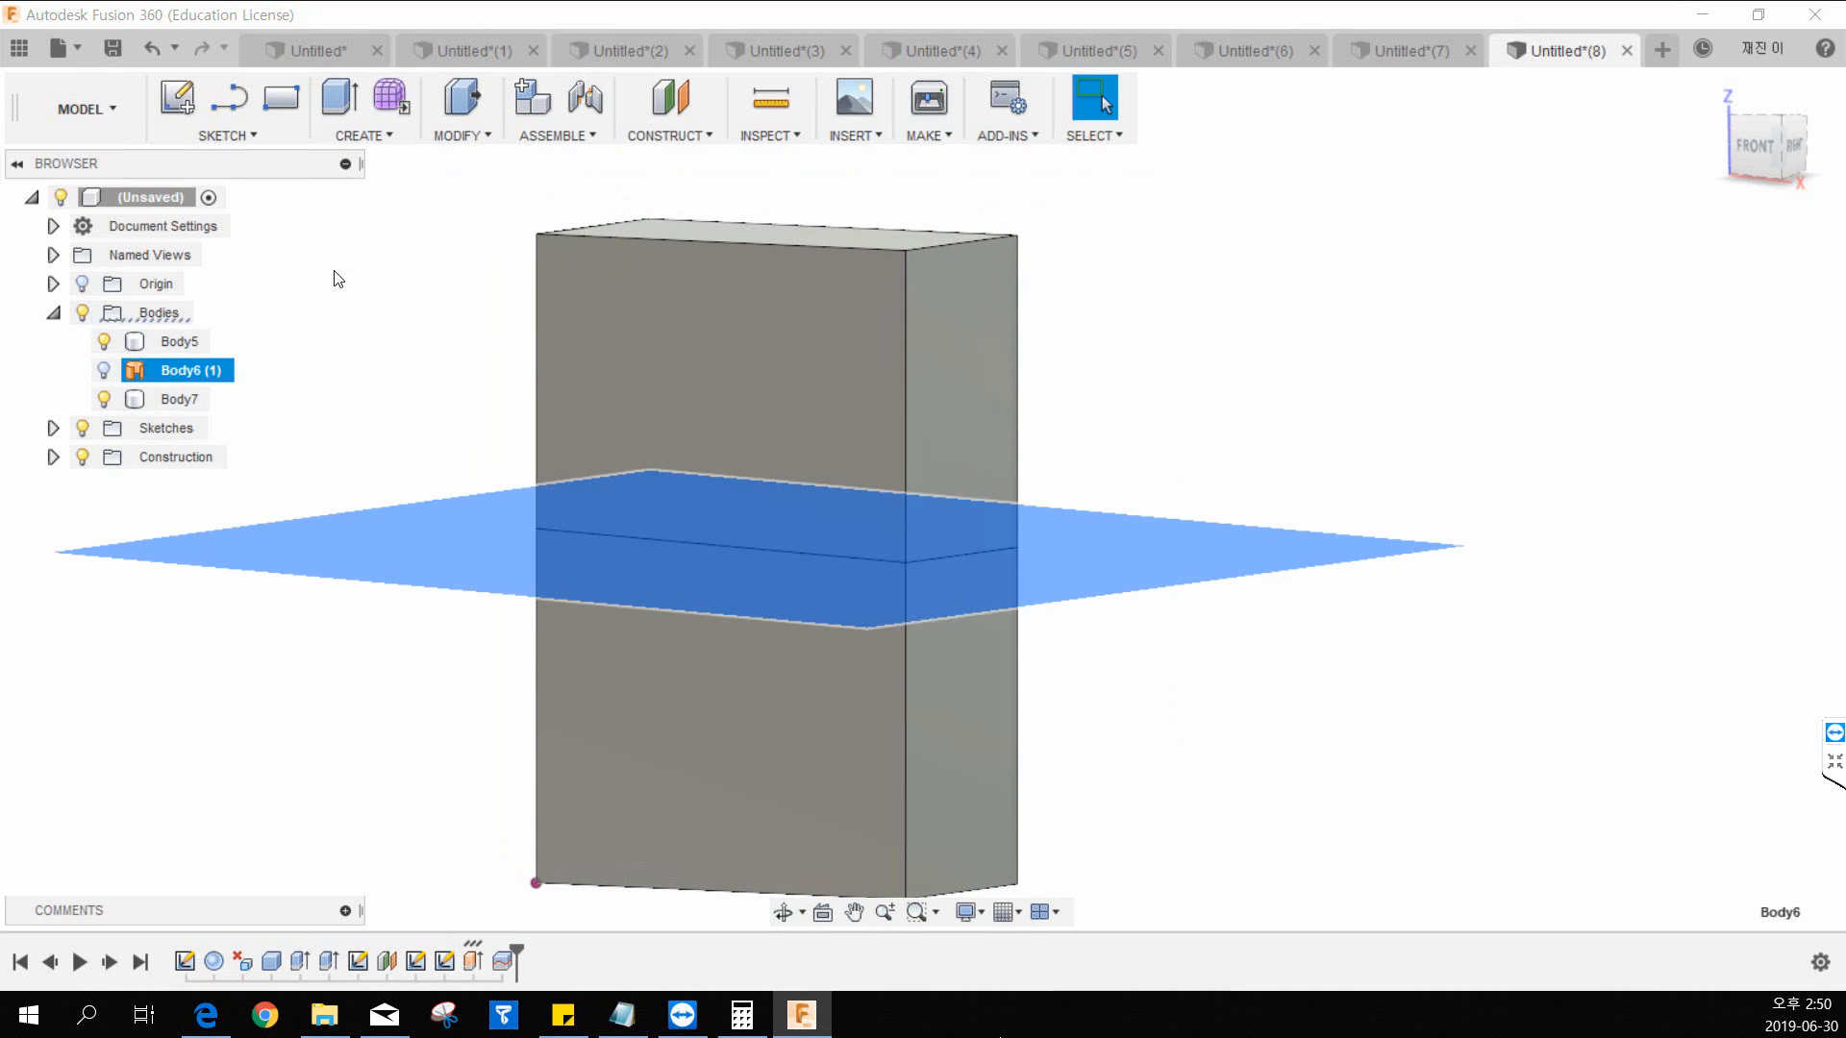
{"action": "left_click", "coordinate": [461, 136]}
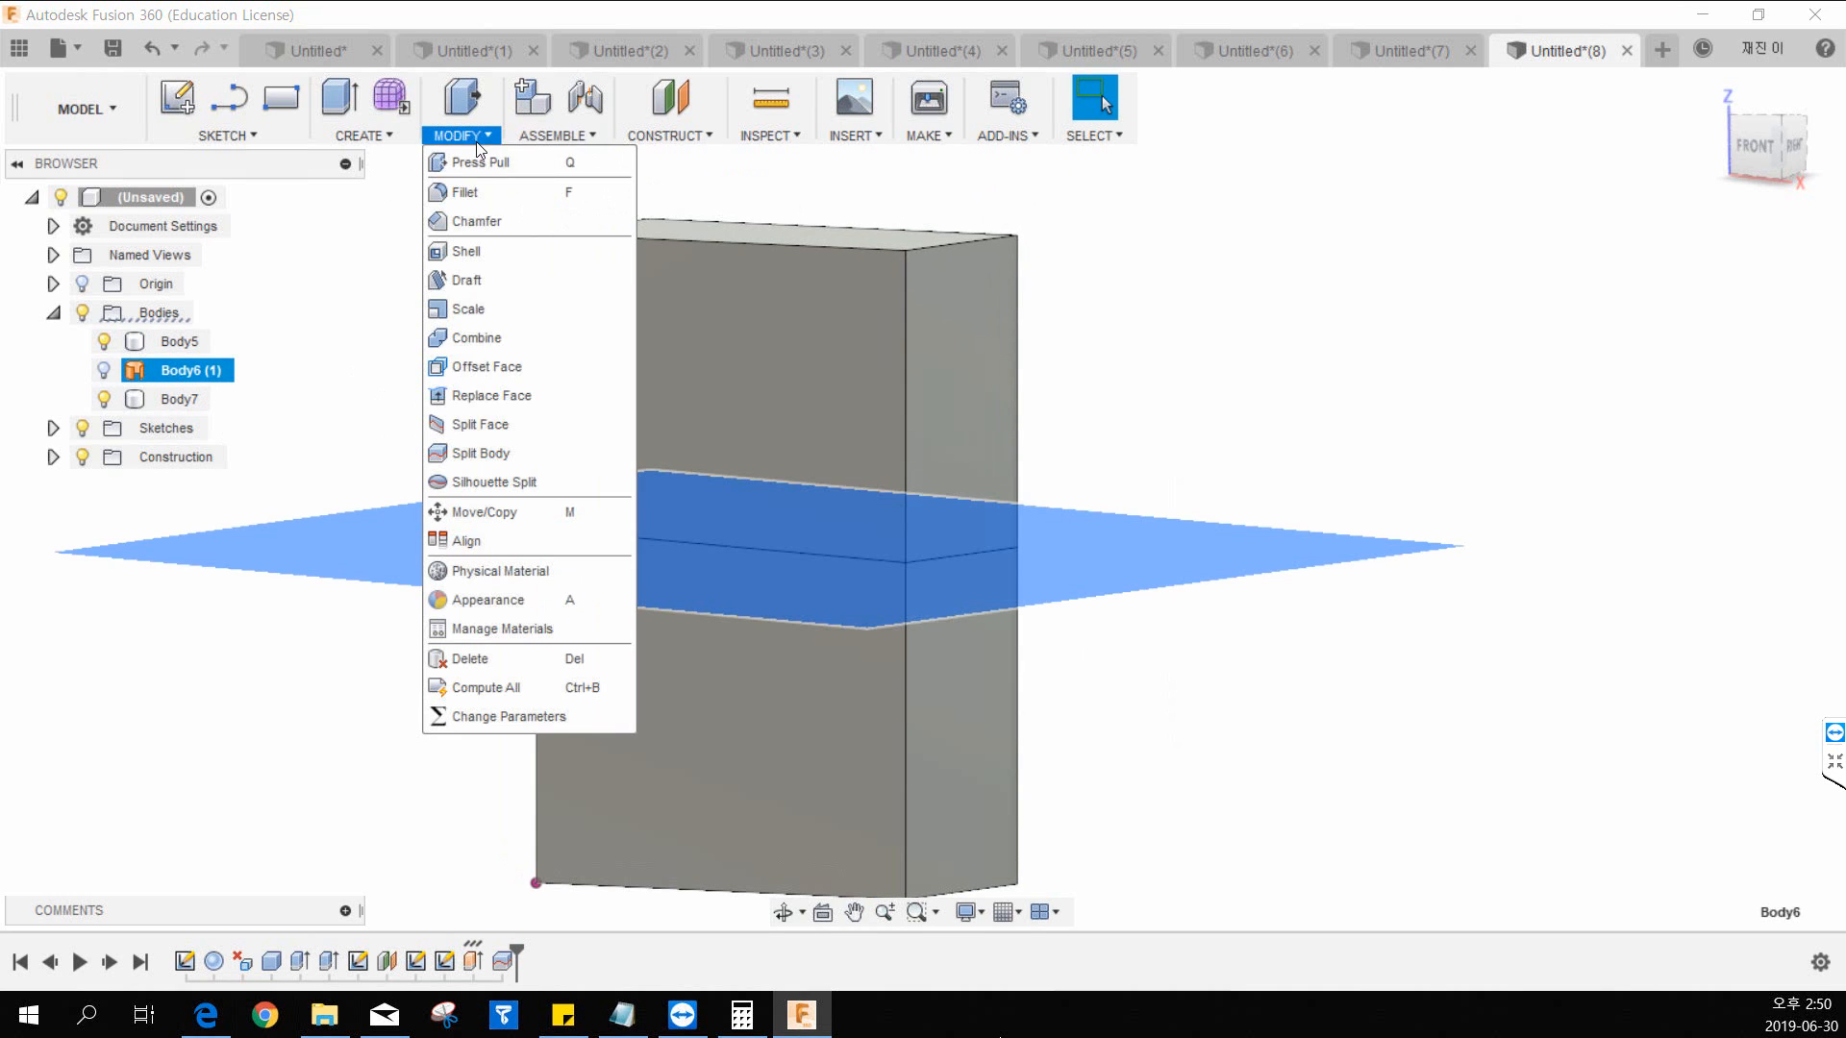
{"action": "left_click", "coordinate": [499, 452]}
{"action": "left_click", "coordinate": [1765, 478]}
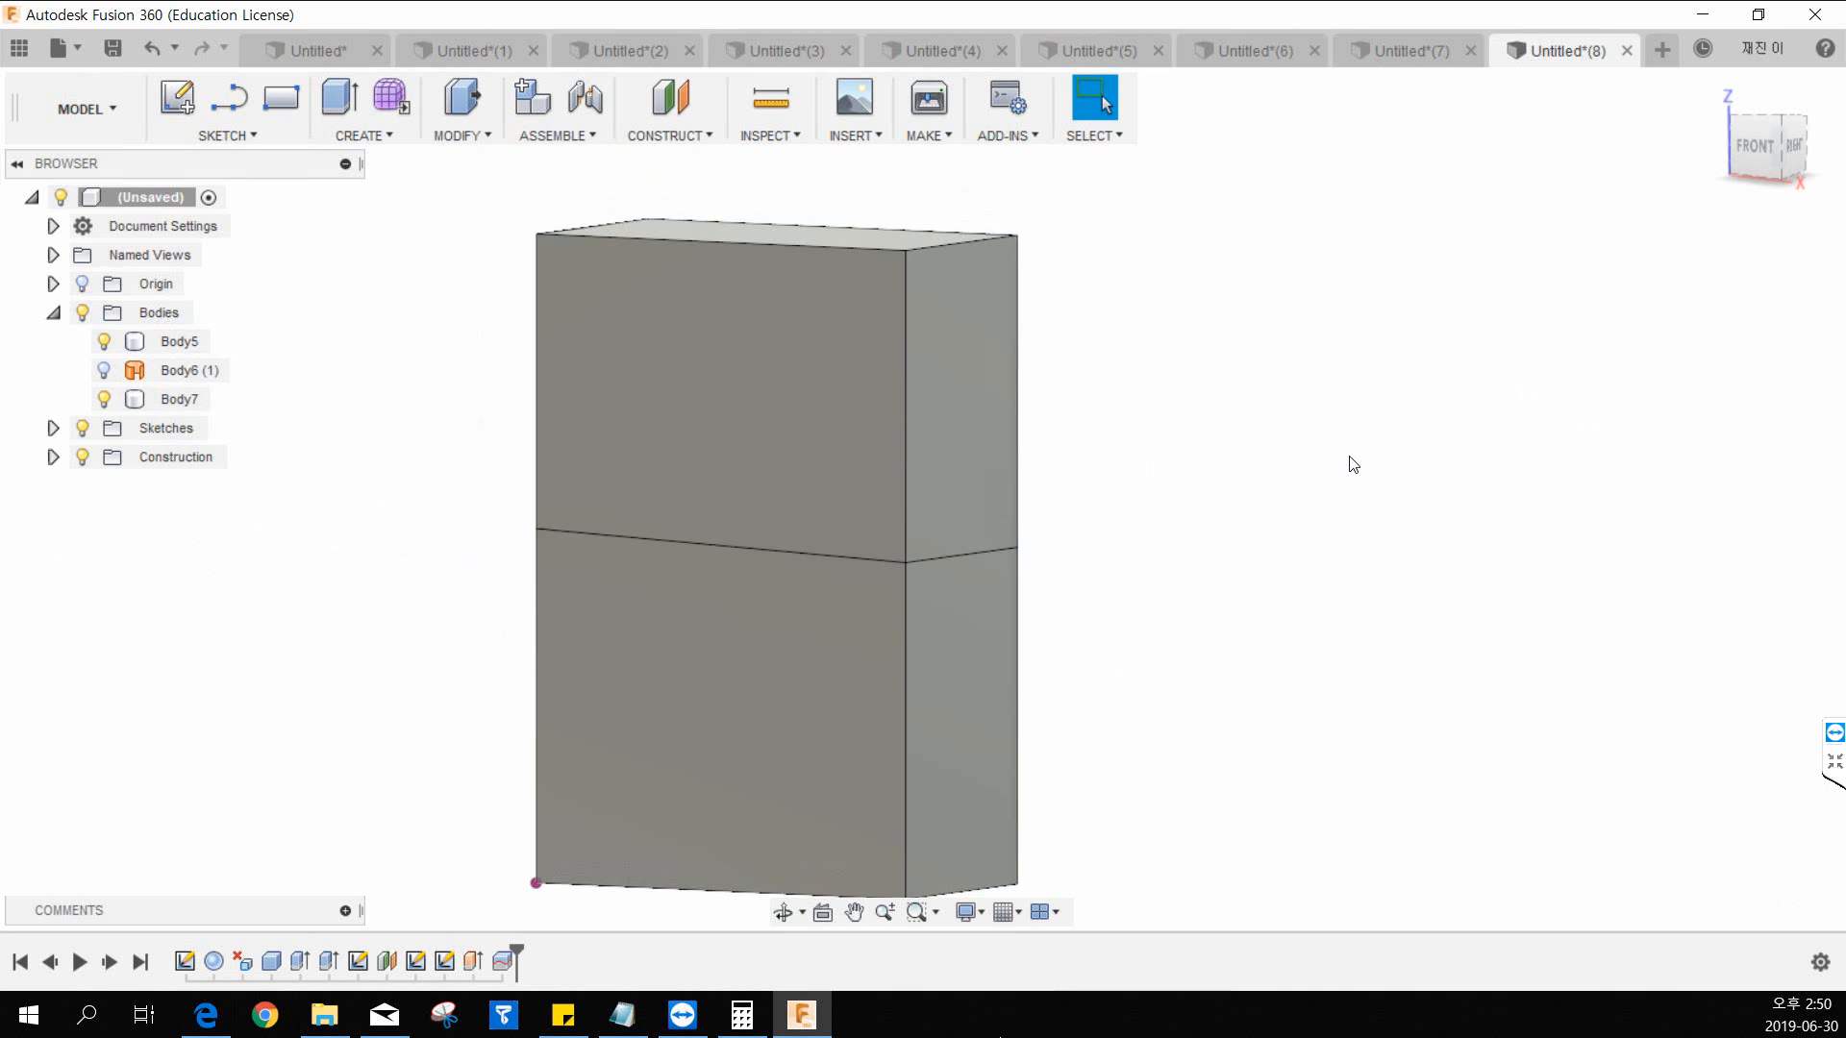
Step: Select the front faces of the upper and lower box halves in turn to check that they are separate bodies
{"action": "left_click", "coordinate": [173, 400]}
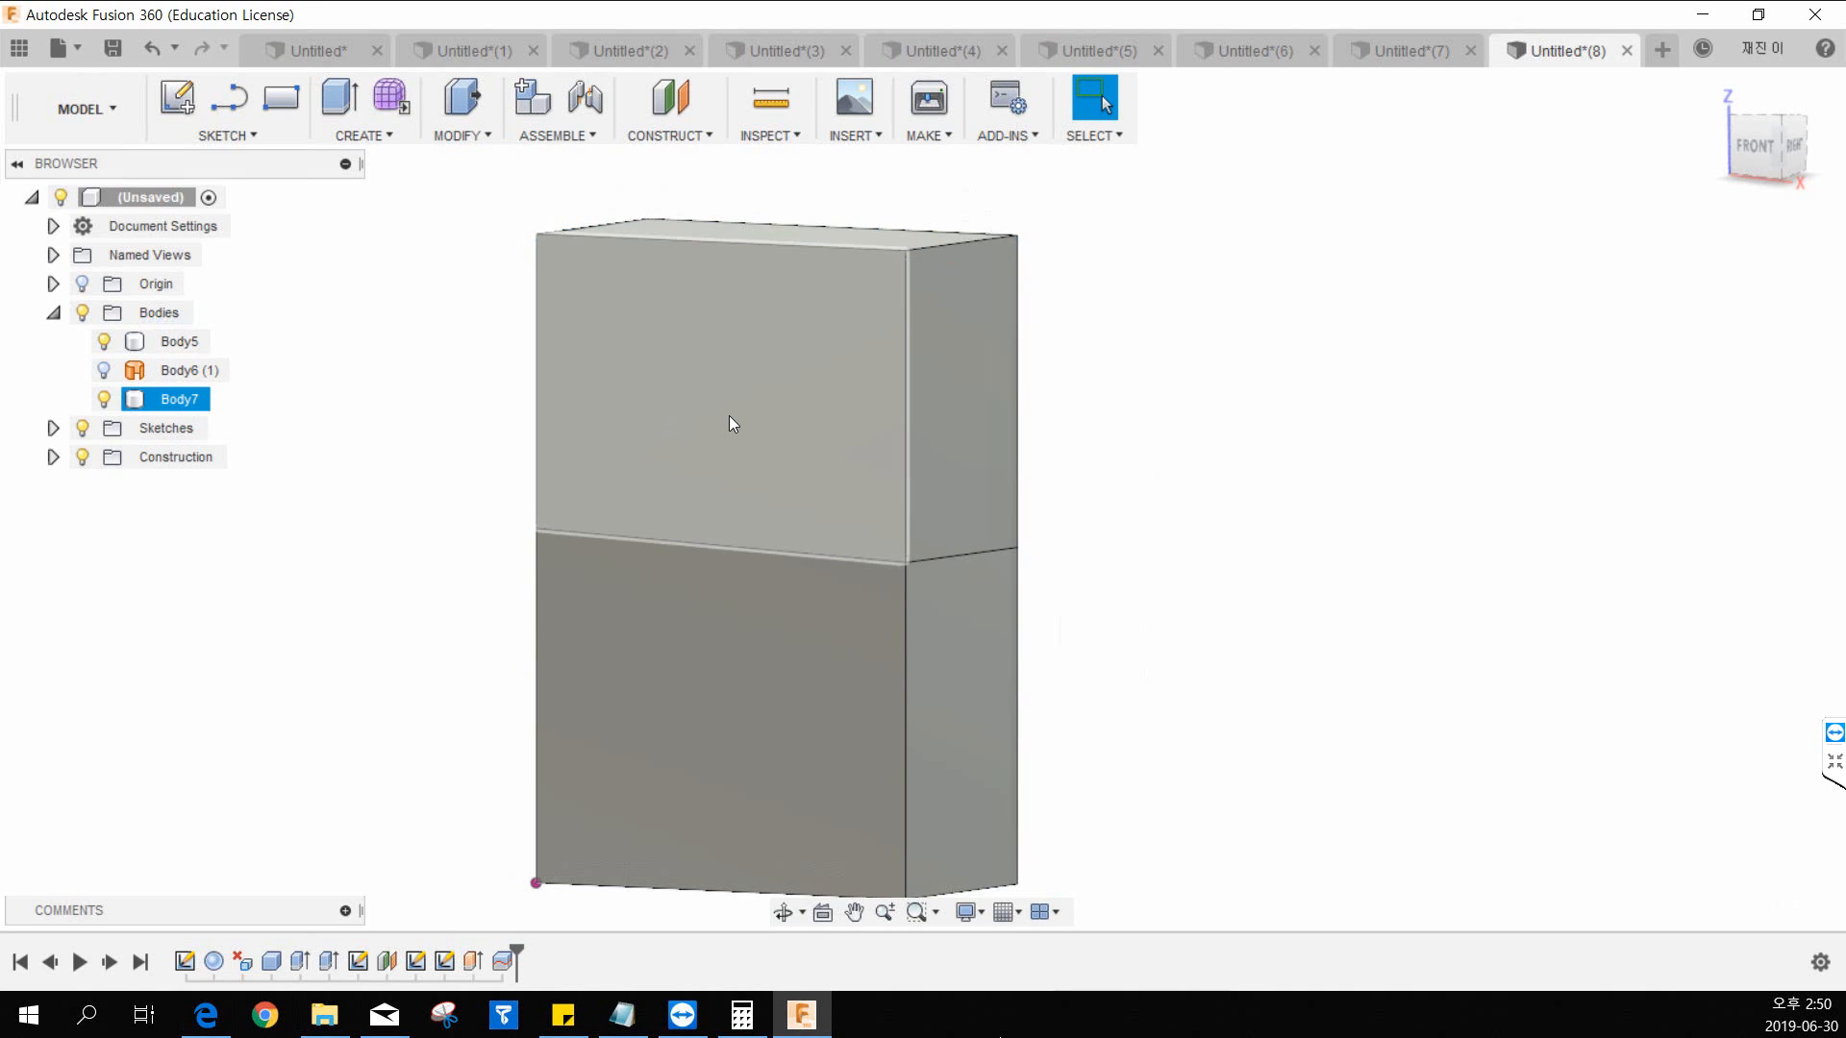
{"action": "left_click", "coordinate": [729, 416]}
{"action": "left_click", "coordinate": [719, 598]}
{"action": "left_click", "coordinate": [764, 448]}
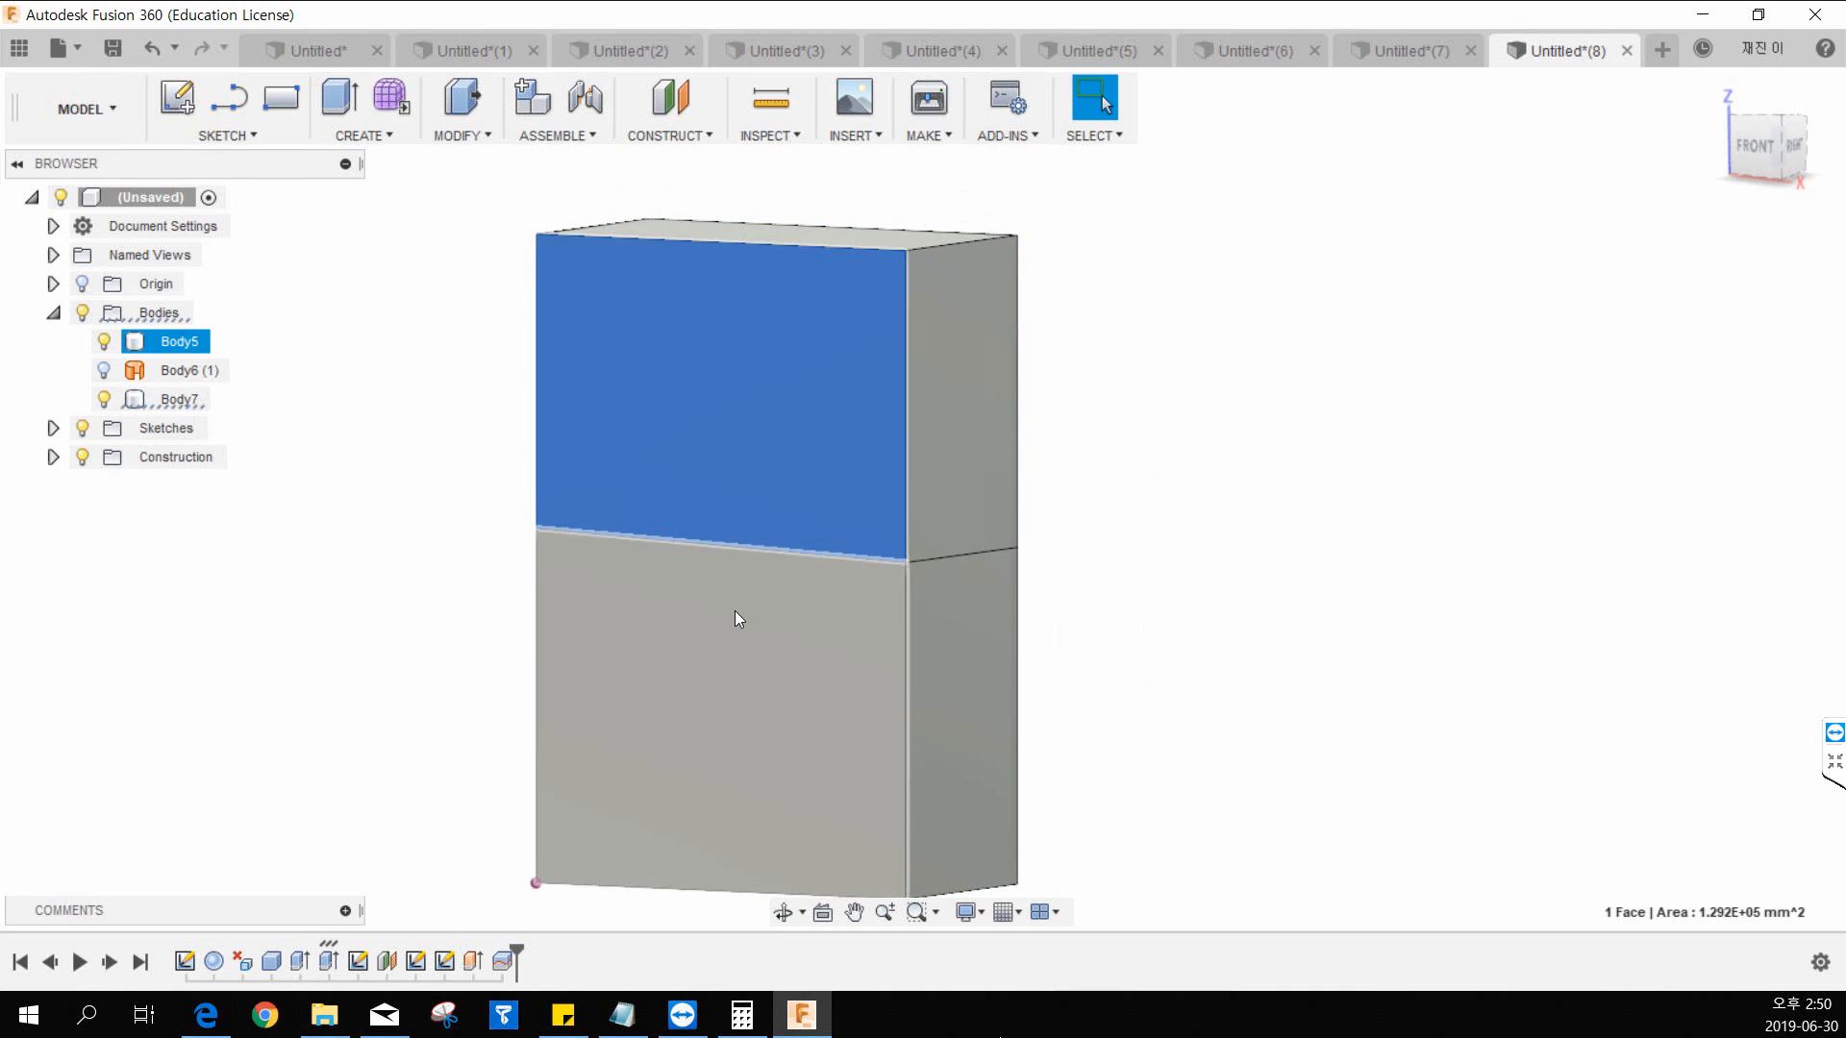
{"action": "left_click", "coordinate": [735, 610]}
{"action": "left_click", "coordinate": [760, 423]}
{"action": "left_click", "coordinate": [708, 661]}
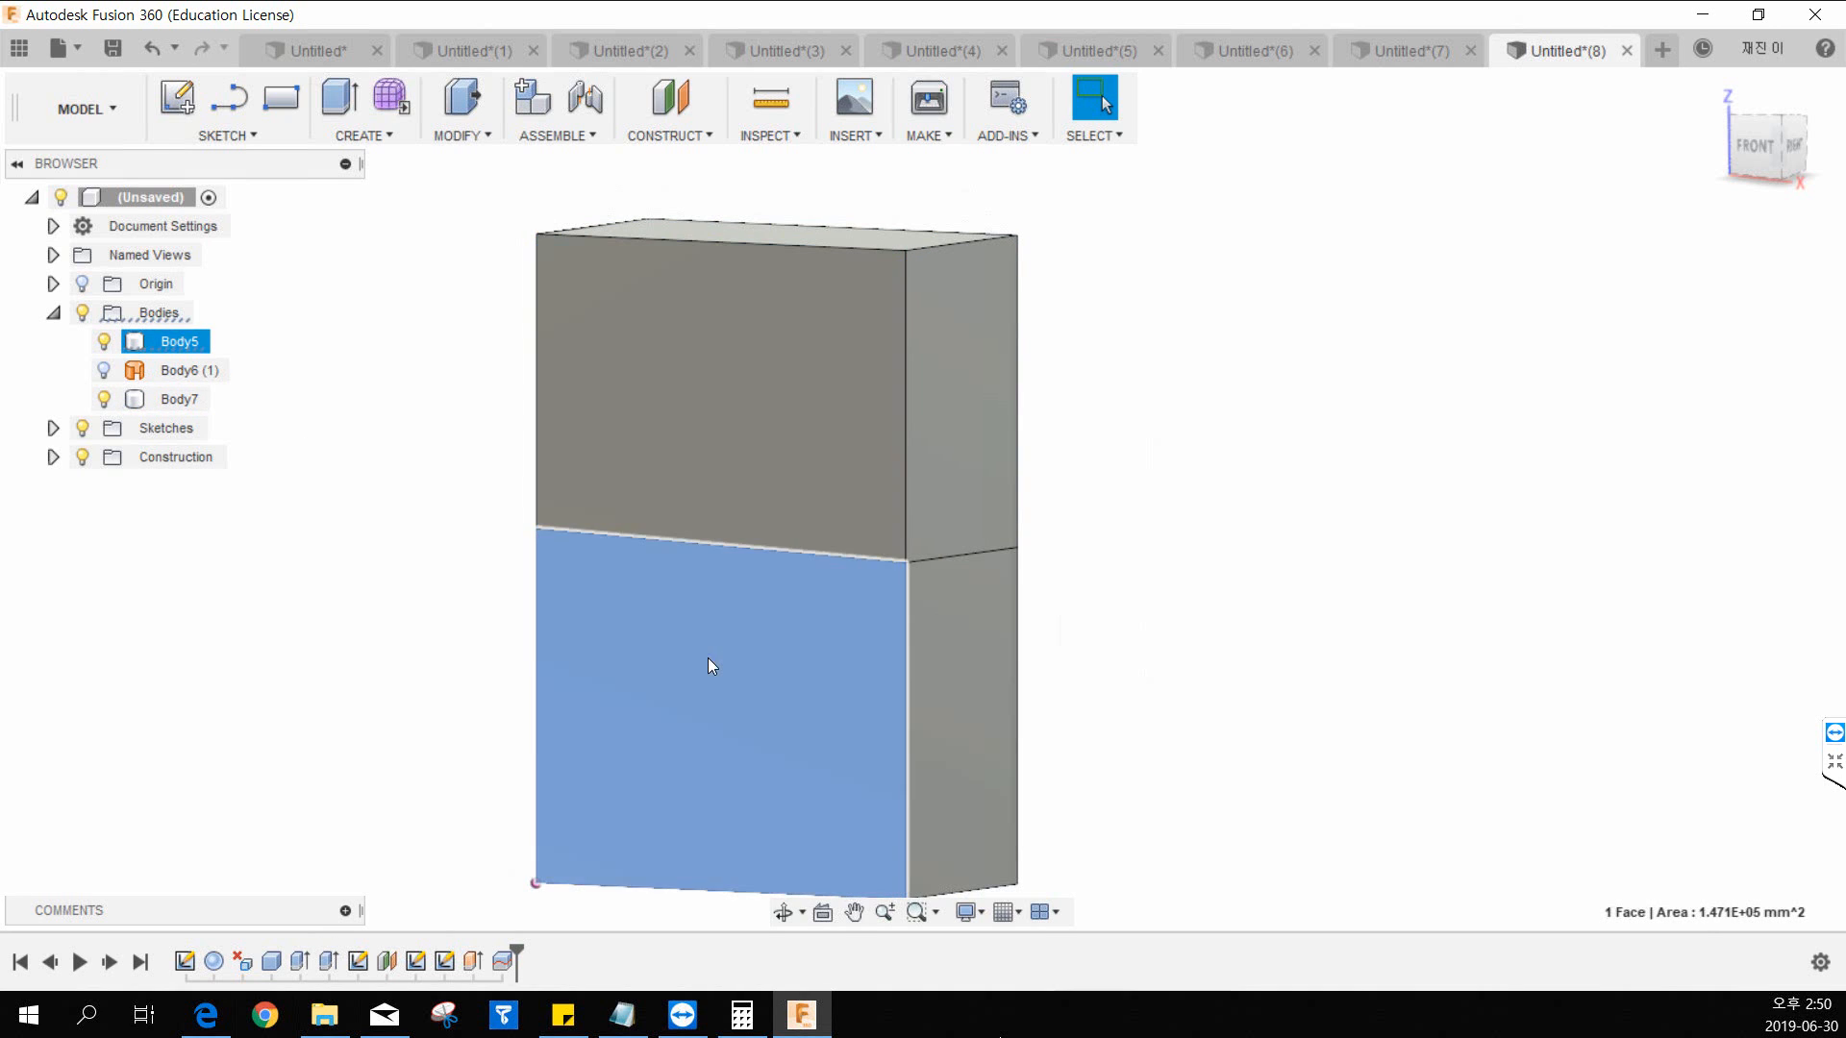
{"action": "left_click", "coordinate": [340, 623]}
Step: Toggle the splitting surface on and off, and hide the upper half to examine the lower box body alone
{"action": "left_click", "coordinate": [105, 372]}
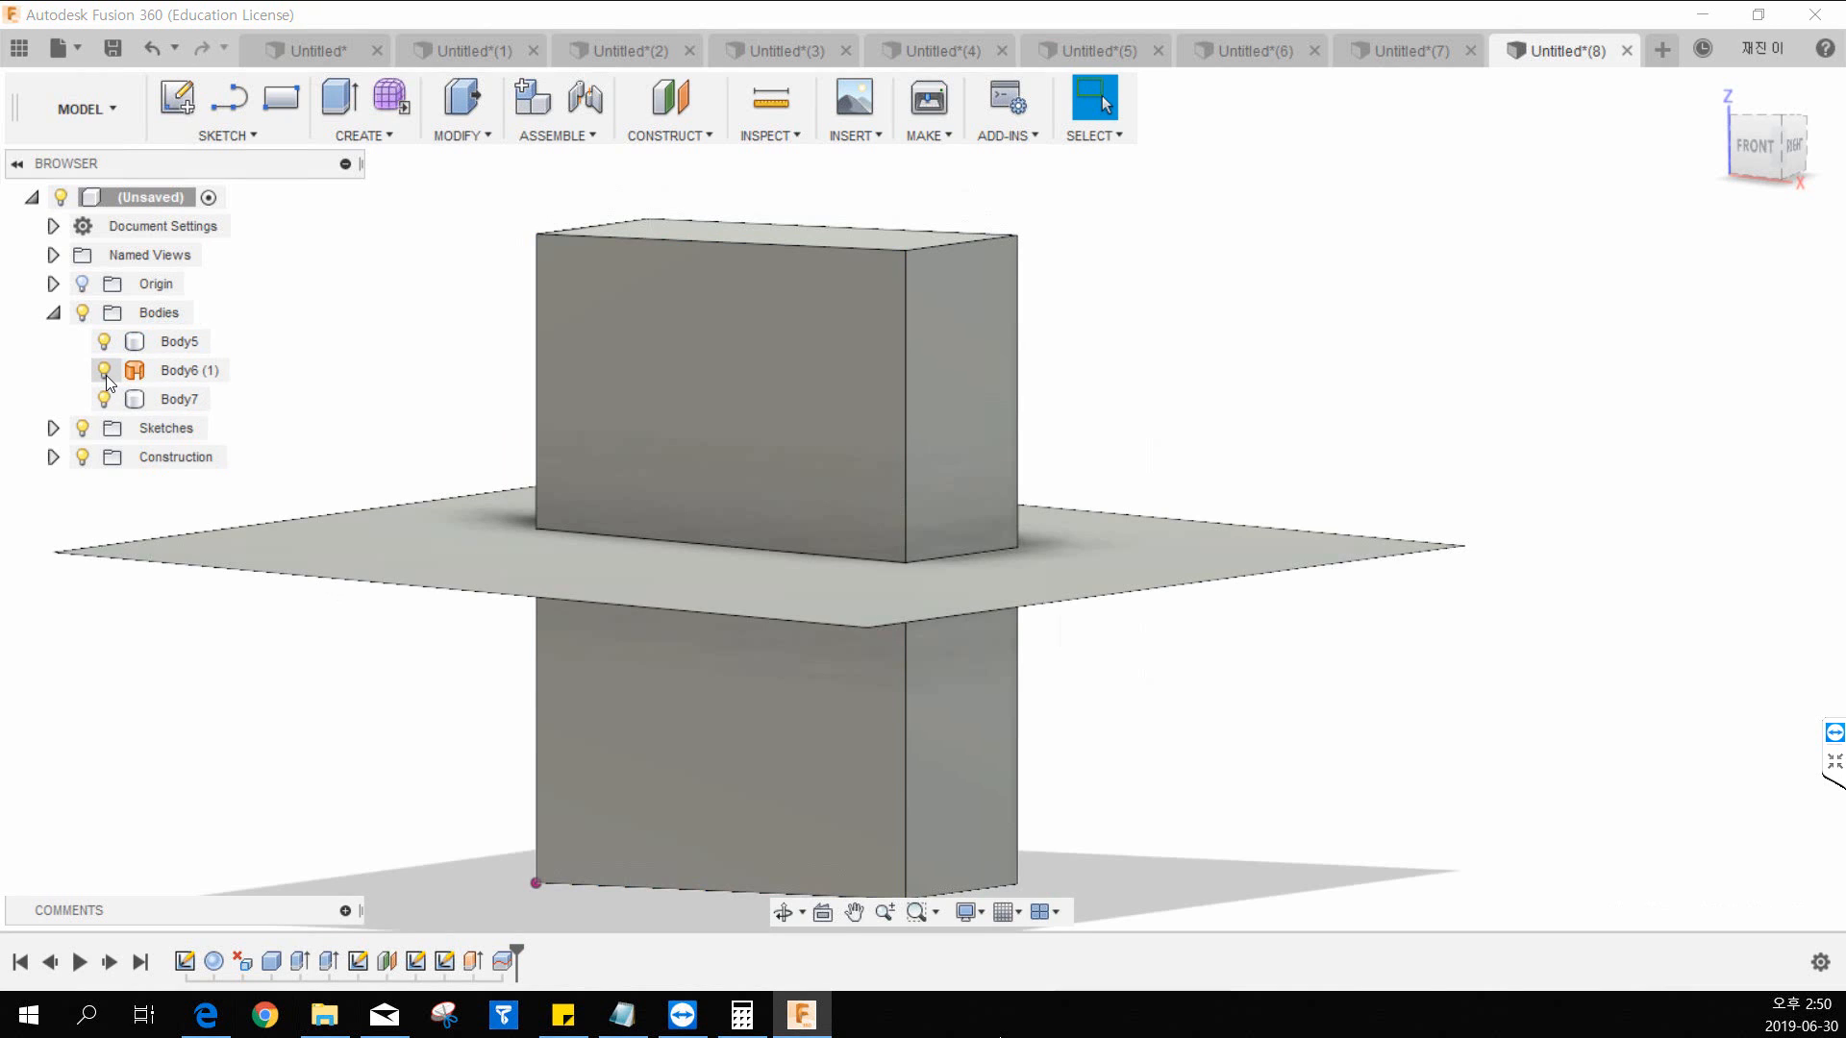
{"action": "left_click", "coordinate": [106, 375]}
{"action": "left_click", "coordinate": [127, 399]}
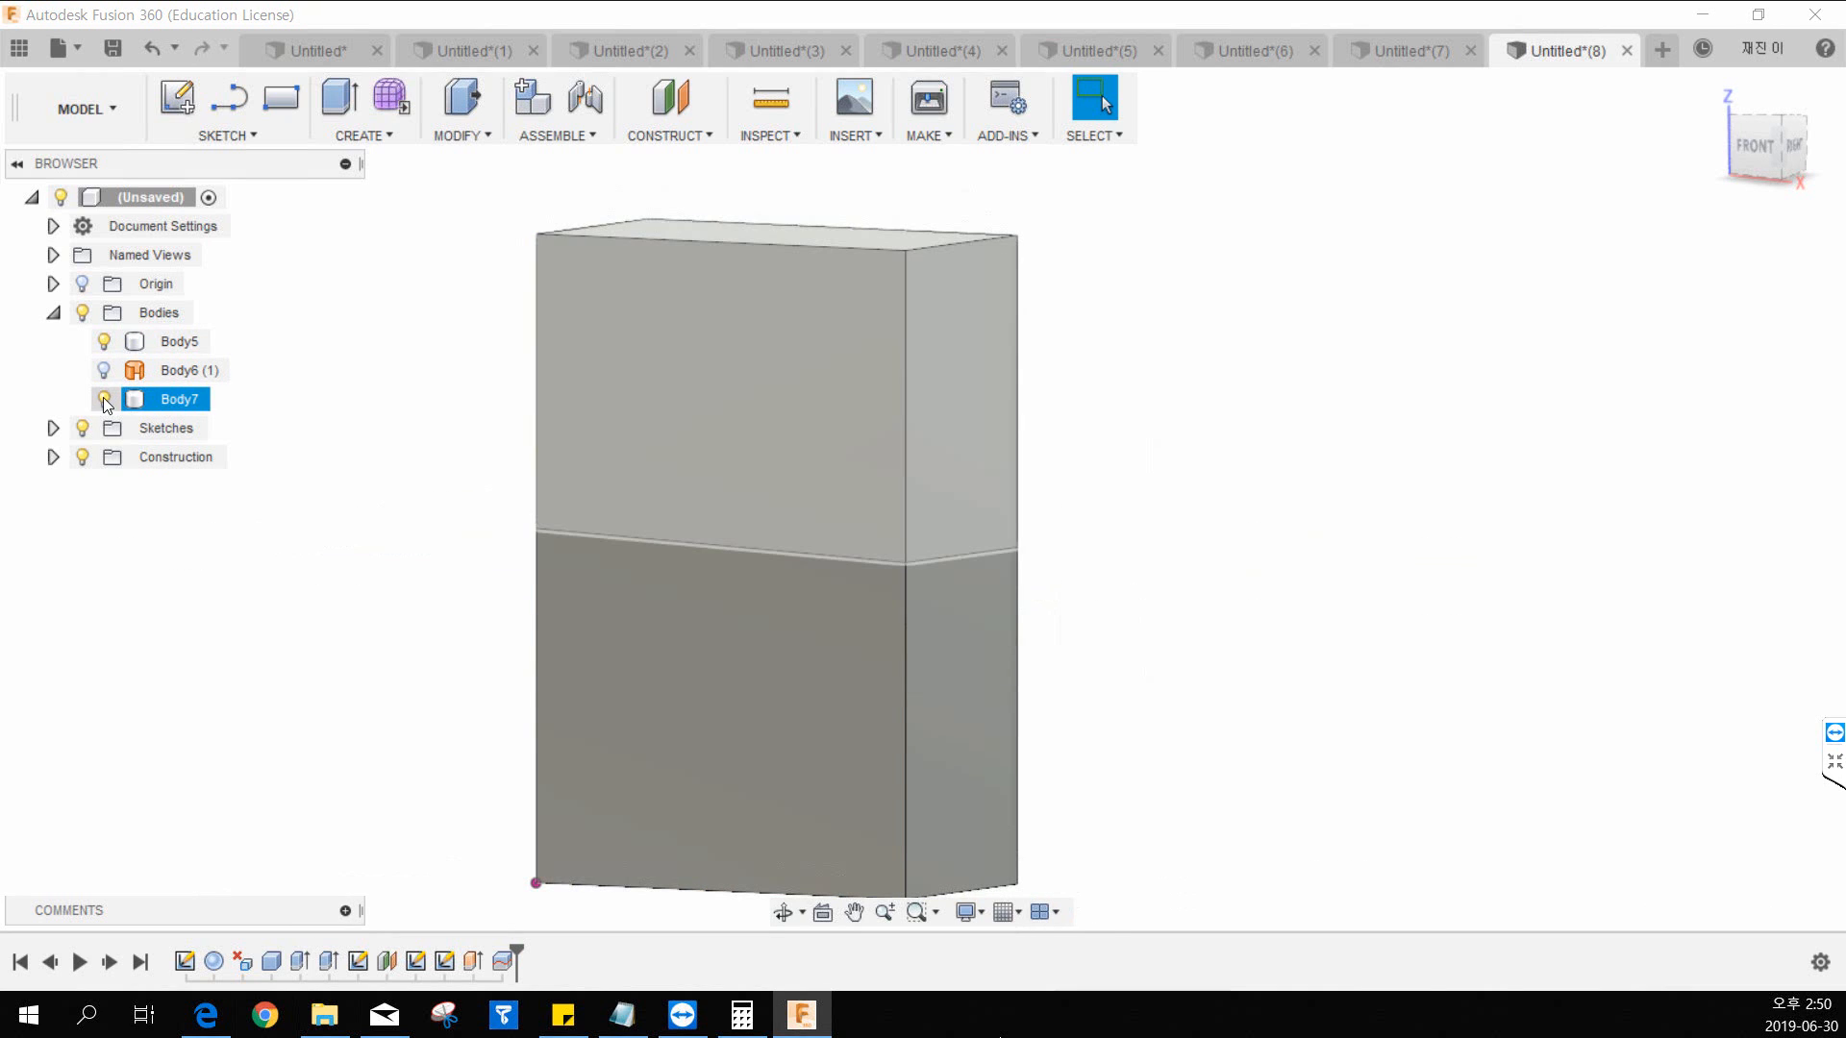
{"action": "left_click", "coordinate": [103, 398]}
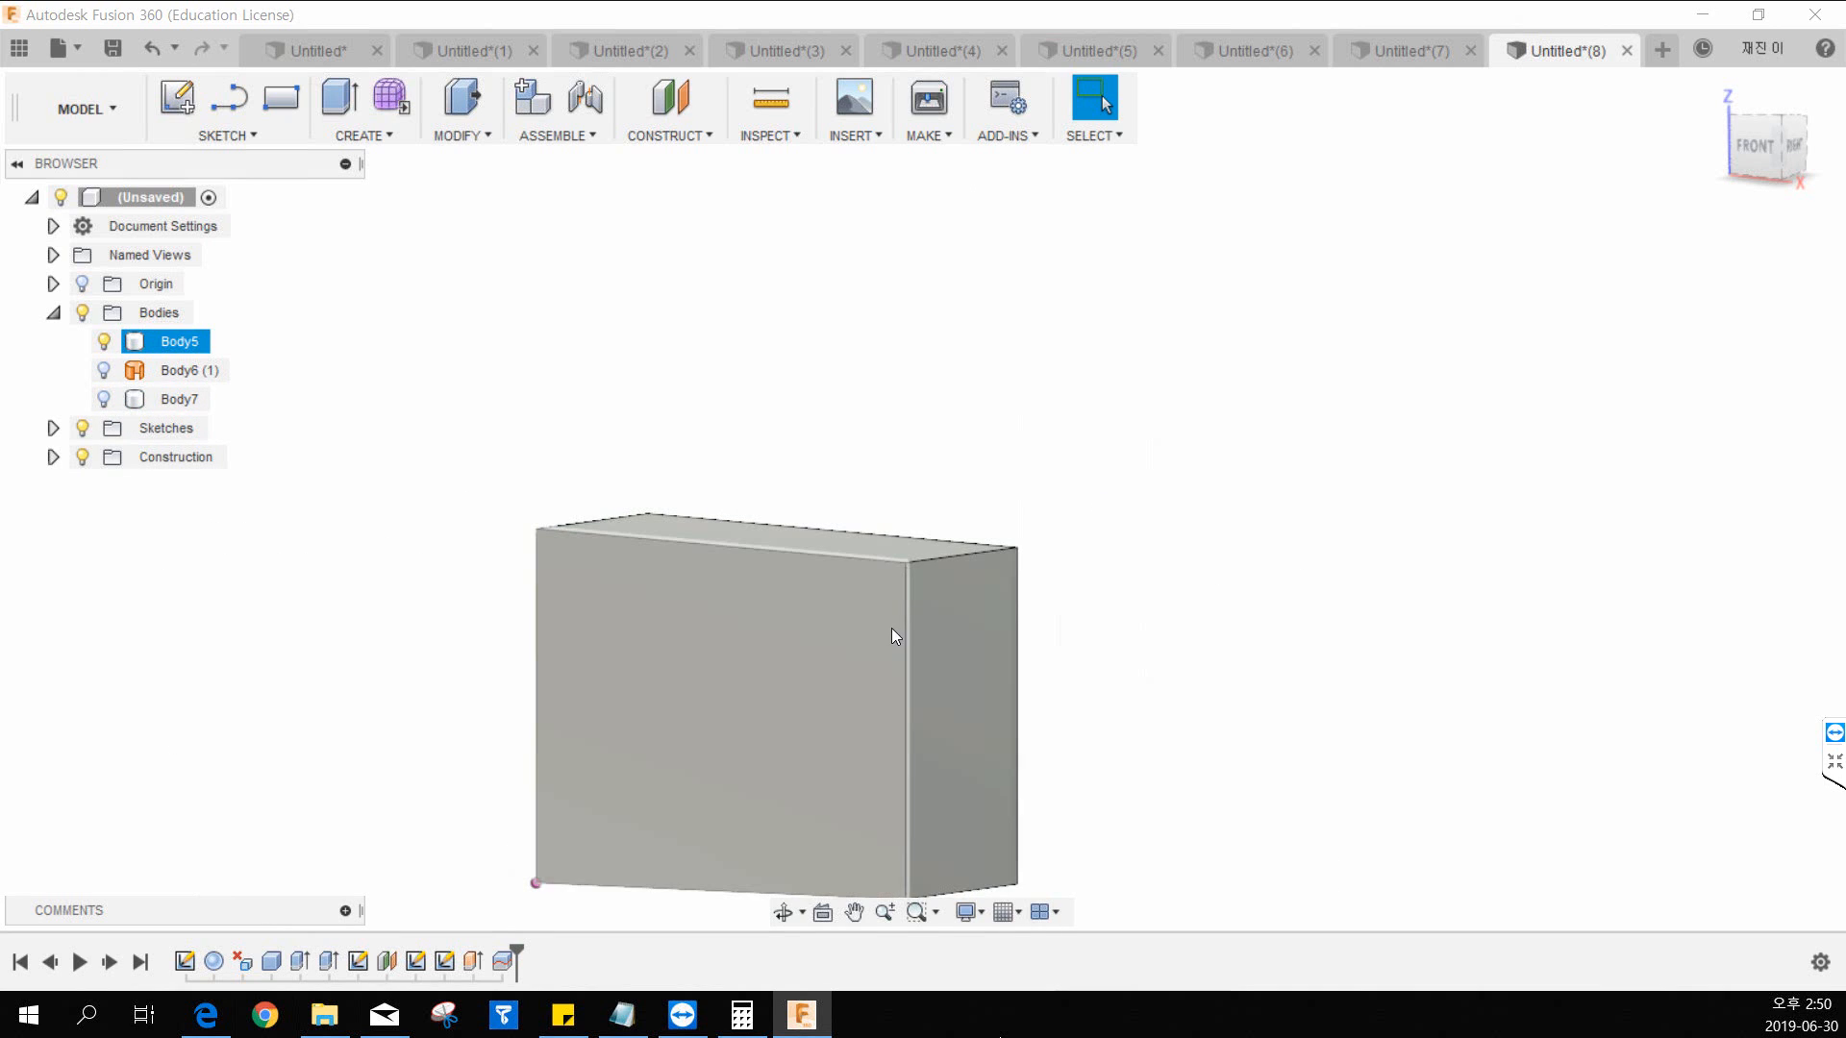
{"action": "middle_click_drag", "start_coordinate": [668, 638], "coordinate": [656, 576]}
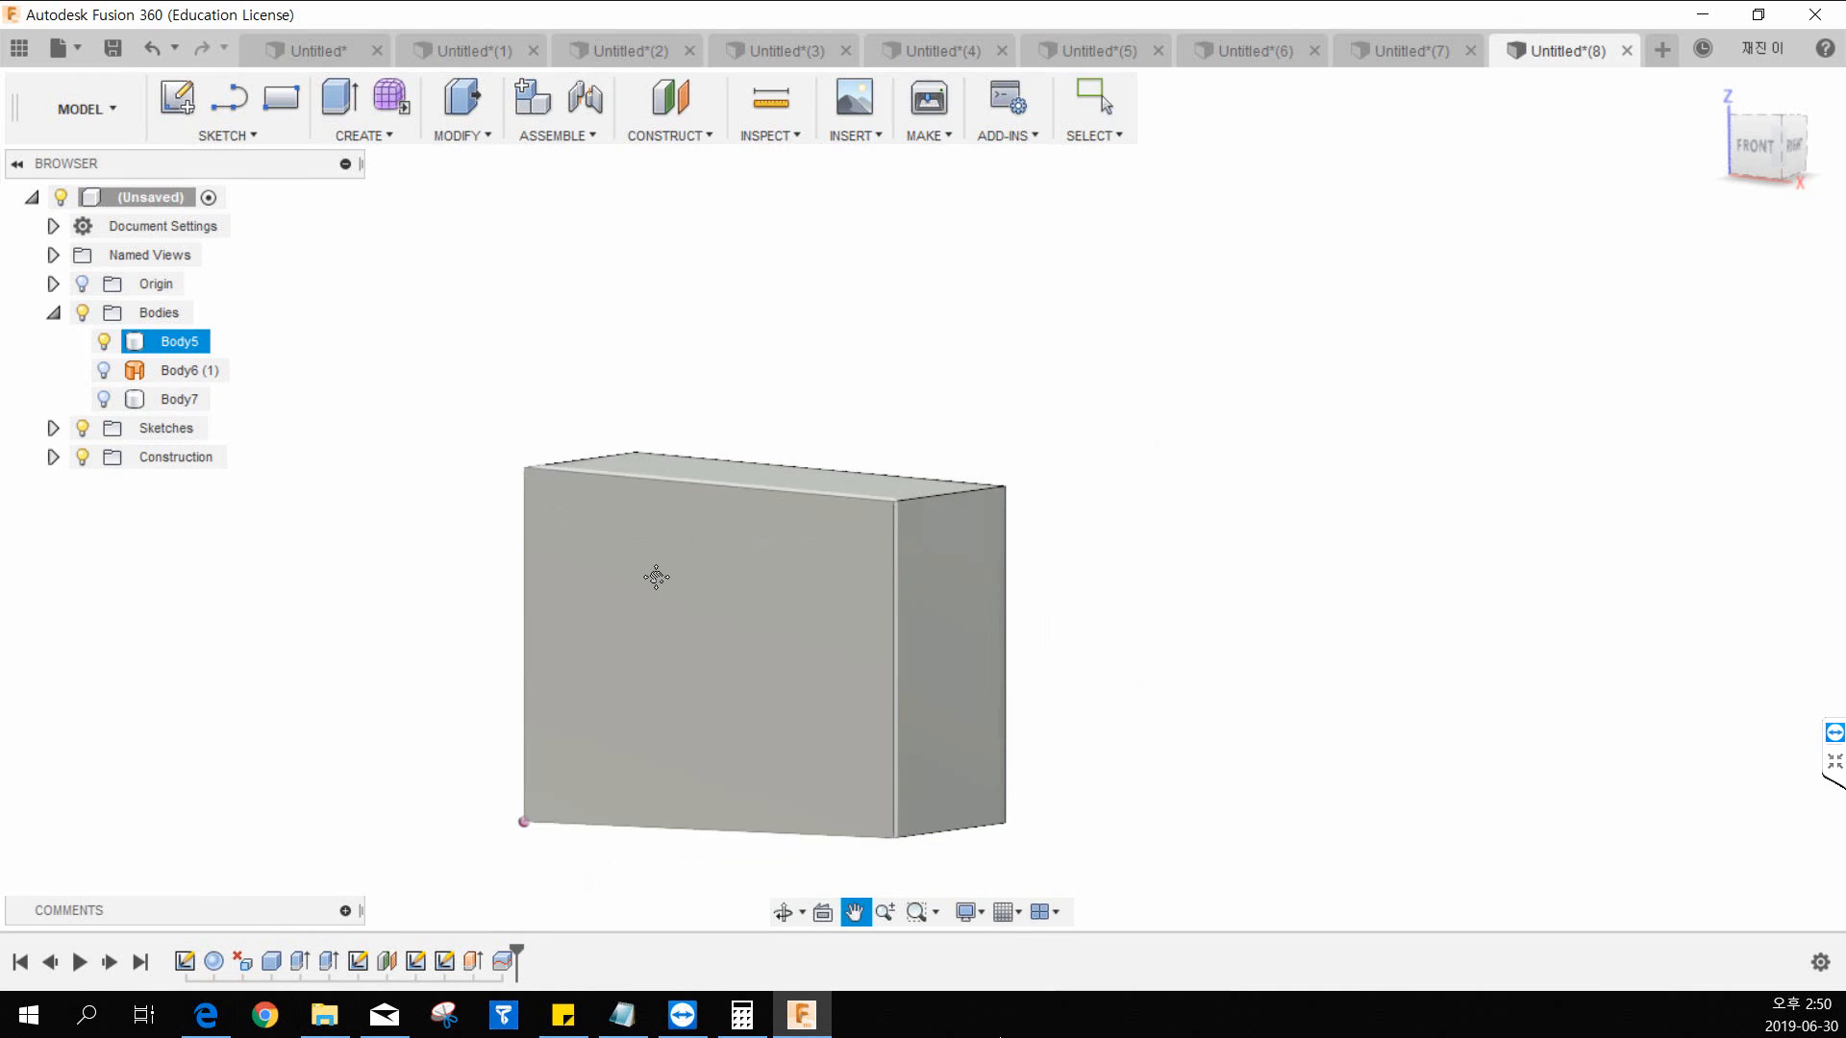
Step: Show the upper box body Body7 and hide the lower one, Body5, leaving only the upper half in view
{"action": "left_click", "coordinate": [102, 400]}
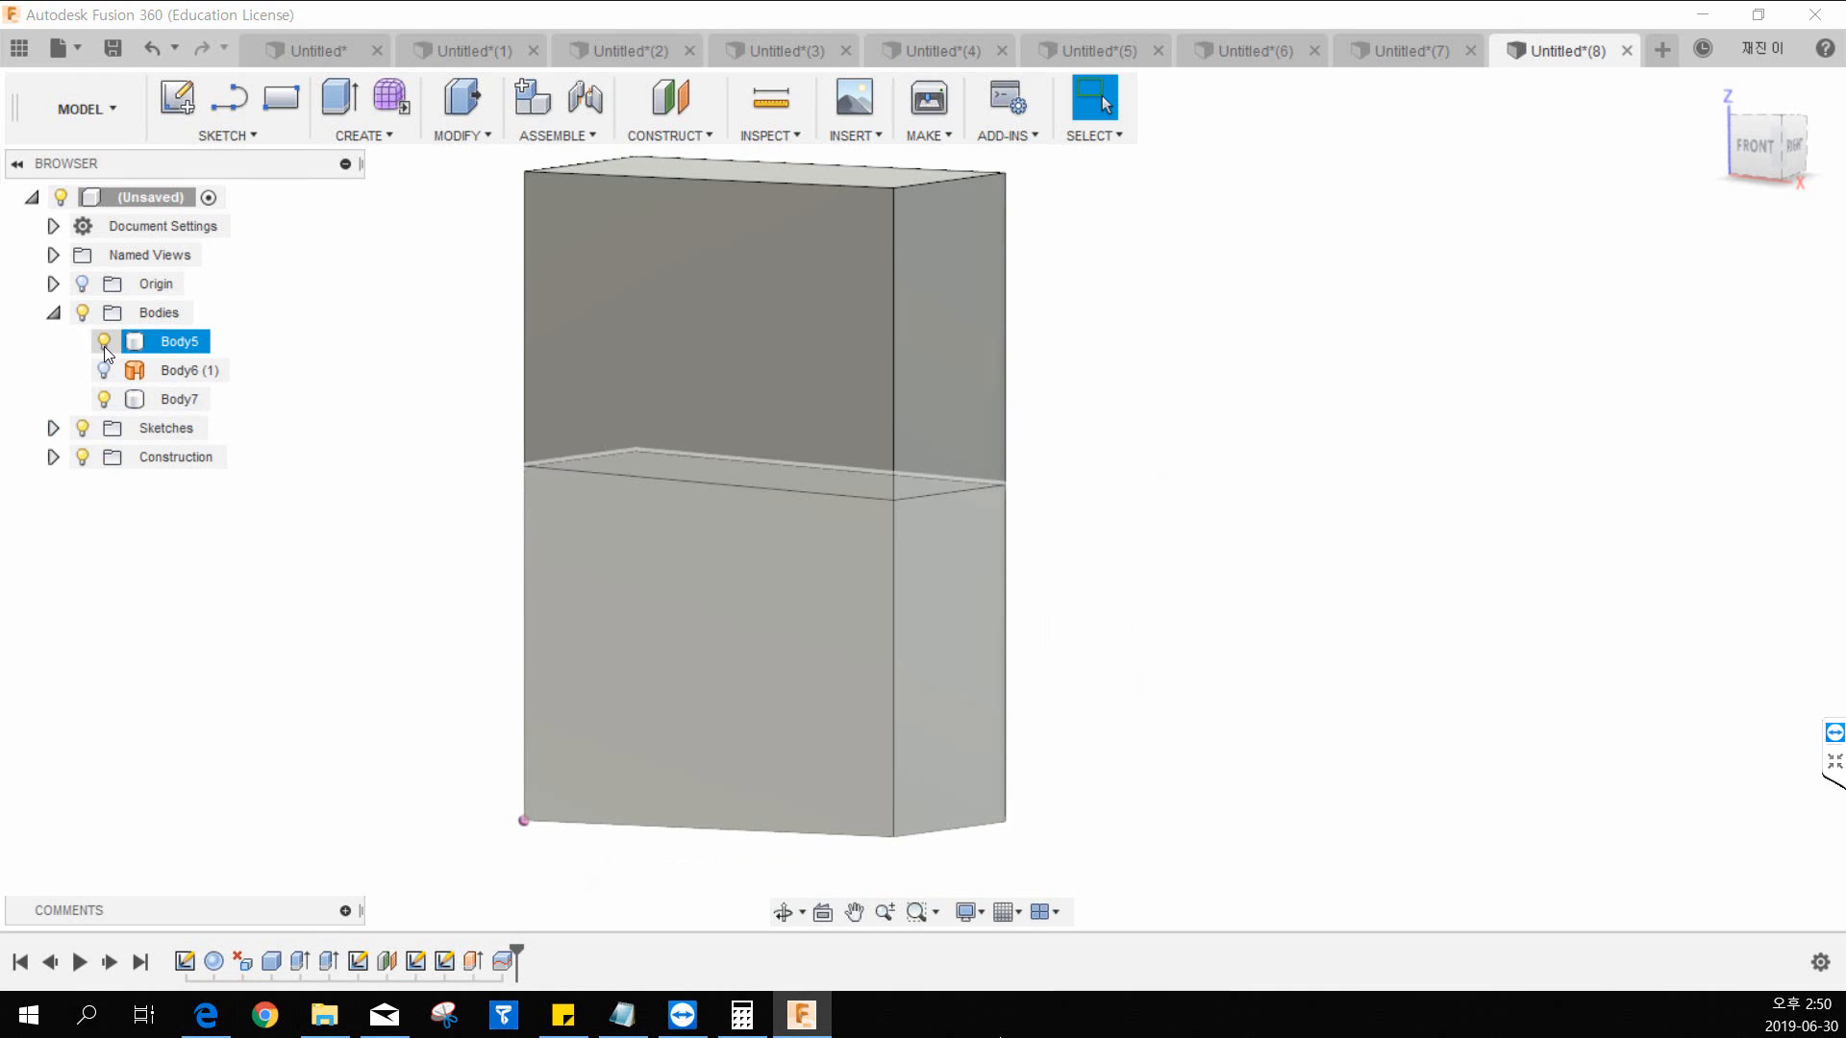
{"action": "left_click", "coordinate": [104, 342]}
{"action": "left_click", "coordinate": [181, 400]}
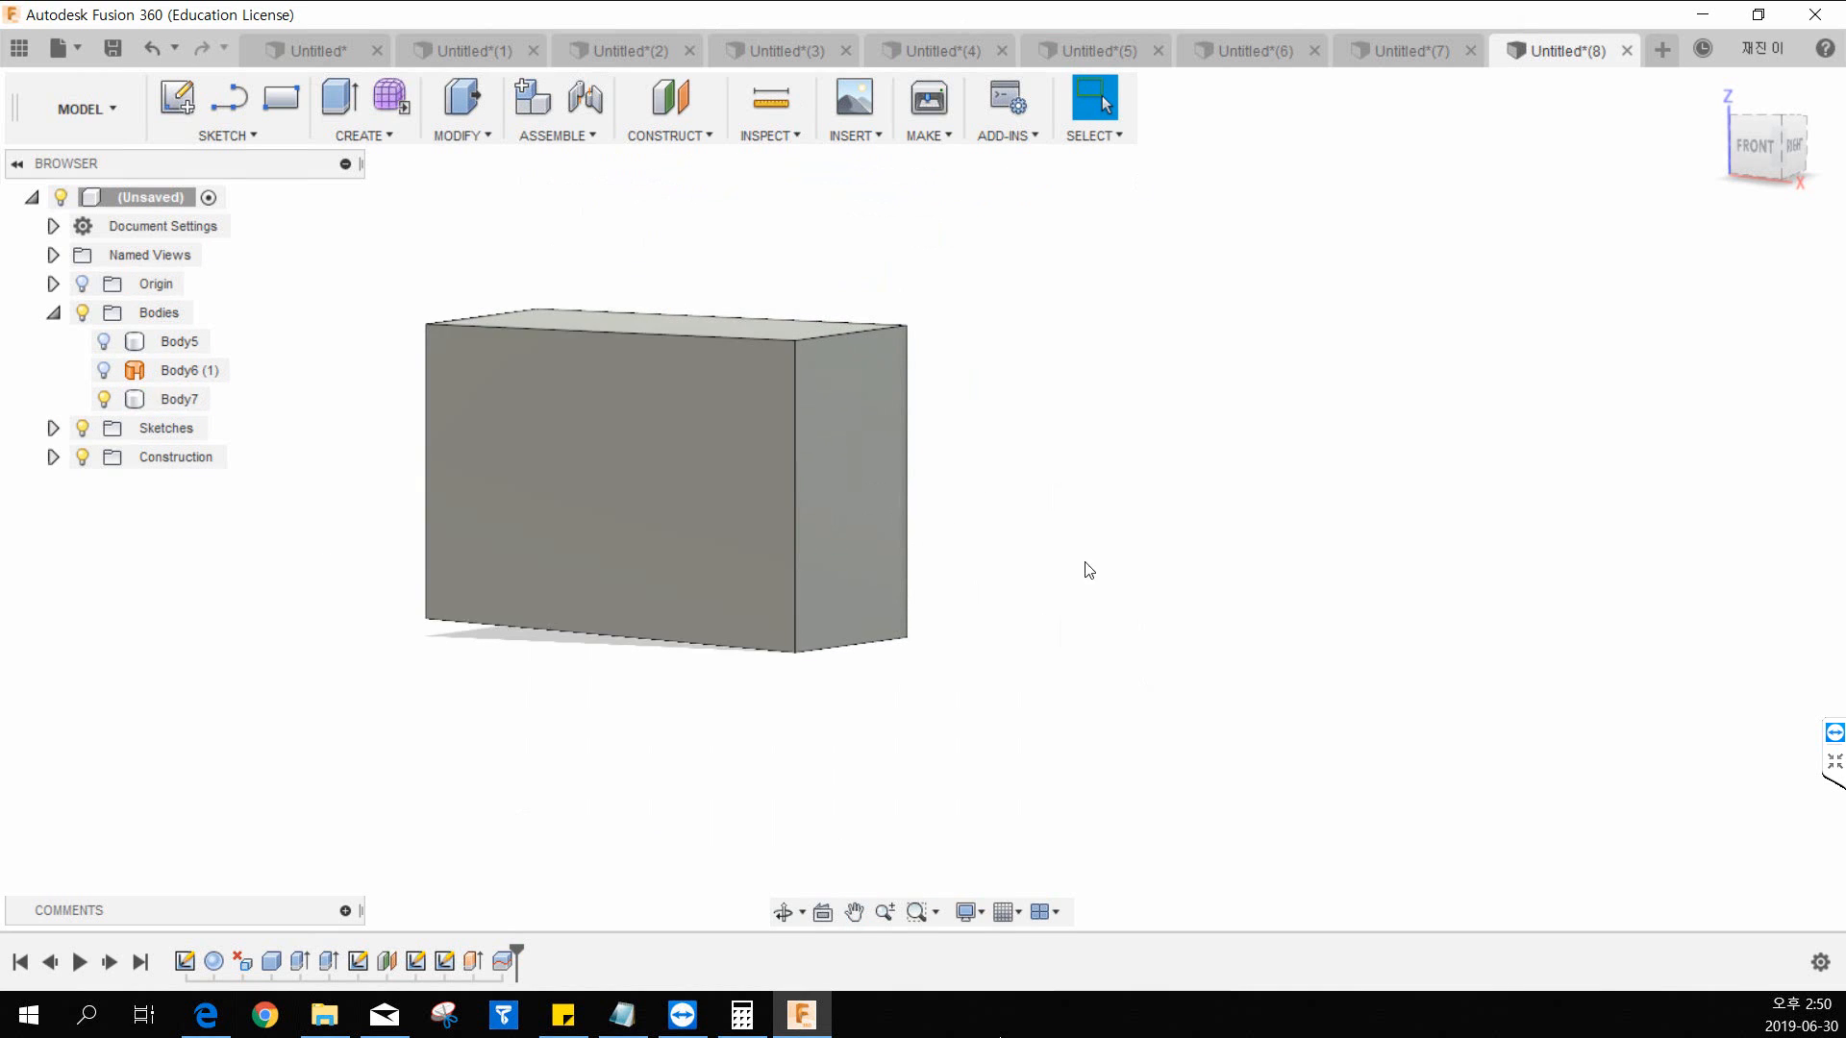
{"action": "middle_click_drag", "start_coordinate": [858, 473], "coordinate": [1012, 478]}
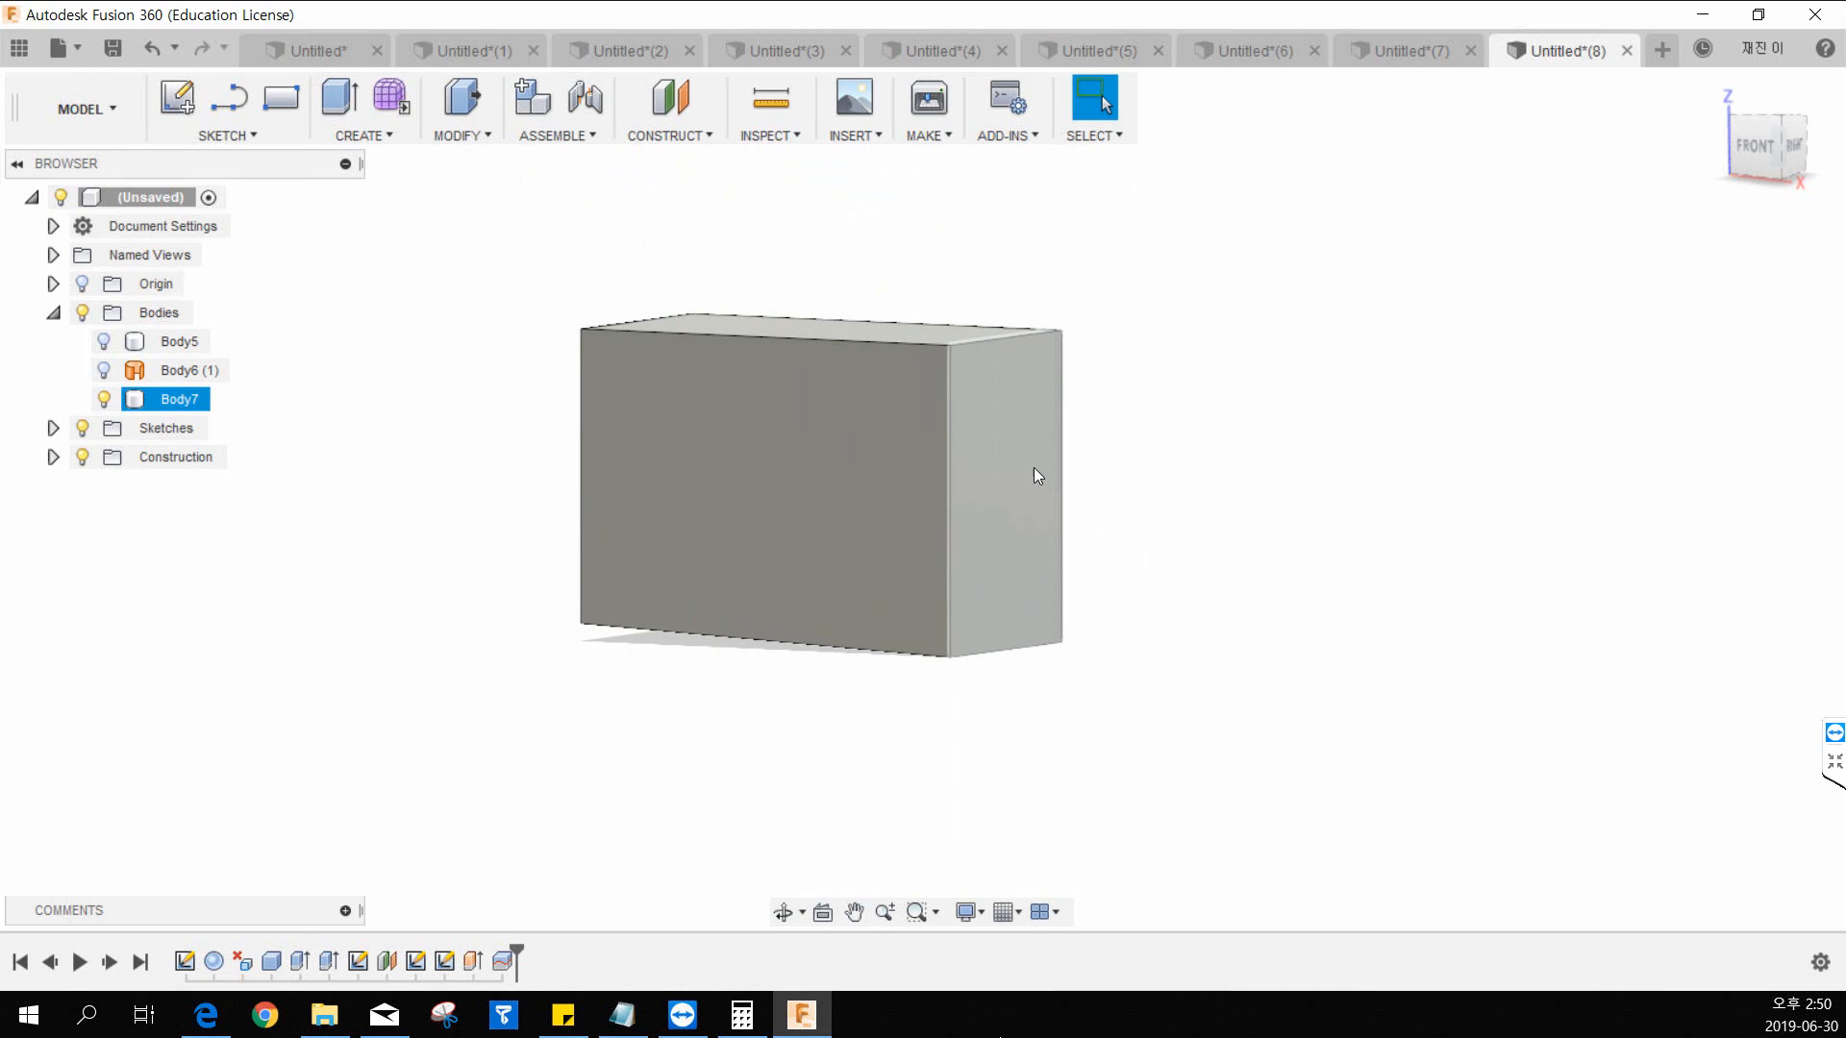
{"action": "left_click", "coordinate": [1200, 467]}
{"action": "middle_click_drag", "start_coordinate": [1213, 453], "coordinate": [1154, 470]}
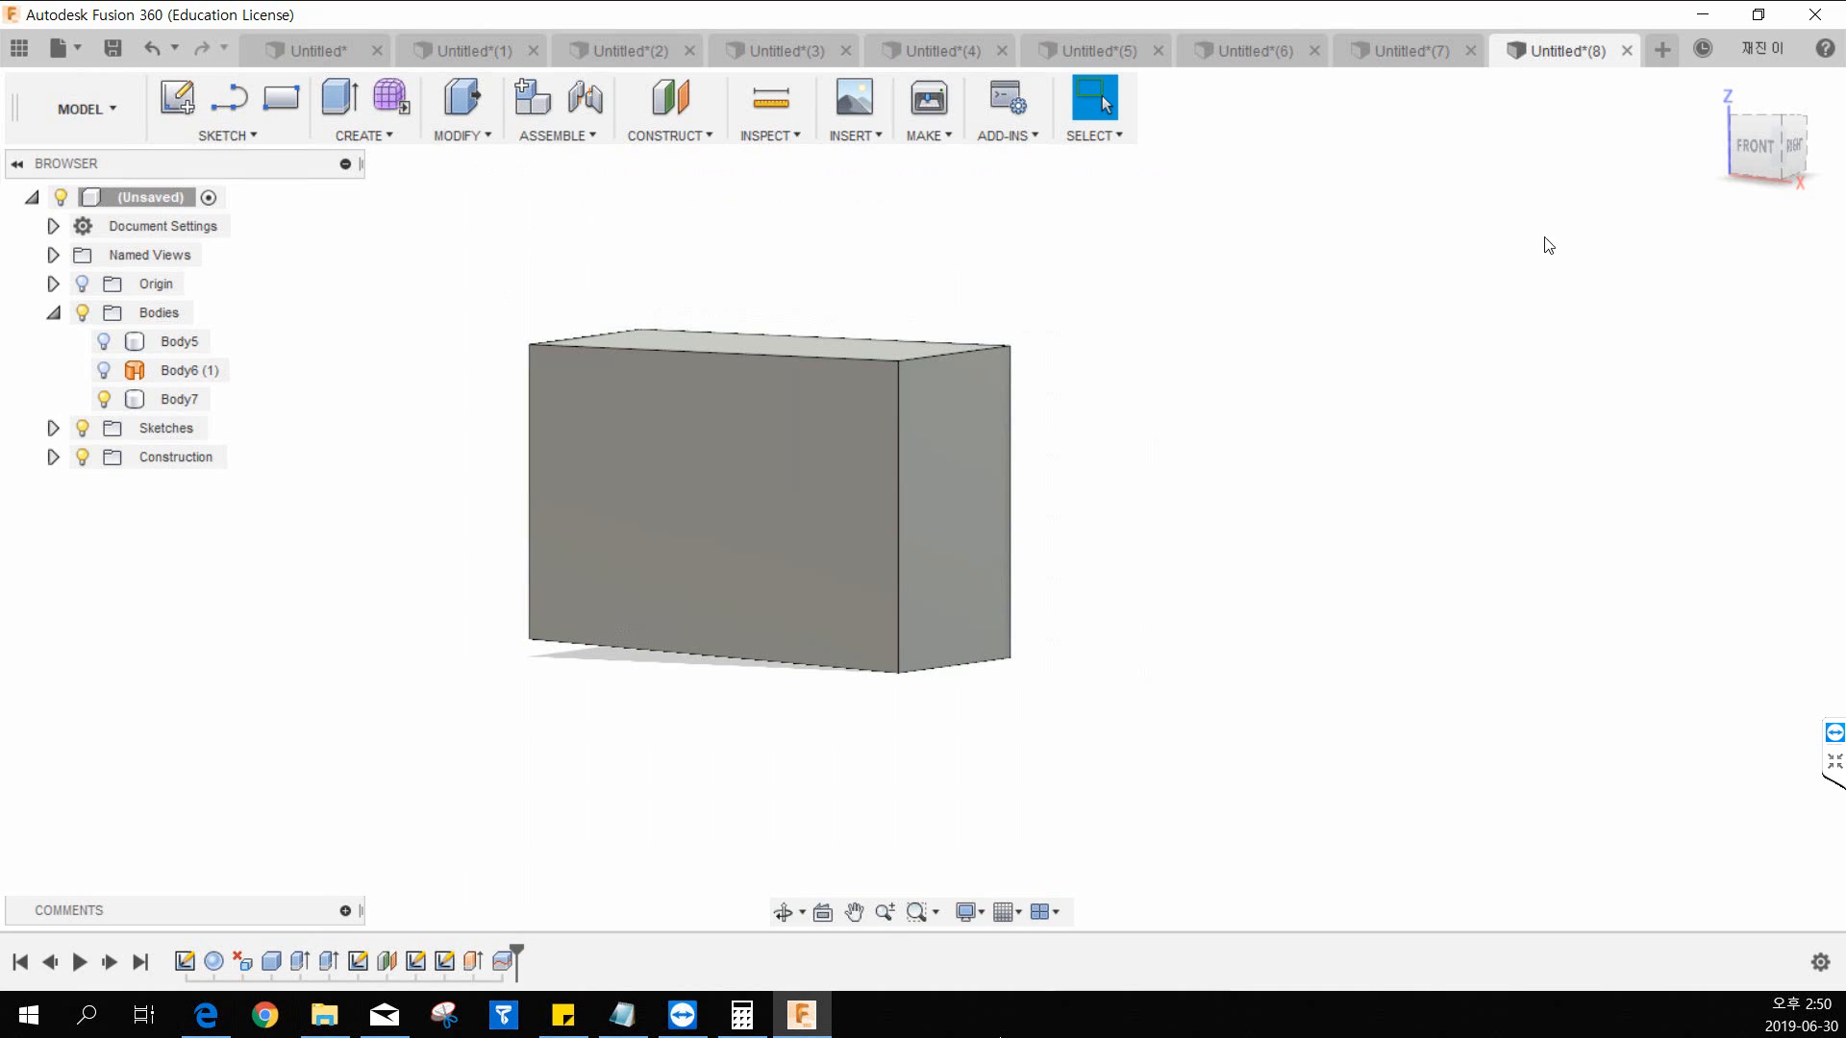
Step: Start Move/Copy for bodies in the home view and select the upper box body, Body7, as the object
{"action": "left_click", "coordinate": [1721, 89]}
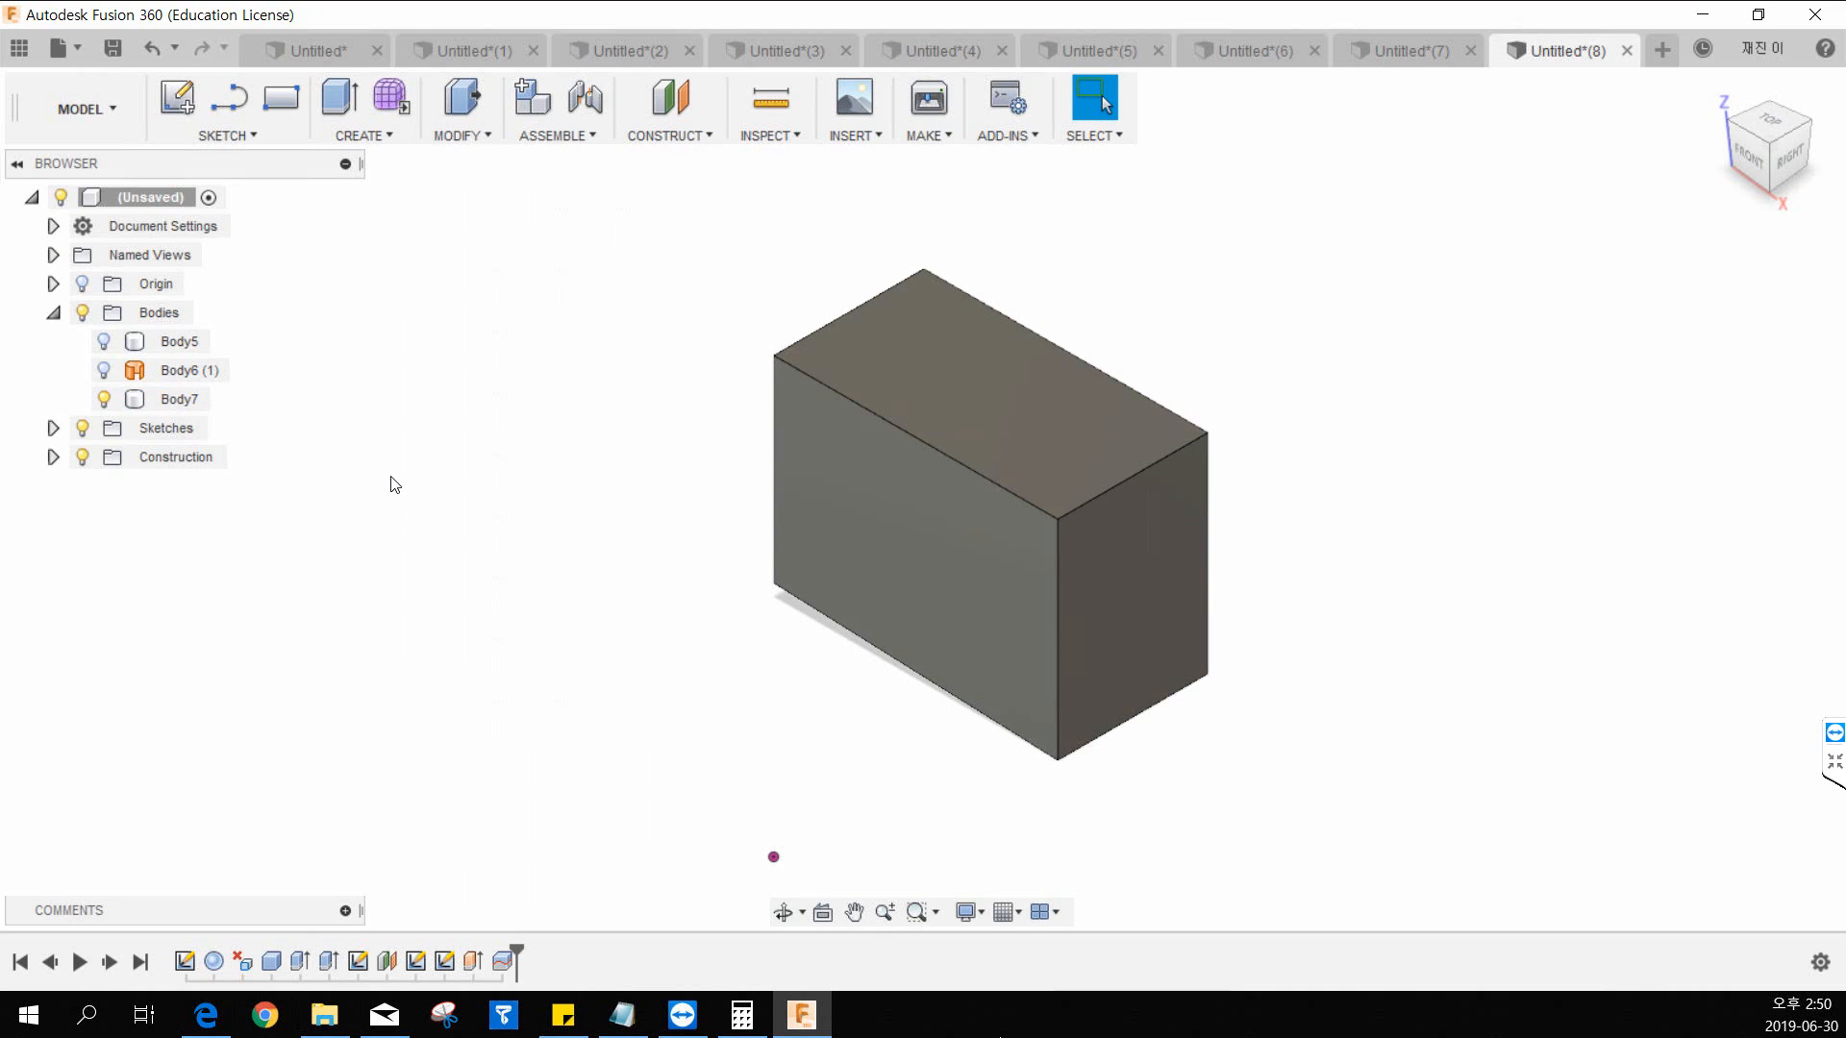
{"action": "left_click", "coordinate": [456, 136]}
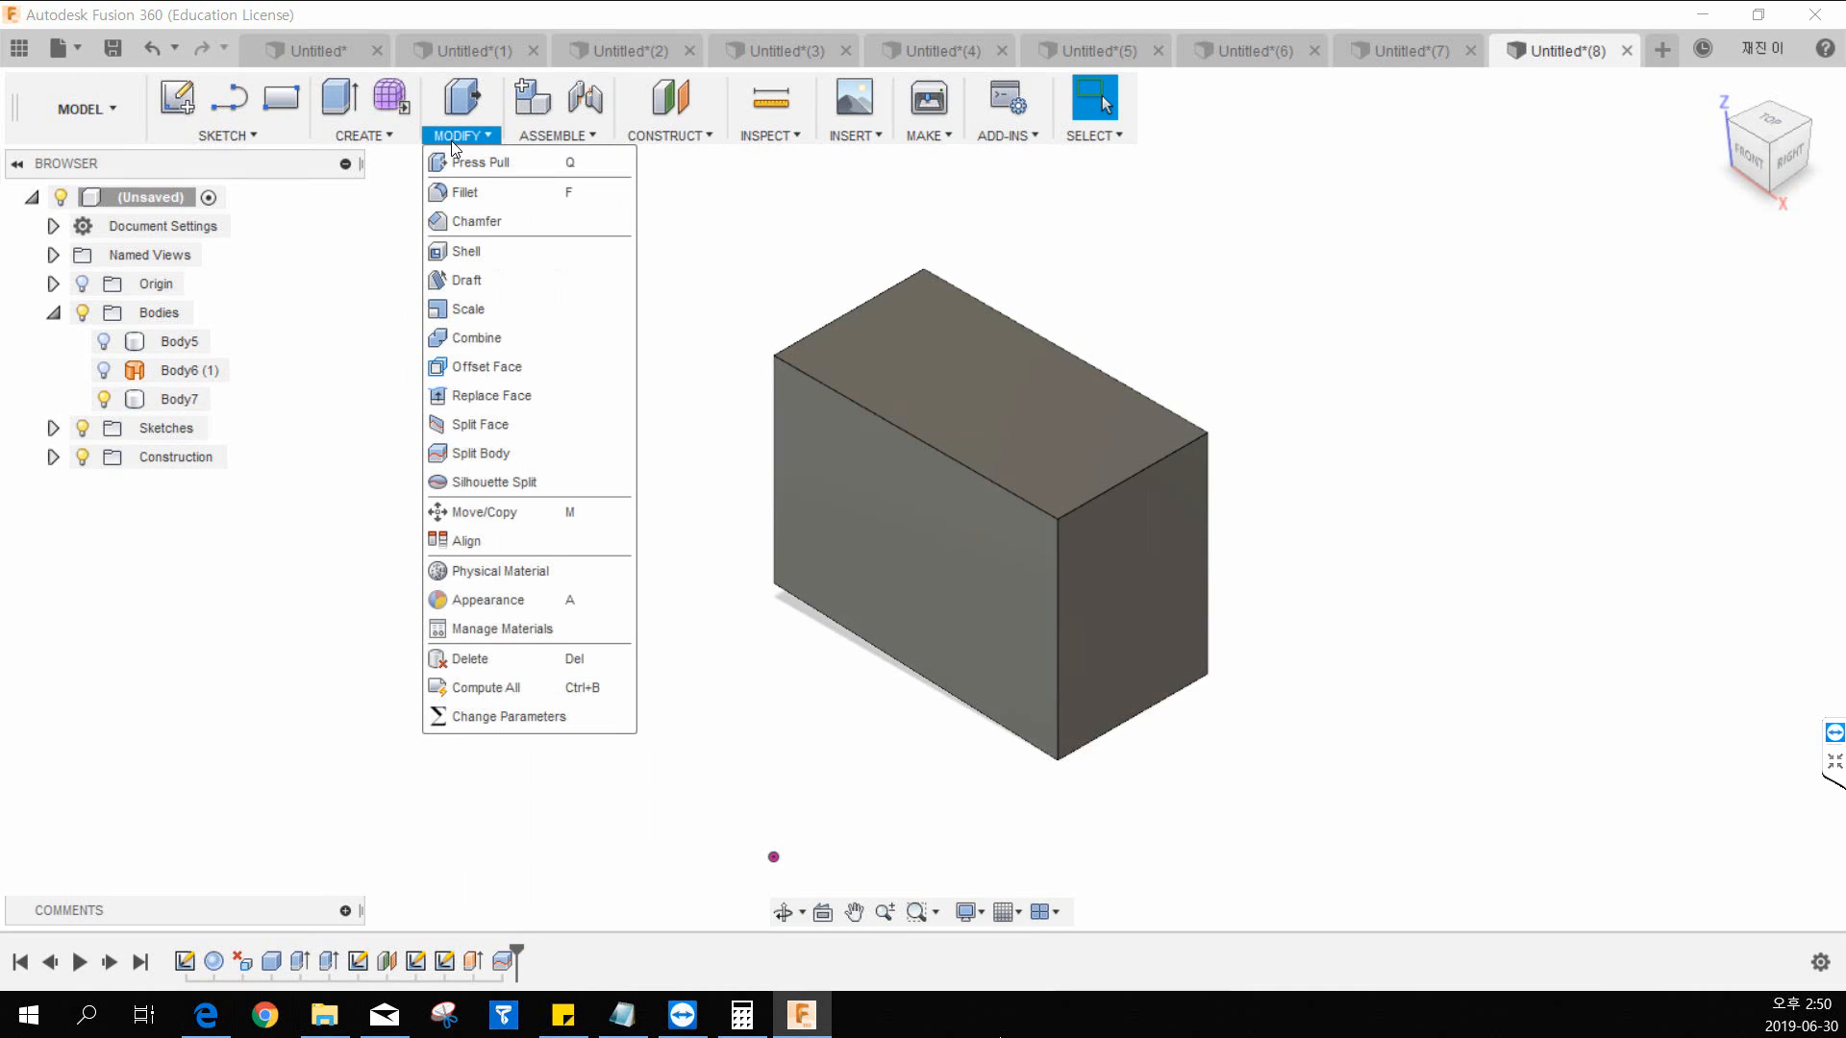
{"action": "left_click", "coordinate": [506, 518]}
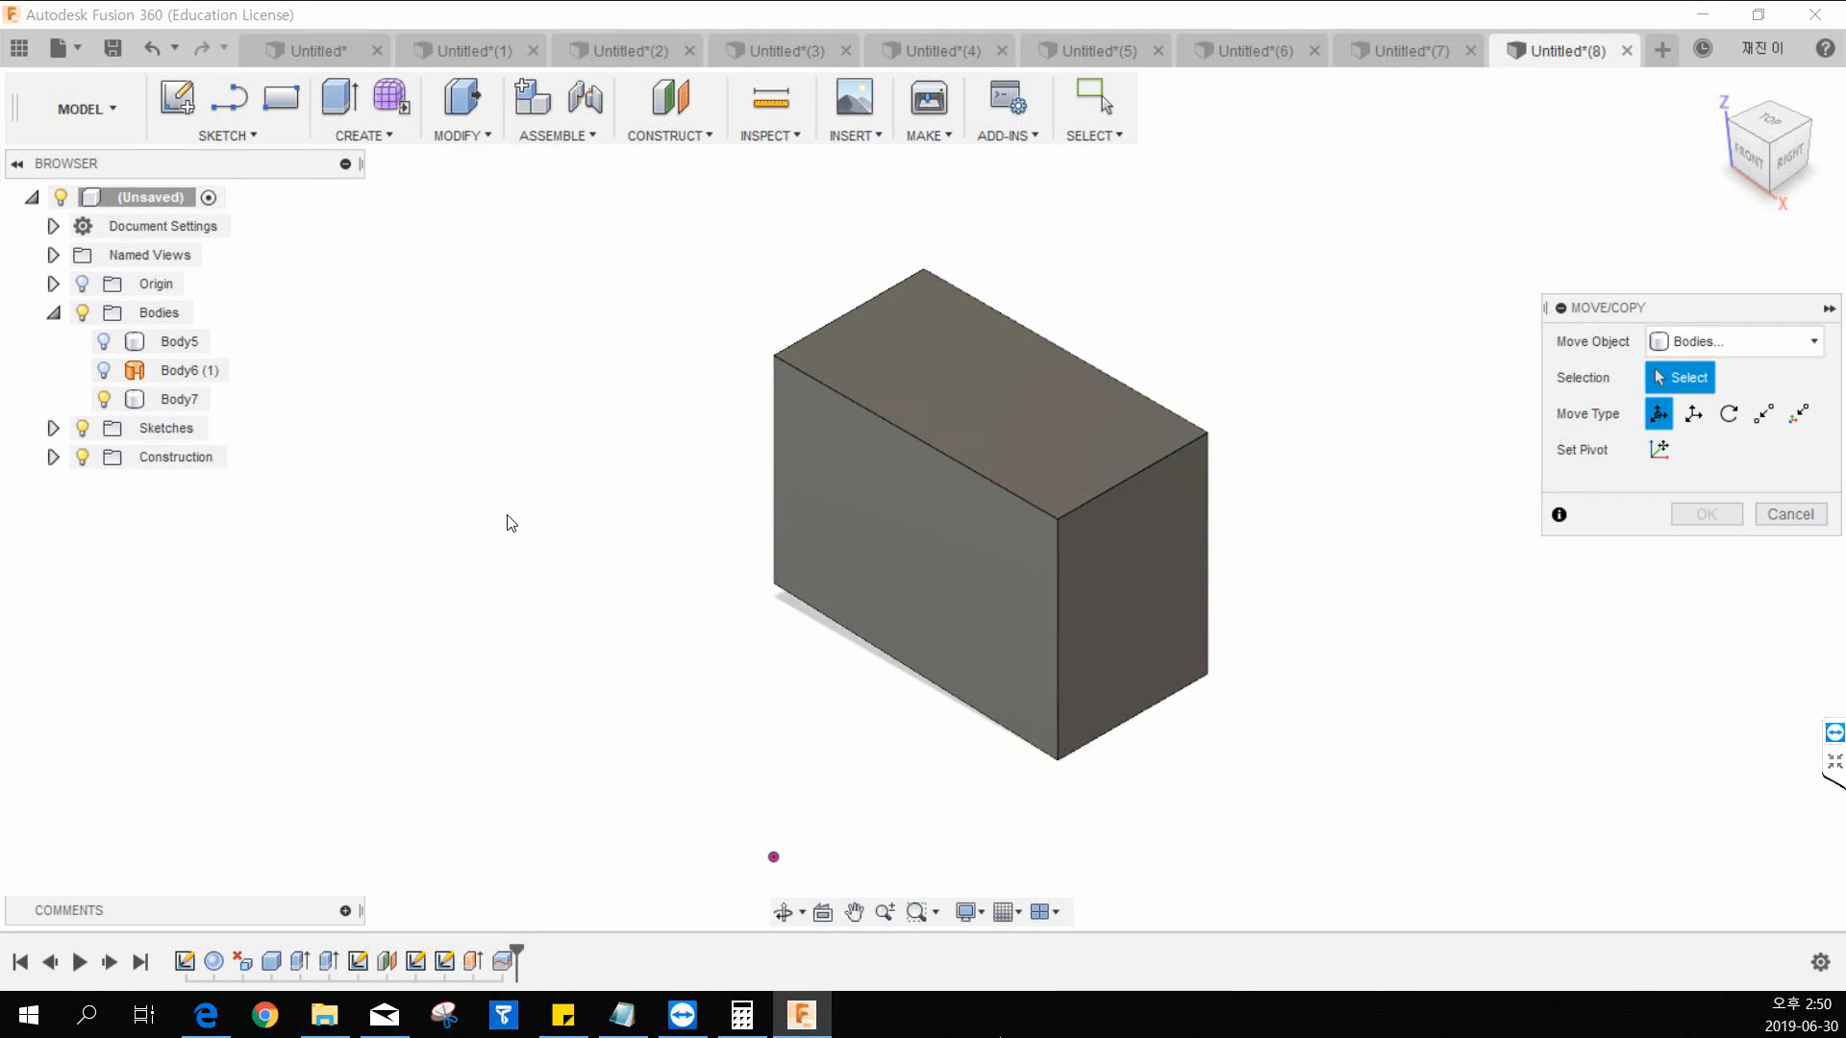
{"action": "middle_click_drag", "start_coordinate": [873, 517], "coordinate": [692, 524]}
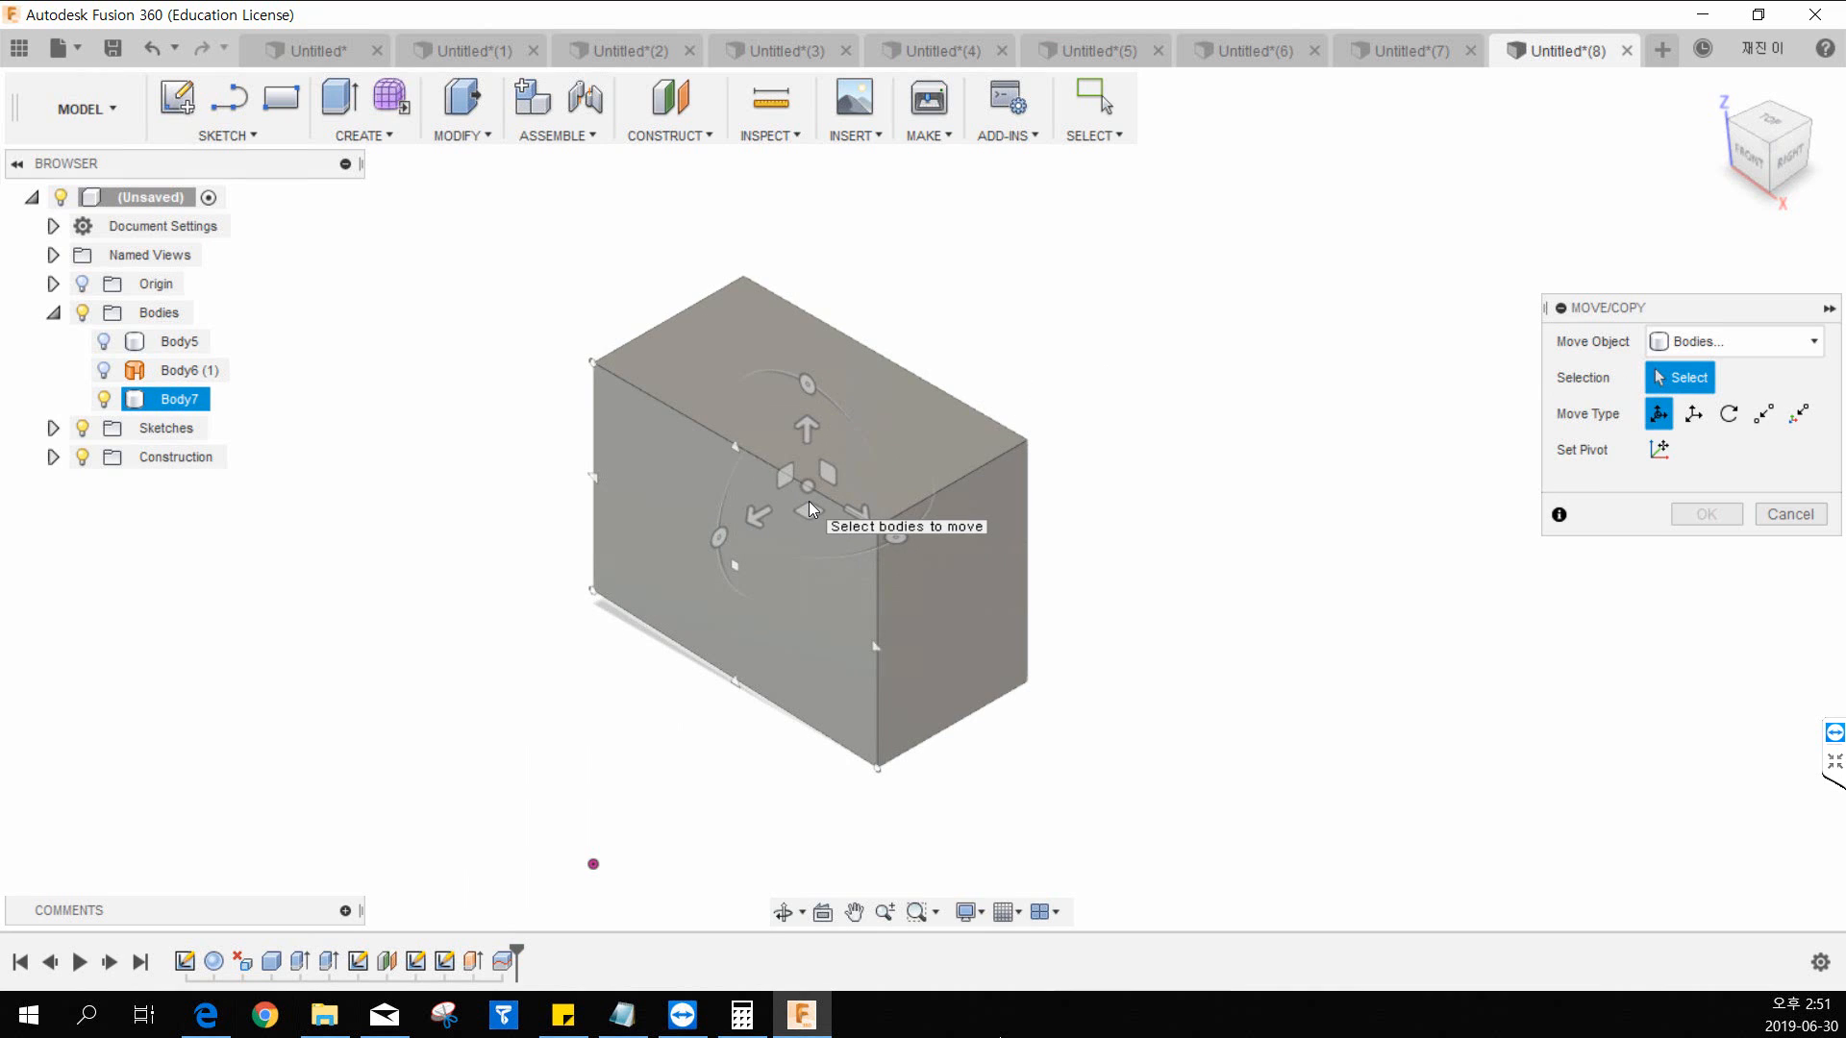
{"action": "left_click", "coordinate": [809, 500]}
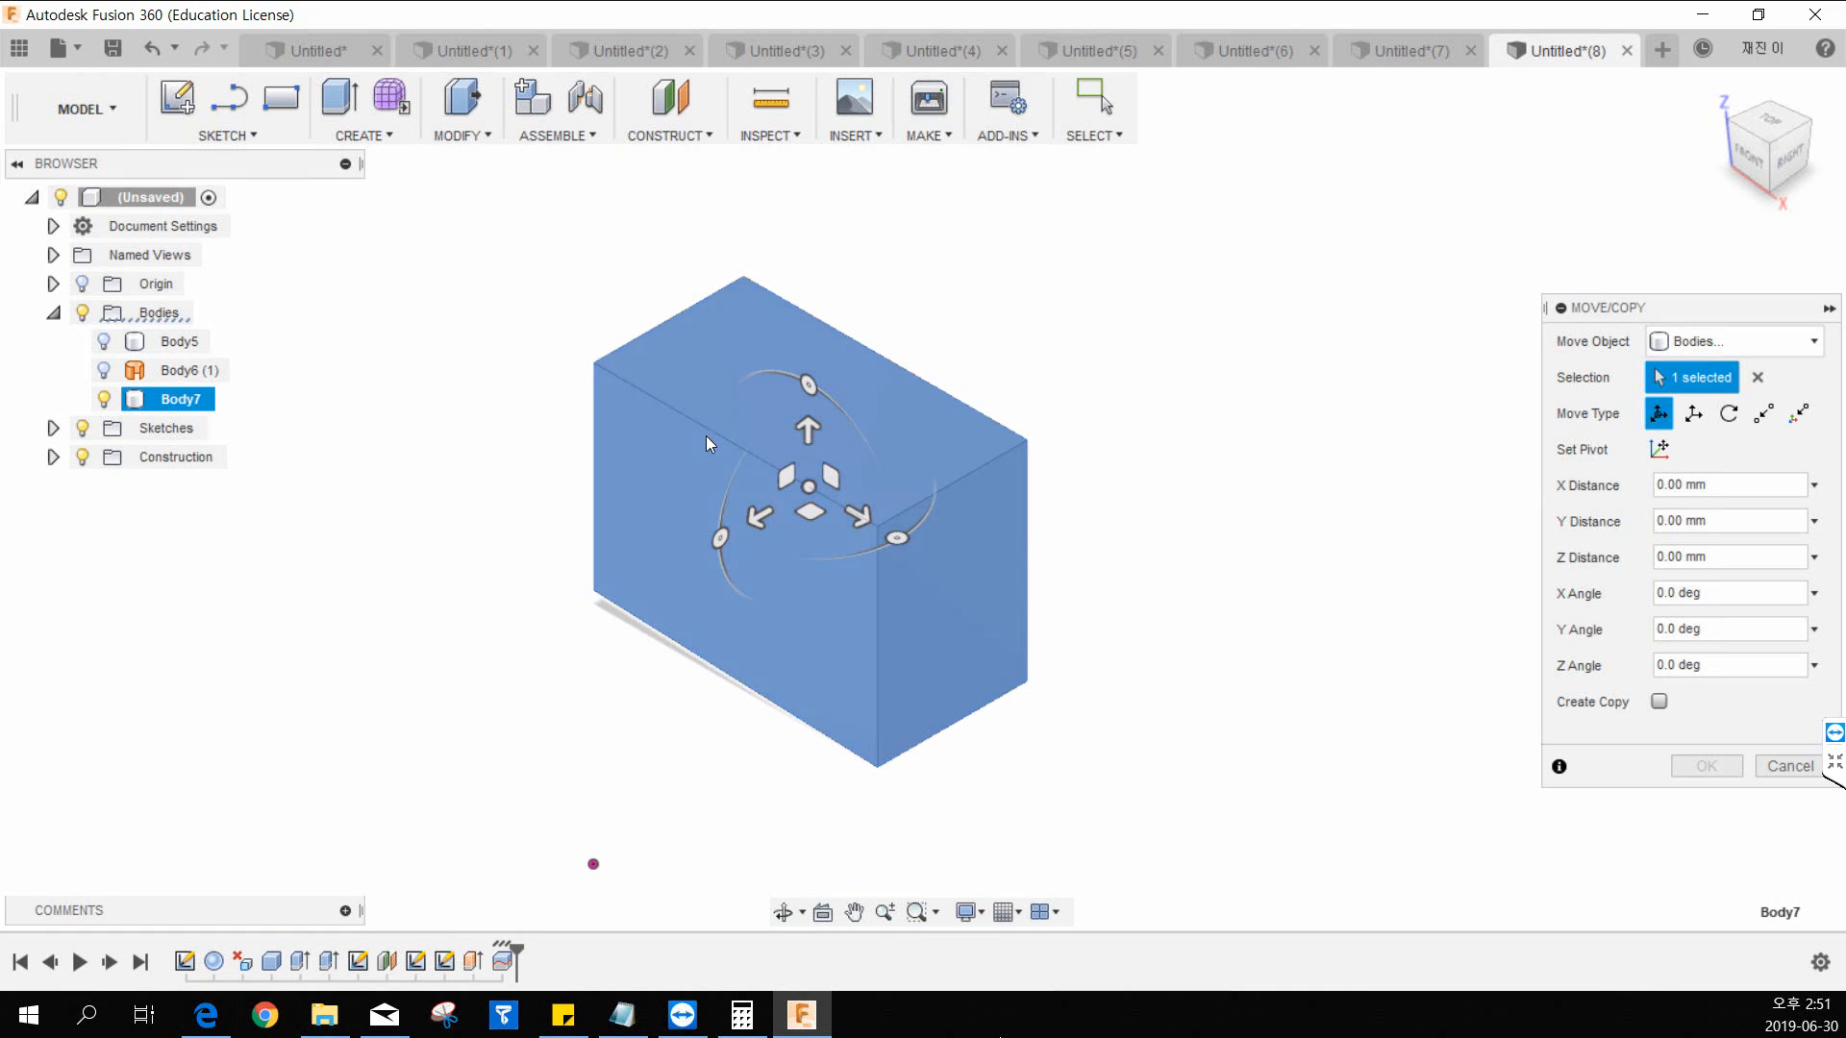
Step: Go through the X, Y and Z Distance and the X Angle settings of Move/Copy
{"action": "left_click", "coordinate": [1659, 485]}
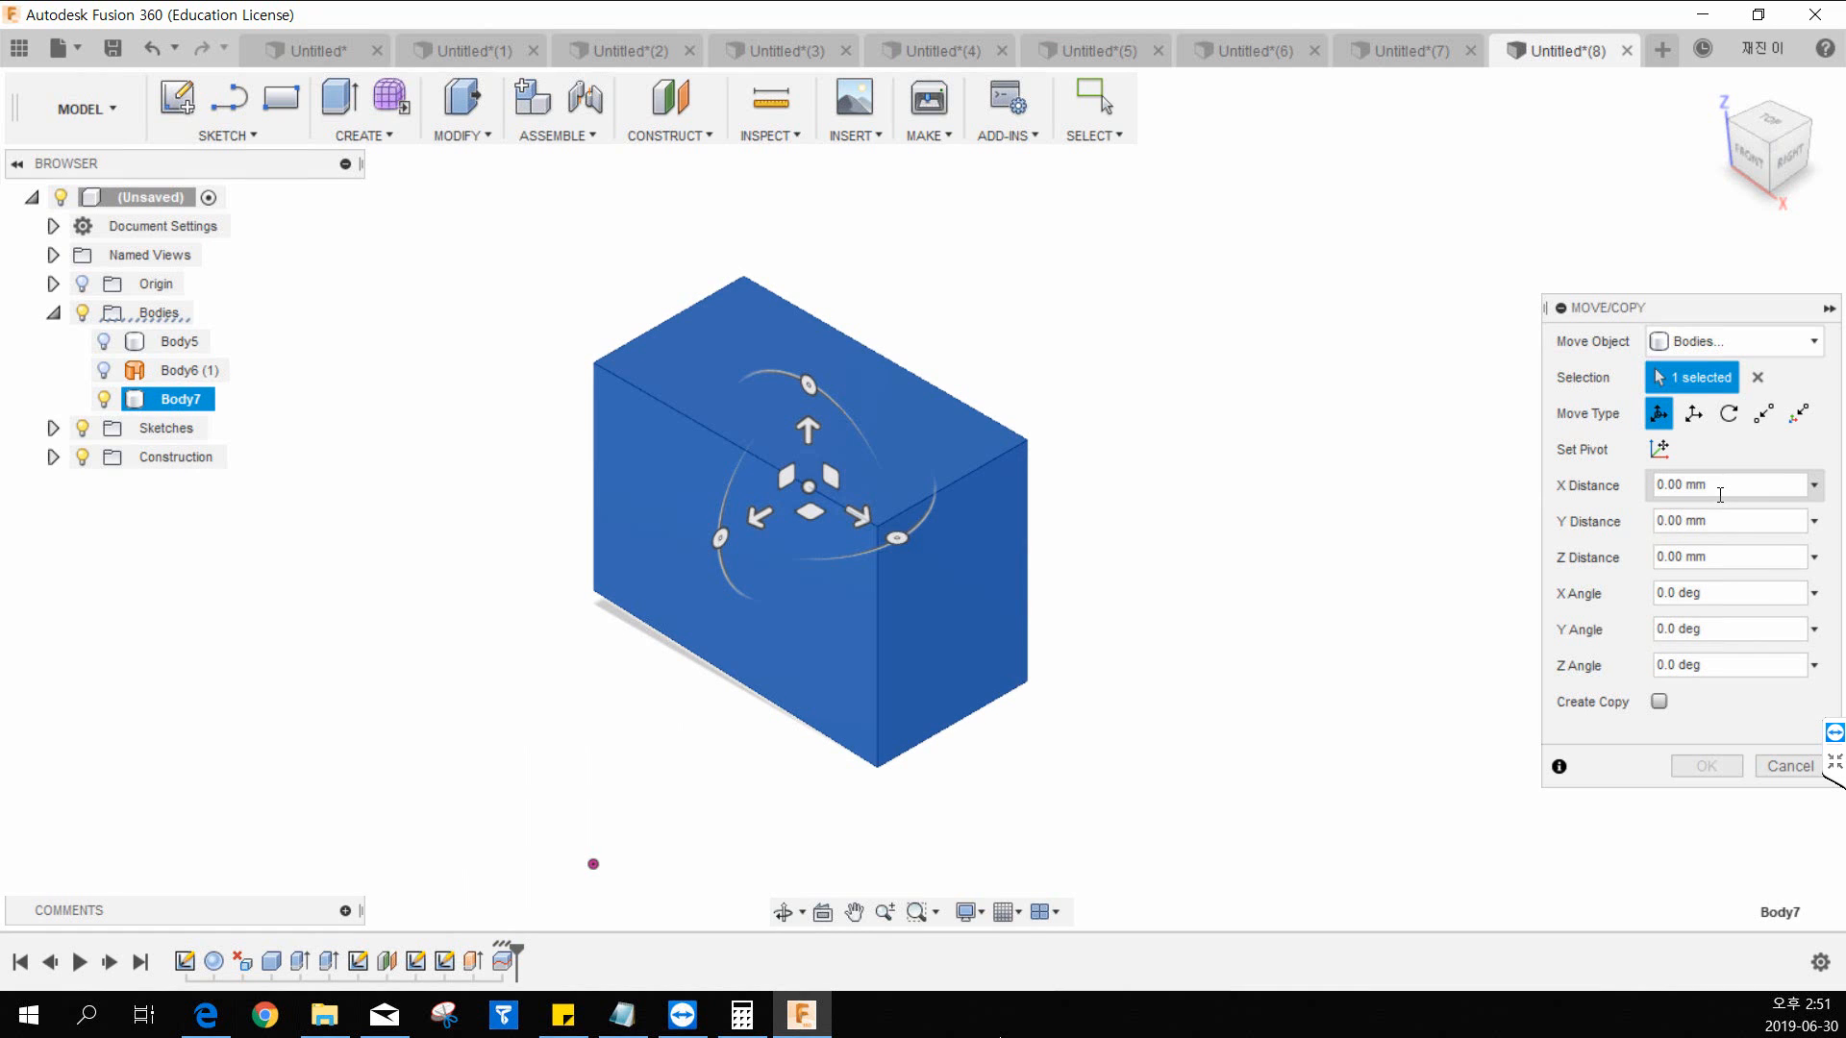
{"action": "key", "text": "Tab"}
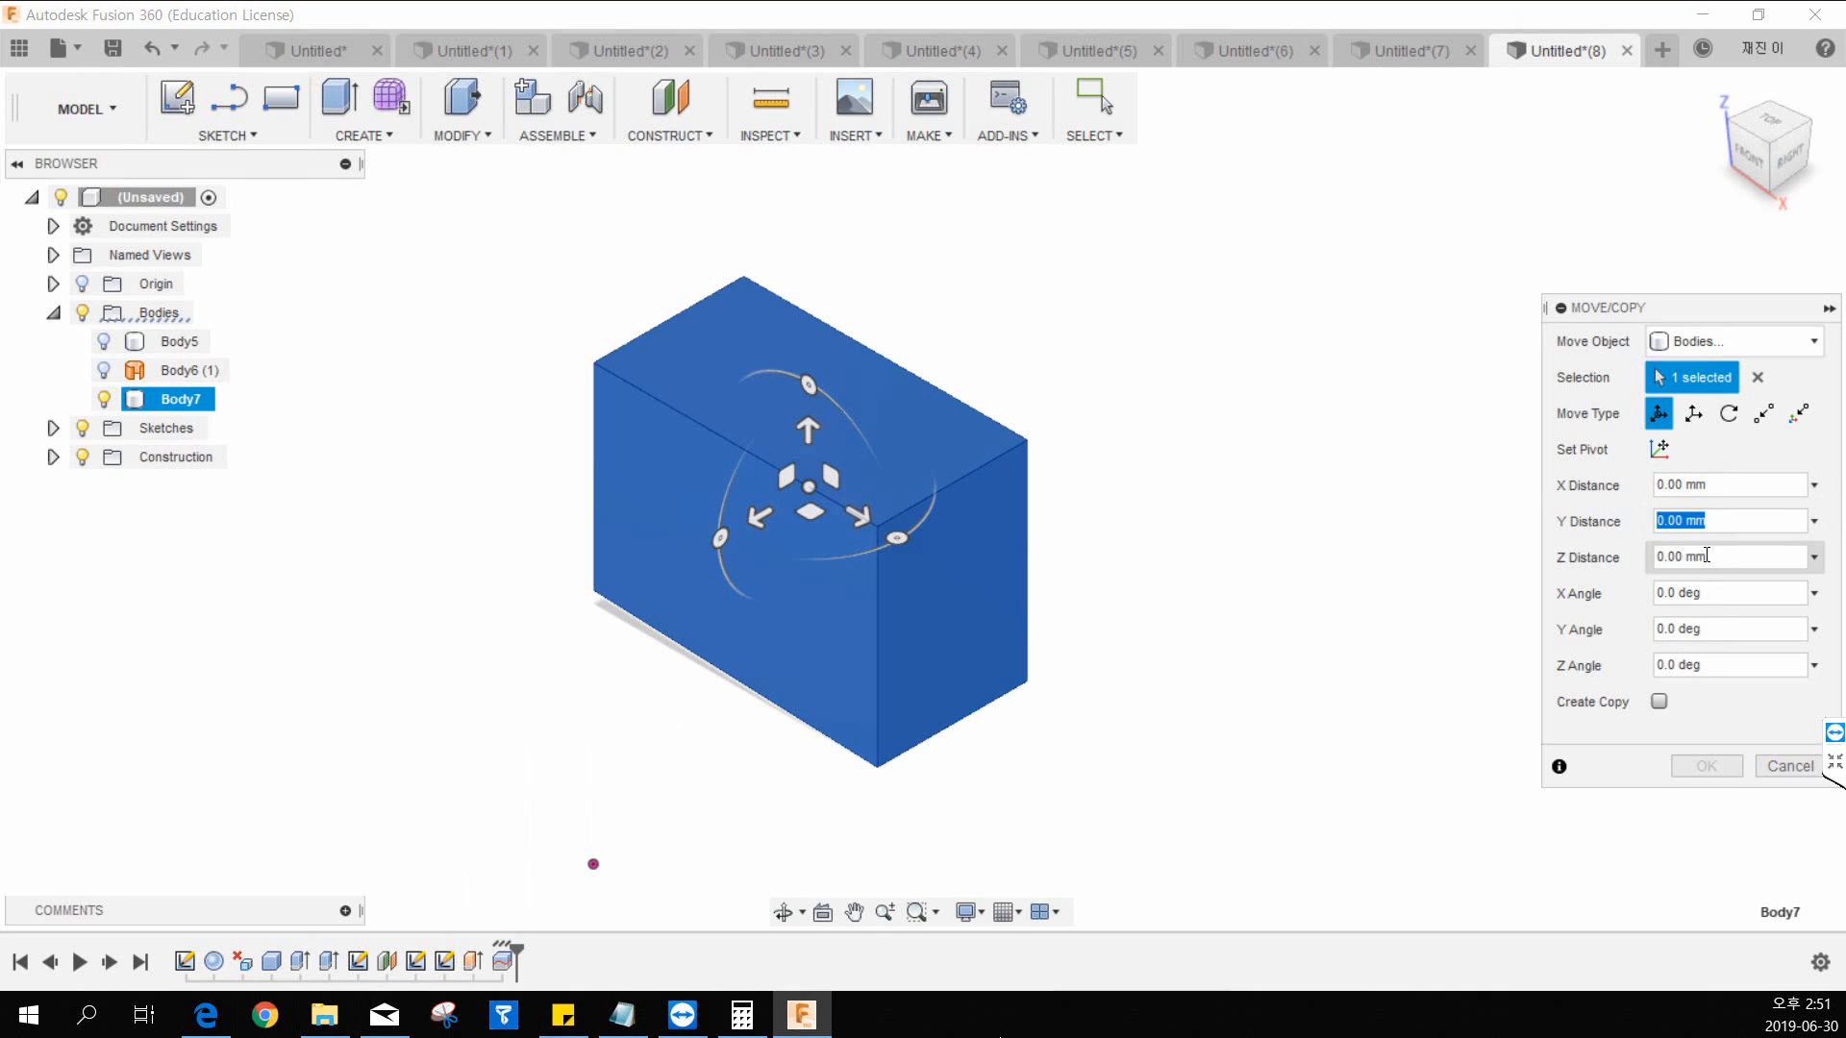
{"action": "left_click", "coordinate": [1732, 489]}
{"action": "left_click", "coordinate": [1749, 522]}
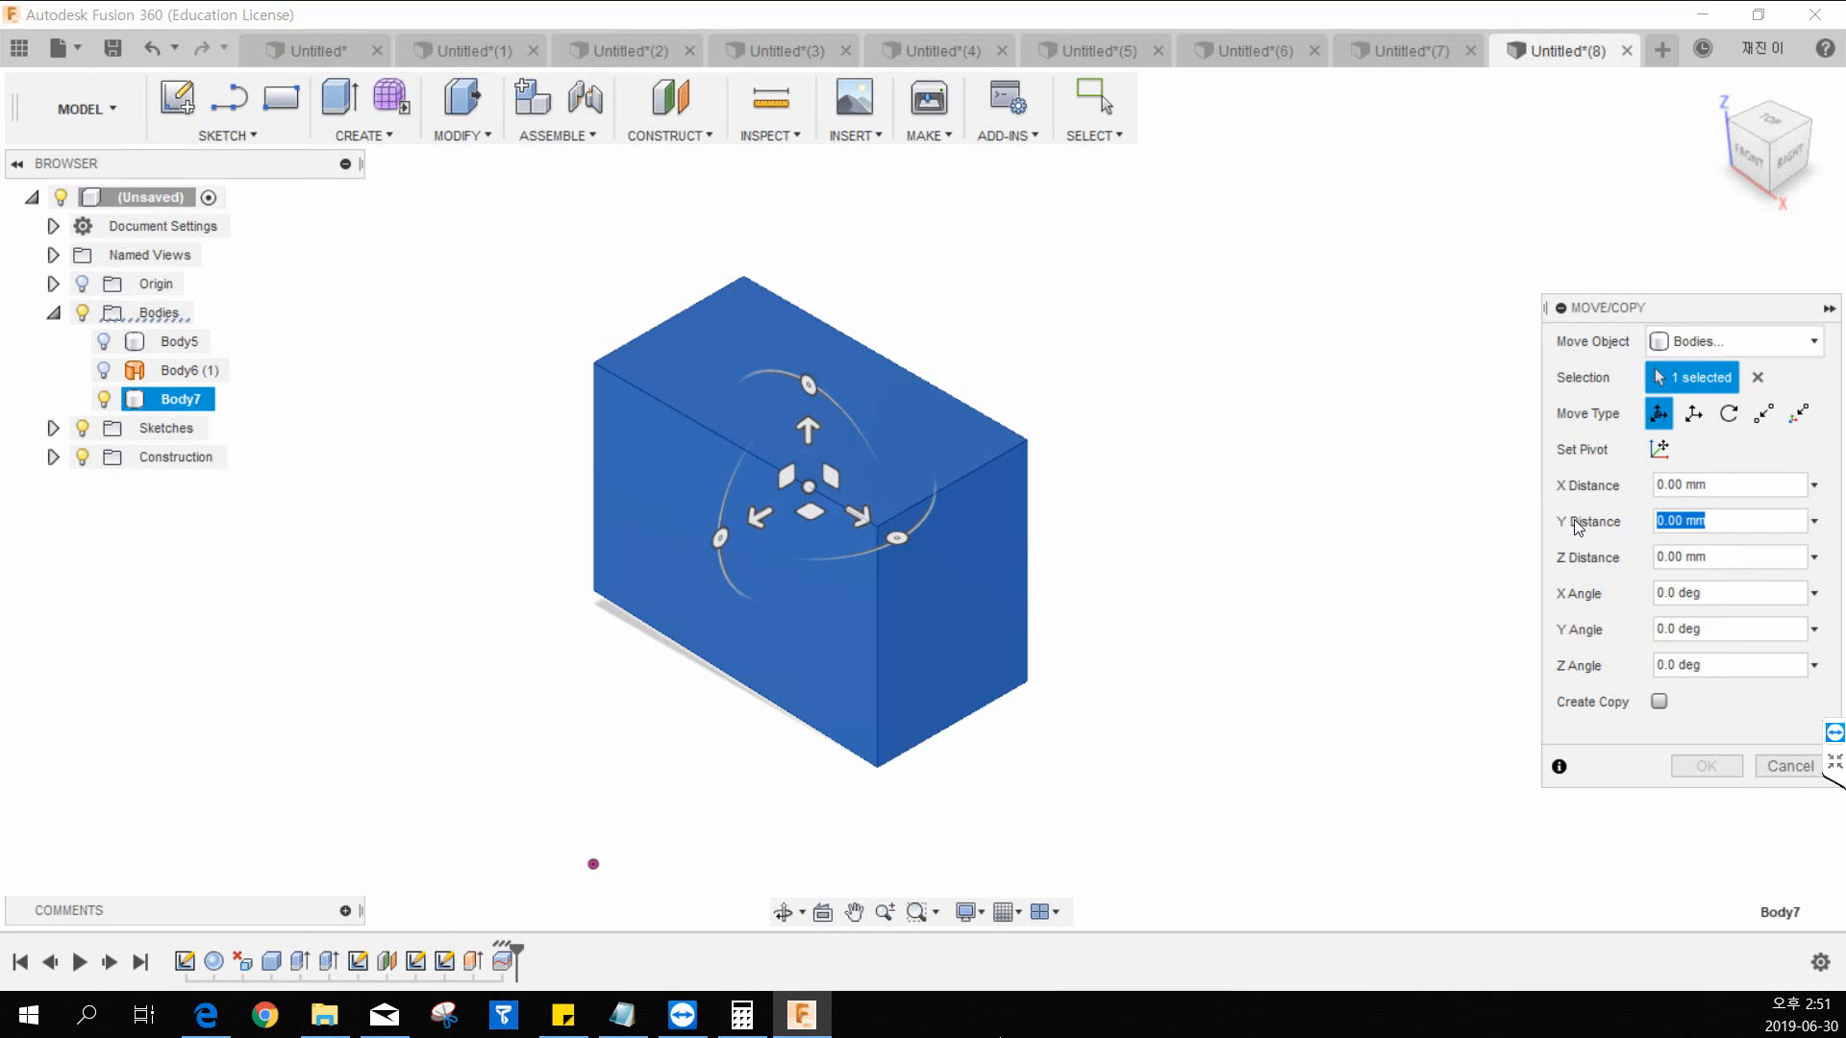
{"action": "key", "text": "Tab"}
{"action": "key", "text": "Tab"}
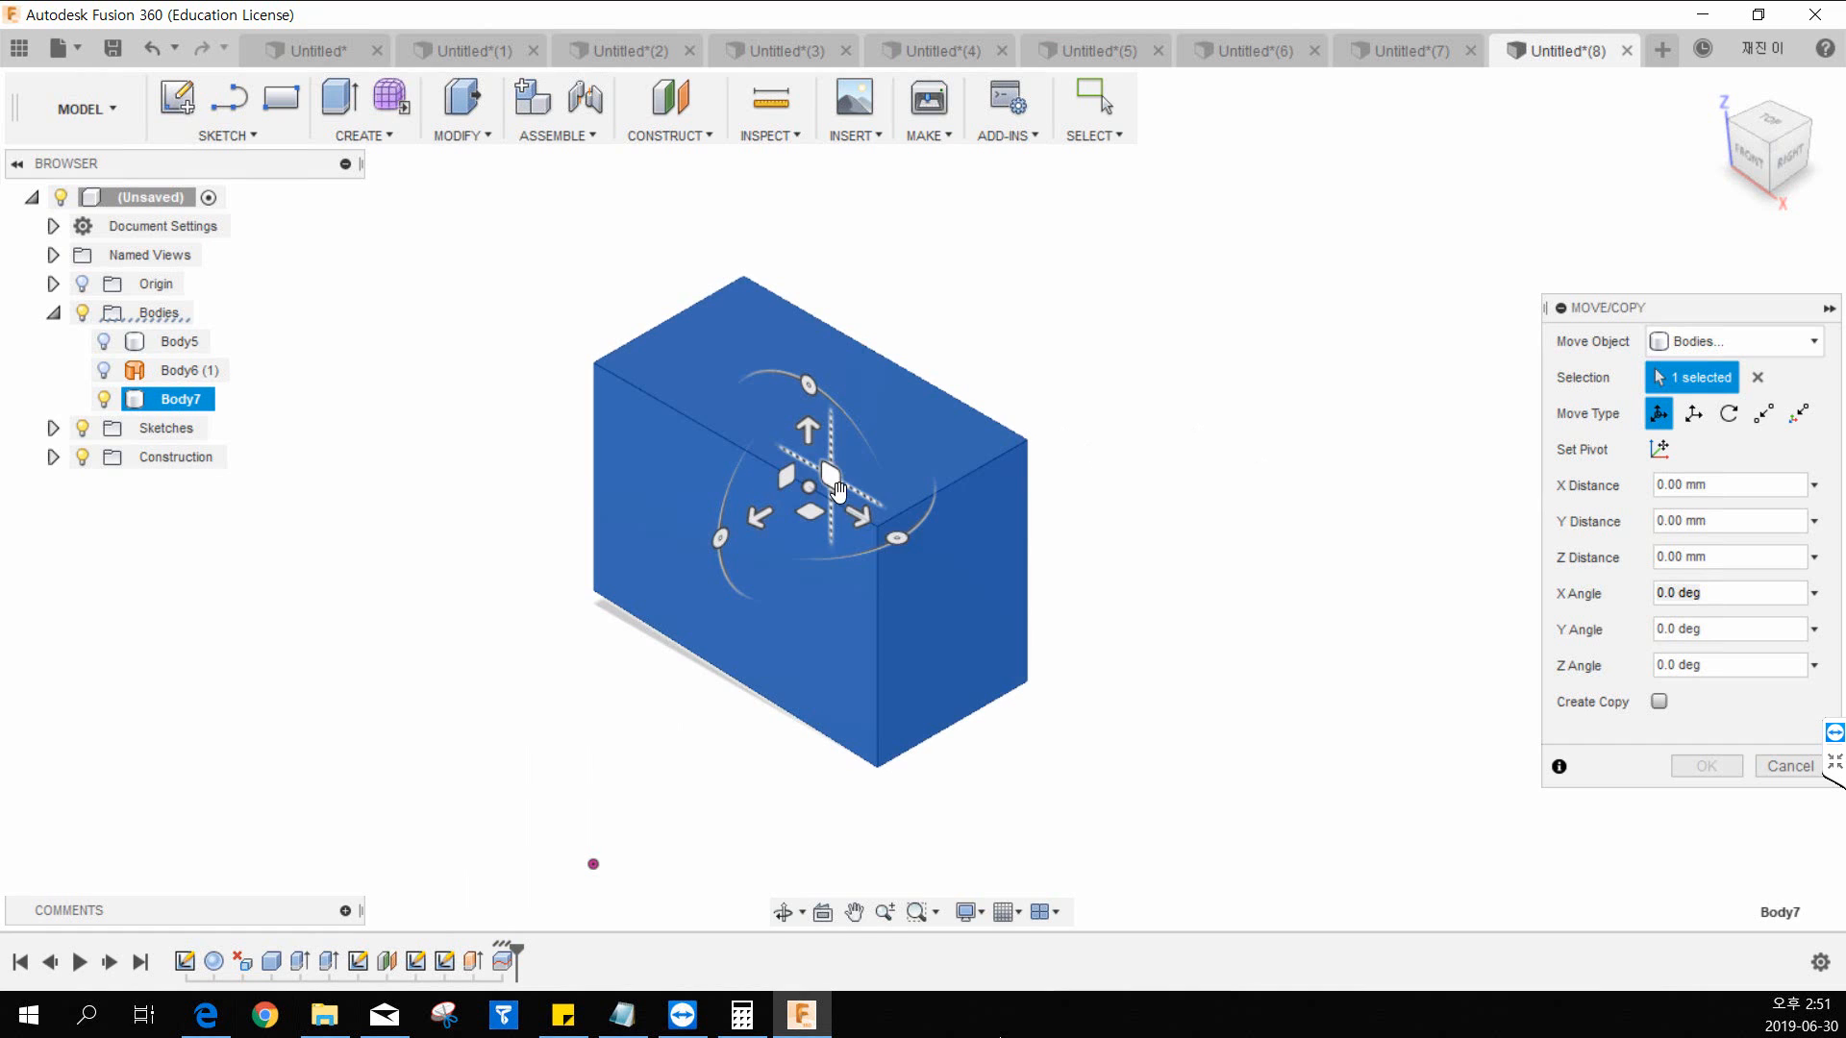
Step: Try moving and rotating the upper box body freely with the Move/Copy handles, including 50 mm along X
{"action": "left_click_drag", "start_coordinate": [856, 515], "coordinate": [860, 358]}
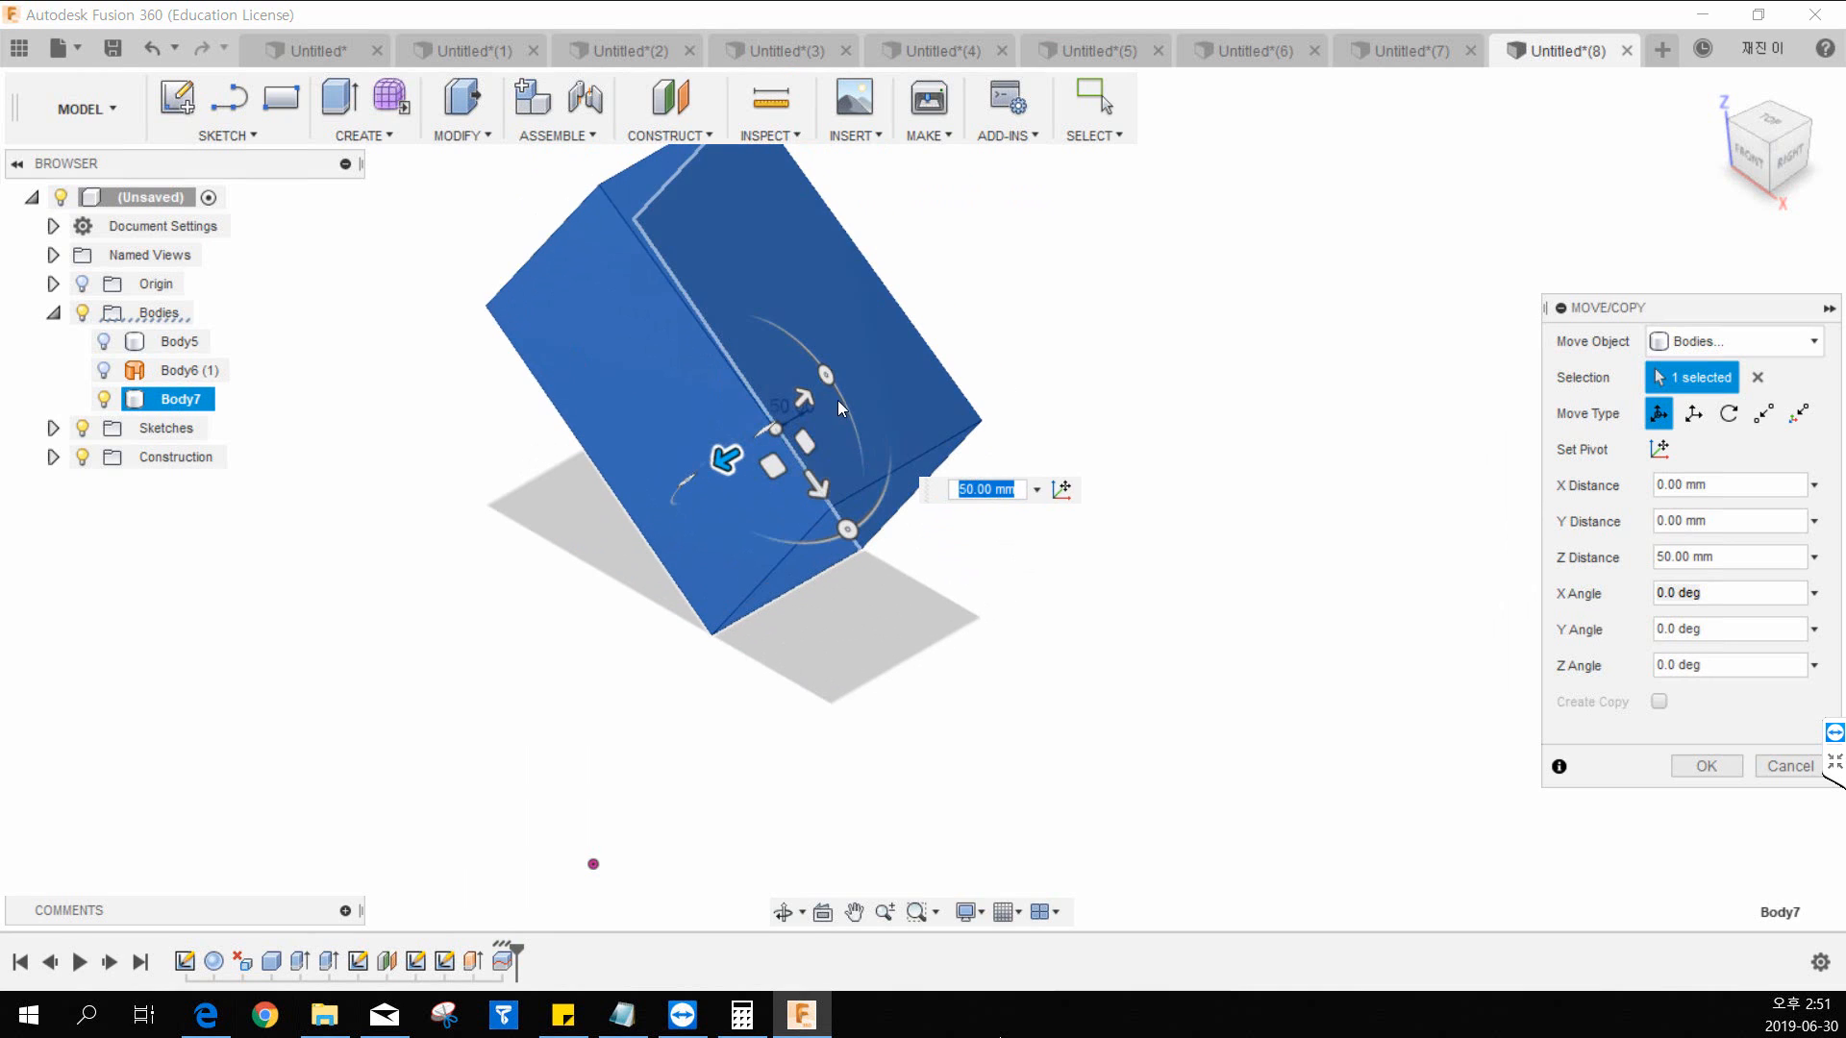
{"action": "left_click_drag", "start_coordinate": [858, 357], "coordinate": [982, 436]}
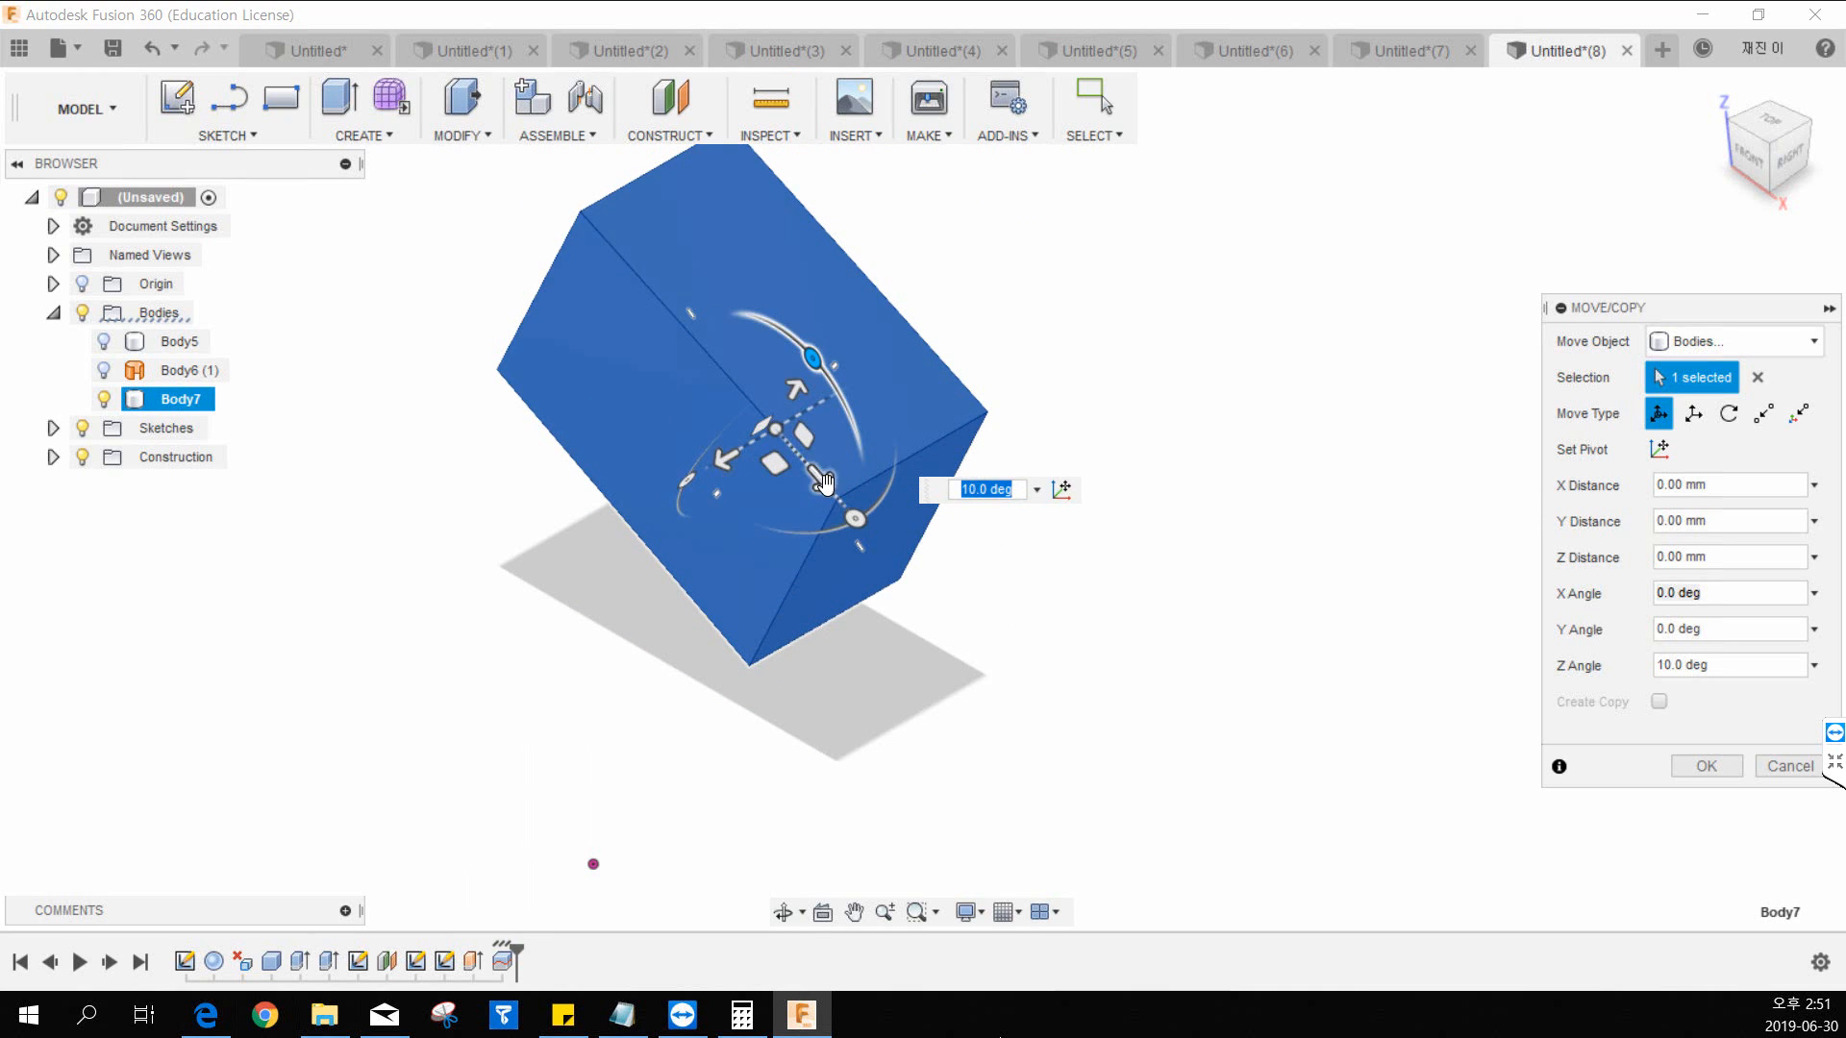
{"action": "left_click_drag", "start_coordinate": [820, 477], "coordinate": [851, 512]}
Step: Try moving the body with a Y Distance of 500 mm, accept it, and undo the whole move
{"action": "left_click", "coordinate": [1682, 520]}
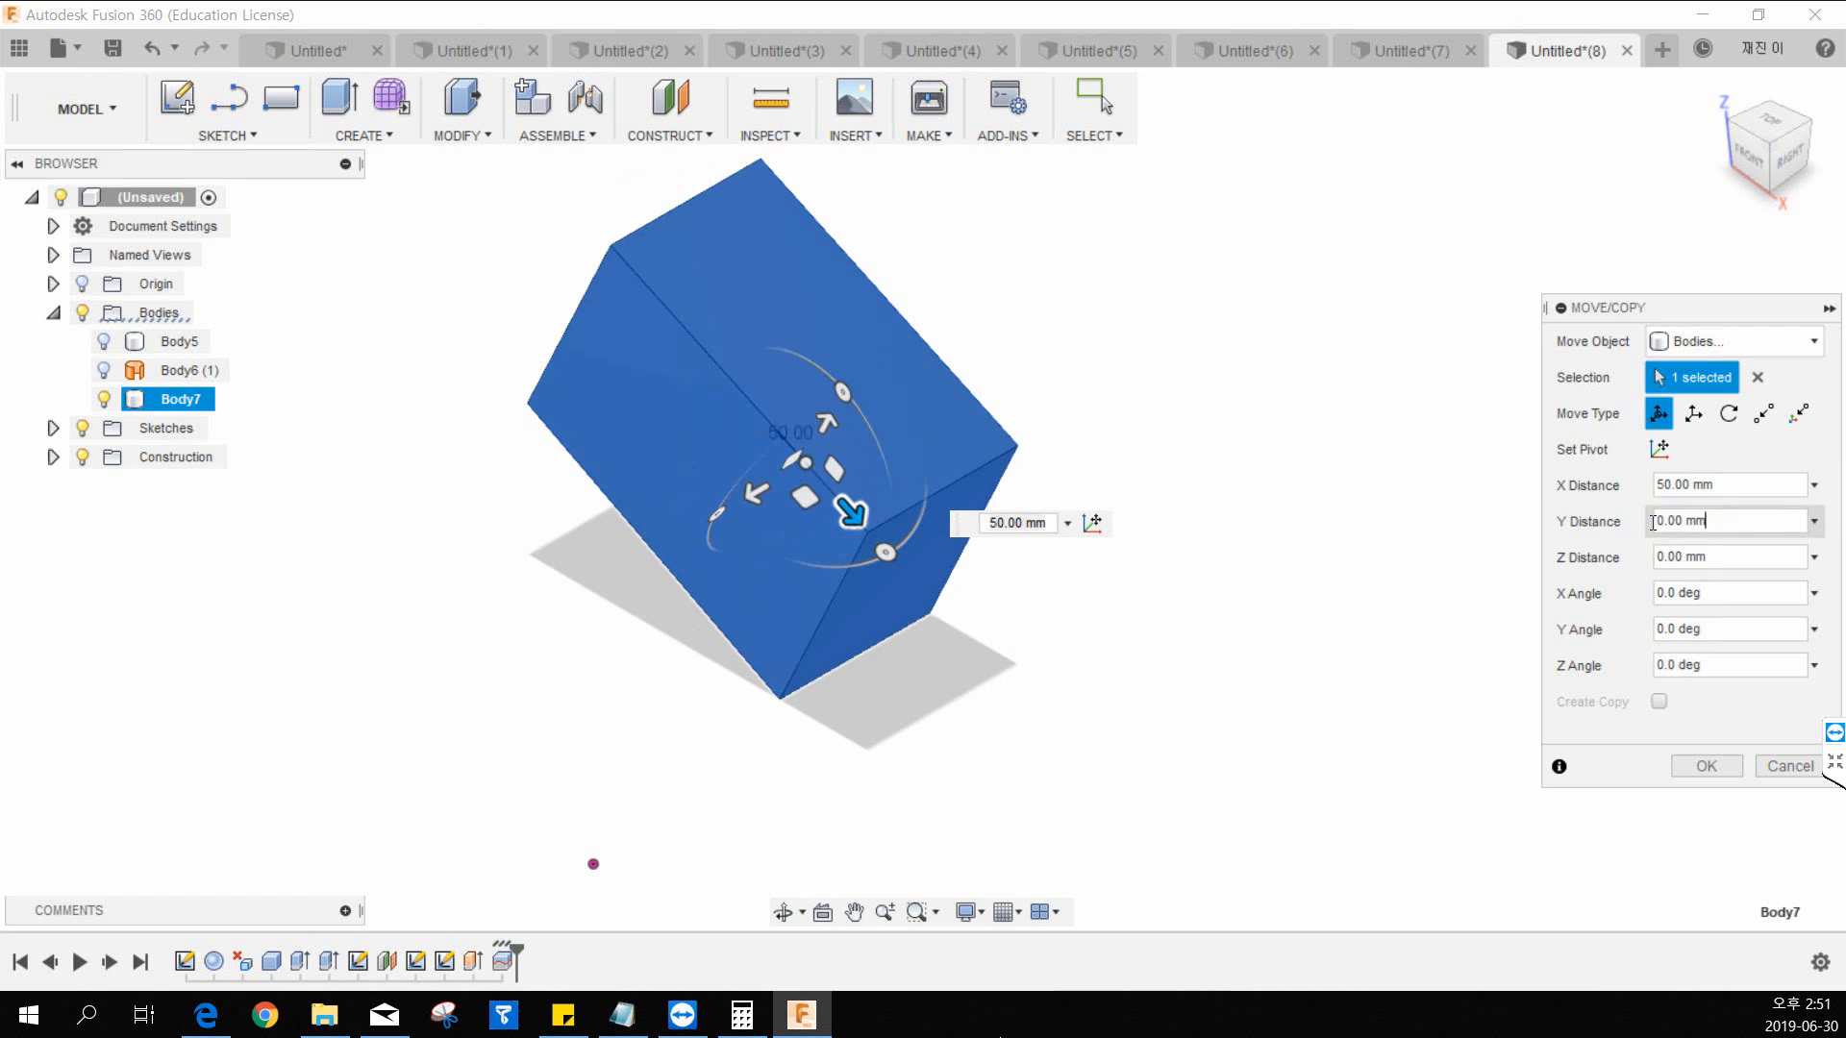
{"action": "type", "text": "50"}
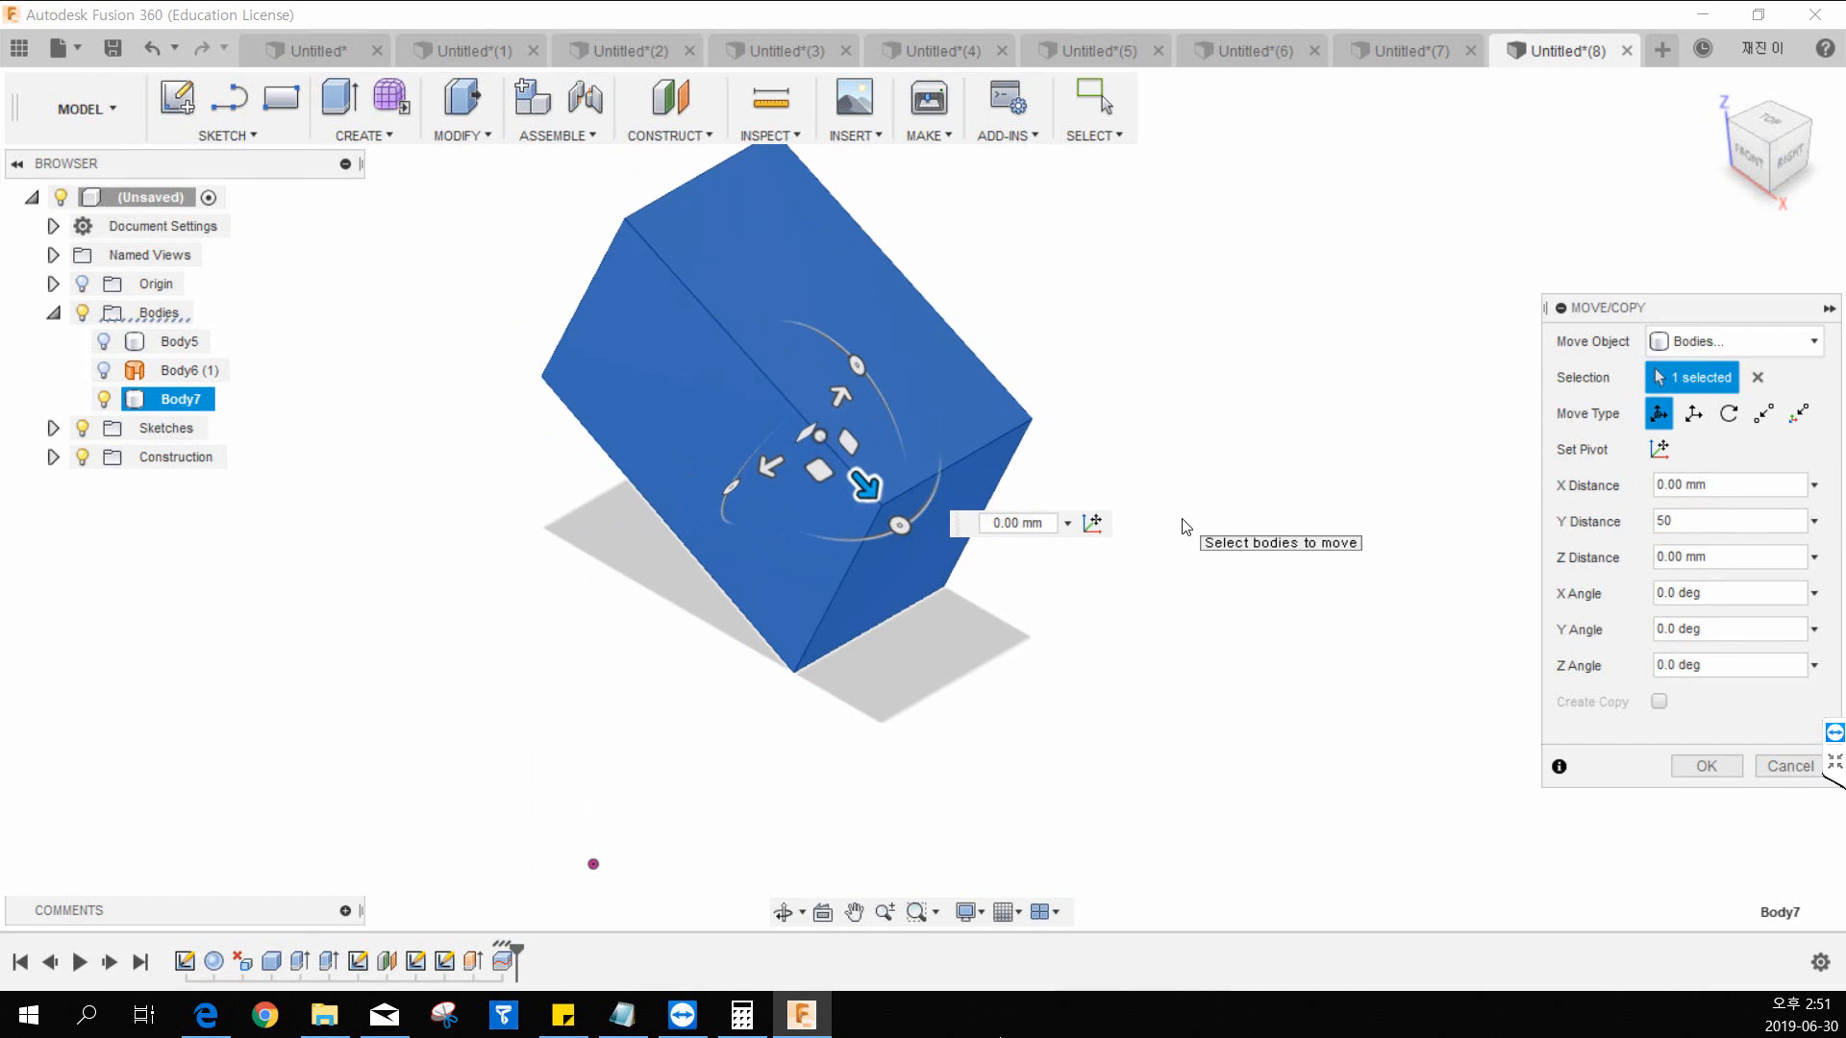
{"action": "type", "text": "0"}
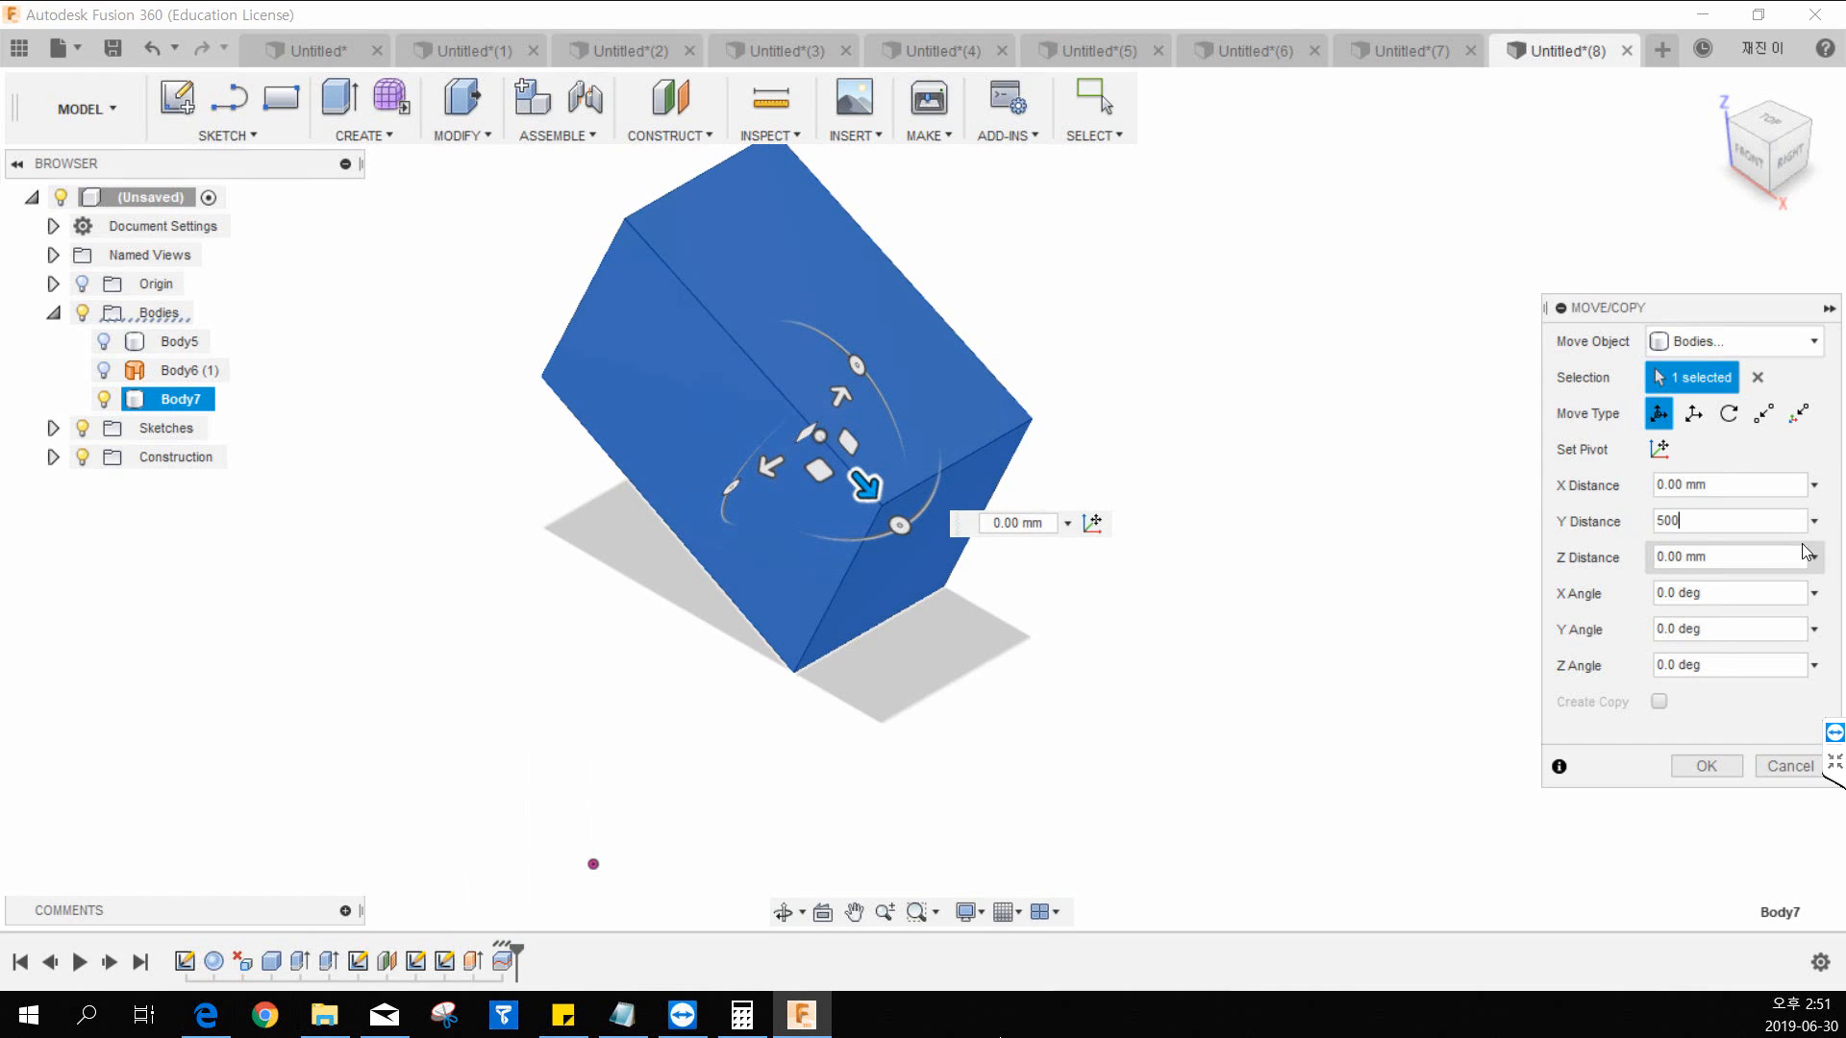
{"action": "left_click", "coordinate": [1707, 766]}
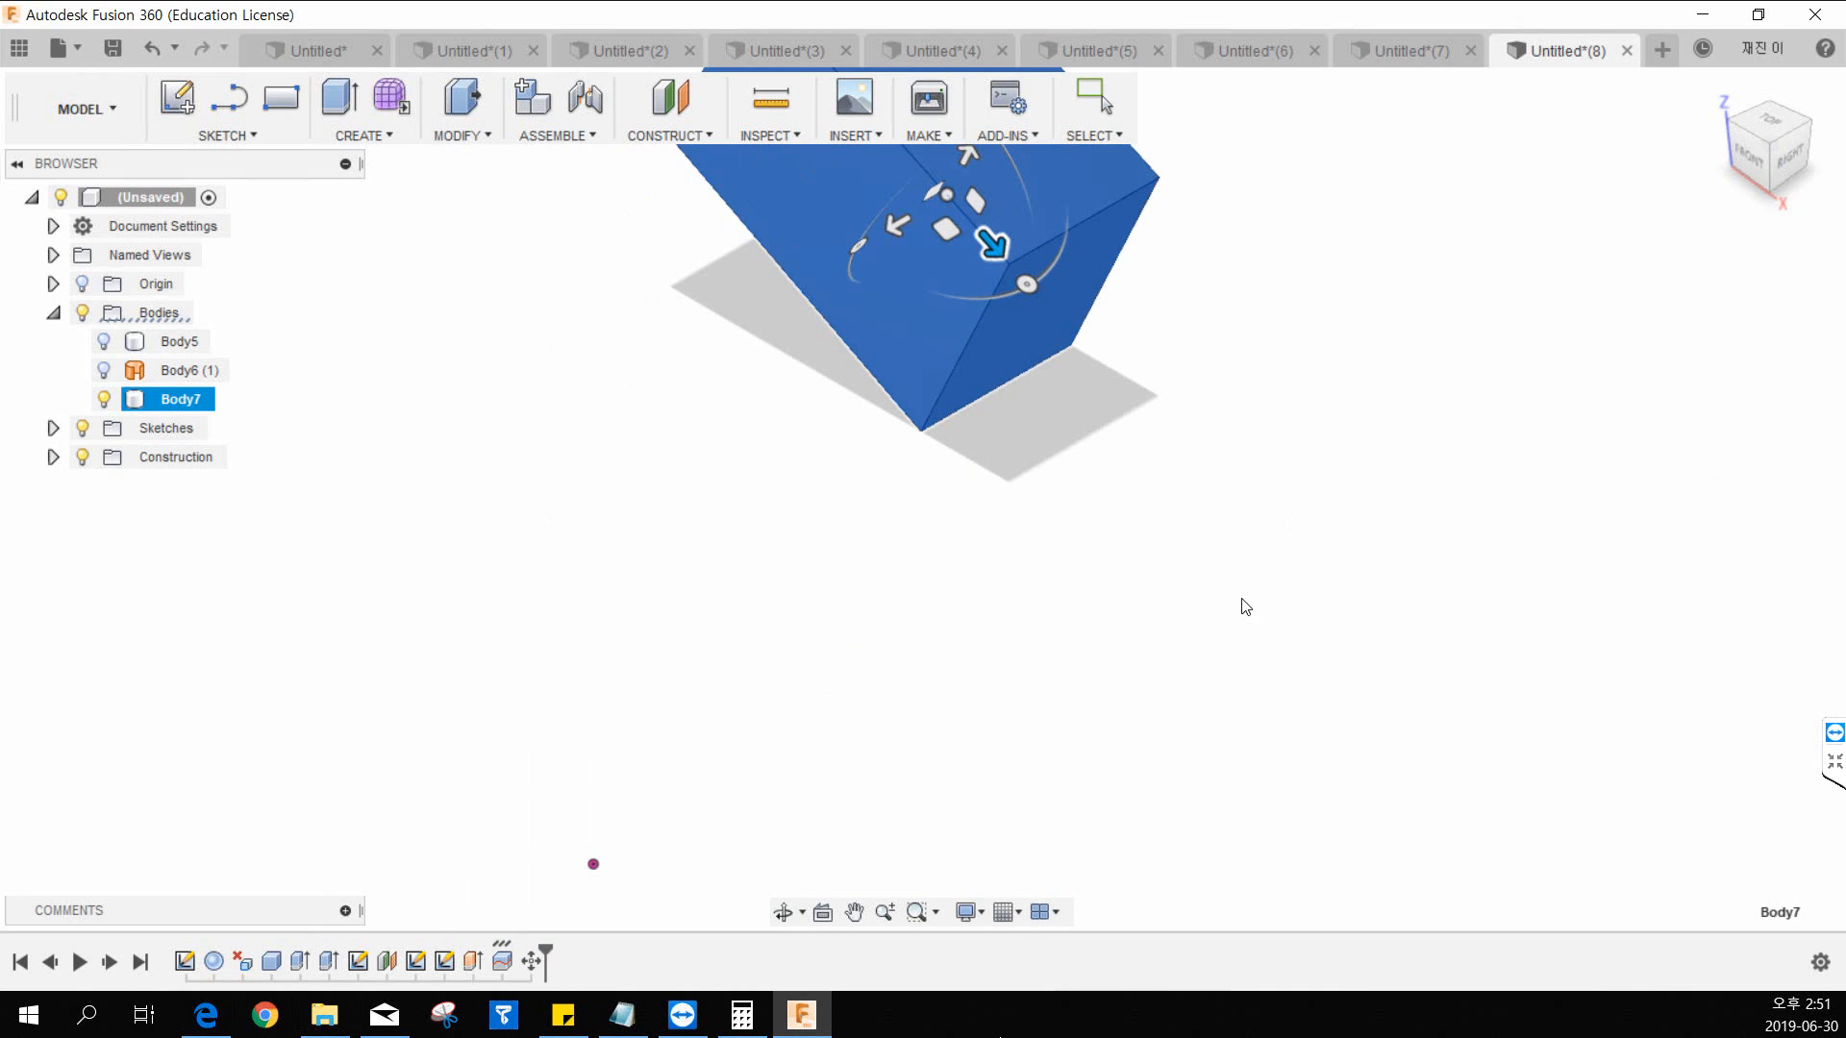
{"action": "scroll", "coordinate": [1247, 594], "scroll_direction": "down", "scroll_amount": 5}
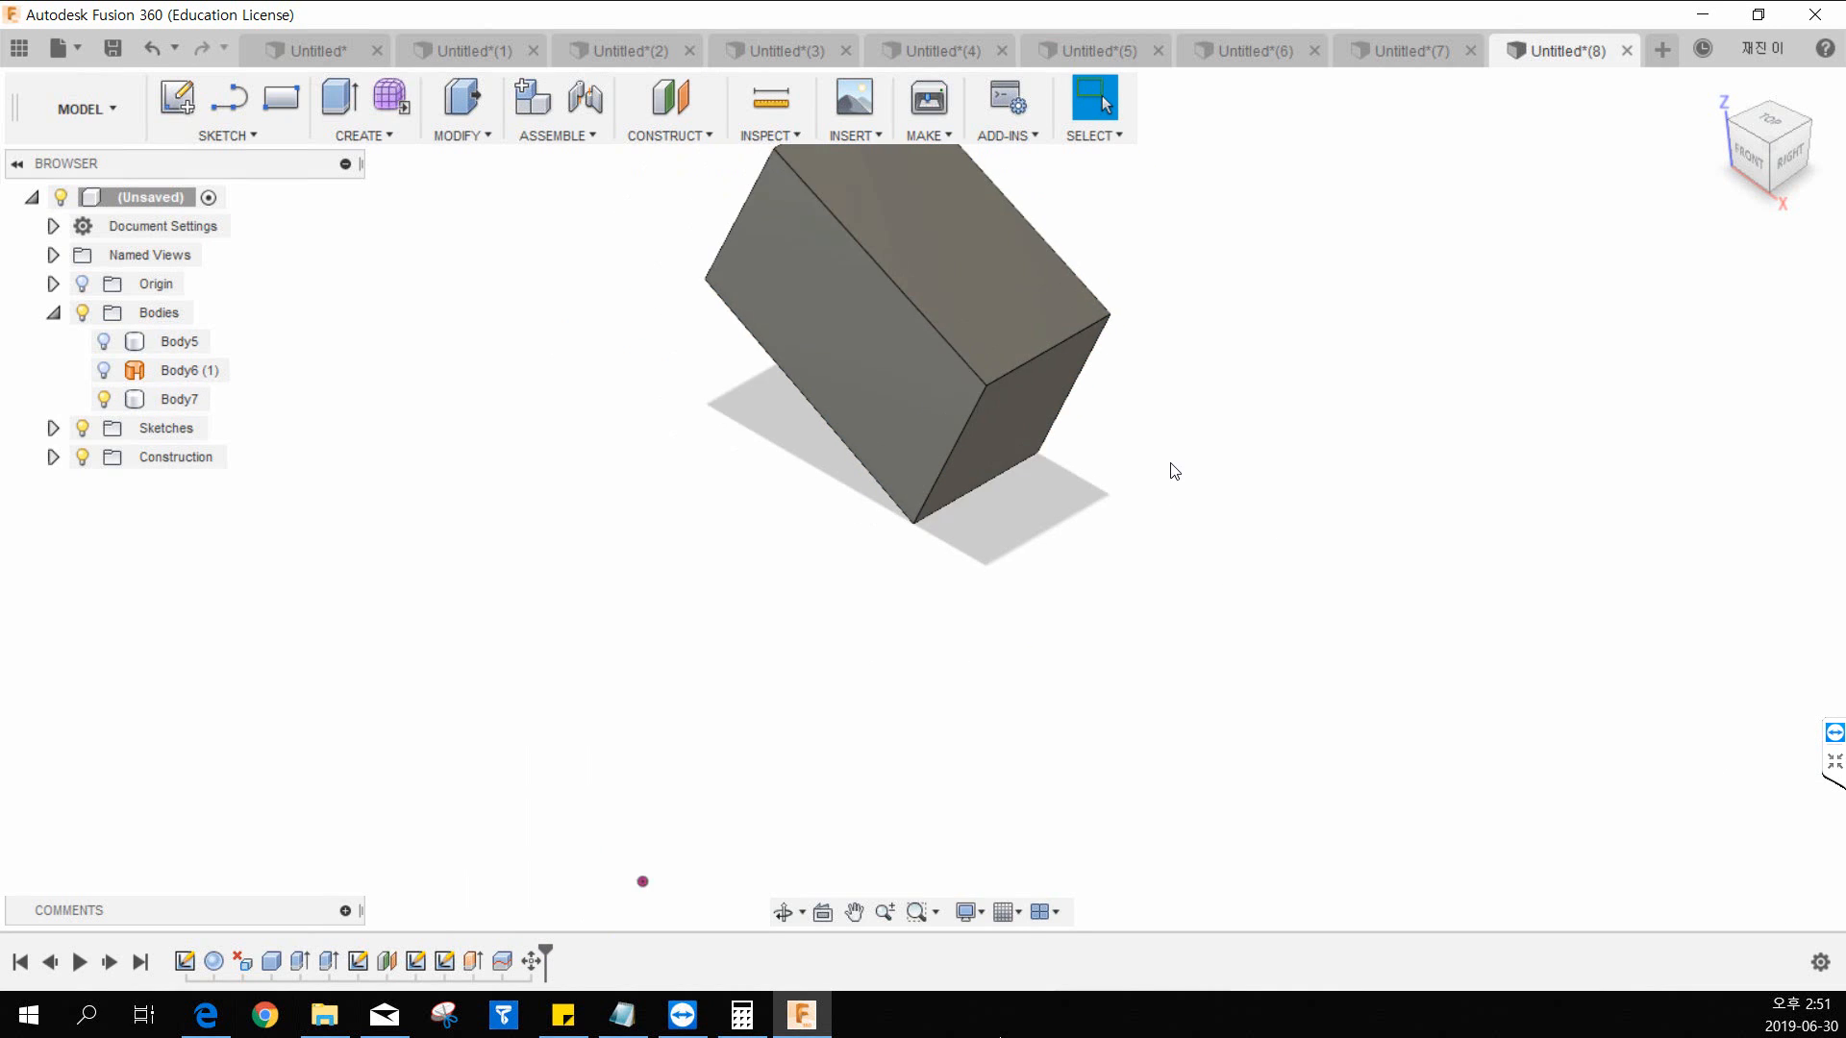
{"action": "scroll", "coordinate": [1261, 355], "scroll_direction": "up", "scroll_amount": 1}
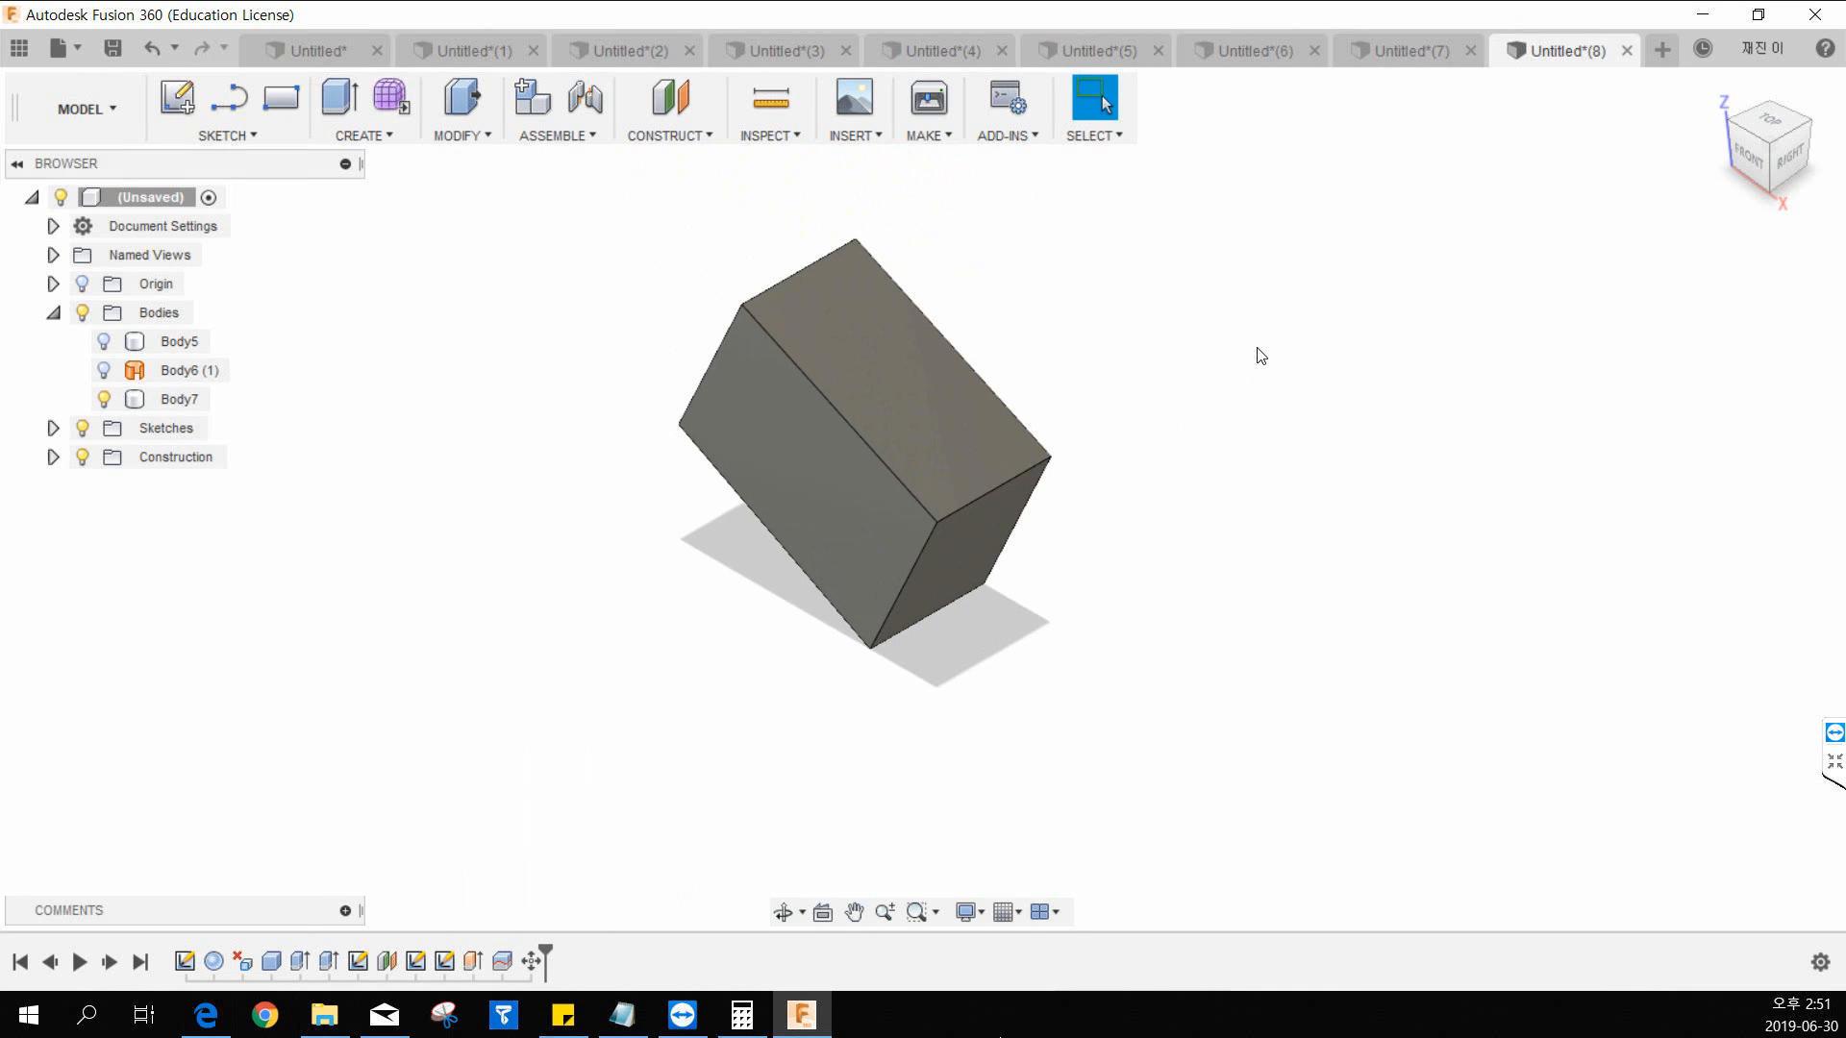
{"action": "key", "text": "ctrl+z"}
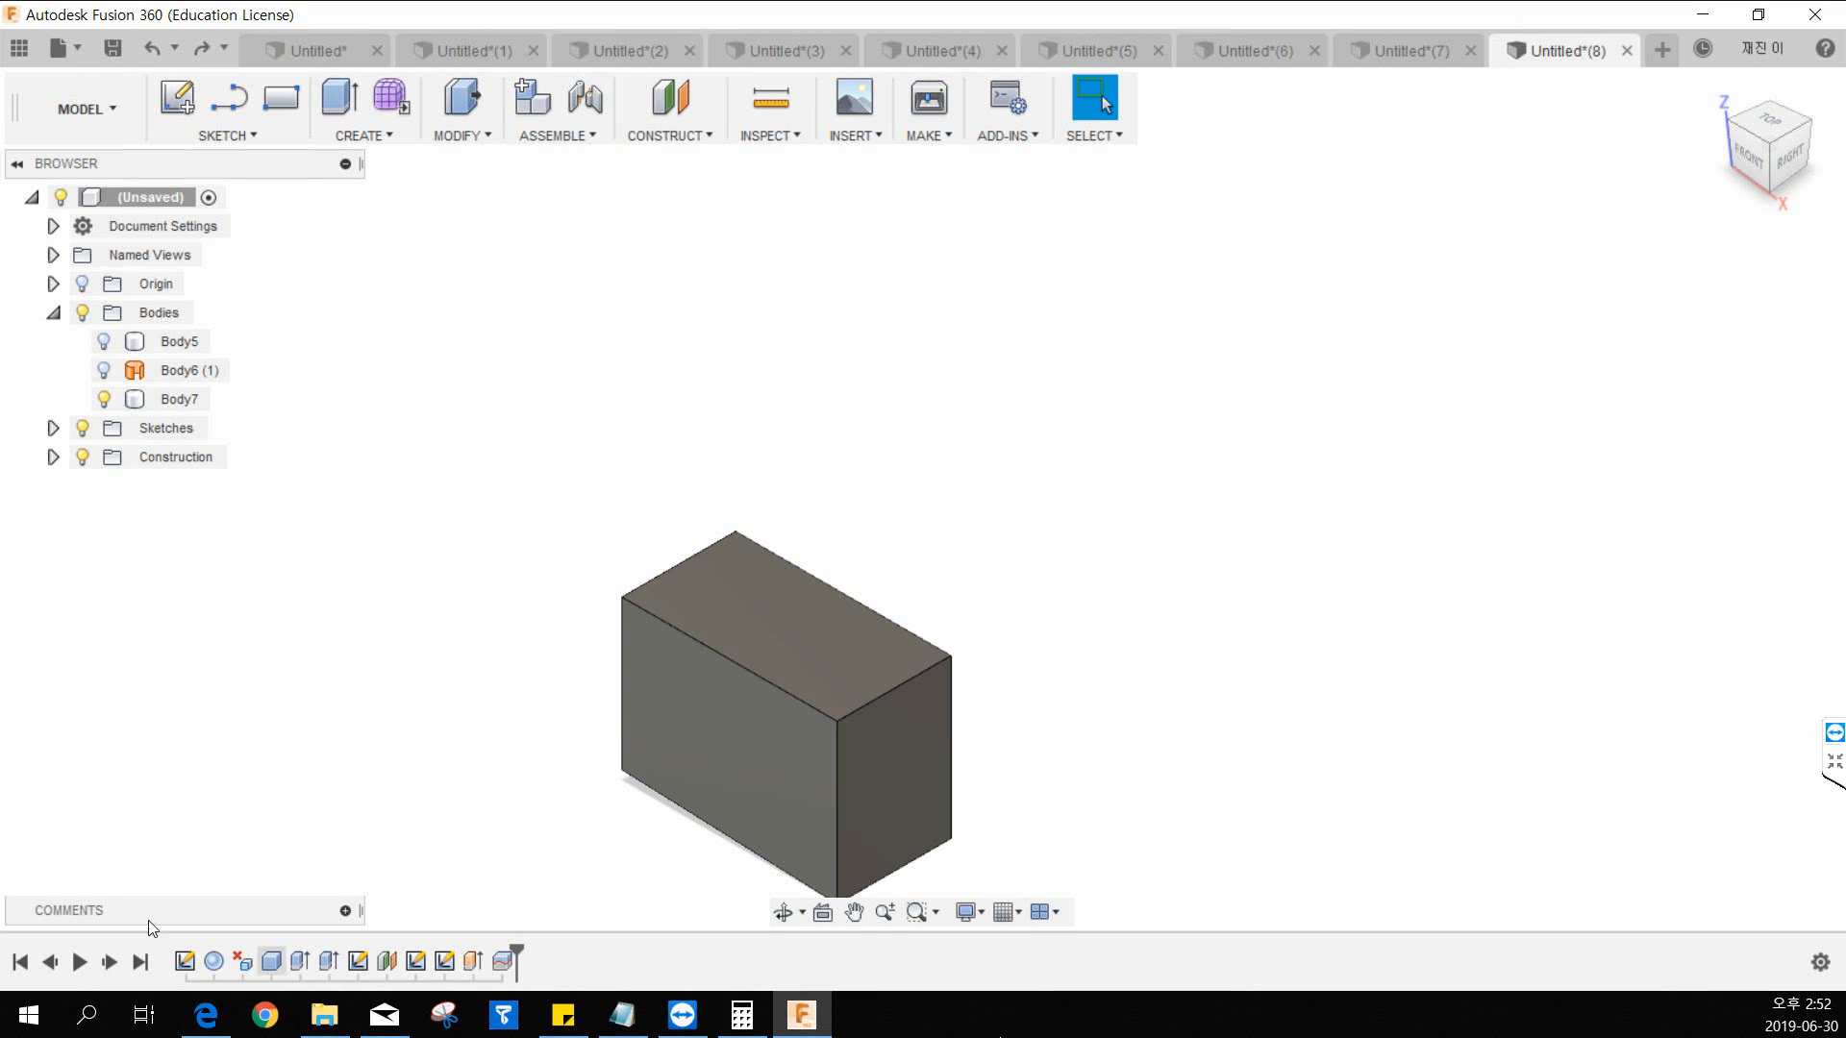
Step: Start the Physical Material command and assign the material already used in the design to the upper box body
{"action": "left_click", "coordinate": [365, 136]}
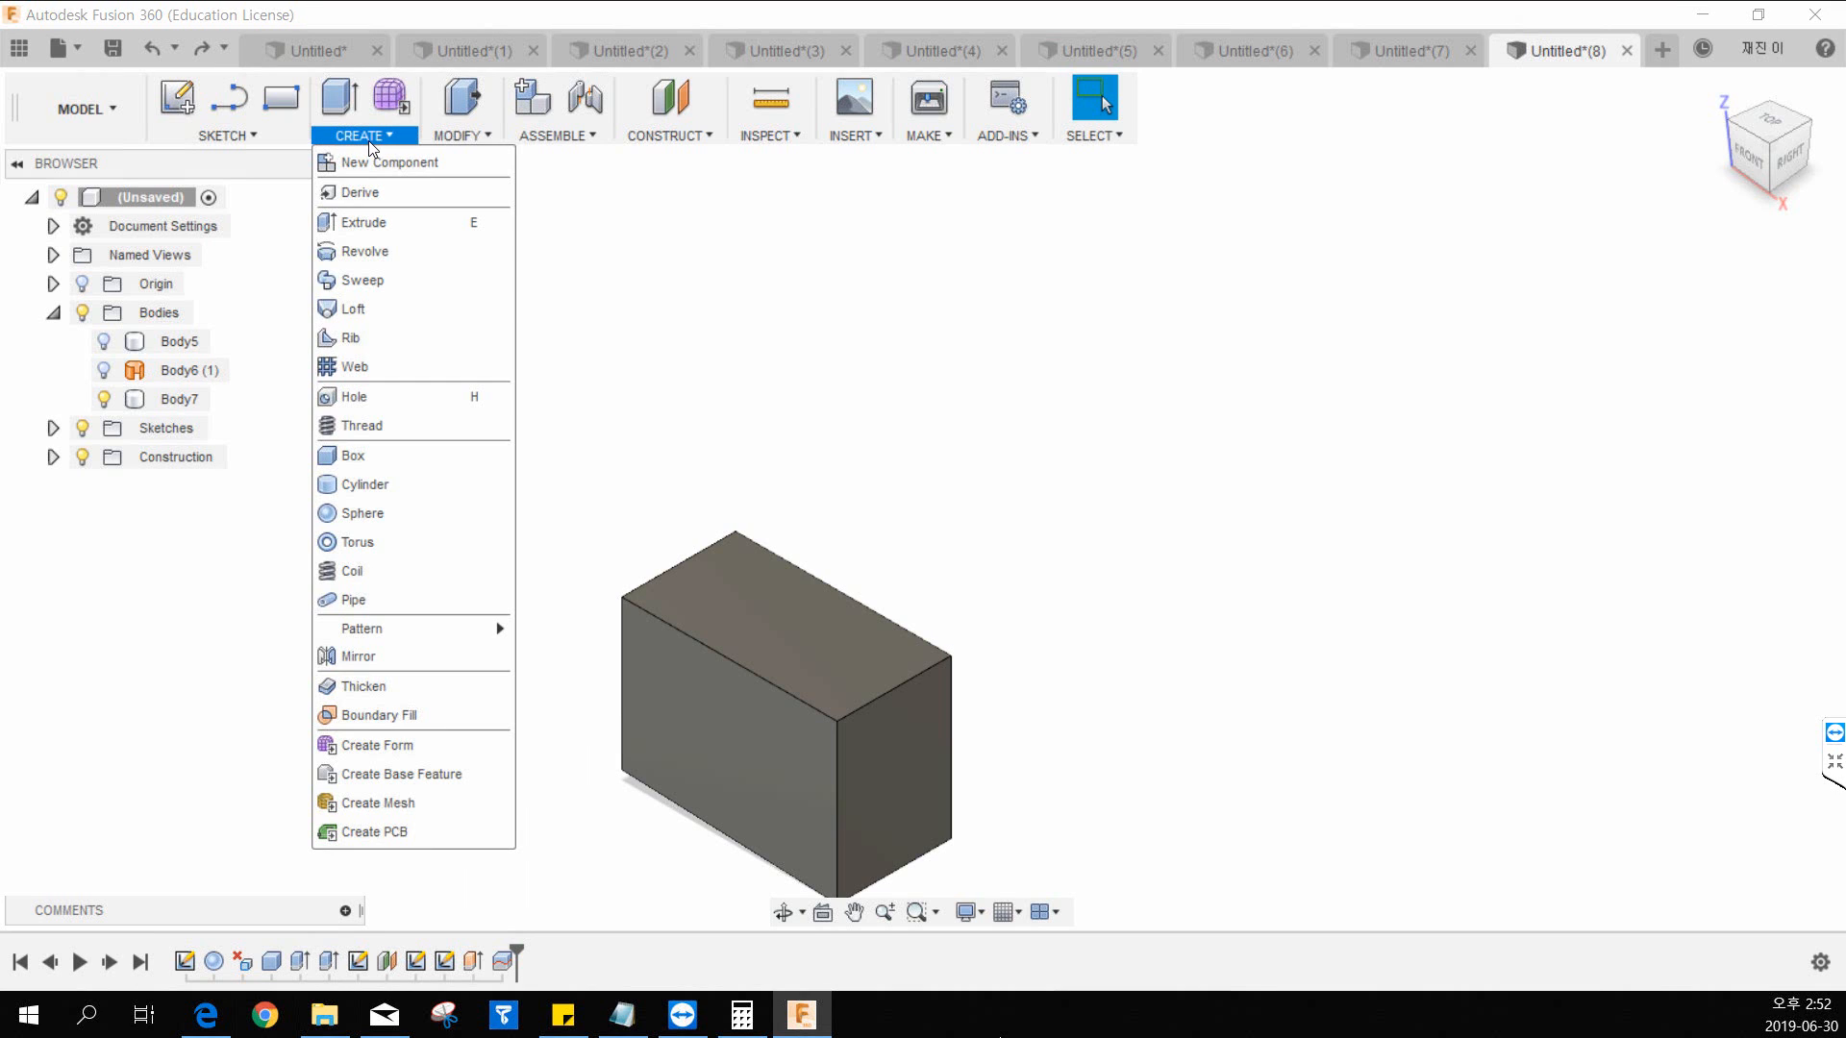
{"action": "left_click", "coordinate": [462, 136]}
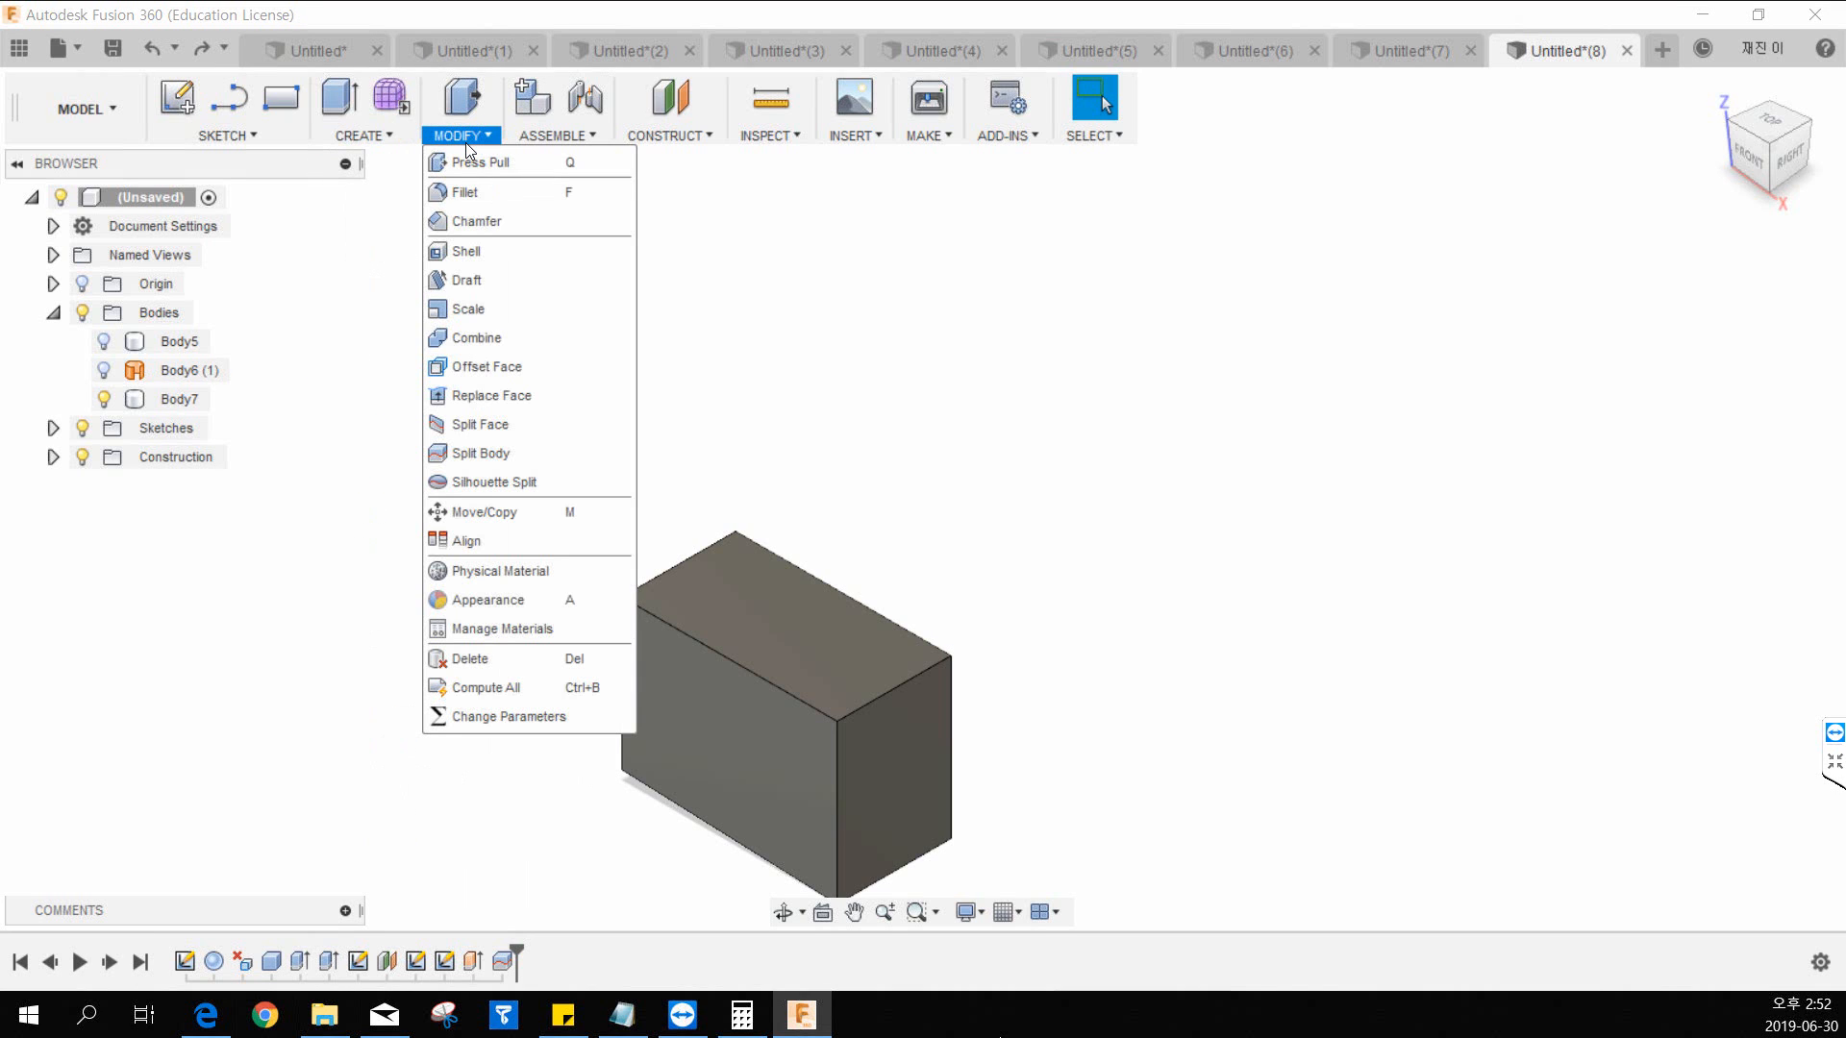
{"action": "left_click", "coordinate": [544, 569]}
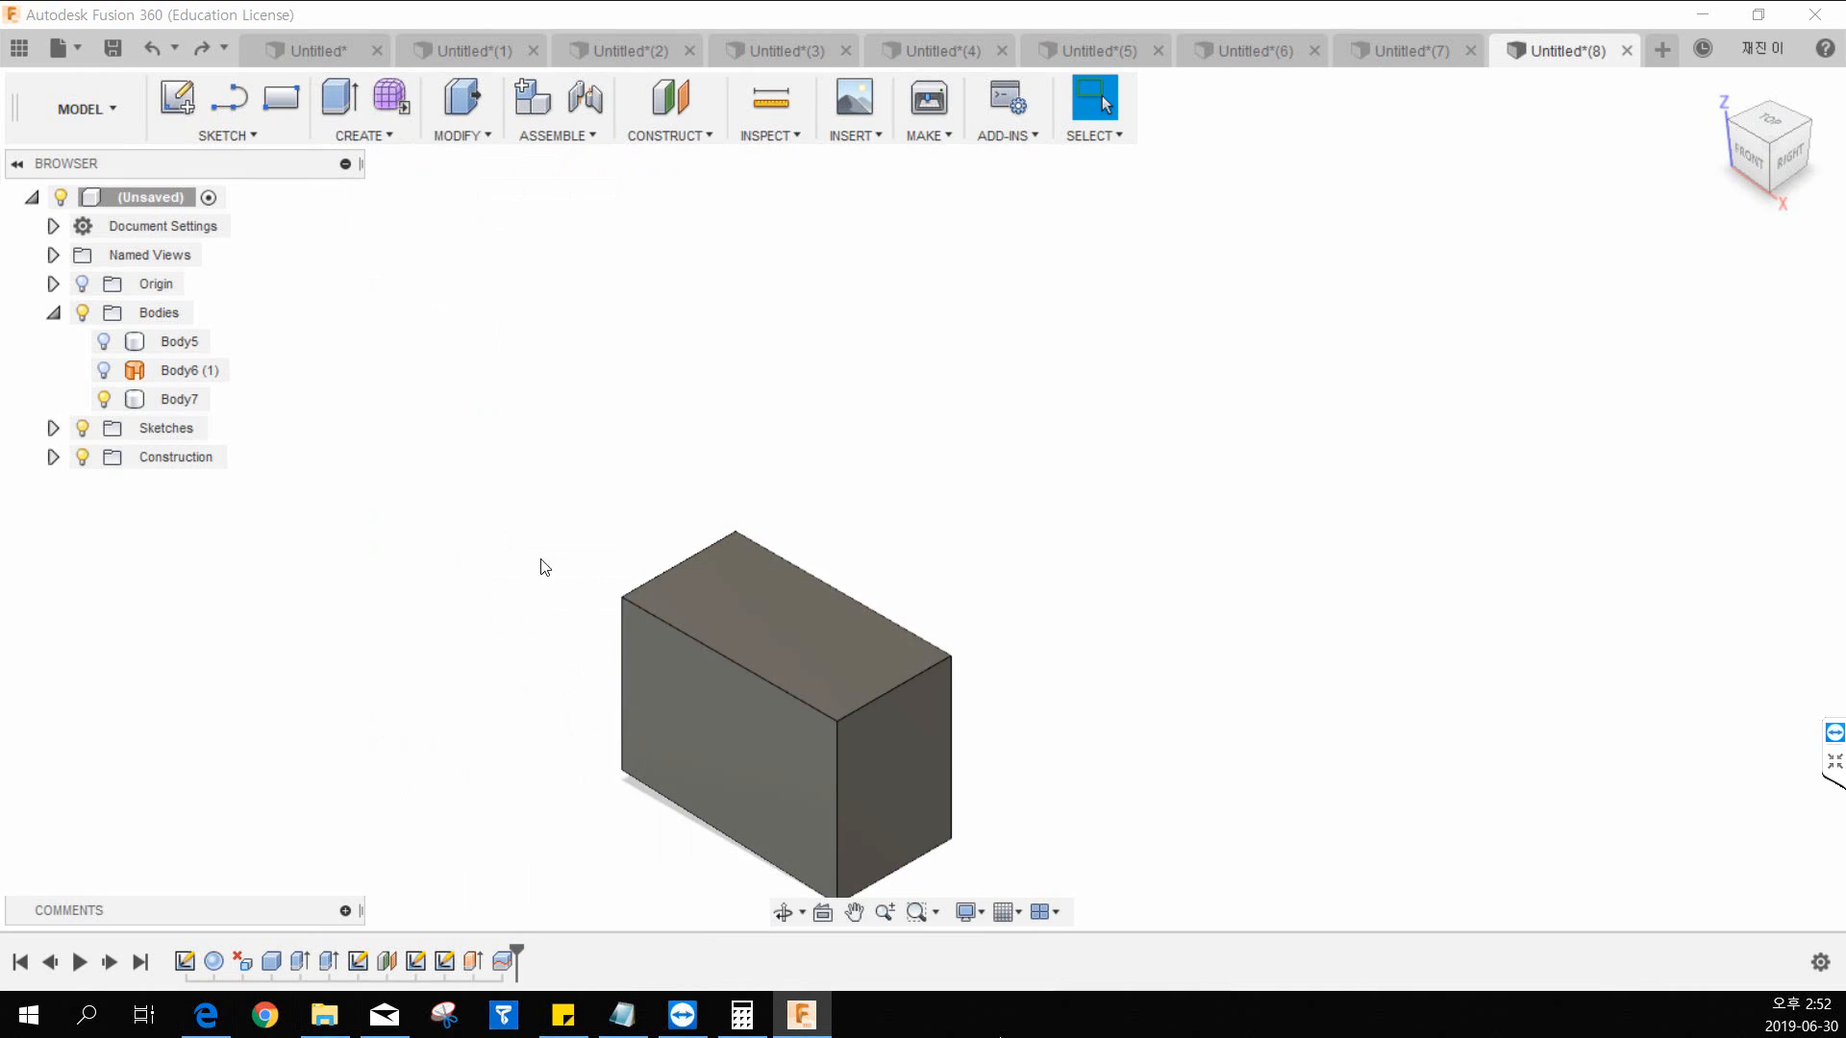
{"action": "middle_click_drag", "start_coordinate": [681, 393], "coordinate": [610, 305]}
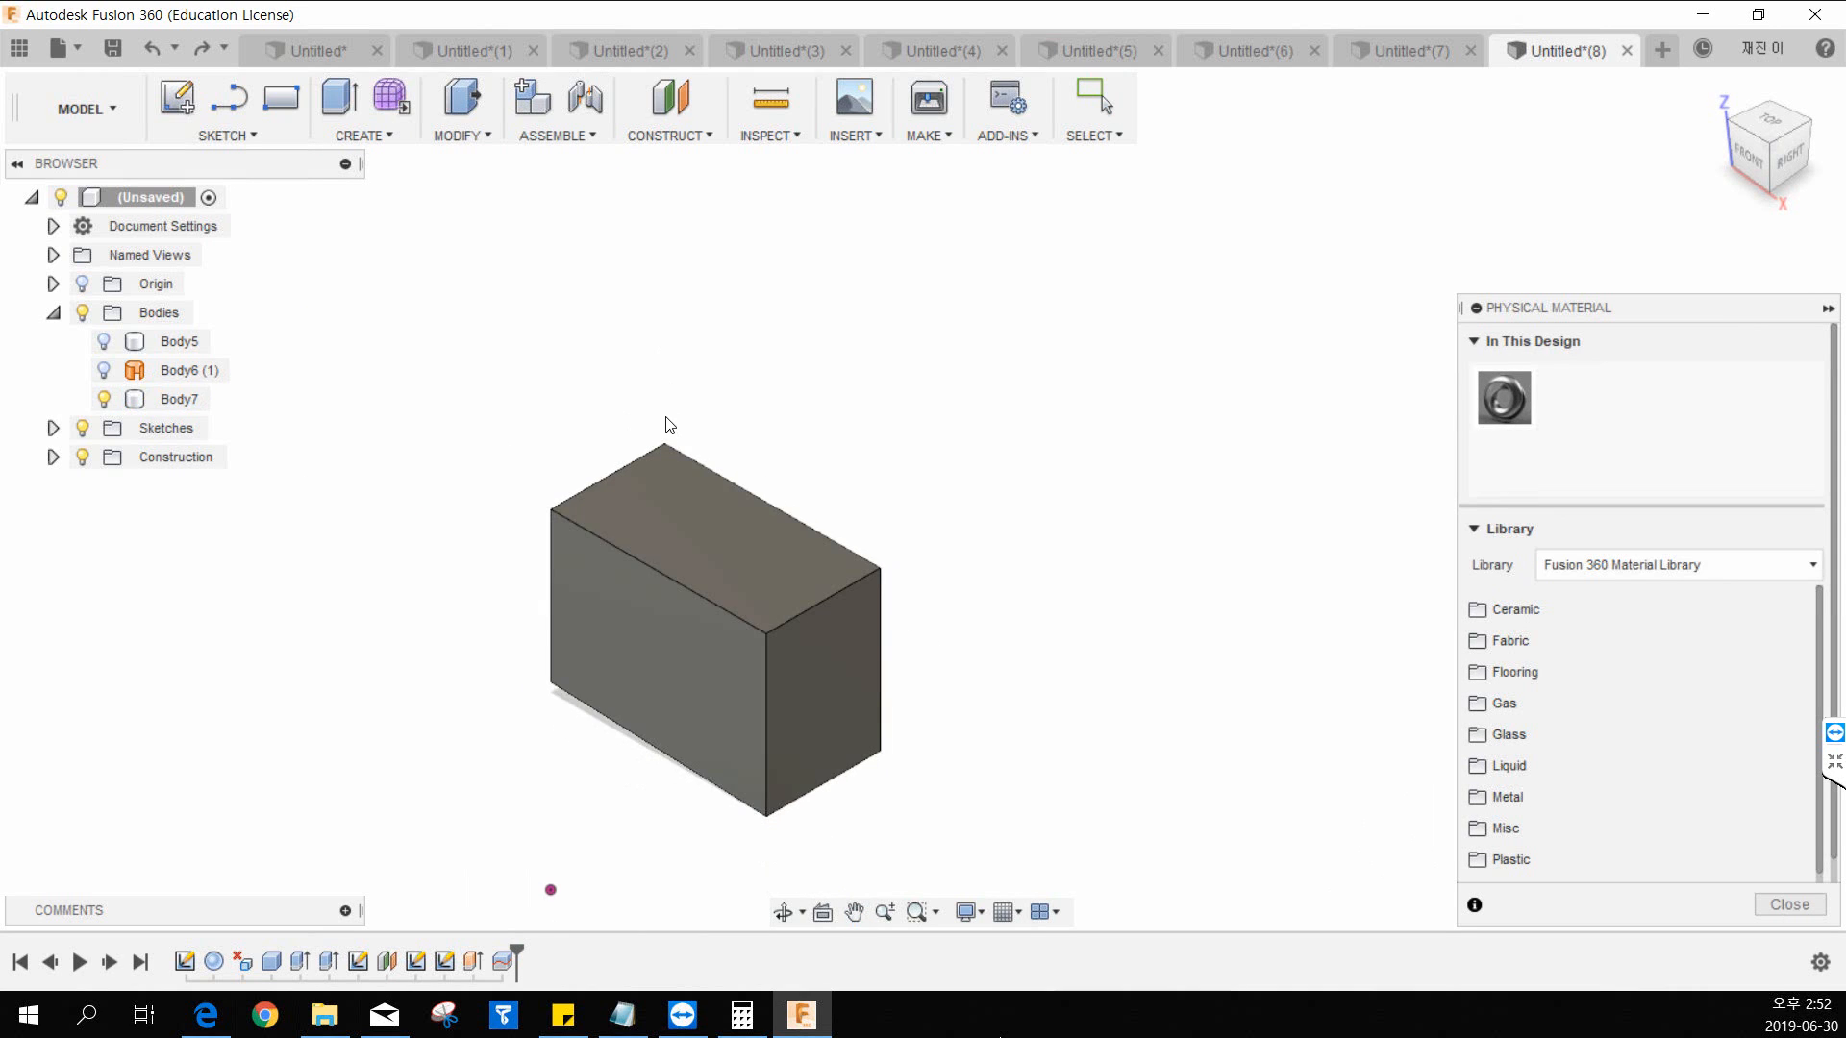
{"action": "middle_click_drag", "start_coordinate": [665, 417], "coordinate": [746, 354]}
{"action": "left_click_drag", "start_coordinate": [1512, 416], "coordinate": [809, 527]}
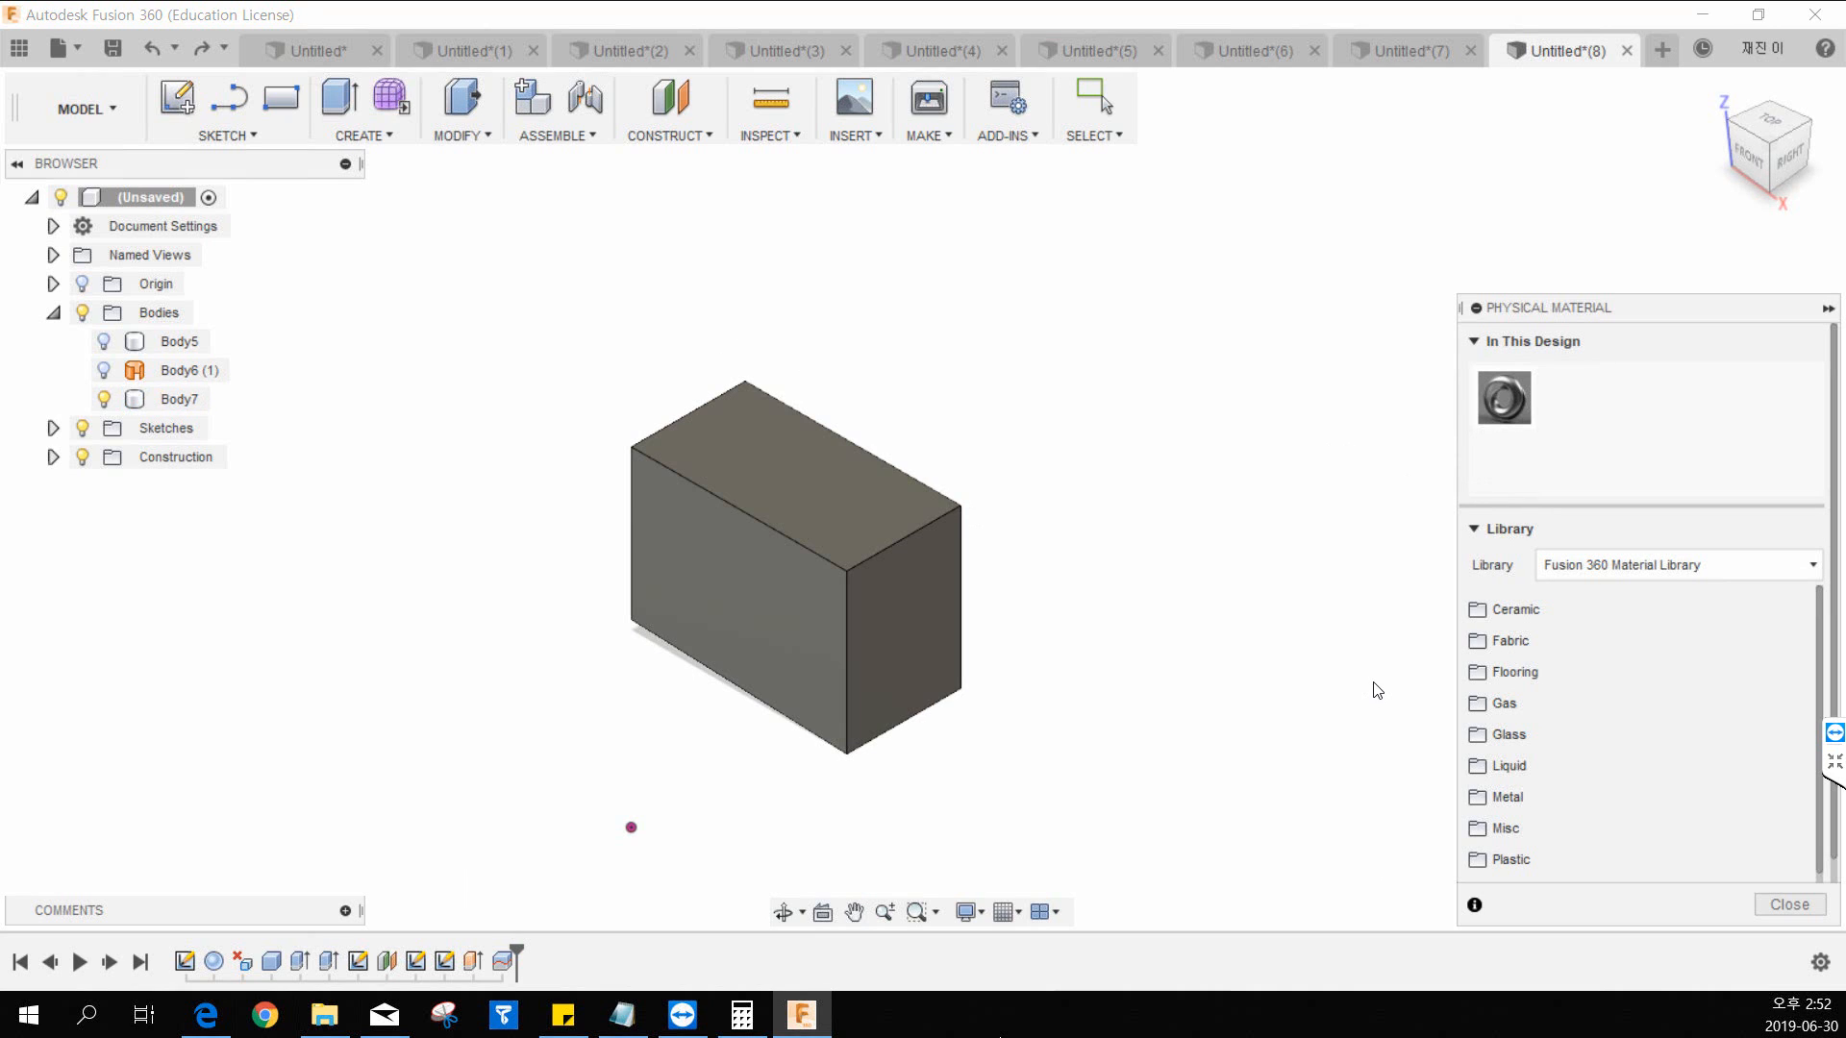
Step: Assign the Porcelain physical material from the Ceramic category to the upper box body
{"action": "left_click", "coordinate": [1496, 612]}
{"action": "left_click_drag", "start_coordinate": [1512, 654], "coordinate": [909, 543]}
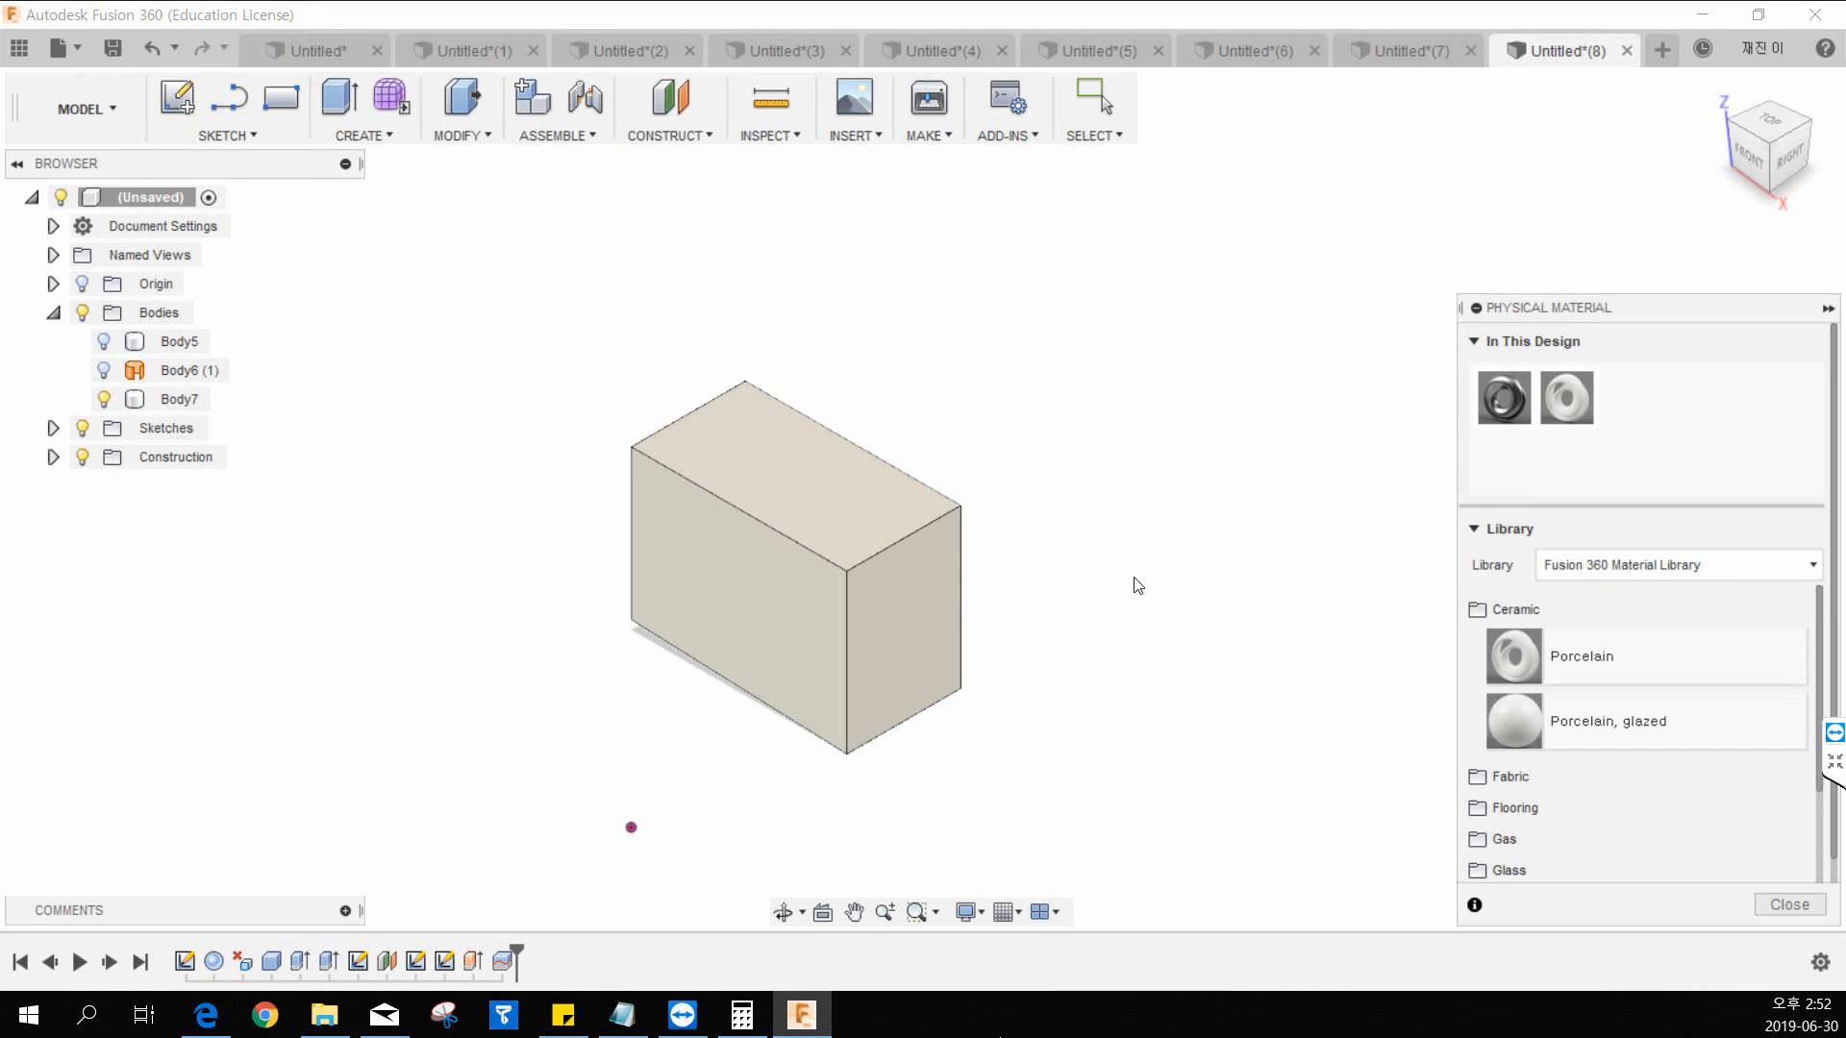
{"action": "middle_click_drag", "start_coordinate": [1068, 621], "coordinate": [1058, 528]}
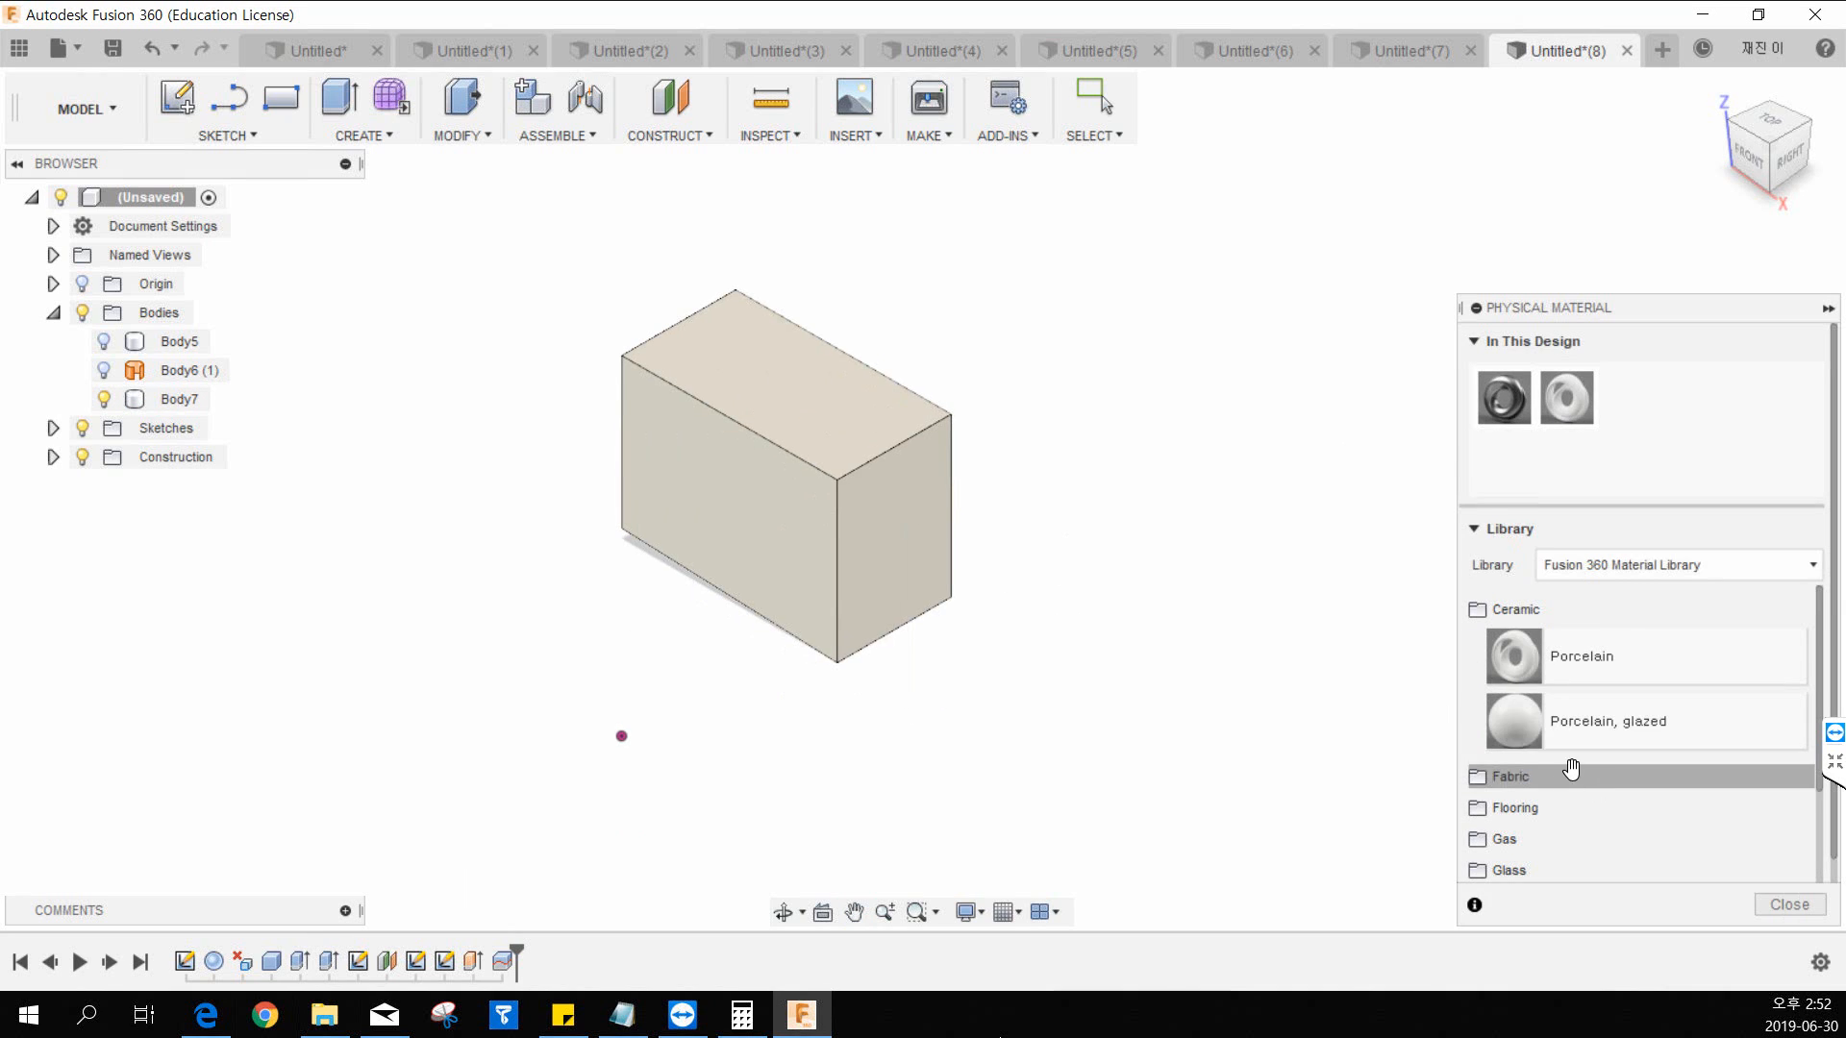
Step: Assign the Aluminum physical material from the Metal category to the upper box body
{"action": "scroll", "coordinate": [1571, 770], "scroll_direction": "down", "scroll_amount": 3}
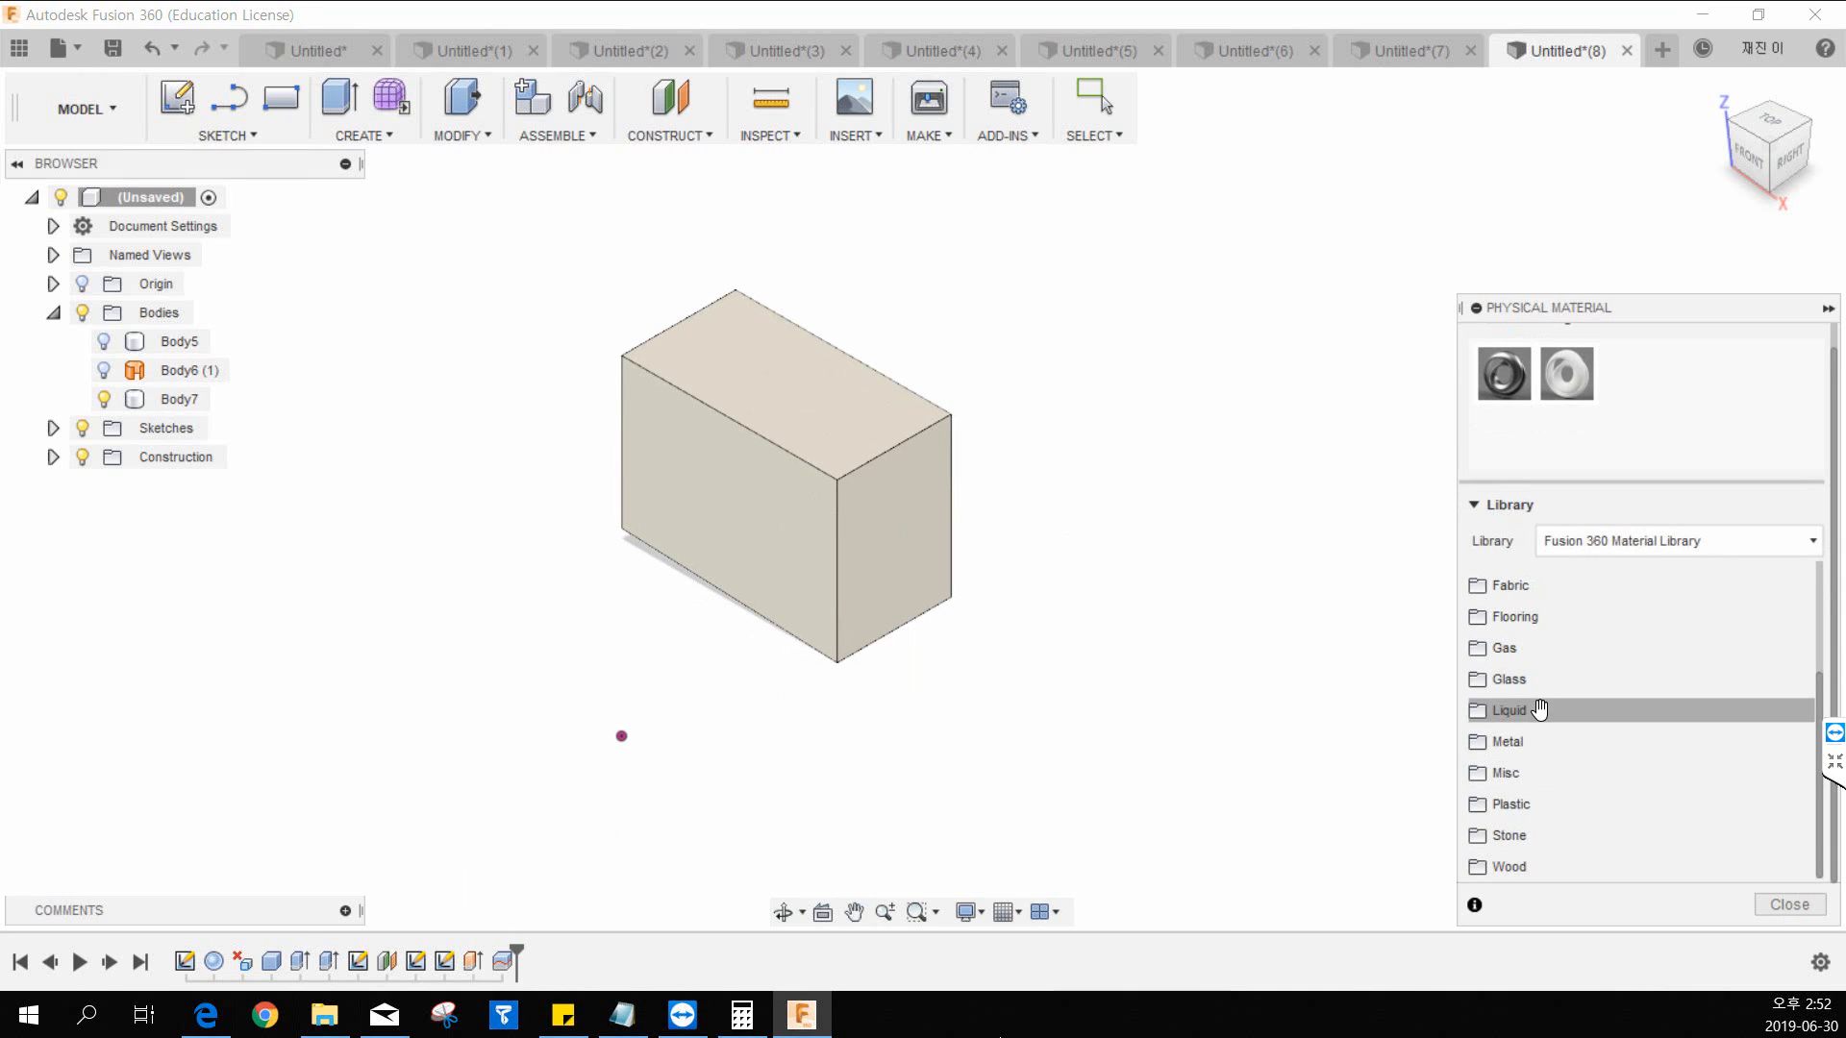
{"action": "left_click", "coordinate": [1511, 737]}
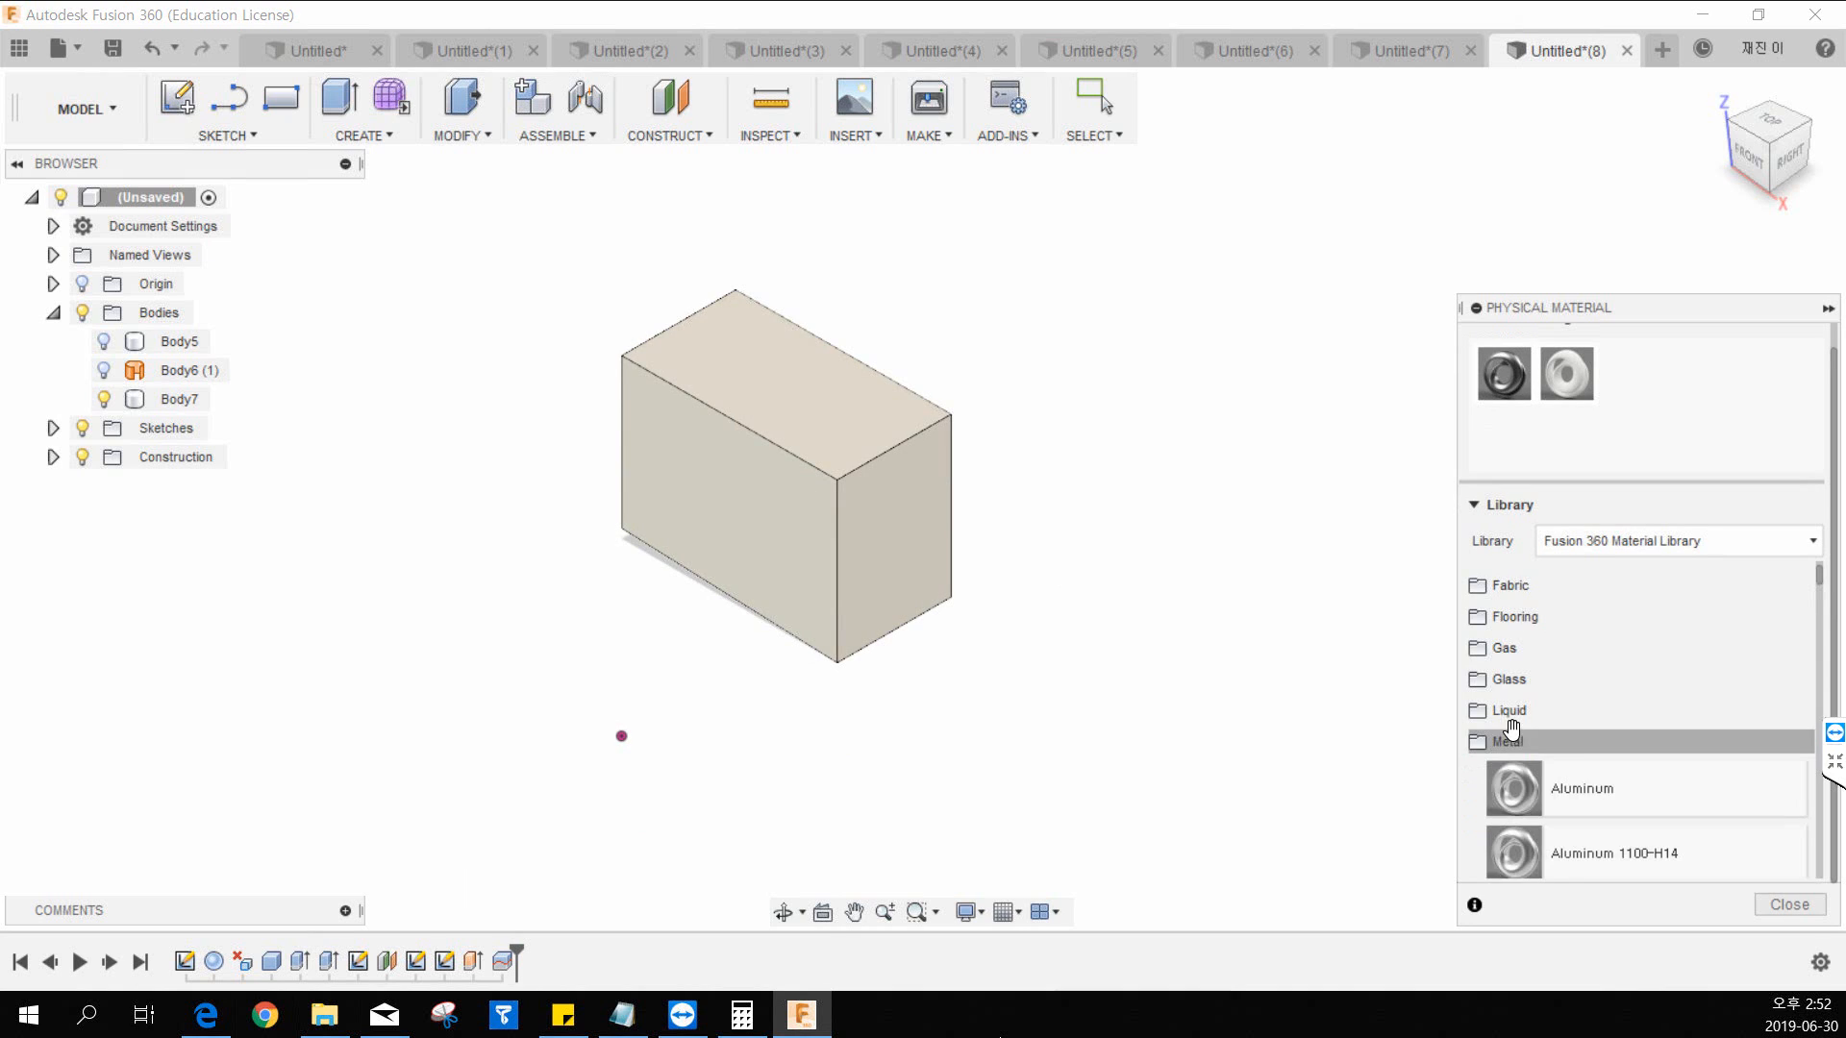
{"action": "scroll", "coordinate": [1538, 769], "scroll_direction": "down", "scroll_amount": 3}
{"action": "scroll", "coordinate": [1541, 673], "scroll_direction": "up", "scroll_amount": 1}
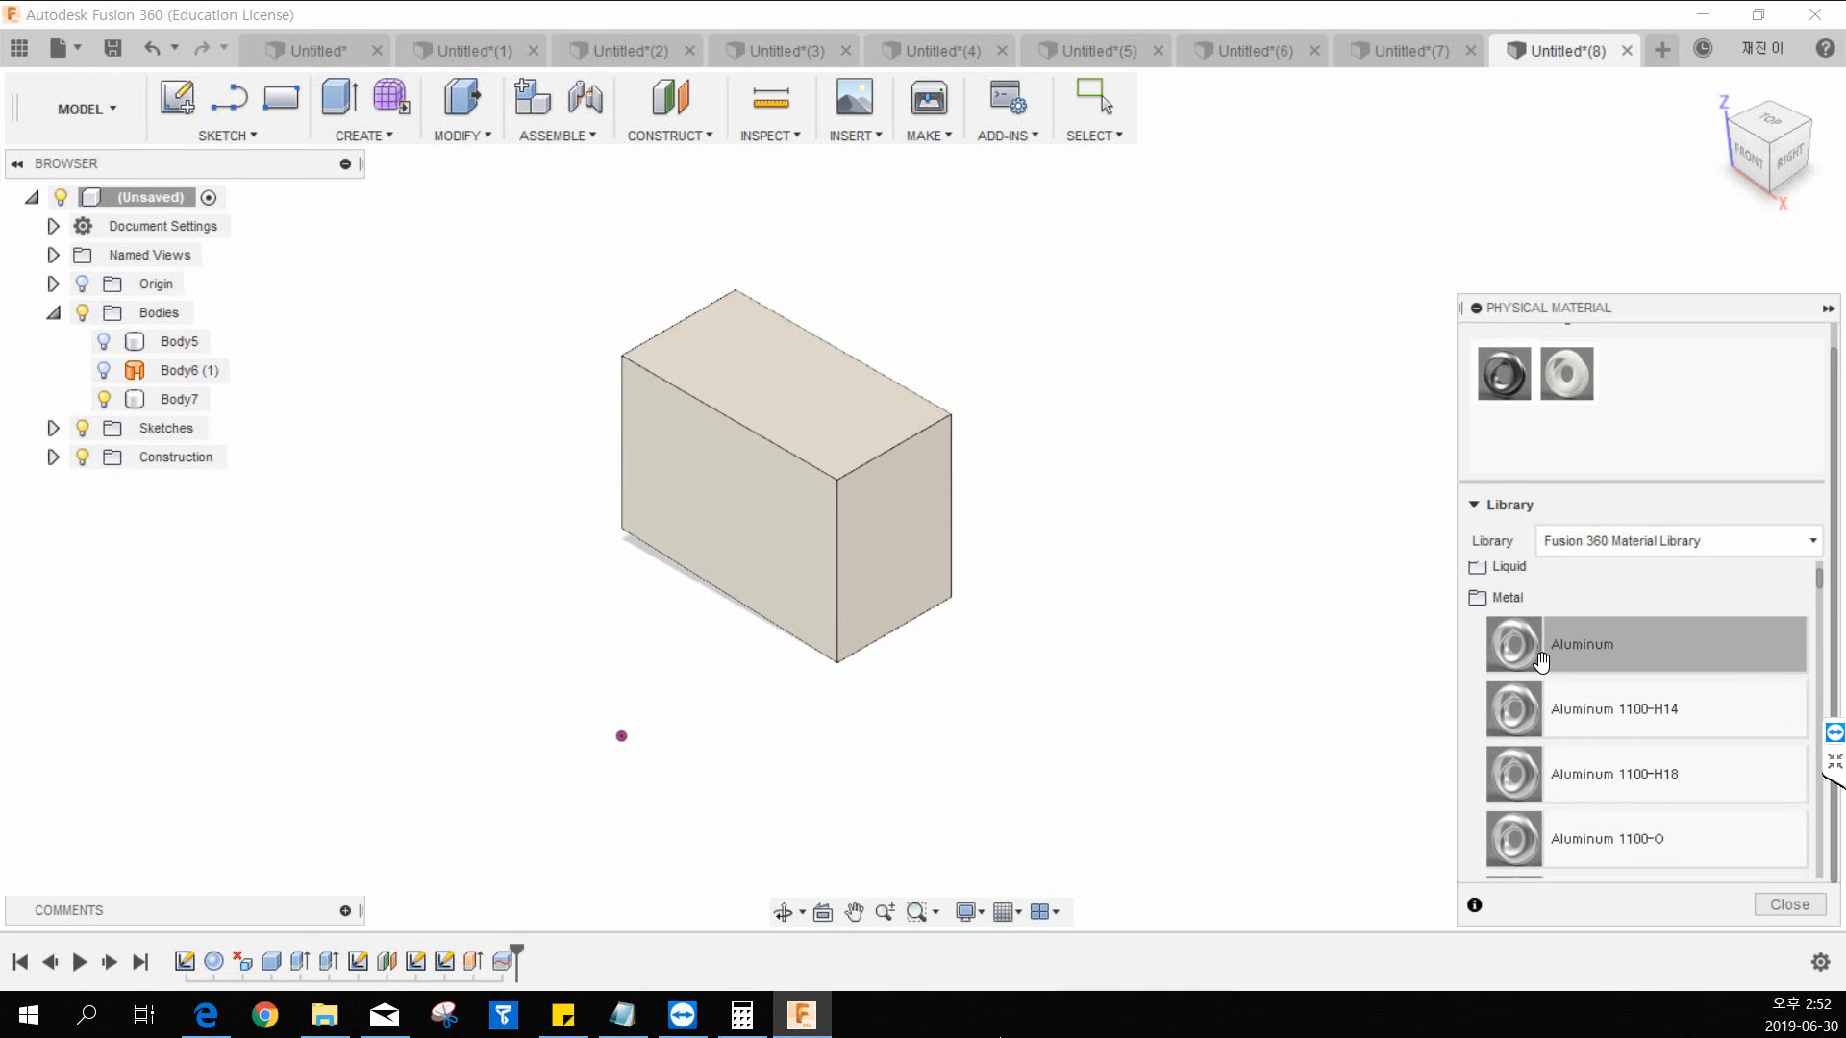
{"action": "left_click_drag", "start_coordinate": [1539, 660], "coordinate": [834, 423]}
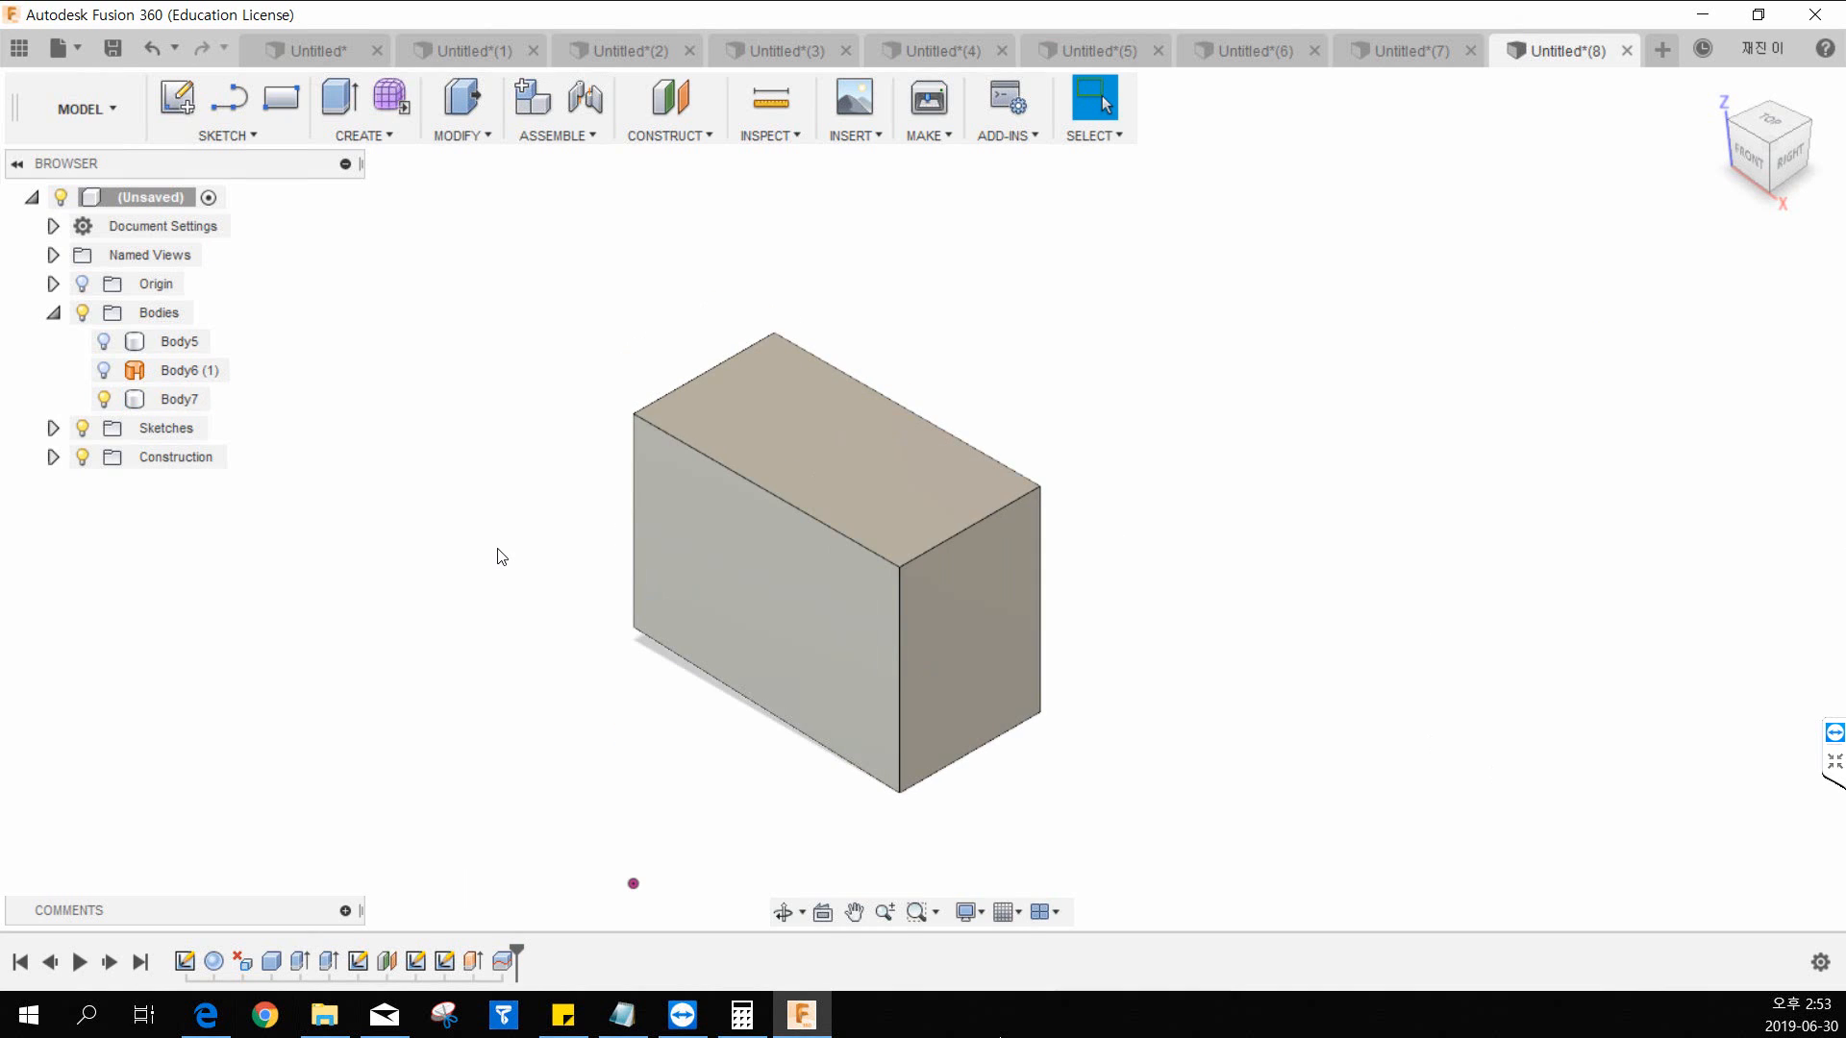
Step: Switch to the Render workspace and apply the Gold - Polished appearance to the upper box body
{"action": "left_click", "coordinate": [129, 123]}
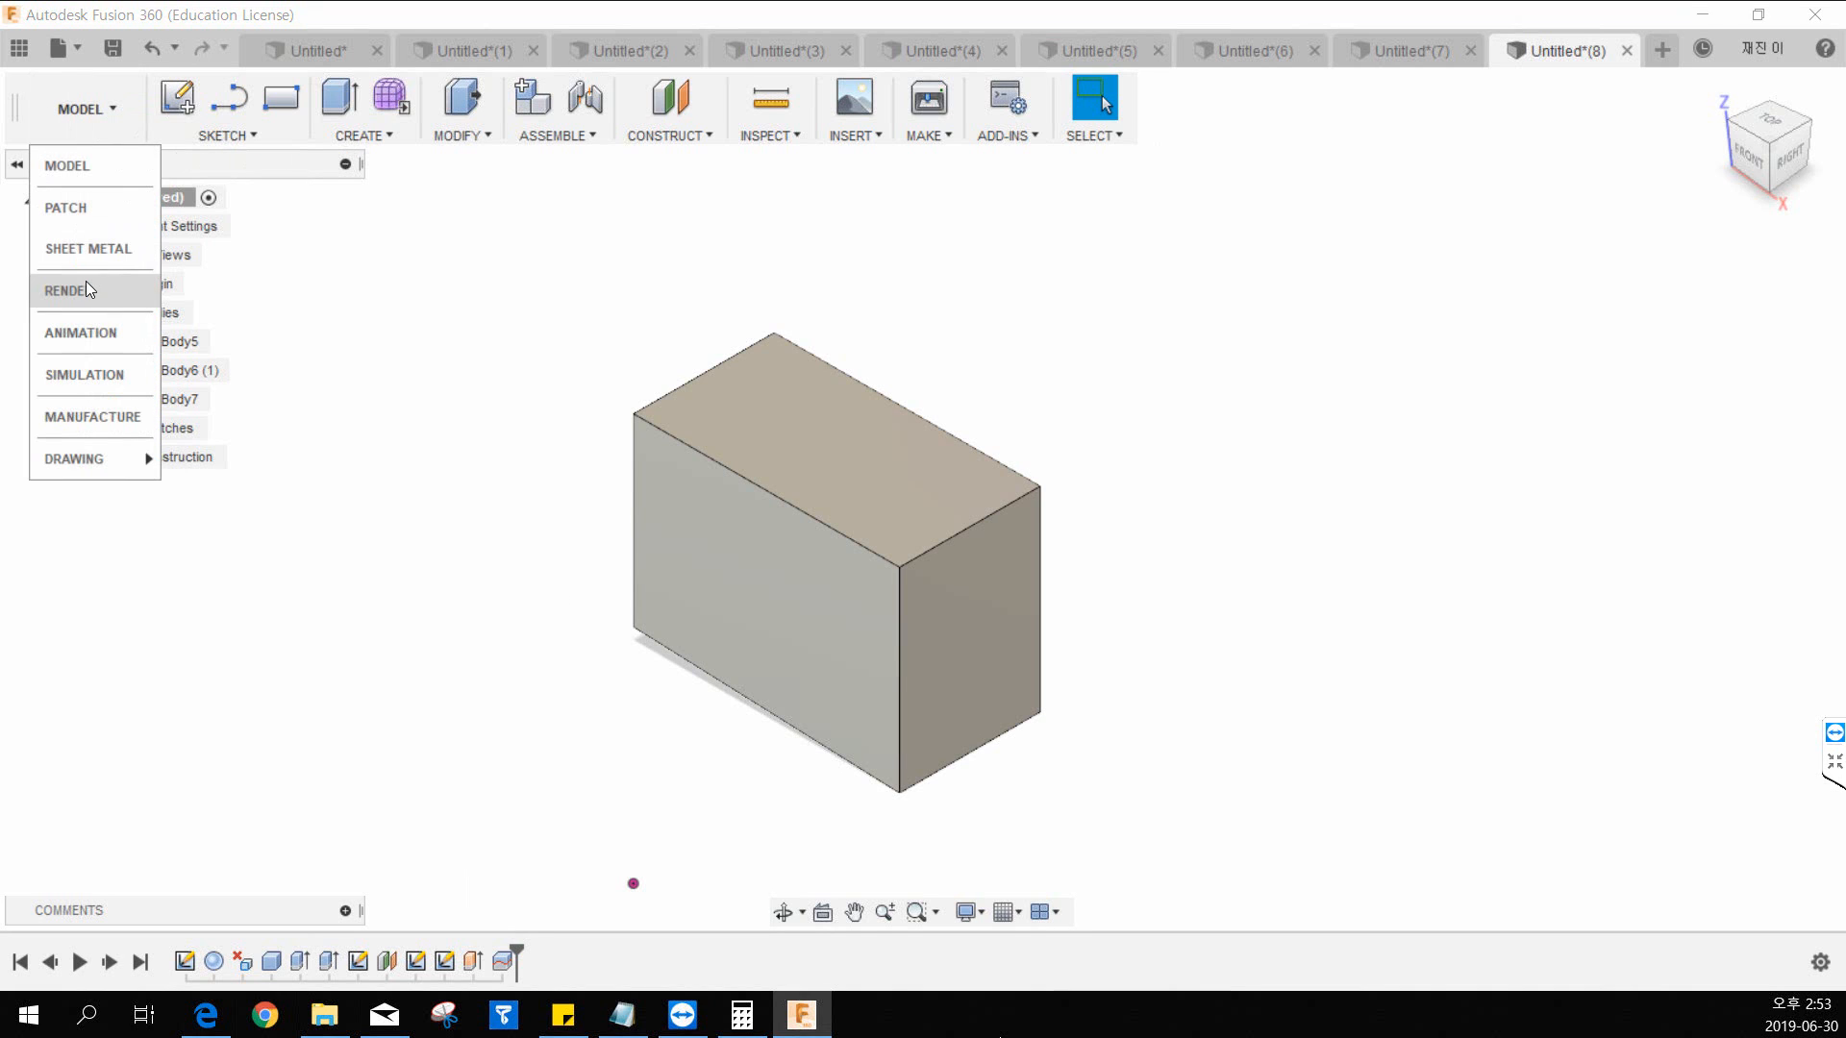
{"action": "left_click", "coordinate": [108, 120]}
{"action": "left_click", "coordinate": [108, 120]}
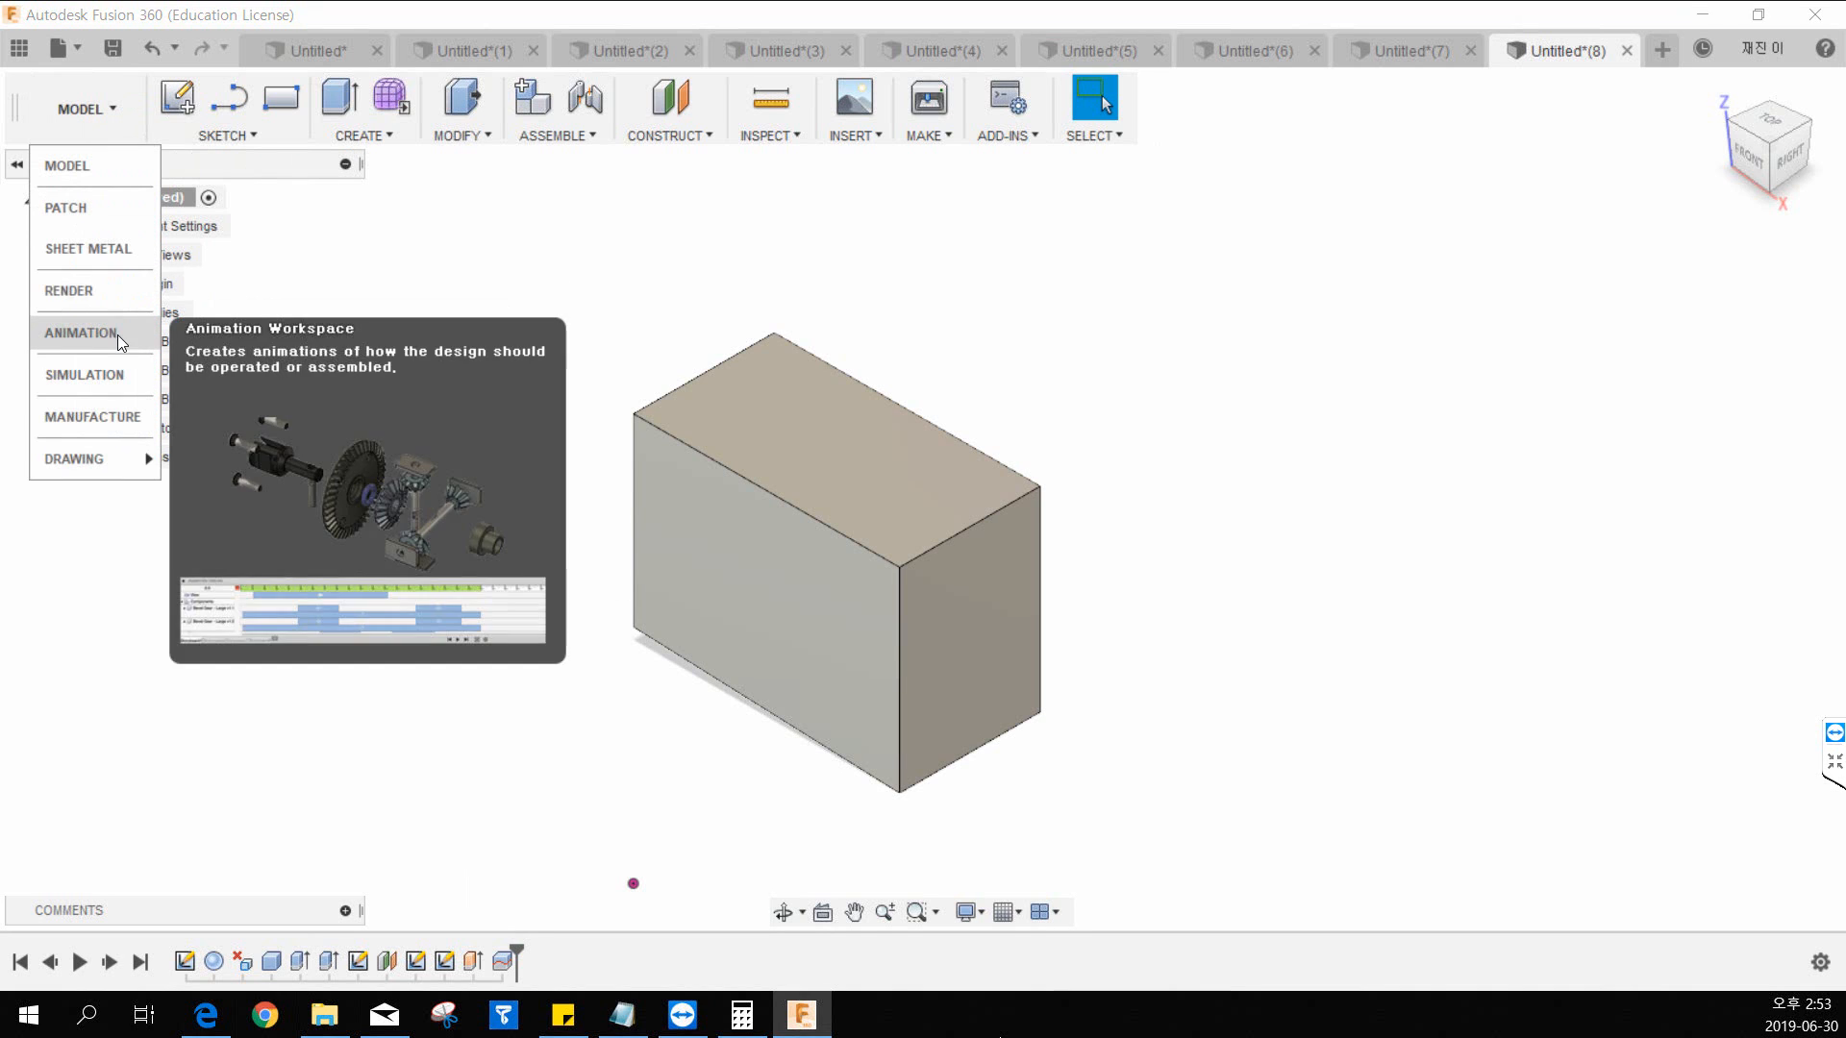
{"action": "left_click", "coordinate": [117, 294]}
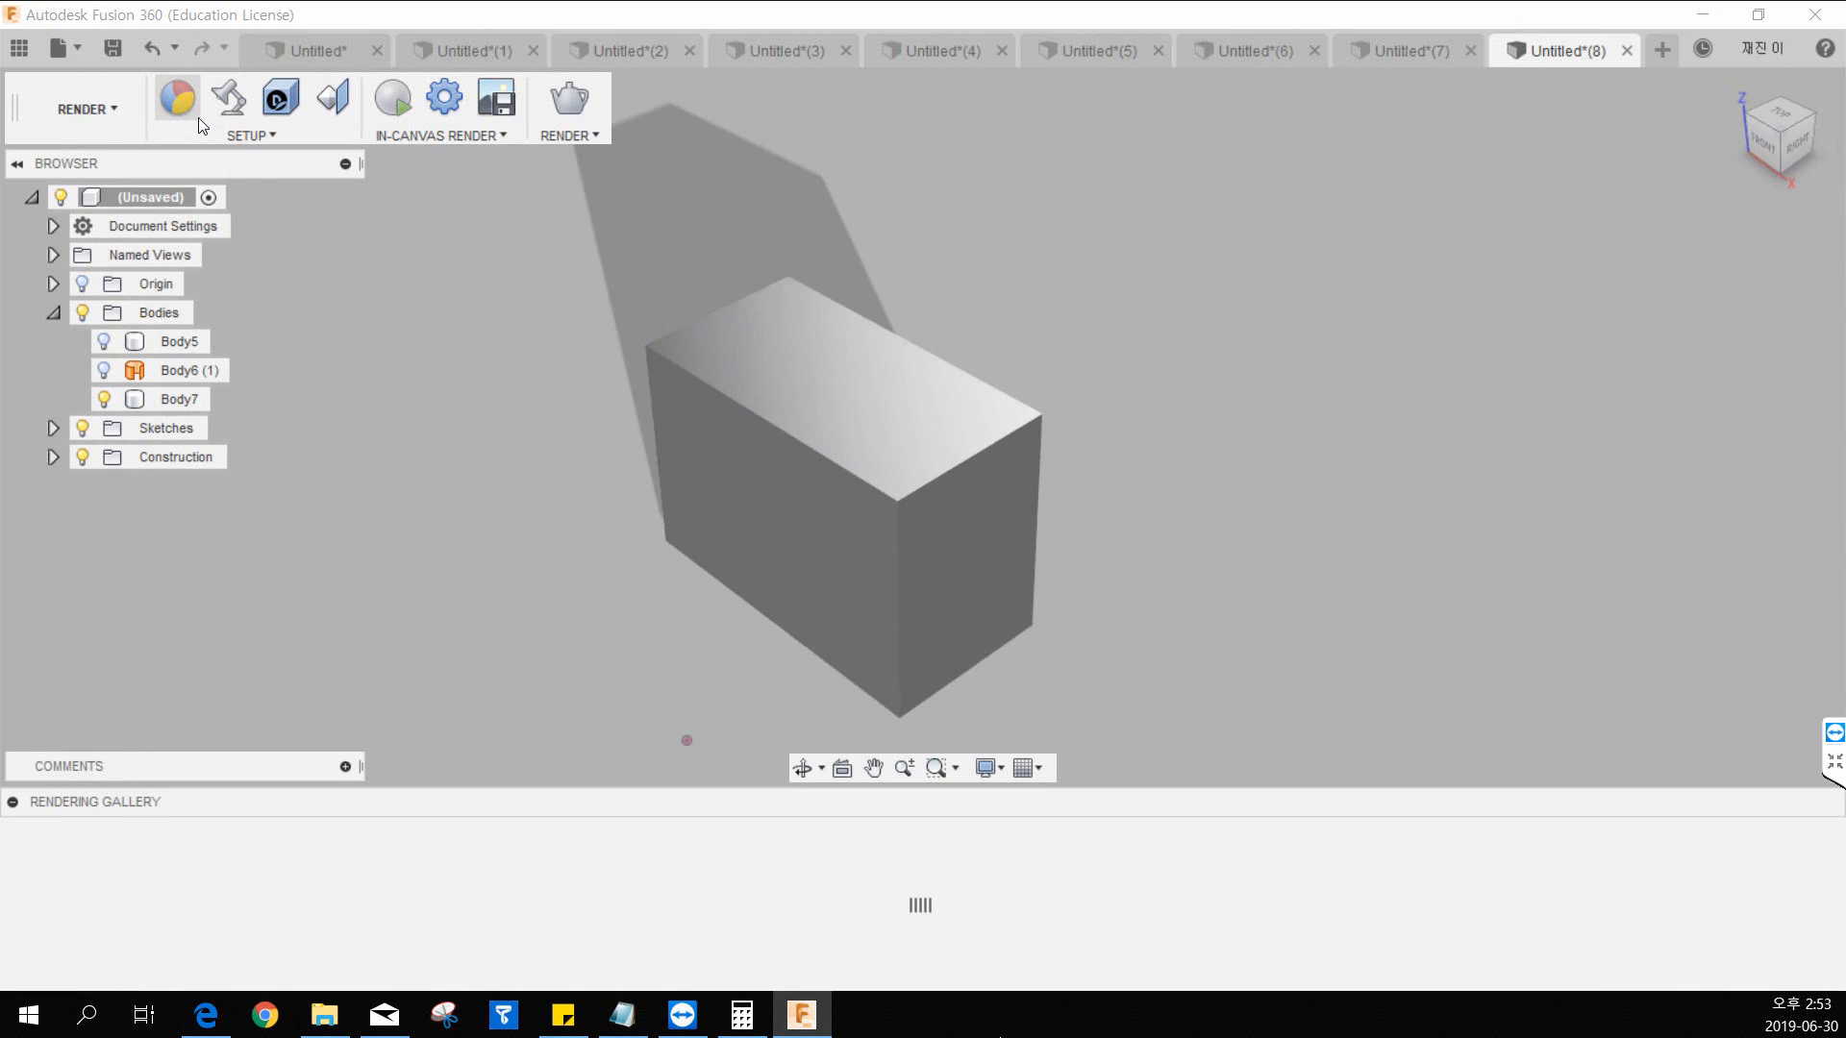
{"action": "left_click", "coordinate": [178, 98]}
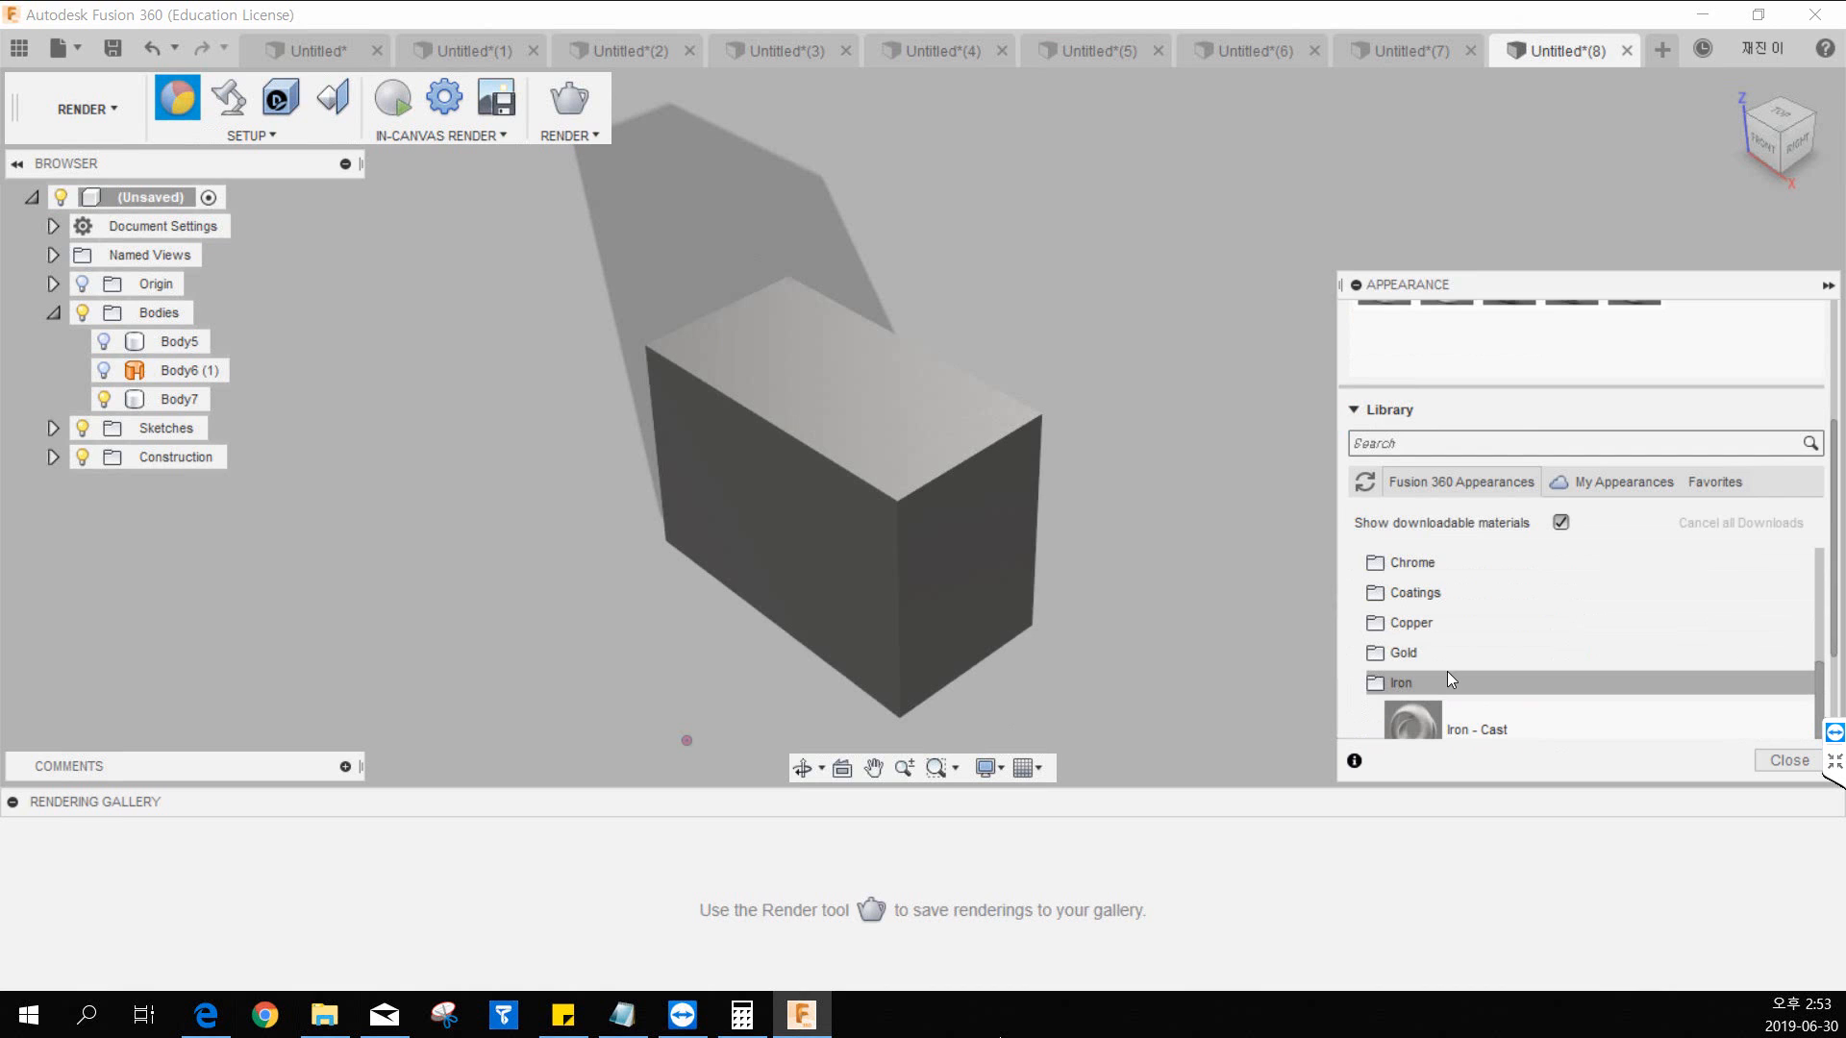
{"action": "left_click", "coordinate": [1411, 657]}
{"action": "left_click_drag", "start_coordinate": [1411, 692], "coordinate": [994, 459]}
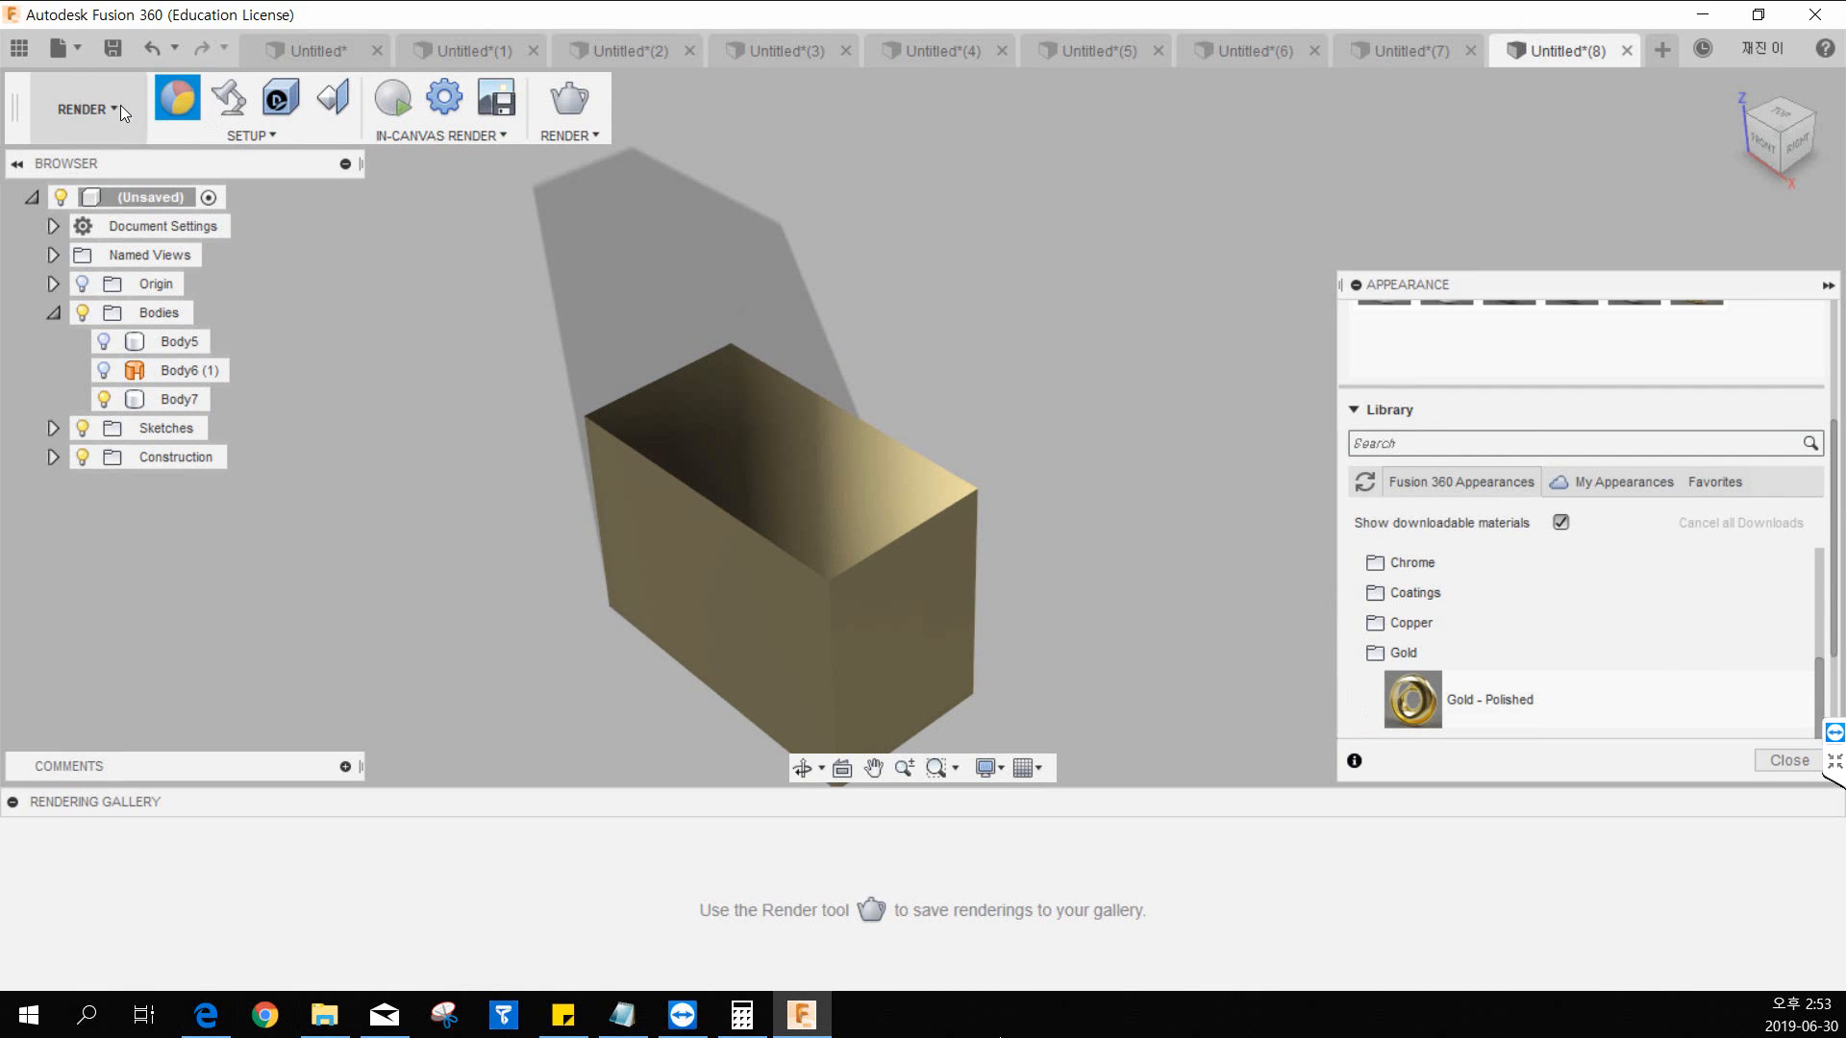
Step: Return to the Model workspace with the box body in view
{"action": "left_click", "coordinate": [117, 109]}
{"action": "left_click", "coordinate": [127, 157]}
{"action": "middle_click_drag", "start_coordinate": [997, 432], "coordinate": [1052, 347]}
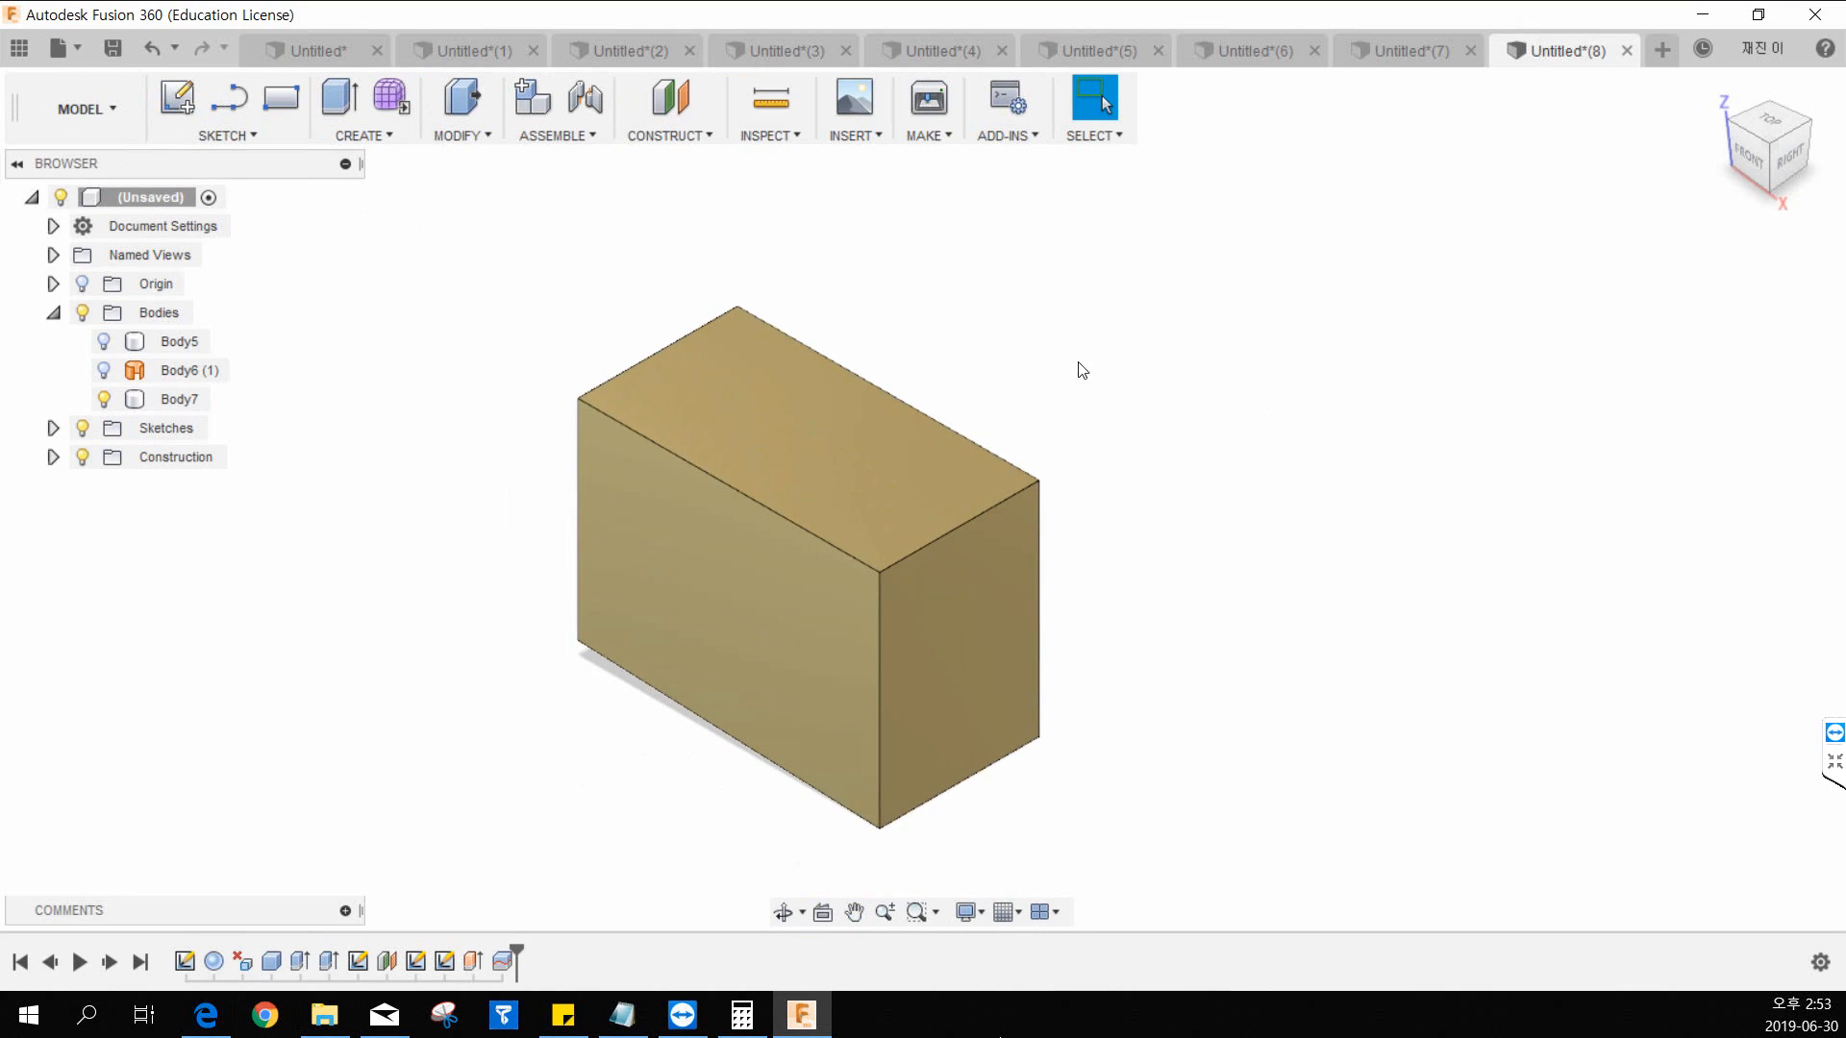
{"action": "scroll", "coordinate": [1159, 353], "scroll_direction": "down", "scroll_amount": 2}
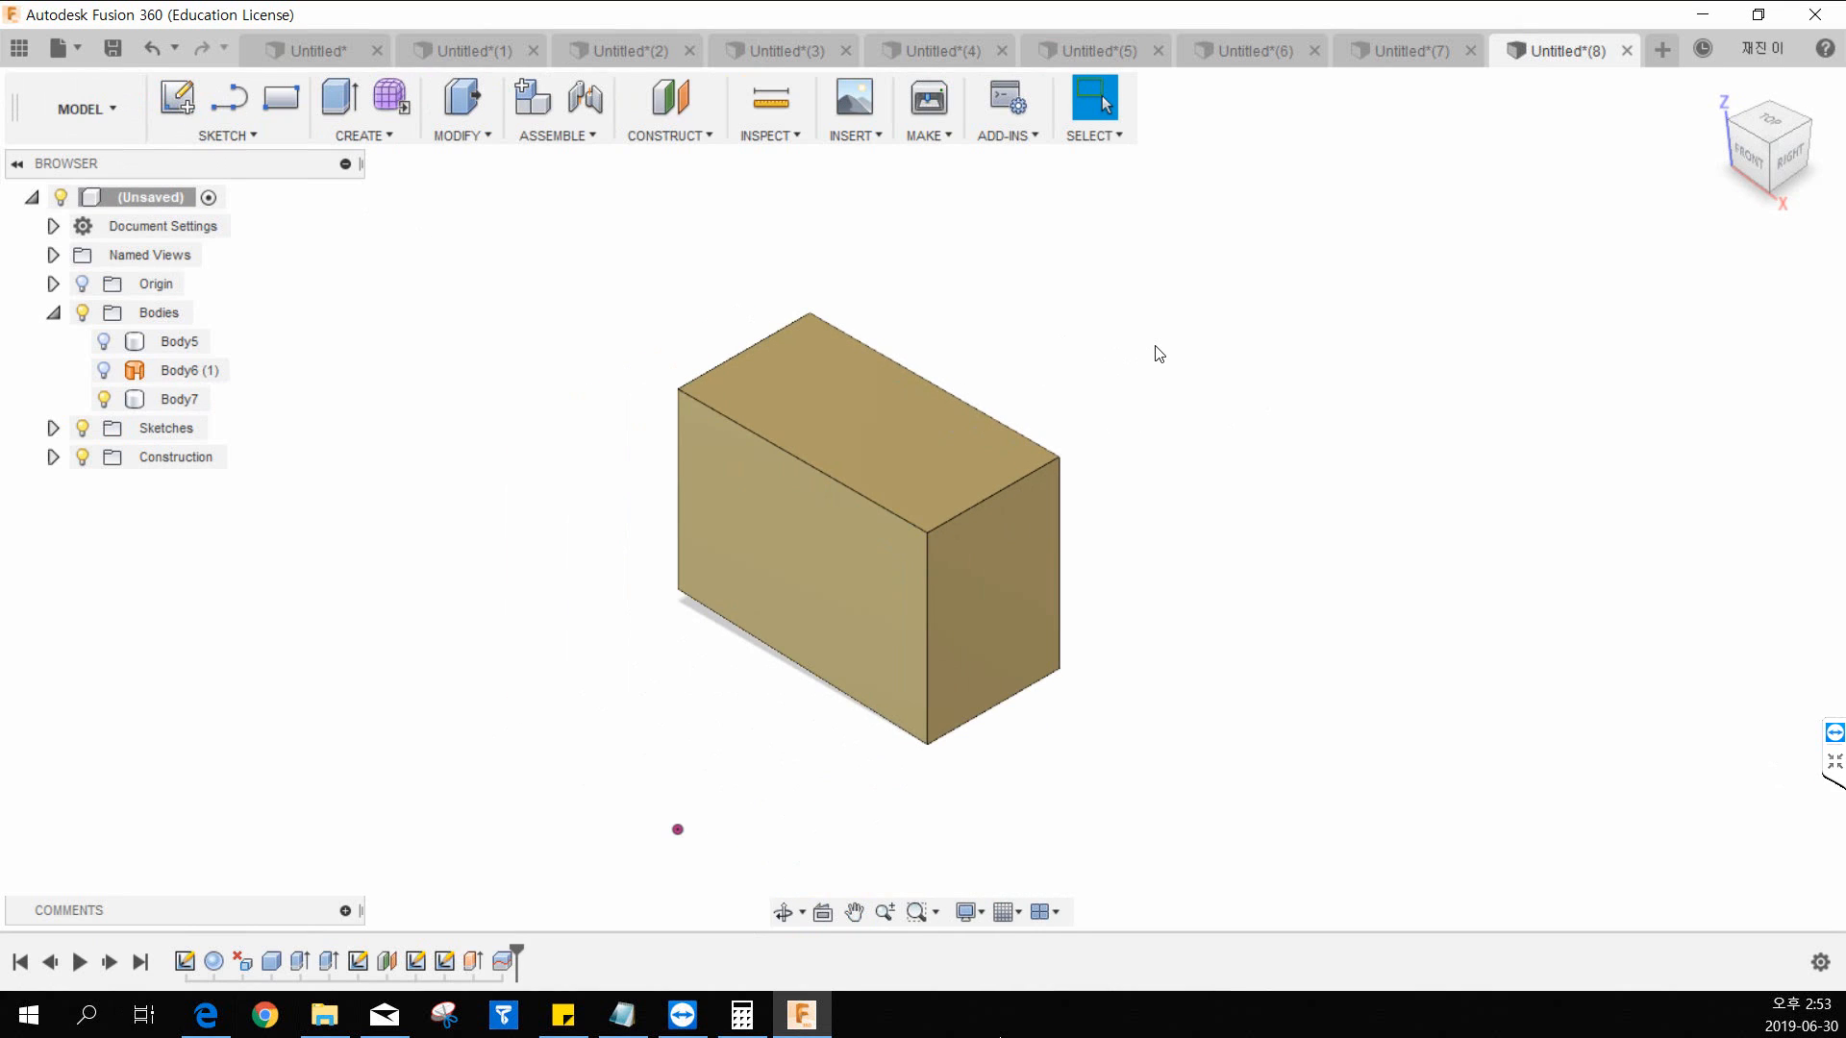
{"action": "left_click", "coordinate": [680, 139]}
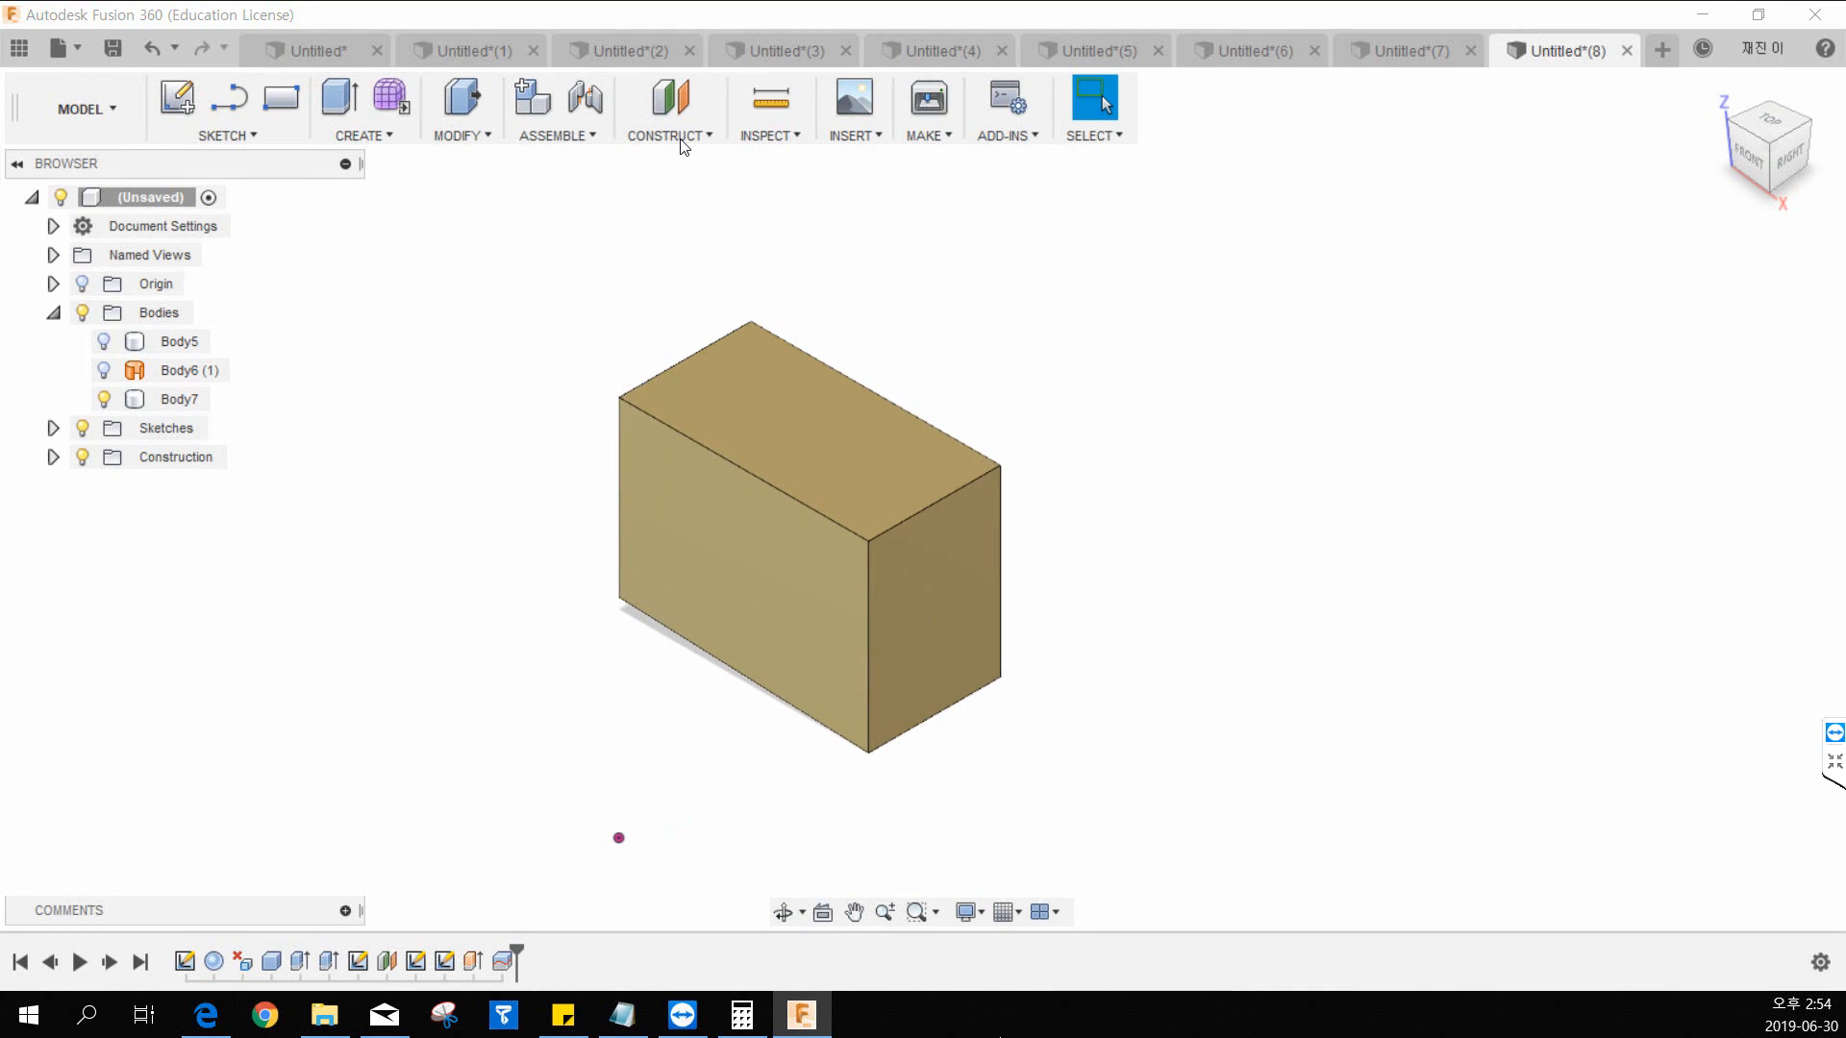
Step: Switch to Microsoft Edge, close every PDF except 8.pdf, and look over its wrench drawing
{"action": "left_click", "coordinate": [202, 1025]}
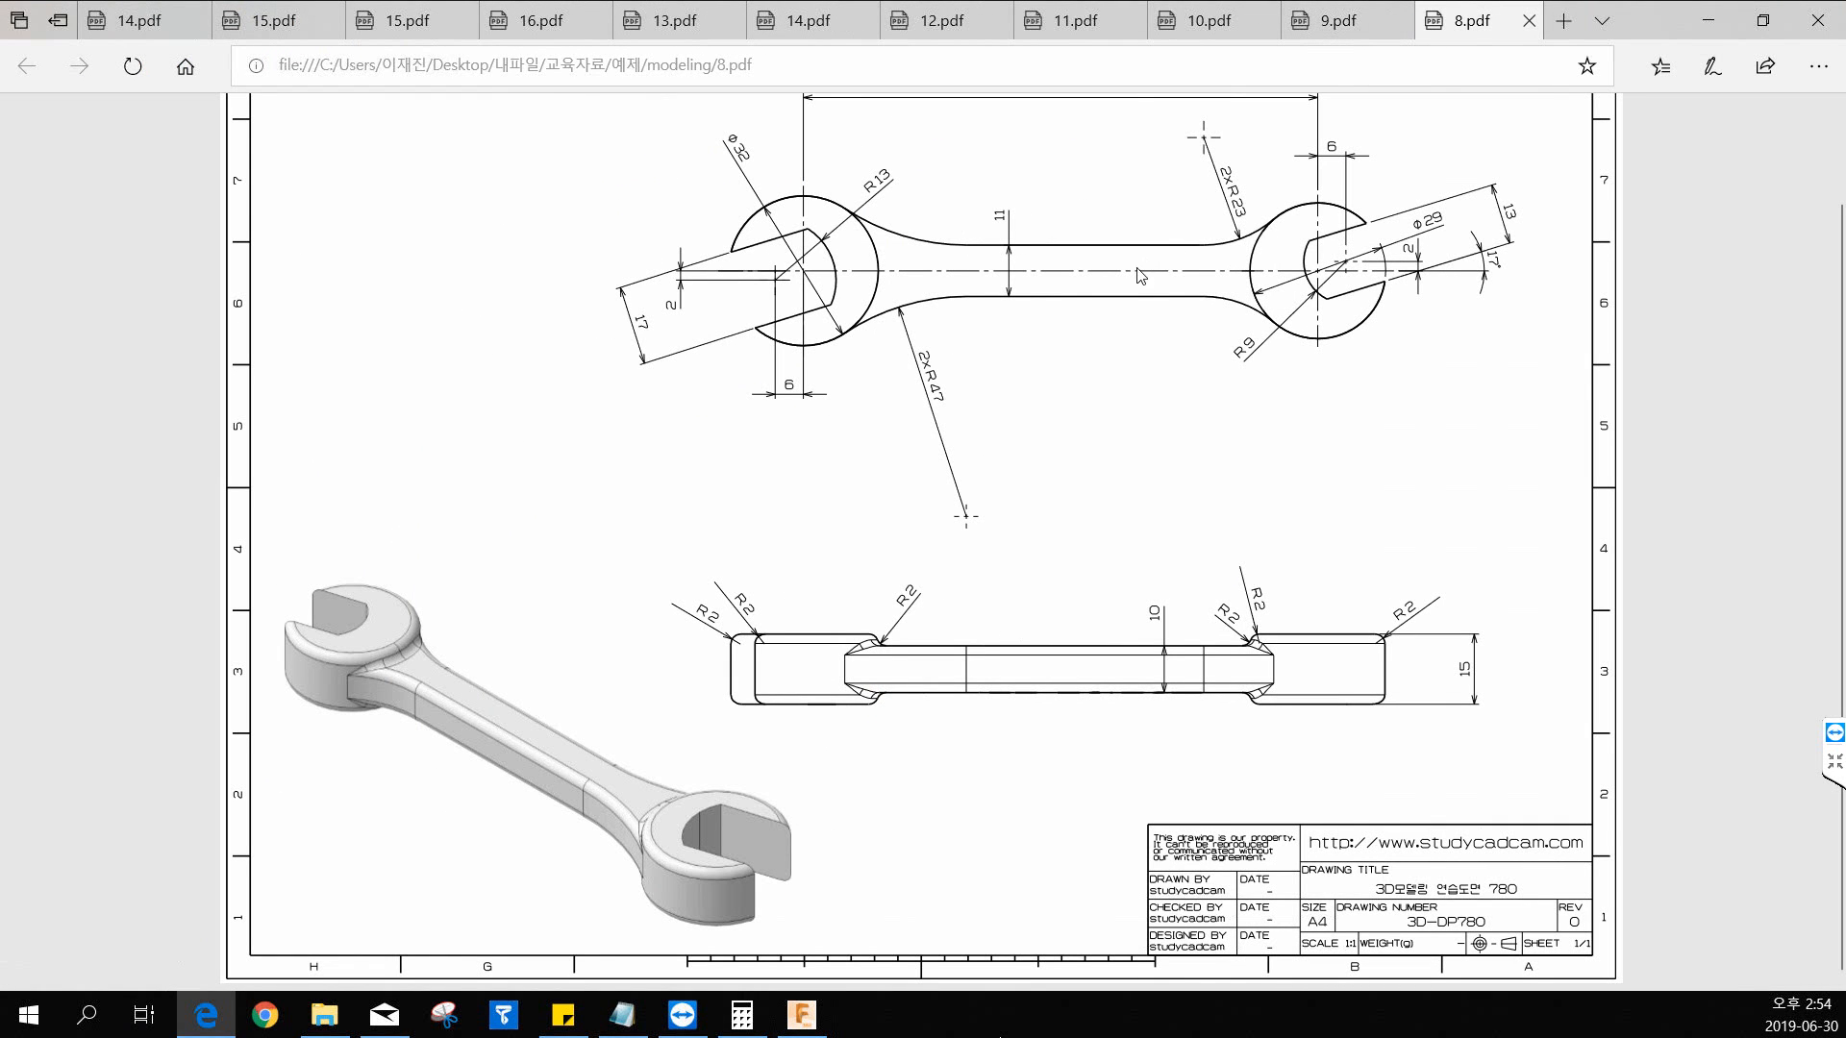
{"action": "right_click", "coordinate": [1471, 21]}
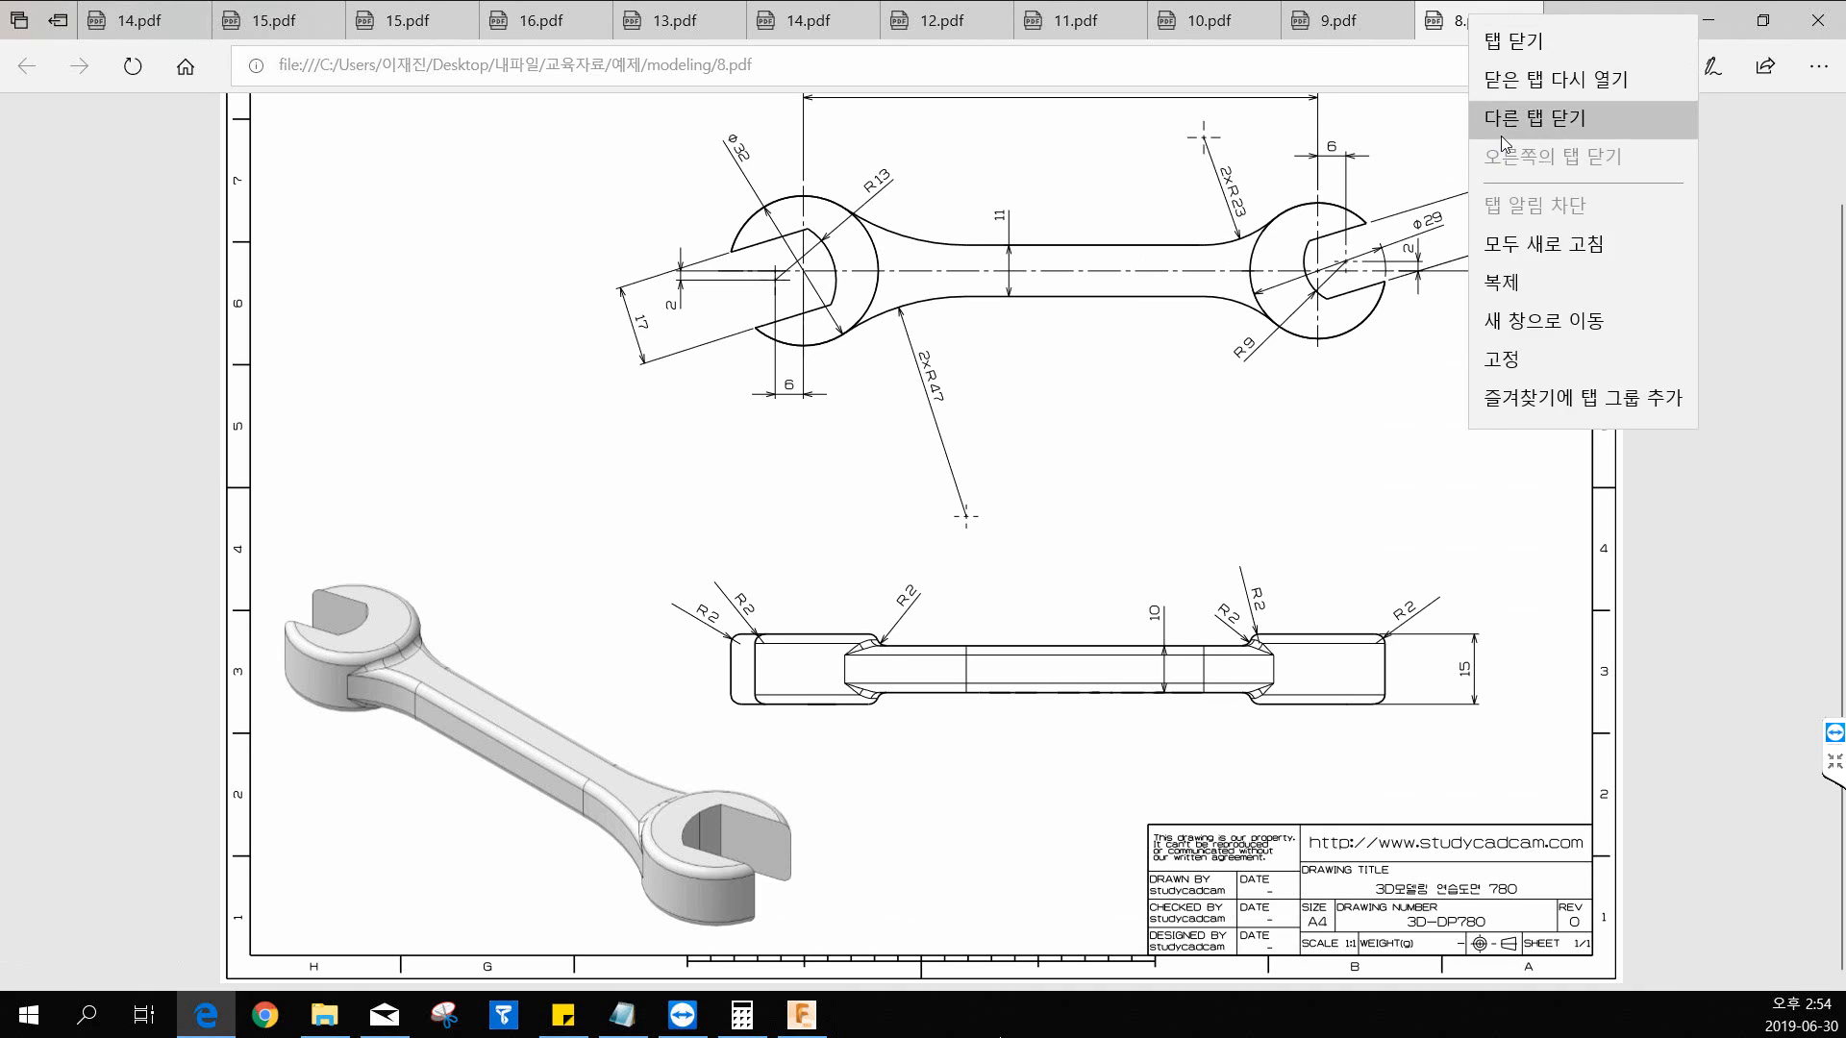
{"action": "left_click", "coordinate": [1499, 125]}
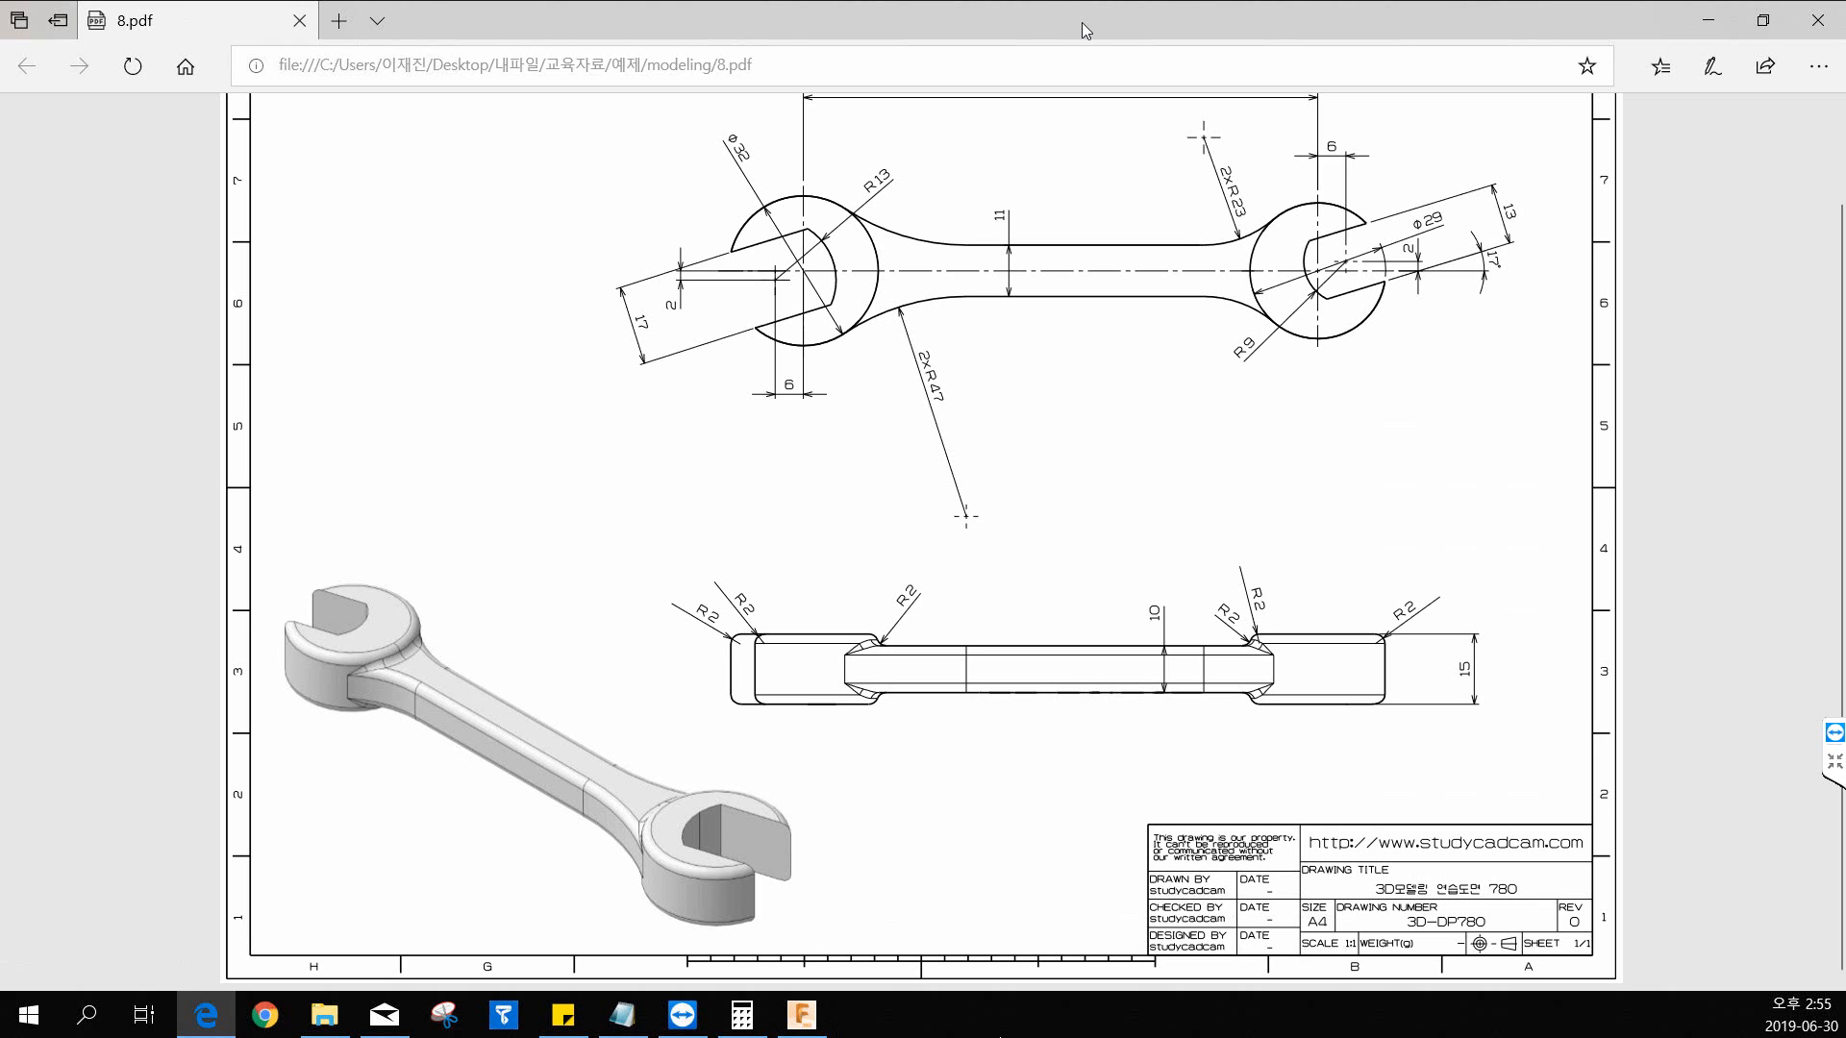
{"action": "scroll", "coordinate": [988, 327], "scroll_direction": "up", "scroll_amount": 2}
{"action": "scroll", "coordinate": [980, 360], "scroll_direction": "down", "scroll_amount": 2}
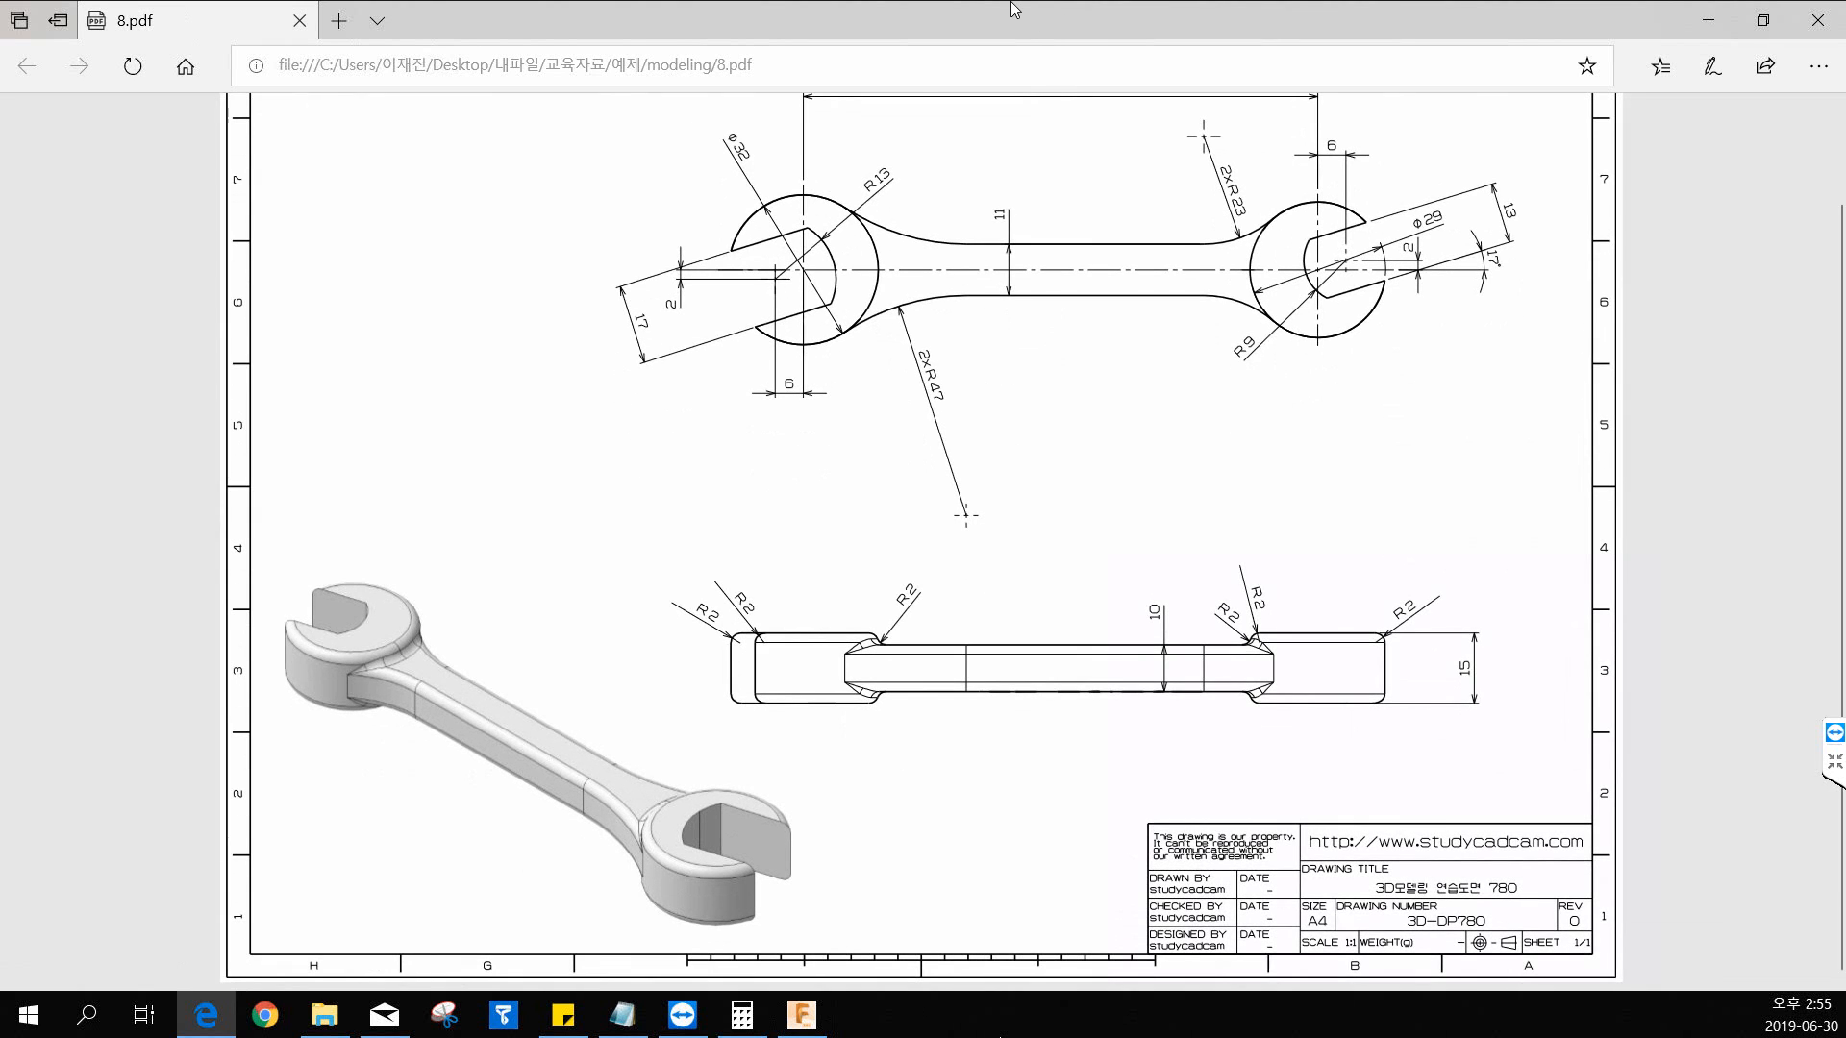
Step: Move the Edge window out of view and minimise the Fusion 360 window
{"action": "left_click_drag", "start_coordinate": [1050, 21], "coordinate": [1053, 0]}
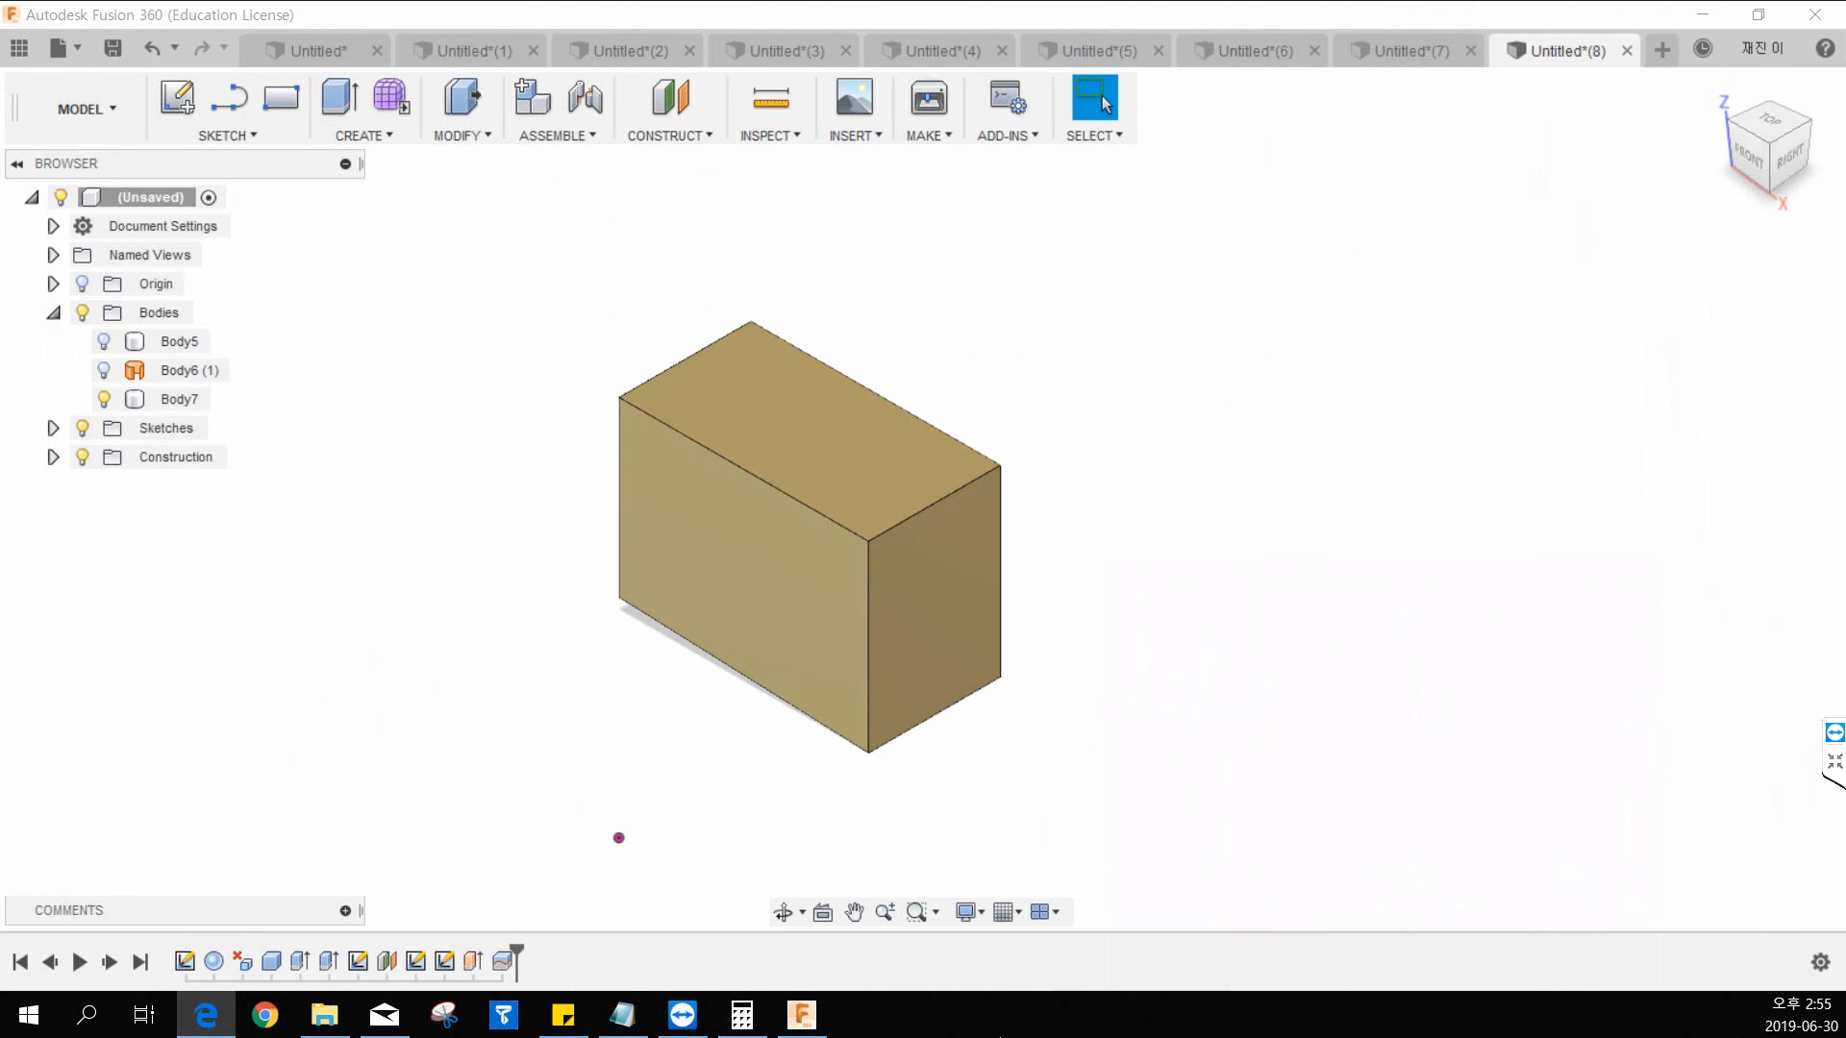
{"action": "key", "text": "alt+Tab"}
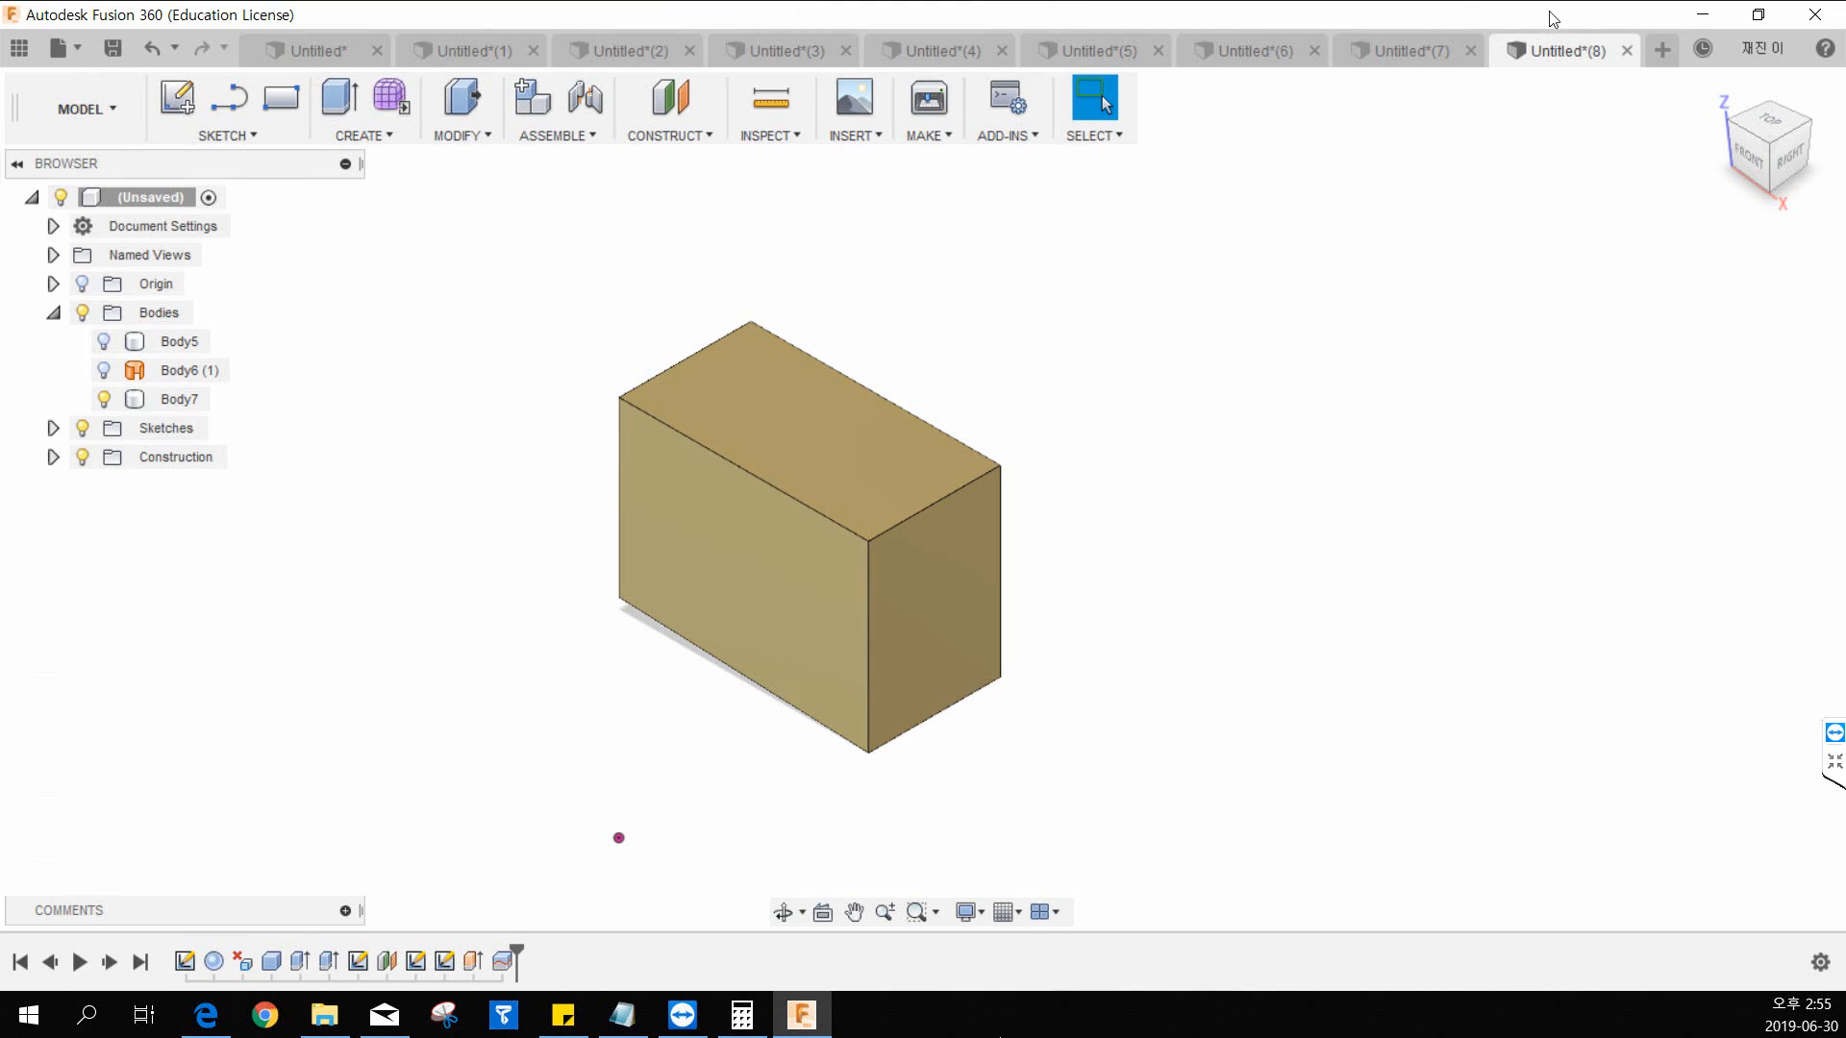
{"action": "left_click", "coordinate": [1716, 19]}
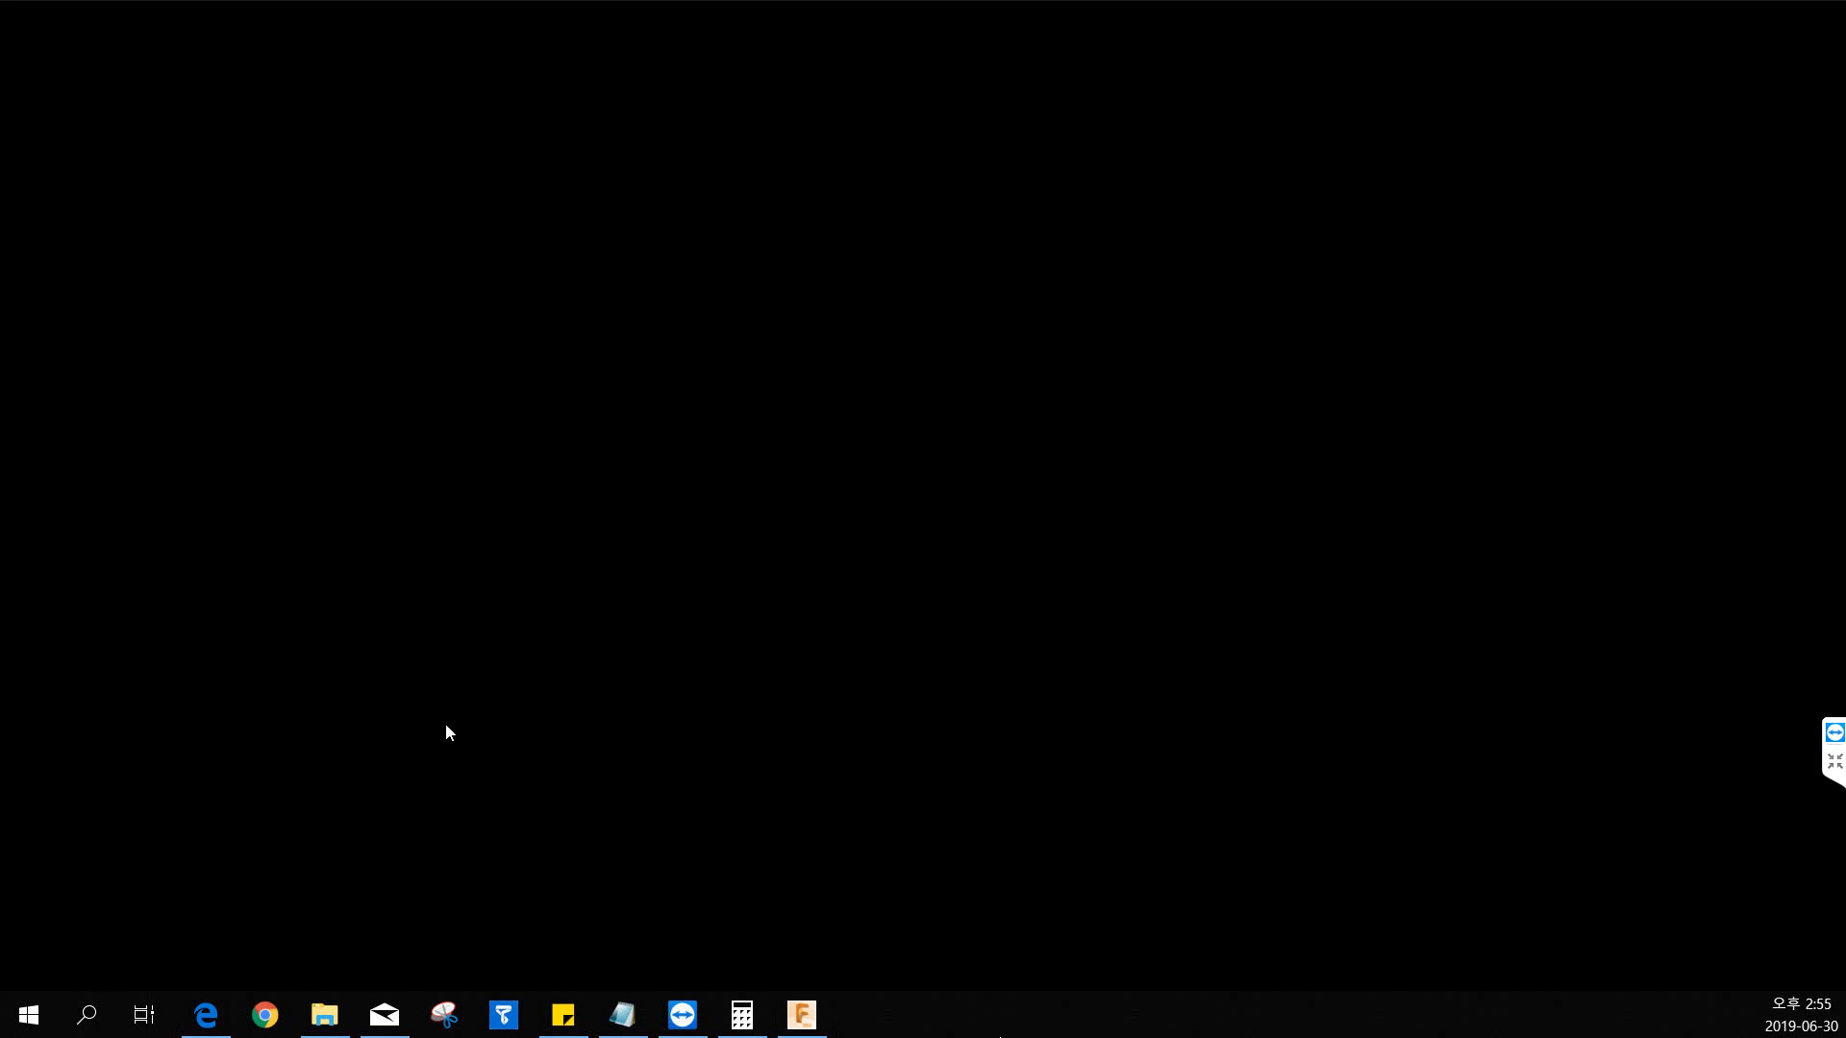
Step: Switch to the Tiertime UP Studio program and open its UP print workspace with the empty build volume
{"action": "left_click_drag", "start_coordinate": [481, 727], "coordinate": [166, 658]}
{"action": "left_click", "coordinate": [504, 1027]}
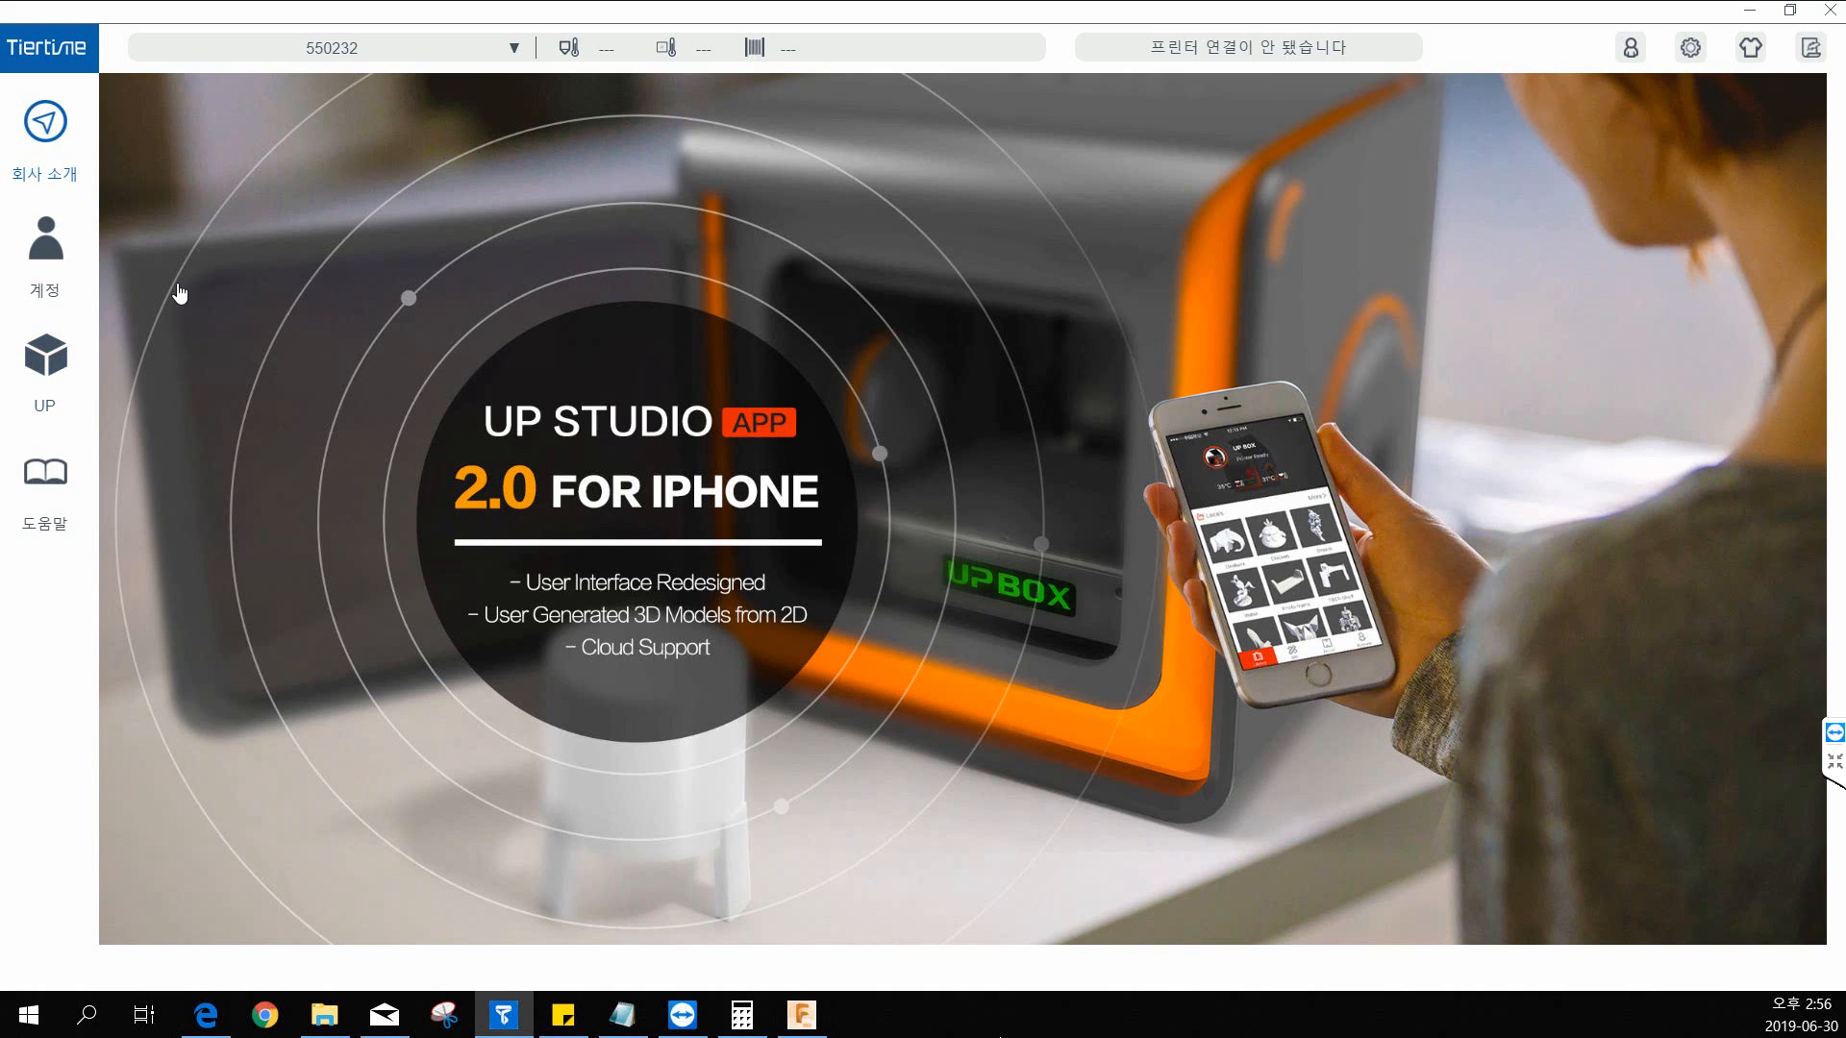
{"action": "left_click", "coordinate": [53, 370]}
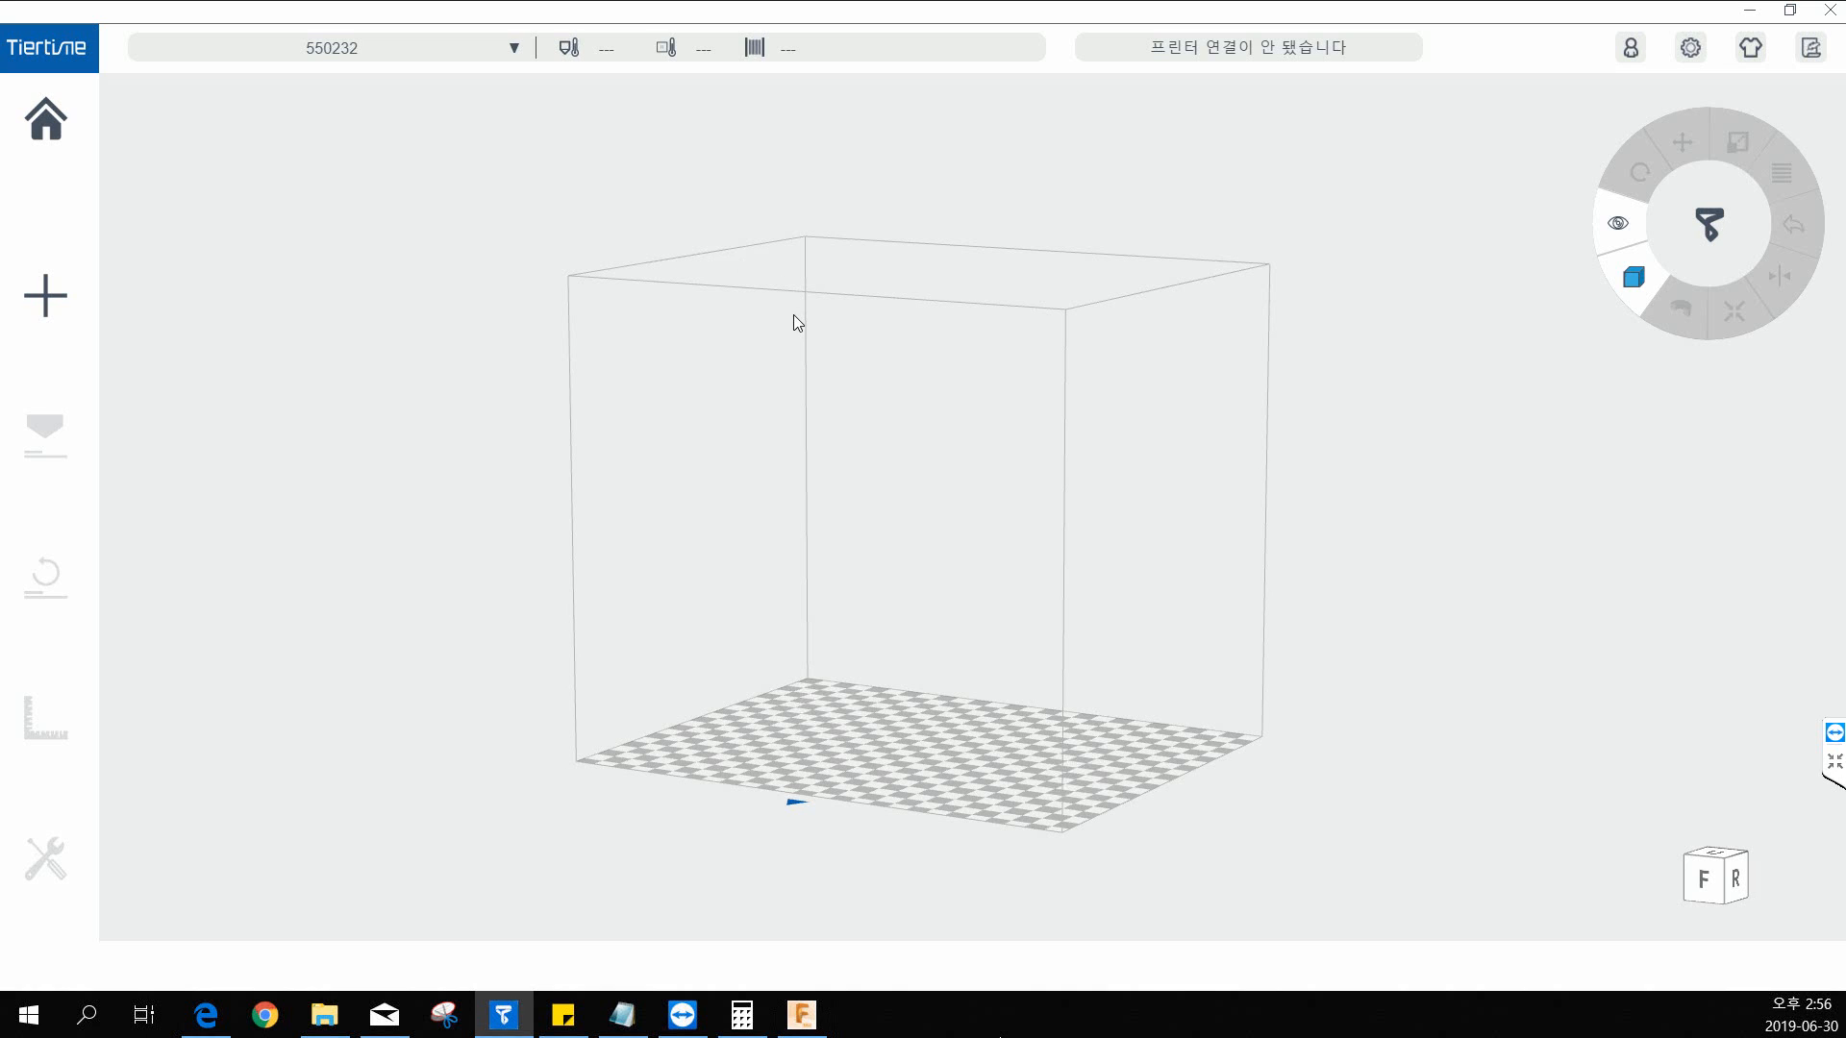
Step: Switch to Fusion 360, look through the open designs, and bring the hexagonal L-shaped wrench design into view
{"action": "left_click", "coordinate": [801, 1014]}
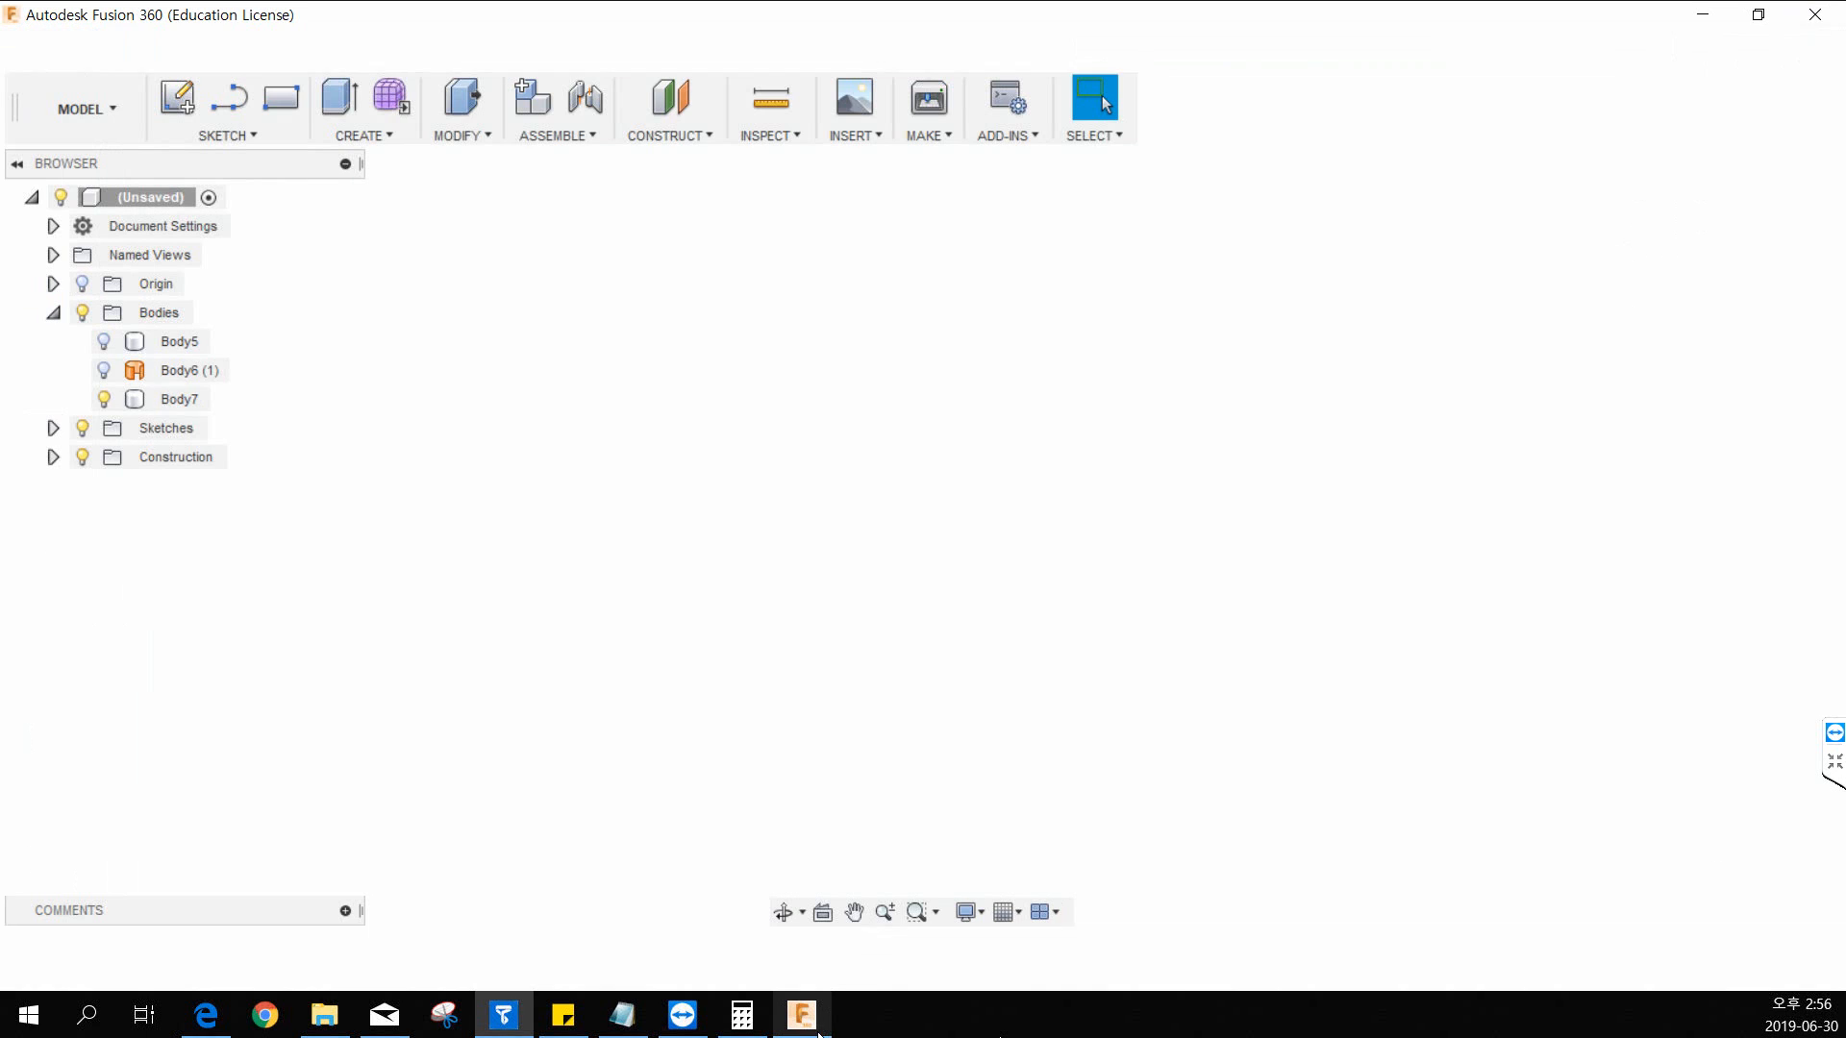
{"action": "left_click", "coordinate": [938, 39]}
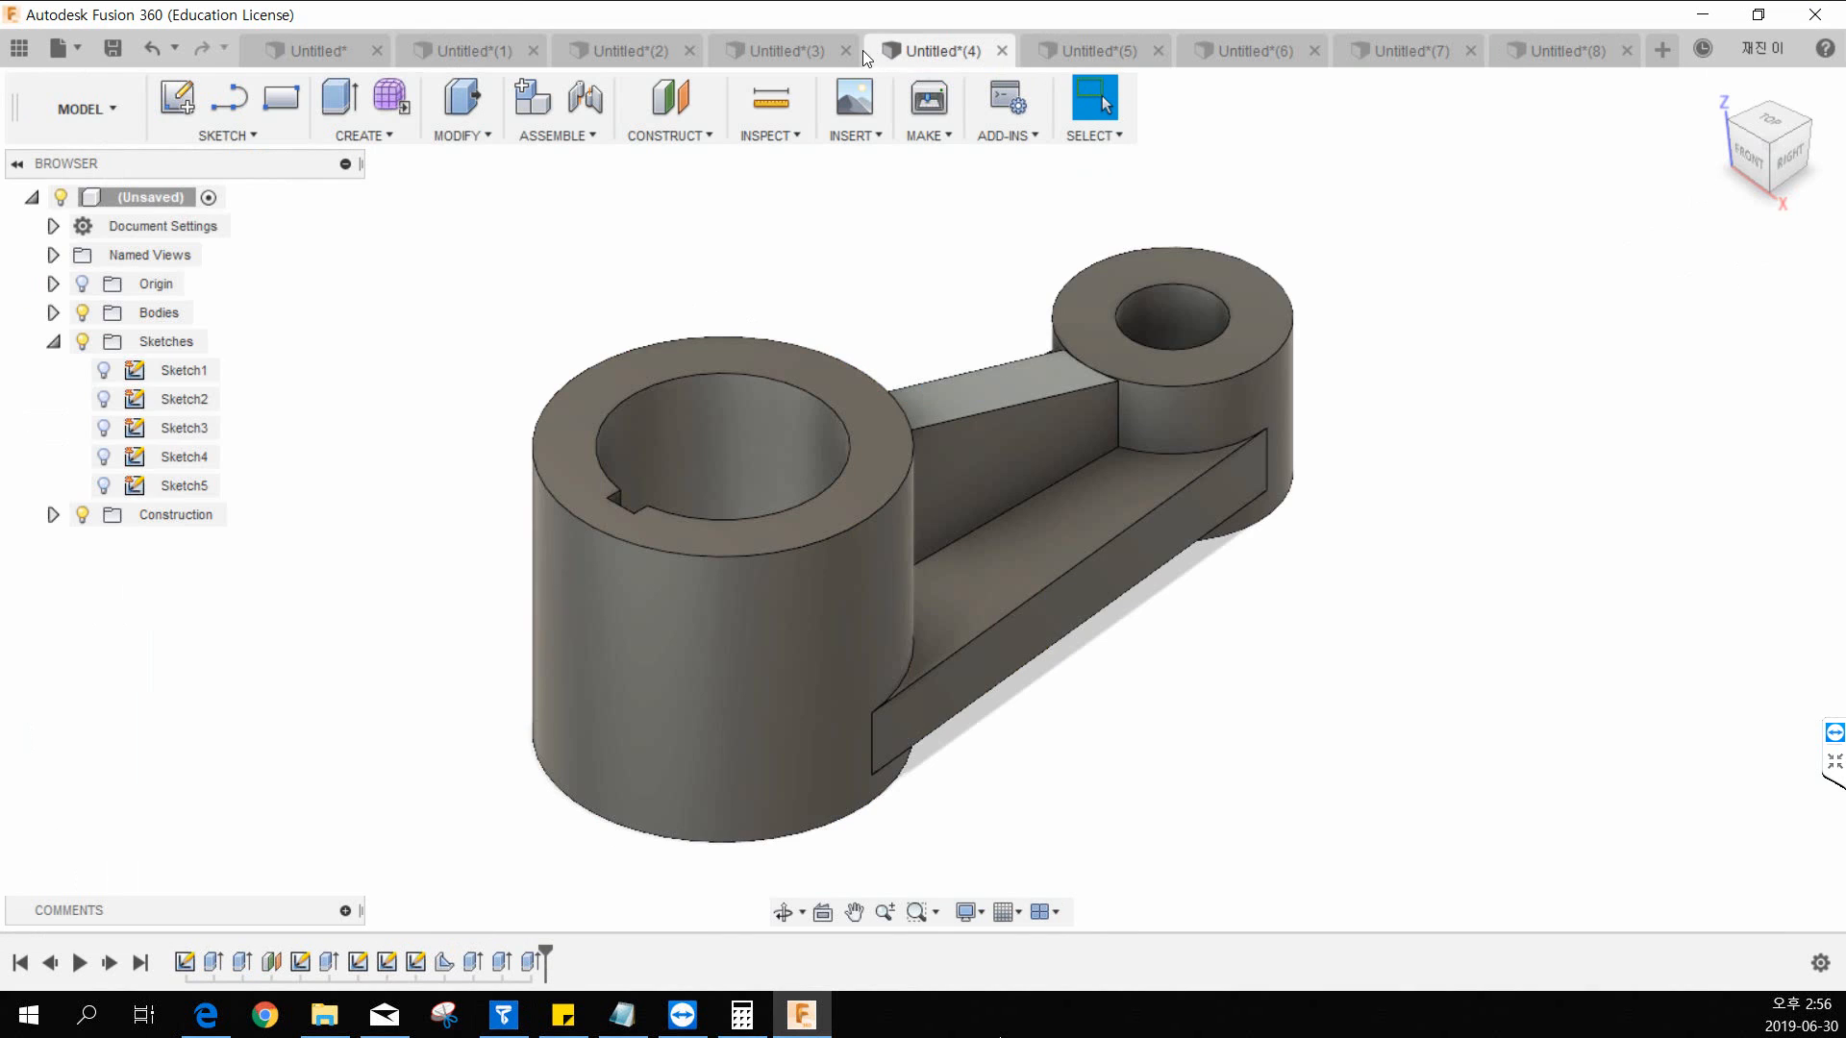
{"action": "left_click", "coordinate": [775, 44]}
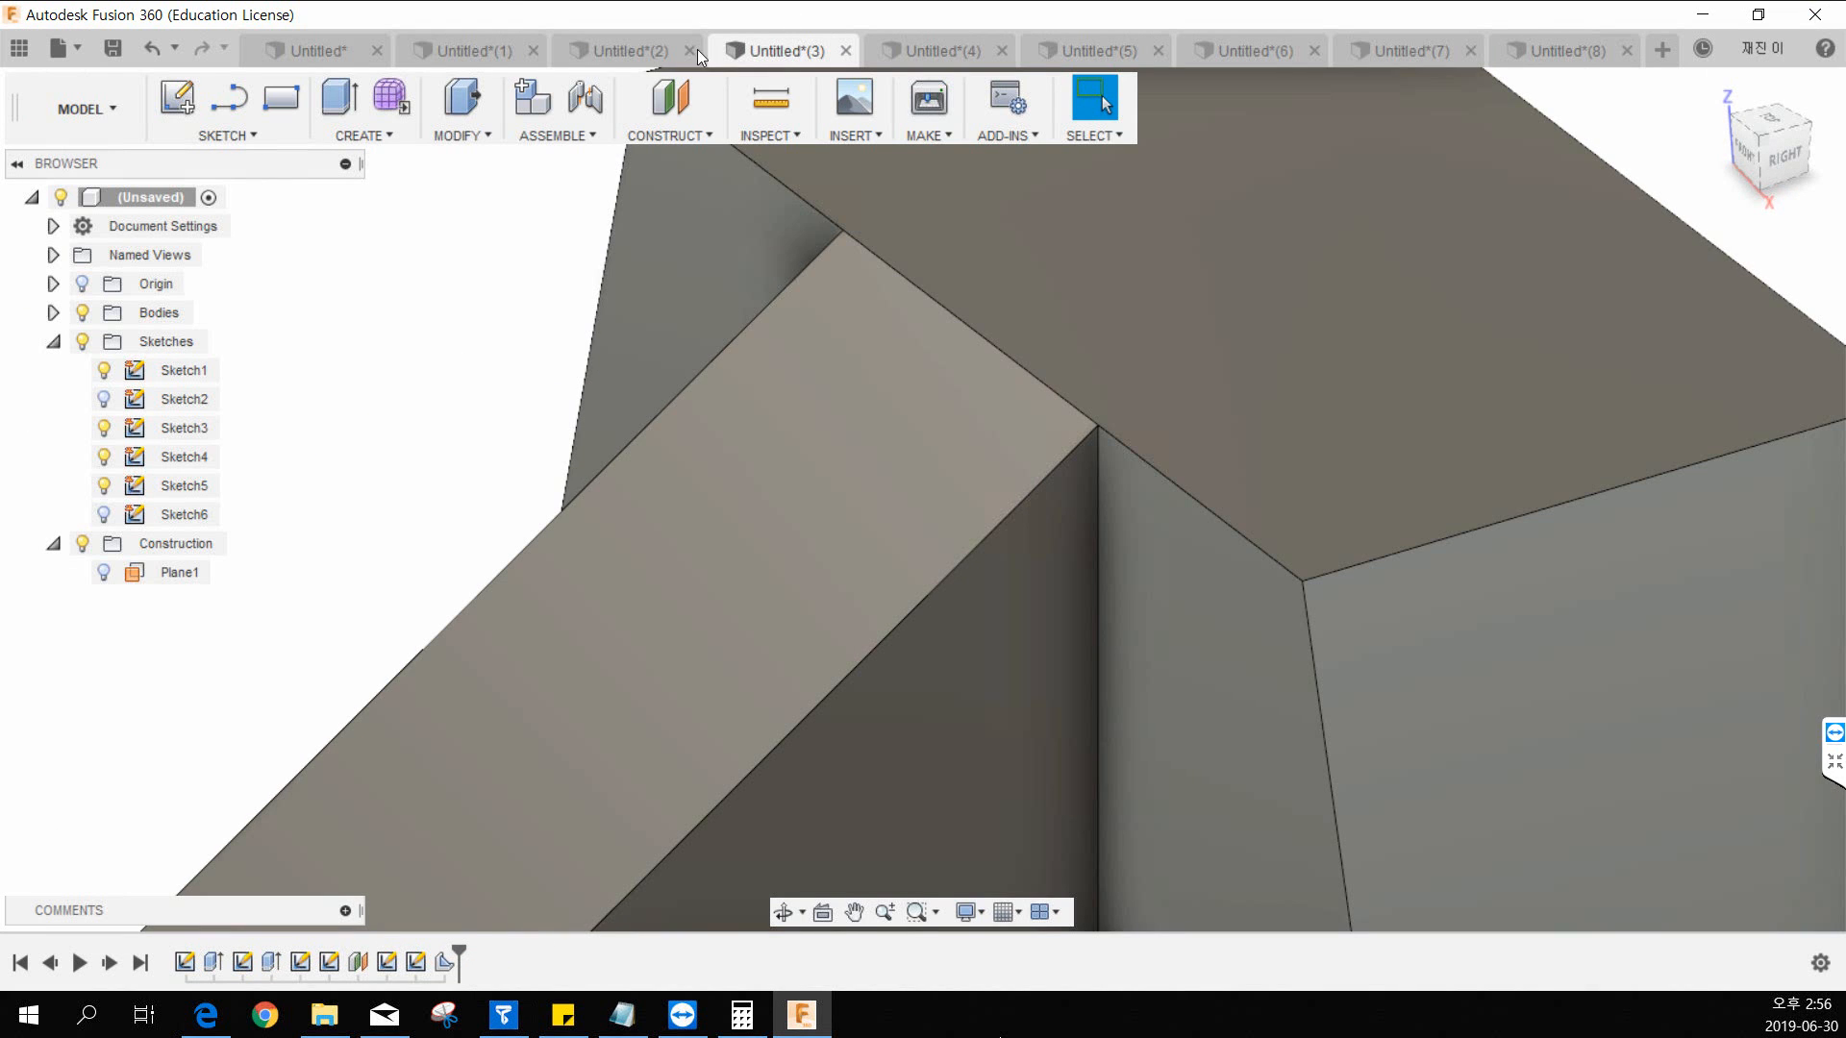
{"action": "scroll", "coordinate": [736, 290], "scroll_direction": "down", "scroll_amount": 5}
{"action": "scroll", "coordinate": [729, 296], "scroll_direction": "down", "scroll_amount": 3}
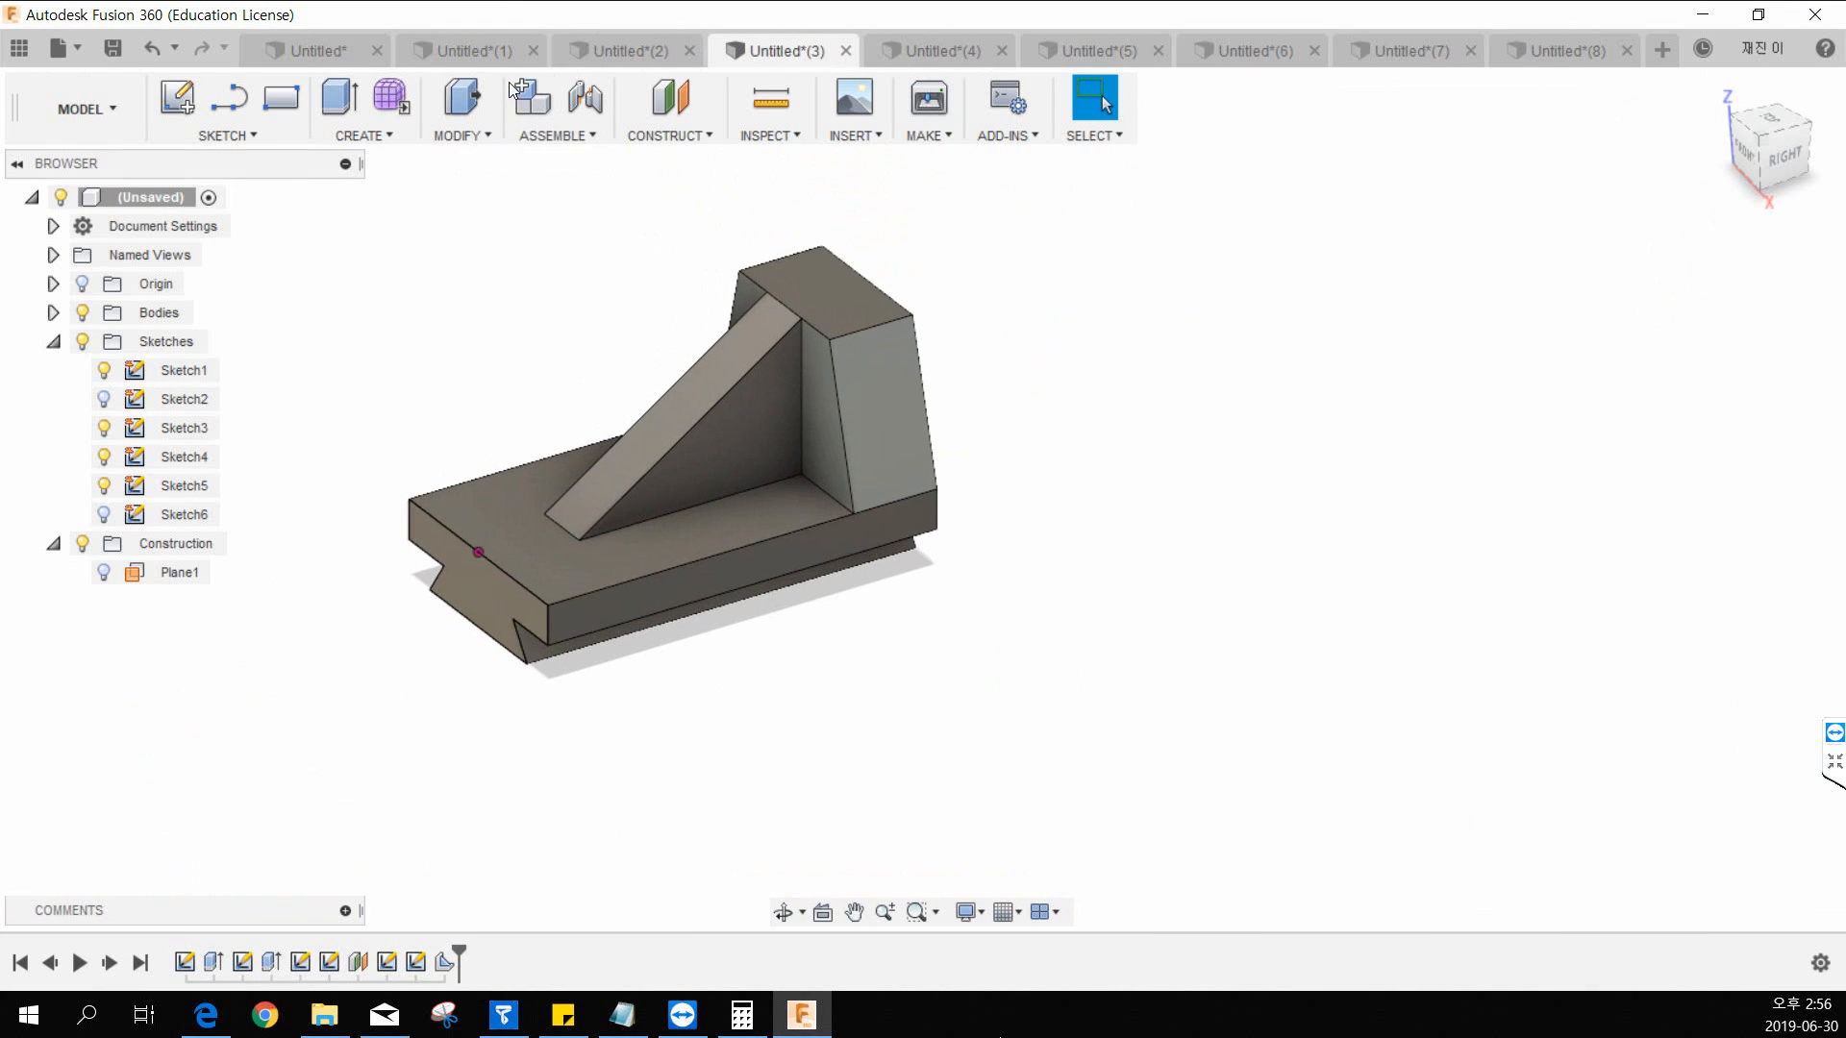
{"action": "left_click", "coordinate": [523, 56]}
{"action": "left_click", "coordinate": [632, 56]}
{"action": "left_click", "coordinate": [492, 56]}
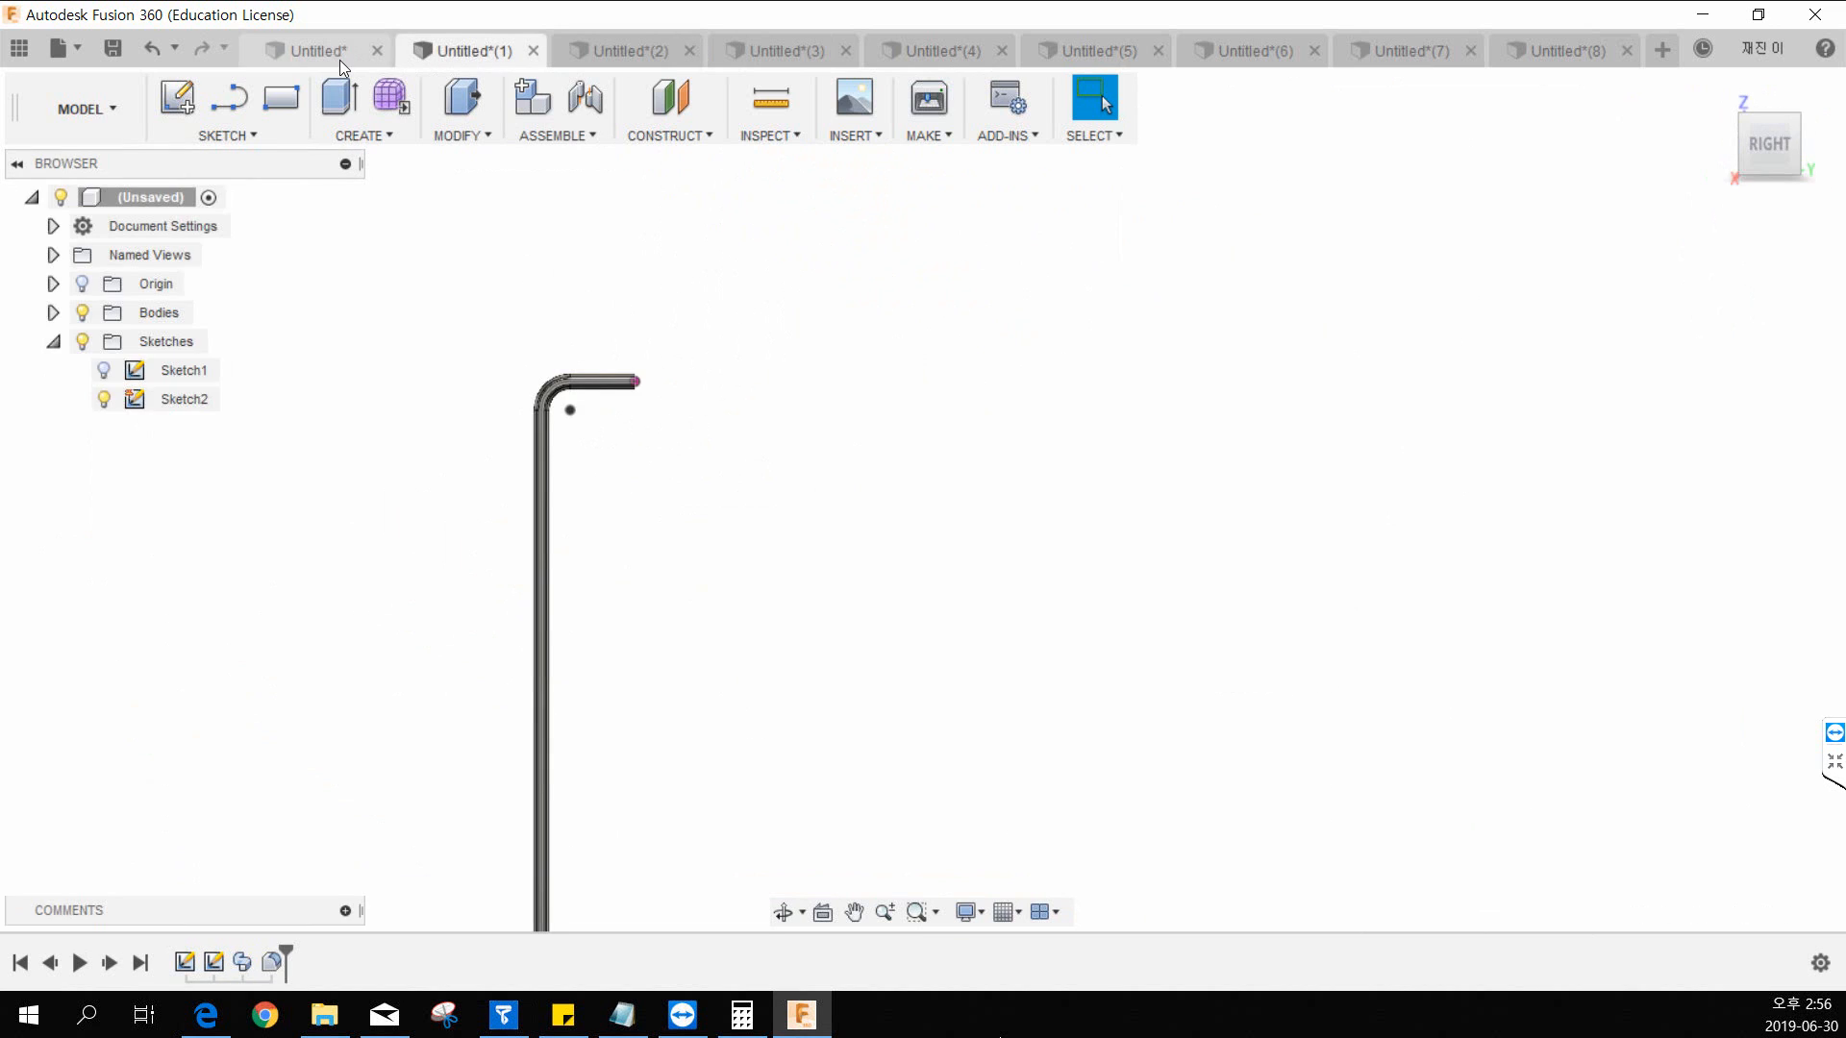
{"action": "left_click", "coordinate": [338, 59]}
{"action": "scroll", "coordinate": [591, 583], "scroll_direction": "down", "scroll_amount": 4}
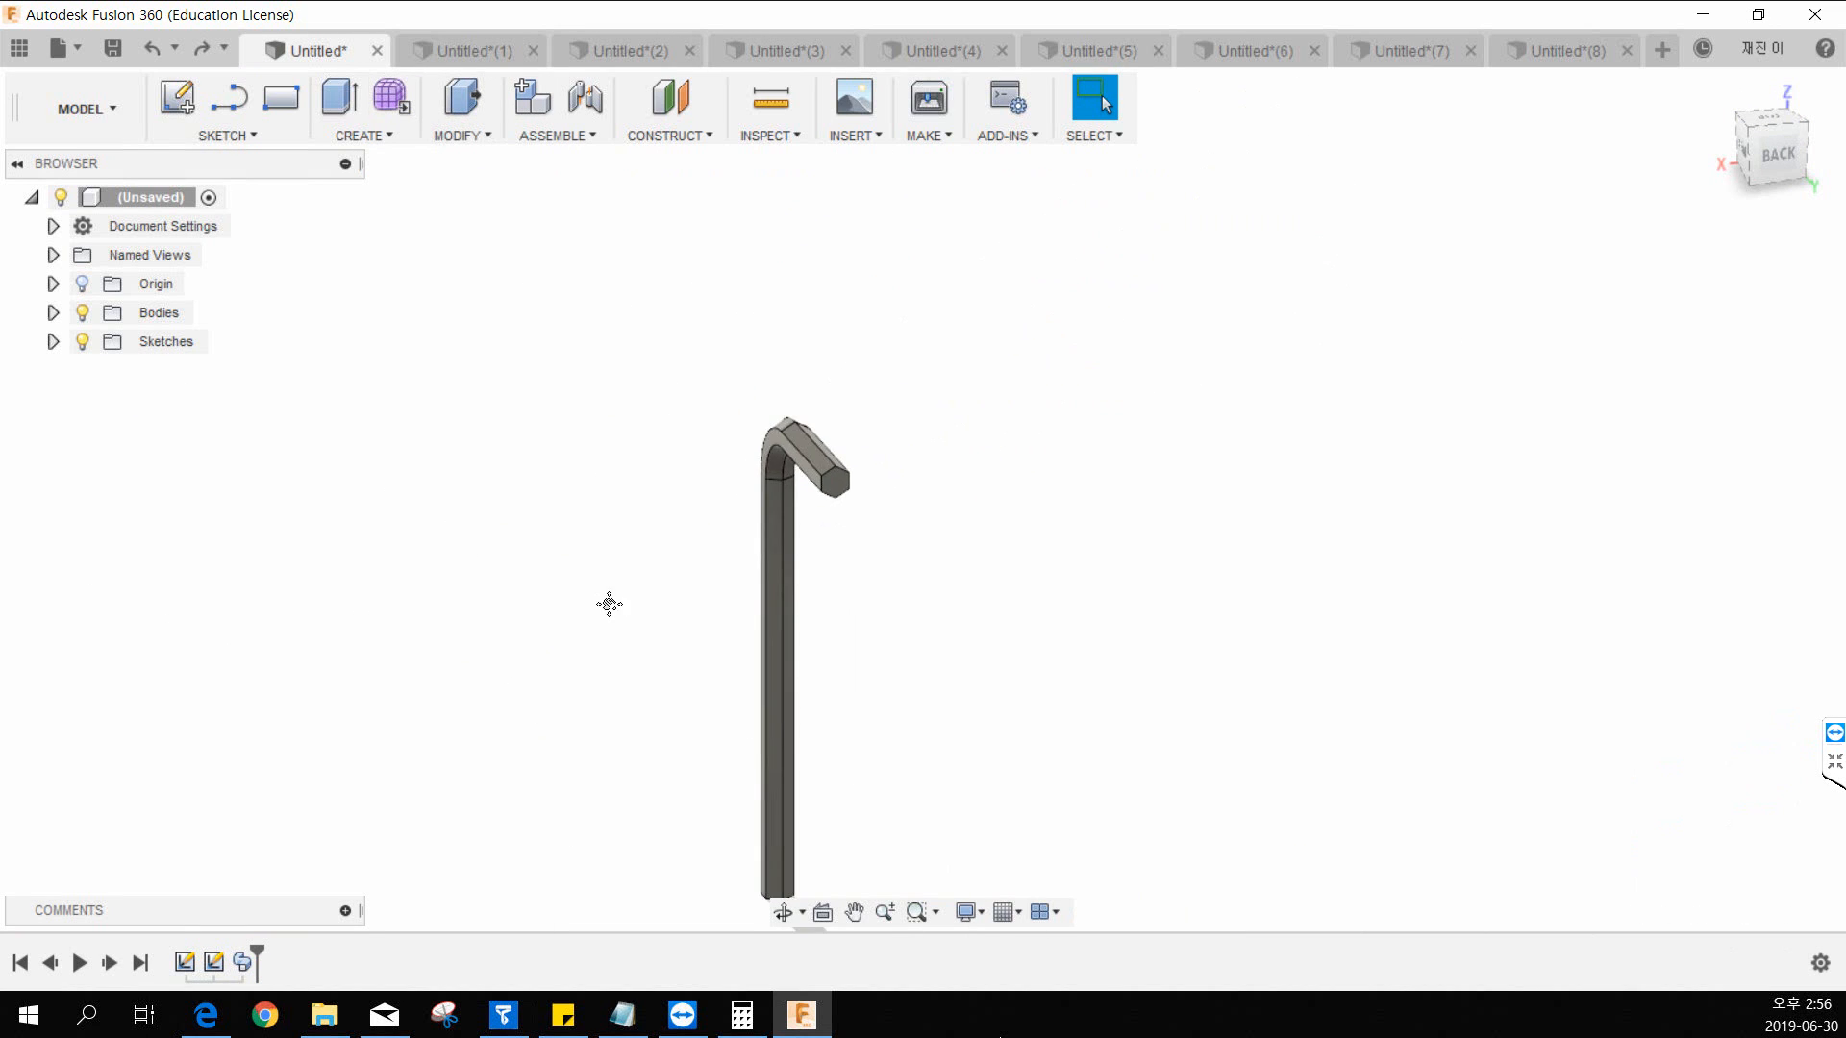
{"action": "middle_click_drag", "start_coordinate": [609, 602], "coordinate": [699, 452]}
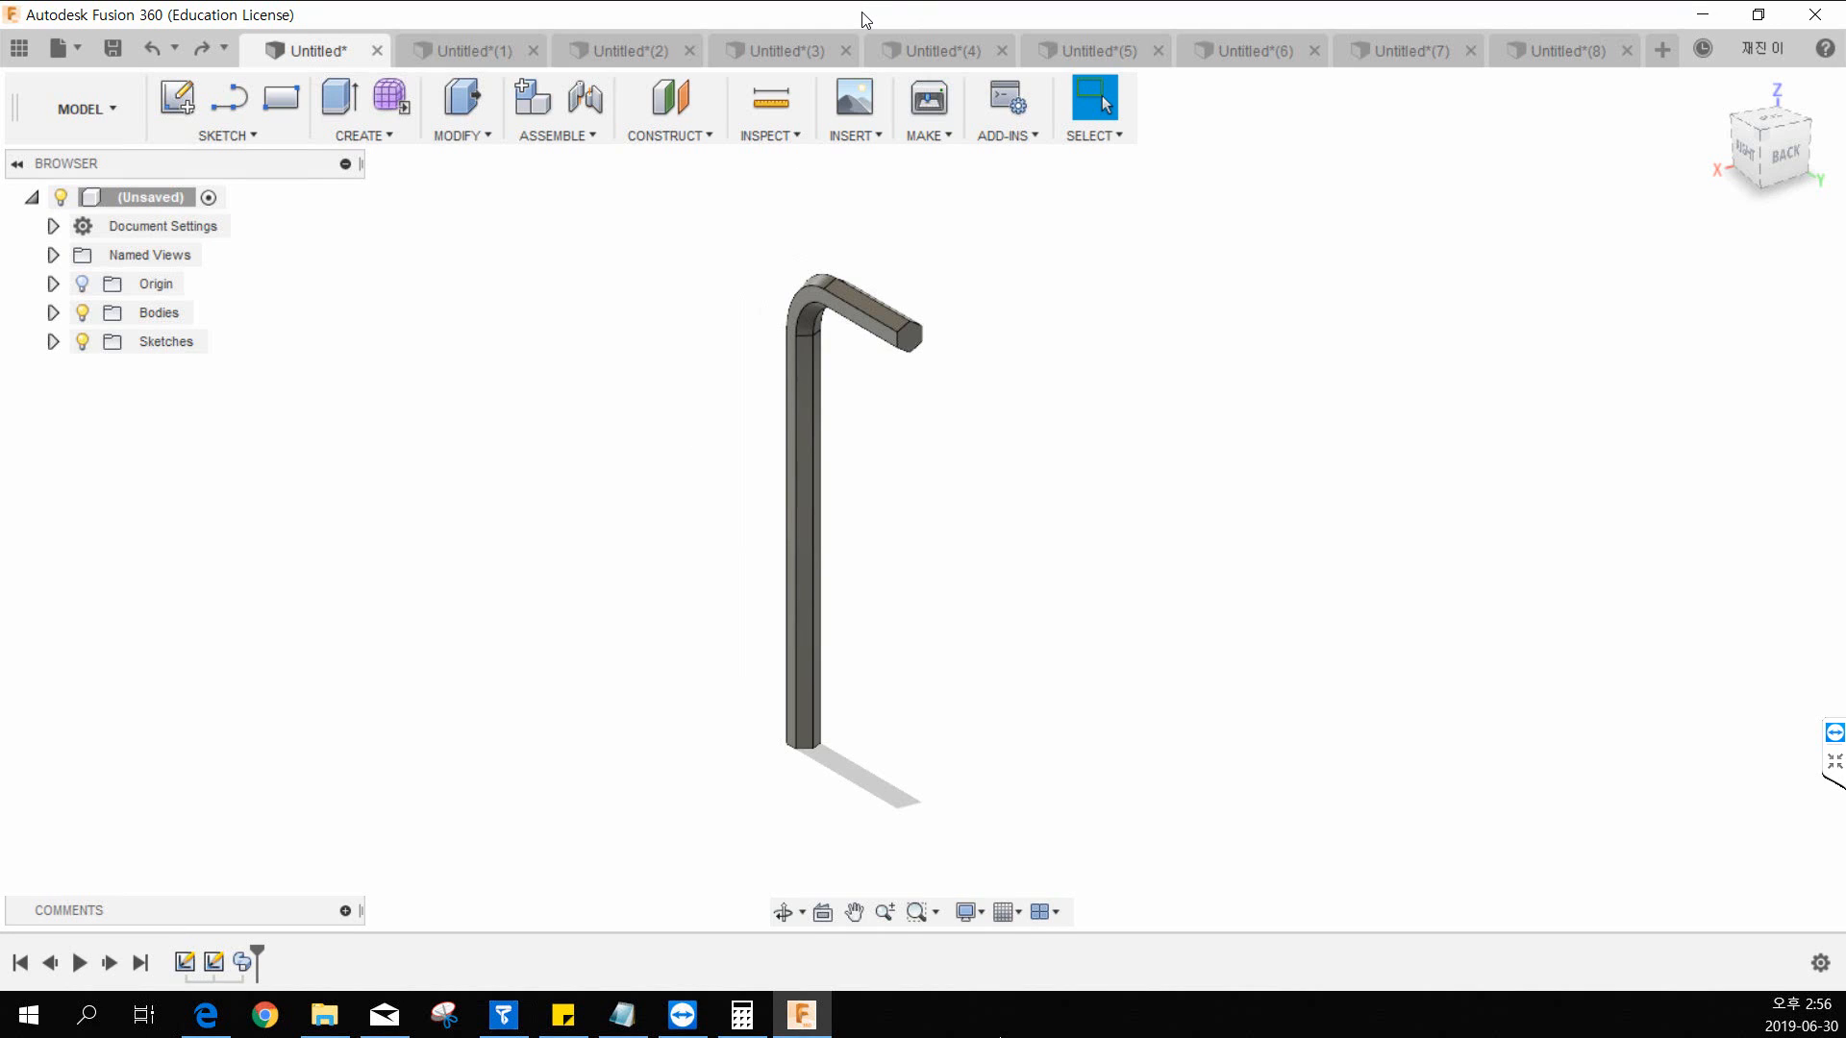
{"action": "middle_click_drag", "start_coordinate": [724, 419], "coordinate": [586, 424]}
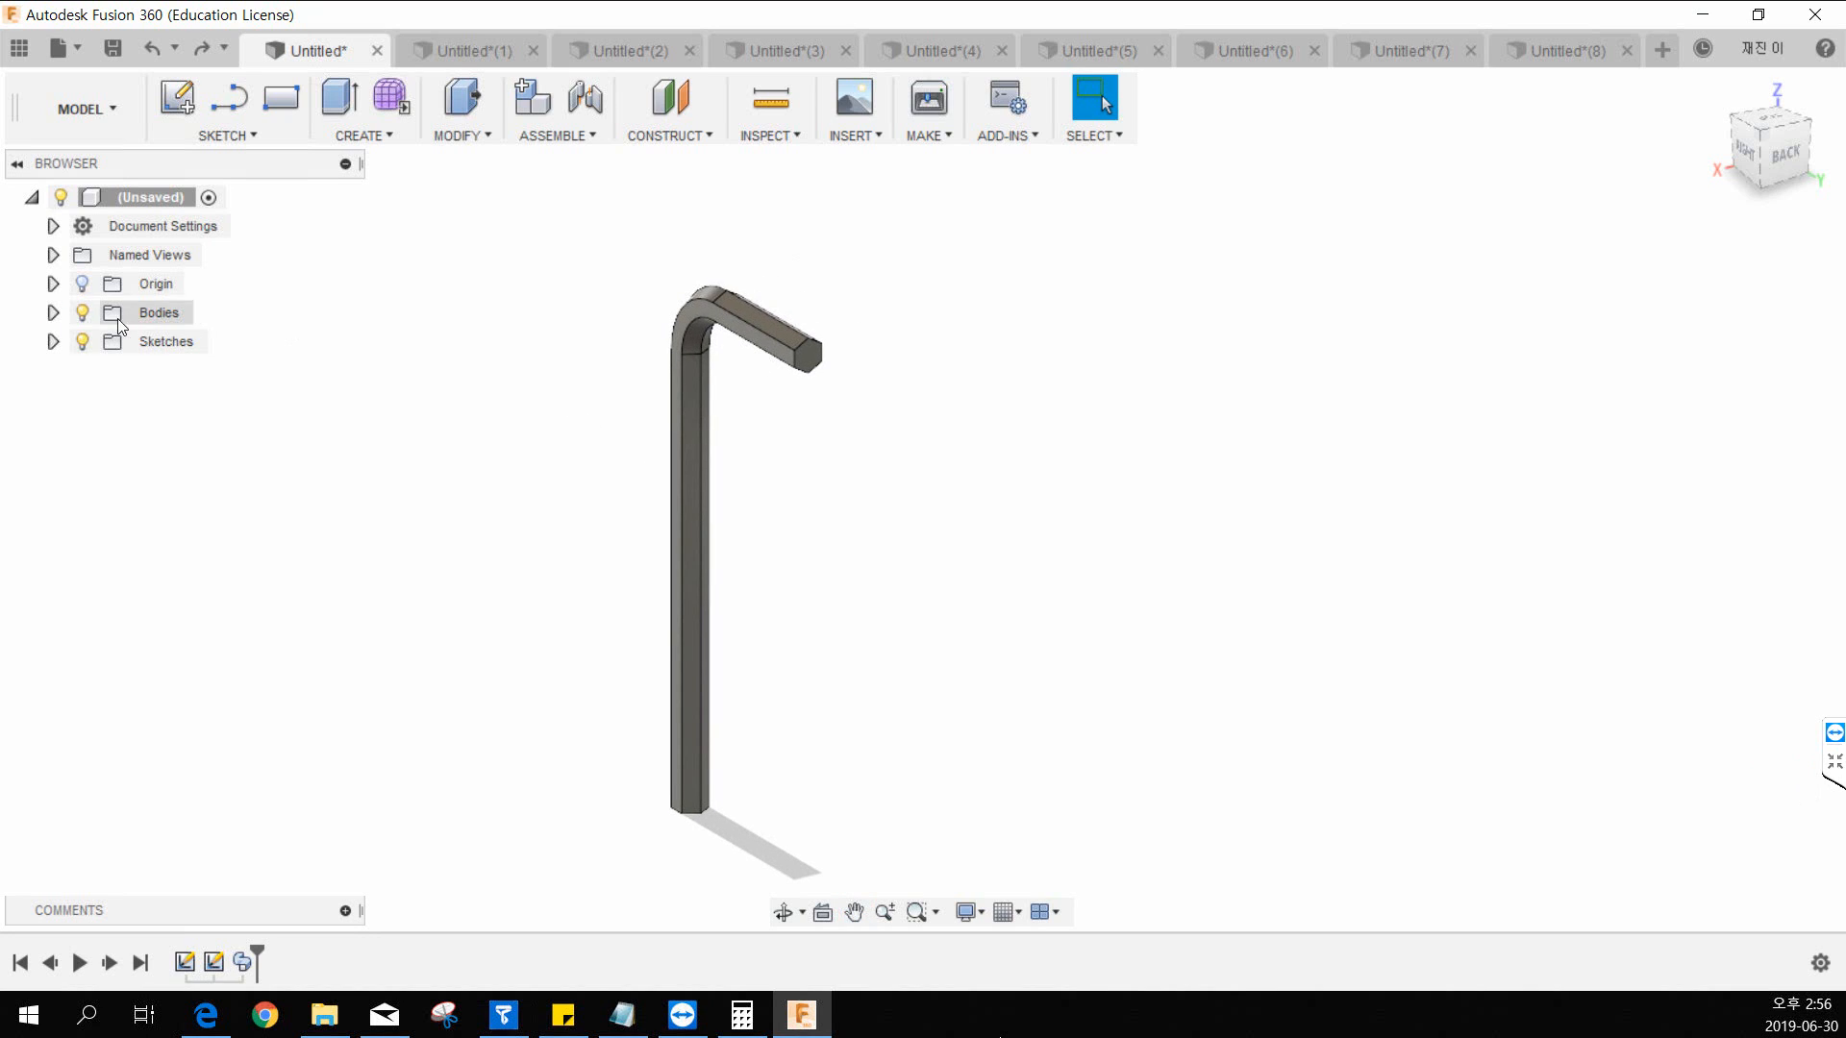
Step: Set up a Save As STL export of the wrench's Body1 with Binary format and Medium refinement
{"action": "left_click", "coordinate": [52, 314]}
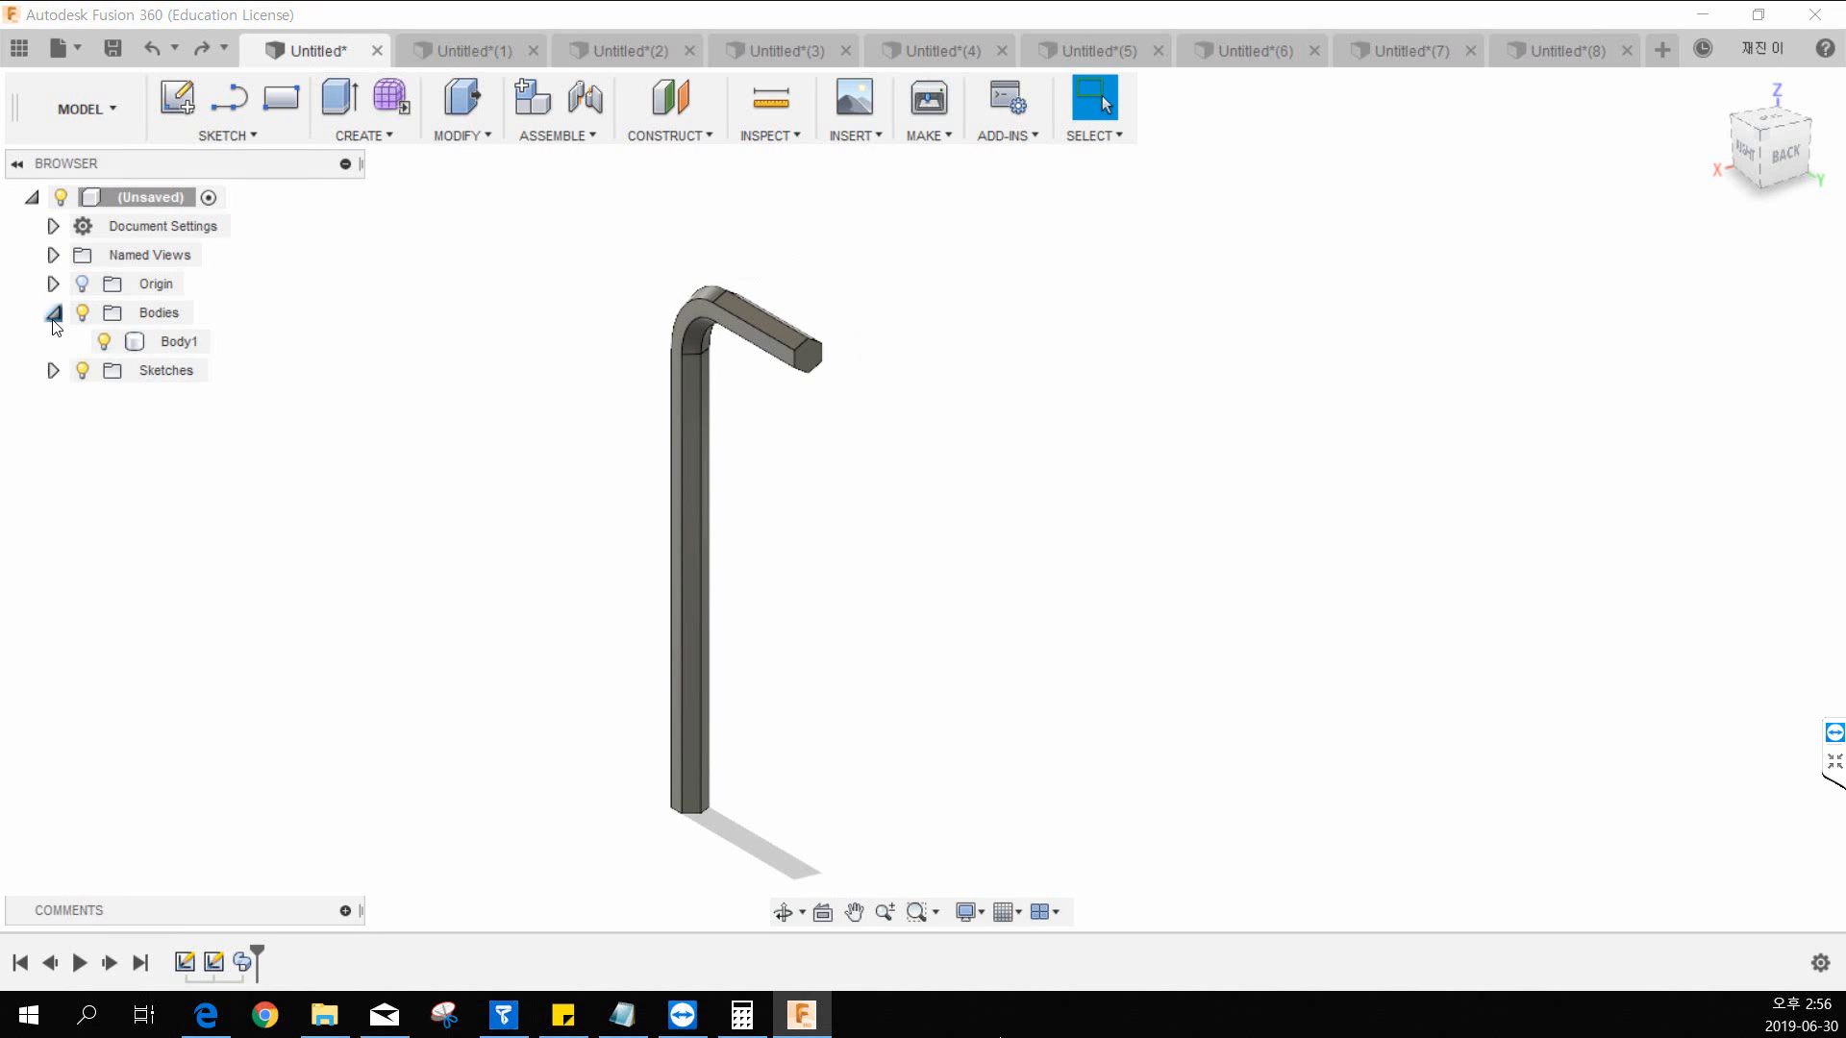
{"action": "right_click", "coordinate": [169, 338]}
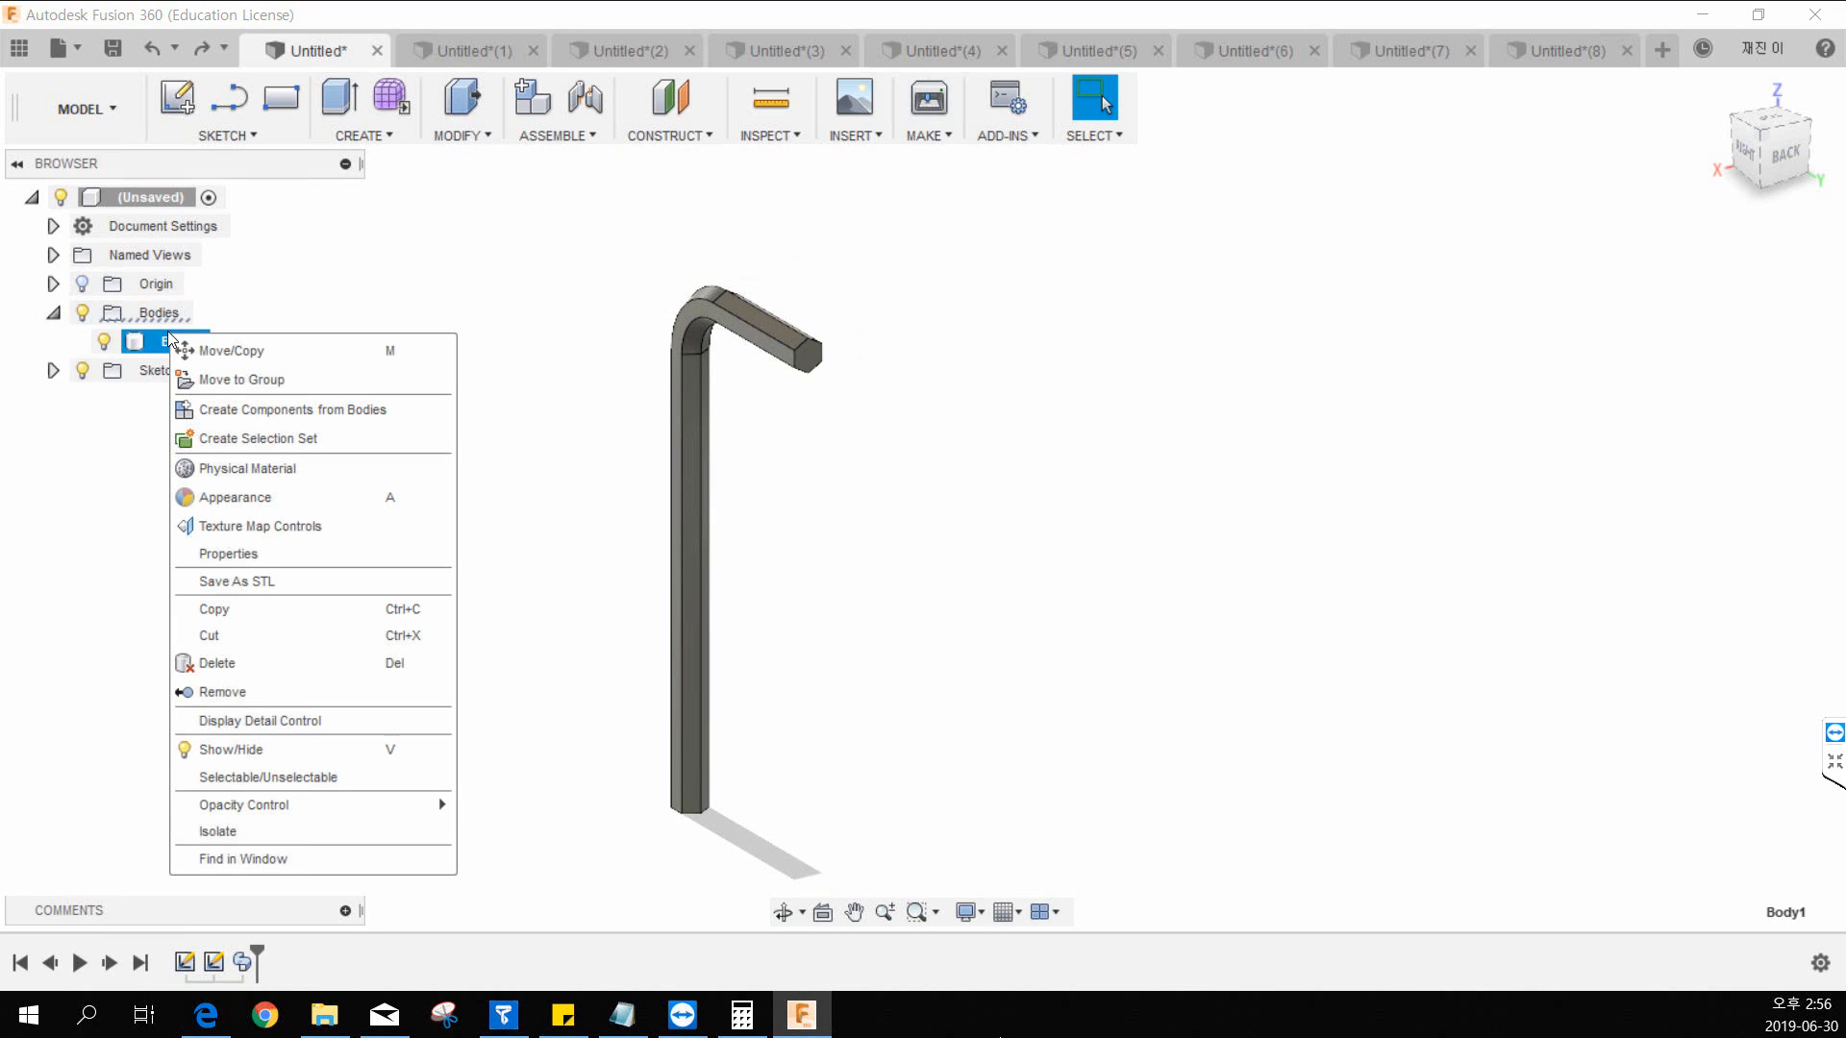
{"action": "left_click", "coordinate": [249, 315]}
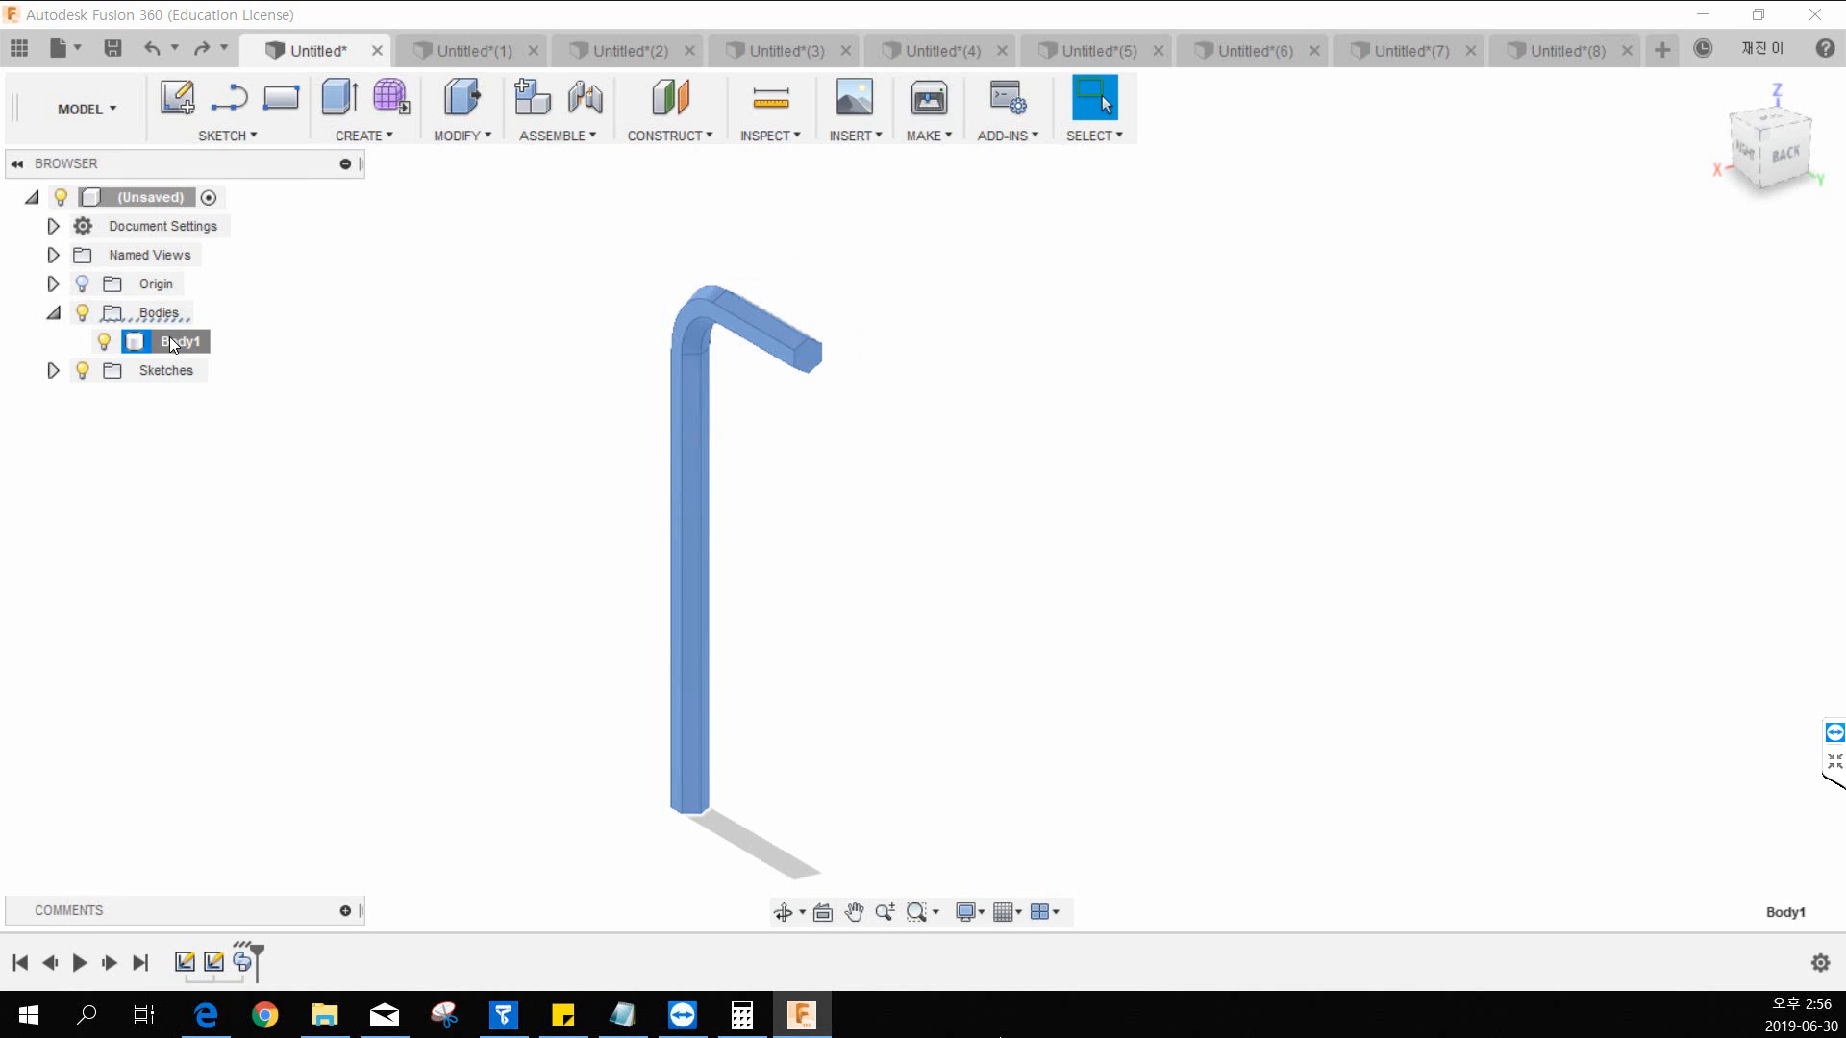
{"action": "left_click", "coordinate": [276, 329]}
{"action": "left_click", "coordinate": [181, 343]}
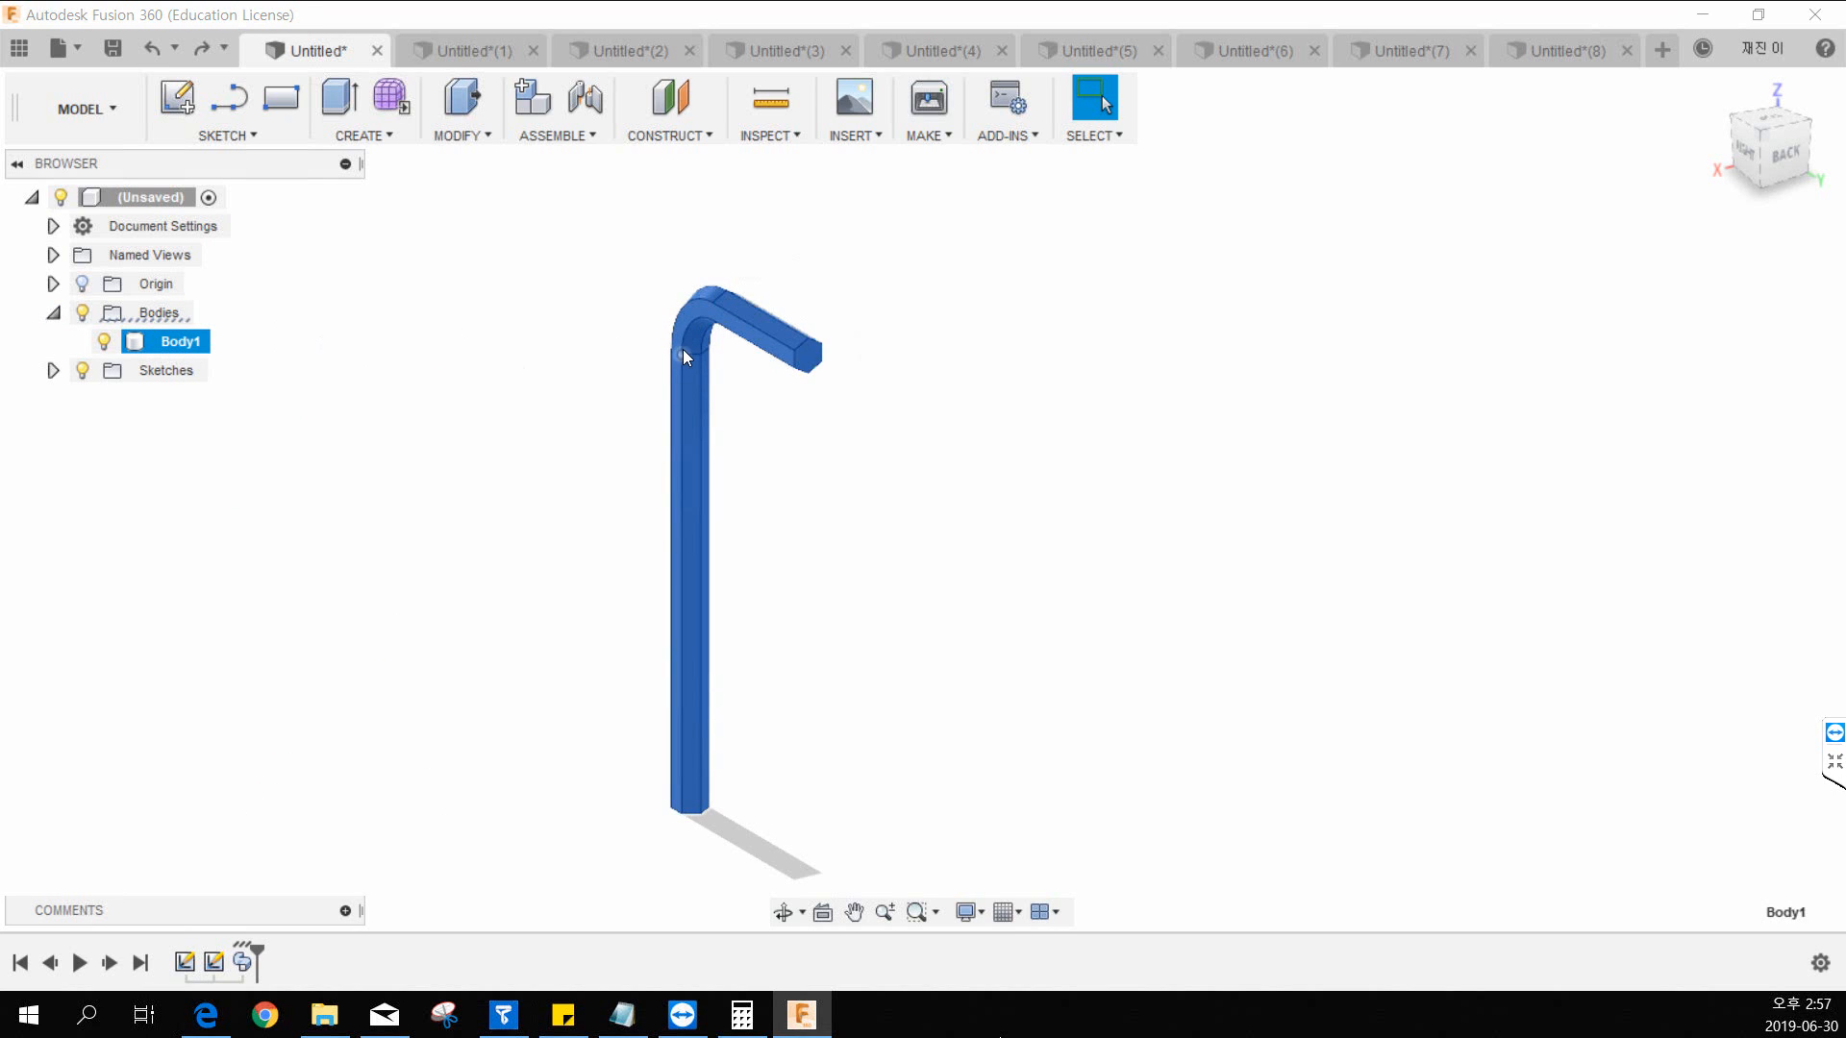
{"action": "right_click", "coordinate": [160, 350]}
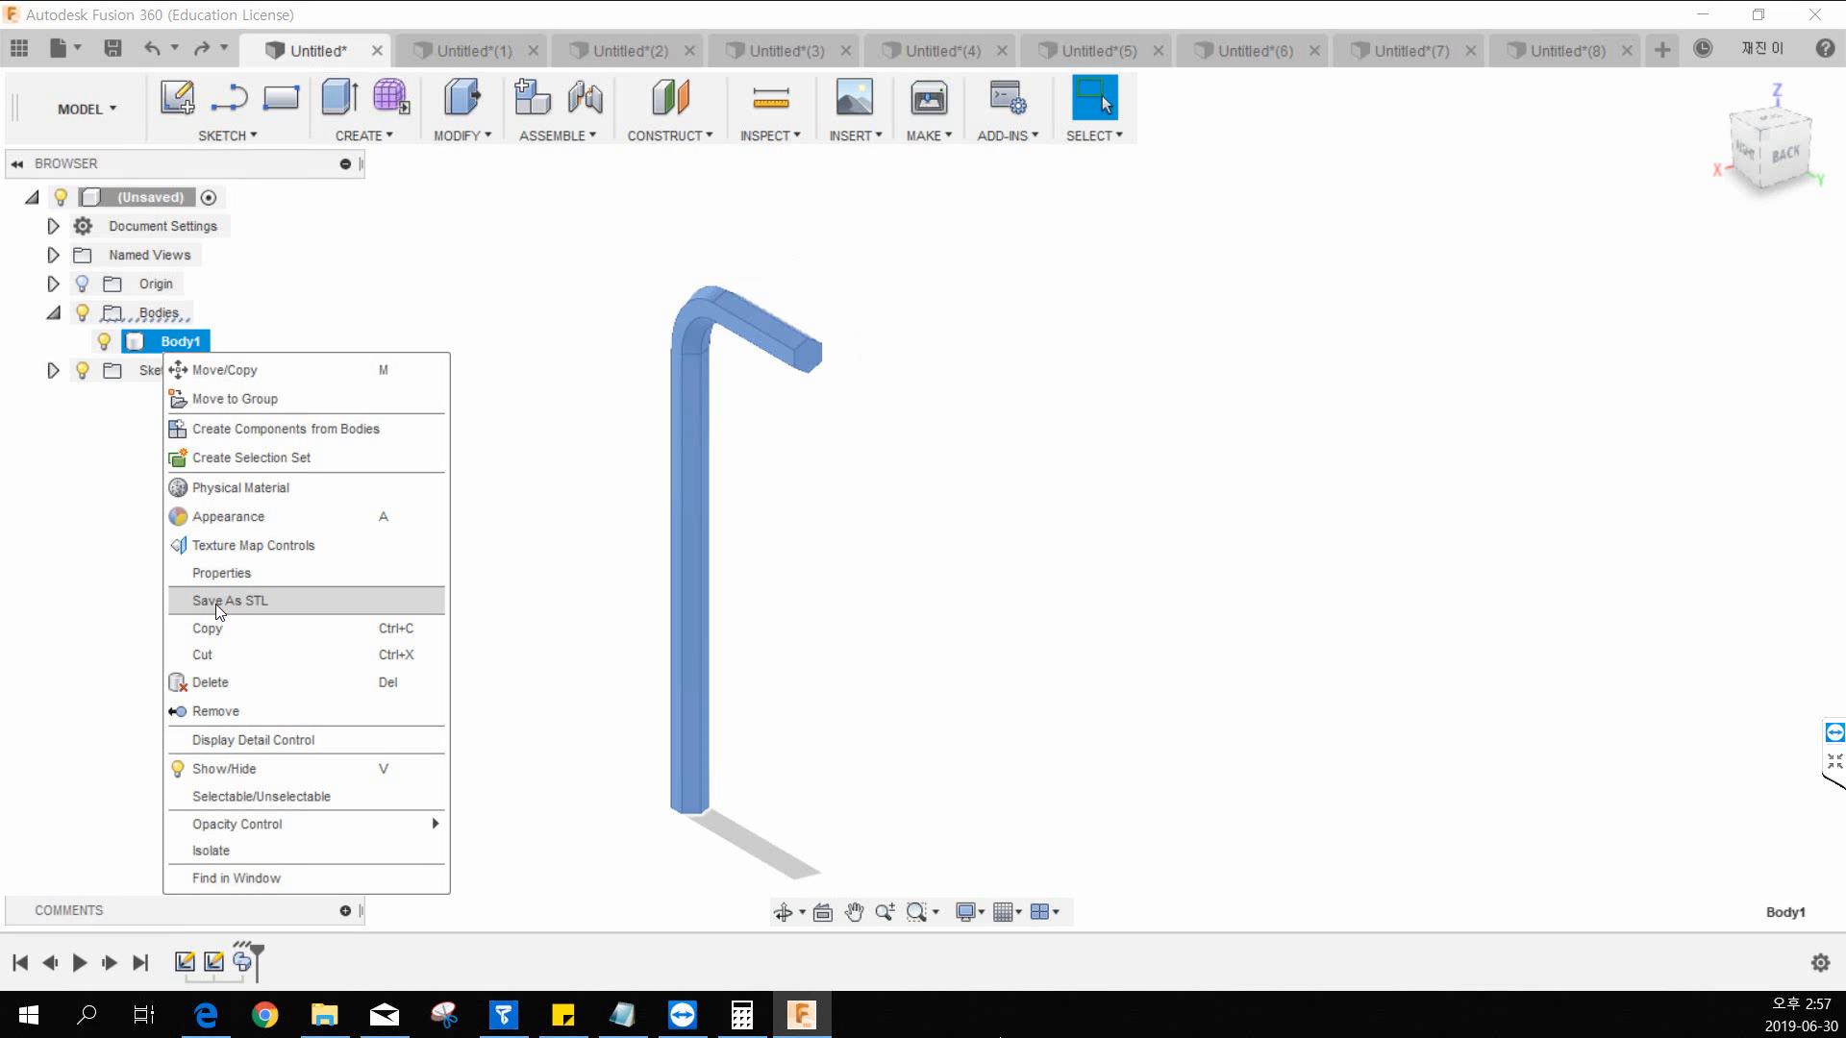
{"action": "left_click", "coordinate": [215, 604]}
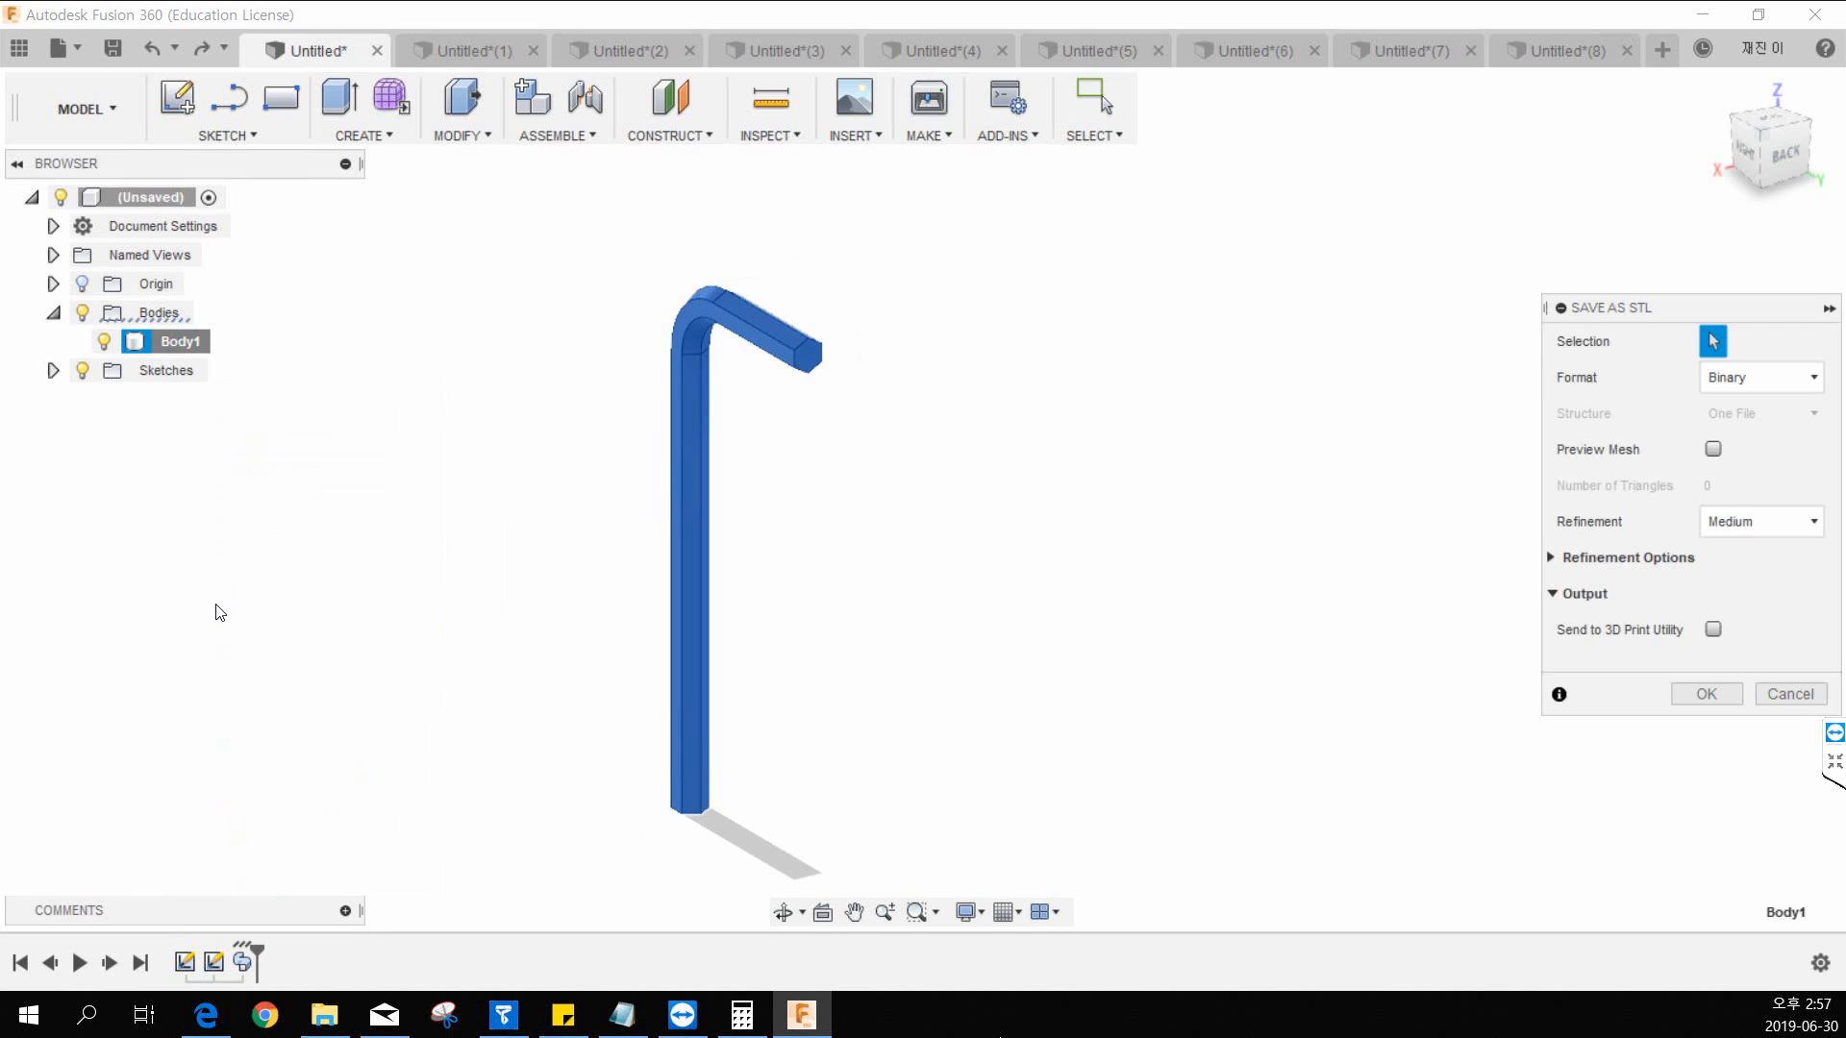
{"action": "left_click", "coordinate": [1713, 341]}
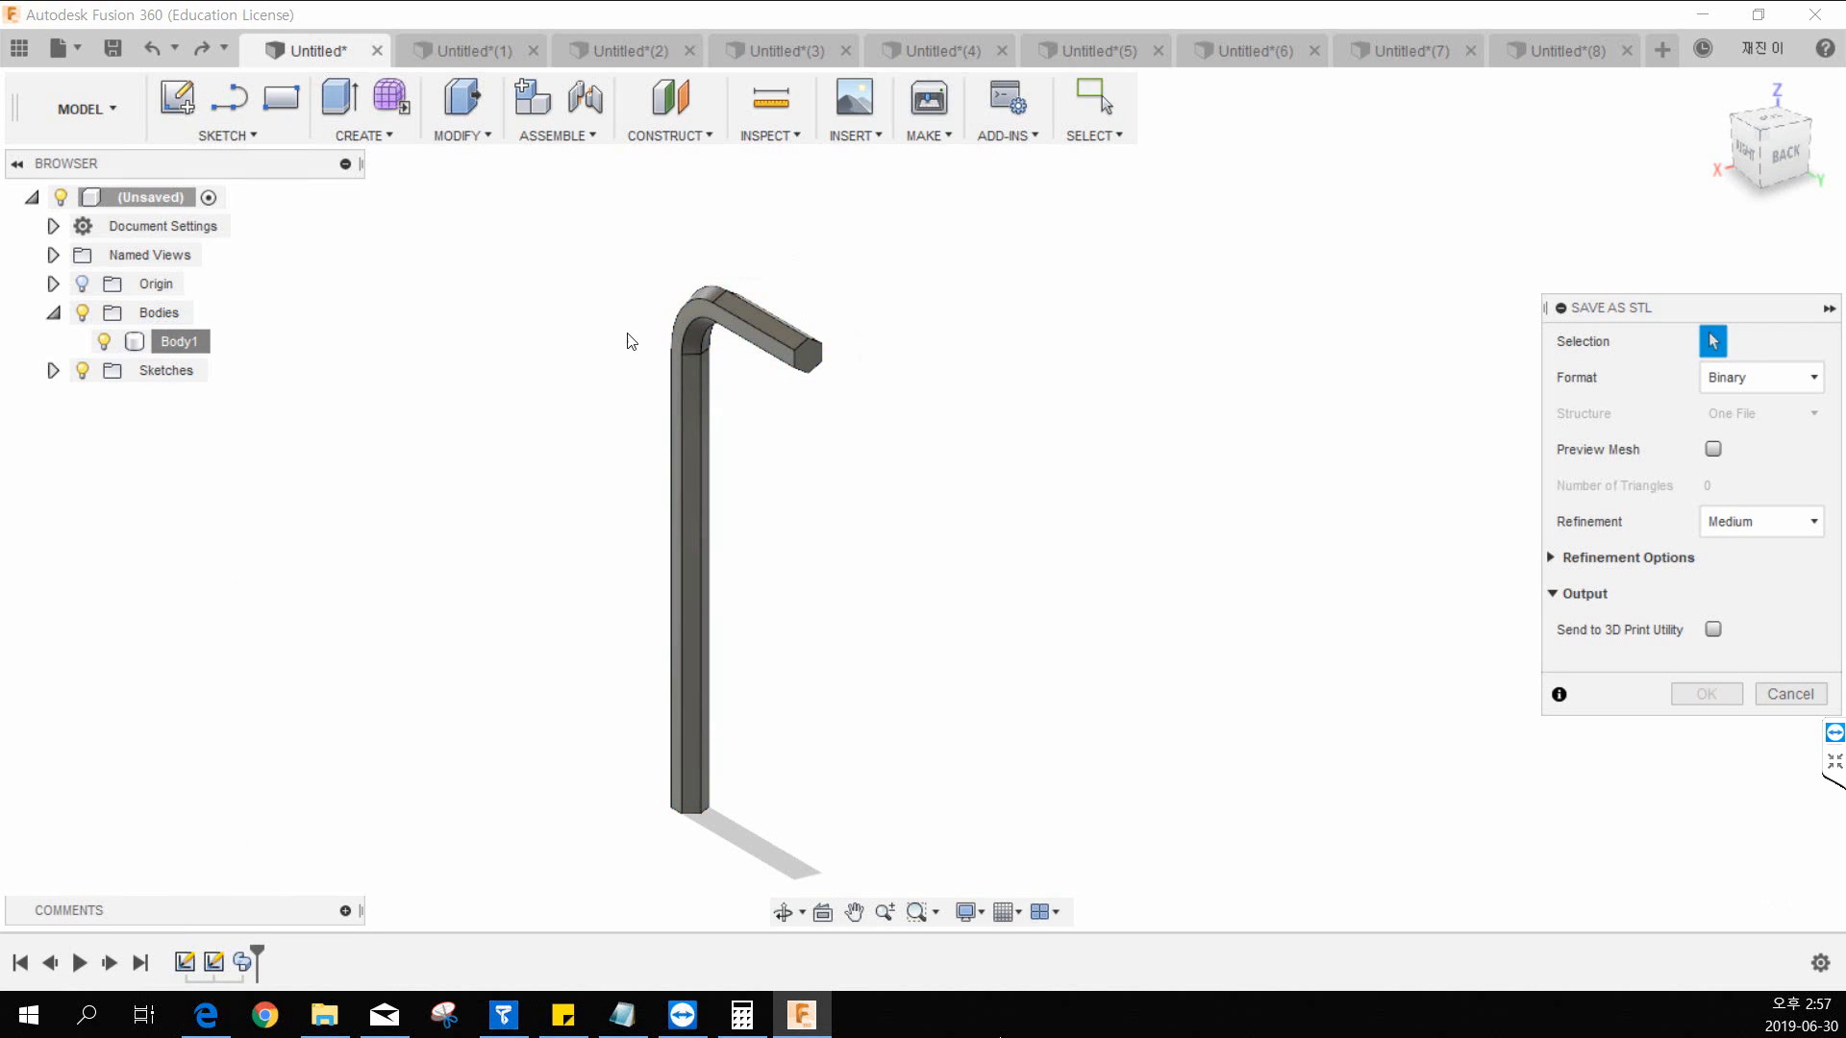
{"action": "left_click", "coordinate": [762, 348]}
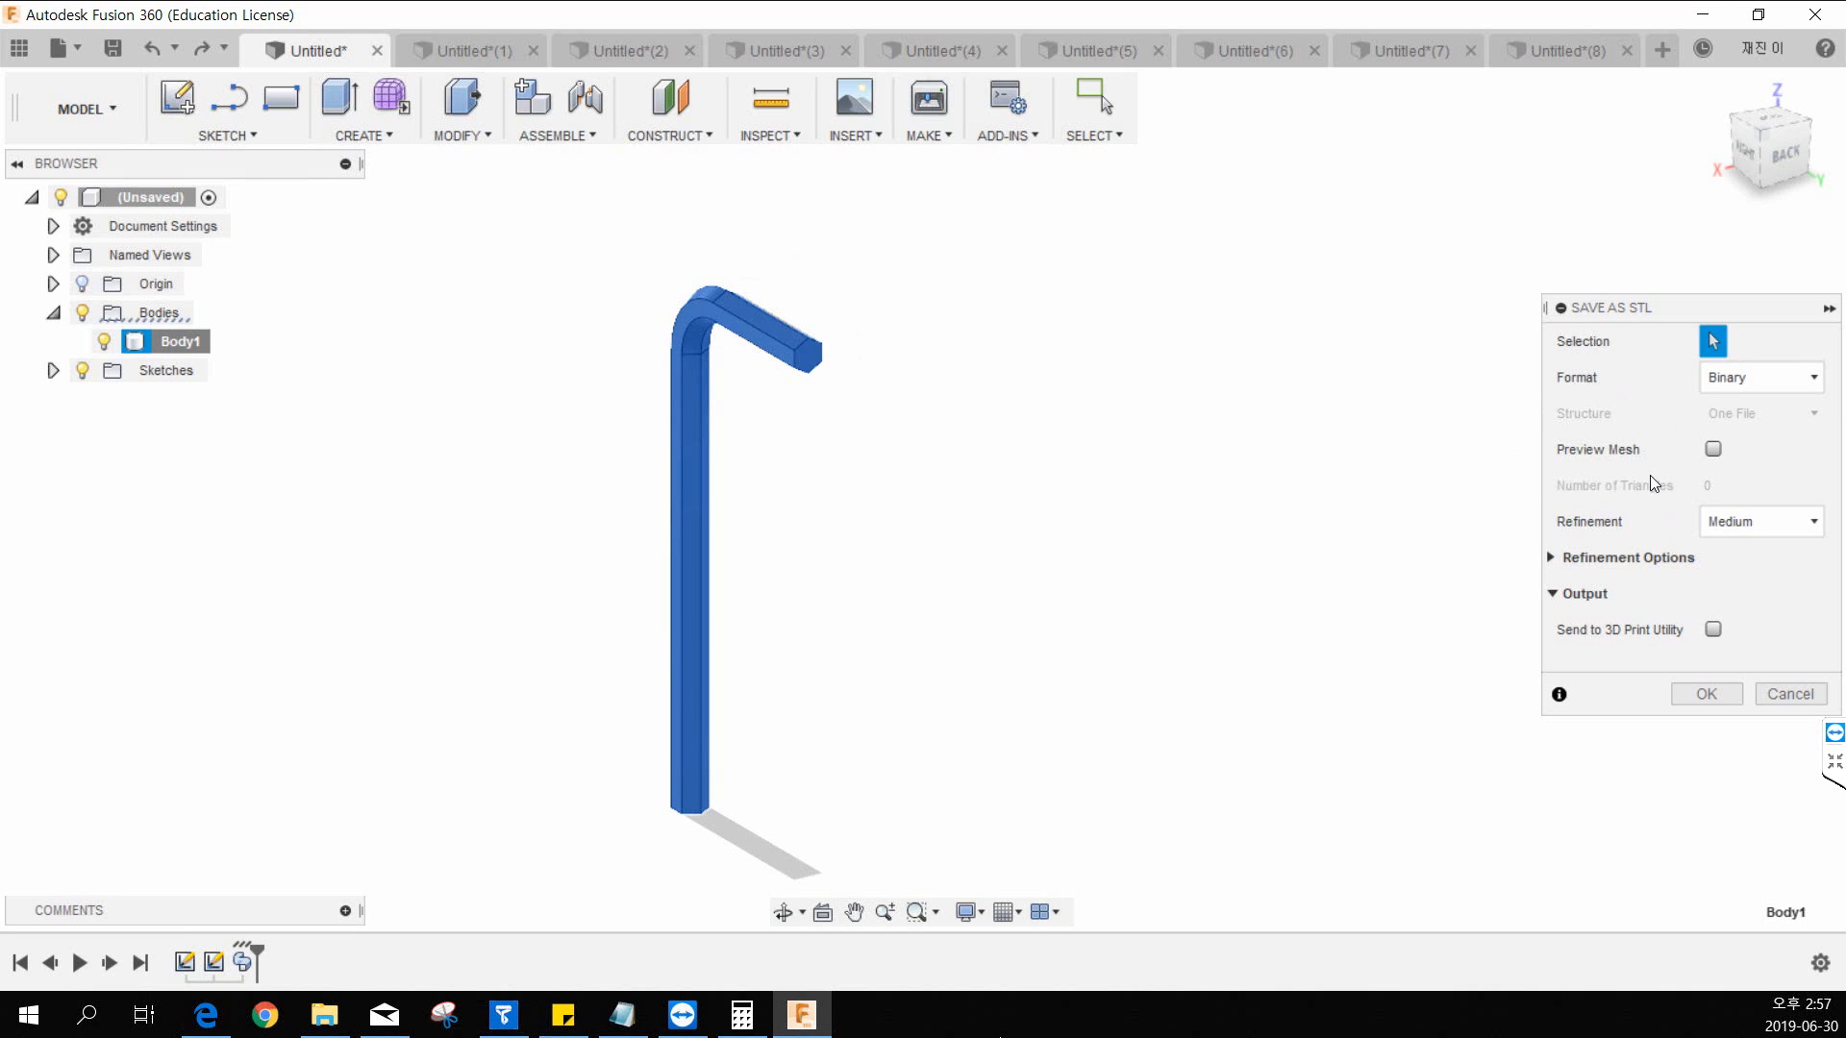
{"action": "left_click", "coordinate": [1695, 700]}
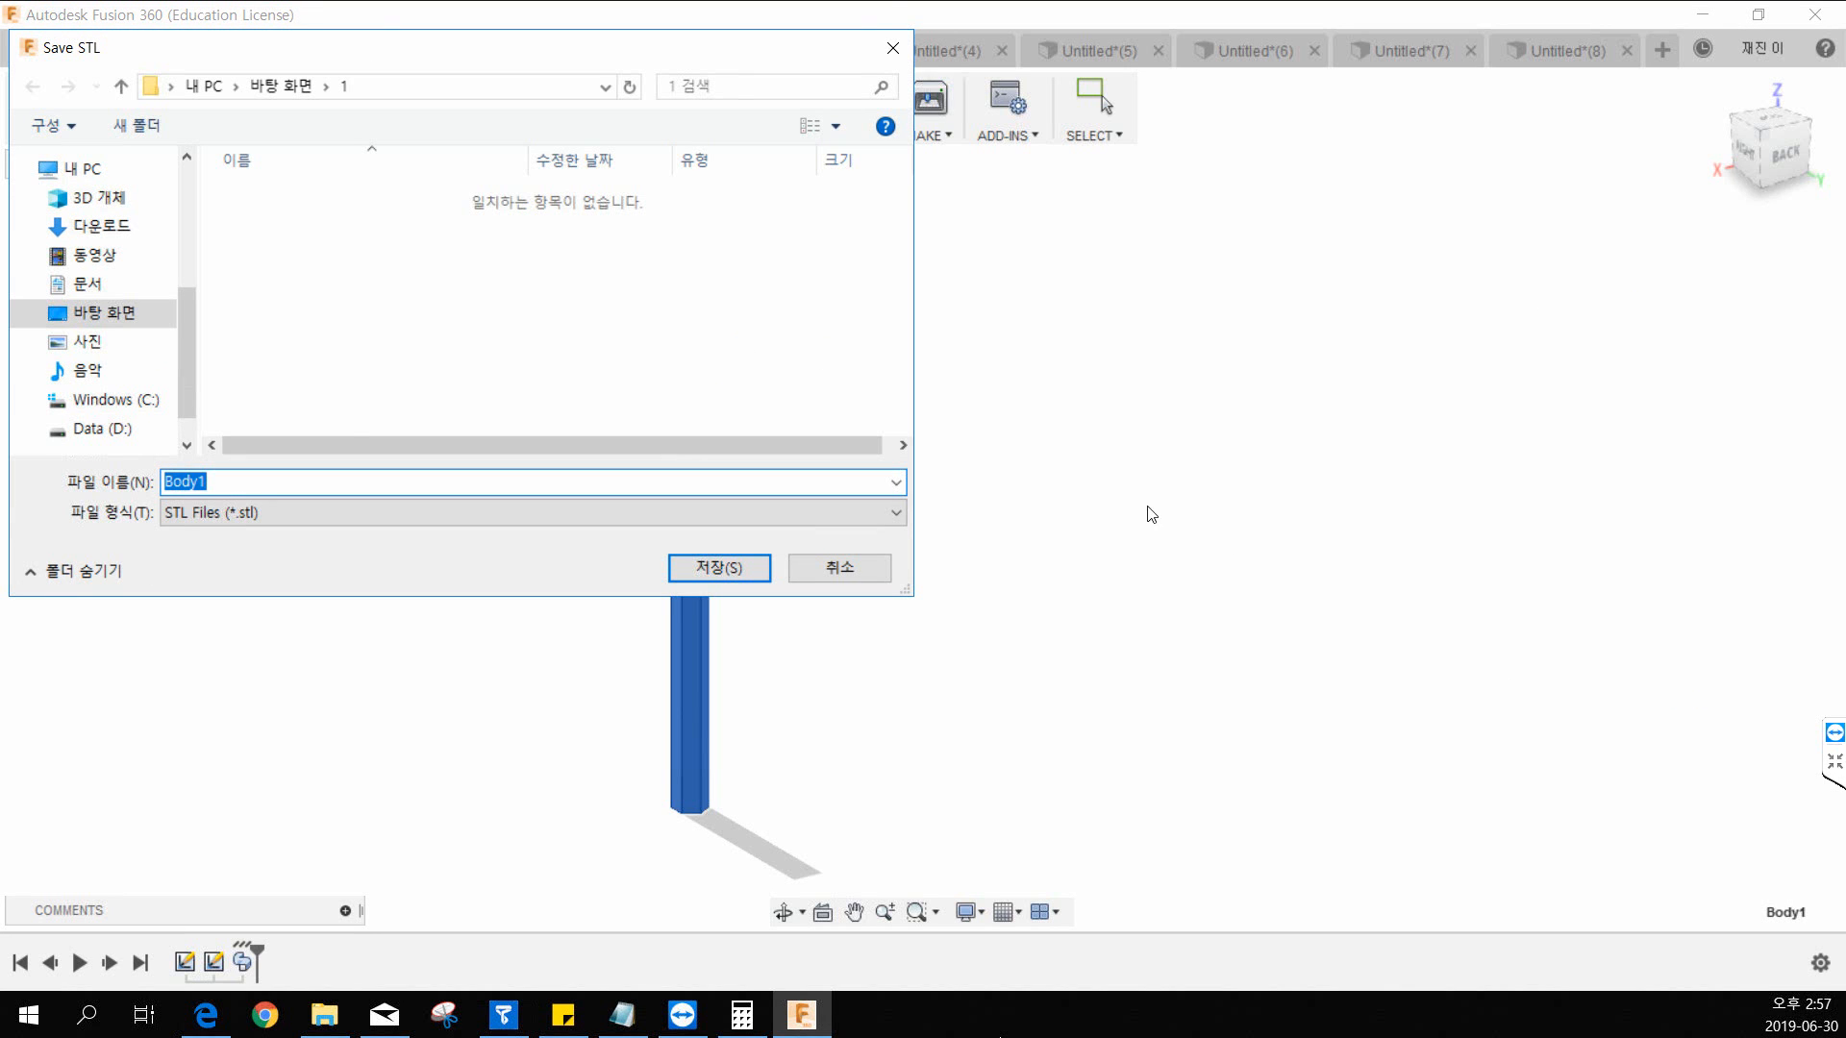
Step: Save the STL file as Body1 in the desktop folder (바탕 화면)
{"action": "left_click_drag", "start_coordinate": [369, 61], "coordinate": [648, 162]}
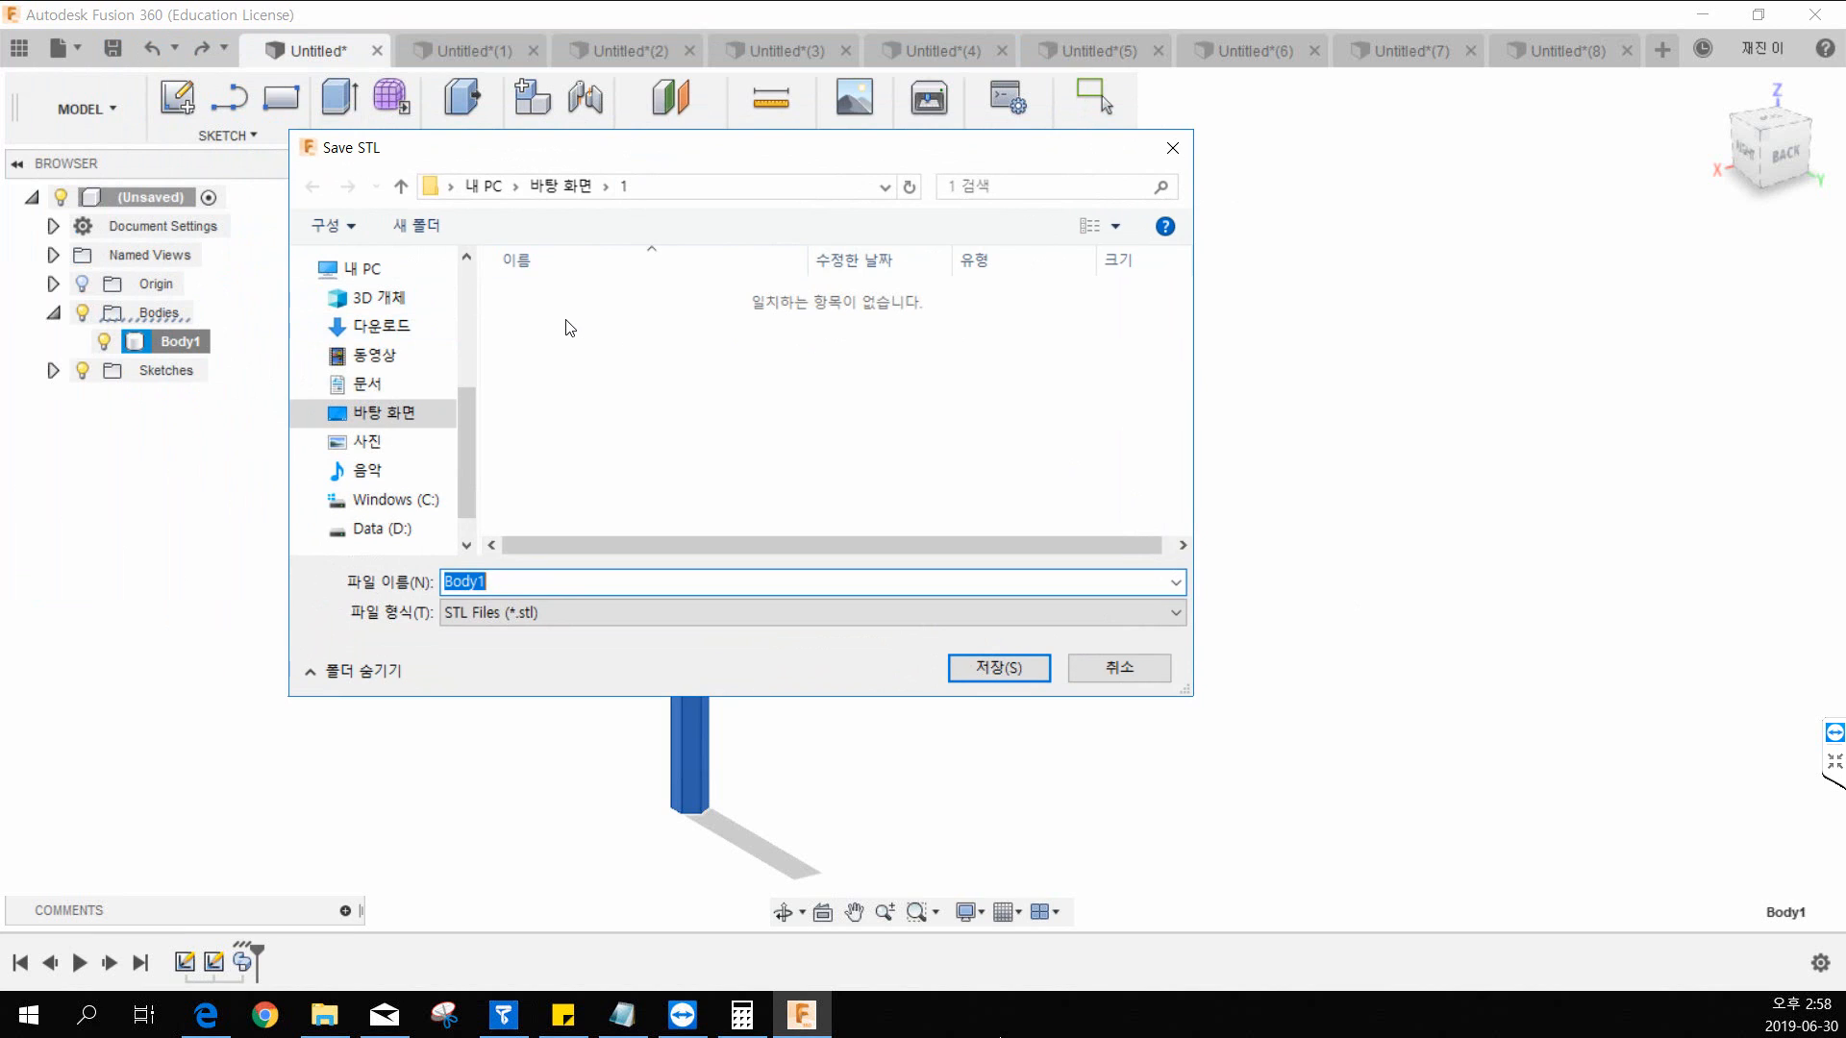
{"action": "scroll", "coordinate": [462, 415], "scroll_direction": "down", "scroll_amount": 1}
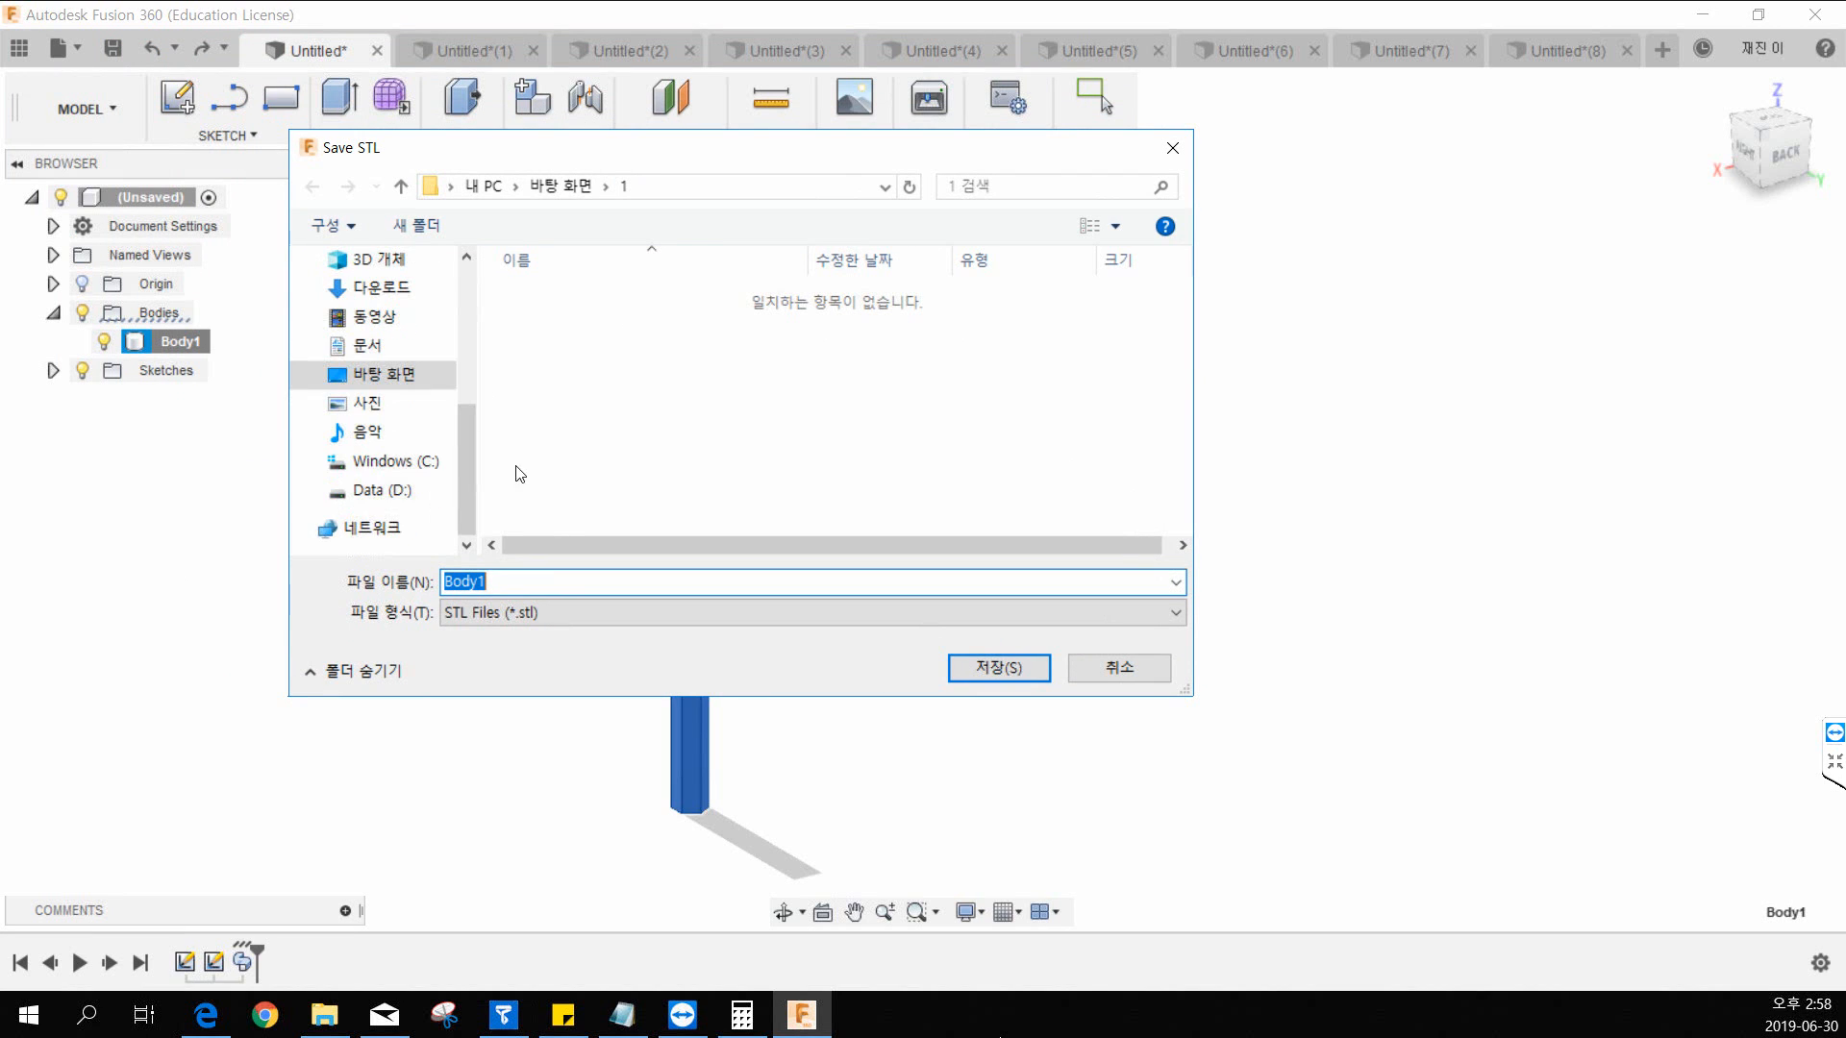
{"action": "left_click", "coordinate": [396, 380]}
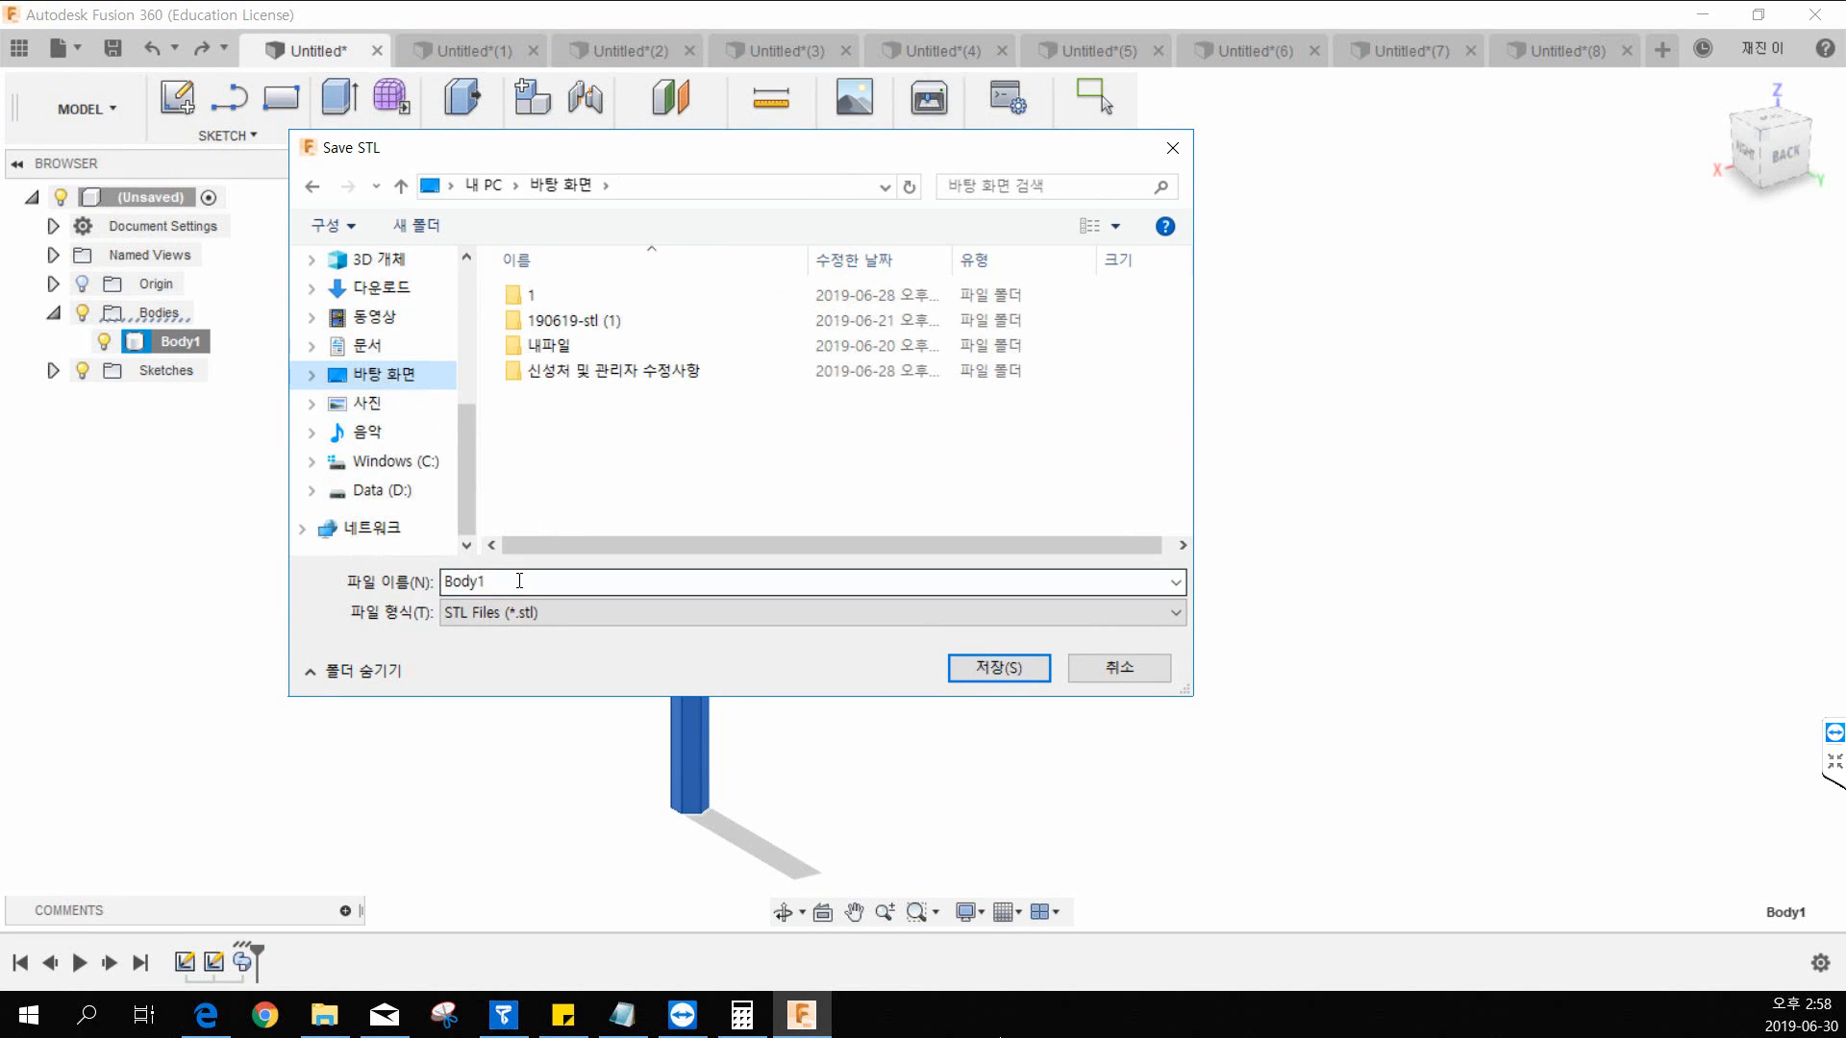
{"action": "left_click", "coordinate": [521, 582]}
{"action": "left_click", "coordinate": [569, 583]}
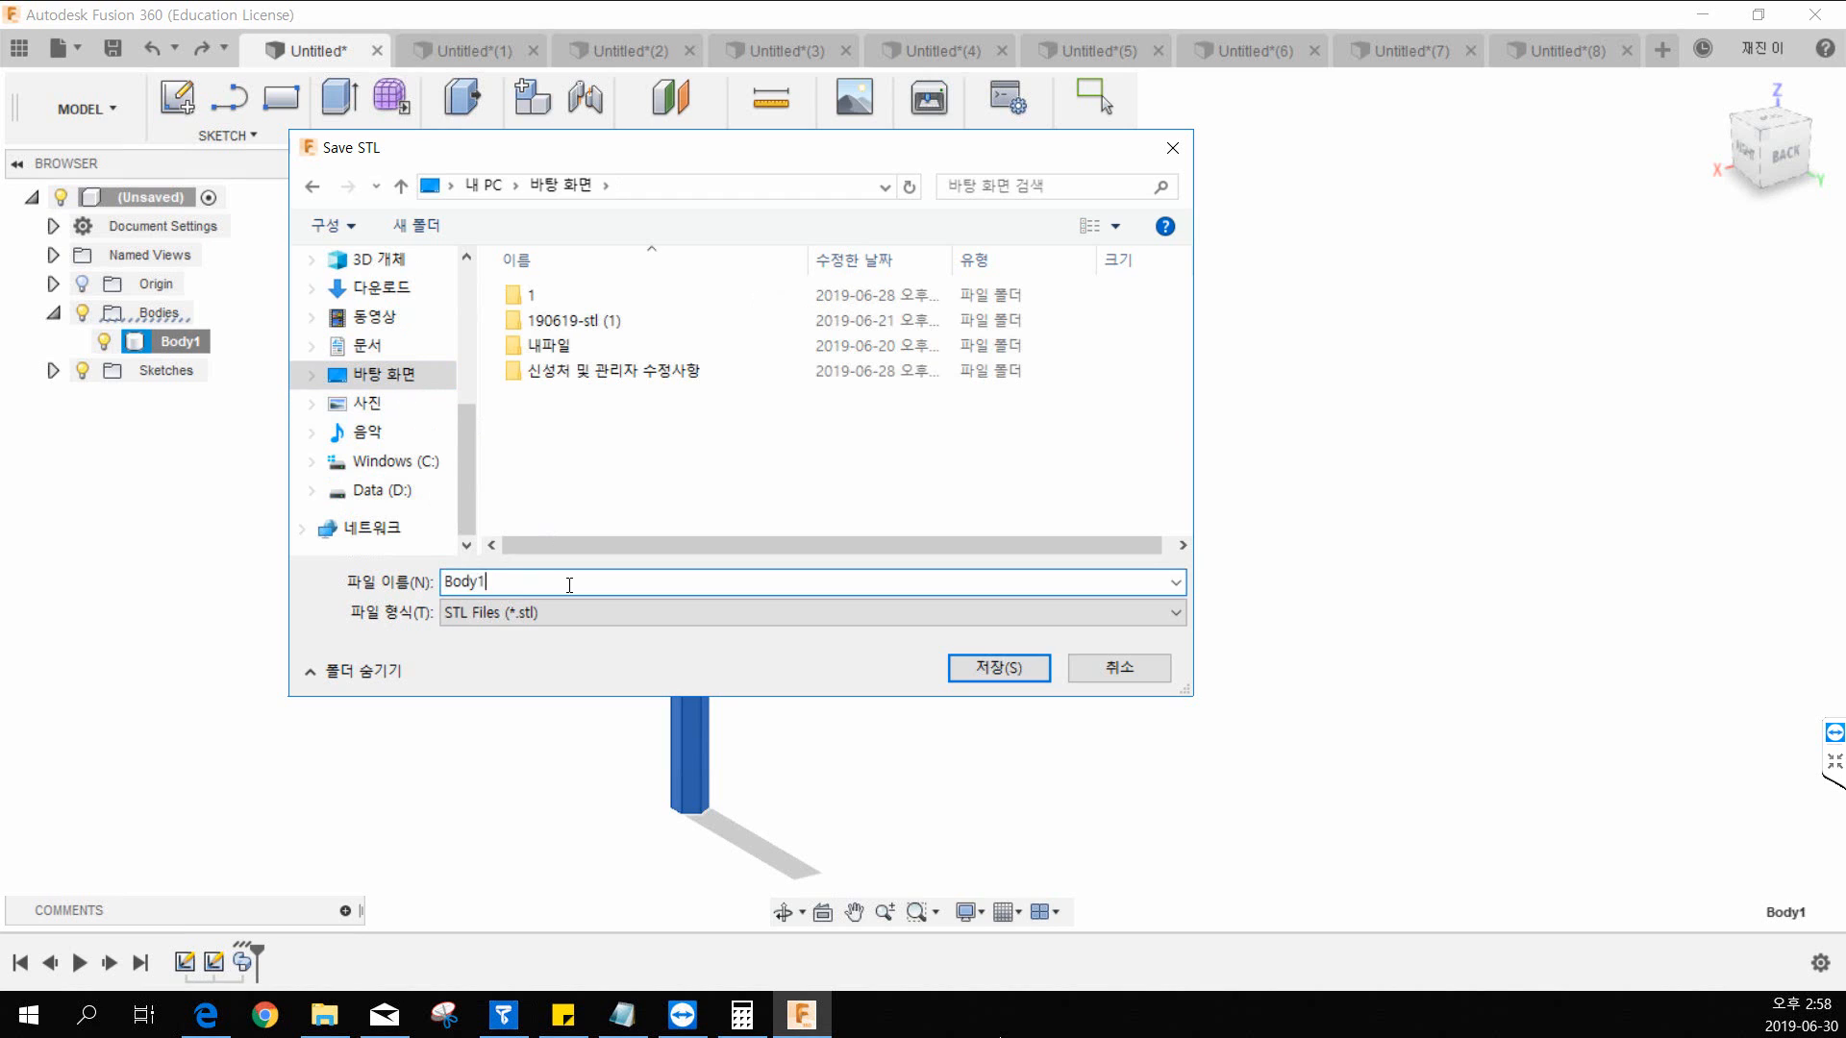
{"action": "left_click", "coordinate": [1032, 673]}
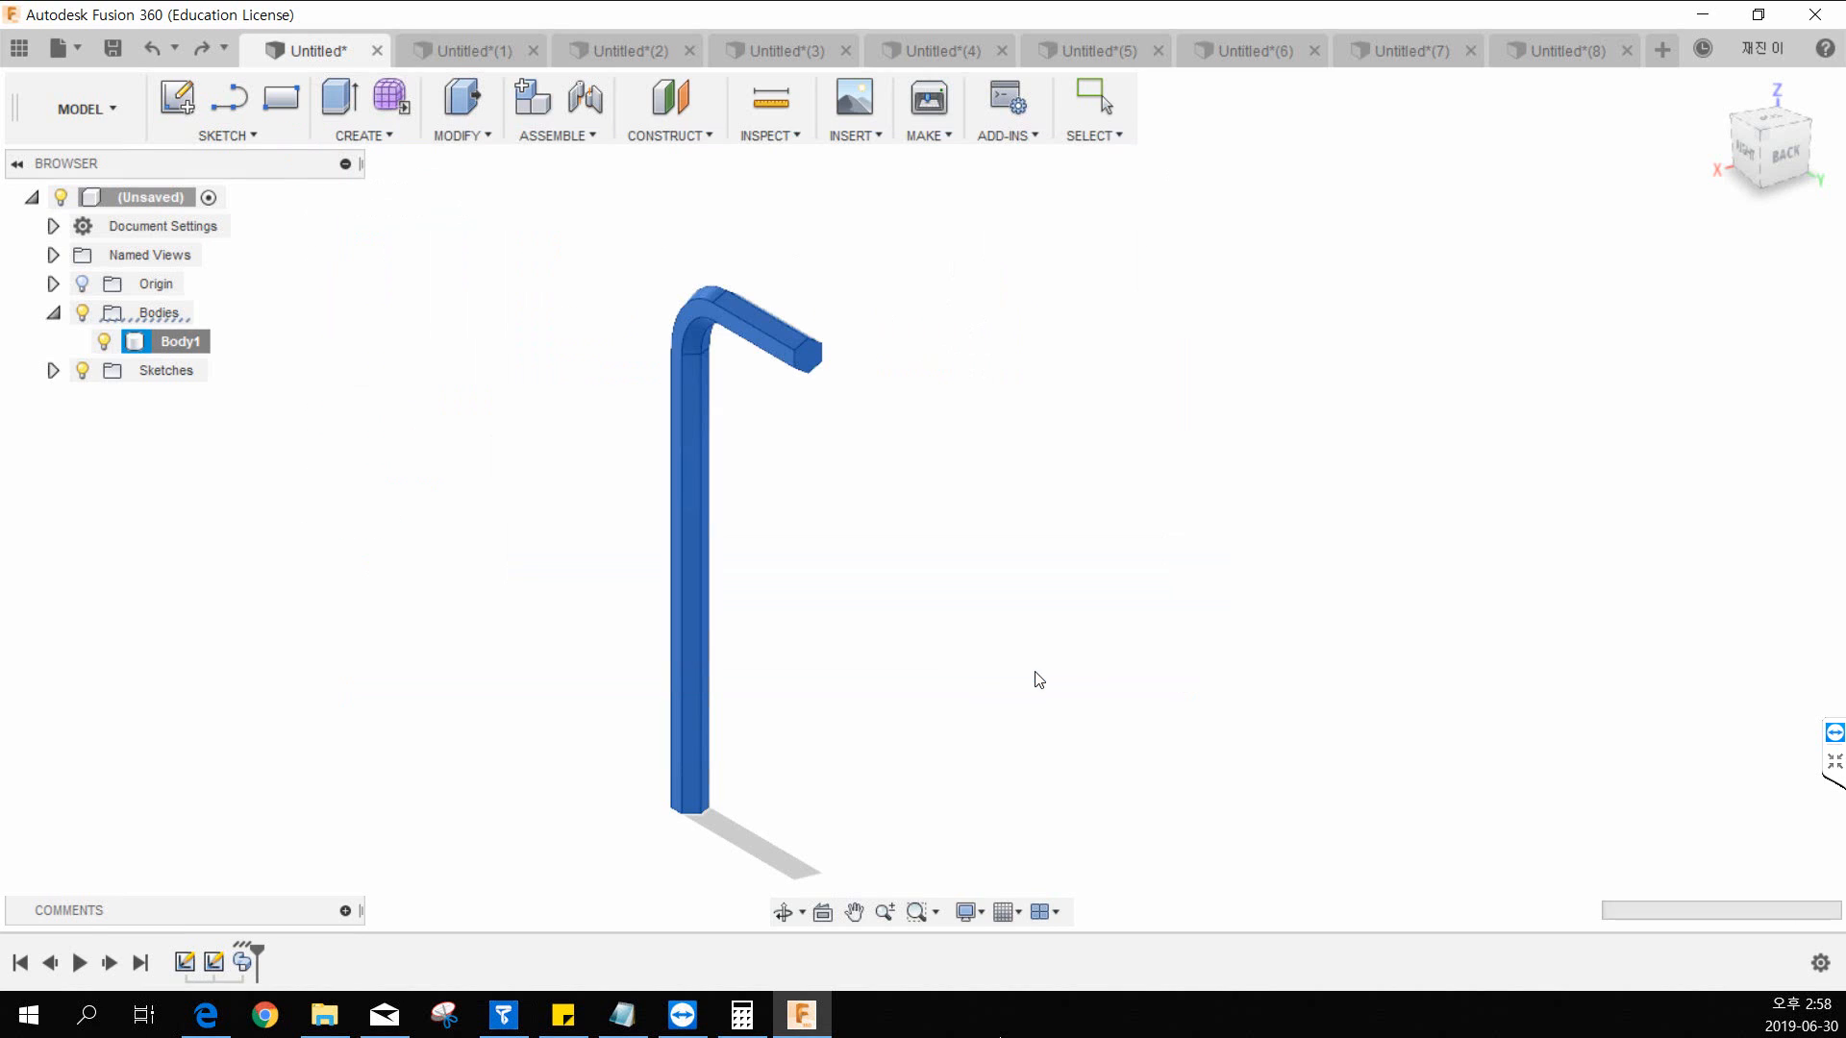
Step: Minimise the Fusion 360 and UP Studio windows and place the Body1 file in the visible desktop area
{"action": "left_click", "coordinate": [1701, 14]}
{"action": "left_click", "coordinate": [1751, 12]}
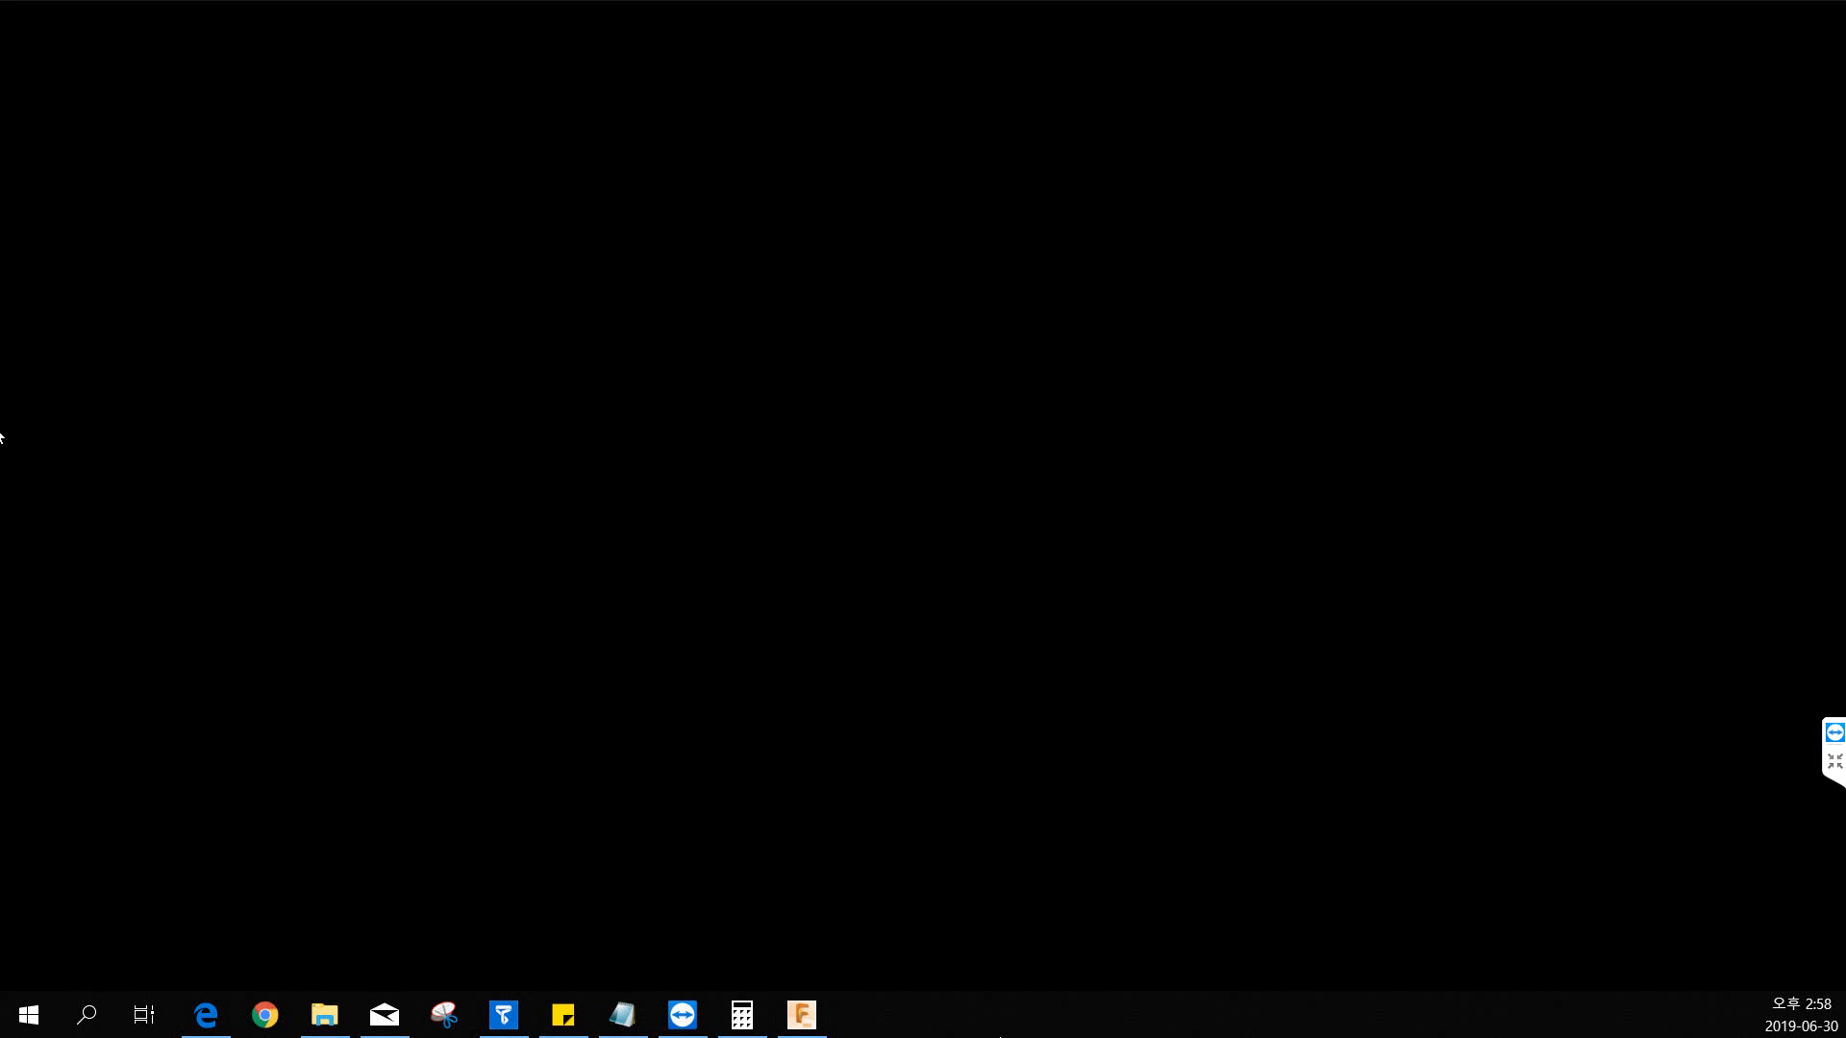
{"action": "left_click_drag", "start_coordinate": [1594, 151], "coordinate": [811, 277]}
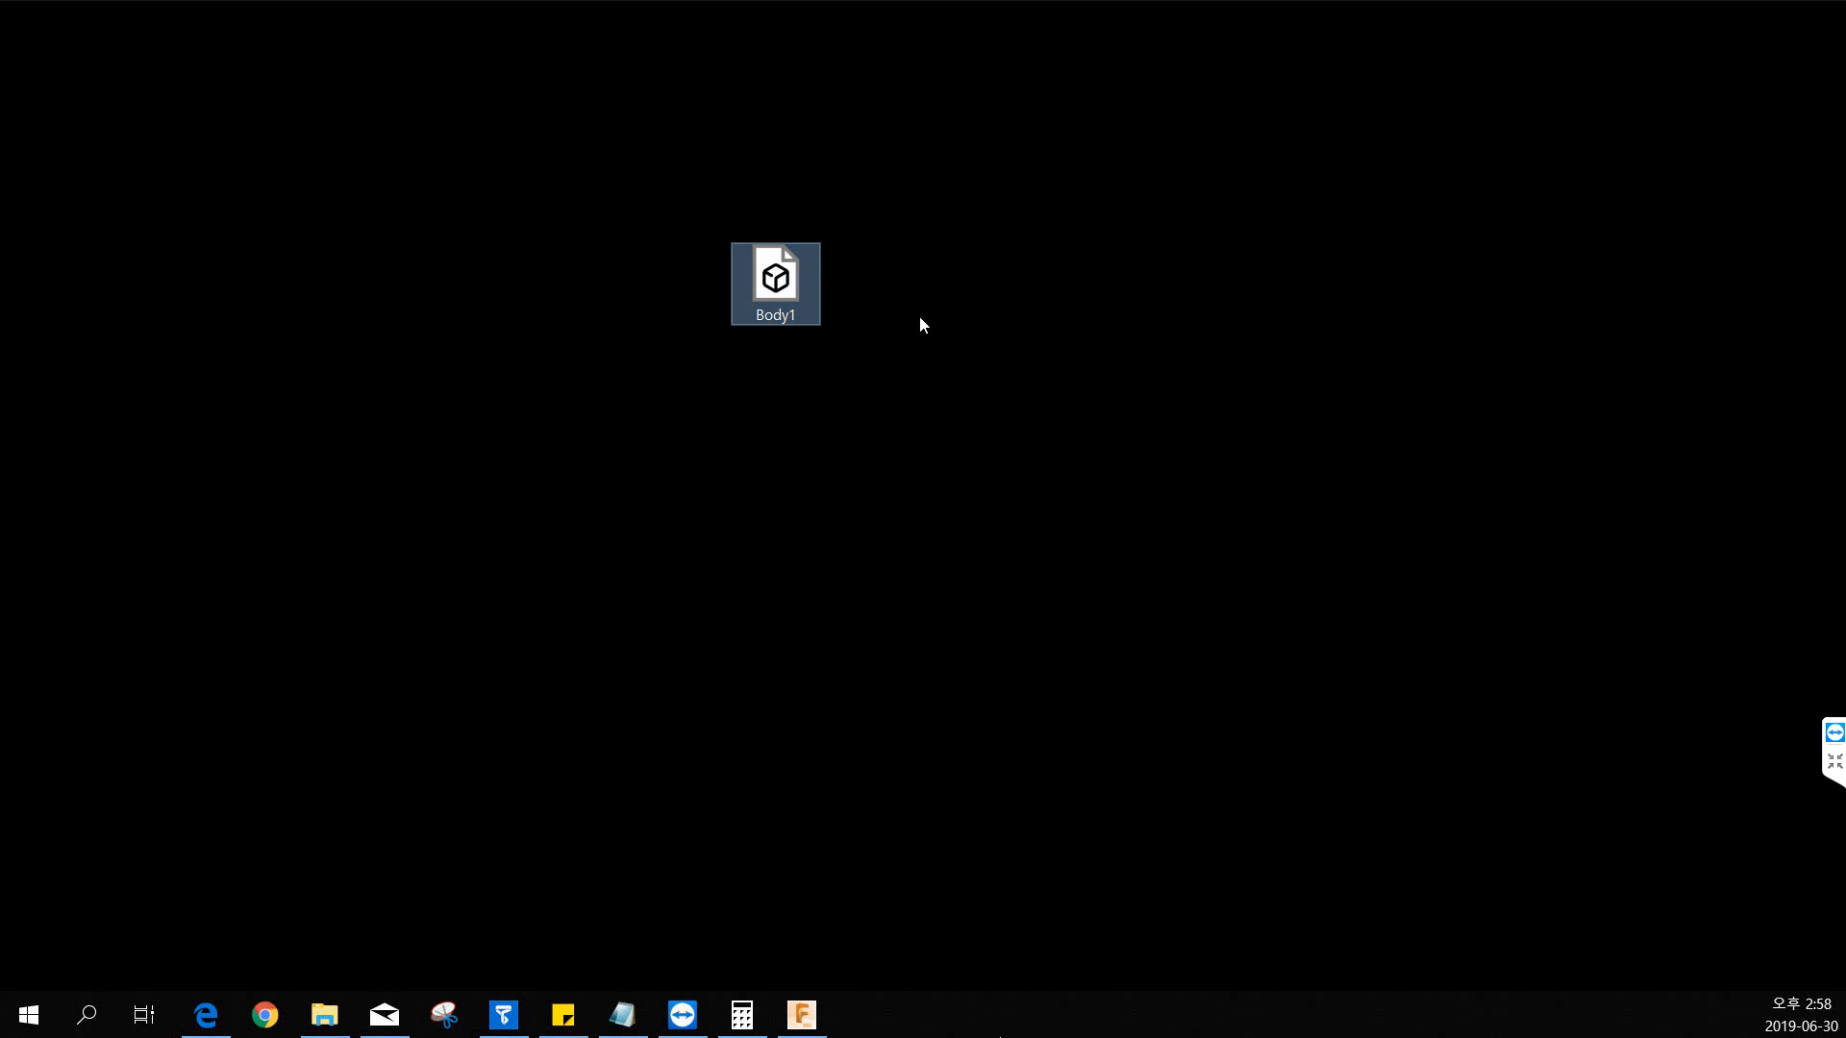
{"action": "left_click_drag", "start_coordinate": [851, 375], "coordinate": [459, 142]}
{"action": "left_click", "coordinate": [957, 418]}
{"action": "left_click_drag", "start_coordinate": [1019, 476], "coordinate": [661, 240]}
{"action": "left_click", "coordinate": [836, 398]}
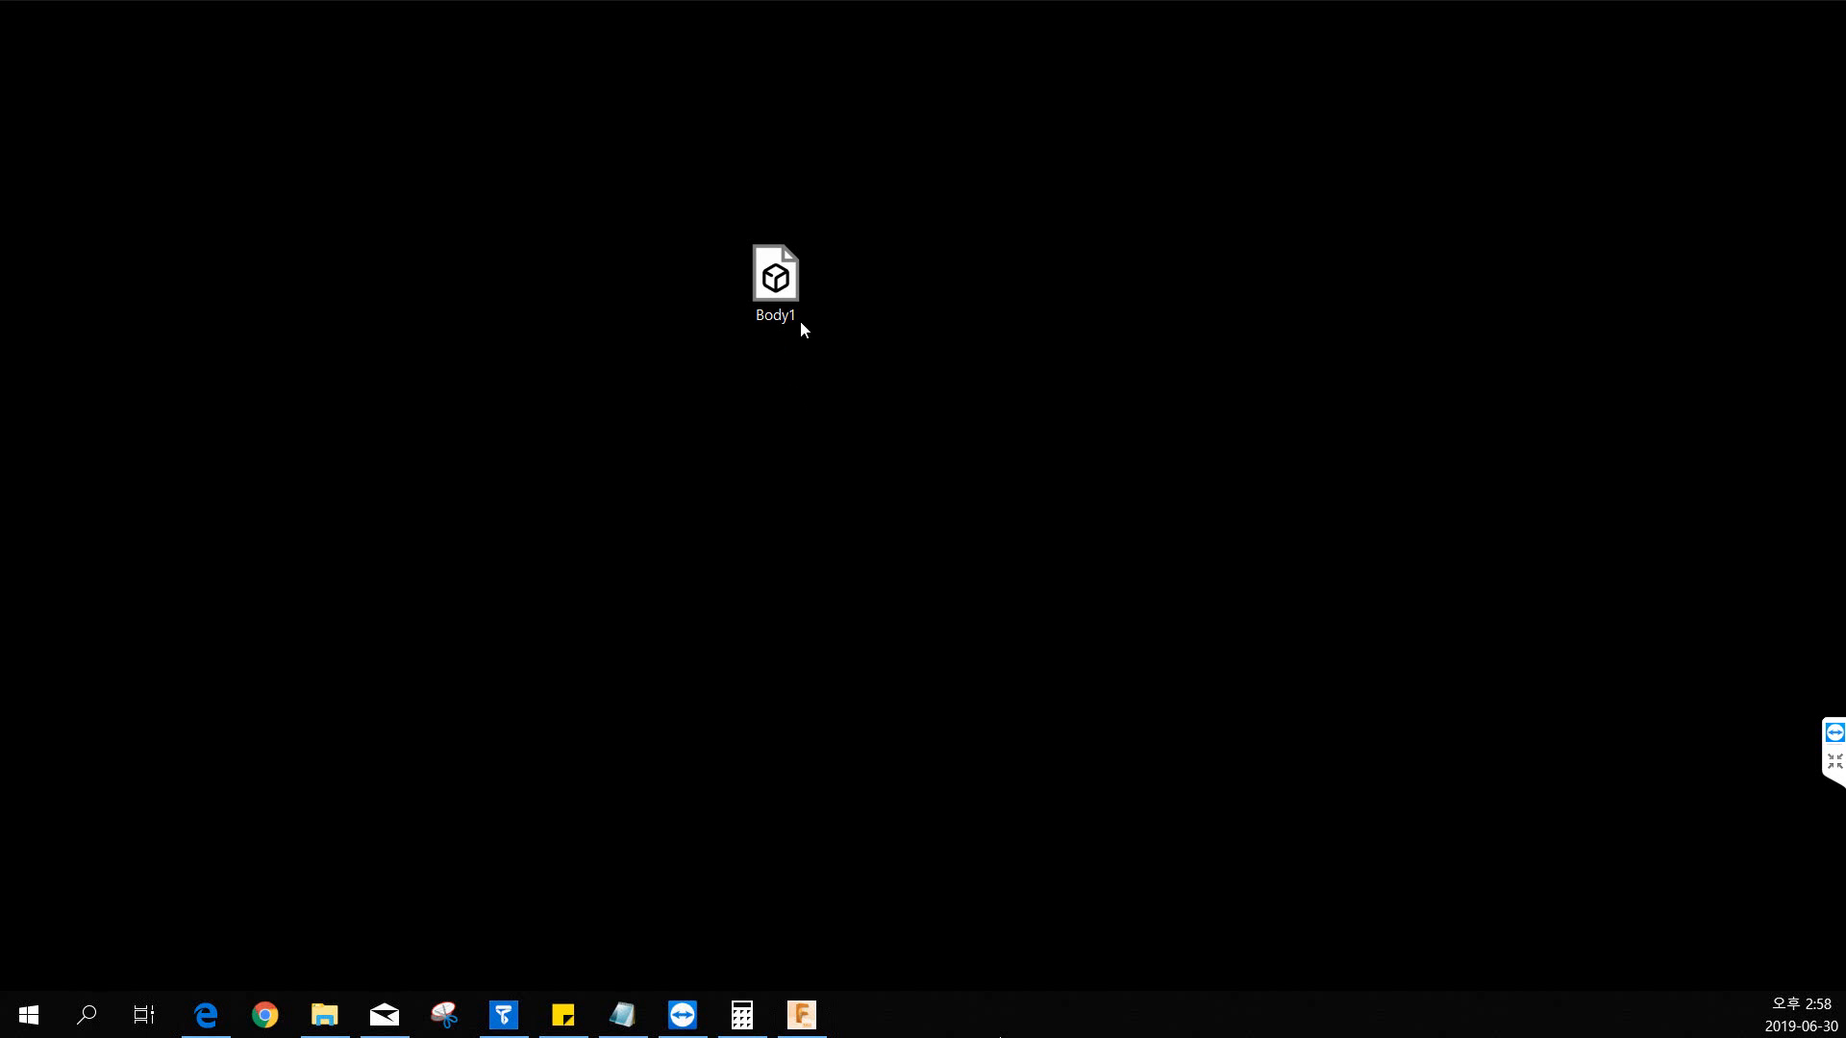
{"action": "left_click_drag", "start_coordinate": [914, 190], "coordinate": [677, 360]}
Step: Open Body1.stl in 3D Viewer, inspect the wrench from another angle, preview the second lighting theme, restore the first, and close the viewer
{"action": "double_click", "coordinate": [775, 283]}
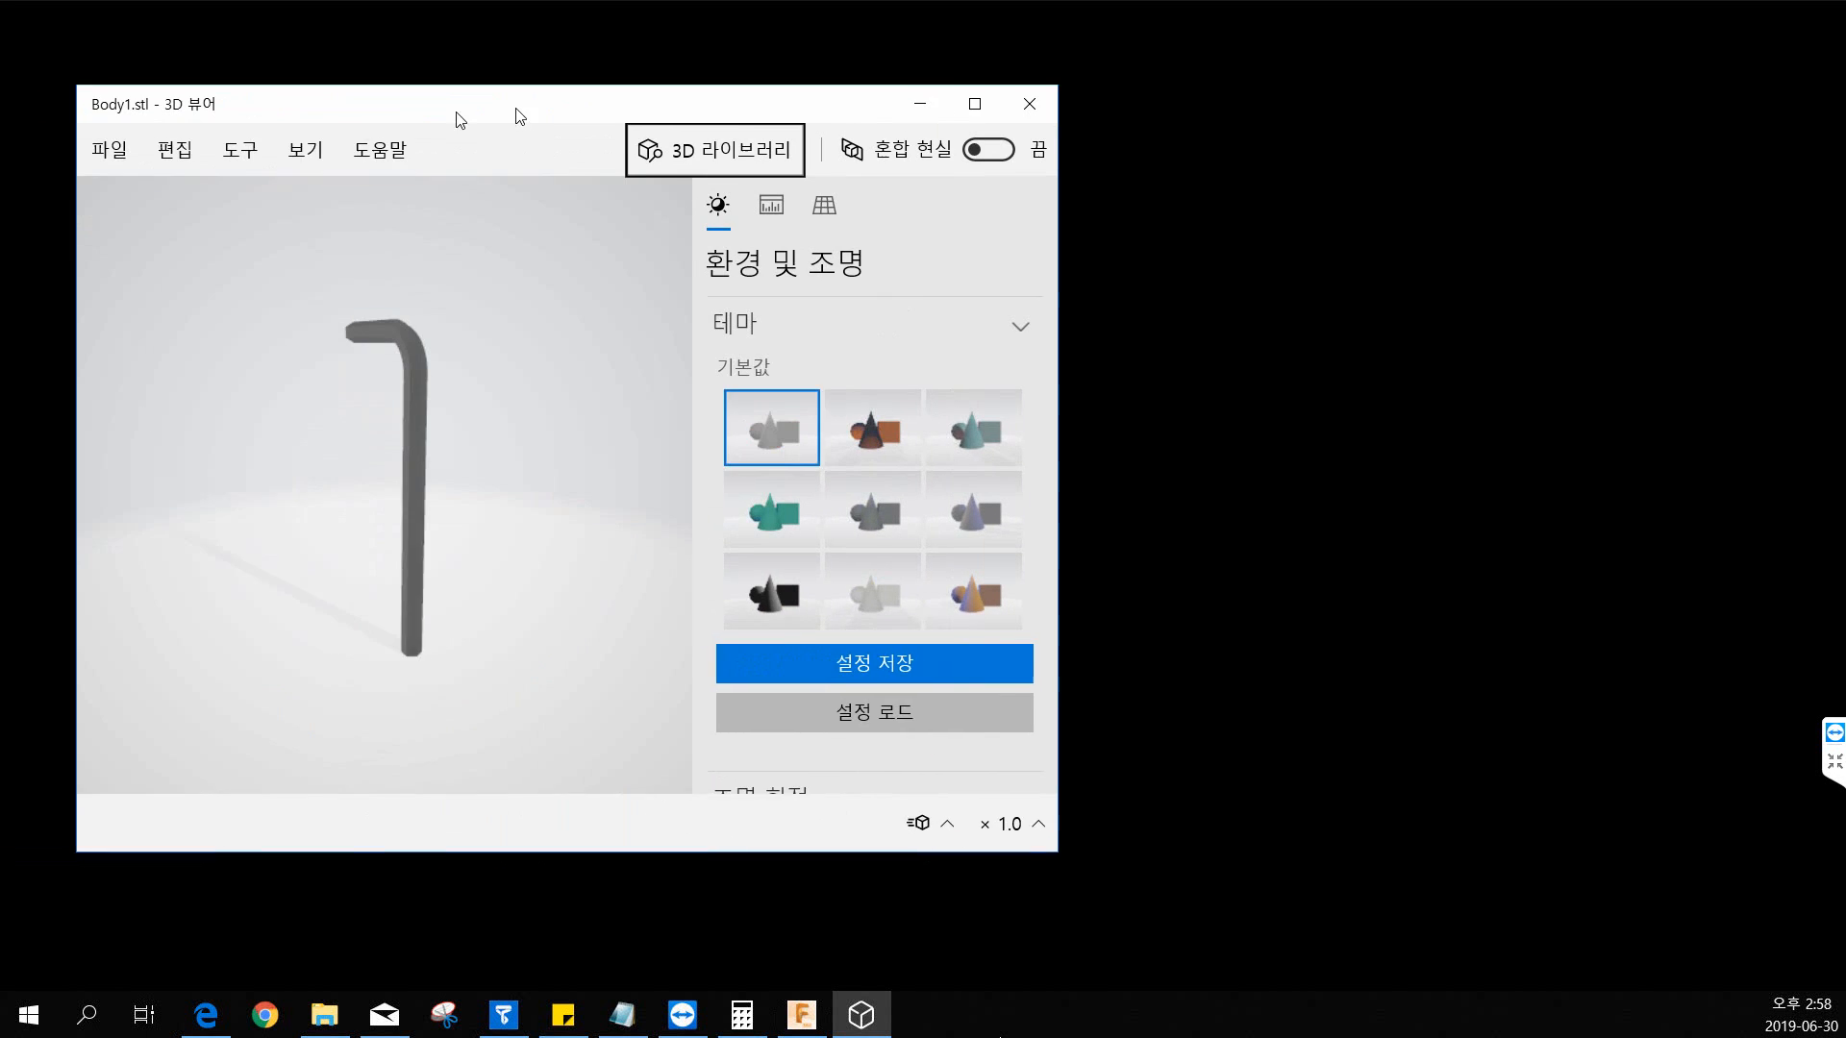
{"action": "left_click_drag", "start_coordinate": [464, 113], "coordinate": [681, 160]}
{"action": "double_click", "coordinate": [701, 156]}
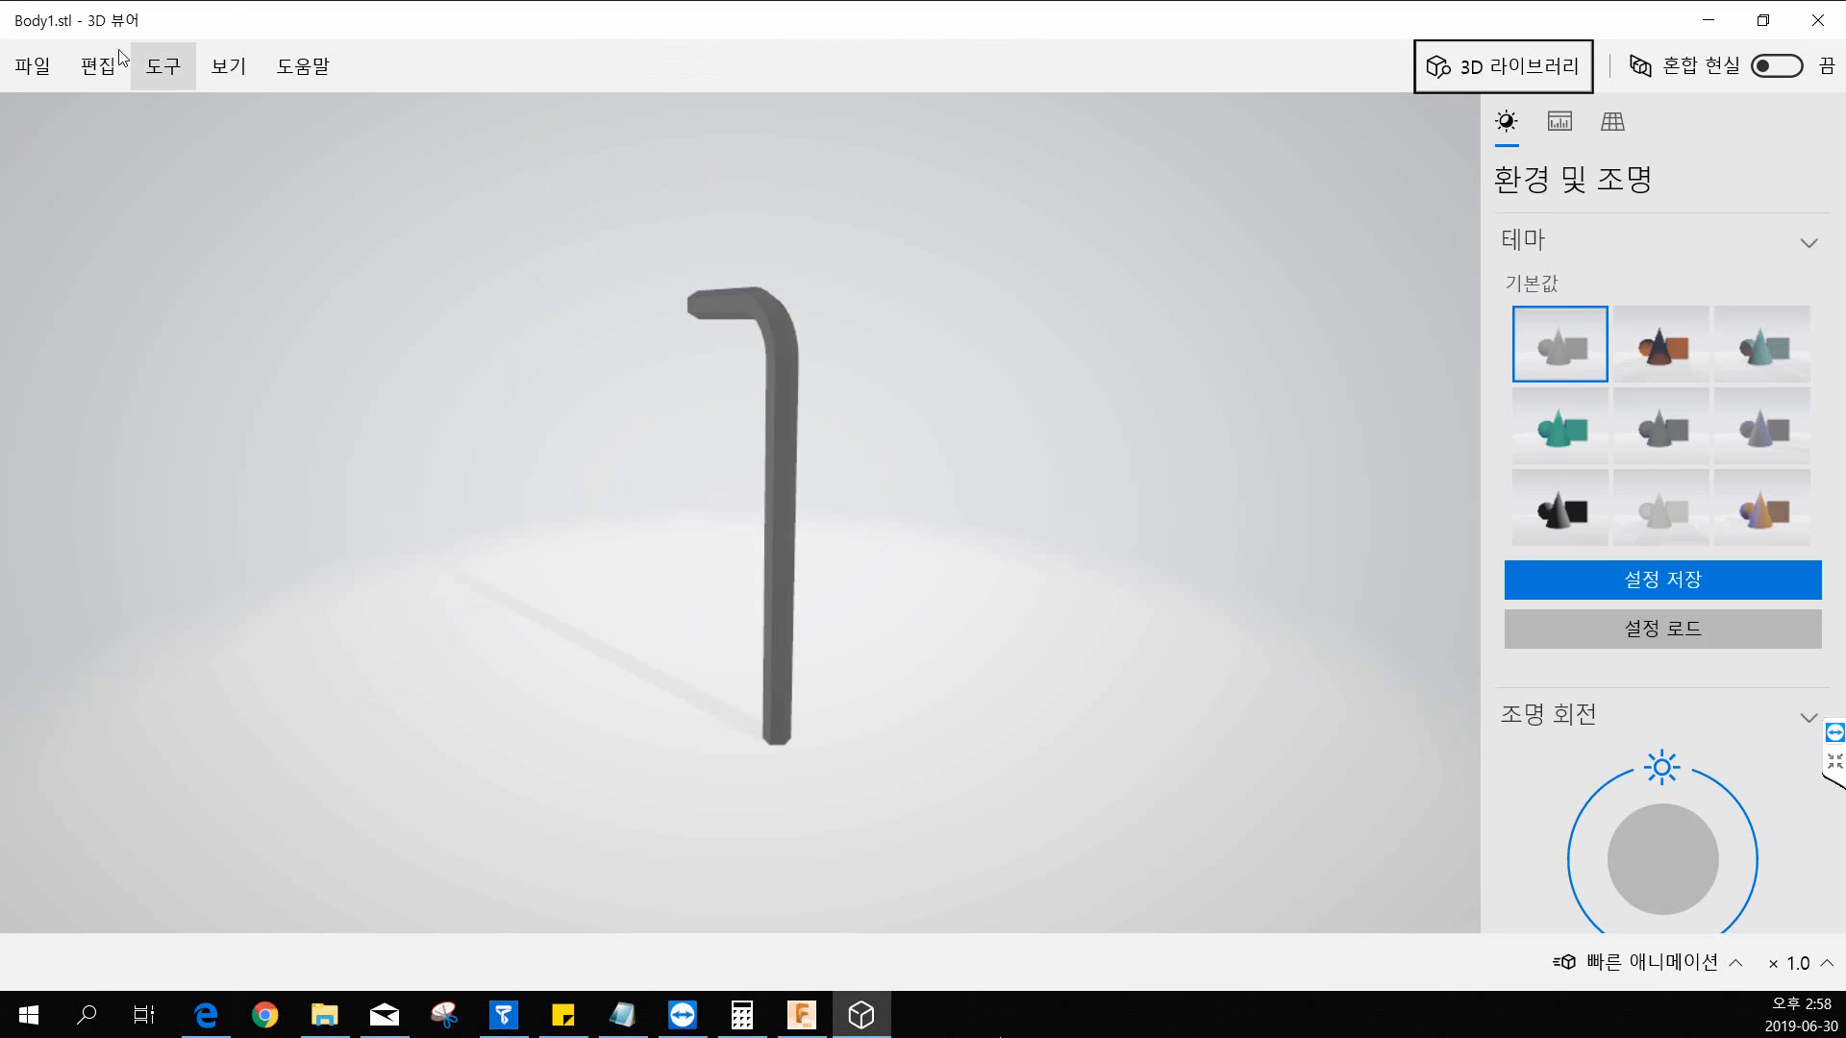
{"action": "double_click", "coordinate": [689, 33]}
{"action": "left_click_drag", "start_coordinate": [678, 398], "coordinate": [766, 523]}
{"action": "left_click", "coordinate": [1096, 460]}
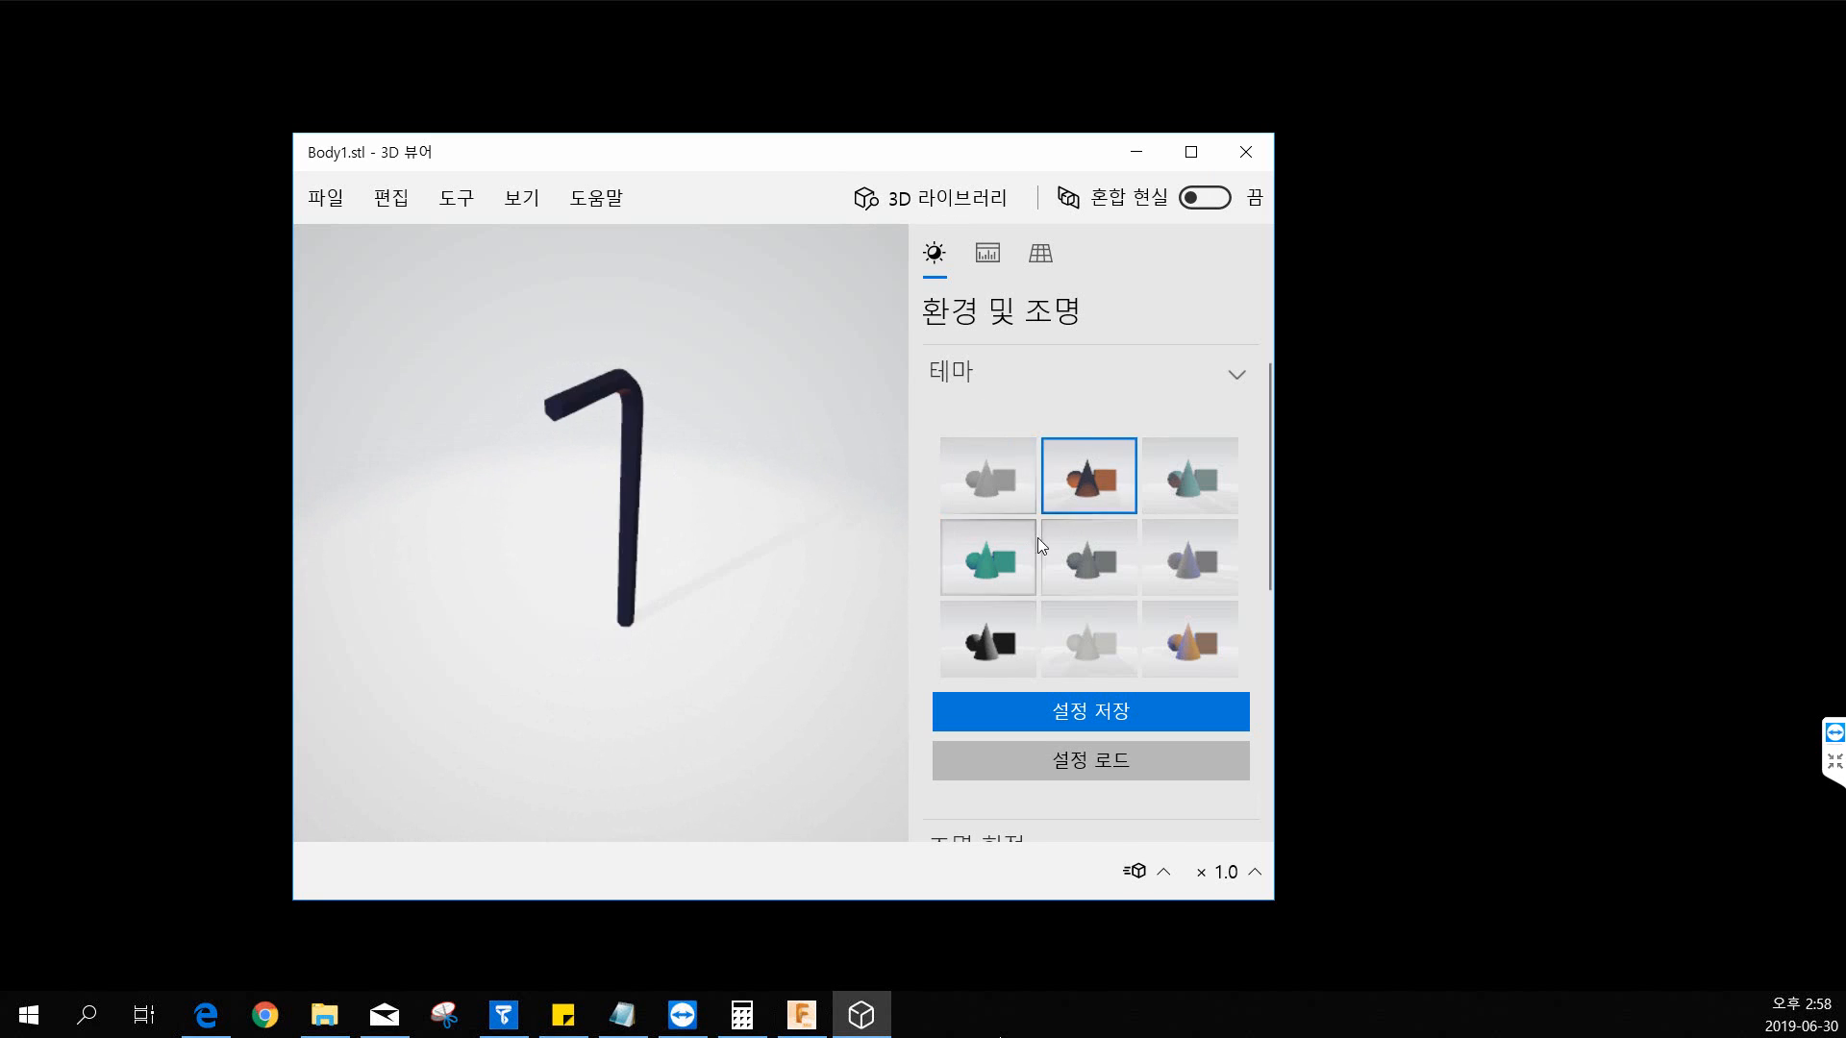
{"action": "left_click", "coordinate": [983, 476]}
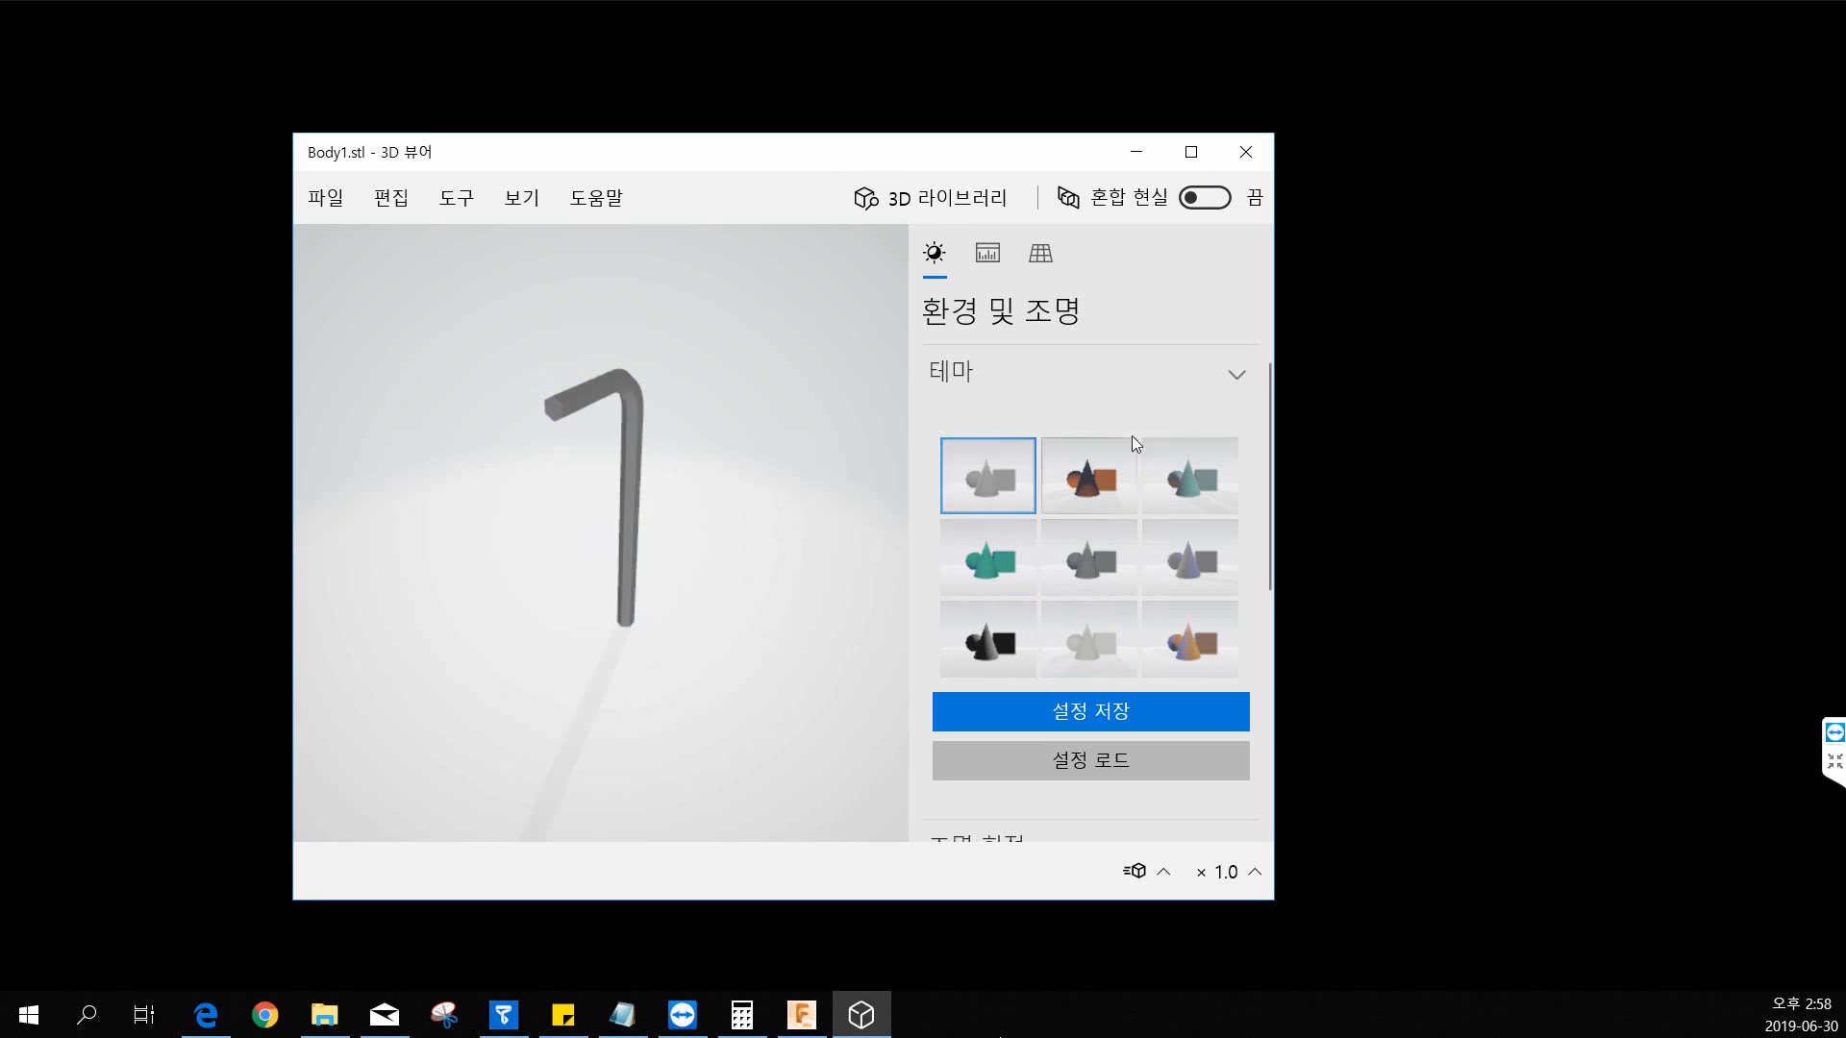
{"action": "left_click", "coordinate": [1247, 157]}
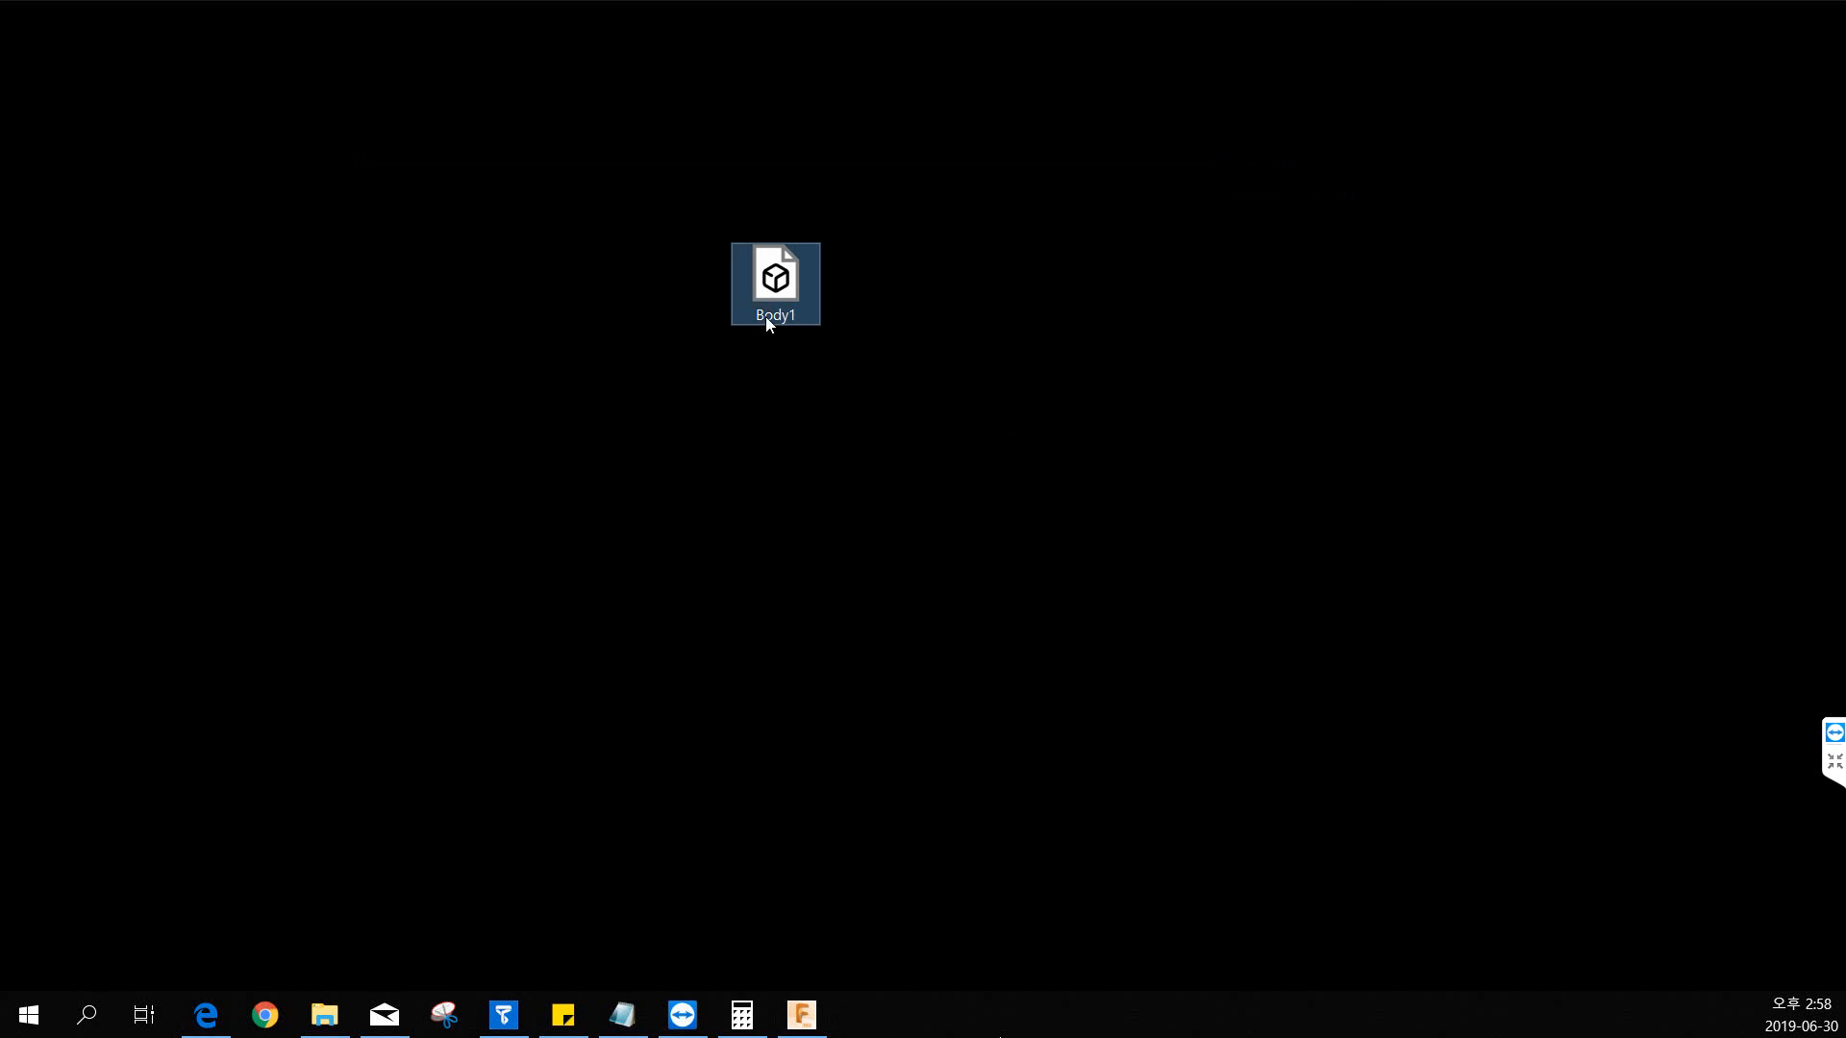
Step: Move the Body1 file out of the visible desktop area and switch to the UP Studio home page
{"action": "left_click_drag", "start_coordinate": [765, 315], "coordinate": [0, 384]}
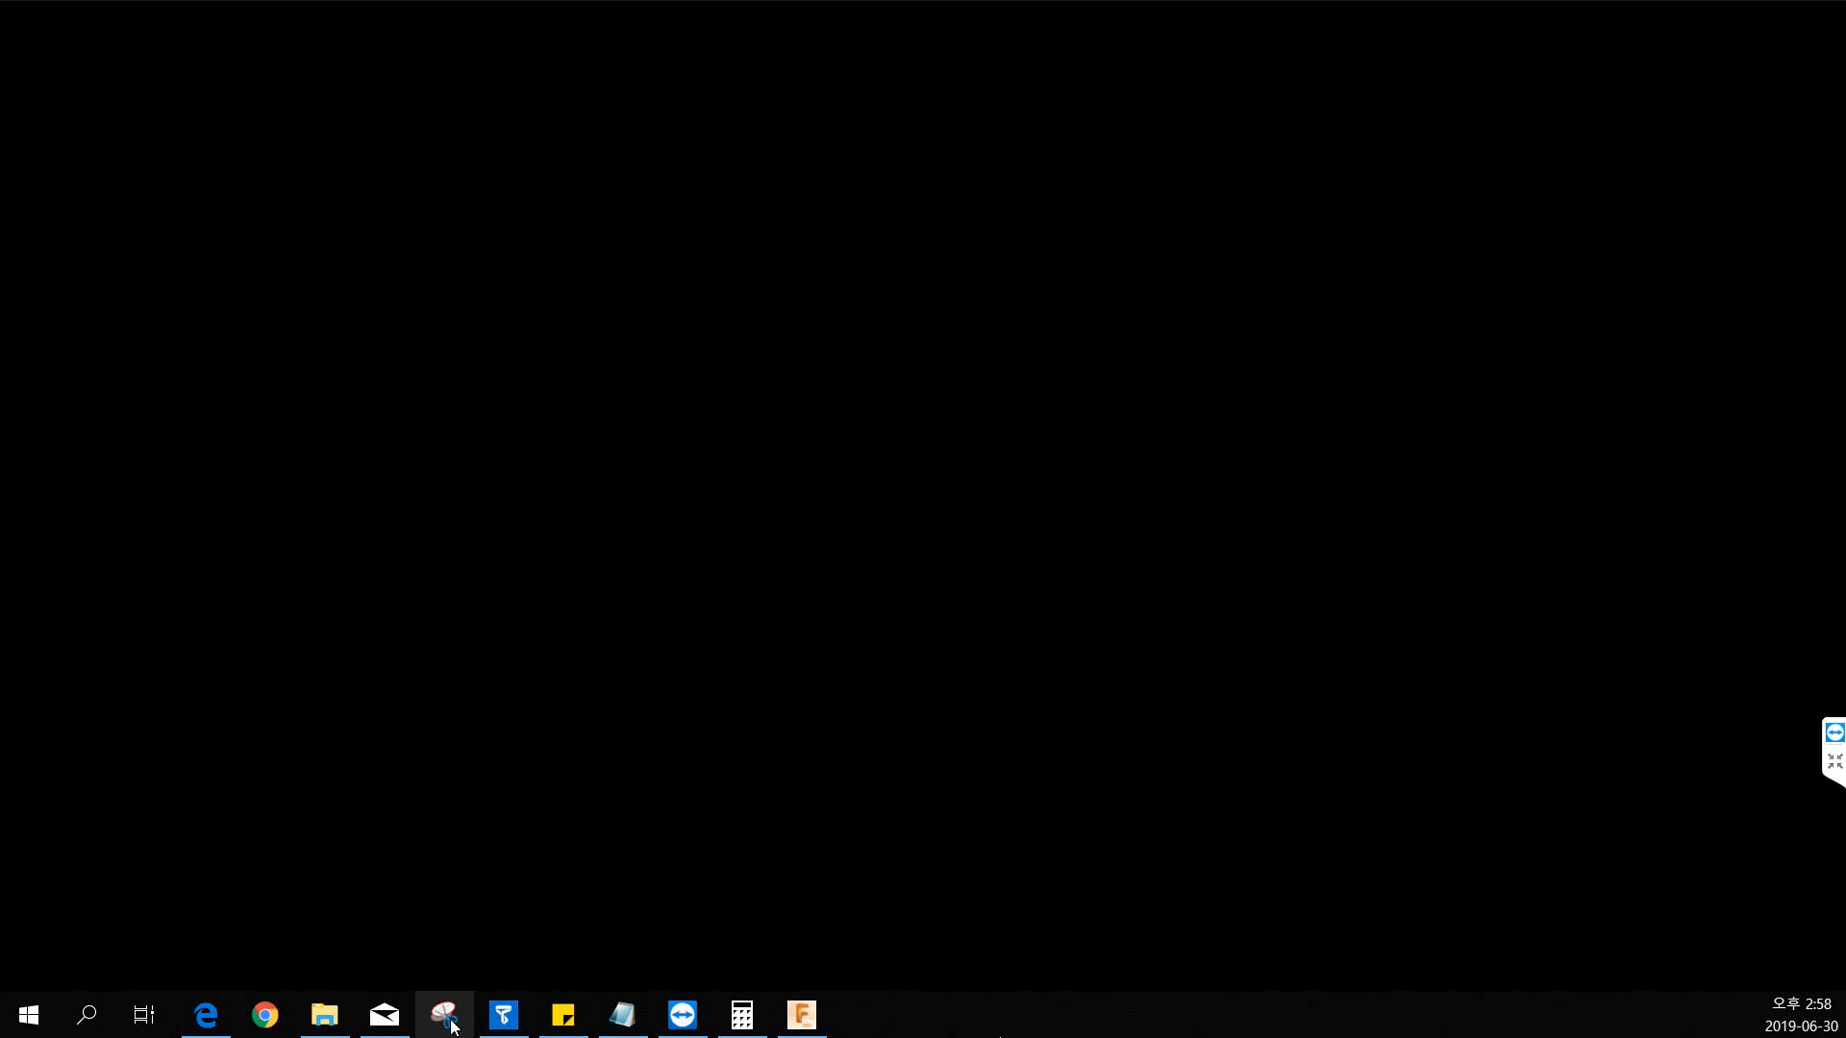
{"action": "left_click", "coordinate": [492, 1025]}
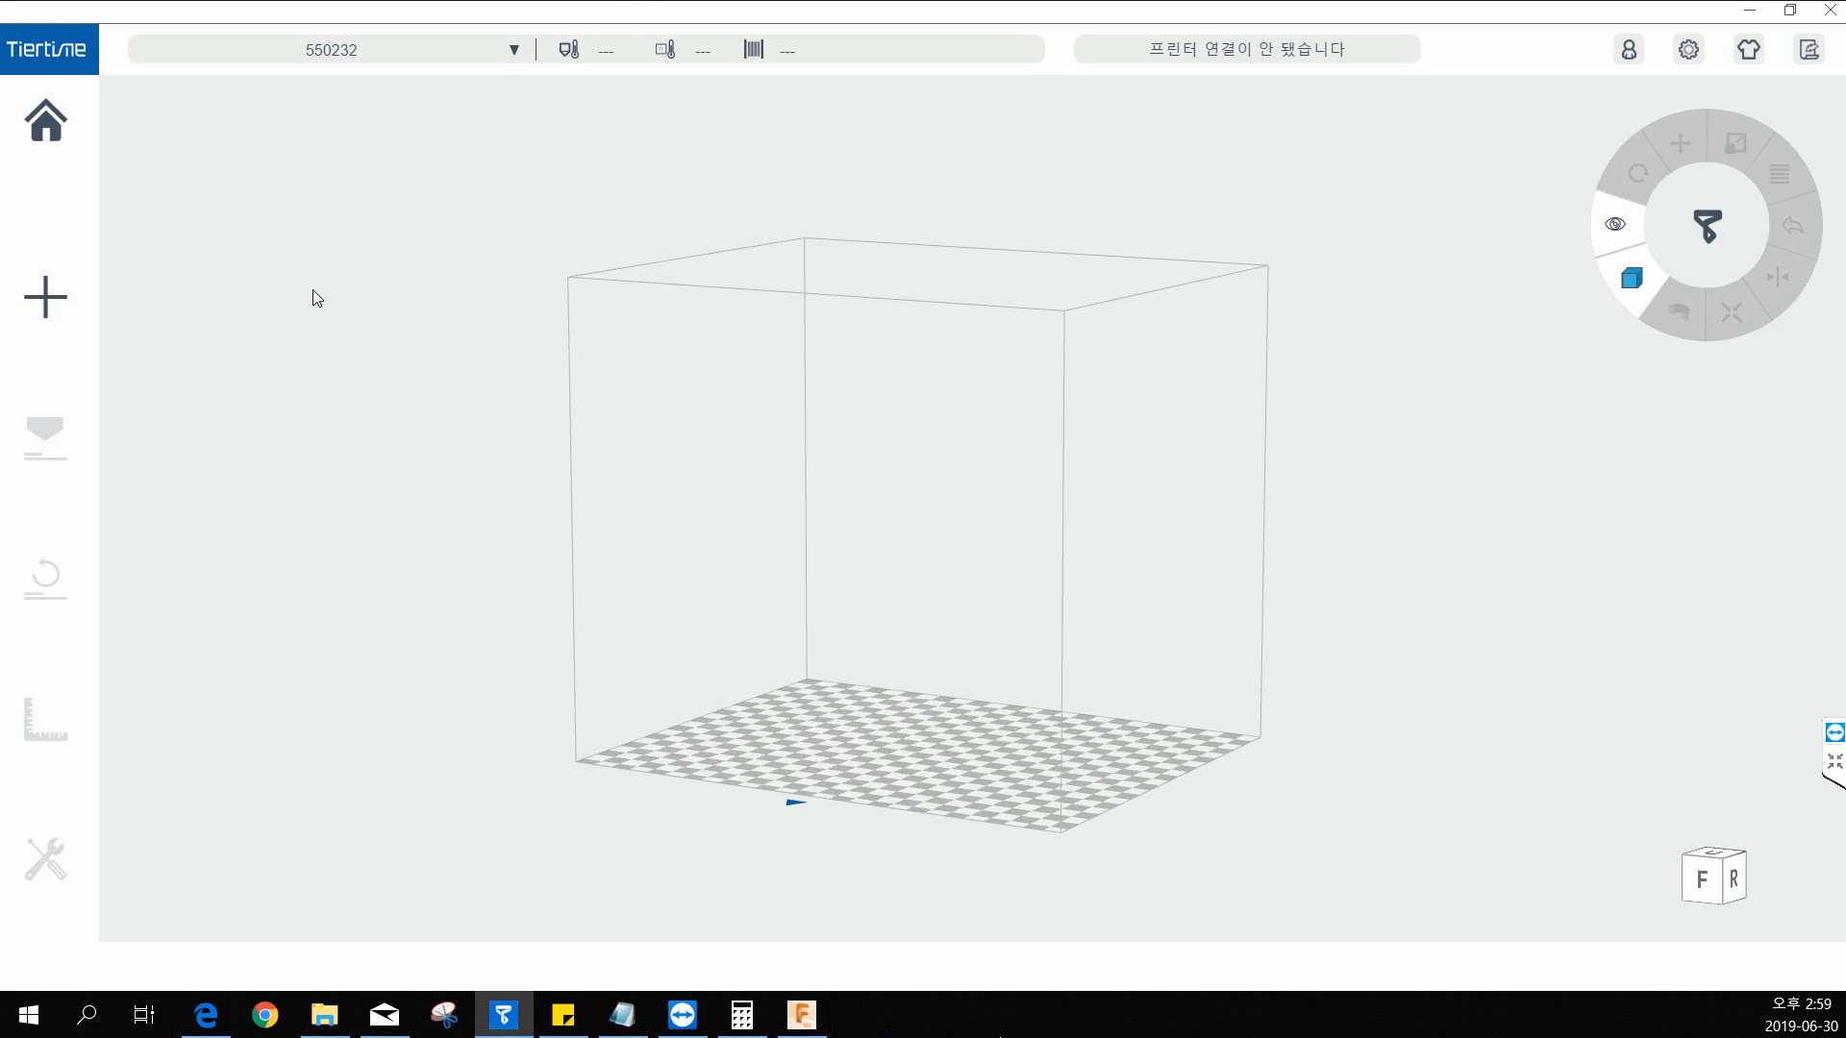
{"action": "left_click", "coordinate": [45, 120]}
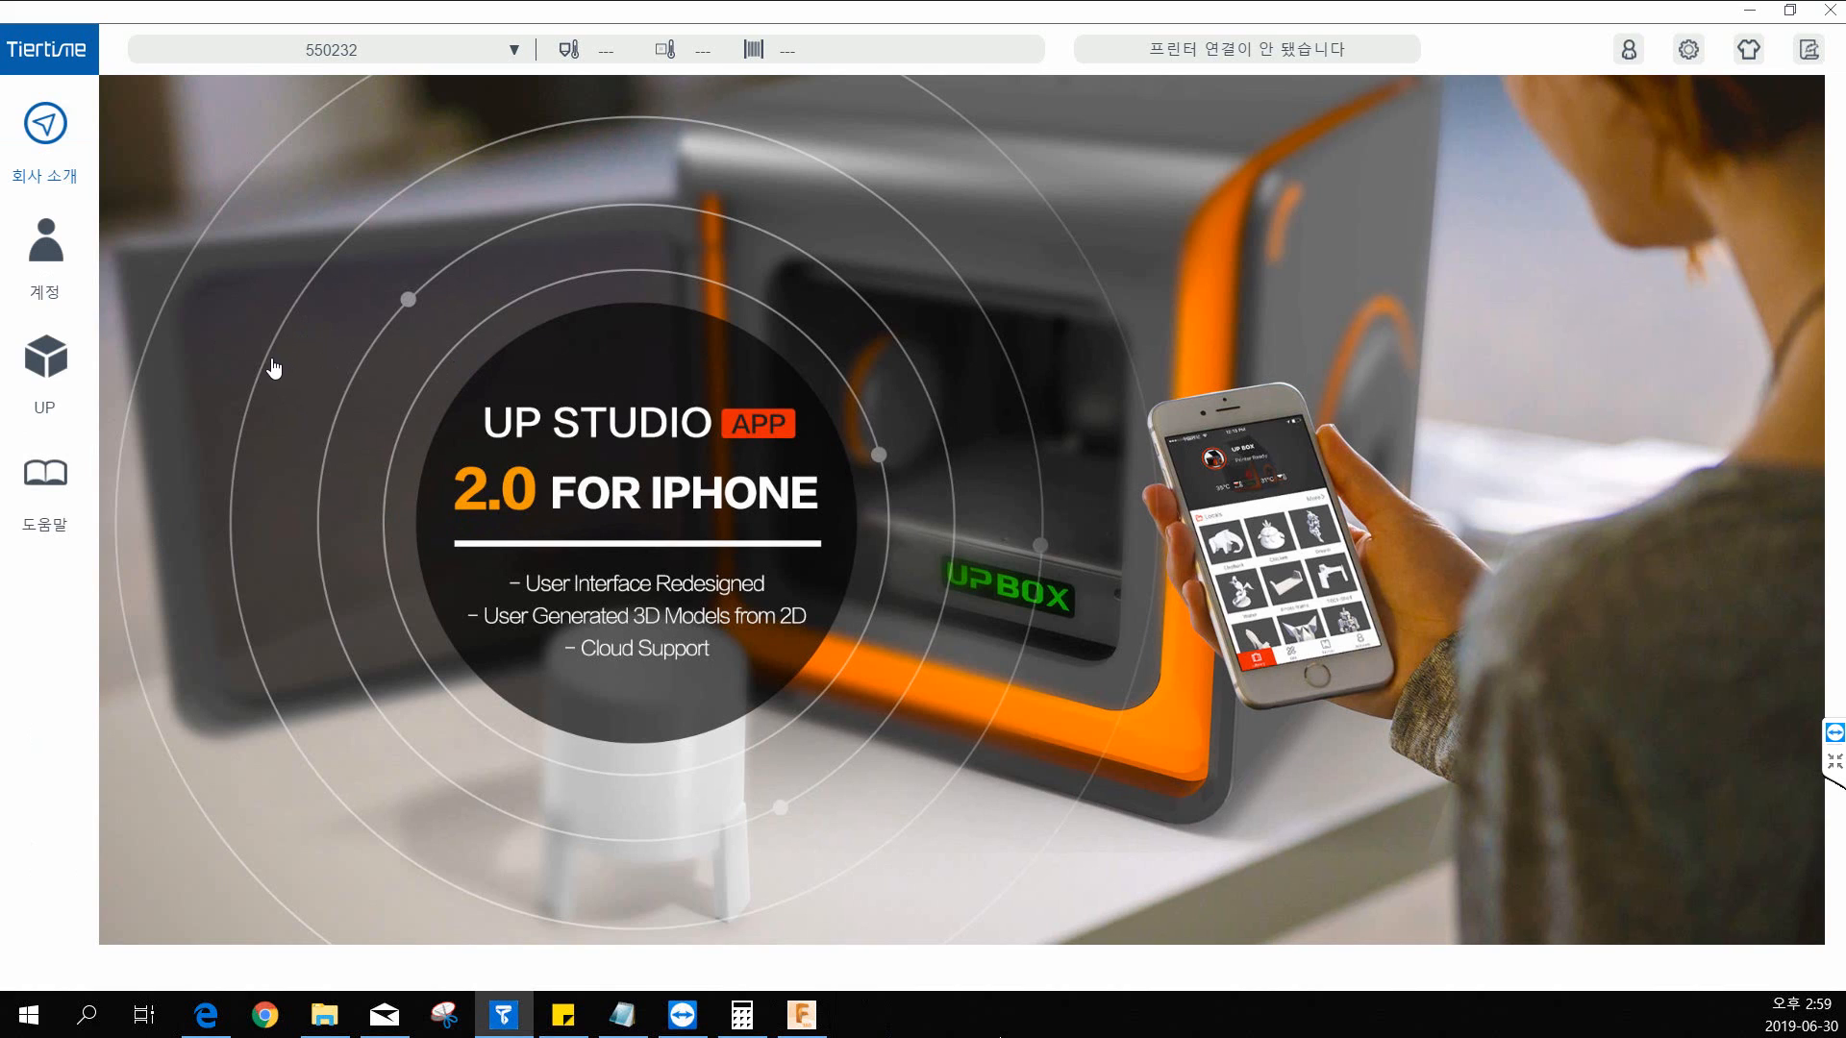
Step: Open the UP printing workspace and add the Body1.stl wrench model to the build platform
{"action": "left_click", "coordinate": [54, 371]}
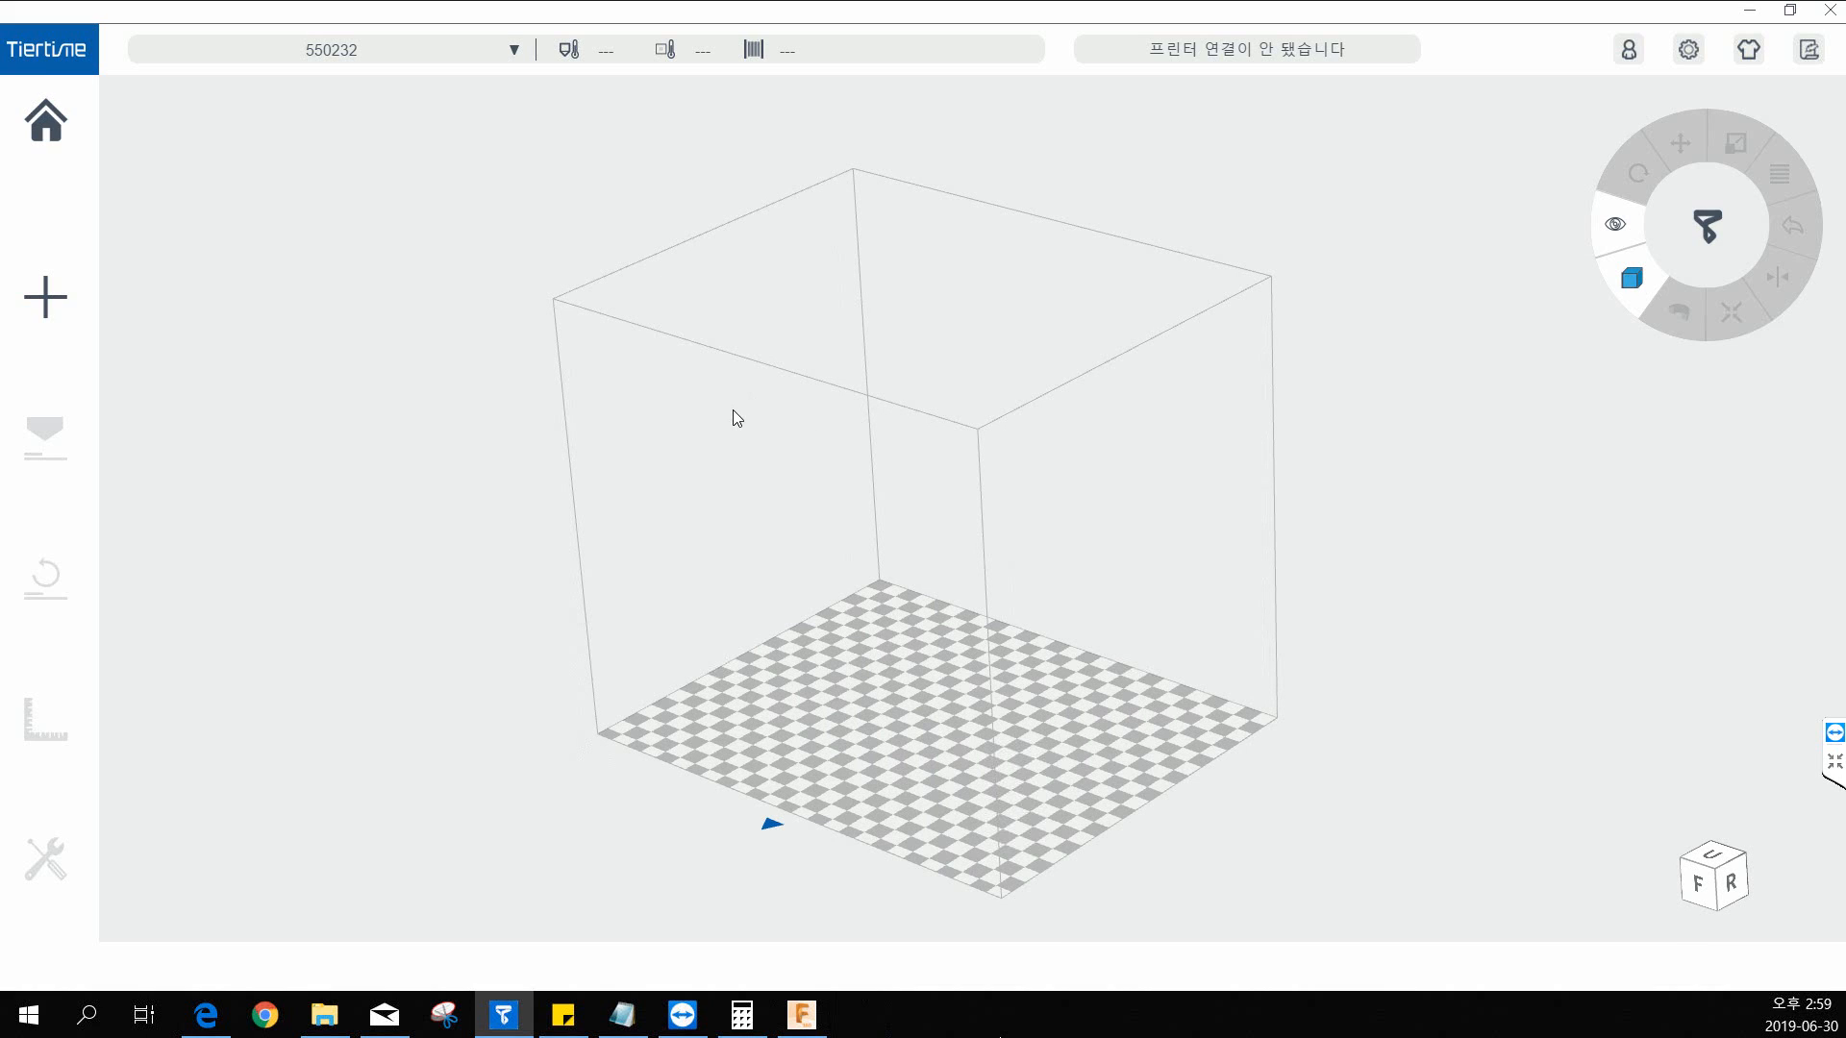
{"action": "left_click", "coordinate": [56, 302]}
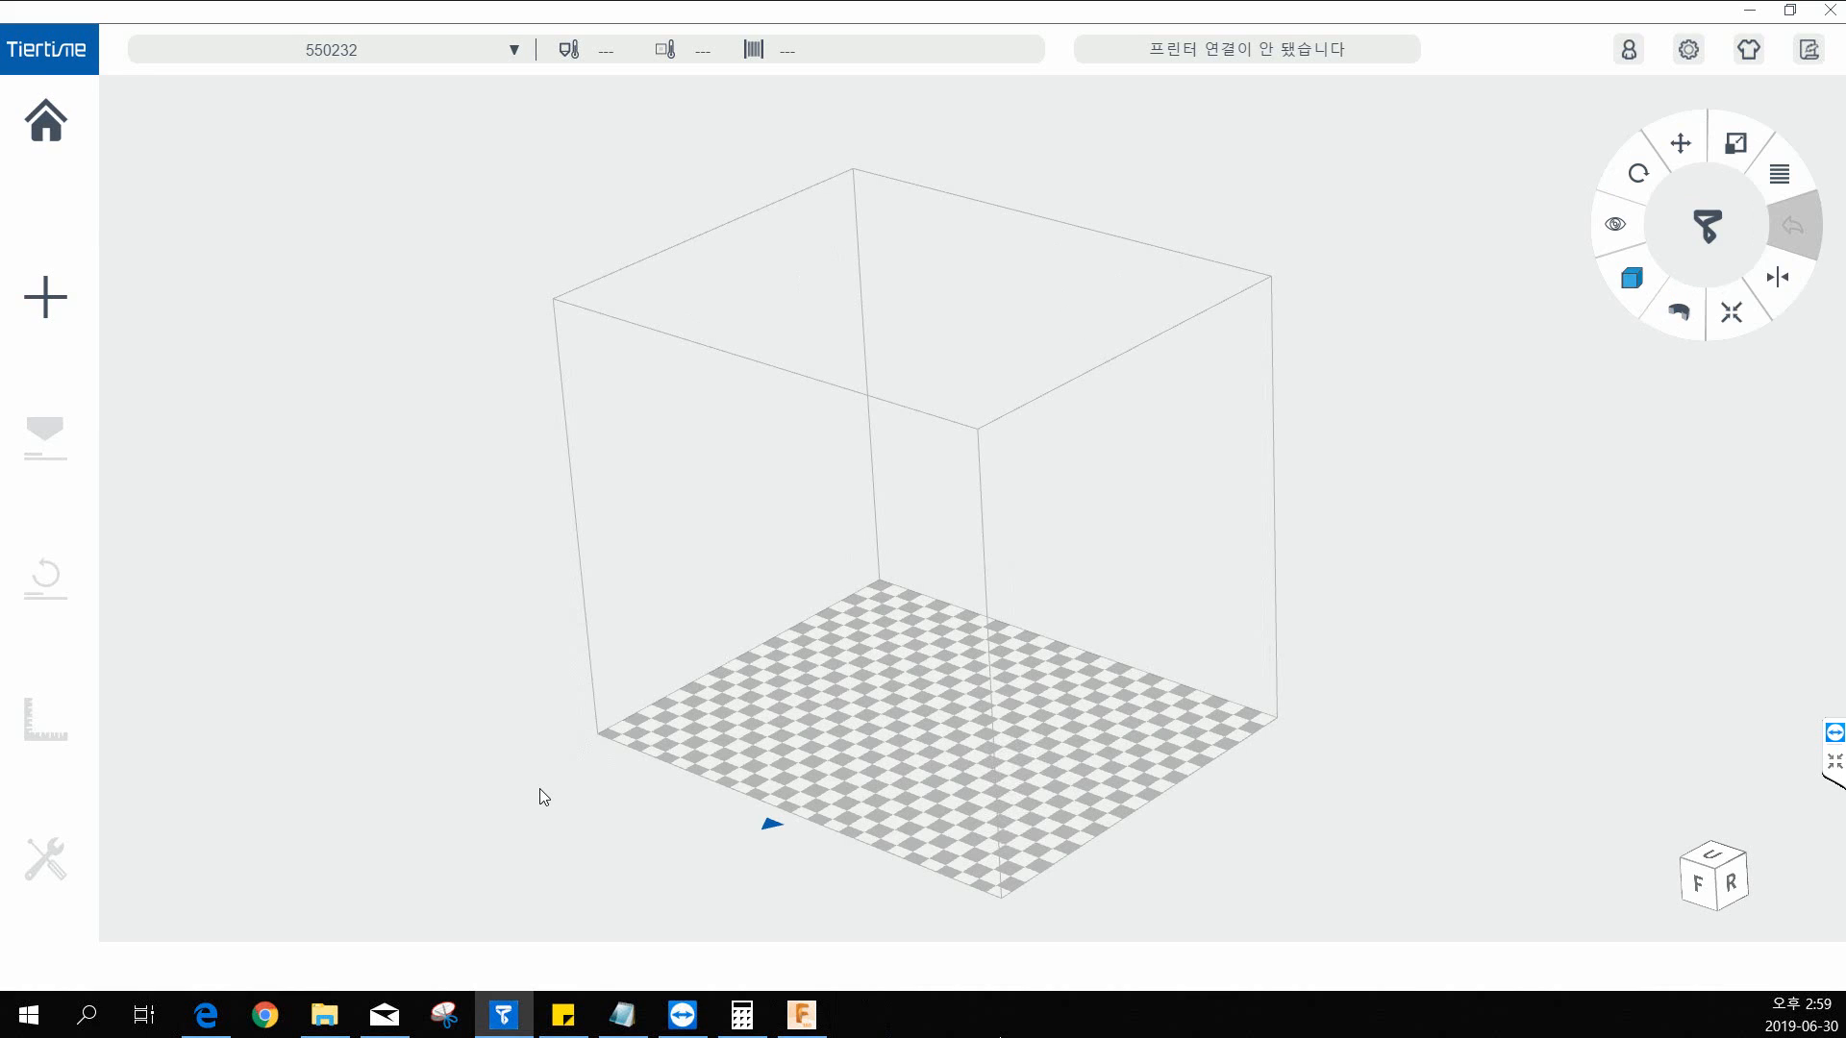
{"action": "scroll", "coordinate": [945, 688], "scroll_direction": "up", "scroll_amount": 4}
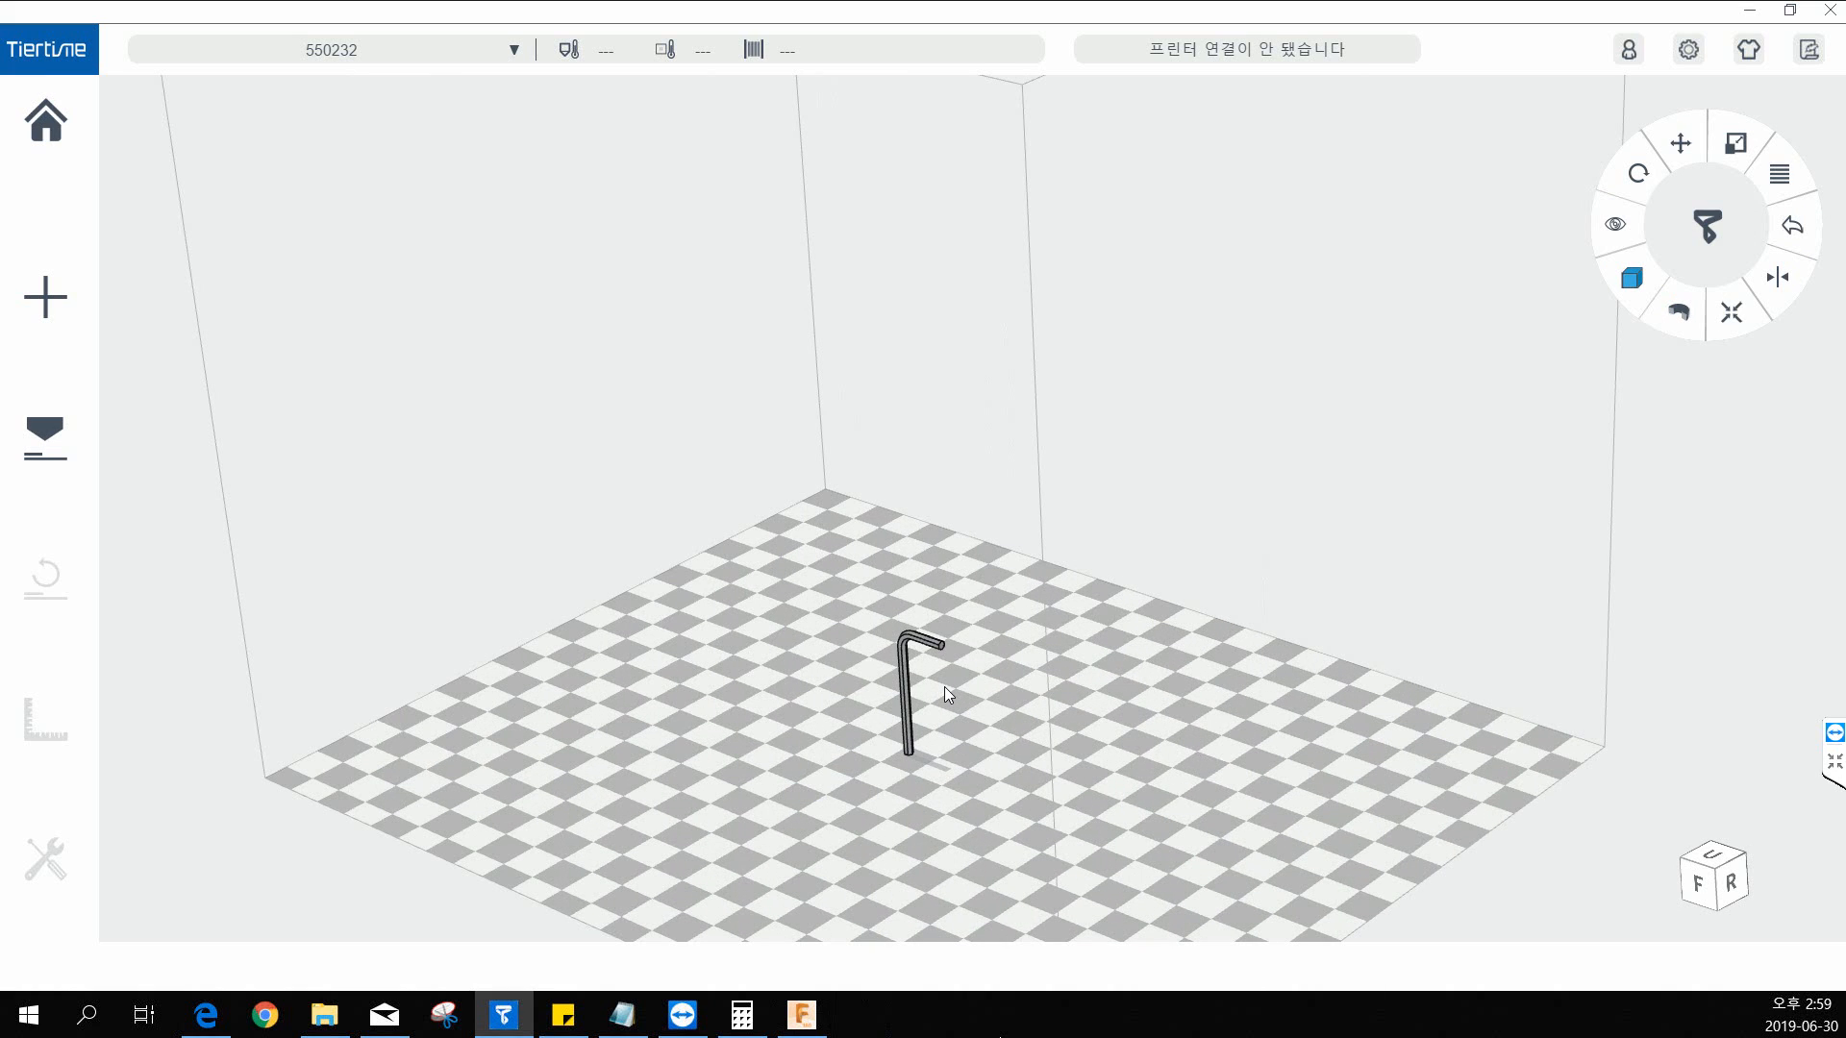
Step: Delete the wrench from the build platform and import Body1 again from the desktop folder (바탕 화면)
{"action": "left_click", "coordinate": [909, 651]}
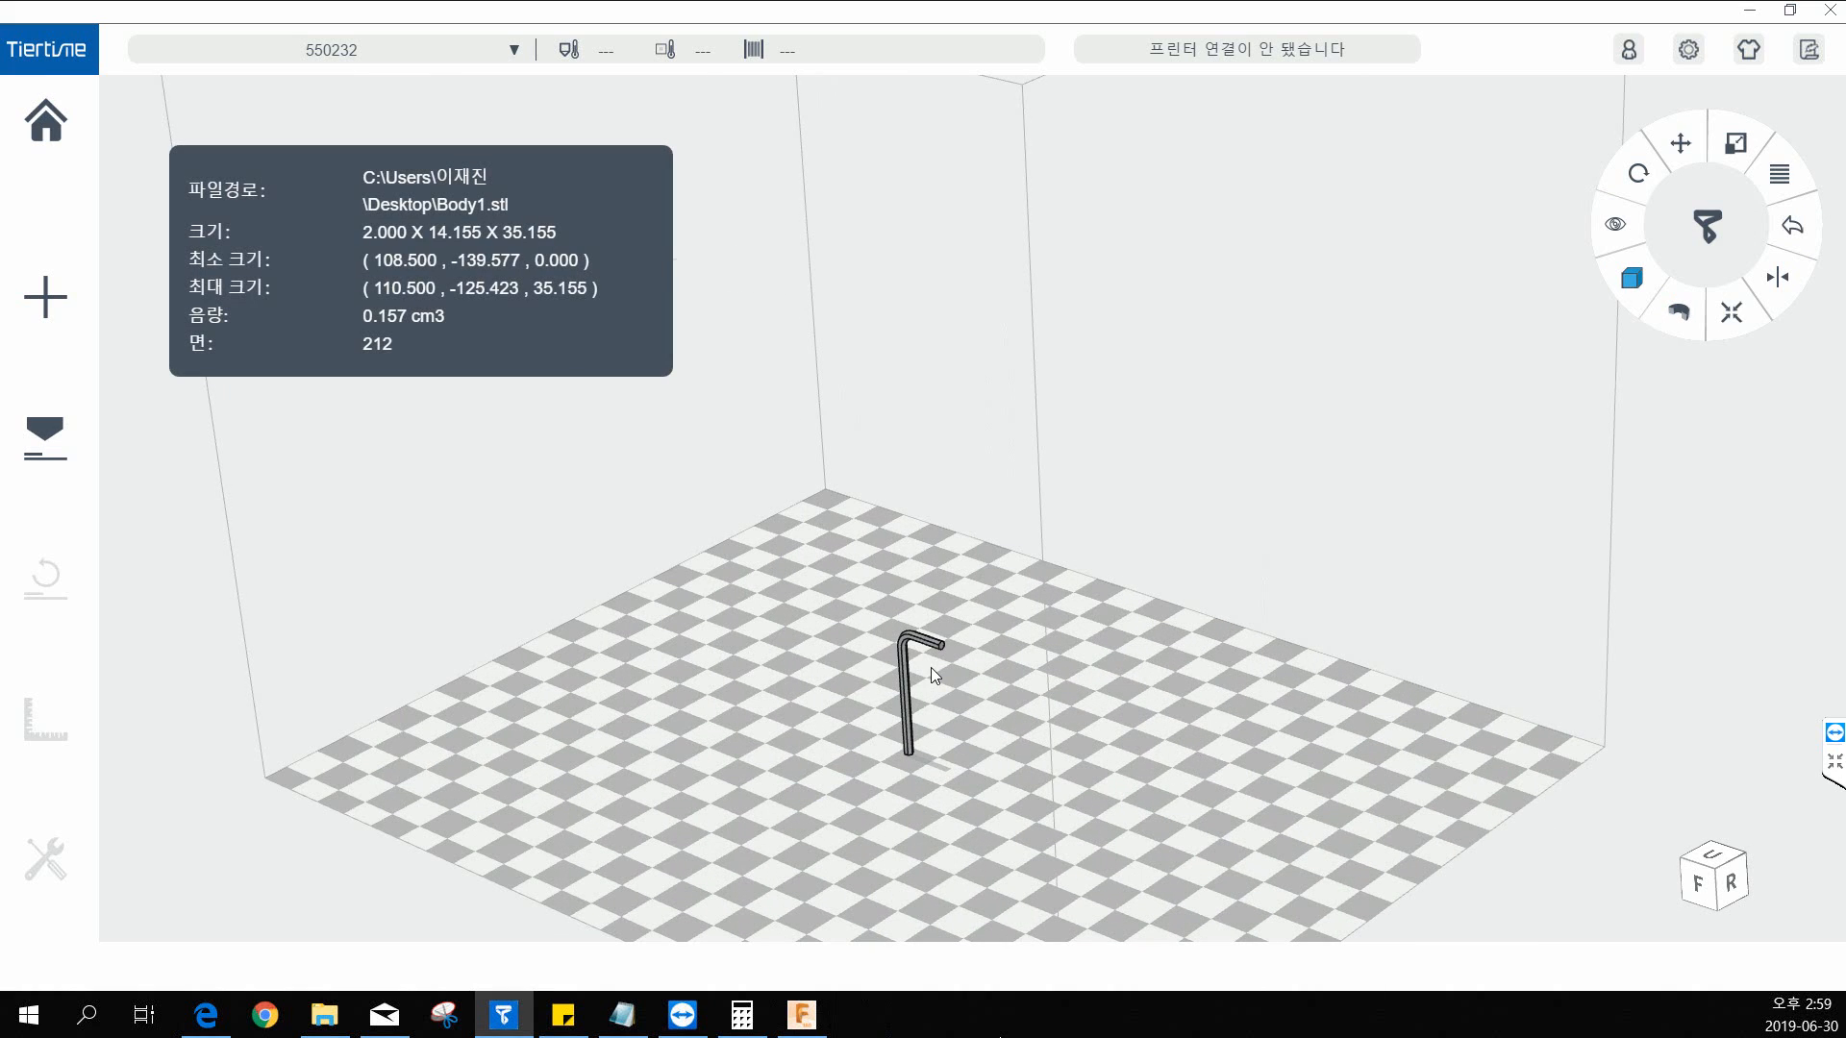
{"action": "key", "text": "Delete"}
{"action": "left_click", "coordinate": [63, 278]}
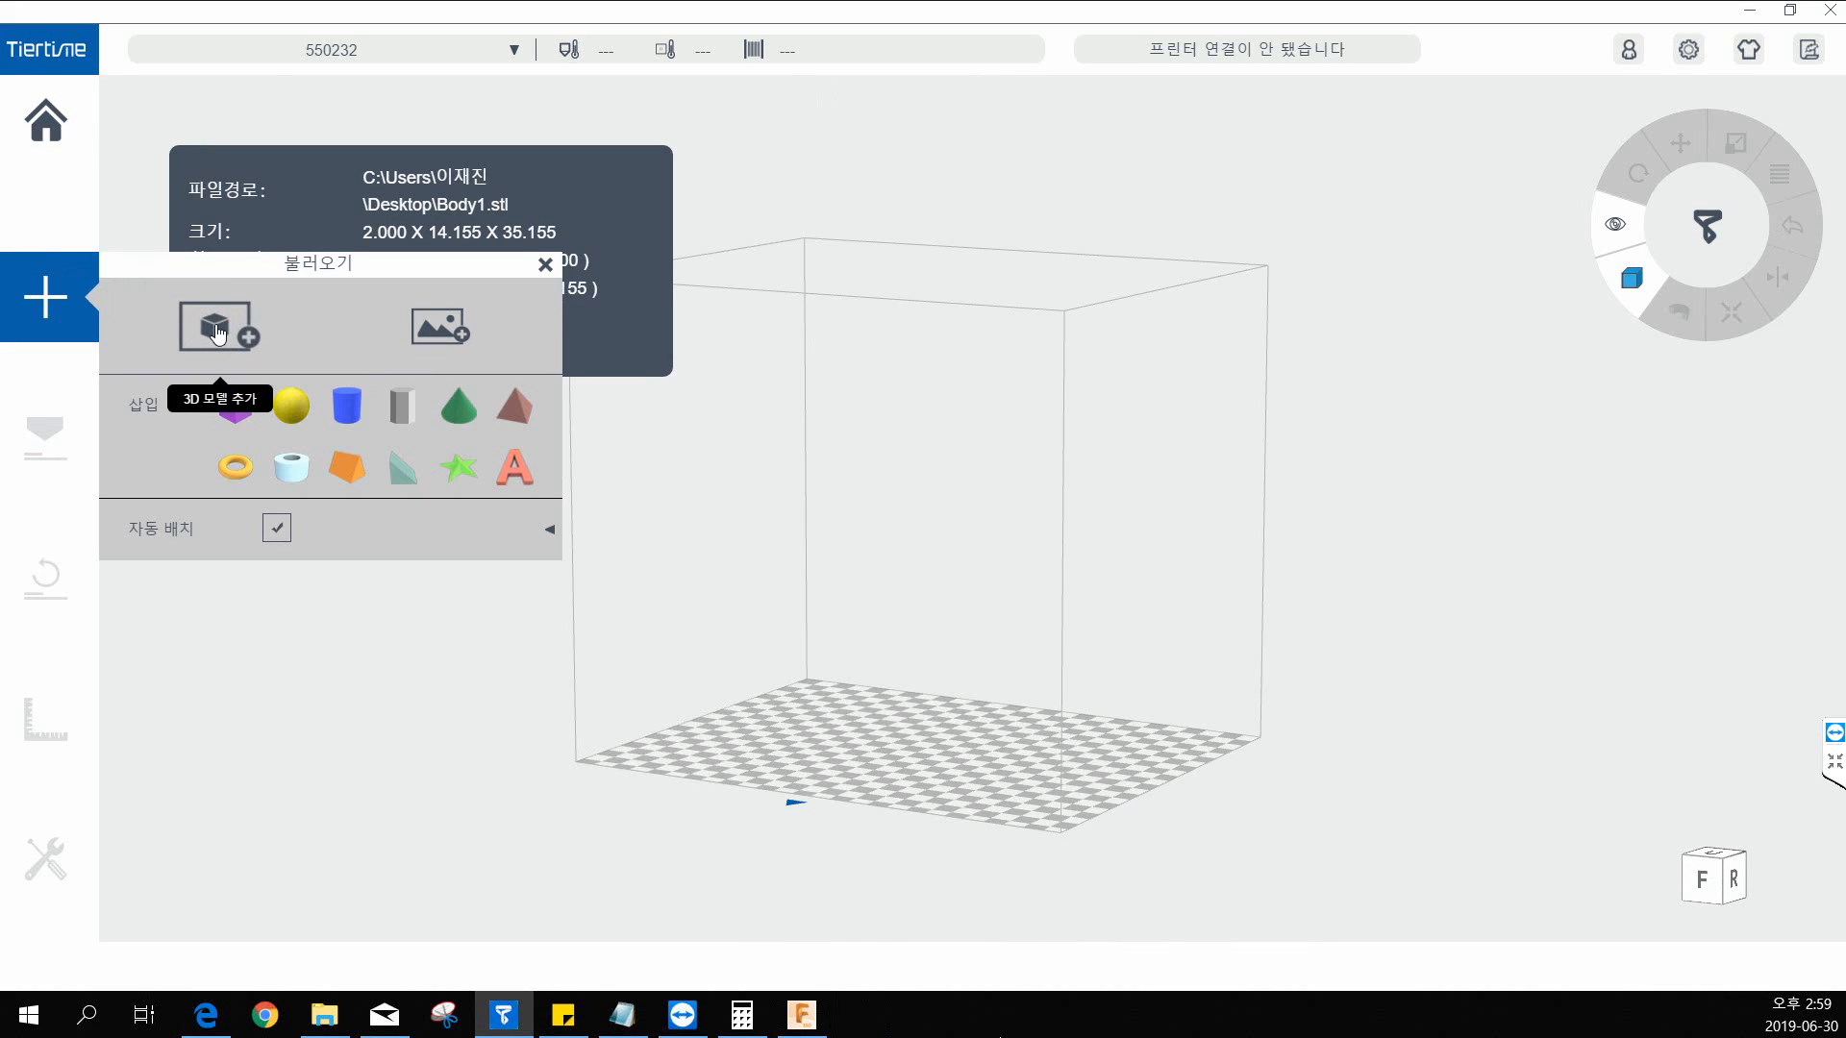
{"action": "left_click", "coordinate": [58, 298]}
{"action": "left_click", "coordinate": [58, 298]}
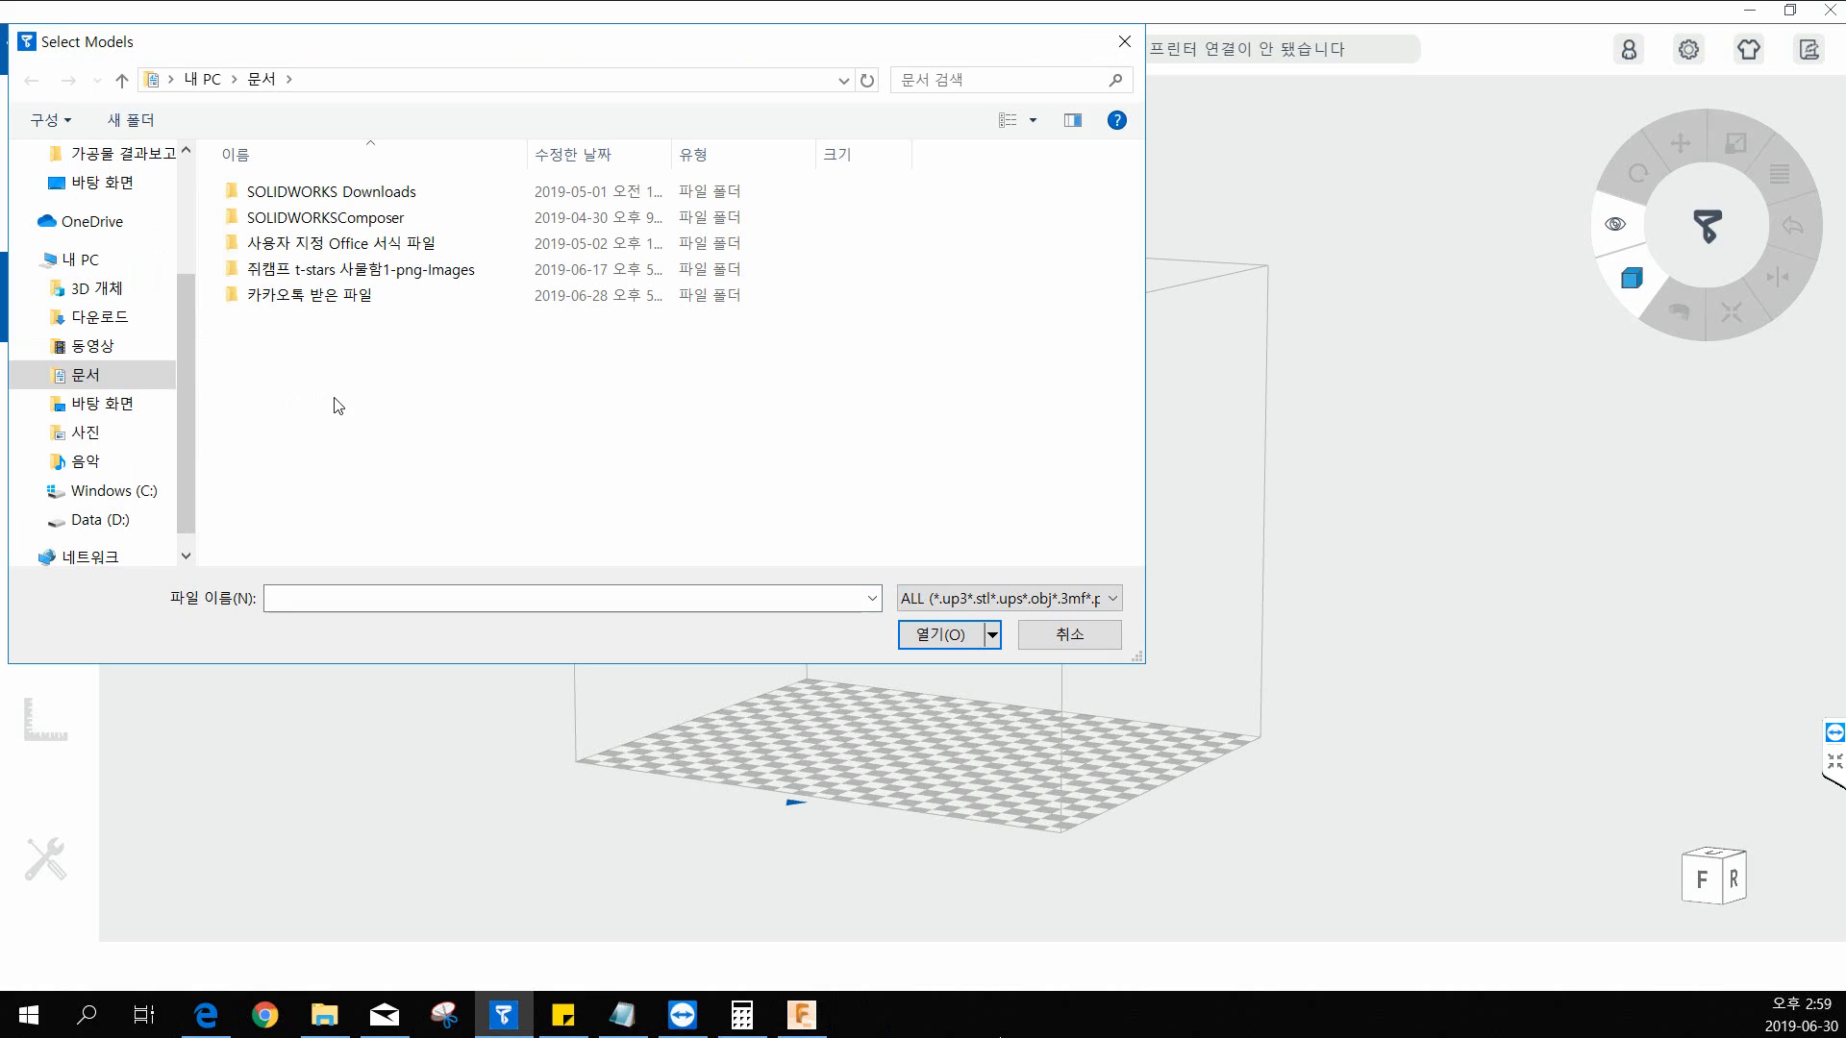
{"action": "left_click", "coordinate": [113, 187]}
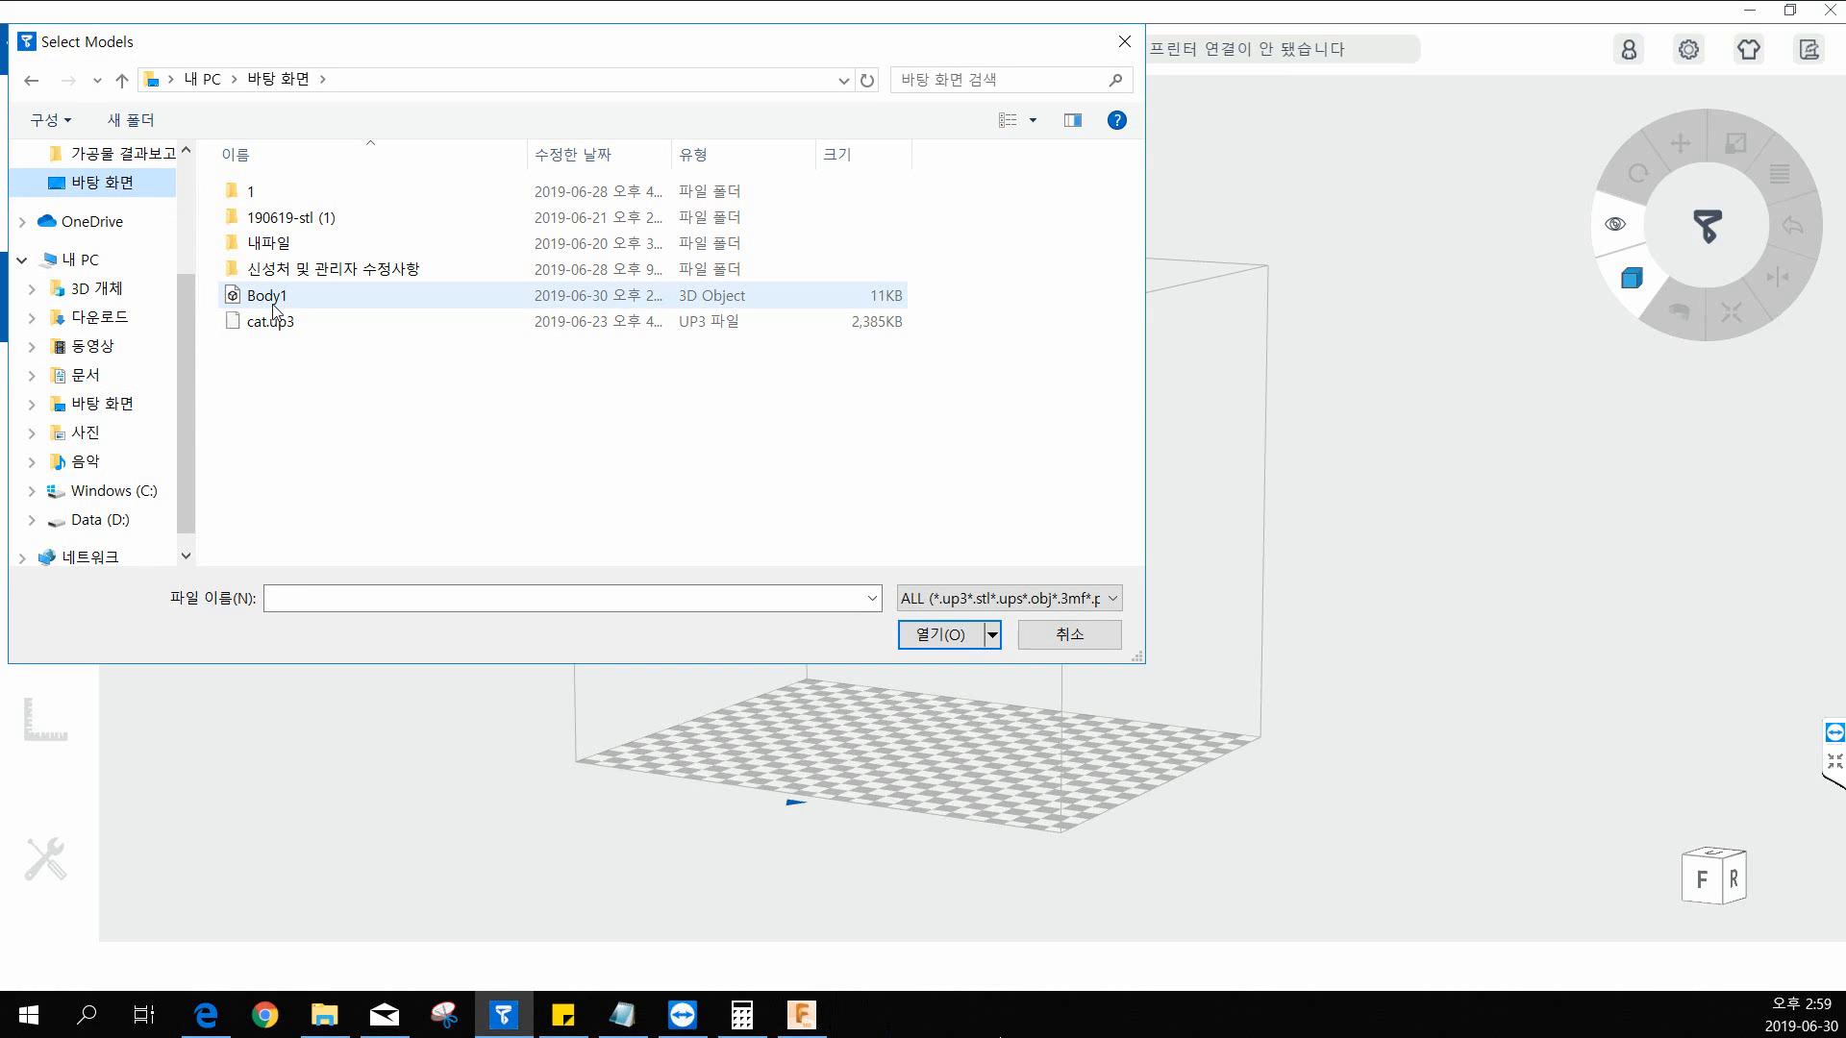
{"action": "left_click", "coordinate": [279, 306]}
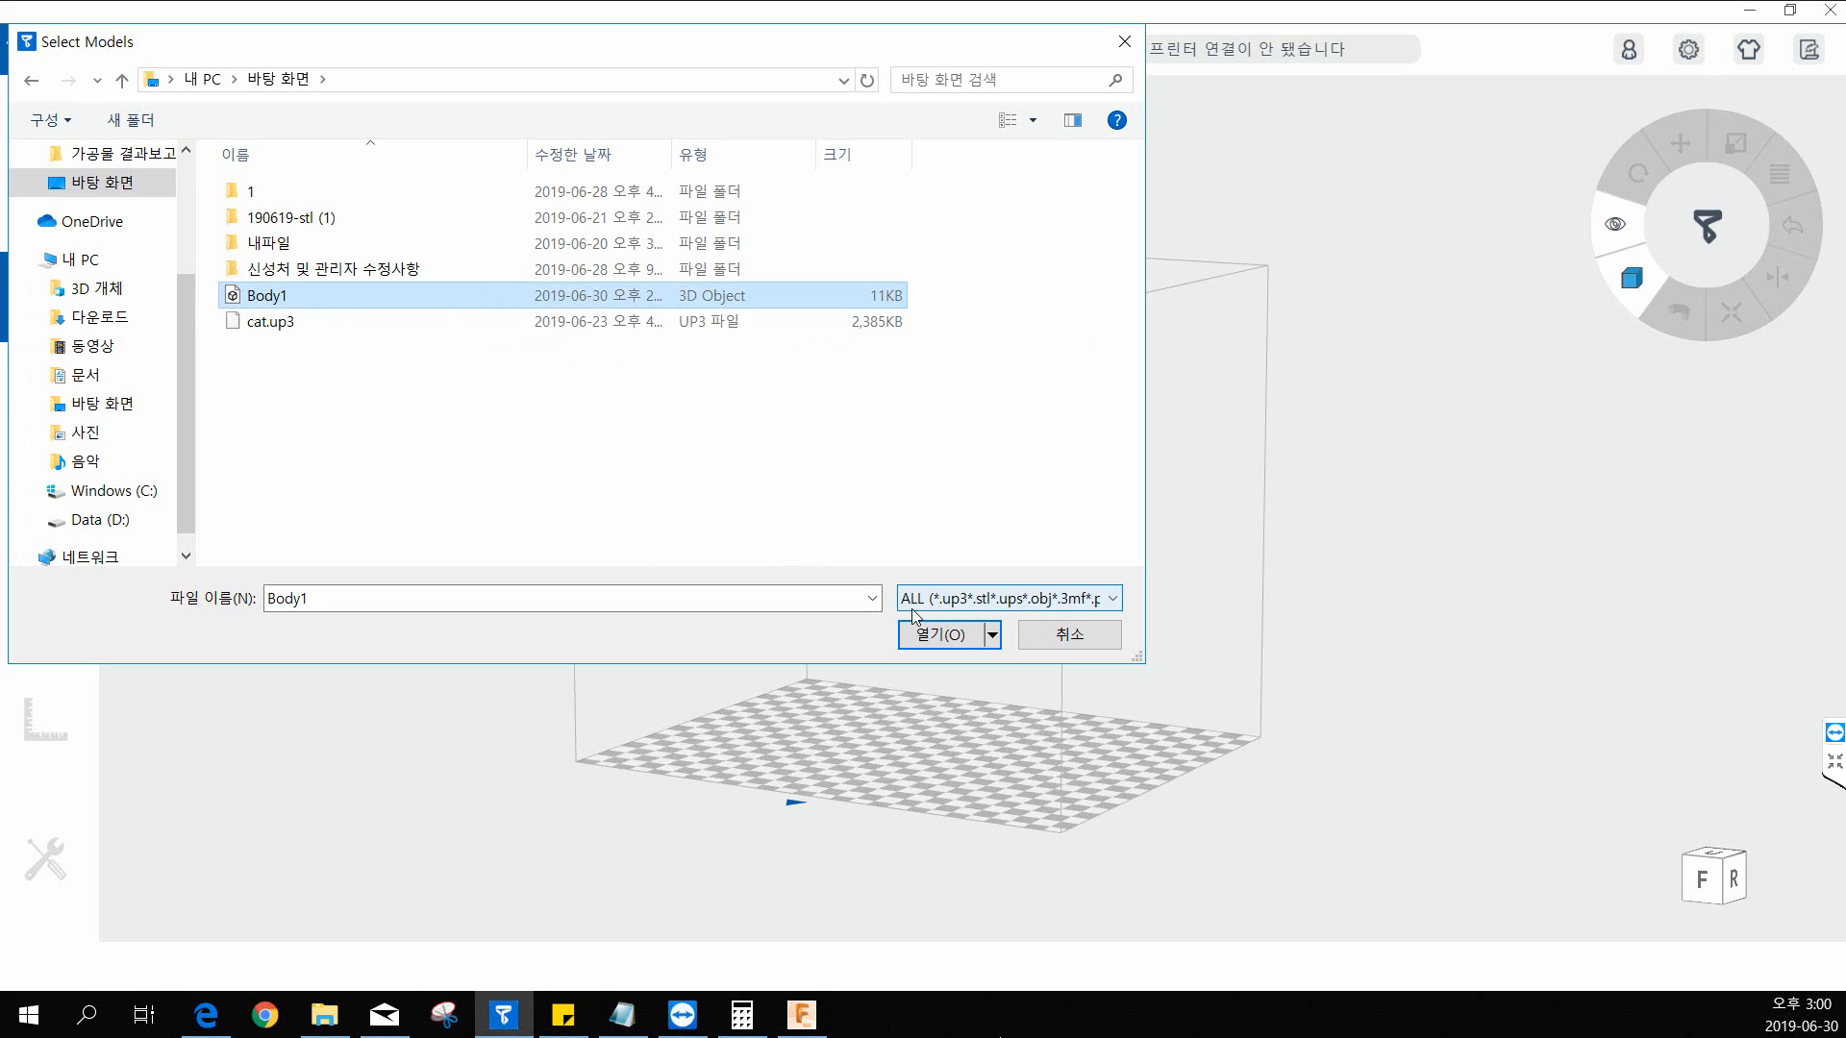
{"action": "left_click", "coordinate": [942, 634]}
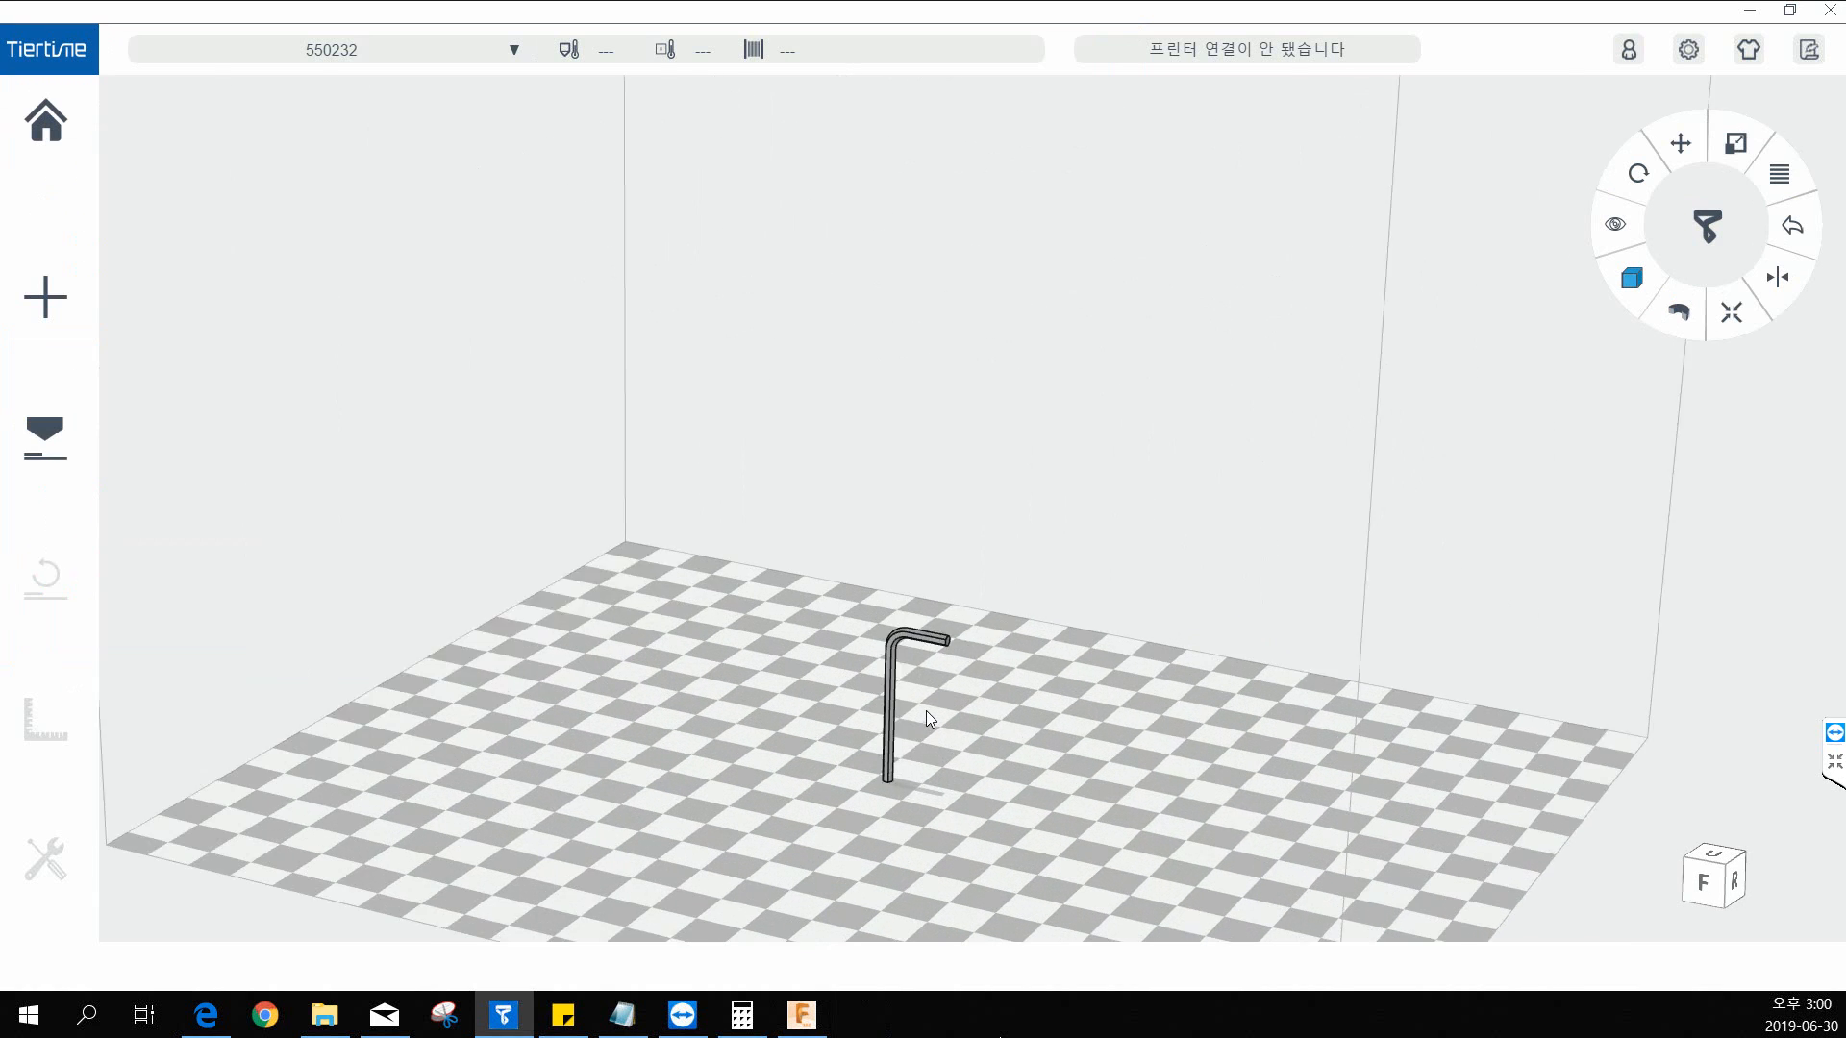
Step: Examine how the imported wrench sits inside the printer's build volume from several angles, restoring the standard isometric view at the end
{"action": "scroll", "coordinate": [926, 712], "scroll_direction": "up", "scroll_amount": 6}
{"action": "scroll", "coordinate": [992, 740], "scroll_direction": "down", "scroll_amount": 6}
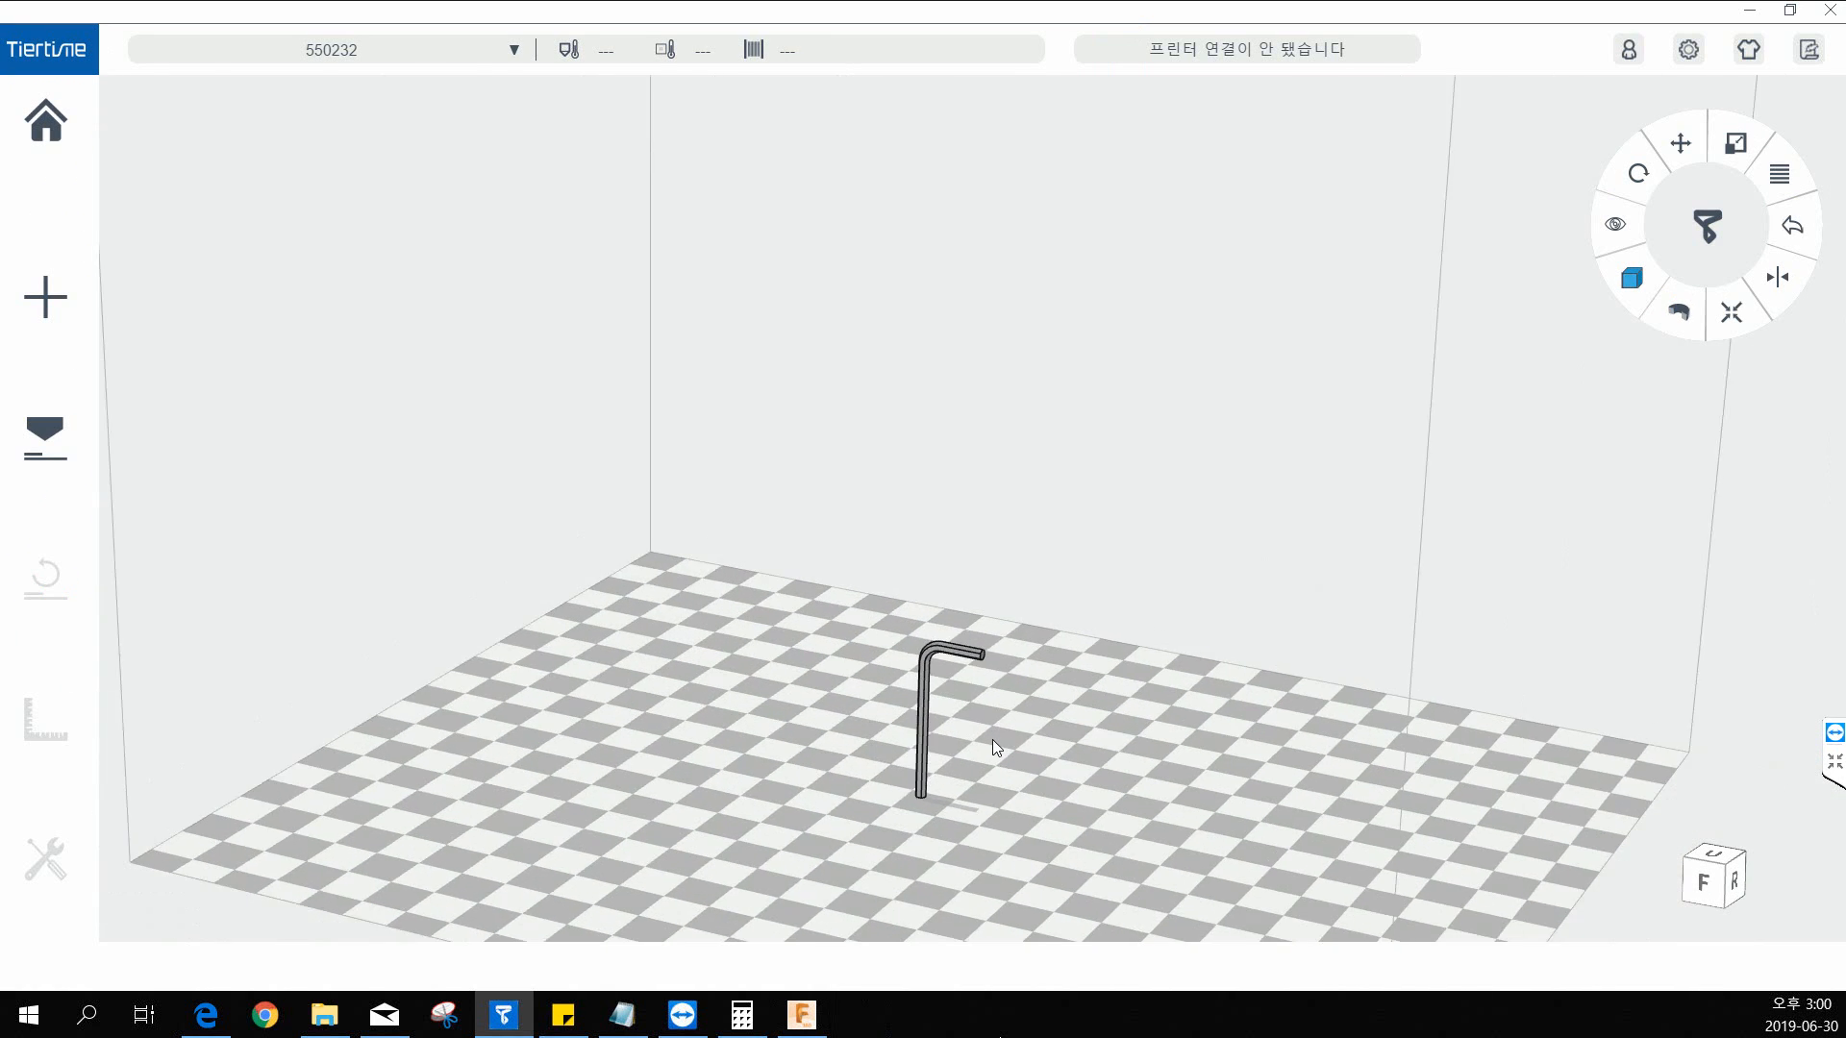
{"action": "scroll", "coordinate": [992, 740], "scroll_direction": "down", "scroll_amount": 5}
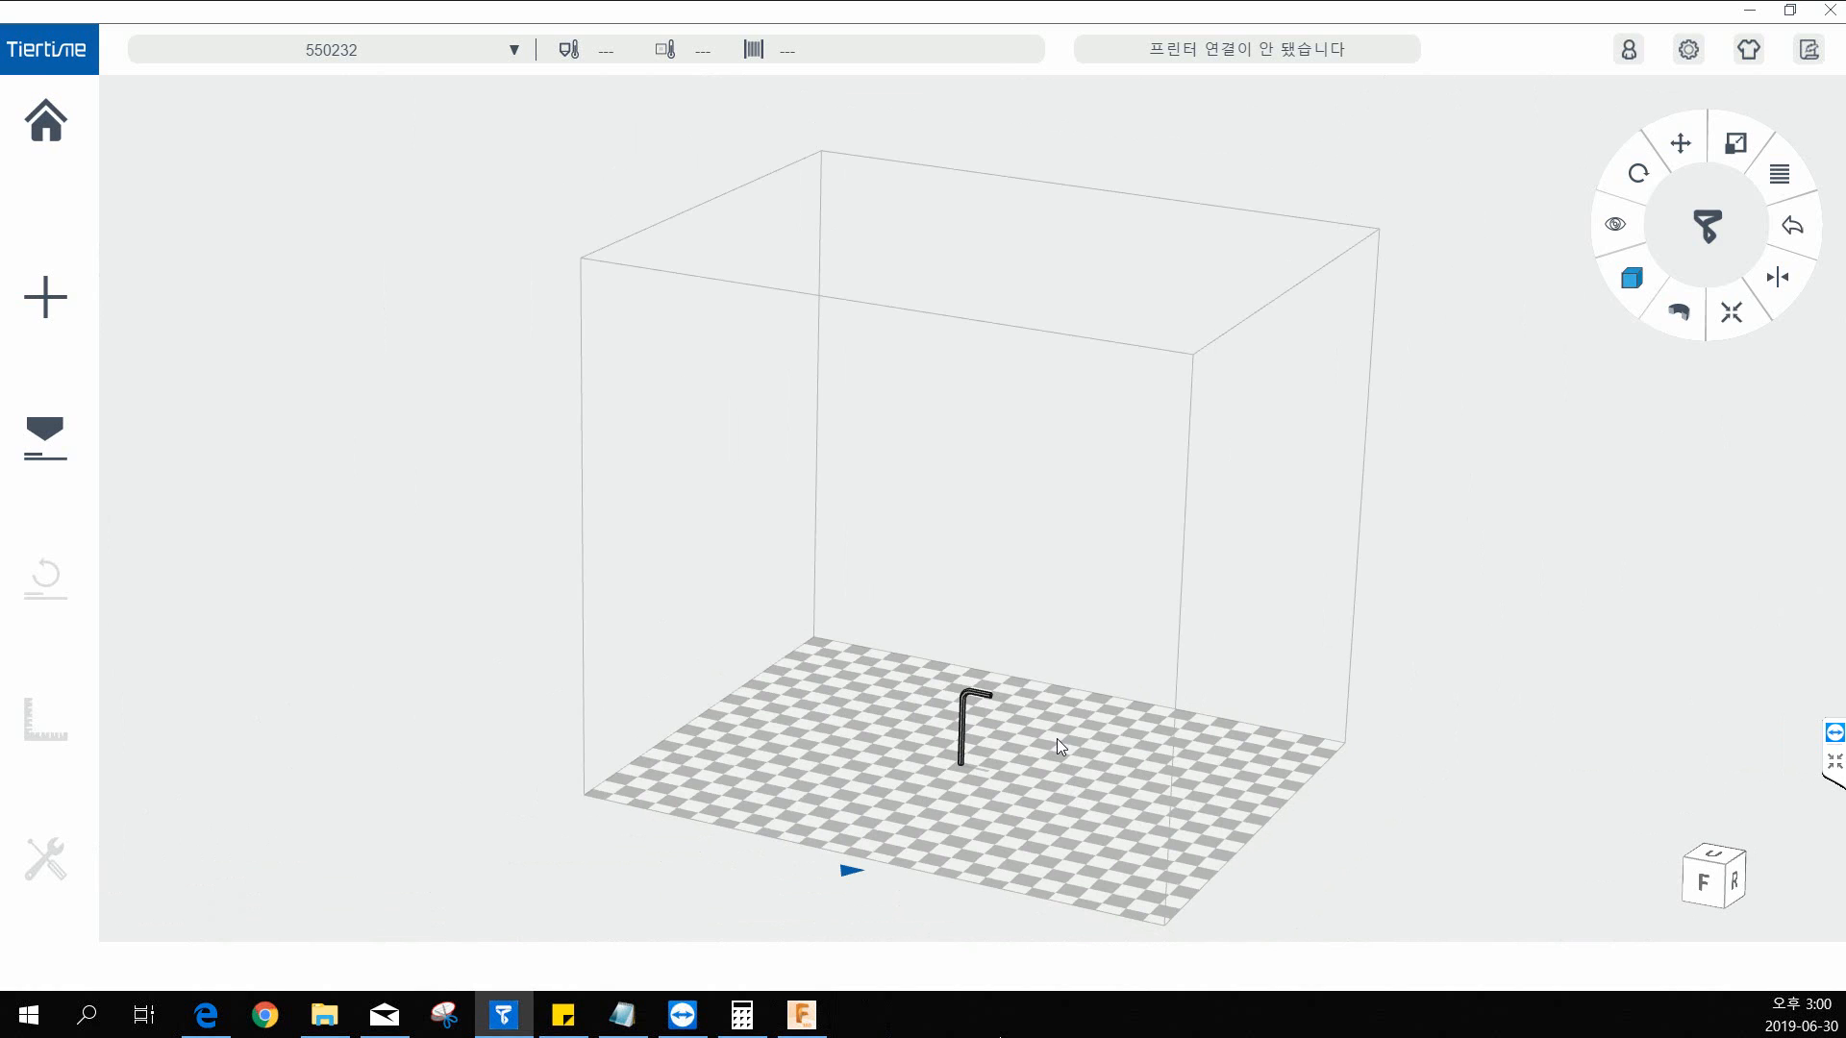
{"action": "left_click_drag", "start_coordinate": [1058, 746], "coordinate": [1096, 714]}
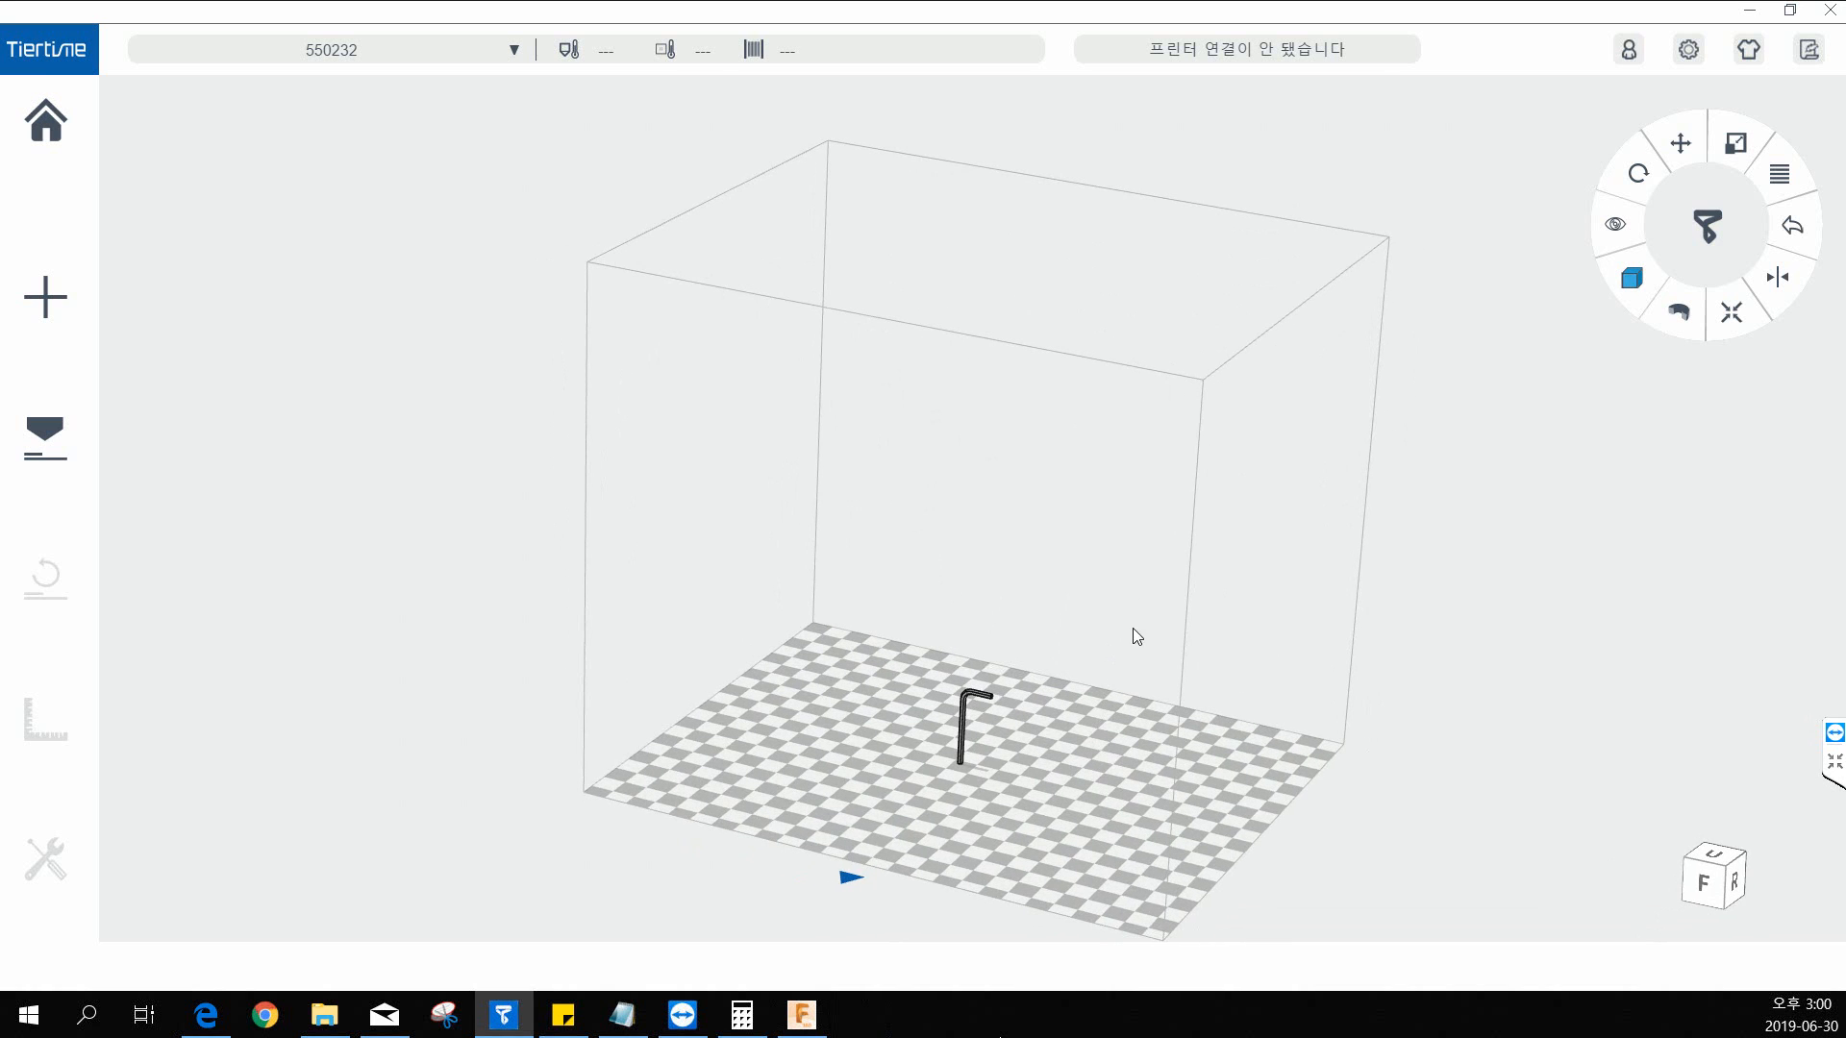
{"action": "mouse_move", "coordinate": [1145, 631]}
{"action": "left_mouse_down"}
{"action": "mouse_move", "coordinate": [1026, 557]}
{"action": "mouse_move", "coordinate": [1179, 548]}
{"action": "mouse_move", "coordinate": [1024, 607]}
{"action": "mouse_move", "coordinate": [1224, 614]}
{"action": "mouse_move", "coordinate": [1128, 631]}
{"action": "mouse_move", "coordinate": [1096, 614]}
{"action": "mouse_move", "coordinate": [1166, 614]}
{"action": "left_mouse_up"}
{"action": "right_click_drag", "start_coordinate": [1303, 635], "coordinate": [579, 491]}
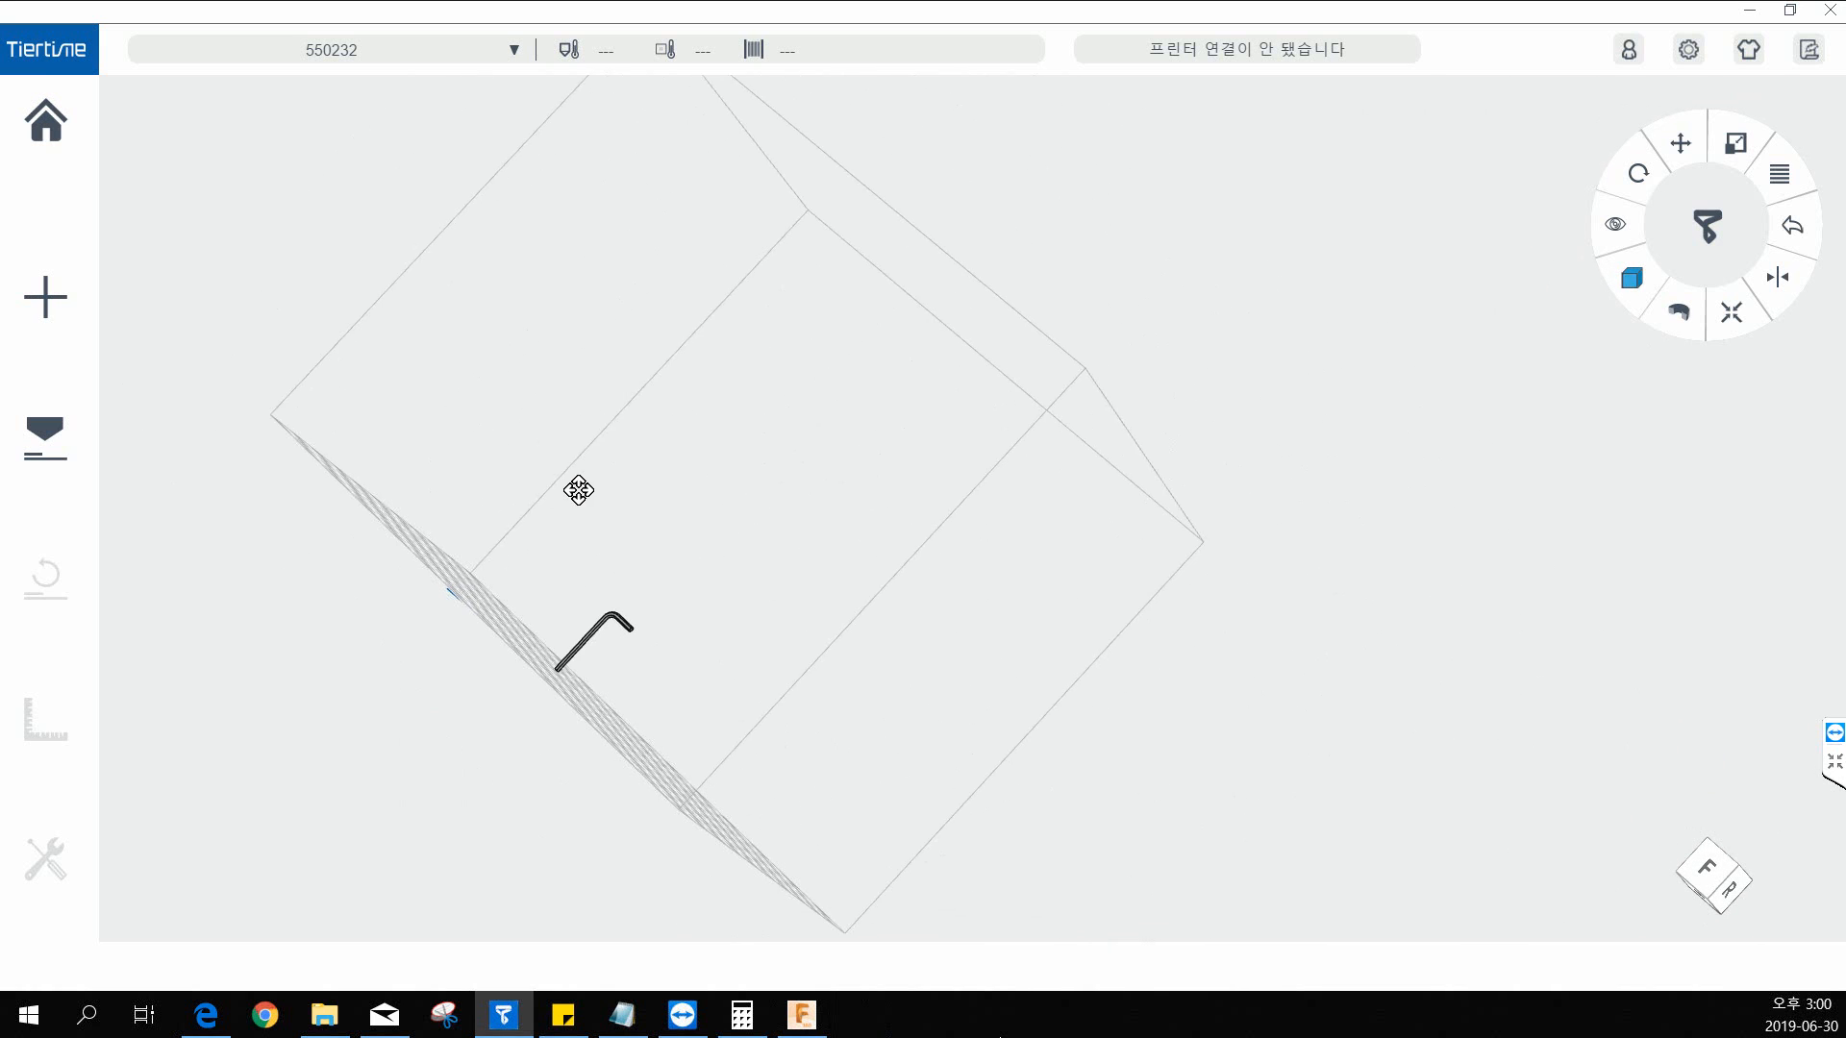
{"action": "left_click_drag", "start_coordinate": [578, 491], "coordinate": [569, 768]}
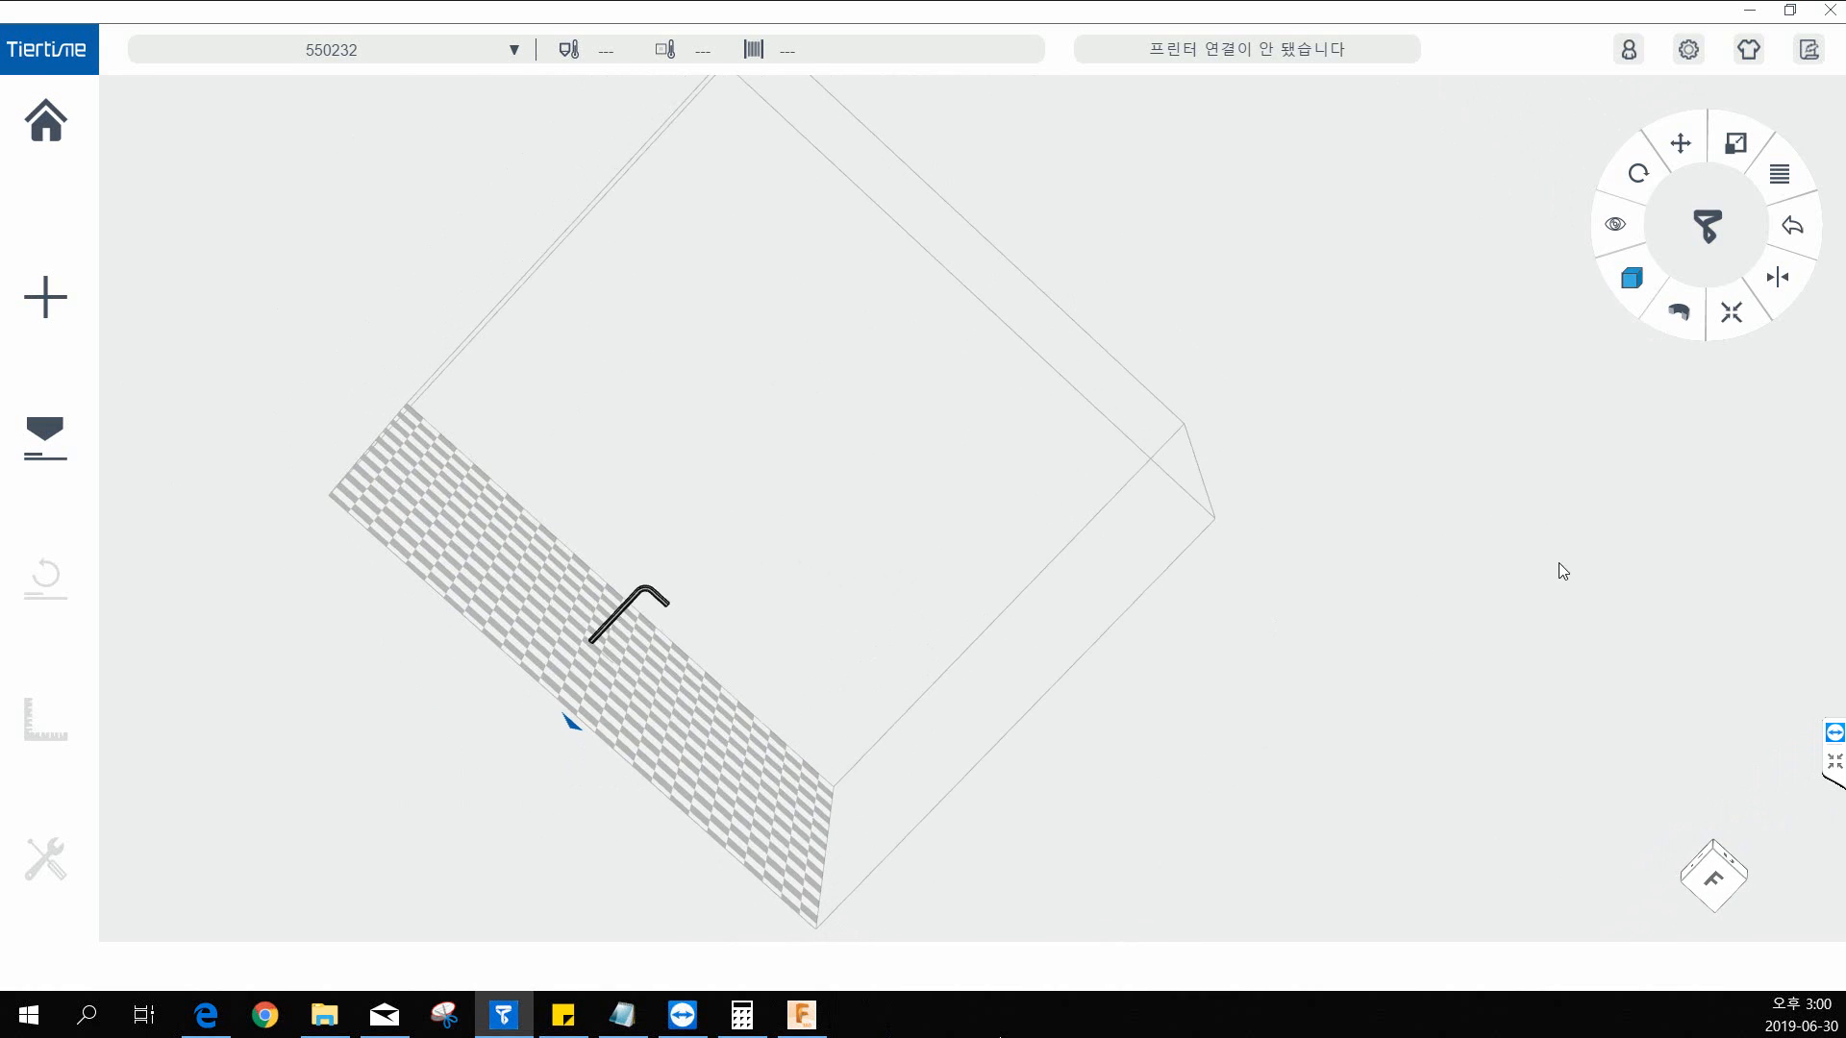
{"action": "left_click", "coordinate": [1718, 882]}
{"action": "left_click_drag", "start_coordinate": [991, 692], "coordinate": [897, 597]}
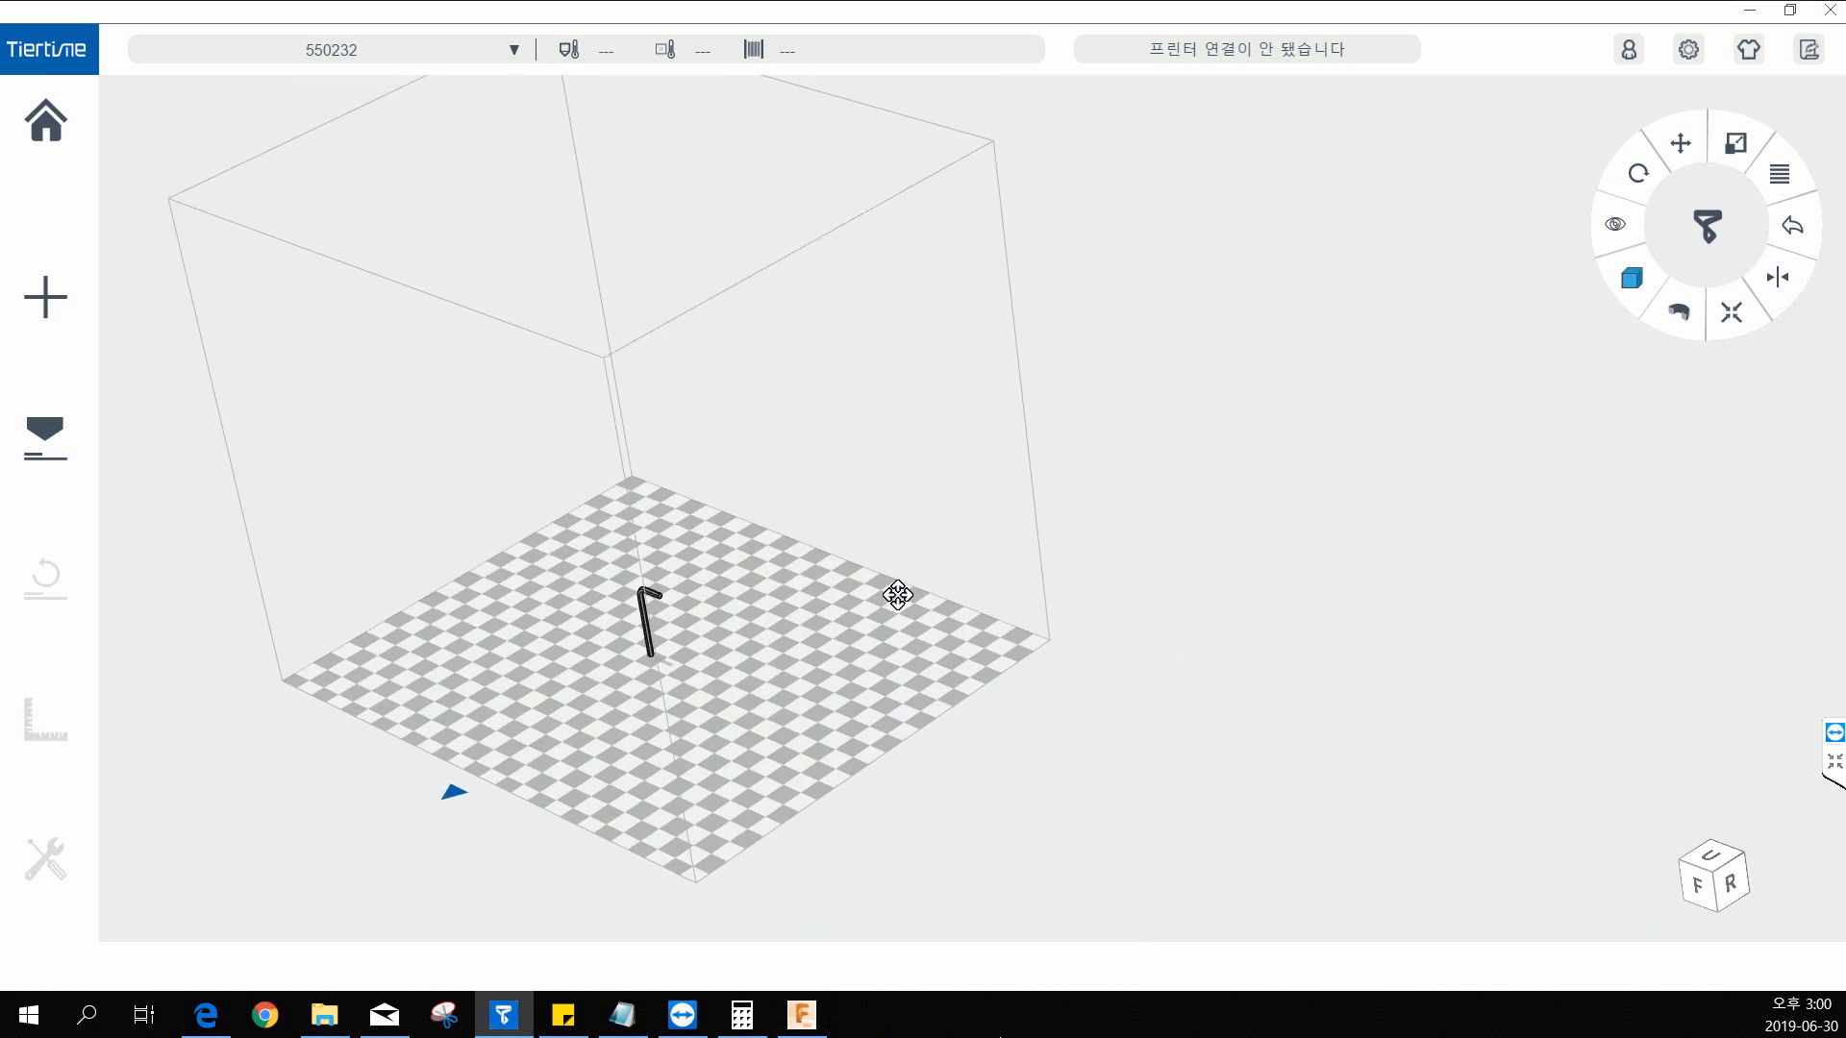
Step: Inspect the wrench up close, from its bent short arm down to the foot of the shaft standing on the plate
{"action": "middle_click_drag", "start_coordinate": [898, 595], "coordinate": [948, 600]}
{"action": "scroll", "coordinate": [679, 663], "scroll_direction": "up", "scroll_amount": 5}
{"action": "left_click_drag", "start_coordinate": [837, 650], "coordinate": [865, 650]}
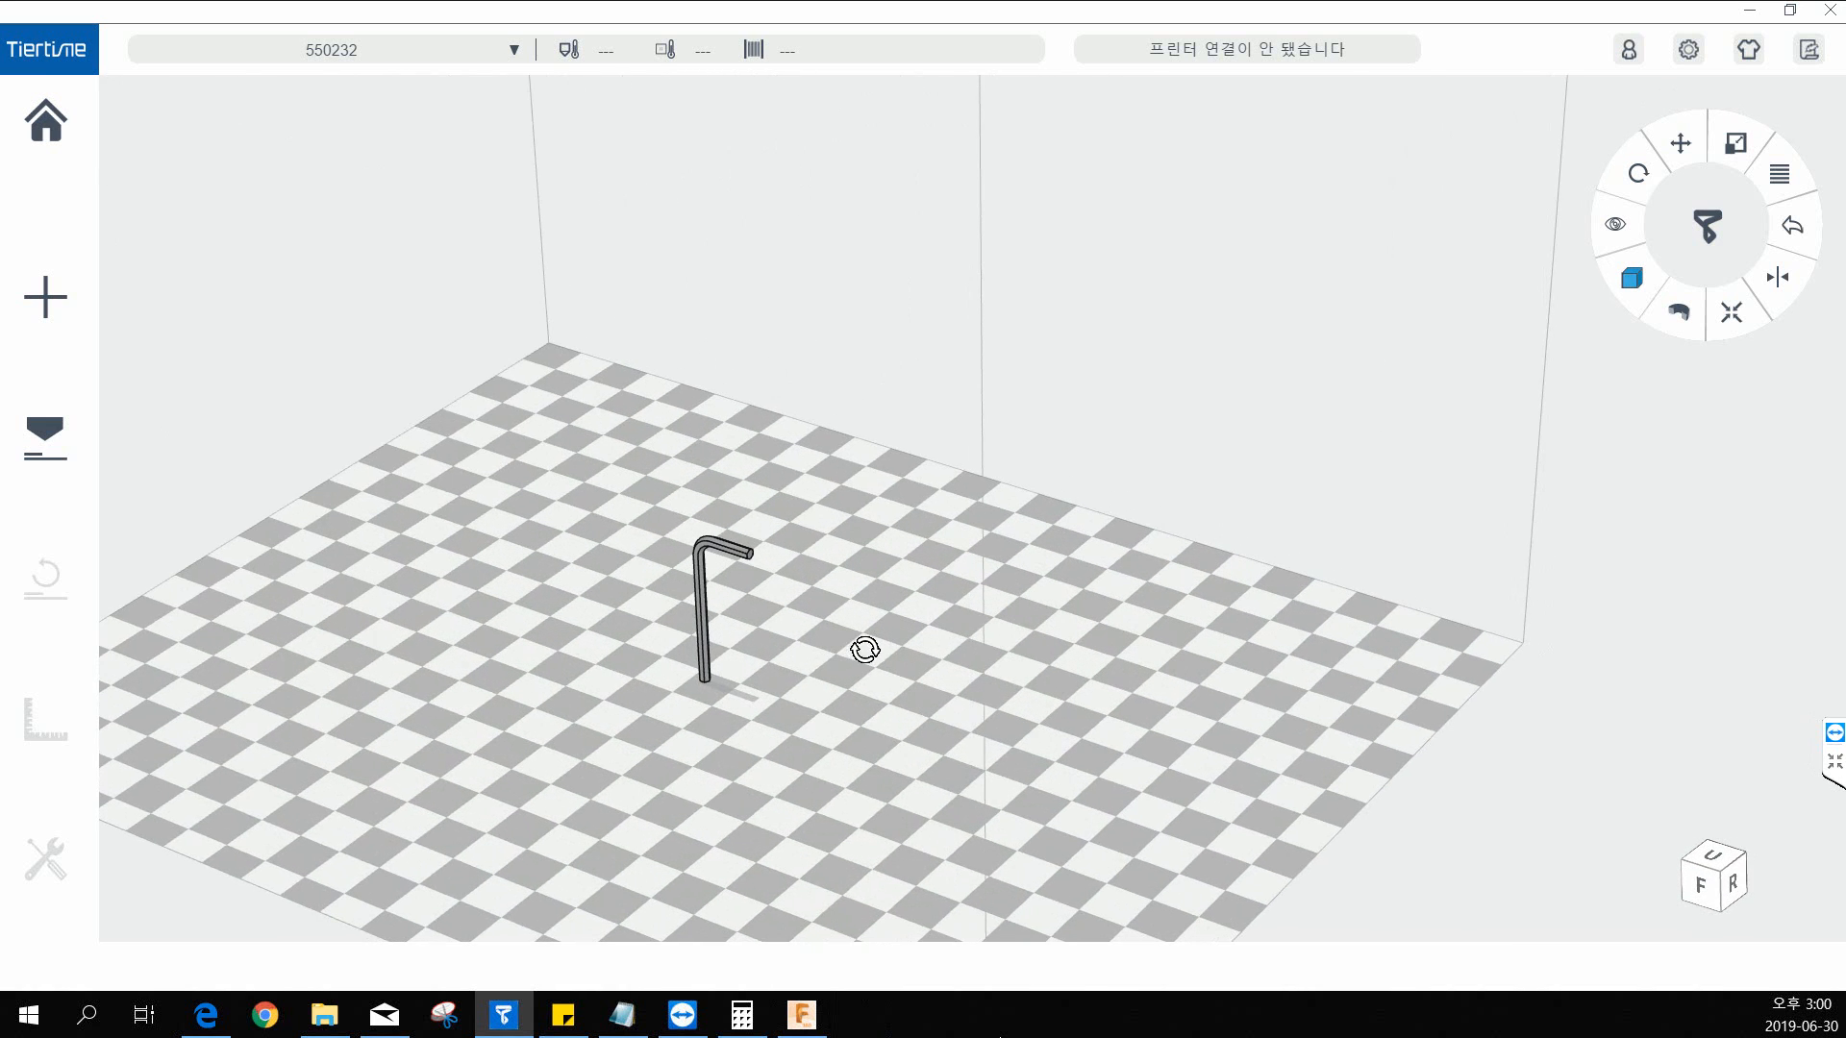
{"action": "scroll", "coordinate": [815, 627], "scroll_direction": "up", "scroll_amount": 4}
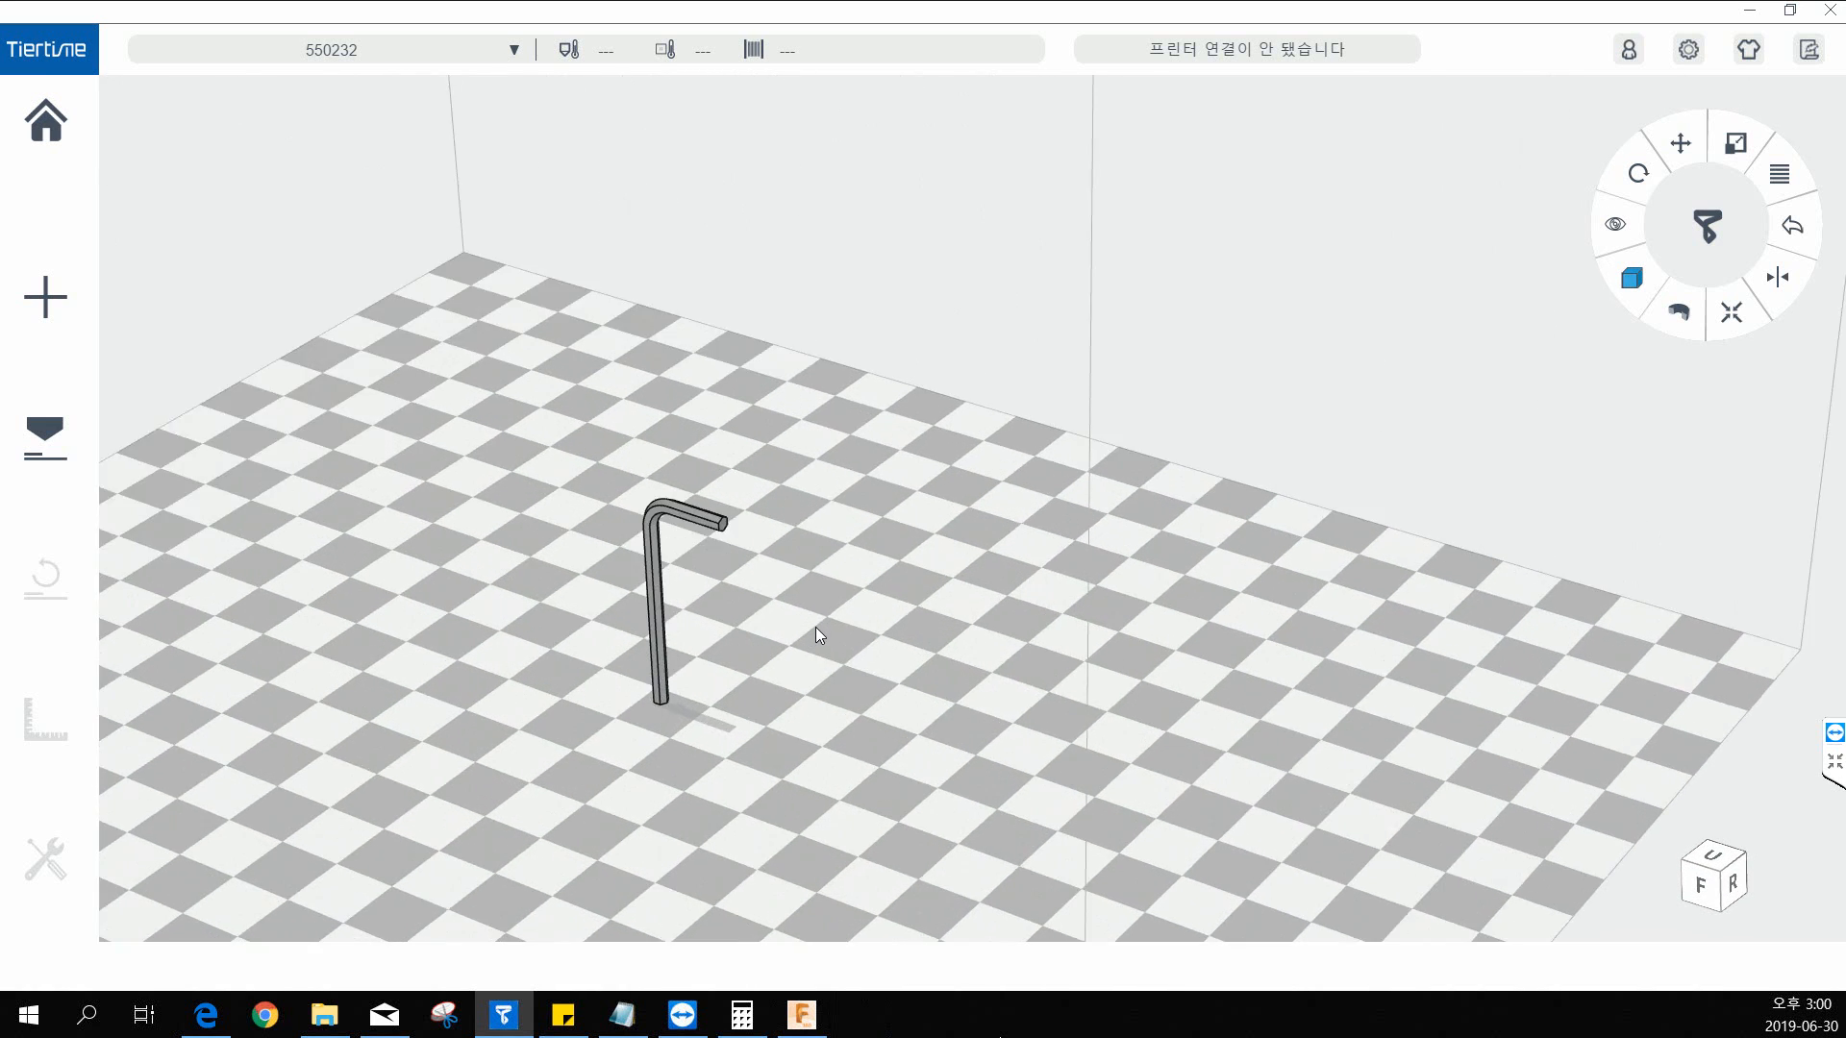
{"action": "left_click_drag", "start_coordinate": [783, 626], "coordinate": [769, 591]}
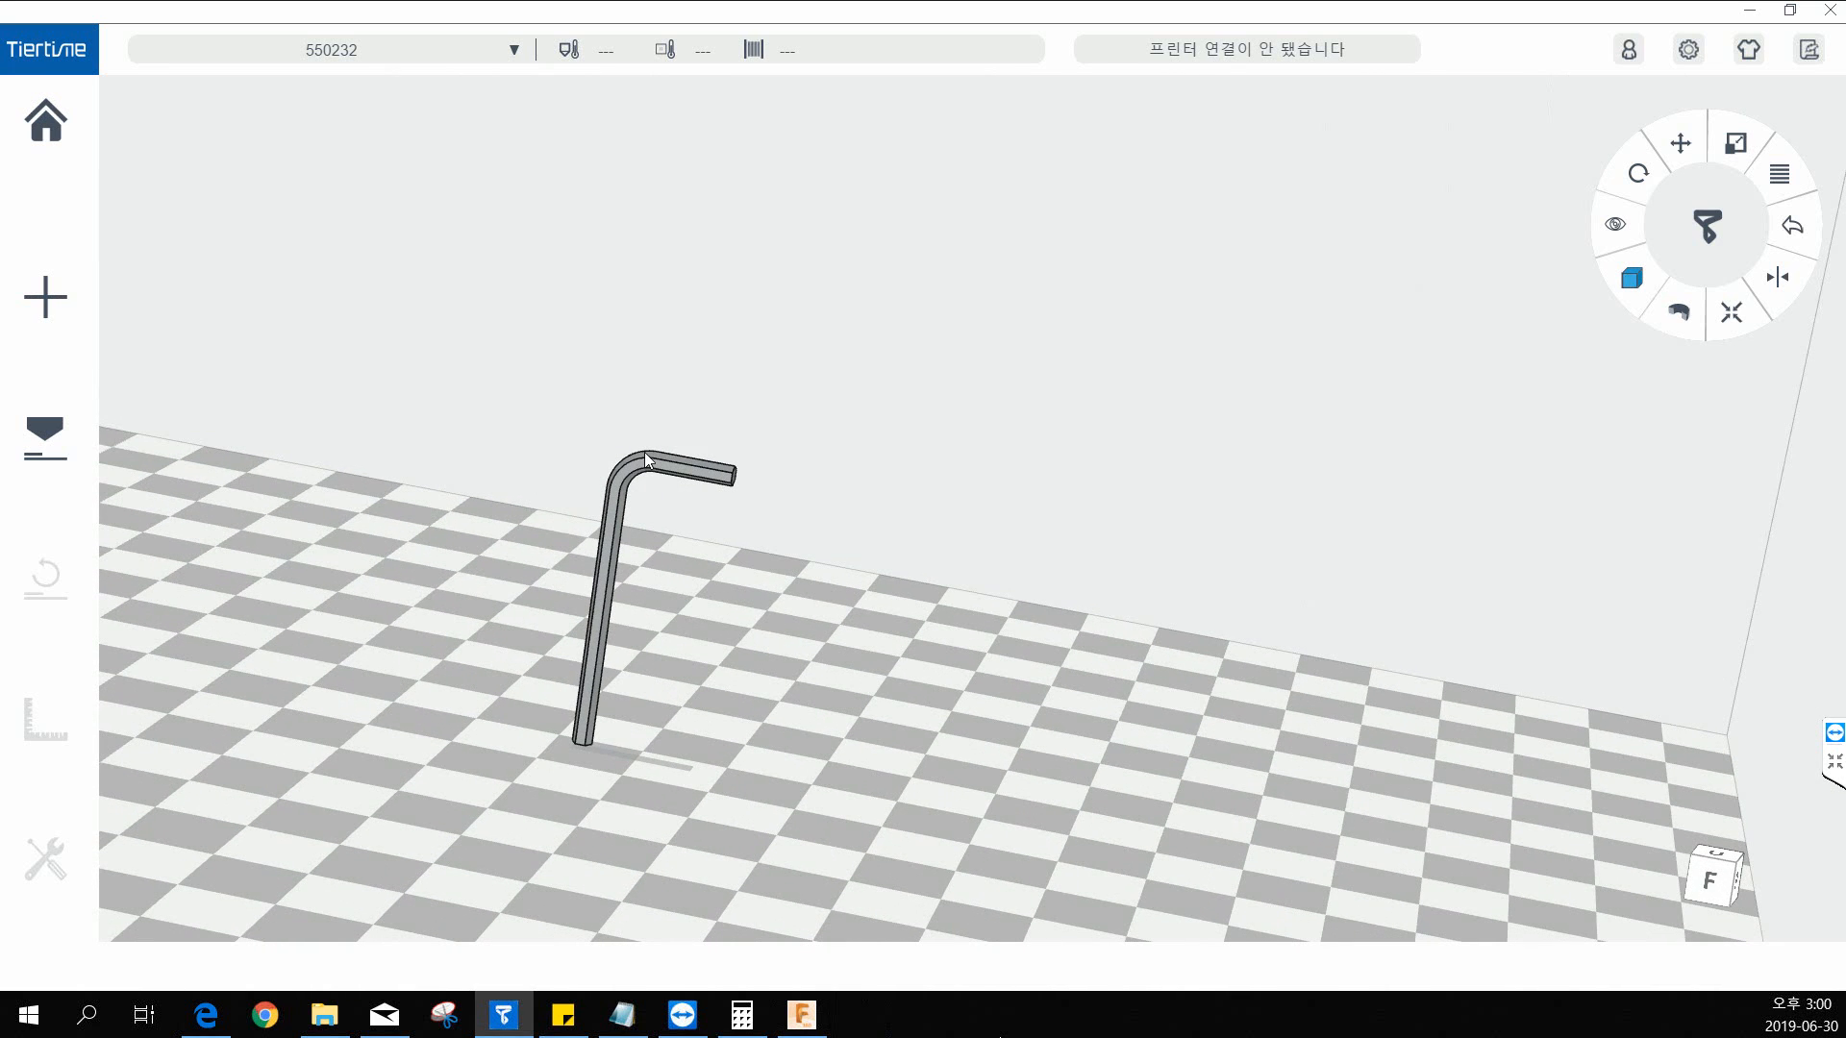
{"action": "scroll", "coordinate": [647, 588], "scroll_direction": "up", "scroll_amount": 3}
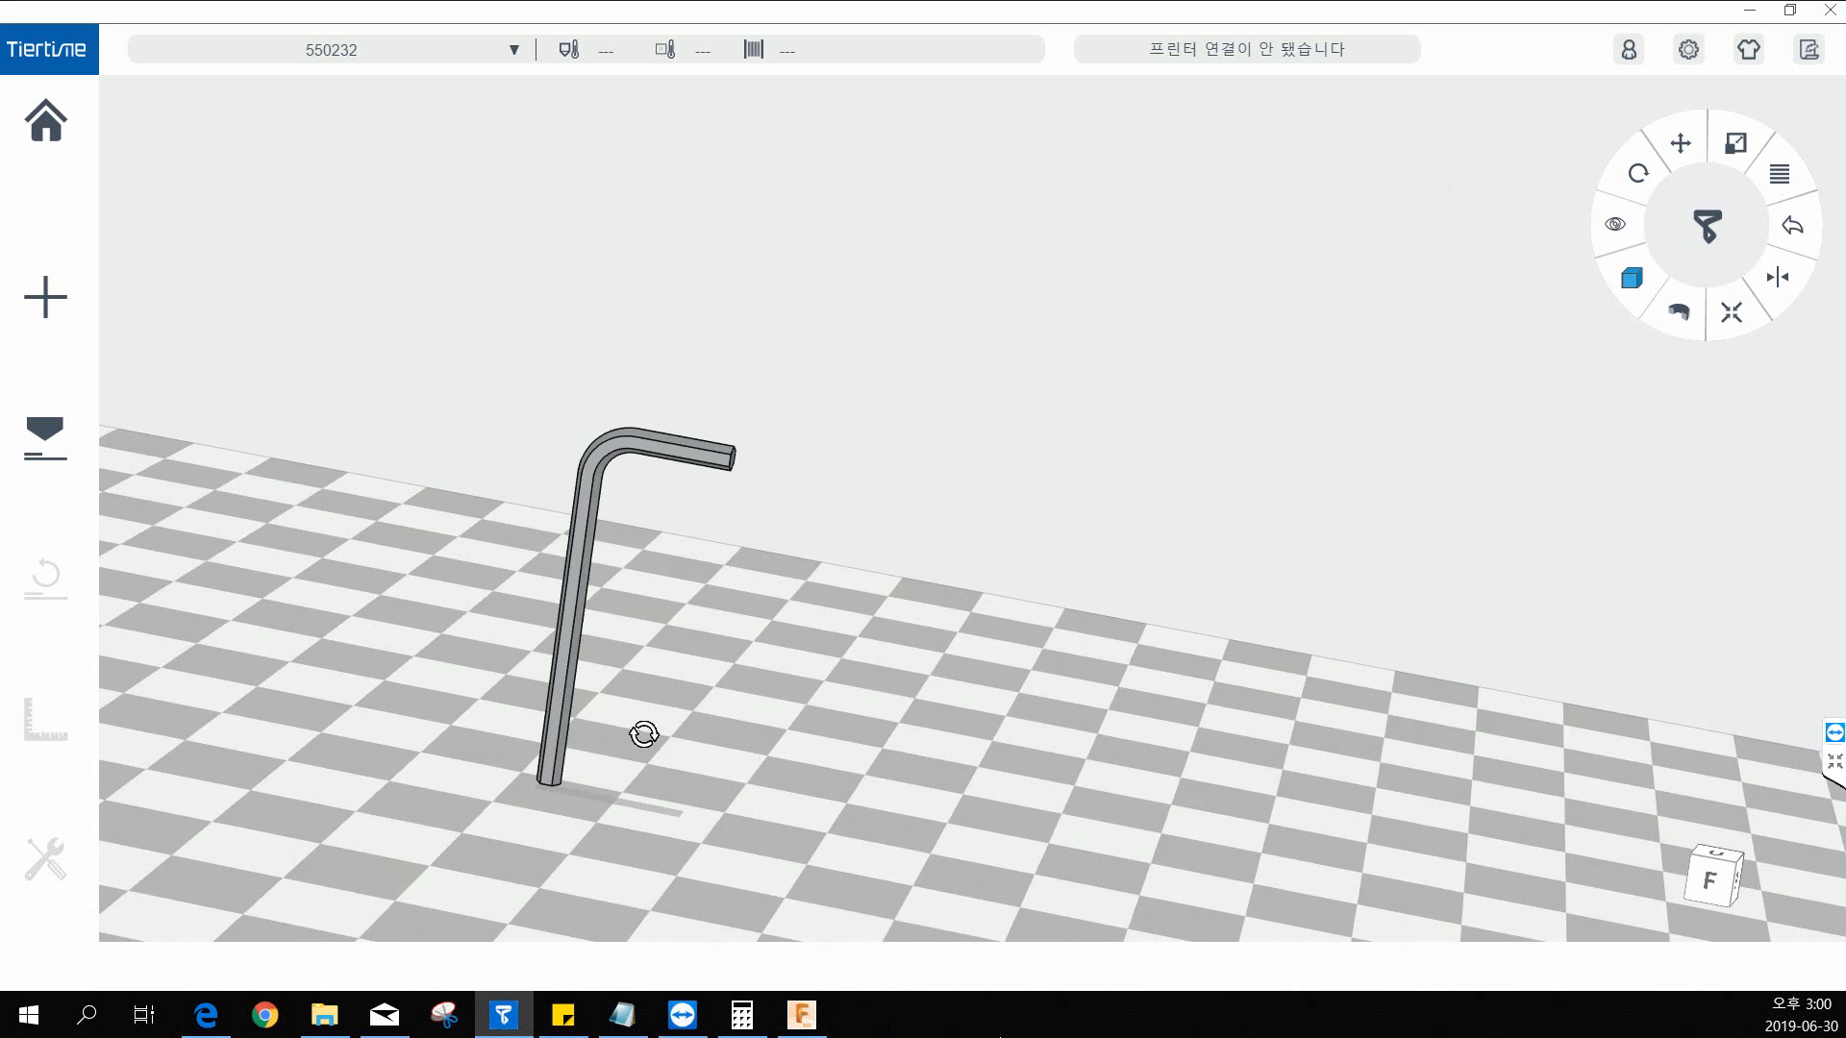
{"action": "left_click_drag", "start_coordinate": [643, 738], "coordinate": [643, 689]}
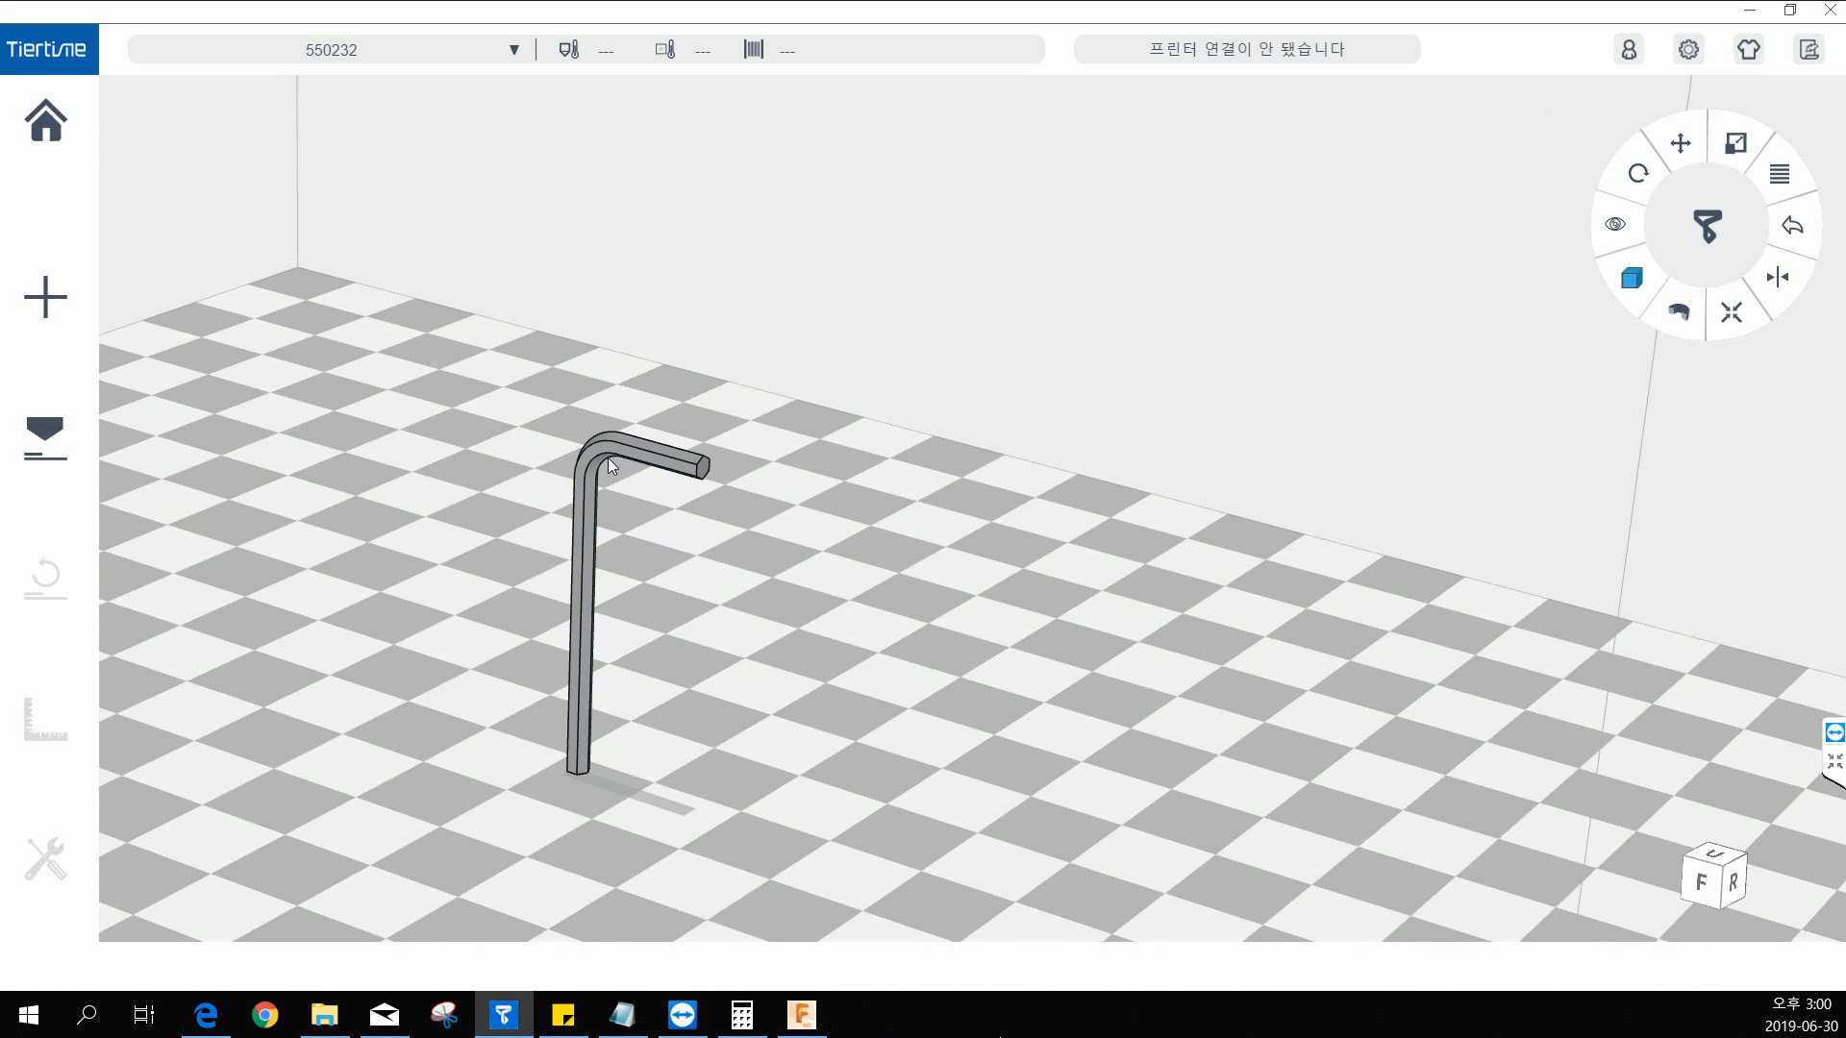
{"action": "mouse_move", "coordinate": [791, 597]}
{"action": "left_mouse_down"}
{"action": "mouse_move", "coordinate": [766, 609]}
{"action": "mouse_move", "coordinate": [804, 609]}
{"action": "left_mouse_up"}
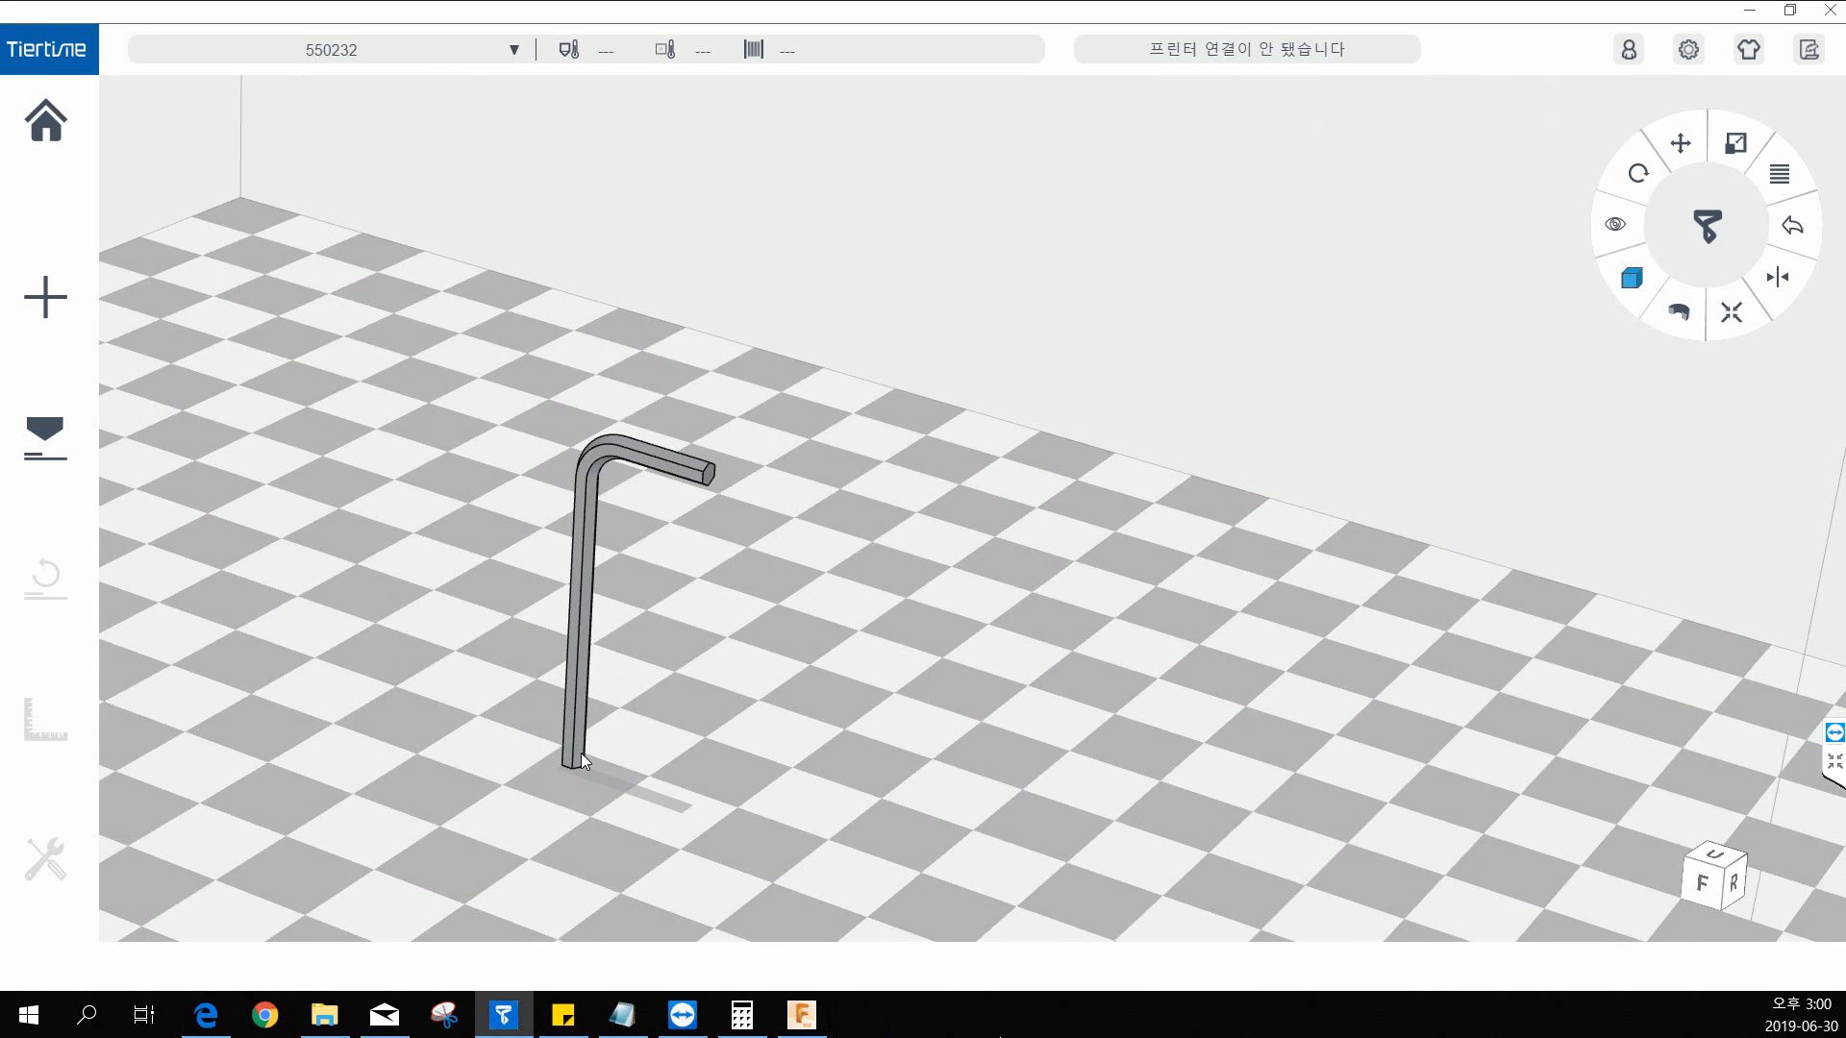
{"action": "scroll", "coordinate": [596, 742], "scroll_direction": "up", "scroll_amount": 3}
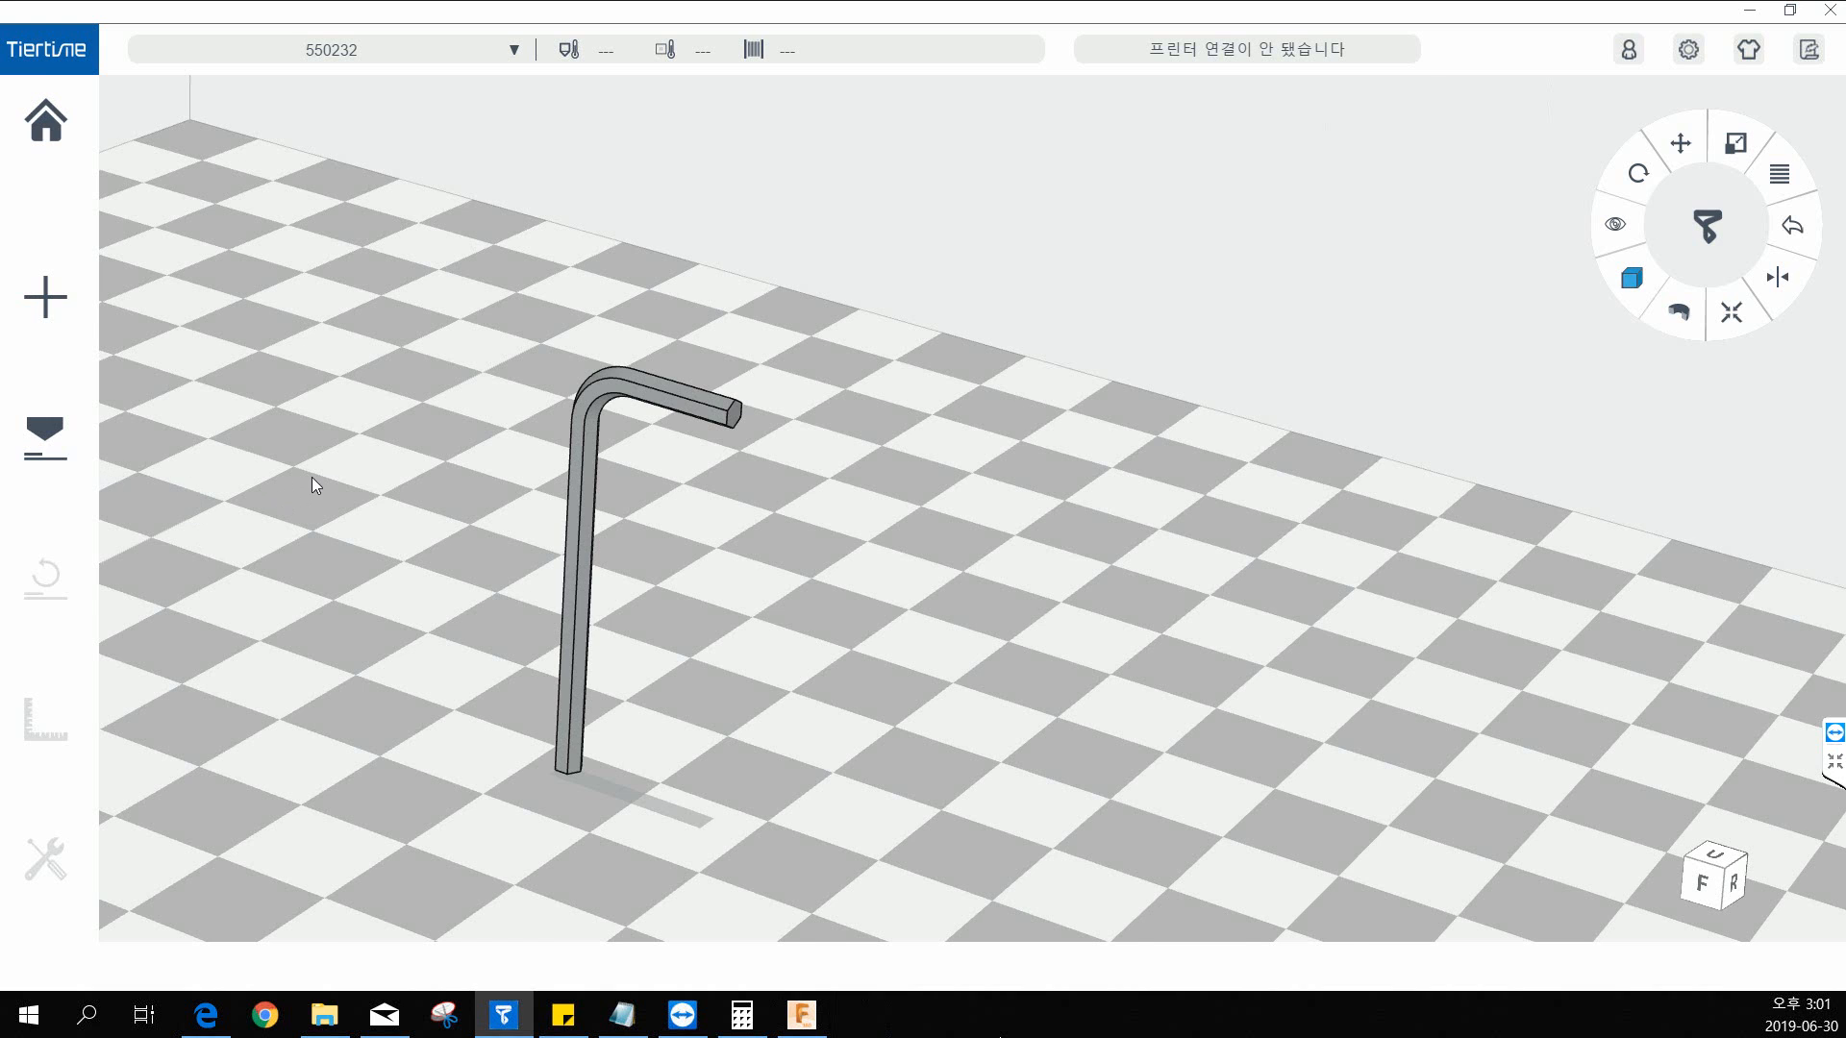
Step: Examine the upright wrench's overhanging short arm and its orientation relative to the whole build plate
{"action": "left_click_drag", "start_coordinate": [311, 476], "coordinate": [548, 529]}
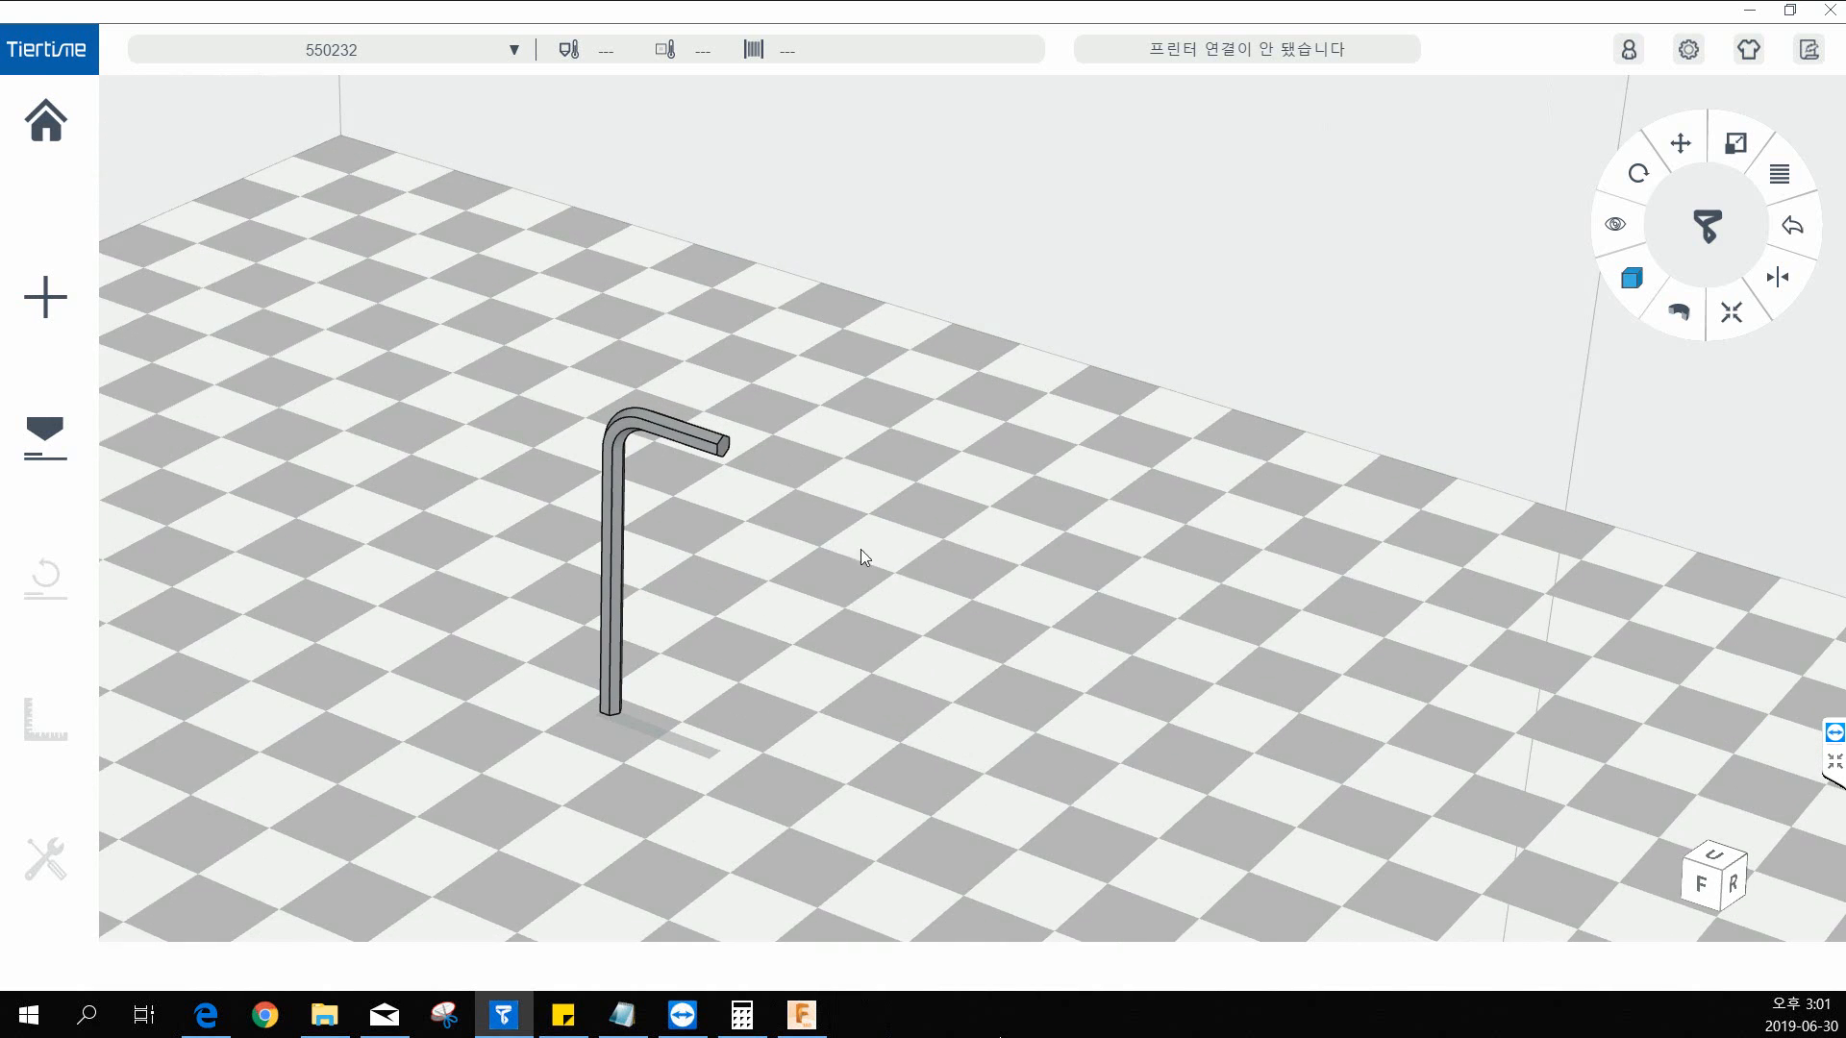
{"action": "left_click_drag", "start_coordinate": [923, 548], "coordinate": [823, 571]}
{"action": "scroll", "coordinate": [823, 571], "scroll_direction": "down", "scroll_amount": 1}
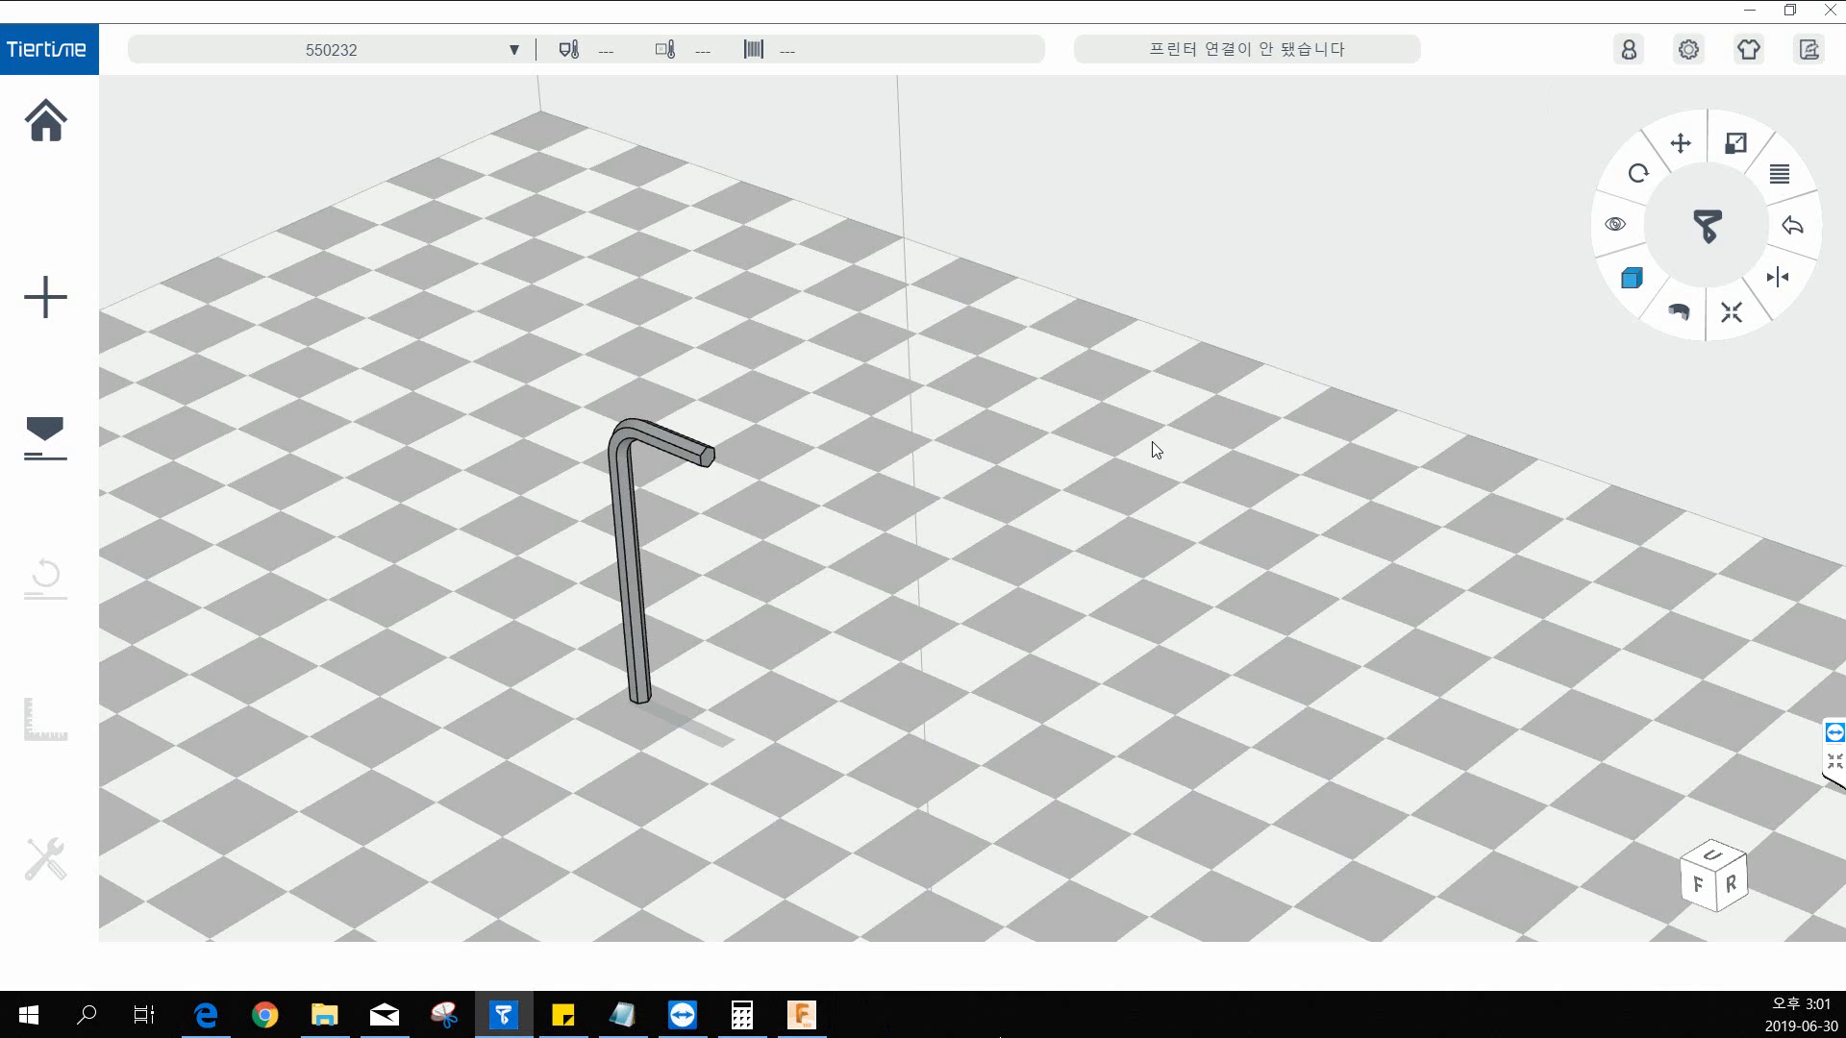
{"action": "right_click_drag", "start_coordinate": [942, 586], "coordinate": [1011, 616]}
{"action": "middle_click_drag", "start_coordinate": [1011, 616], "coordinate": [963, 614]}
{"action": "right_click_drag", "start_coordinate": [985, 612], "coordinate": [1006, 615]}
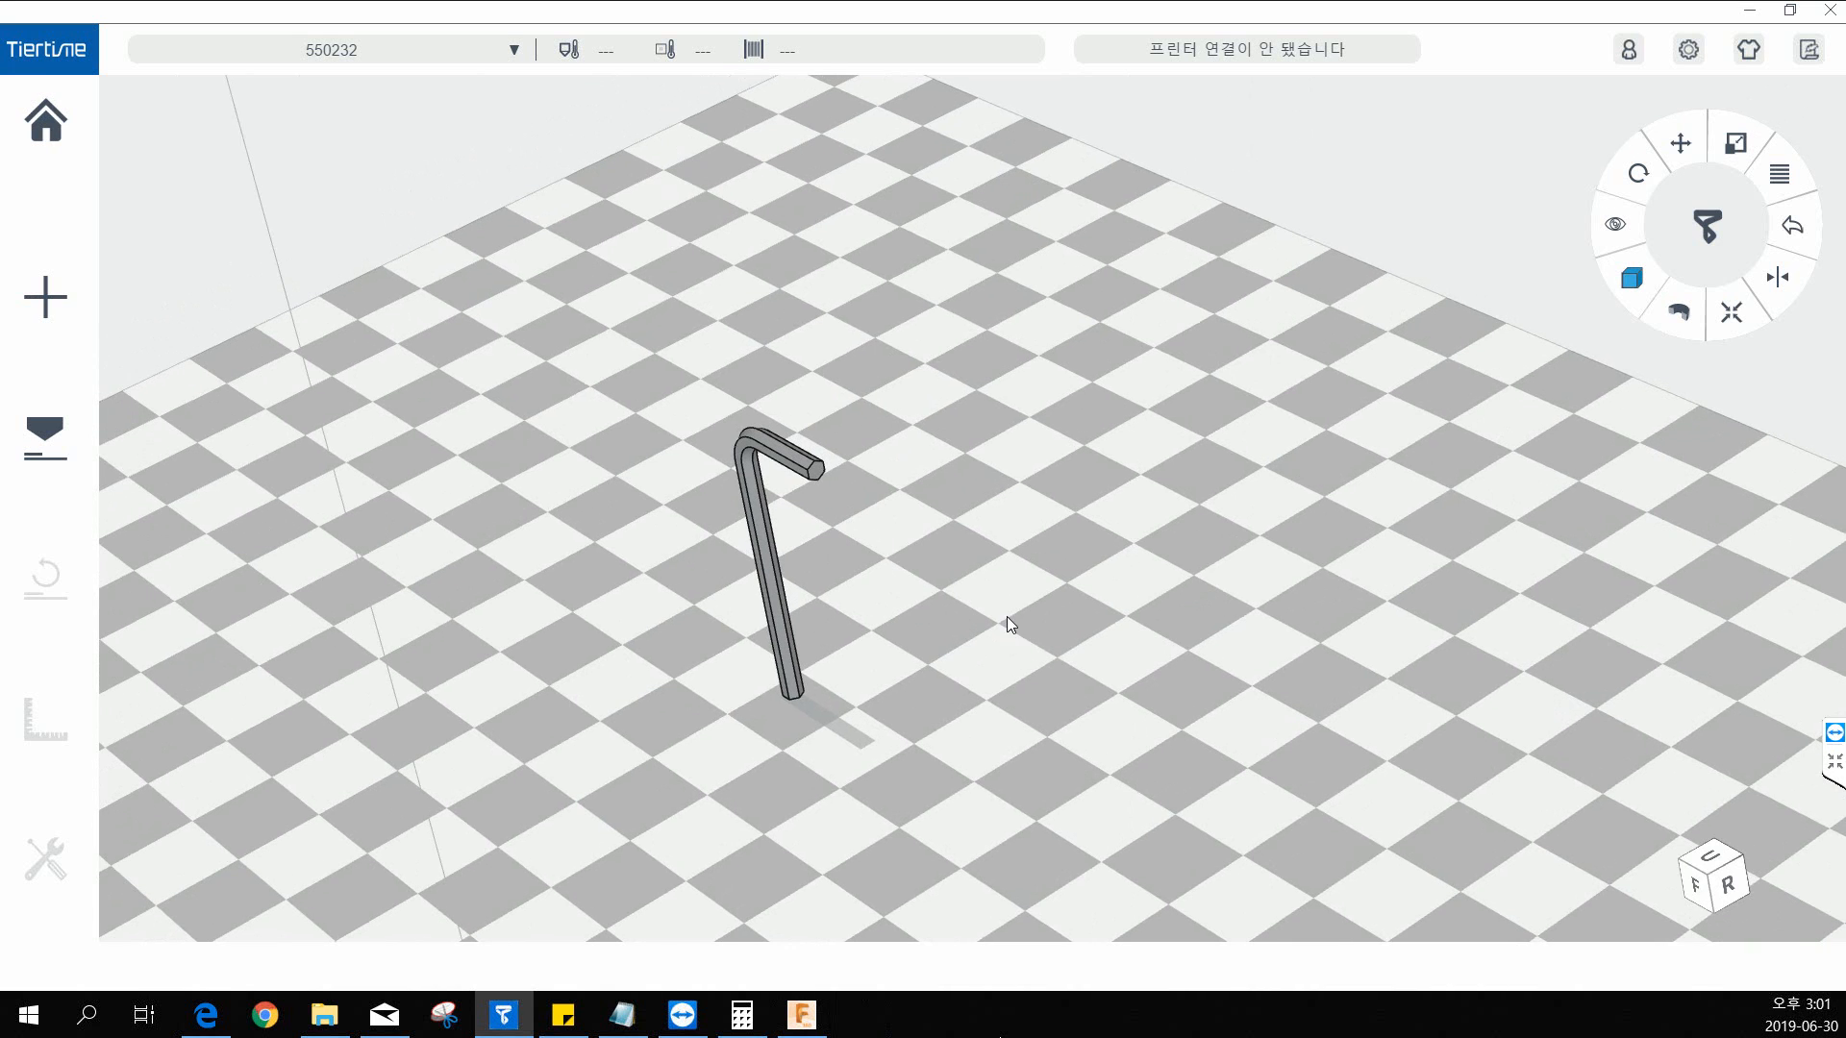
{"action": "mouse_move", "coordinate": [997, 573]}
{"action": "middle_mouse_down"}
{"action": "mouse_move", "coordinate": [1035, 560]}
{"action": "mouse_move", "coordinate": [1006, 545]}
{"action": "mouse_move", "coordinate": [965, 562]}
{"action": "middle_mouse_up"}
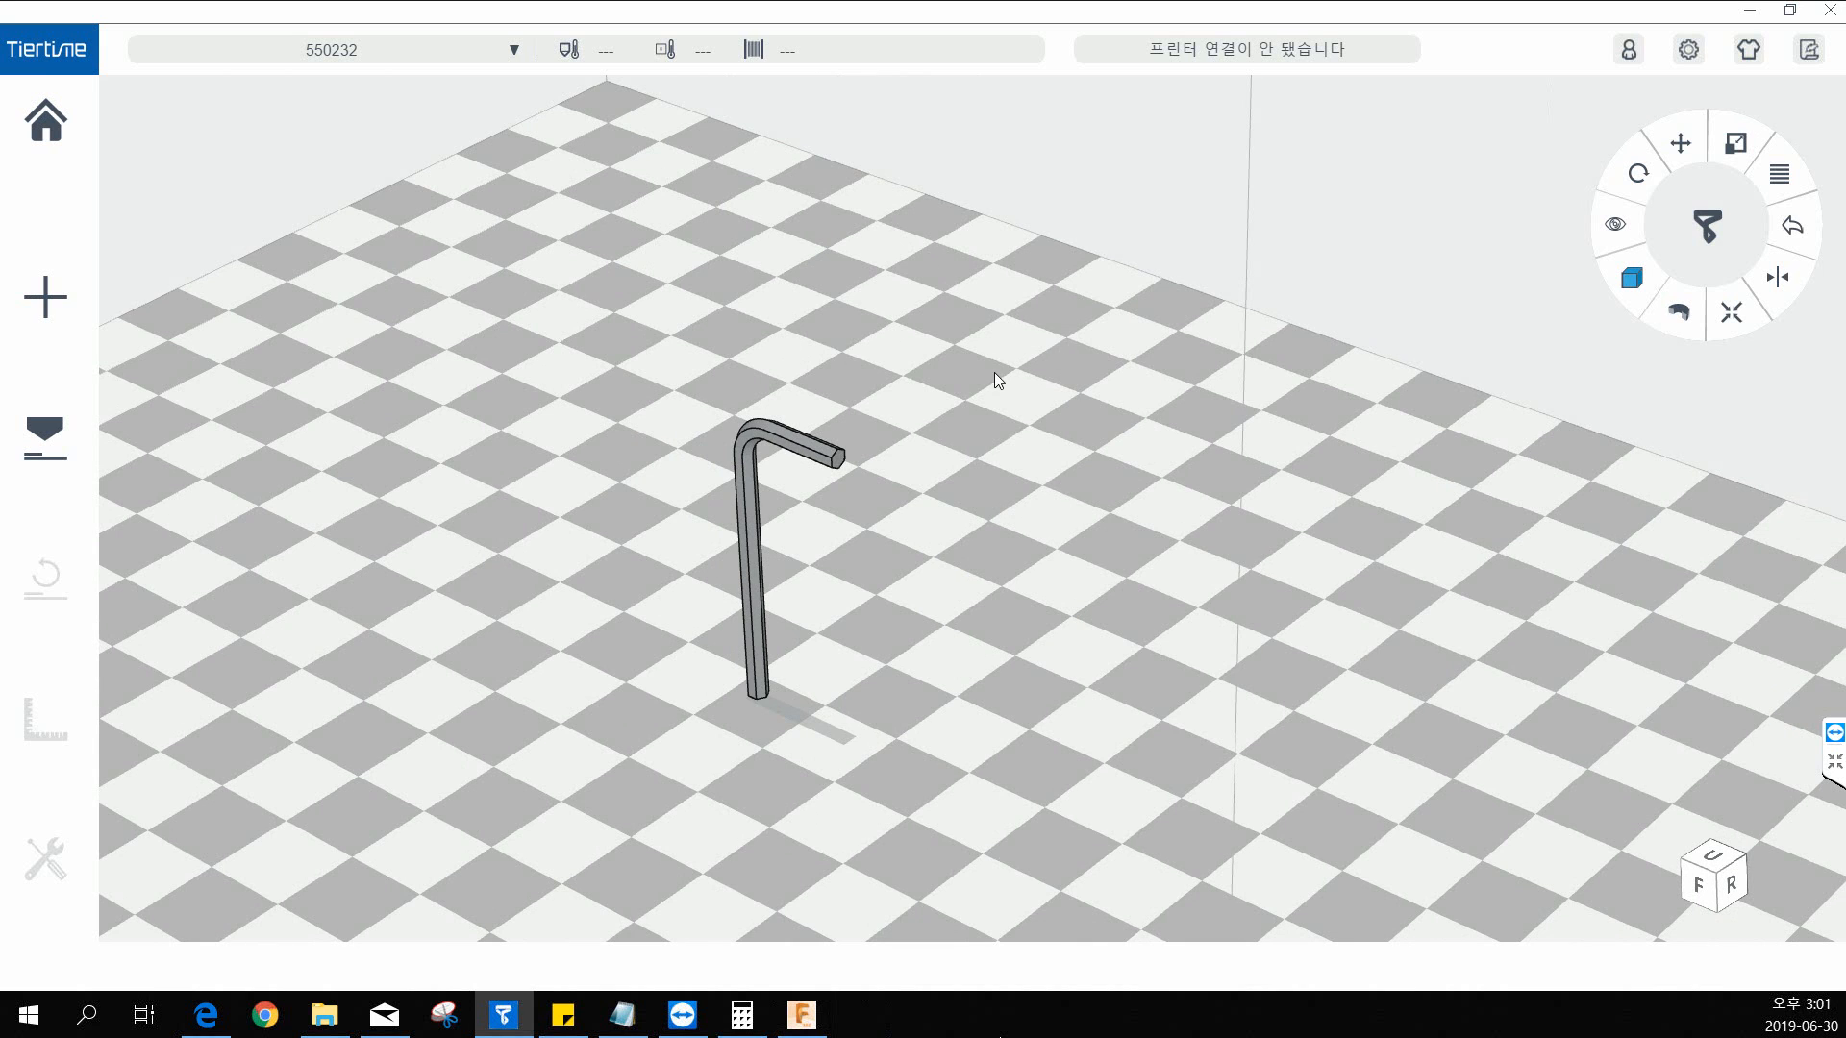
{"action": "middle_click_drag", "start_coordinate": [993, 378], "coordinate": [1087, 289]}
{"action": "middle_click_drag", "start_coordinate": [1135, 476], "coordinate": [1182, 436]}
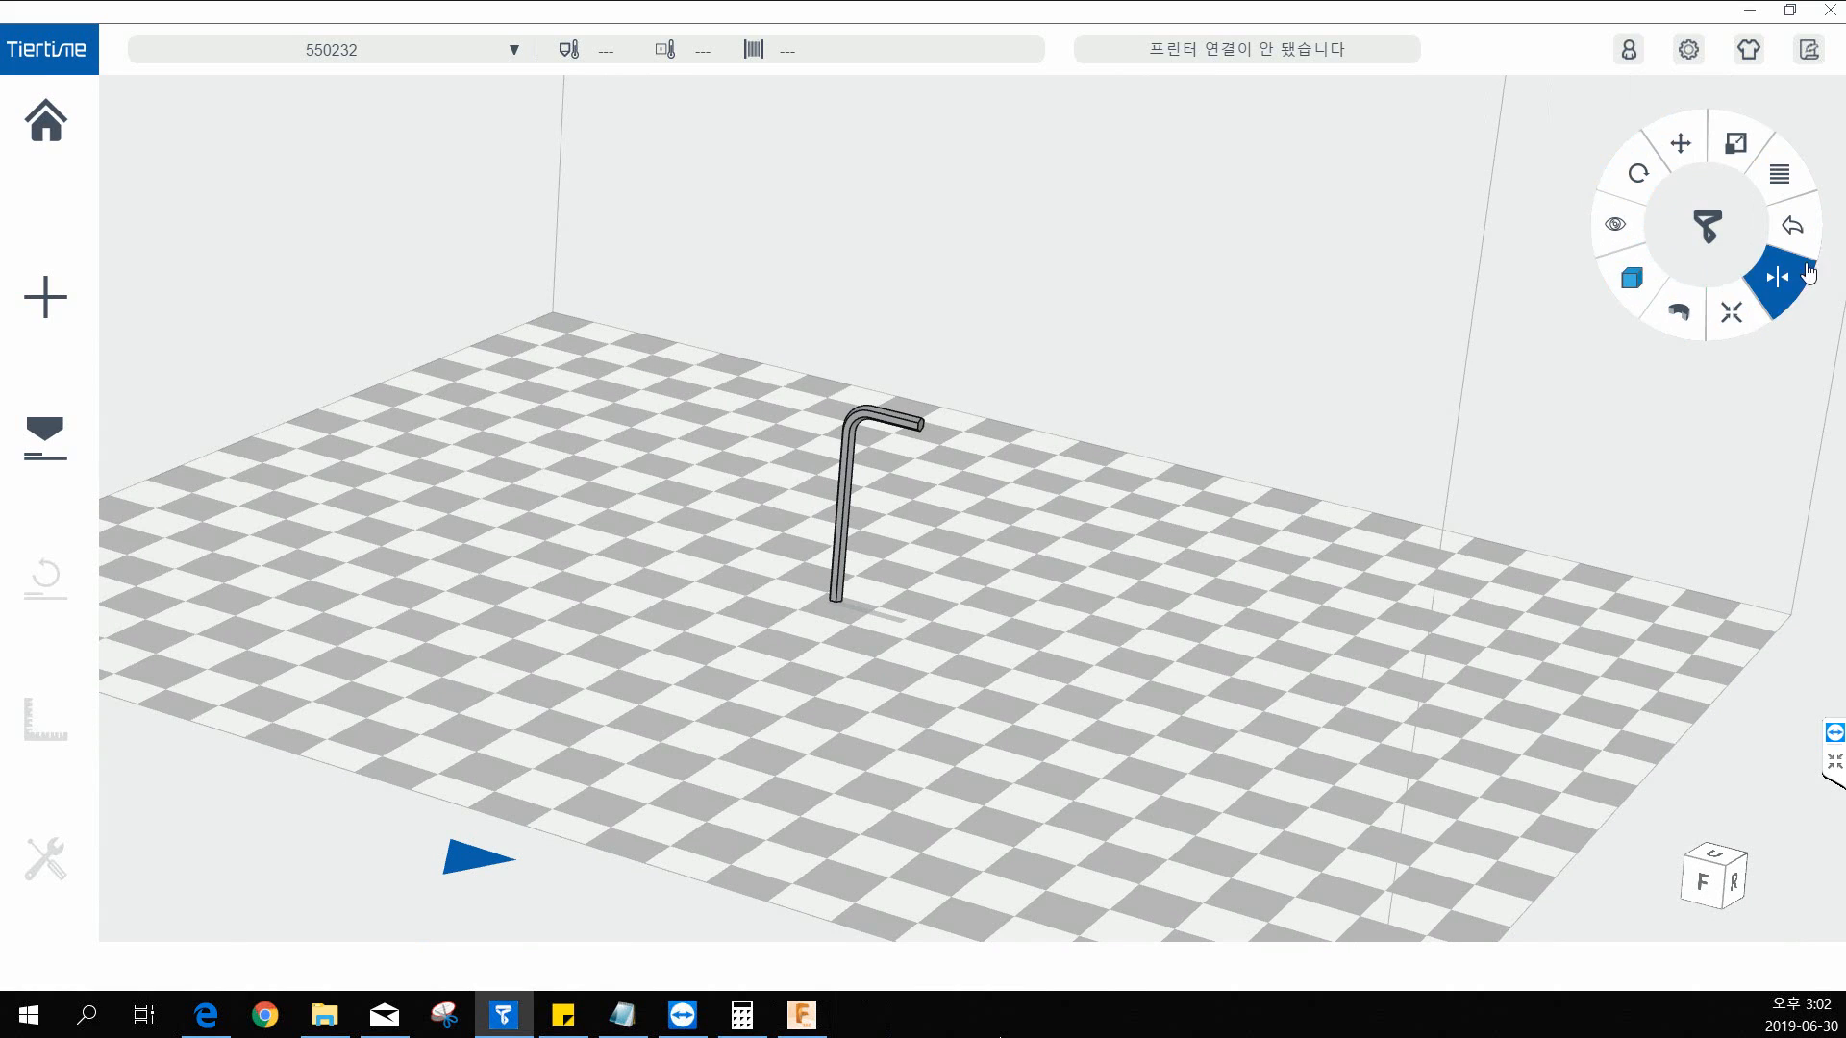
Step: Rotate the wrench about the X axis in -90° increments until its long shaft is horizontal and the short arm points up
{"action": "left_click", "coordinate": [1637, 172]}
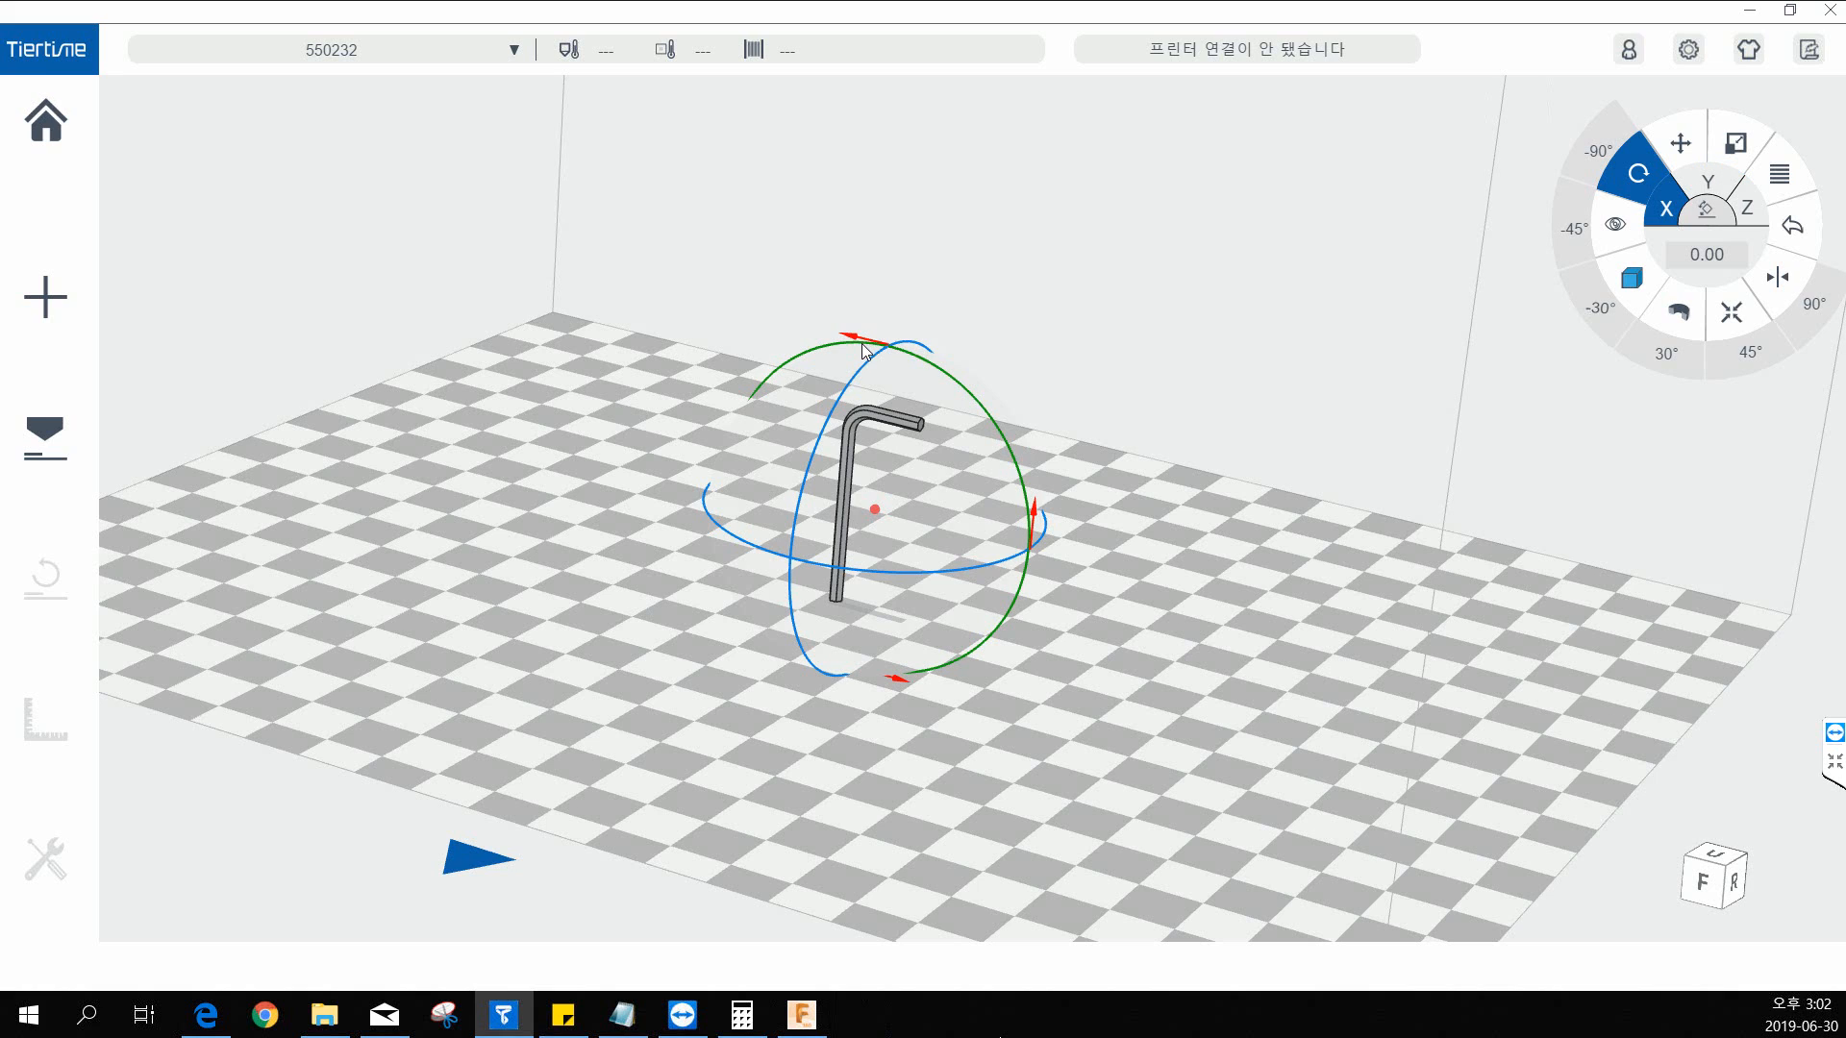
{"action": "mouse_move", "coordinate": [863, 339]}
{"action": "left_mouse_down"}
{"action": "mouse_move", "coordinate": [976, 435]}
{"action": "mouse_move", "coordinate": [1022, 535]}
{"action": "mouse_move", "coordinate": [1009, 396]}
{"action": "mouse_move", "coordinate": [867, 346]}
{"action": "left_mouse_up"}
{"action": "left_click", "coordinate": [1593, 166]}
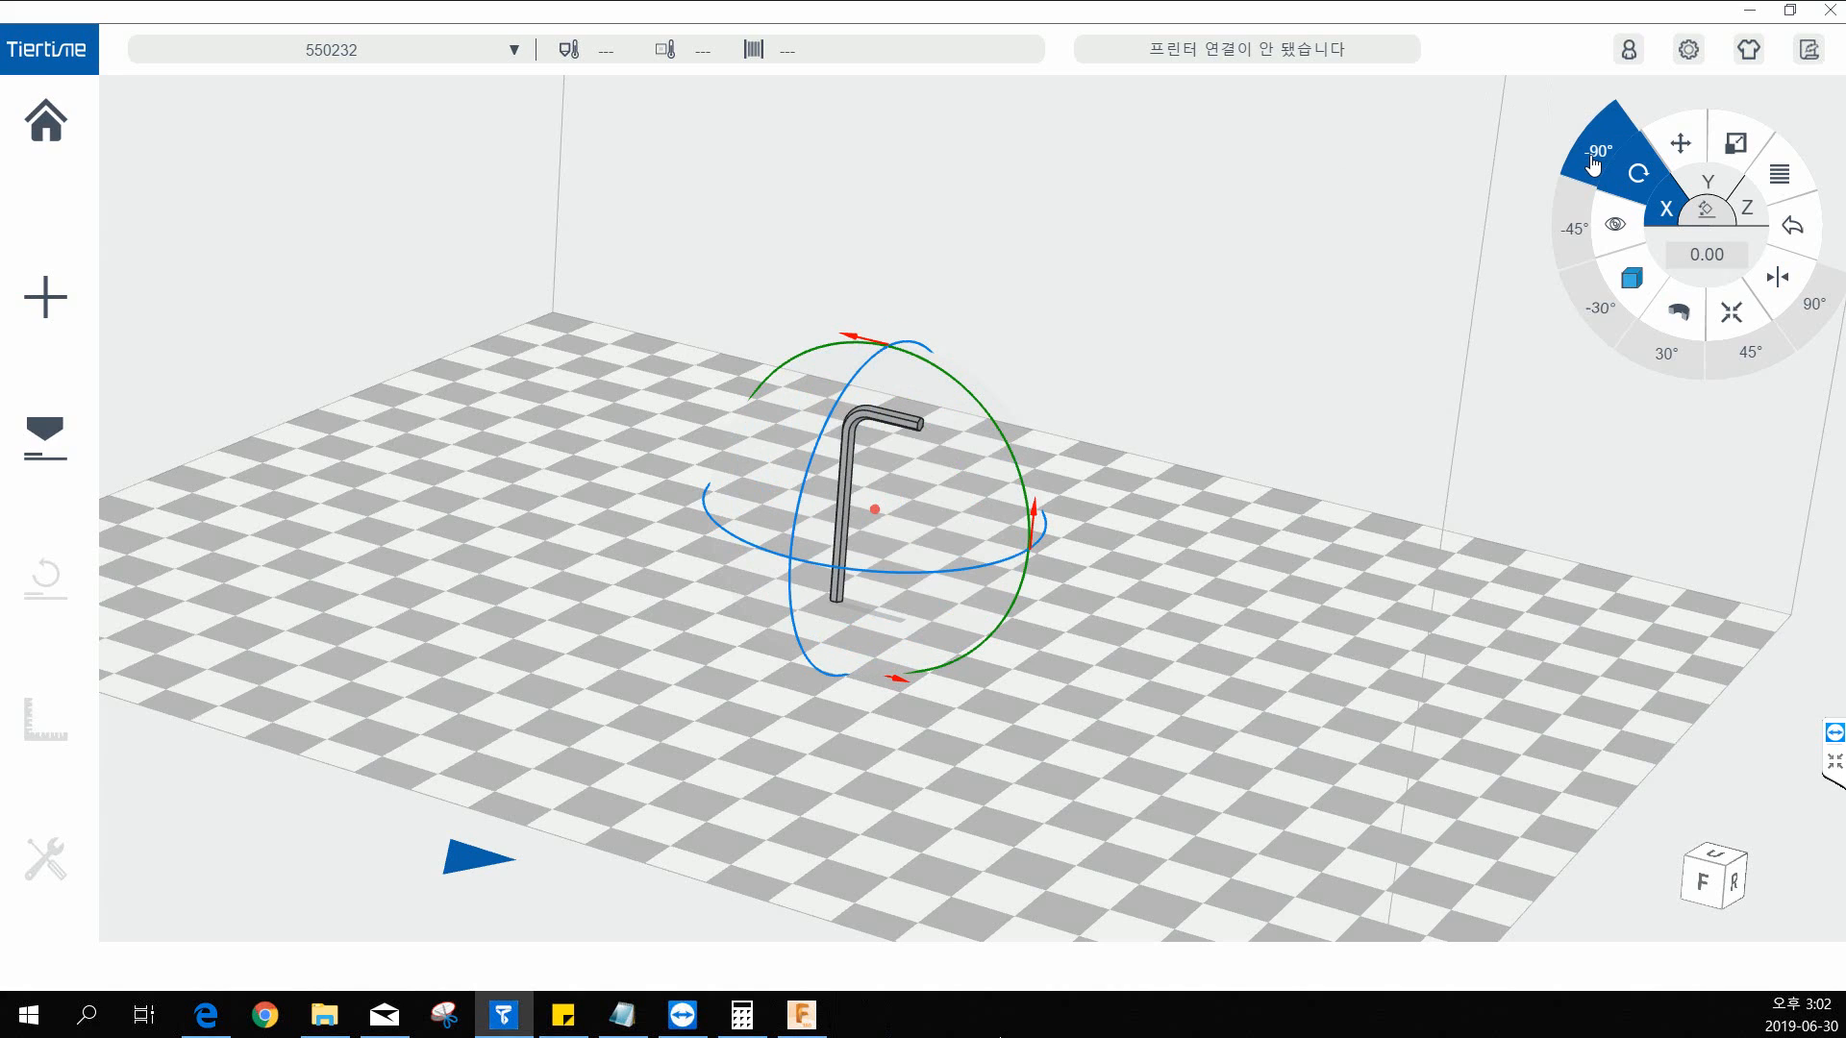
{"action": "left_click", "coordinate": [1593, 166]}
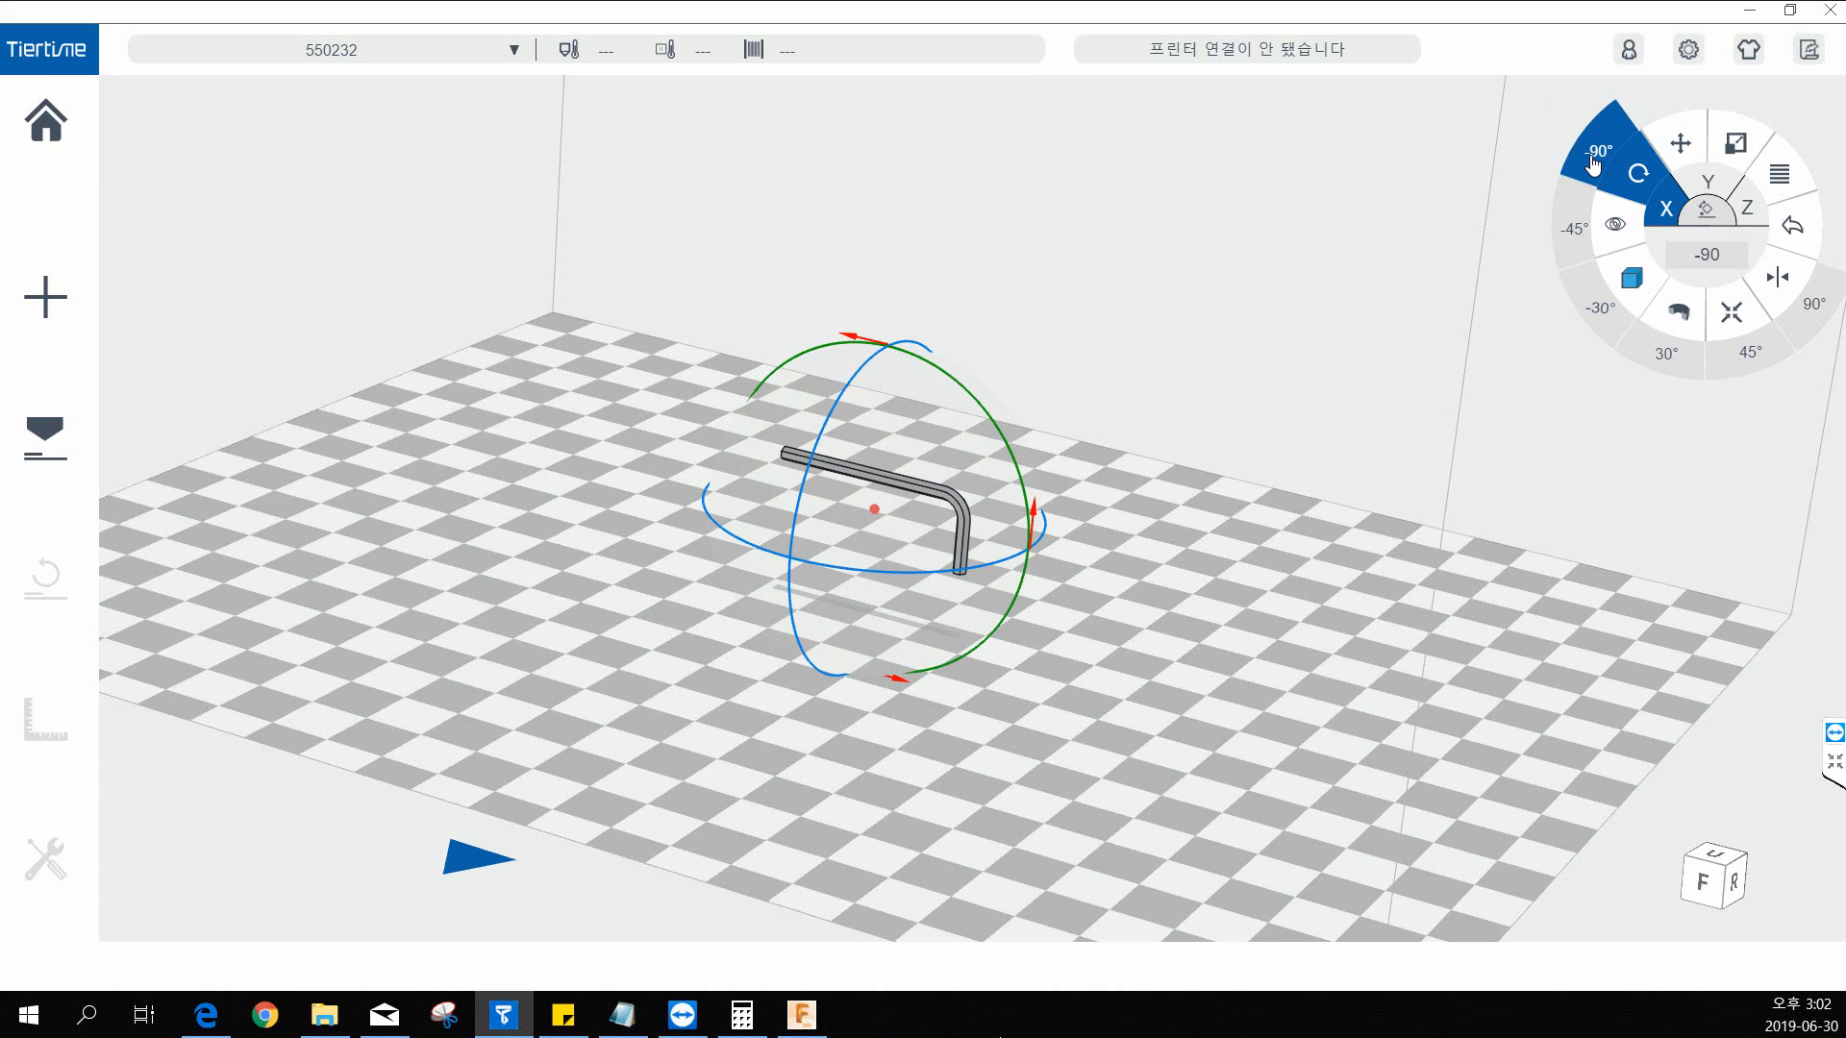
{"action": "left_click", "coordinate": [1593, 166]}
{"action": "left_click", "coordinate": [1593, 166]}
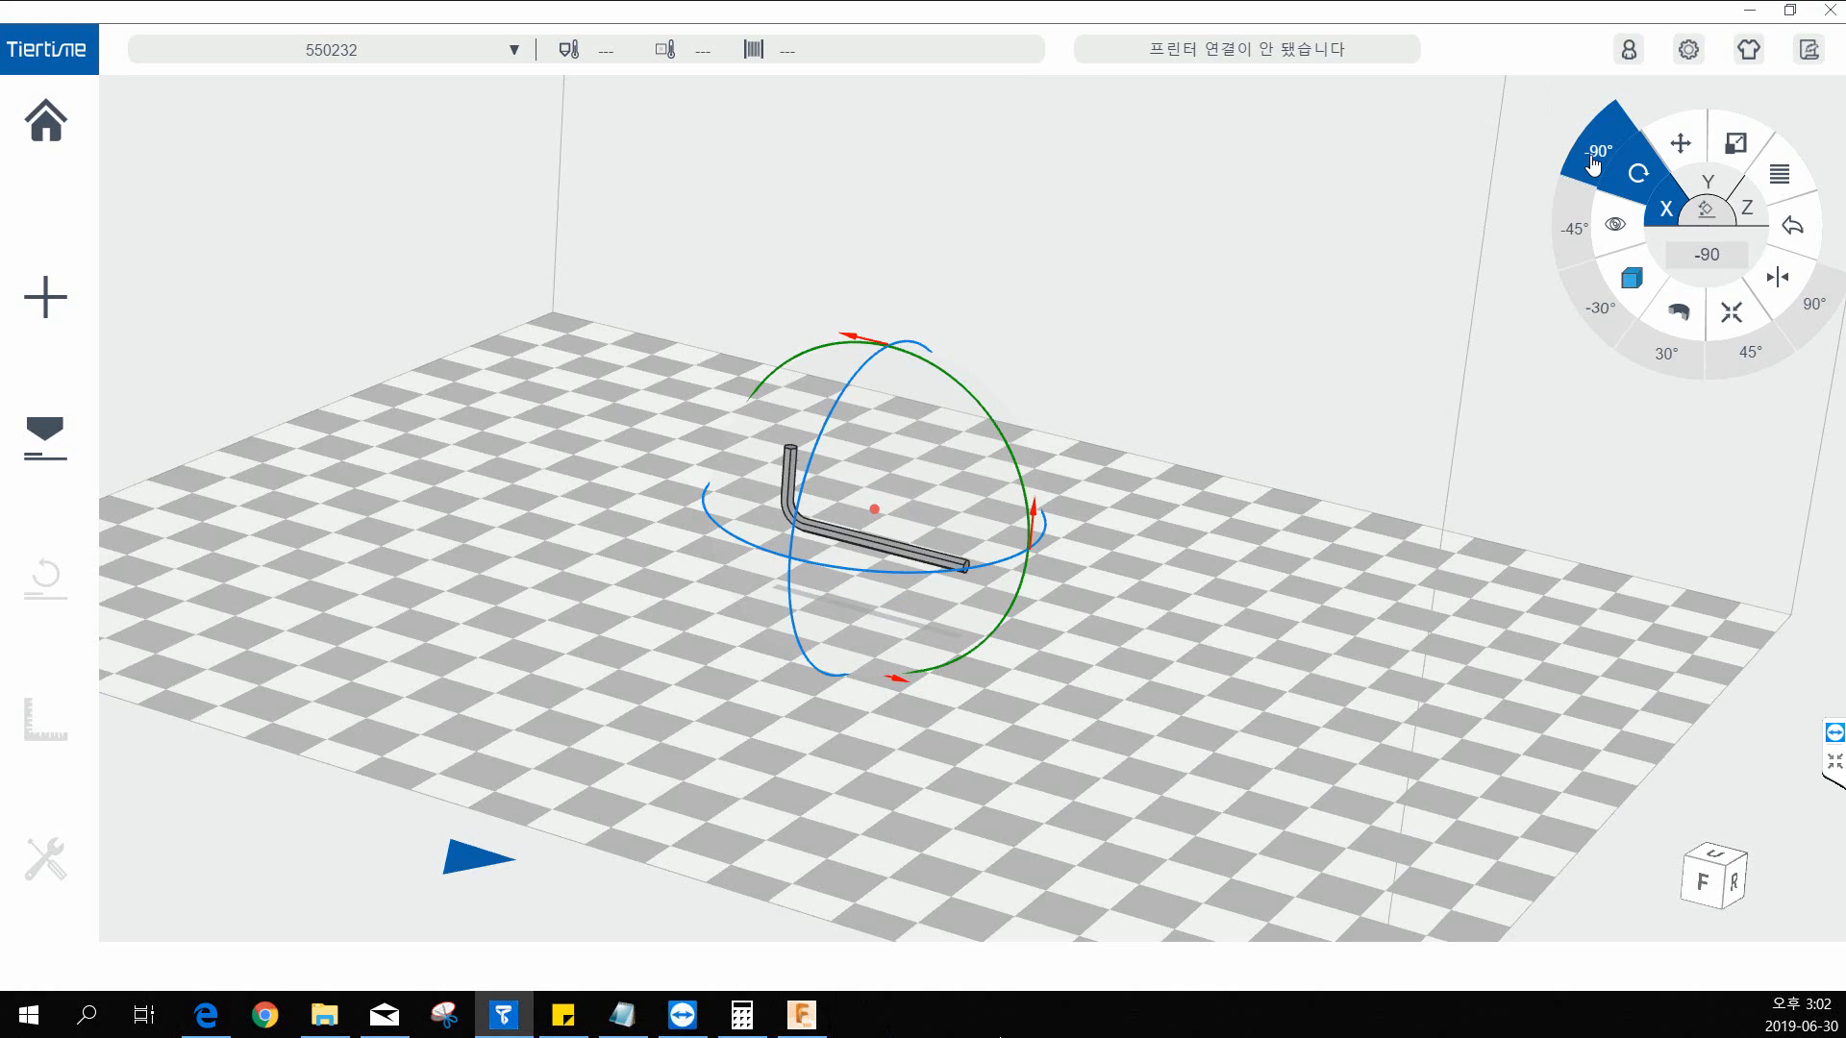
{"action": "left_click", "coordinate": [869, 375]}
Step: Rotate the wrench about the Y axis in -90° increments until it lies flat with the short arm pointing towards the front
{"action": "left_click", "coordinate": [1708, 183]}
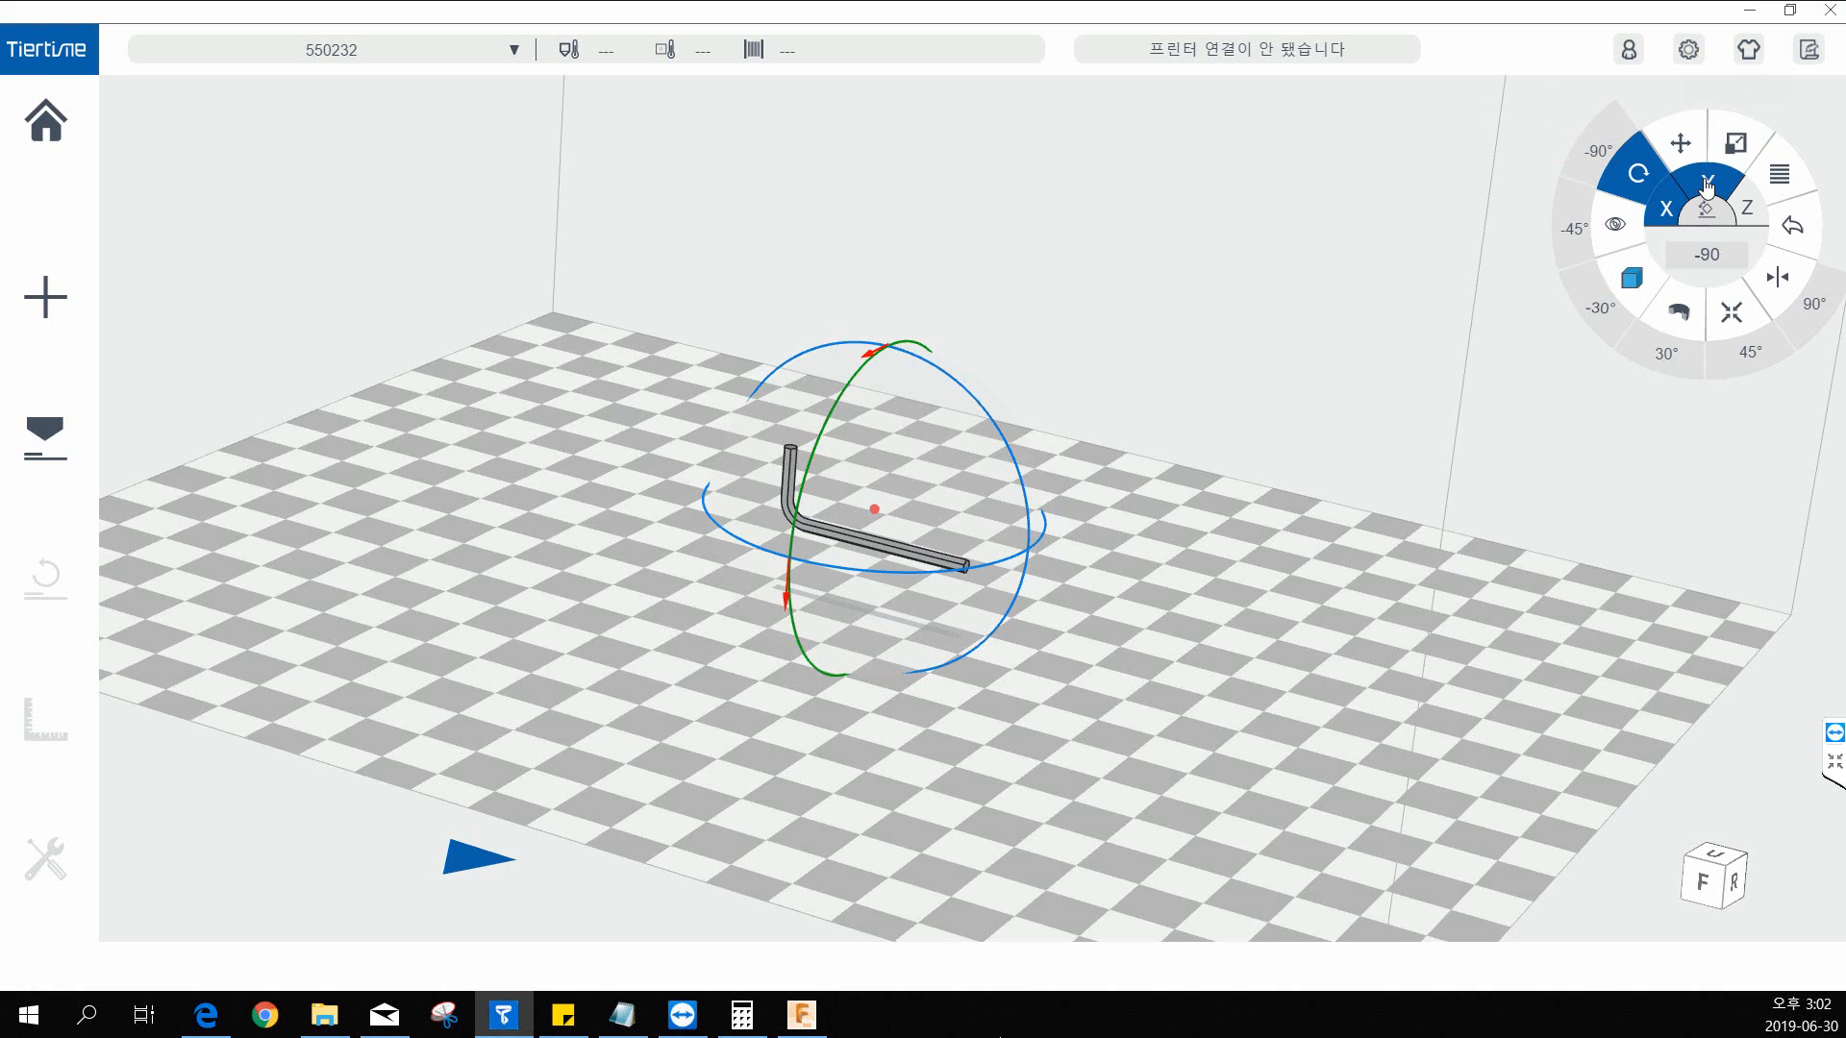
{"action": "left_click", "coordinate": [1600, 157]}
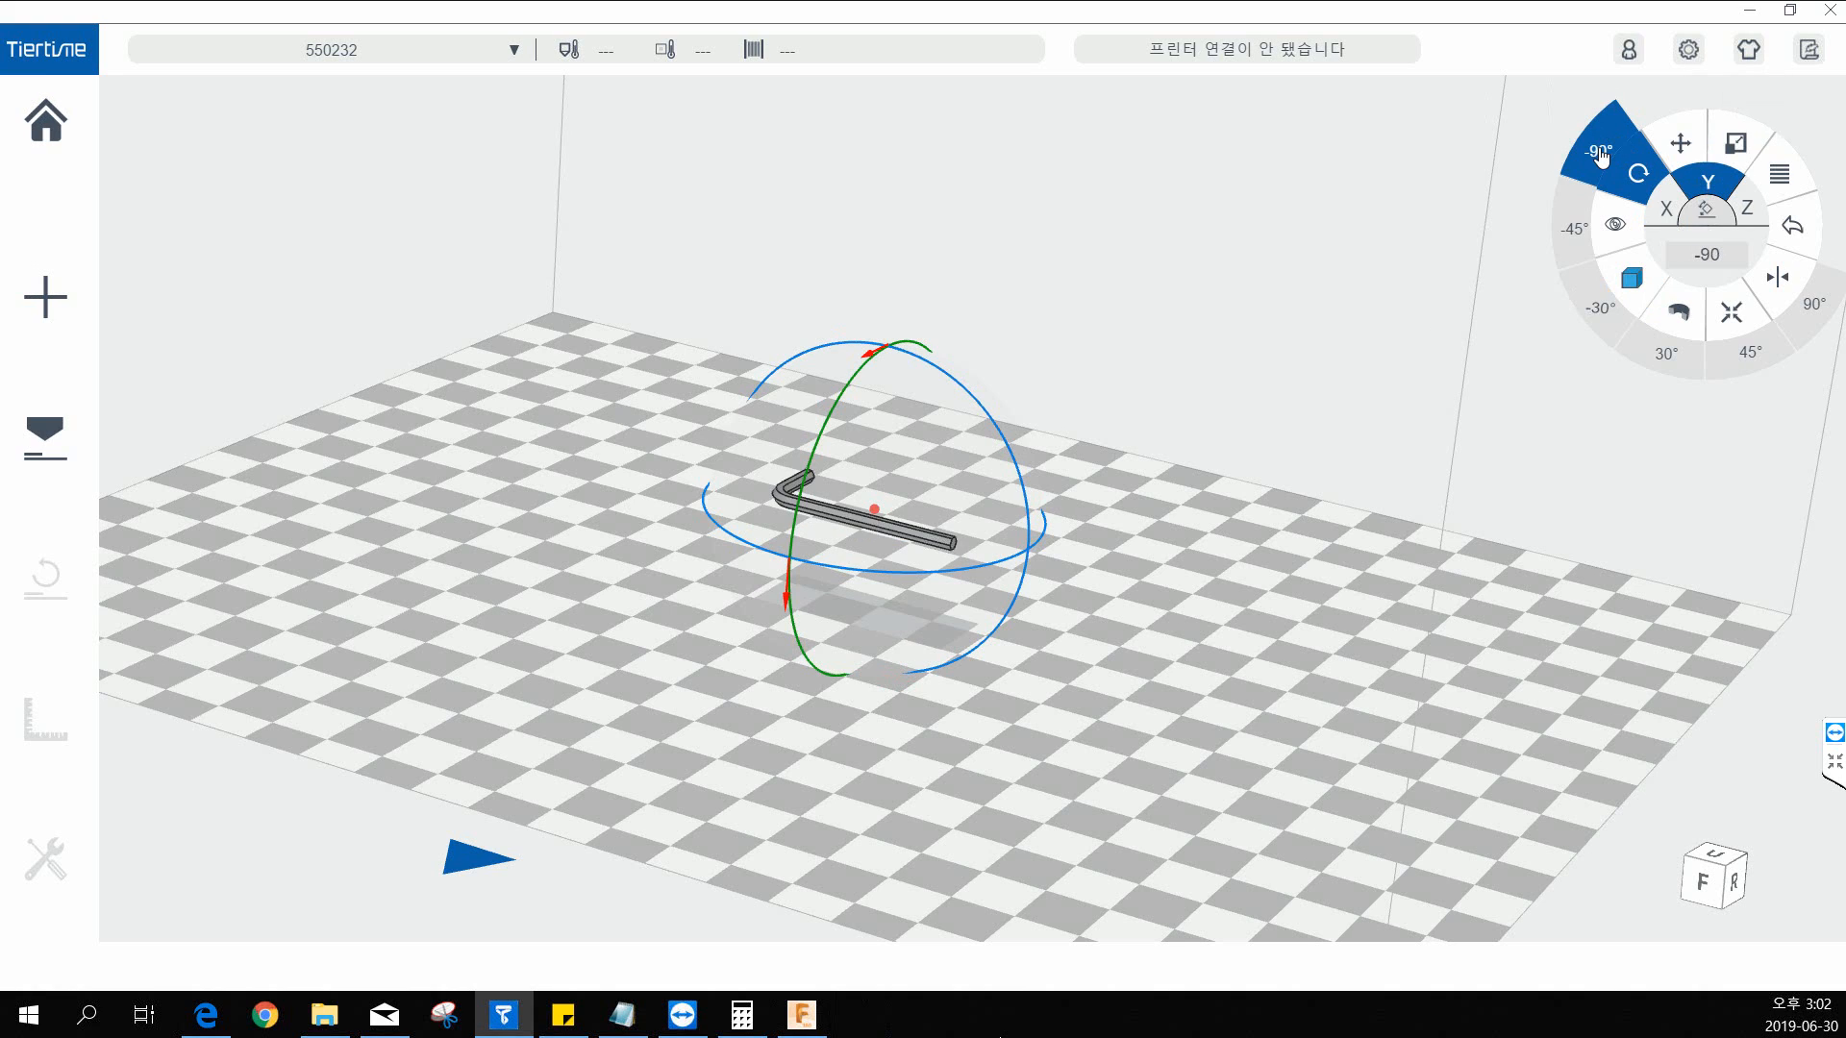
{"action": "left_click", "coordinate": [1601, 156]}
{"action": "left_click", "coordinate": [1601, 157]}
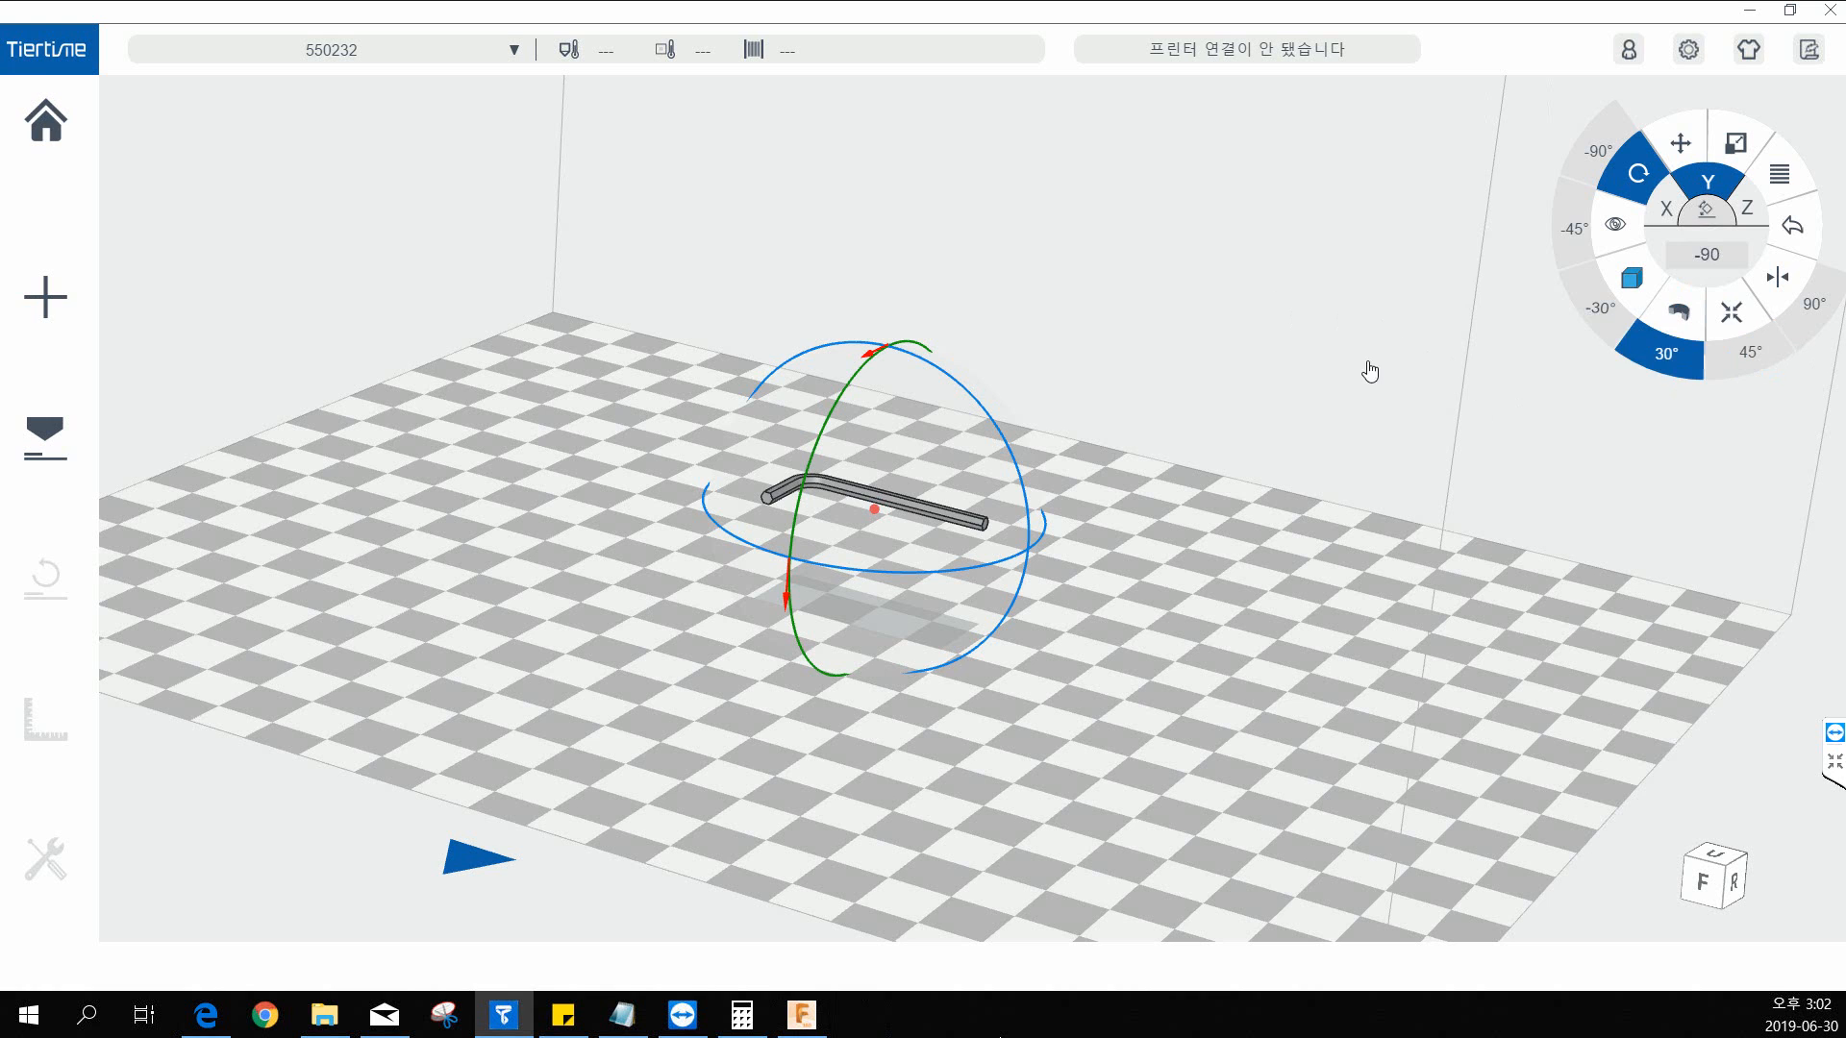
{"action": "left_click_drag", "start_coordinate": [1368, 371], "coordinate": [1268, 332]}
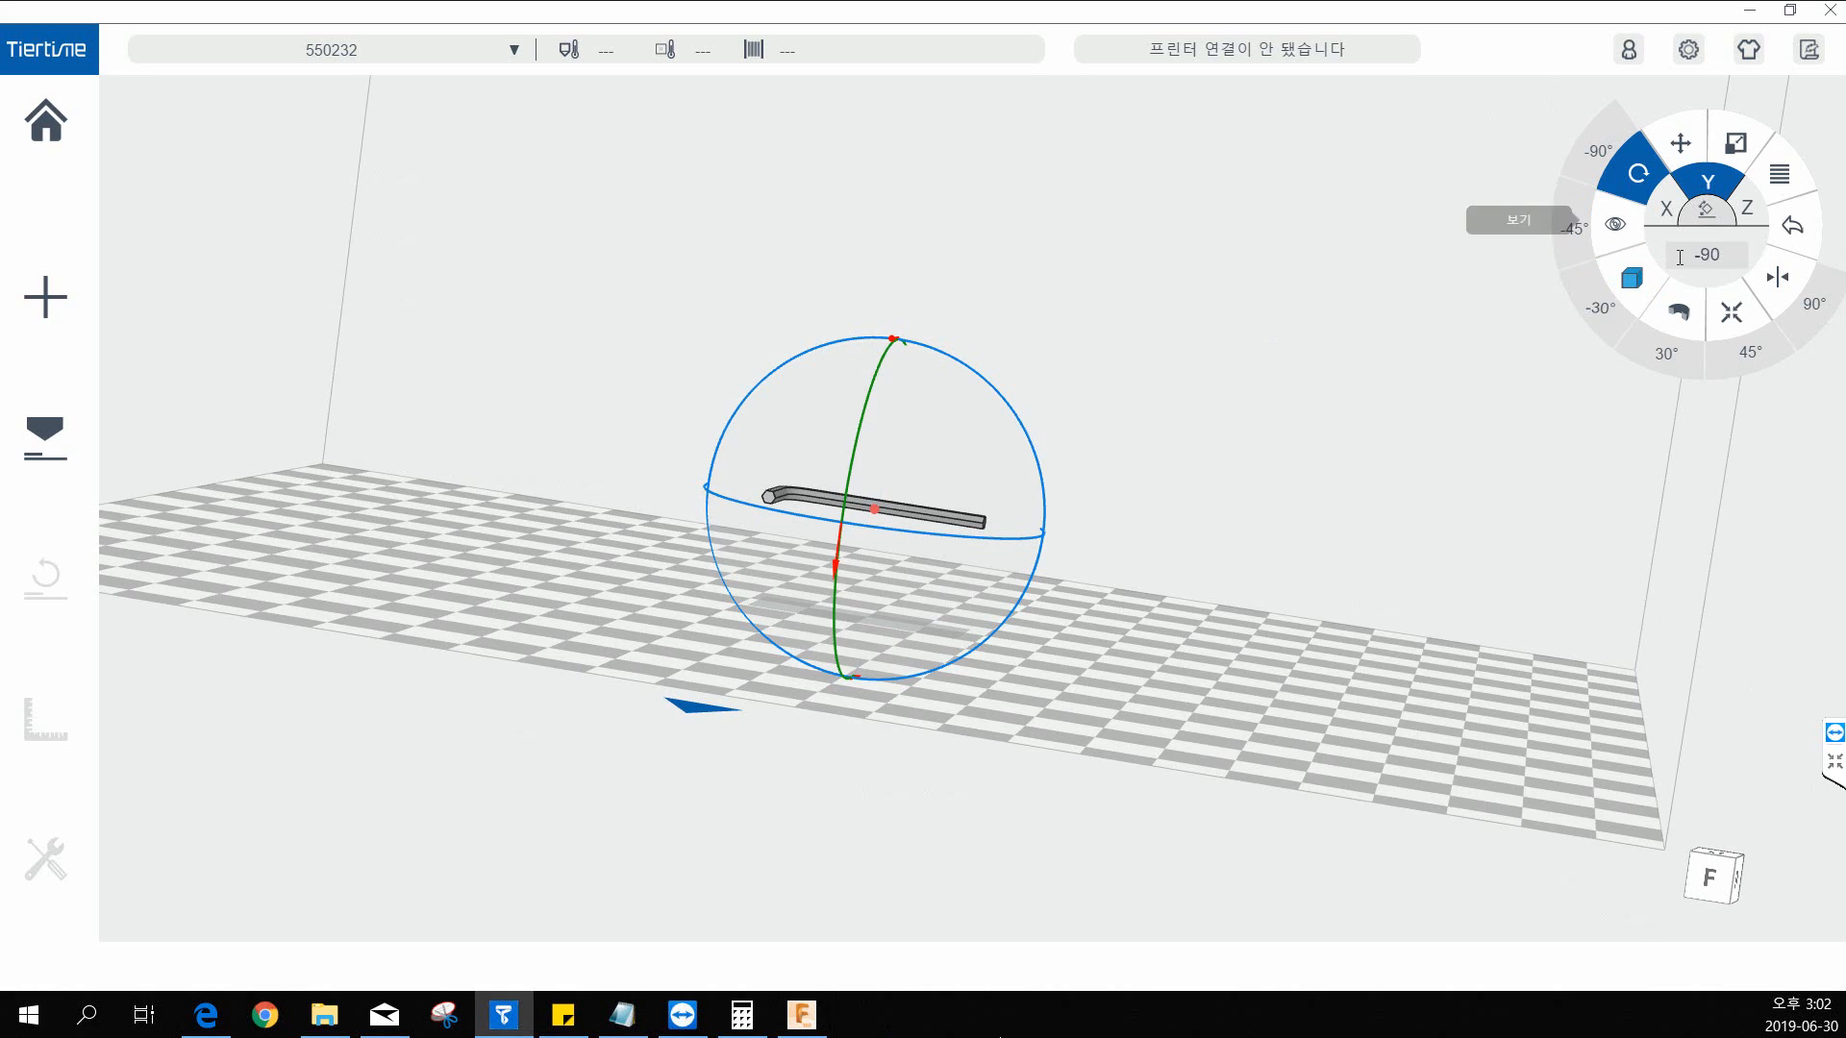
Step: Lower the wrench along the Z axis and snap it down onto the build platform
{"action": "left_click", "coordinate": [1695, 156]}
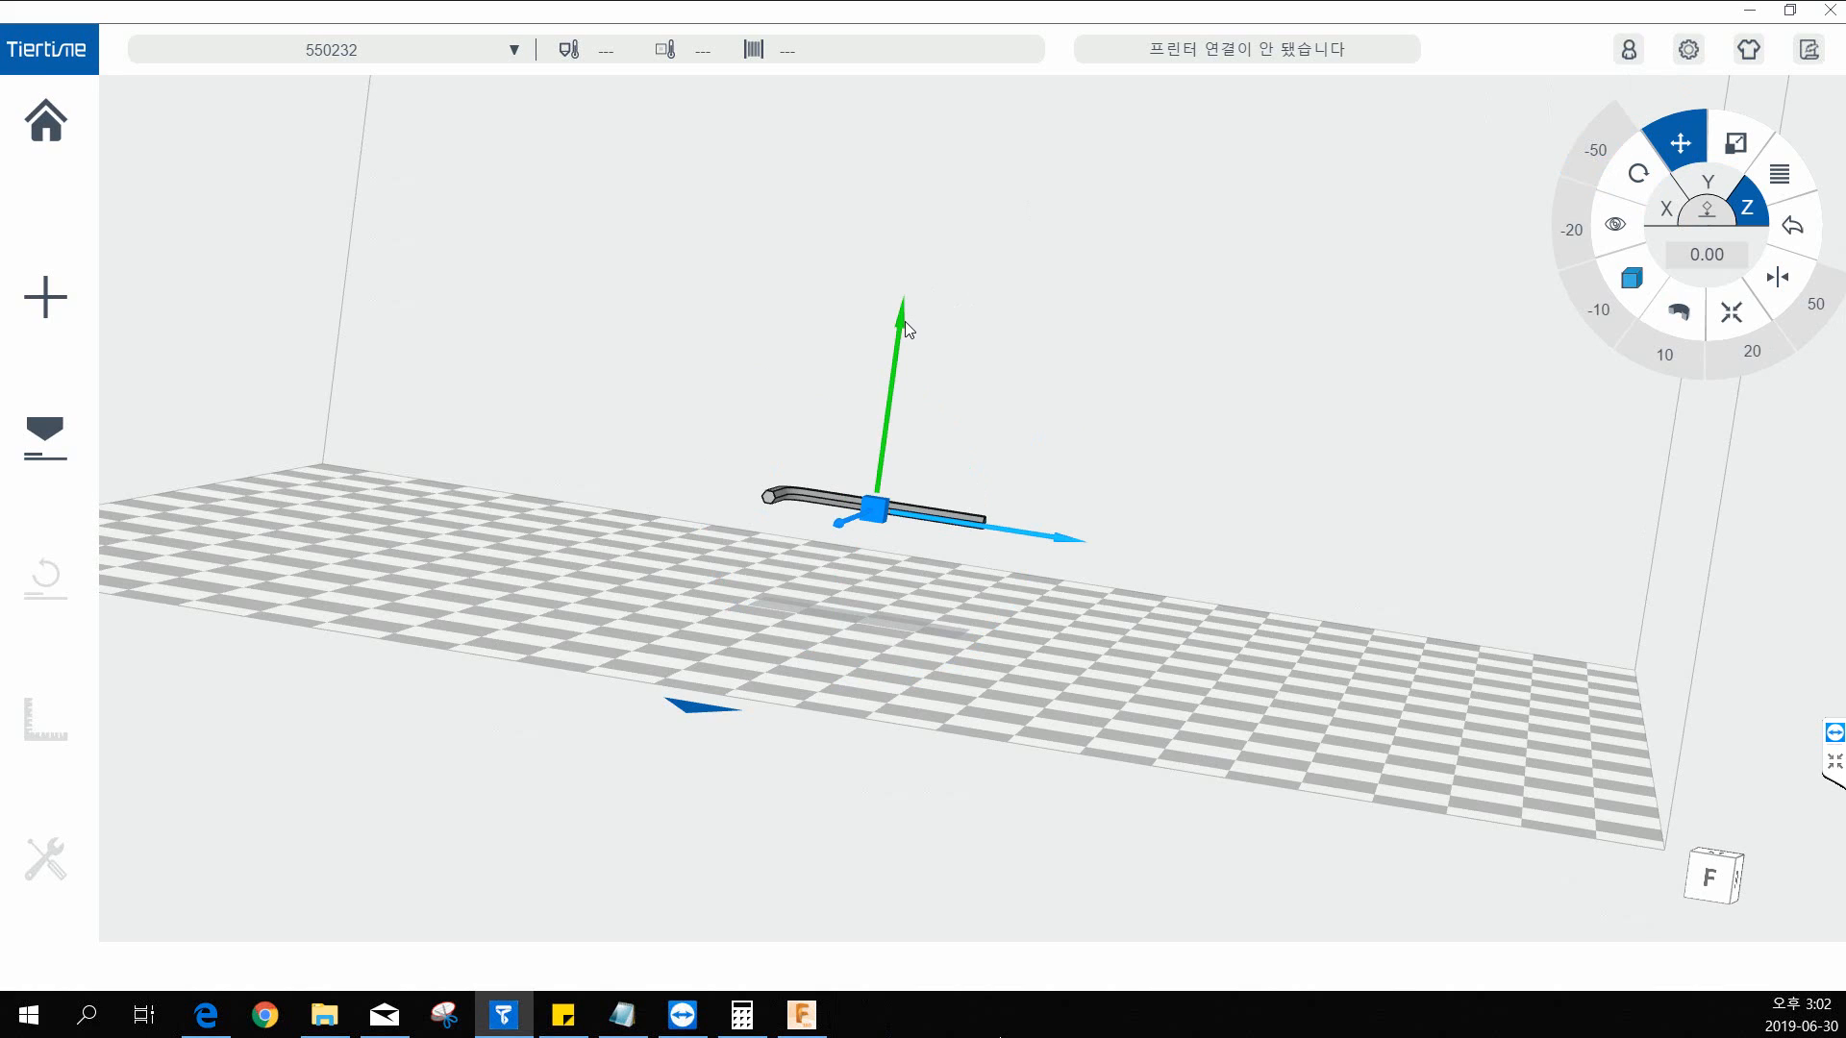
{"action": "left_click_drag", "start_coordinate": [903, 323], "coordinate": [892, 431]}
{"action": "mouse_move", "coordinate": [990, 477]}
{"action": "middle_mouse_down"}
{"action": "mouse_move", "coordinate": [993, 458]}
{"action": "mouse_move", "coordinate": [964, 477]}
{"action": "middle_mouse_up"}
{"action": "left_click_drag", "start_coordinate": [886, 443], "coordinate": [904, 382]}
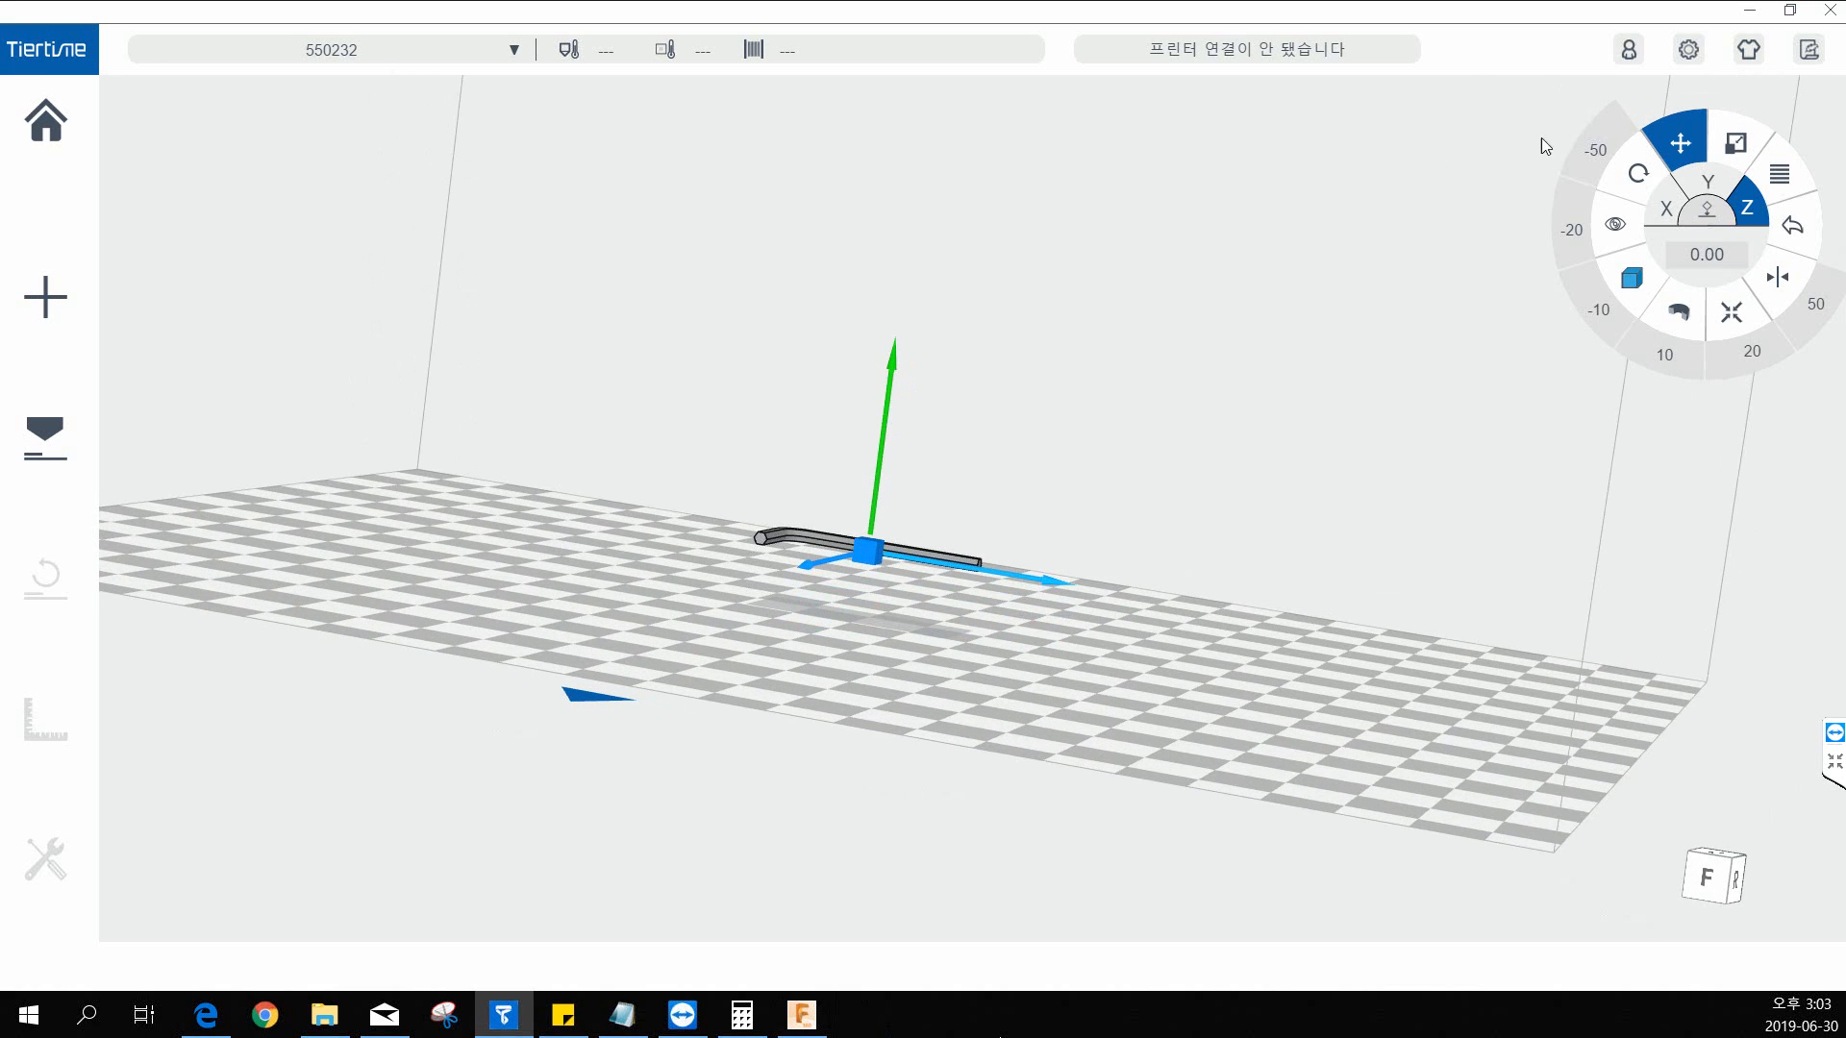
{"action": "left_click", "coordinate": [1718, 221]}
{"action": "left_click", "coordinate": [1701, 219]}
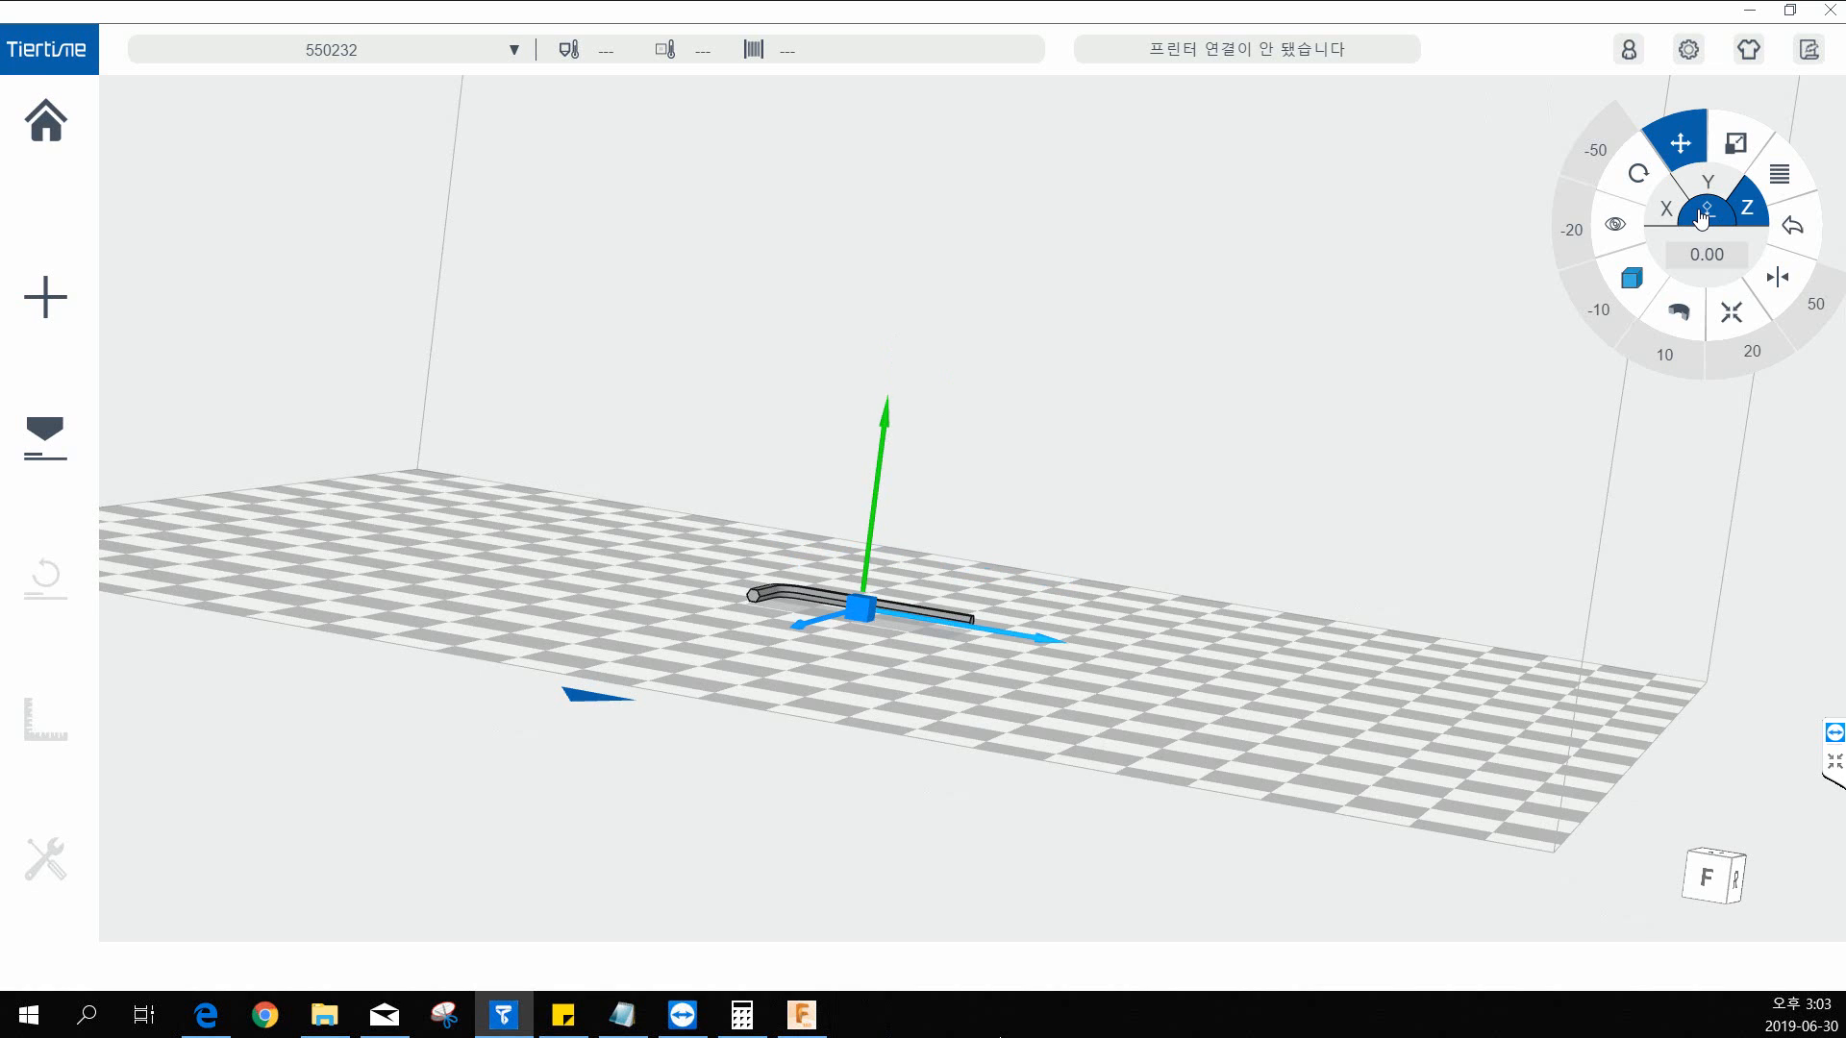
{"action": "left_click_drag", "start_coordinate": [1266, 400], "coordinate": [1273, 522]}
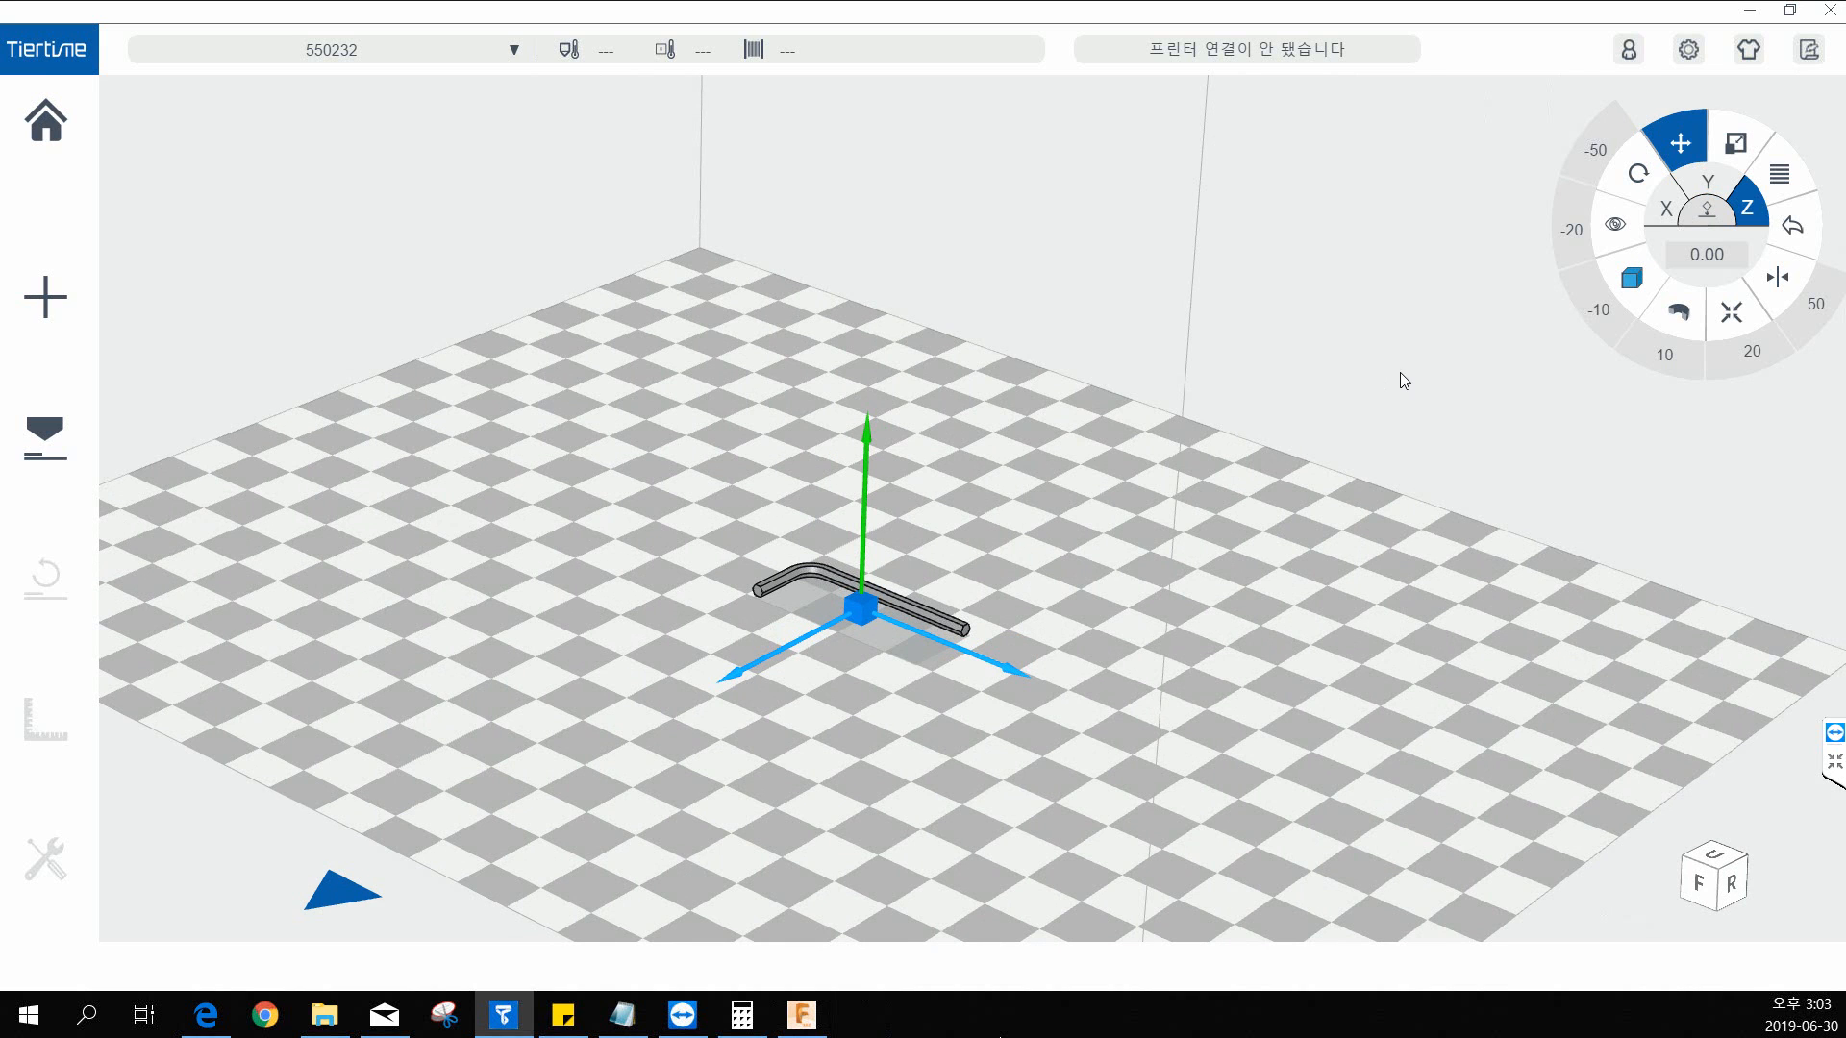
Step: Duplicate the wrench on the build platform with two additional copies
{"action": "left_click_drag", "start_coordinate": [1400, 372], "coordinate": [927, 577]}
{"action": "right_click", "coordinate": [837, 527]}
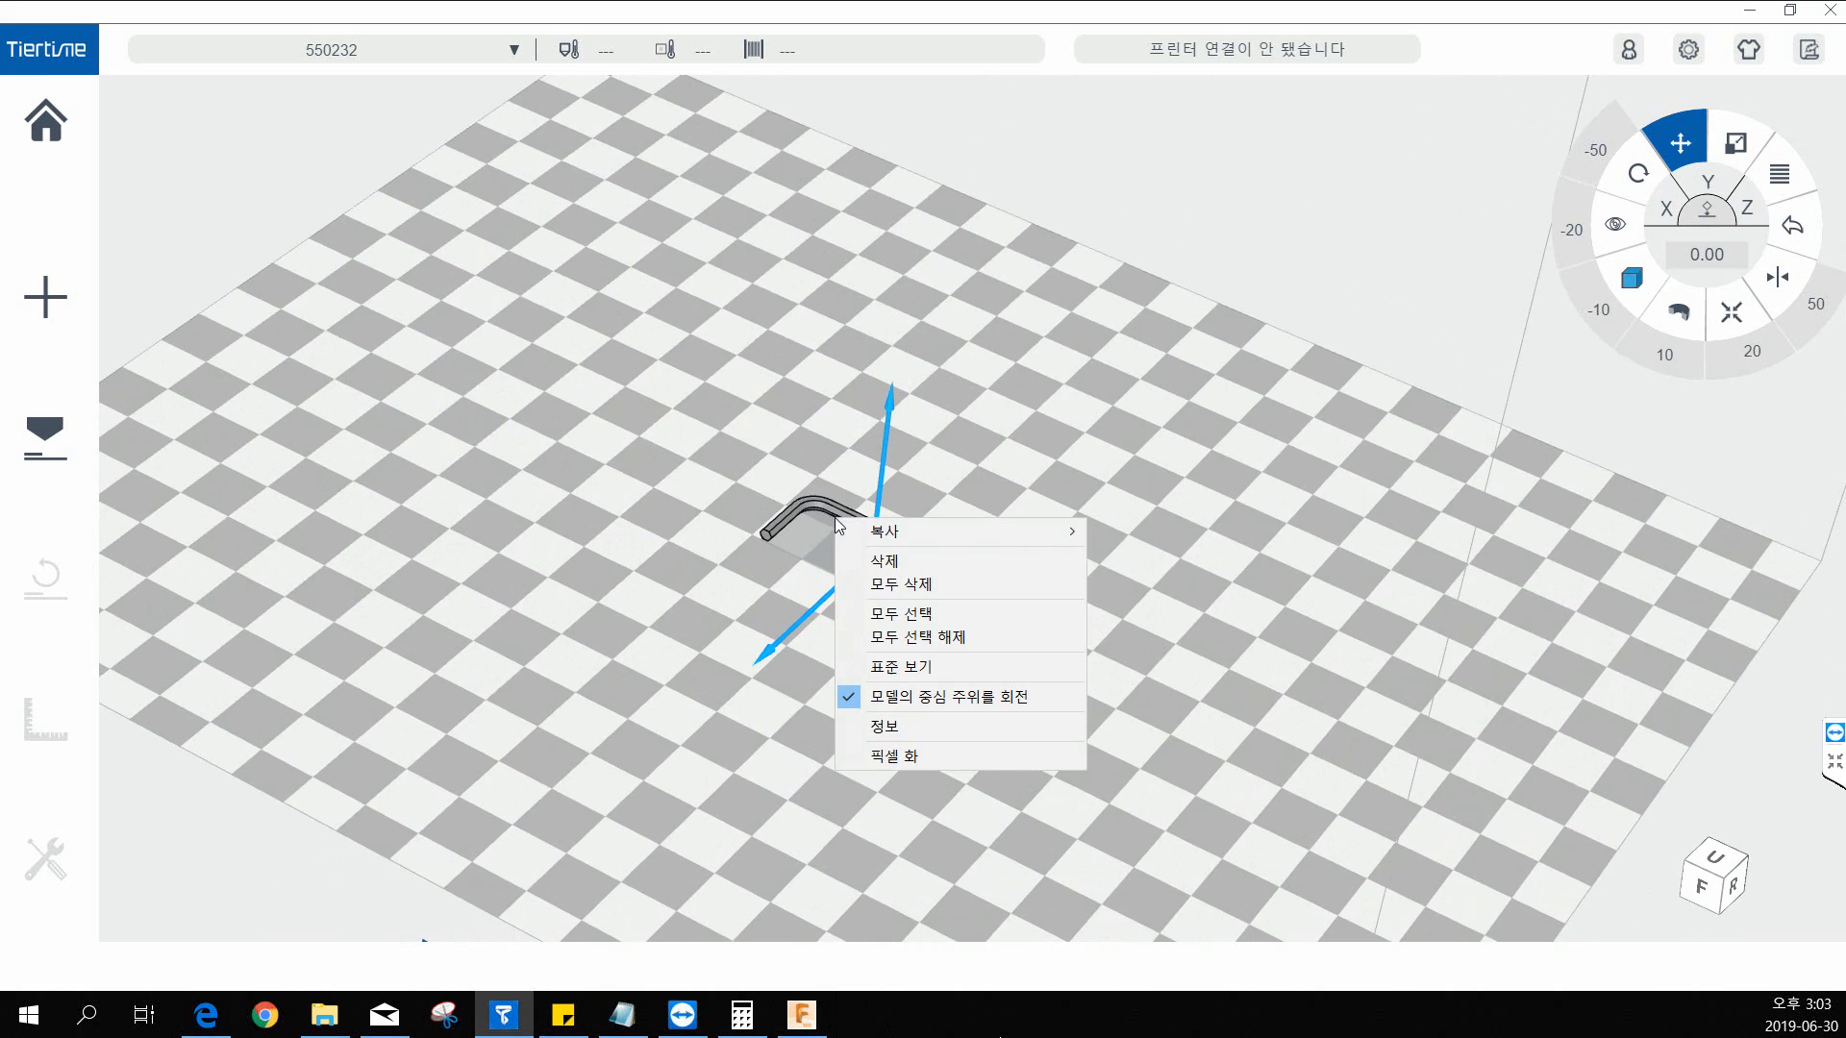
{"action": "mouse_move", "coordinate": [867, 534]}
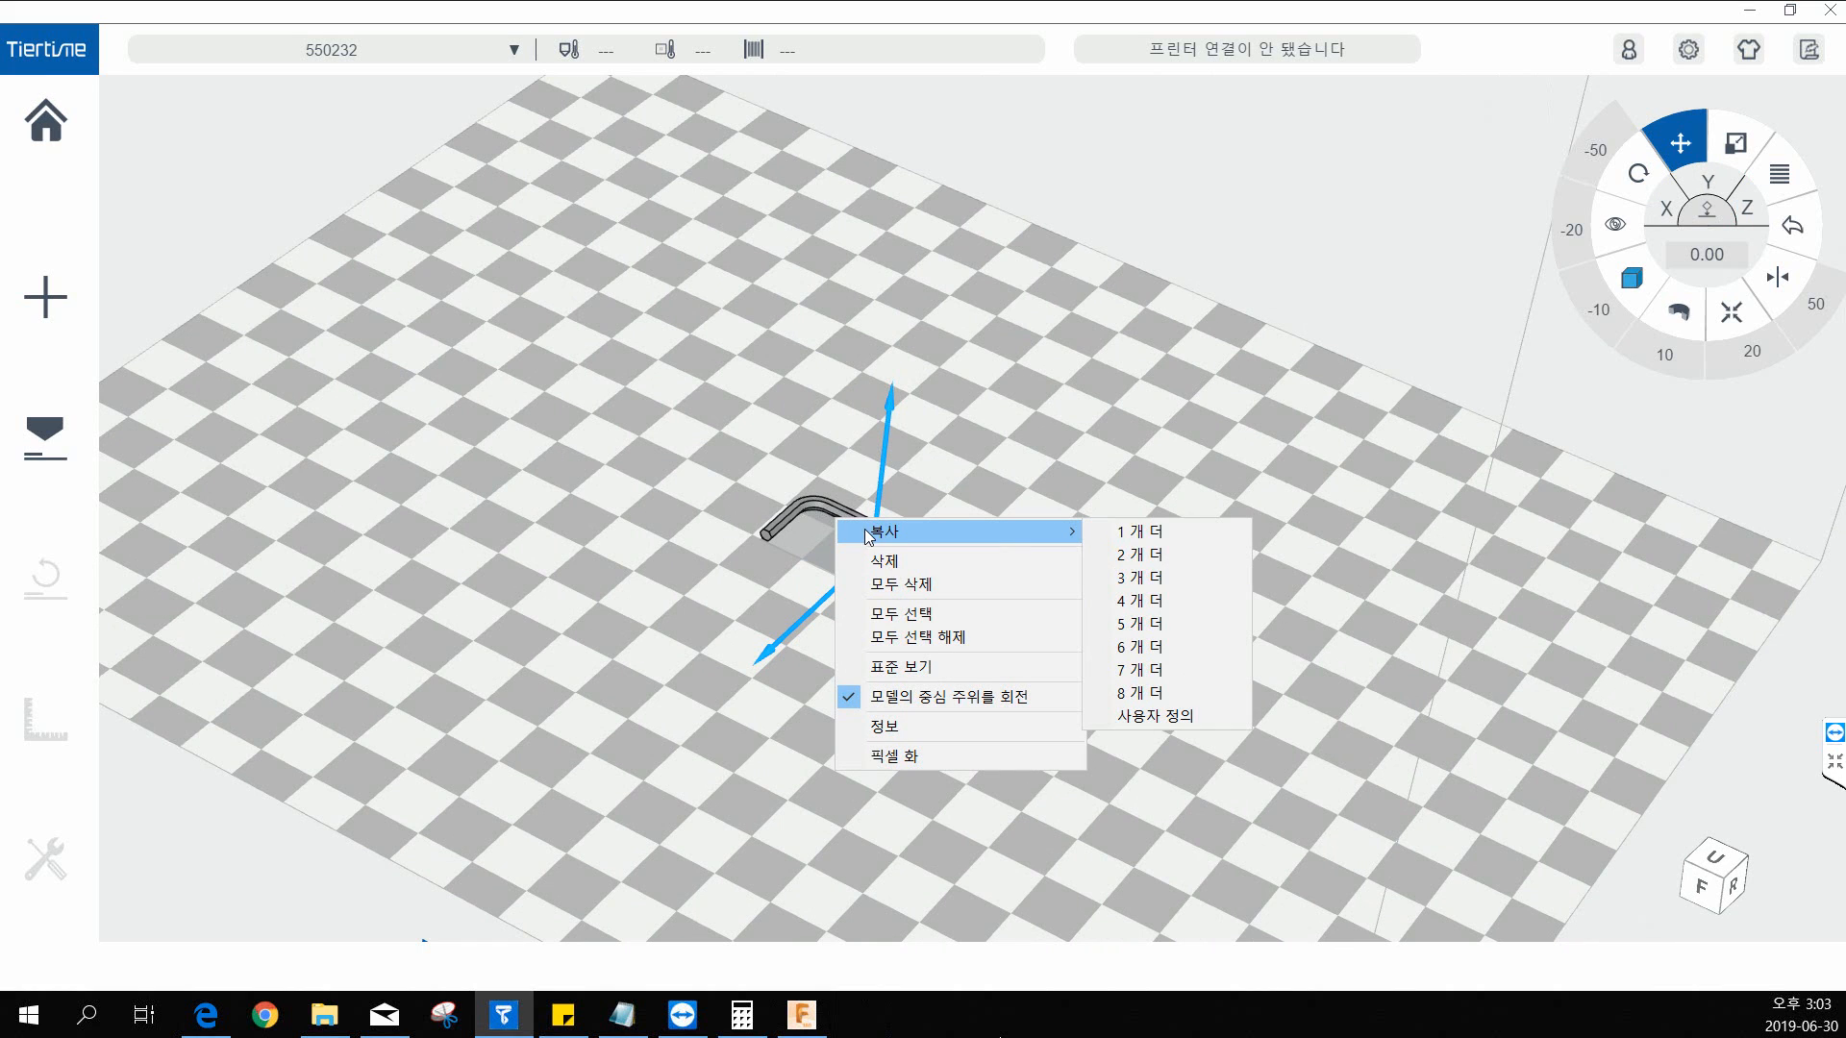
{"action": "left_click", "coordinate": [1144, 550]}
{"action": "right_click", "coordinate": [875, 824]}
{"action": "left_click", "coordinate": [937, 835]}
{"action": "scroll", "coordinate": [915, 831], "scroll_direction": "down", "scroll_amount": 2}
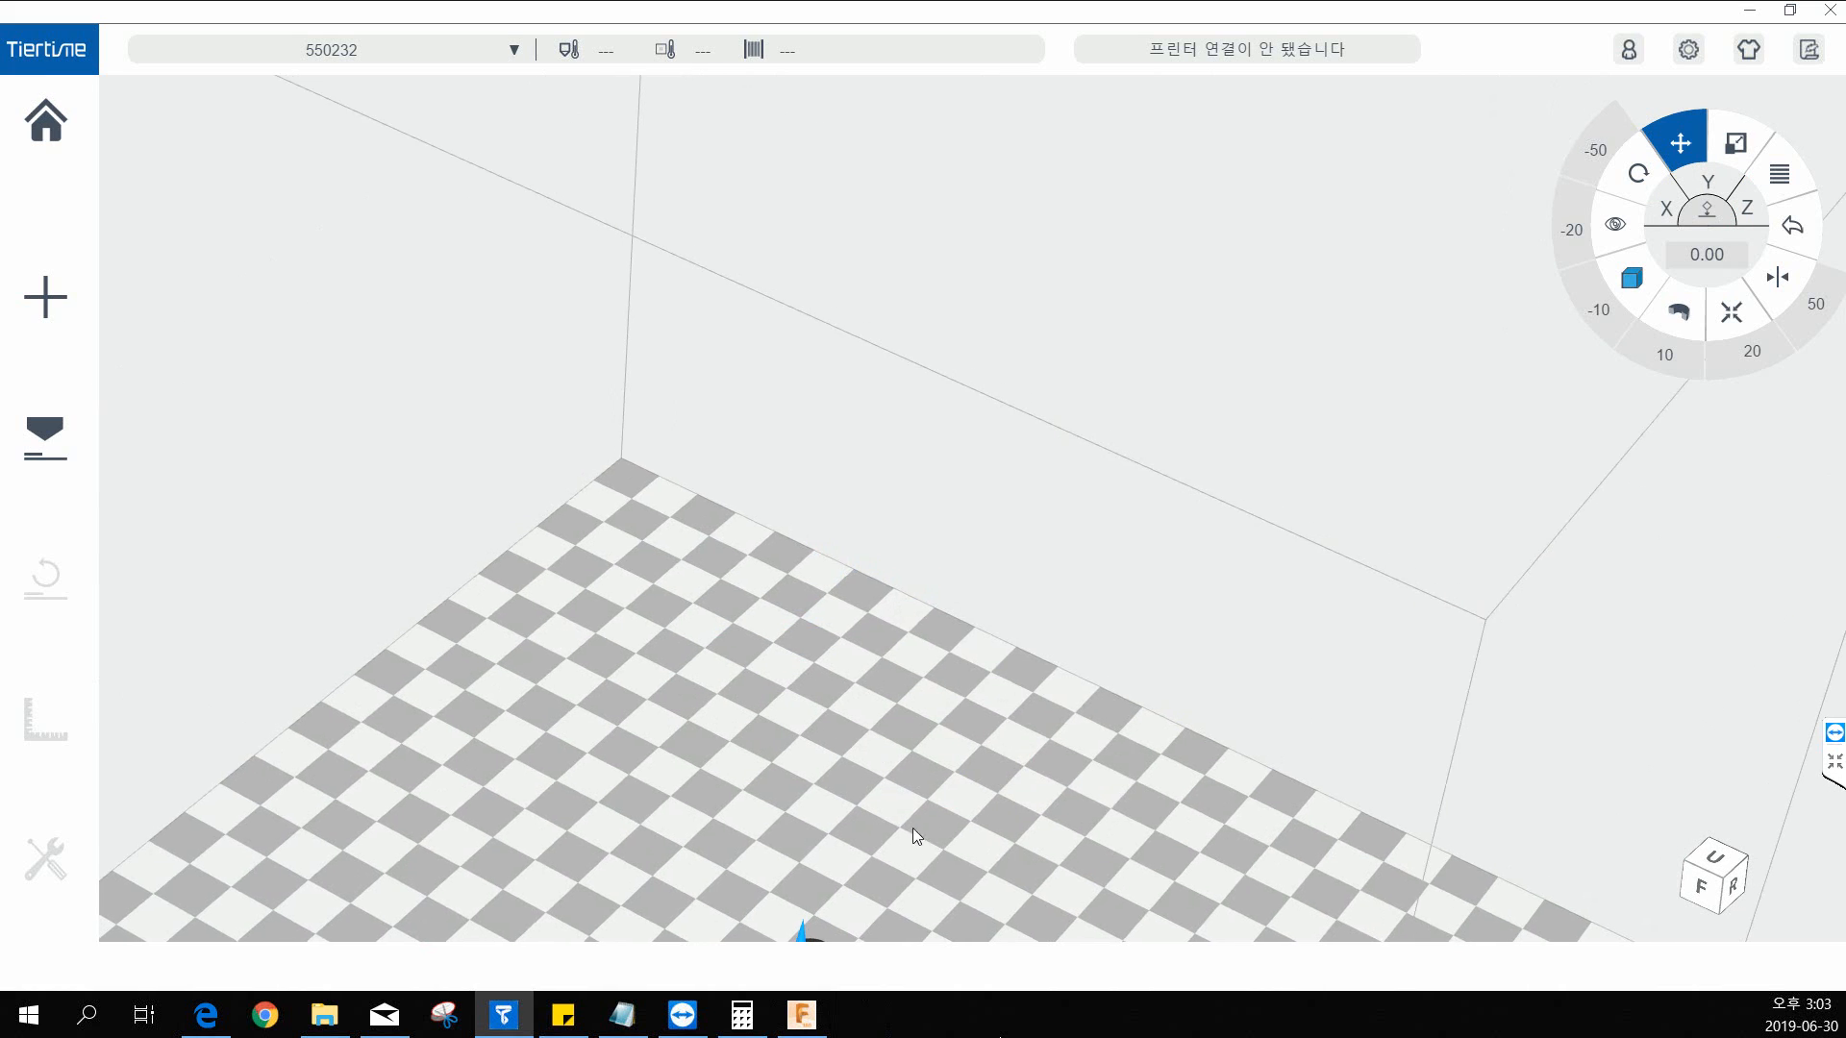
{"action": "scroll", "coordinate": [915, 836], "scroll_direction": "down", "scroll_amount": 3}
{"action": "scroll", "coordinate": [836, 701], "scroll_direction": "down", "scroll_amount": 3}
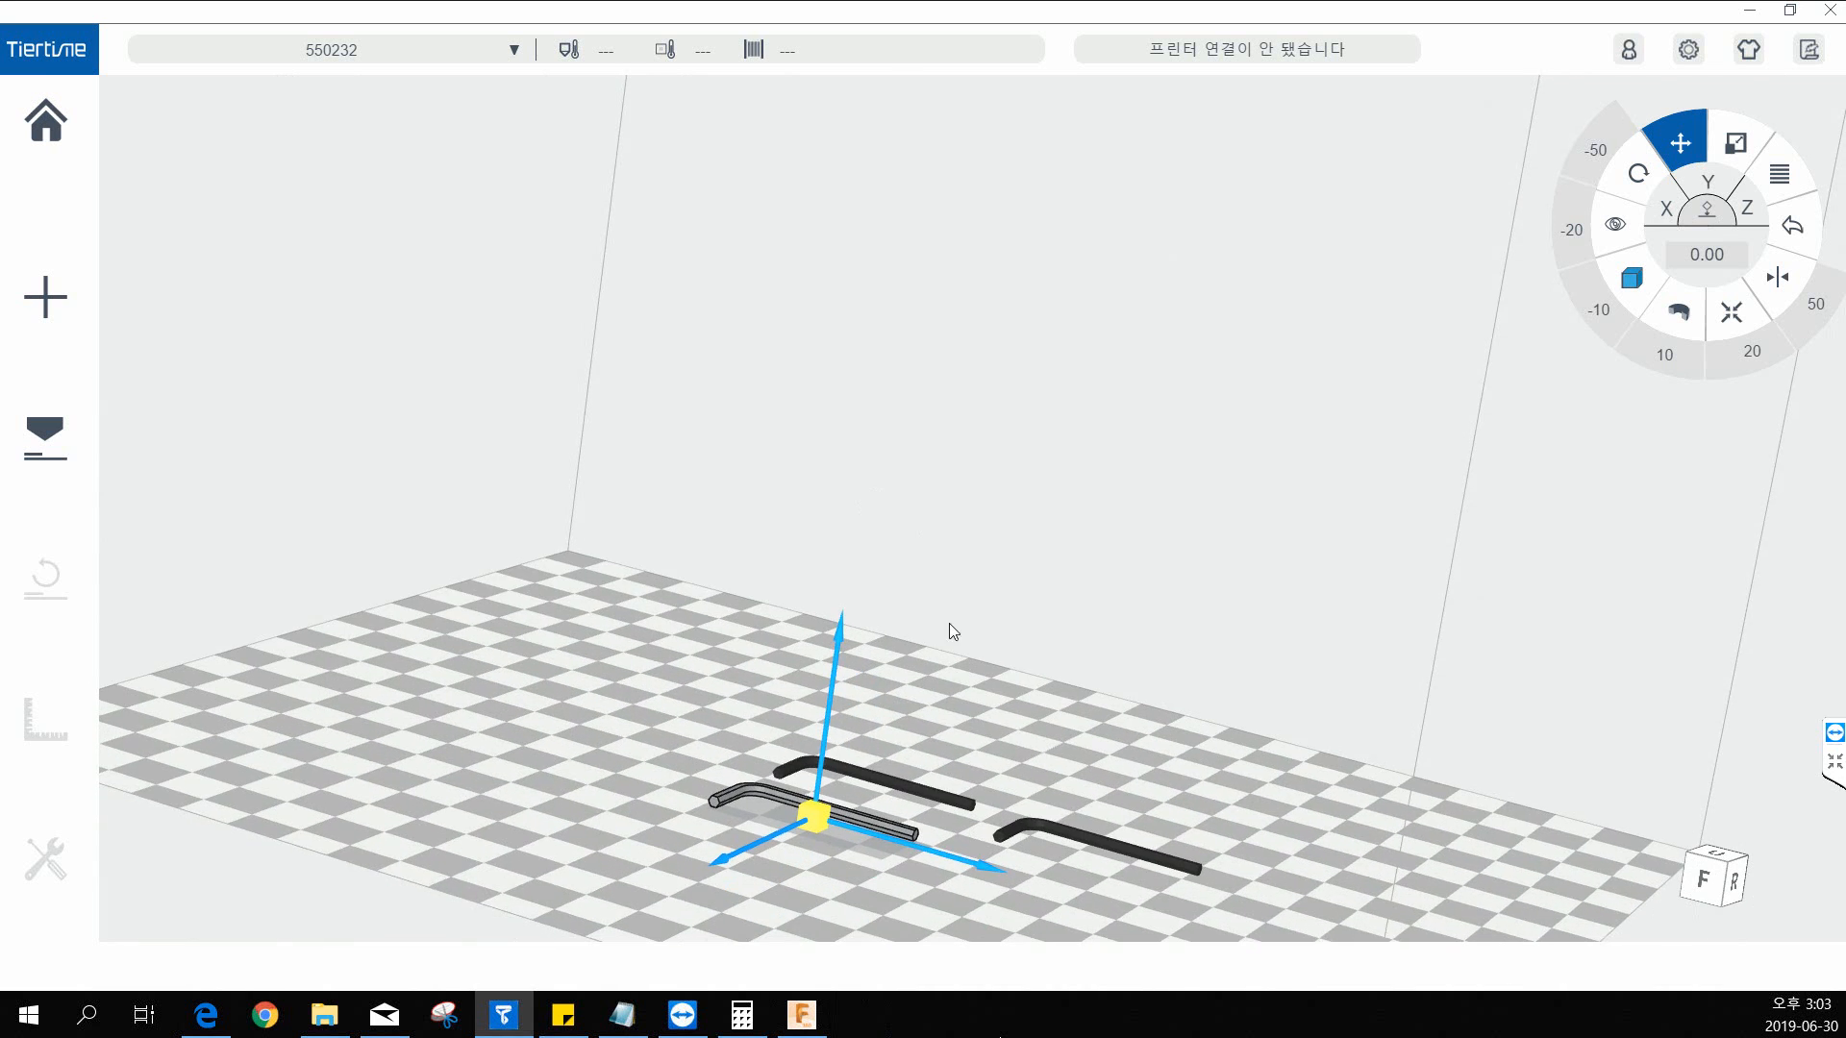
{"action": "left_click_drag", "start_coordinate": [952, 630], "coordinate": [1100, 766]}
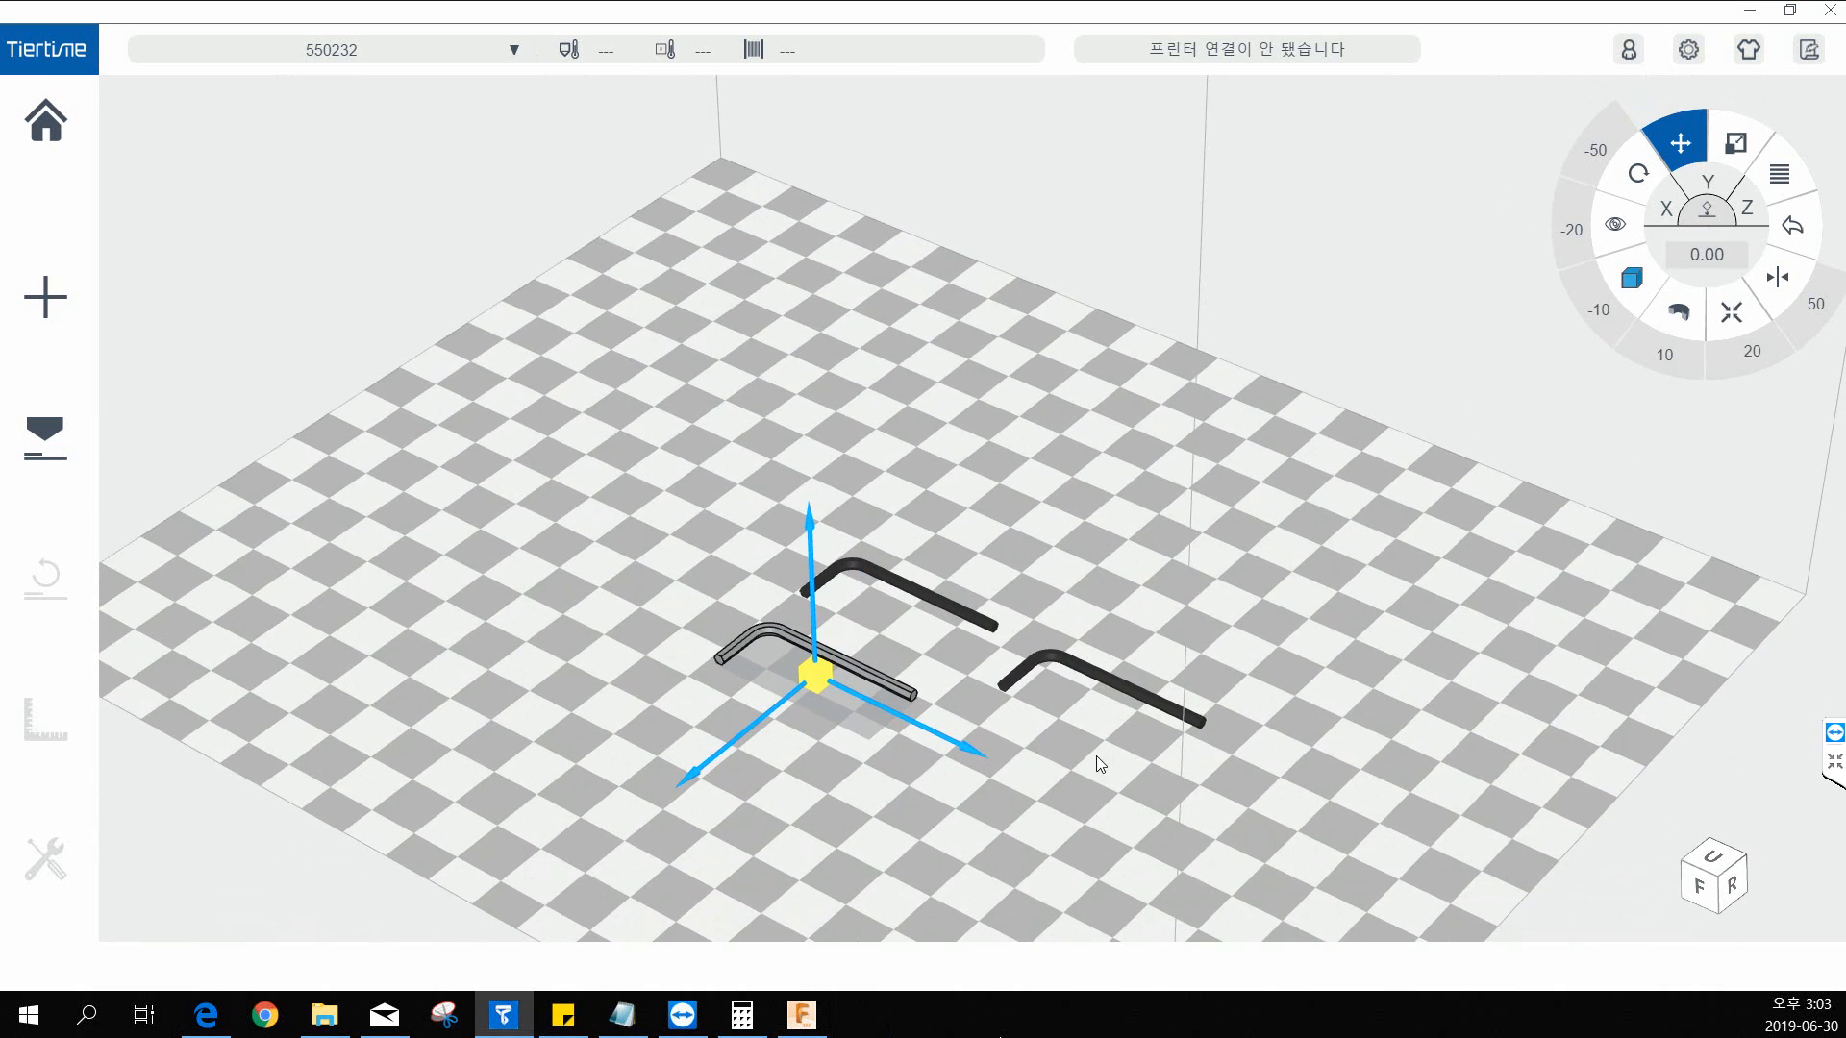
Step: Add another two copies of the original wrench, making a batch of five
{"action": "right_click", "coordinate": [887, 679]}
{"action": "mouse_move", "coordinate": [921, 697]}
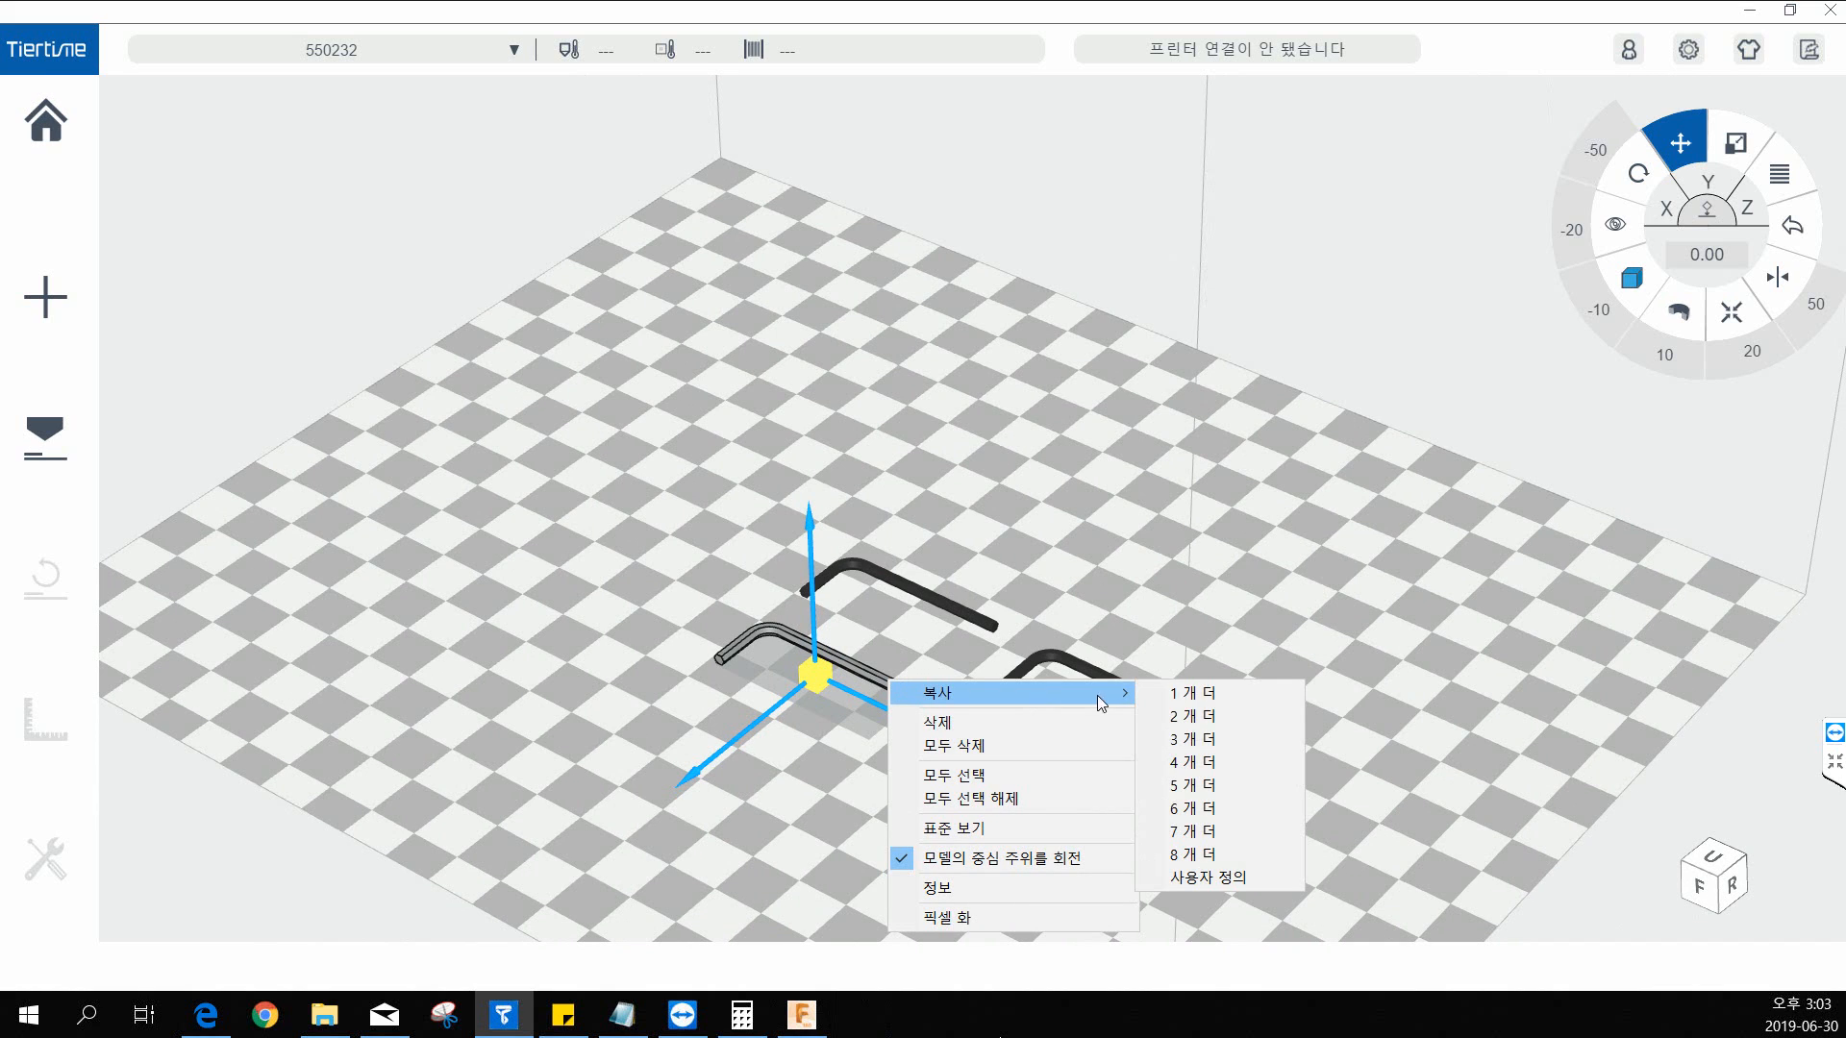
{"action": "left_click", "coordinate": [1202, 718]}
Step: Examine the layout and spacing of the five wrenches on the build platform from several angles
{"action": "right_click", "coordinate": [989, 374]}
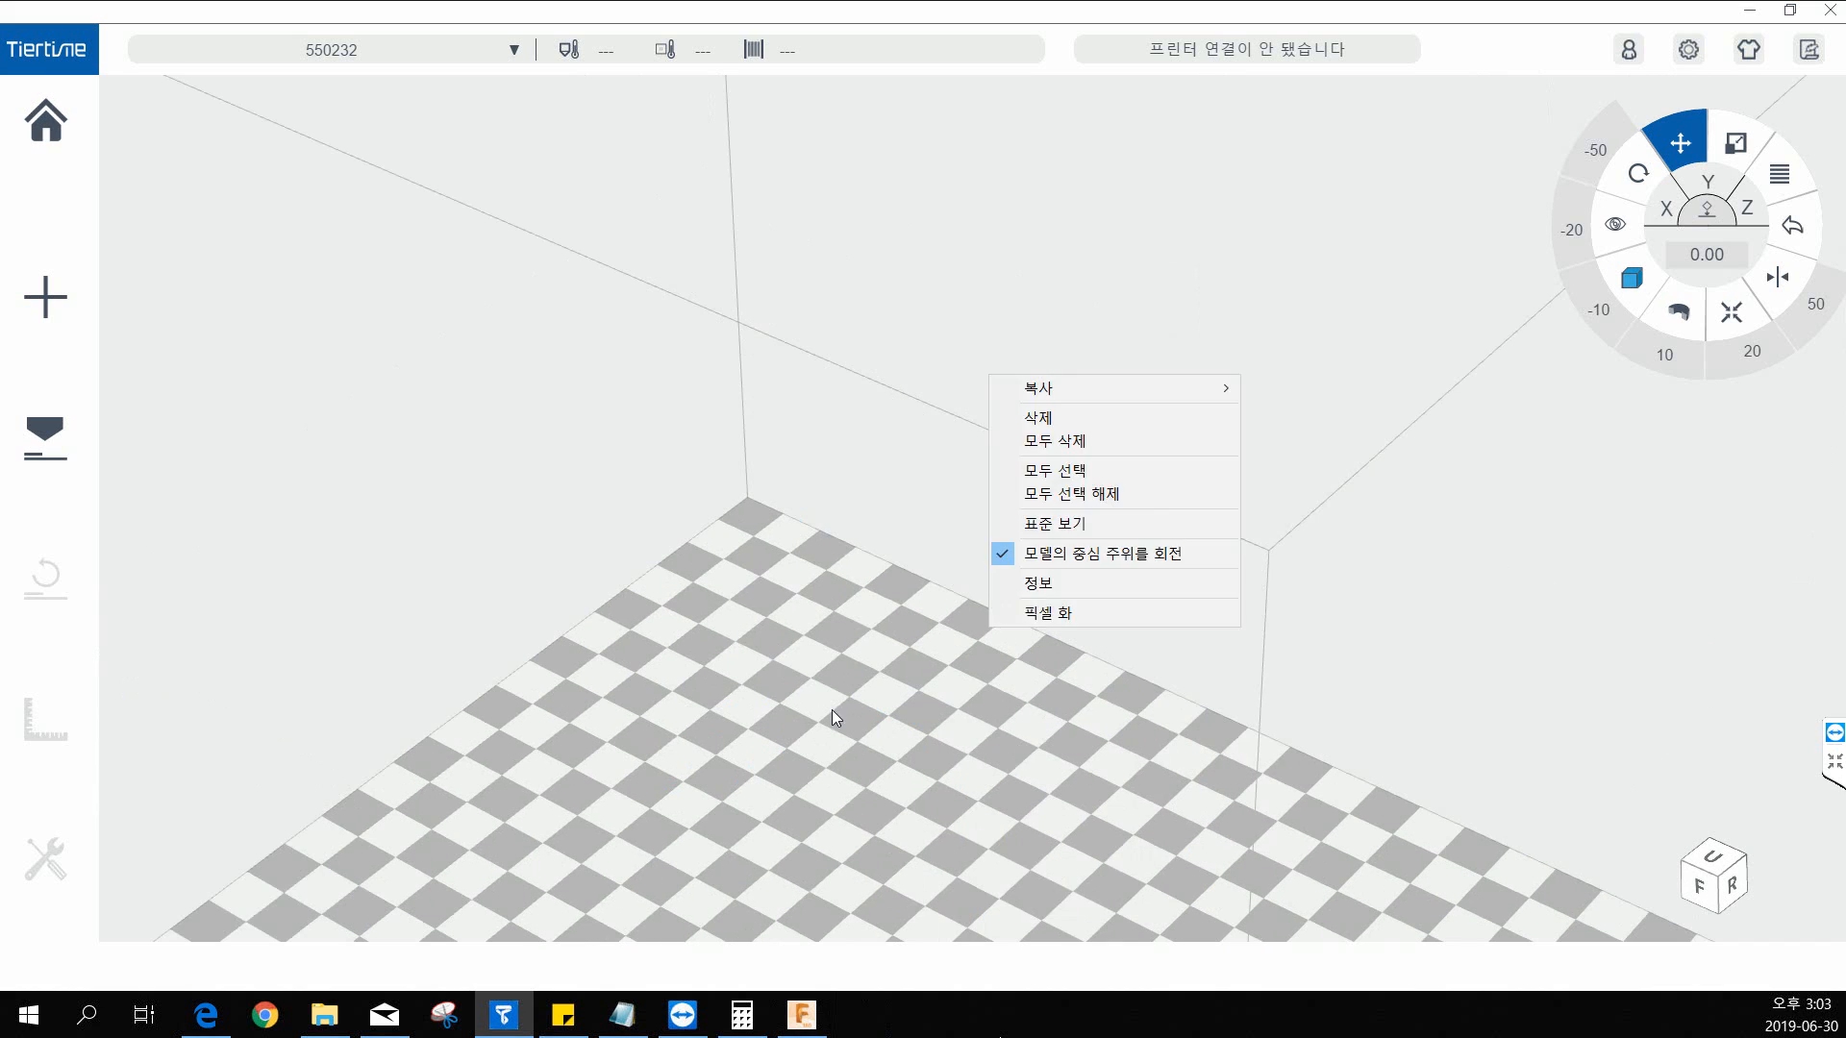
{"action": "right_click", "coordinate": [830, 623]}
{"action": "left_click_drag", "start_coordinate": [758, 815], "coordinate": [736, 740]}
{"action": "right_click_drag", "start_coordinate": [805, 709], "coordinate": [804, 663]}
{"action": "right_click_drag", "start_coordinate": [732, 742], "coordinate": [751, 556]}
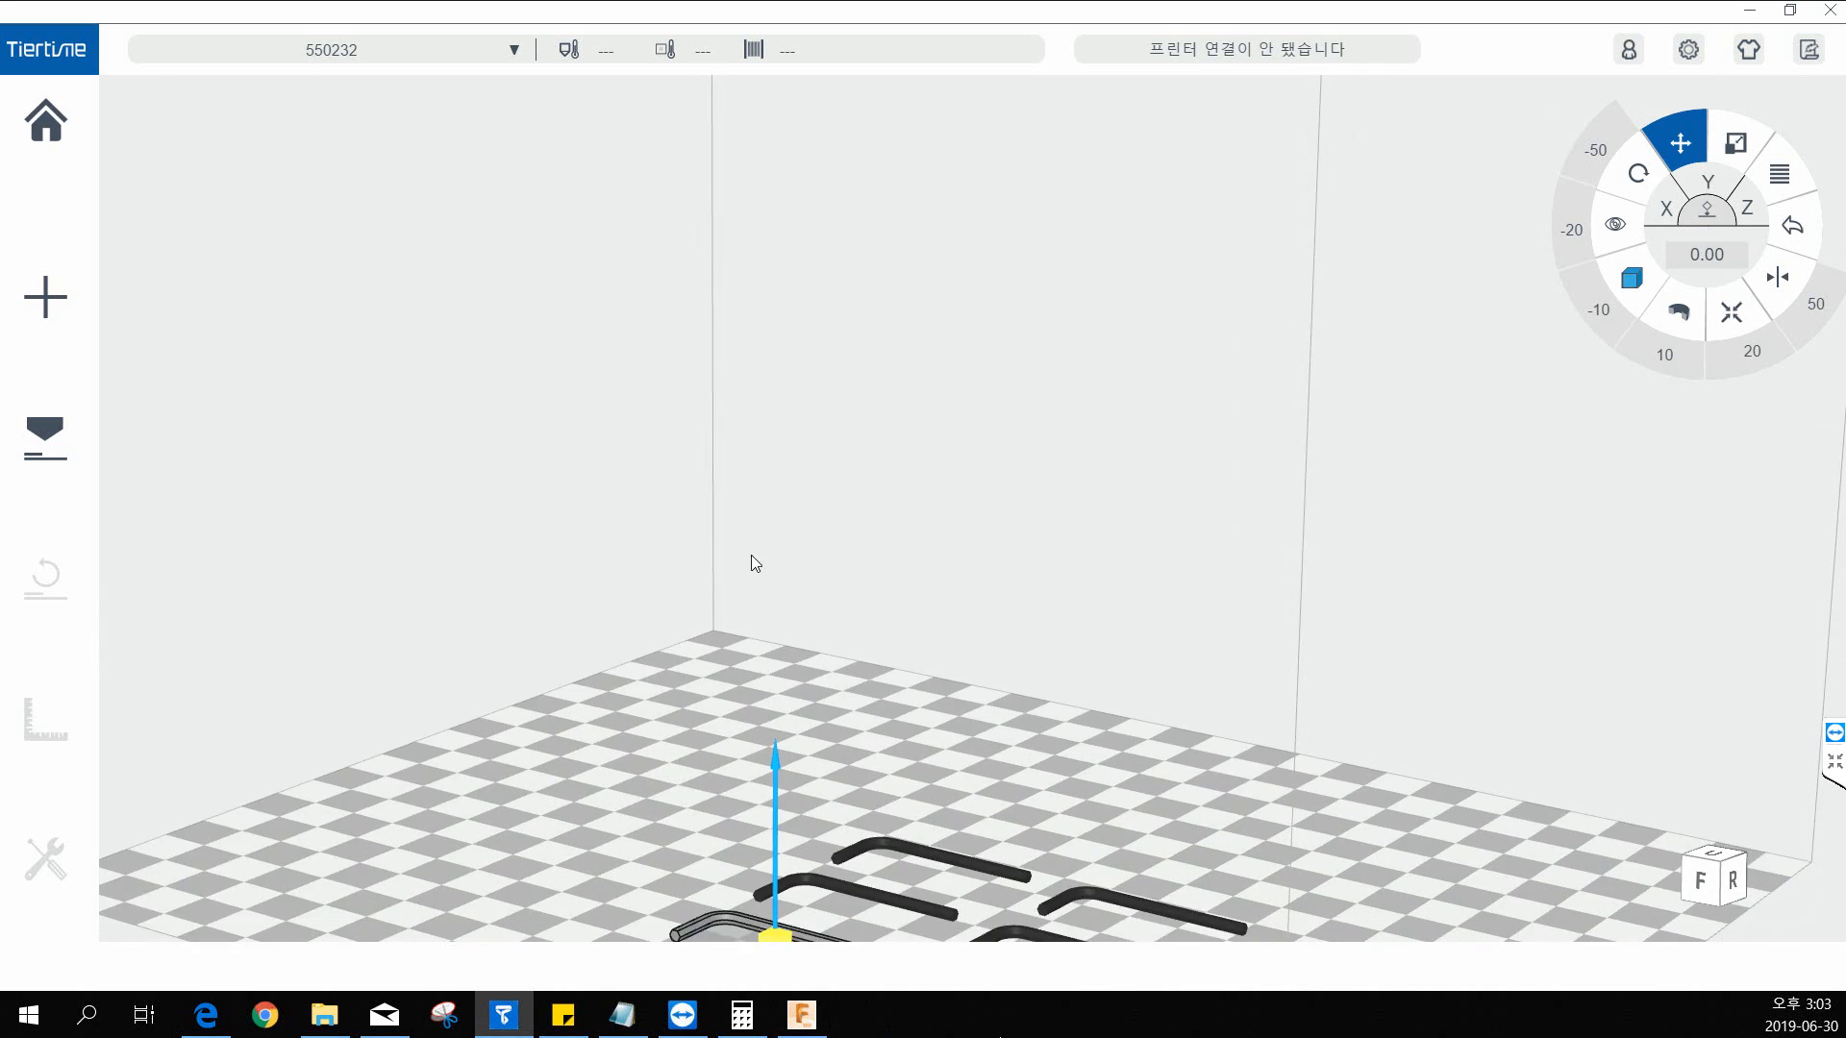
{"action": "left_click_drag", "start_coordinate": [752, 562], "coordinate": [958, 559]}
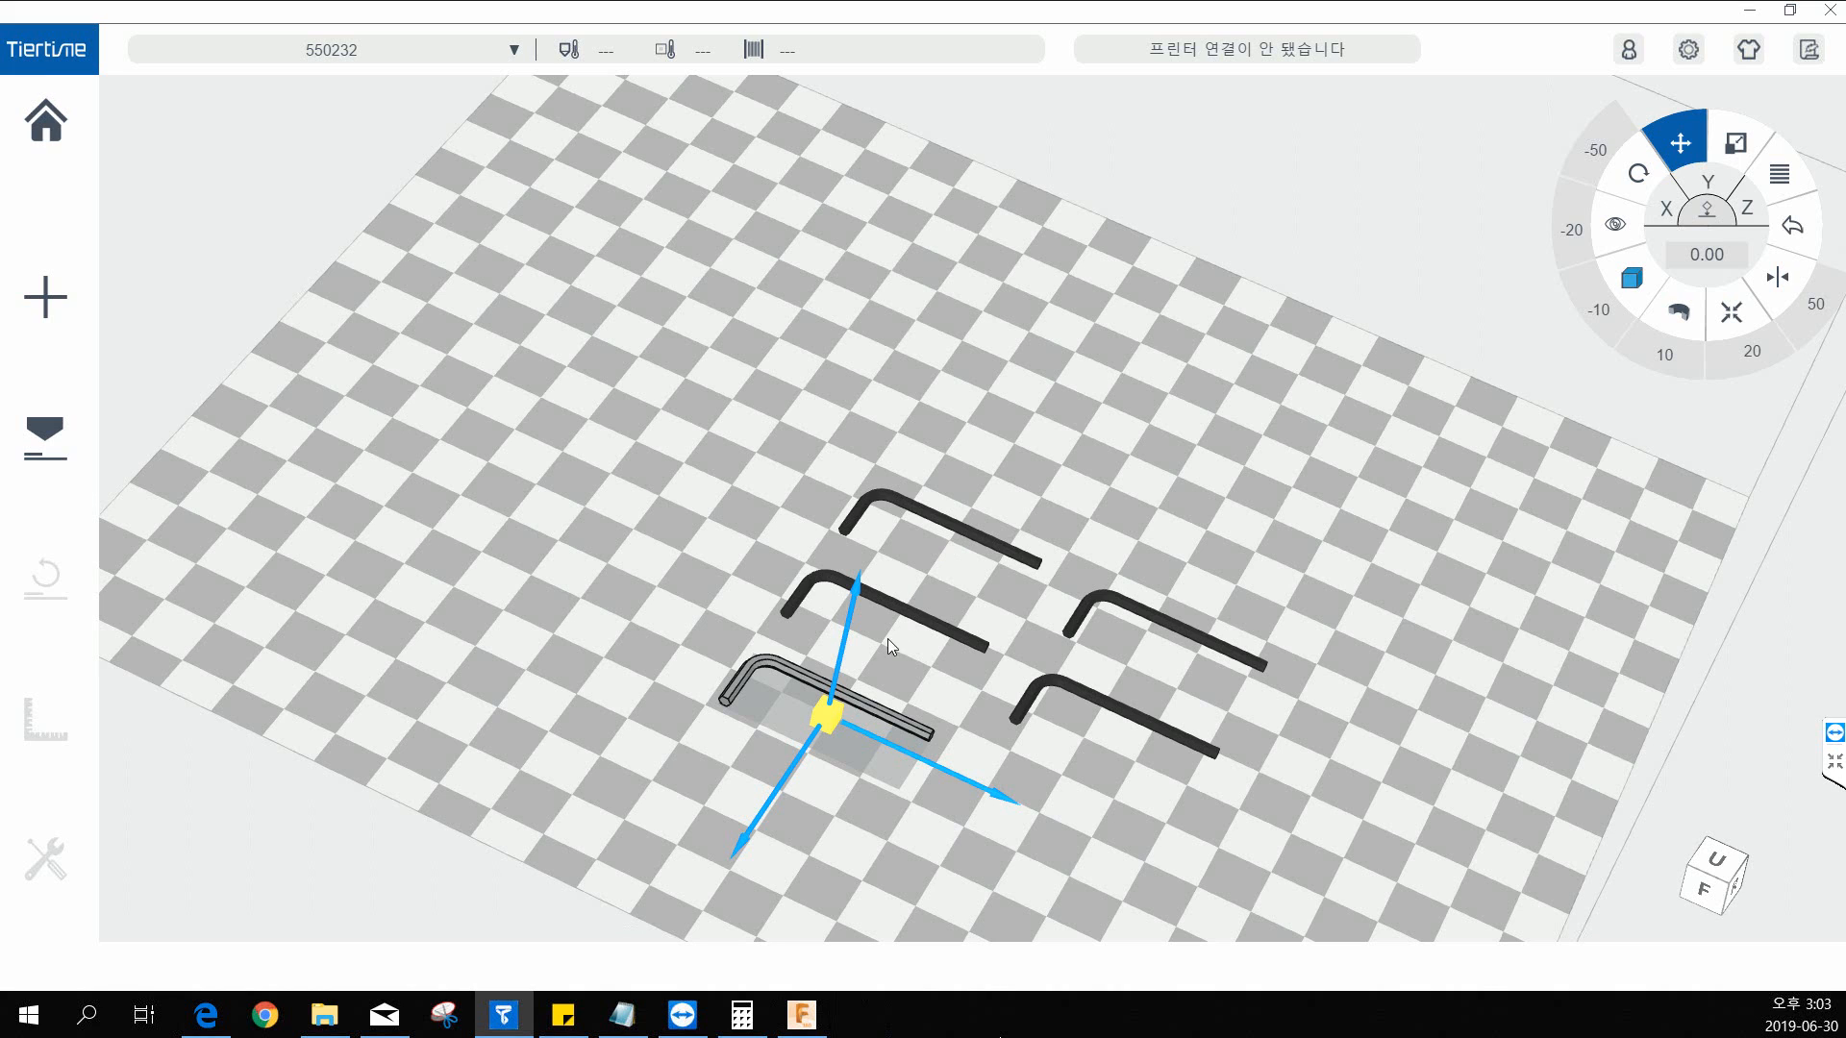
{"action": "left_click_drag", "start_coordinate": [939, 824], "coordinate": [937, 805]}
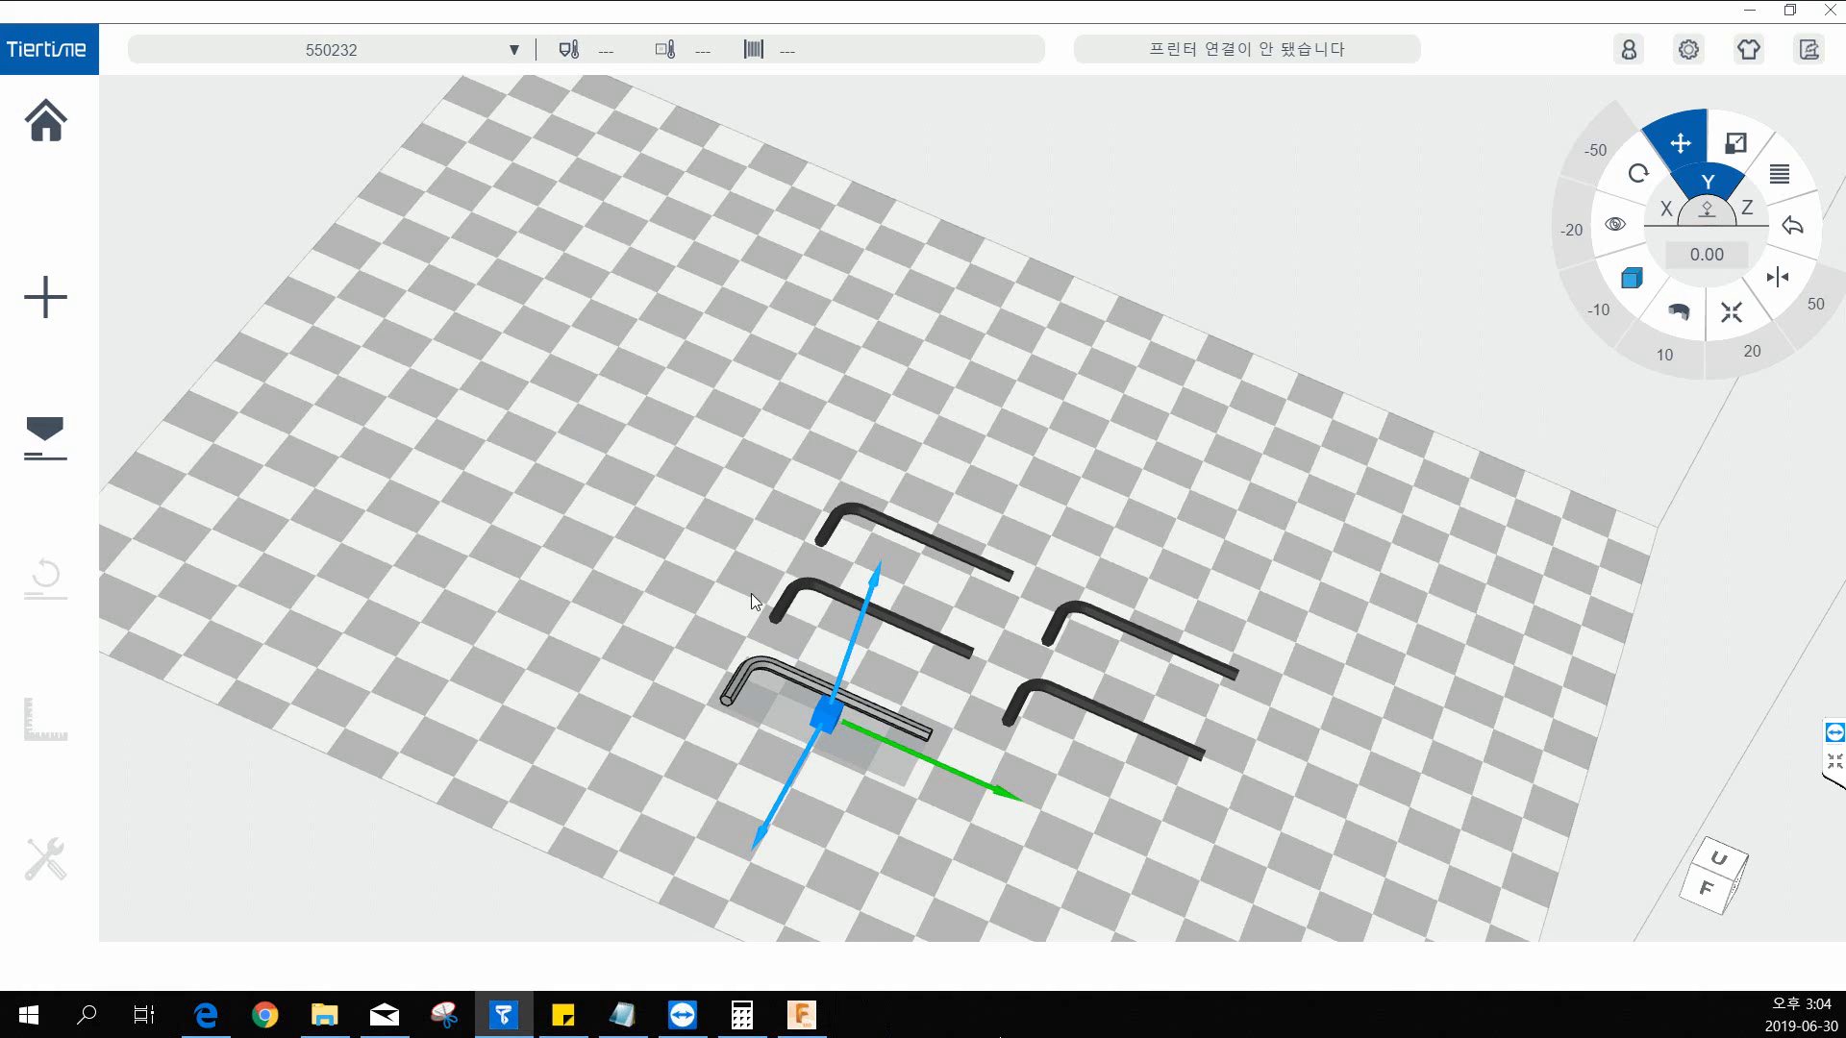
{"action": "left_click_drag", "start_coordinate": [751, 594], "coordinate": [668, 584]}
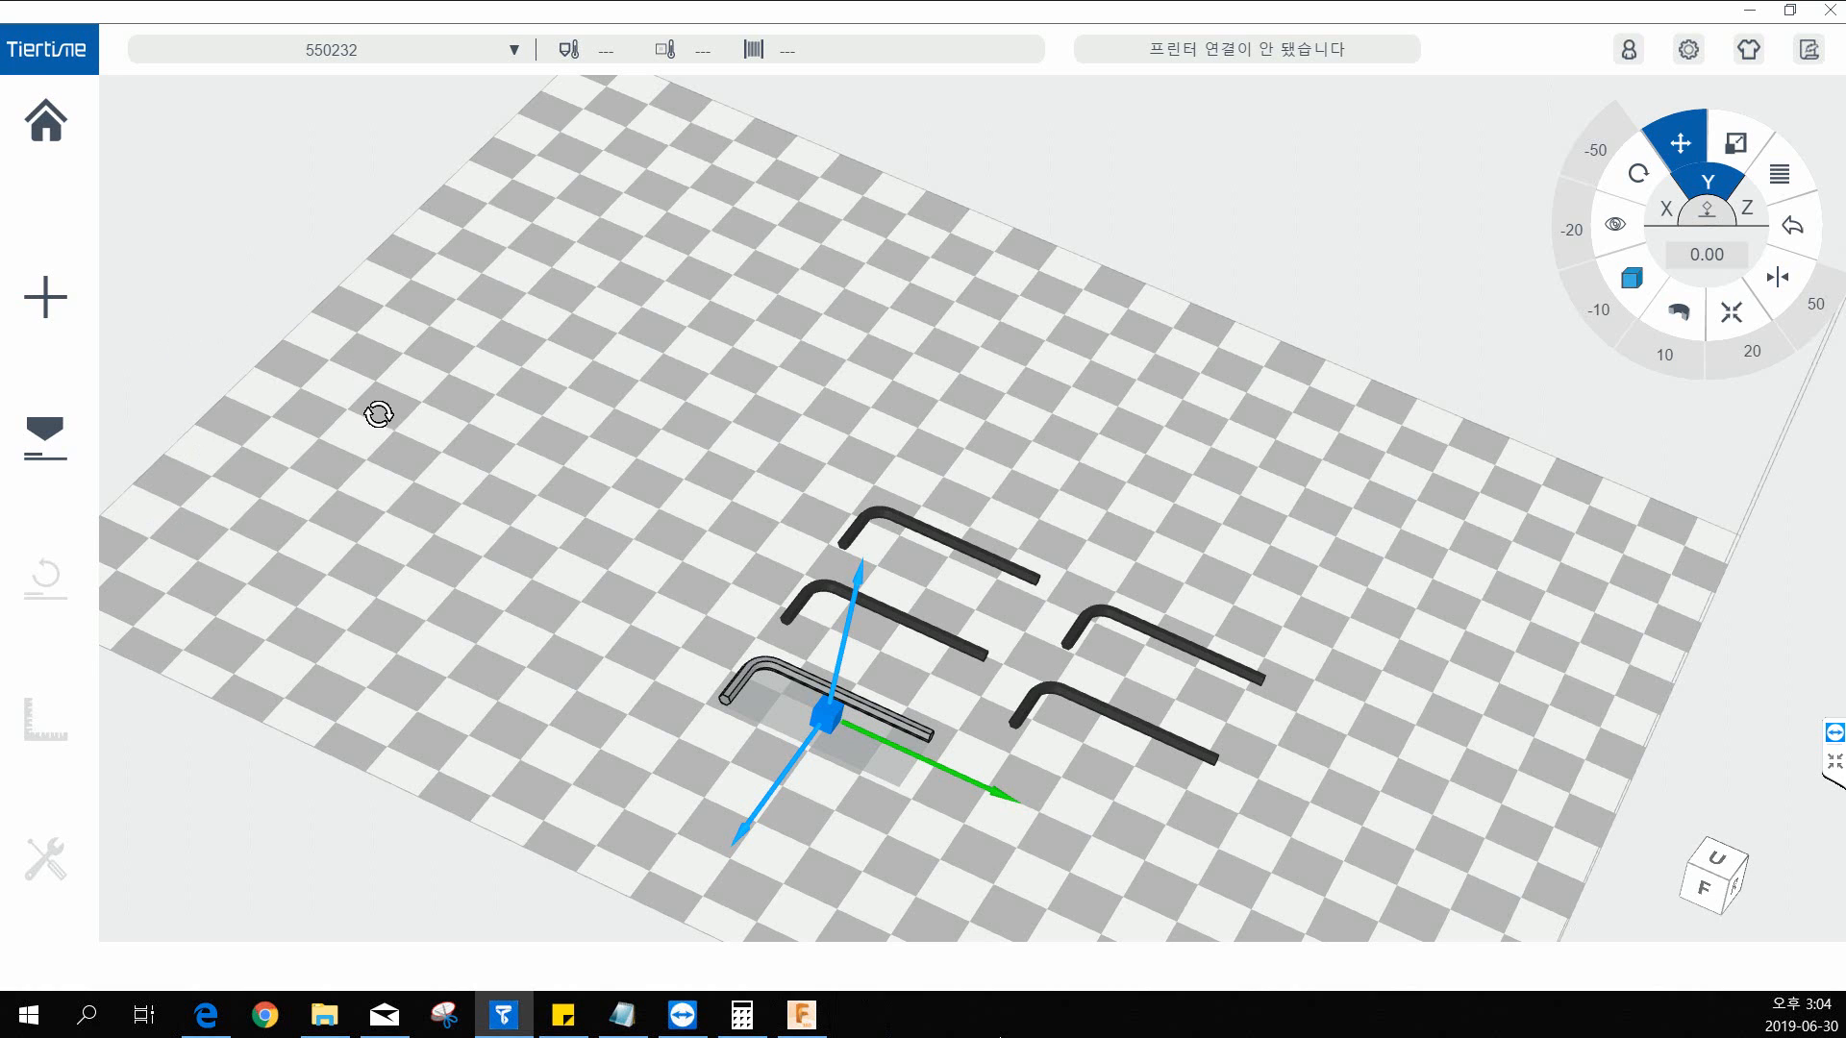
{"action": "middle_click_drag", "start_coordinate": [379, 413], "coordinate": [416, 449]}
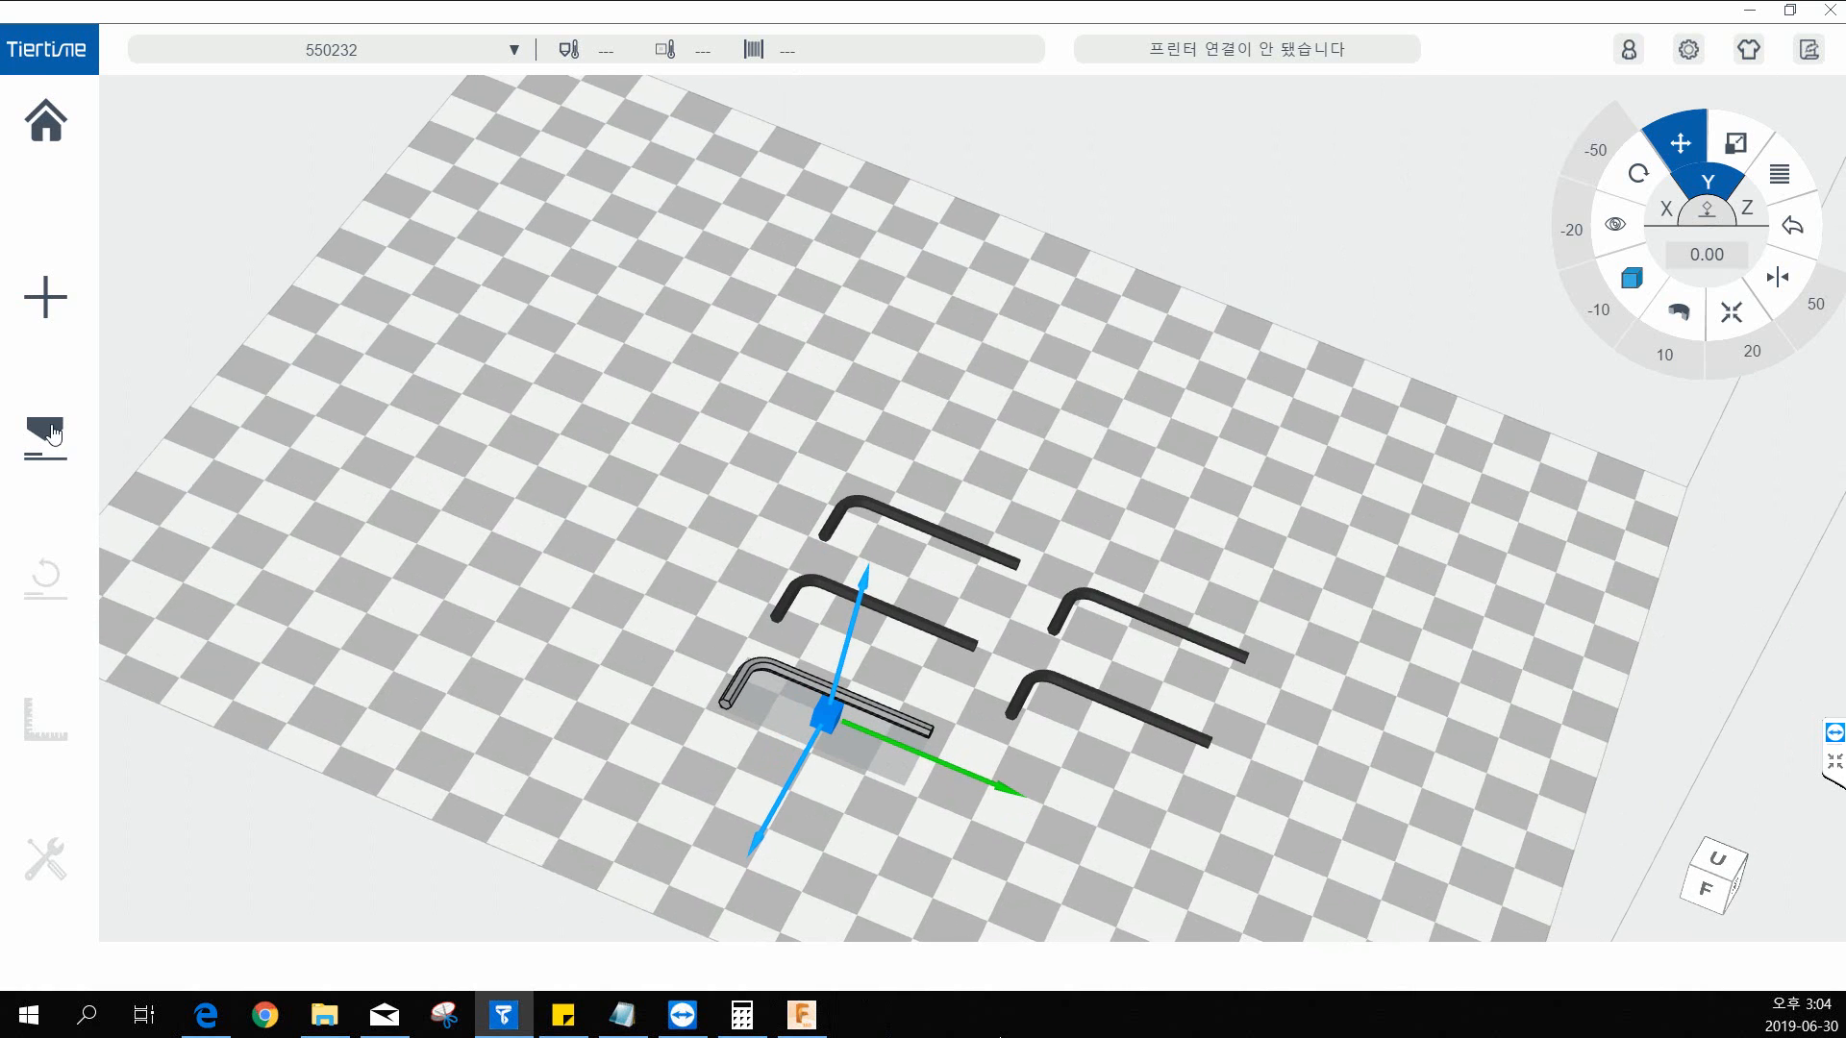
Step: Review the basic and advanced print settings, including the available layer thicknesses, without changing any of them
{"action": "left_click", "coordinate": [46, 435]}
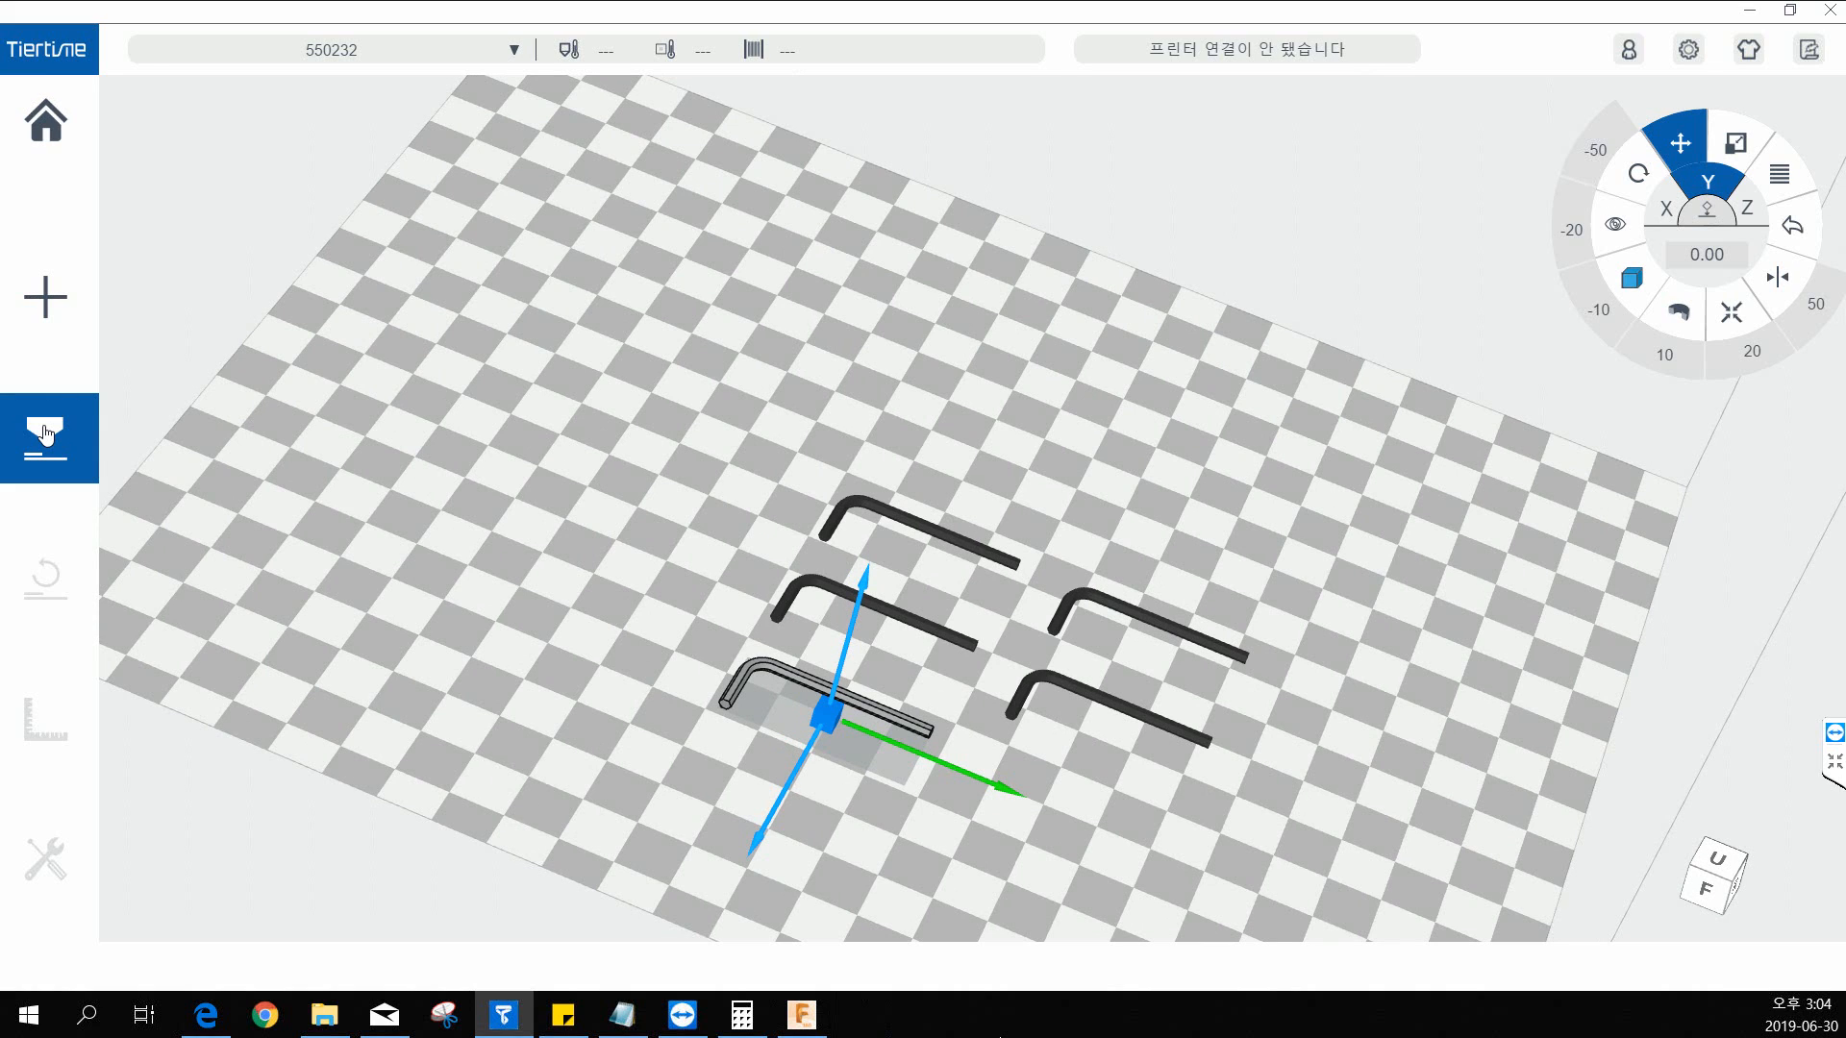
{"action": "left_click", "coordinate": [46, 435]}
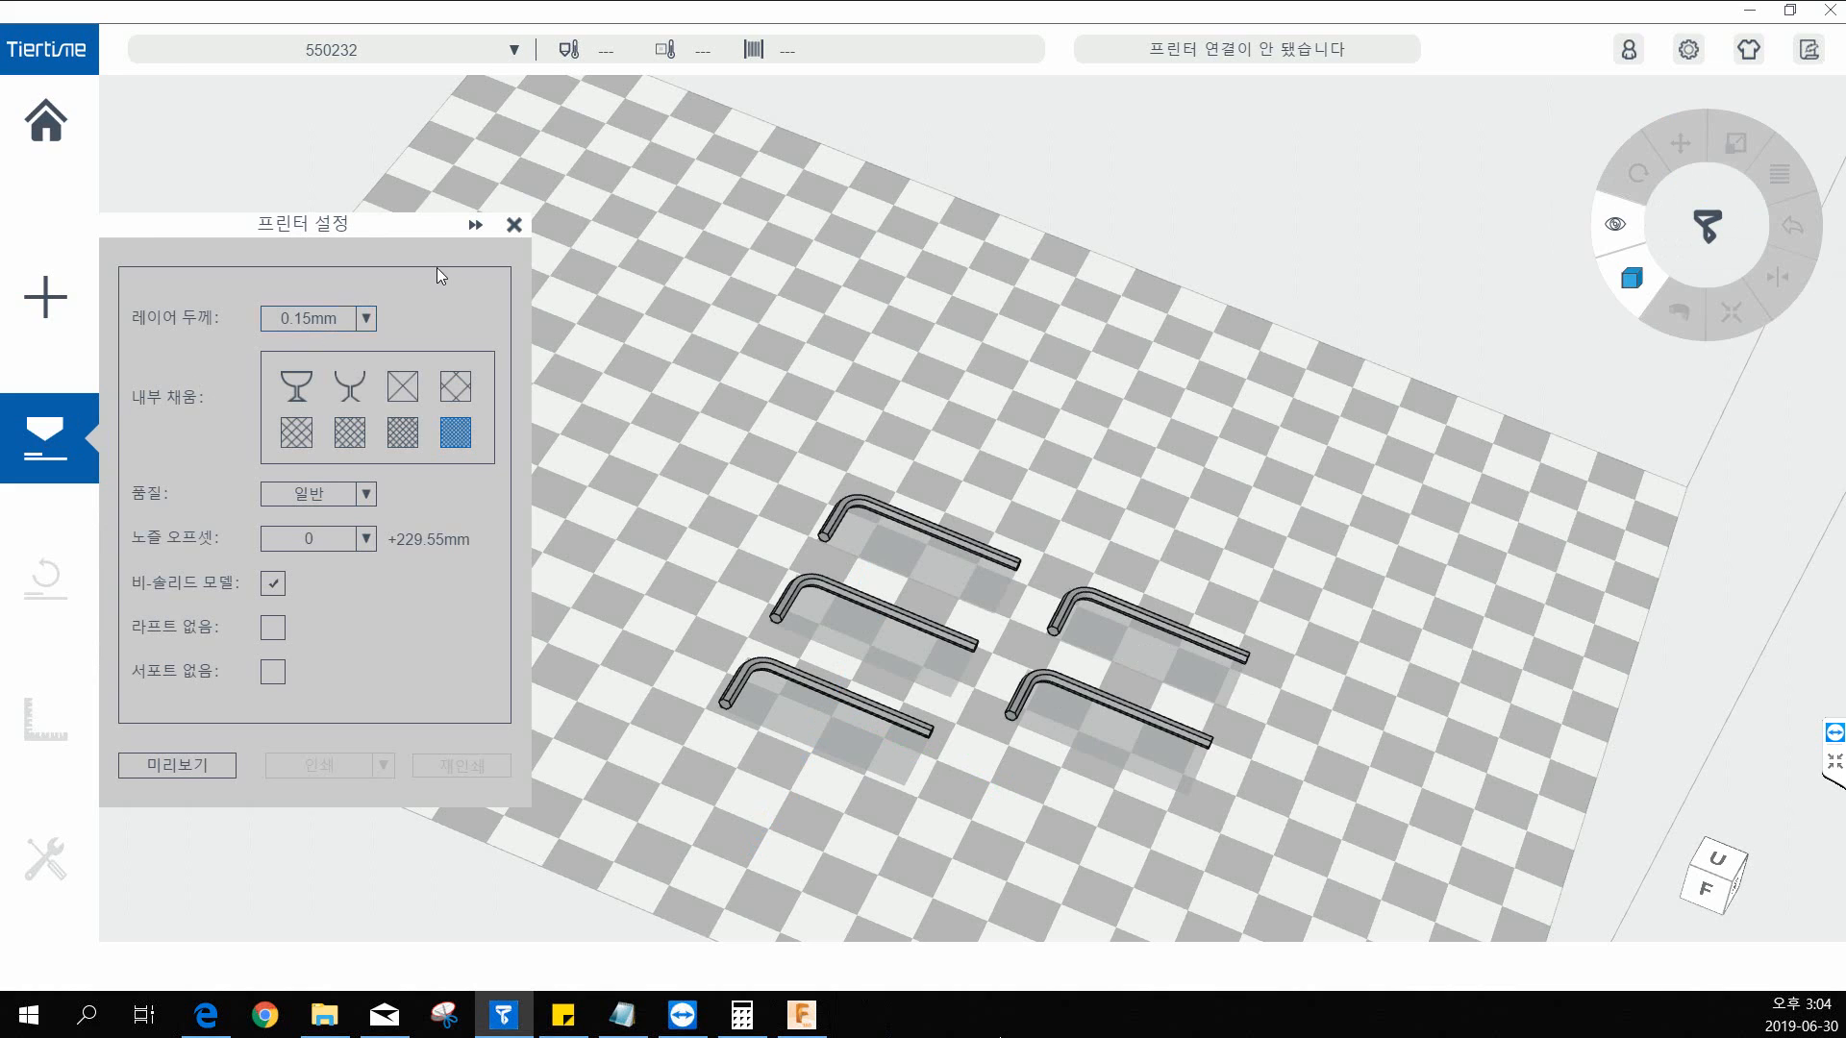
{"action": "left_click", "coordinate": [474, 227]}
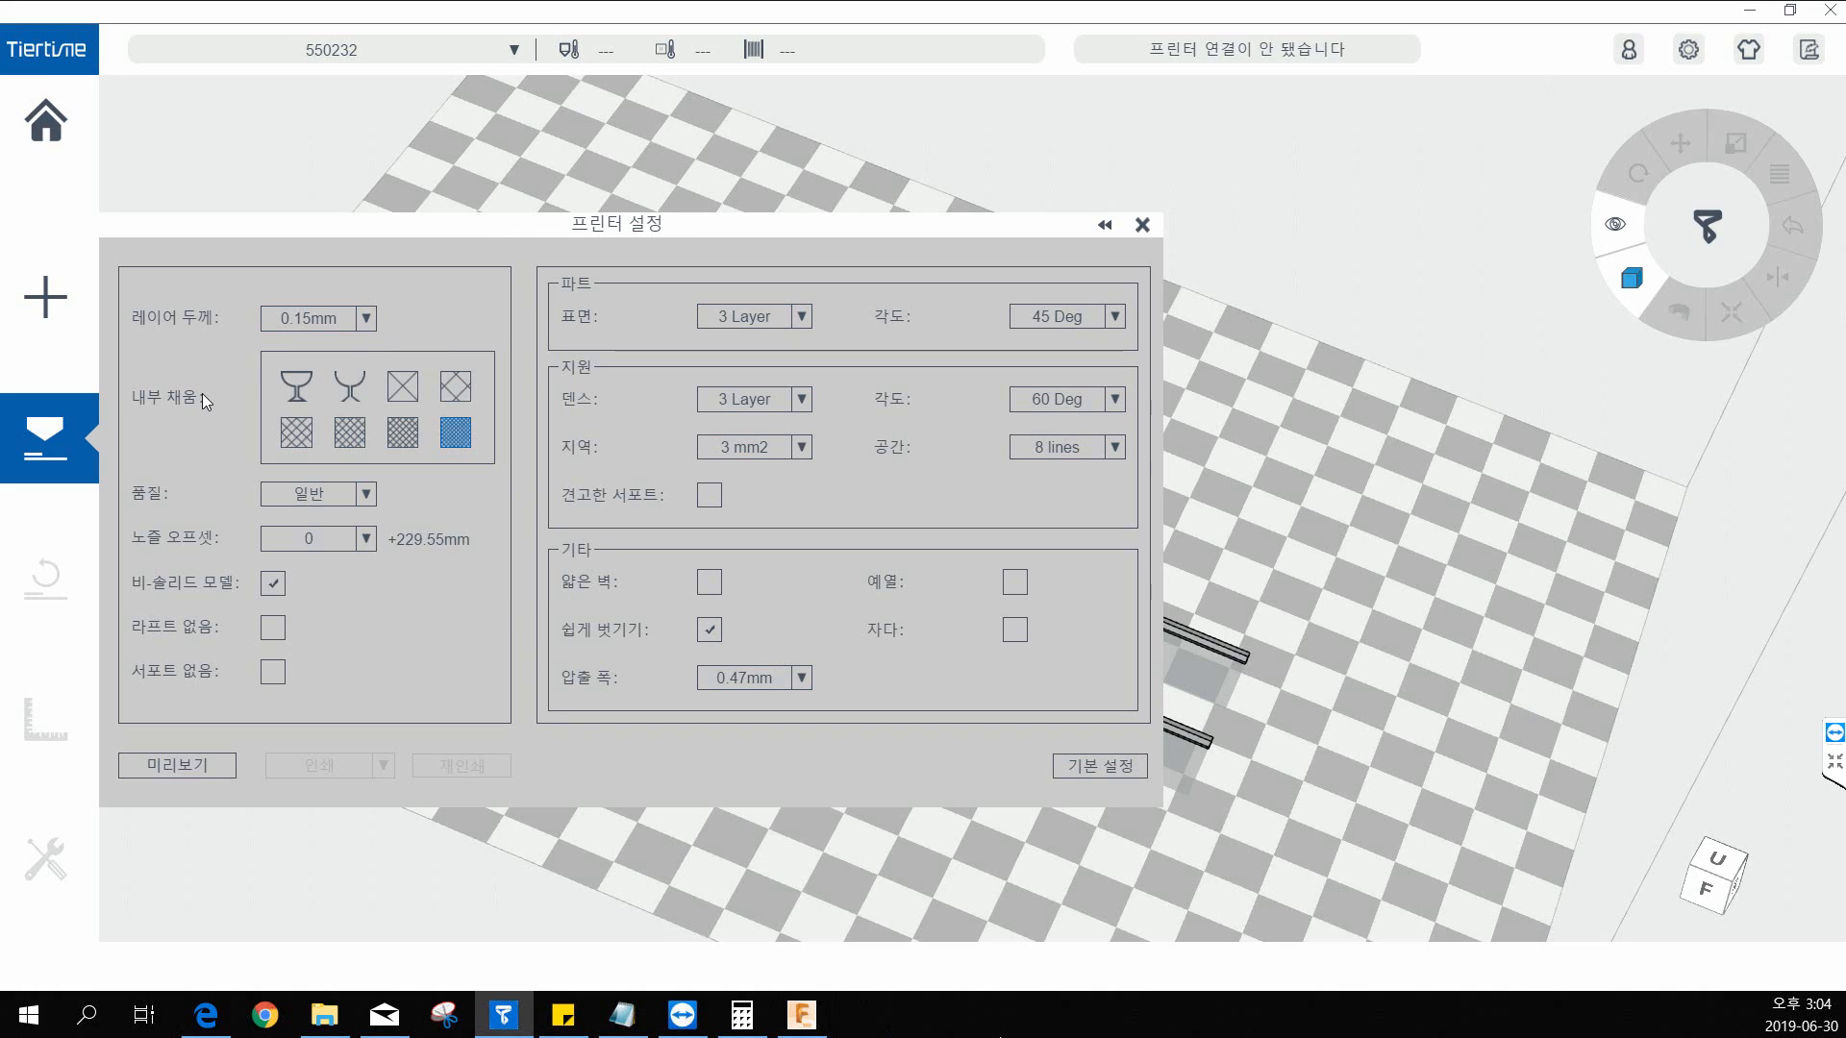
{"action": "left_click", "coordinate": [363, 318]}
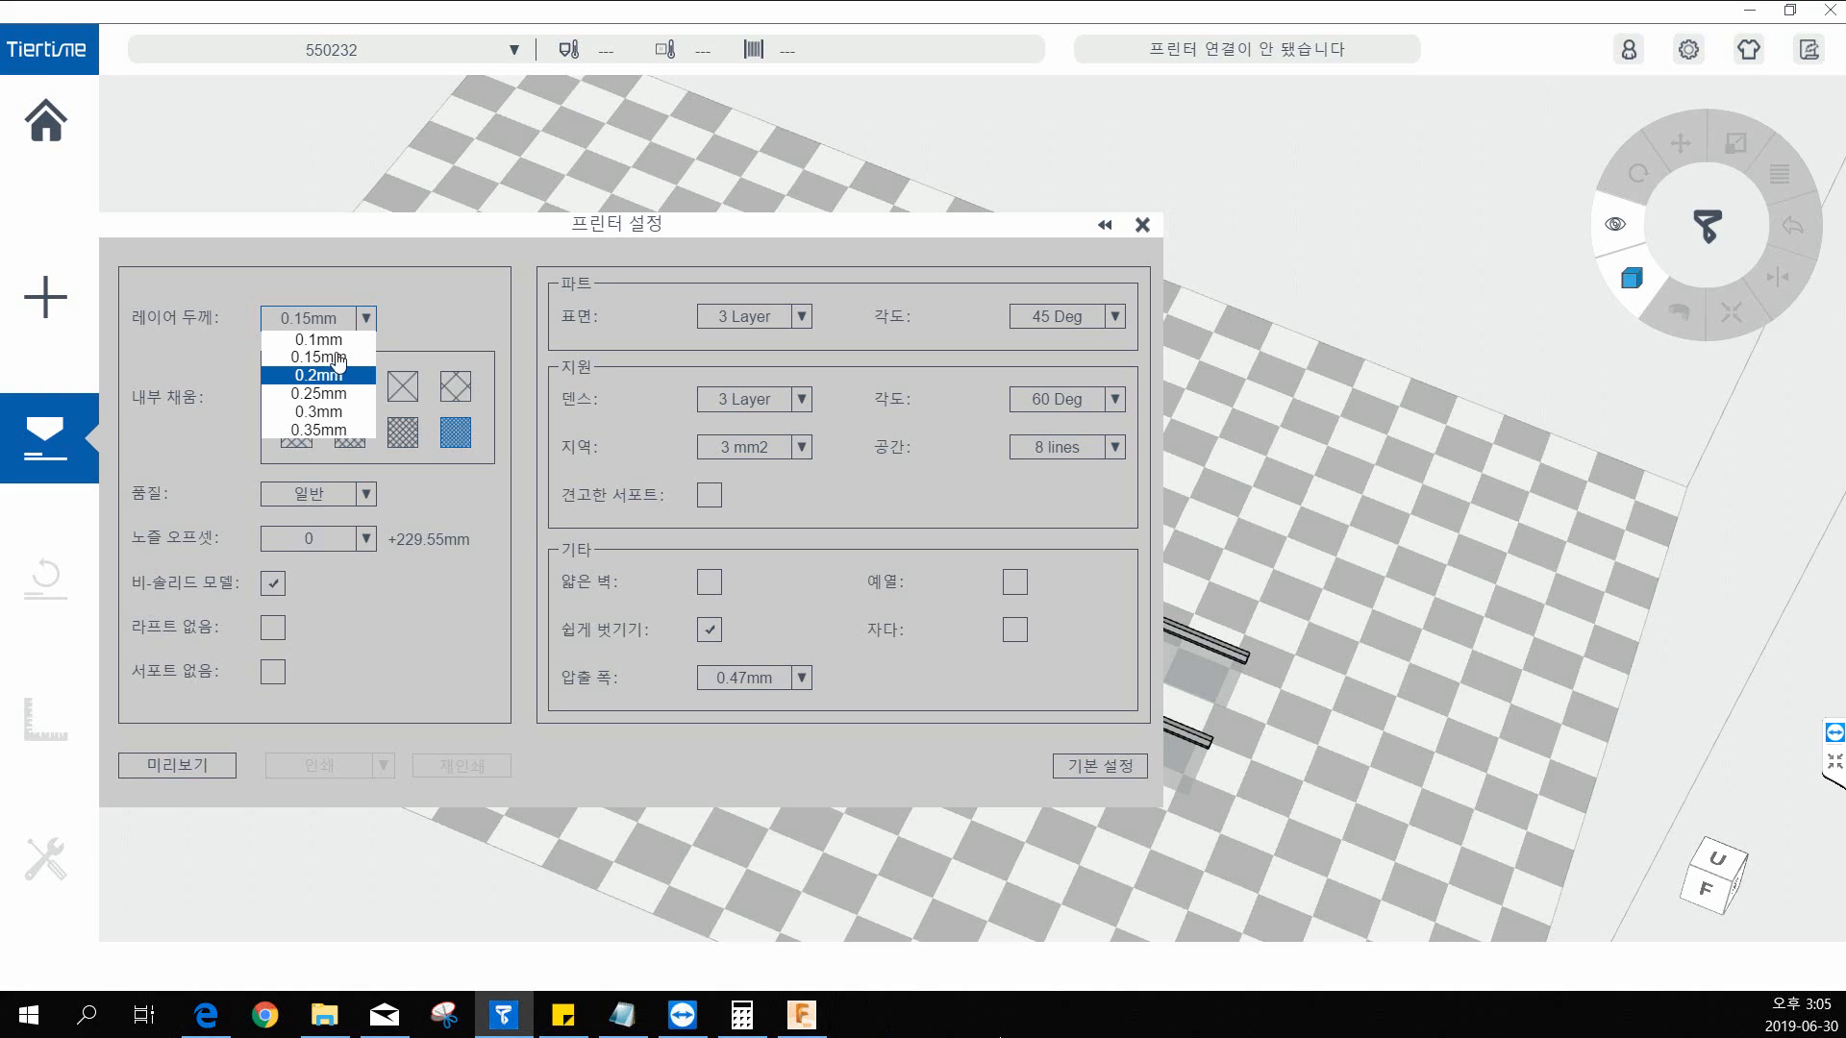
{"action": "left_click", "coordinate": [403, 273]}
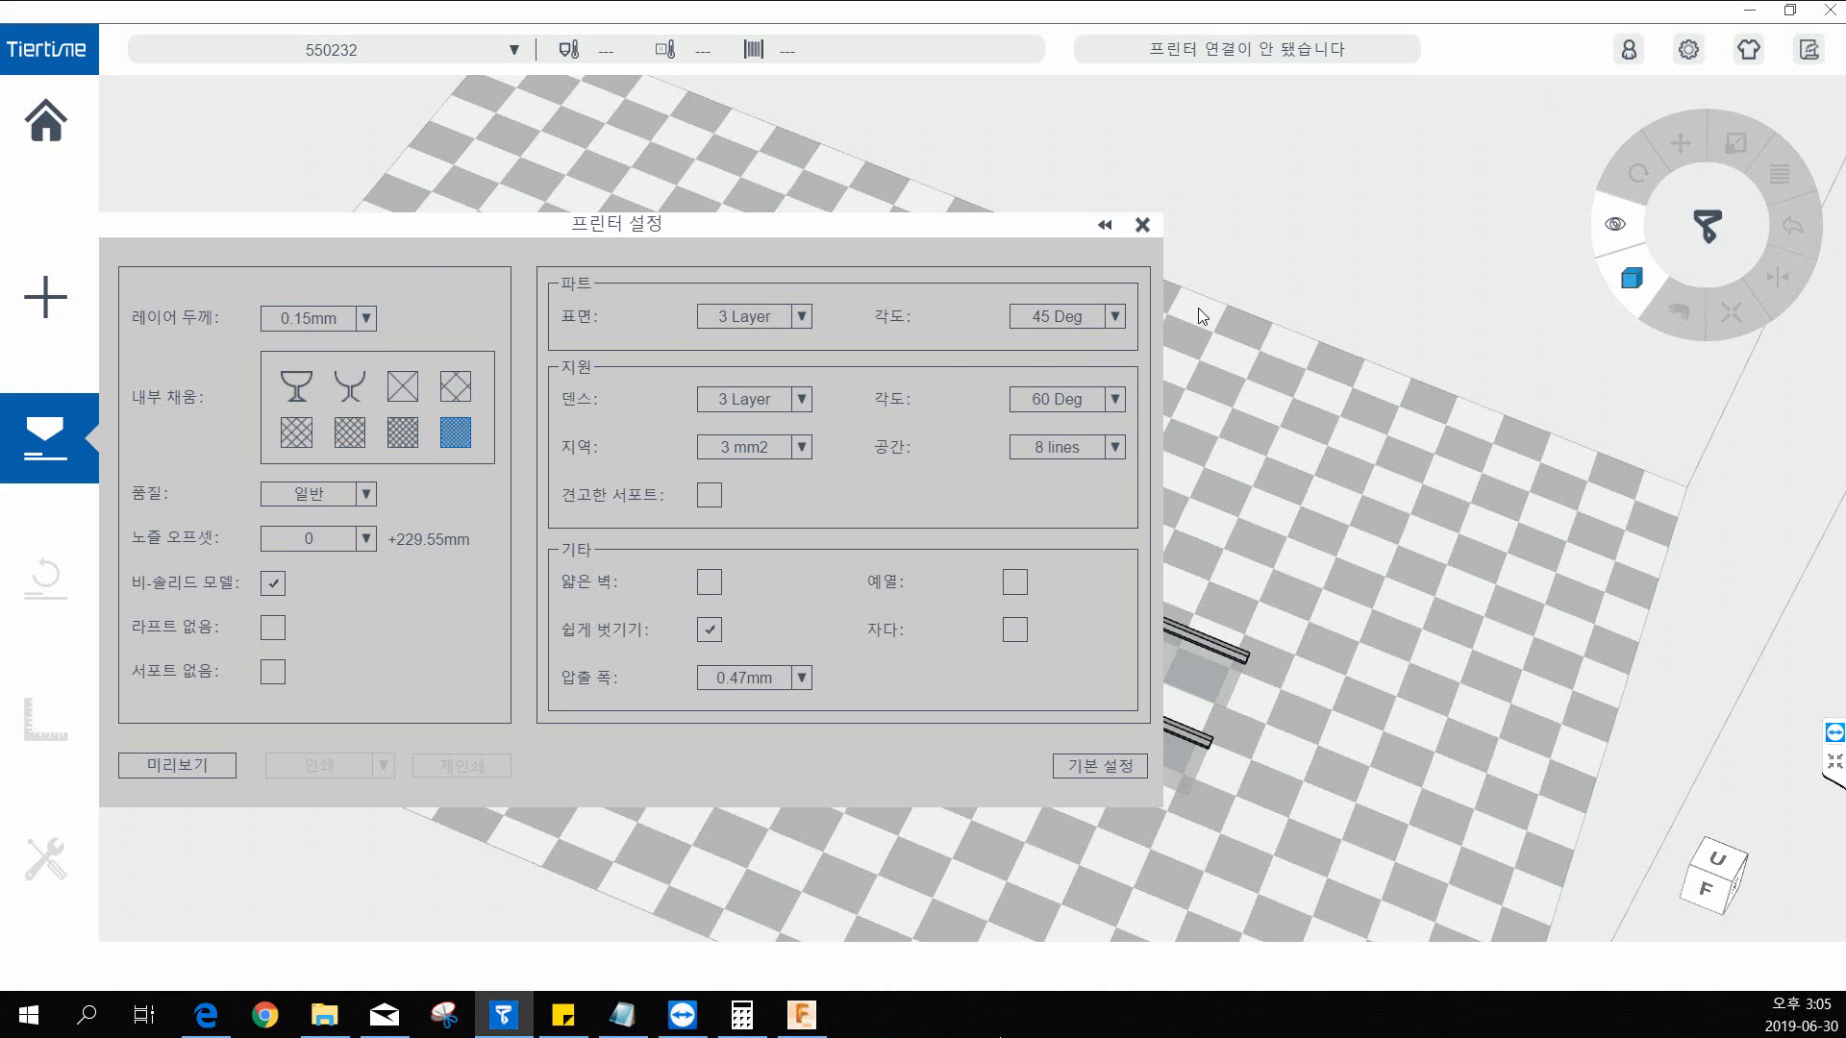
{"action": "left_click", "coordinate": [1142, 225]}
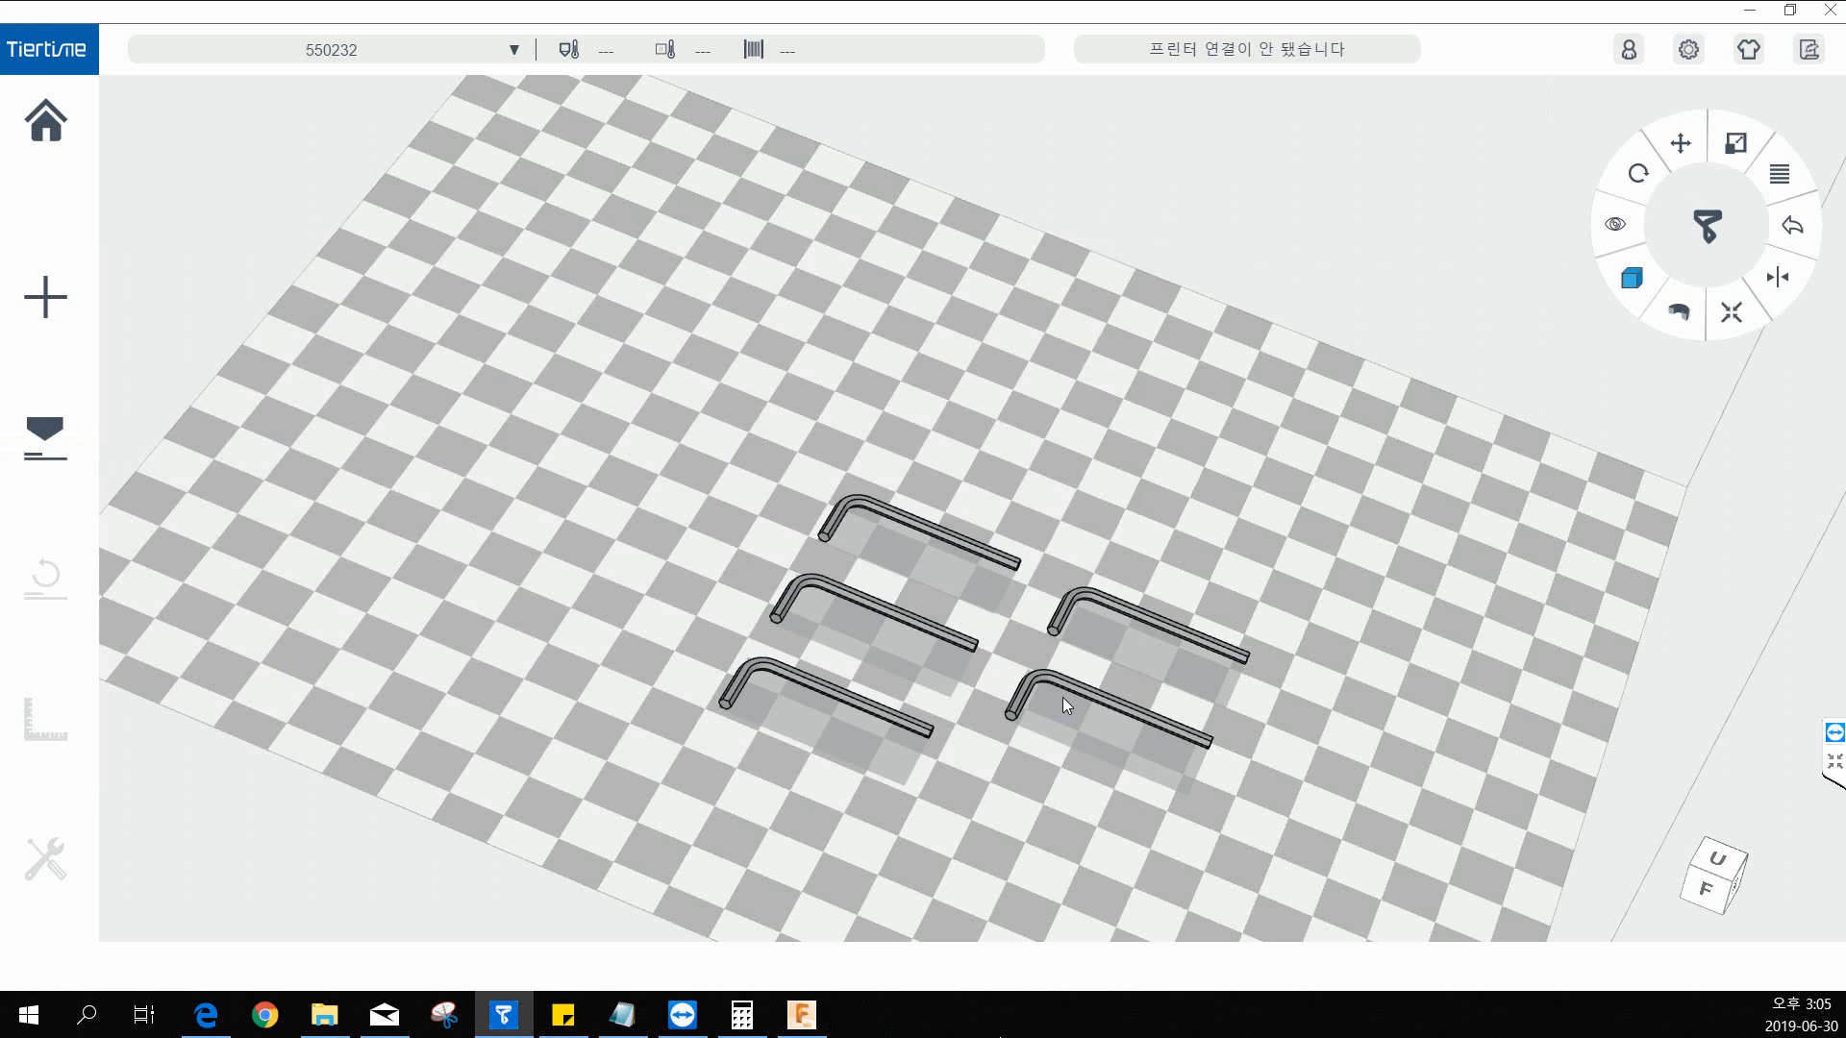
Step: Delete four of the five wrenches, including the original, so that a single copy is left on the platform
{"action": "left_click", "coordinate": [1046, 679]}
{"action": "middle_click_drag", "start_coordinate": [1050, 673], "coordinate": [997, 400]}
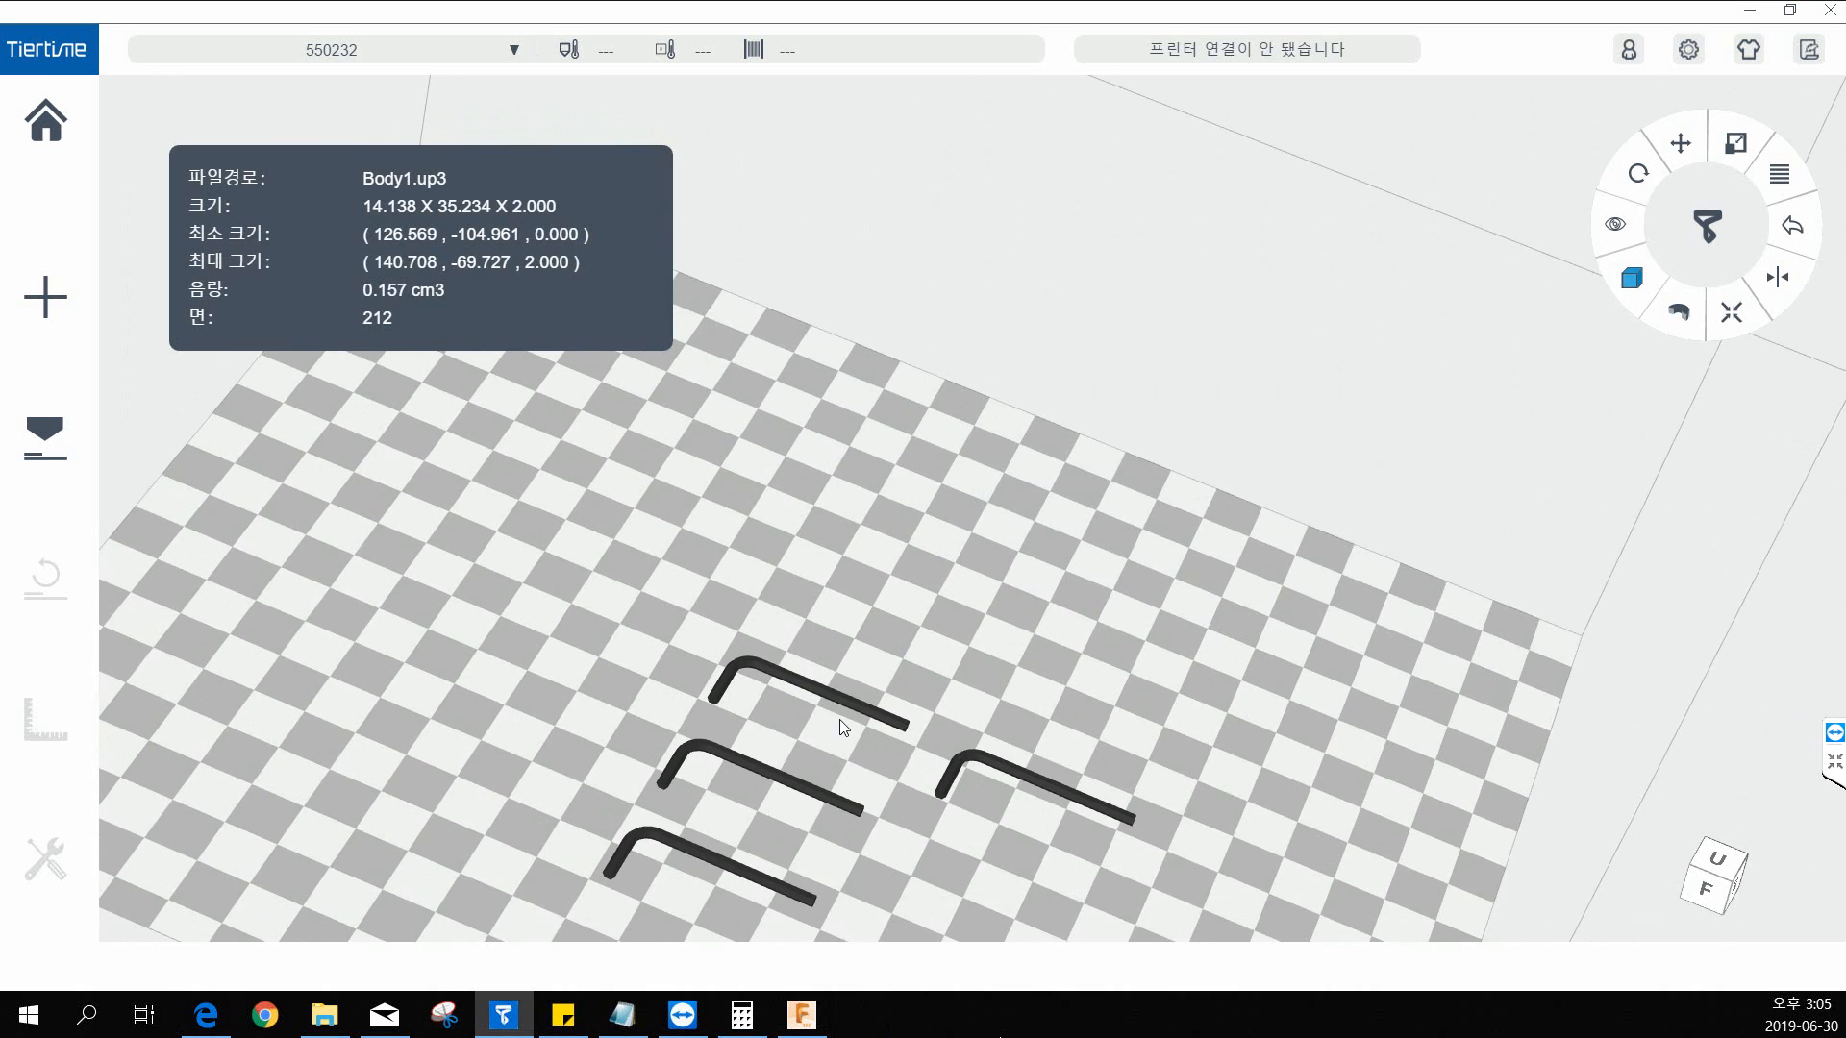
{"action": "left_click", "coordinate": [829, 708]}
{"action": "key", "text": "Delete"}
{"action": "middle_click_drag", "start_coordinate": [850, 535], "coordinate": [869, 284]}
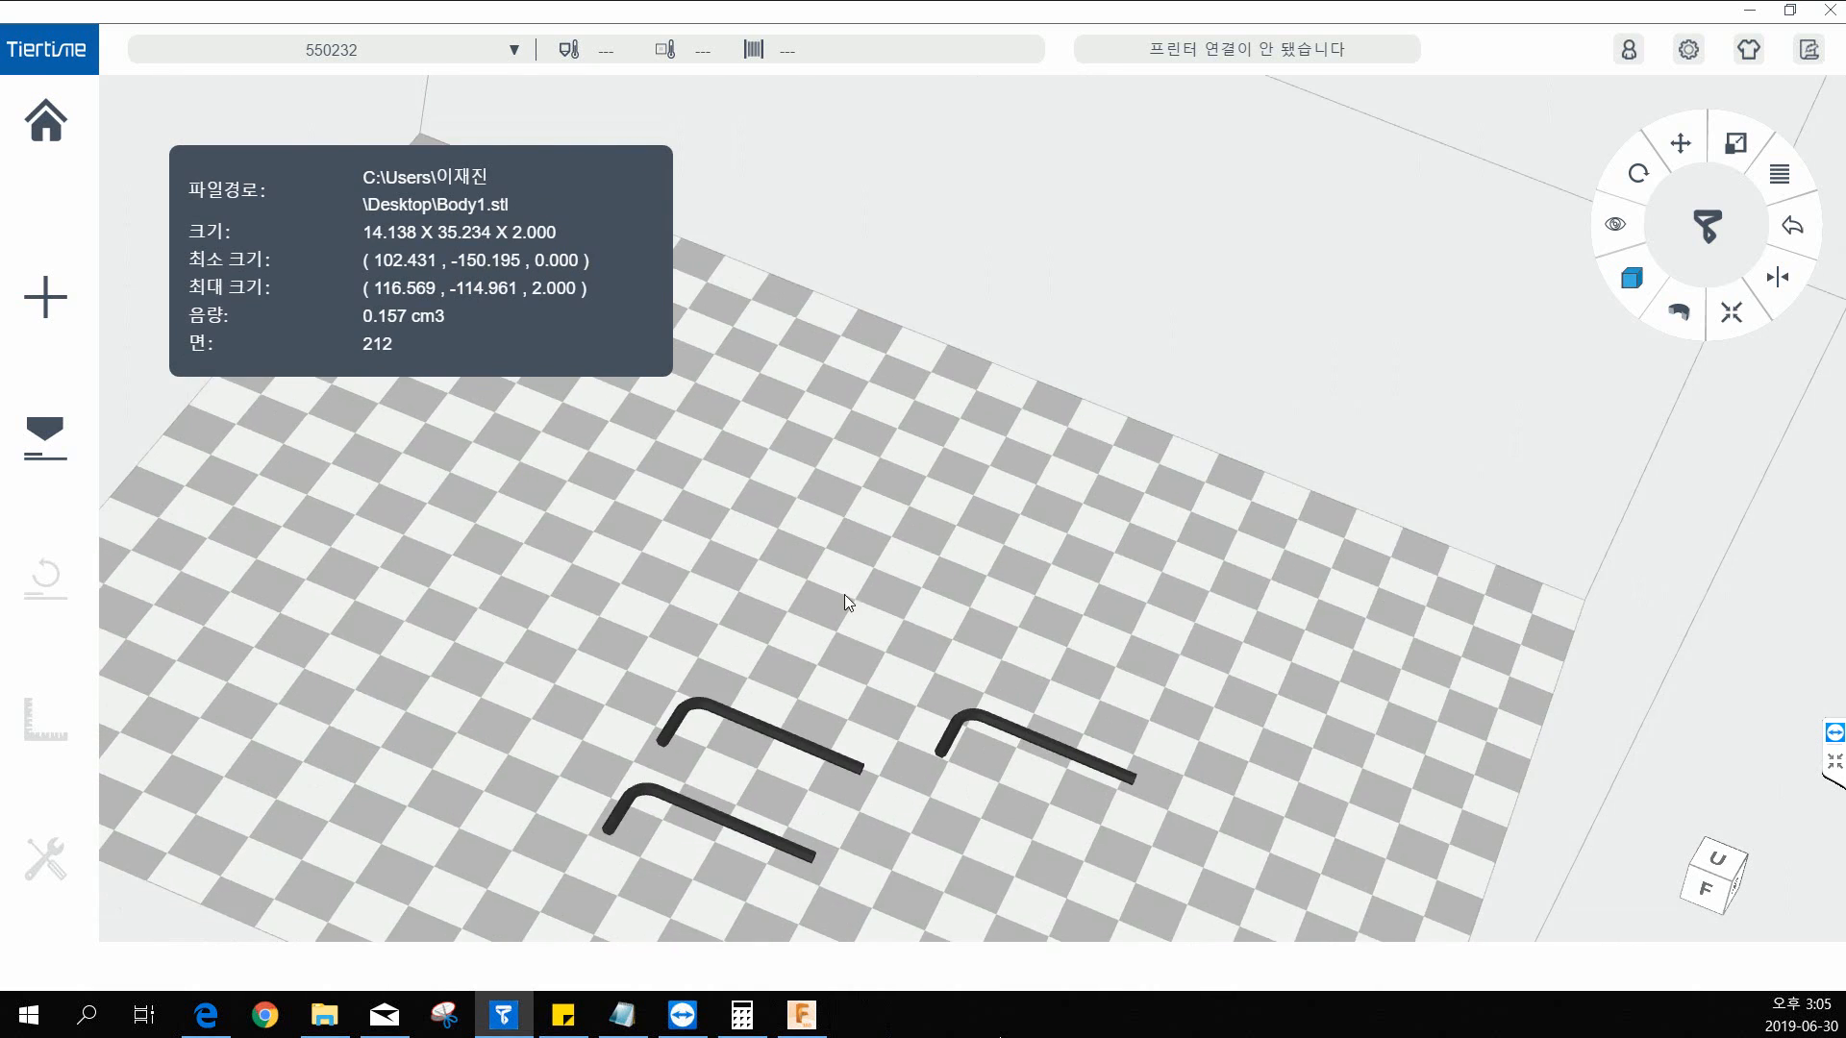
{"action": "right_click_drag", "start_coordinate": [876, 646], "coordinate": [685, 817]}
{"action": "left_click", "coordinate": [1709, 881]}
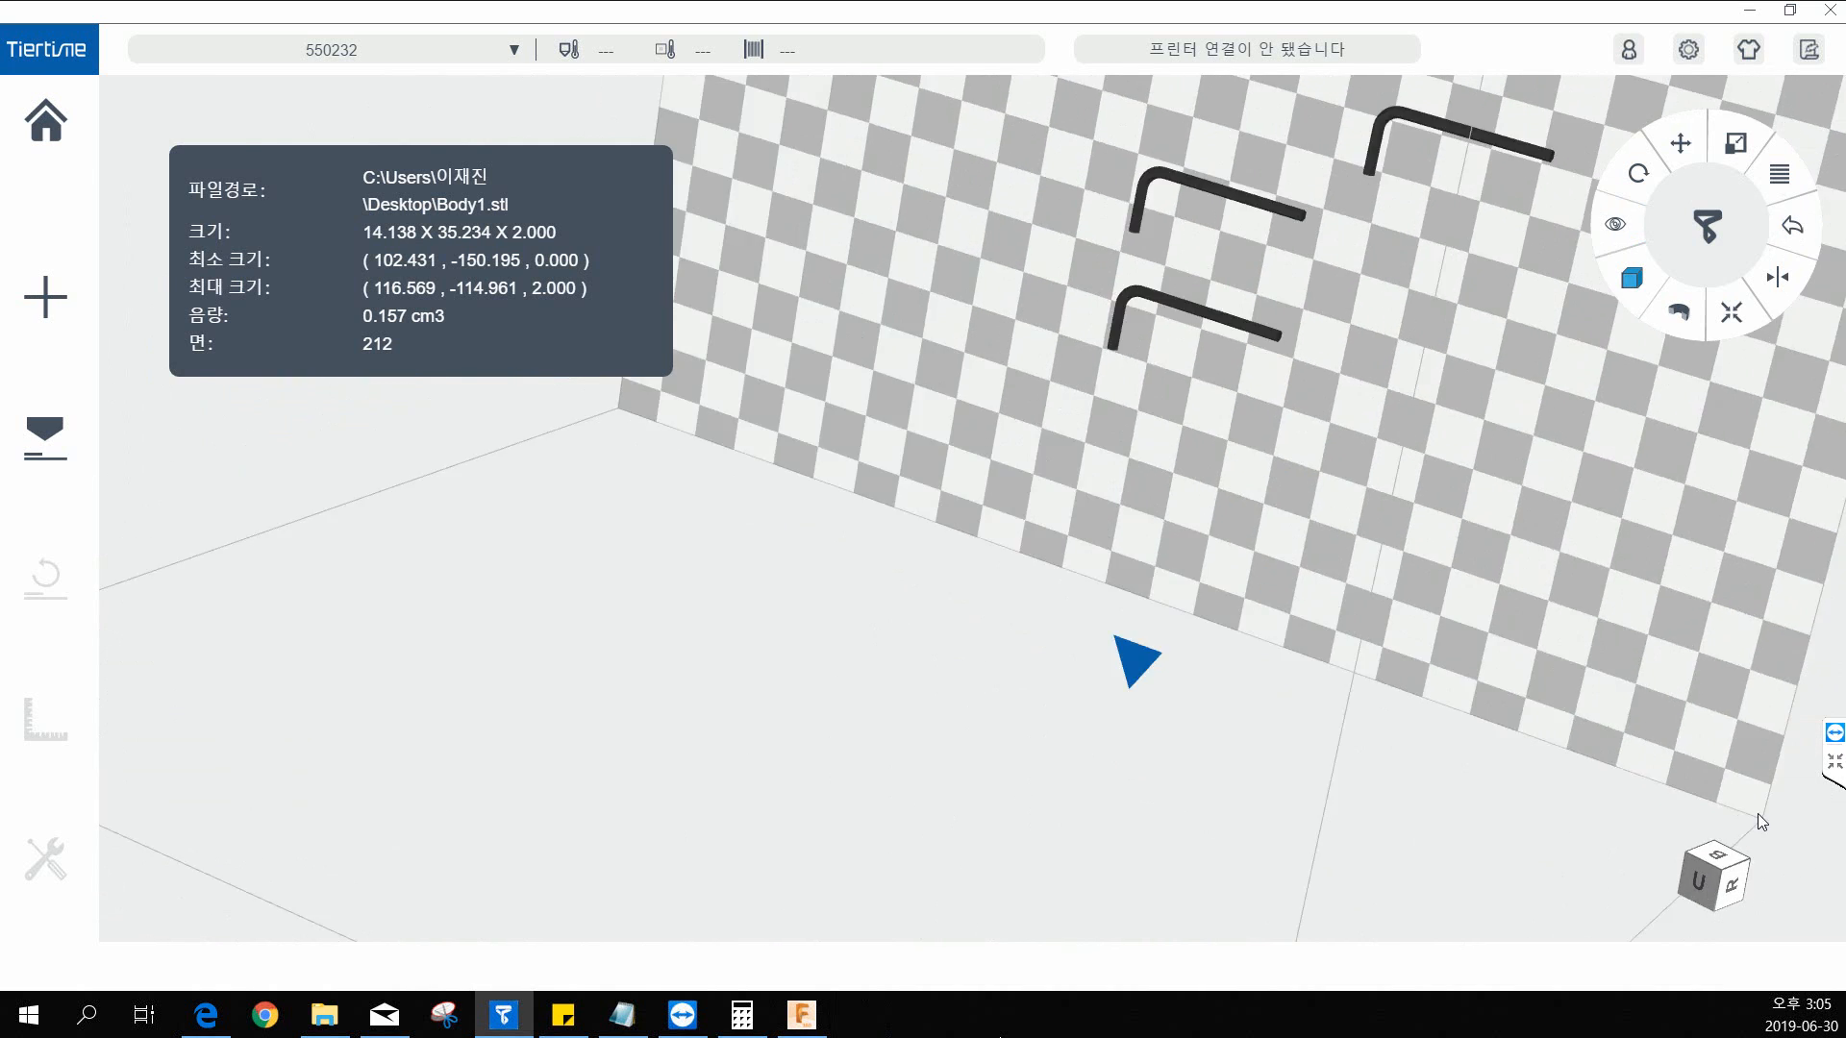
{"action": "left_click", "coordinate": [786, 431]}
{"action": "key", "text": "Delete"}
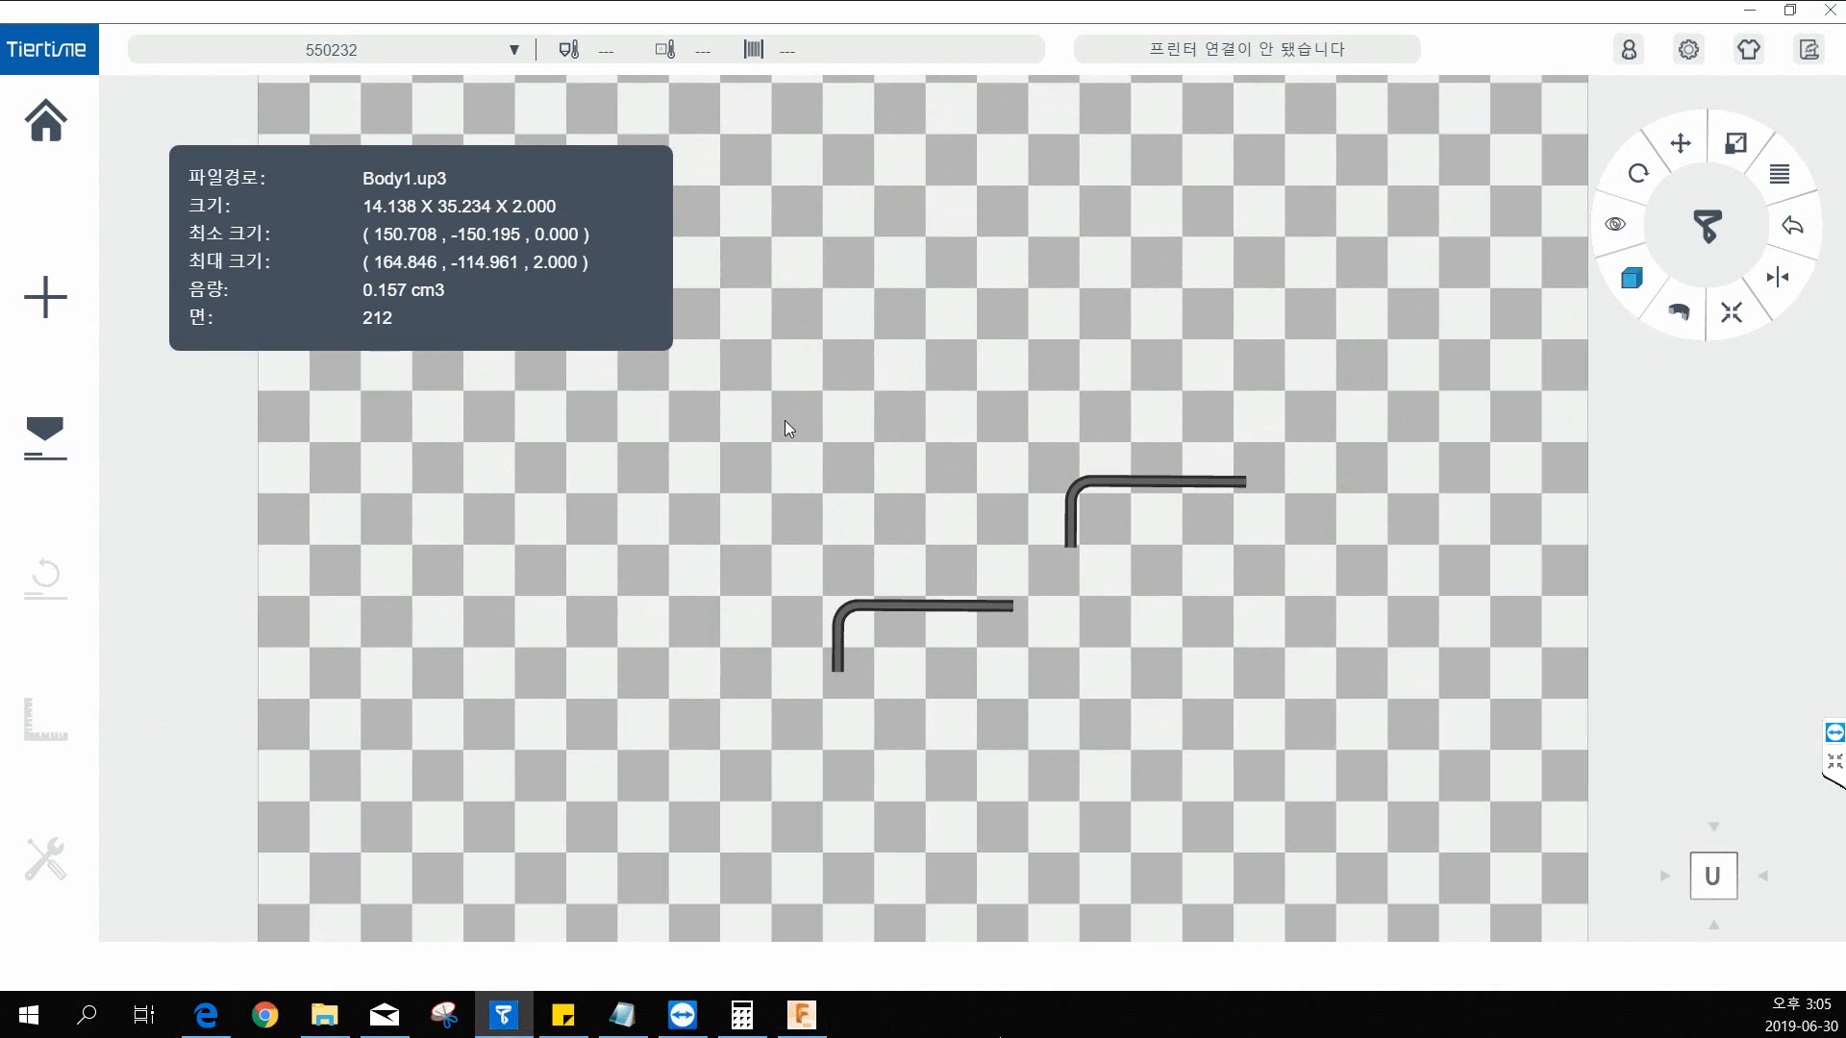
{"action": "left_click_drag", "start_coordinate": [890, 615], "coordinate": [1115, 520]}
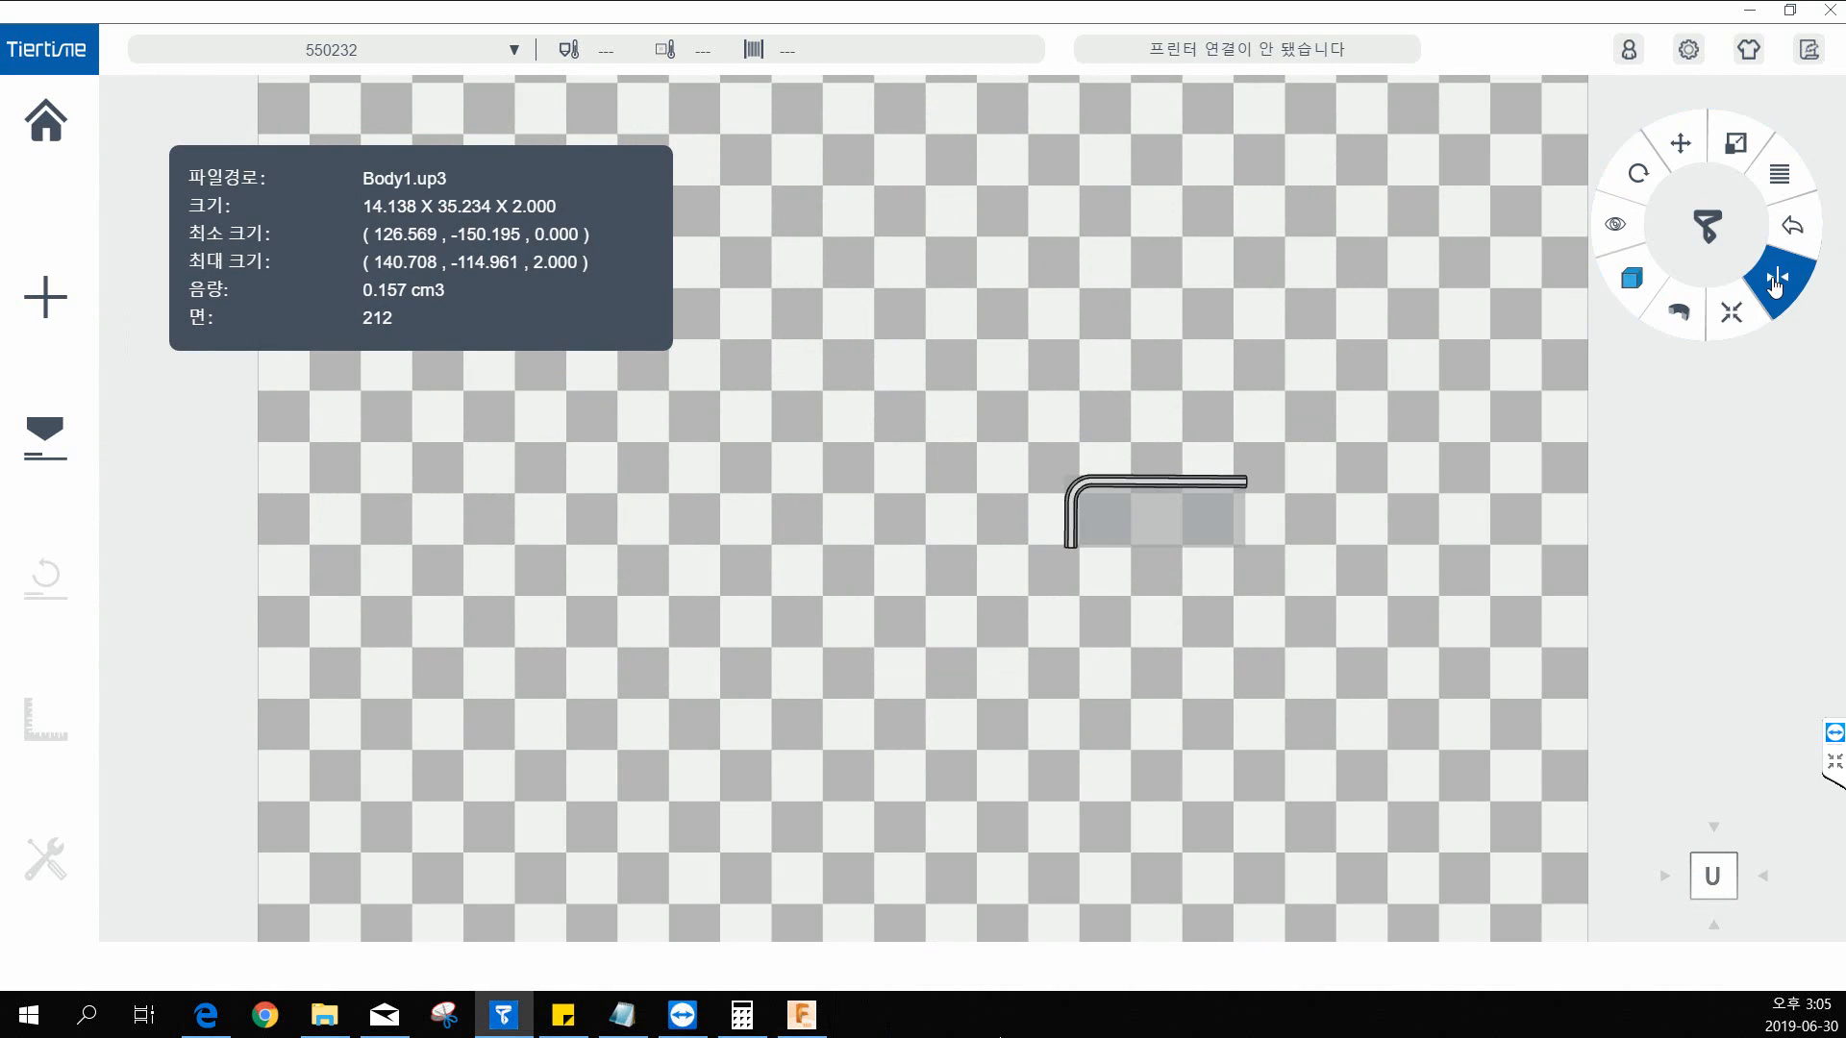
Step: Auto-place the remaining wrench at the centre of the build platform
{"action": "left_click", "coordinate": [1736, 311]}
{"action": "middle_click_drag", "start_coordinate": [1165, 385], "coordinate": [1355, 289]}
{"action": "right_click_drag", "start_coordinate": [1158, 481], "coordinate": [1039, 528]}
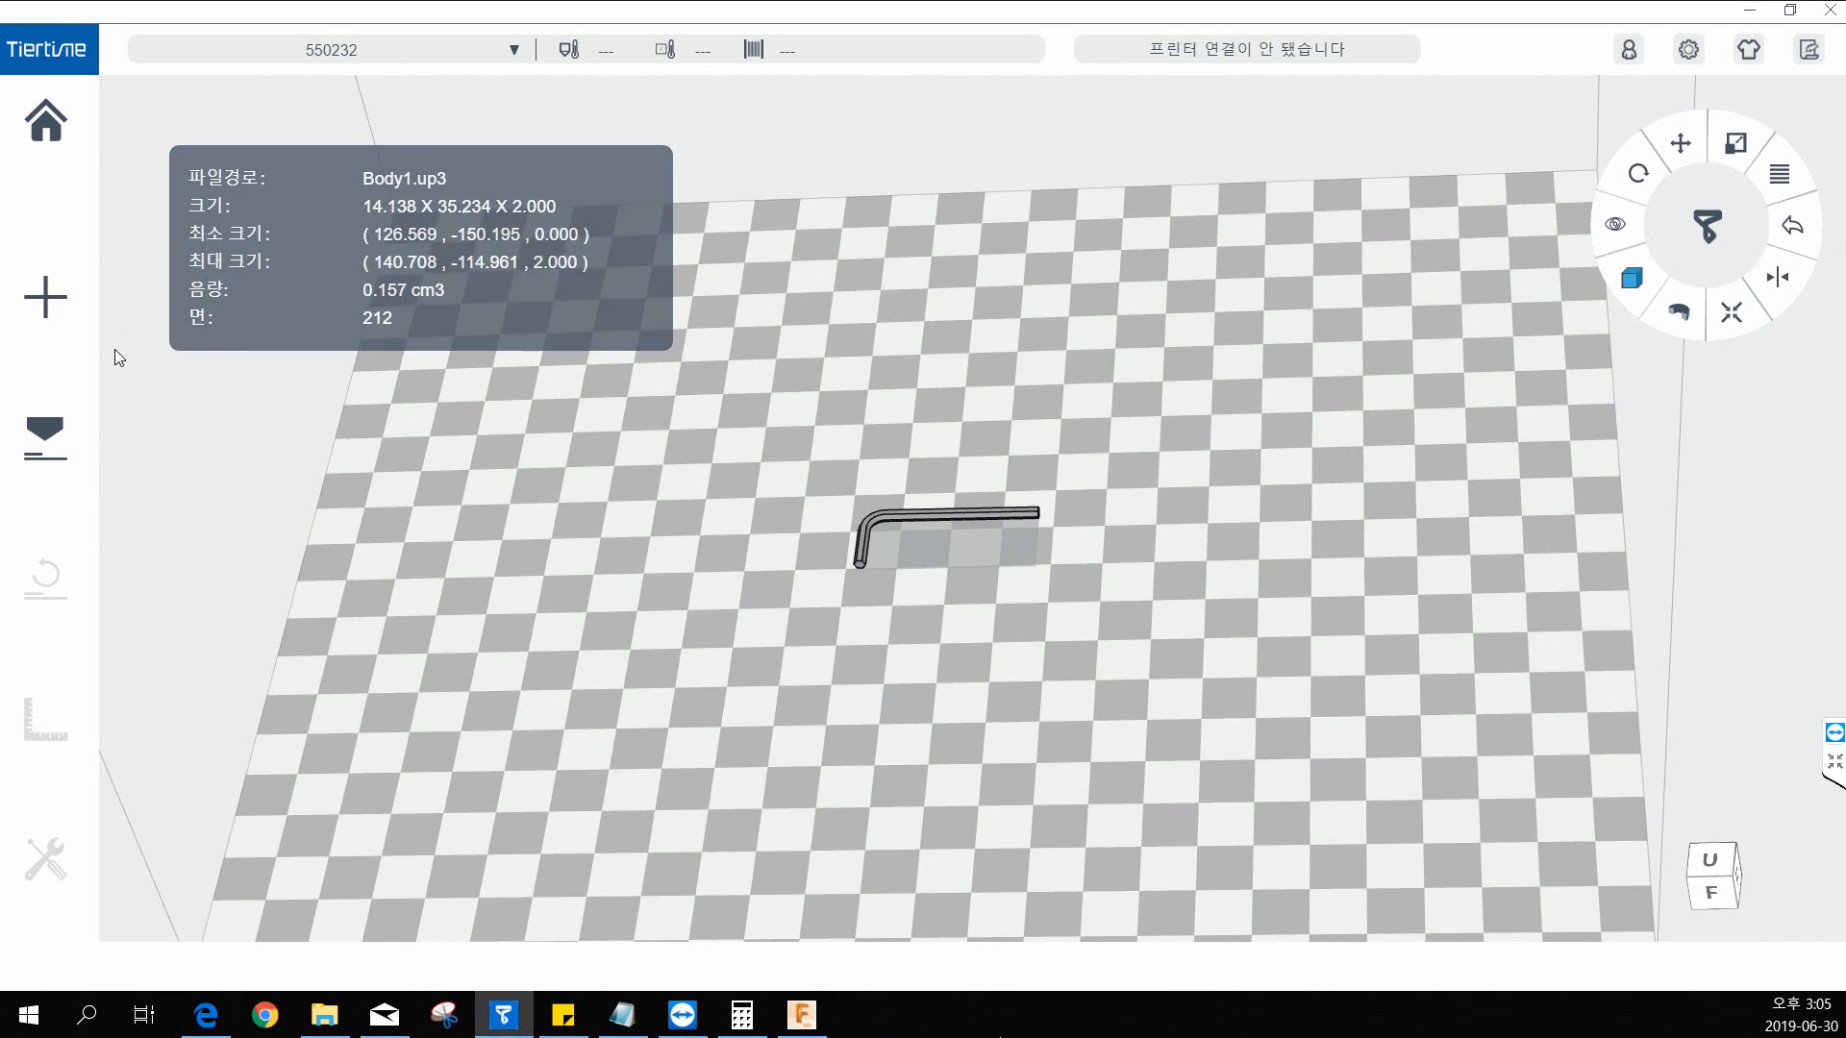
Step: Set the print layer thickness to 0.1 mm and close the print settings
{"action": "left_click", "coordinate": [74, 447]}
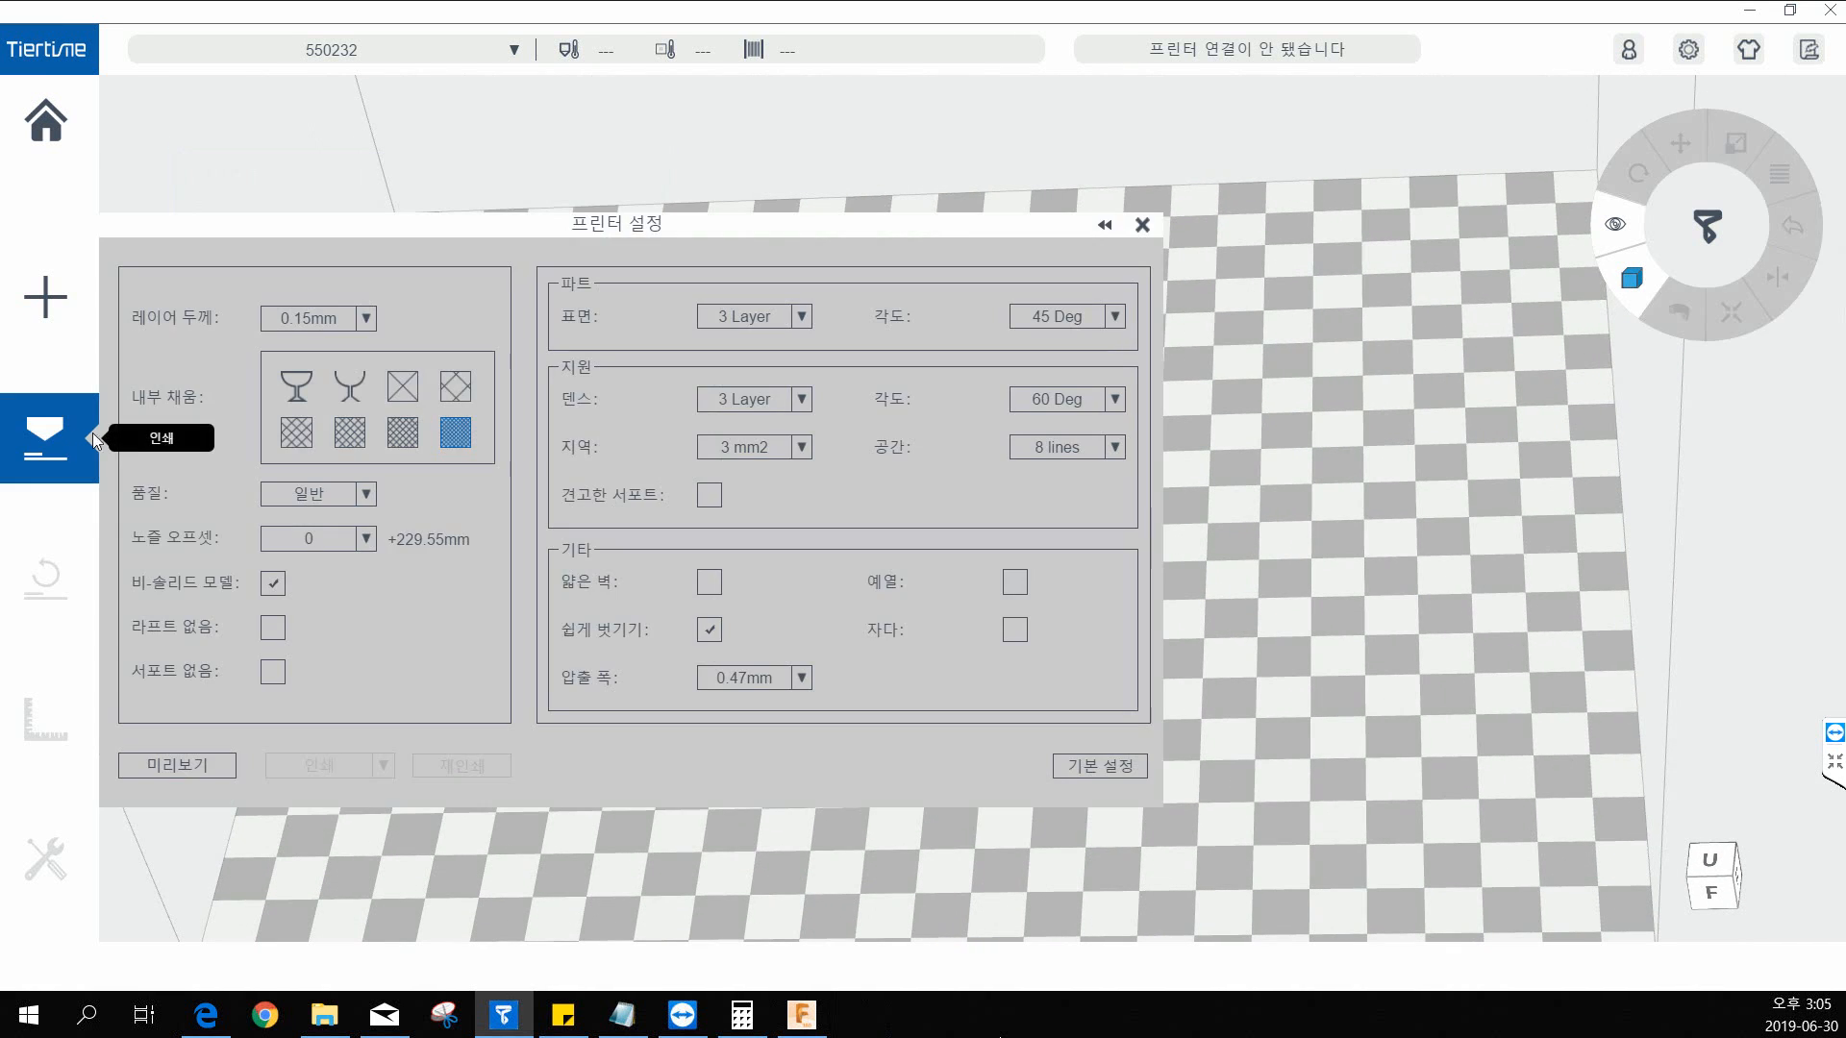
{"action": "left_click", "coordinate": [363, 317]}
{"action": "left_click", "coordinate": [347, 342]}
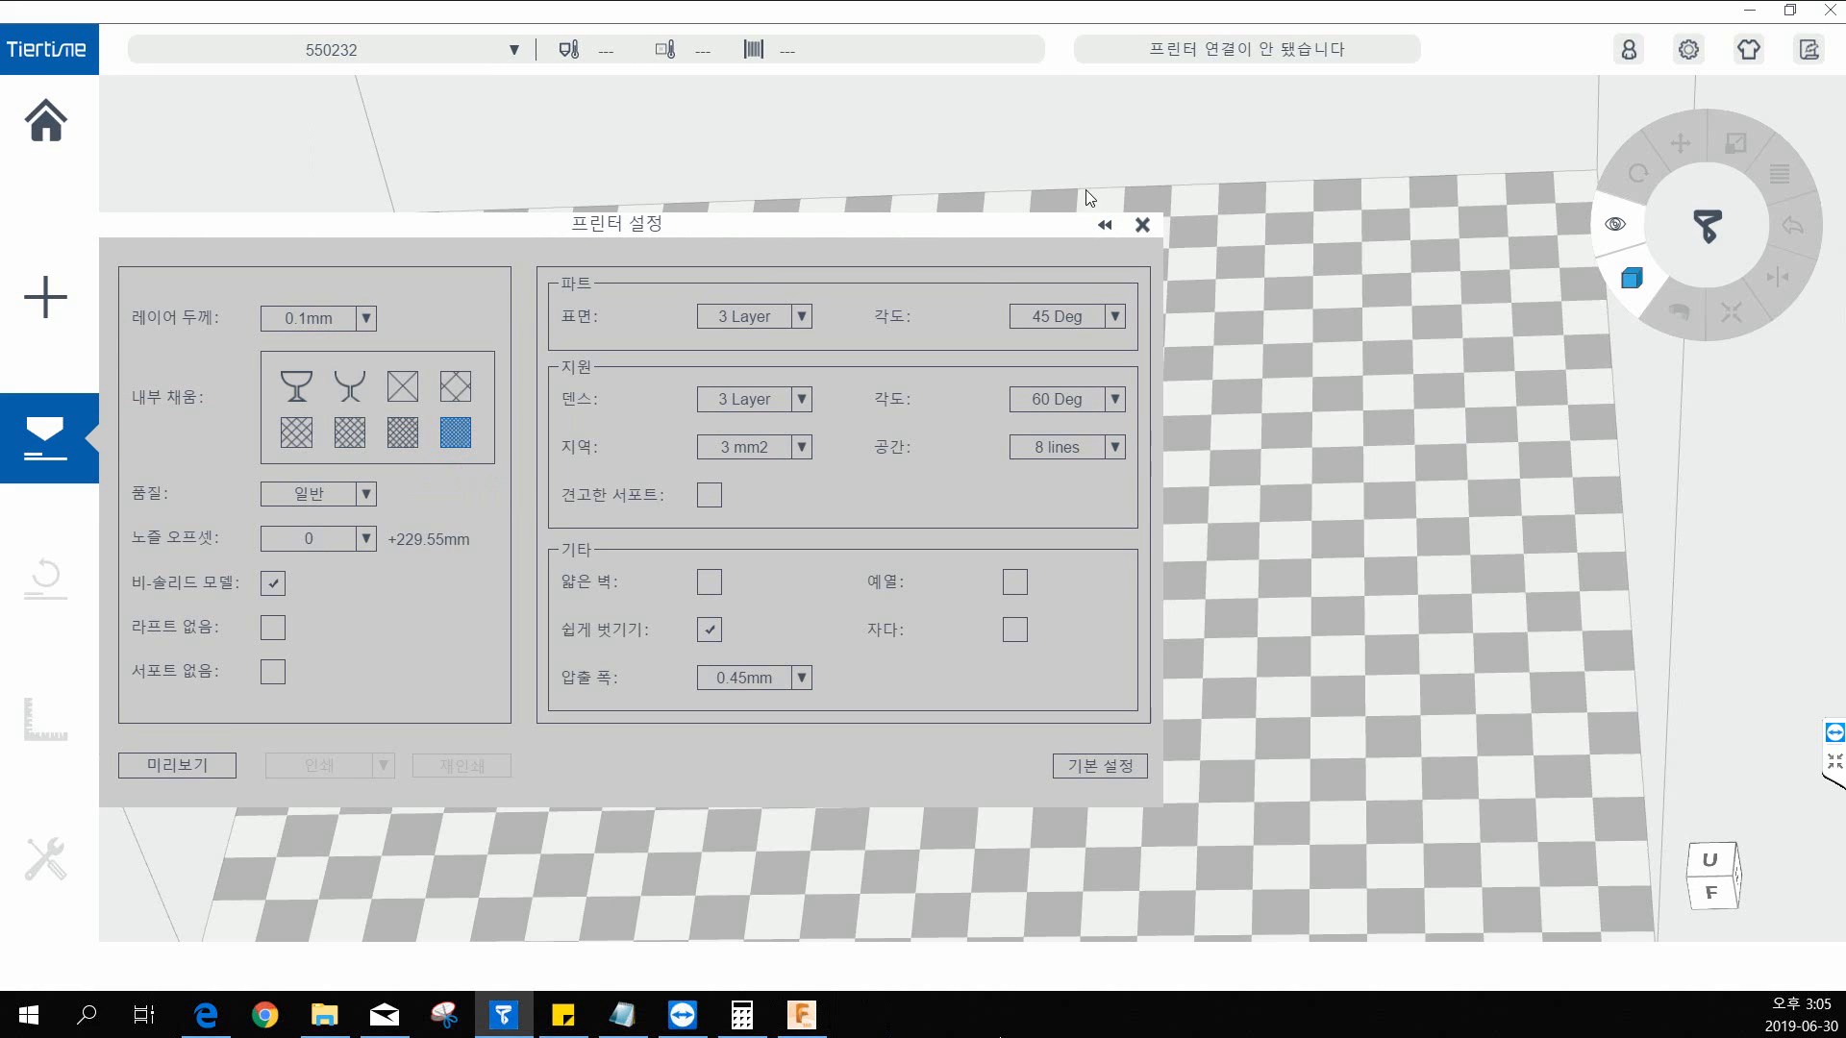
{"action": "left_click", "coordinate": [1142, 225]}
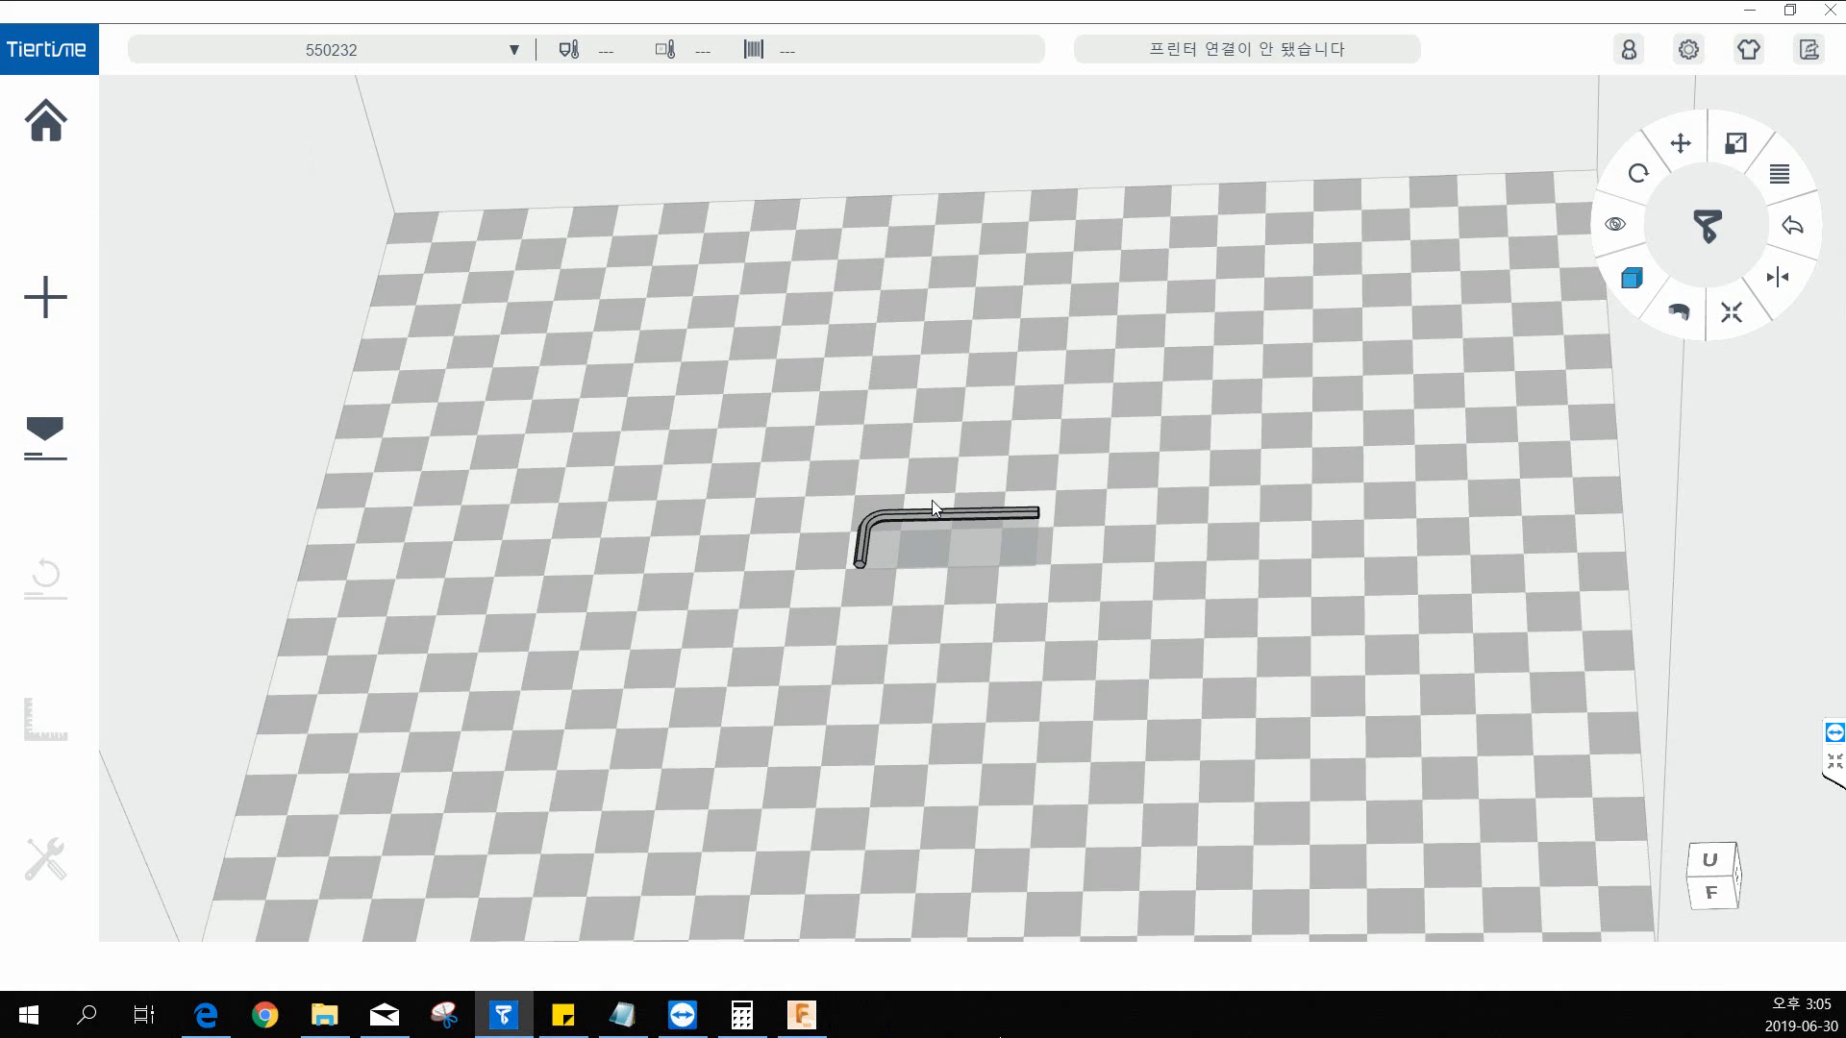
Step: Try the sparsest cross-hatched infill in the print settings and return the infill to the densest pattern
{"action": "left_click", "coordinate": [45, 438]}
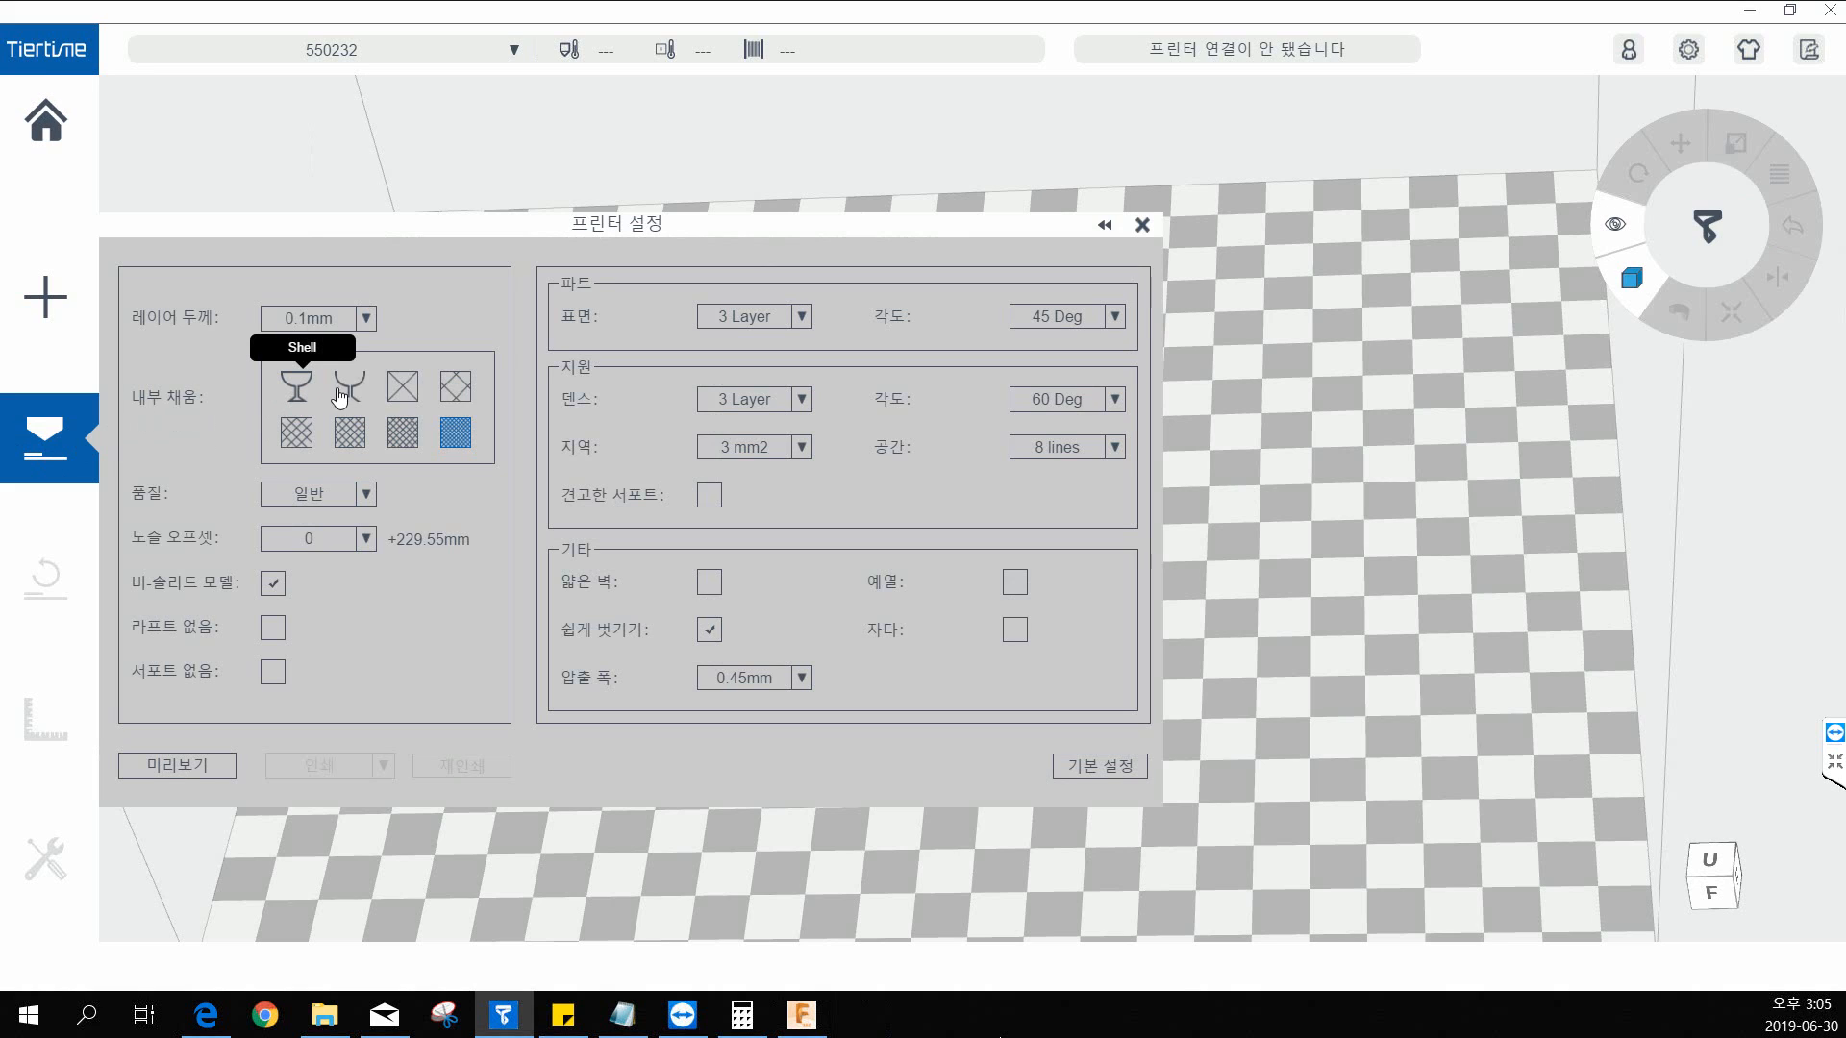
{"action": "left_click", "coordinate": [404, 386]}
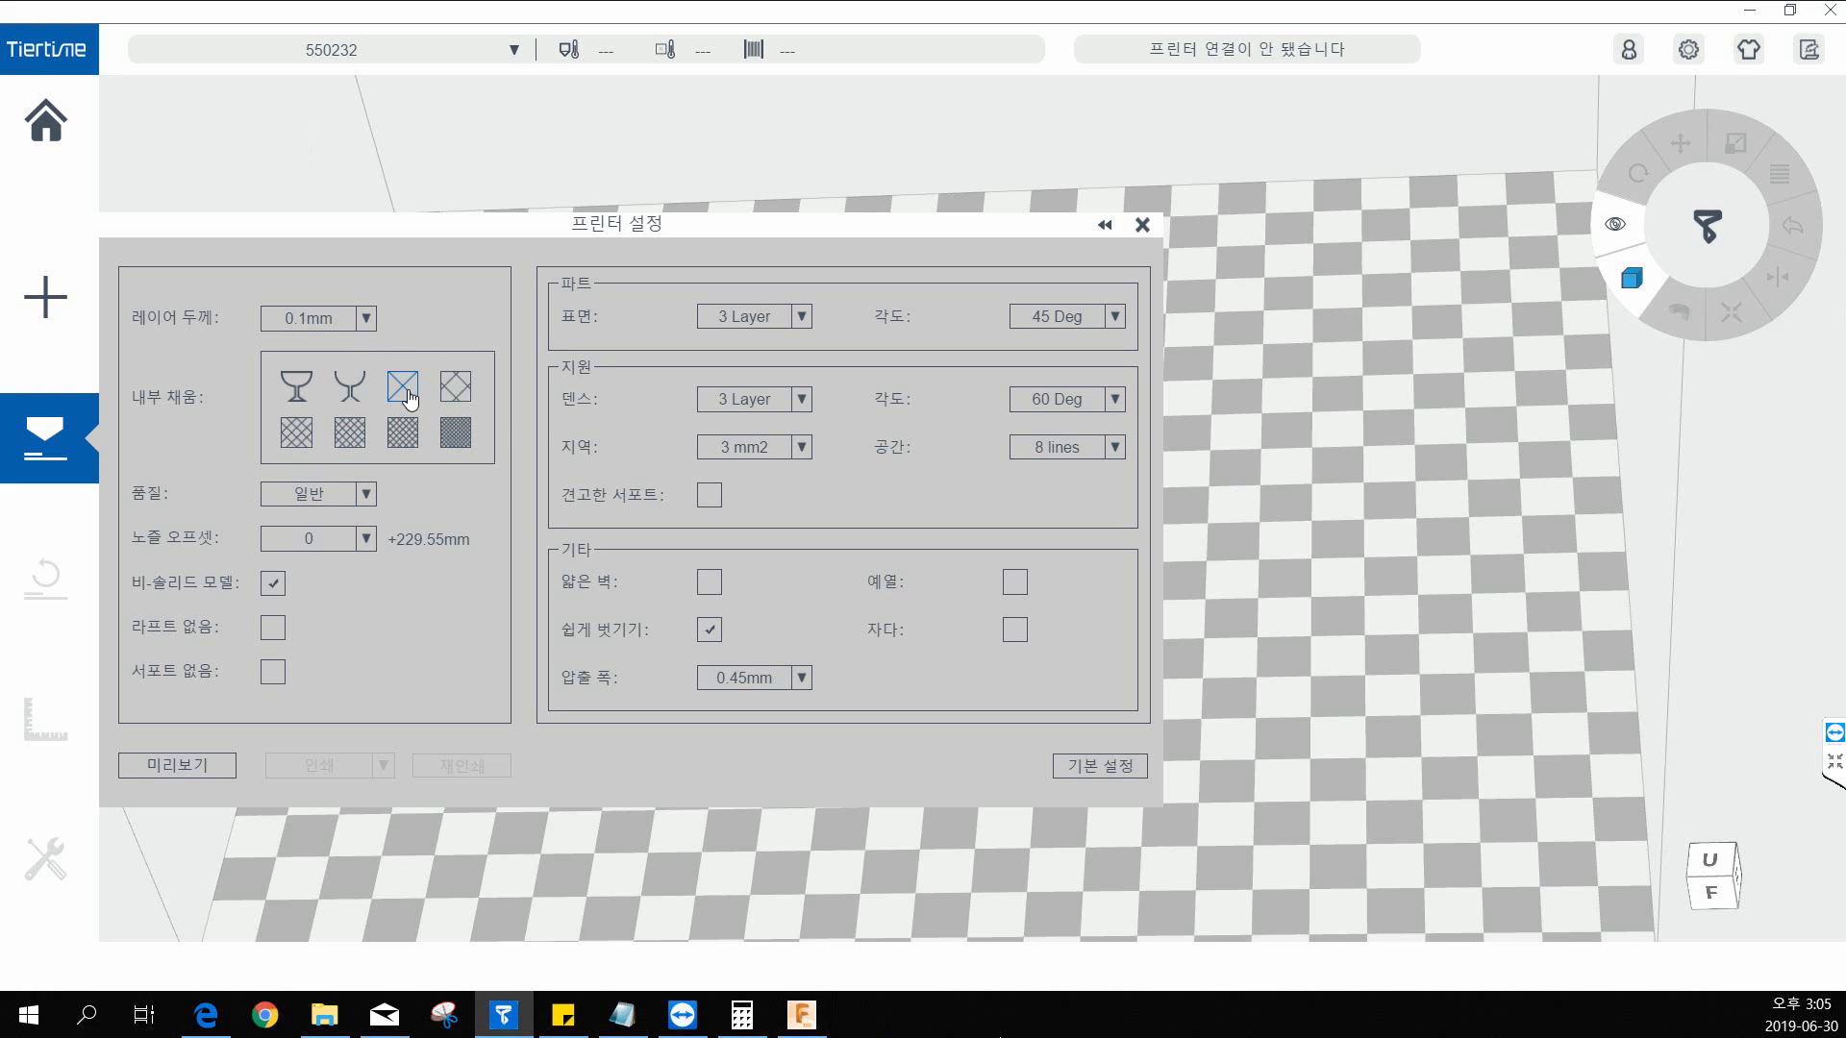
{"action": "left_click", "coordinate": [455, 432]}
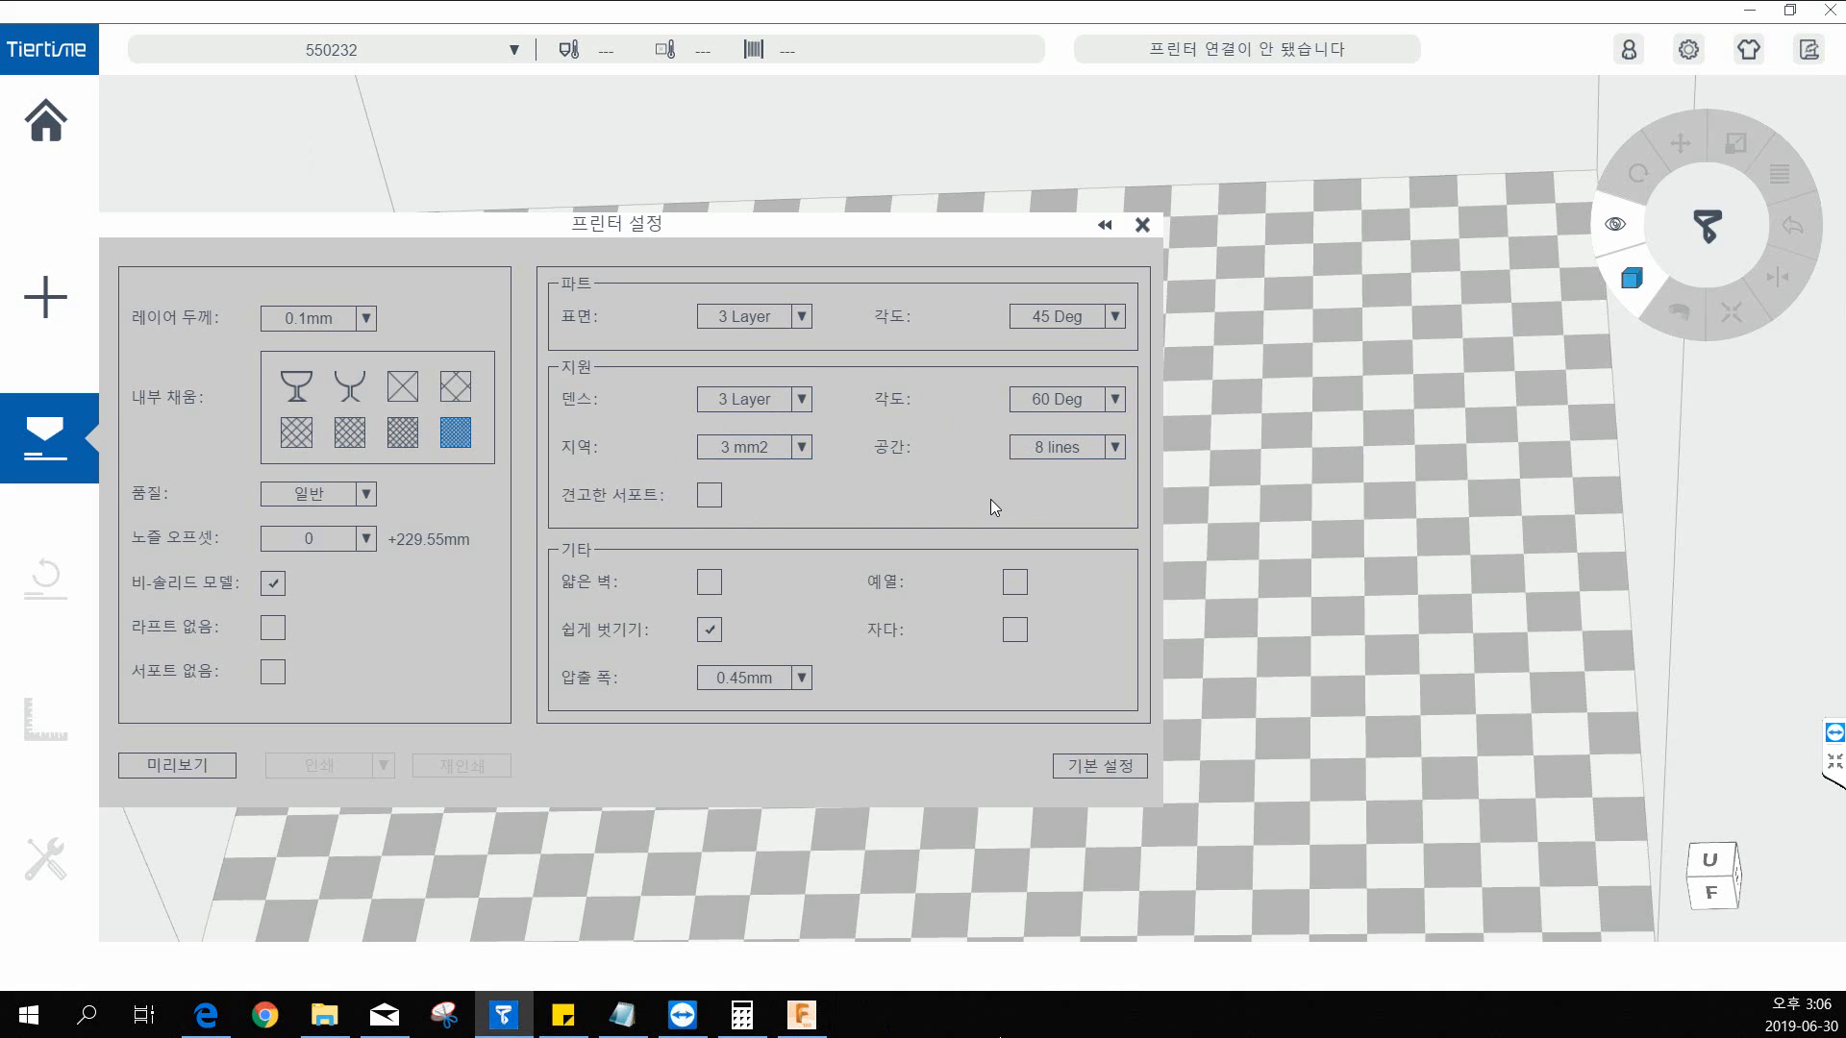
Step: Choose 60 Deg as the support angle in the print settings and generate the sliced preview of the wrench
{"action": "left_click", "coordinate": [1065, 414]}
{"action": "left_click", "coordinate": [1090, 412]}
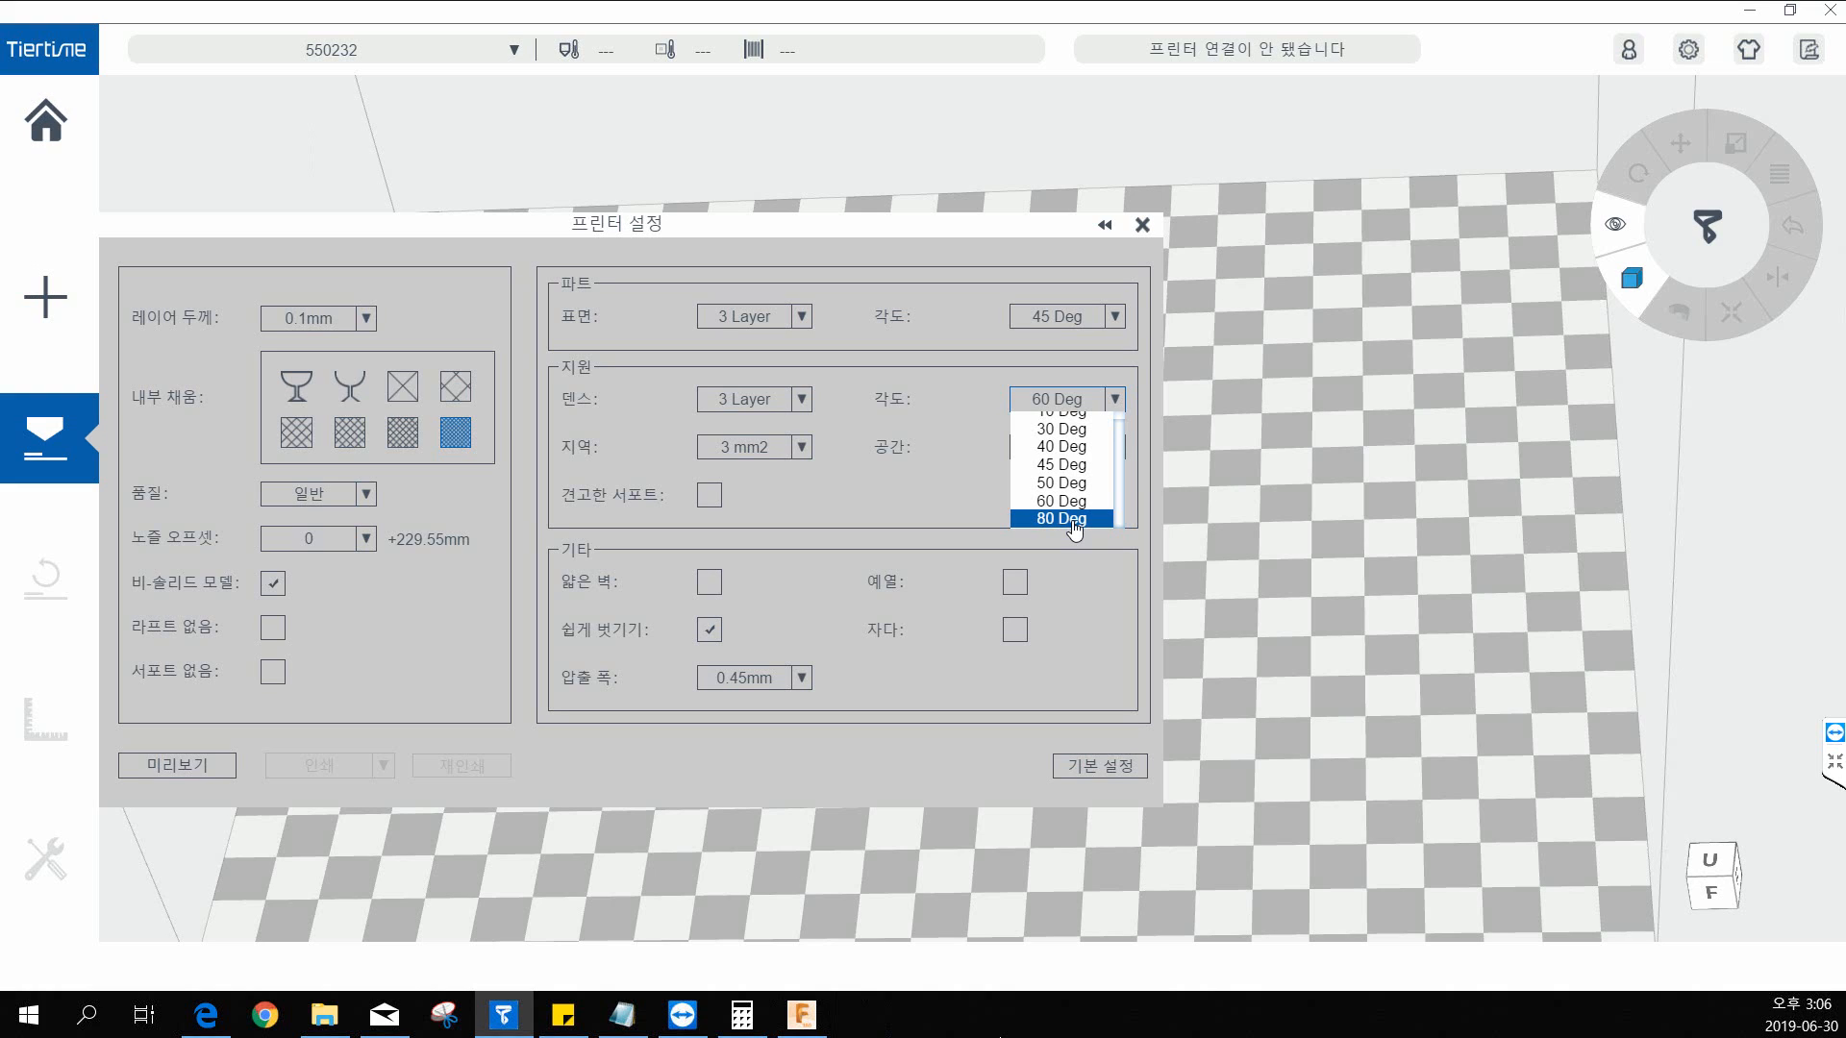
{"action": "left_click", "coordinate": [1080, 499]}
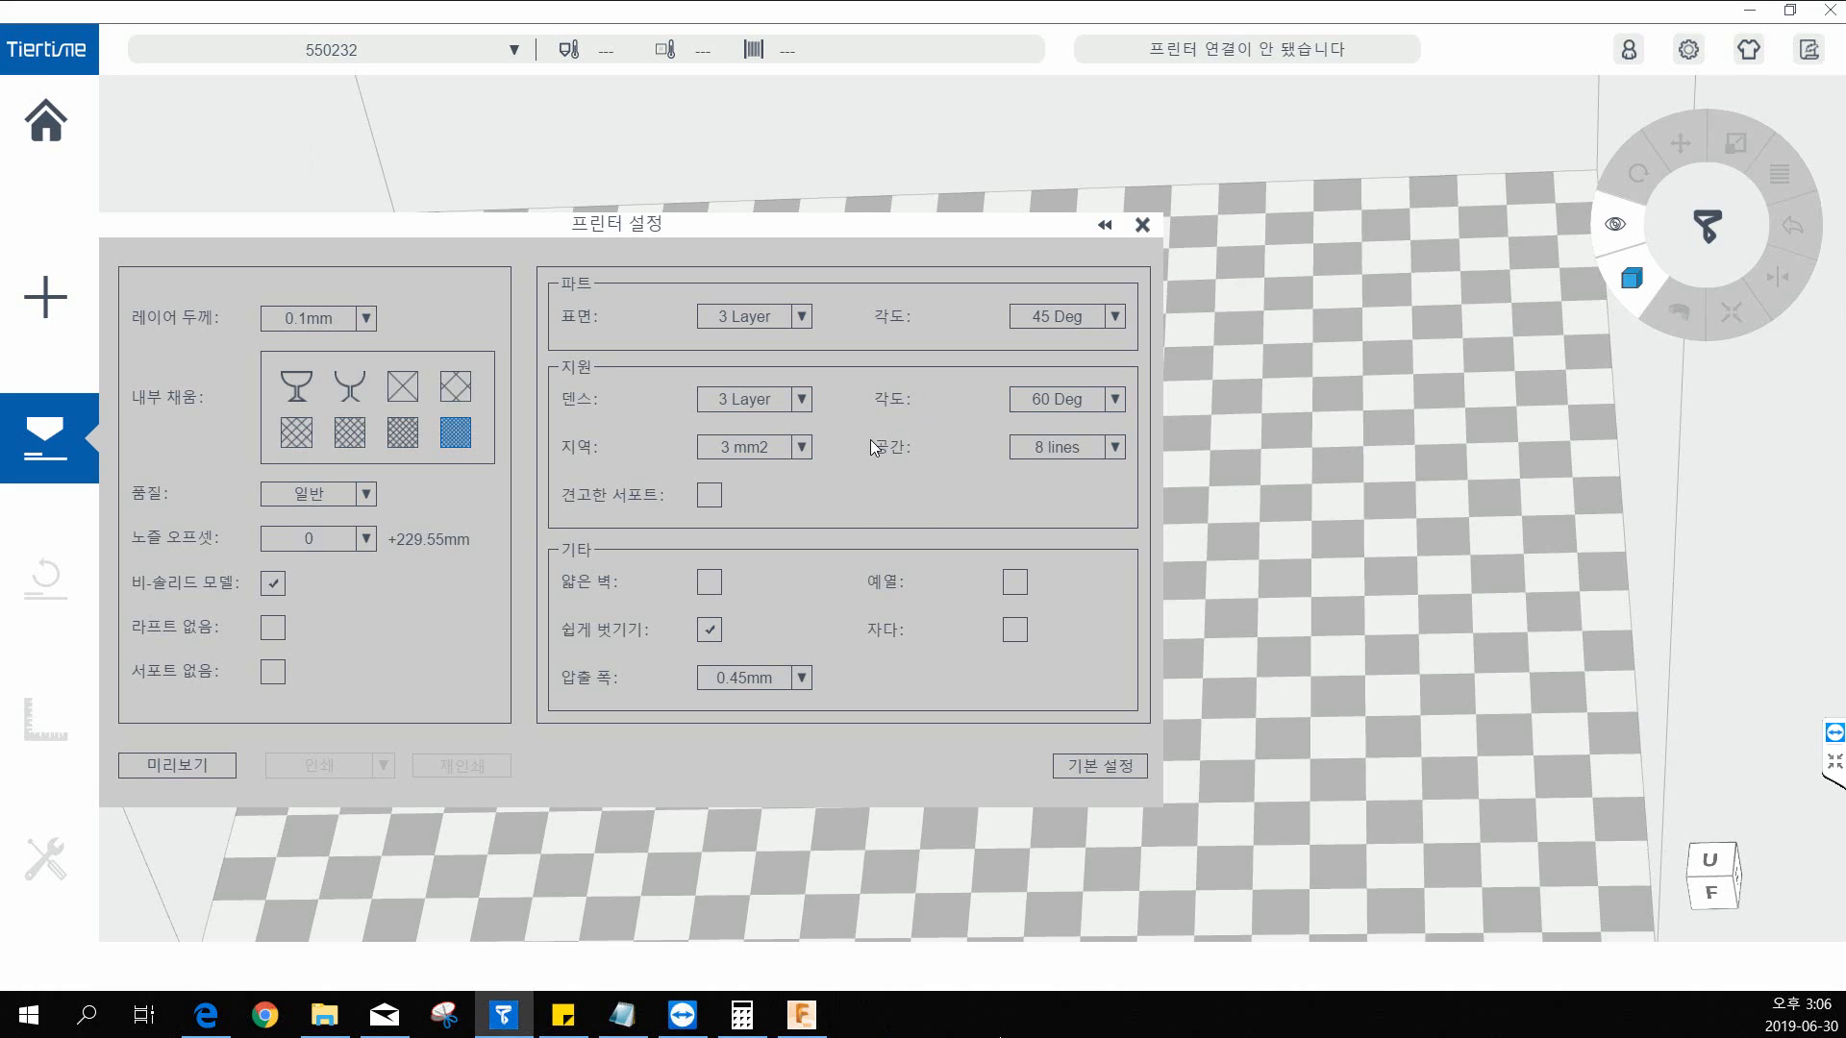
{"action": "left_click", "coordinate": [1082, 400]}
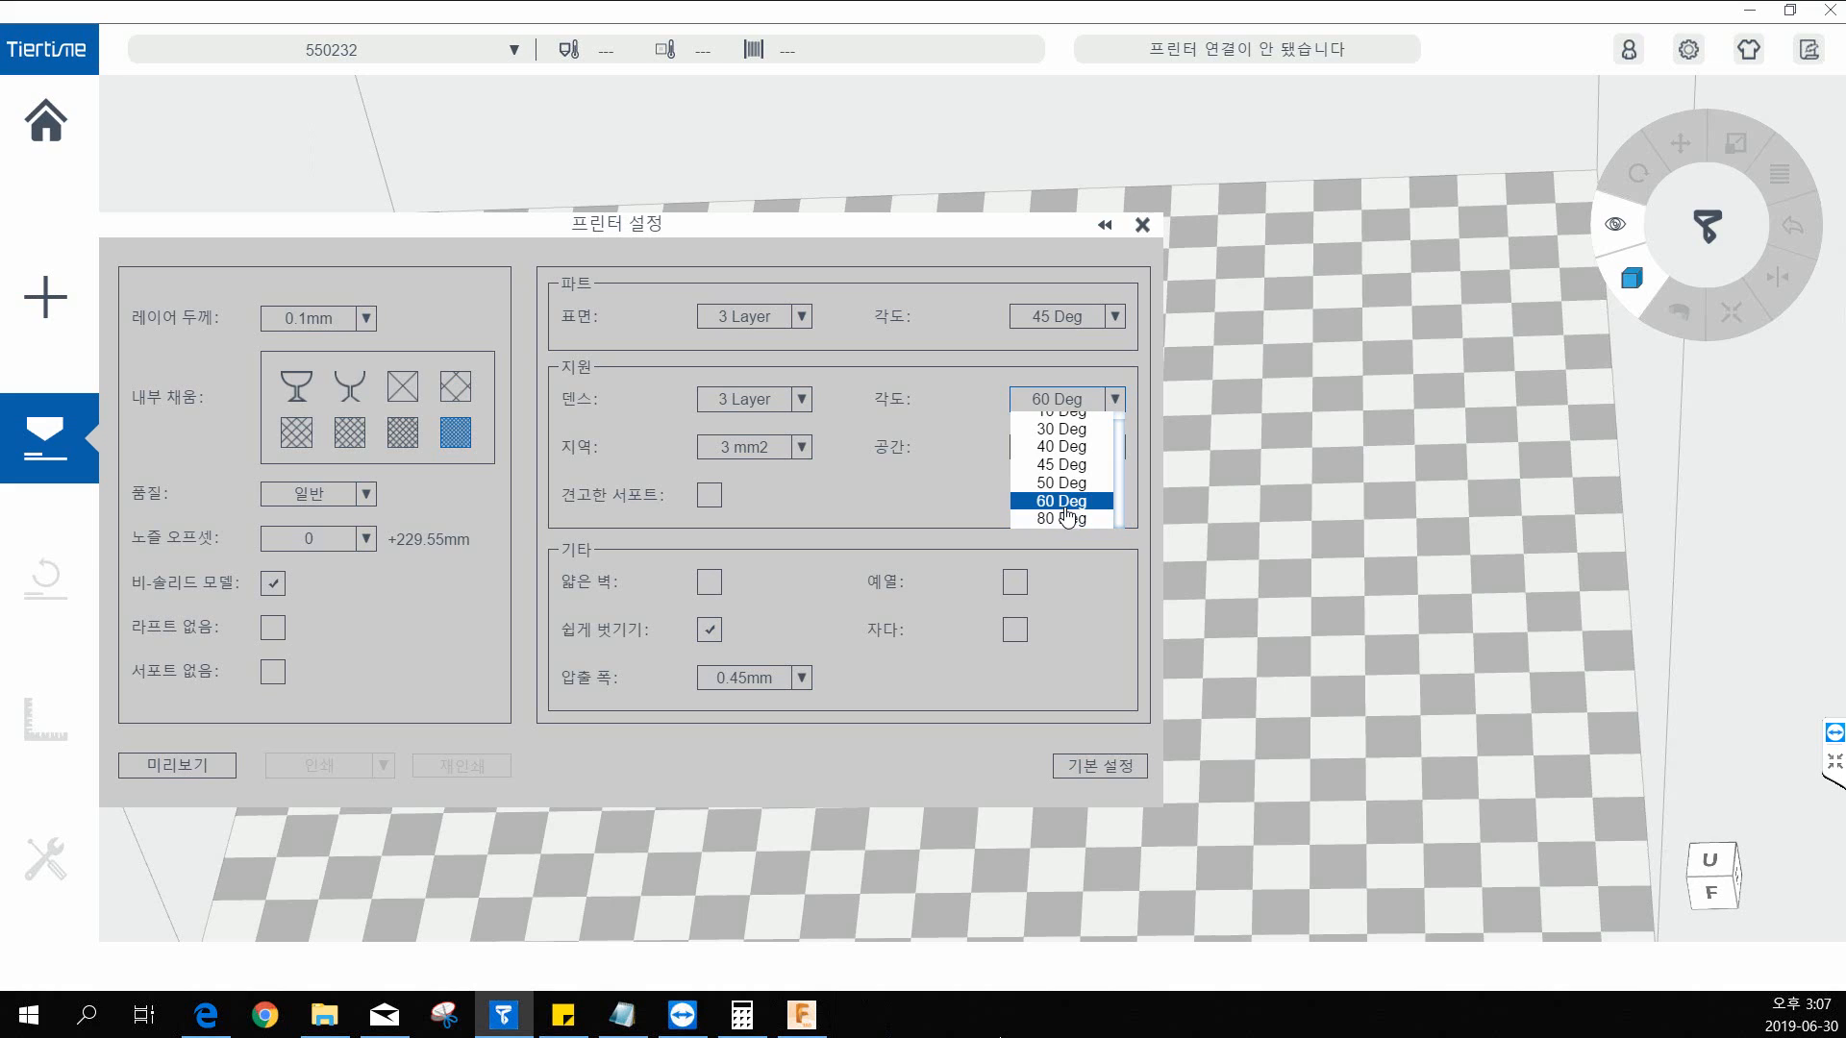
{"action": "left_click", "coordinate": [1062, 501]}
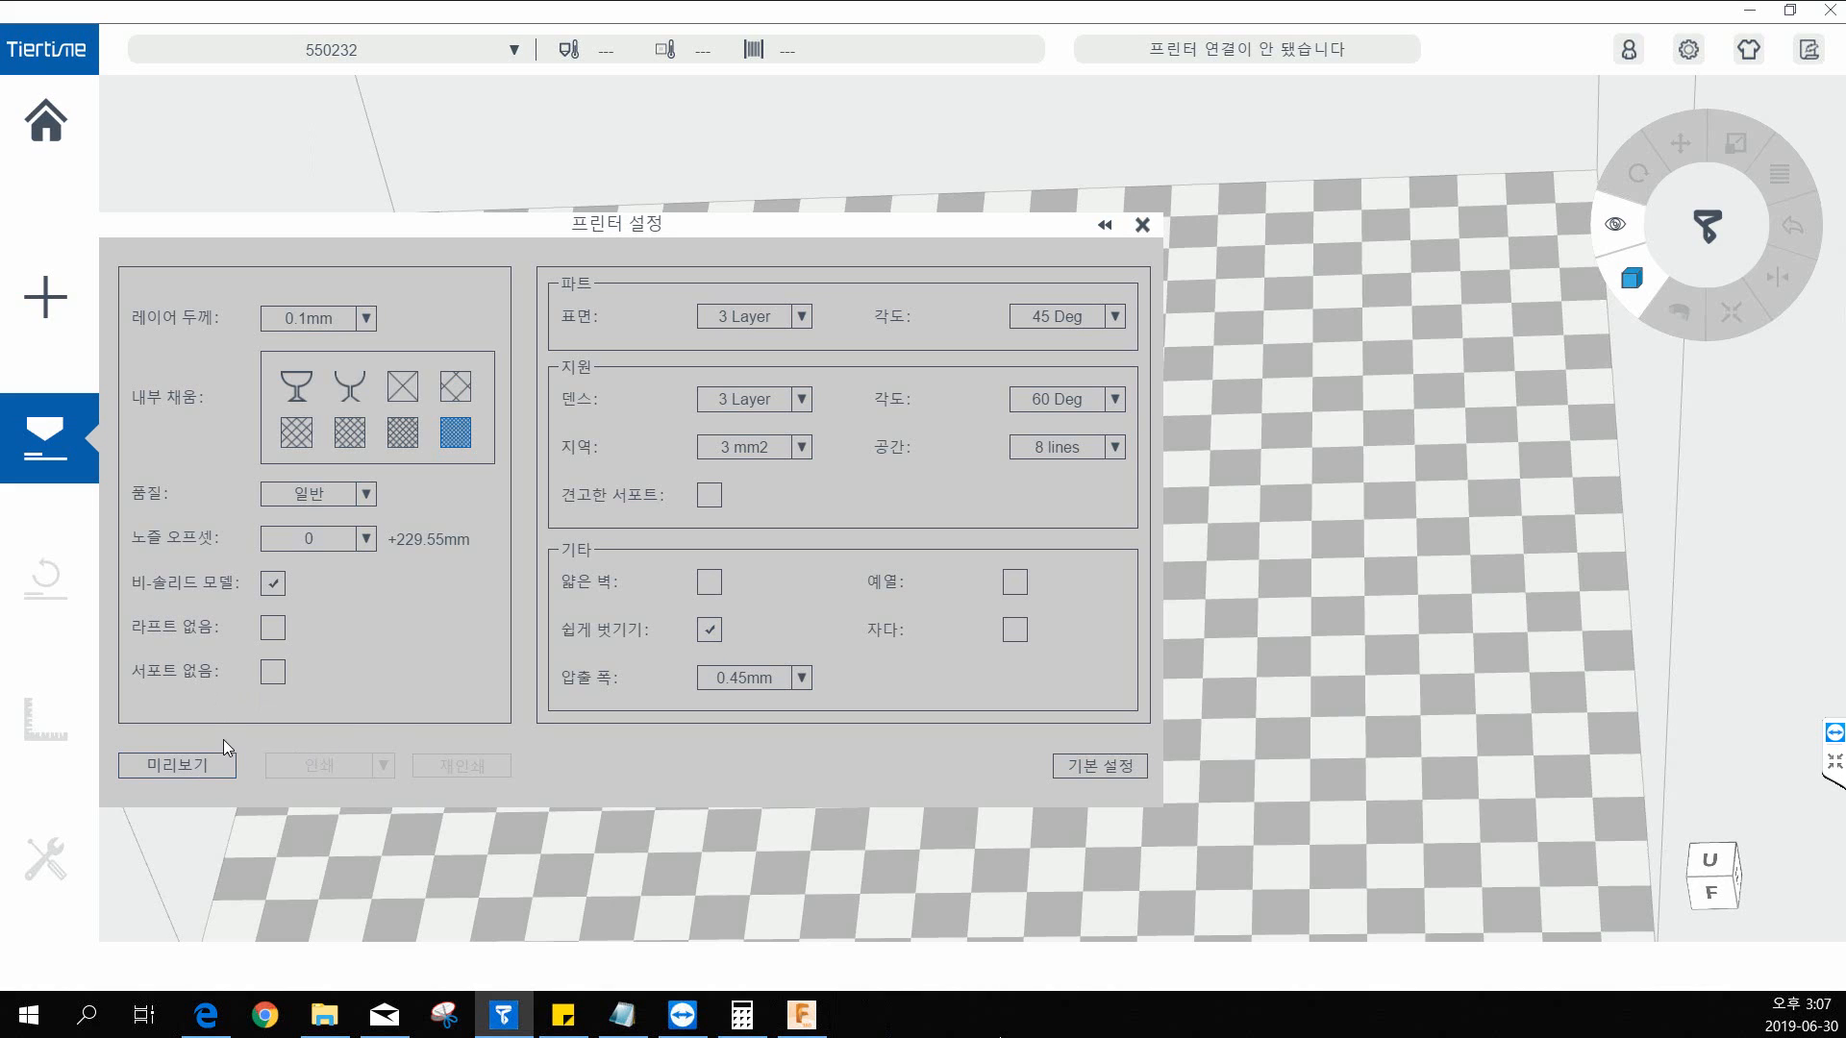
{"action": "left_click", "coordinate": [182, 769]}
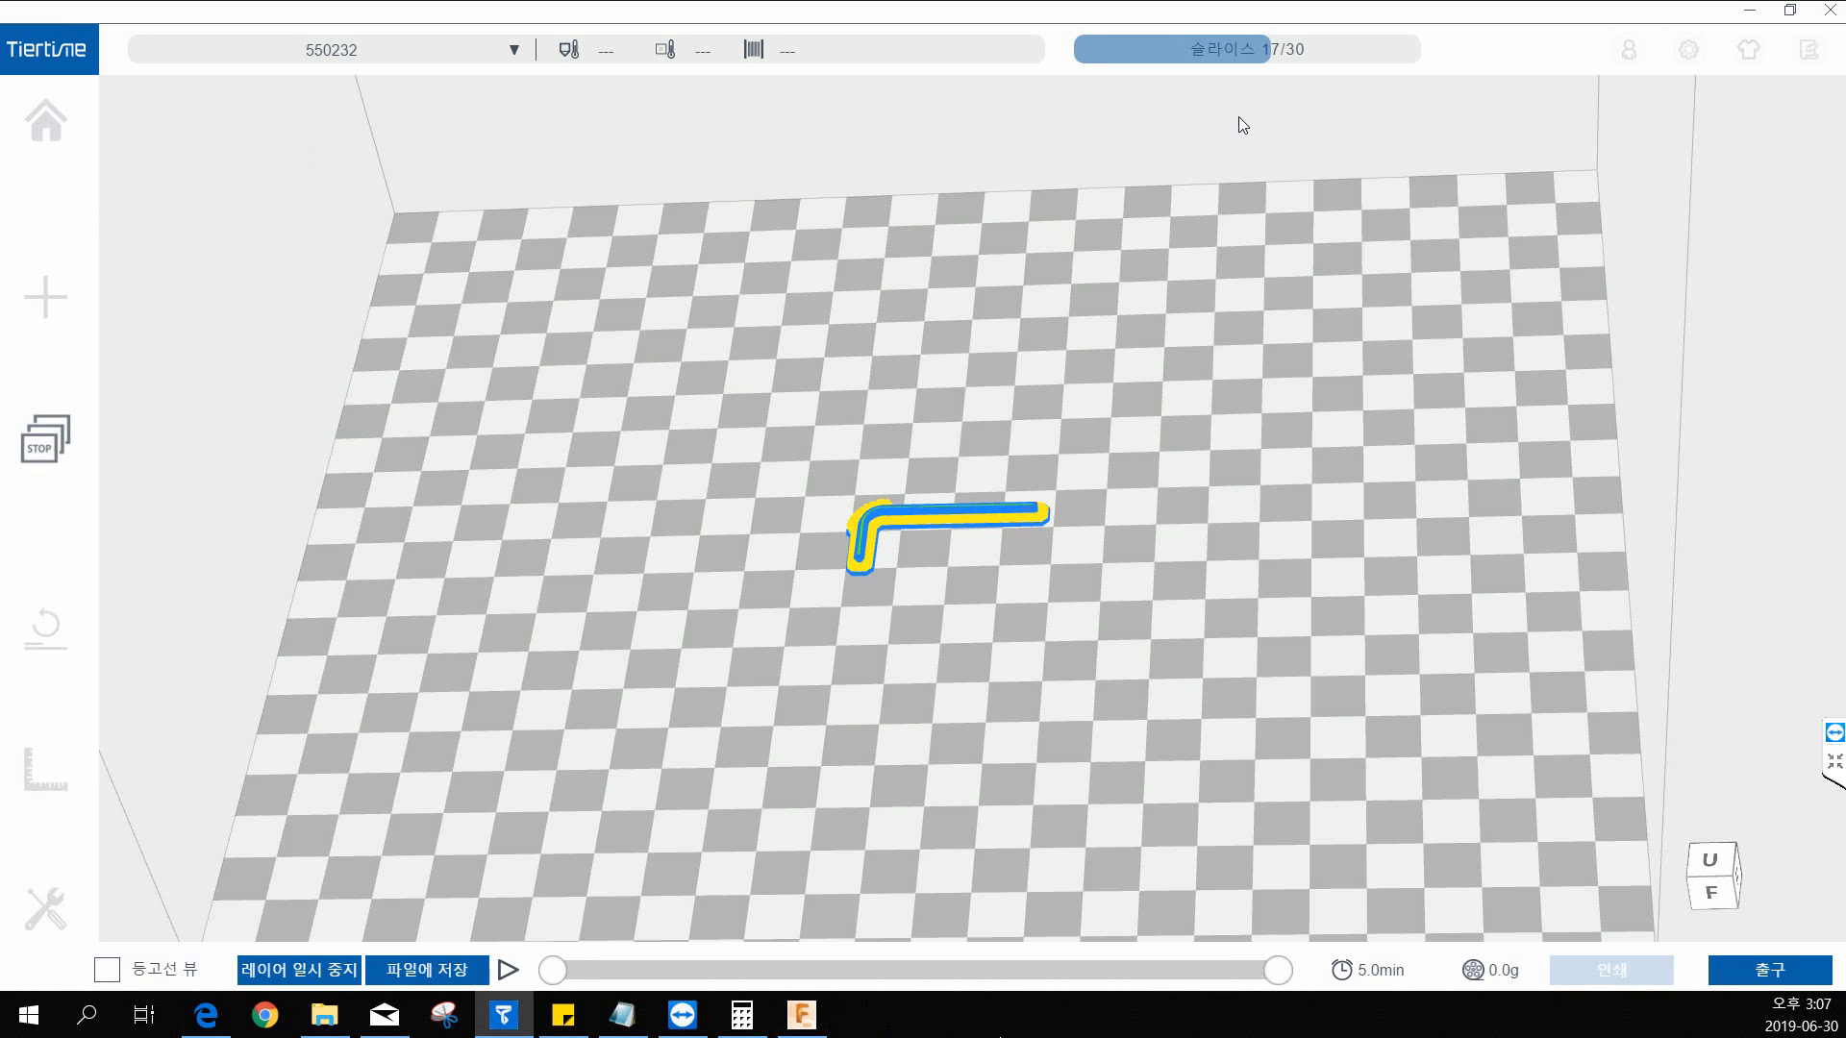
Step: Examine the wrench's sliced layers, supports and raft from several angles, along with the estimated print time
{"action": "left_click_drag", "start_coordinate": [1002, 494], "coordinate": [1074, 634]}
{"action": "scroll", "coordinate": [1038, 496], "scroll_direction": "up", "scroll_amount": 5}
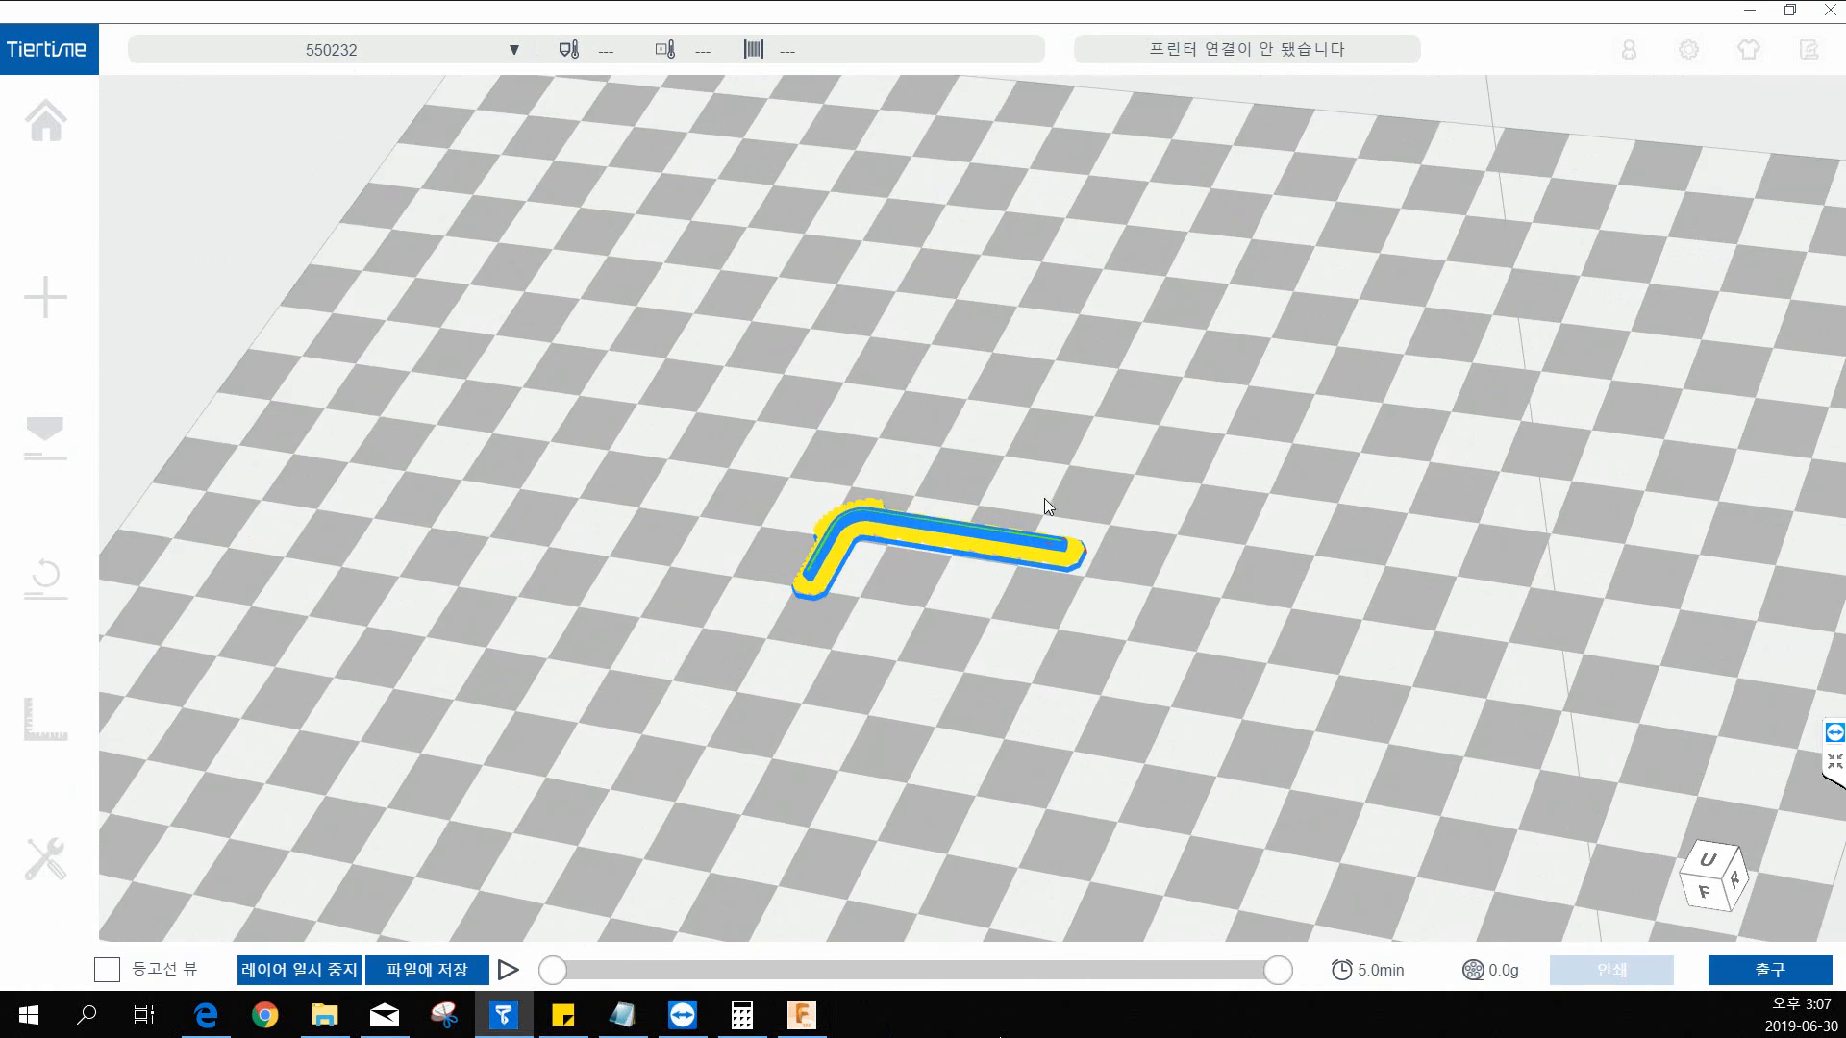
{"action": "scroll", "coordinate": [1005, 583], "scroll_direction": "up", "scroll_amount": 2}
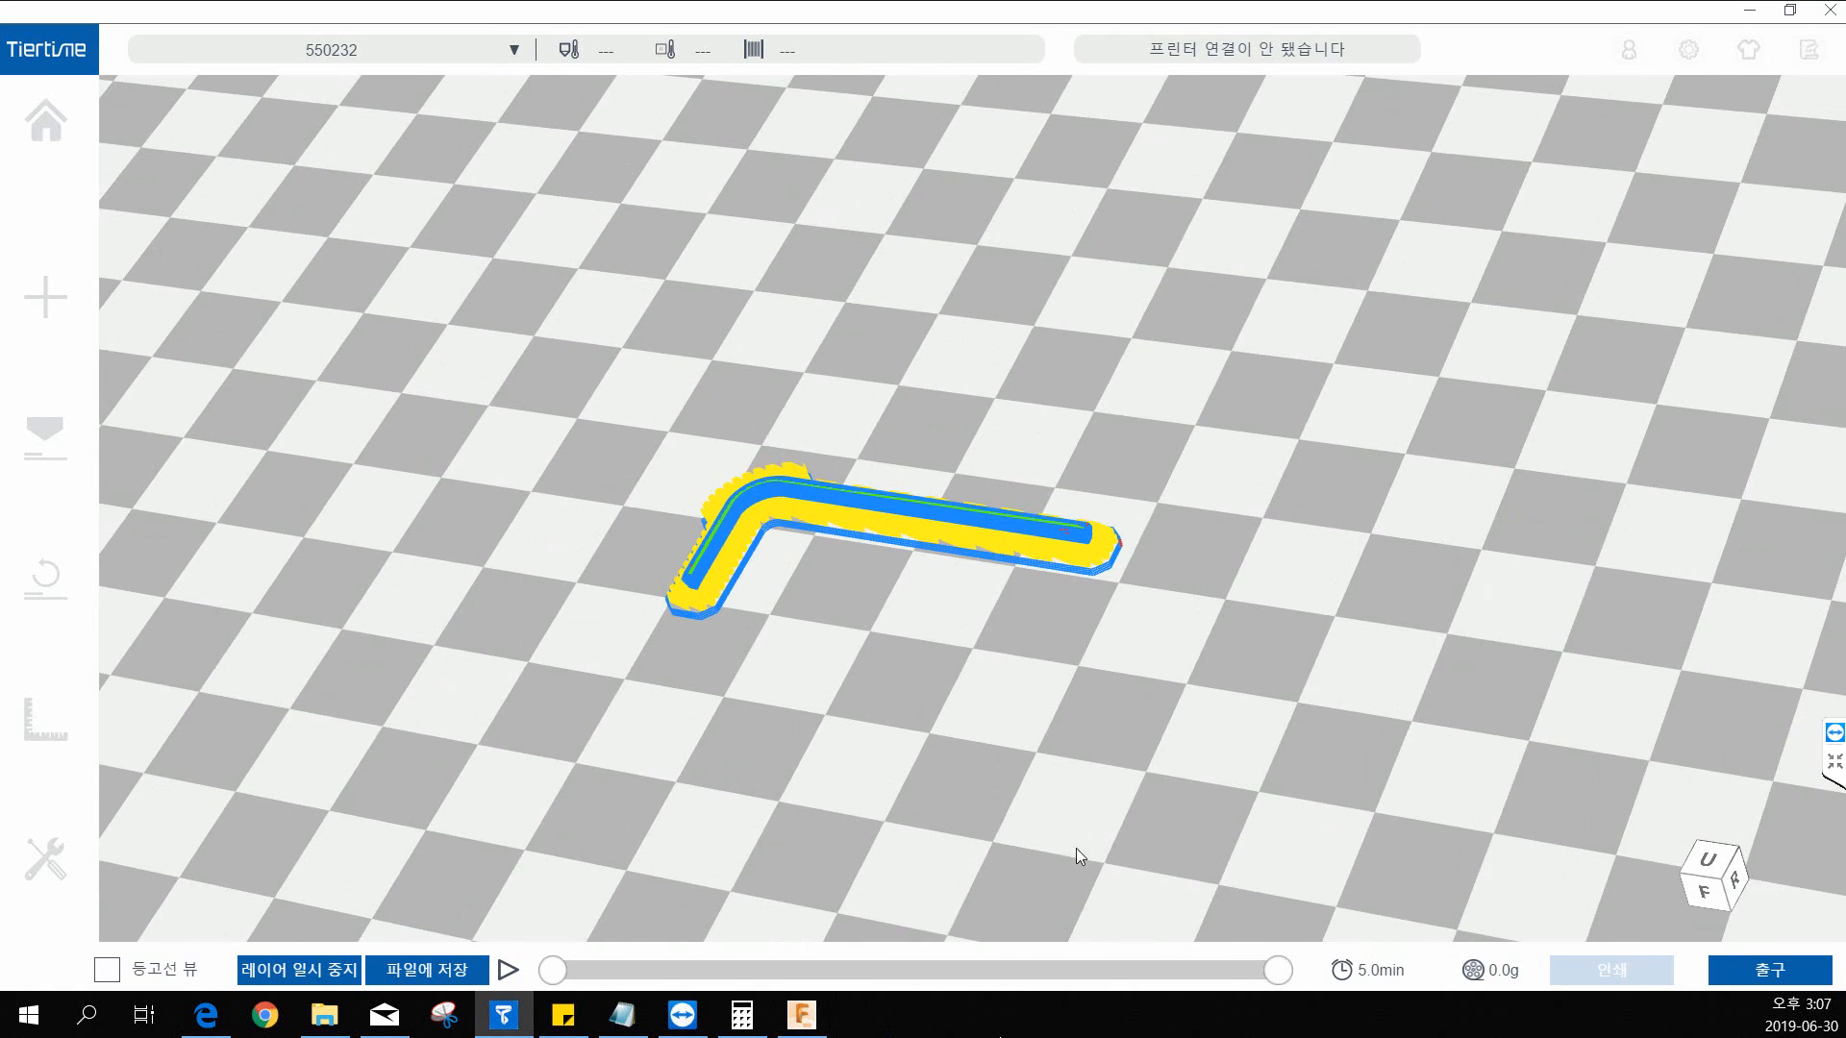
{"action": "left_click_drag", "start_coordinate": [773, 515], "coordinate": [1005, 553]}
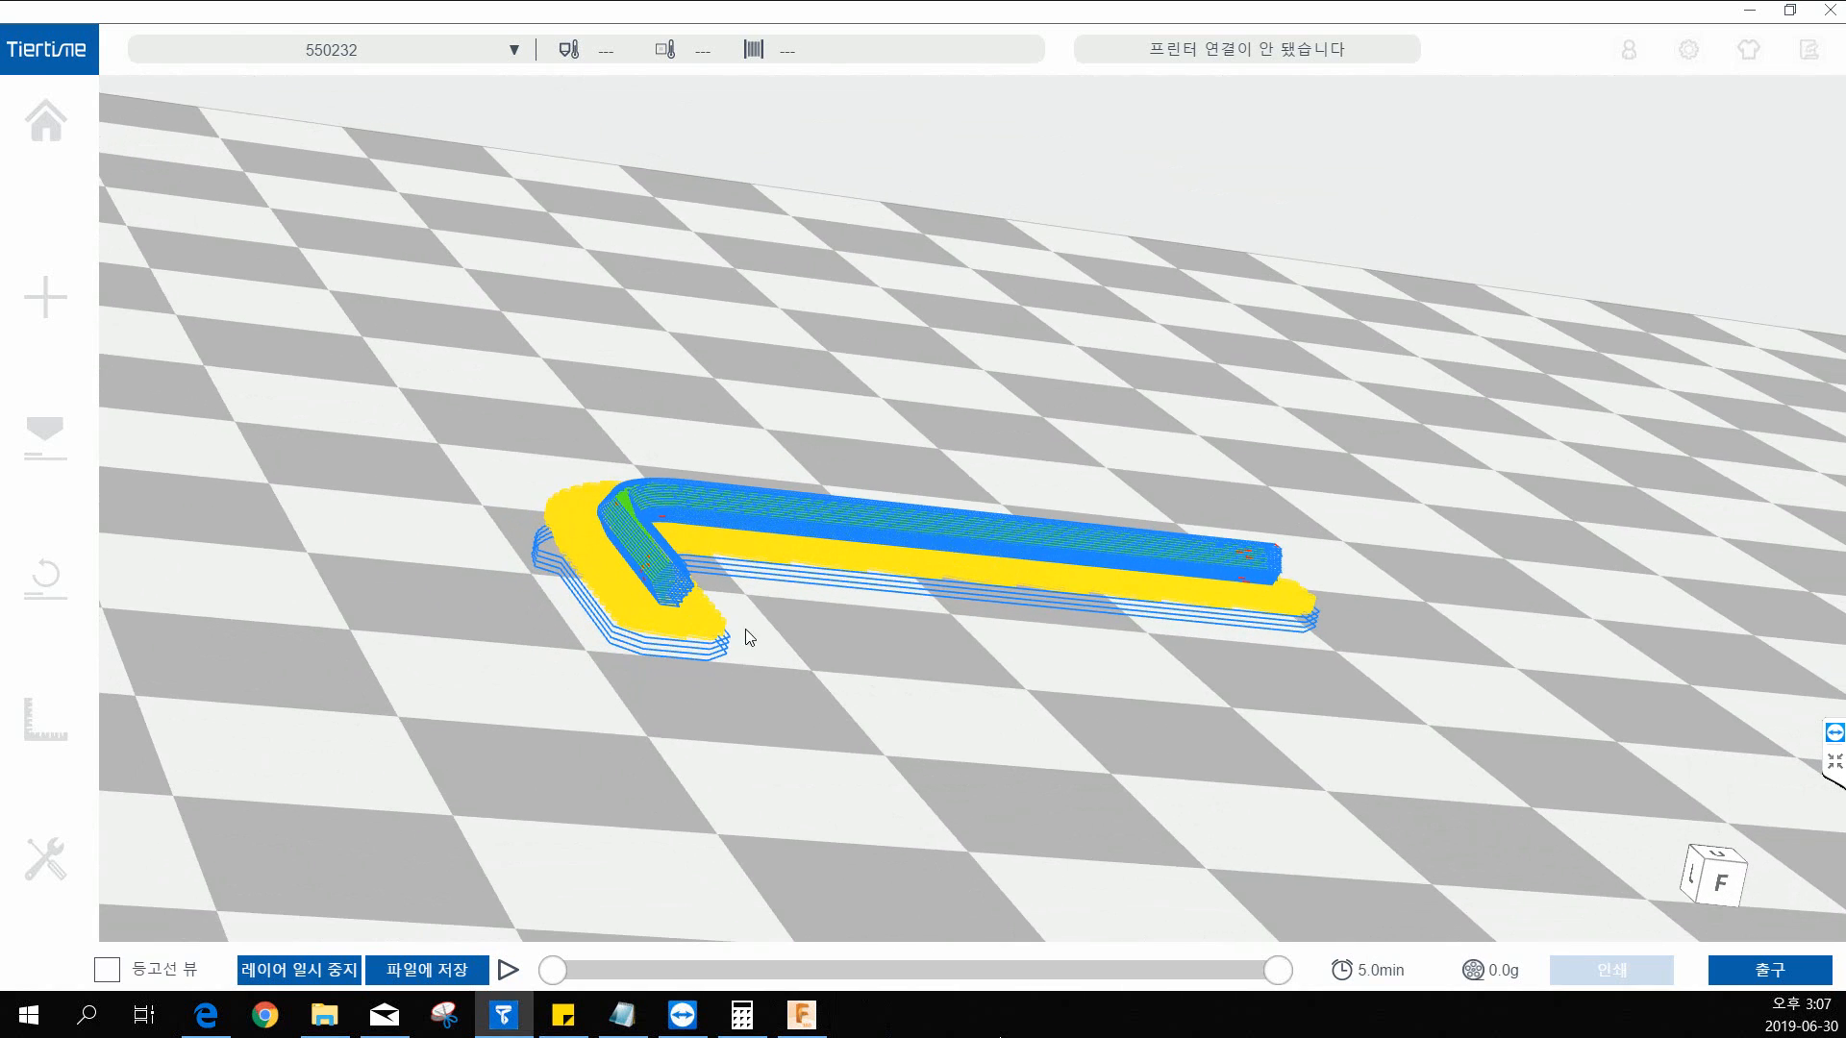
{"action": "left_click_drag", "start_coordinate": [832, 654], "coordinate": [683, 577]}
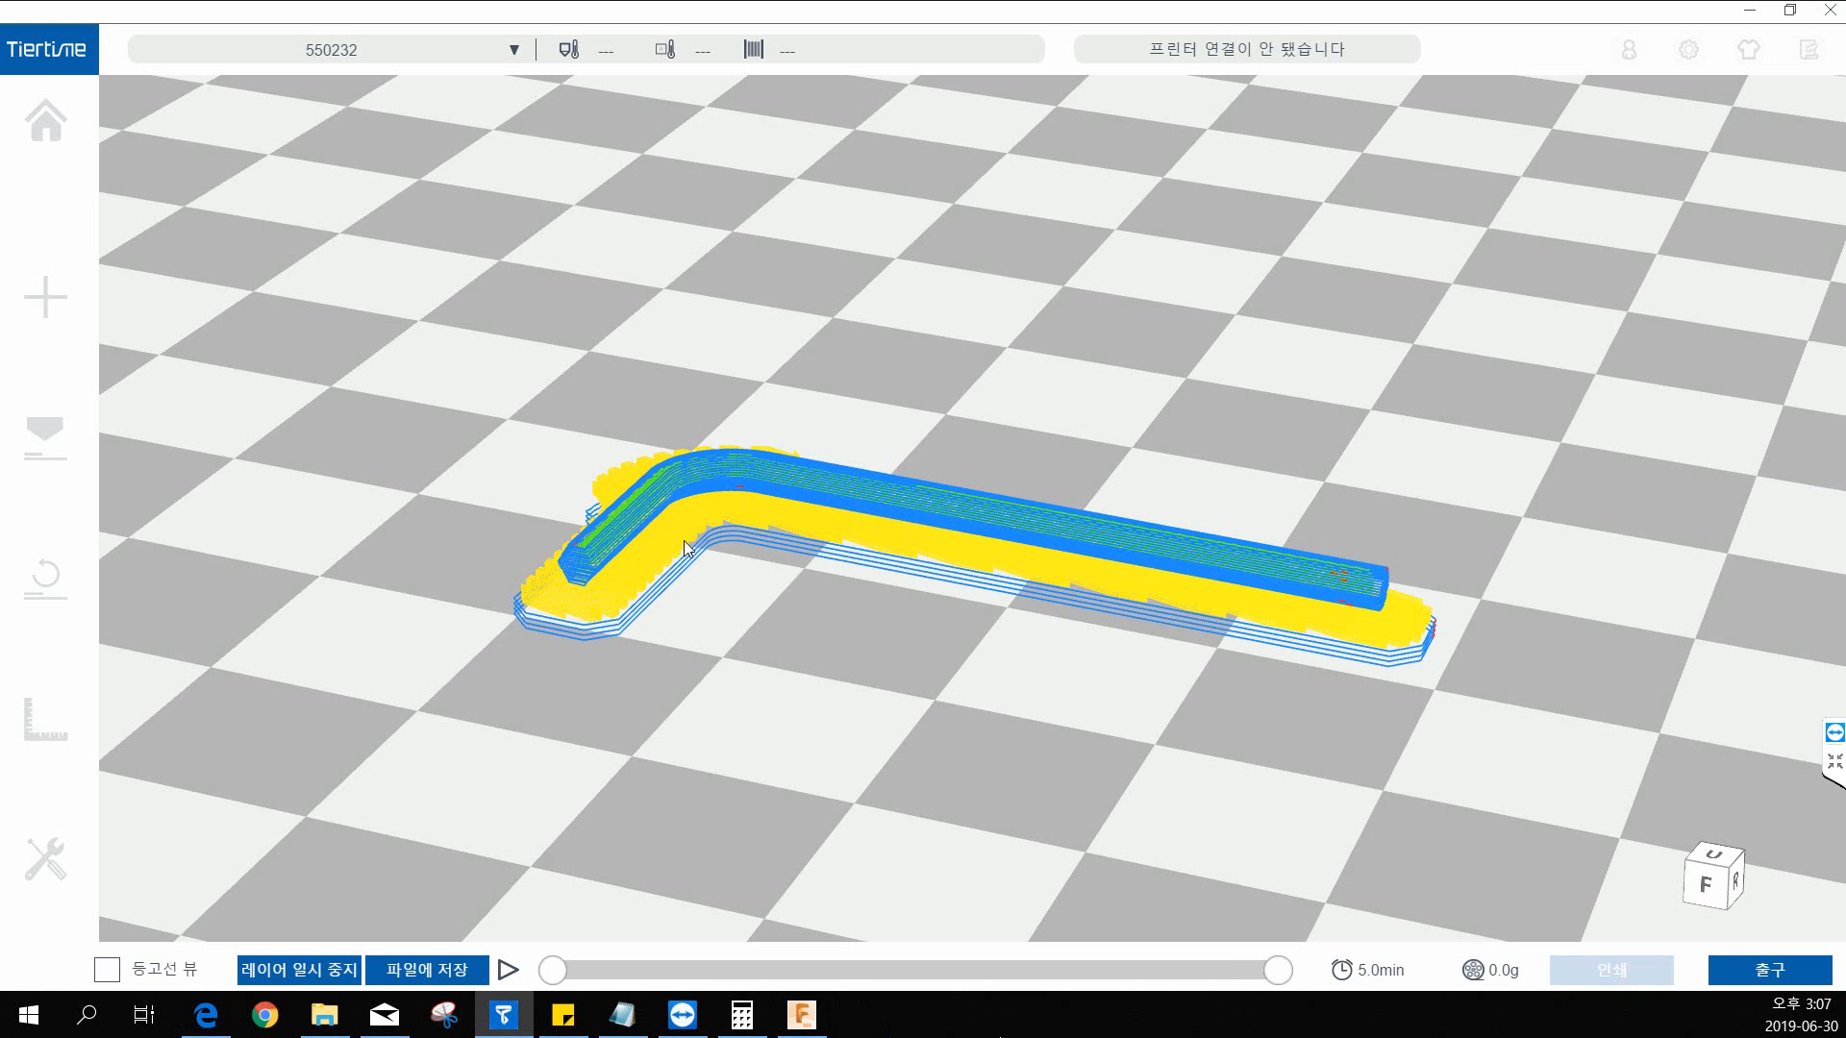
{"action": "left_click_drag", "start_coordinate": [662, 538], "coordinate": [771, 575]}
{"action": "middle_click_drag", "start_coordinate": [771, 575], "coordinate": [777, 681]}
{"action": "scroll", "coordinate": [696, 633], "scroll_direction": "up", "scroll_amount": 2}
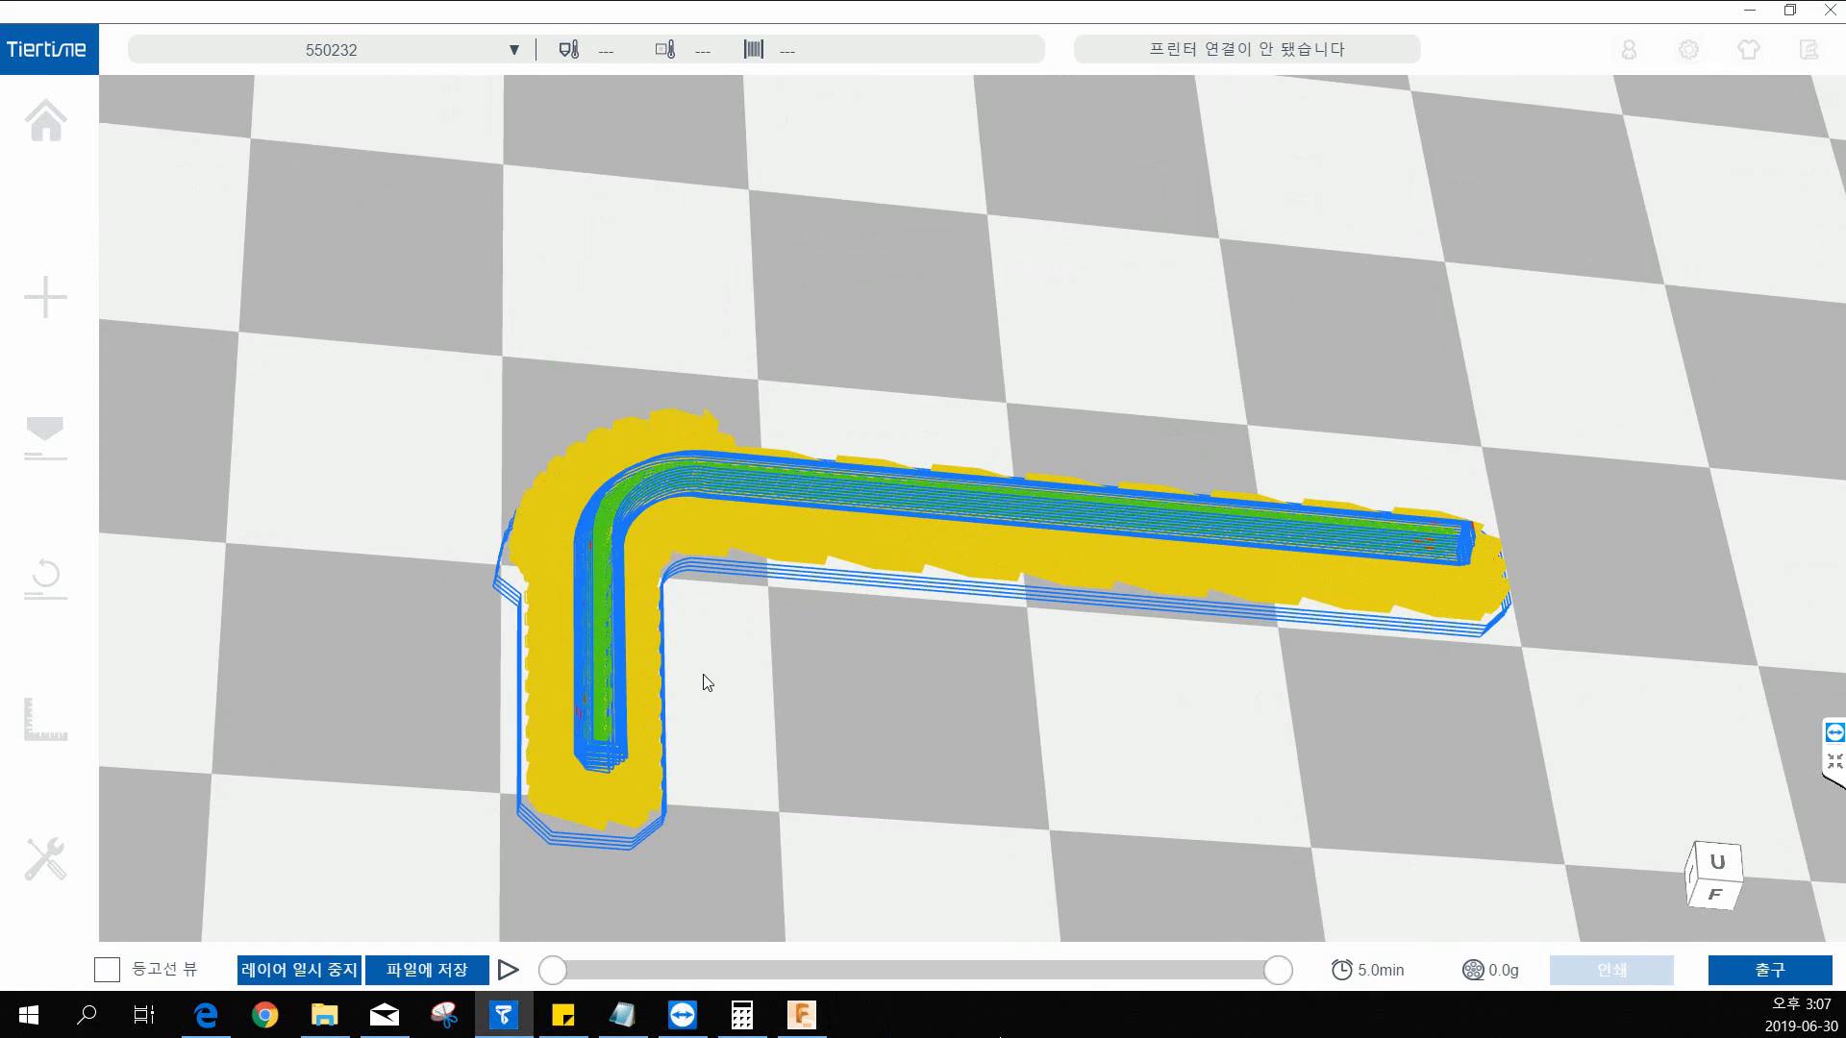
{"action": "right_click_drag", "start_coordinate": [815, 731], "coordinate": [600, 680]}
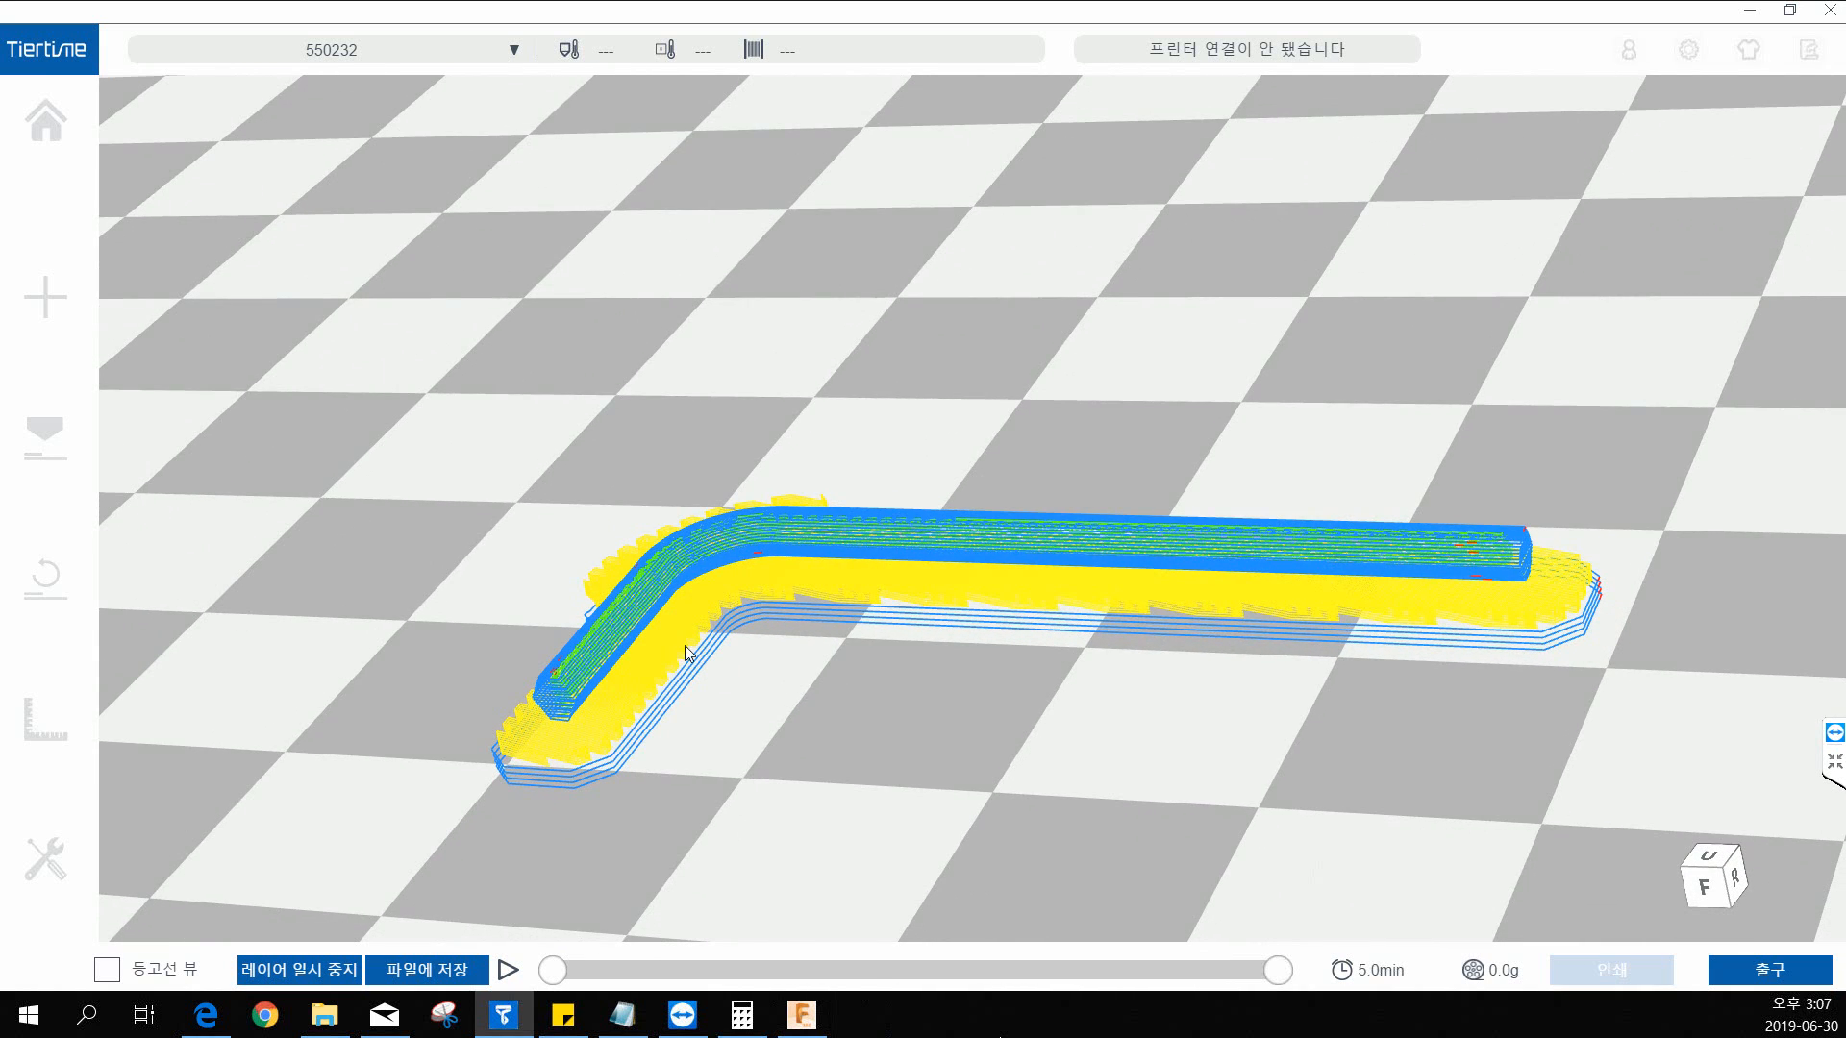
{"action": "middle_click_drag", "start_coordinate": [1161, 664], "coordinate": [1096, 613]}
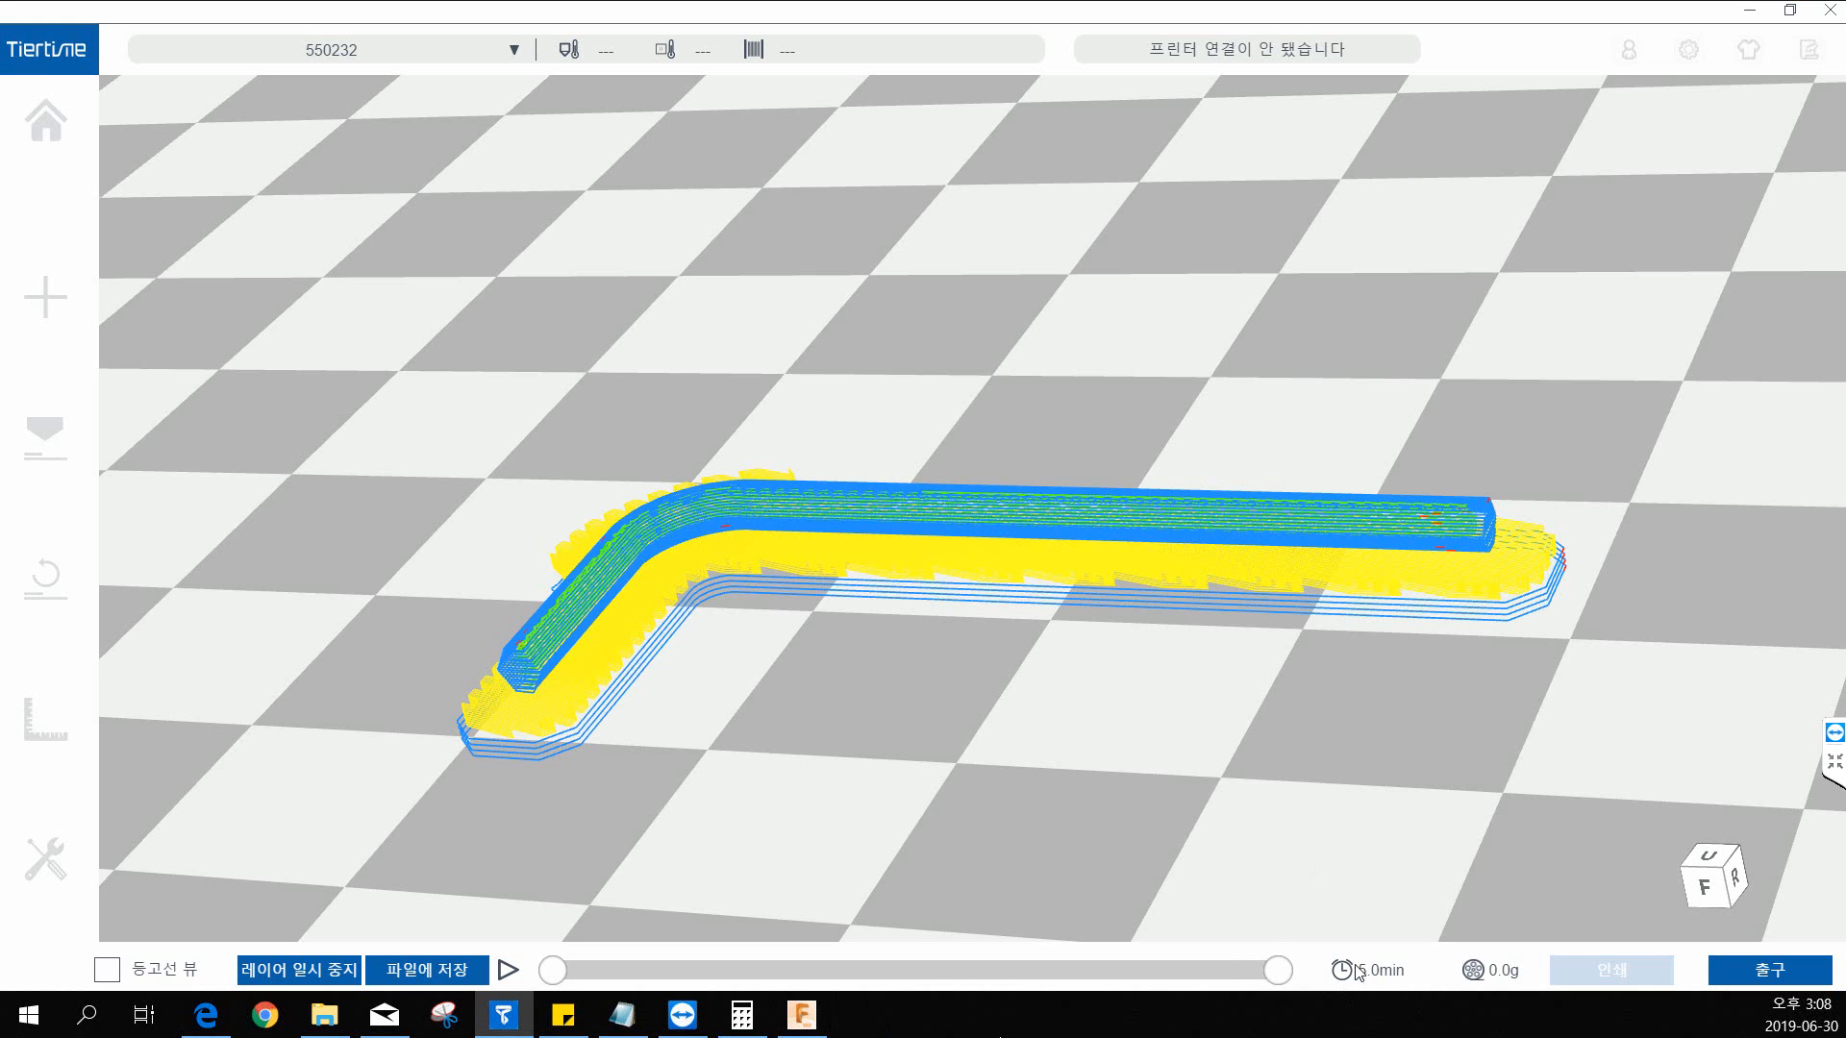
{"action": "scroll", "coordinate": [1052, 803], "scroll_direction": "down", "scroll_amount": 5}
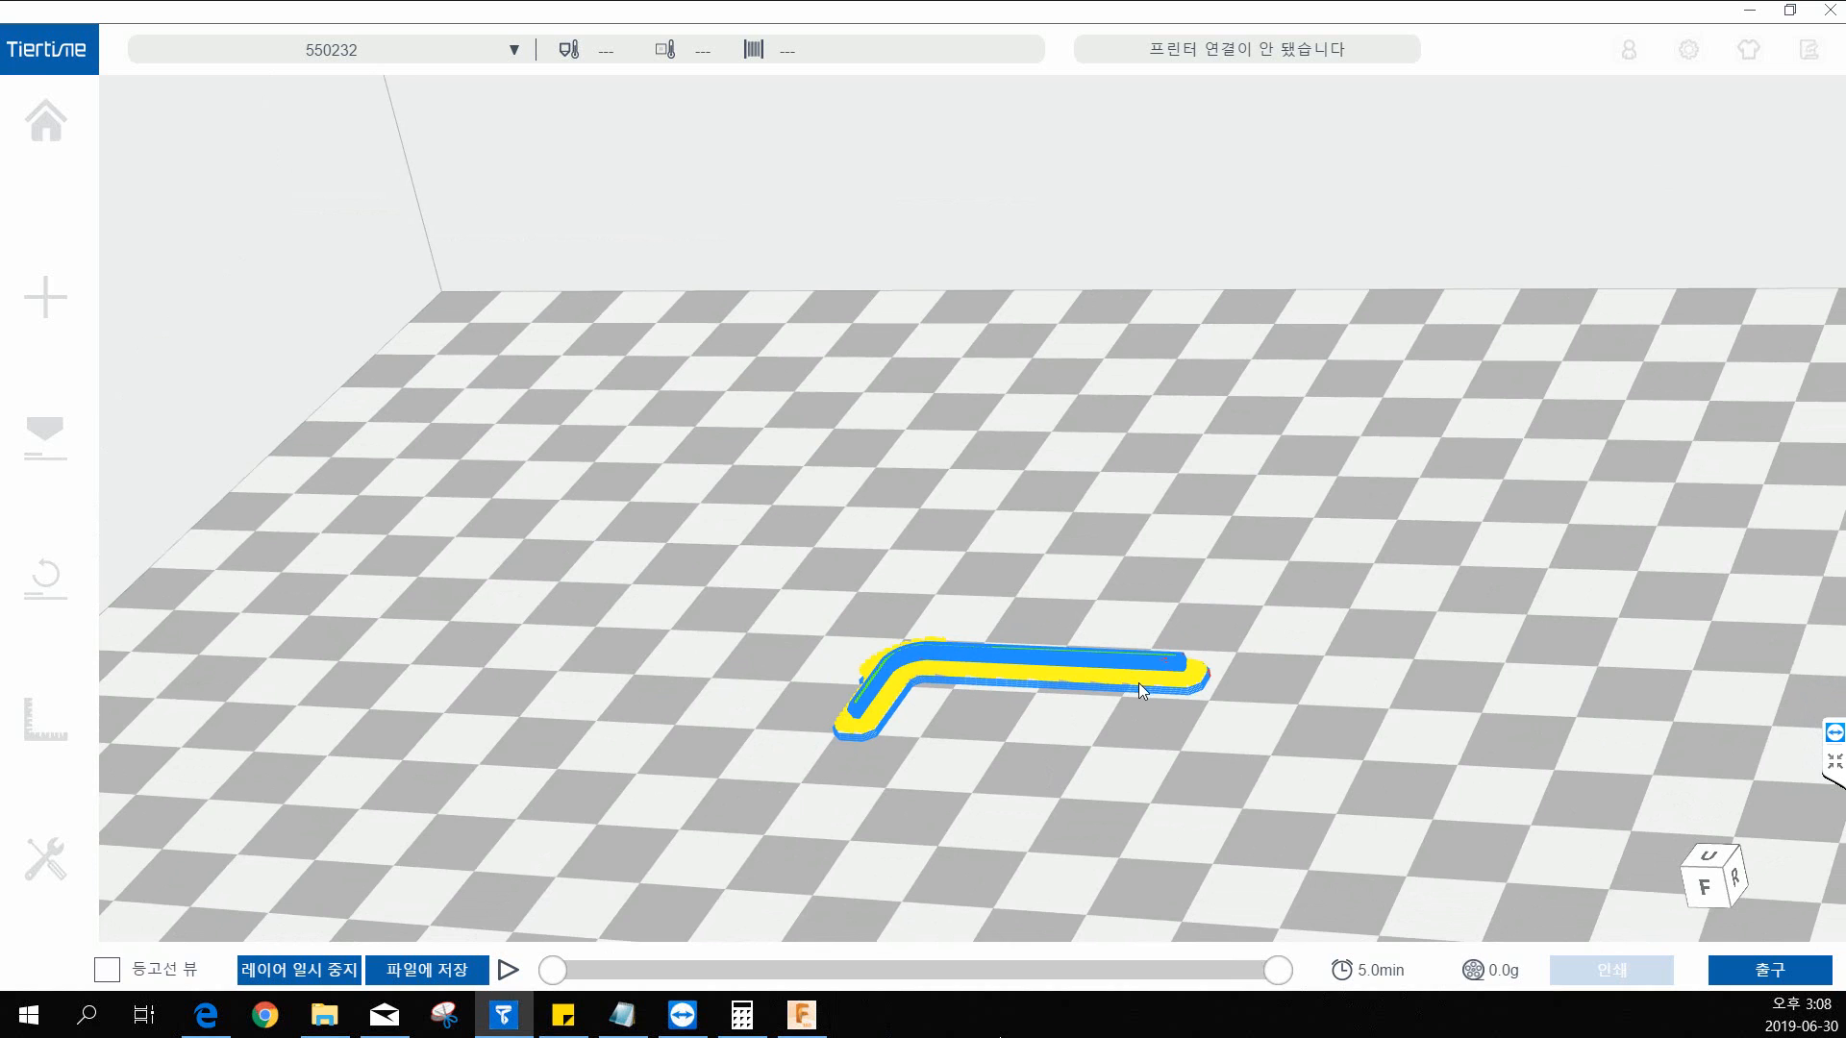
{"action": "scroll", "coordinate": [1144, 682], "scroll_direction": "down", "scroll_amount": 3}
{"action": "scroll", "coordinate": [1143, 715], "scroll_direction": "down", "scroll_amount": 2}
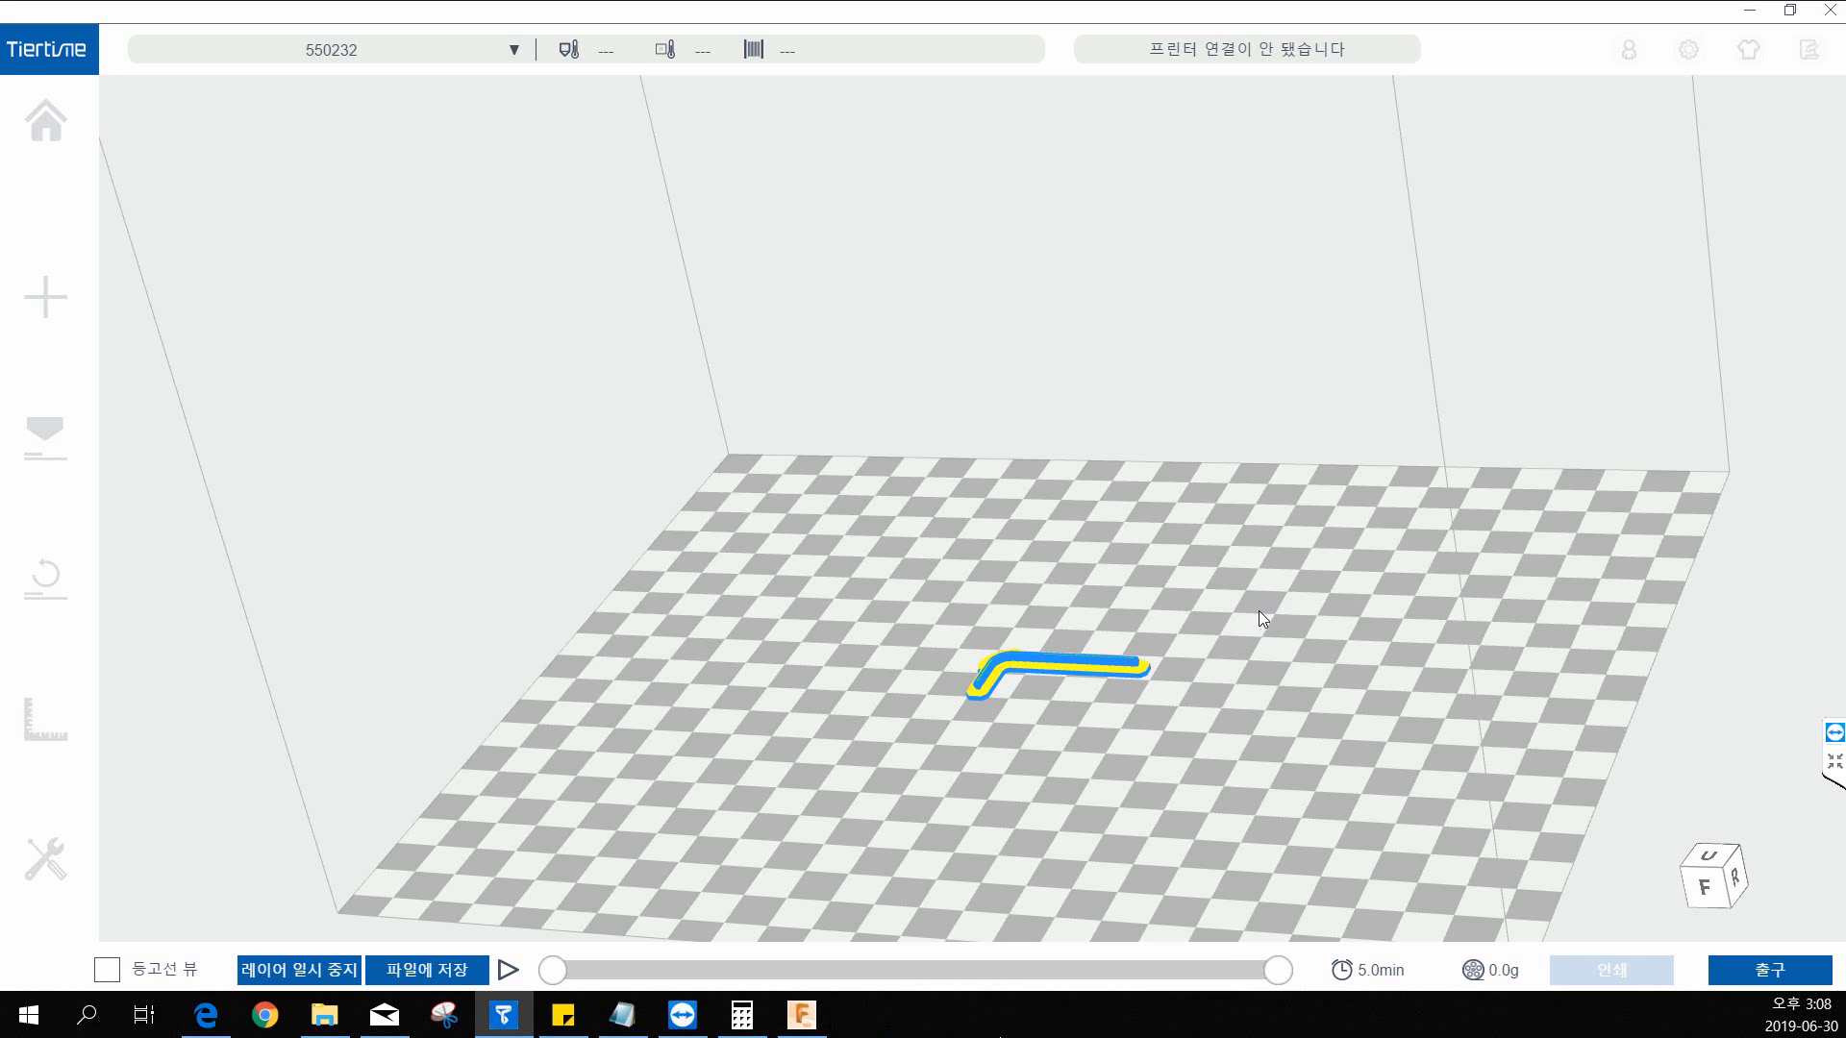
{"action": "middle_click_drag", "start_coordinate": [1224, 639], "coordinate": [1106, 537]}
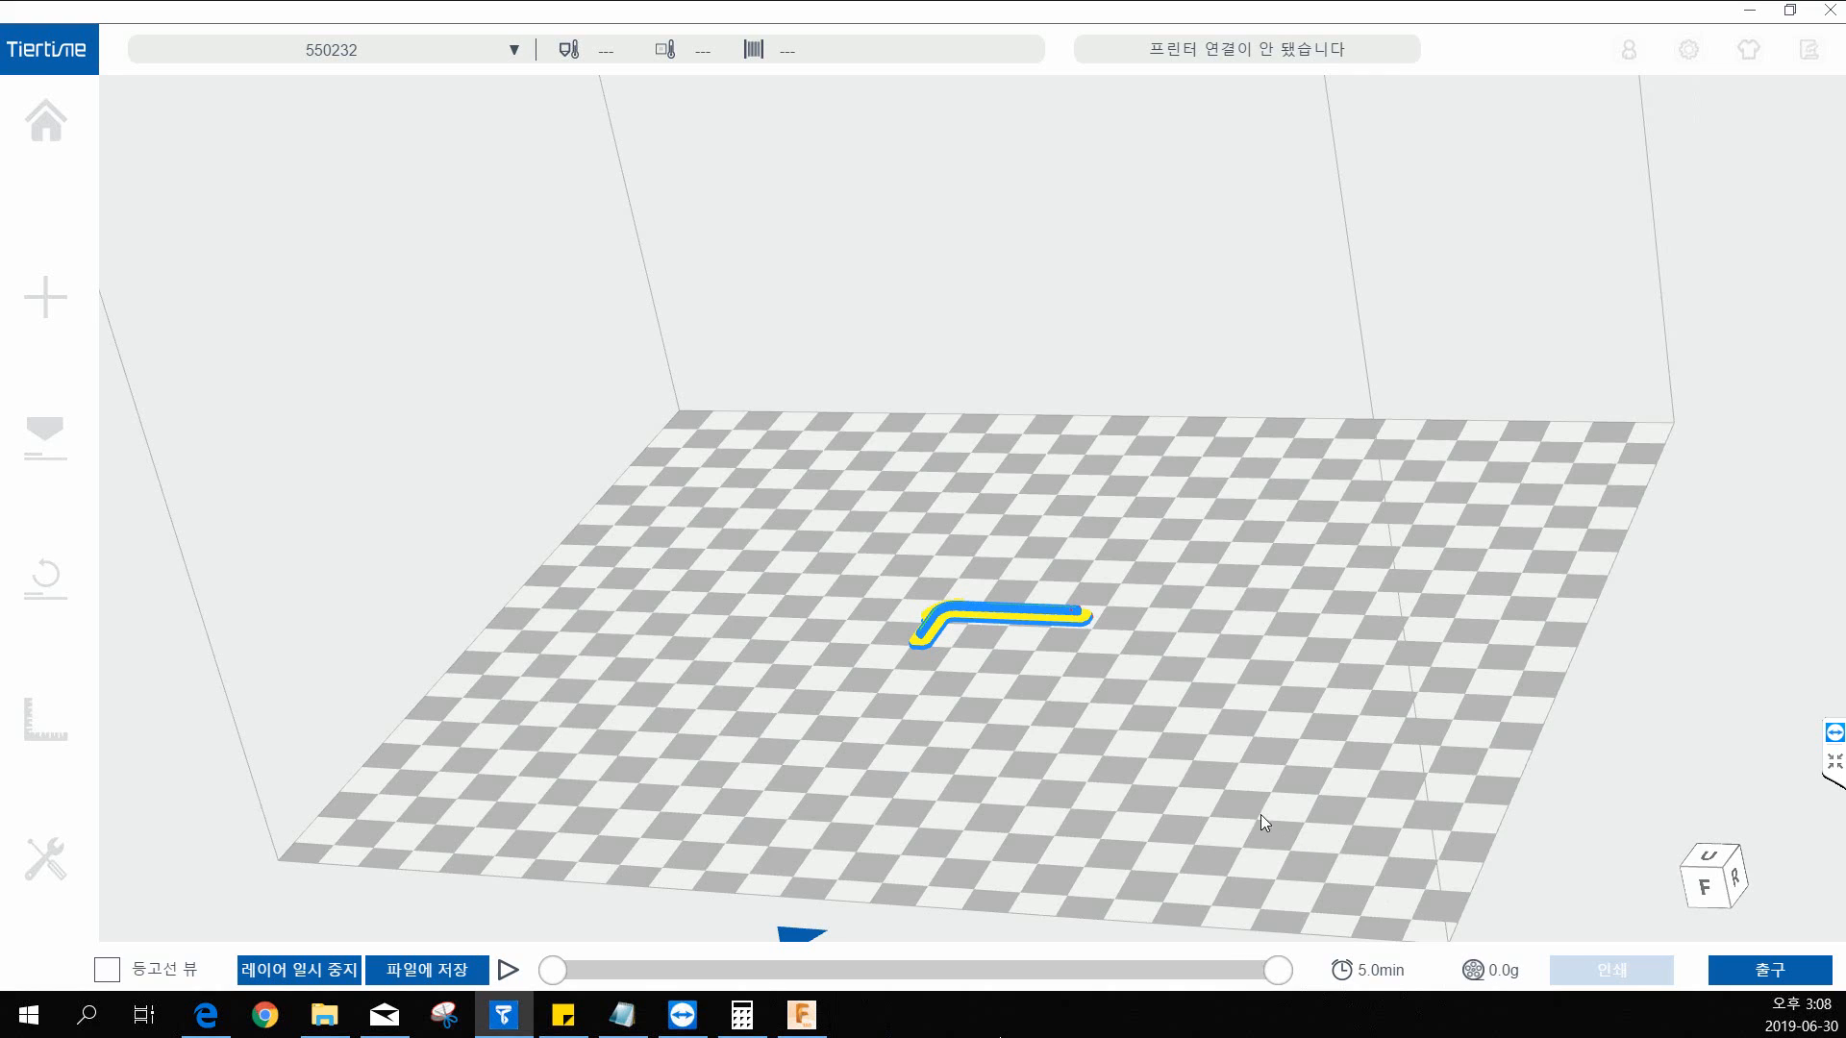
Step: Start saving the sliced job to a file and go to the ESD-USB (F:) drive as its location
{"action": "left_click", "coordinate": [445, 973]}
{"action": "left_click", "coordinate": [432, 428]}
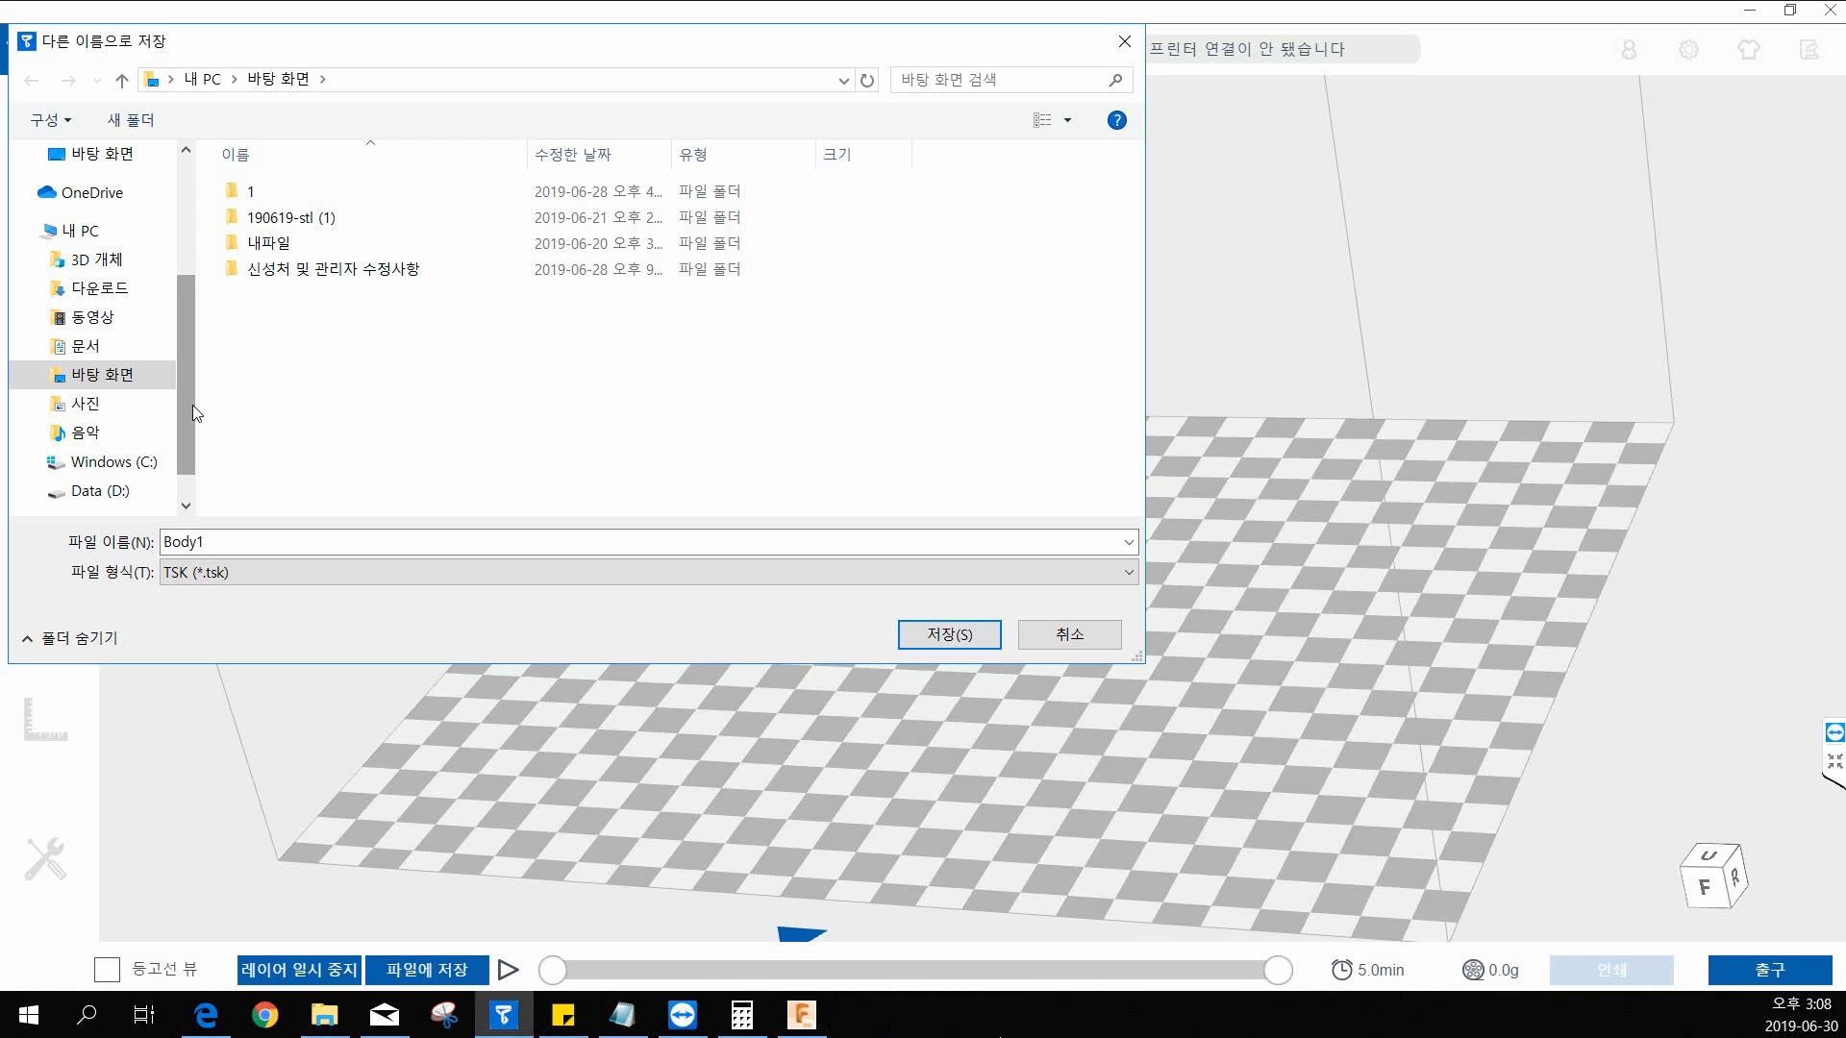
{"action": "scroll", "coordinate": [192, 406], "scroll_direction": "down", "scroll_amount": 1}
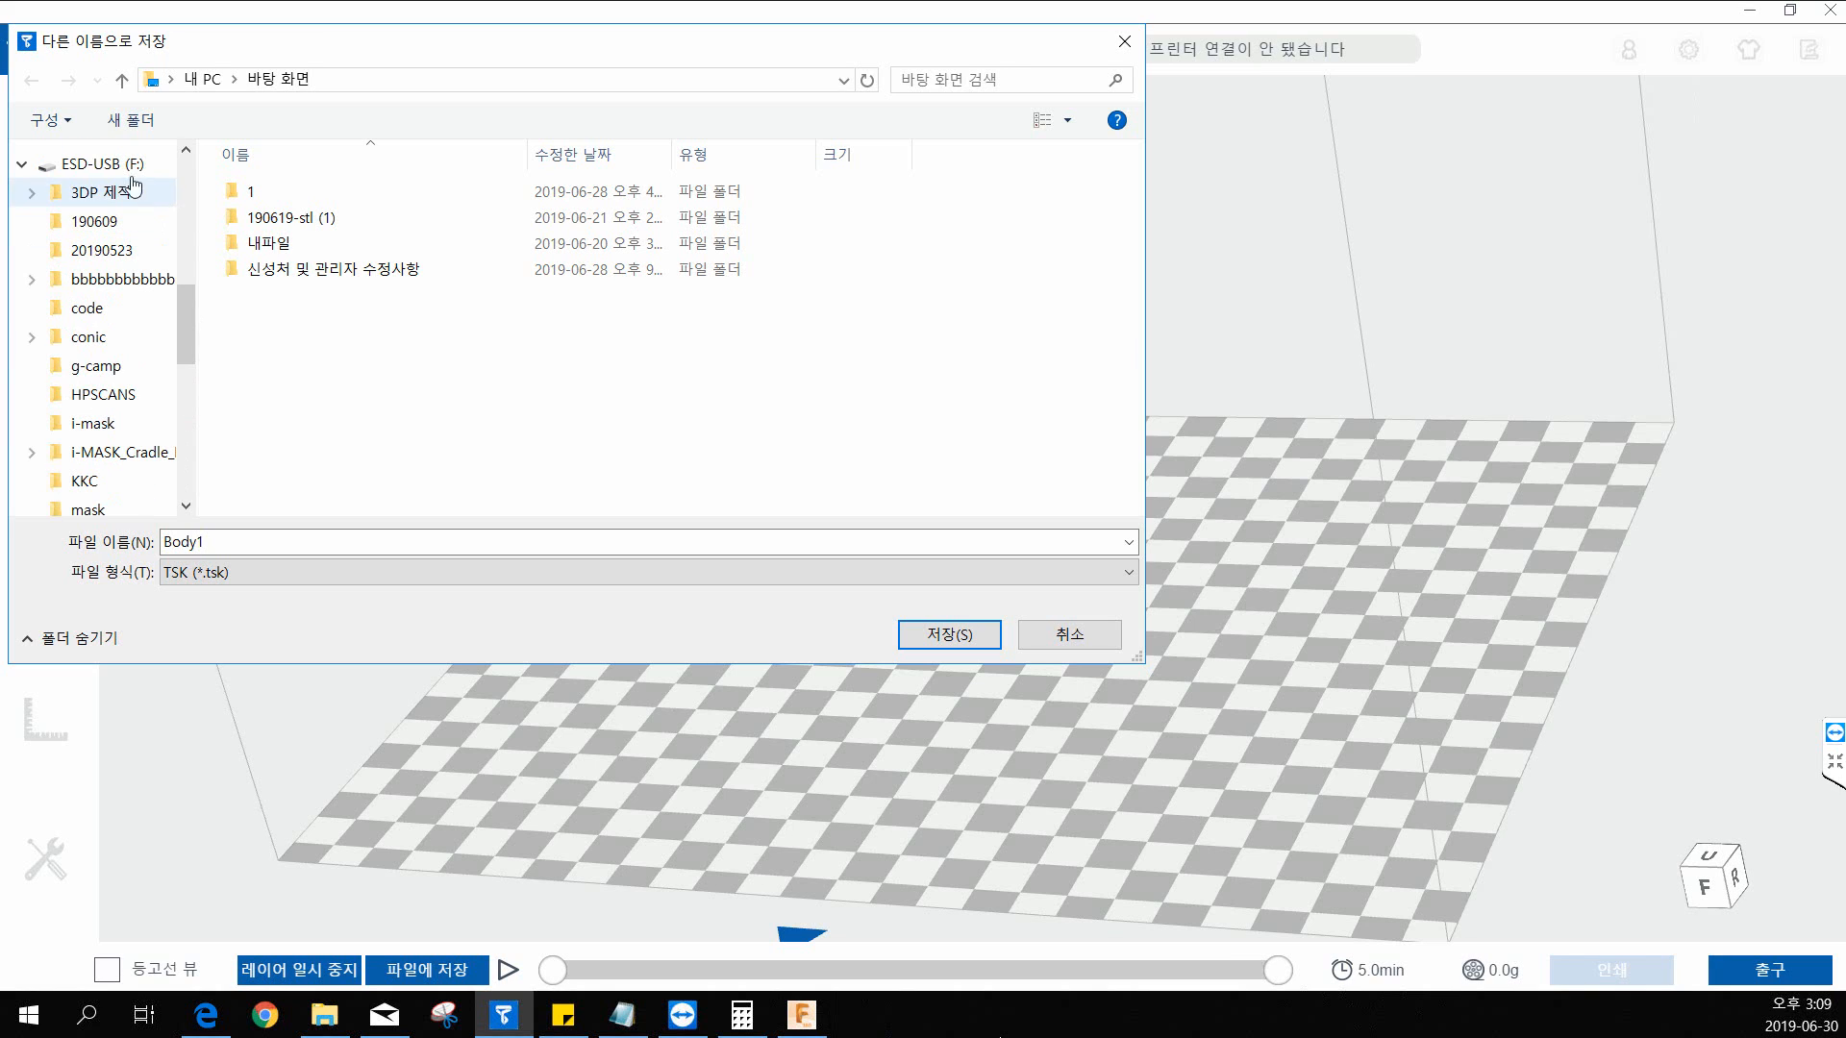
{"action": "left_click", "coordinate": [123, 166]}
{"action": "left_click_drag", "start_coordinate": [1124, 223], "coordinate": [1127, 442]}
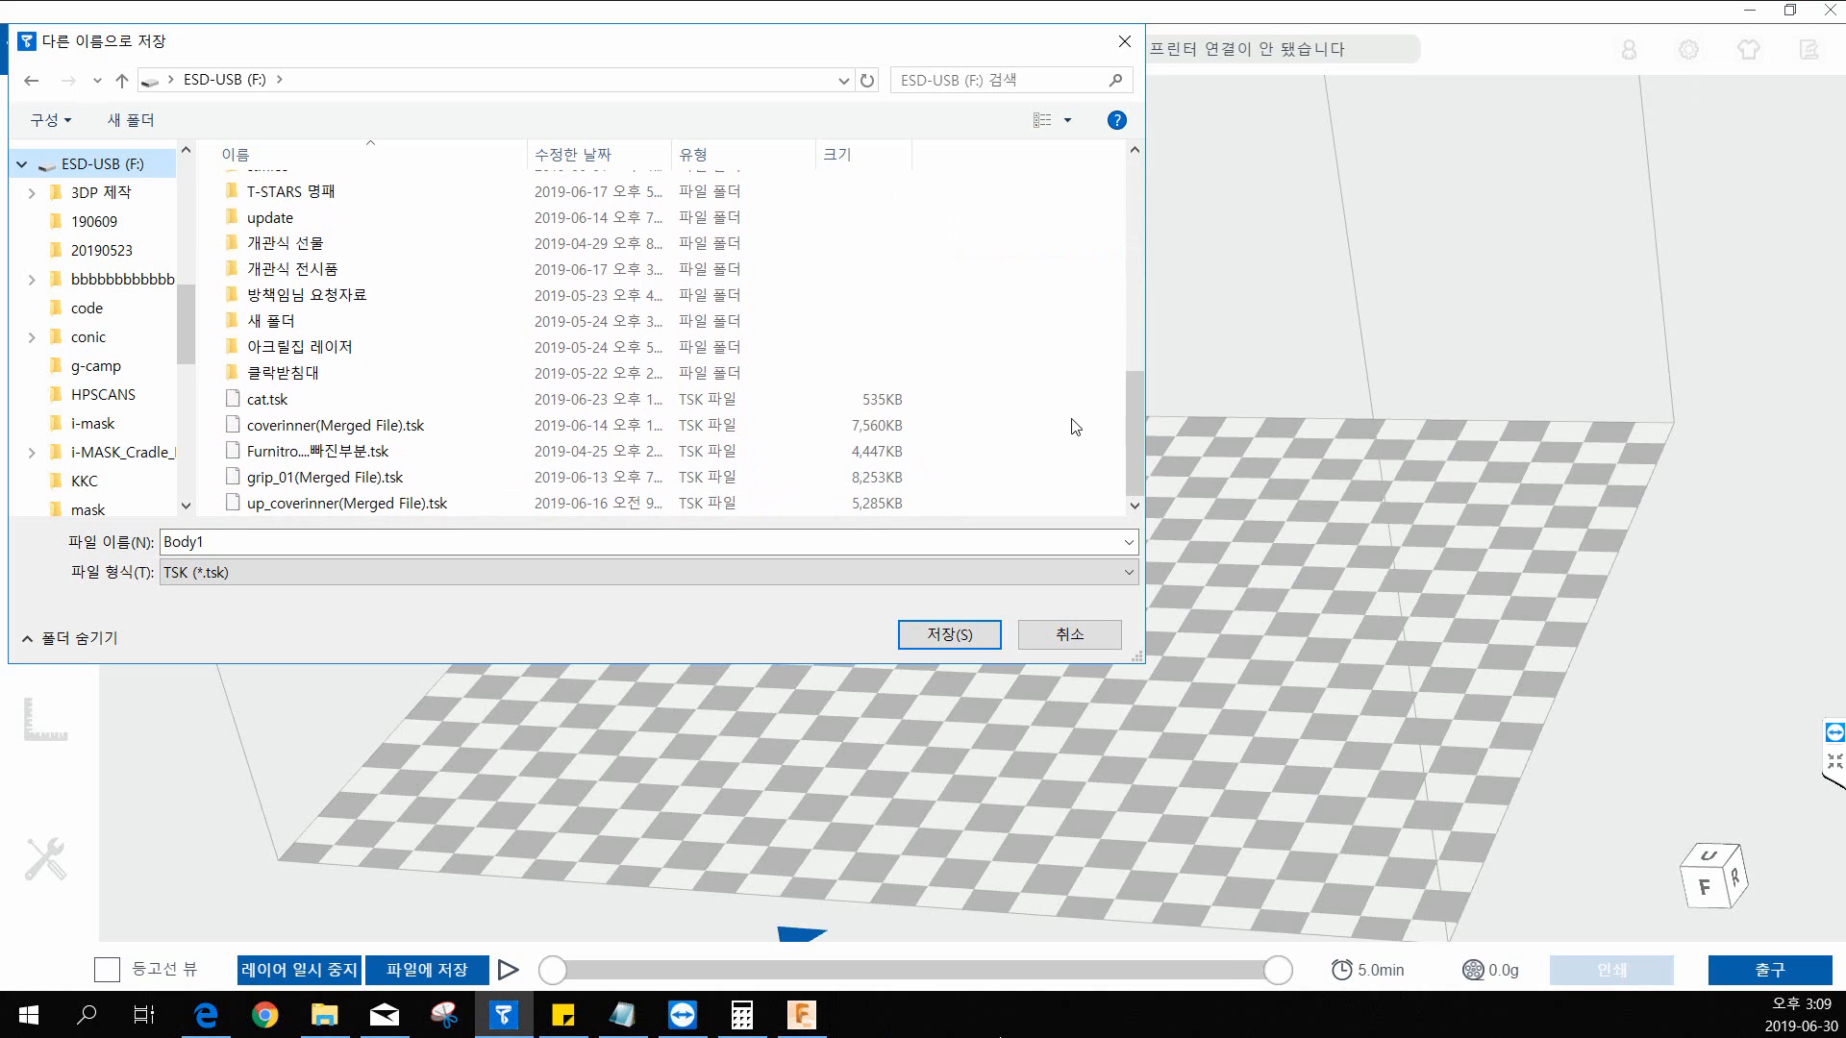
Step: Create a folder named Makeracademy on the USB drive and open it as the save location
{"action": "right_click", "coordinate": [1014, 364]}
{"action": "left_click", "coordinate": [1036, 378]}
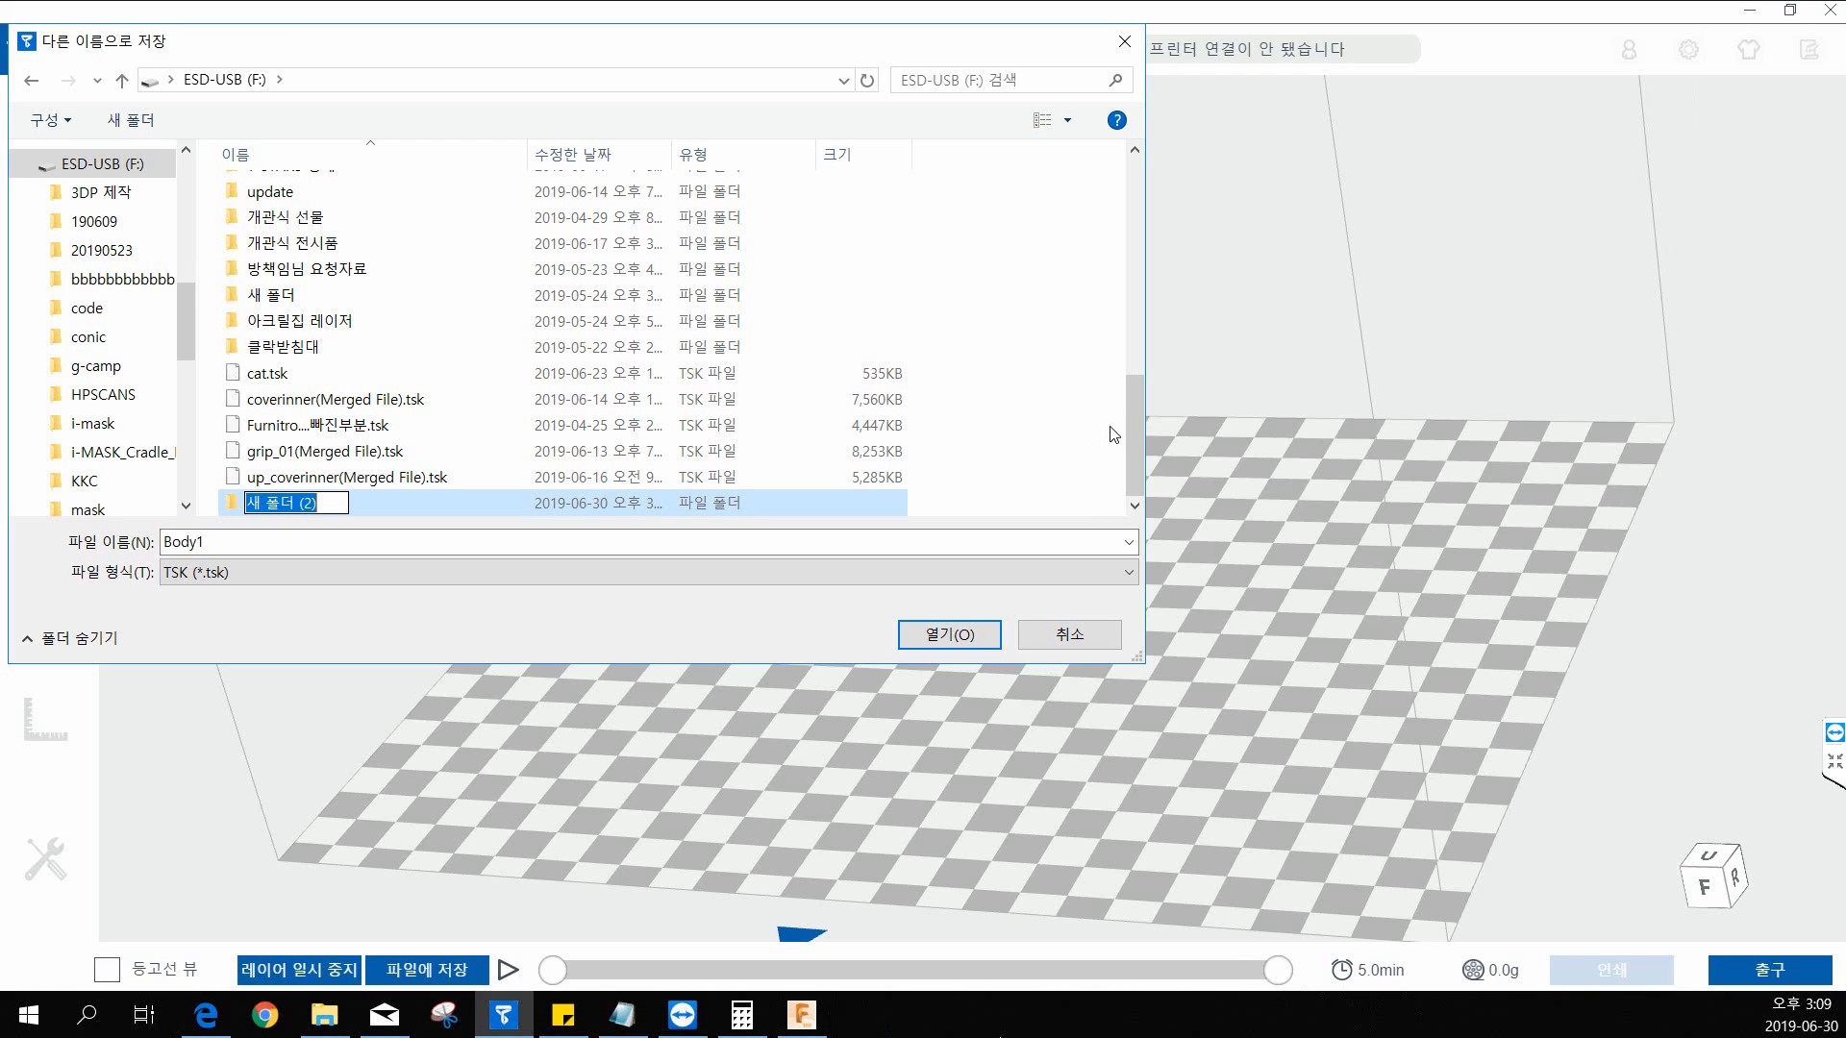
{"action": "left_click", "coordinate": [328, 504]}
{"action": "left_click_drag", "start_coordinate": [328, 504], "coordinate": [197, 486]}
{"action": "type", "text": "M"}
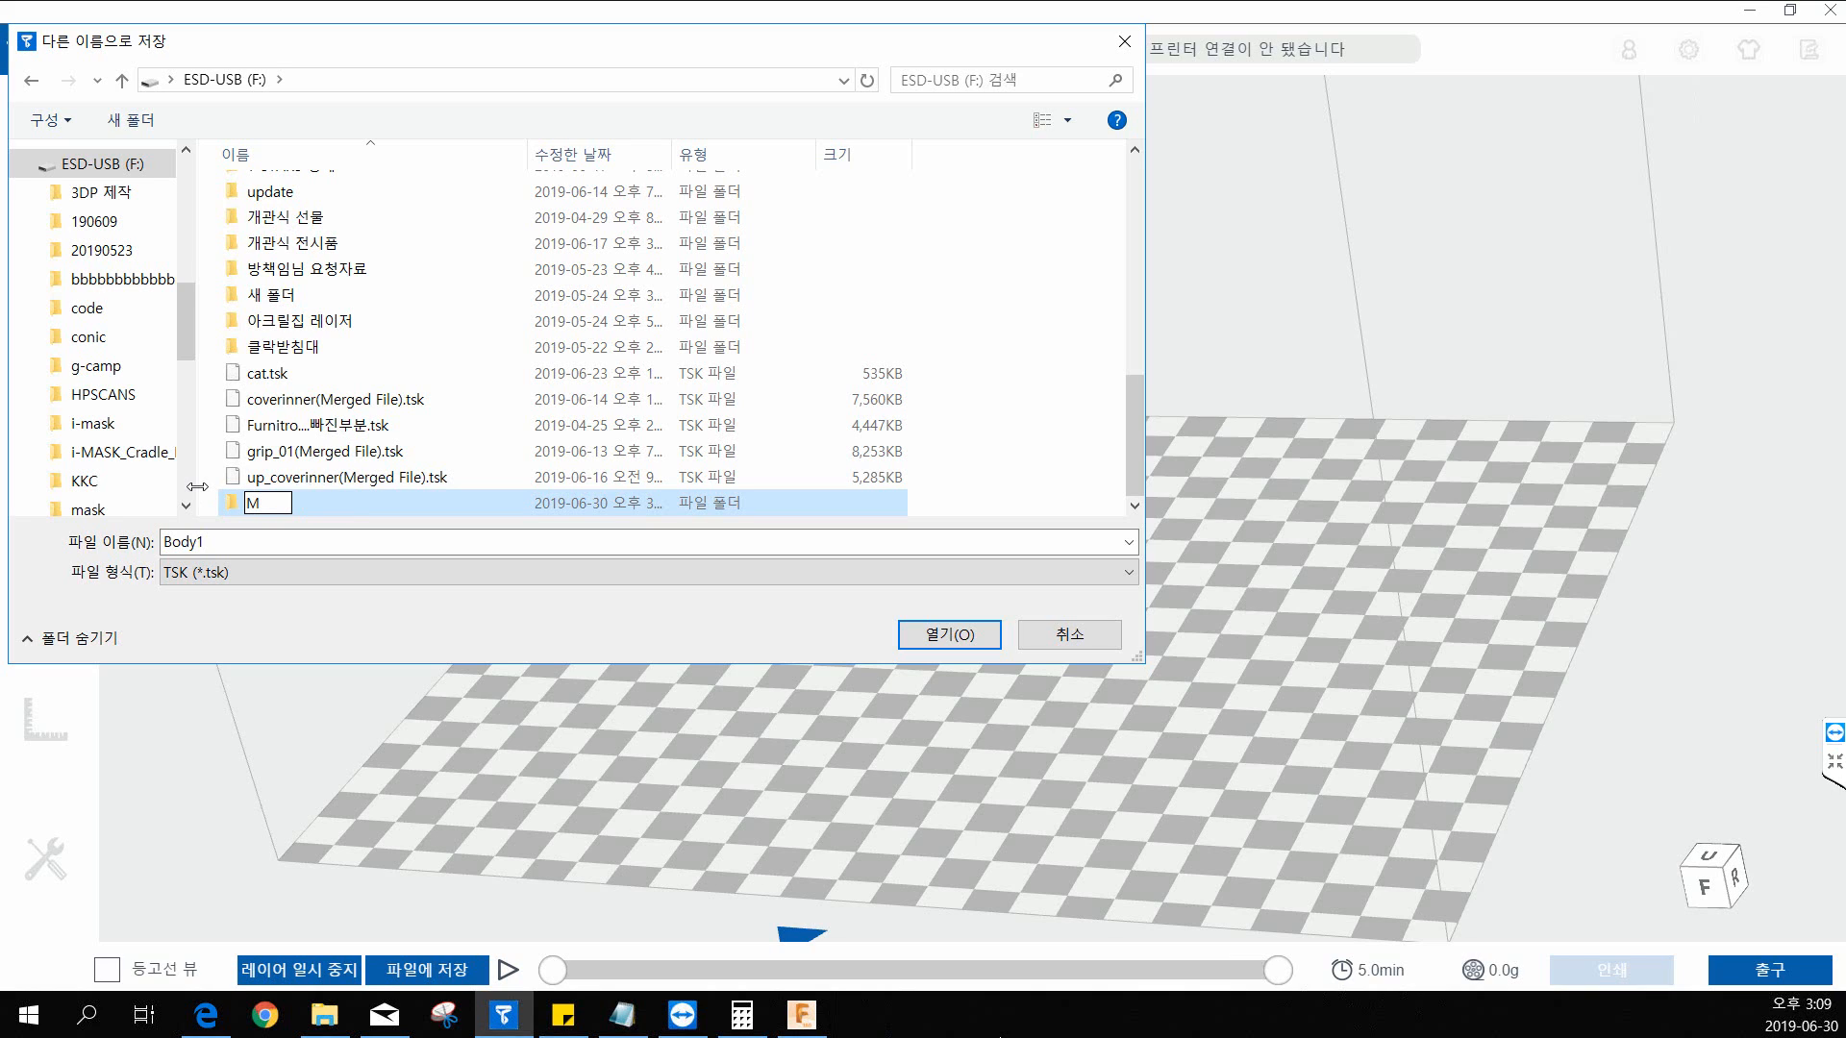
{"action": "type", "text": "akeracademy"}
{"action": "key", "text": "Return"}
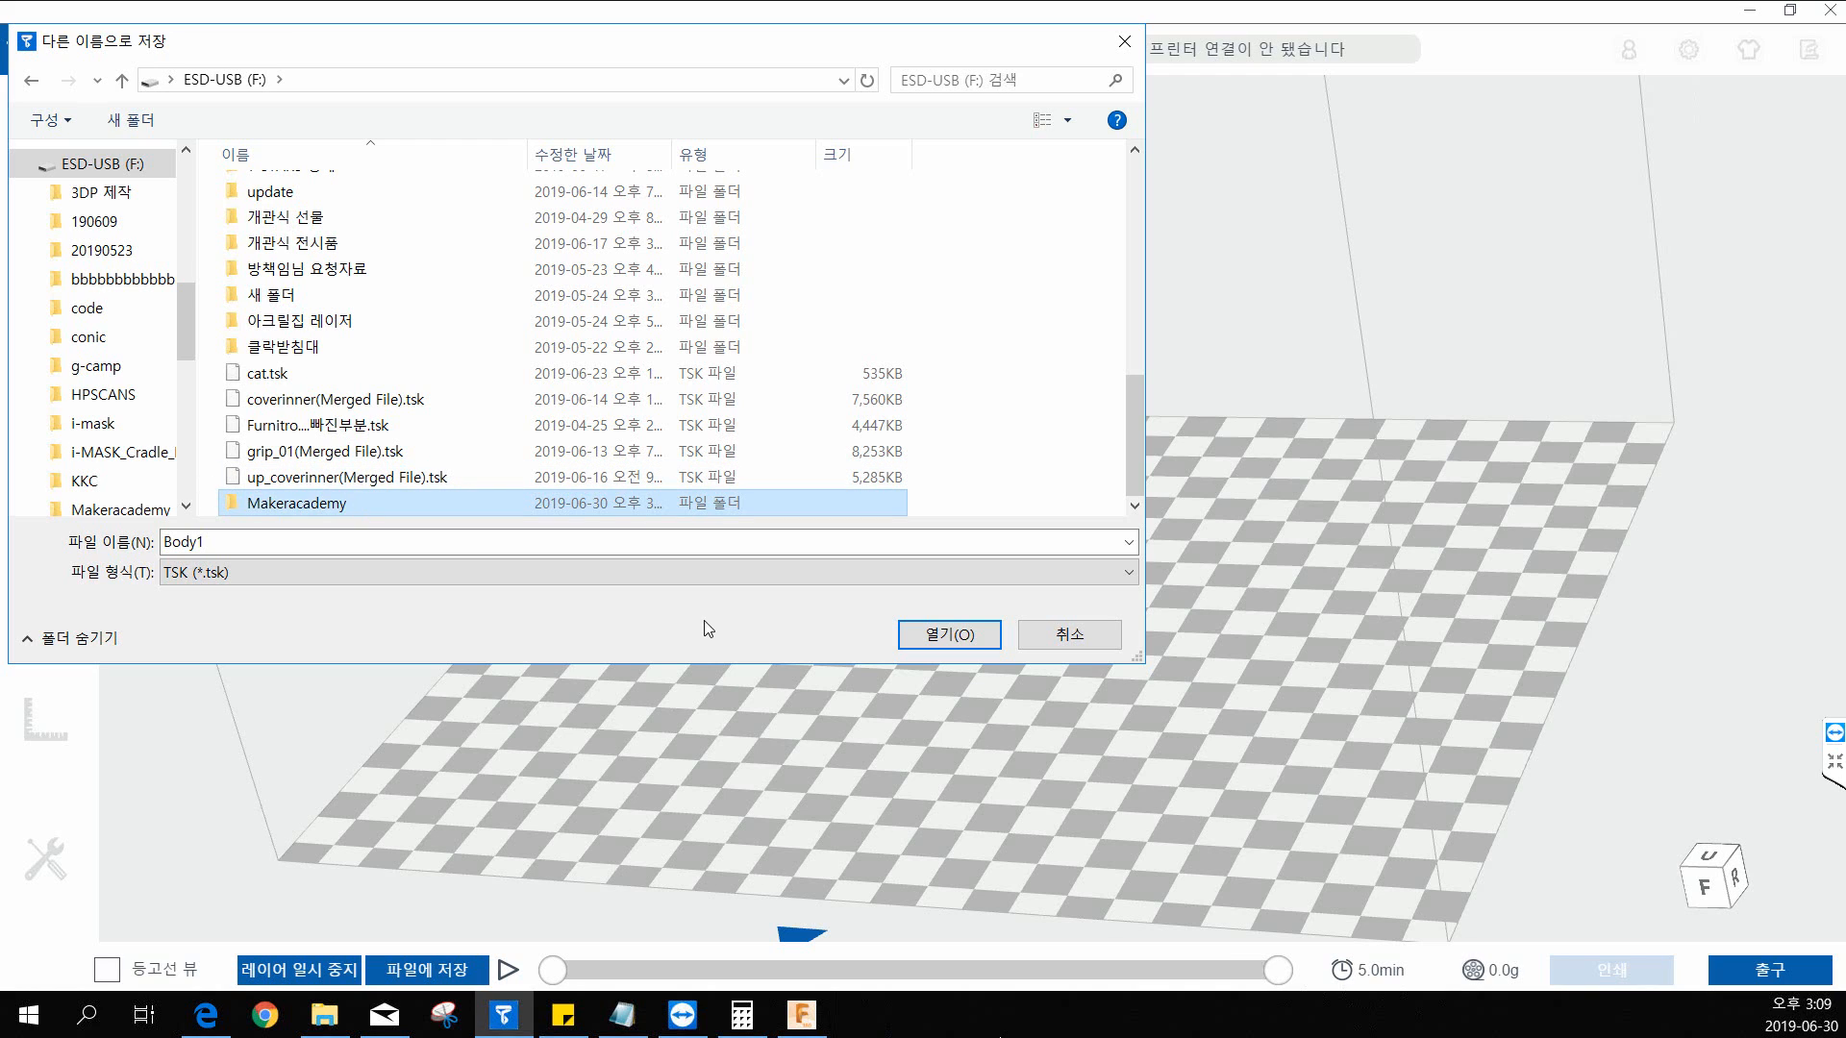
{"action": "left_click", "coordinate": [930, 634]}
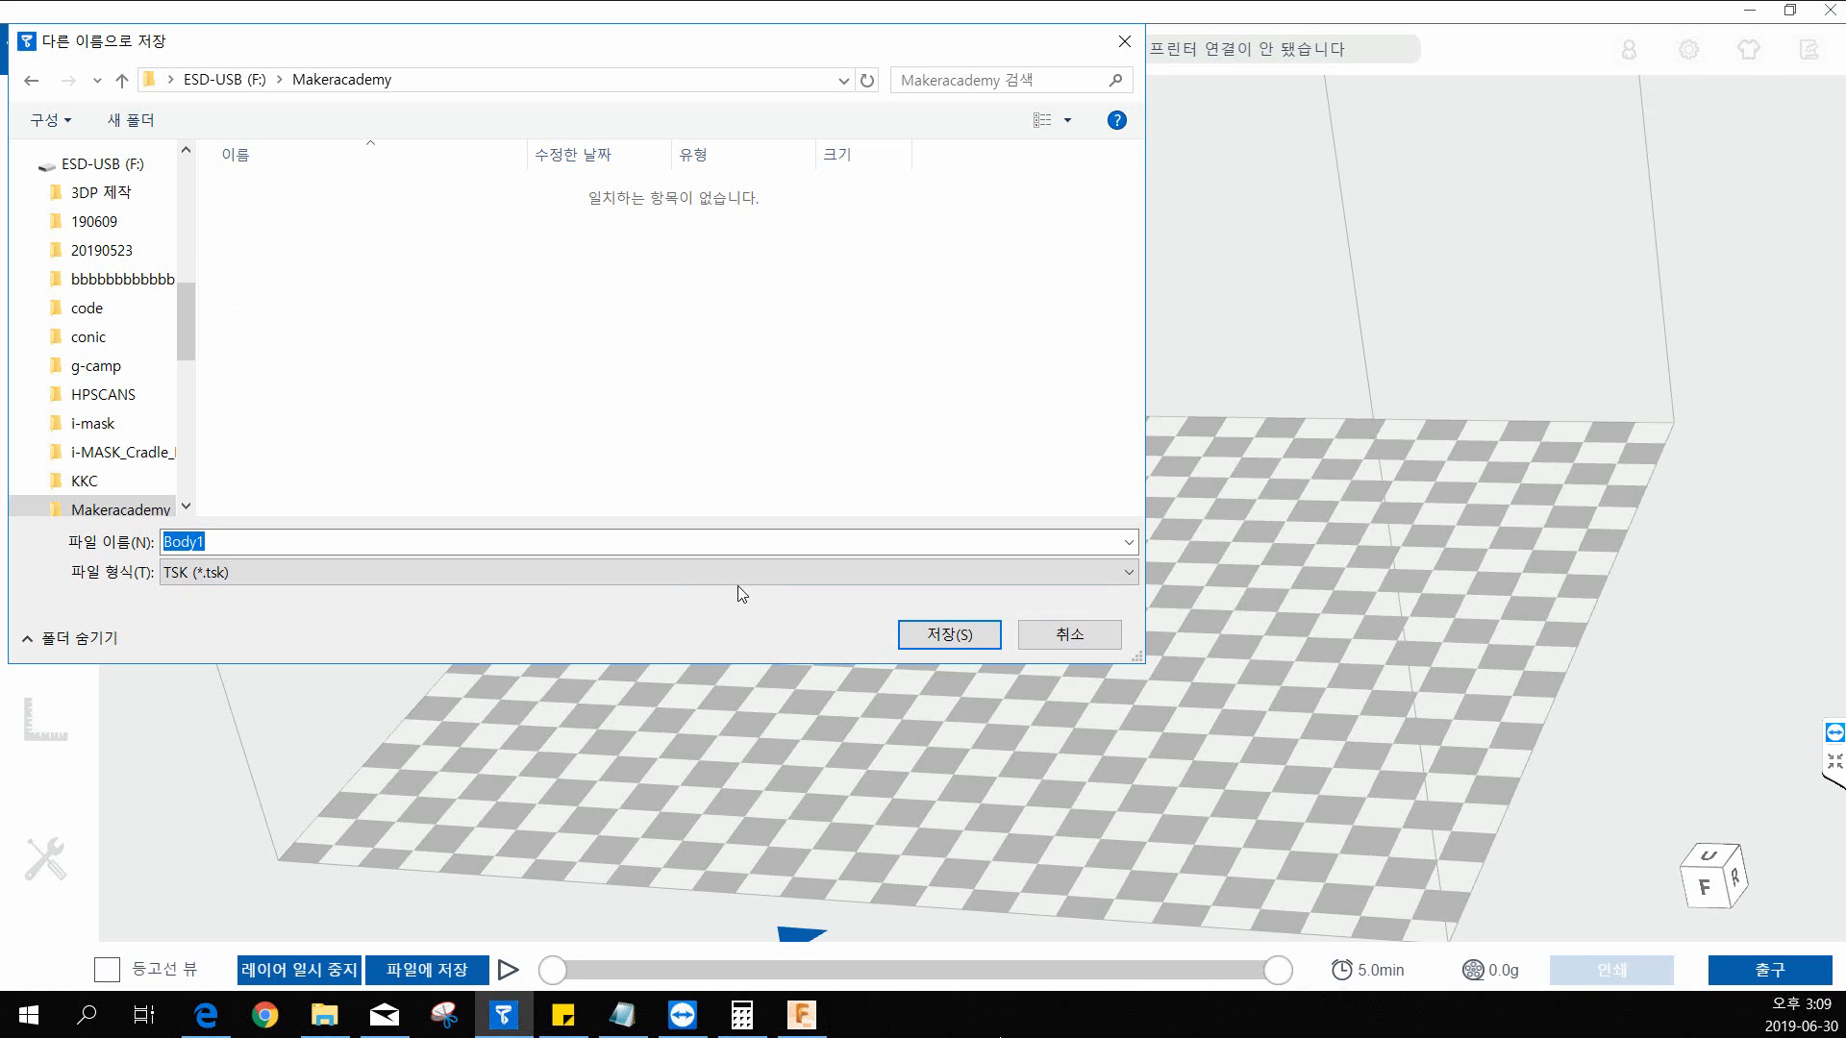
{"action": "left_click_drag", "start_coordinate": [392, 51], "coordinate": [577, 157]}
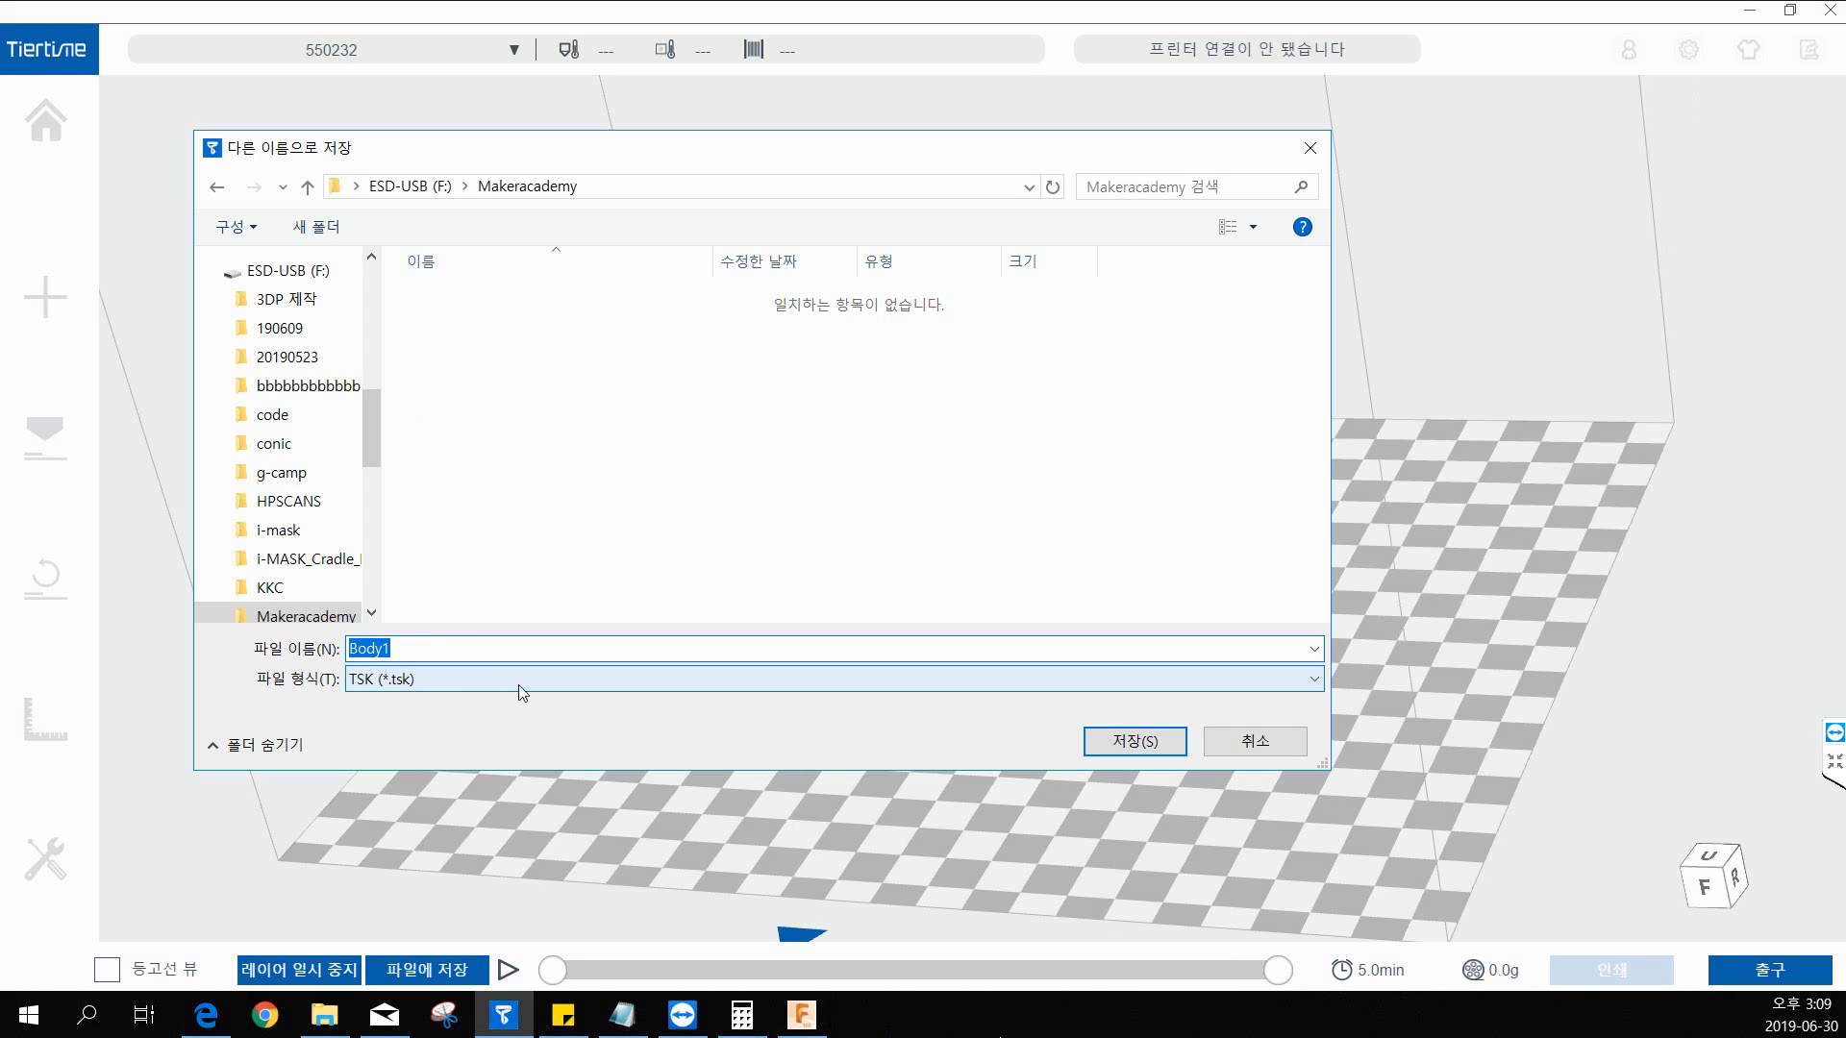
{"action": "left_click", "coordinate": [806, 1016]}
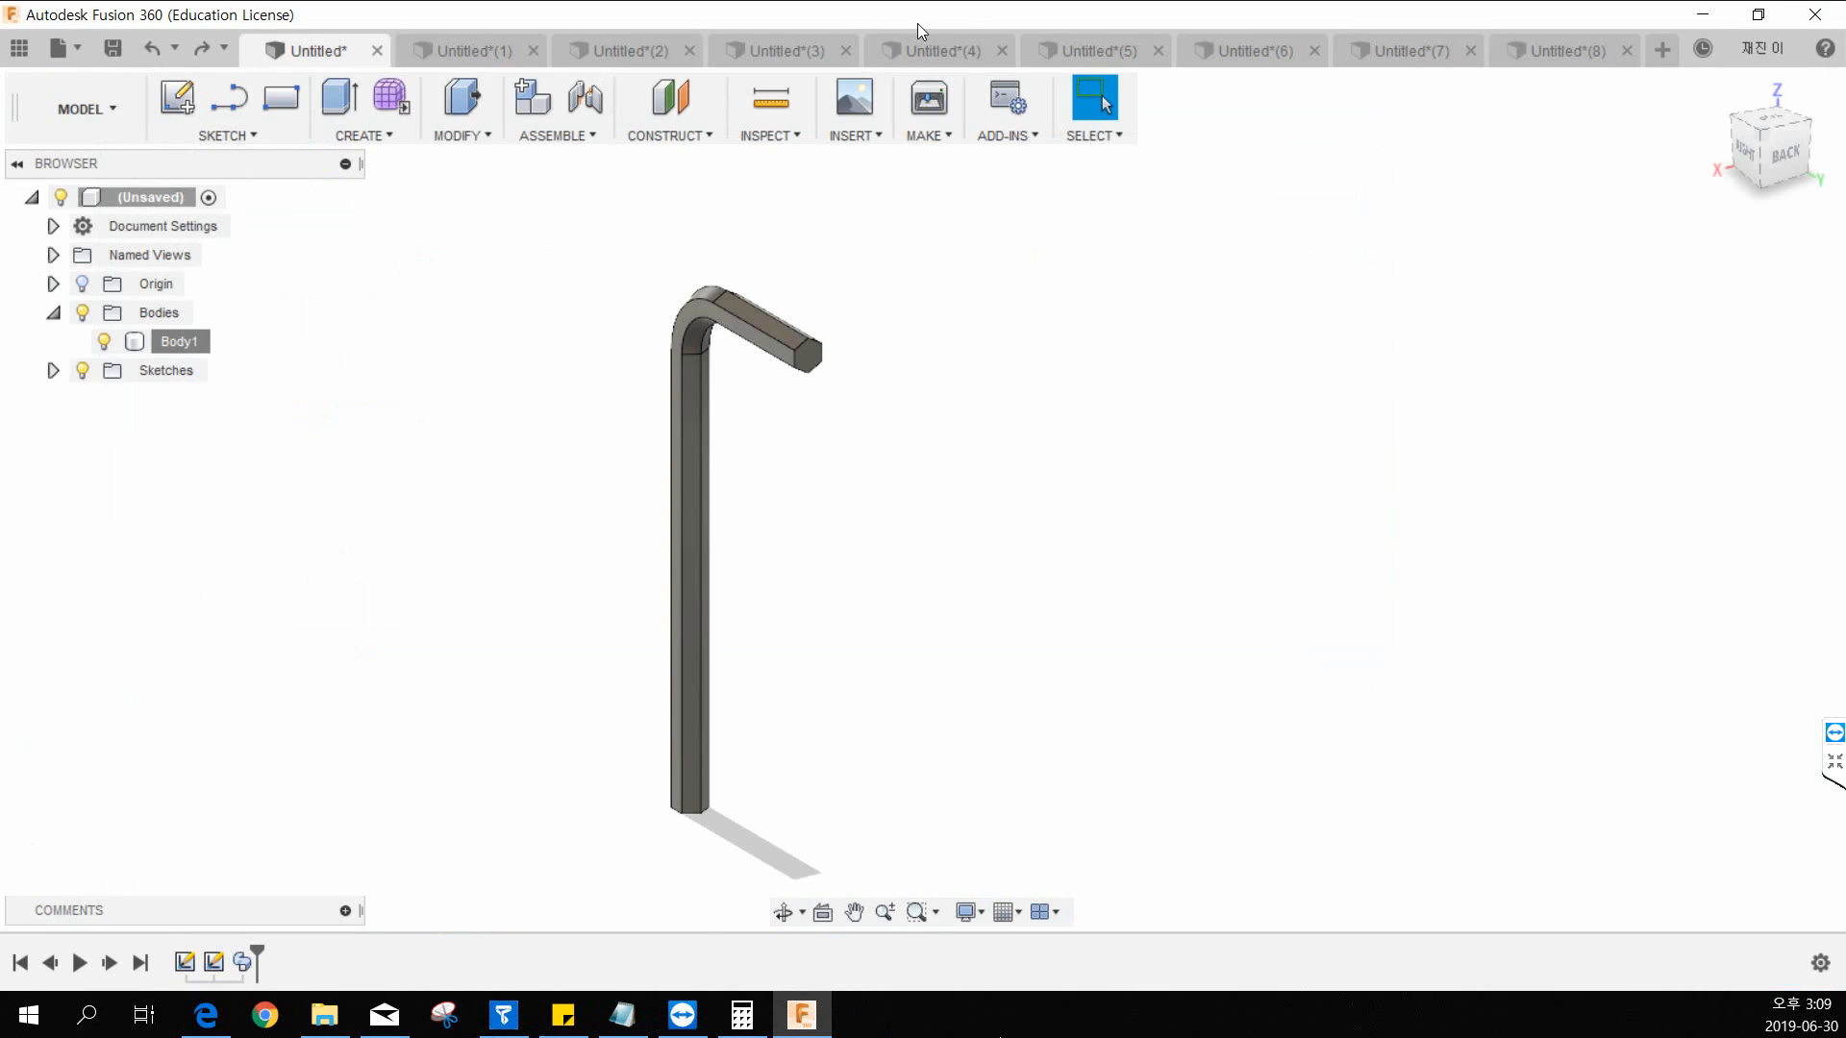
{"action": "left_click", "coordinate": [877, 138]}
{"action": "left_click", "coordinate": [933, 138]}
{"action": "left_click", "coordinate": [855, 137]}
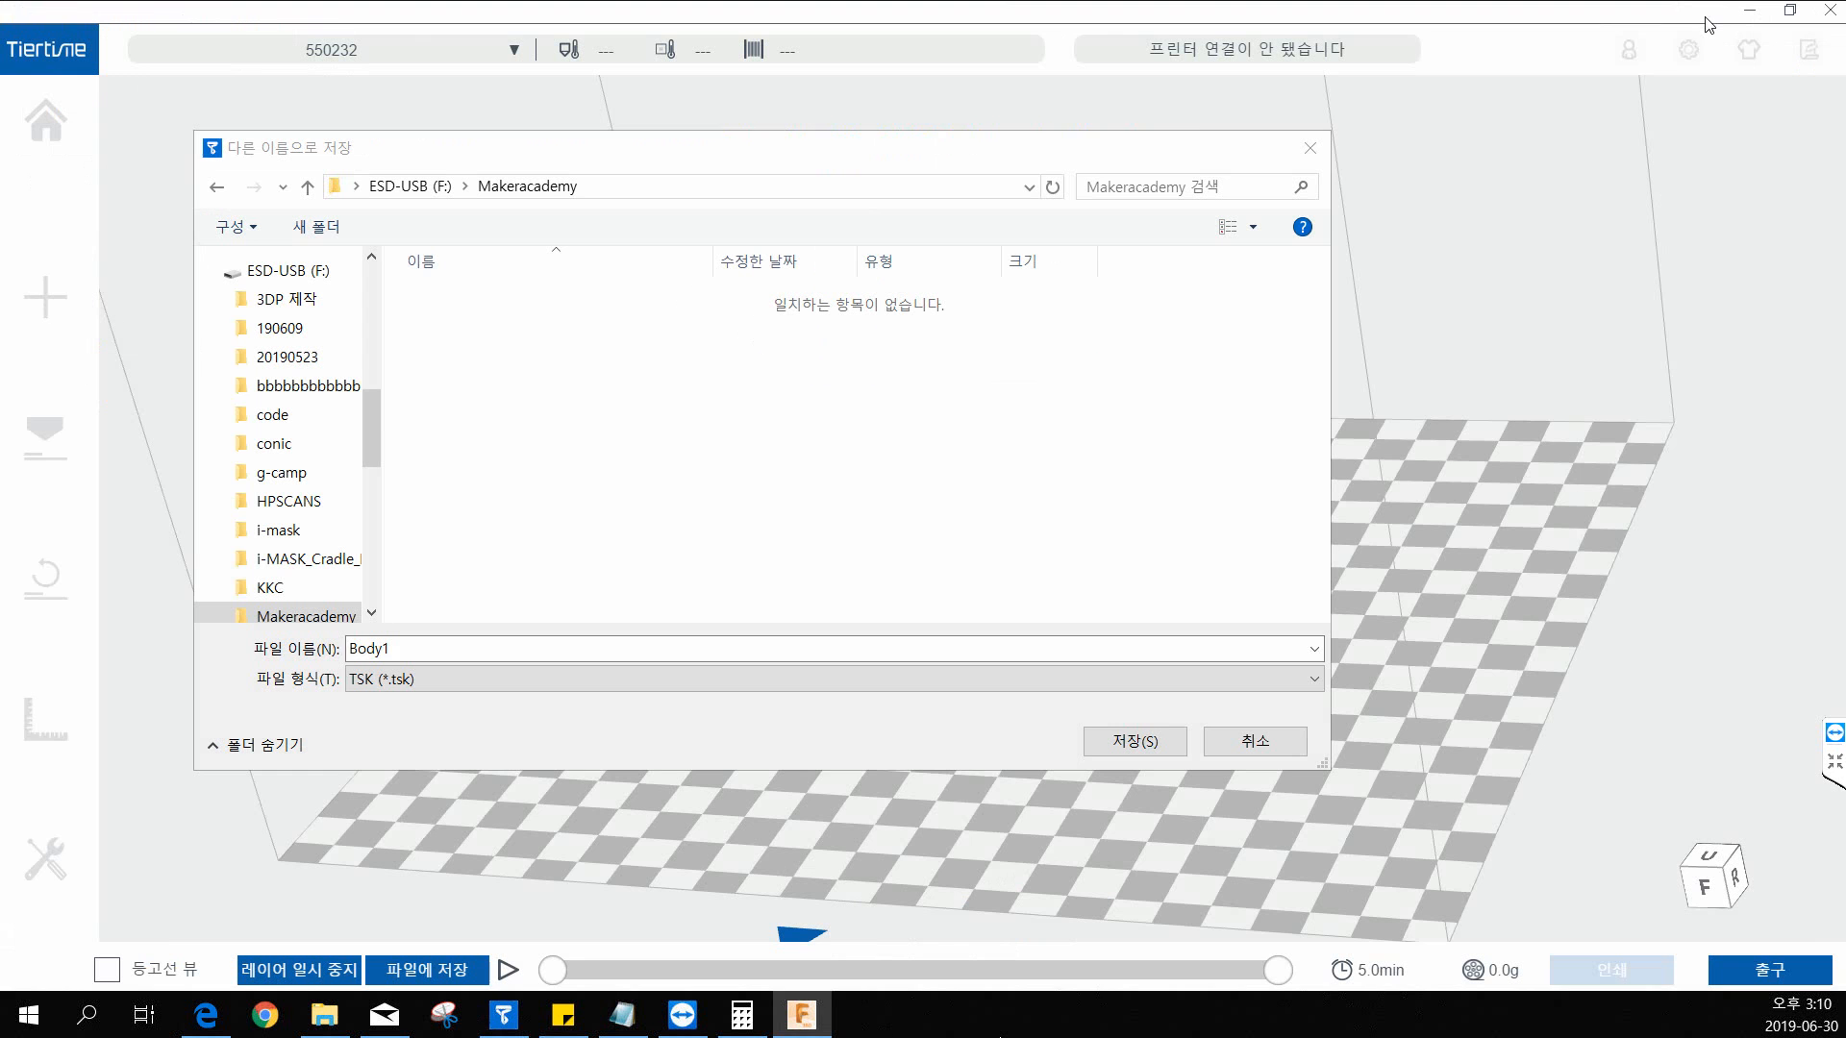
Step: Save the sliced wrench as Body1 in TSK format in the Makeracademy folder
{"action": "left_click", "coordinate": [1142, 742]}
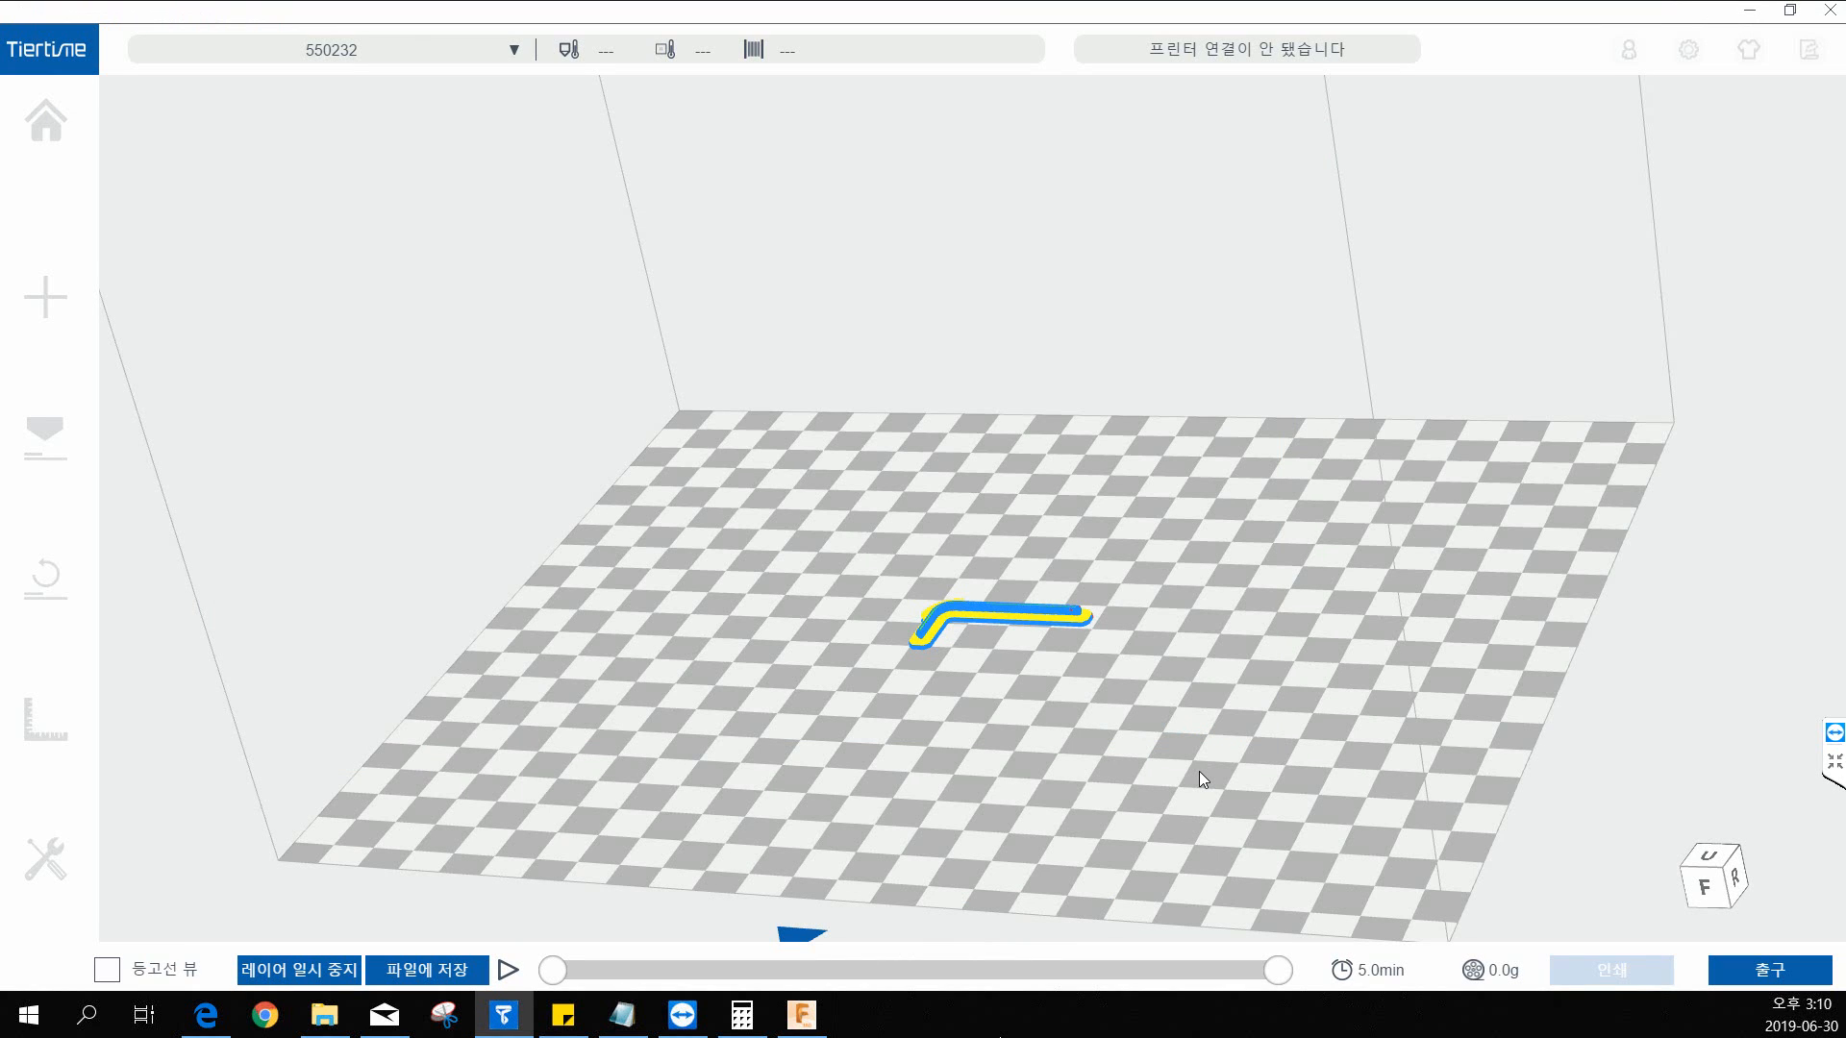
{"action": "left_click_drag", "start_coordinate": [1144, 782], "coordinate": [1078, 767]}
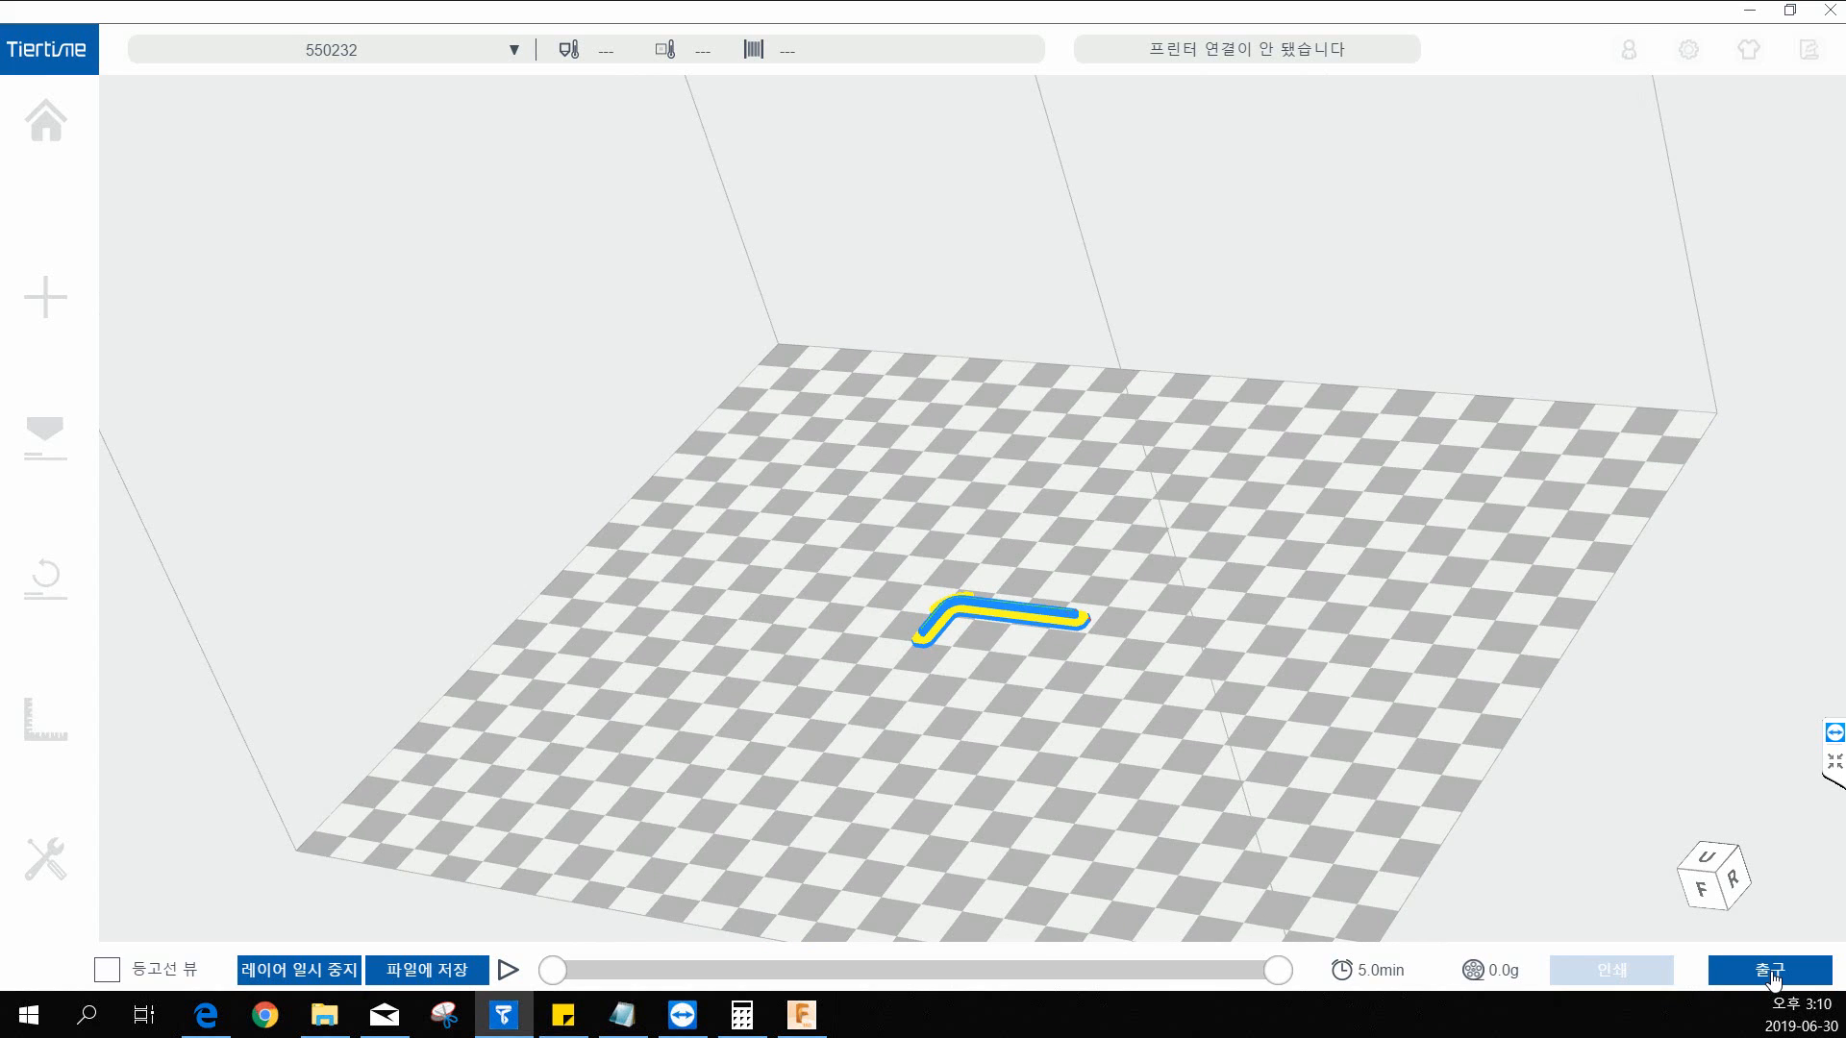
Step: Exit the sliced preview and delete the wrench from the build platform
{"action": "left_click", "coordinate": [1774, 978]}
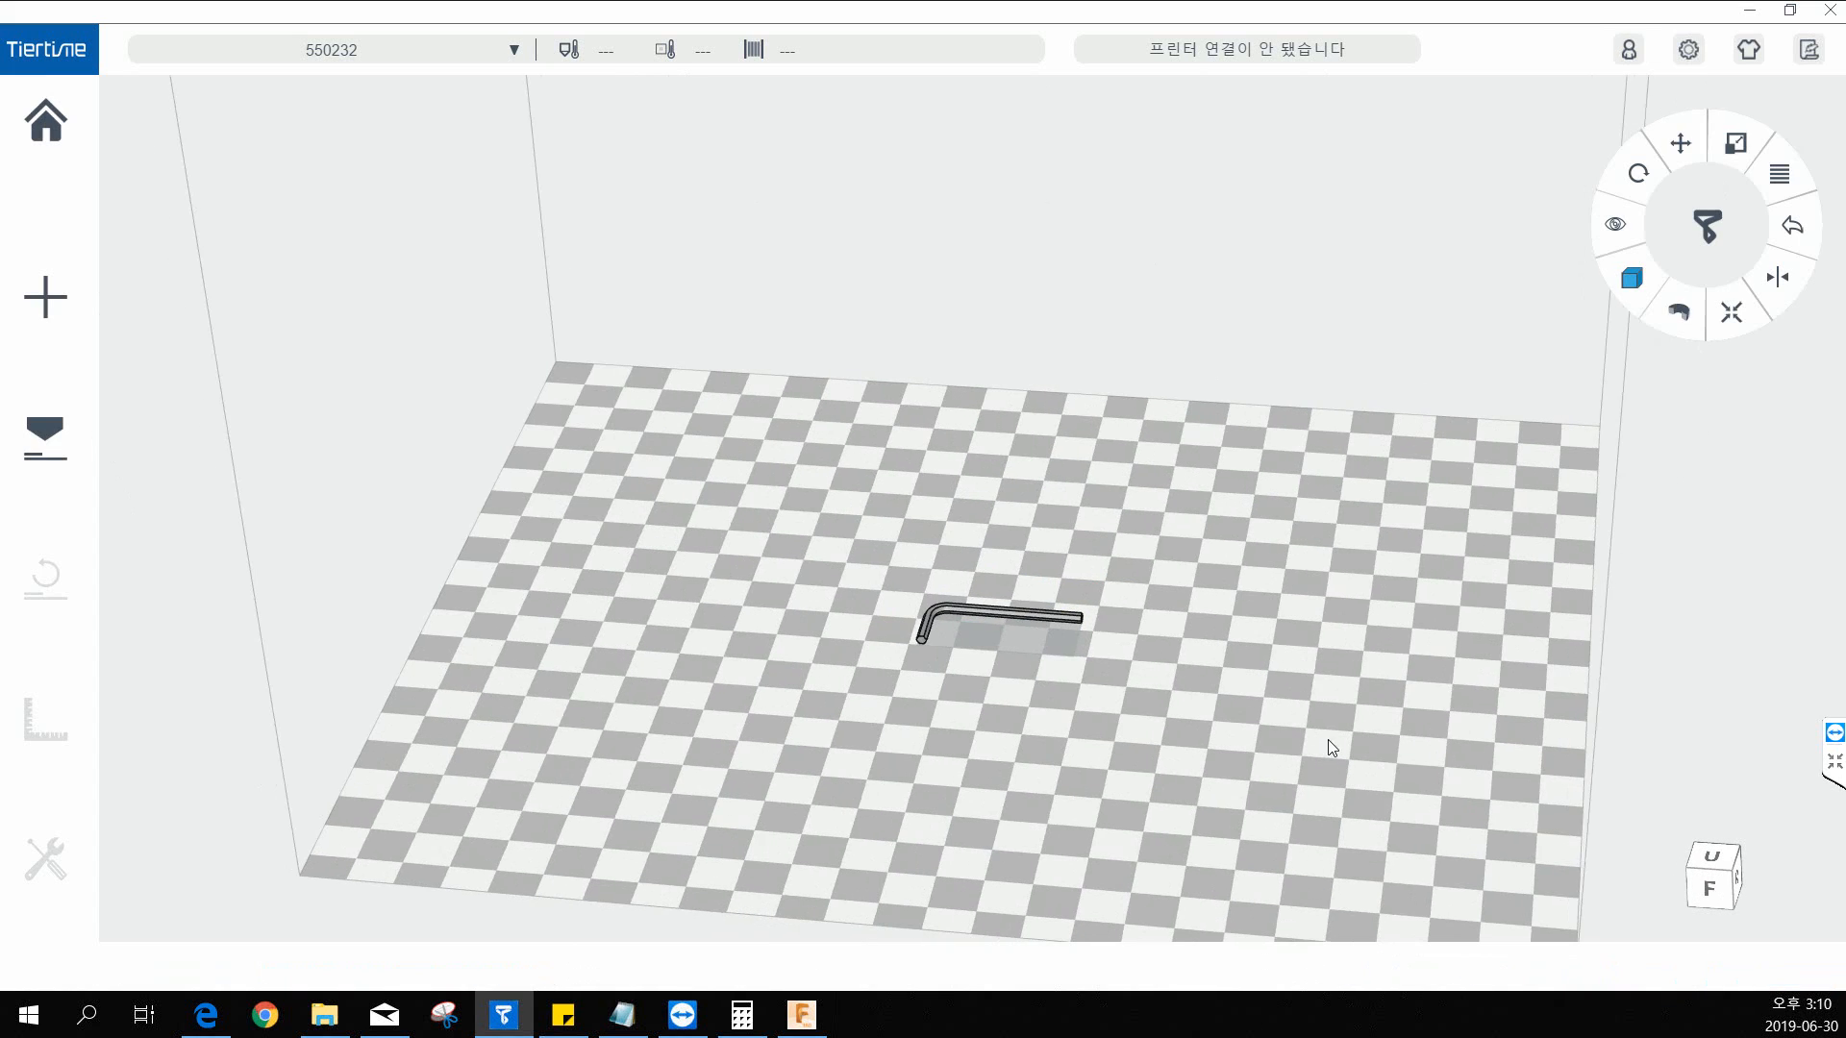
{"action": "mouse_move", "coordinate": [1068, 621]}
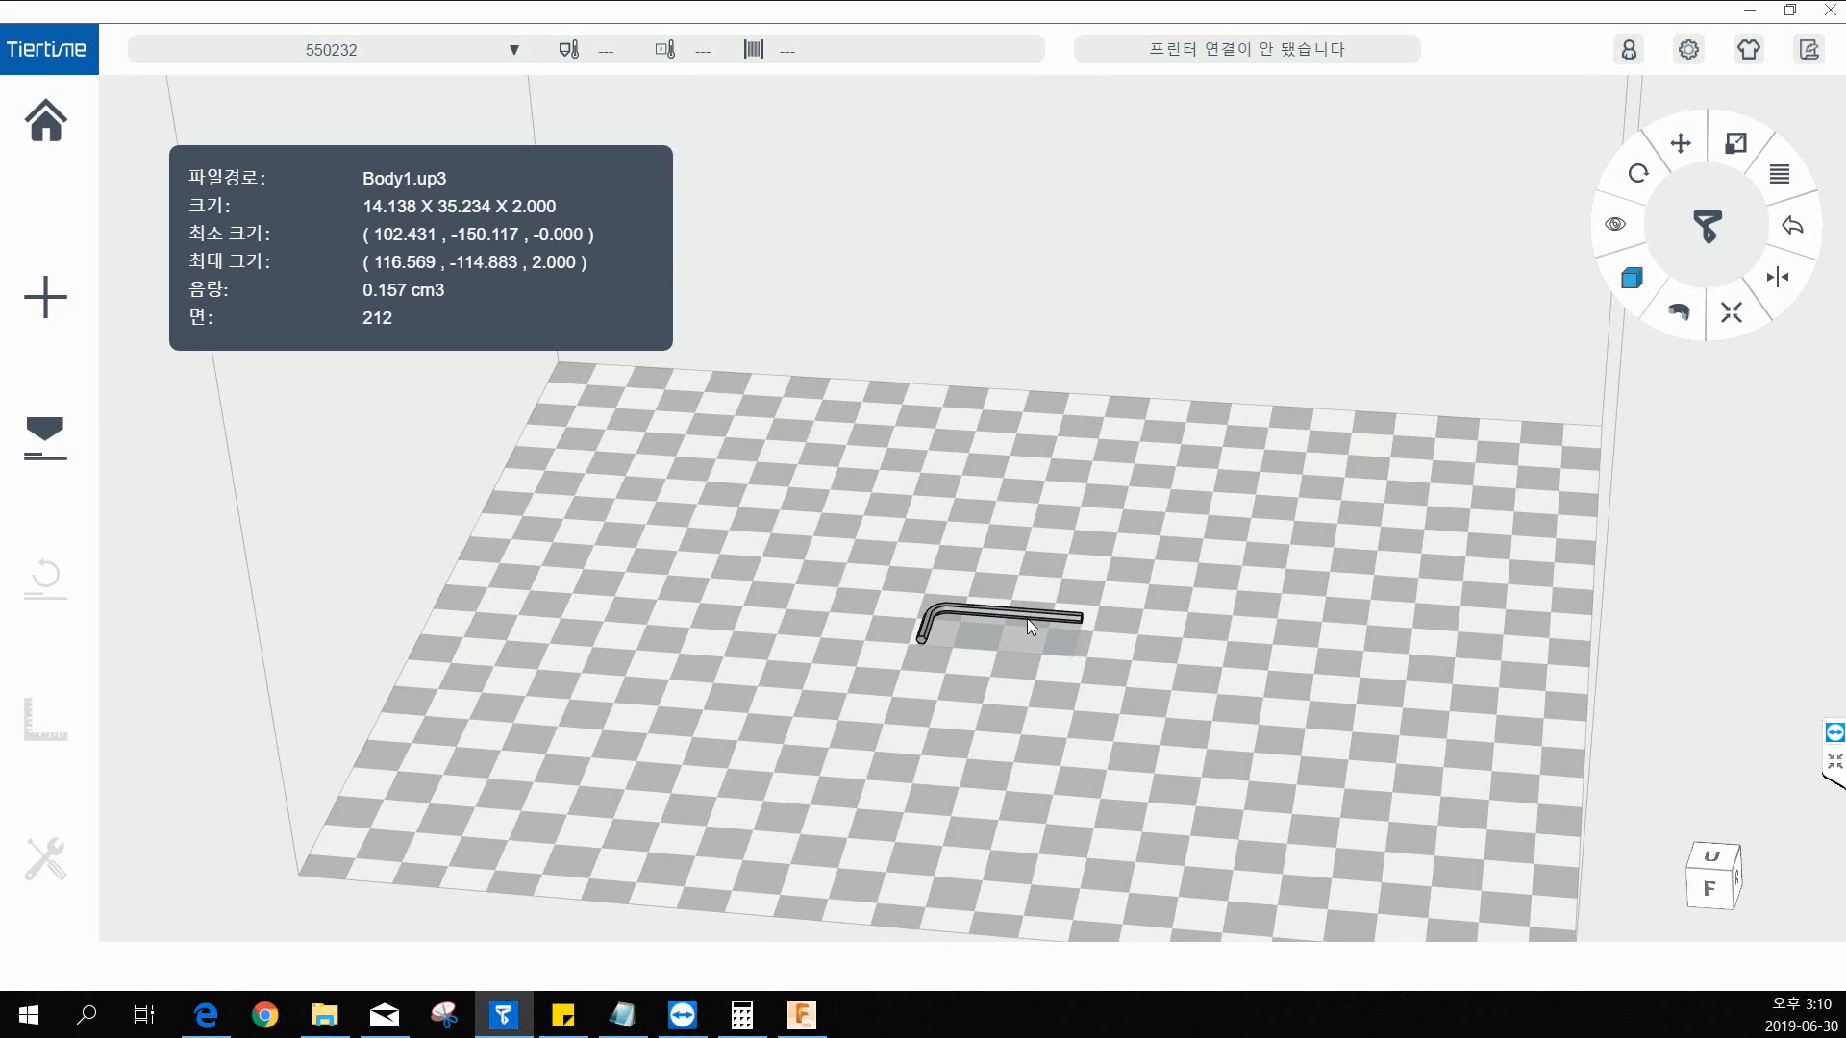
{"action": "key", "text": "Delete"}
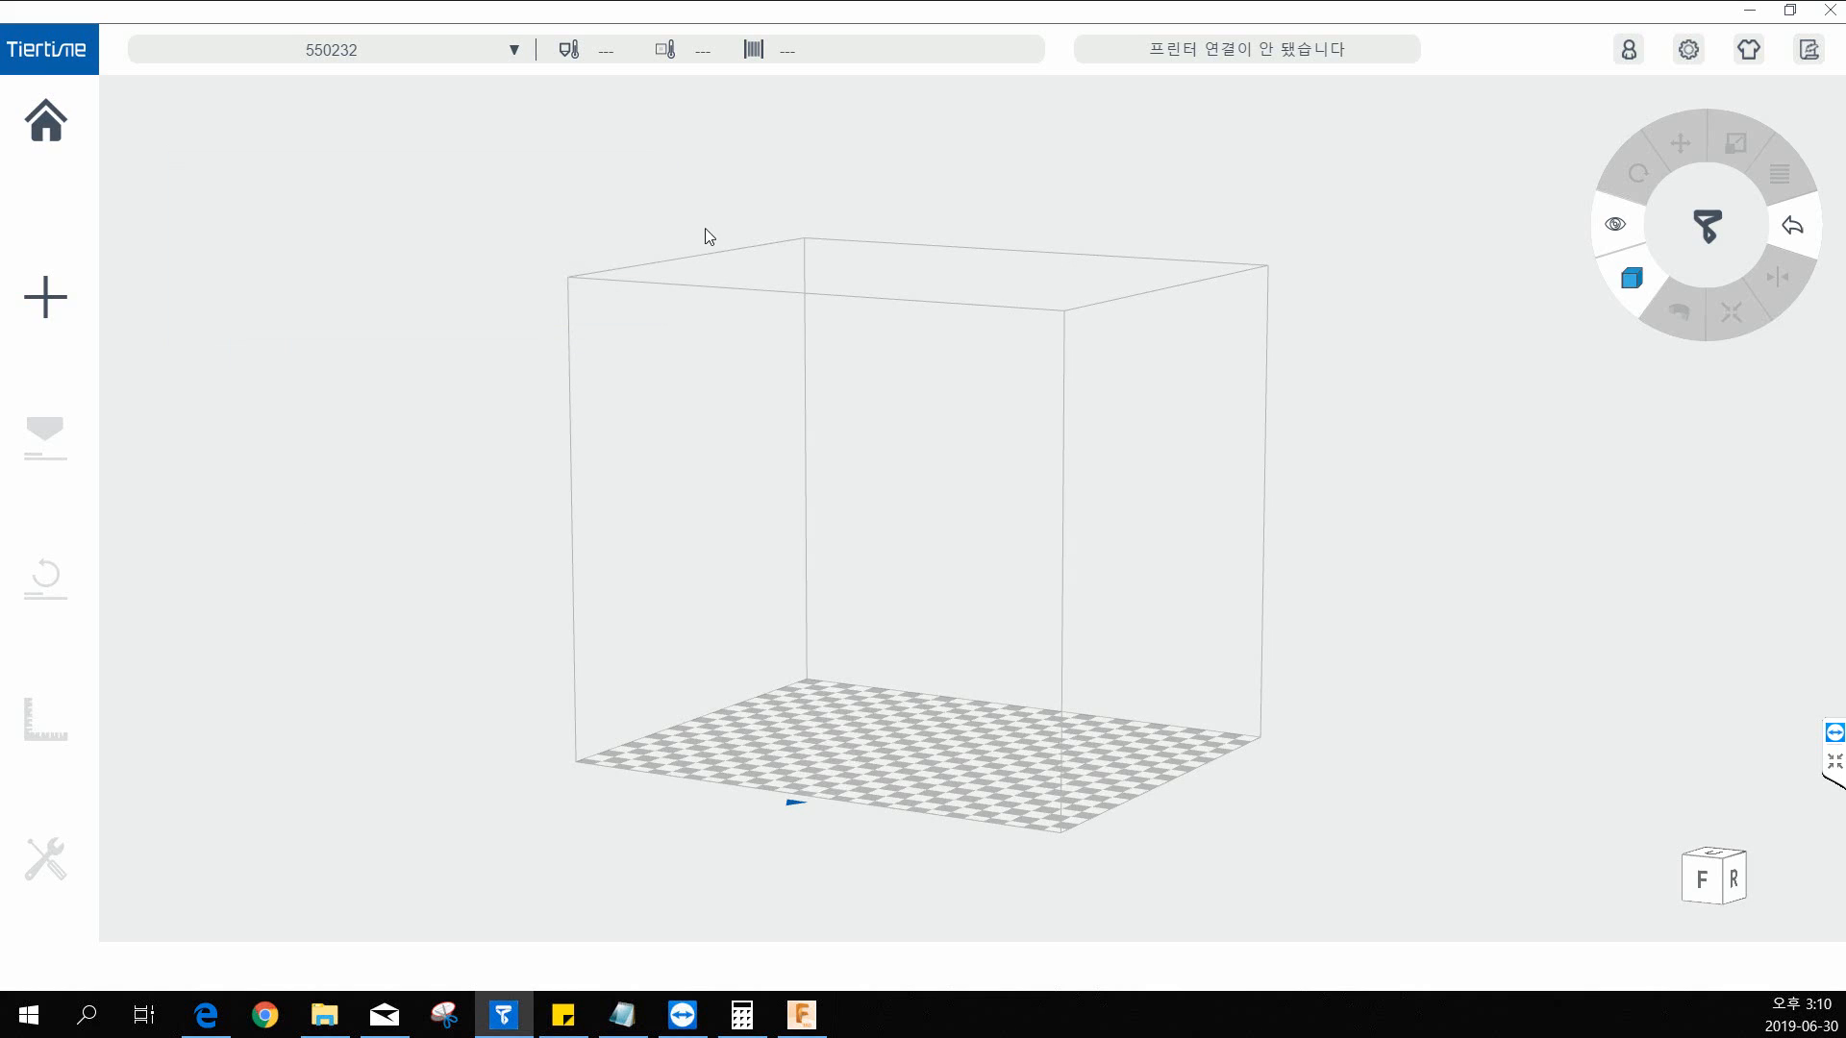
Step: Minimize the slicer and bring up the open-end spanner drawing 8.pdf in a maximized Edge window
{"action": "left_click", "coordinate": [1749, 10]}
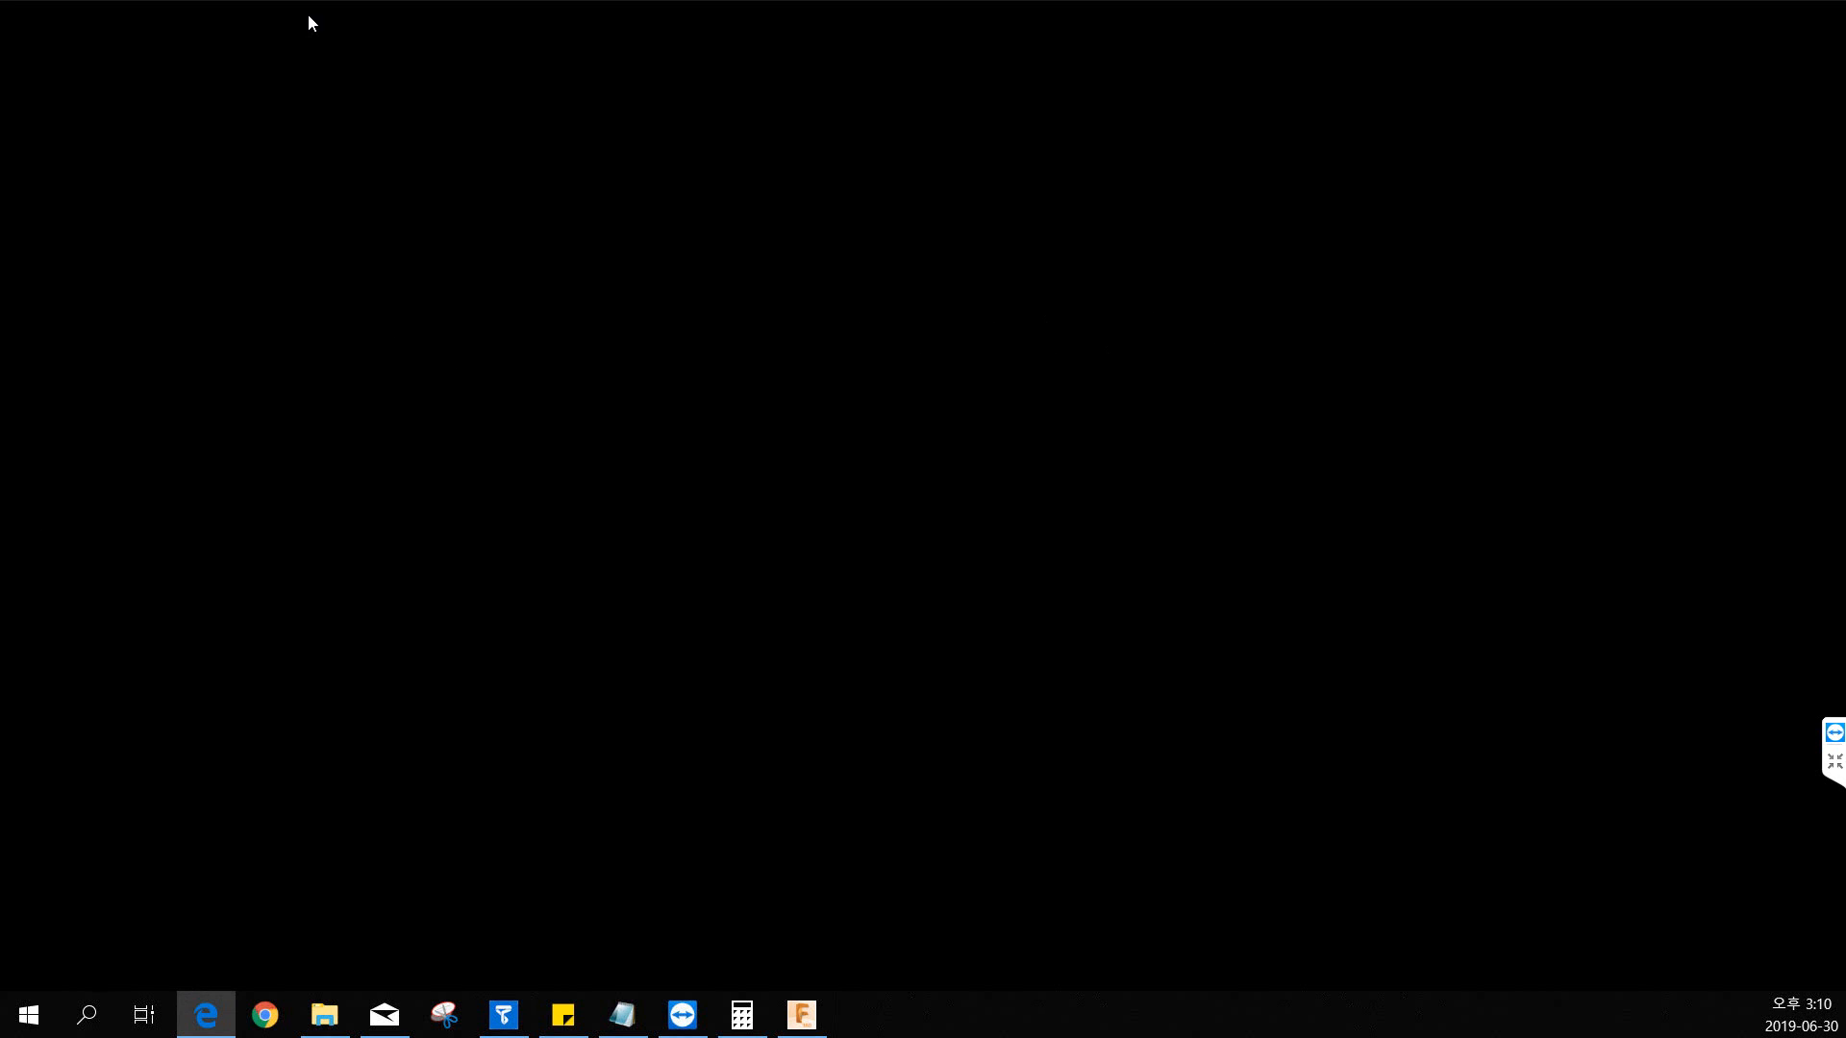
{"action": "left_click_drag", "start_coordinate": [308, 16], "coordinate": [940, 28]}
{"action": "double_click", "coordinate": [977, 27]}
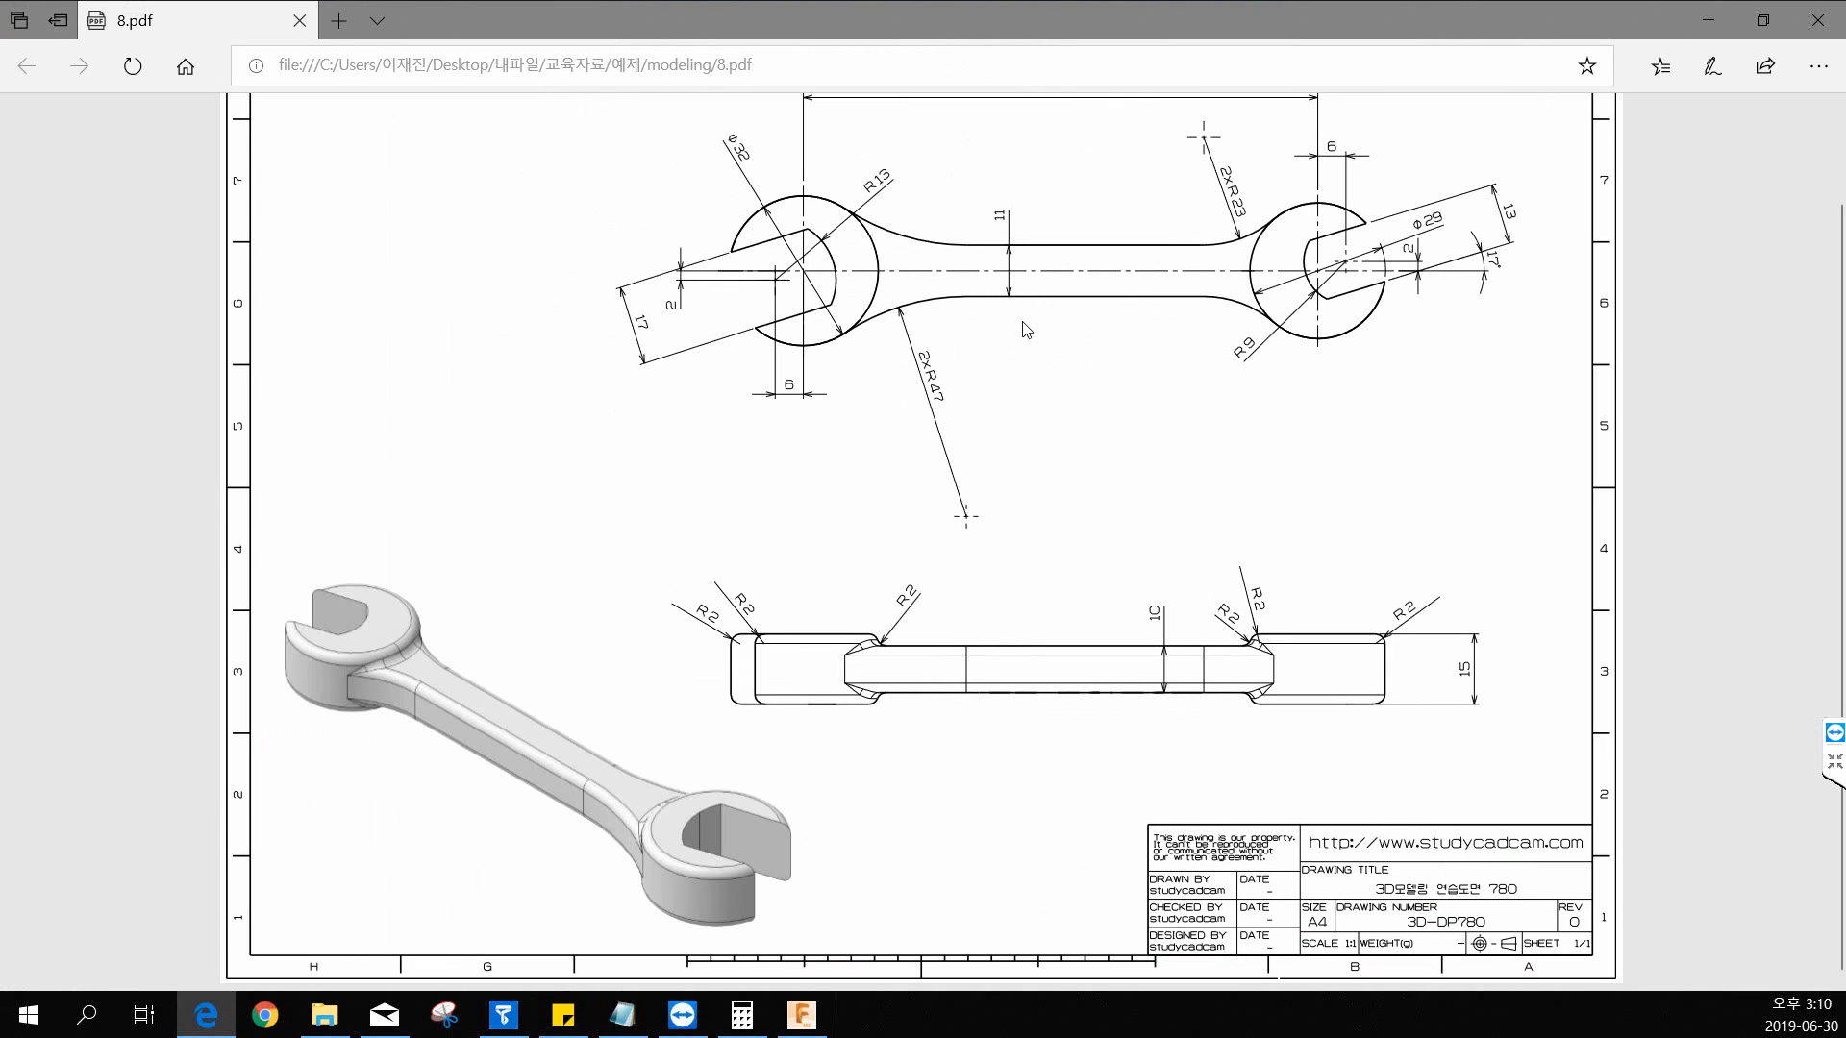